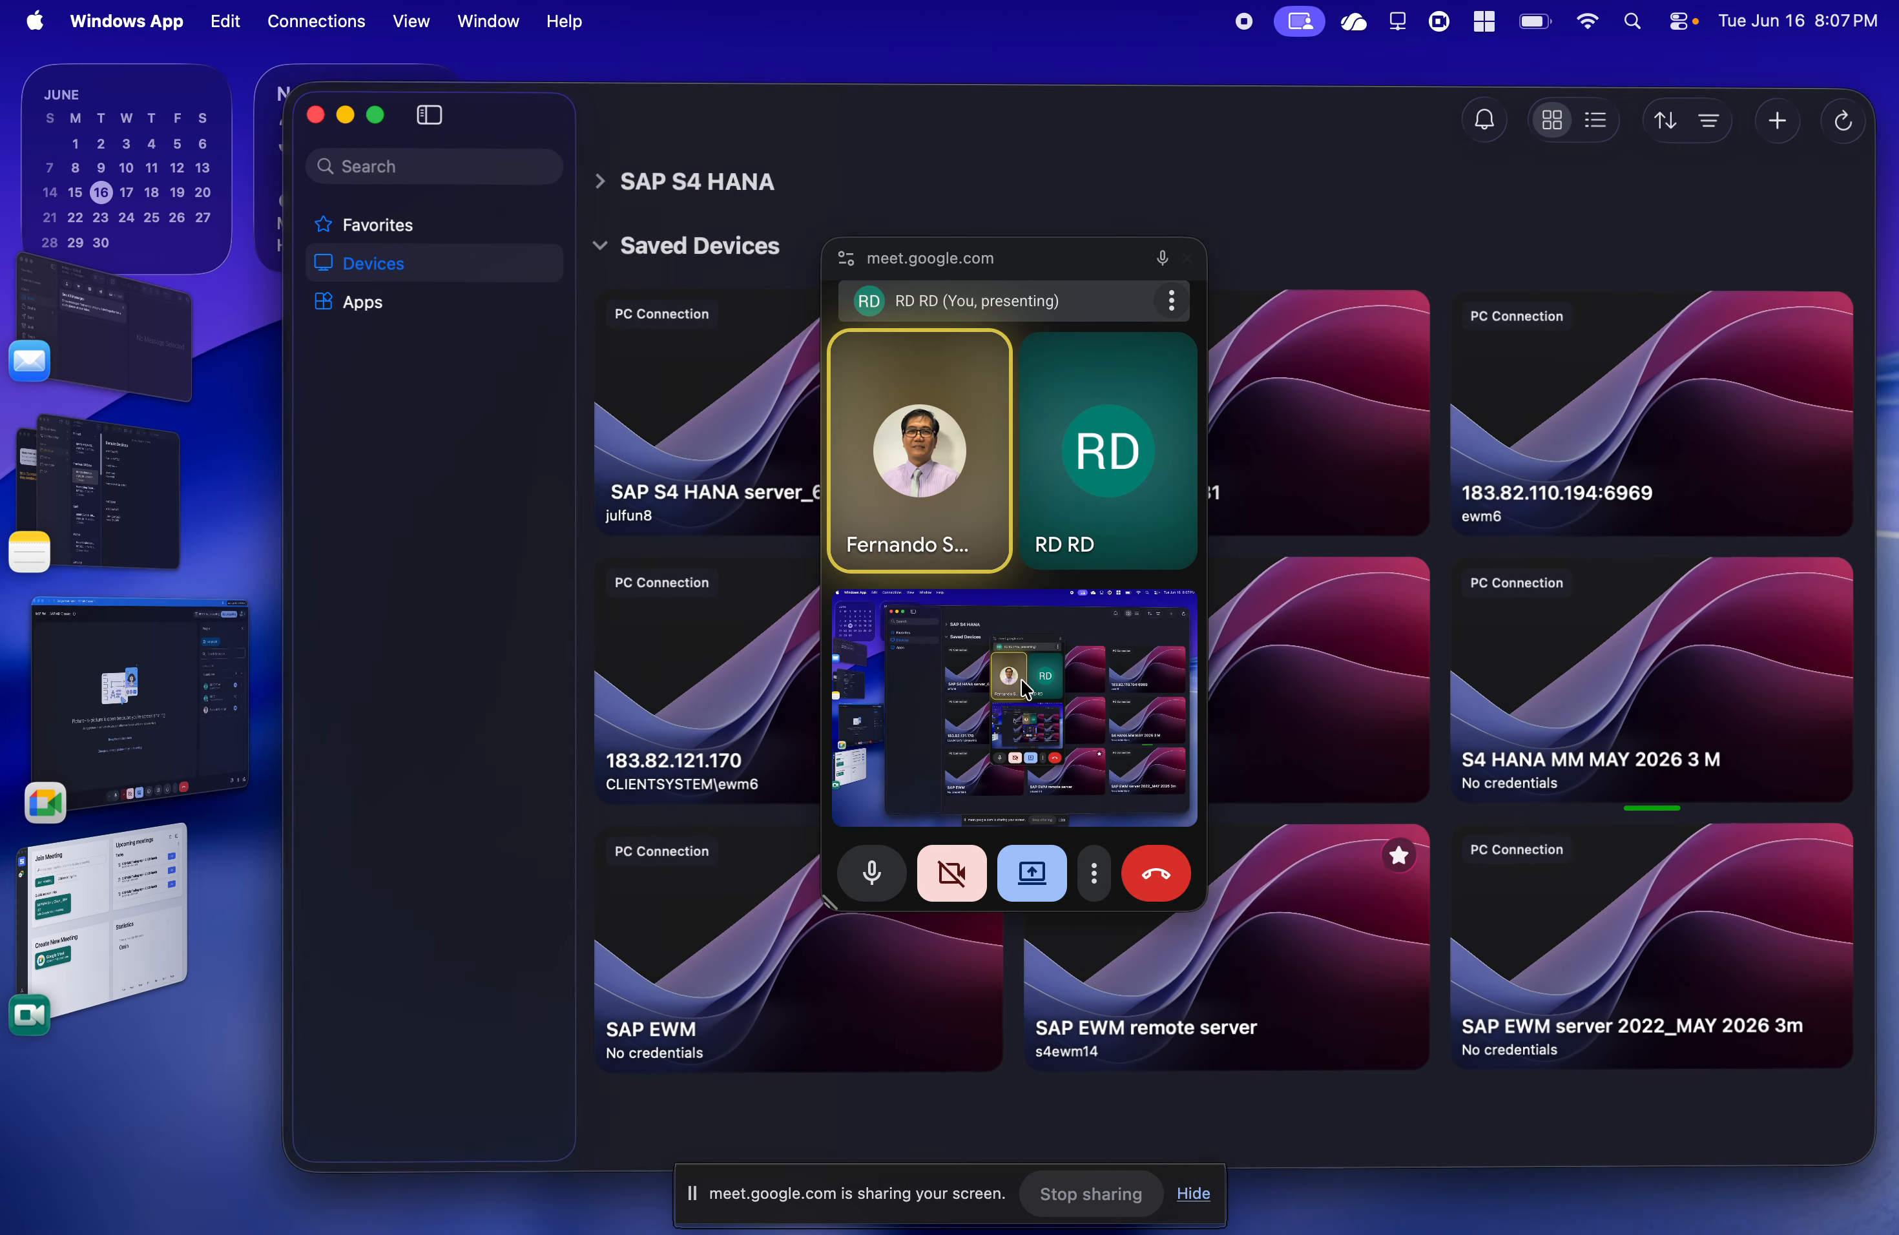
Switch to the remote desktop session running SAP and start the goods movement transaction MIGO.
{"action": "double_click", "coordinate": [1568, 624]}
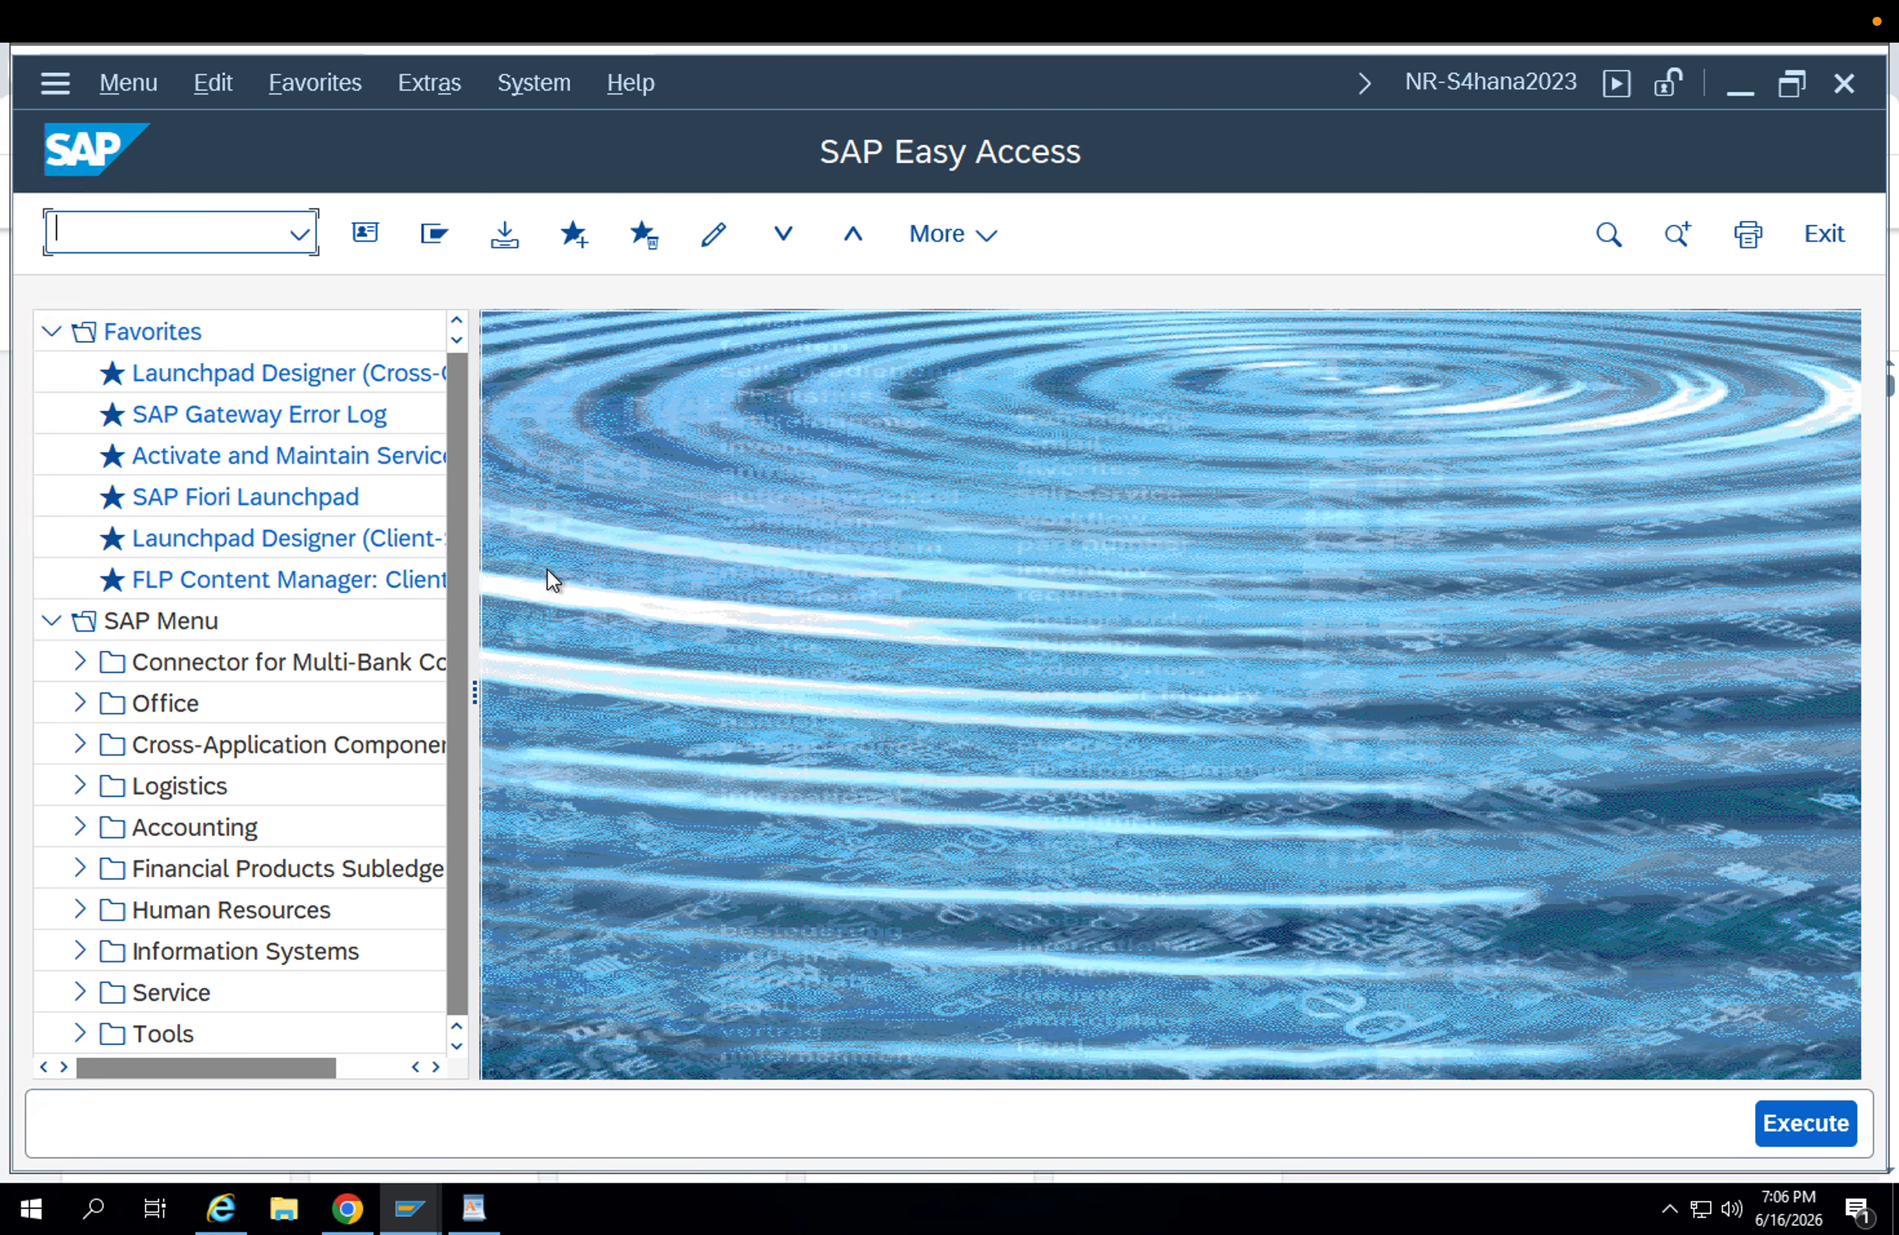
{"action": "type", "text": "migo"}
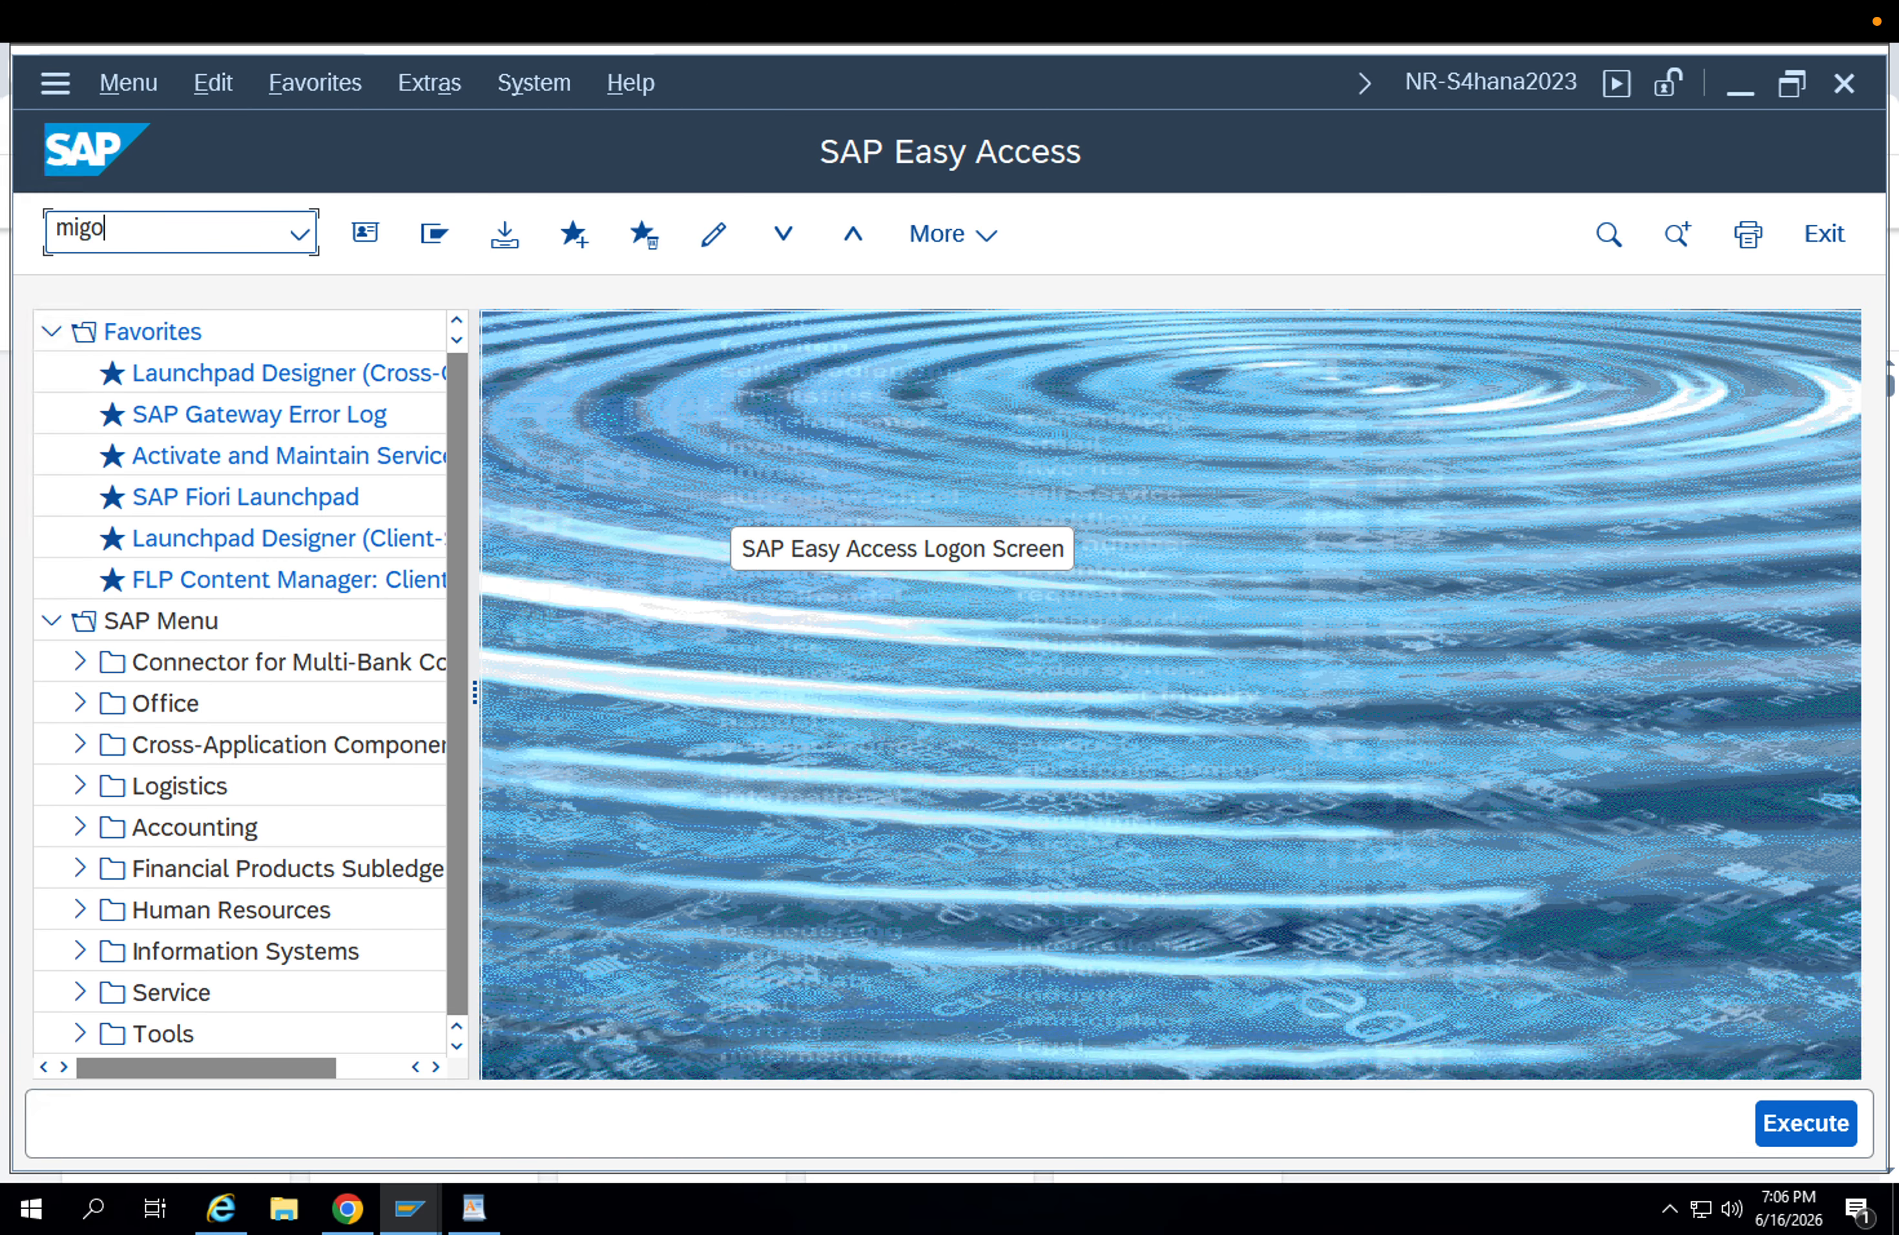
{"action": "key", "text": "Return"}
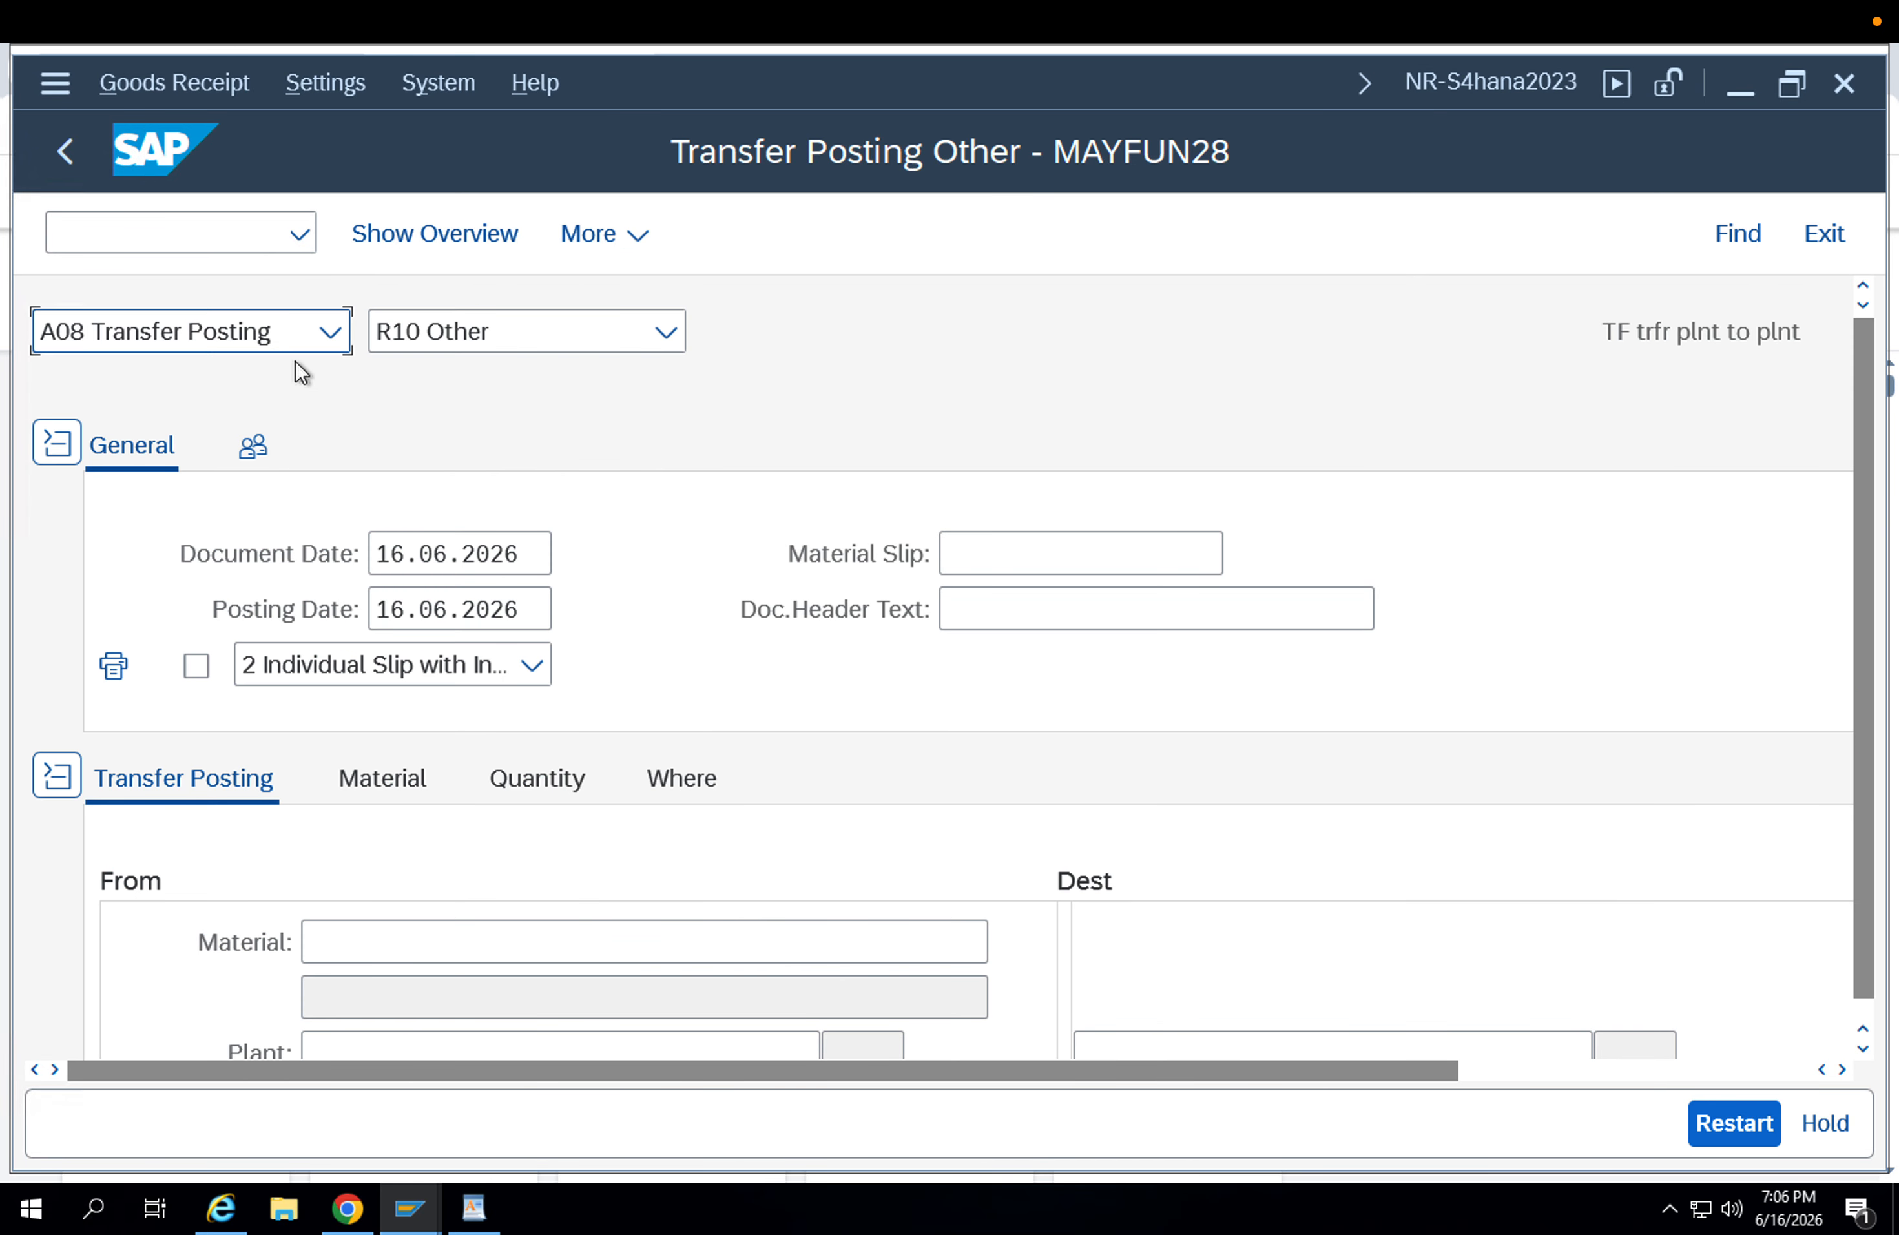
Set the MIGO action to A04 Display and review the material, location, batch and quantity of material document 300000340 from 2026.
{"action": "left_click", "coordinate": [289, 344]}
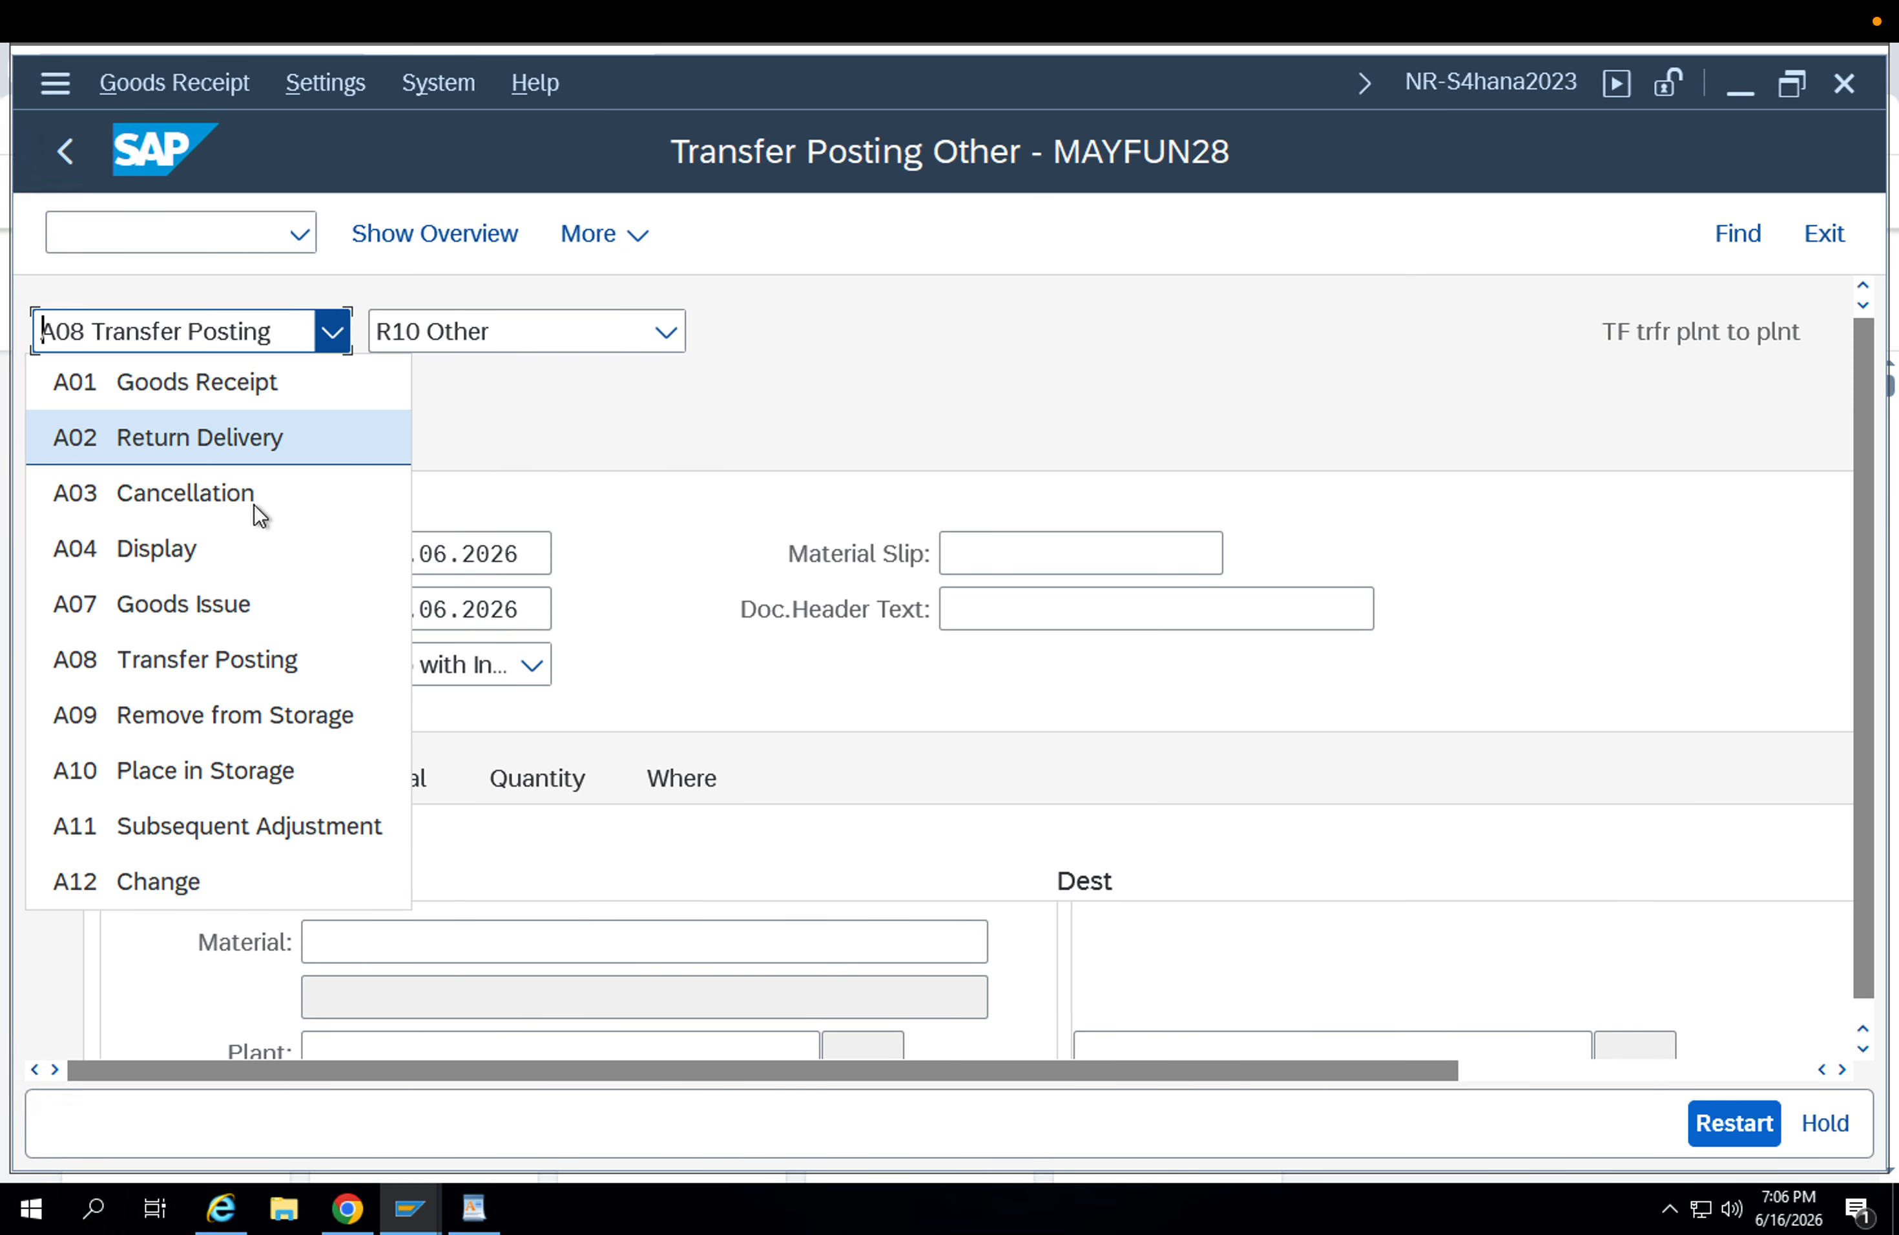
{"action": "left_click", "coordinate": [249, 536]}
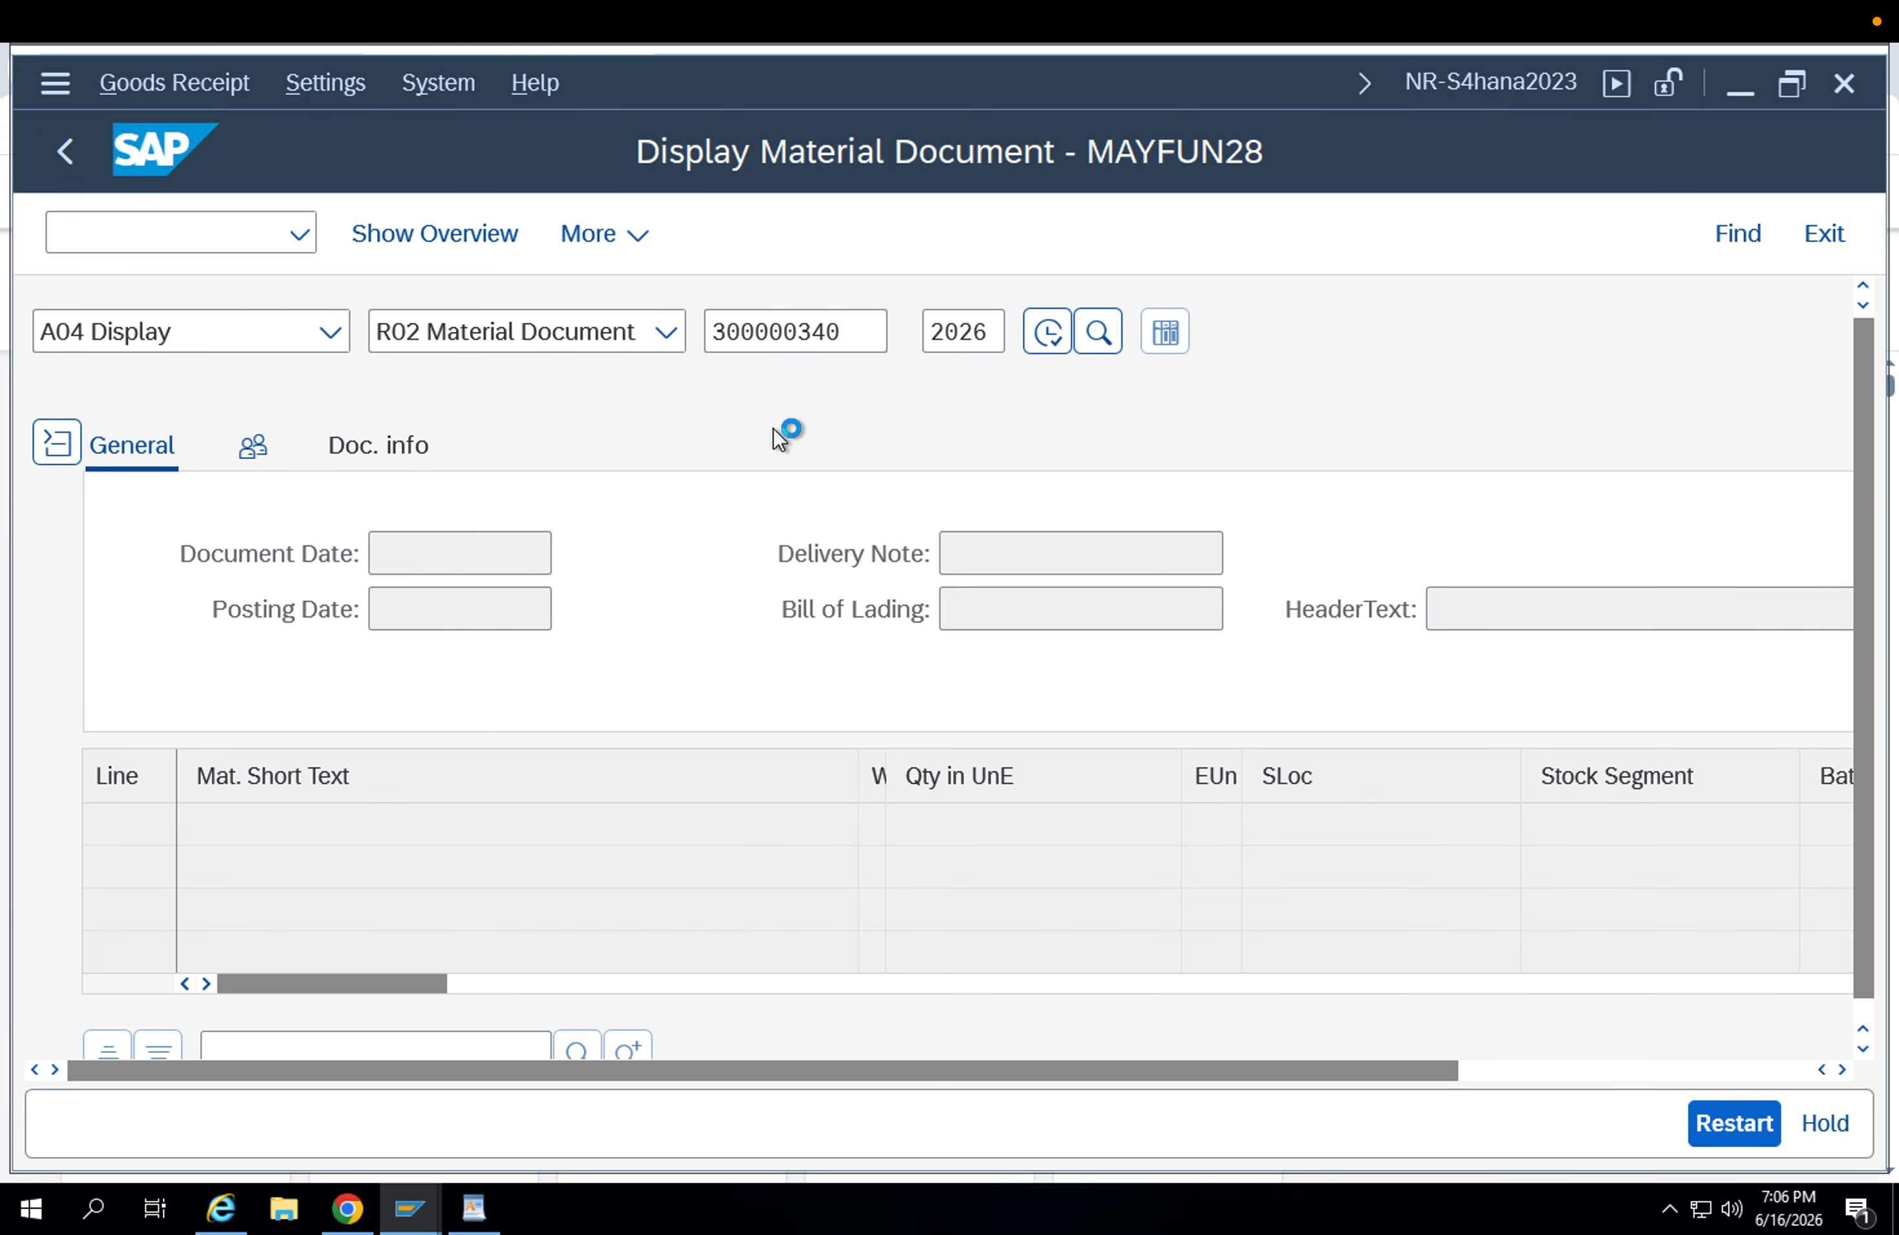
{"action": "scroll", "coordinate": [769, 764], "scroll_direction": "down", "scroll_amount": 5}
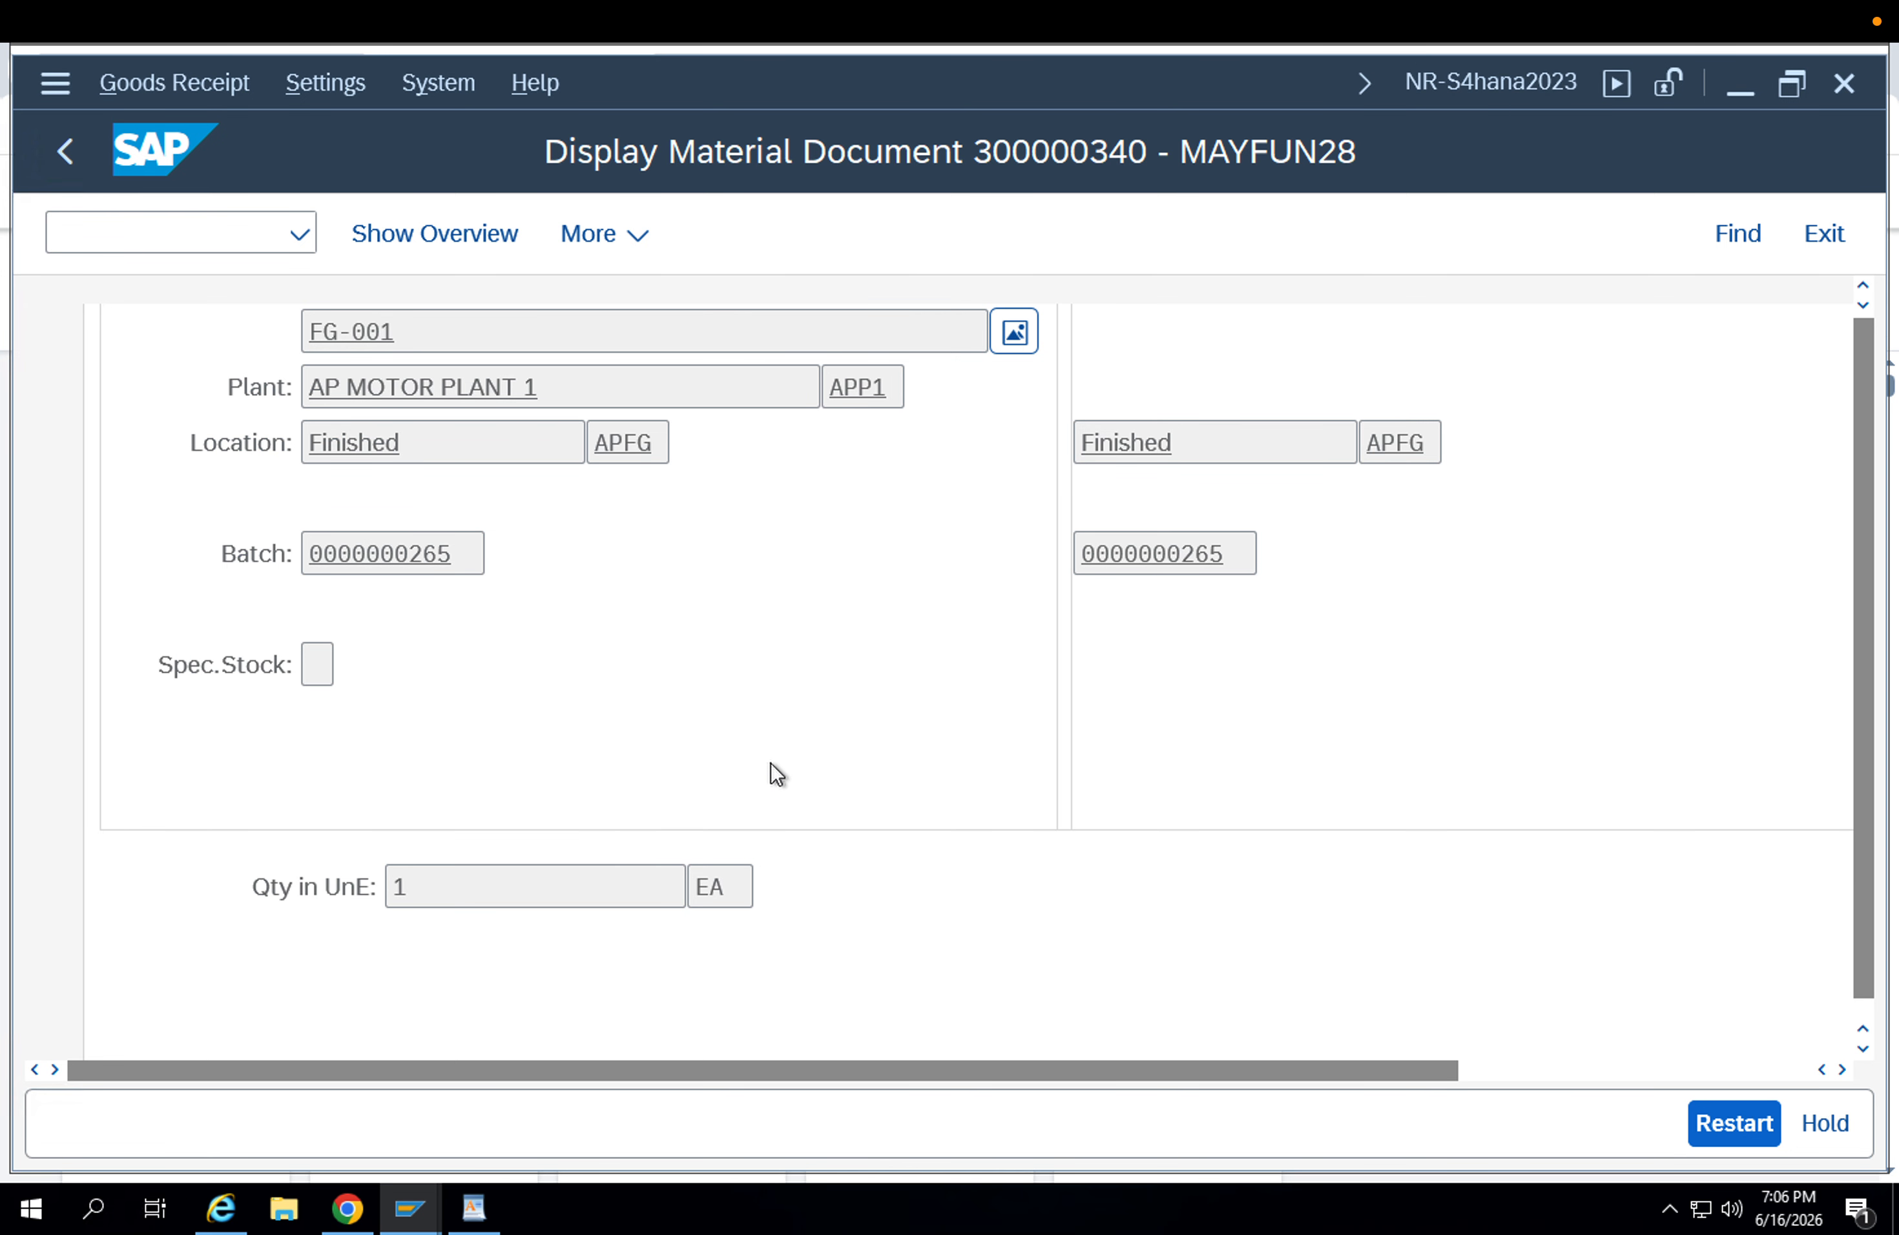
{"action": "scroll", "coordinate": [704, 478], "scroll_direction": "up", "scroll_amount": 5}
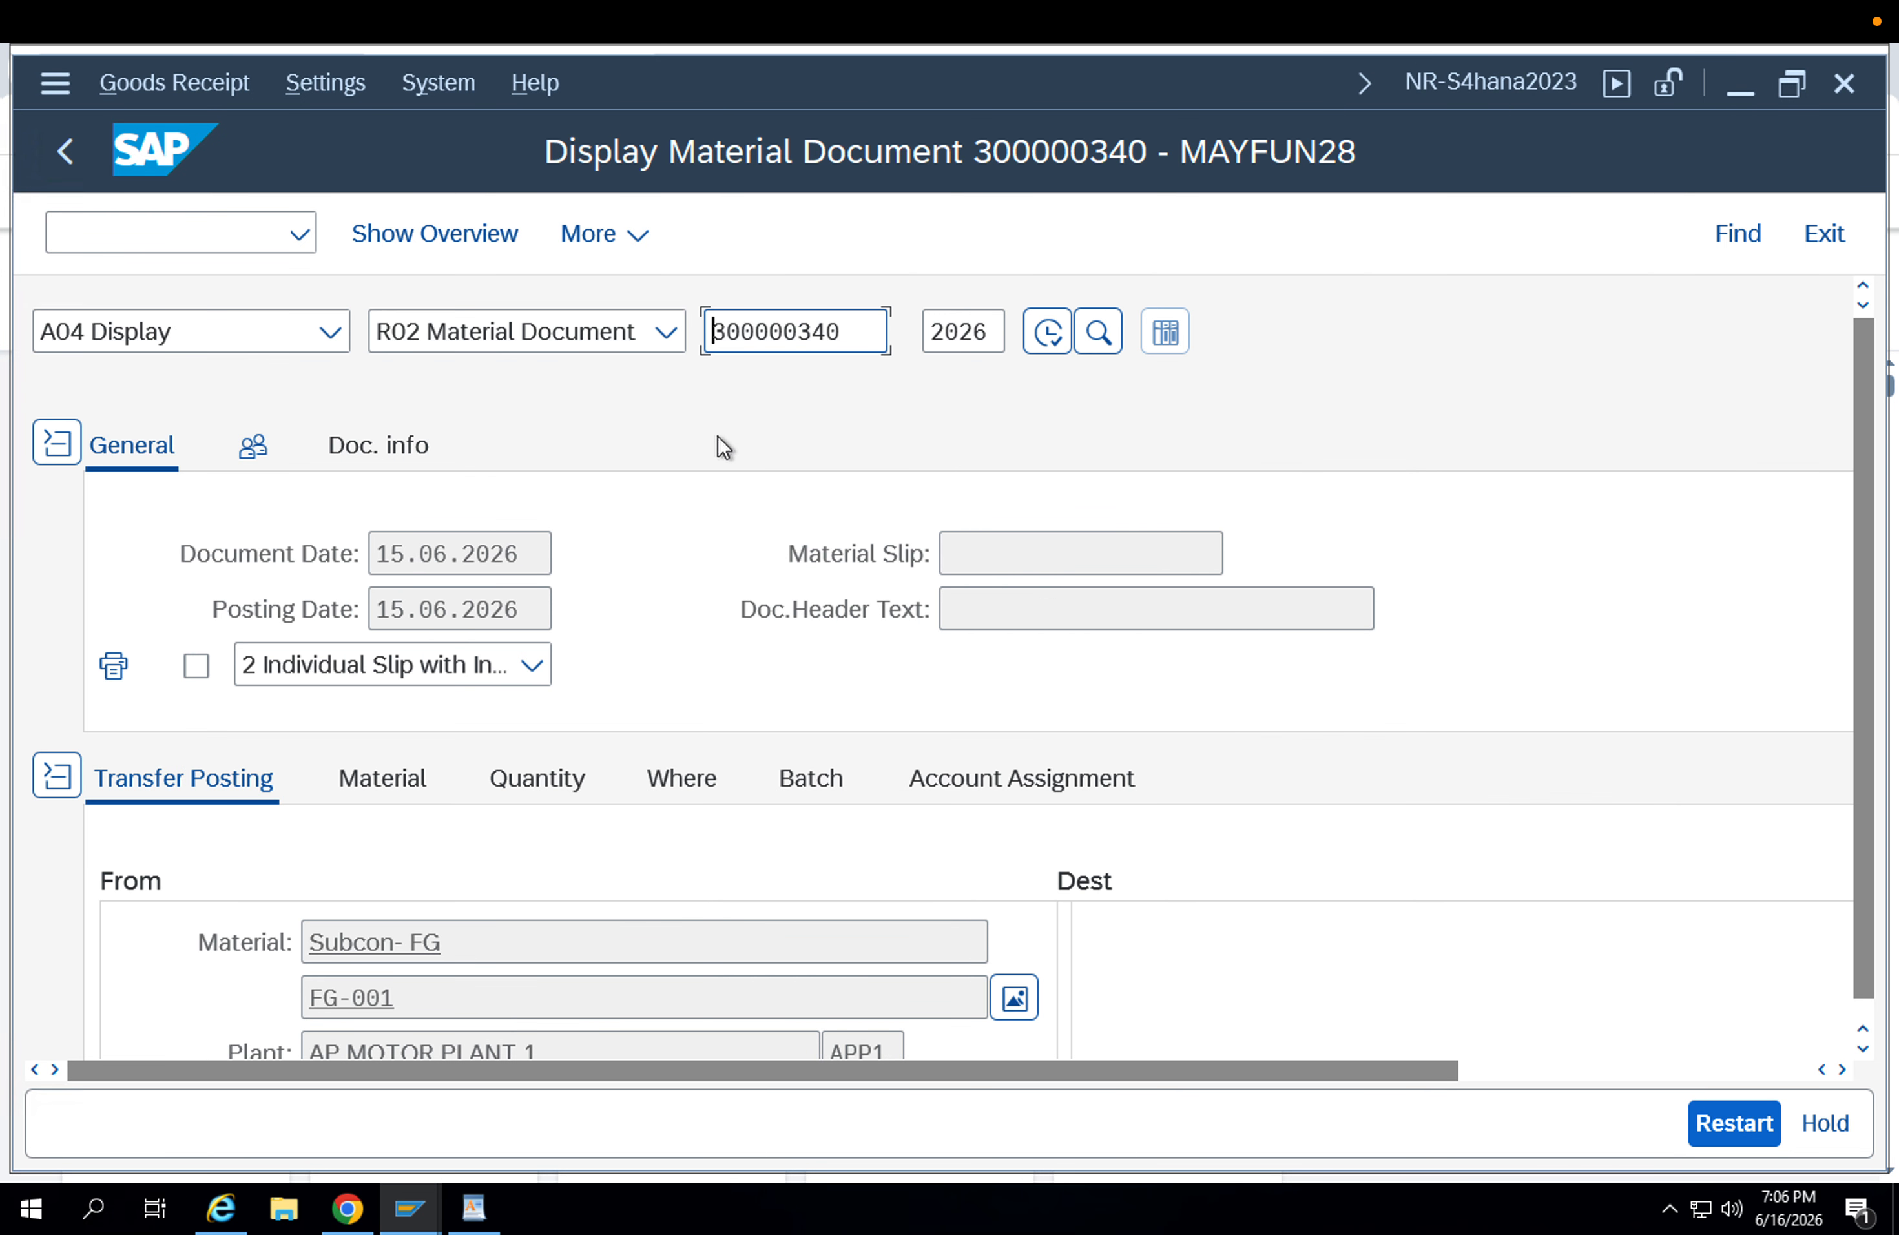
Display material document 300000339 from 2026.
{"action": "double_click", "coordinate": [842, 332]}
{"action": "key", "text": "BackSpace"}
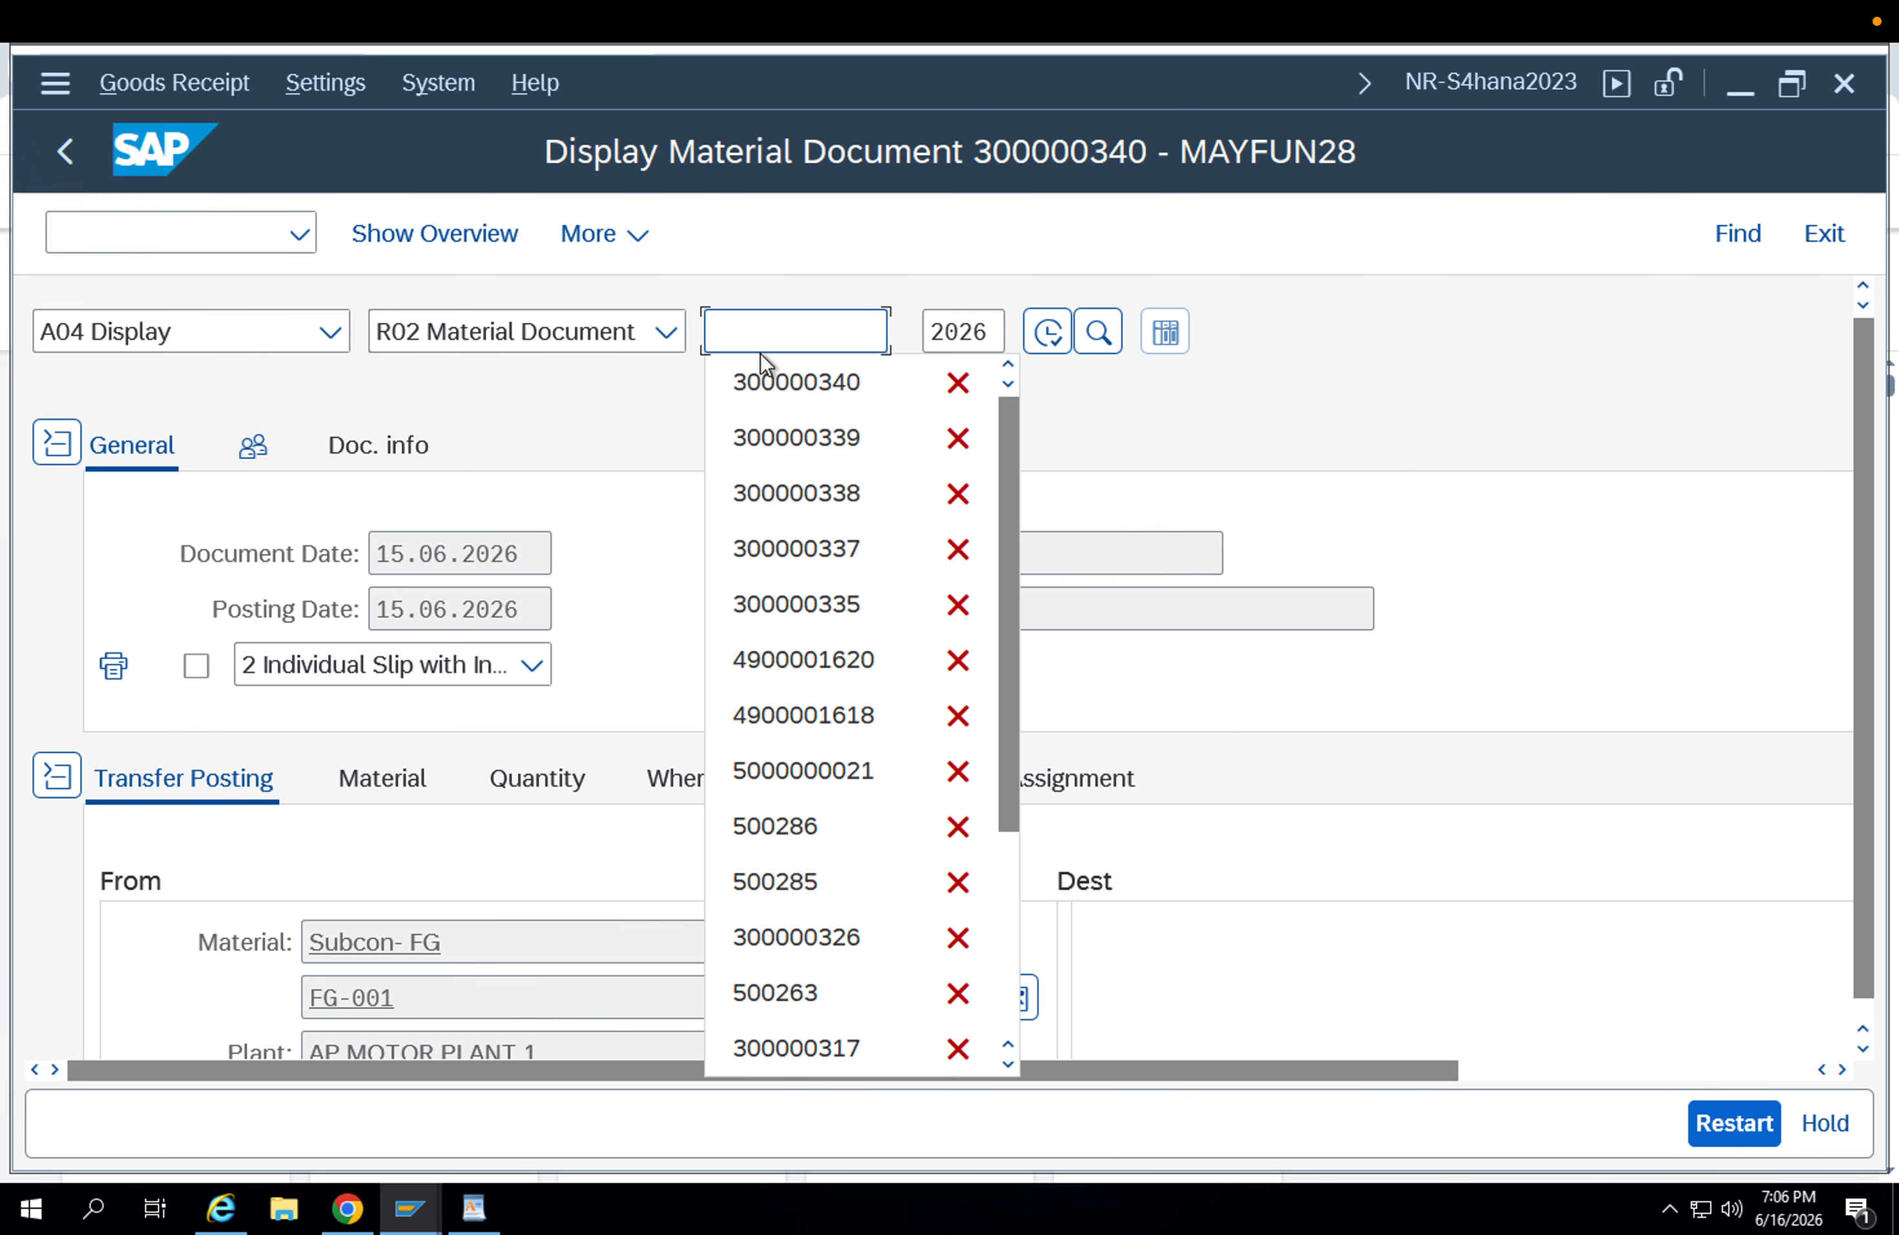
{"action": "left_click", "coordinate": [790, 437]}
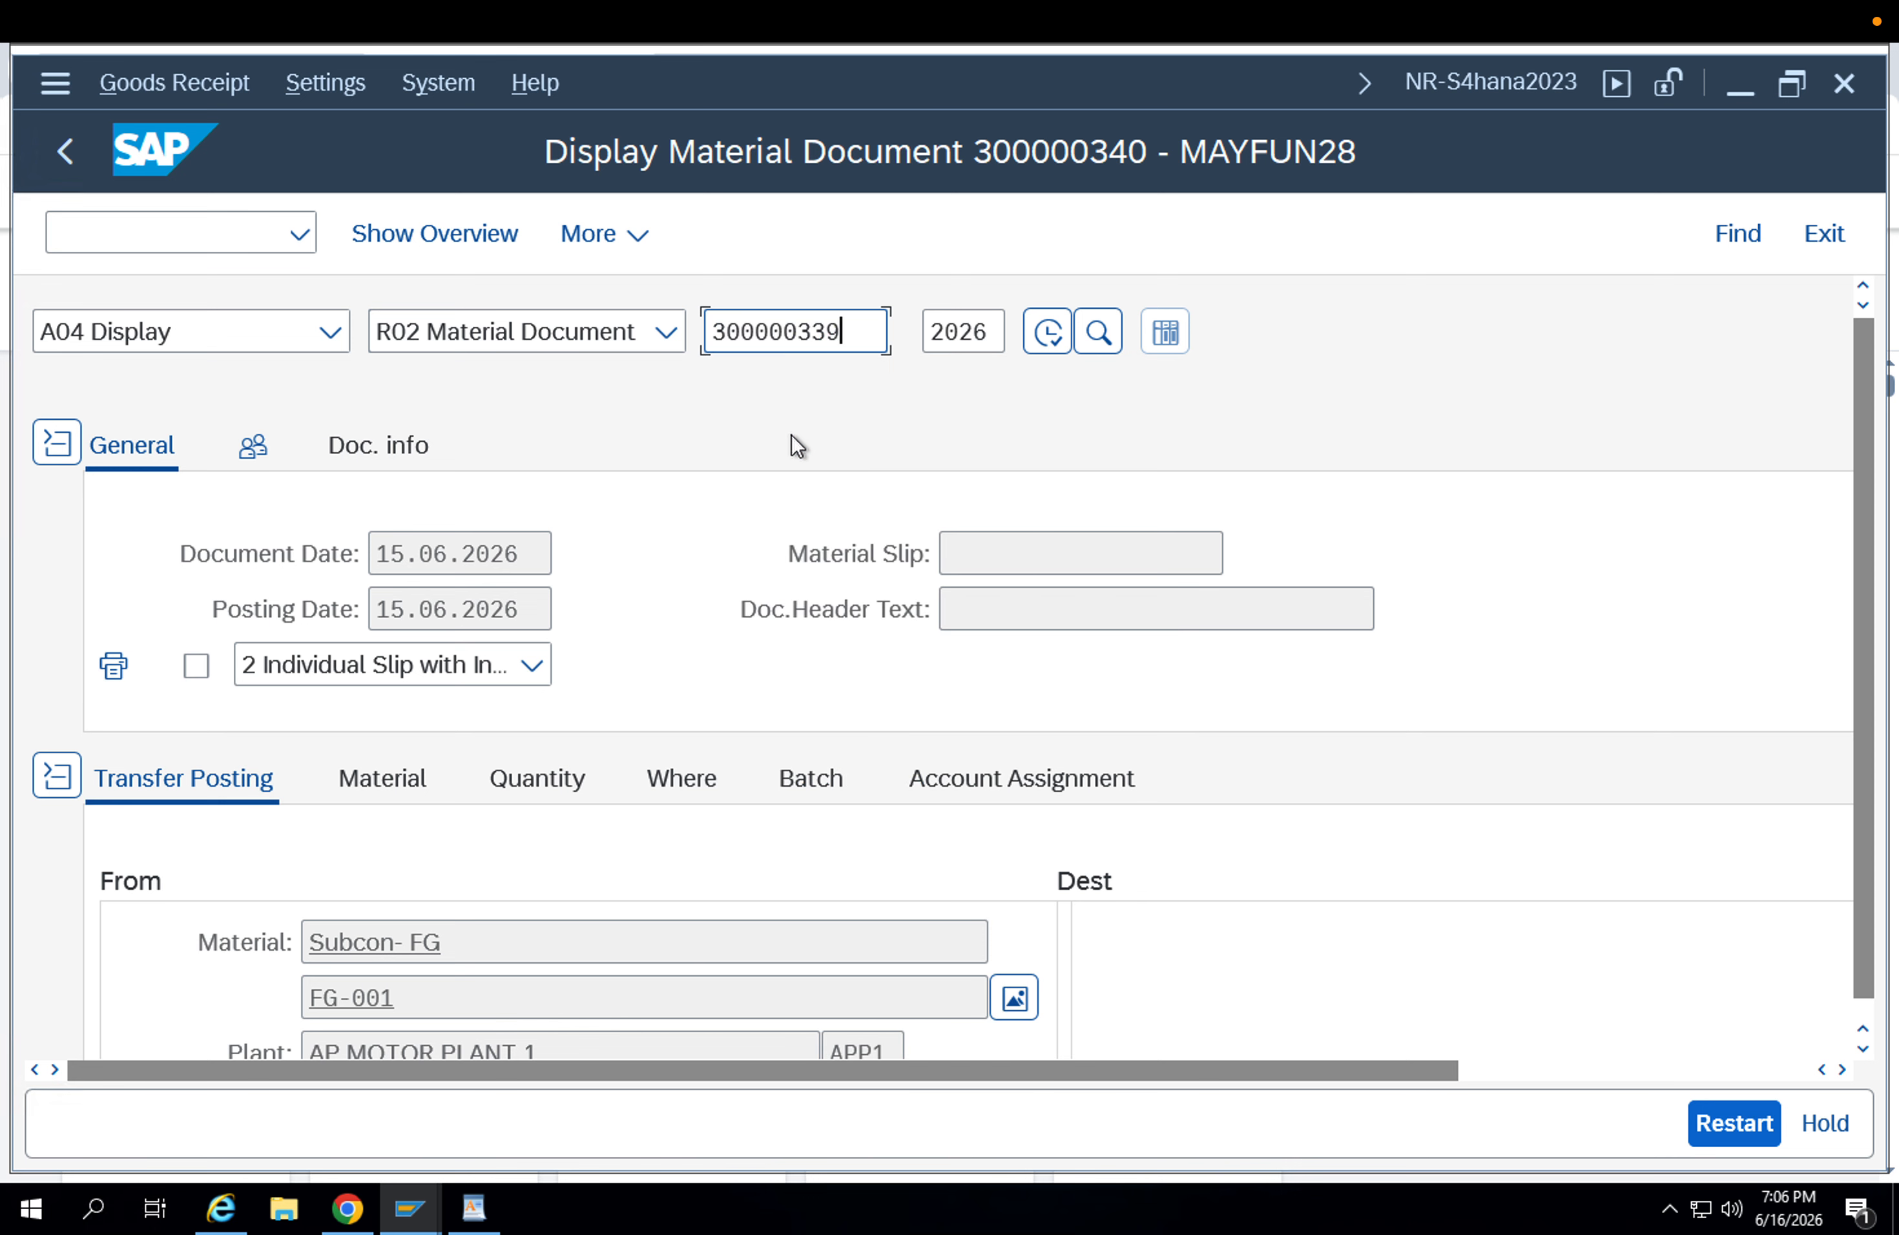
{"action": "left_click", "coordinate": [1047, 345]}
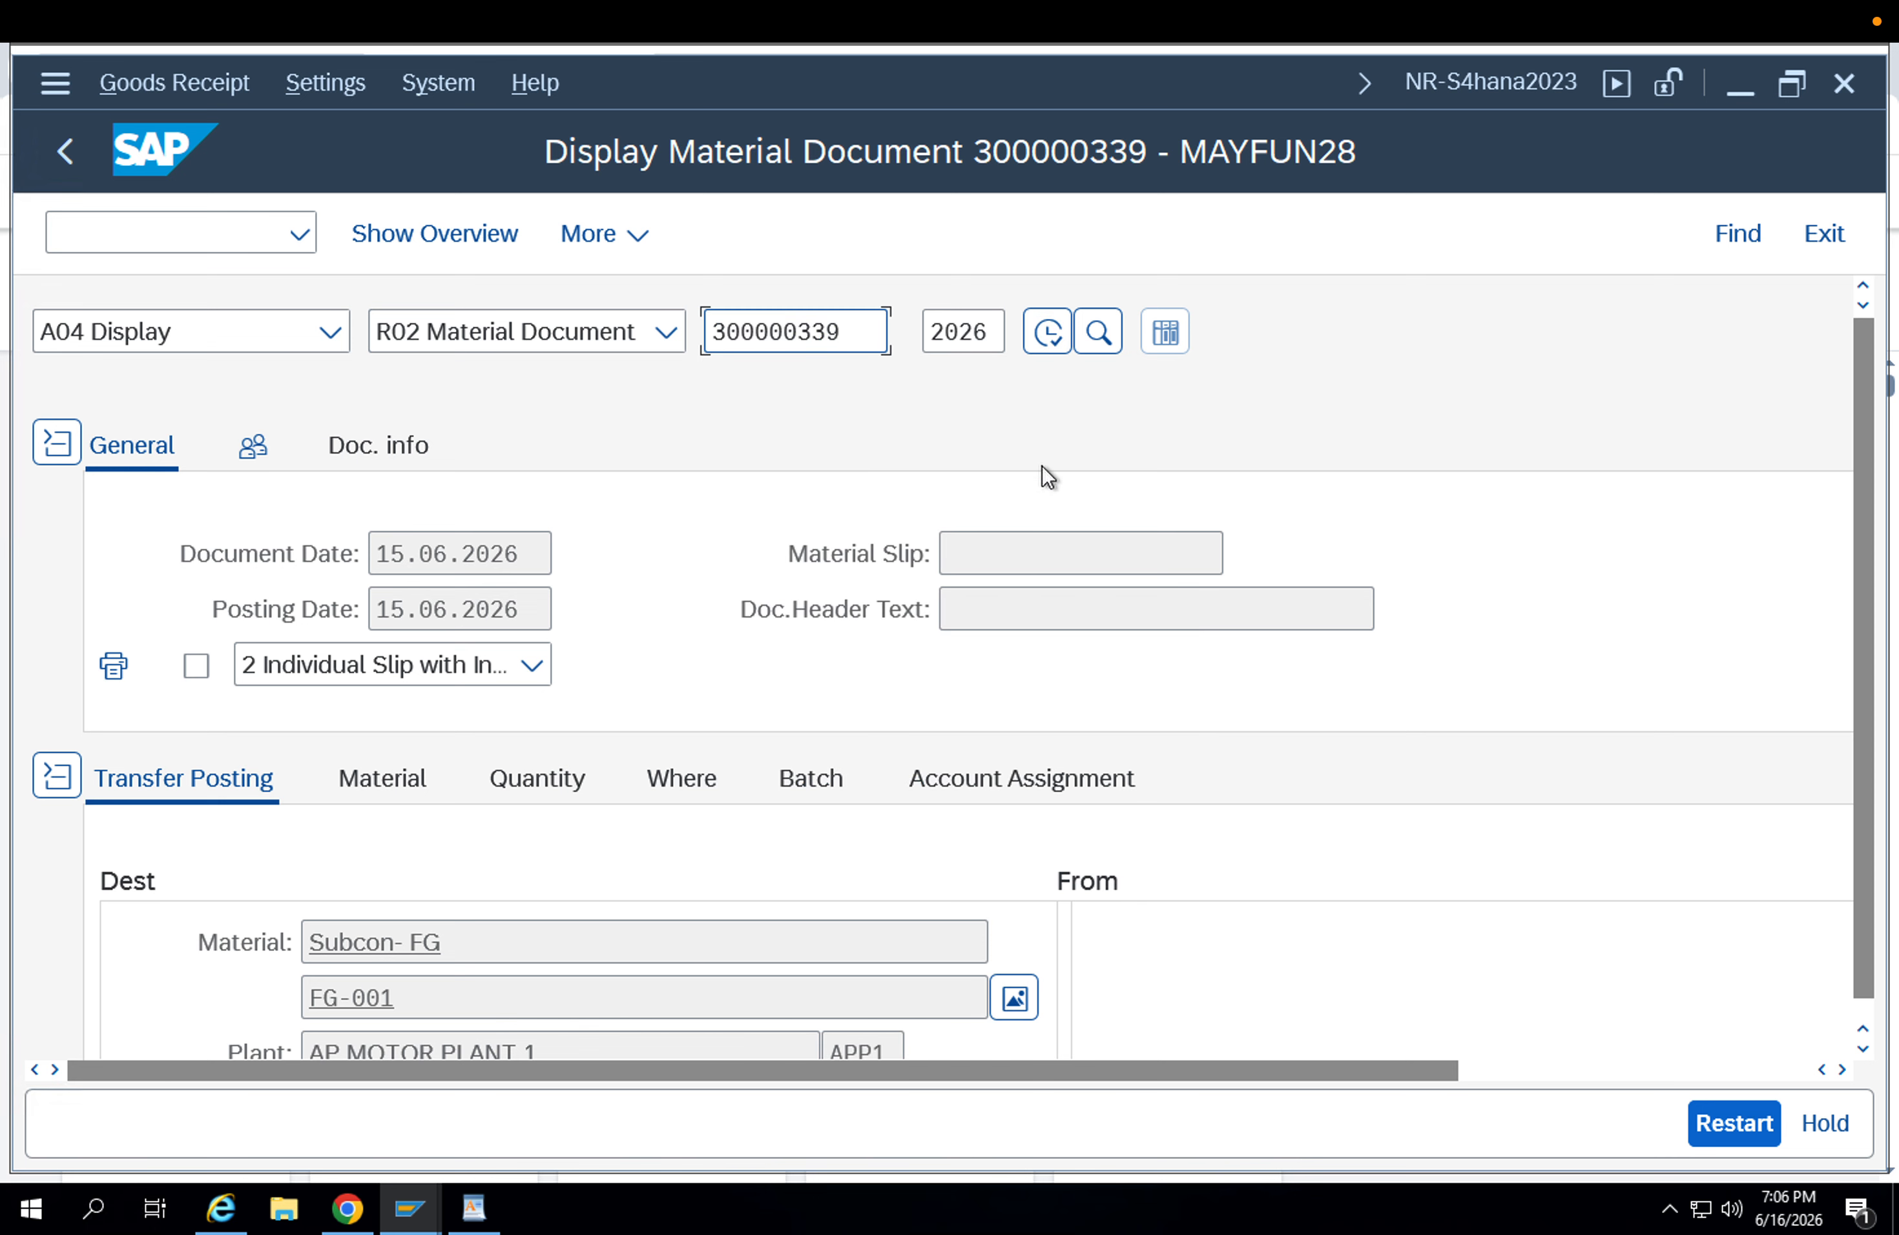
Restart MIGO with /nmigo and set the action to A08 Transfer Posting with the reference R10 Other.
{"action": "left_click", "coordinate": [112, 247]}
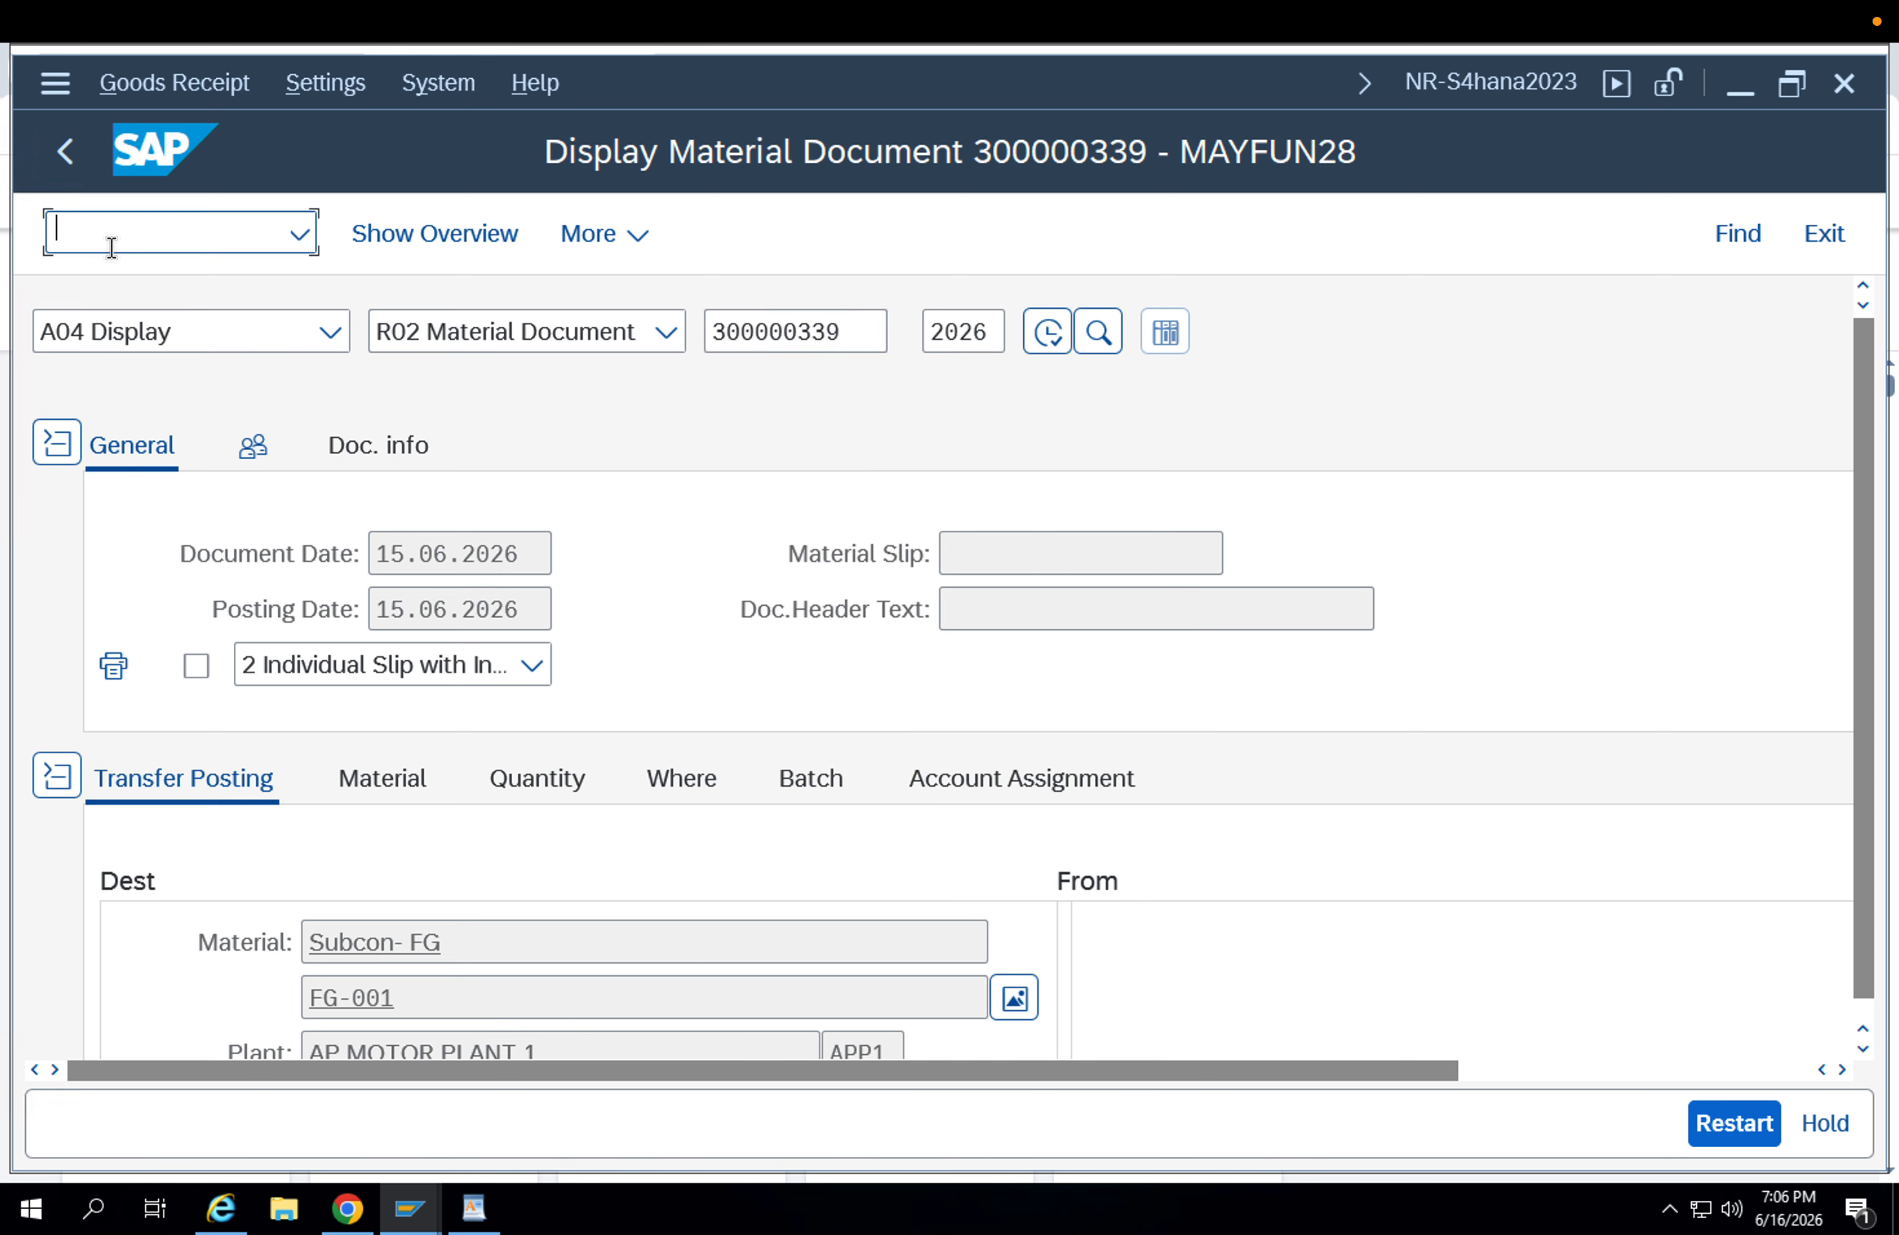
{"action": "type", "text": "/nmigo"}
{"action": "key", "text": "Return"}
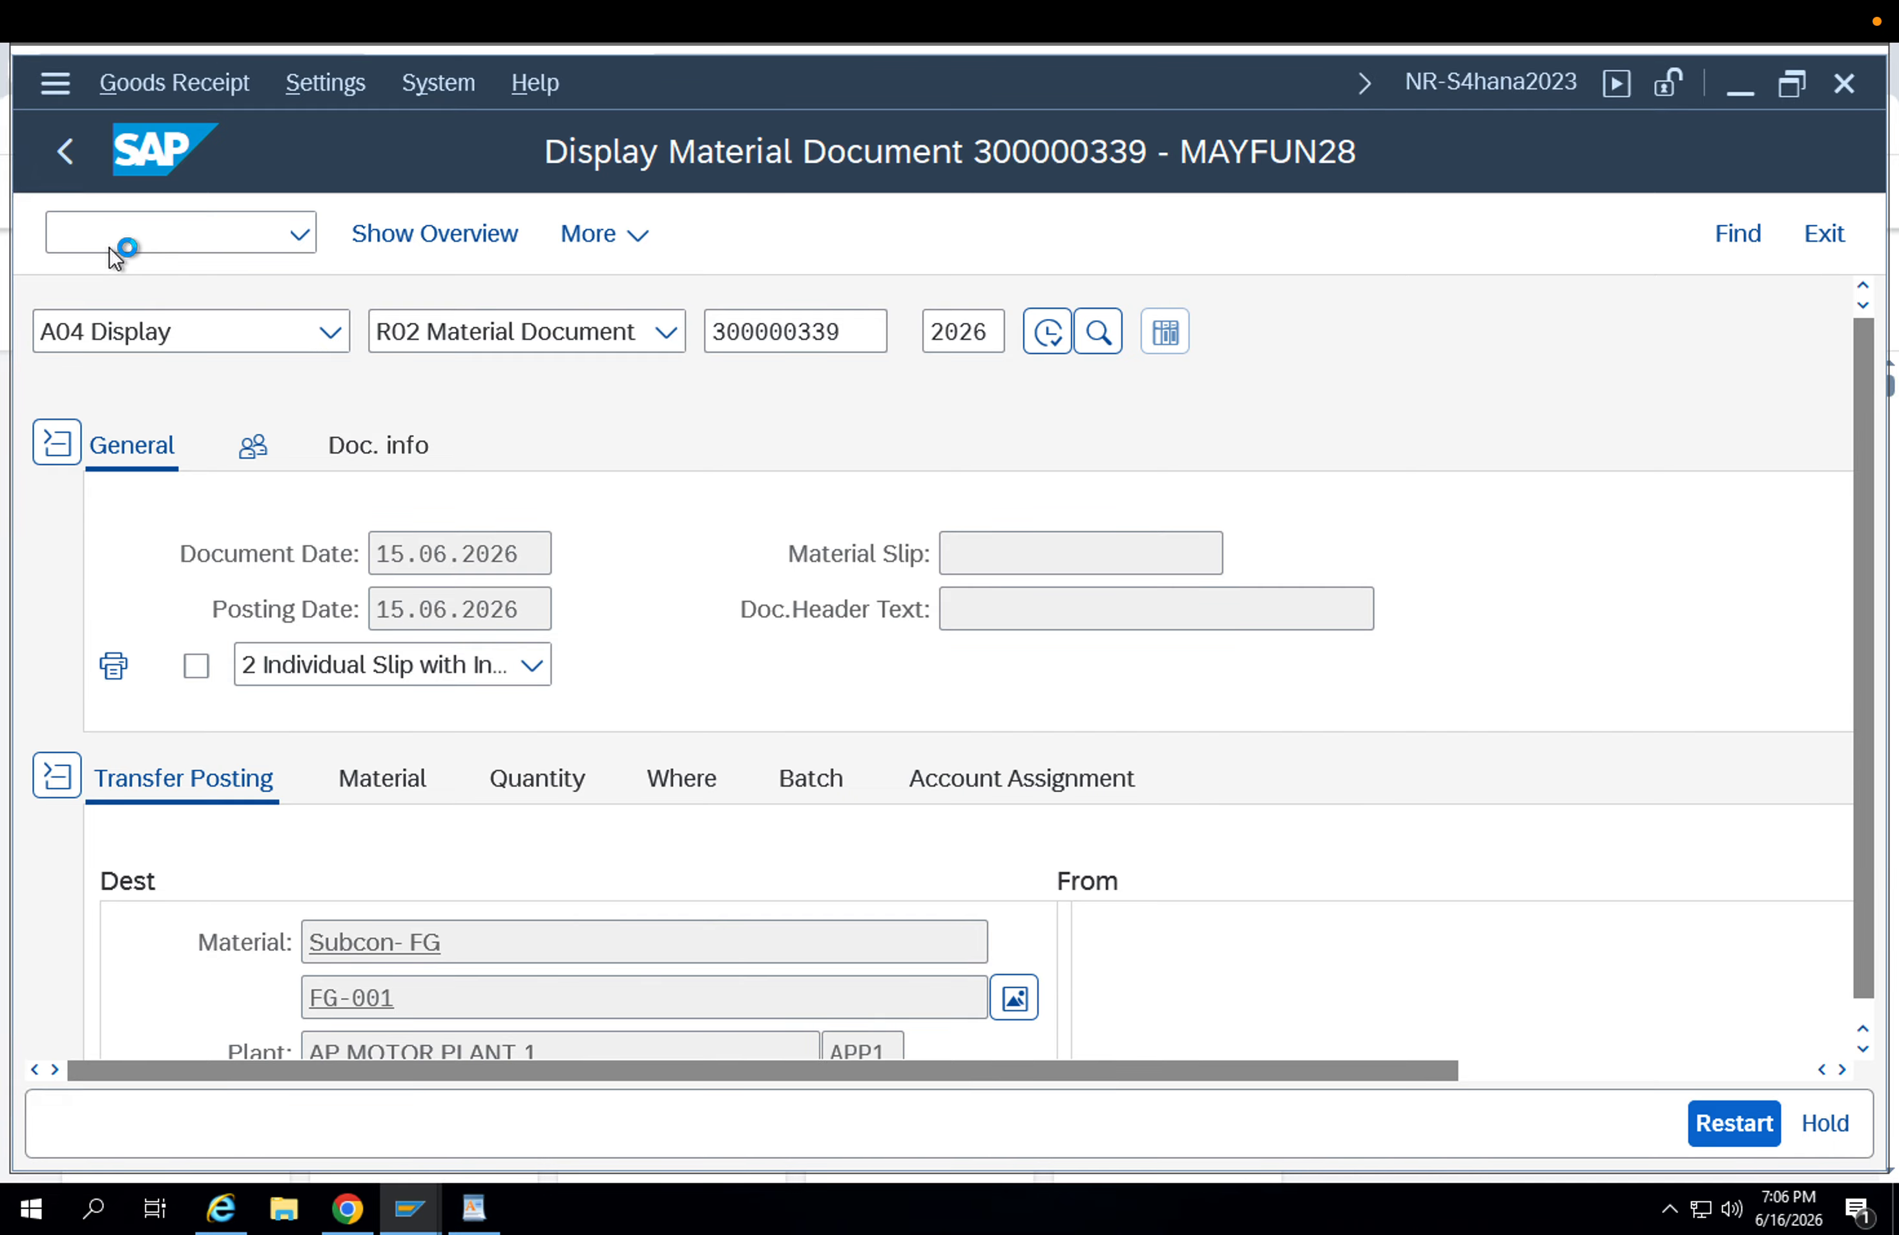
{"action": "left_click", "coordinate": [202, 345]}
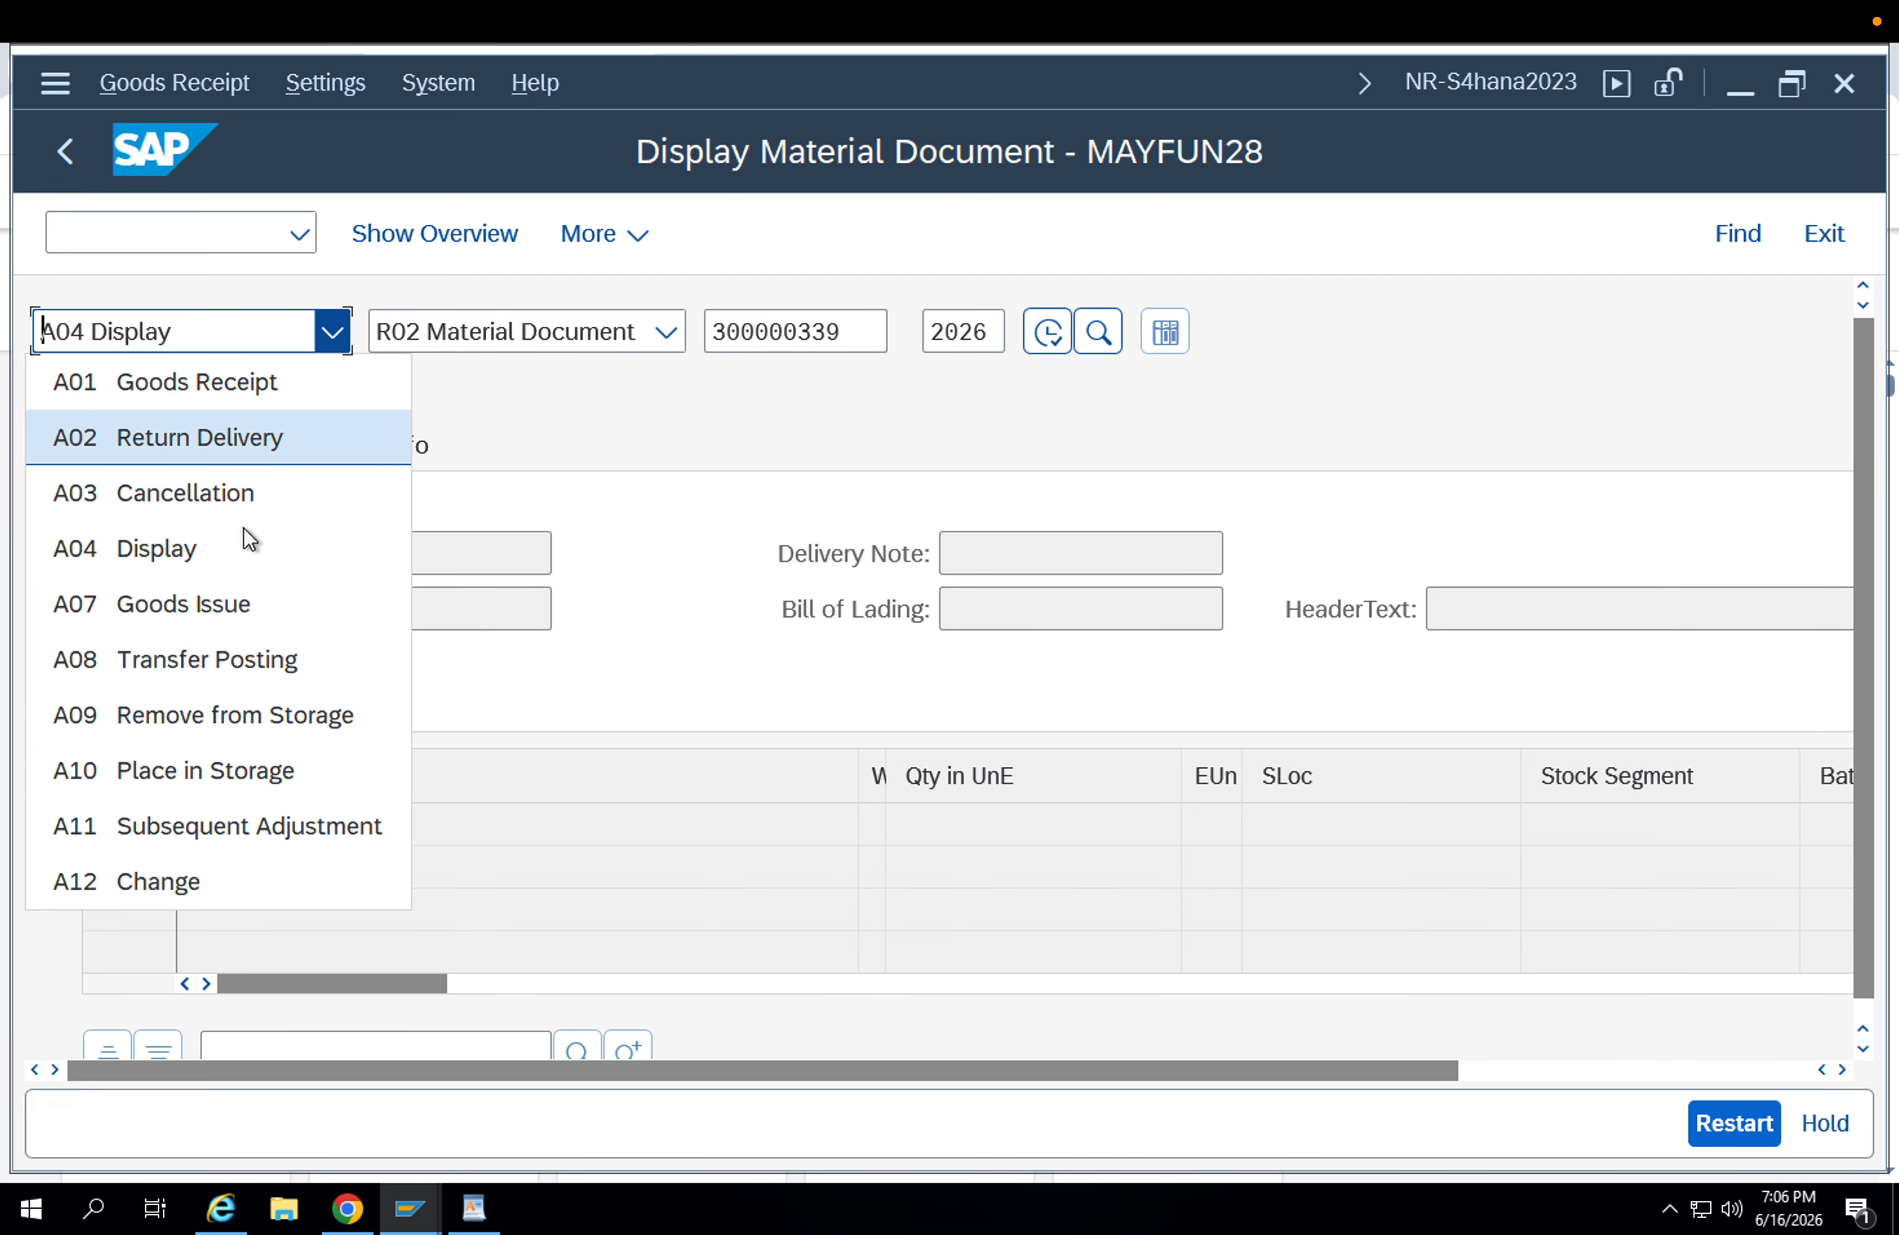
{"action": "left_click", "coordinate": [246, 675]}
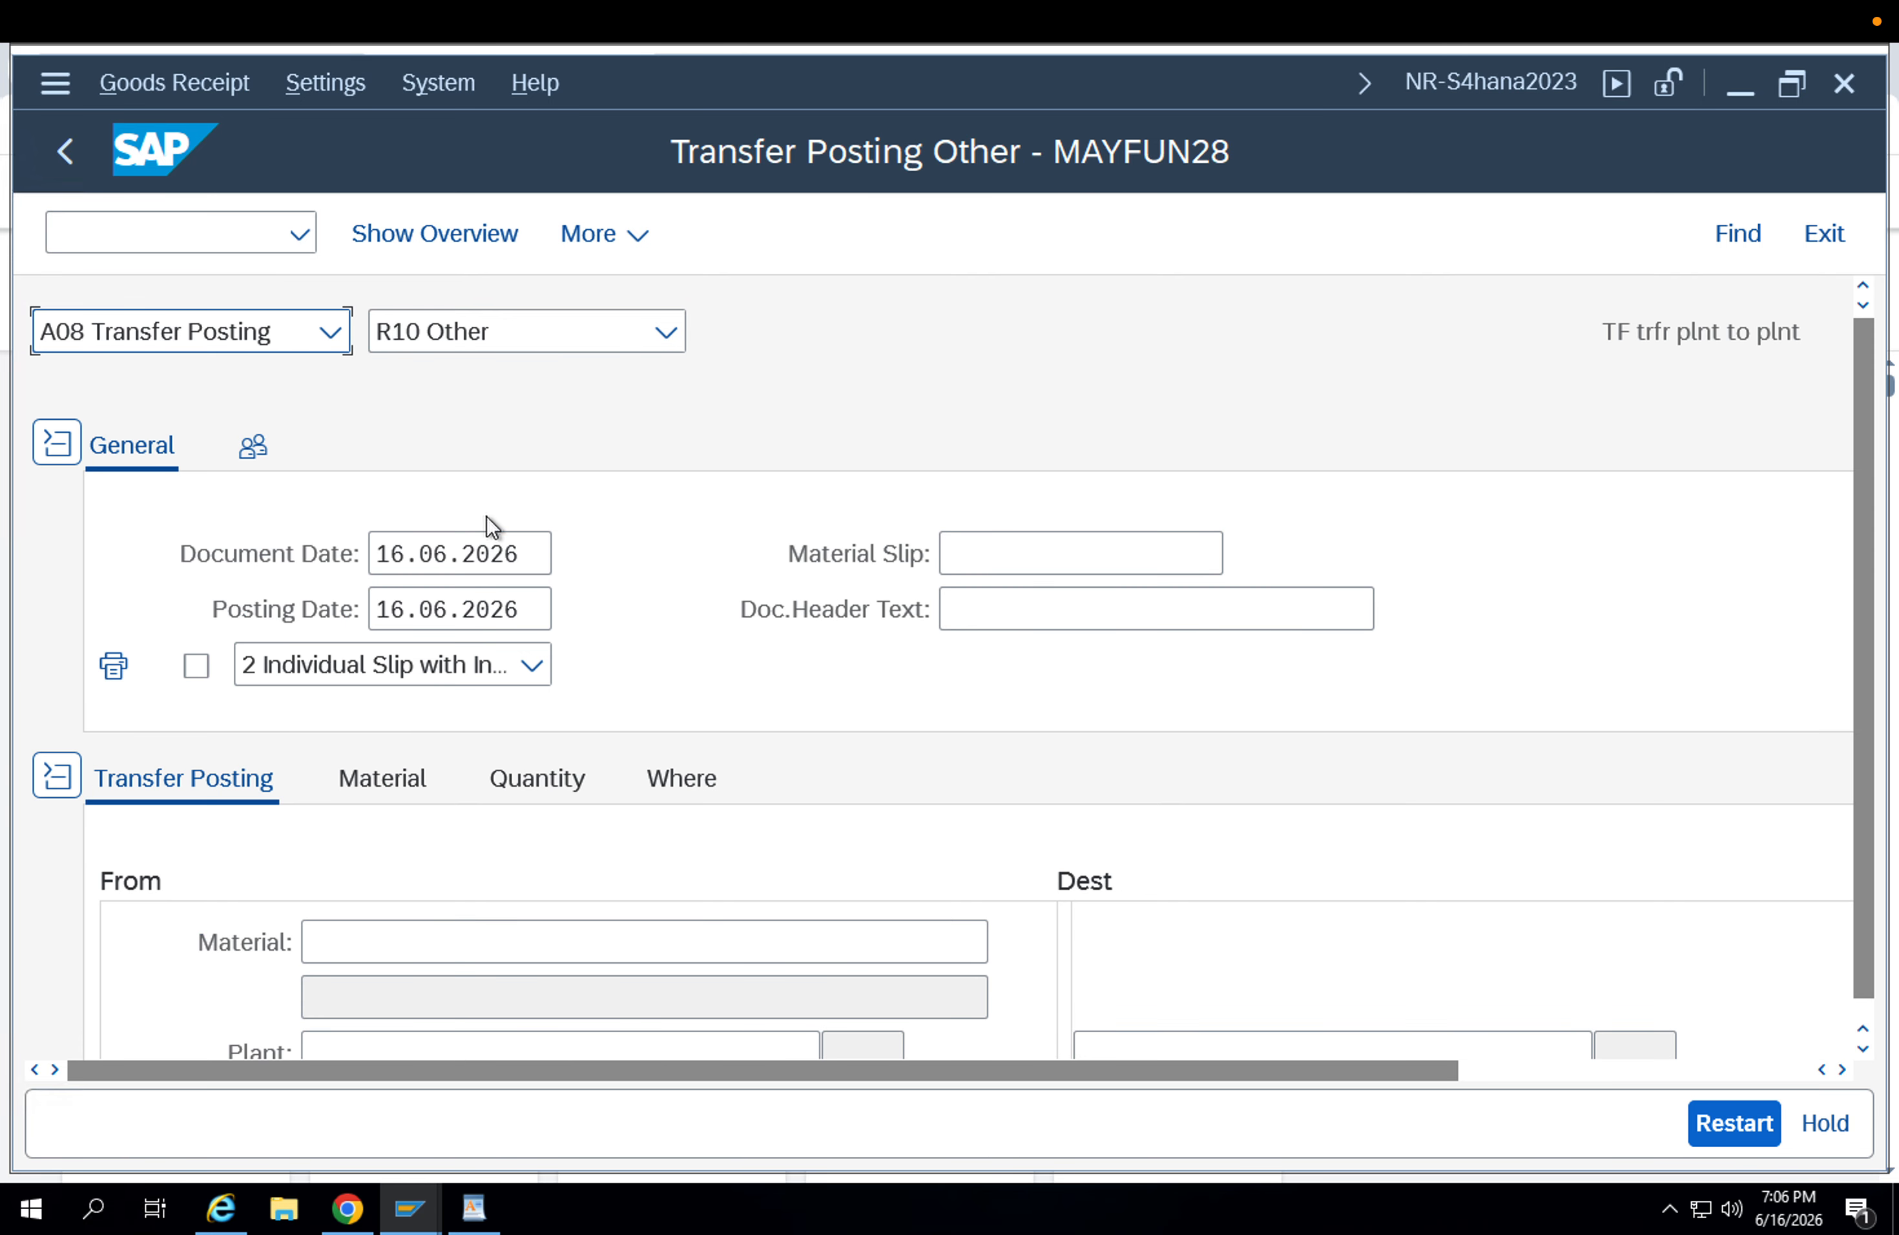
{"action": "key", "text": "Tab"}
{"action": "key", "text": "Tab"}
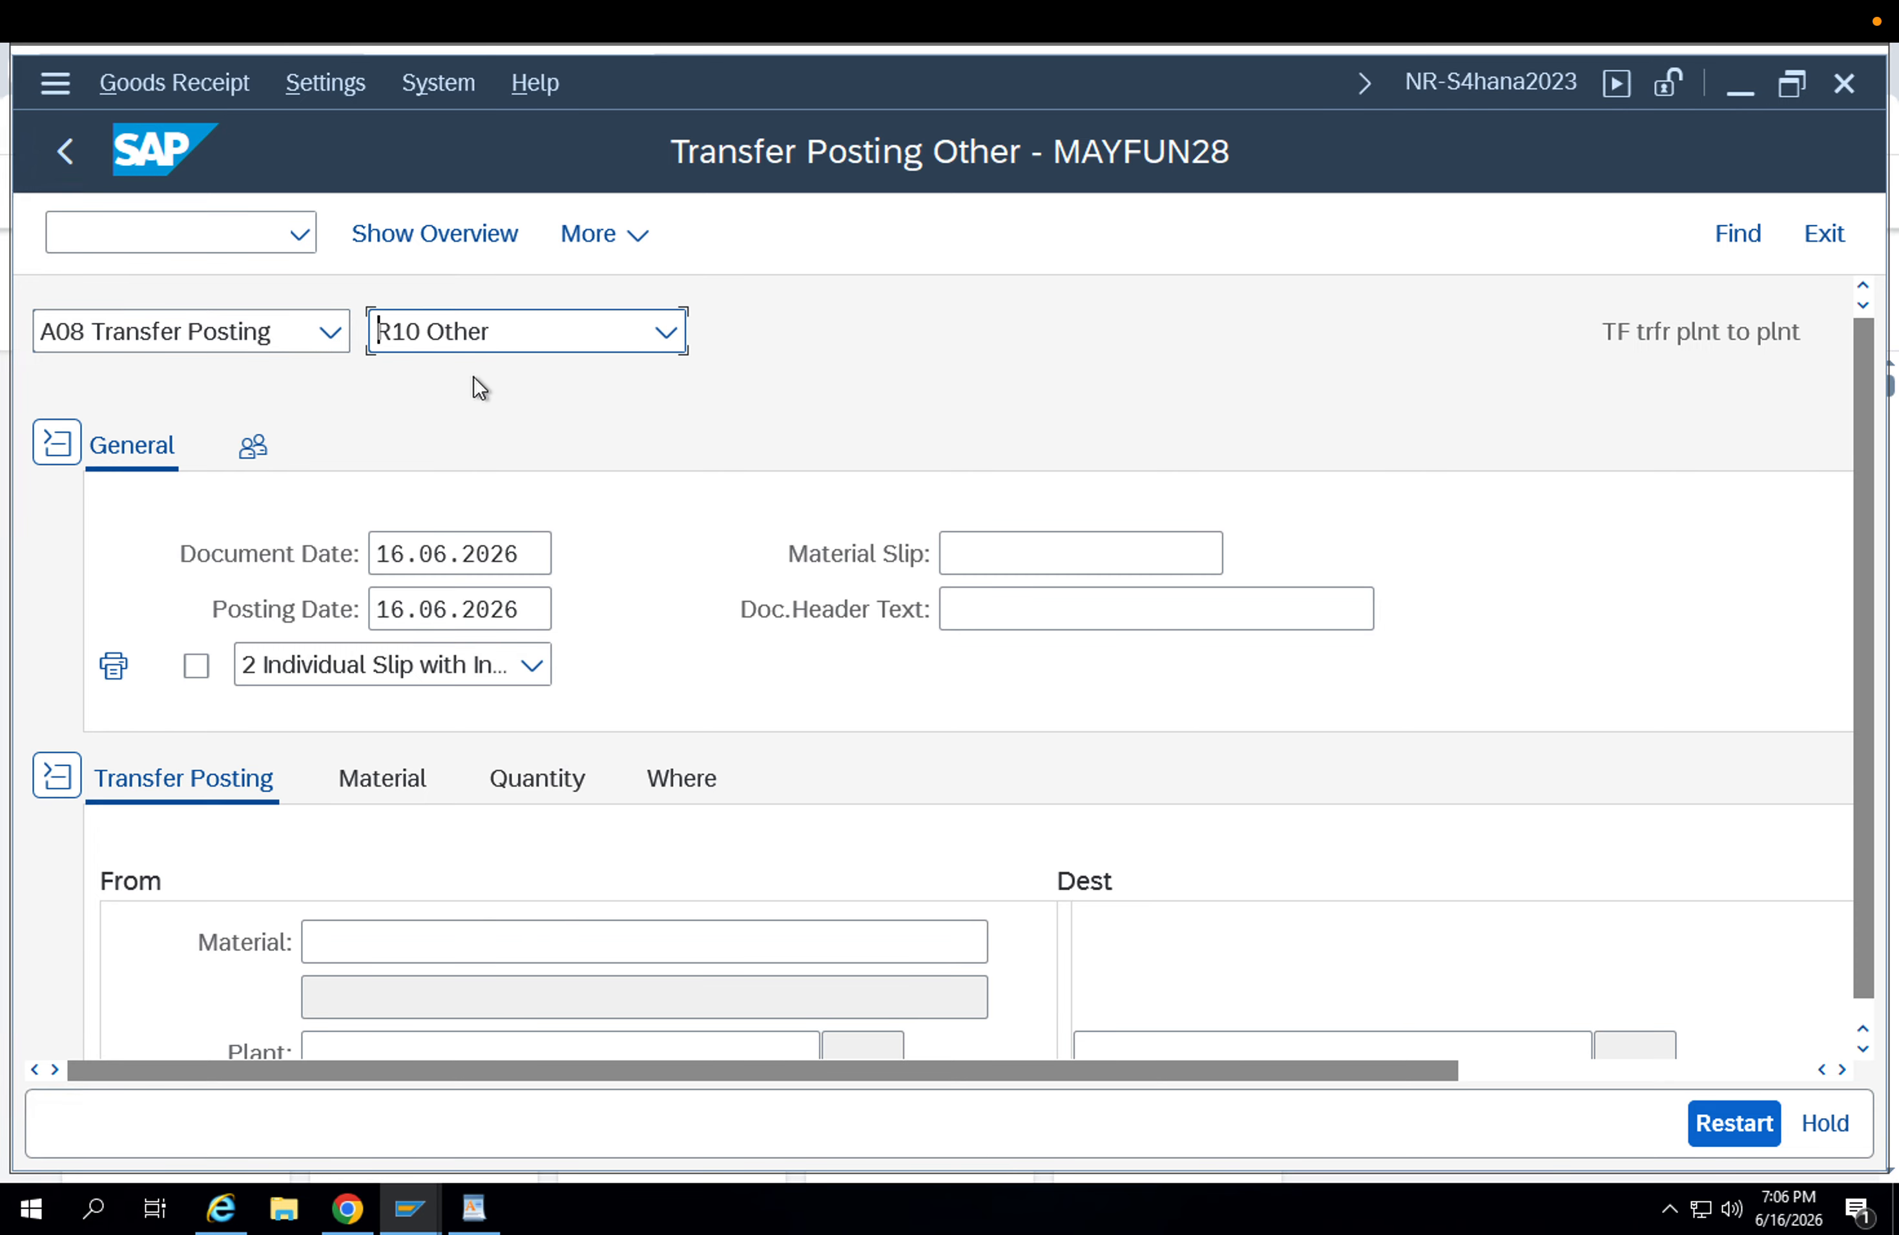
Enter material FG-001 on the From side of the transfer posting.
{"action": "scroll", "coordinate": [353, 757], "scroll_direction": "down", "scroll_amount": 2}
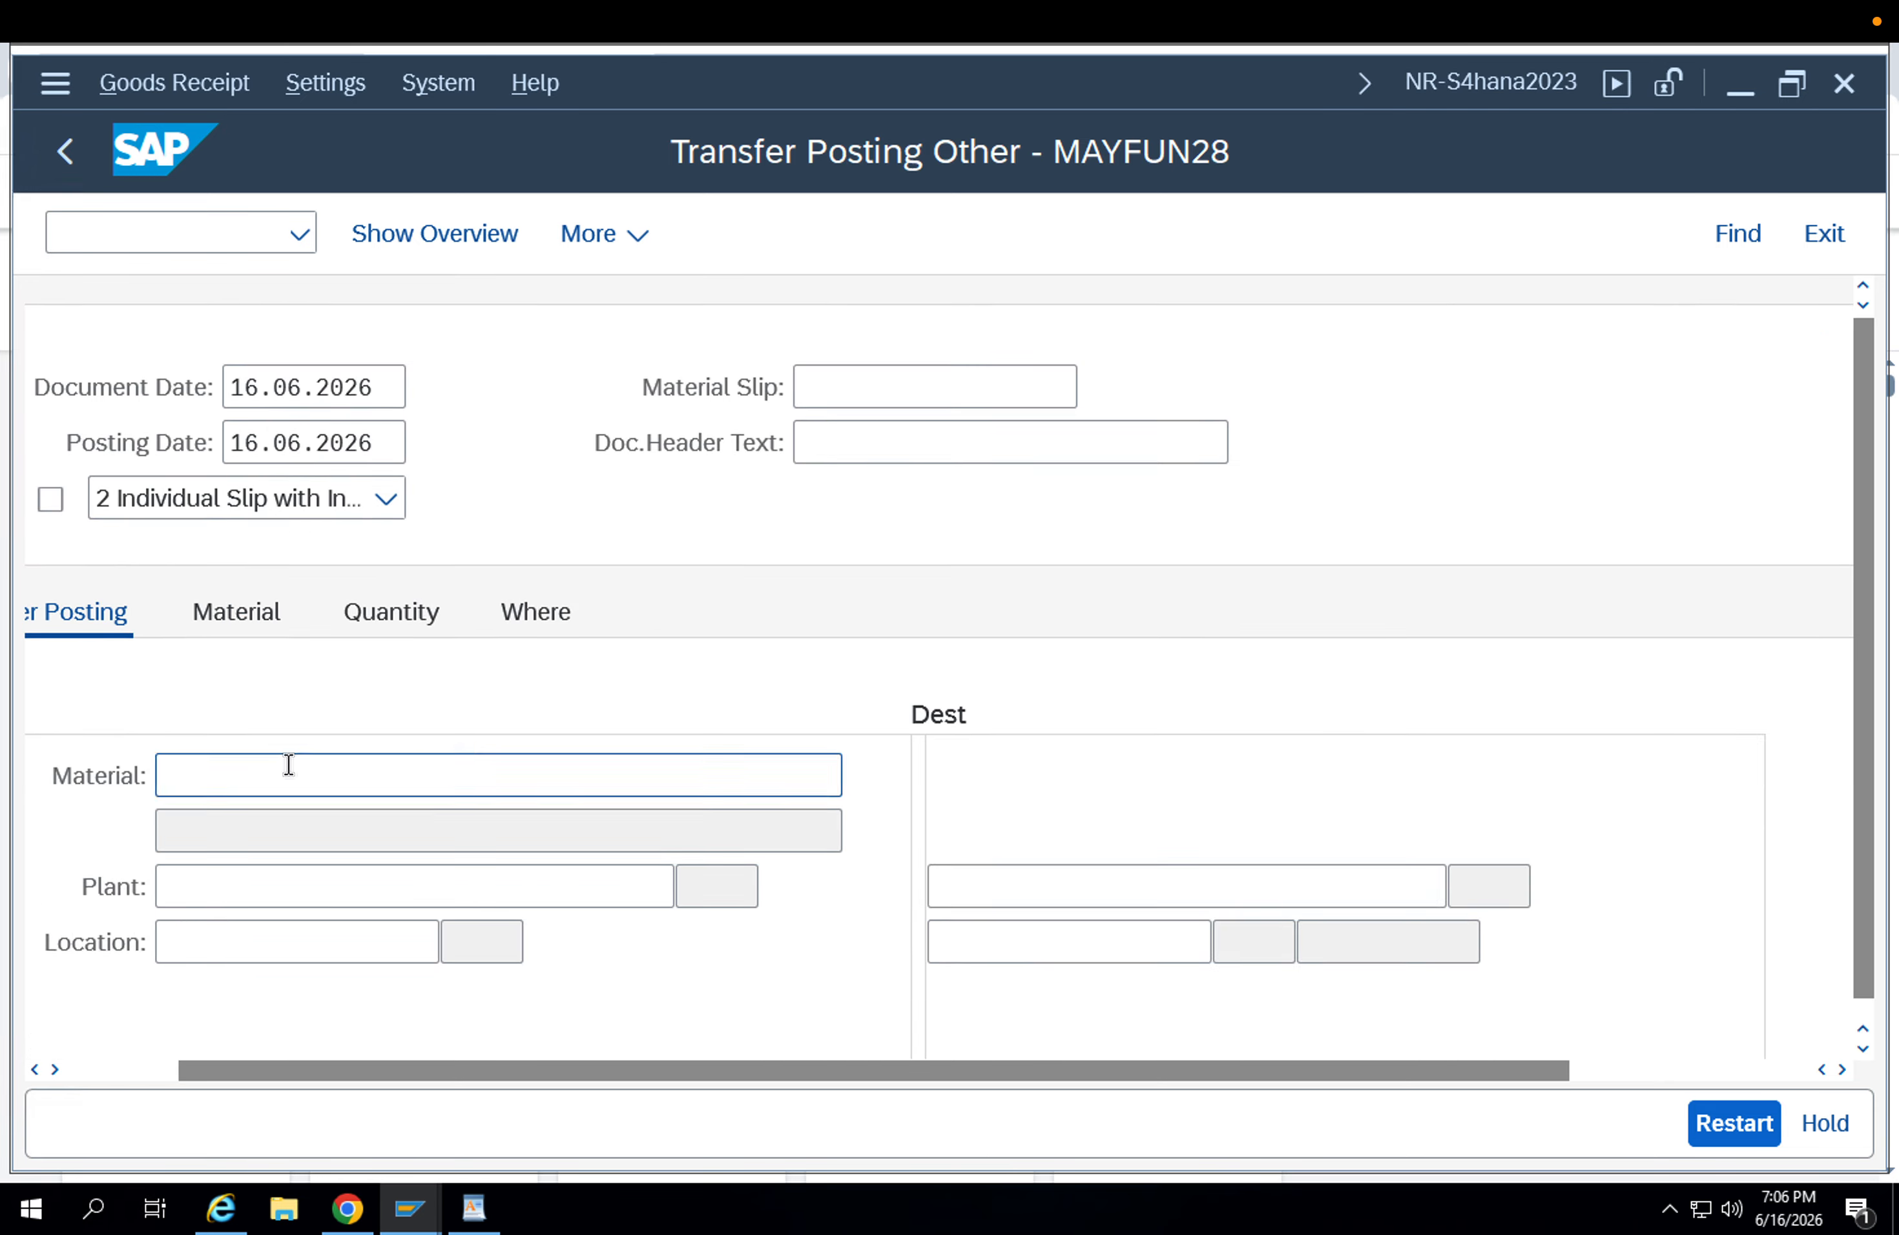
{"action": "left_click", "coordinate": [281, 783]}
{"action": "key", "text": "Down"}
{"action": "key", "text": "Return"}
Set the source plant to APP1 and the destination plant to APP2.
{"action": "key", "text": "Return"}
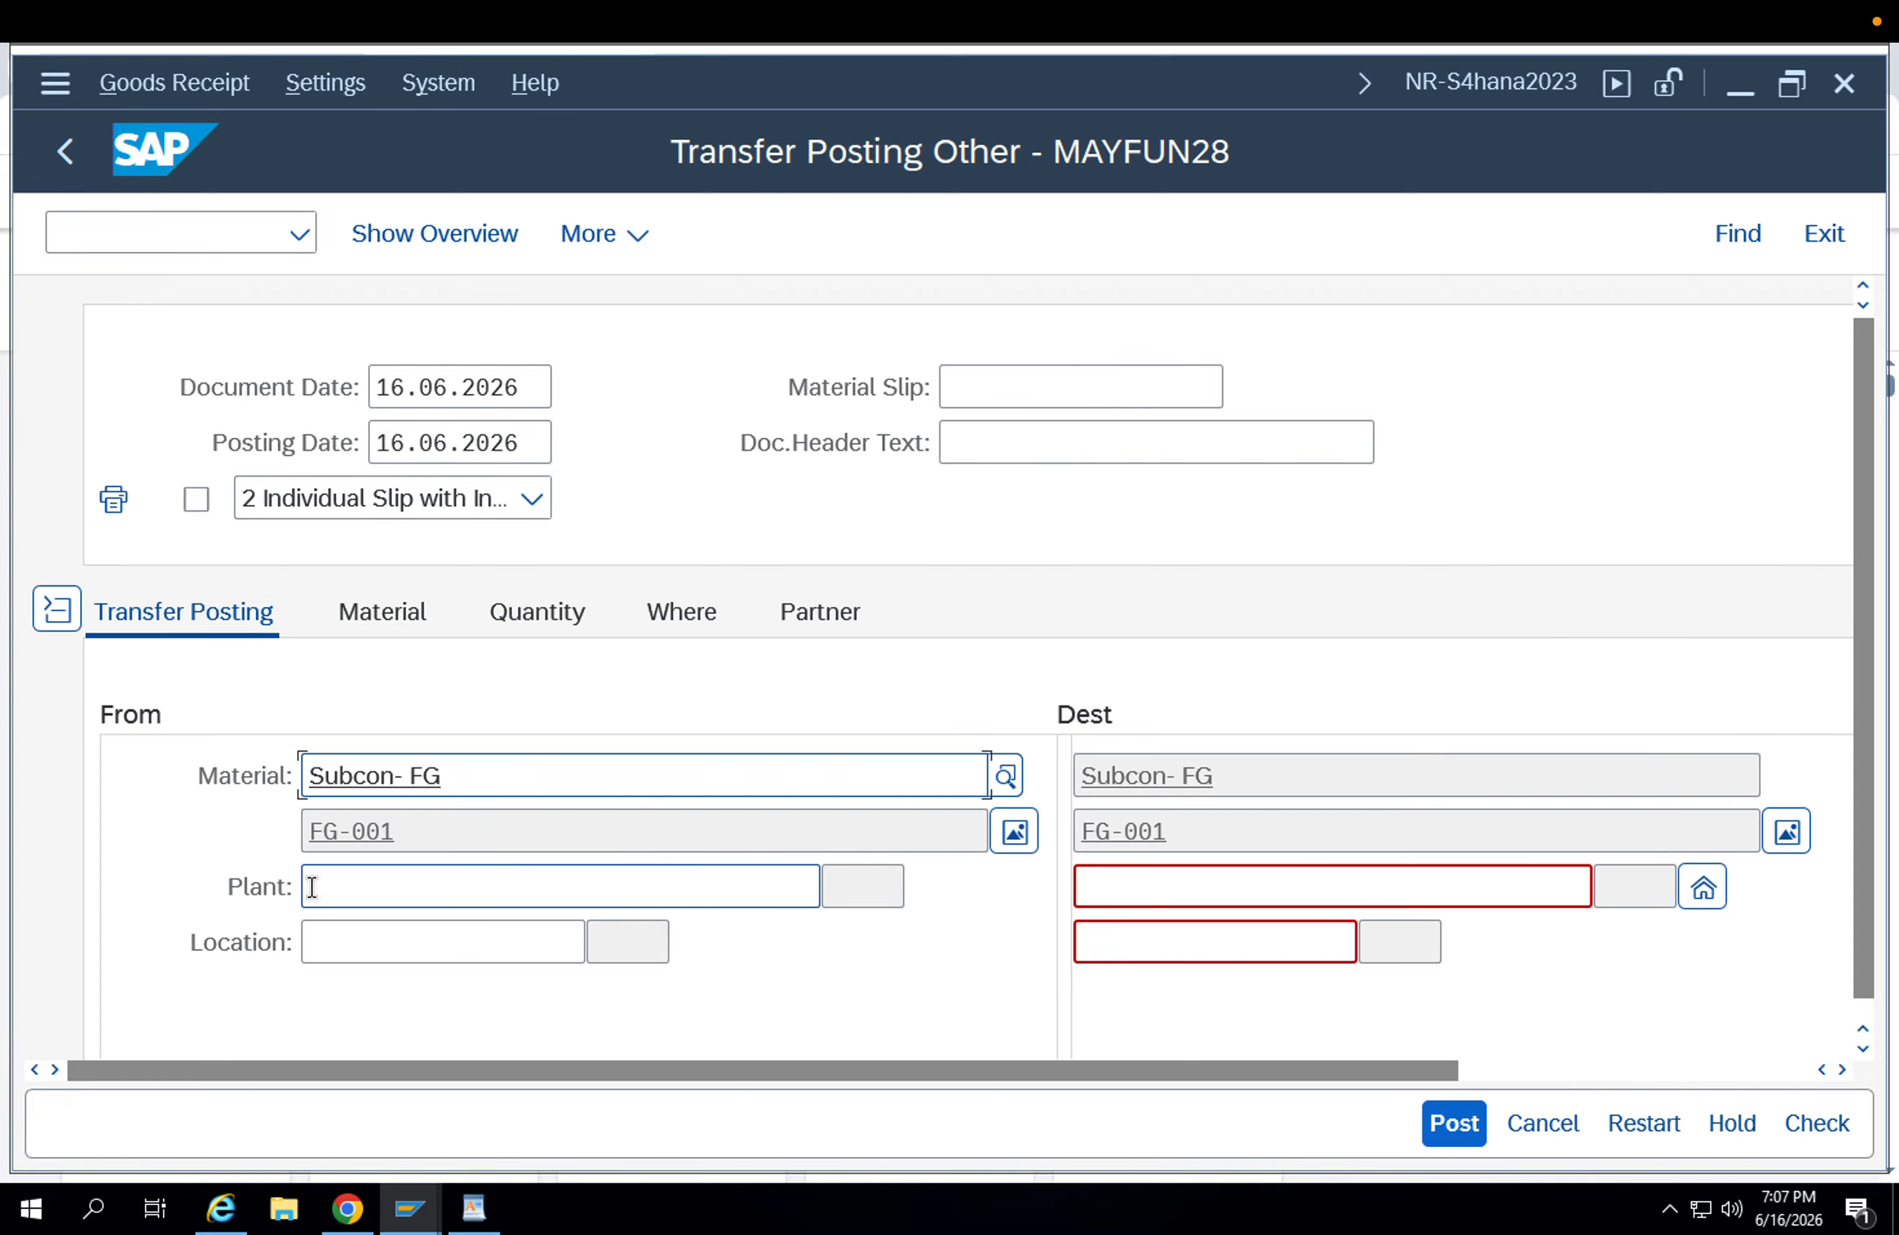
{"action": "left_click", "coordinate": [312, 887]}
{"action": "key", "text": "Down"}
{"action": "key", "text": "Return"}
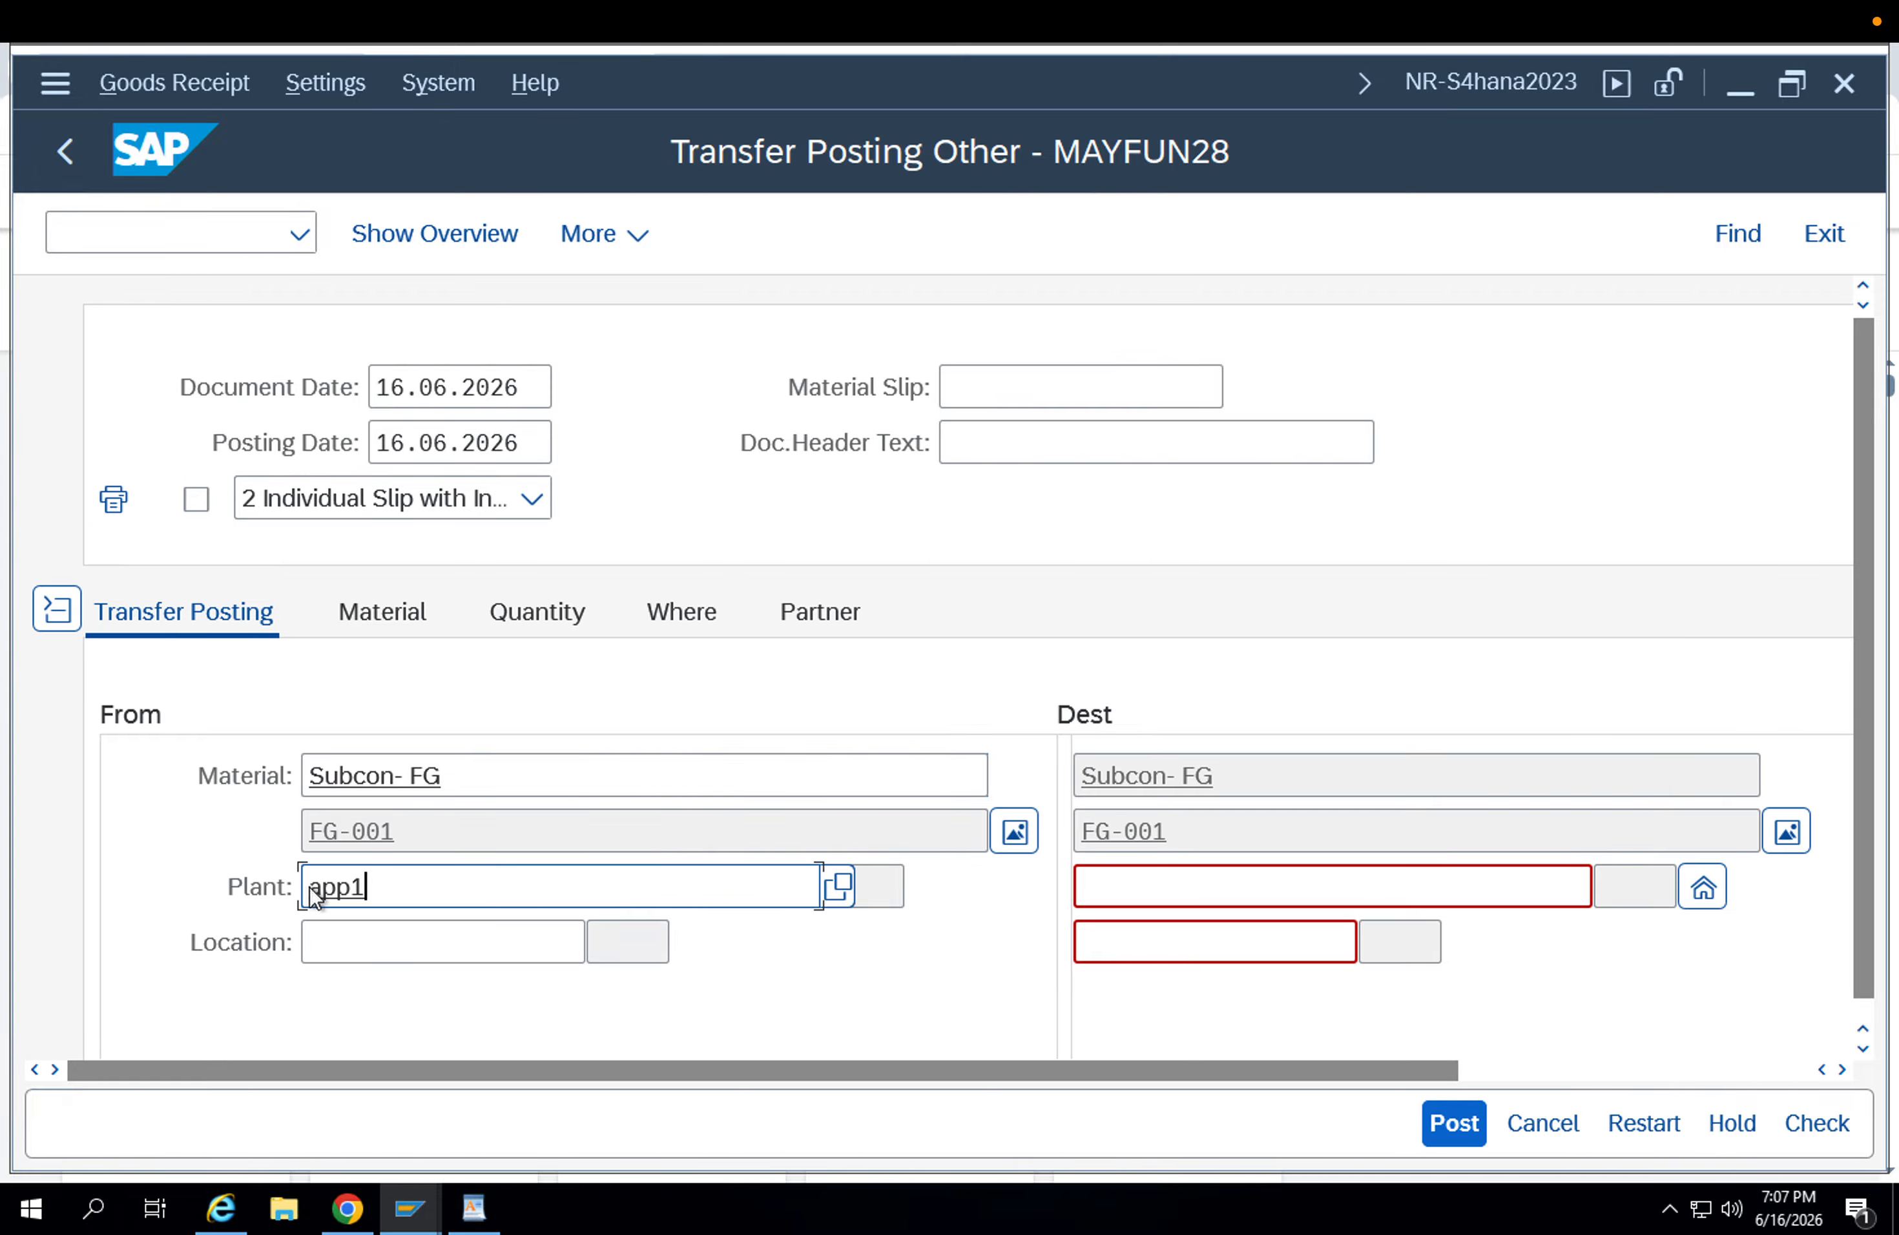
{"action": "key", "text": "Return"}
{"action": "left_click", "coordinate": [1102, 882]}
{"action": "type", "text": "app2"}
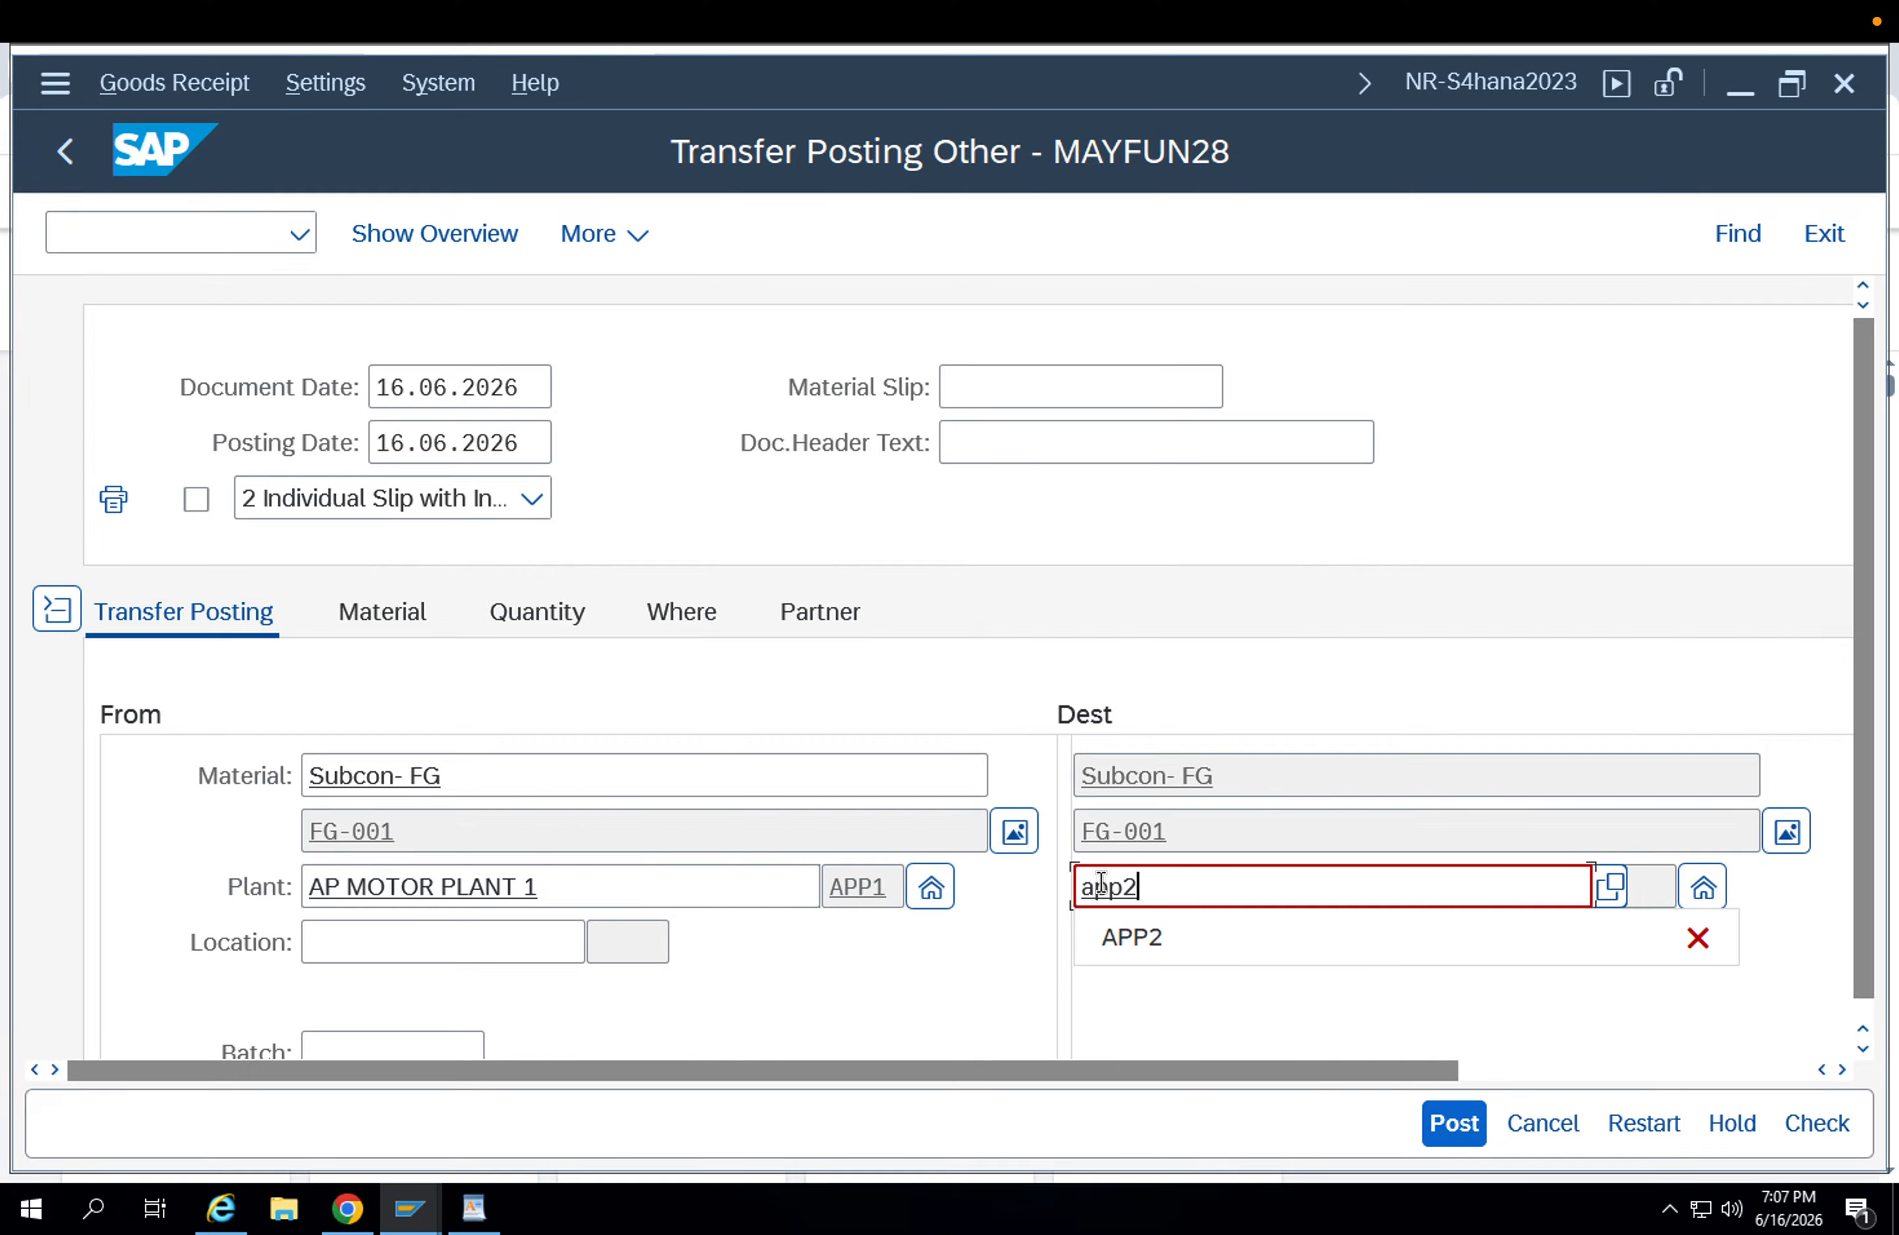
{"action": "key", "text": "Return"}
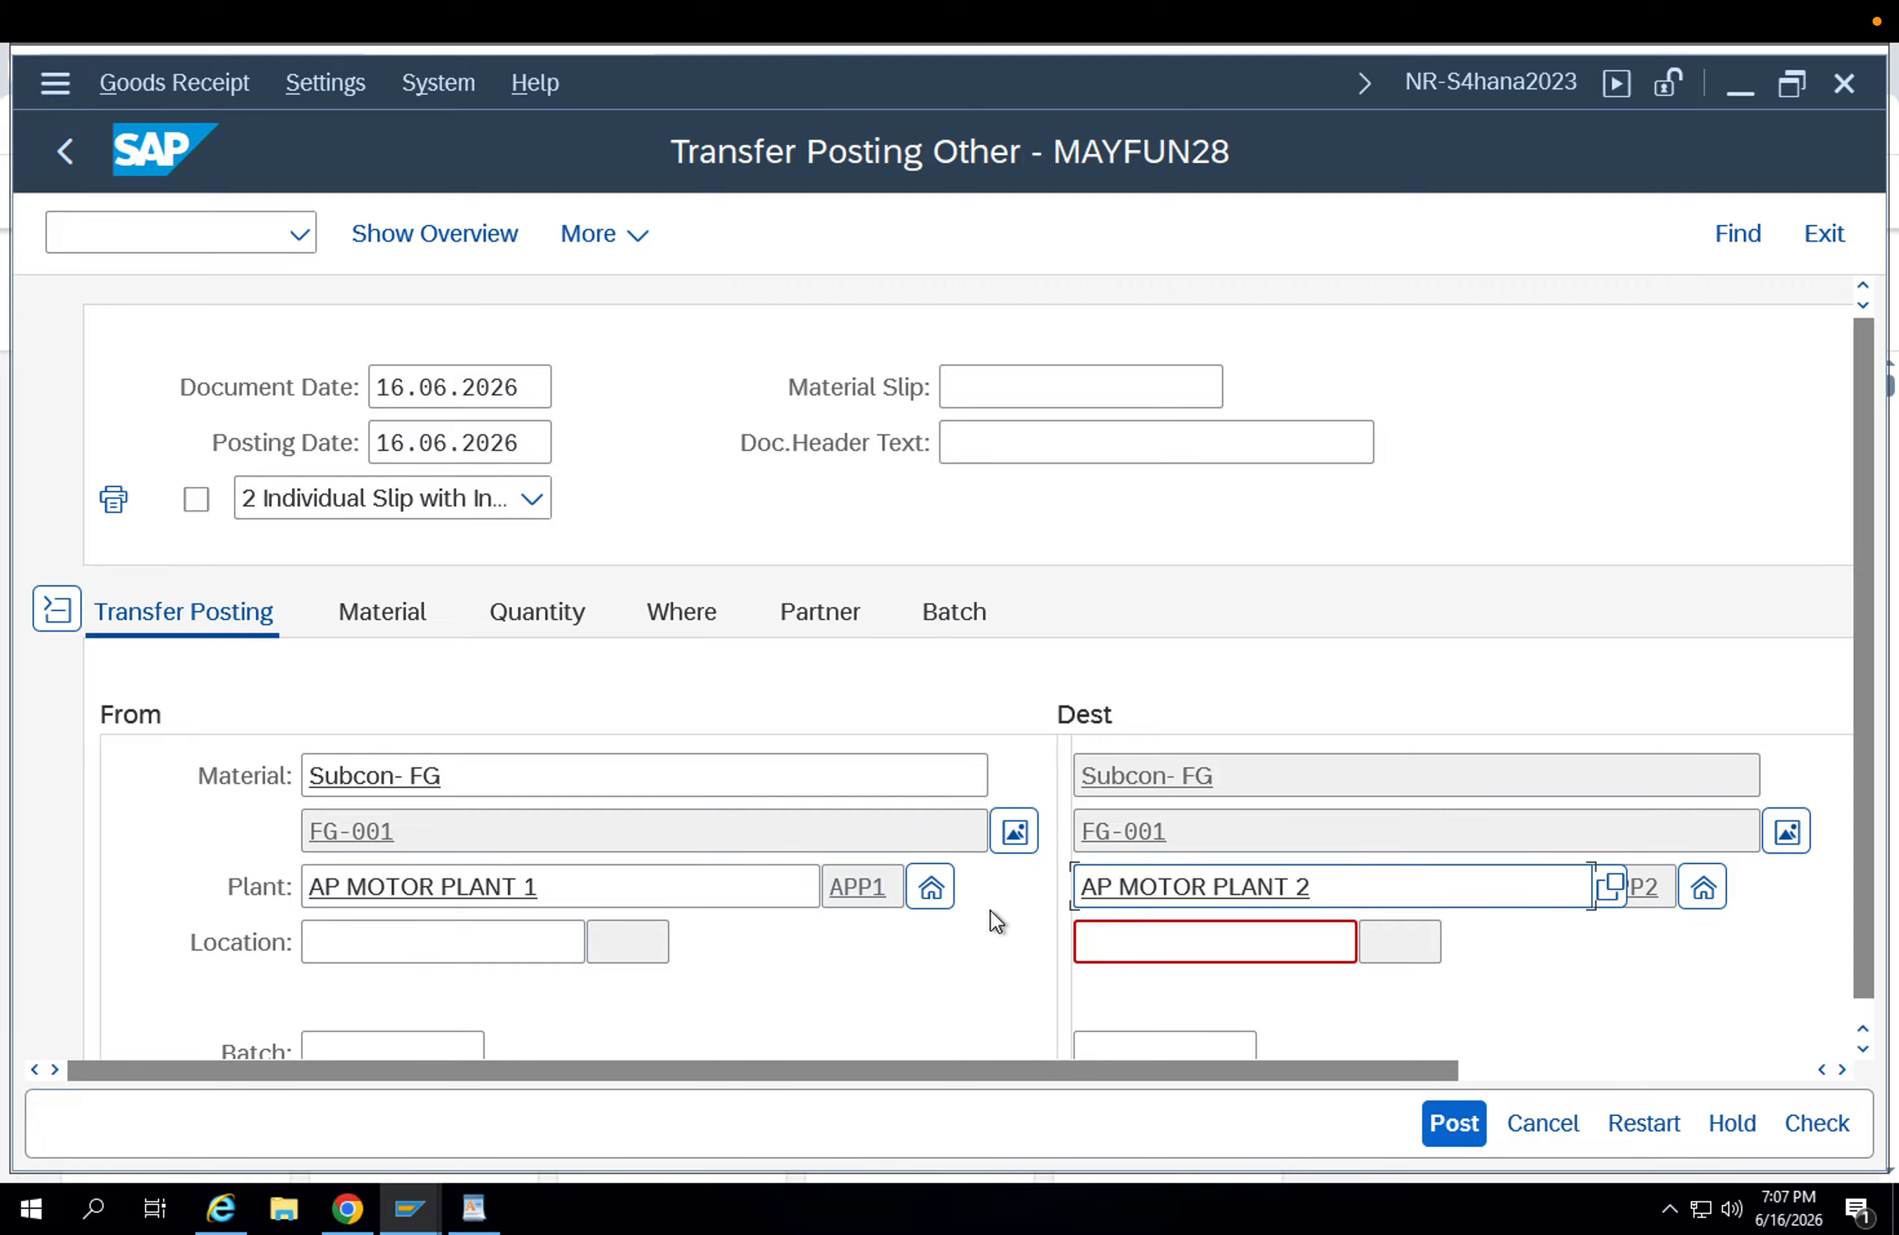
{"action": "left_click", "coordinate": [560, 936]}
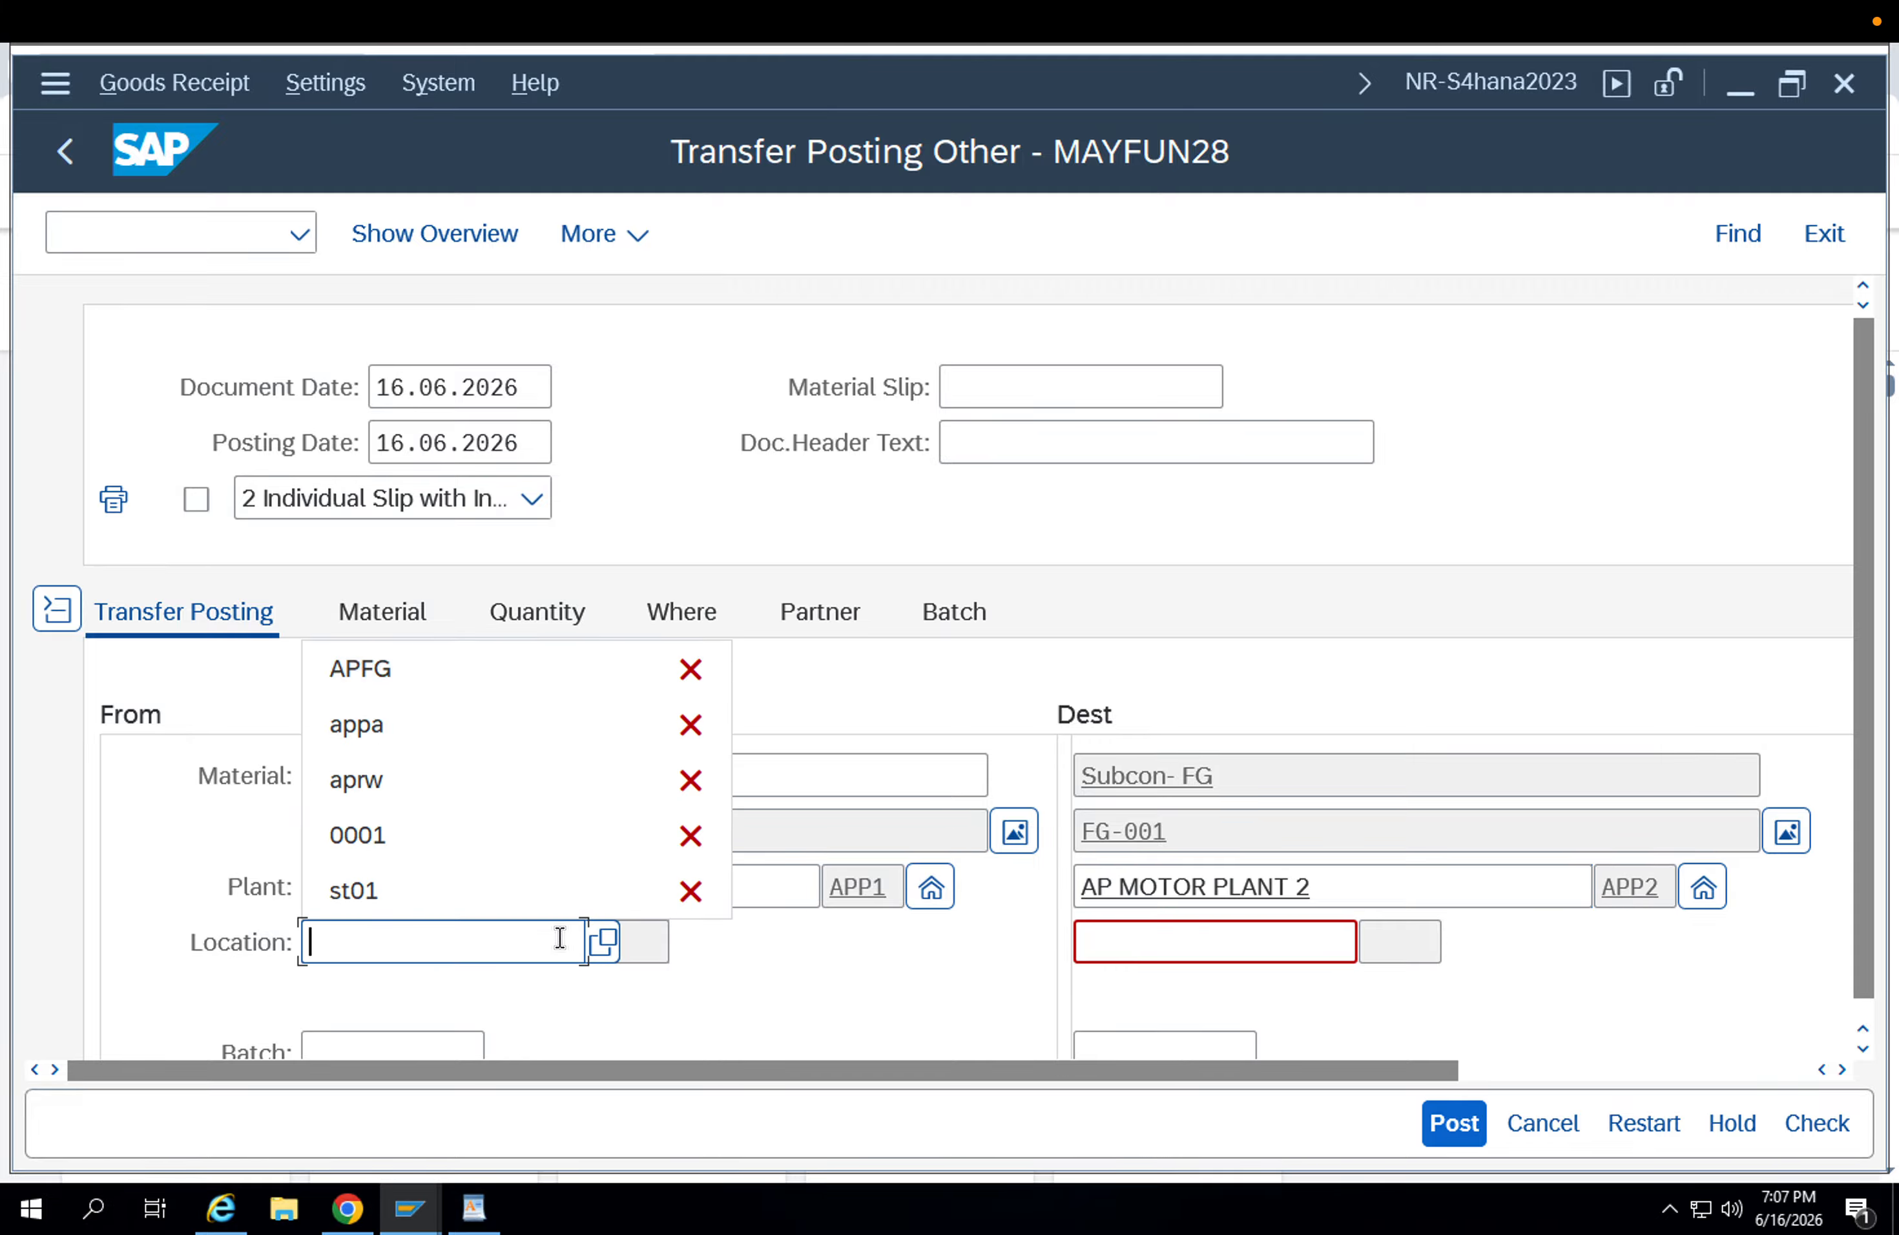
{"action": "key", "text": "Down"}
{"action": "key", "text": "Down"}
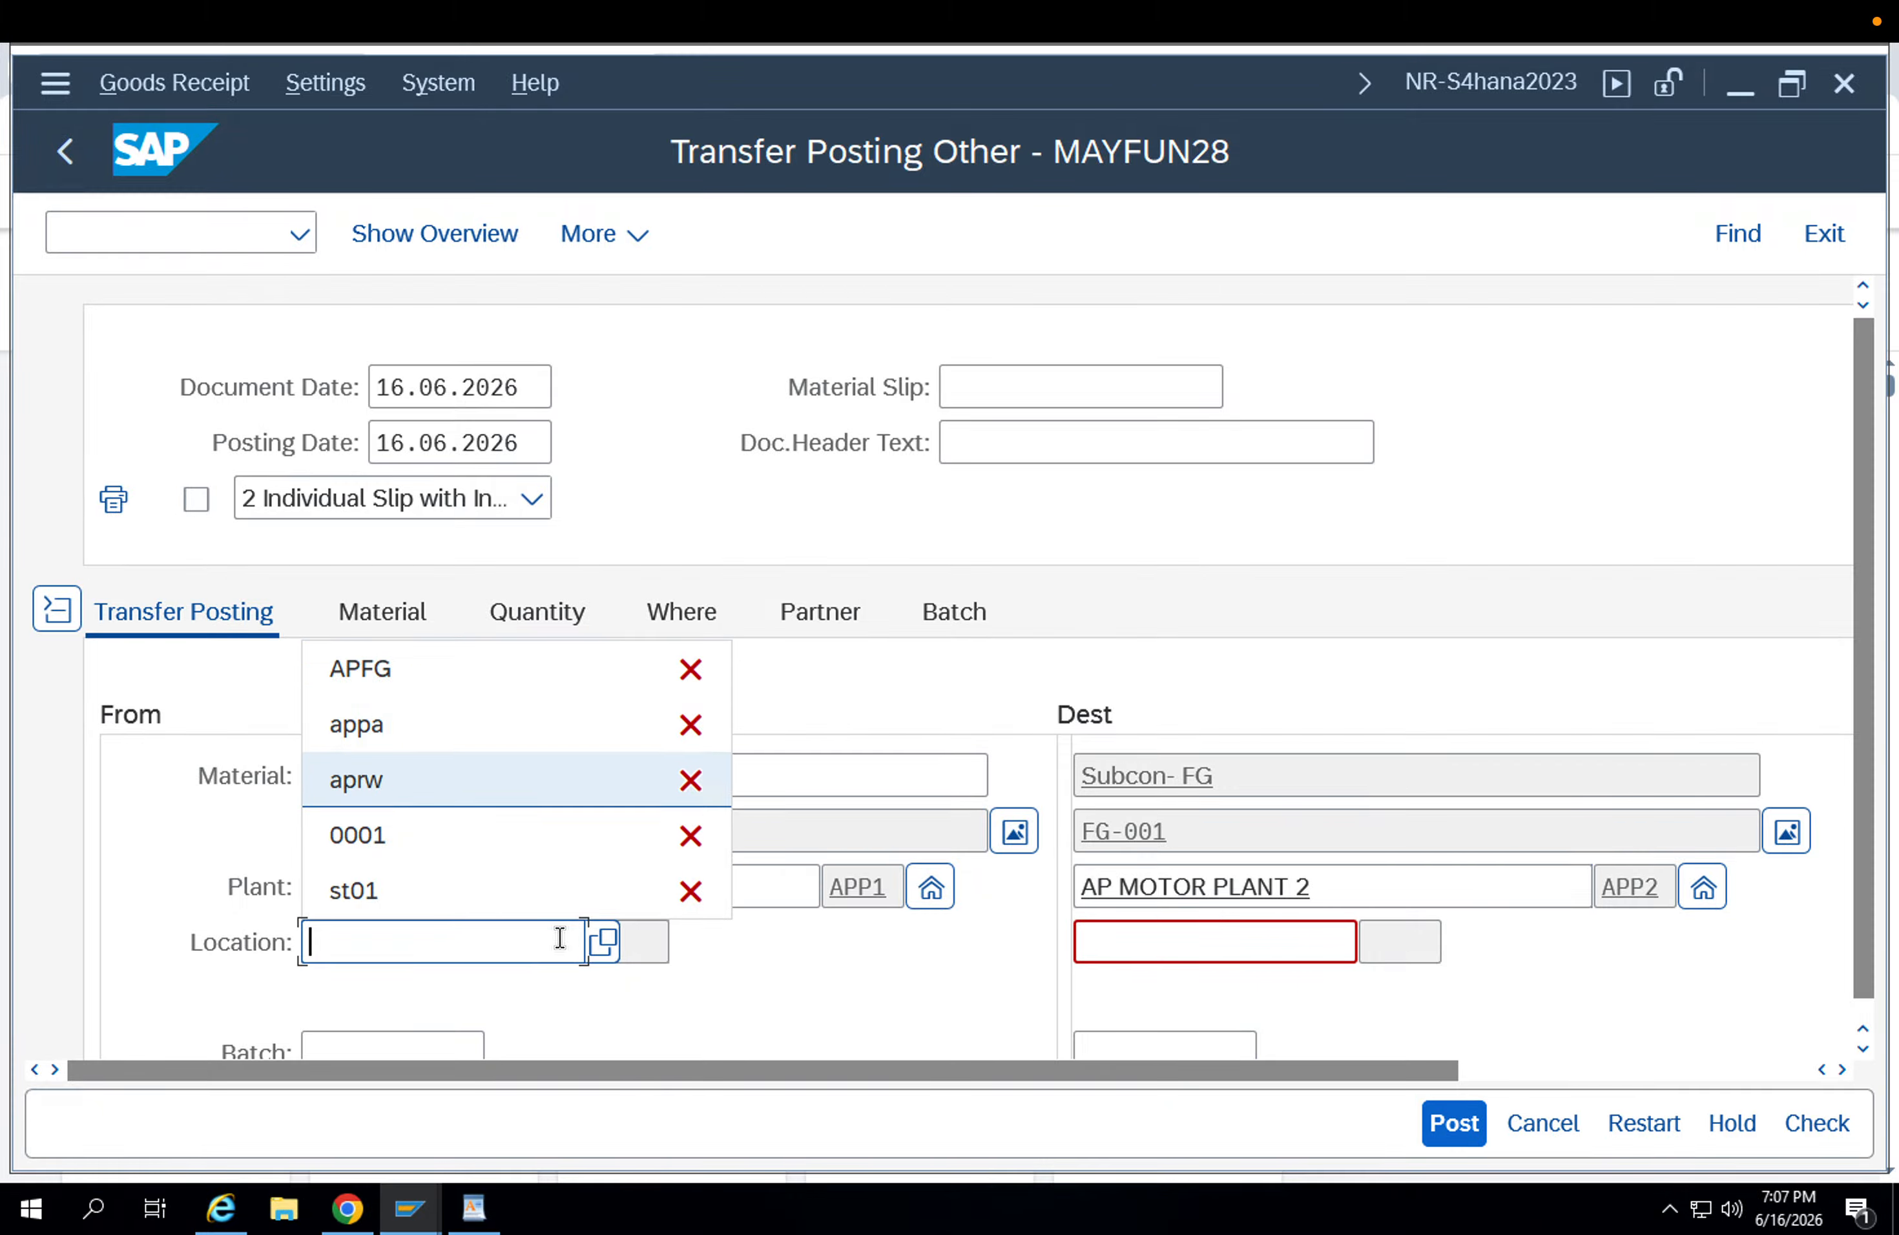
{"action": "key", "text": "Return"}
Set the source storage location to APFG.
{"action": "left_click_drag", "start_coordinate": [532, 933], "coordinate": [205, 946]}
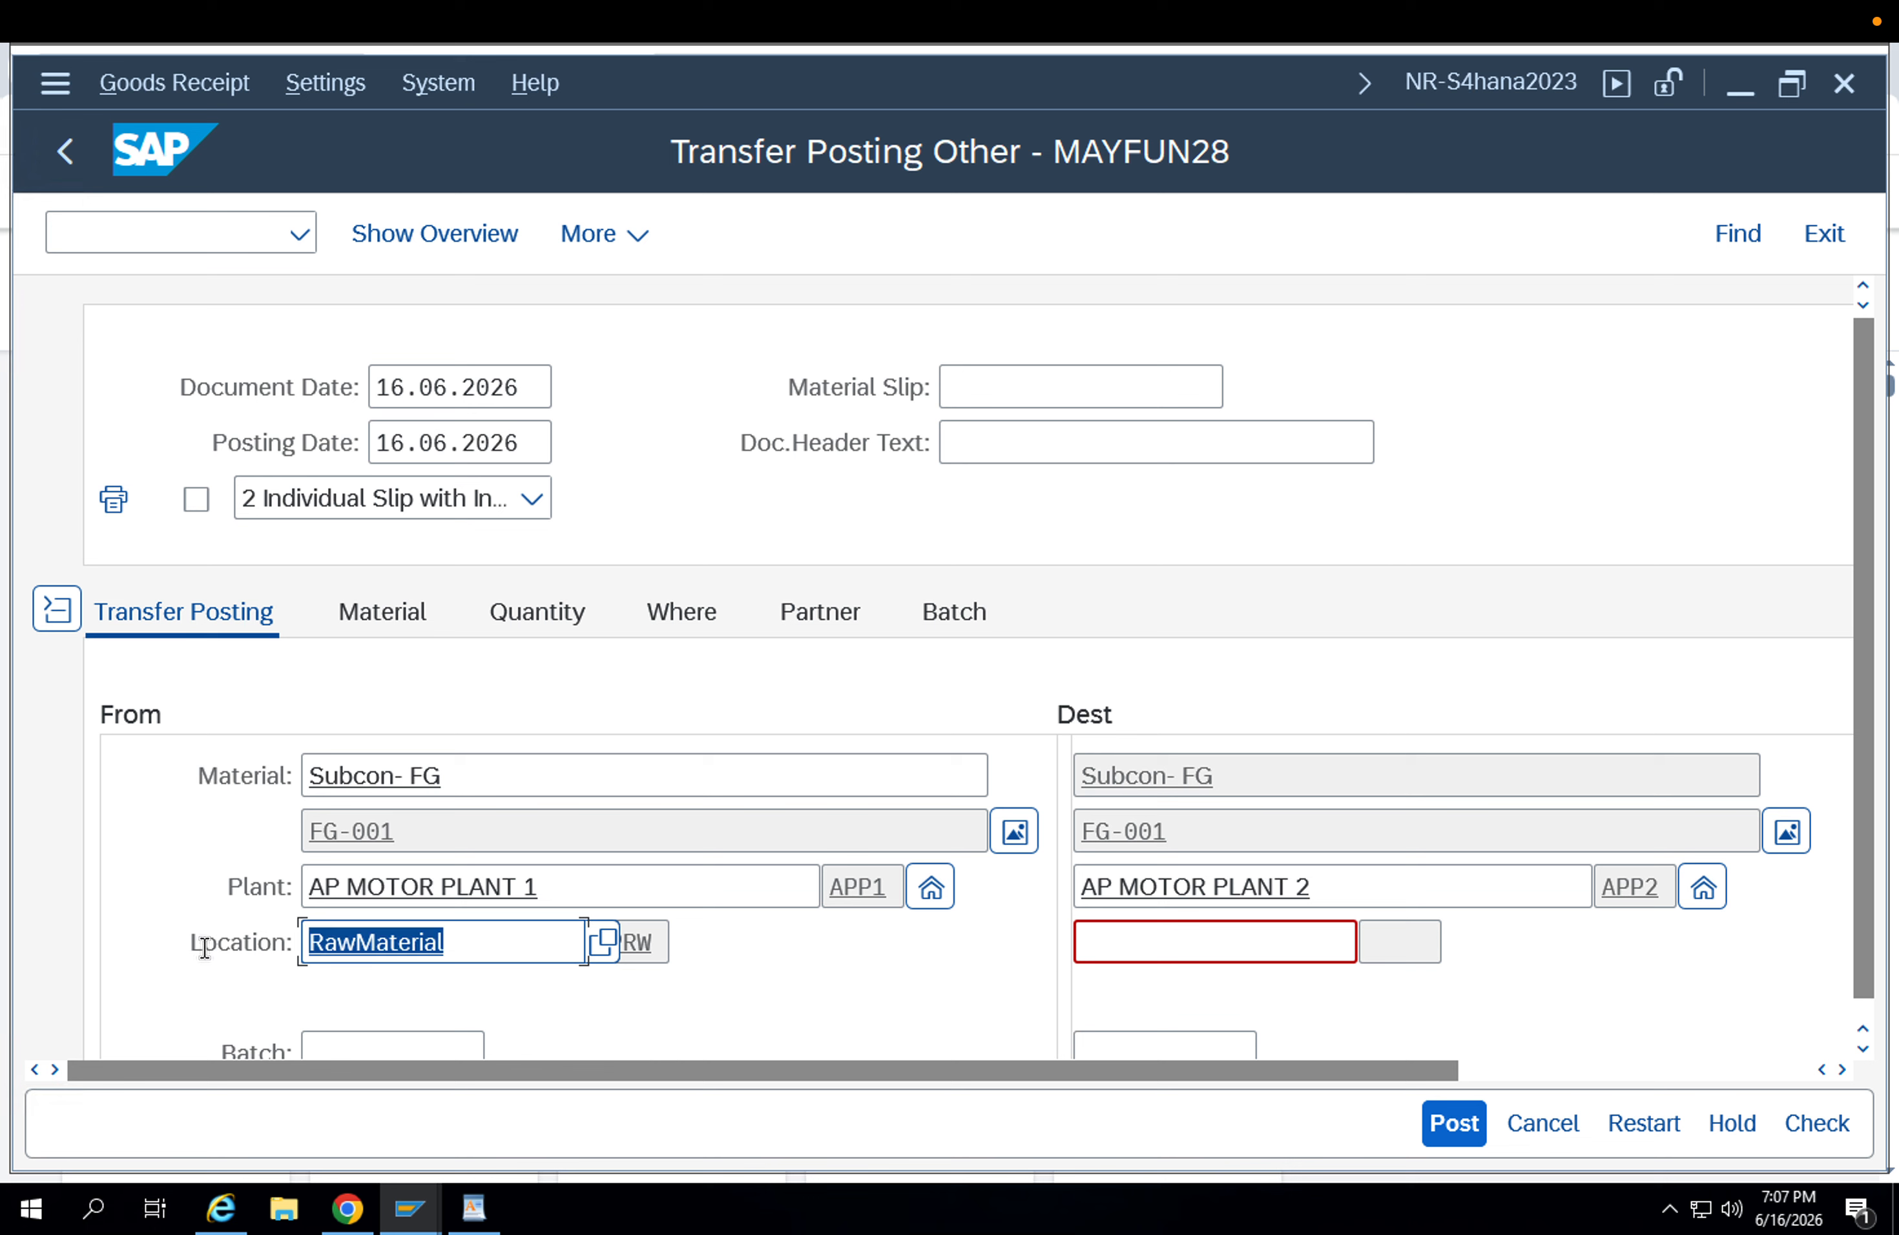
{"action": "type", "text": "apf"}
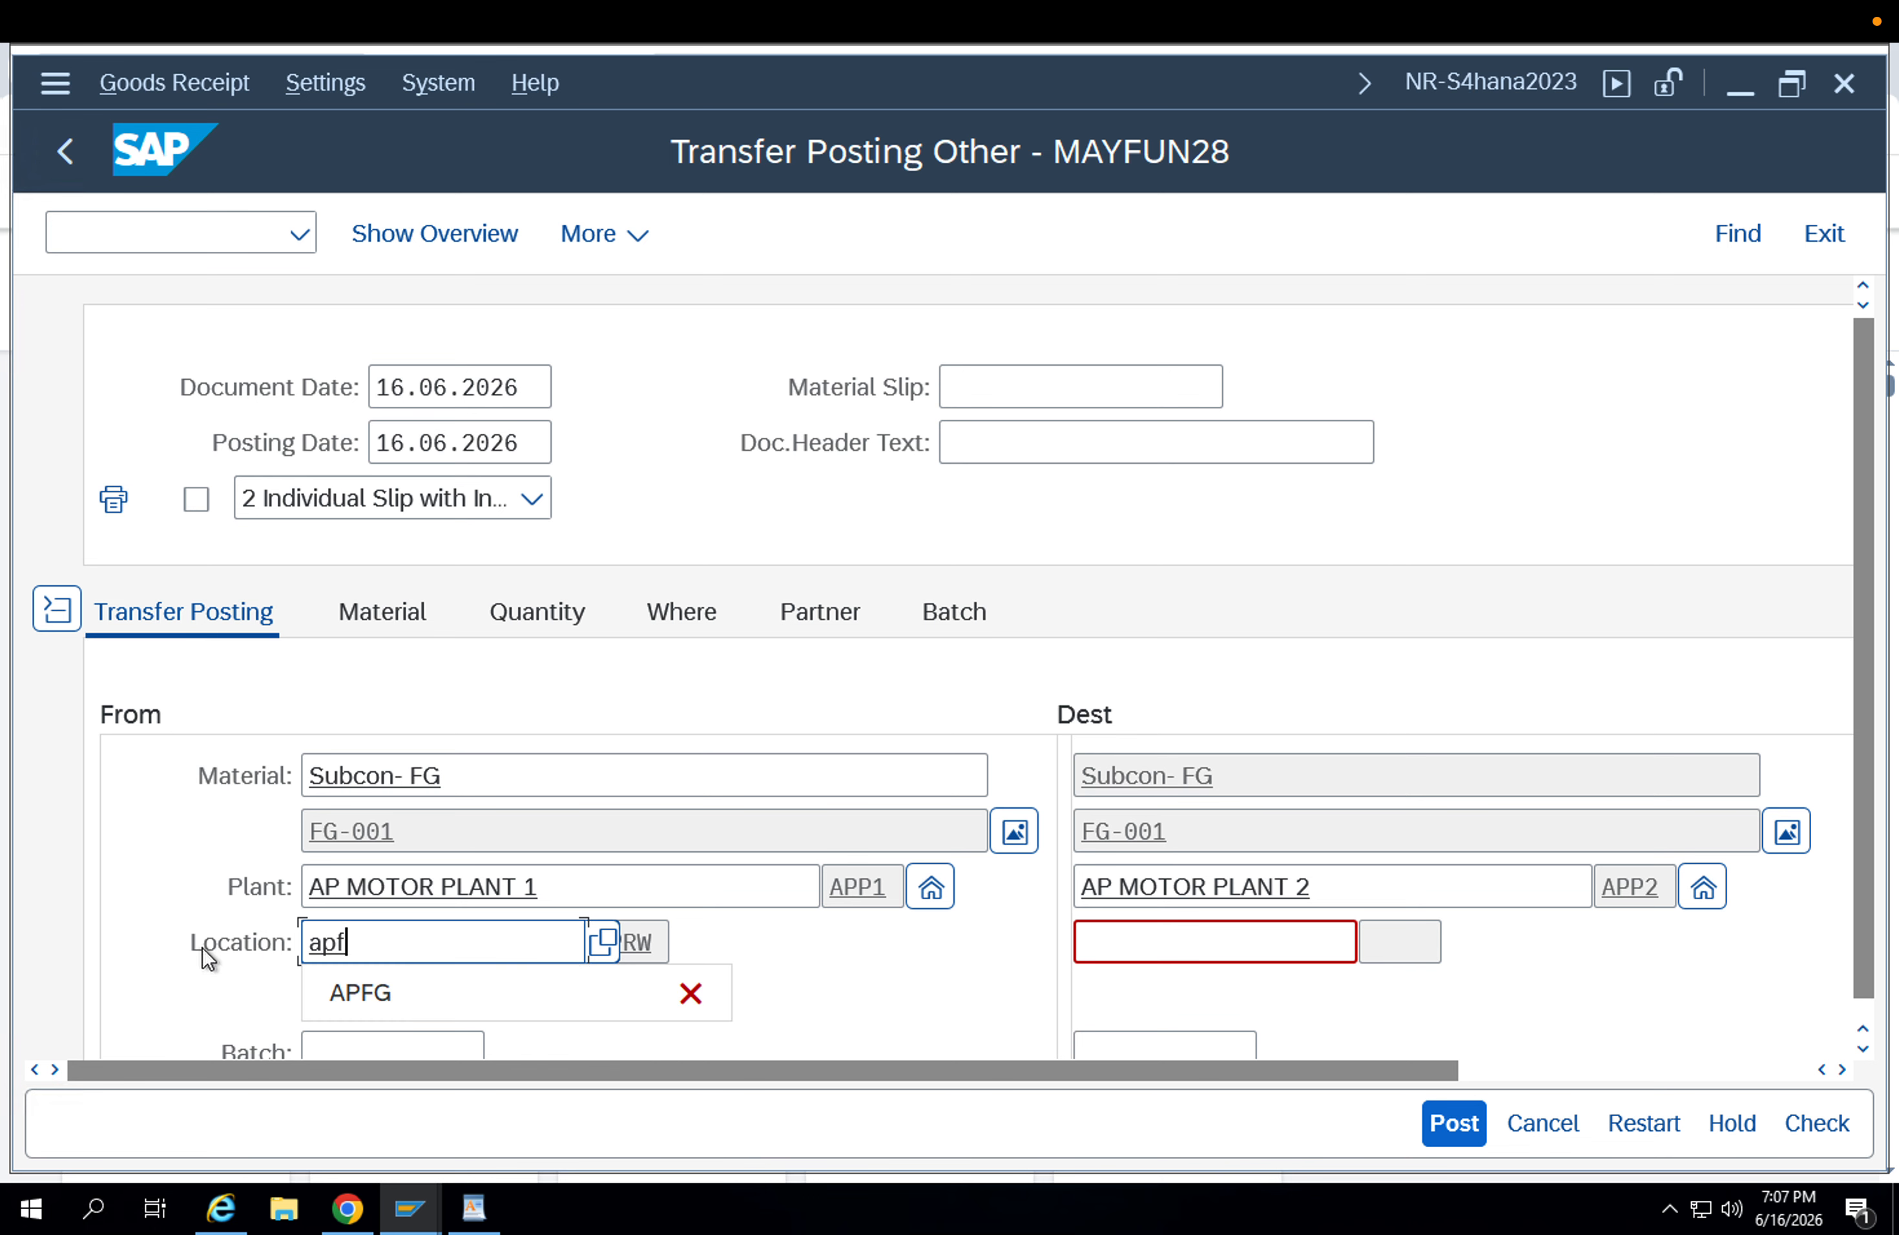
{"action": "key", "text": "Down"}
{"action": "key", "text": "Return"}
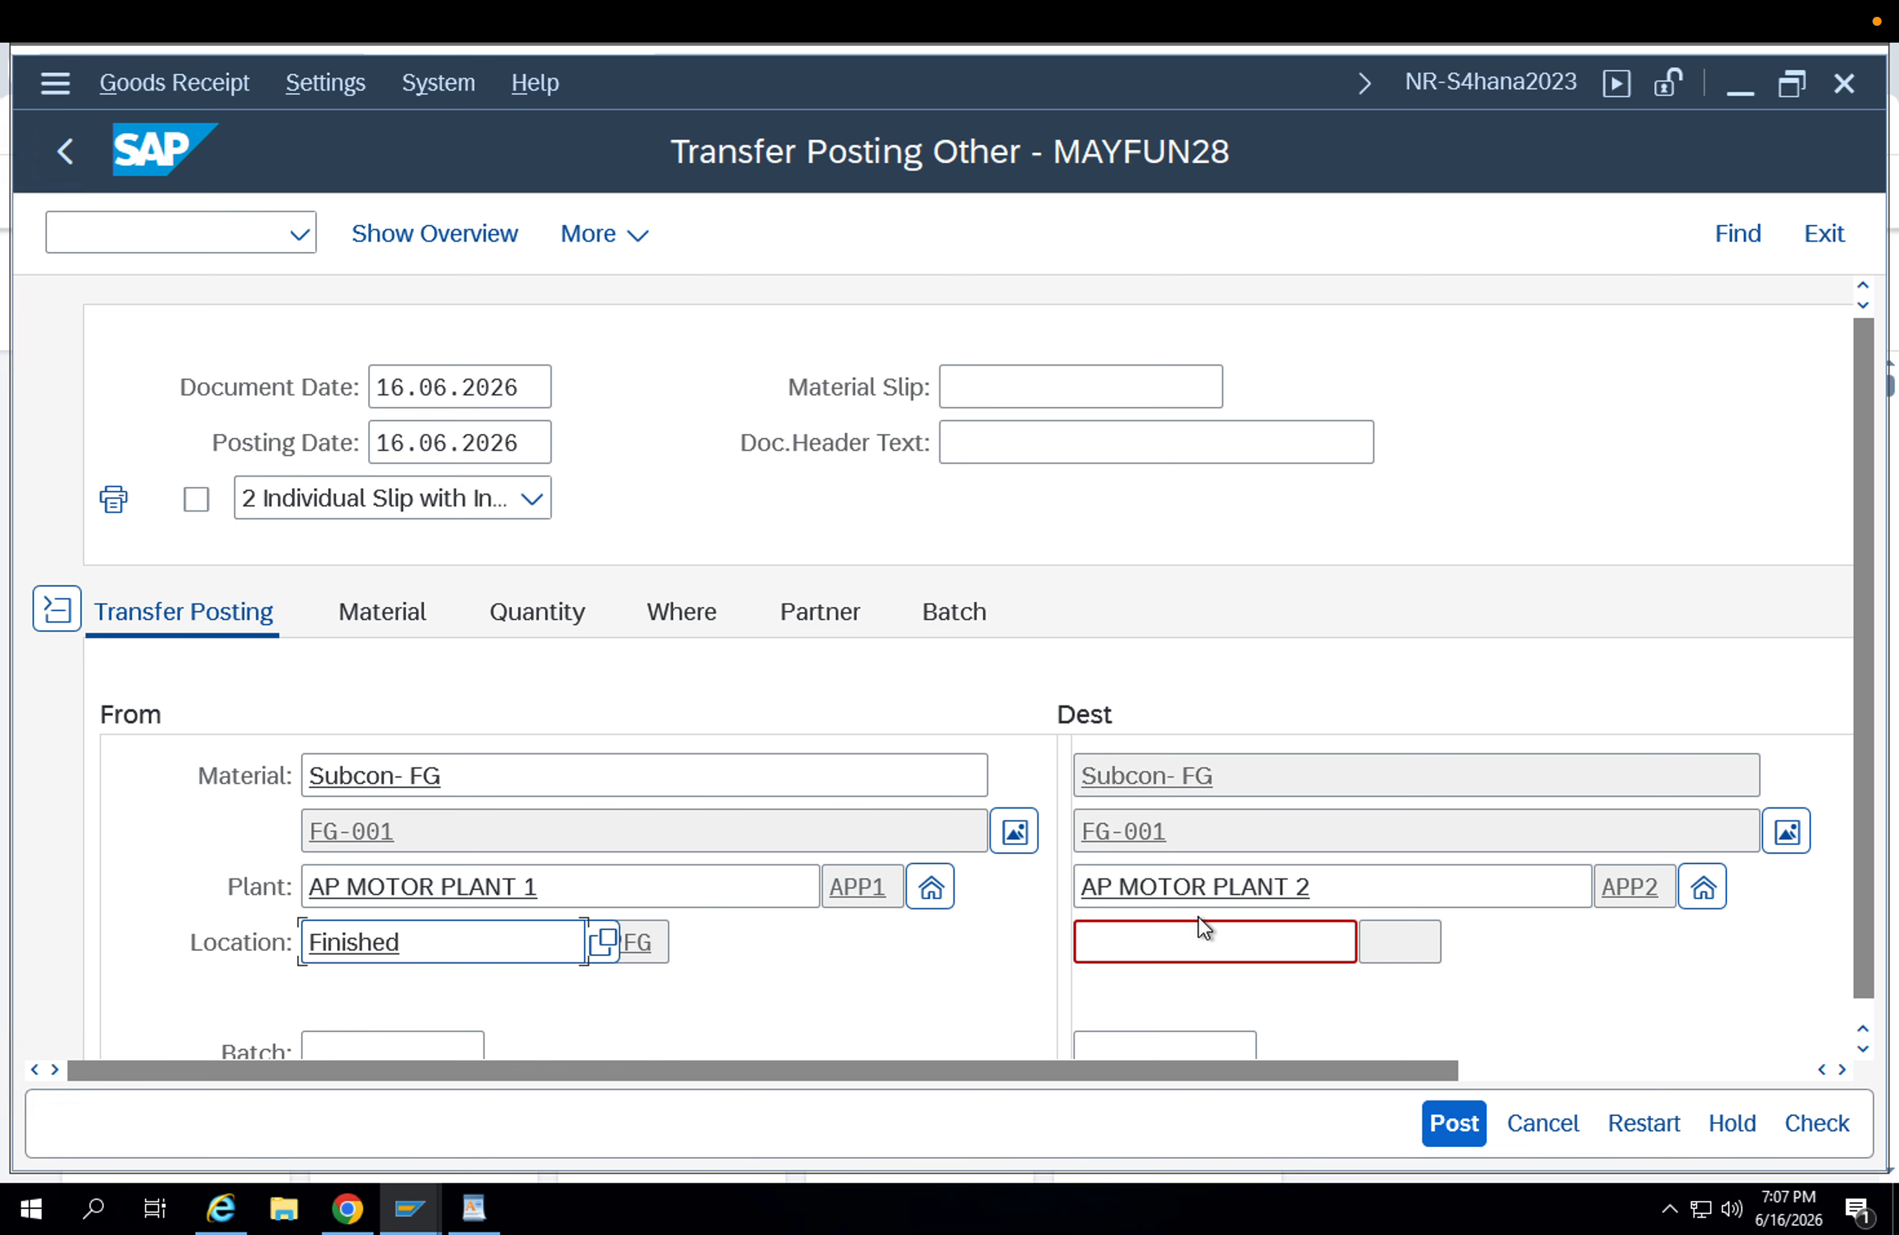
Set the destination storage location to APFG, Finished goods.
{"action": "left_click", "coordinate": [1184, 934]}
{"action": "type", "text": "pf"}
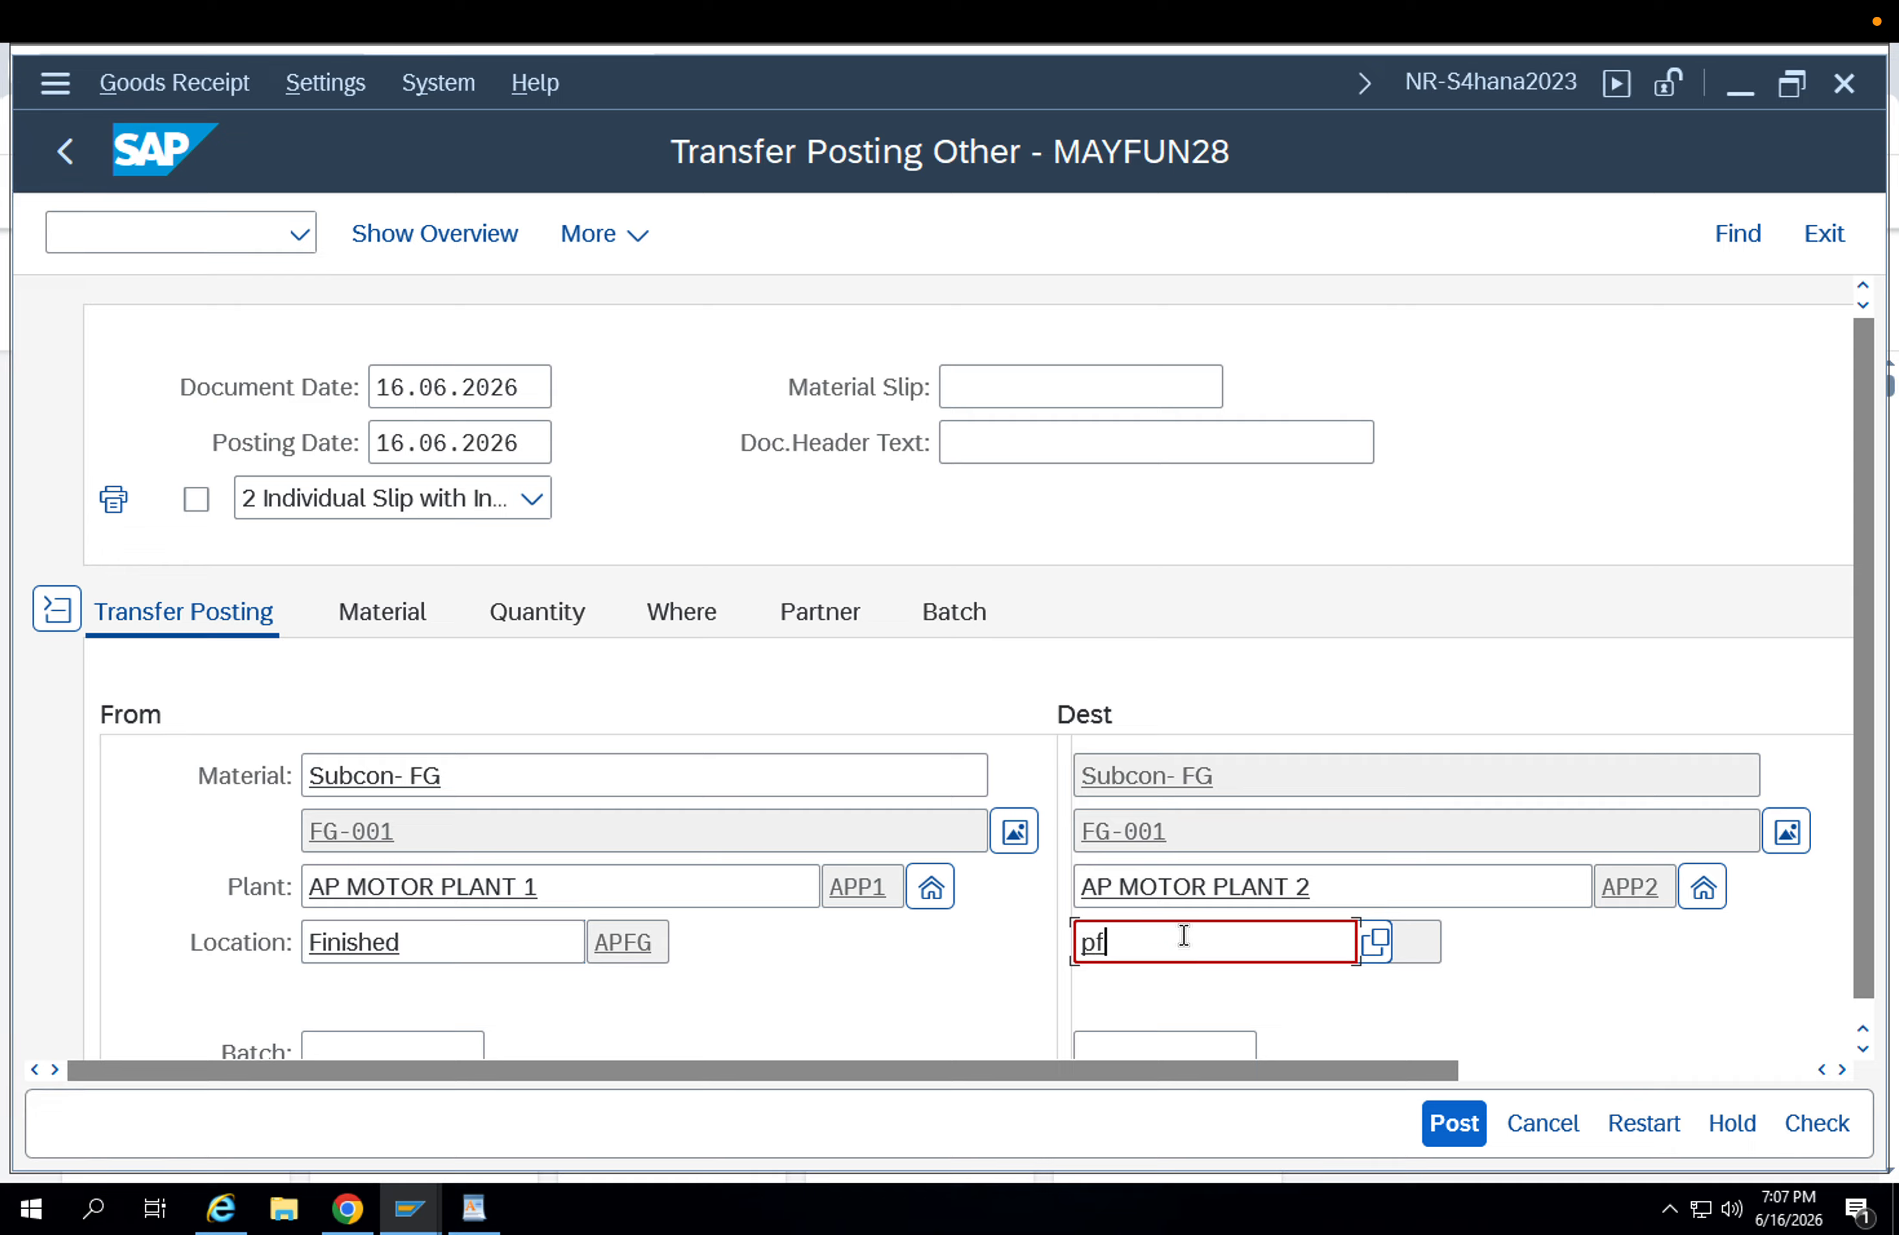
{"action": "type", "text": "g"}
{"action": "key", "text": "Return"}
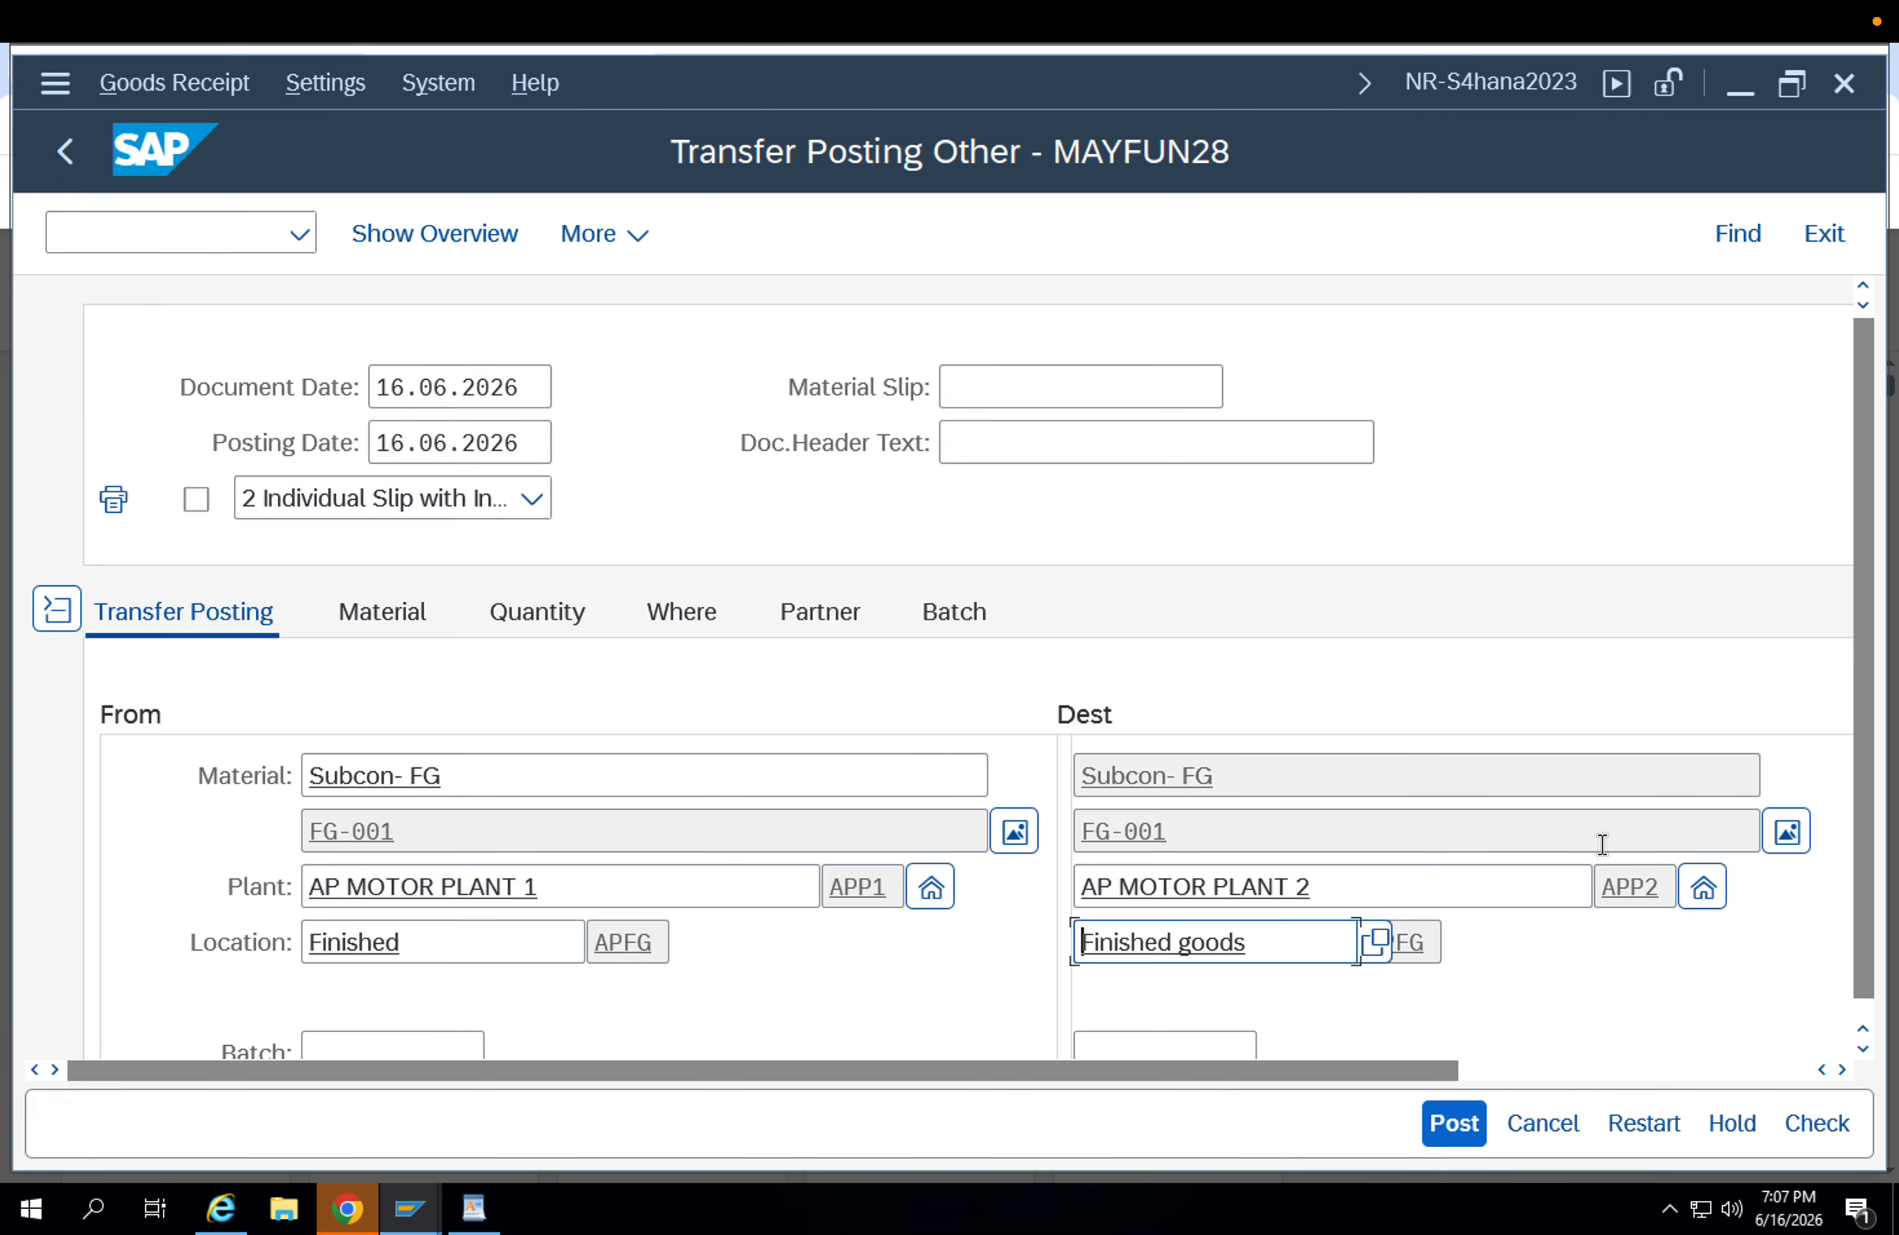
{"action": "key", "text": "Tab"}
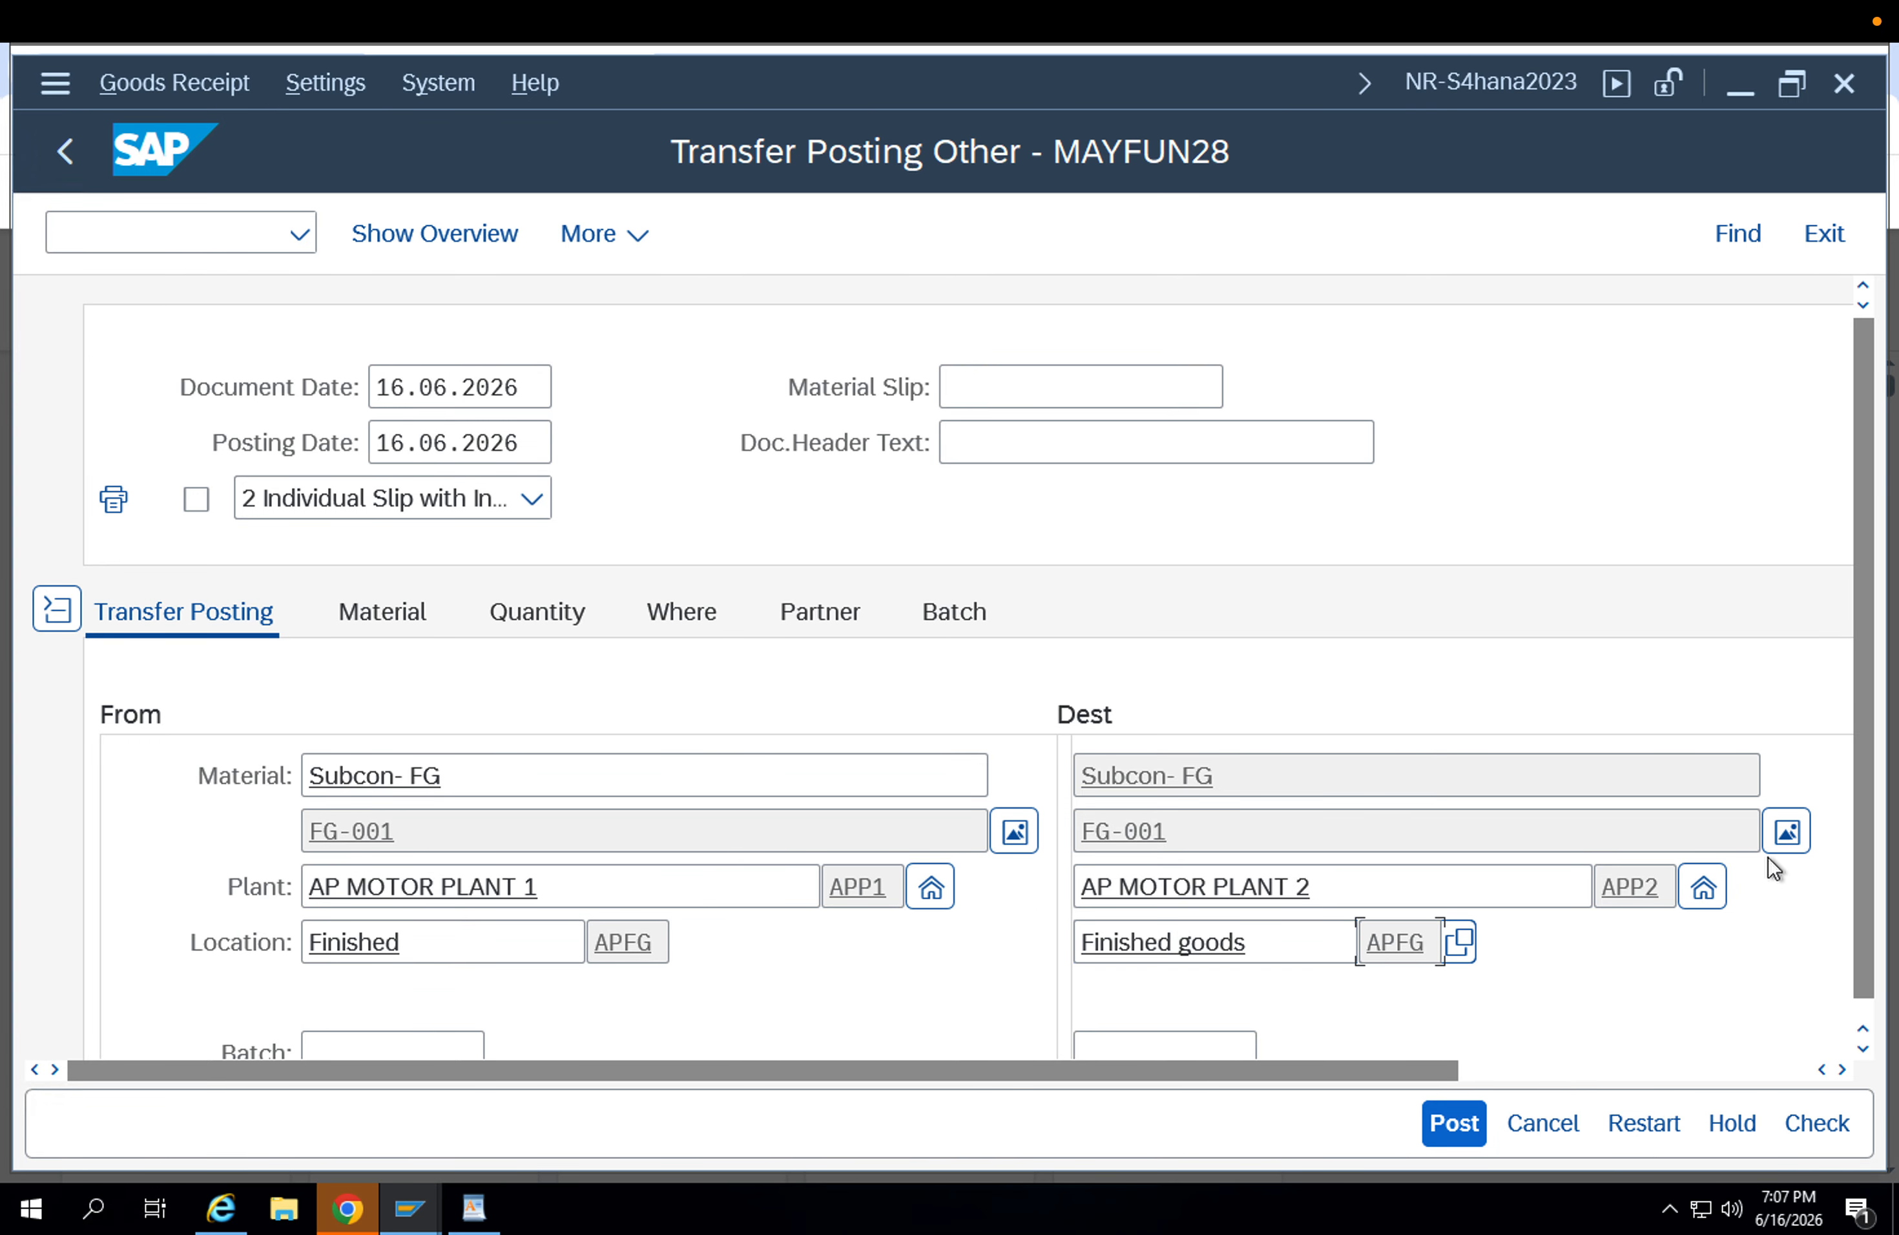
Activate the Batch field on the From side of the transfer posting.
{"action": "left_click", "coordinate": [1865, 1050]}
{"action": "left_click", "coordinate": [1865, 1050]}
{"action": "left_click", "coordinate": [1865, 1050]}
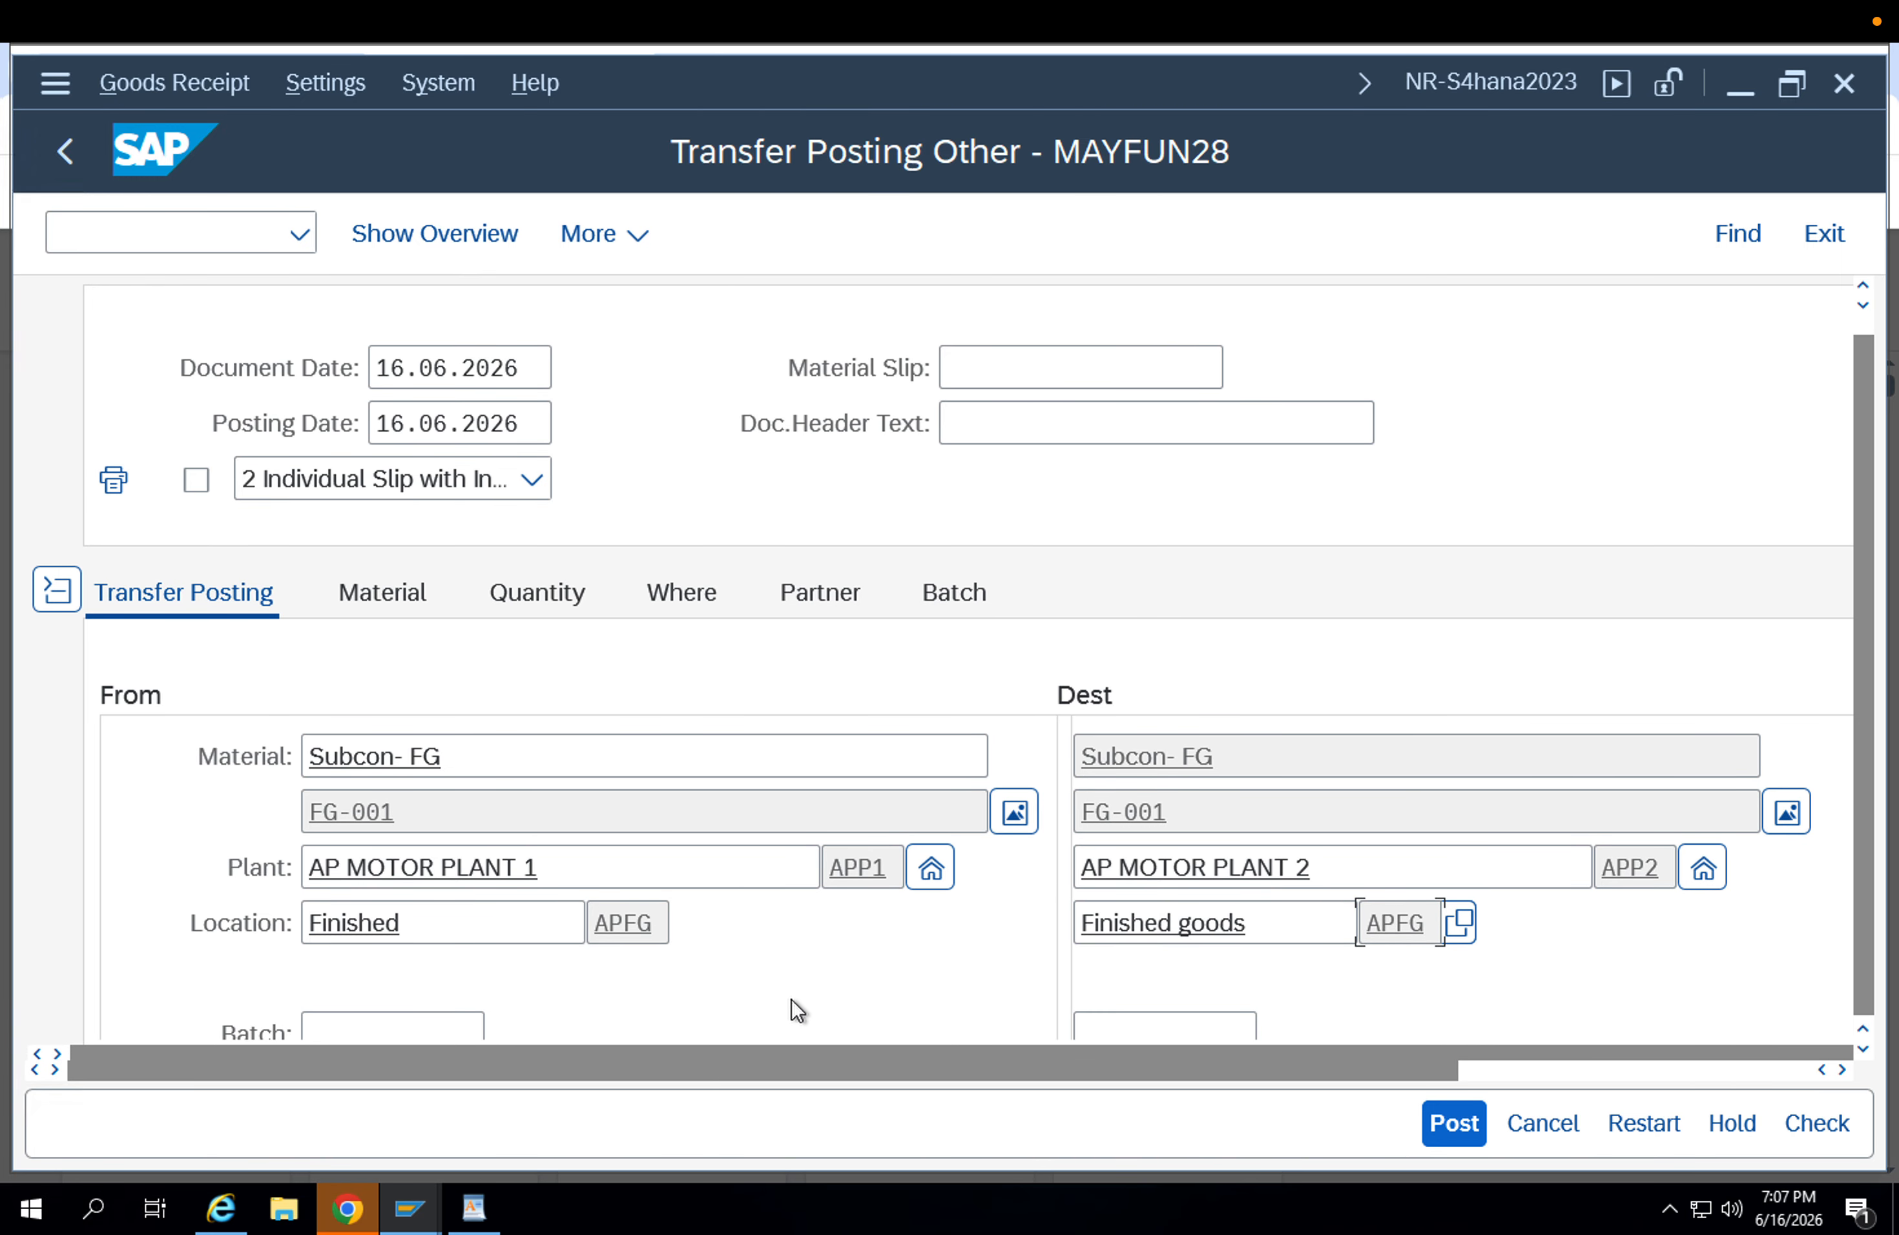
{"action": "left_click", "coordinate": [422, 1023]}
{"action": "scroll", "coordinate": [525, 962], "scroll_direction": "down", "scroll_amount": 2}
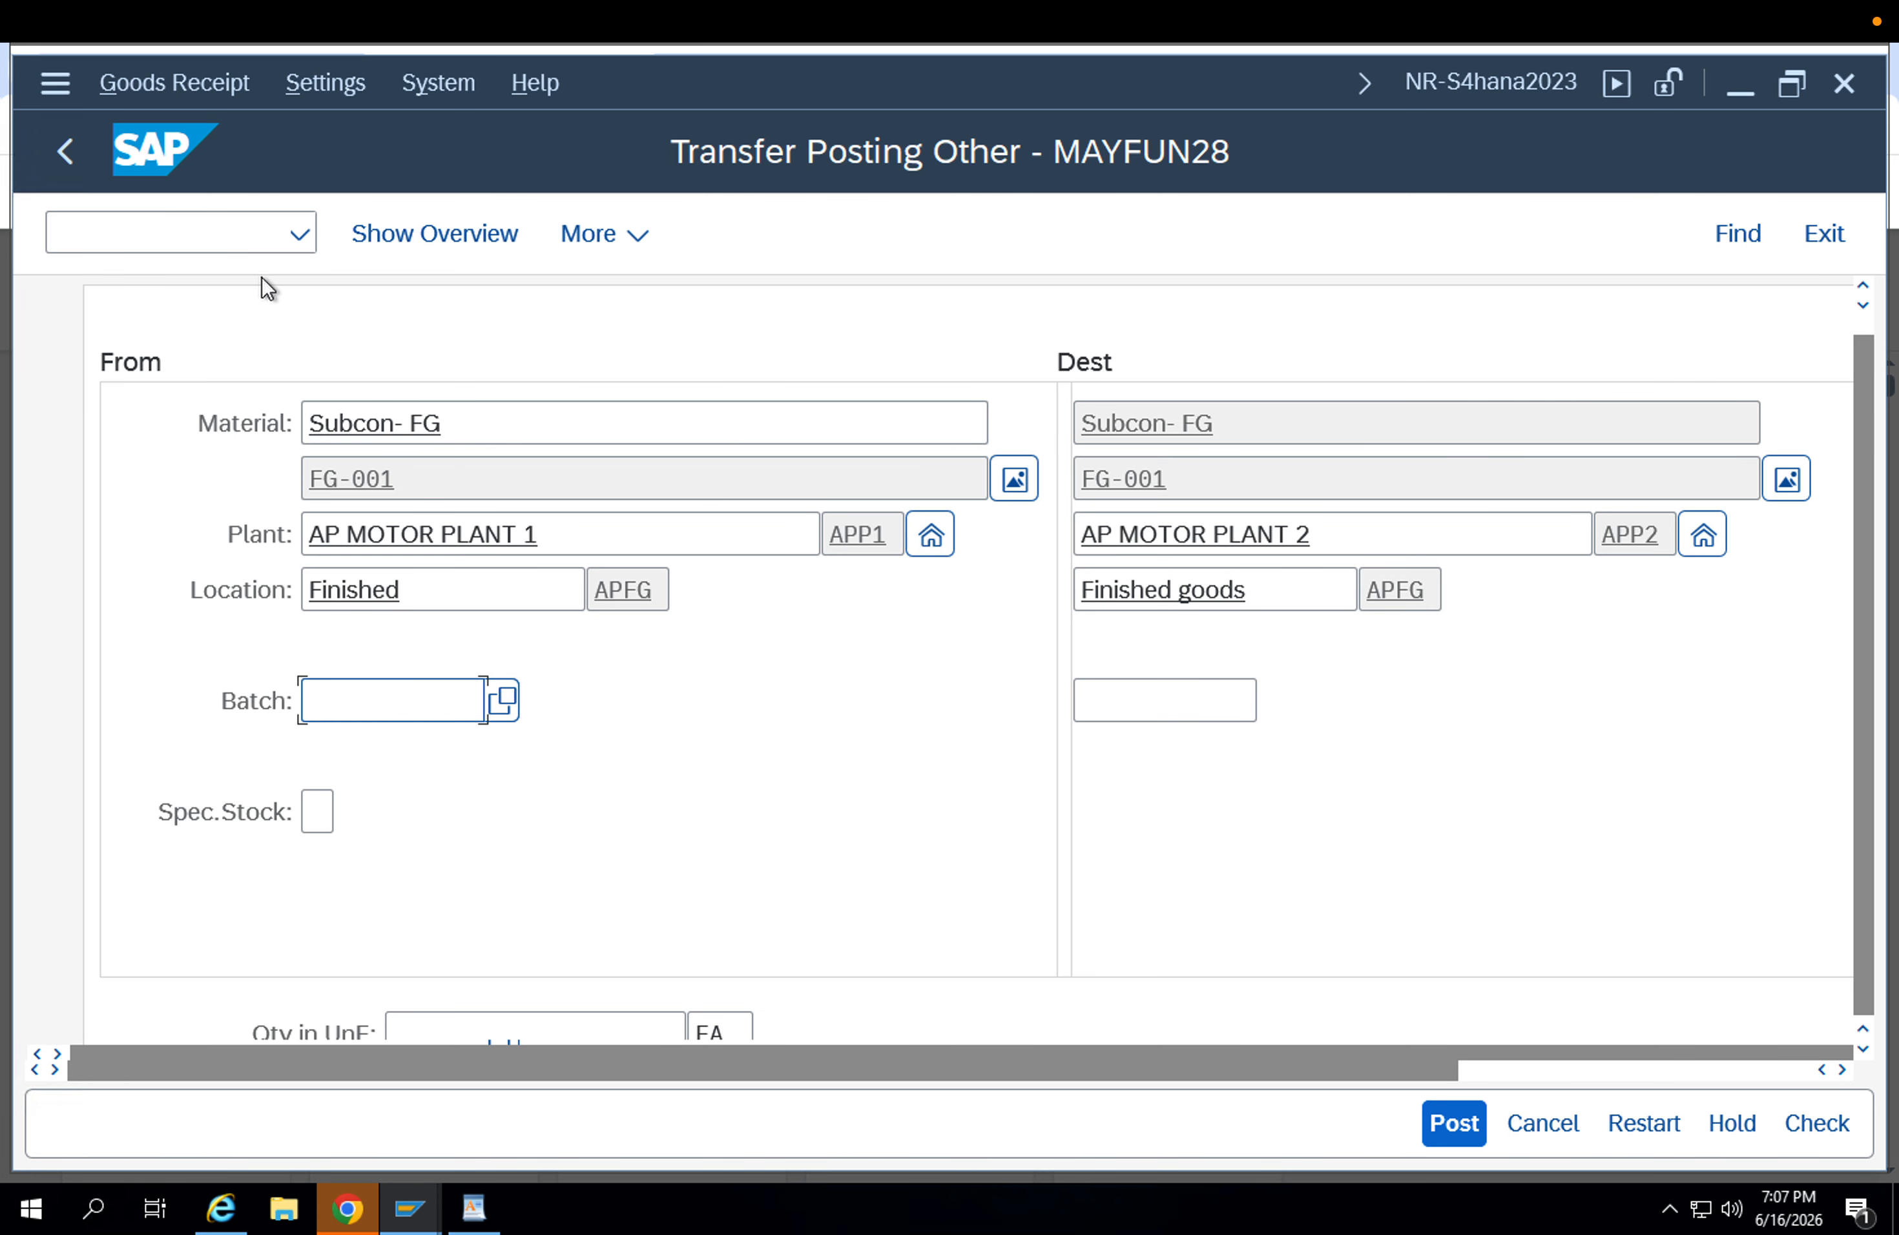
Open the stock overview transaction MMBE in a new session.
{"action": "left_click", "coordinate": [213, 230]}
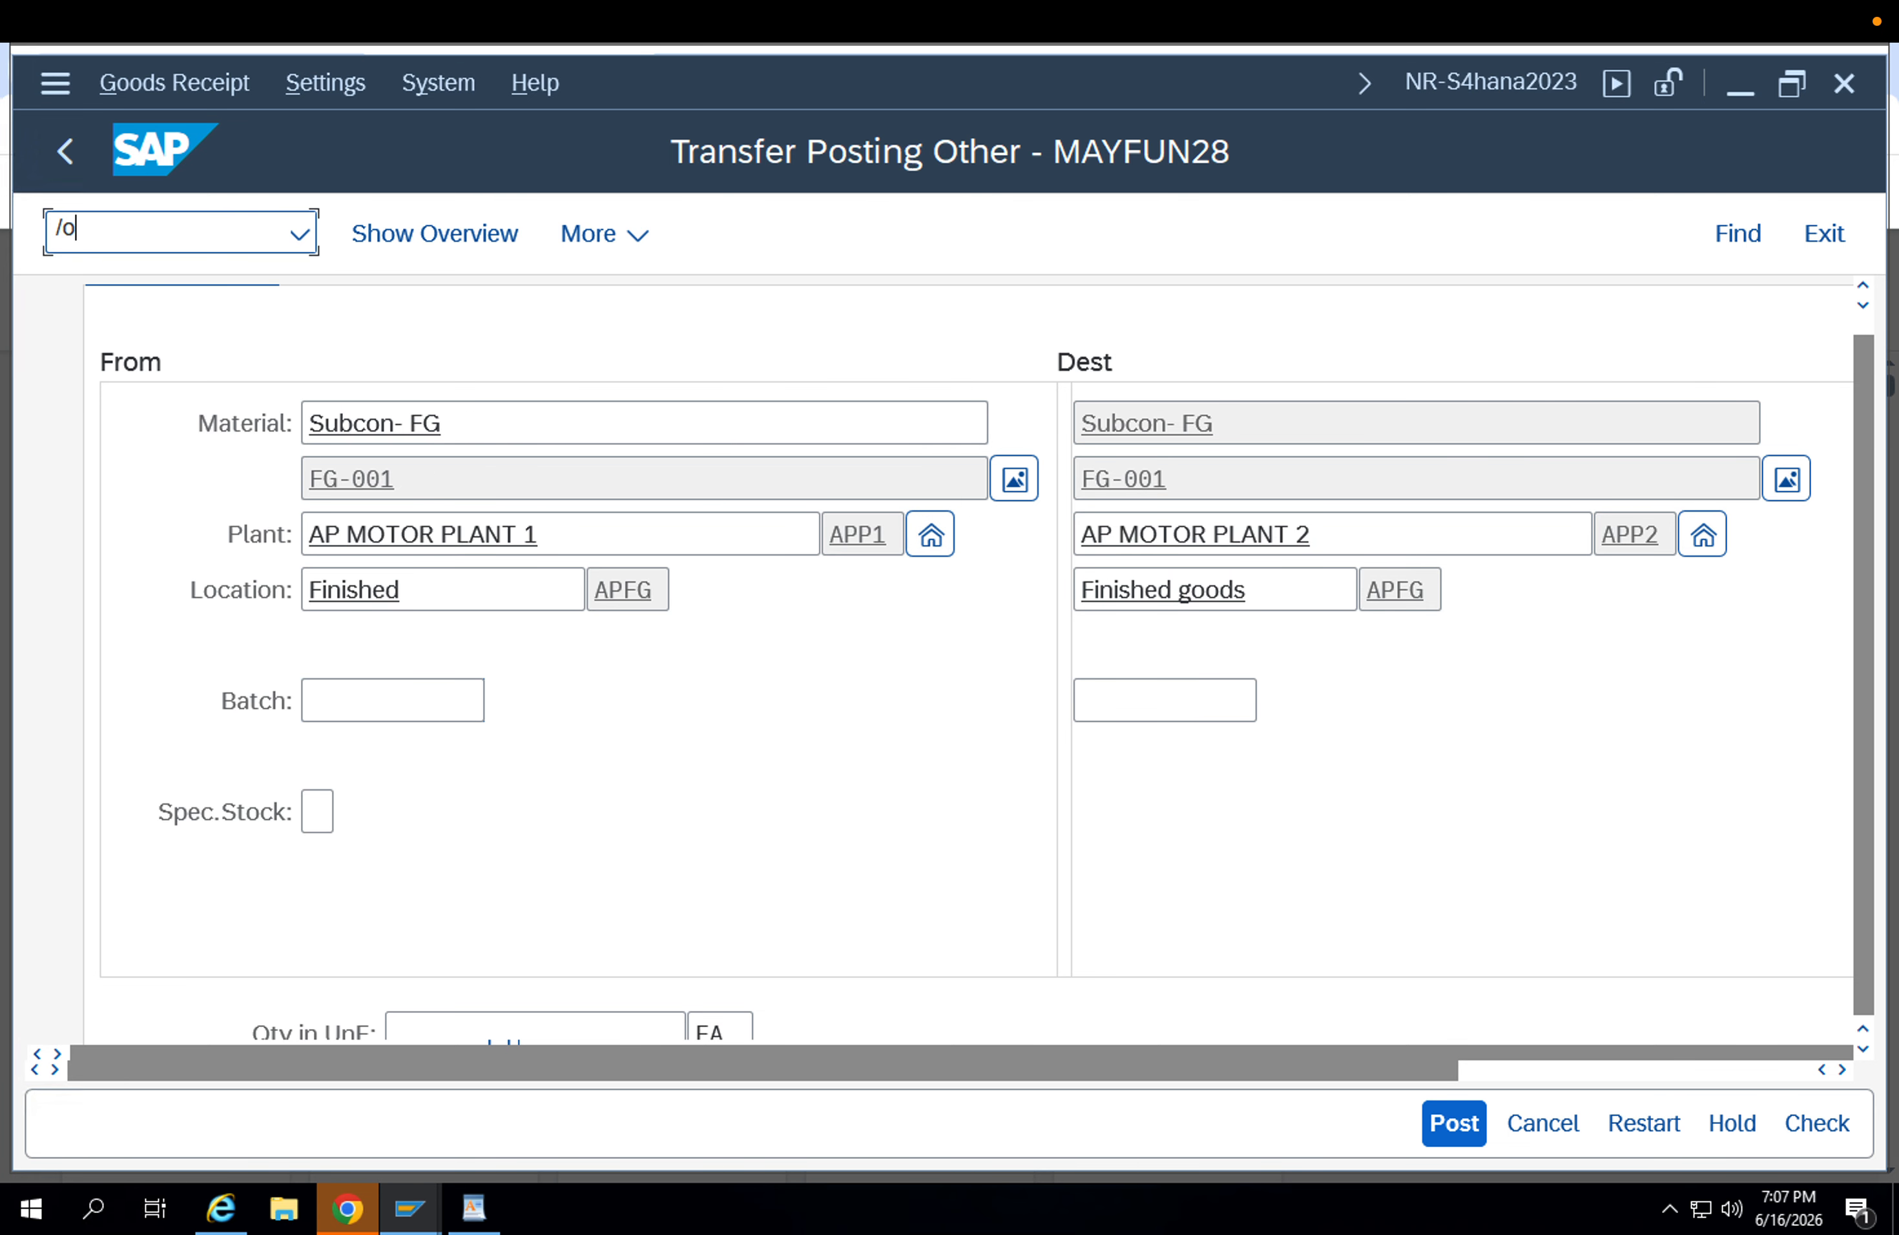
{"action": "type", "text": "/oMMBE"}
{"action": "key", "text": "Return"}
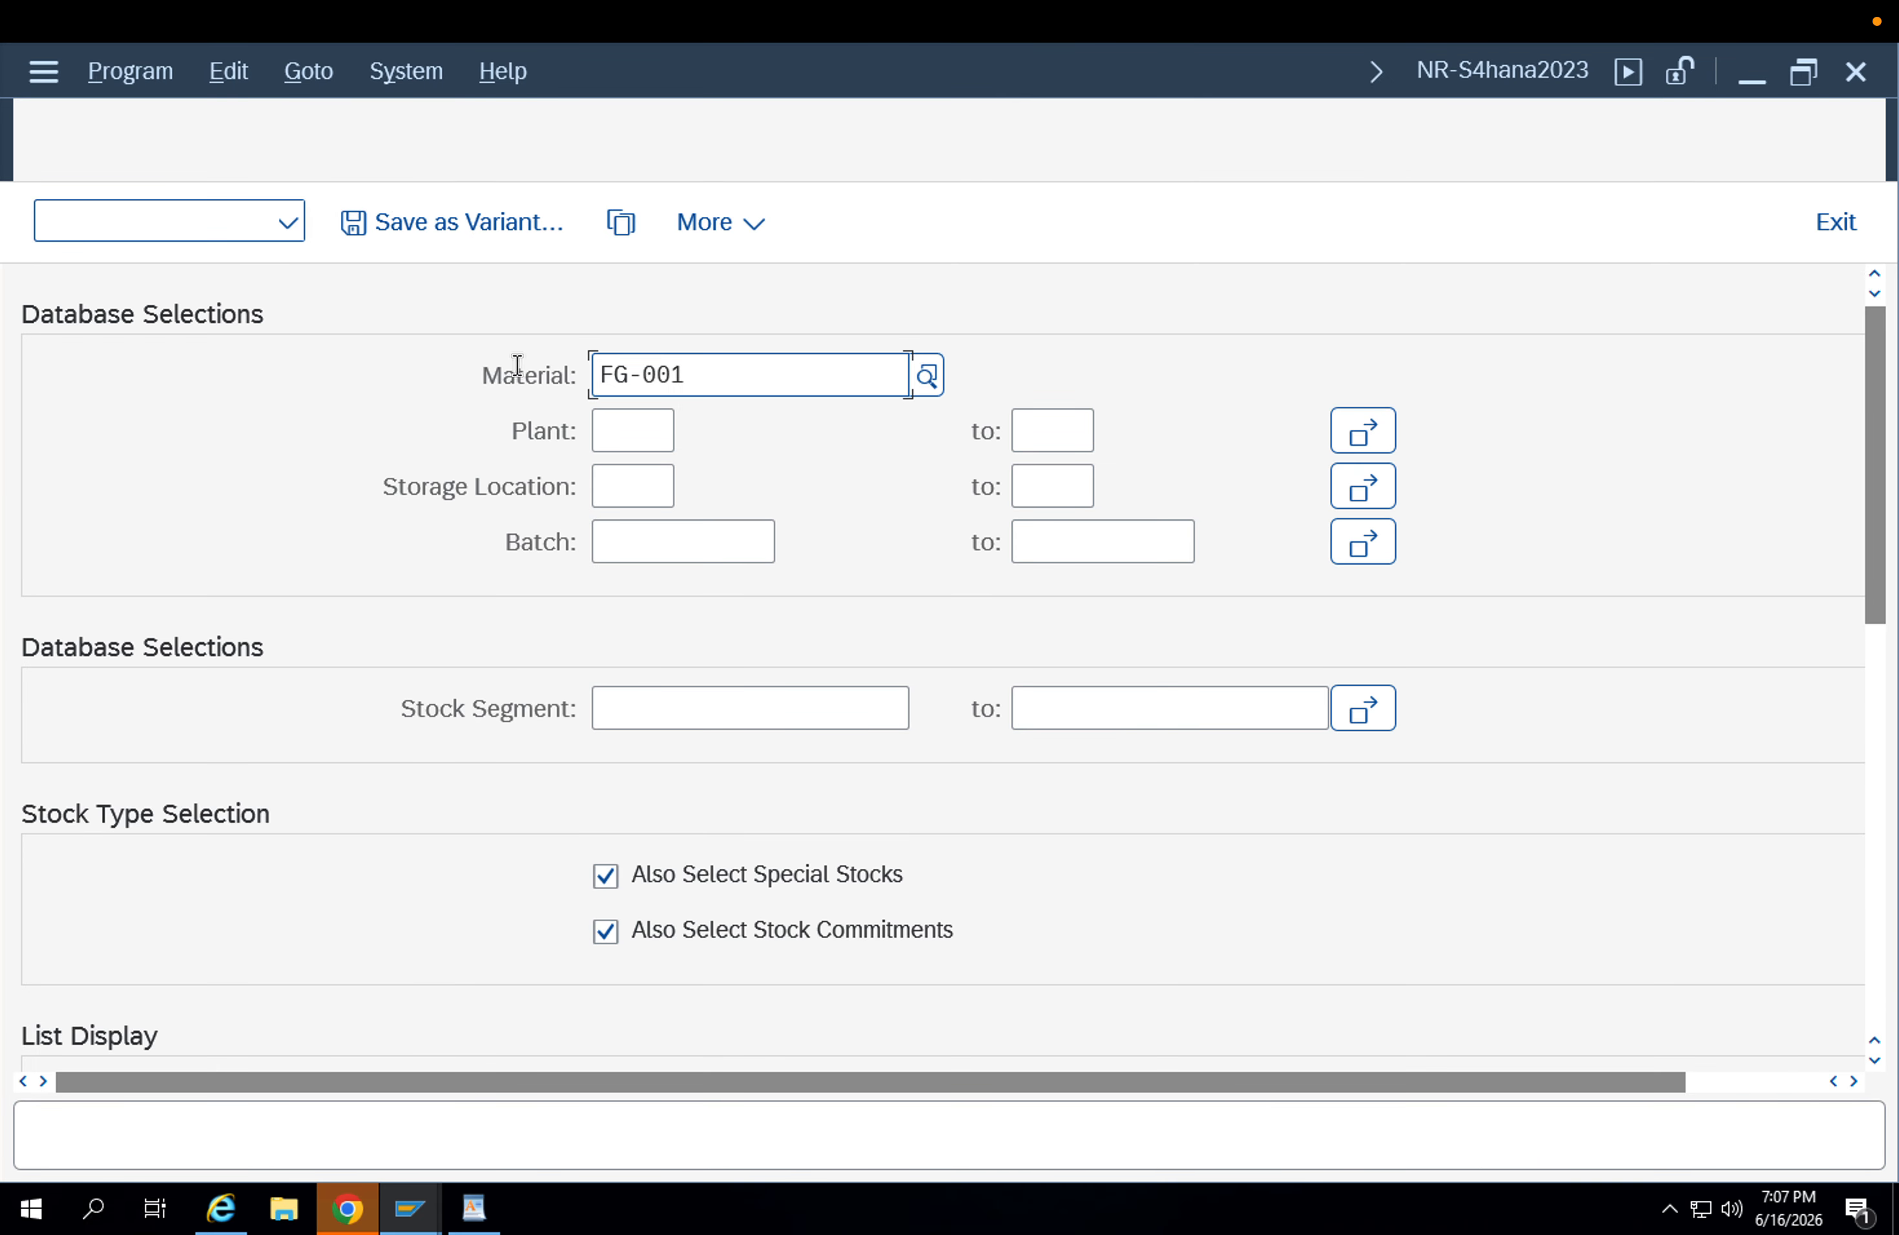
Run the stock overview for material FG-001 without a plant restriction and examine its stock by storage location and batch.
{"action": "left_click", "coordinate": [649, 427]}
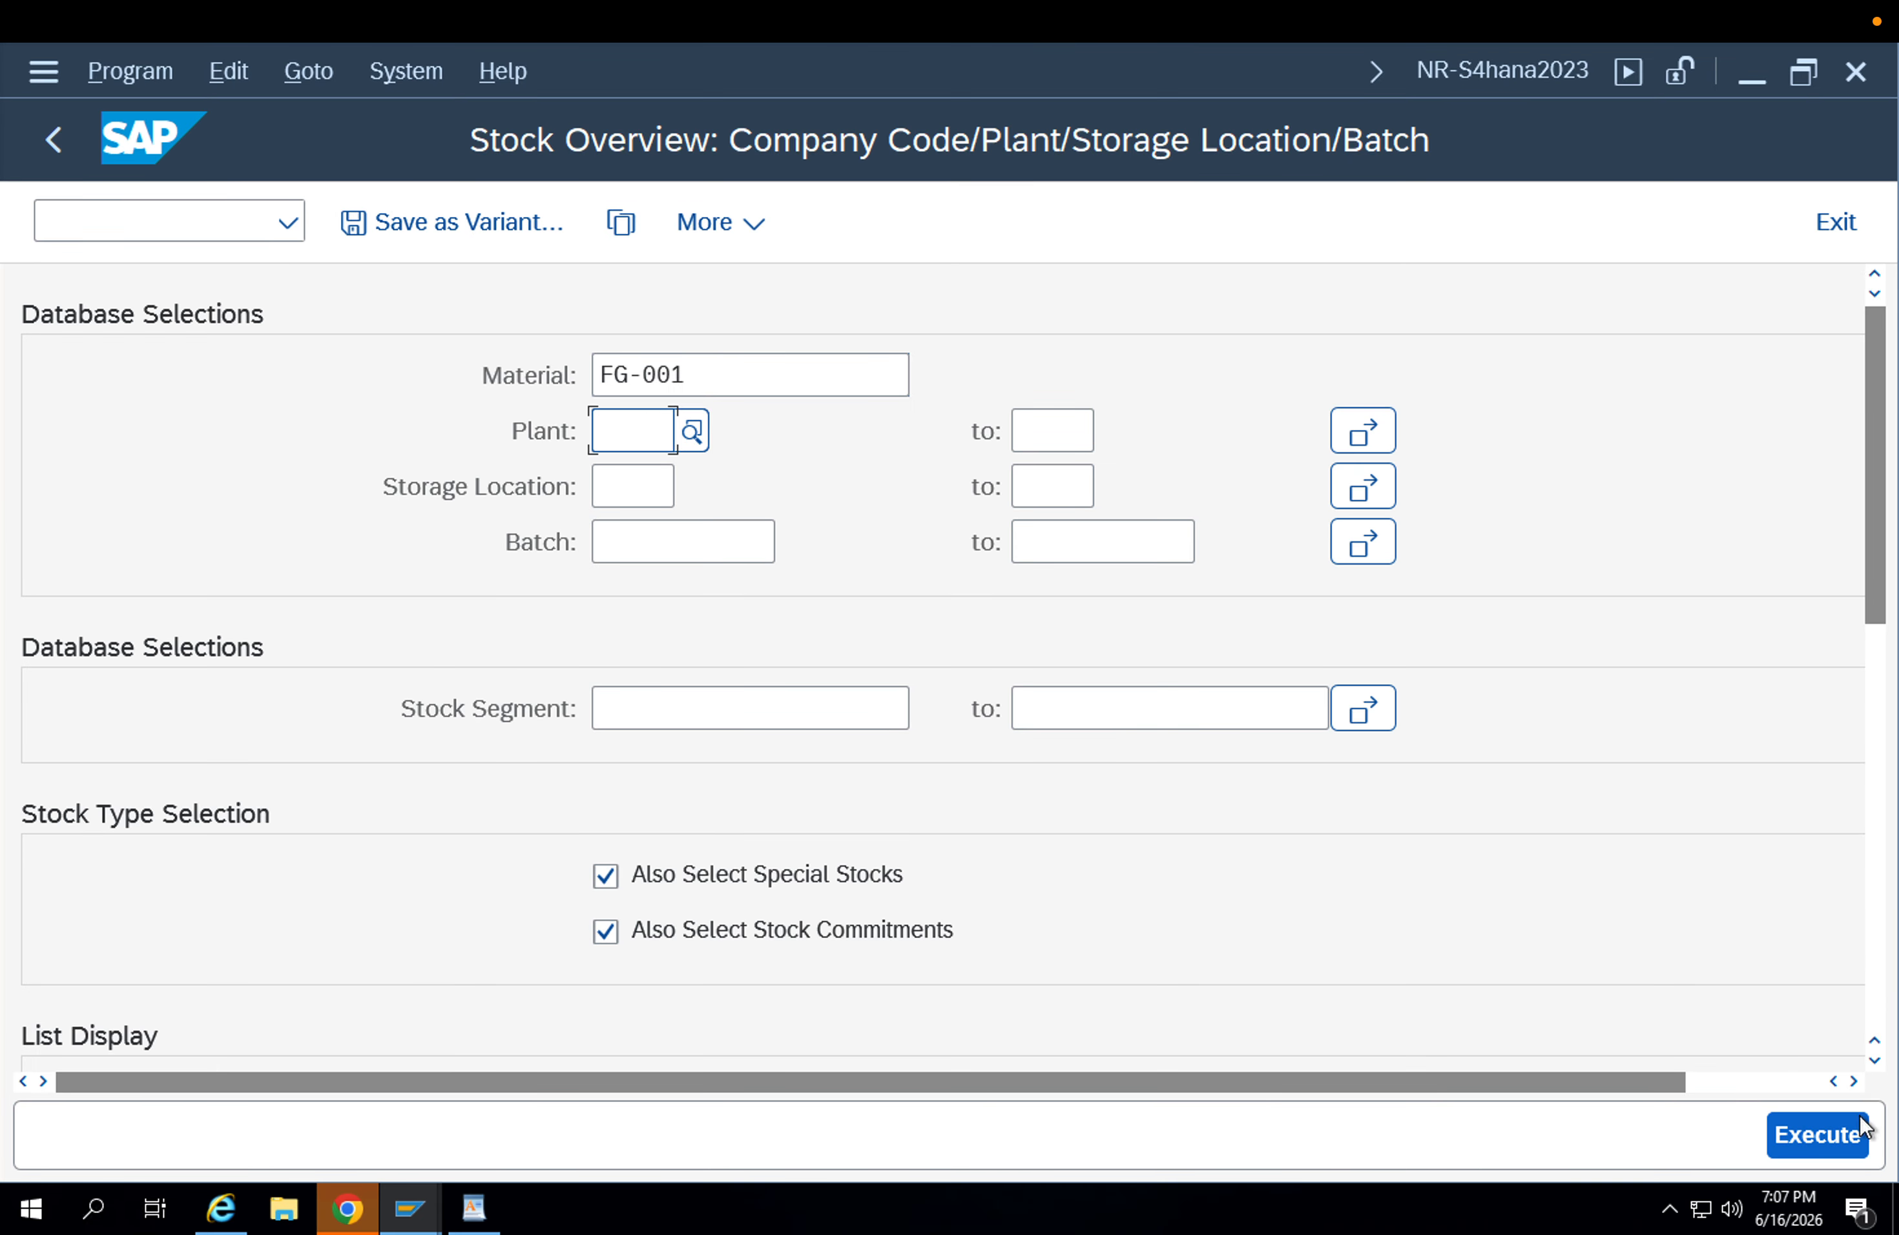
{"action": "left_click", "coordinate": [1837, 1119]}
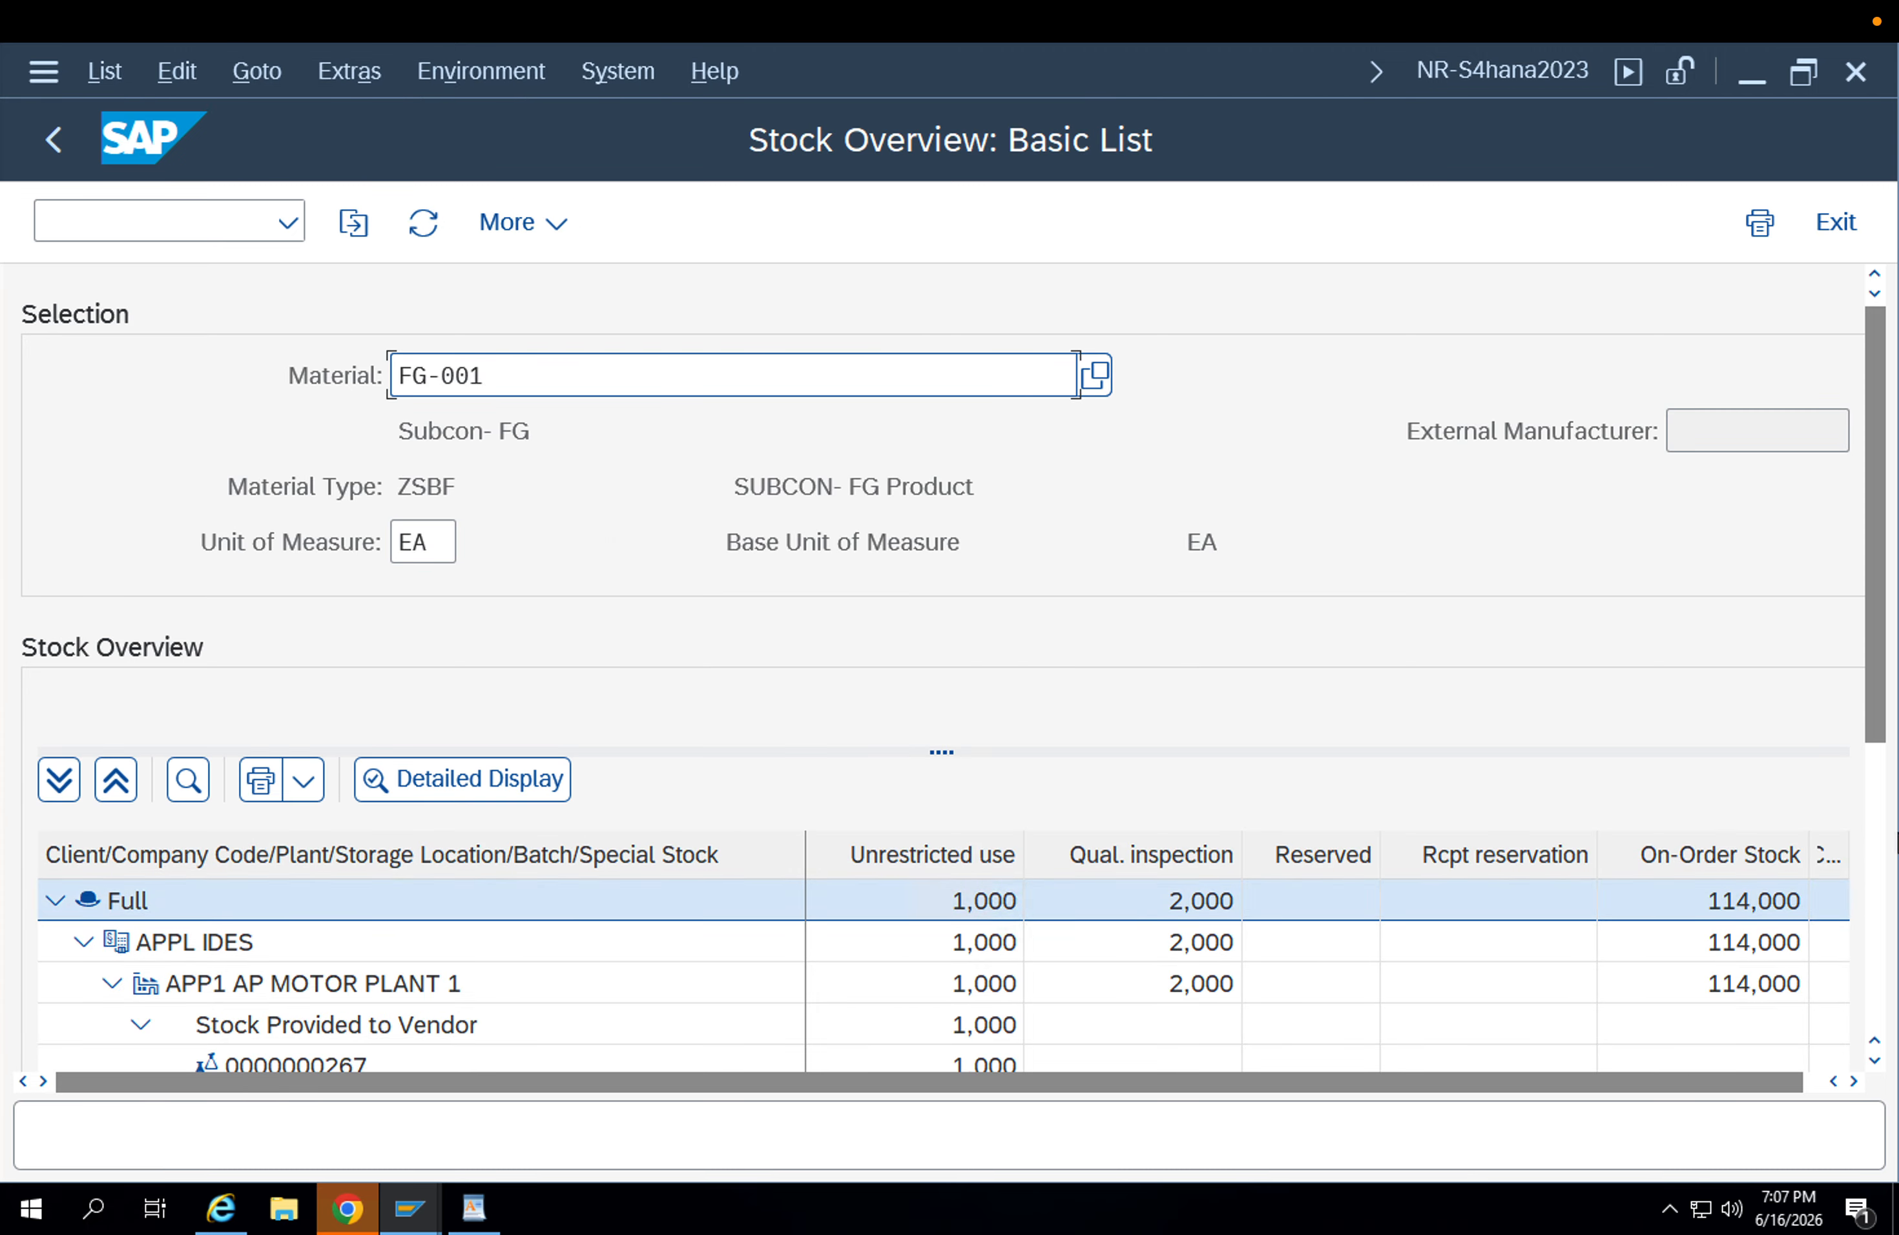
{"action": "left_click_drag", "start_coordinate": [1877, 726], "coordinate": [1886, 883]}
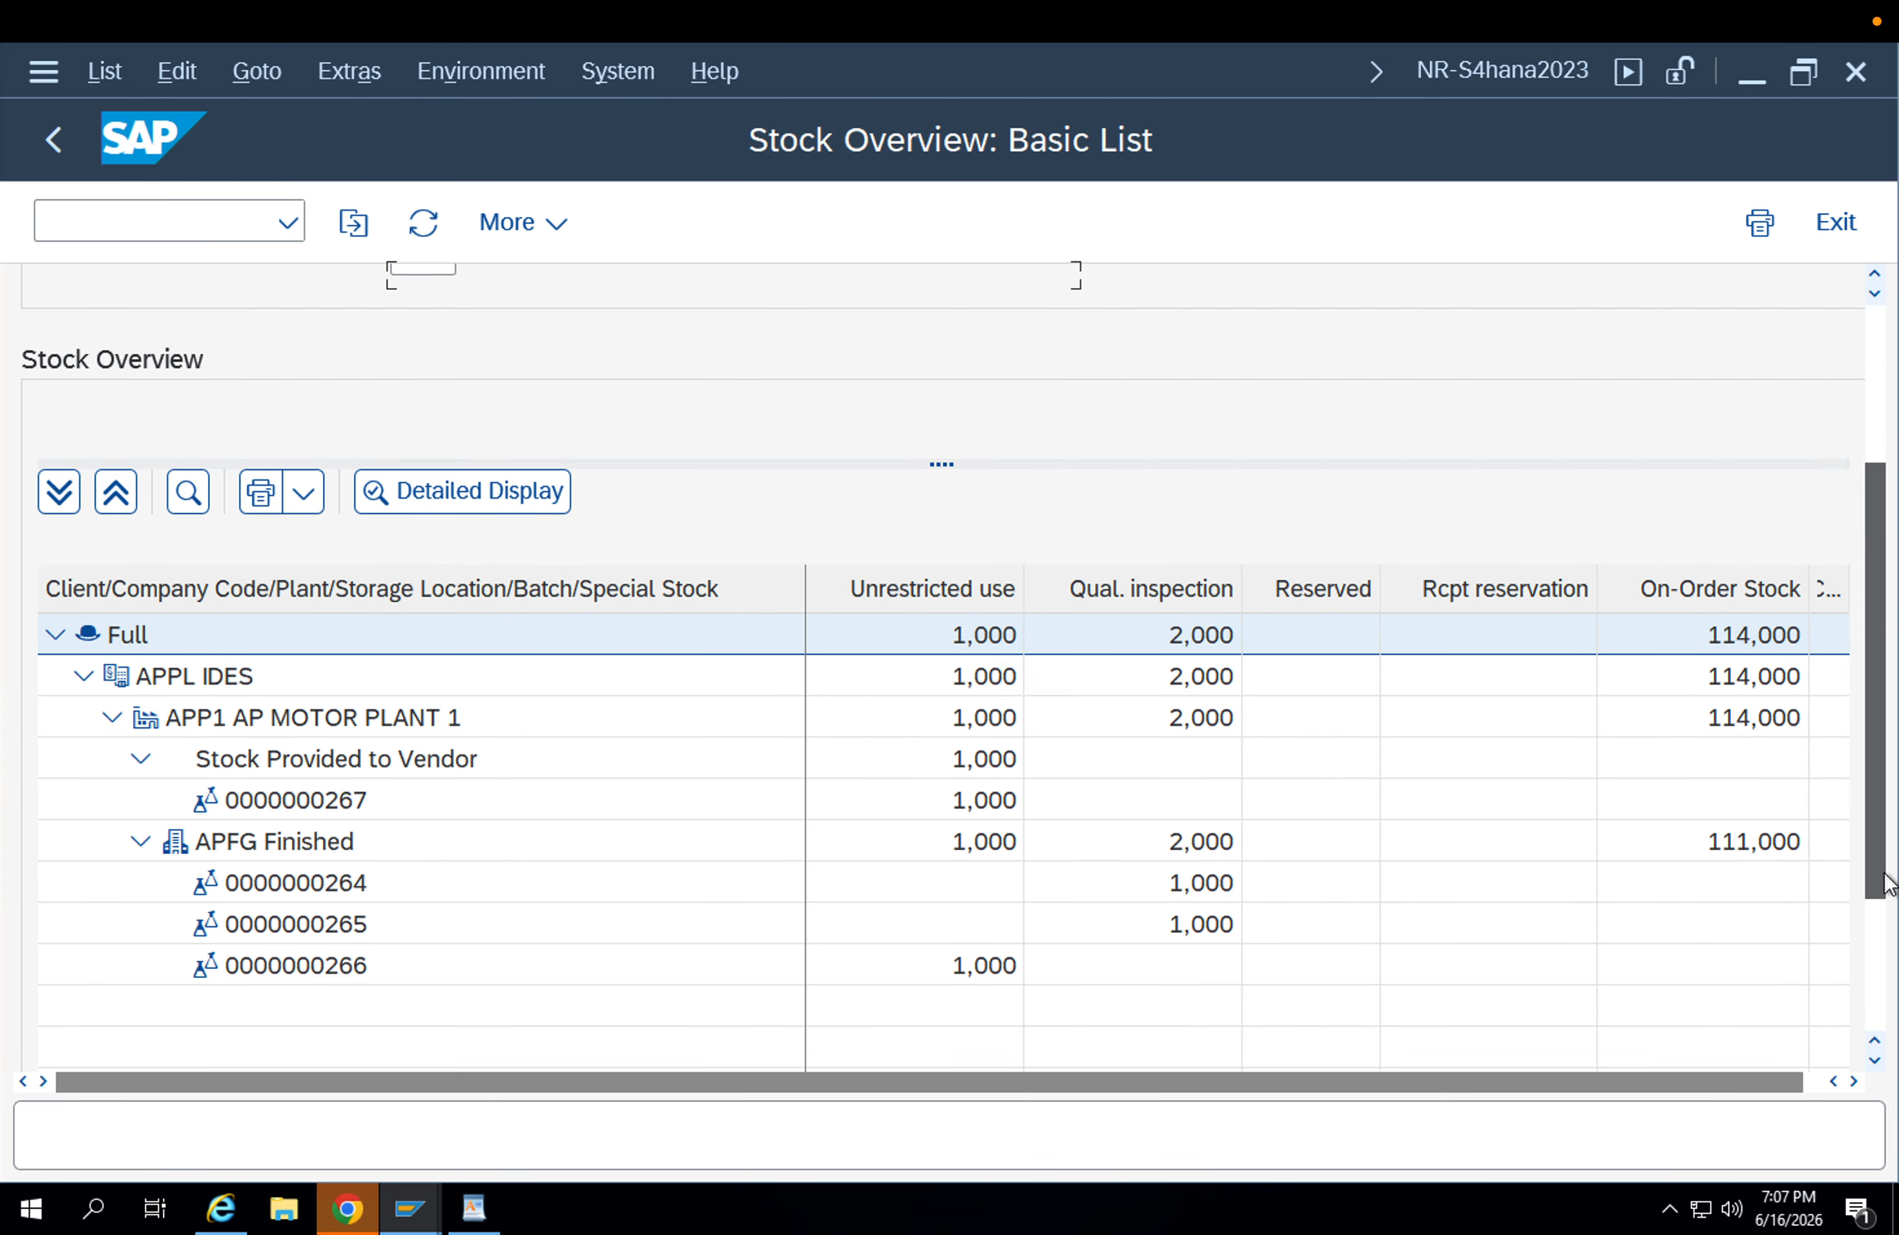
{"action": "left_click", "coordinate": [973, 954]}
{"action": "left_click", "coordinate": [330, 948]}
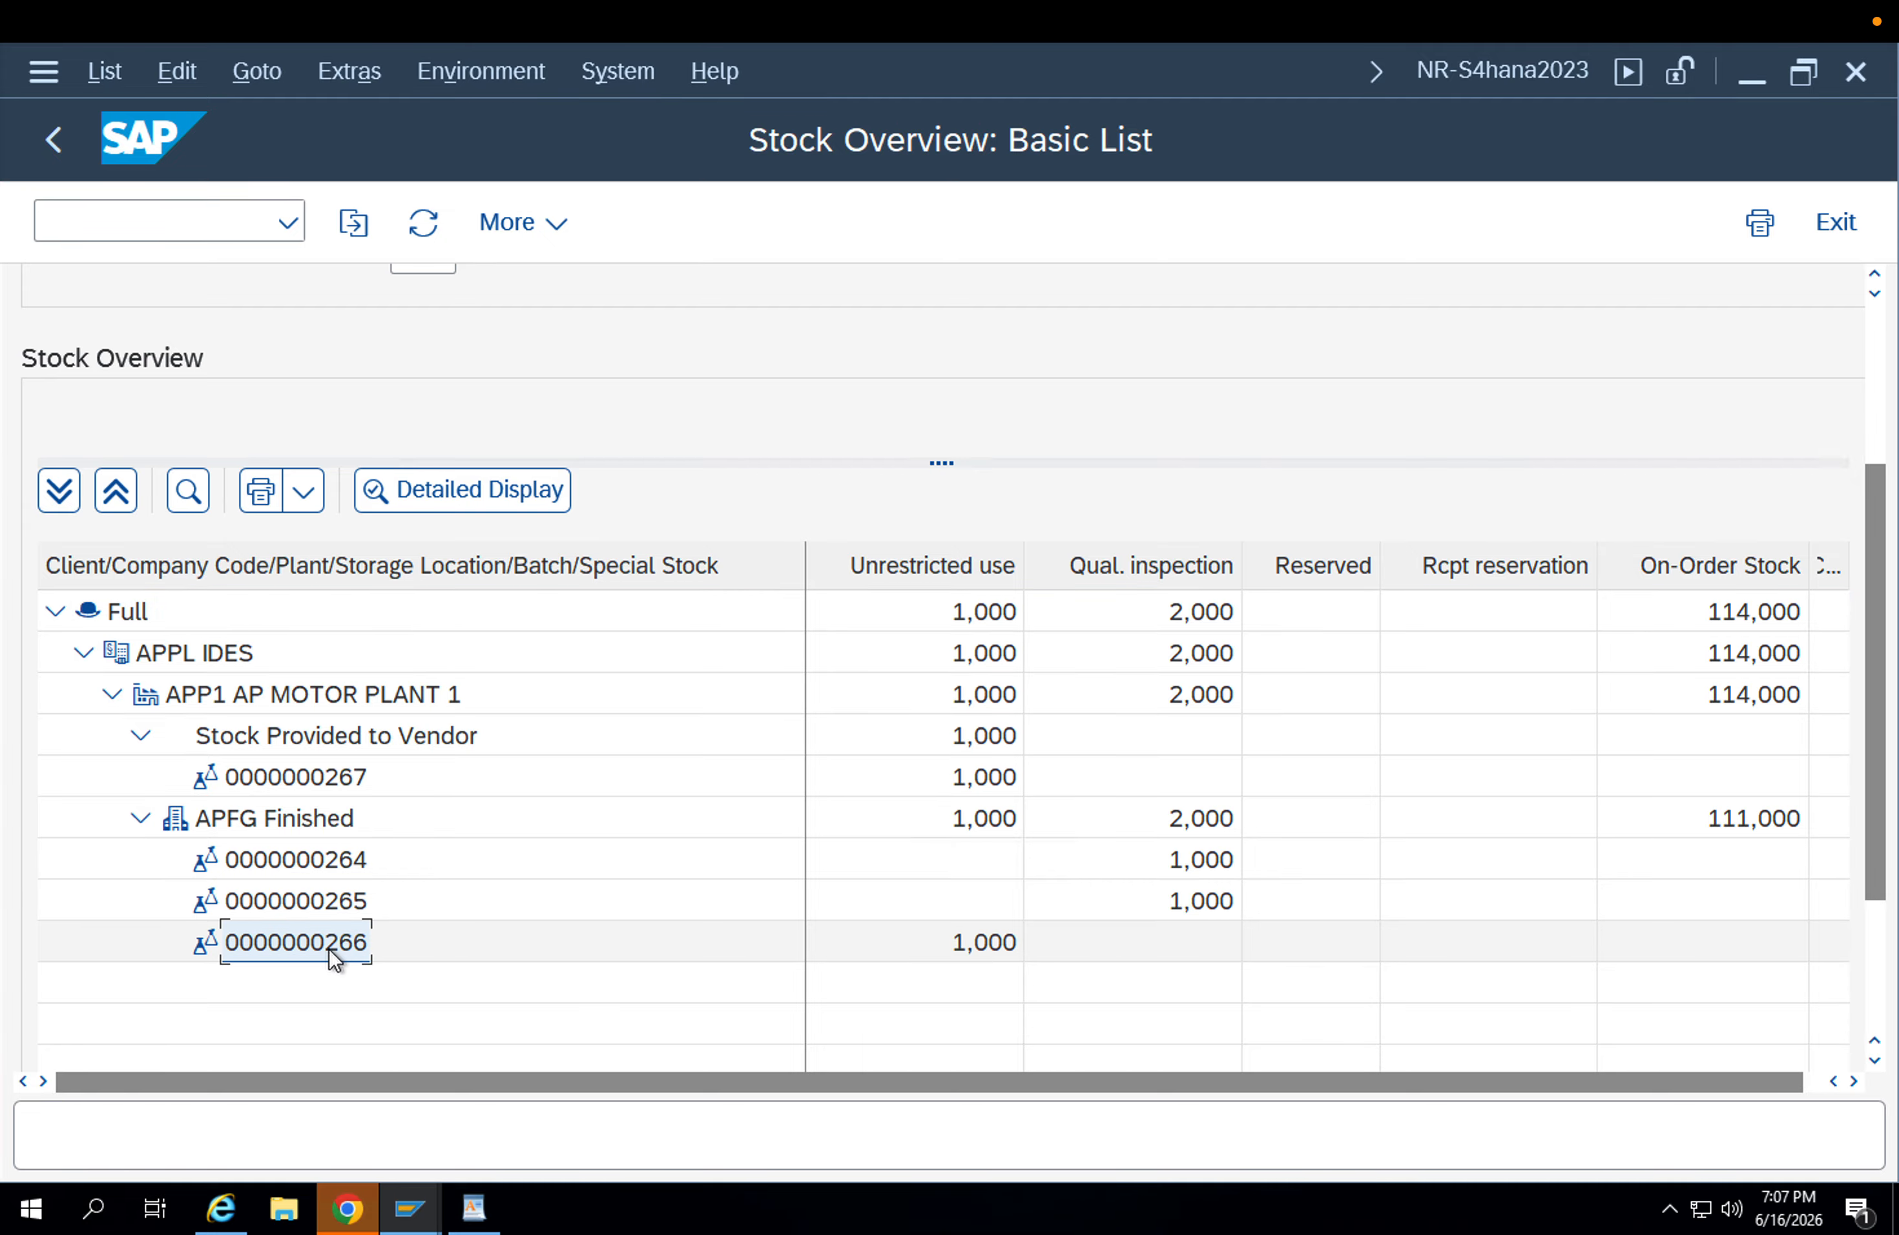
{"action": "left_click", "coordinate": [409, 1207]}
{"action": "mouse_move", "coordinate": [1527, 1153]}
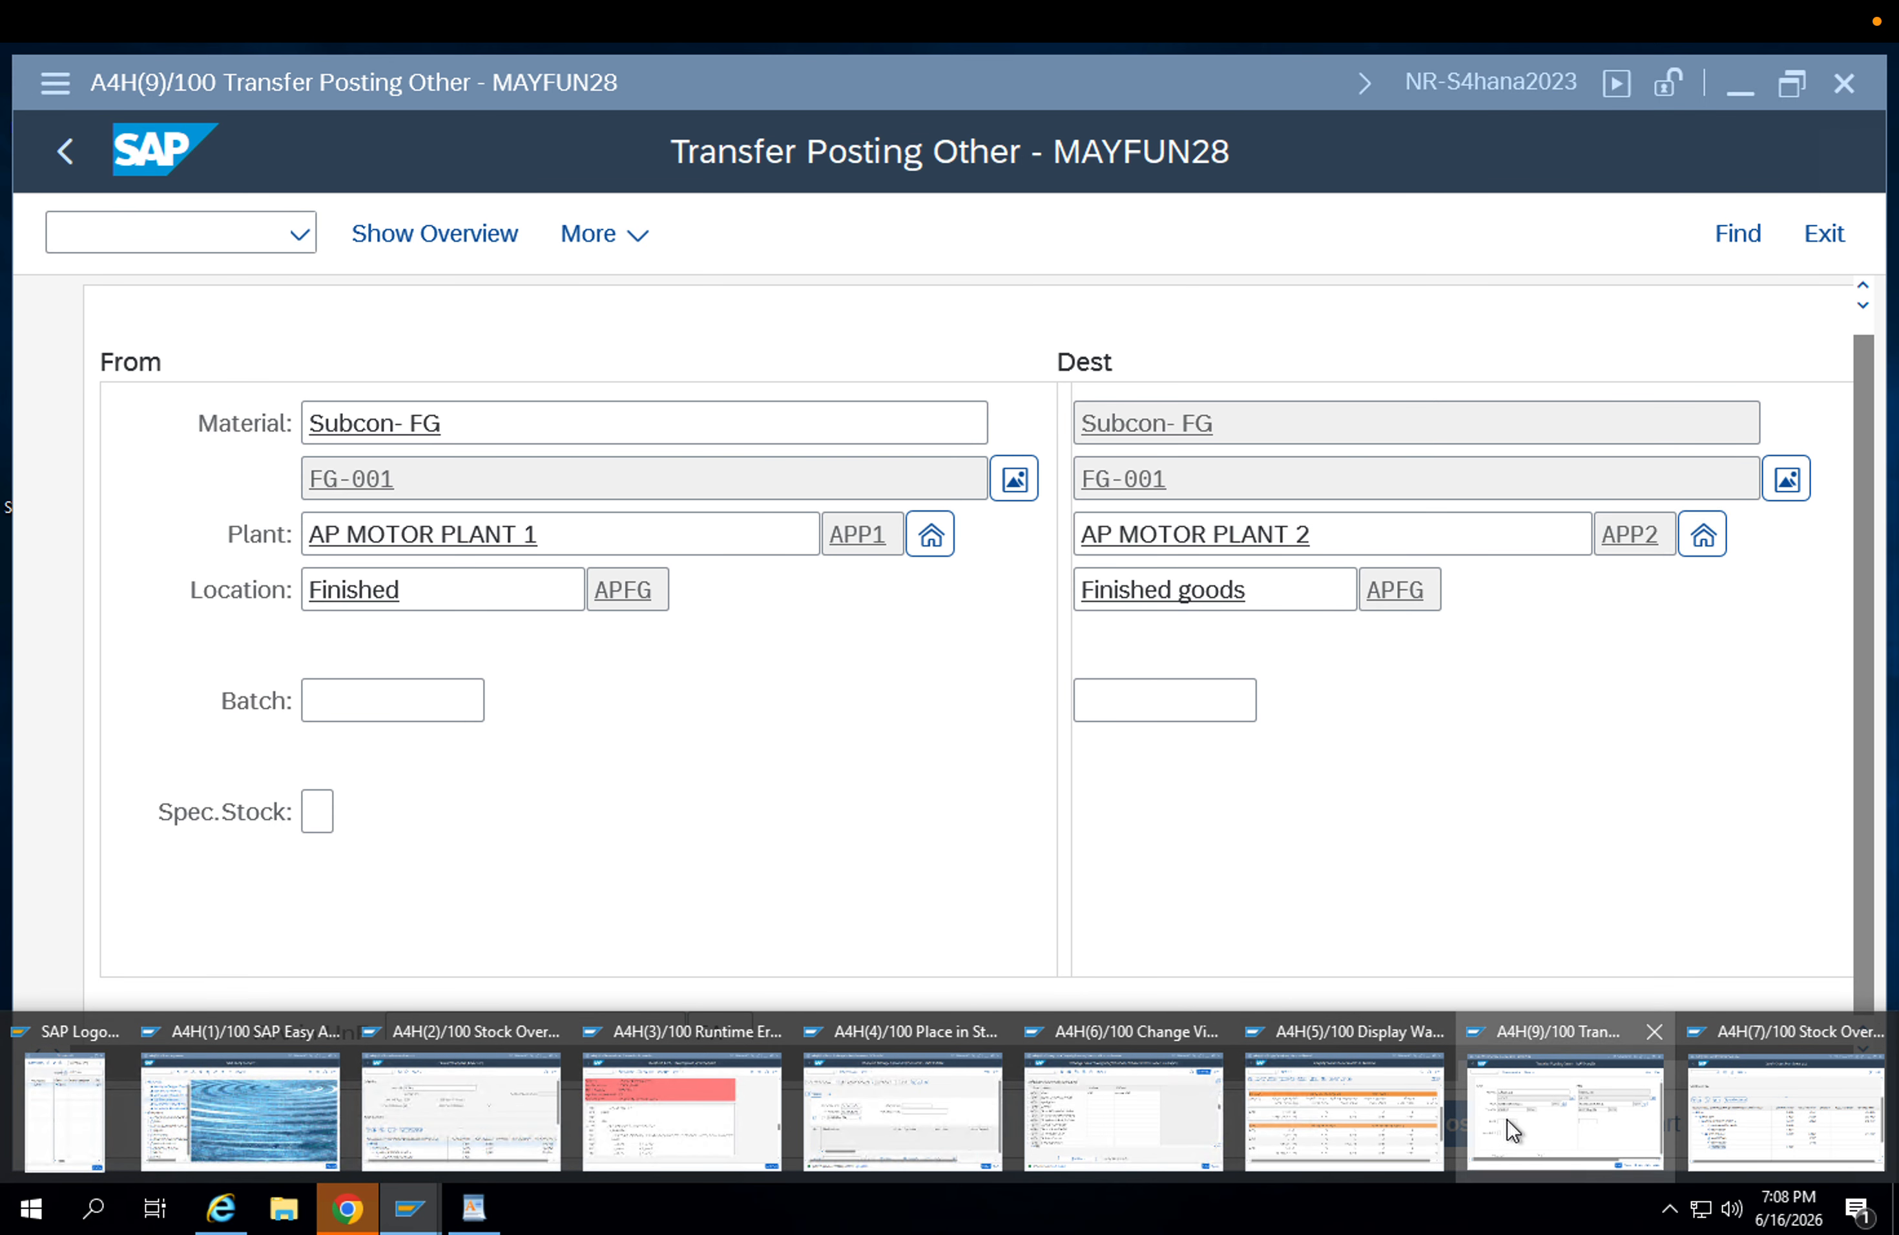
{"action": "left_click", "coordinate": [1508, 1119]}
{"action": "key", "text": "ctrl+v"}
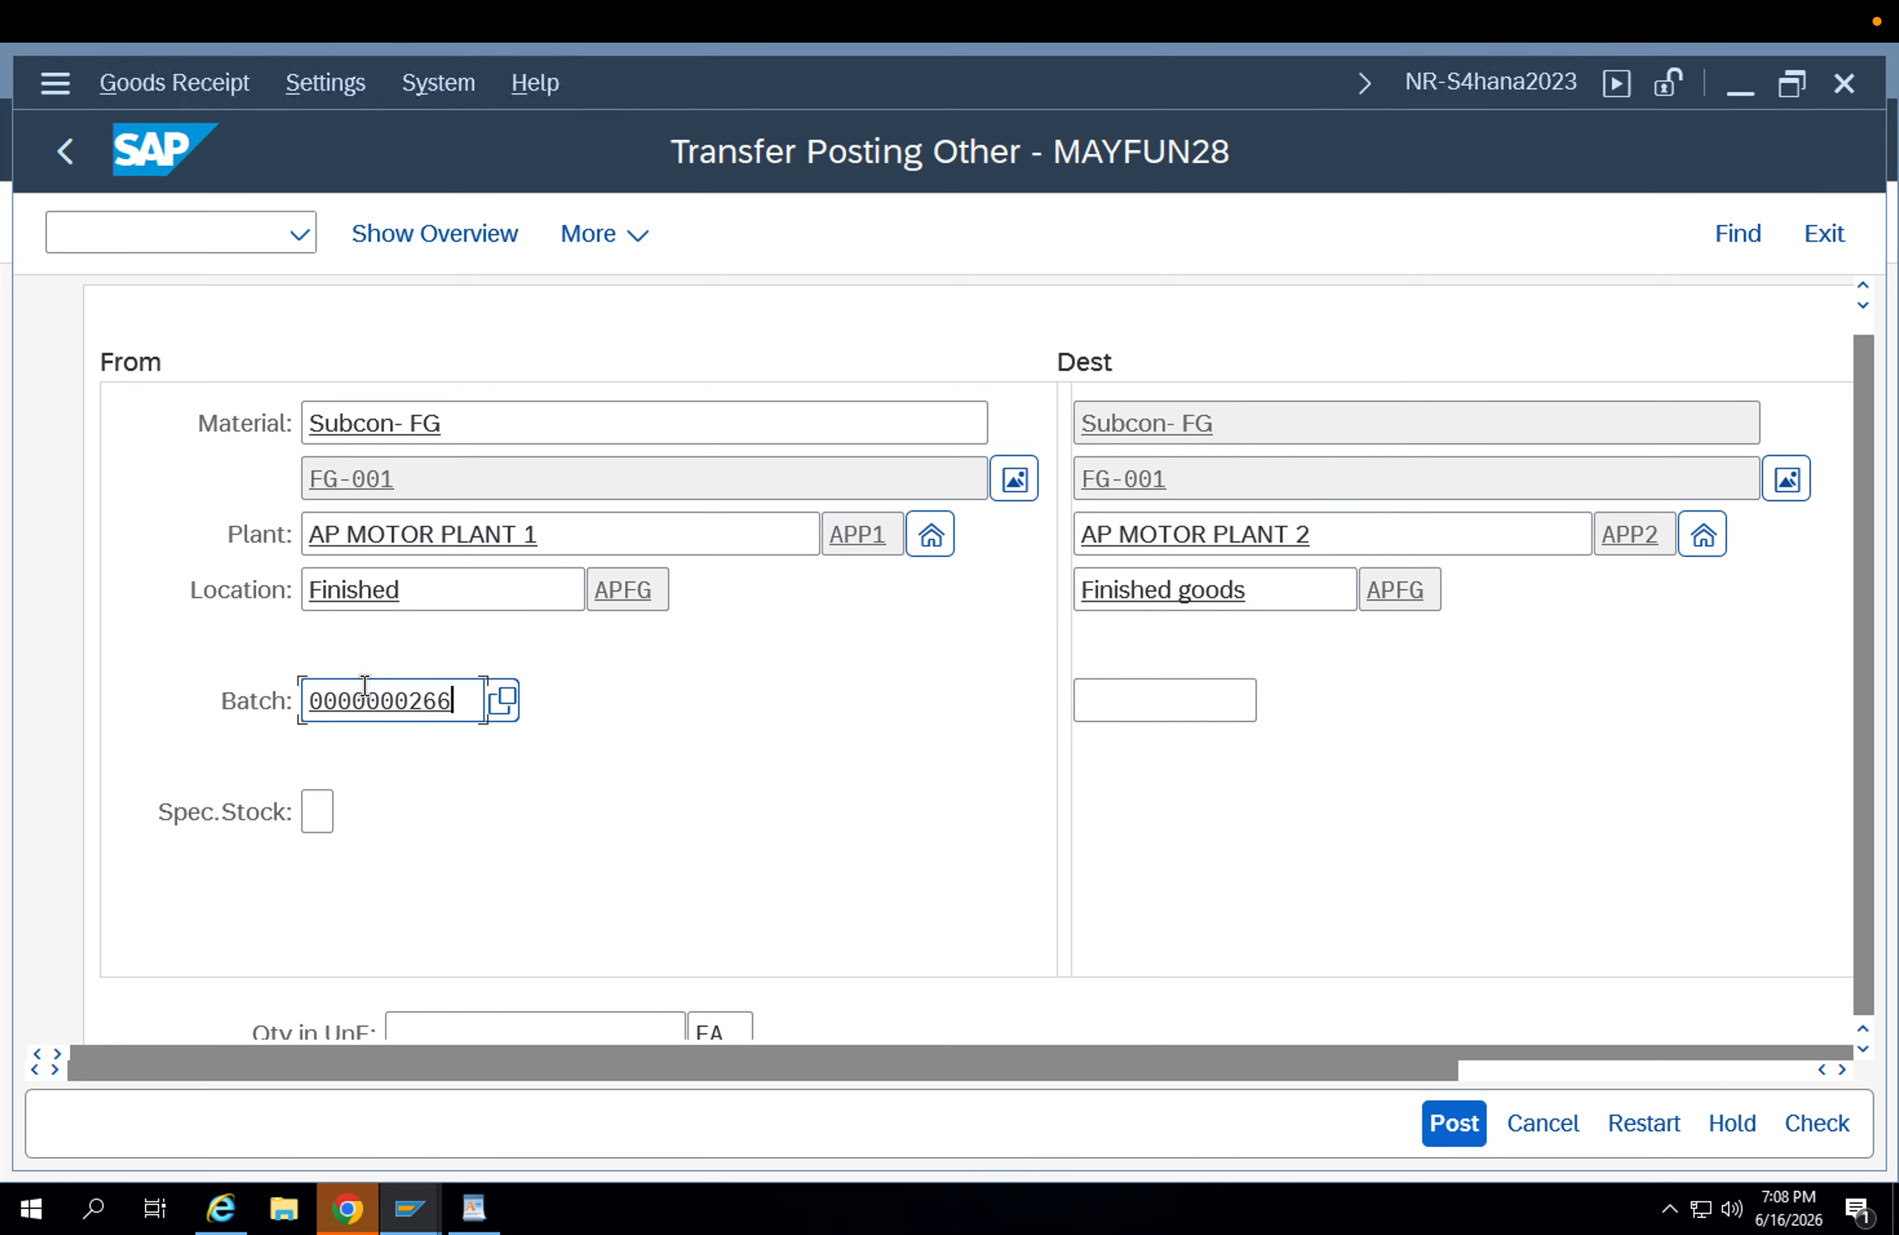
{"action": "key", "text": "Return"}
{"action": "left_click", "coordinate": [1127, 736]}
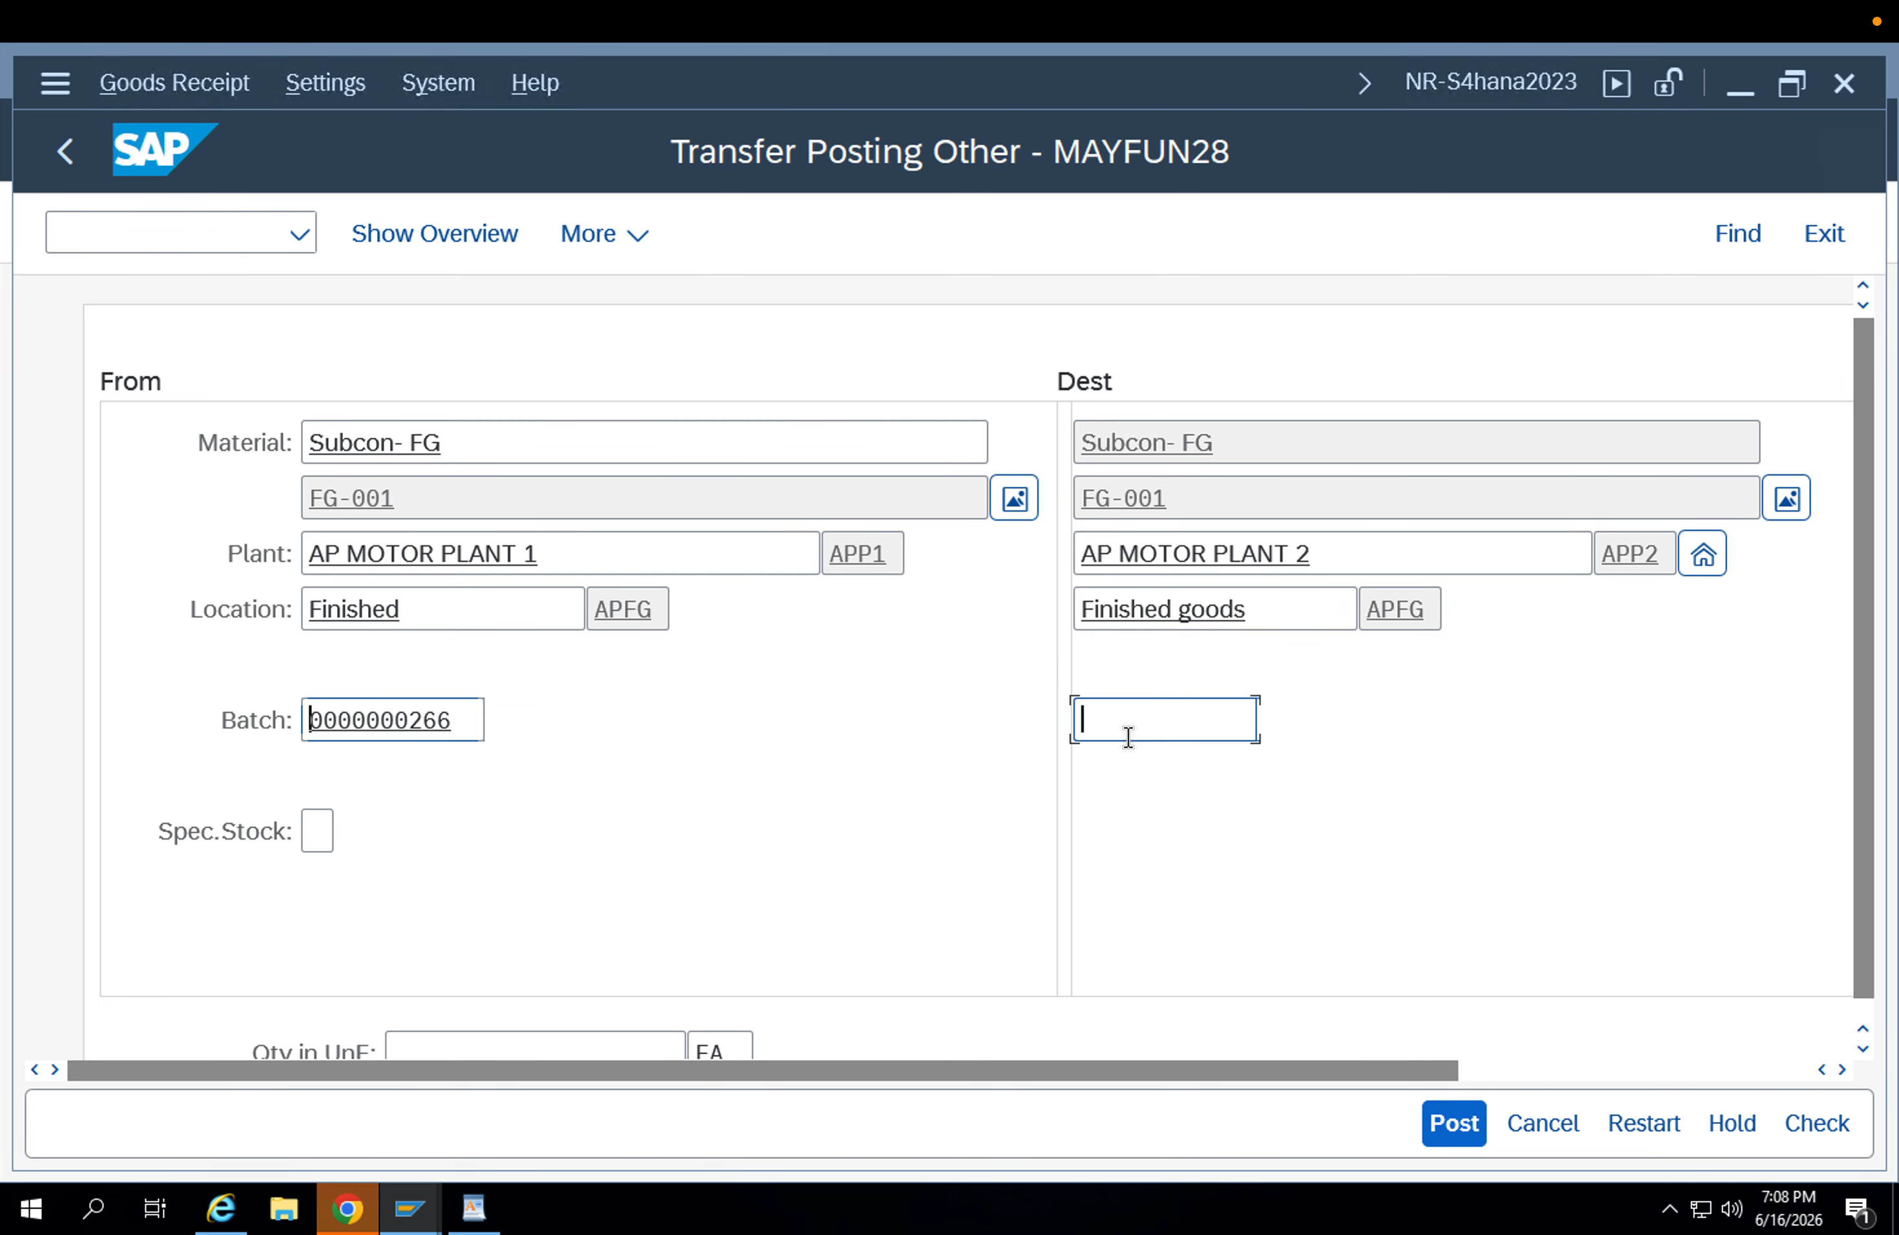
{"action": "key", "text": "ctrl+v"}
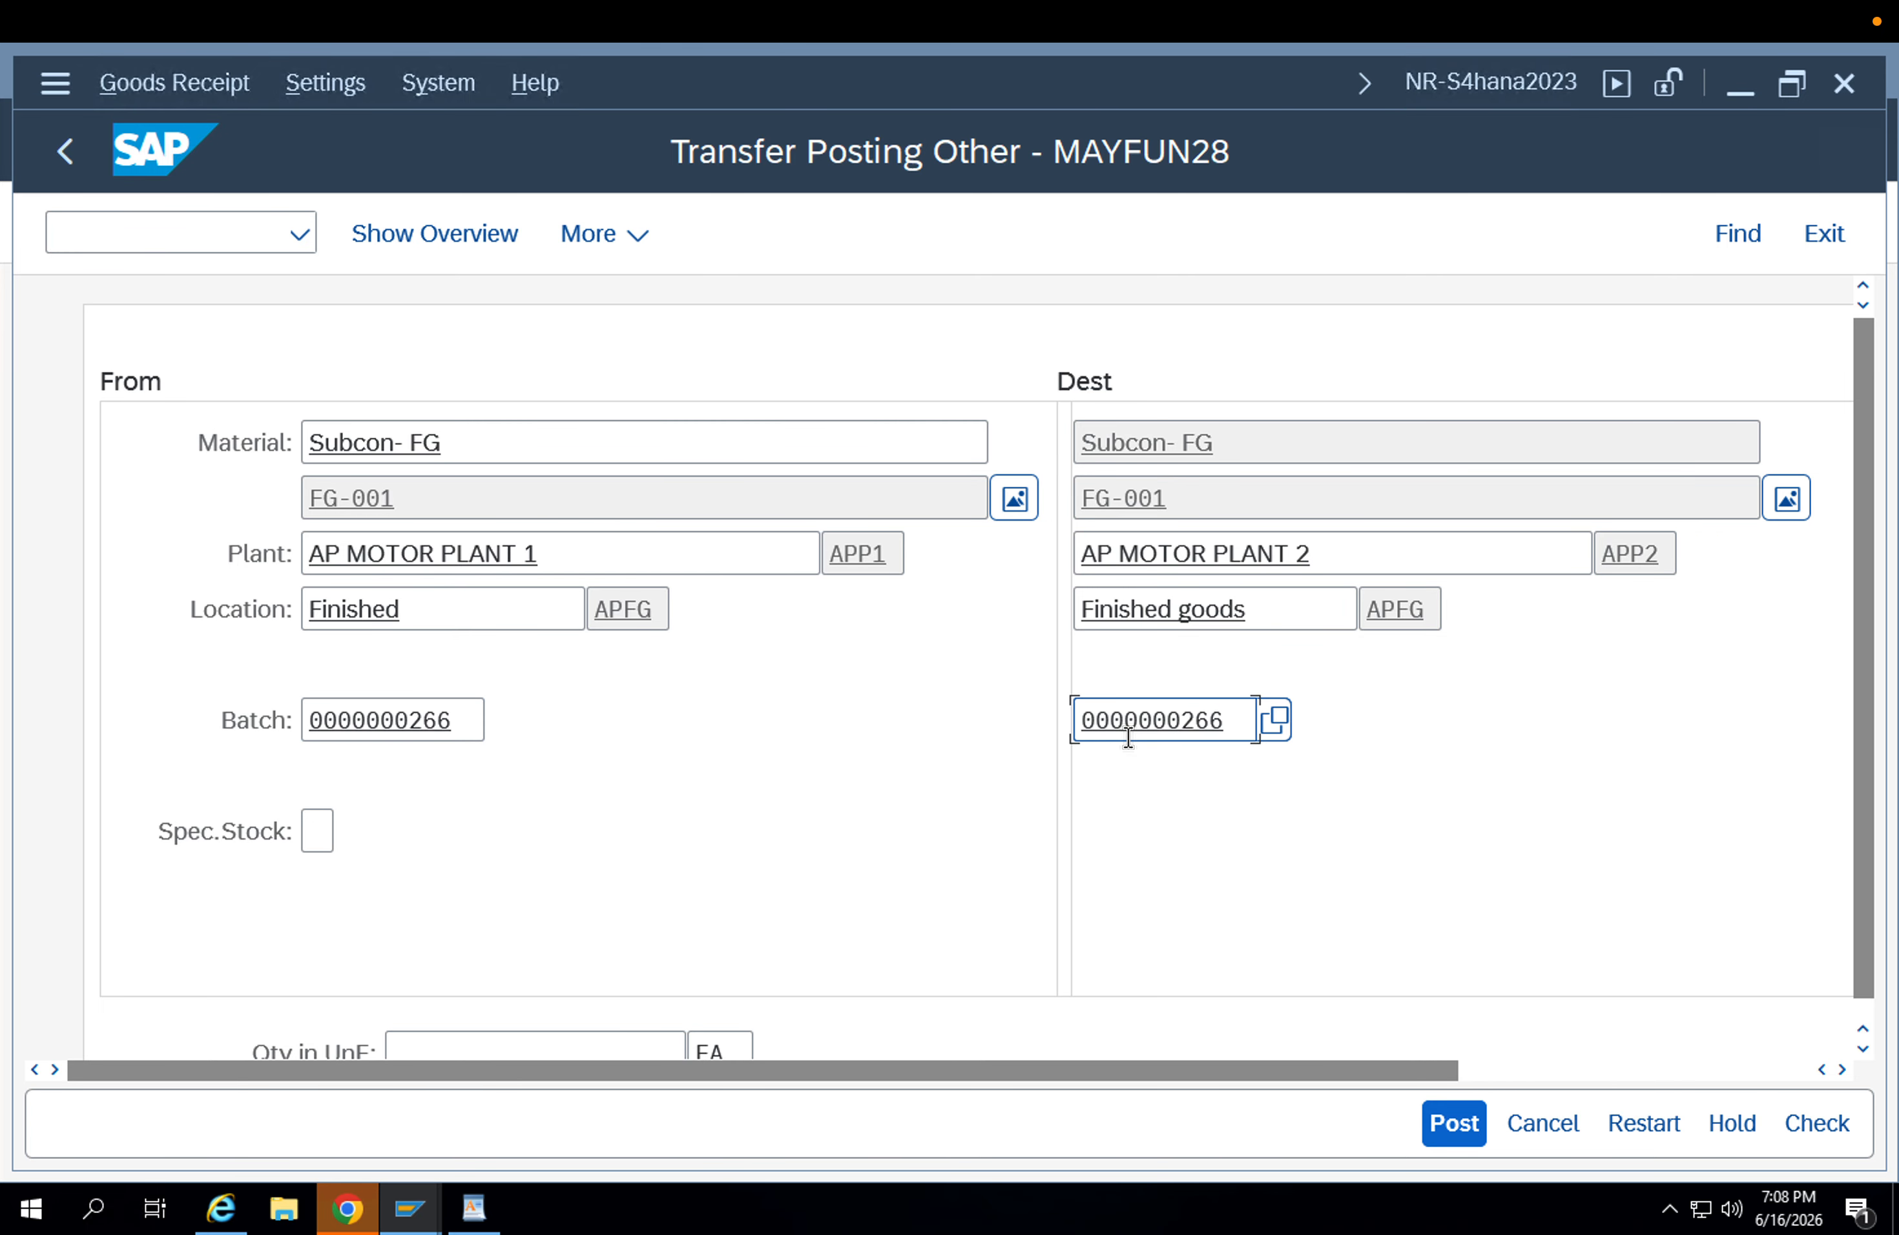
{"action": "key", "text": "Return"}
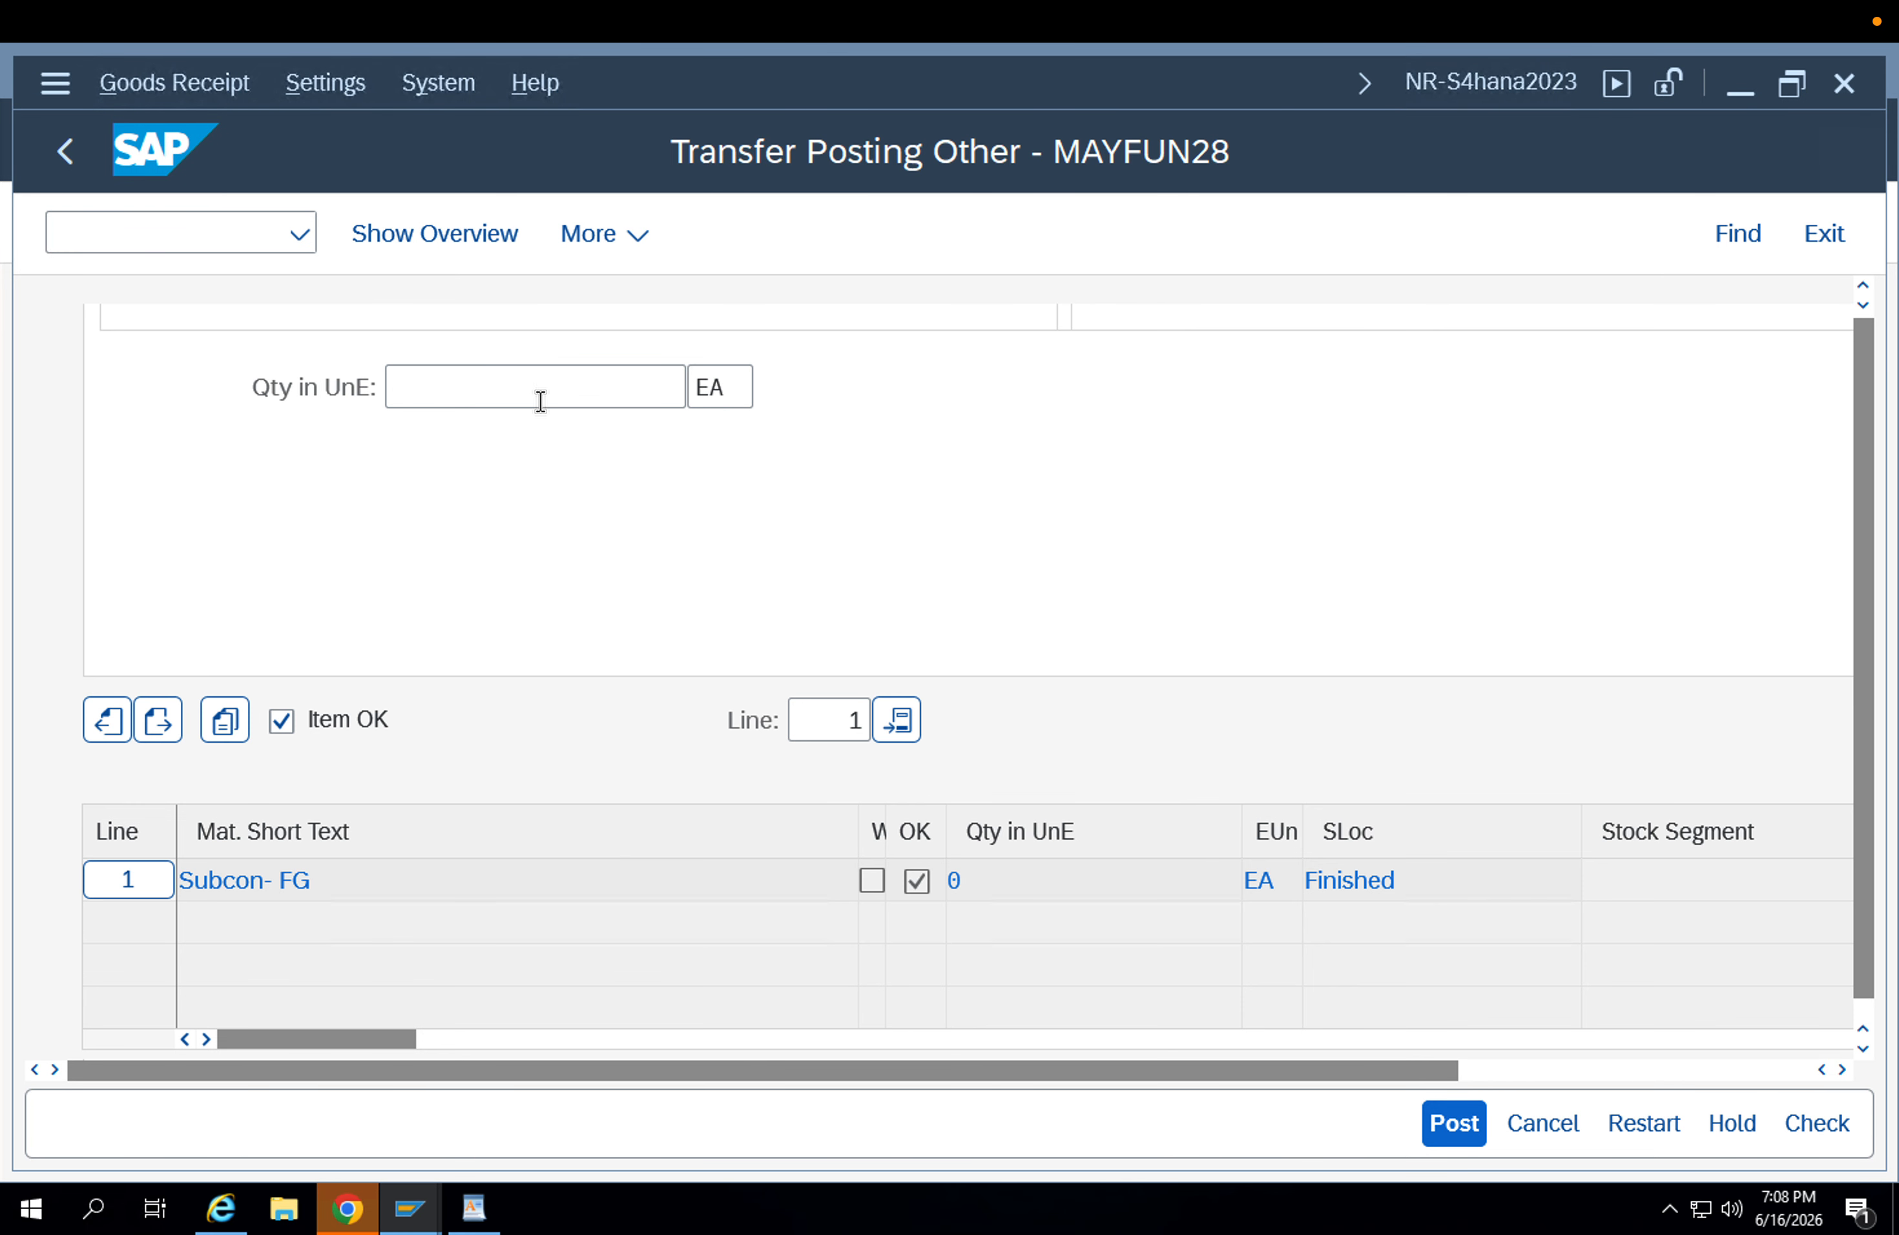
Set the transfer quantity to 1 EA, check the document and close the message log.
{"action": "left_click", "coordinate": [535, 383]}
{"action": "key", "text": "Return"}
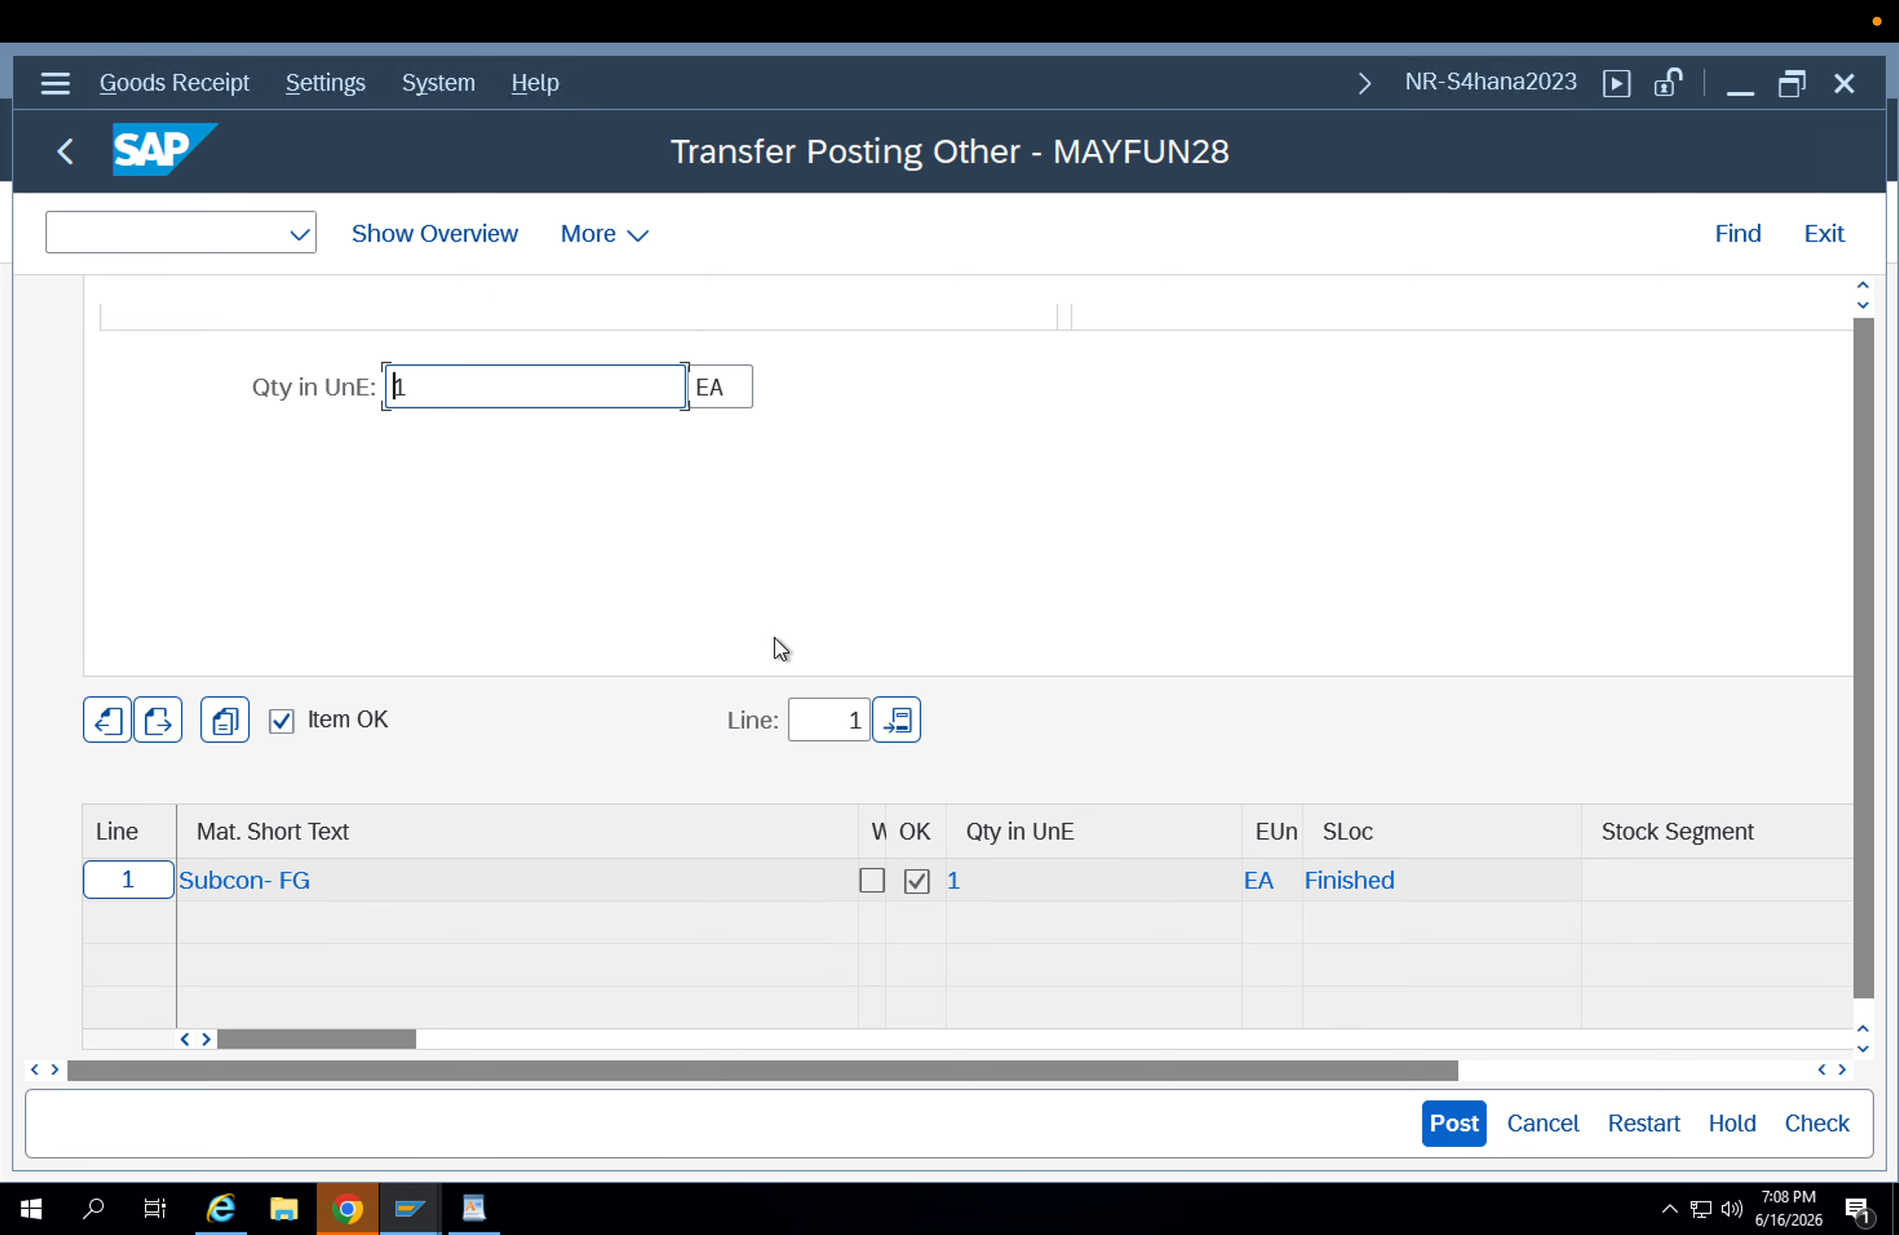
{"action": "left_click", "coordinate": [1827, 1120]}
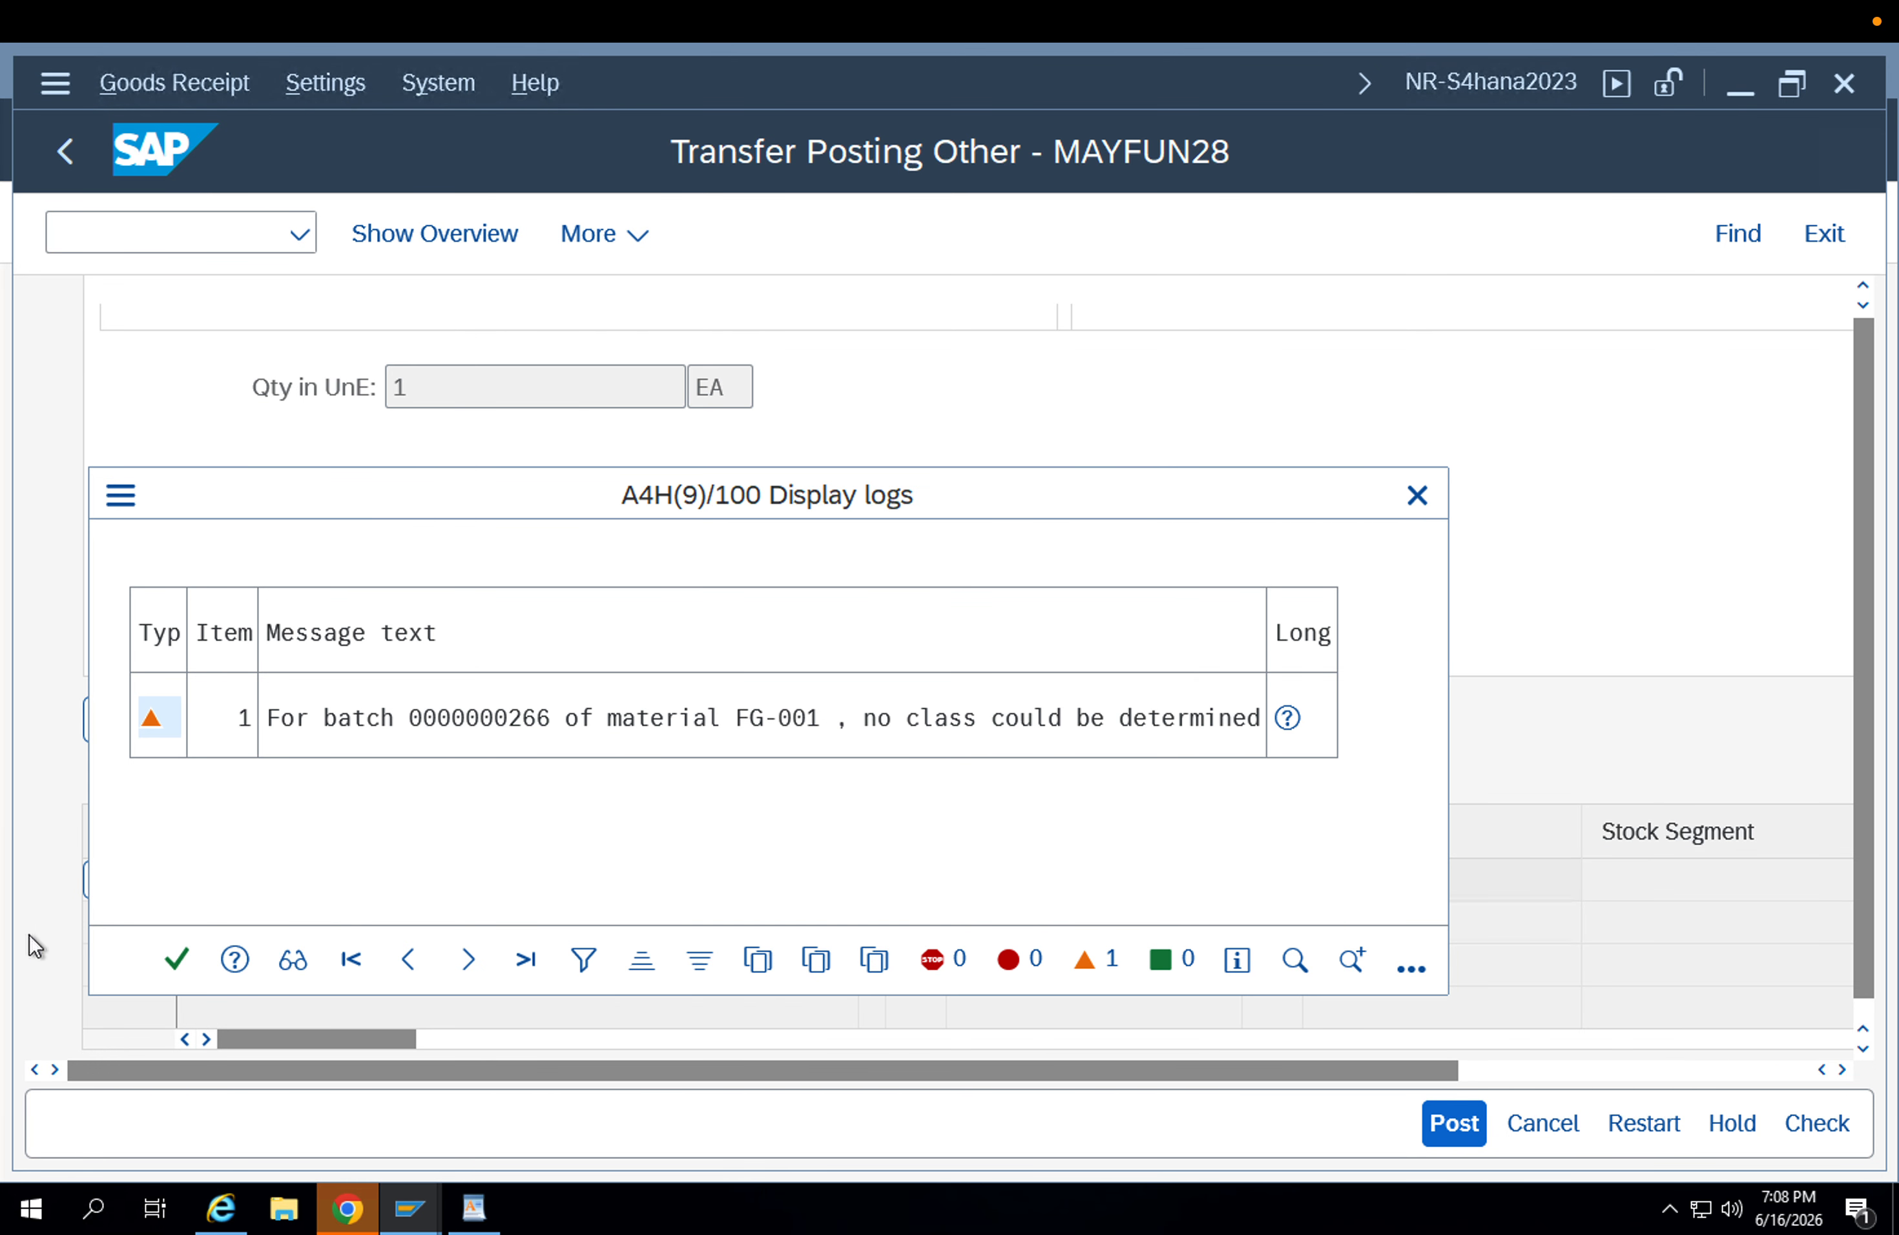
{"action": "left_click", "coordinate": [176, 959]}
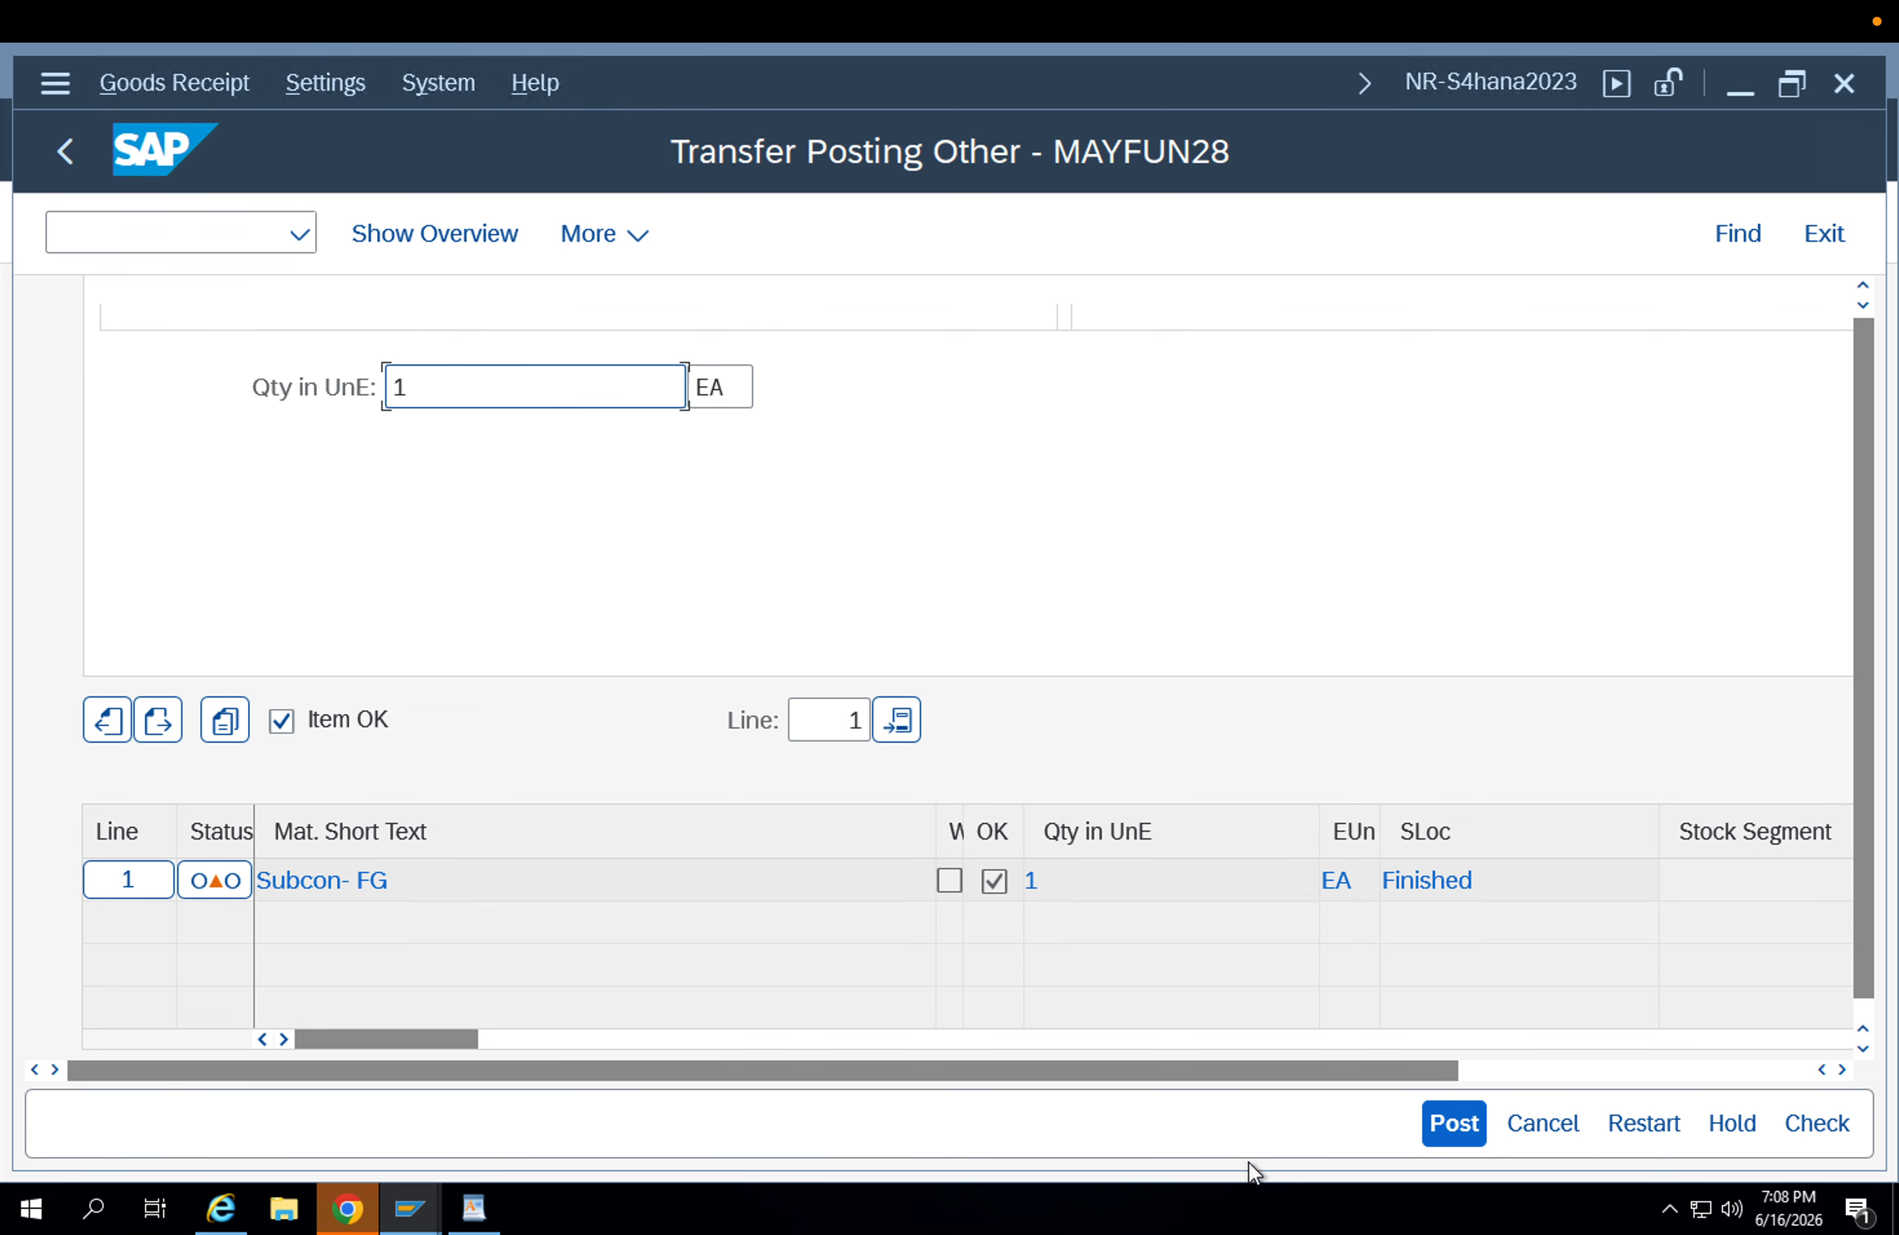
Post the transfer, delete the debugger breakpoints at lines 855 and 846, and continue execution.
{"action": "left_click", "coordinate": [1448, 1136]}
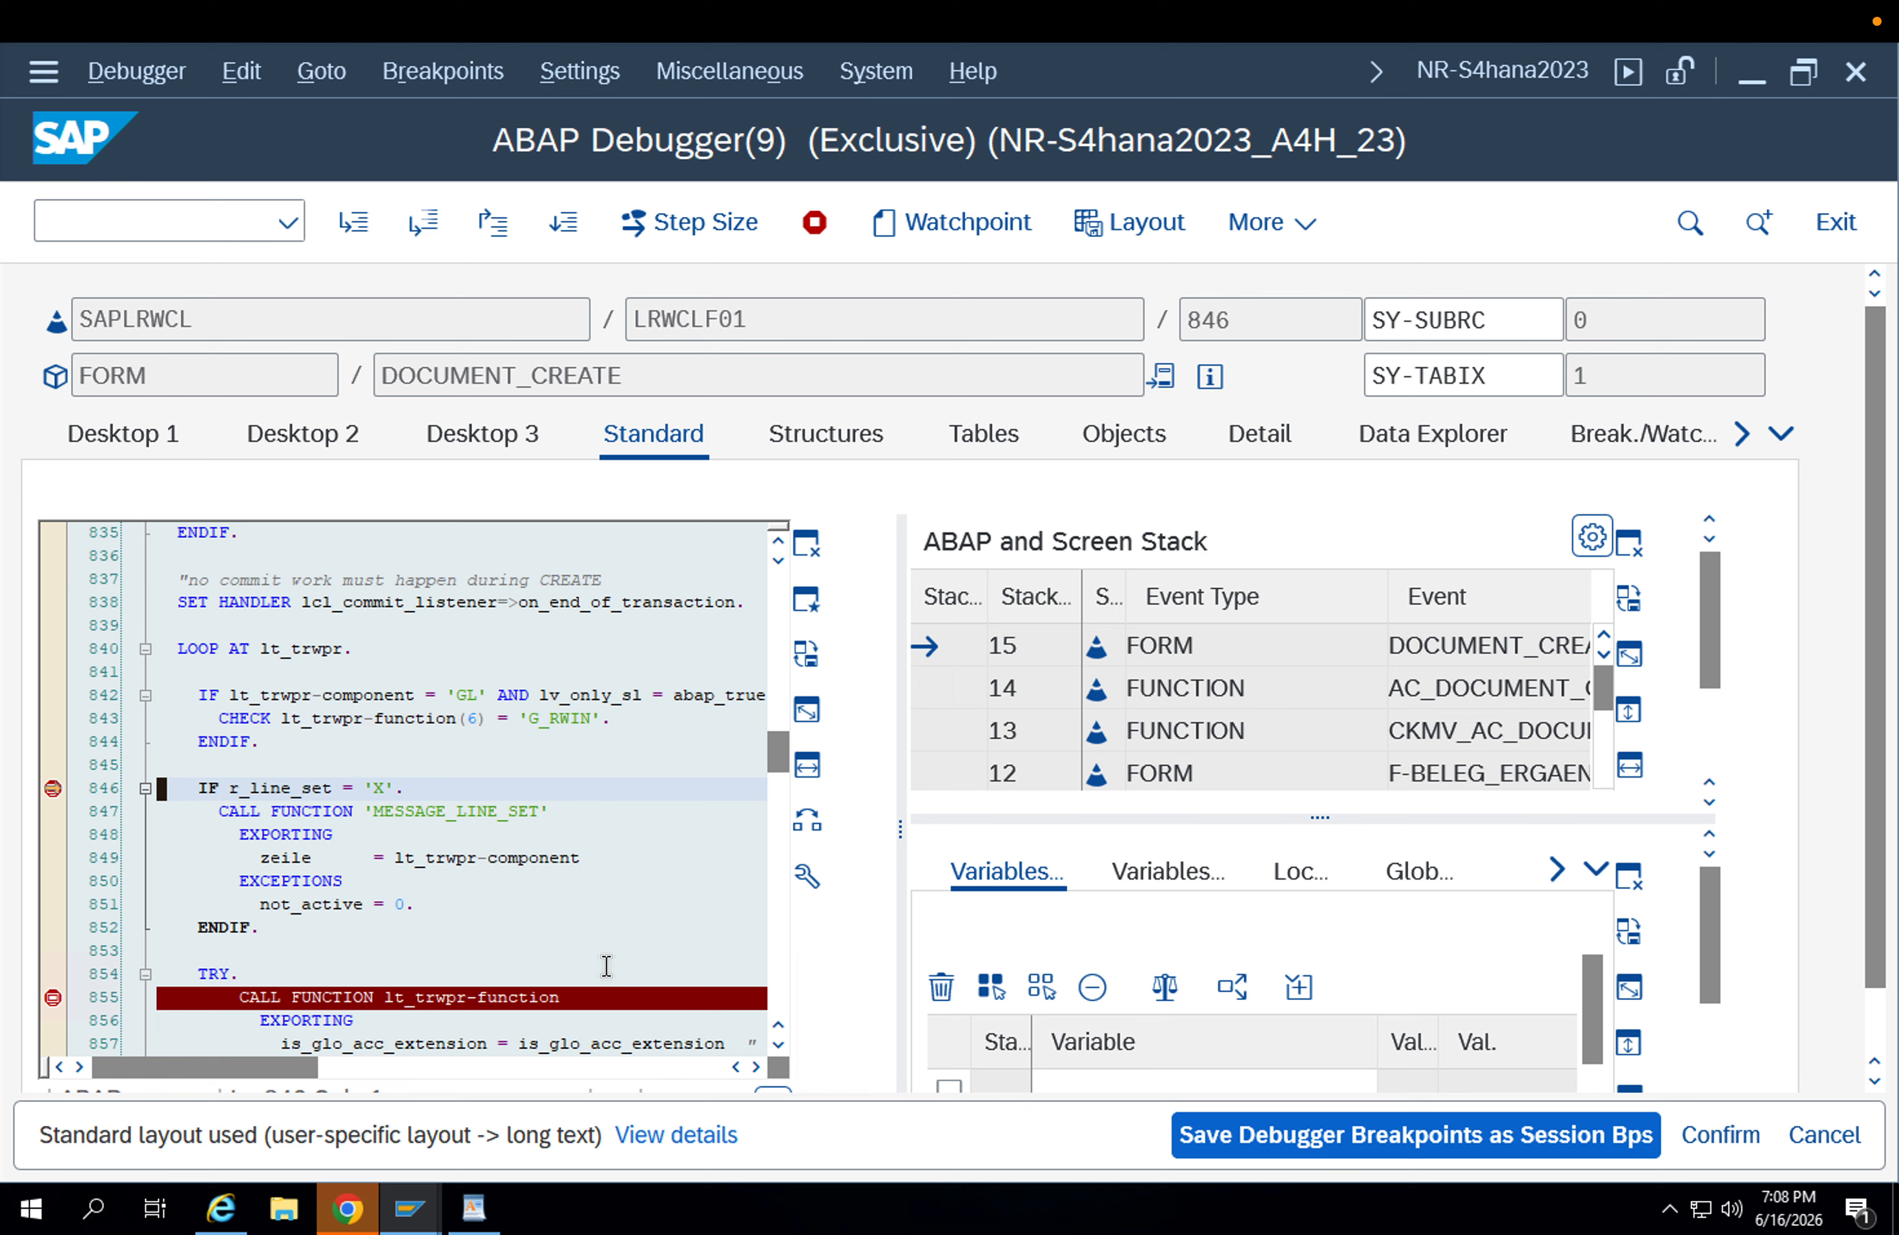
{"action": "left_click", "coordinate": [53, 996]}
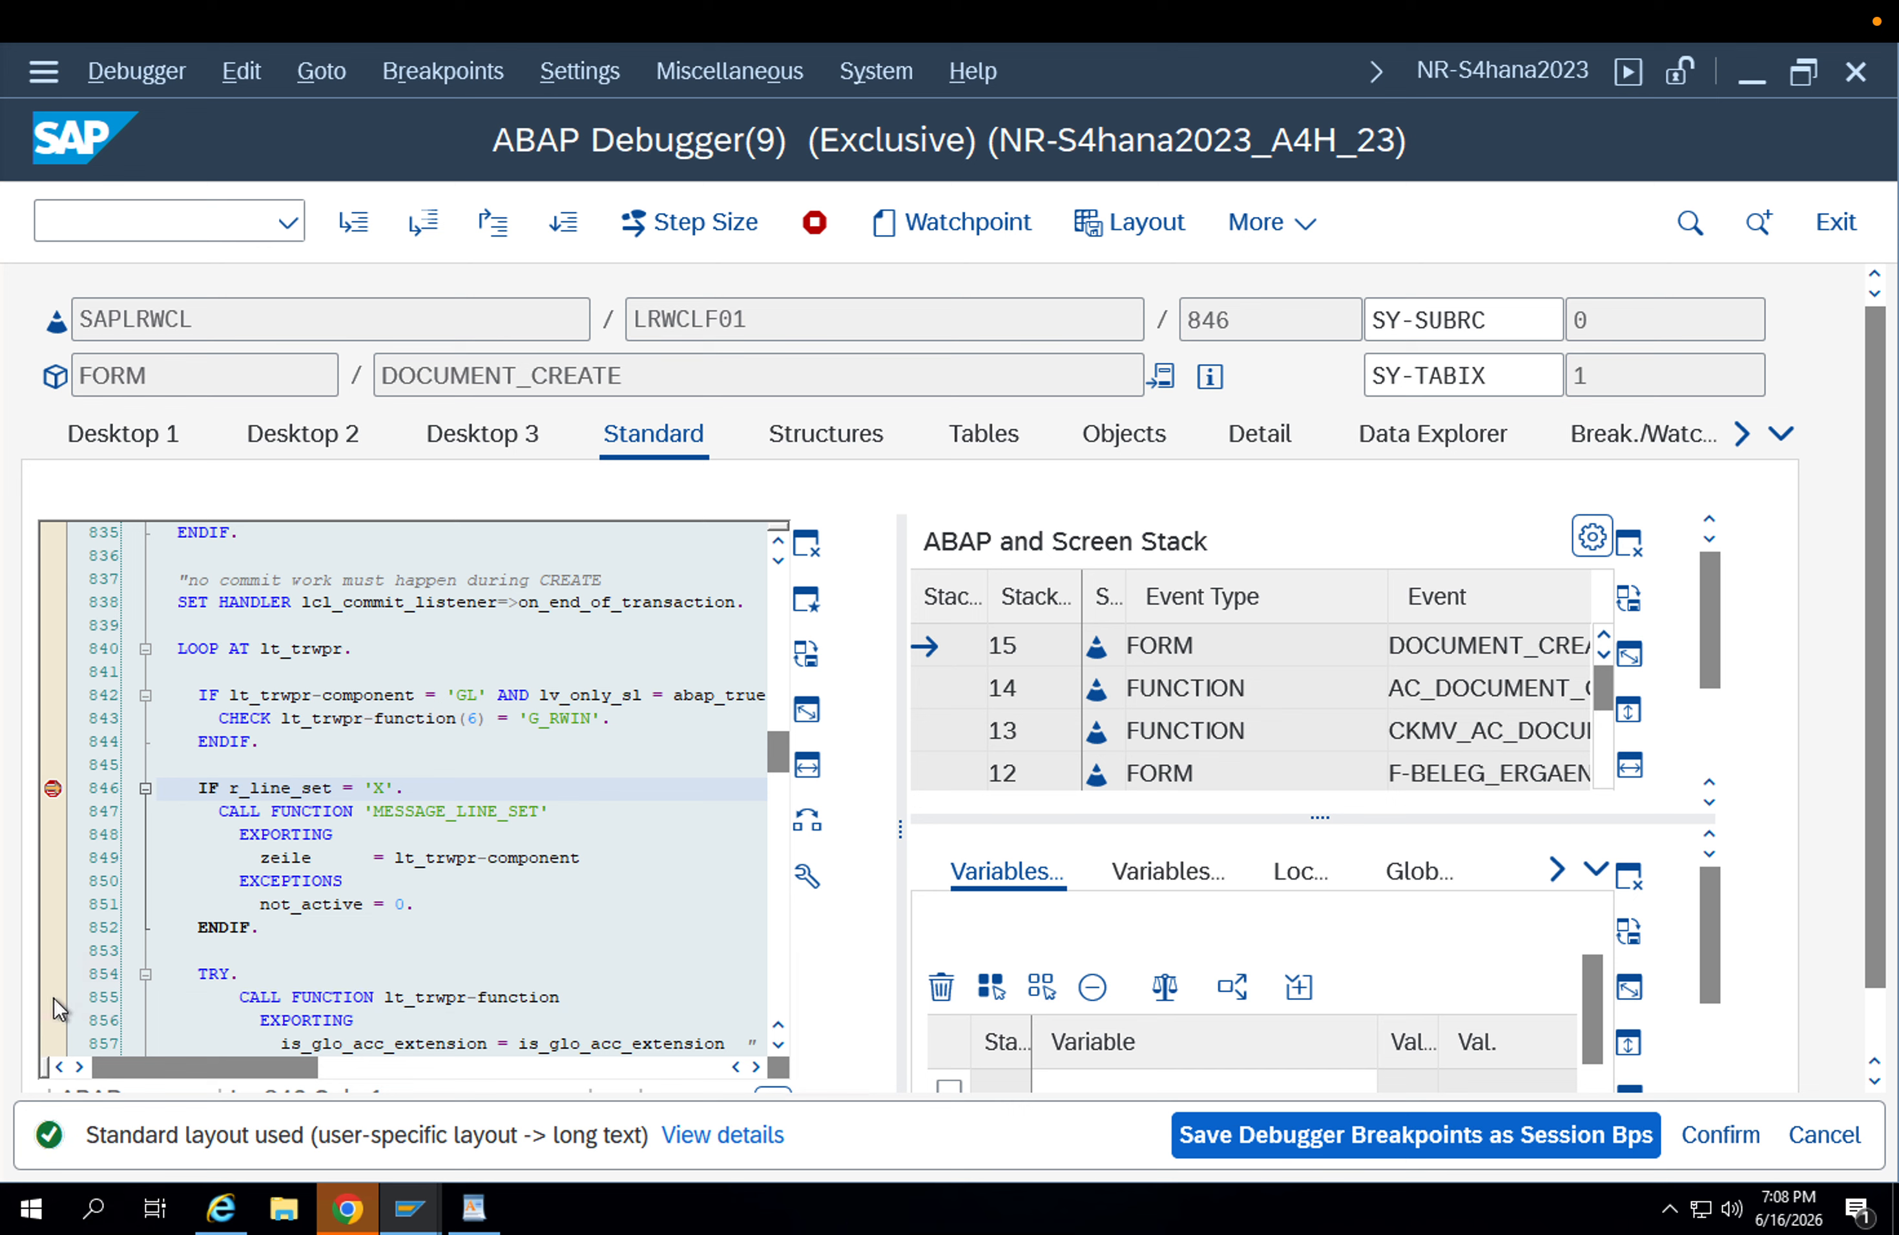
{"action": "left_click", "coordinate": [58, 790]}
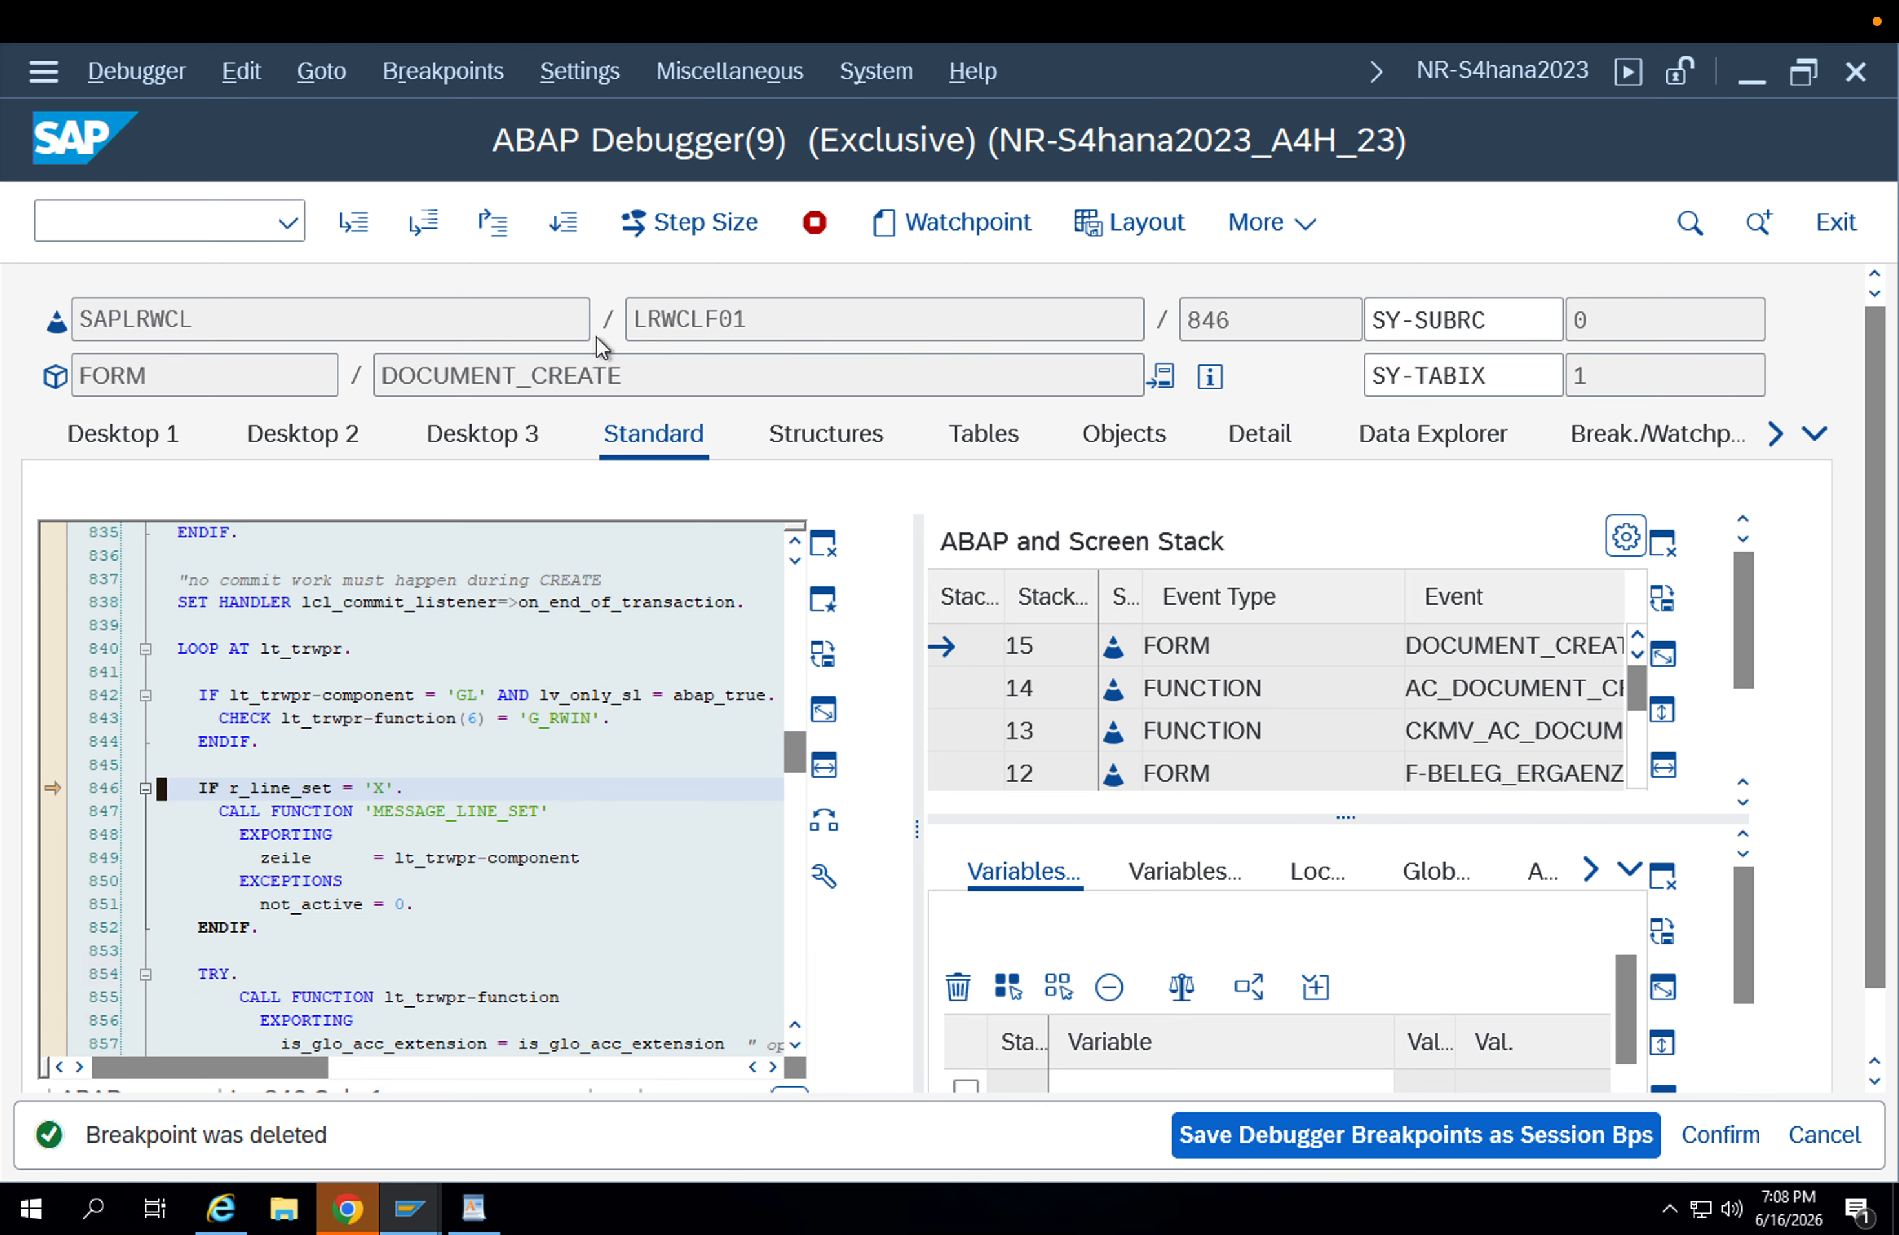
{"action": "left_click", "coordinate": [541, 222]}
{"action": "left_click", "coordinate": [557, 223]}
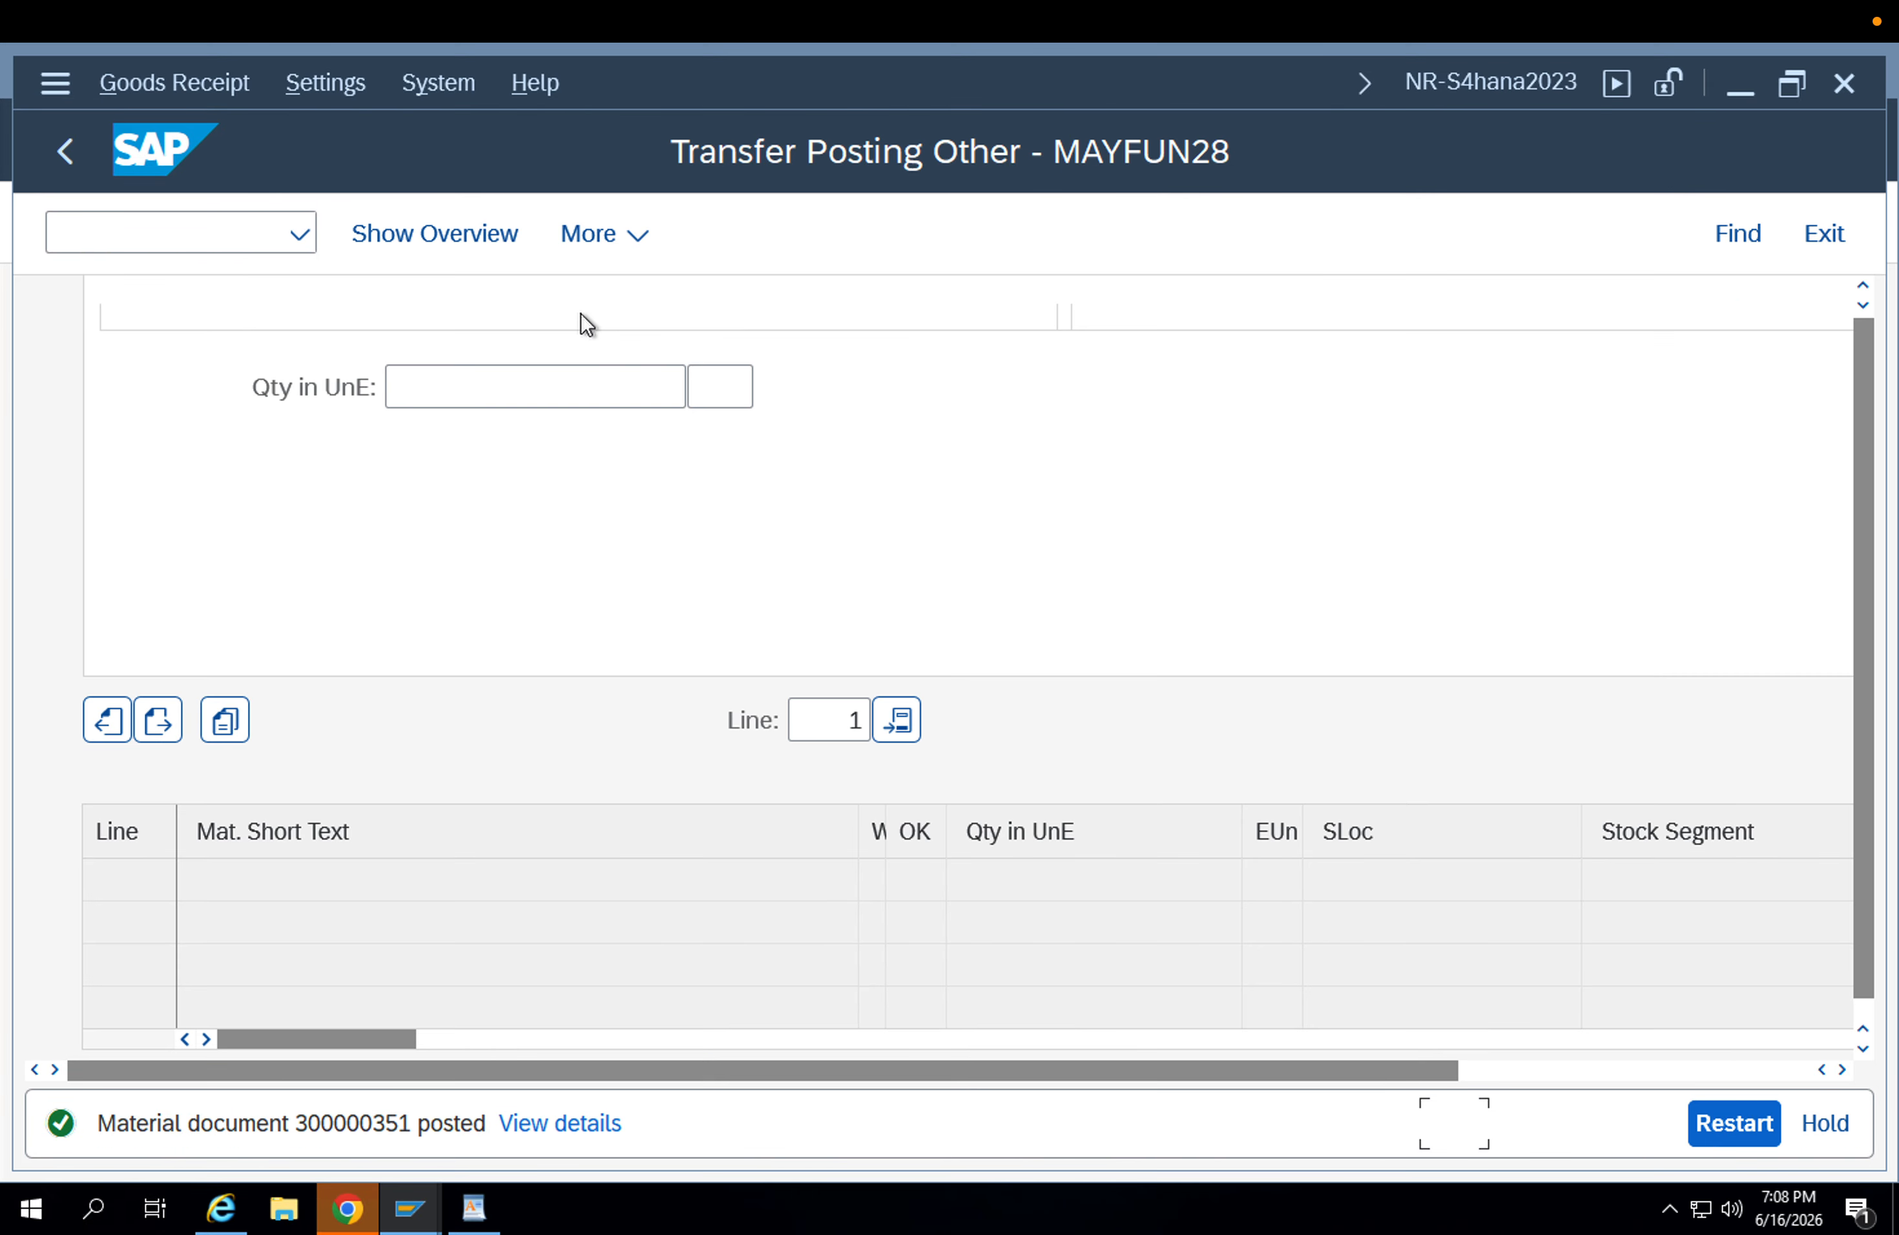
Switch the MIGO action to A04 Display and review the material document just posted.
{"action": "scroll", "coordinate": [806, 790], "scroll_direction": "down", "scroll_amount": 2}
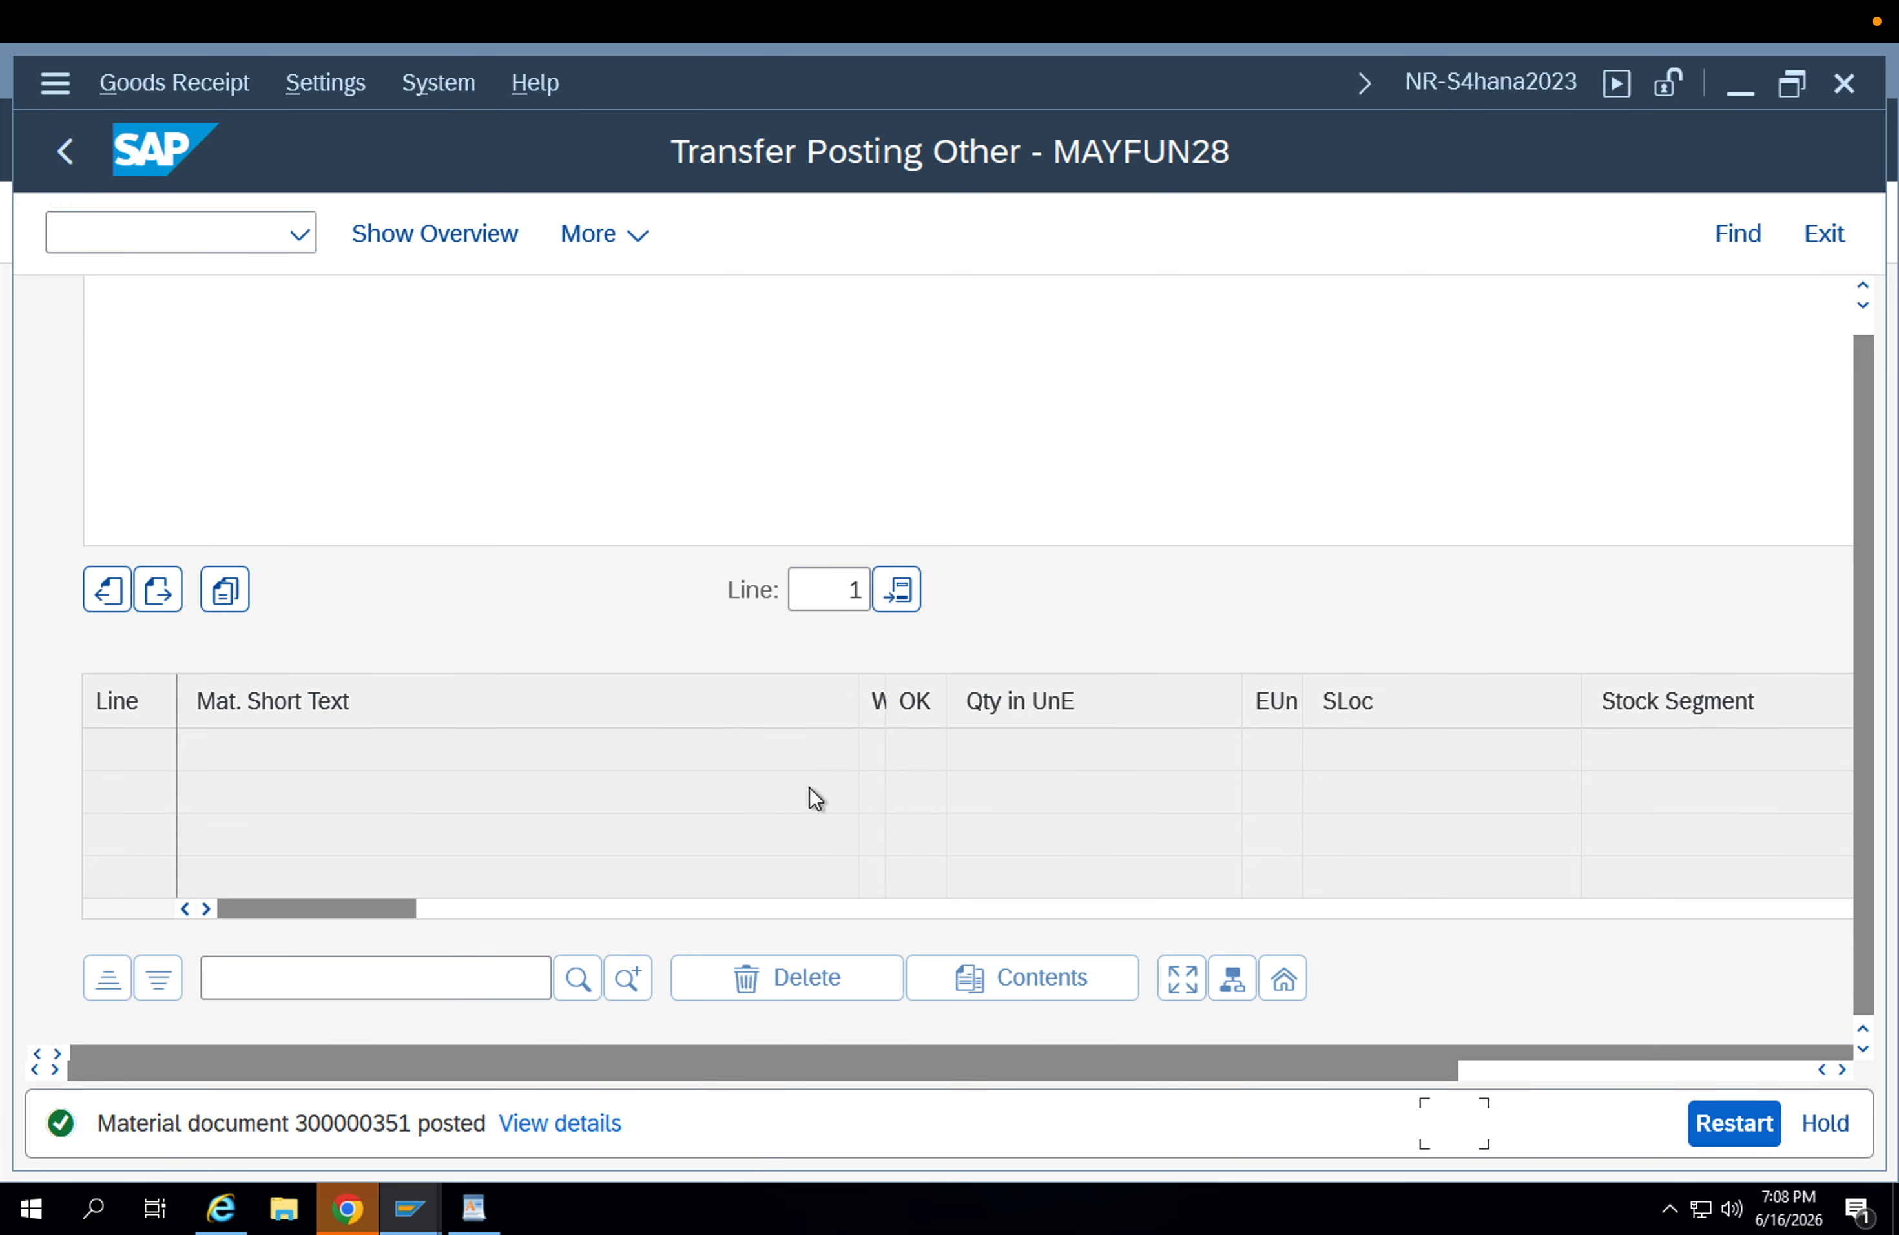
{"action": "scroll", "coordinate": [659, 705], "scroll_direction": "up", "scroll_amount": 8}
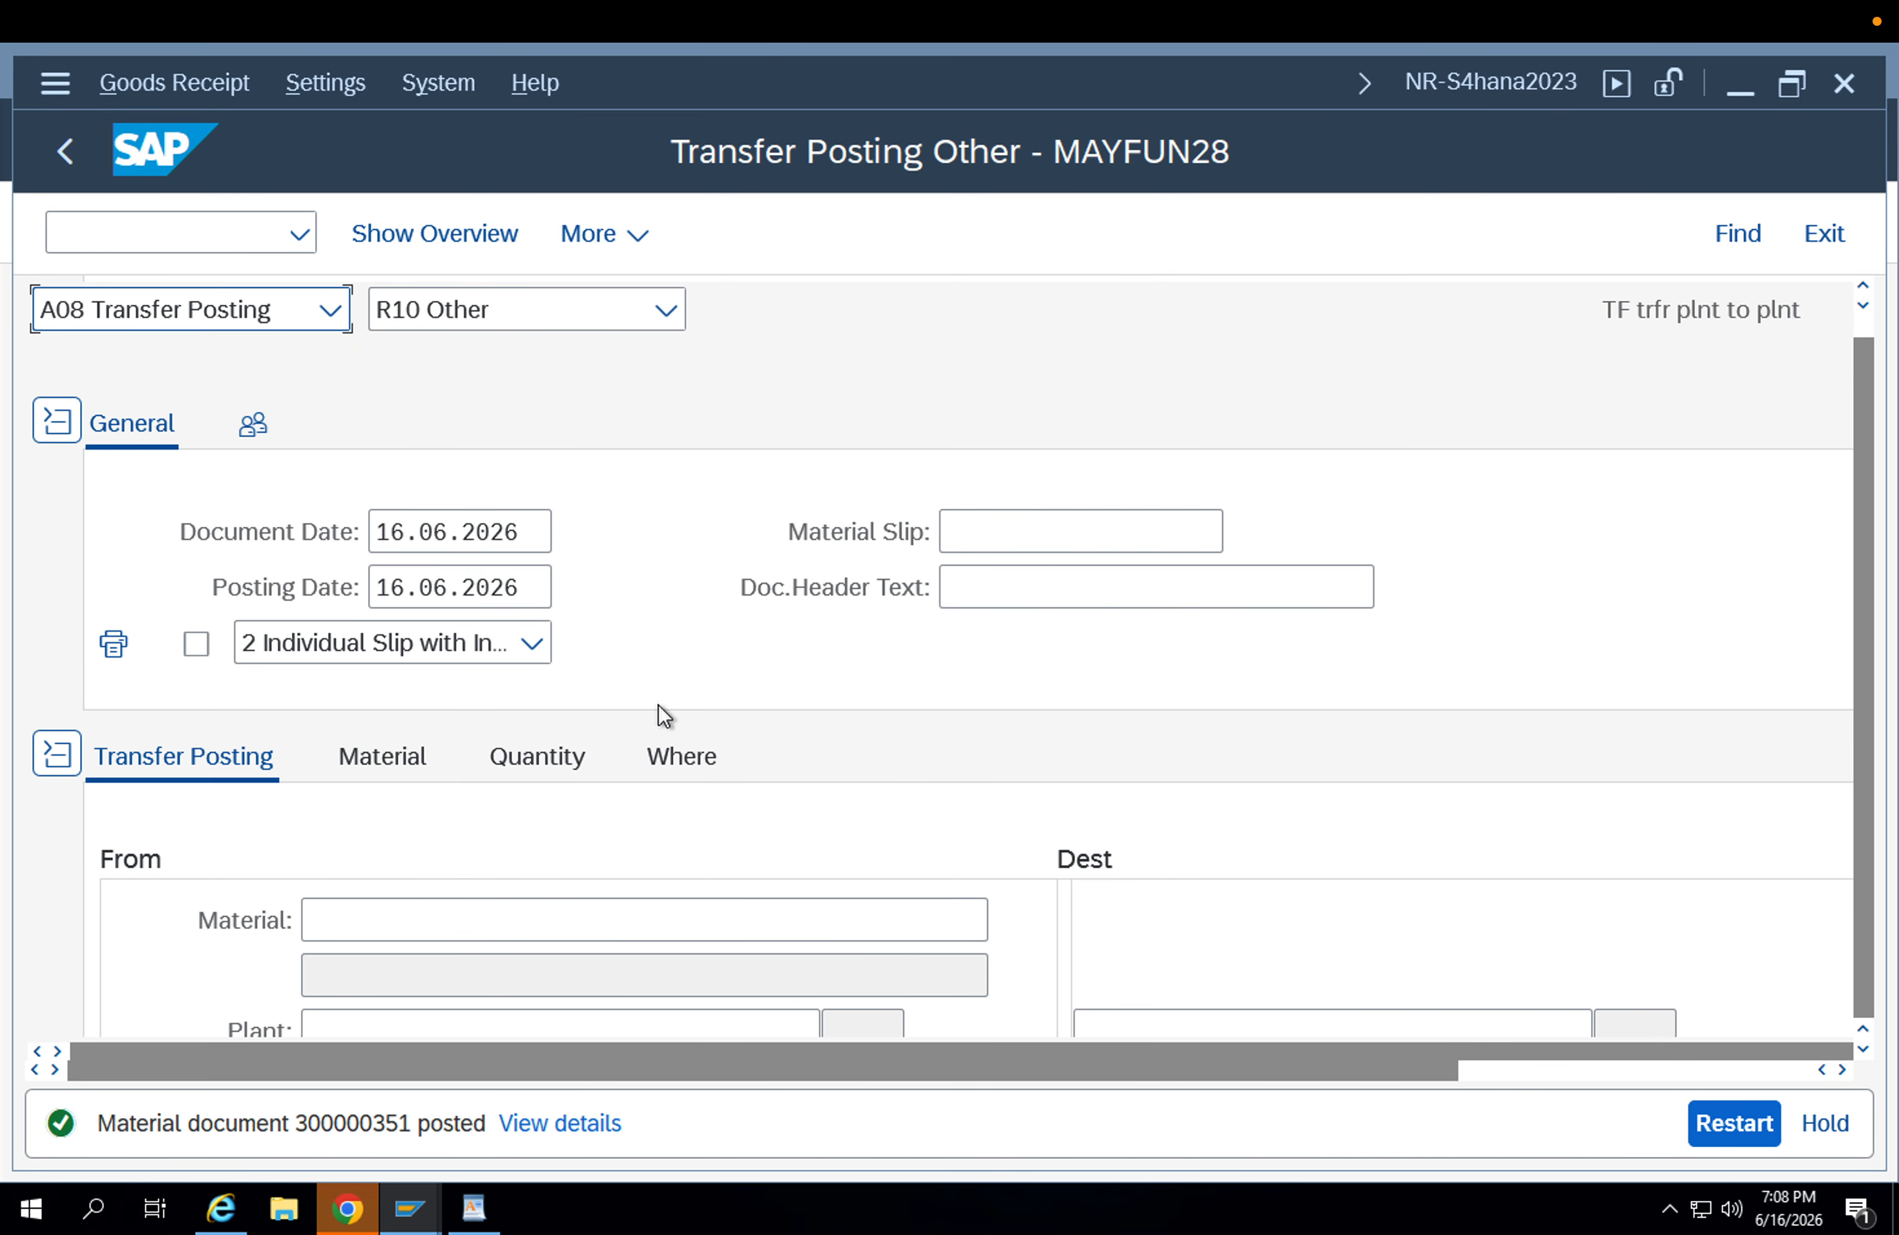
{"action": "scroll", "coordinate": [659, 705], "scroll_direction": "down", "scroll_amount": 4}
{"action": "scroll", "coordinate": [658, 705], "scroll_direction": "up", "scroll_amount": 4}
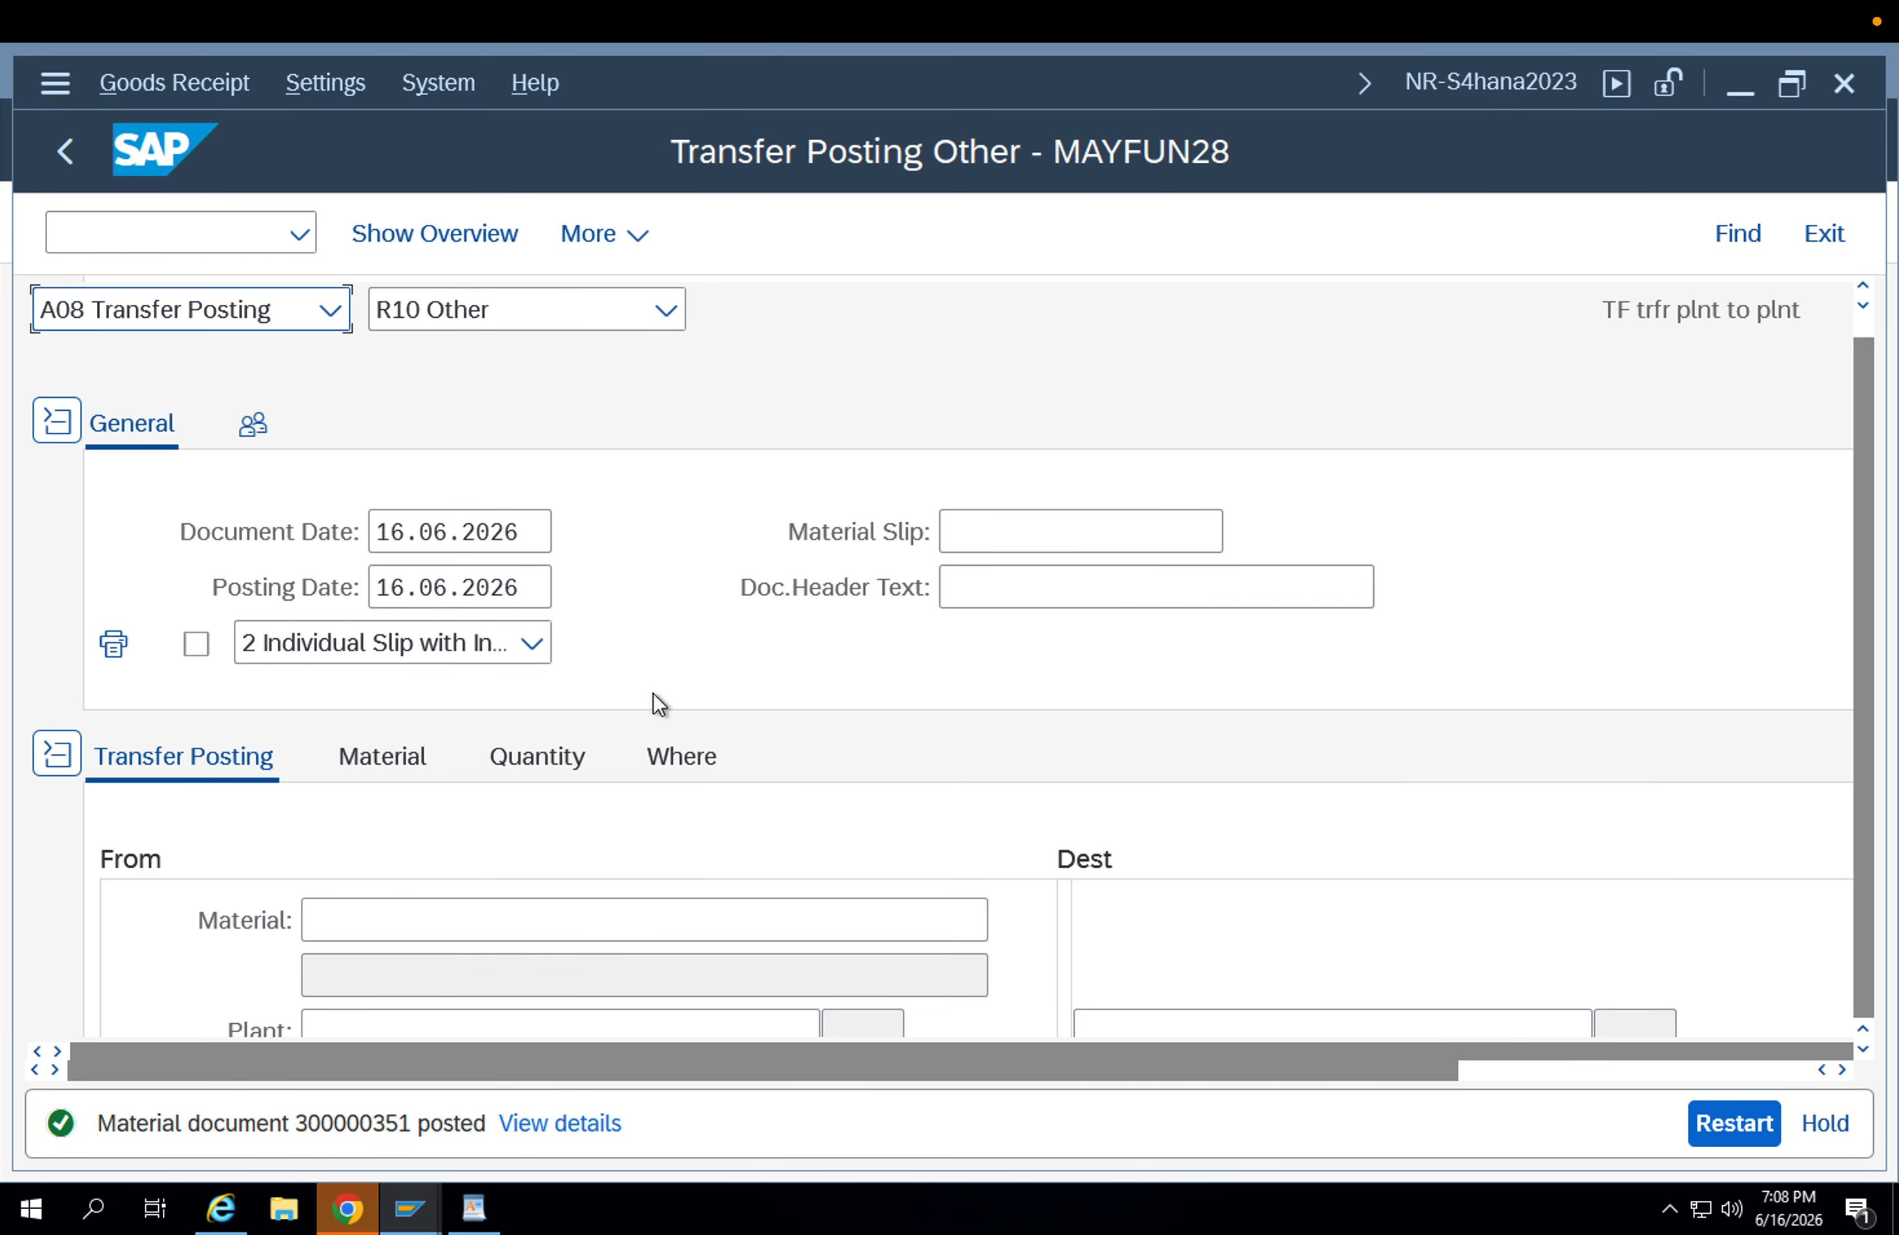
{"action": "left_click", "coordinate": [299, 306]}
{"action": "left_click", "coordinate": [232, 538]}
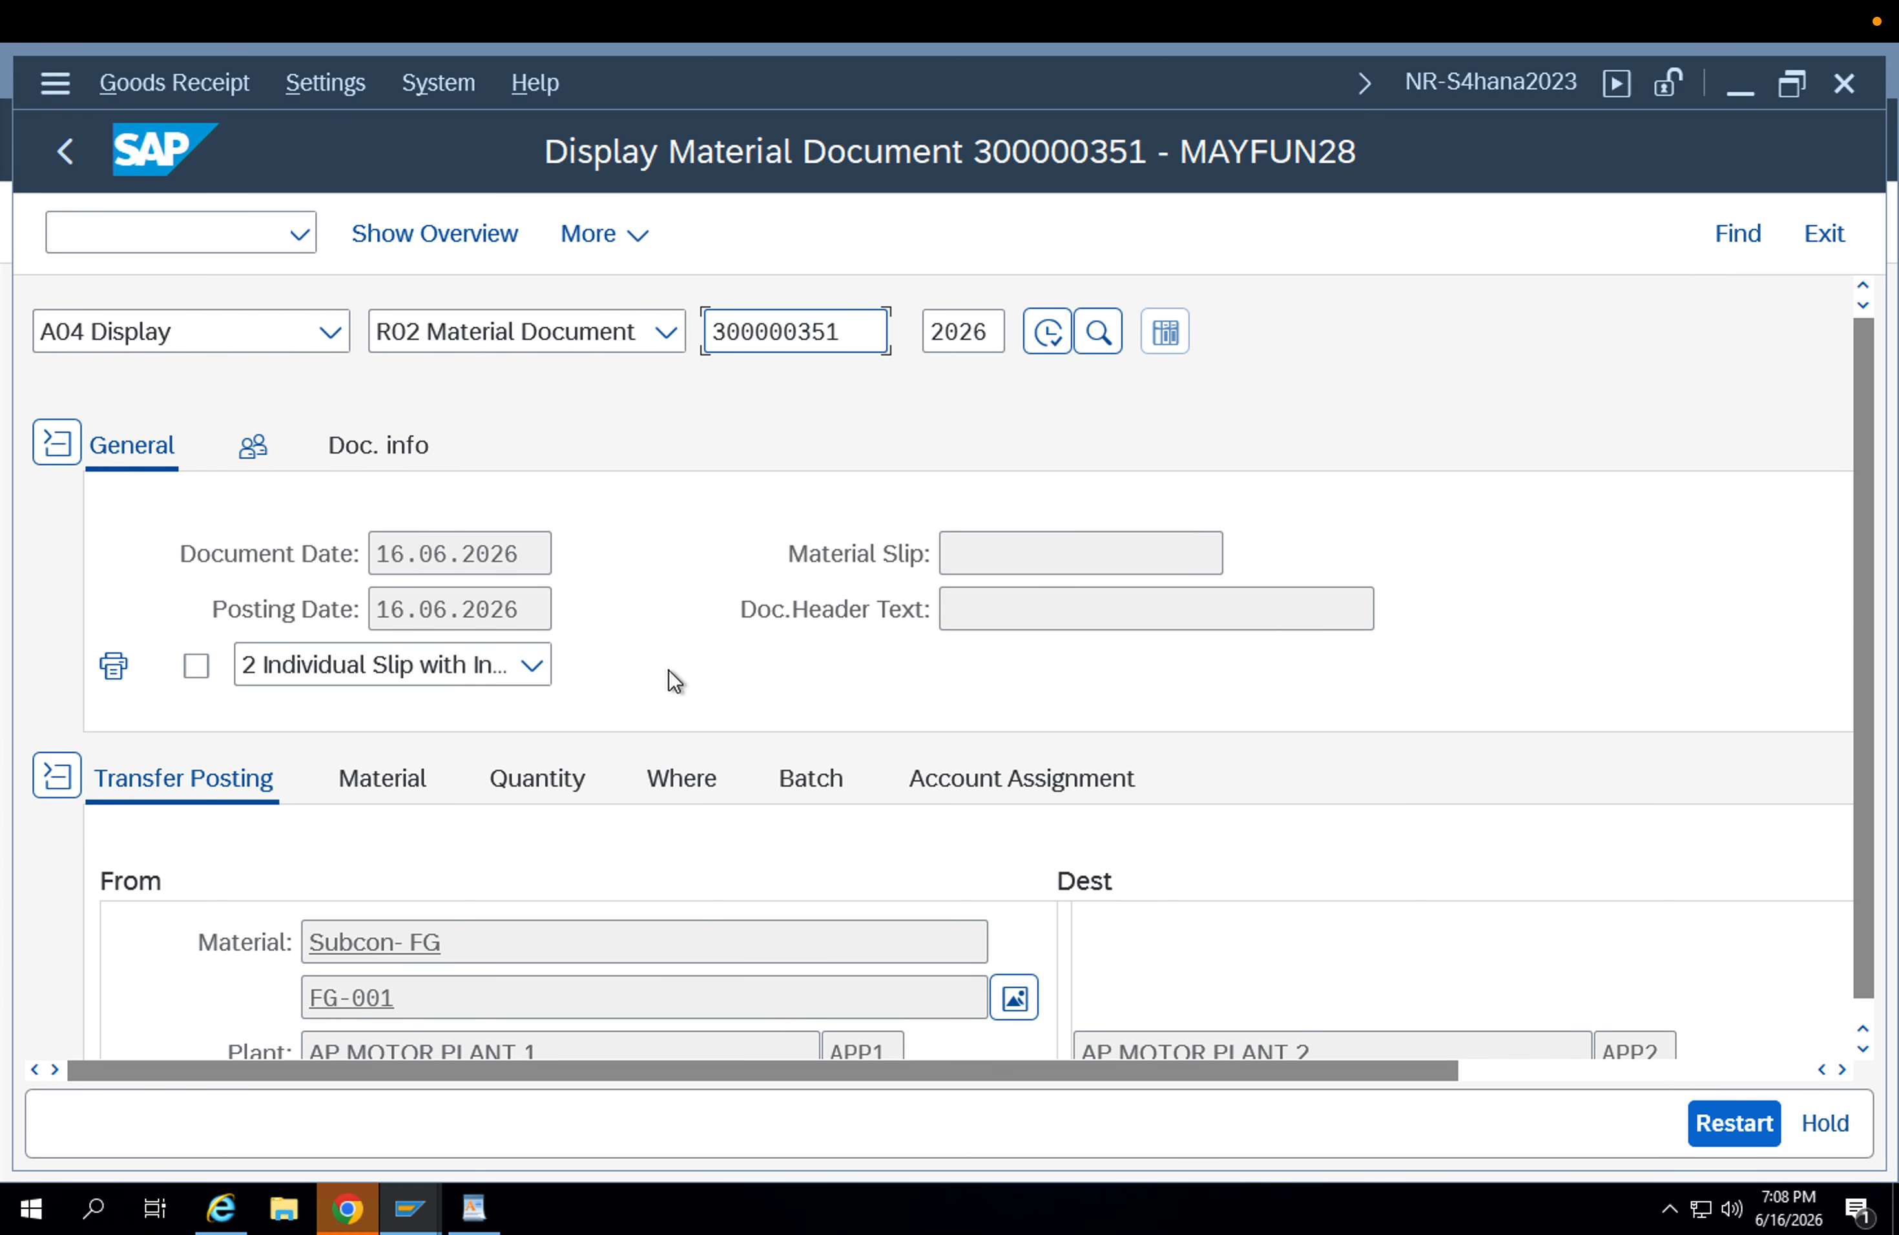
{"action": "scroll", "coordinate": [668, 669], "scroll_direction": "down", "scroll_amount": 1}
Refresh the FG-001 stock overview and examine the stock of plant APP2 by storage location and batch.
{"action": "mouse_move", "coordinate": [423, 1192]}
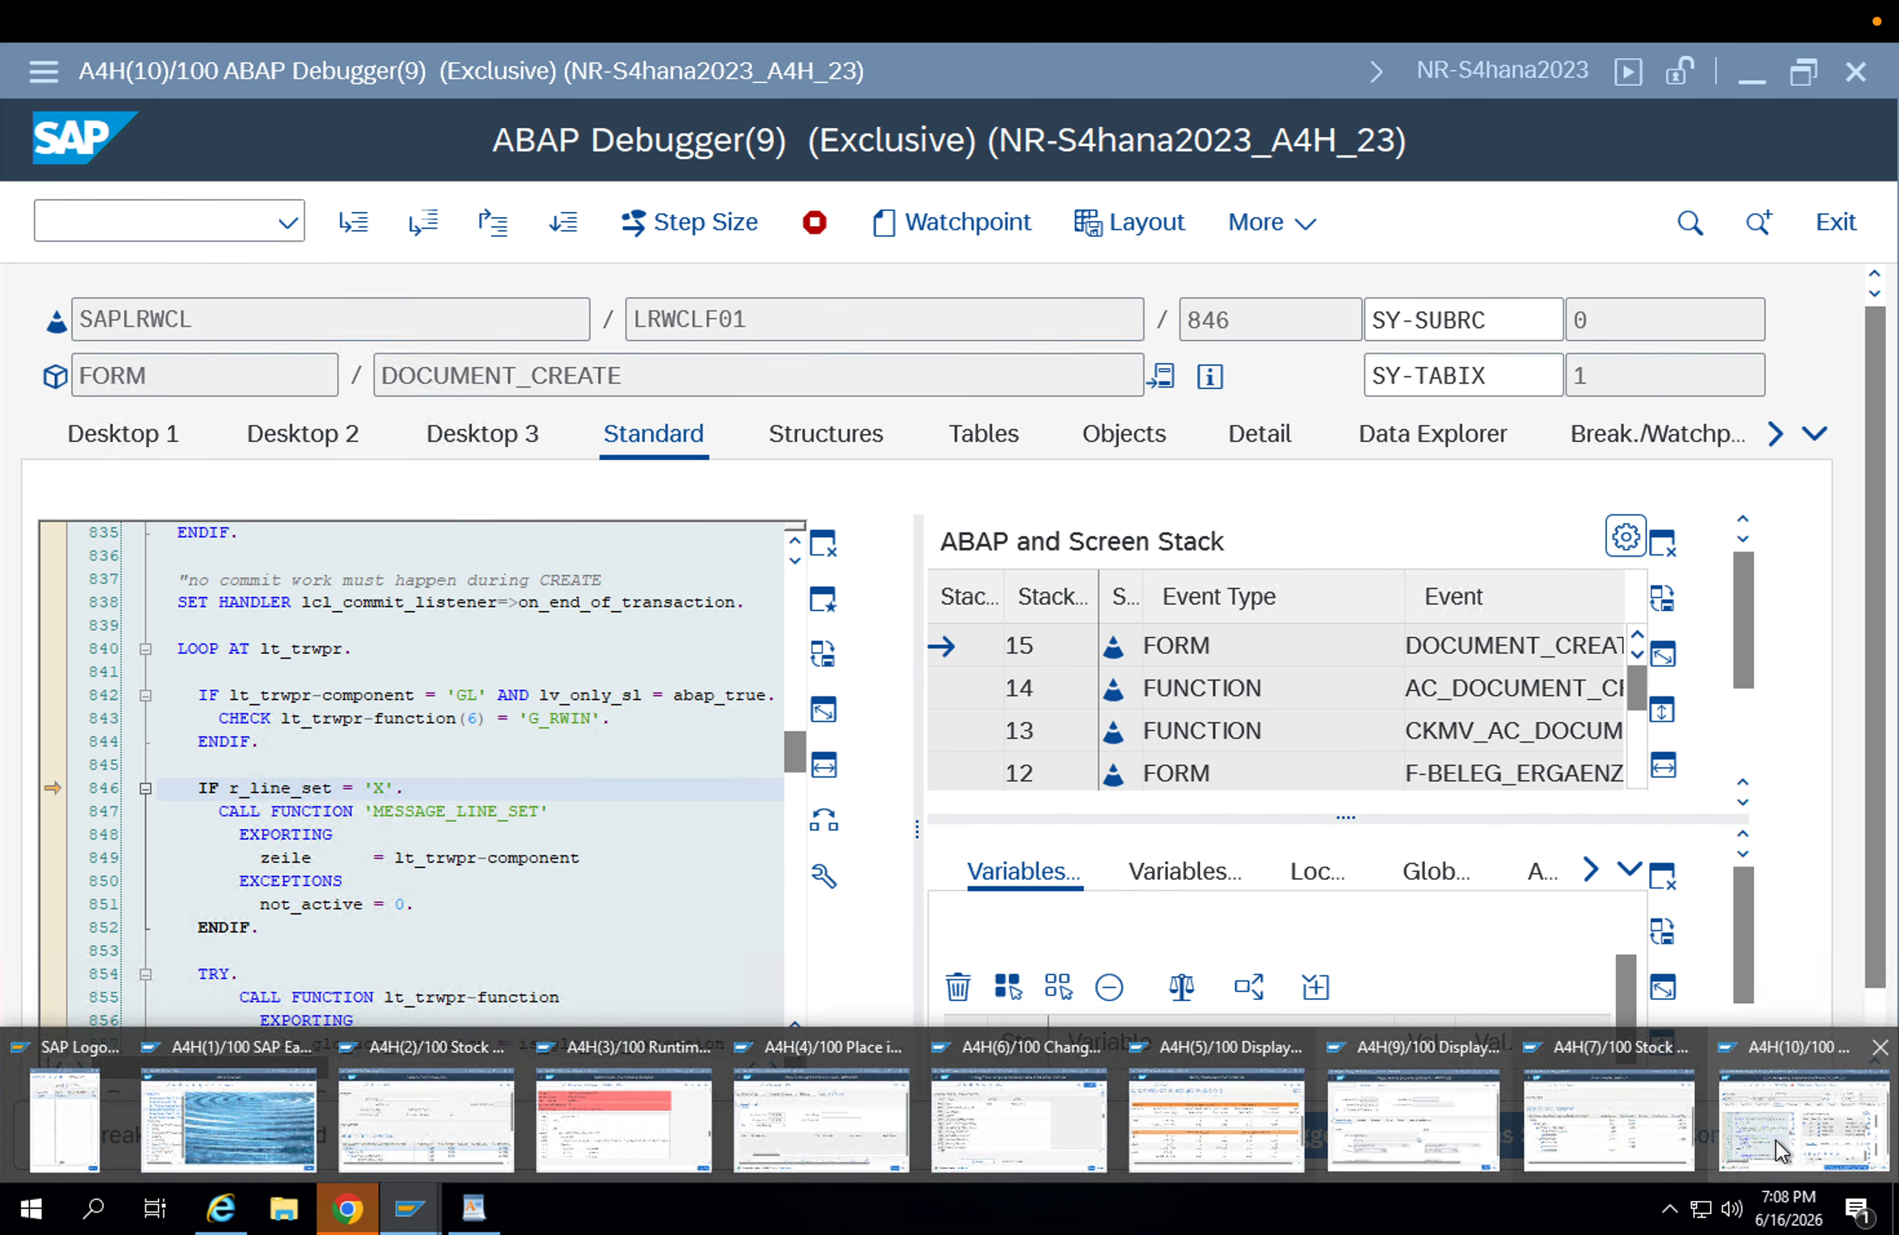
{"action": "left_click", "coordinate": [1627, 1115]}
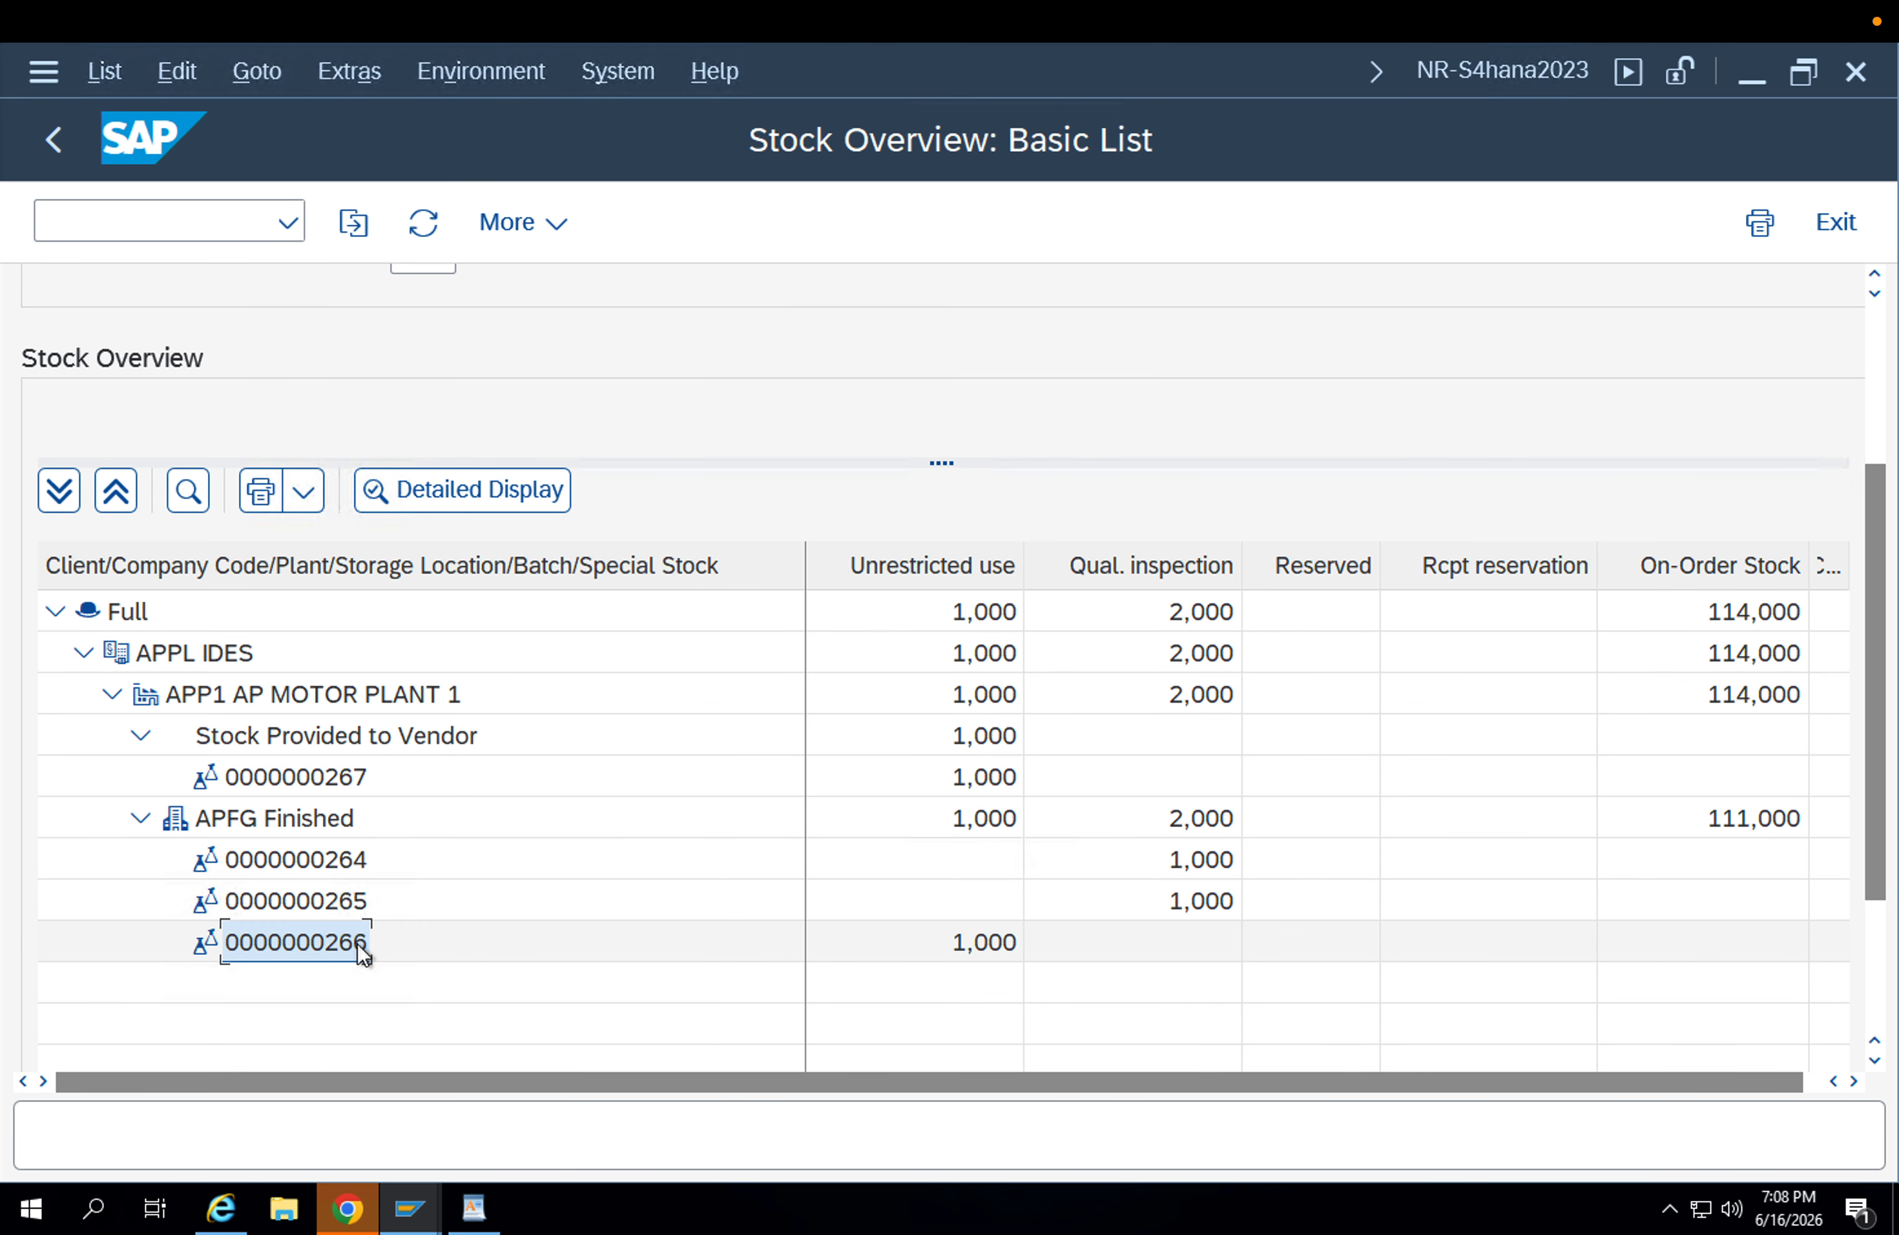
{"action": "left_click", "coordinate": [203, 703]}
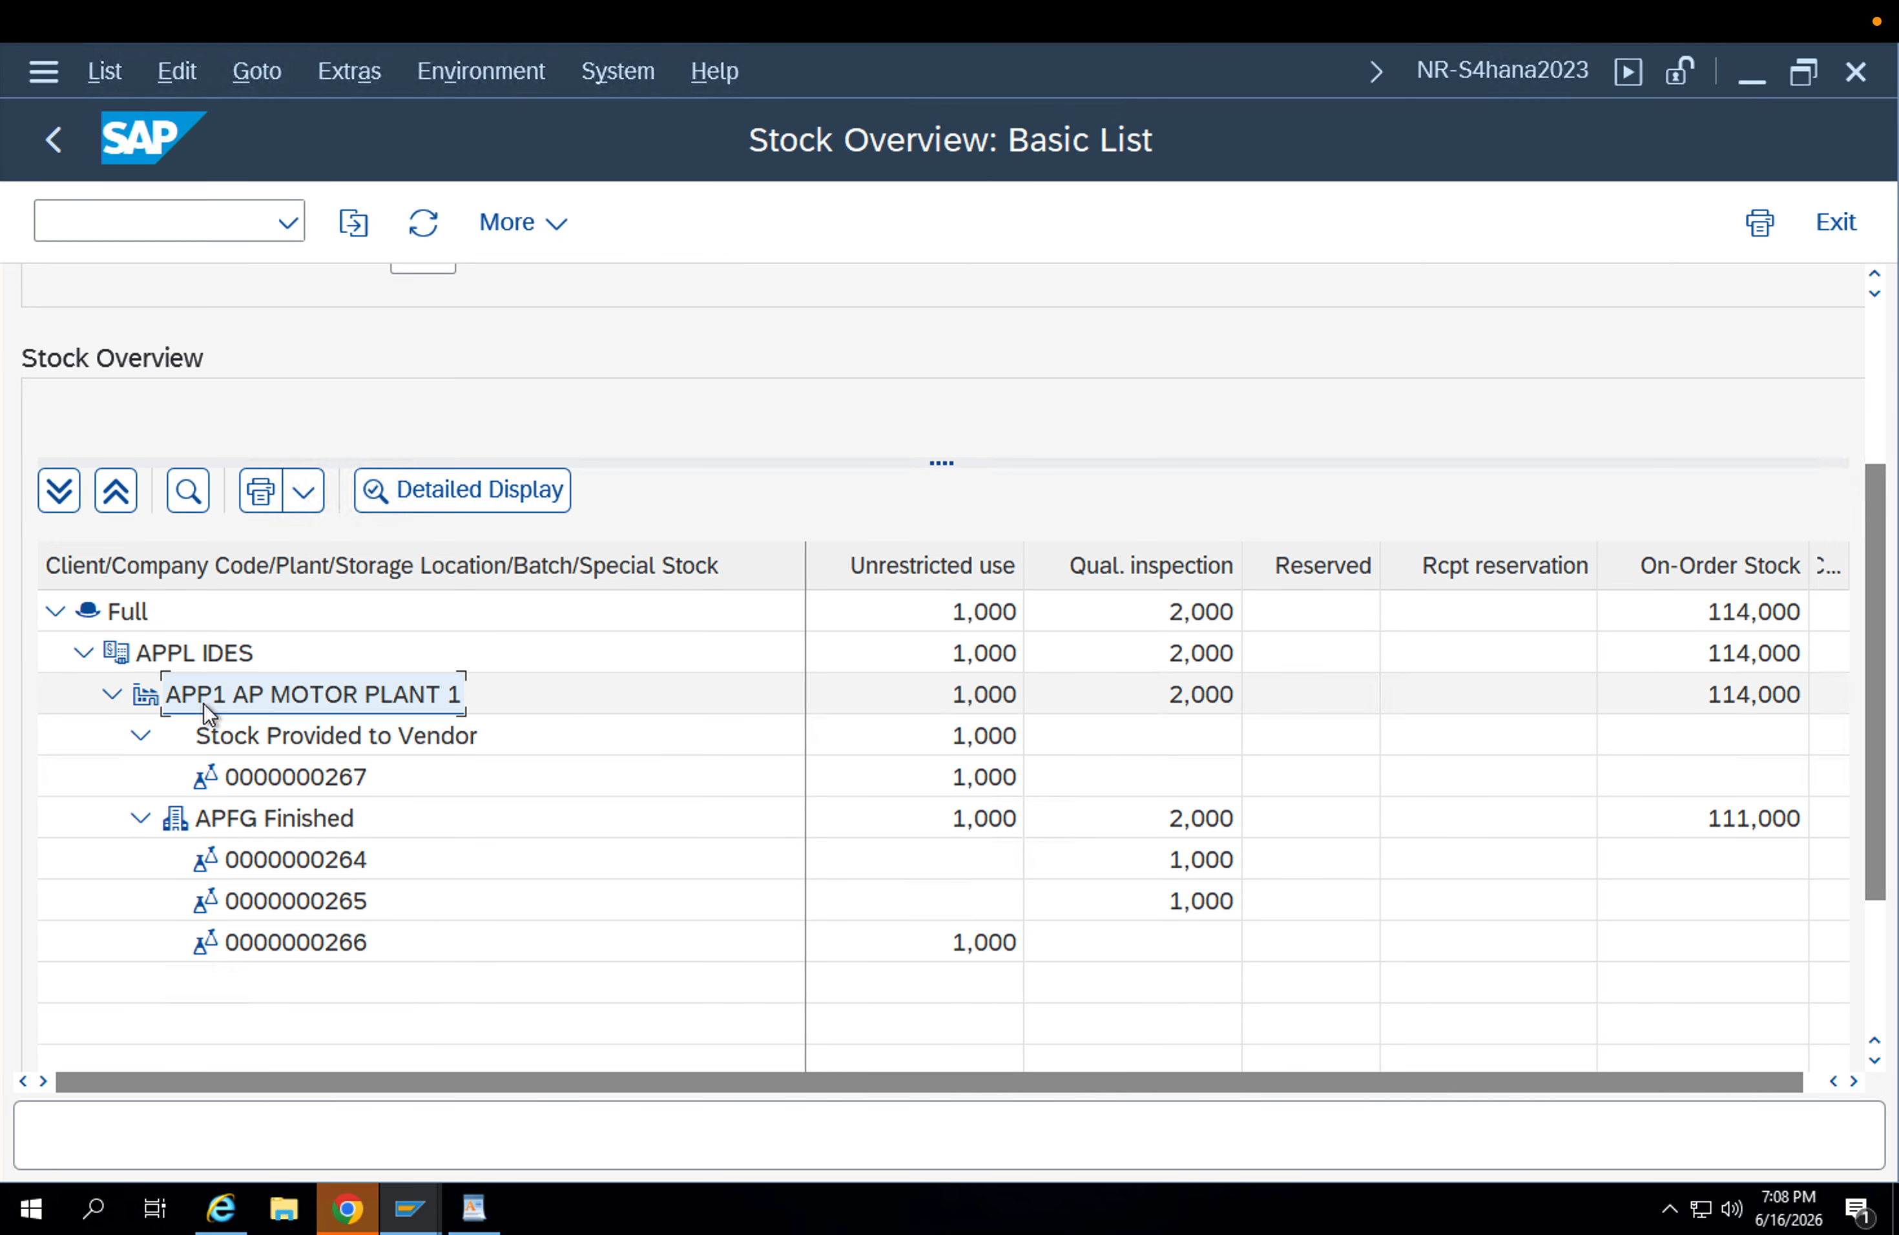
{"action": "left_click", "coordinate": [423, 223]}
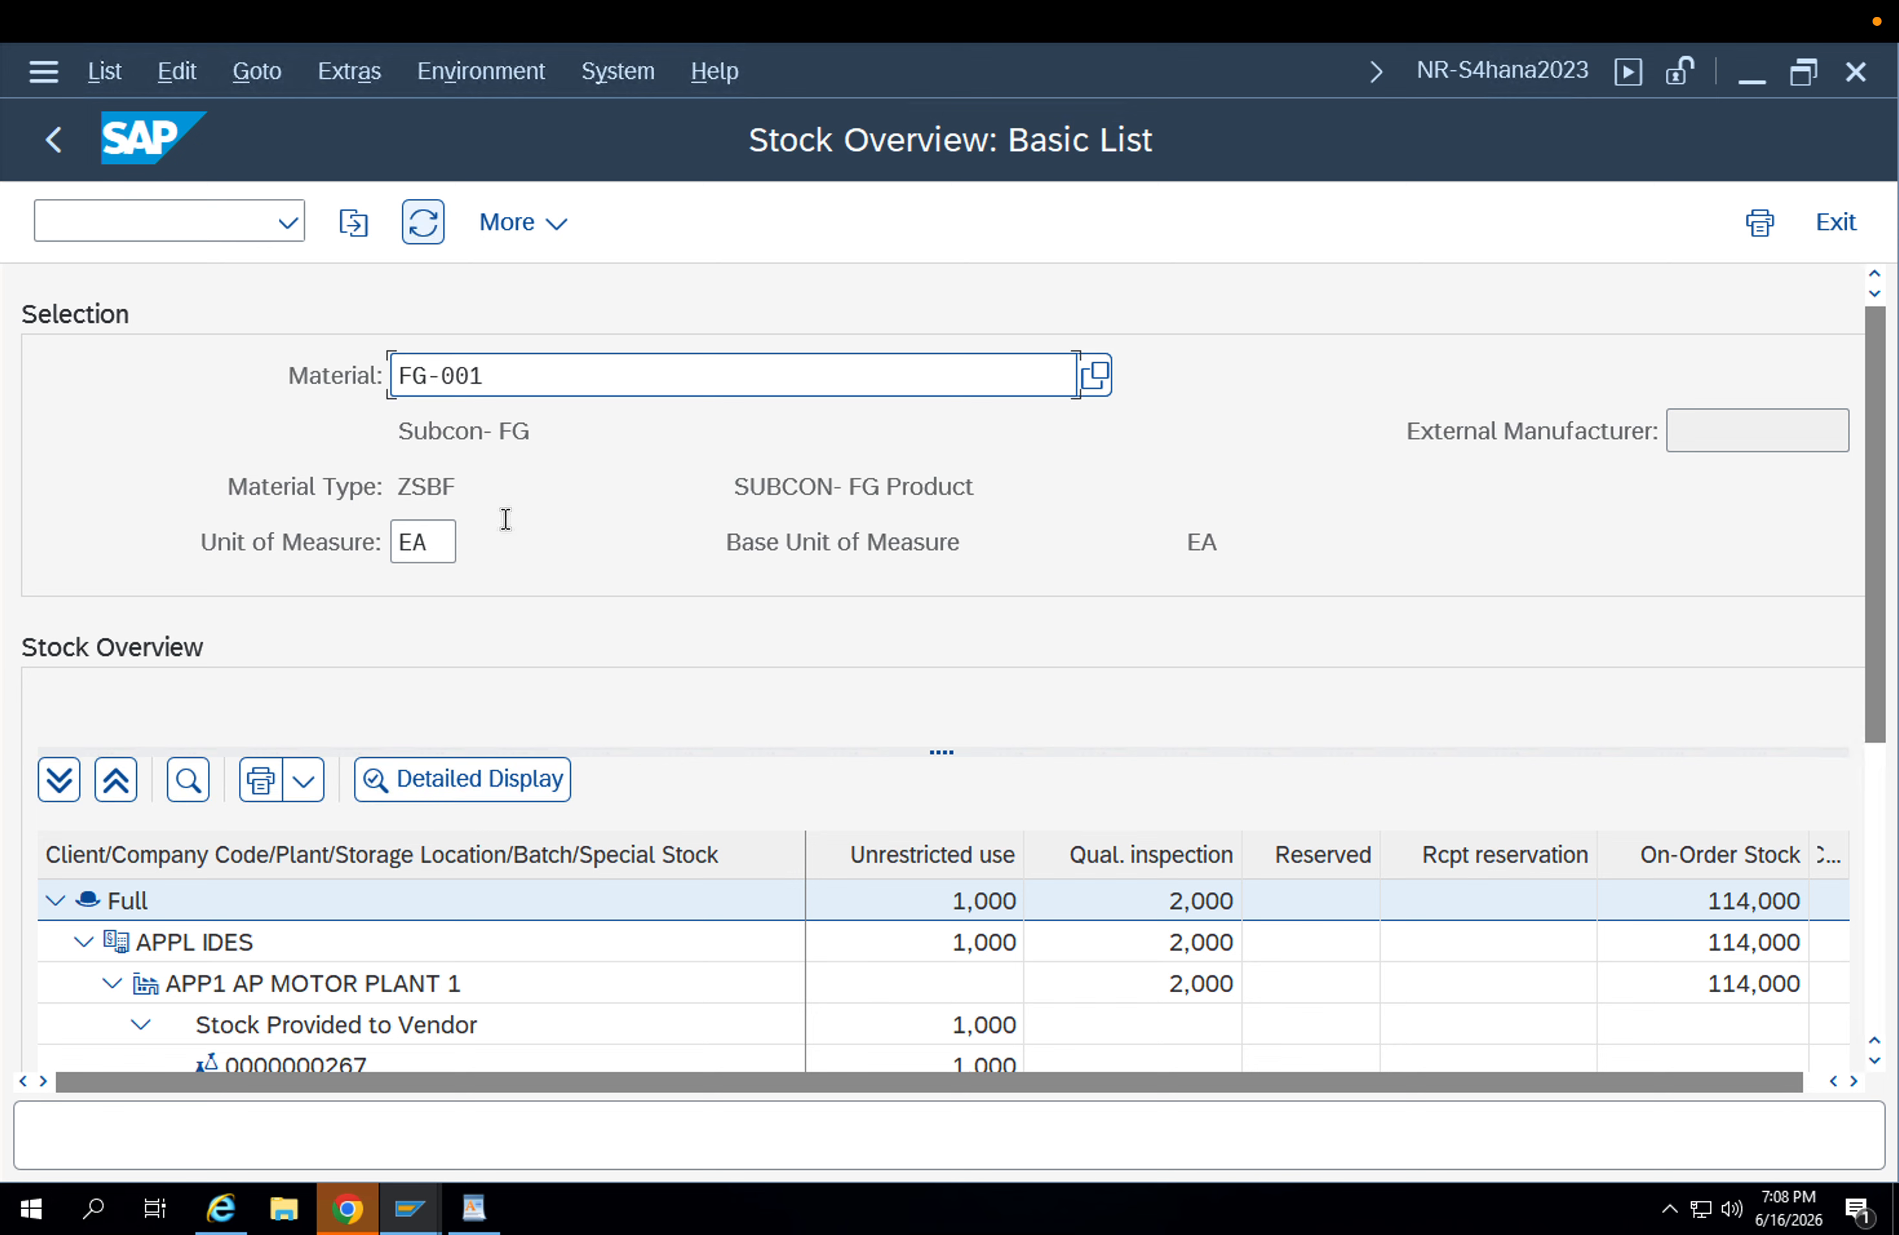
{"action": "left_click_drag", "start_coordinate": [1880, 746], "coordinate": [1891, 980]}
{"action": "left_click", "coordinate": [316, 806]}
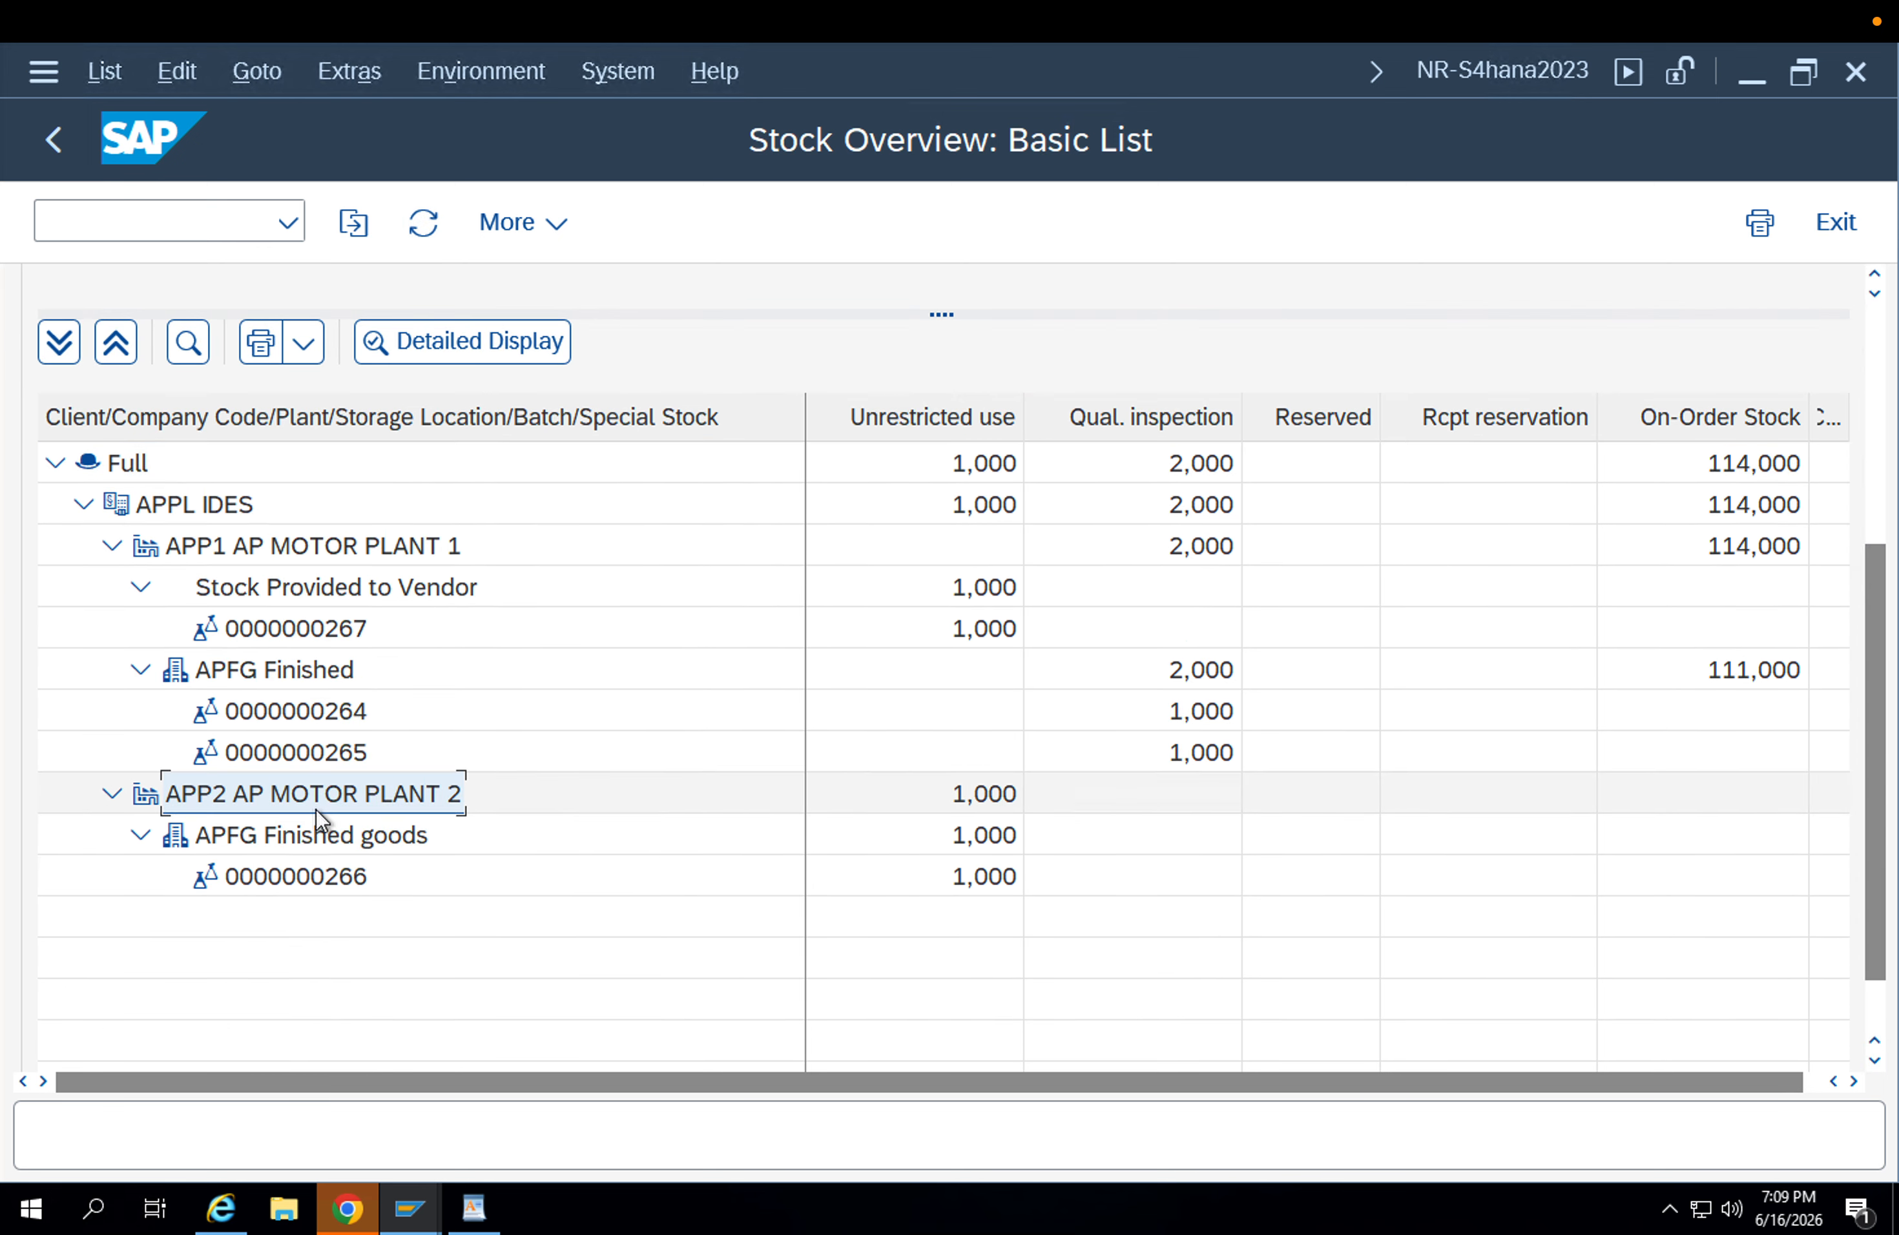
{"action": "left_click", "coordinate": [321, 833]}
{"action": "left_click", "coordinate": [301, 796]}
{"action": "left_click", "coordinate": [1012, 849]}
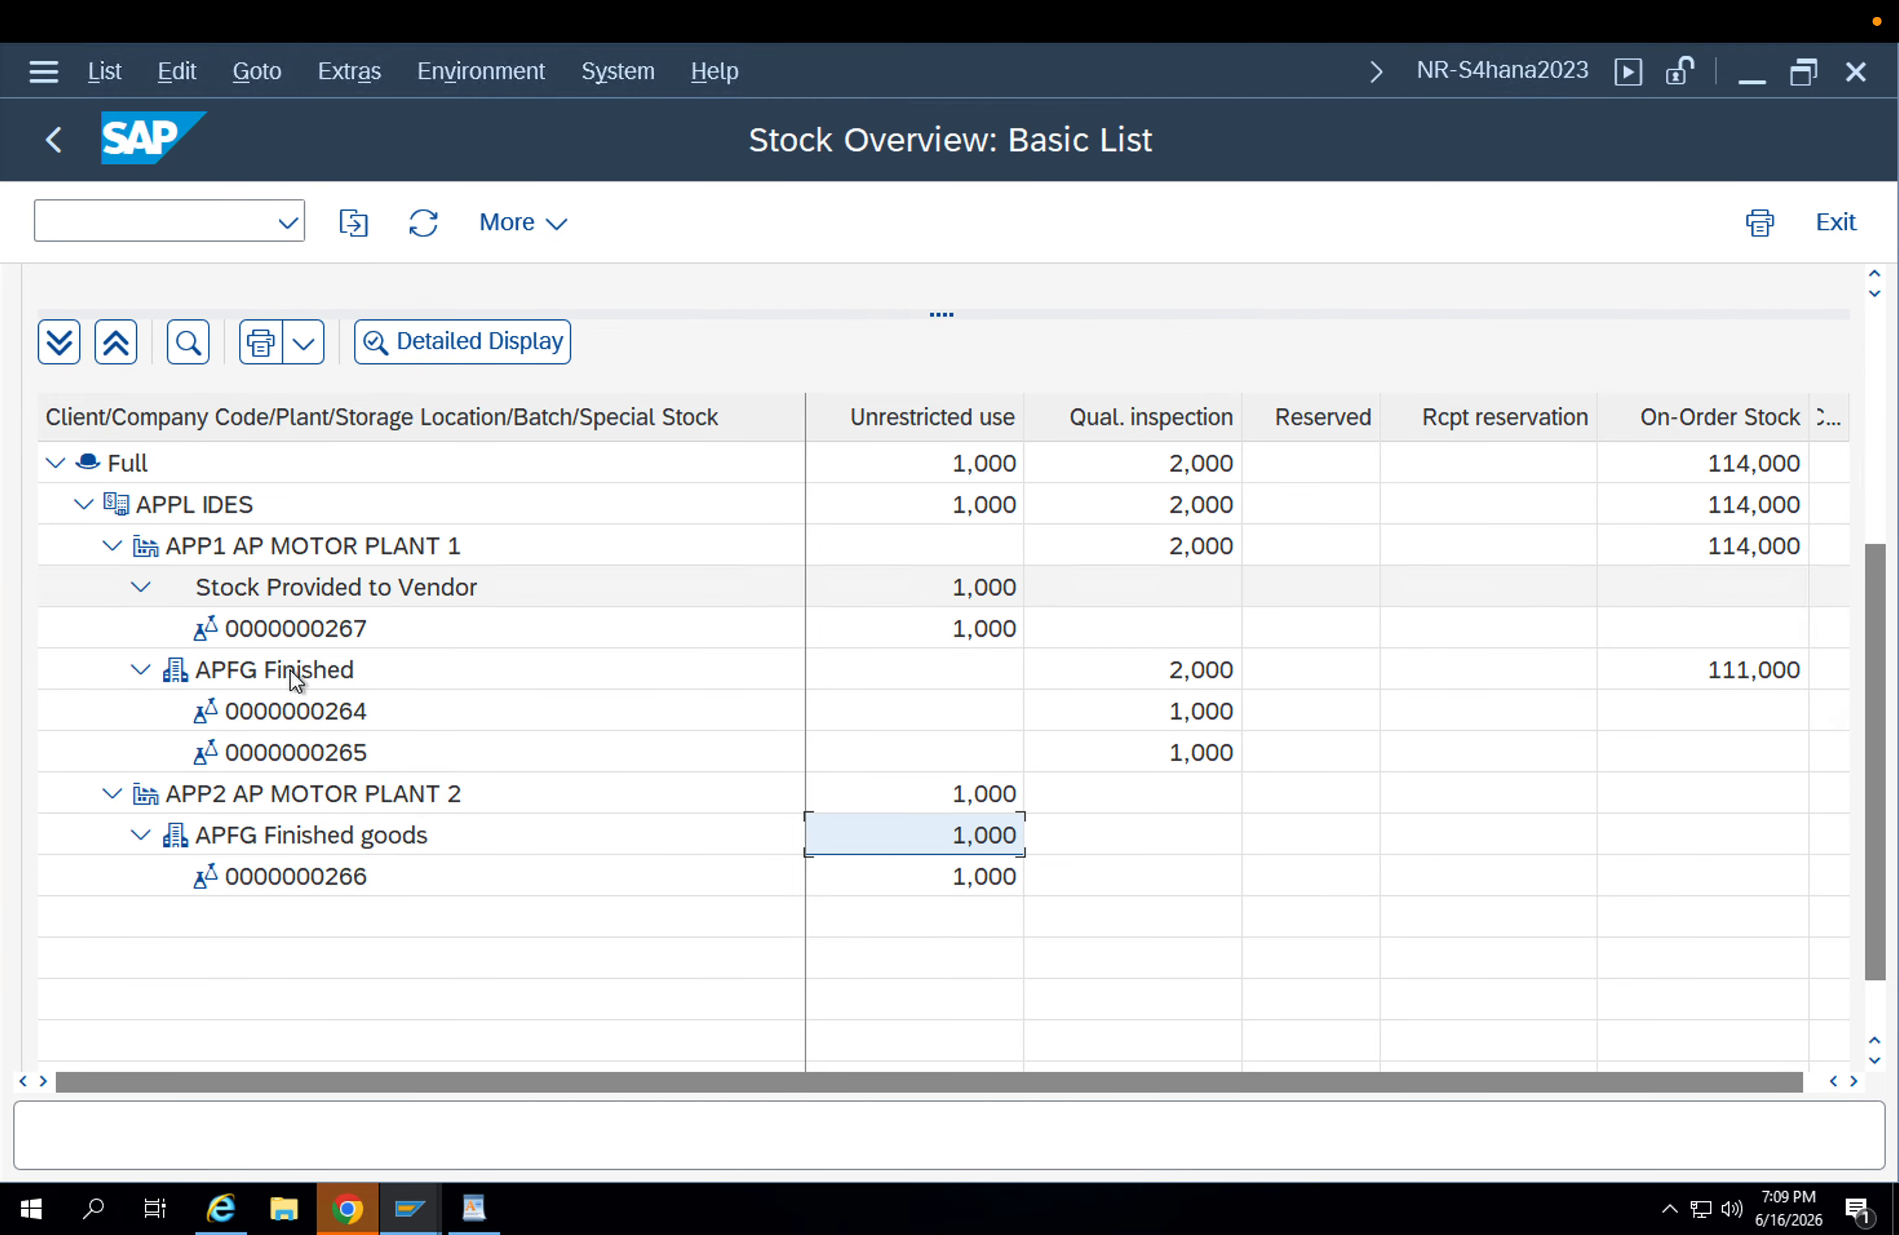
Close all the other open SAP sessions, including the runtime error, material document and stock overview windows, keeping SAP Easy Access.
{"action": "left_click", "coordinate": [409, 1208]}
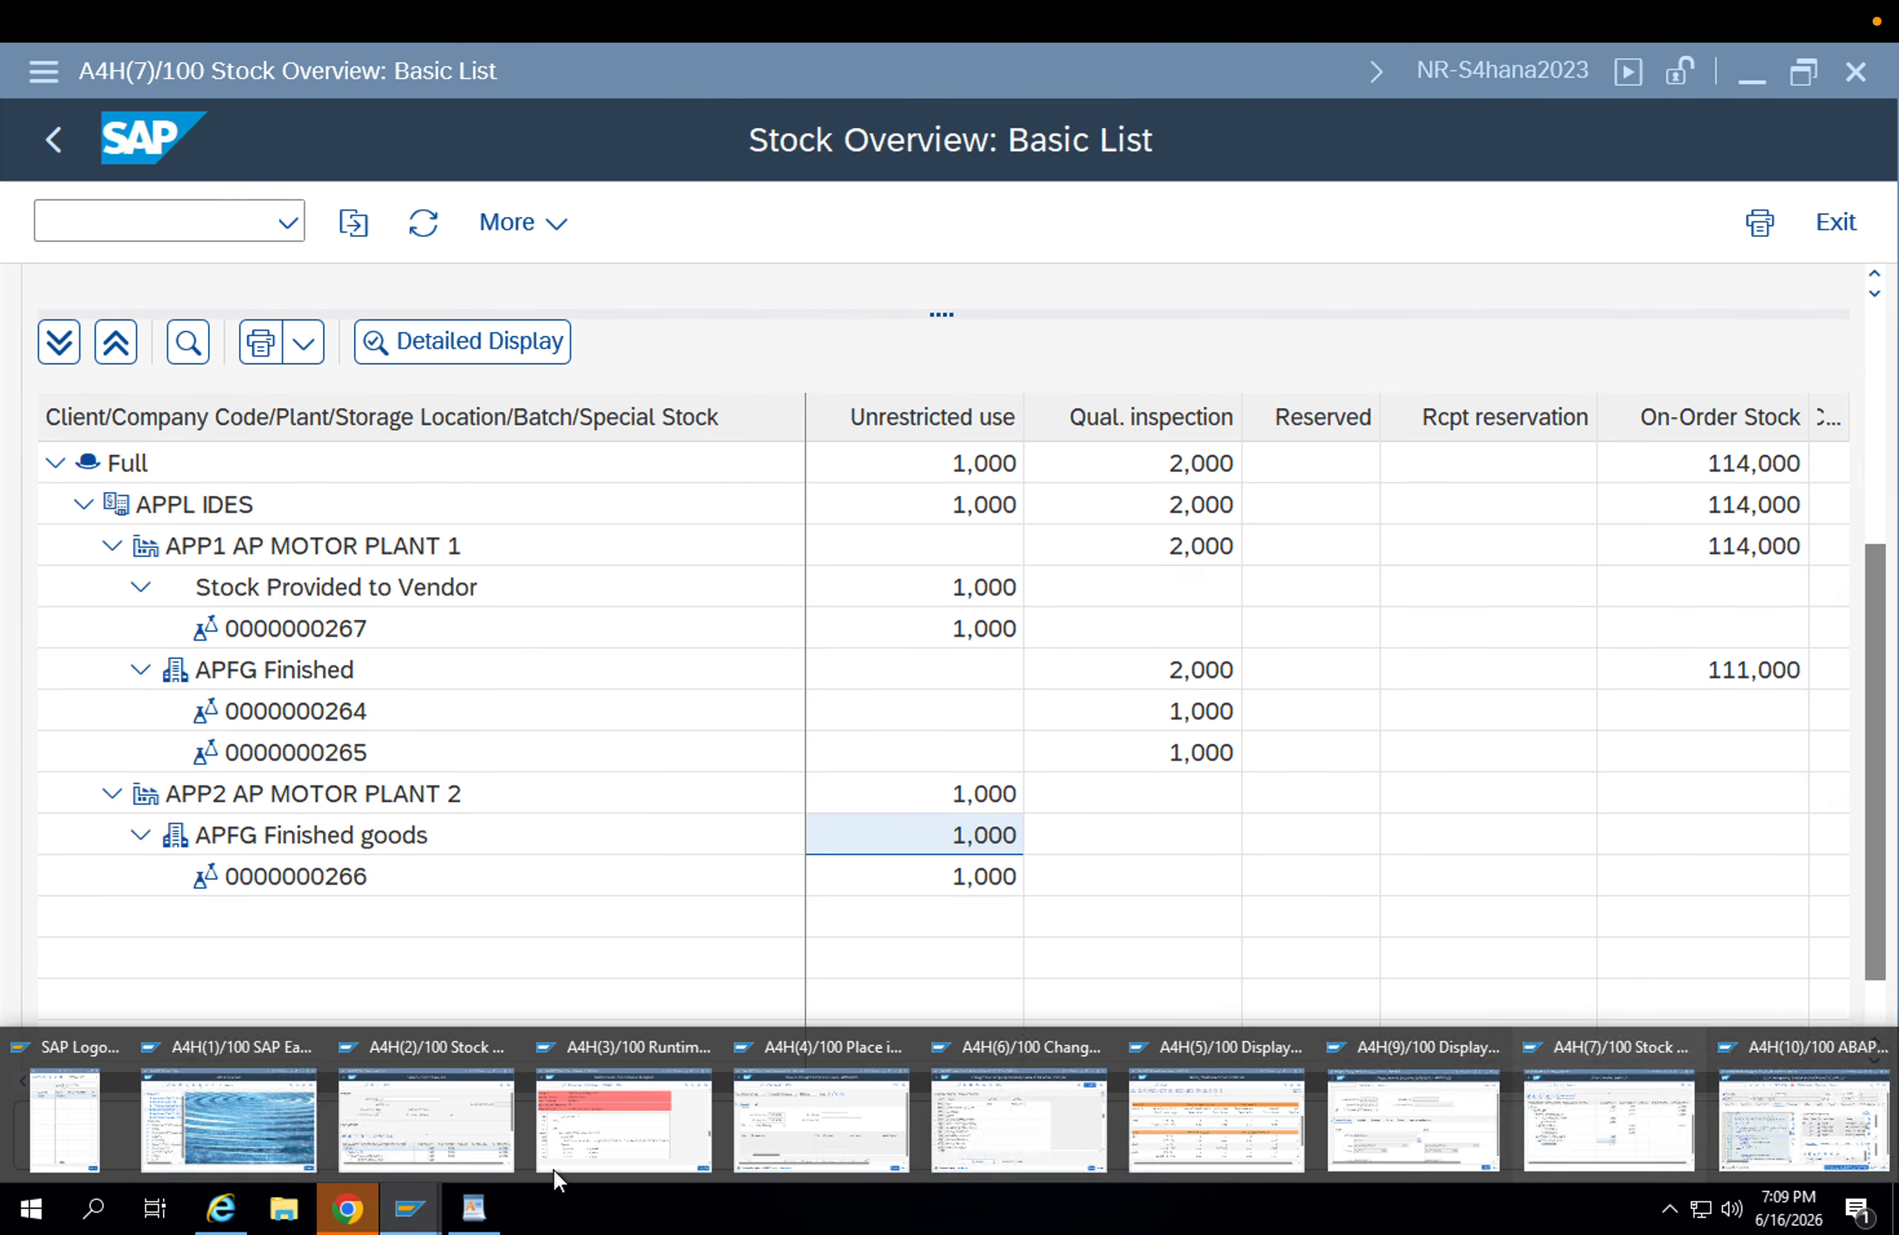
{"action": "left_click", "coordinate": [614, 1132]}
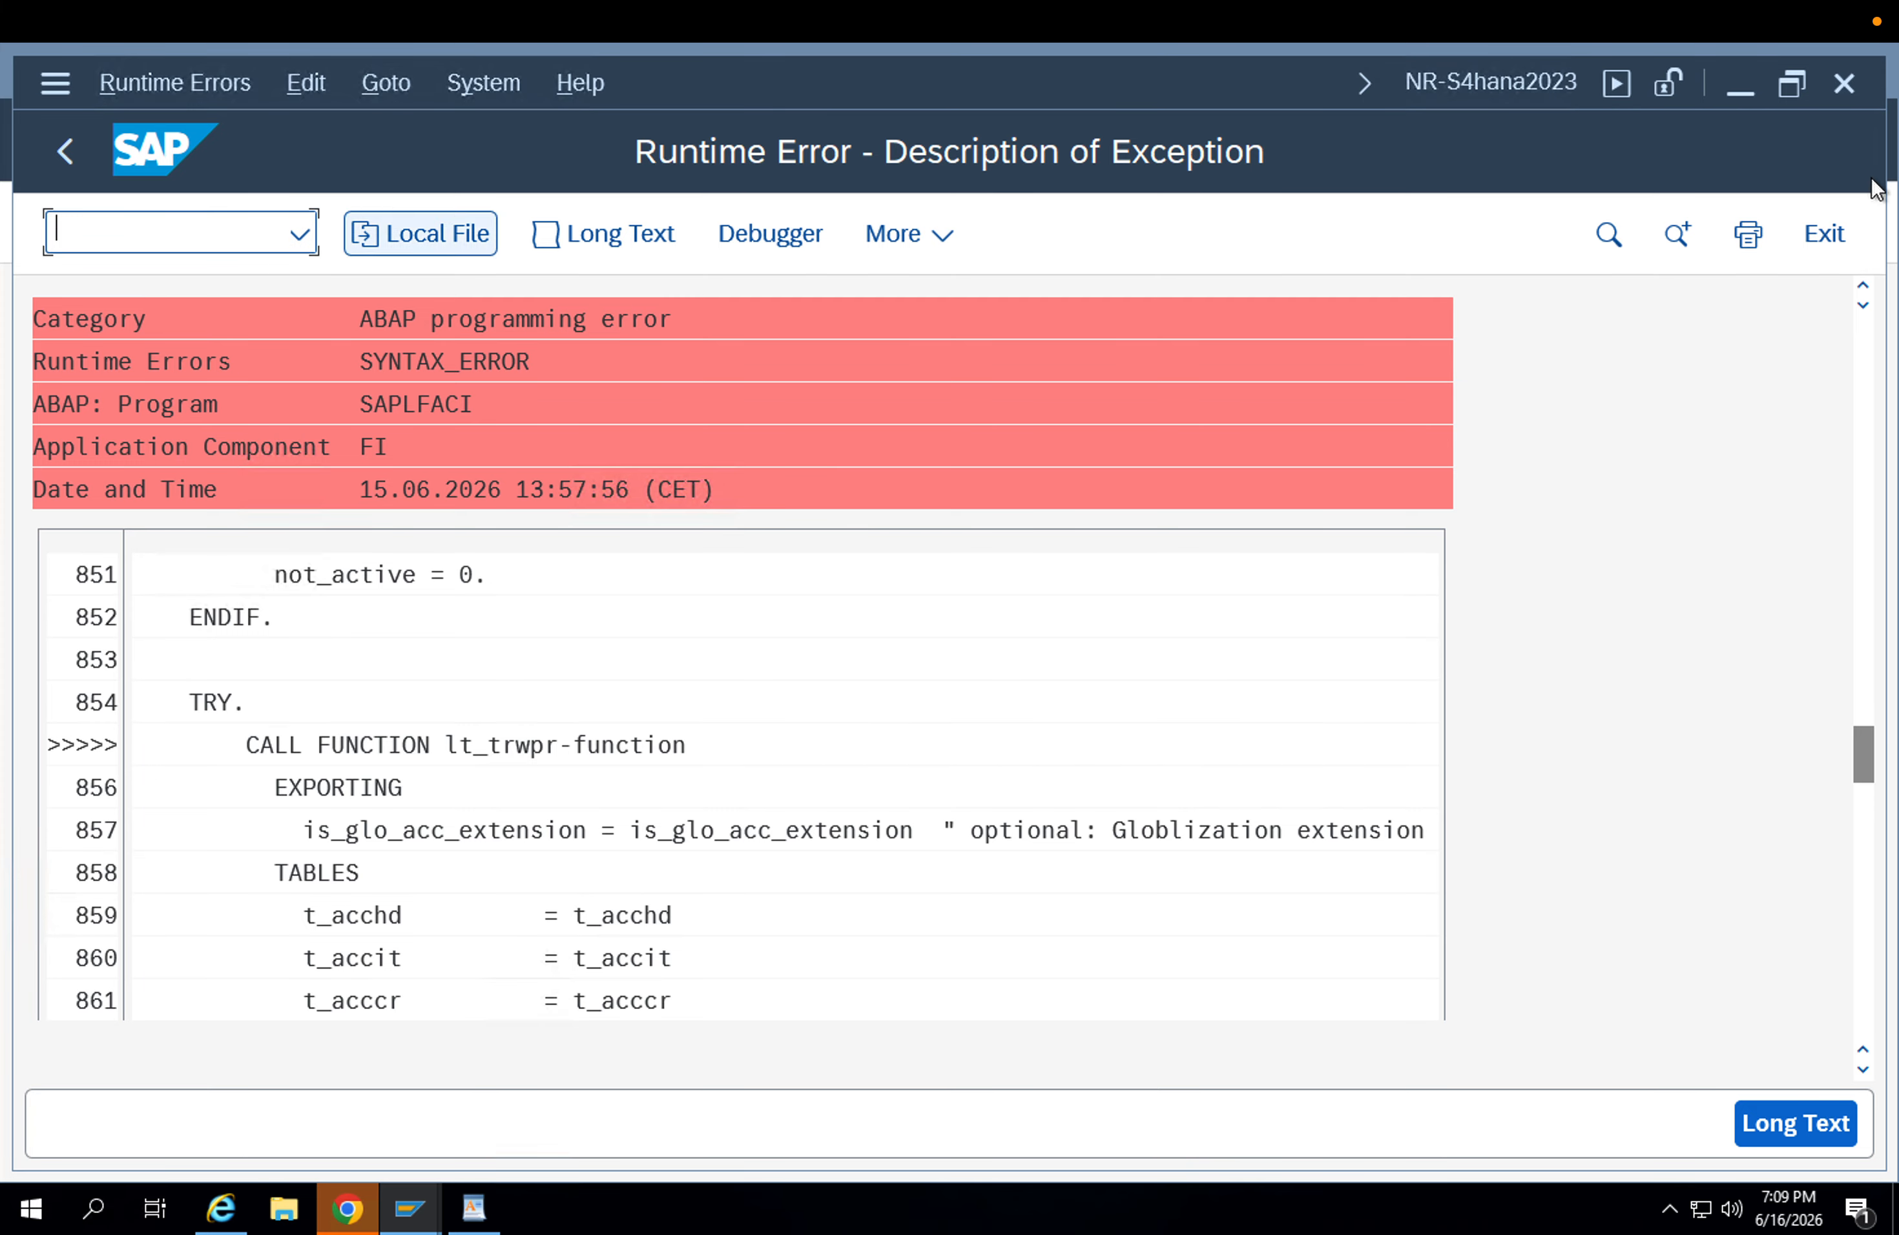
{"action": "left_click", "coordinate": [1840, 89]}
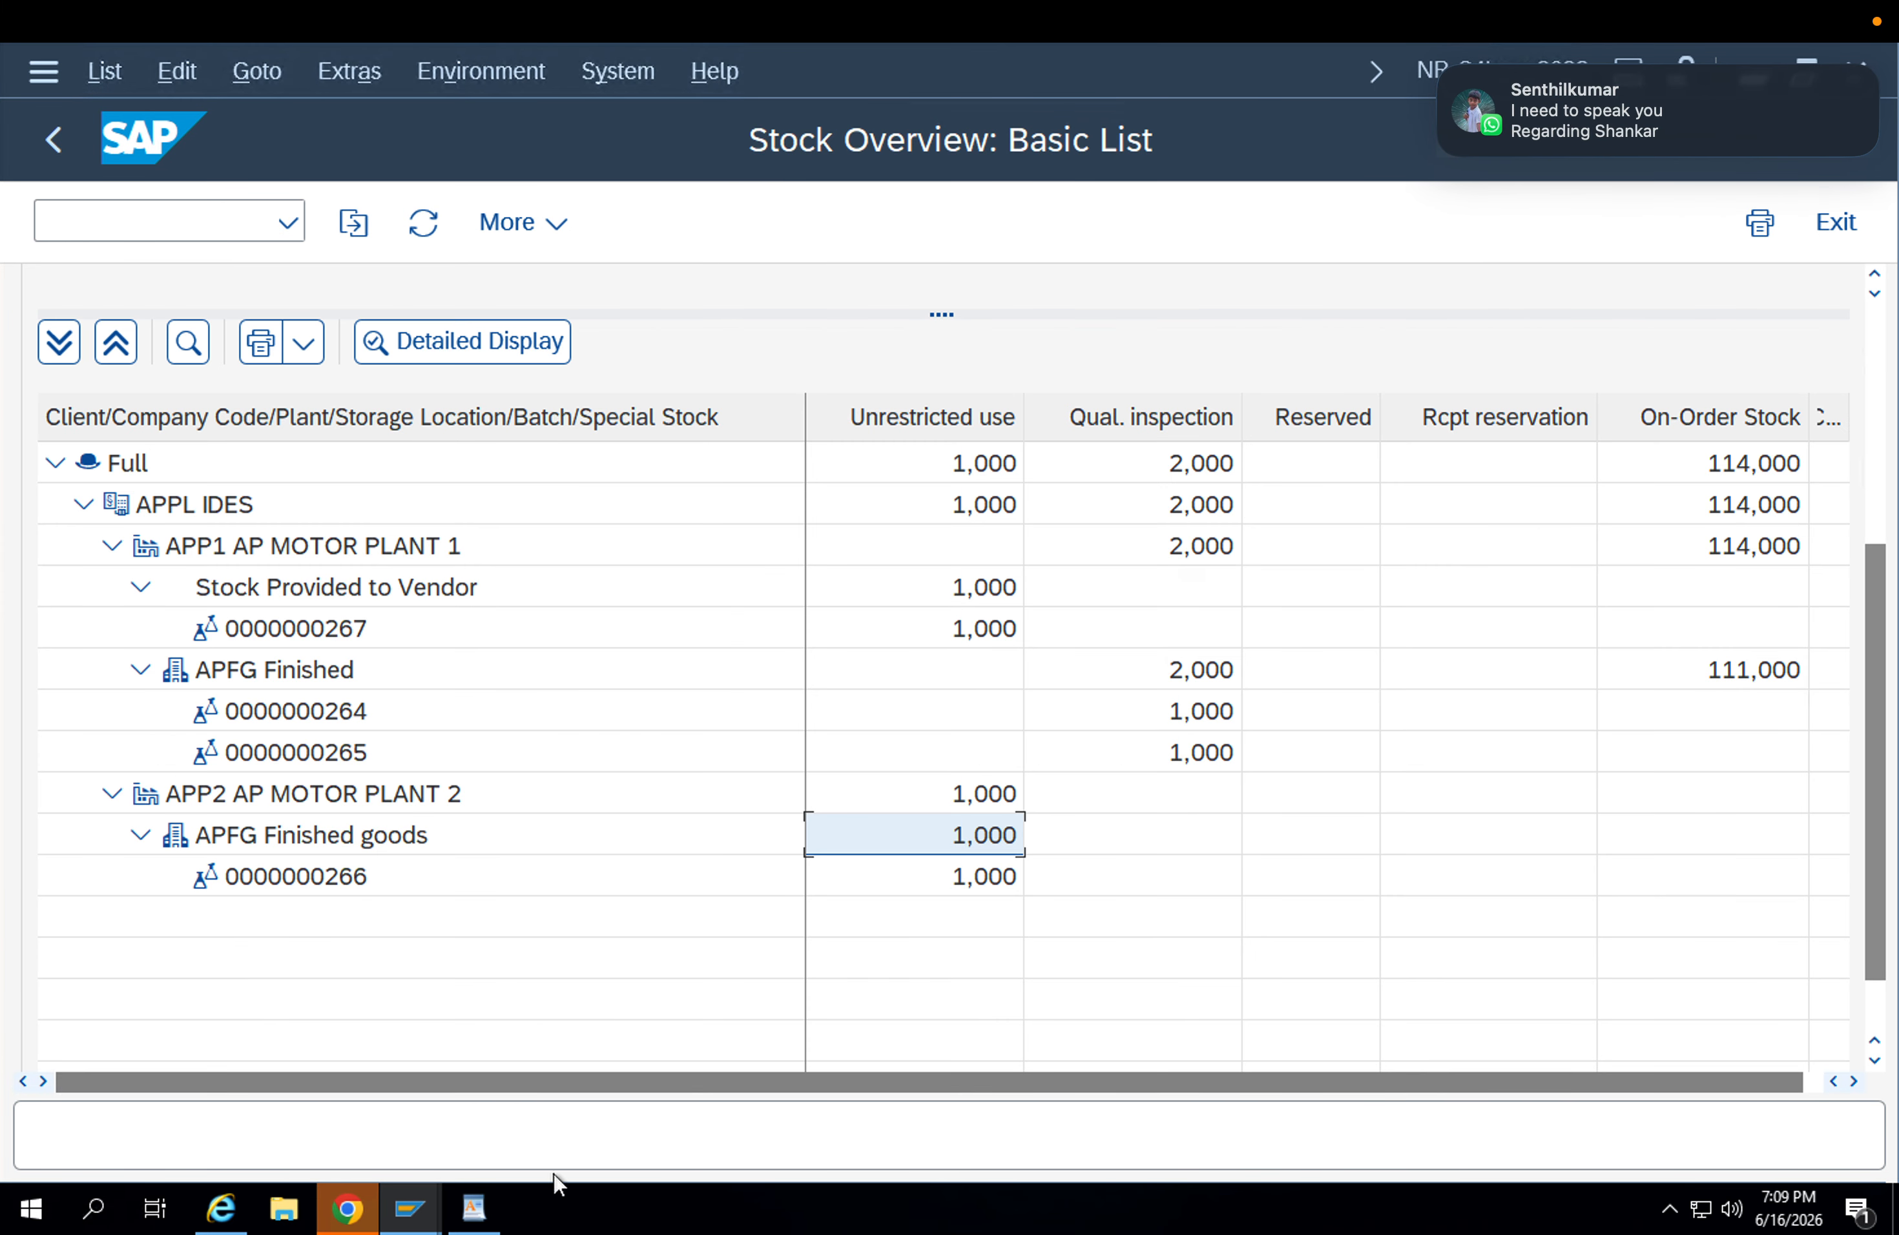
{"action": "left_click", "coordinate": [438, 1221]}
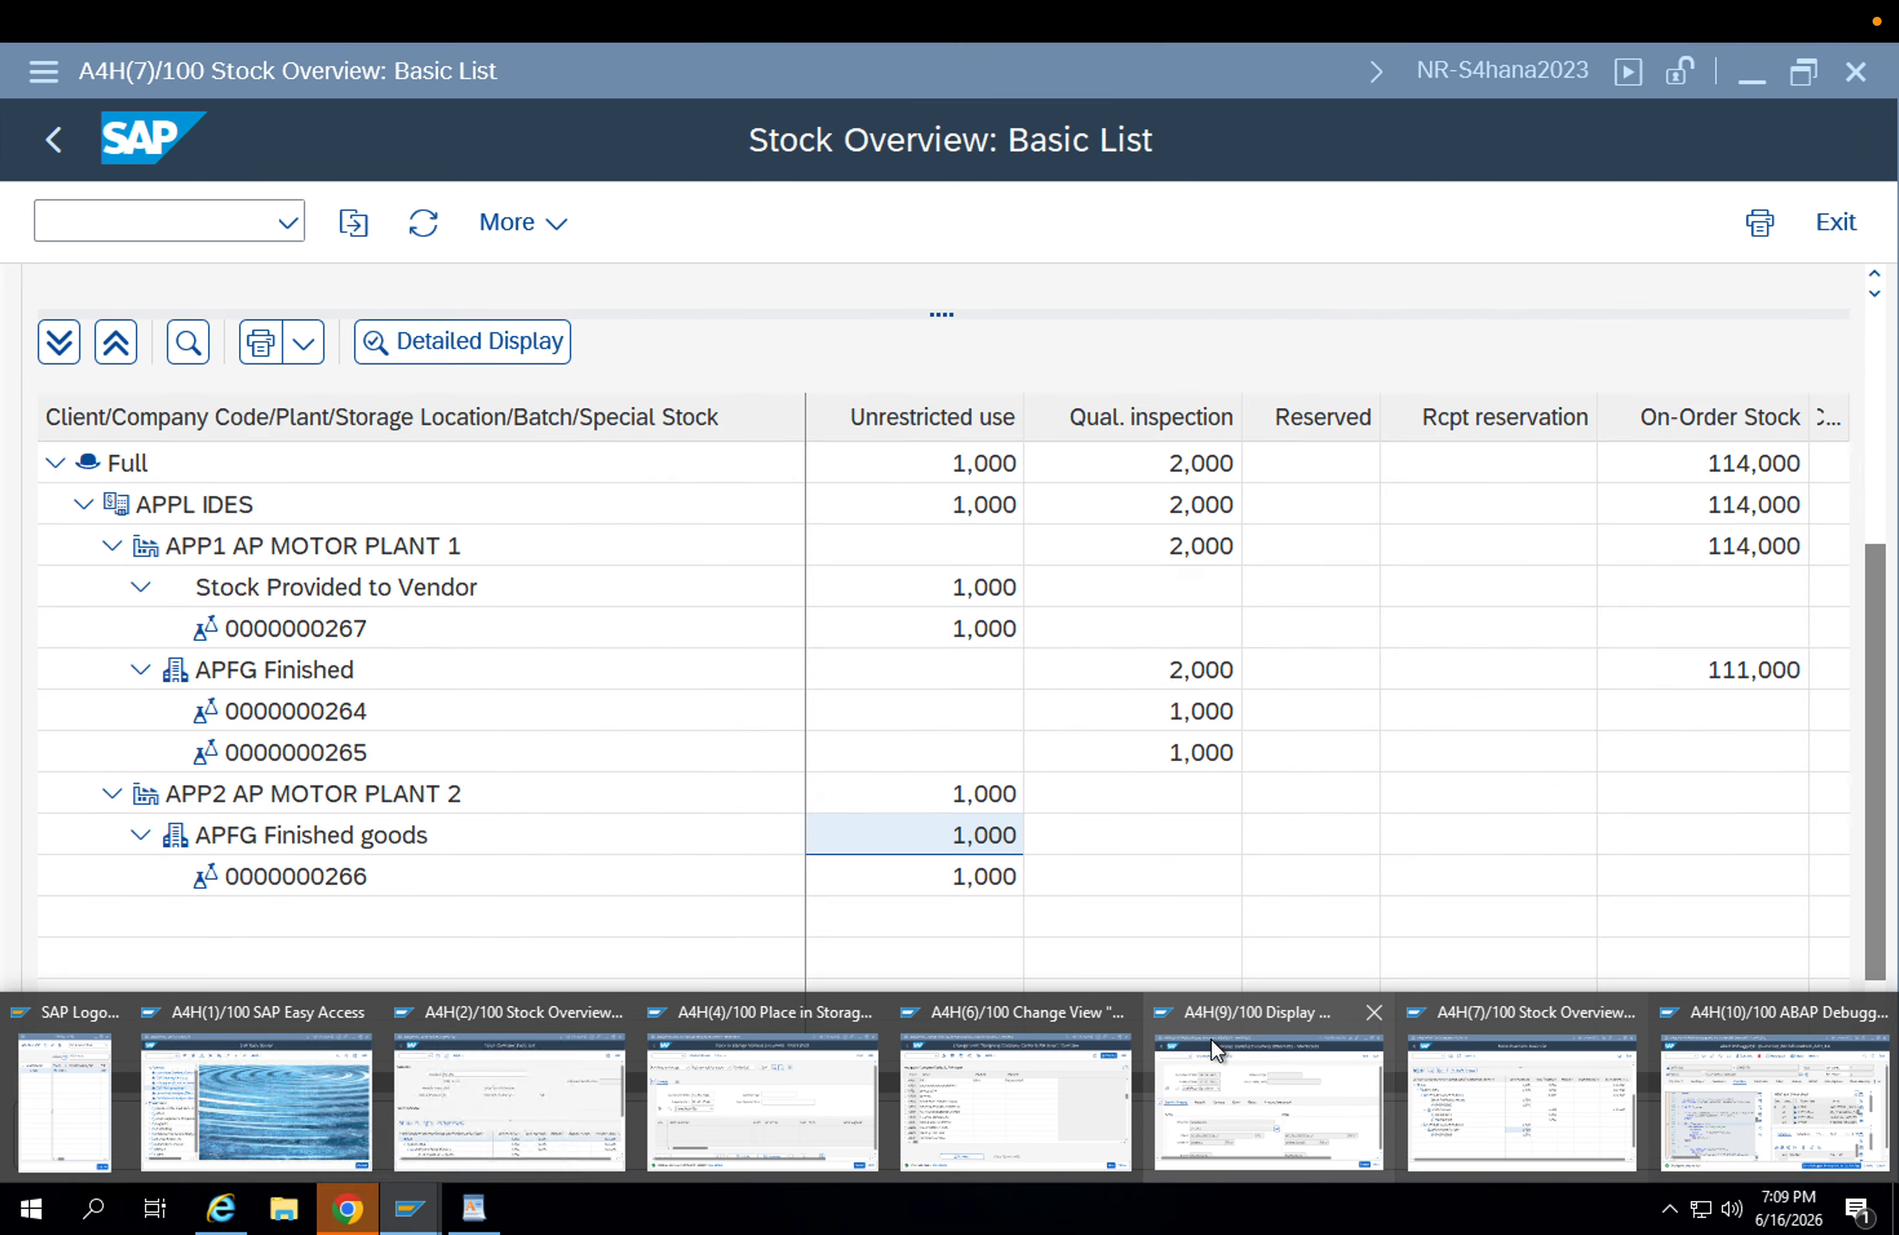
{"action": "left_click", "coordinate": [1281, 1028]}
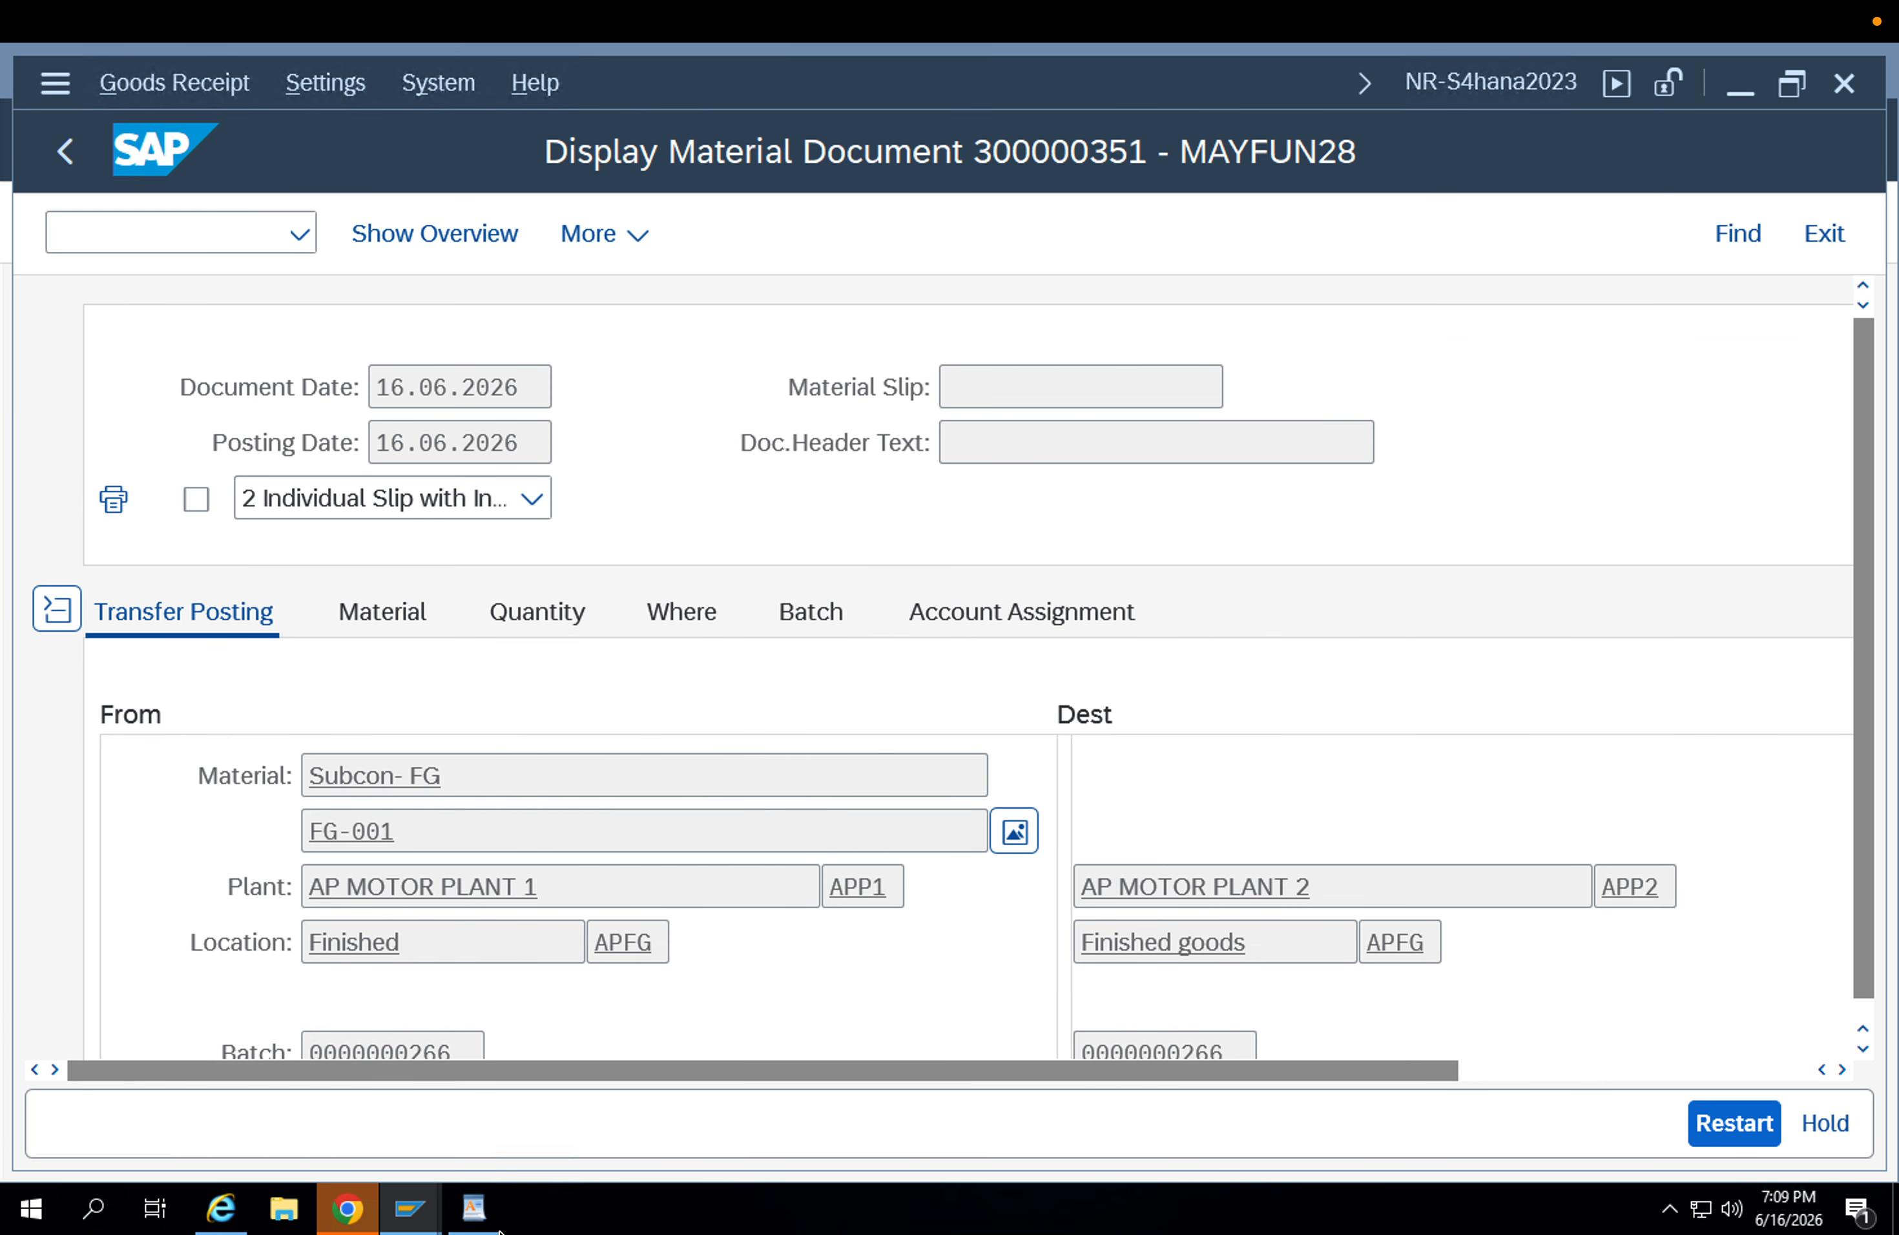
{"action": "left_click", "coordinate": [408, 1209]}
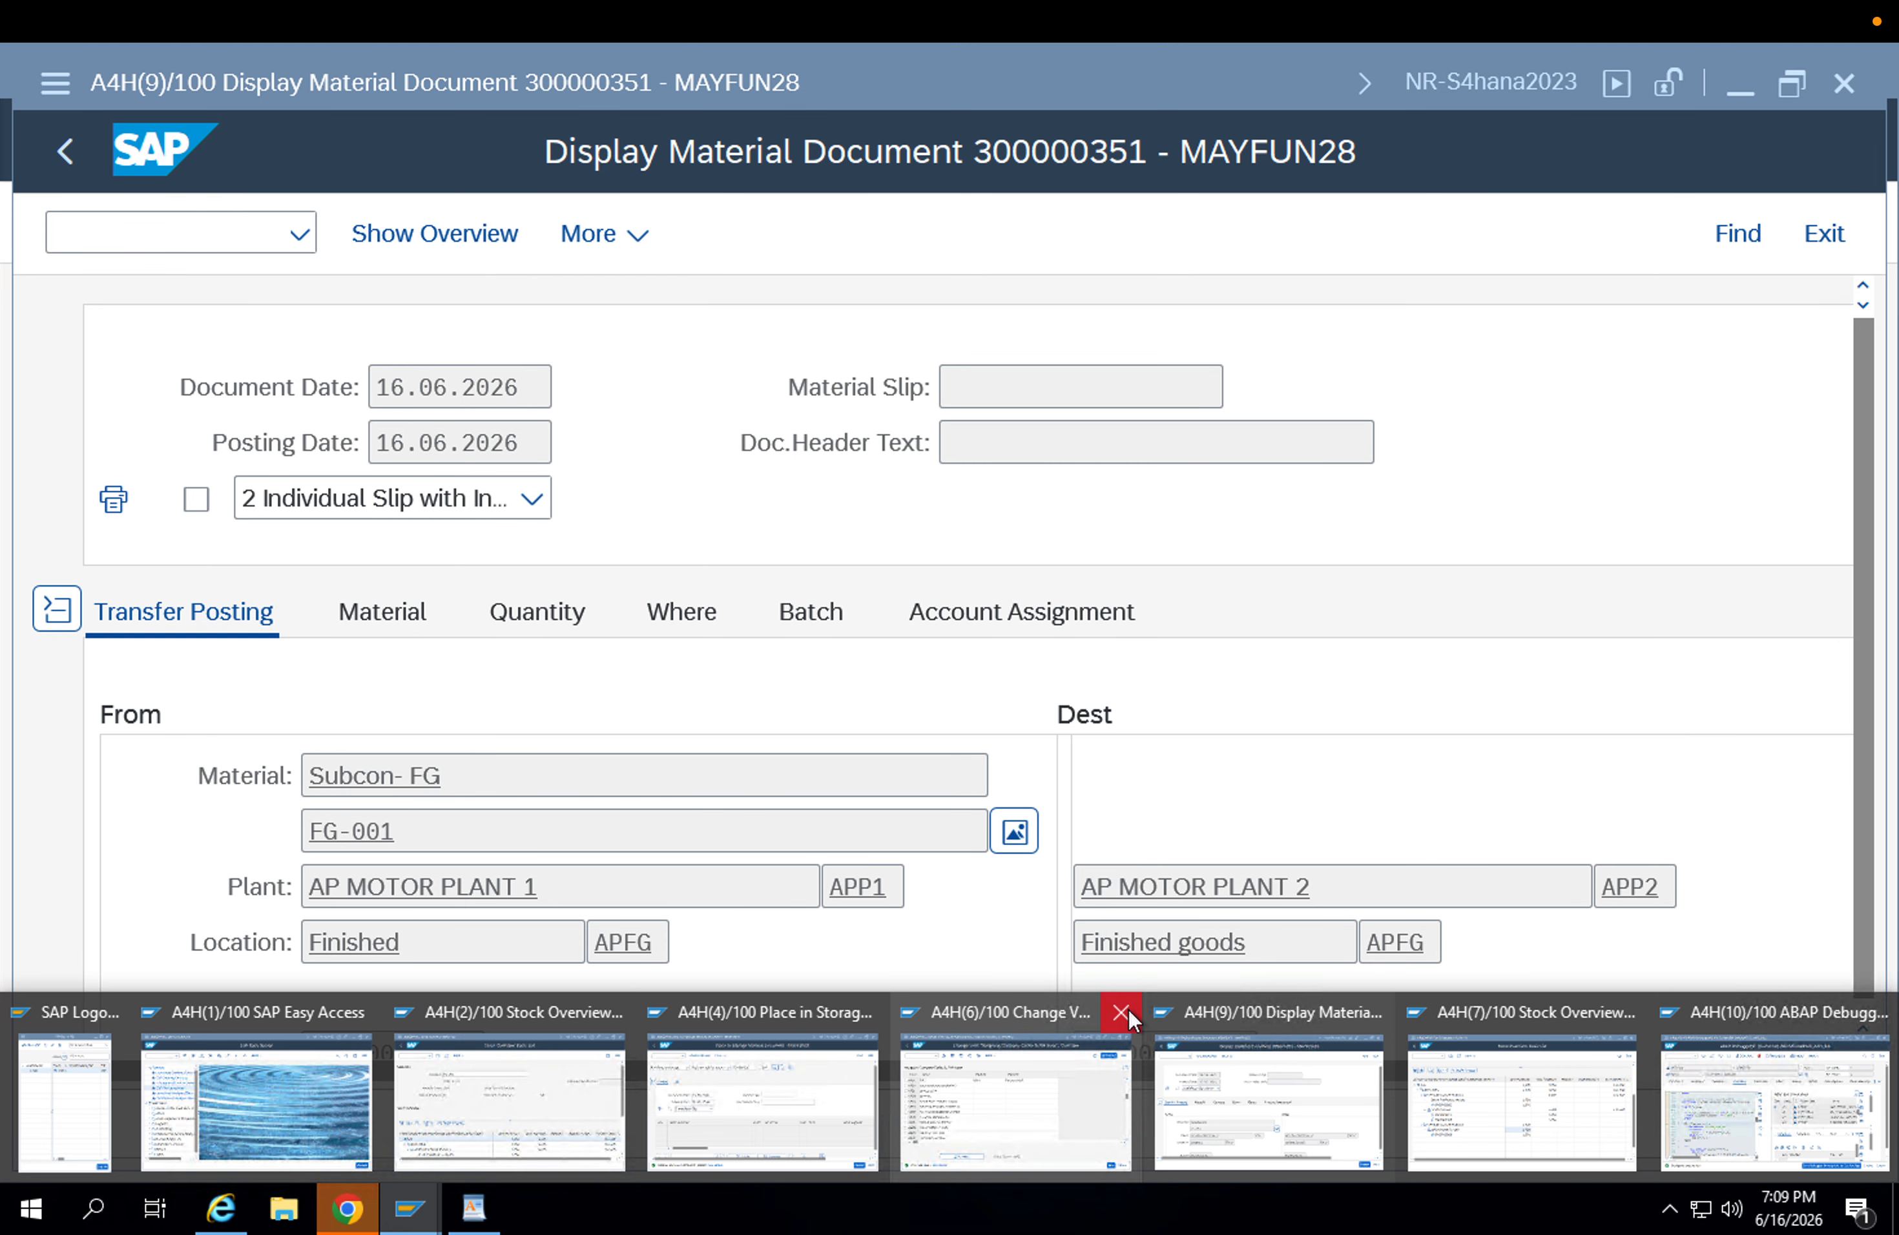
{"action": "left_click", "coordinate": [1123, 1014]}
{"action": "left_click", "coordinate": [1227, 1000]}
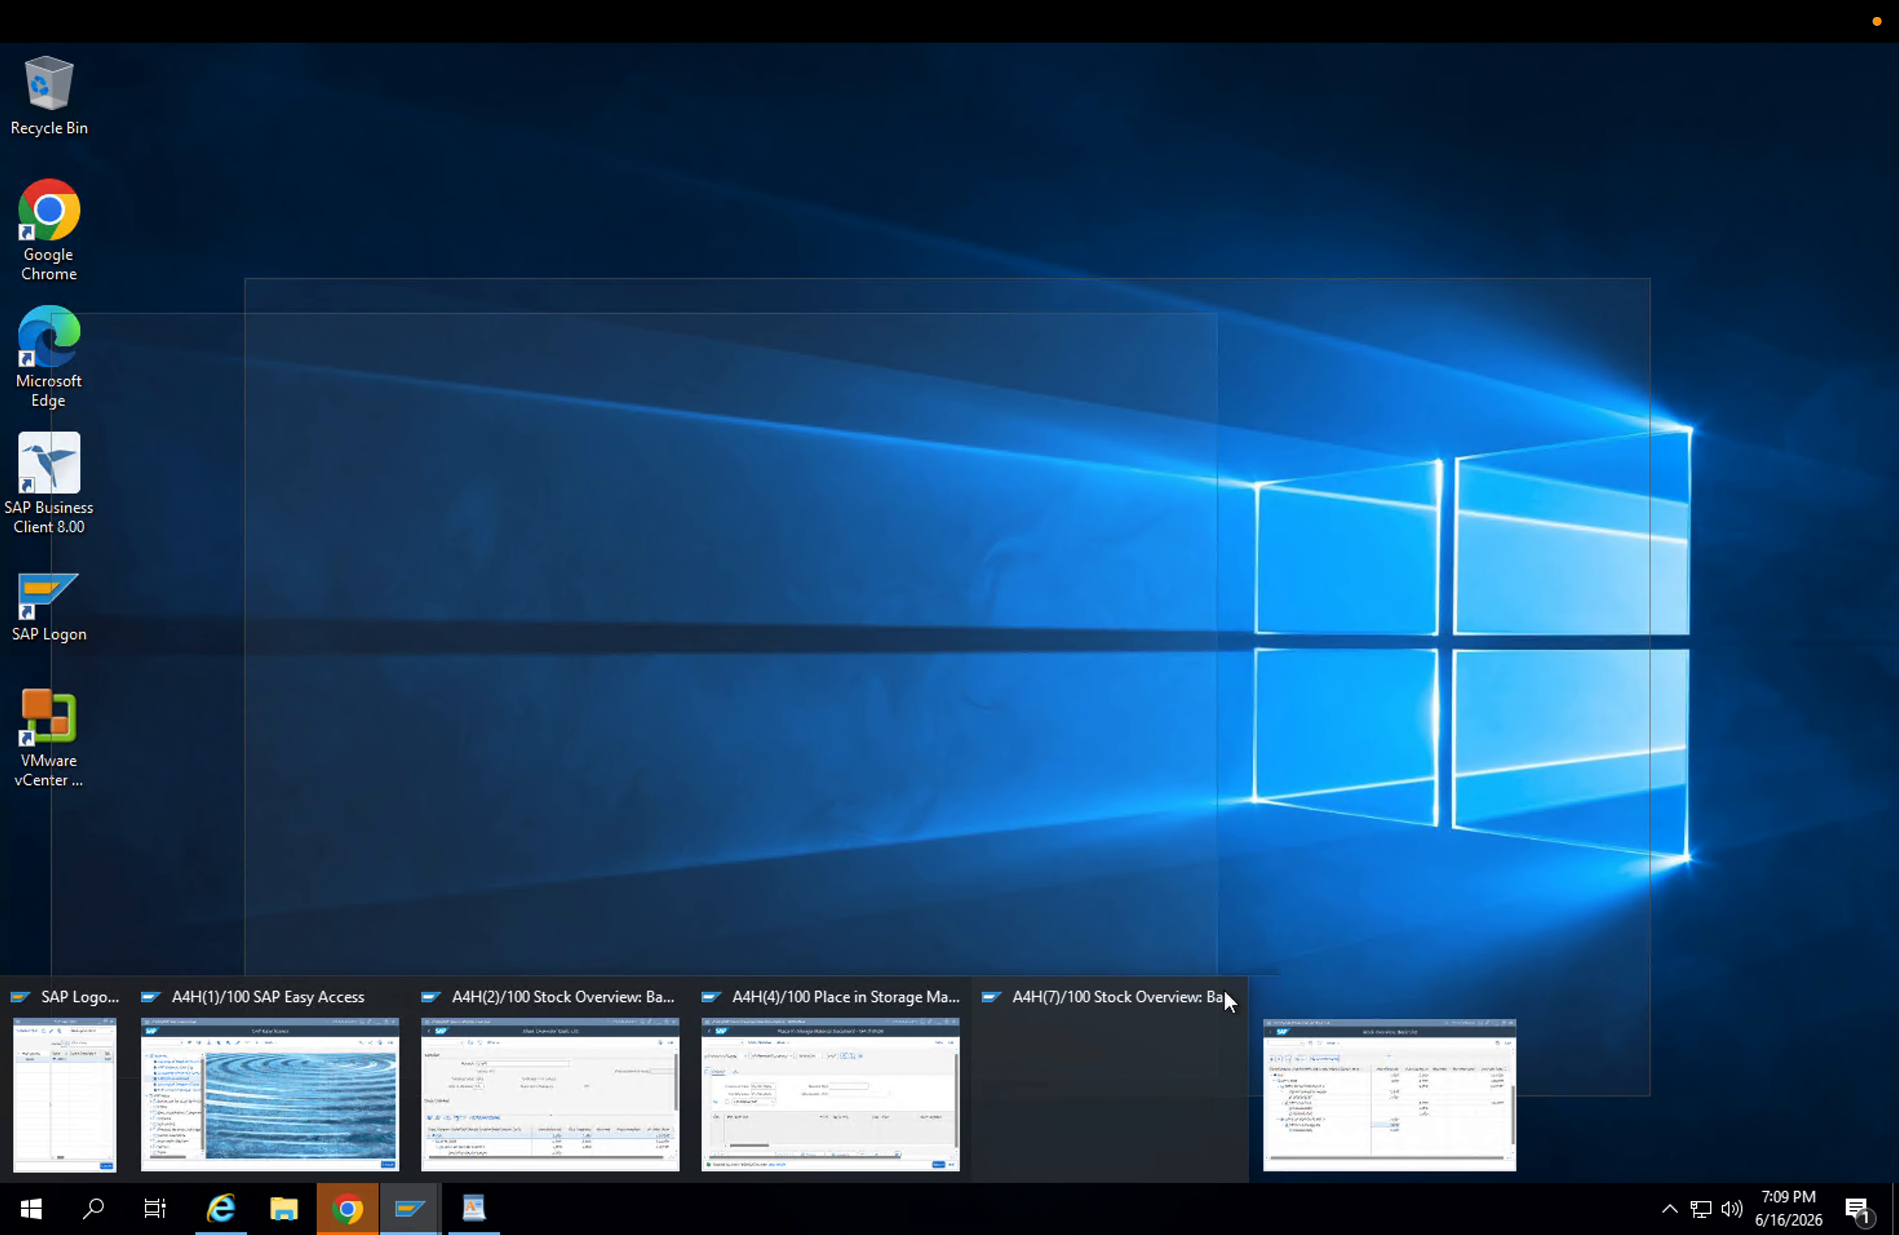
{"action": "left_click", "coordinate": [1224, 994]}
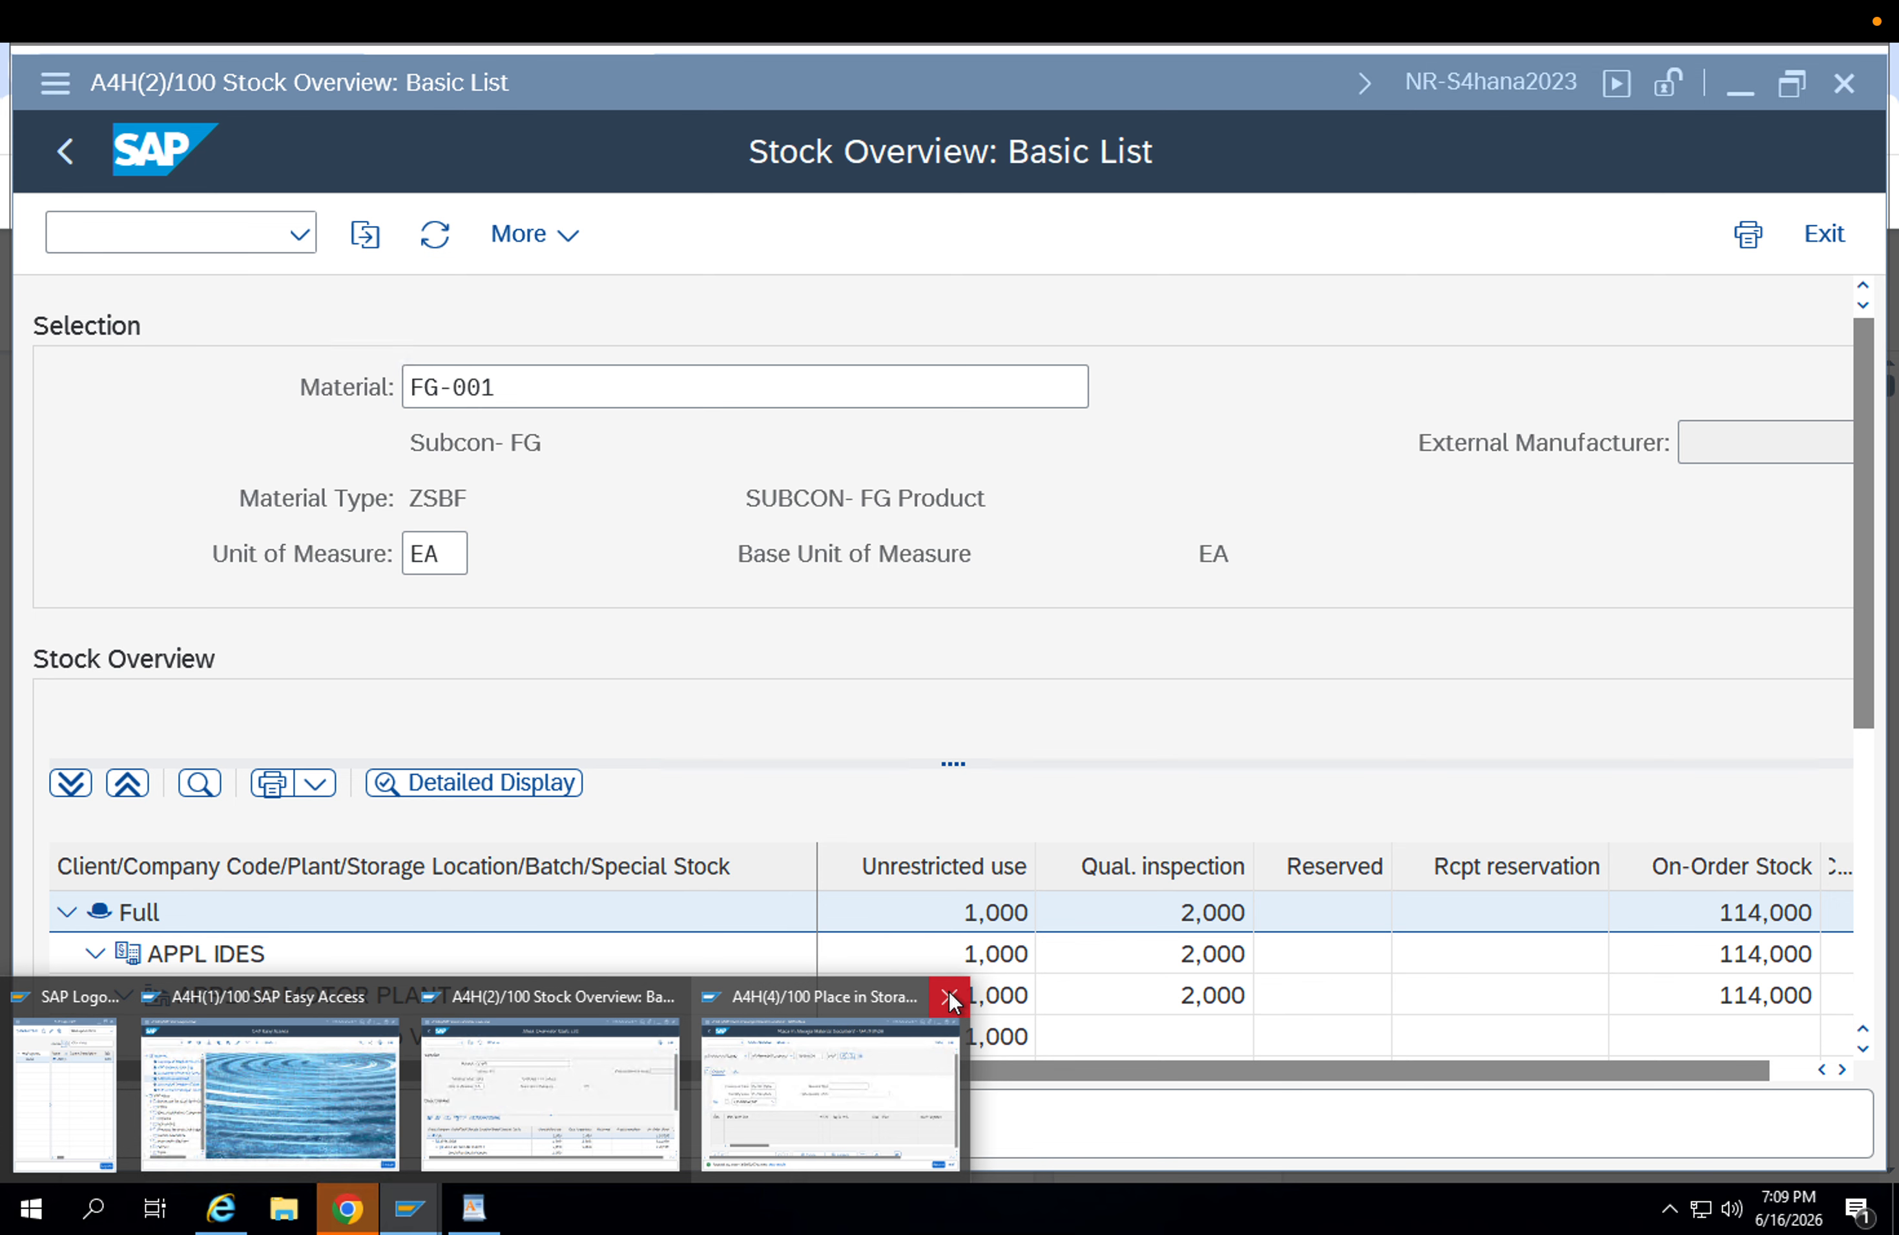
{"action": "left_click", "coordinate": [949, 995]}
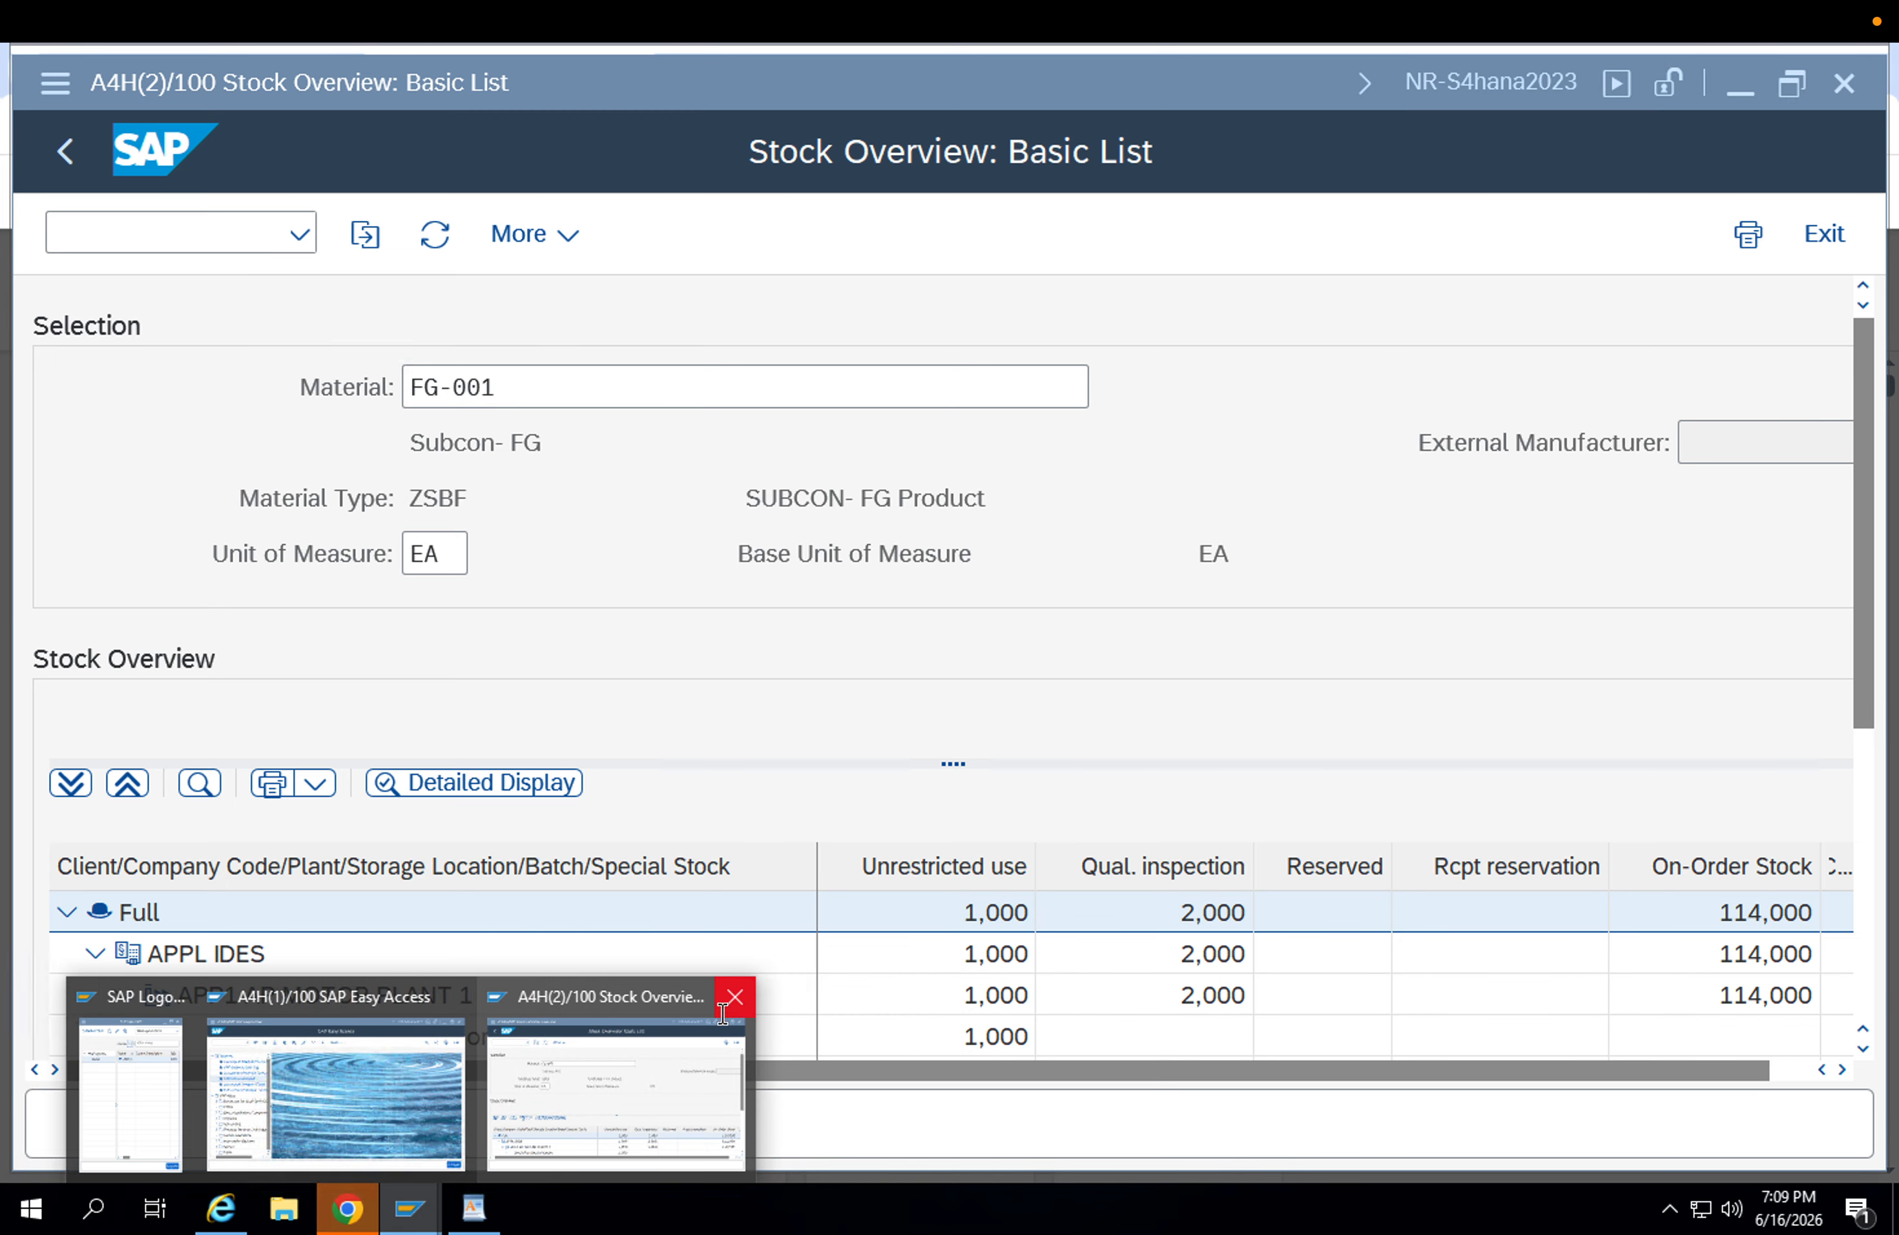
{"action": "left_click", "coordinate": [723, 1013]}
Start transaction MIGO with /nmigo from SAP Easy Access and set the action to A08 Transfer Posting.
{"action": "left_click", "coordinate": [584, 1072]}
{"action": "left_click", "coordinate": [184, 246]}
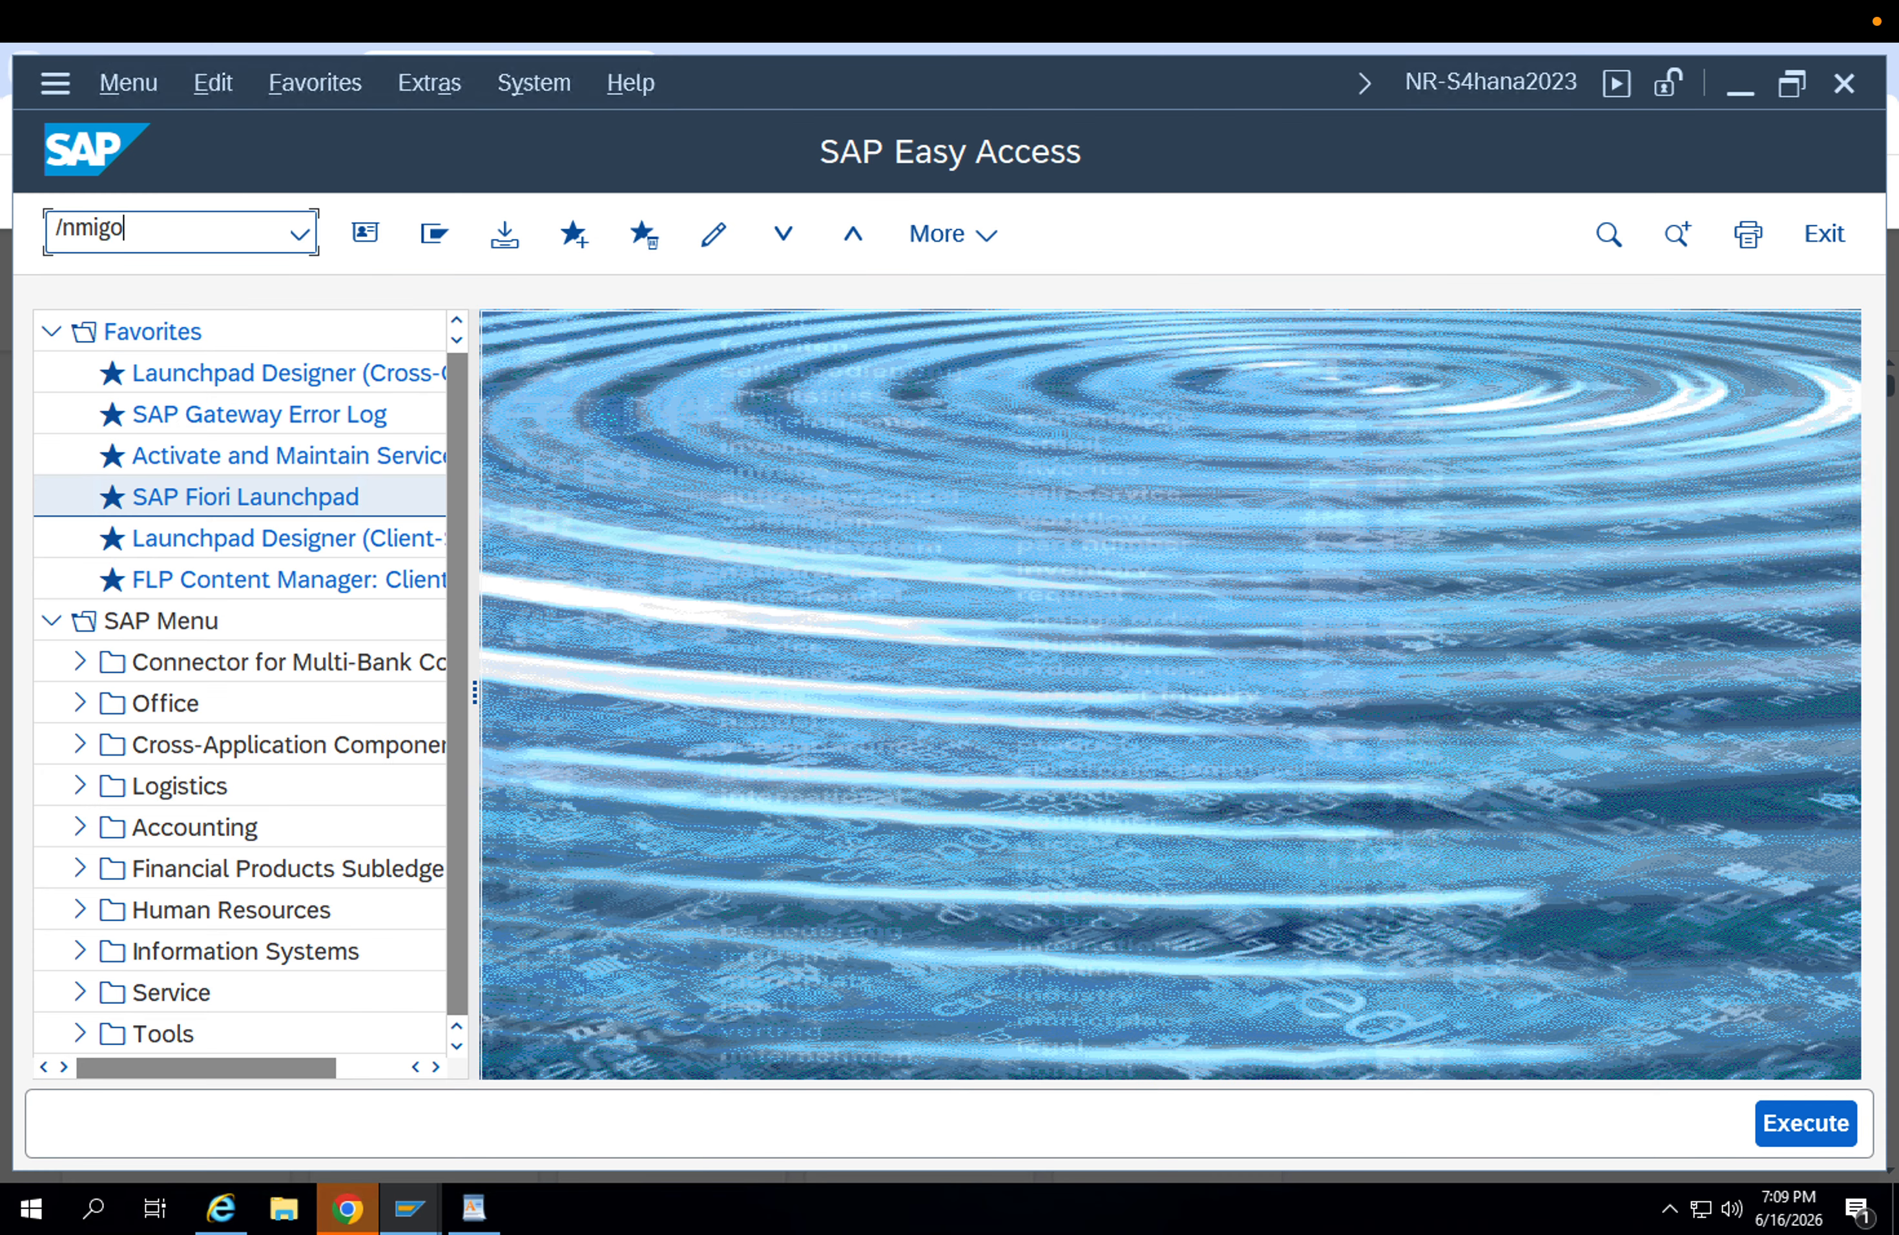
{"action": "key", "text": "Return"}
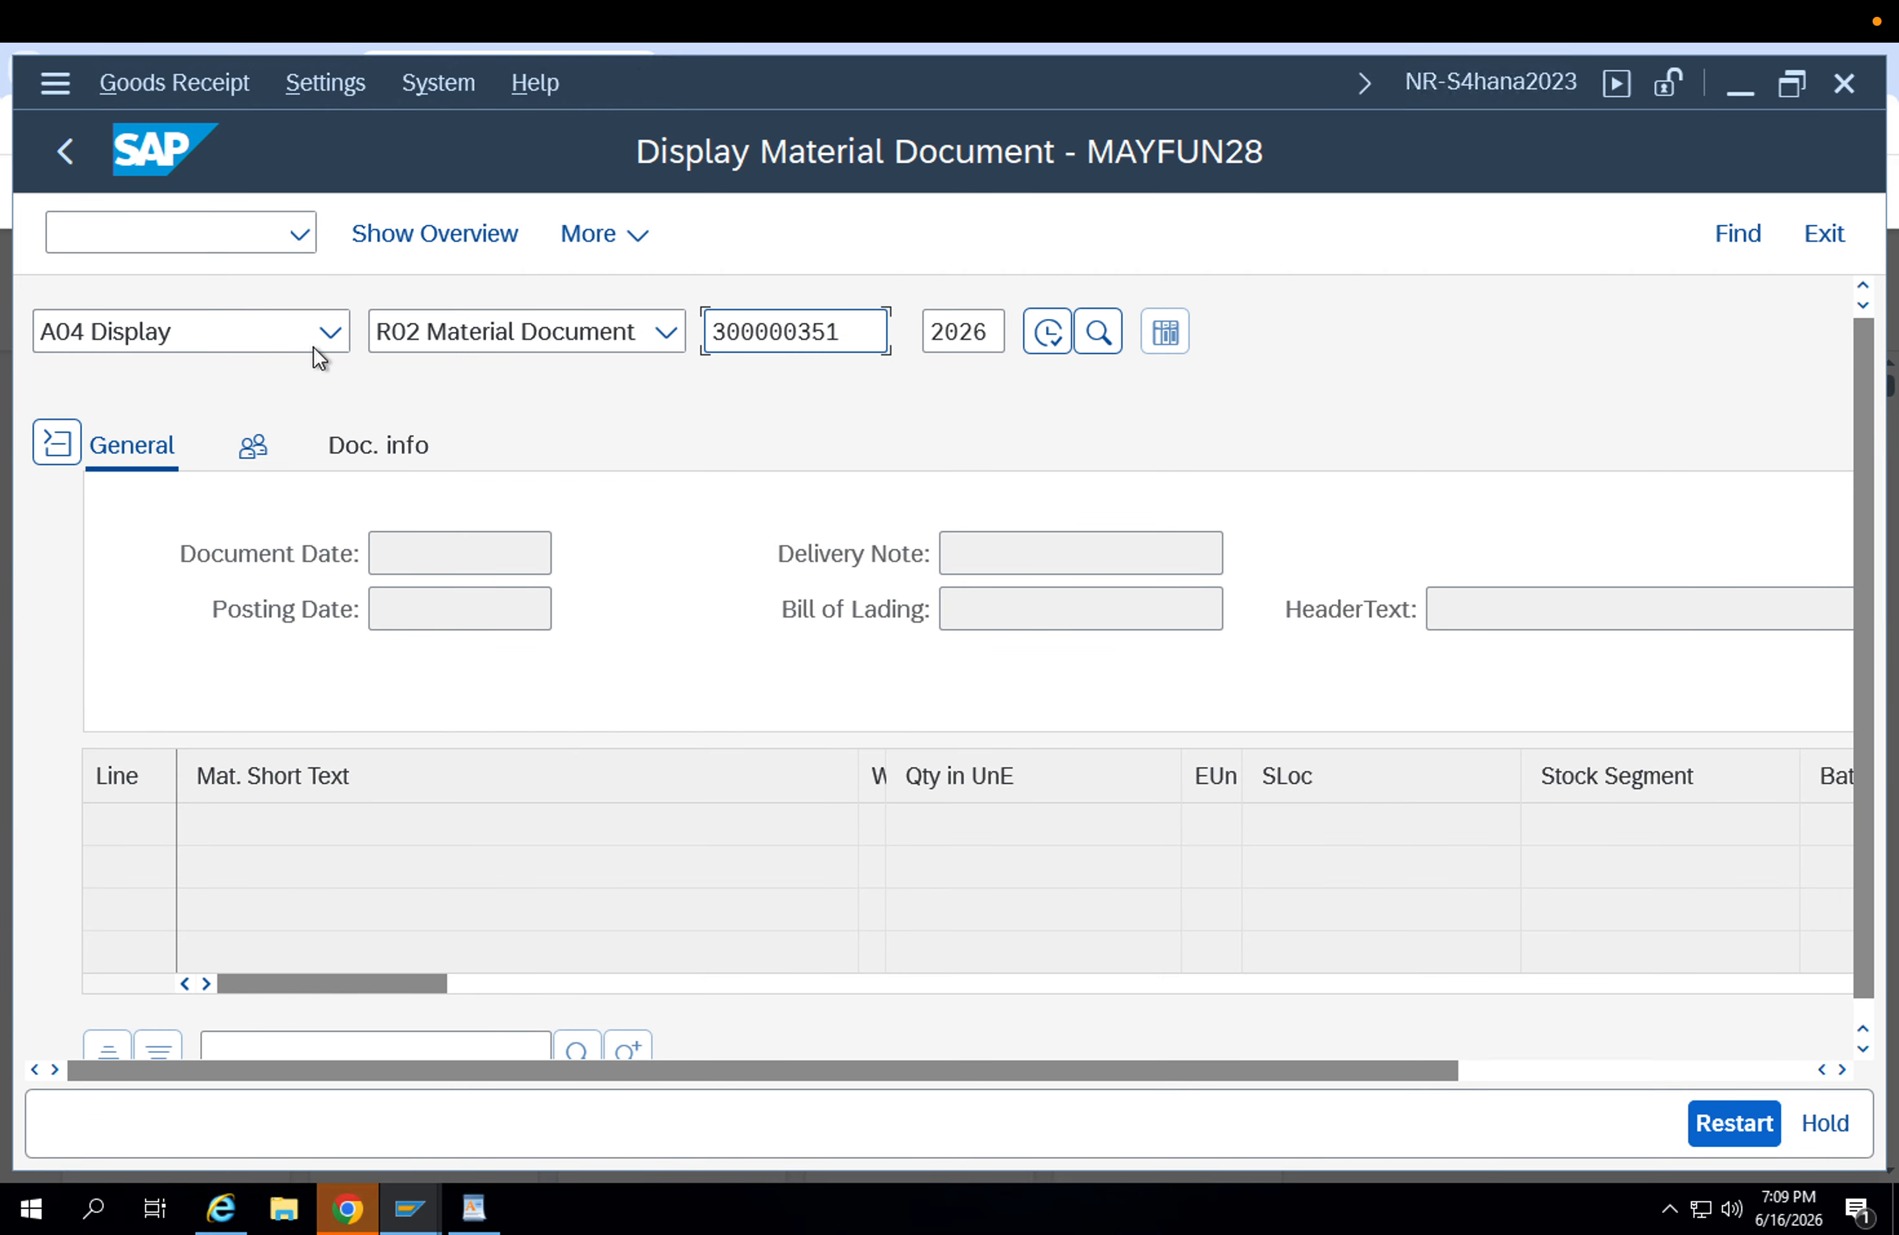
{"action": "left_click", "coordinate": [310, 345]}
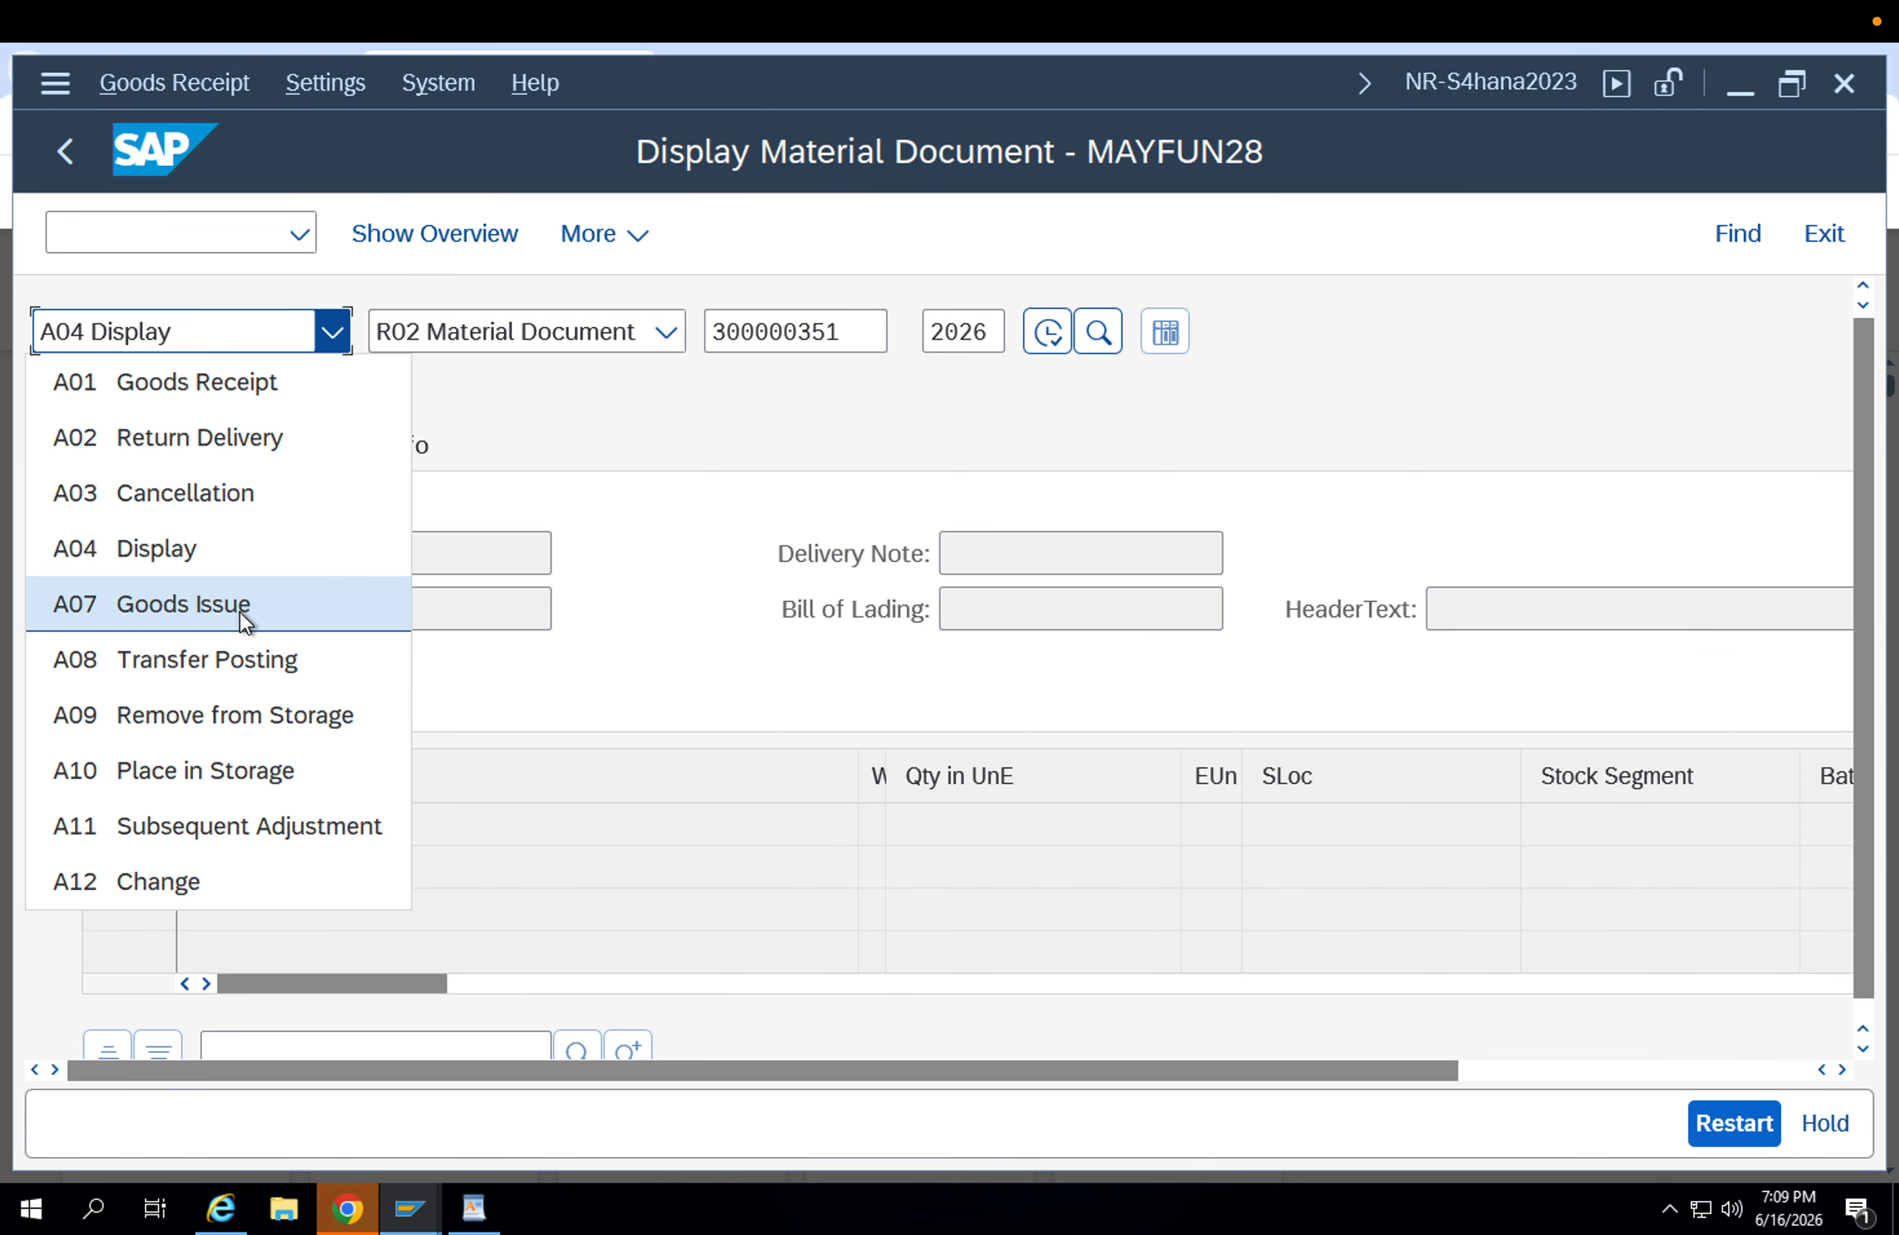
{"action": "left_click", "coordinate": [248, 661]}
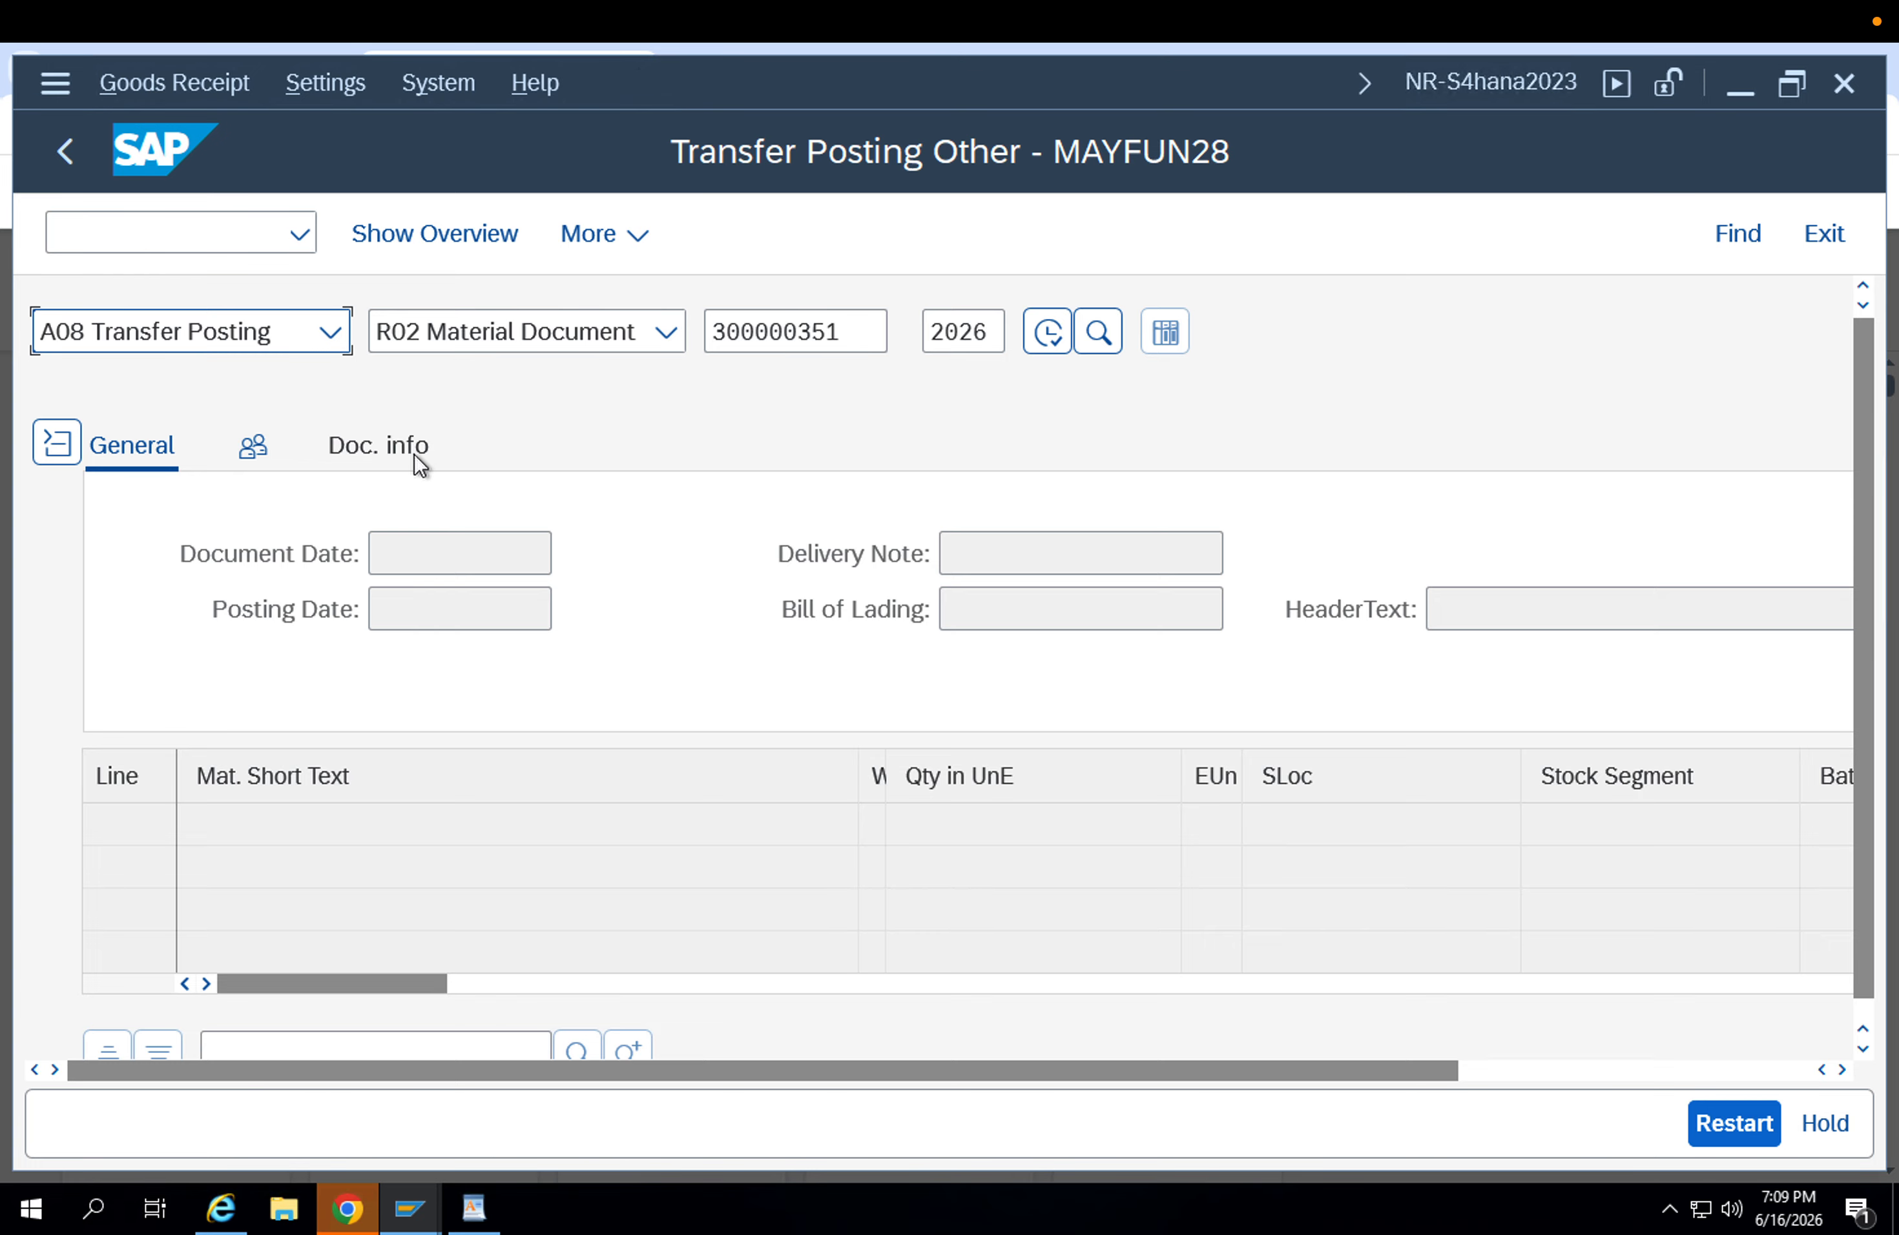
Set the transfer posting's reference to R10 Other and its movement type to 303.
{"action": "left_click", "coordinate": [476, 336]}
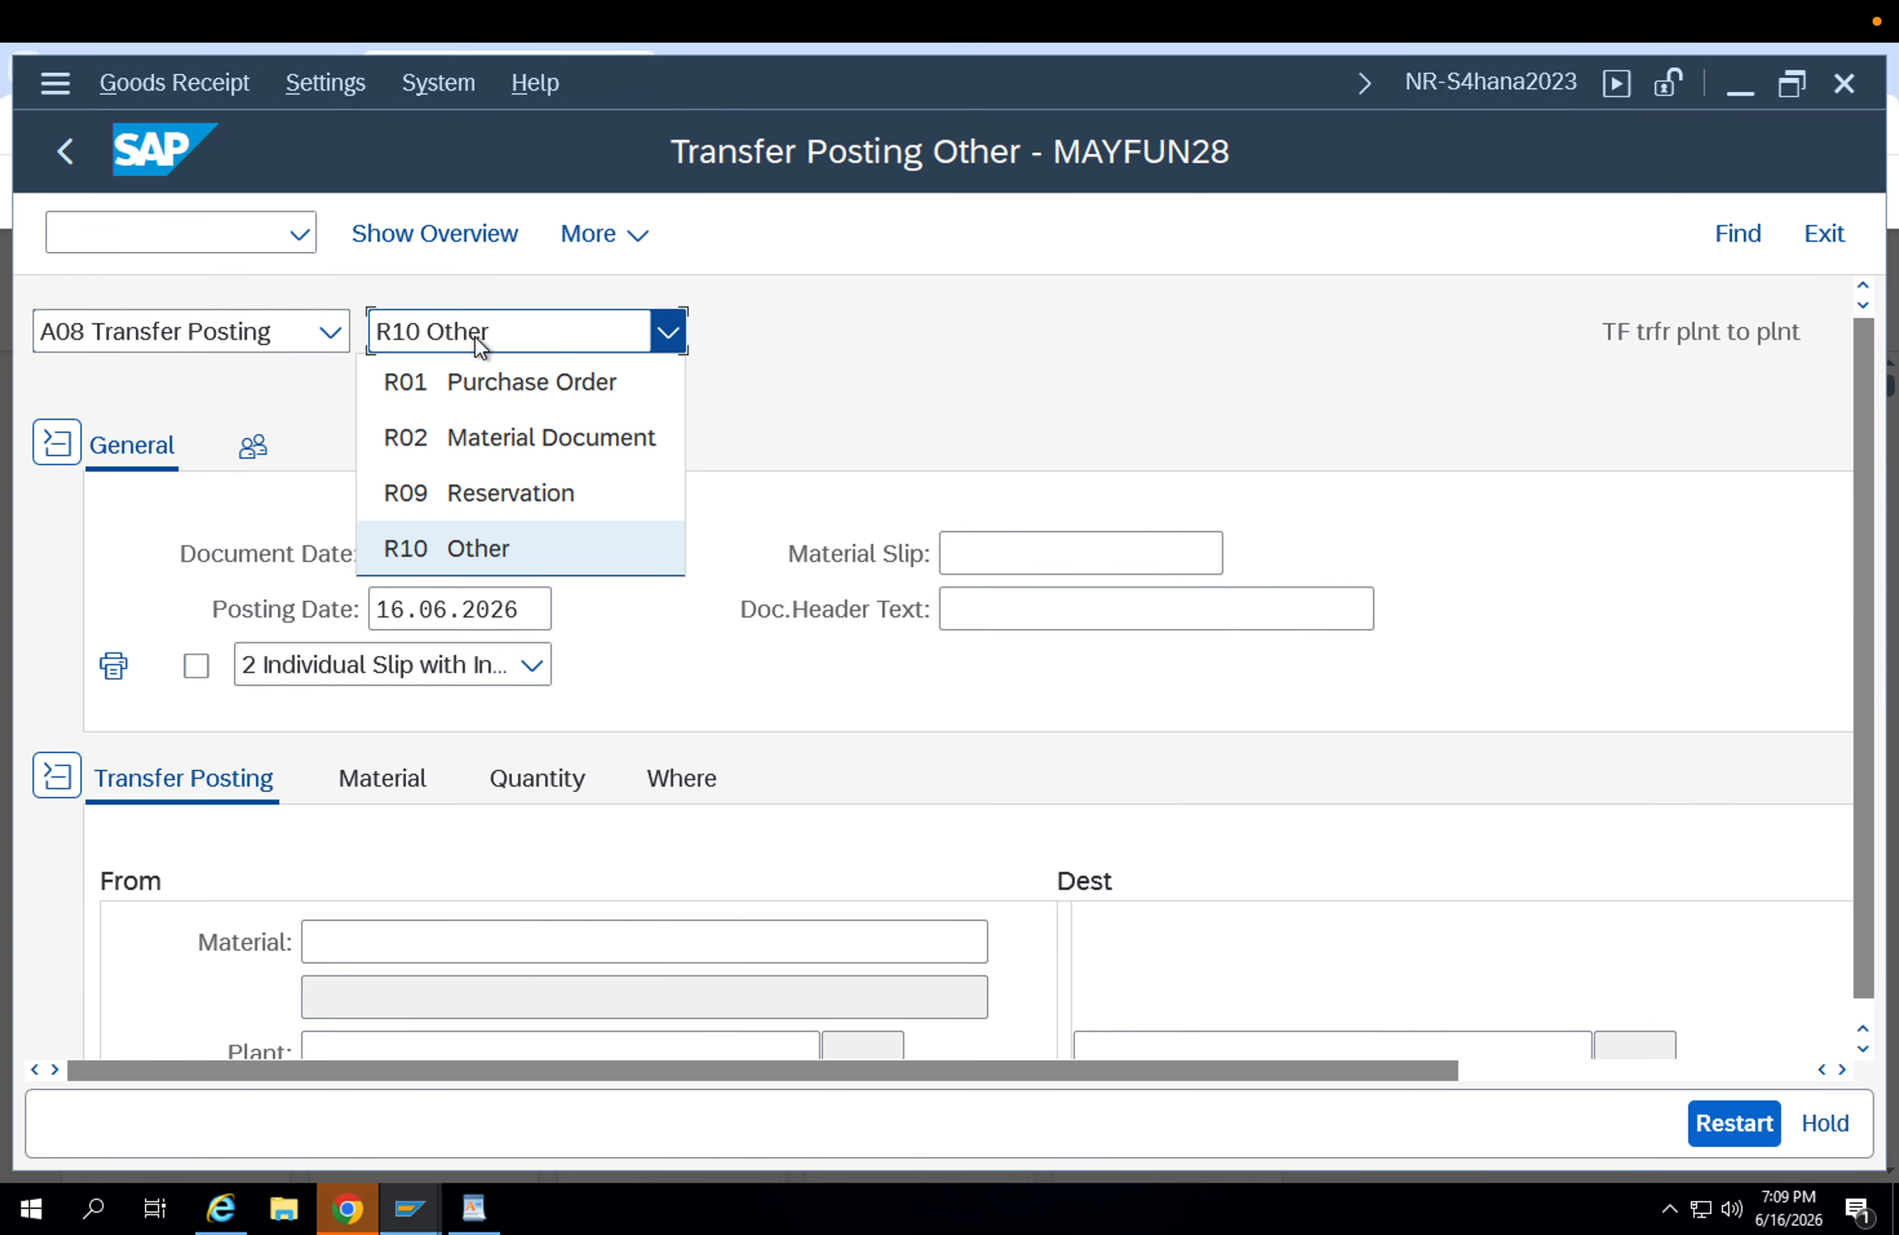
{"action": "left_click", "coordinate": [759, 371]}
{"action": "left_click", "coordinate": [759, 371]}
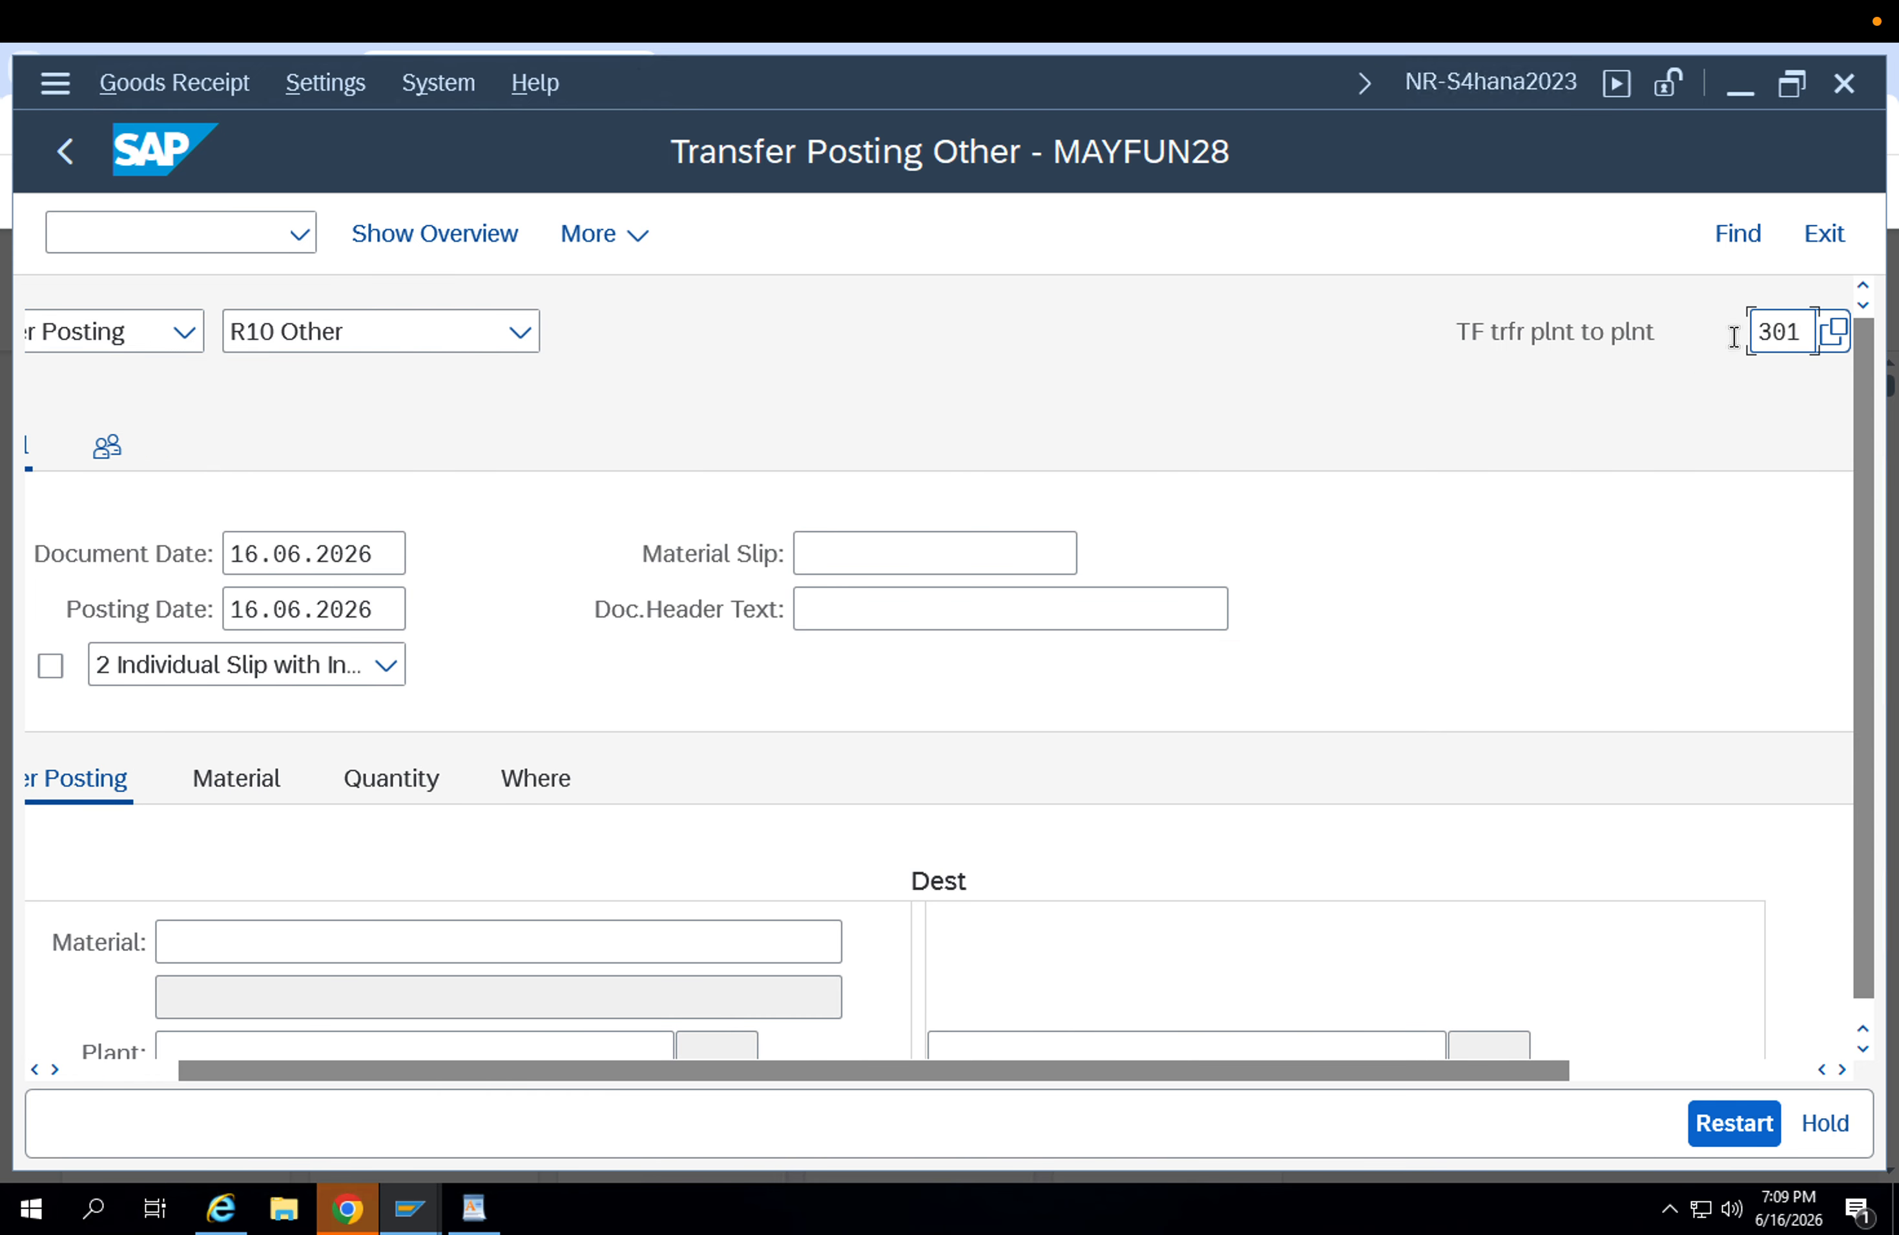
{"action": "left_click_drag", "start_coordinate": [1797, 330], "coordinate": [1639, 330]}
{"action": "type", "text": "303"}
{"action": "key", "text": "Return"}
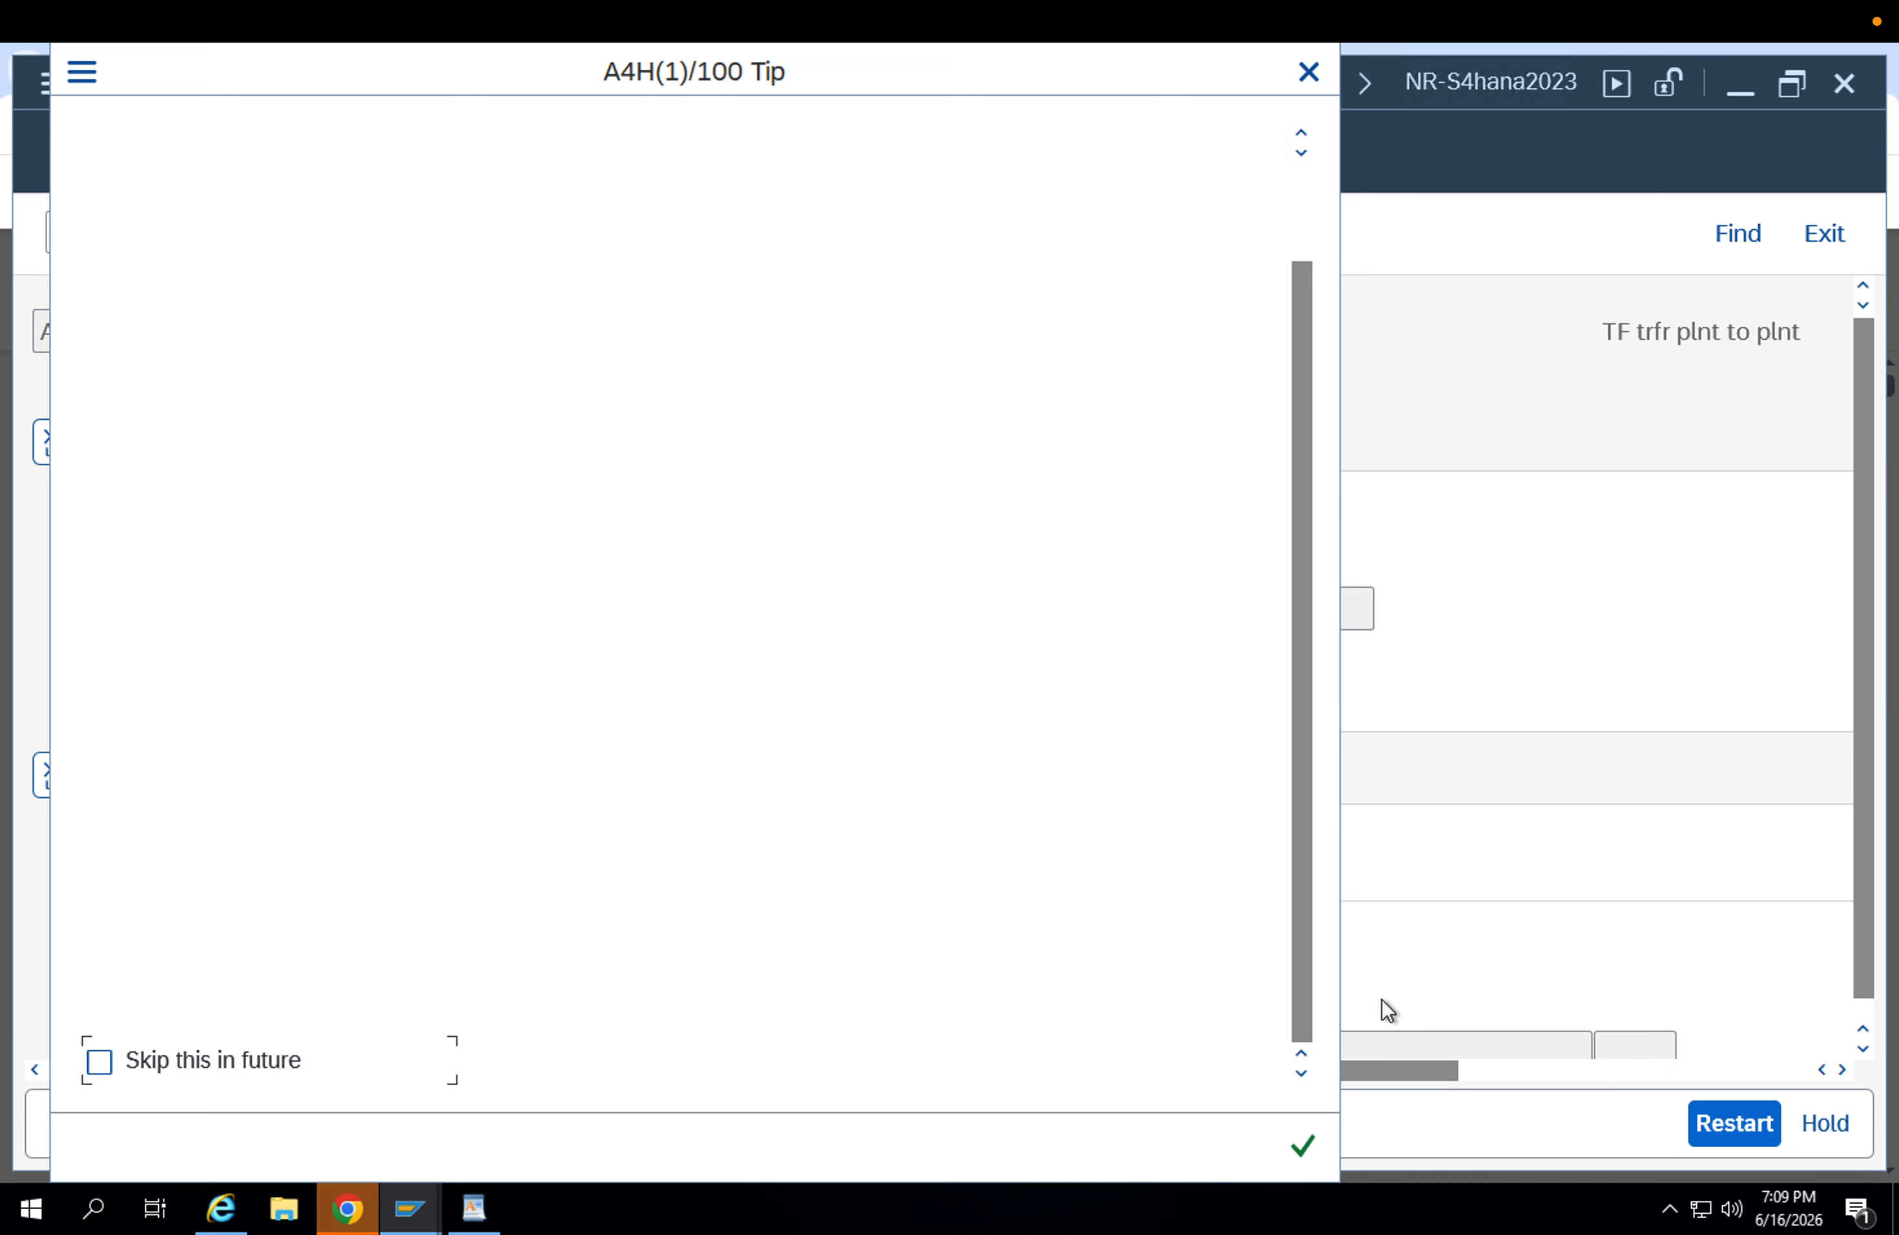
{"action": "left_click", "coordinate": [1303, 1145]}
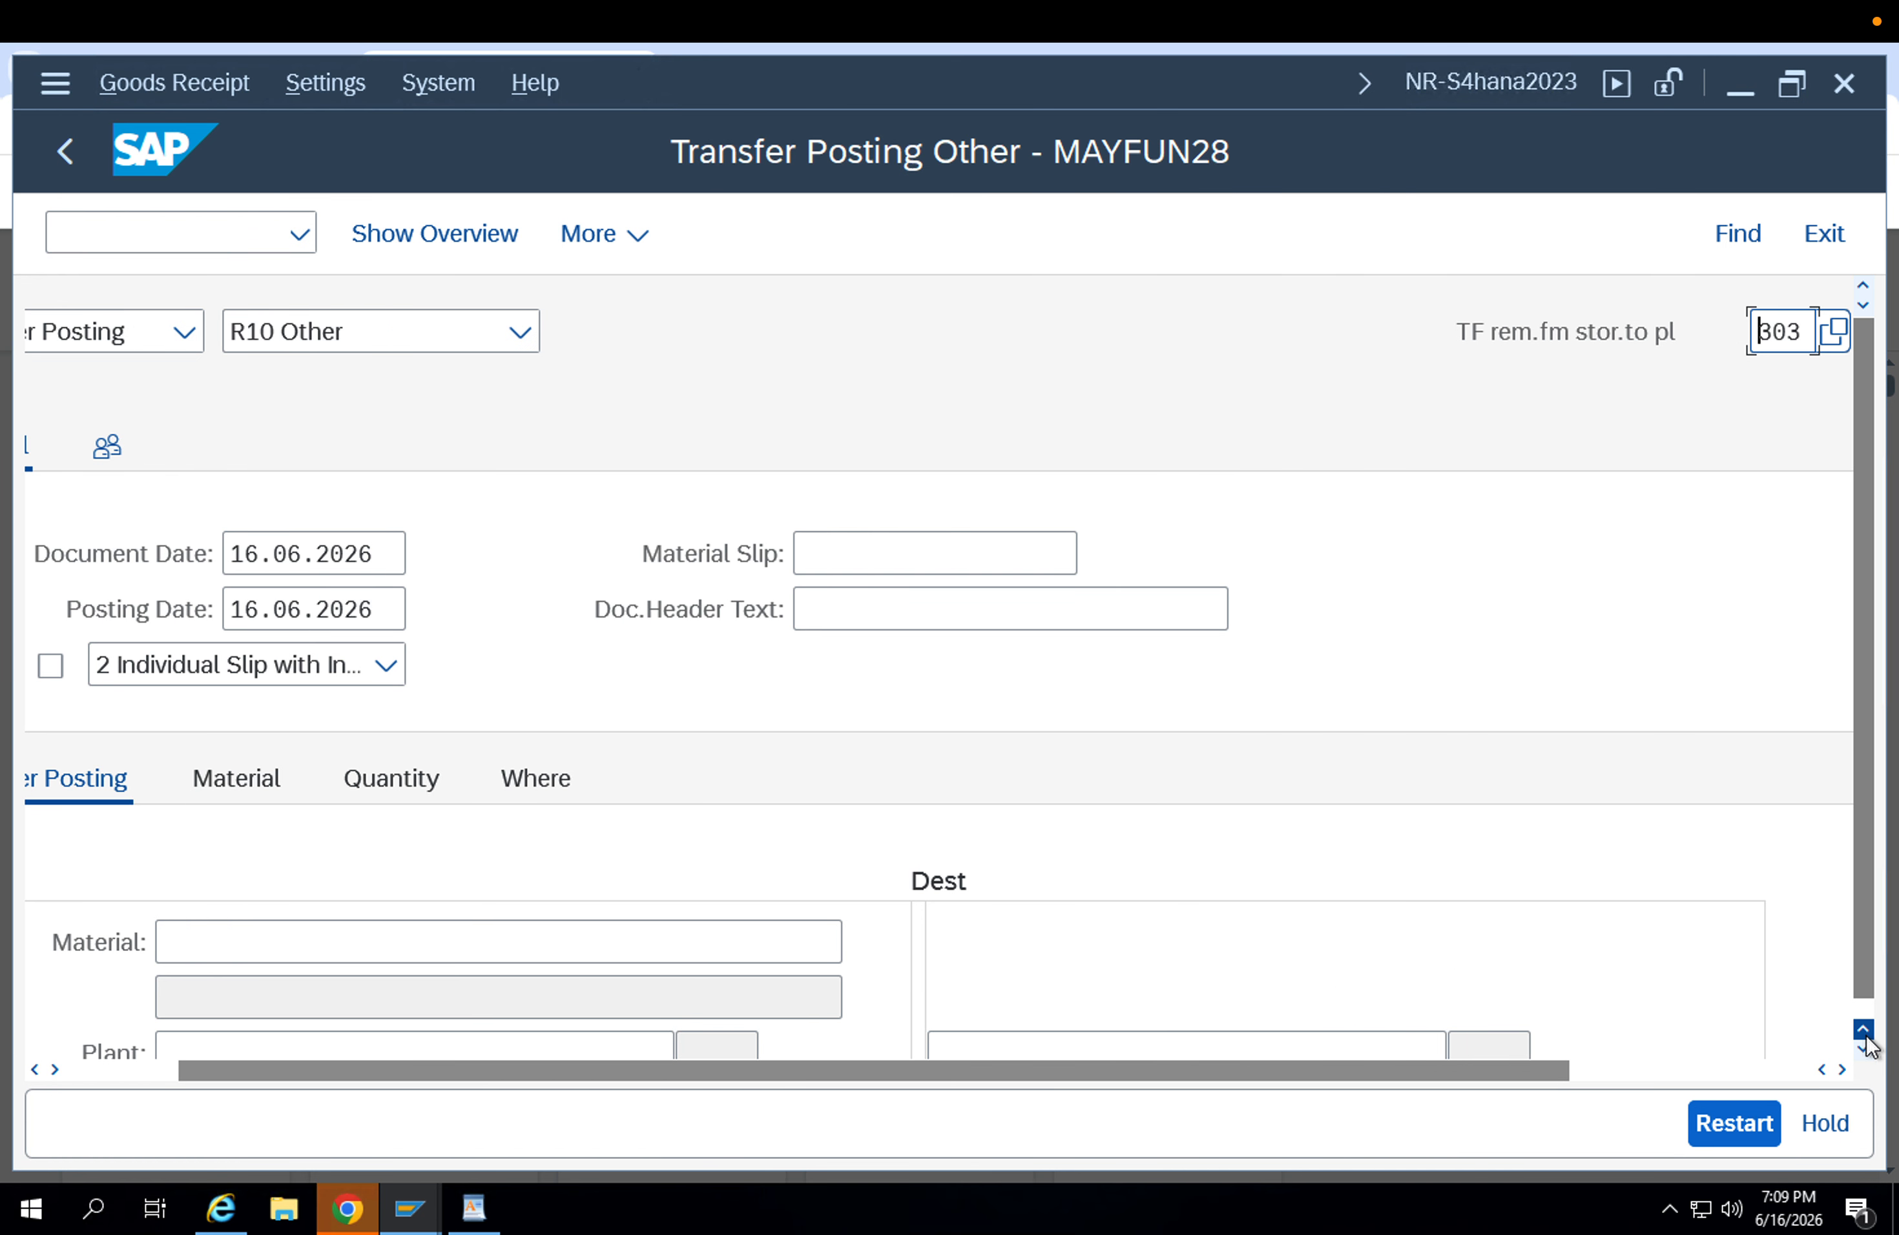
Enter FG-001 as the material to transfer and APP1 as the source plant.
{"action": "left_click", "coordinate": [570, 945]}
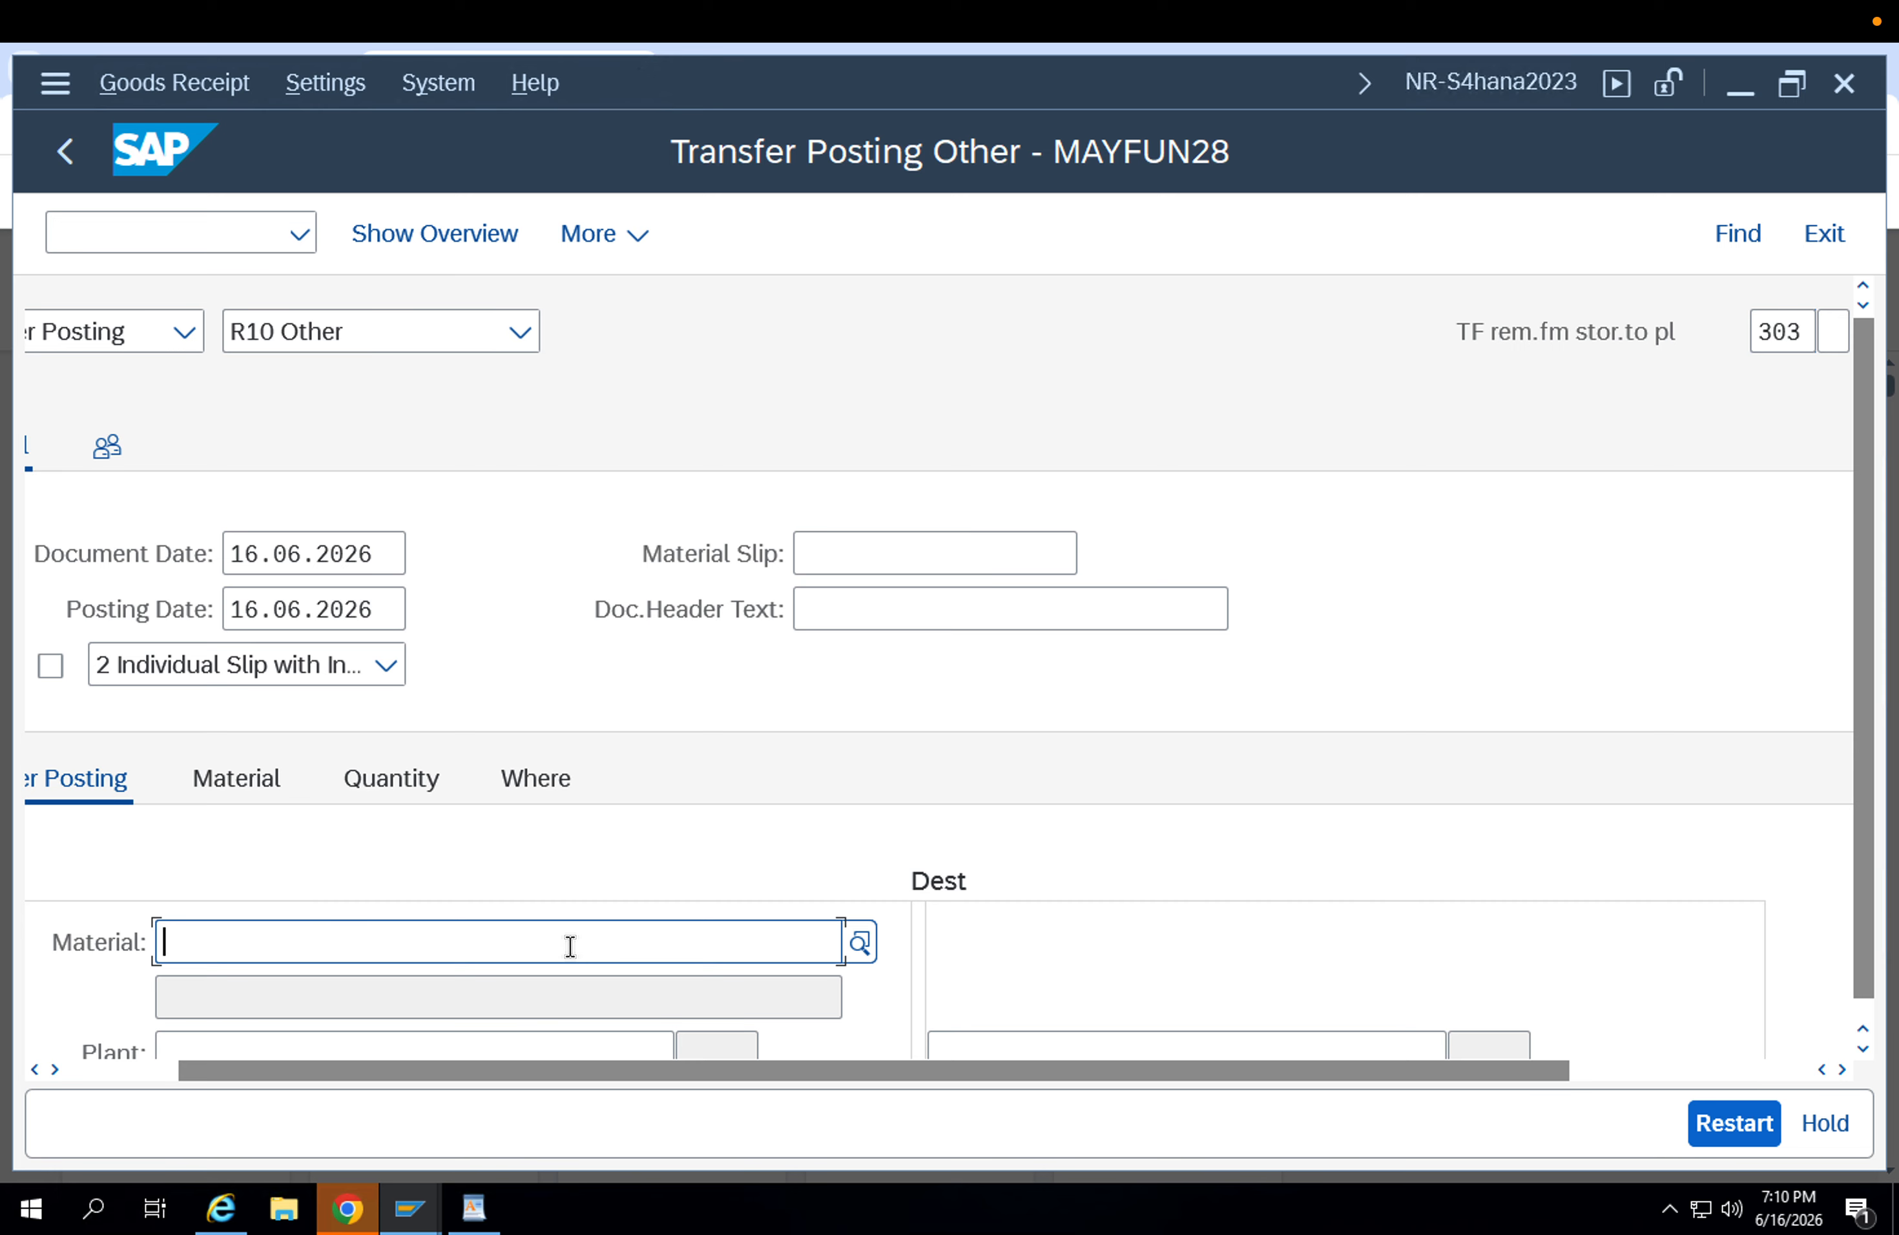
{"action": "key", "text": "Down"}
{"action": "key", "text": "Return"}
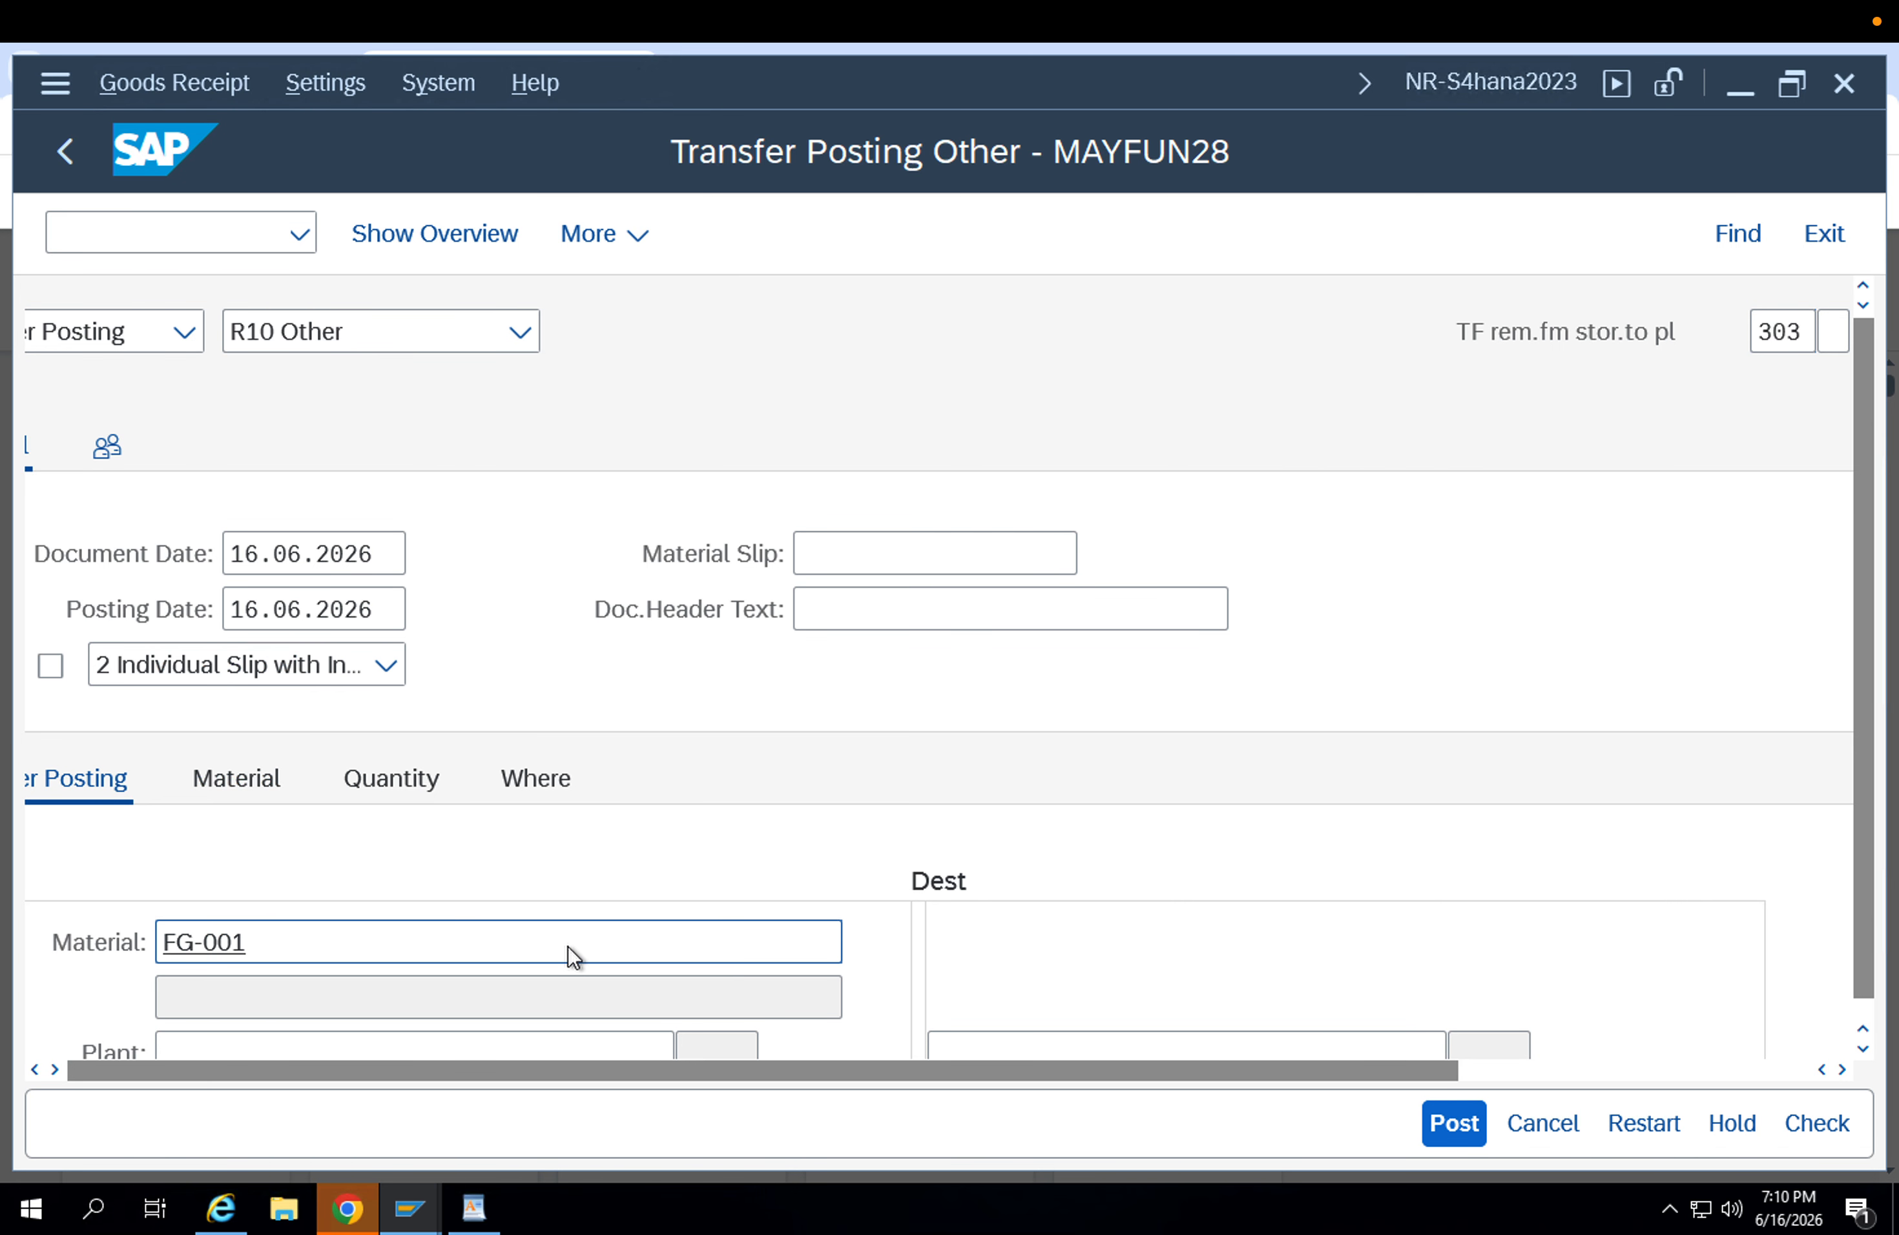
{"action": "left_click", "coordinate": [405, 717]}
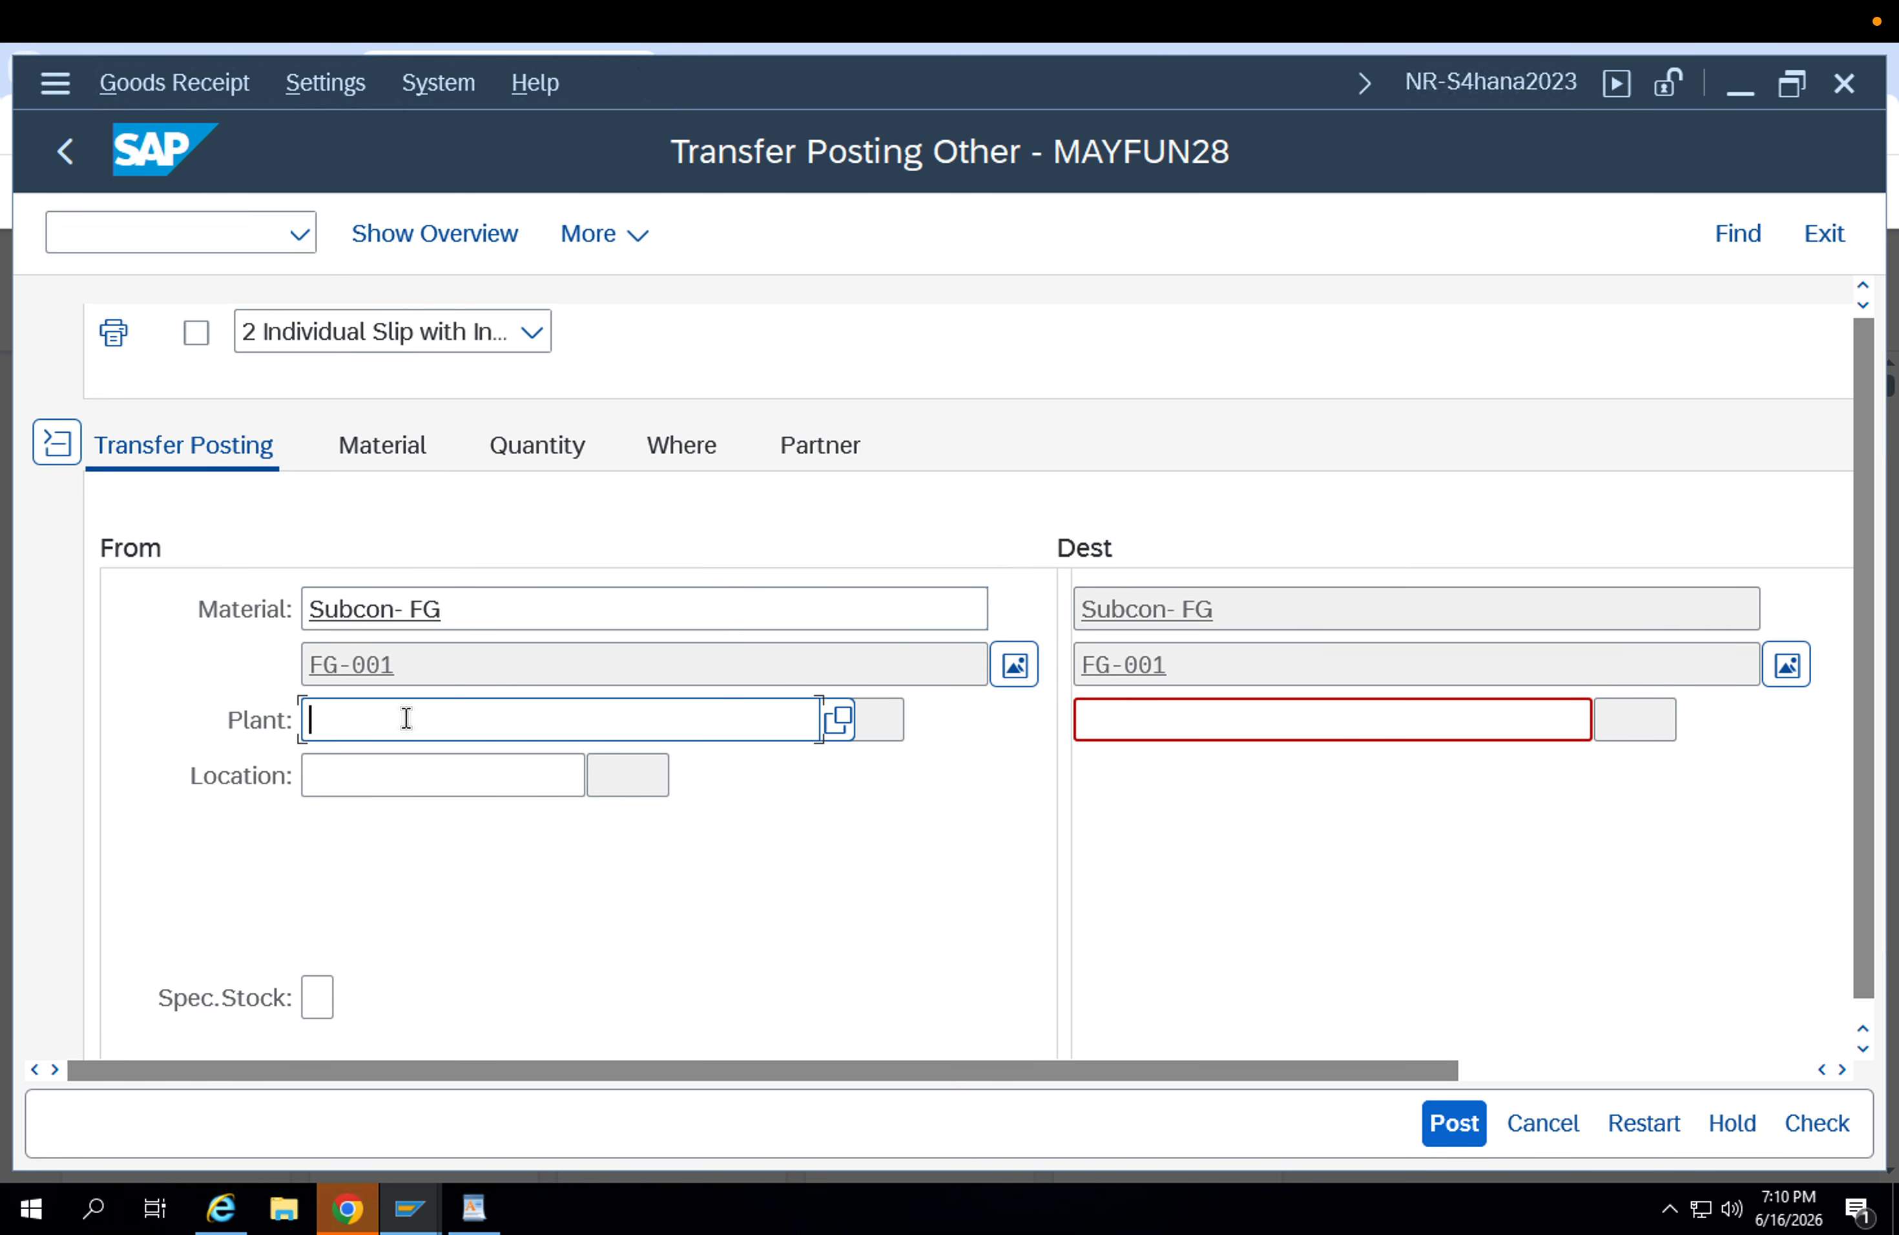
{"action": "key", "text": "Down"}
{"action": "key", "text": "Return"}
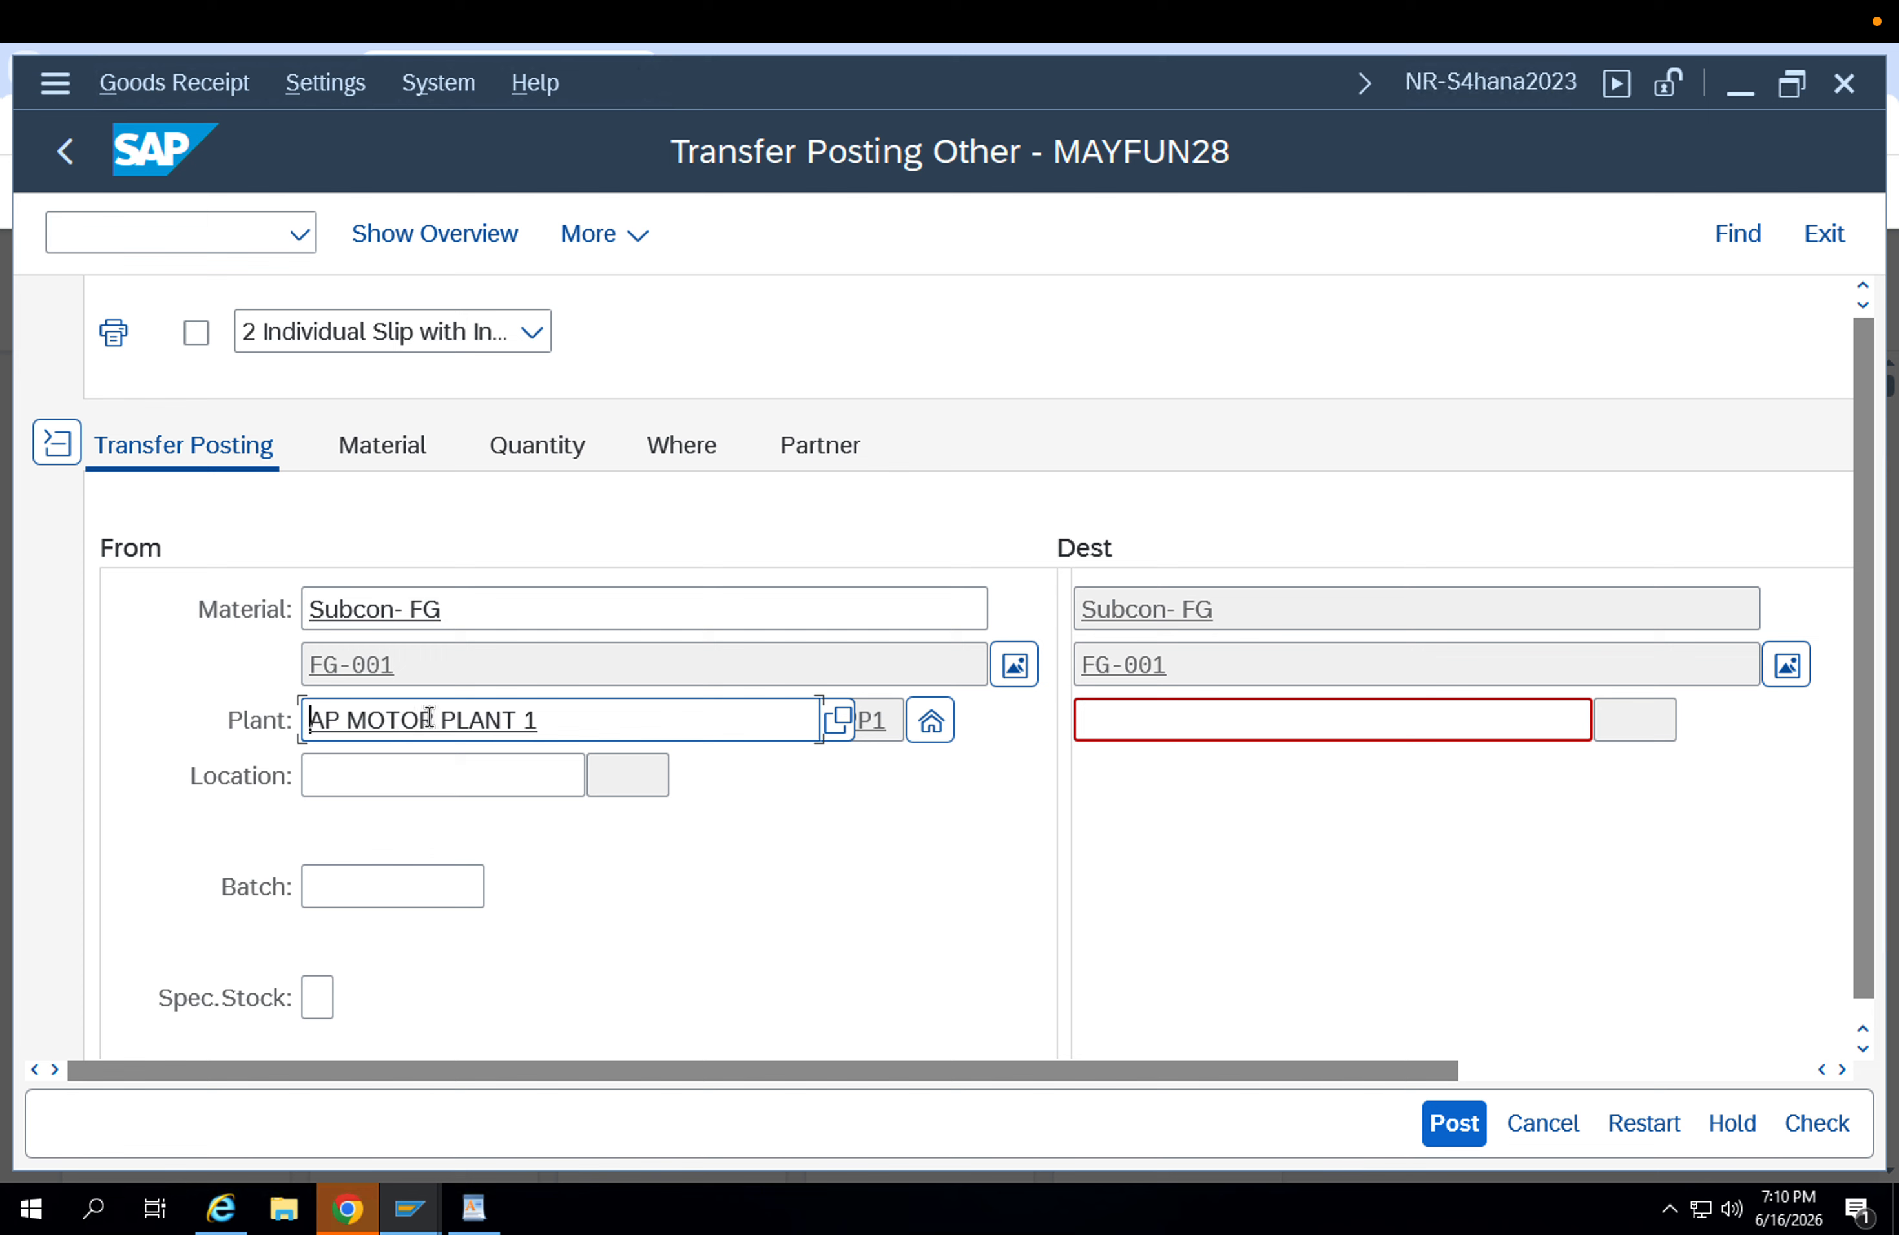
Enter APP2 as the destination plant and APFG as the source storage location.
{"action": "left_click", "coordinate": [1110, 708]}
{"action": "type", "text": "app2"}
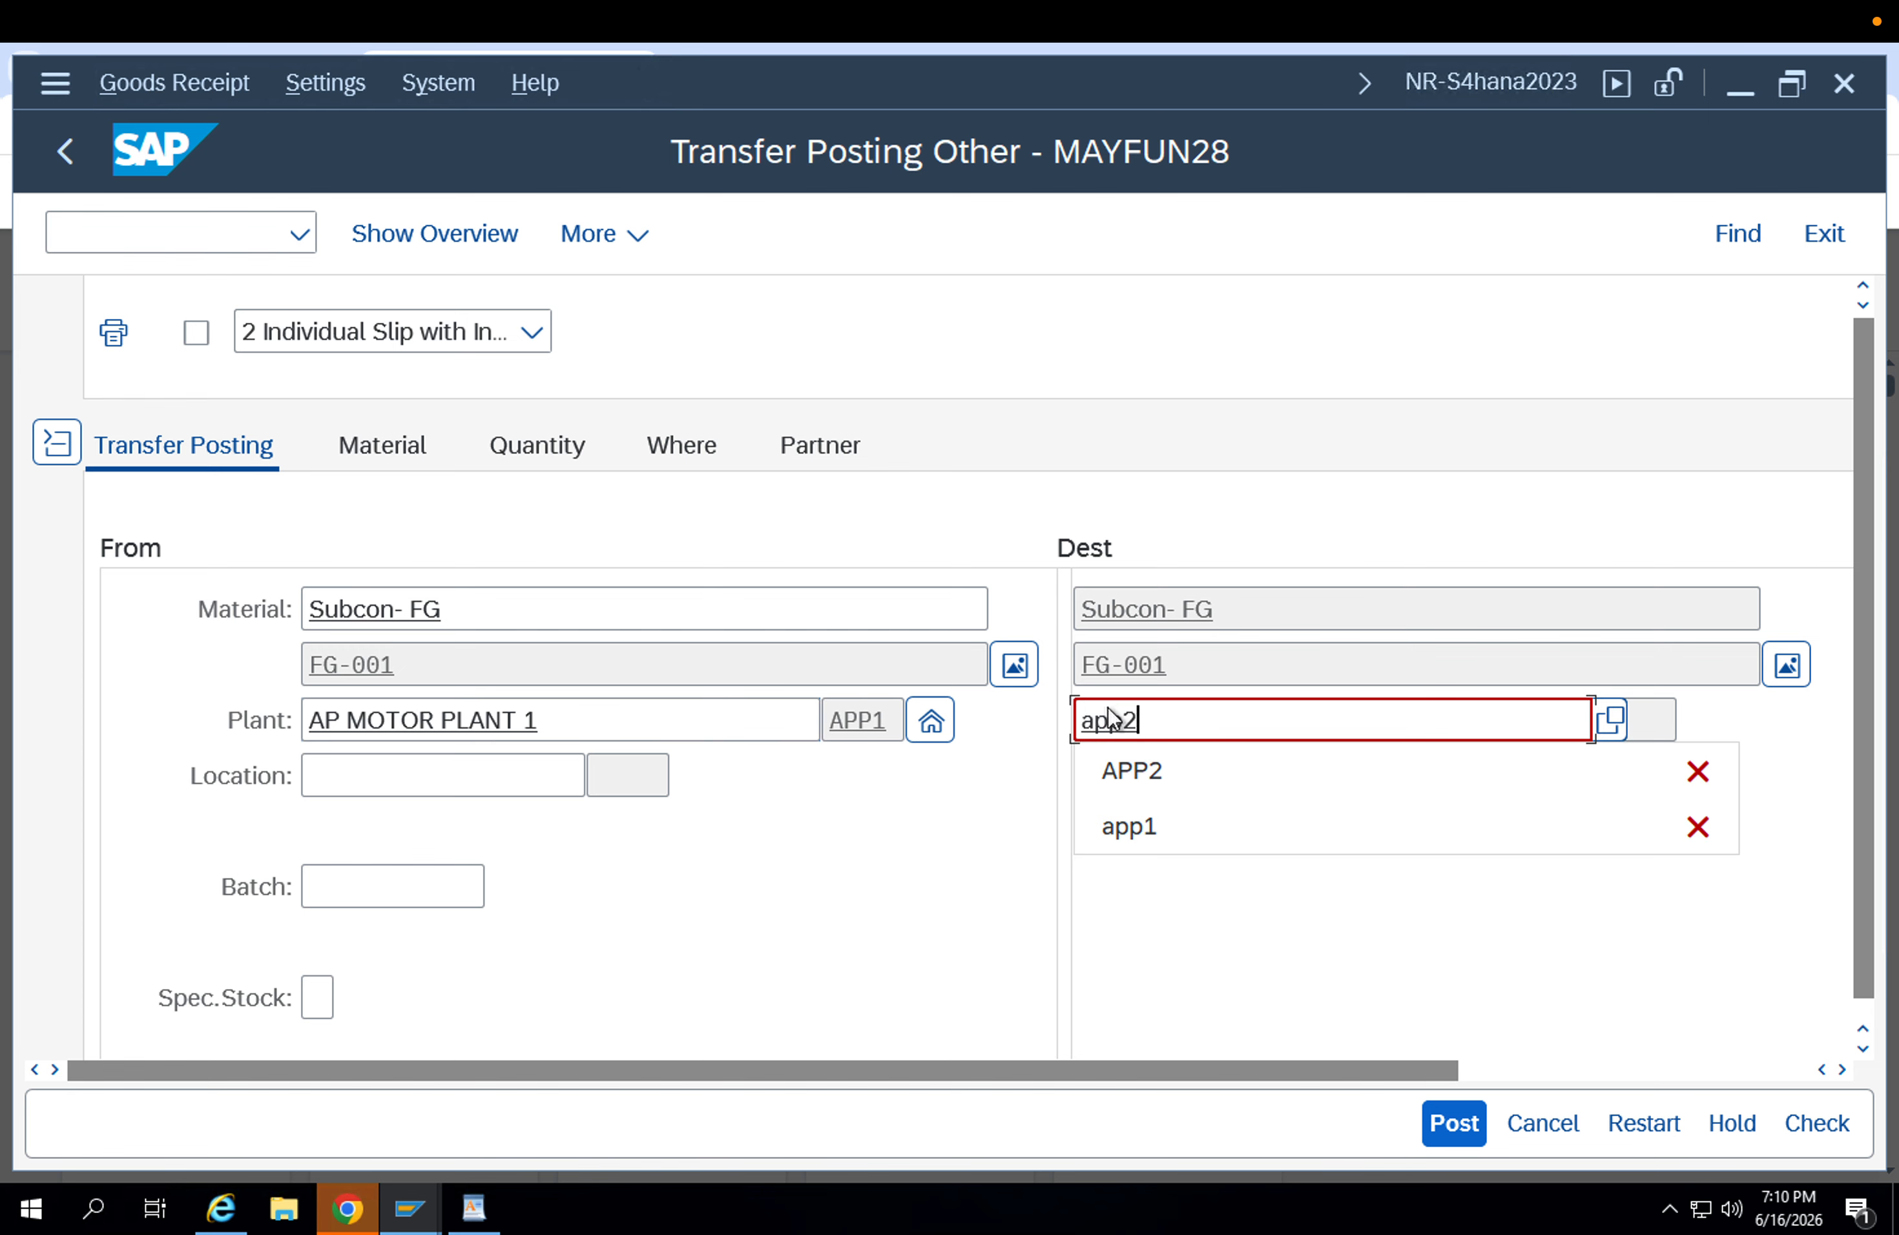
{"action": "key", "text": "Return"}
{"action": "left_click", "coordinate": [487, 768]}
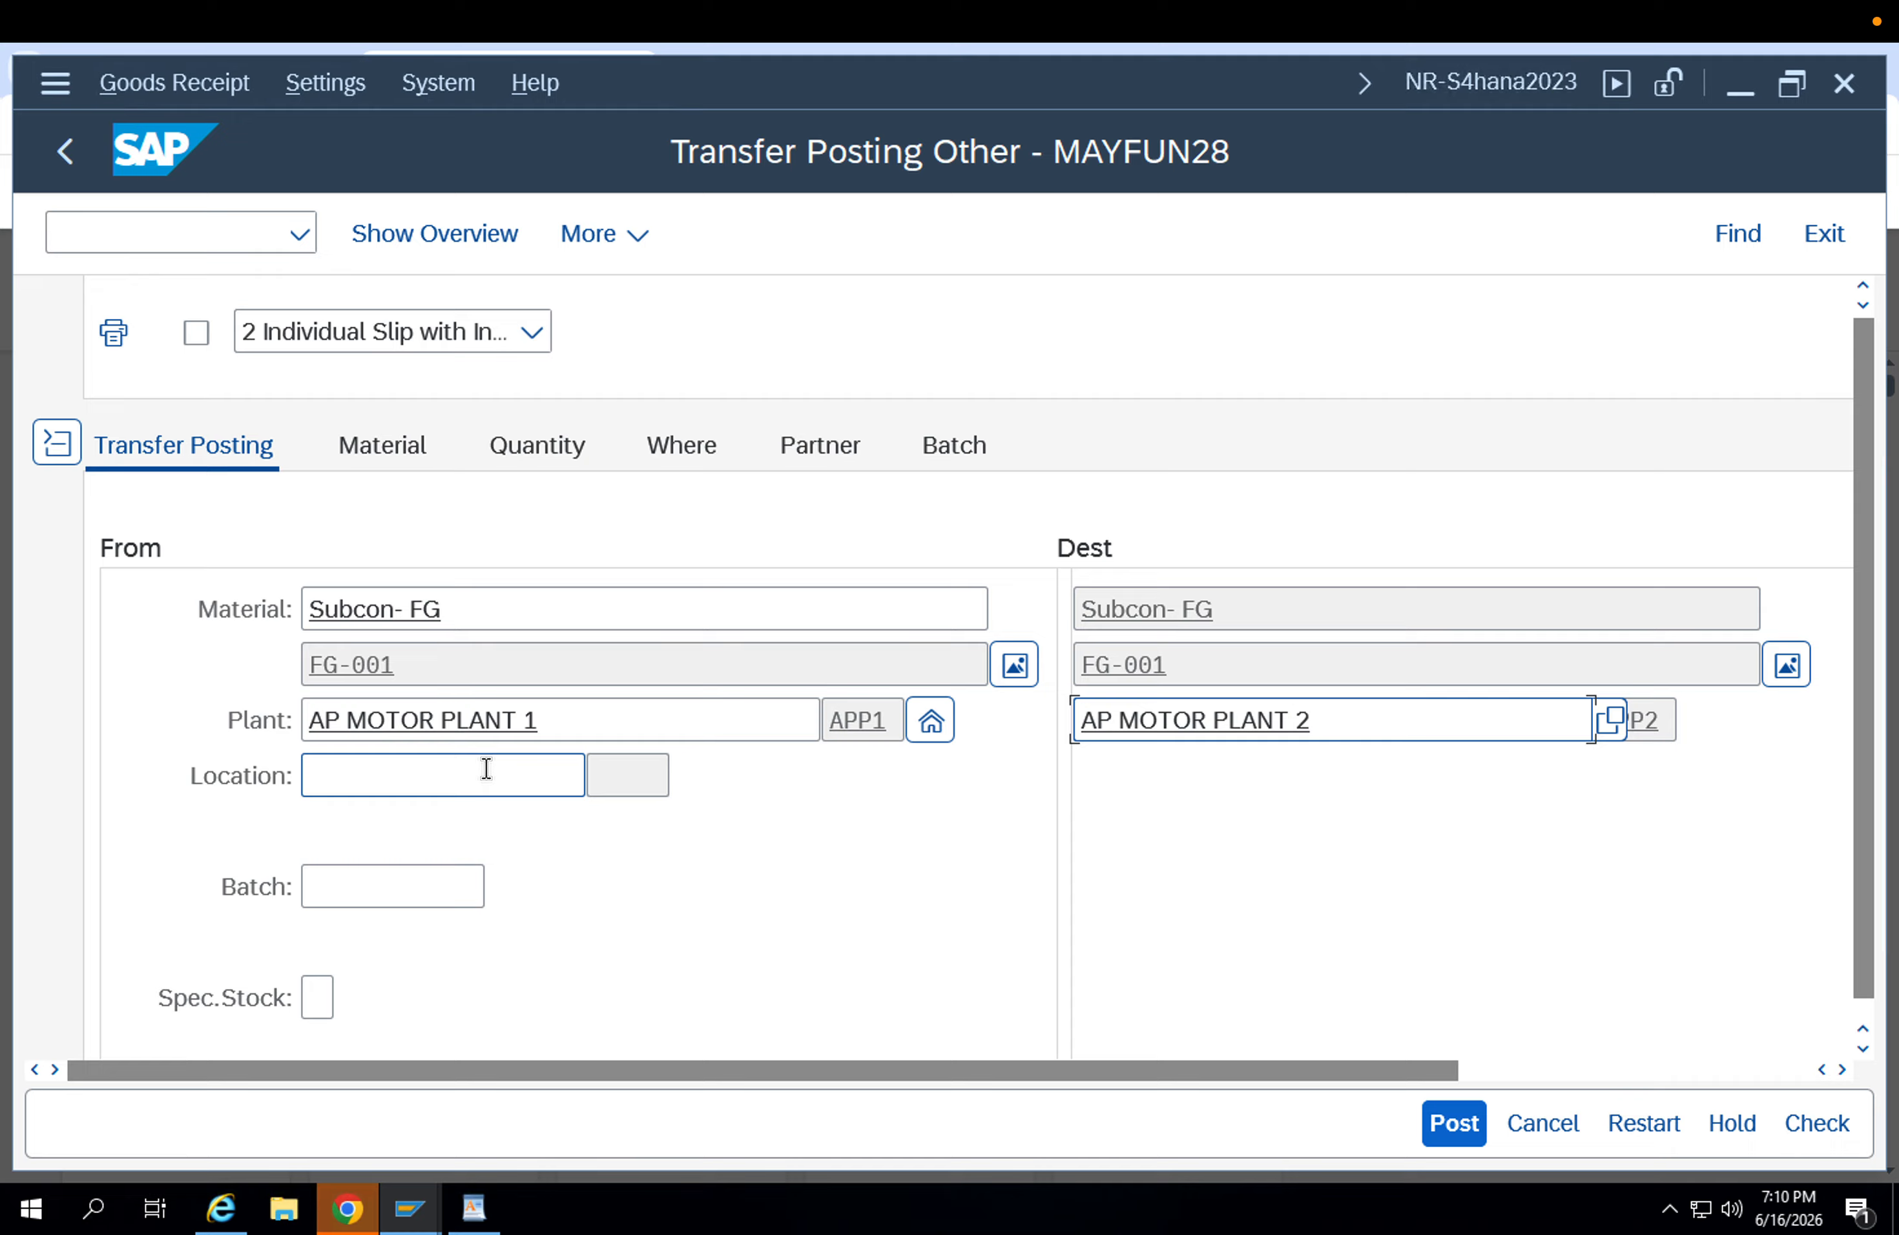
{"action": "key", "text": "Return"}
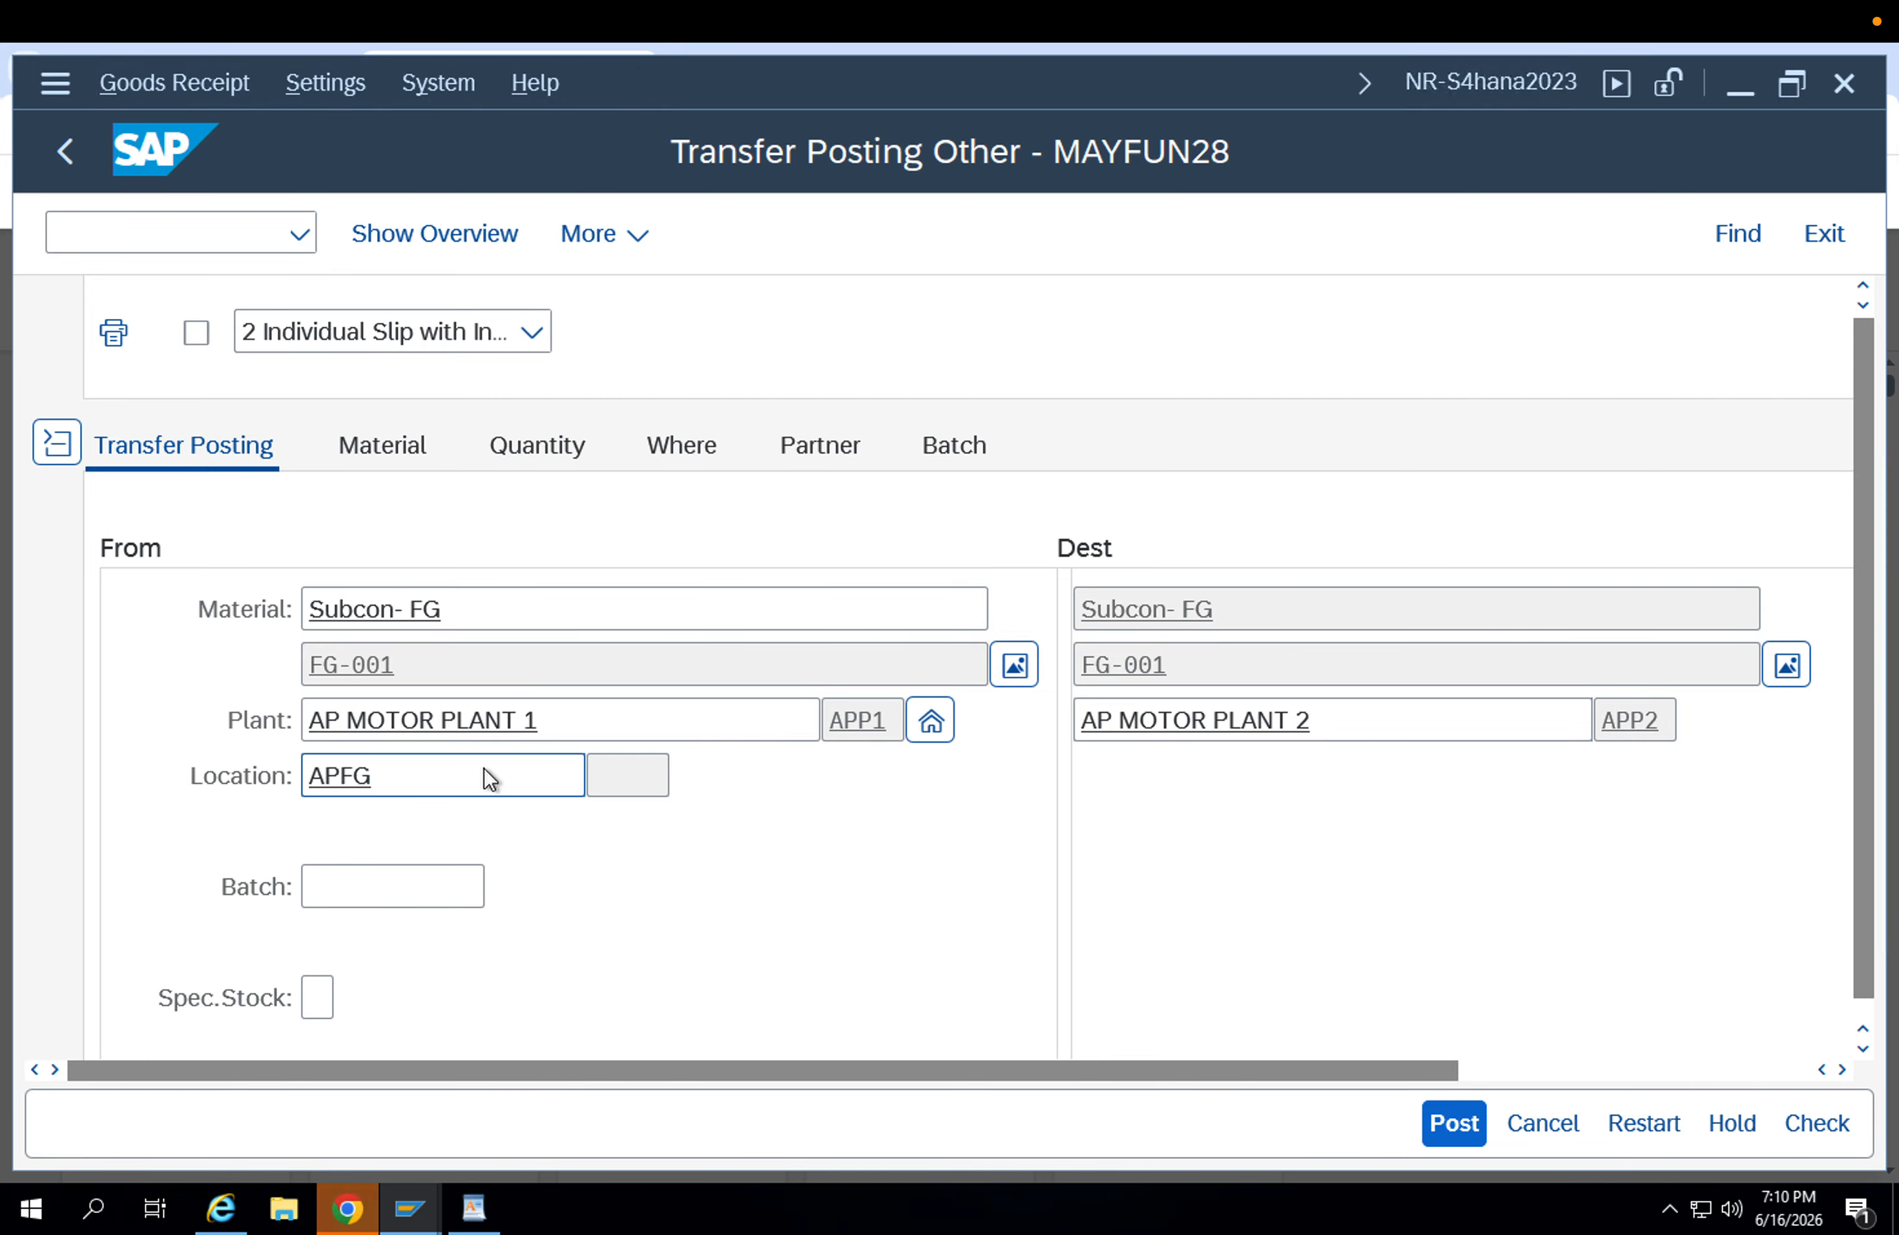
{"action": "key", "text": "Return"}
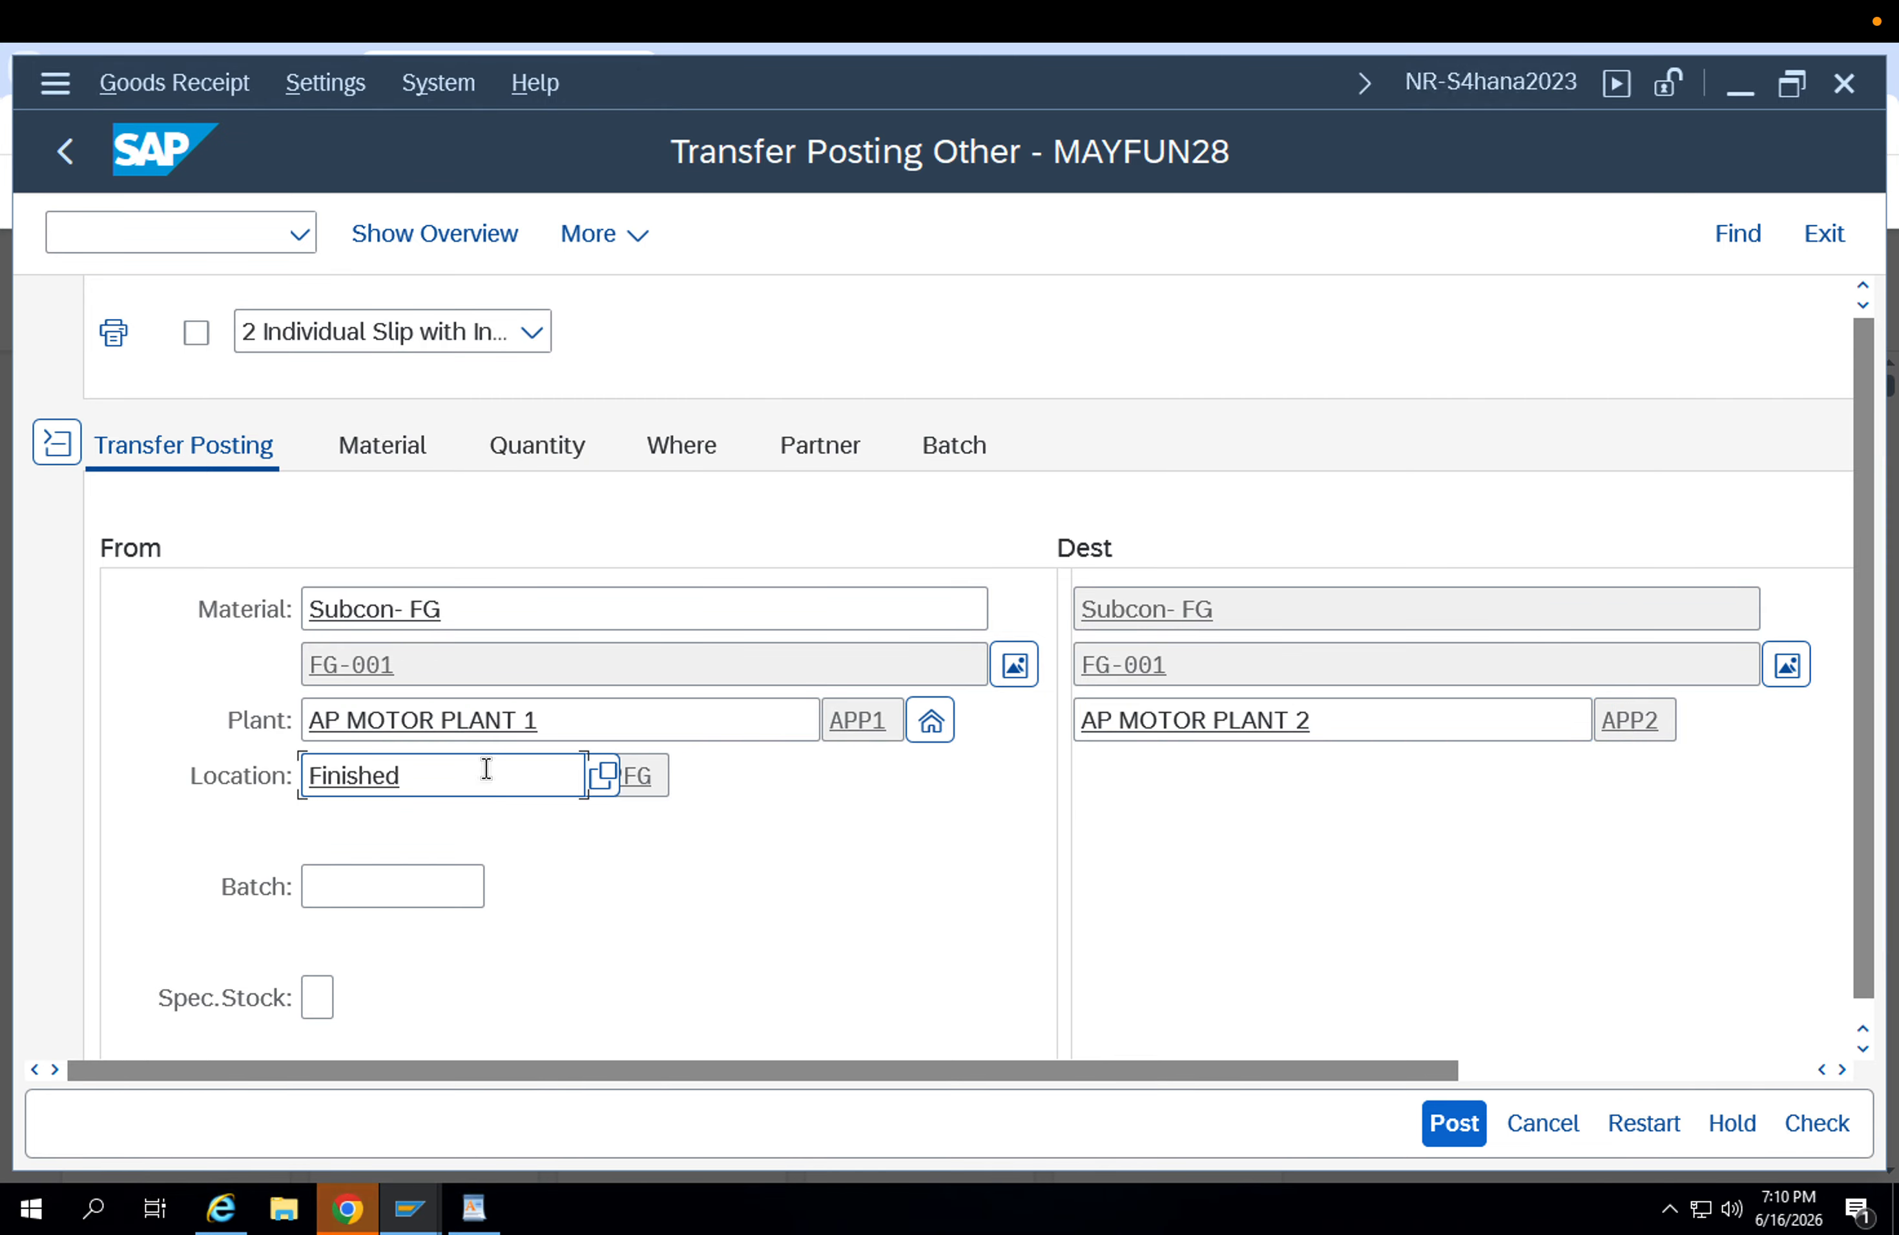
{"action": "left_click", "coordinate": [668, 770]}
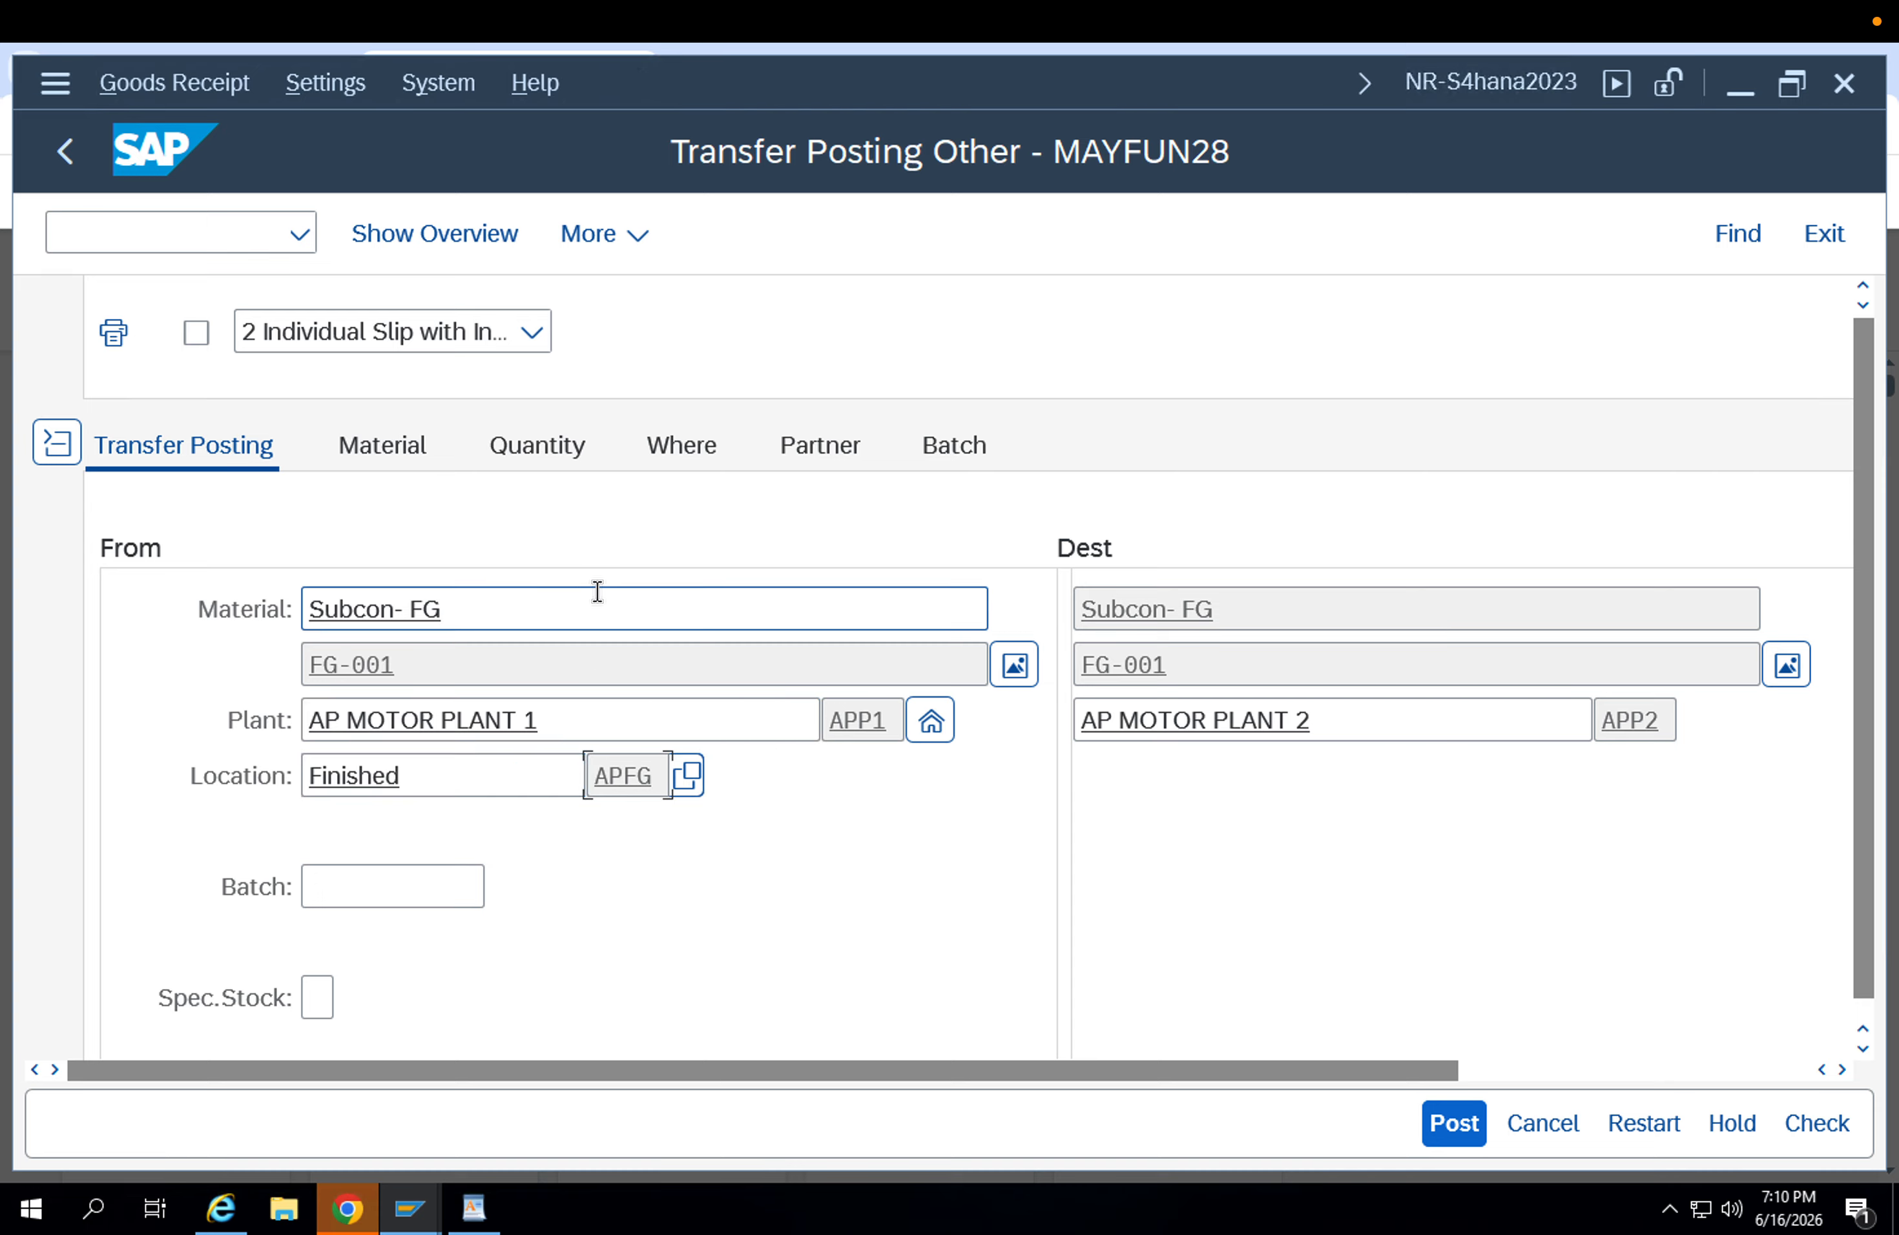
Review the item's batch field and its material, quantity and movement type details.
{"action": "left_click", "coordinate": [375, 883]}
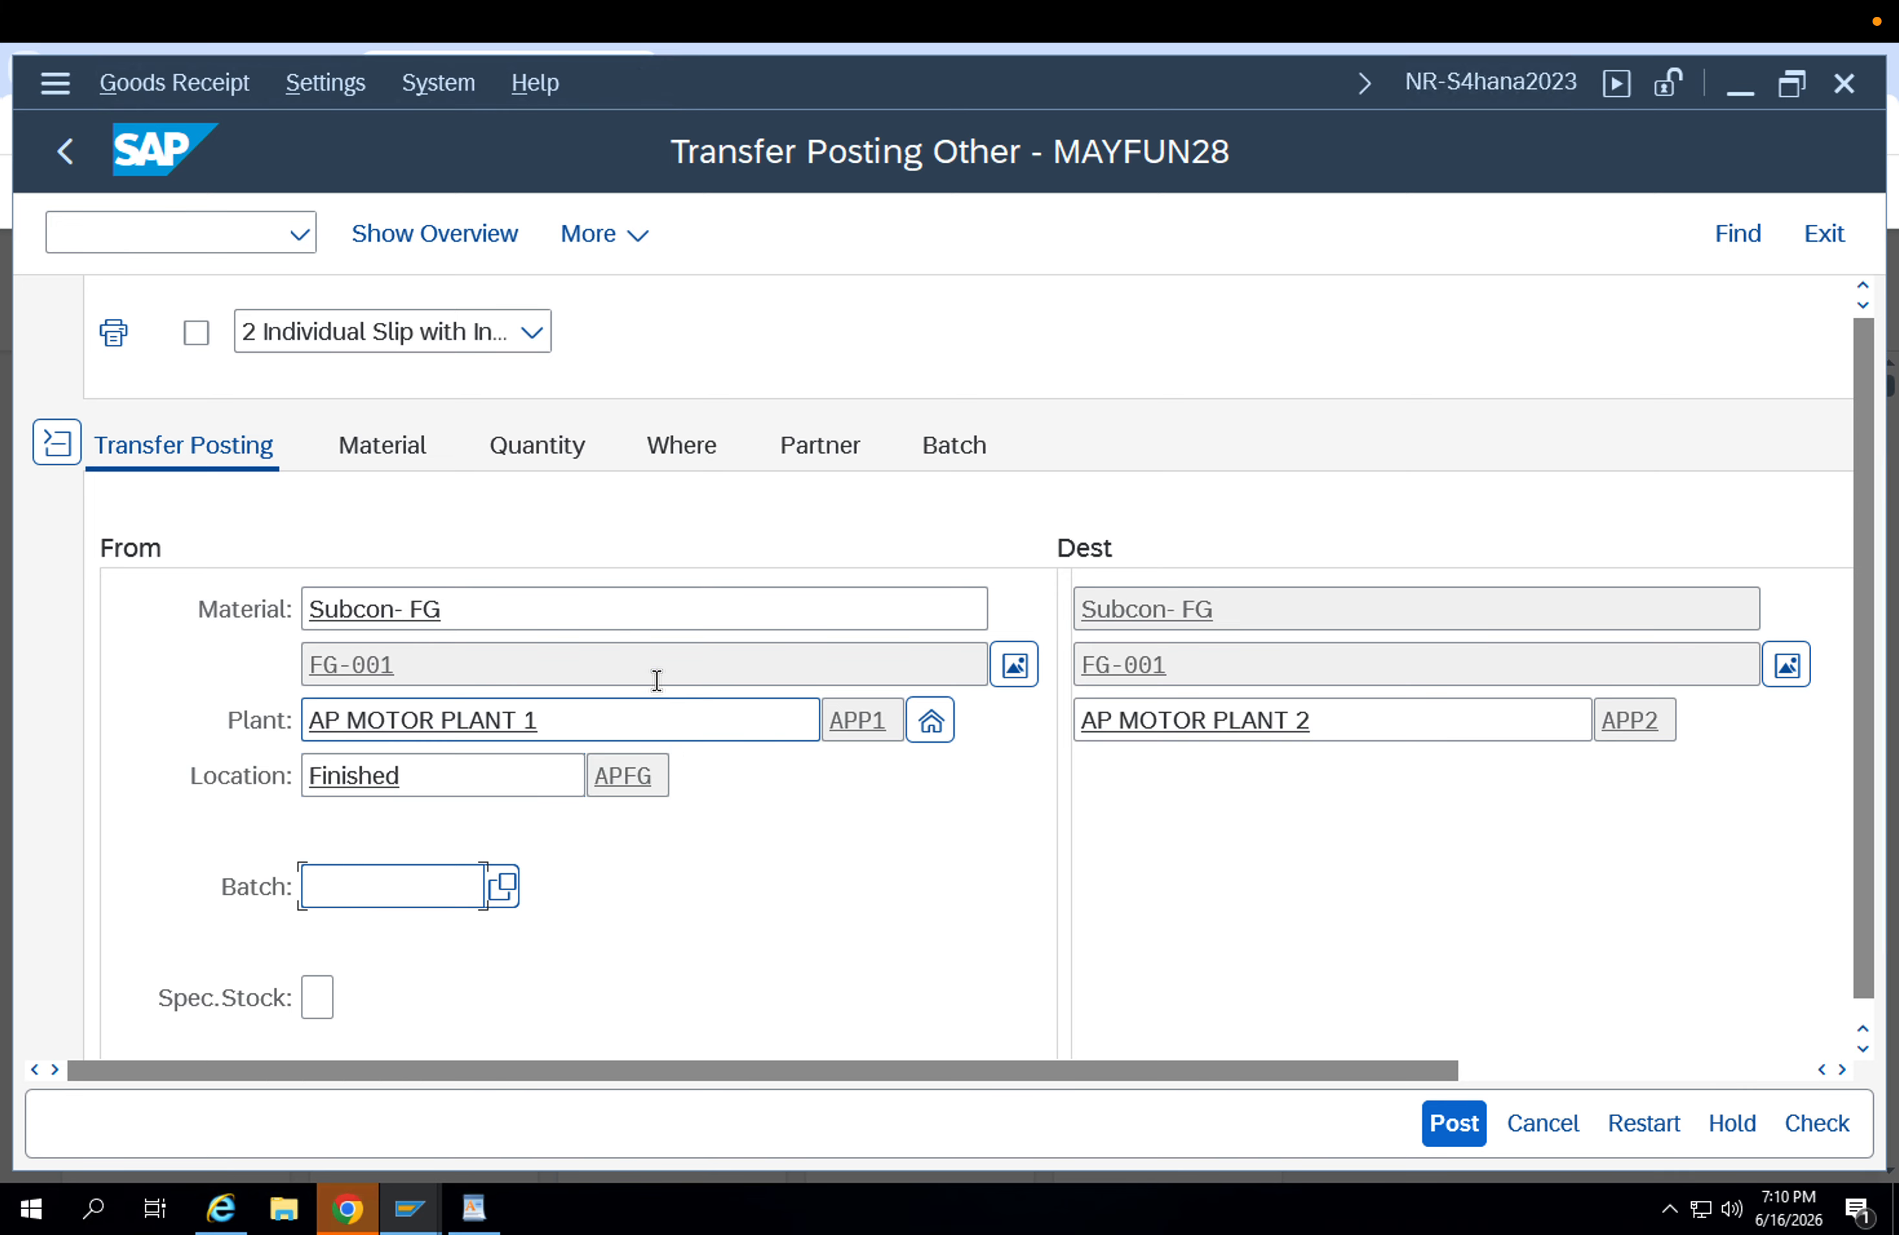
{"action": "left_click", "coordinate": [492, 461]}
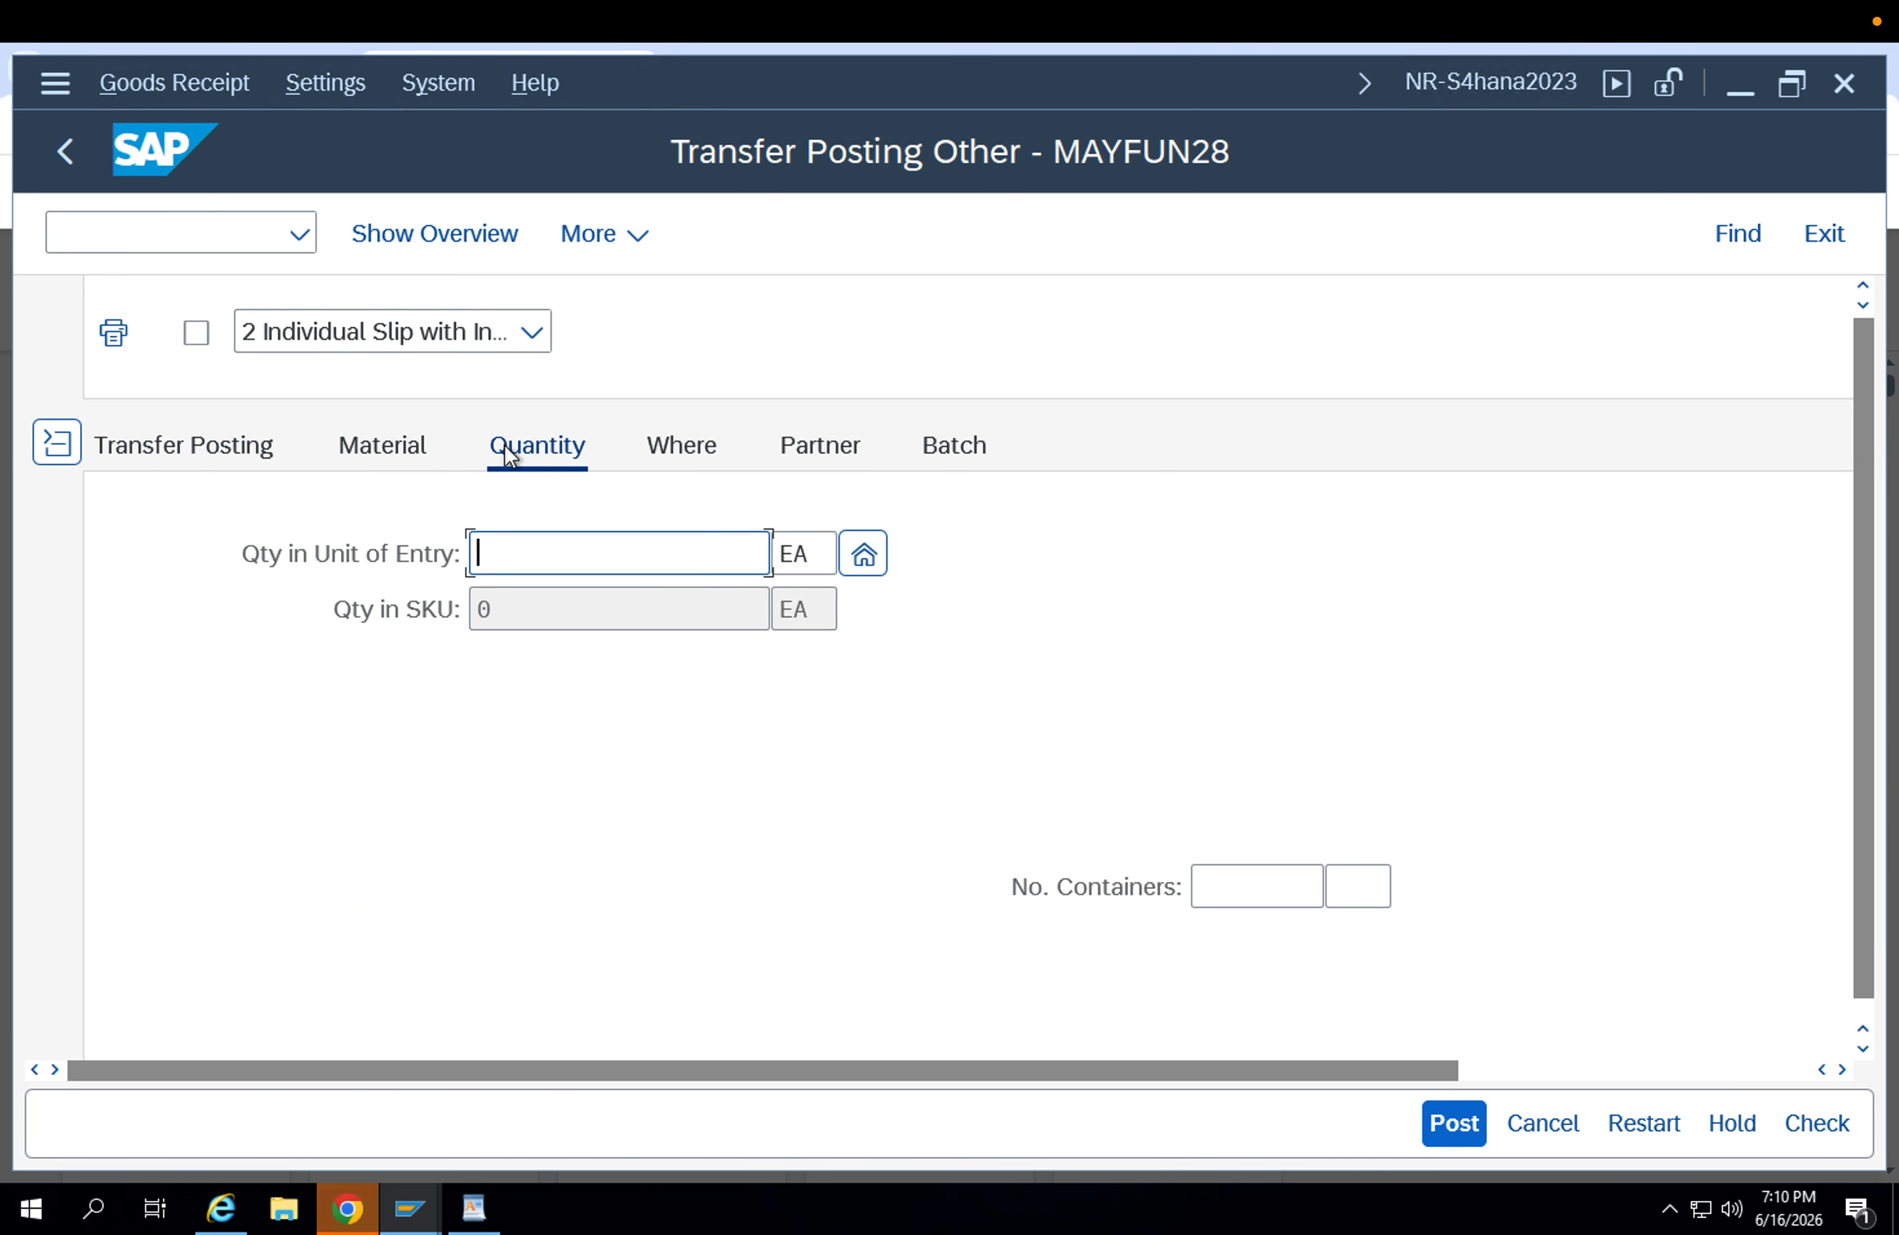
{"action": "left_click", "coordinate": [659, 456]}
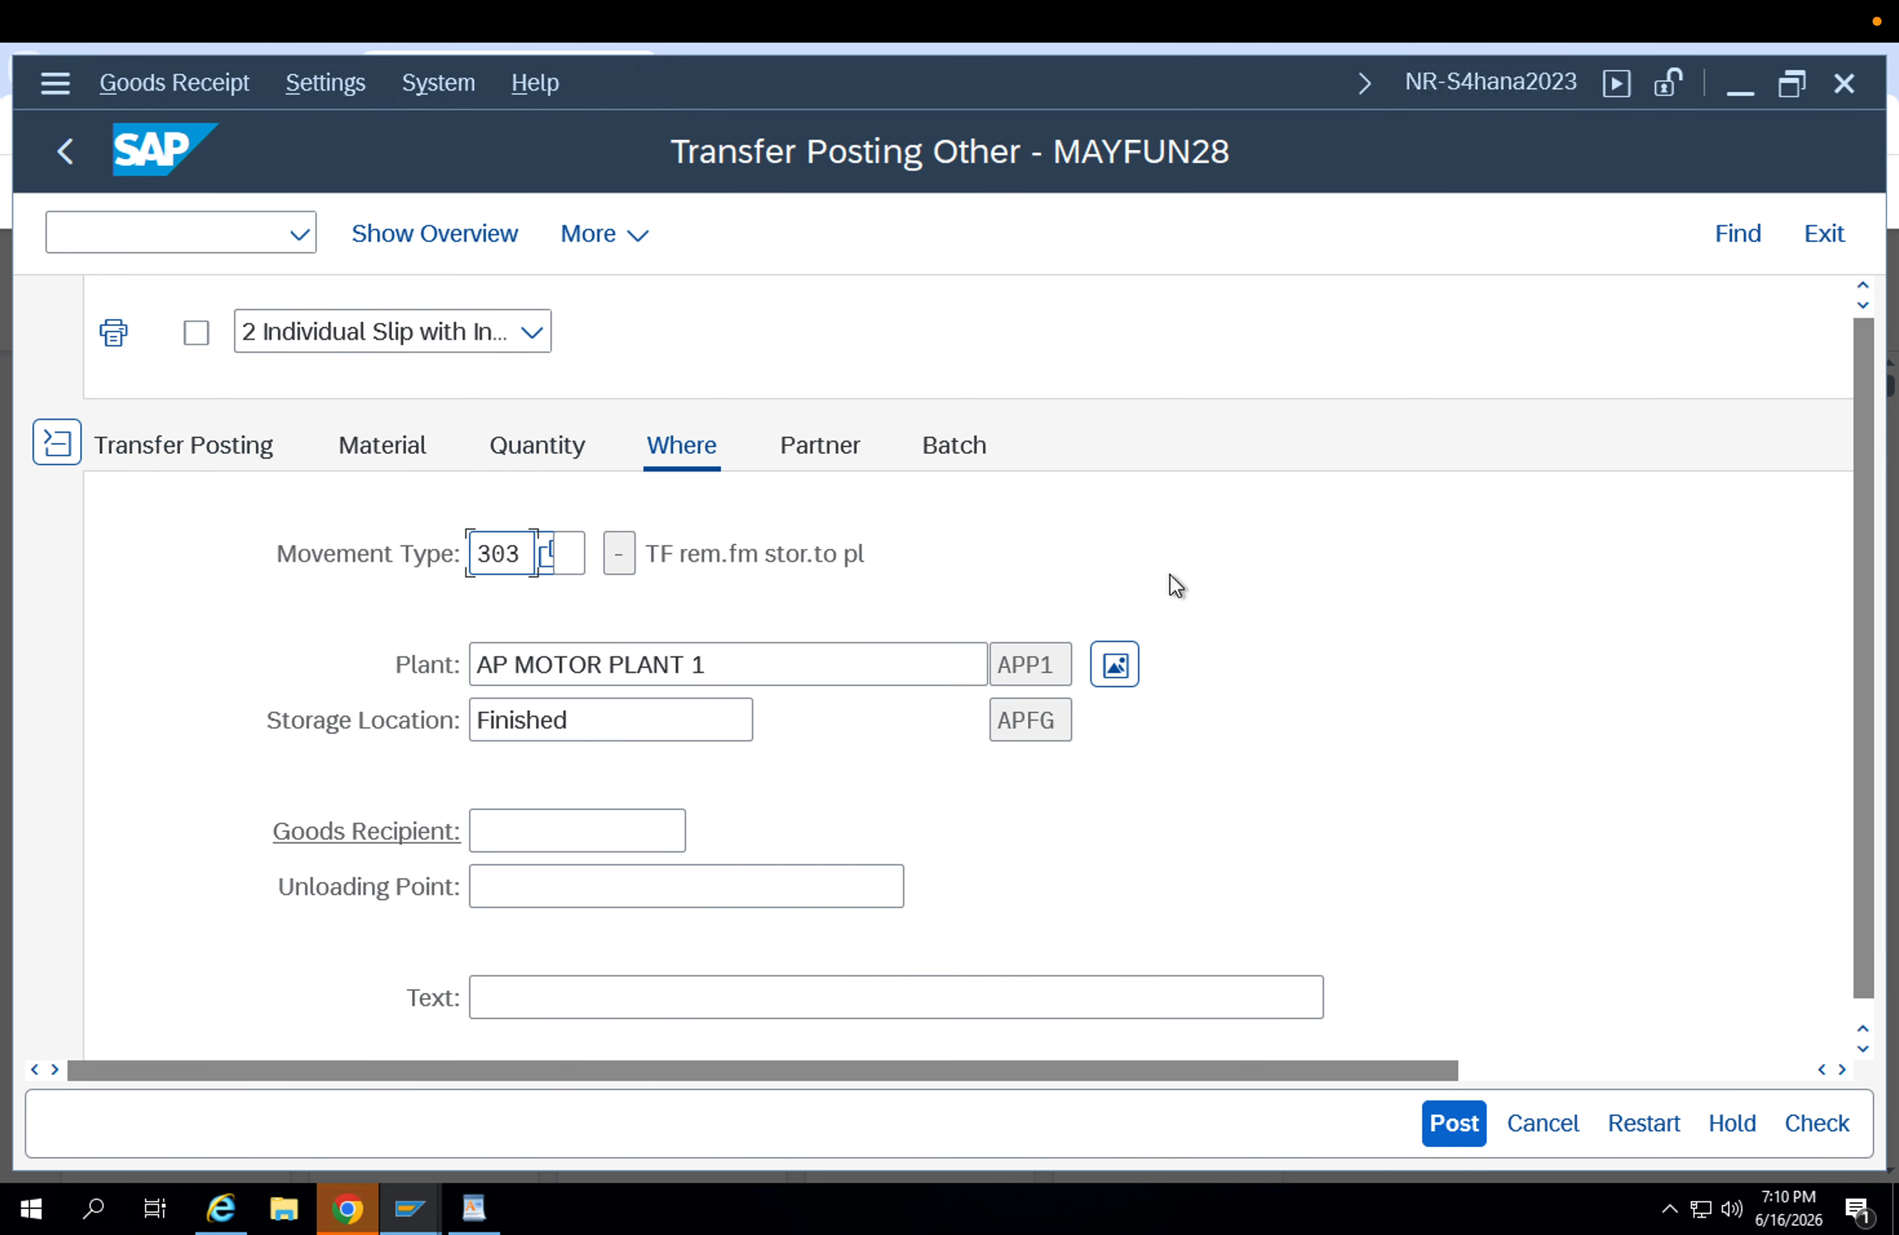
{"action": "left_click", "coordinate": [273, 449]}
{"action": "left_click", "coordinate": [381, 887]}
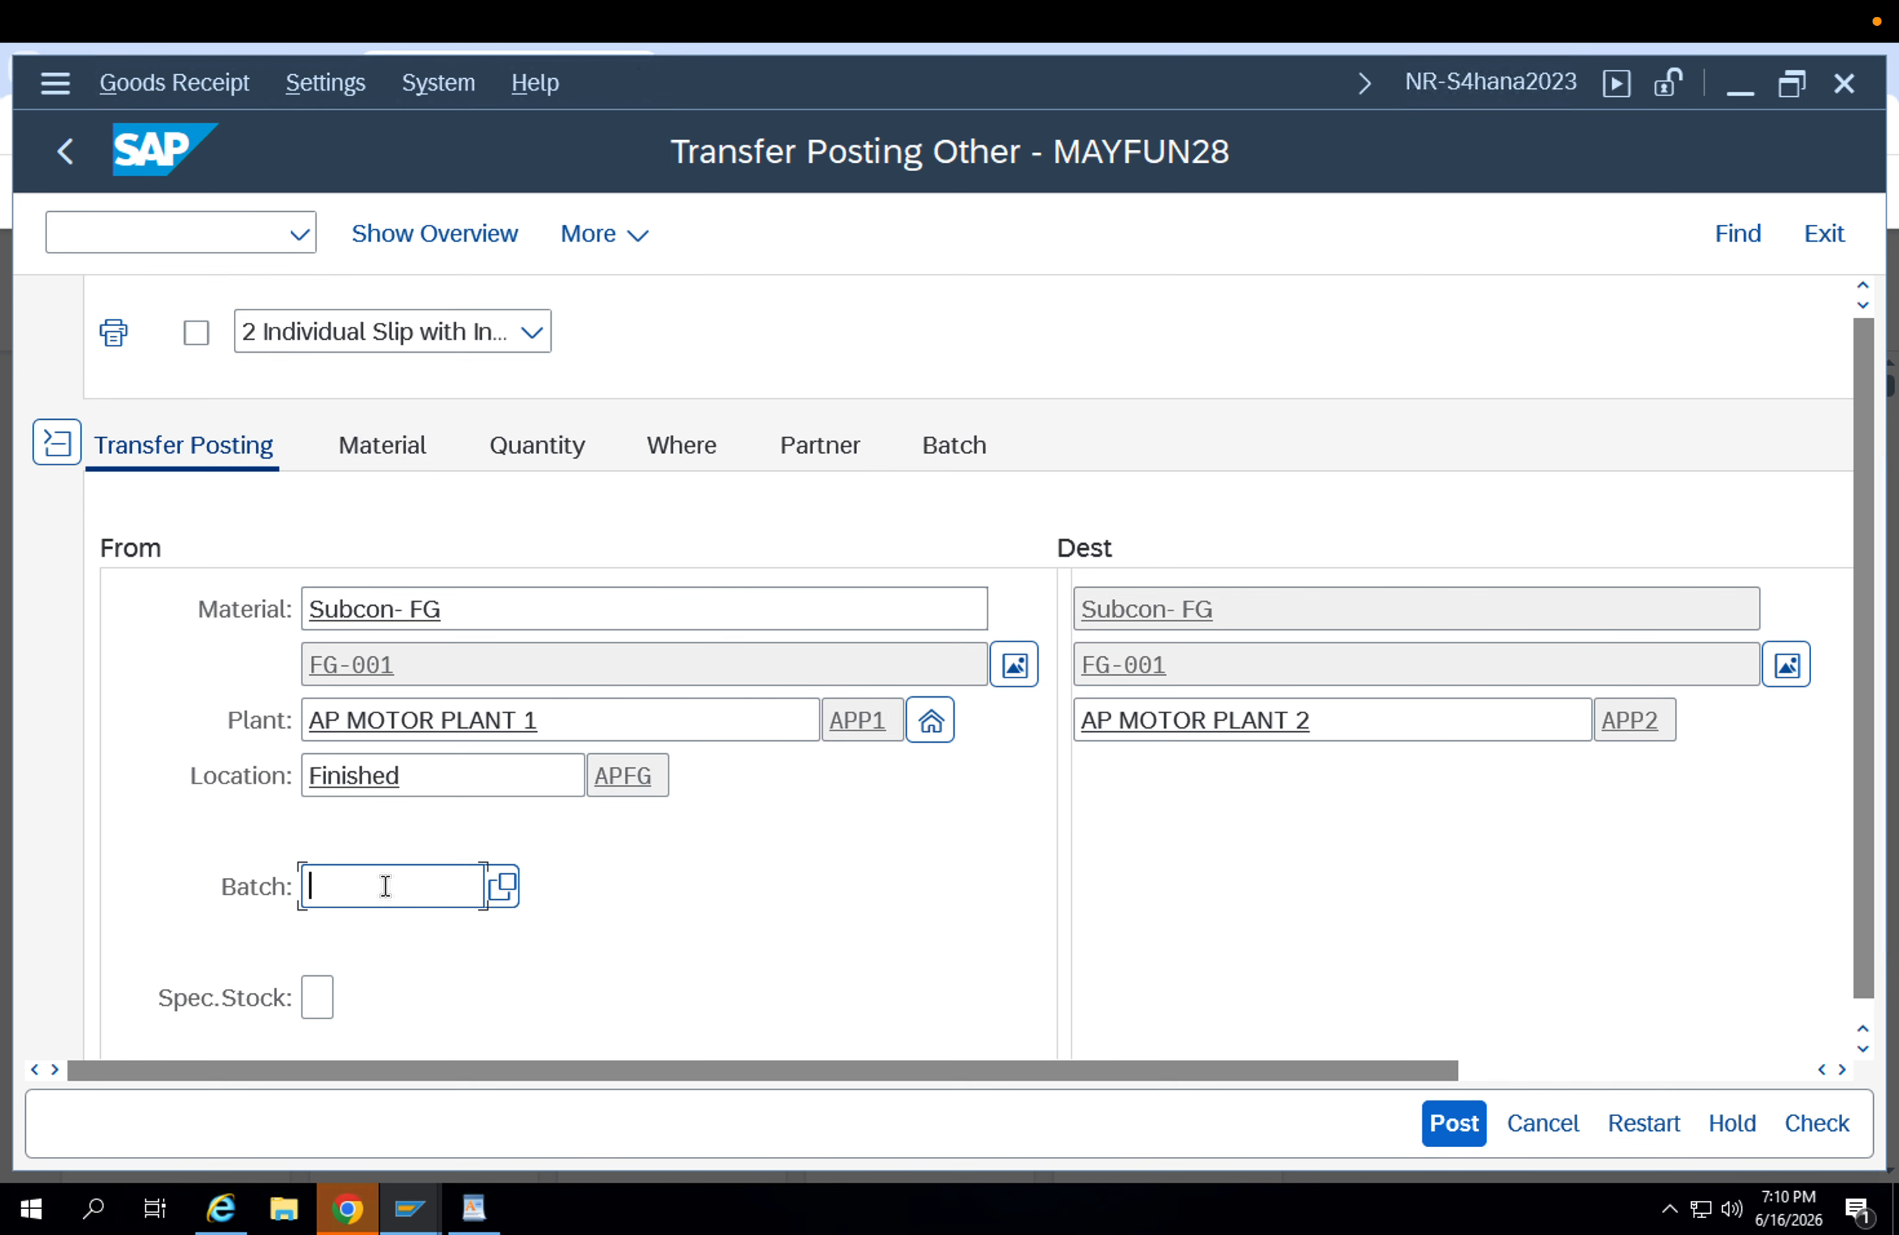
{"action": "left_click", "coordinate": [1491, 1064]}
{"action": "left_click_drag", "start_coordinate": [1491, 1063], "coordinate": [936, 1091]}
{"action": "left_click", "coordinate": [409, 448]}
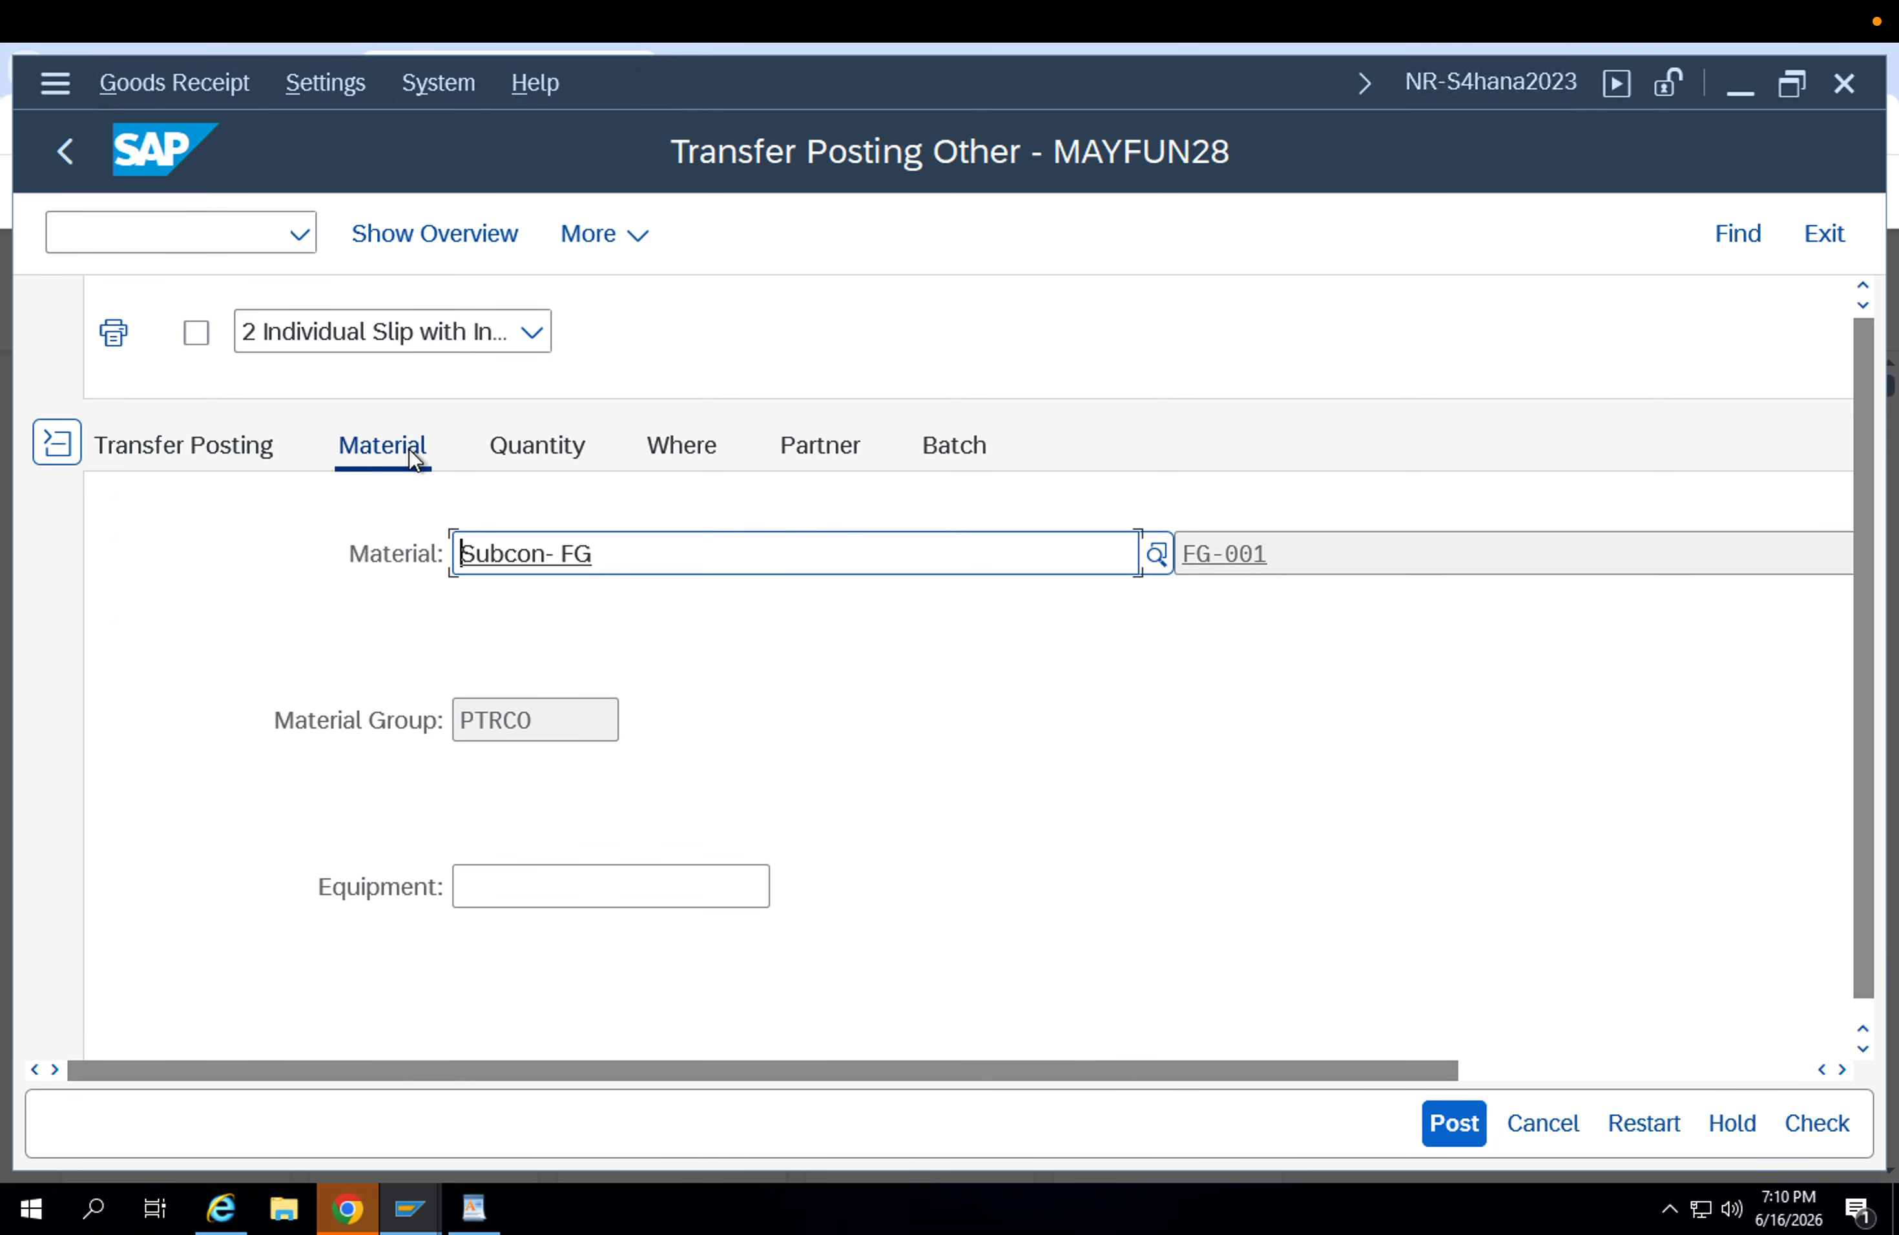
{"action": "left_click", "coordinate": [496, 462]}
{"action": "left_click", "coordinate": [657, 444]}
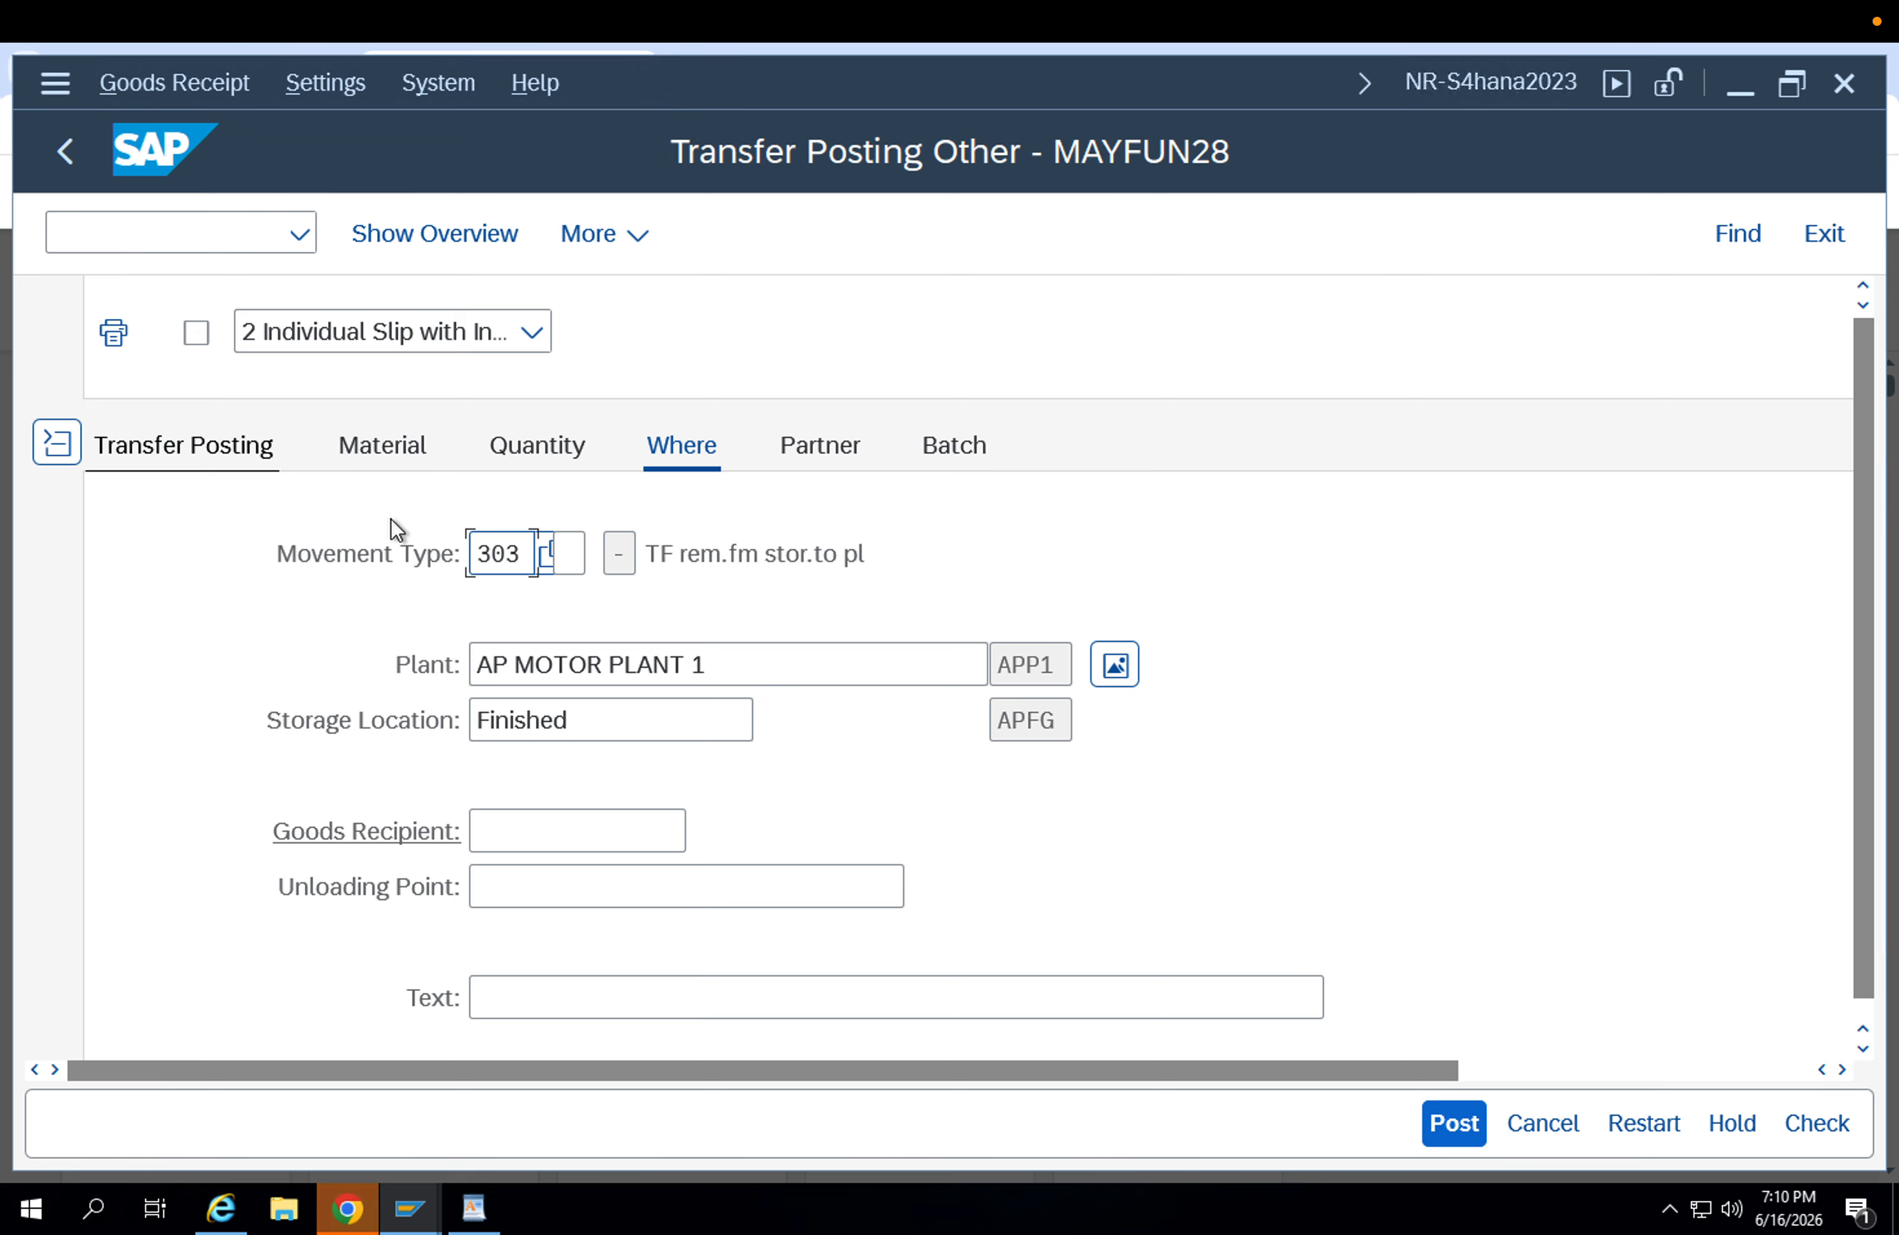
{"action": "scroll", "coordinate": [1573, 545], "scroll_direction": "down", "scroll_amount": 3}
{"action": "scroll", "coordinate": [1568, 544], "scroll_direction": "up", "scroll_amount": 5}
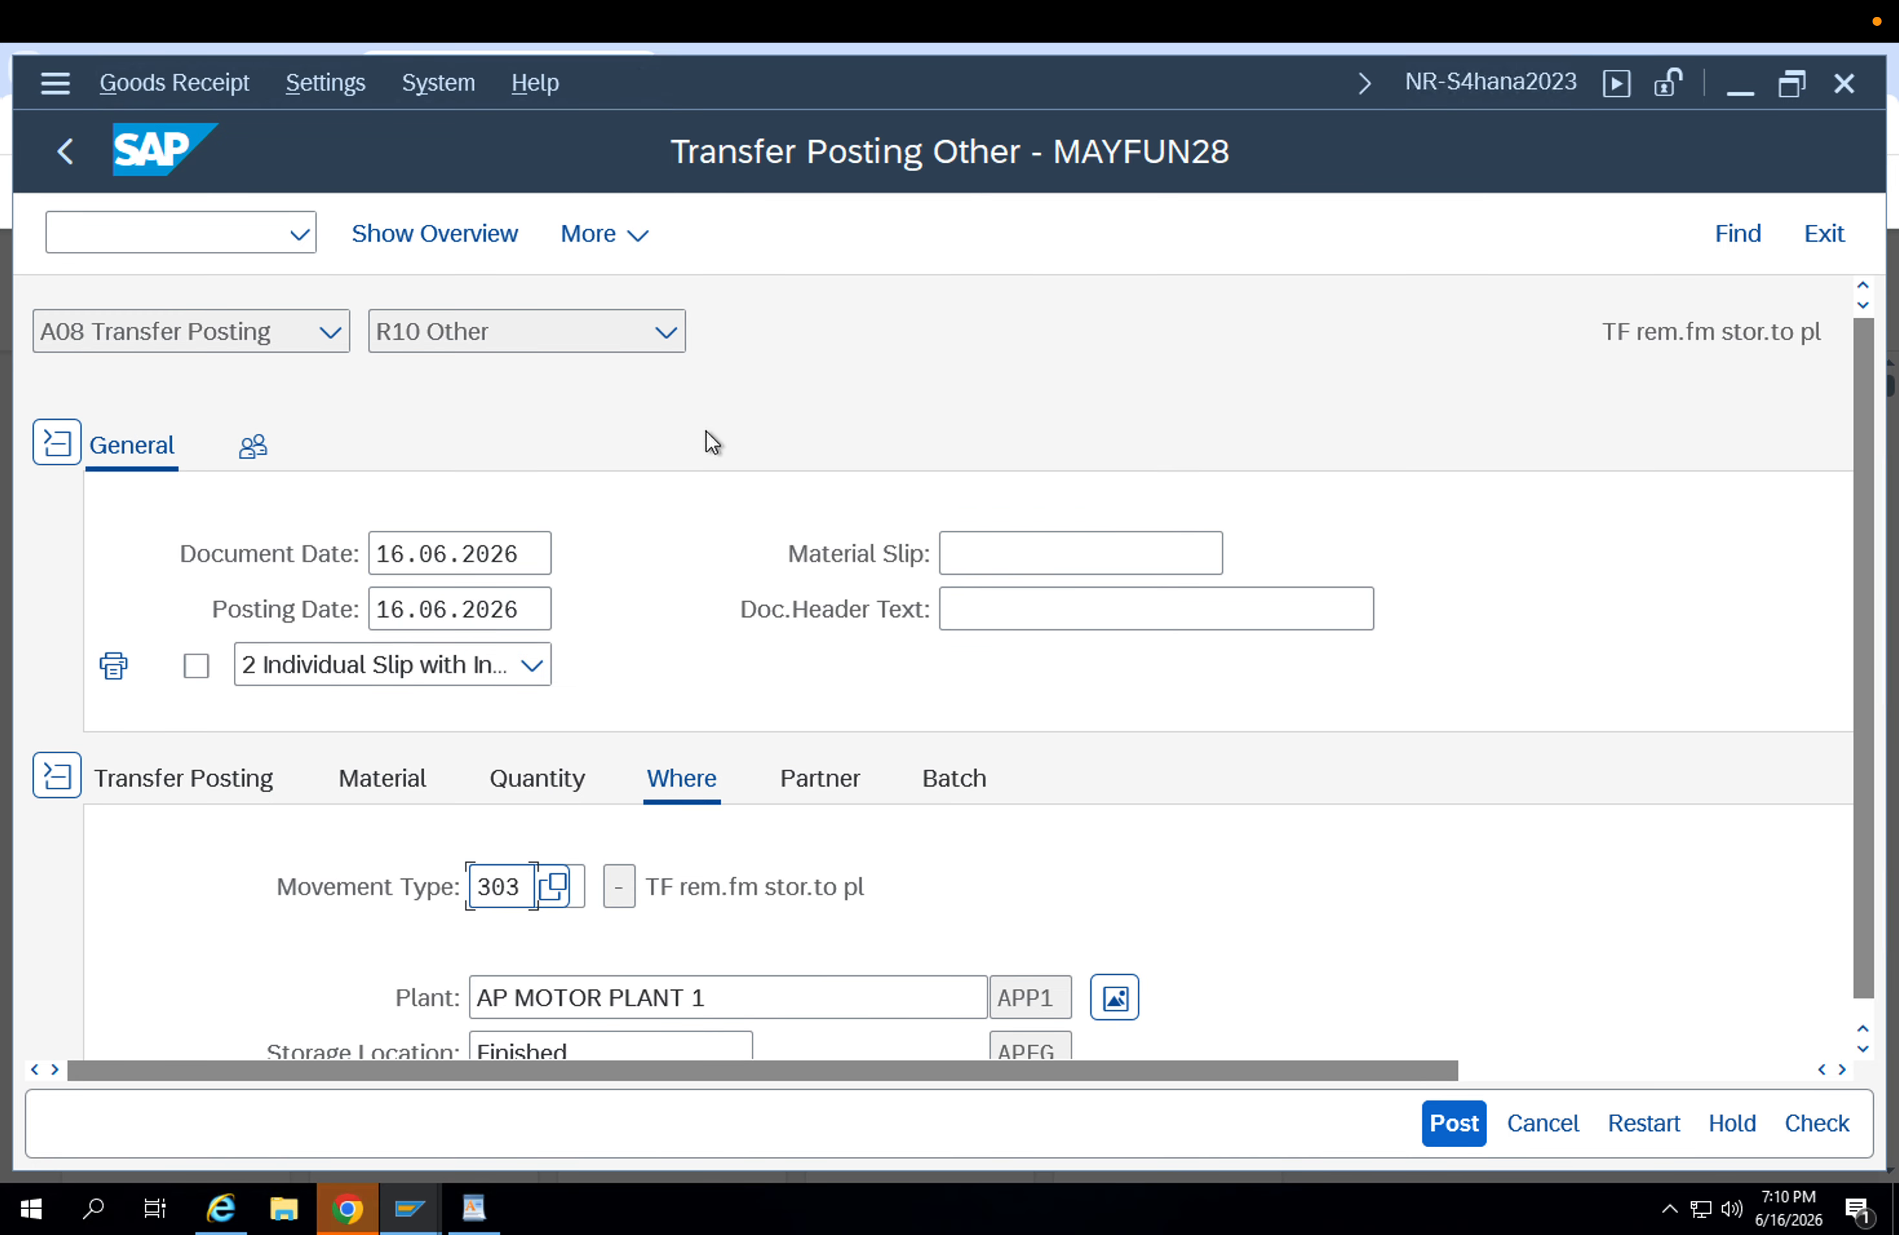
Reverse the transfer direction by setting the source plant to APP2 and the destination plant to APP1.
{"action": "left_click", "coordinate": [274, 775]}
{"action": "scroll", "coordinate": [819, 853], "scroll_direction": "down", "scroll_amount": 1}
{"action": "scroll", "coordinate": [819, 854], "scroll_direction": "down", "scroll_amount": 2}
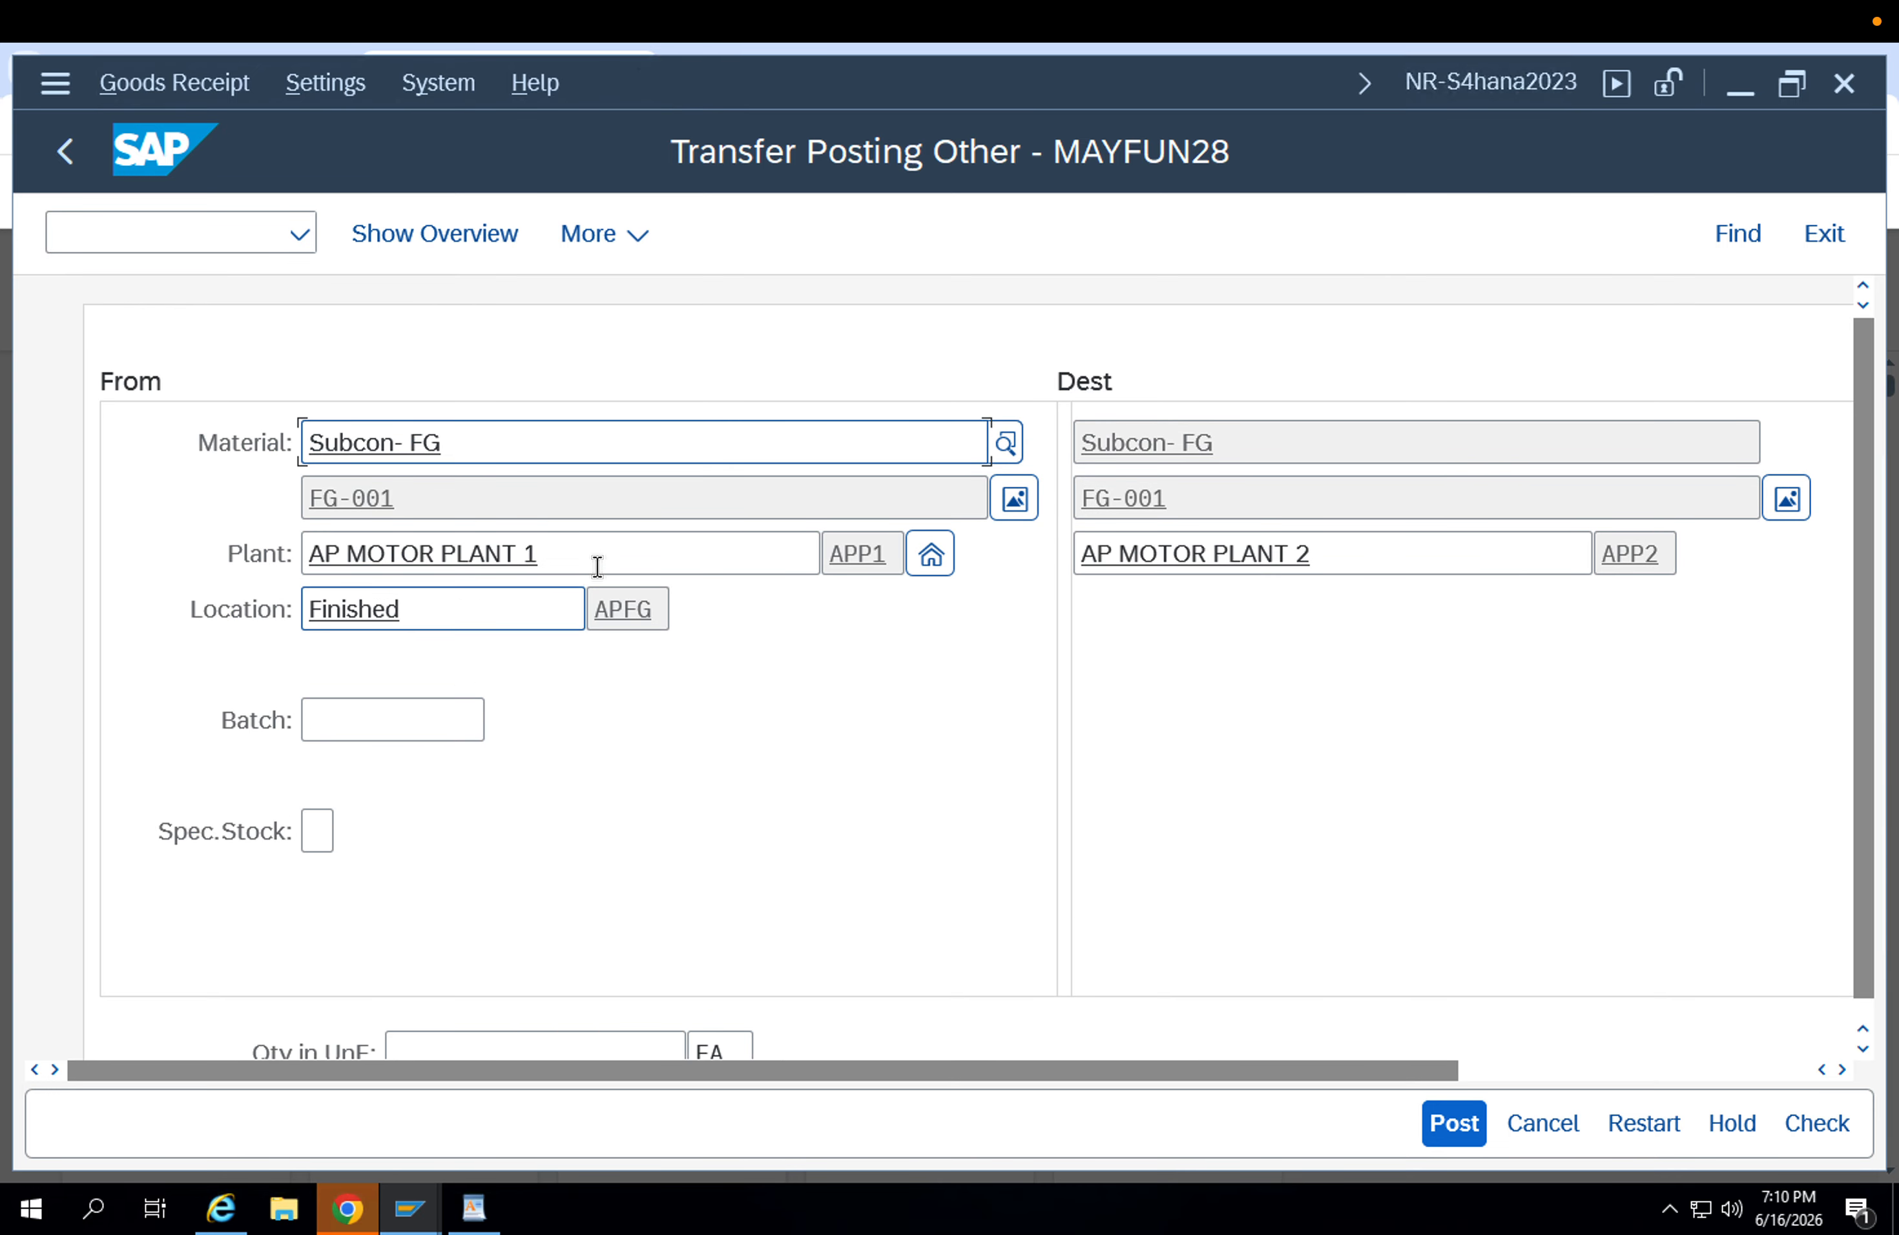
{"action": "left_click_drag", "start_coordinate": [597, 566], "coordinate": [204, 571]}
{"action": "type", "text": "app2"}
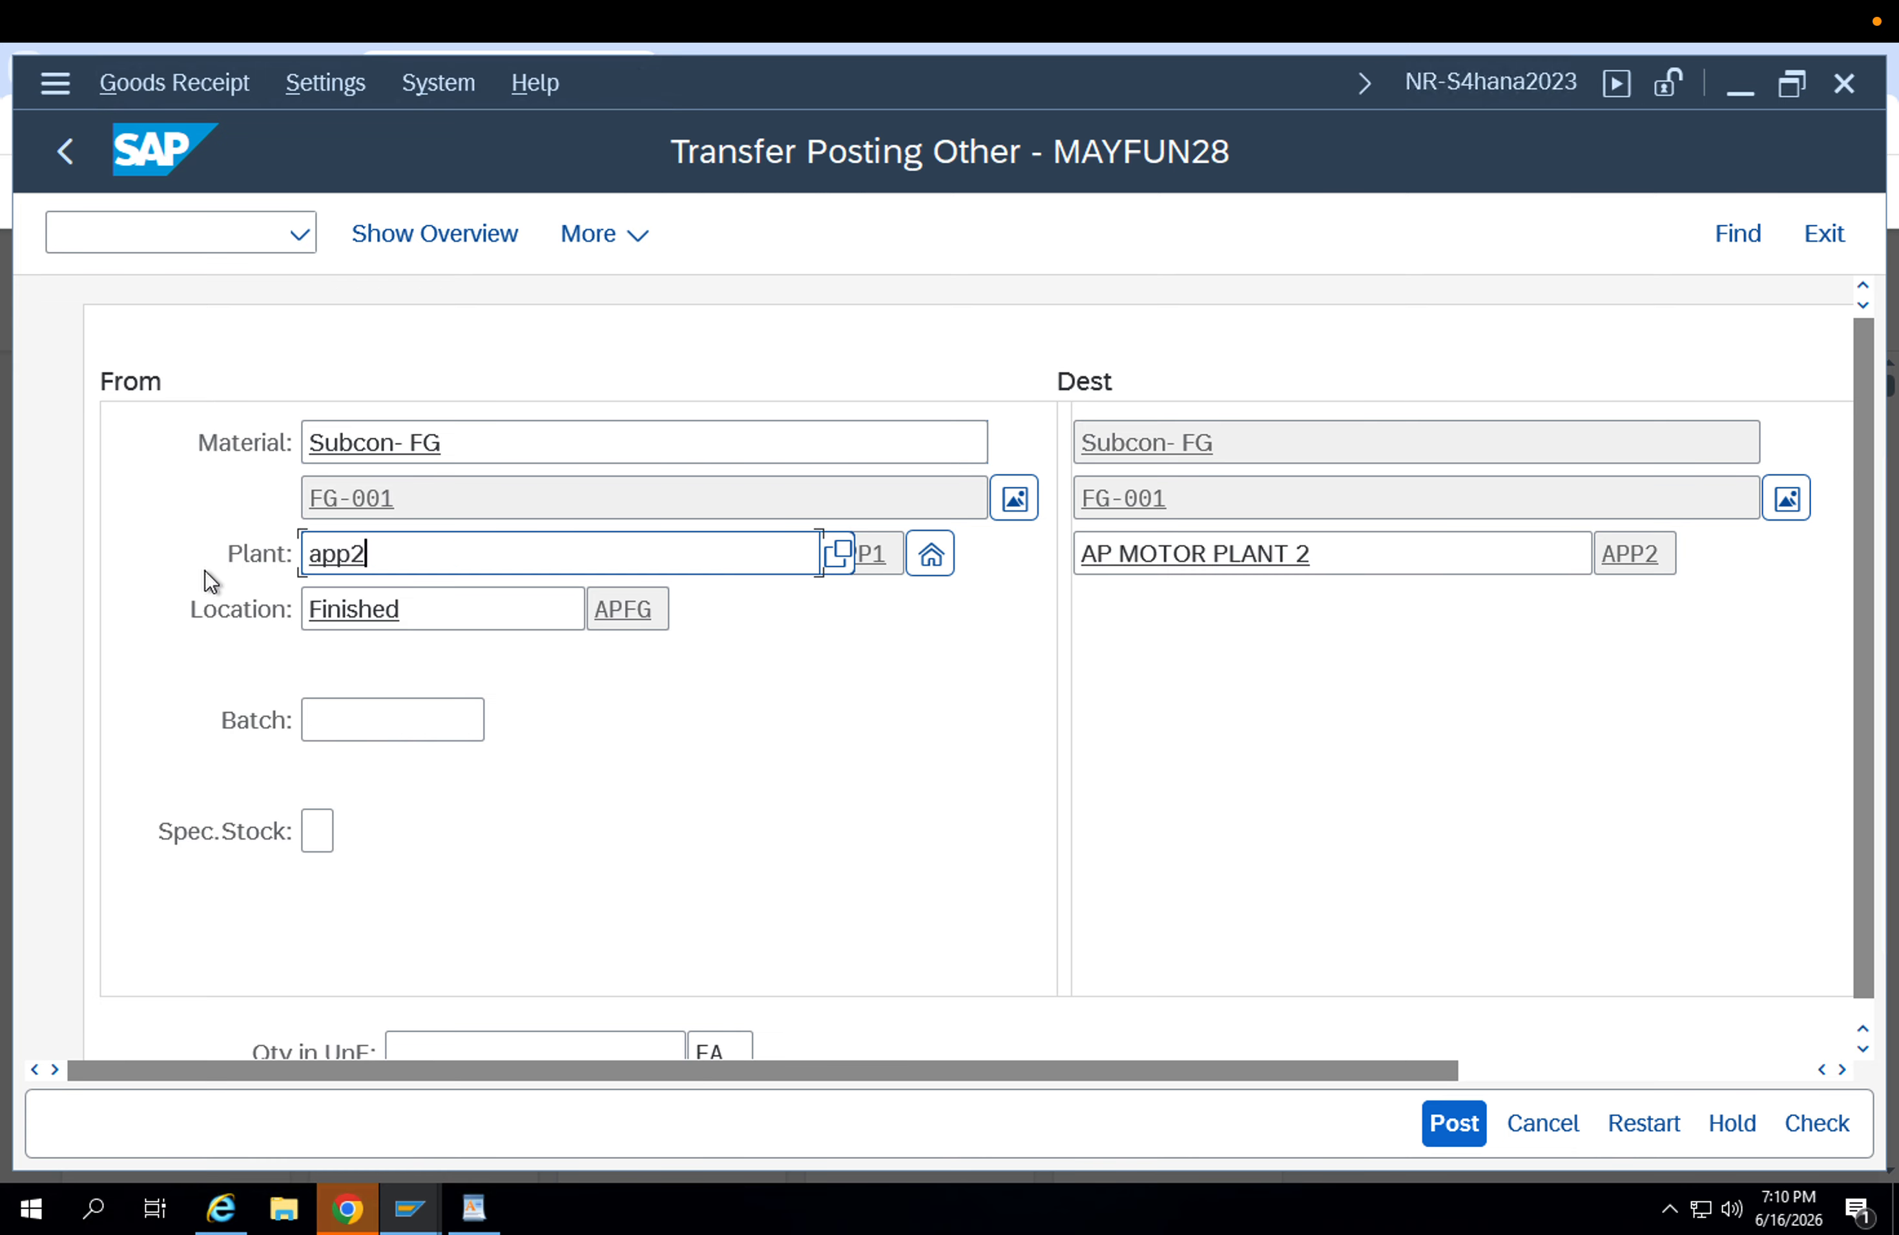
{"action": "key", "text": "Return"}
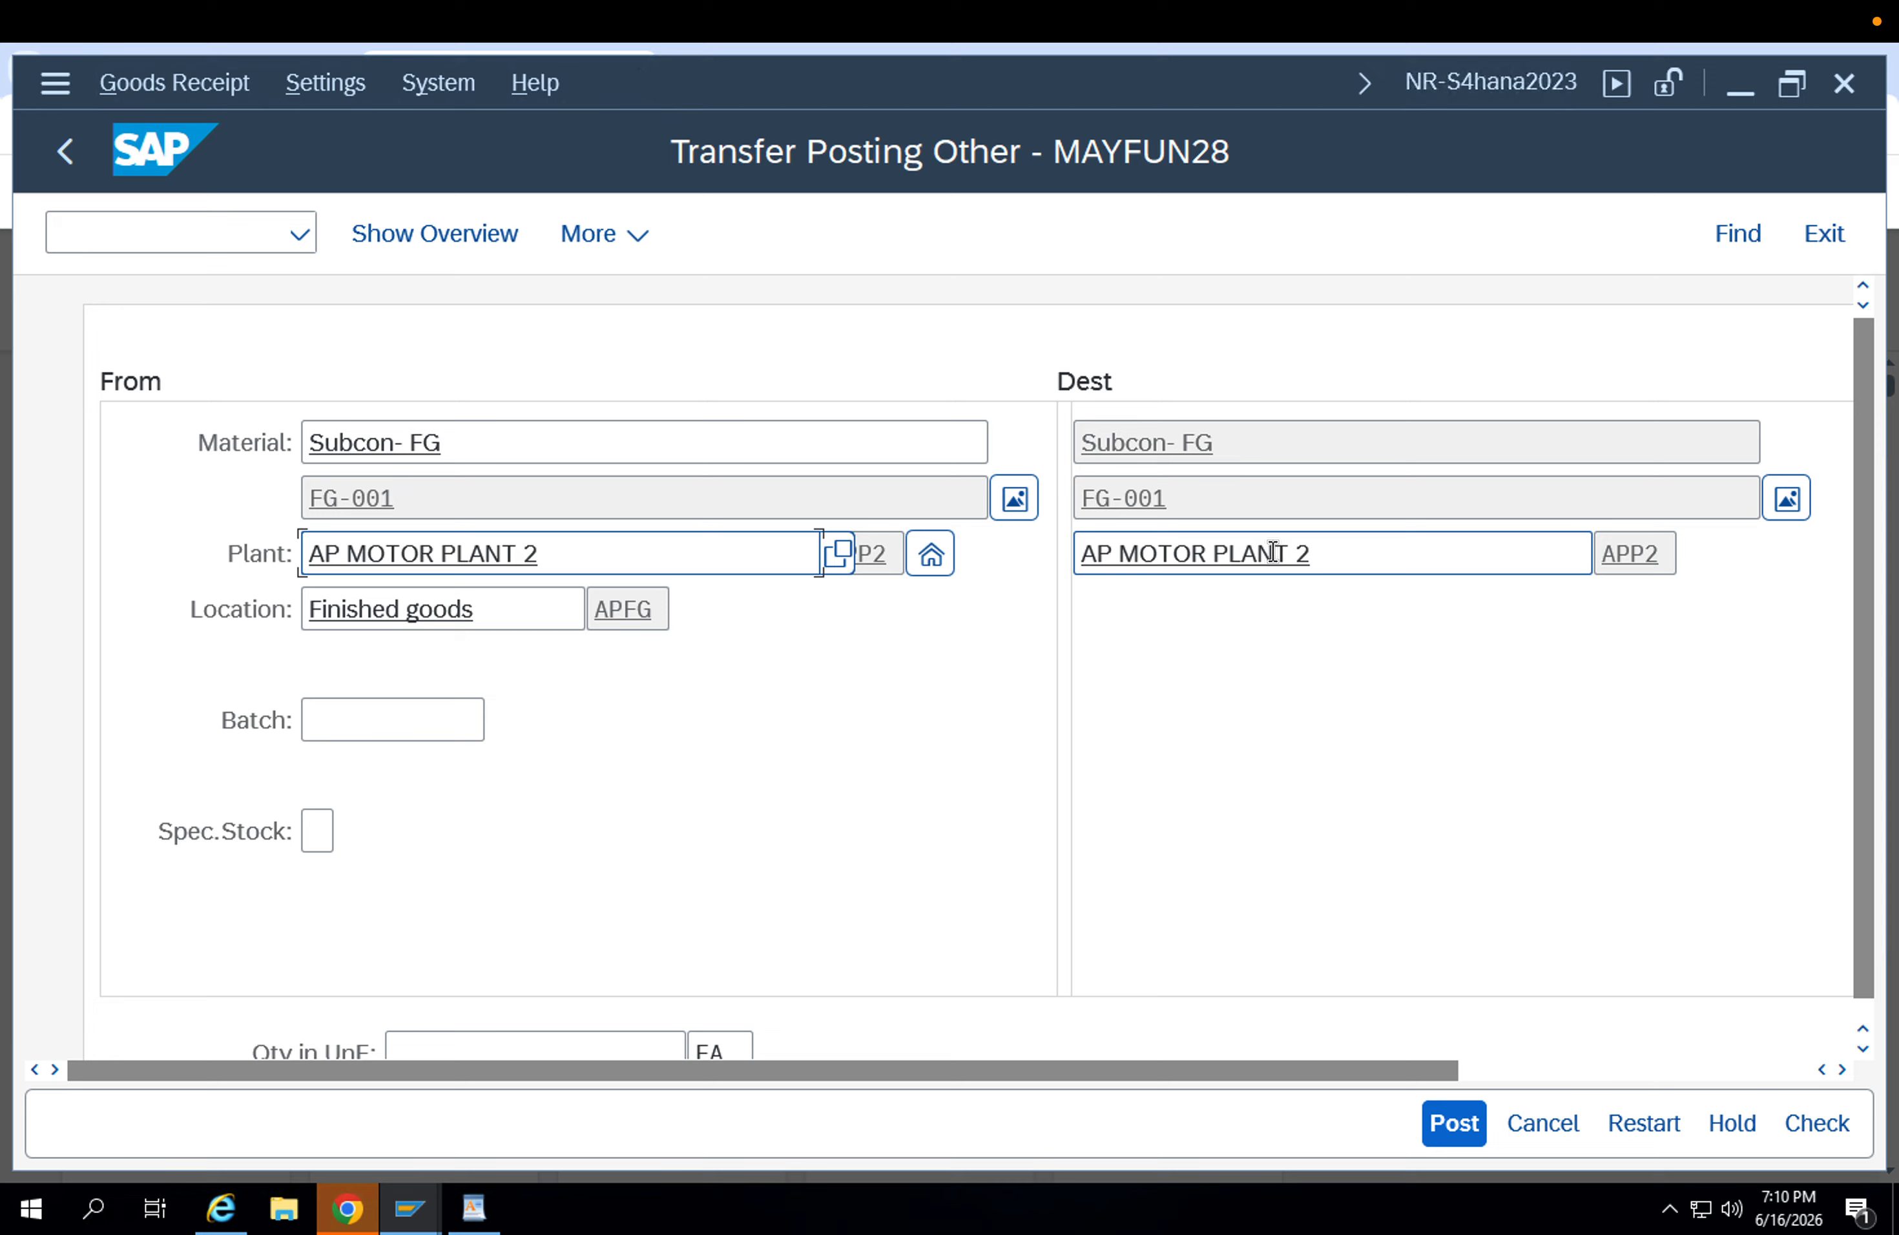
{"action": "left_click_drag", "start_coordinate": [1314, 553], "coordinate": [1026, 557]}
{"action": "type", "text": "app1"}
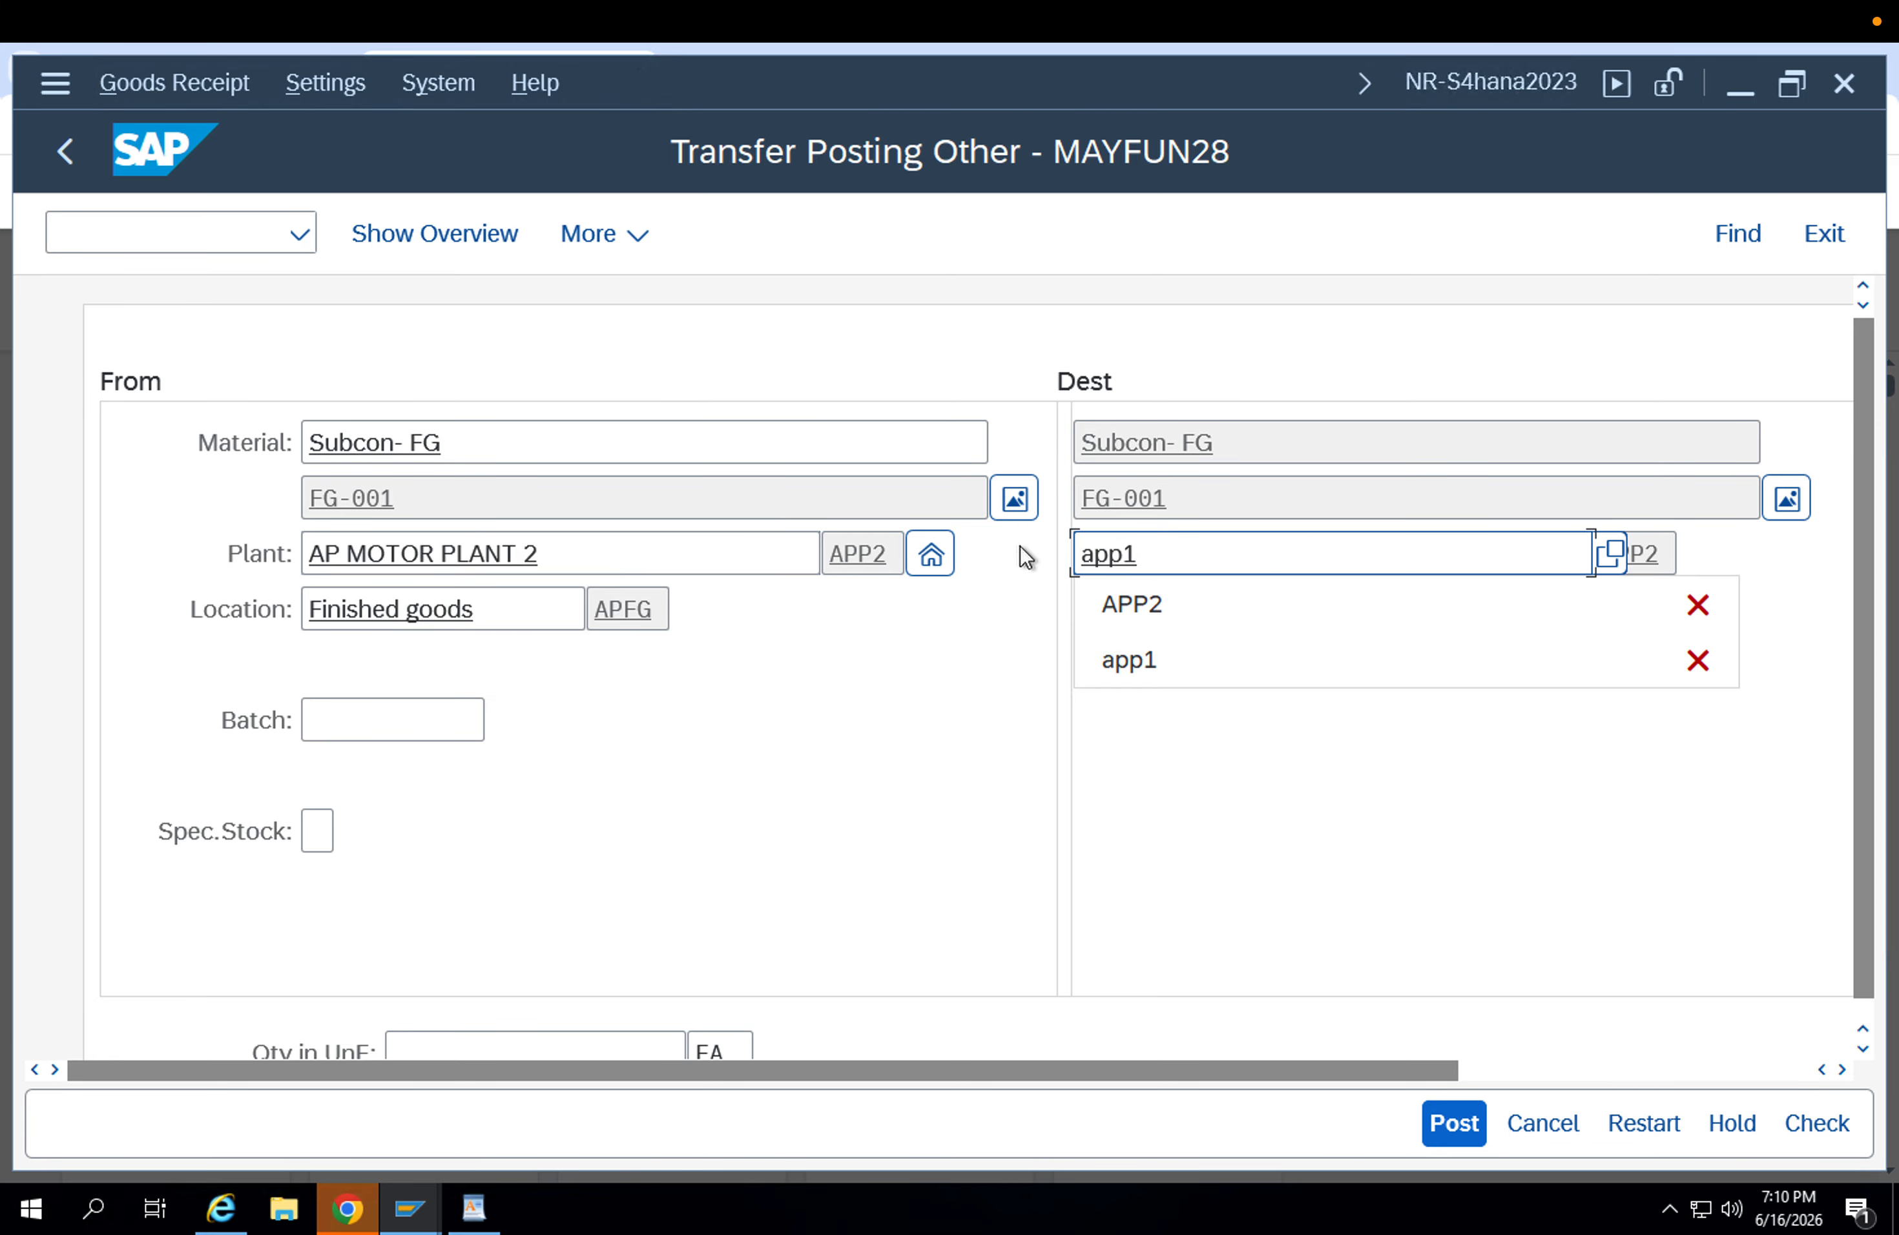
{"action": "key", "text": "Return"}
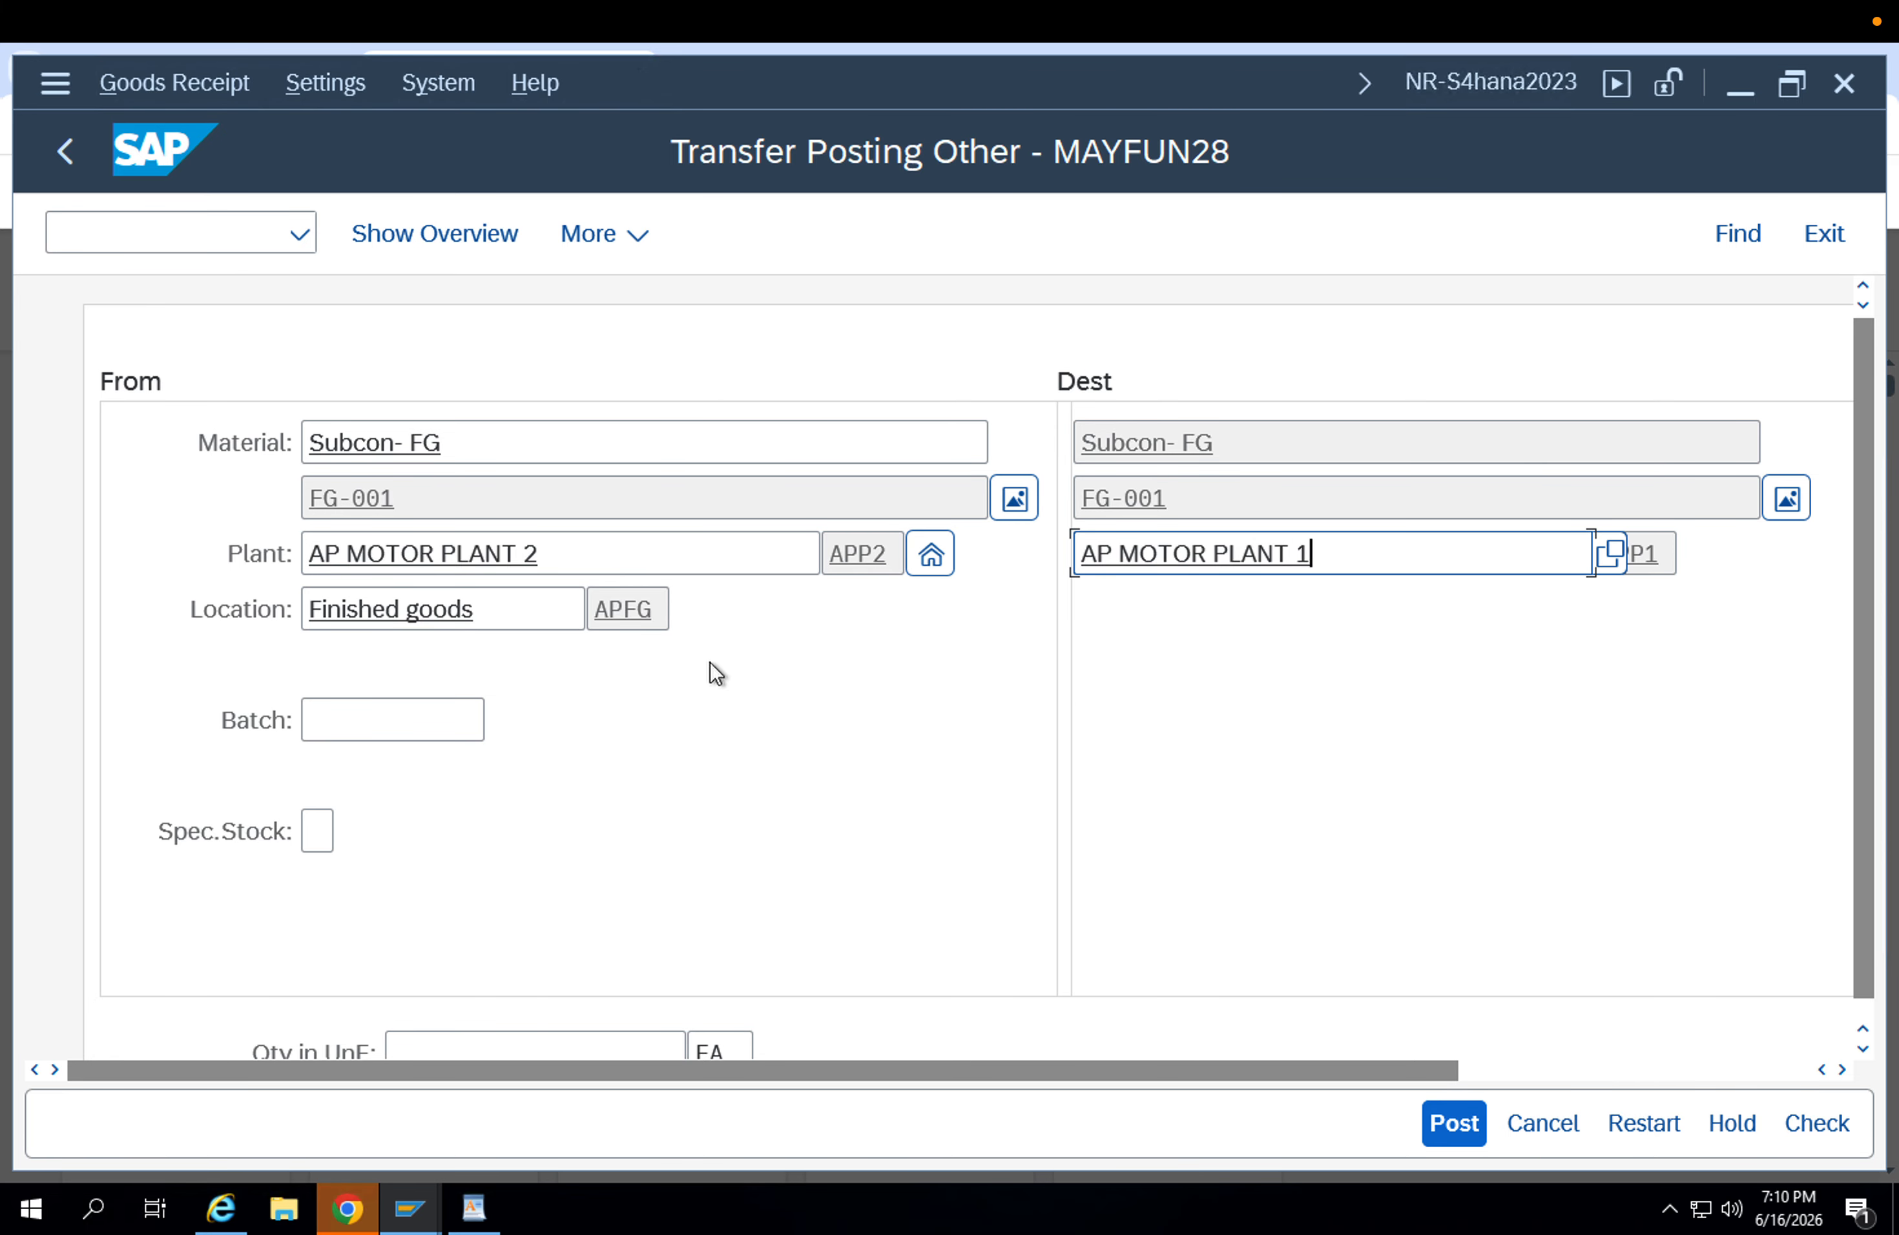
{"action": "left_click", "coordinate": [468, 716]}
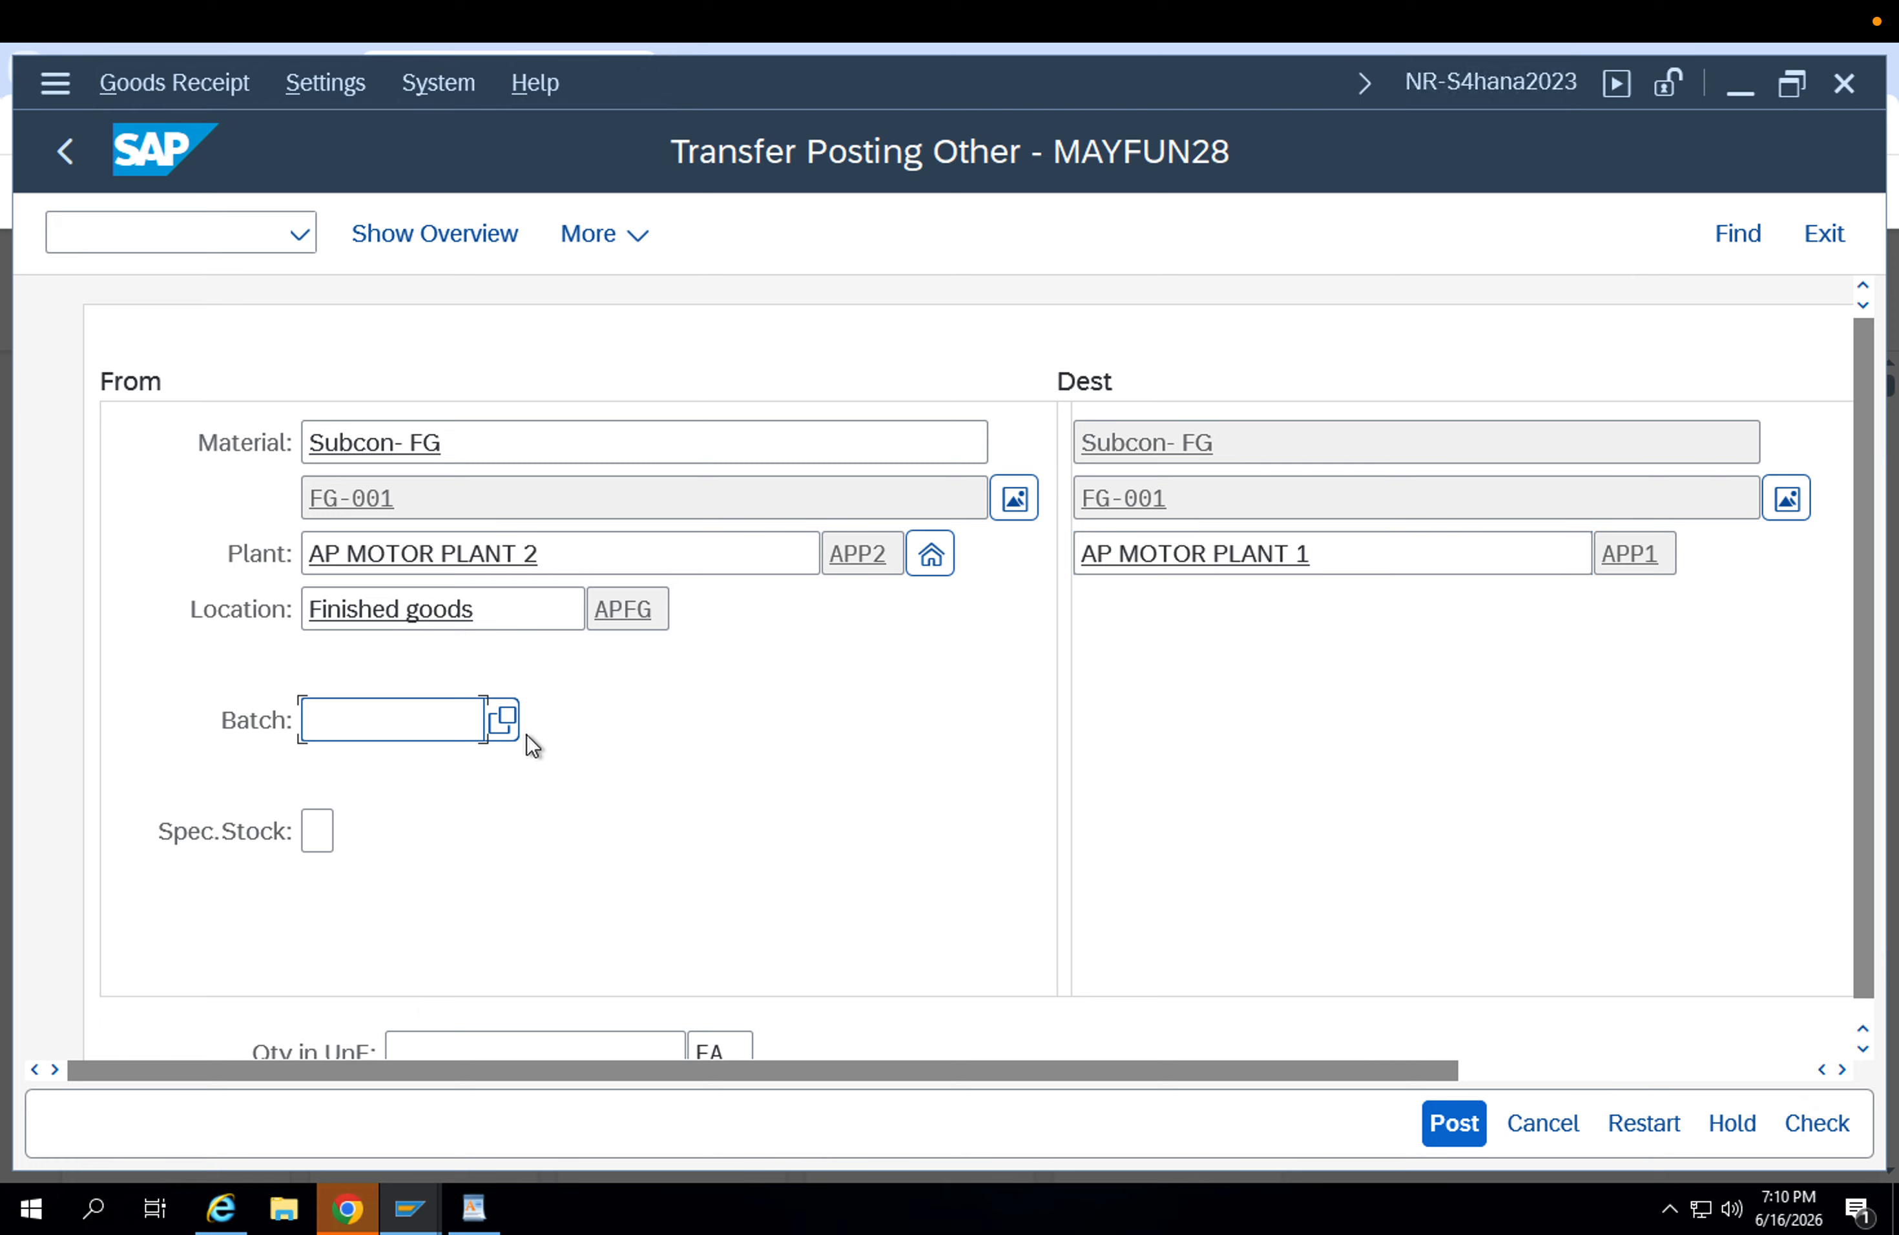
{"action": "key", "text": "Down"}
{"action": "key", "text": "Down"}
{"action": "key", "text": "Return"}
{"action": "key", "text": "Return"}
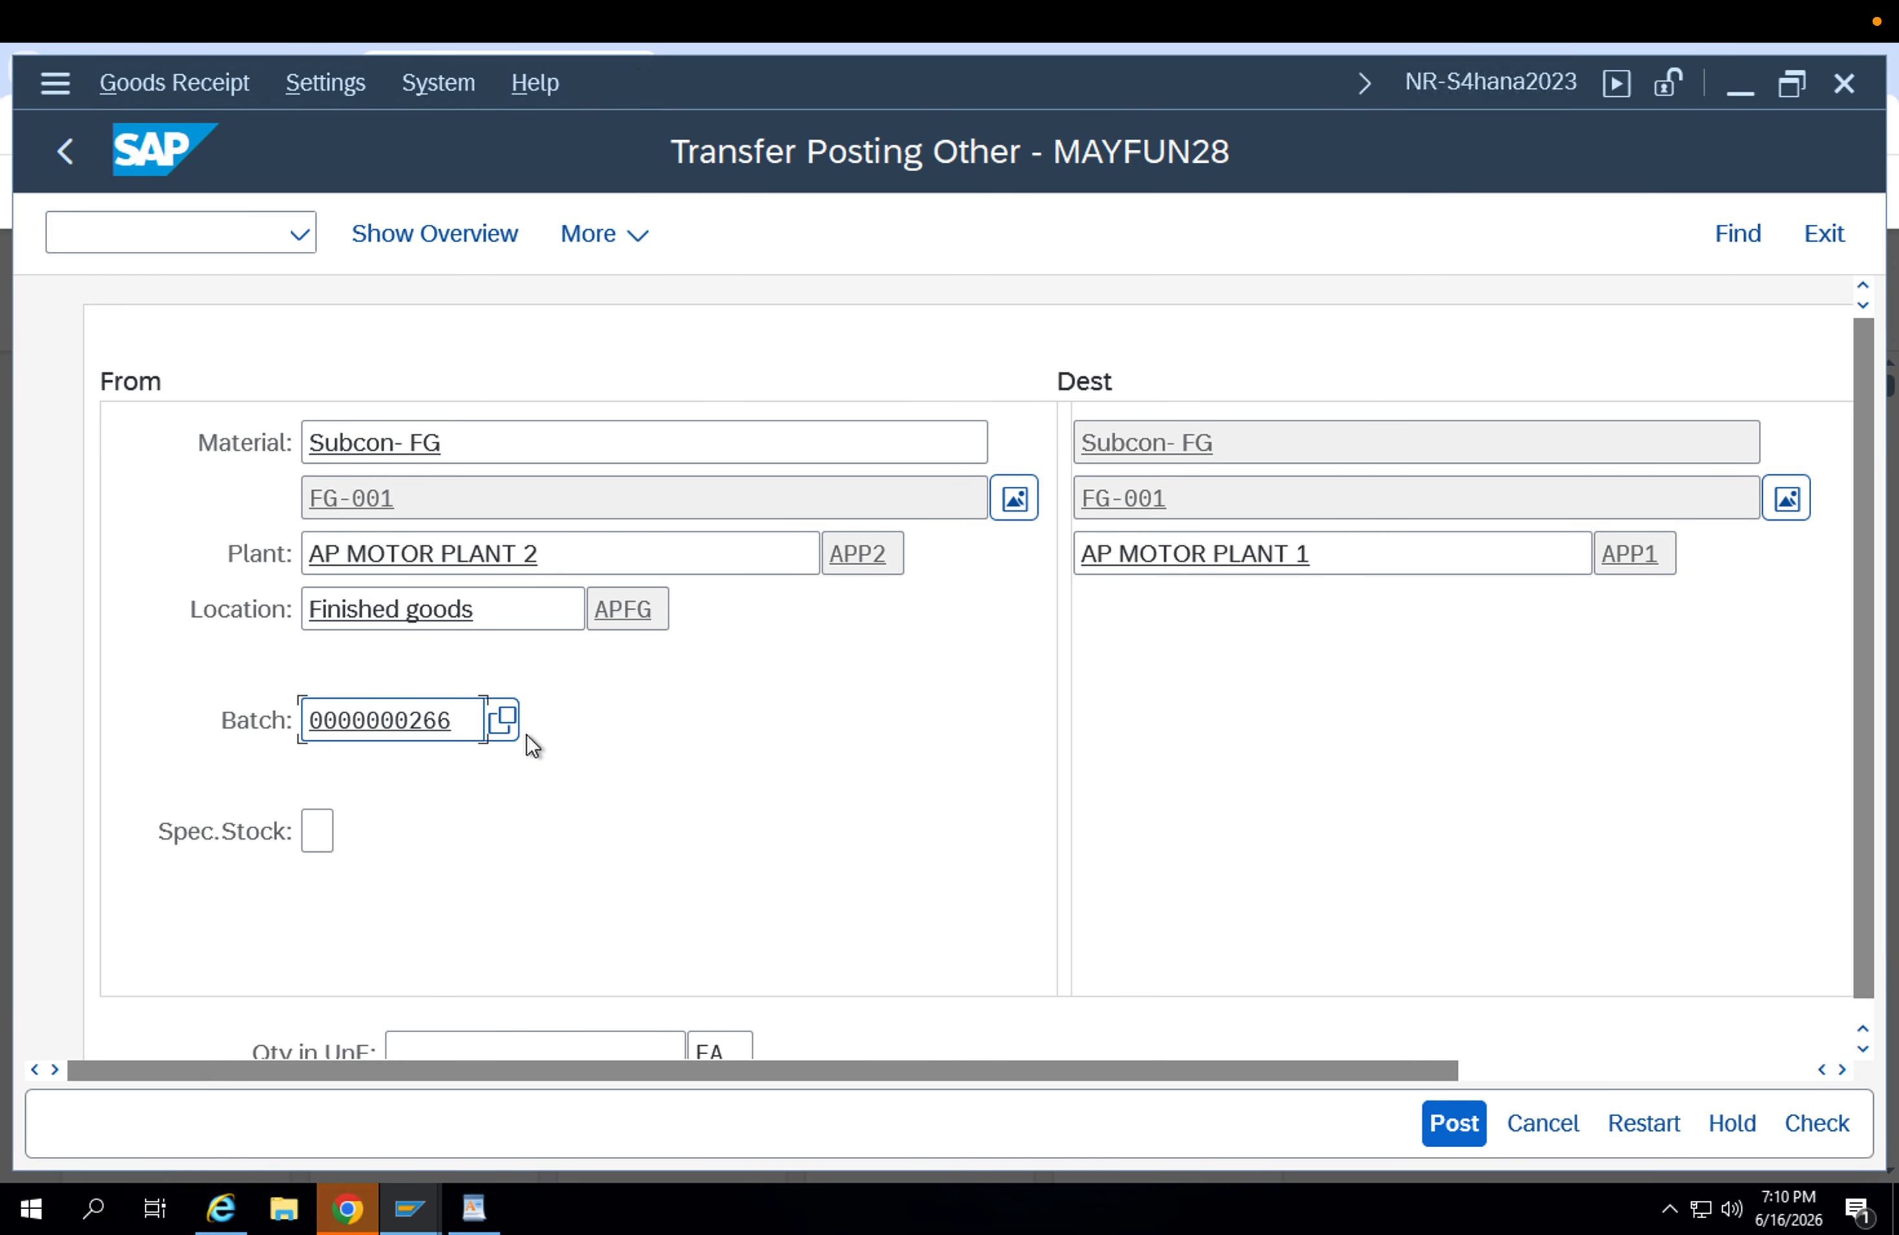
Set the transfer quantity in unit of entry to 1 EA.
{"action": "scroll", "coordinate": [954, 922], "scroll_direction": "down", "scroll_amount": 5}
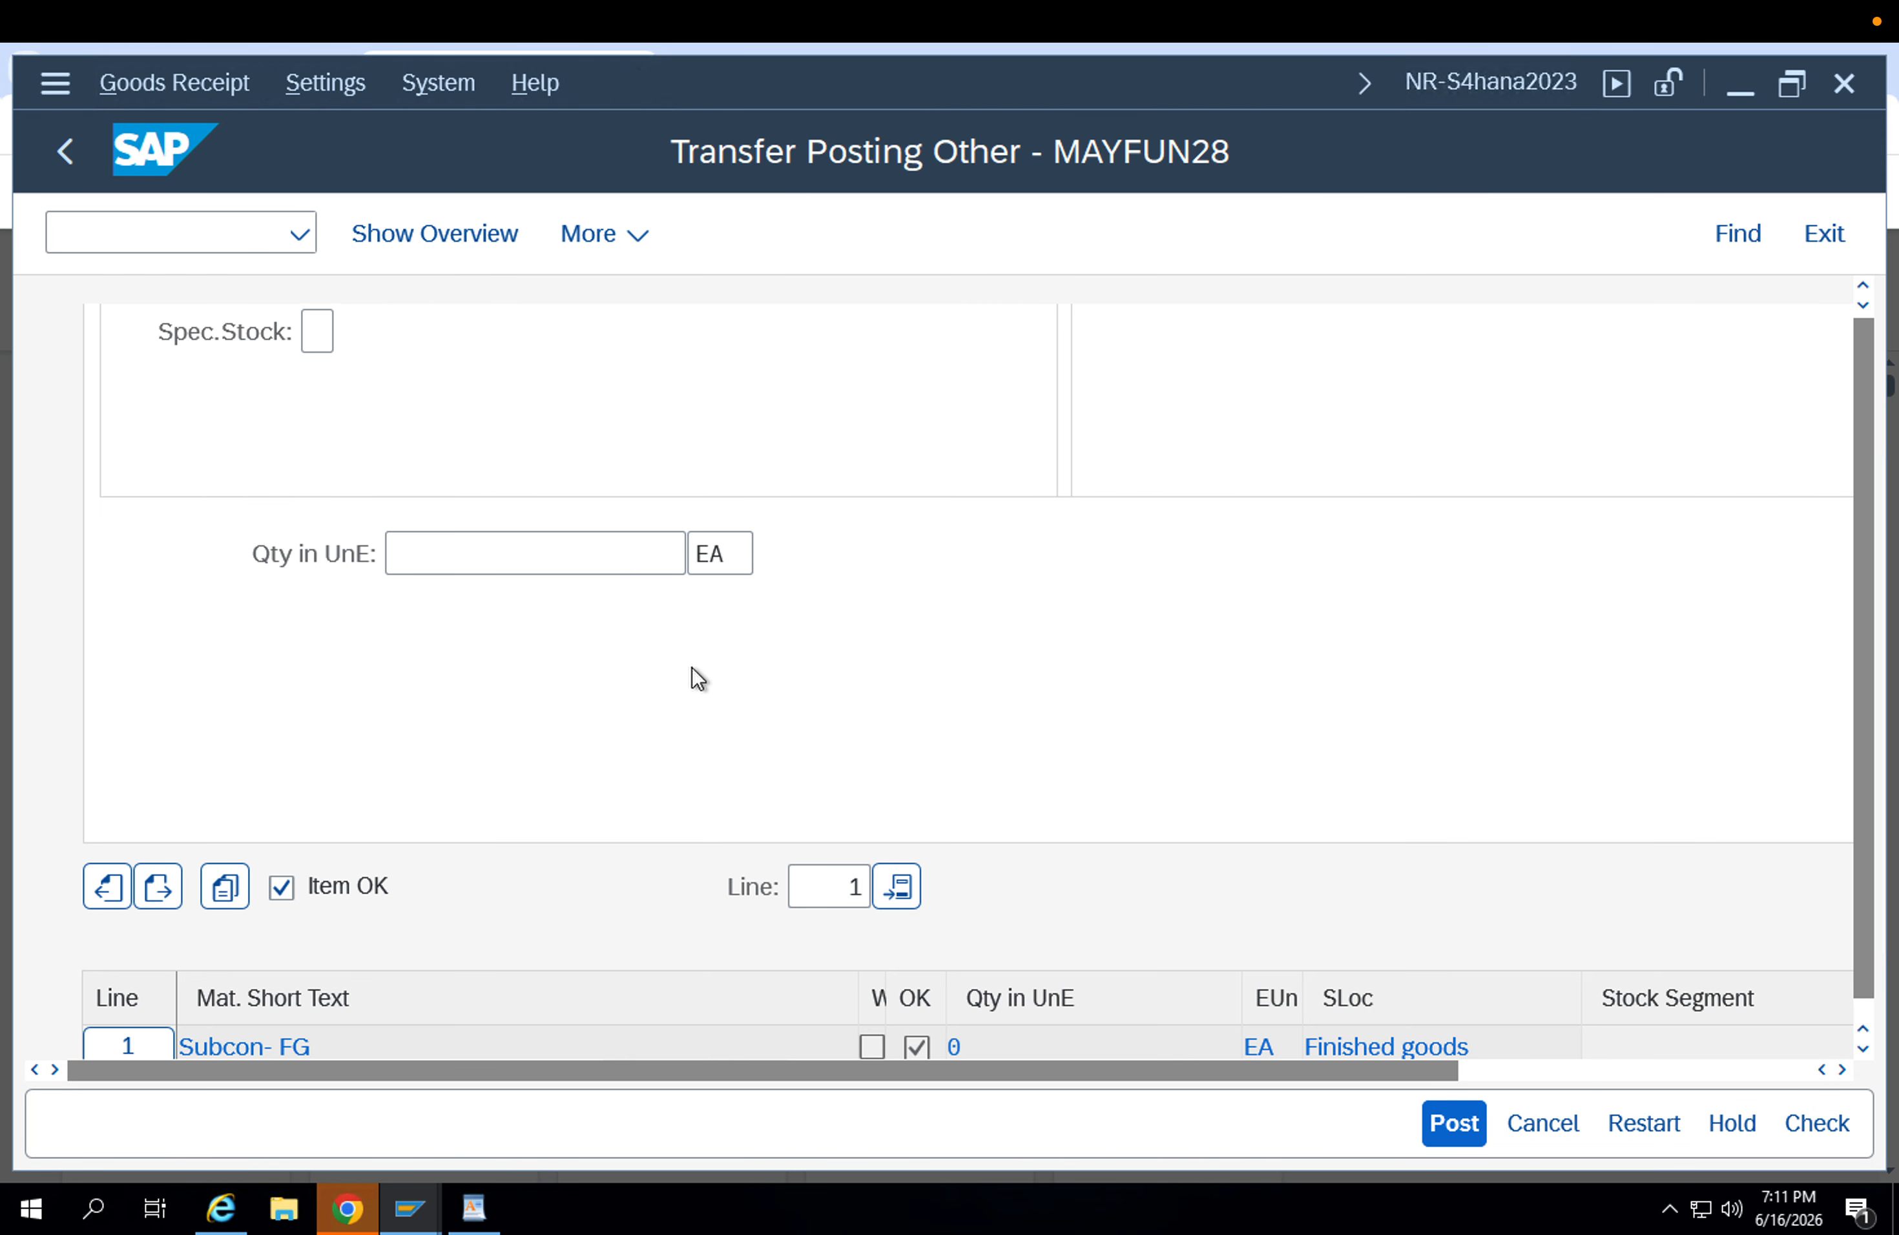
{"action": "left_click", "coordinate": [587, 566]}
{"action": "type", "text": "1"}
{"action": "key", "text": "Return"}
{"action": "scroll", "coordinate": [1027, 694], "scroll_direction": "down", "scroll_amount": 4}
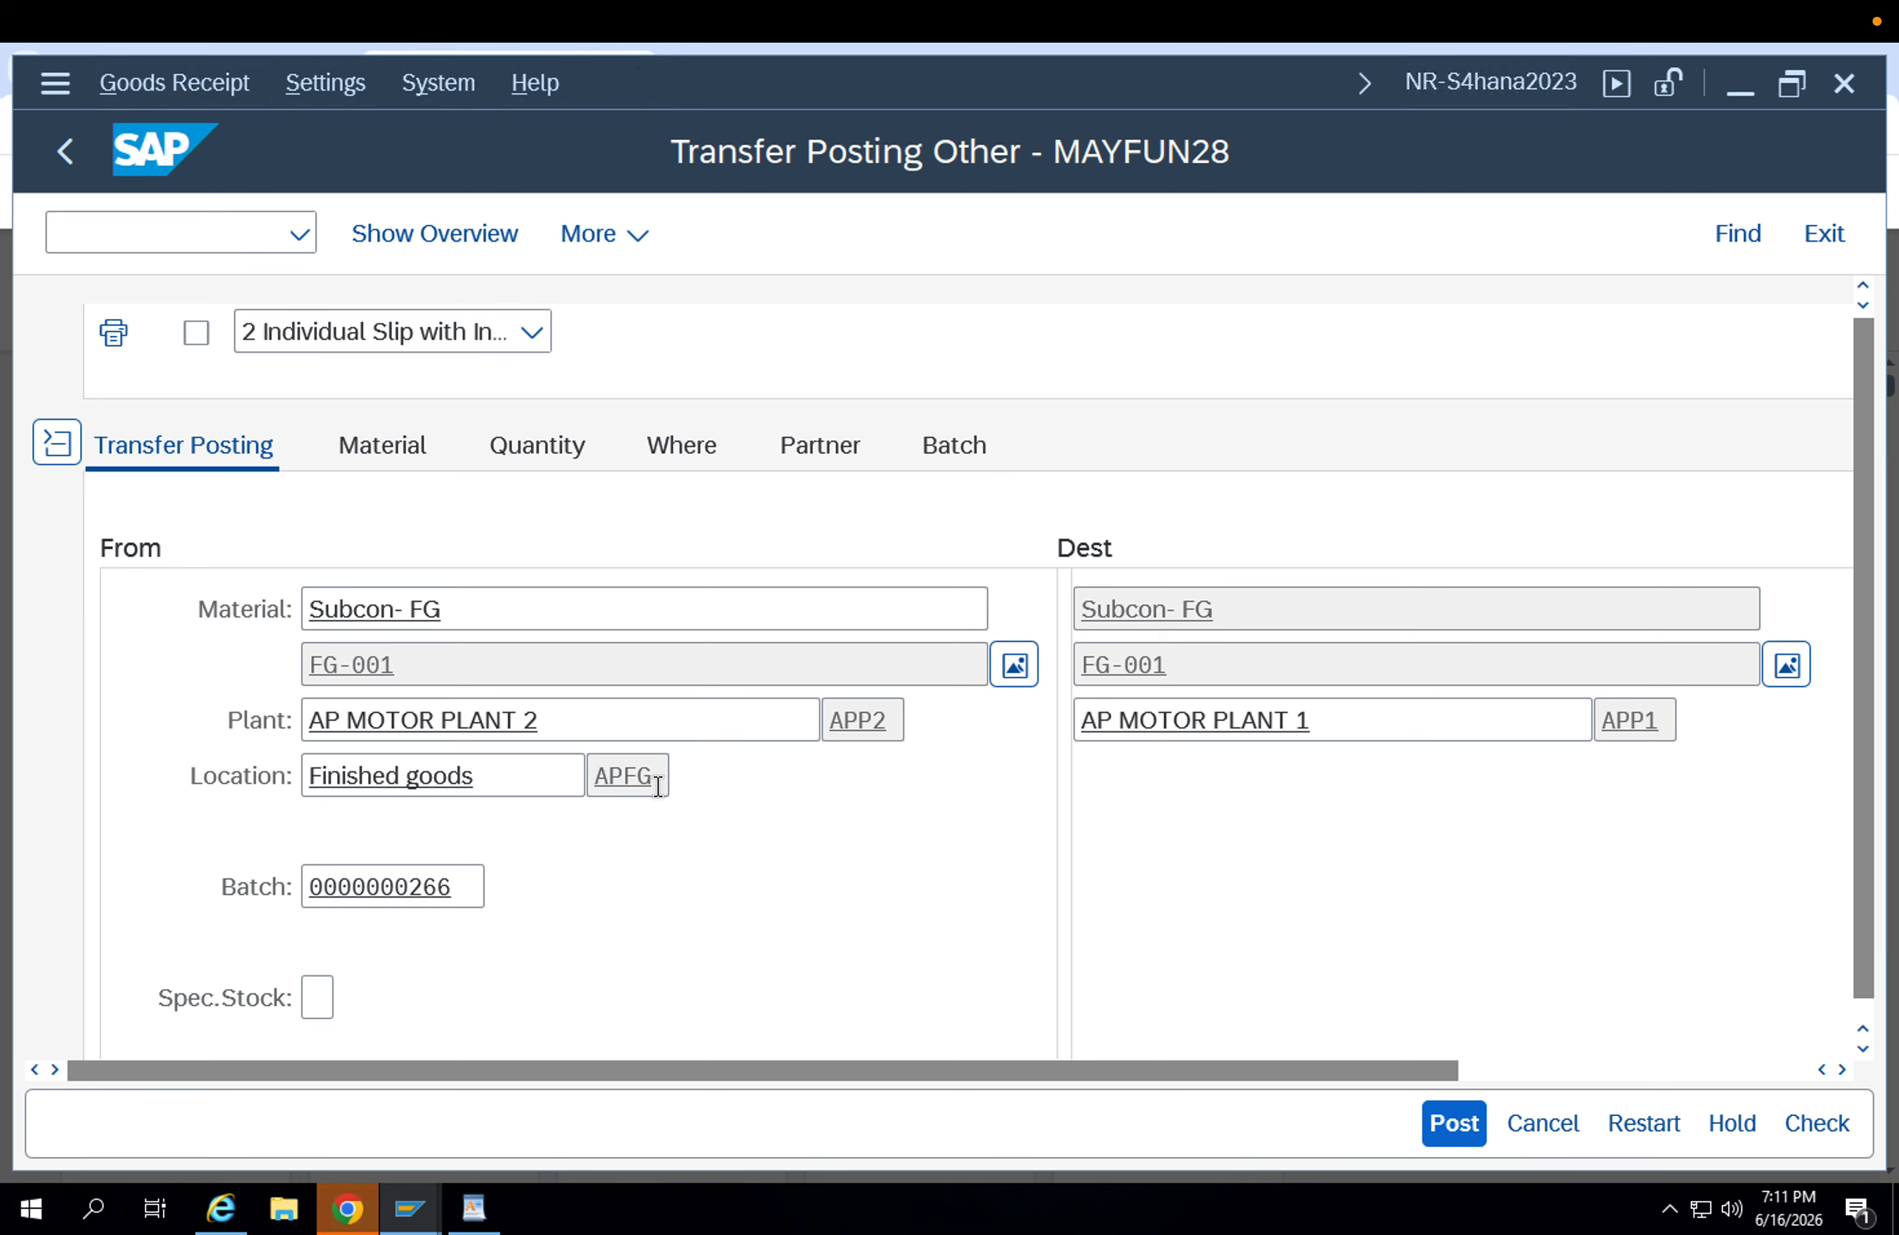
Review the source, destination, batch and quantity, check the document and post the transfer.
{"action": "left_click", "coordinate": [538, 776]}
{"action": "left_click", "coordinate": [597, 719]}
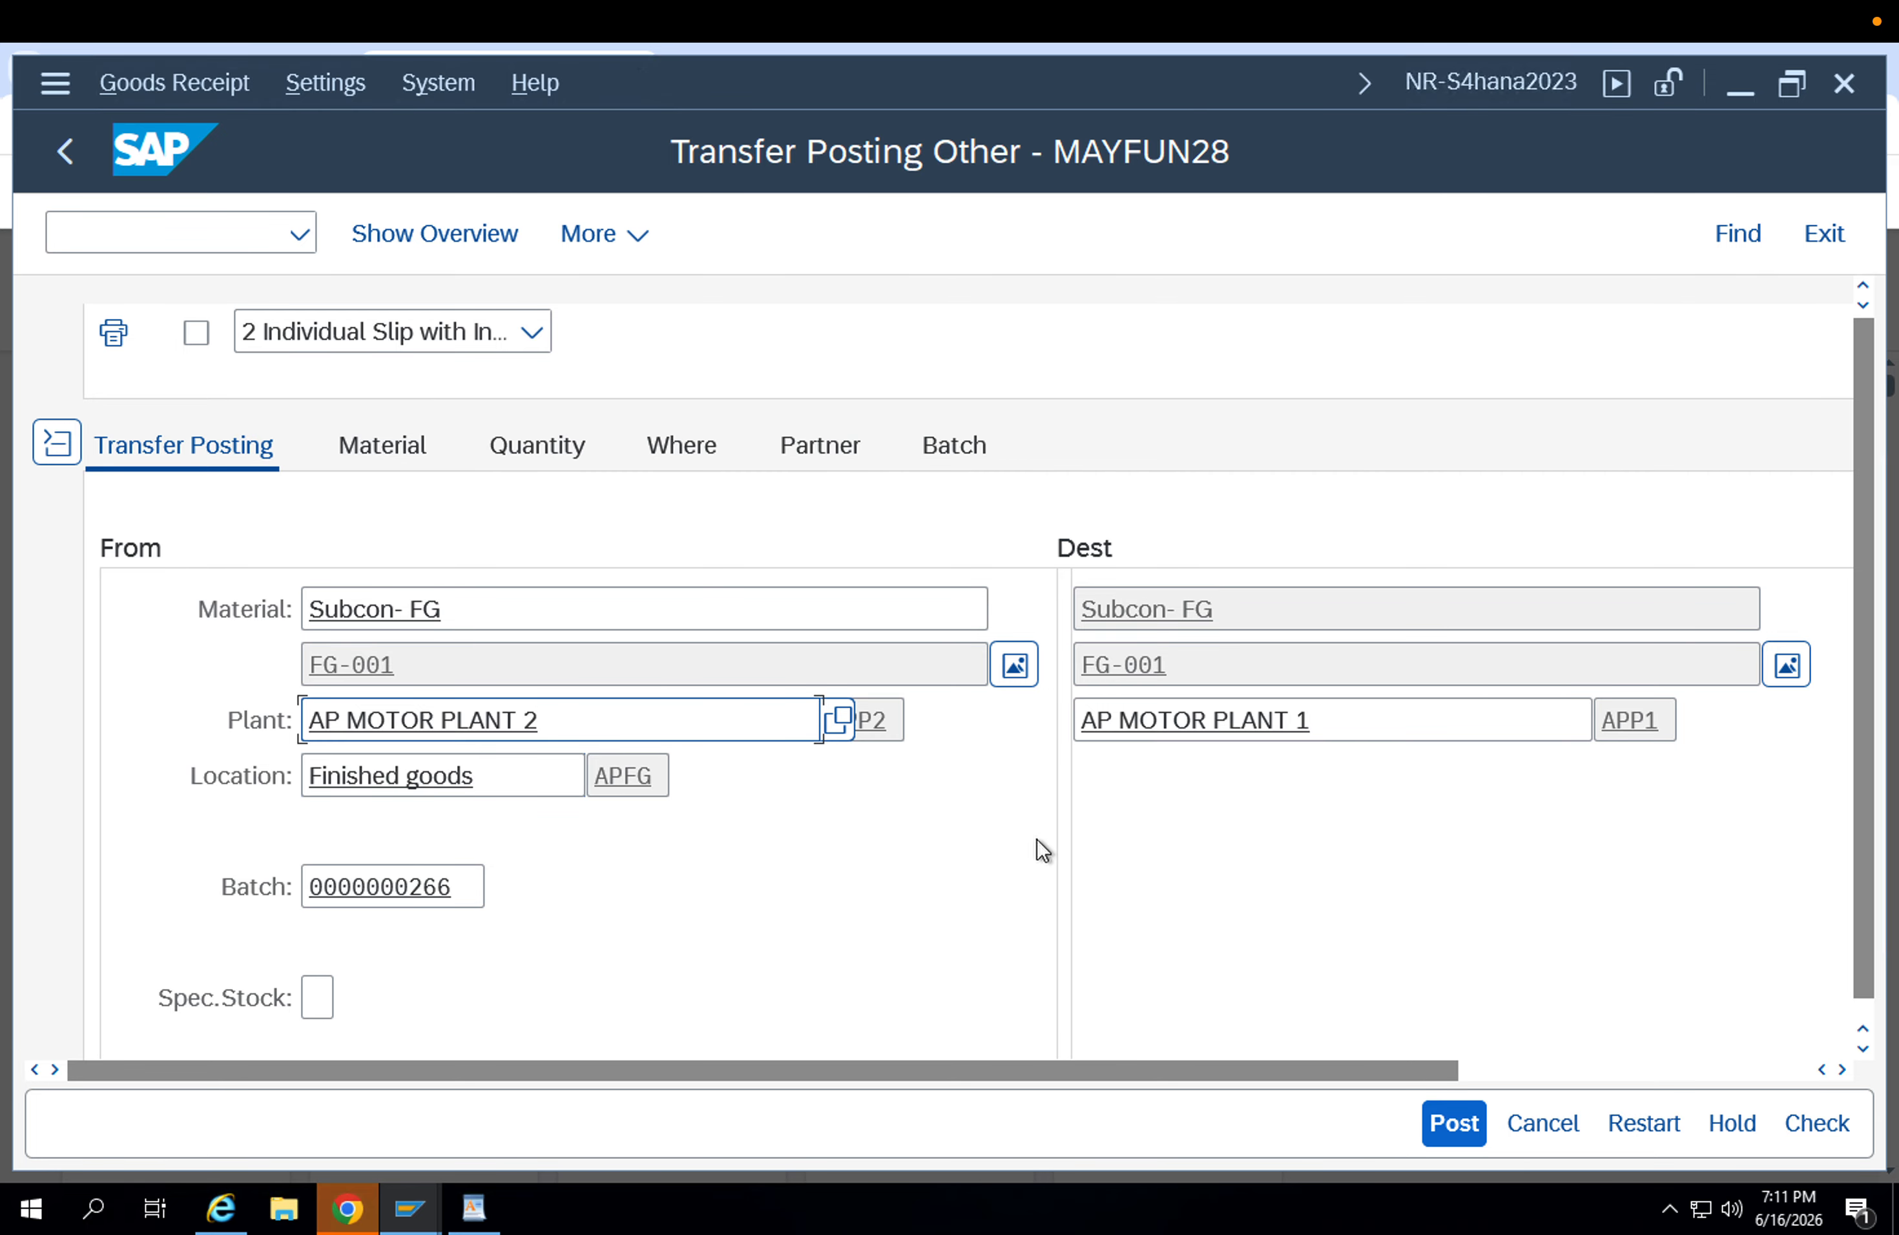
{"action": "scroll", "coordinate": [1032, 847], "scroll_direction": "down", "scroll_amount": 5}
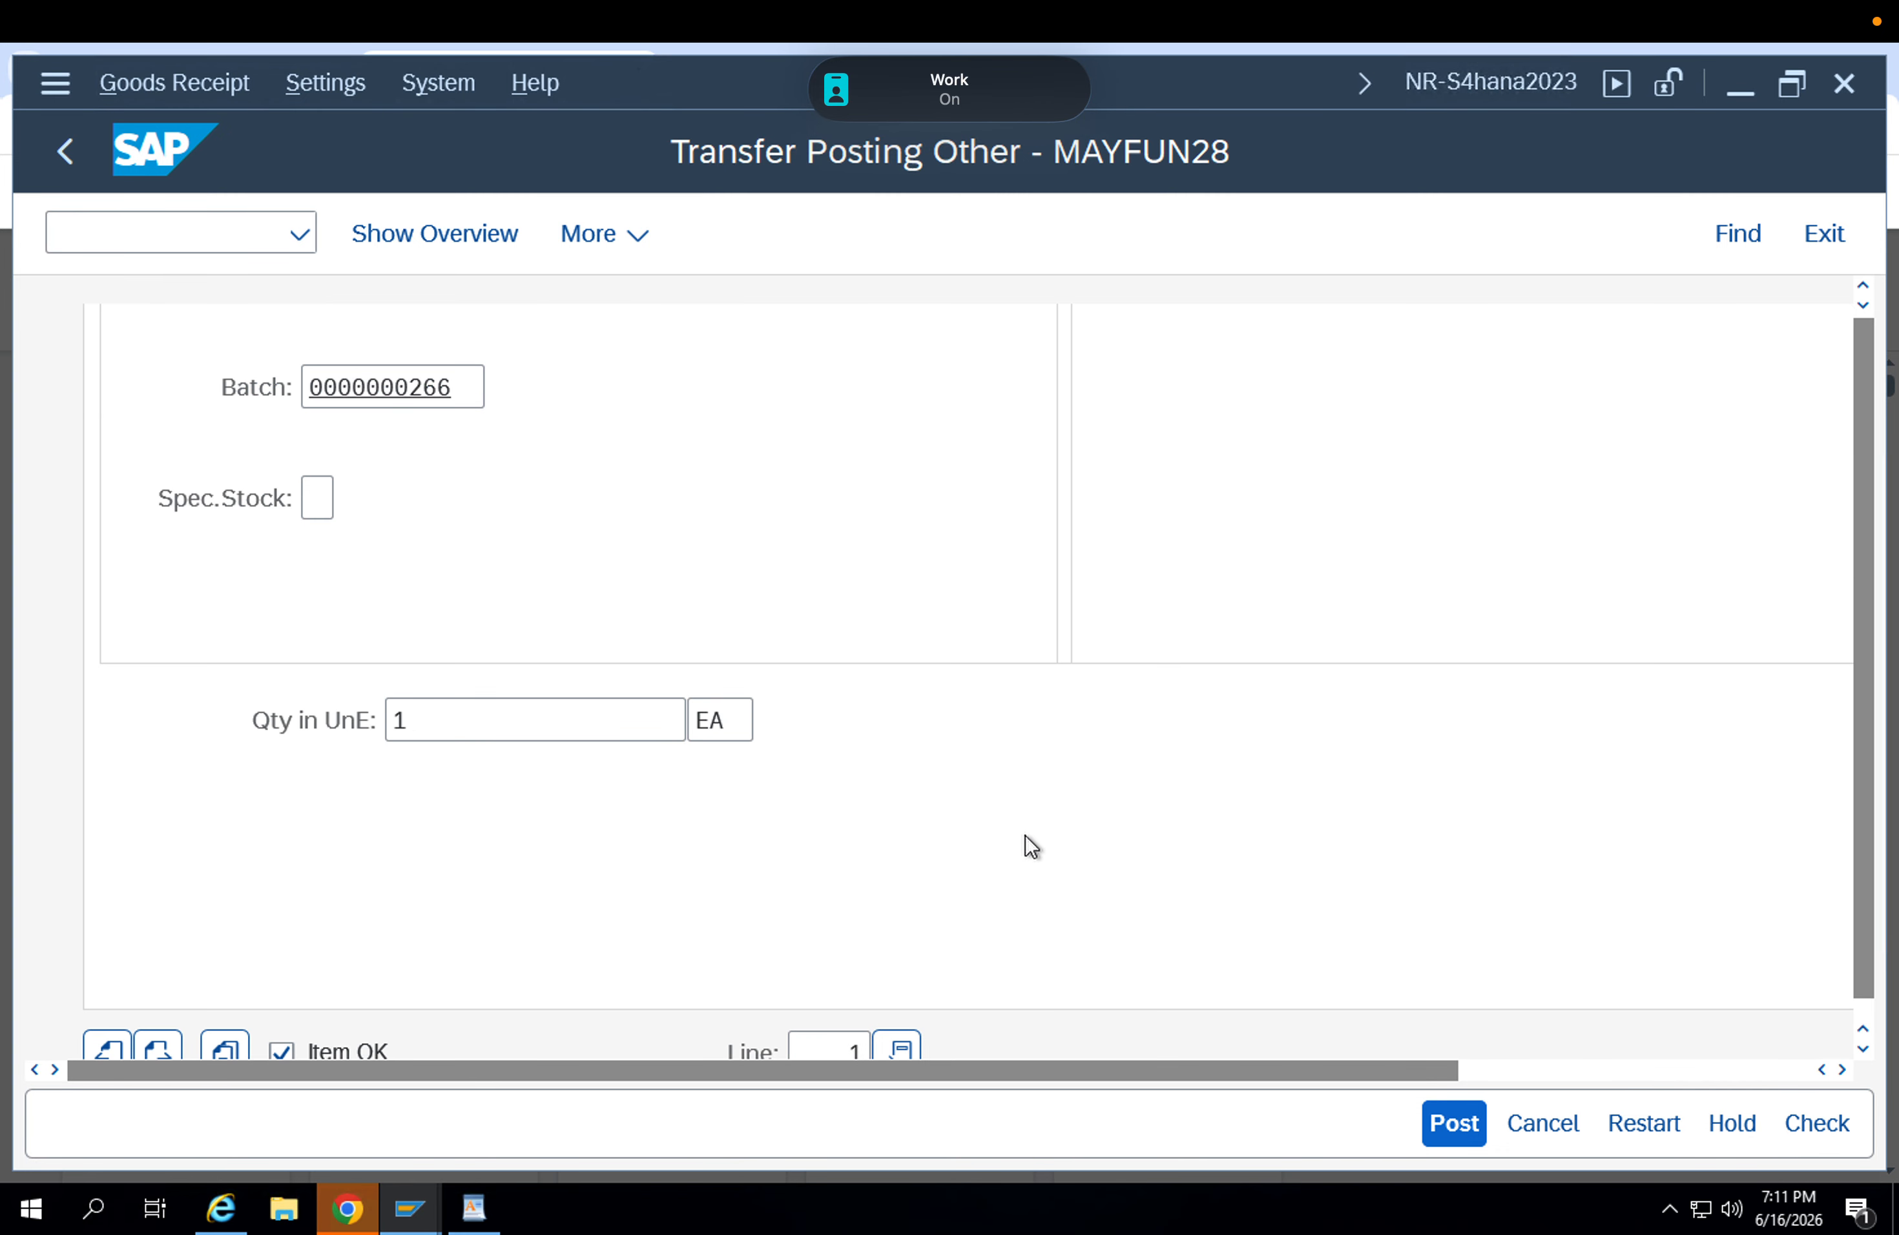
{"action": "scroll", "coordinate": [1025, 836], "scroll_direction": "up", "scroll_amount": 5}
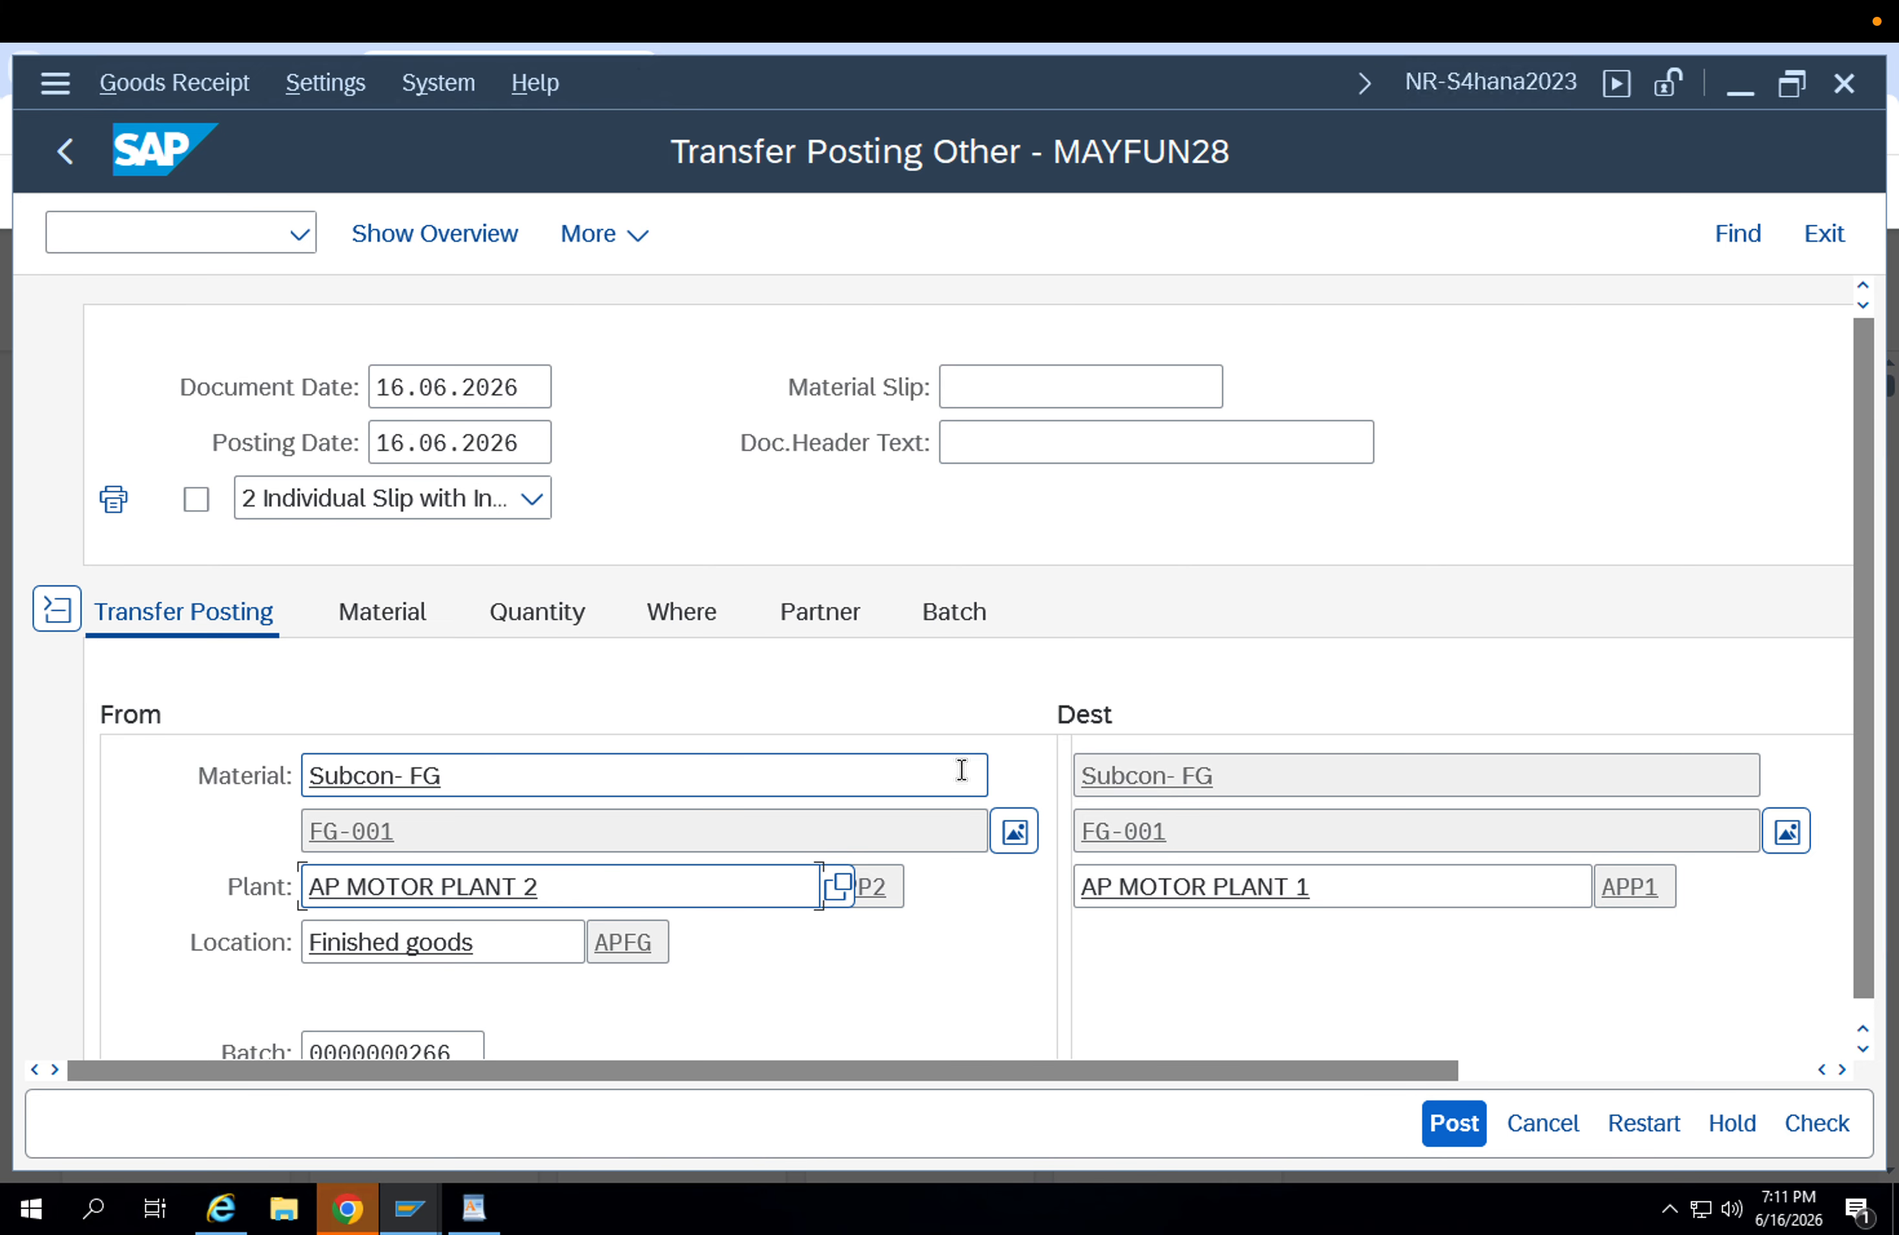
{"action": "scroll", "coordinate": [1139, 839], "scroll_direction": "down", "scroll_amount": 5}
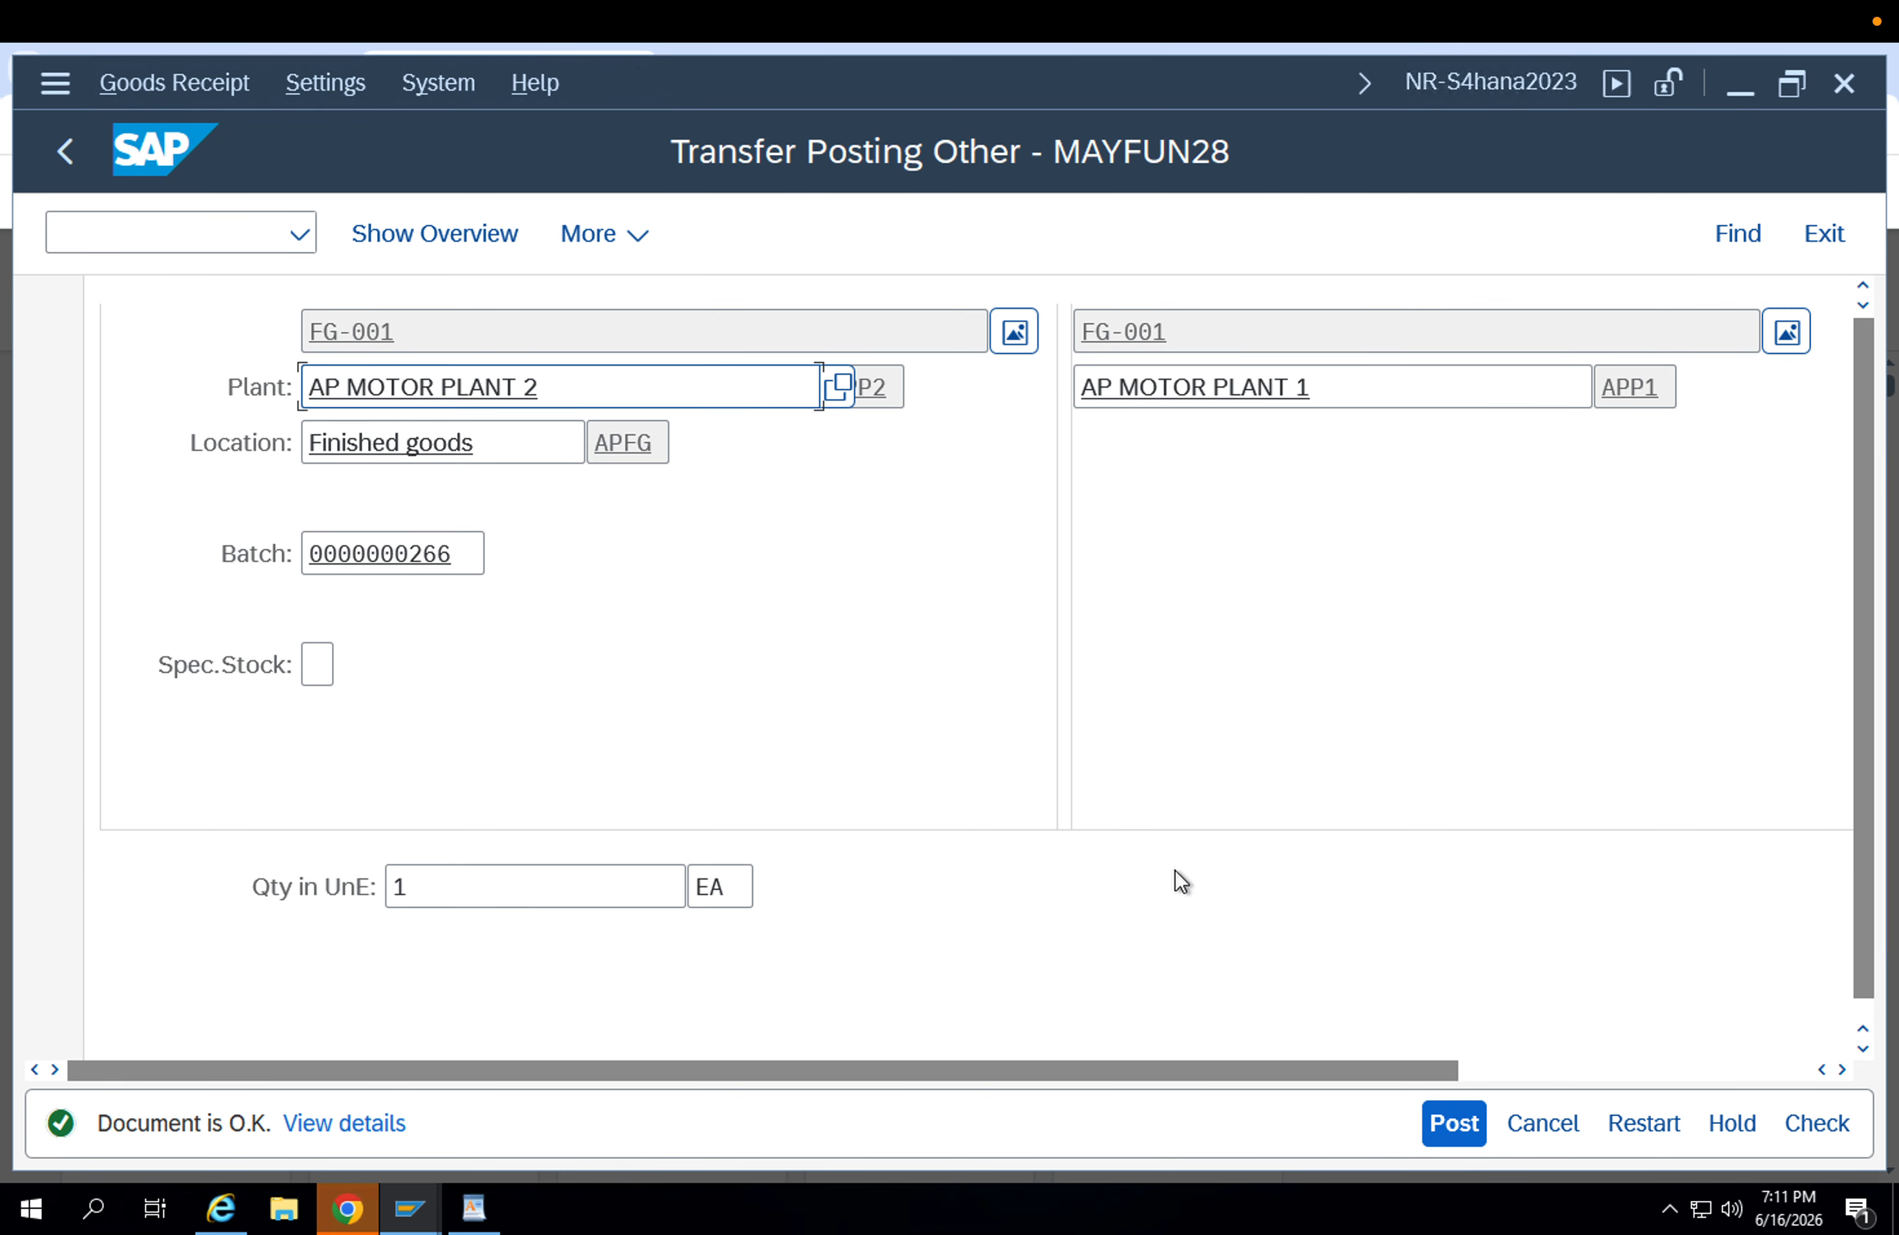
{"action": "scroll", "coordinate": [1172, 876], "scroll_direction": "down", "scroll_amount": 5}
{"action": "left_click", "coordinate": [1435, 1120]}
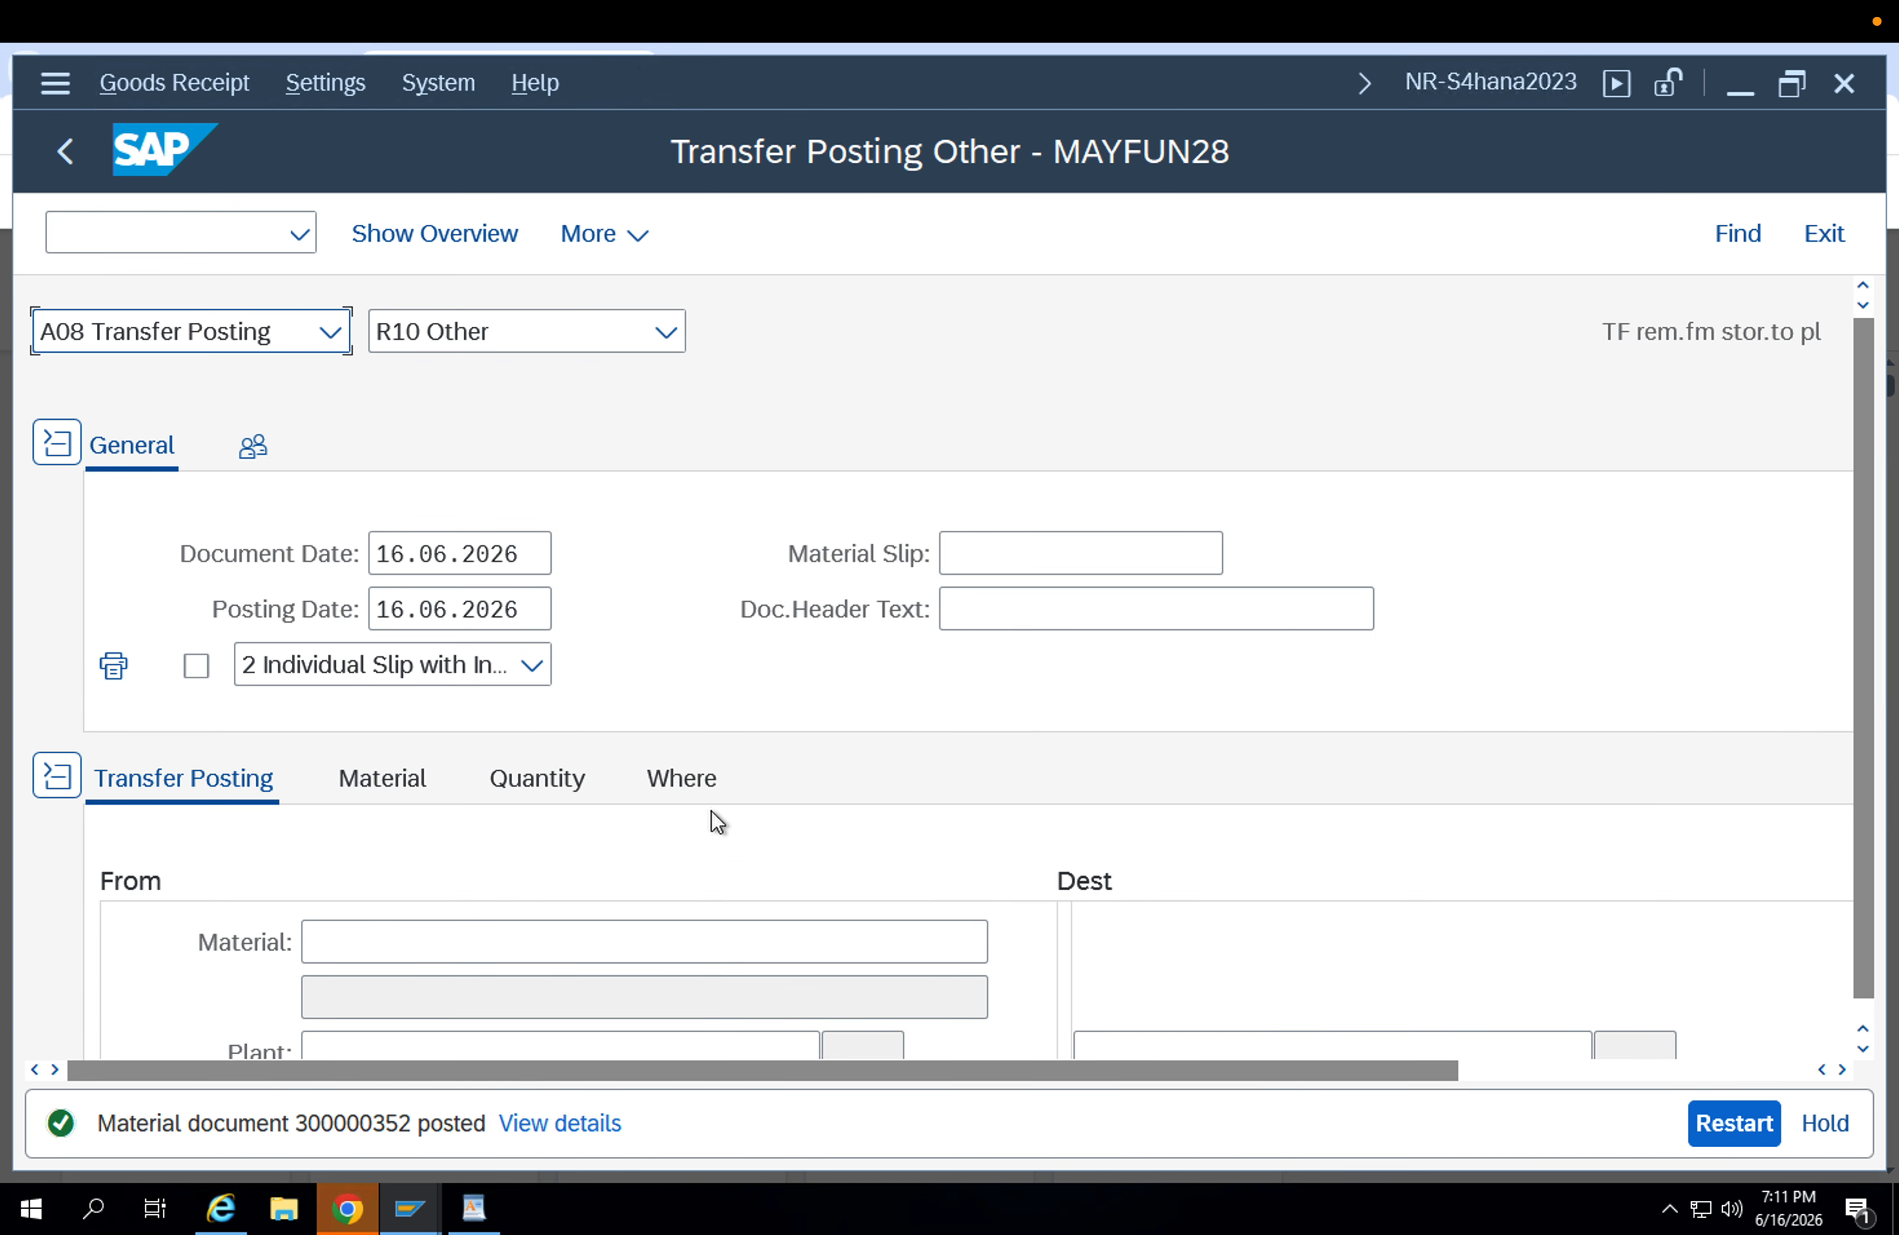
Switch the transaction from transfer posting to displaying material document 300000352.
{"action": "left_click", "coordinate": [313, 335]}
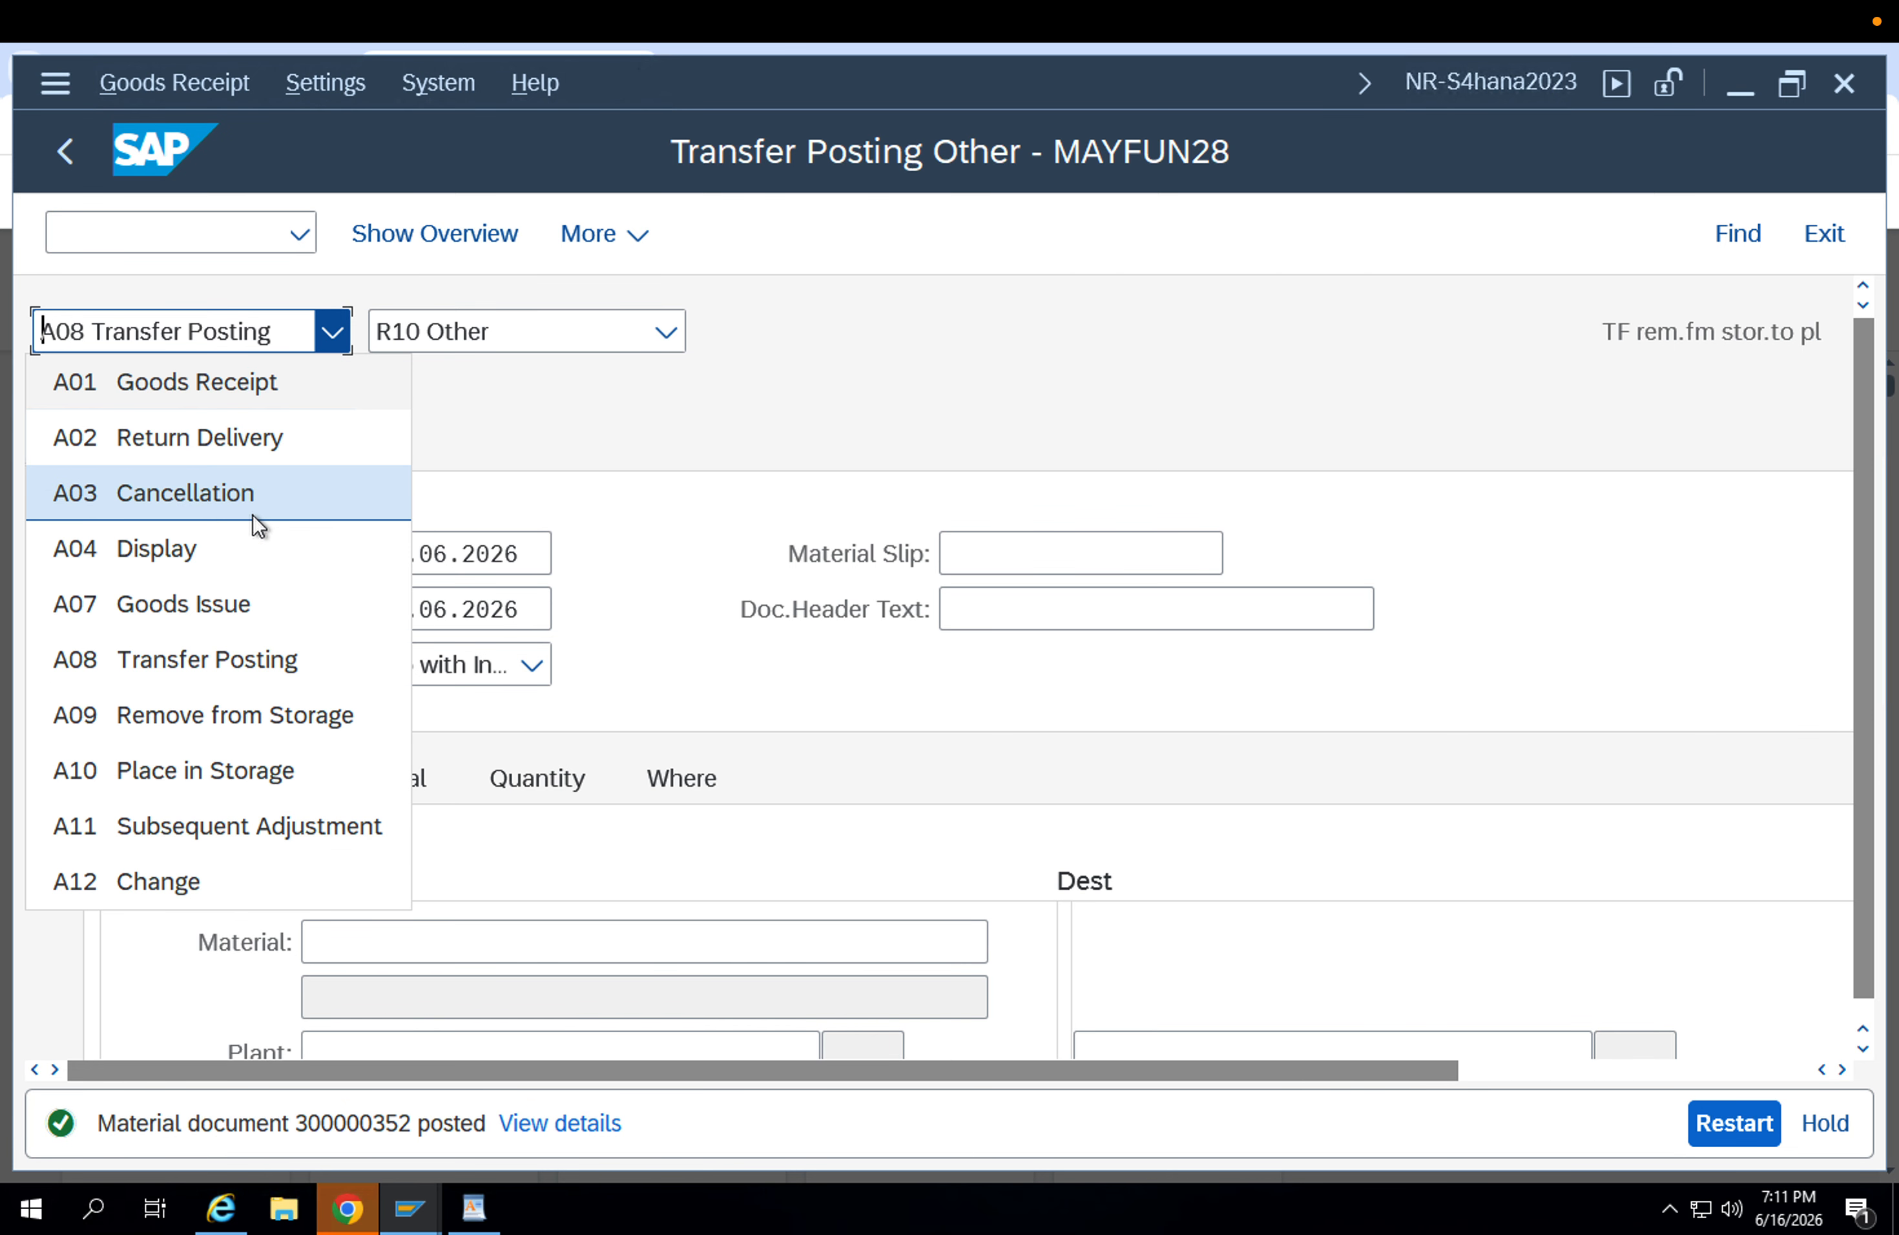
{"action": "left_click", "coordinate": [252, 538]}
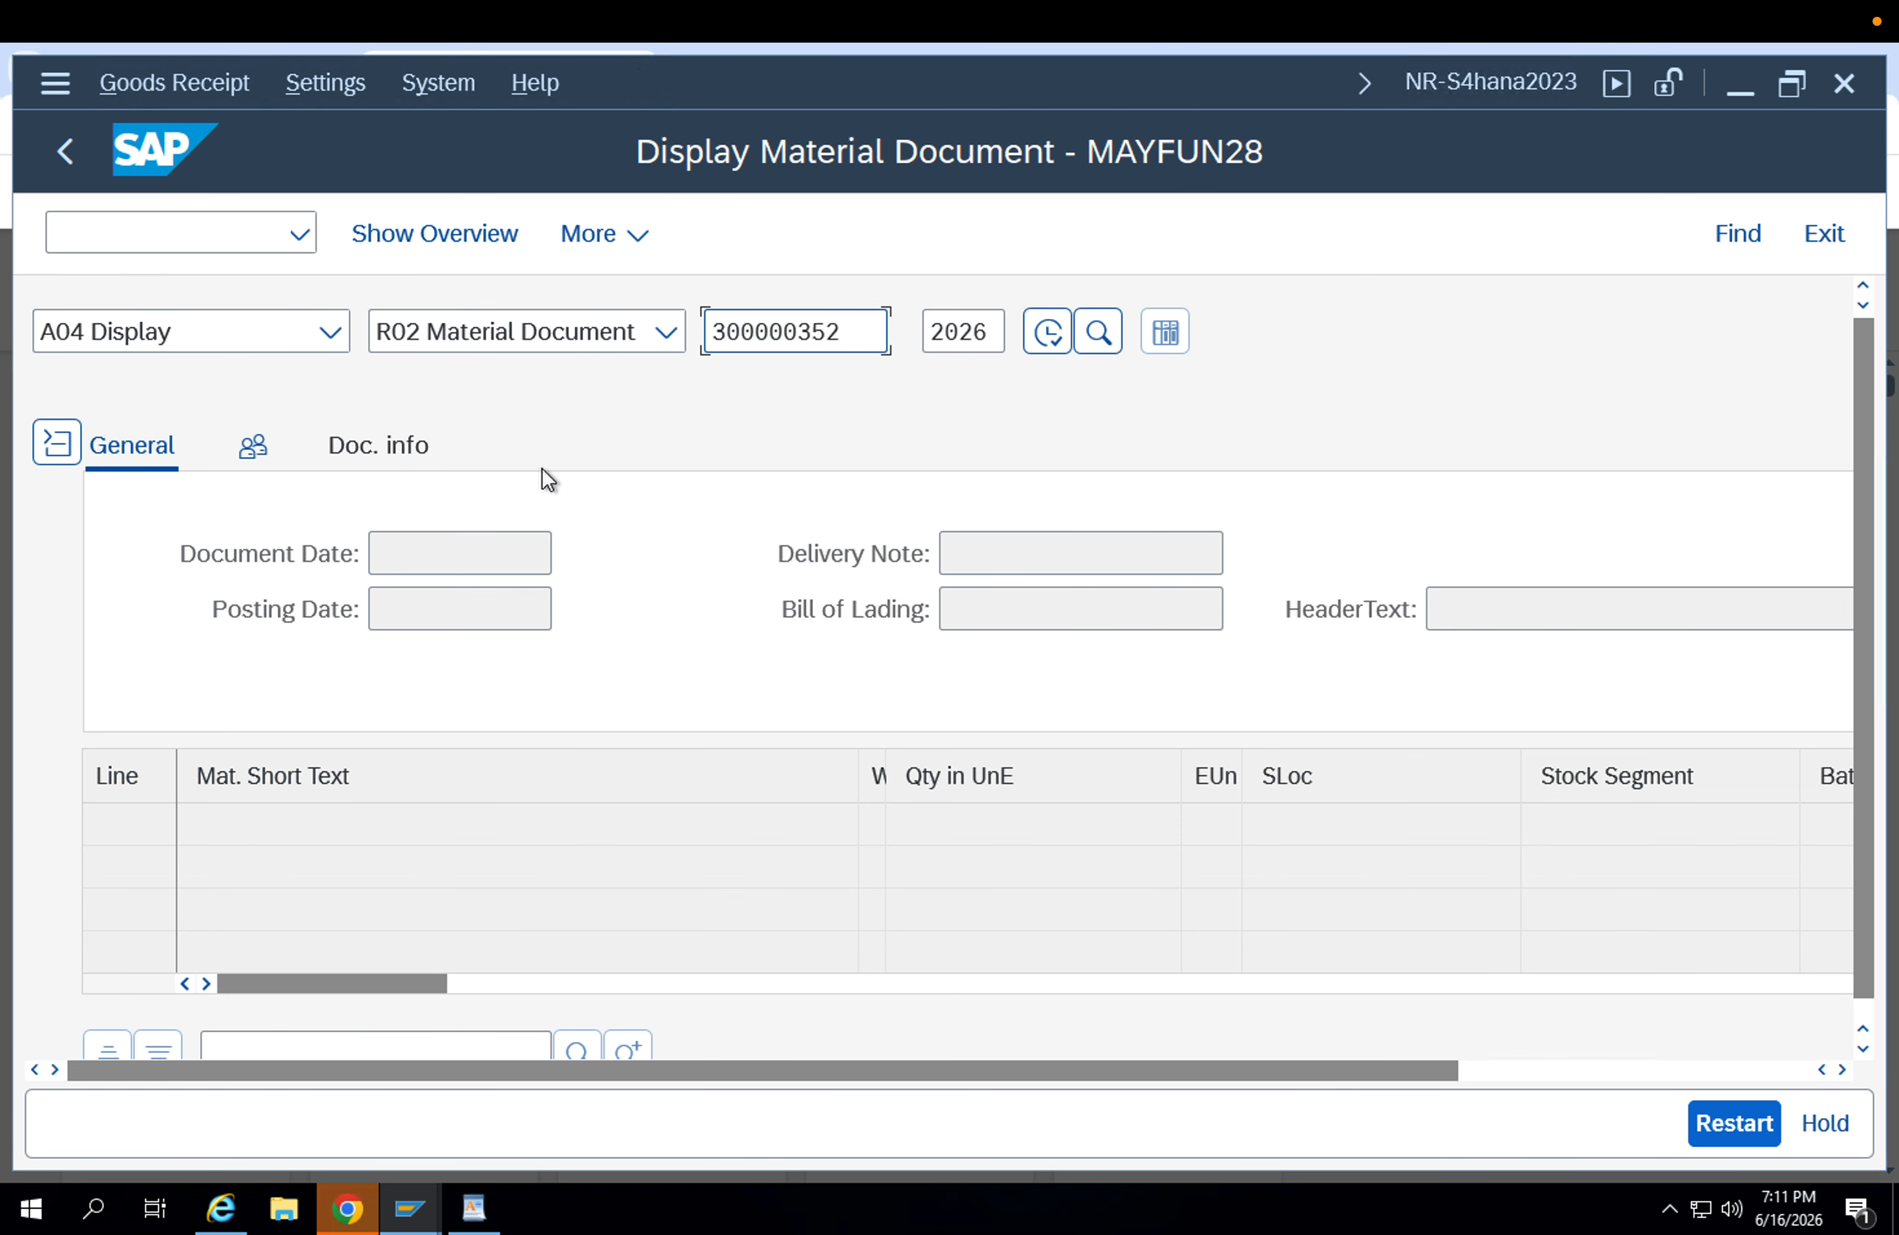
{"action": "type", "text": "\\"}
{"action": "left_click", "coordinate": [409, 1207]}
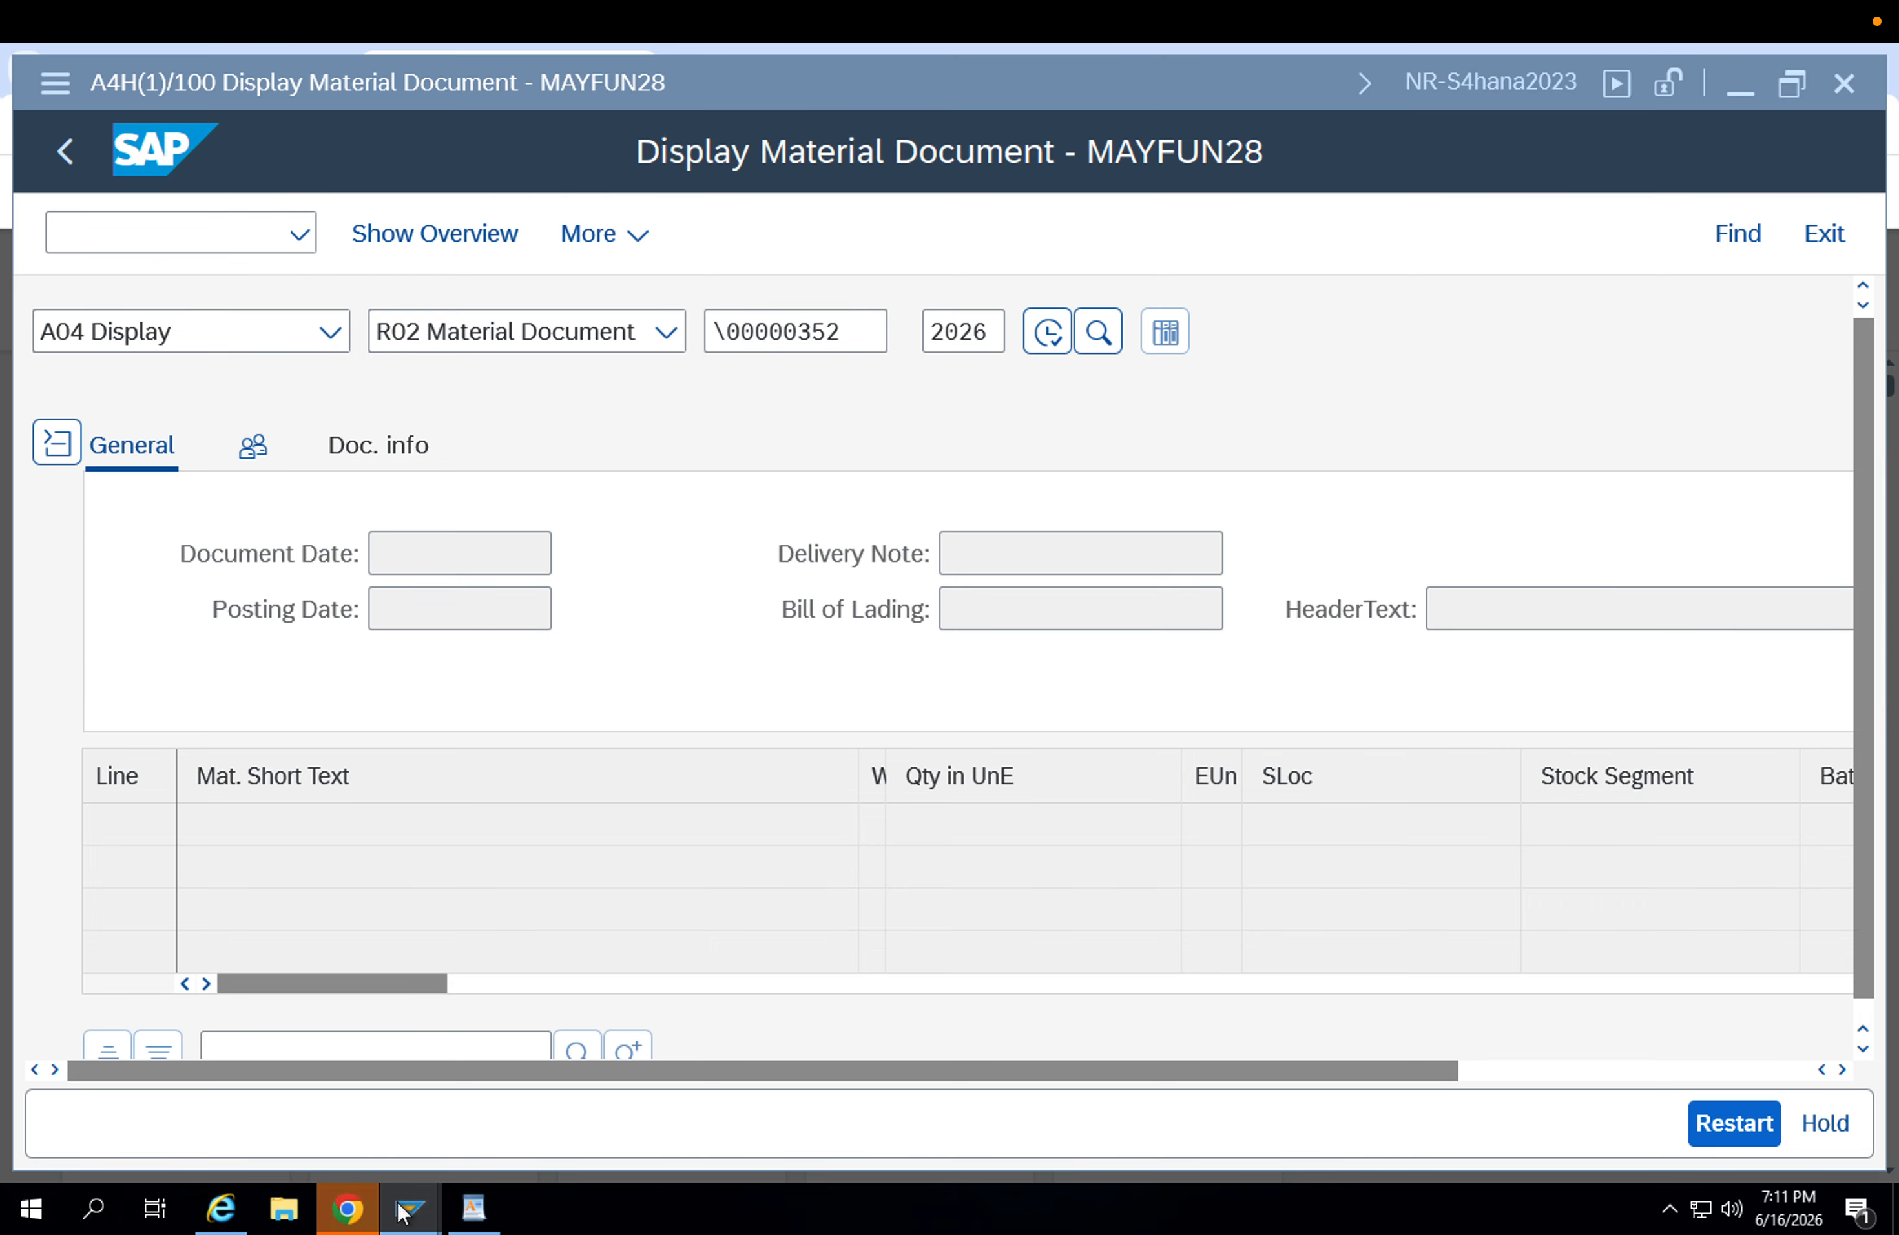
{"action": "left_click", "coordinate": [464, 1123]}
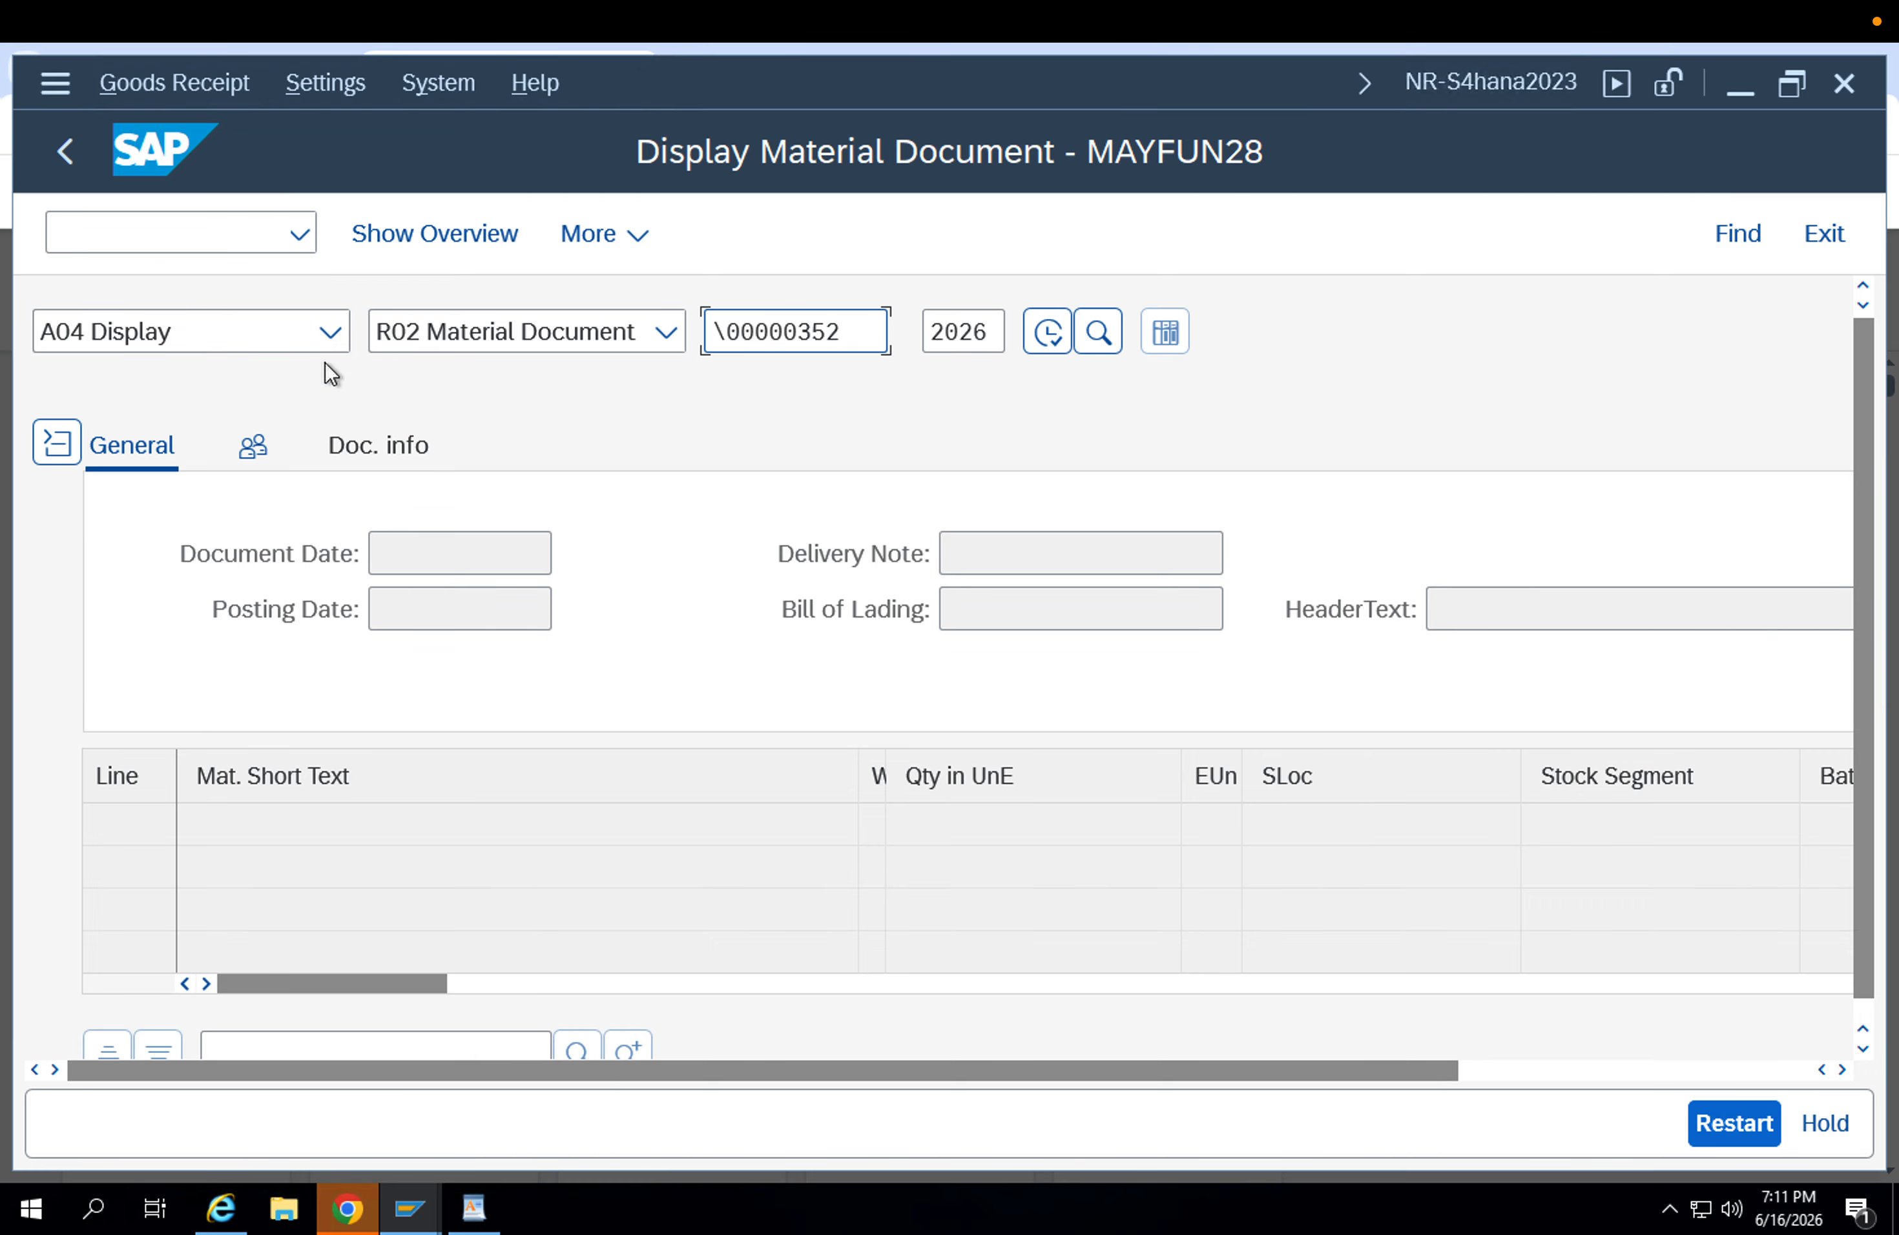
Open the stock overview (MMBE) in a new session and run it for material FG-001.
{"action": "left_click", "coordinate": [191, 221]}
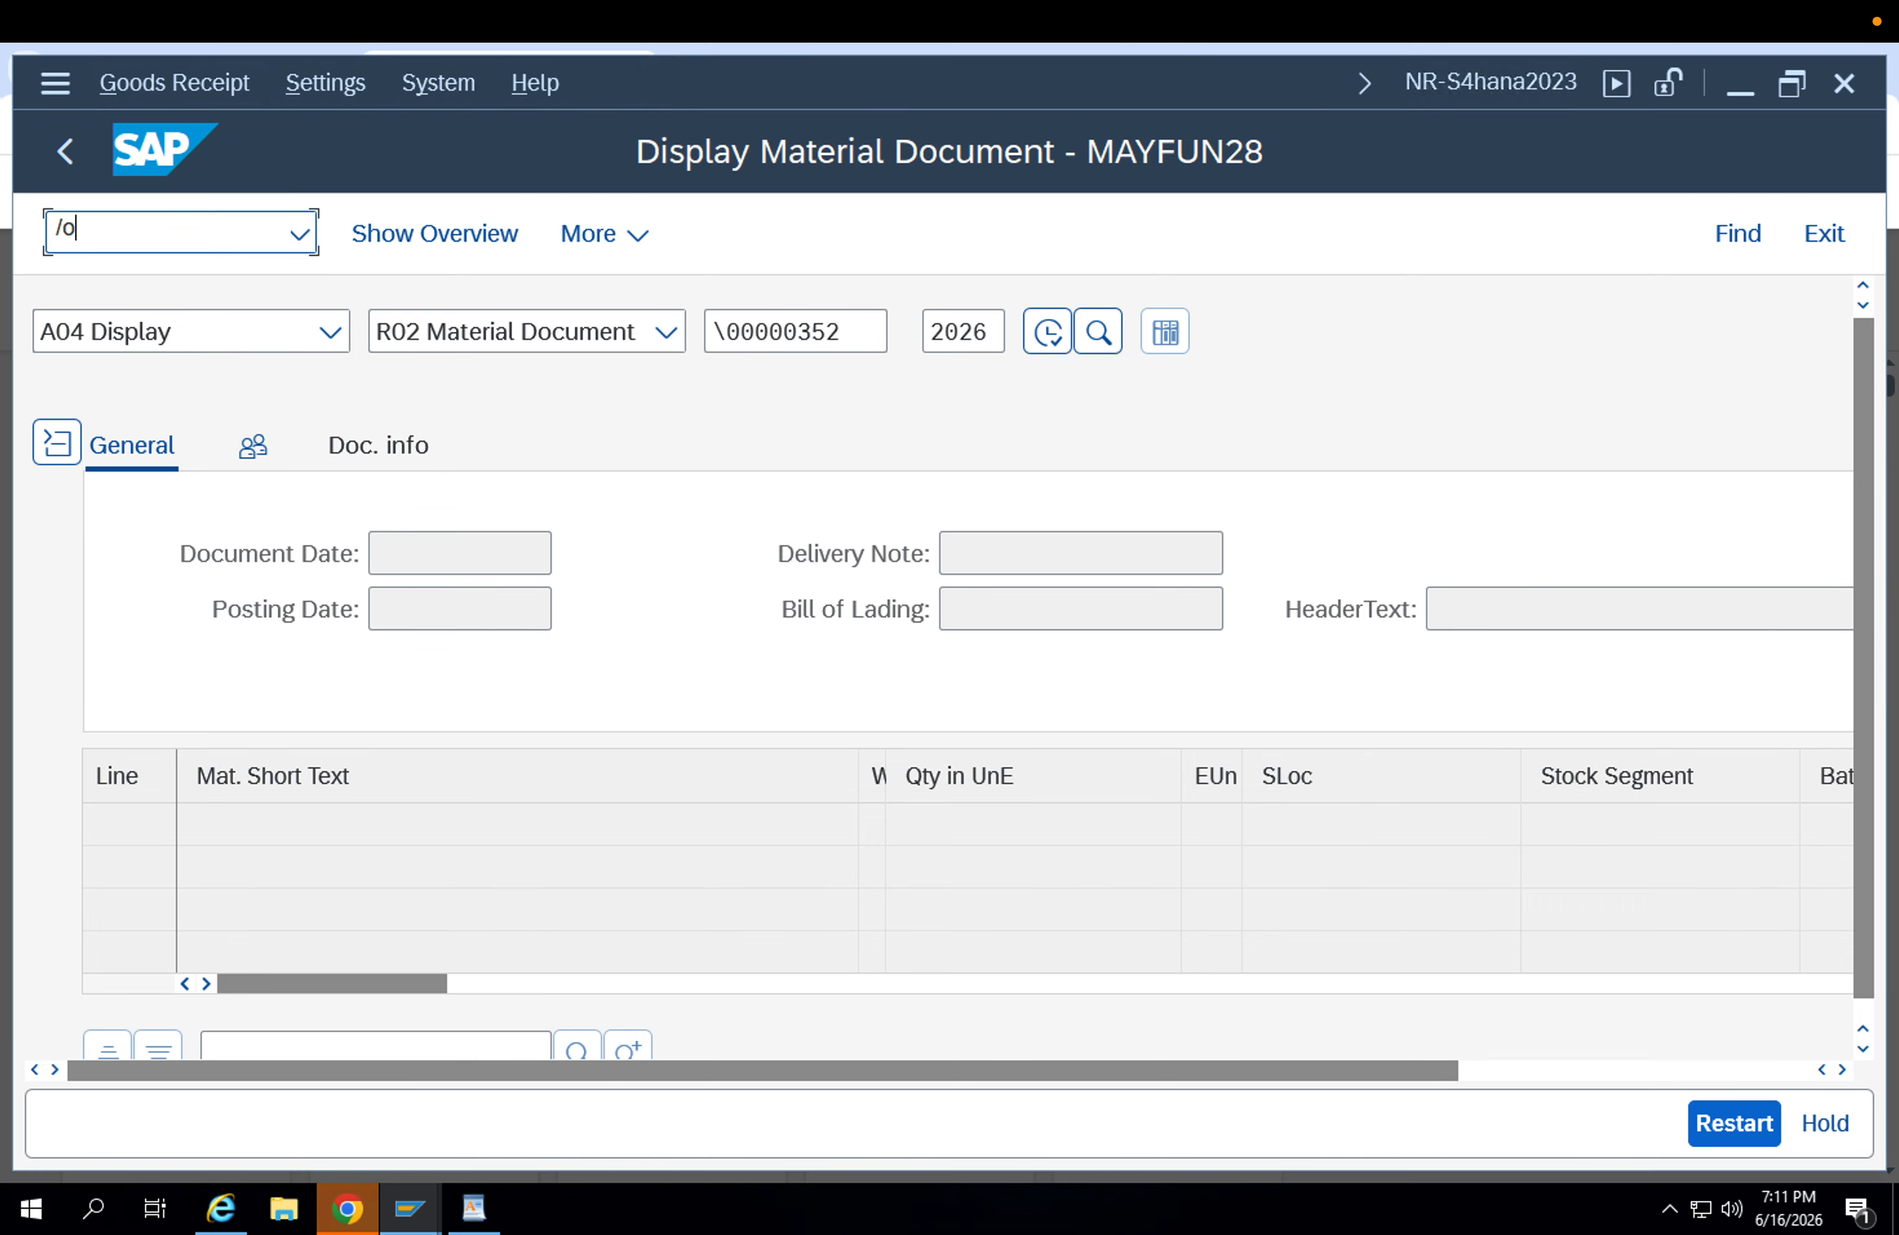
{"action": "type", "text": "/omm"}
{"action": "key", "text": "Return"}
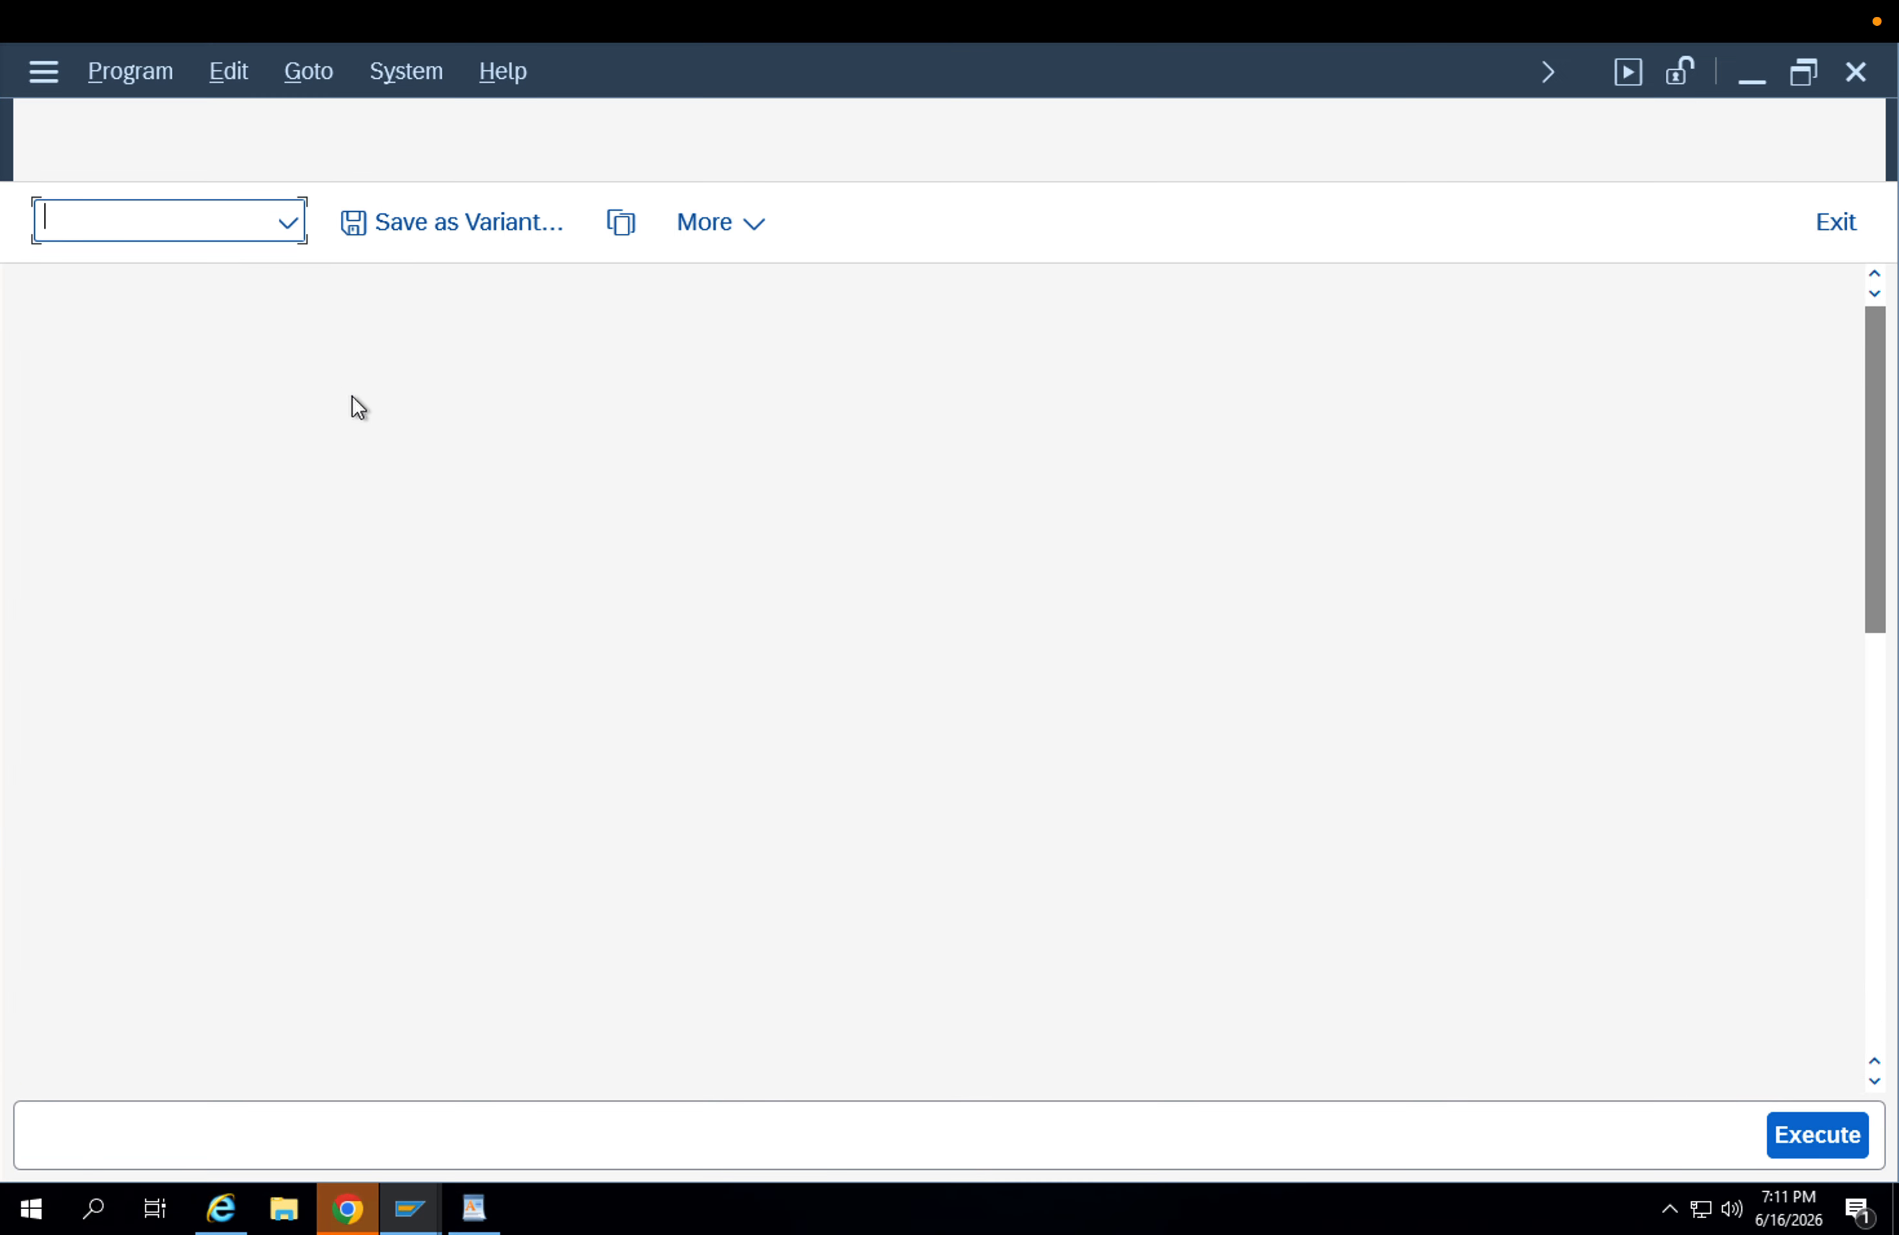
{"action": "left_click", "coordinate": [1814, 1134]}
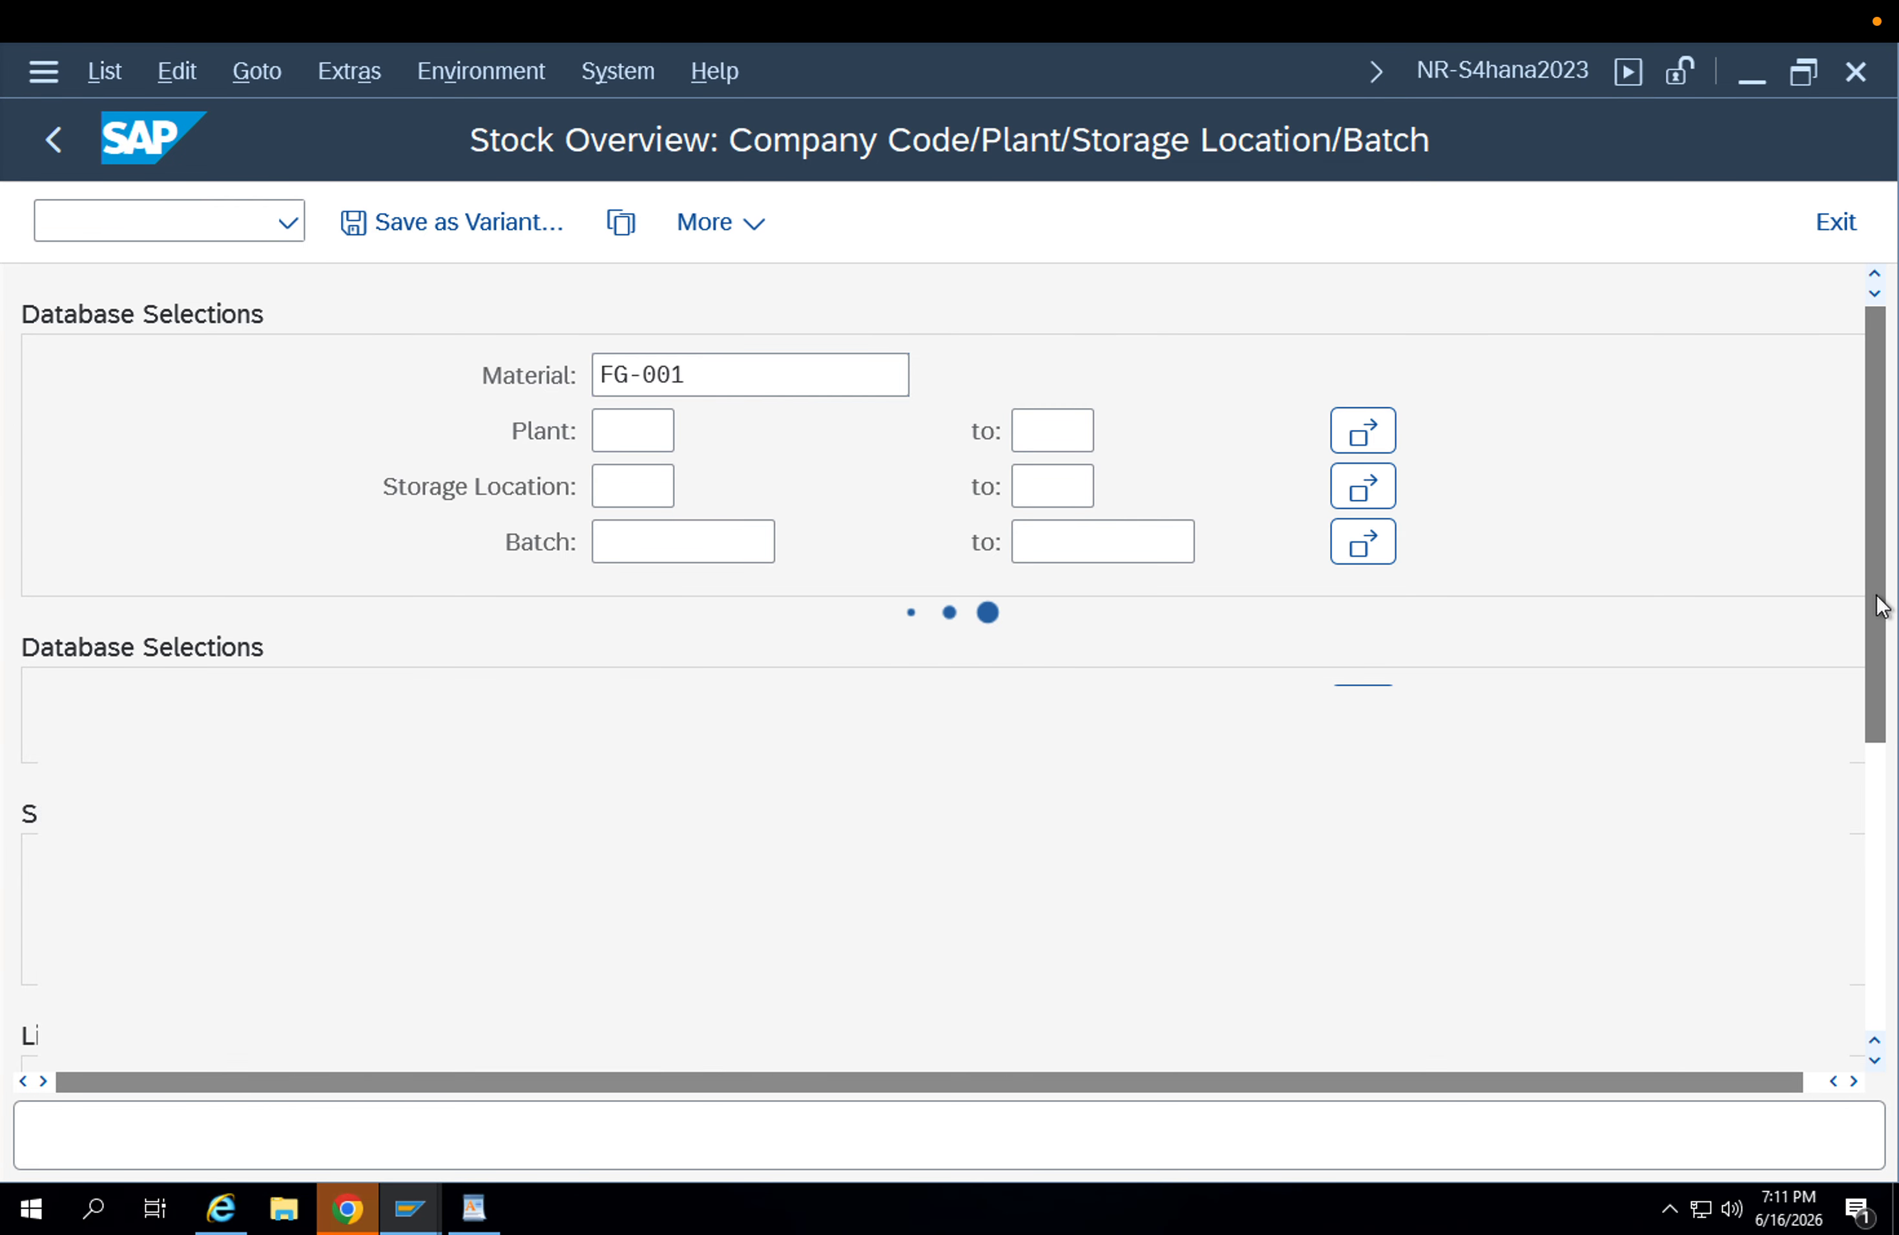
Examine the plant stock transfer quantities for FG-001 in the stock overview list.
{"action": "left_click_drag", "start_coordinate": [1876, 605], "coordinate": [1002, 782]}
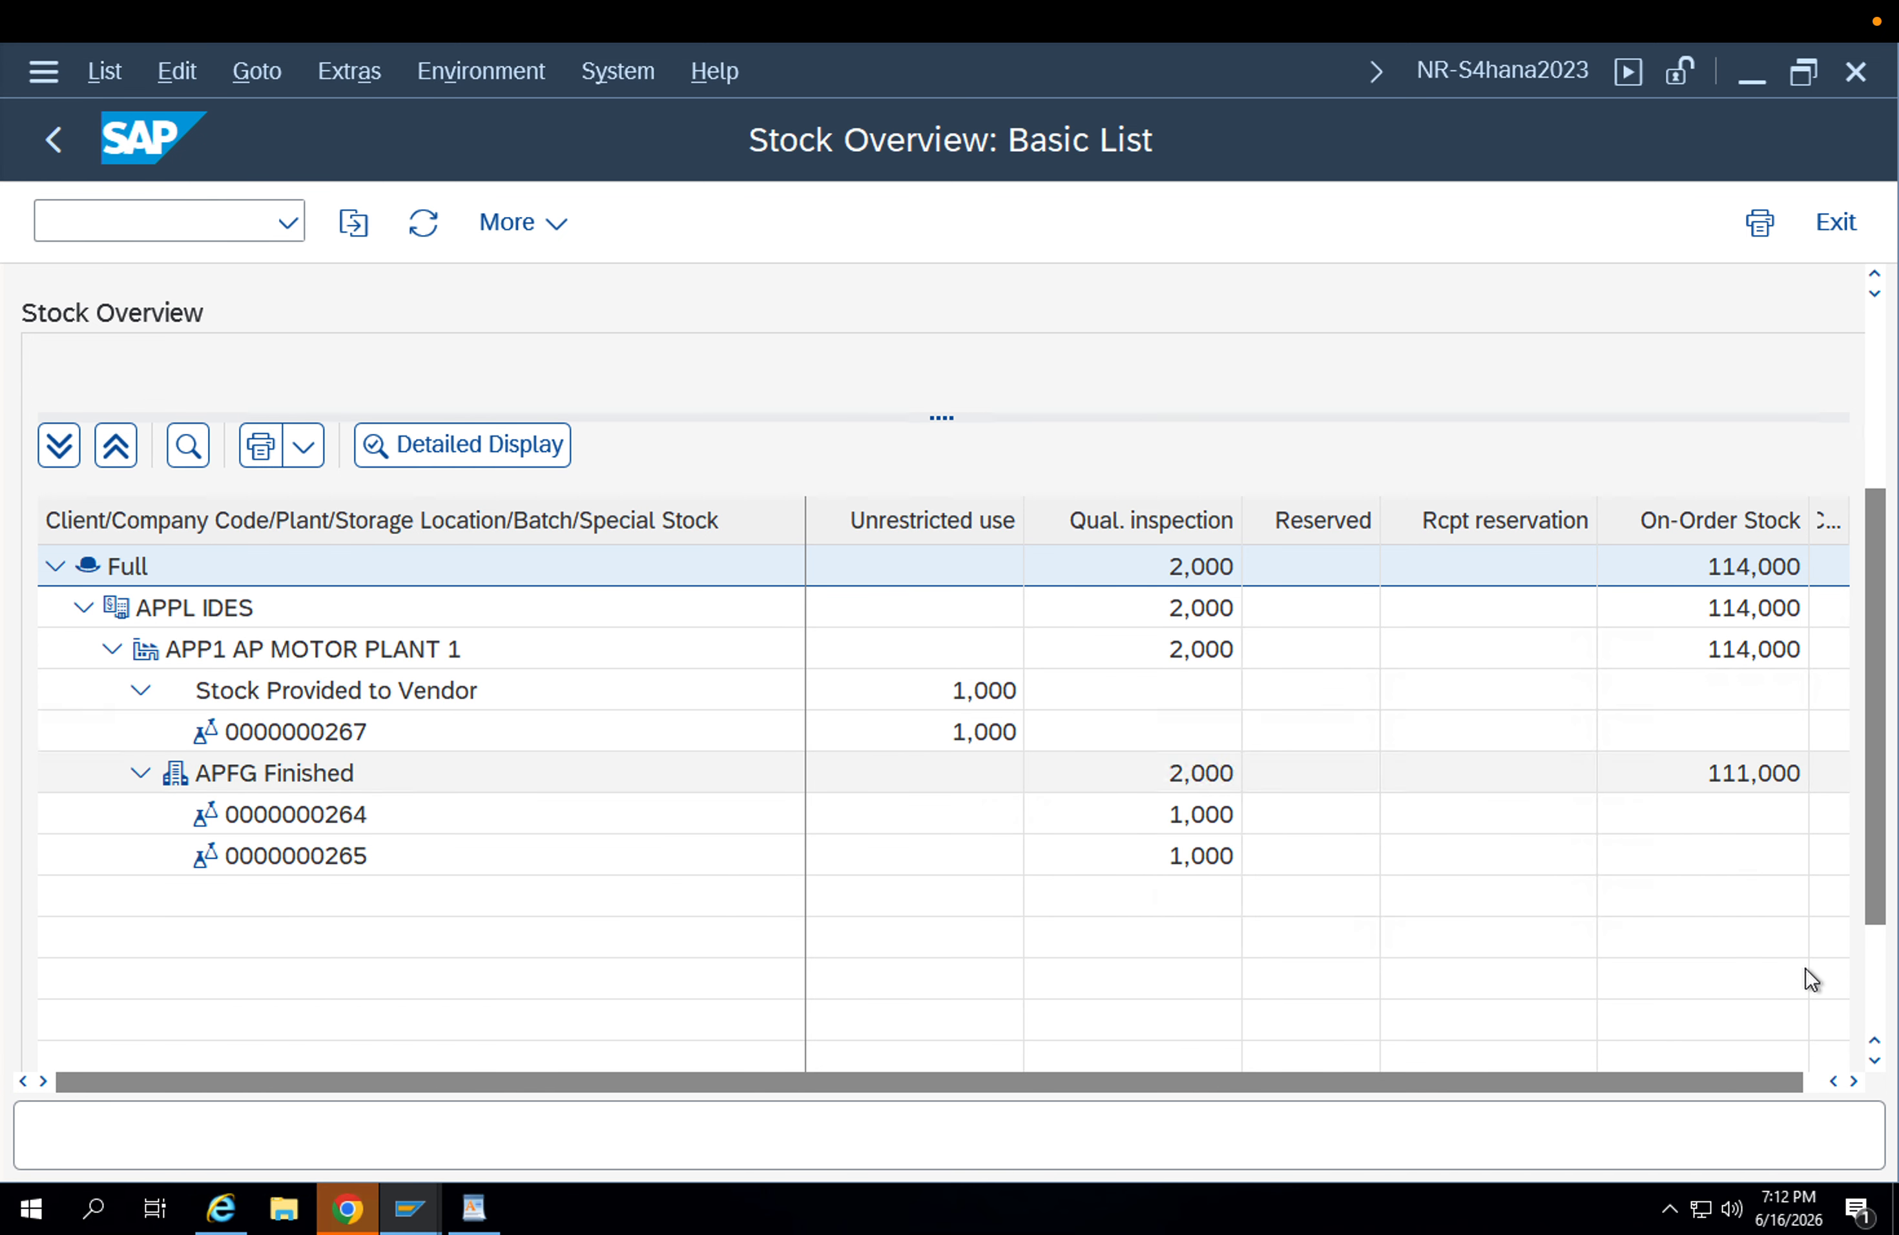
{"action": "left_click", "coordinate": [1853, 1081]}
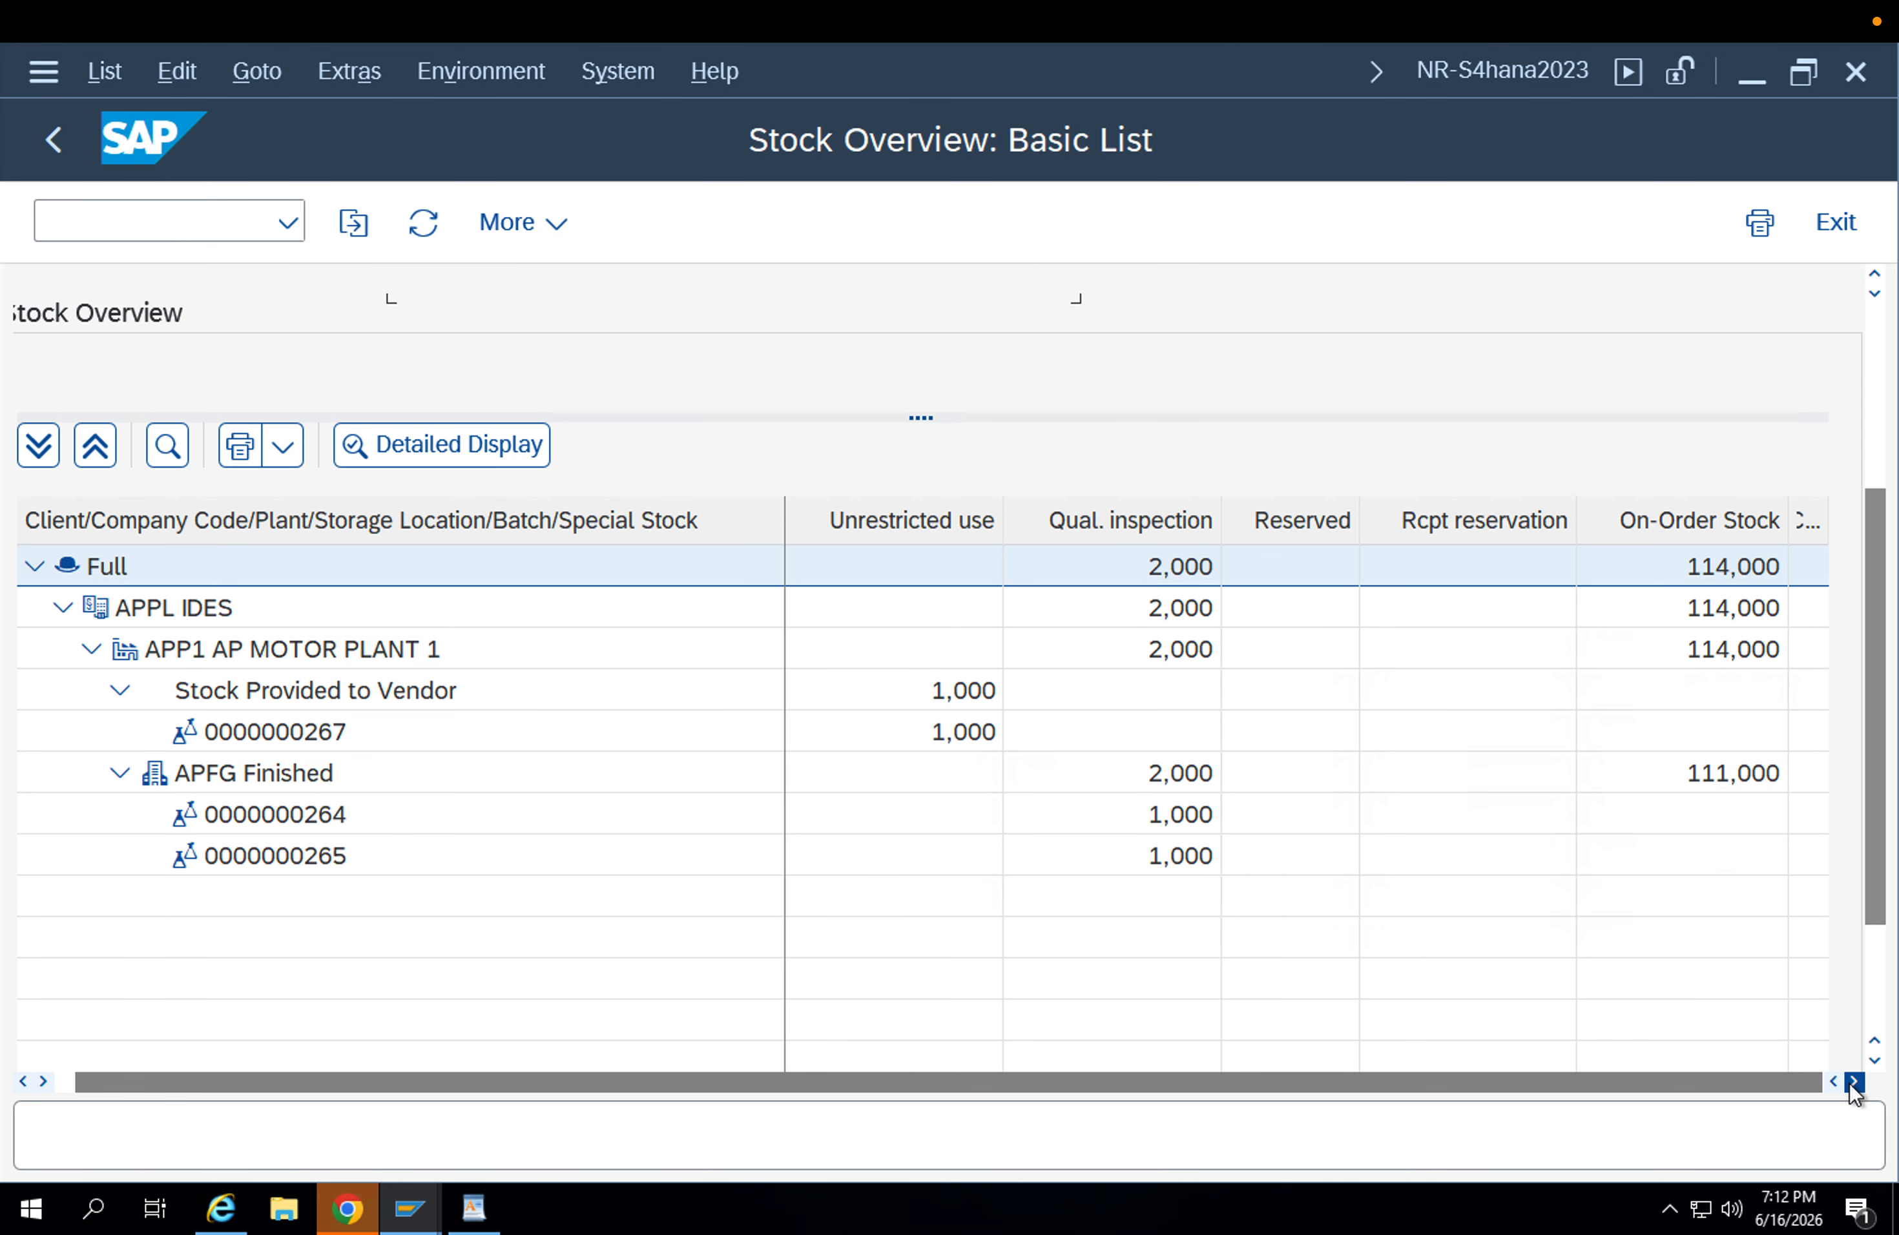
{"action": "left_click_drag", "start_coordinate": [1874, 922], "coordinate": [1888, 1015]}
{"action": "left_click", "coordinate": [1817, 1035]}
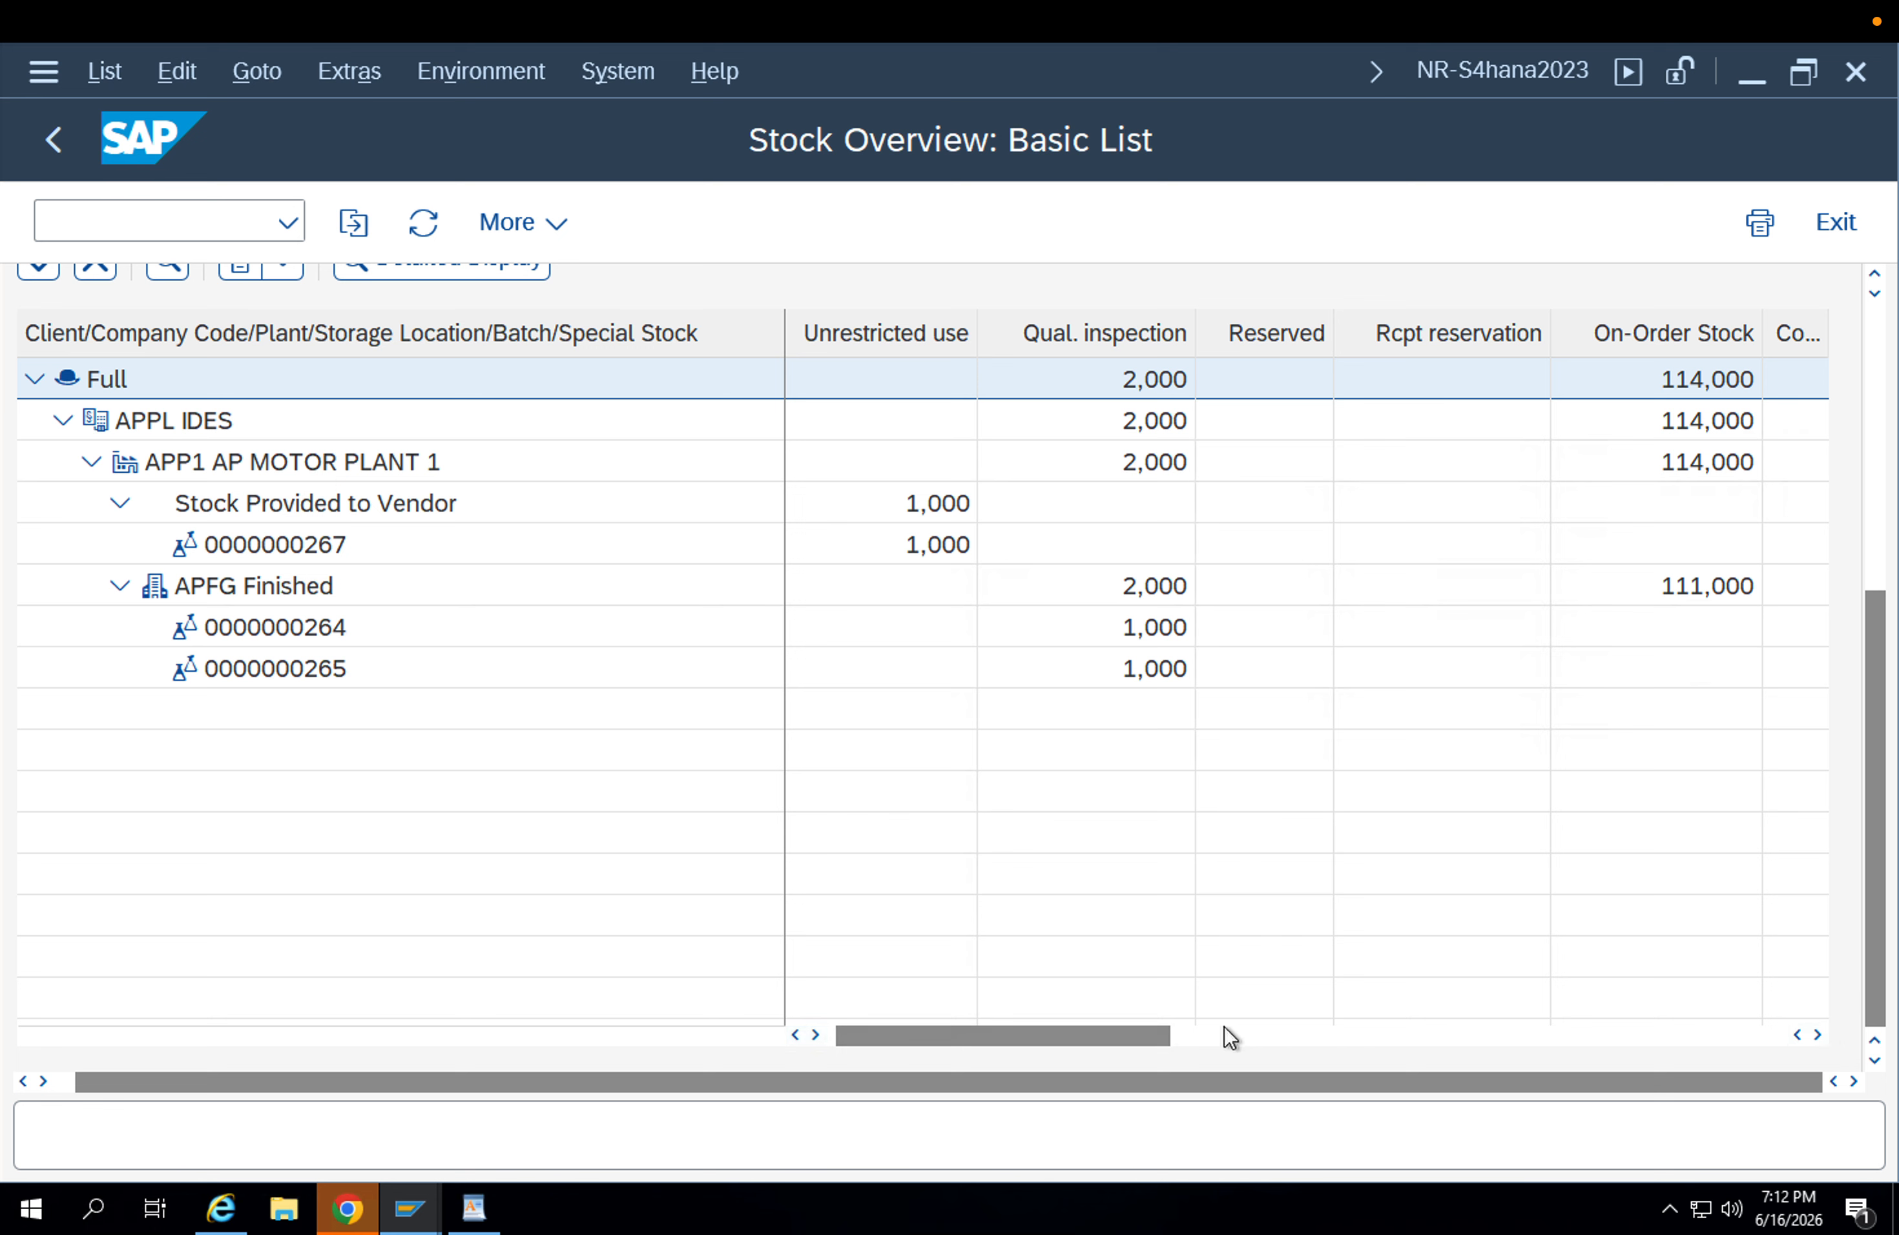
{"action": "left_click", "coordinate": [1202, 1035]}
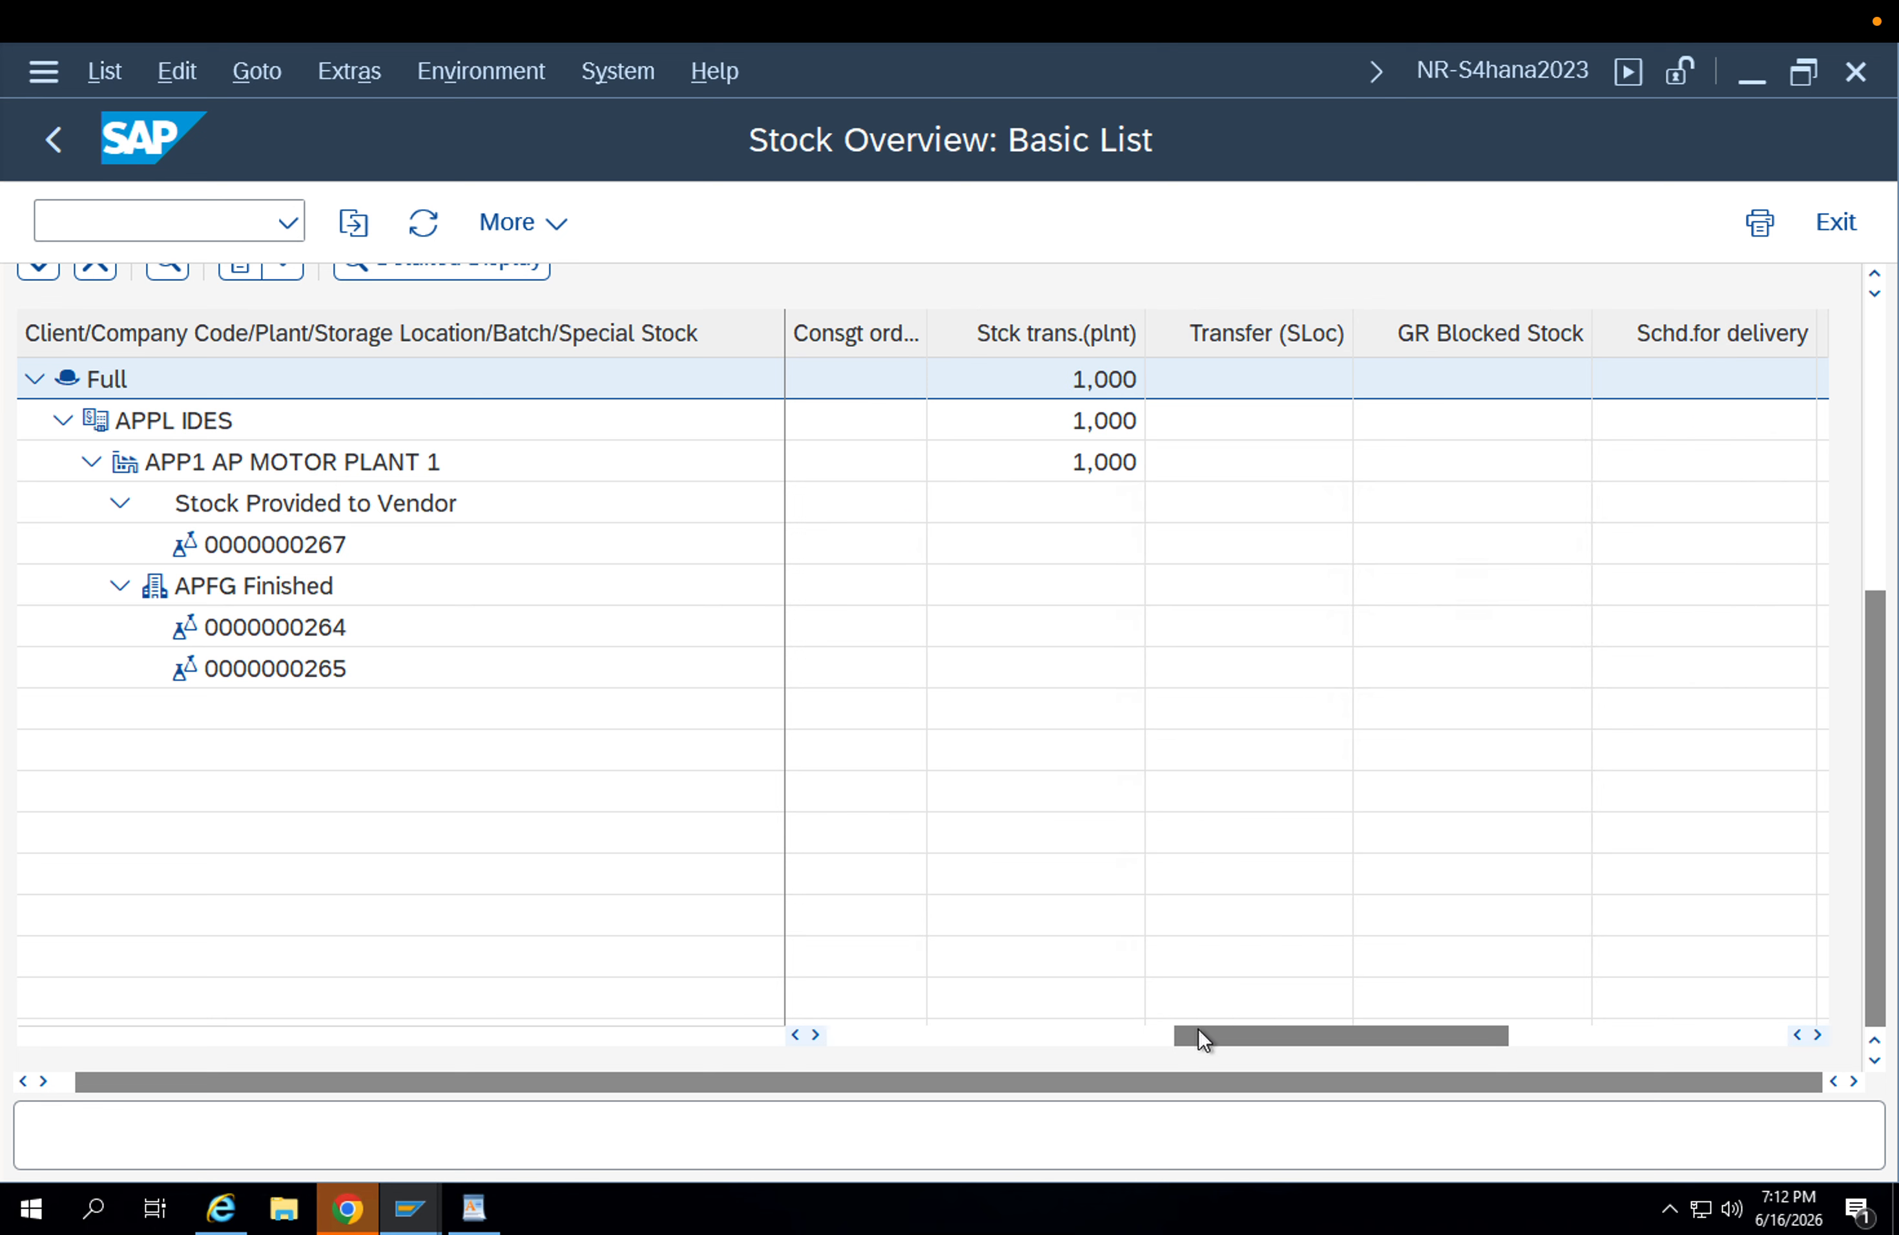
{"action": "left_click", "coordinate": [1070, 339]}
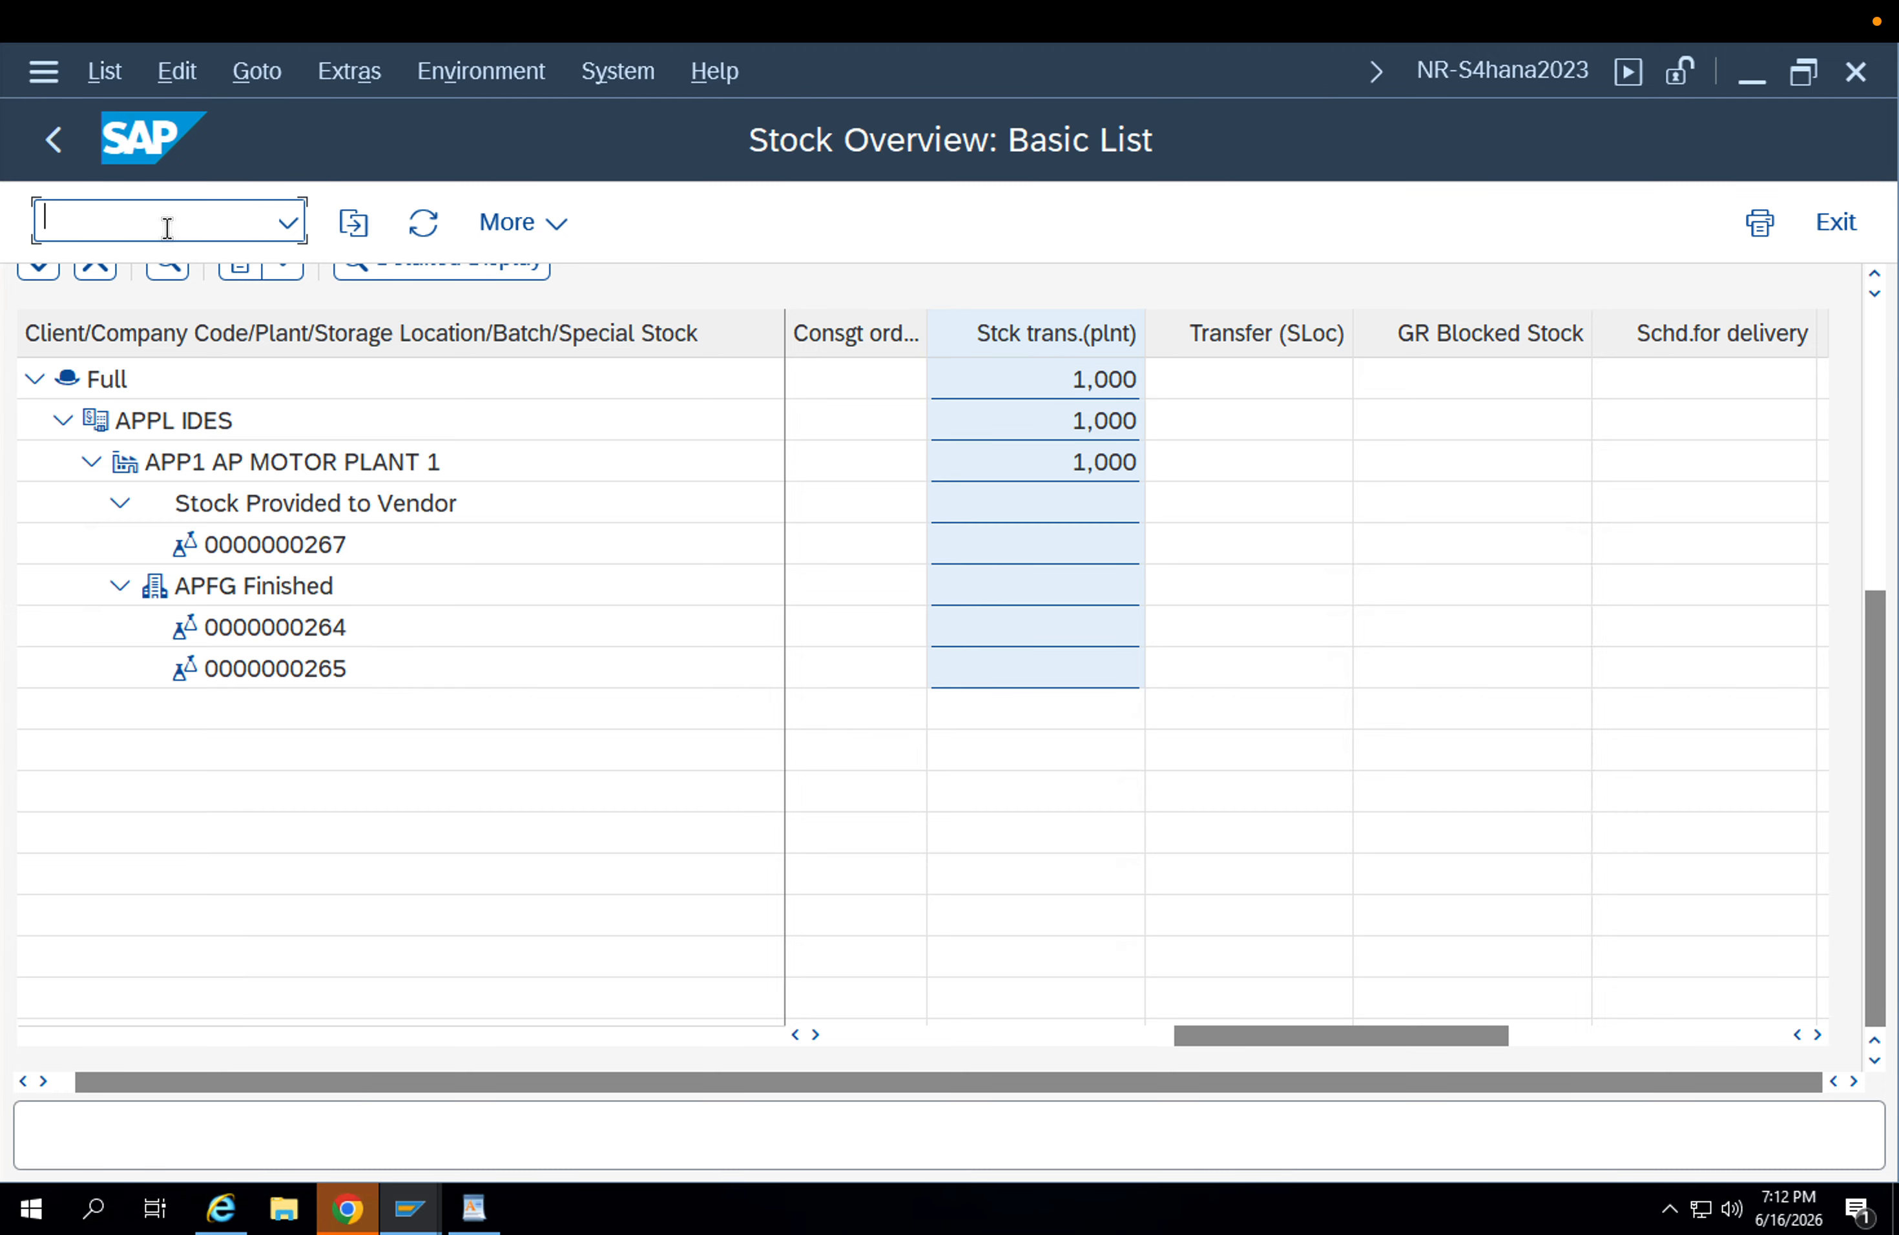
Open MIGO and load material document 300000352 with the Place in Storage action.
{"action": "key", "text": "Return"}
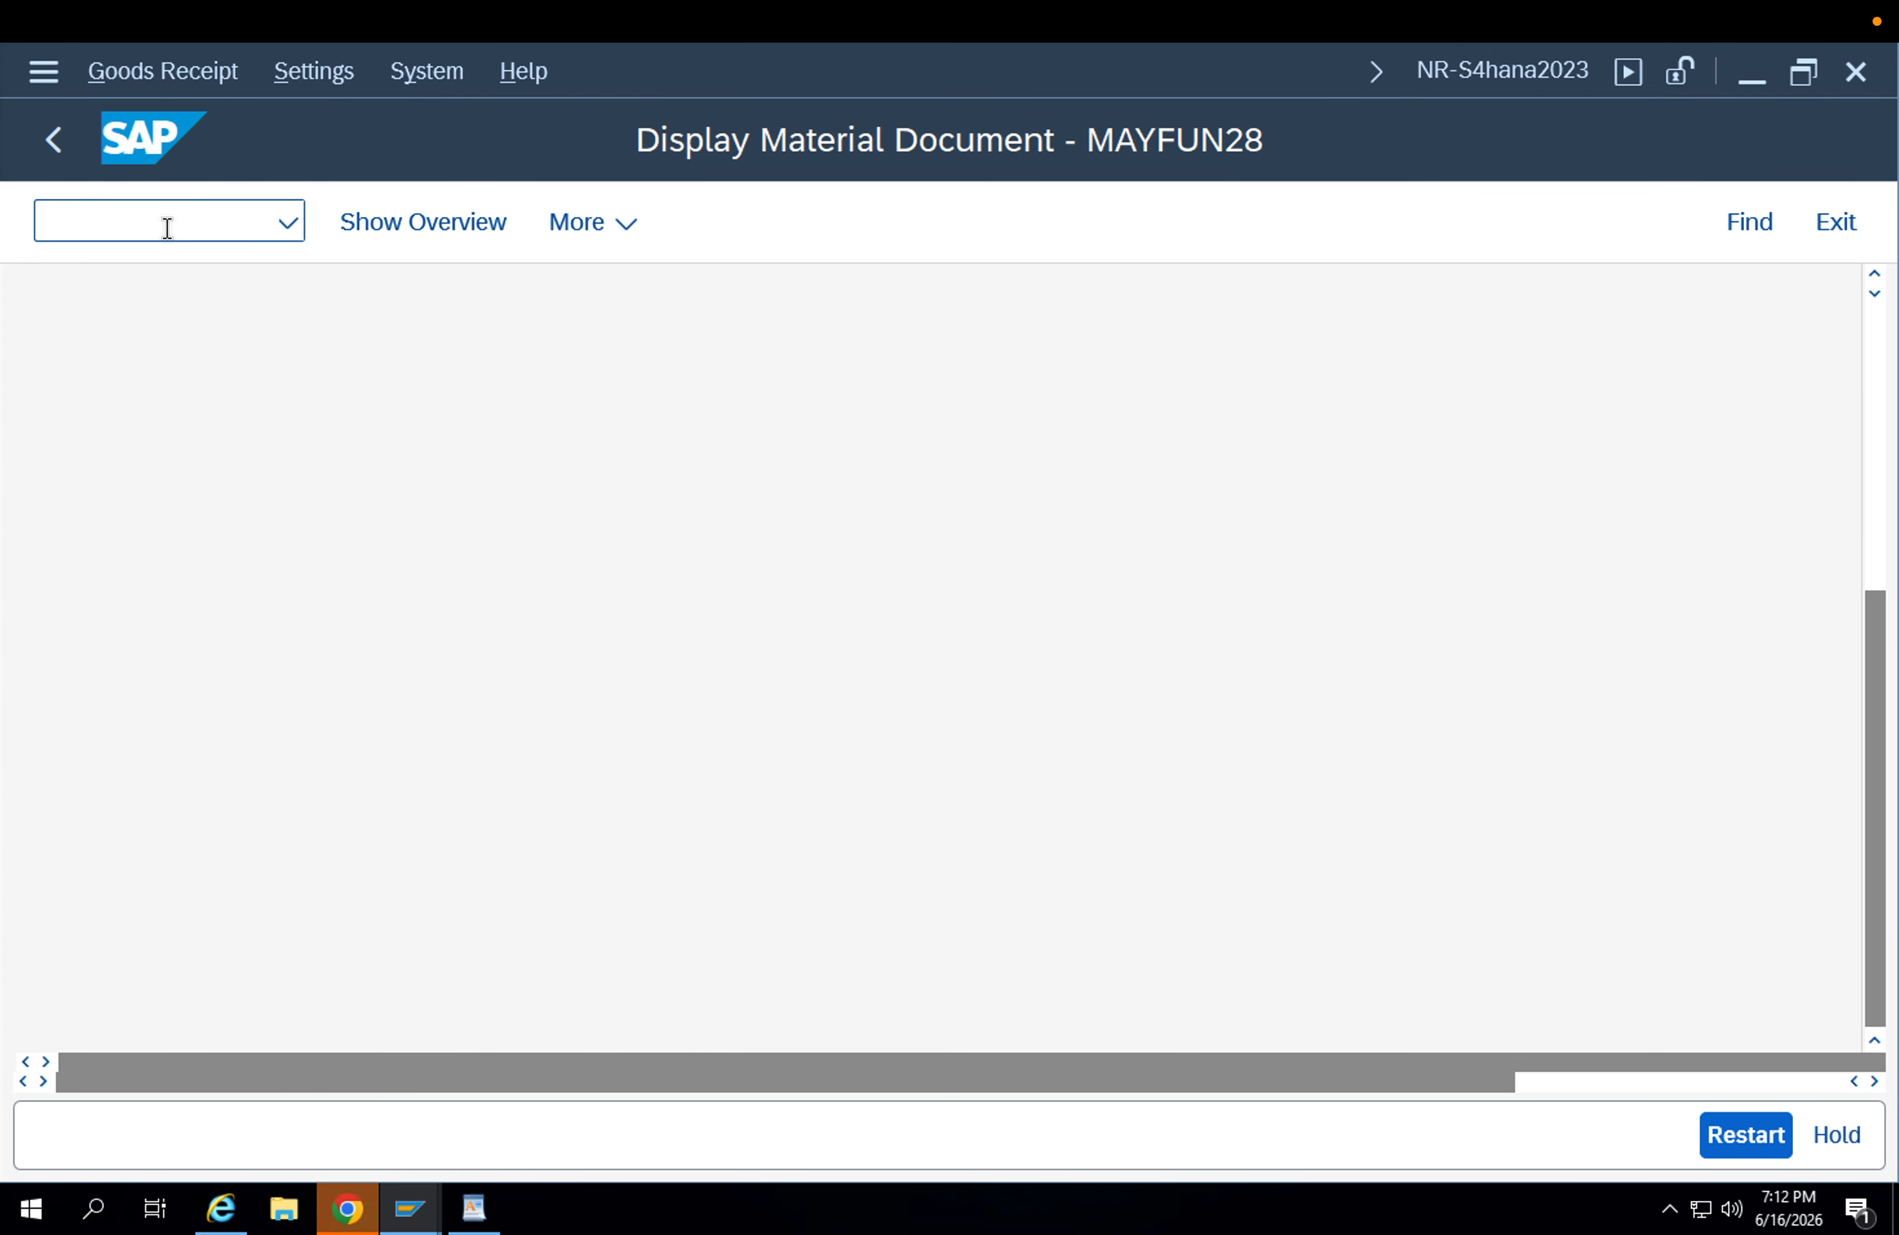
{"action": "left_click", "coordinate": [253, 325]}
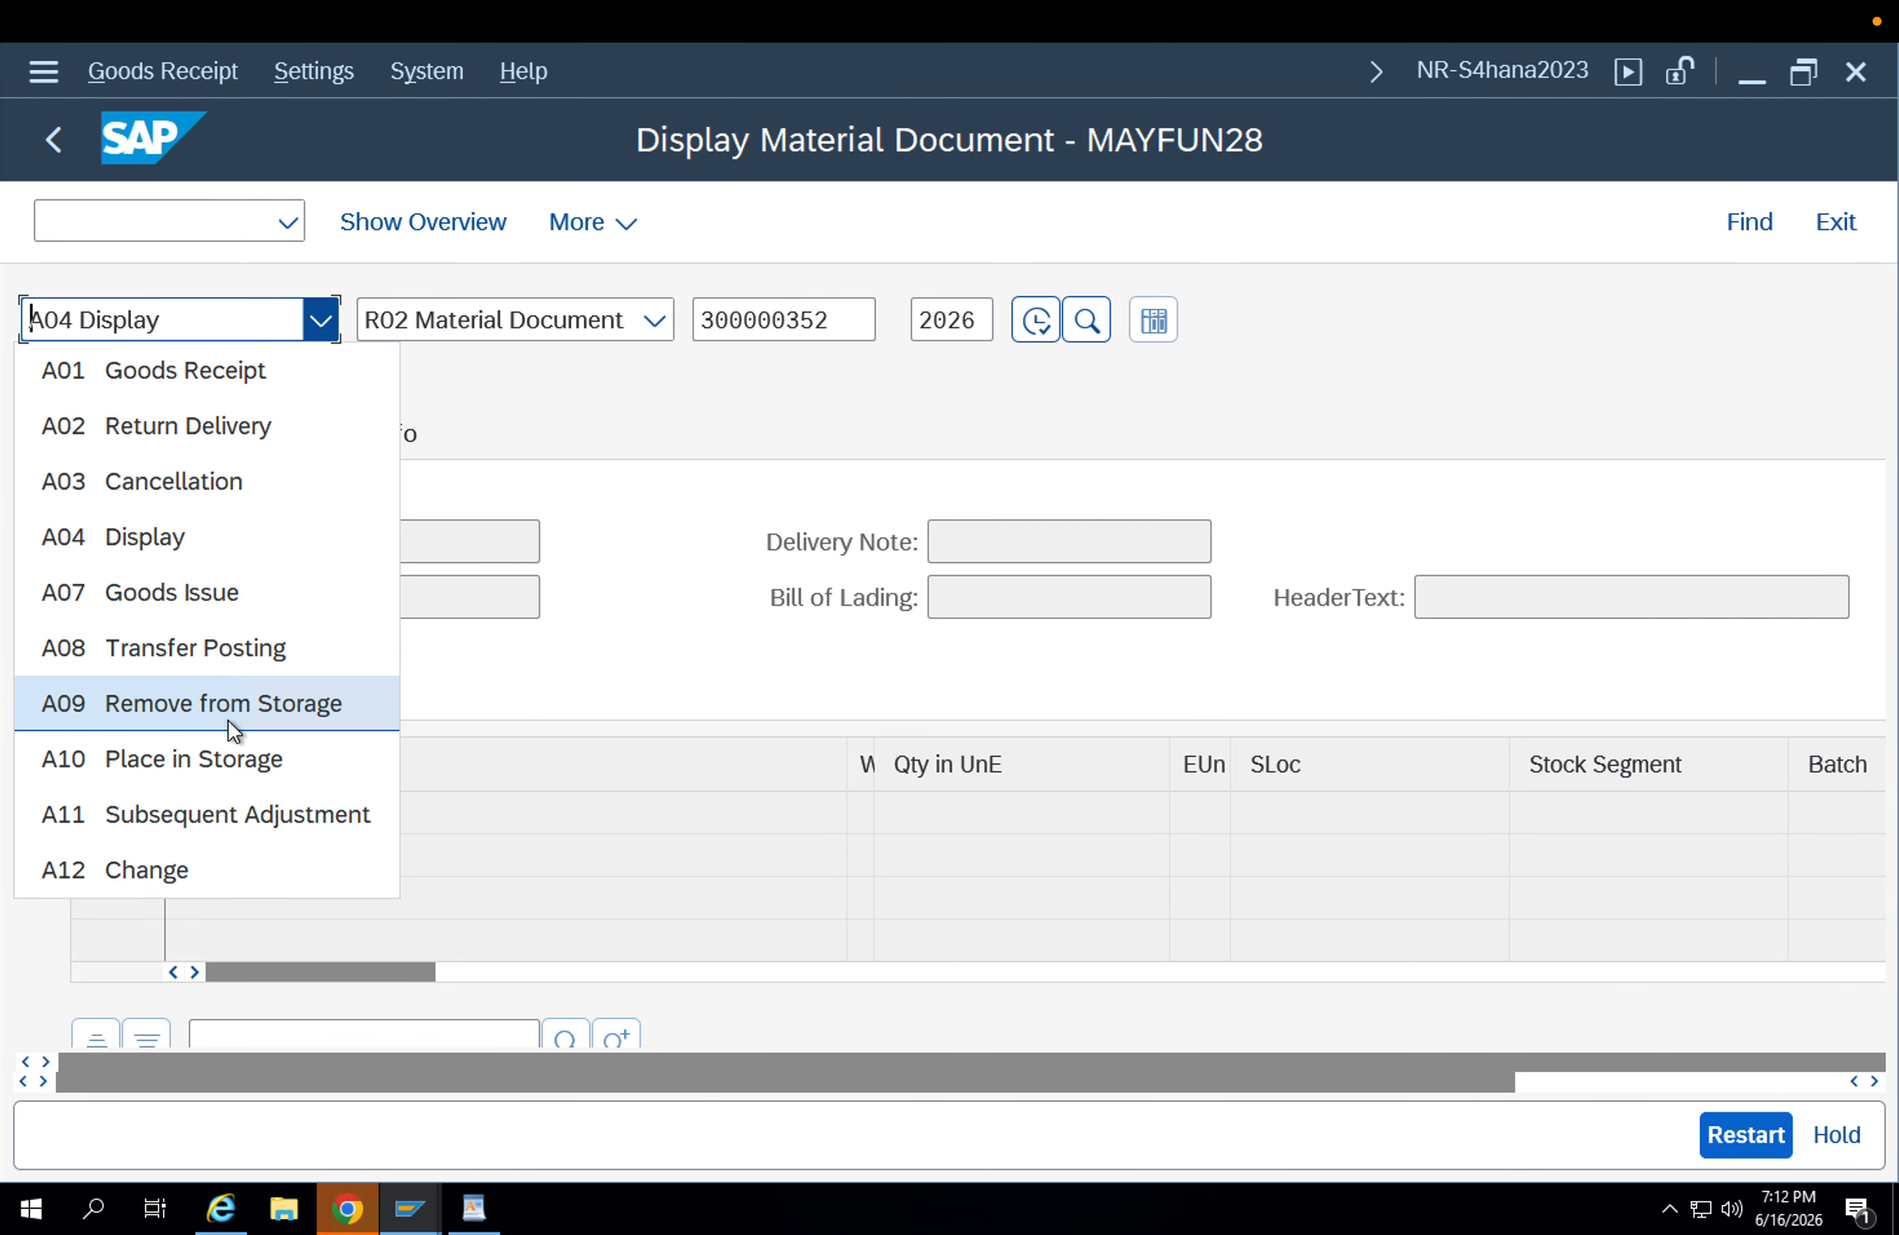
{"action": "left_click", "coordinate": [213, 759]}
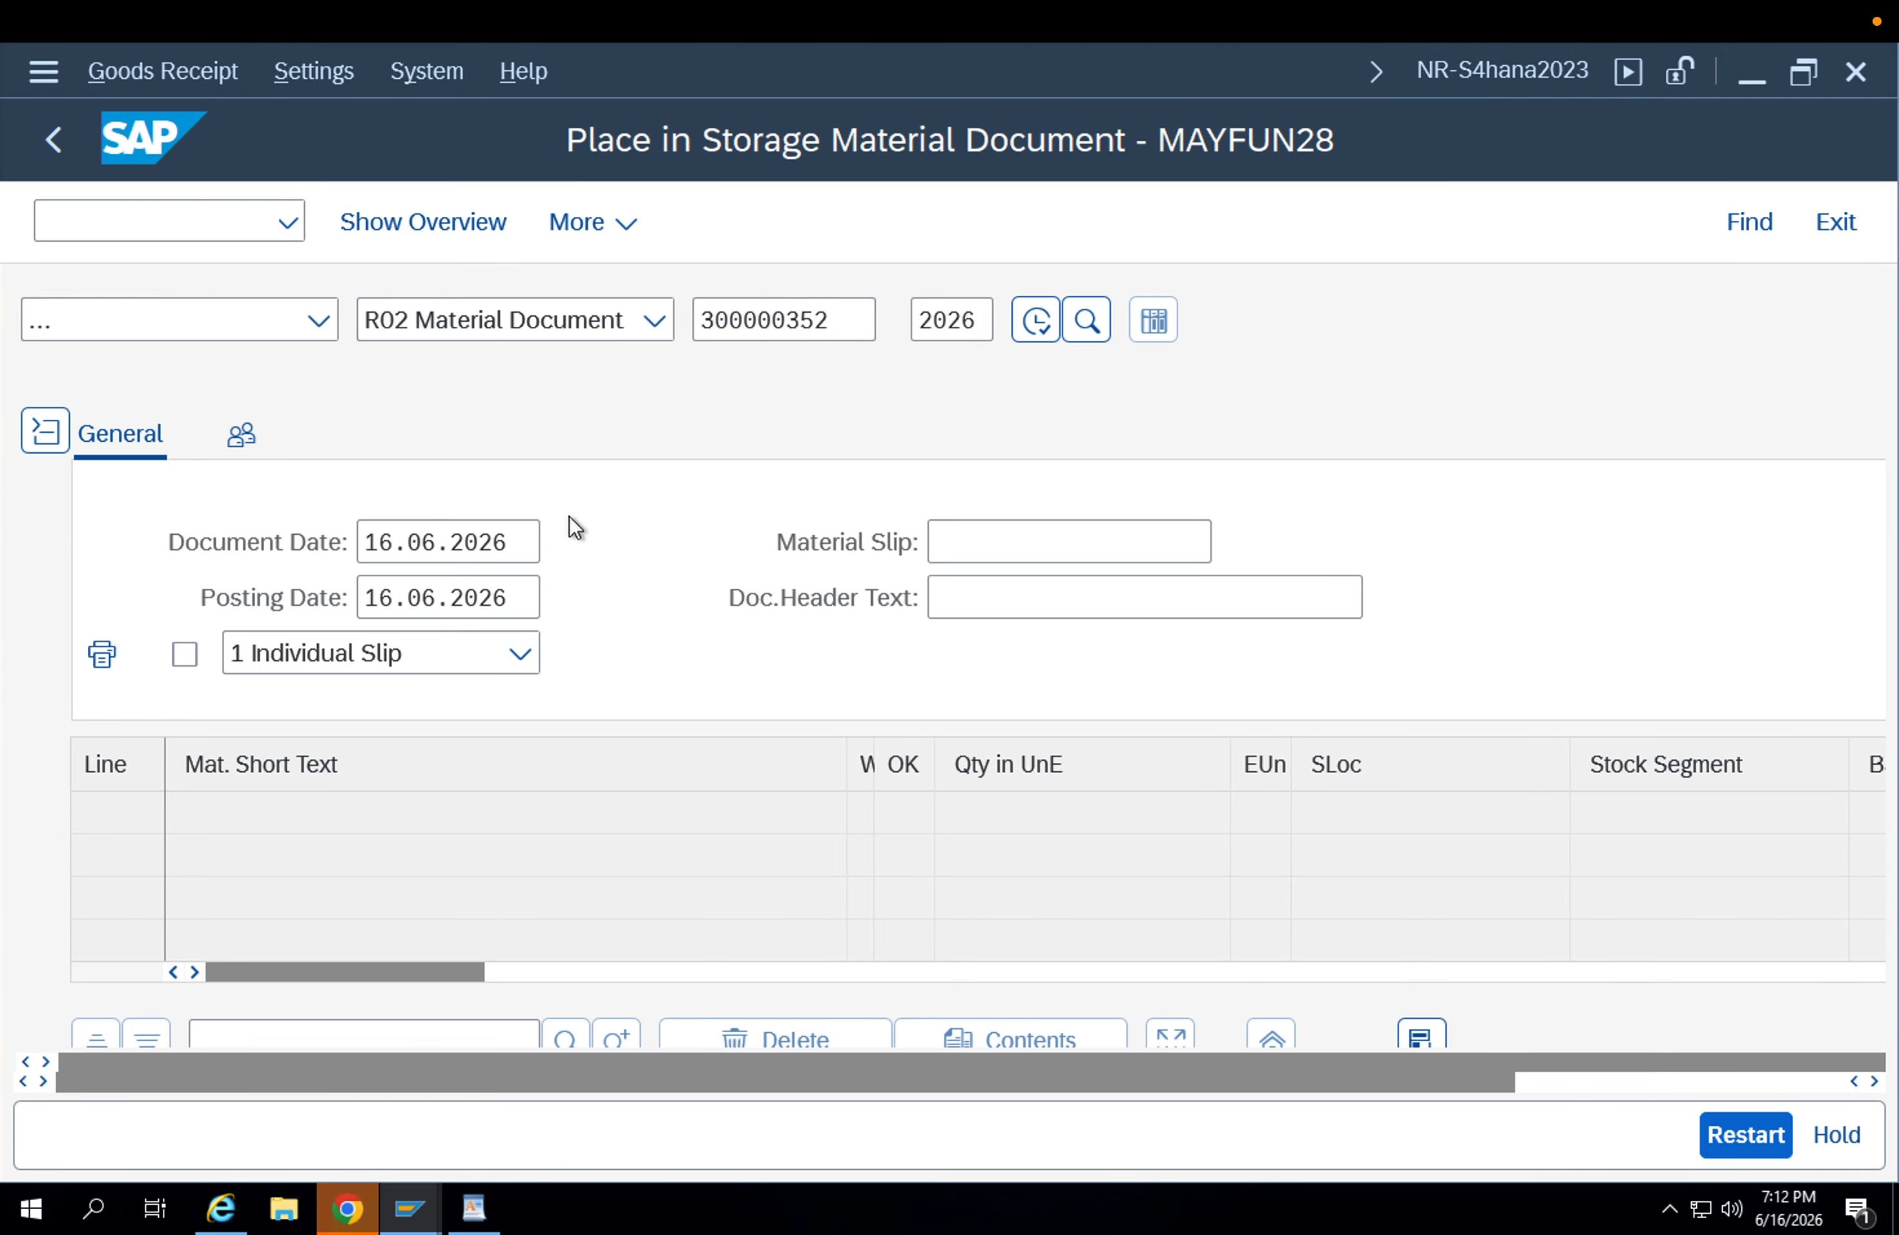
{"action": "key", "text": "Return"}
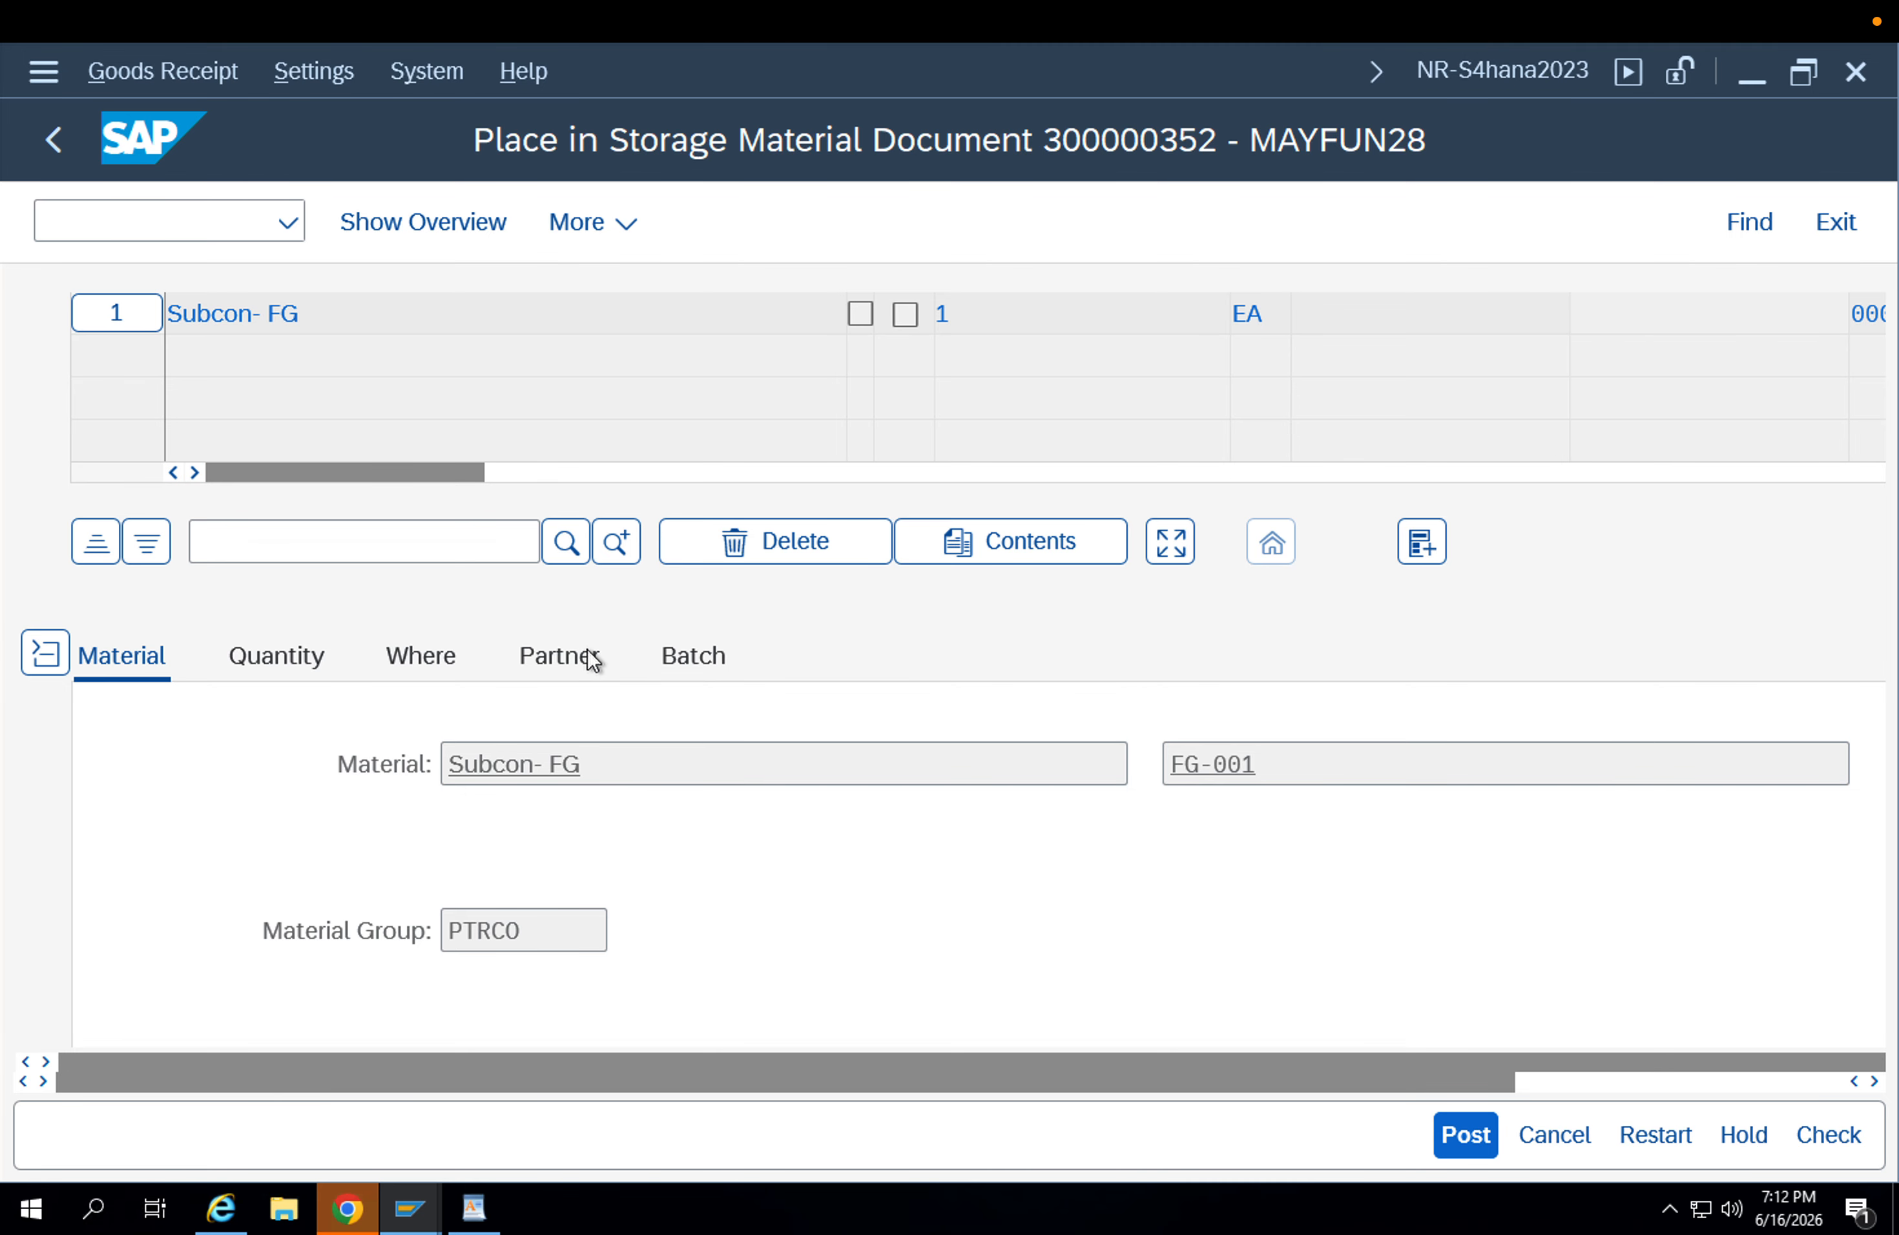
Assign storage location APFG (Finished) to the Subcon-FG item at plant APP1 and mark the item as OK.
{"action": "left_click", "coordinate": [454, 663]}
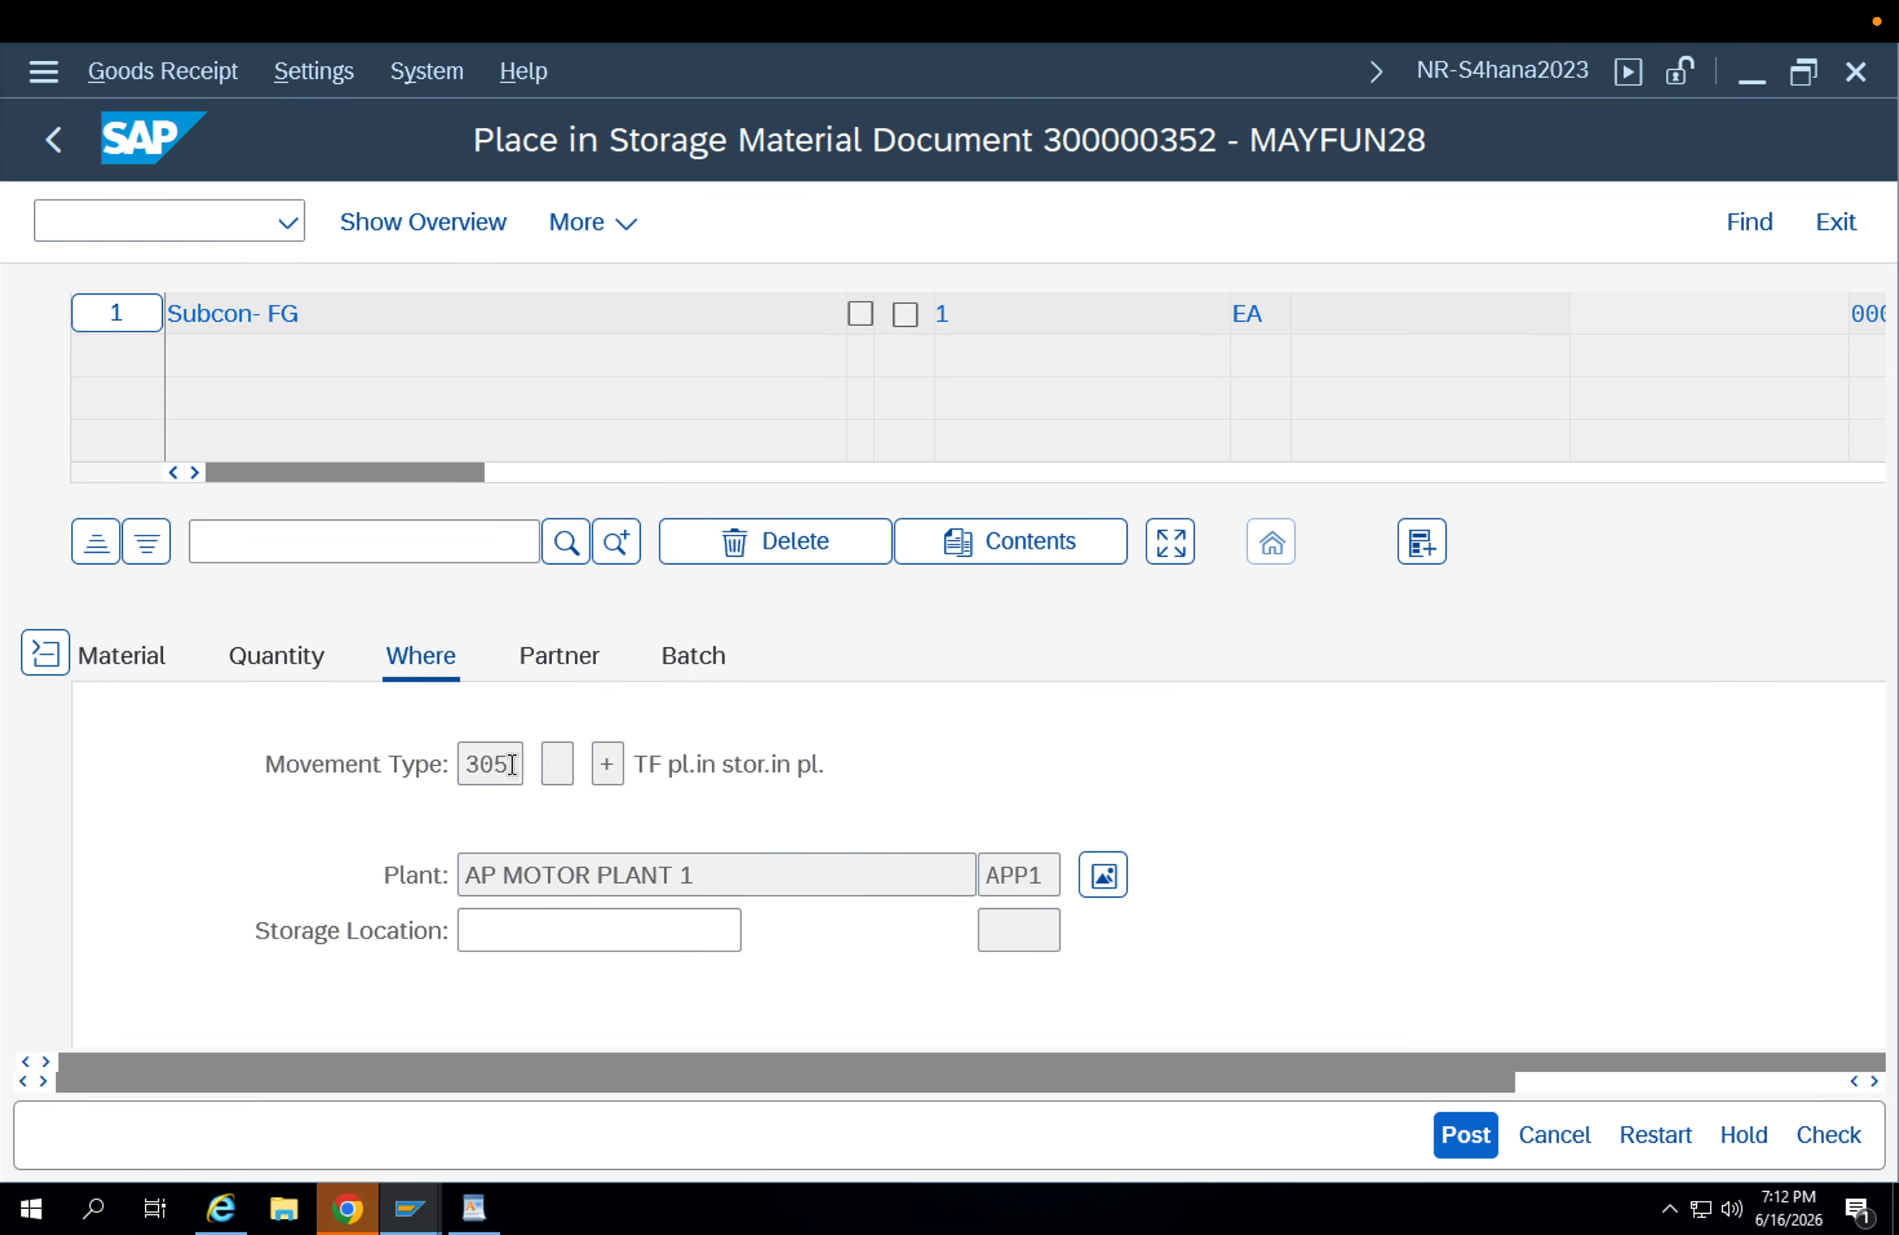
{"action": "left_click_drag", "start_coordinate": [512, 764], "coordinate": [446, 766]}
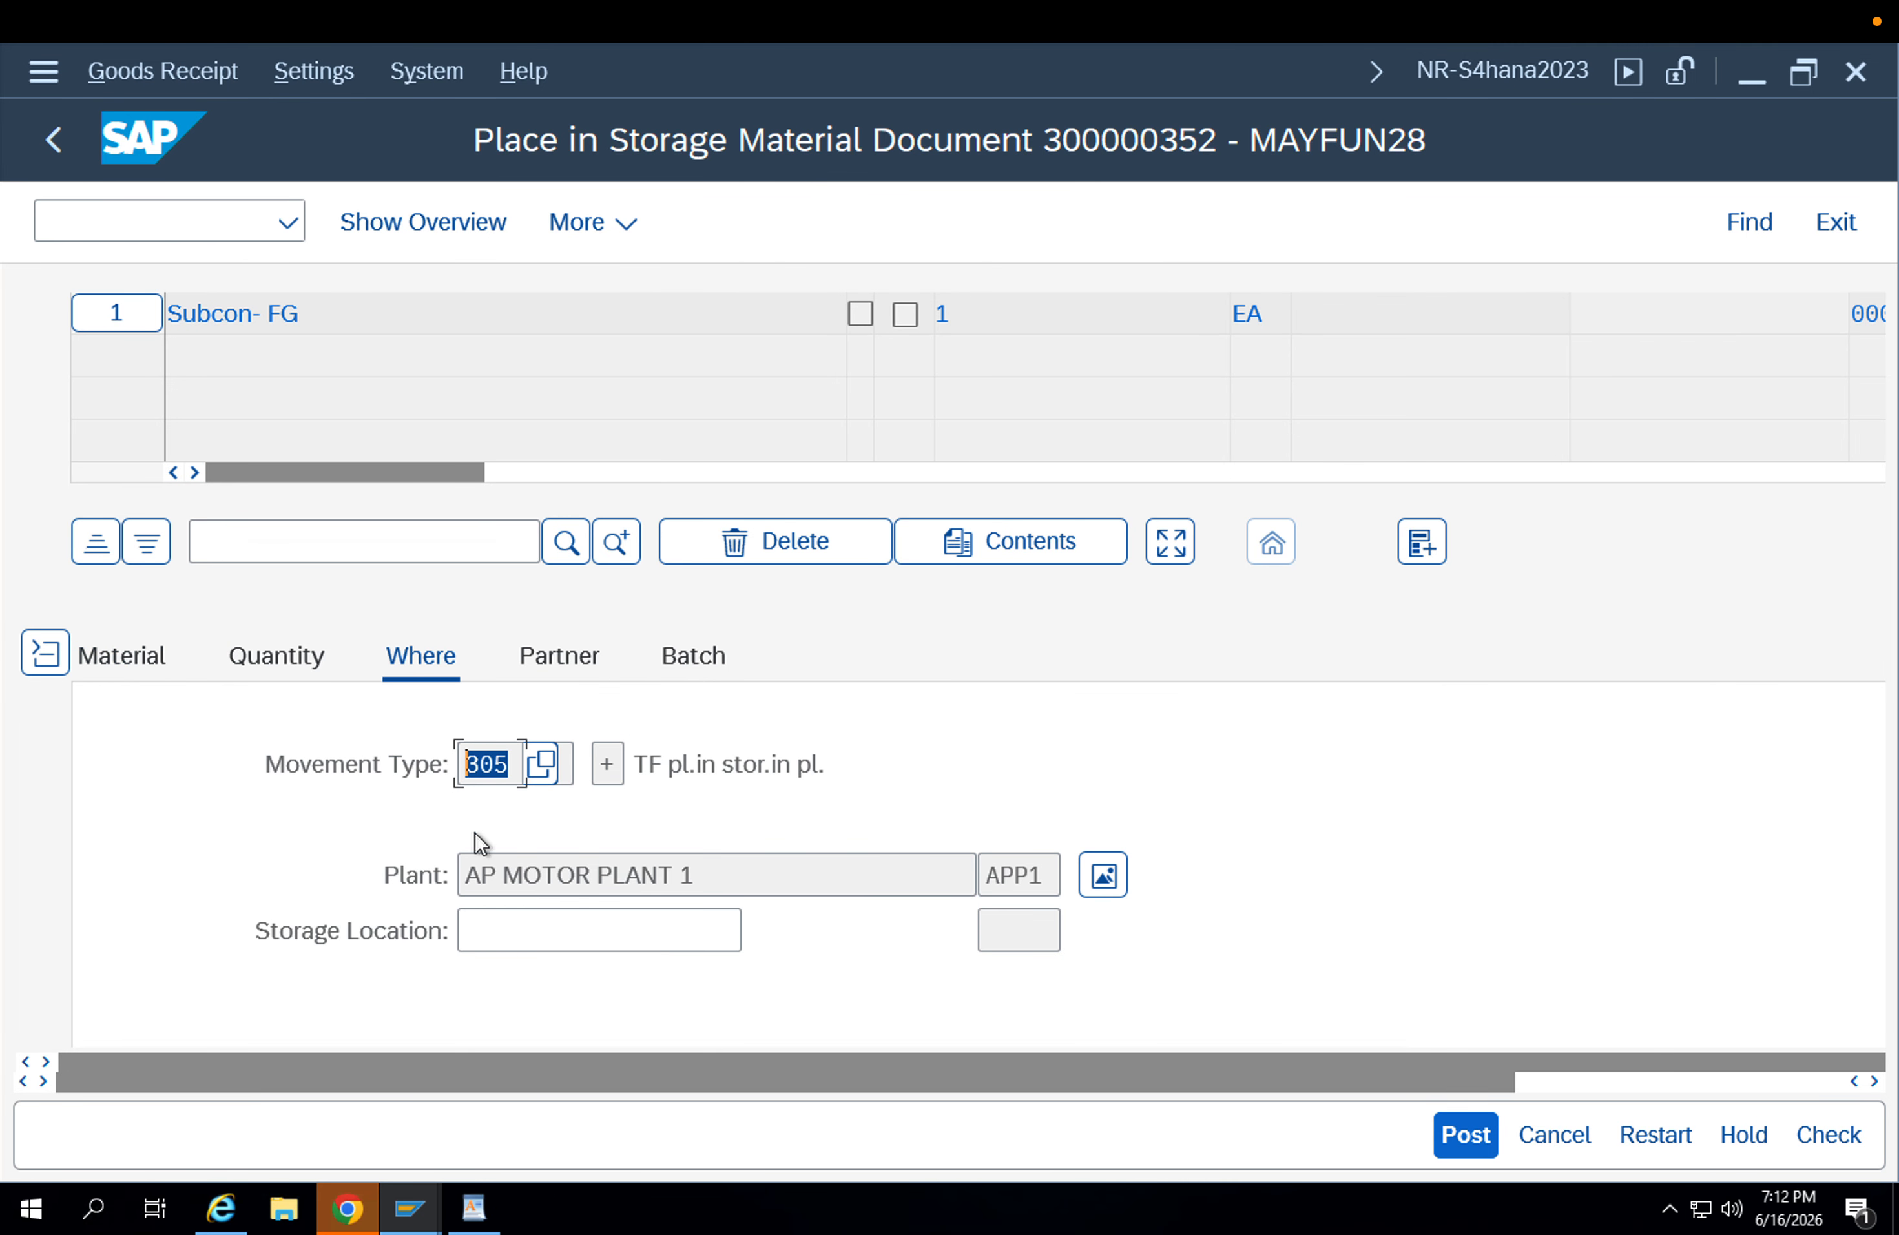
{"action": "left_click", "coordinate": [500, 940]}
{"action": "key", "text": "Down"}
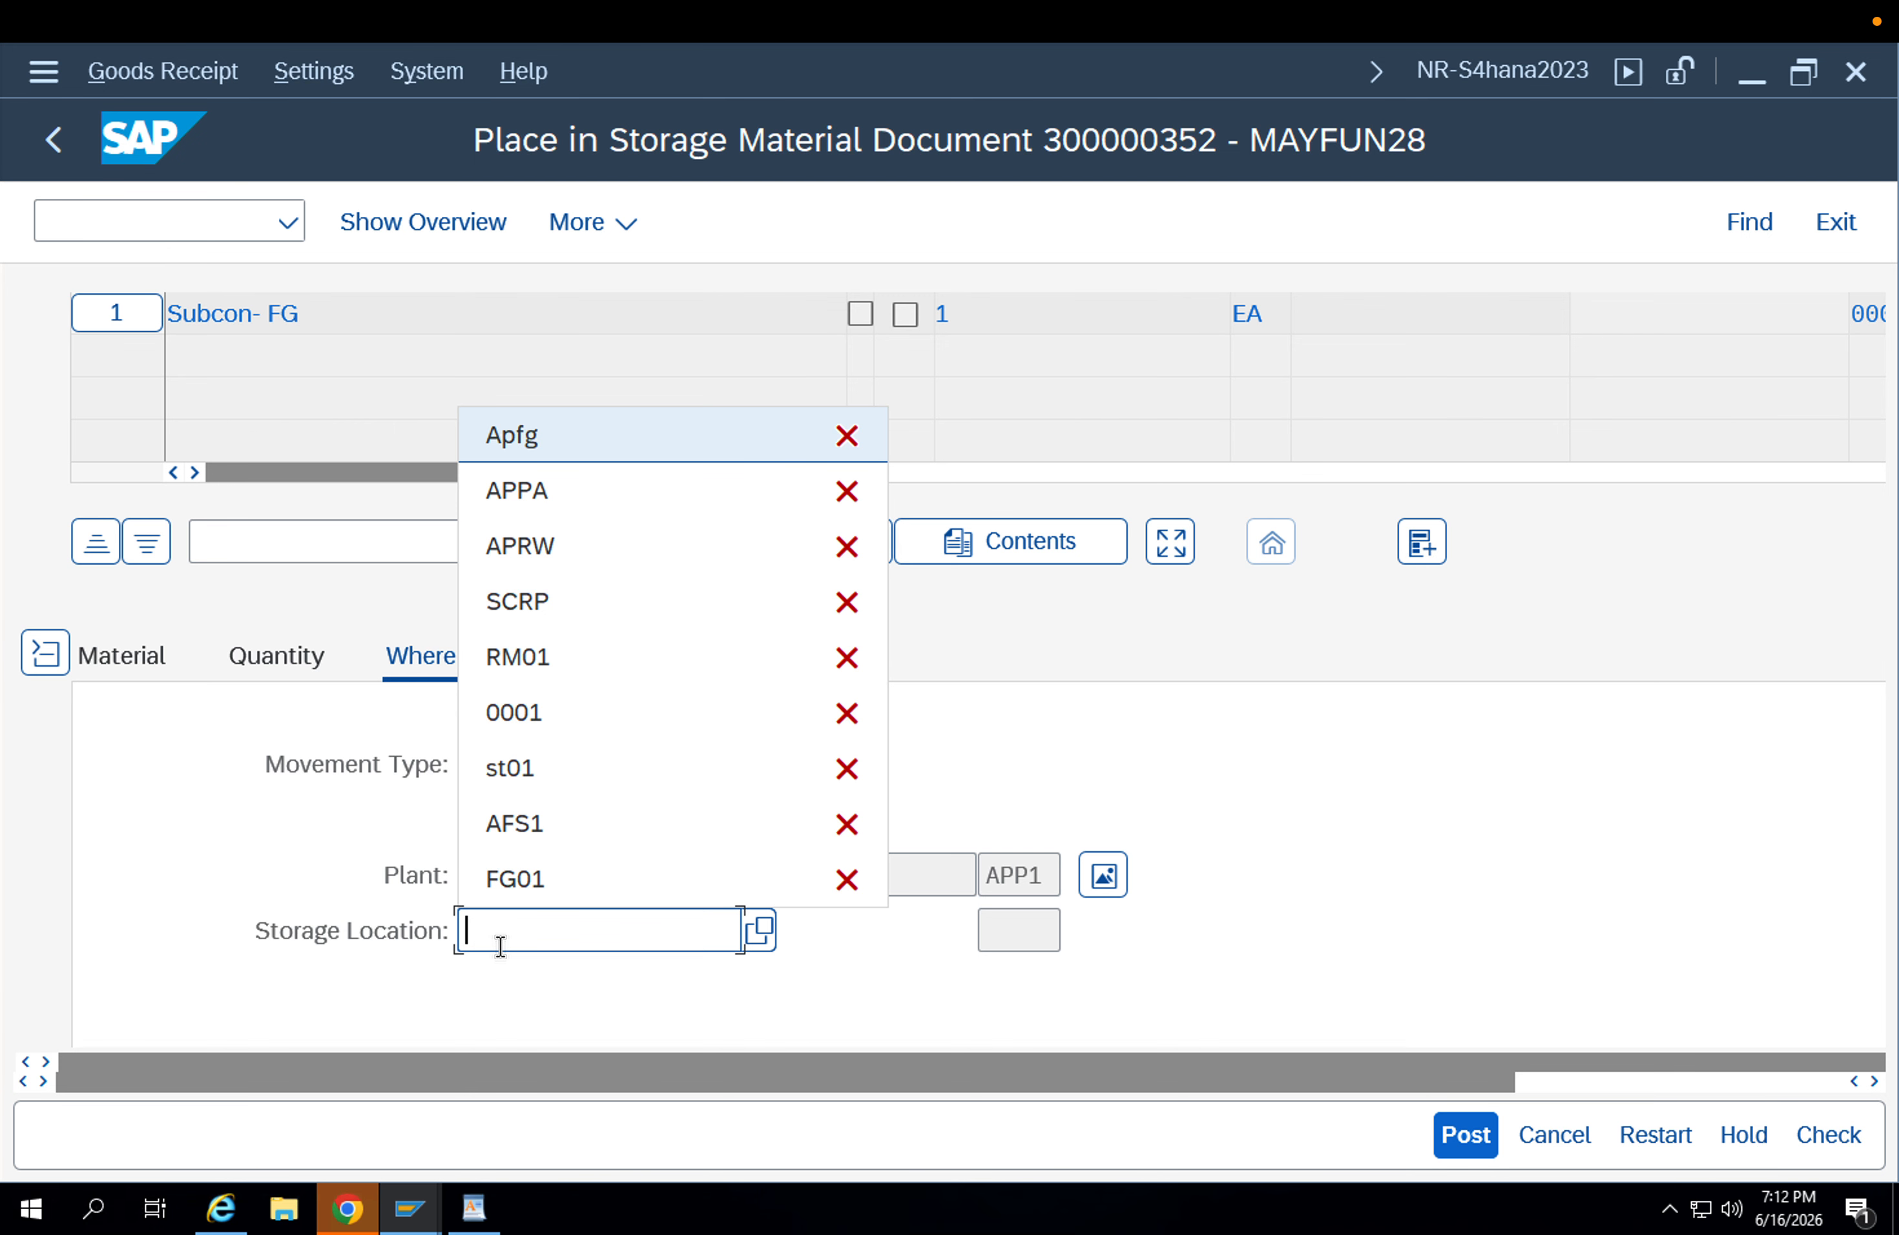
{"action": "key", "text": "Return"}
{"action": "key", "text": "Return"}
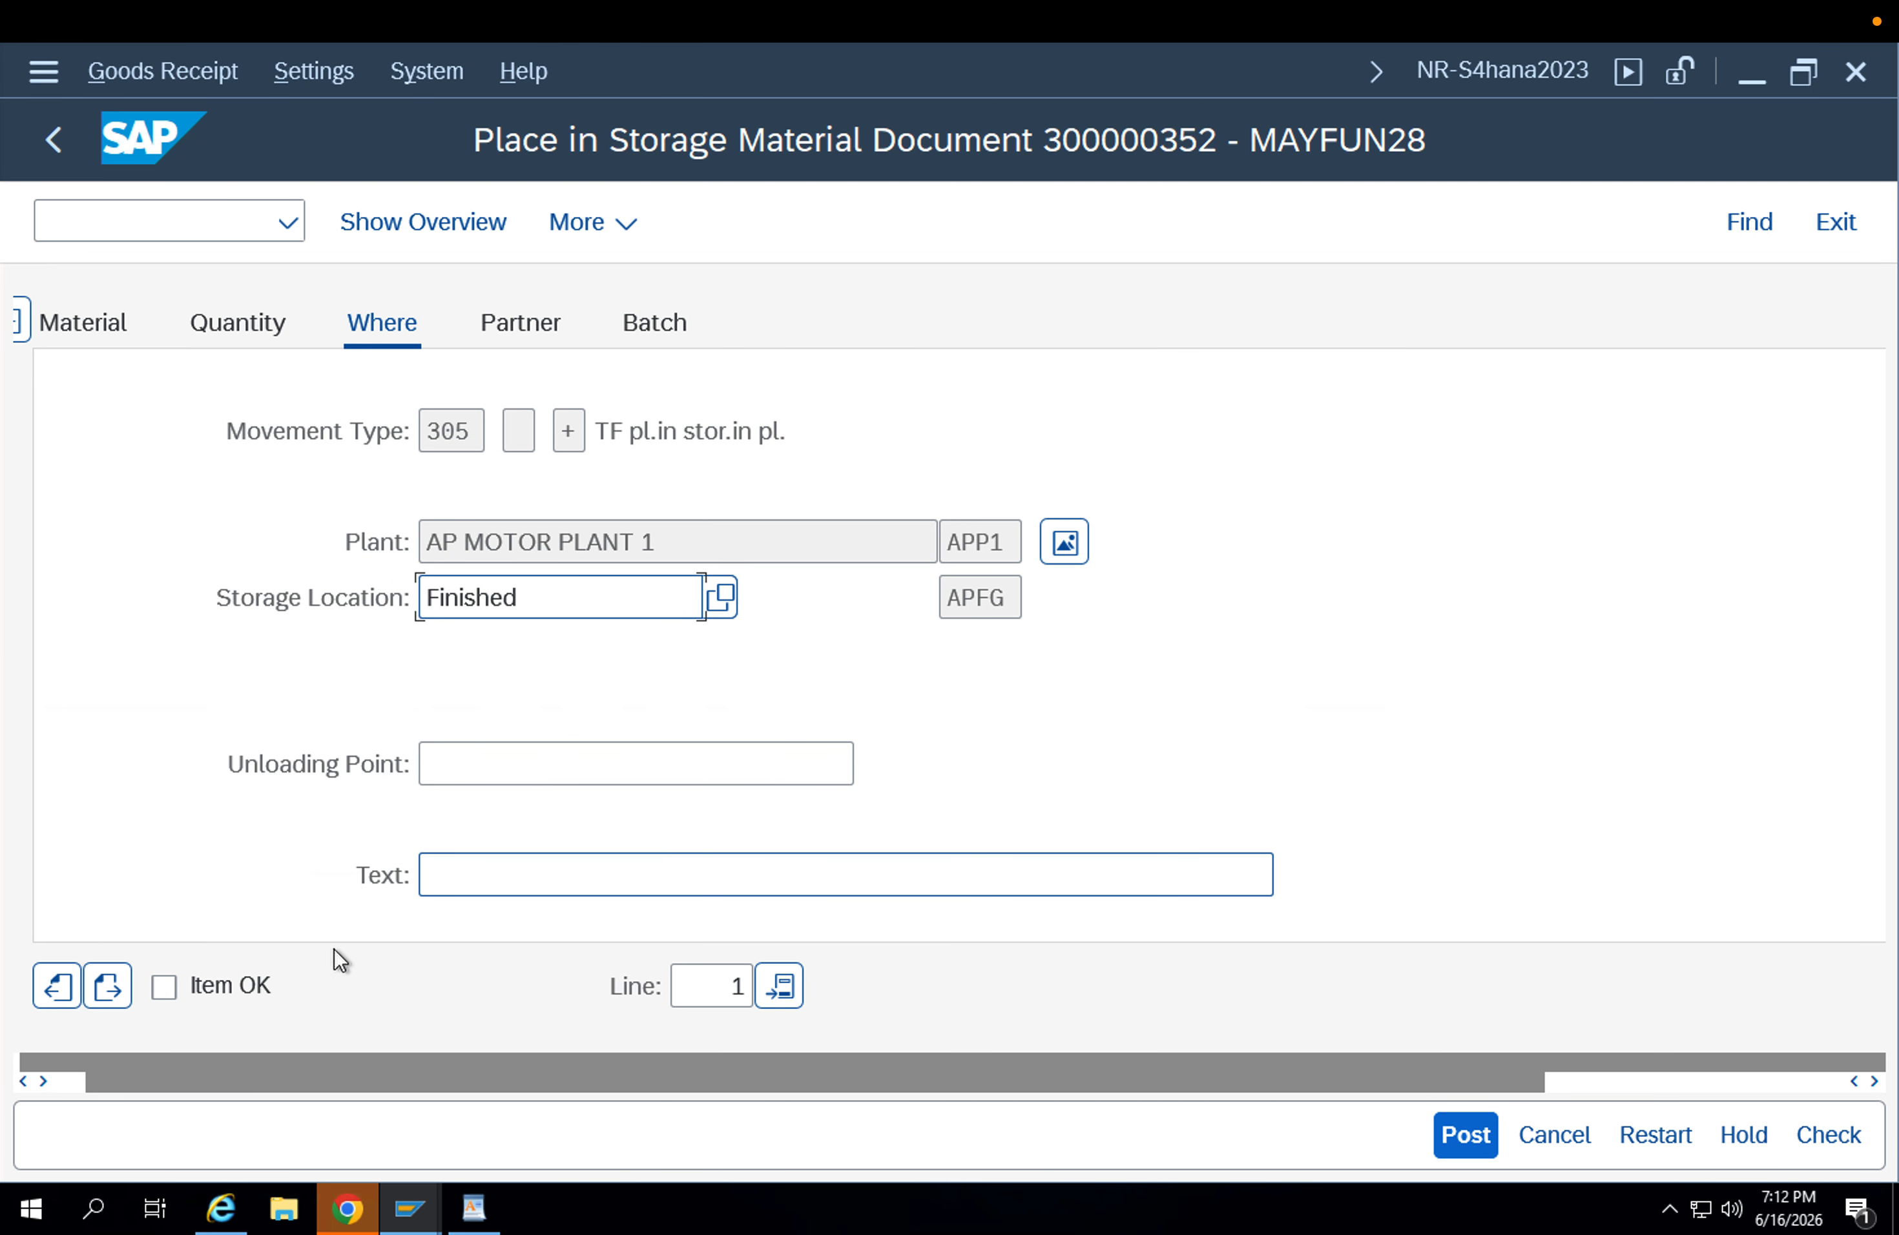
{"action": "left_click", "coordinate": [265, 982]}
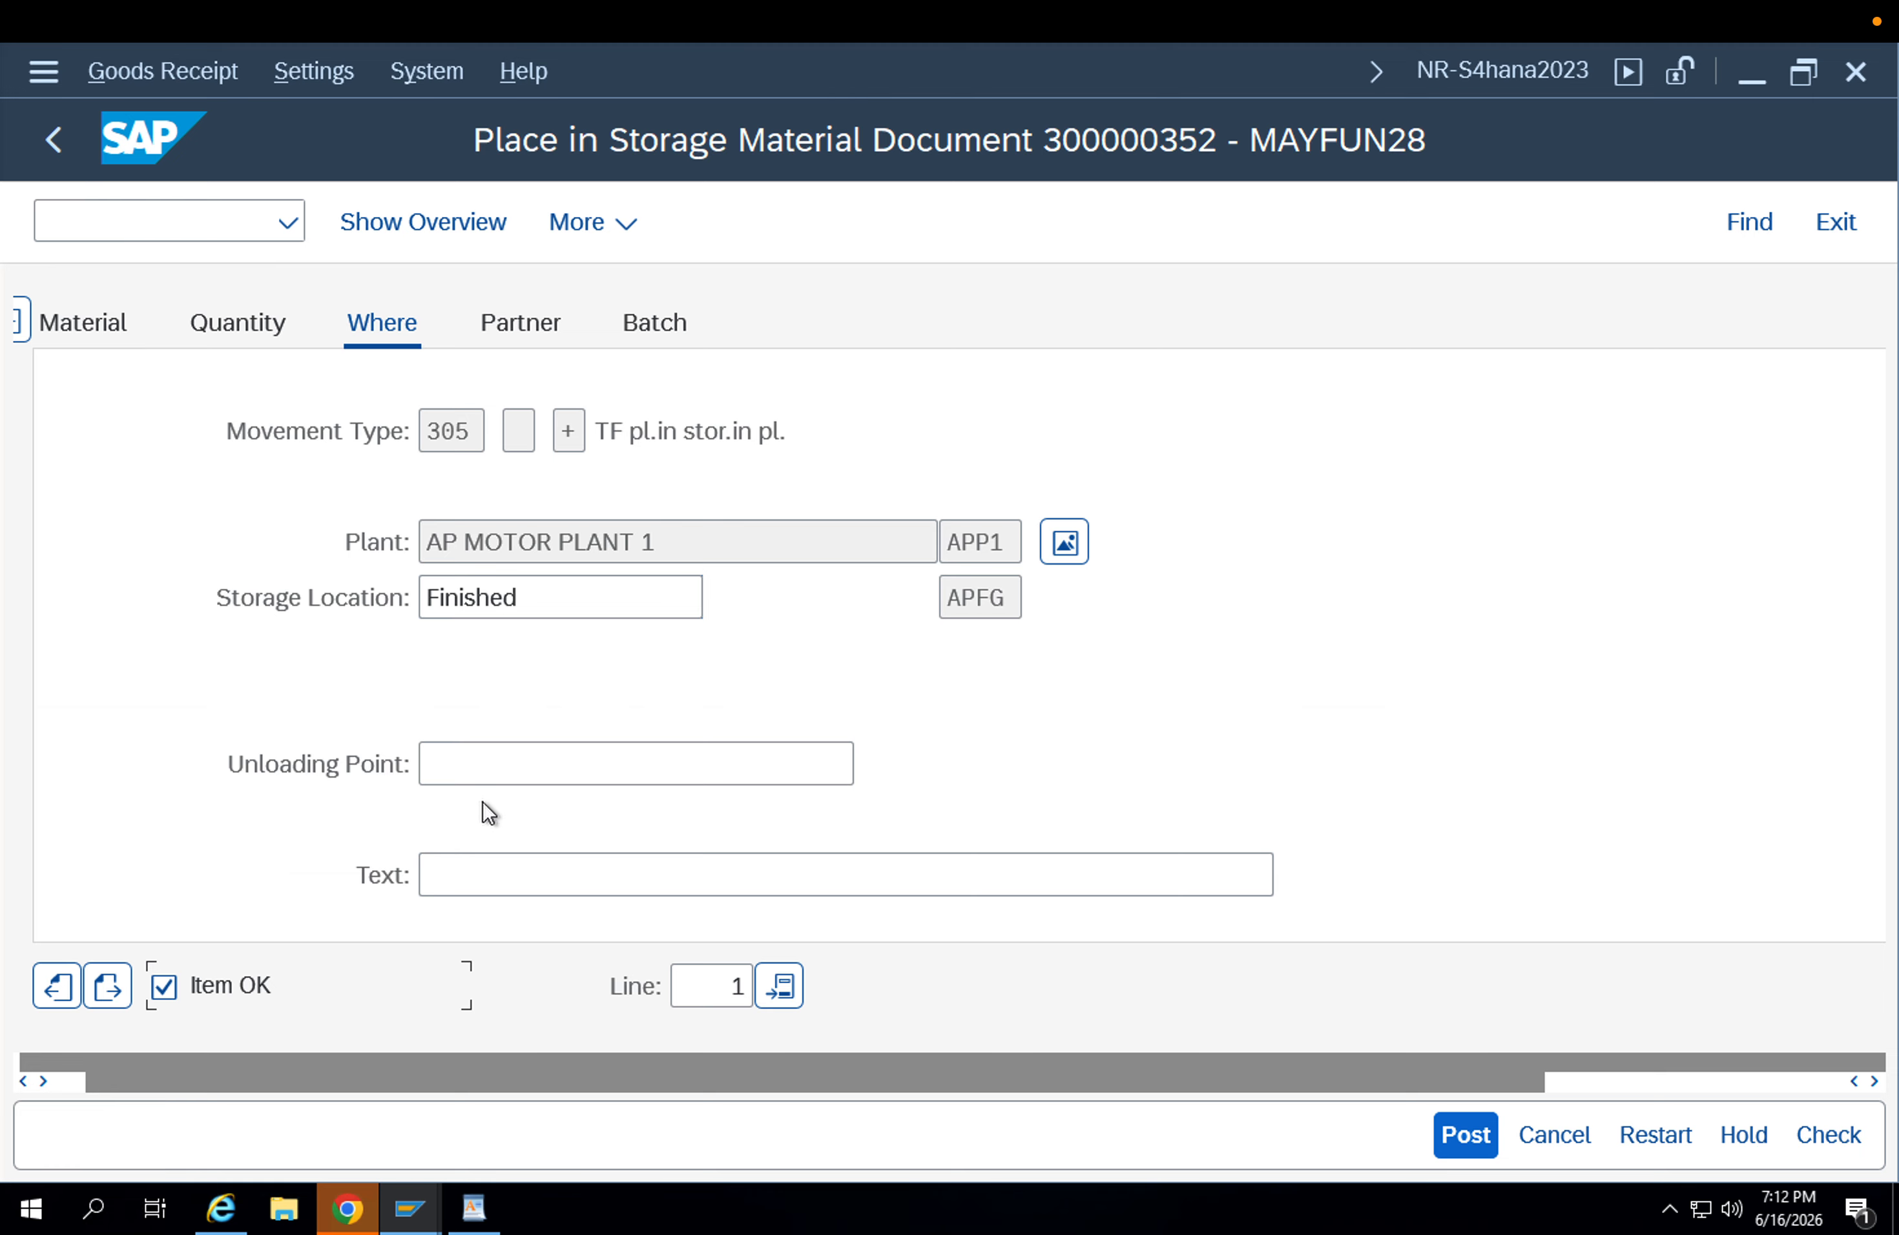
Check the Place in Storage document and post it.
{"action": "double_click", "coordinate": [560, 586]}
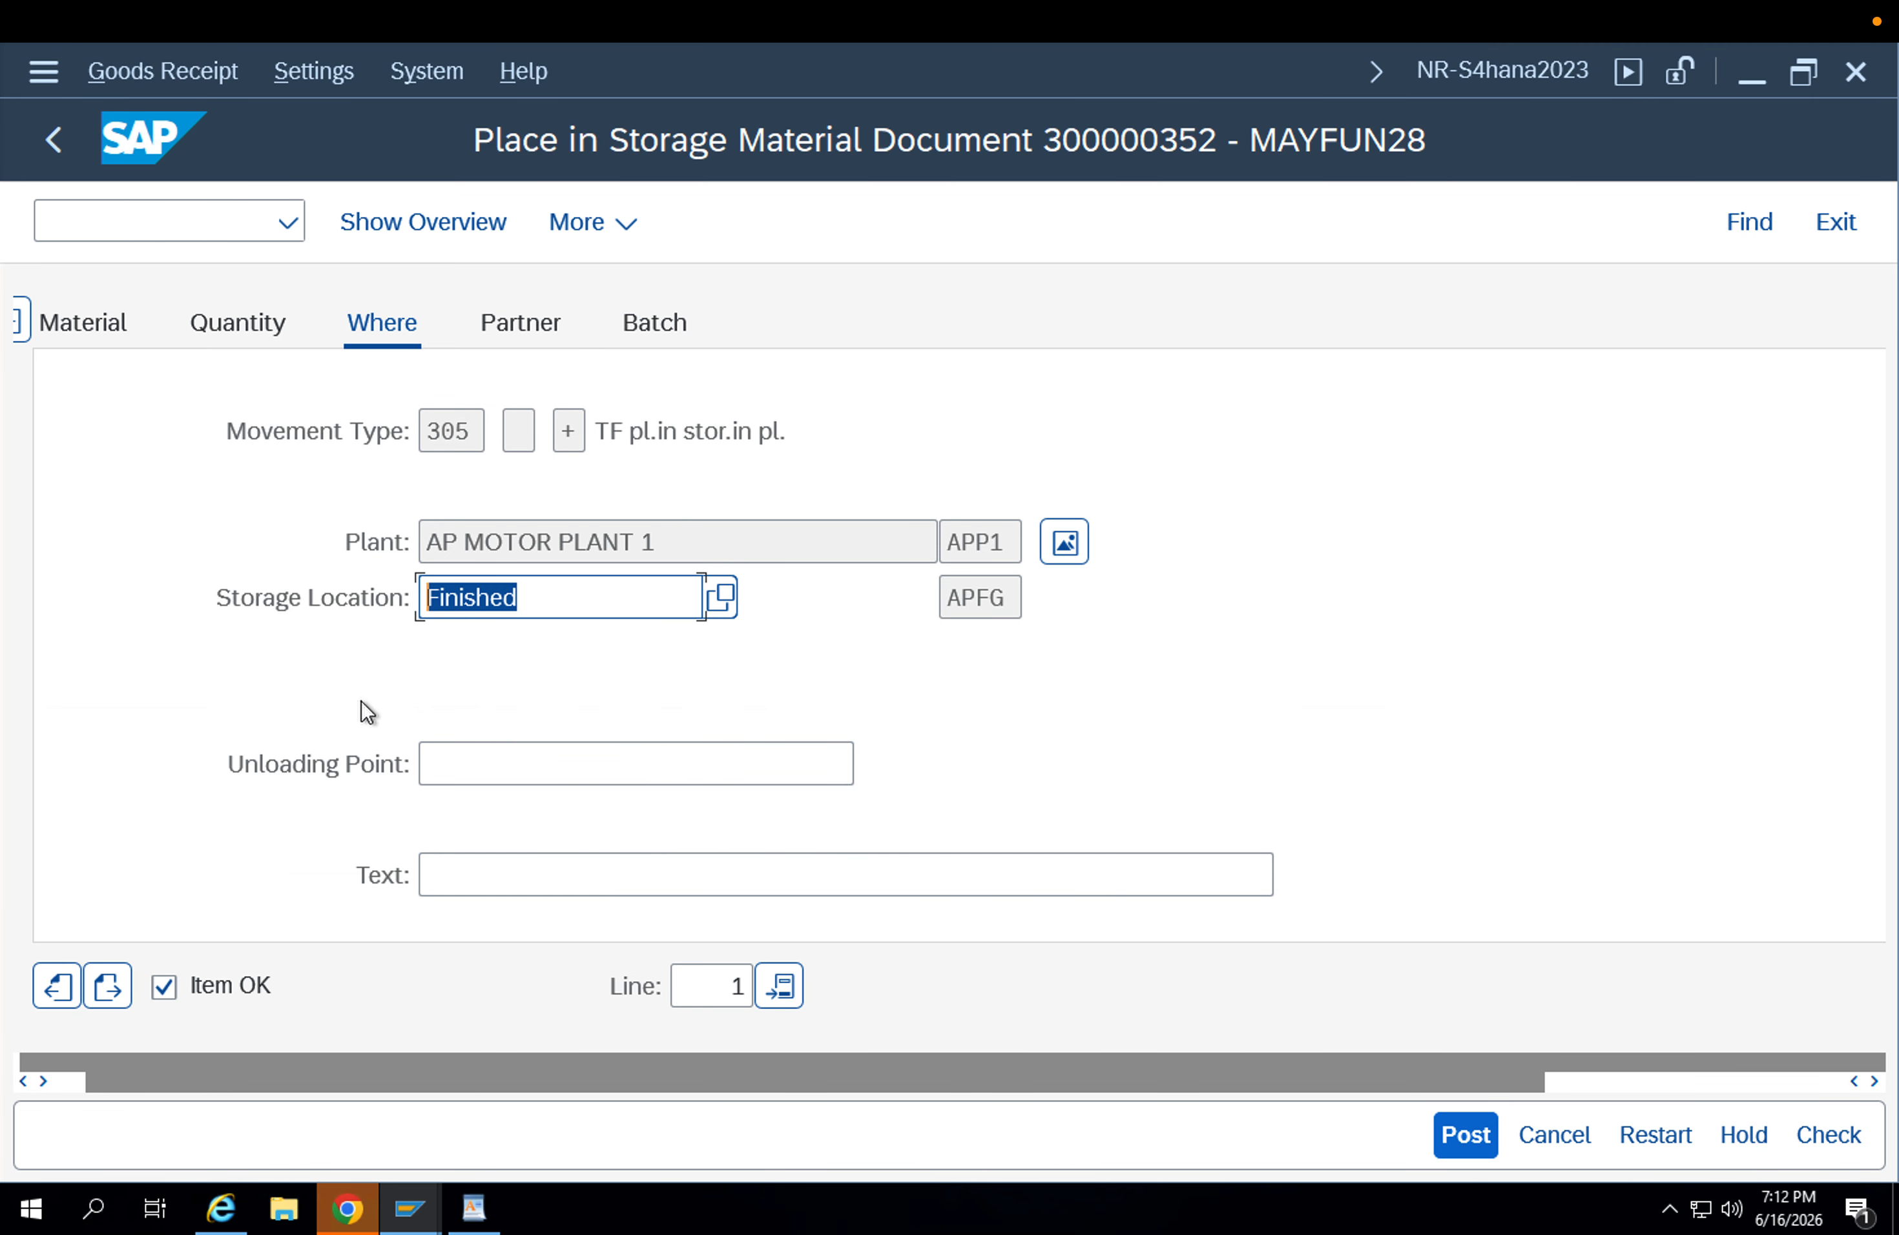
{"action": "scroll", "coordinate": [362, 704], "scroll_direction": "up", "scroll_amount": 1}
{"action": "scroll", "coordinate": [501, 518], "scroll_direction": "up", "scroll_amount": 3}
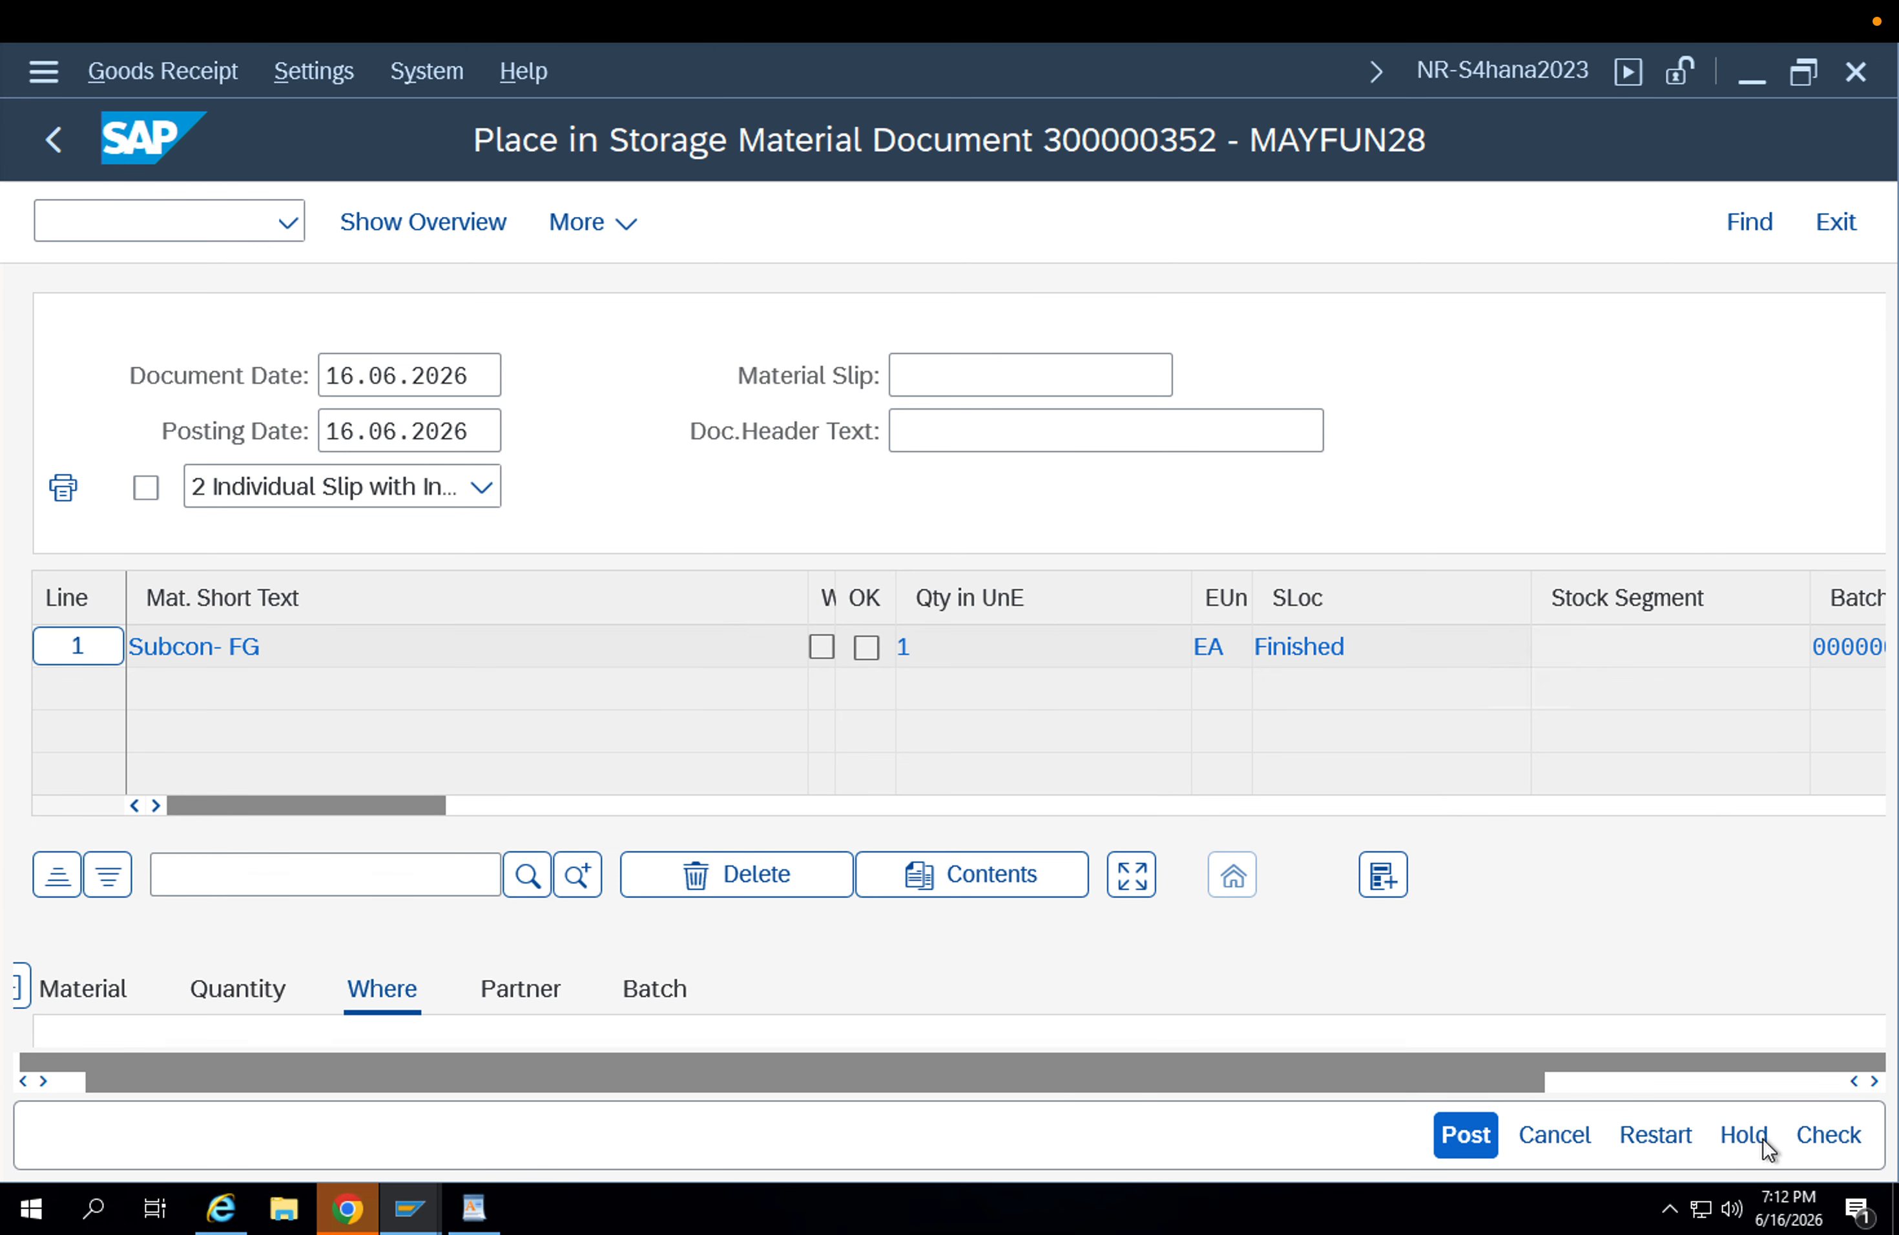
{"action": "left_click", "coordinate": [1828, 1134]}
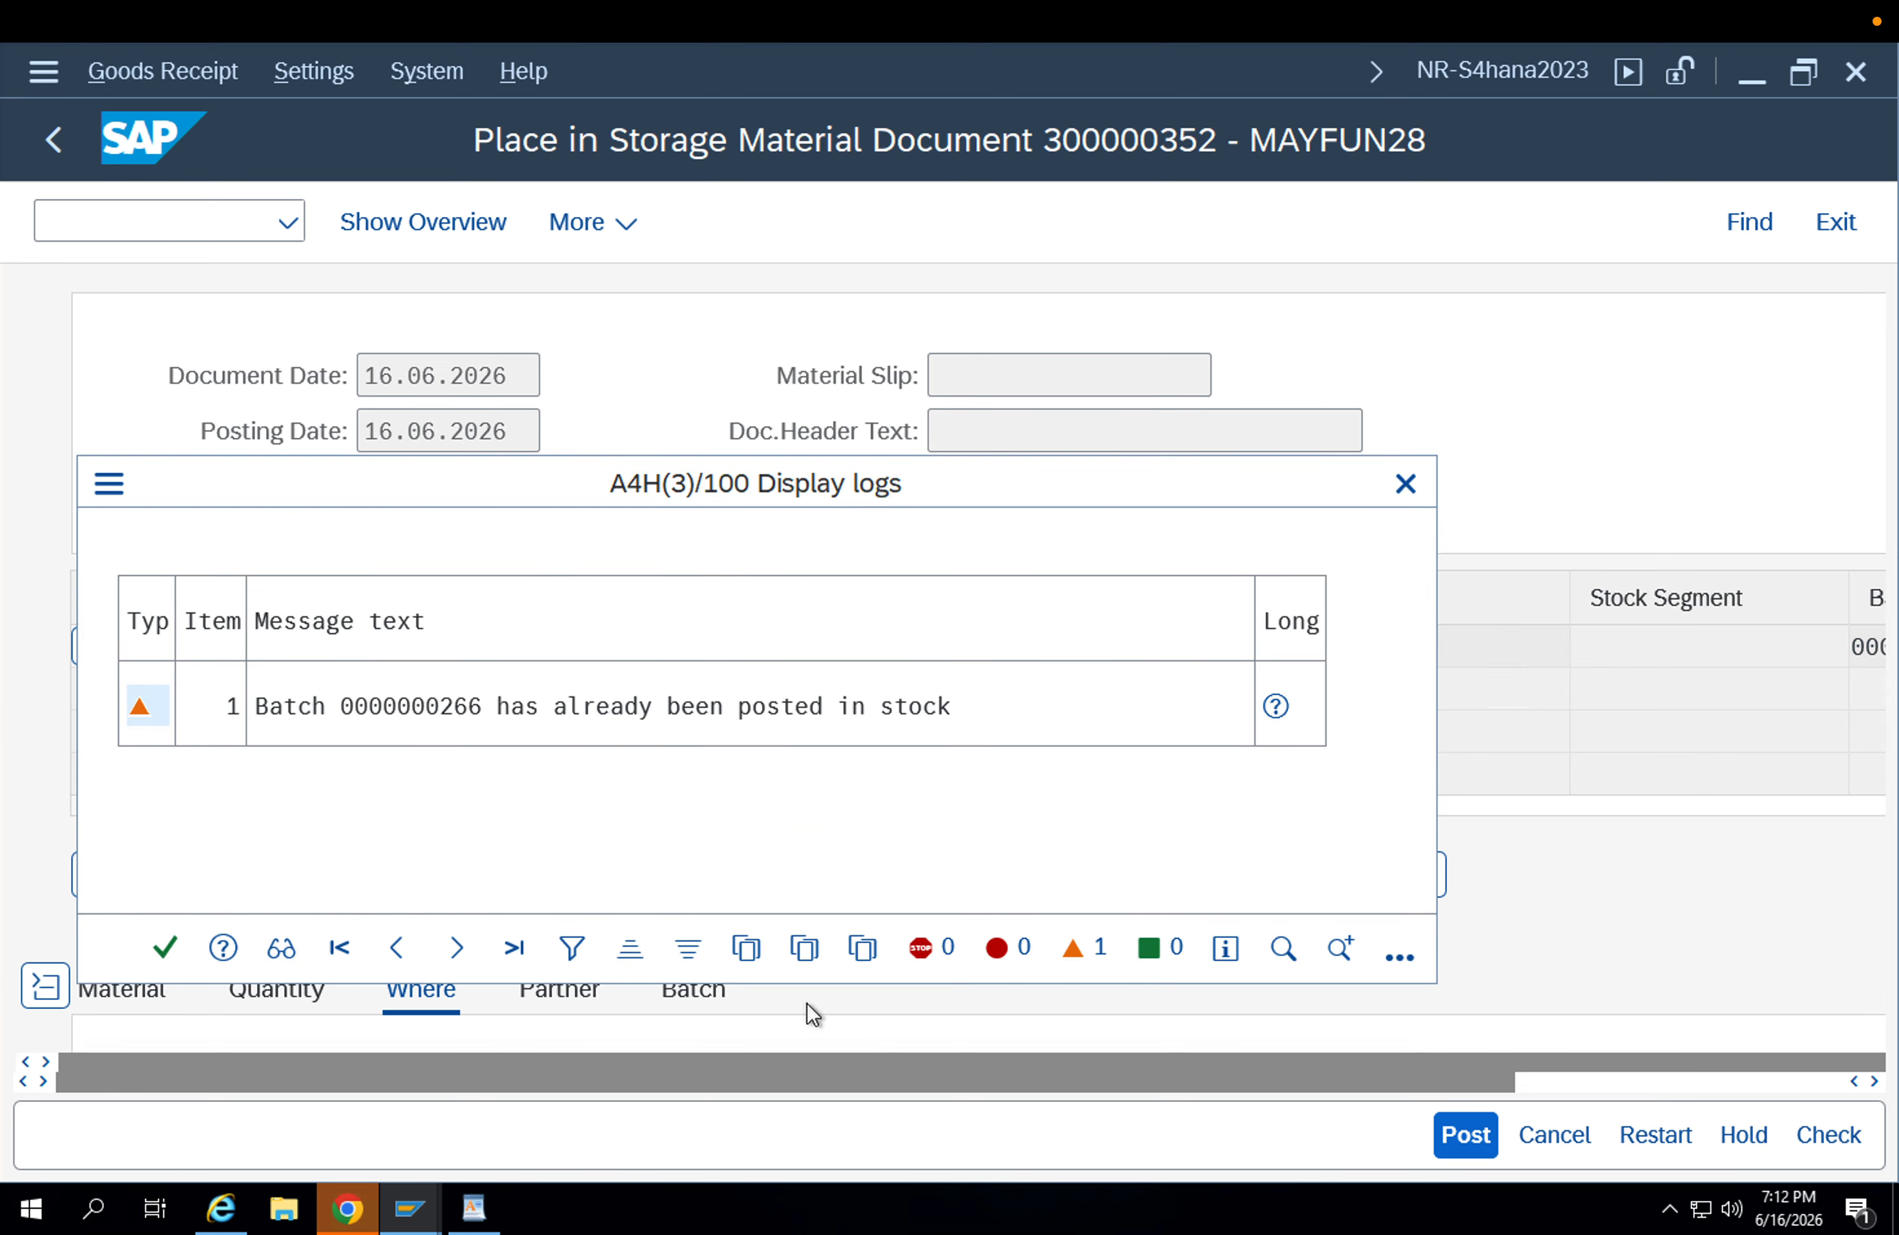
{"action": "left_click", "coordinate": [164, 948]}
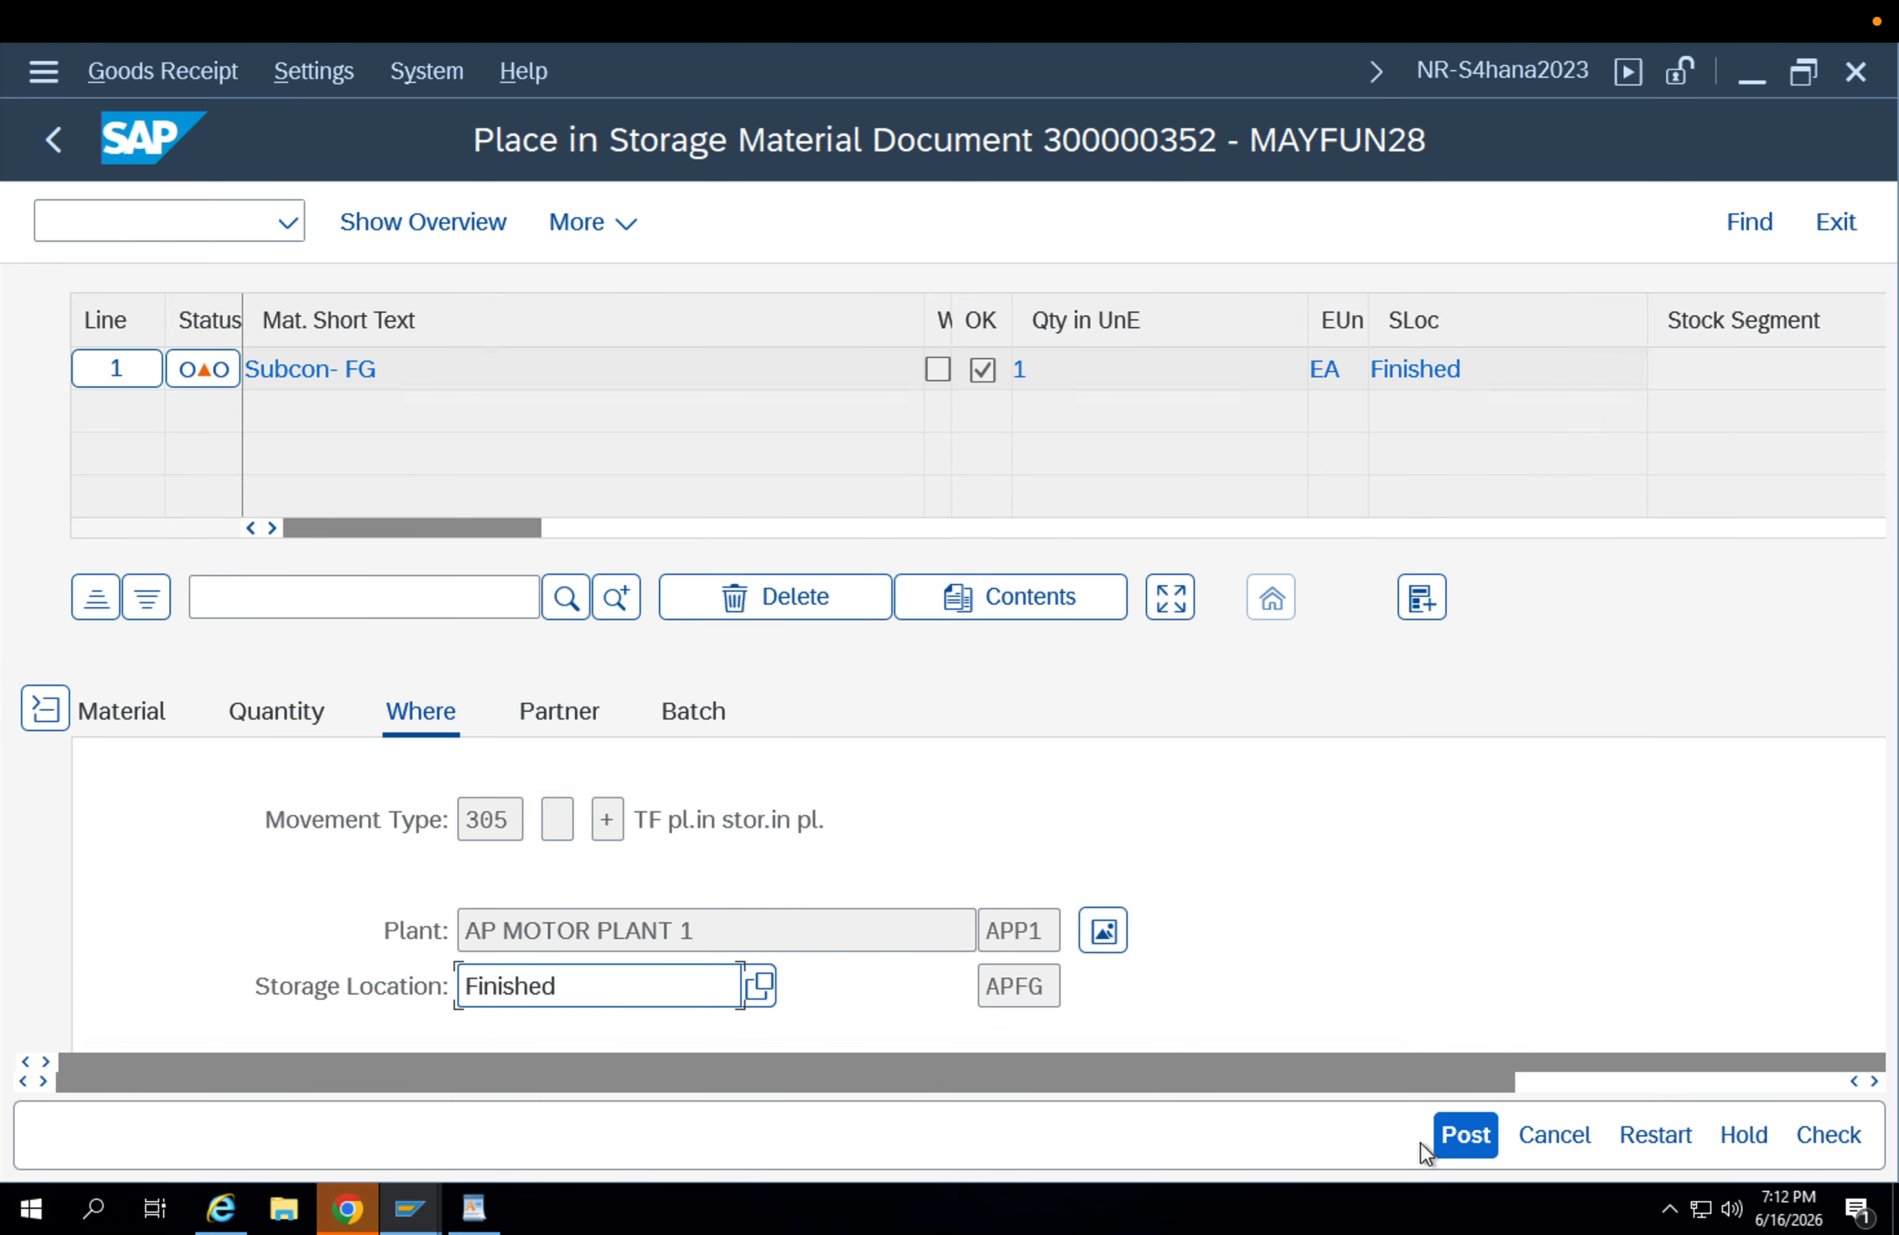
{"action": "left_click", "coordinate": [1461, 1138]}
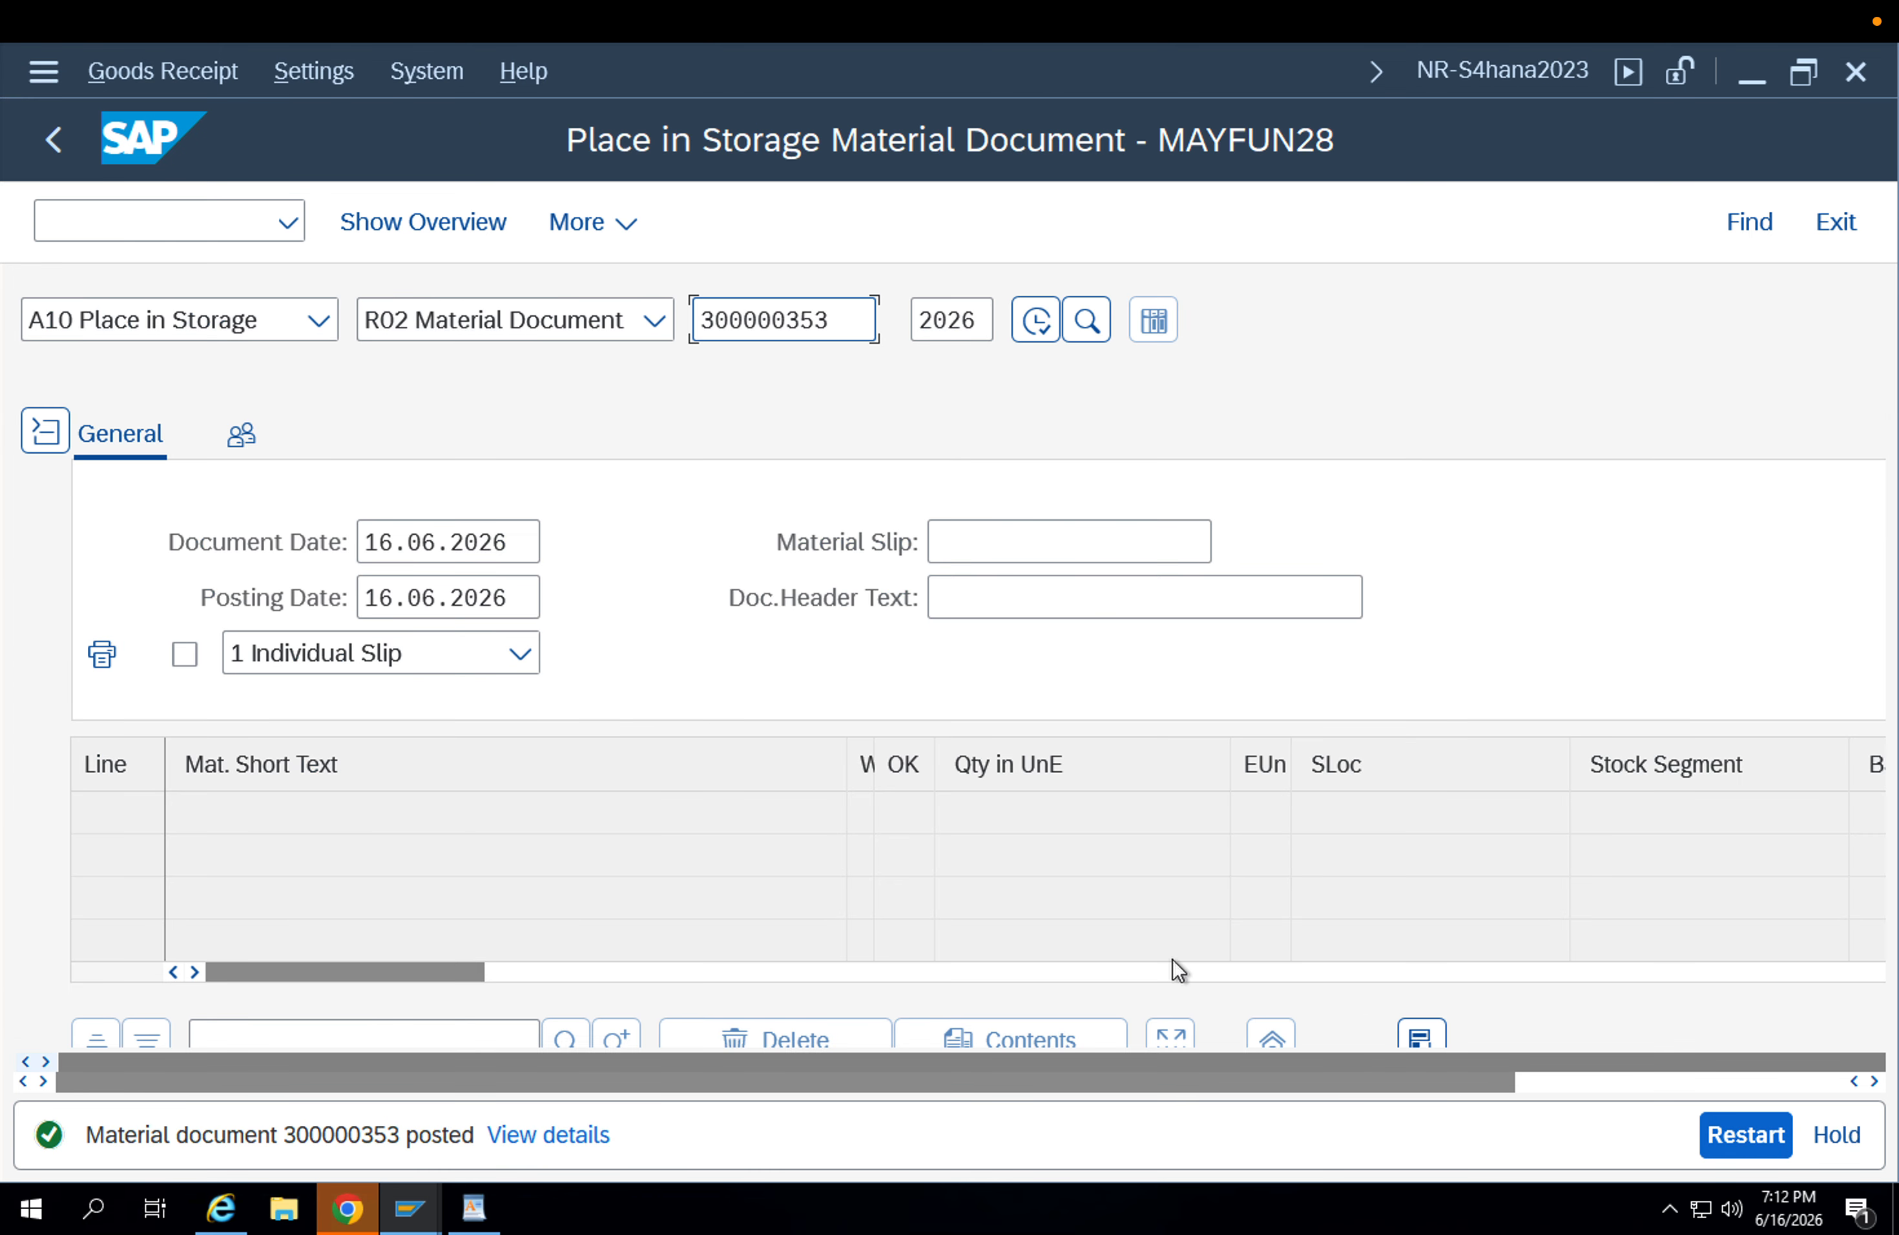
Display material document 300000353 and look up its accounting documents from the document information.
{"action": "left_click", "coordinate": [318, 323]}
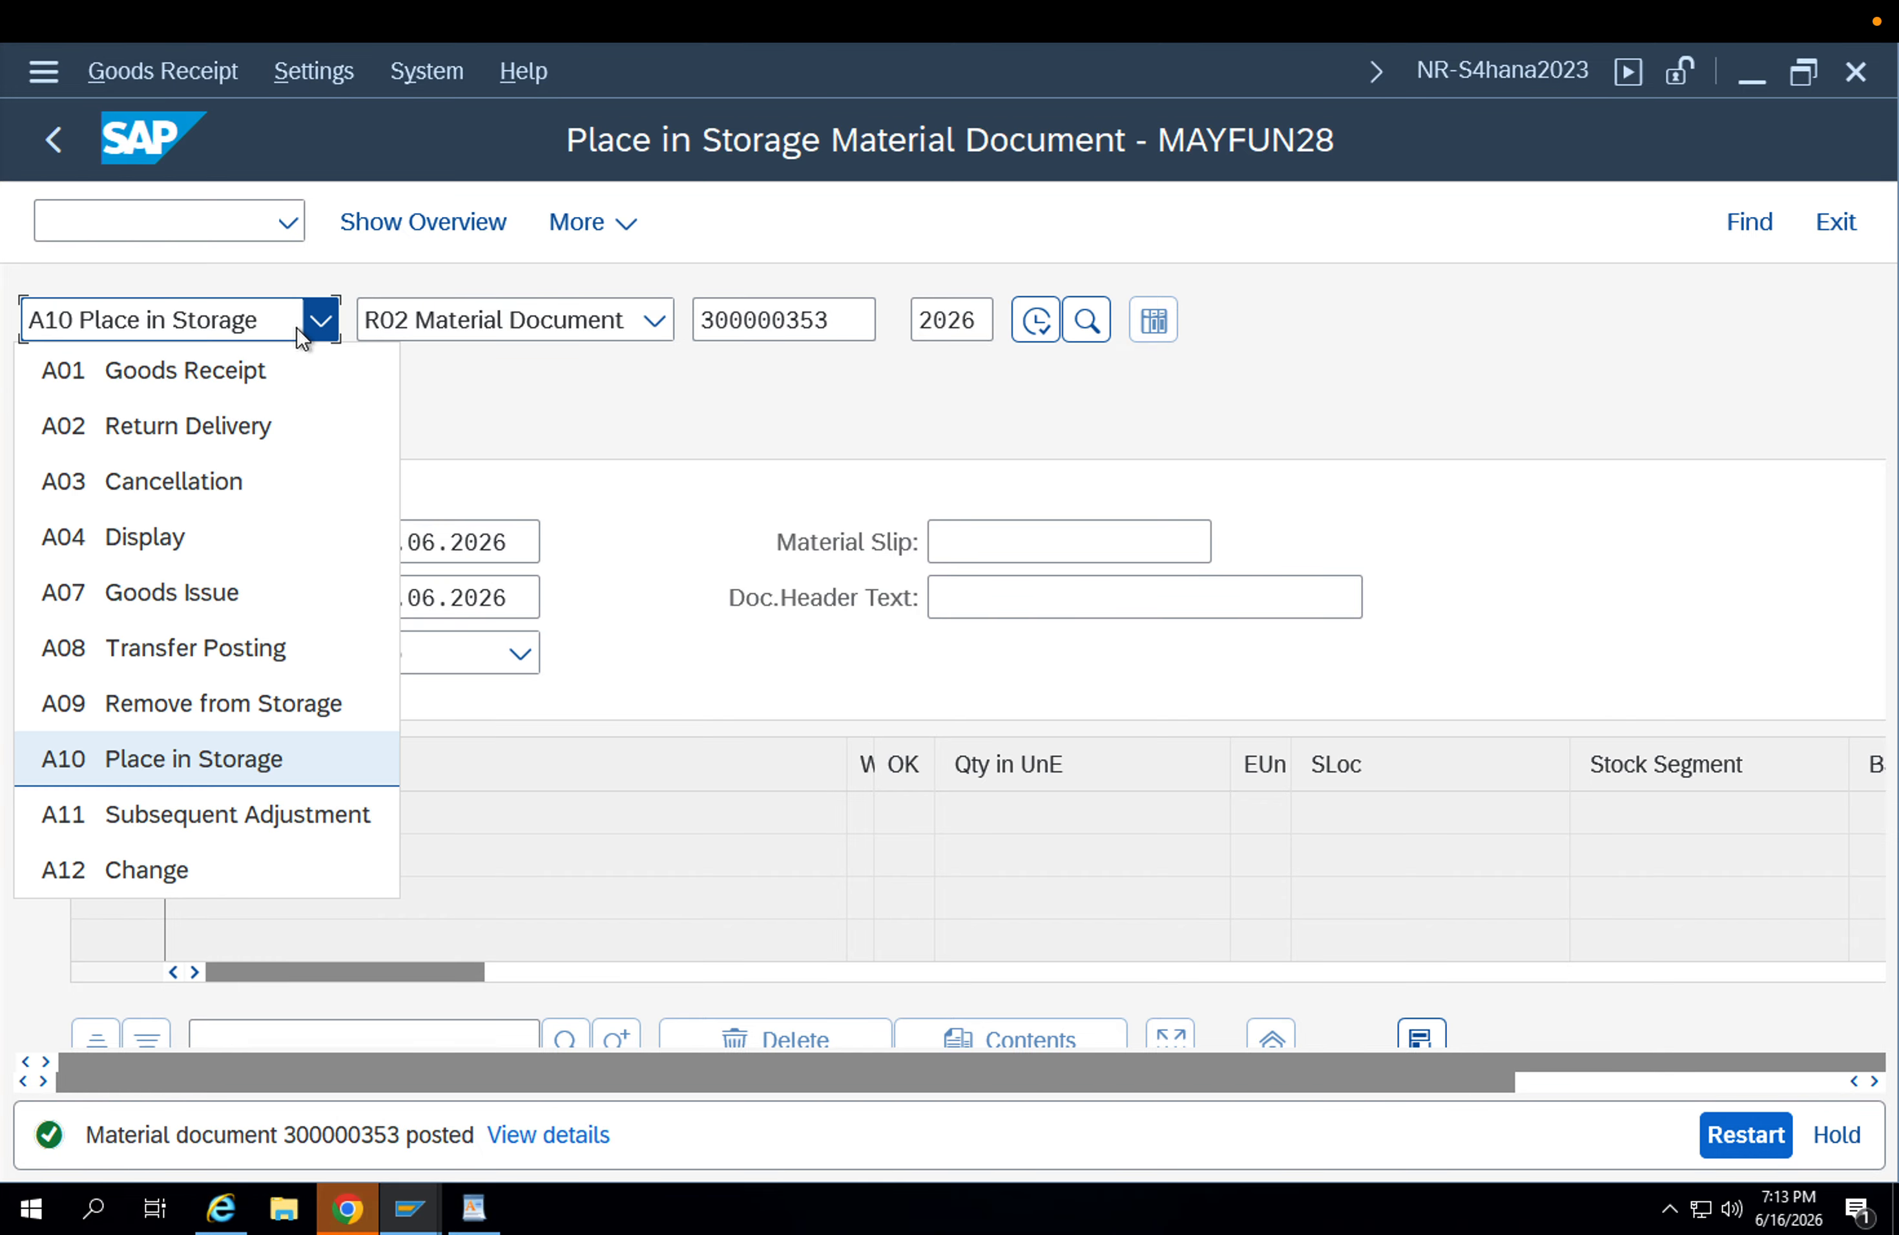
{"action": "left_click", "coordinate": [203, 529]}
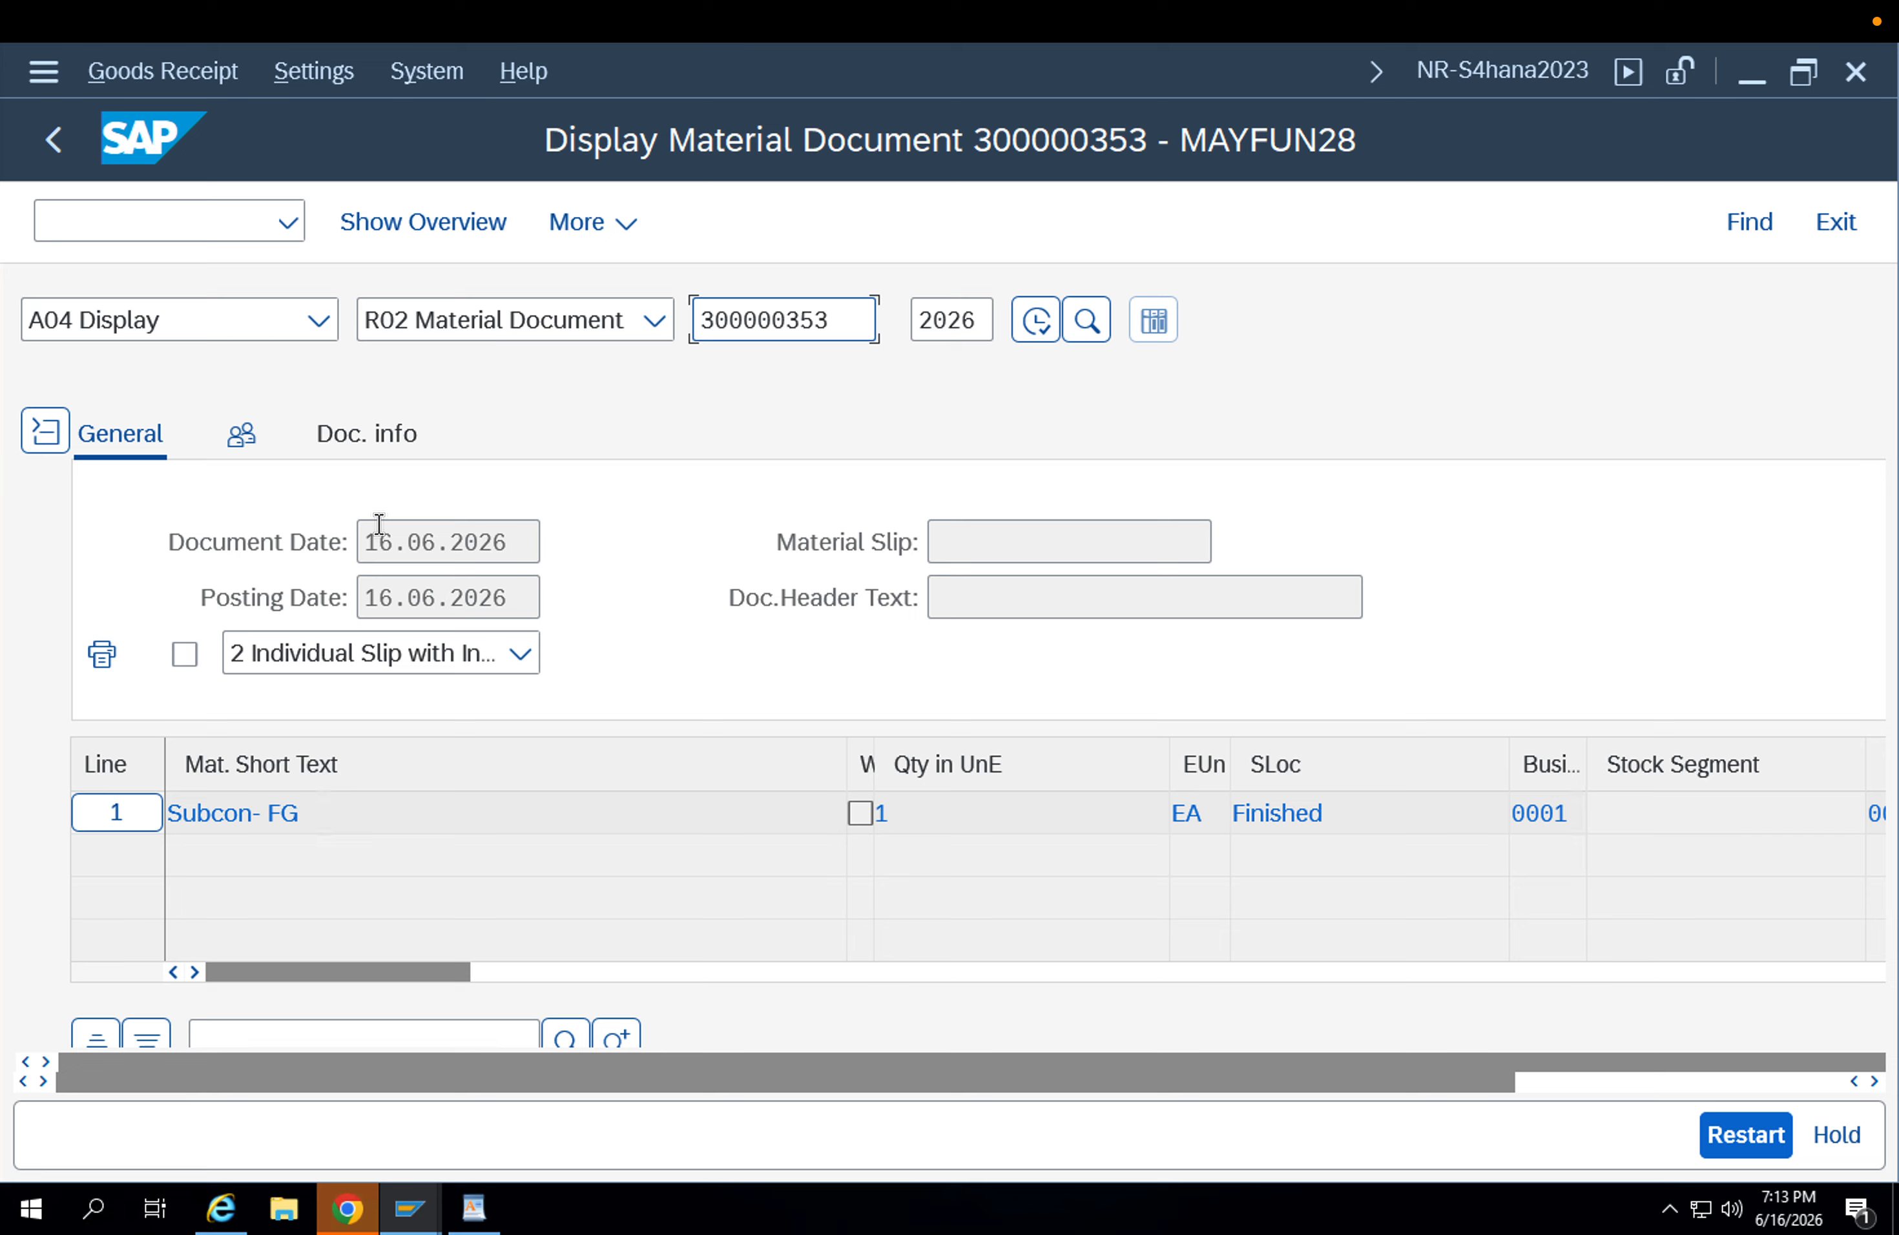
{"action": "left_click", "coordinate": [325, 453]}
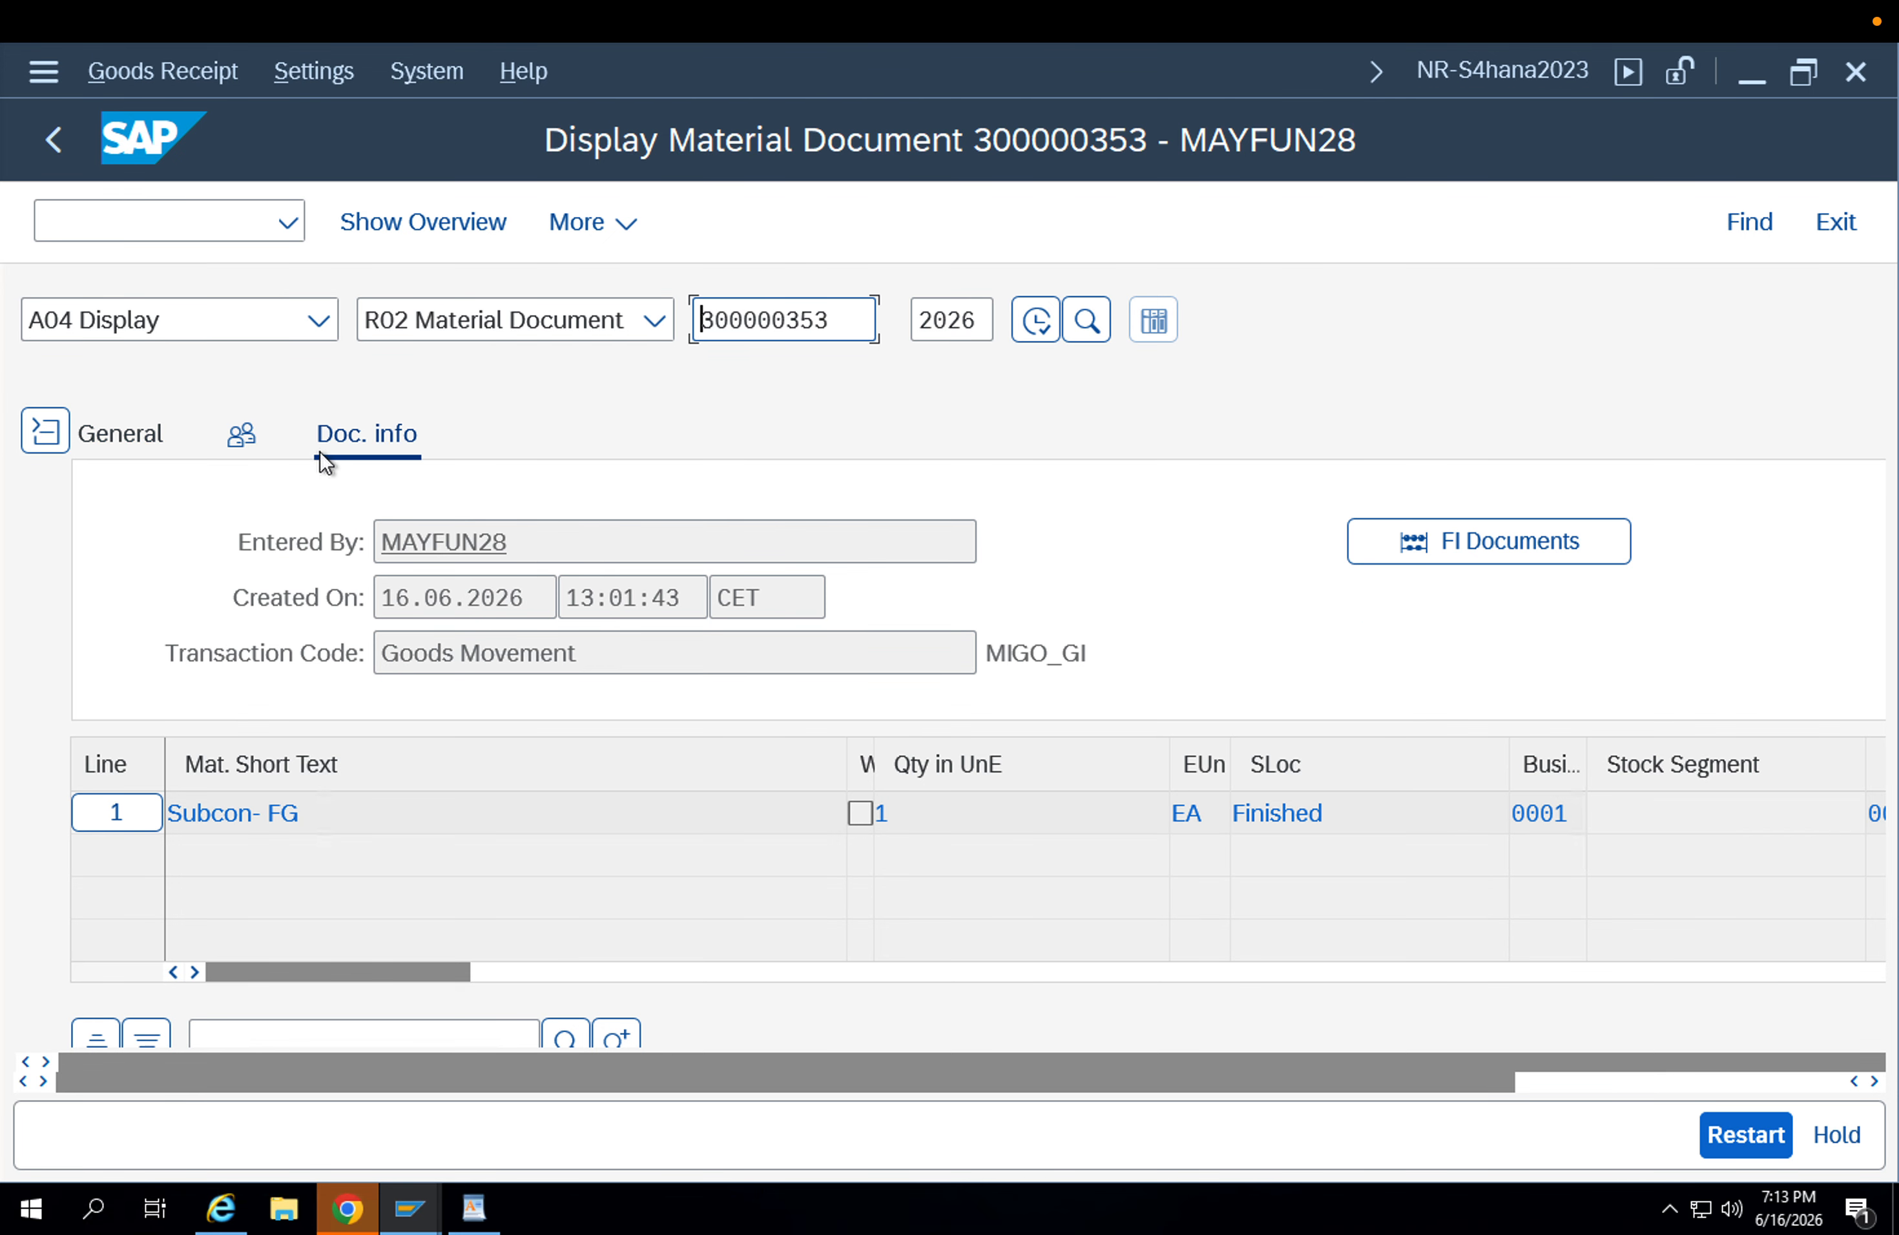
{"action": "left_click", "coordinate": [1574, 543]}
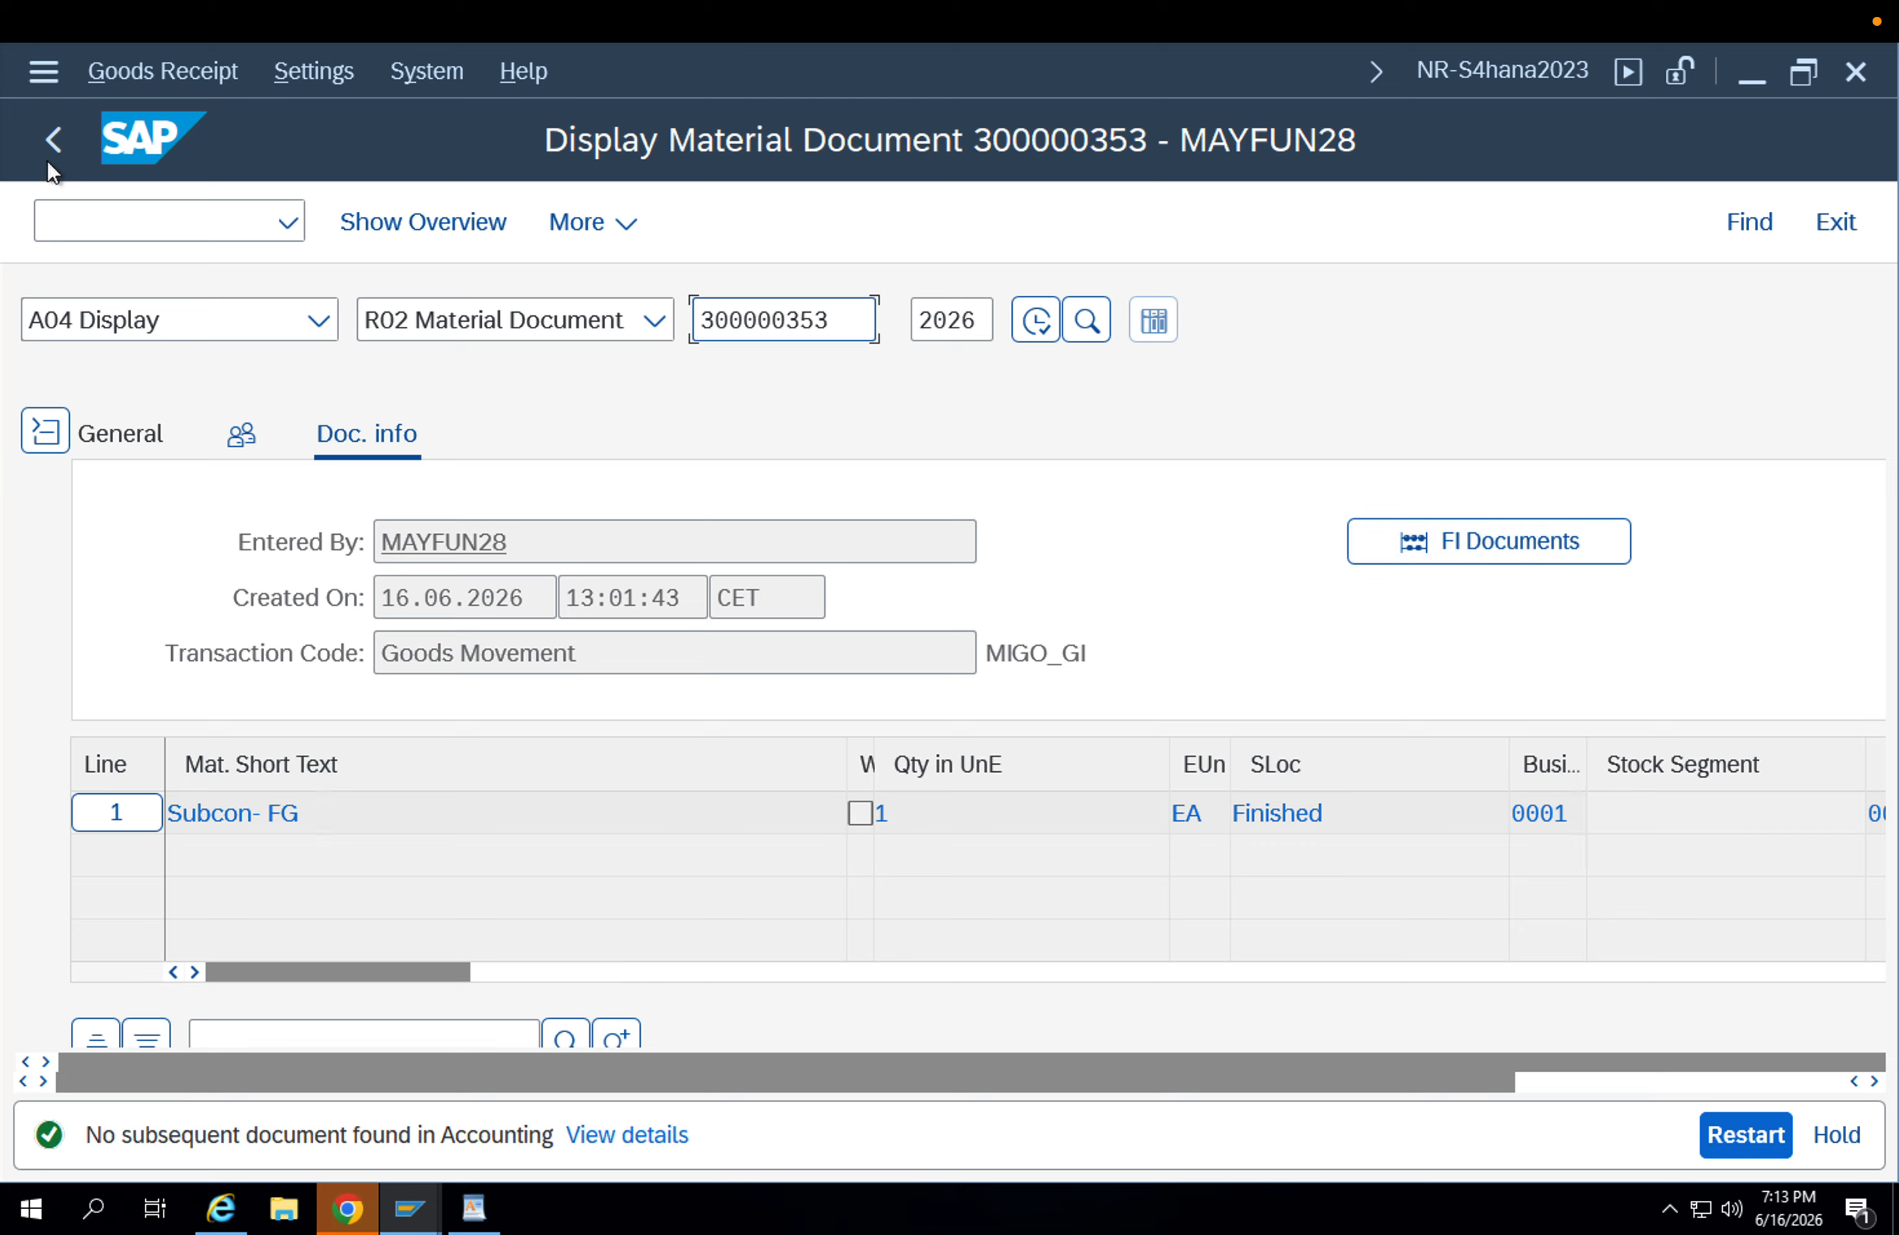
Display material document 300000352 and open its accounting document.
{"action": "left_click", "coordinate": [856, 318]}
{"action": "key", "text": "BackSpace"}
{"action": "type", "text": "2"}
{"action": "key", "text": "Return"}
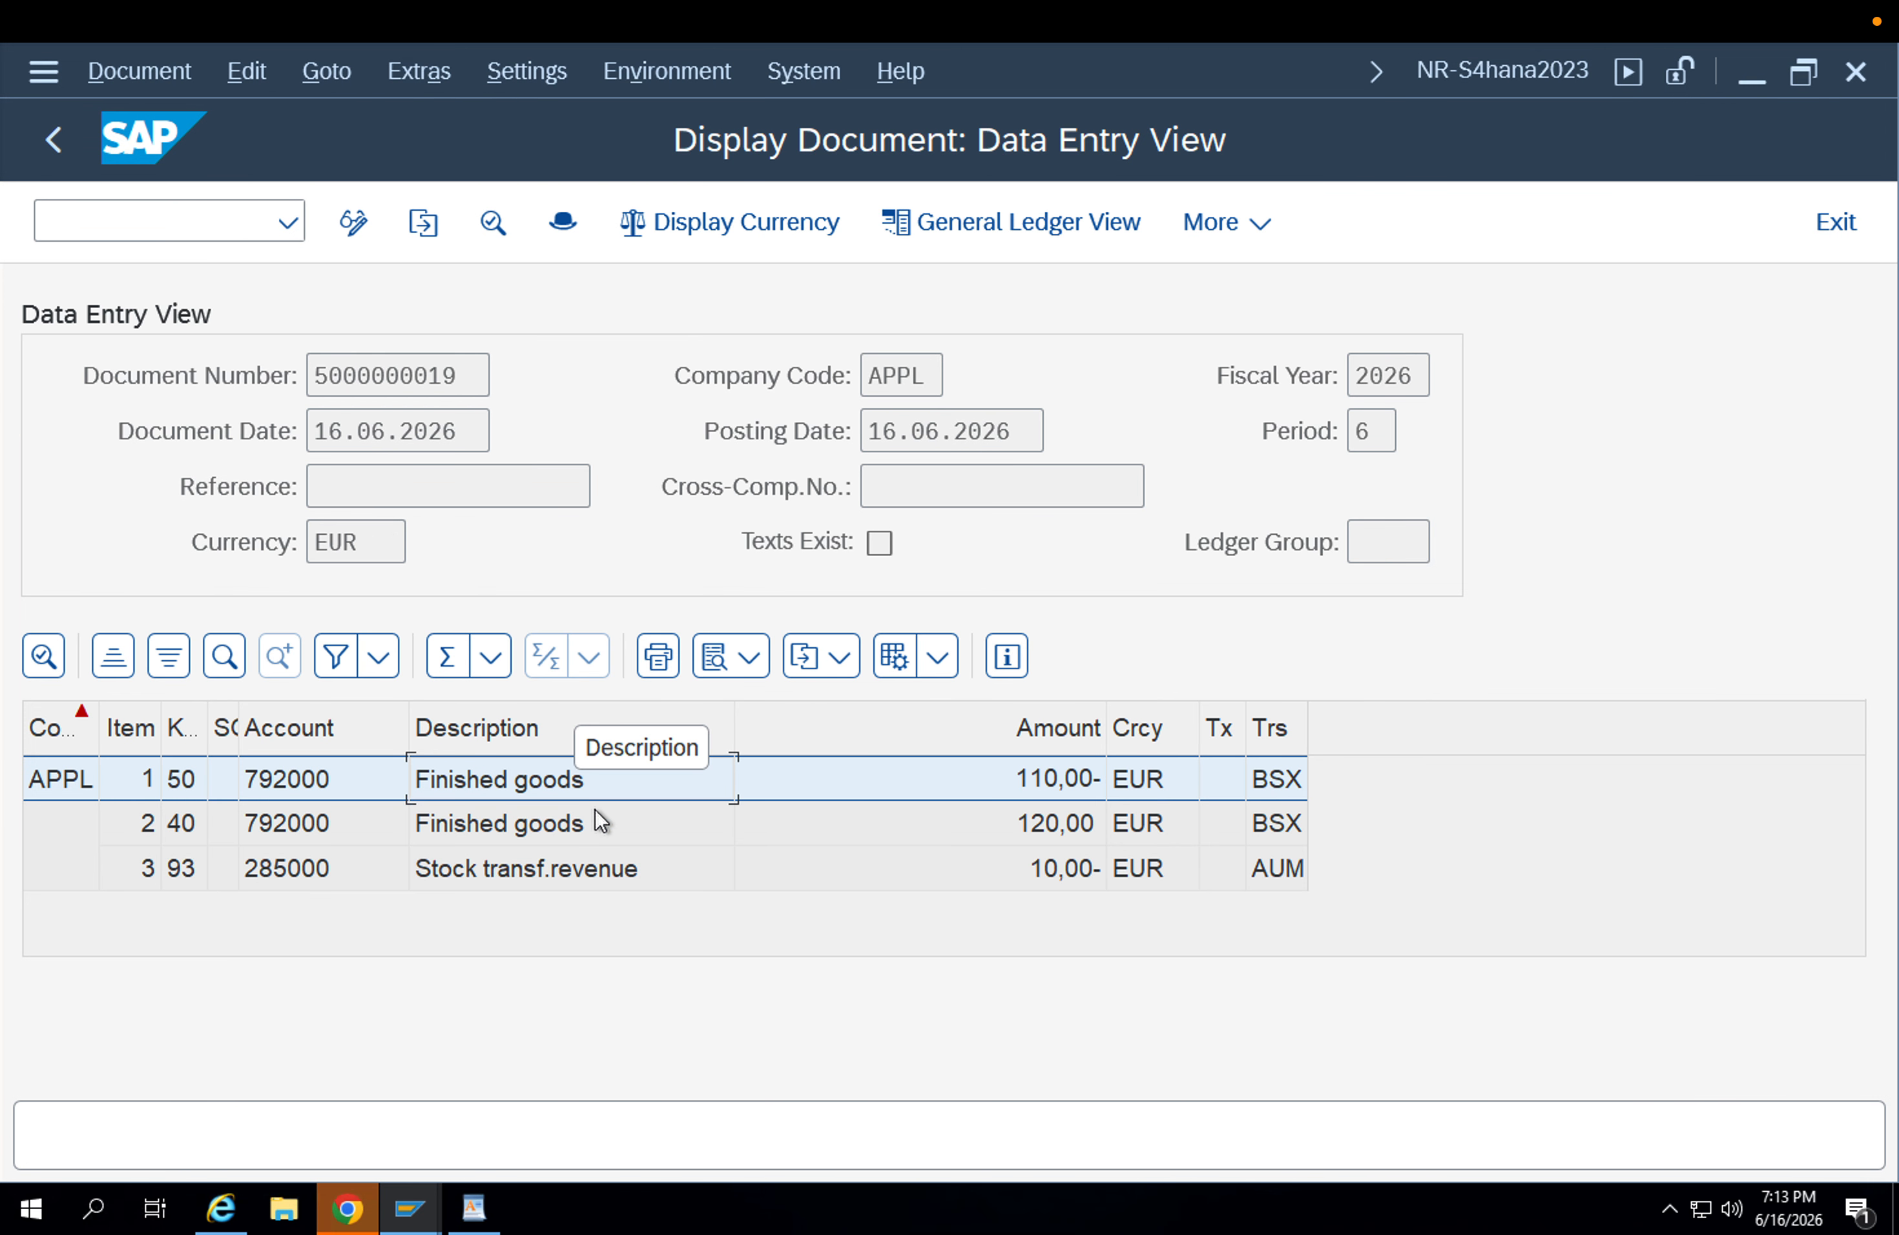
Examine the accounting document's finished goods and stock transfer revenue lines, including their amounts and transaction keys.
{"action": "left_click", "coordinate": [599, 817]}
{"action": "left_click", "coordinate": [570, 785]}
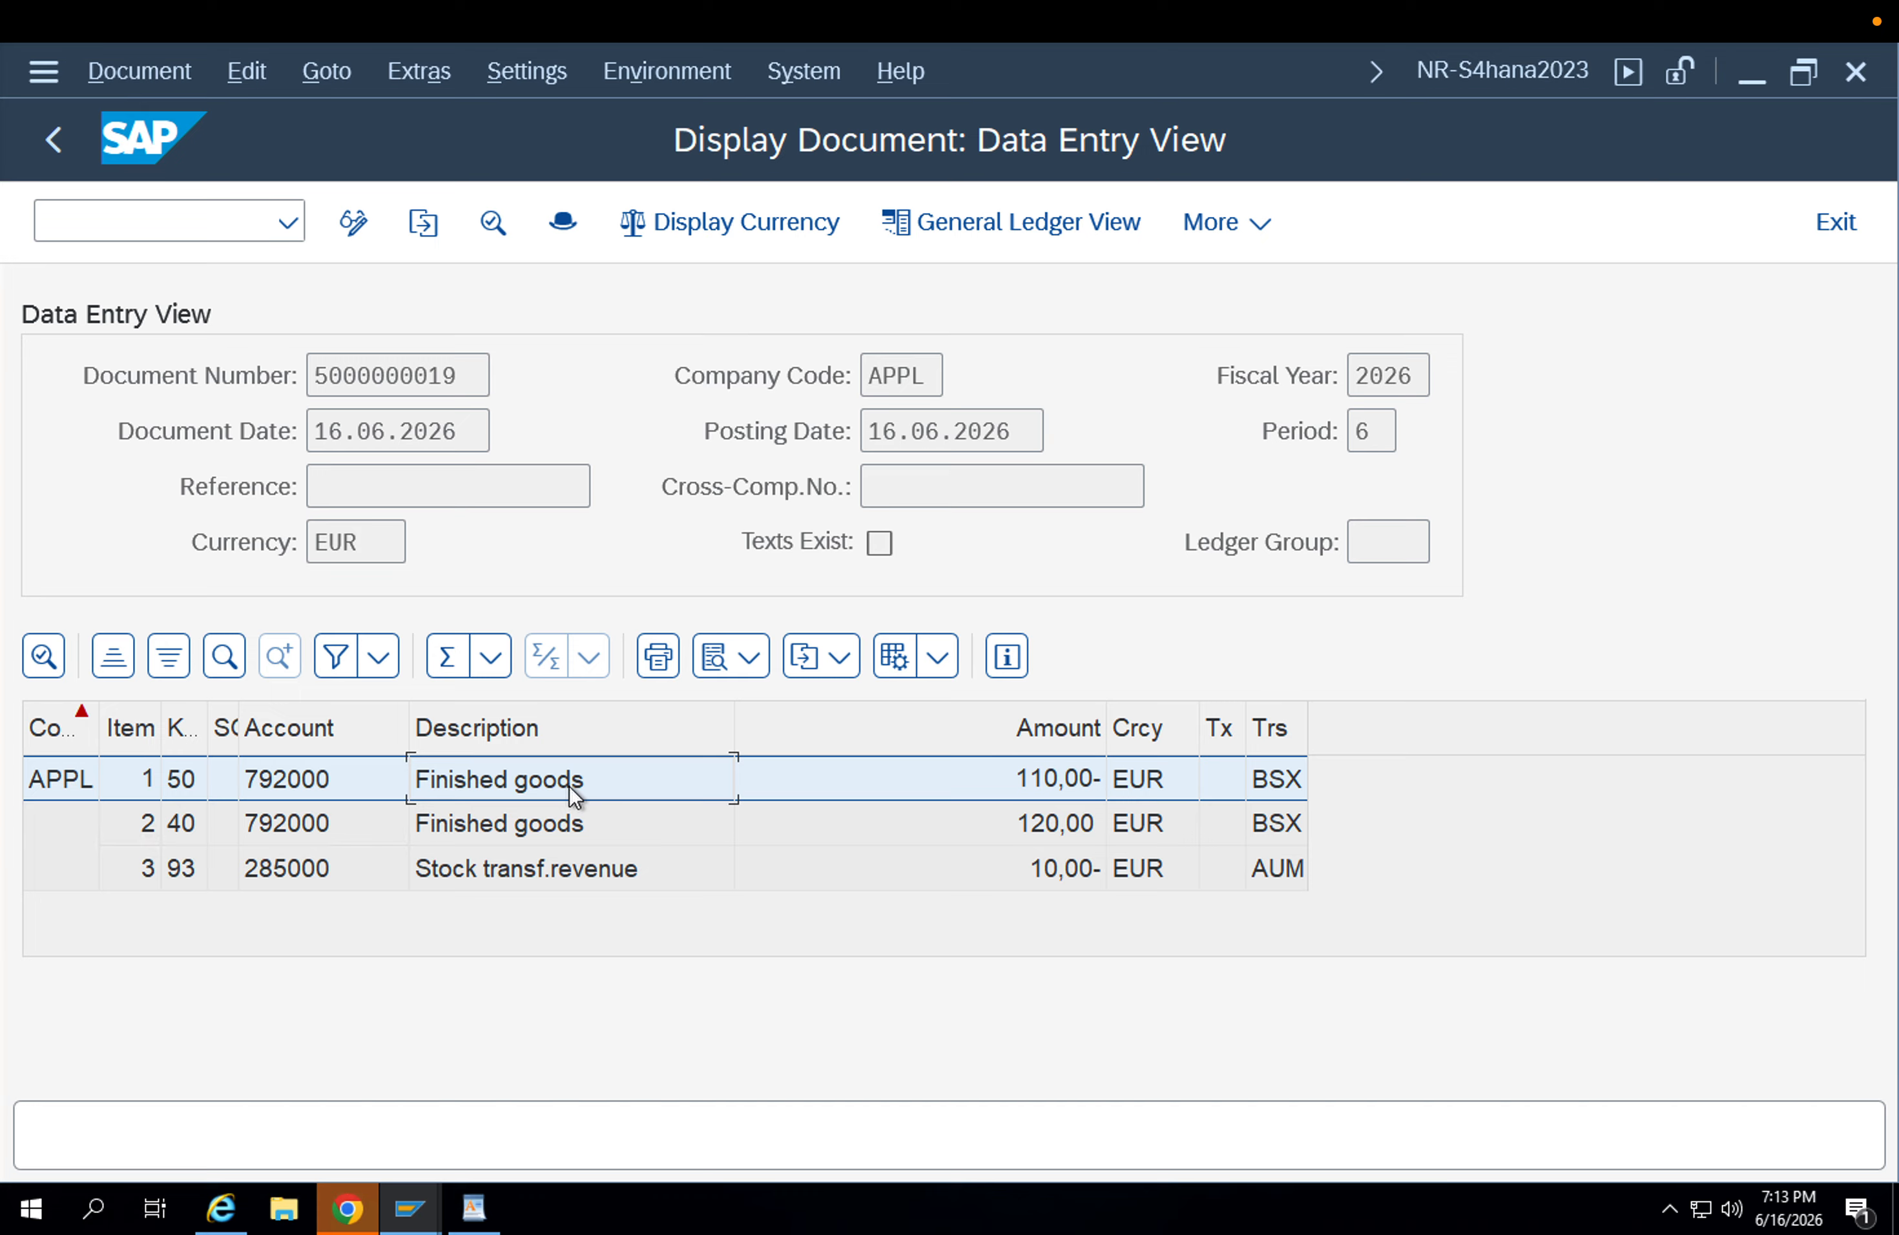
{"action": "left_click", "coordinate": [564, 824]}
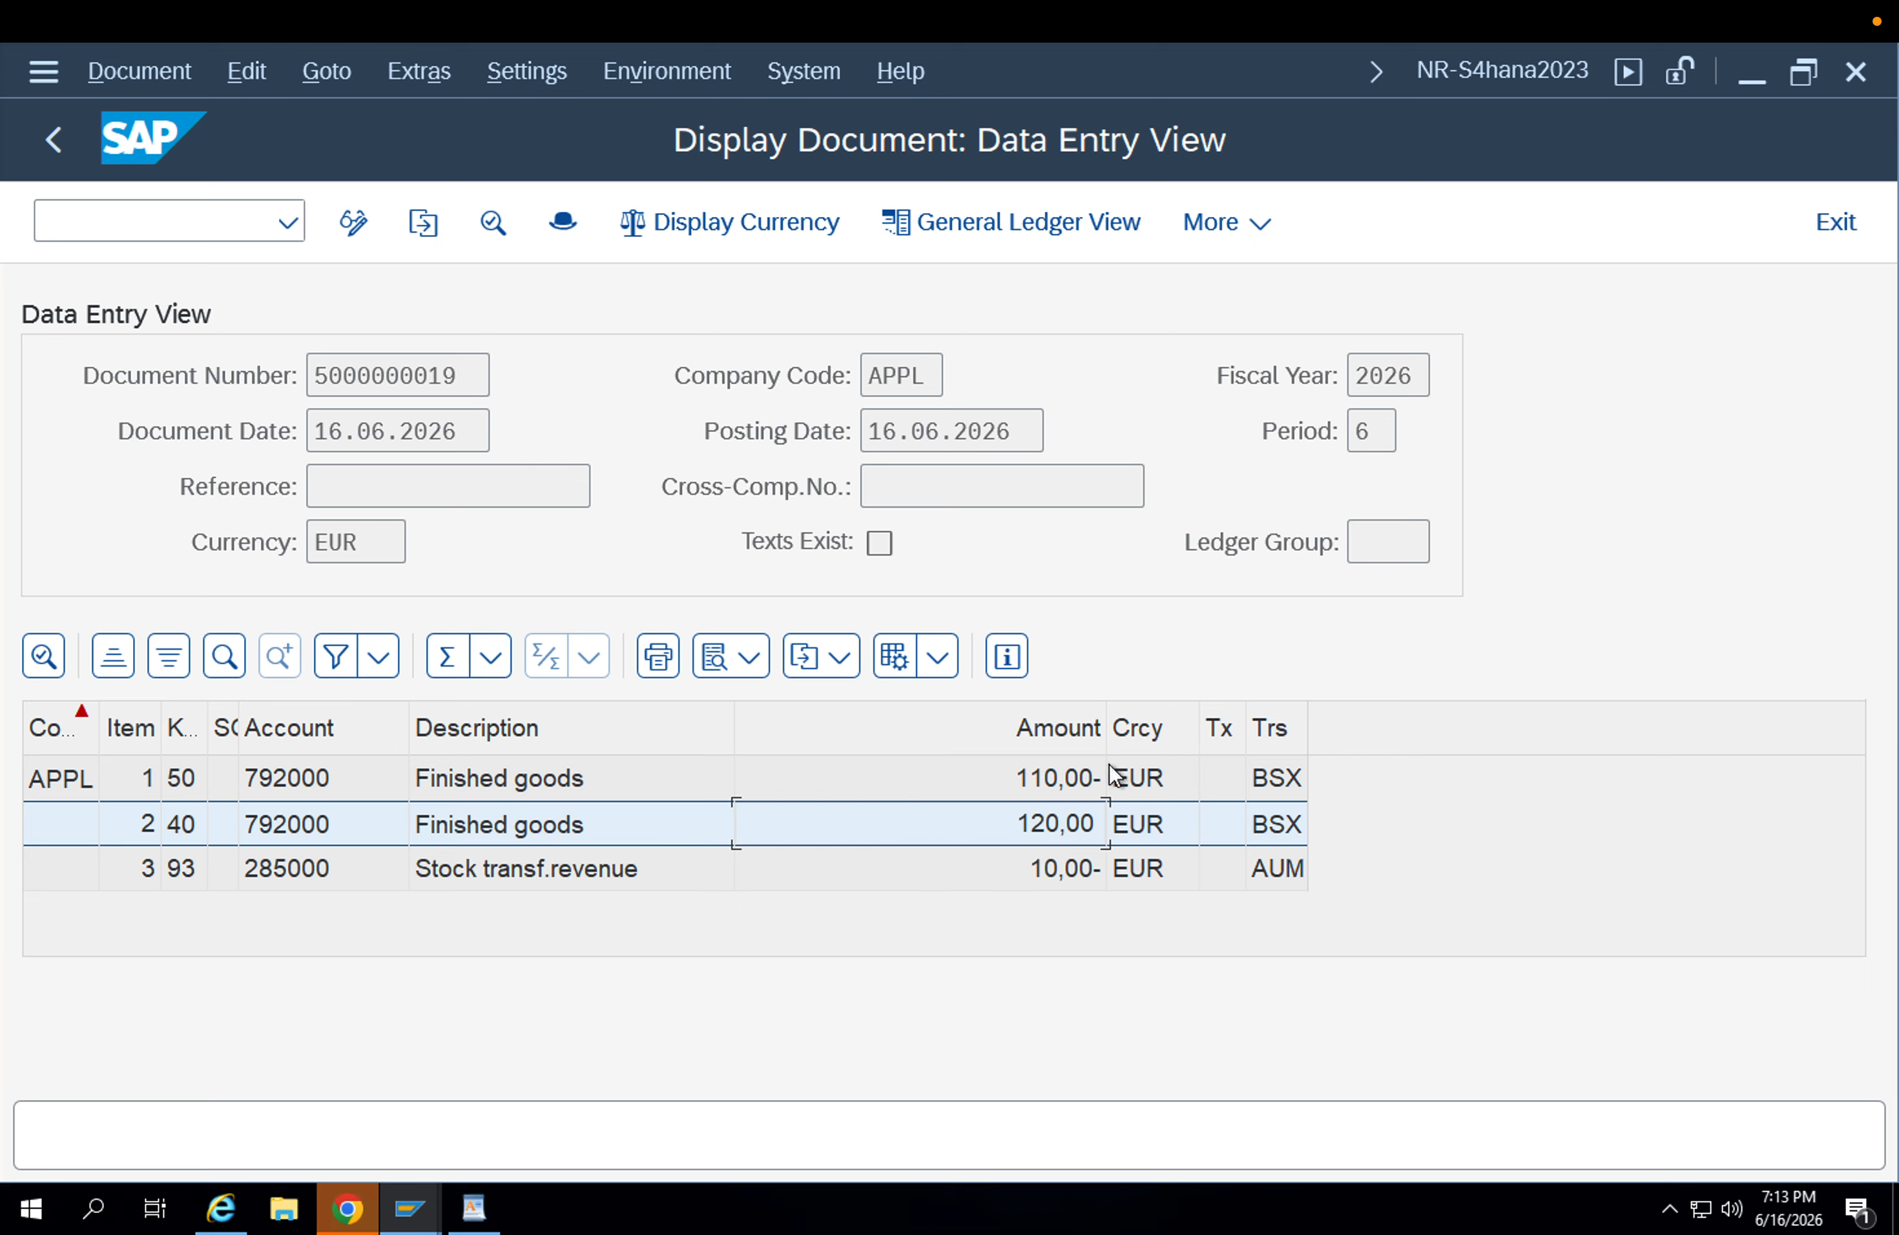
{"action": "left_click", "coordinate": [1275, 775]}
{"action": "left_click", "coordinate": [1275, 806]}
{"action": "left_click", "coordinate": [1279, 782]}
{"action": "left_click", "coordinate": [1277, 804]}
{"action": "left_click", "coordinate": [1276, 868]}
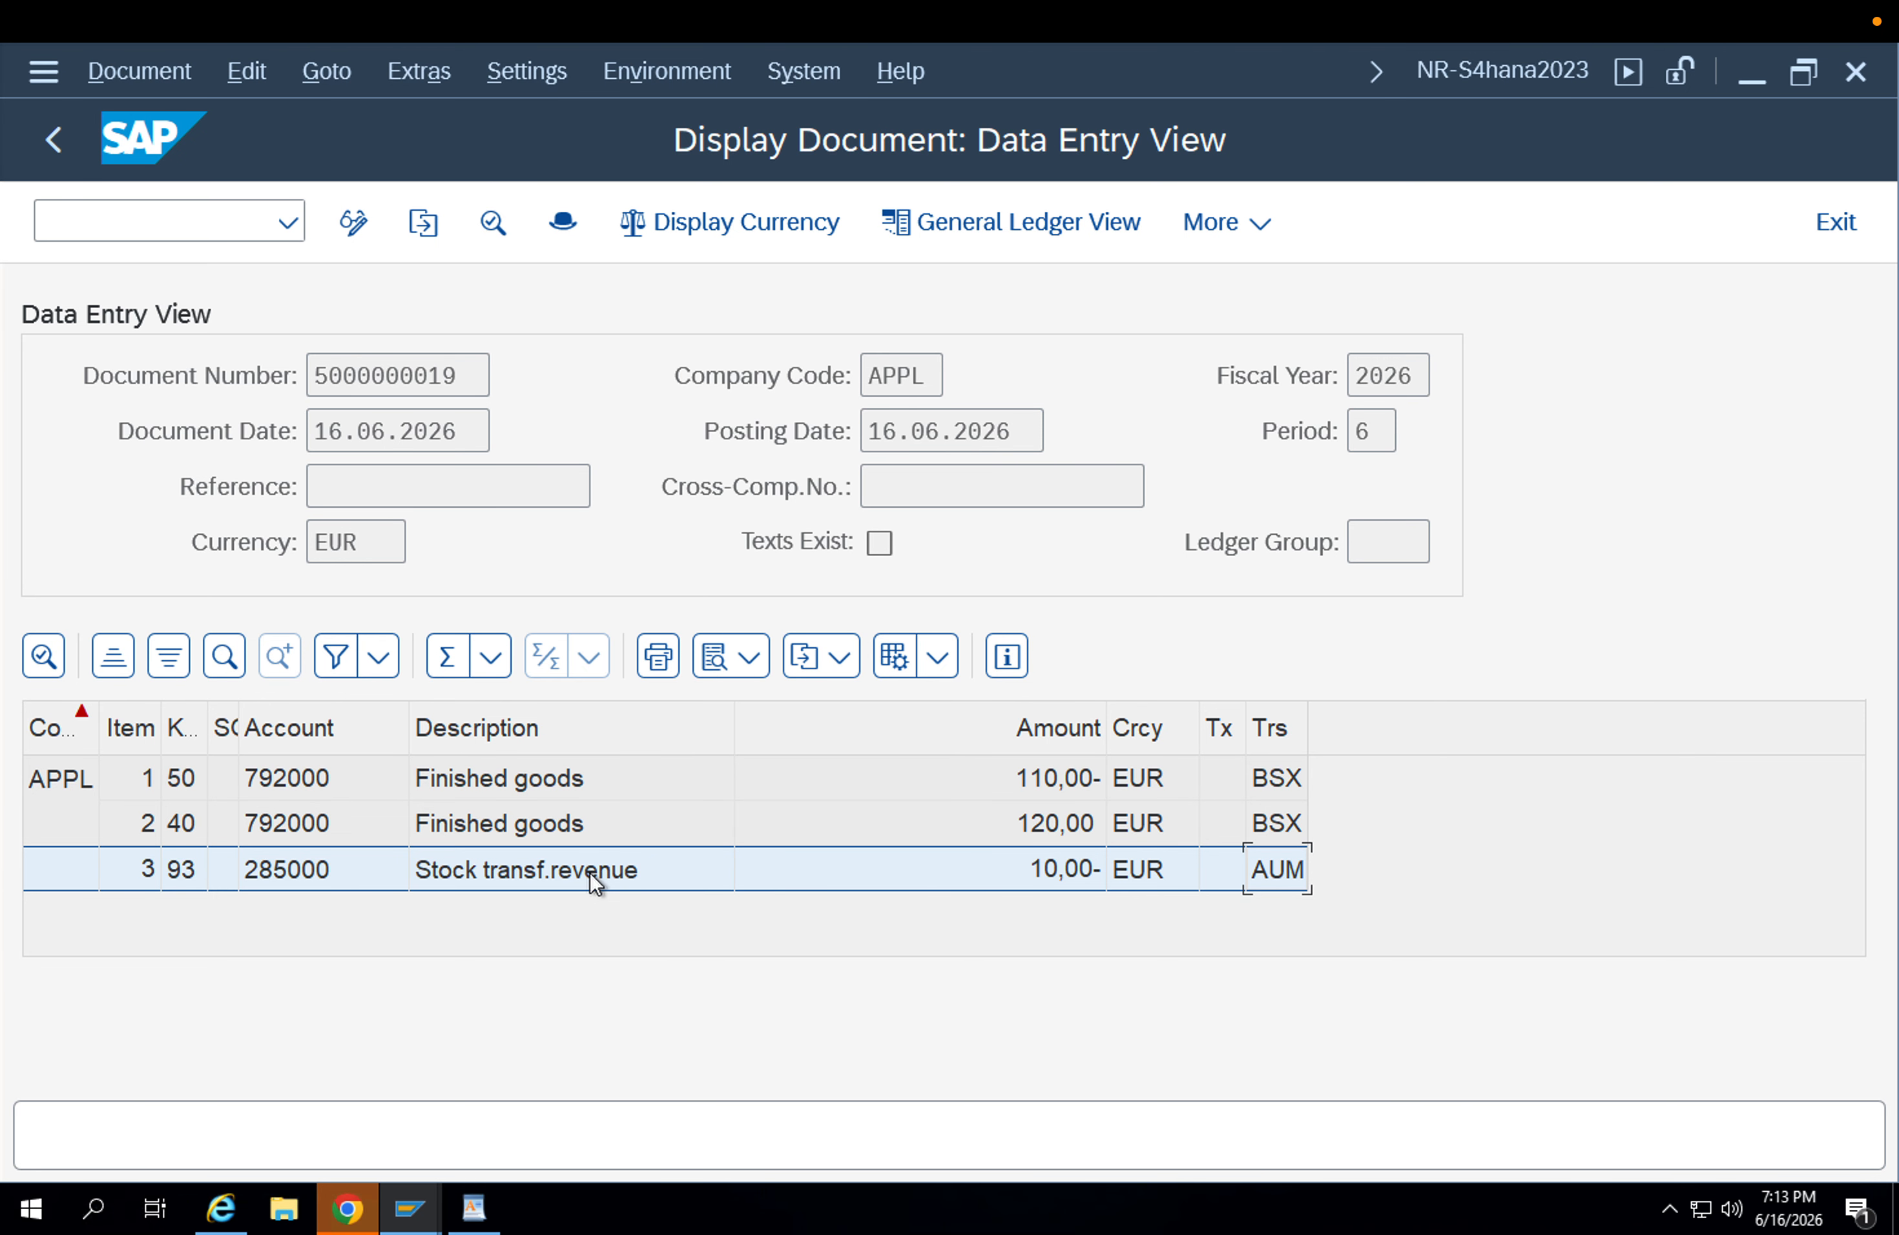
Leave the accounting document and its document list, restart MIGO and select the Transfer Posting action.
{"action": "left_click", "coordinate": [61, 136]}
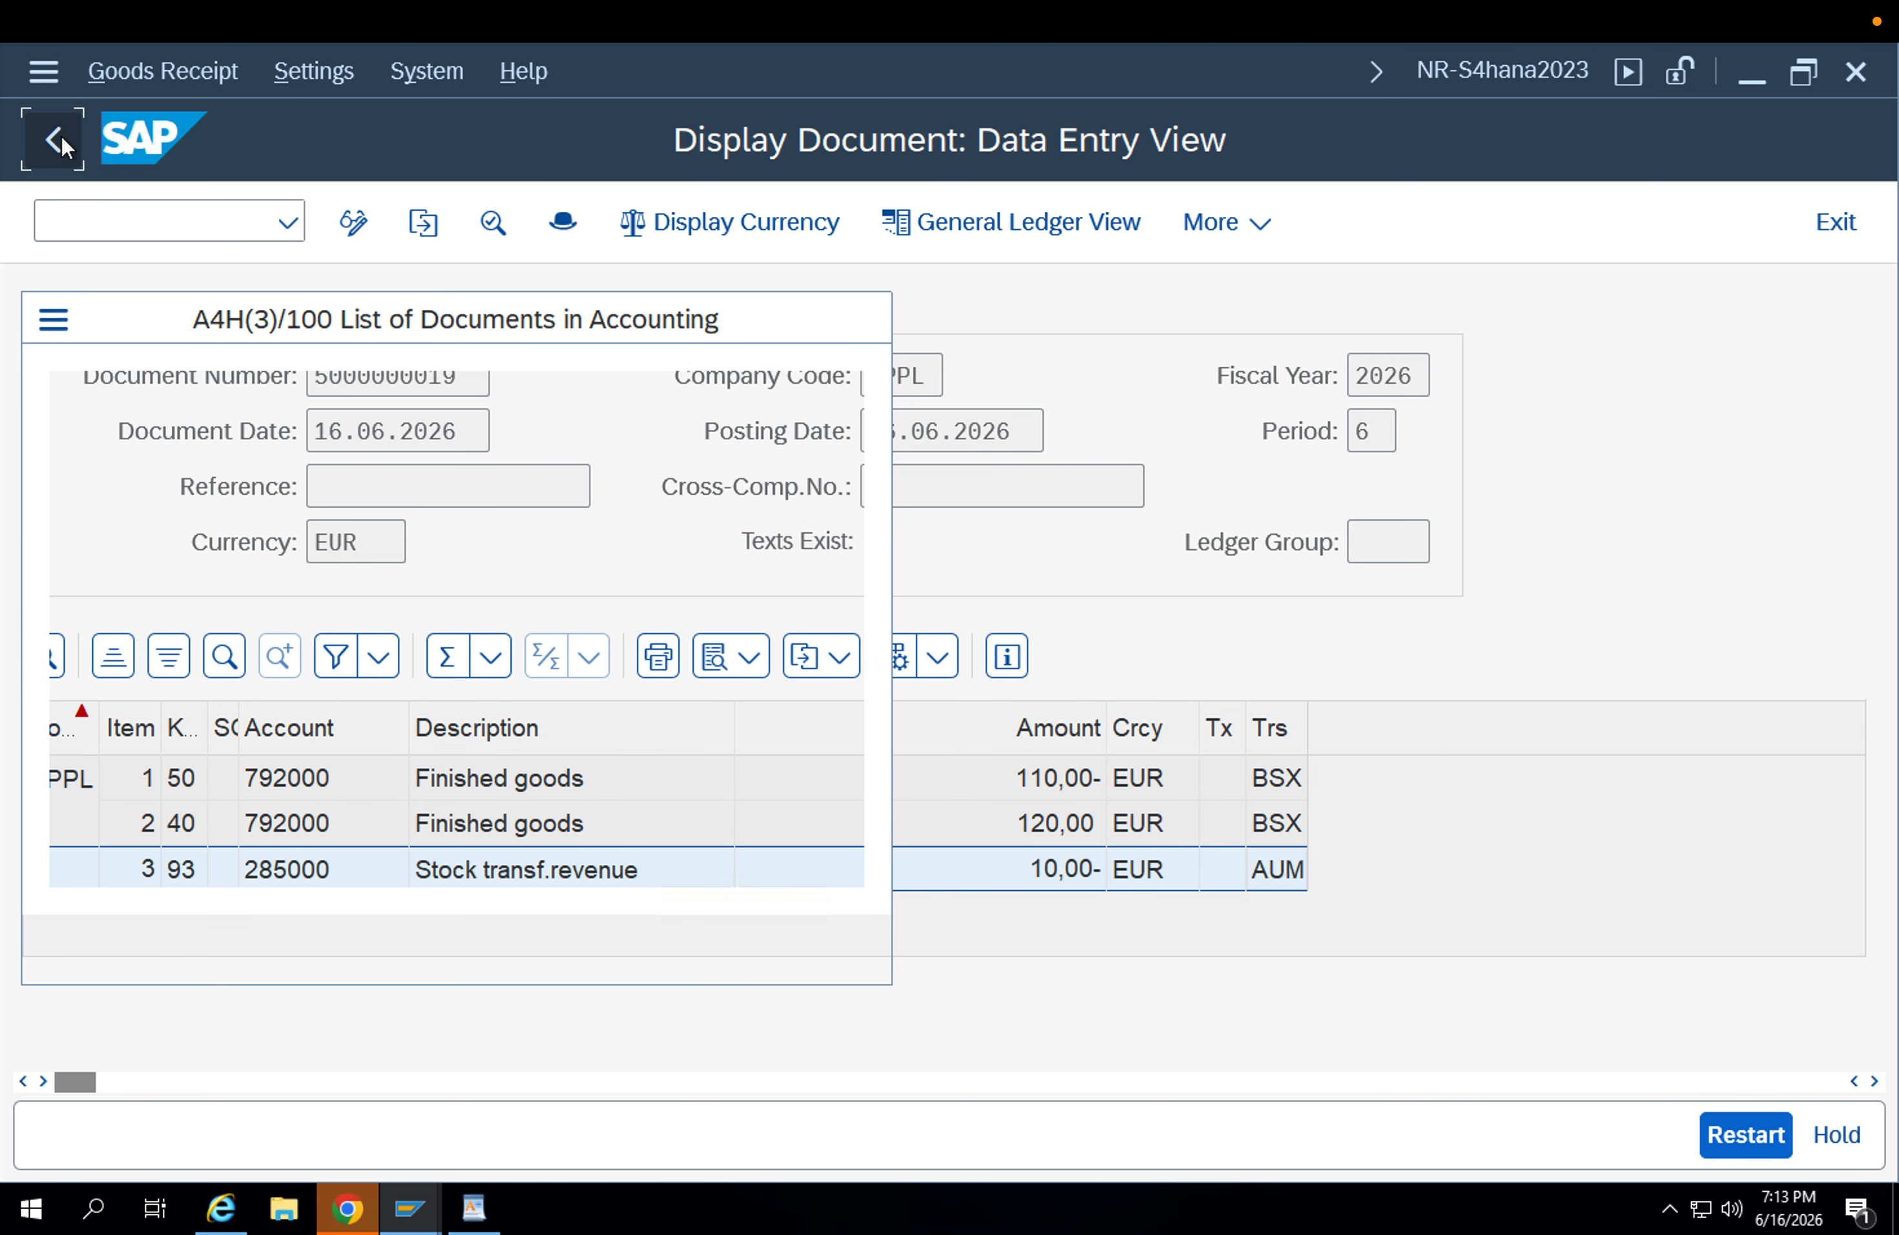
{"action": "left_click", "coordinate": [858, 319]}
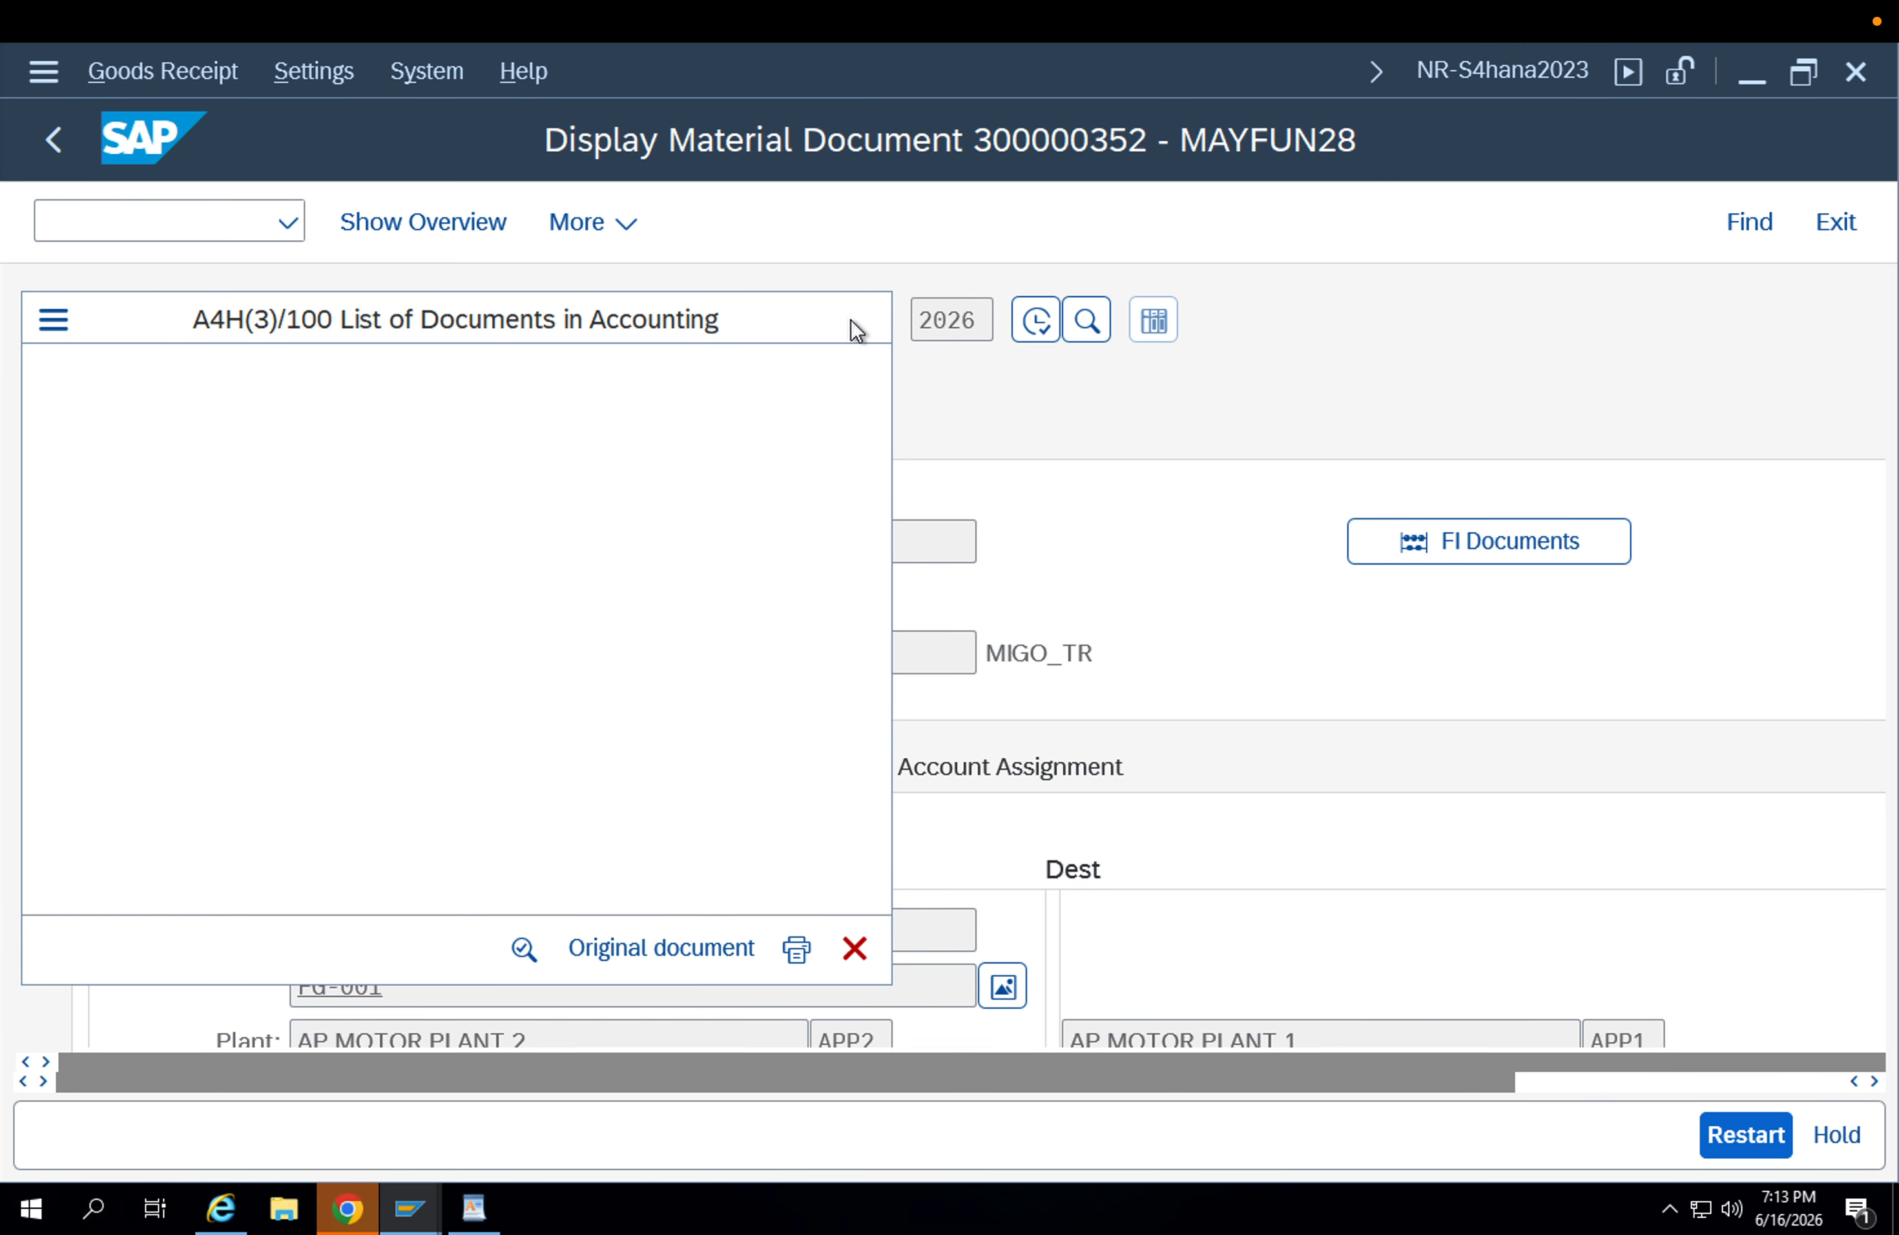
{"action": "left_click", "coordinate": [186, 236]}
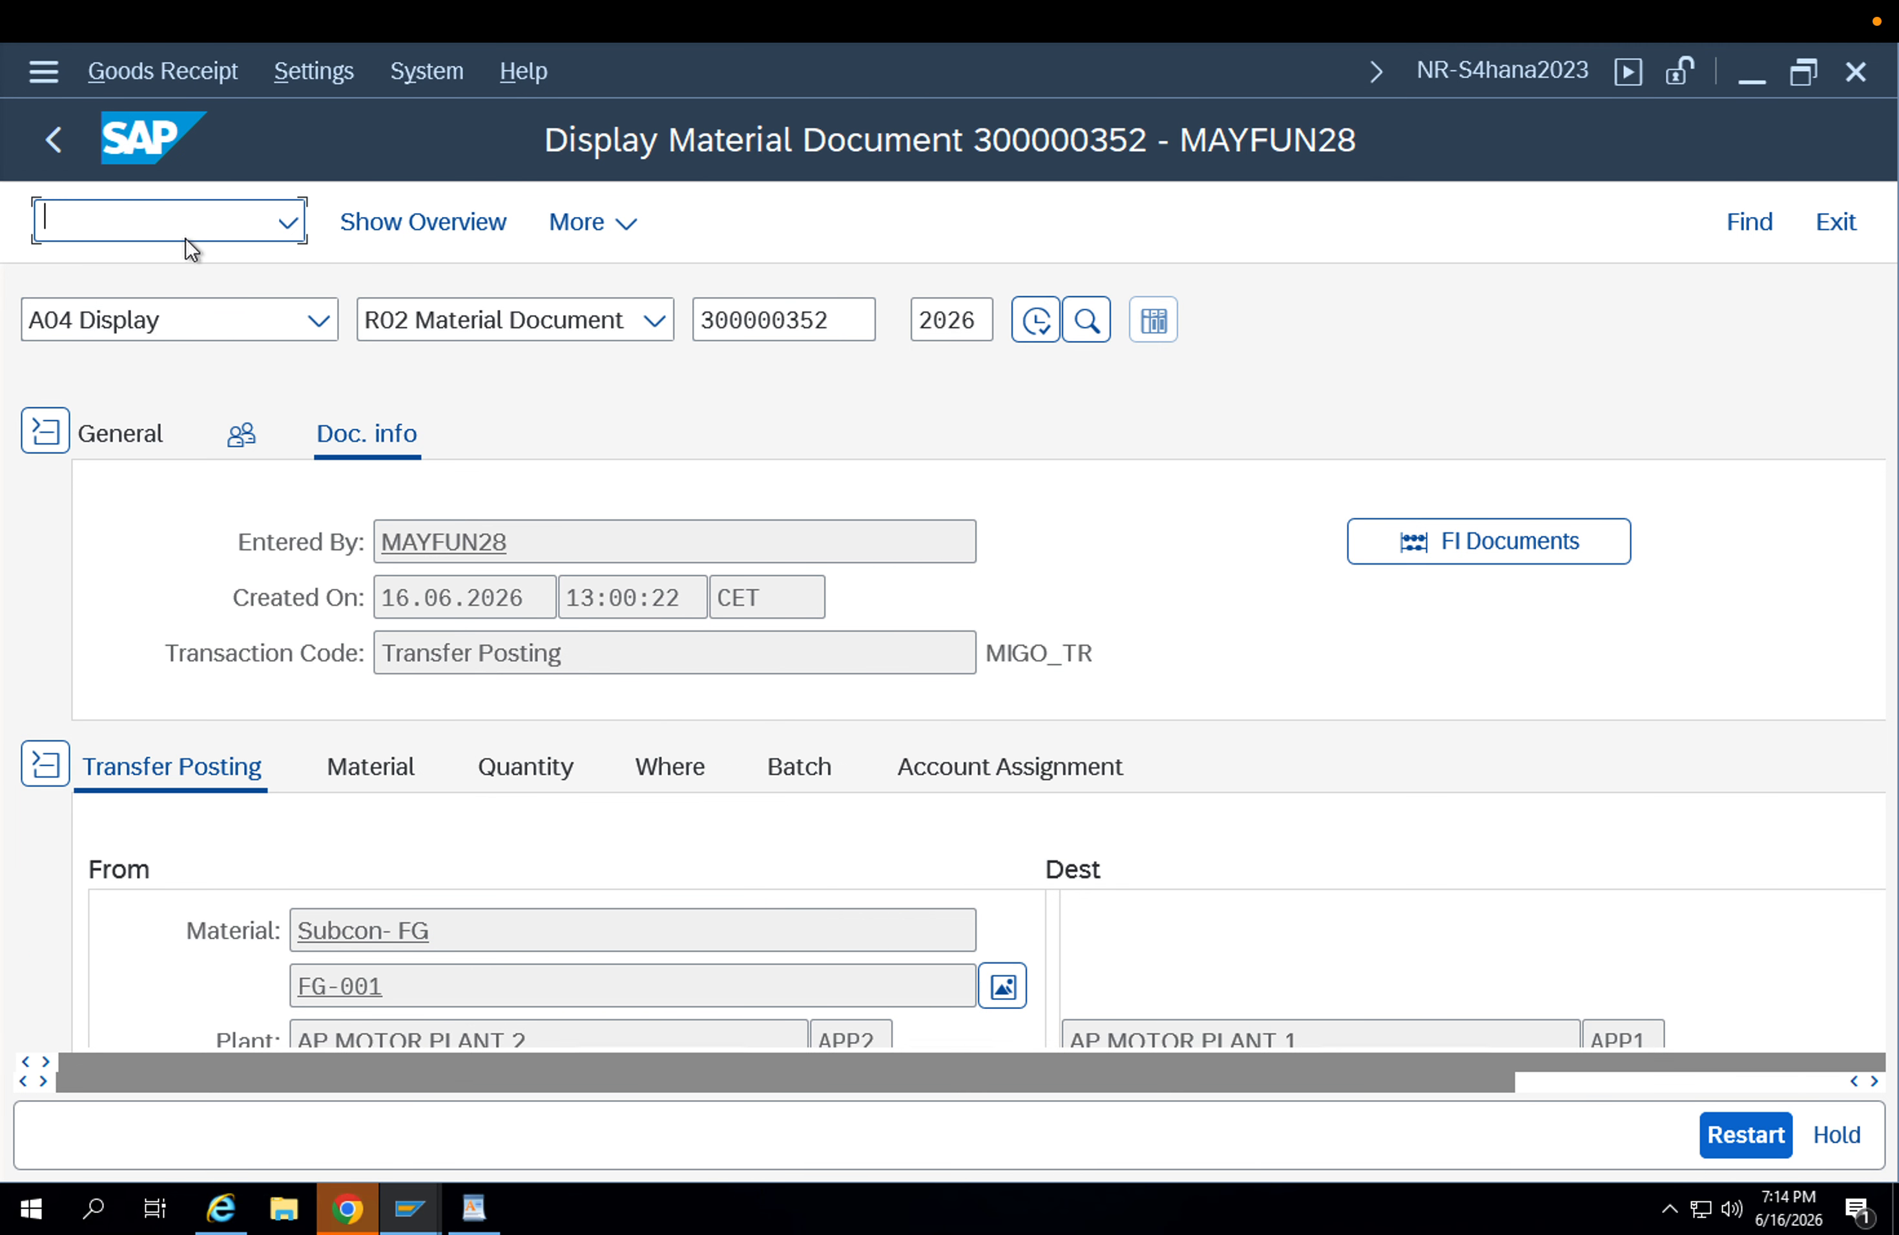
{"action": "type", "text": "/nmigo"}
{"action": "key", "text": "Return"}
{"action": "left_click", "coordinate": [210, 336]}
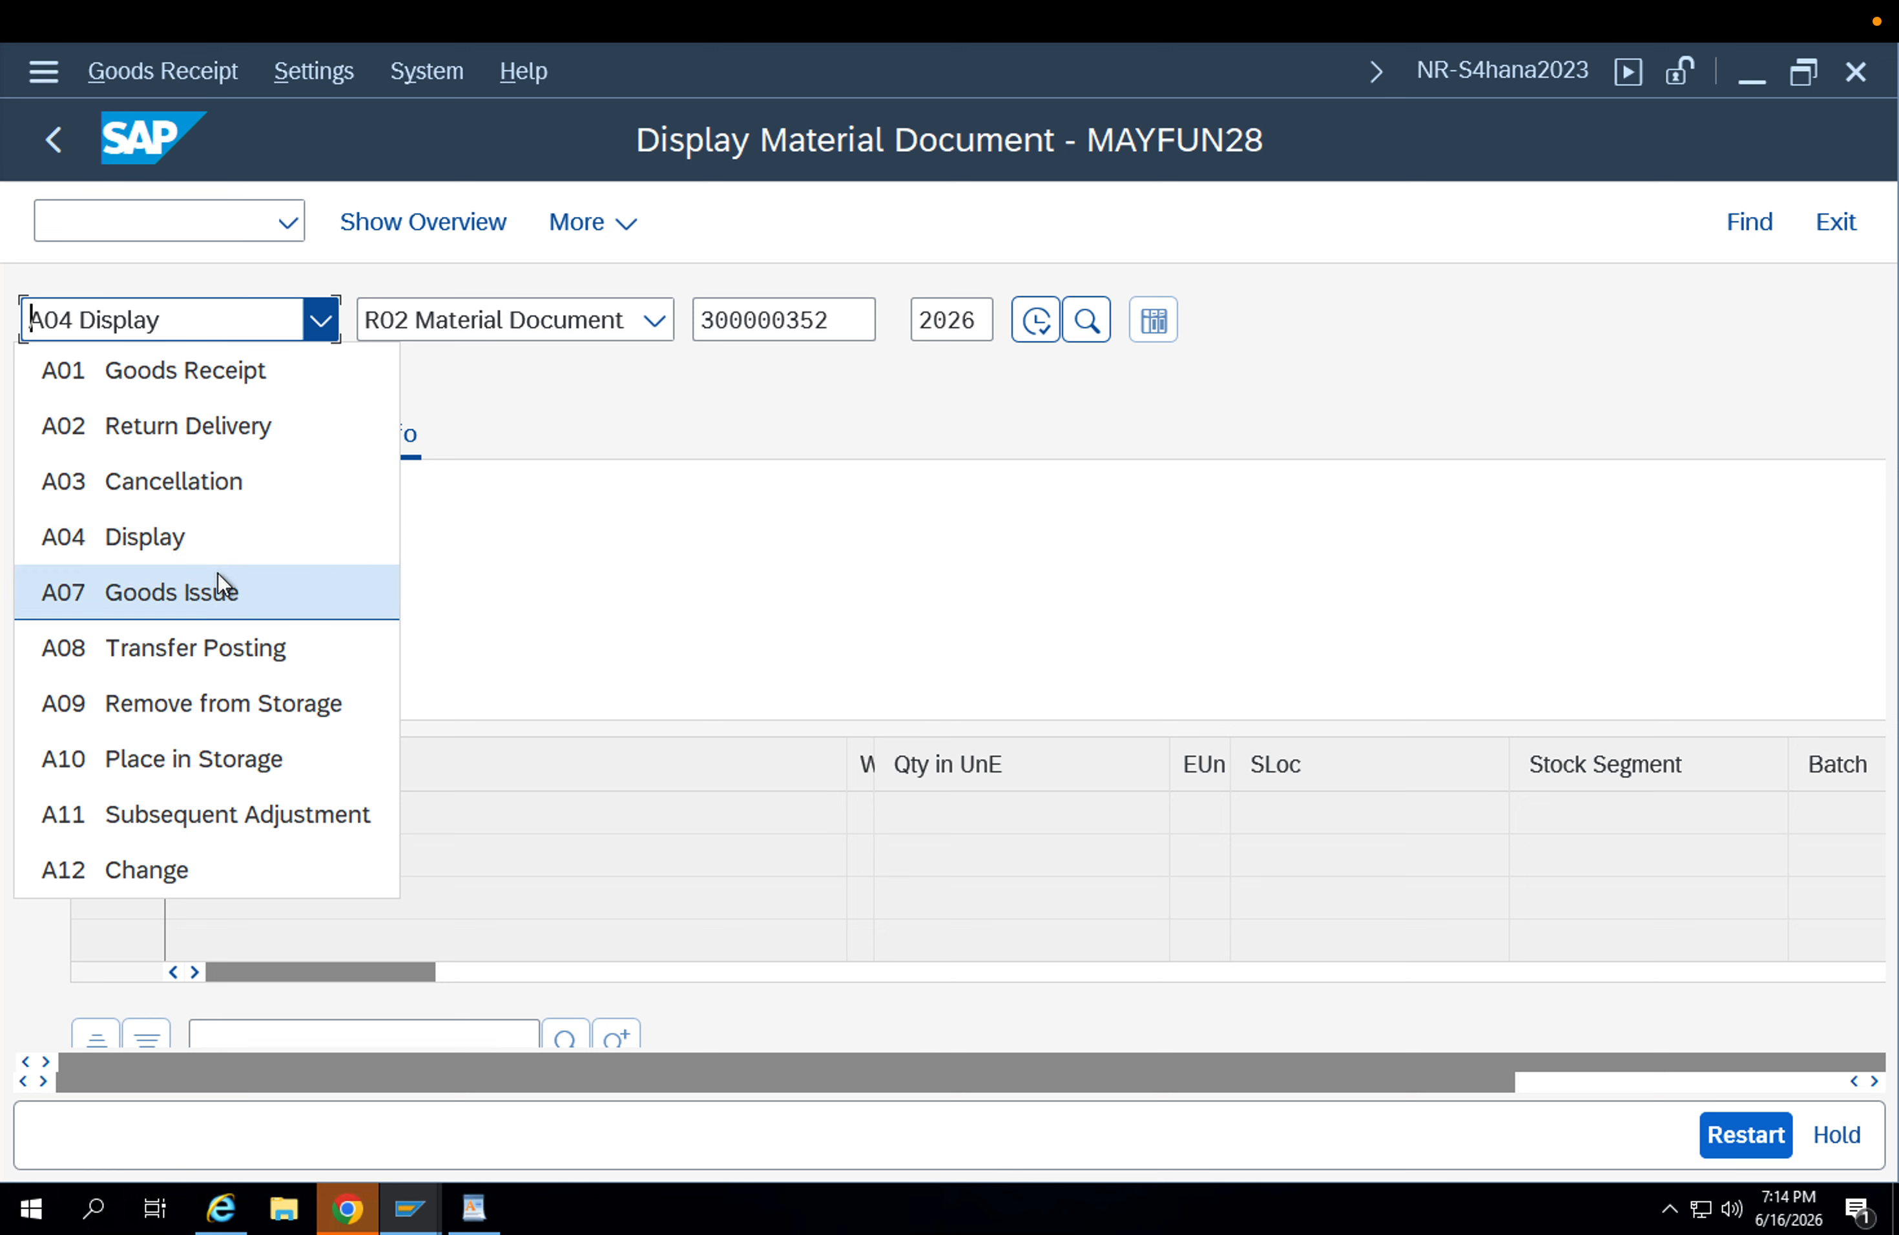
{"action": "left_click", "coordinate": [199, 654]}
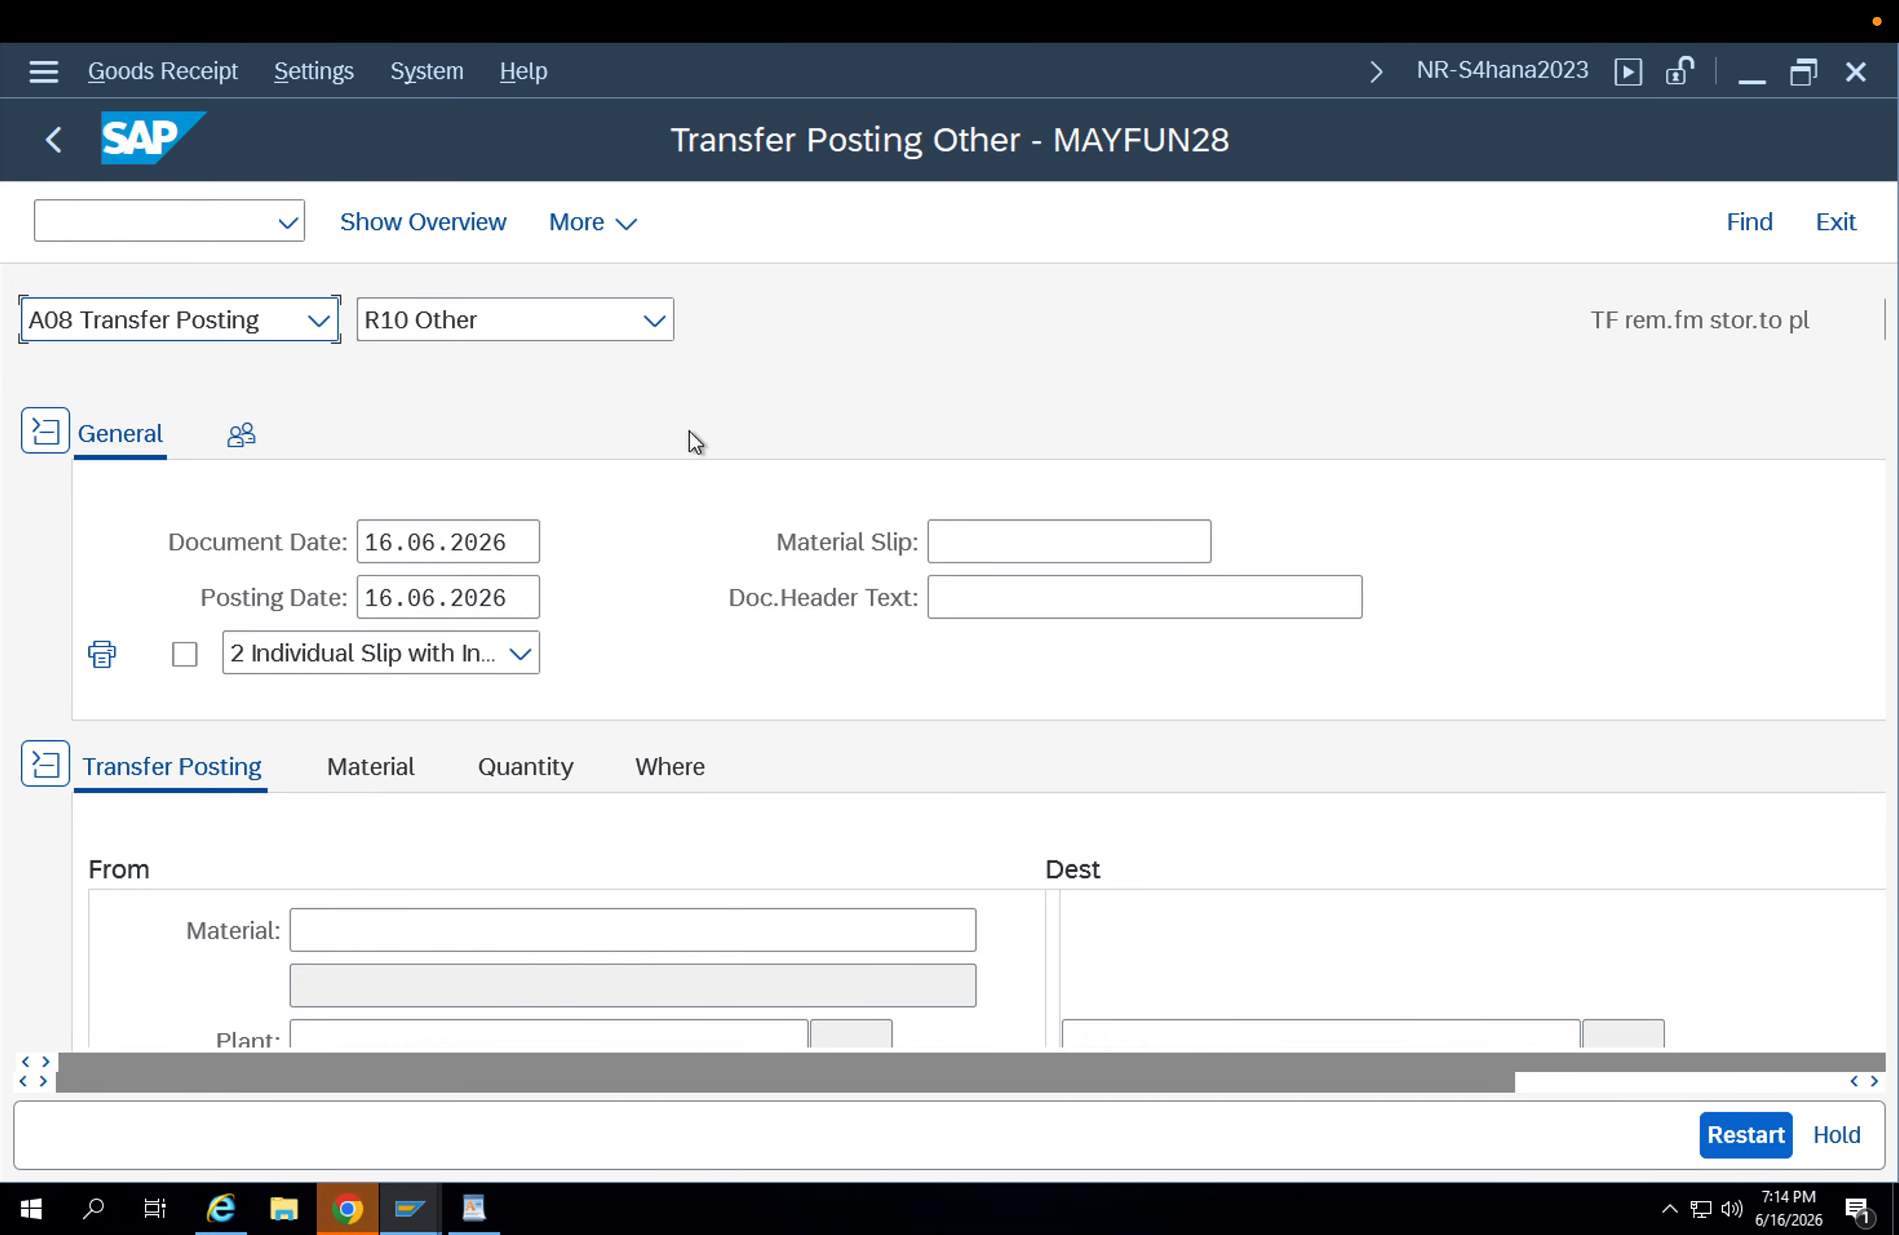
Set the transfer posting's movement type to 309 and dismiss the tip window.
{"action": "key", "text": "Tab"}
{"action": "key", "text": "Tab"}
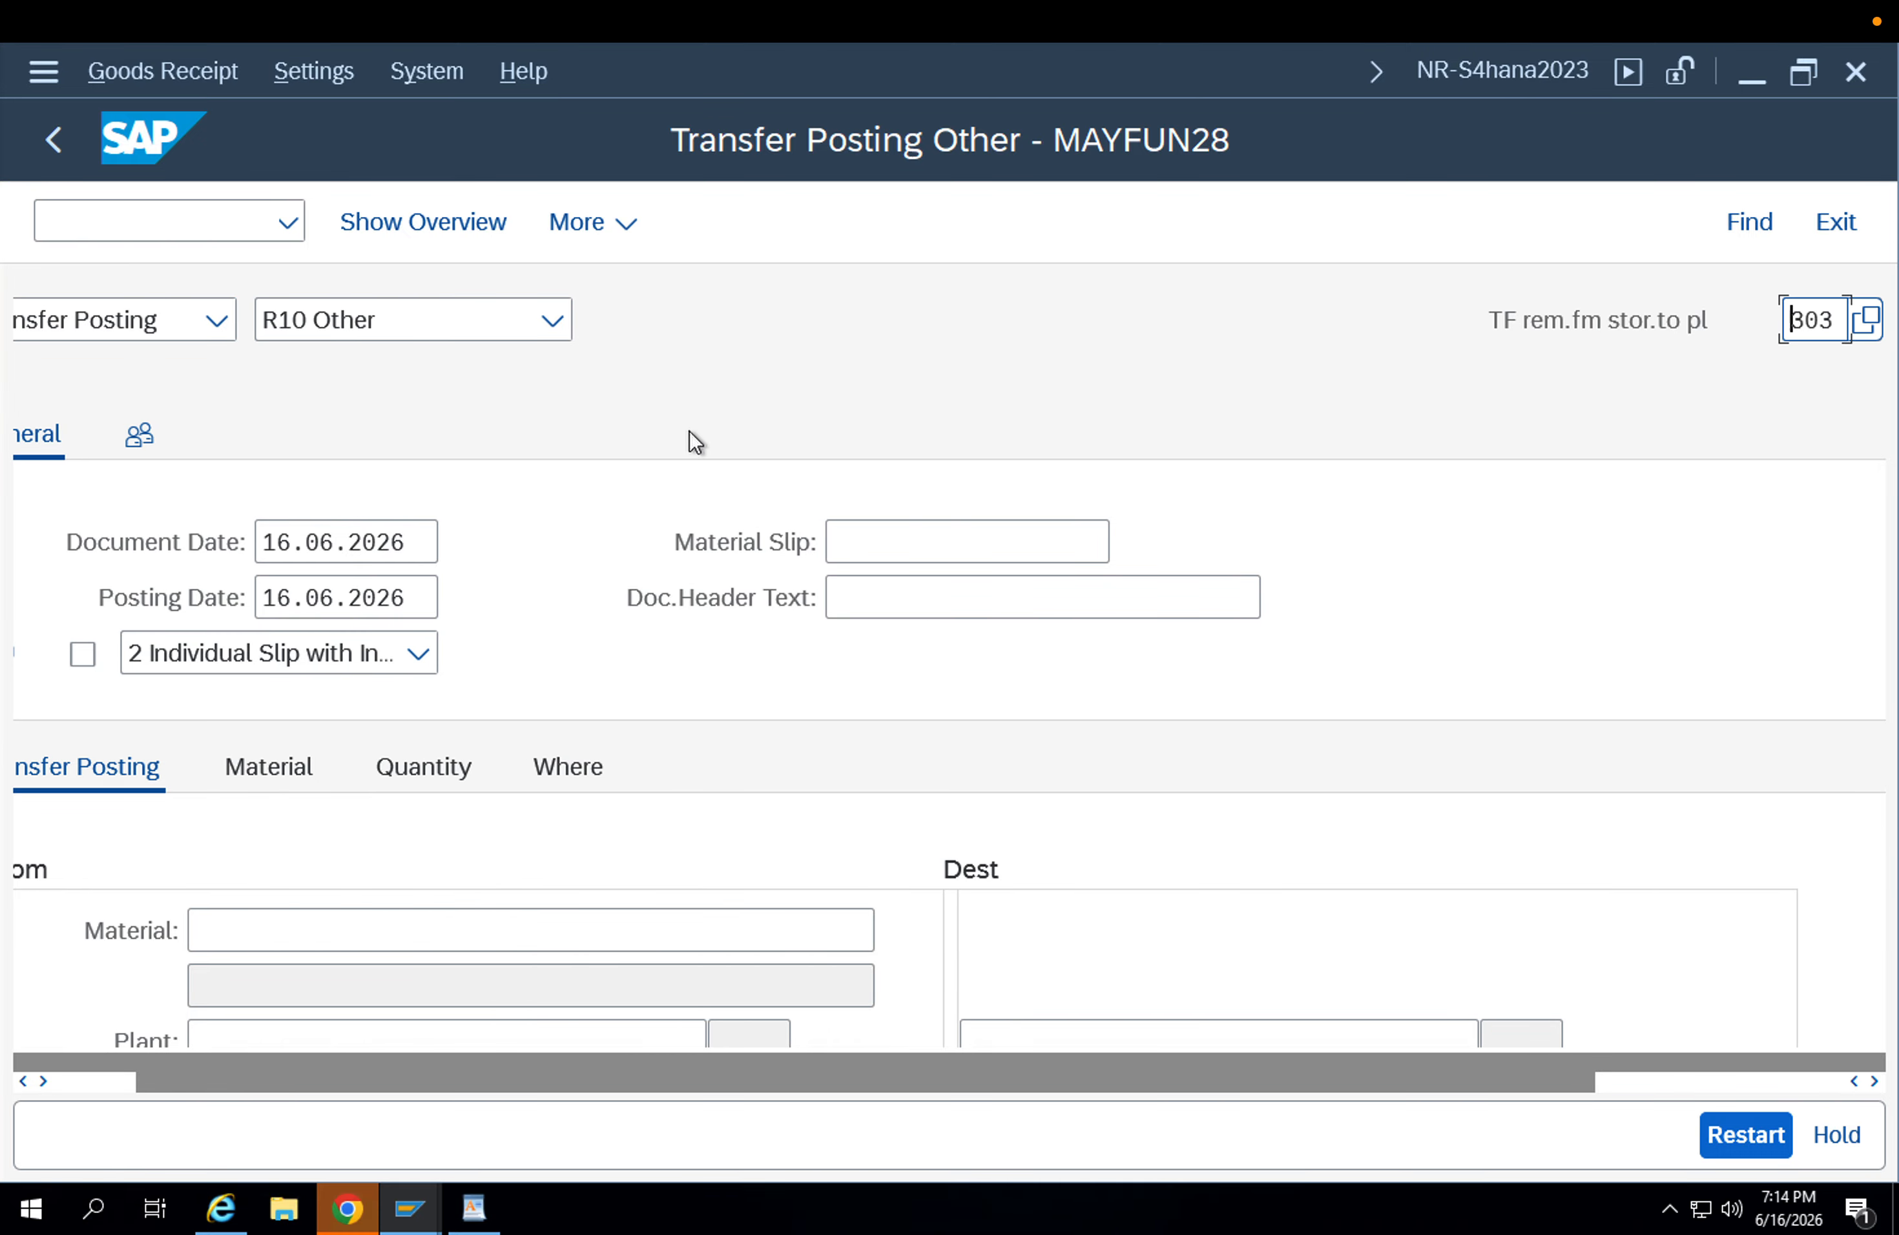
{"action": "key", "text": "Right"}
{"action": "key", "text": "Right"}
{"action": "type", "text": "9"}
{"action": "key", "text": "Return"}
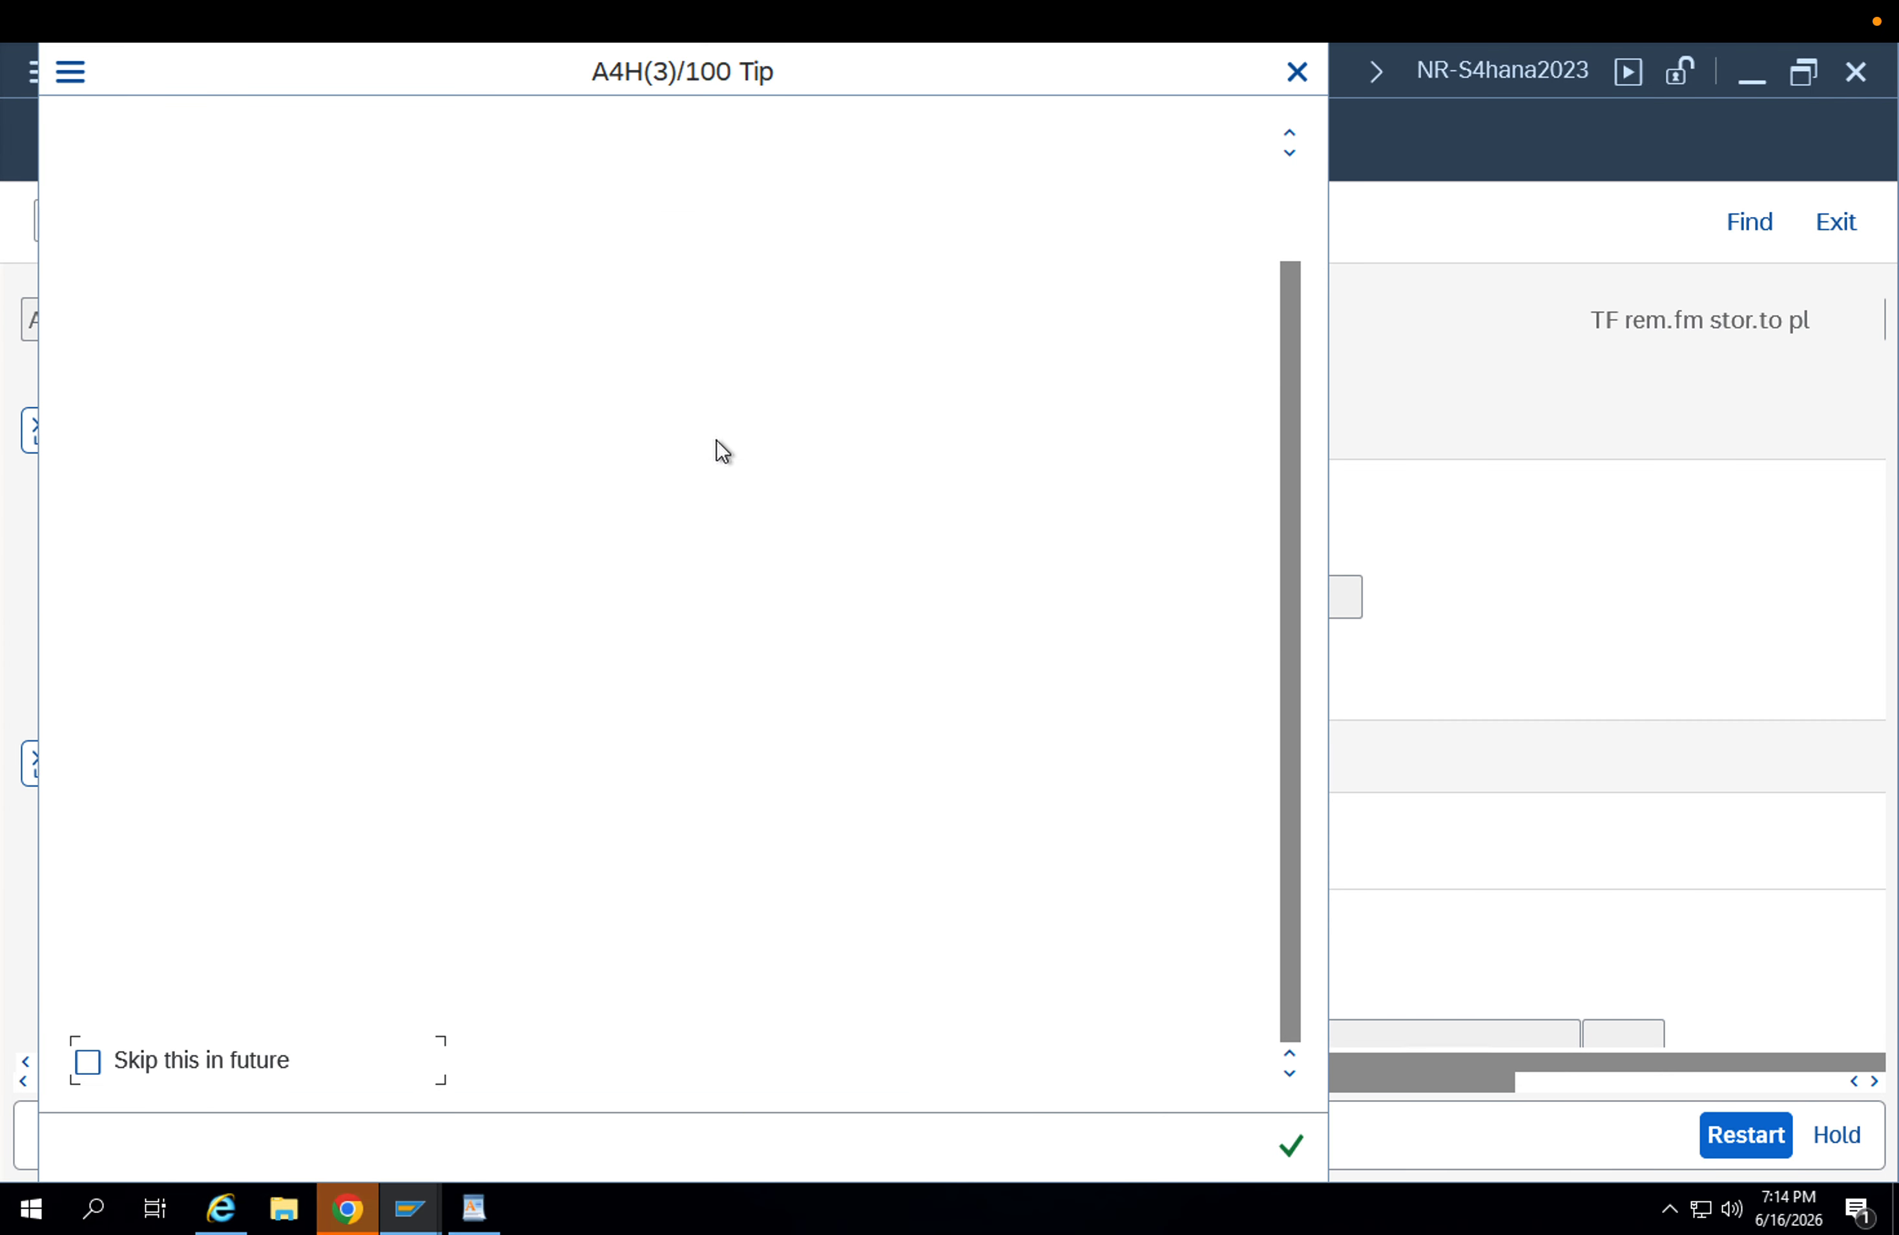
{"action": "left_click", "coordinate": [1291, 1146]}
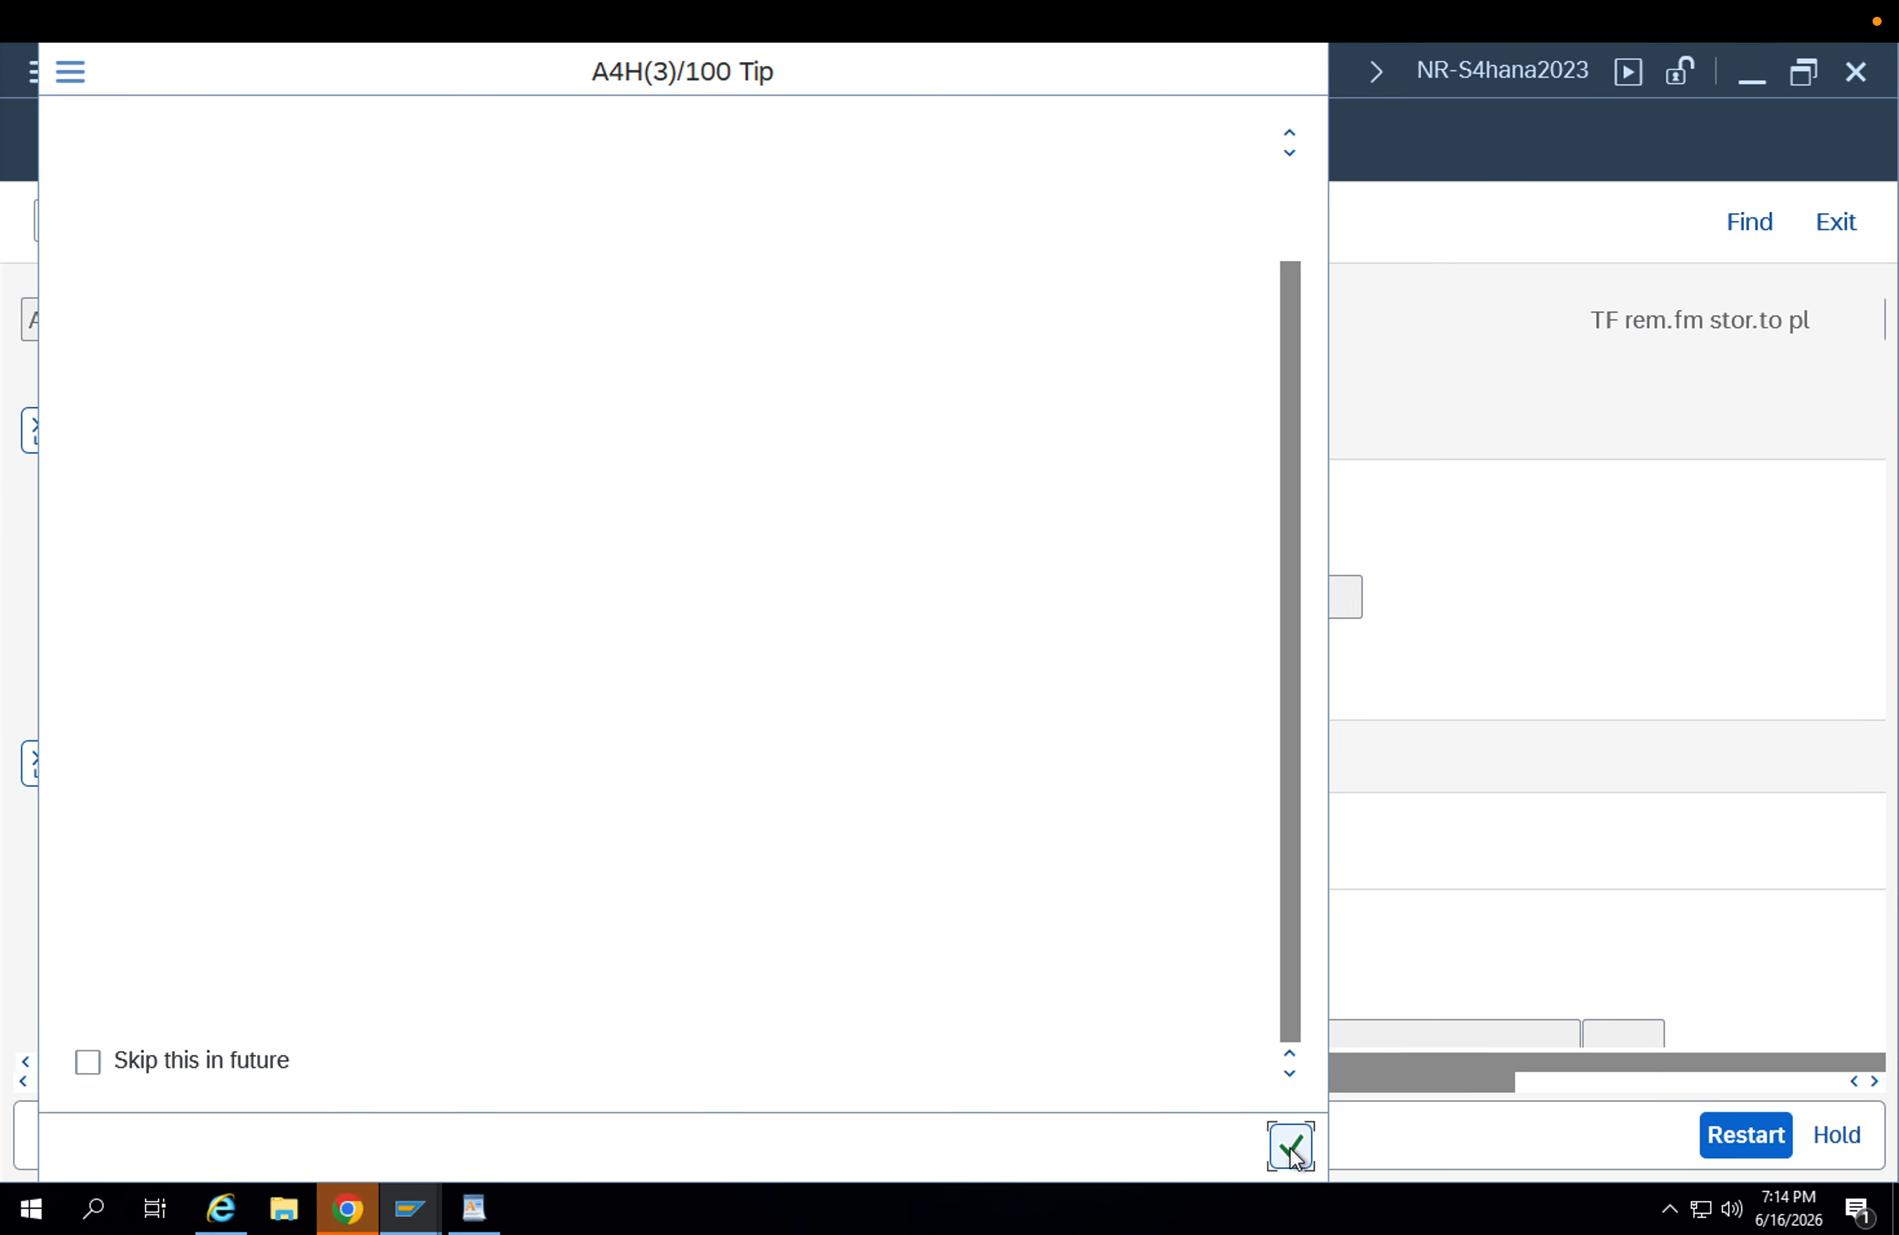
Enter 8093 as the source material of the transfer posting.
{"action": "scroll", "coordinate": [682, 894], "scroll_direction": "down", "scroll_amount": 2}
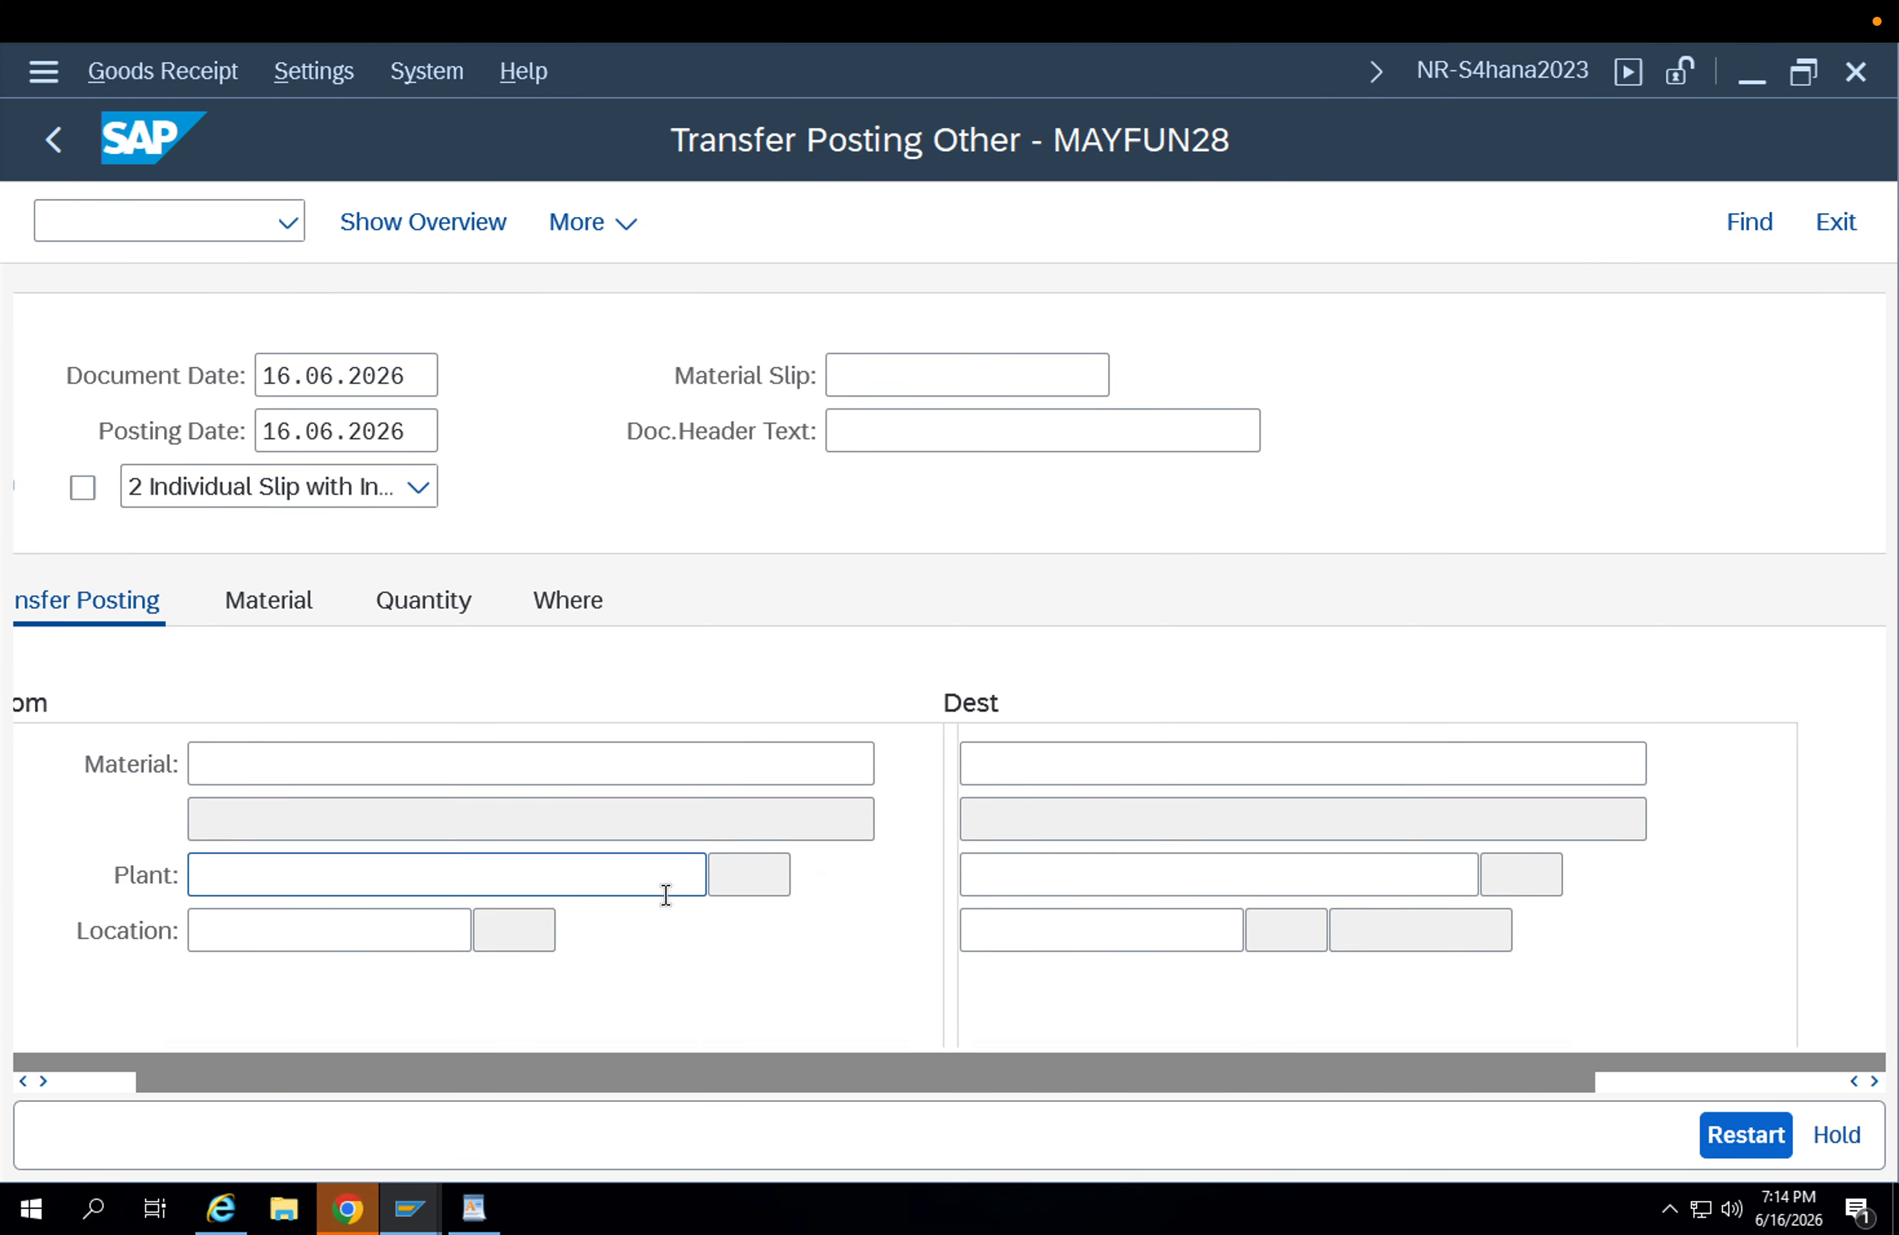
{"action": "left_click", "coordinate": [582, 771]}
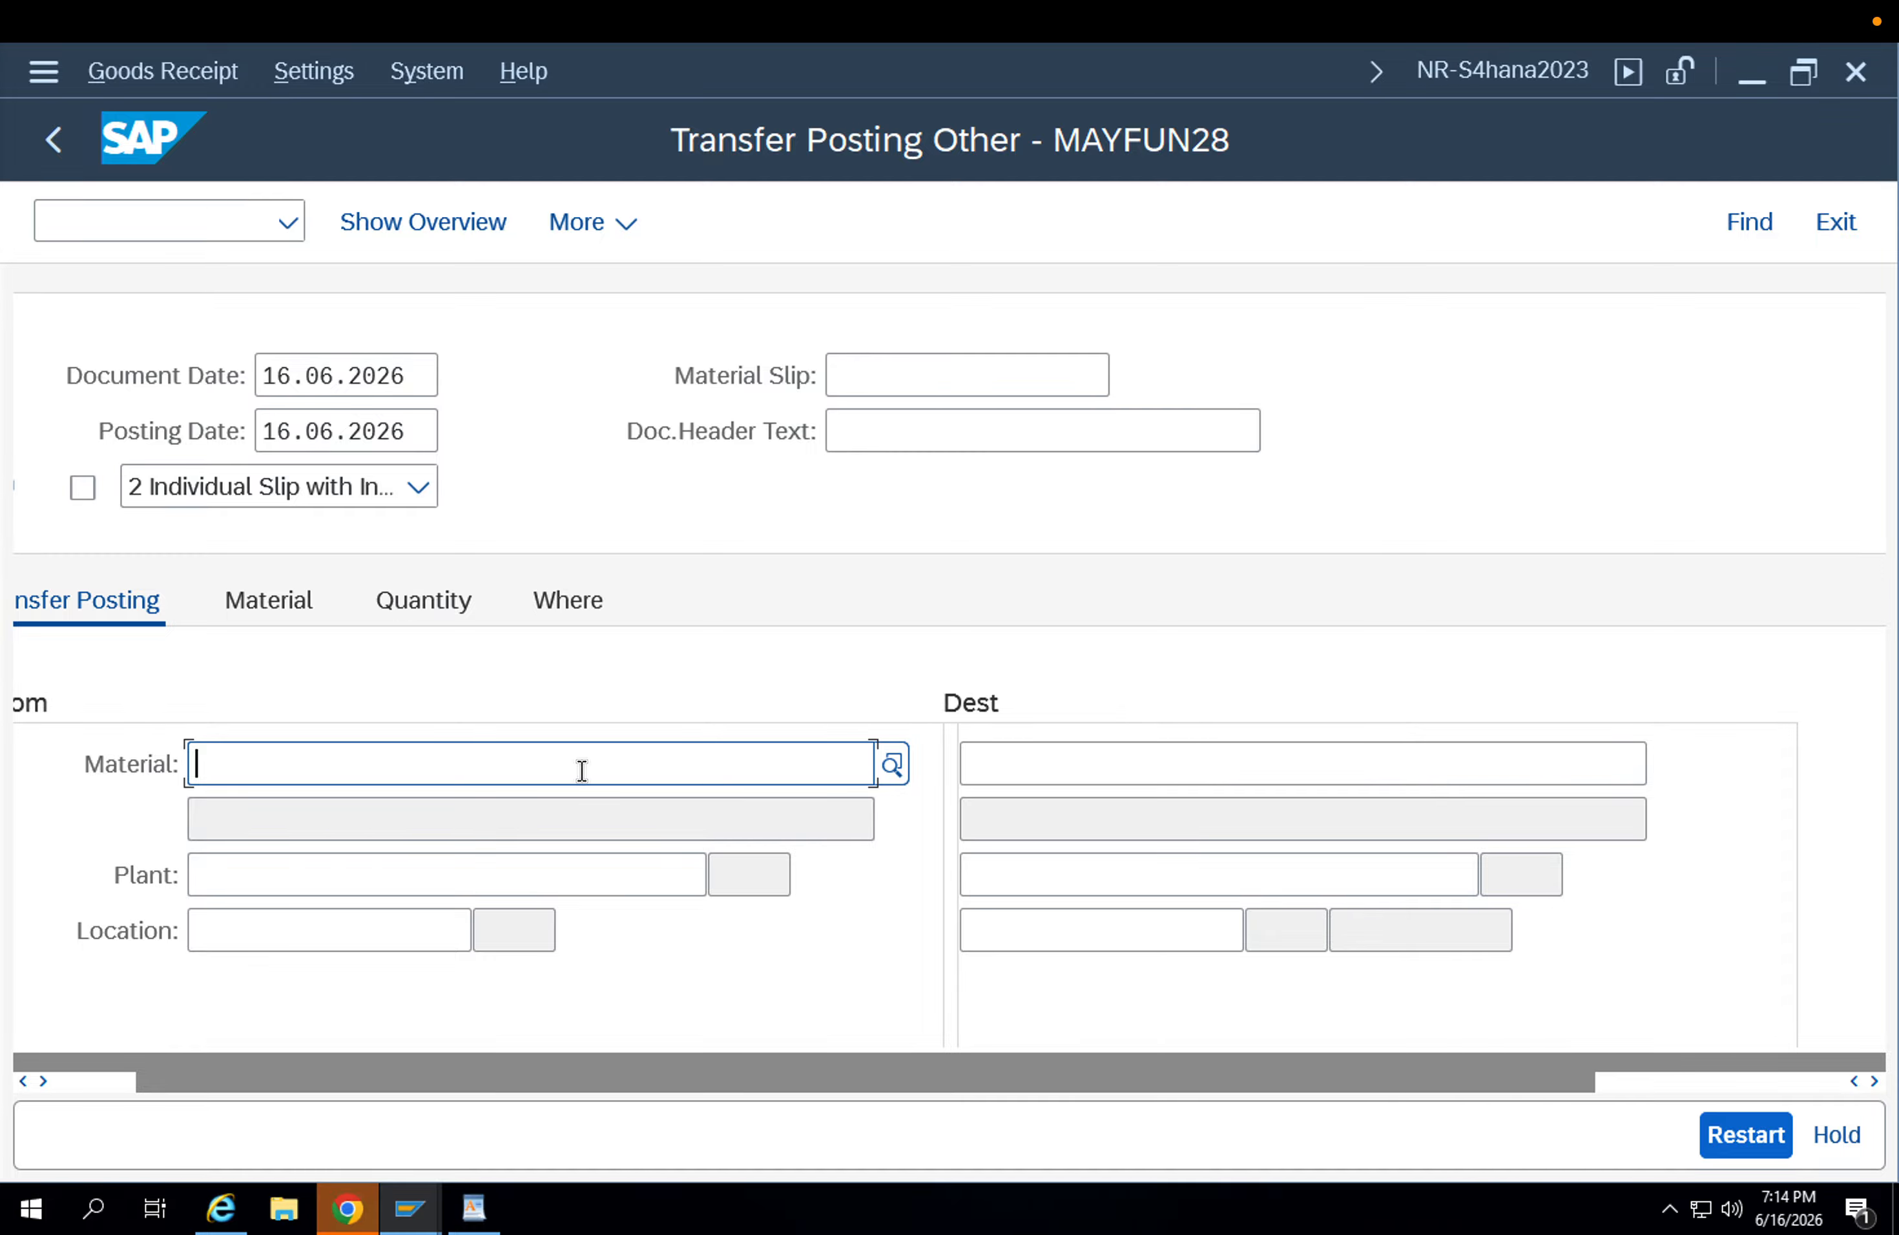
{"action": "key", "text": "Down"}
{"action": "key", "text": "Down"}
{"action": "key", "text": "Down"}
{"action": "key", "text": "Return"}
{"action": "key", "text": "Return"}
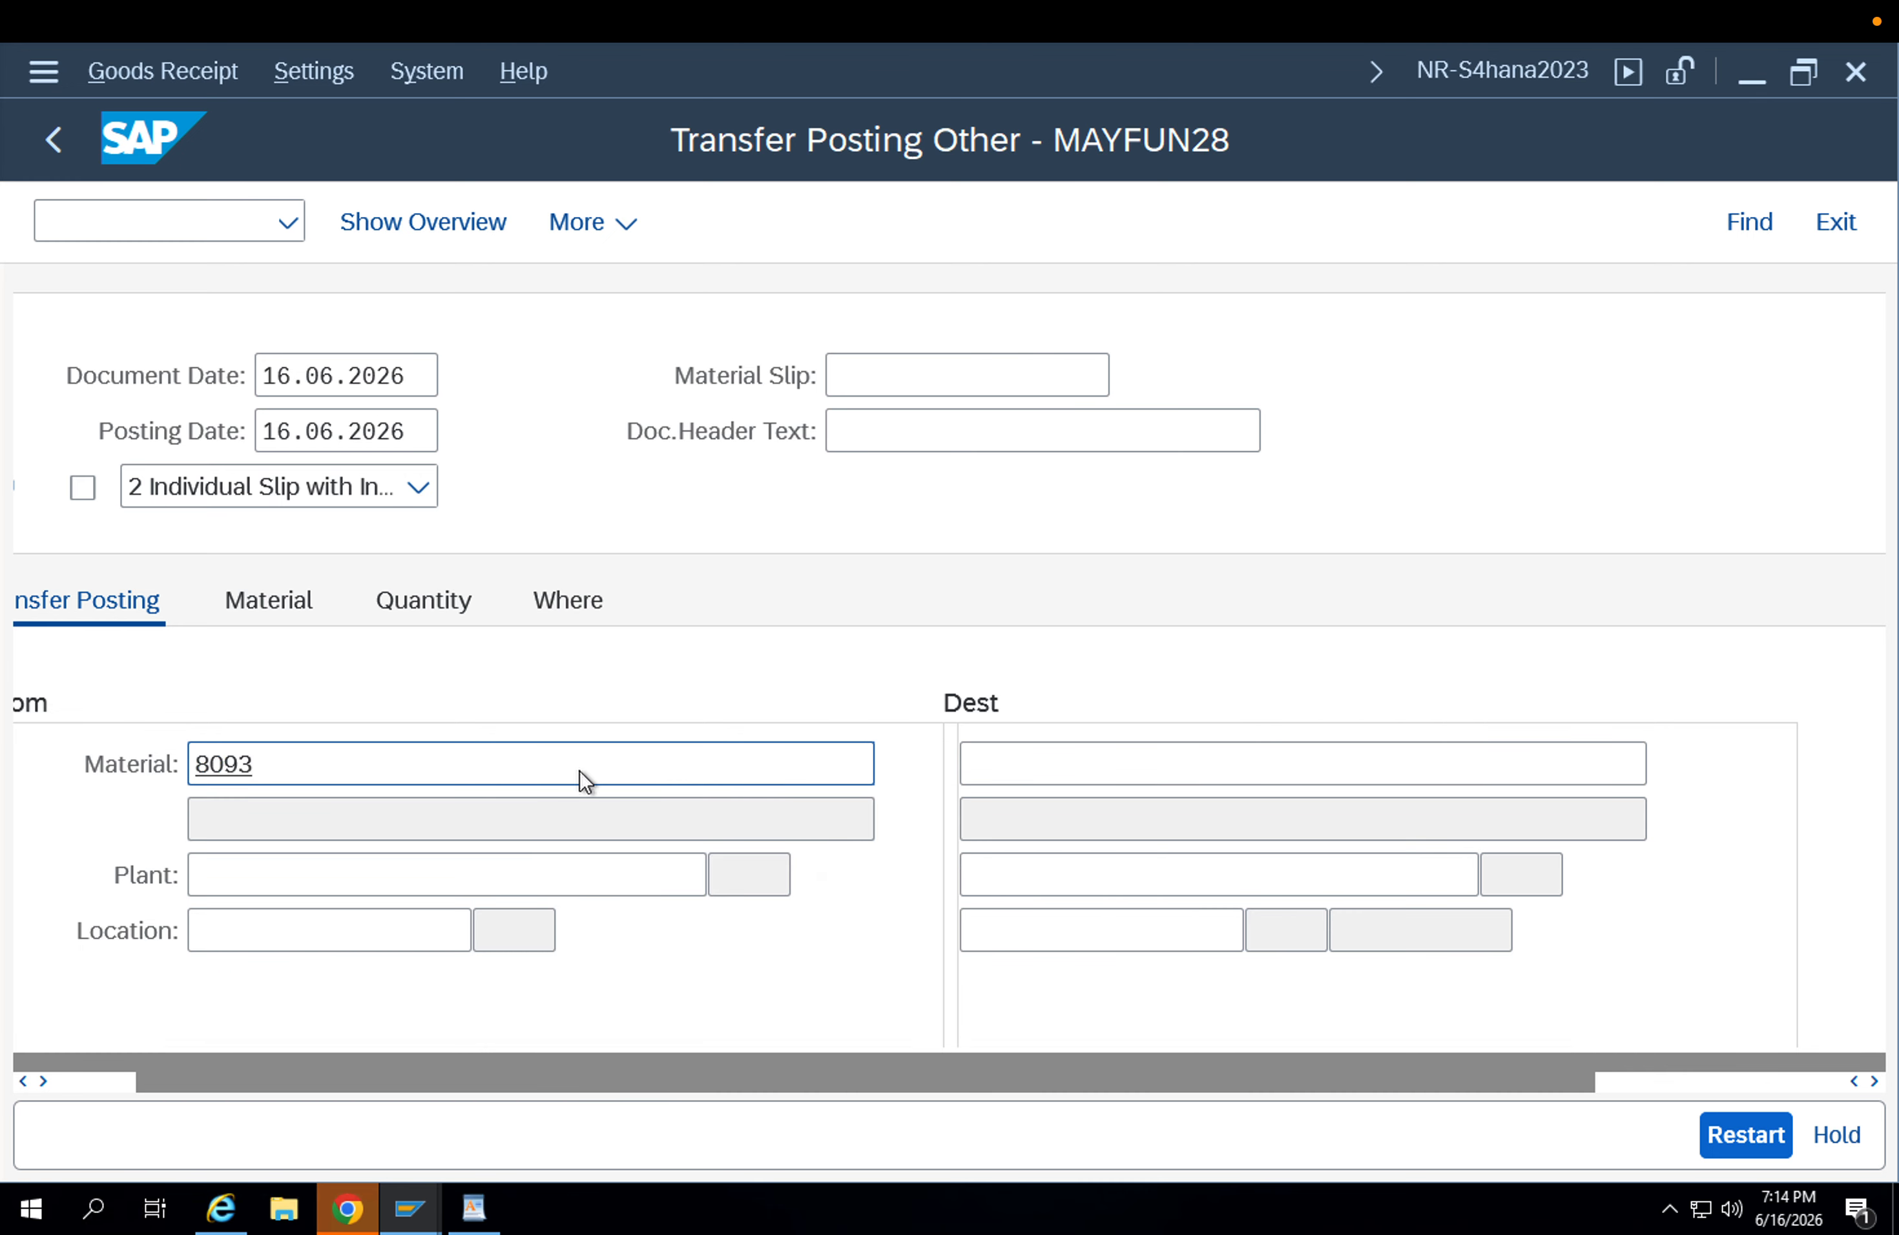
{"action": "double_click", "coordinate": [414, 763]}
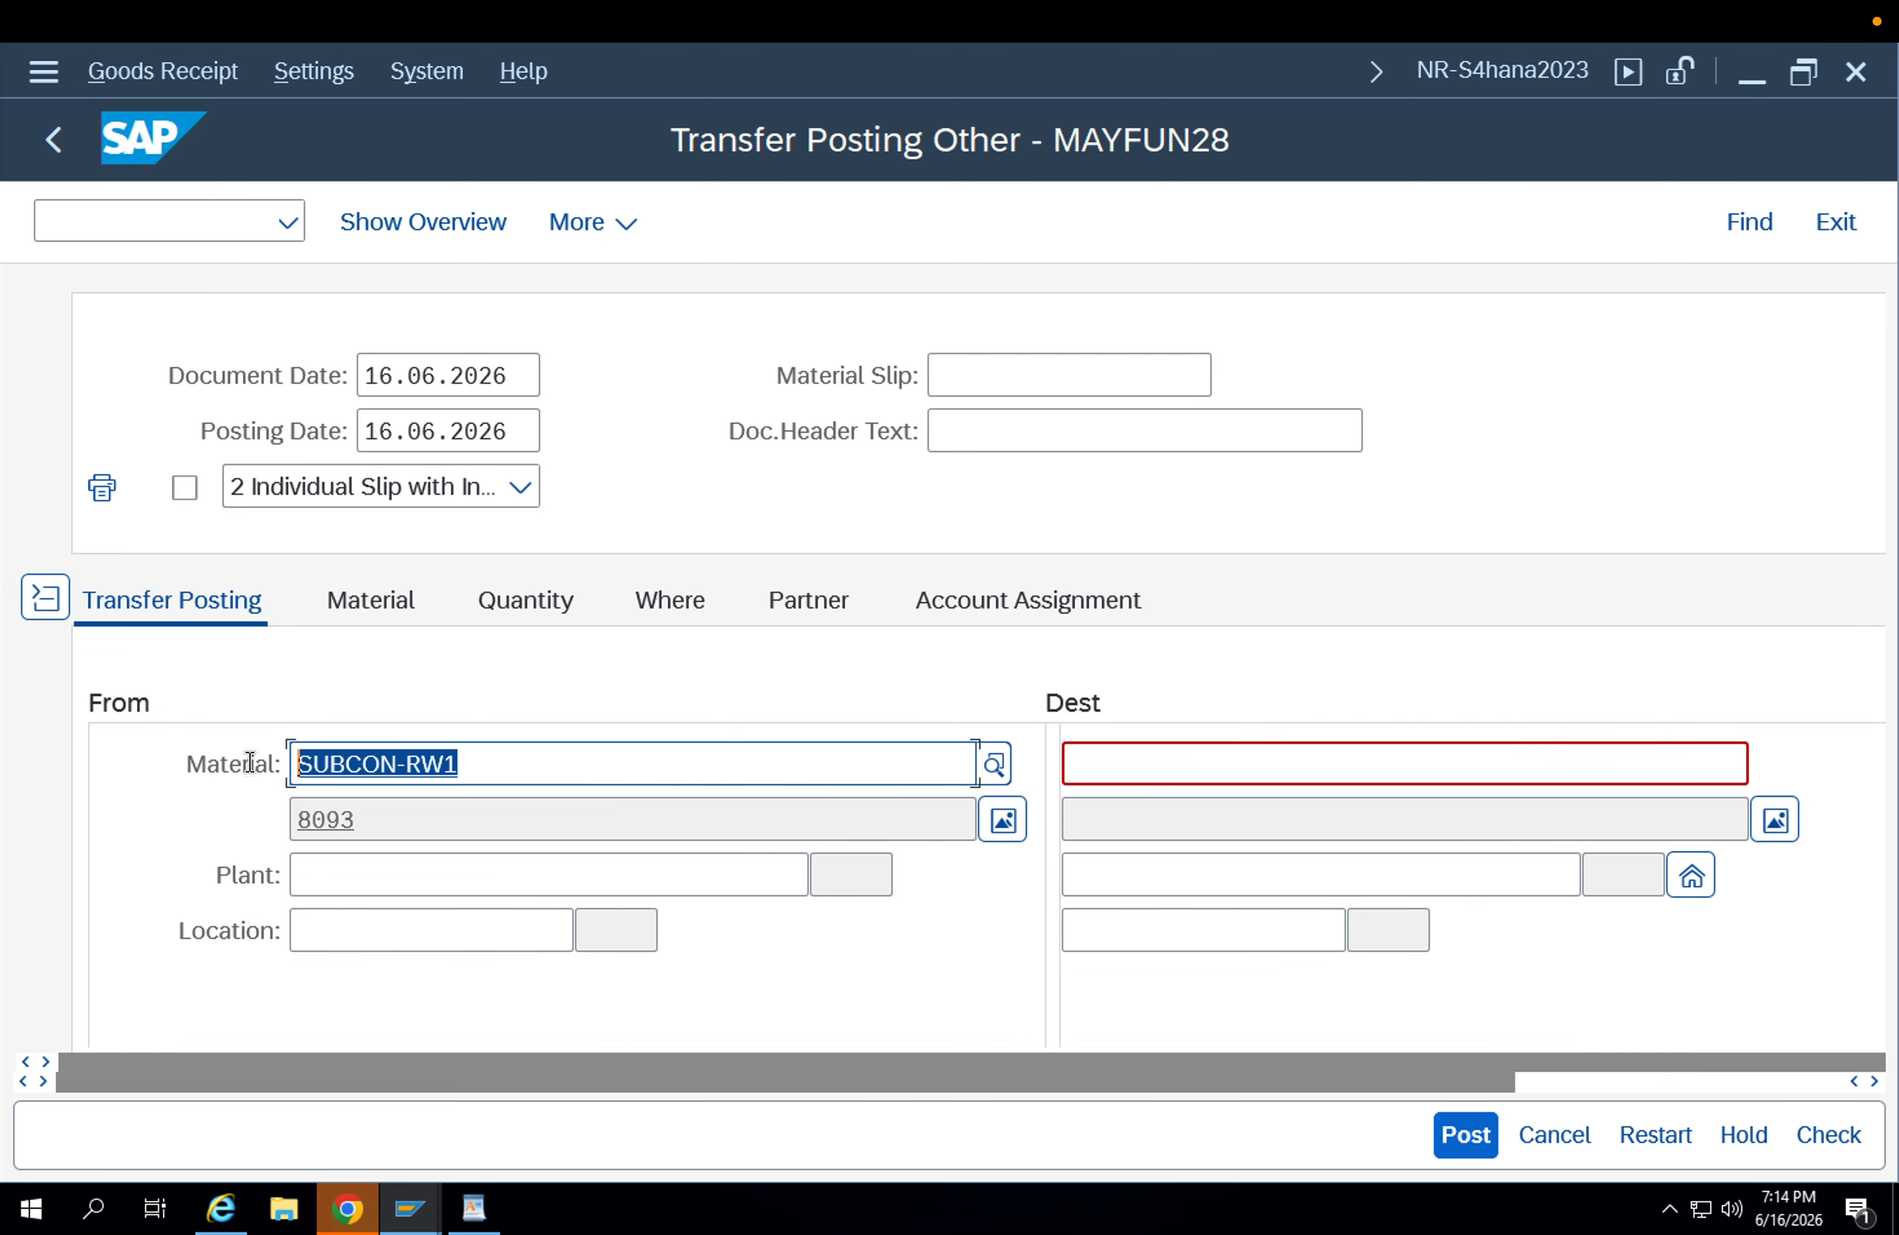
Enter FG-001 as the destination material of the transfer posting.
{"action": "left_click", "coordinate": [1096, 776]}
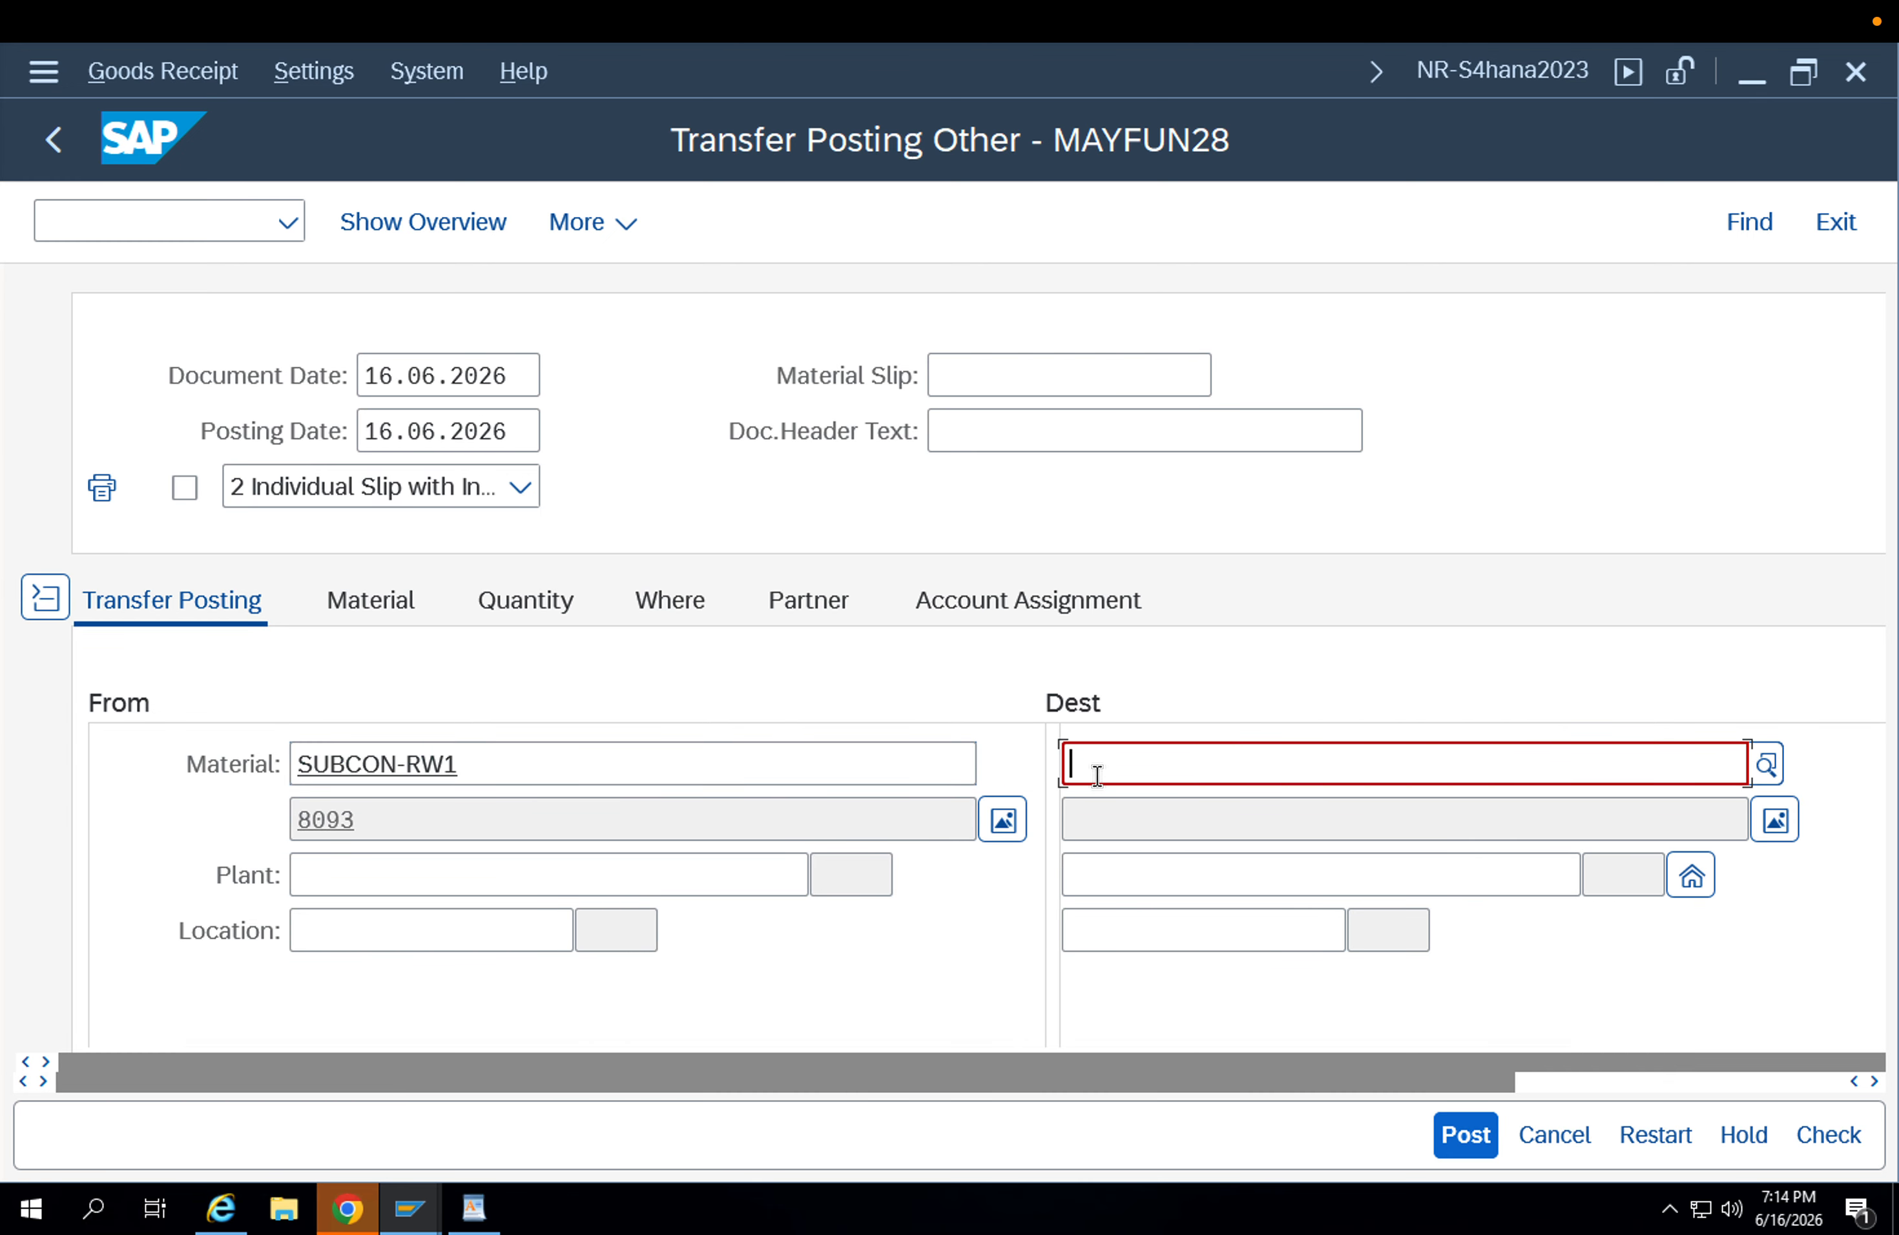
{"action": "key", "text": "Down"}
{"action": "key", "text": "Return"}
{"action": "key", "text": "Return"}
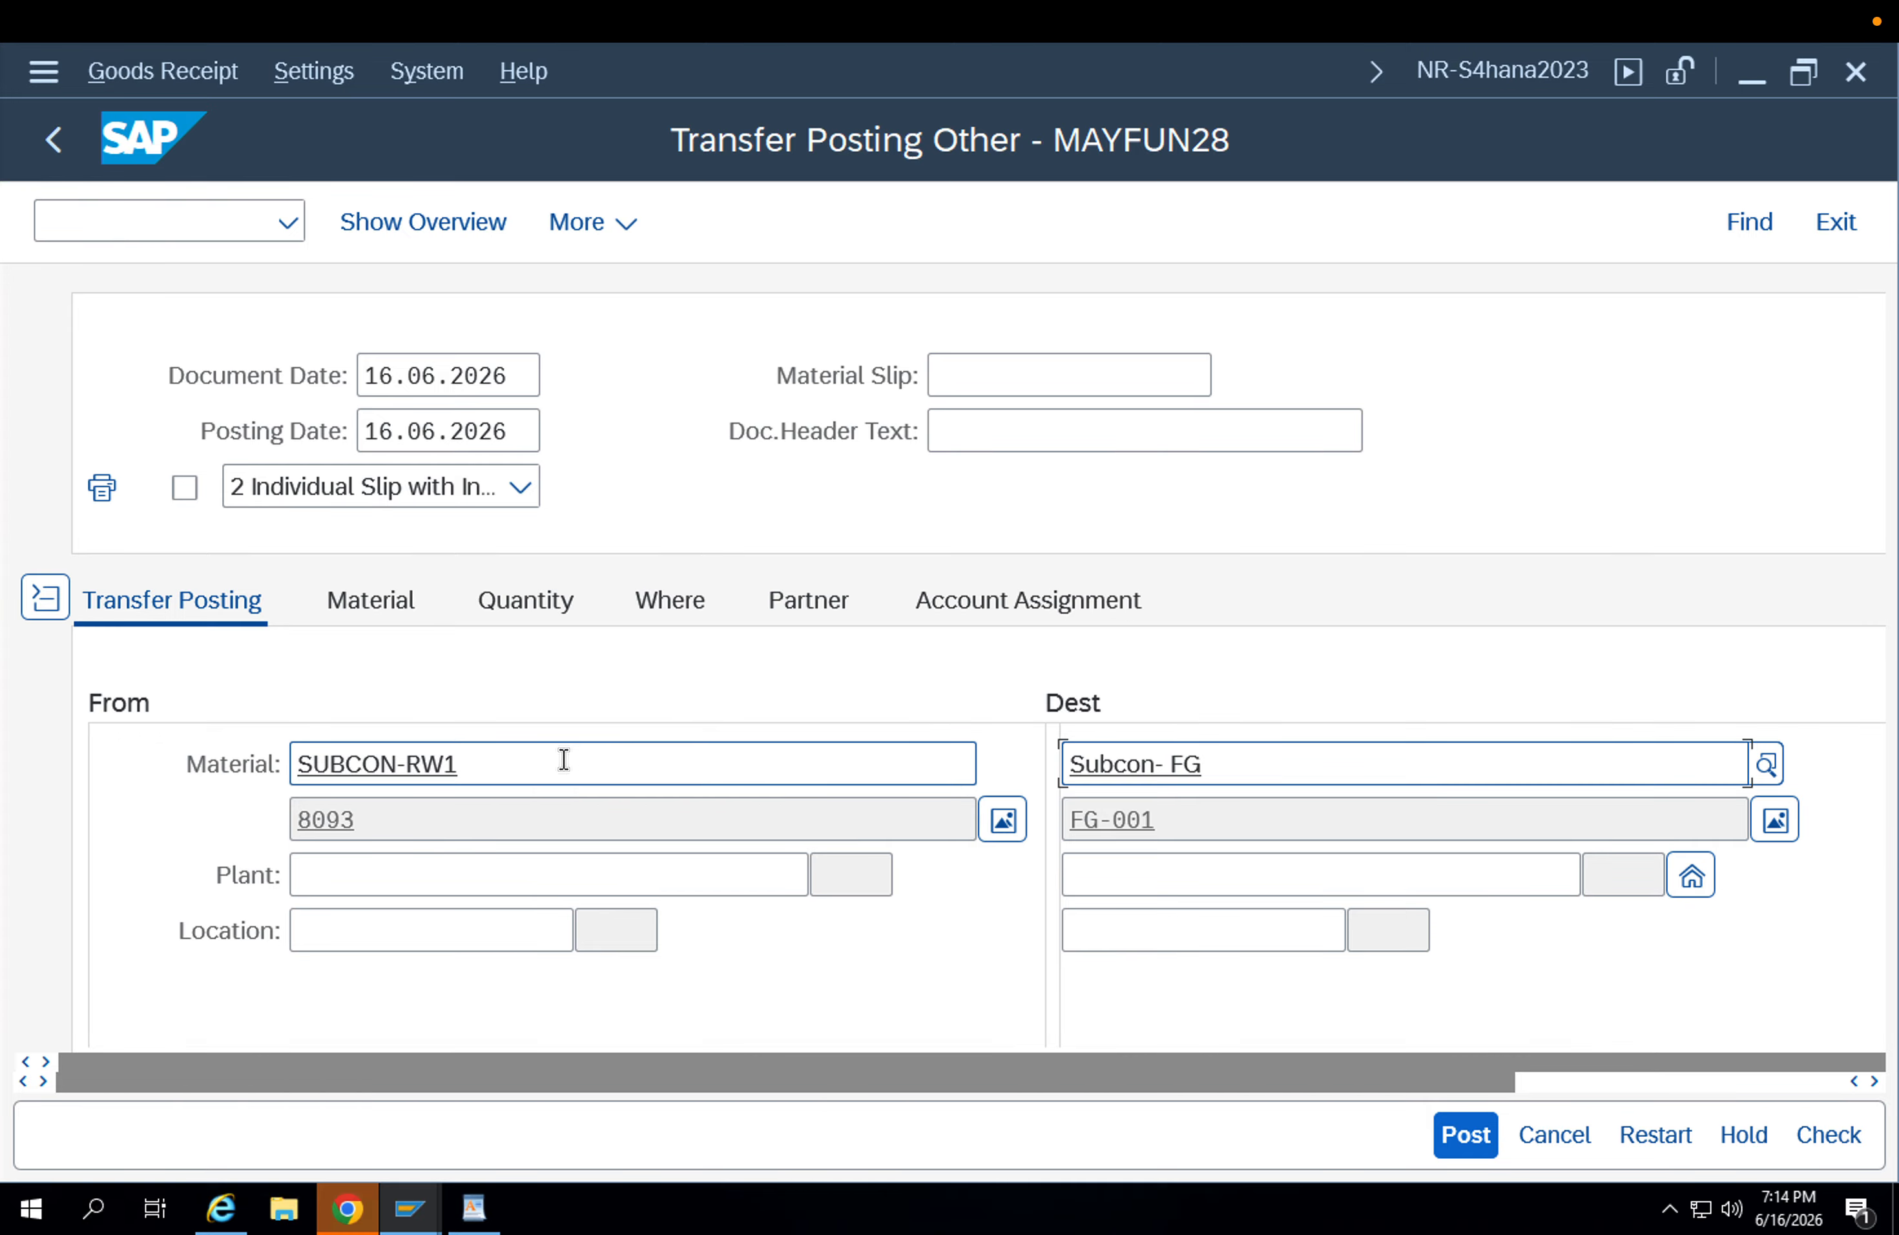
{"action": "left_click_drag", "start_coordinate": [564, 759], "coordinate": [136, 785]}
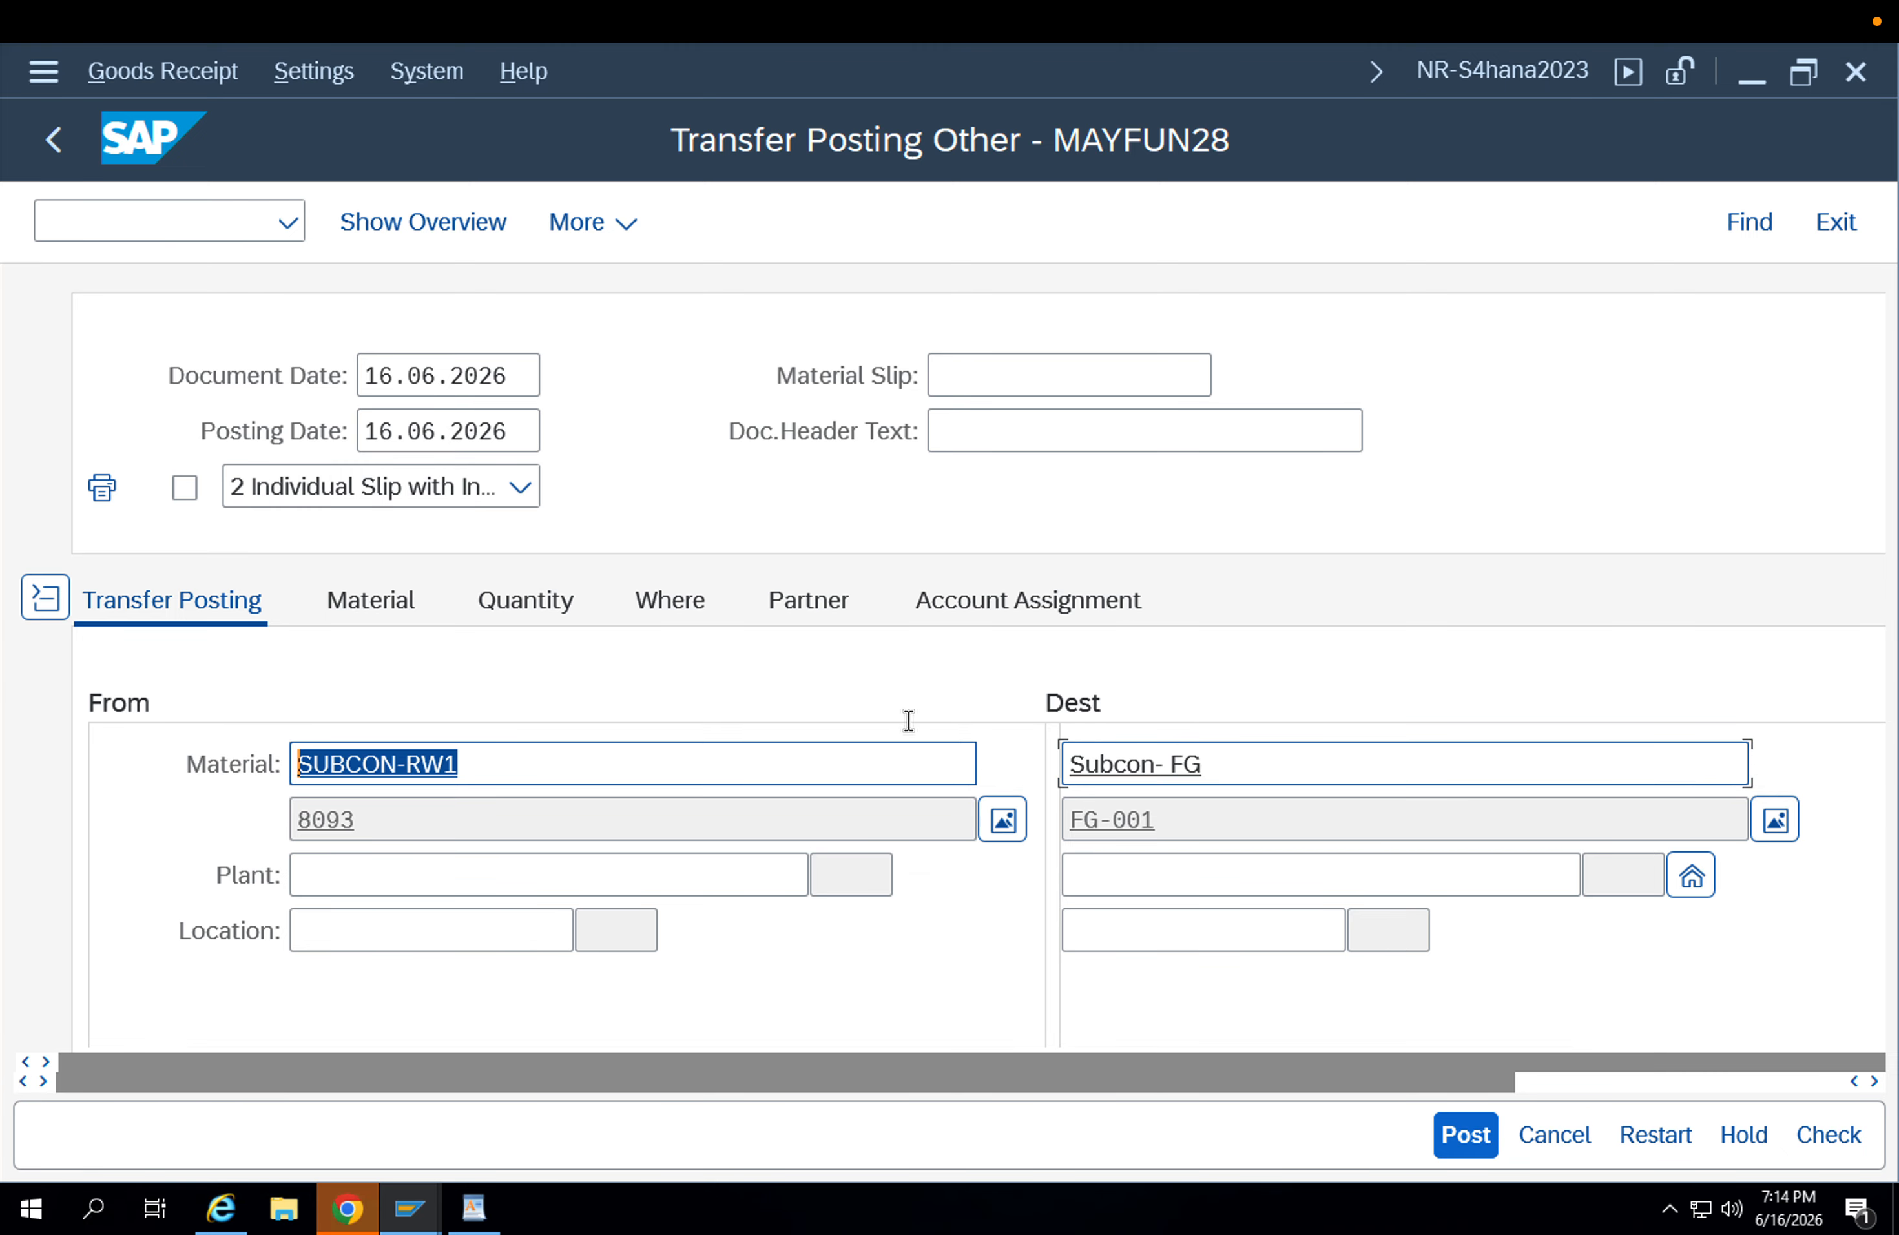
Set the source plant of the transfer posting to APP1.
{"action": "key", "text": "Tab"}
{"action": "left_click", "coordinate": [370, 860]}
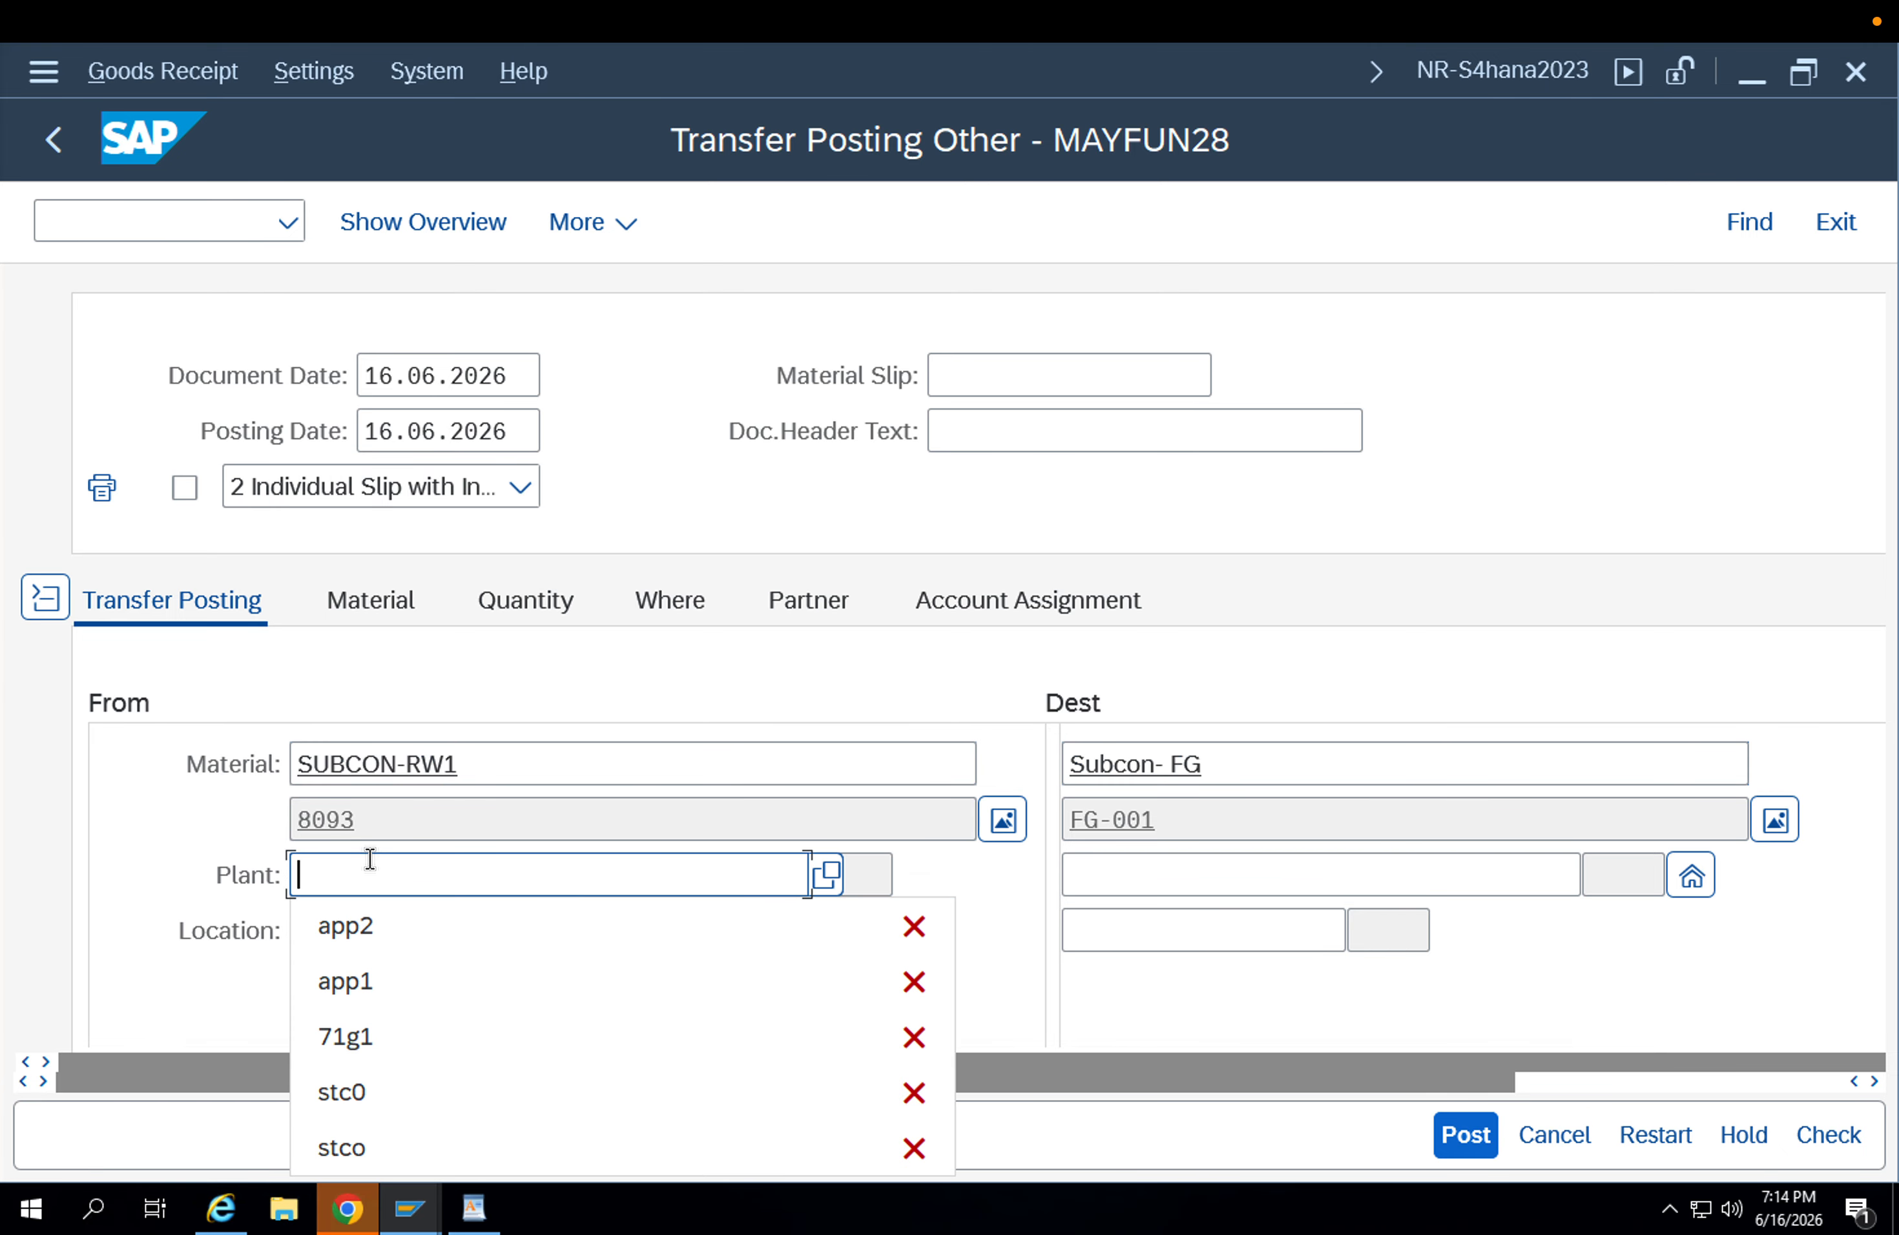
{"action": "key", "text": "Down"}
{"action": "key", "text": "Return"}
{"action": "key", "text": "BackSpace"}
{"action": "type", "text": "1"}
{"action": "key", "text": "Return"}
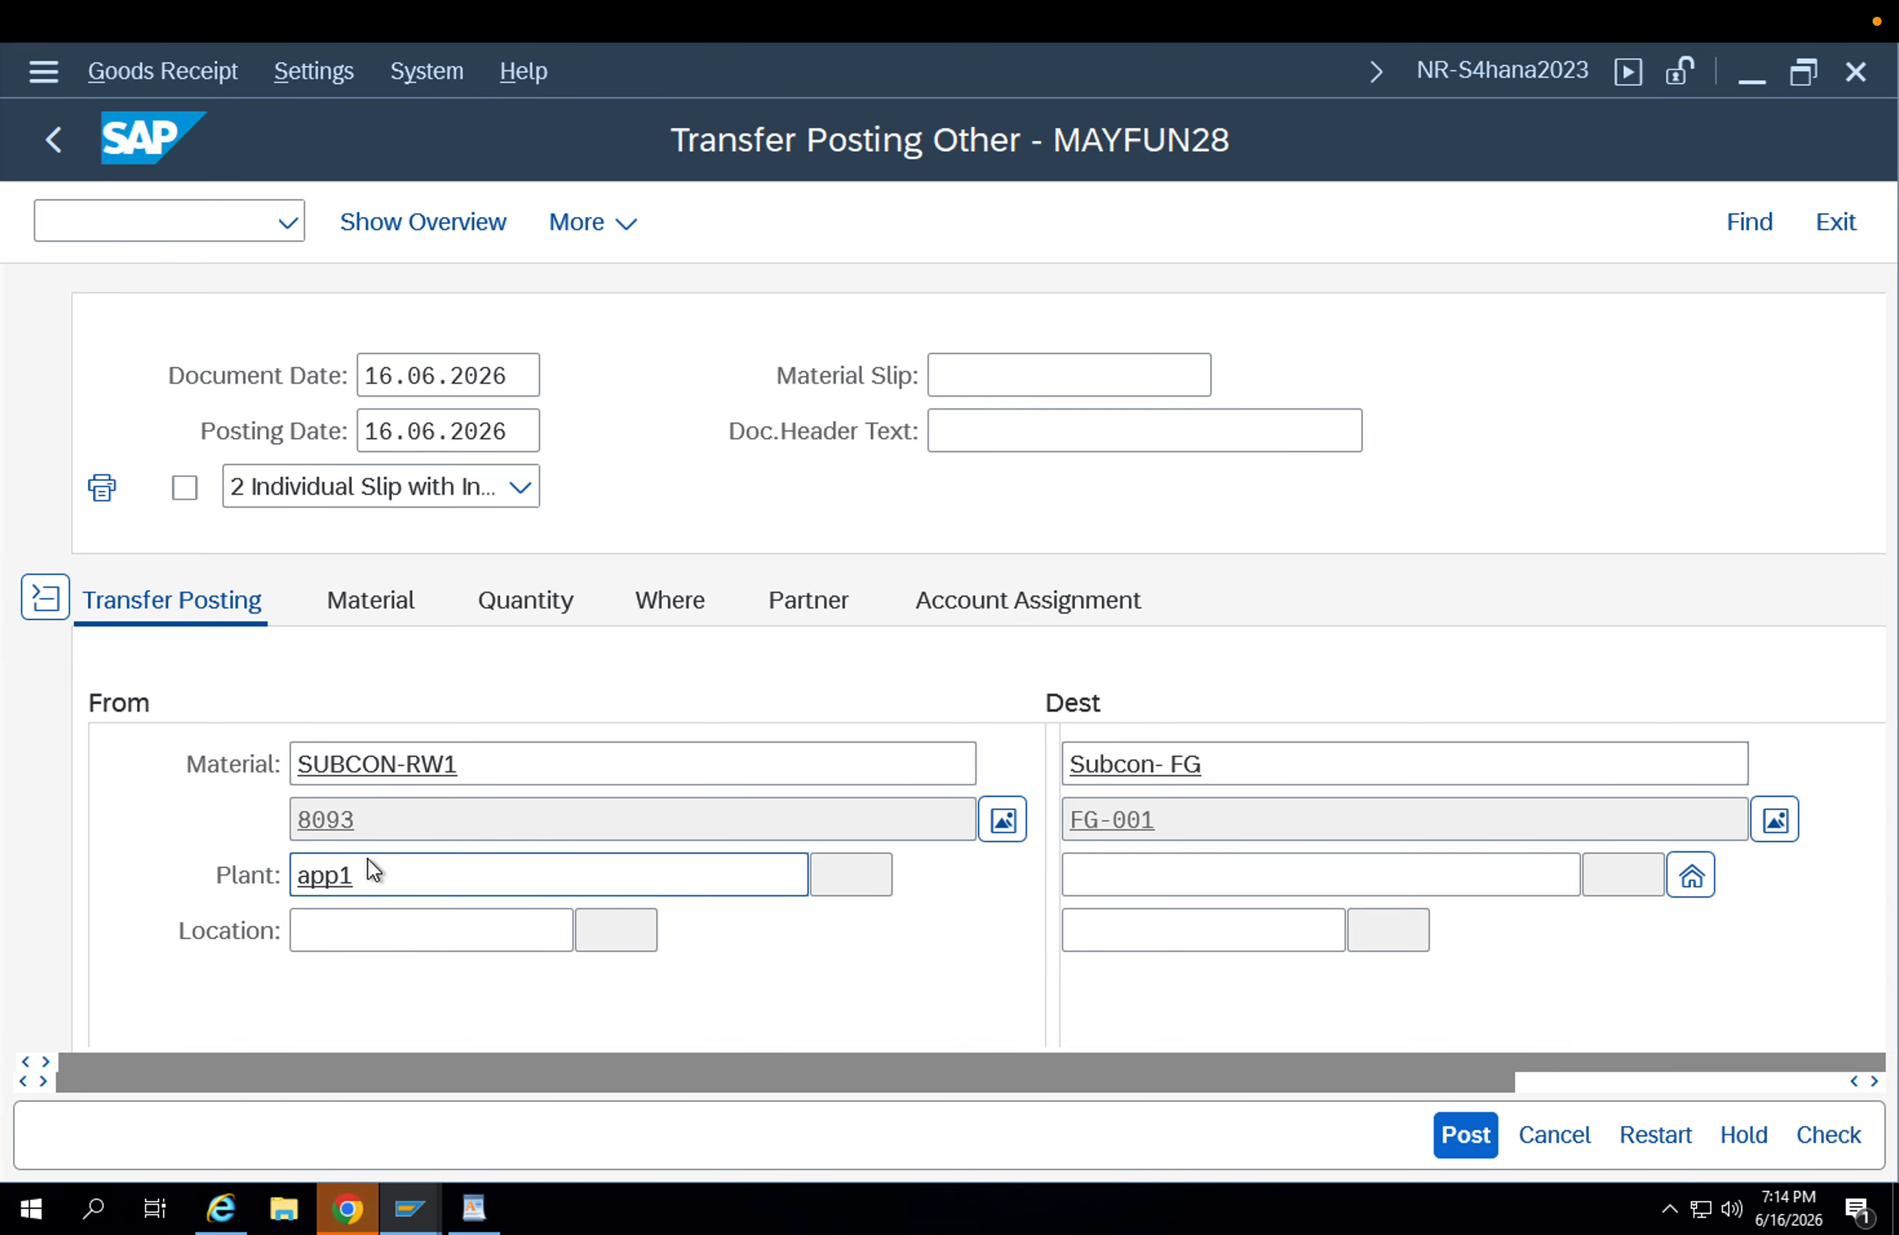
Set the source storage location to RawMaterial (APRW).
{"action": "left_click", "coordinate": [528, 927]}
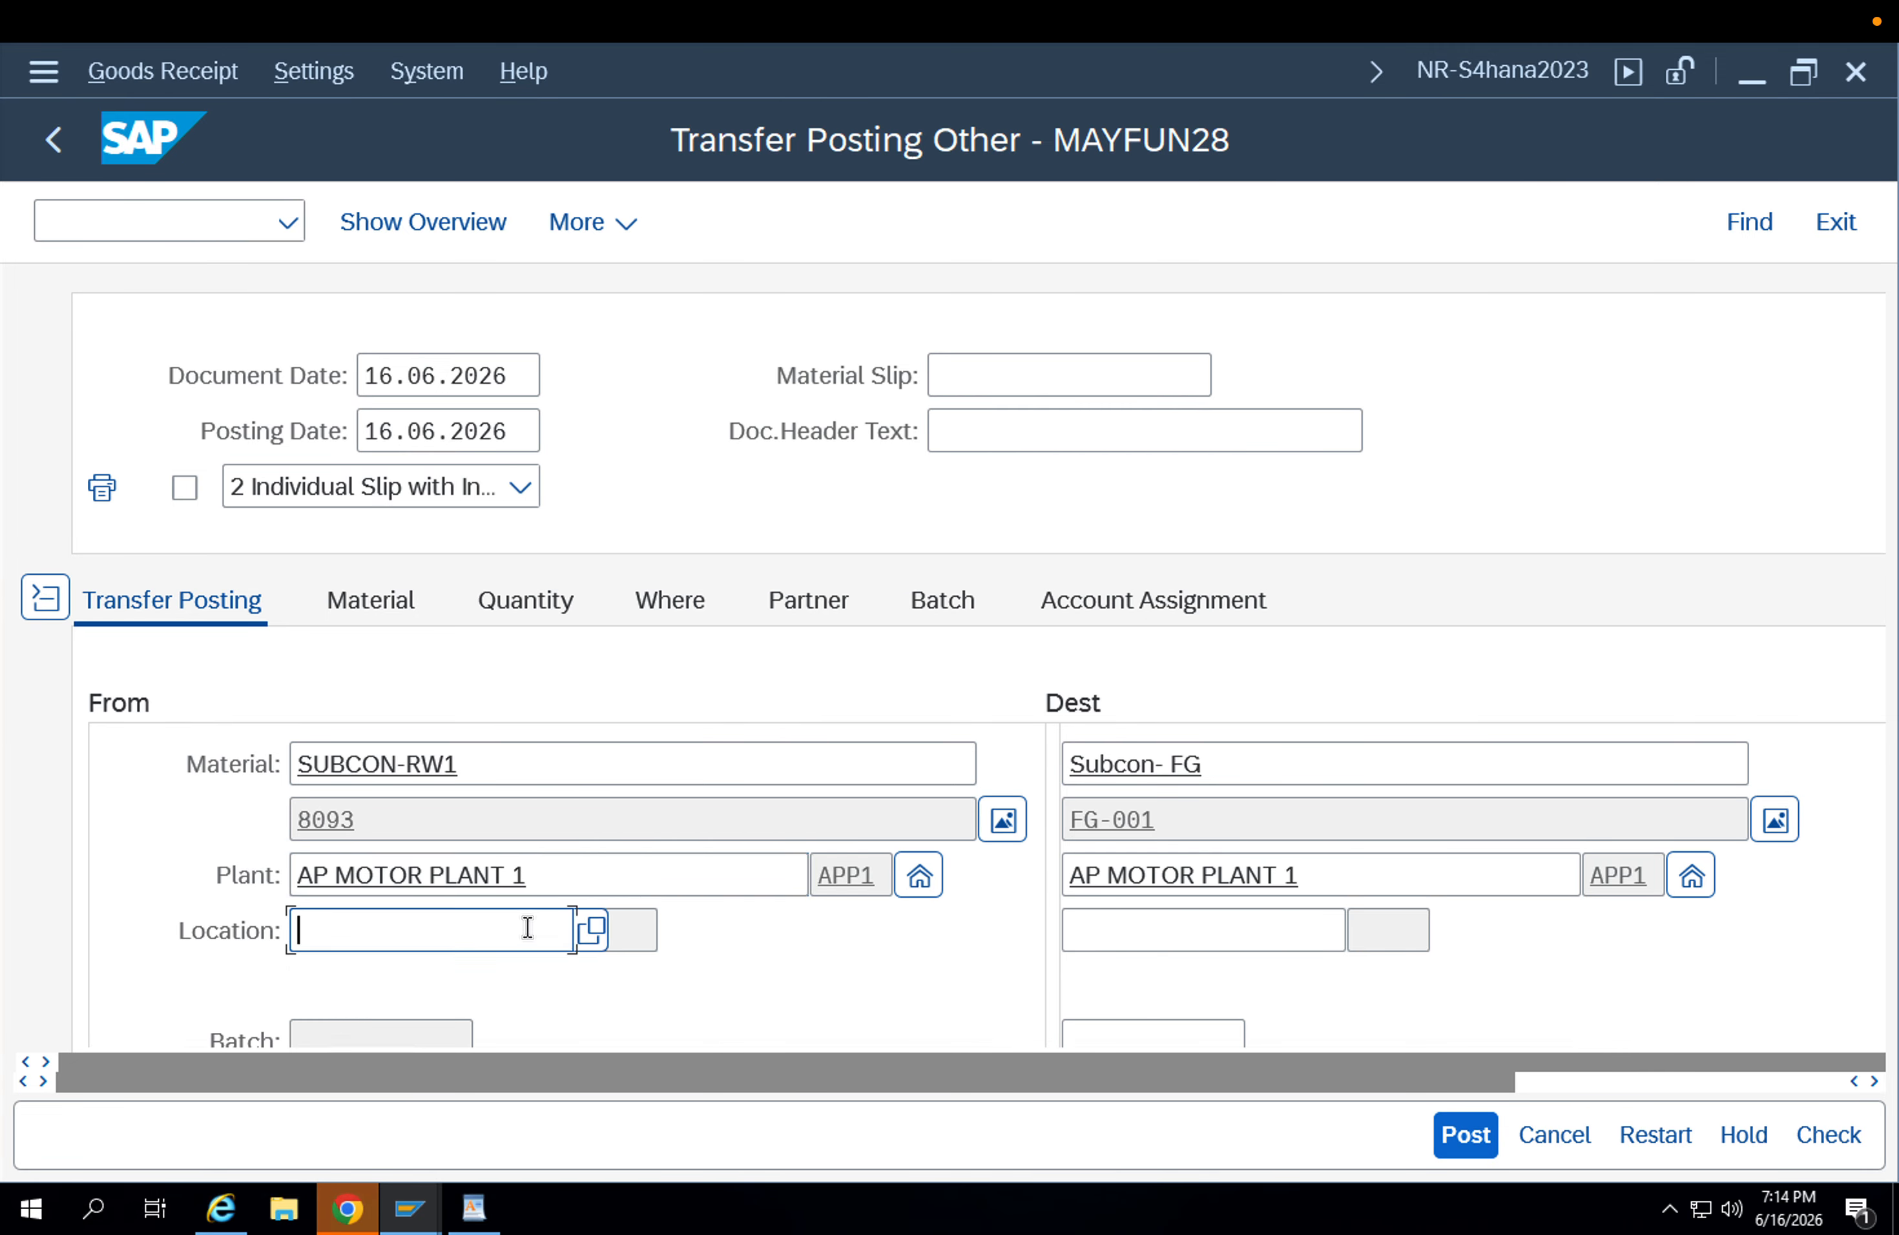
{"action": "key", "text": "Down"}
{"action": "key", "text": "Down"}
{"action": "key", "text": "Return"}
{"action": "key", "text": "Return"}
Enter a transfer quantity of 1 EA, leaving the destination batch blank.
{"action": "scroll", "coordinate": [1242, 1000], "scroll_direction": "down", "scroll_amount": 3}
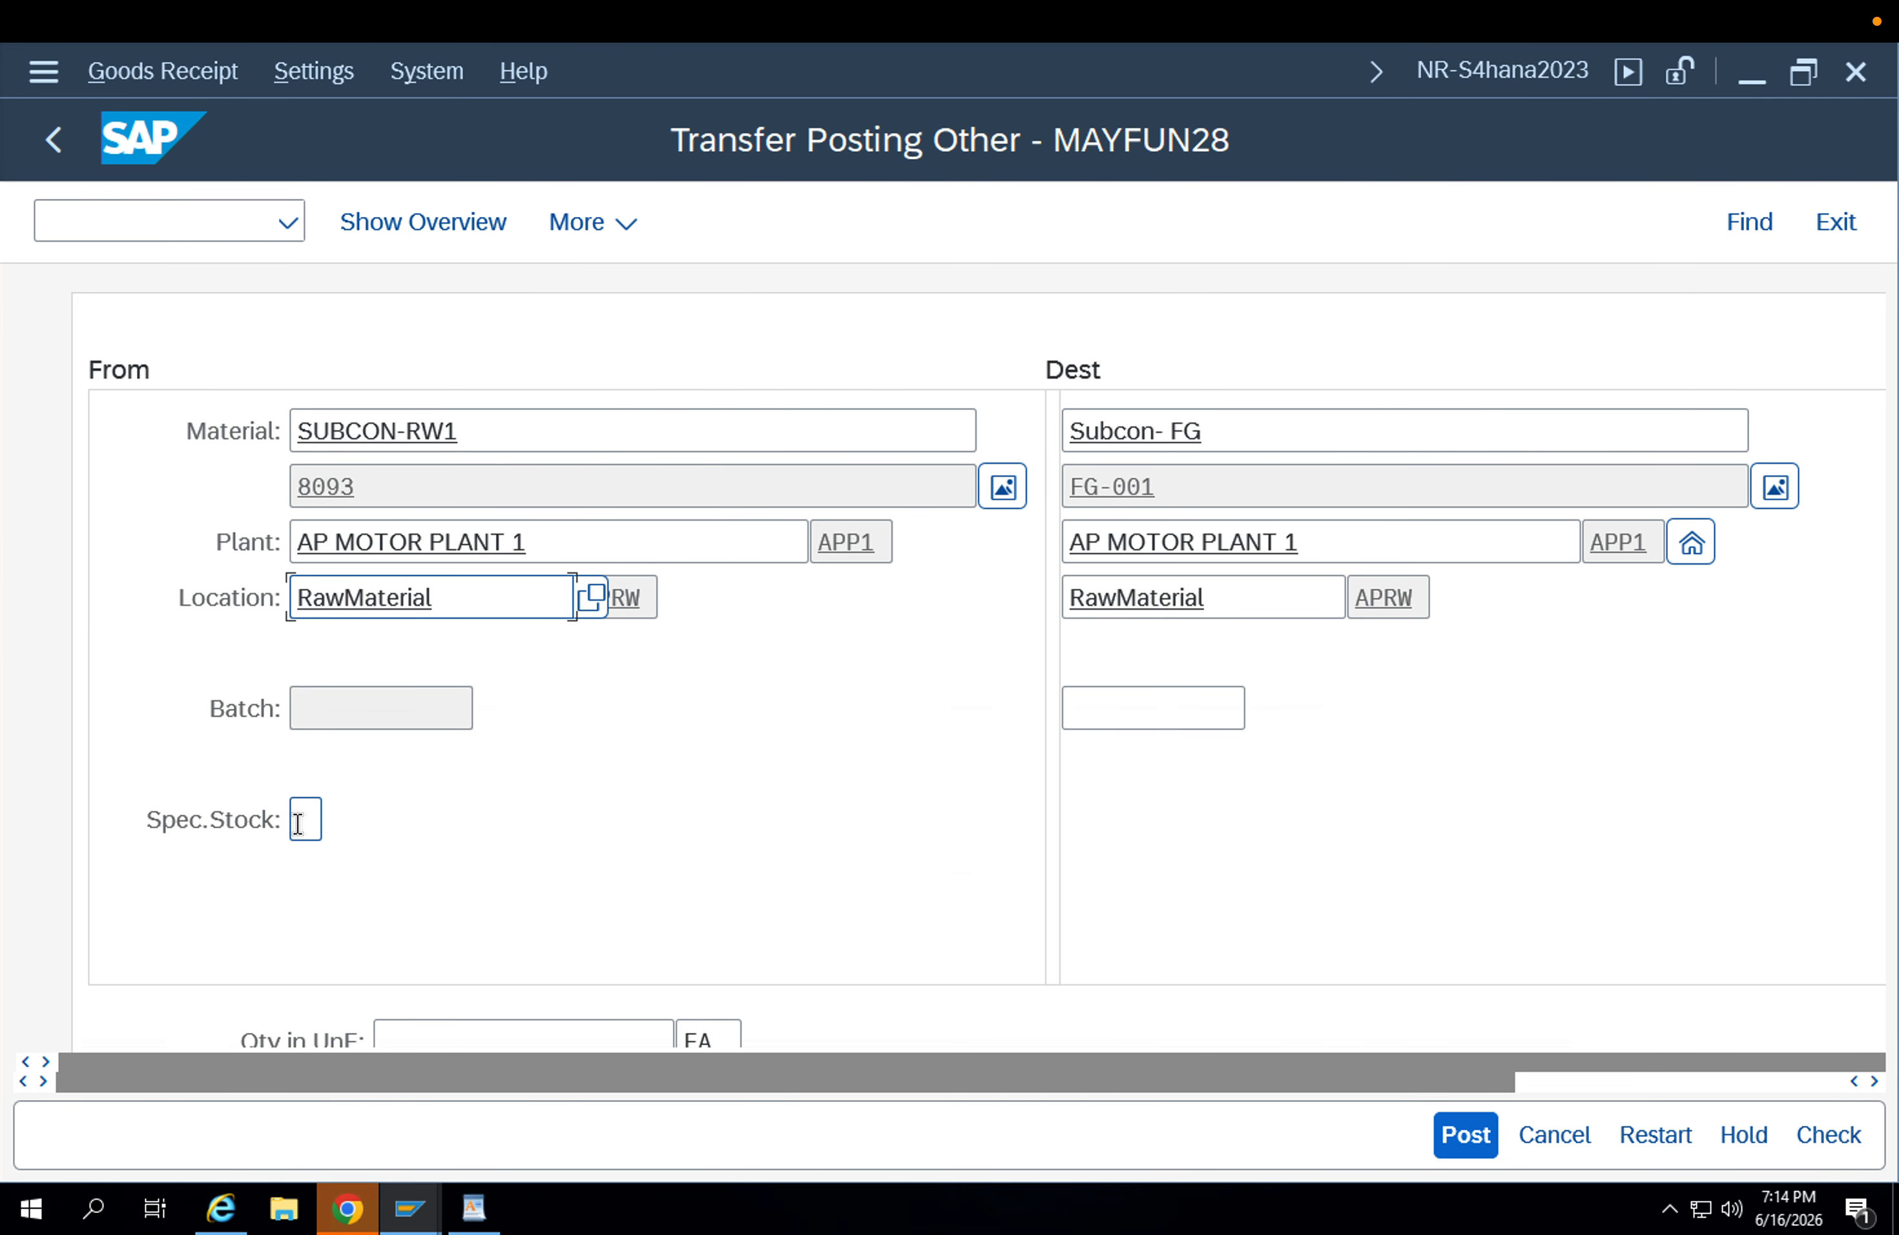
{"action": "scroll", "coordinate": [430, 940], "scroll_direction": "down", "scroll_amount": 2}
{"action": "left_click", "coordinate": [1136, 547]}
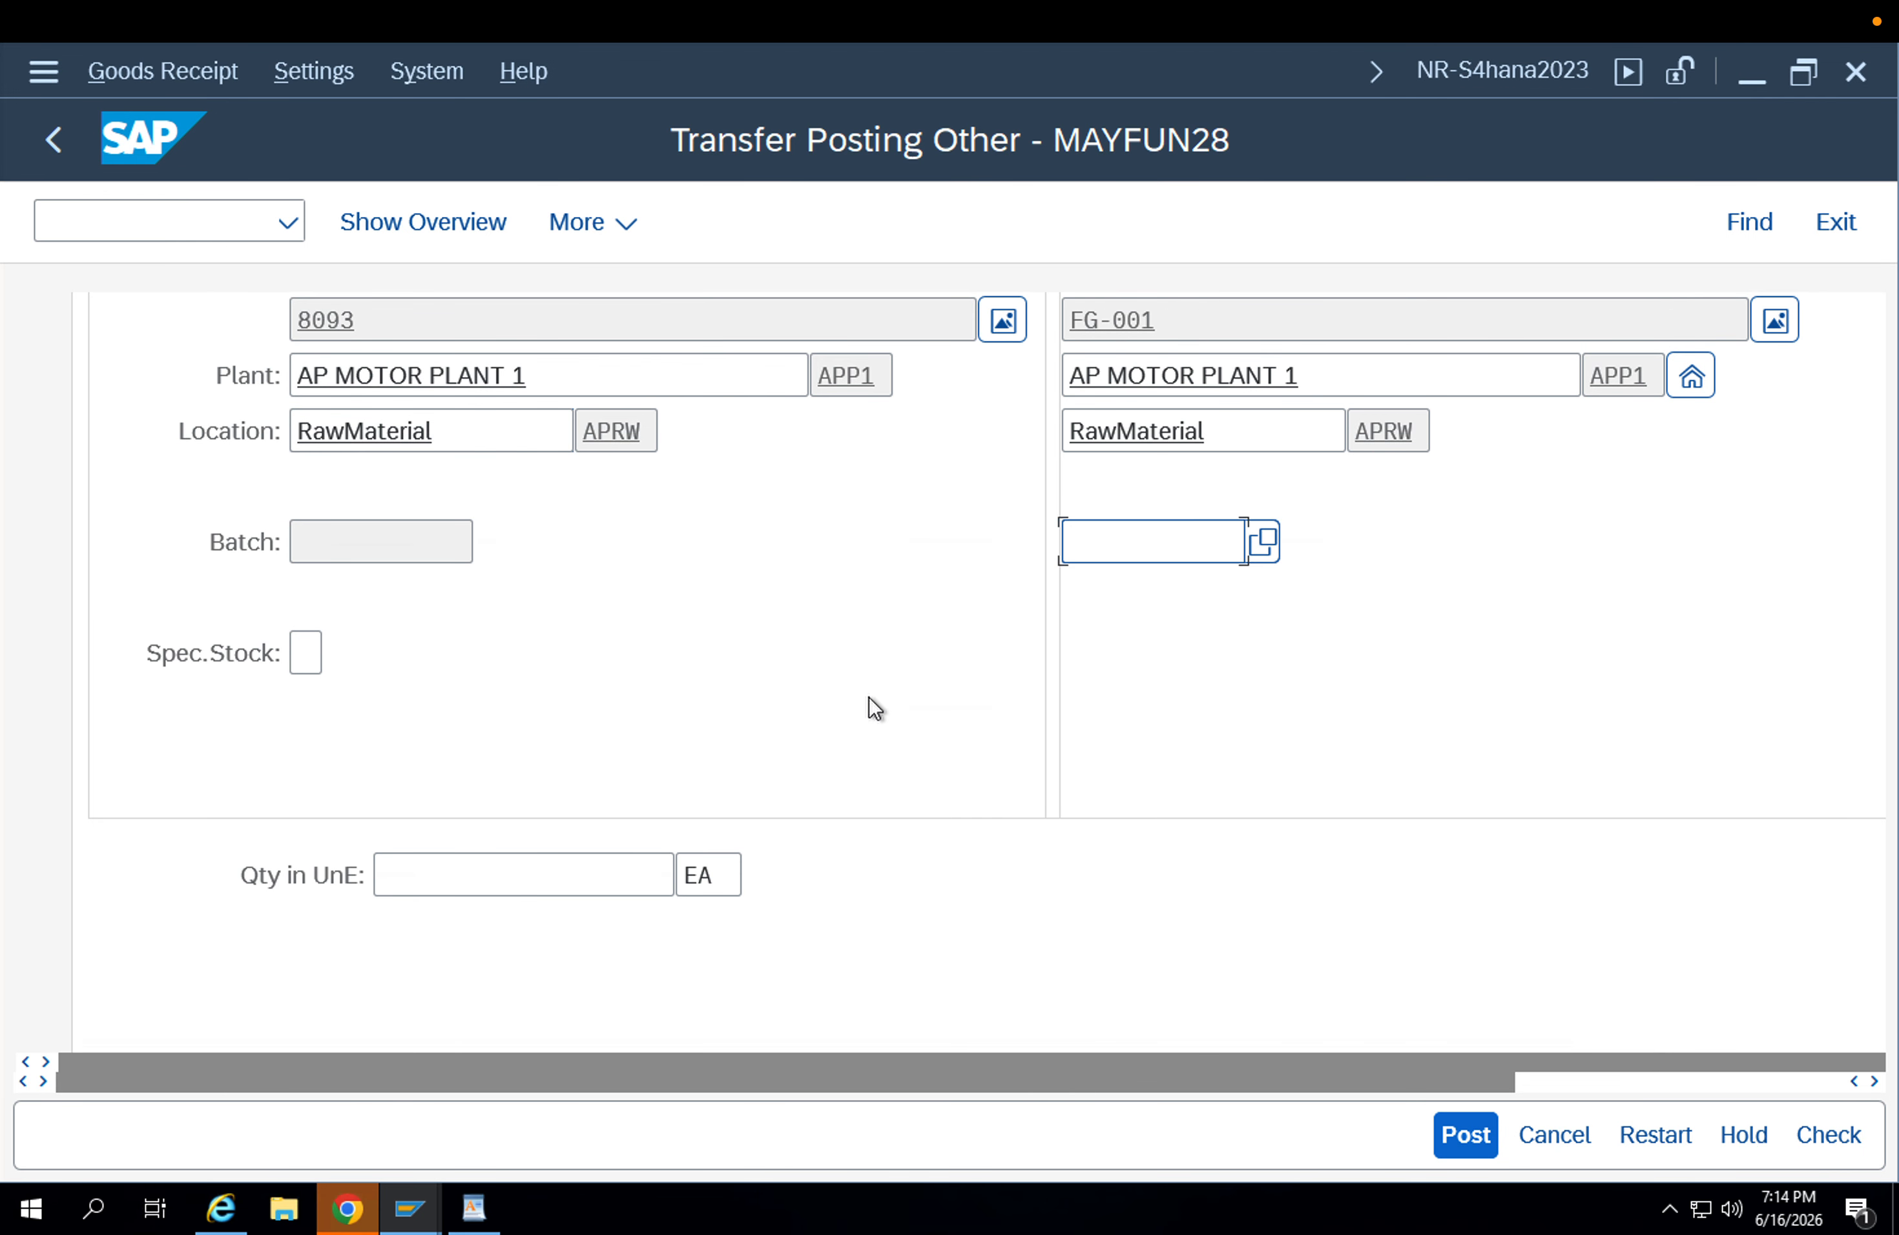
{"action": "left_click", "coordinate": [489, 861]}
{"action": "type", "text": "1"}
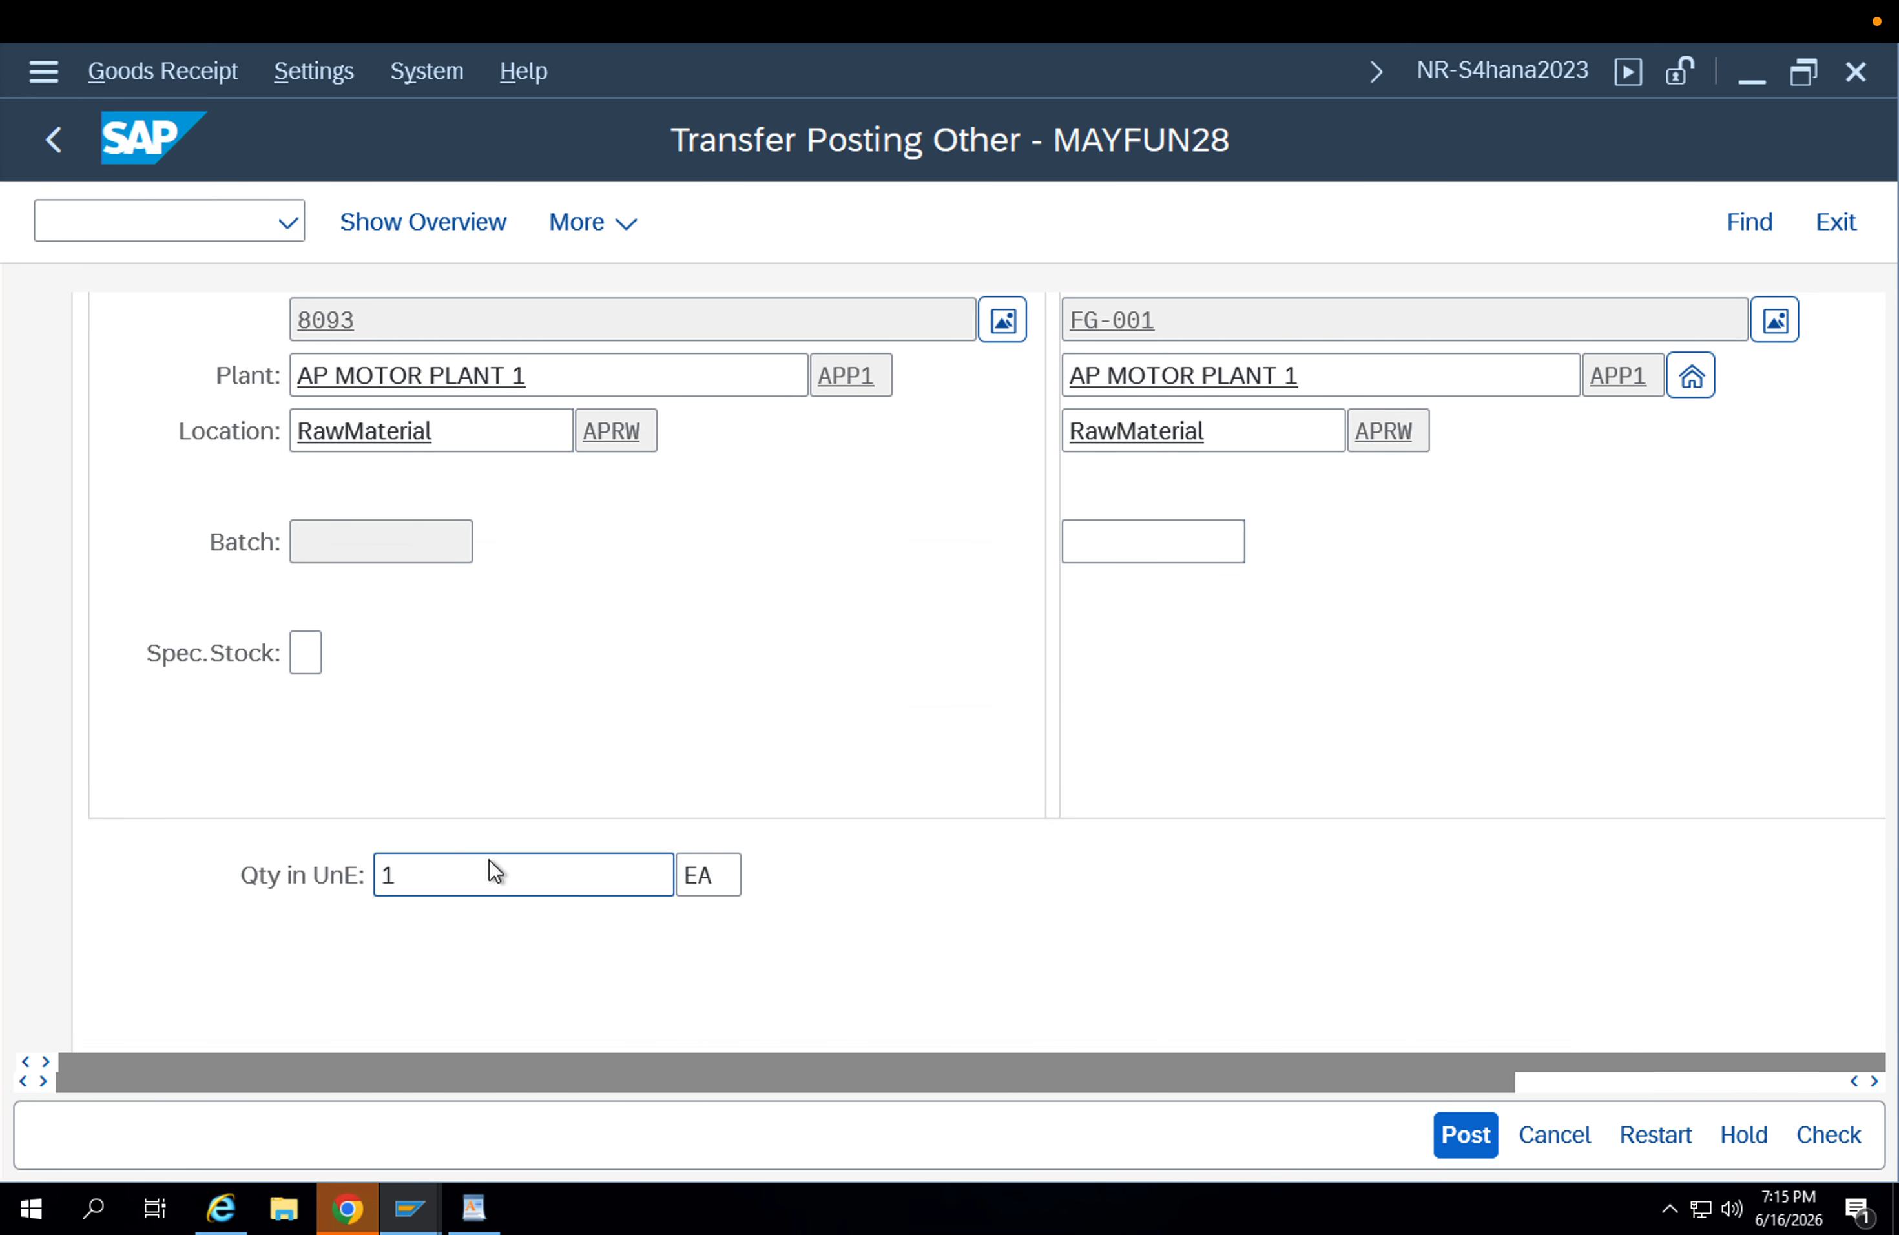
{"action": "scroll", "coordinate": [659, 850], "scroll_direction": "down", "scroll_amount": 4}
{"action": "scroll", "coordinate": [633, 816], "scroll_direction": "up", "scroll_amount": 6}
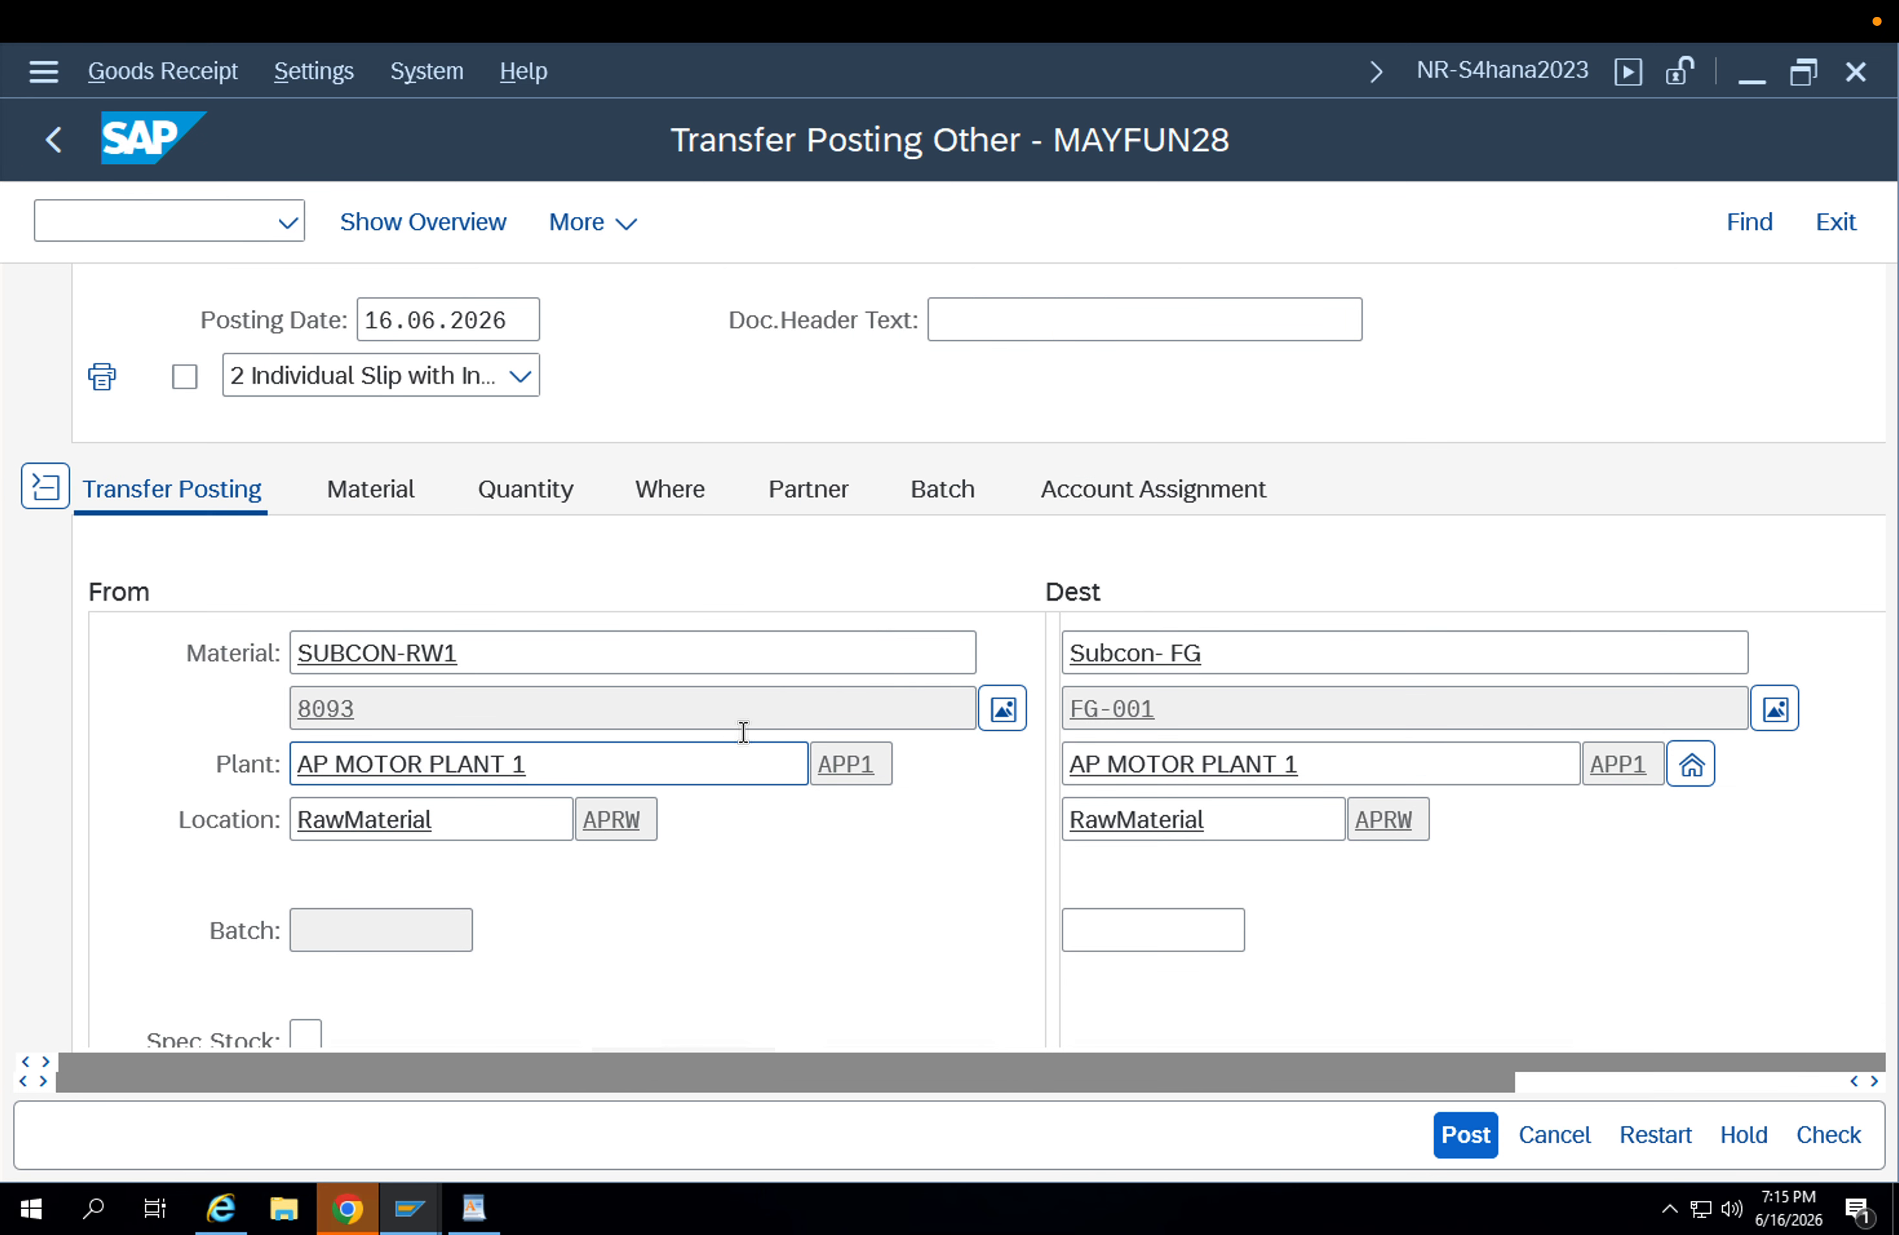
Review the item's movement type in its location details and run a check on the transfer posting.
{"action": "left_click", "coordinate": [648, 484]}
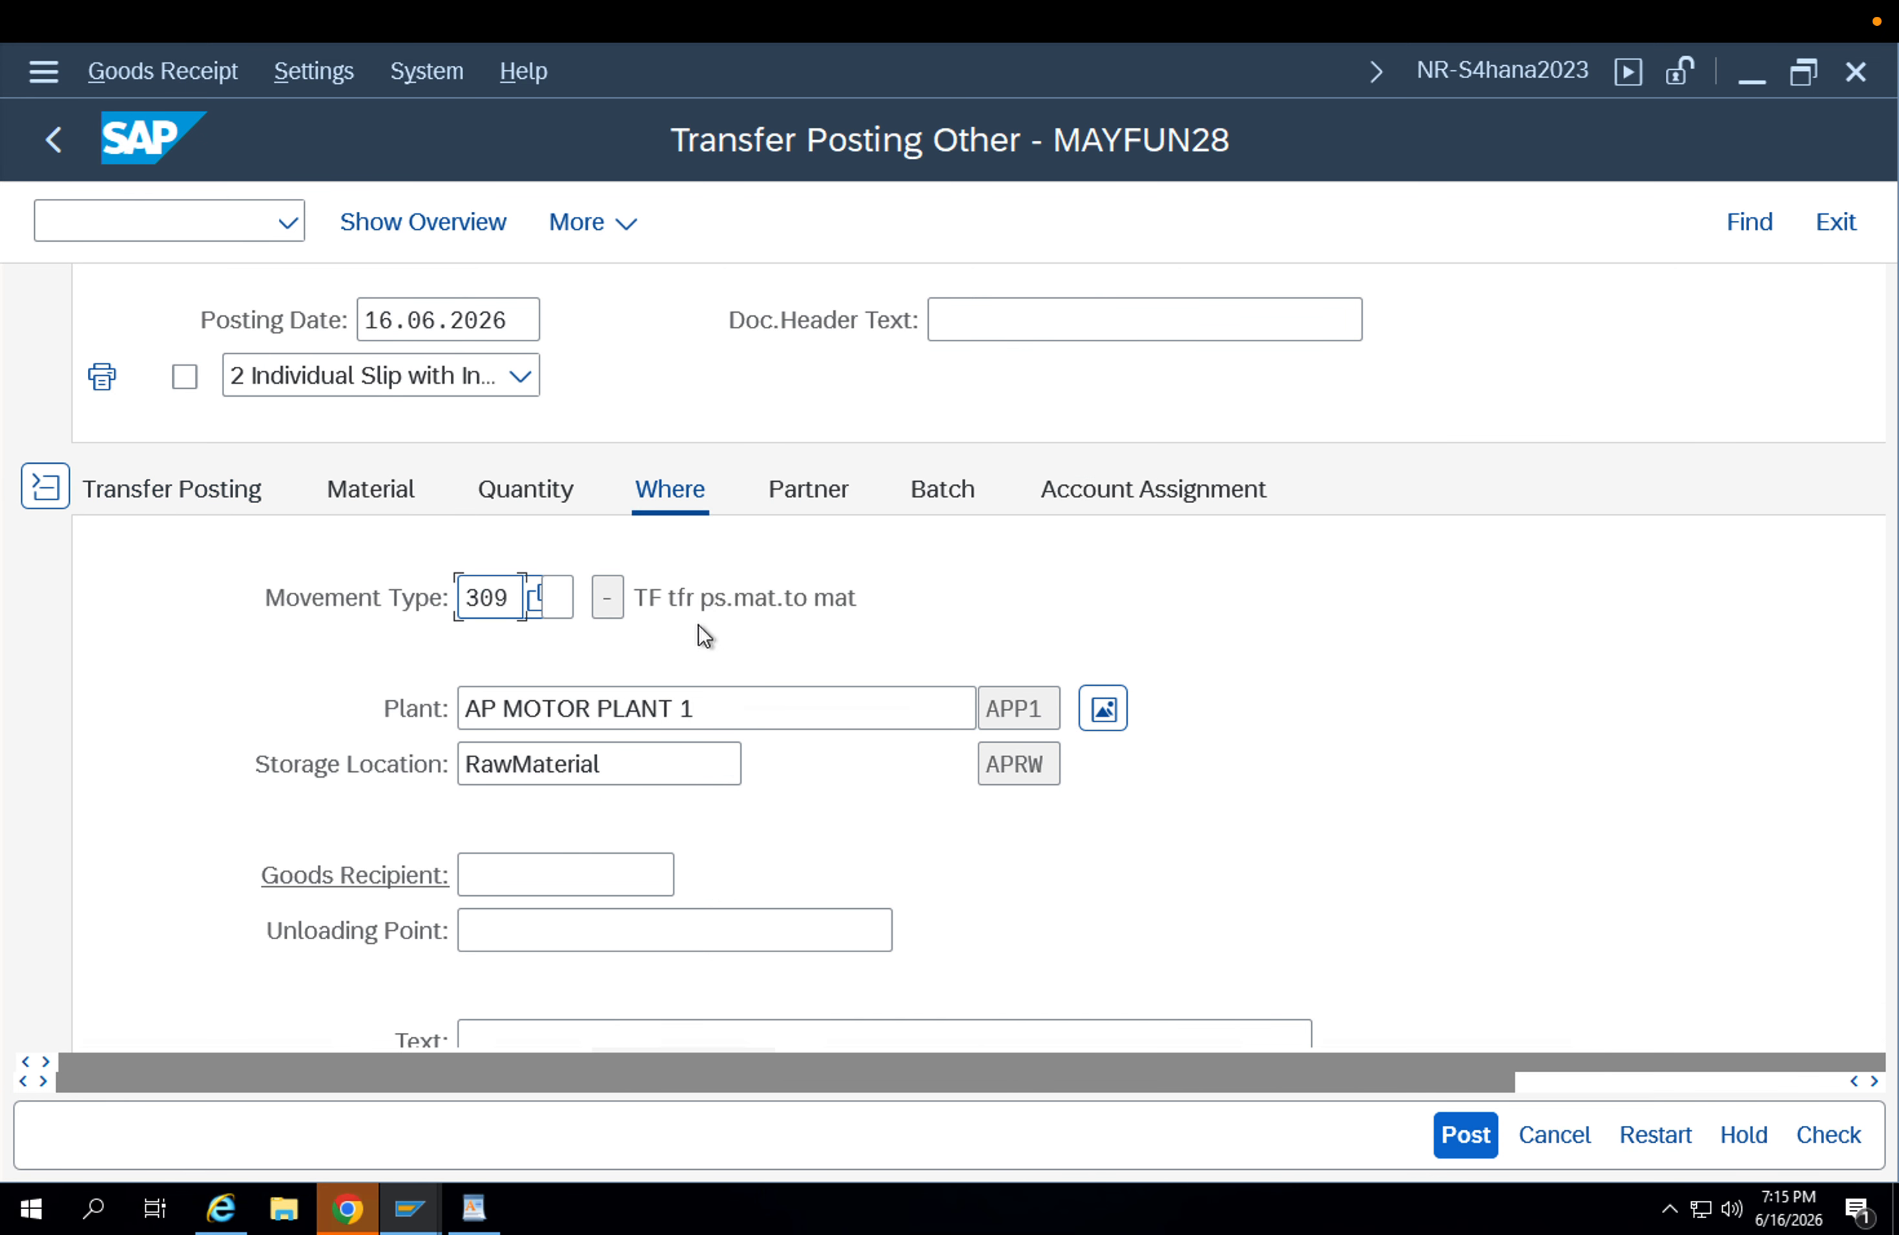
{"action": "left_click_drag", "start_coordinate": [518, 597], "coordinate": [256, 614]}
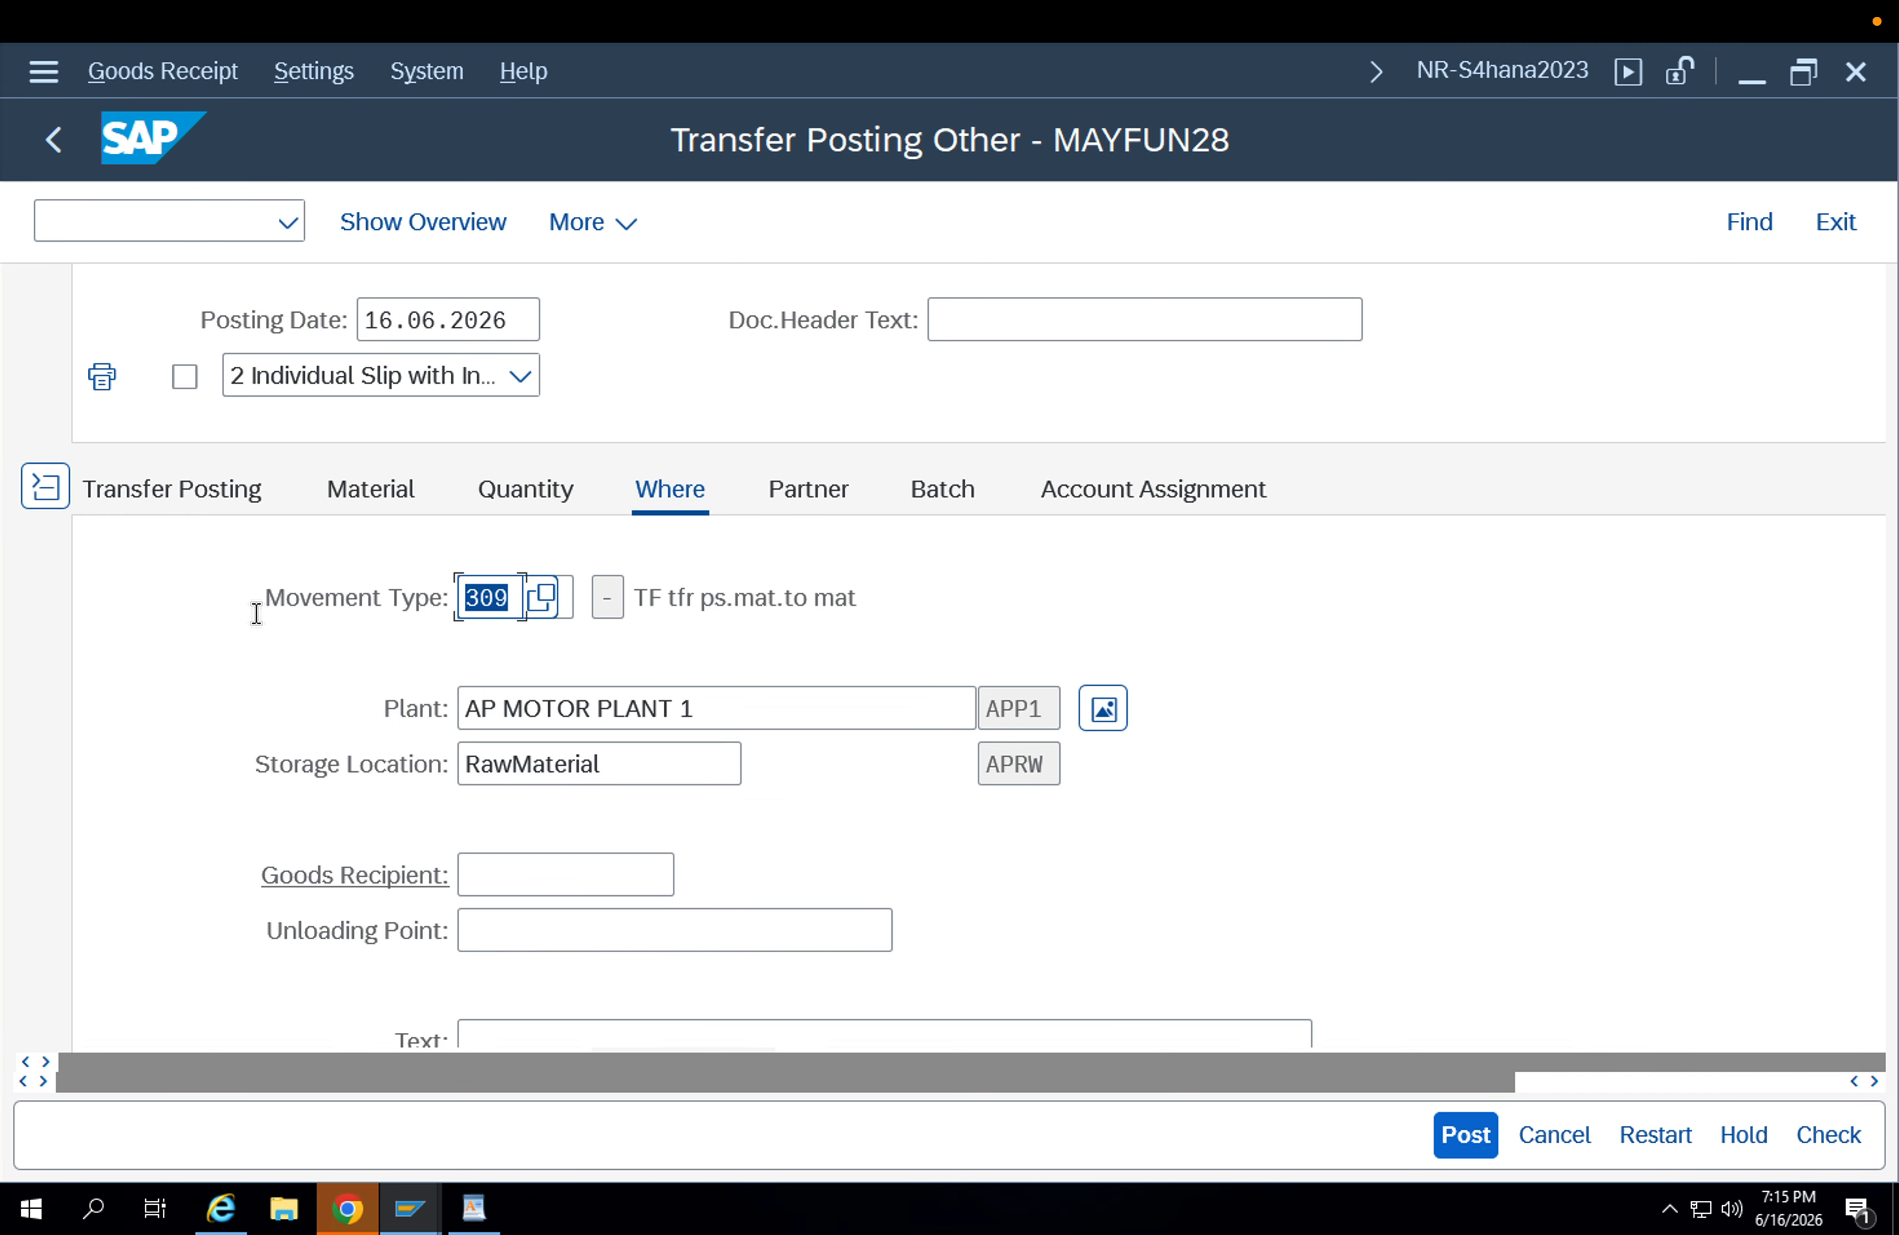
{"action": "left_click", "coordinate": [181, 486]}
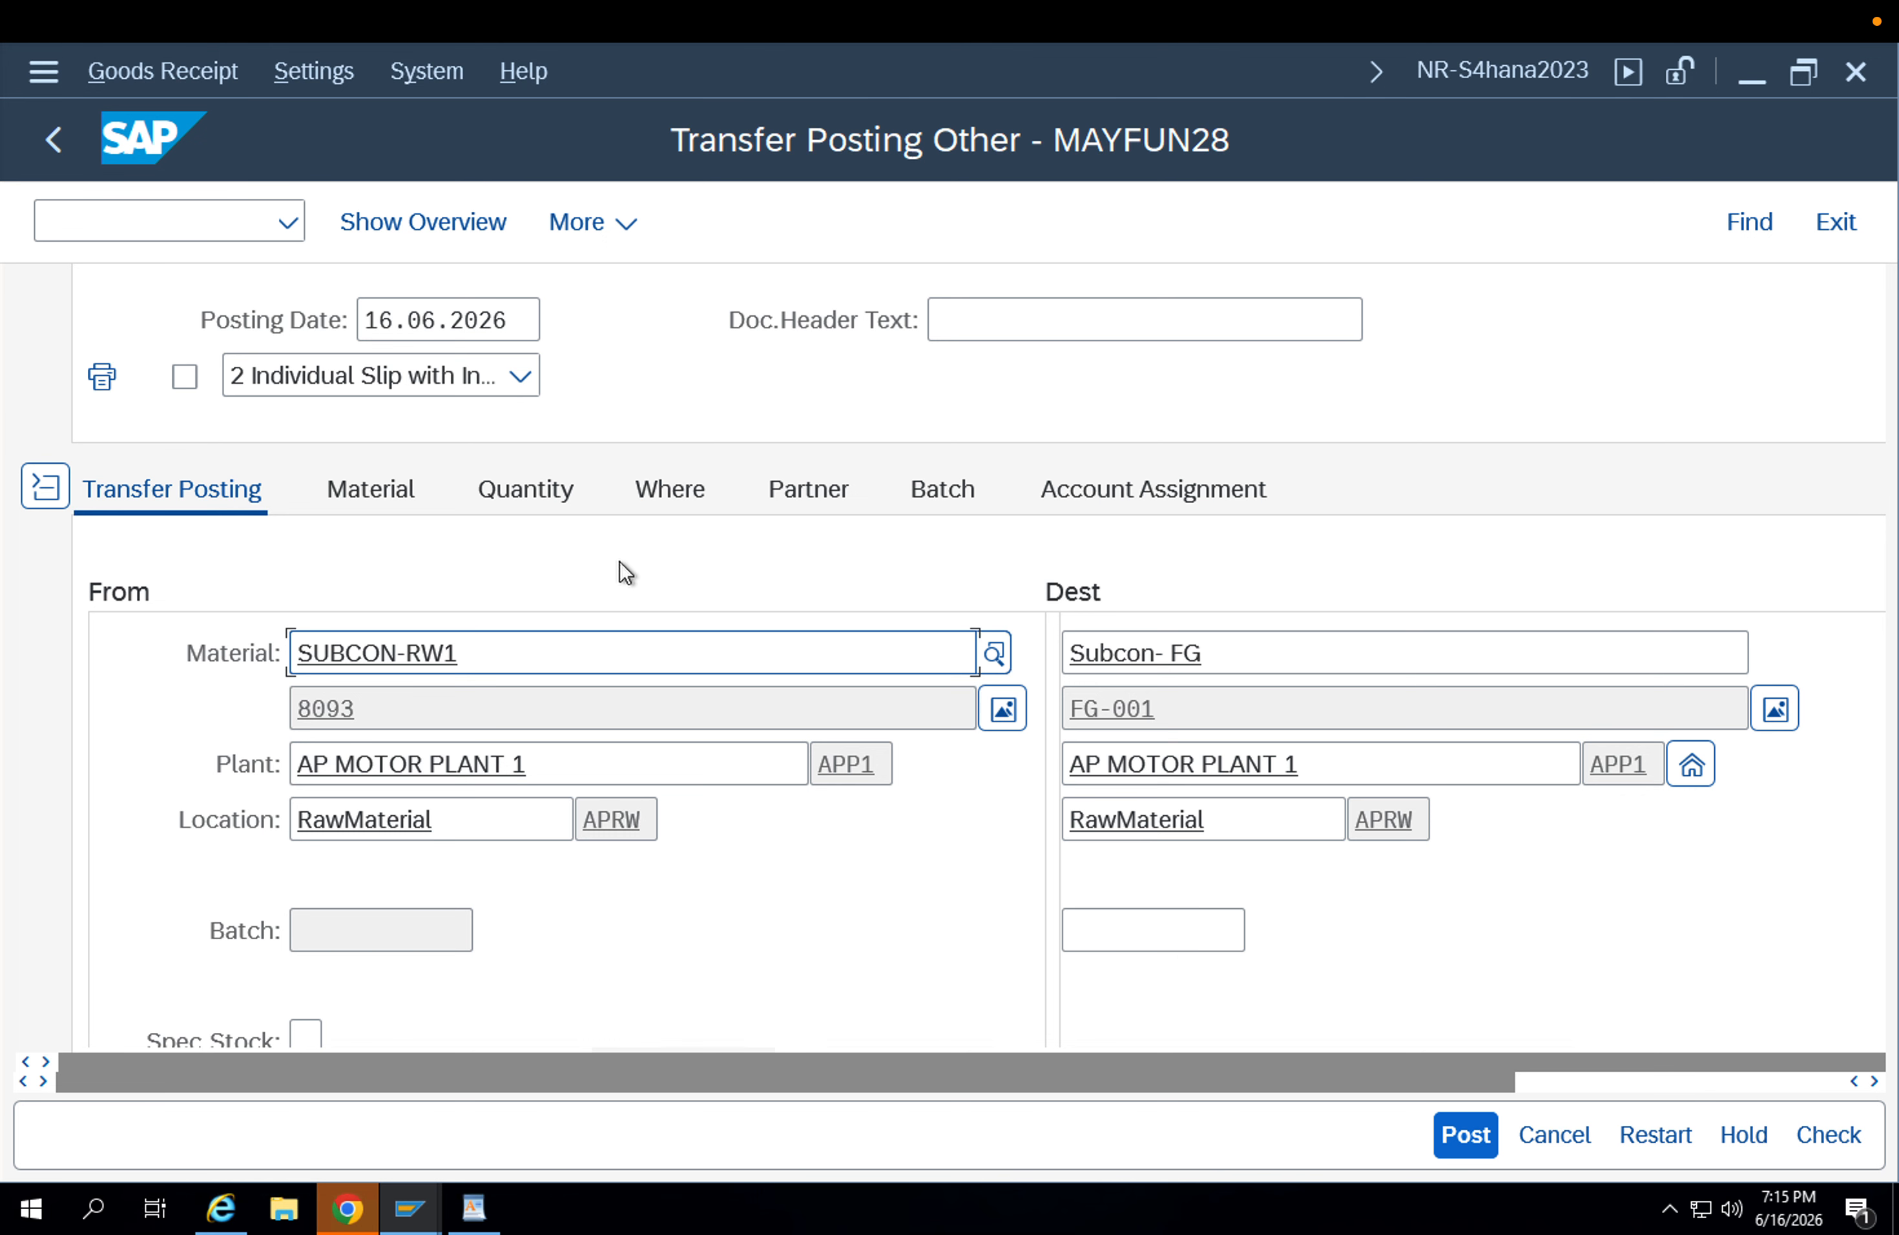
{"action": "left_click", "coordinate": [1859, 1140]}
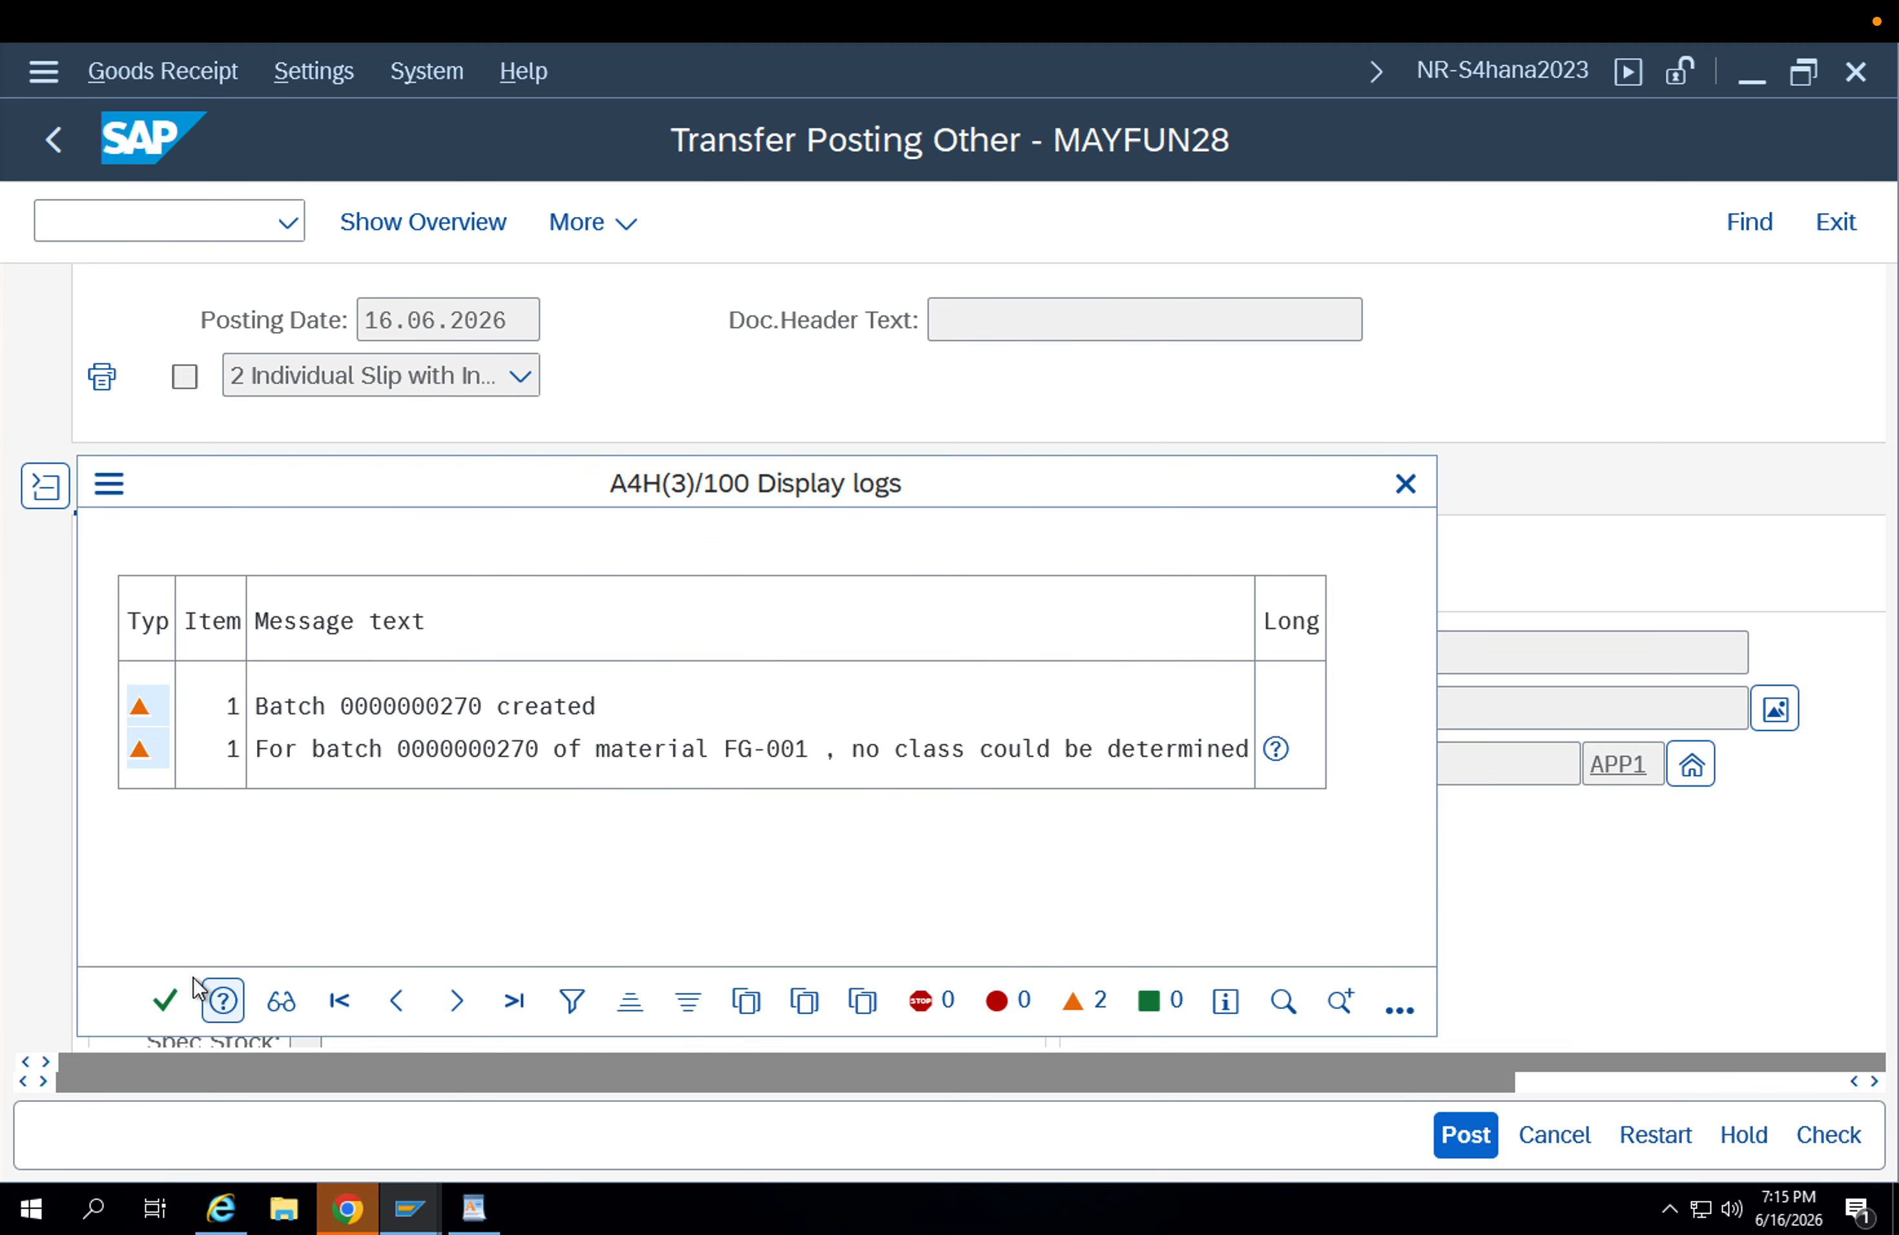
{"action": "left_click", "coordinate": [418, 704]}
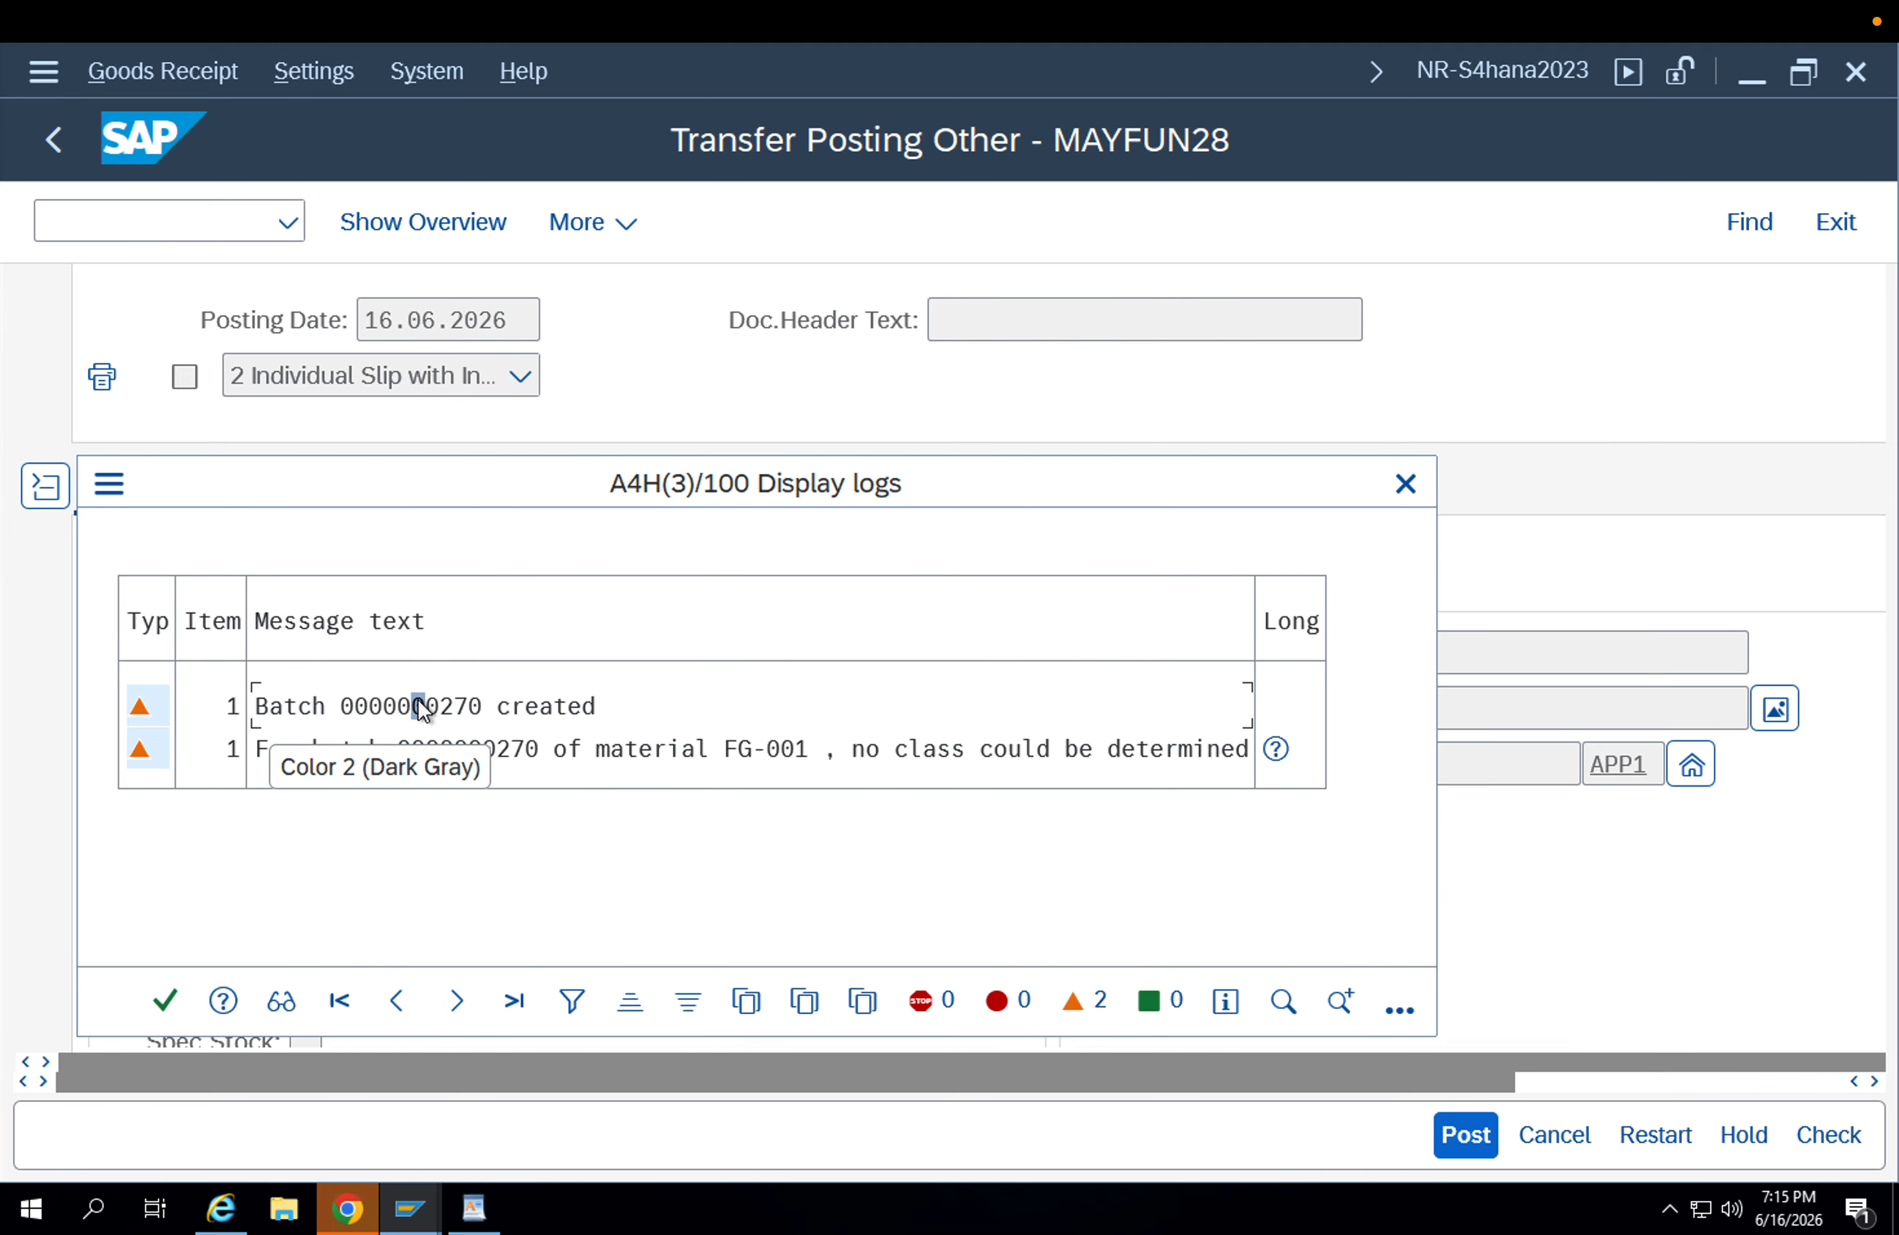
{"action": "left_click", "coordinate": [165, 1000]}
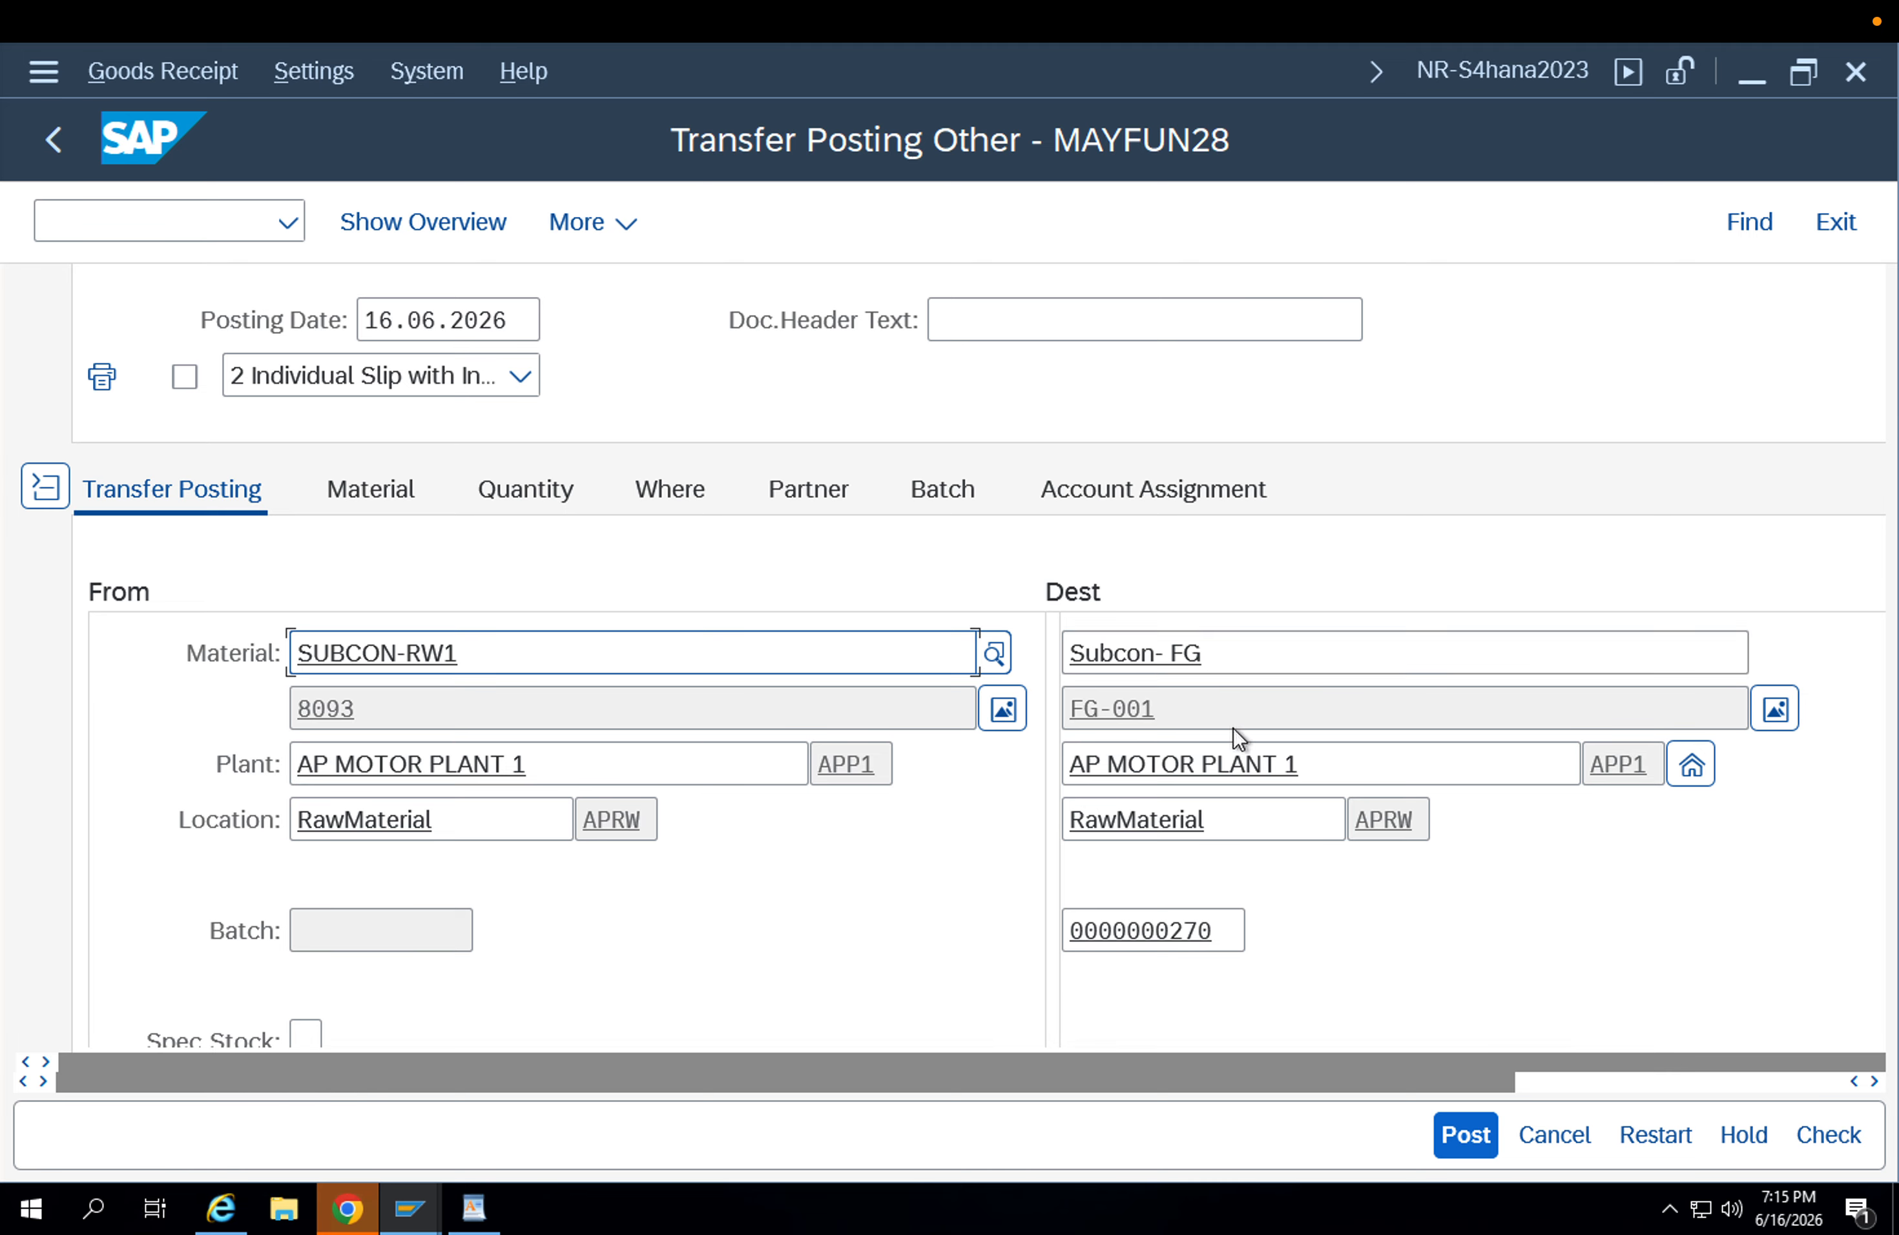
Compare the source and destination materials and post the material-to-material transfer.
{"action": "left_click_drag", "start_coordinate": [1220, 655], "coordinate": [1065, 652]}
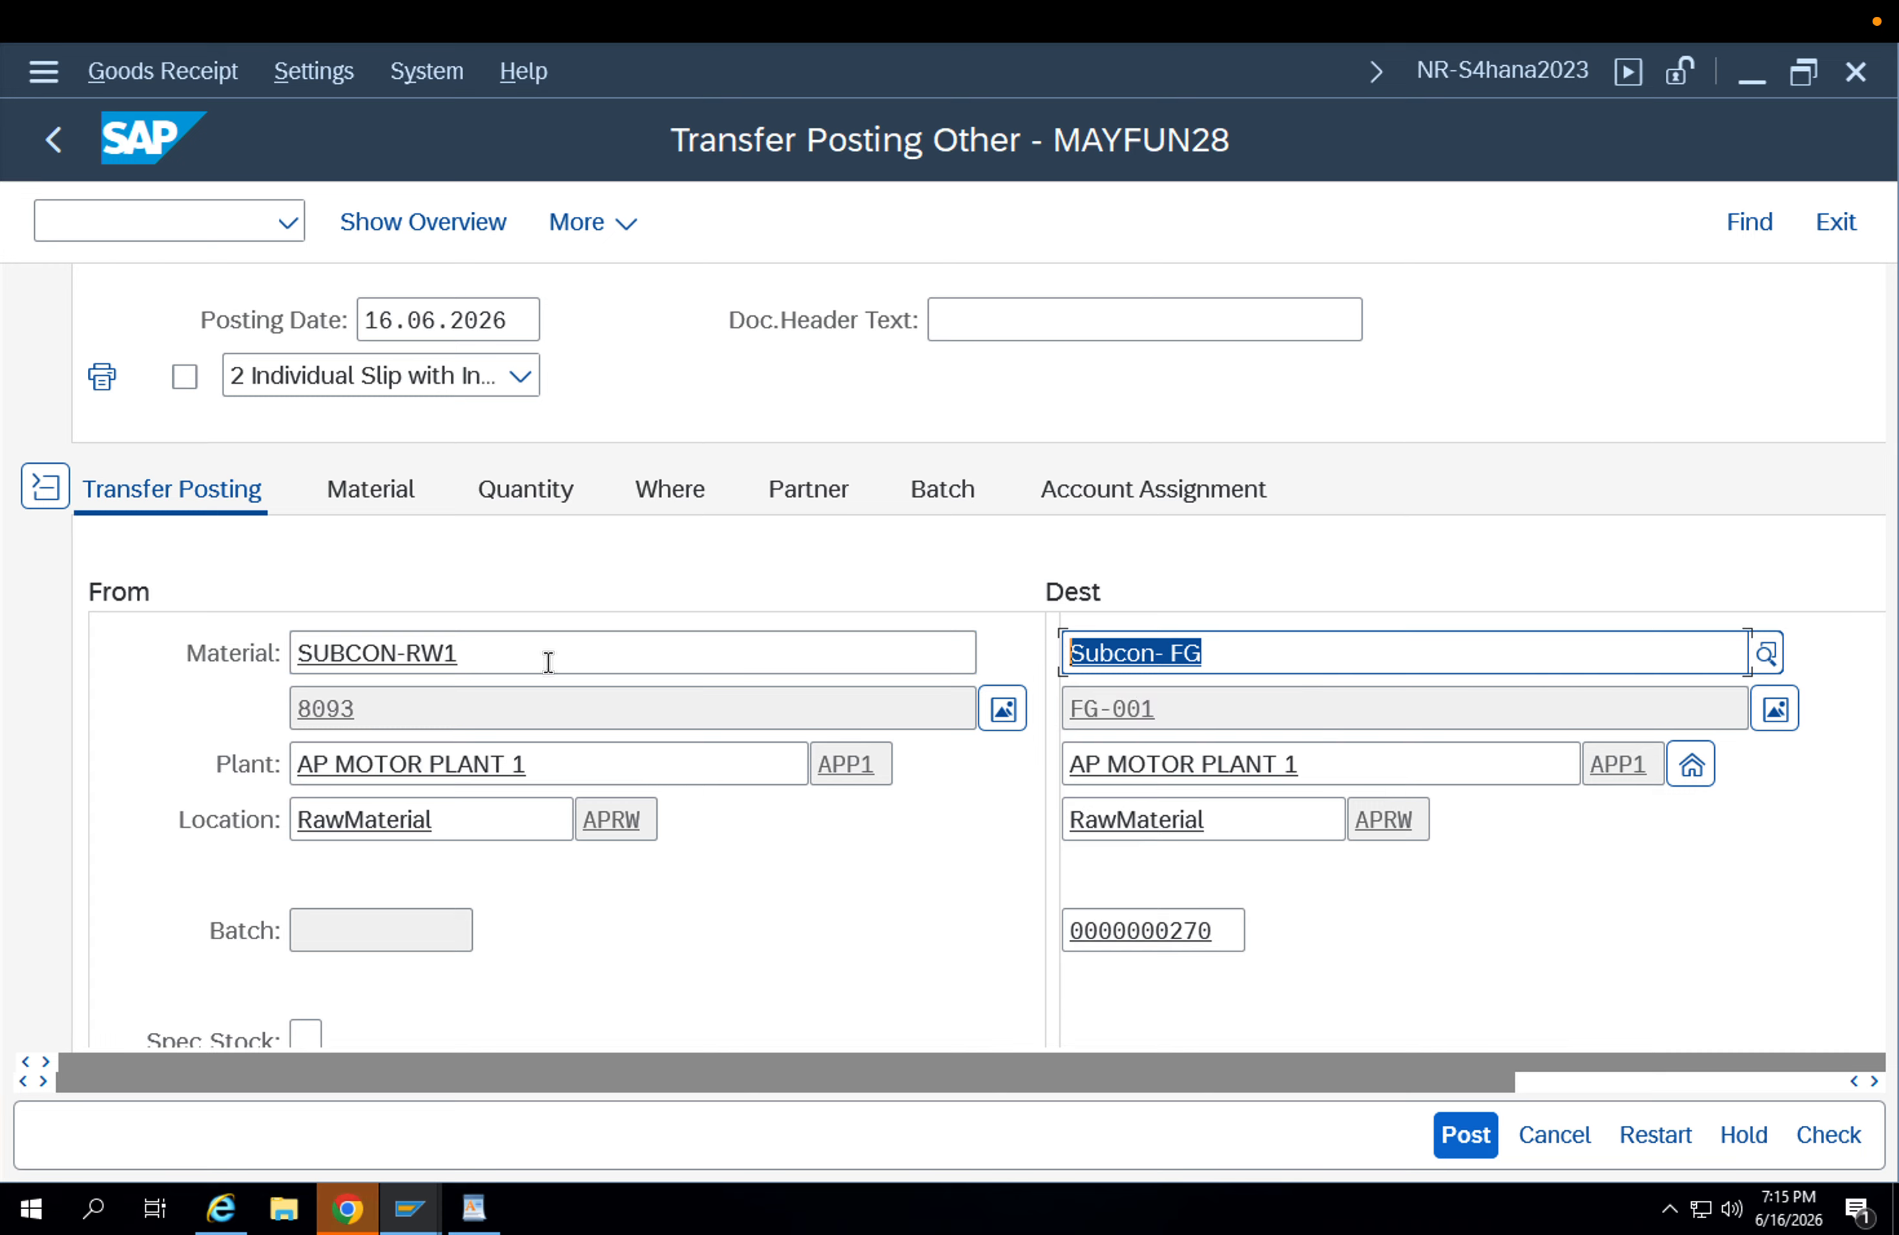
{"action": "left_click_drag", "start_coordinate": [547, 661], "coordinate": [182, 678]}
{"action": "left_click_drag", "start_coordinate": [1382, 653], "coordinate": [907, 665]}
{"action": "left_click", "coordinate": [1460, 1137]}
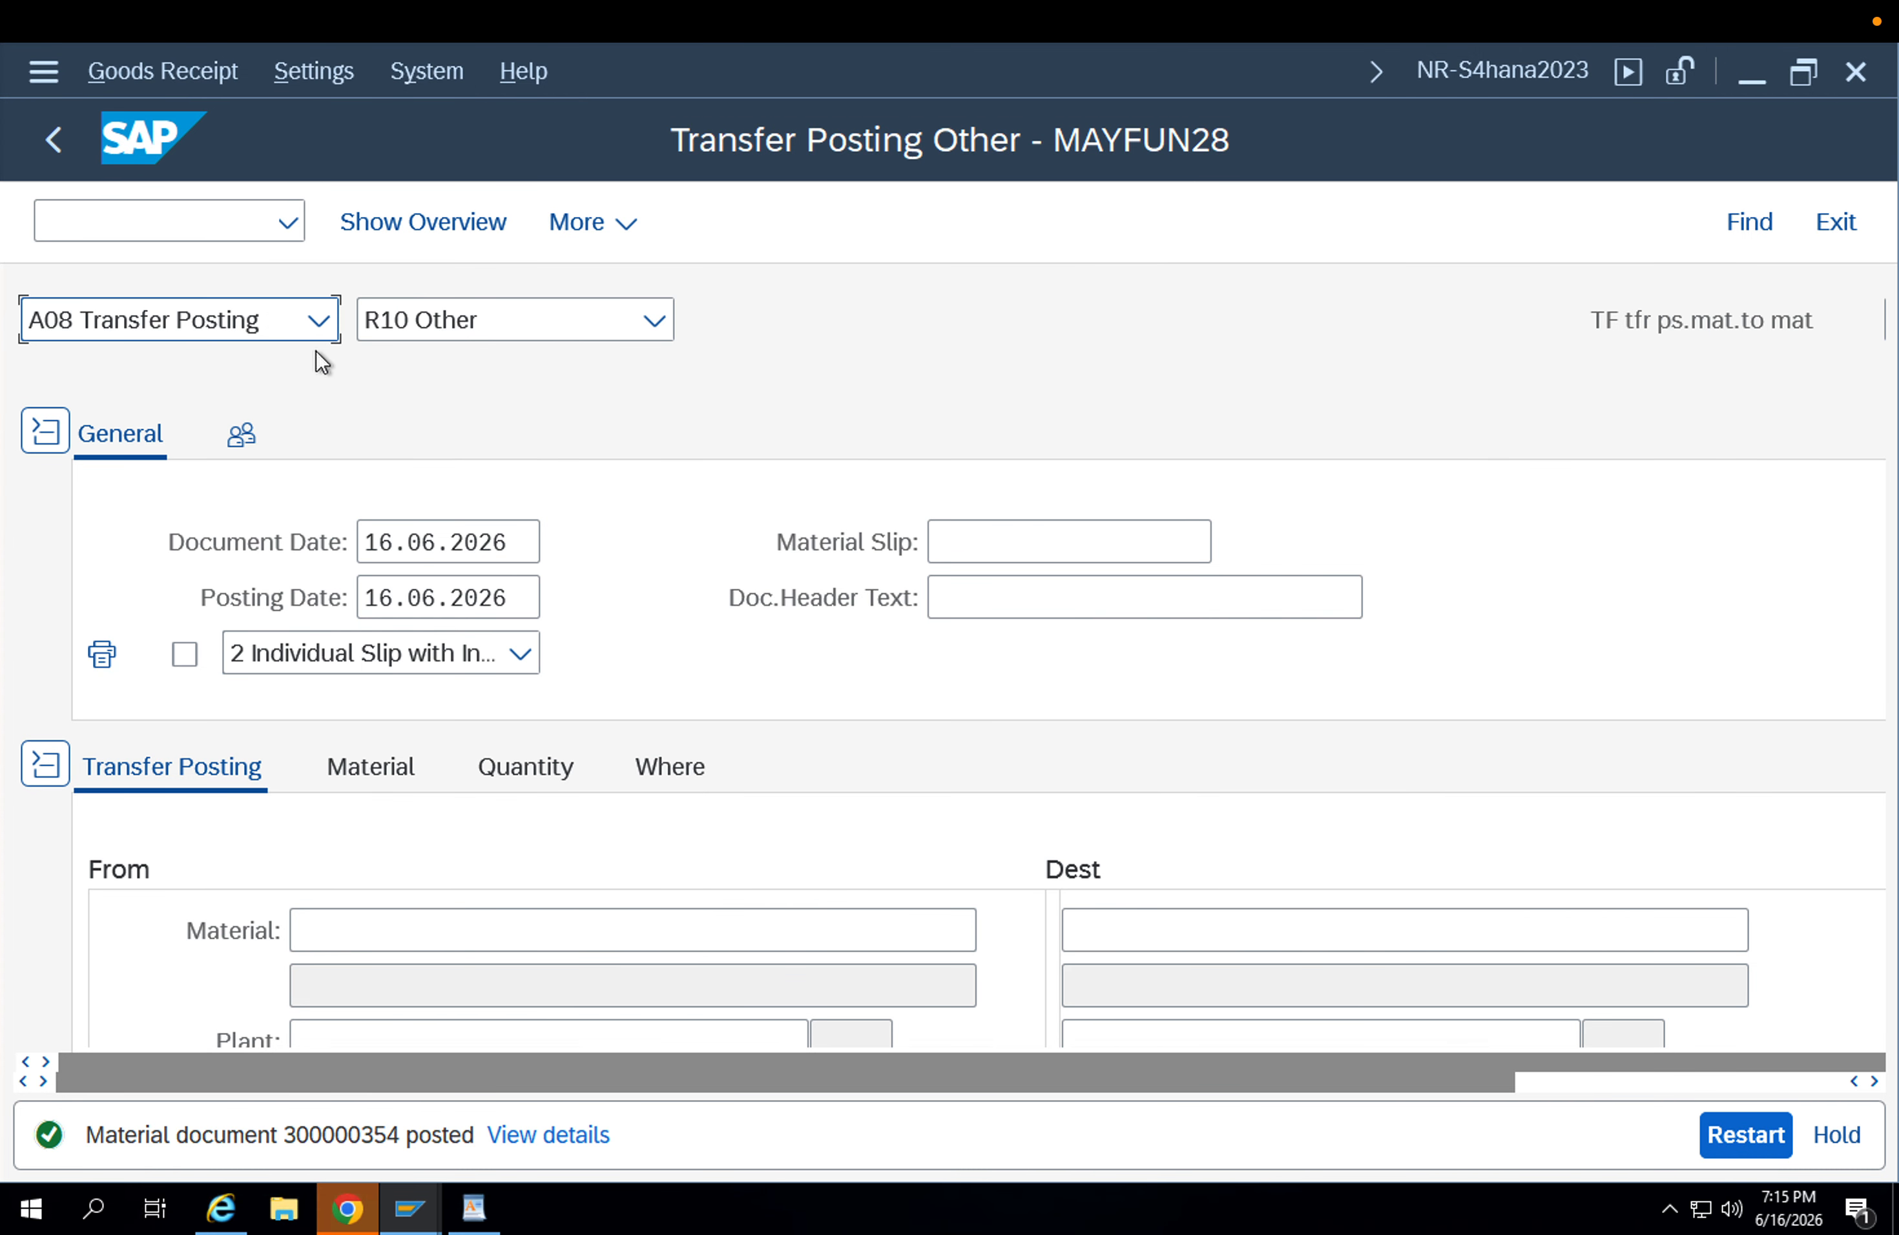
Display material document 300000354 and open its accounting document from the document information.
{"action": "left_click", "coordinate": [303, 335]}
{"action": "left_click", "coordinate": [232, 522]}
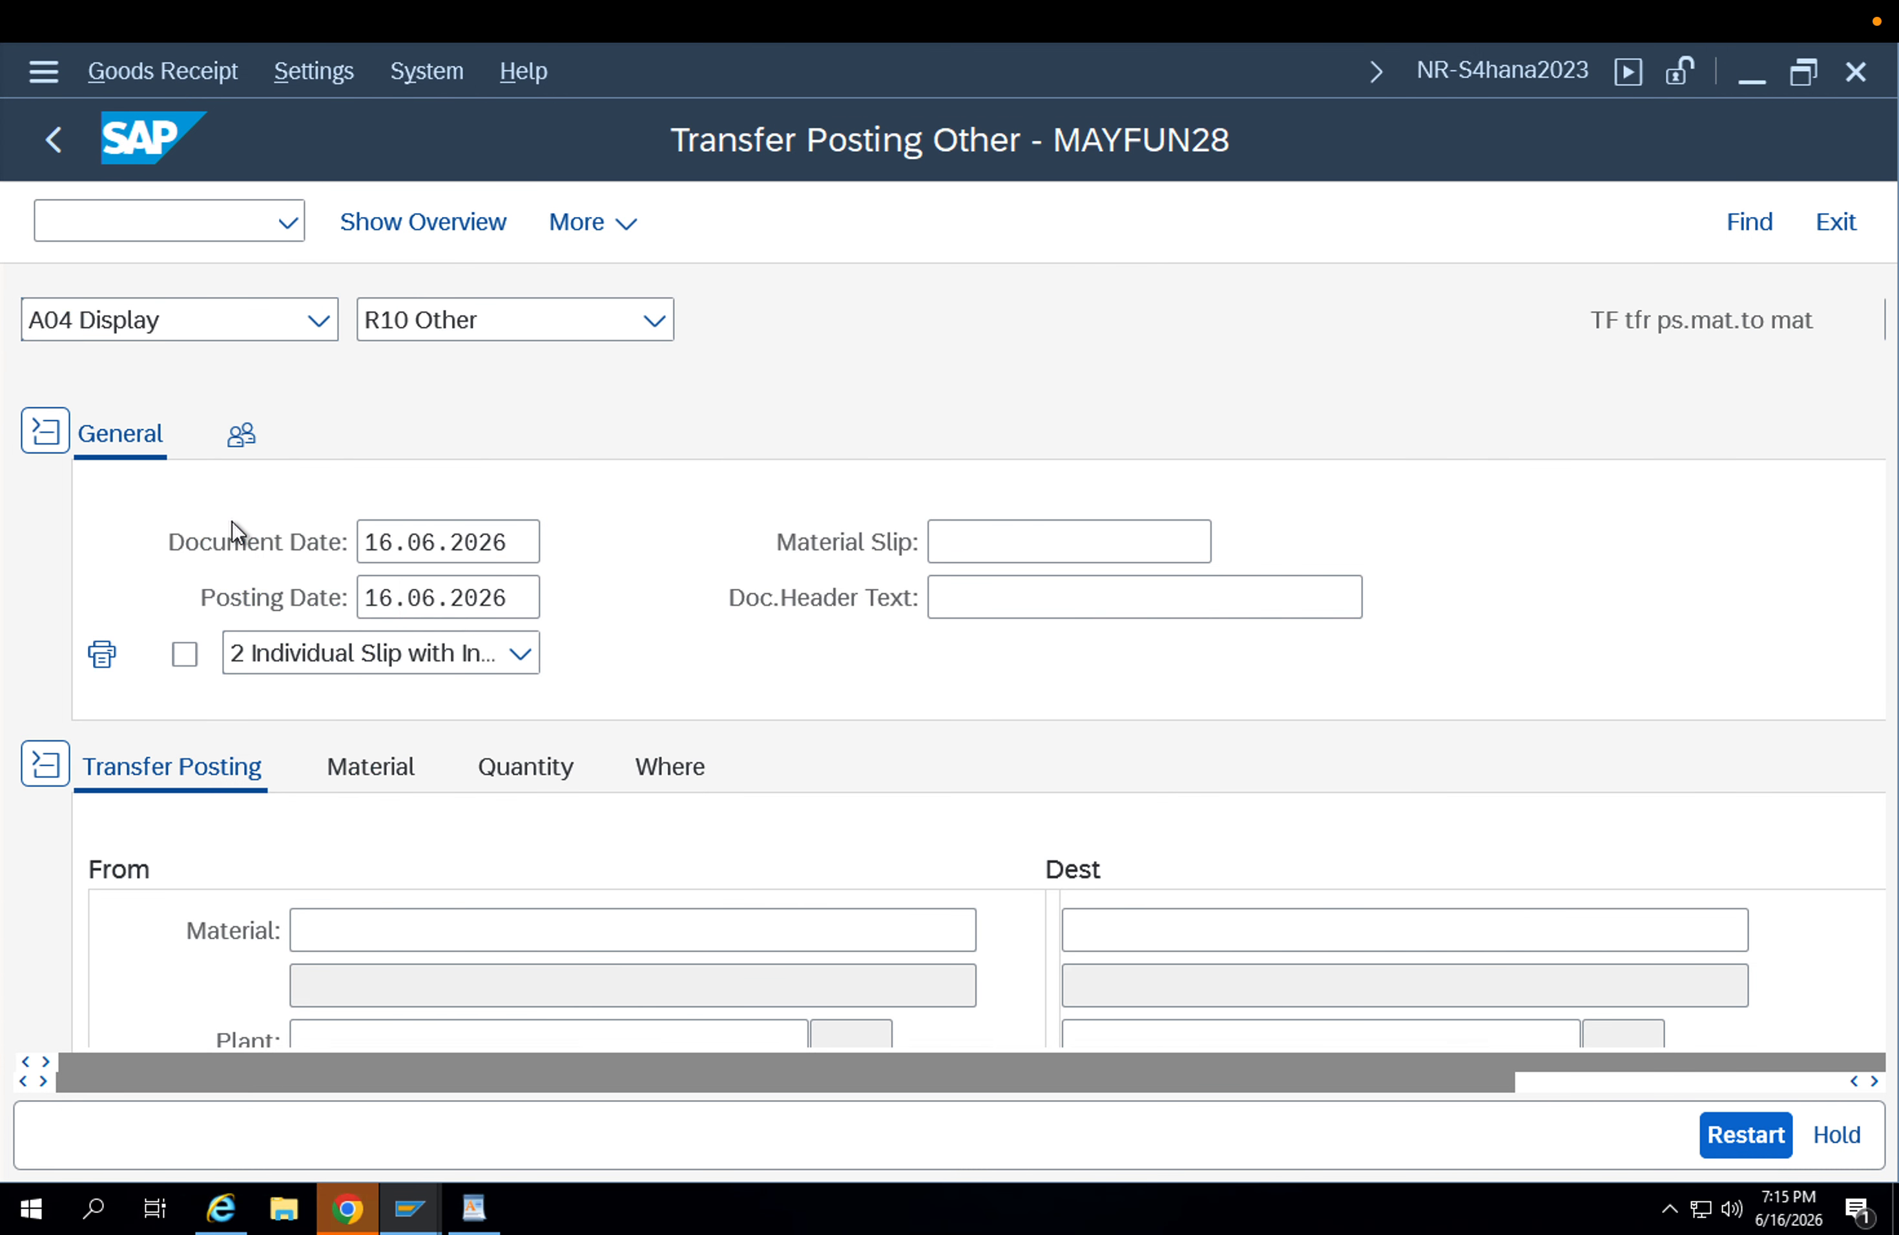
{"action": "left_click", "coordinate": [391, 455]}
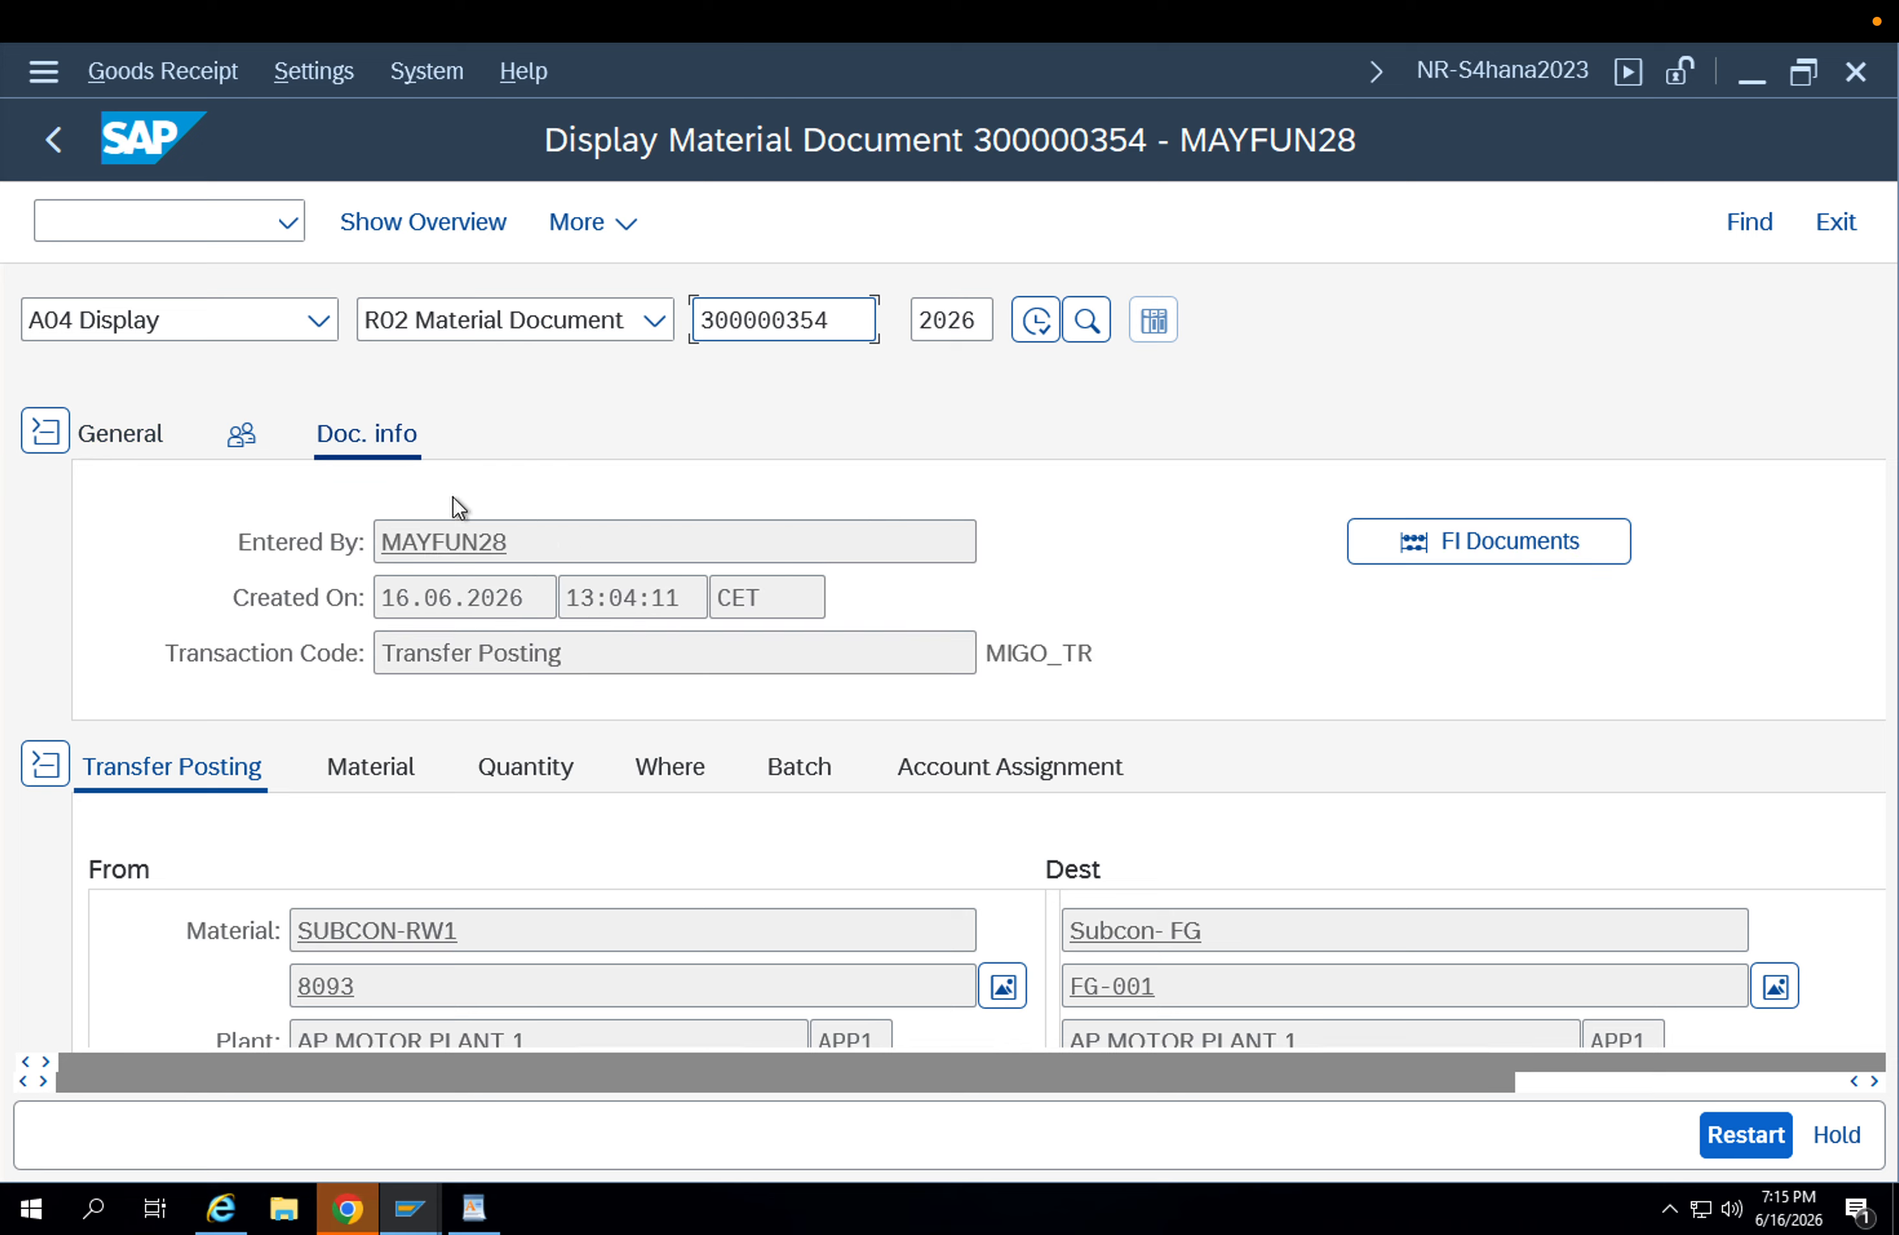
{"action": "left_click", "coordinate": [1412, 543]}
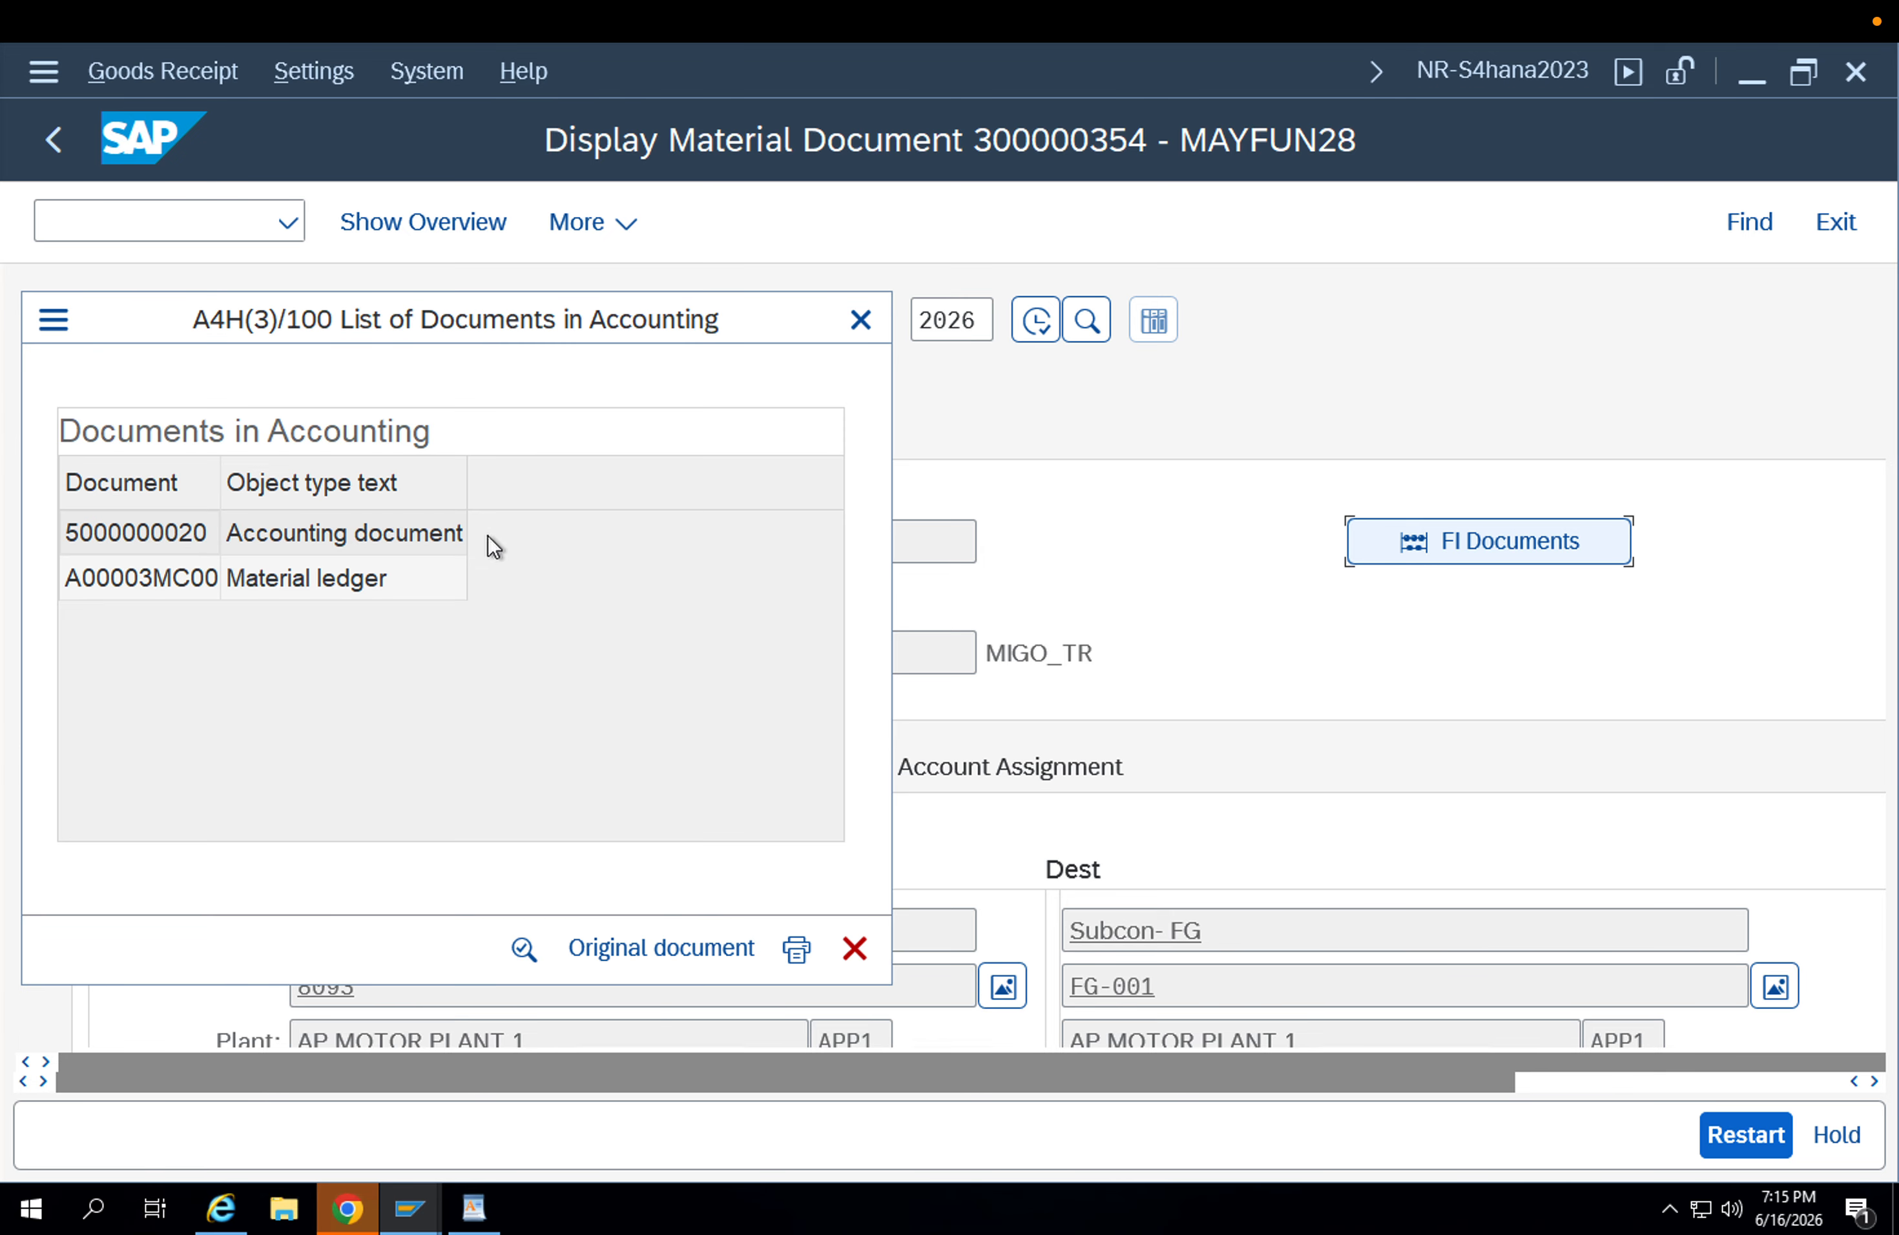
{"action": "left_click", "coordinate": [366, 560]}
{"action": "left_click", "coordinate": [365, 543]}
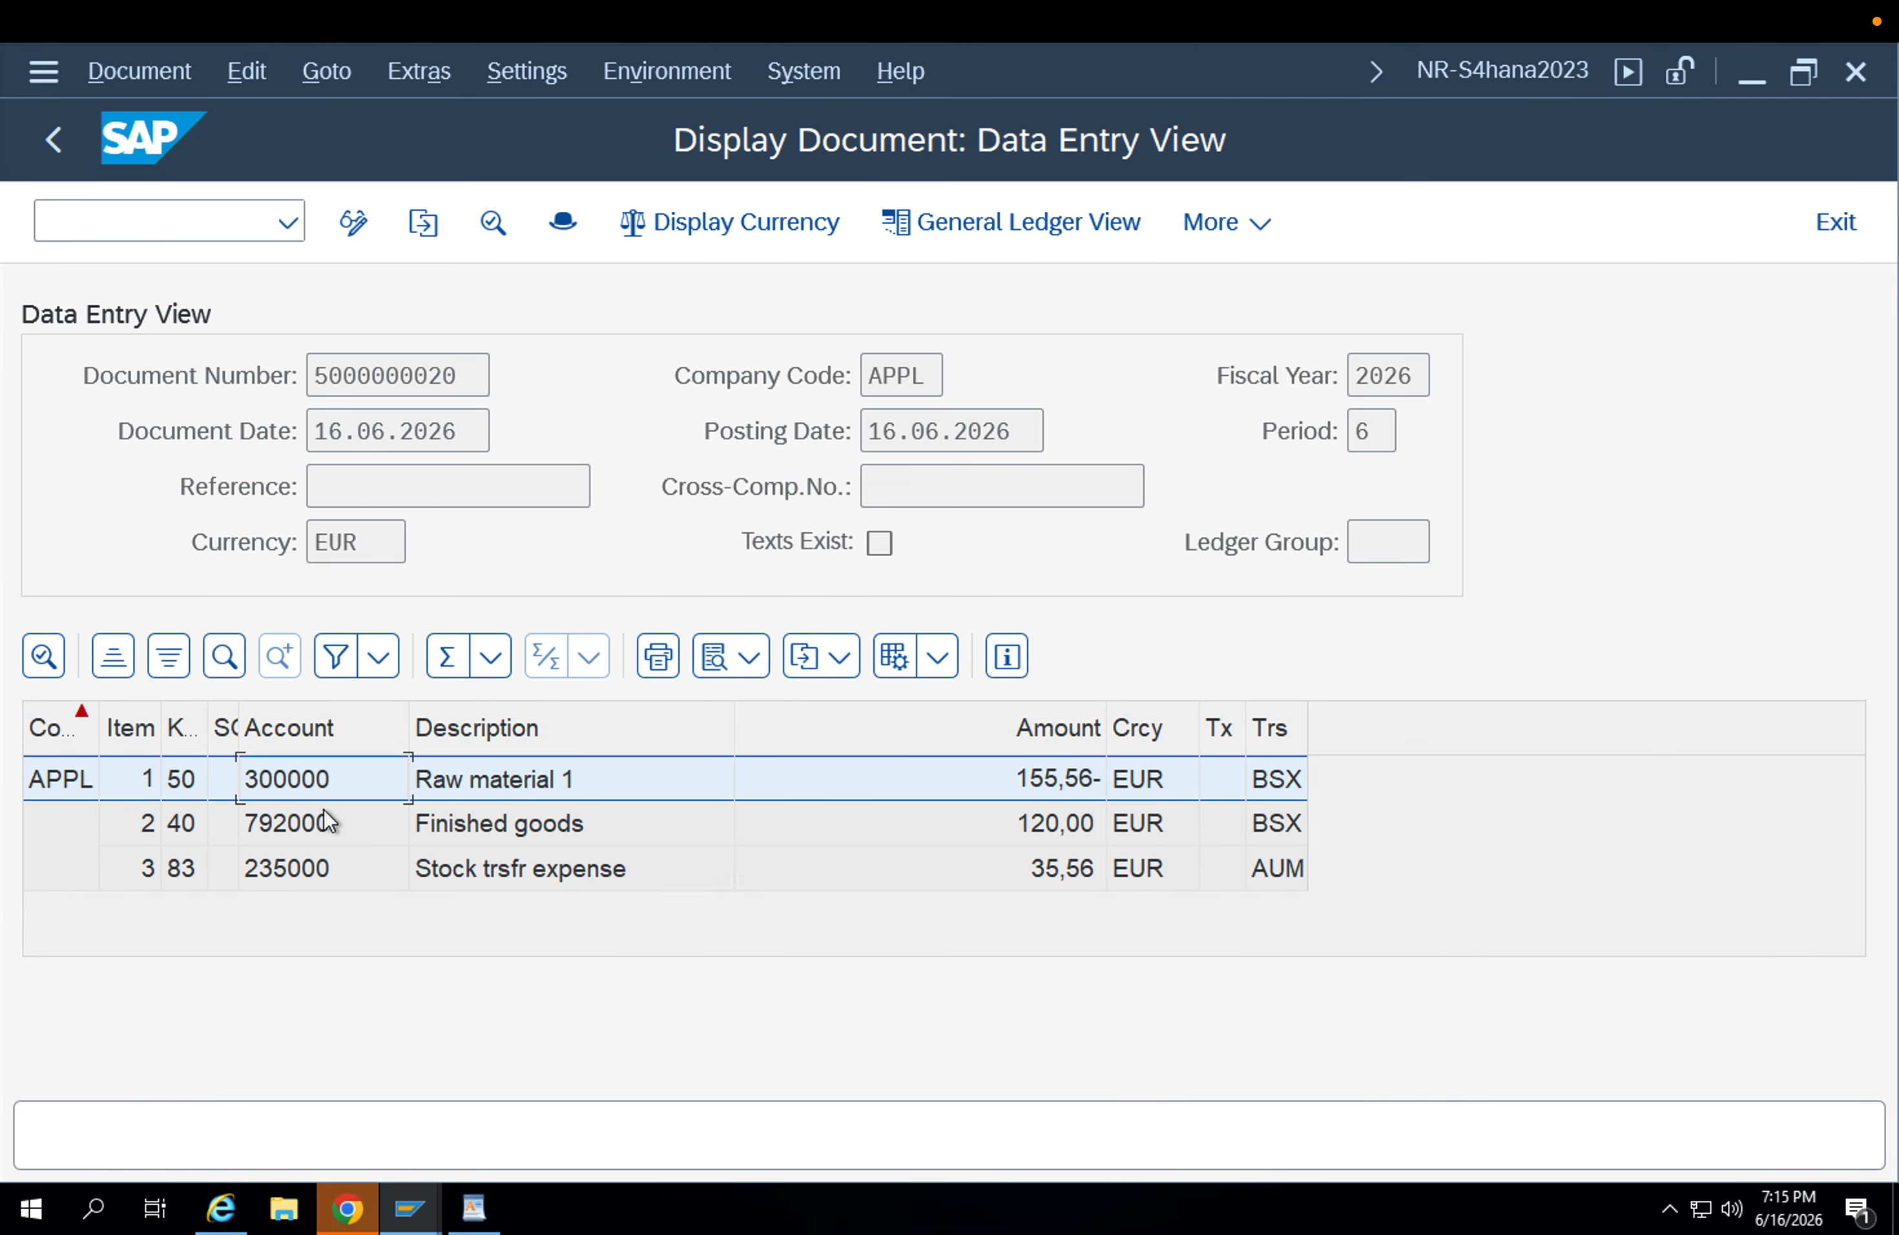
Examine the accounting document's raw material and finished goods lines.
{"action": "left_click", "coordinate": [400, 826]}
{"action": "left_click", "coordinate": [468, 783]}
{"action": "left_click", "coordinate": [486, 817]}
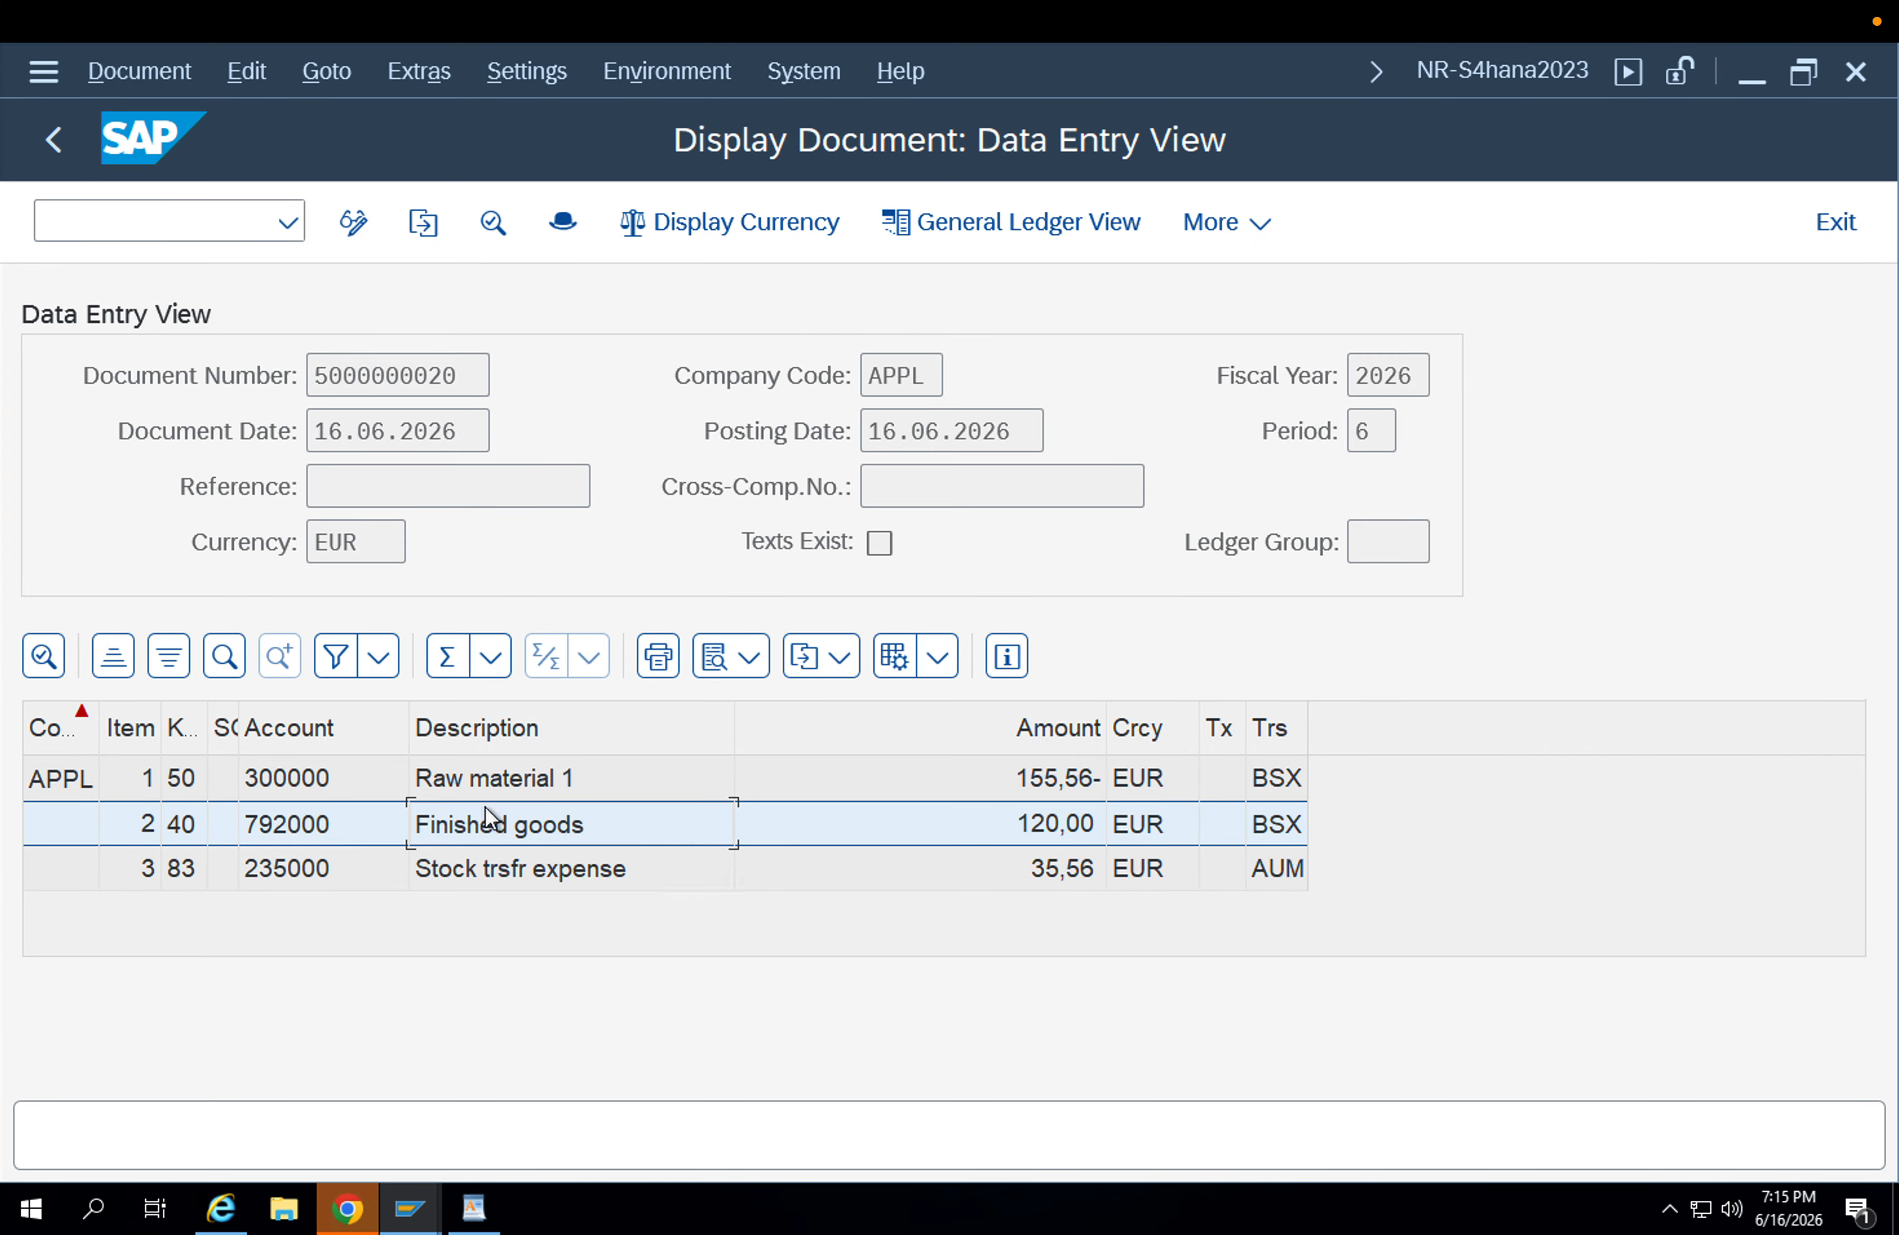
Compare the stock transfer expense line with the raw material and finished goods lines in the accounting document.
{"action": "left_click", "coordinate": [523, 866]}
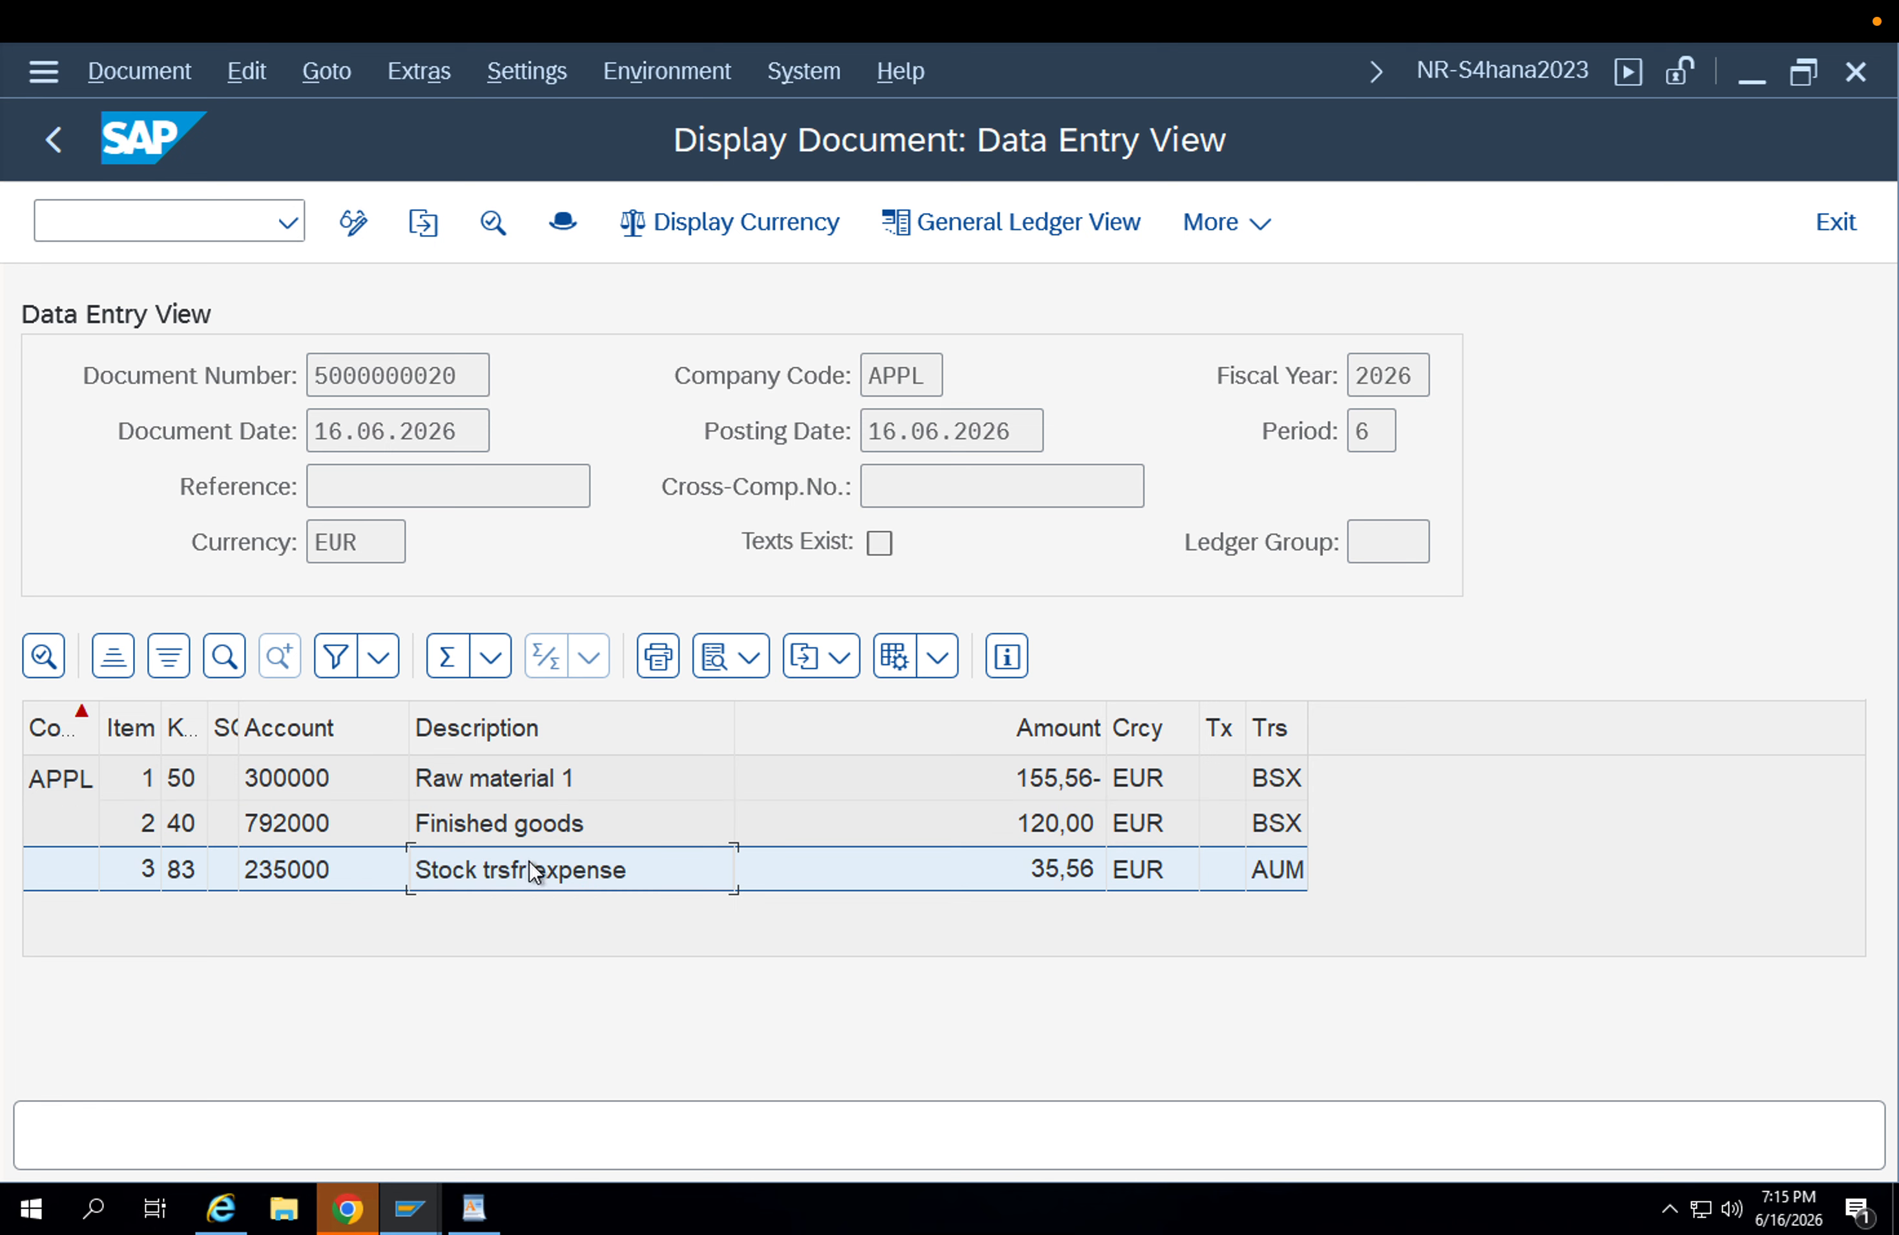
{"action": "left_click", "coordinate": [555, 785]}
{"action": "left_click", "coordinate": [562, 804]}
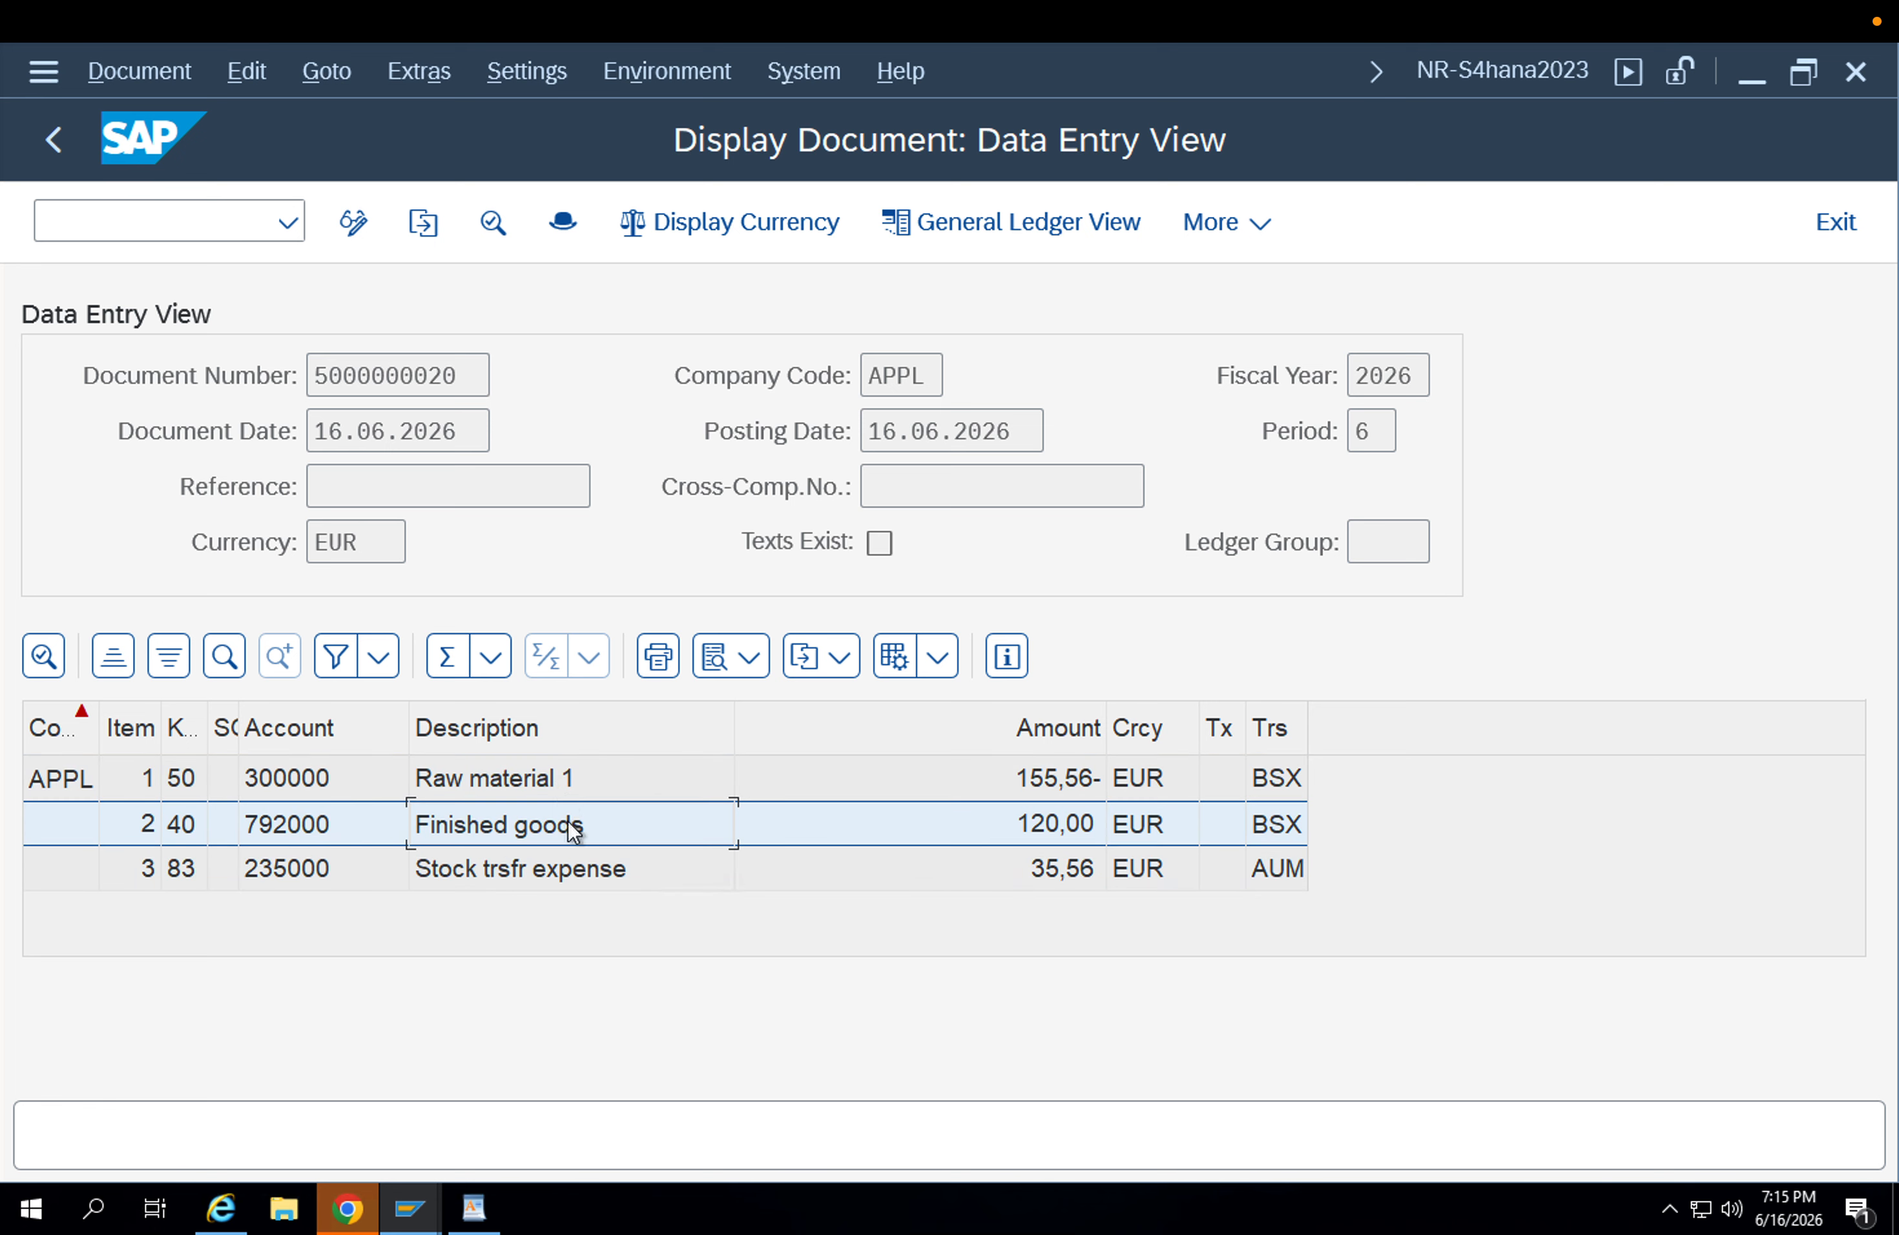
{"action": "left_click", "coordinate": [574, 794]}
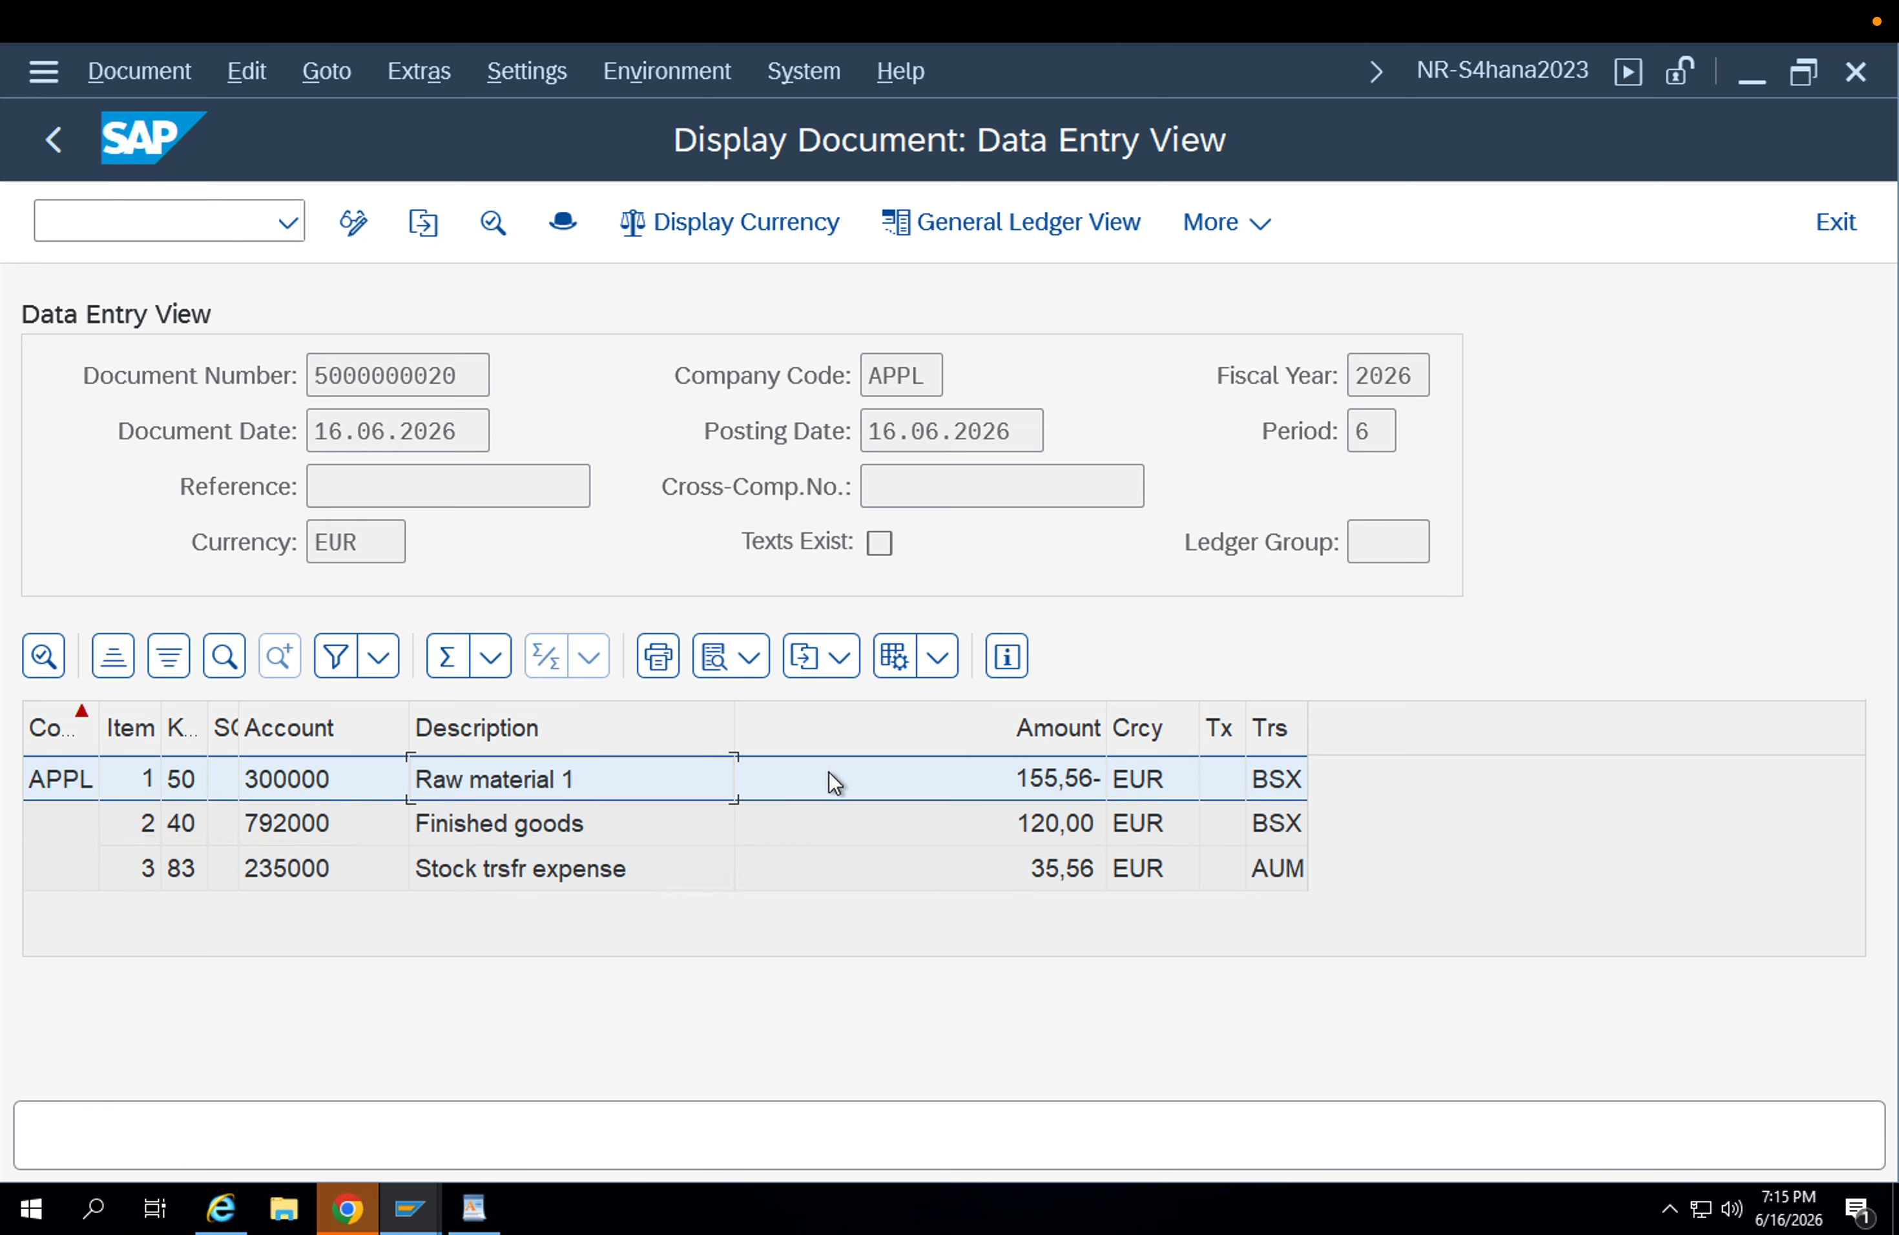
{"action": "left_click", "coordinate": [843, 803]}
{"action": "left_click", "coordinate": [847, 797]}
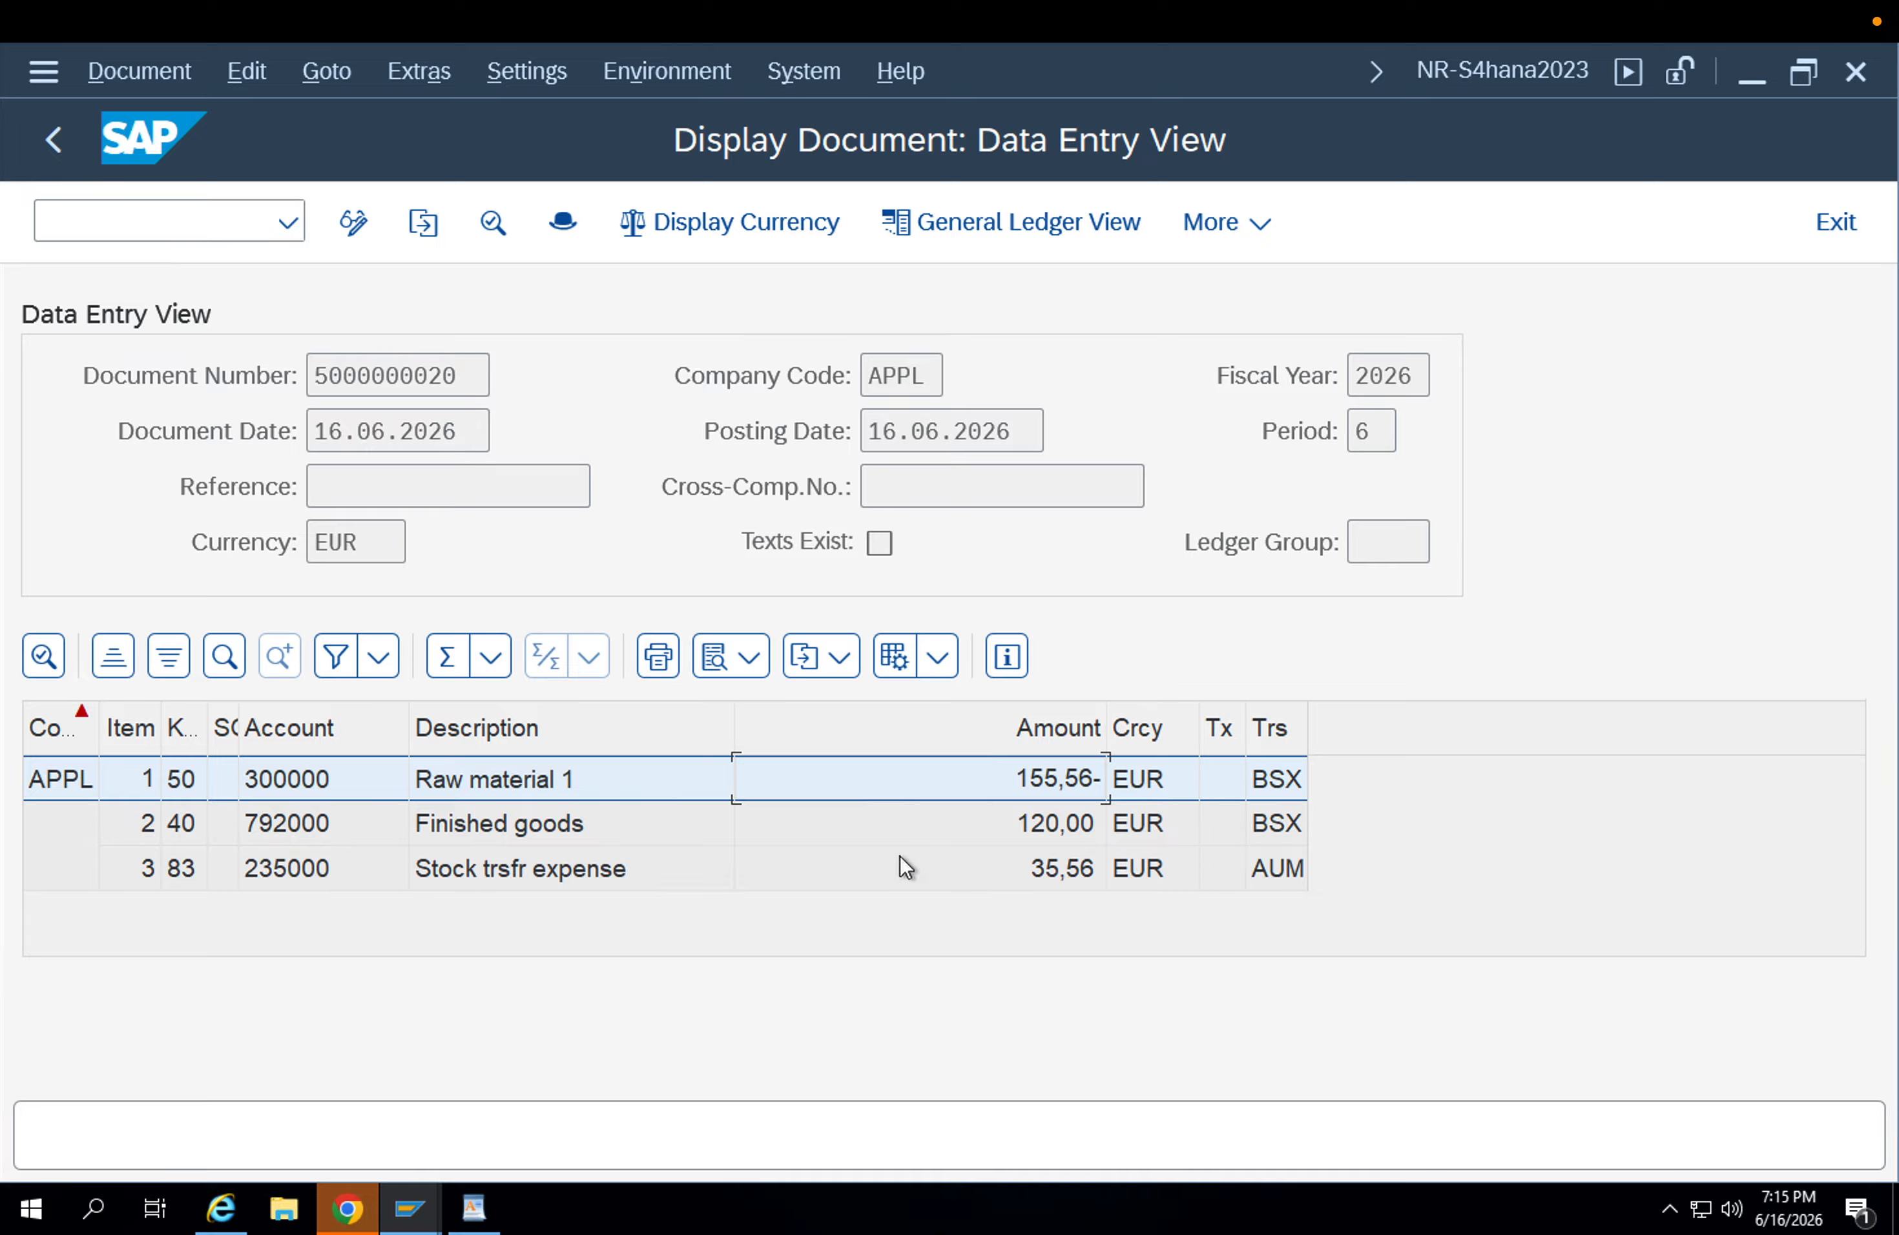
{"action": "left_click", "coordinate": [1029, 874]}
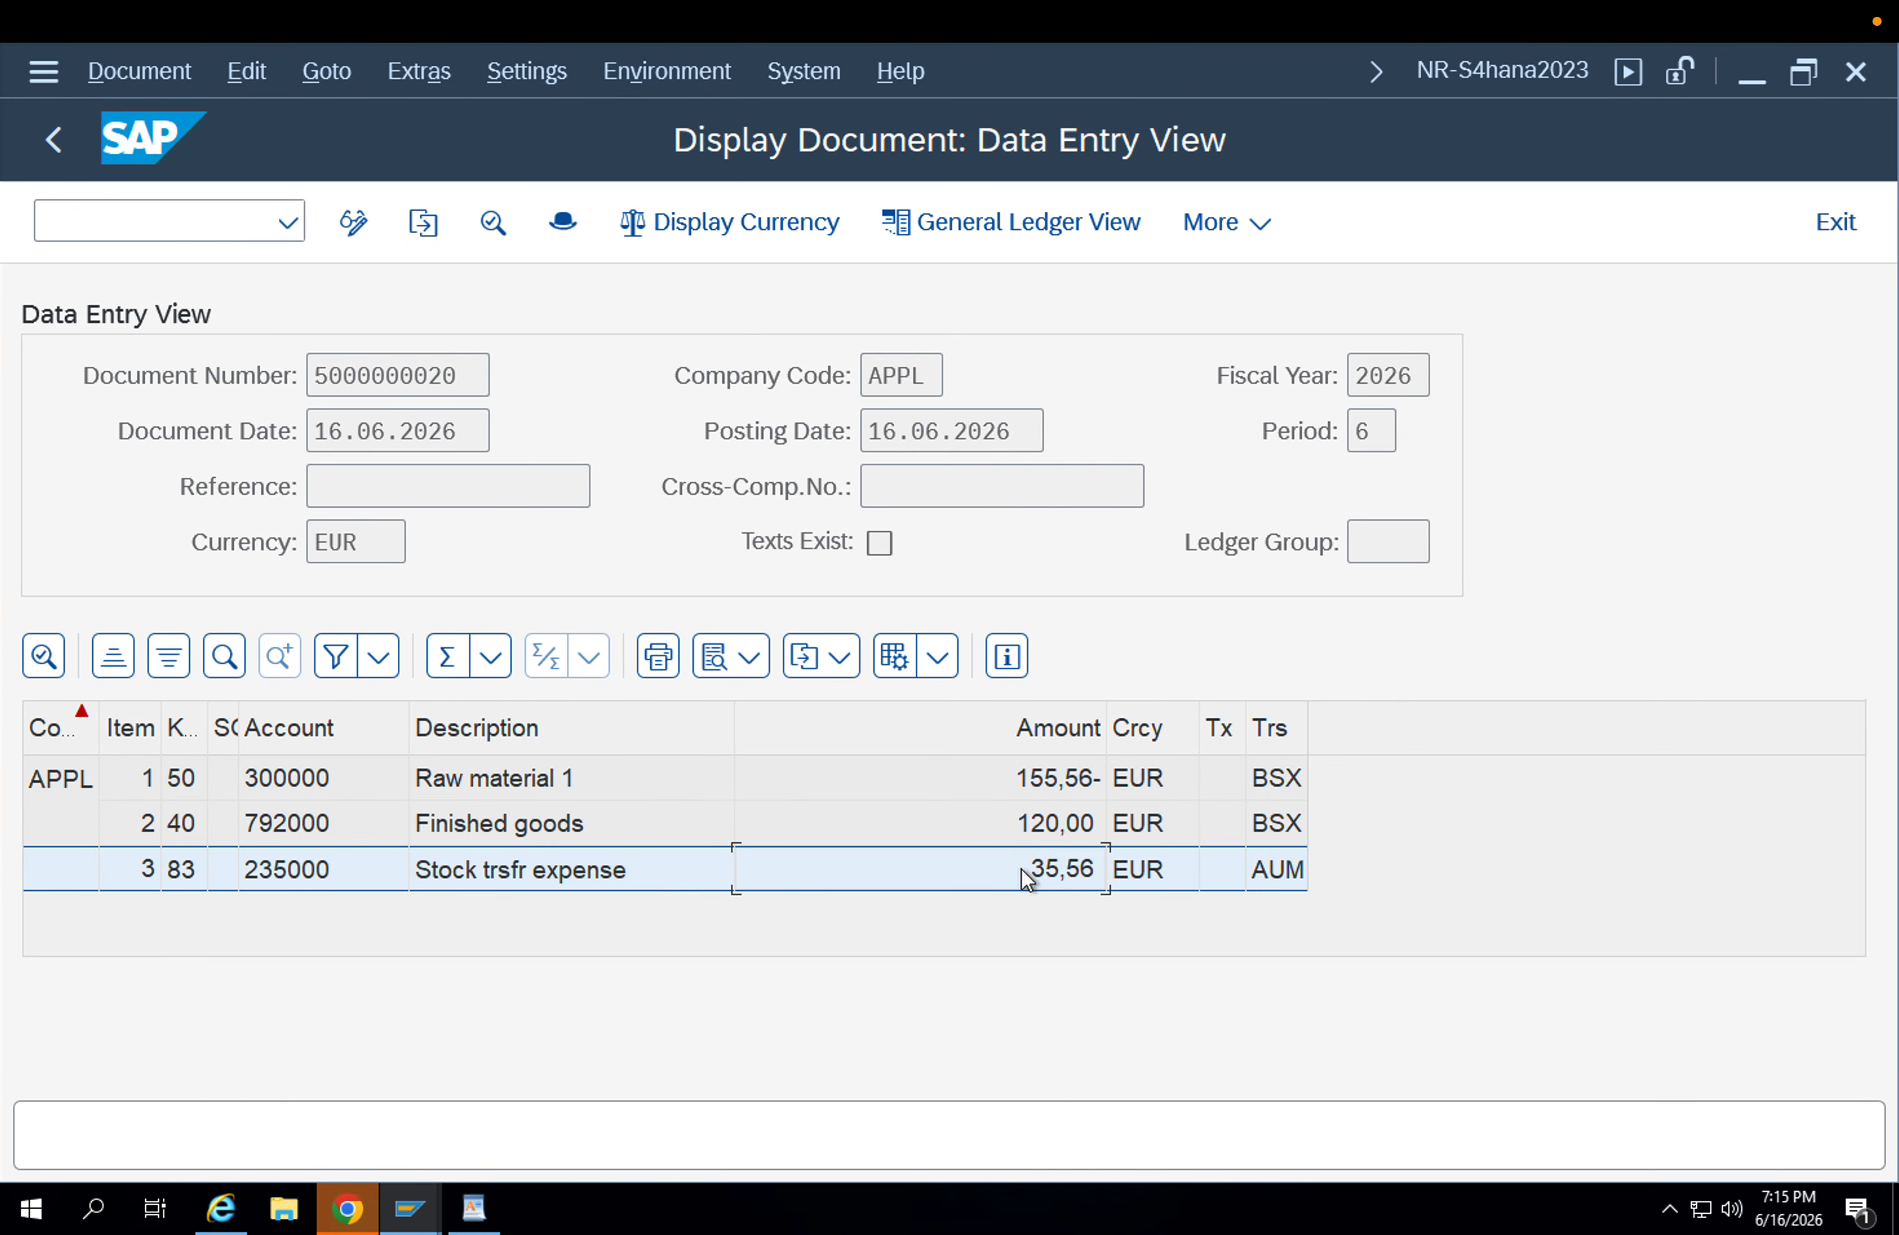
Close the accounting document and its document list, and leave the material document display.
{"action": "left_click", "coordinate": [65, 146]}
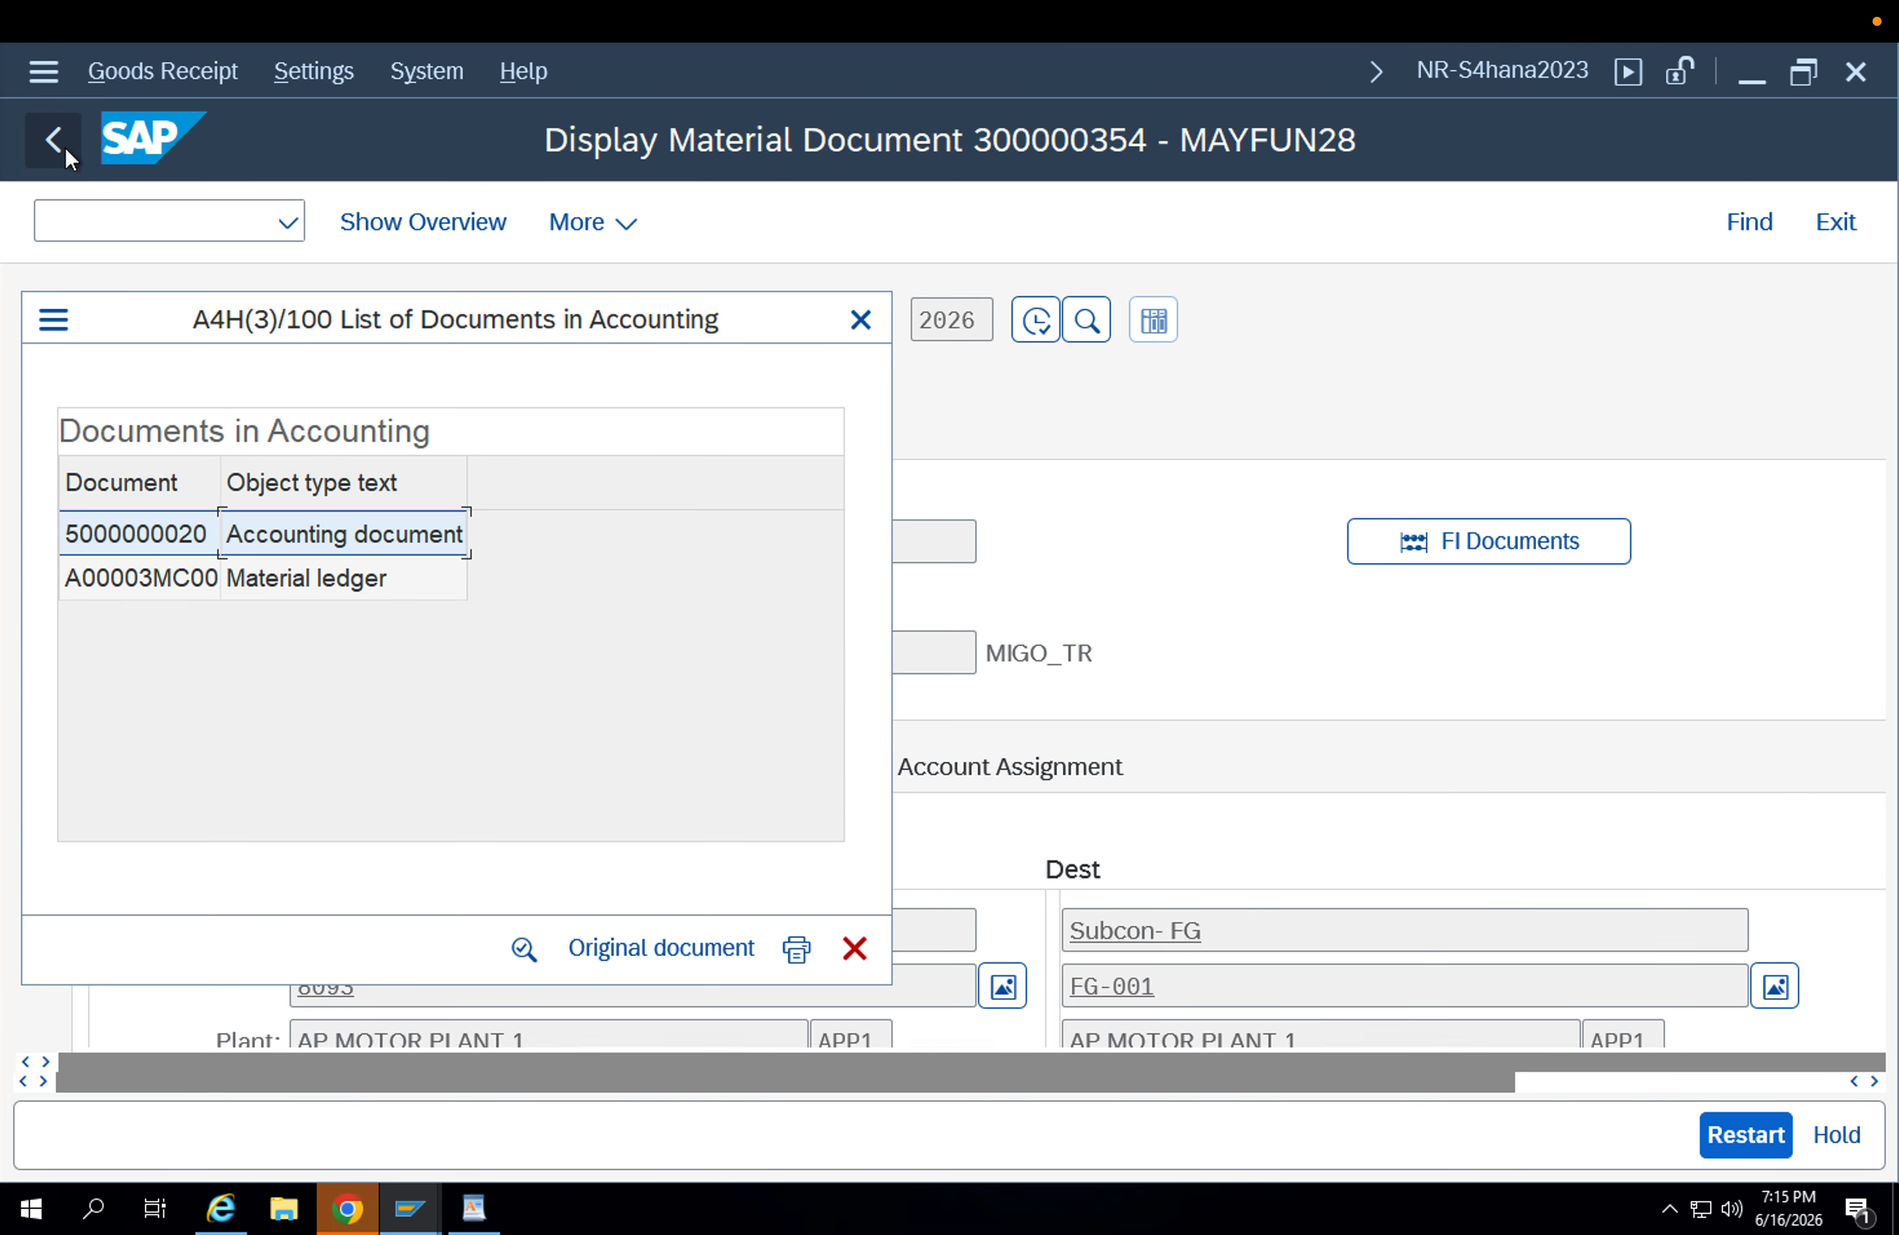
{"action": "left_click", "coordinate": [860, 319]}
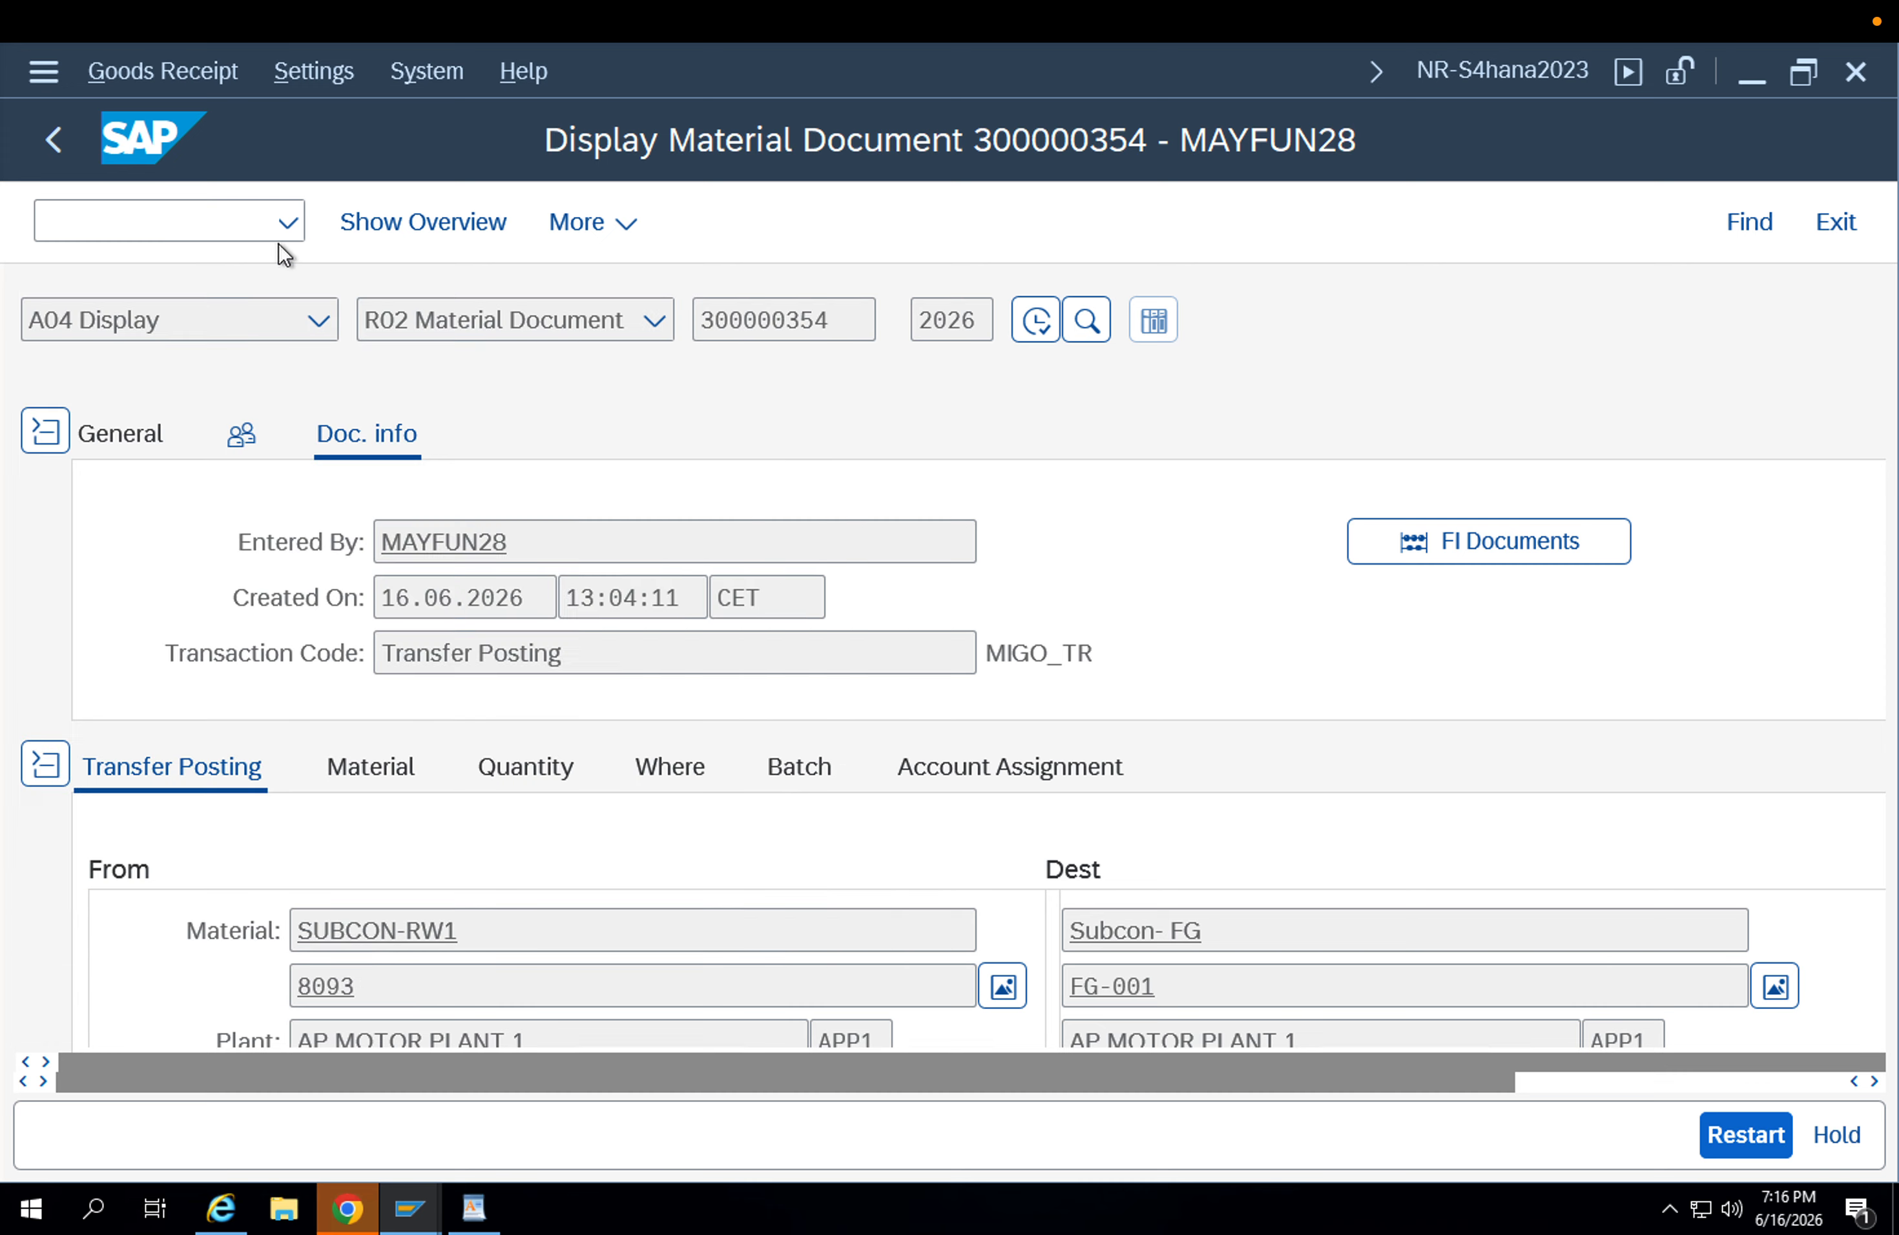
{"action": "left_click", "coordinate": [57, 157]}
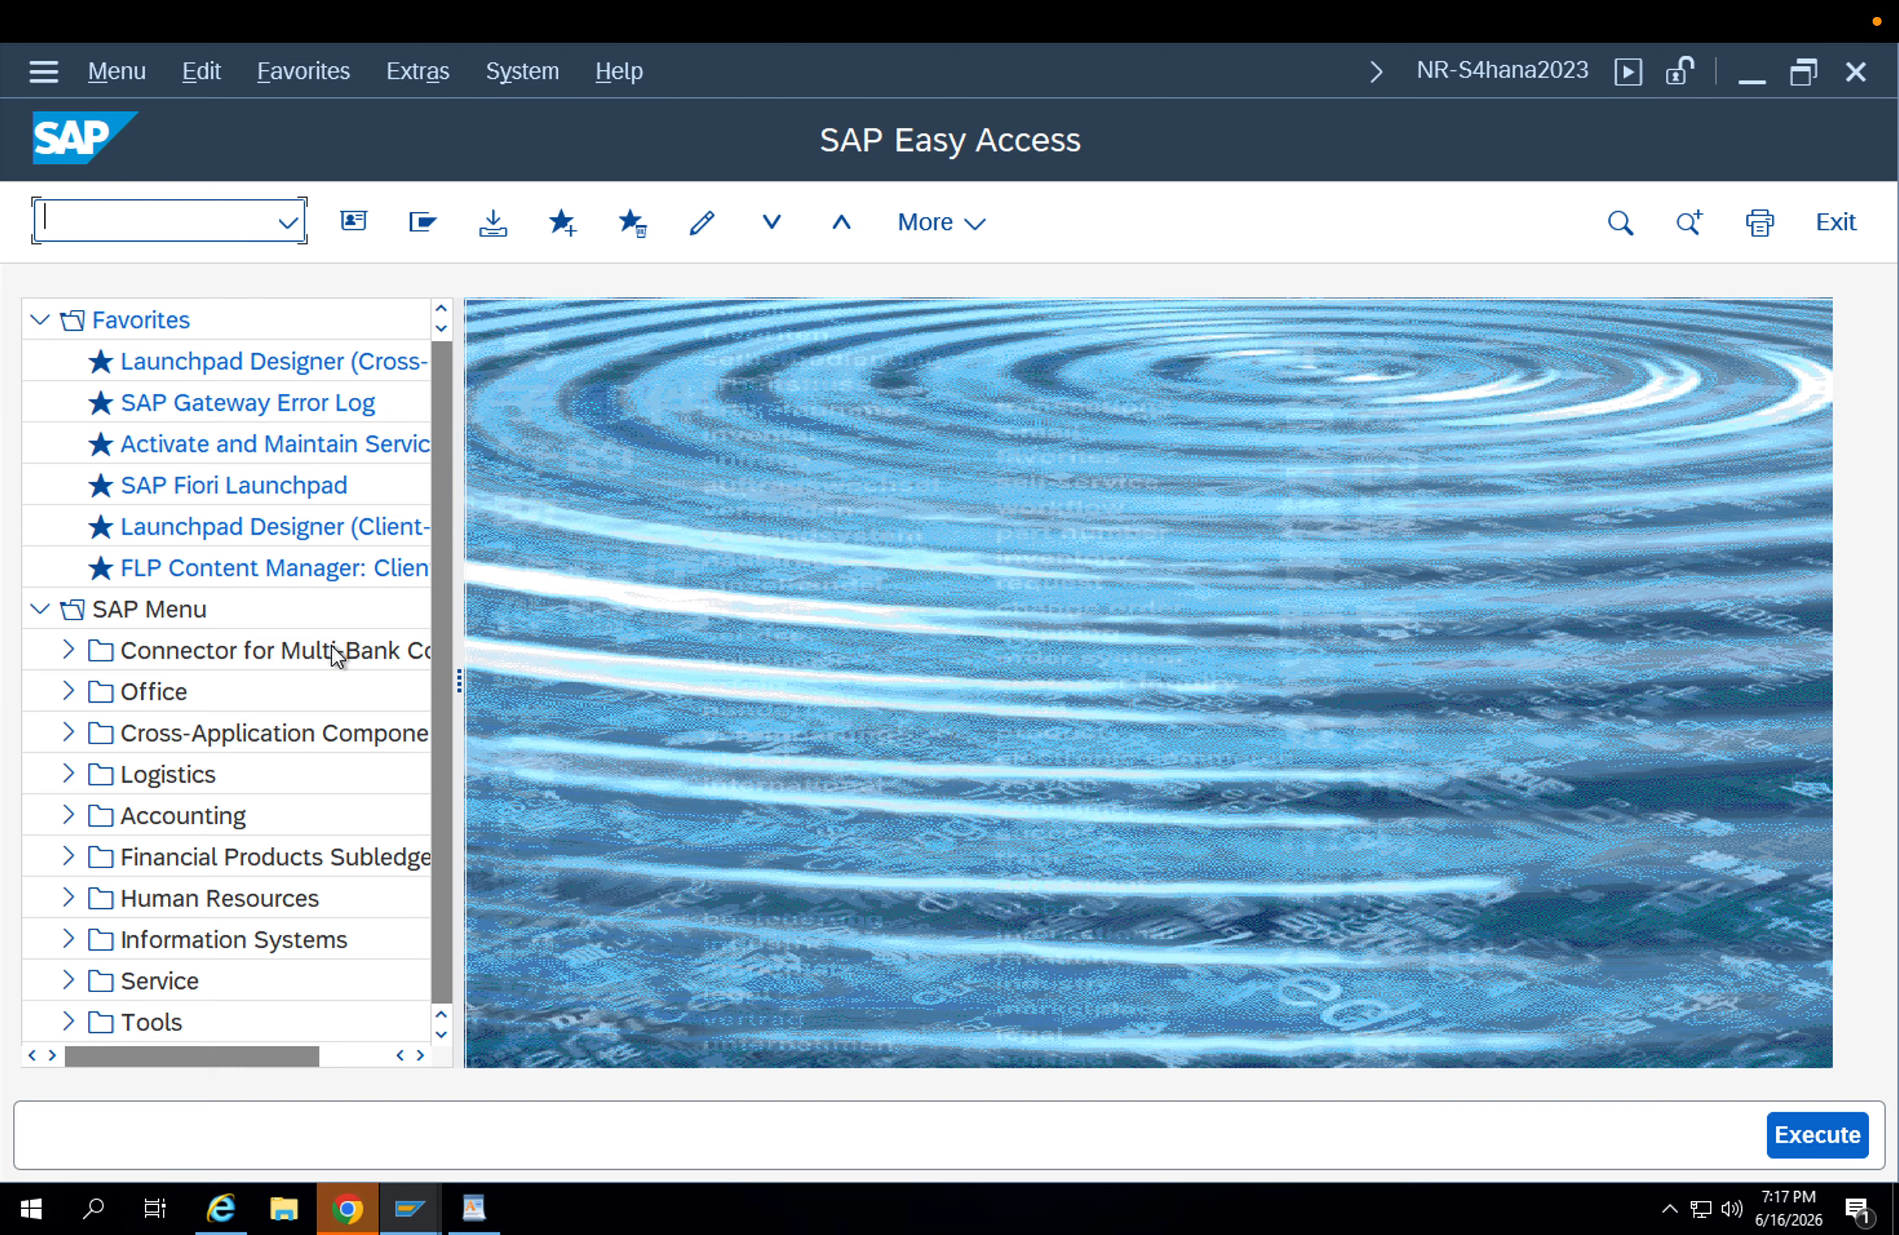
{"action": "left_click", "coordinate": [409, 1207]}
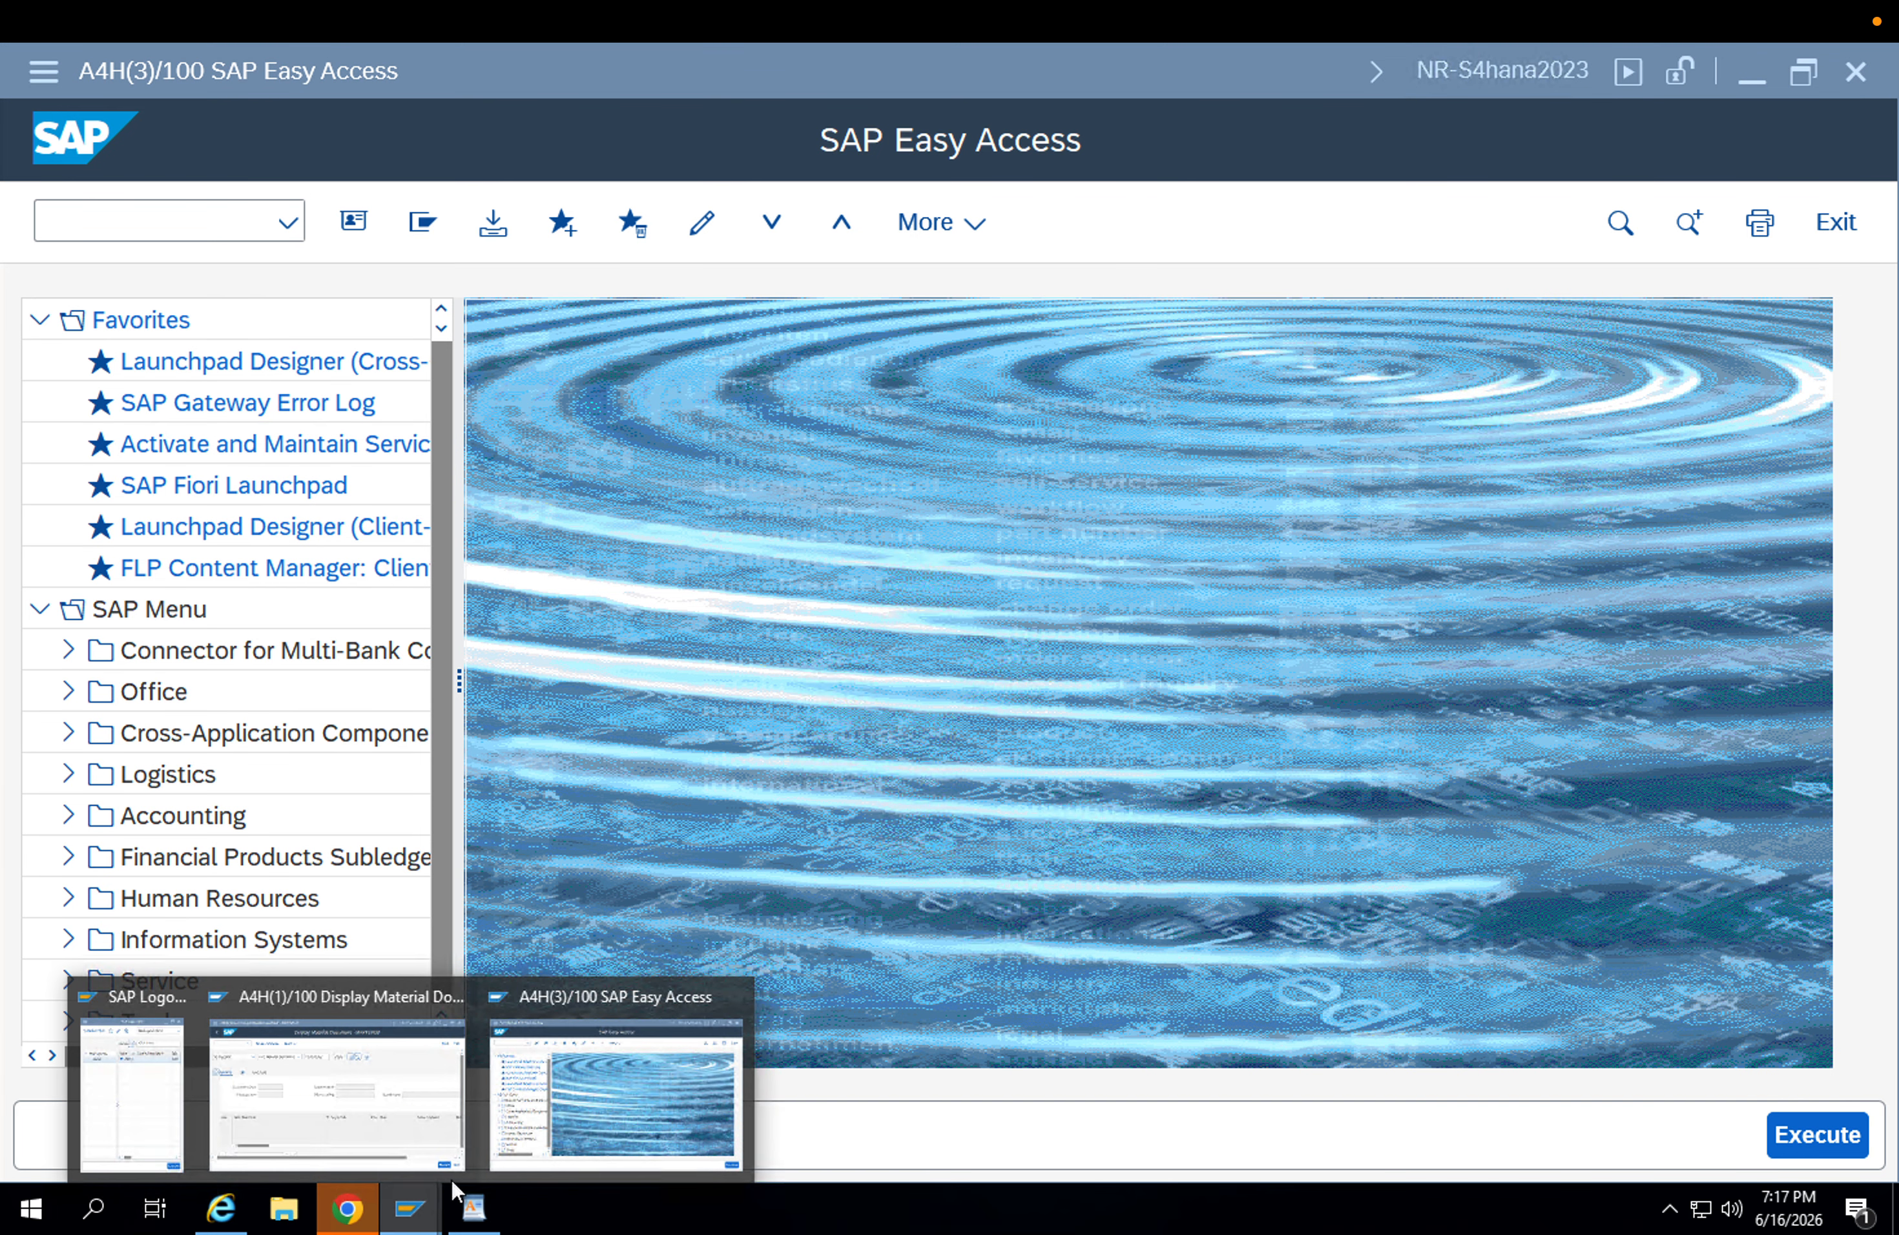
{"action": "left_click", "coordinate": [770, 714]}
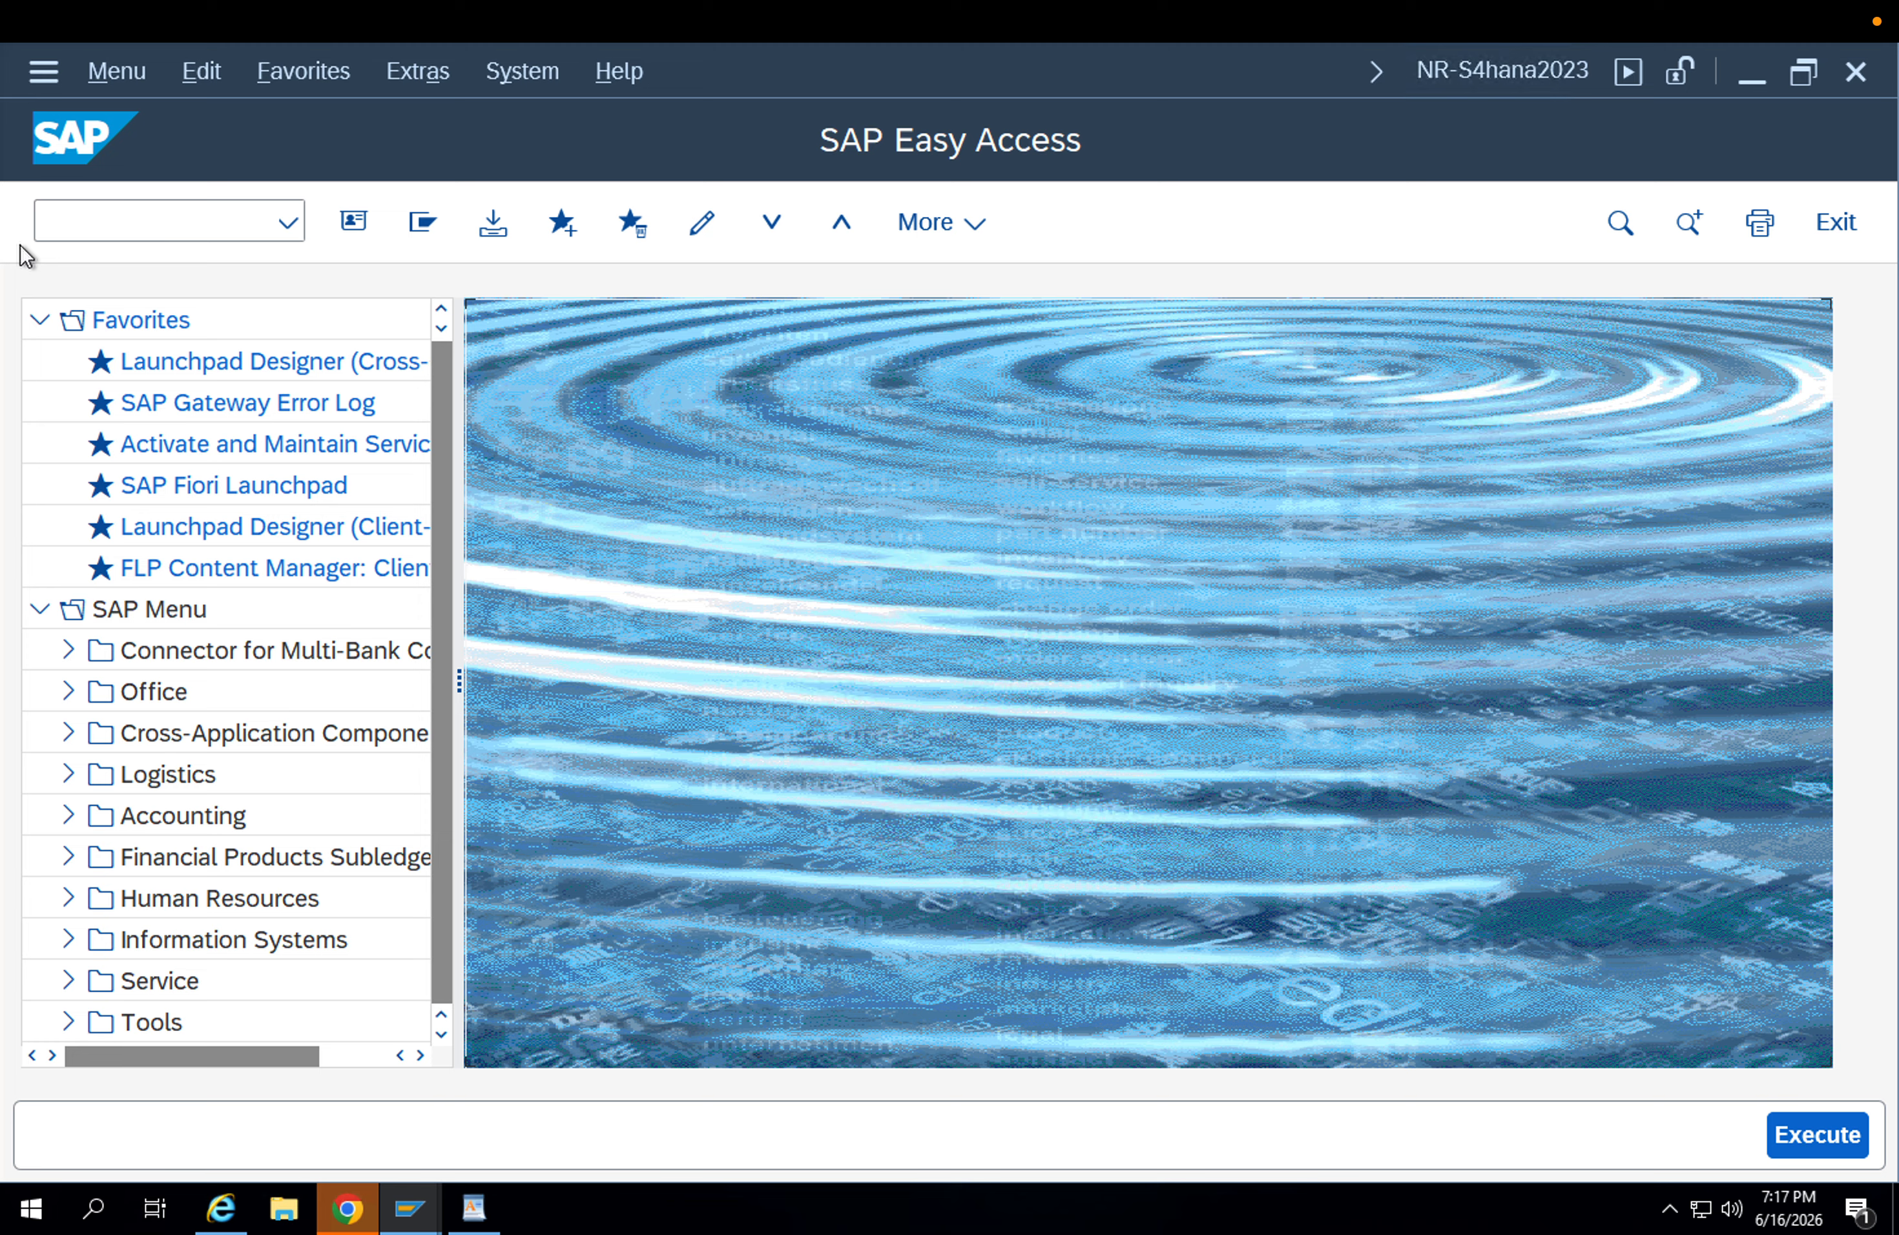
{"action": "left_click", "coordinate": [85, 220]}
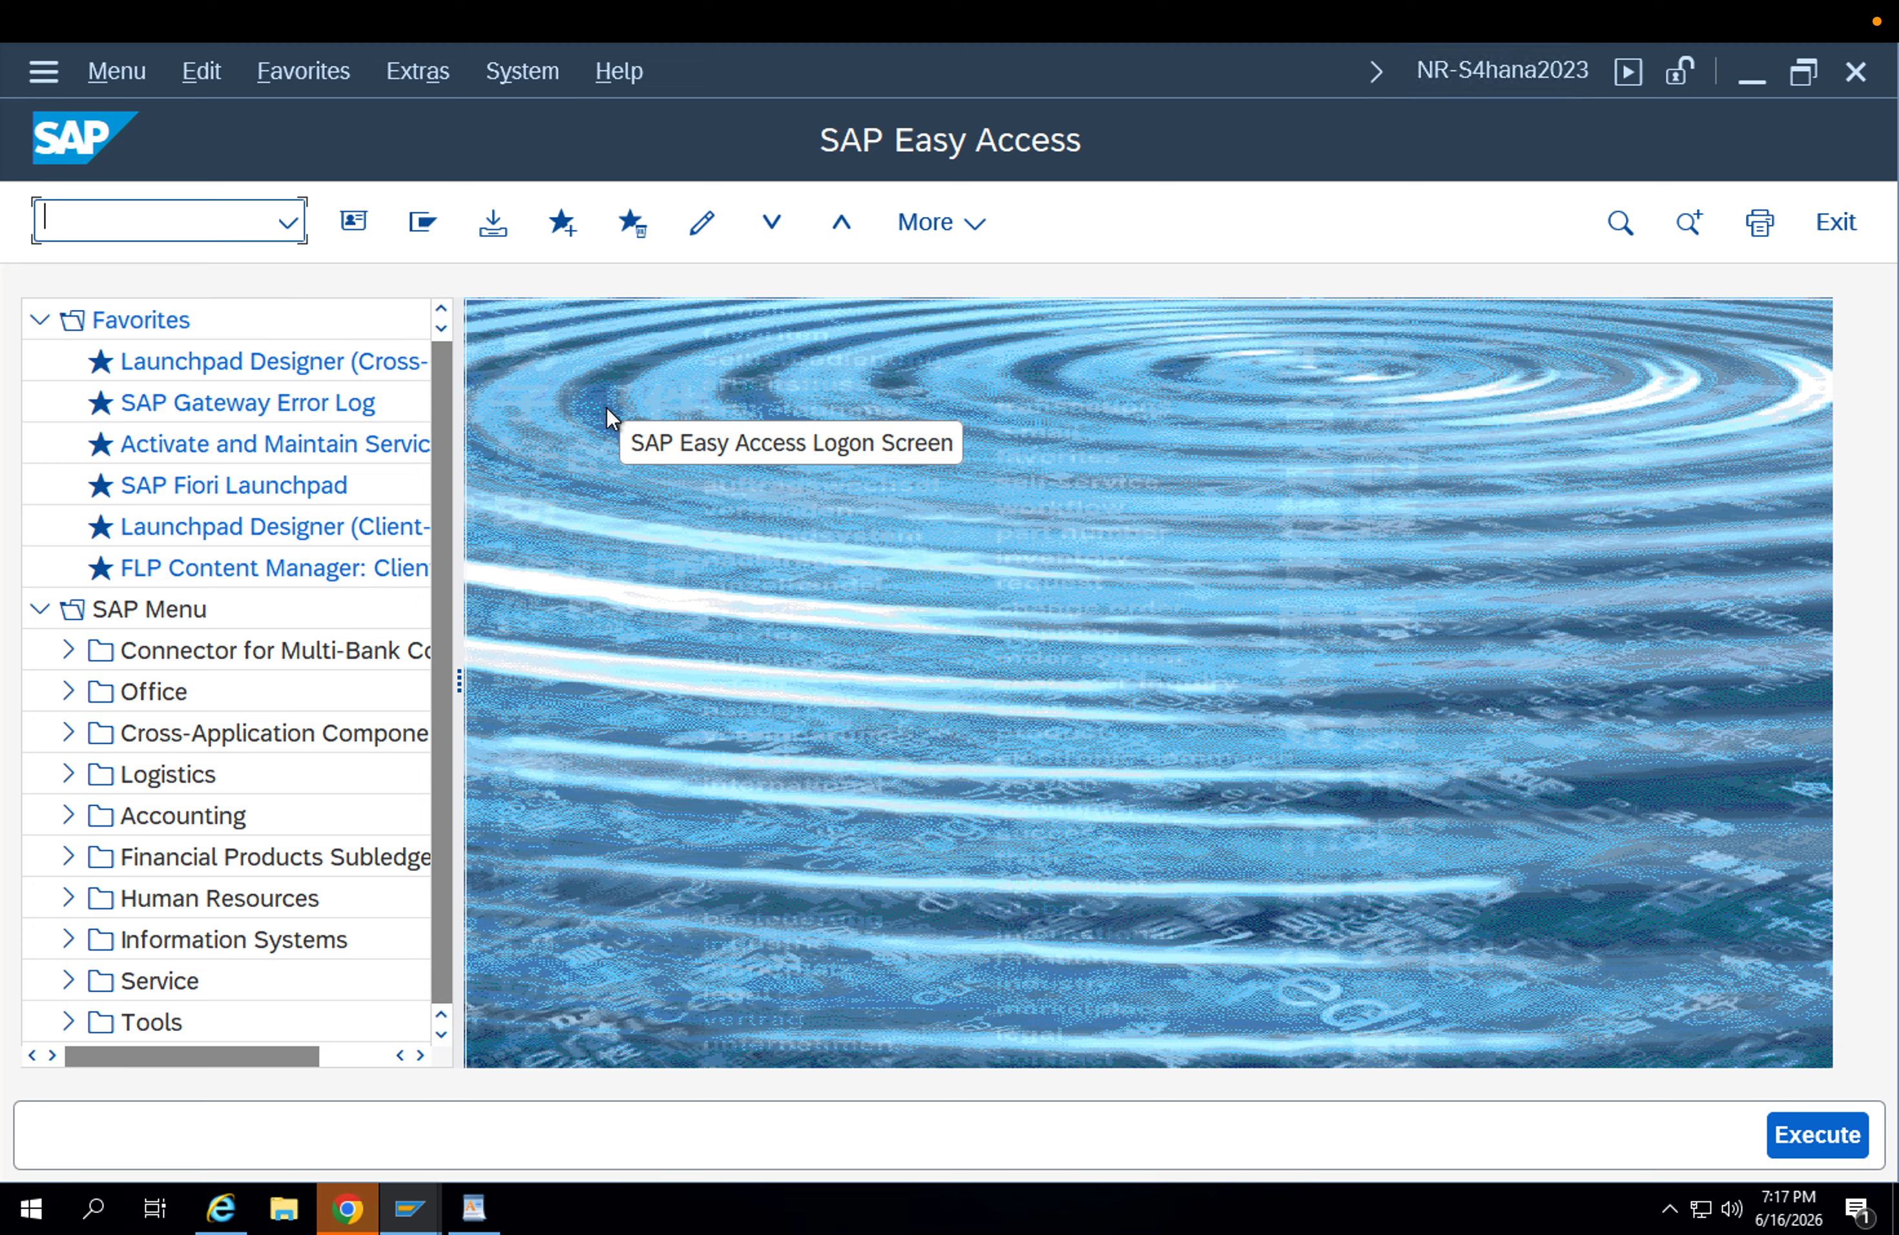
{"action": "type", "text": "/n"}
{"action": "key", "text": "BackSpace"}
{"action": "key", "text": "BackSpace"}
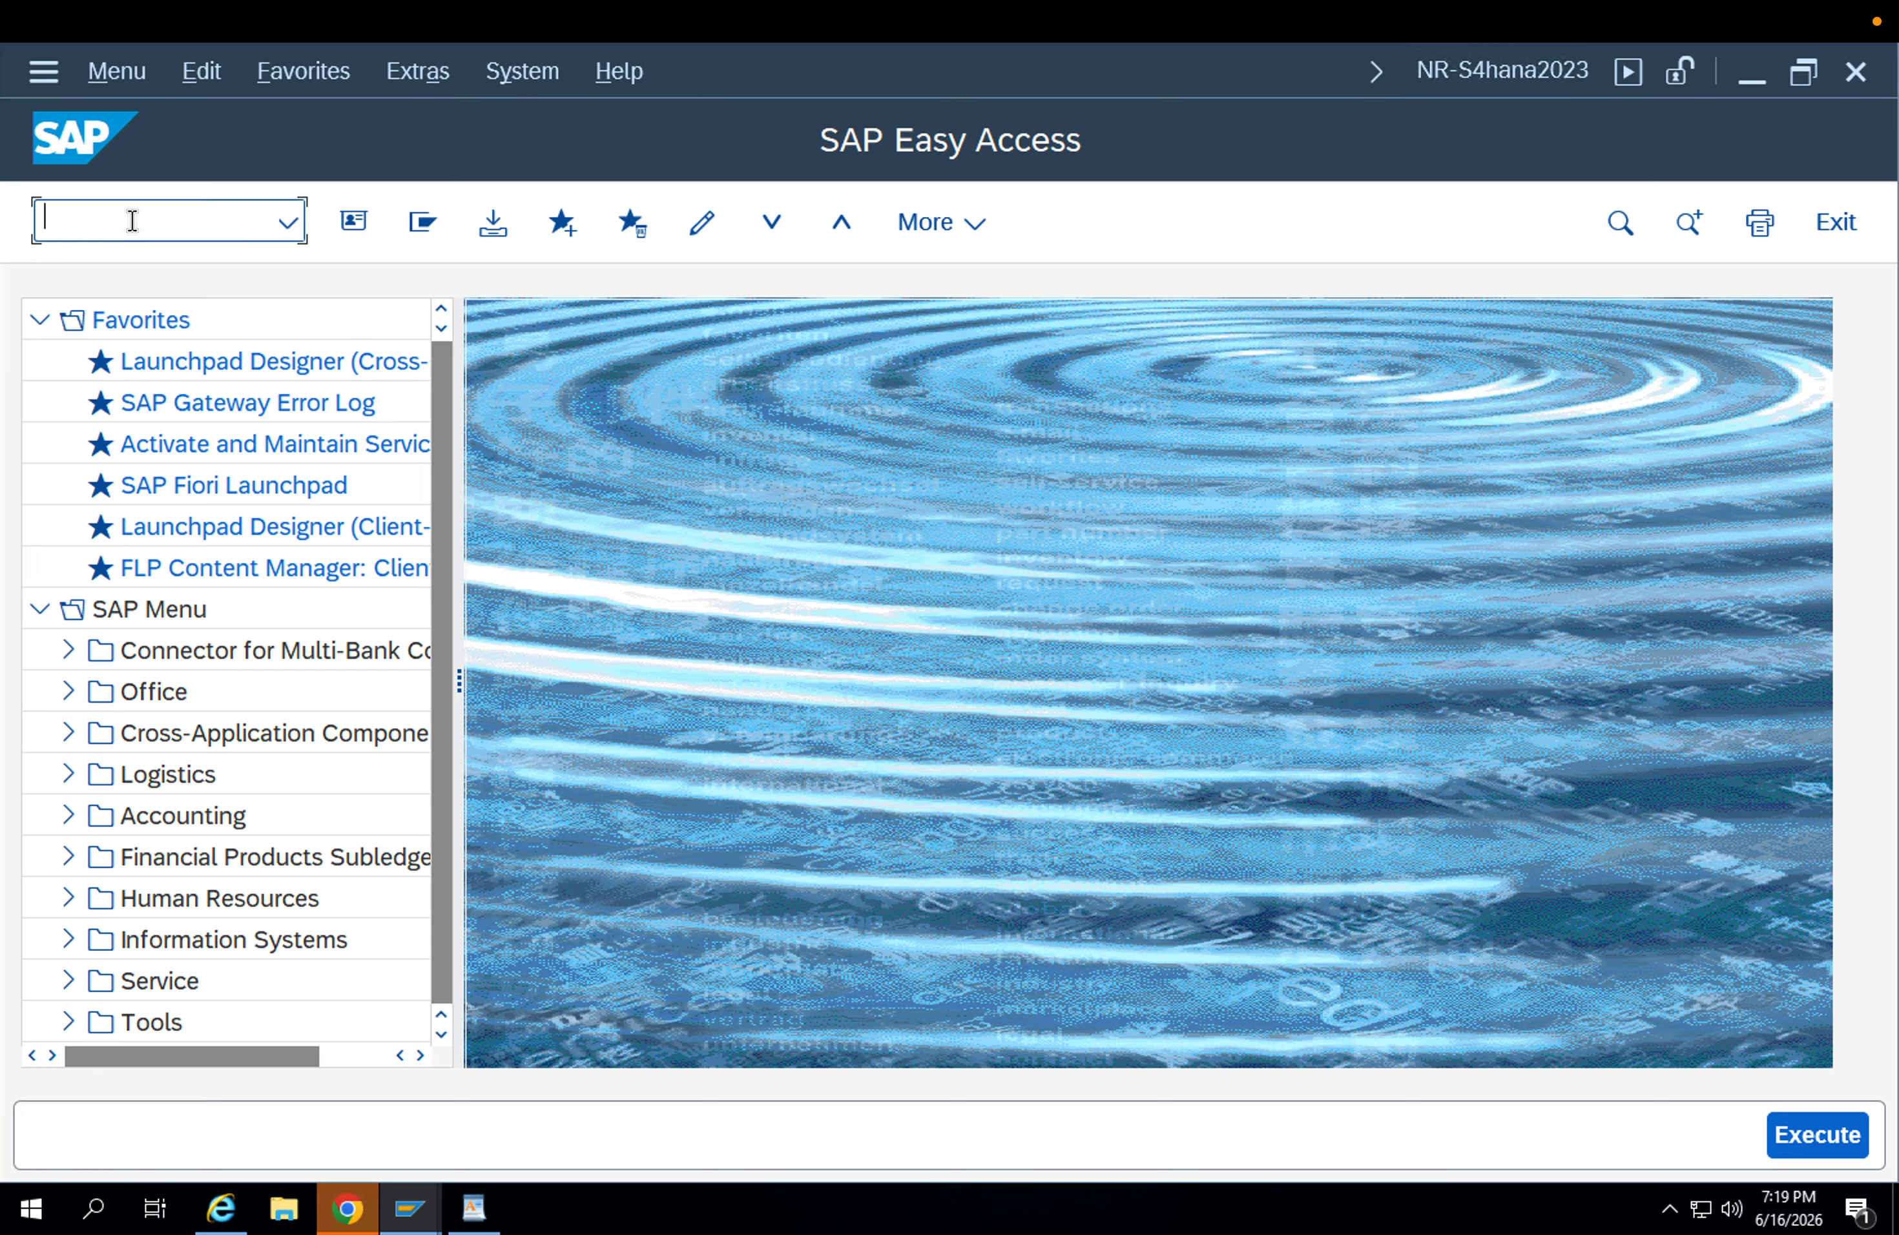
Start transaction ME21N and set the purchase order type to UB Stock Transp. Order.
{"action": "type", "text": "ME21N"}
{"action": "key", "text": "Return"}
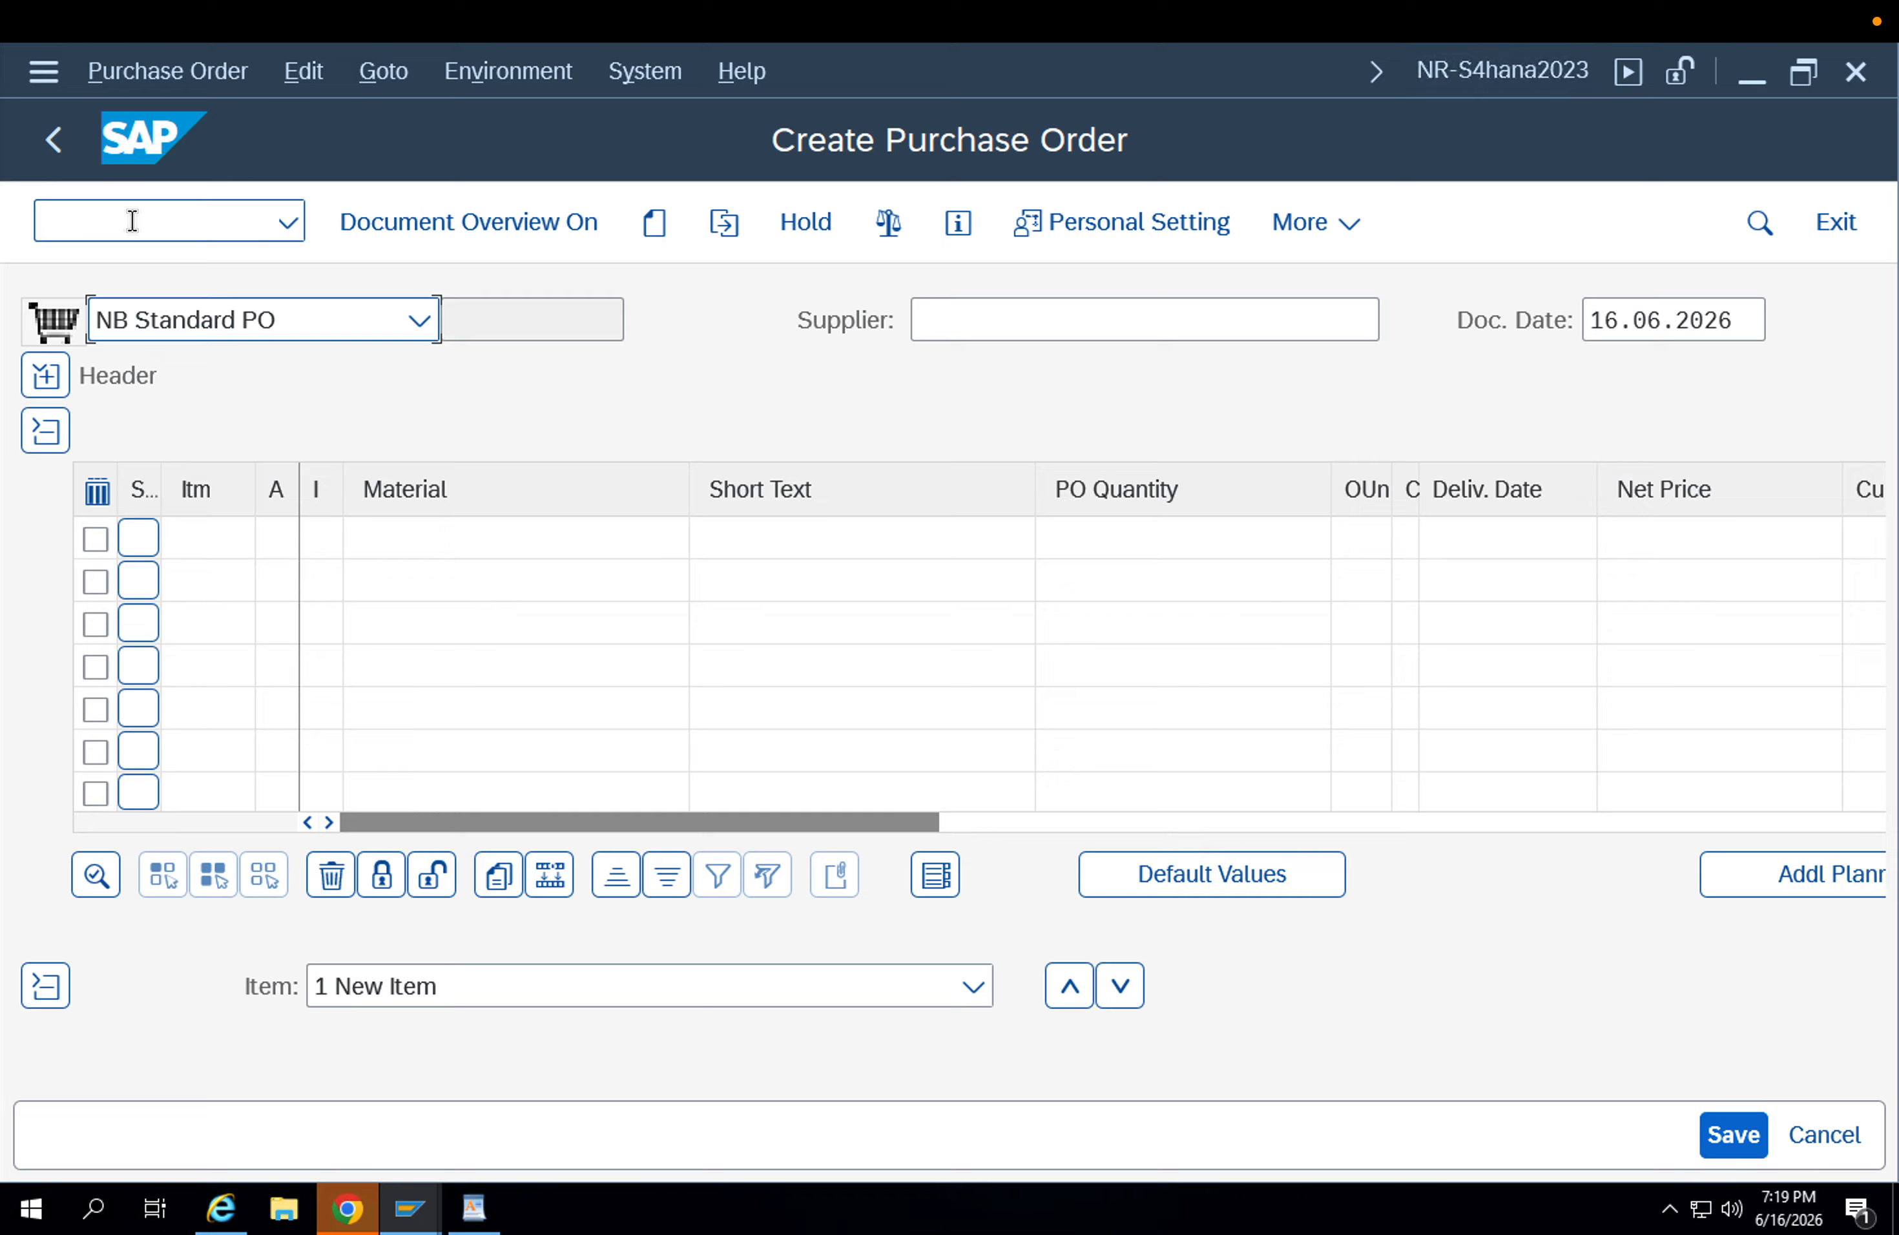
{"action": "left_click", "coordinate": [948, 321]}
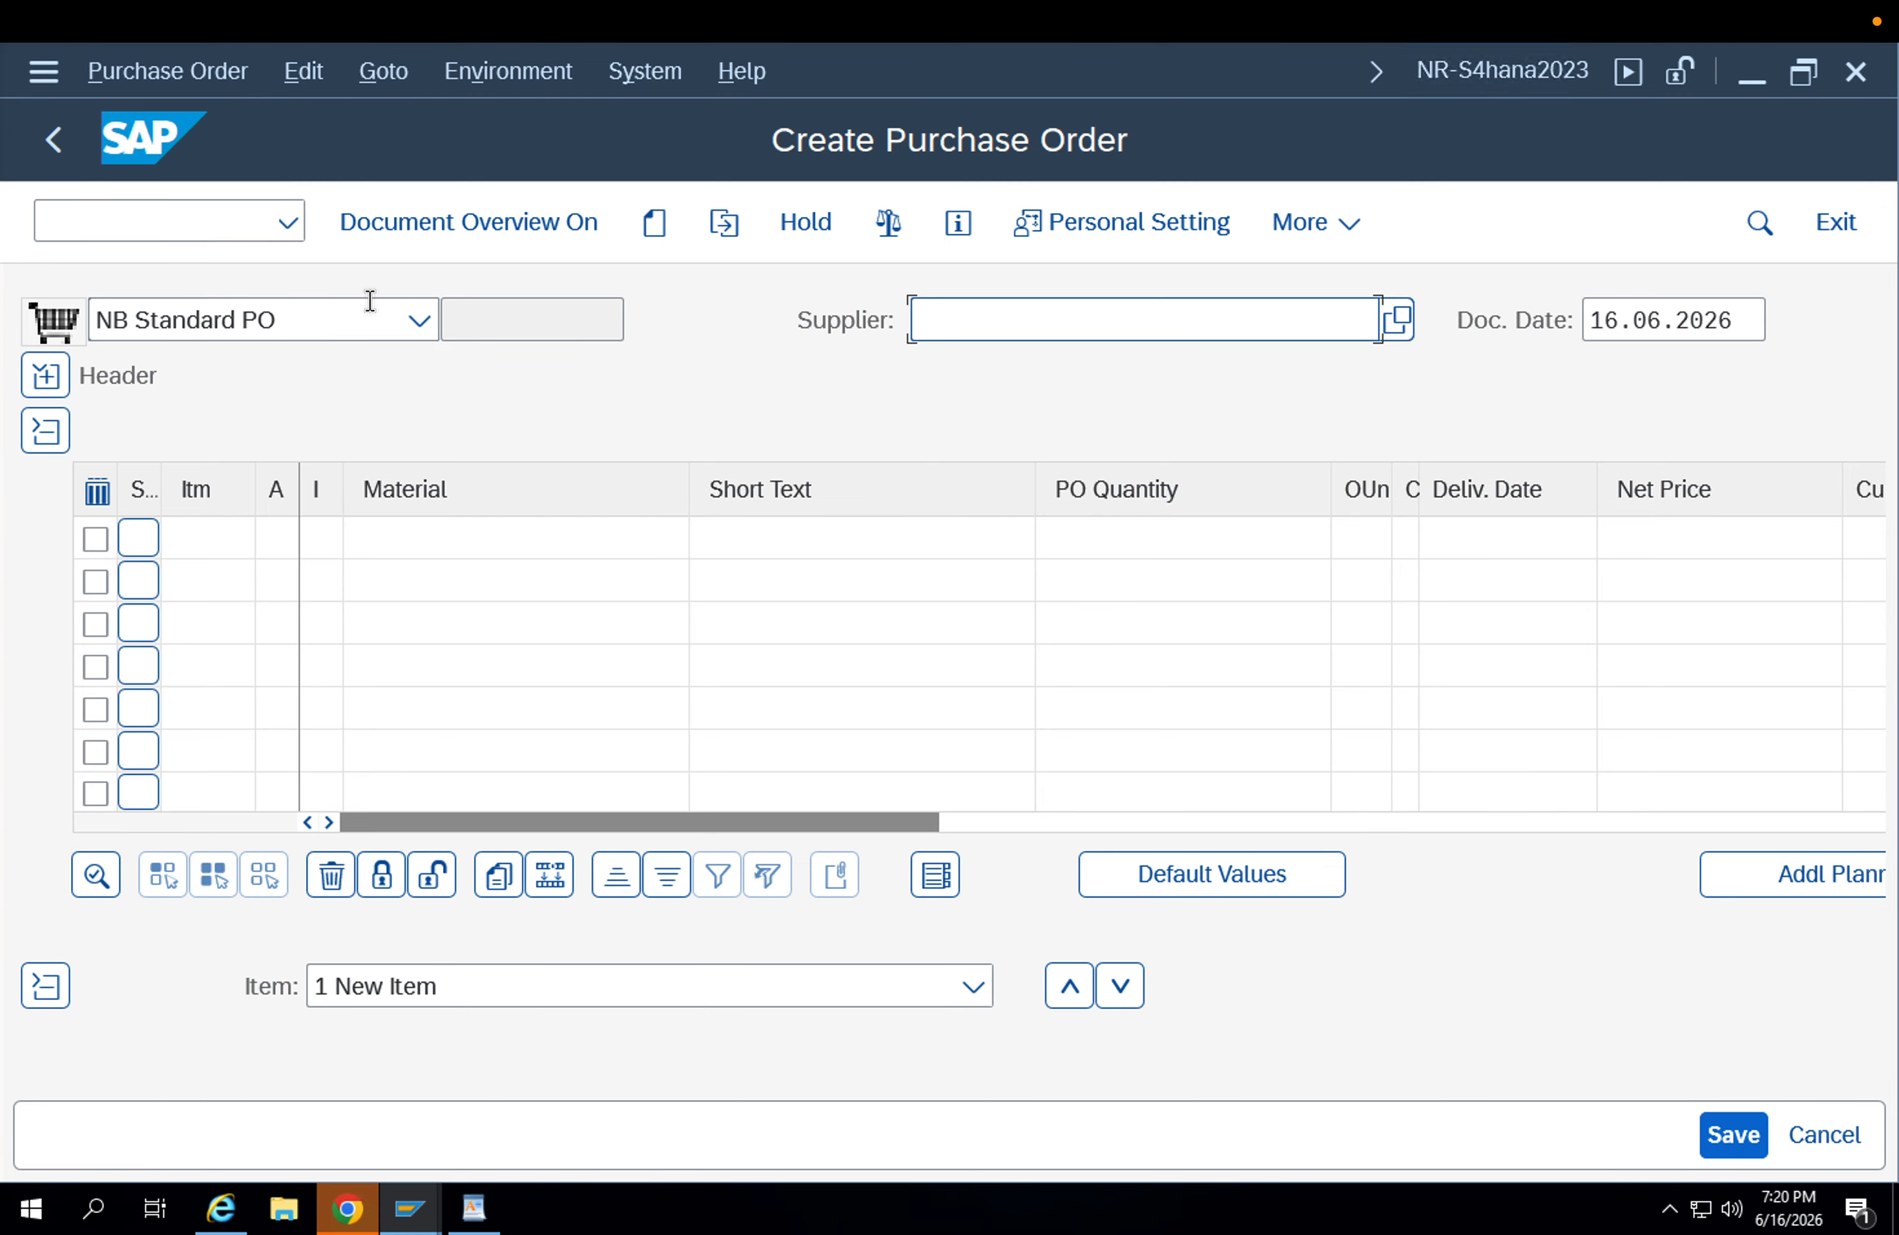
{"action": "left_click", "coordinate": [342, 319]}
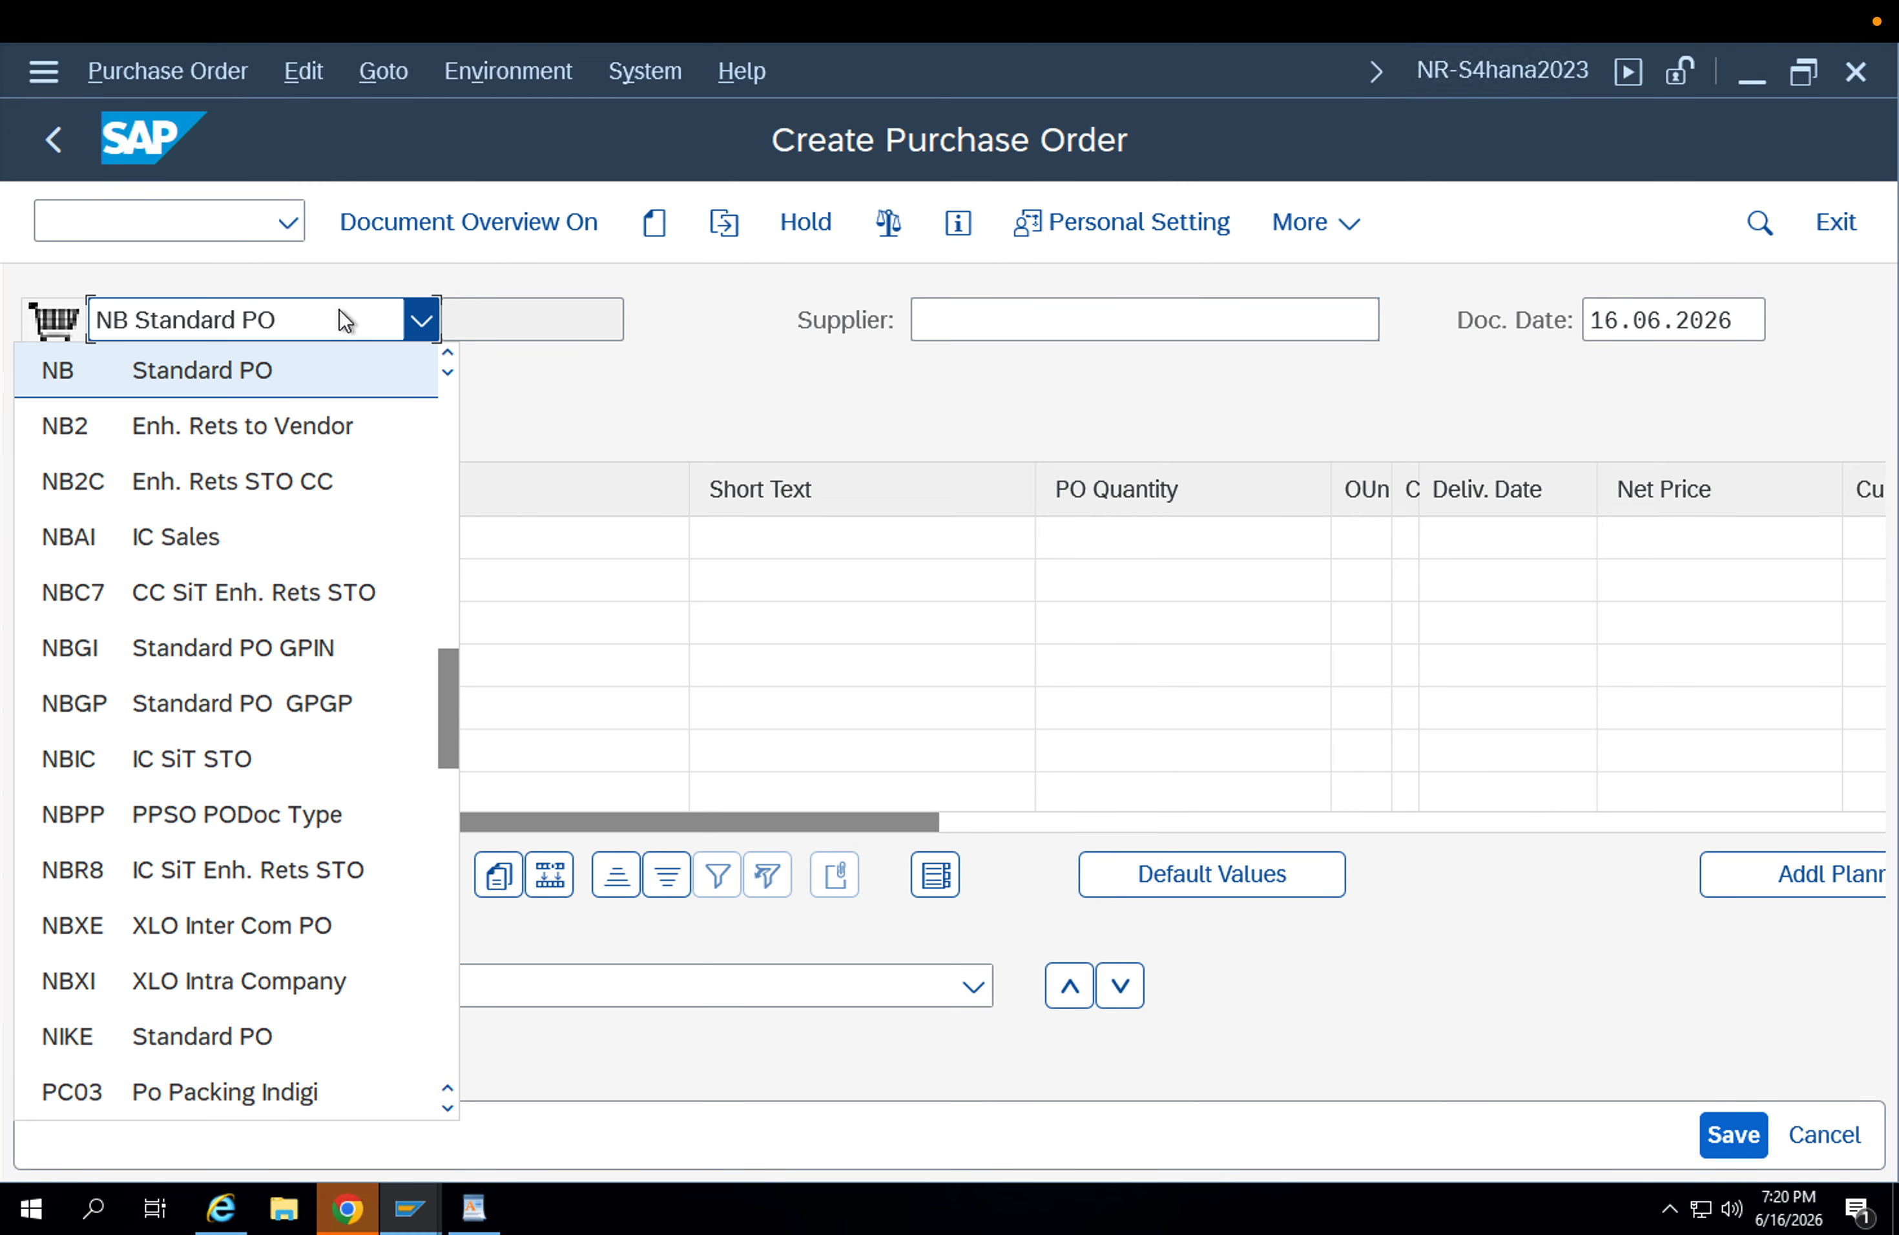
{"action": "left_click_drag", "start_coordinate": [450, 711], "coordinate": [447, 499]}
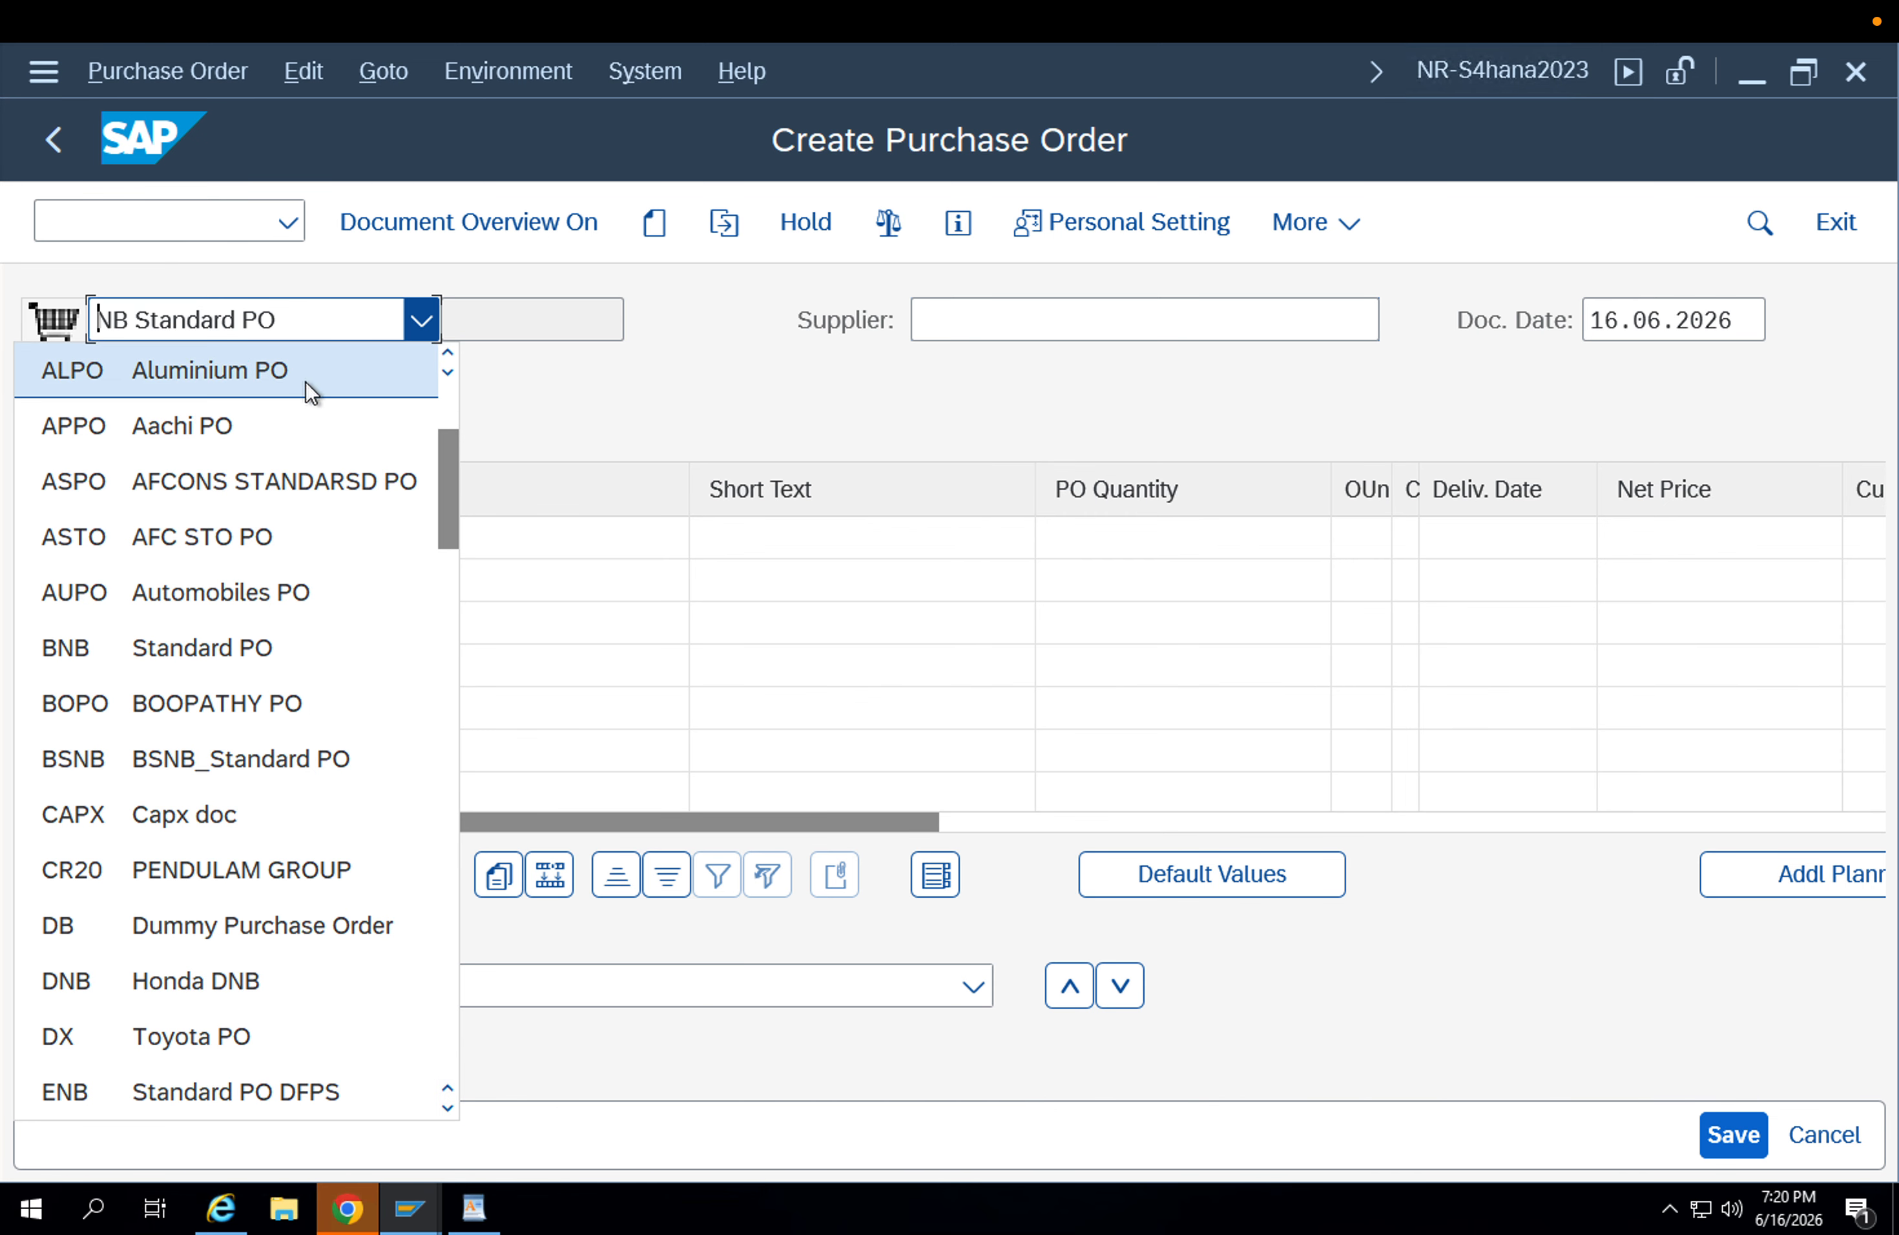
{"action": "key", "text": "End"}
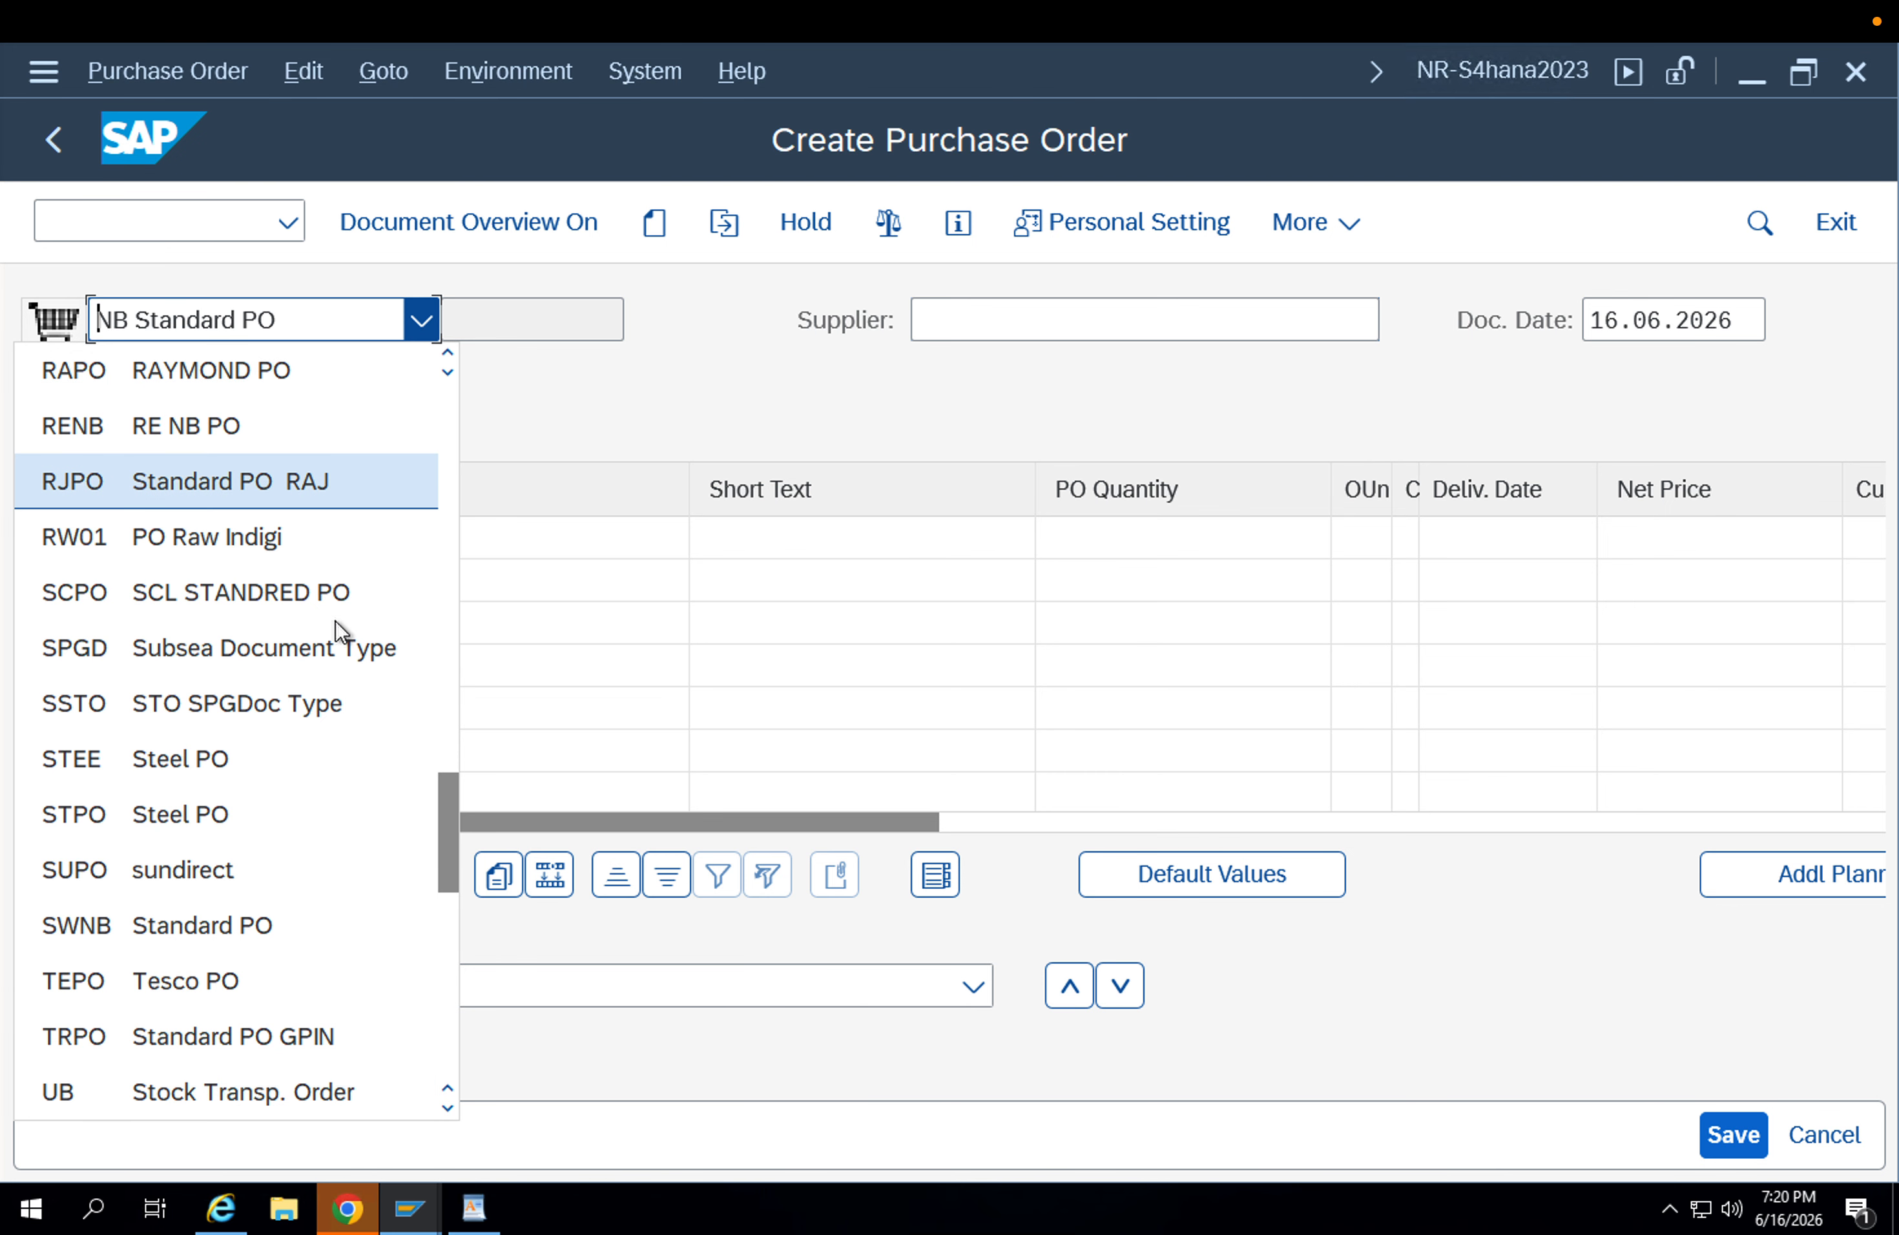
{"action": "left_click", "coordinate": [153, 1093]}
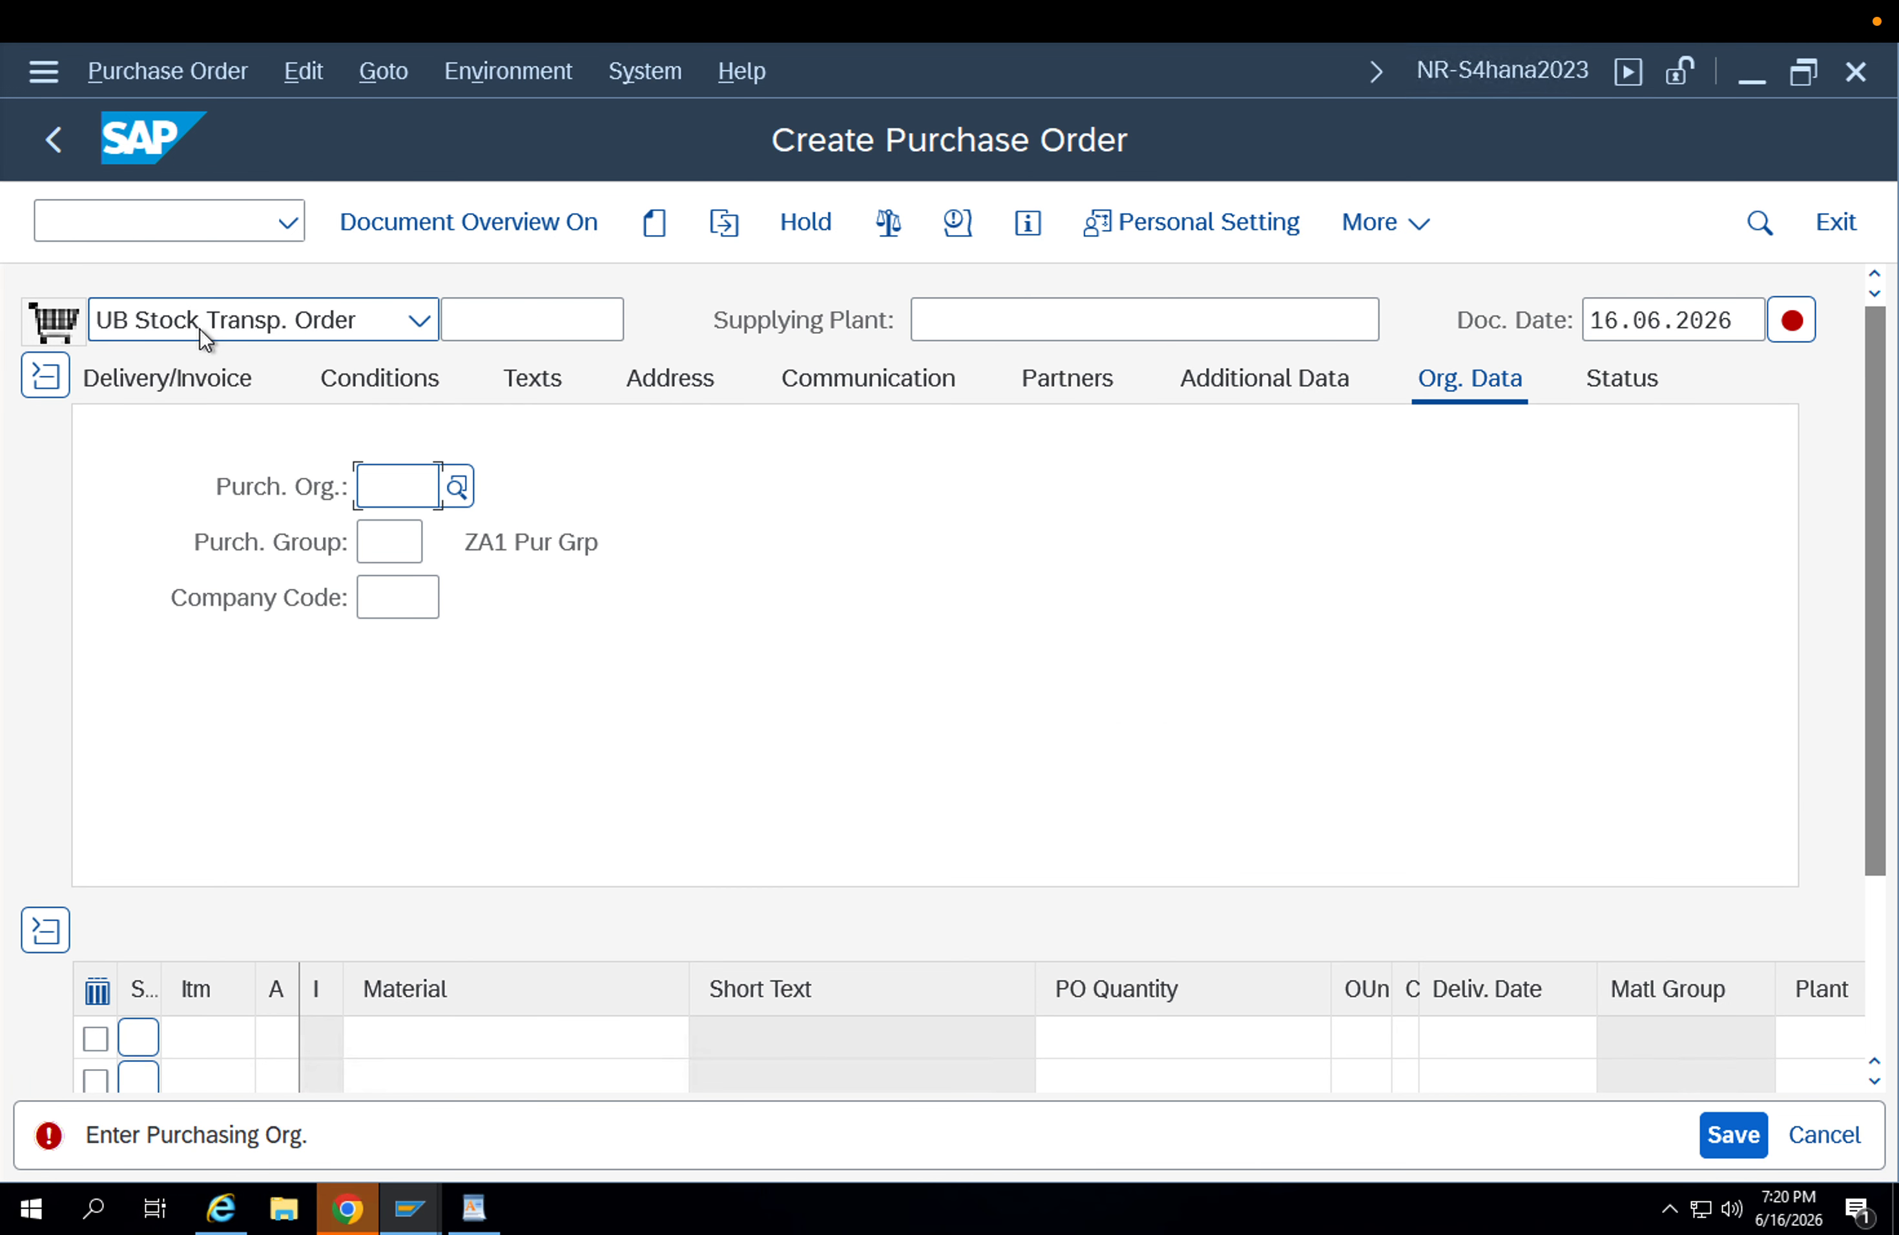
Examine the stock transport order type and the supplying plant field in the order header.
{"action": "left_click", "coordinate": [200, 328]}
{"action": "left_click", "coordinate": [200, 326]}
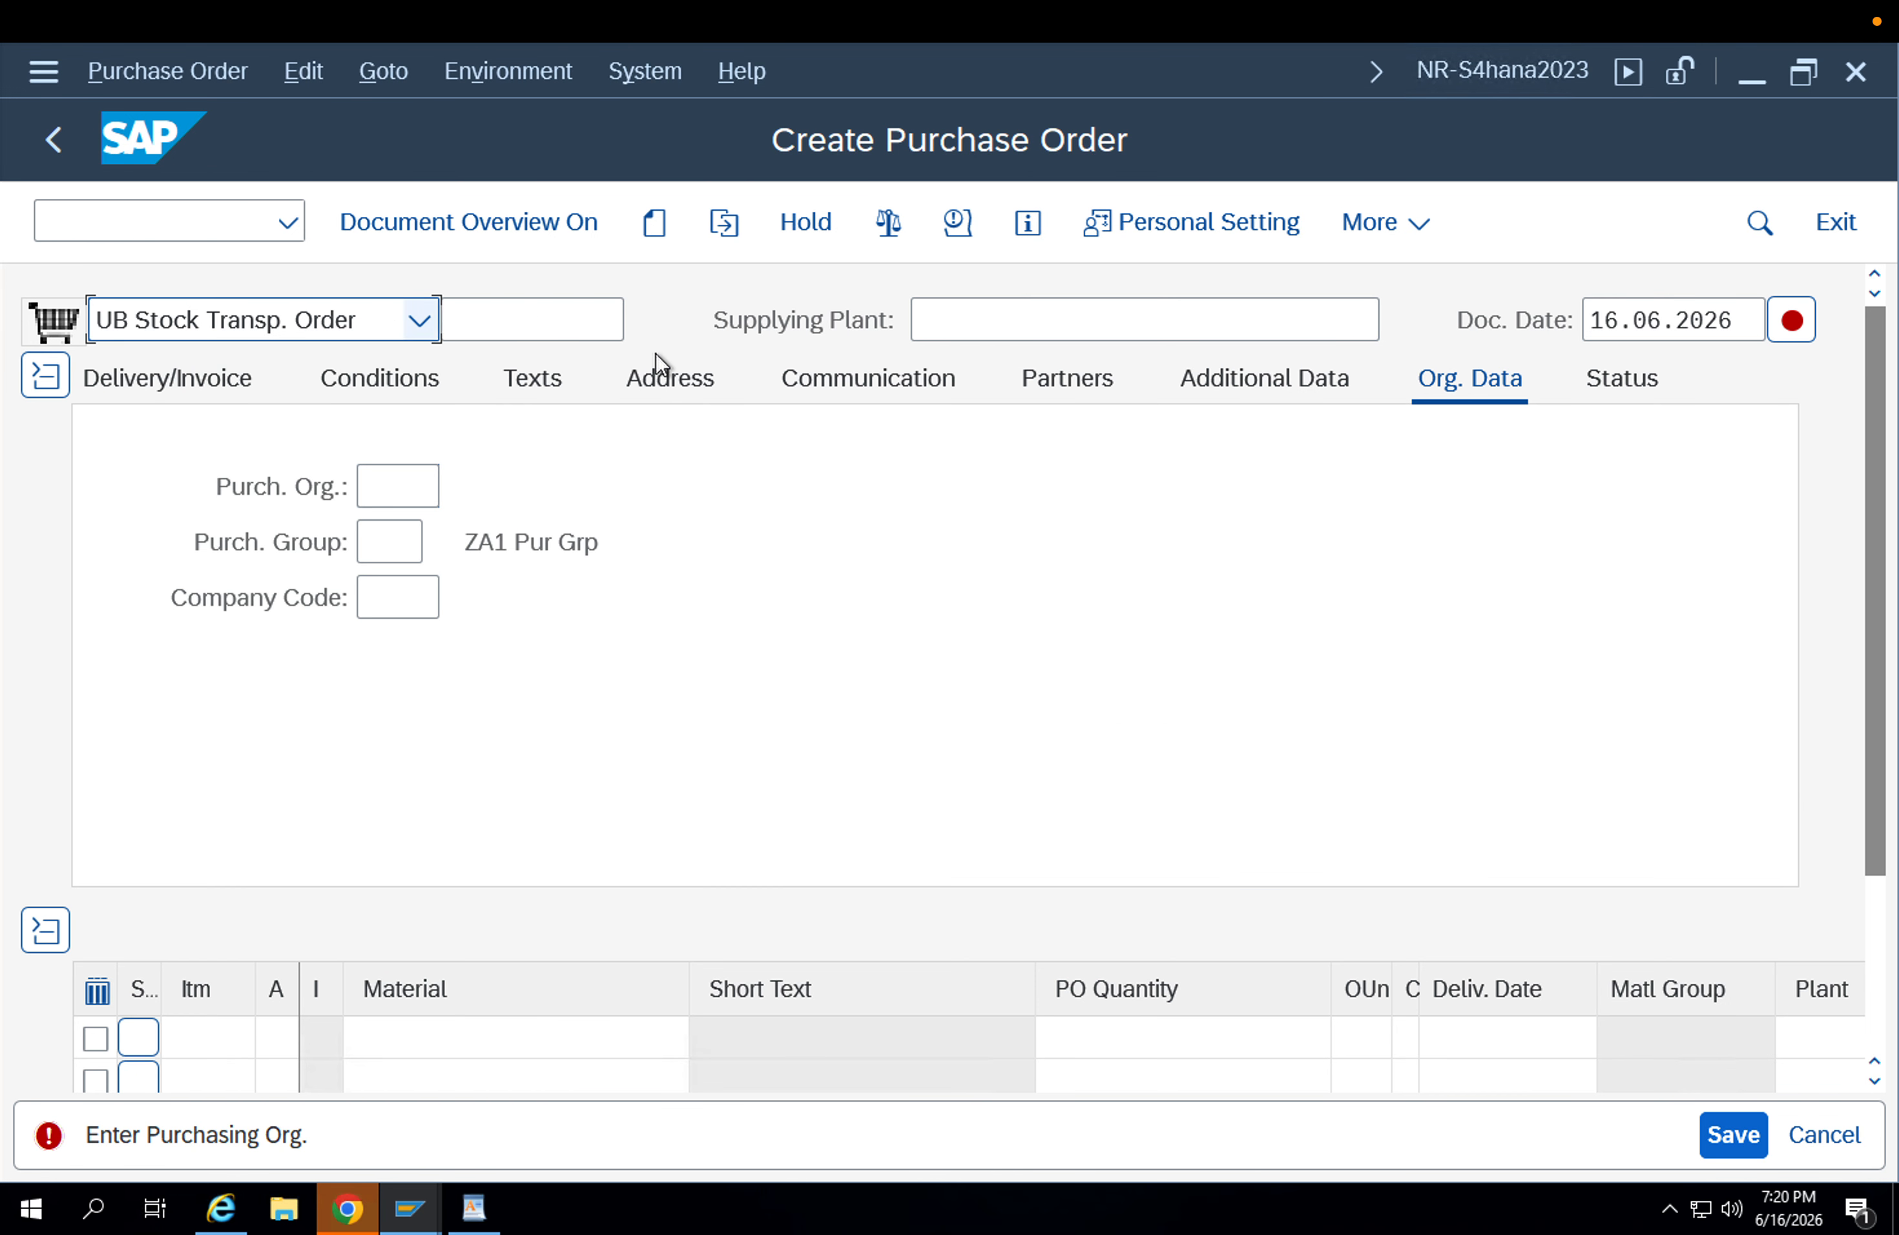
{"action": "left_click_drag", "start_coordinate": [880, 321], "coordinate": [715, 315]}
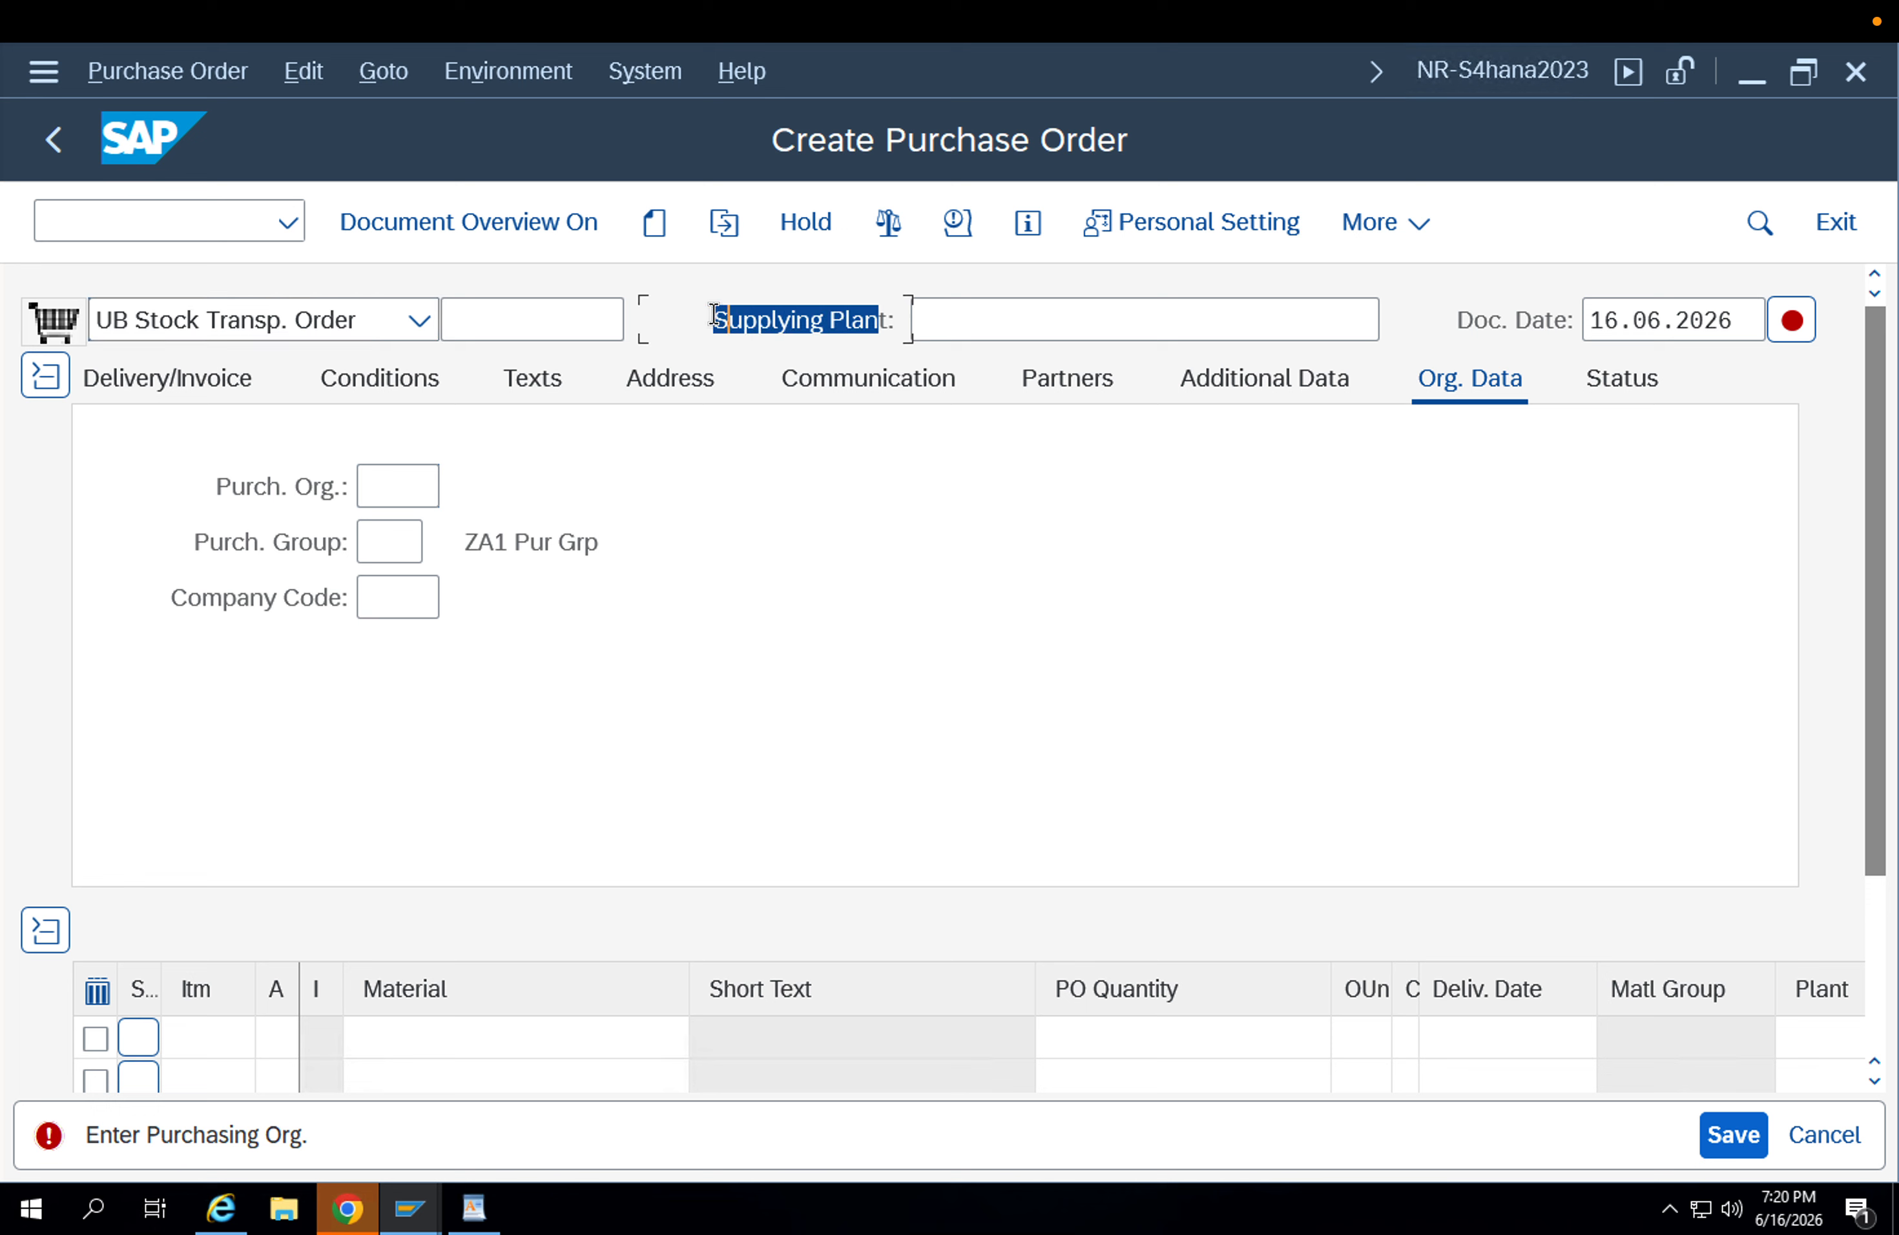
{"action": "left_click", "coordinate": [773, 319]}
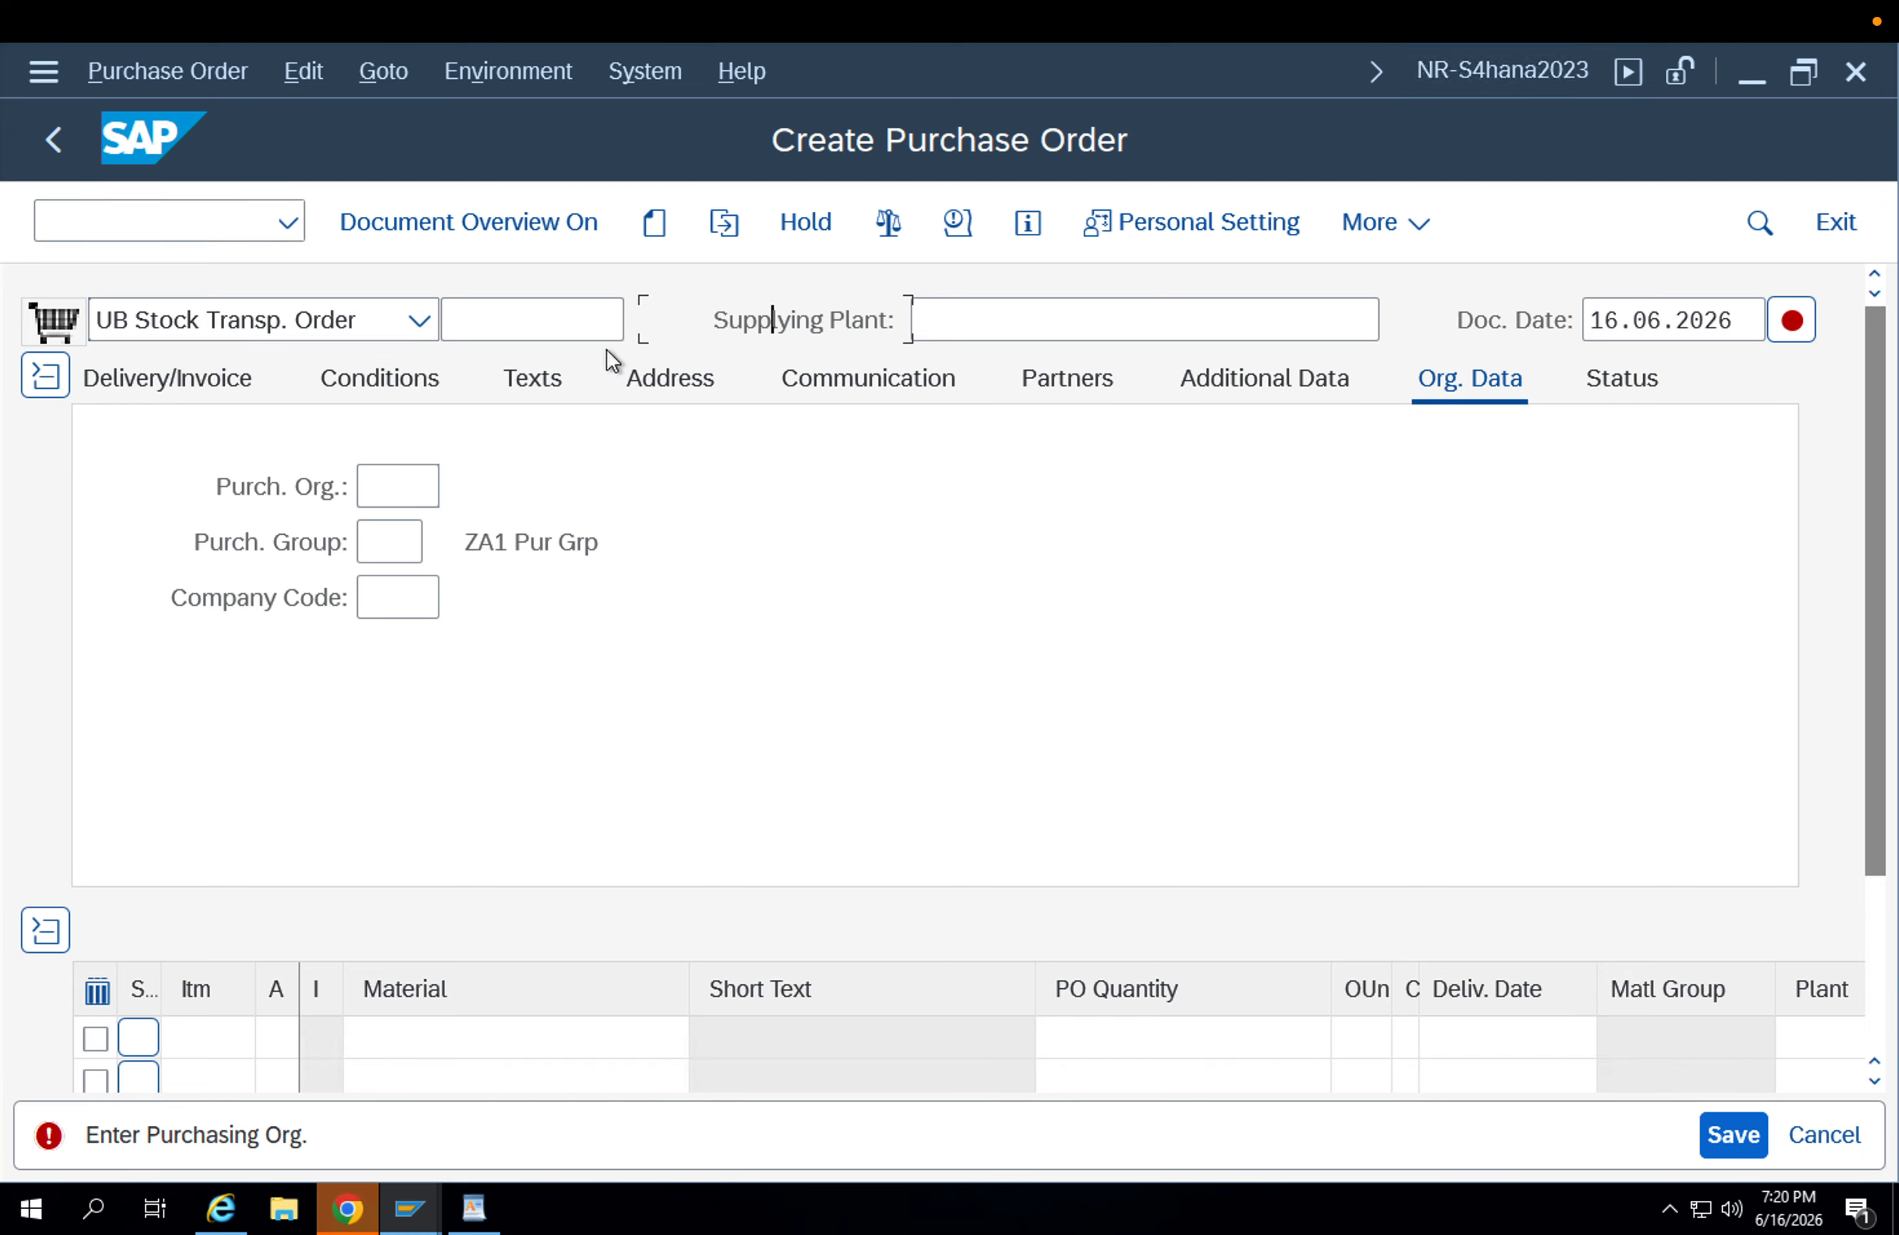
{"action": "left_click", "coordinate": [385, 326]}
{"action": "left_click", "coordinate": [380, 316]}
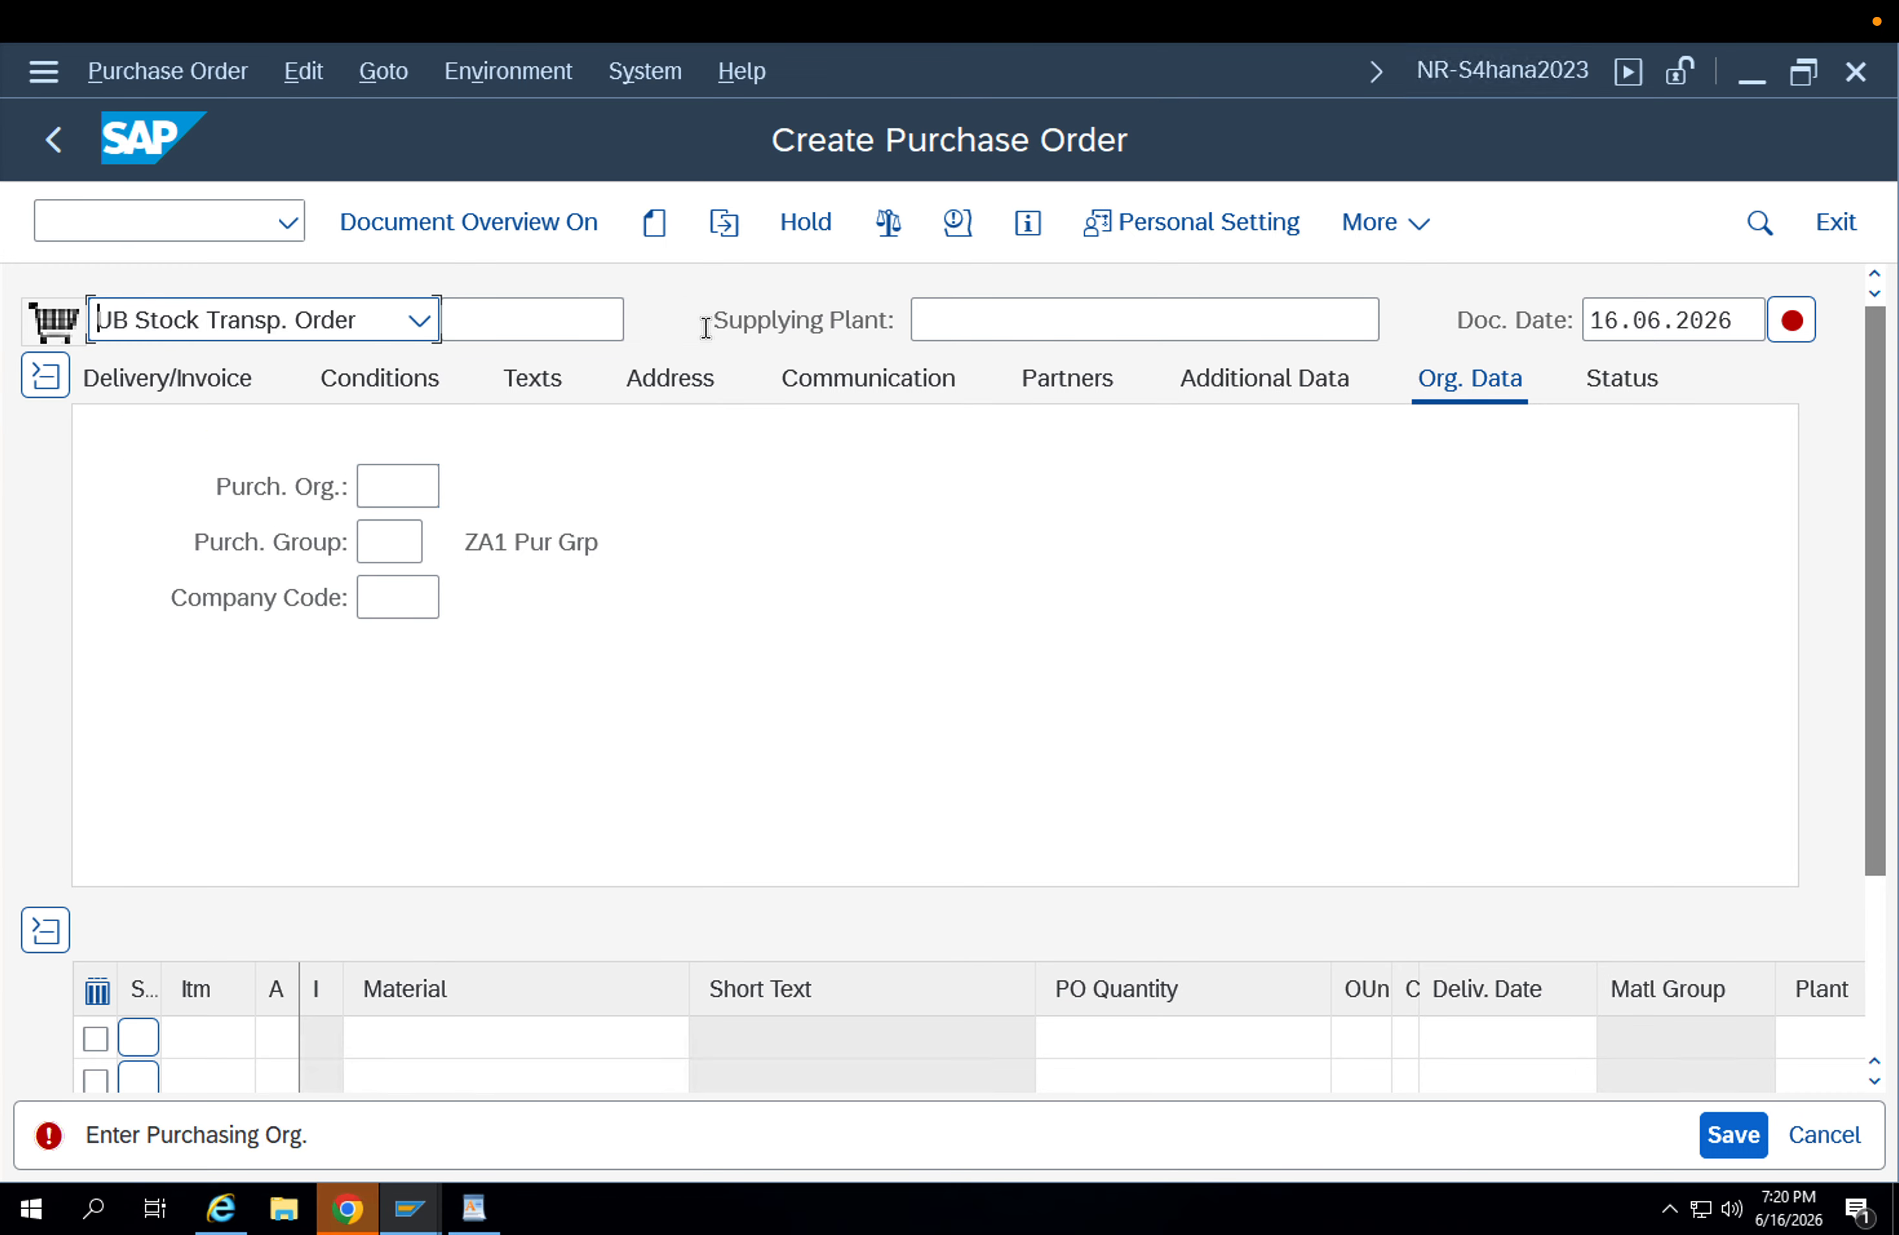
{"action": "left_click_drag", "start_coordinate": [881, 321], "coordinate": [691, 313]}
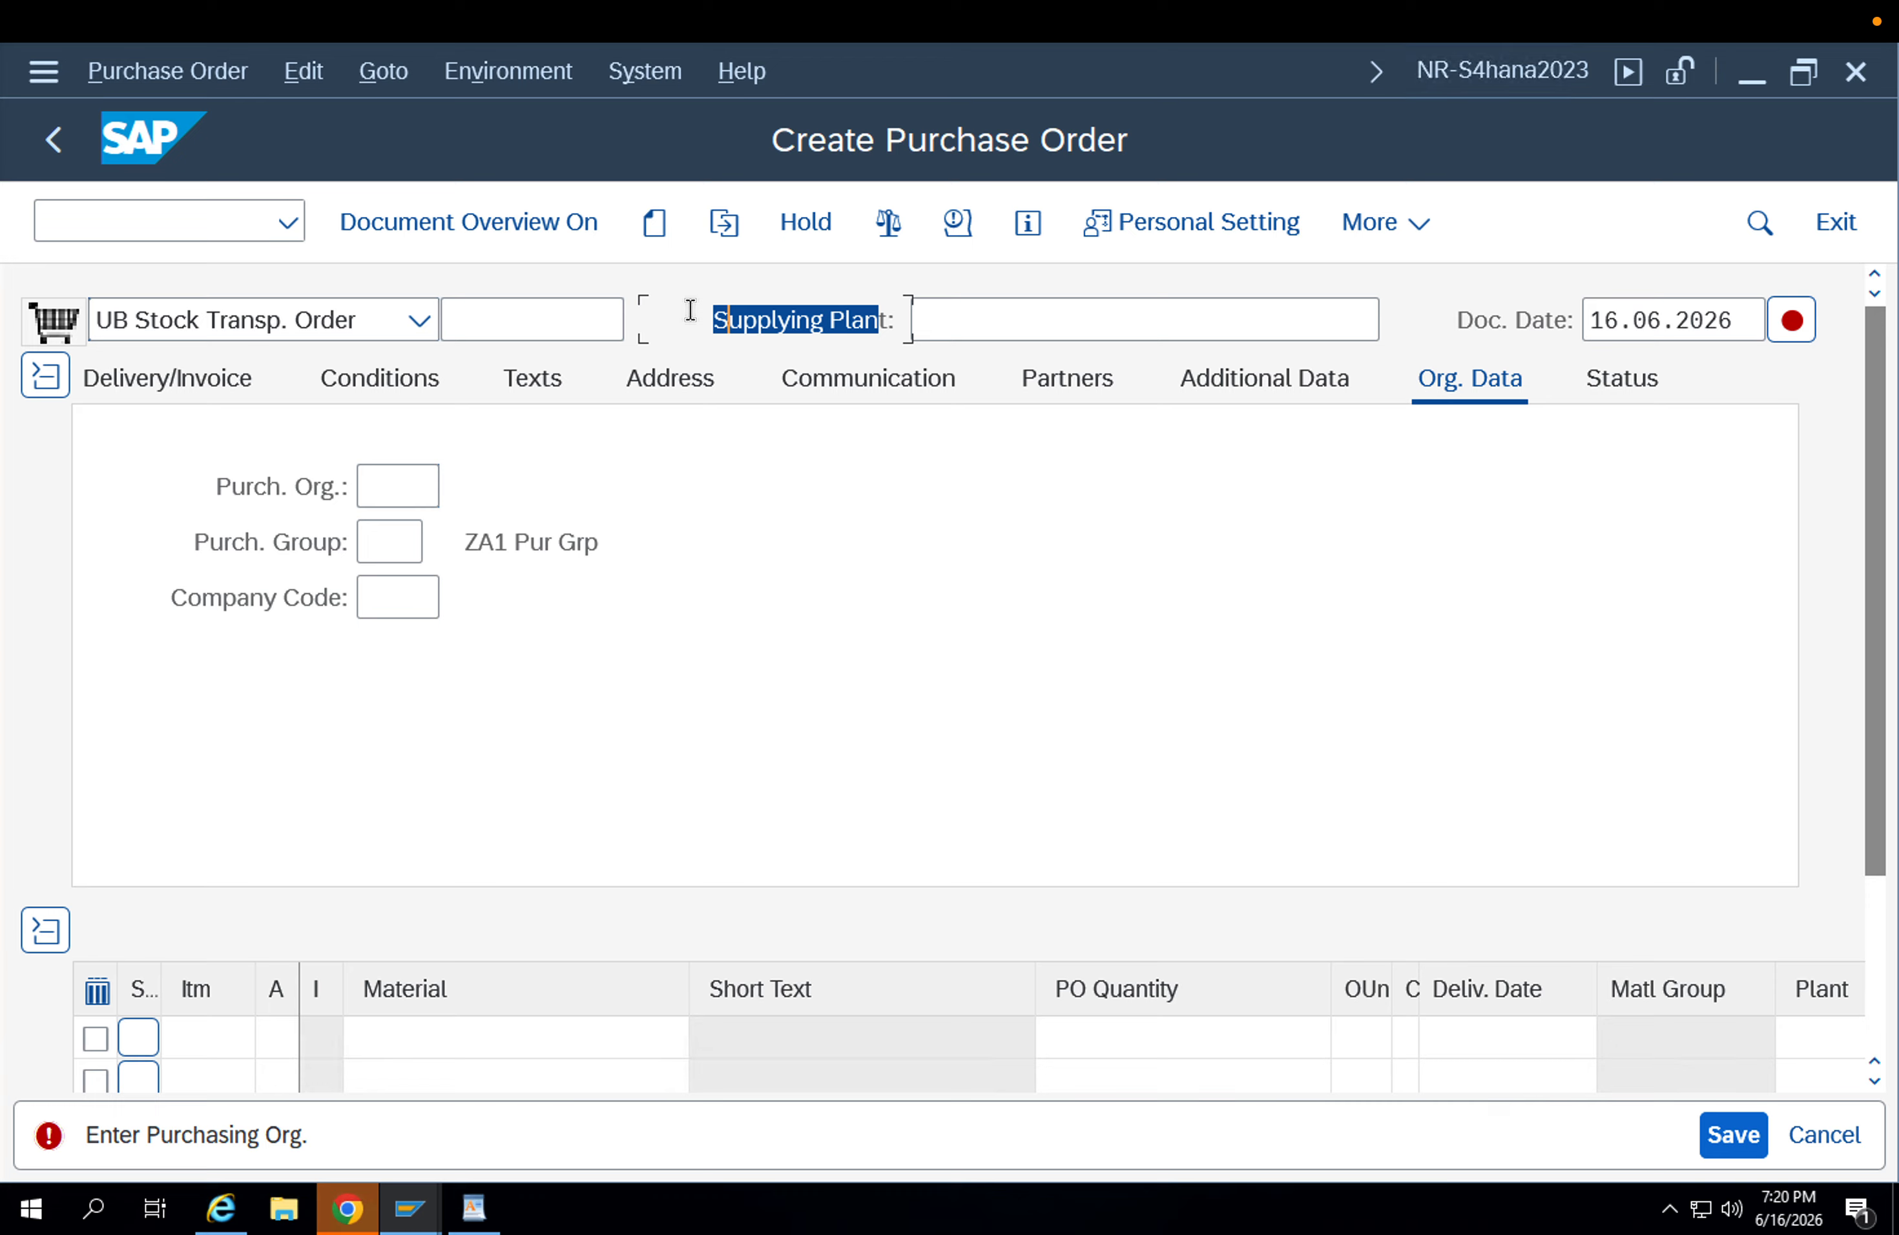
{"action": "left_click", "coordinate": [953, 325]}
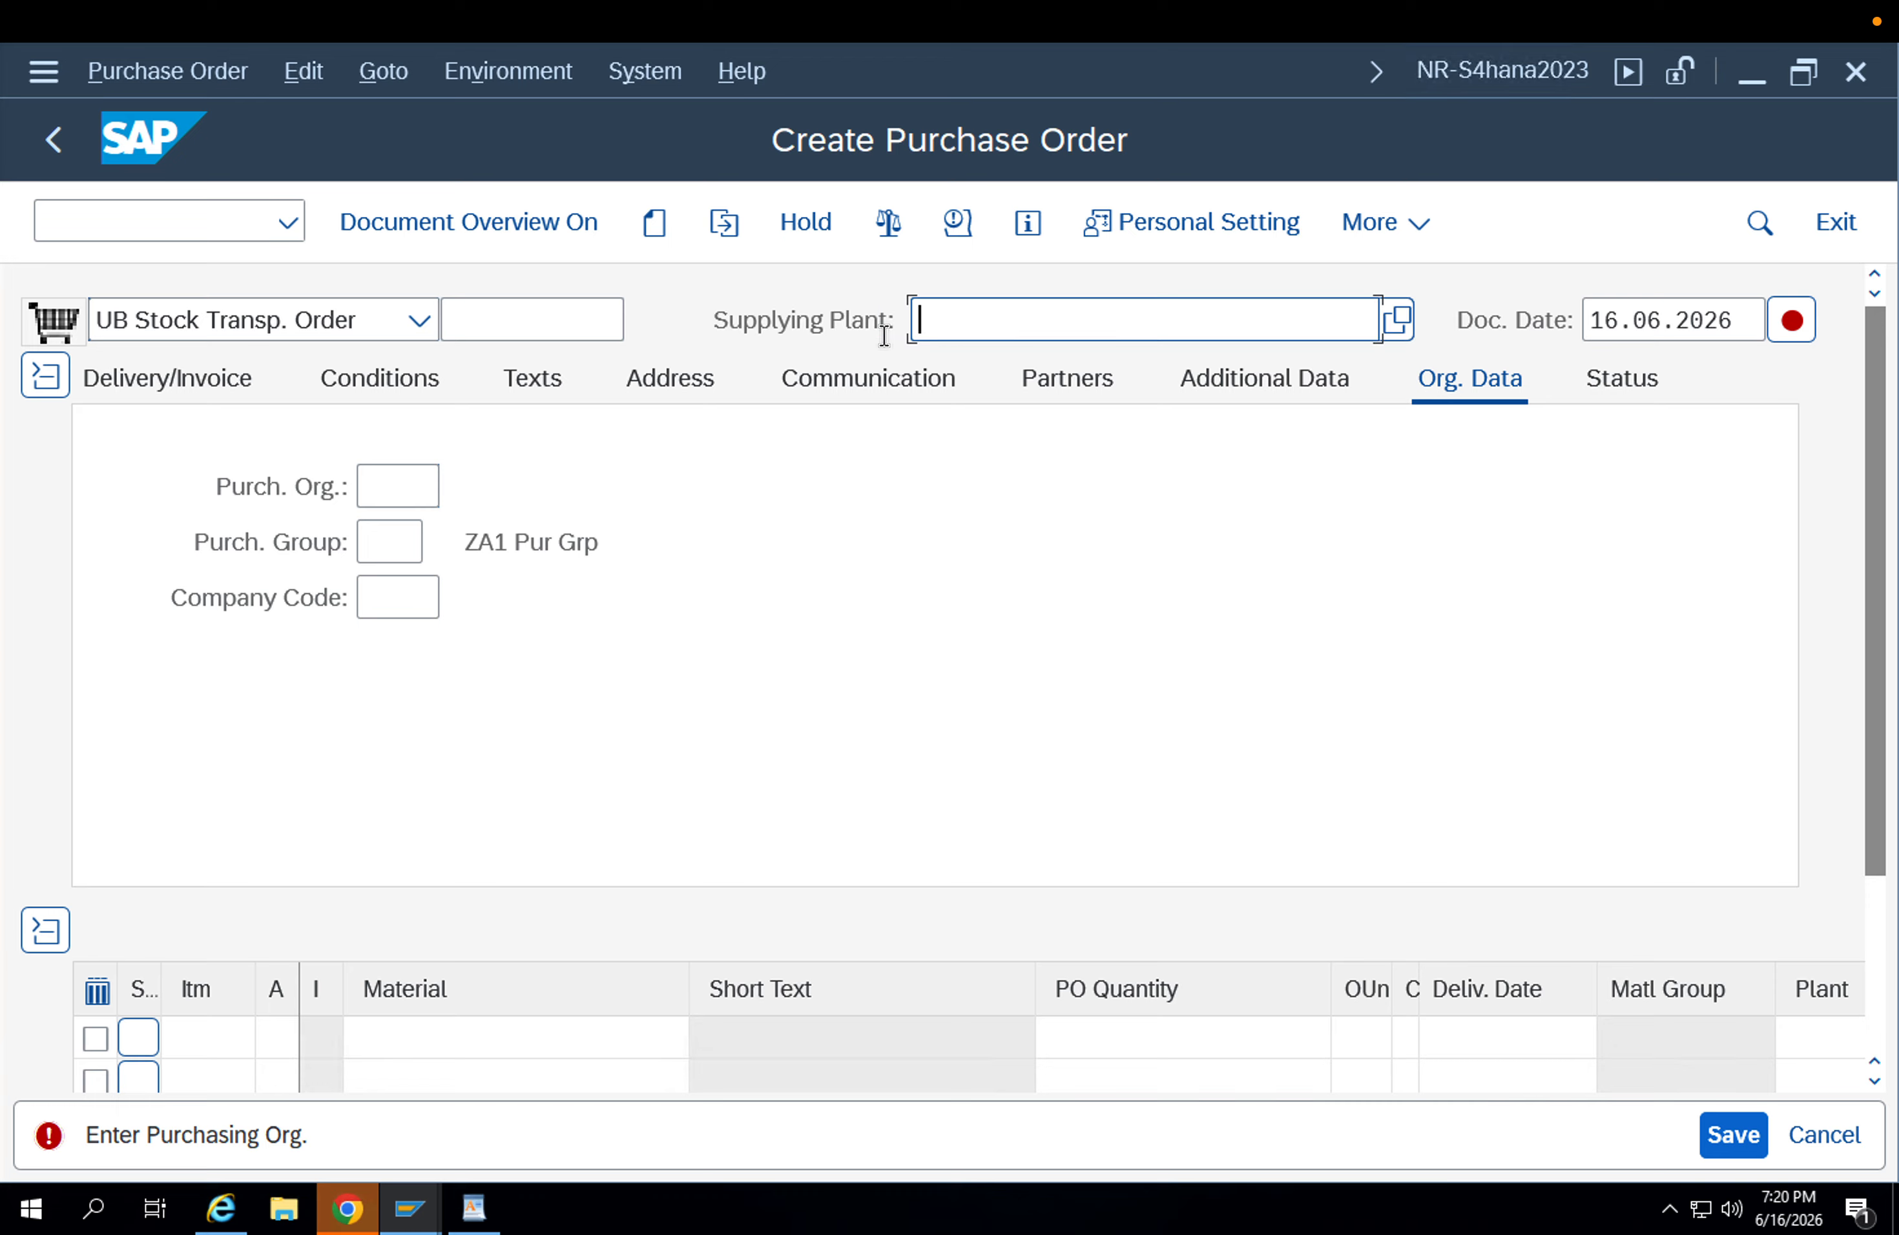
{"action": "left_click_drag", "start_coordinate": [881, 321], "coordinate": [722, 313]}
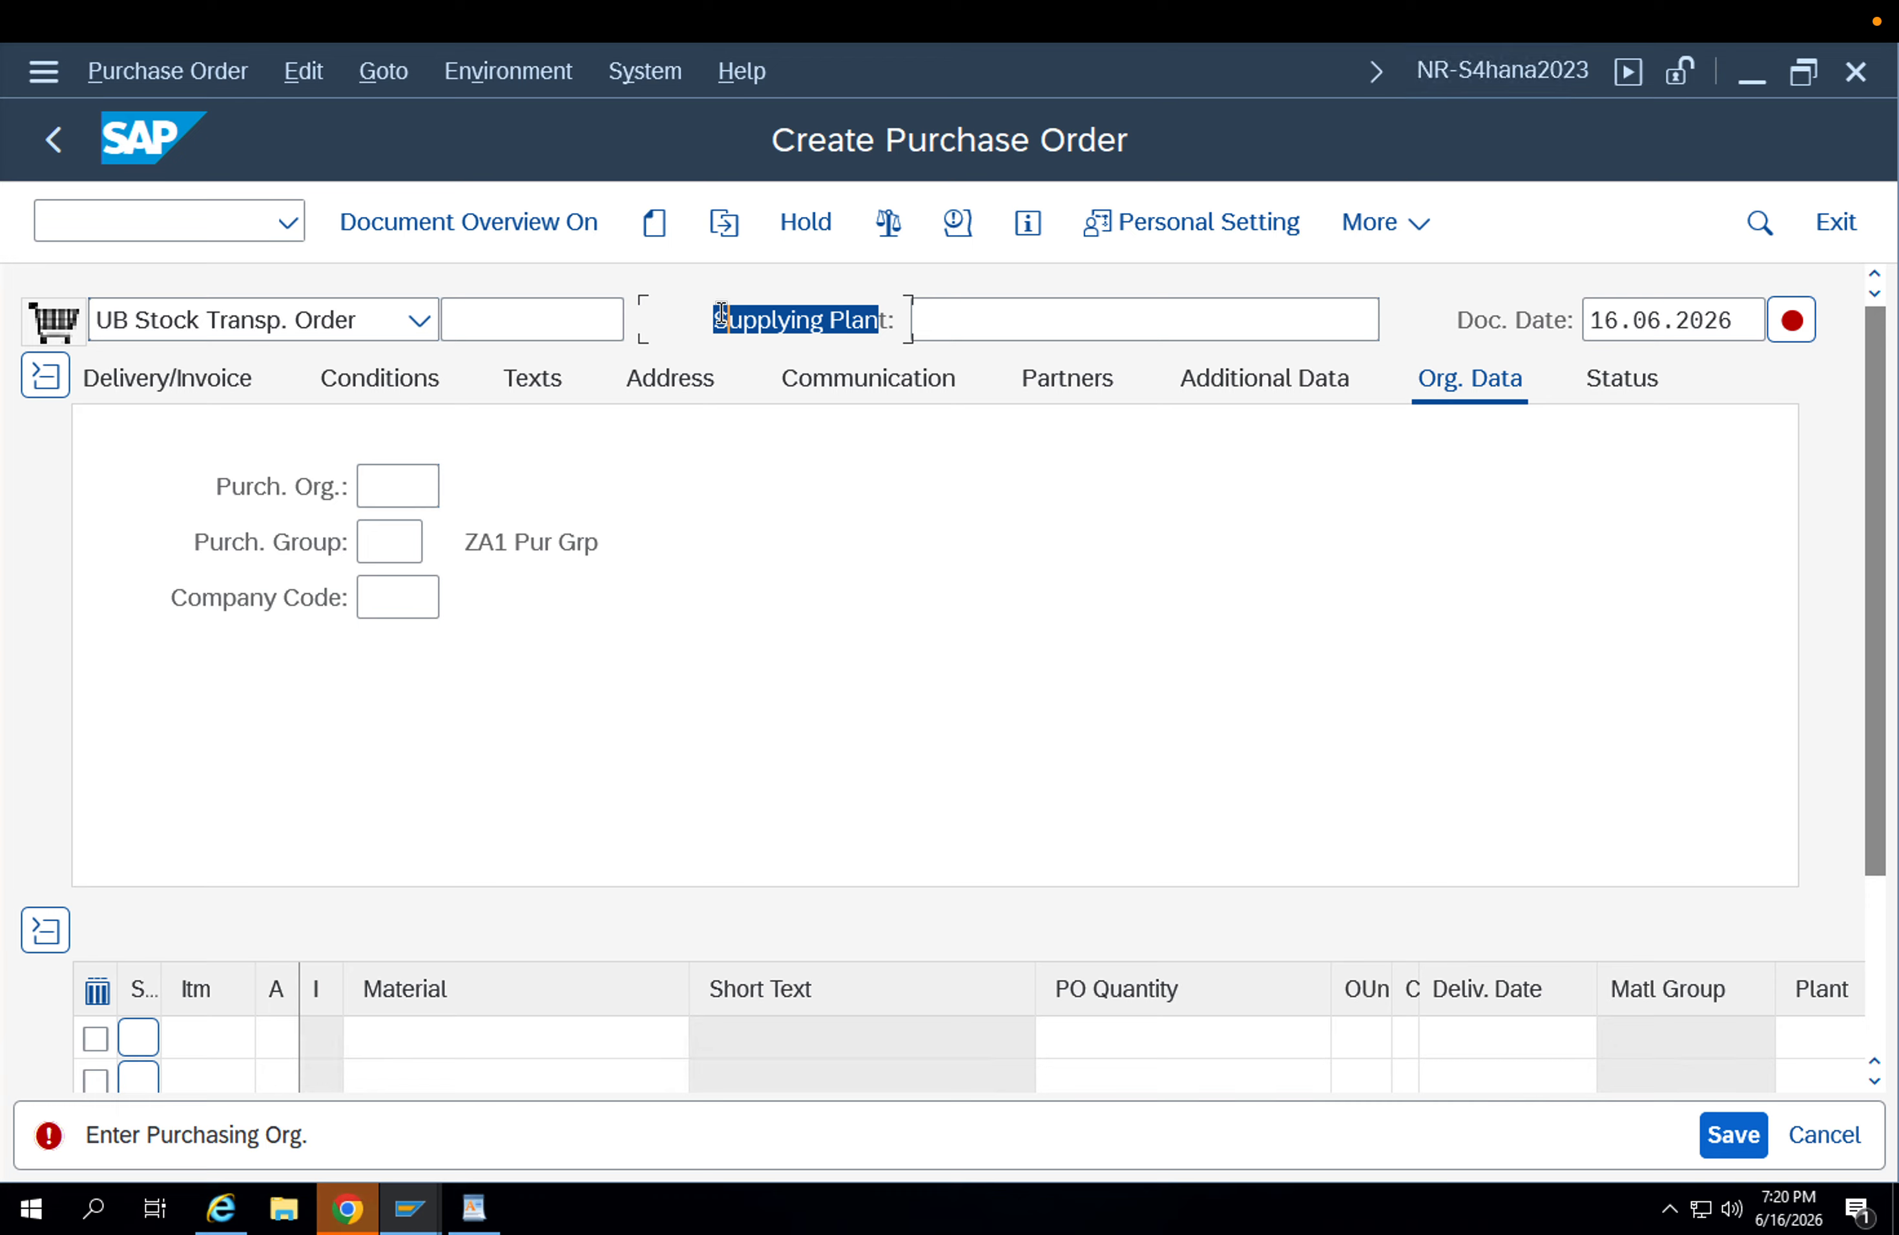
Set the order's supplying plant to APP1.
{"action": "left_click", "coordinate": [960, 321]}
{"action": "left_click", "coordinate": [959, 322]}
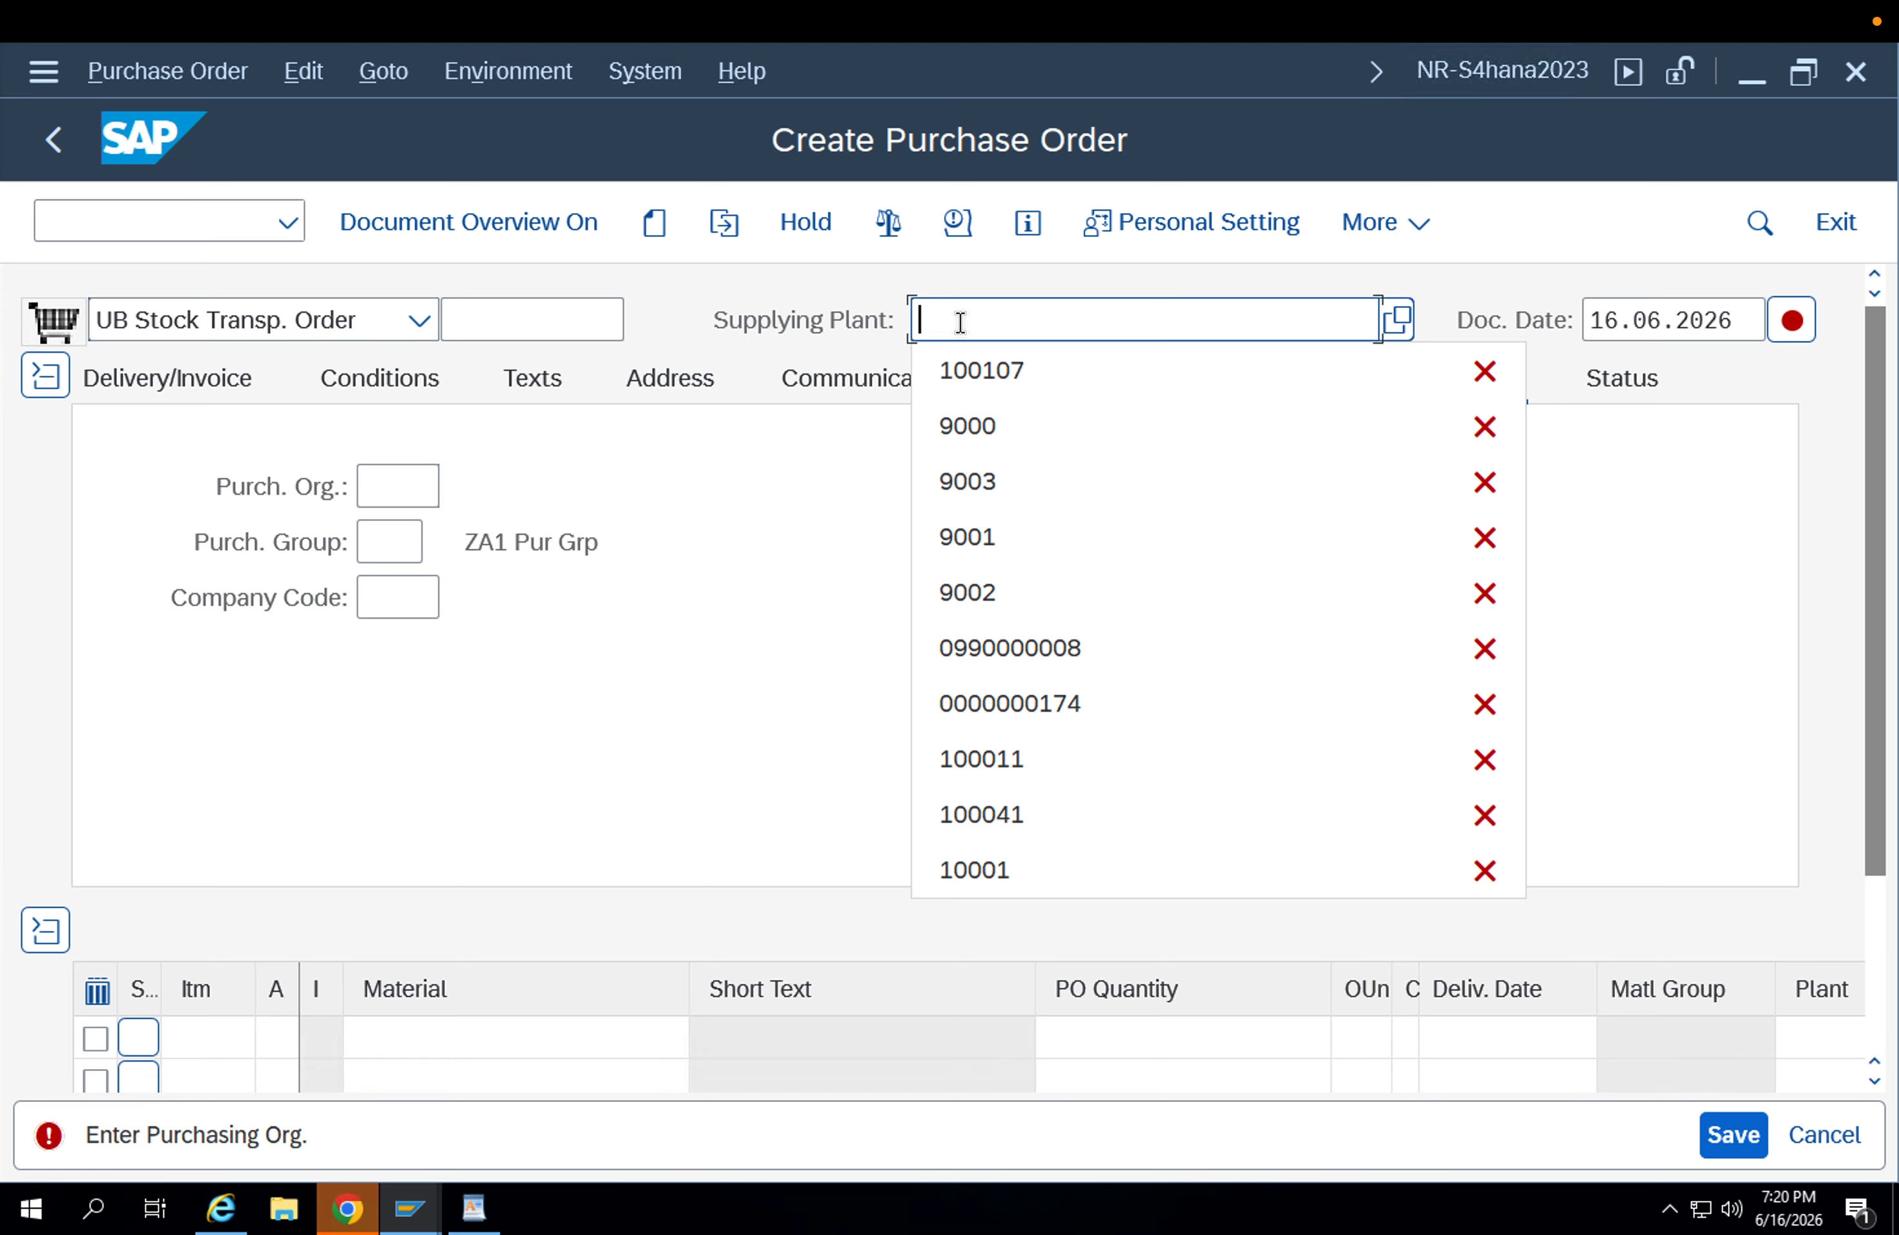
{"action": "type", "text": "APM1"}
{"action": "key", "text": "Return"}
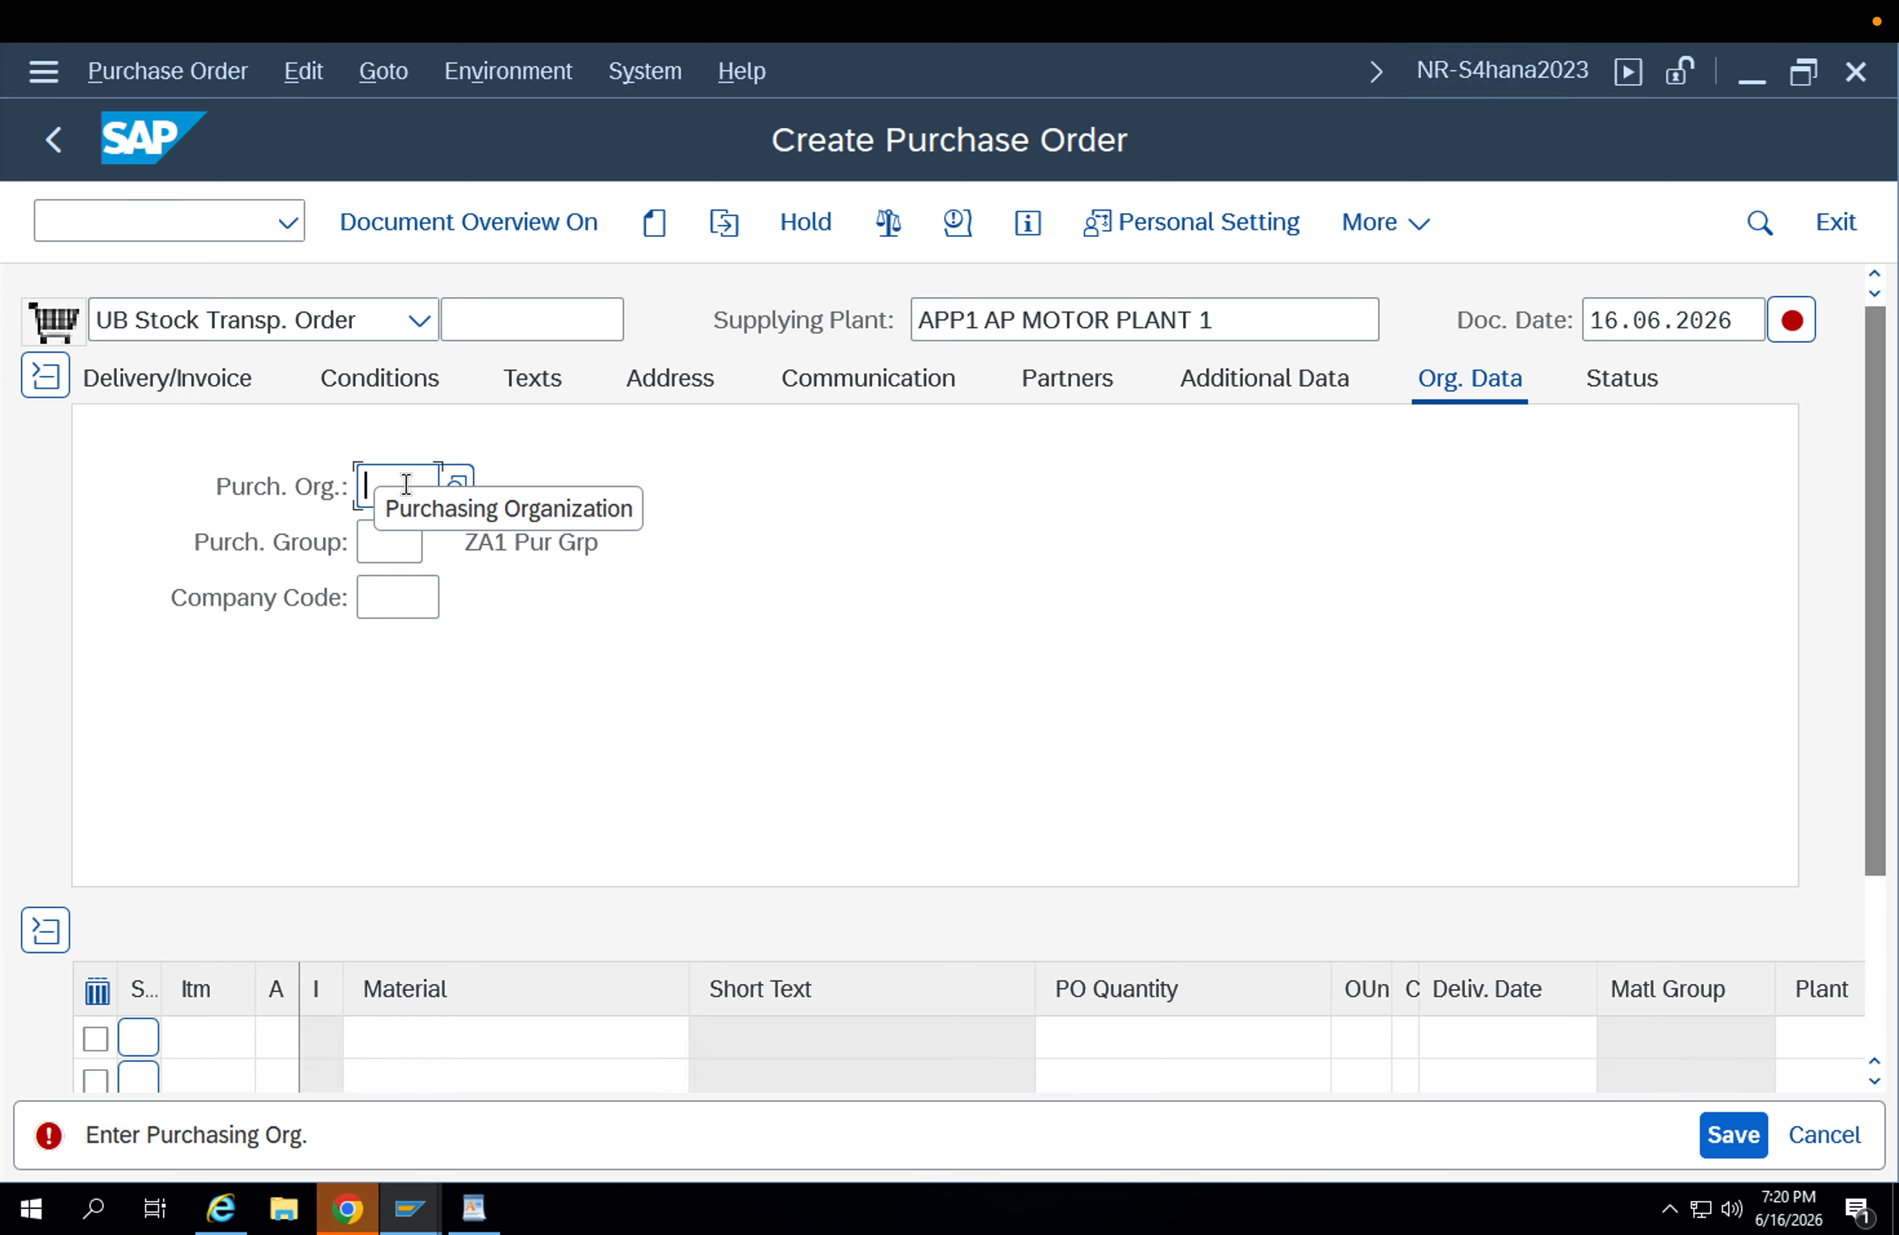
Enter purchasing organization APP2, purchasing group 002 and company code APPL in the order's organizational data.
{"action": "type", "text": "app2"}
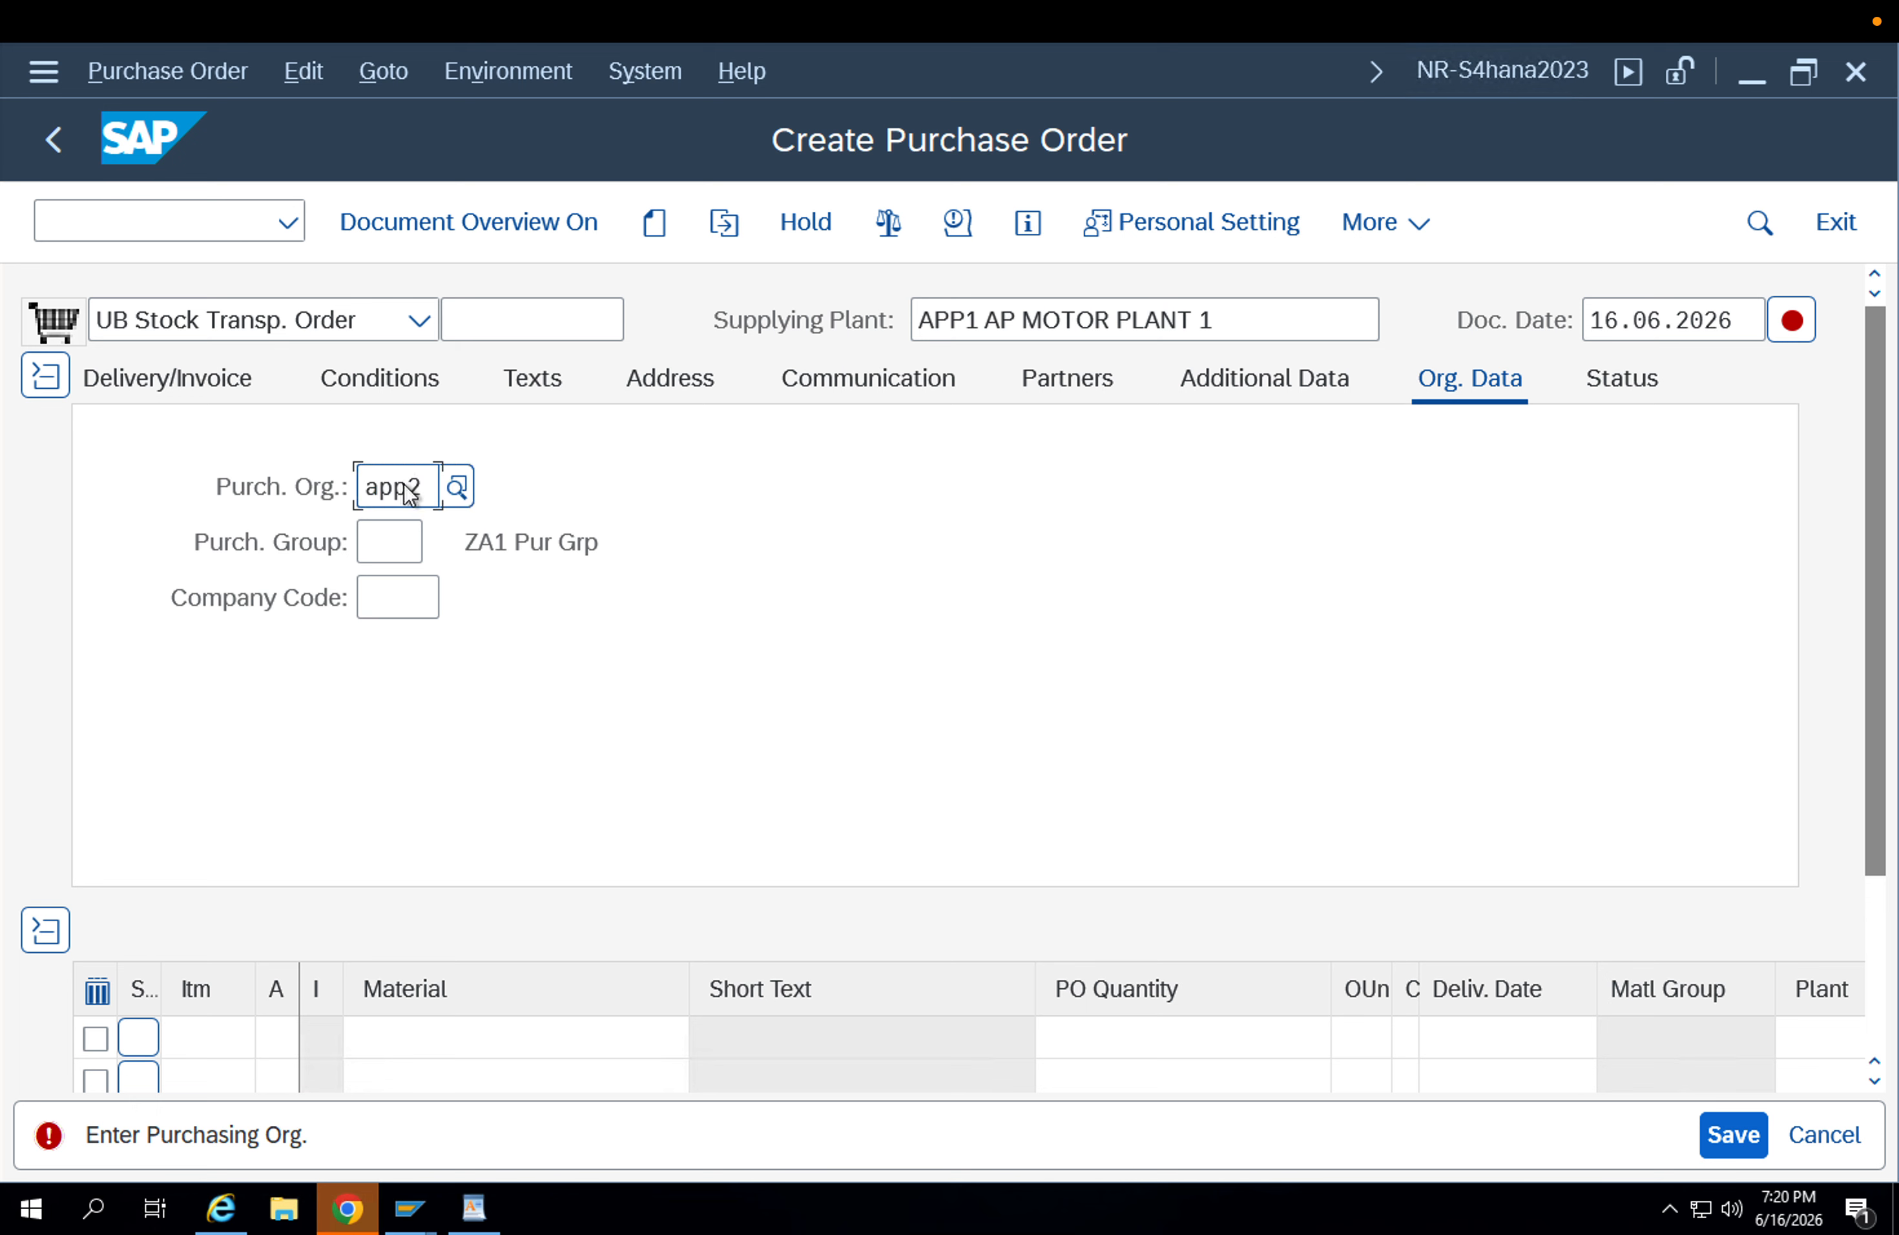
{"action": "key", "text": "Return"}
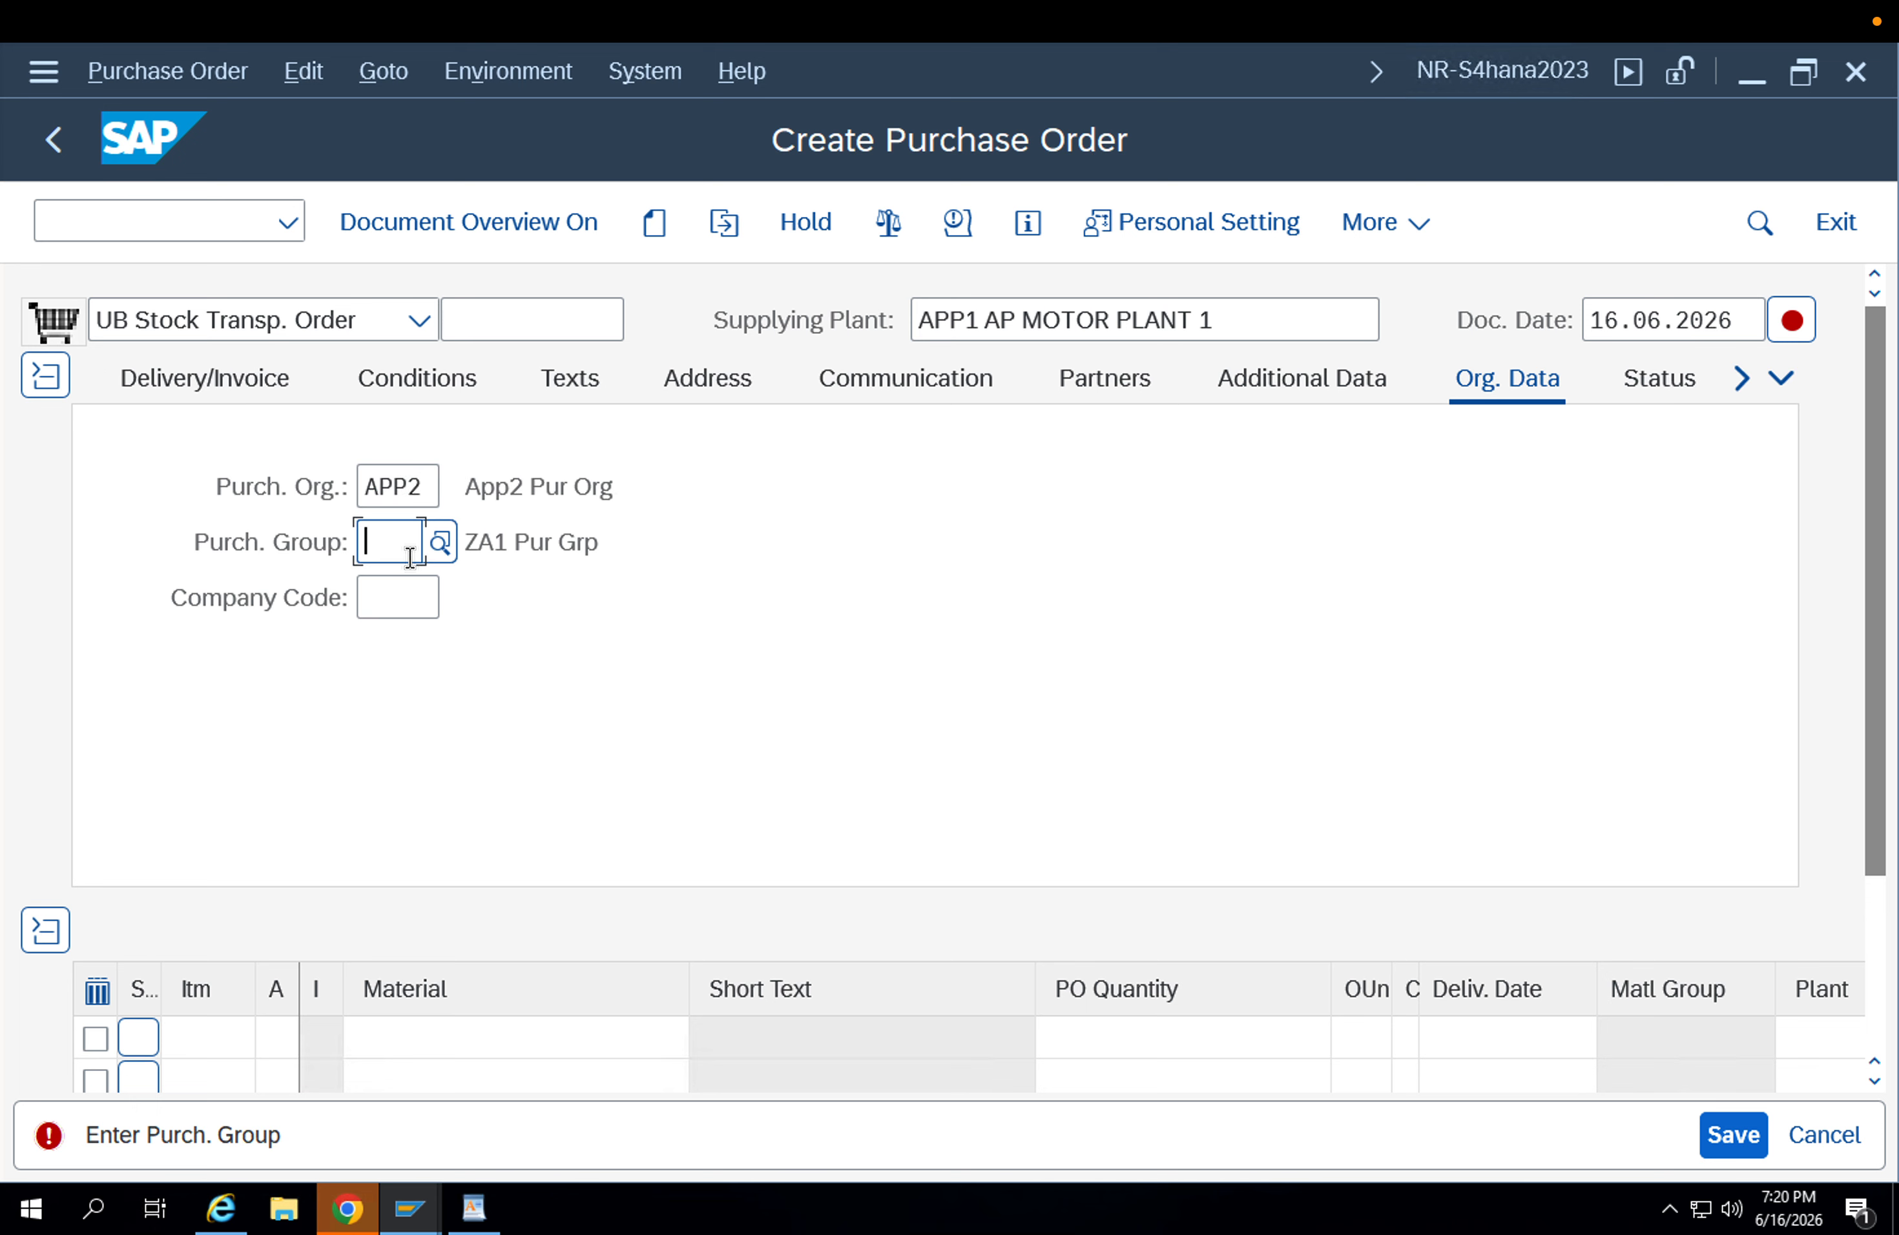
{"action": "type", "text": "002"}
{"action": "key", "text": "Return"}
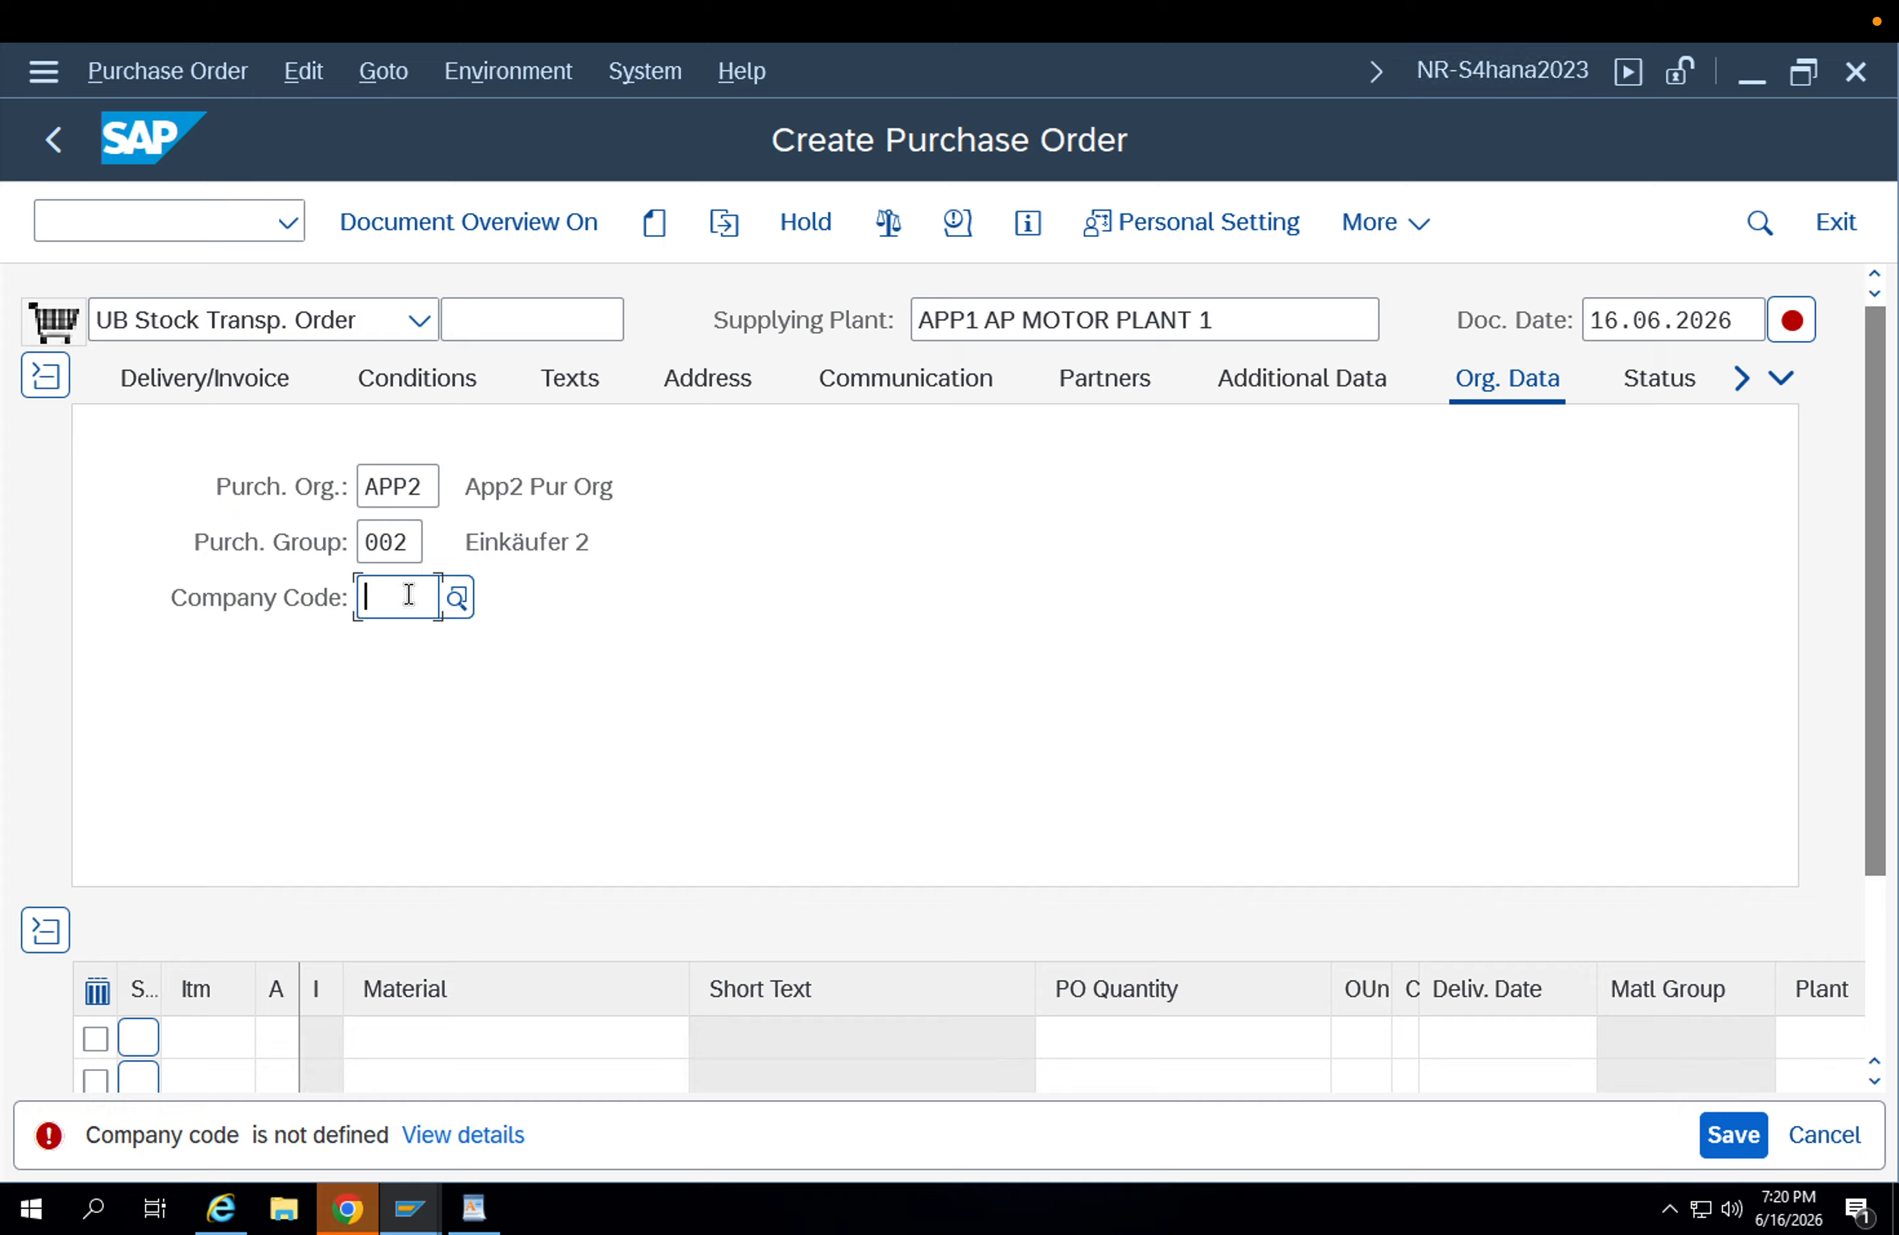
{"action": "type", "text": "appl"}
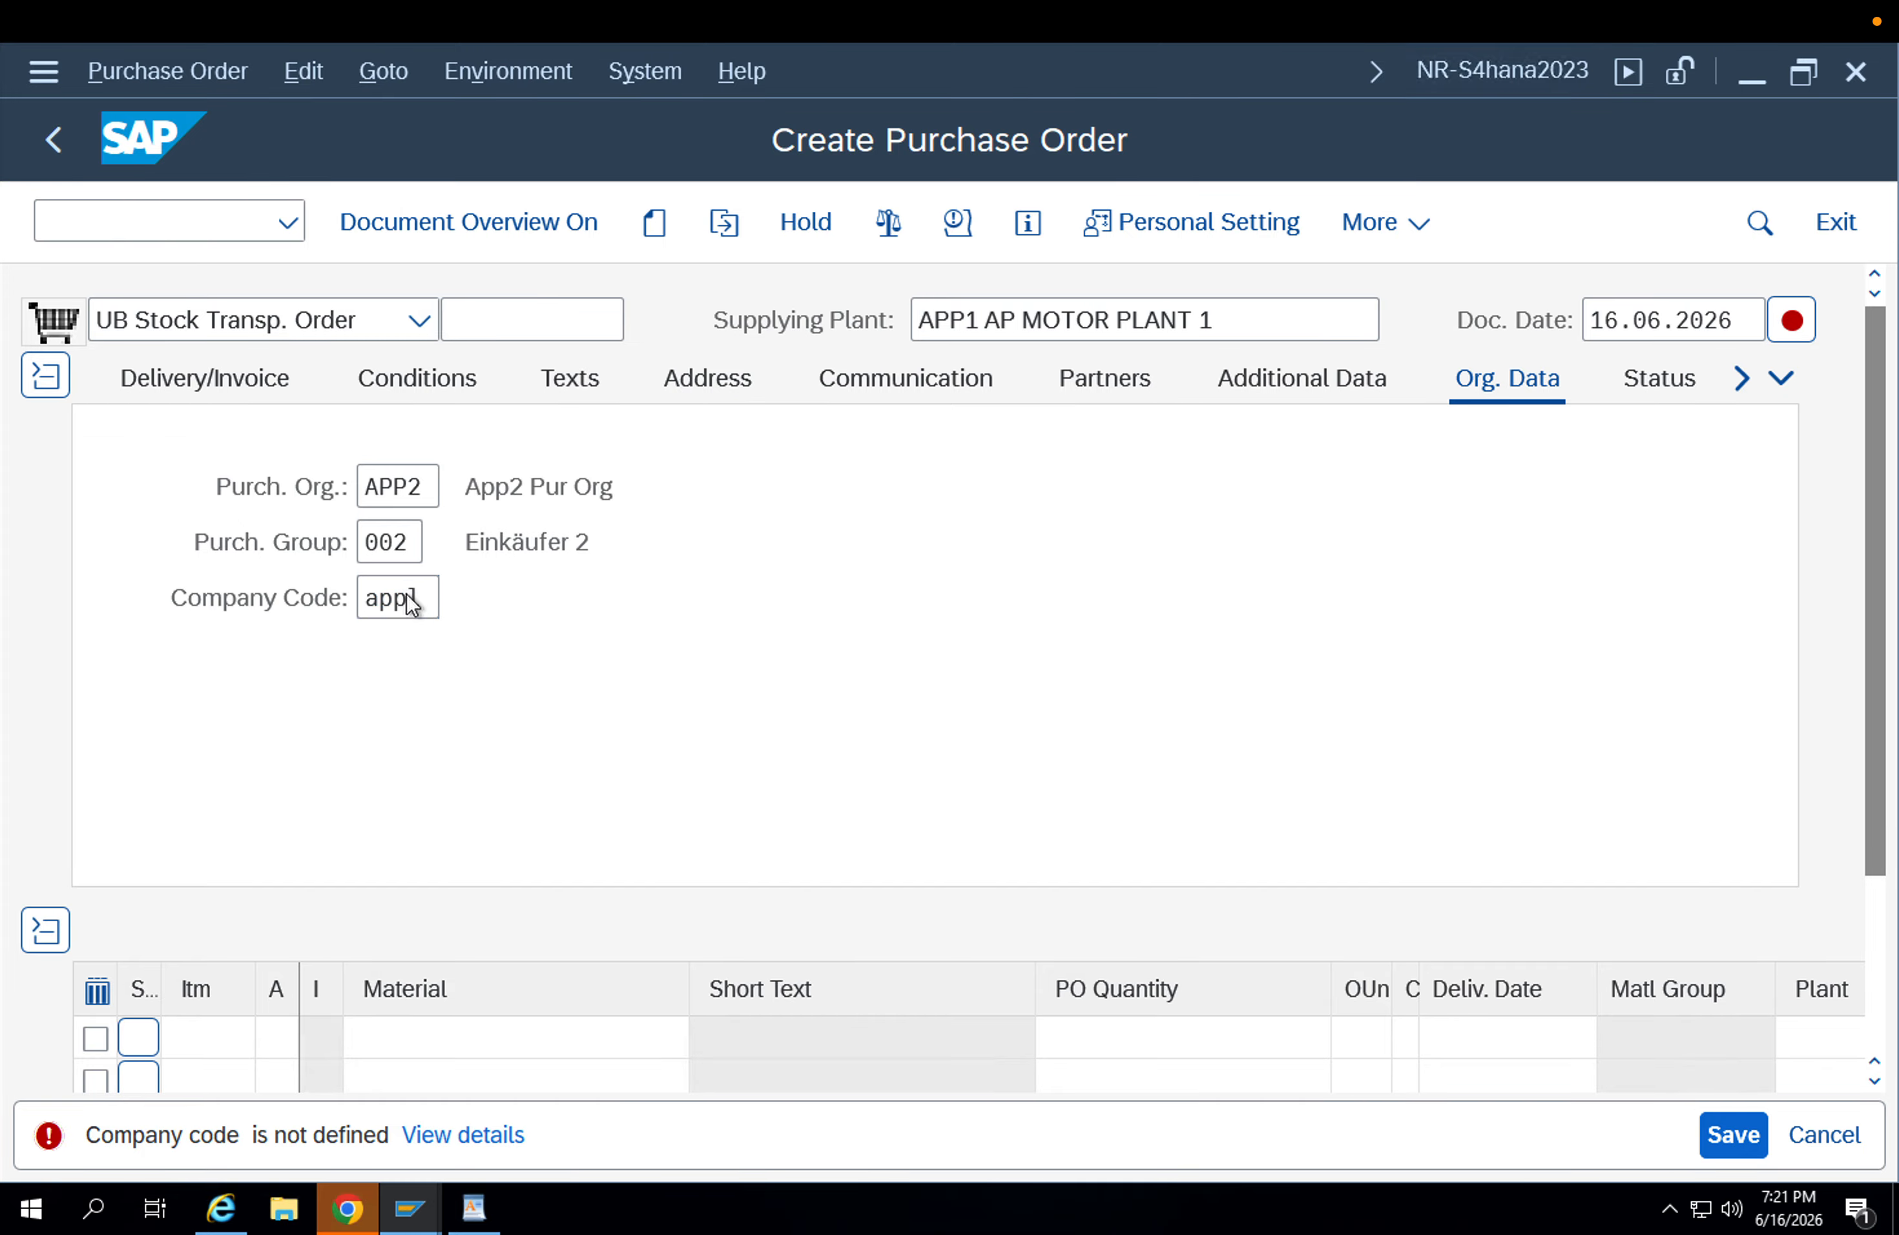
{"action": "key", "text": "Return"}
Add material FG-001 as the first order item with receiving plant APP2.
{"action": "left_click", "coordinate": [425, 1035]}
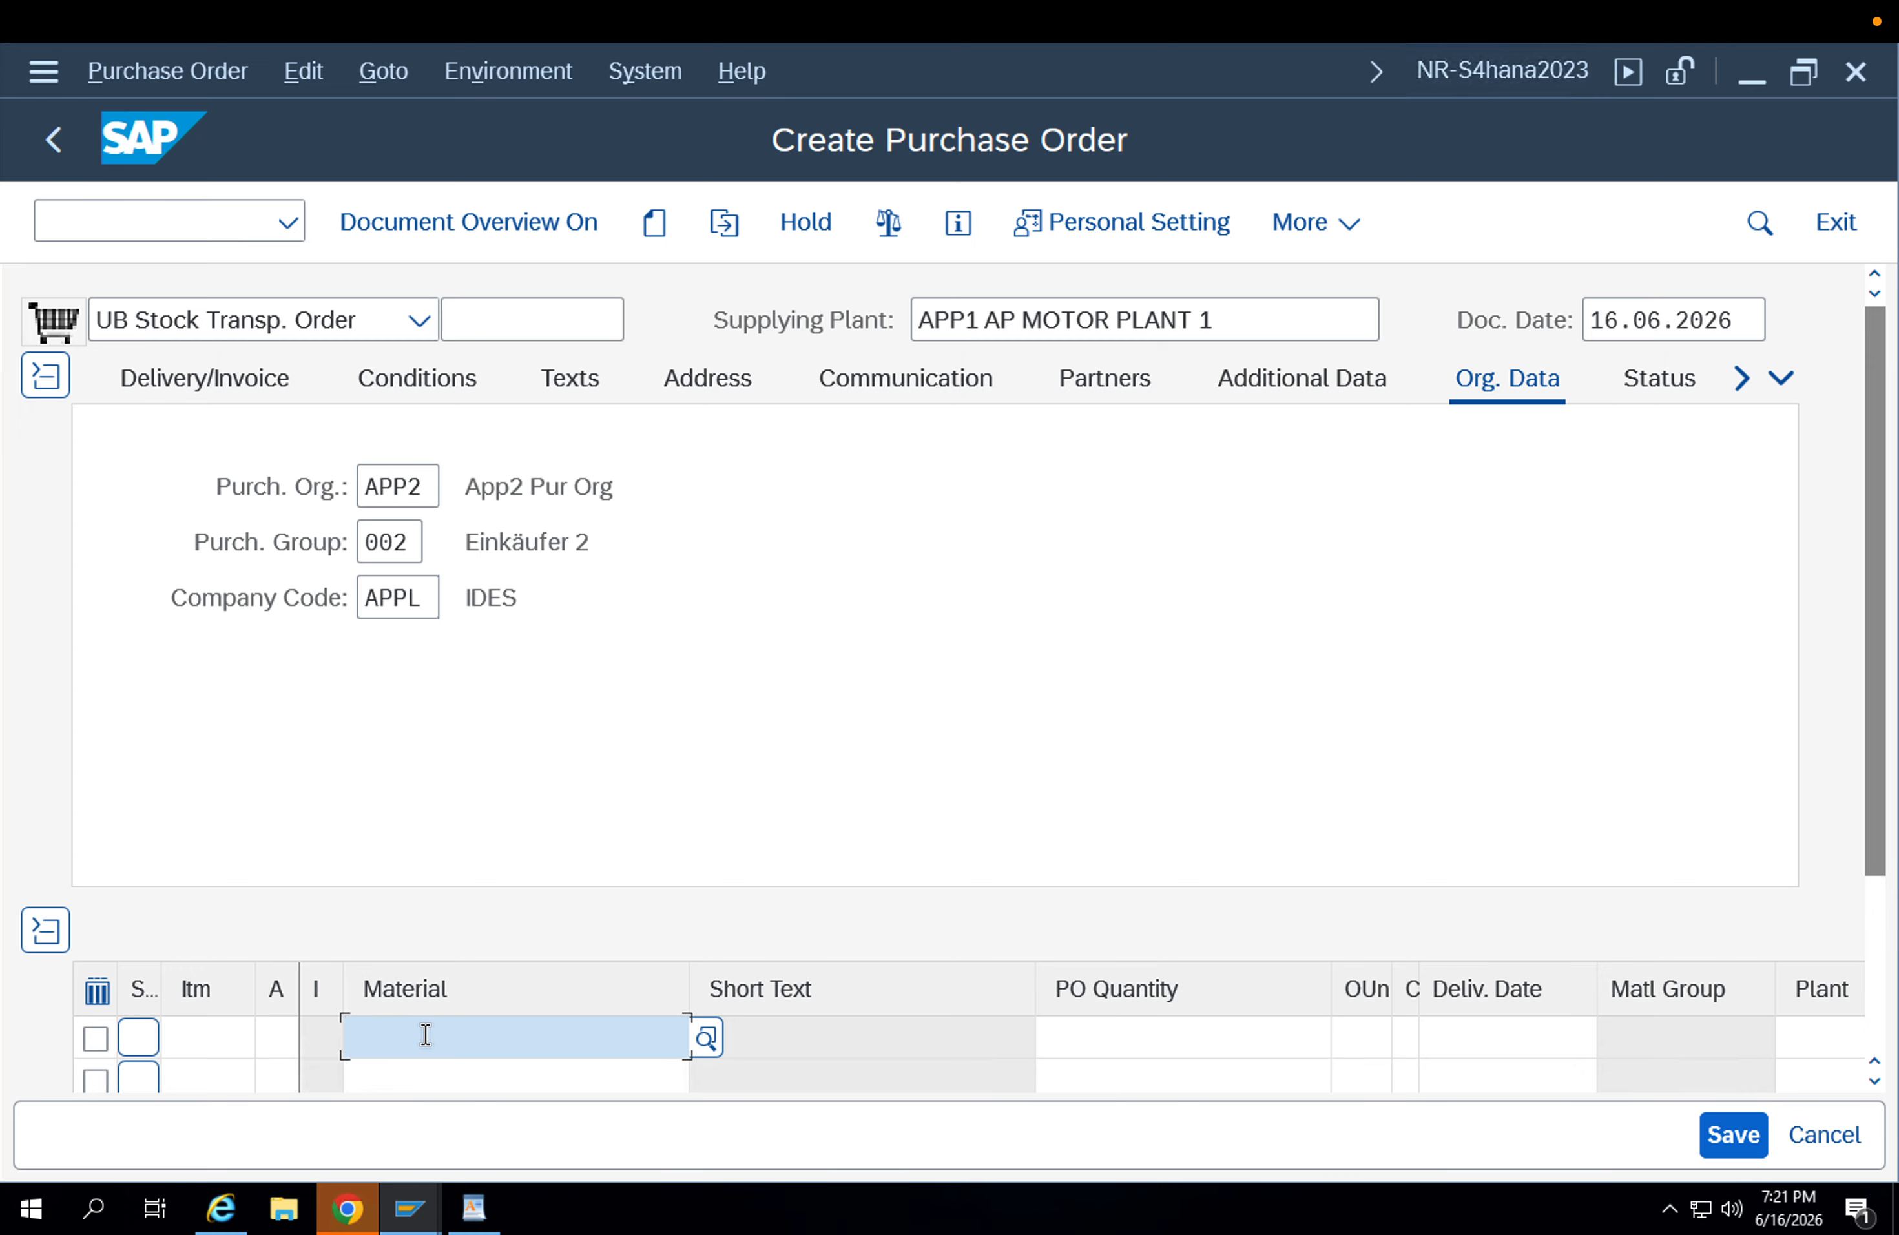
{"action": "left_click", "coordinate": [426, 1035]}
{"action": "key", "text": "Down"}
{"action": "key", "text": "Return"}
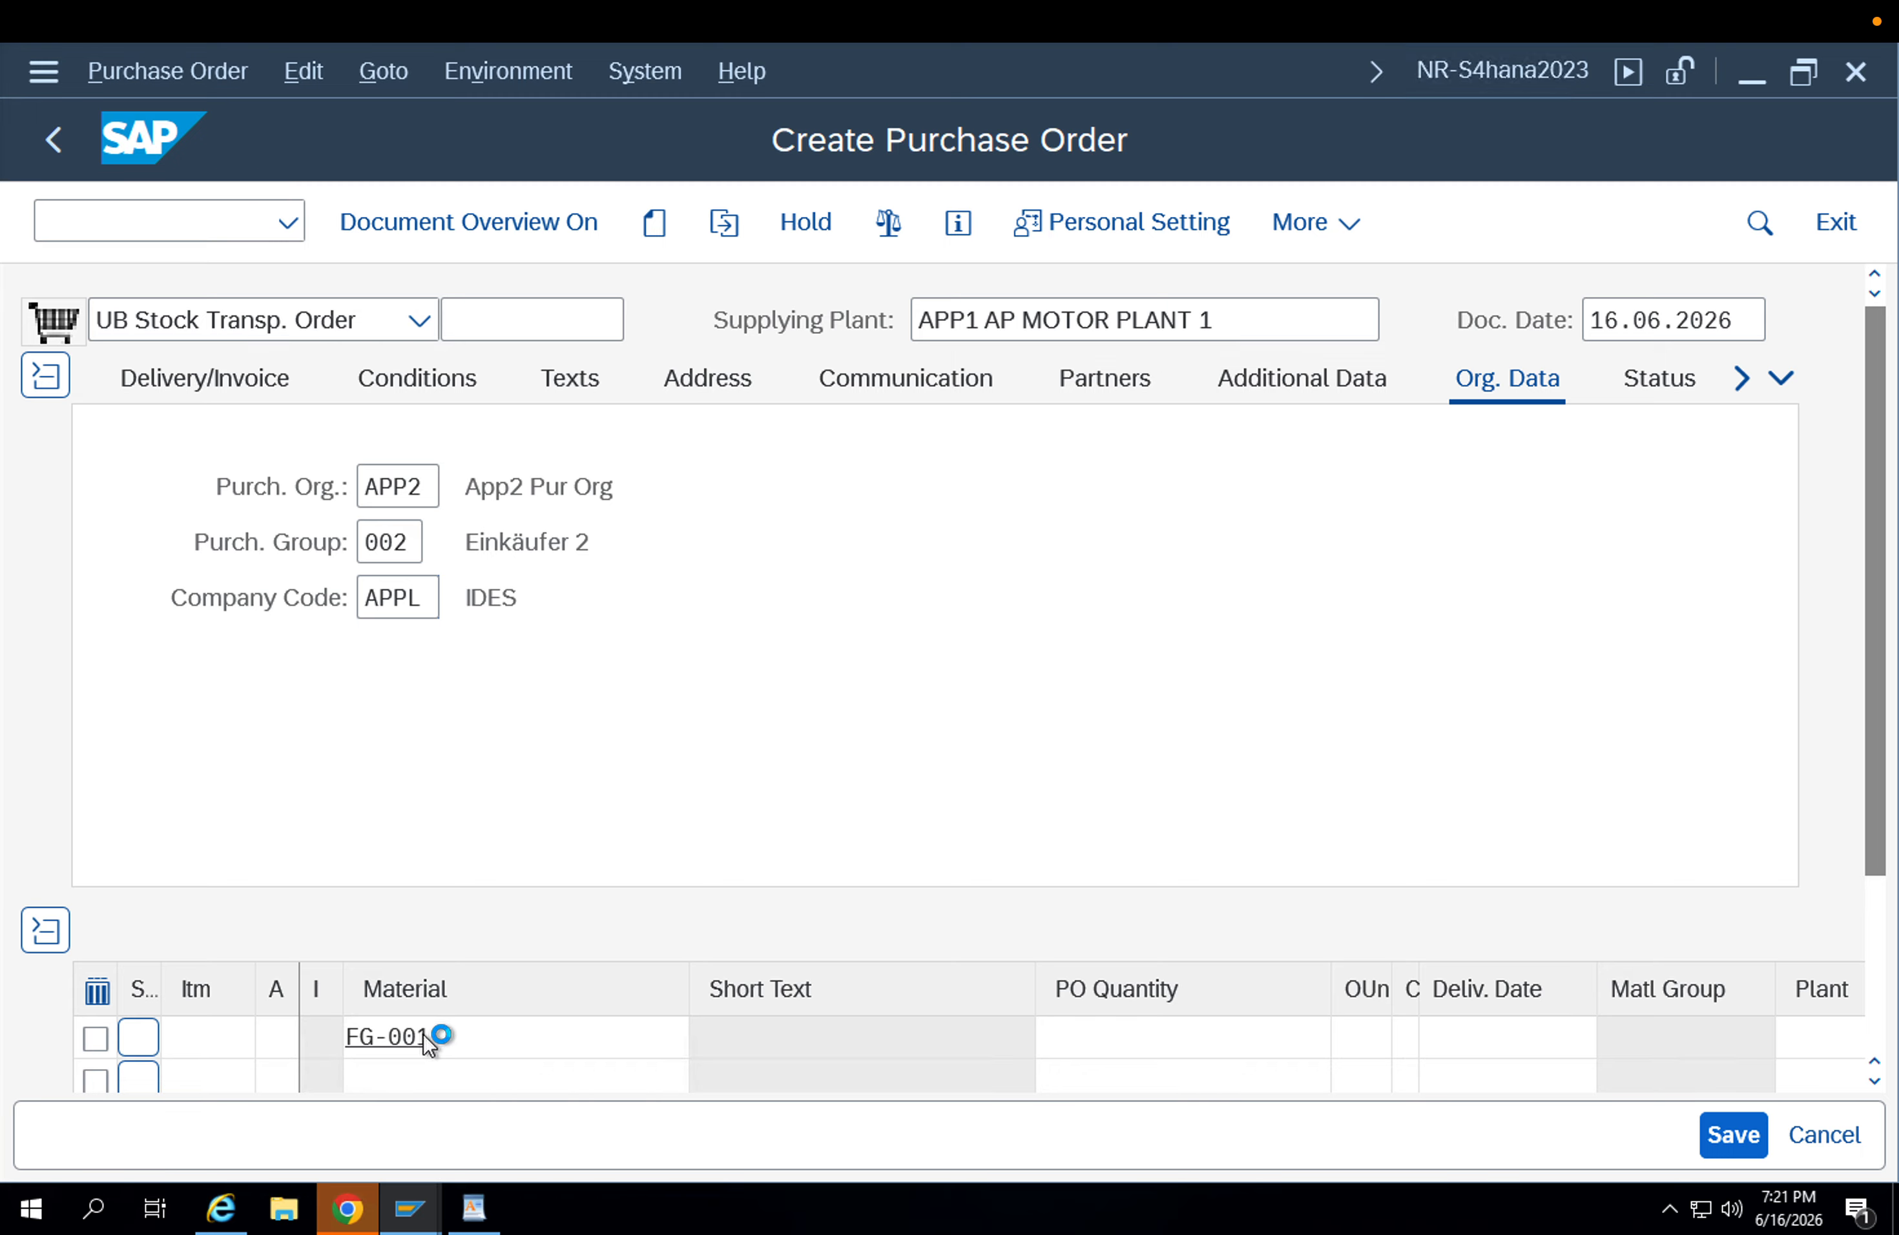
{"action": "key", "text": "Return"}
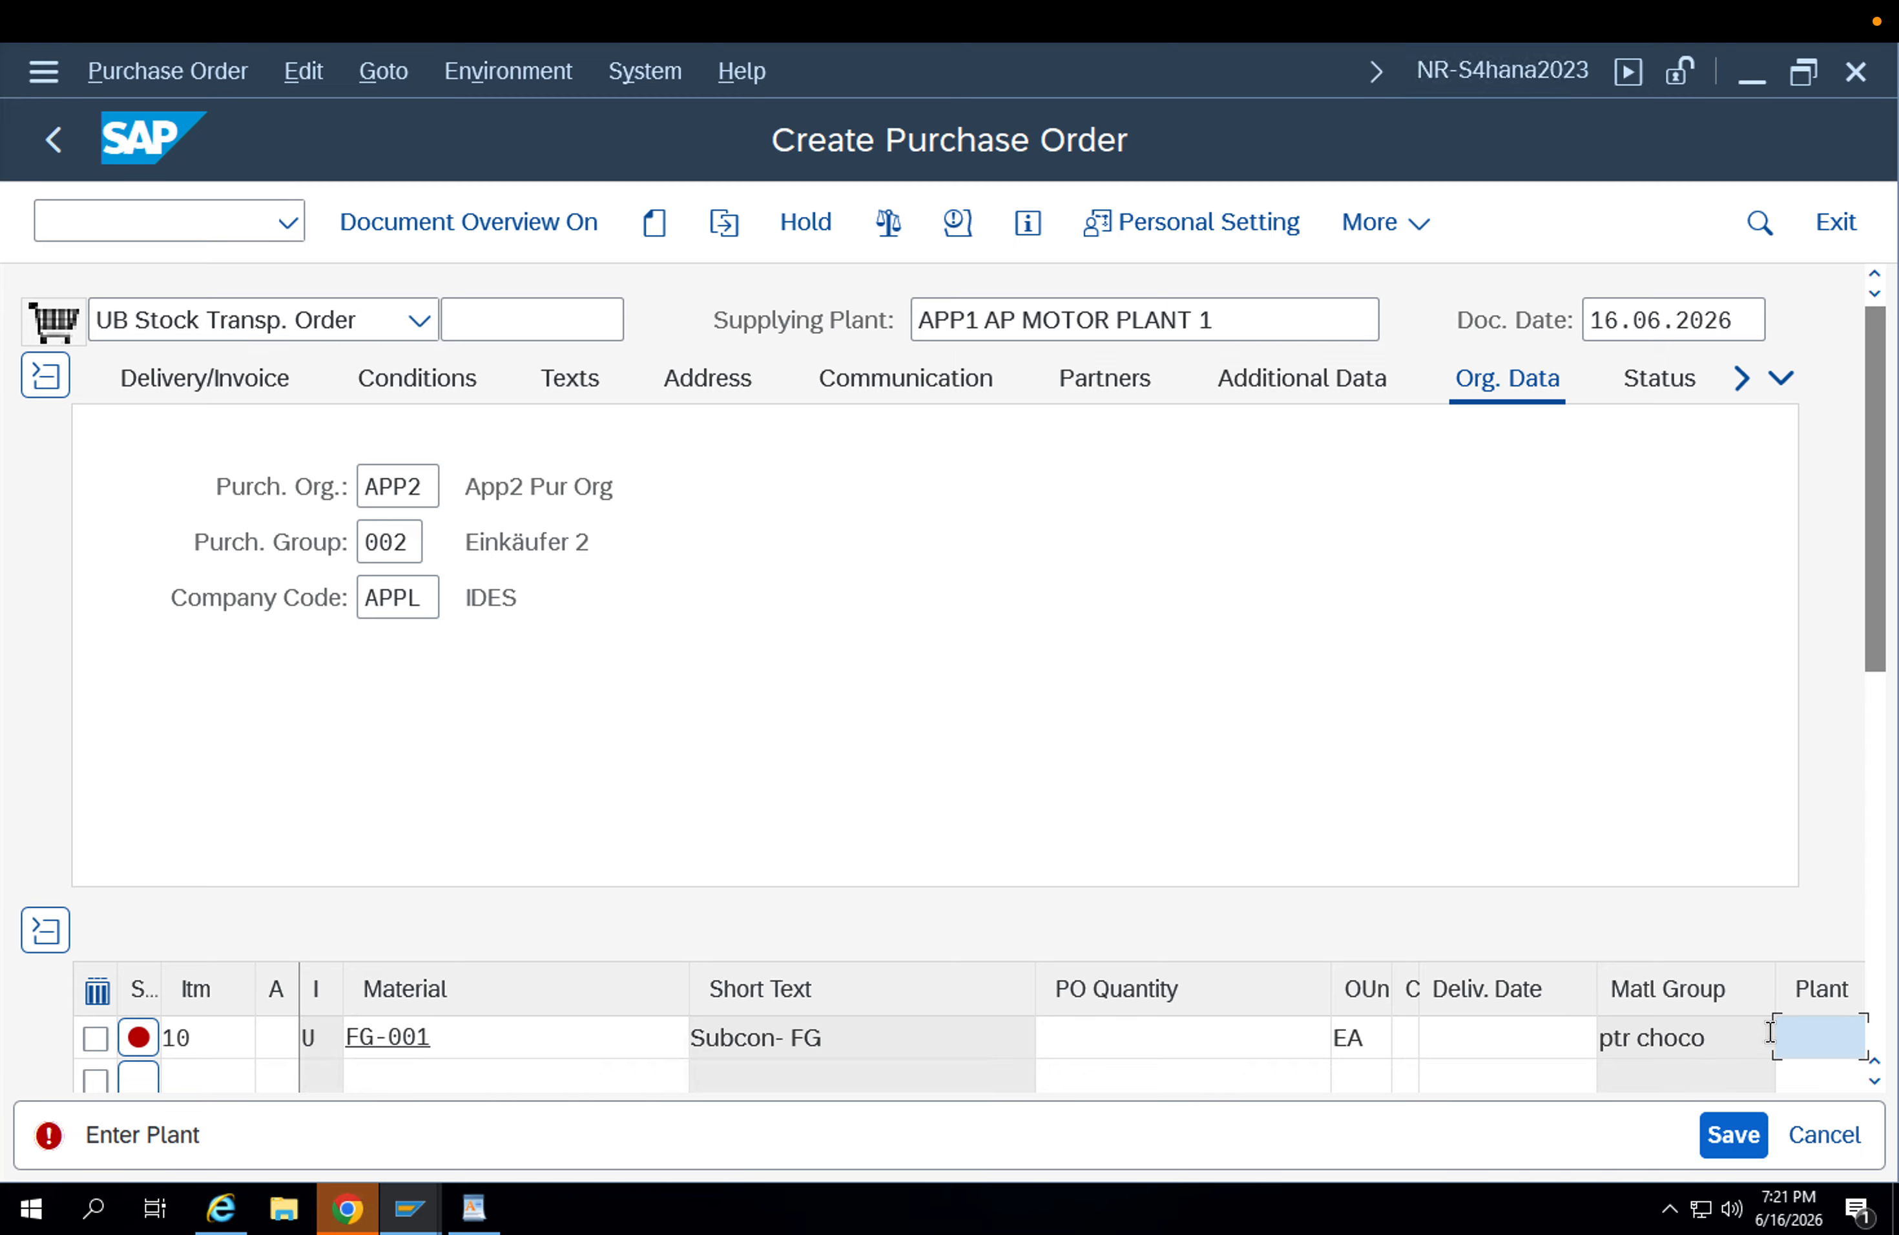
{"action": "type", "text": "app"}
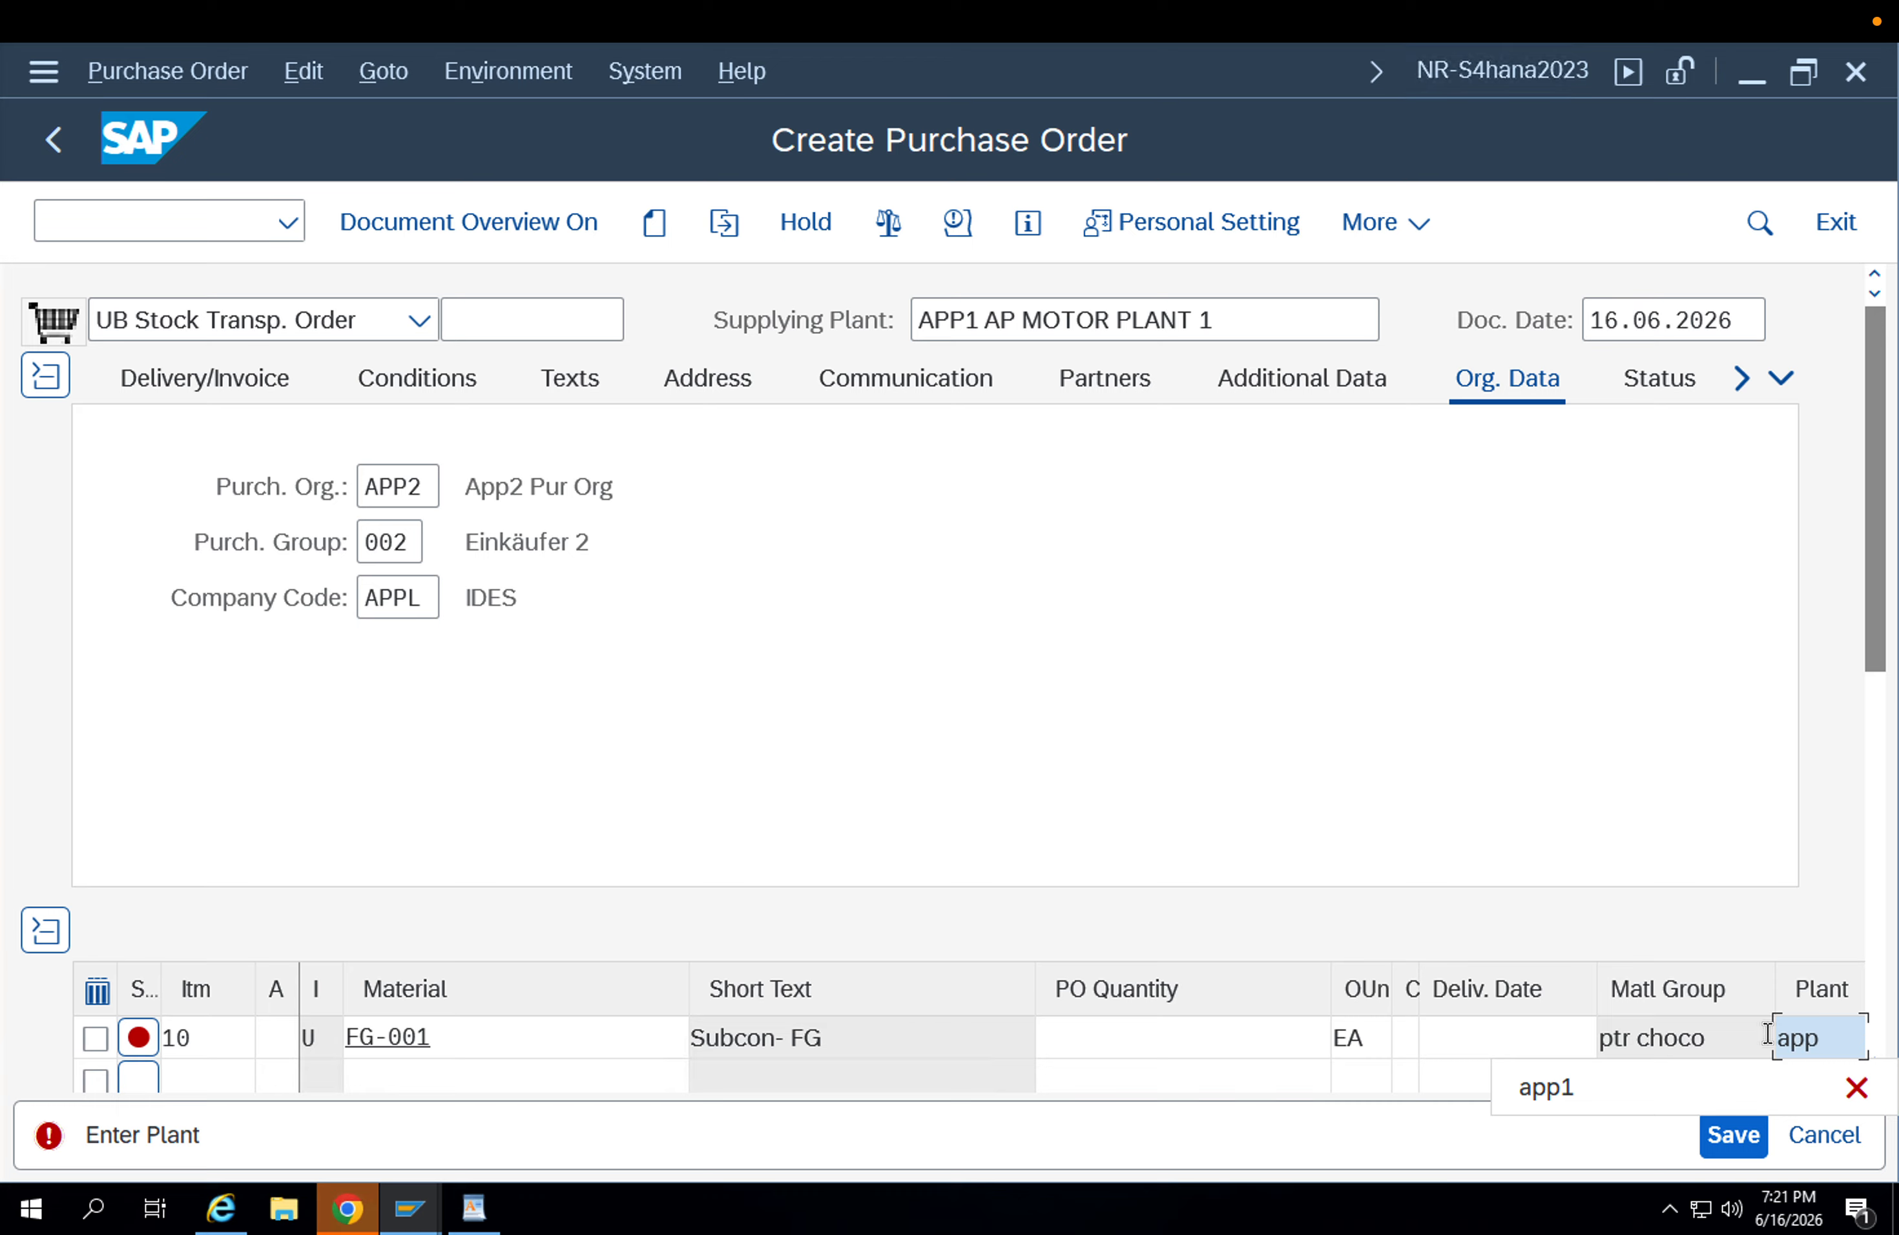
{"action": "type", "text": "2"}
{"action": "key", "text": "Return"}
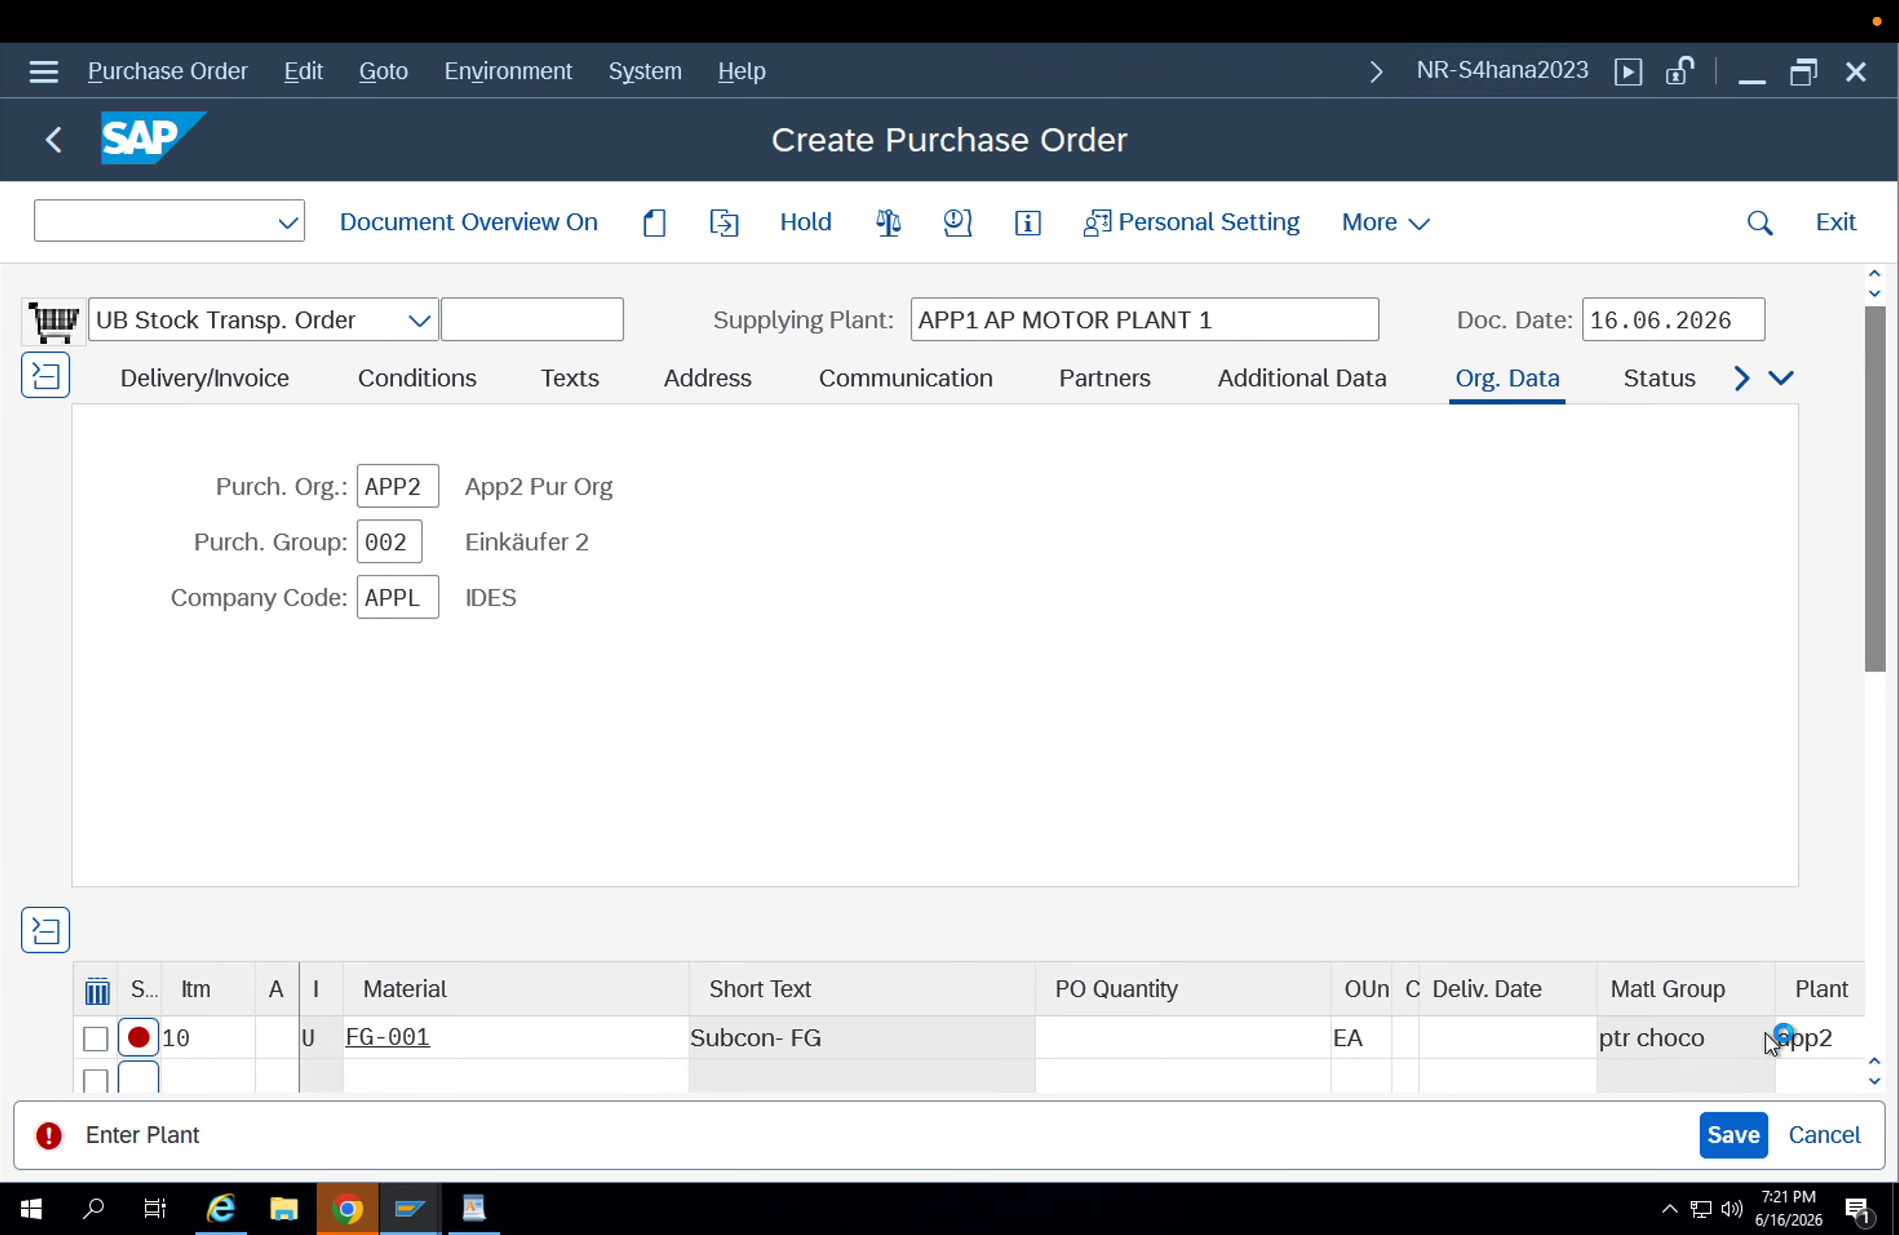
Set the FG-001 item's quantity to 1 and its storage location to APFG.
{"action": "type", "text": "1"}
{"action": "key", "text": "Tab"}
{"action": "key", "text": "Tab"}
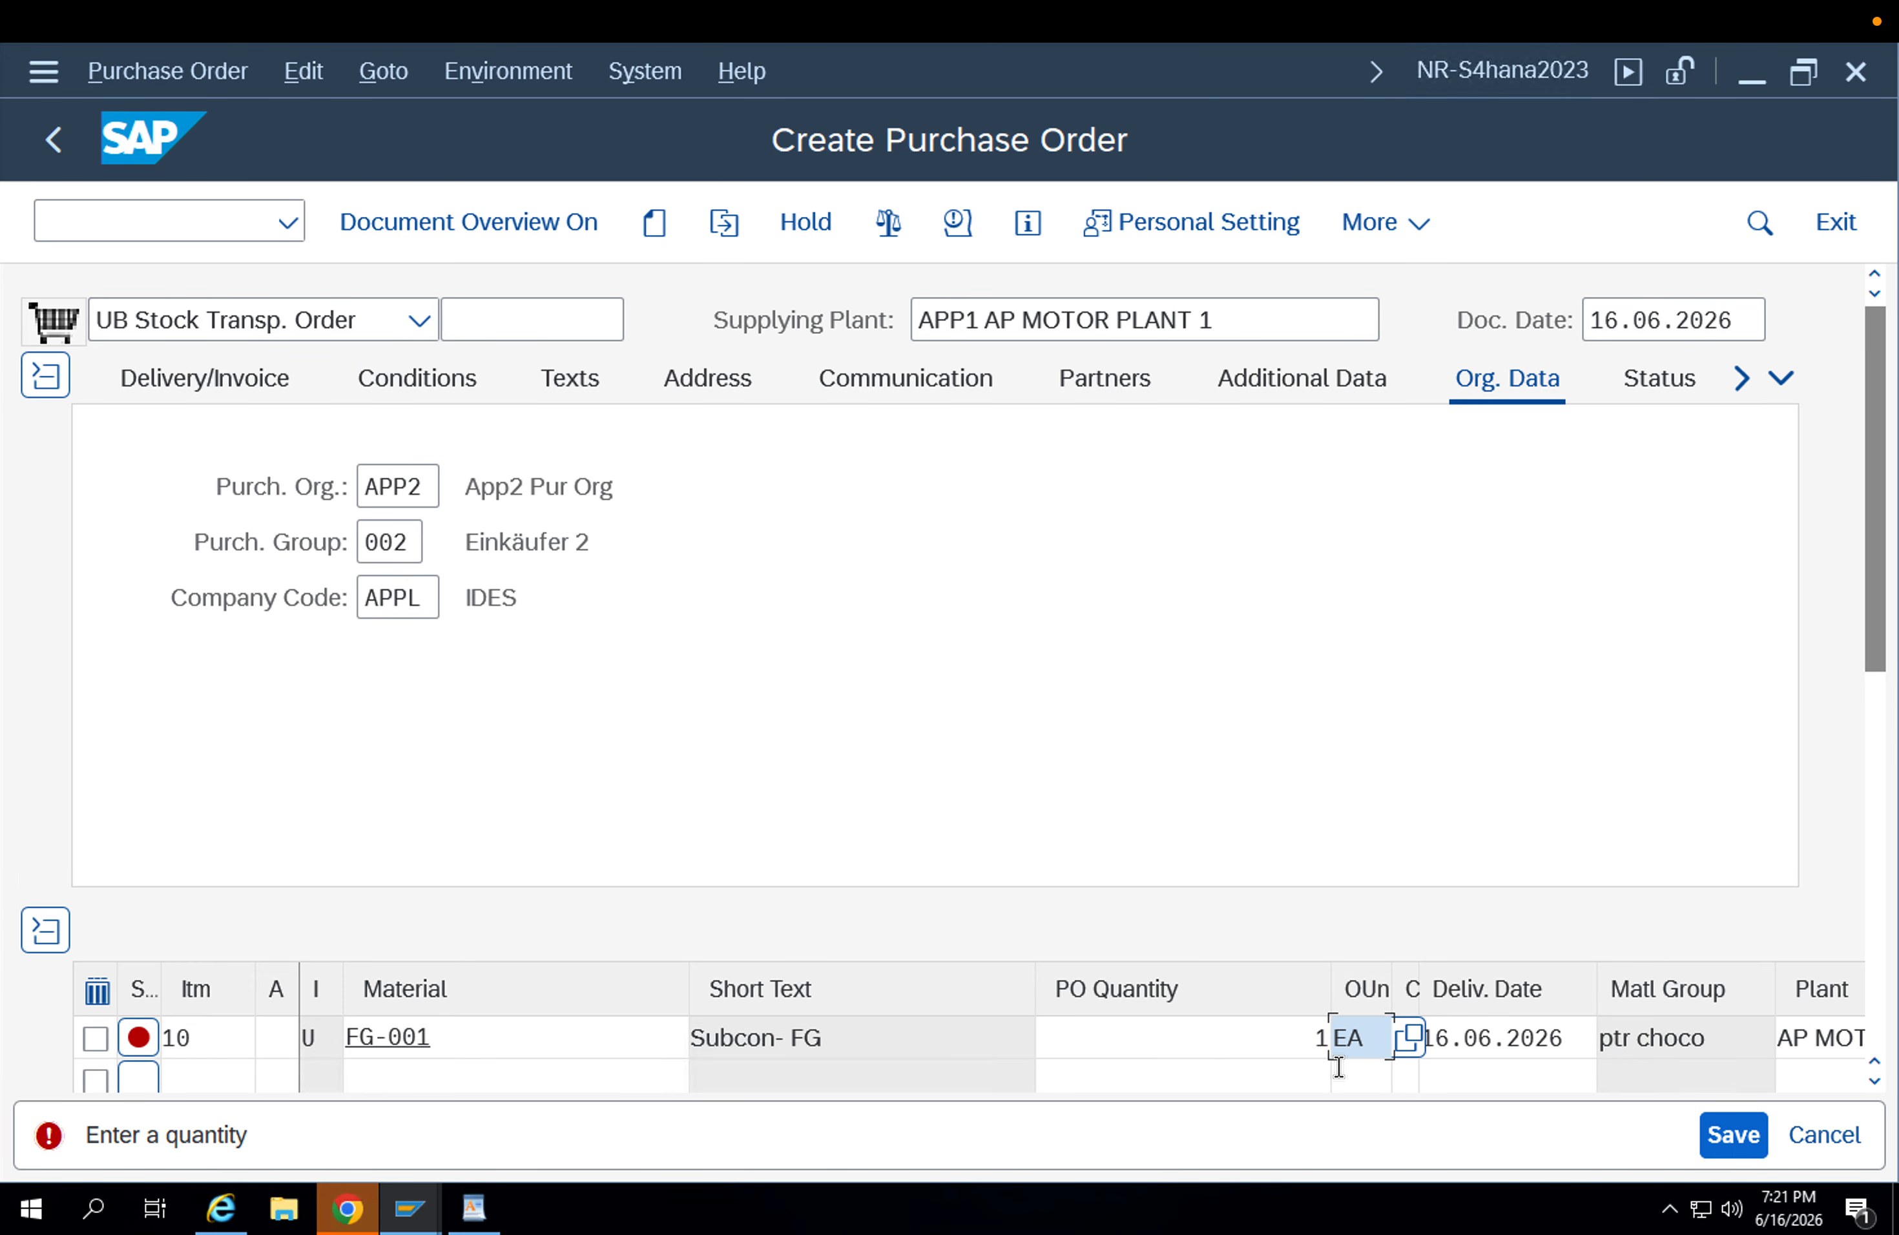
{"action": "scroll", "coordinate": [1338, 1067], "scroll_direction": "right", "scroll_amount": 2}
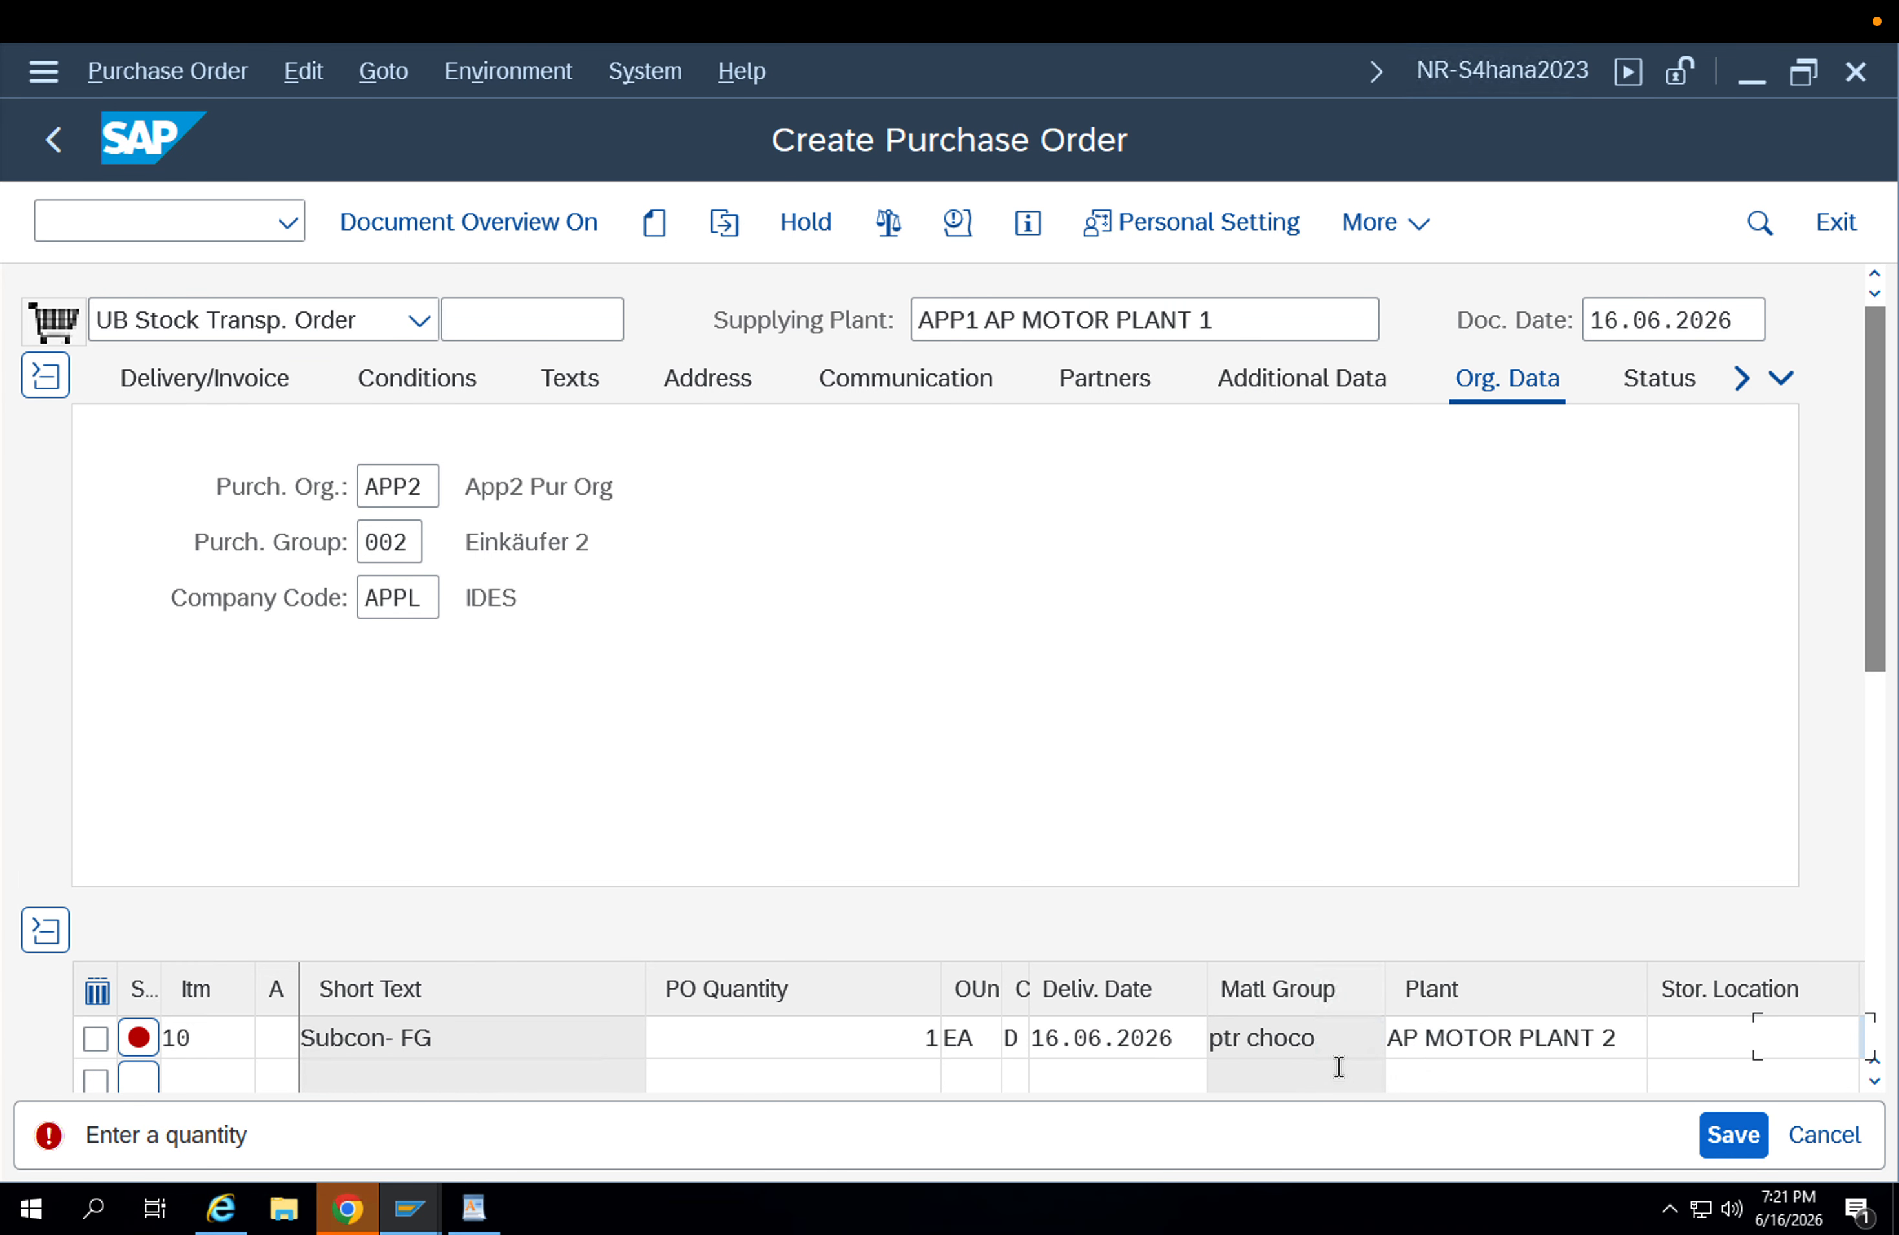
{"action": "left_click", "coordinate": [1716, 1045]}
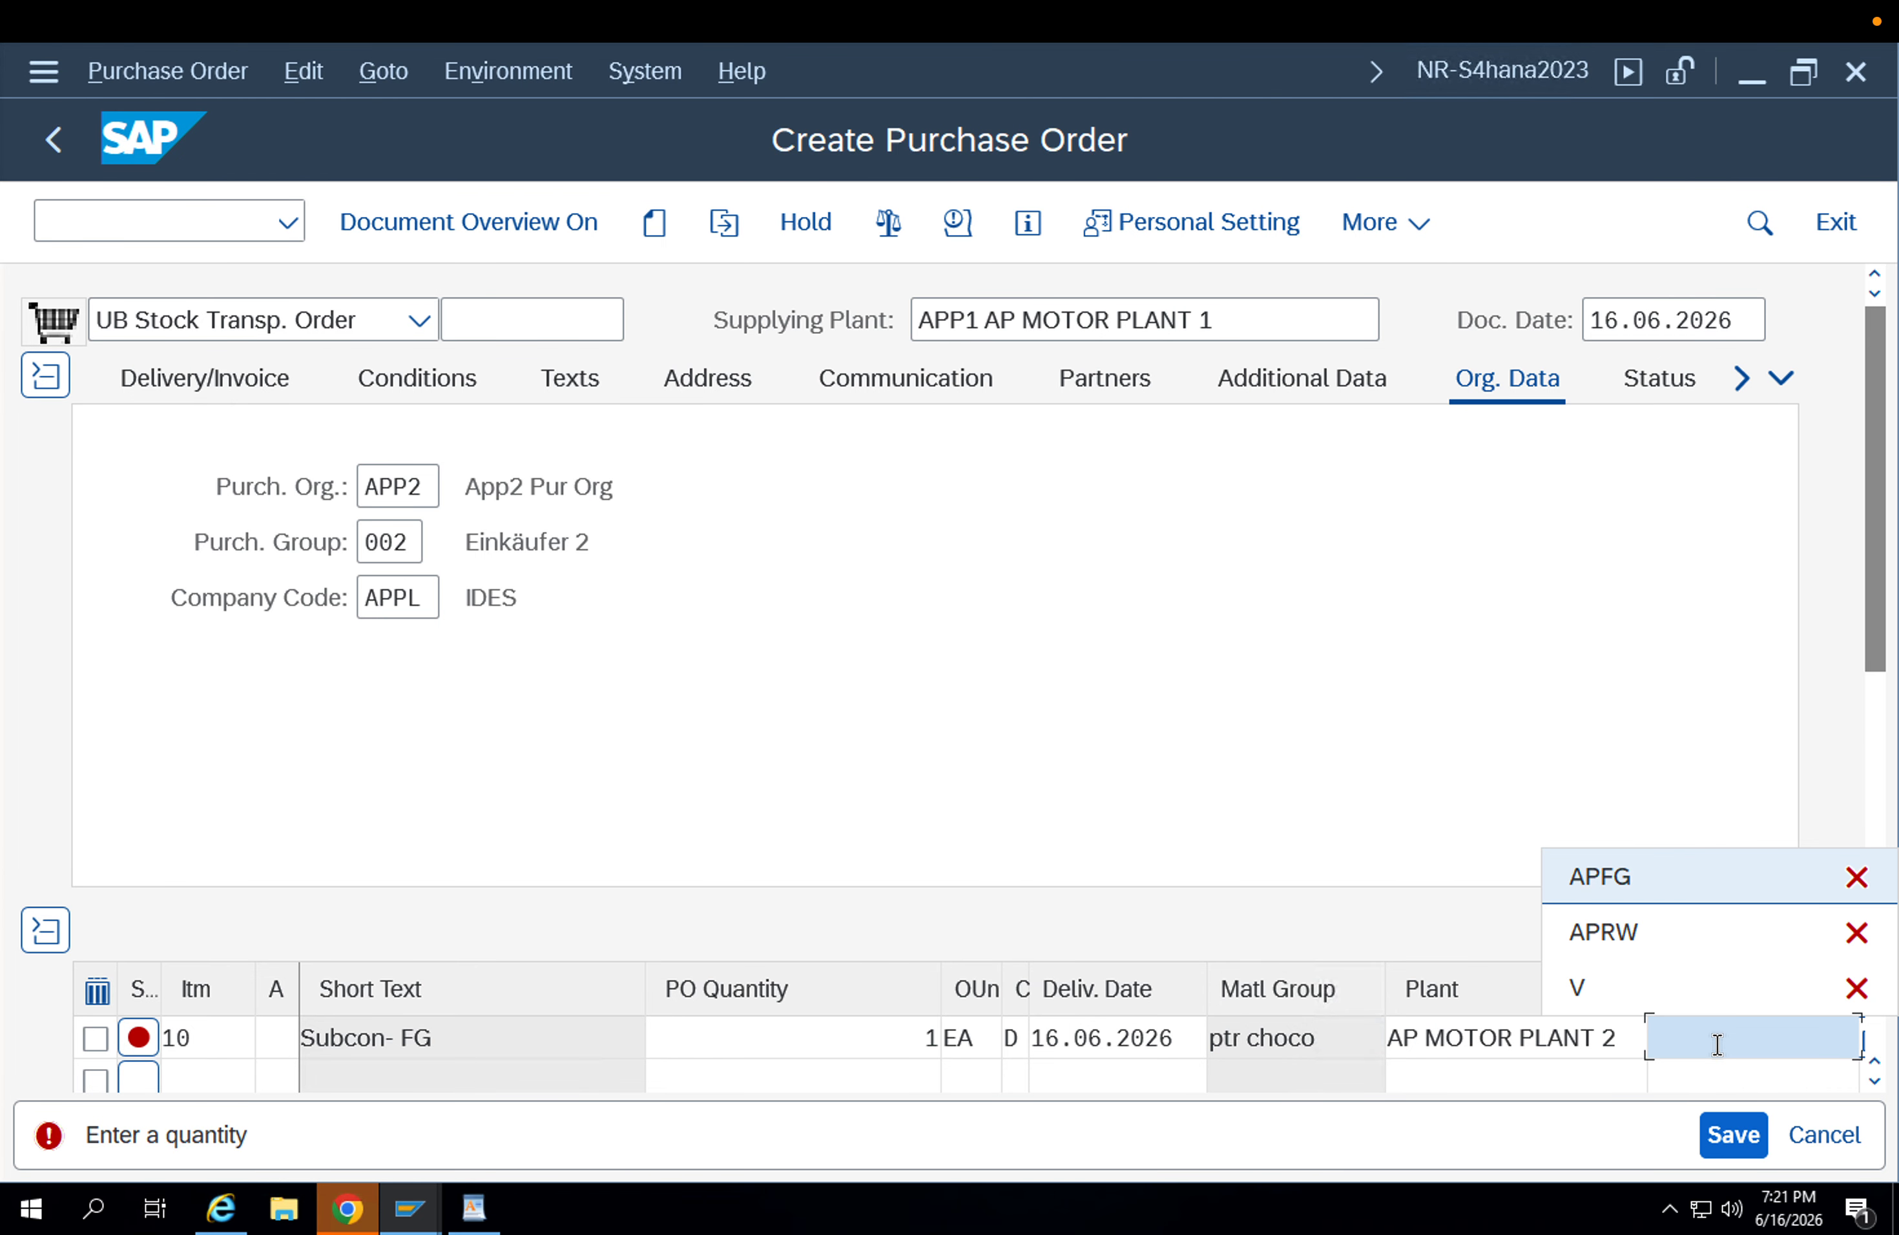
{"action": "key", "text": "Return"}
{"action": "key", "text": "Return"}
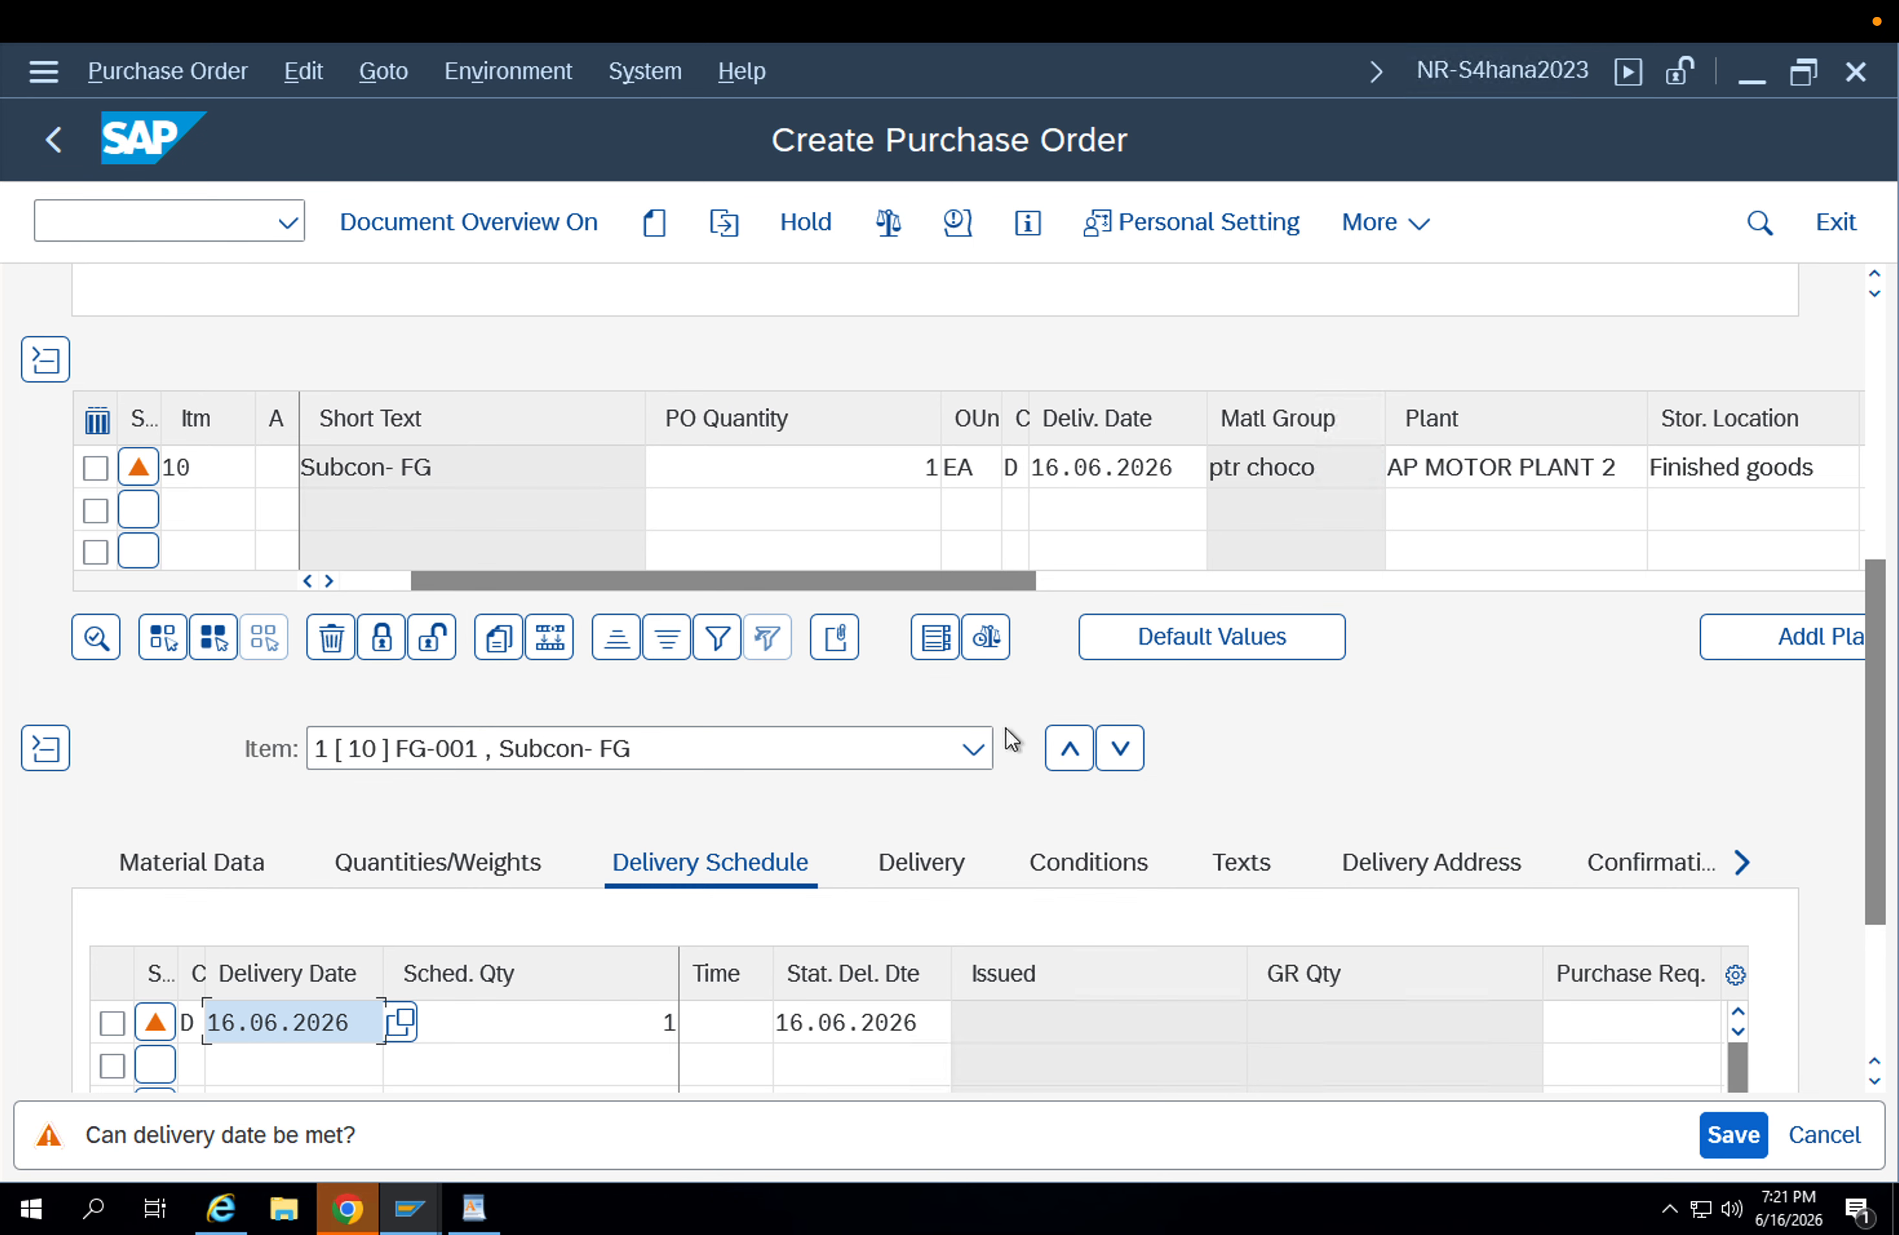
Look through the FG-001 item's further detail sections and return to the order header.
{"action": "left_click", "coordinate": [1742, 863]}
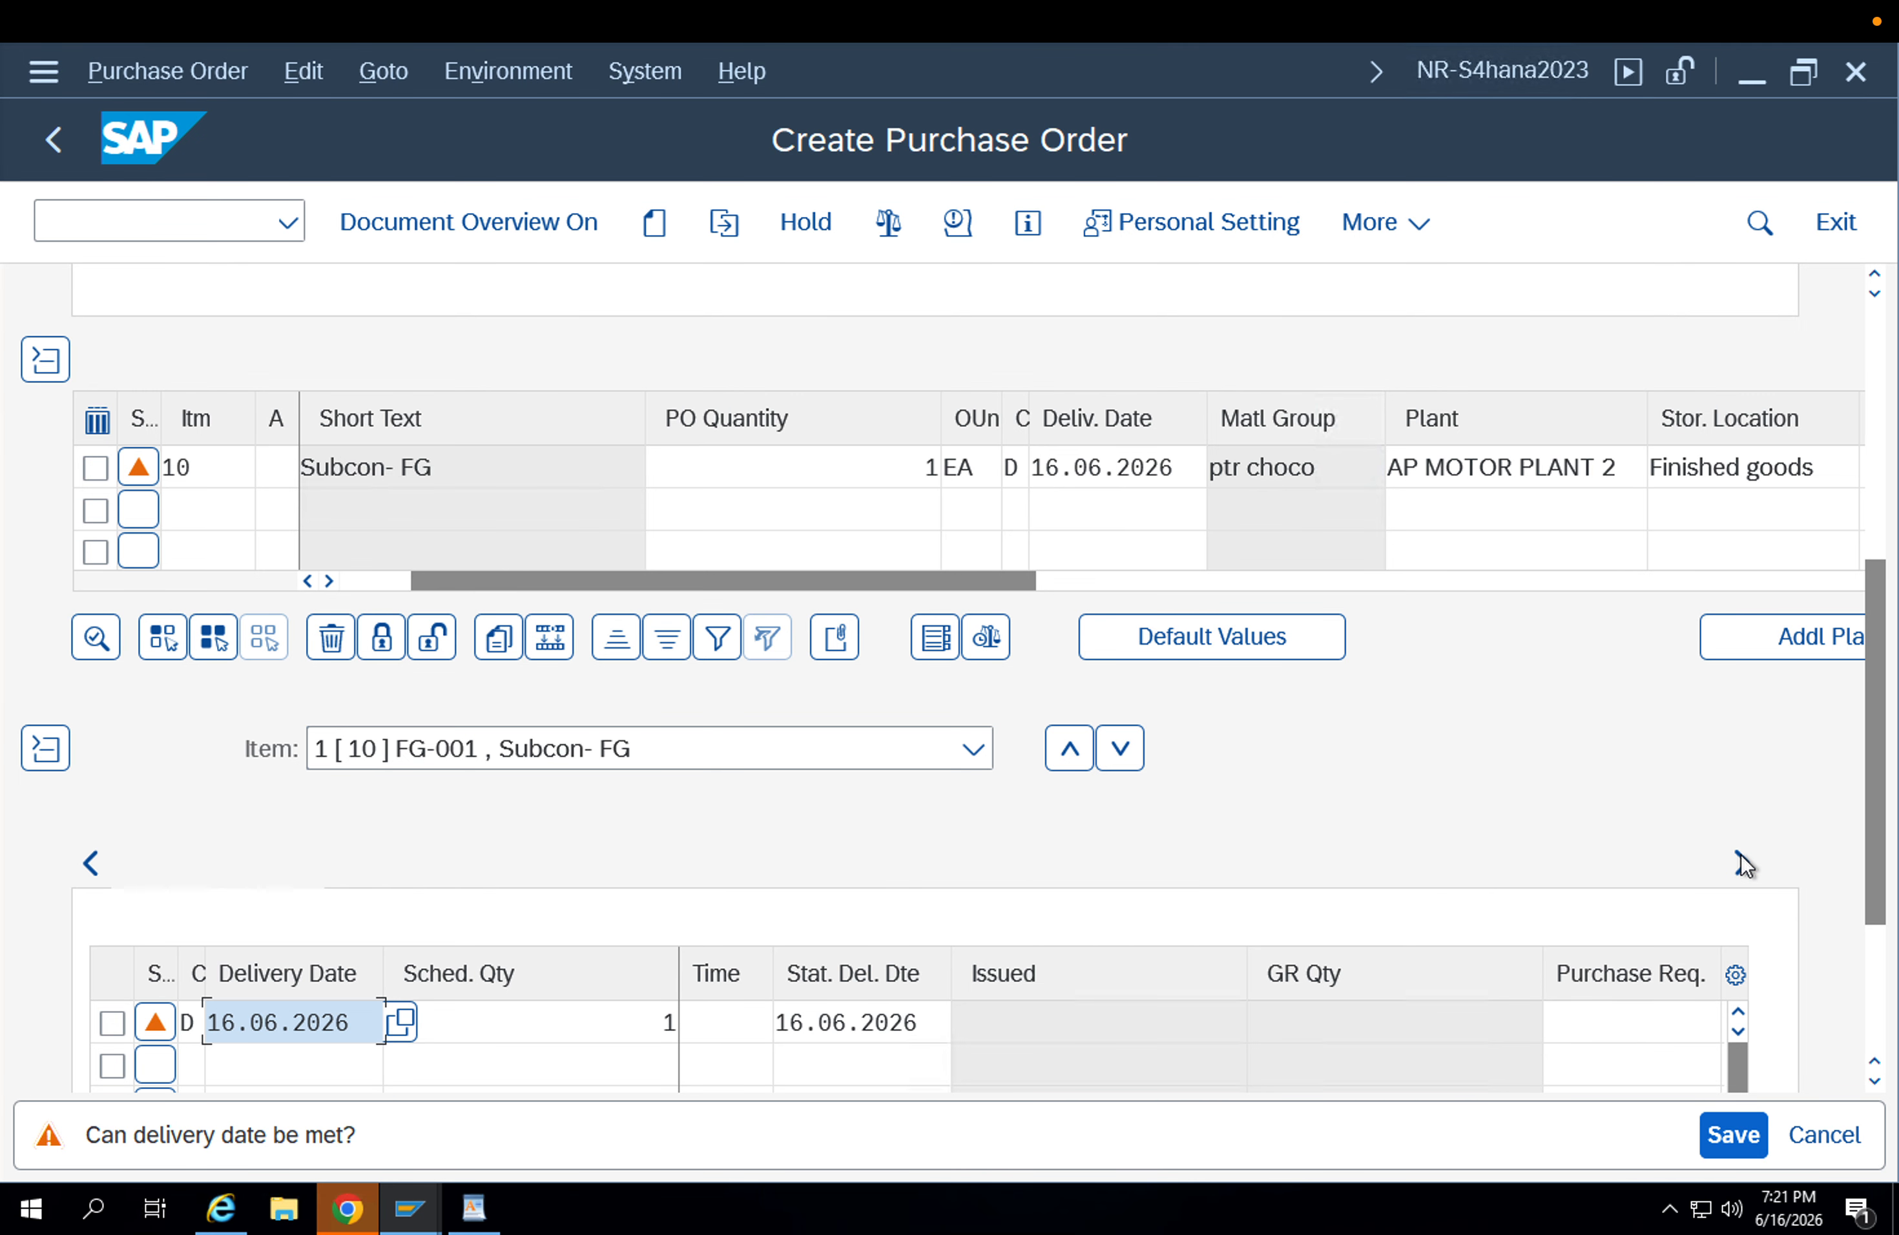
{"action": "left_click_drag", "start_coordinate": [1877, 770], "coordinate": [1886, 489]}
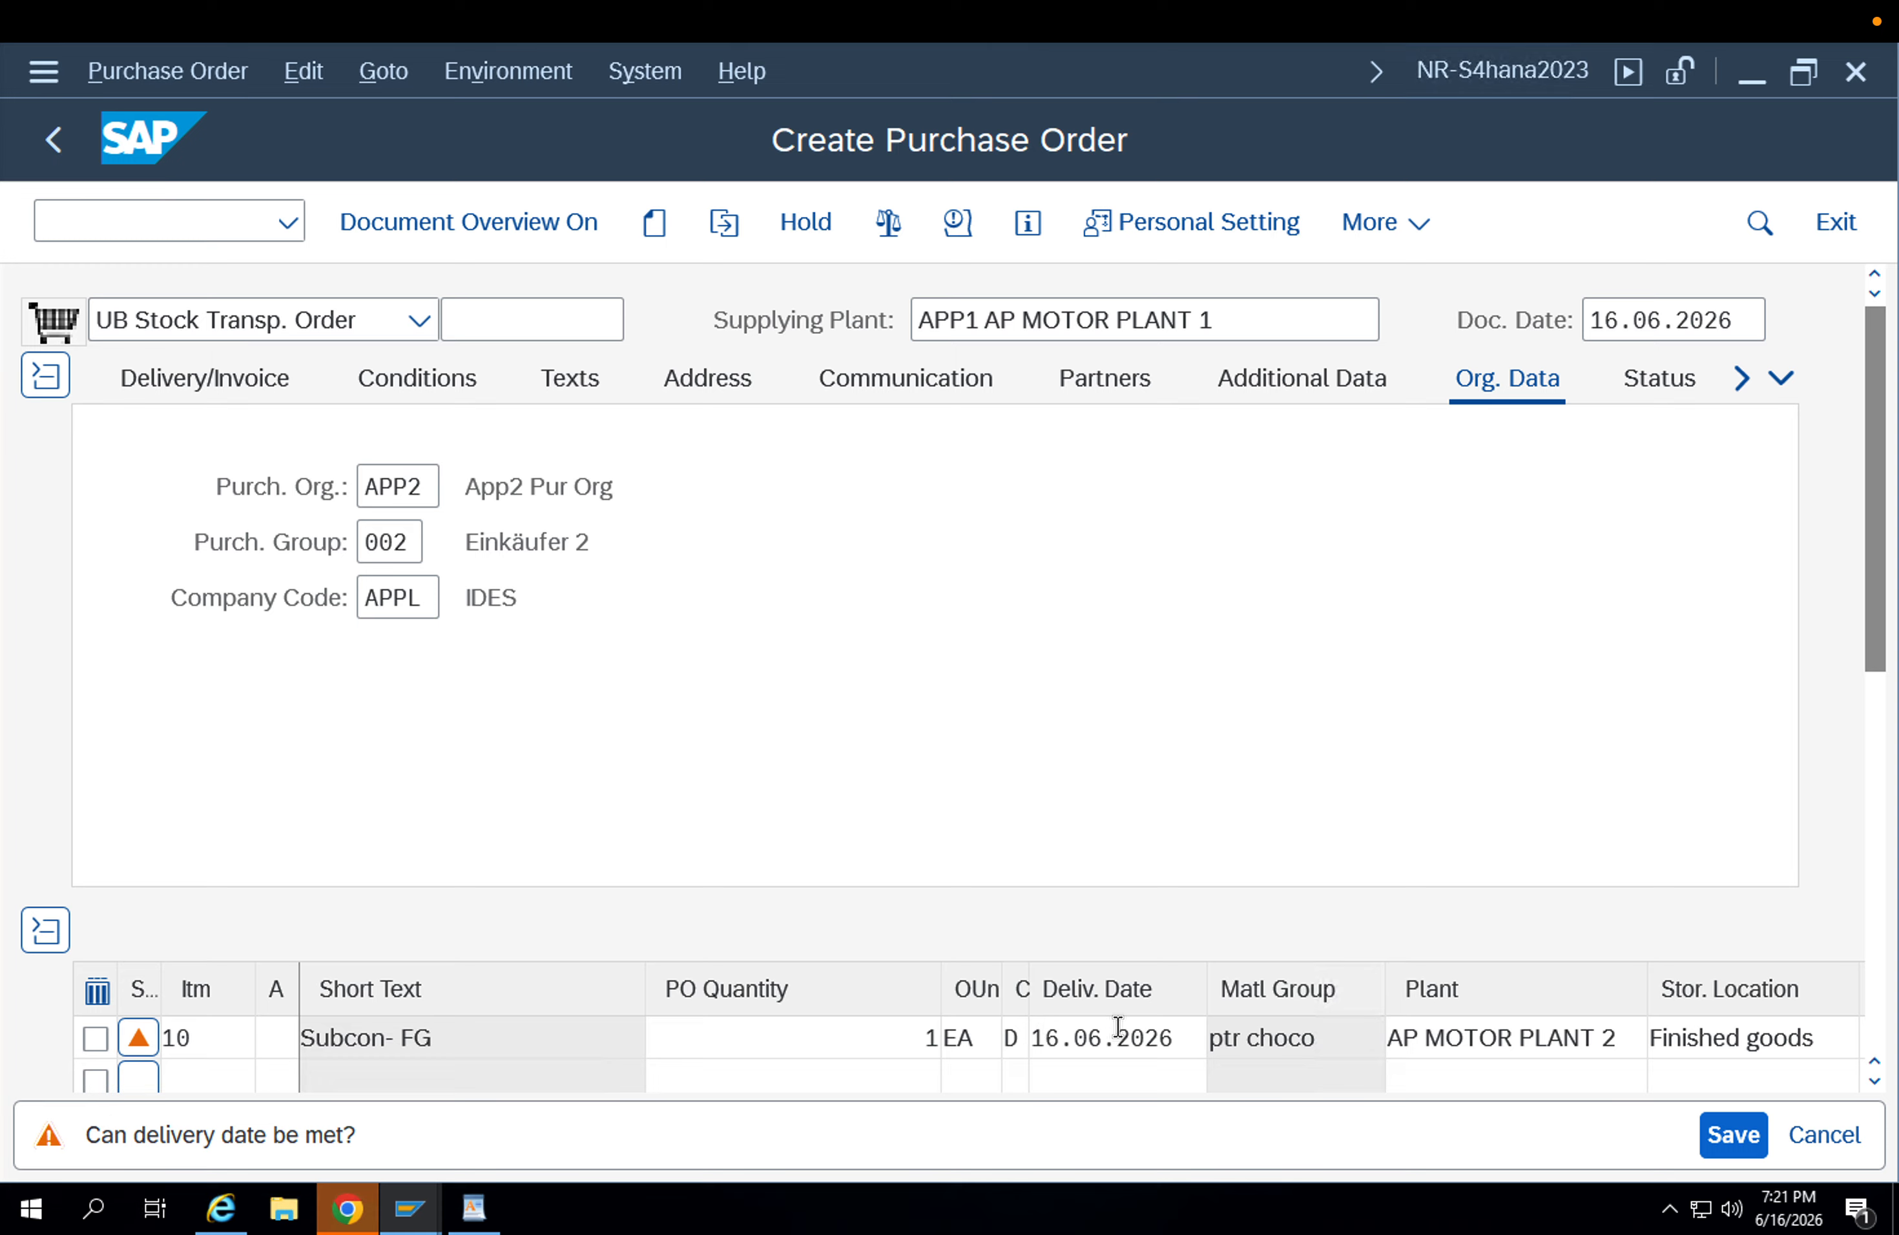
Review the item's receiving plant, quantity and material, and the document type in the order header.
{"action": "left_click", "coordinate": [1446, 1043]}
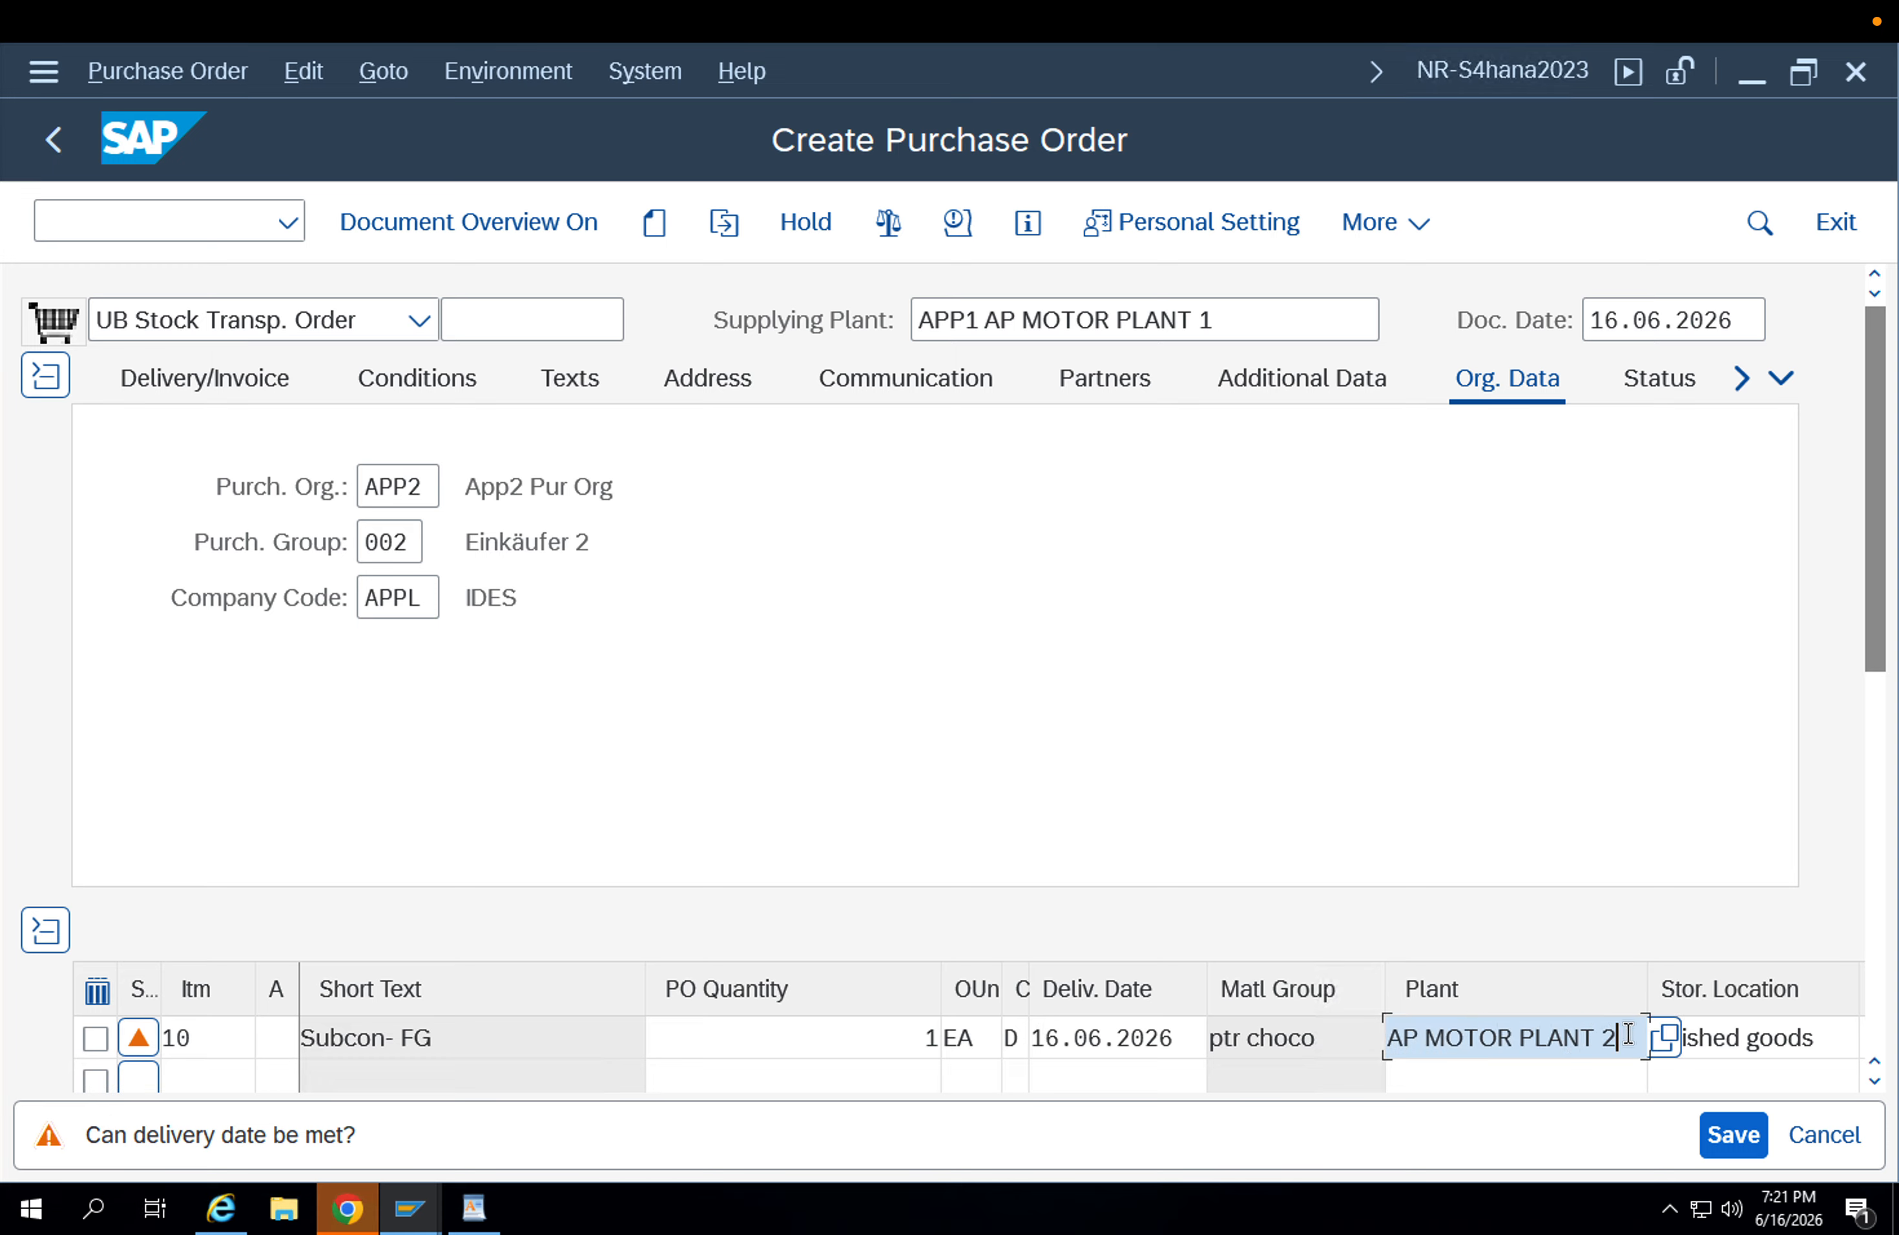
{"action": "left_click_drag", "start_coordinate": [1623, 1036], "coordinate": [1359, 1041]}
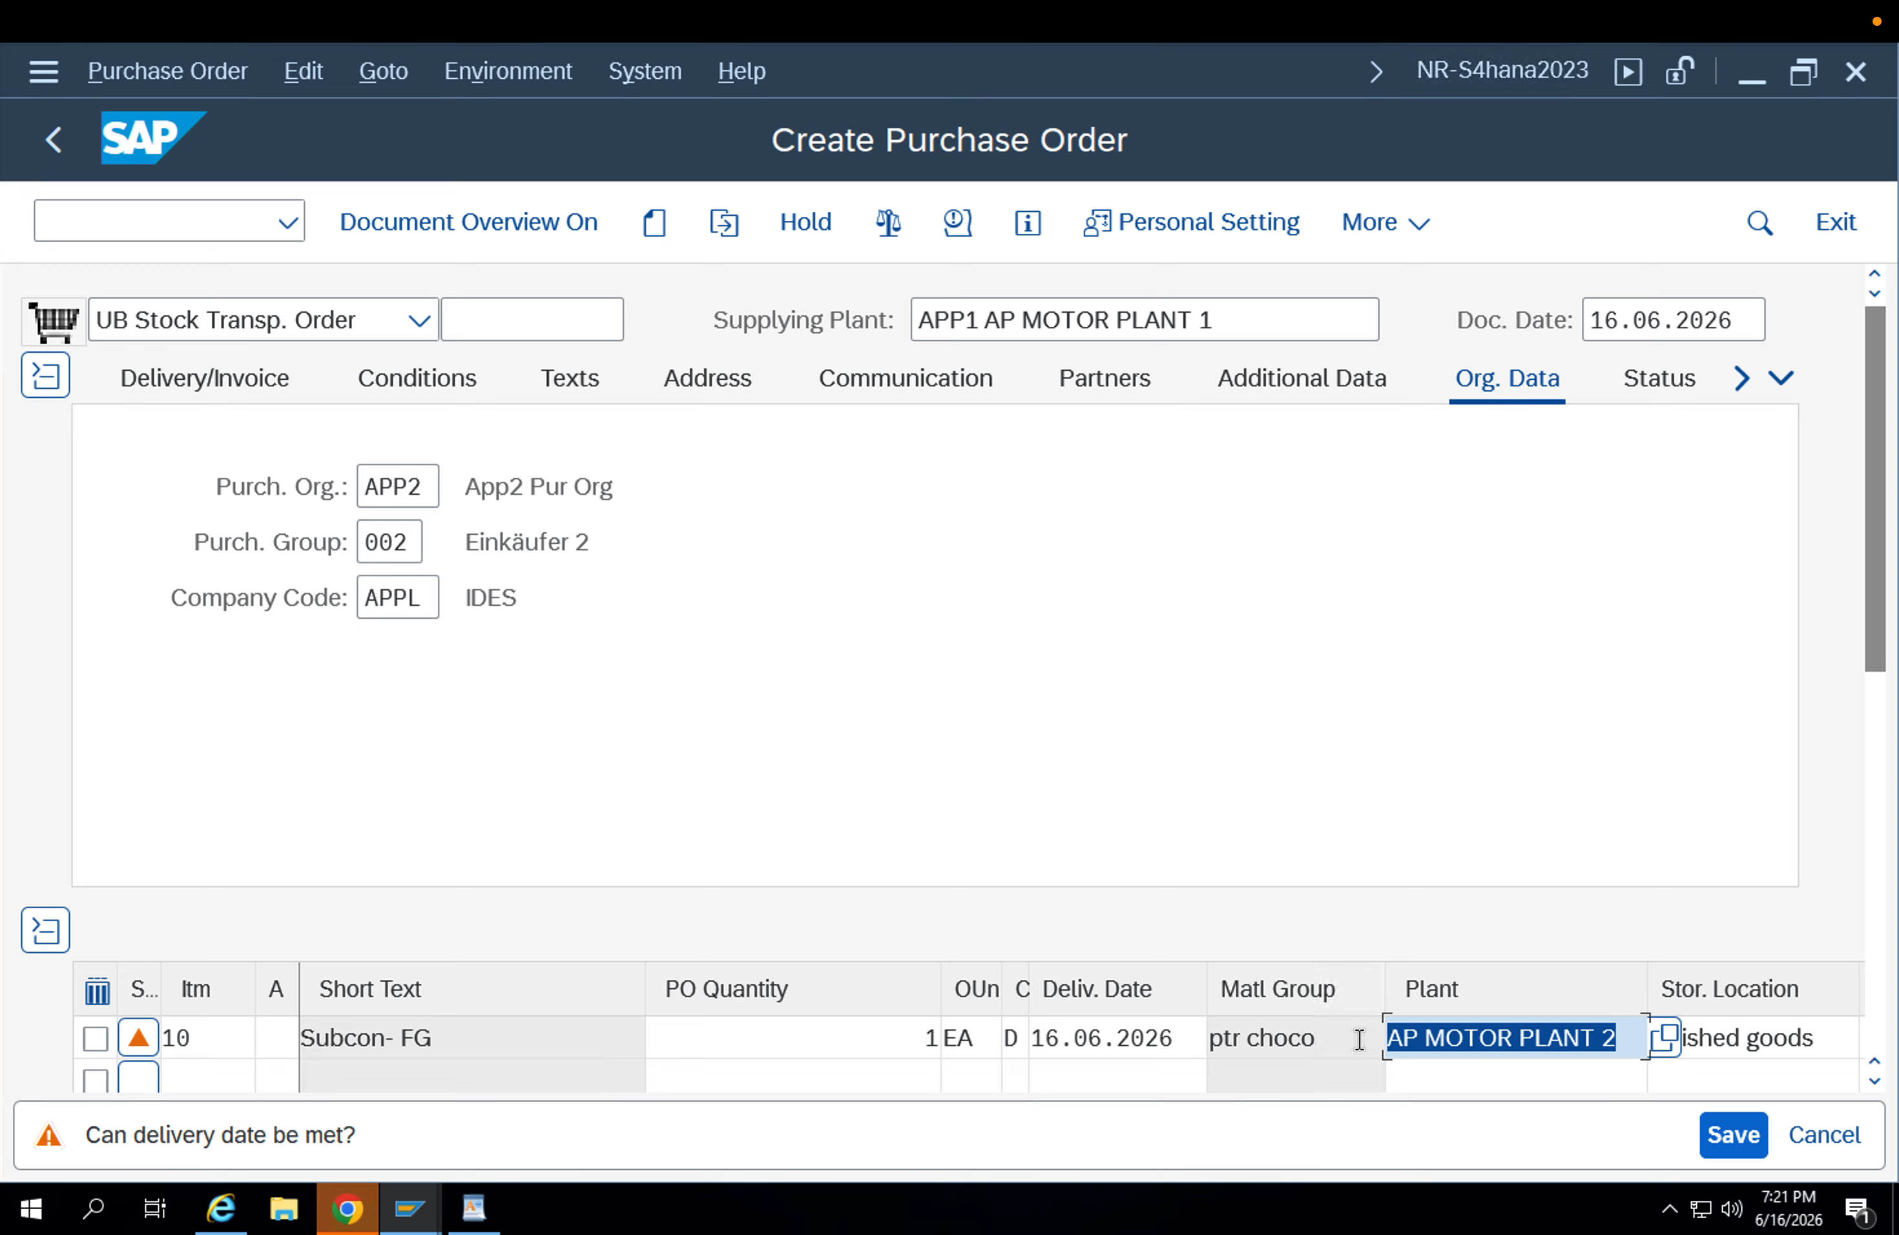
{"action": "left_click", "coordinate": [720, 1055]}
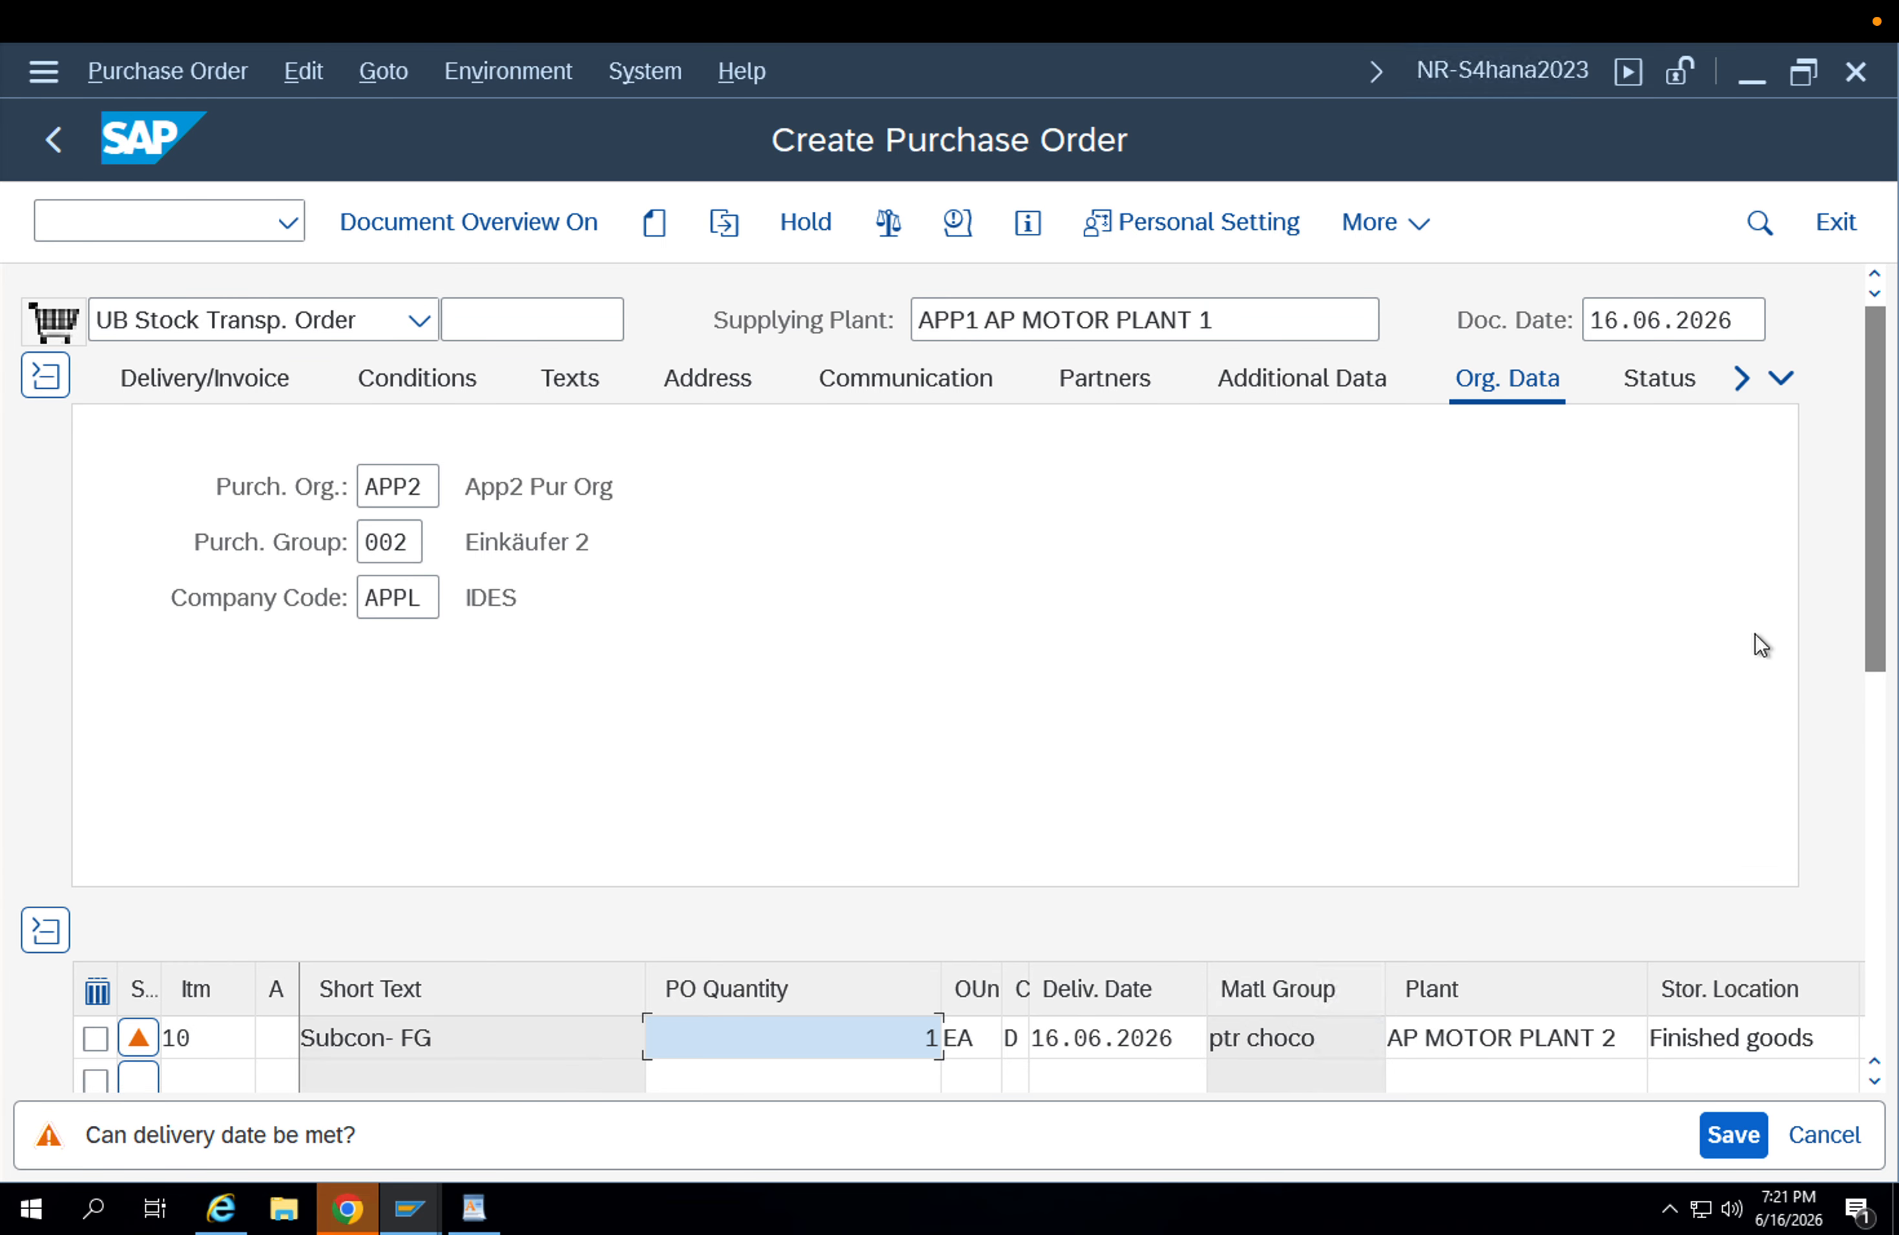
{"action": "left_click_drag", "start_coordinate": [1875, 595], "coordinate": [1879, 764]}
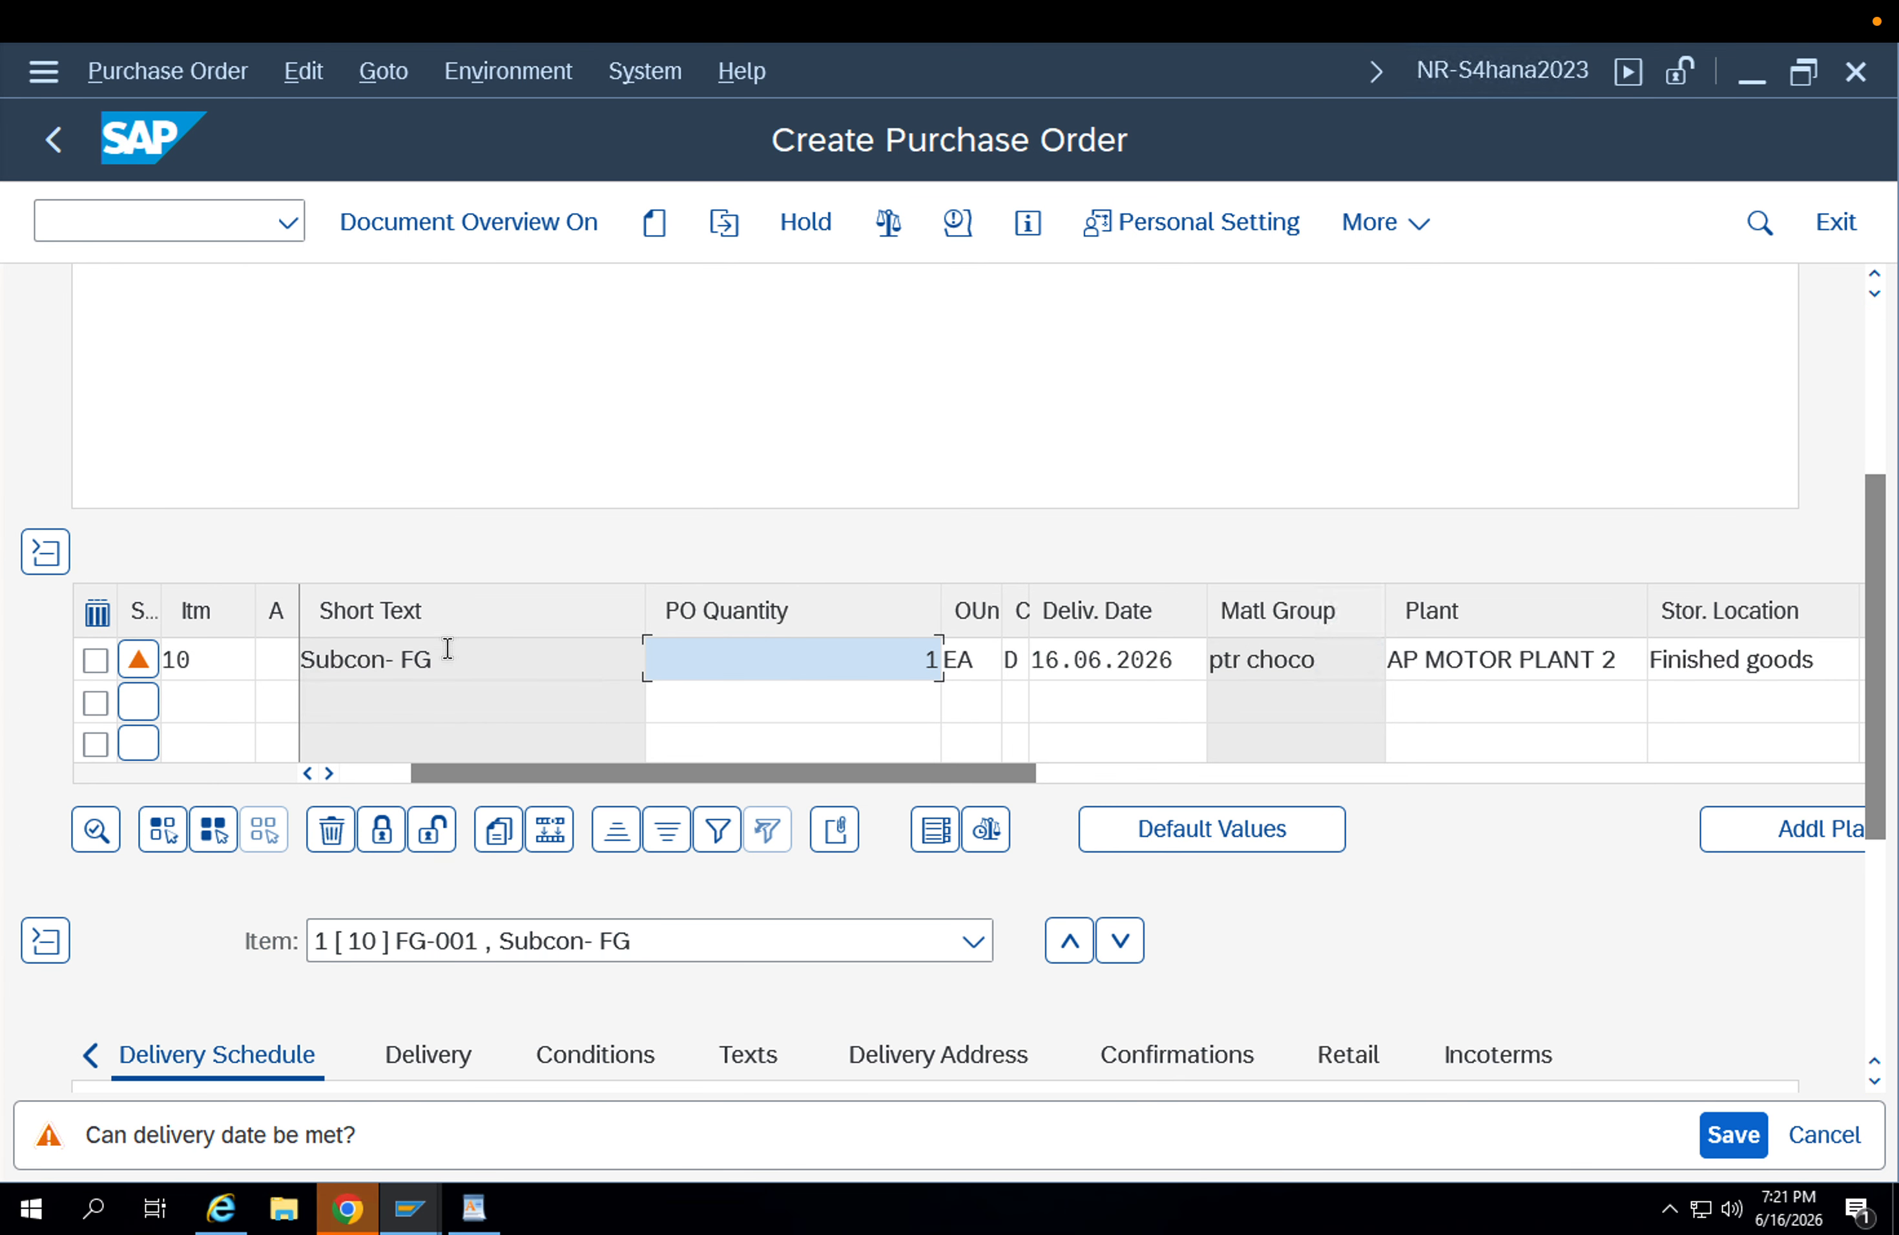
{"action": "left_click", "coordinate": [367, 770]}
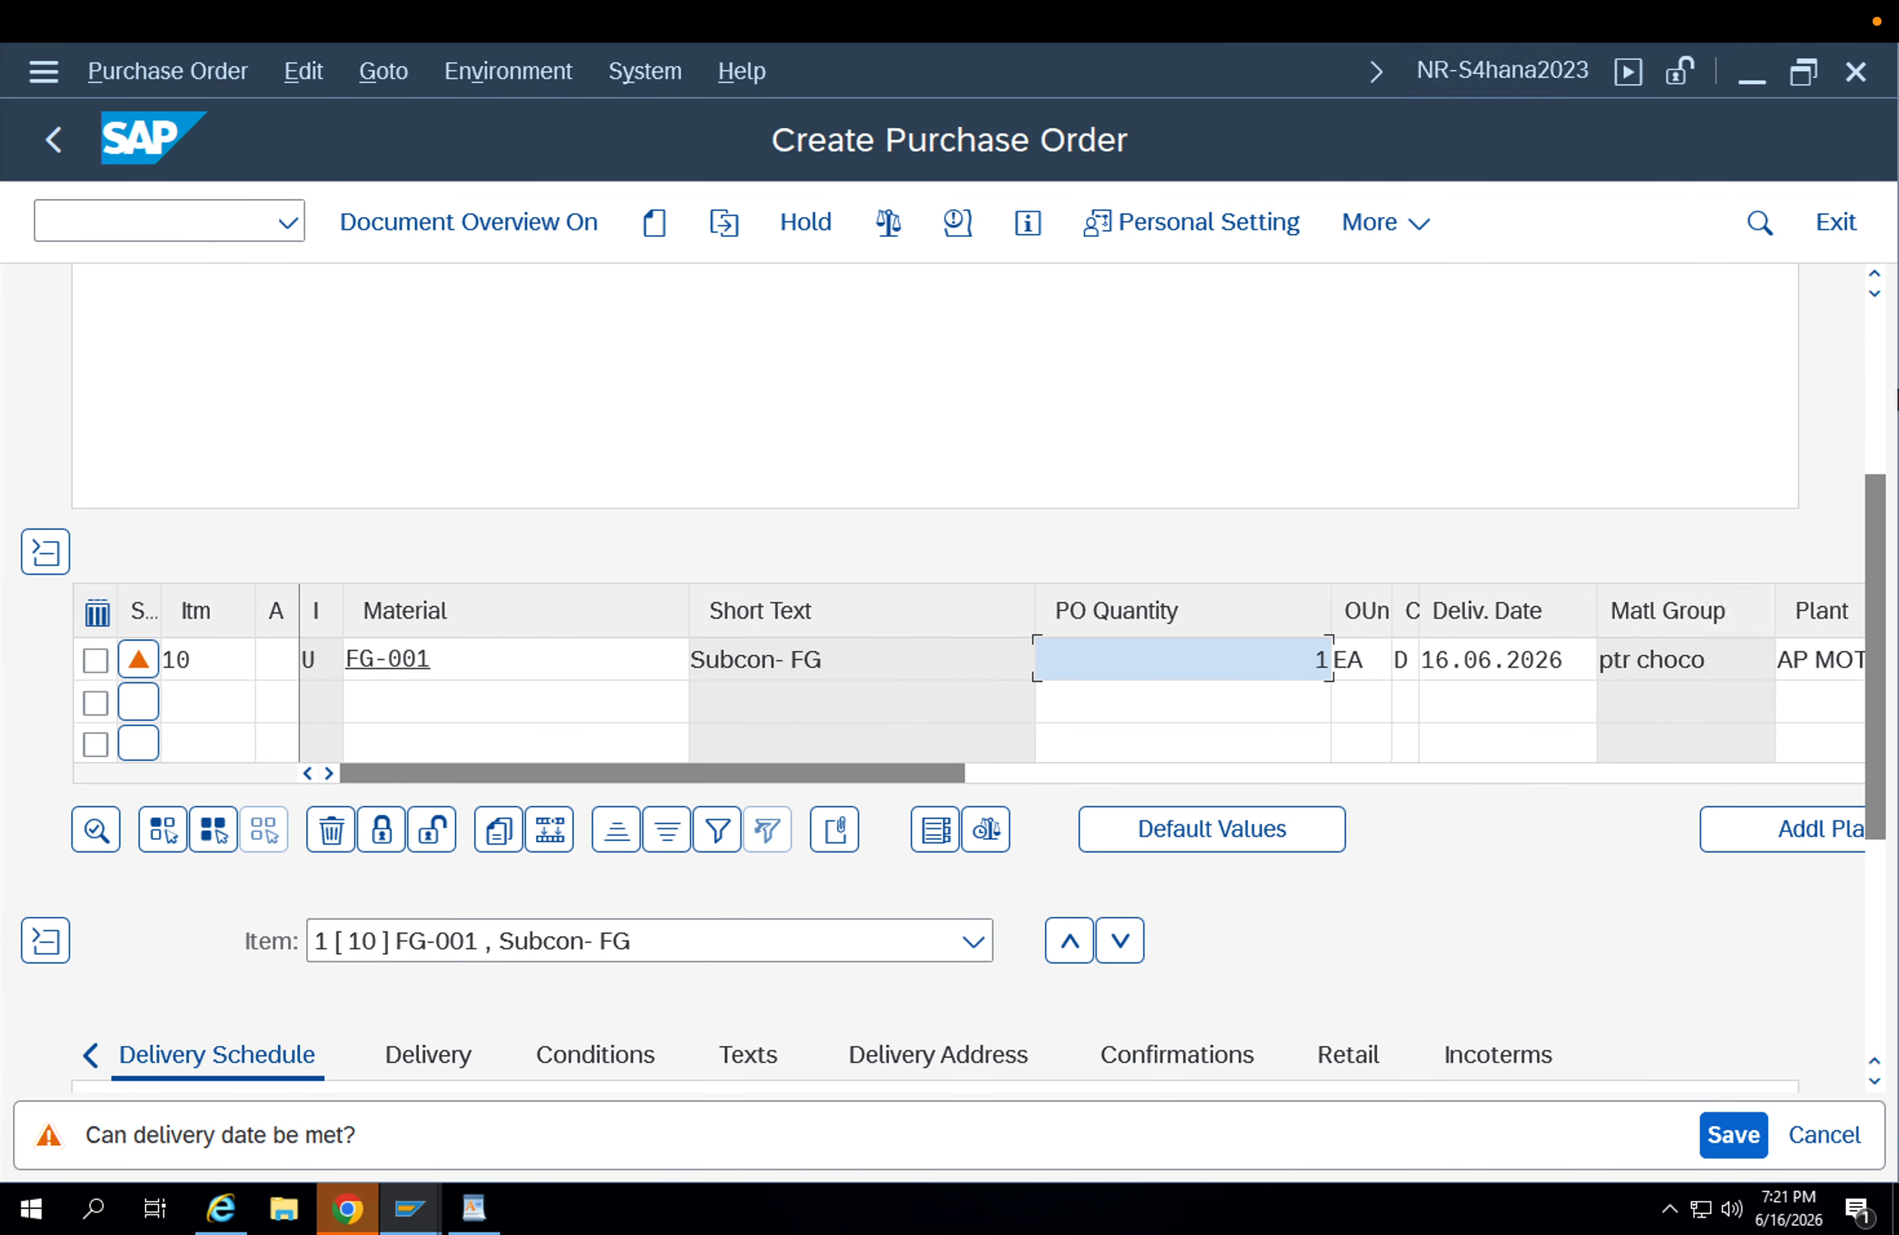
{"action": "left_click", "coordinate": [1879, 340]}
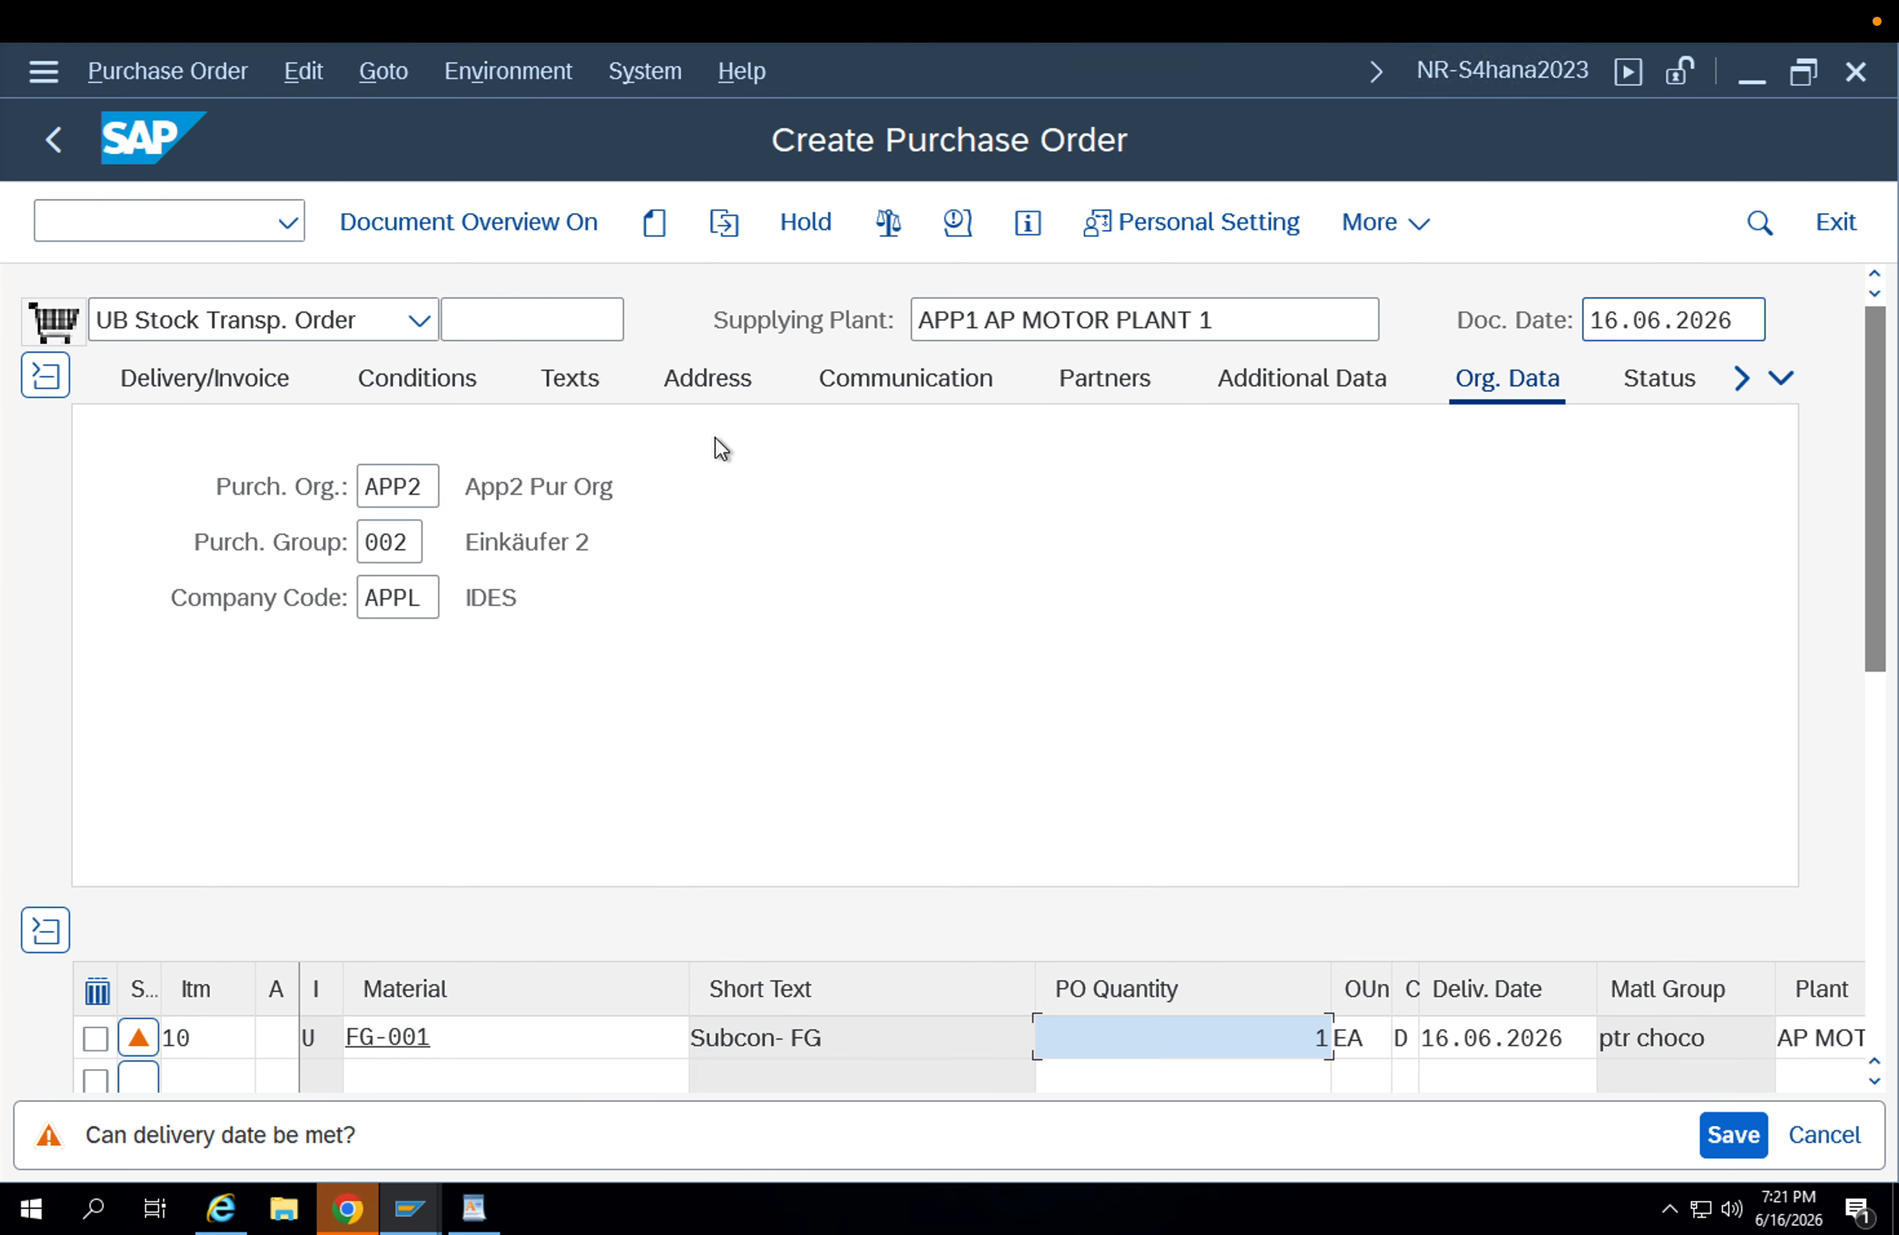
{"action": "left_click", "coordinate": [190, 322]}
{"action": "left_click", "coordinate": [190, 321]}
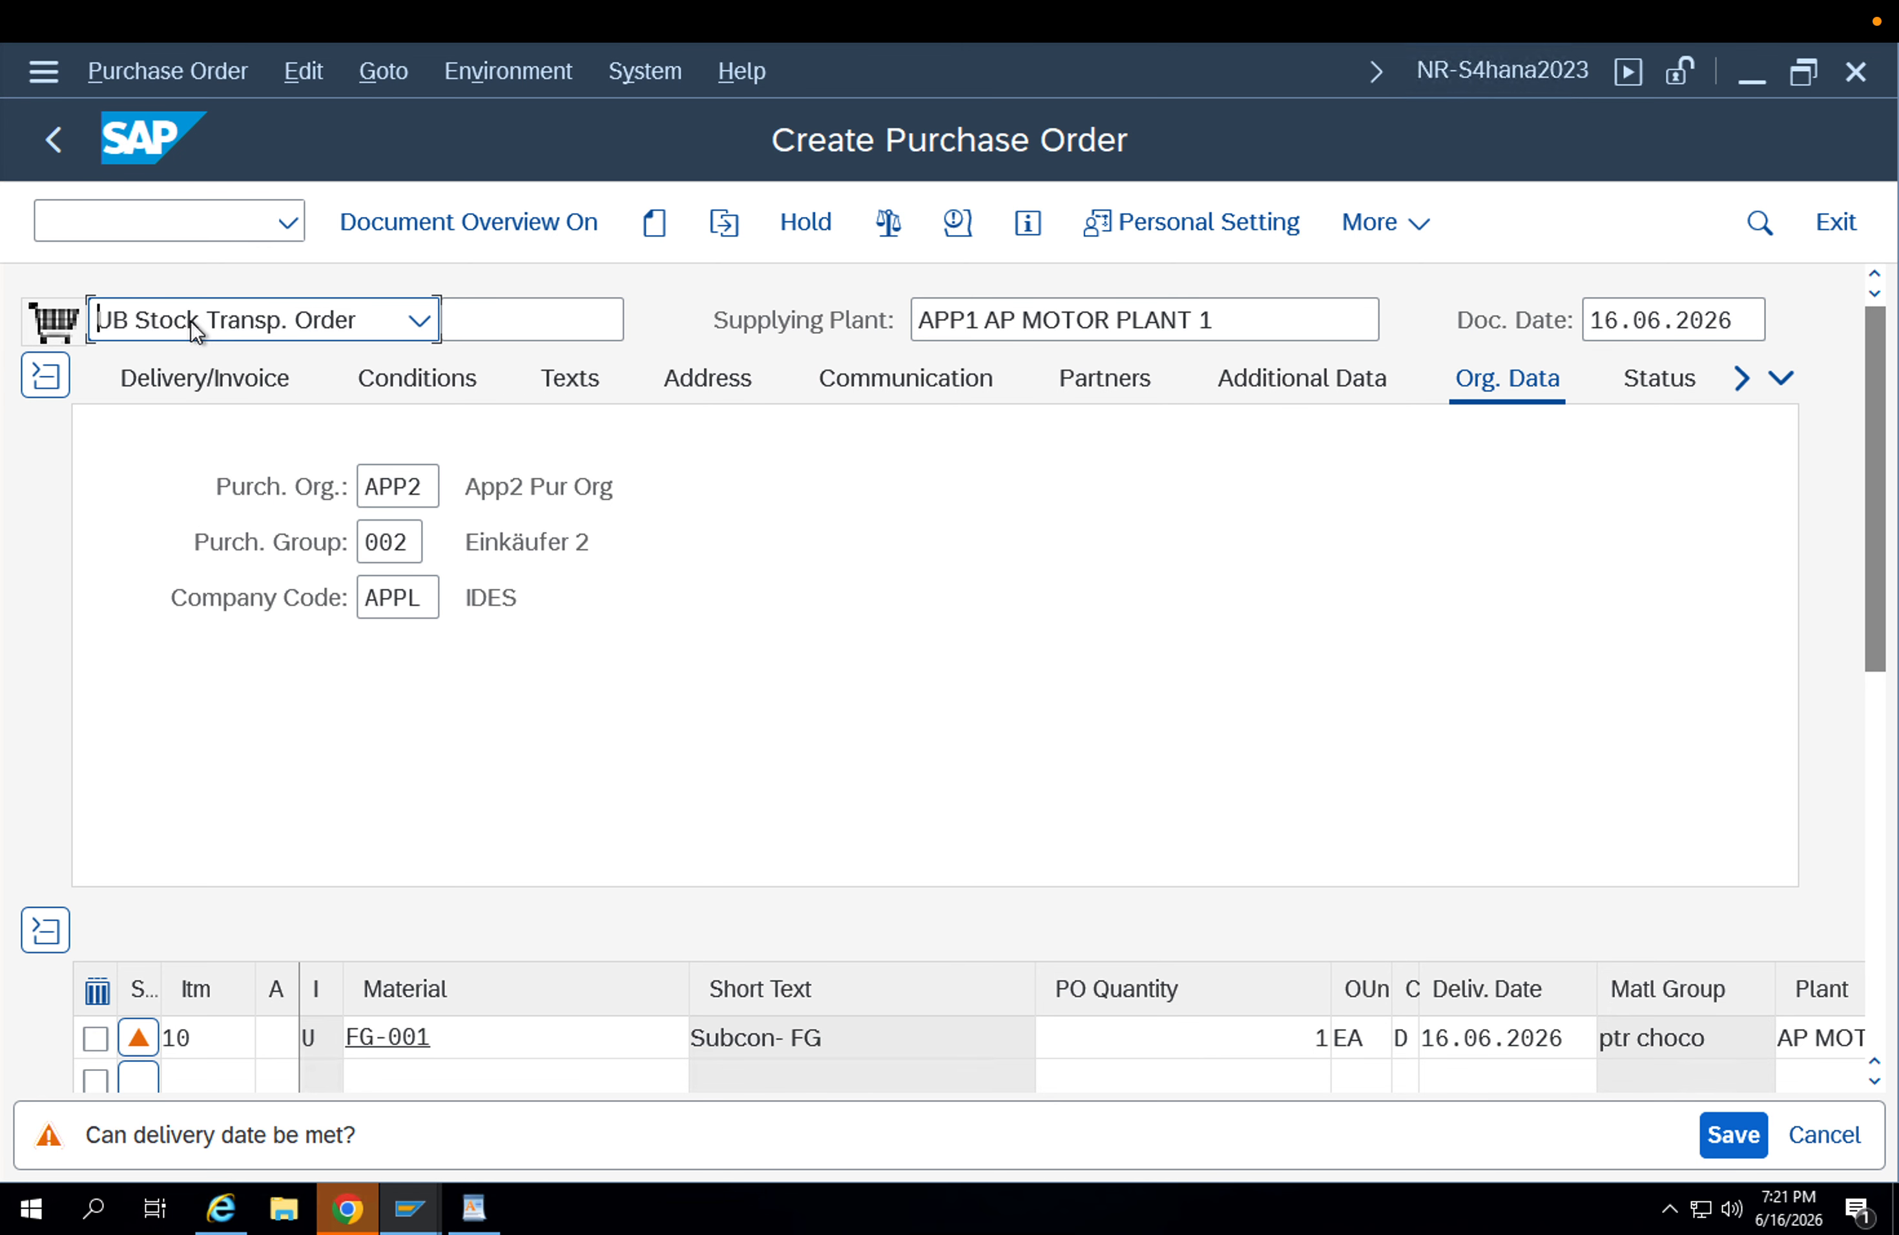
{"action": "left_click_drag", "start_coordinate": [1885, 482], "coordinate": [1883, 552]}
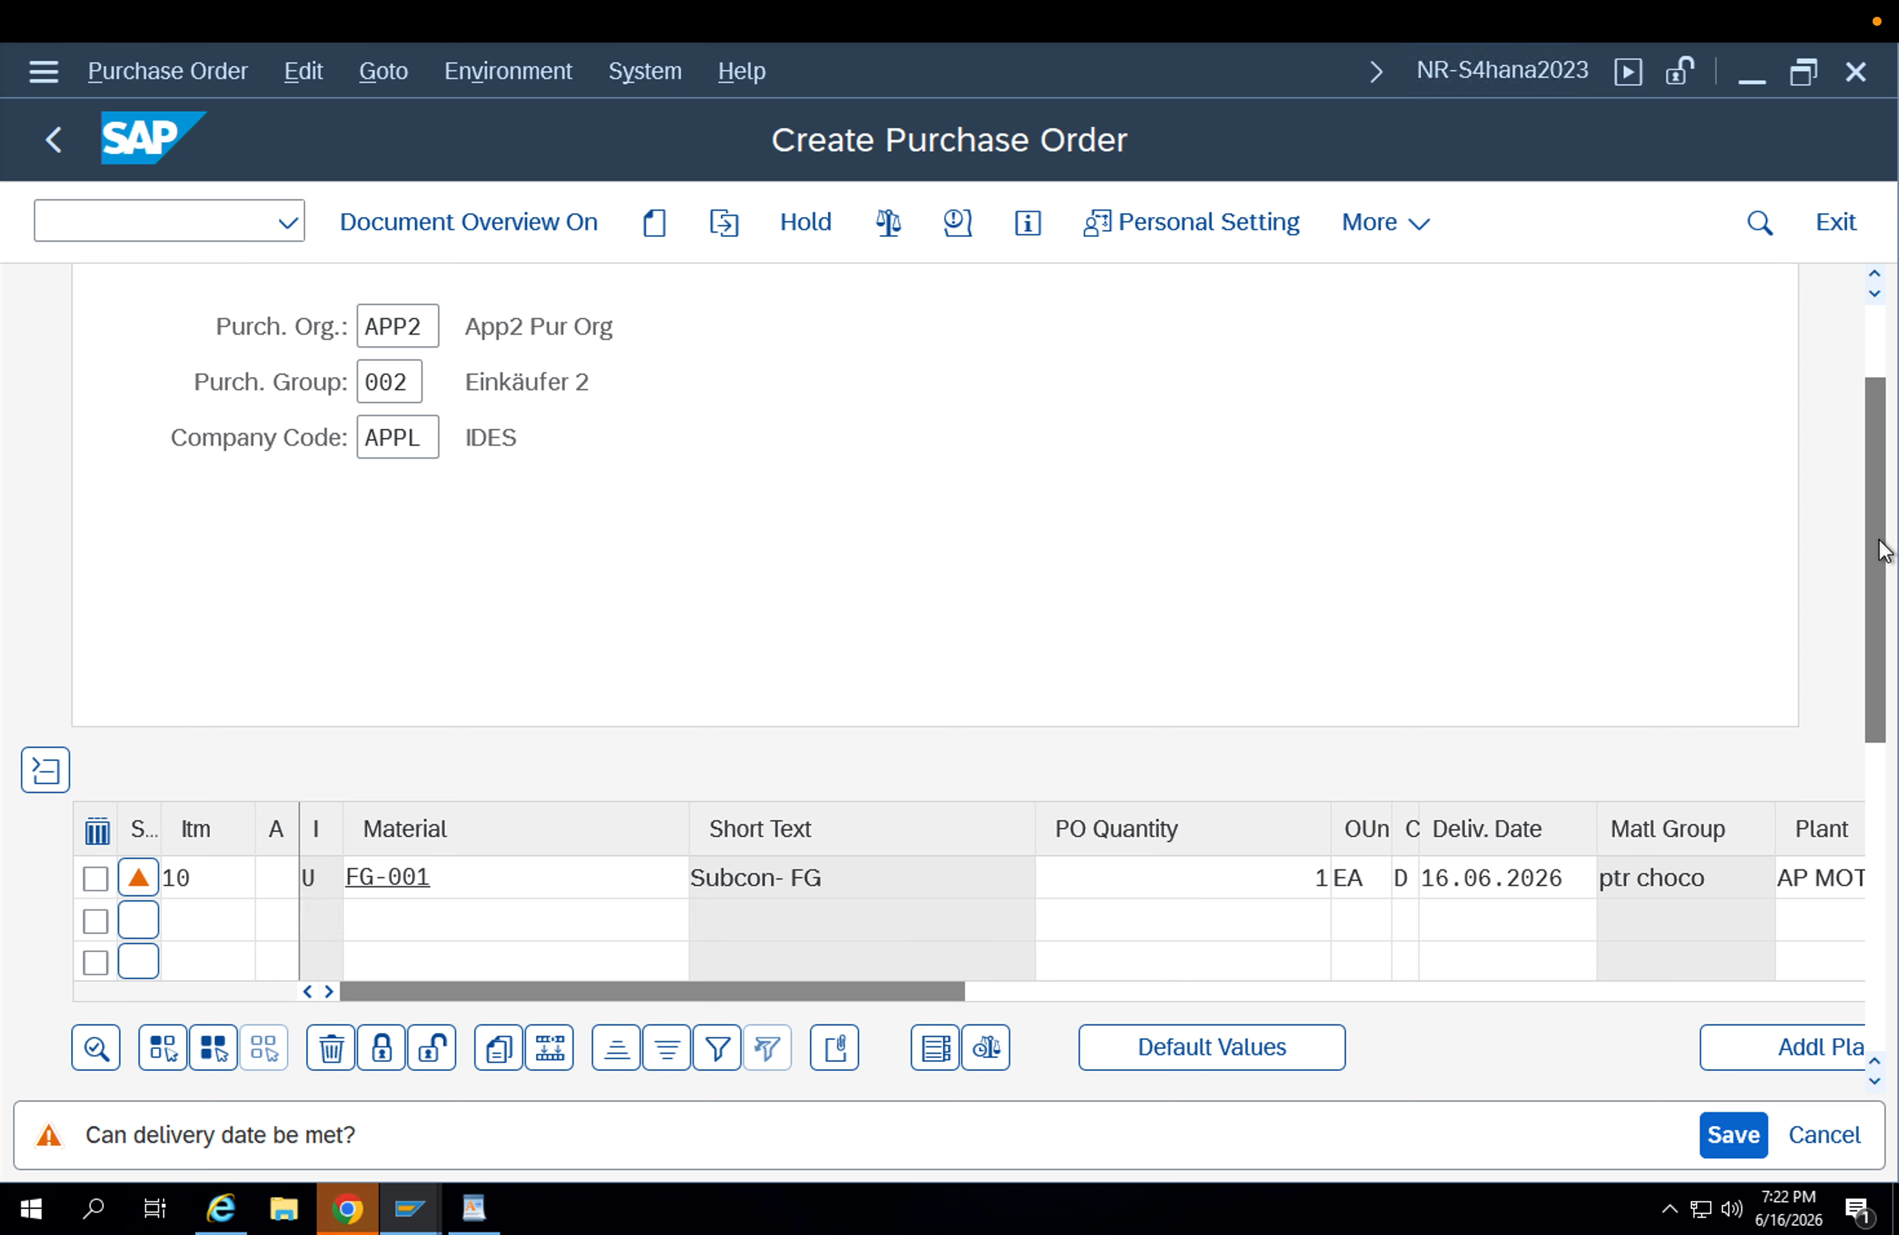
Examine the item category of the FG-001 item and its list of allowed values.
{"action": "left_click", "coordinate": [321, 879]}
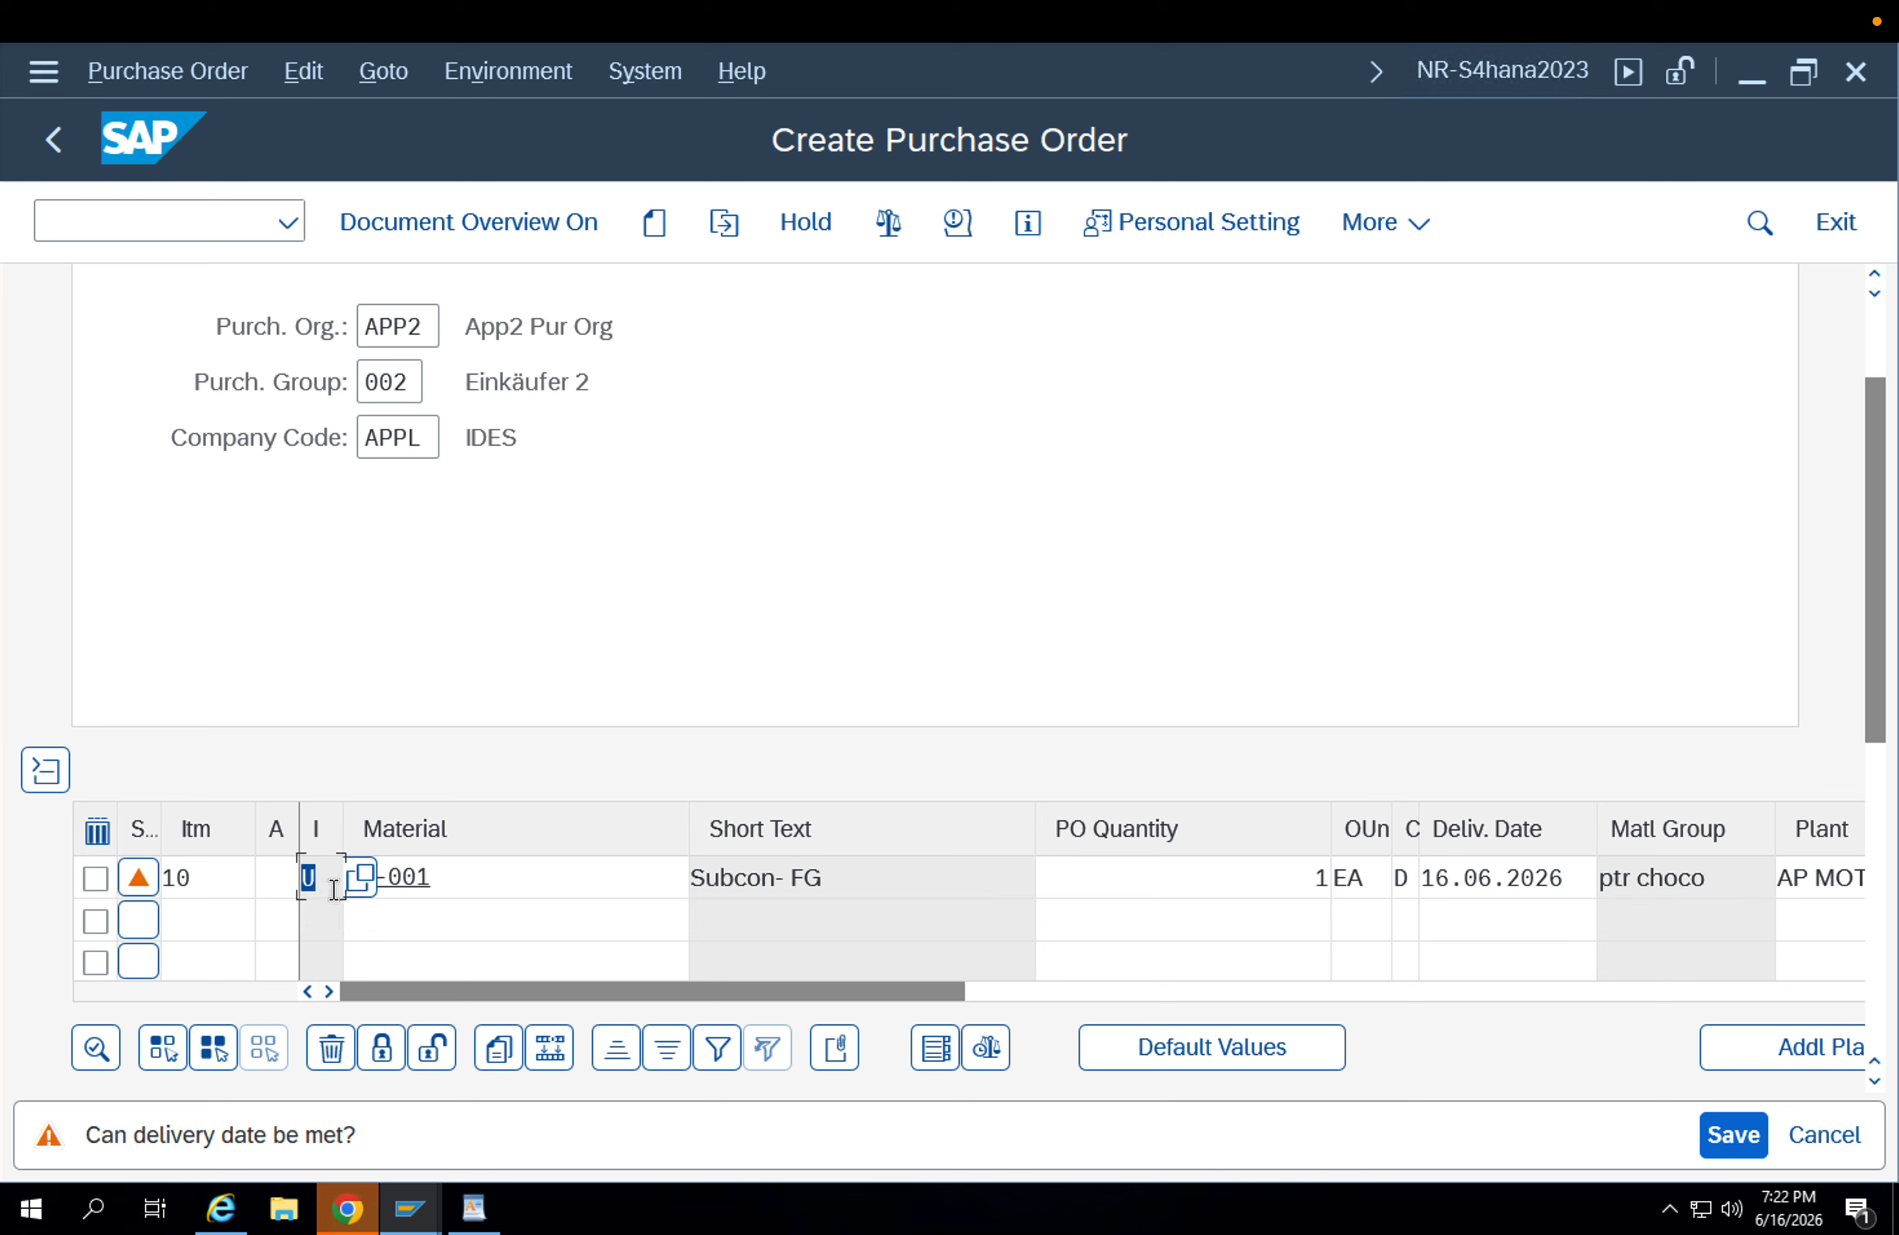
{"action": "left_click", "coordinate": [494, 881]}
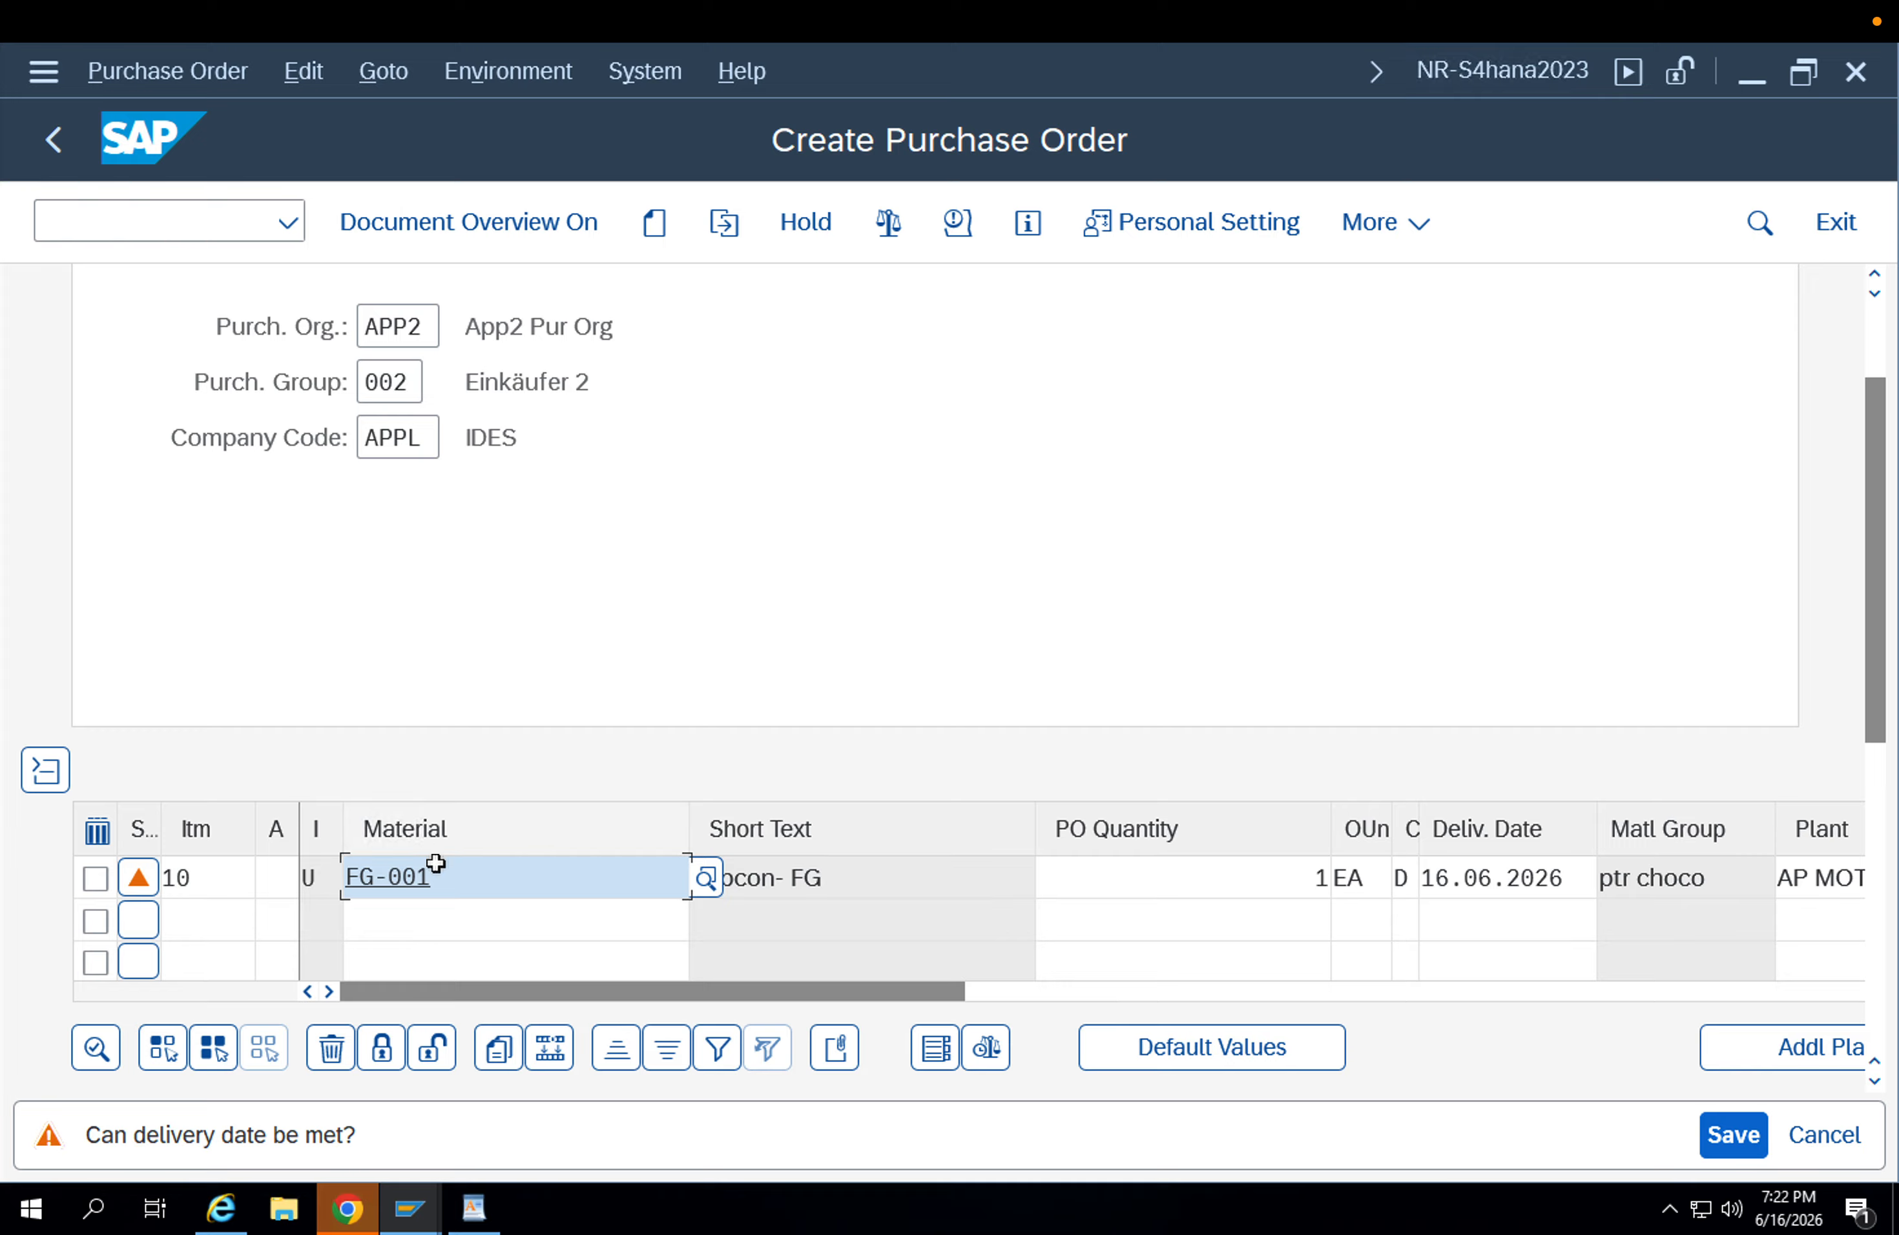
{"action": "left_click", "coordinate": [318, 882]}
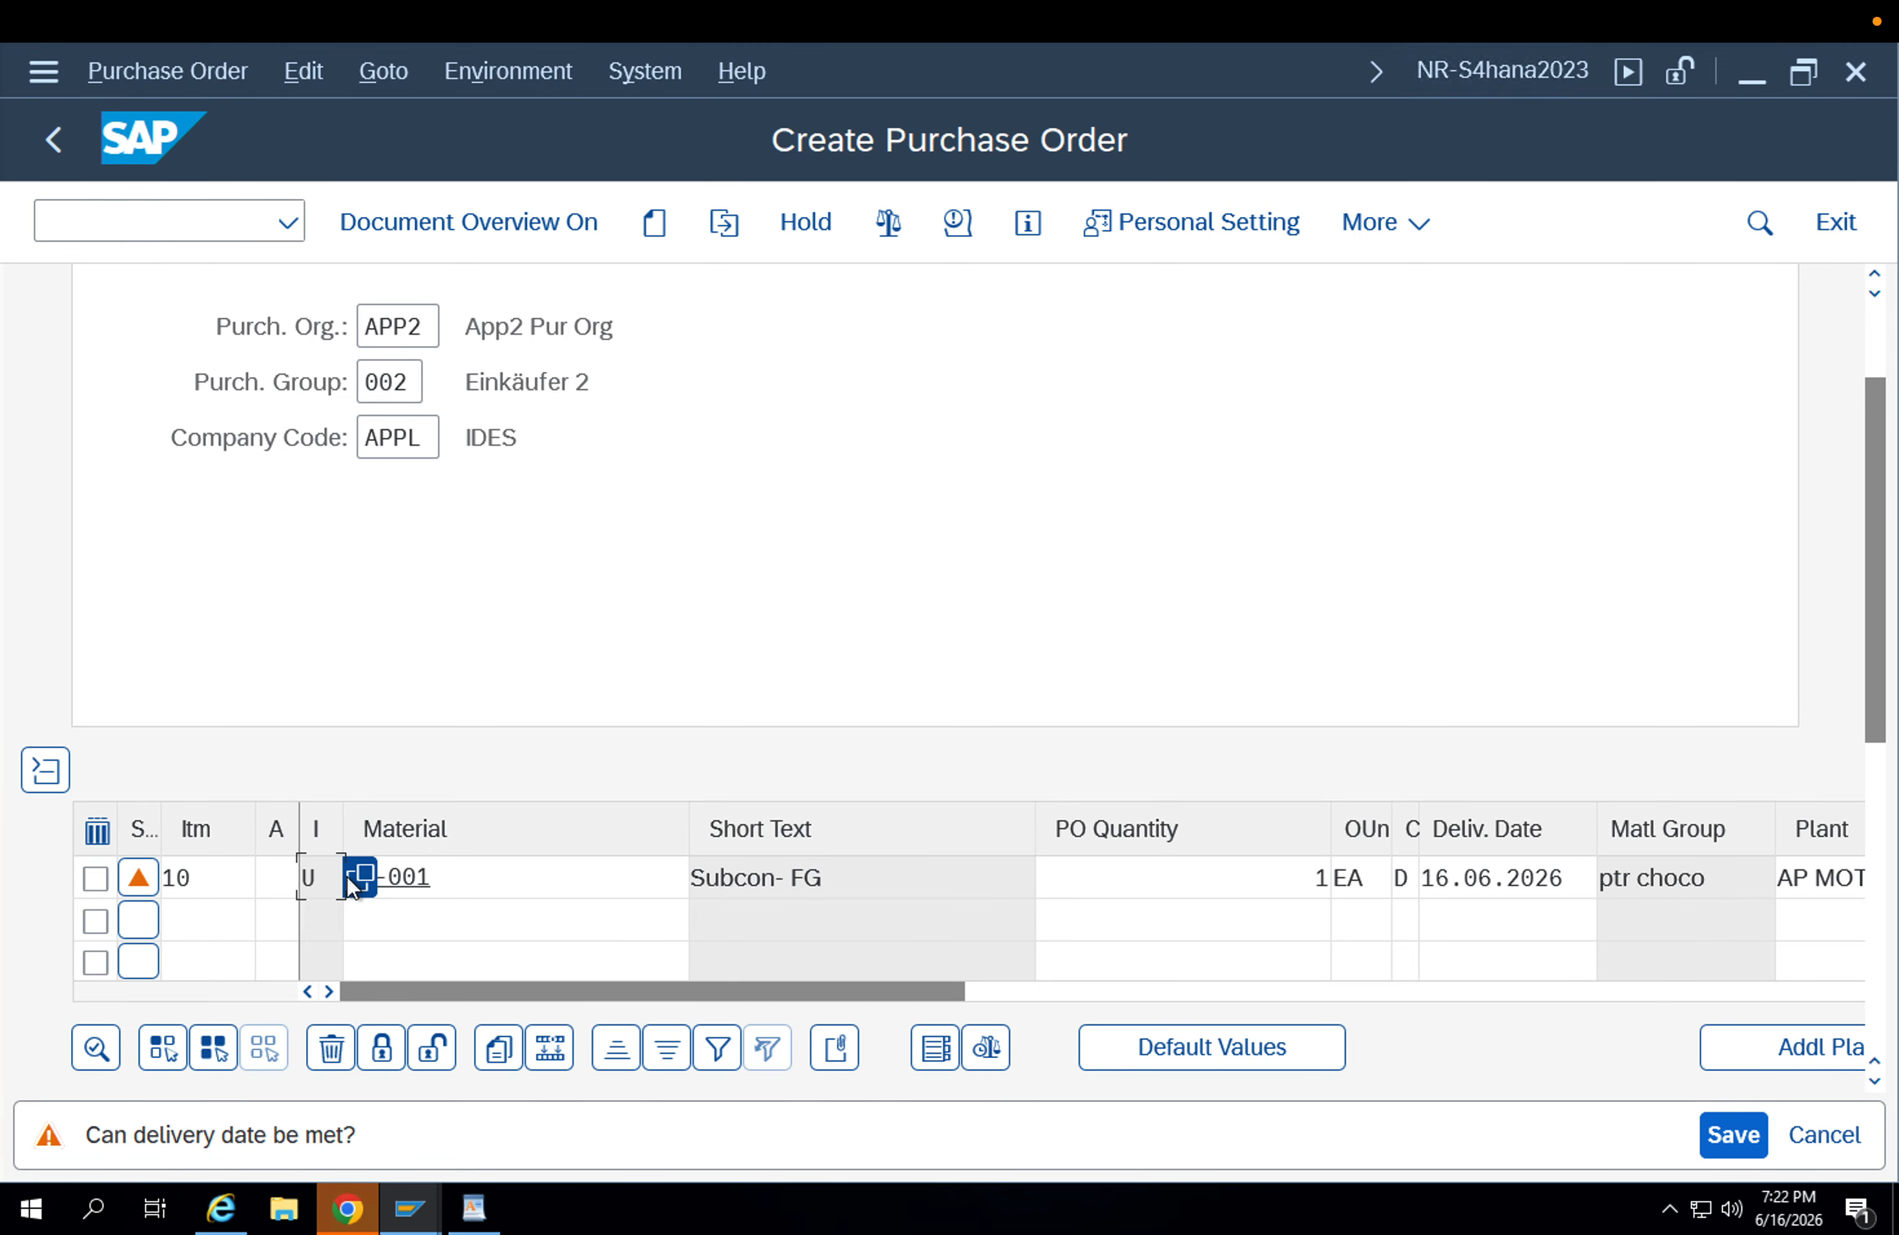
{"action": "key", "text": "F4"}
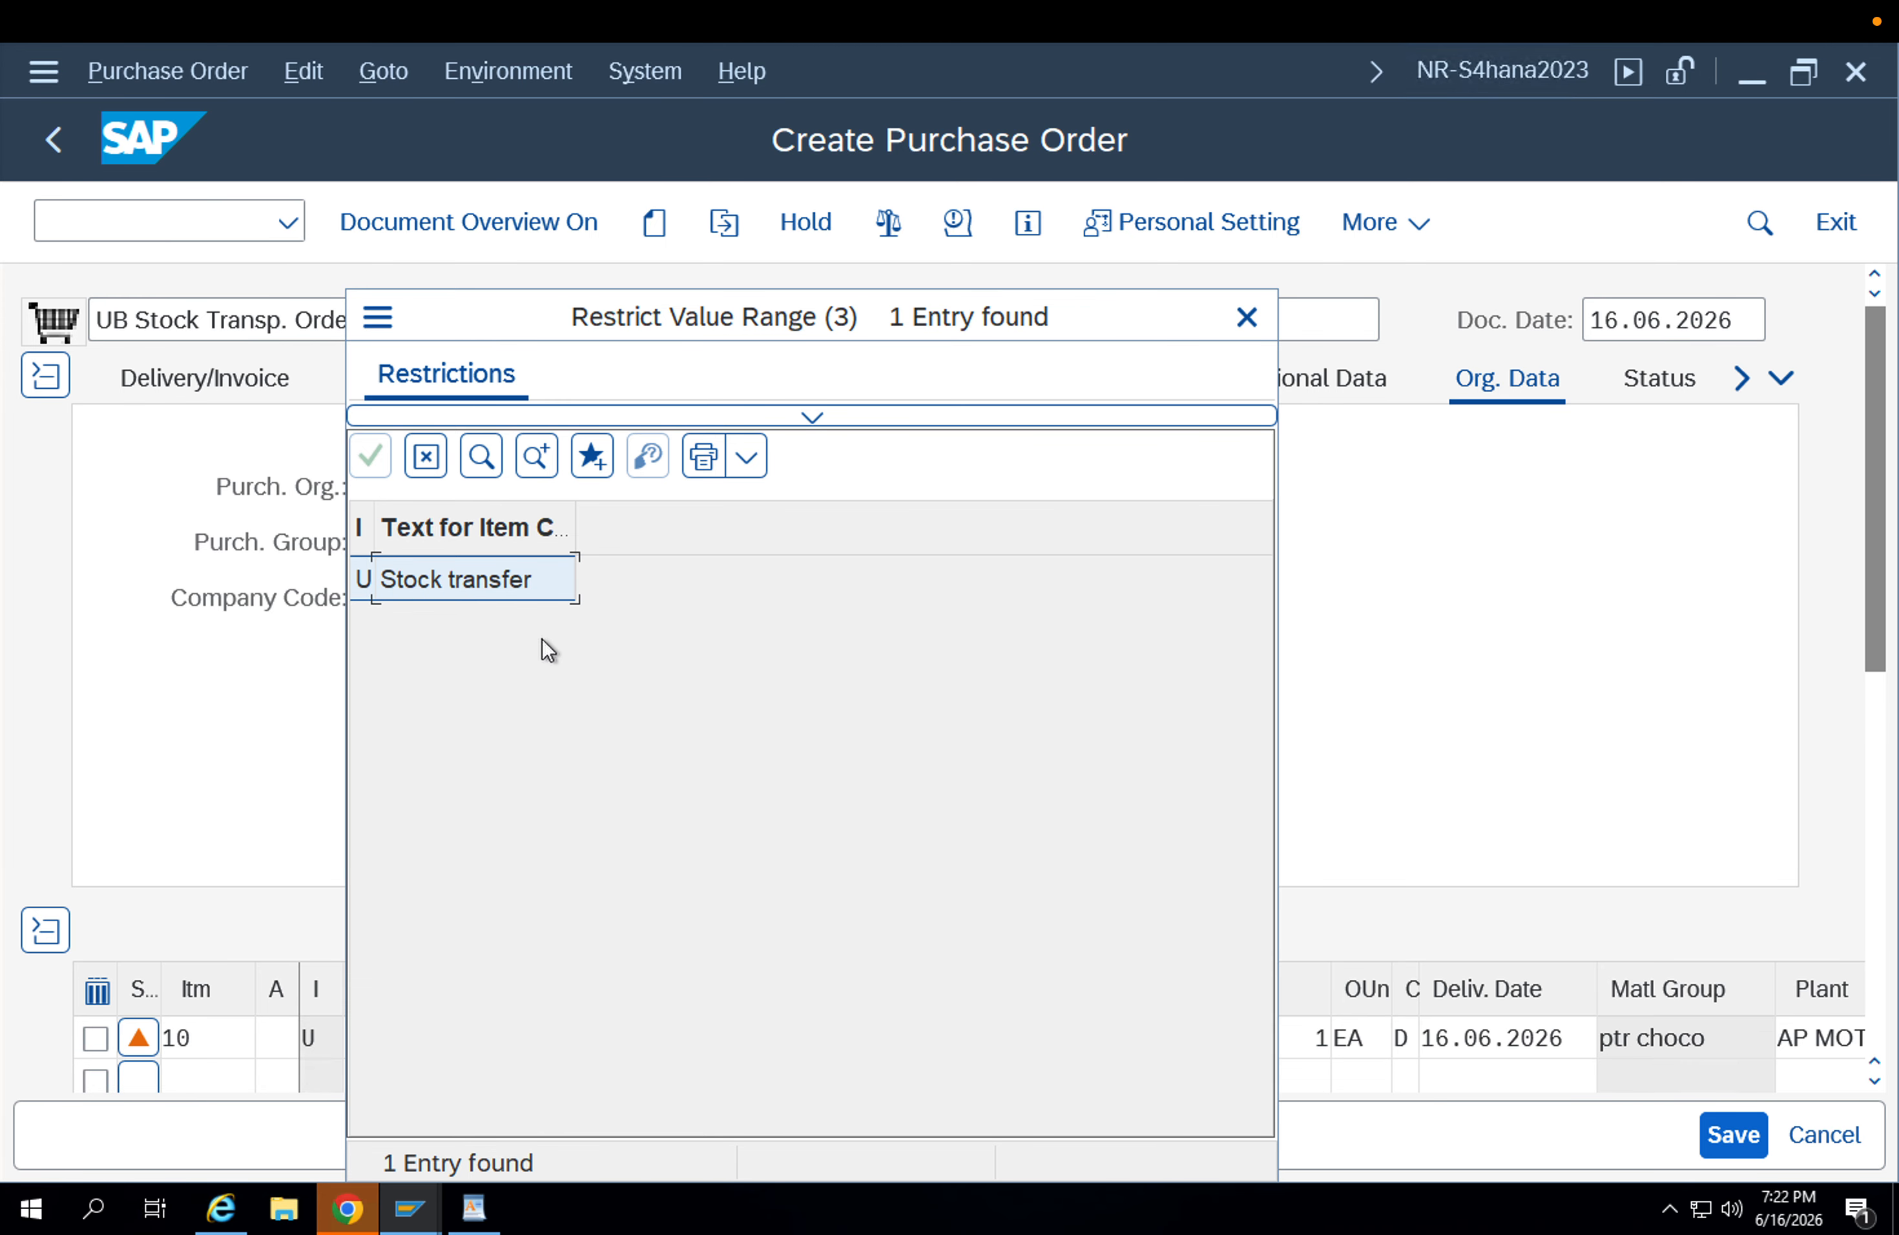
{"action": "key", "text": "Return"}
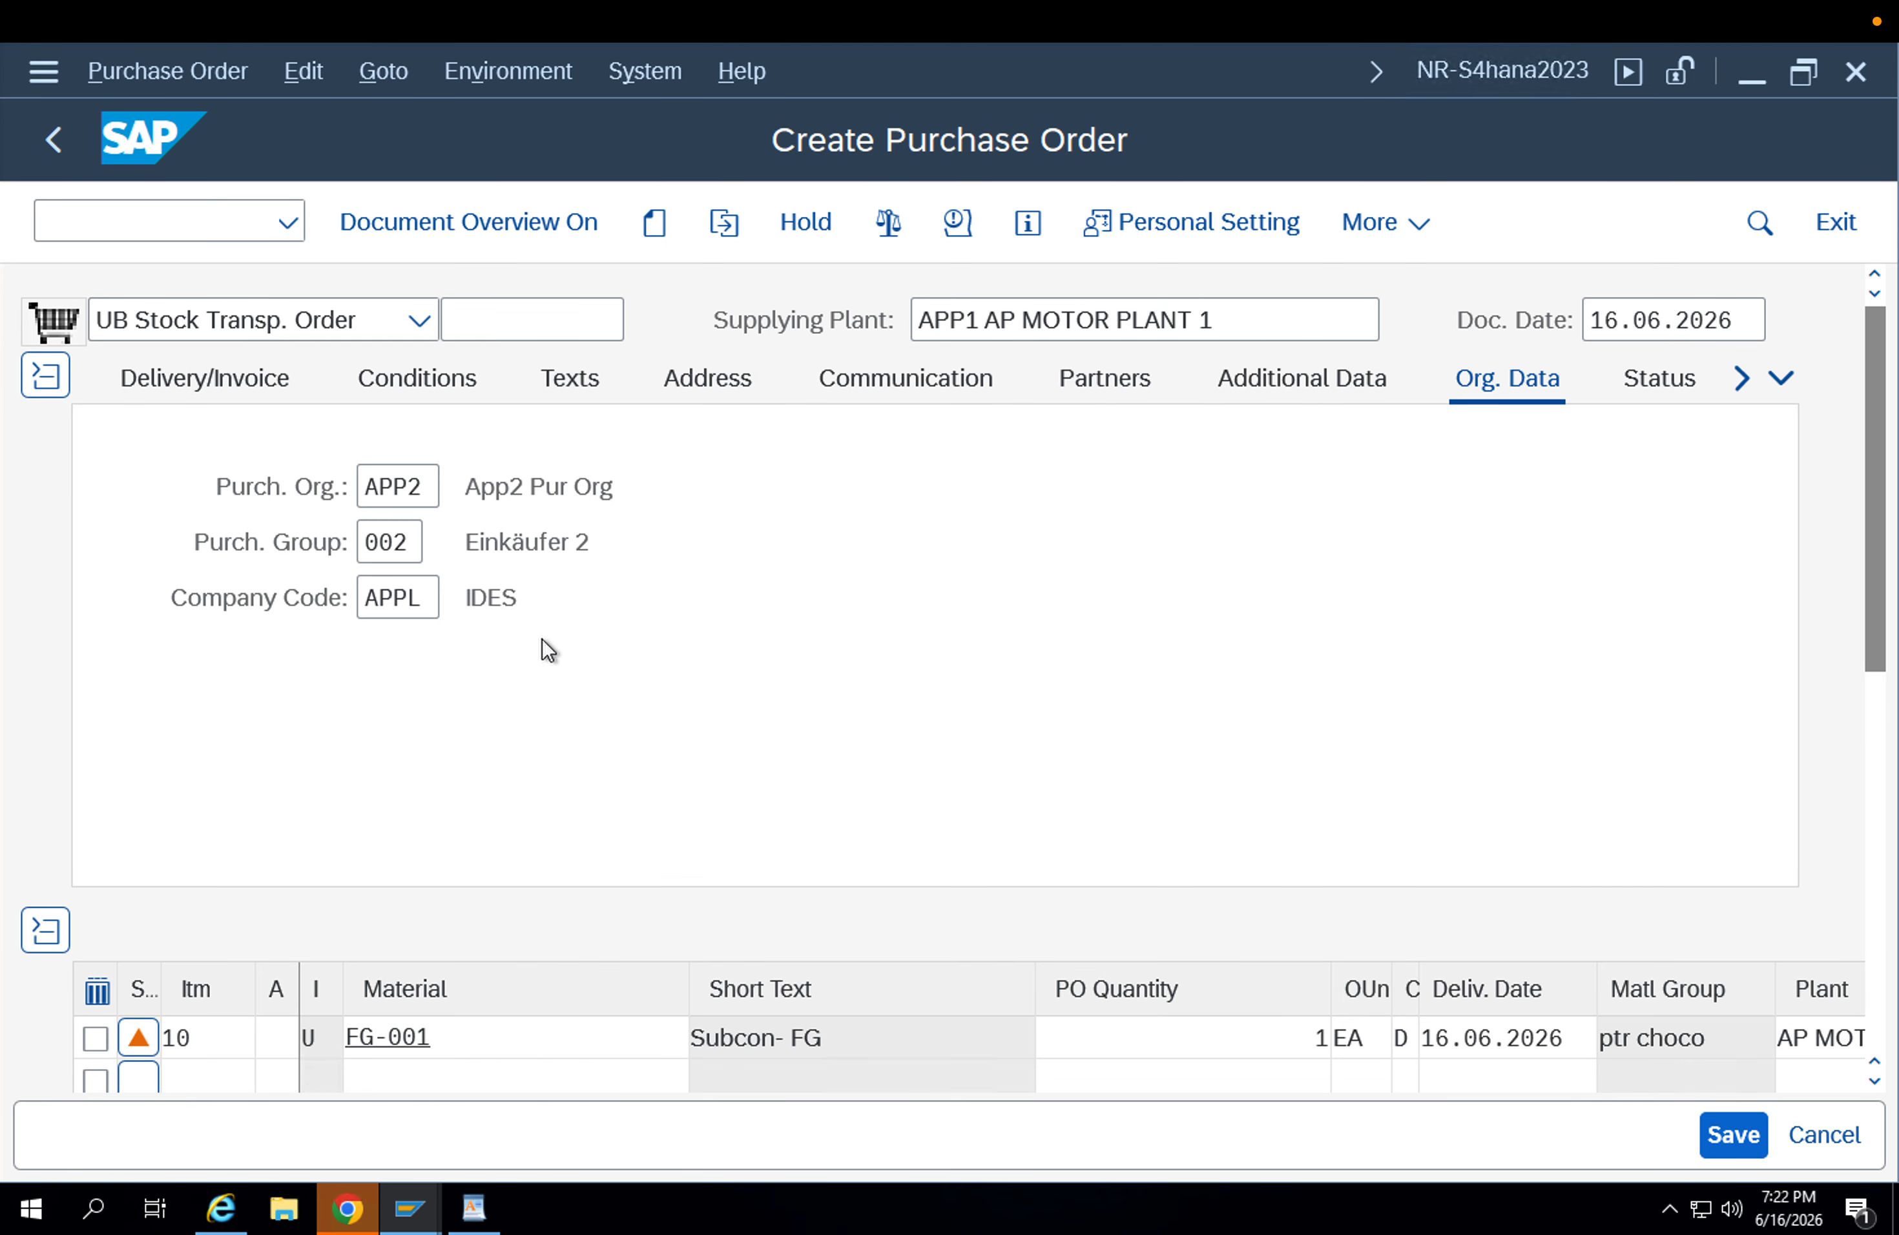
{"action": "left_click", "coordinate": [438, 1027]}
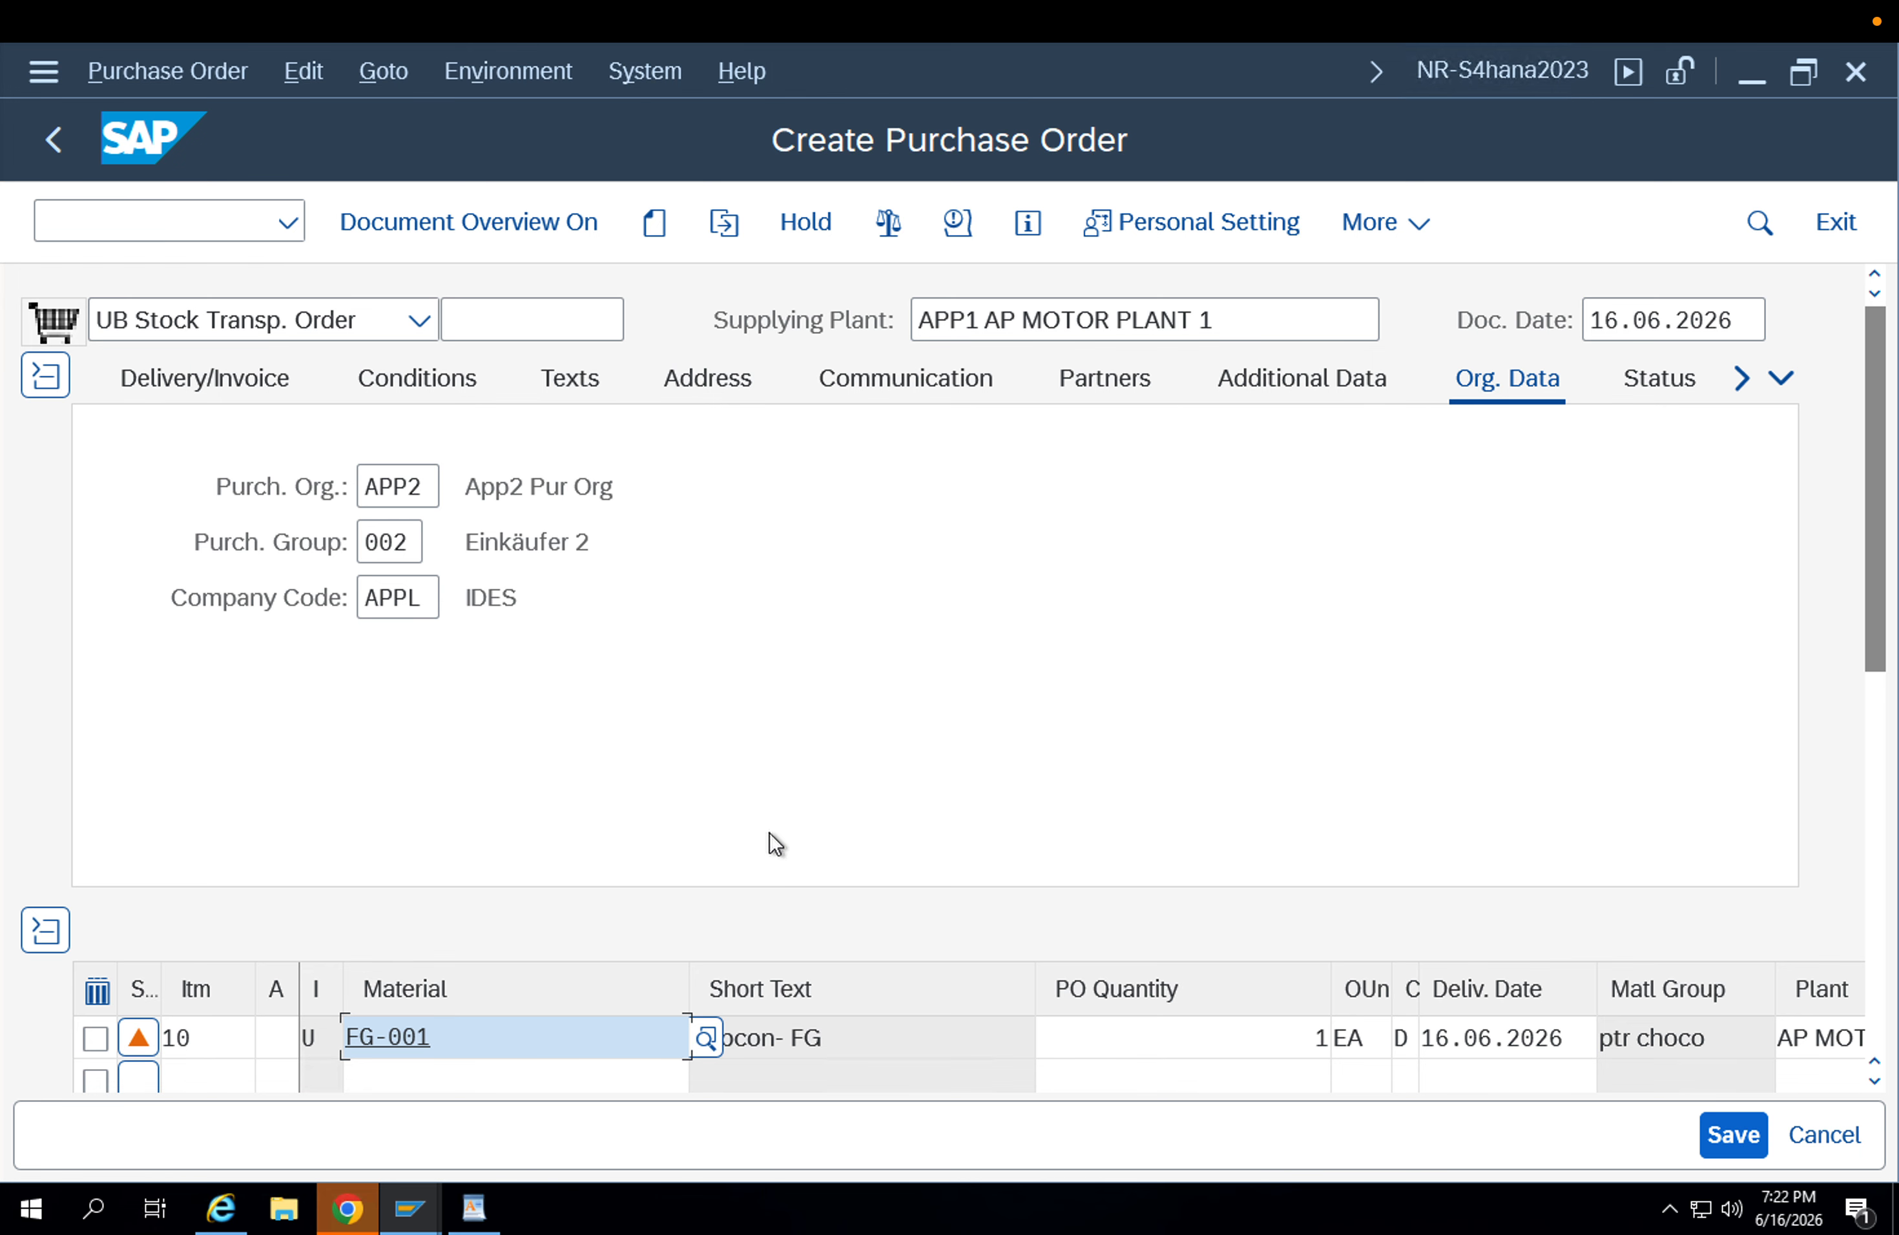
Check the stock transport order for errors and save it.
{"action": "left_click", "coordinate": [892, 233]}
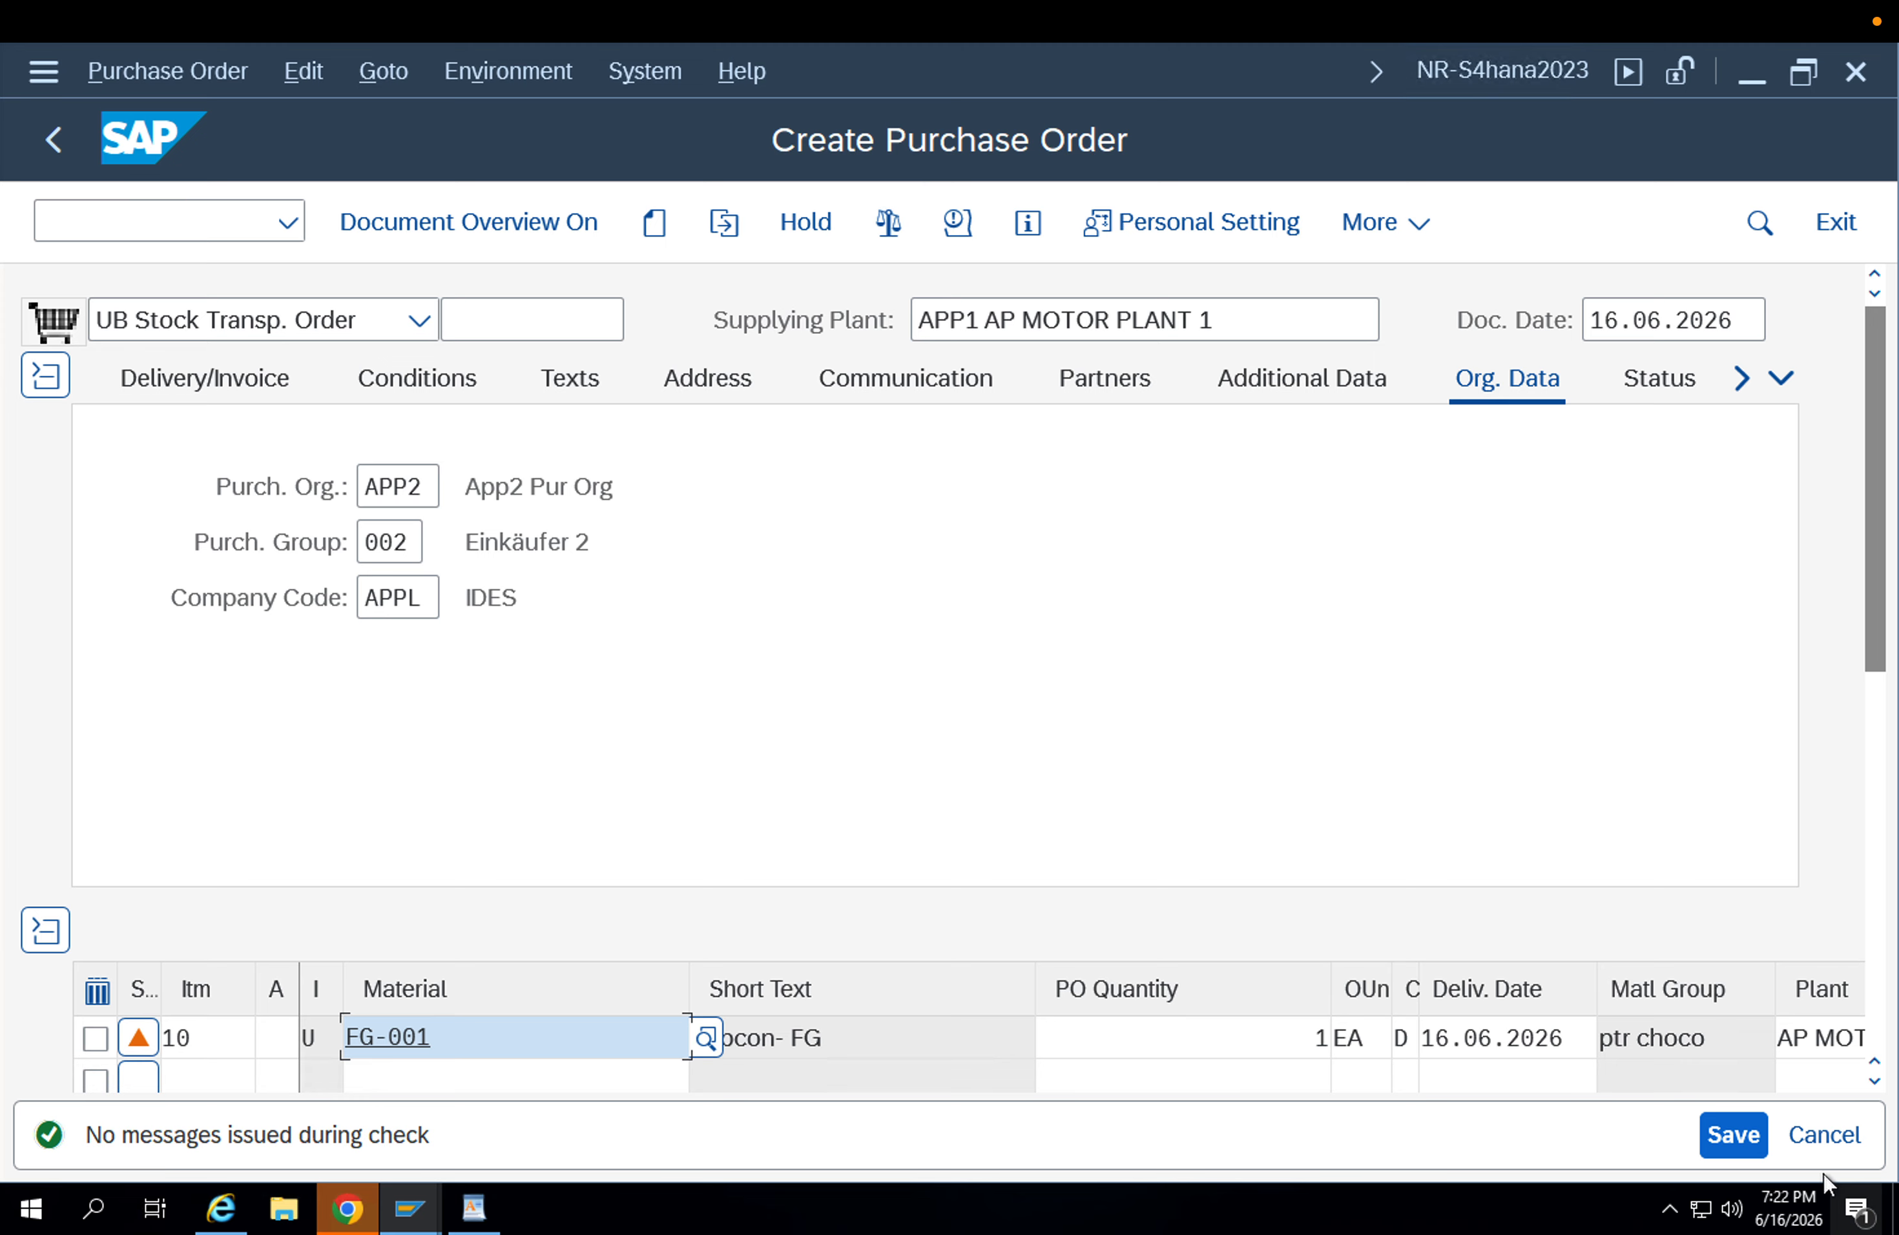
{"action": "left_click", "coordinate": [1732, 1134]}
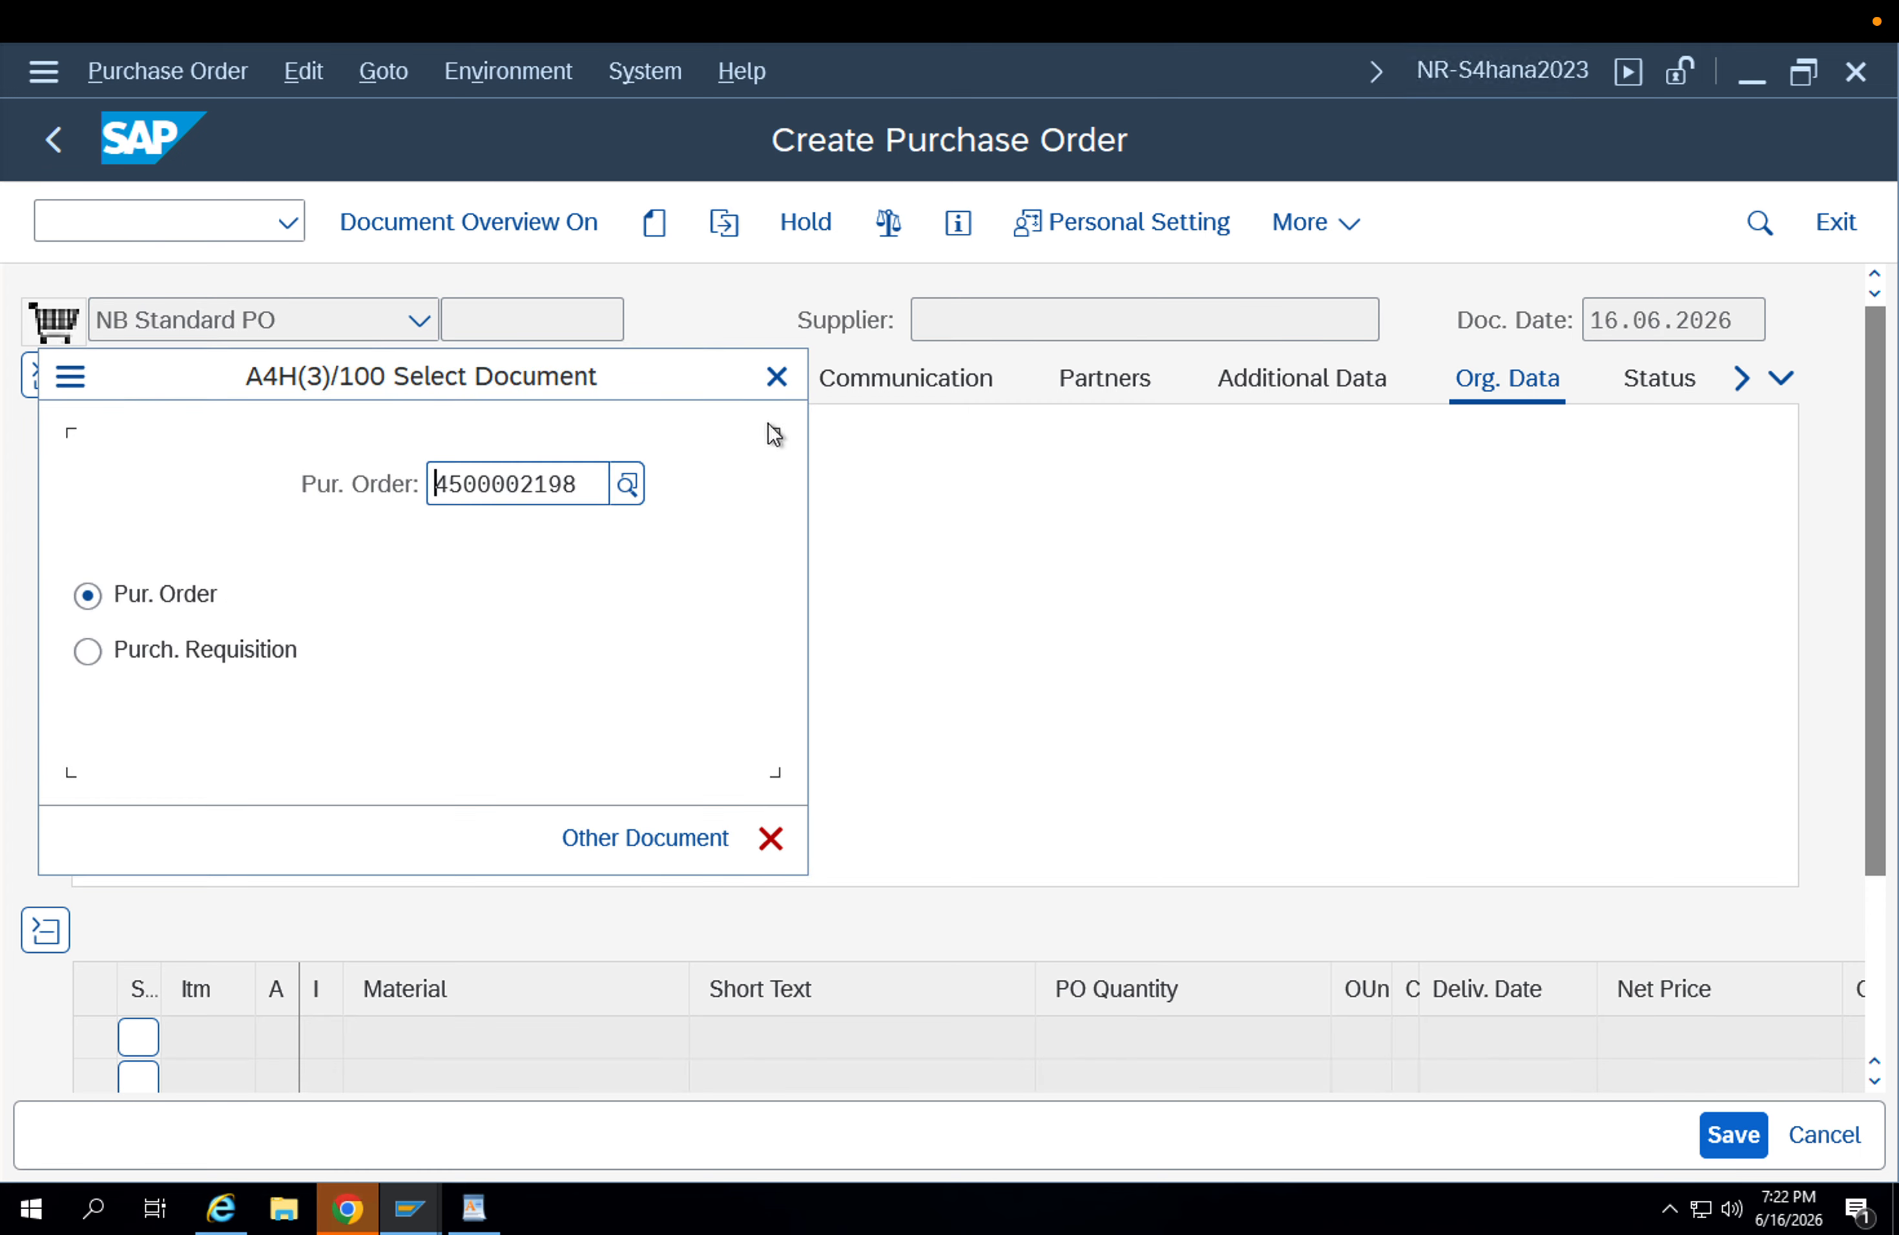
Display the saved stock transport order and copy its document number.
{"action": "key", "text": "Return"}
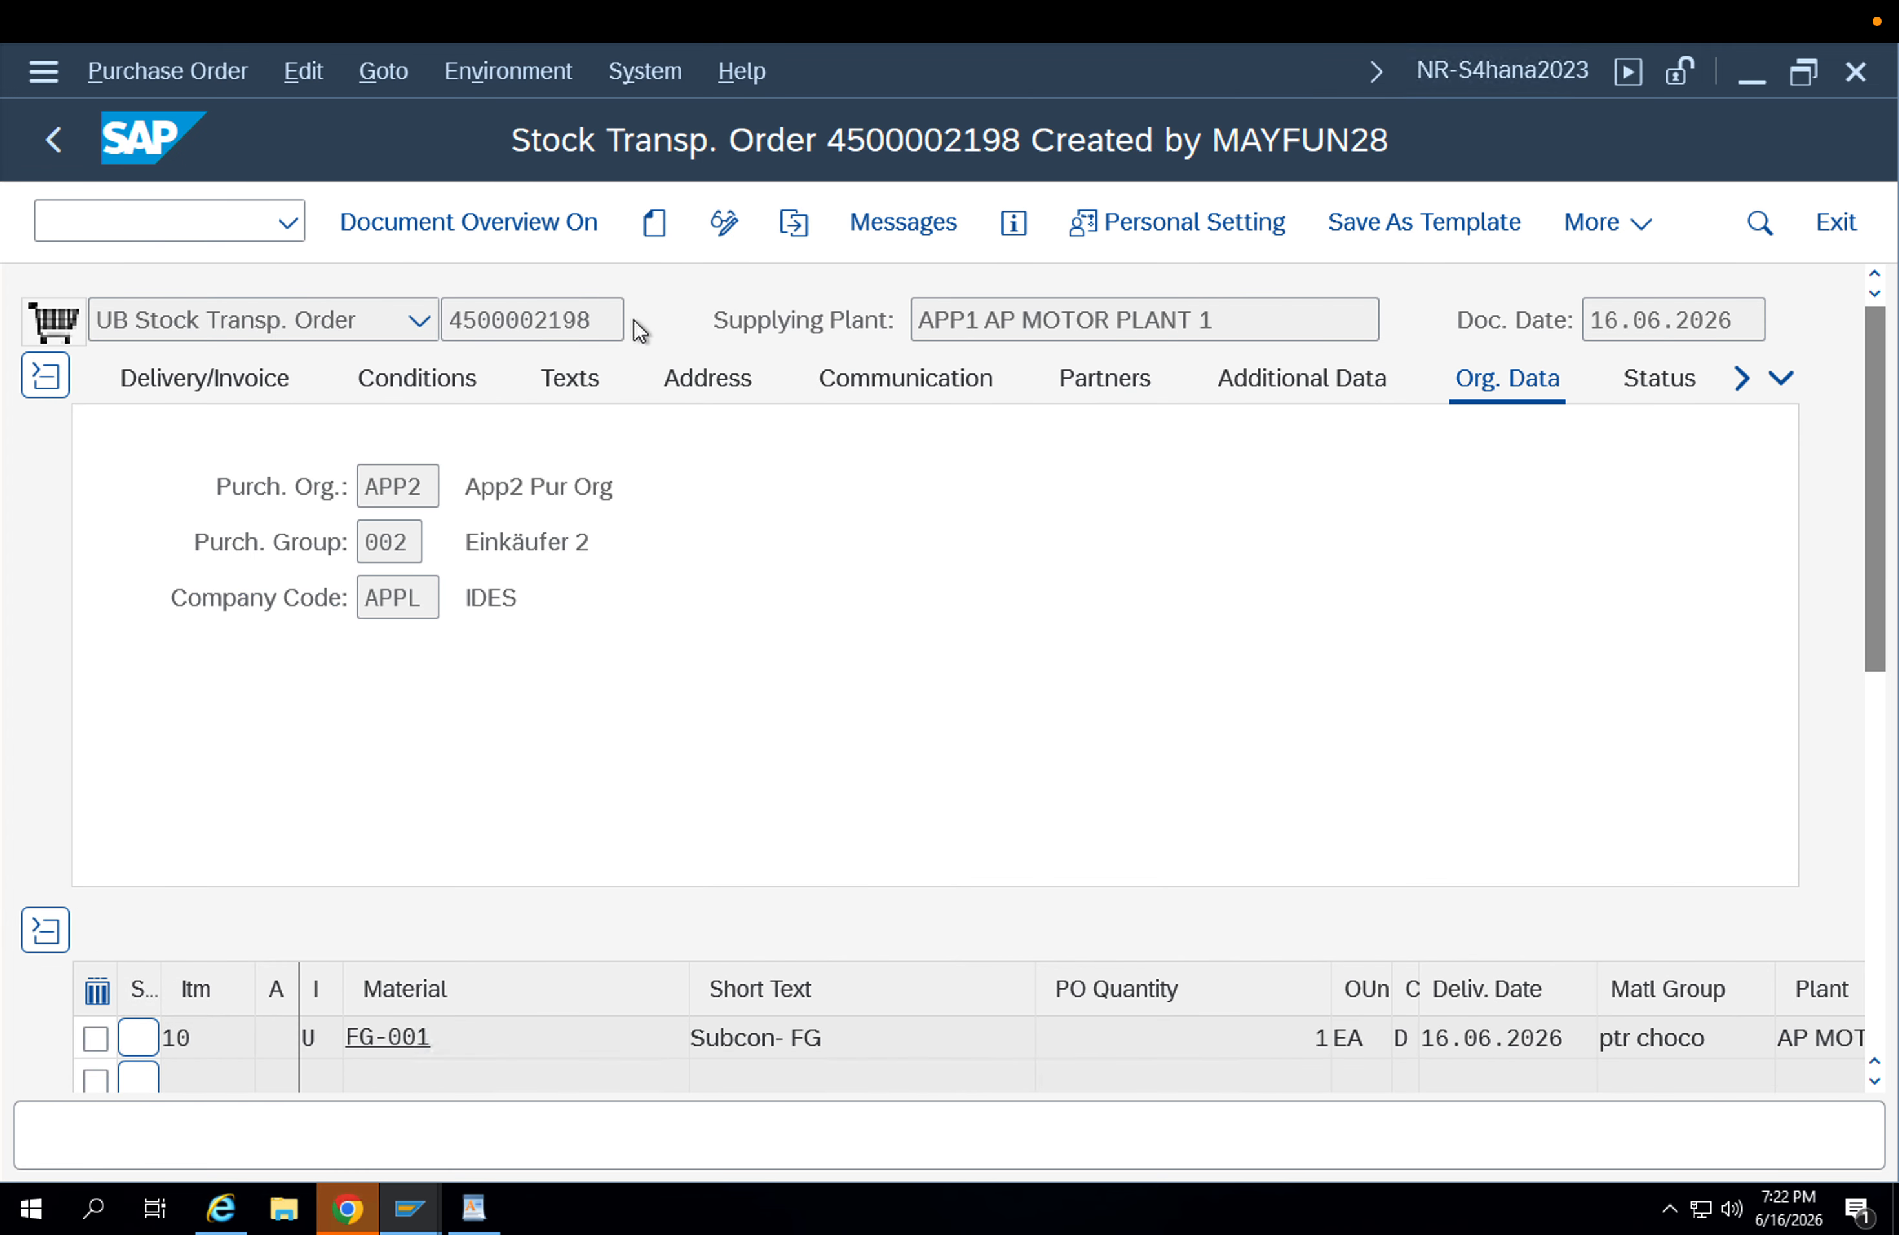
{"action": "double_click", "coordinate": [551, 319]}
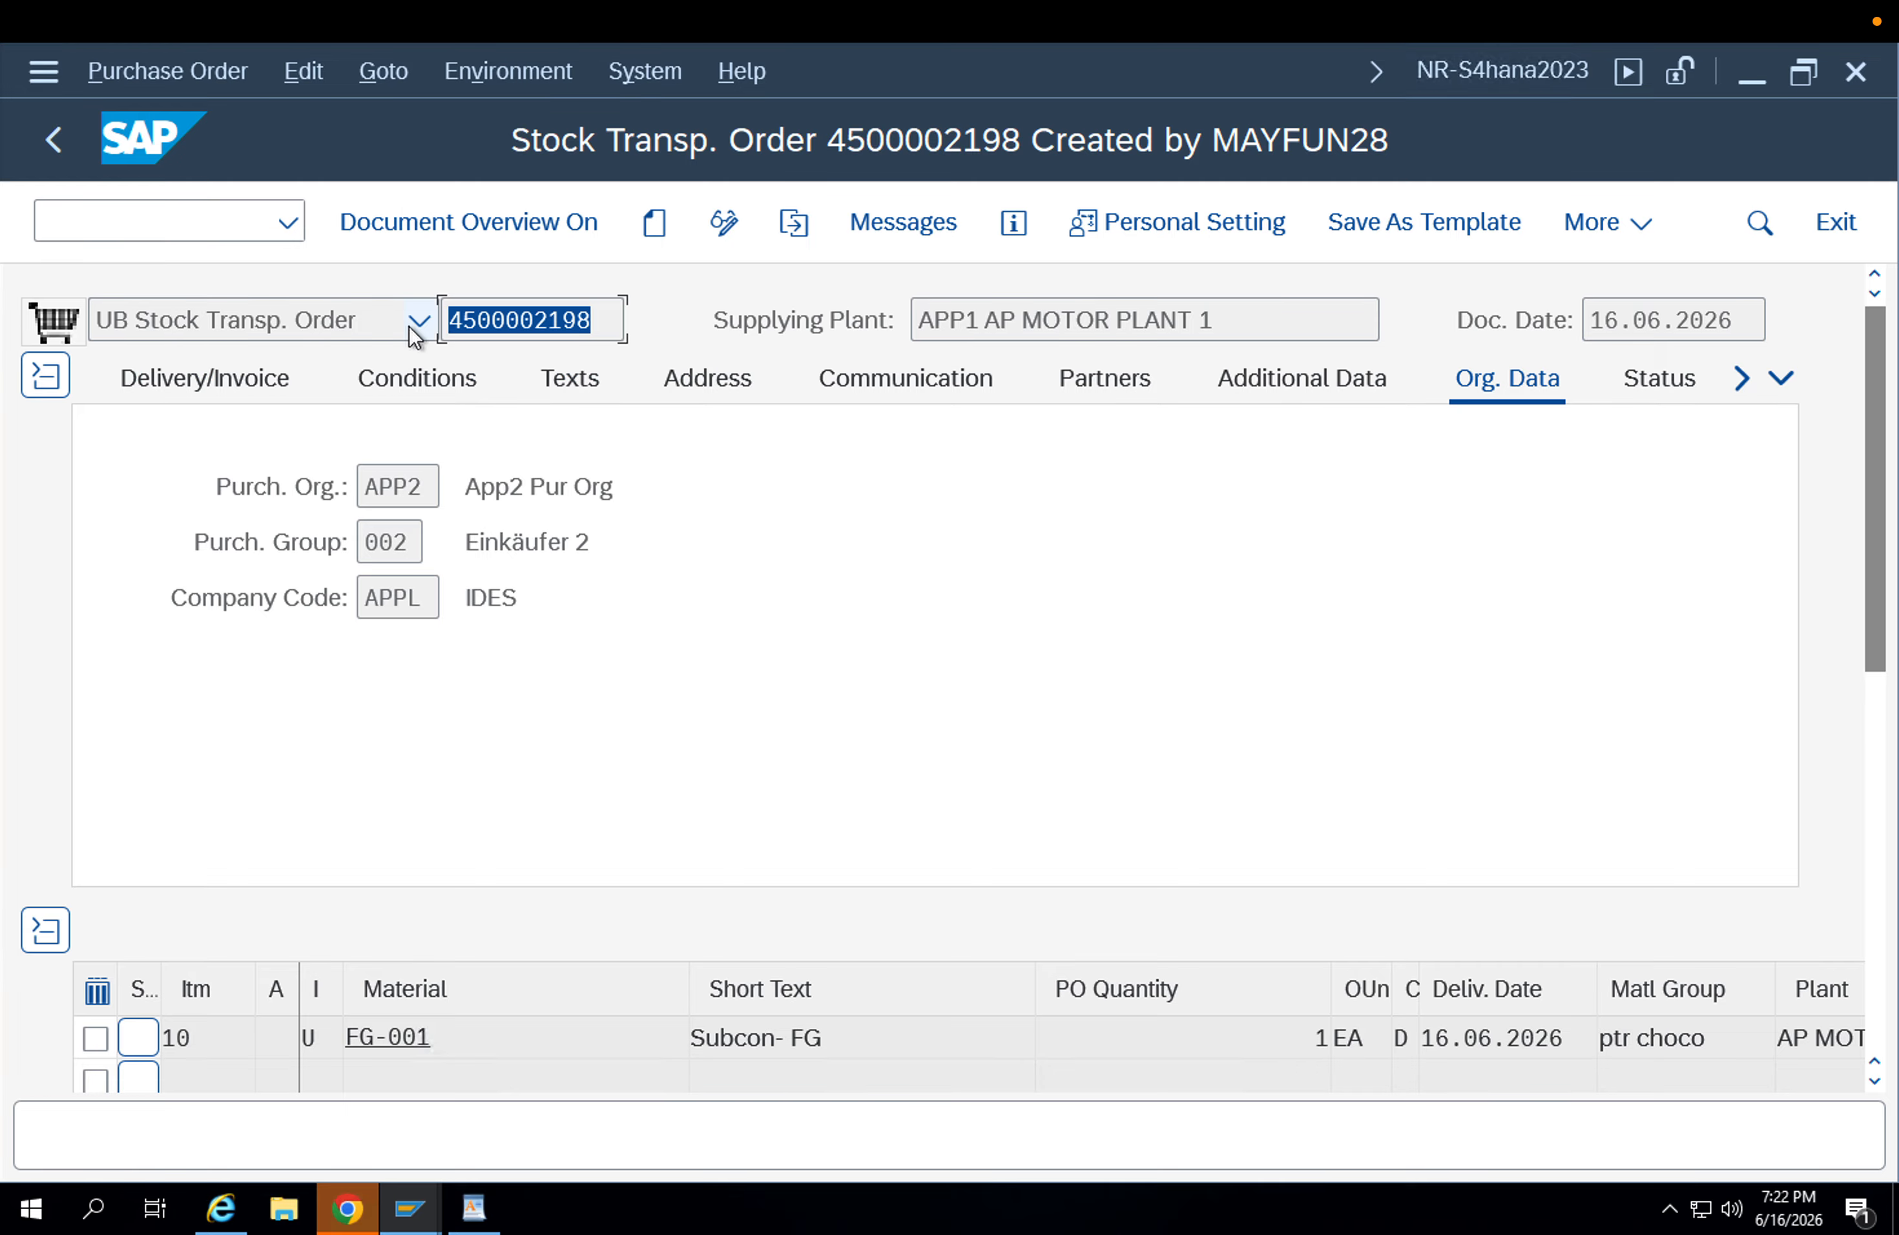
{"action": "key", "text": "ctrl+c"}
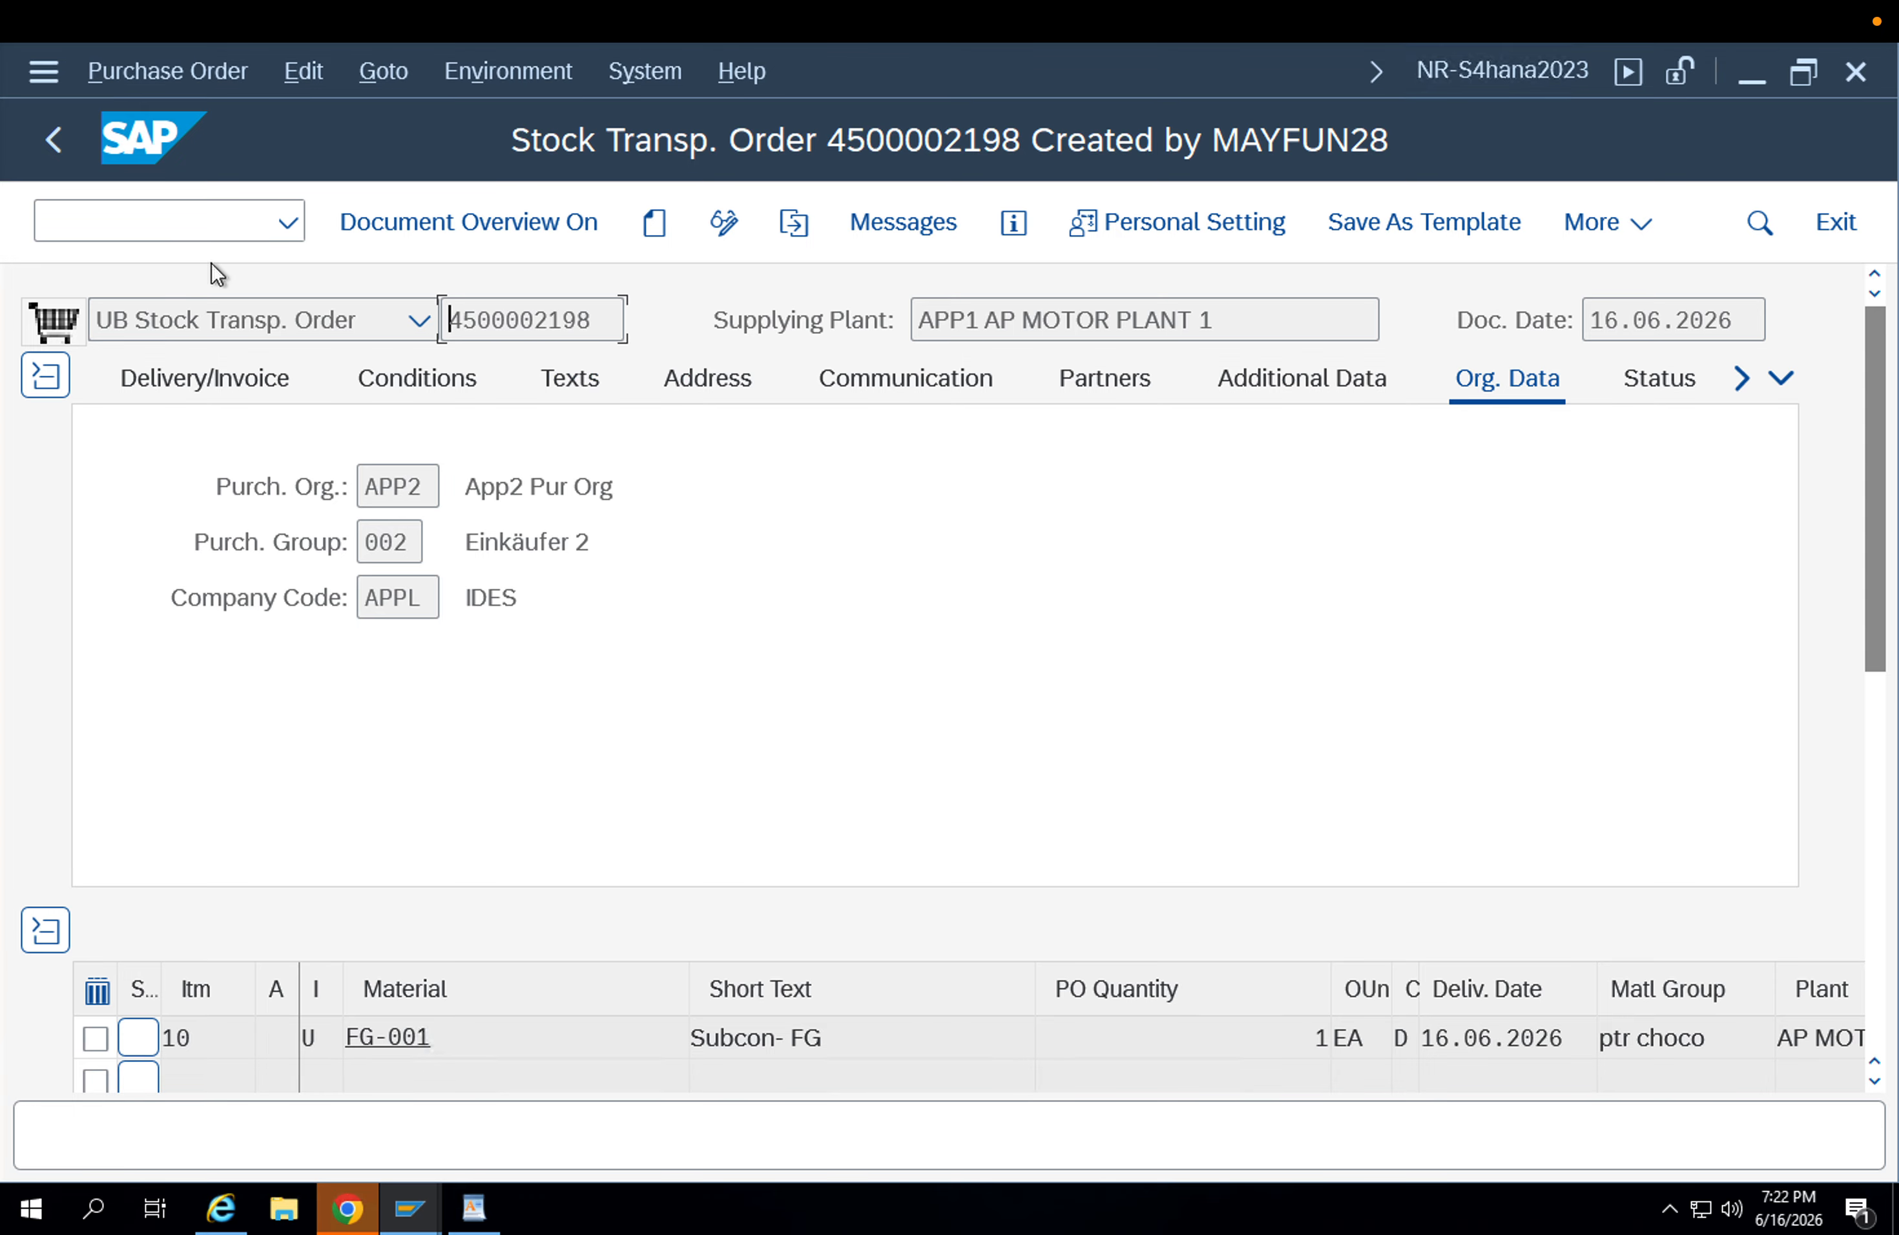
Leave the order display and start transaction MIGO from the start screen.
{"action": "left_click", "coordinate": [200, 225]}
{"action": "type", "text": "/n"}
{"action": "key", "text": "Return"}
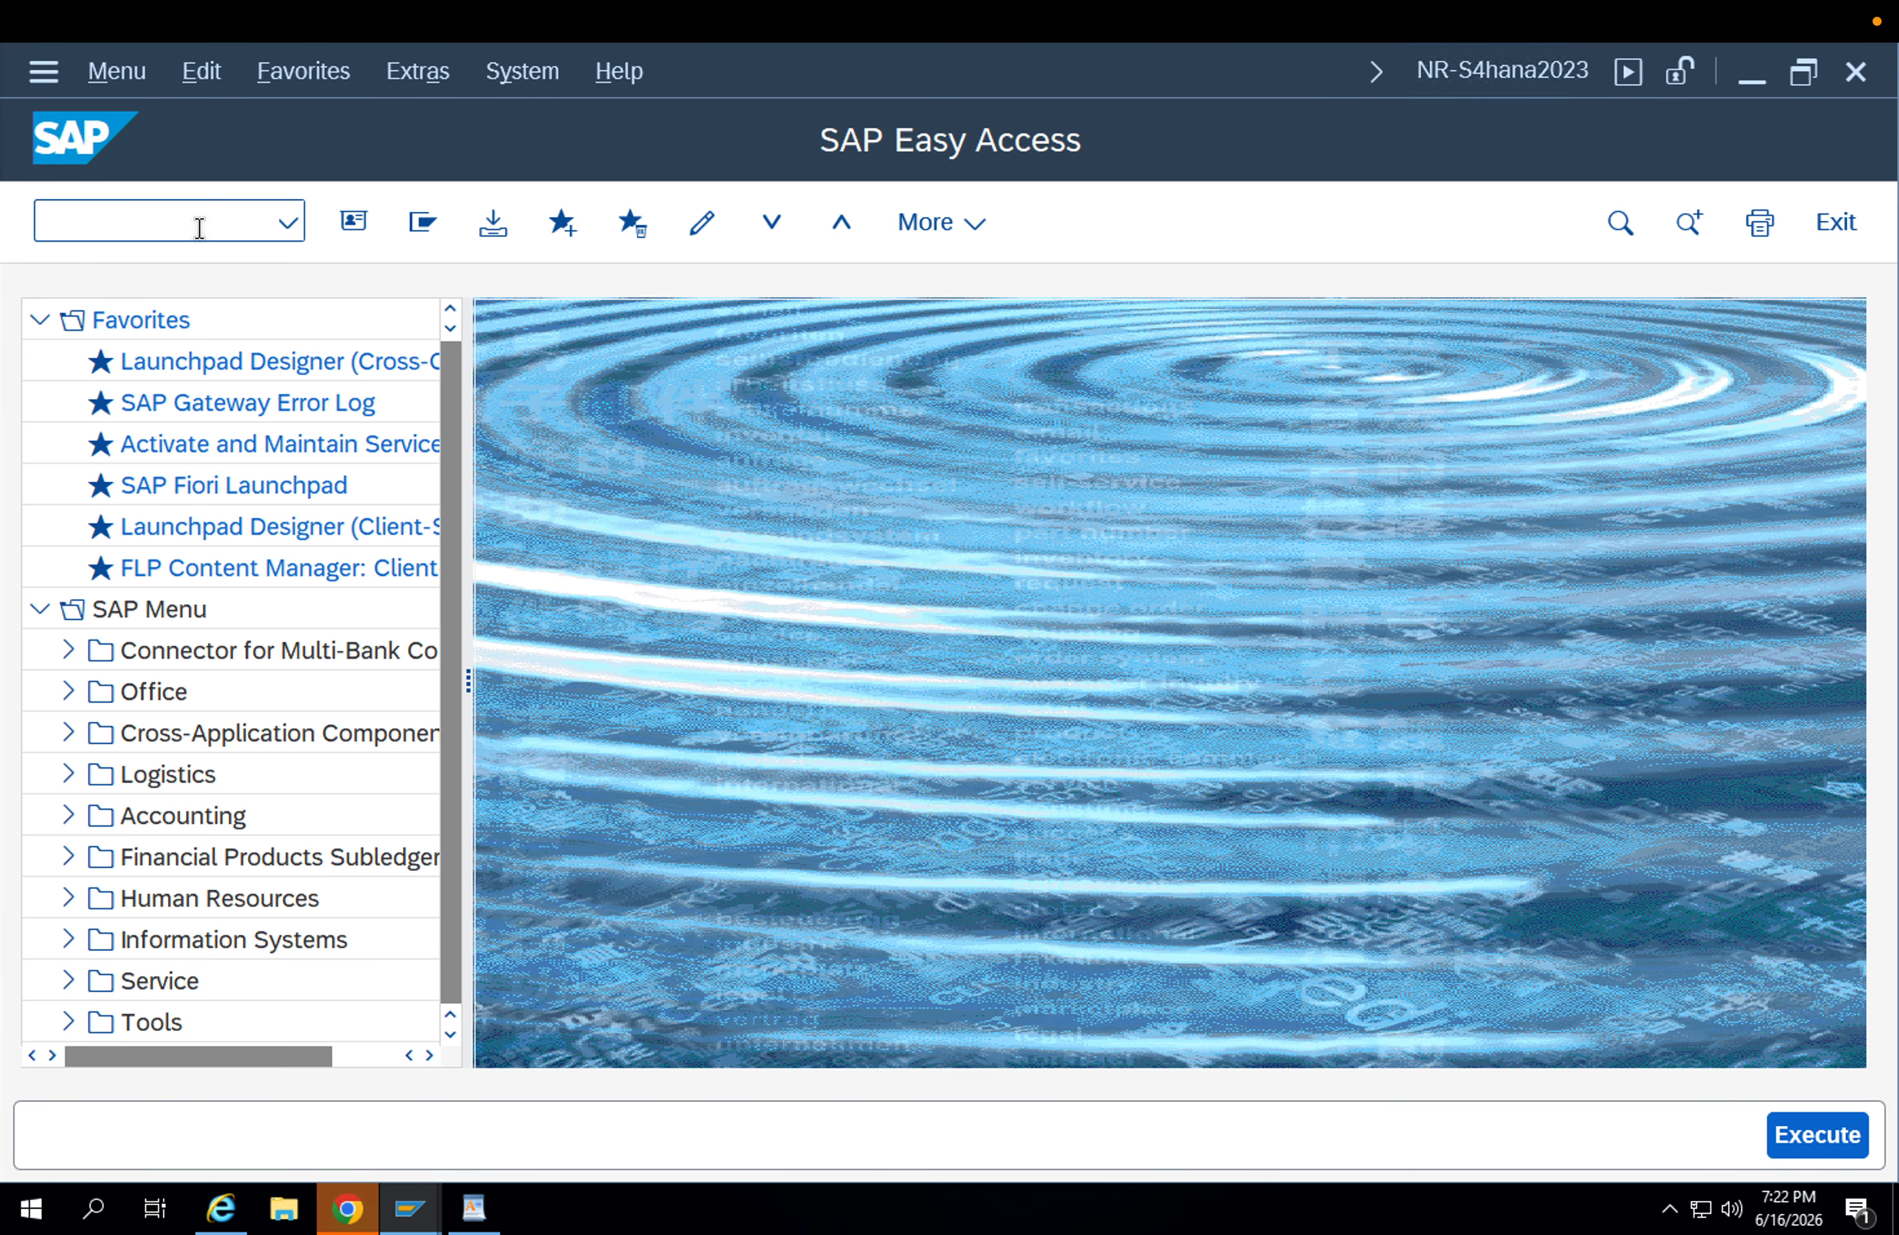
{"action": "left_click", "coordinate": [200, 229]}
{"action": "type", "text": "migo"}
{"action": "key", "text": "Return"}
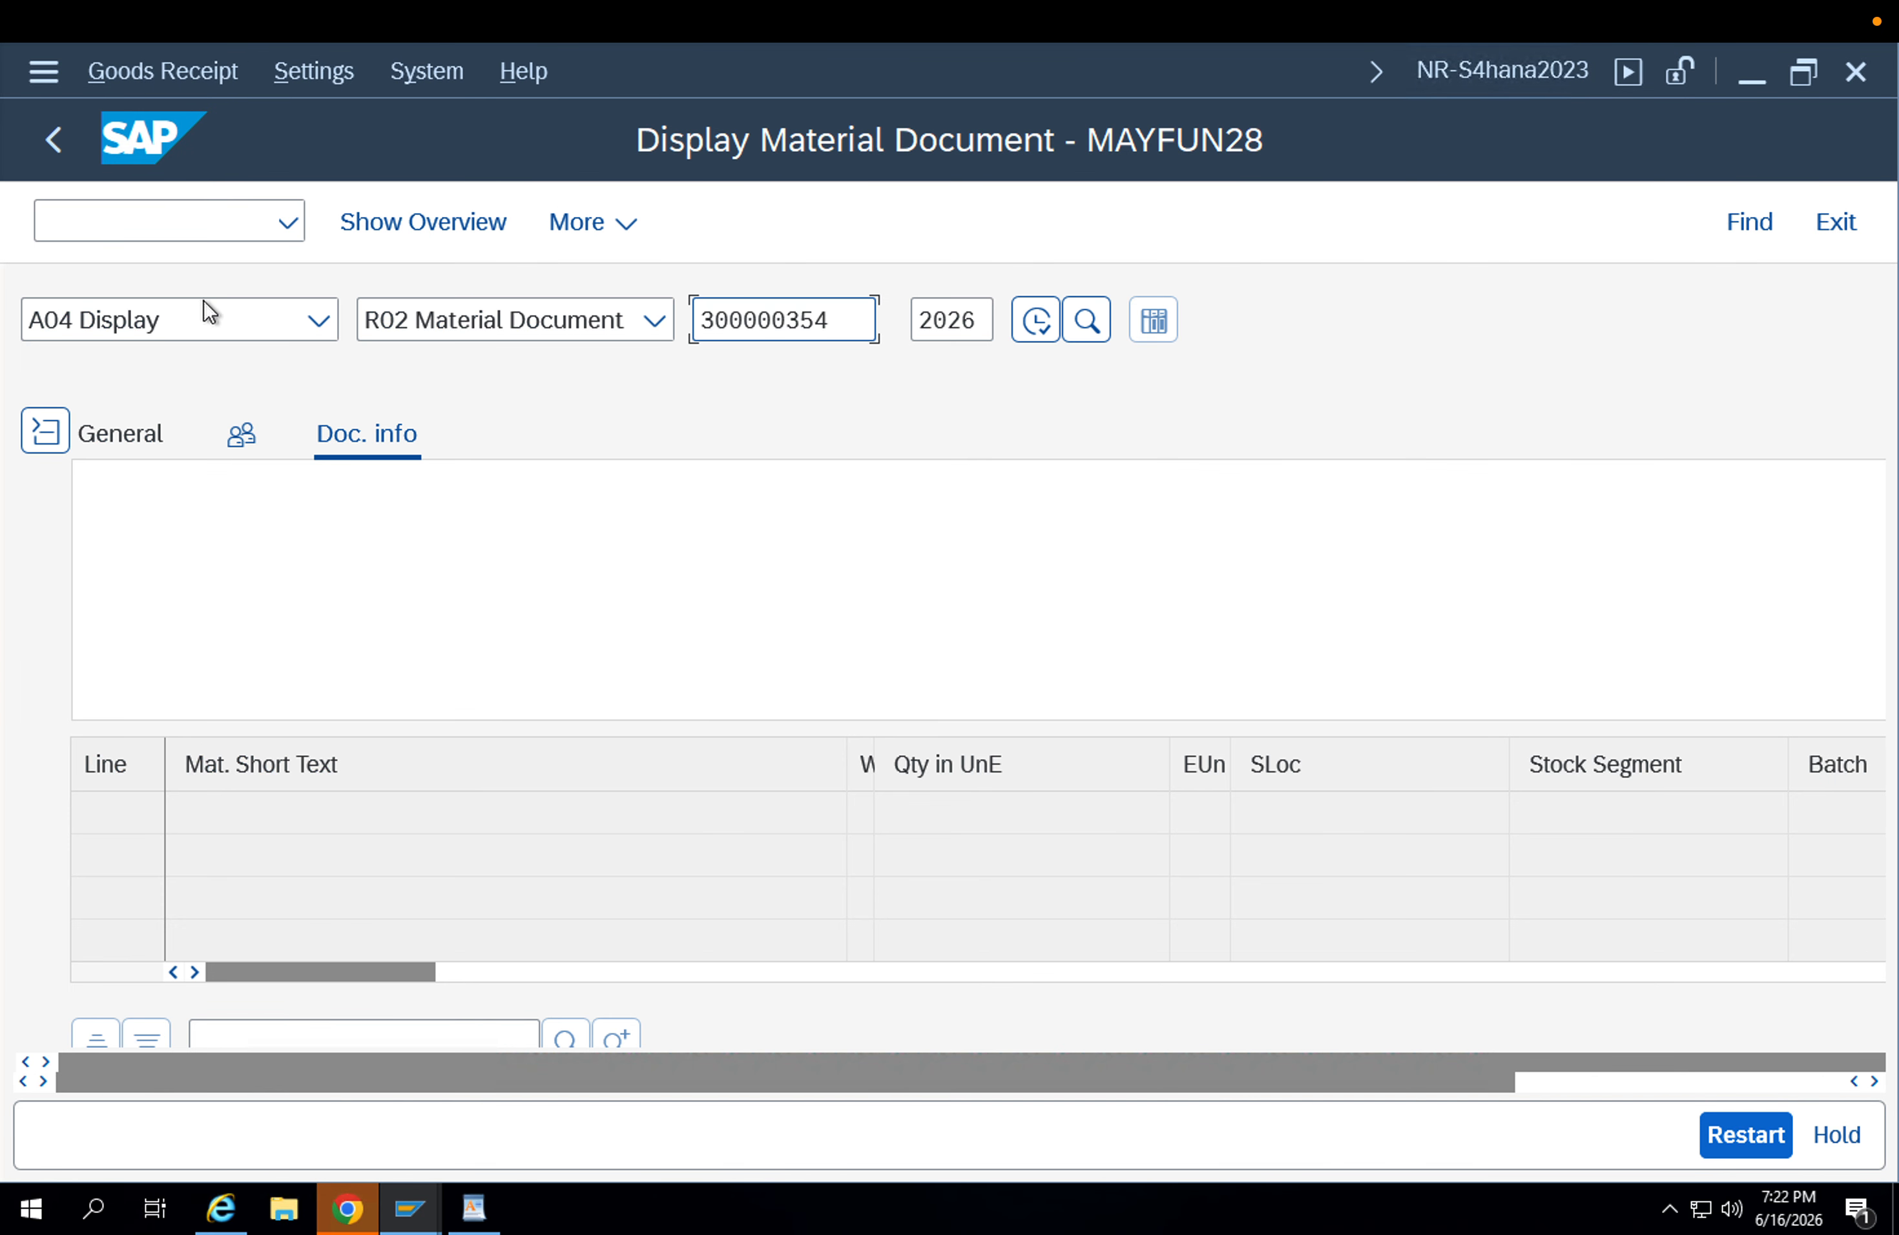
Set the MIGO posting to A07 Goods Issue with reference R01 Purchase Order.
{"action": "left_click", "coordinate": [281, 326]}
{"action": "left_click", "coordinate": [281, 325]}
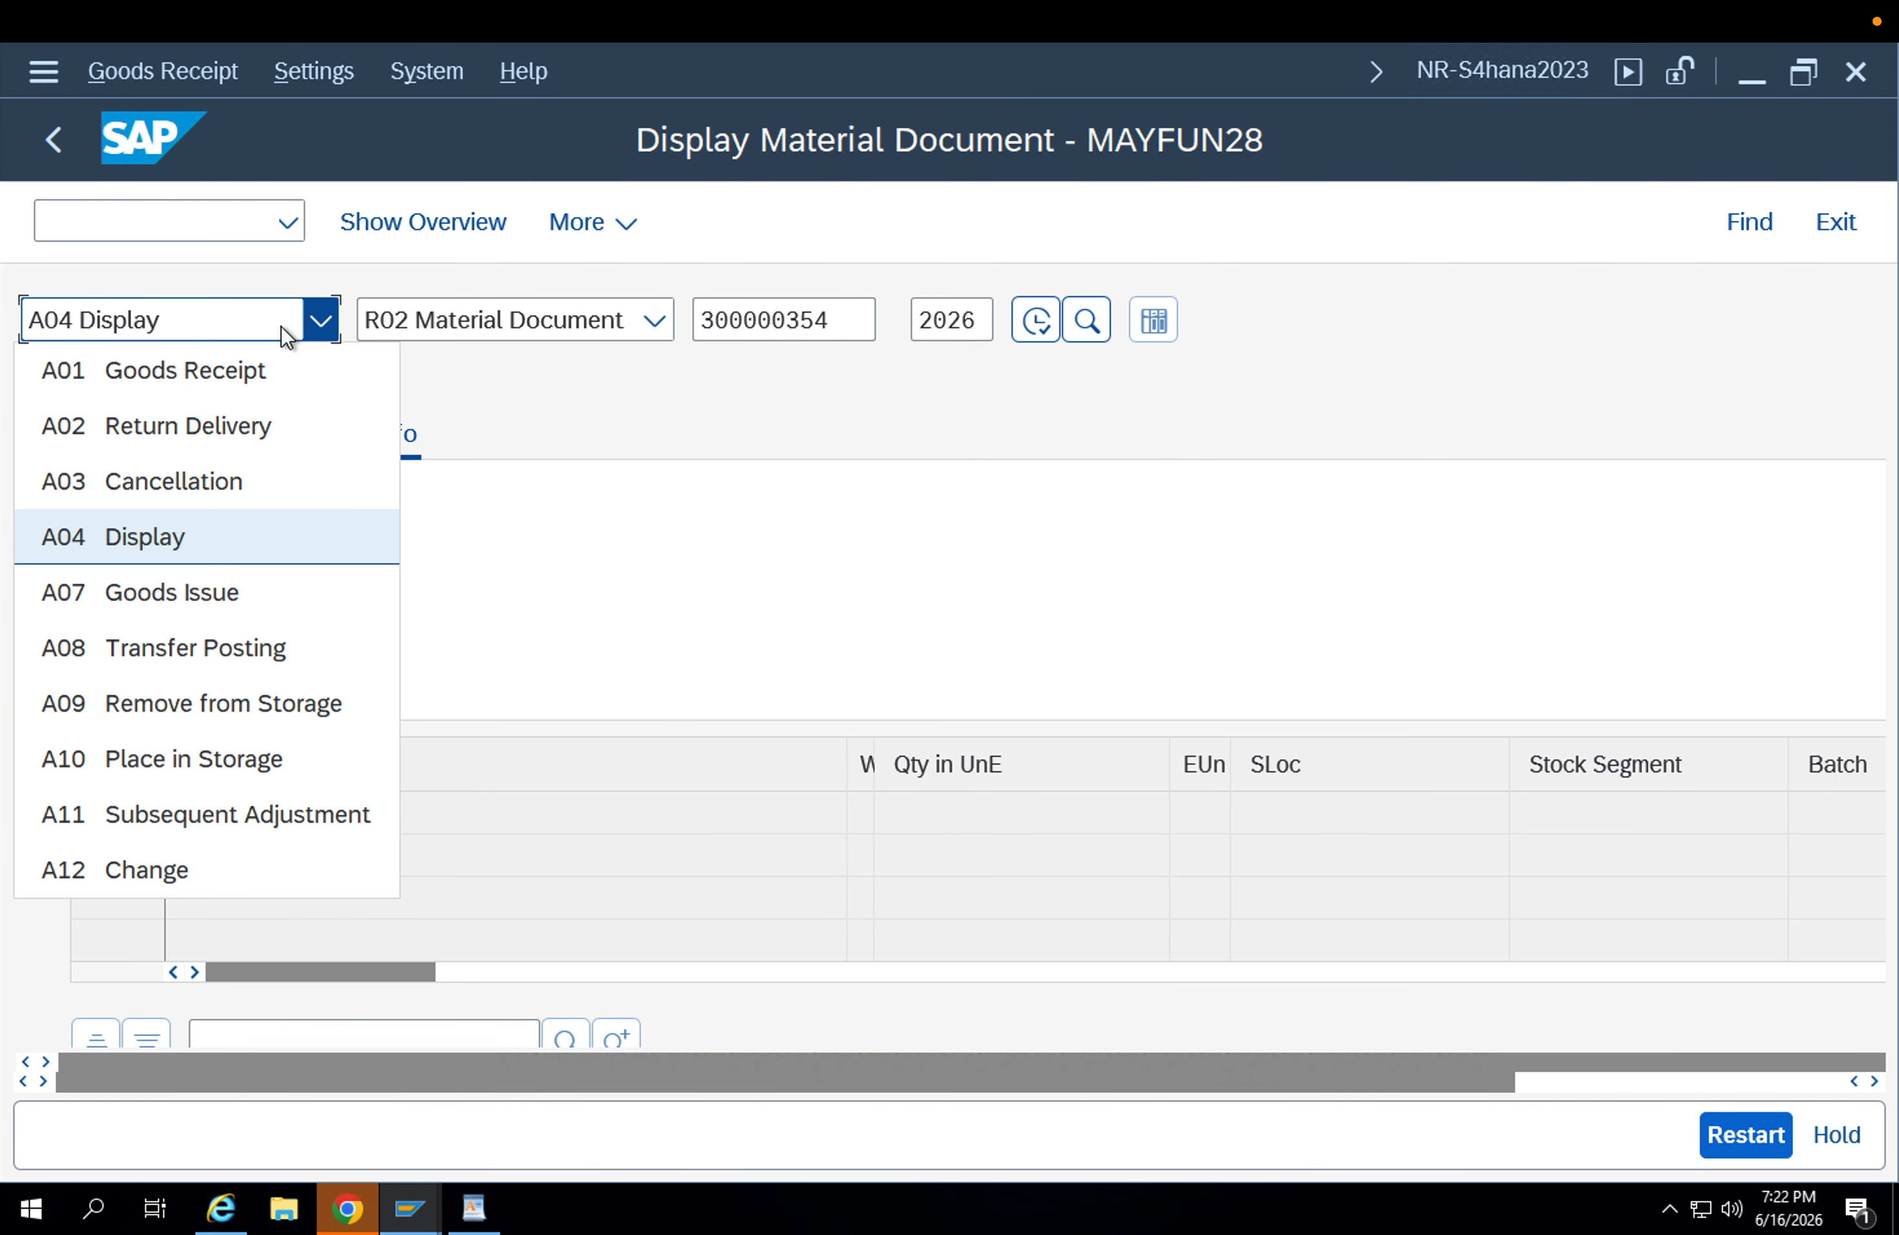
{"action": "left_click", "coordinate": [259, 598]}
{"action": "left_click", "coordinate": [558, 325]}
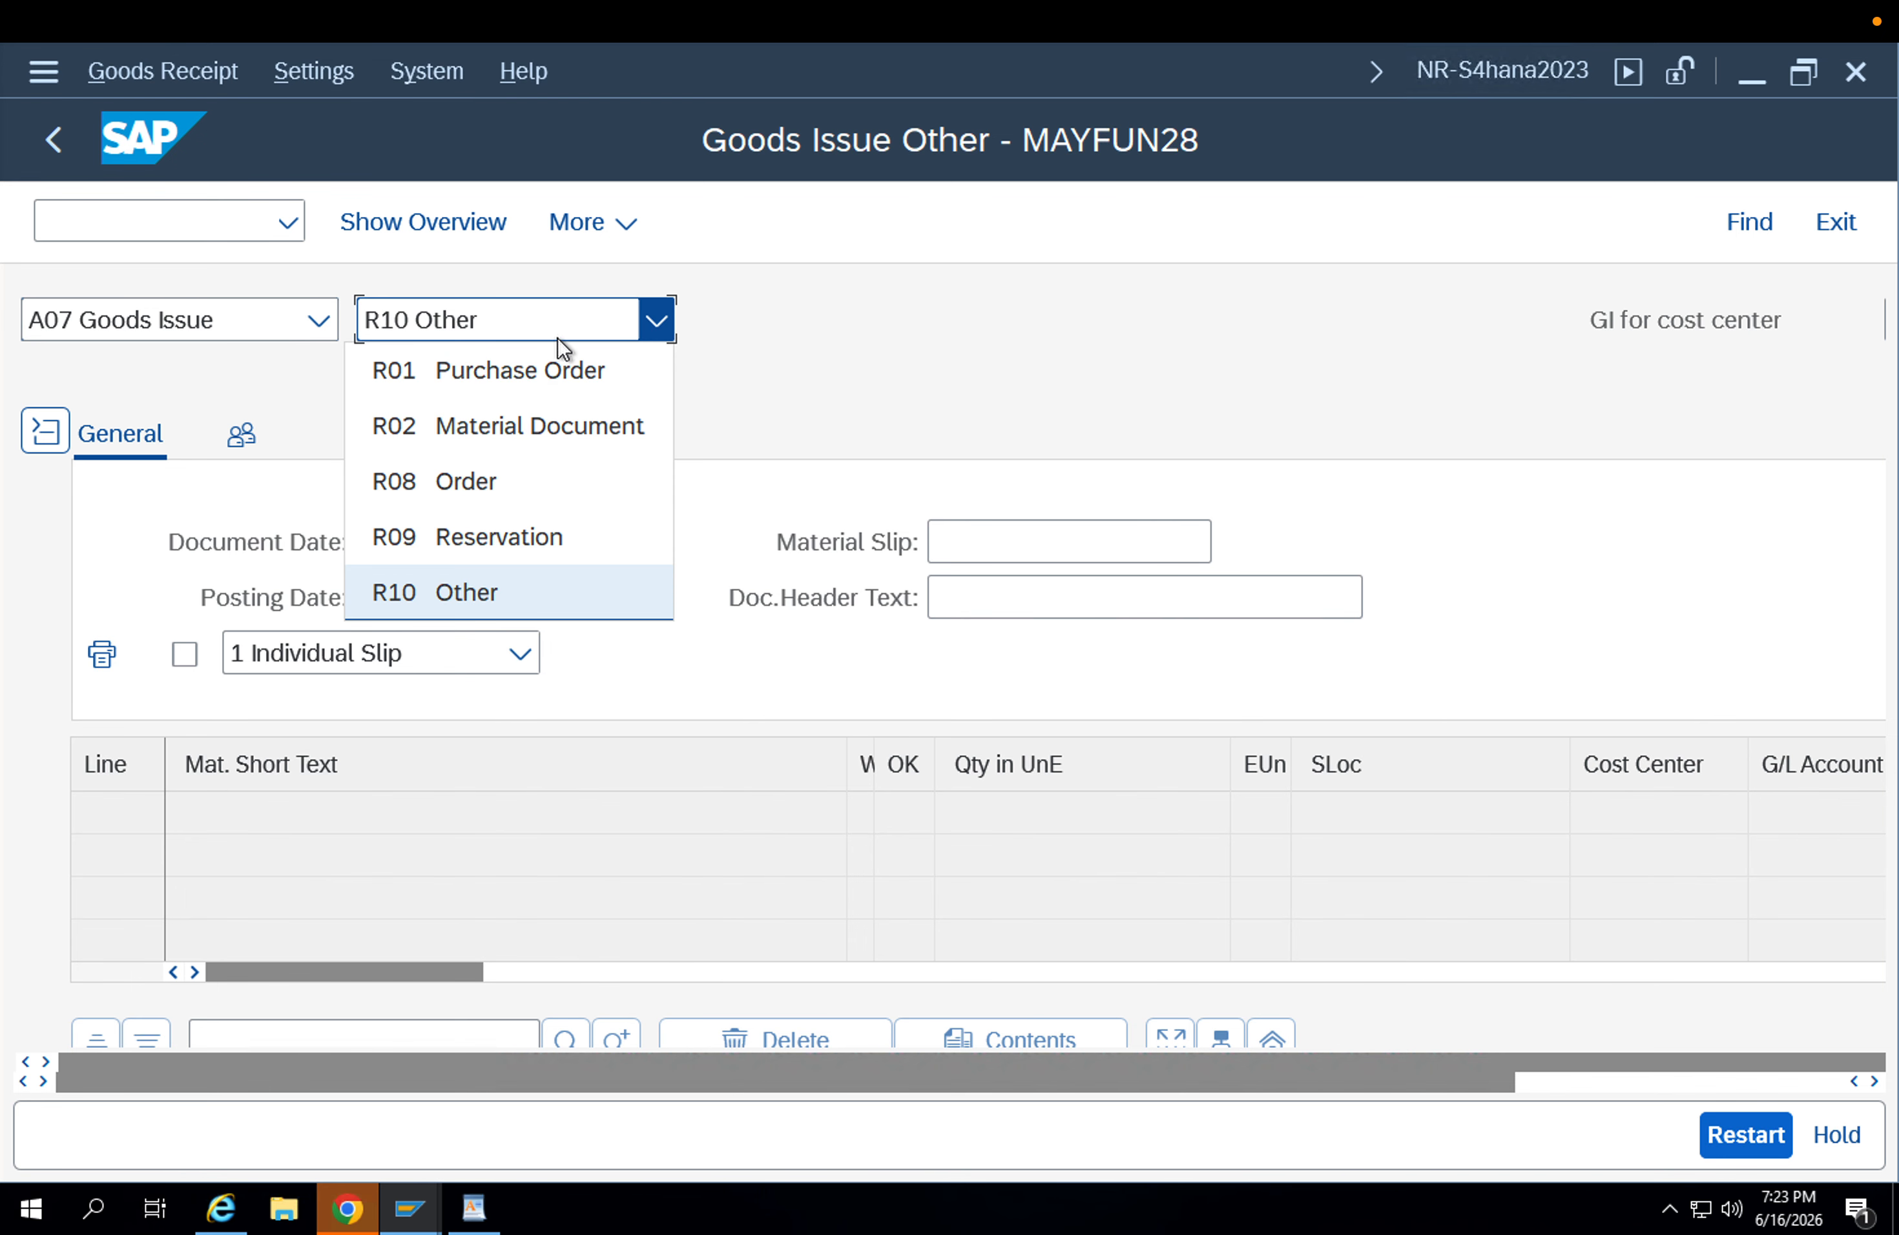
{"action": "left_click", "coordinate": [562, 369]}
Paste the copied stock transport order number as the reference and load its item into the goods issue.
{"action": "key", "text": "super"}
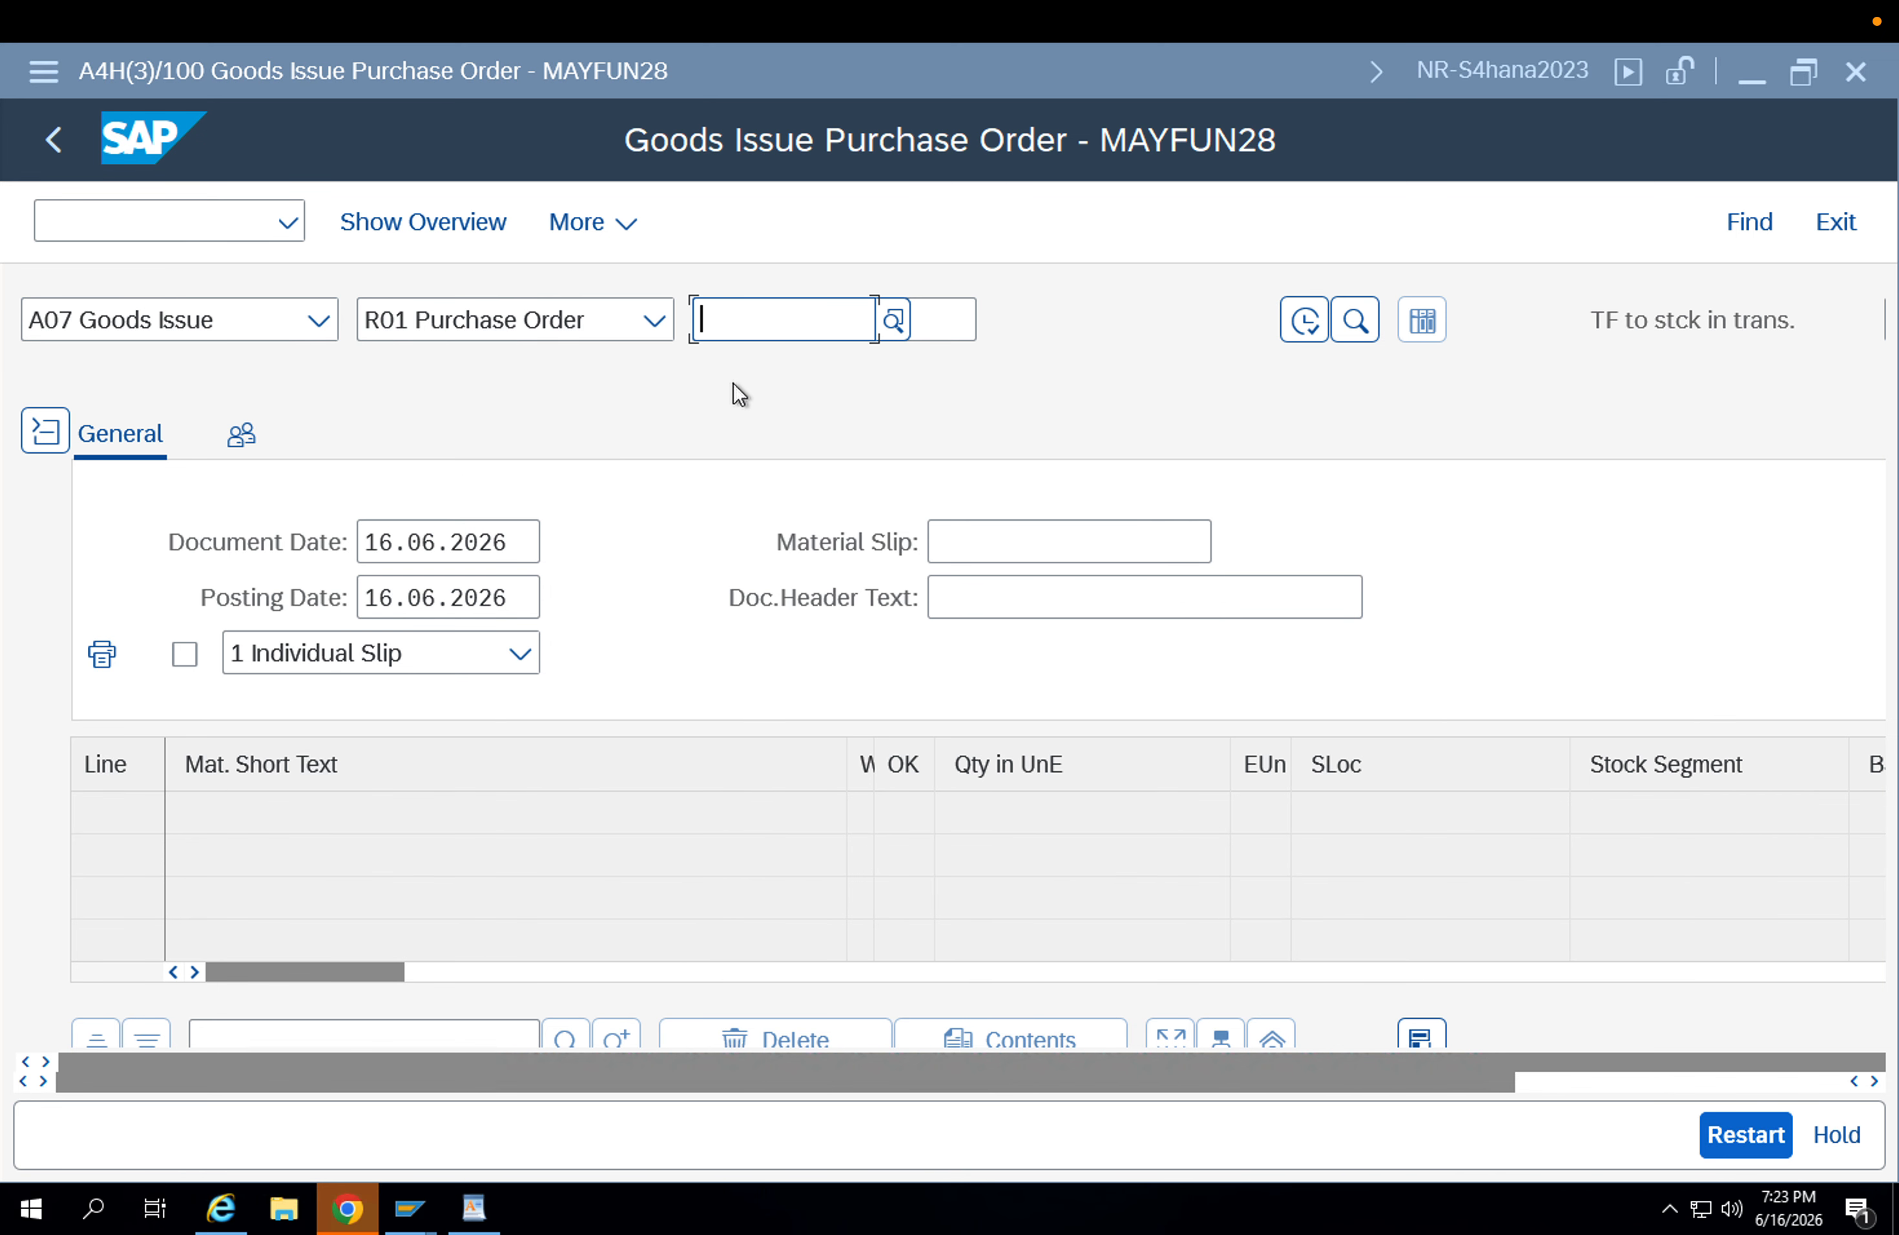
{"action": "left_click", "coordinate": [1202, 240]}
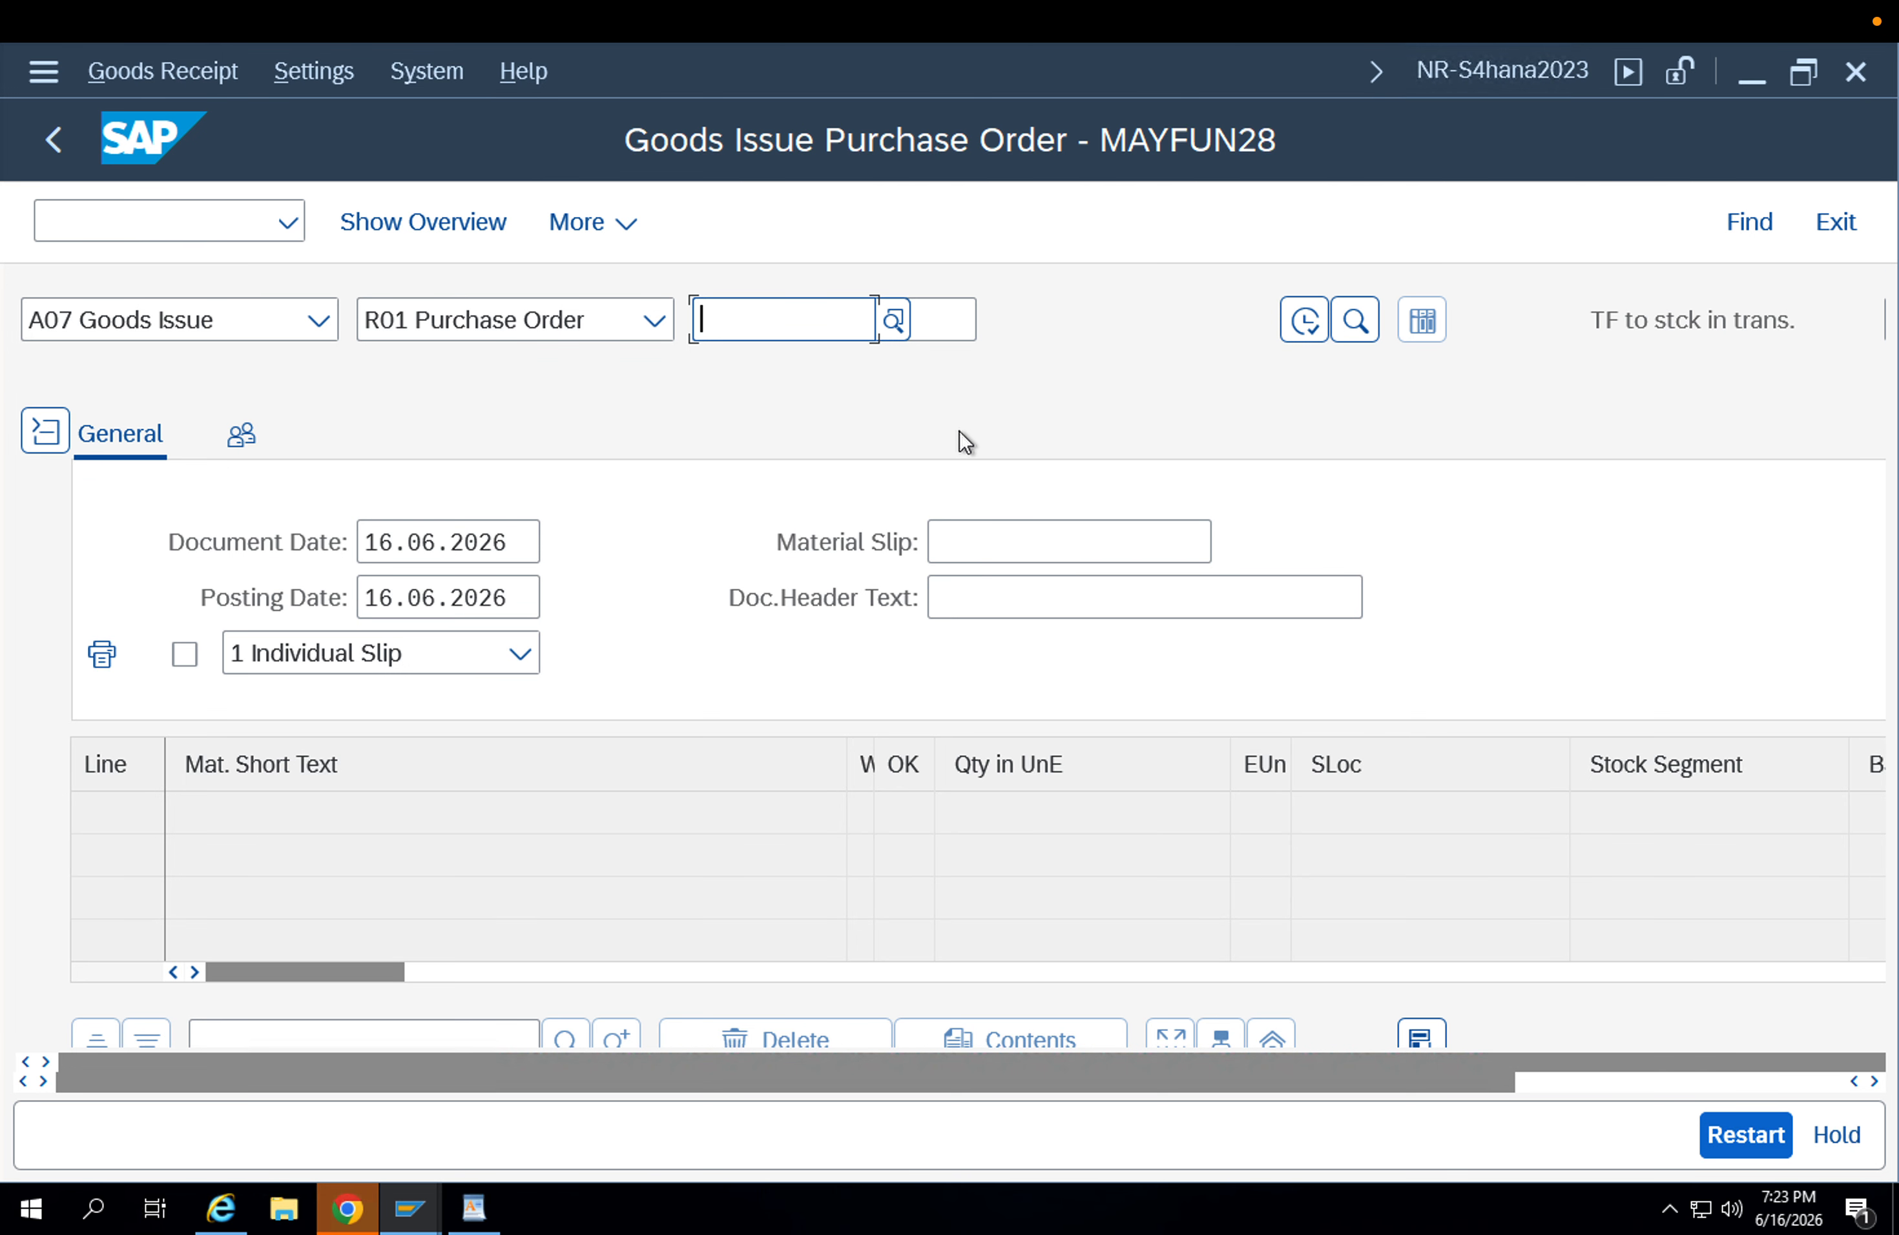
{"action": "key", "text": "ctrl+v"}
{"action": "key", "text": "Return"}
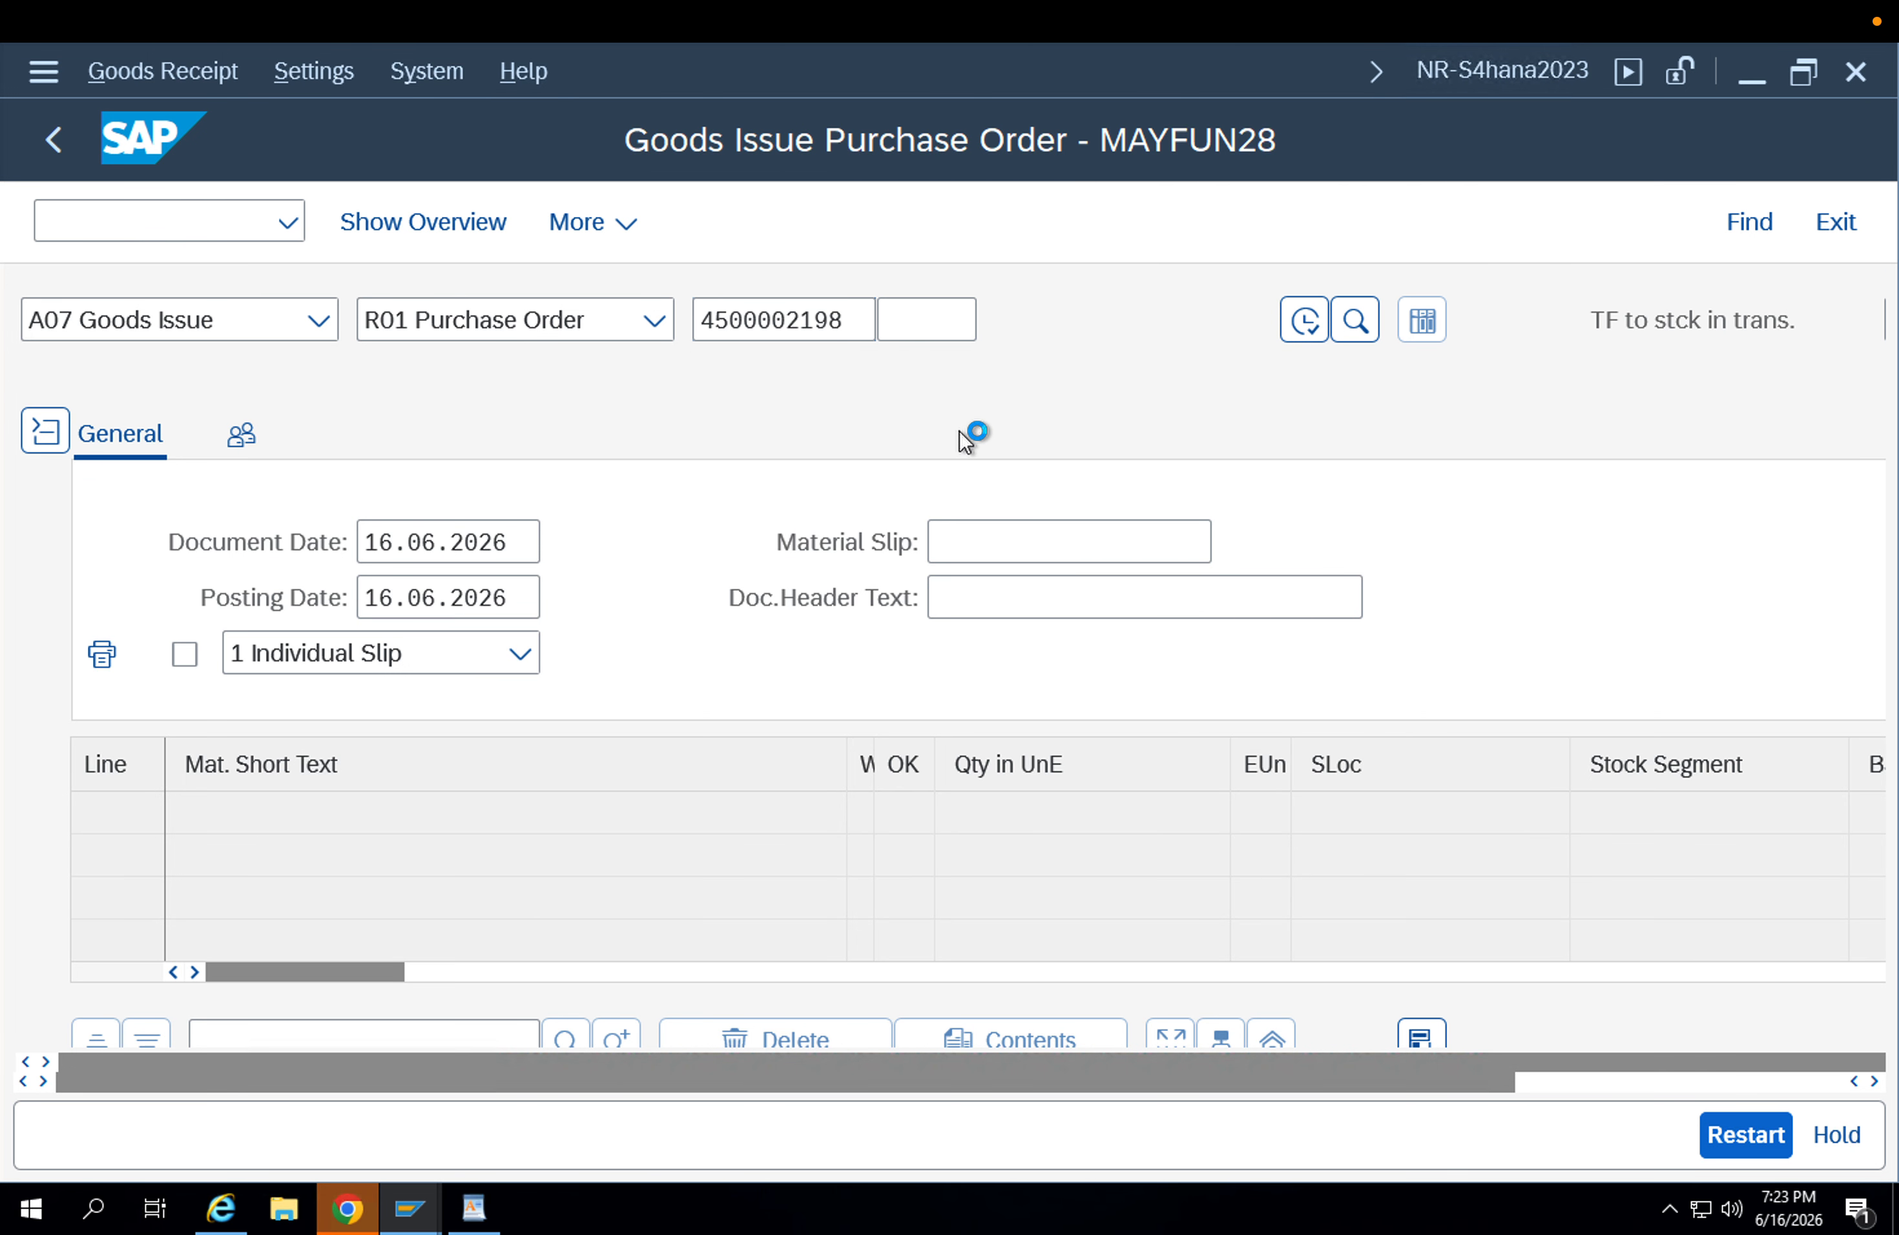
Review the goods issue's transaction options and its movement type for transfer to stock in transit.
{"action": "left_click", "coordinate": [267, 335]}
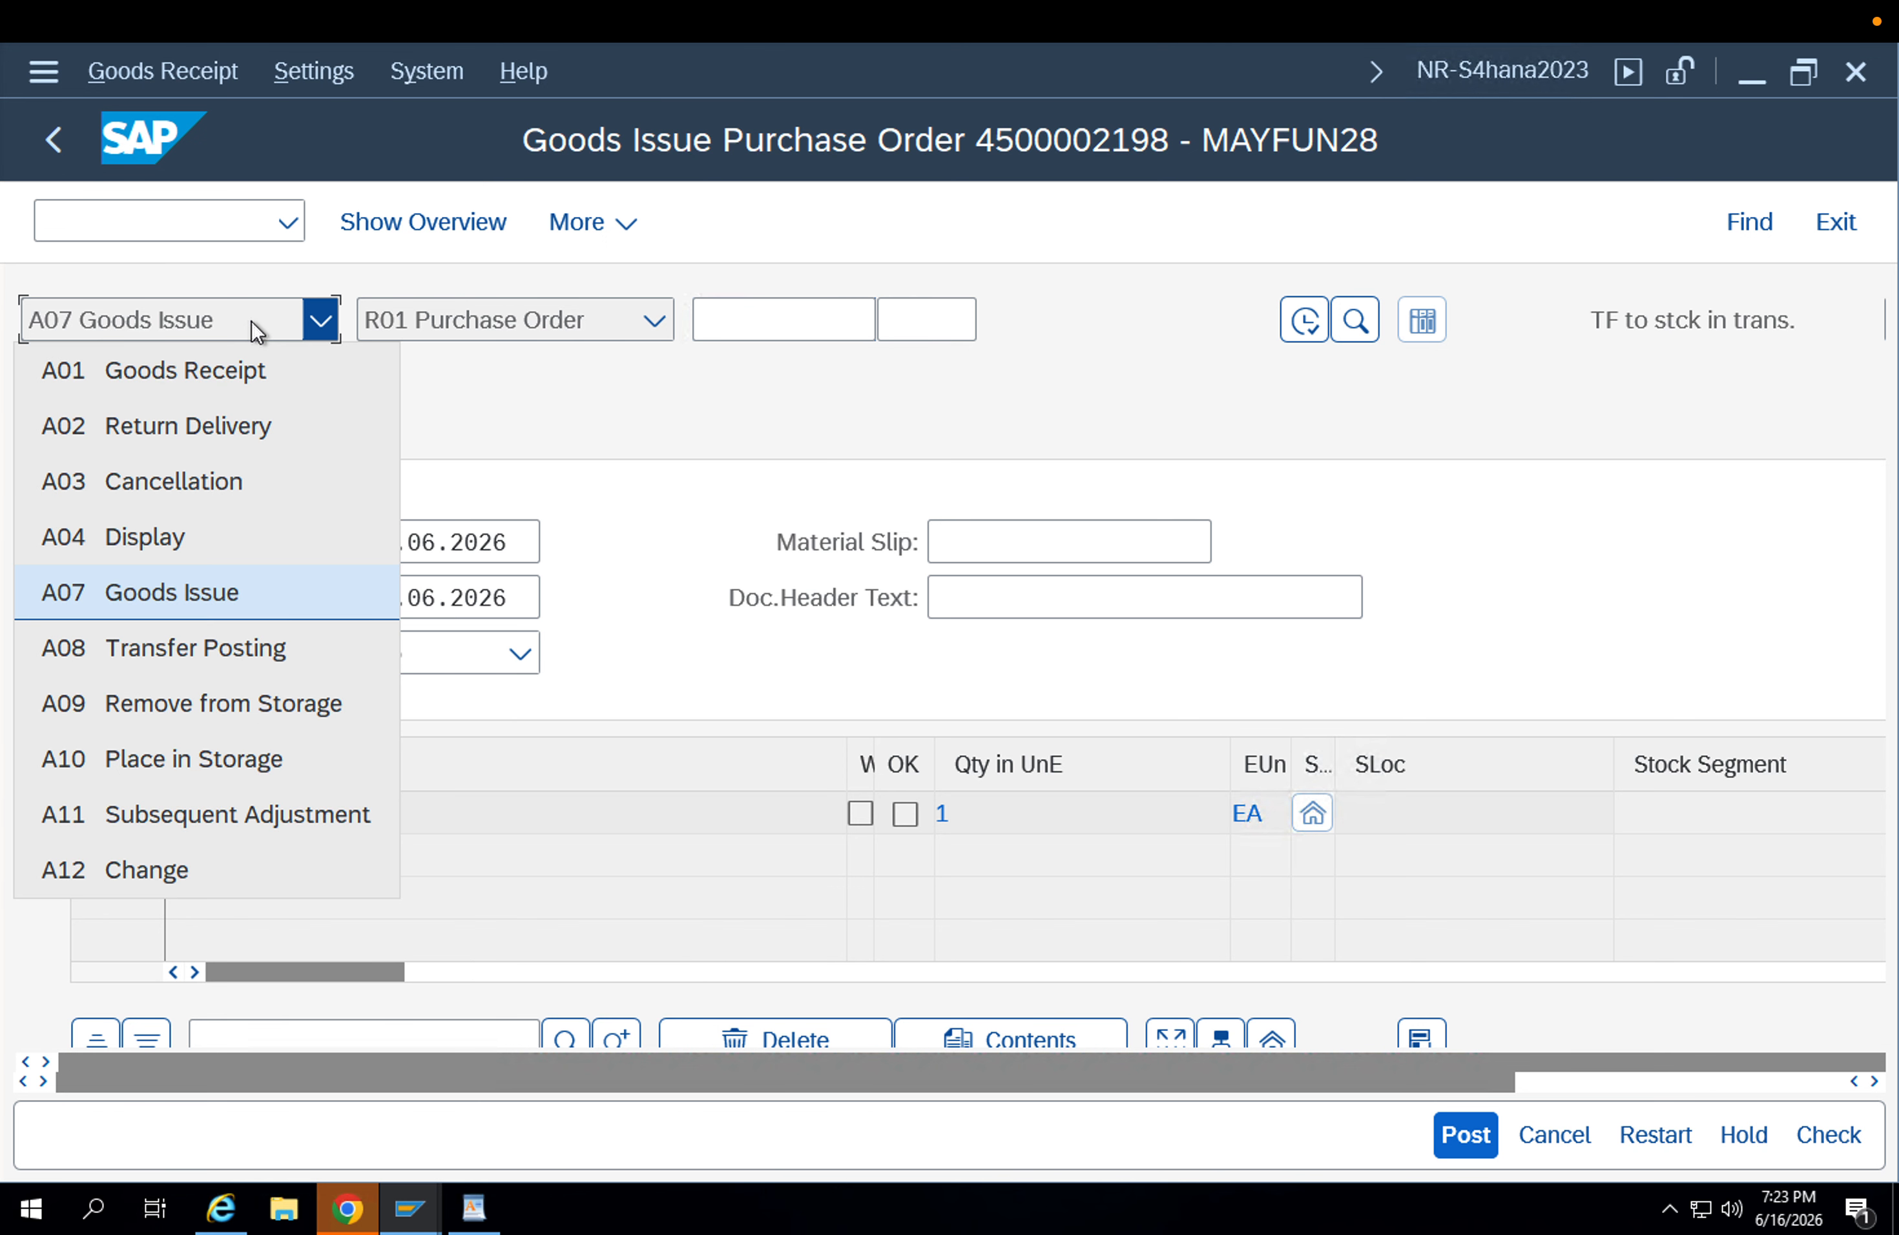
{"action": "left_click", "coordinate": [249, 588]}
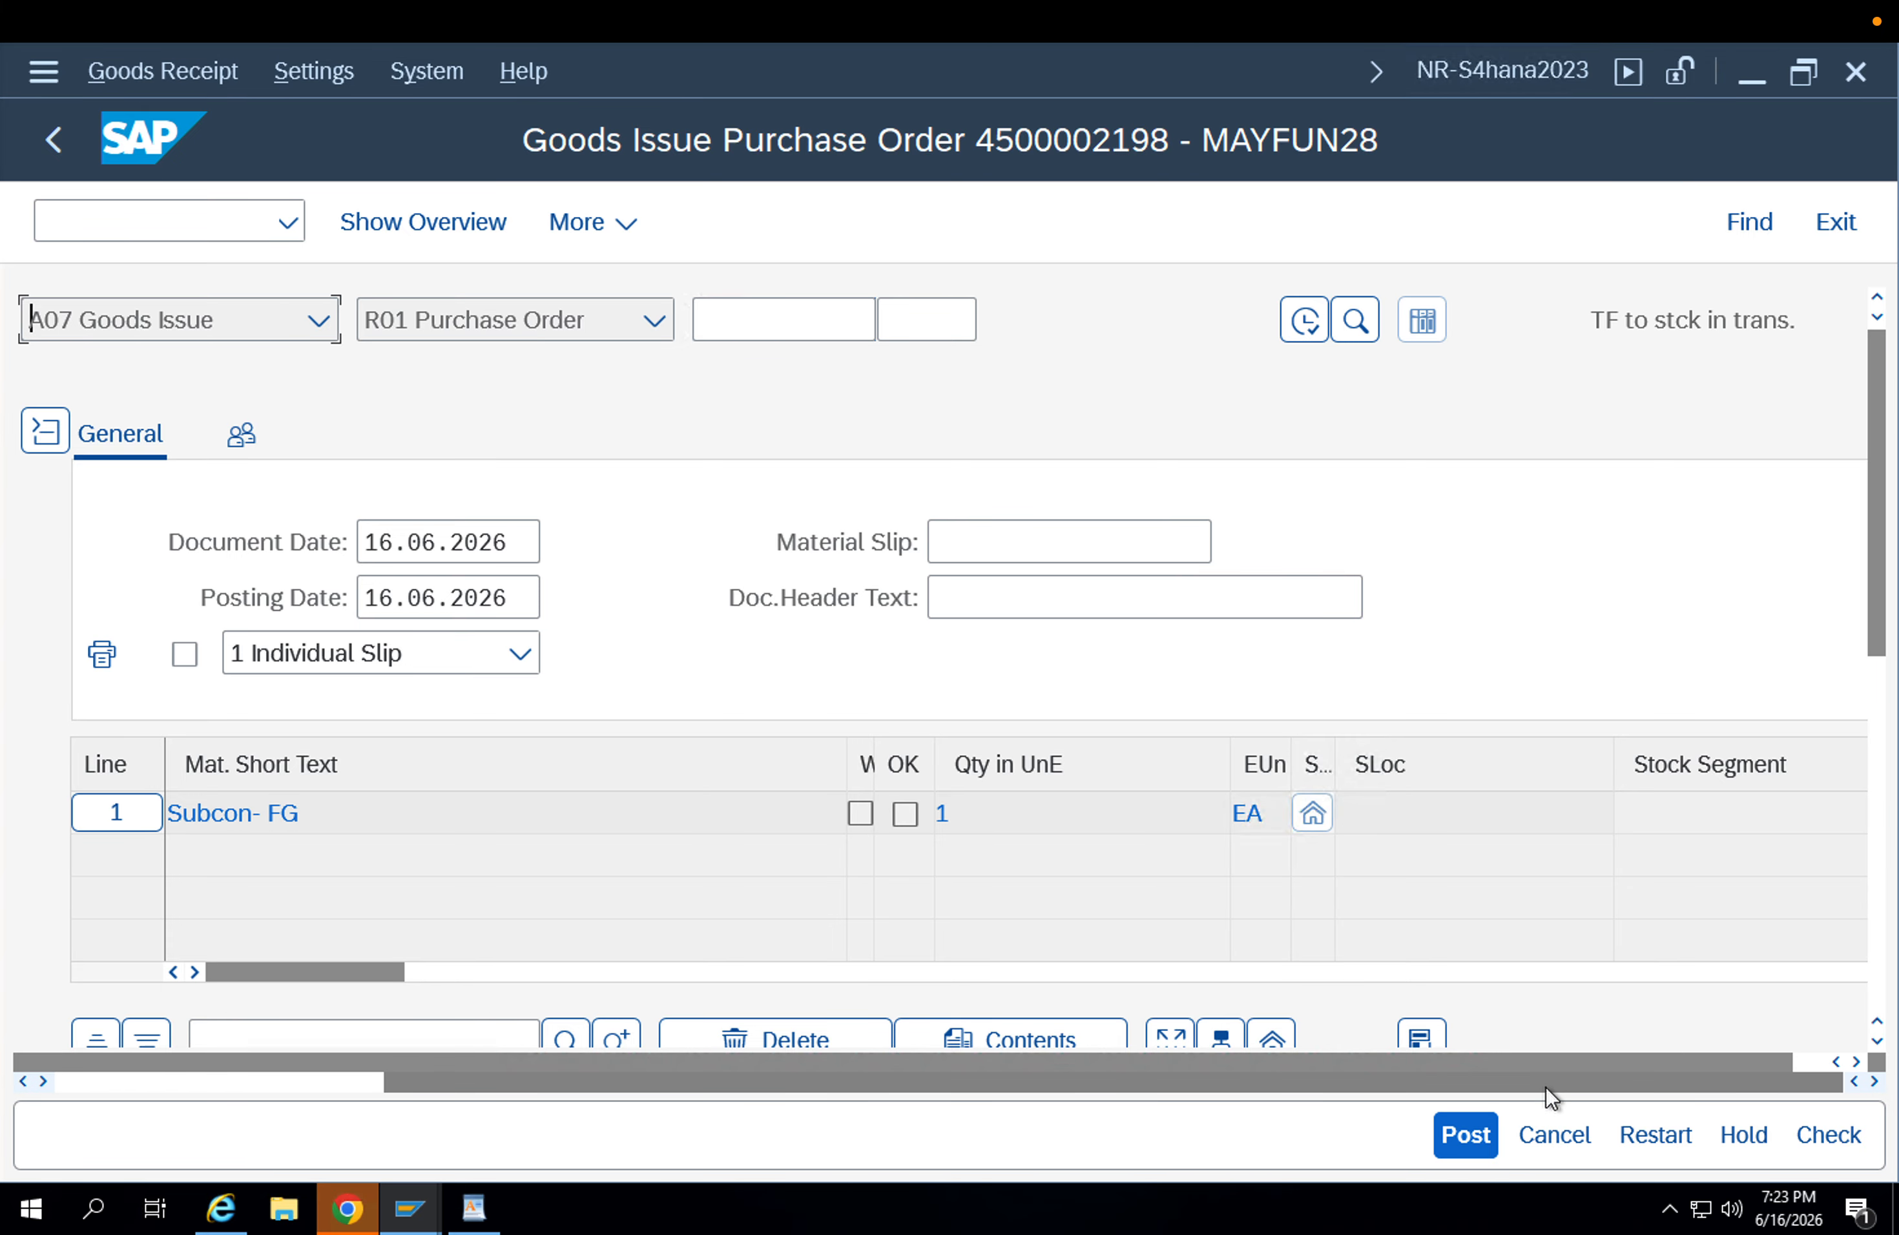
{"action": "left_click_drag", "start_coordinate": [1527, 326], "coordinate": [1418, 317]}
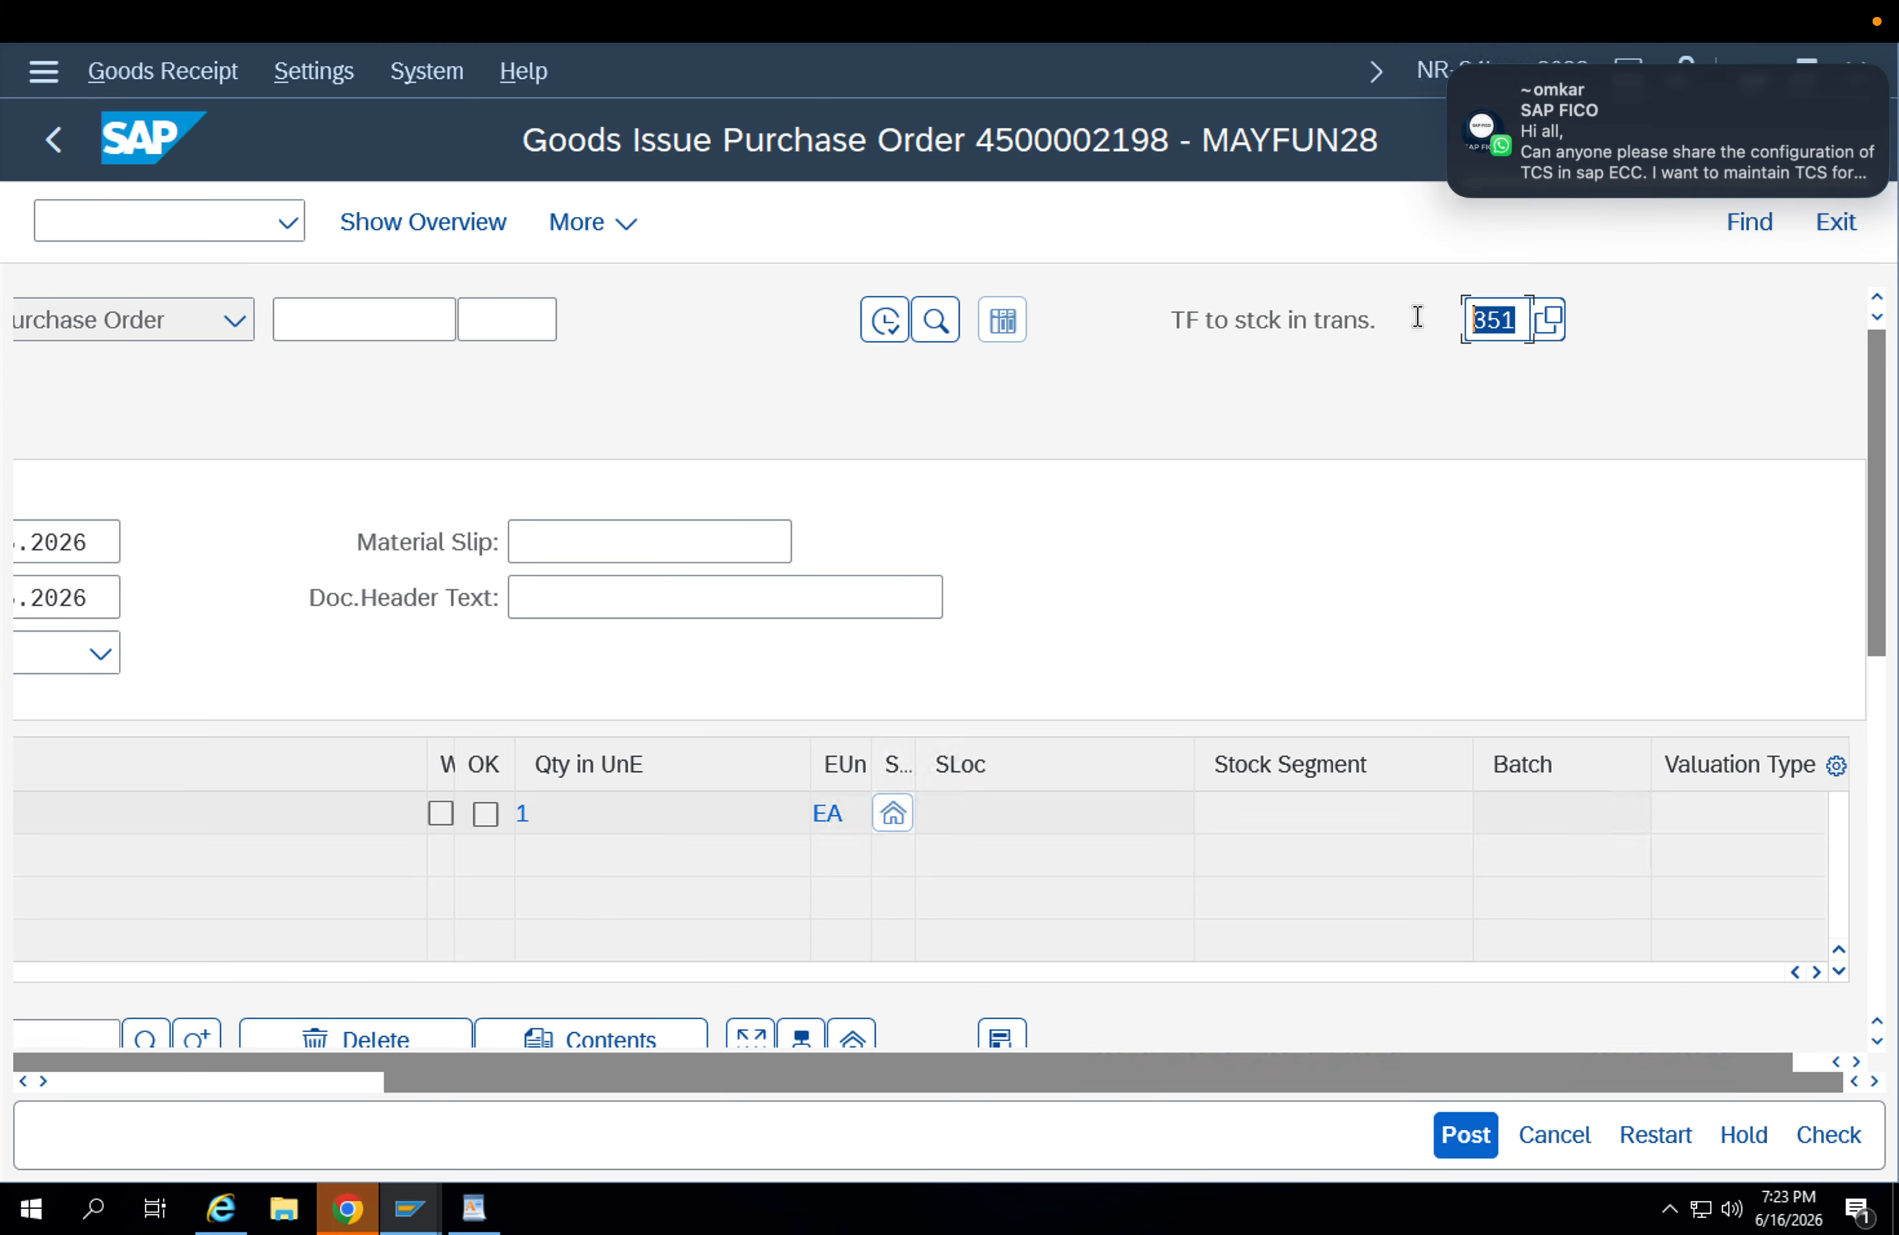
{"action": "mouse_move", "coordinate": [1501, 182]}
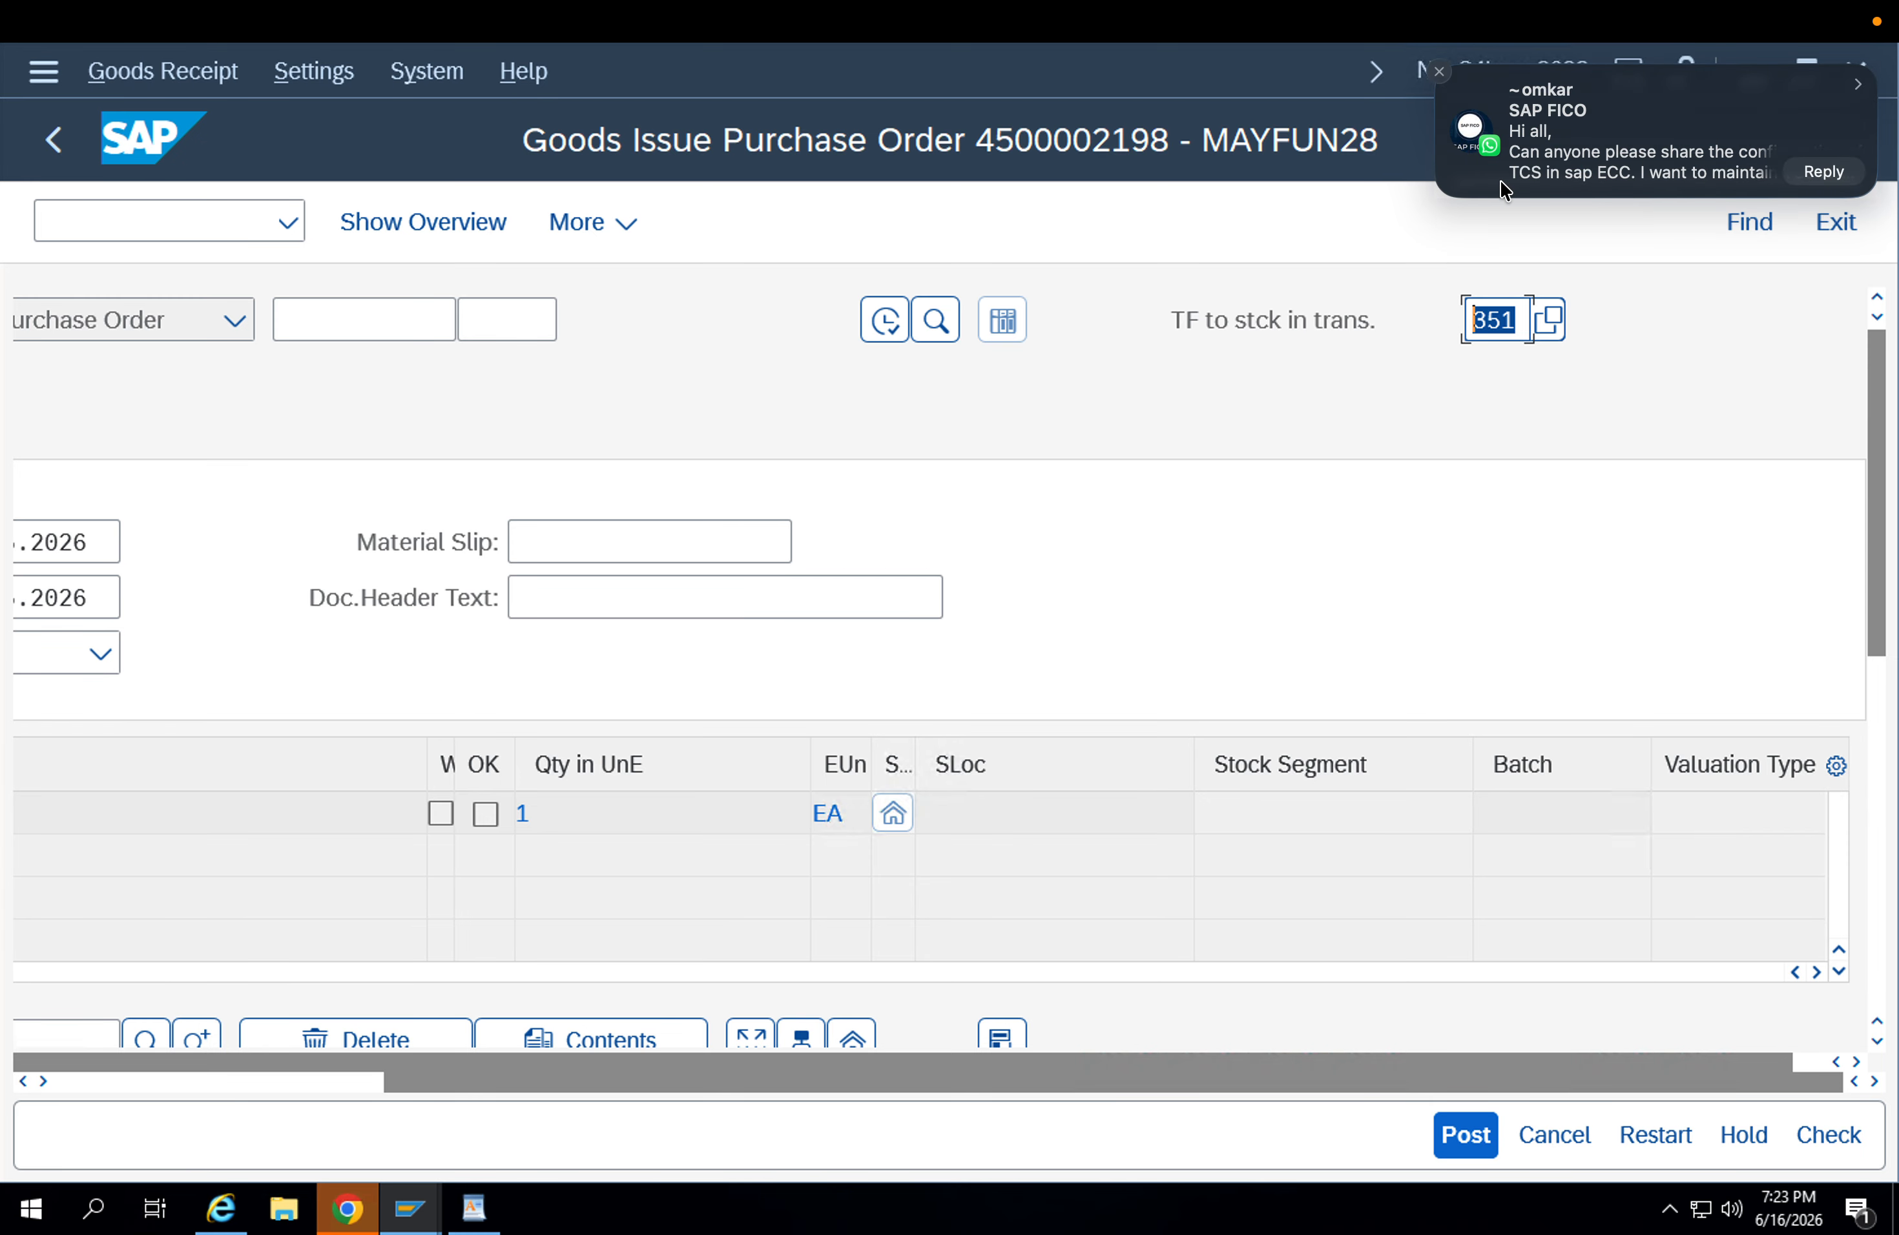
{"action": "left_click", "coordinate": [1436, 72]}
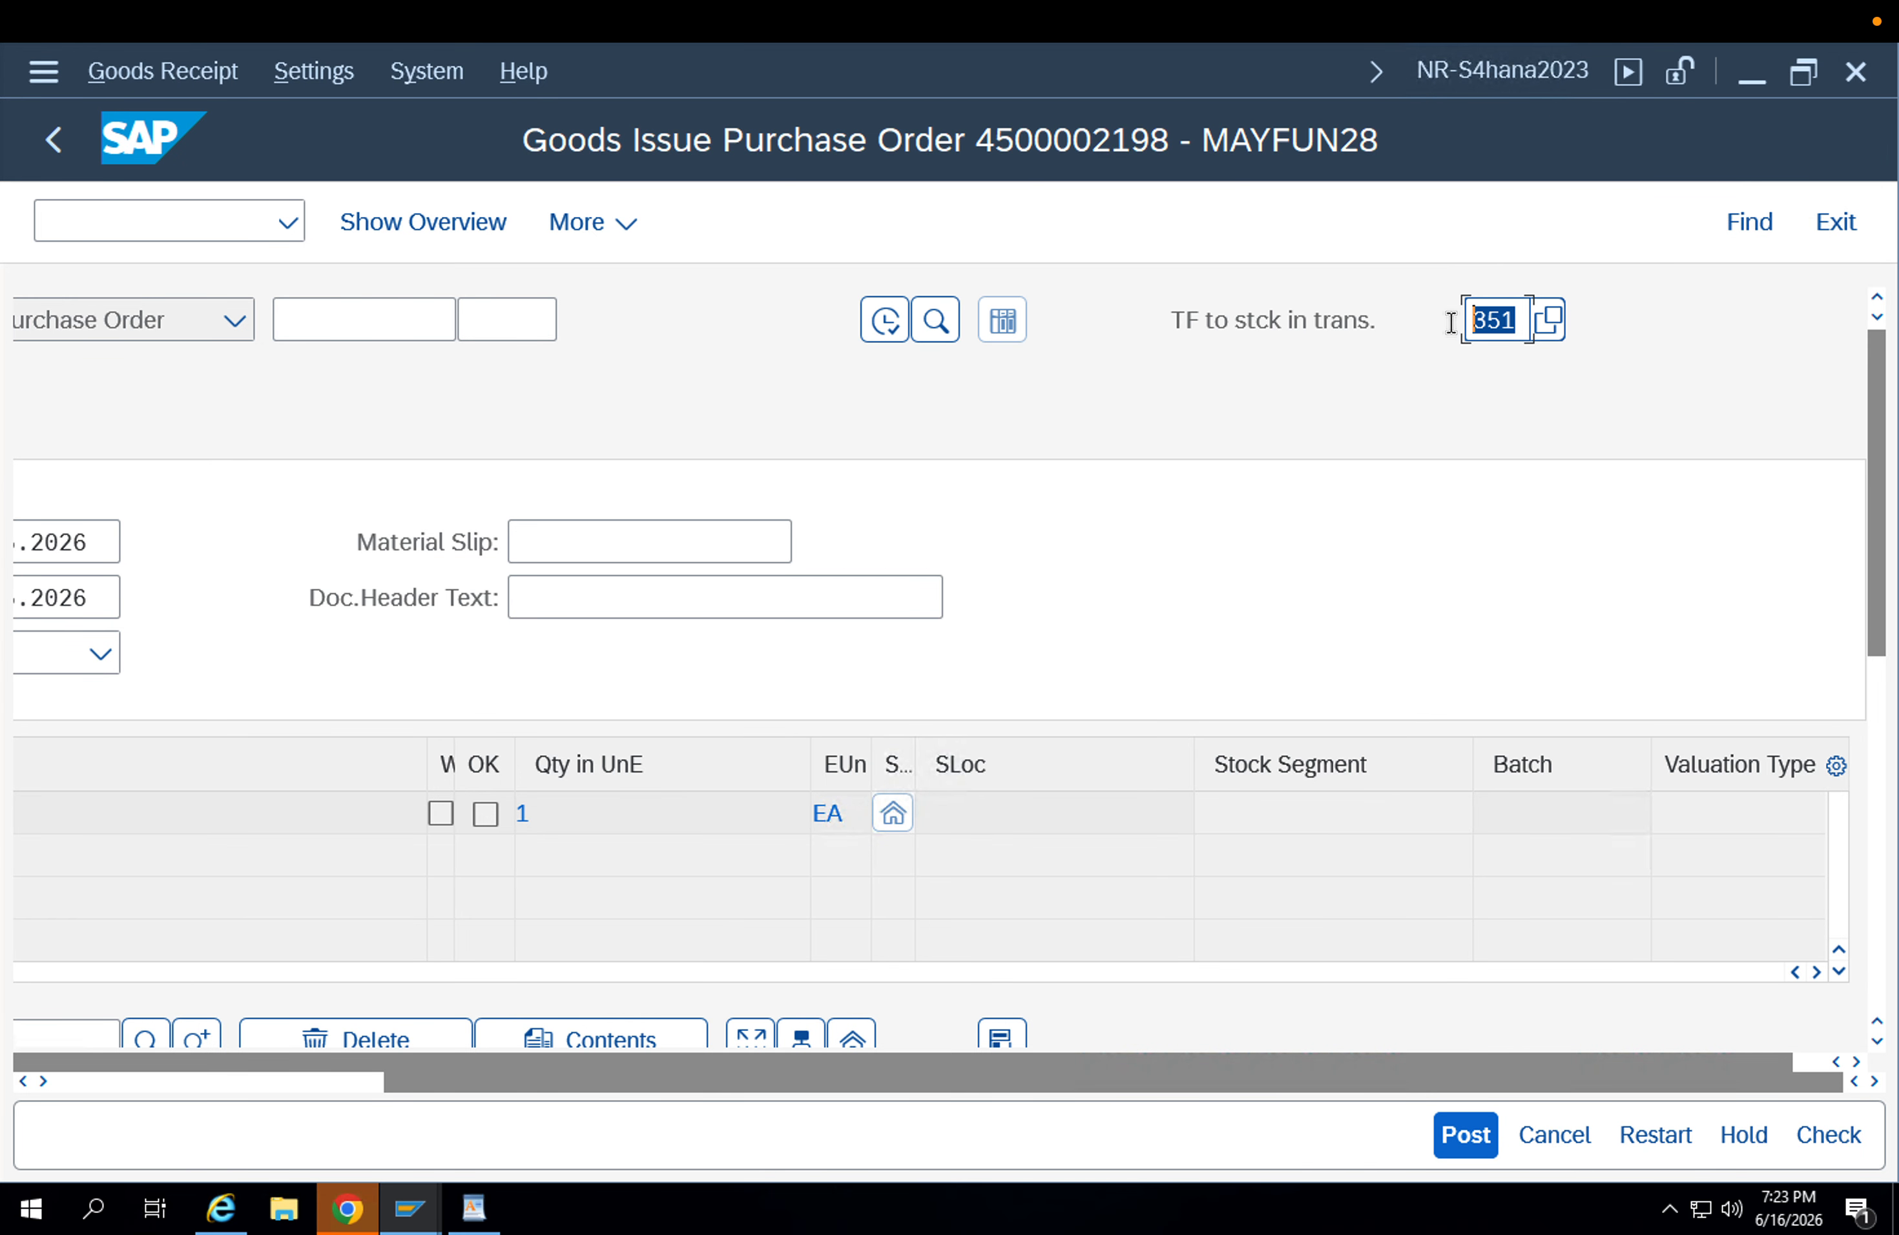
{"action": "left_click", "coordinate": [1516, 331]}
{"action": "left_click_drag", "start_coordinate": [1516, 319], "coordinate": [1359, 309]}
{"action": "left_click", "coordinate": [213, 1081]}
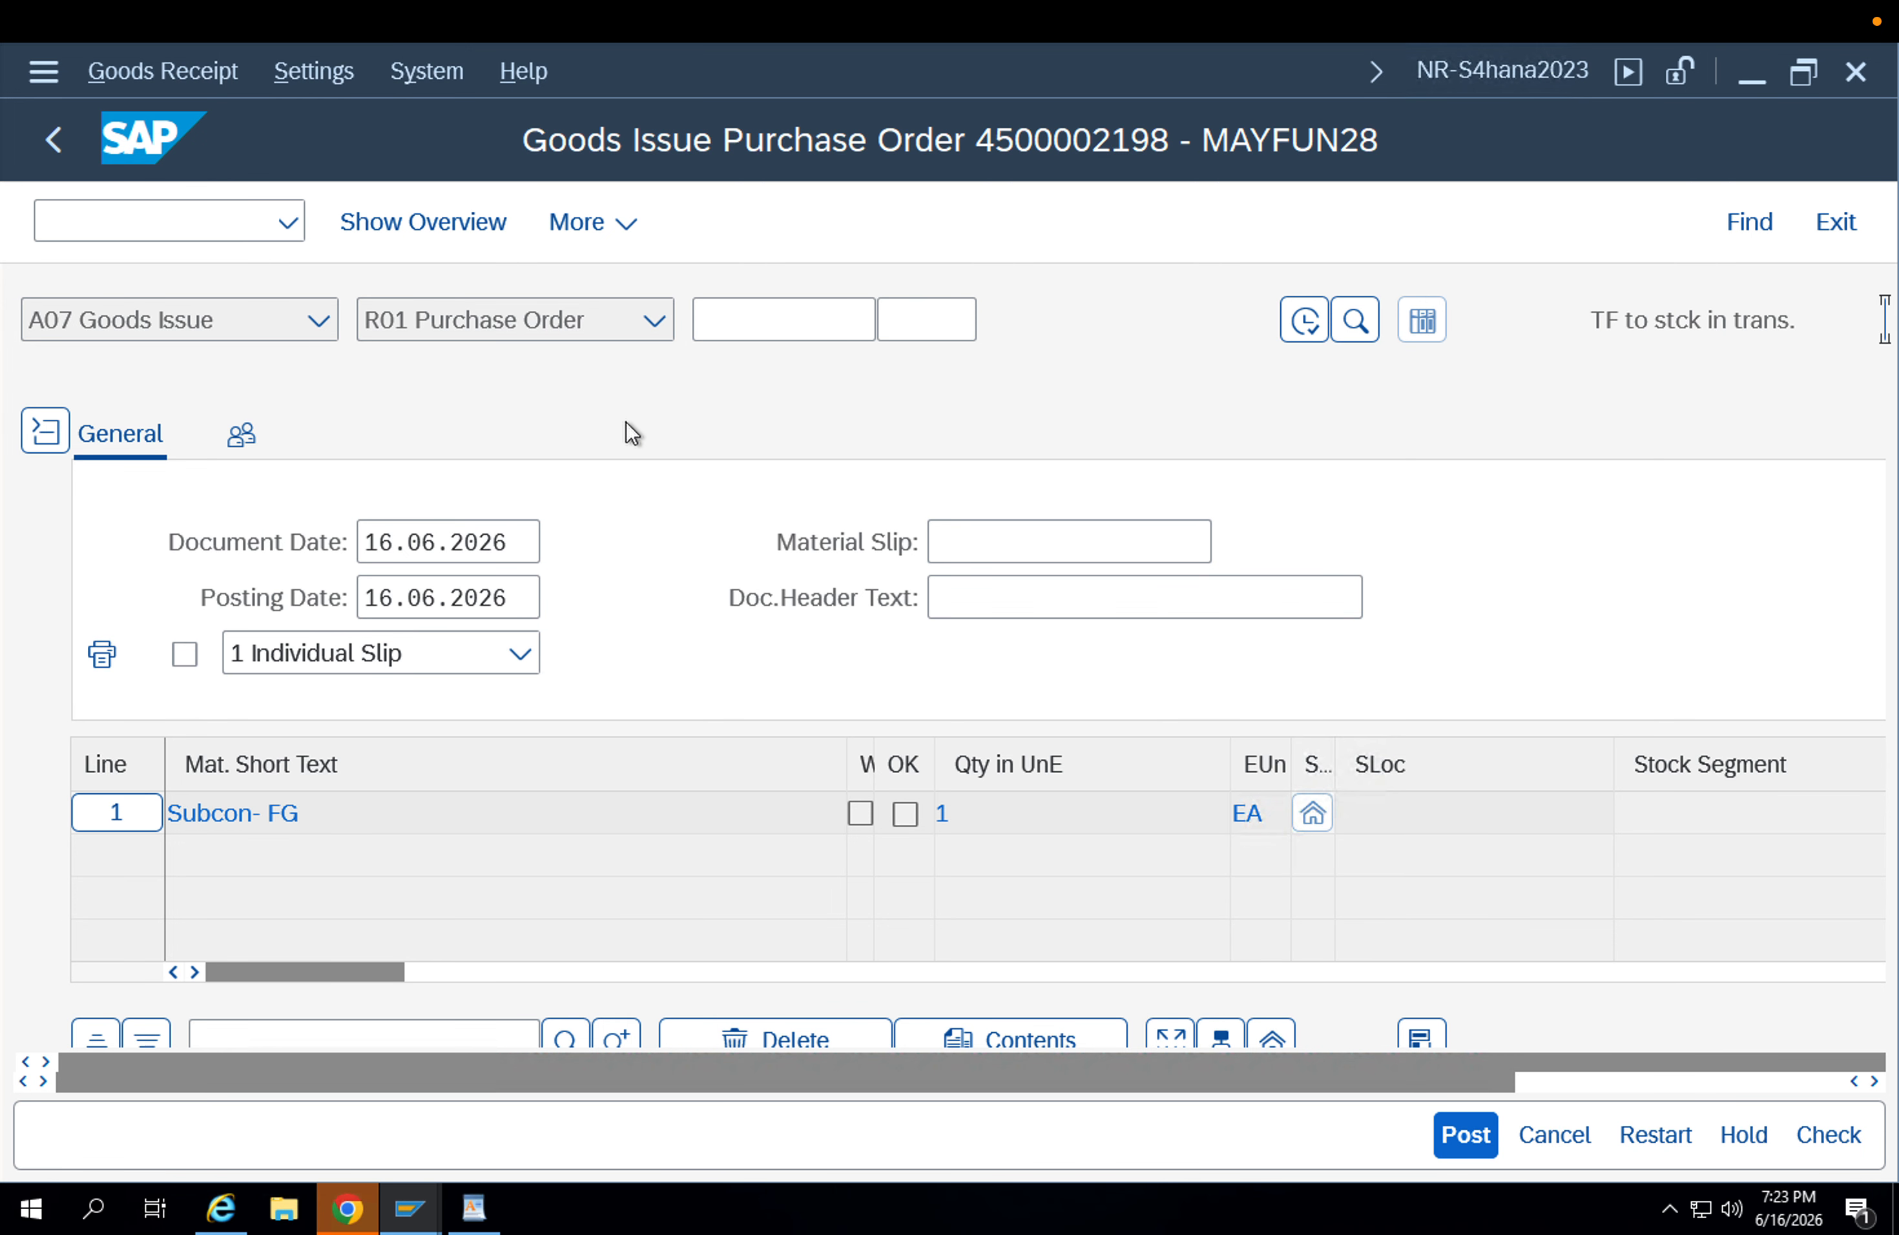
{"action": "left_click", "coordinate": [262, 329]}
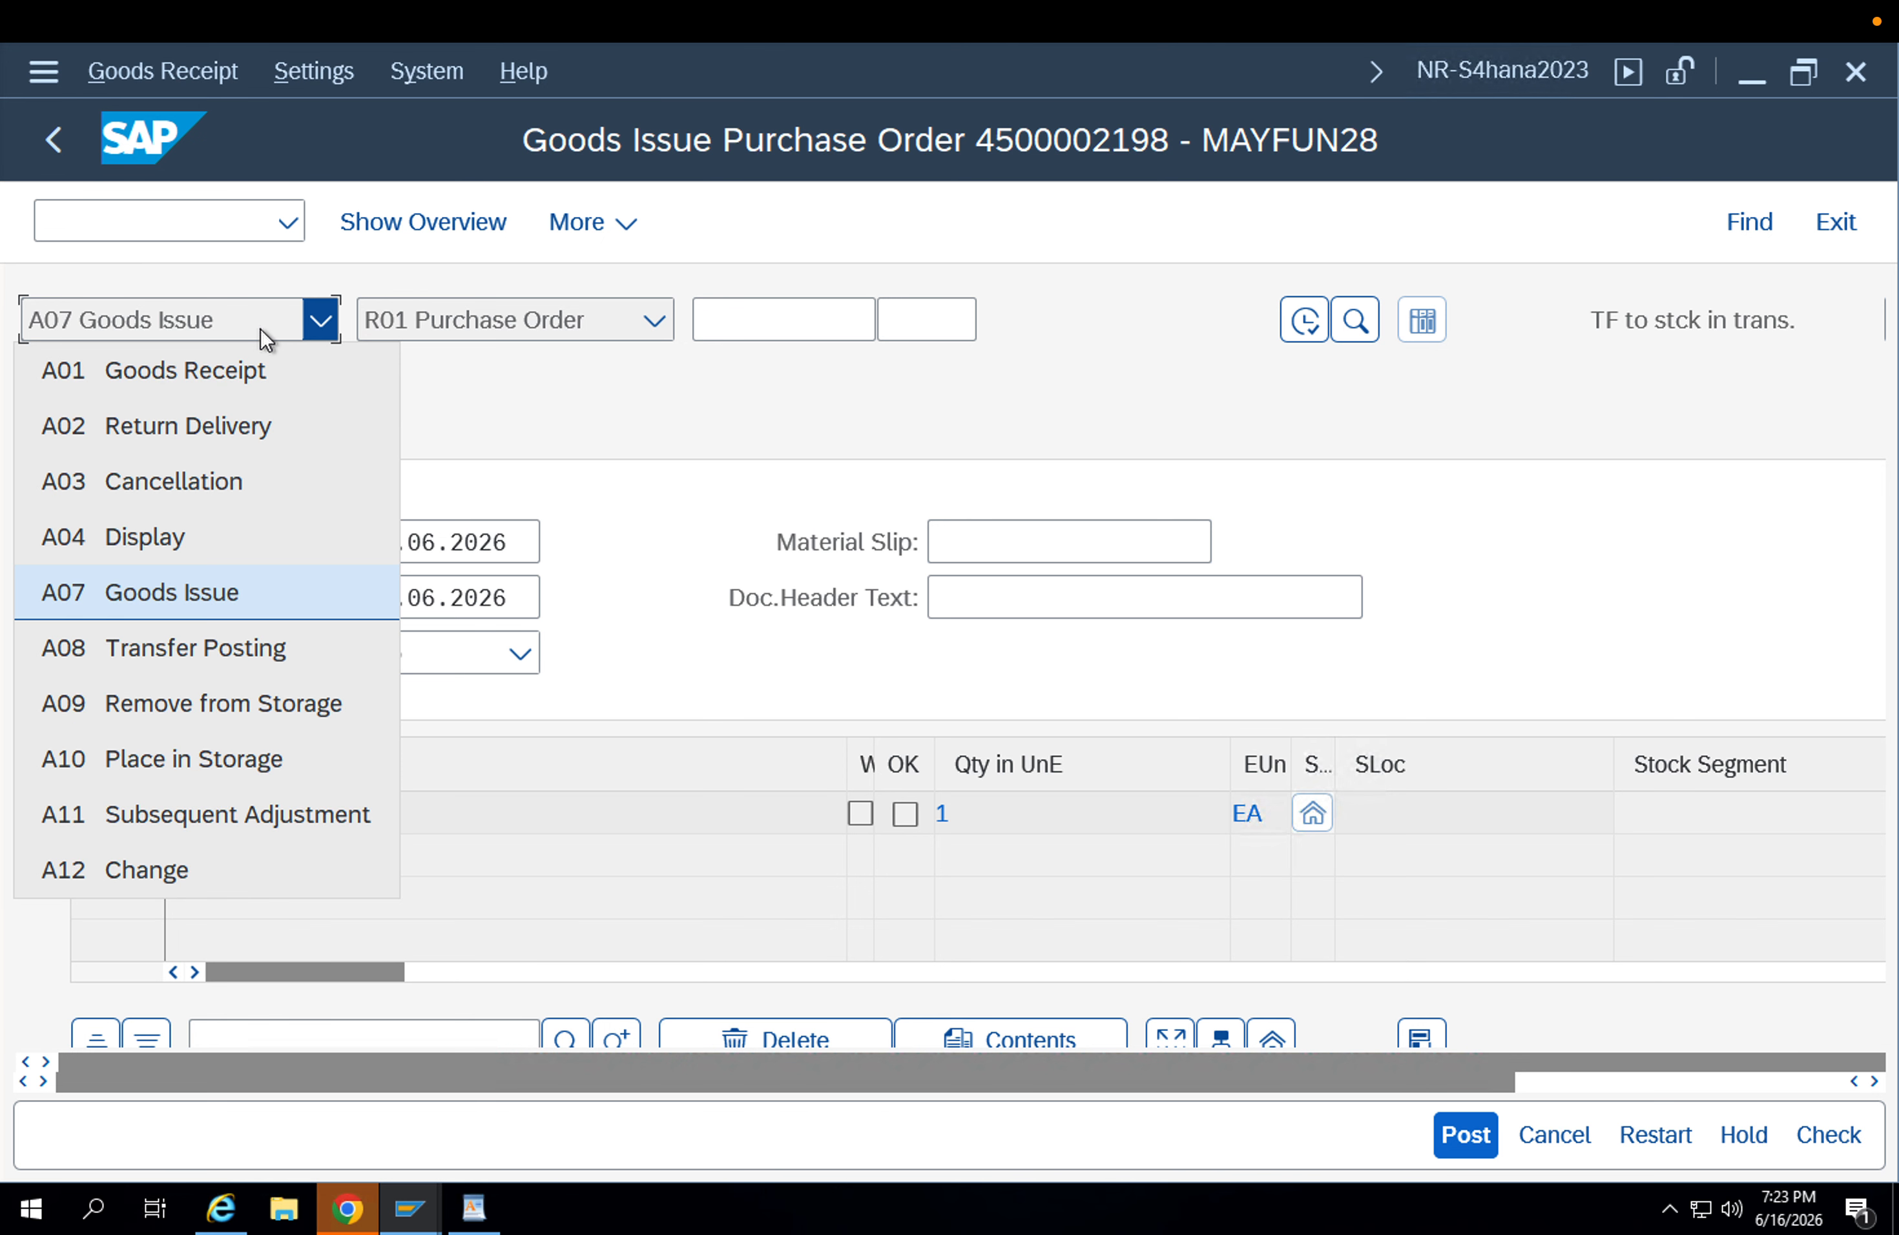
{"action": "left_click", "coordinate": [956, 417]}
Set the issuing storage location of the goods issue item to Finished (APFG) in plant APP1.
{"action": "scroll", "coordinate": [1248, 585], "scroll_direction": "down", "scroll_amount": 5}
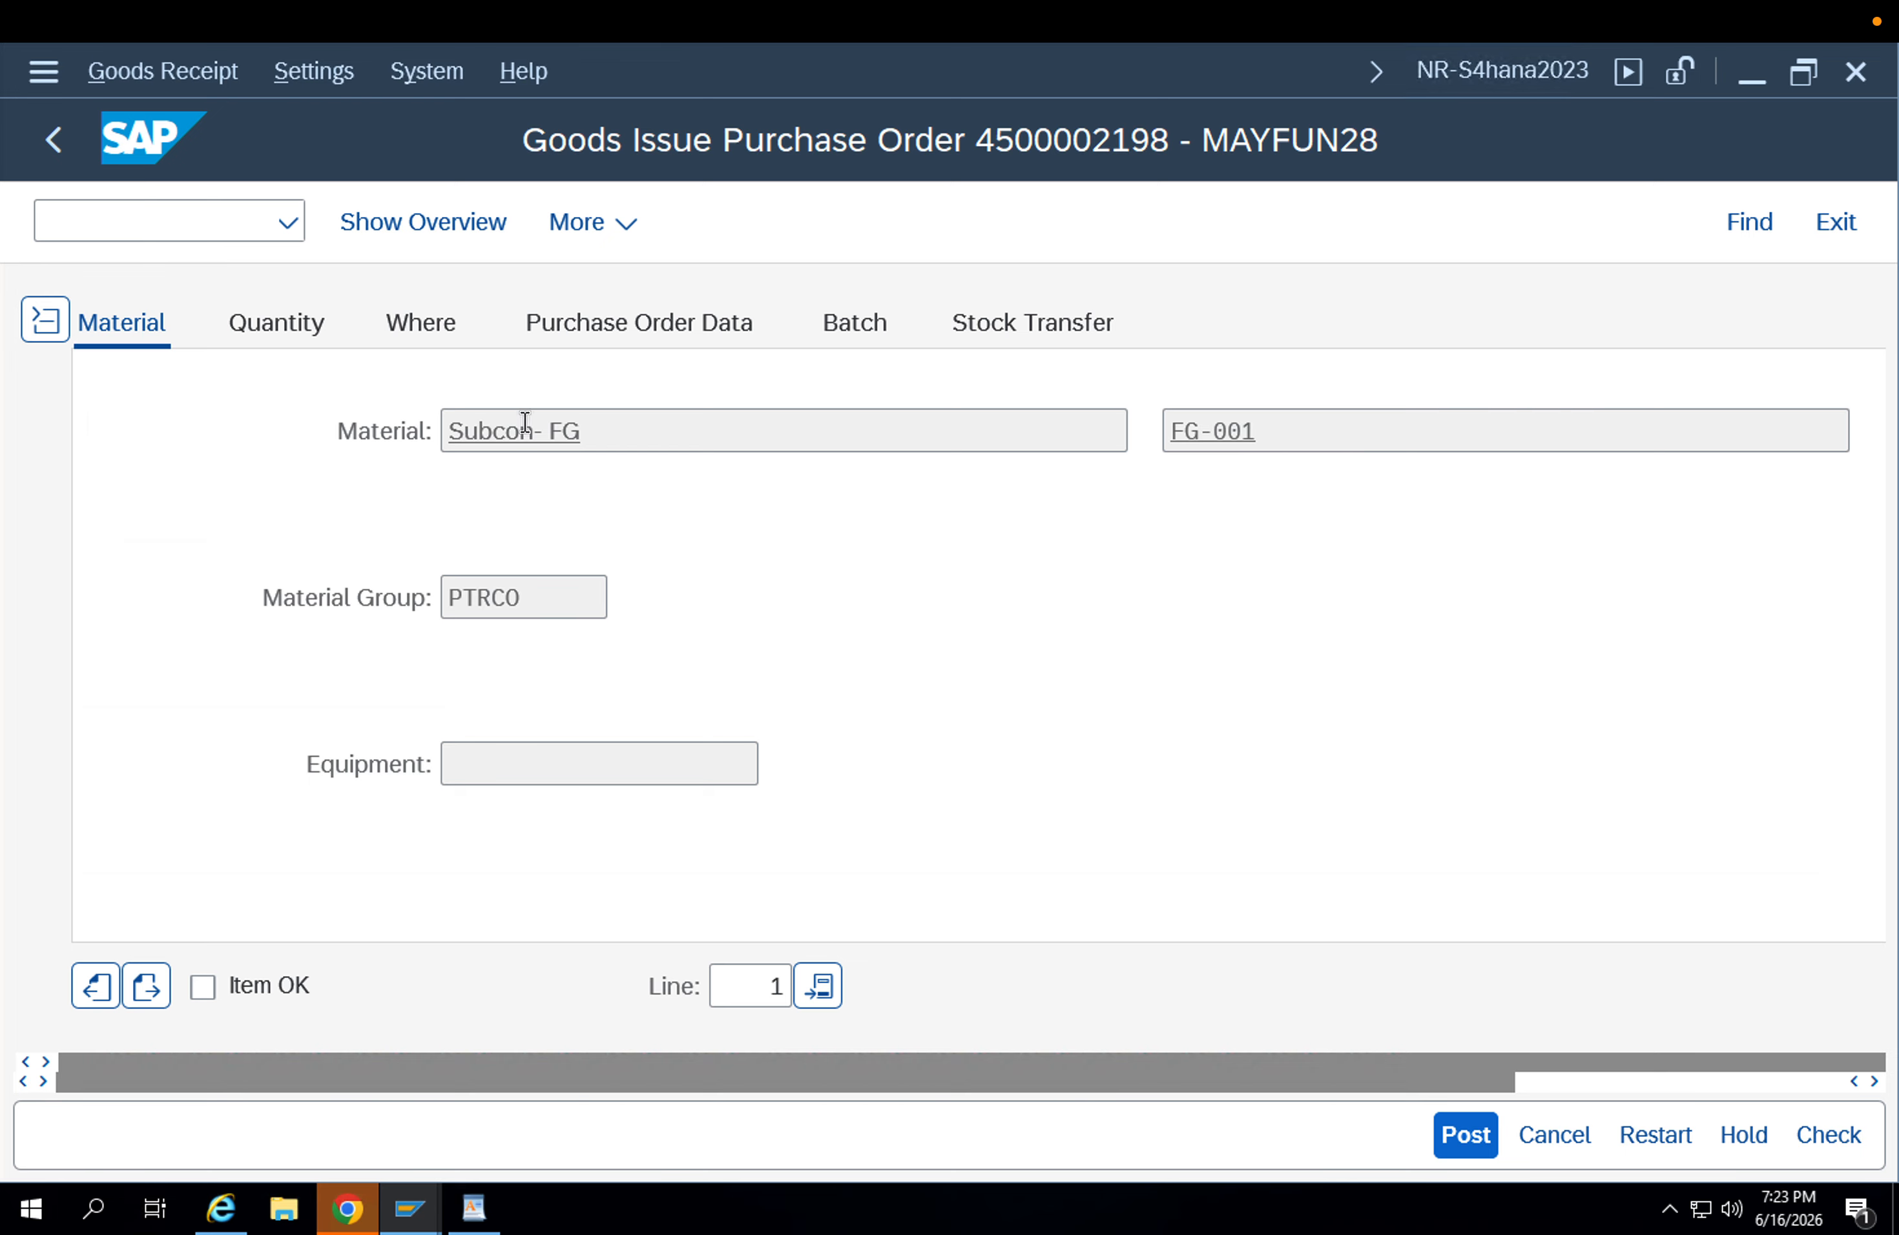
{"action": "left_click", "coordinate": [435, 332]}
{"action": "left_click", "coordinate": [543, 597]}
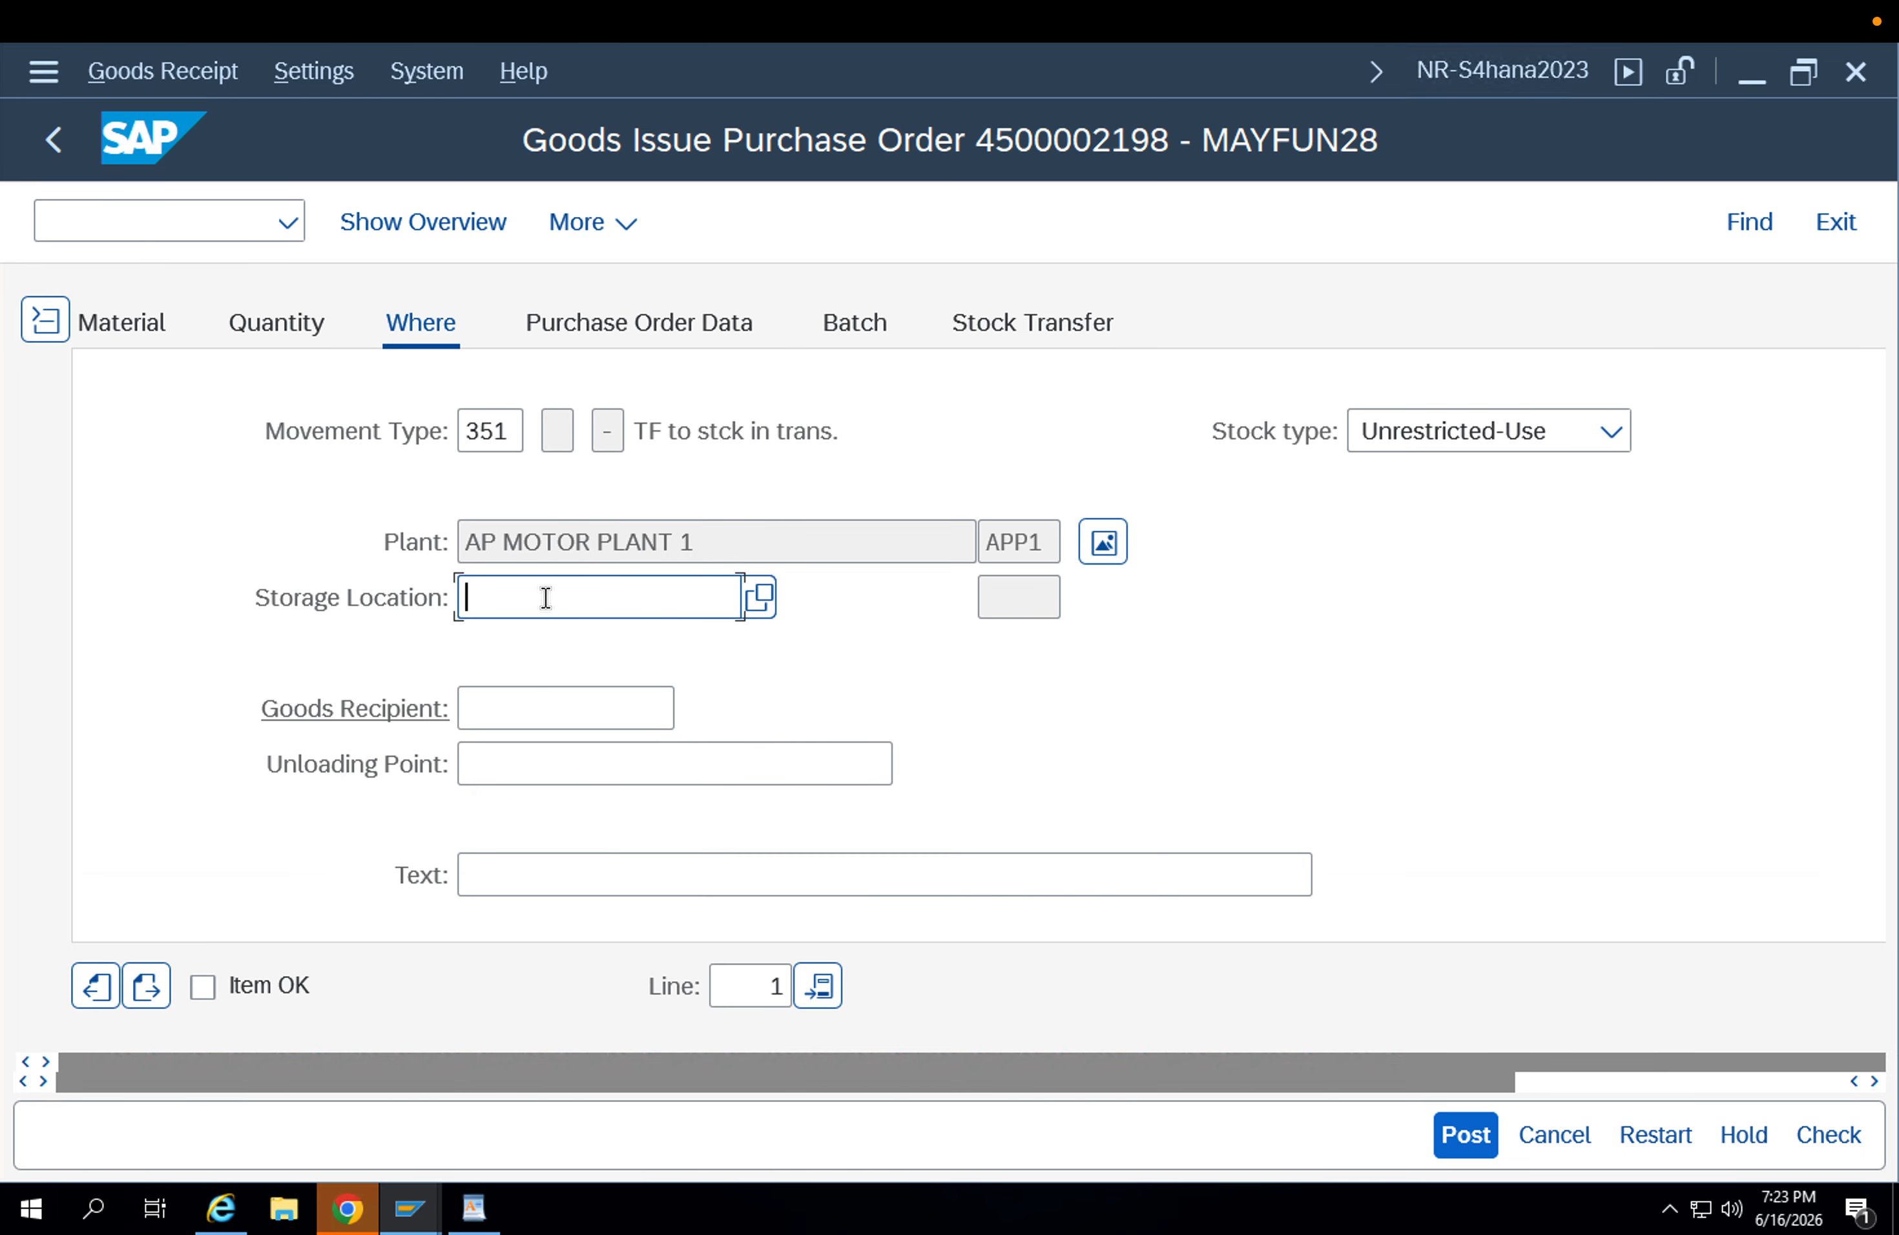
{"action": "key", "text": "Down"}
{"action": "key", "text": "Return"}
{"action": "key", "text": "Return"}
Review the item's movement type 351, mark the item as OK and check the goods issue document.
{"action": "double_click", "coordinate": [513, 431]}
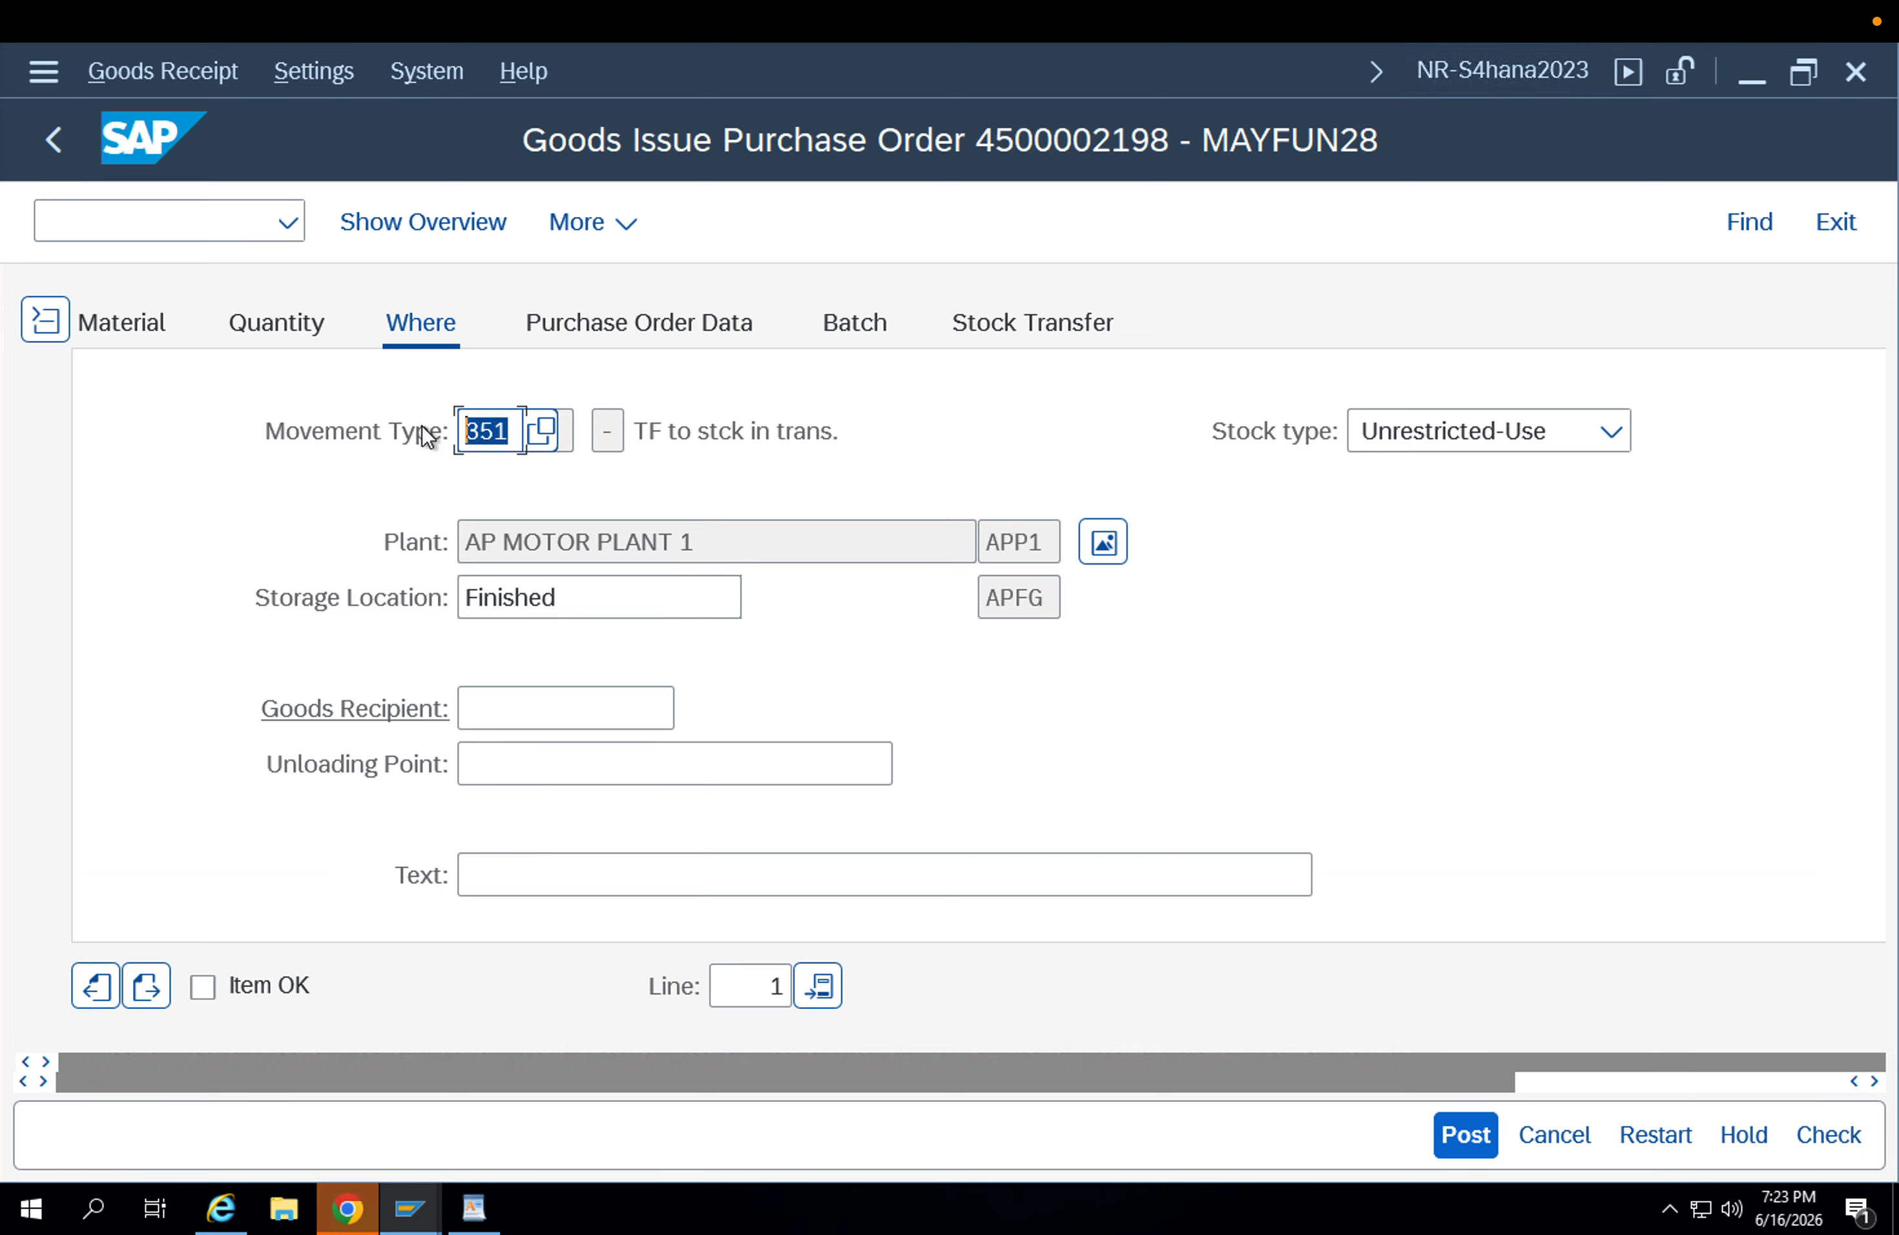
{"action": "left_click", "coordinate": [686, 439]}
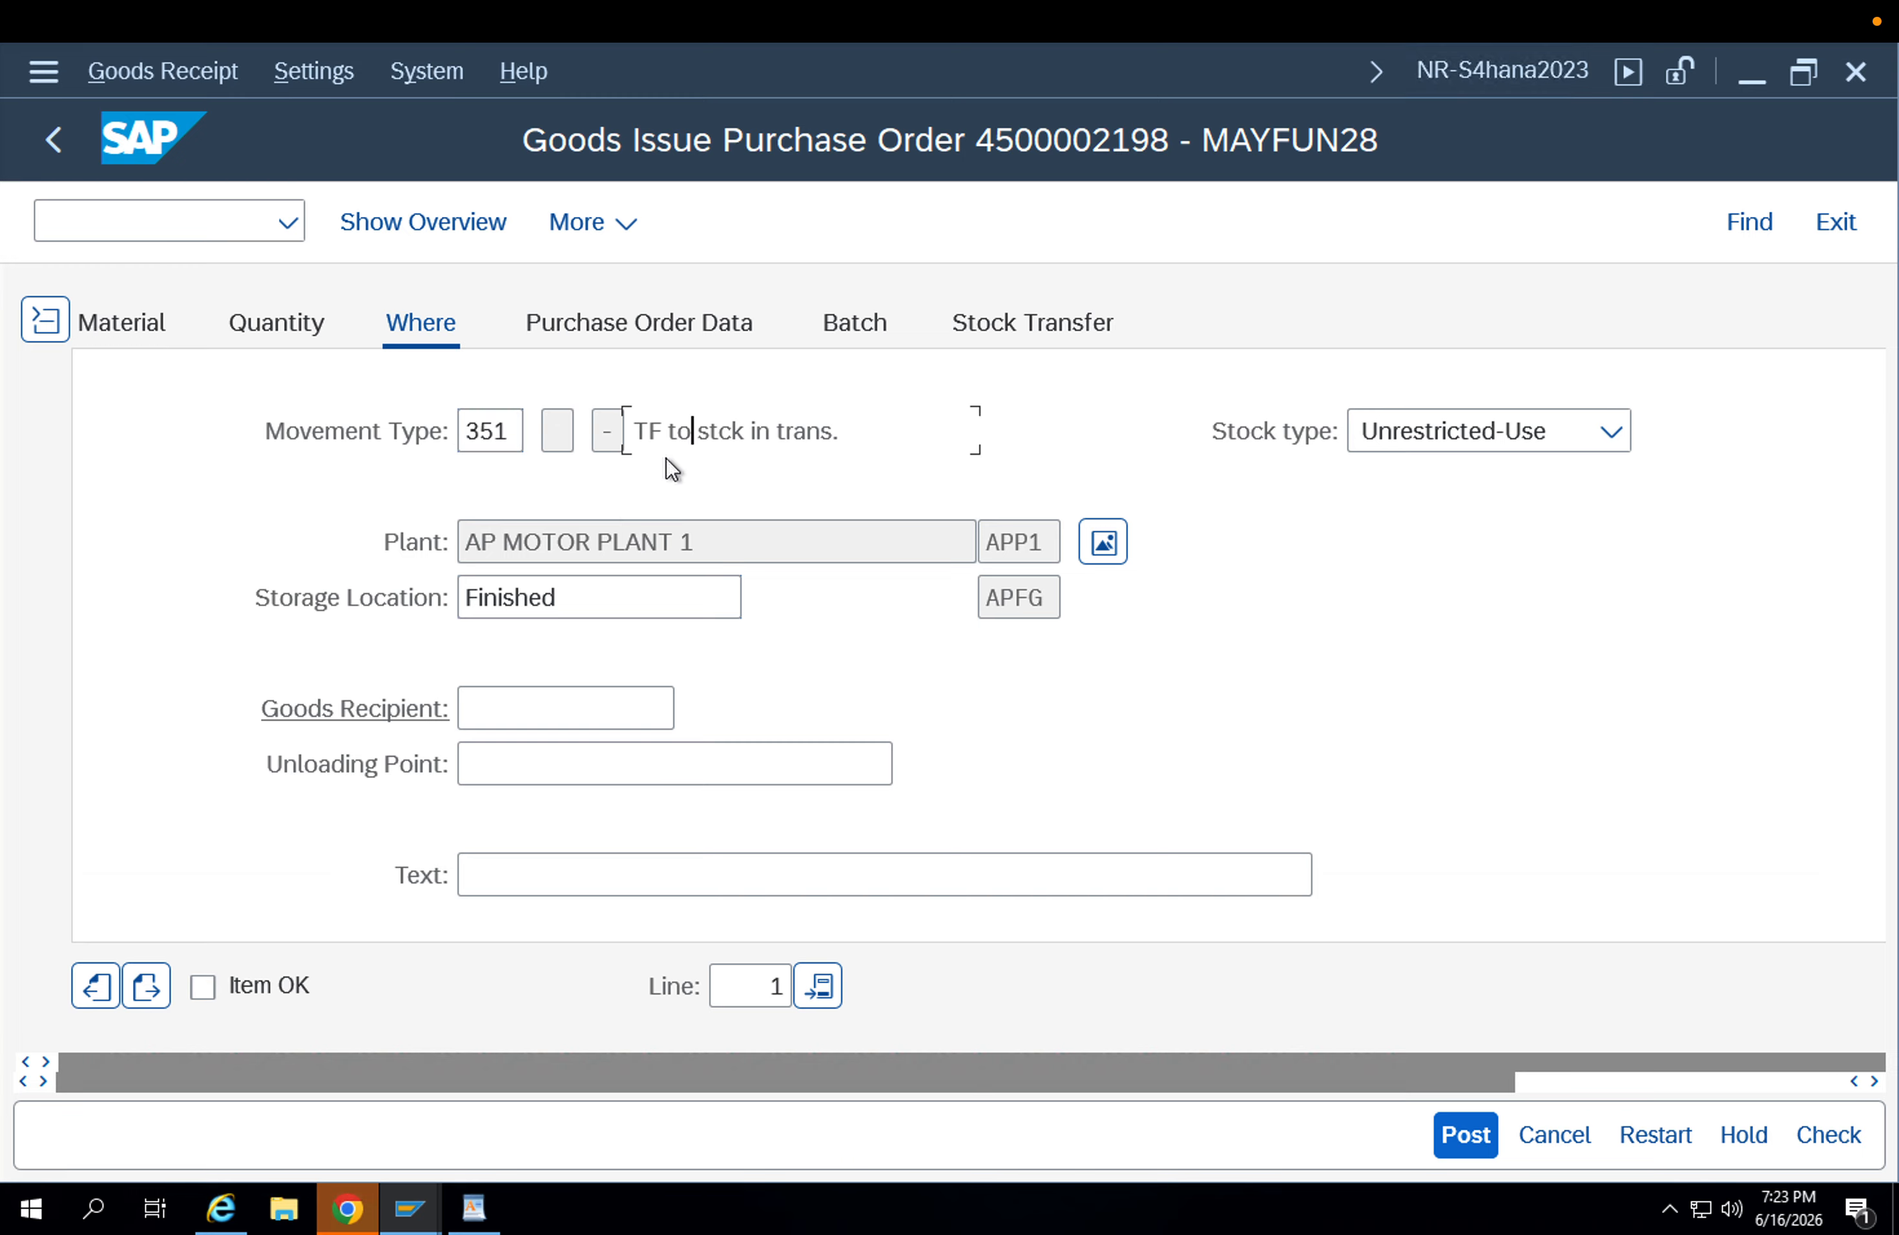
{"action": "double_click", "coordinate": [521, 432]}
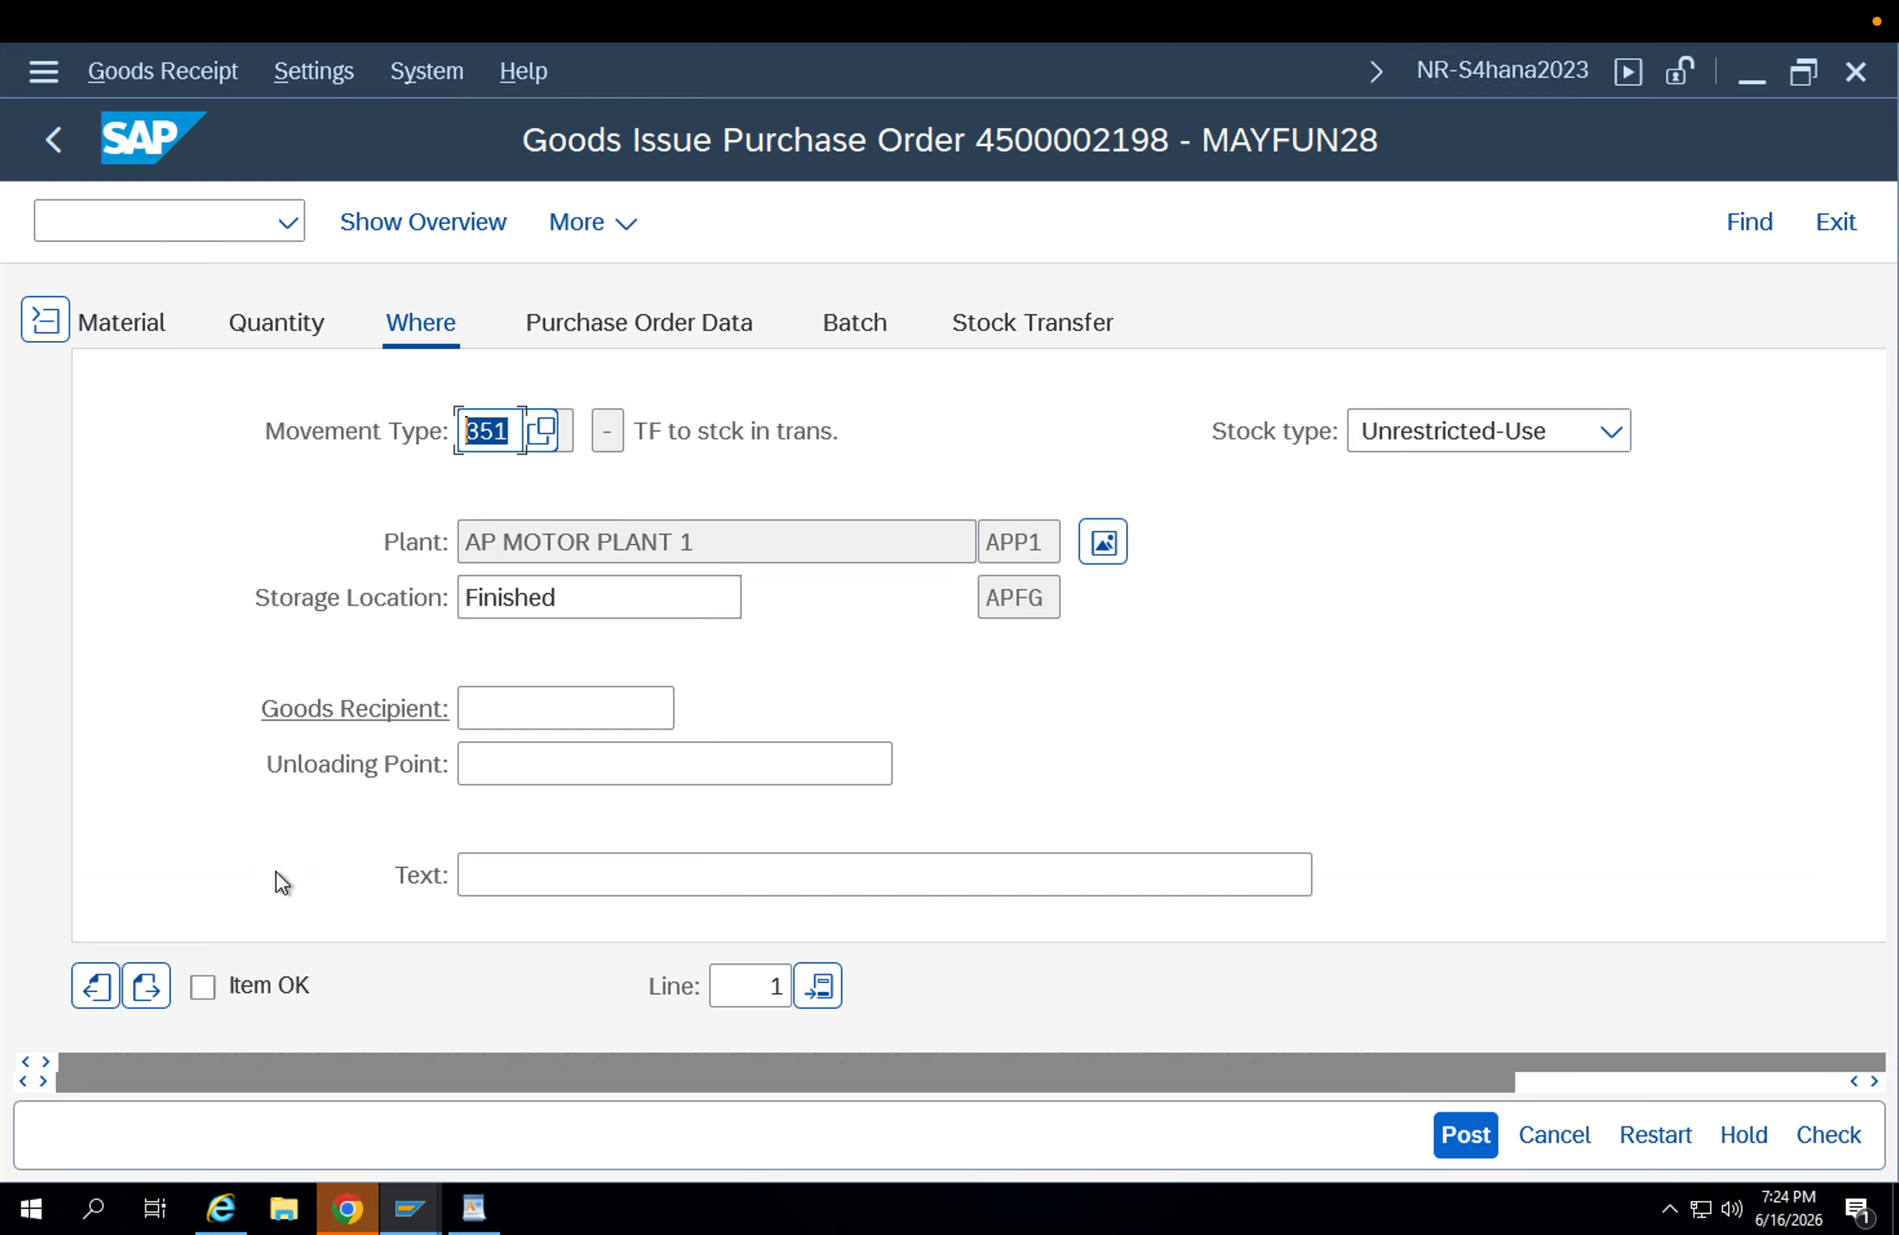
{"action": "left_click", "coordinate": [216, 987]}
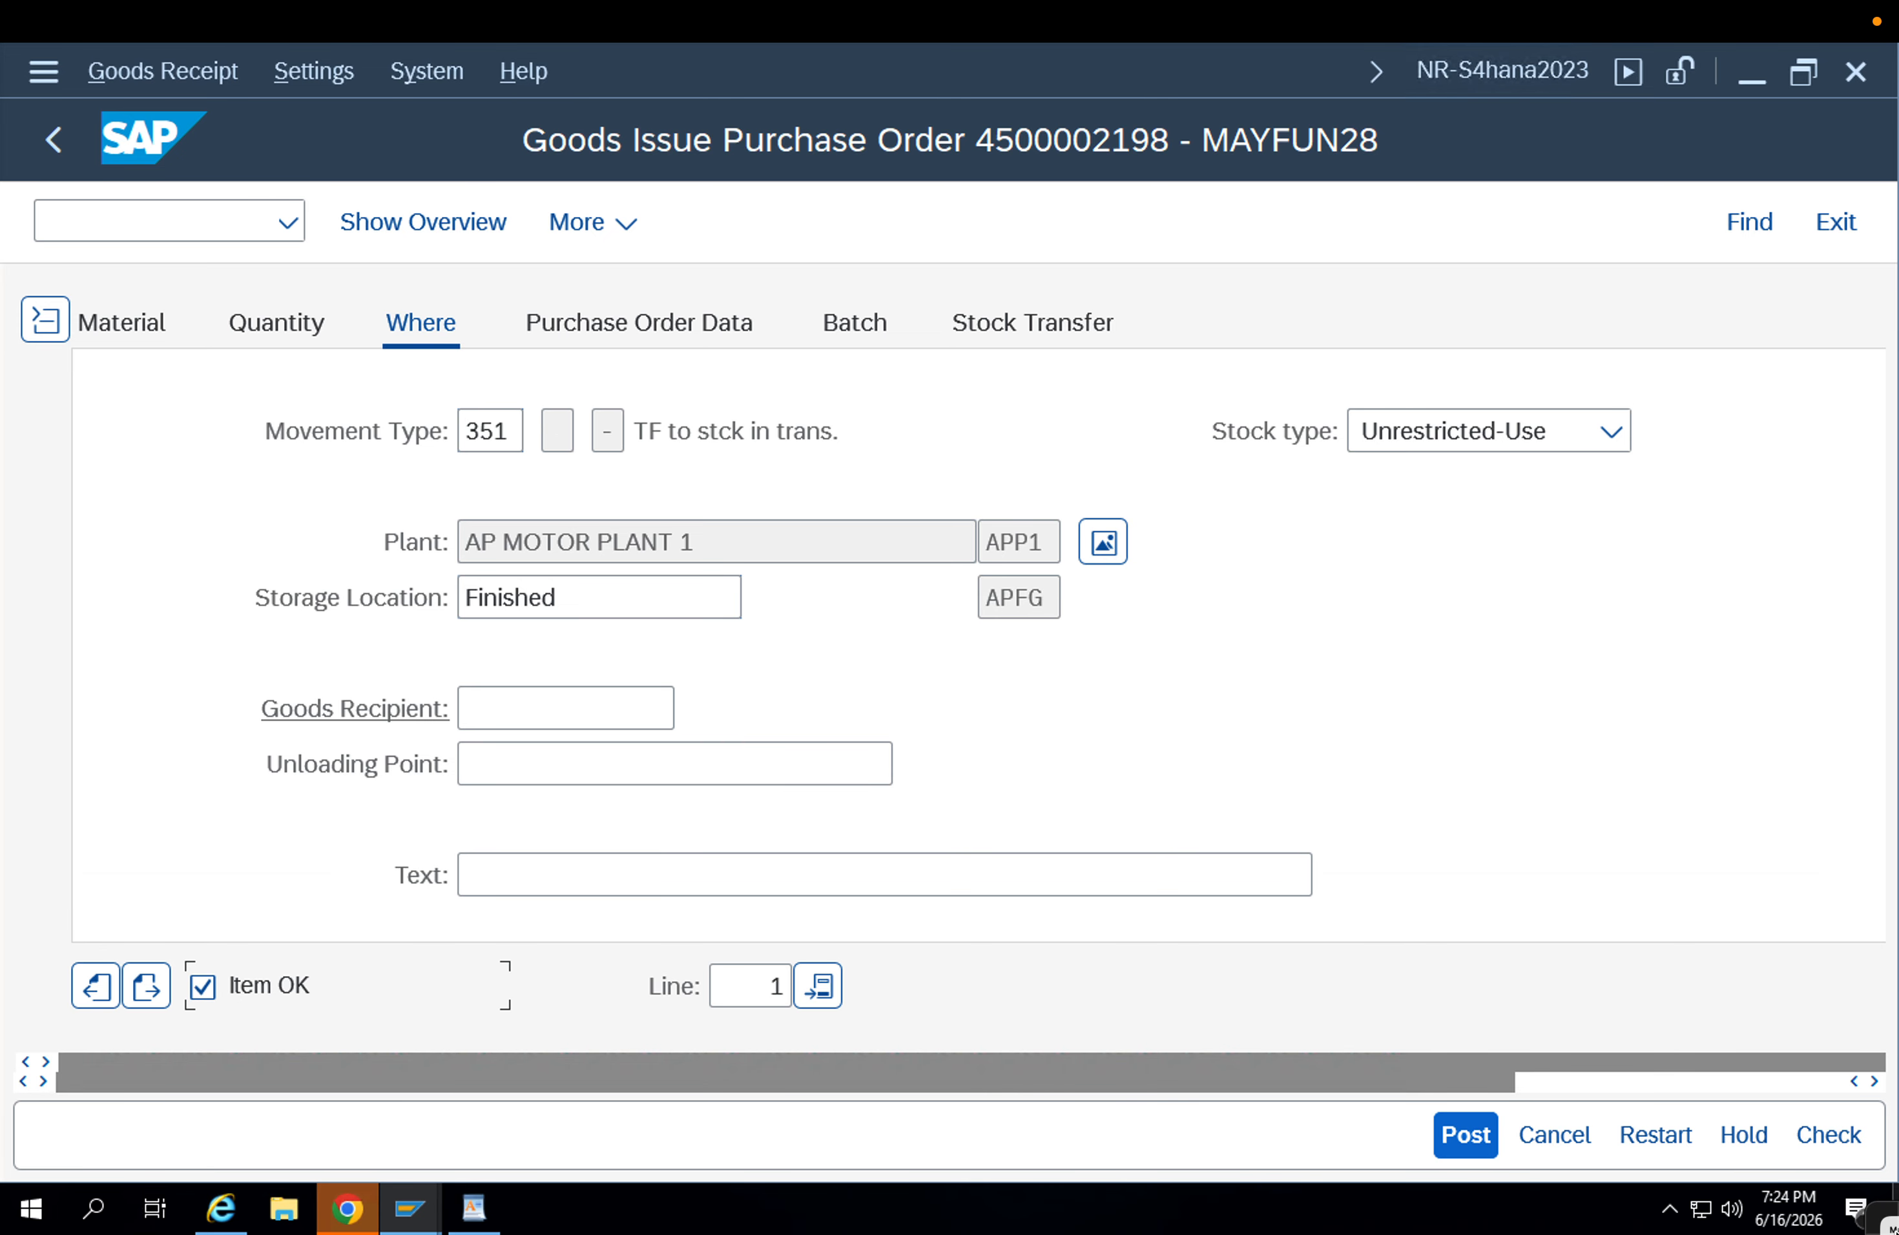
{"action": "left_click", "coordinate": [1837, 1135]}
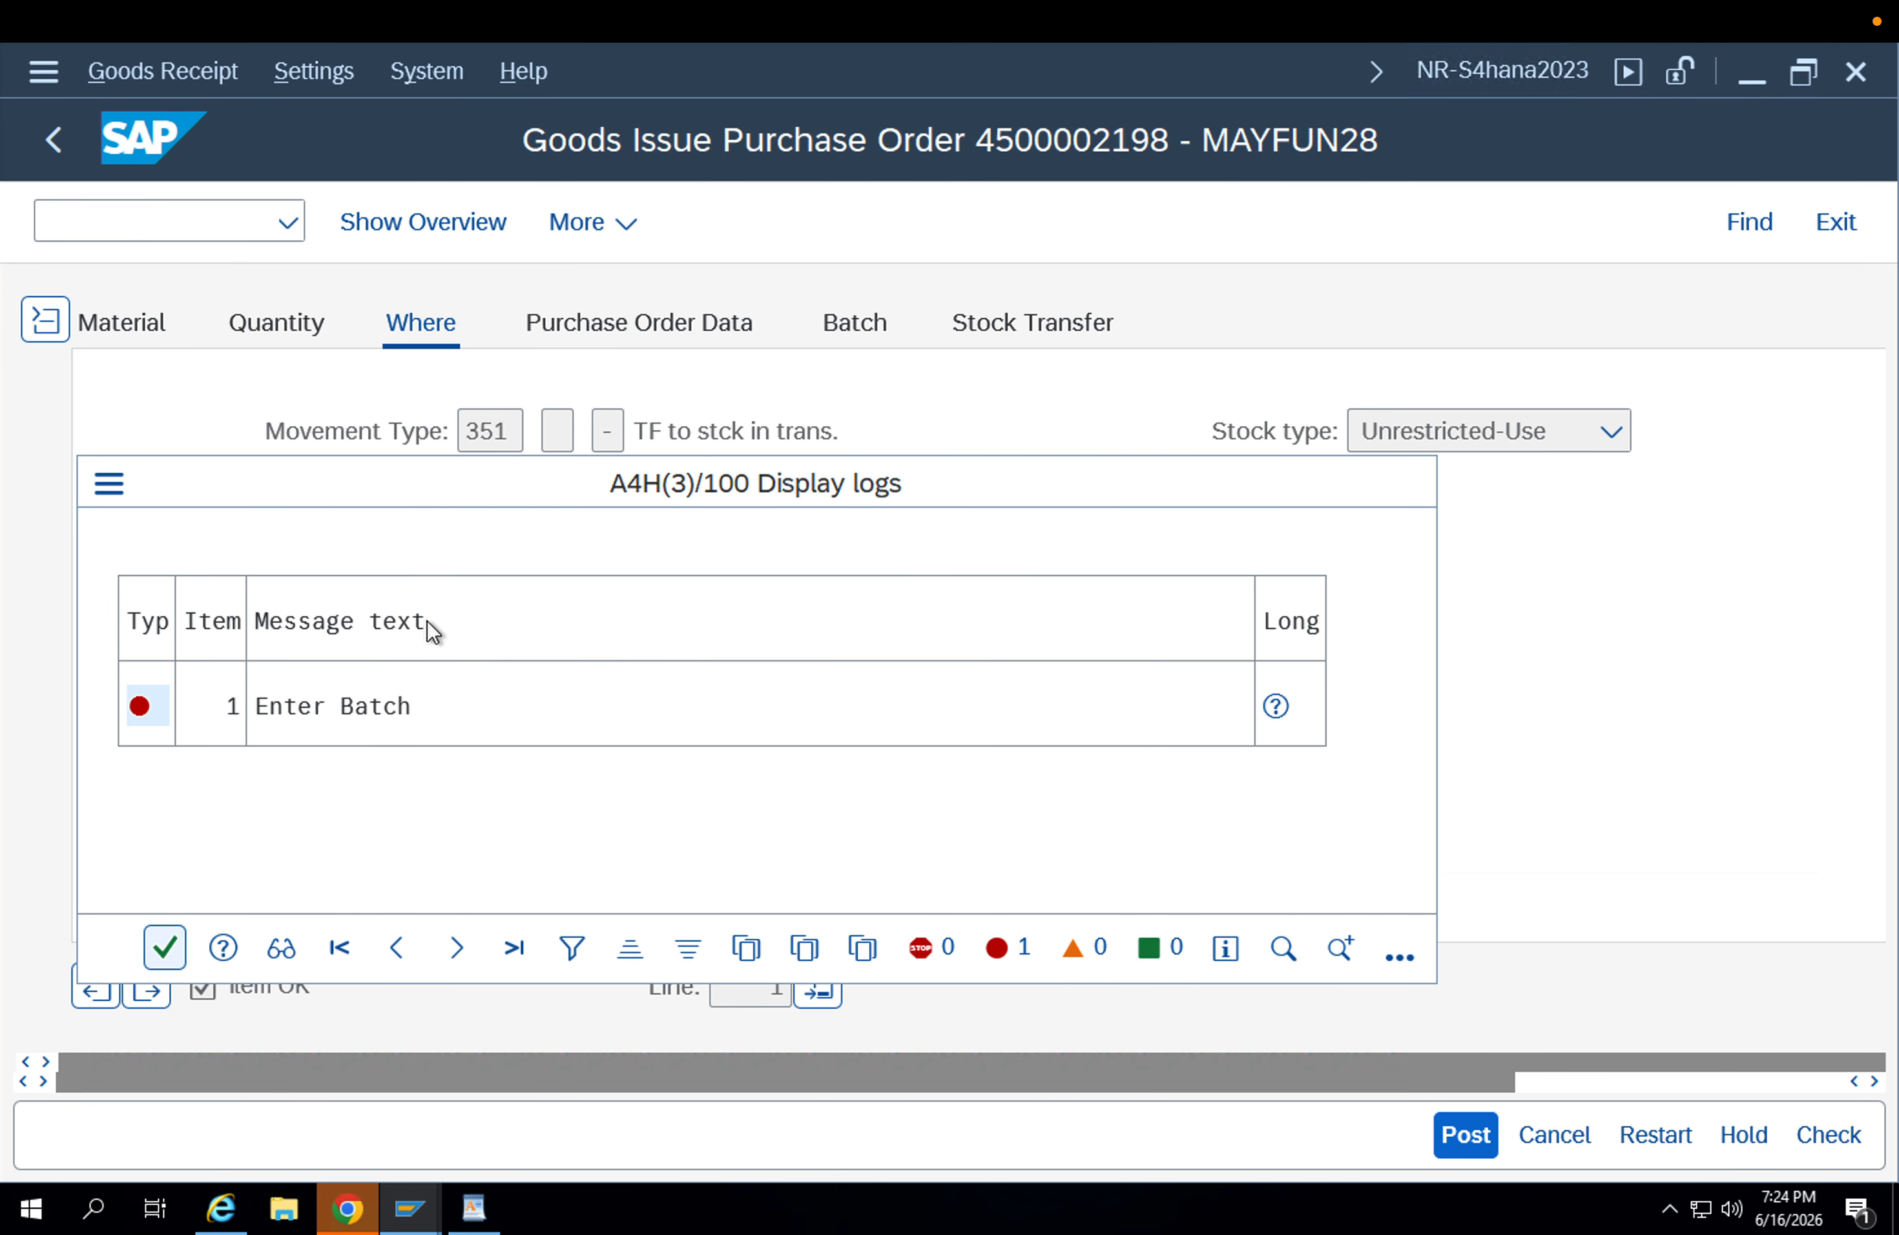
{"action": "key", "text": "Return"}
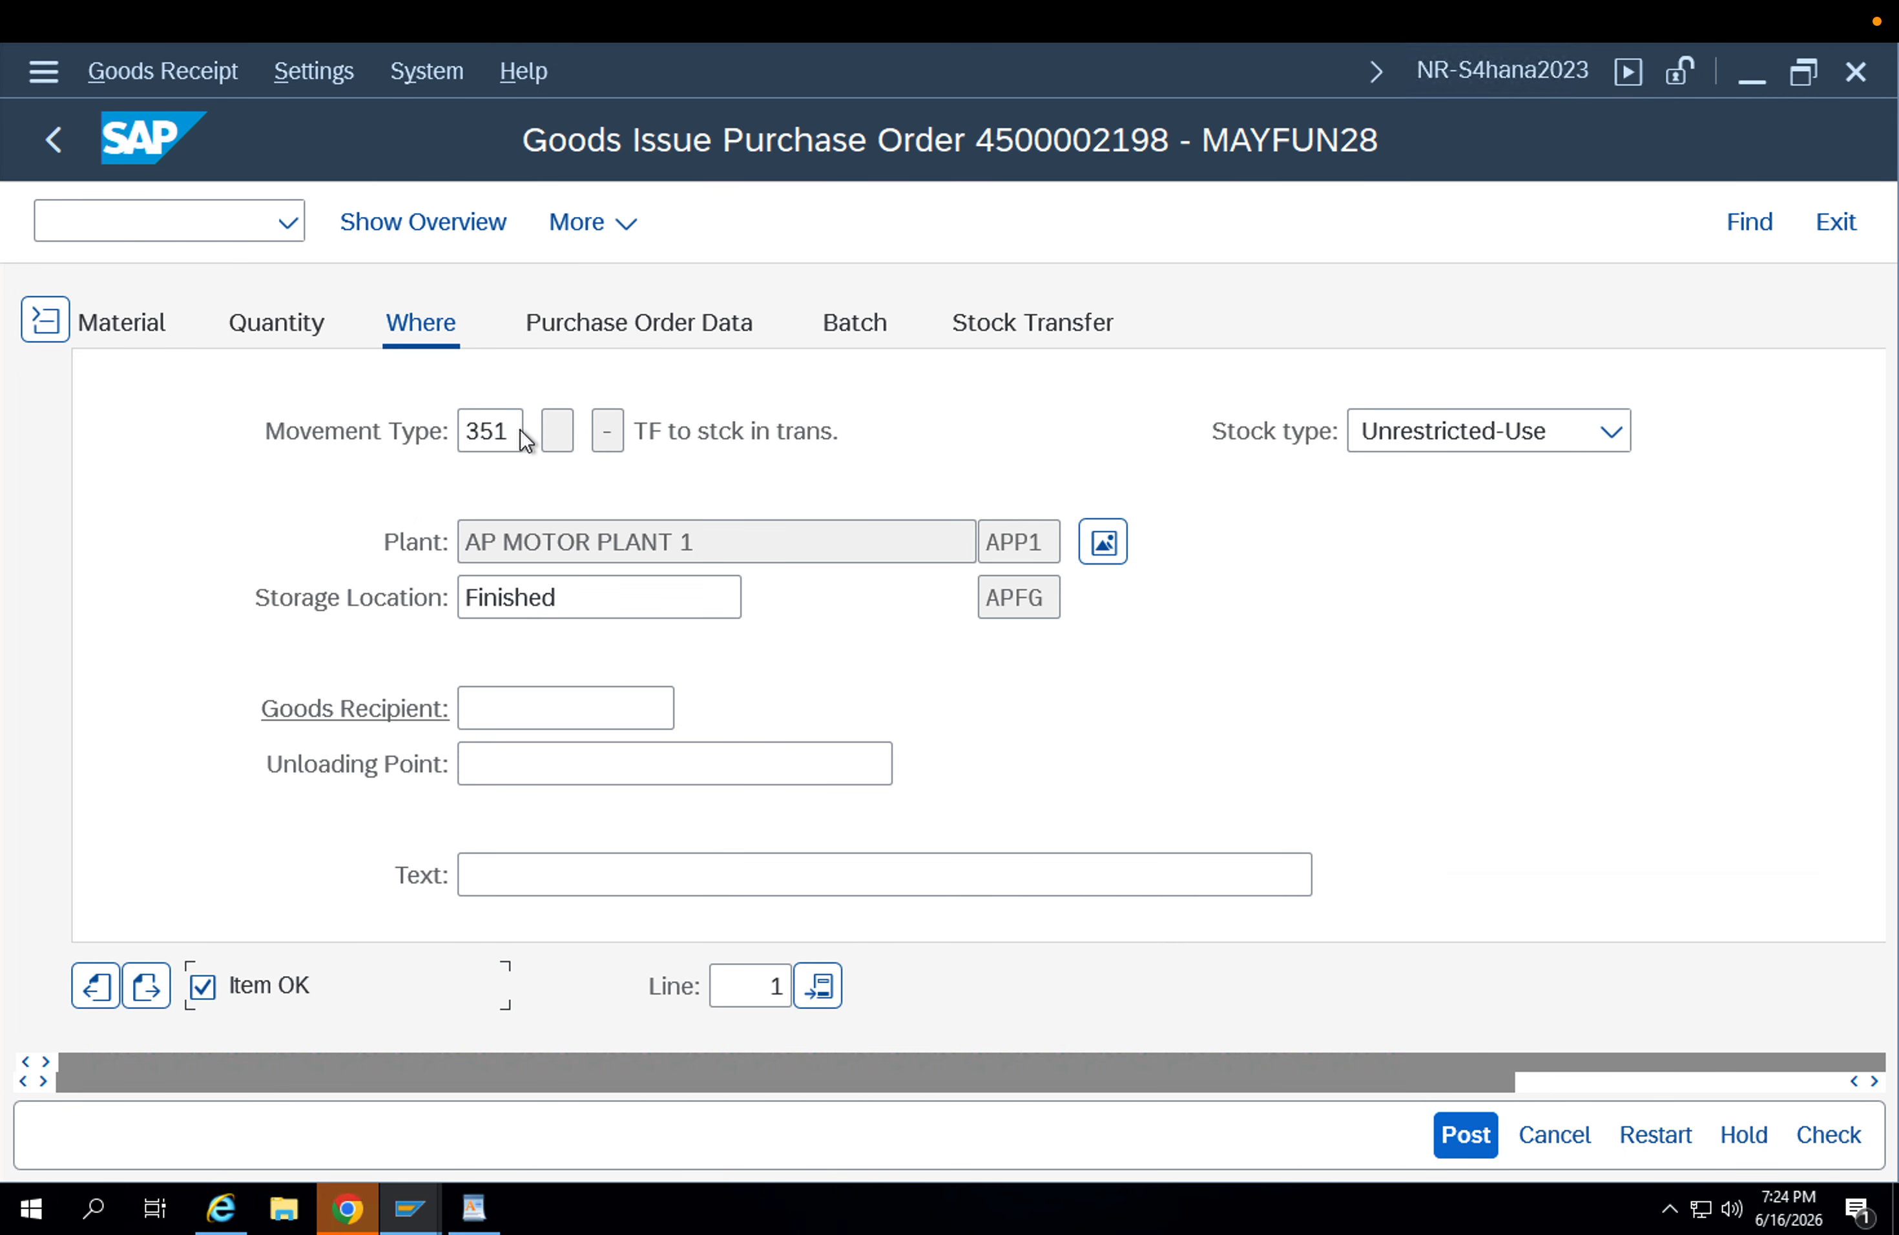
Open the item's batch details and make the batch field ready for entry.
{"action": "left_click", "coordinate": [855, 322]}
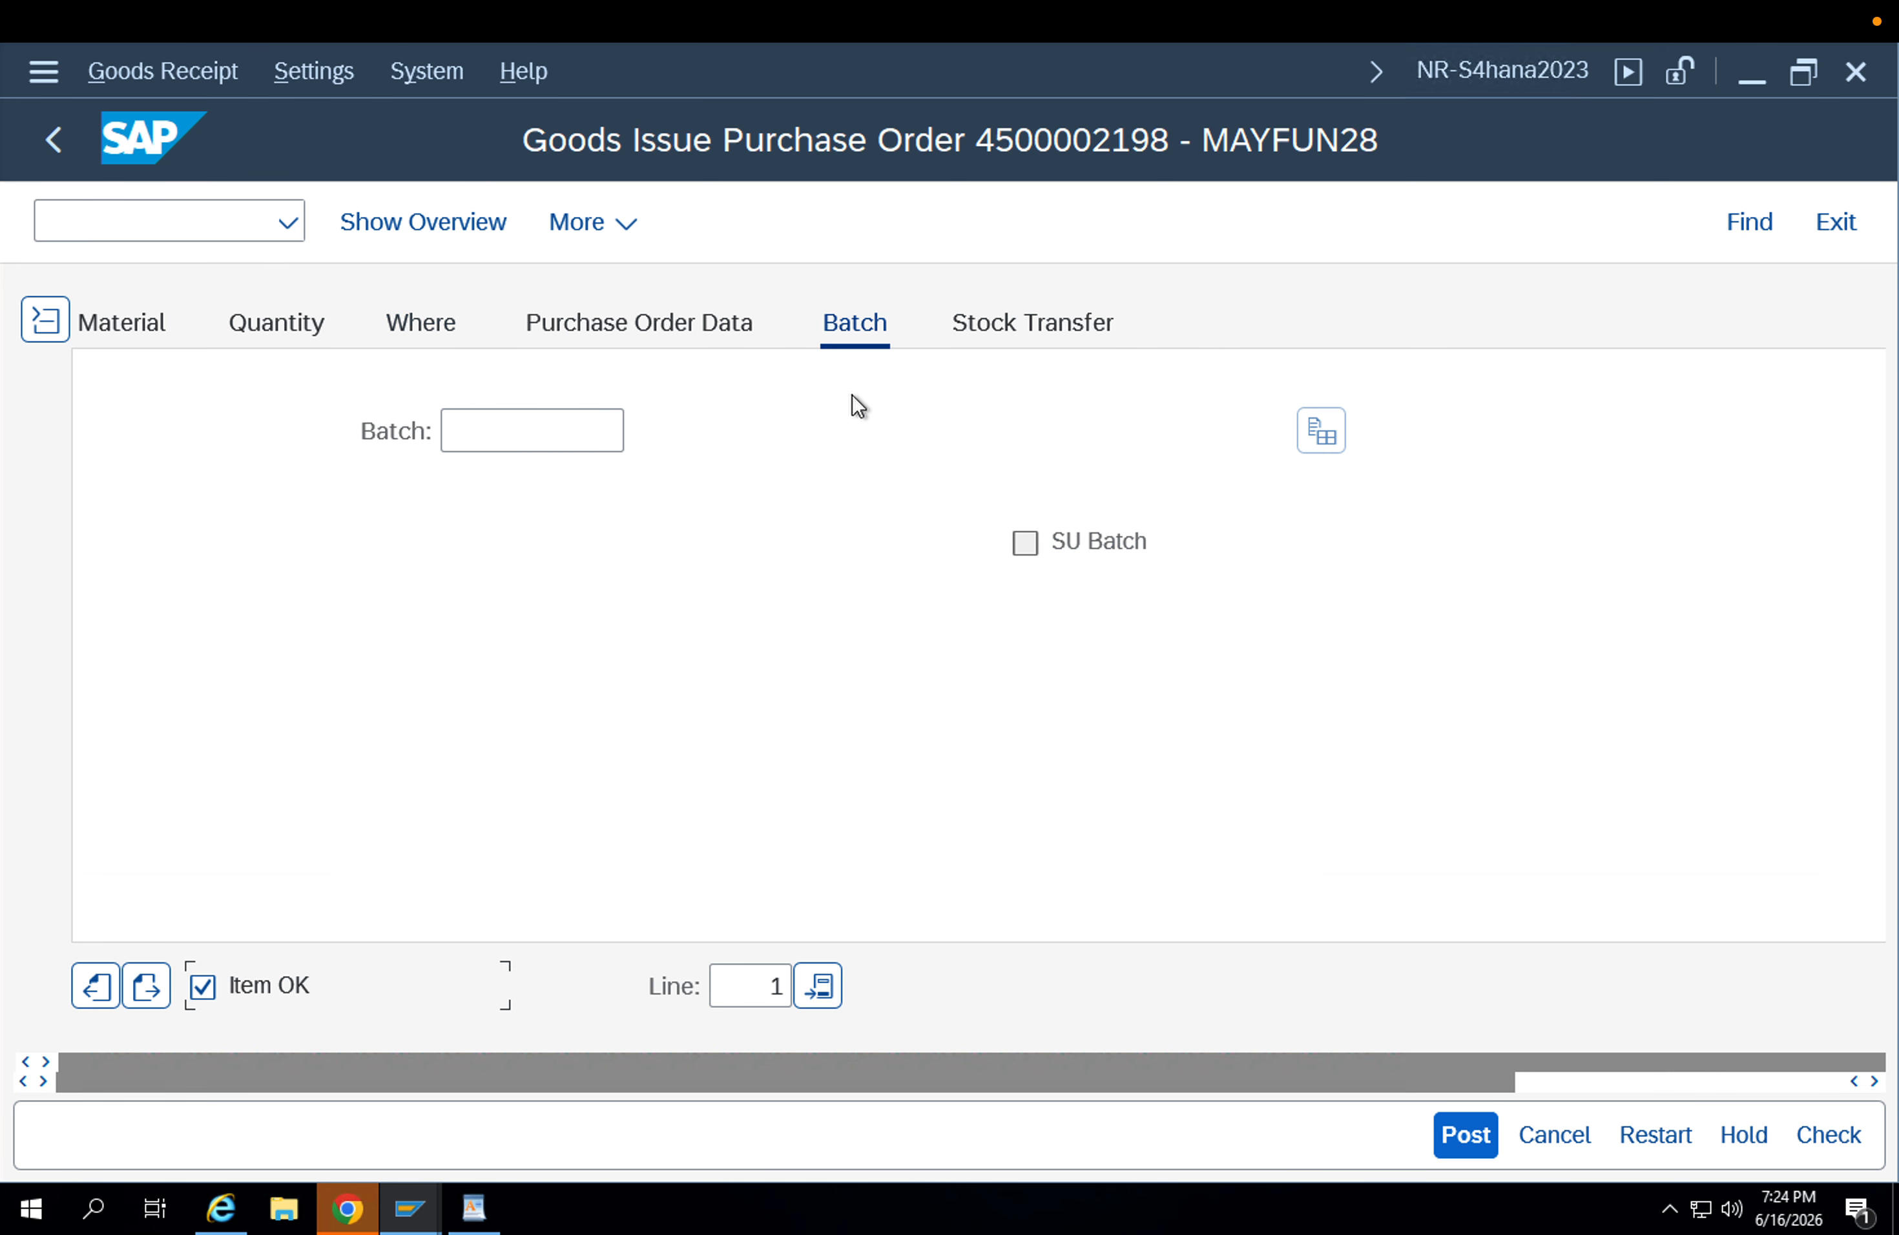
{"action": "left_click", "coordinate": [526, 432]}
{"action": "mouse_move", "coordinate": [411, 1207]}
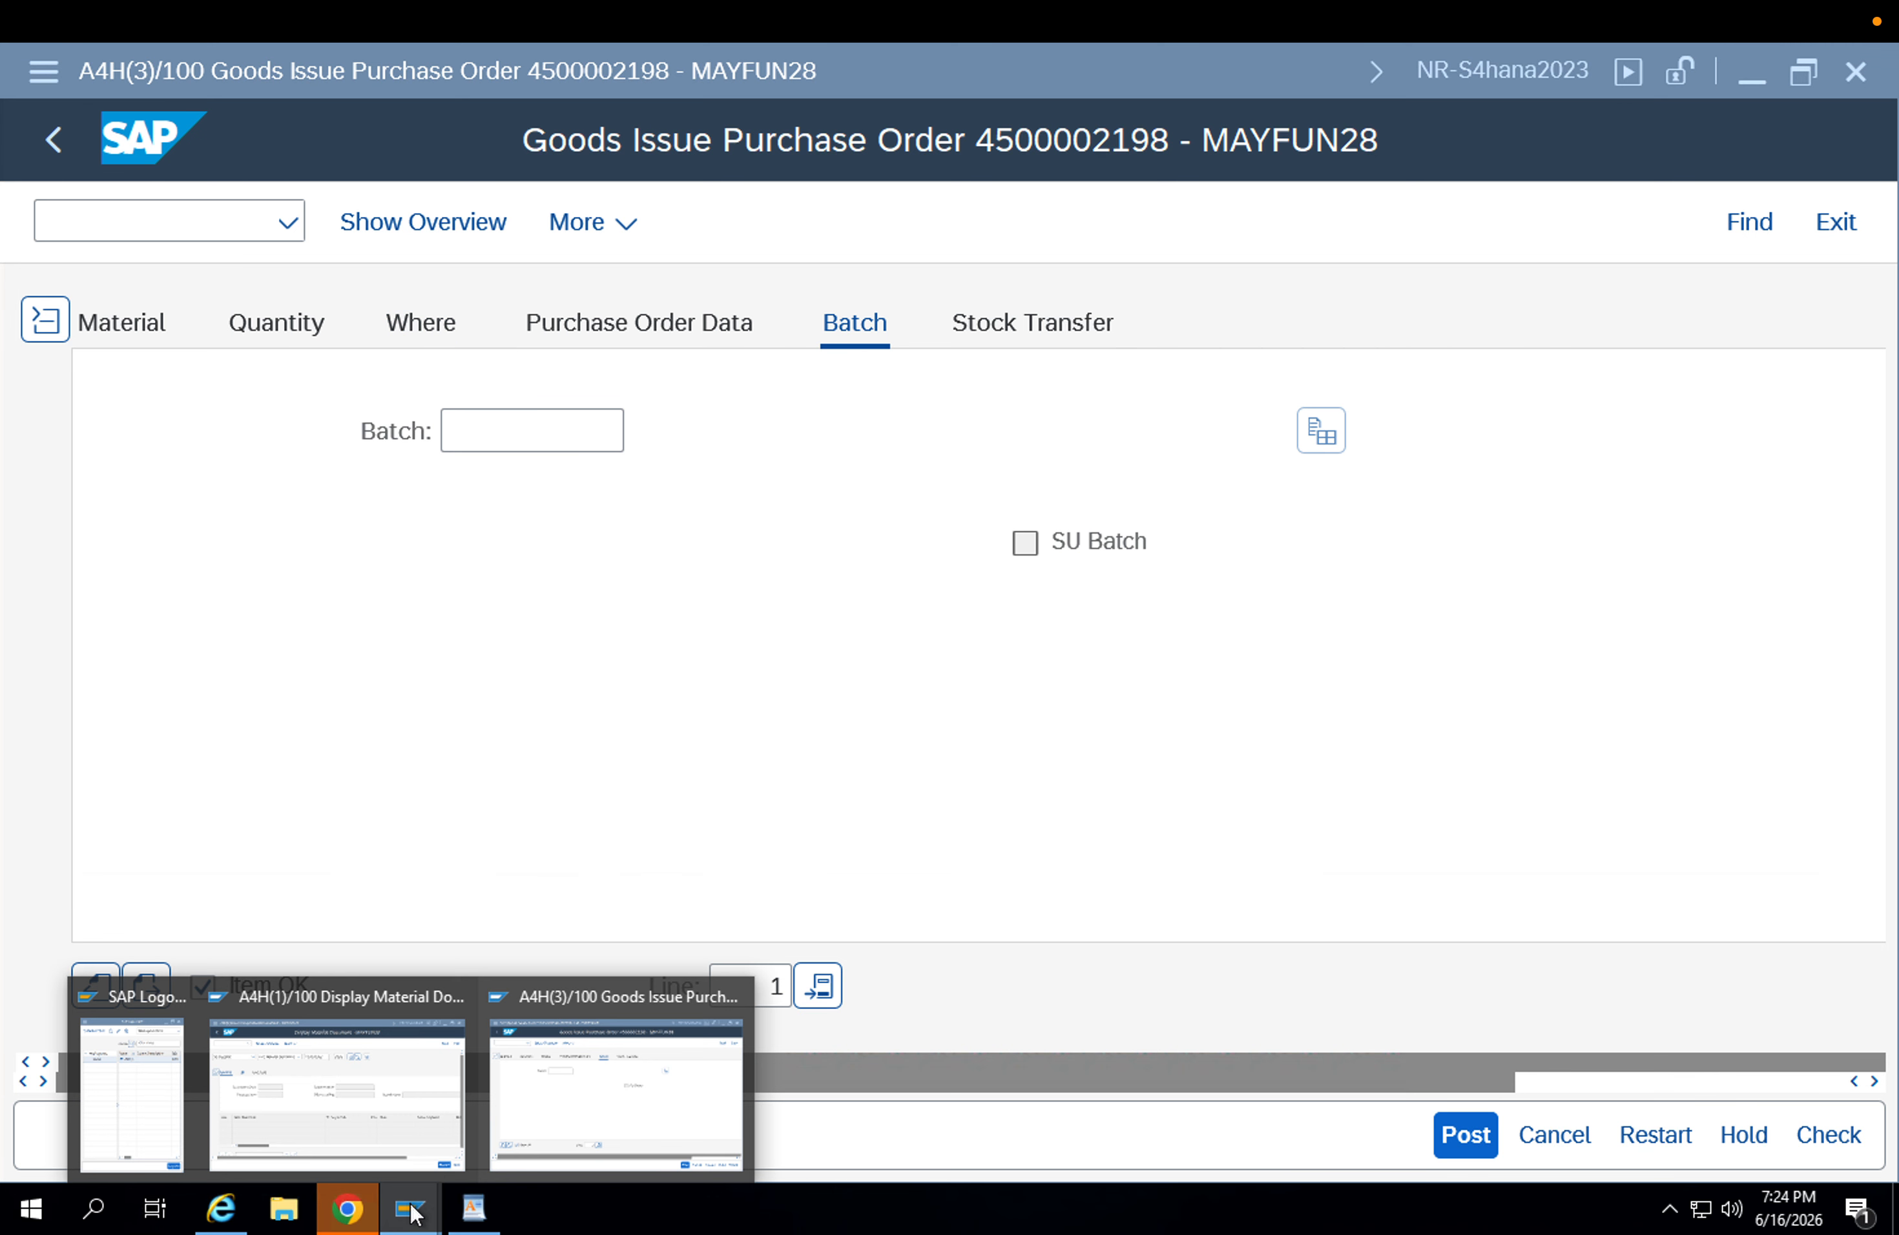
{"action": "left_click", "coordinate": [536, 1115]}
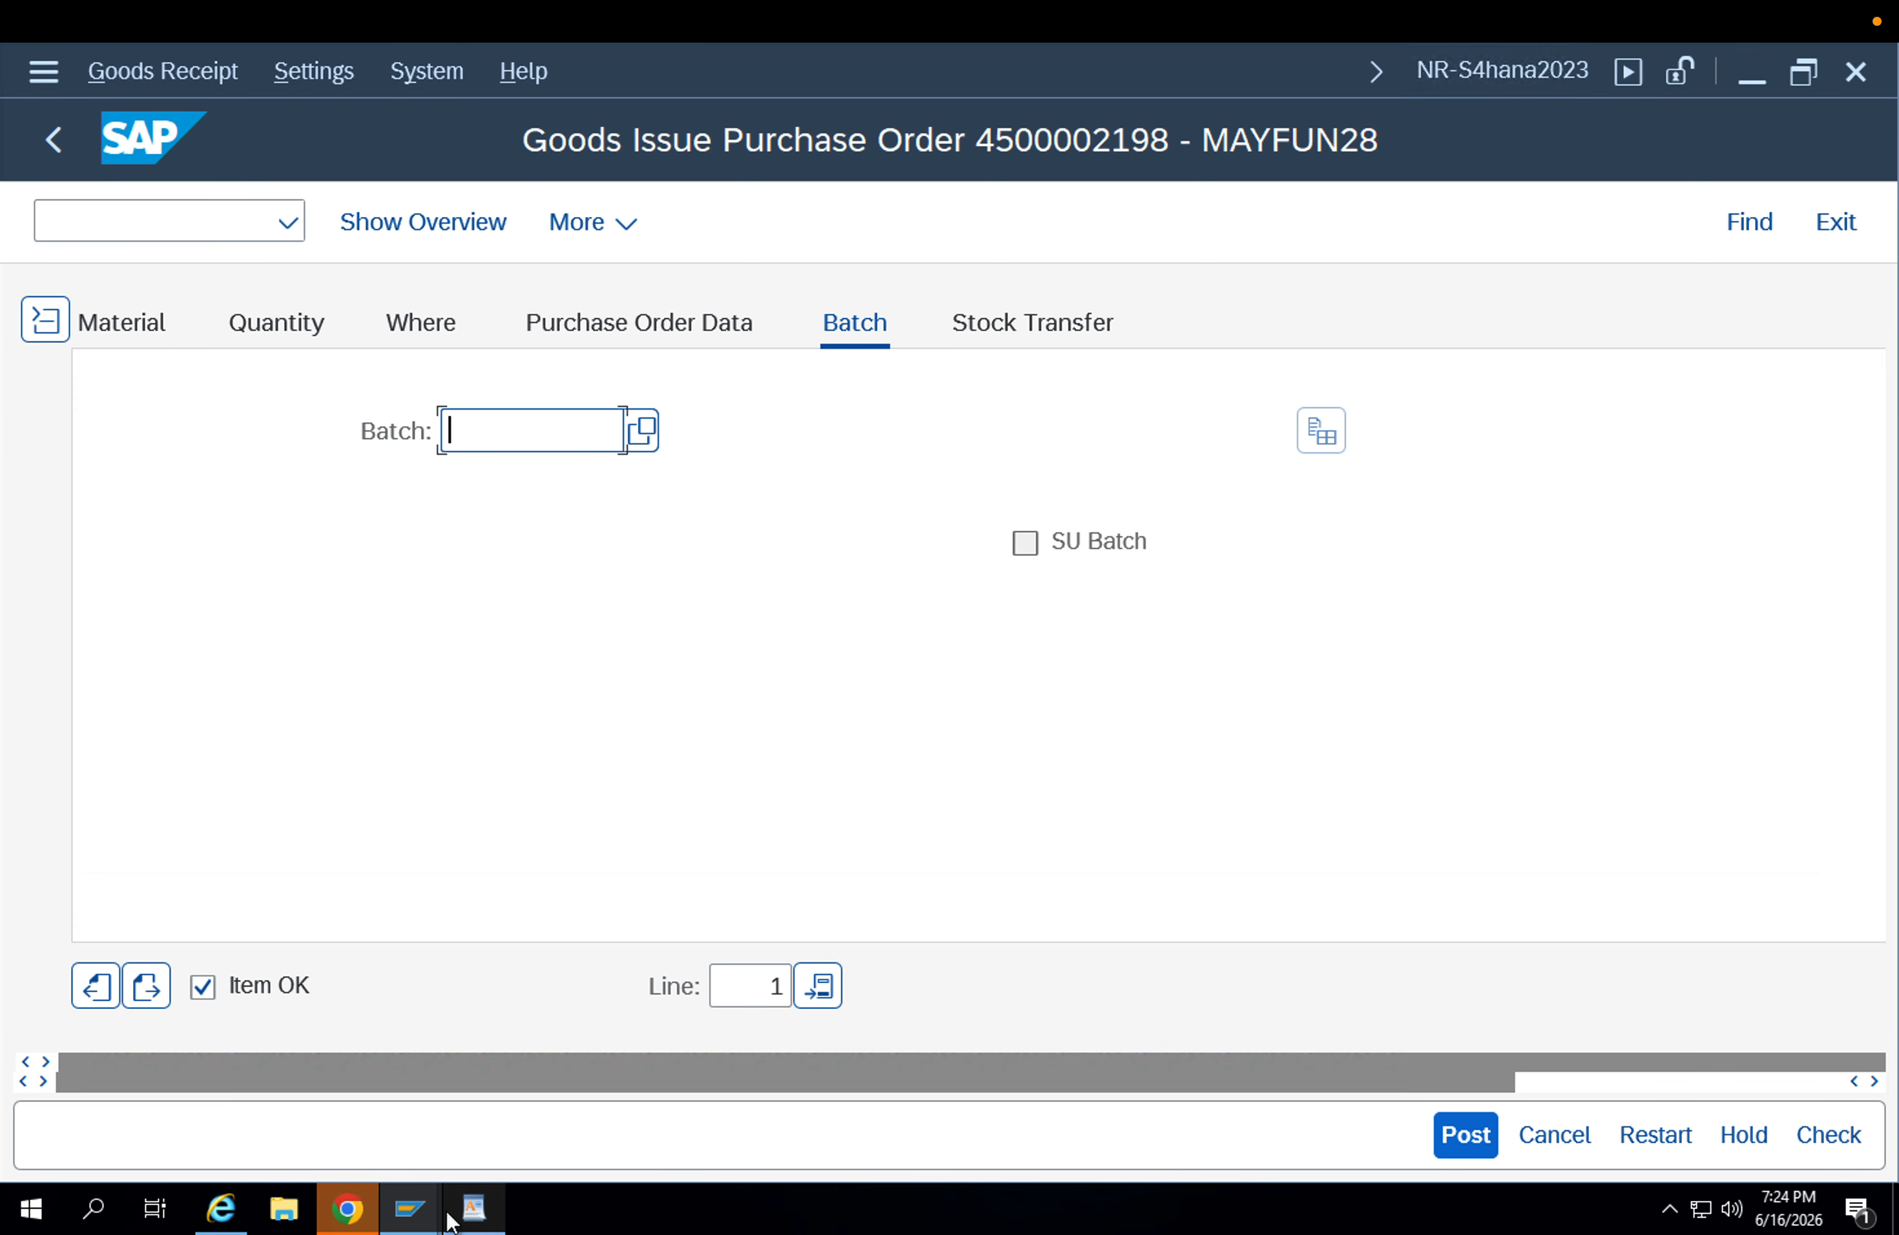
Switch to the other SAP session and run the MMBE stock overview for material FG-001.
{"action": "left_click", "coordinate": [431, 1201]}
{"action": "left_click", "coordinate": [404, 1038]}
{"action": "left_click", "coordinate": [204, 219]}
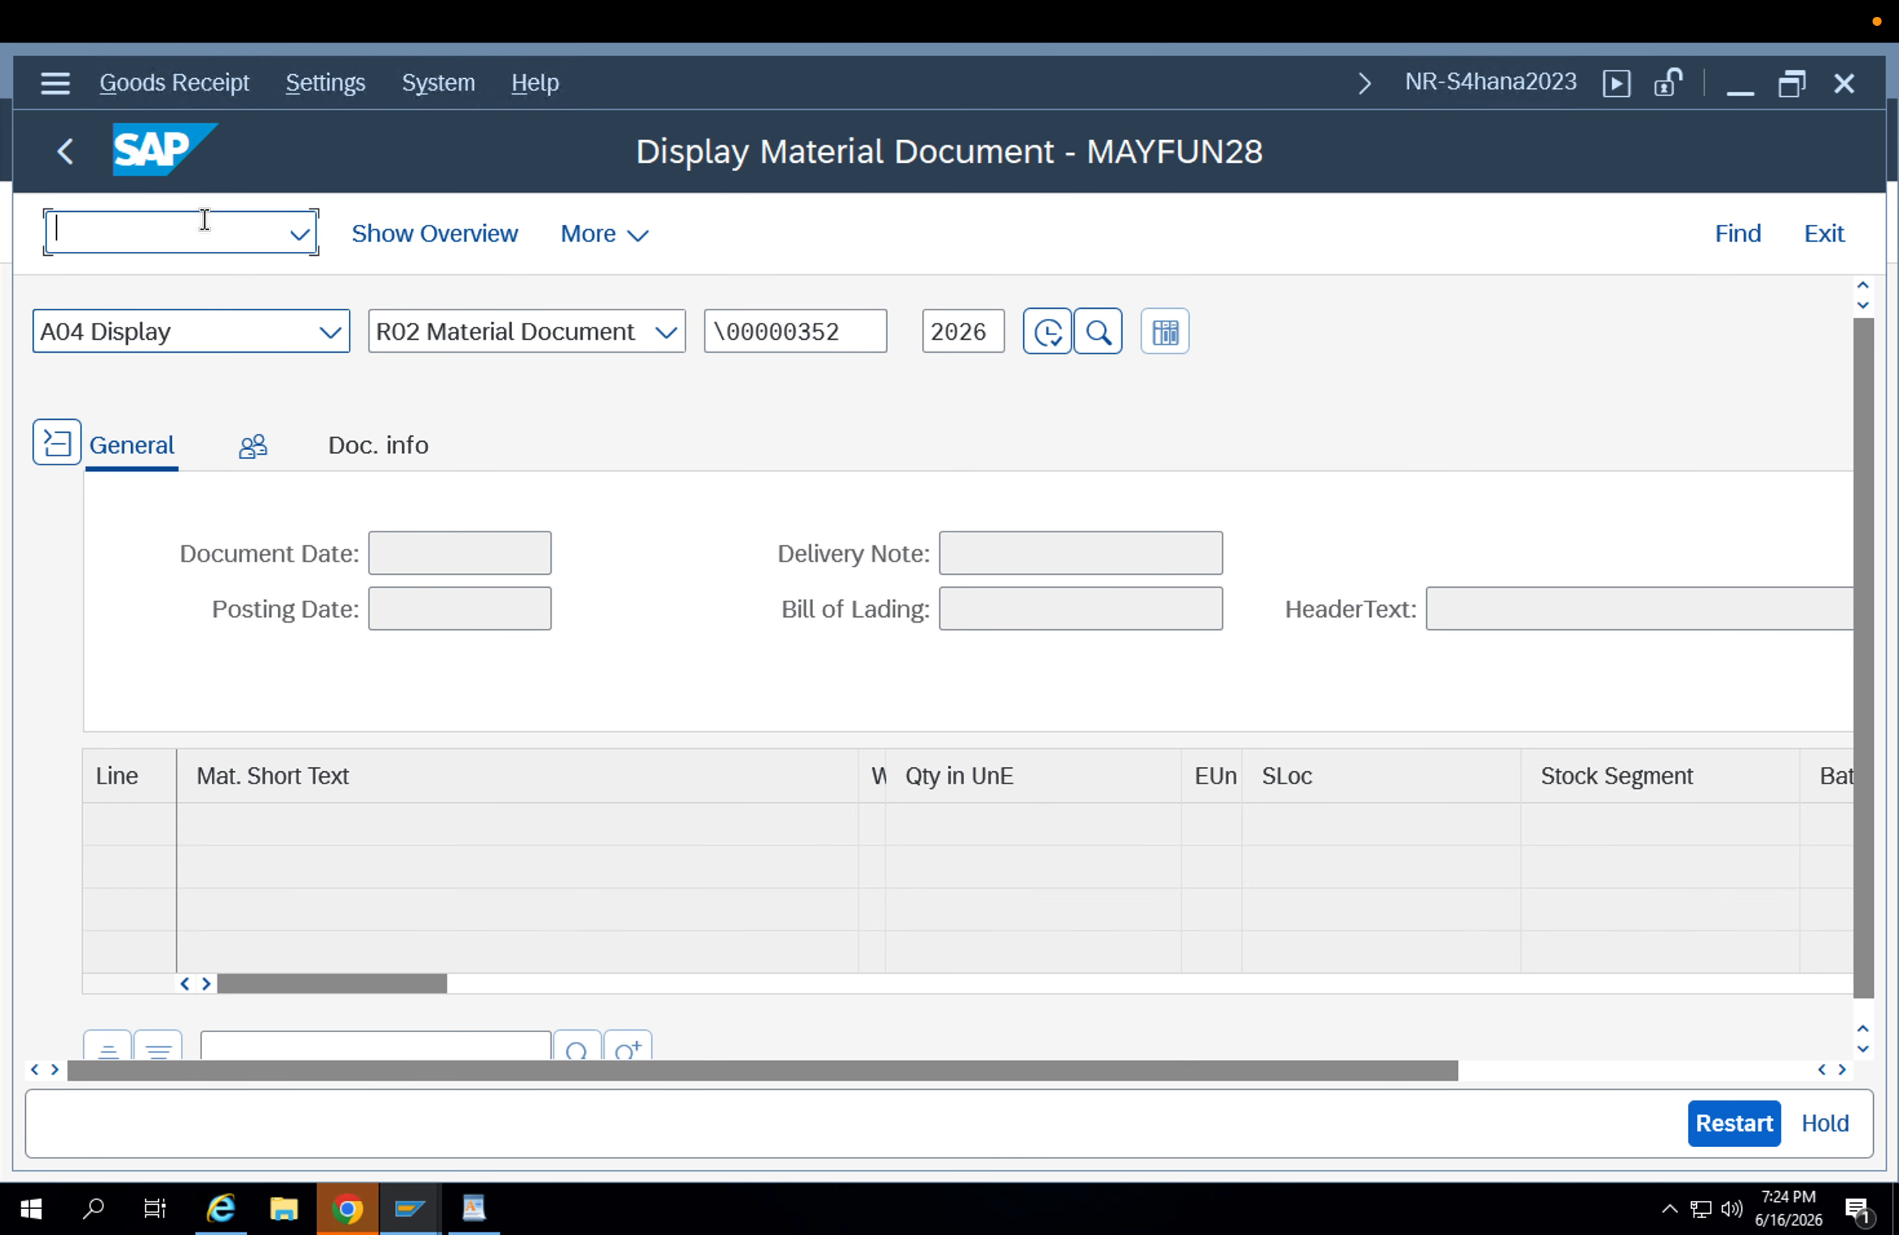
{"action": "type", "text": "/nmmbe"}
{"action": "key", "text": "Return"}
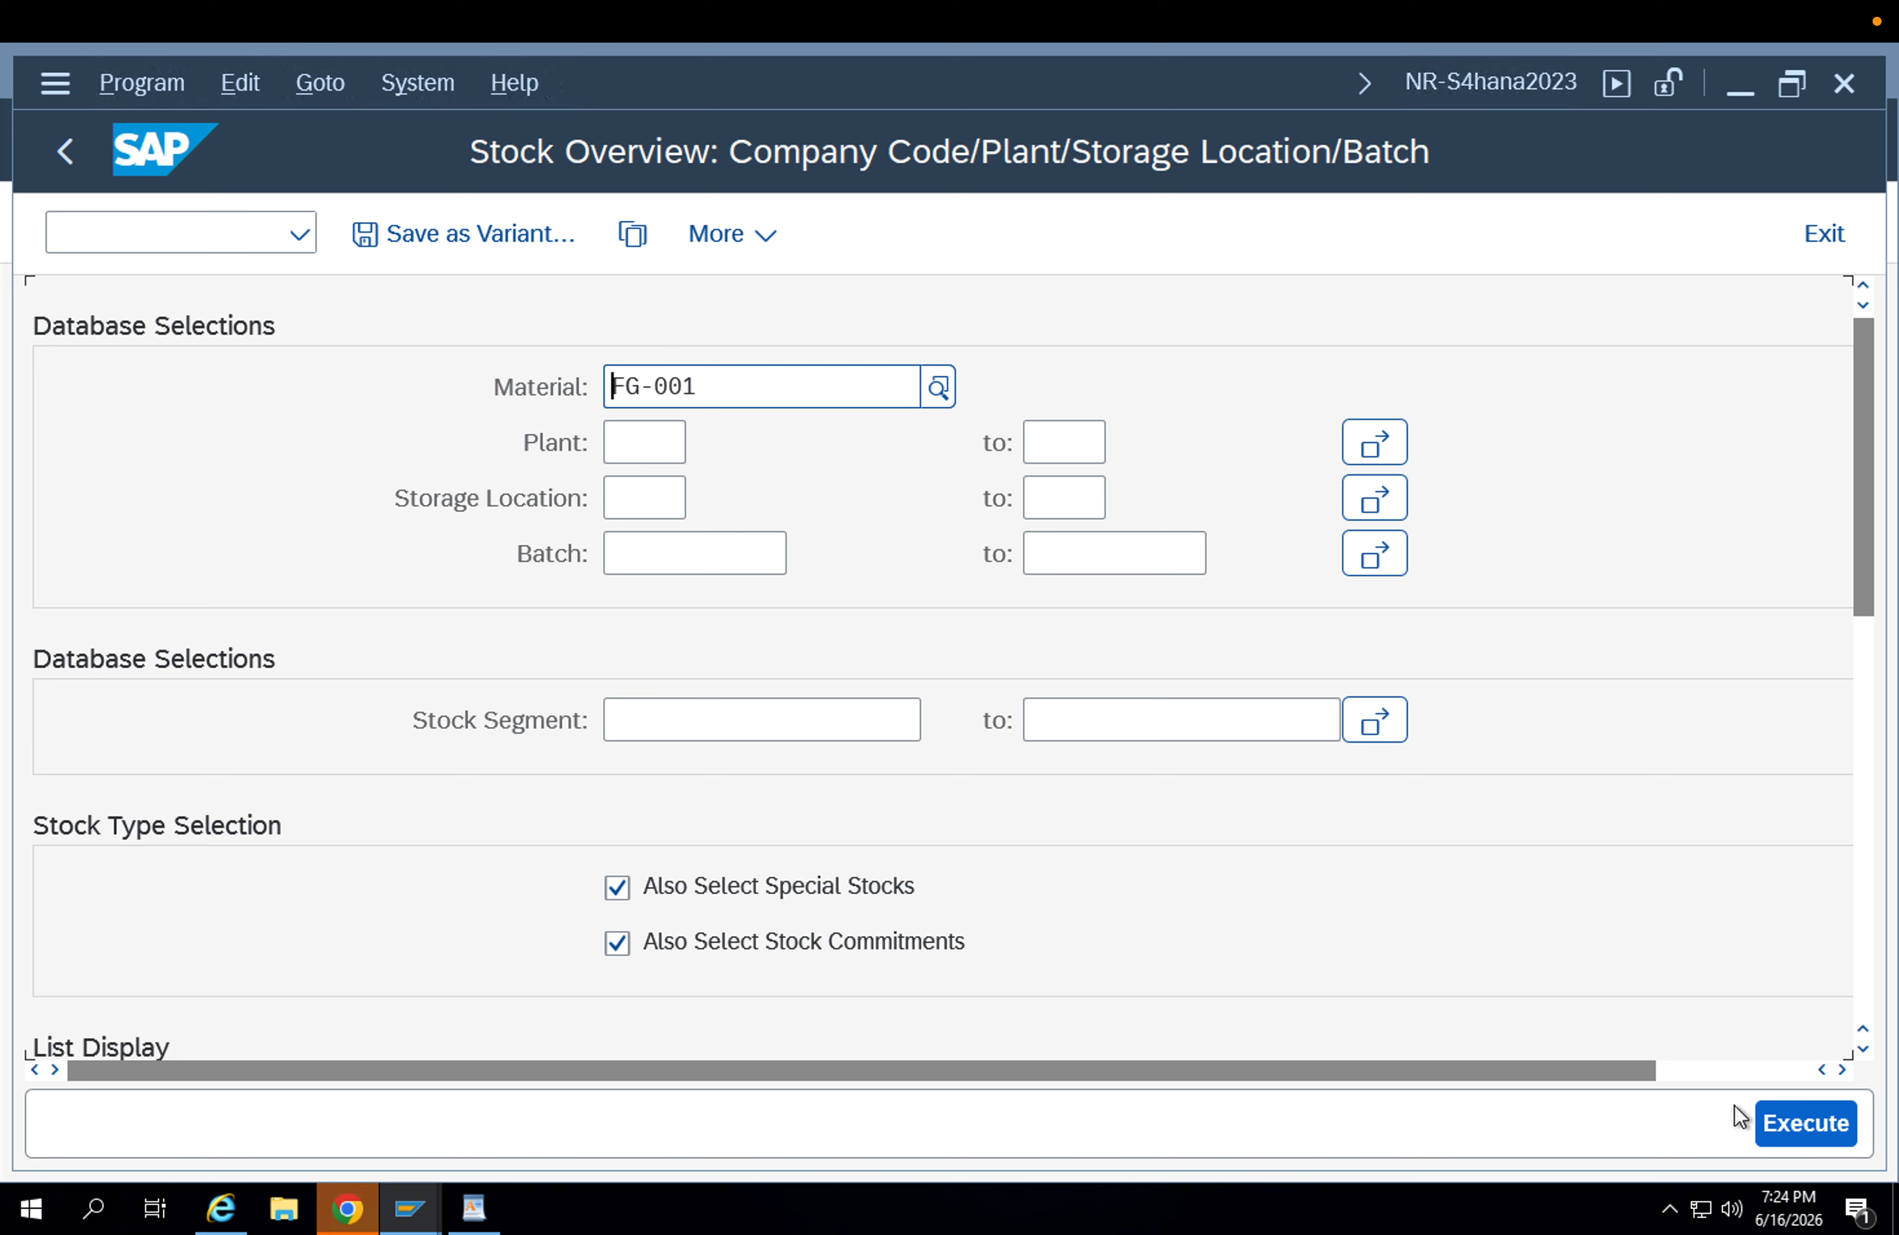
{"action": "left_click", "coordinate": [1777, 1123]}
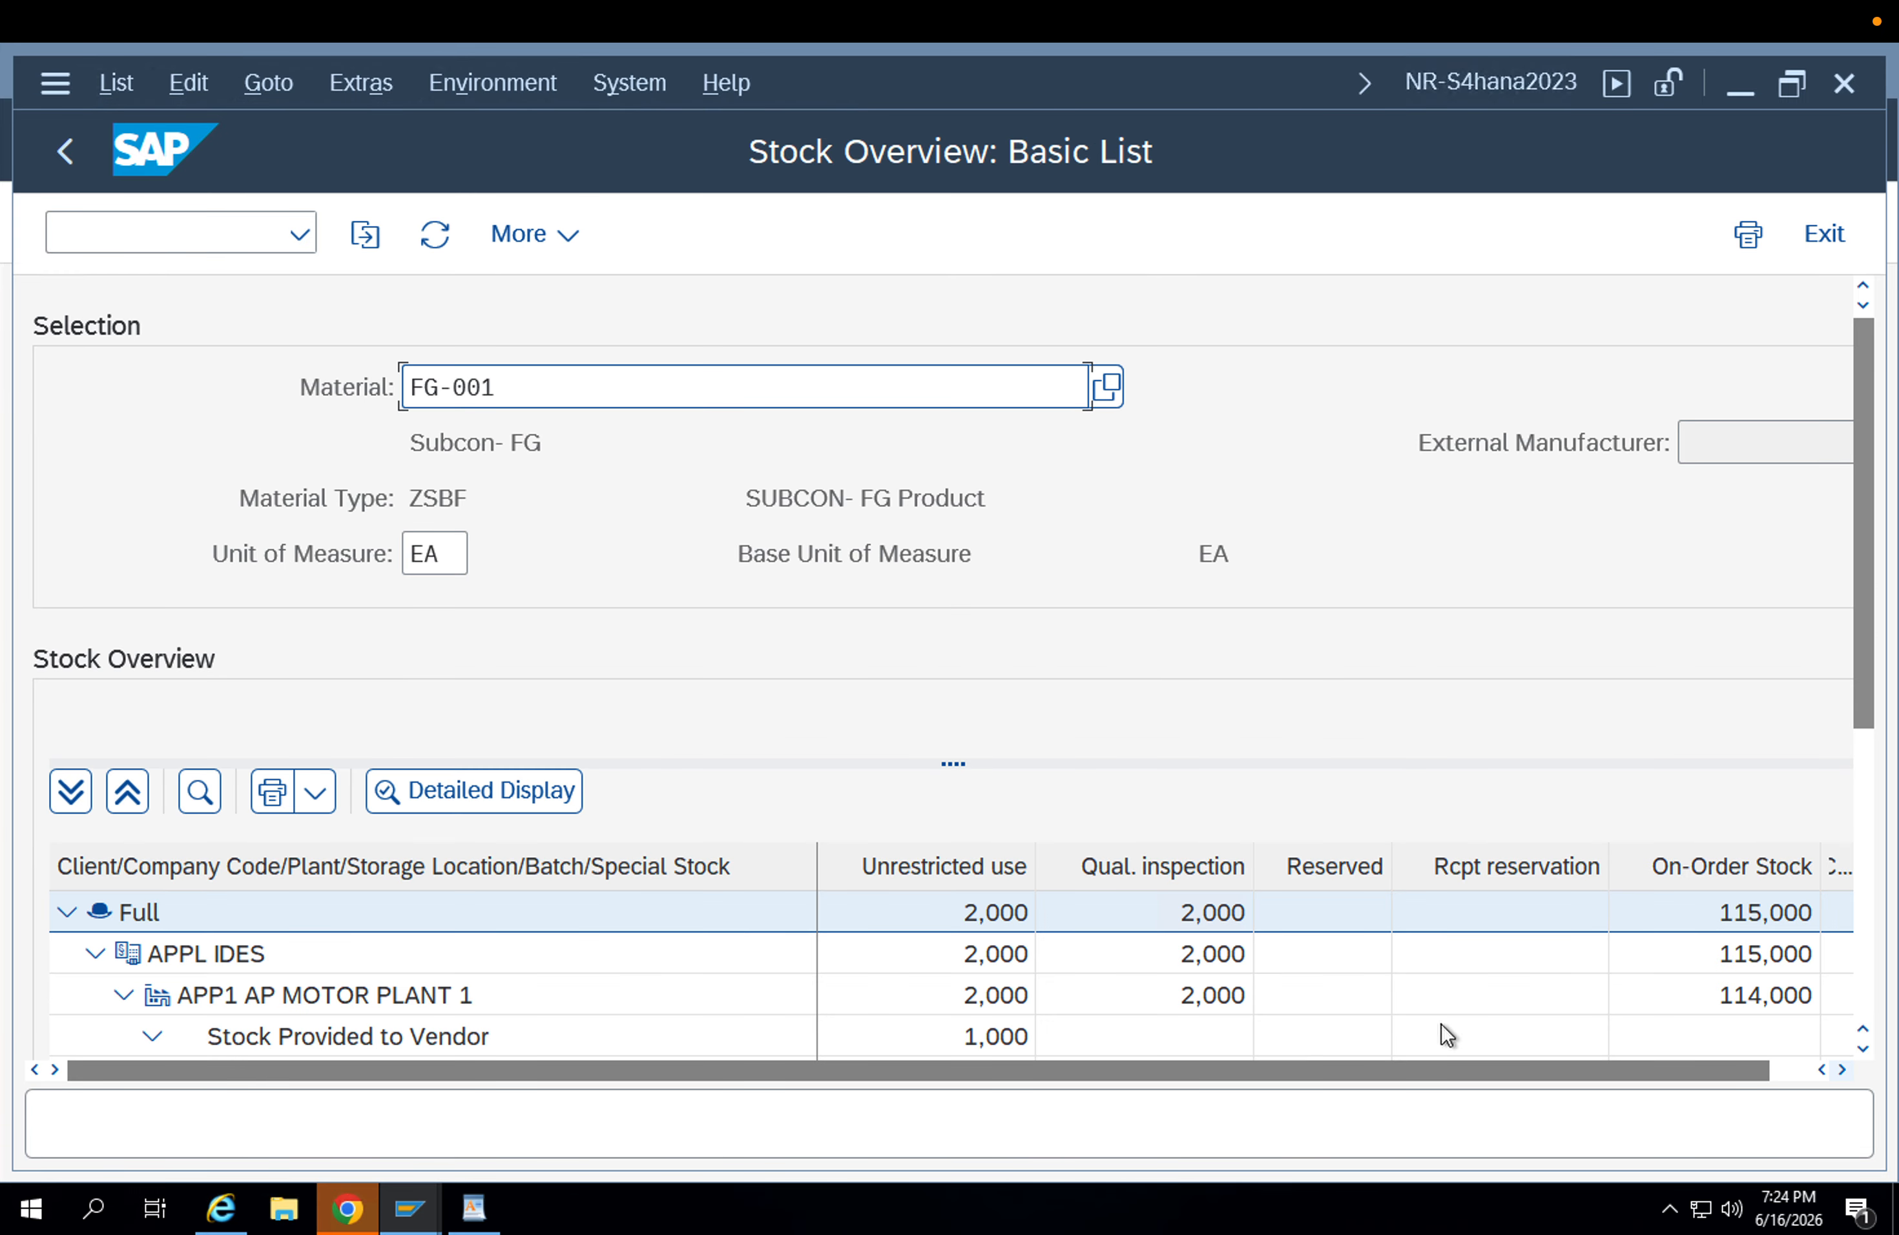
{"action": "left_click_drag", "start_coordinate": [1864, 650], "coordinate": [1865, 862]}
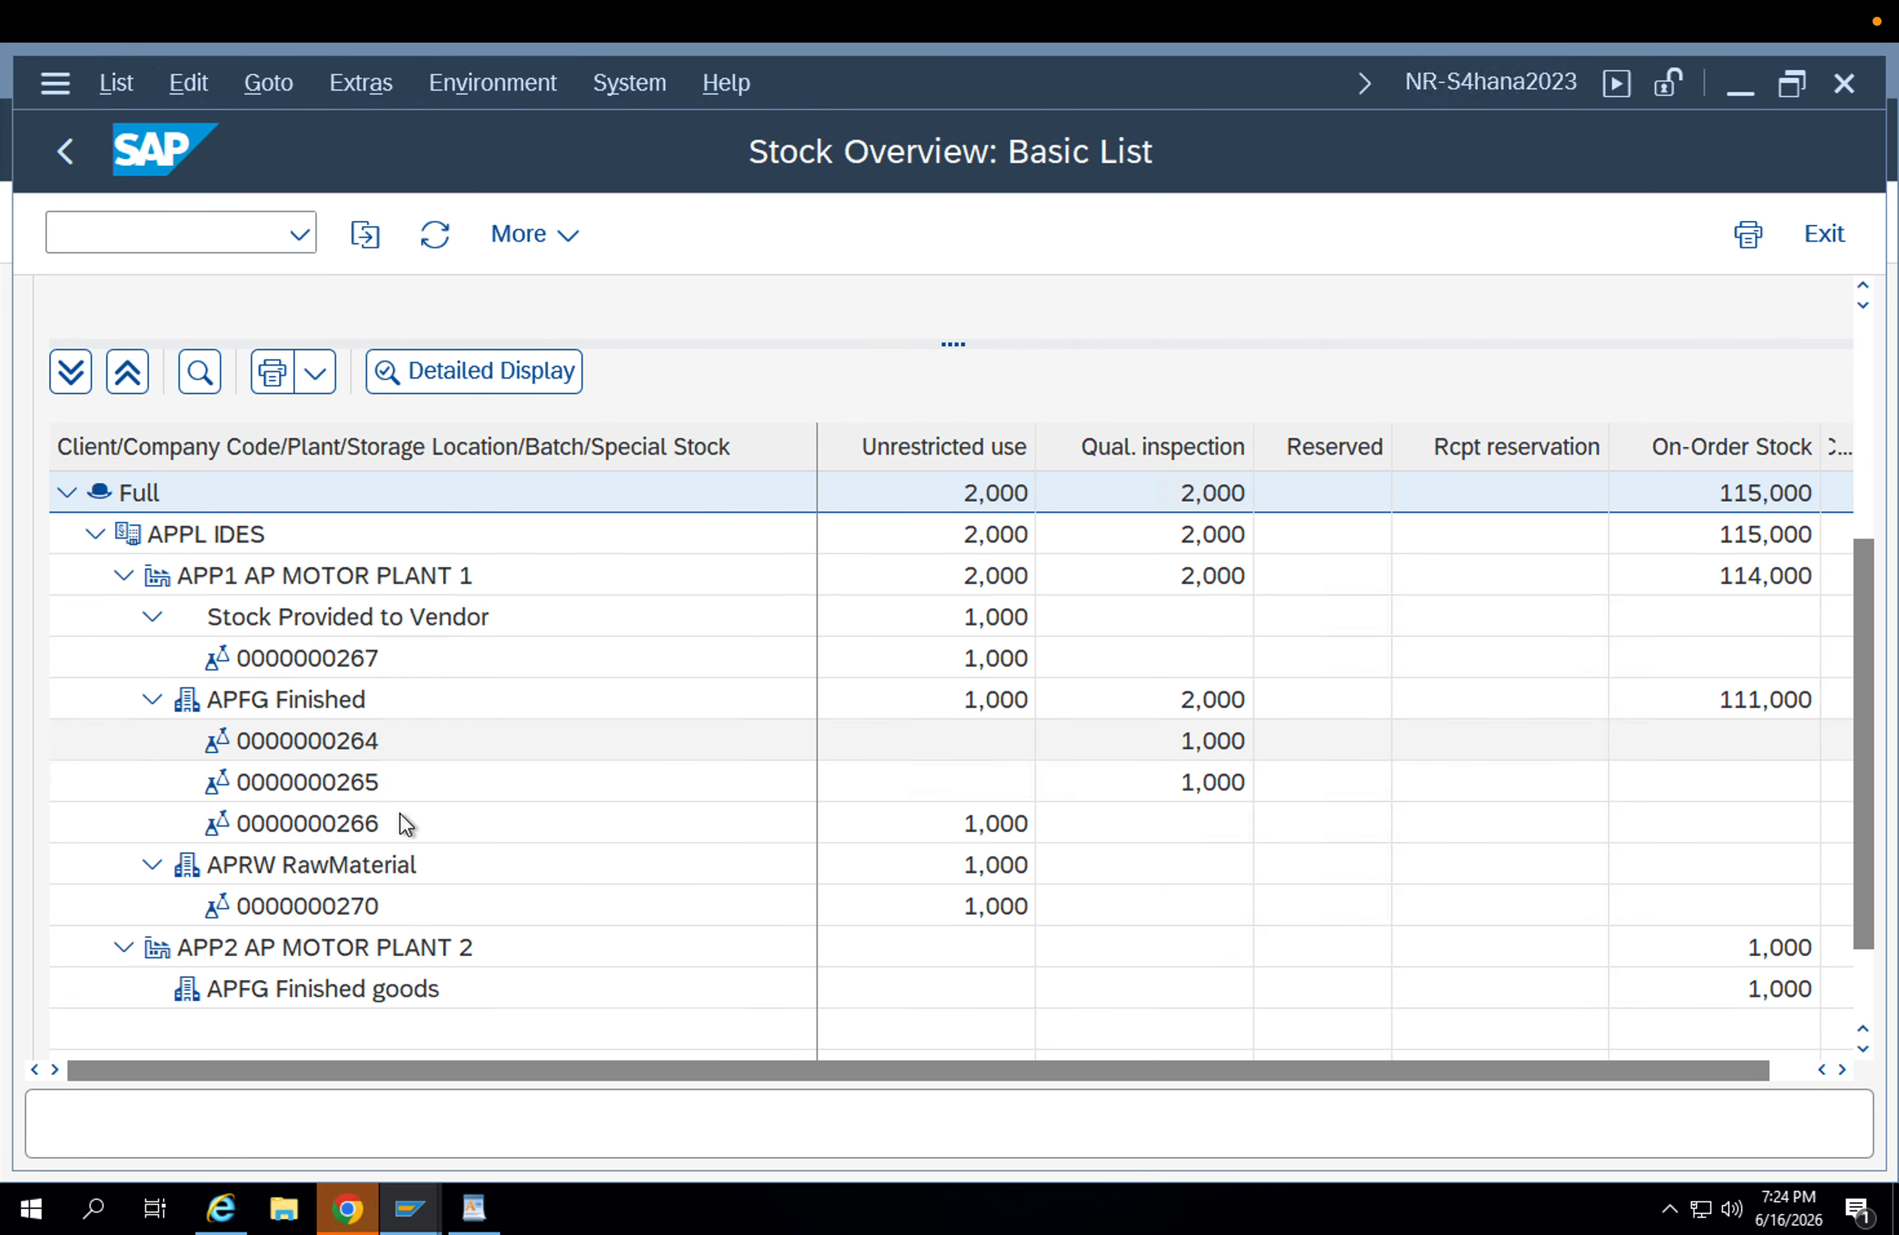
{"action": "left_click", "coordinate": [345, 822]}
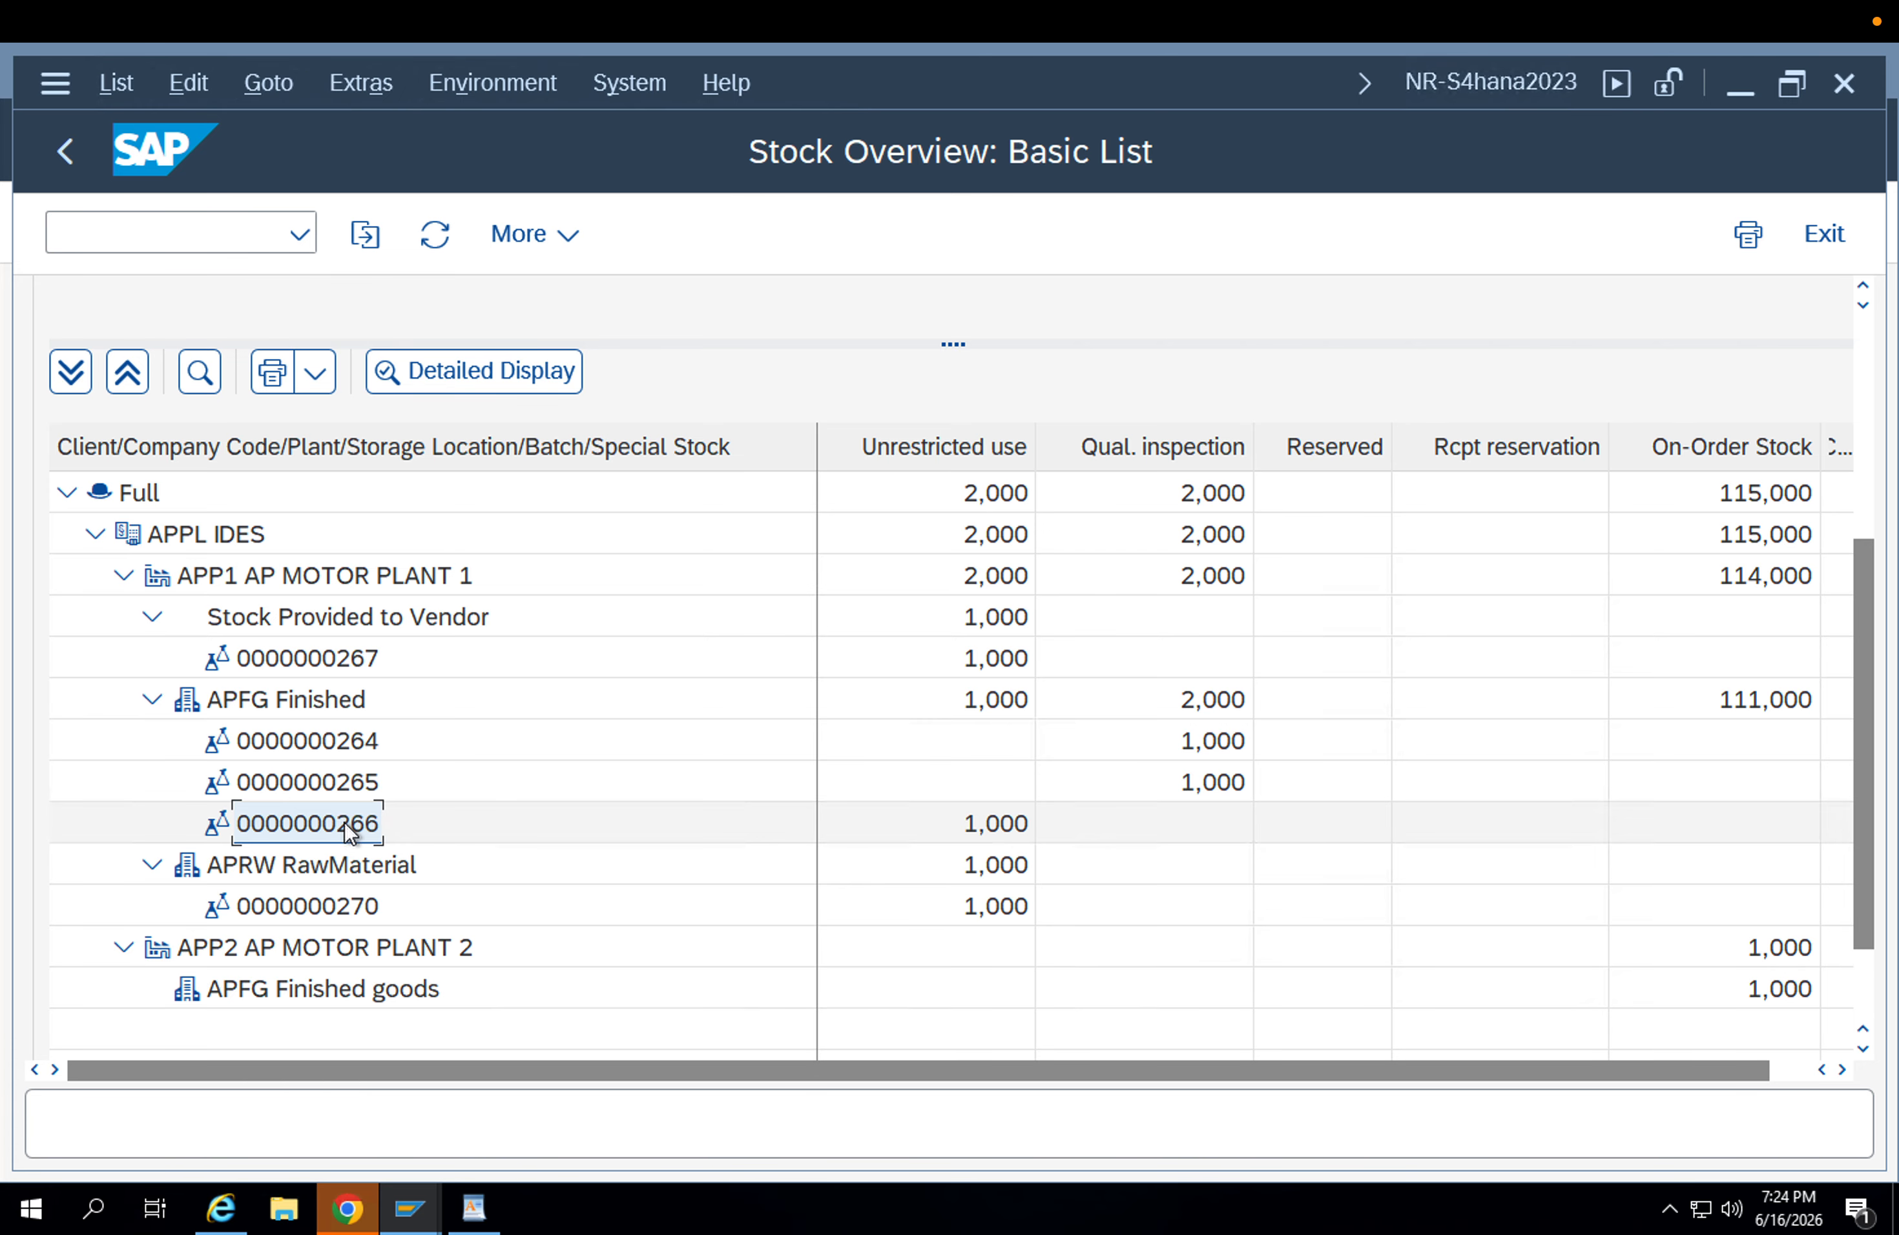
{"action": "left_click", "coordinate": [409, 1209]}
{"action": "left_click", "coordinate": [657, 1063]}
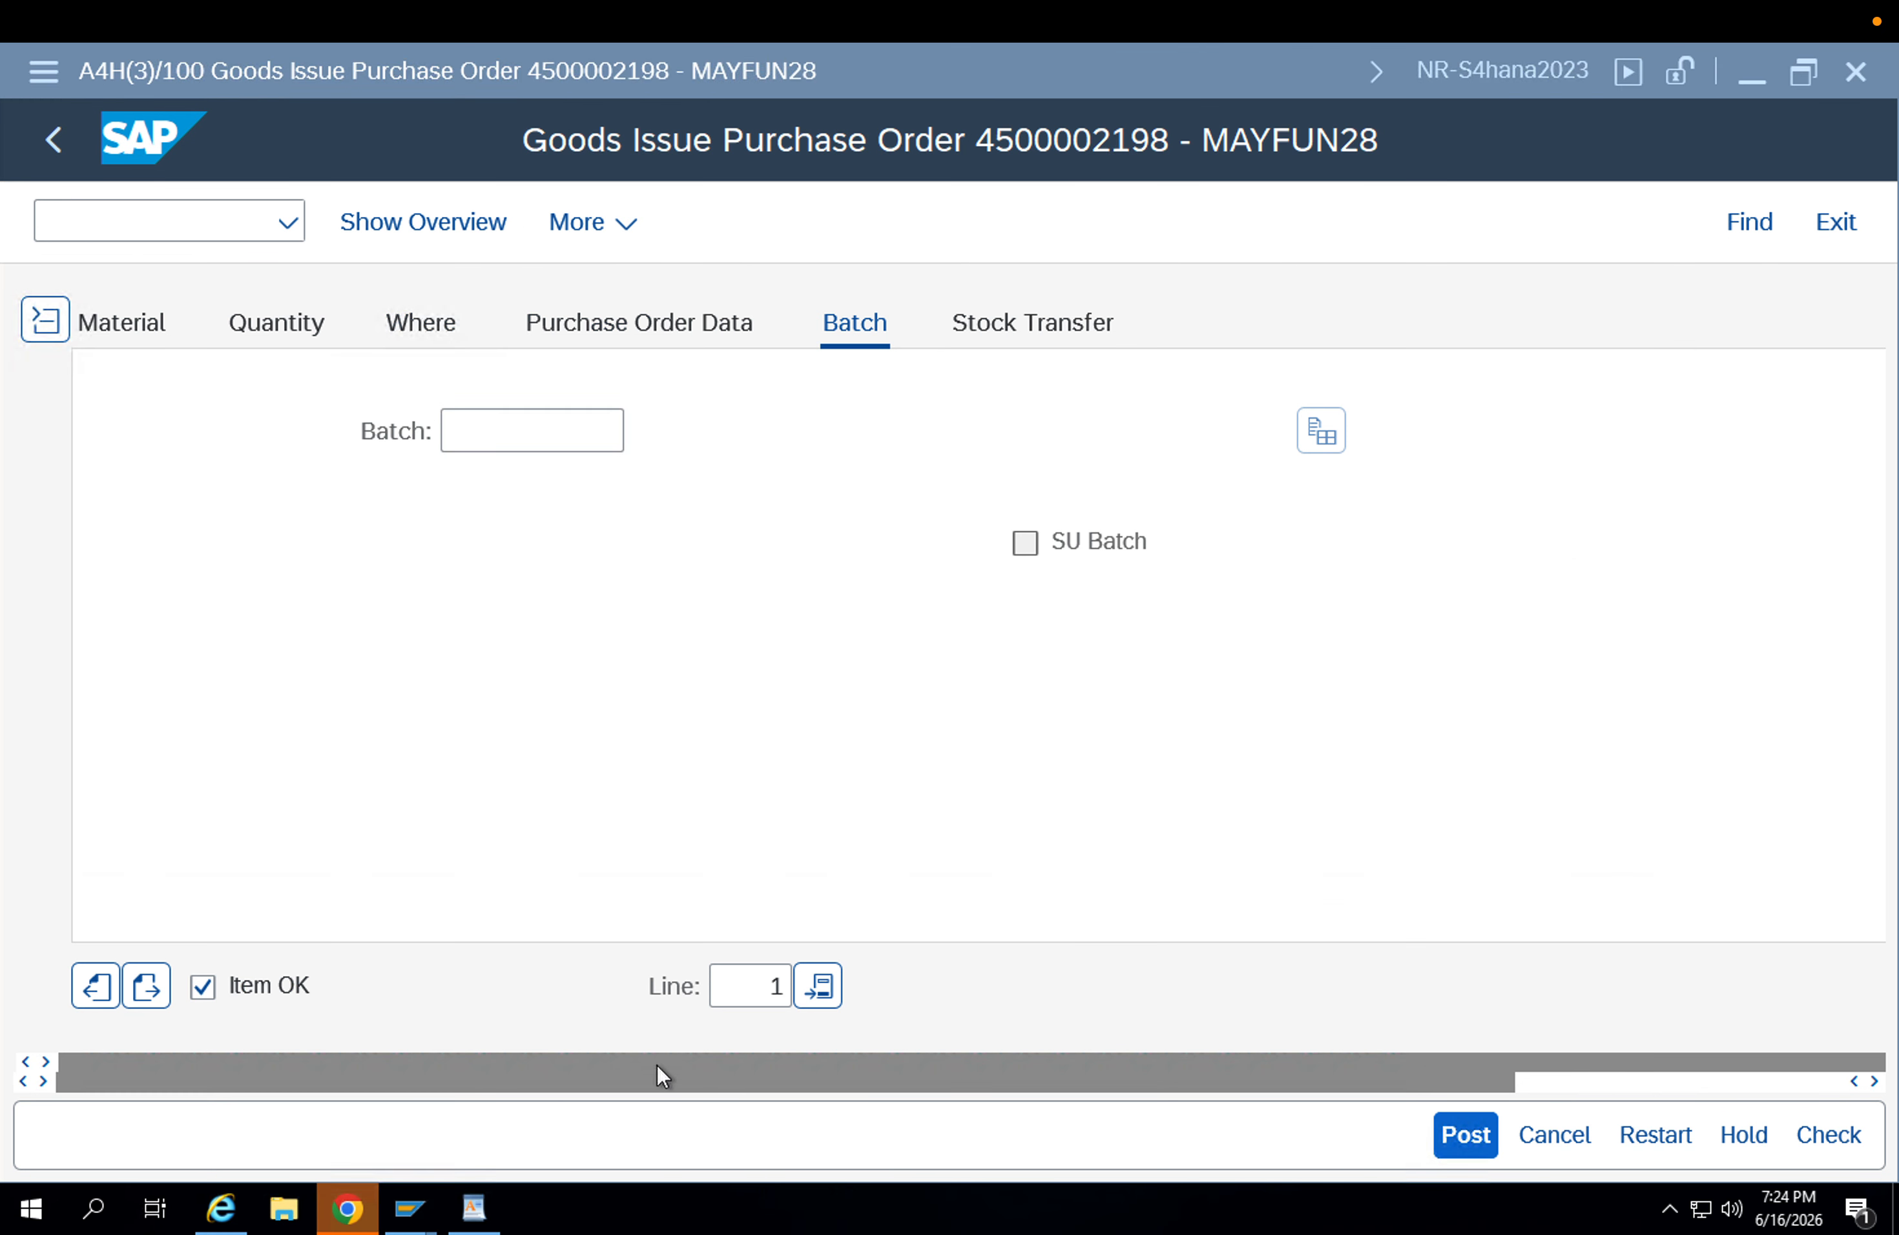
{"action": "key", "text": "ctrl+v"}
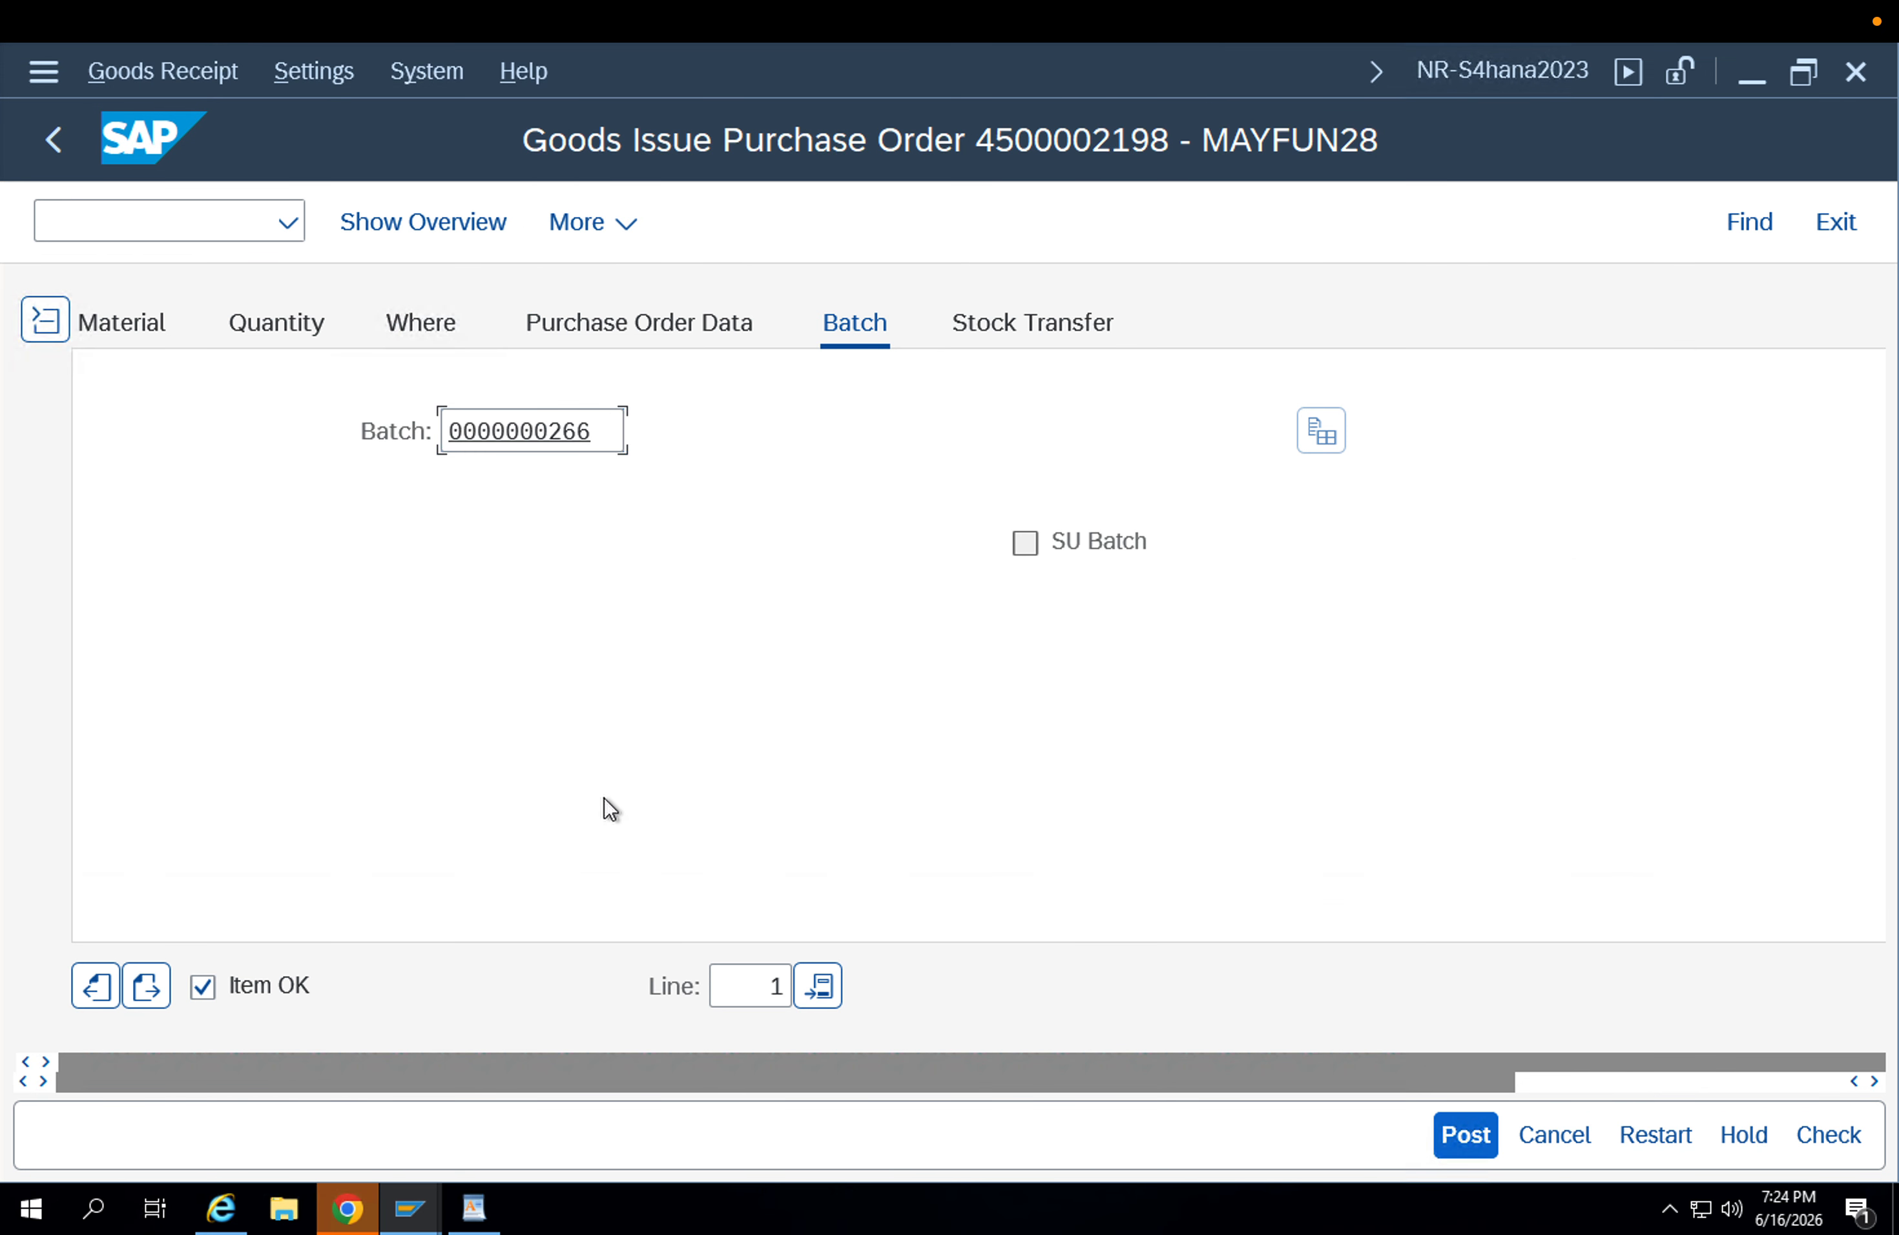
Check and post the goods issue, and bring up the posted material document with A04 Display.
{"action": "left_click", "coordinate": [1849, 1133]}
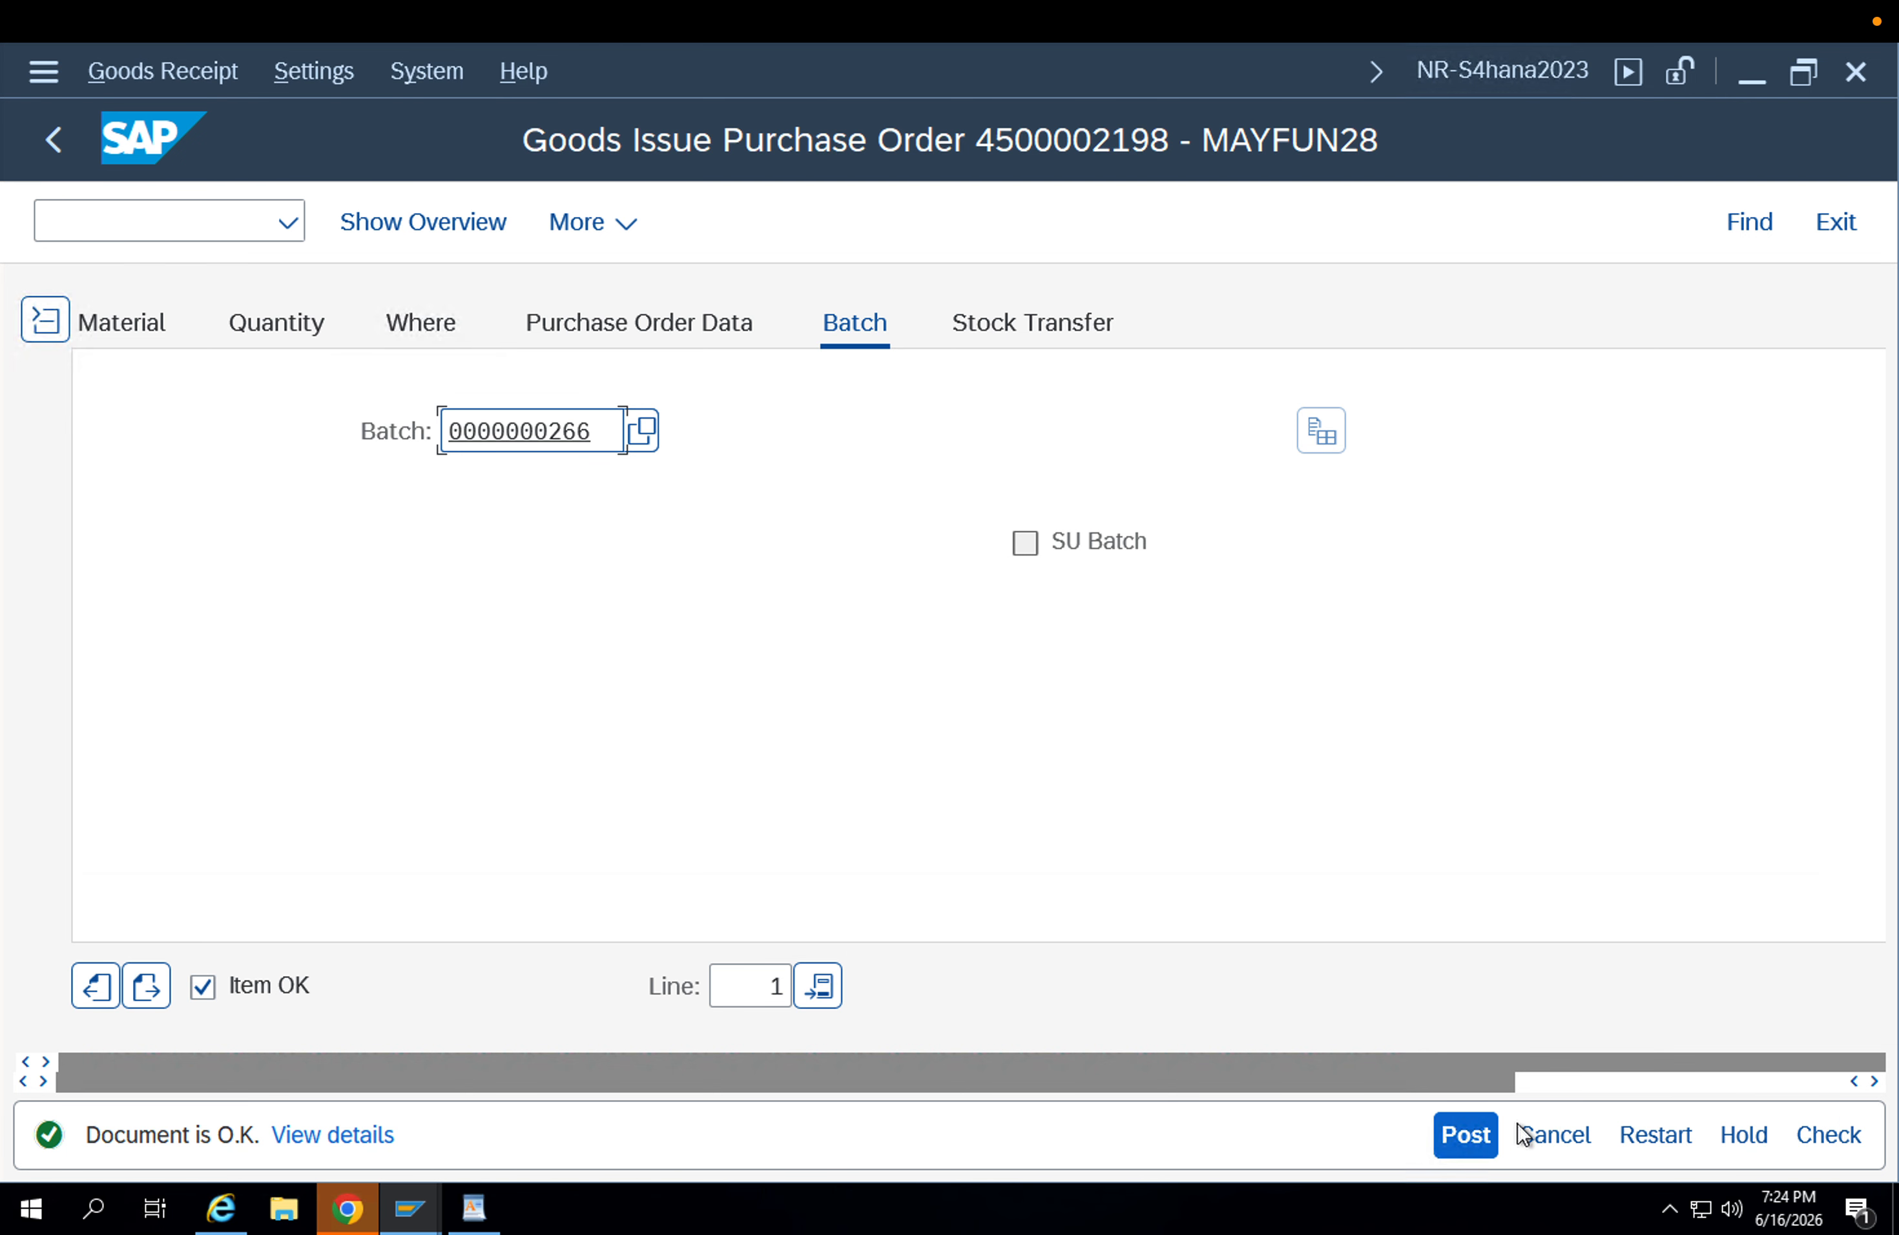
{"action": "left_click", "coordinate": [1483, 1142]}
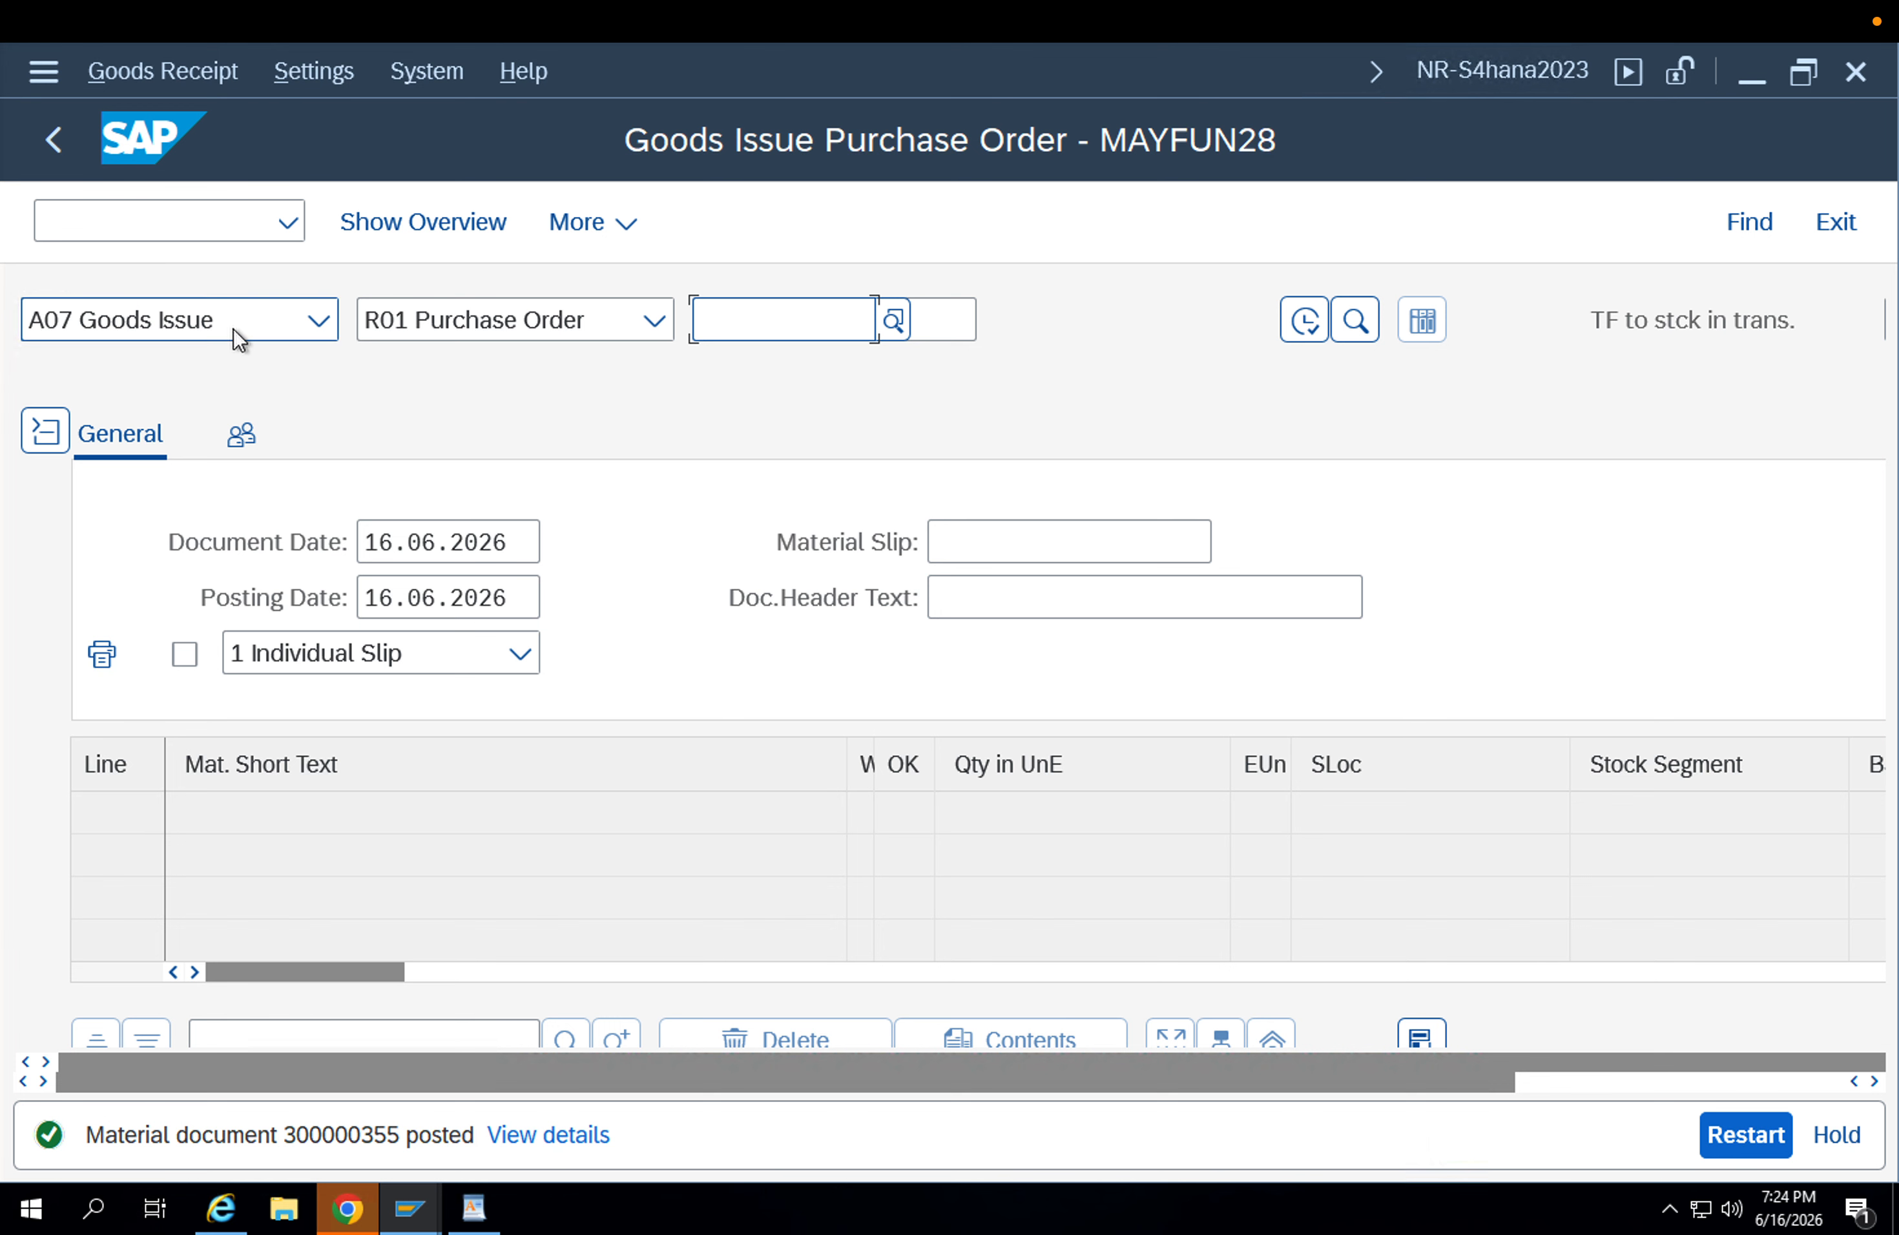
{"action": "left_click", "coordinate": [313, 325]}
{"action": "left_click", "coordinate": [232, 537]}
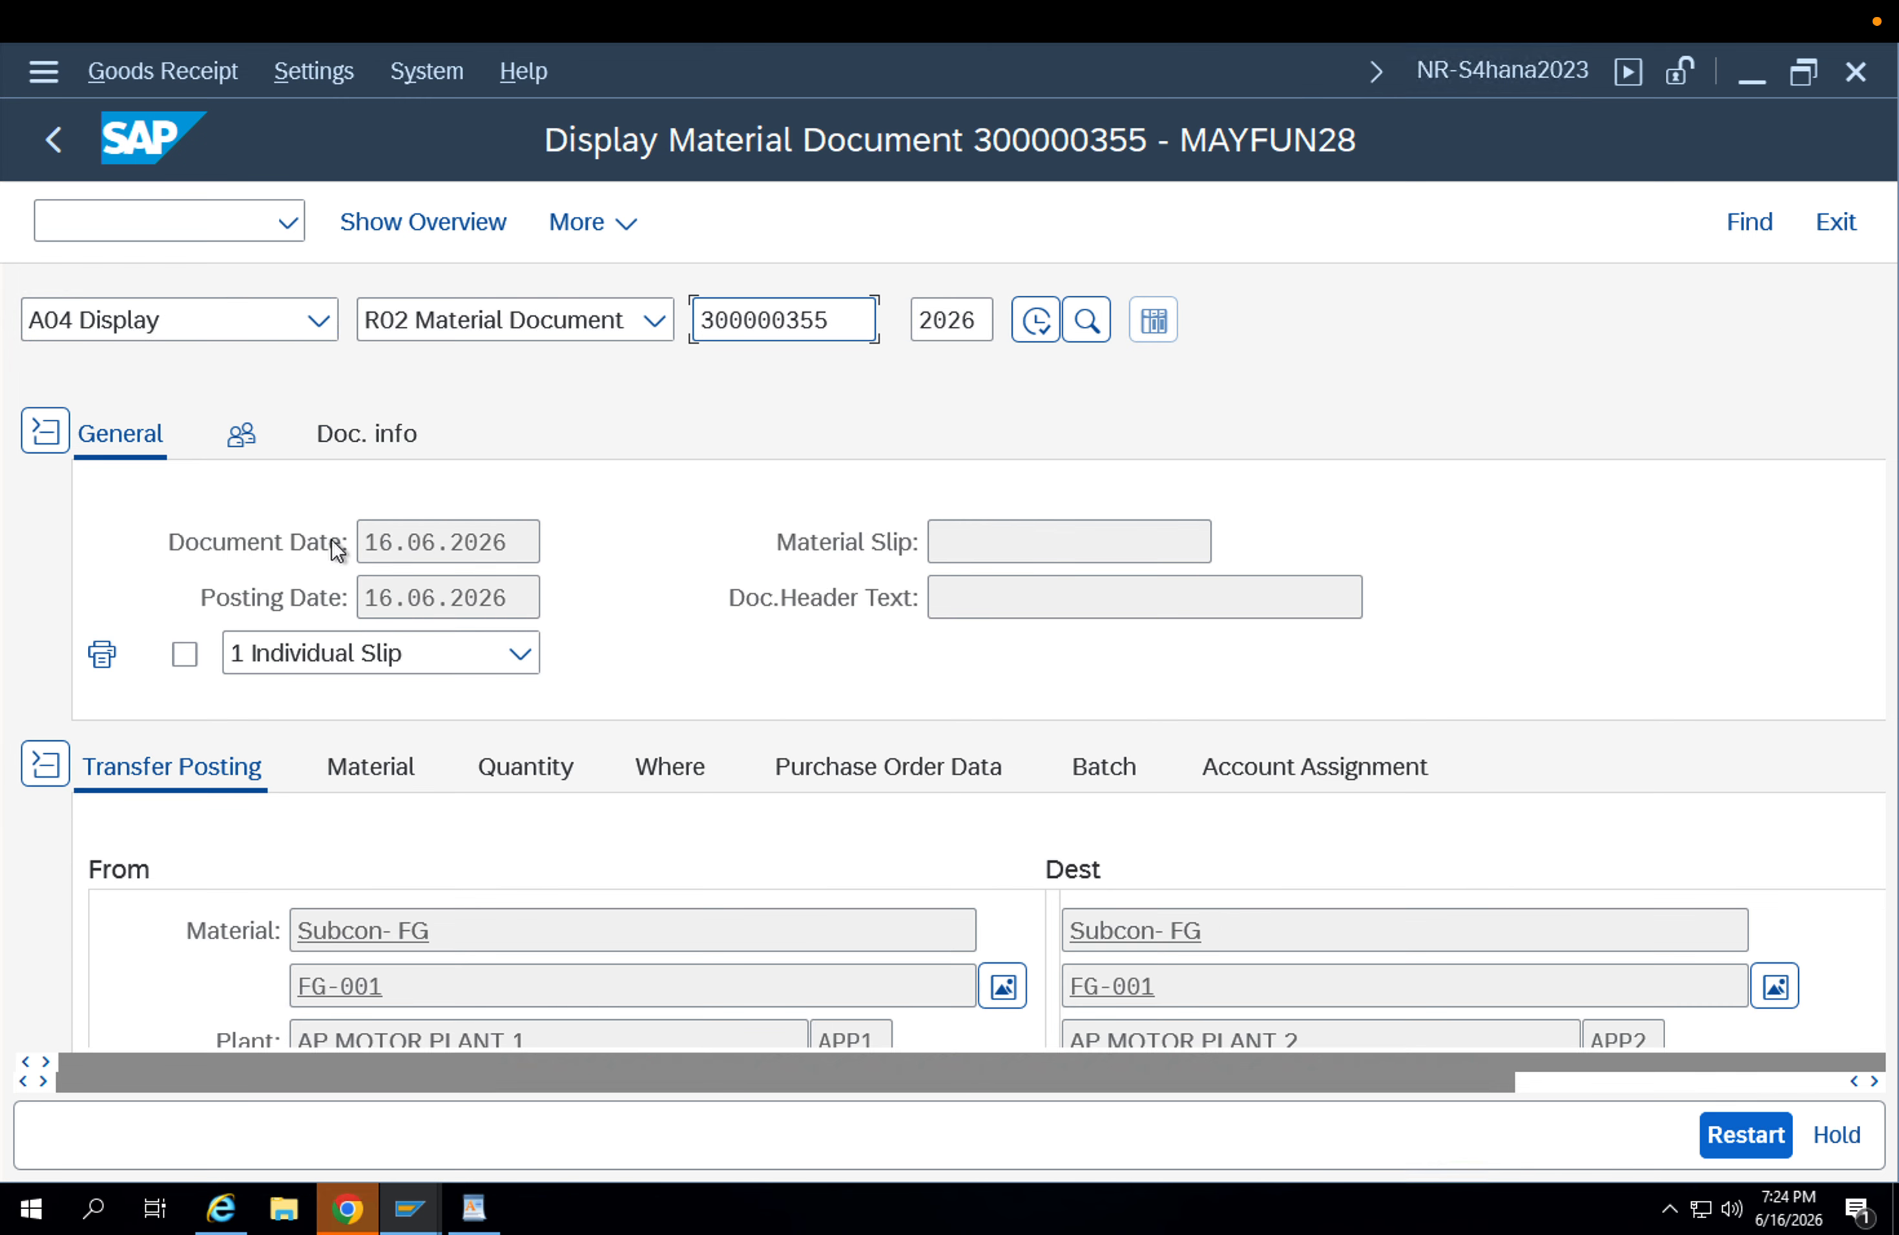
Examine the source and destination plants, quantity and item line of the posted material document.
{"action": "scroll", "coordinate": [1601, 713], "scroll_direction": "down", "scroll_amount": 3}
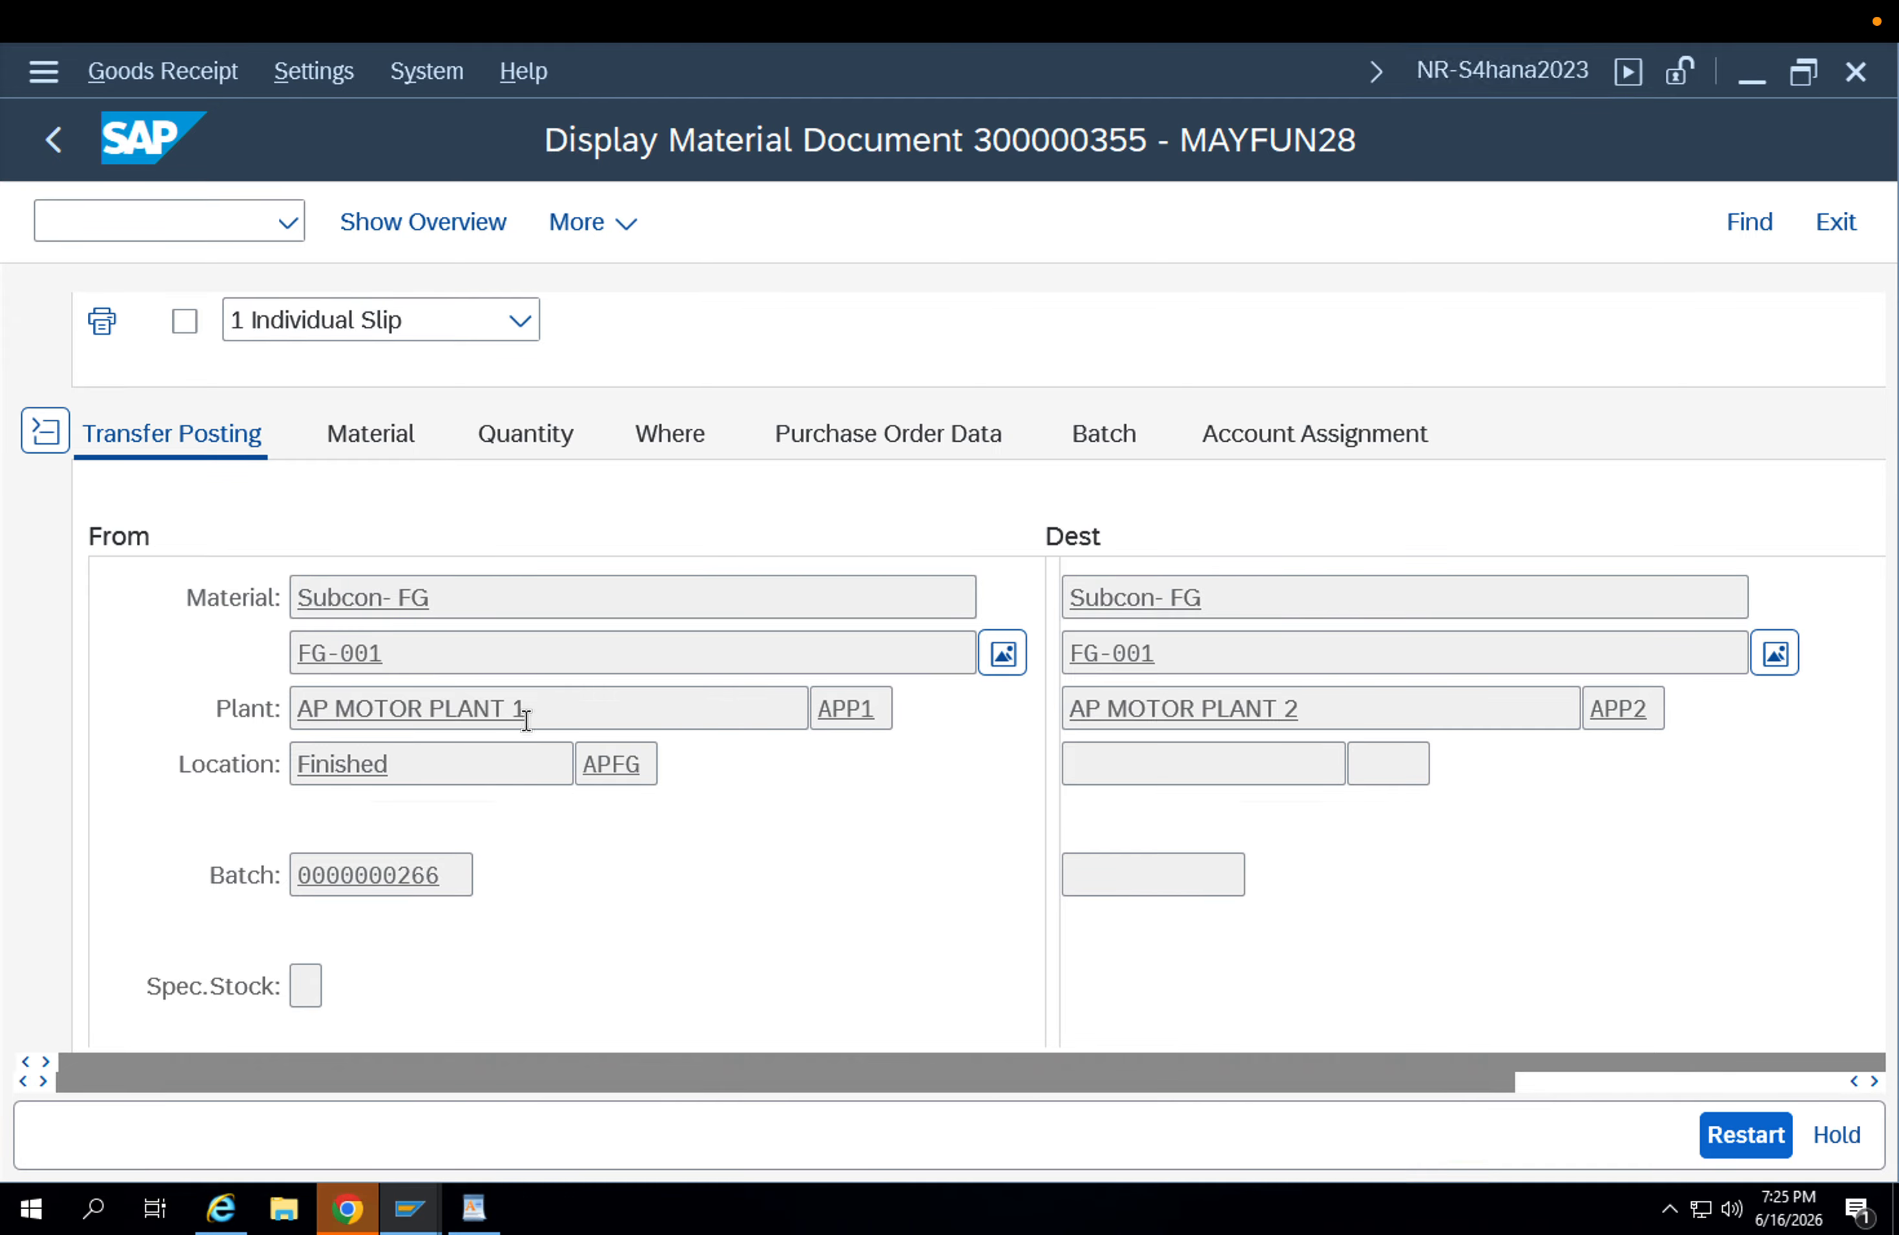
{"action": "left_click_drag", "start_coordinate": [545, 706], "coordinate": [67, 706]}
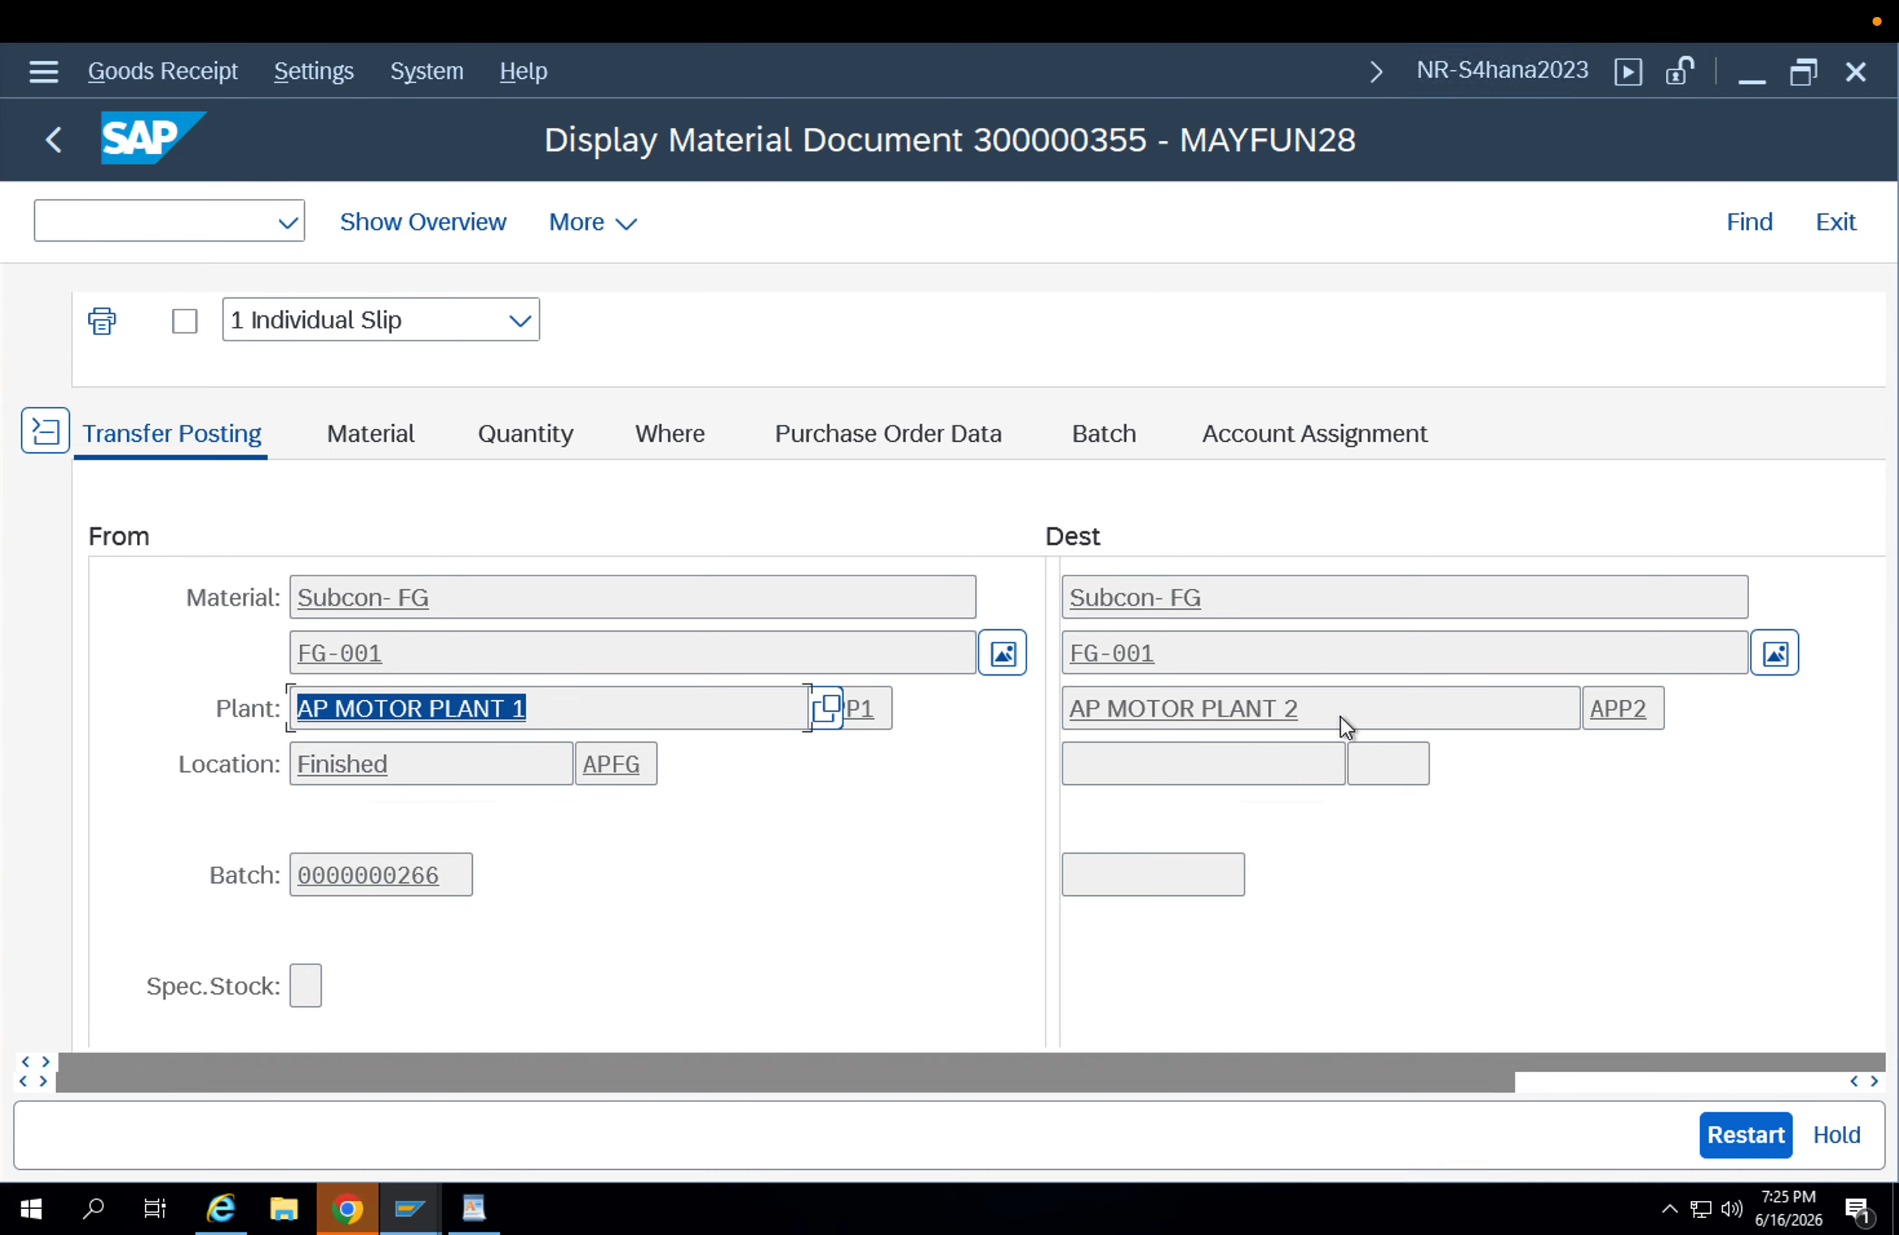
{"action": "left_click_drag", "start_coordinate": [1345, 724], "coordinate": [937, 715]}
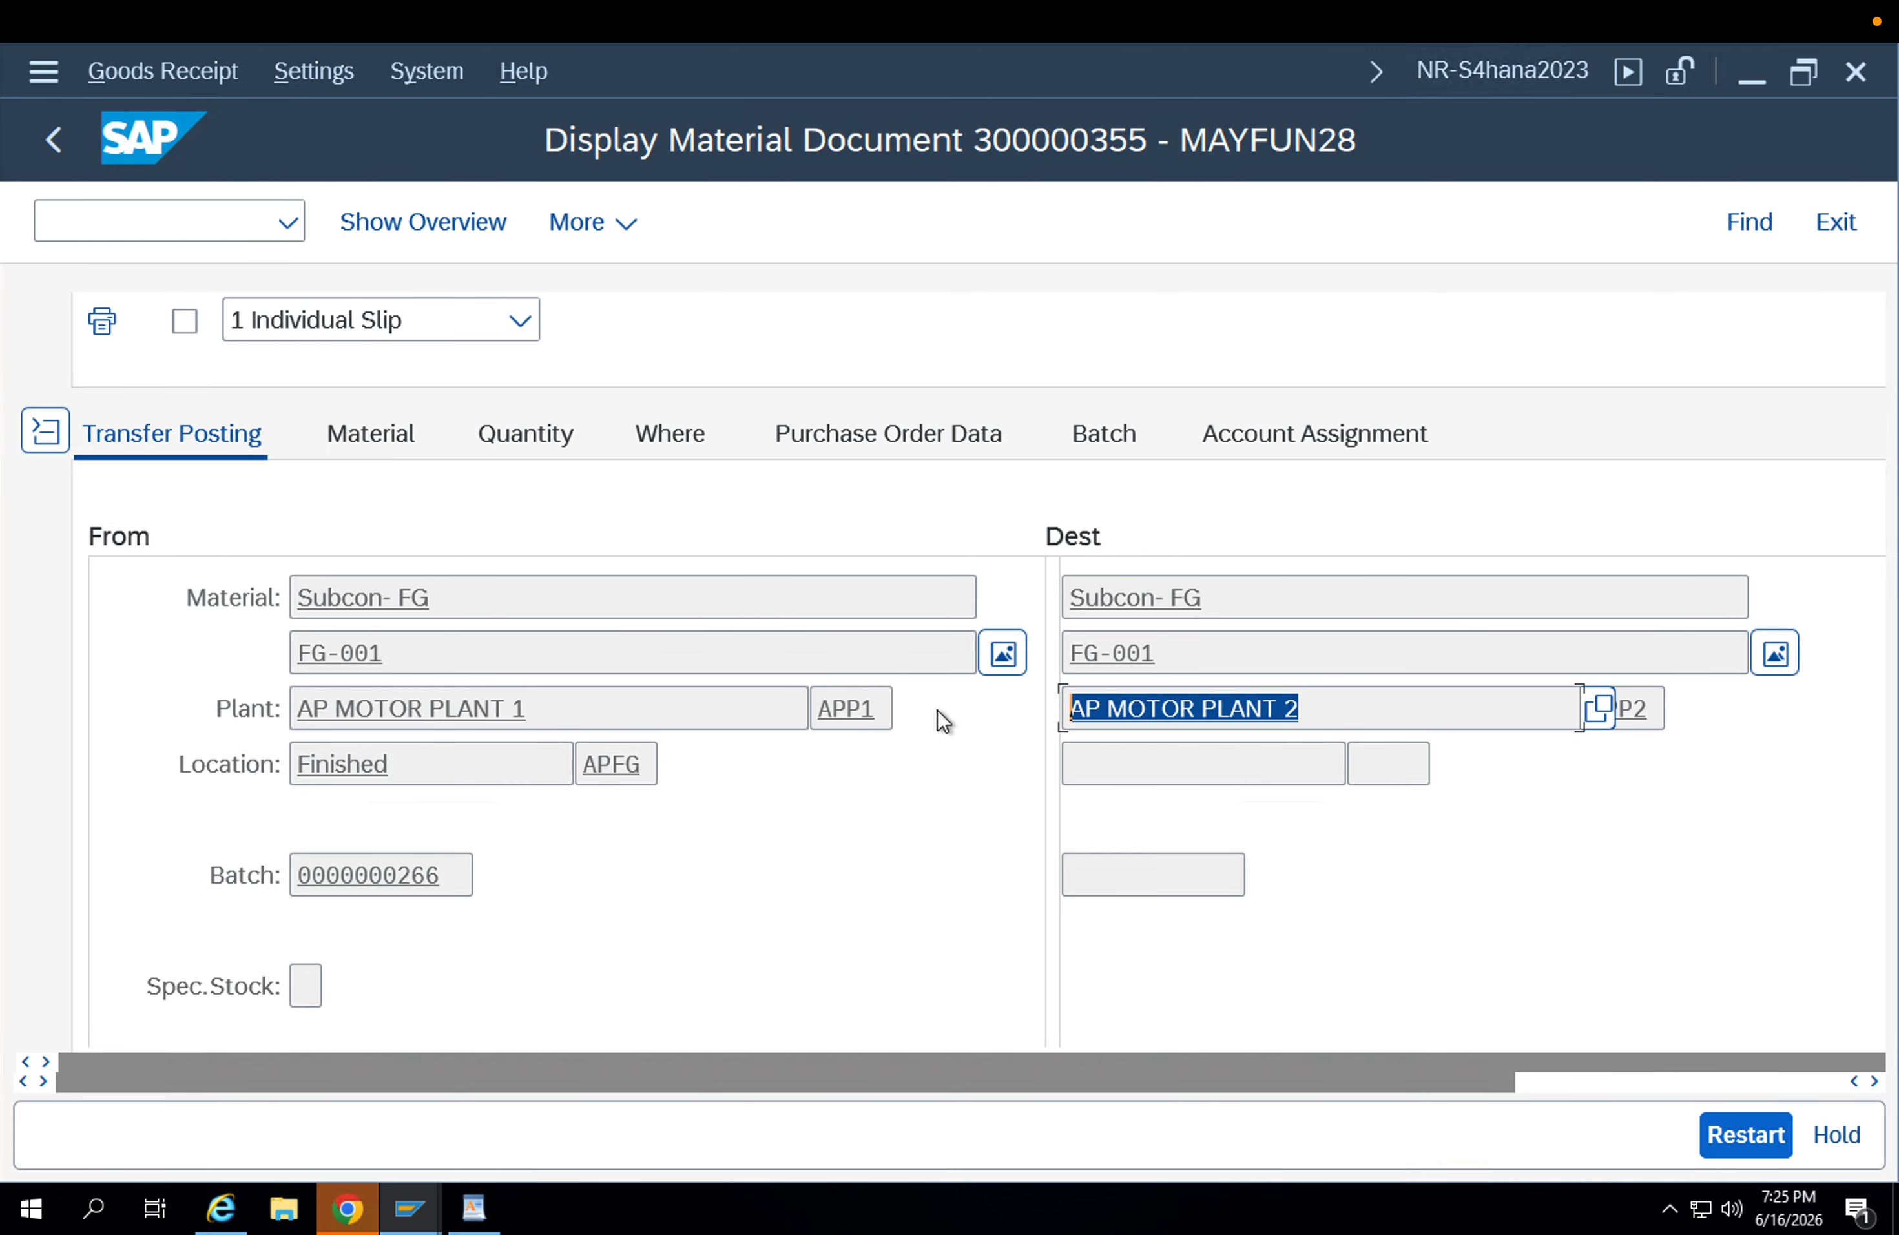
{"action": "left_click", "coordinate": [1662, 706]}
{"action": "left_click", "coordinate": [683, 711]}
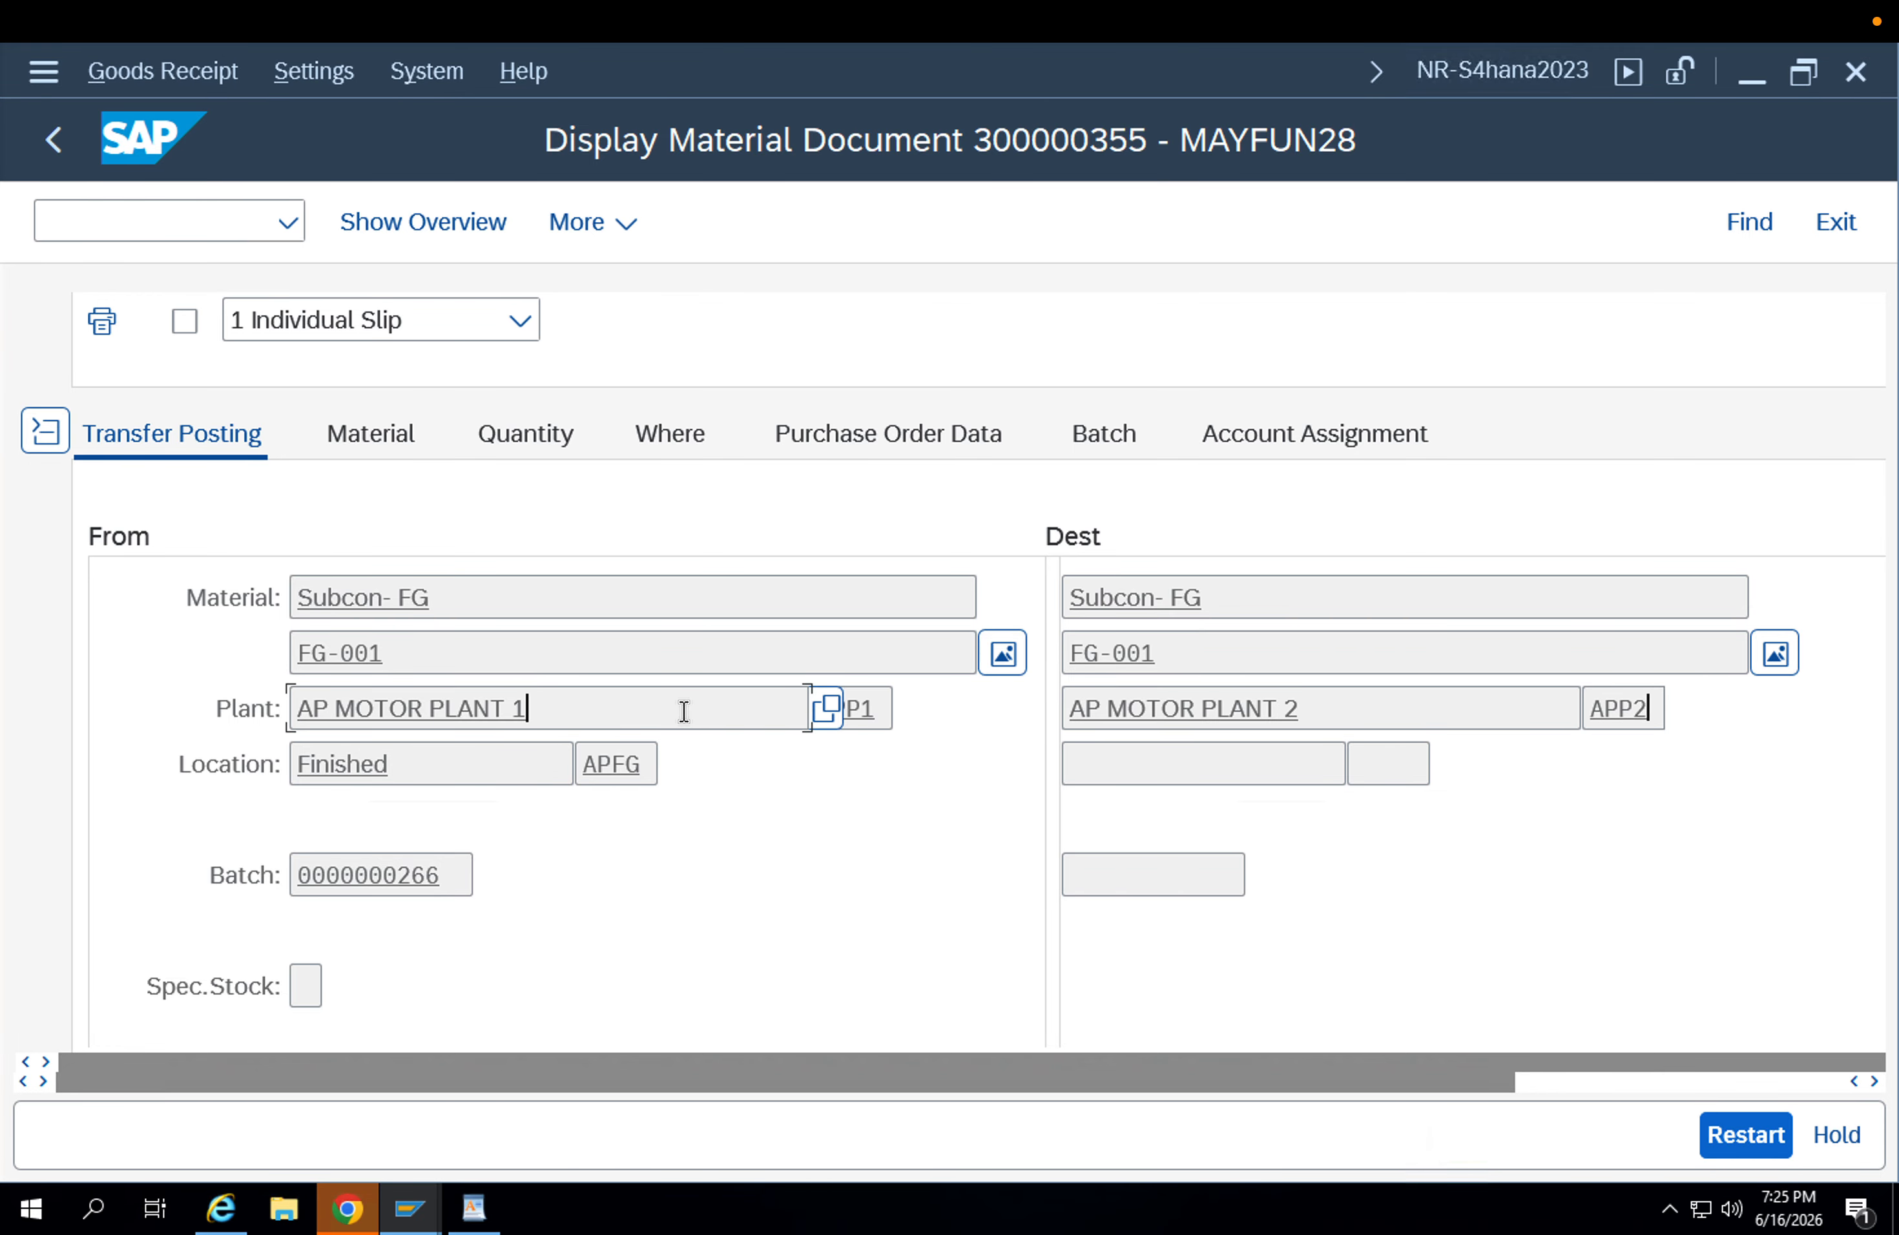
{"action": "scroll", "coordinate": [717, 733], "scroll_direction": "up", "scroll_amount": 2}
{"action": "scroll", "coordinate": [739, 759], "scroll_direction": "down", "scroll_amount": 6}
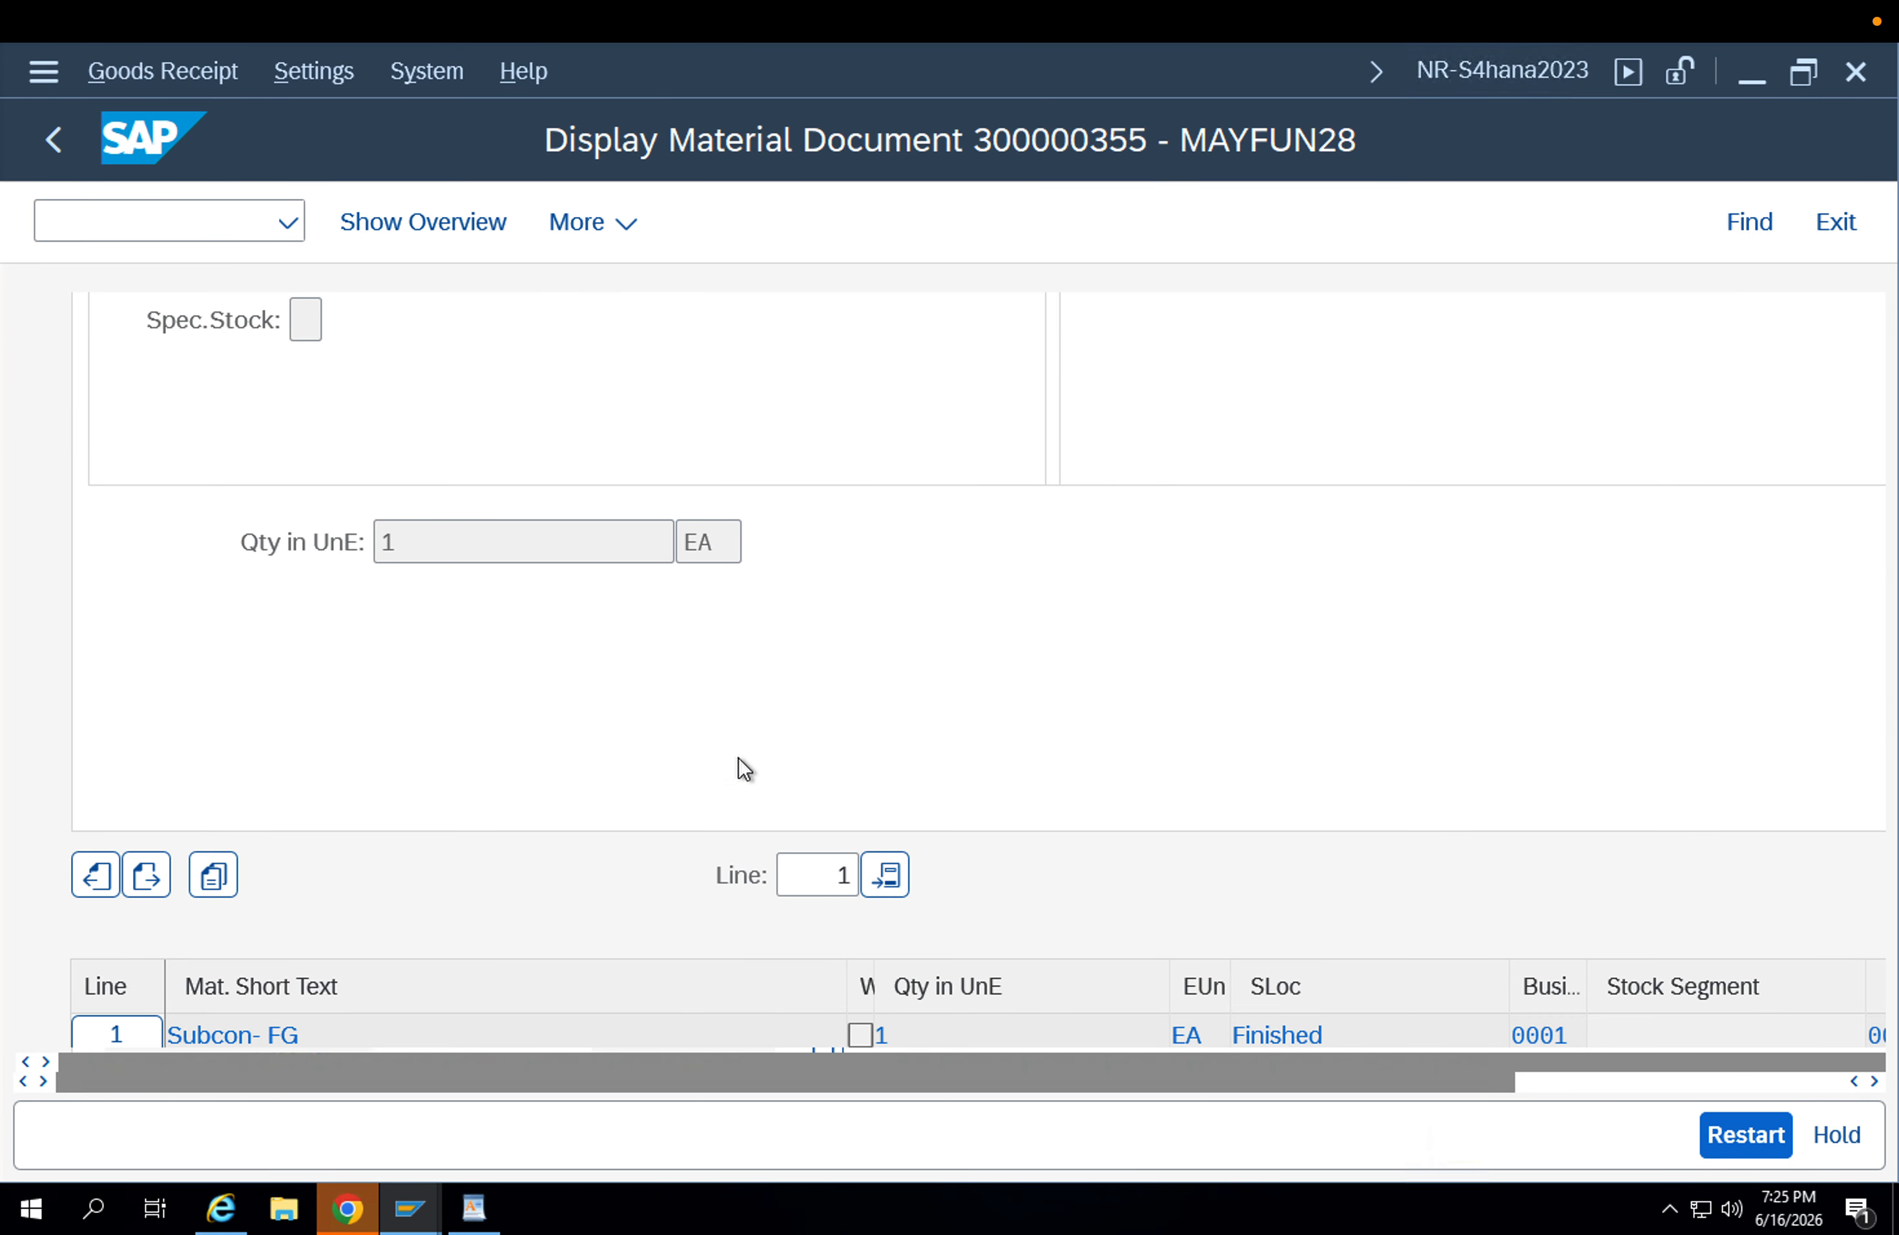
{"action": "scroll", "coordinate": [739, 759], "scroll_direction": "down", "scroll_amount": 3}
{"action": "scroll", "coordinate": [827, 764], "scroll_direction": "up", "scroll_amount": 3}
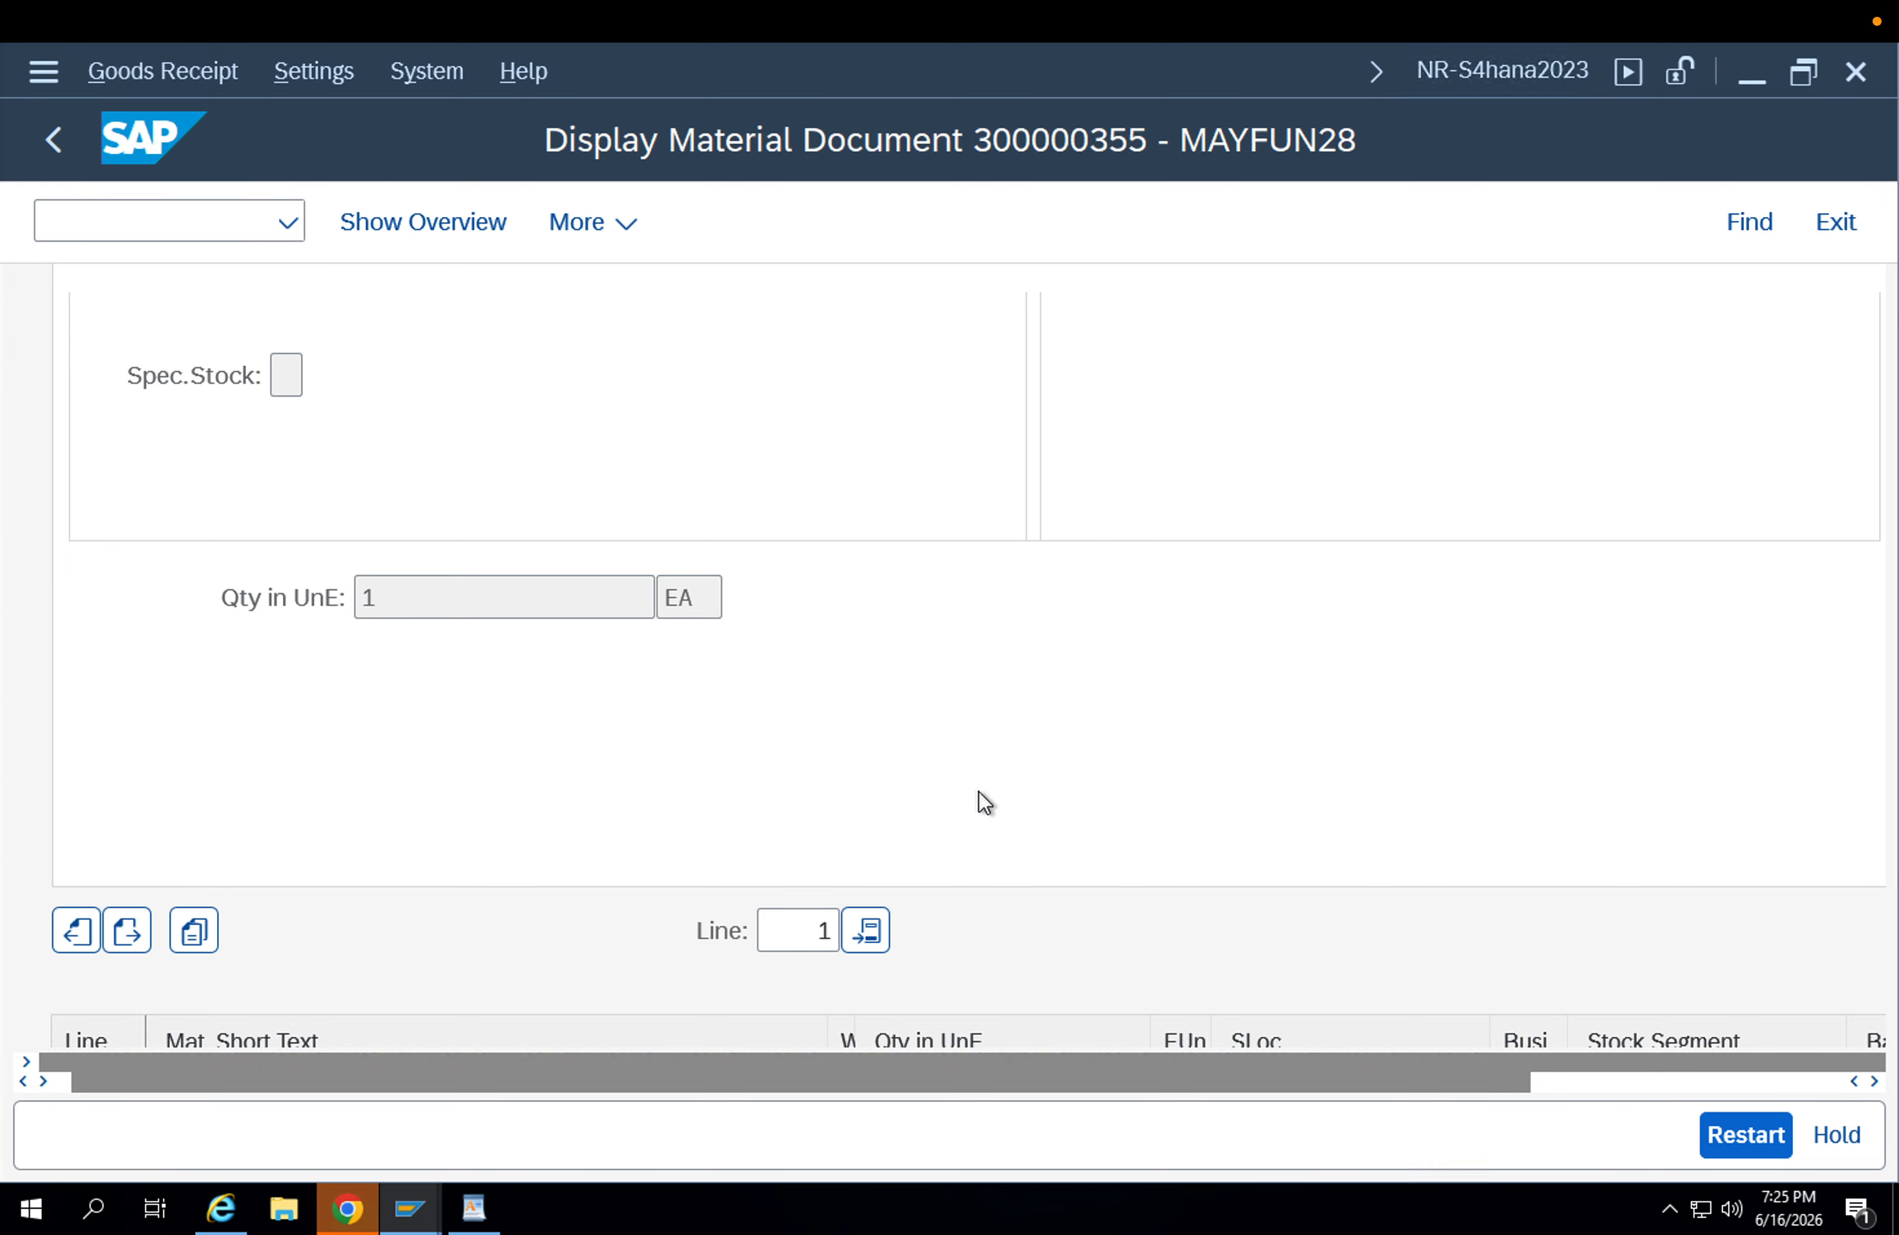
{"action": "scroll", "coordinate": [782, 770], "scroll_direction": "down", "scroll_amount": 3}
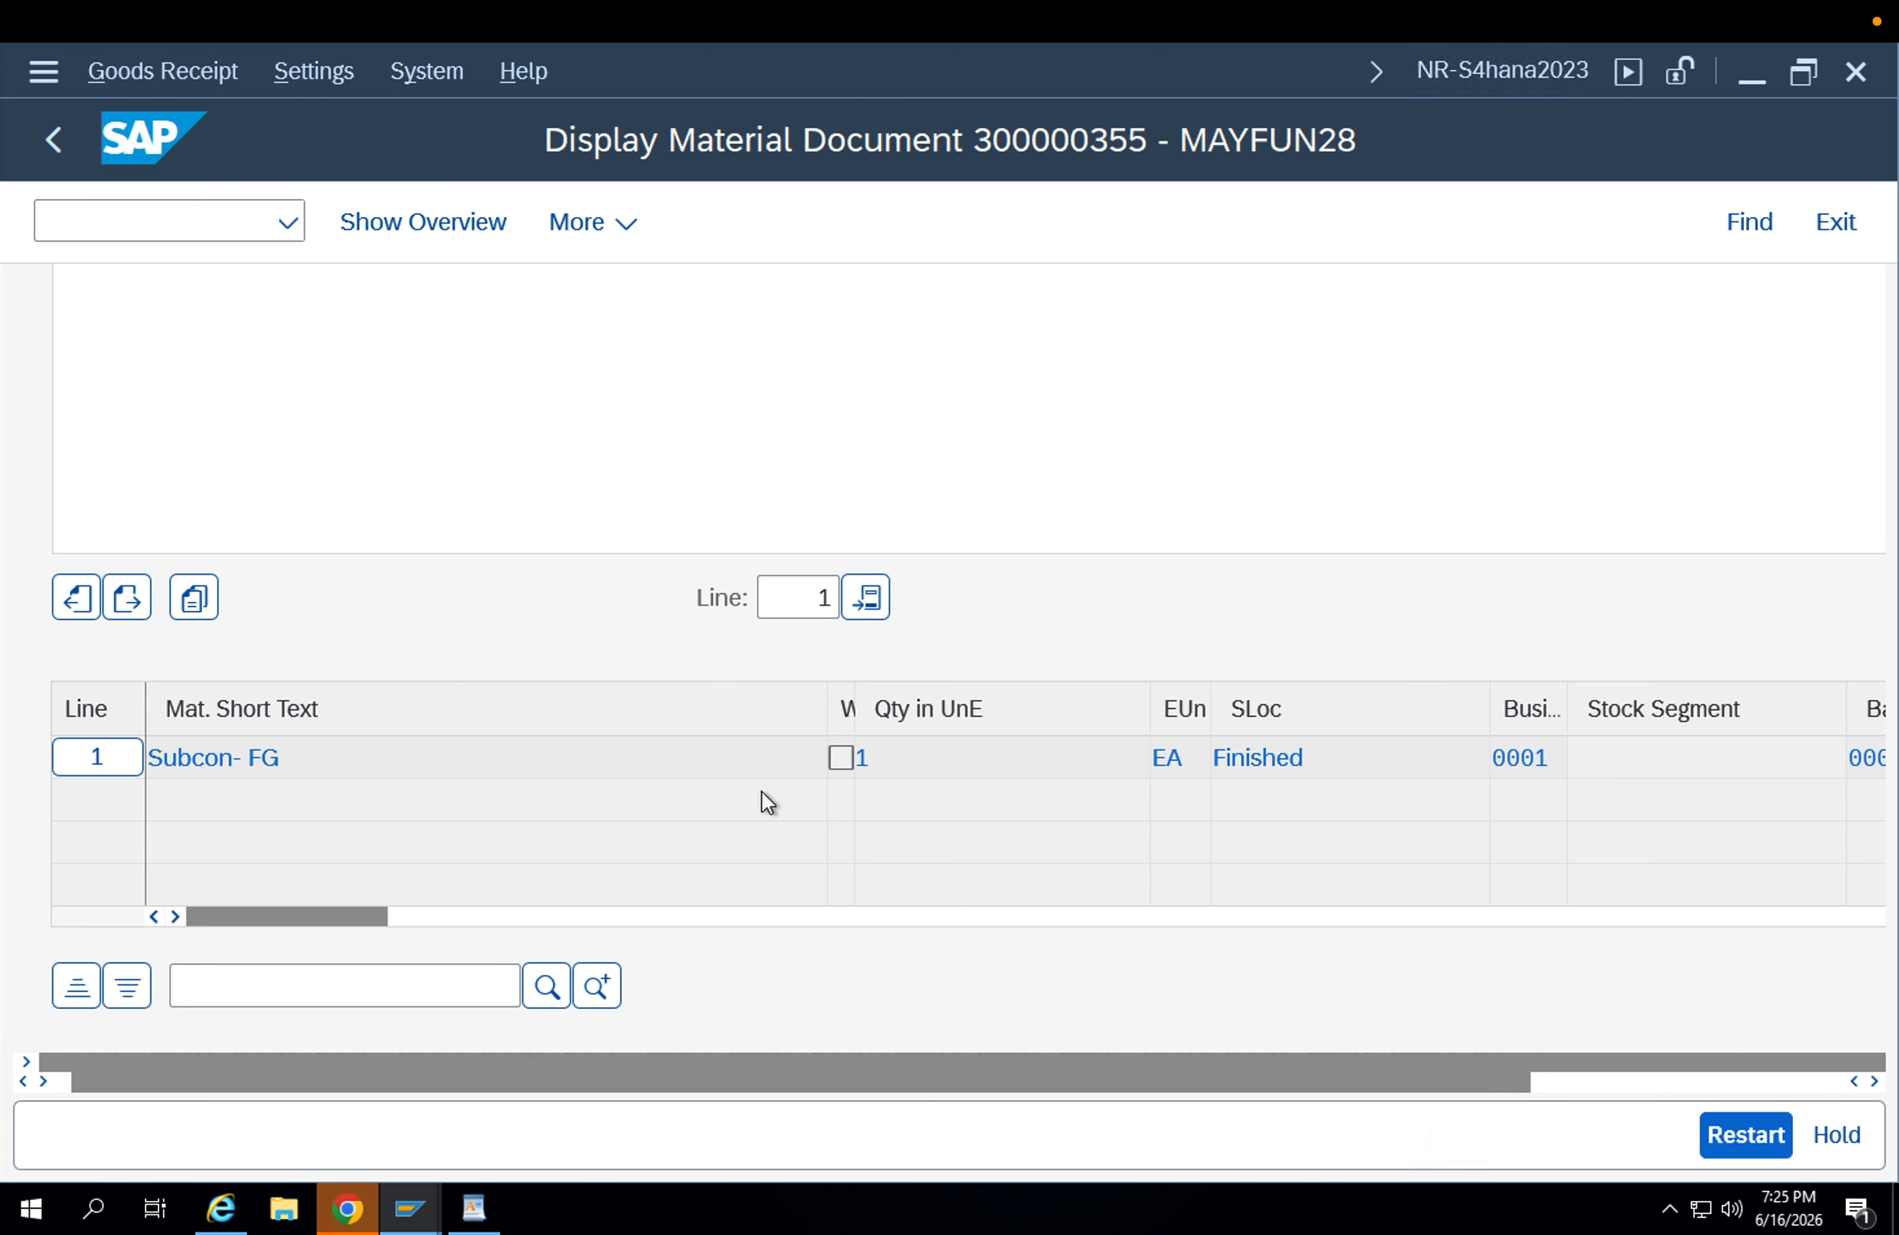
Return to the FG-001 stock overview, refresh it and examine the unrestricted stock in plants APP1 and APP2.
{"action": "left_click", "coordinate": [409, 1208]}
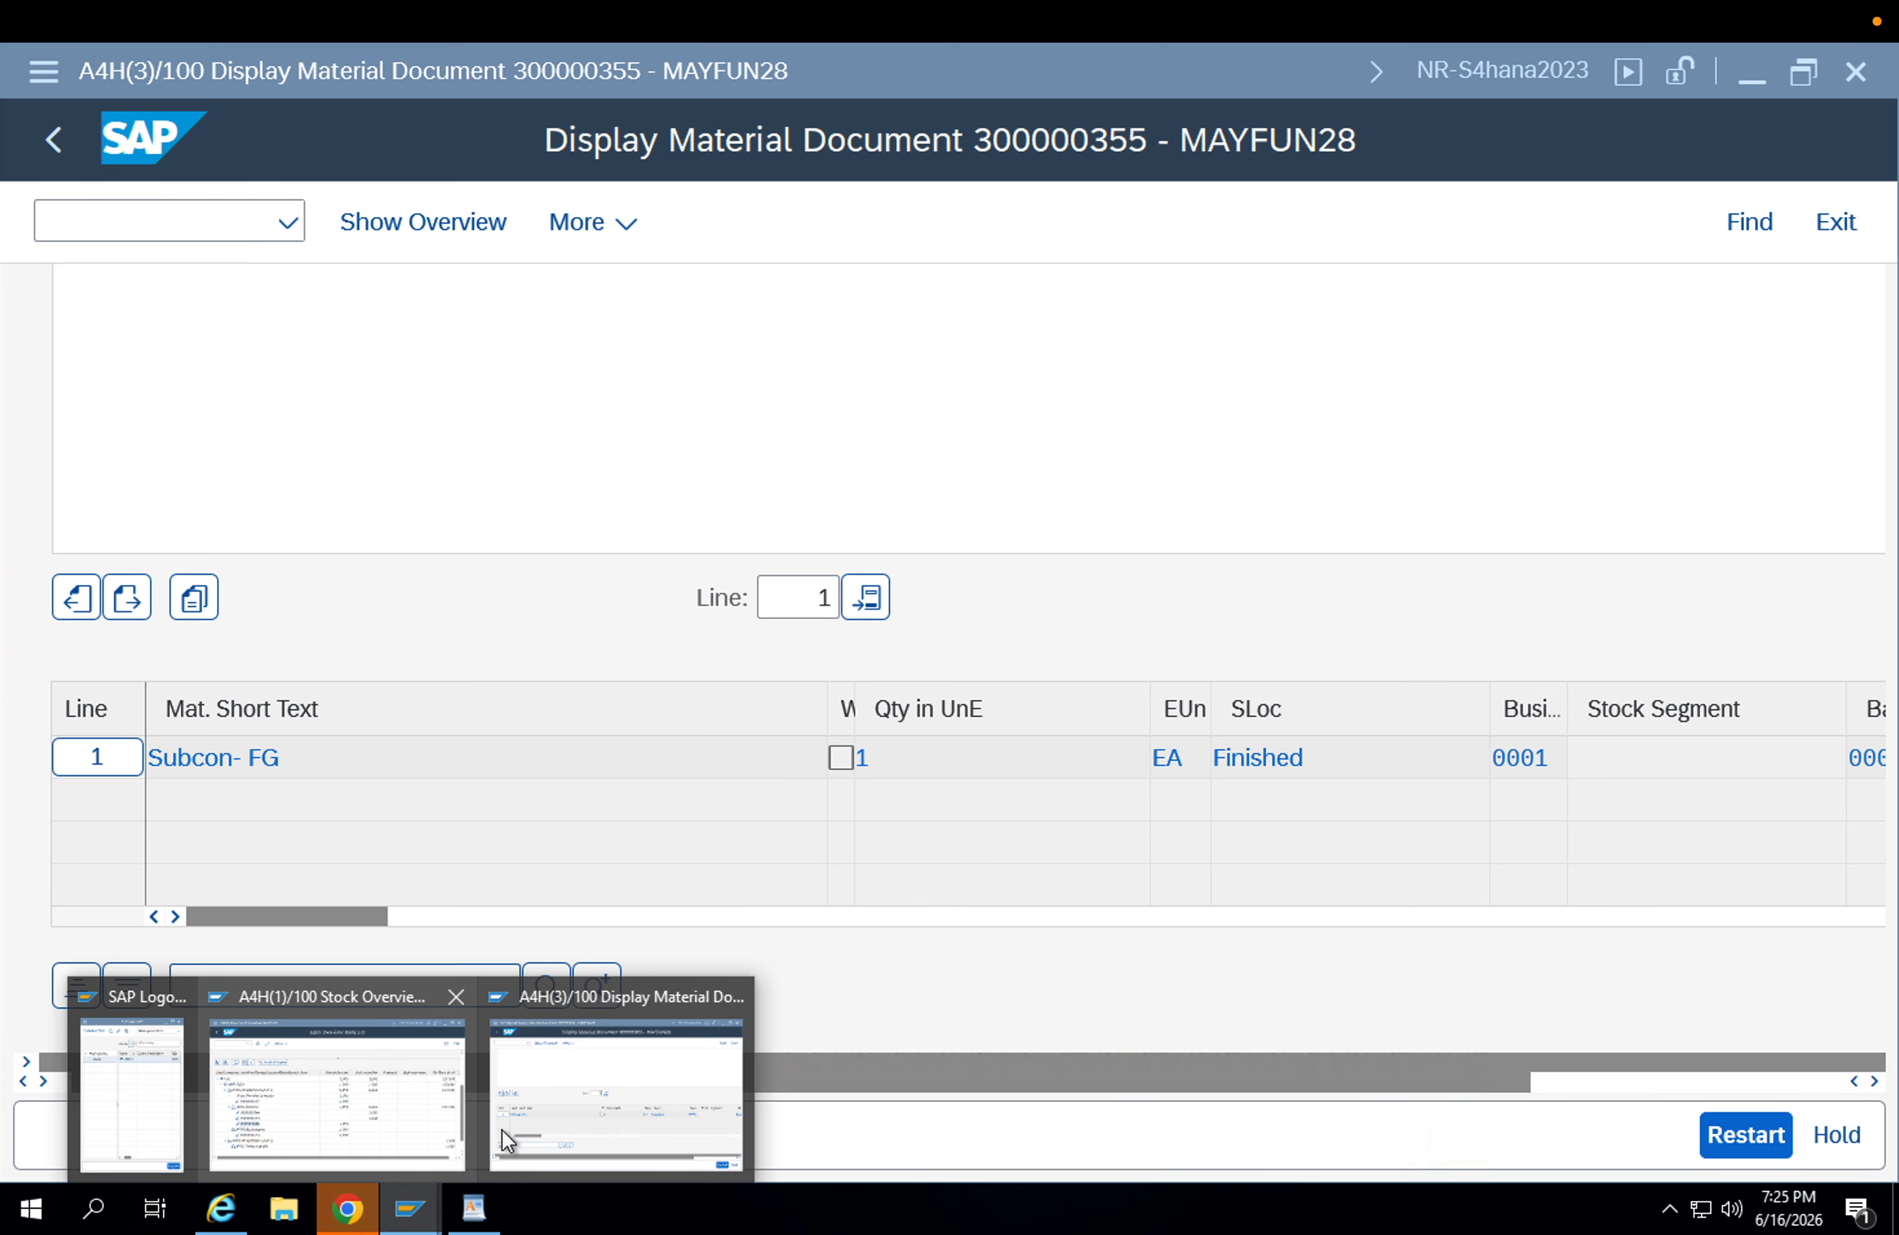
{"action": "left_click", "coordinate": [395, 1115]}
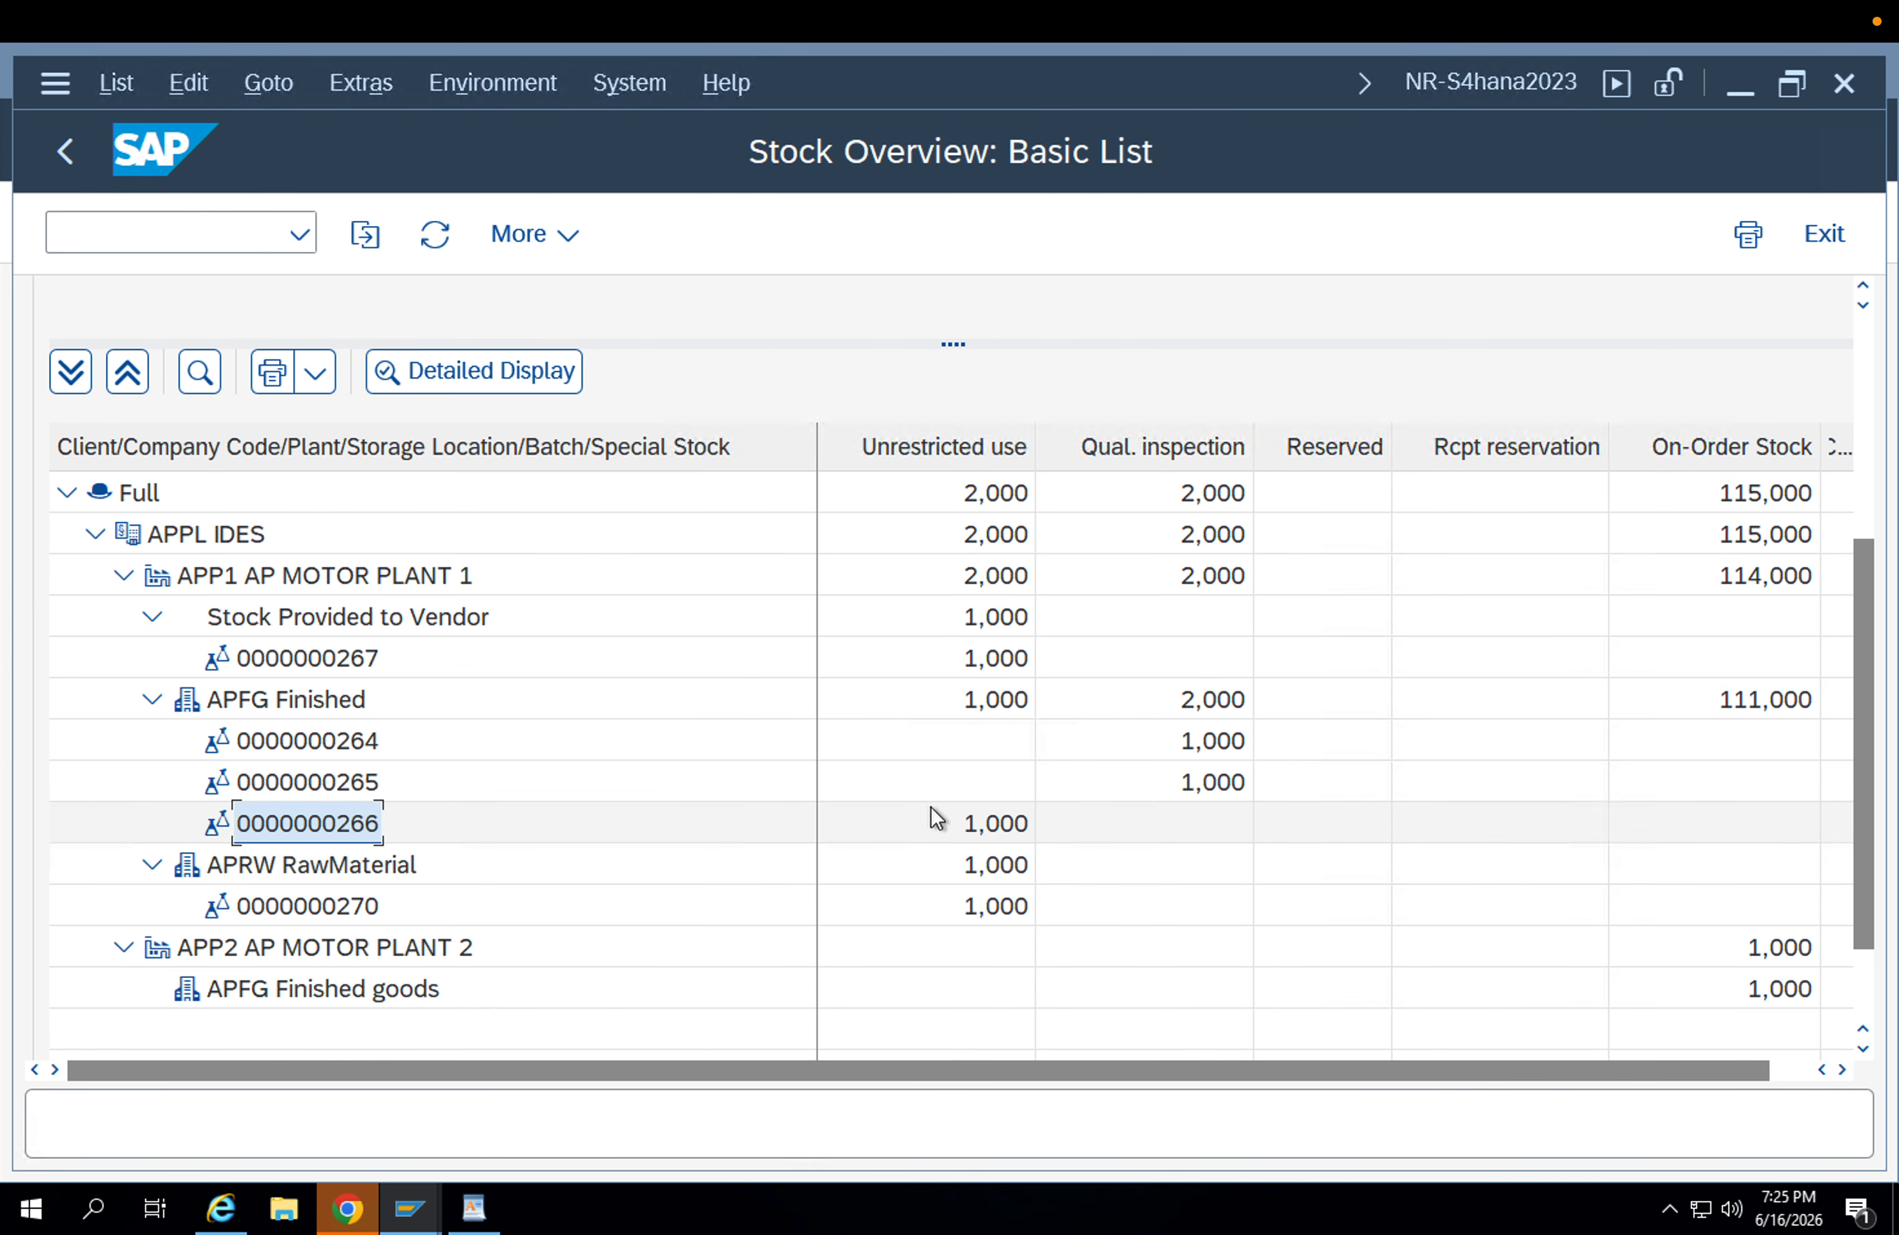
{"action": "left_click", "coordinate": [973, 823]}
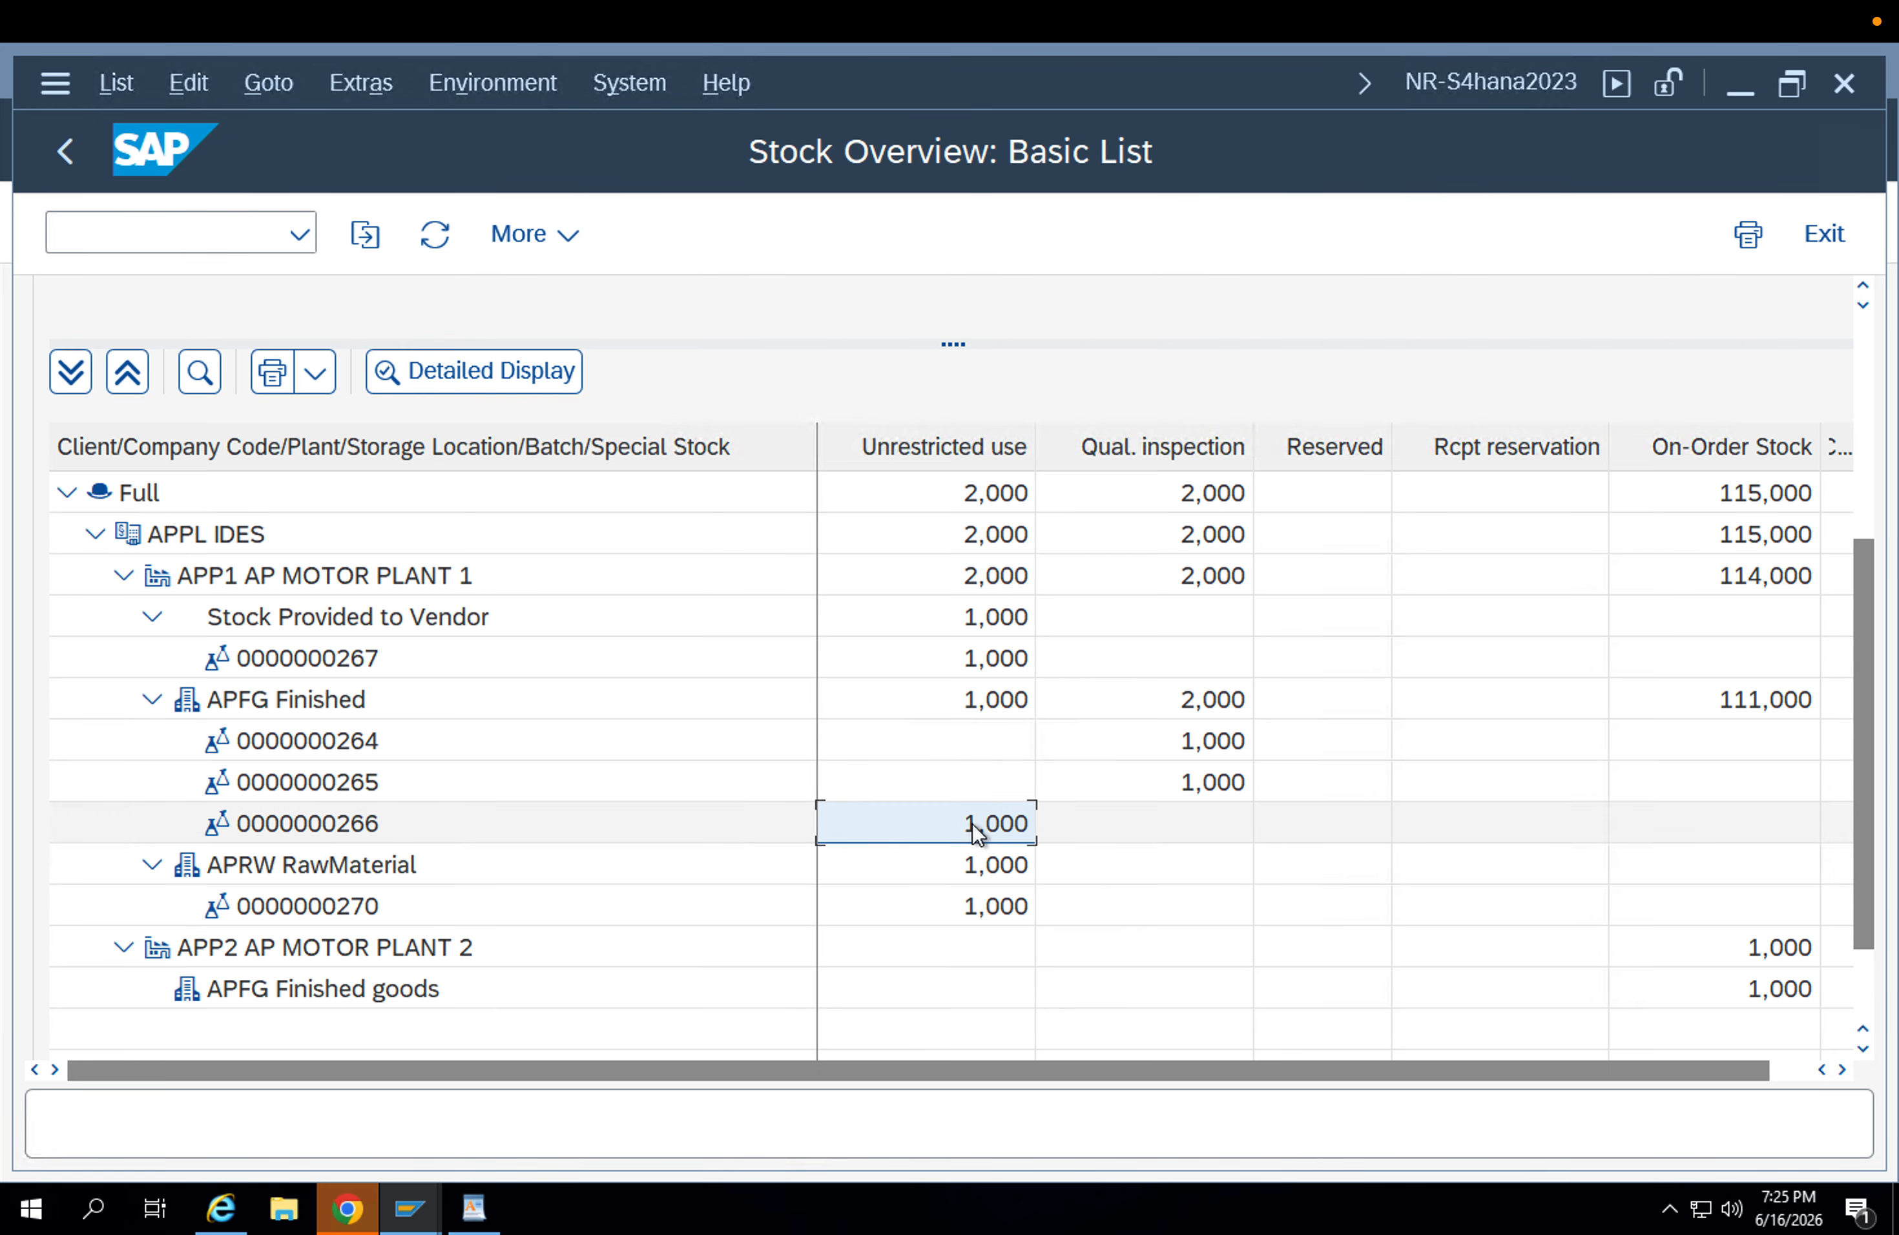
{"action": "left_click", "coordinate": [435, 235]}
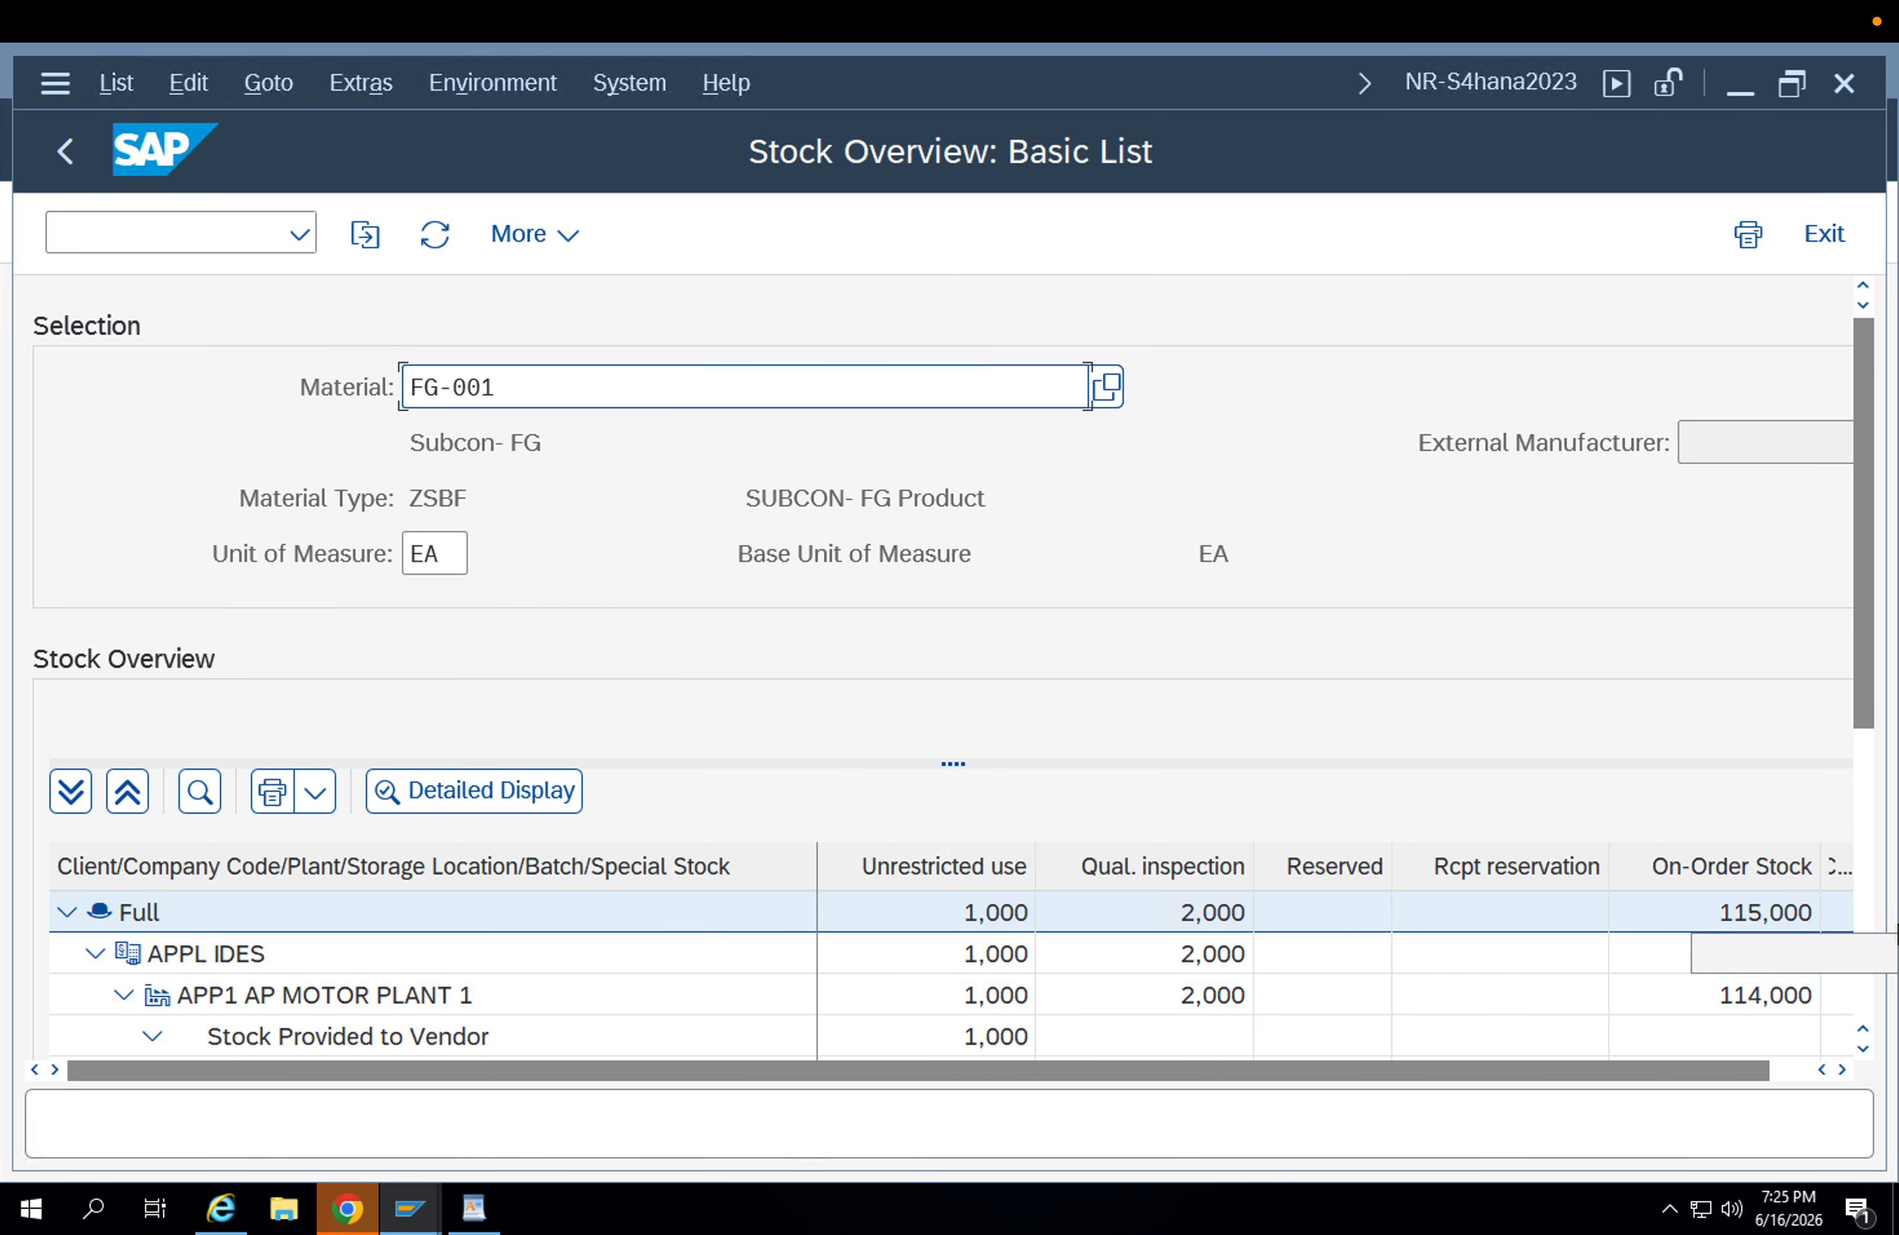
{"action": "left_click", "coordinate": [1860, 837]}
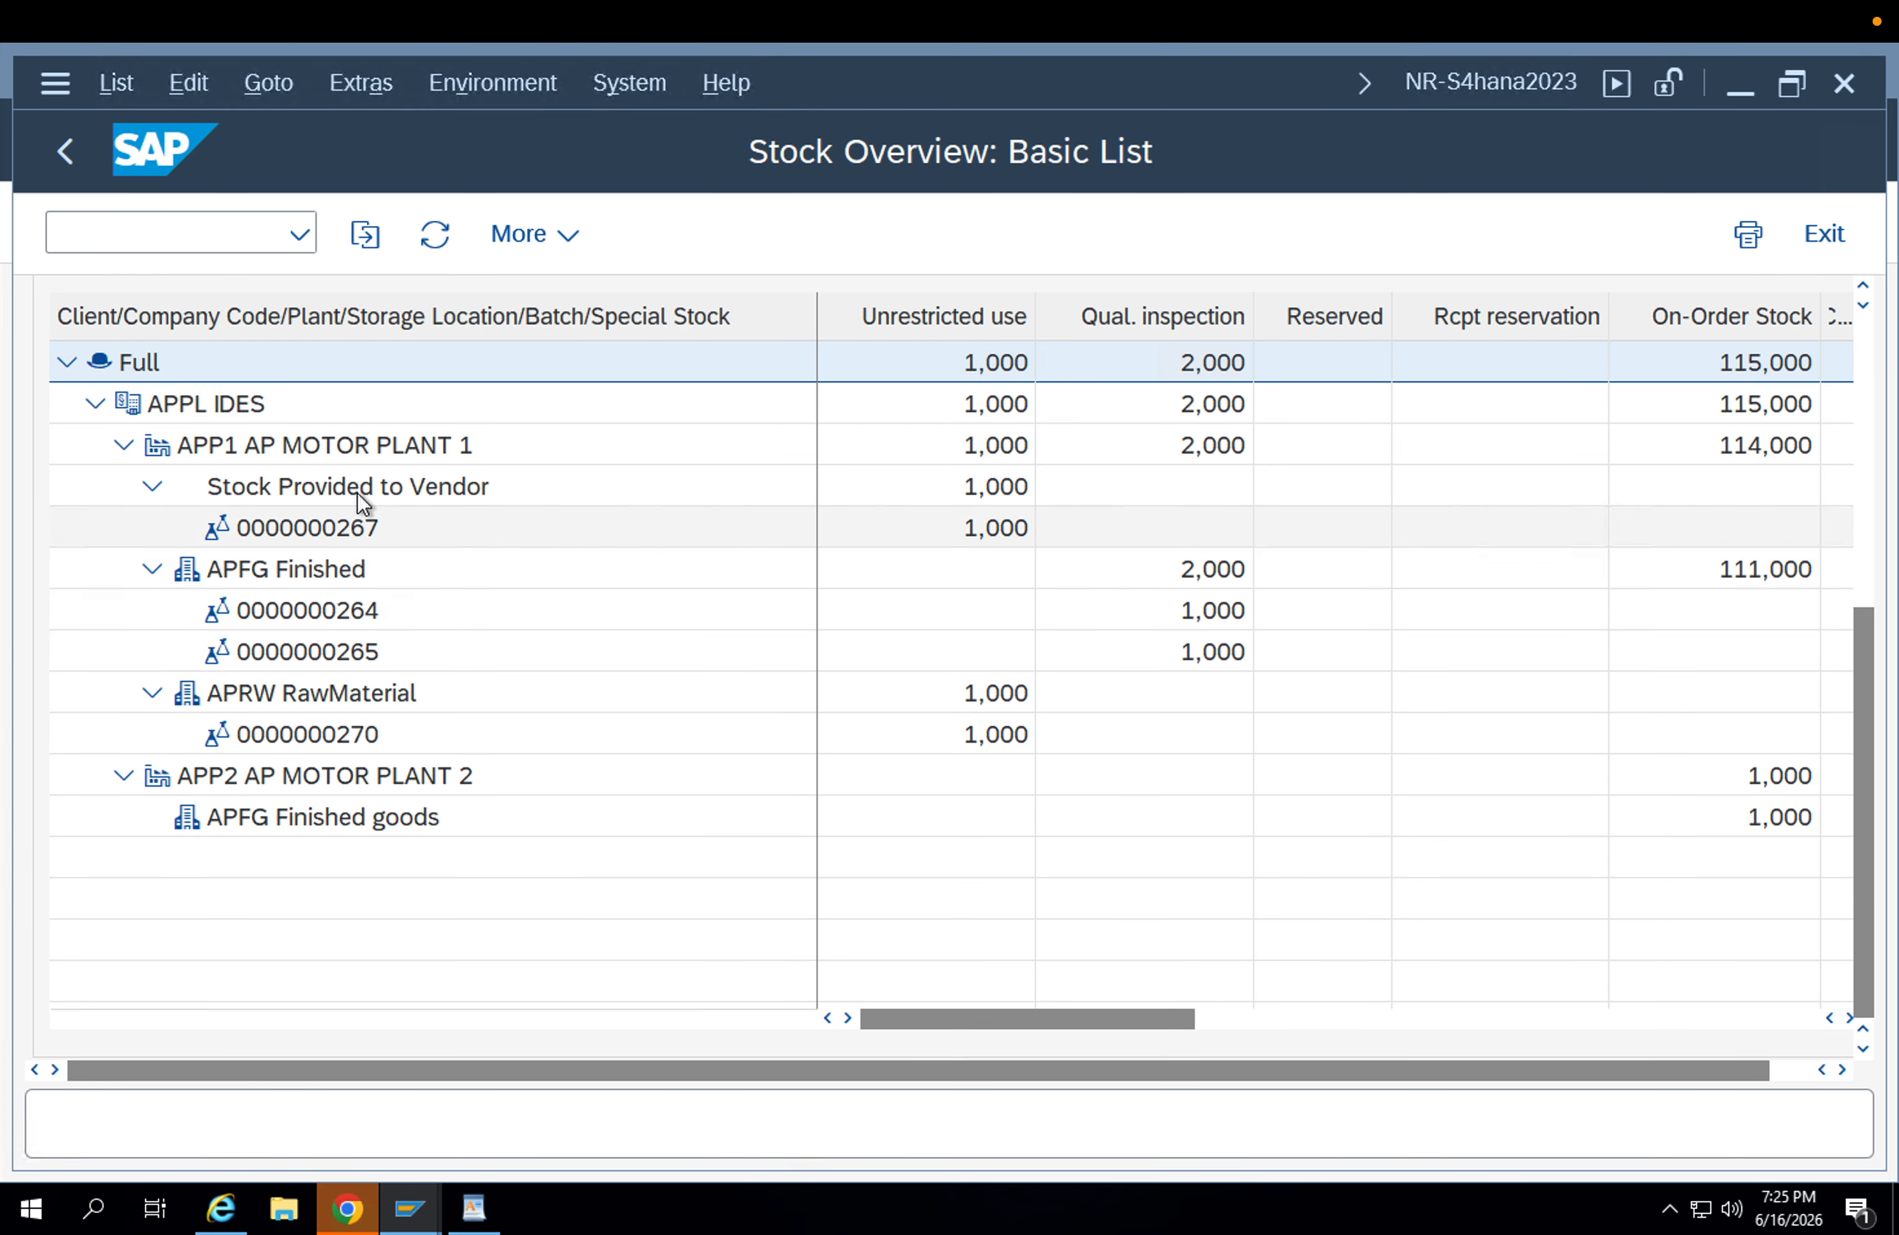
{"action": "left_click", "coordinate": [896, 651]}
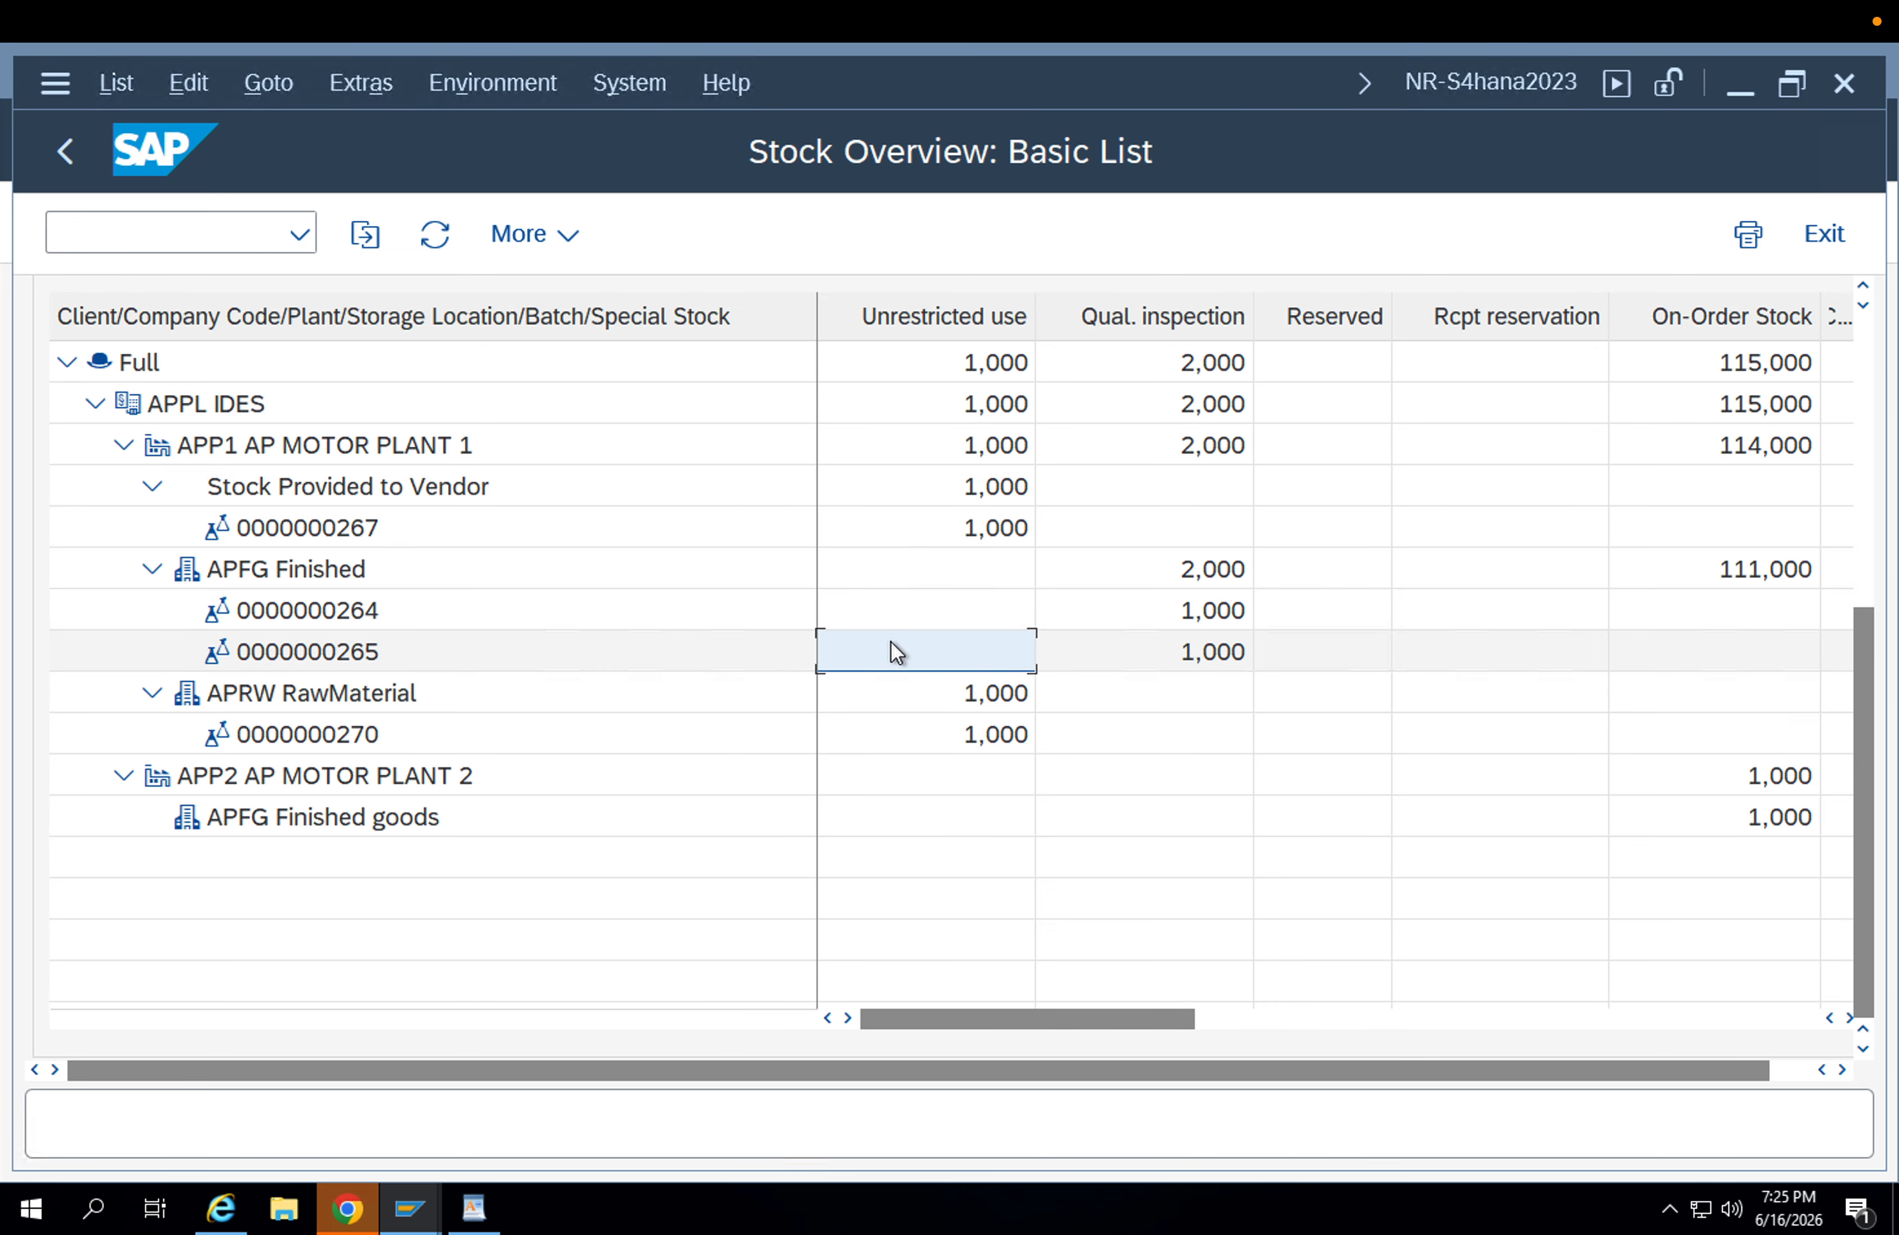
{"action": "left_click", "coordinate": [880, 813]}
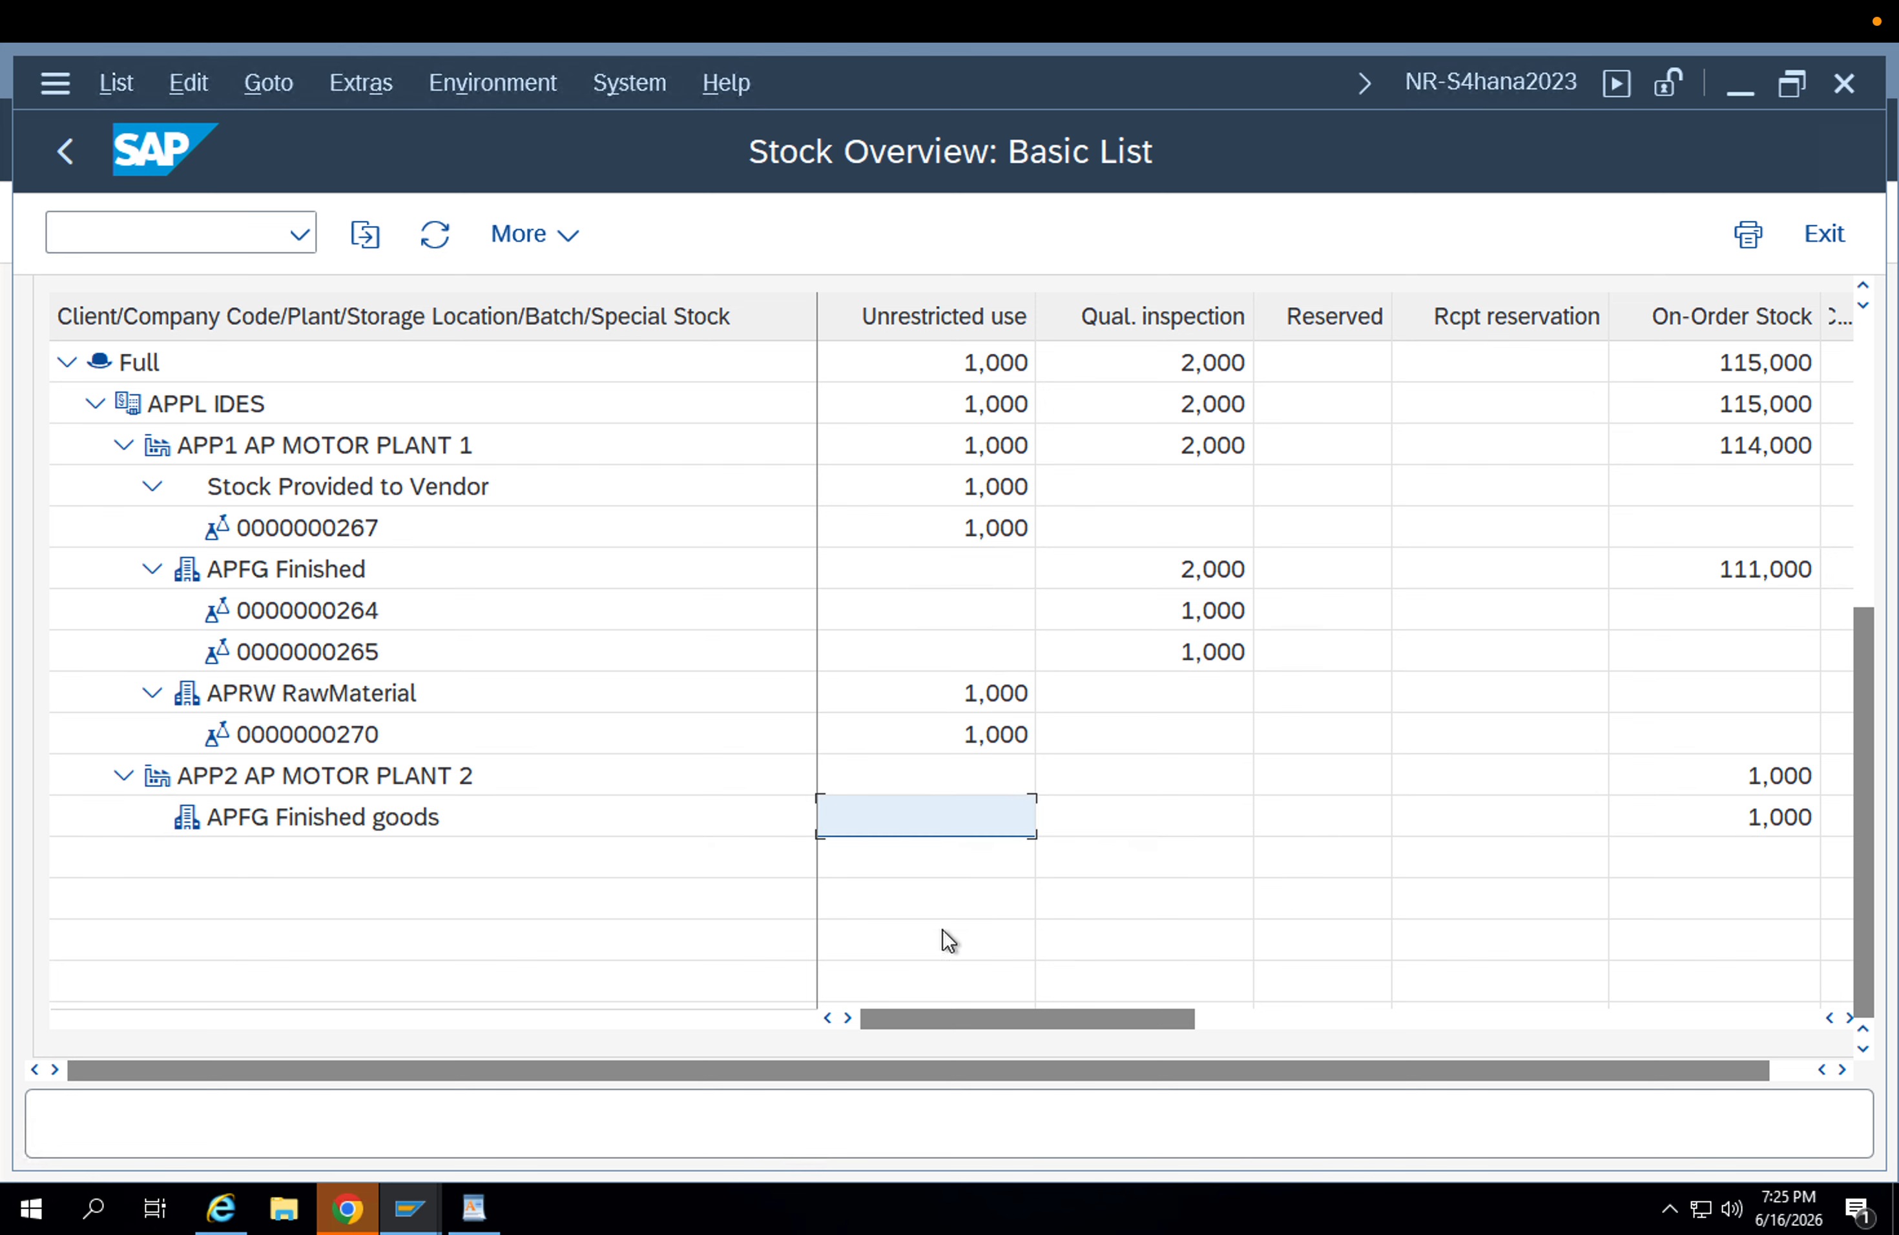
Examine the on-order, plant transfer and stock-in-transit columns for plants APP1 and APP2 in the FG-001 stock overview.
{"action": "left_click_drag", "start_coordinate": [1110, 1013], "coordinate": [1534, 1073]}
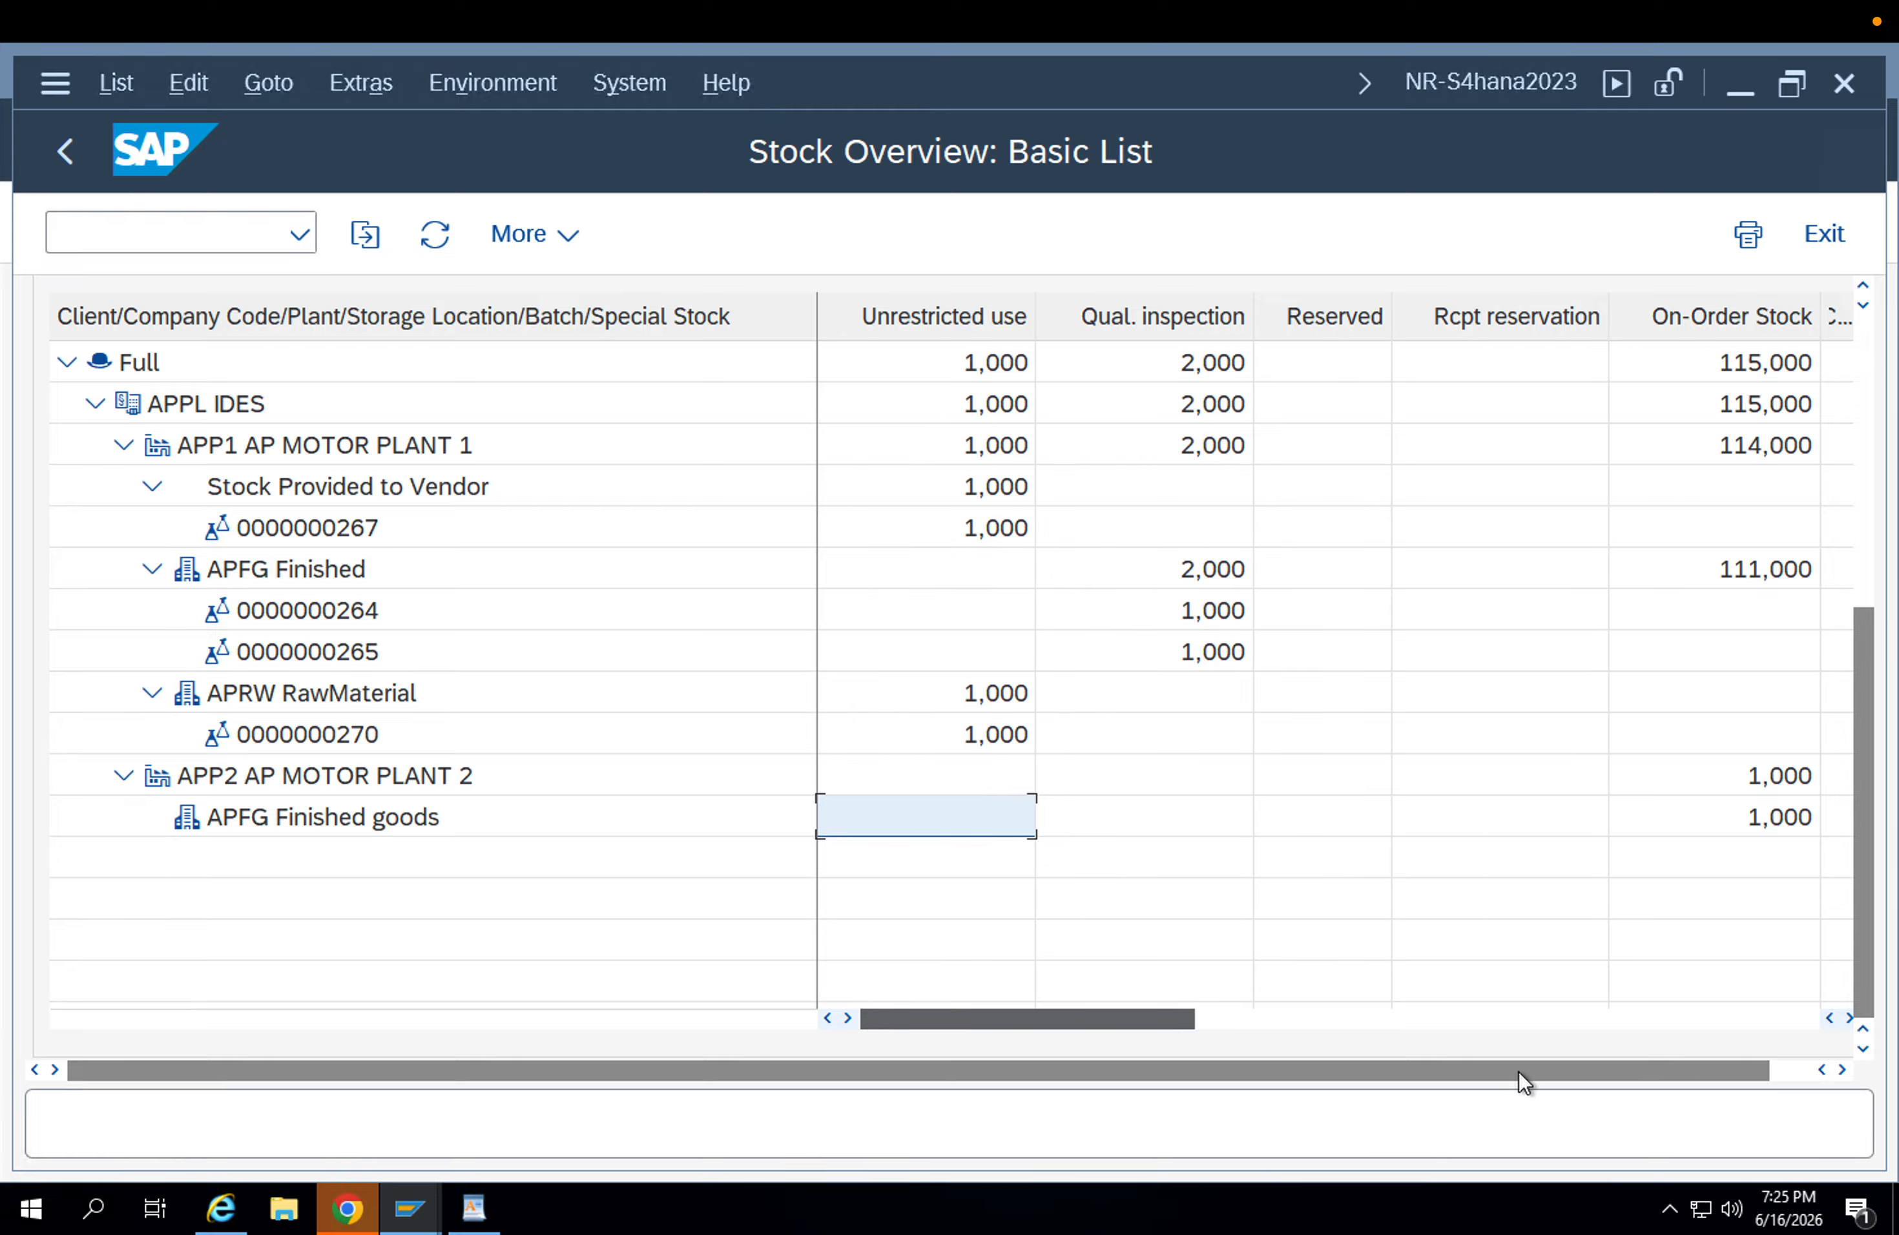
{"action": "left_click_drag", "start_coordinate": [1518, 1070], "coordinate": [1227, 1043]}
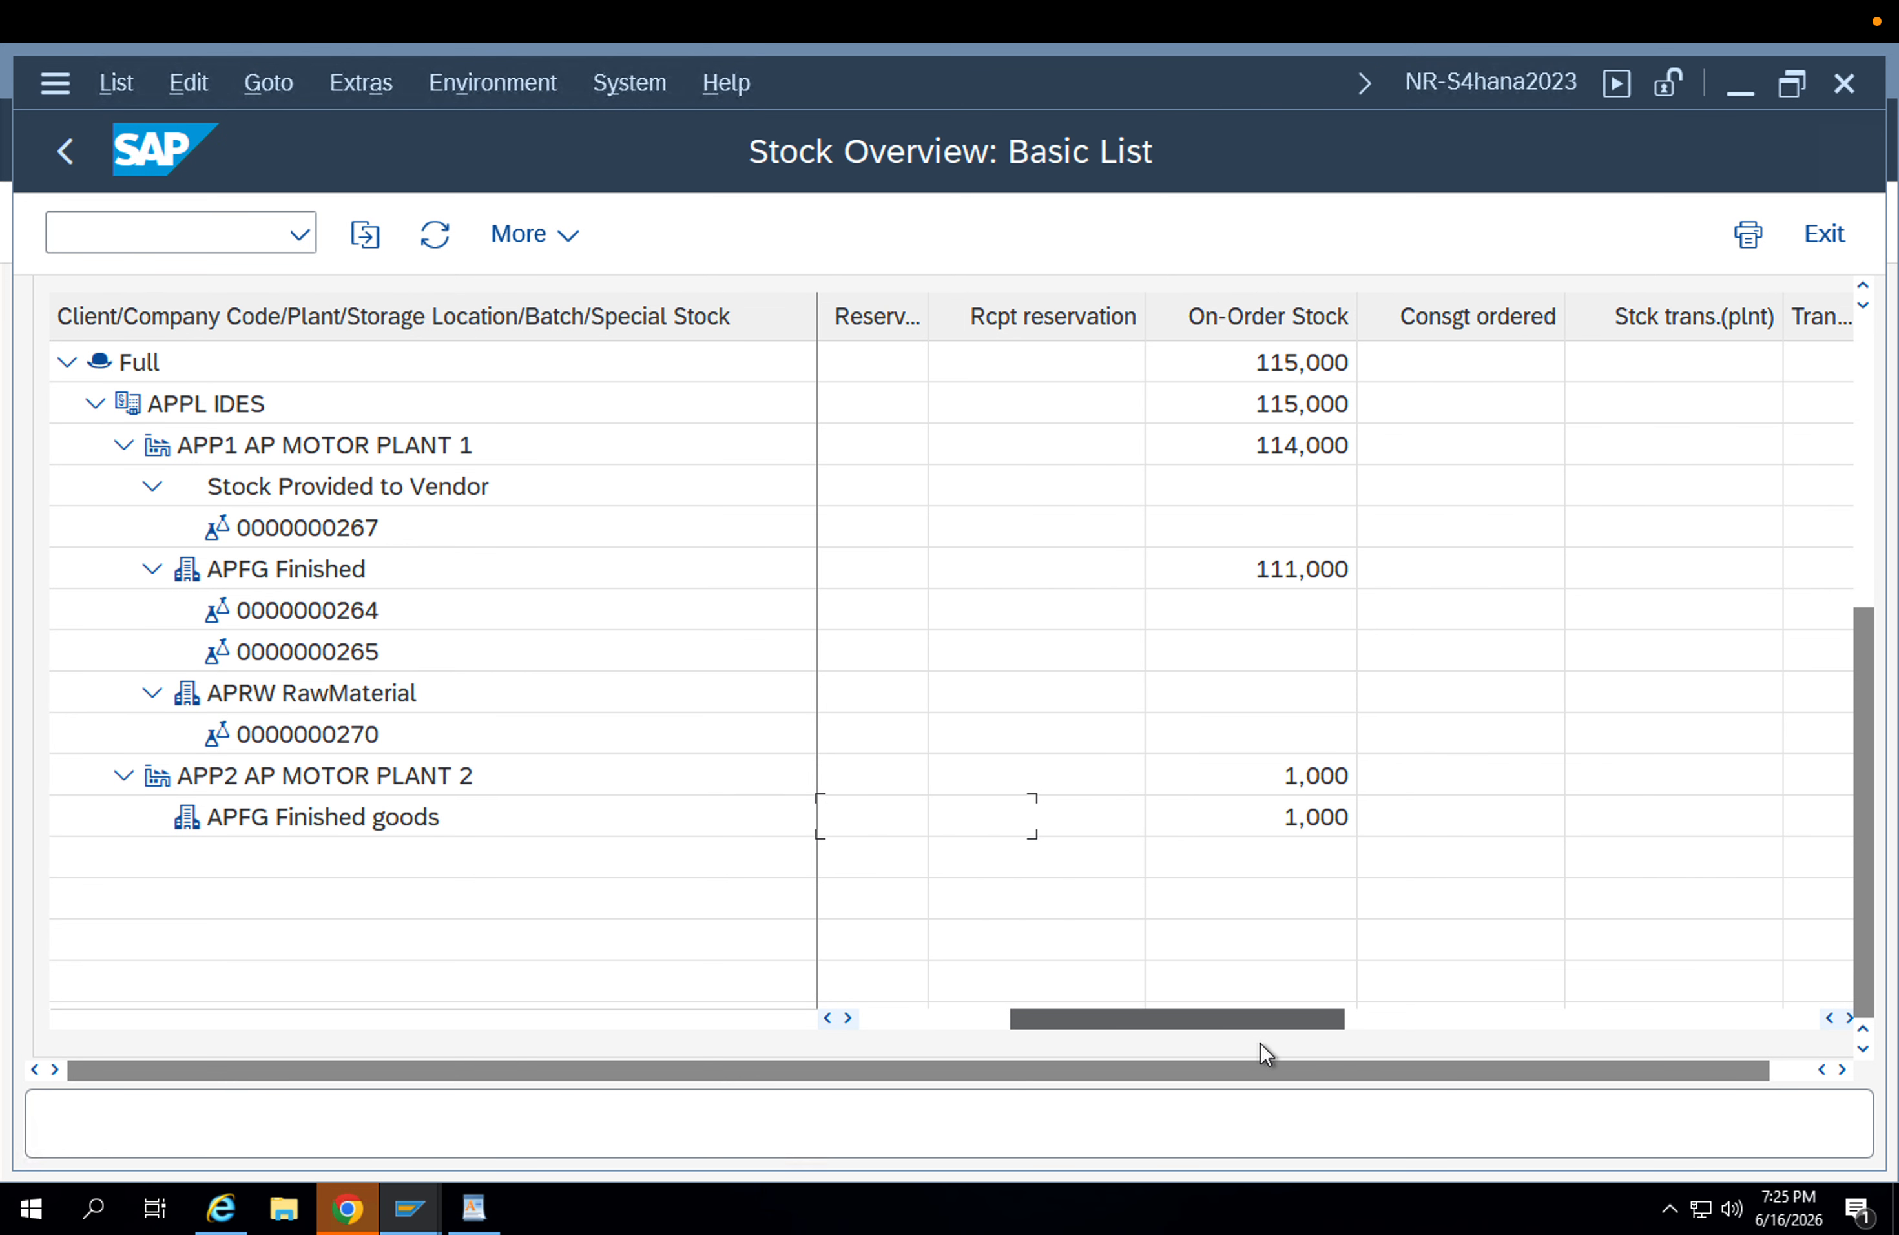
{"action": "left_click", "coordinate": [1318, 817]}
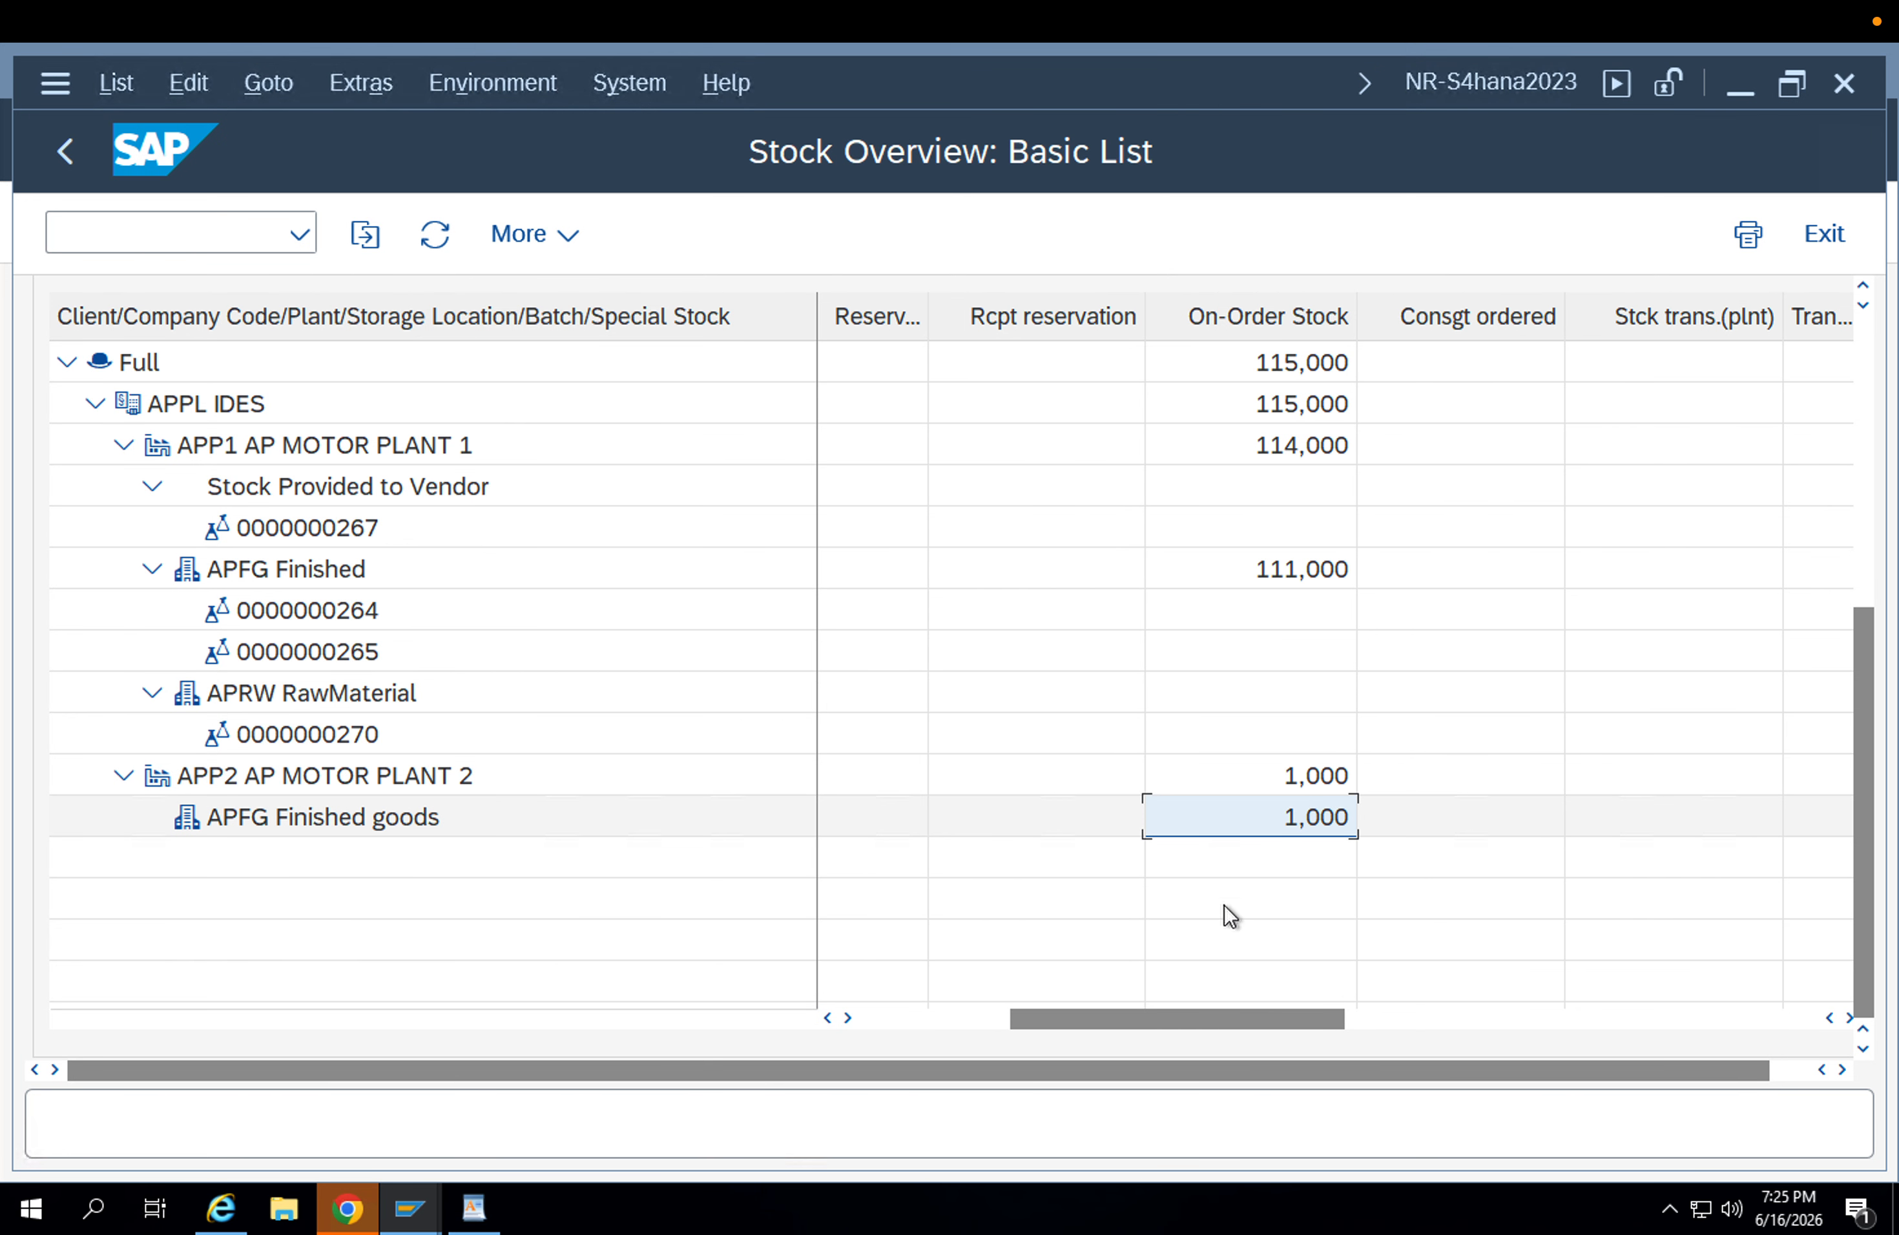
{"action": "left_click_drag", "start_coordinate": [1186, 1019], "coordinate": [1702, 1007]}
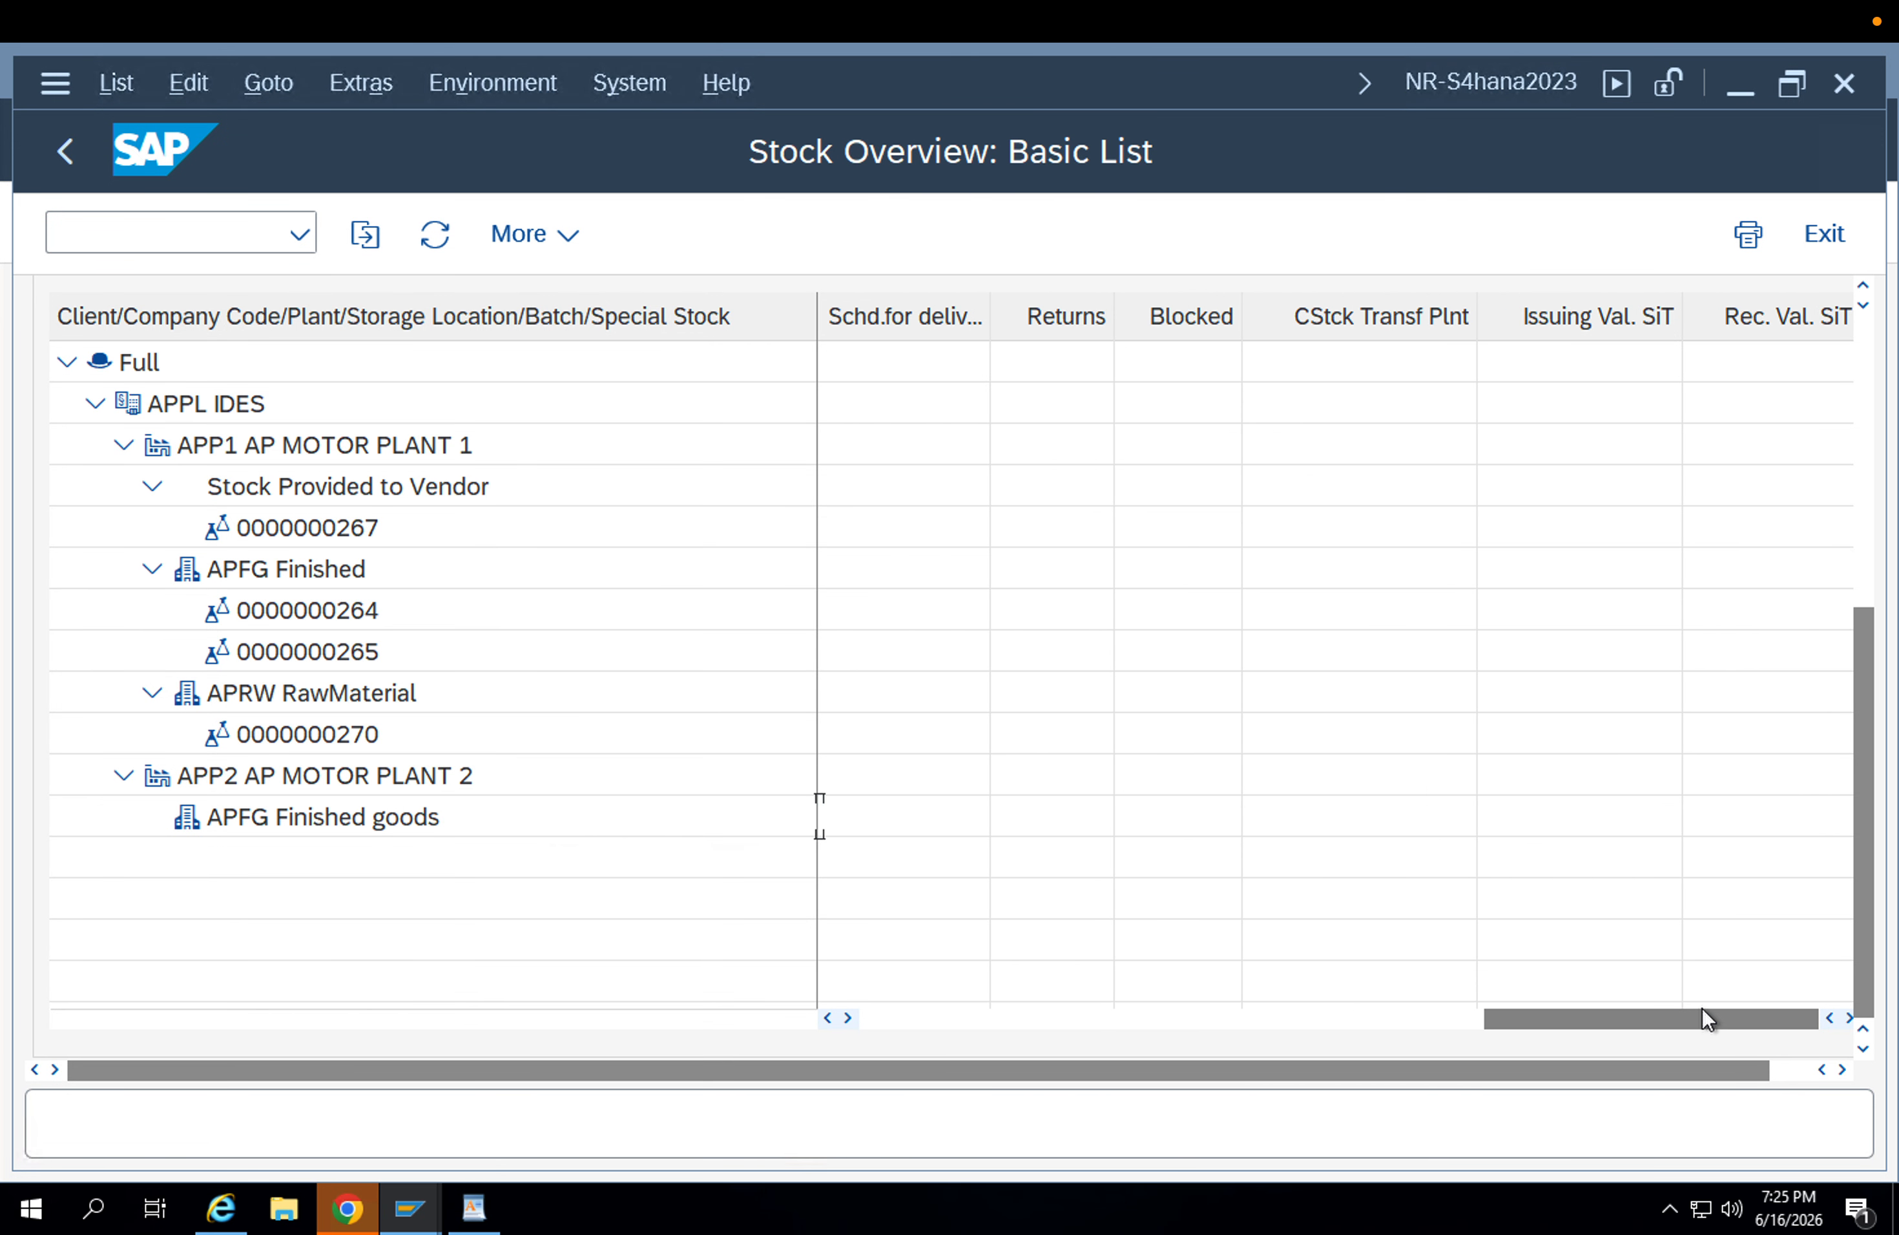
{"action": "left_click", "coordinate": [1787, 1070]}
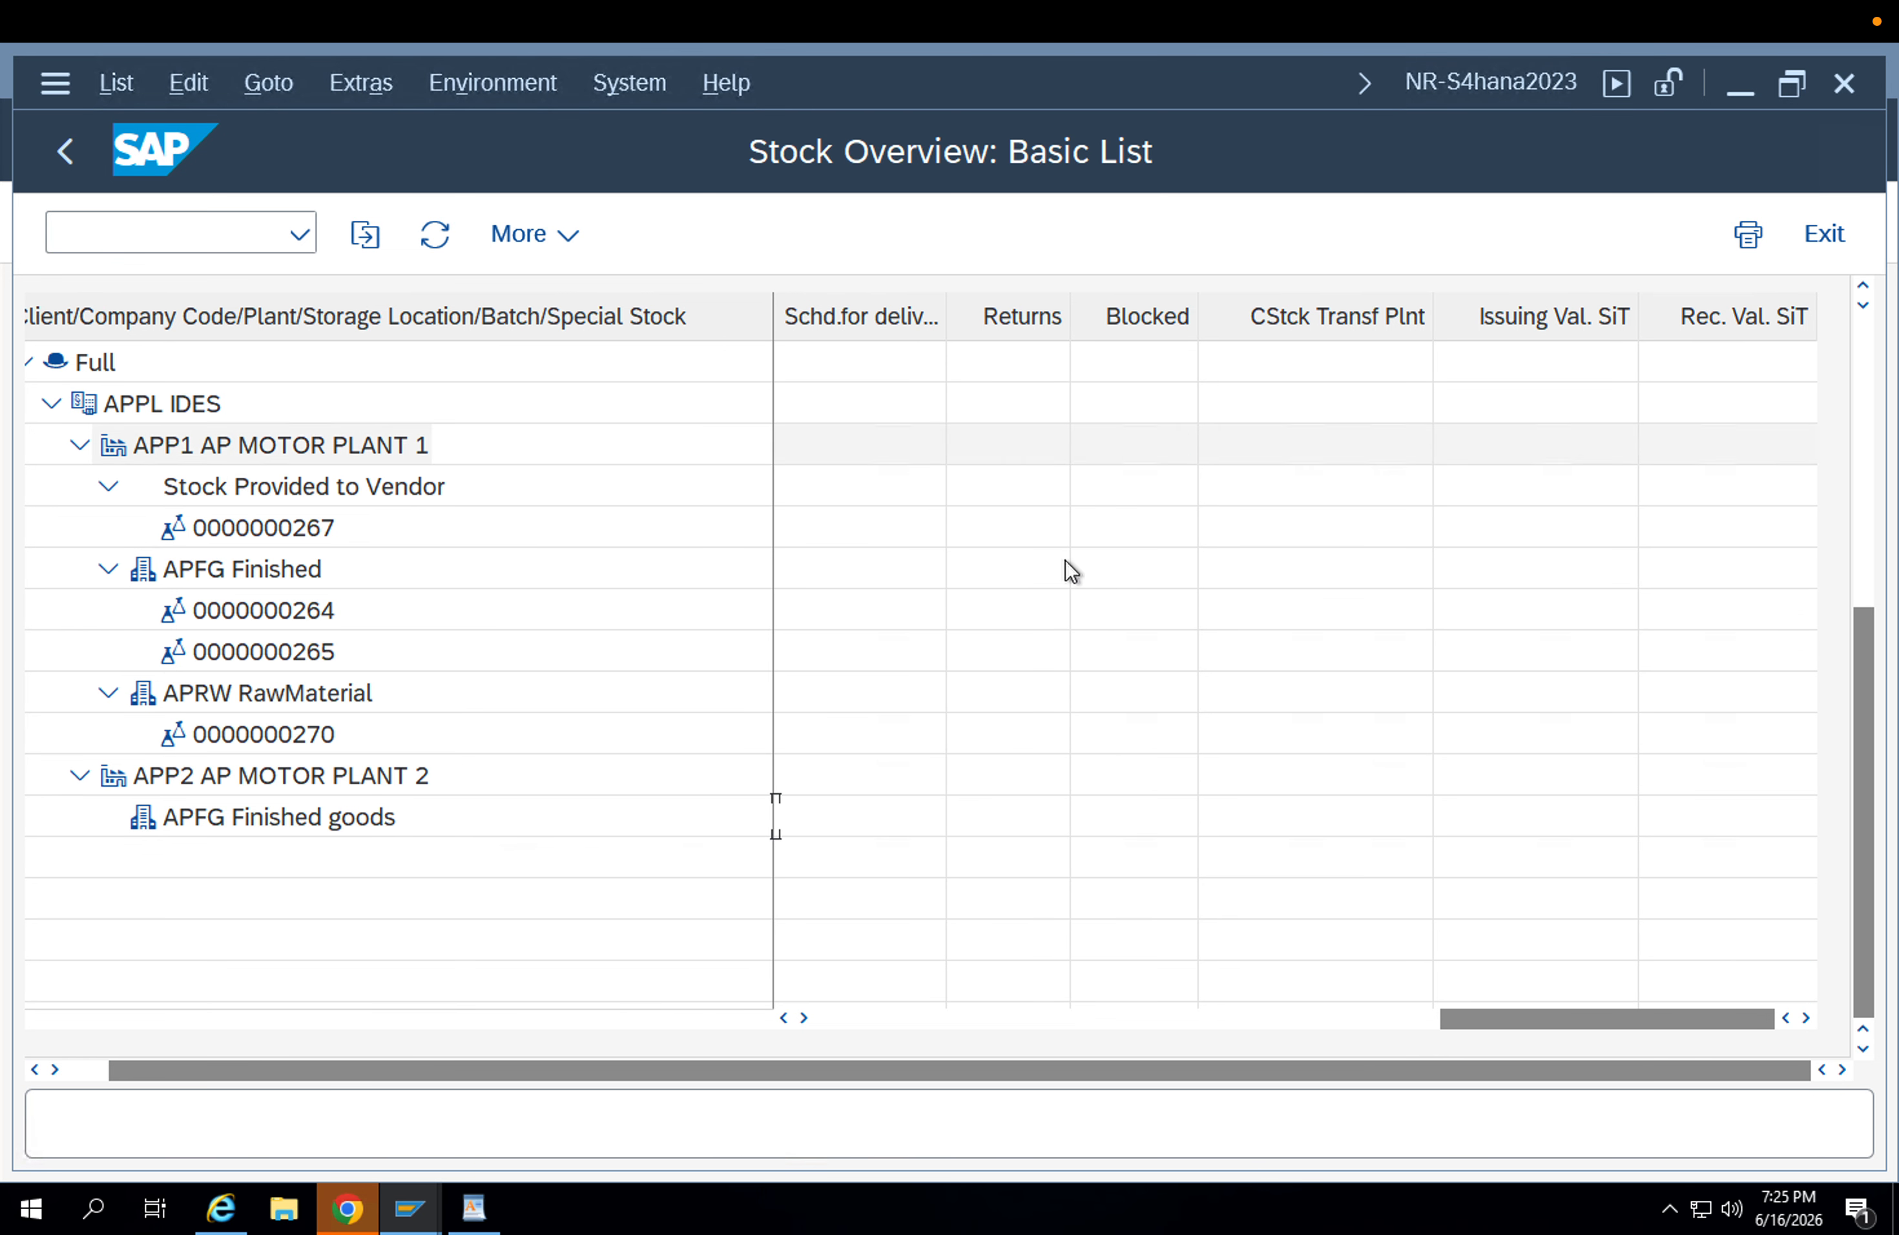
{"action": "left_click", "coordinate": [1387, 1019]}
{"action": "left_click_drag", "start_coordinate": [1388, 1019], "coordinate": [1513, 1023]}
{"action": "left_click", "coordinate": [1182, 1016]}
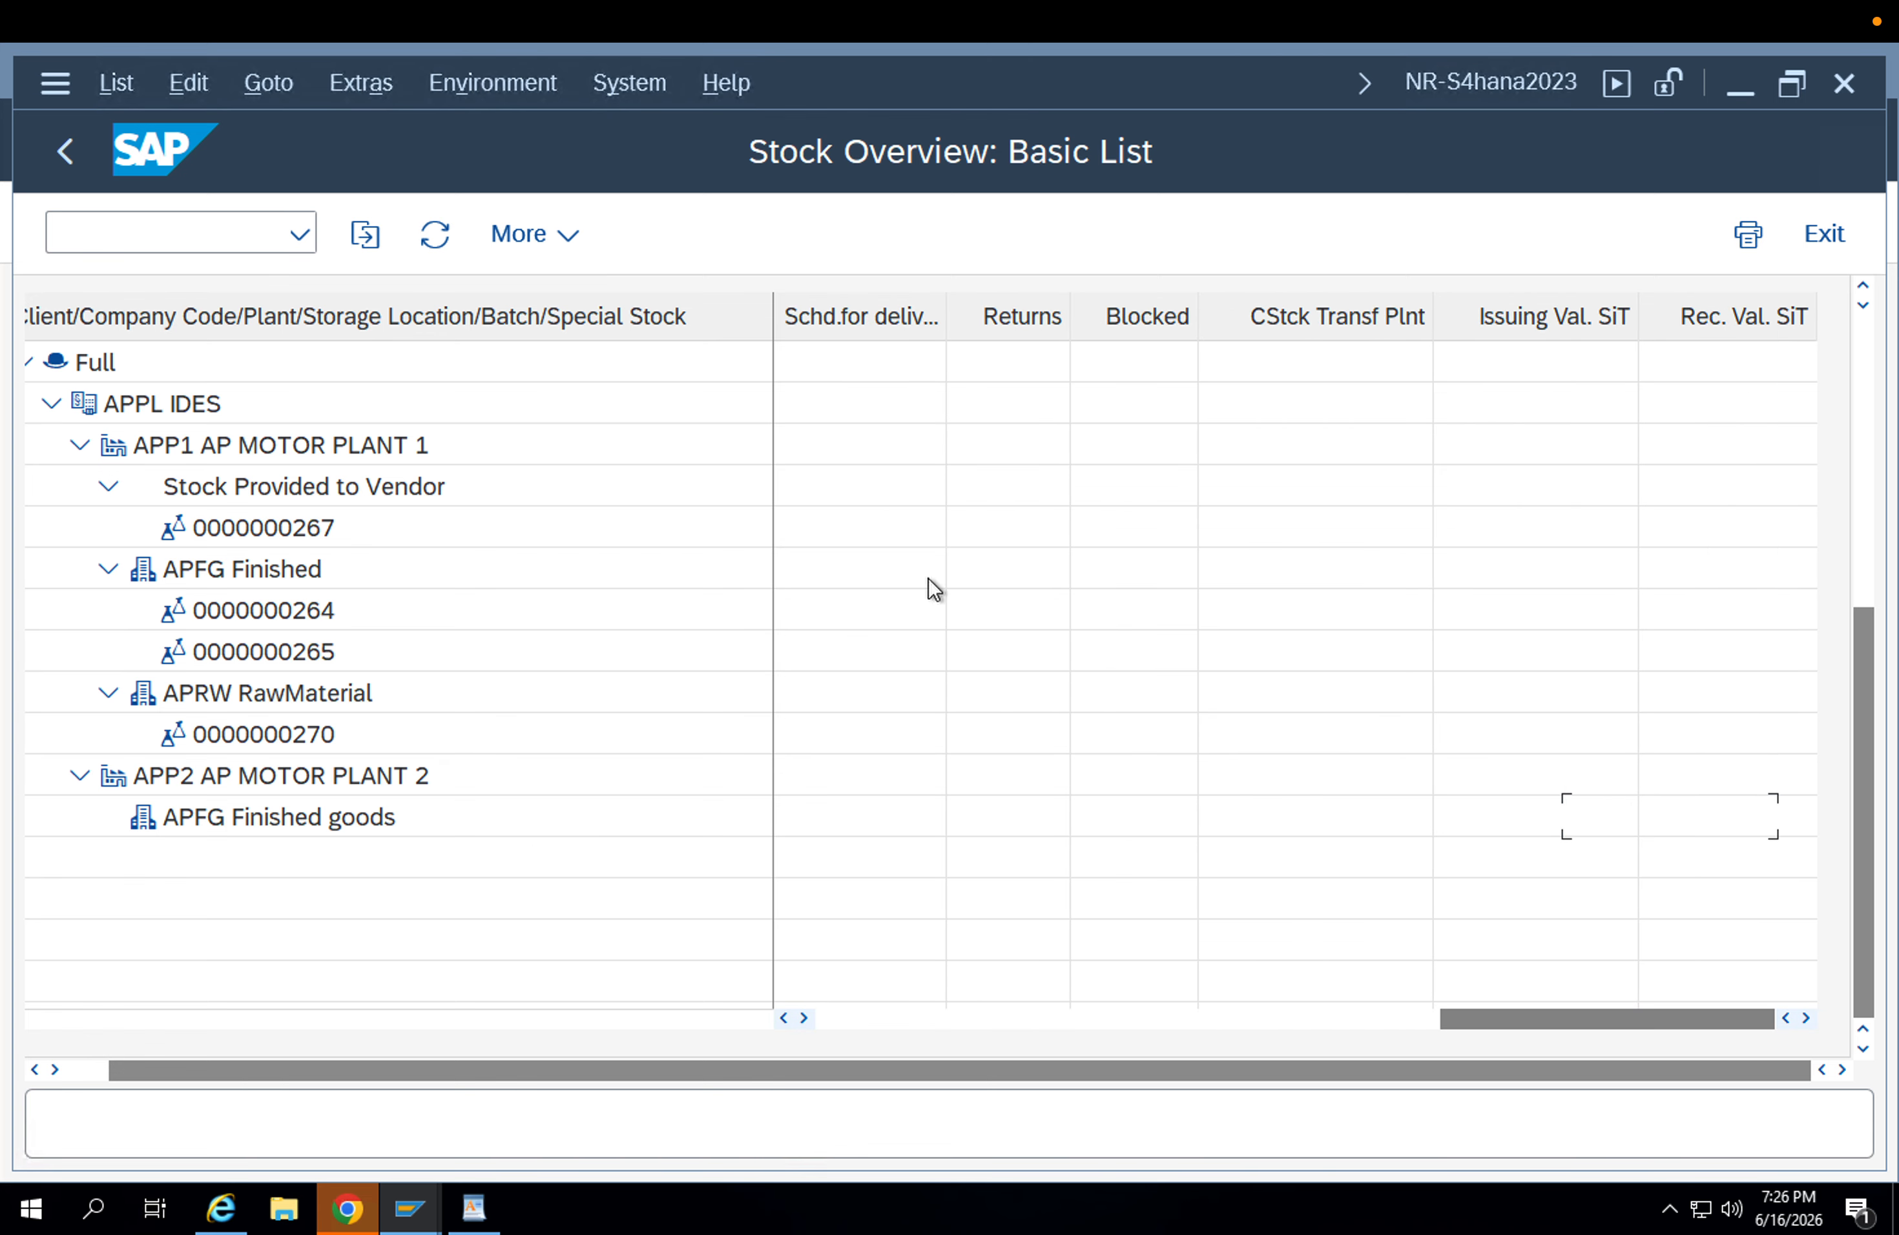
Leave the stock overview, run transaction MB5T for material FG-001 and examine its stock in transit.
{"action": "left_click", "coordinate": [75, 145]}
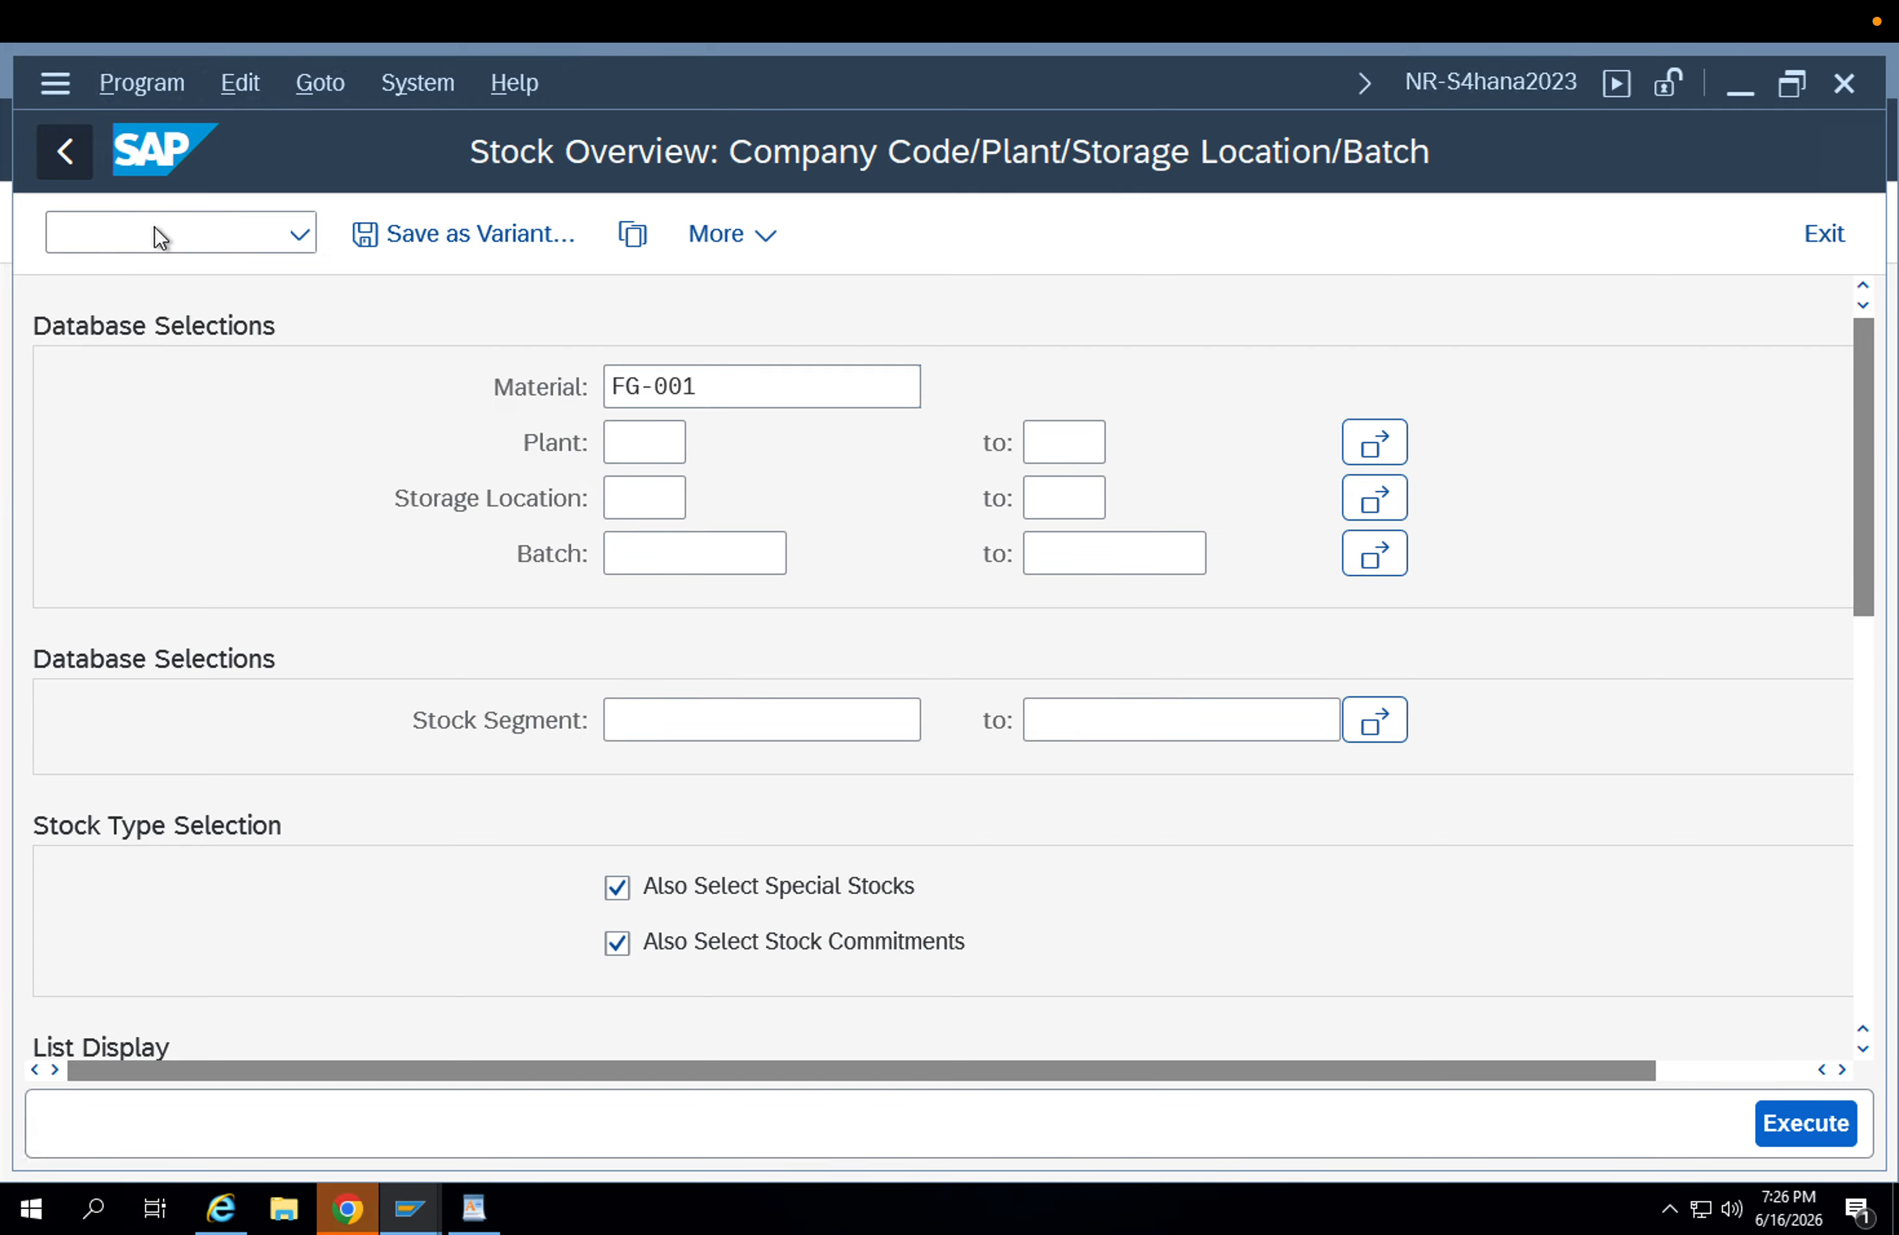
{"action": "left_click", "coordinate": [69, 152]}
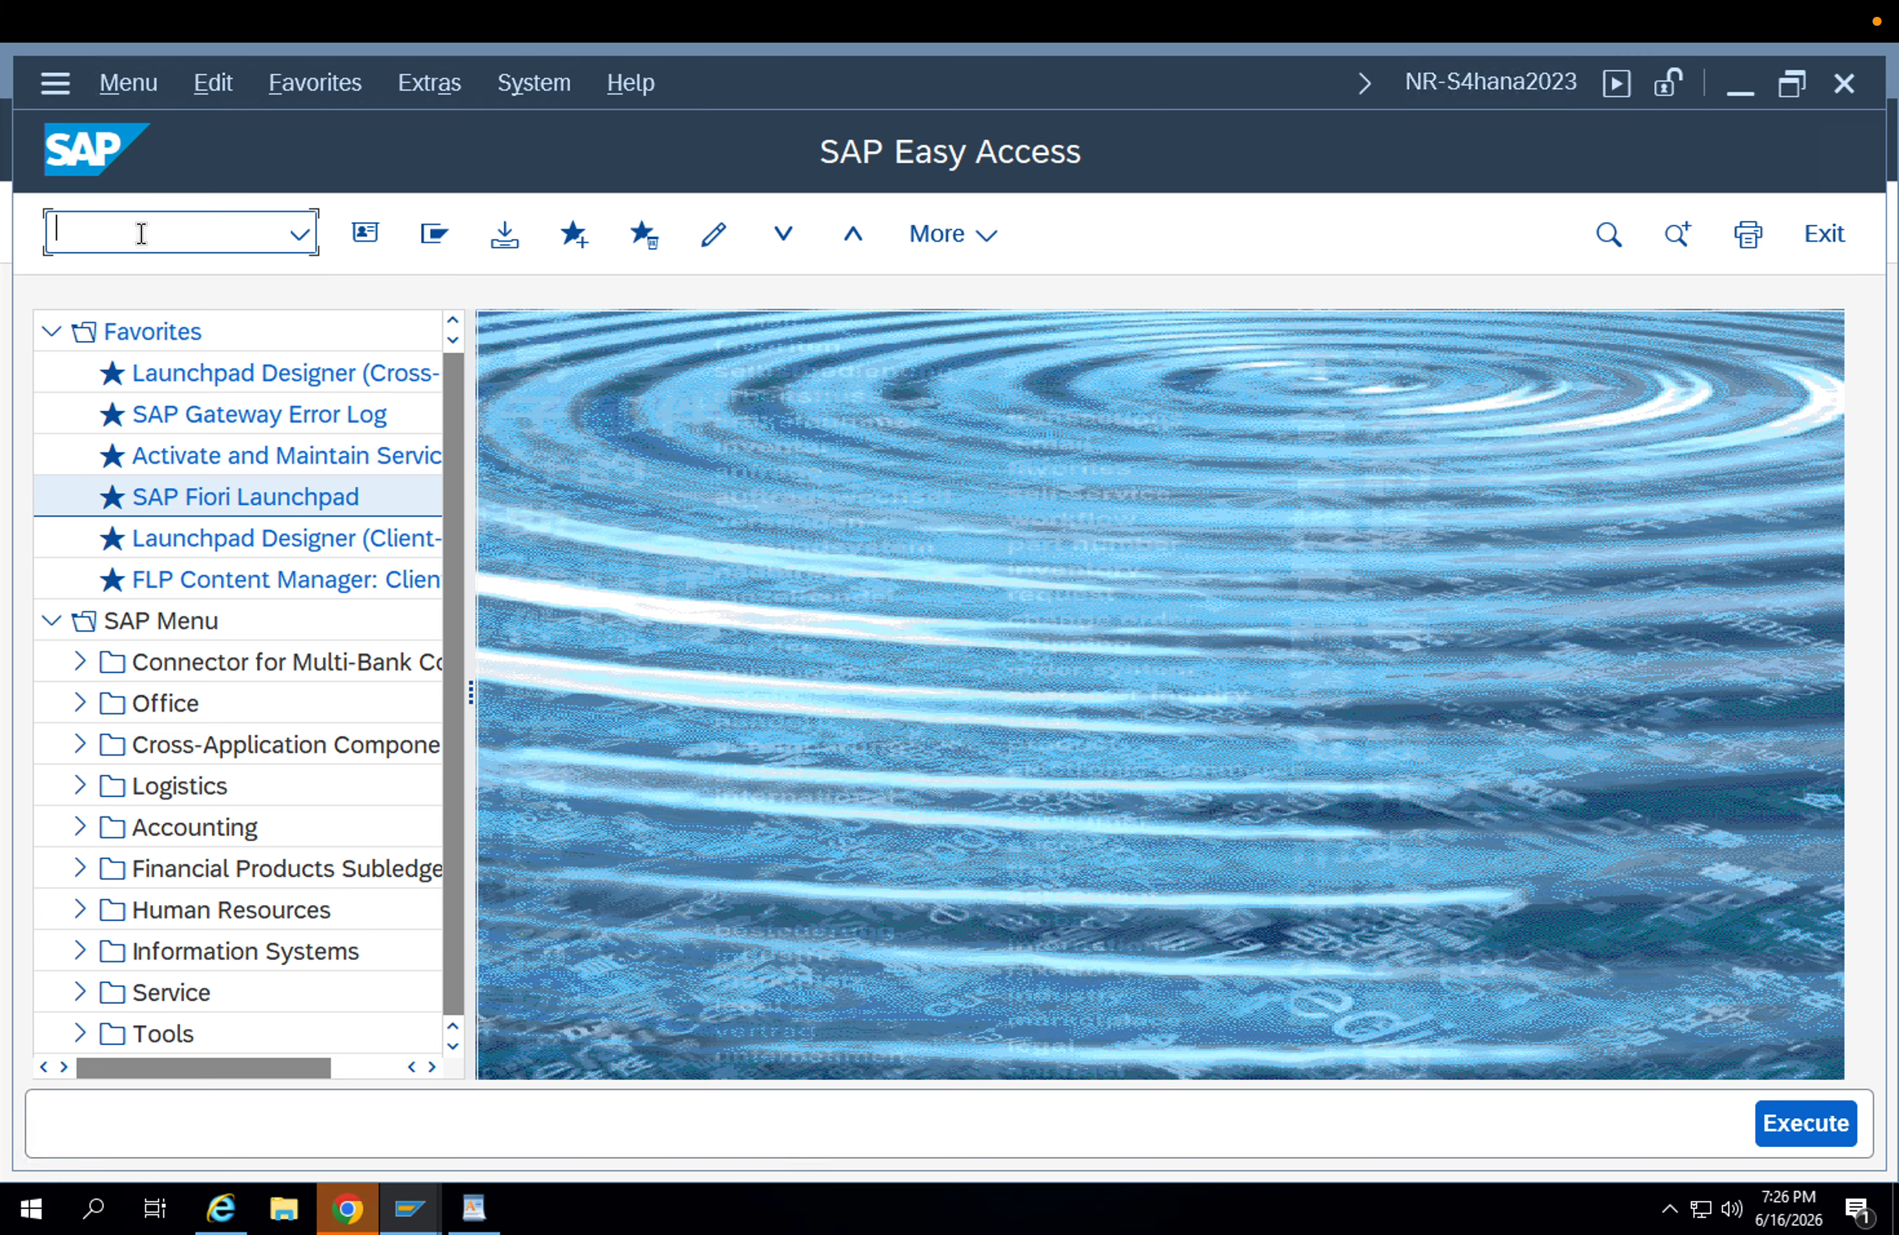
{"action": "type", "text": "mb5t"}
{"action": "key", "text": "Return"}
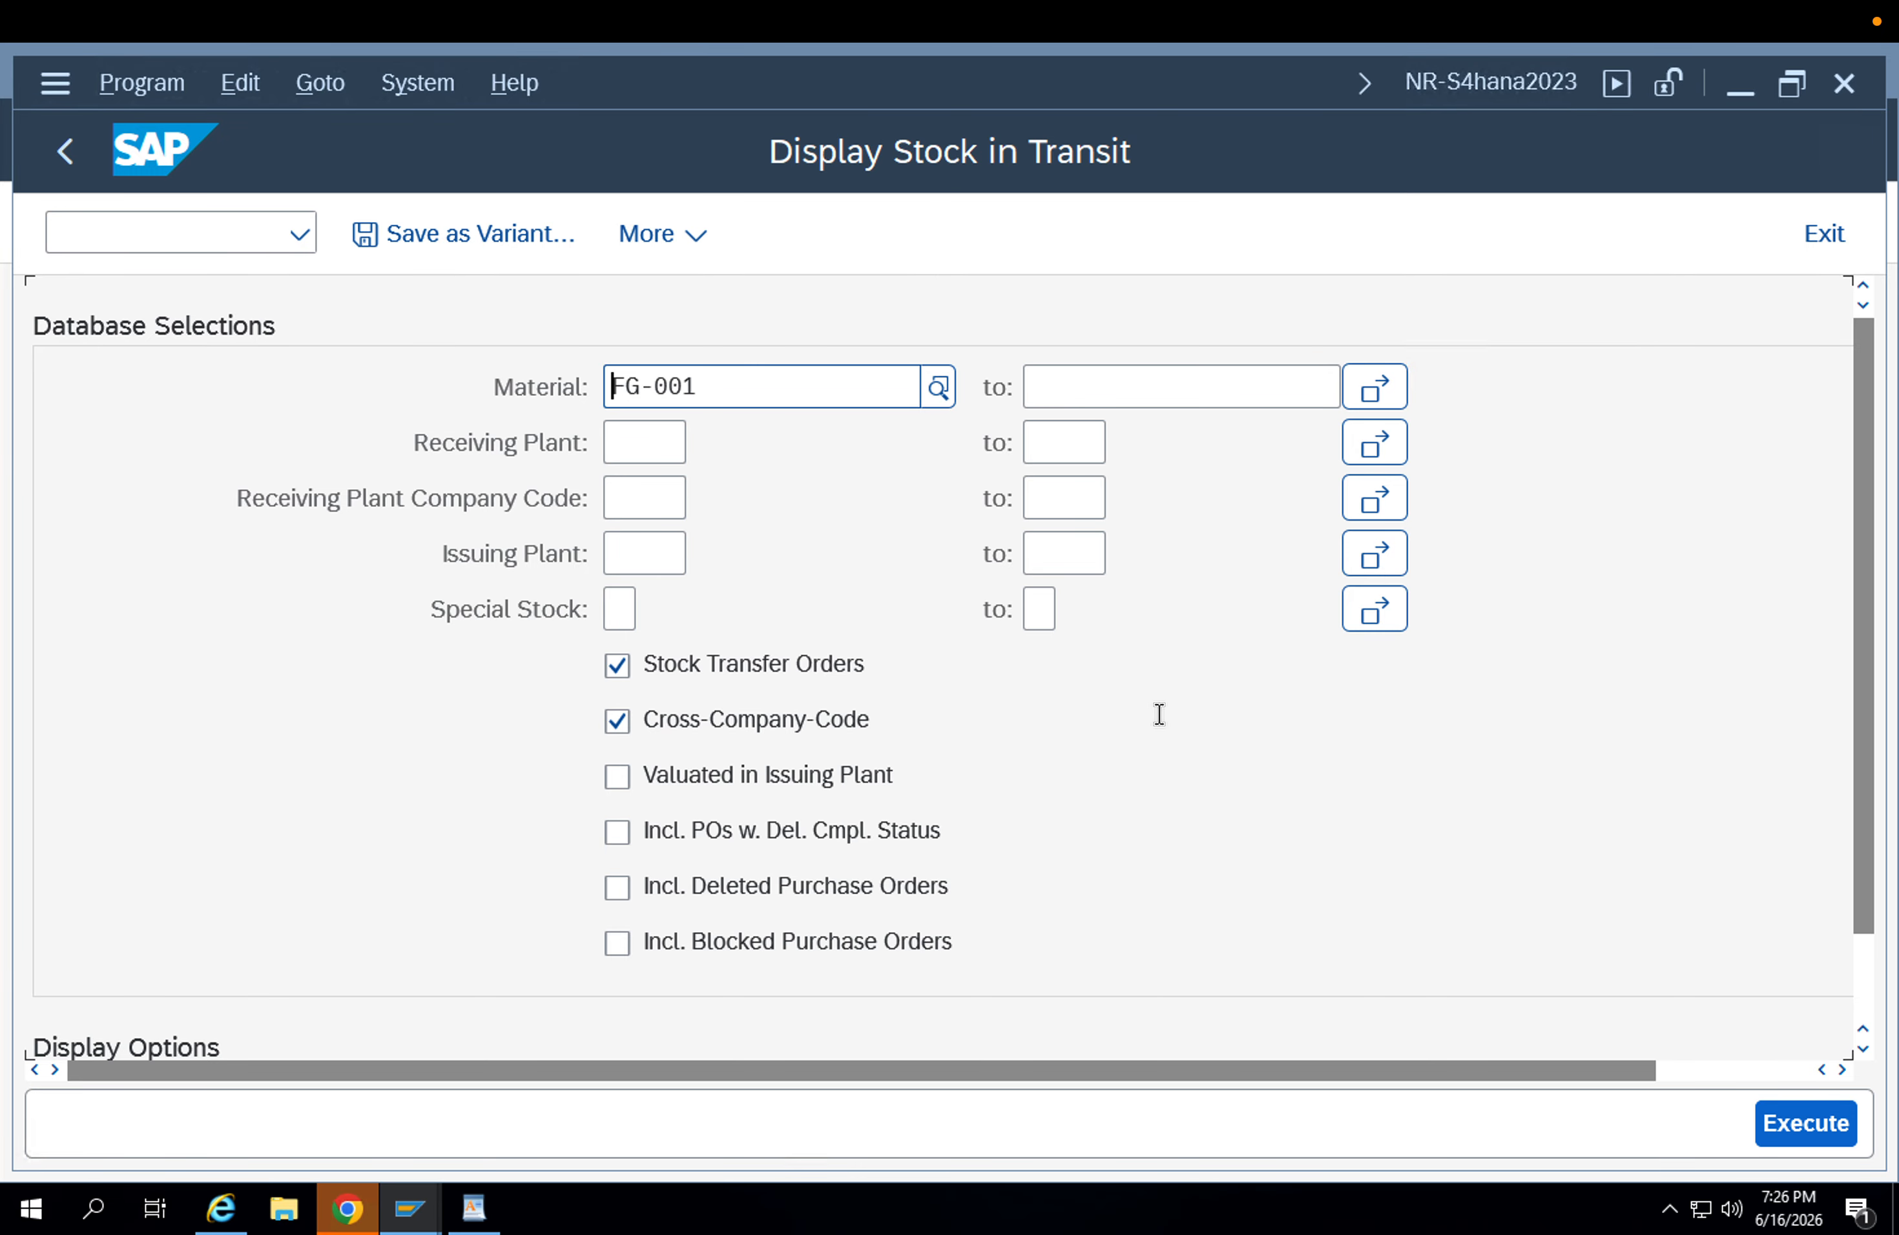
{"action": "left_click", "coordinate": [1800, 1122]}
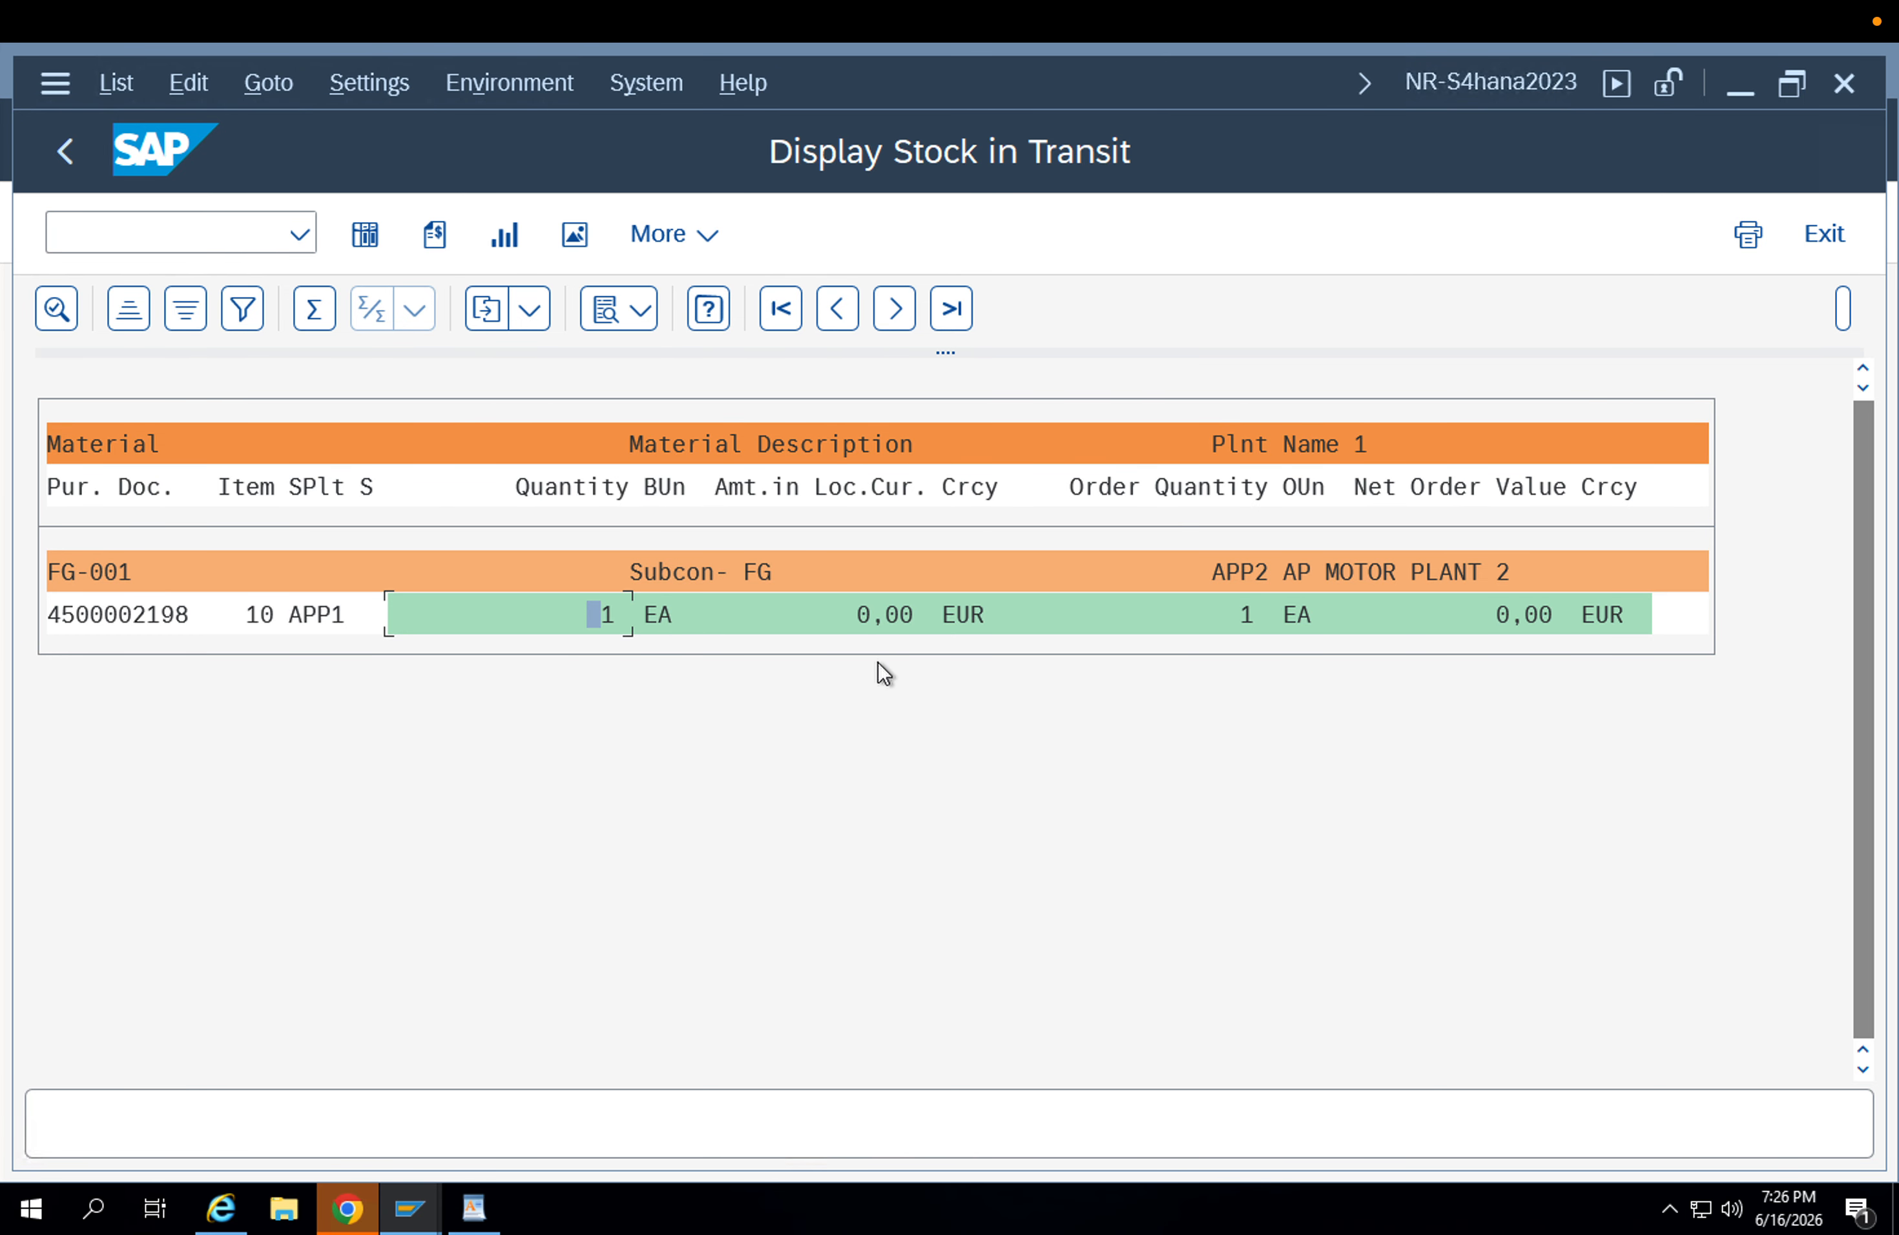
{"action": "left_click", "coordinate": [305, 235]}
{"action": "left_click", "coordinate": [243, 309]}
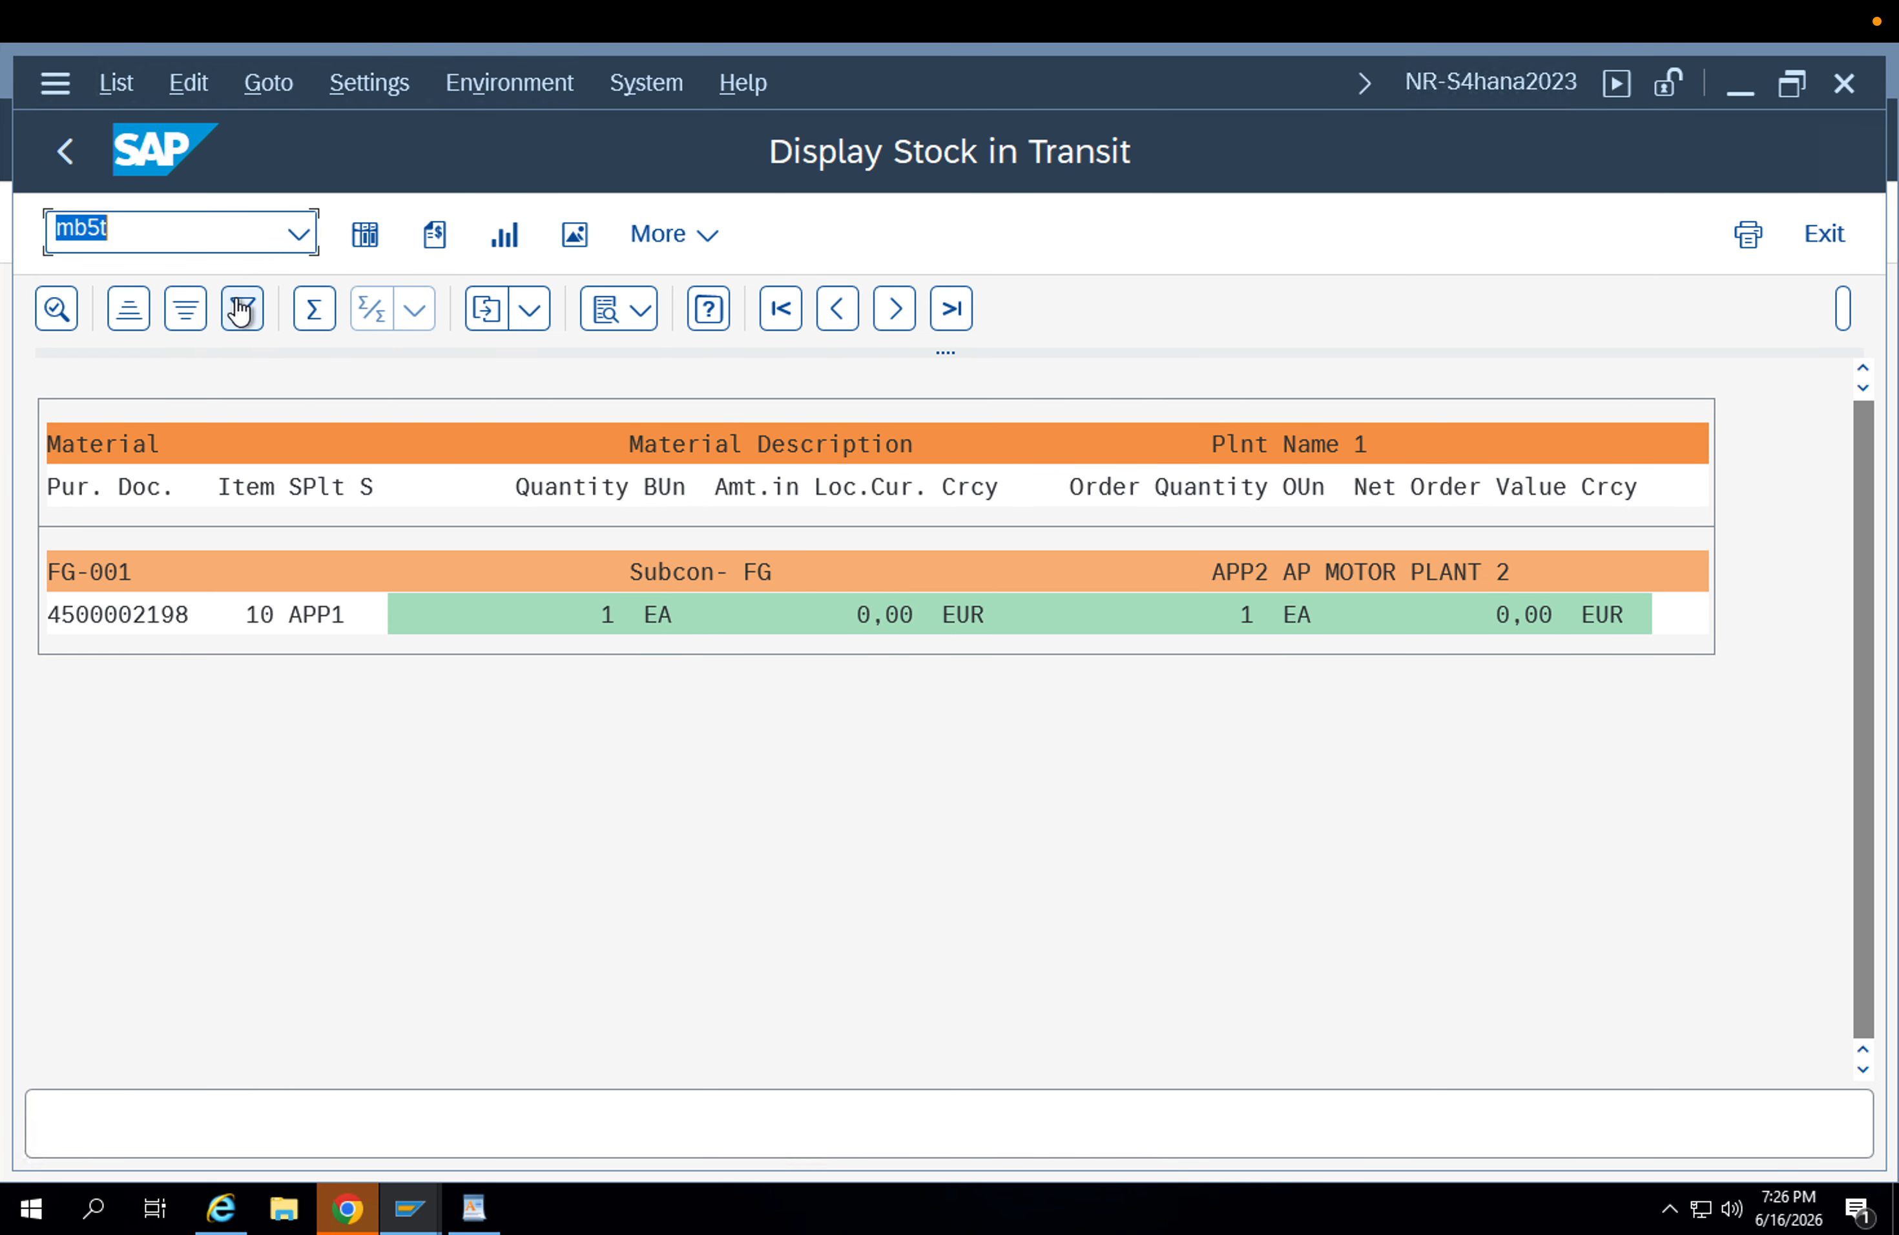
{"action": "left_click", "coordinate": [211, 239]}
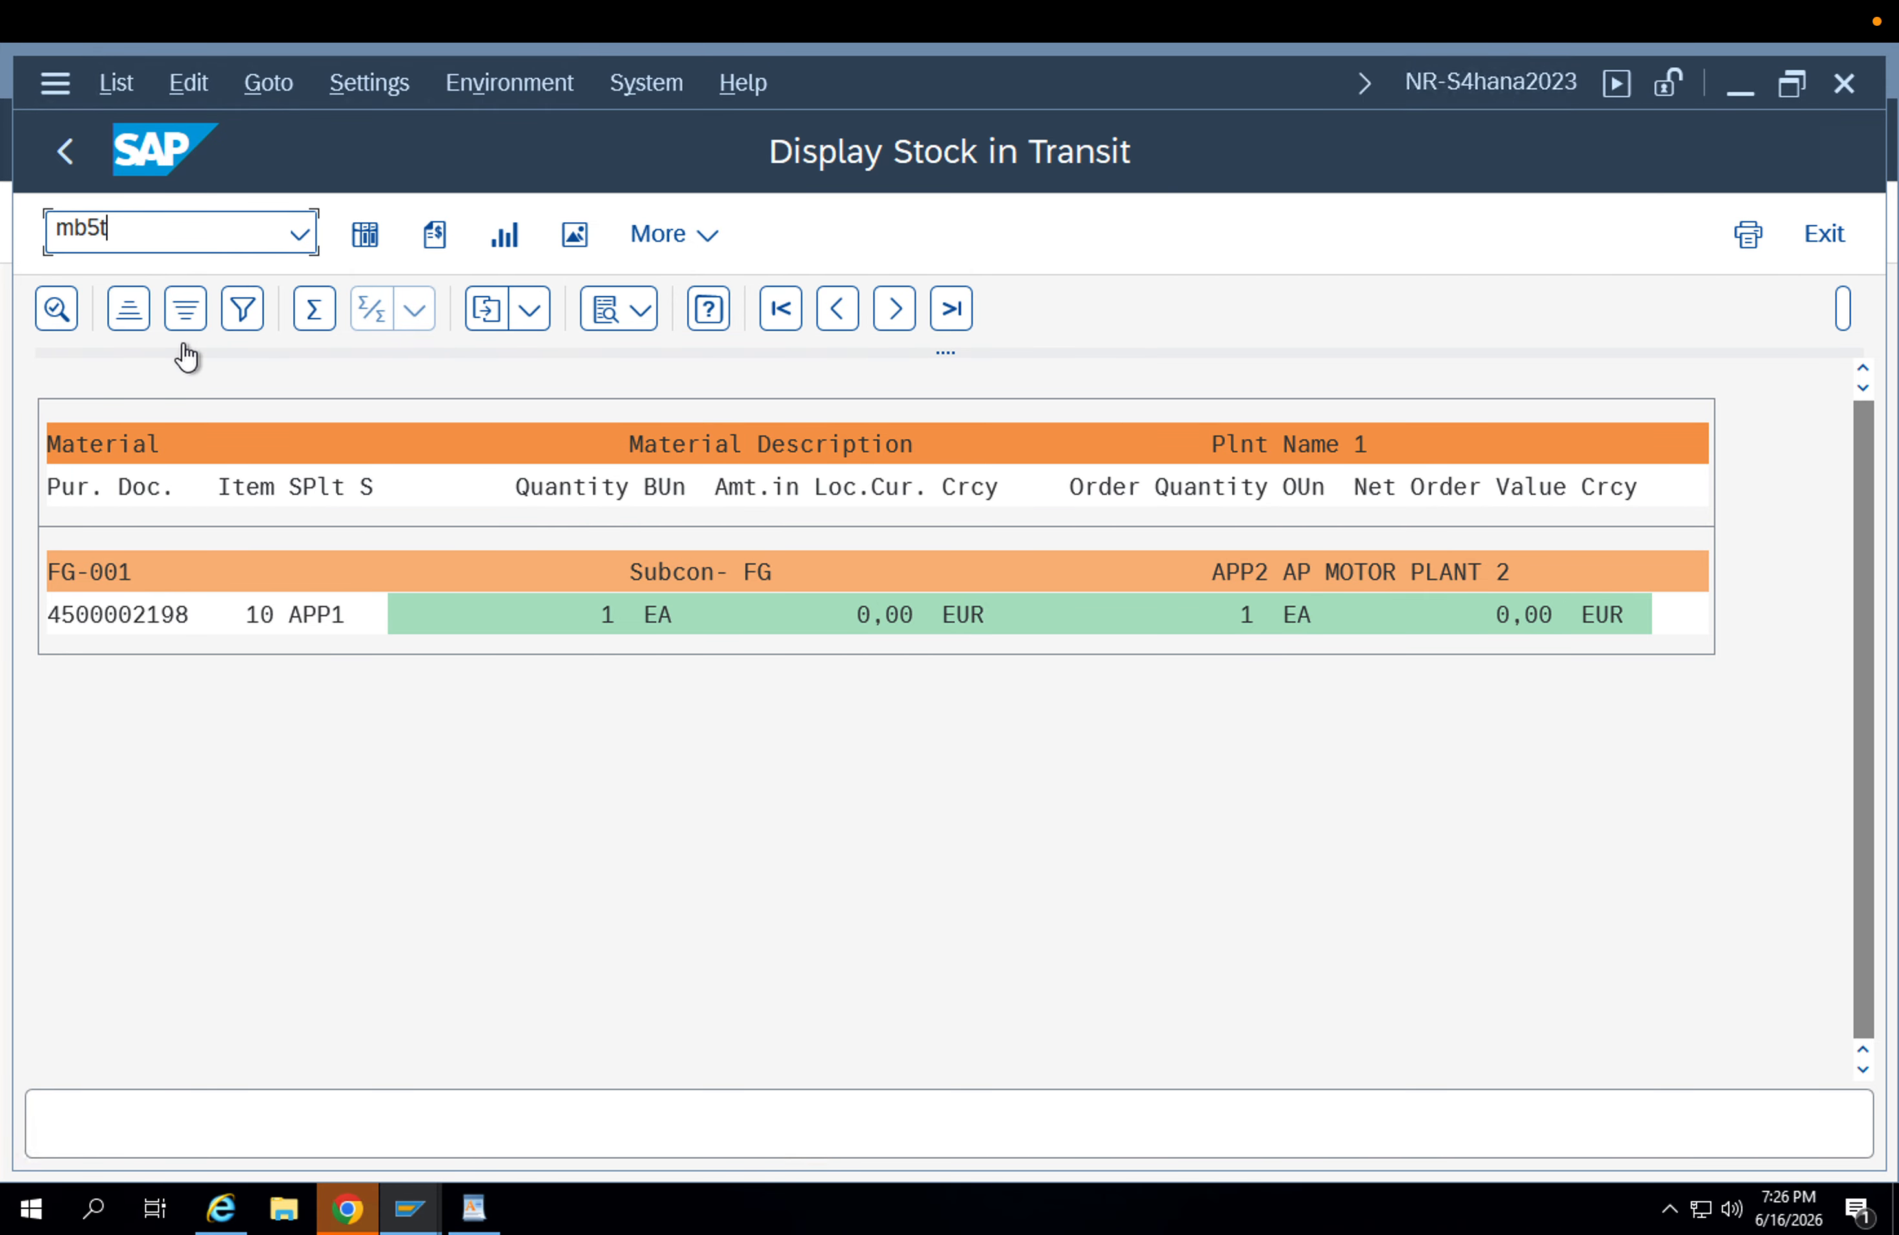
Switch to WordPad, enlarge the view to 260% and add the note "MB5T - Intransit Stock" at the document's end.
{"action": "left_click", "coordinate": [473, 1207]}
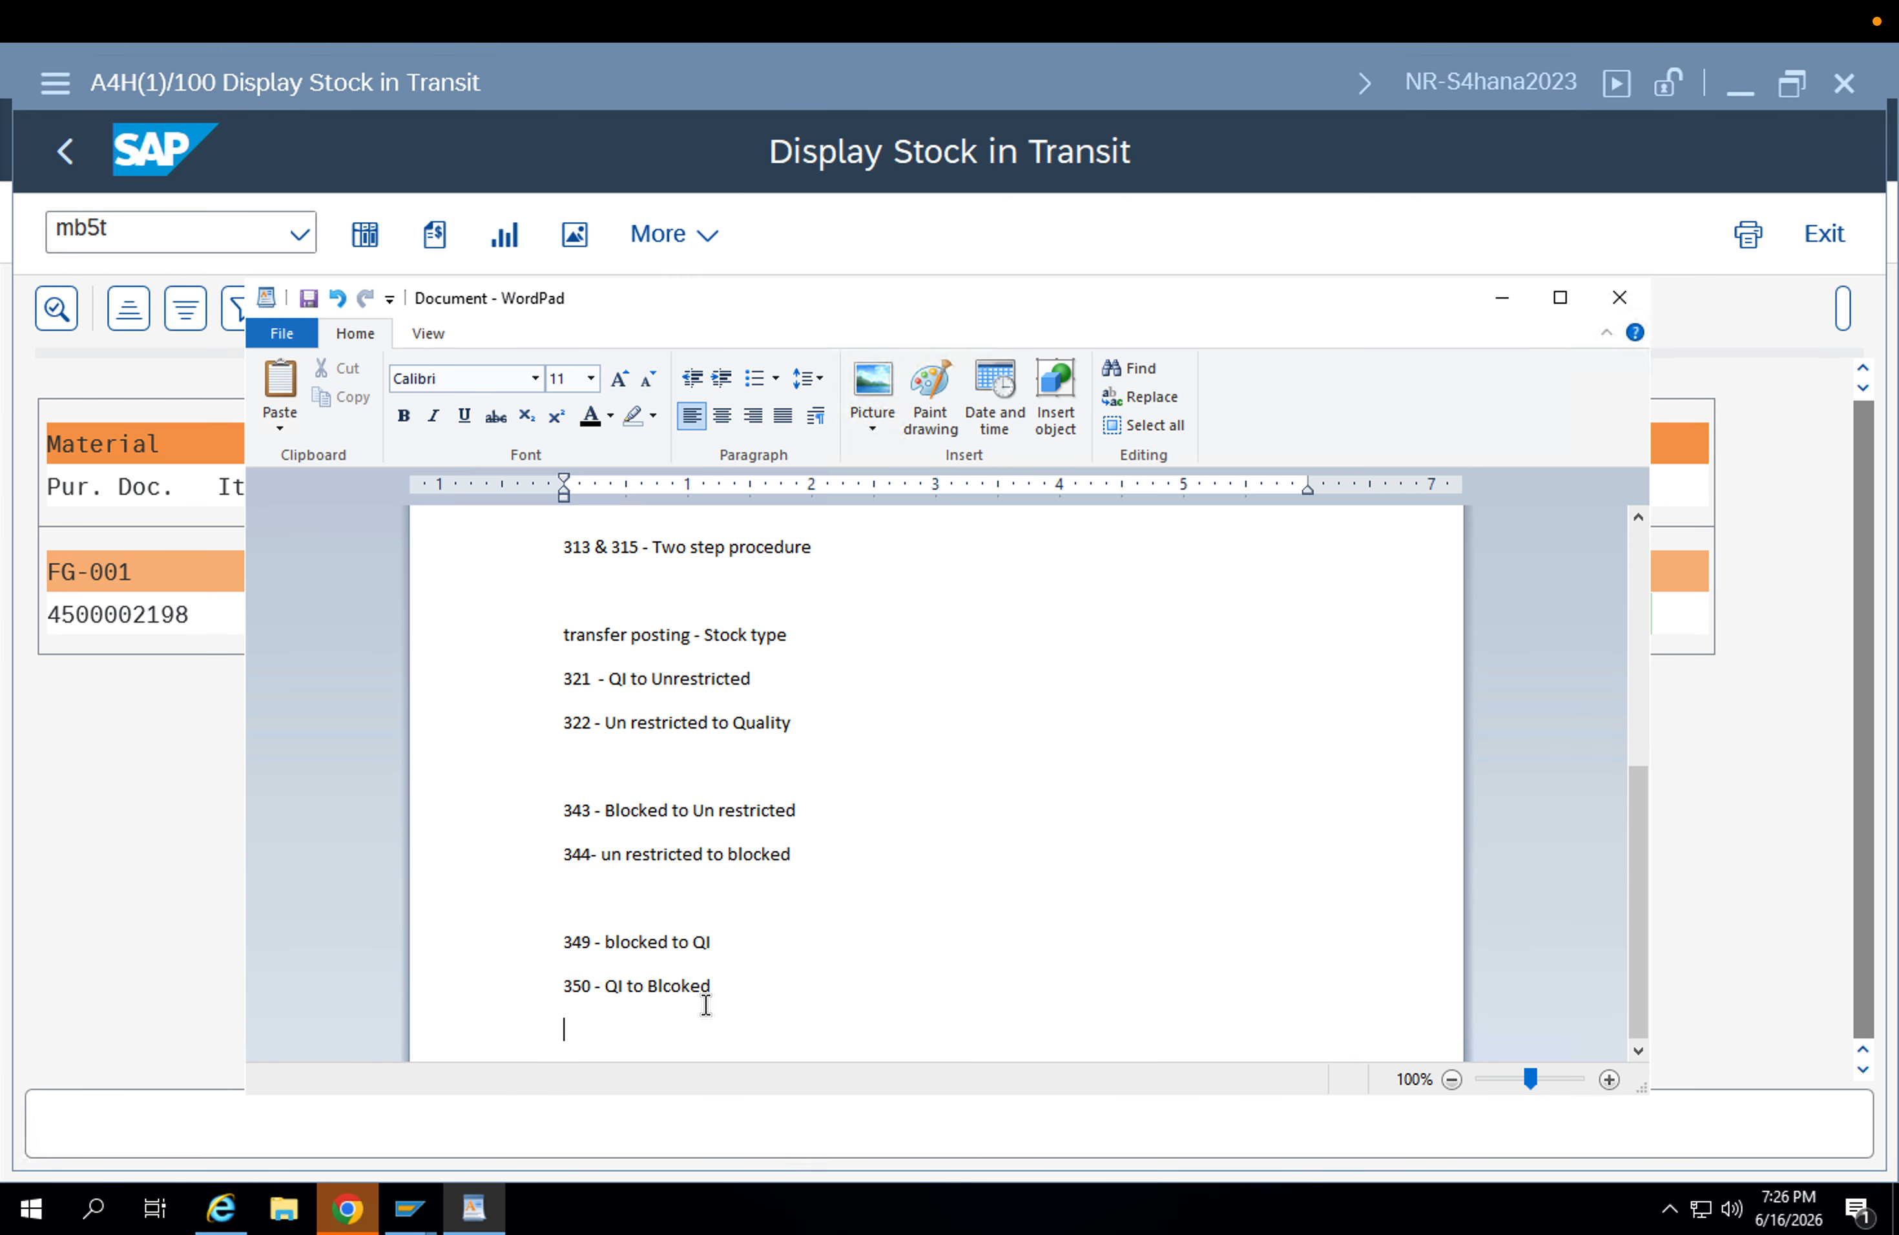
{"action": "key", "text": "Return"}
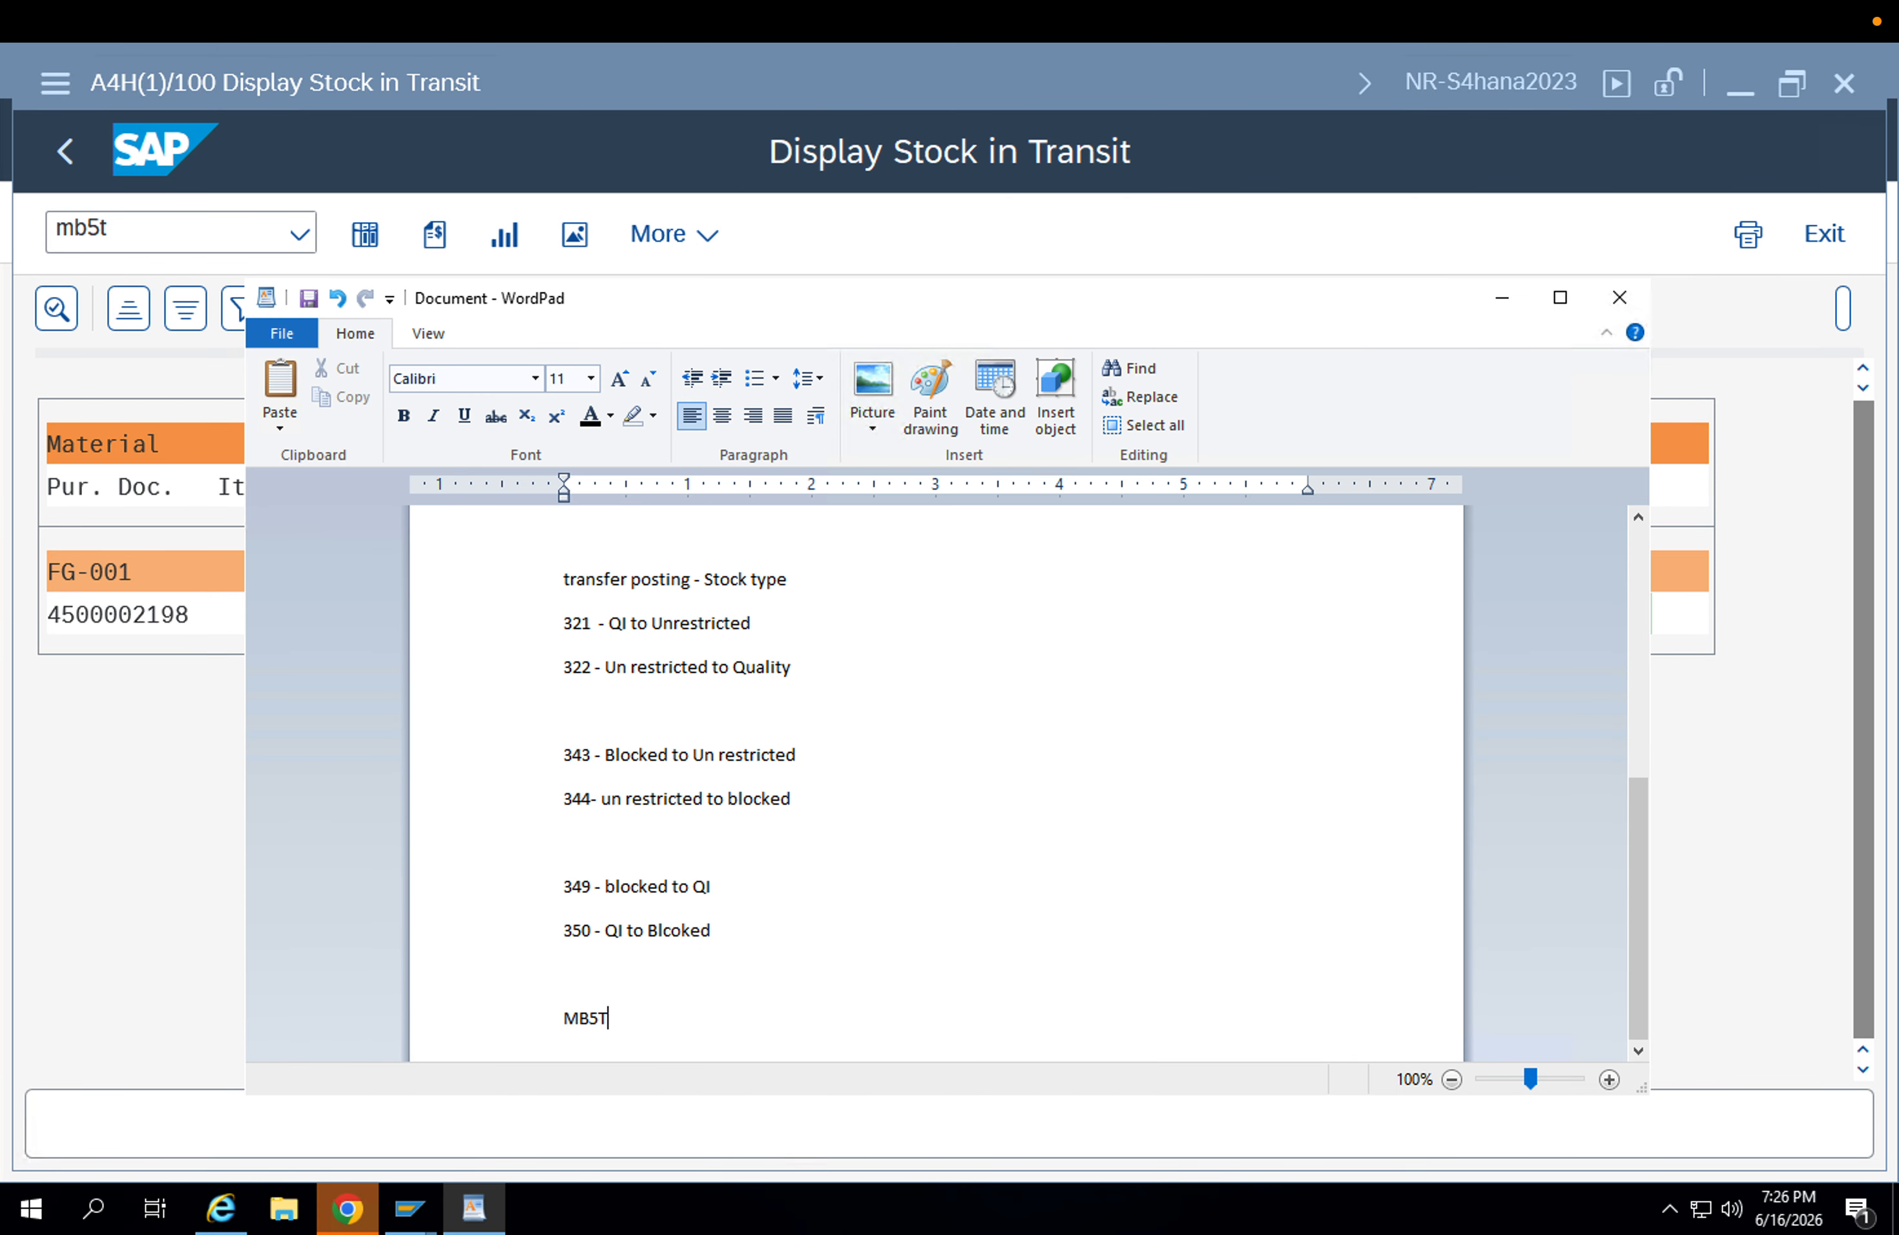
{"action": "left_click_drag", "start_coordinate": [1531, 1079], "coordinate": [1549, 1080]}
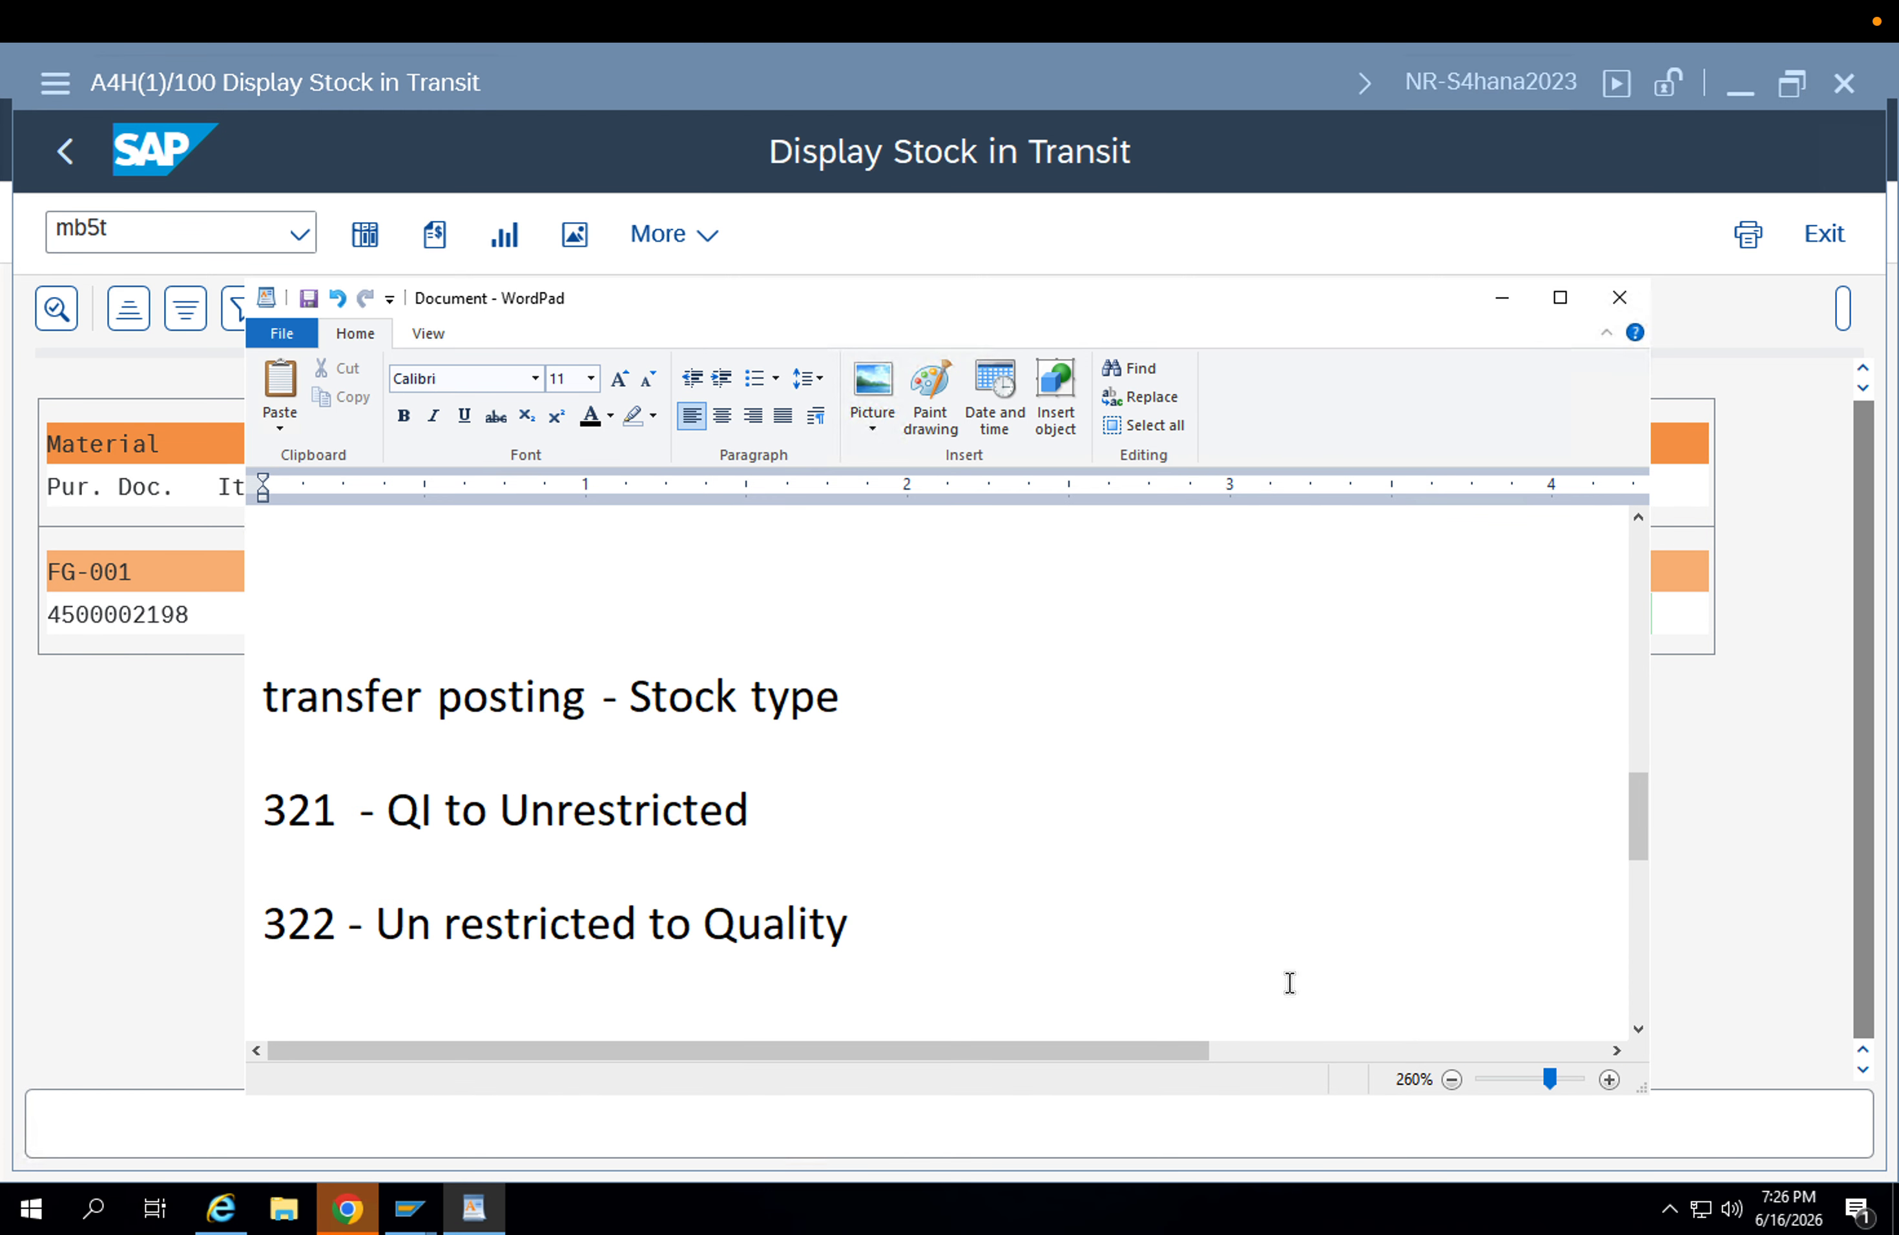
{"action": "scroll", "coordinate": [1289, 982], "scroll_direction": "down", "scroll_amount": 8}
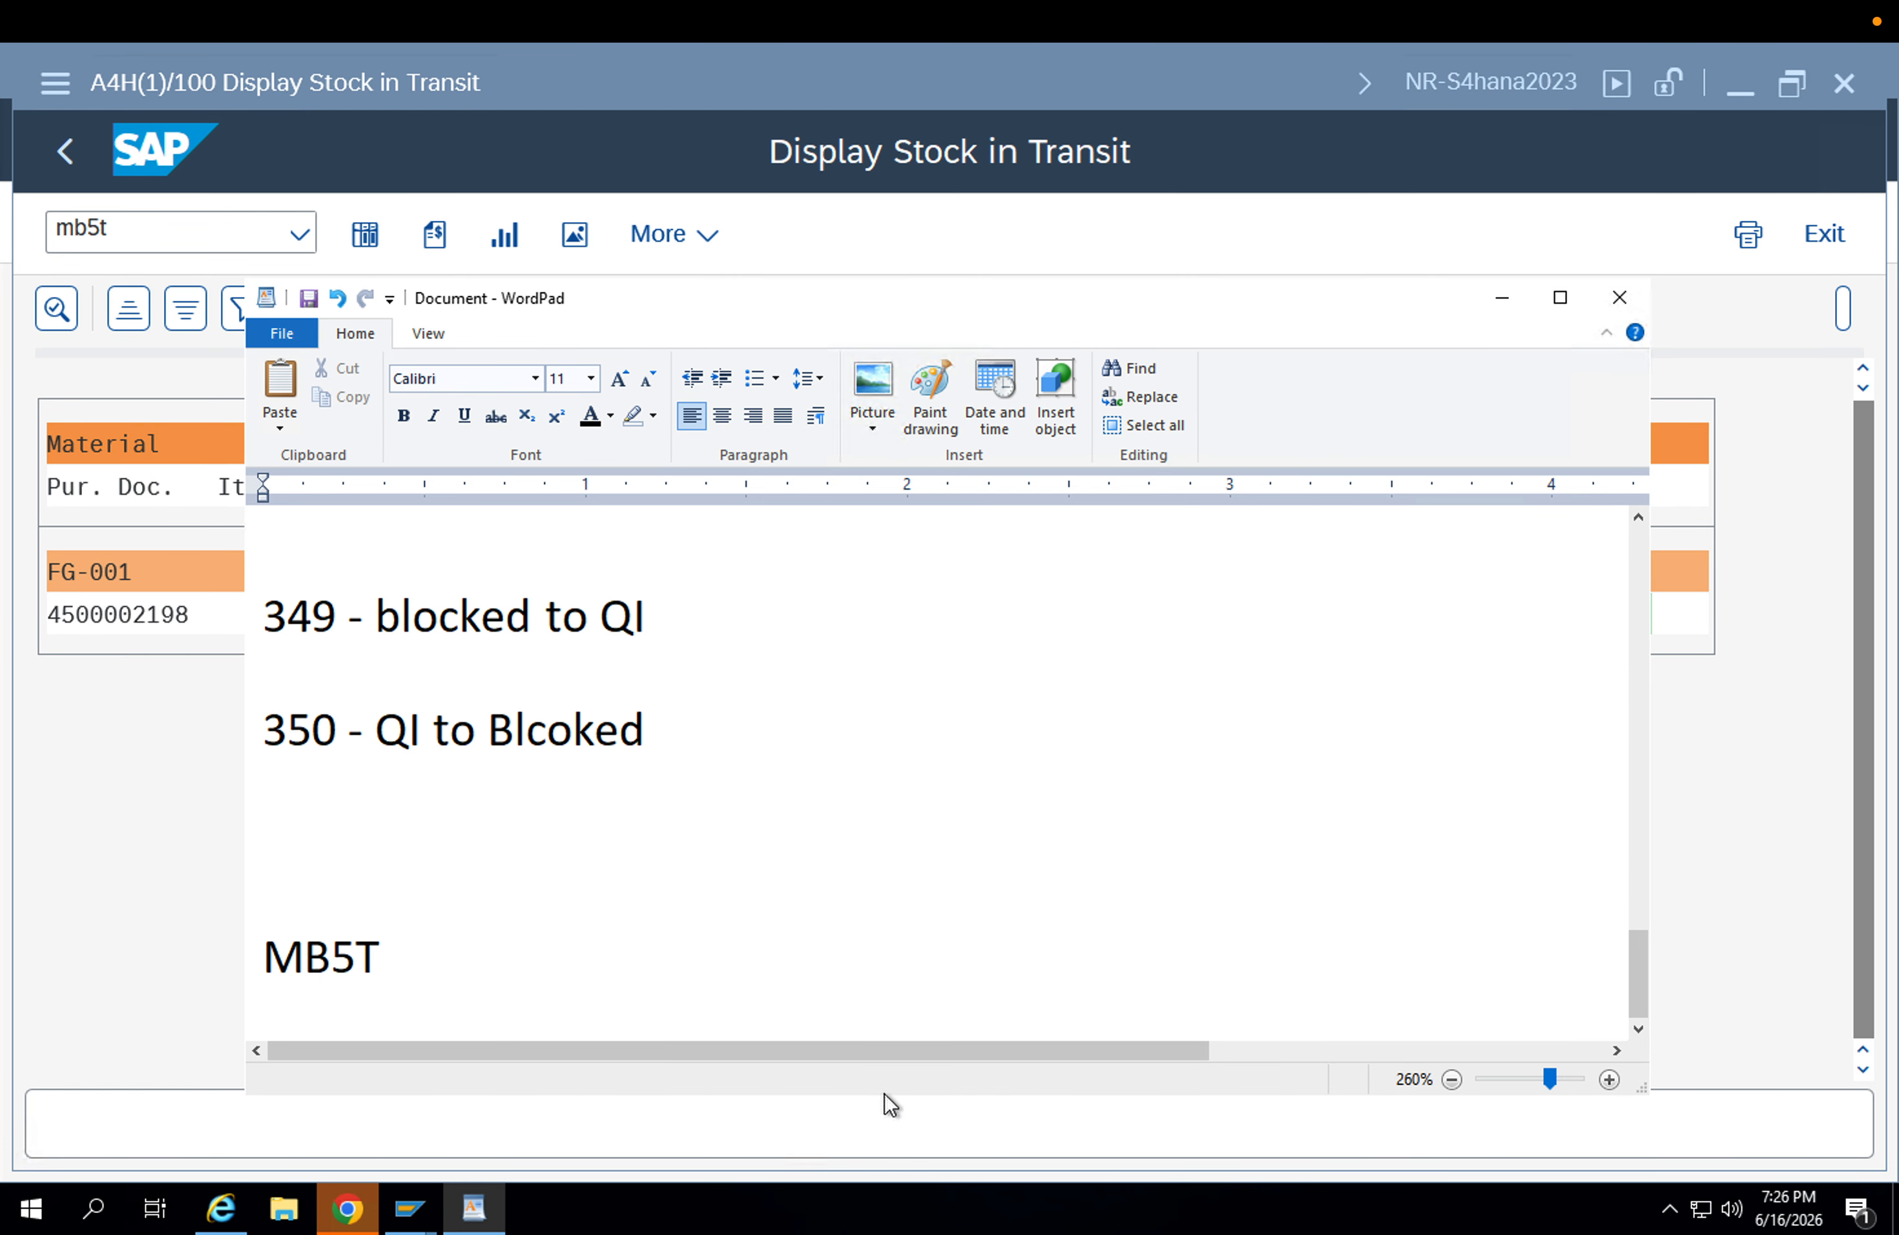
{"action": "scroll", "coordinate": [810, 1063], "scroll_direction": "down", "scroll_amount": 1}
{"action": "double_click", "coordinate": [316, 920]}
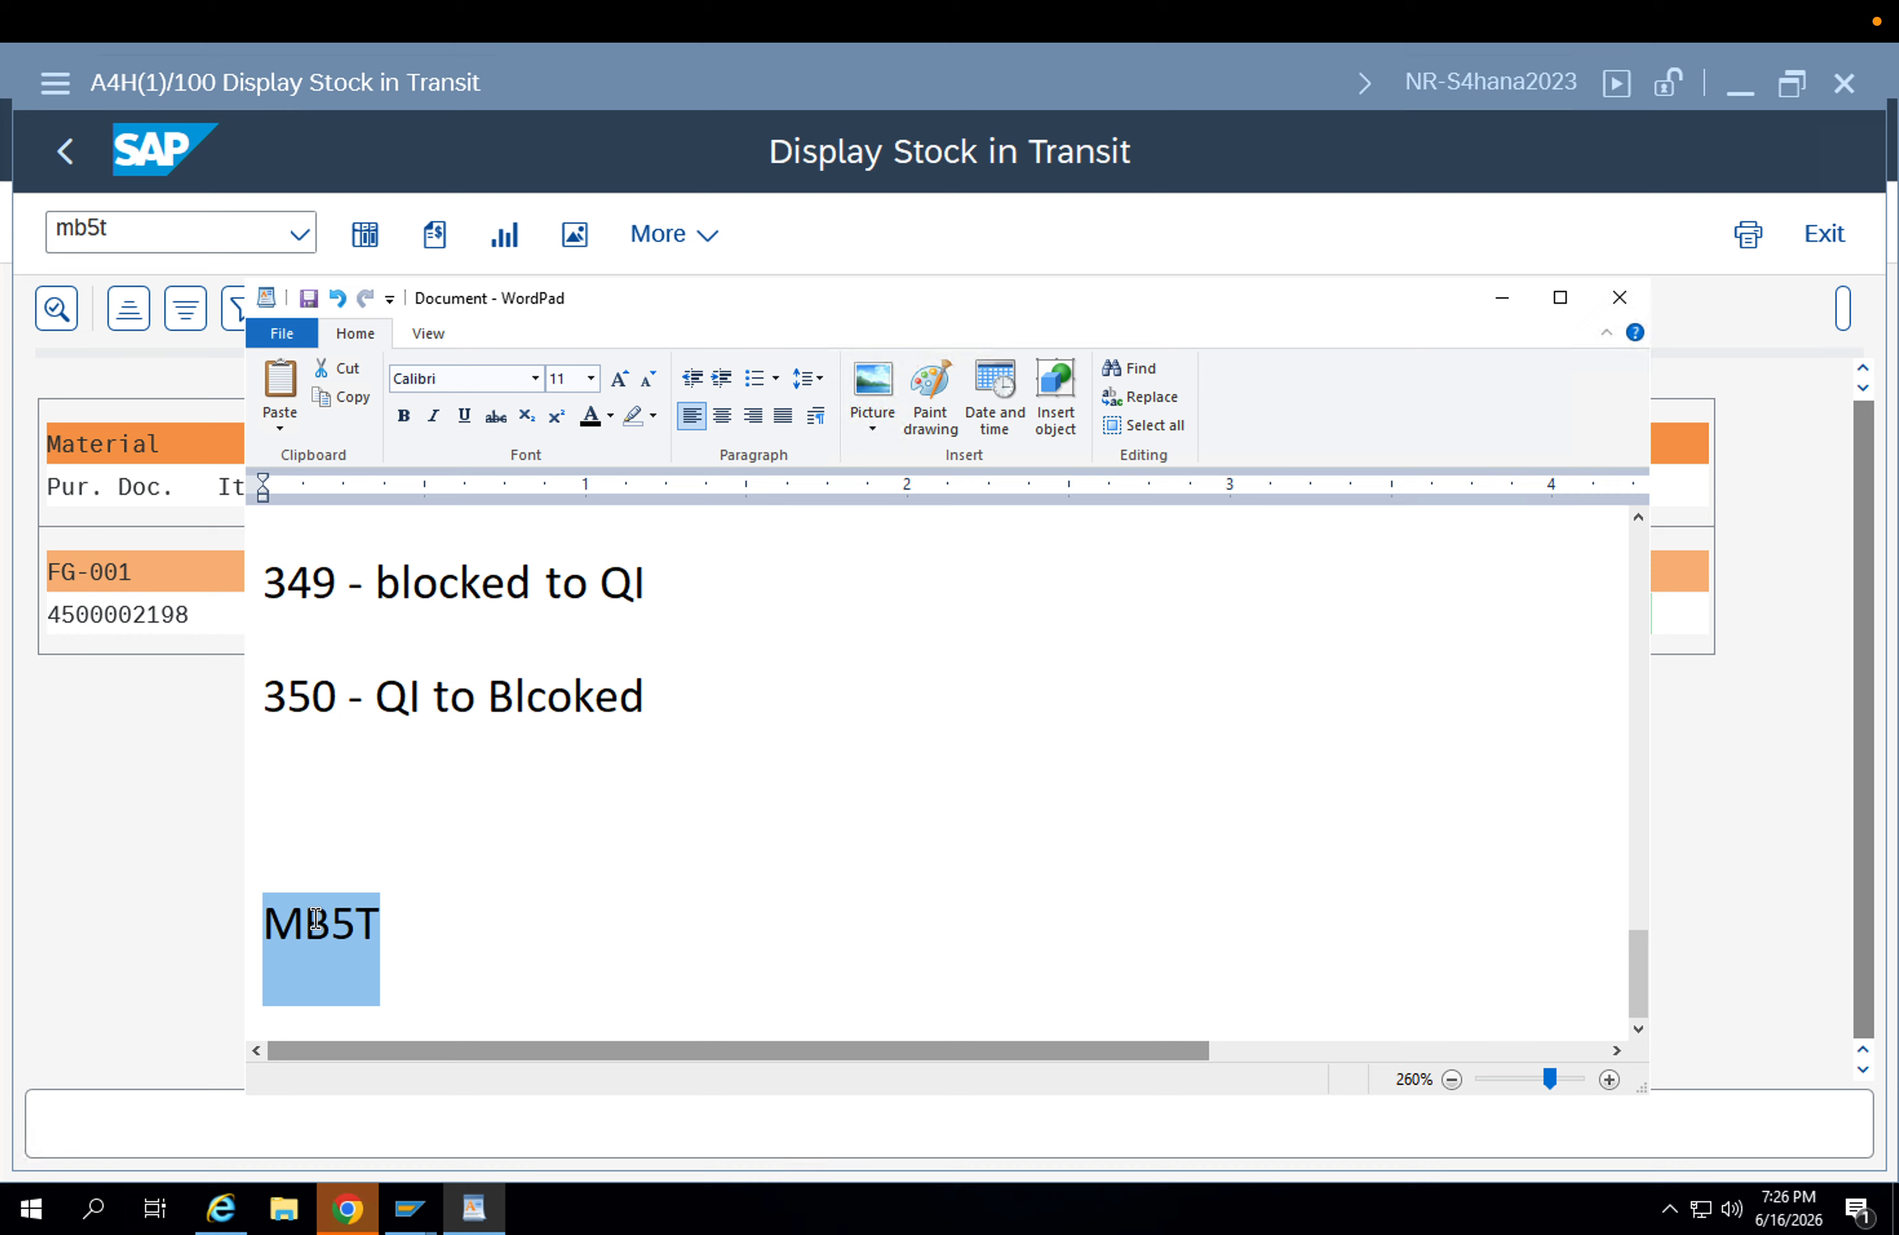
{"action": "left_click", "coordinate": [445, 937]}
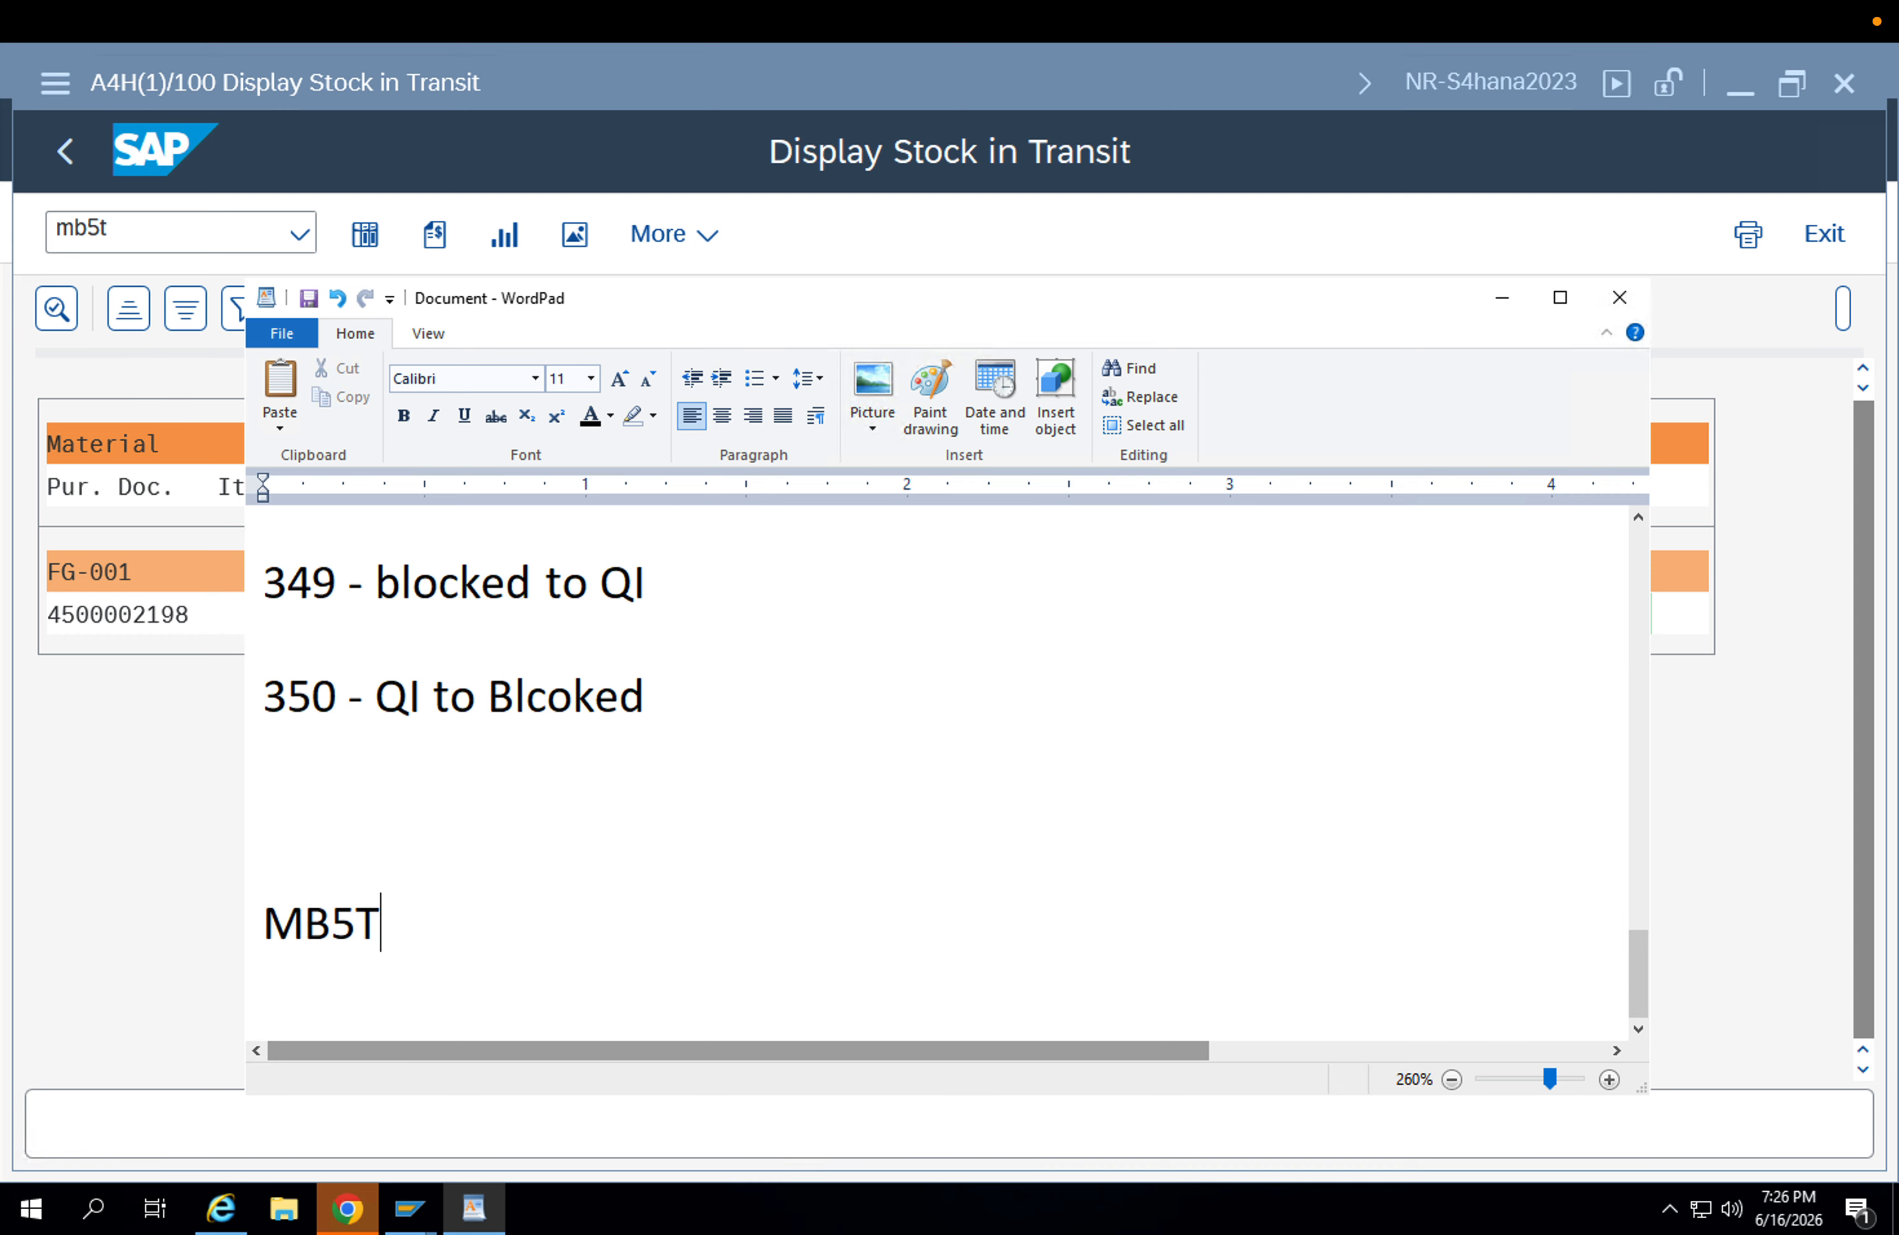
{"action": "type", "text": "- Ins"}
{"action": "key", "text": "BackSpace"}
{"action": "type", "text": "transit "}
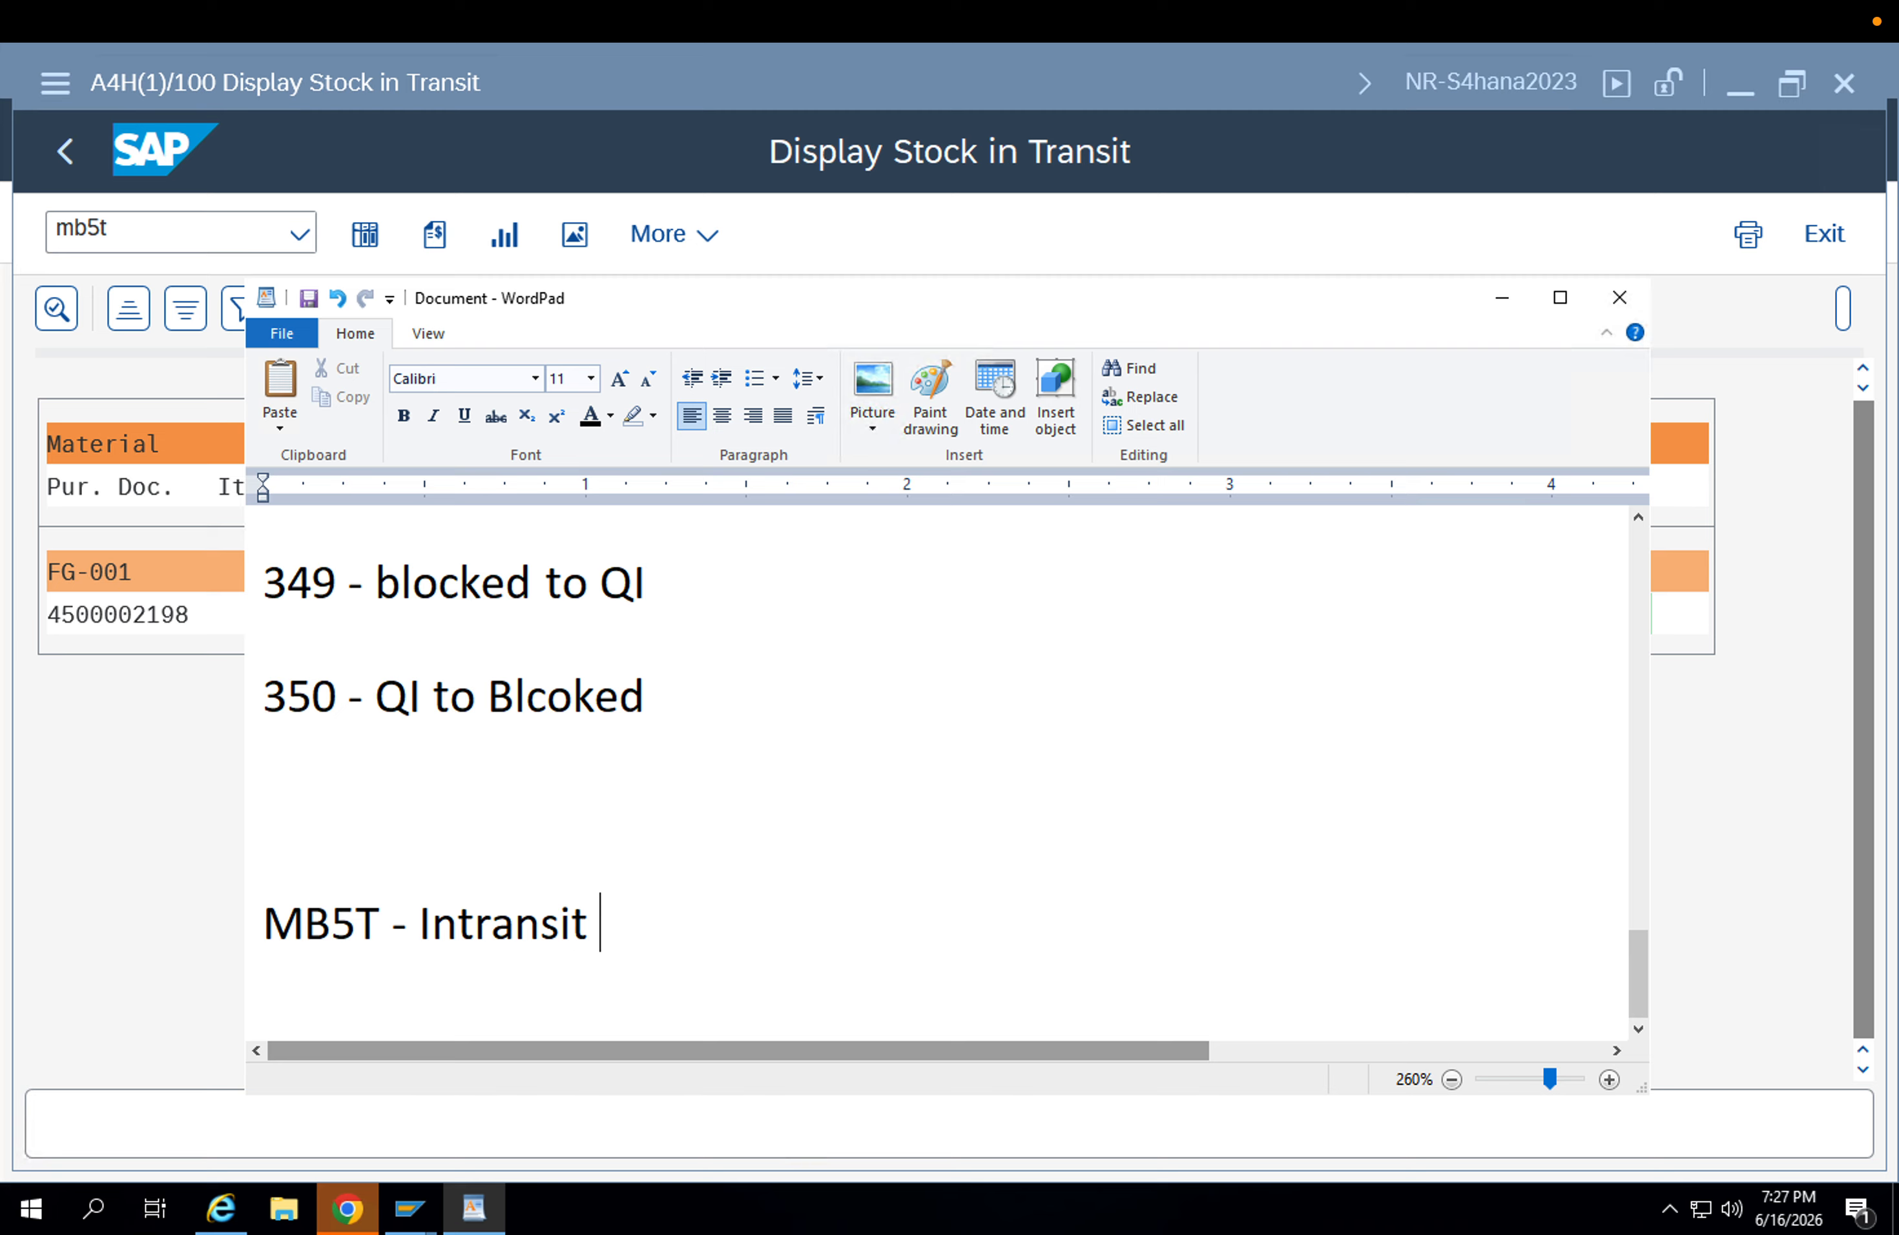
{"action": "type", "text": "Stock"}
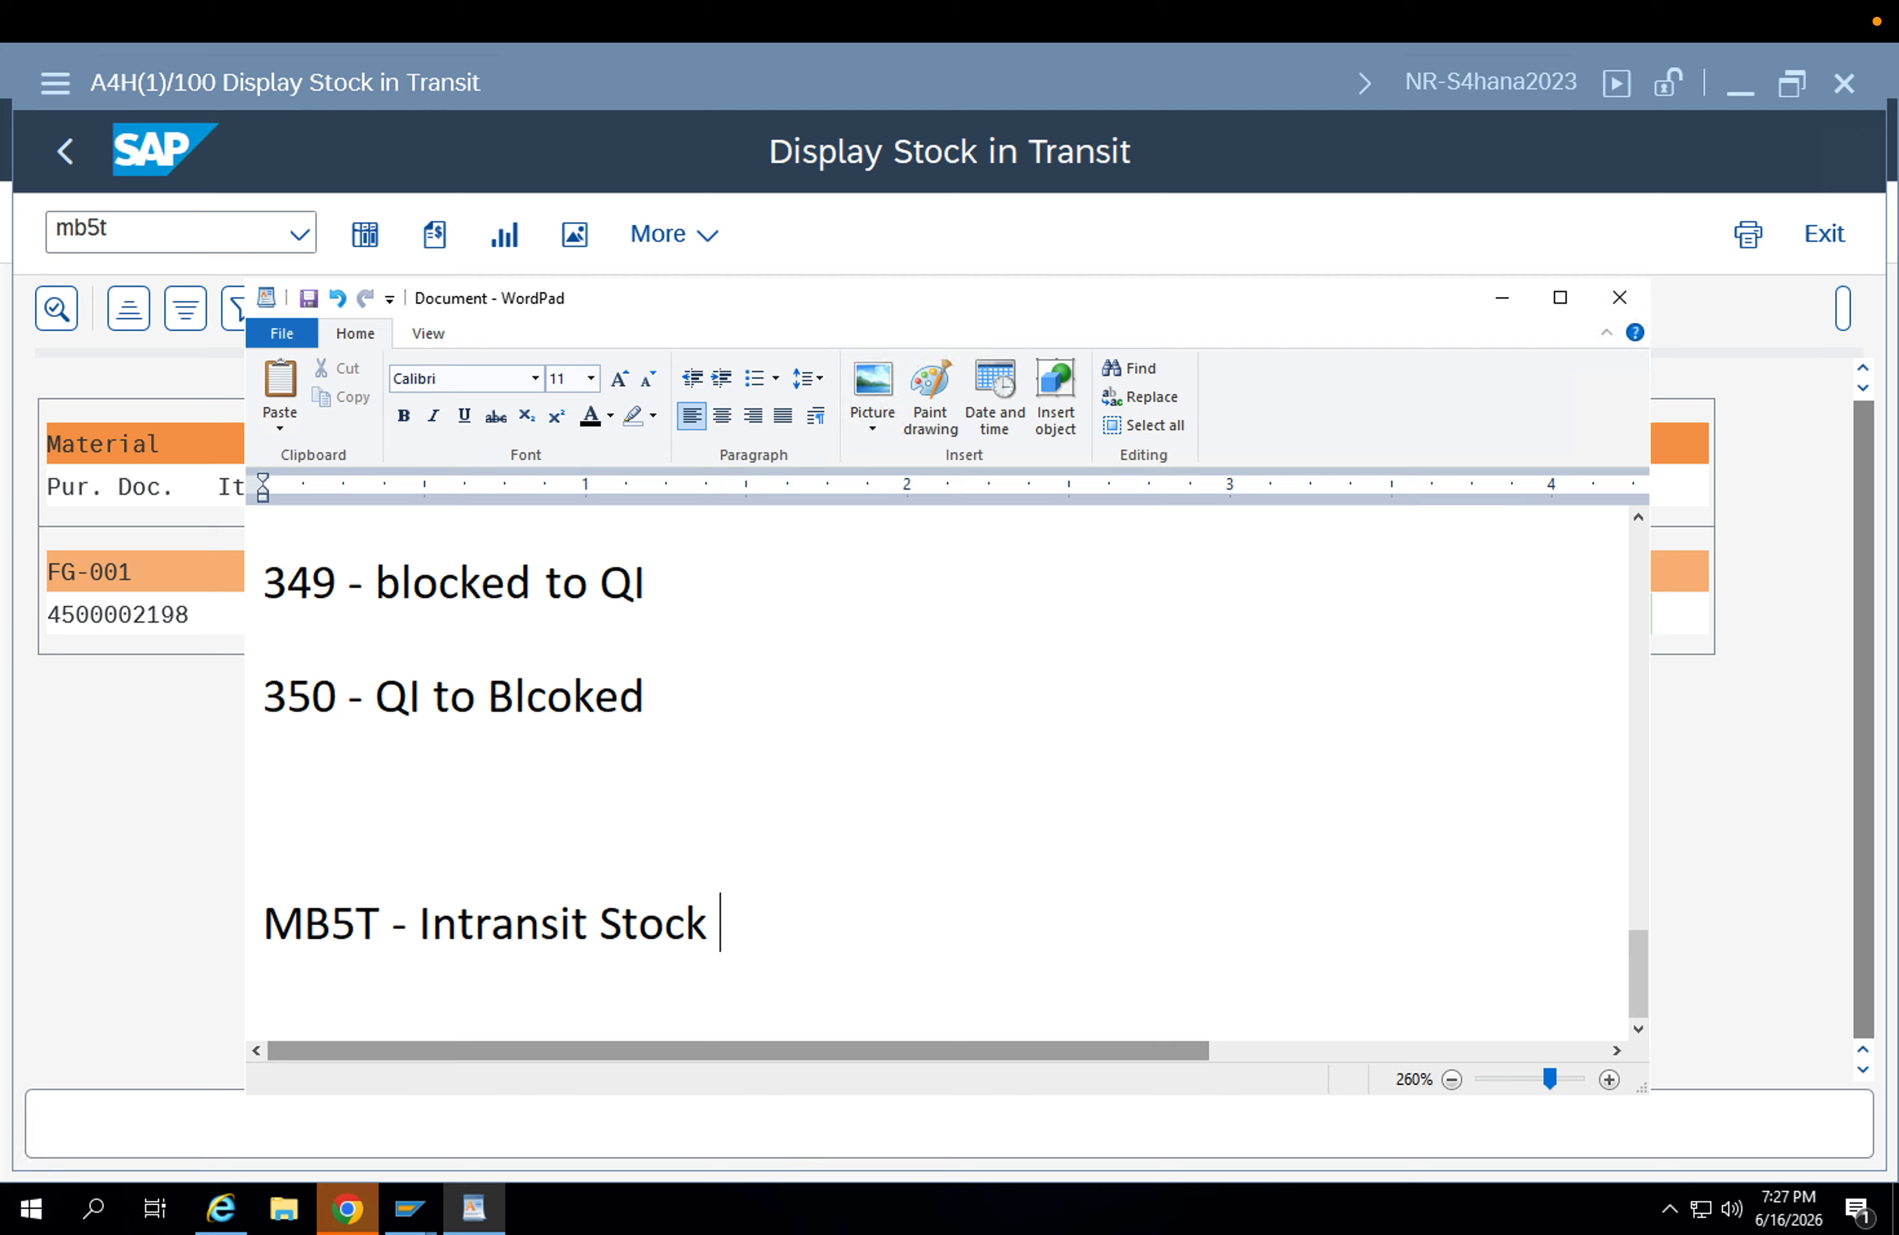
Add the line "301,303,305 --- MMBE" below the MB5T note, separated by a blank line.
{"action": "key", "text": "Return"}
{"action": "key", "text": "Return"}
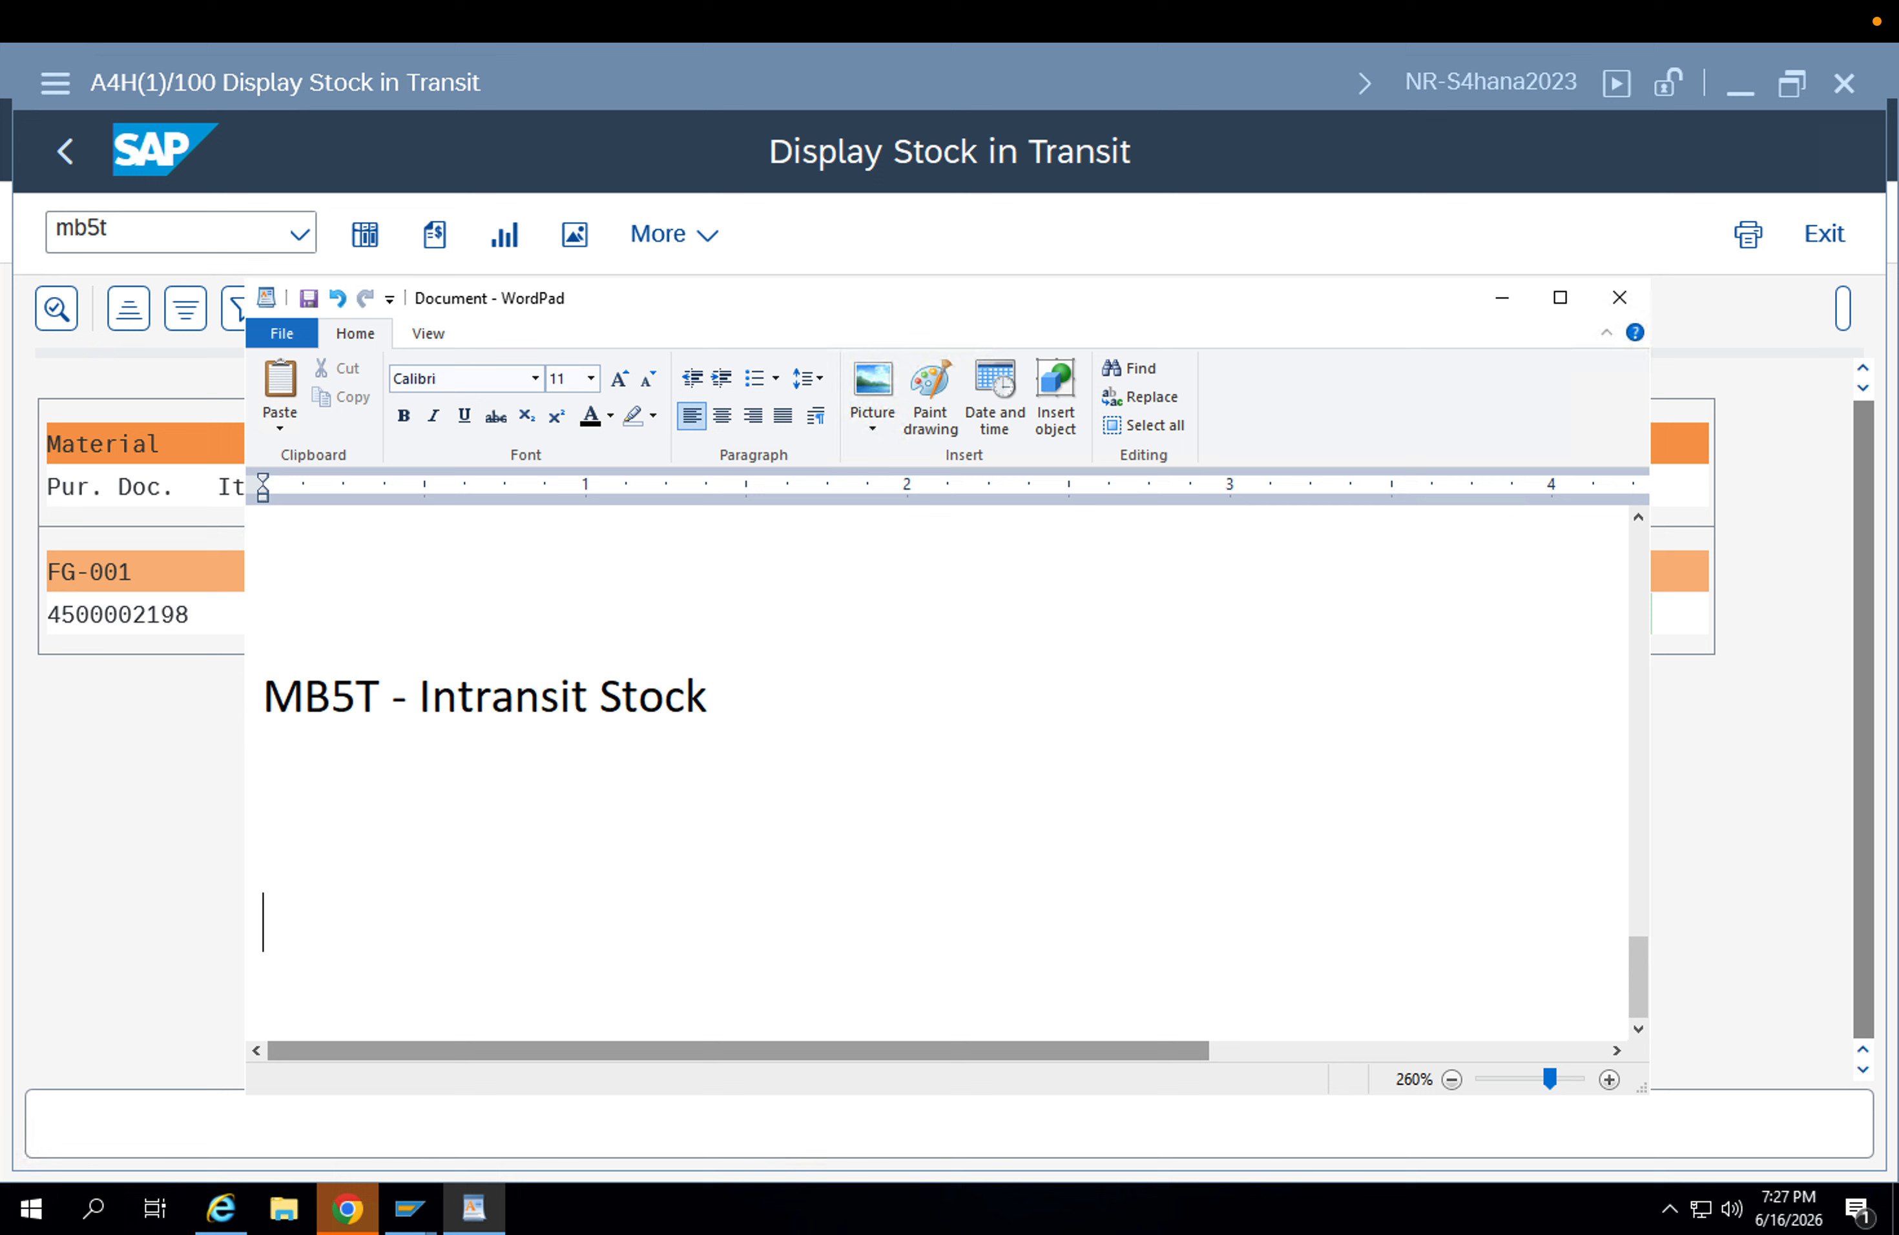
{"action": "type", "text": "301,3"}
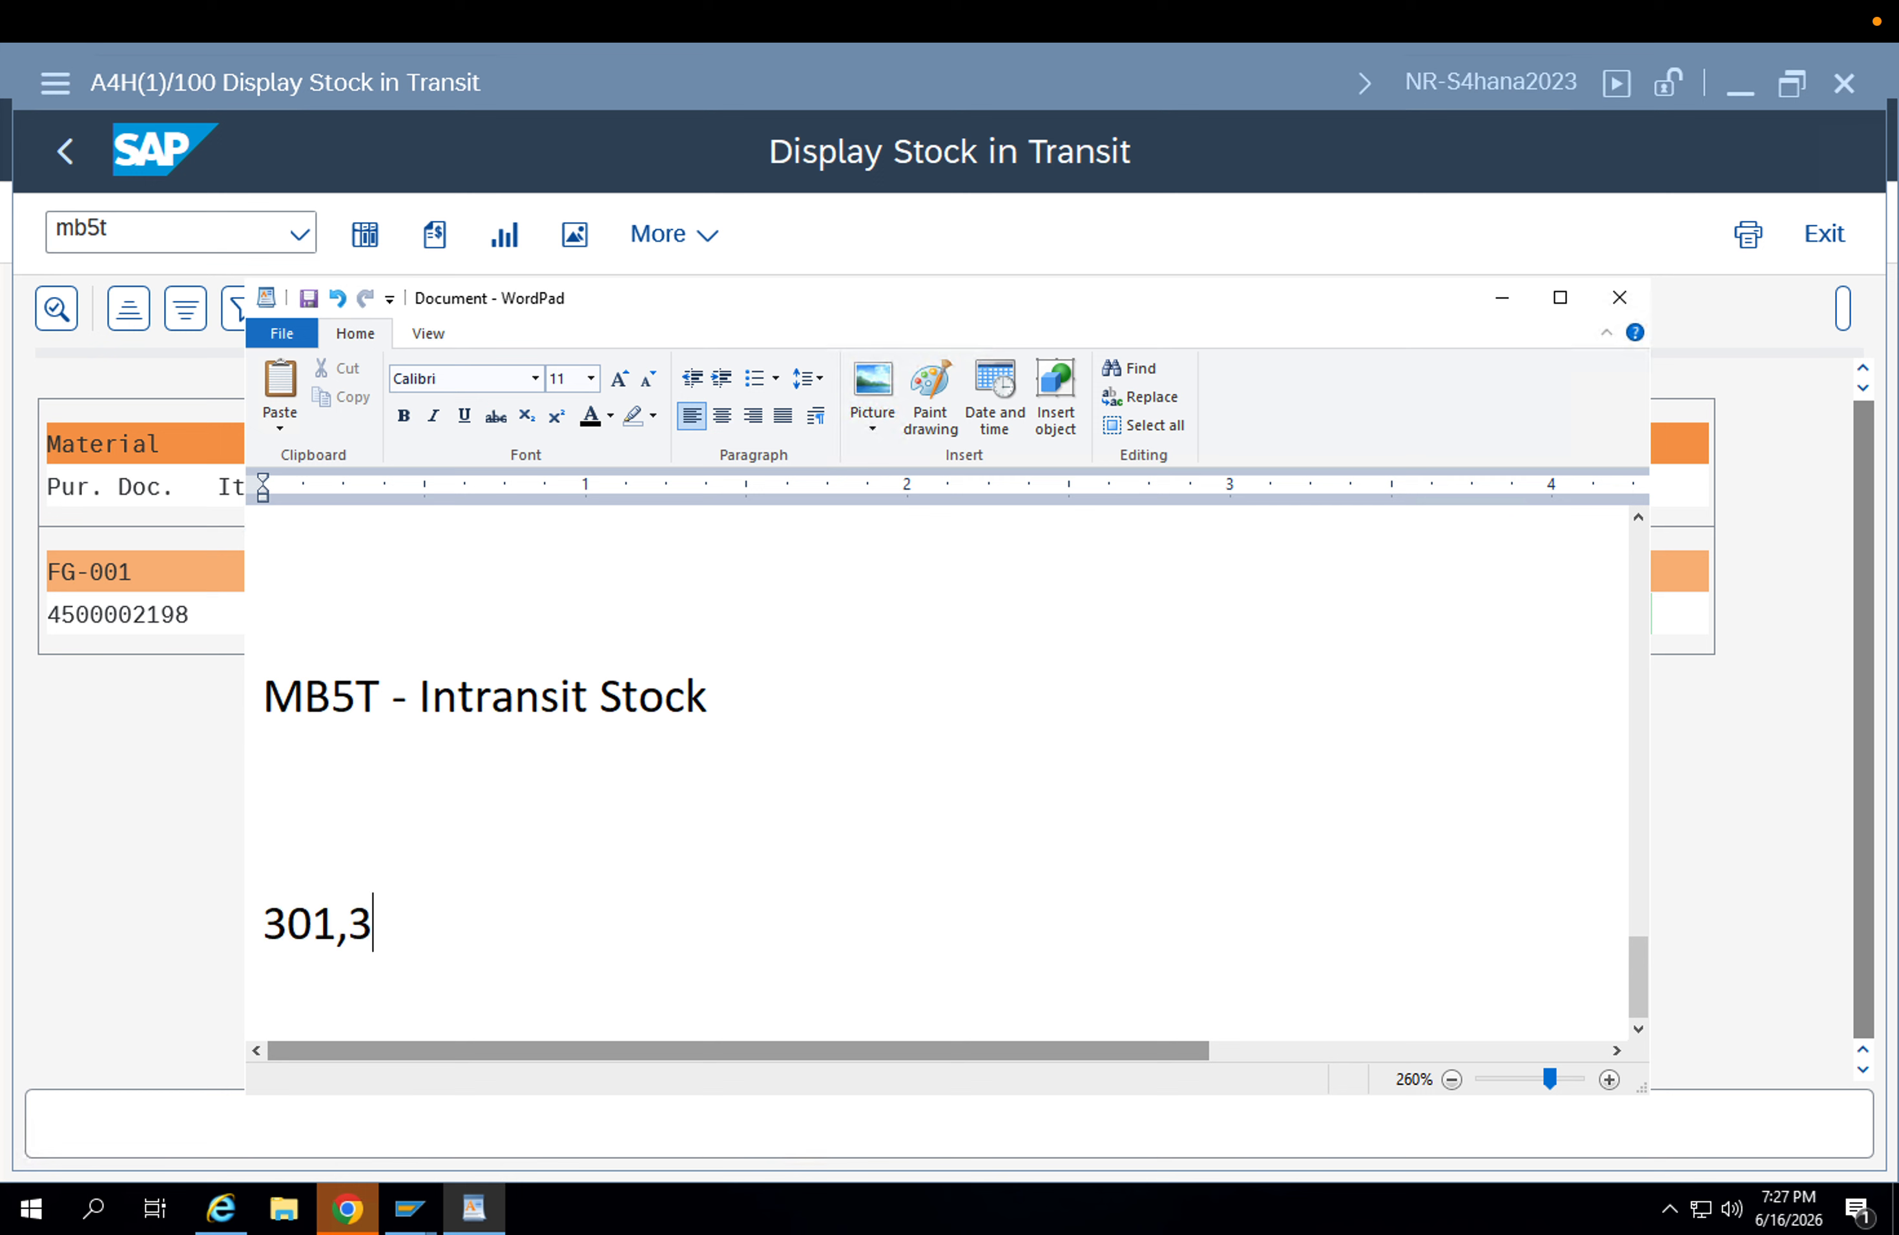
{"action": "type", "text": "03,305 "}
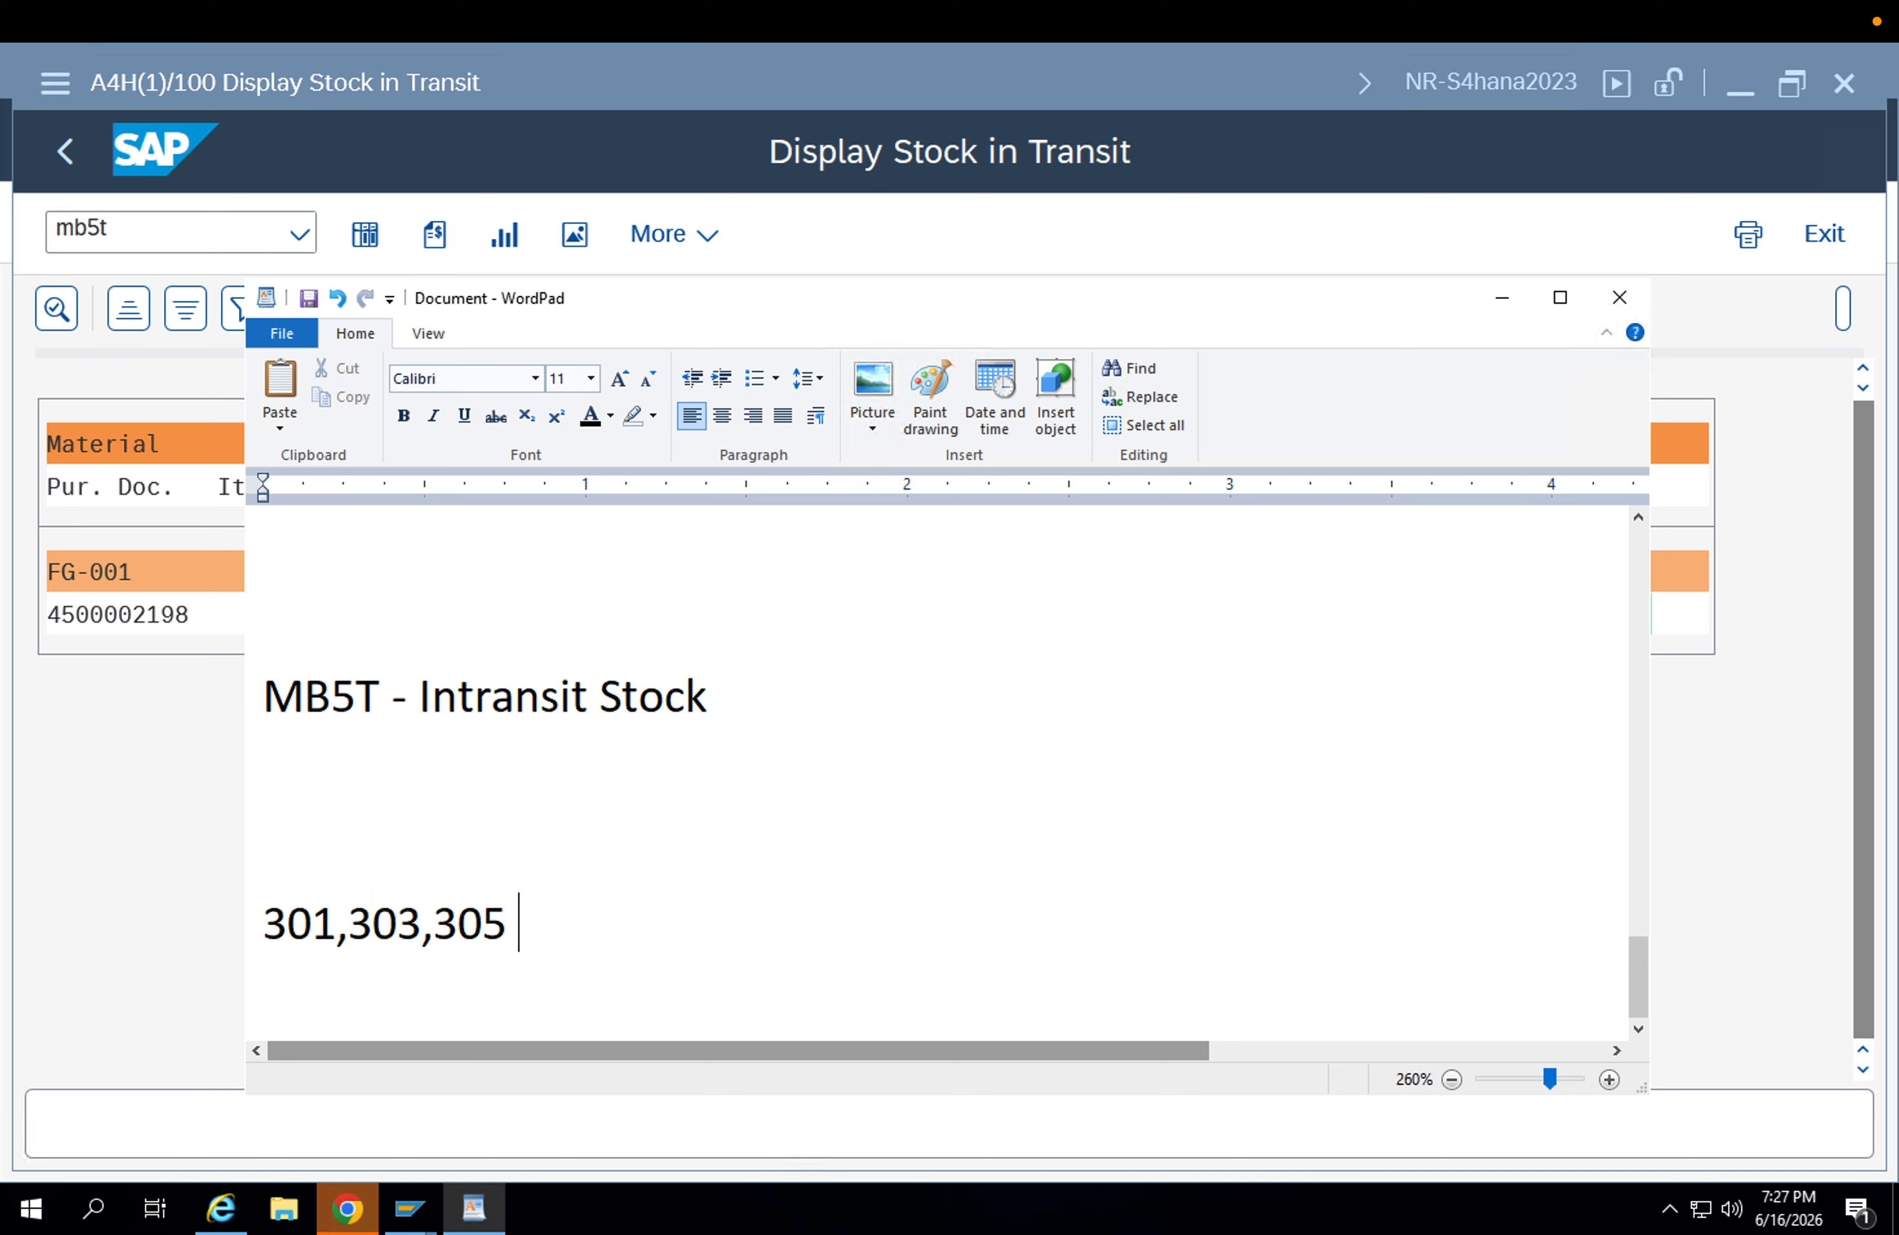
{"action": "type", "text": "--- MMBE"}
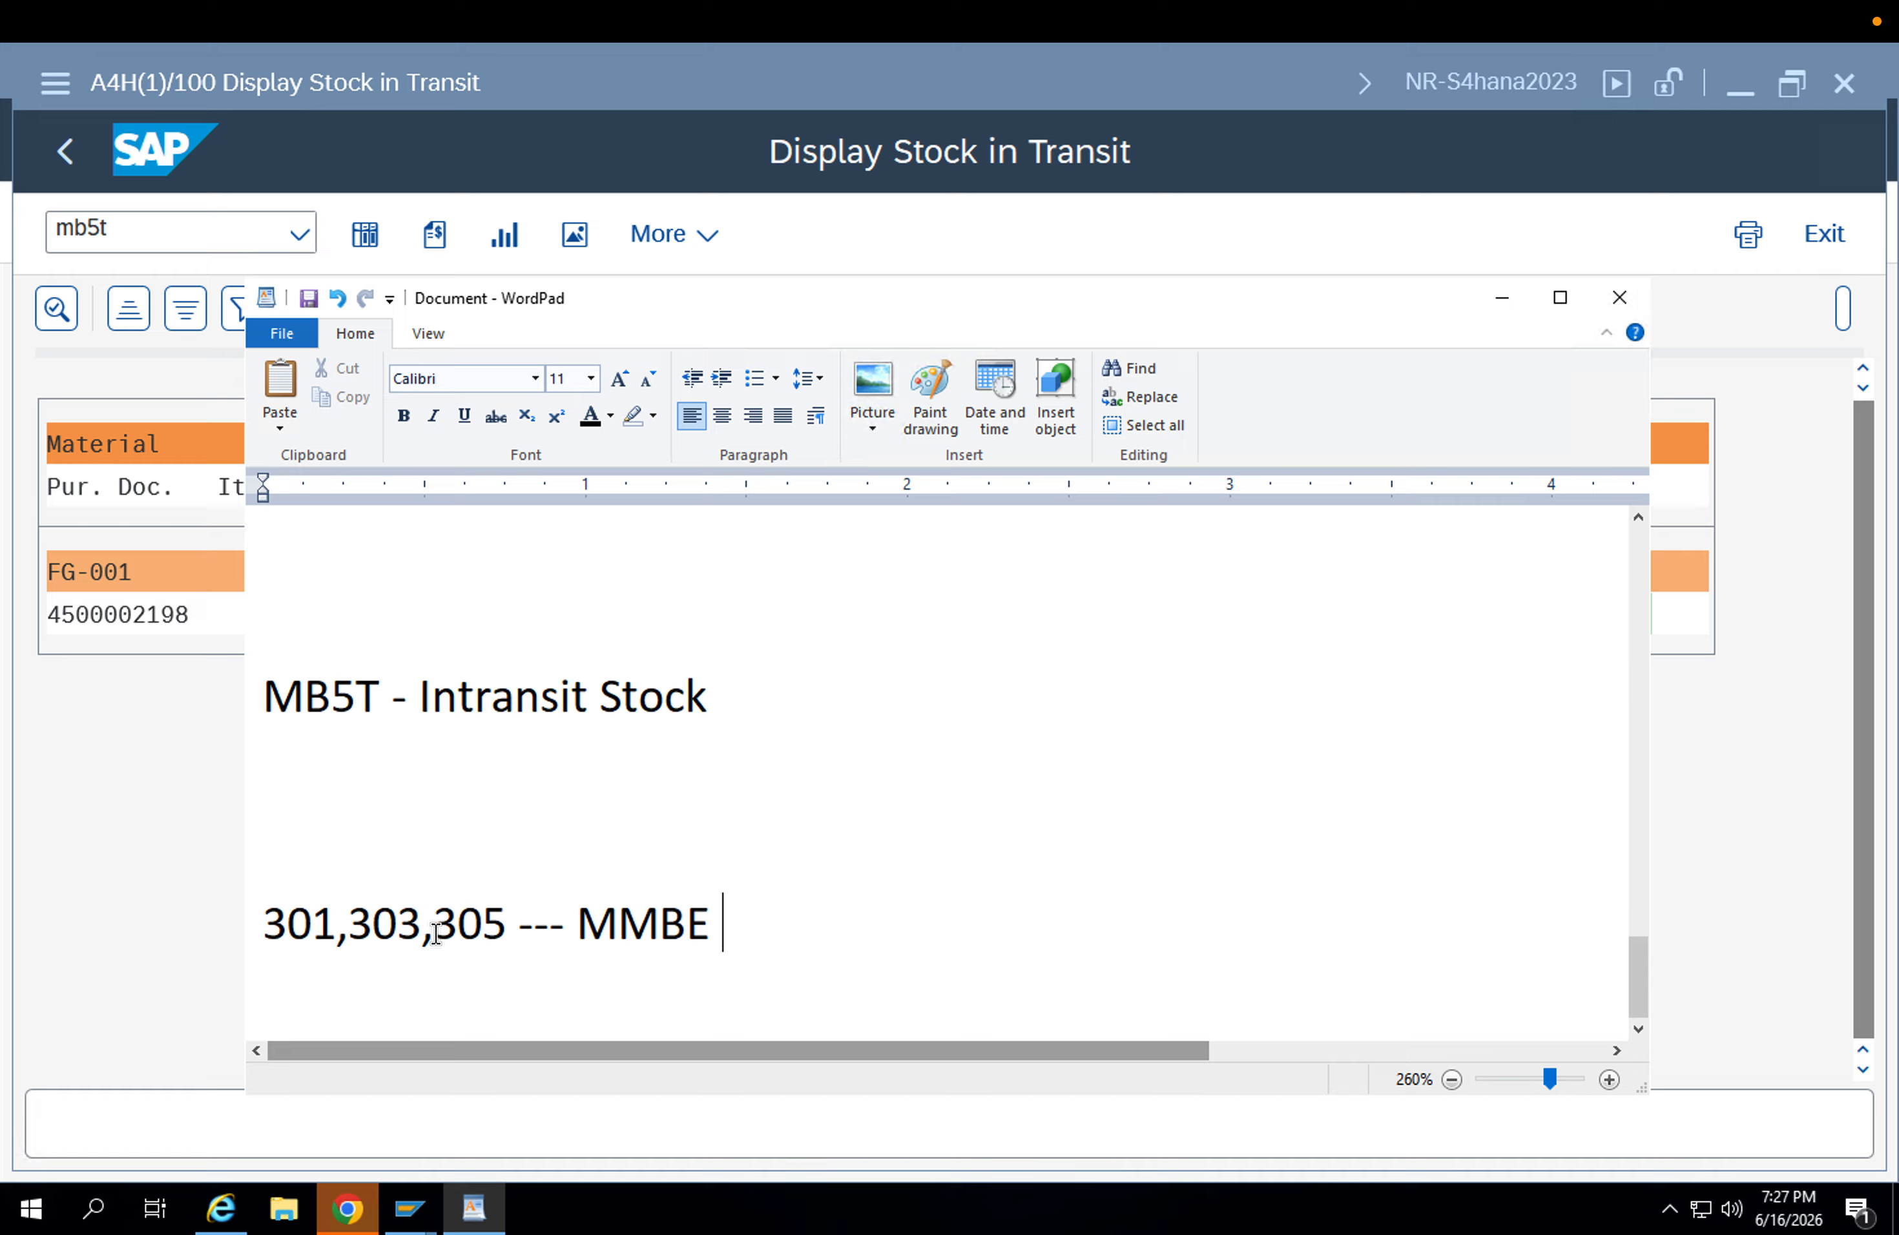
Write "STO Process - Stock transport order - Goods issues" above the MB5T note and highlight both lines.
{"action": "left_click", "coordinate": [285, 645]}
{"action": "type", "text": "STO Proces"}
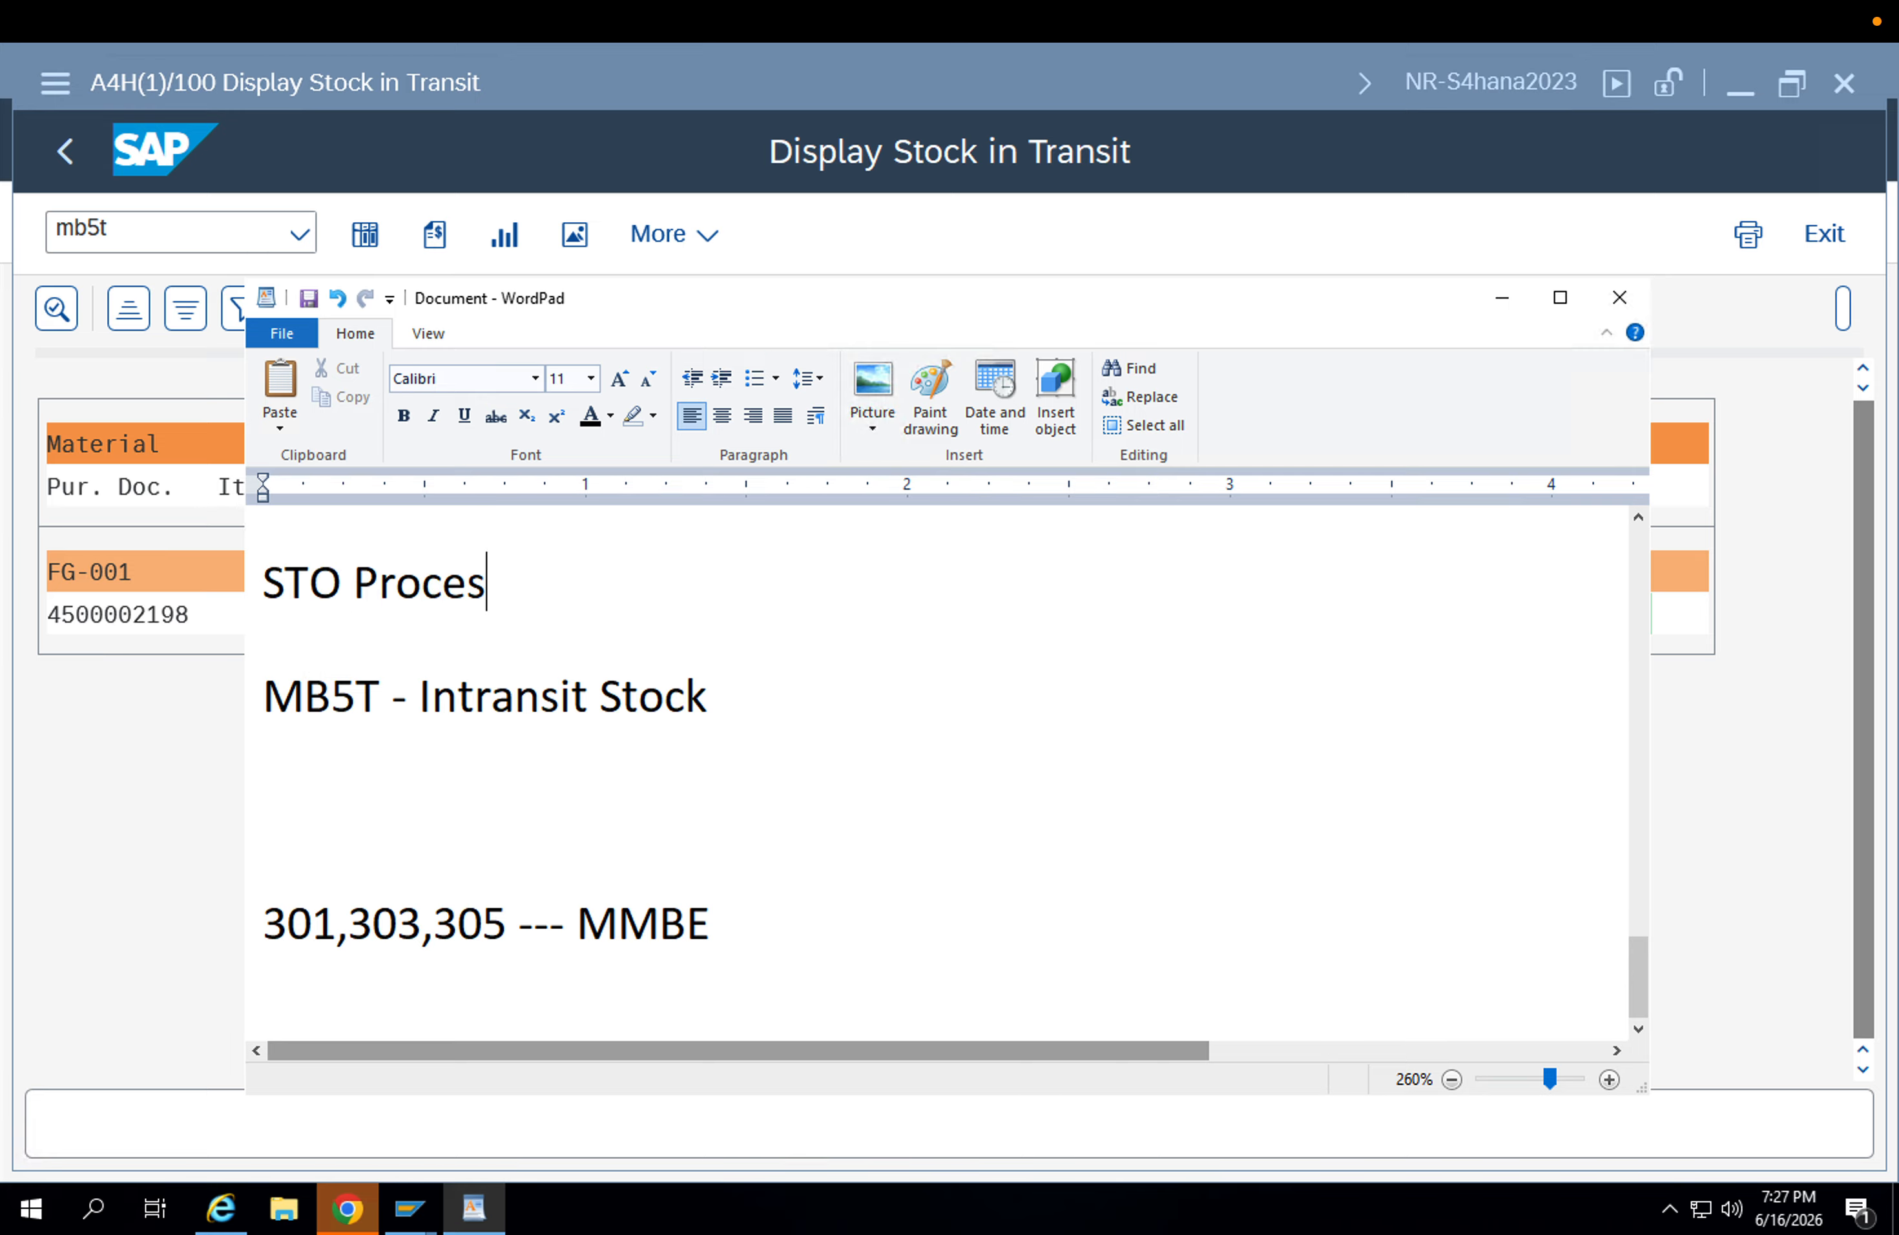
{"action": "type", "text": "s  - Stock"}
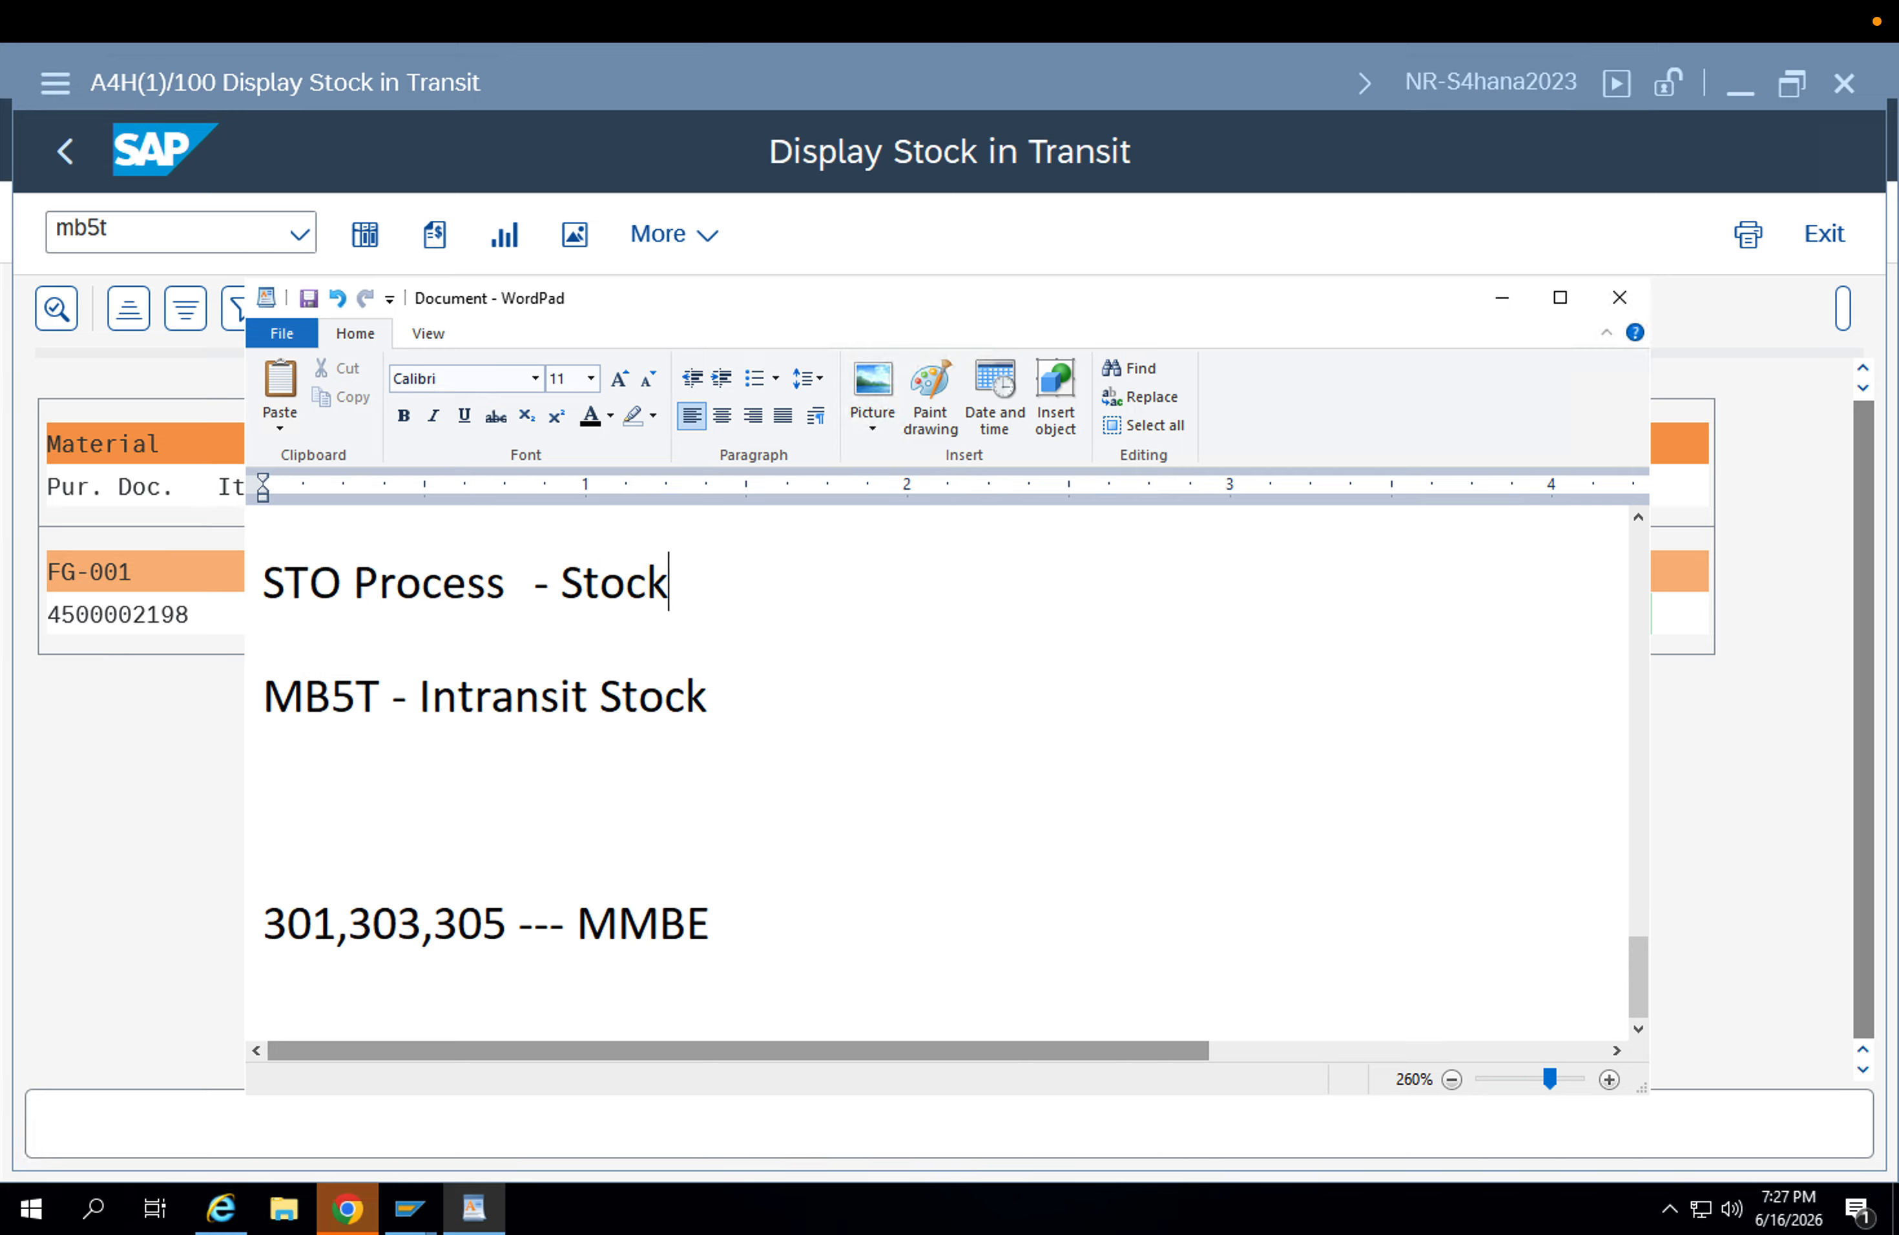
{"action": "type", "text": " transpoo"}
{"action": "key", "text": "BackSpace"}
{"action": "key", "text": "BackSpace"}
{"action": "type", "text": "r"}
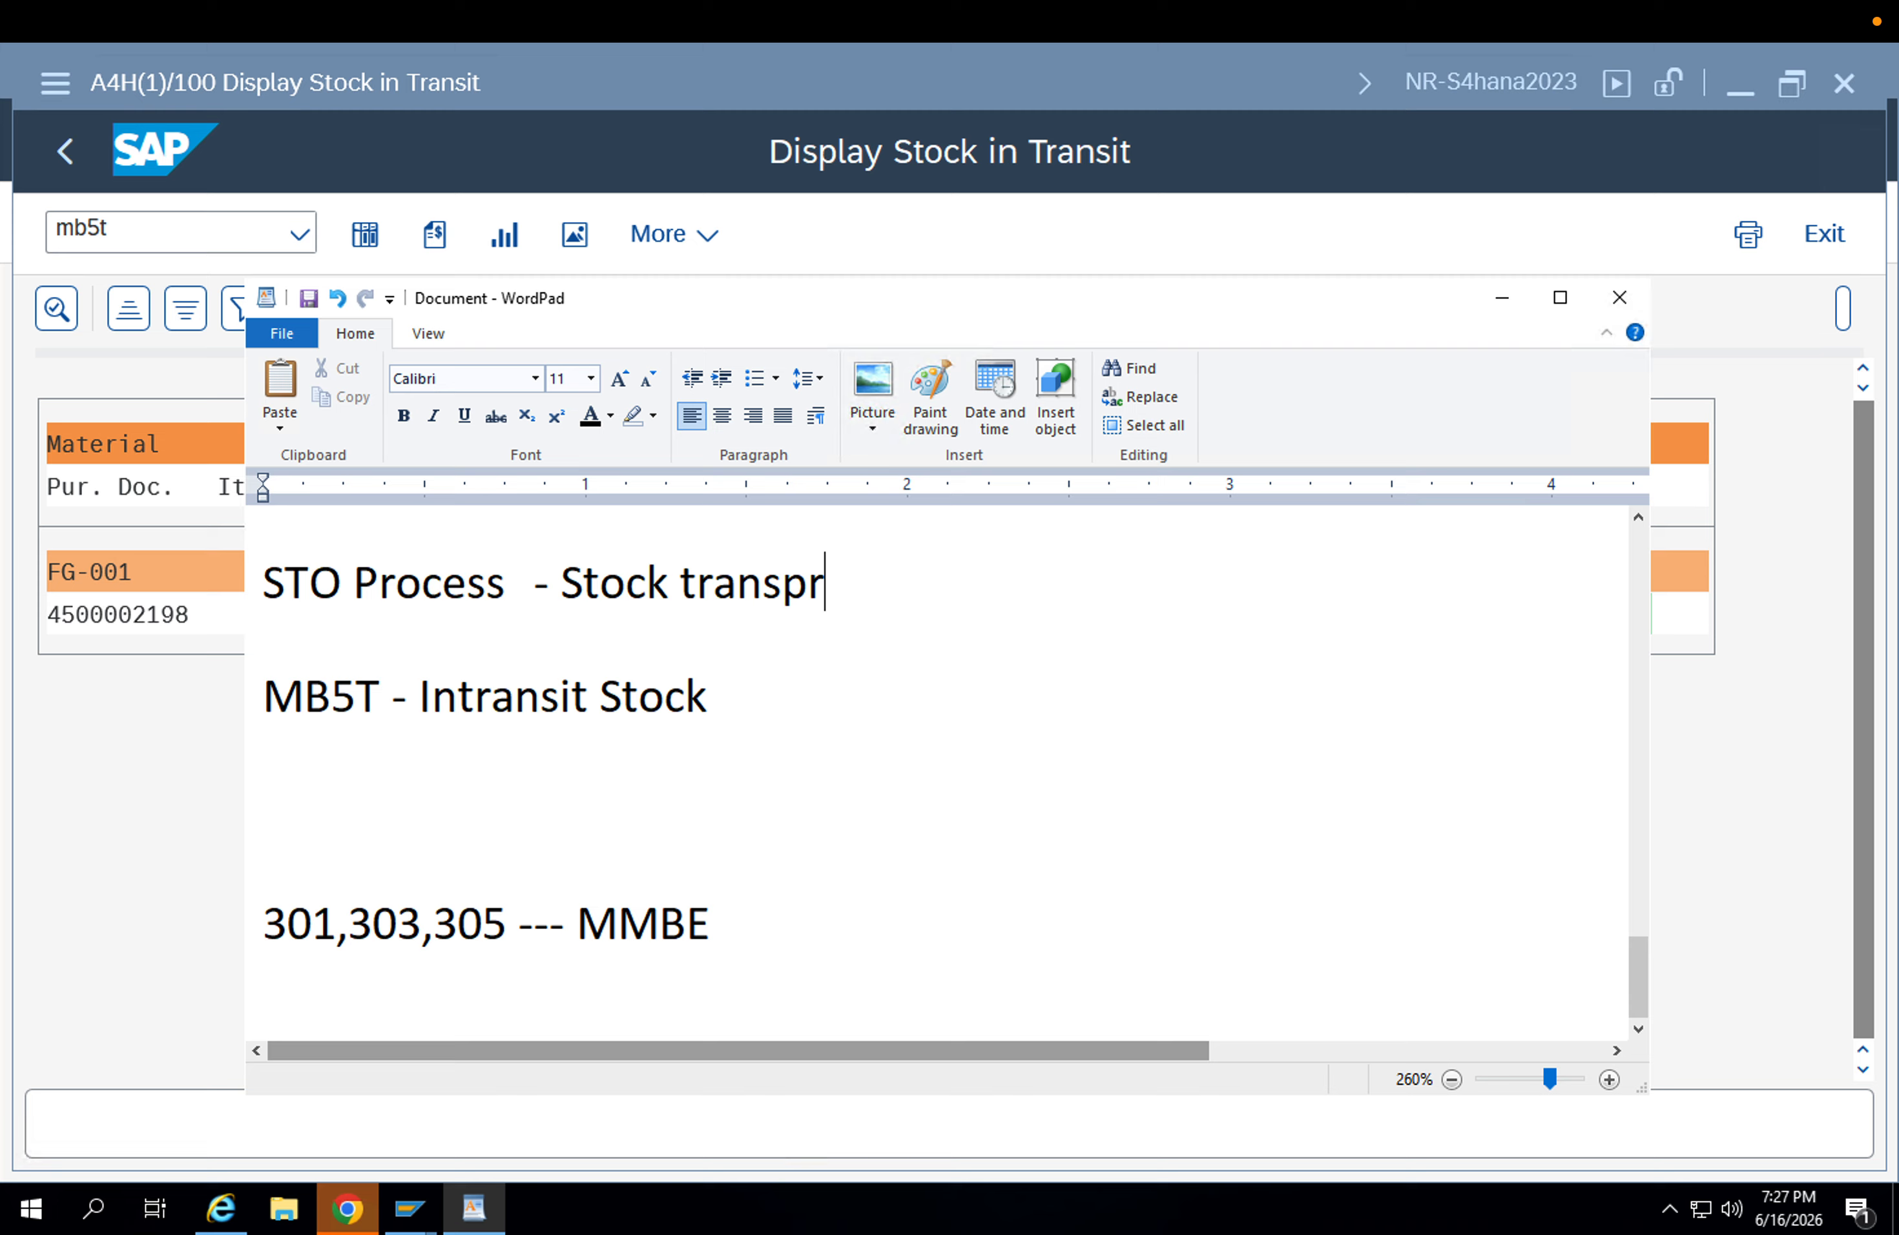
{"action": "key", "text": "BackSpace"}
{"action": "type", "text": "ort order s"}
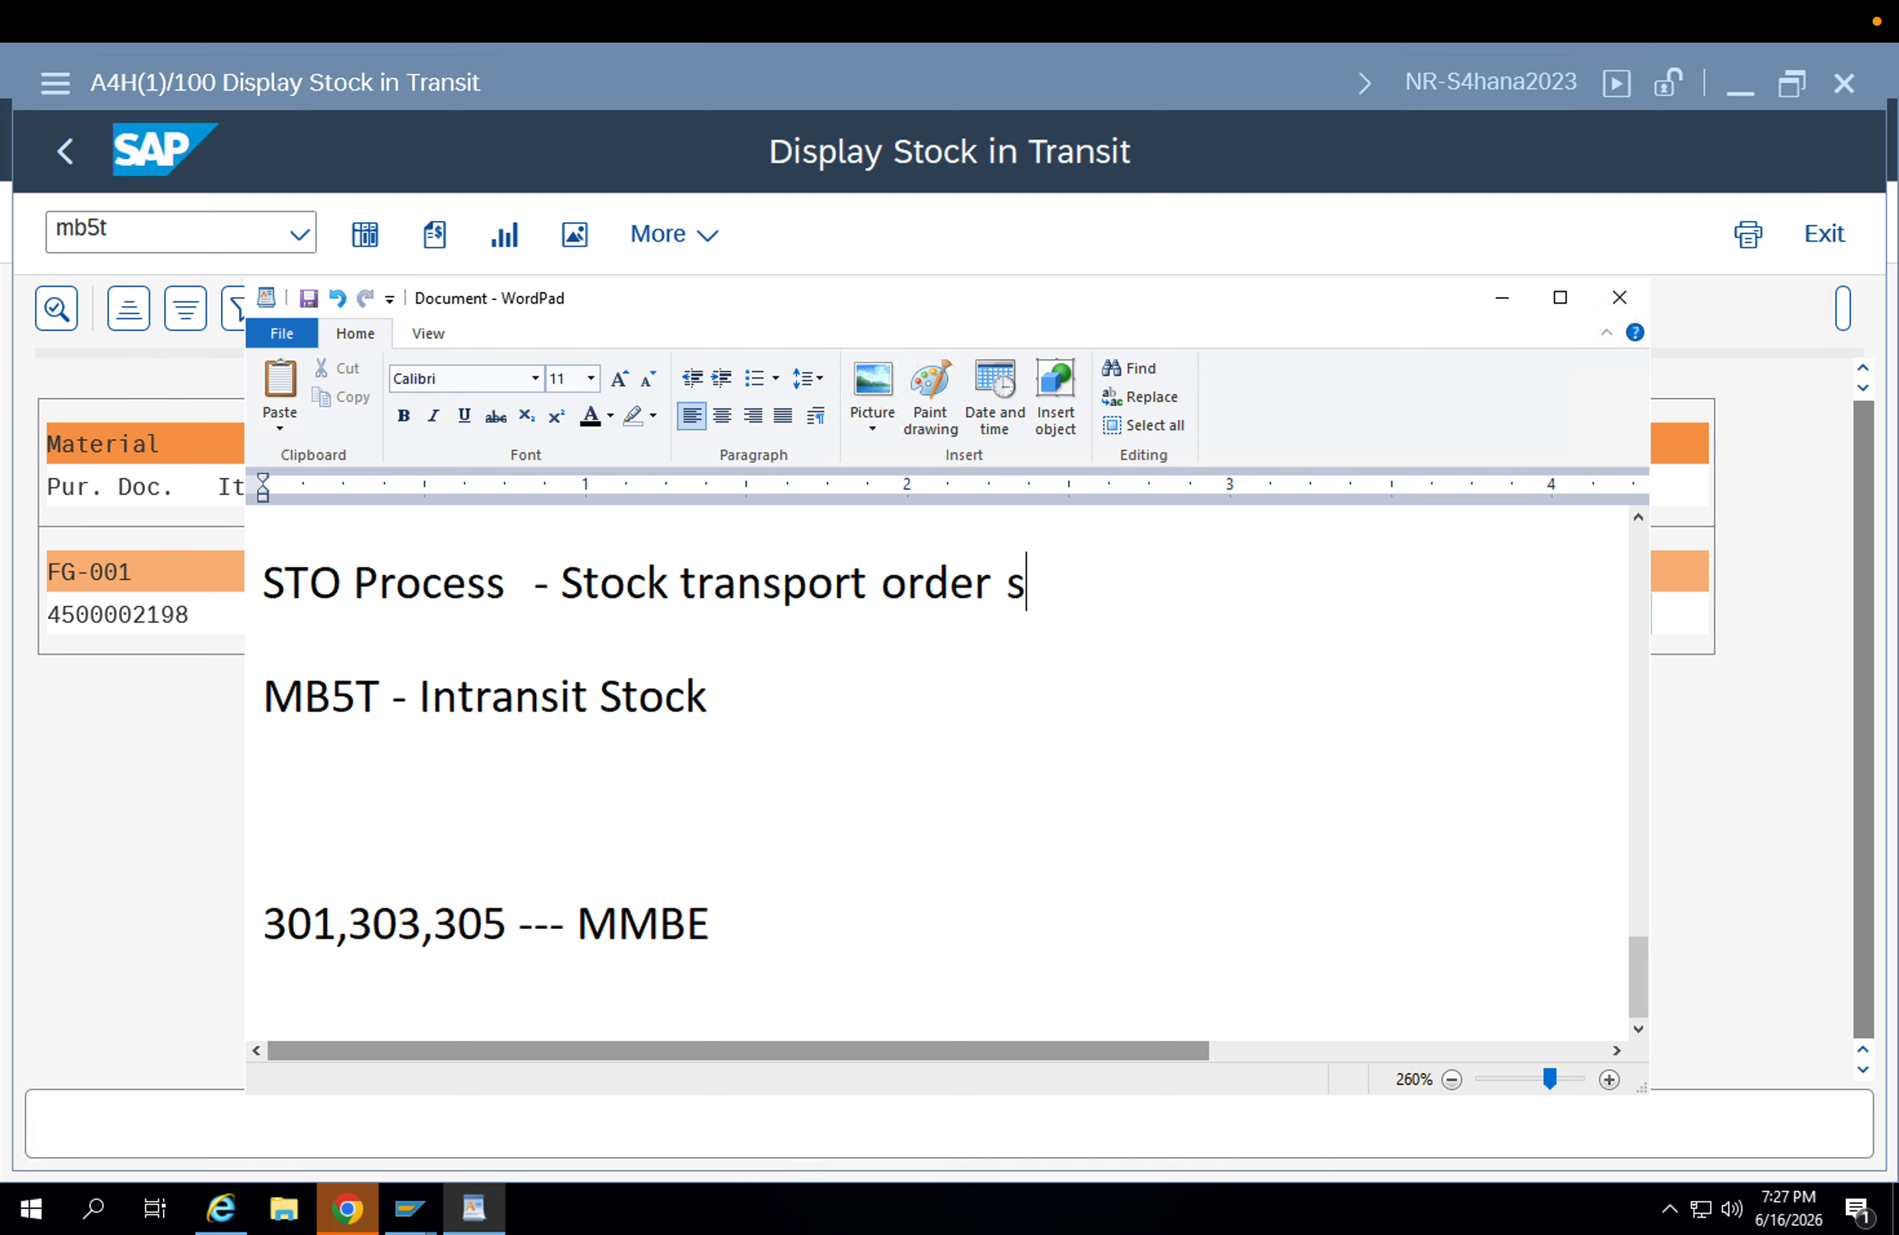
{"action": "key", "text": "BackSpace"}
{"action": "type", "text": "- Goods issues"}
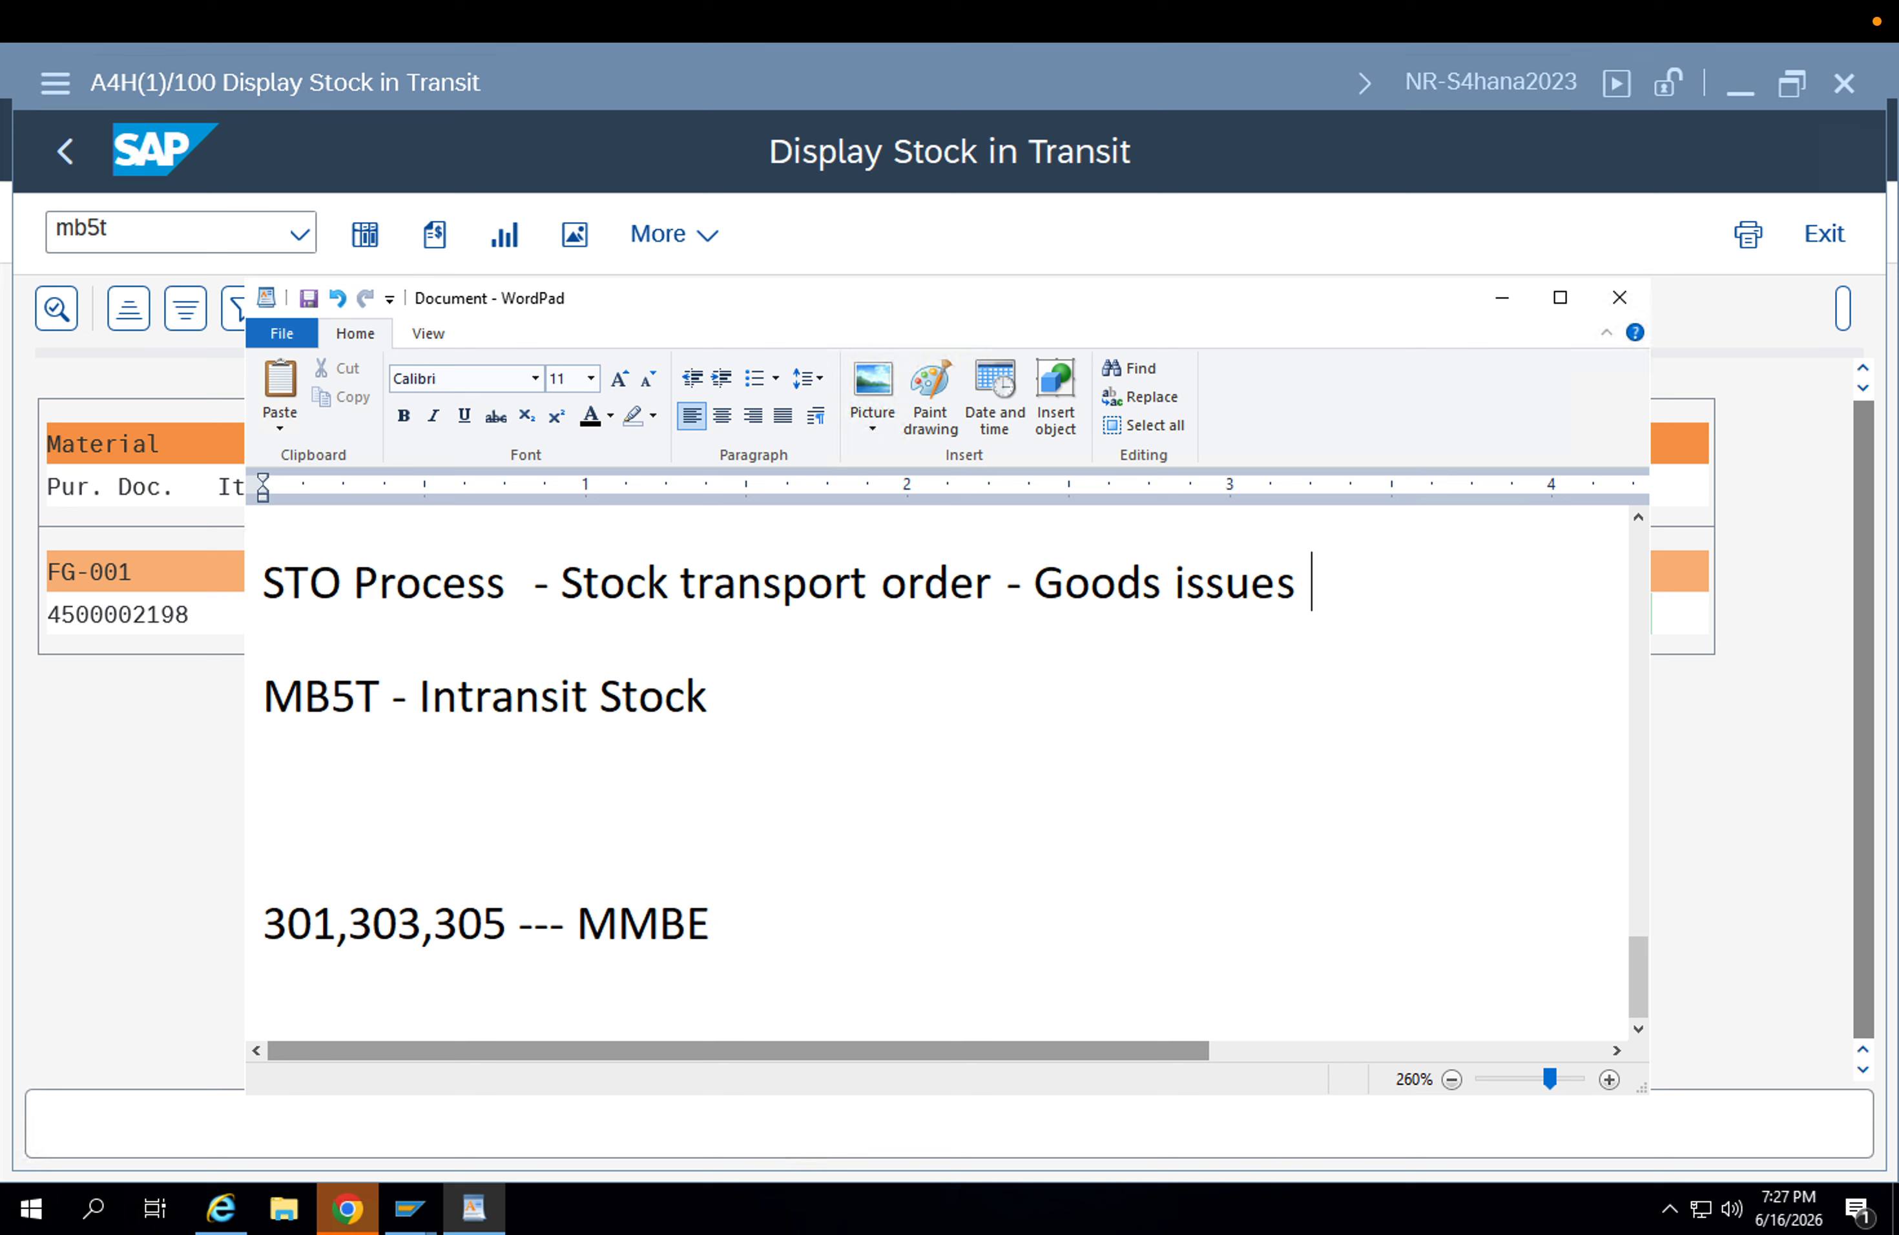
{"action": "left_click_drag", "start_coordinate": [726, 699], "coordinate": [226, 662]}
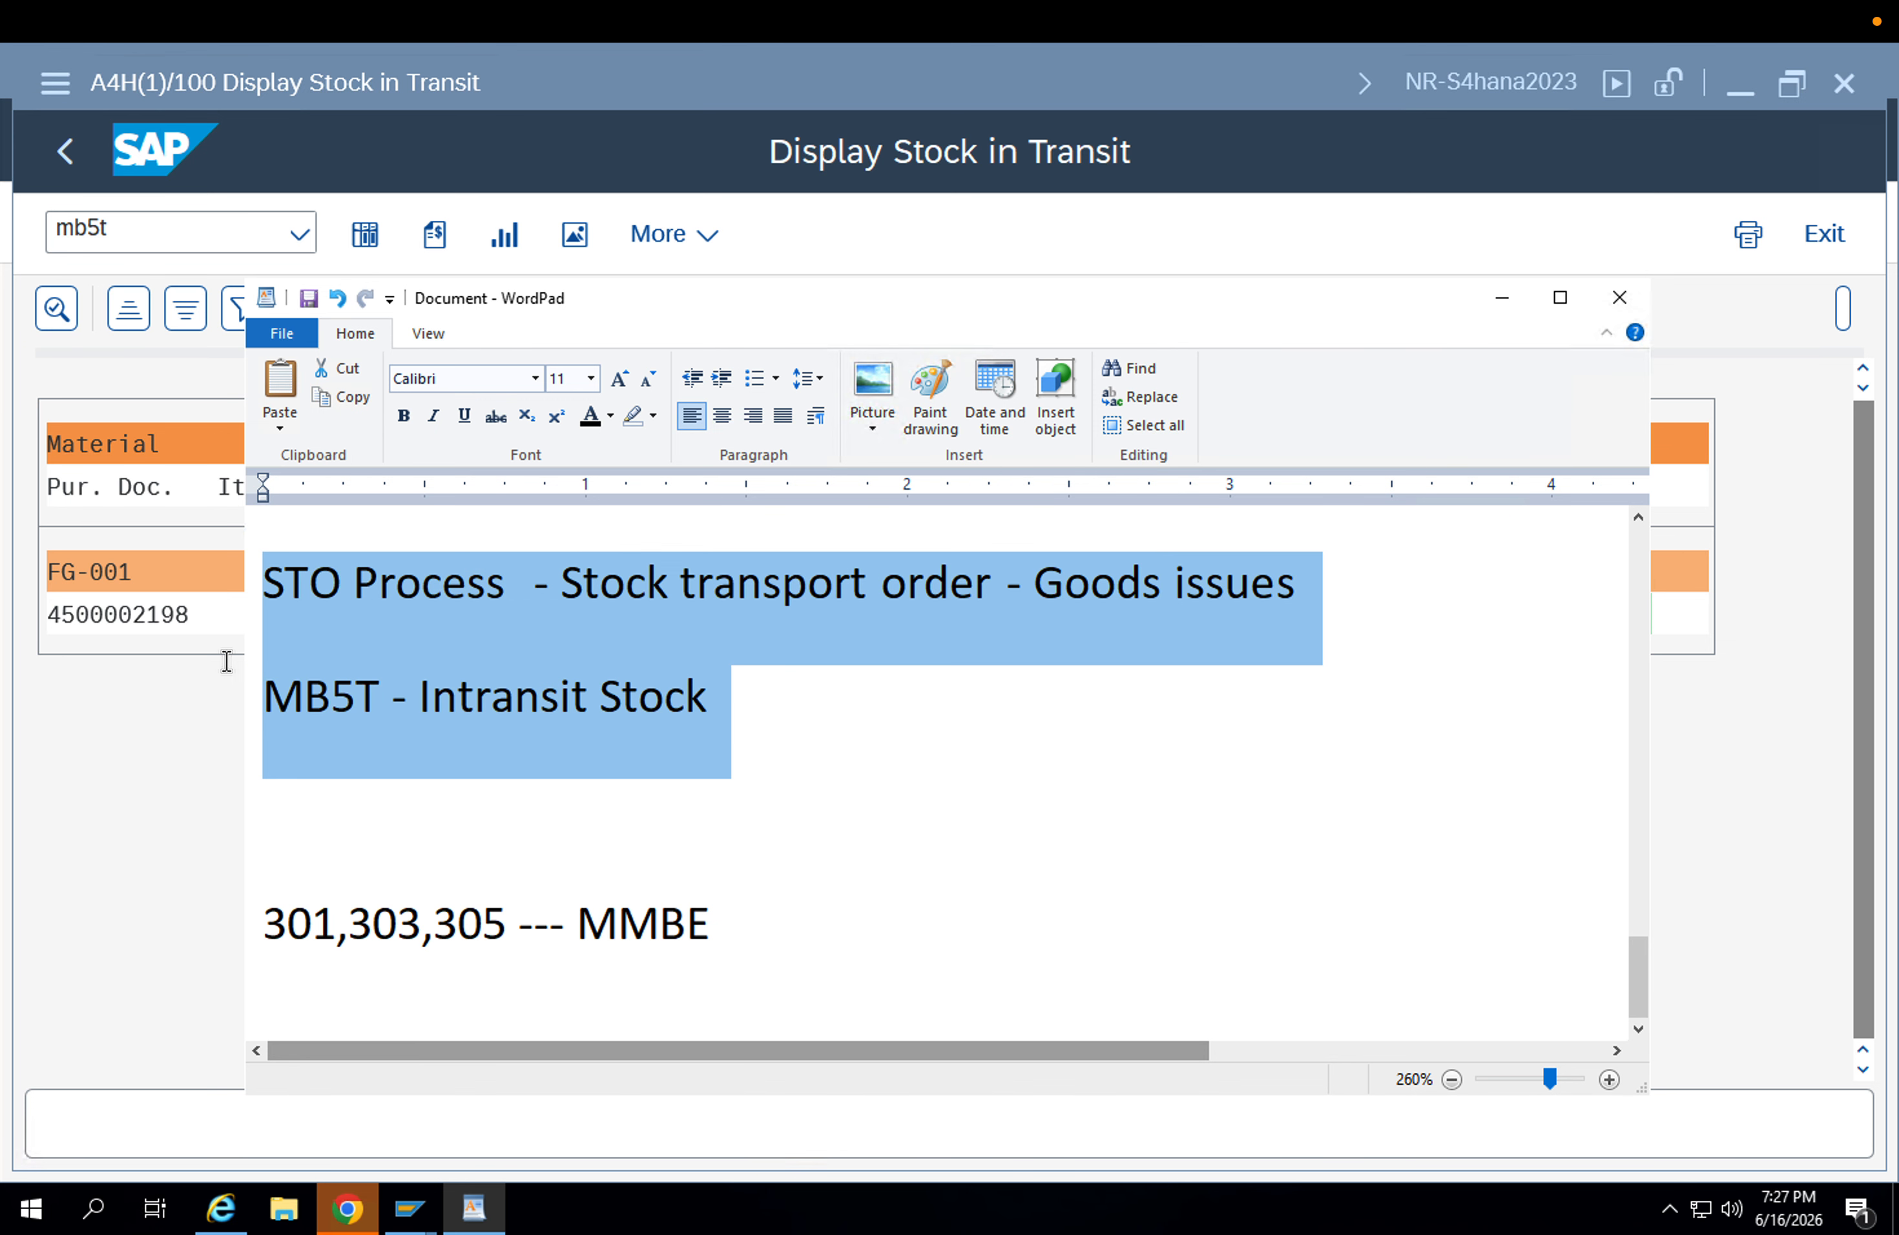
Return to SAP, leave the stock-in-transit report for Easy Access and switch to the session displaying the posted material document.
{"action": "left_click", "coordinate": [159, 654]}
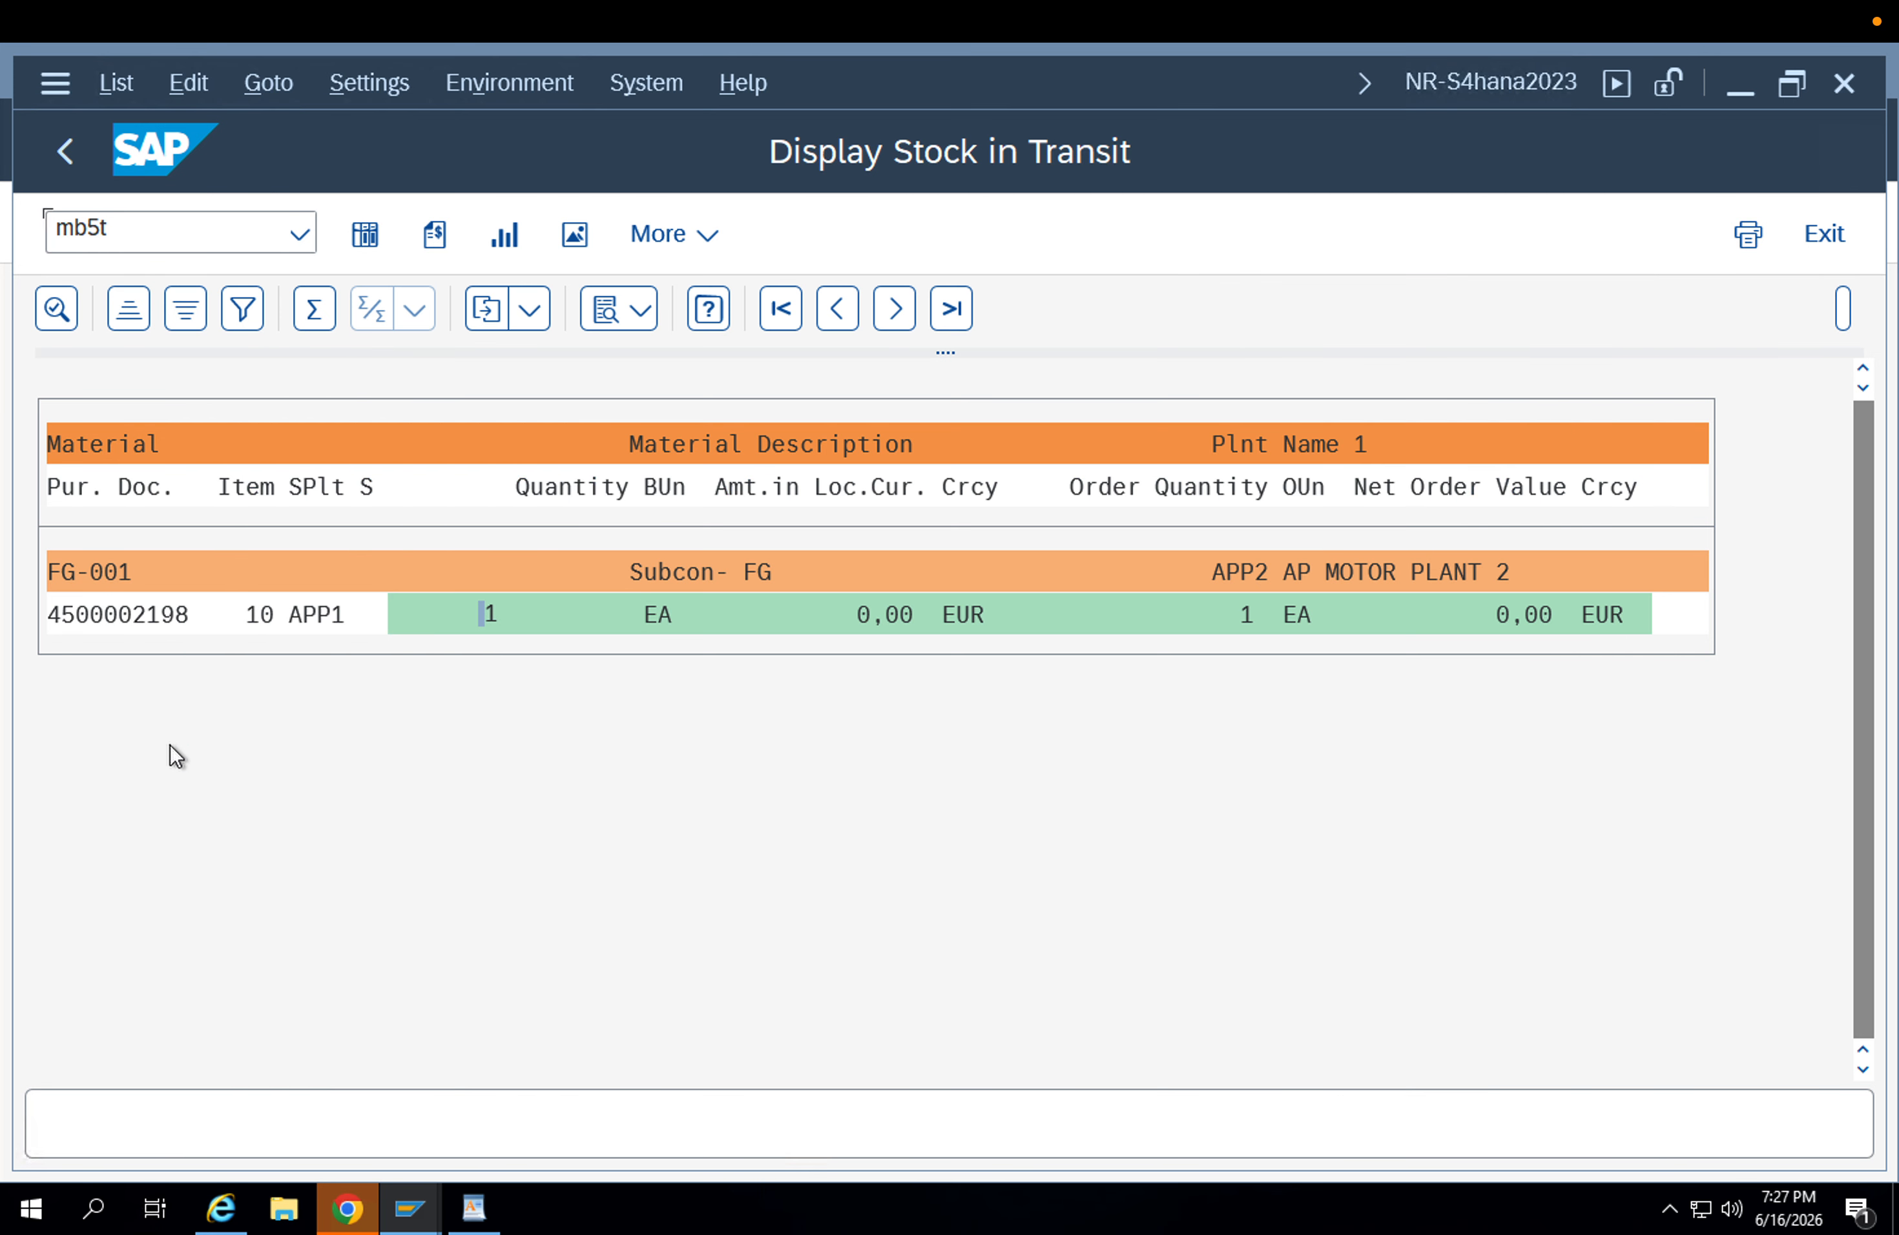
{"action": "left_click", "coordinate": [75, 150]}
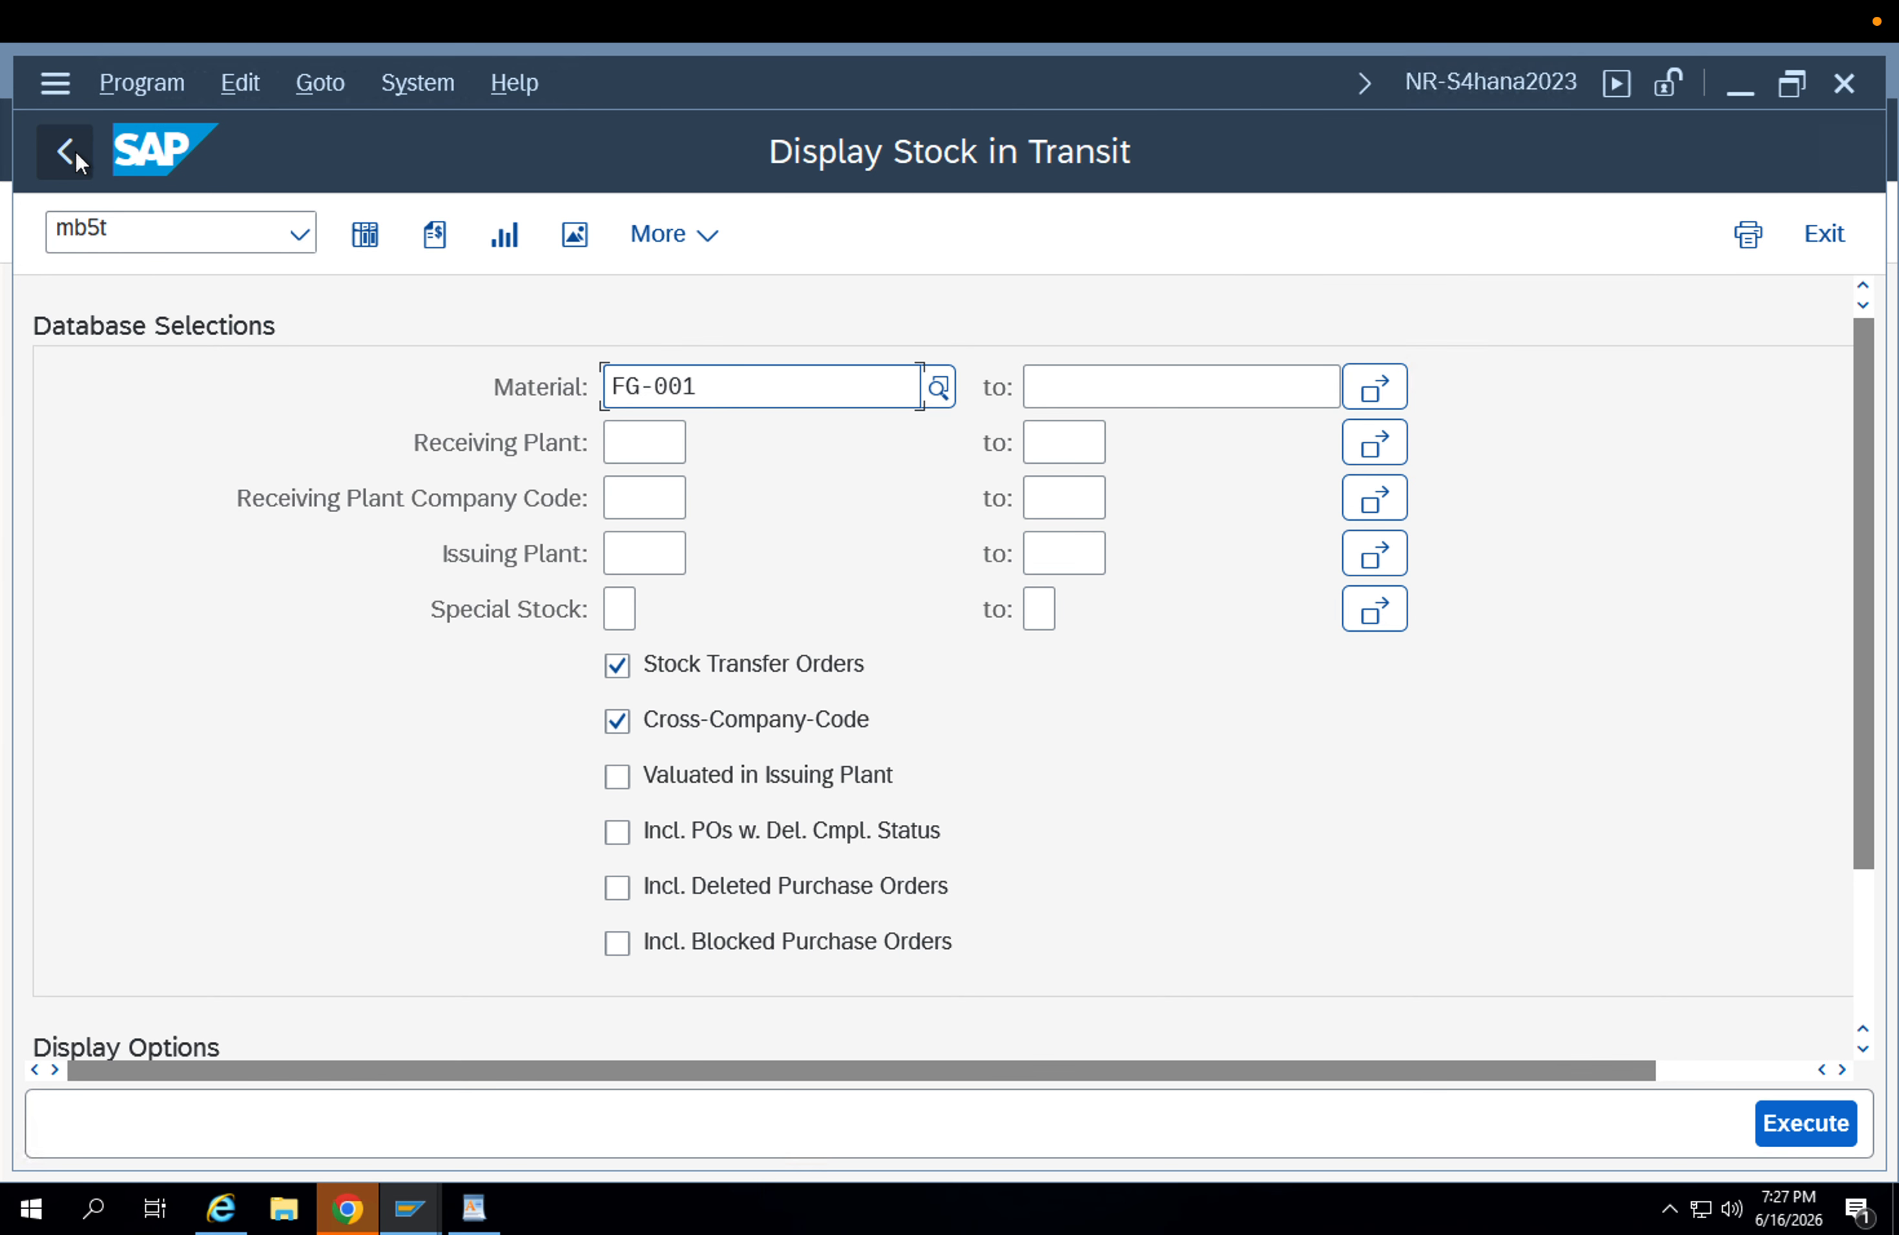
{"action": "left_click", "coordinate": [75, 150]}
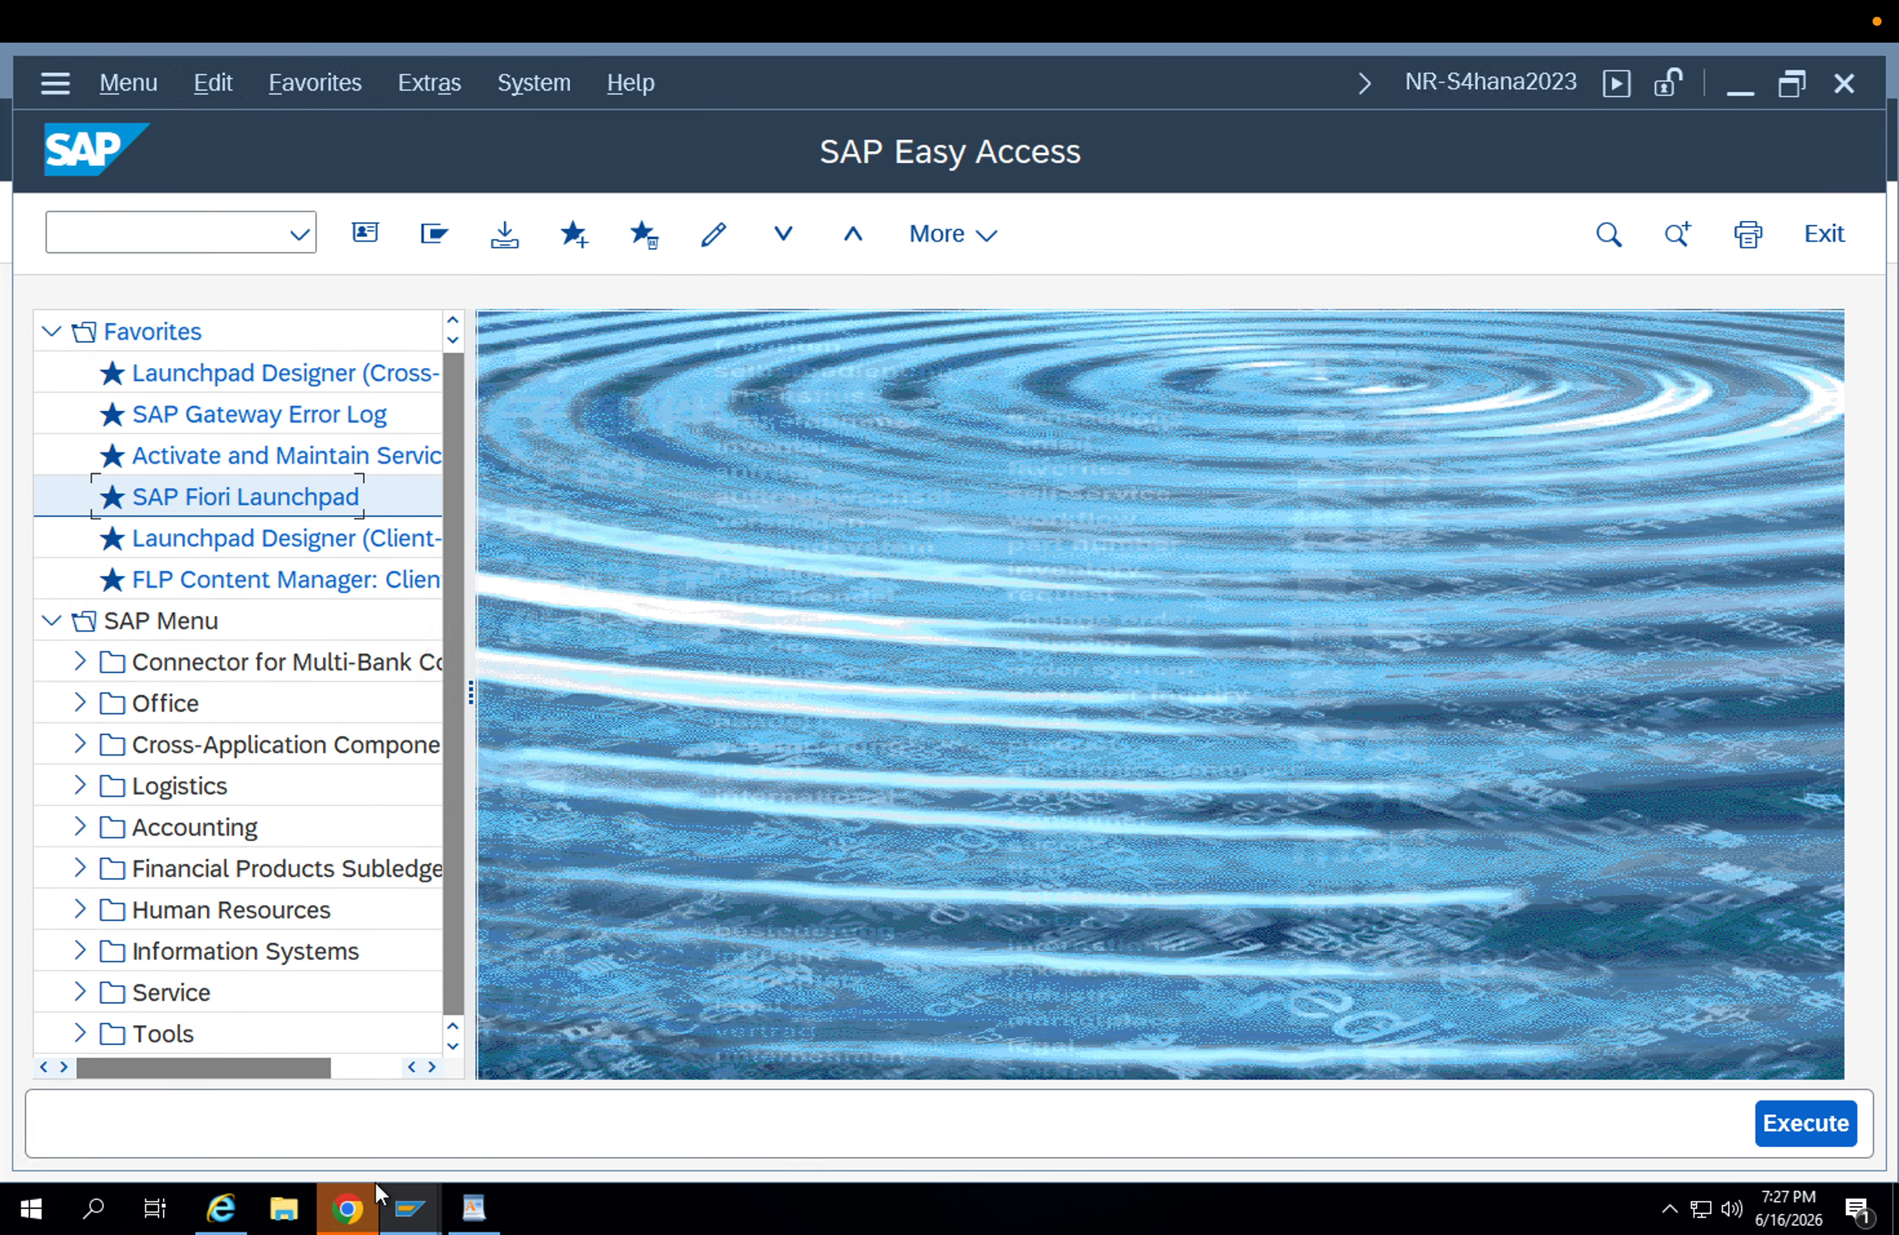
{"action": "left_click", "coordinate": [409, 1209]}
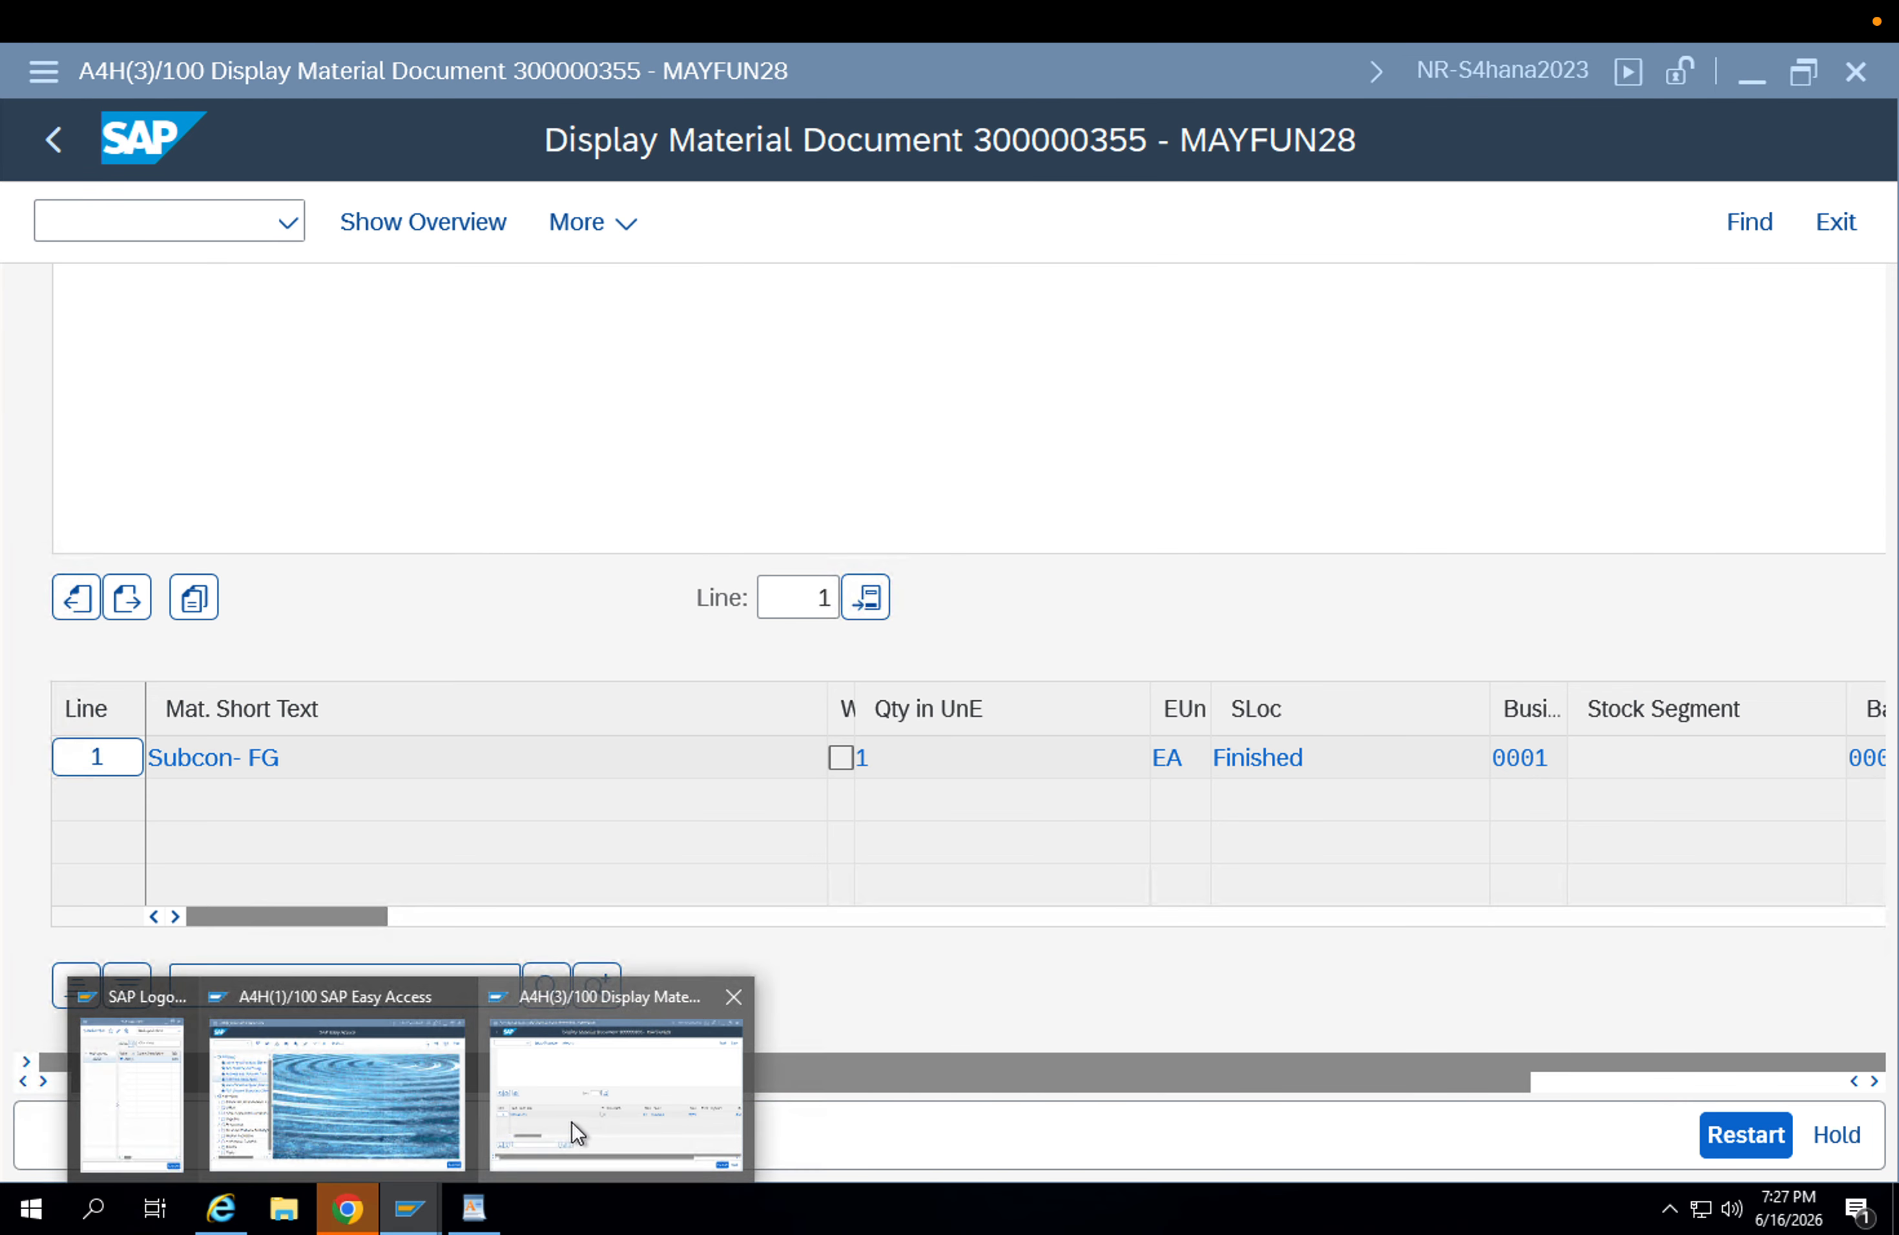
{"action": "left_click", "coordinate": [571, 1122]}
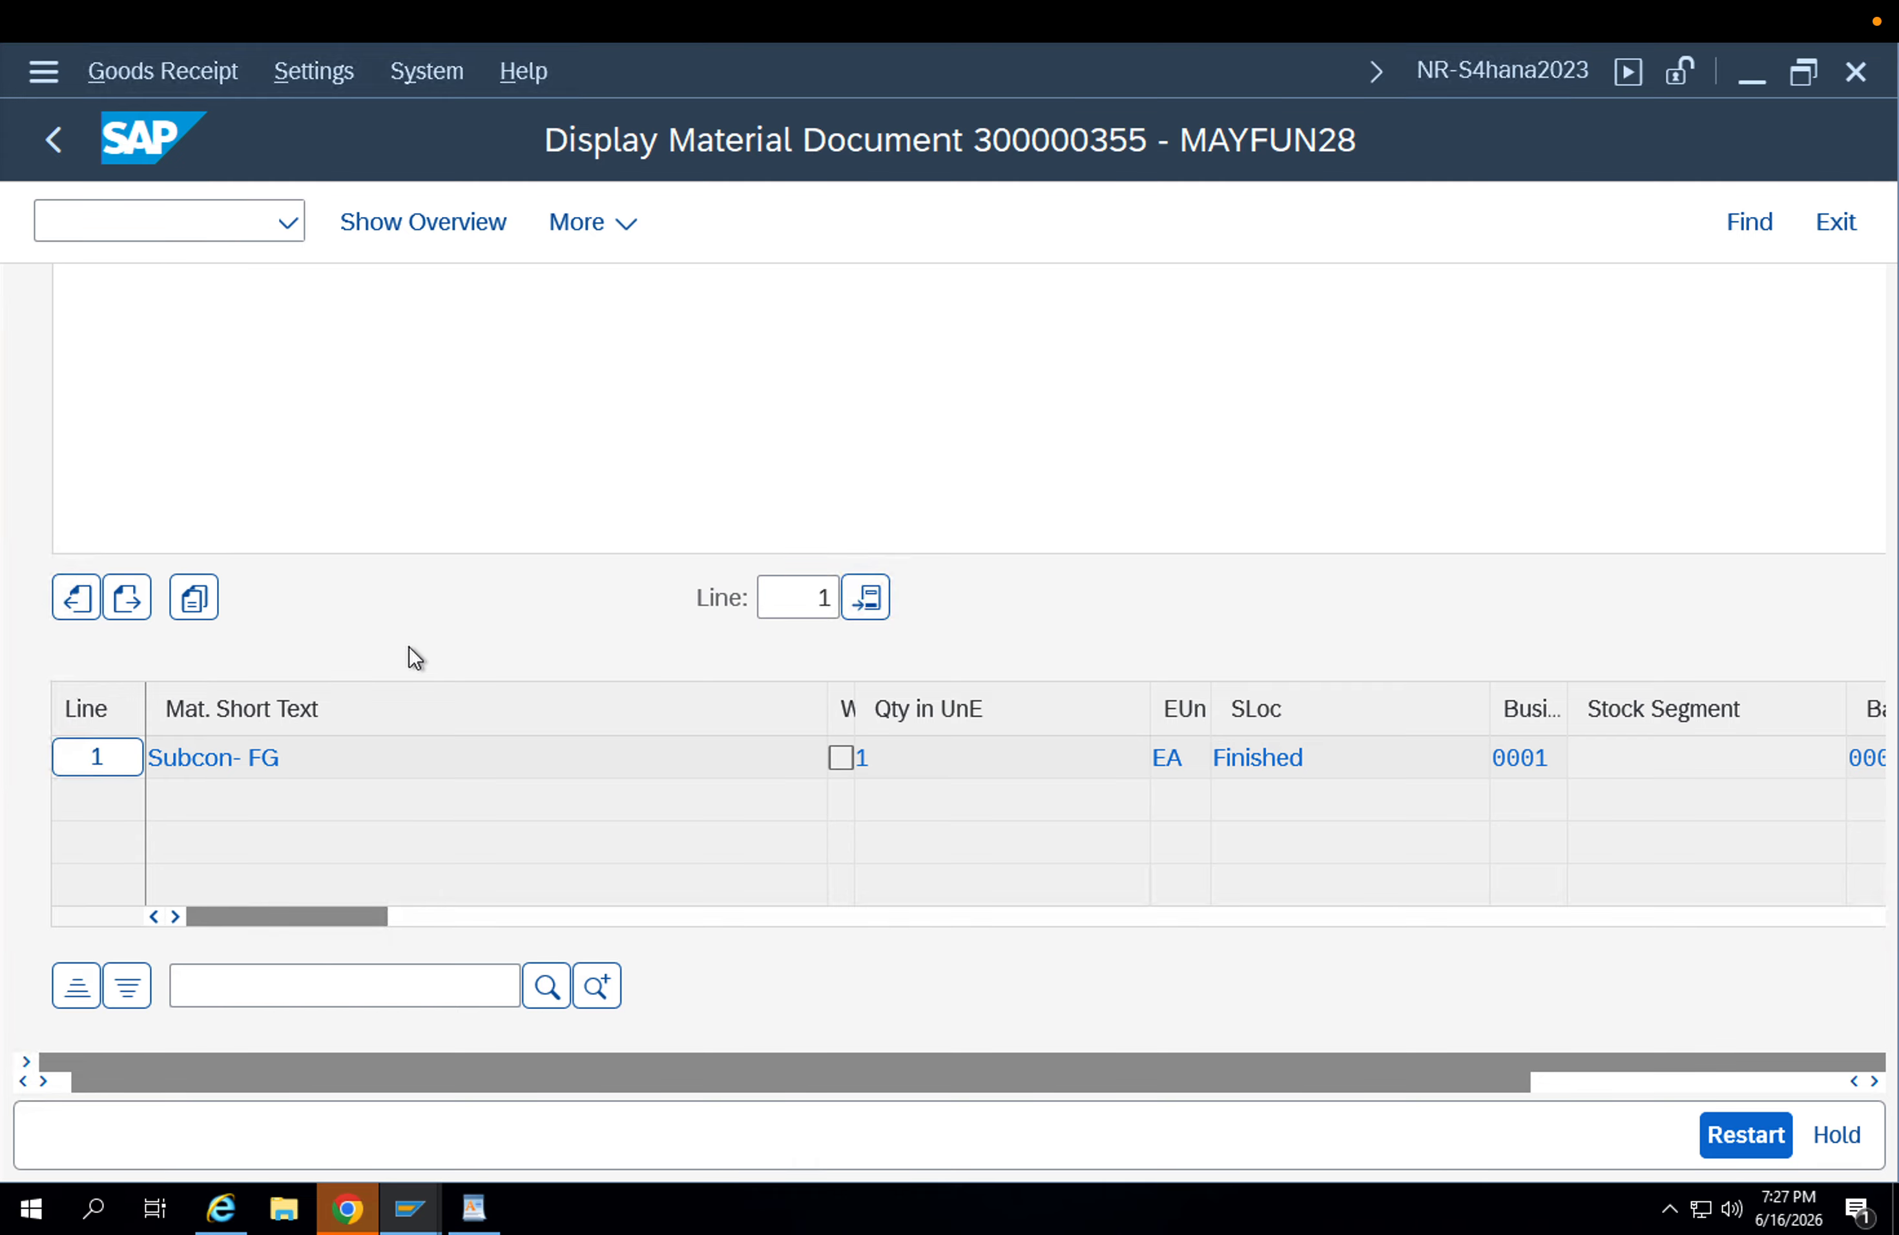
Change the displayed material document transaction to A01 Goods Receipt with reference R01 Purchase Order.
{"action": "scroll", "coordinate": [739, 703], "scroll_direction": "right", "scroll_amount": 3}
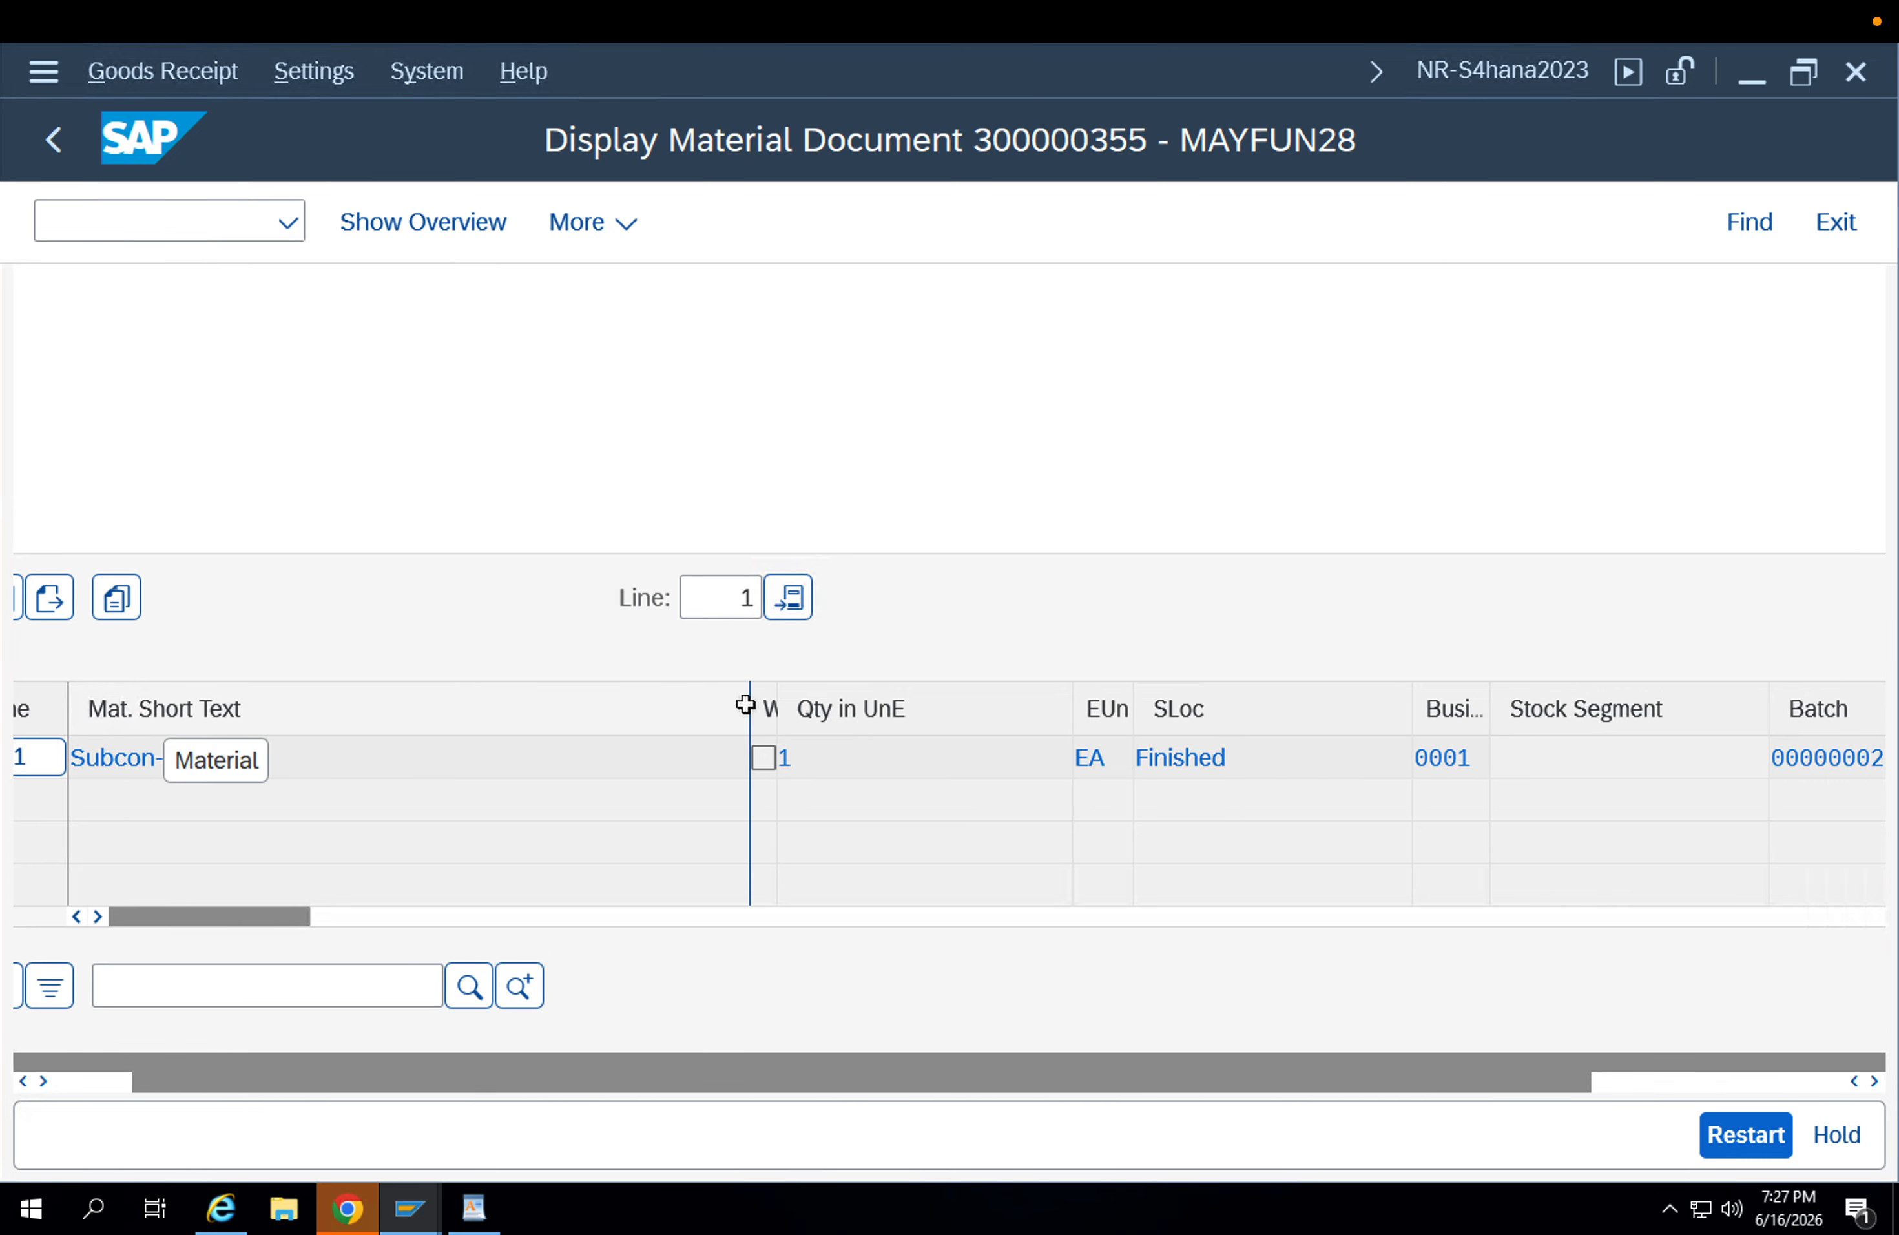
{"action": "scroll", "coordinate": [746, 704], "scroll_direction": "up", "scroll_amount": 2}
{"action": "scroll", "coordinate": [746, 704], "scroll_direction": "up", "scroll_amount": 5}
{"action": "scroll", "coordinate": [747, 705], "scroll_direction": "left", "scroll_amount": 1}
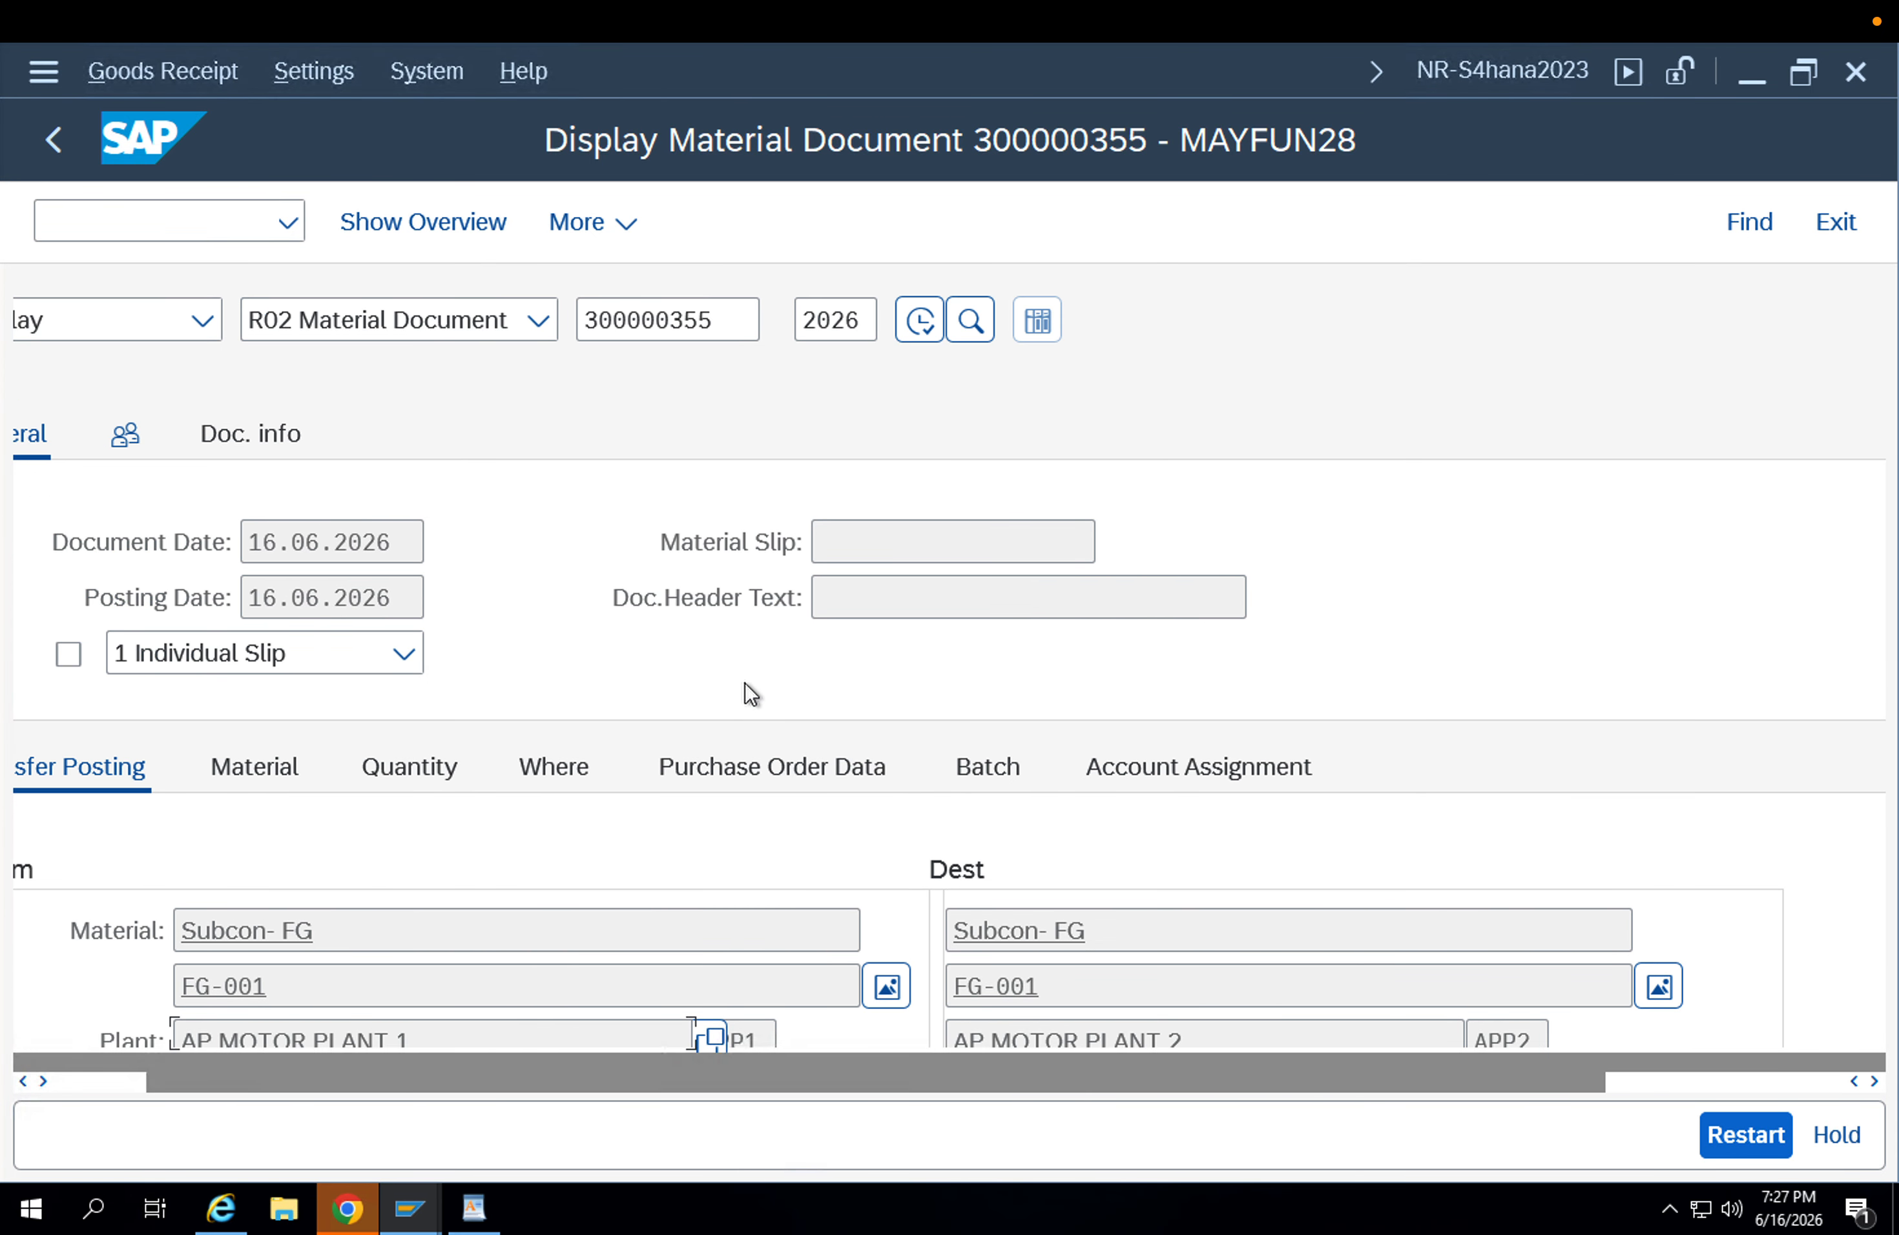
{"action": "left_click_drag", "start_coordinate": [734, 323], "coordinate": [560, 322]}
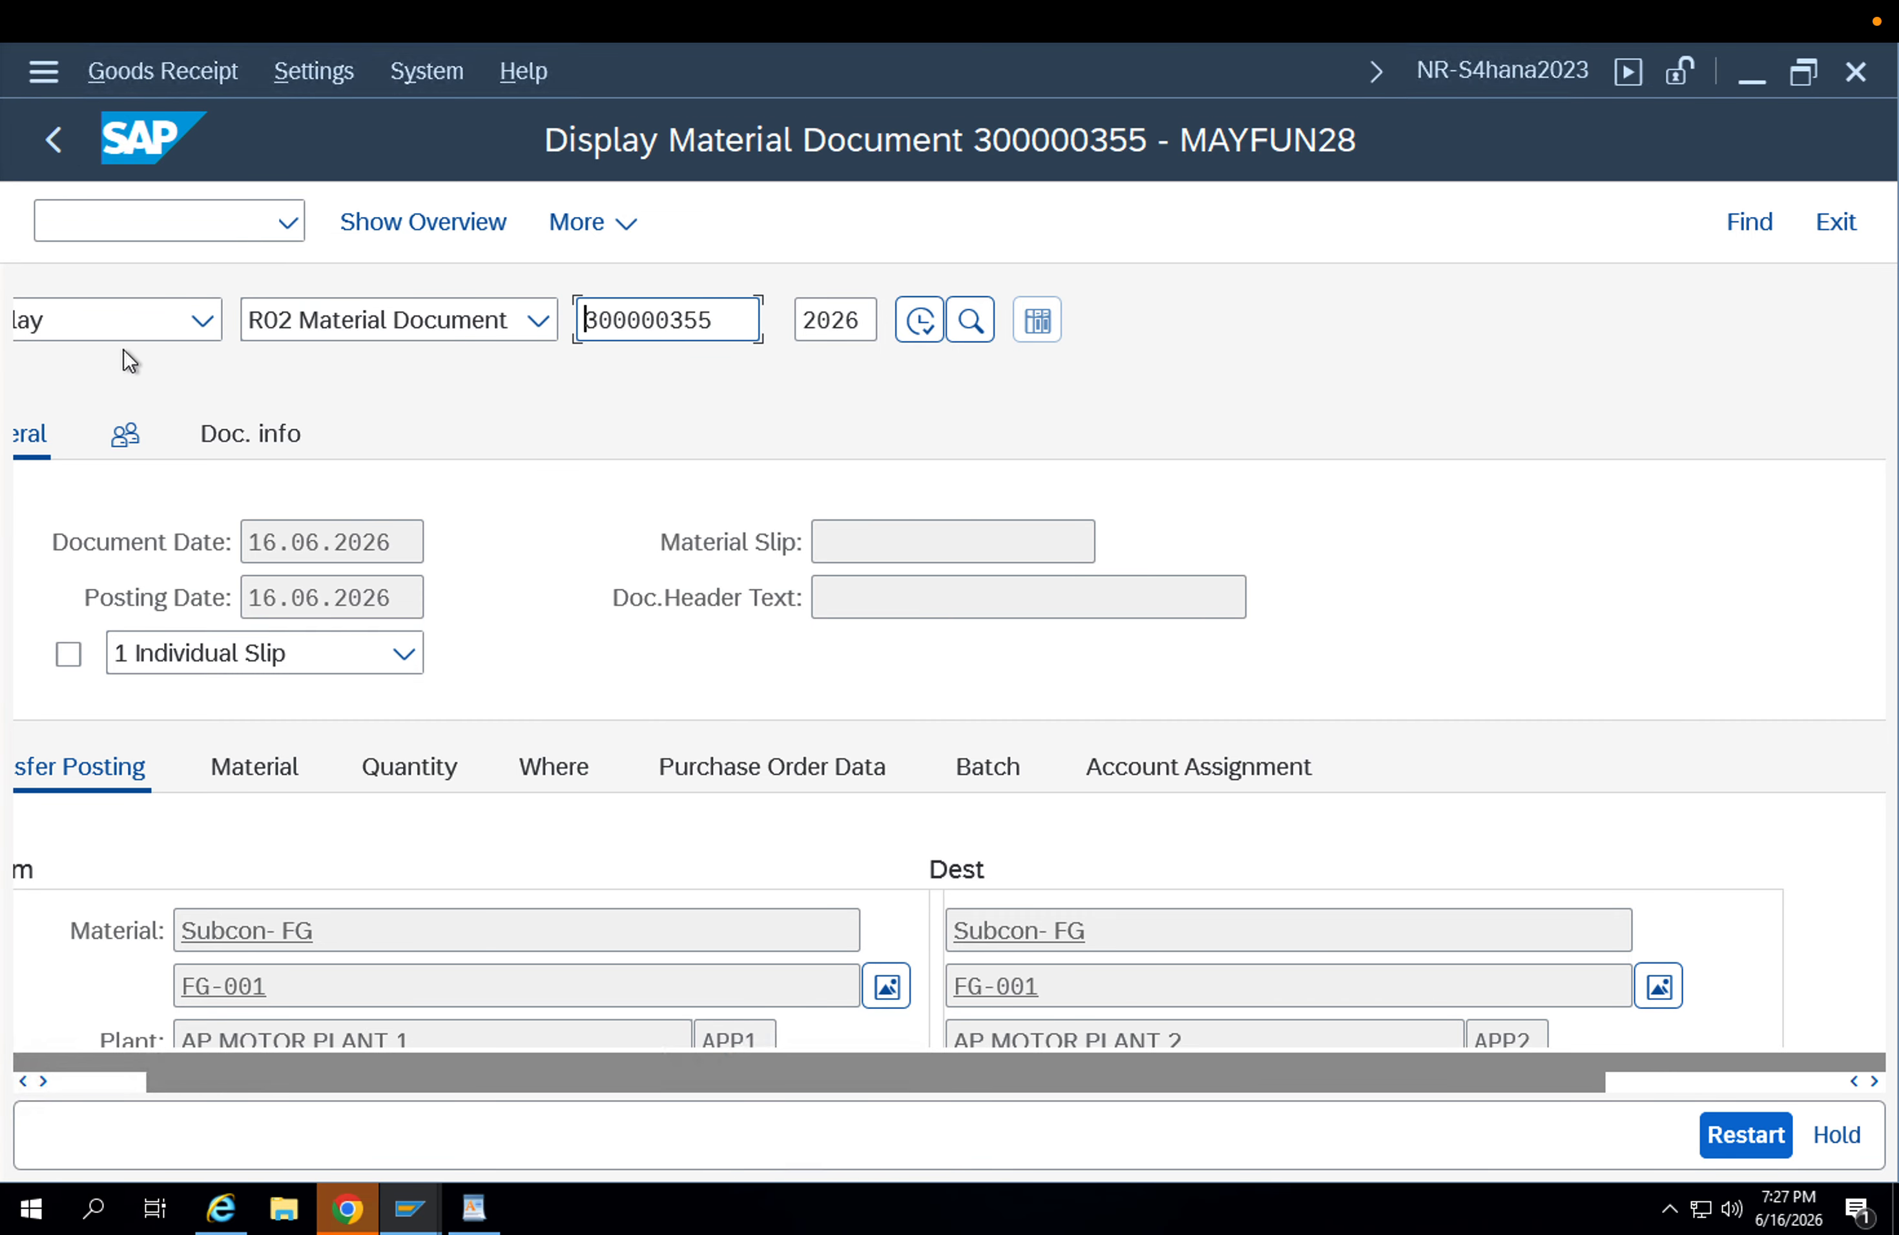
{"action": "left_click", "coordinate": [160, 329]}
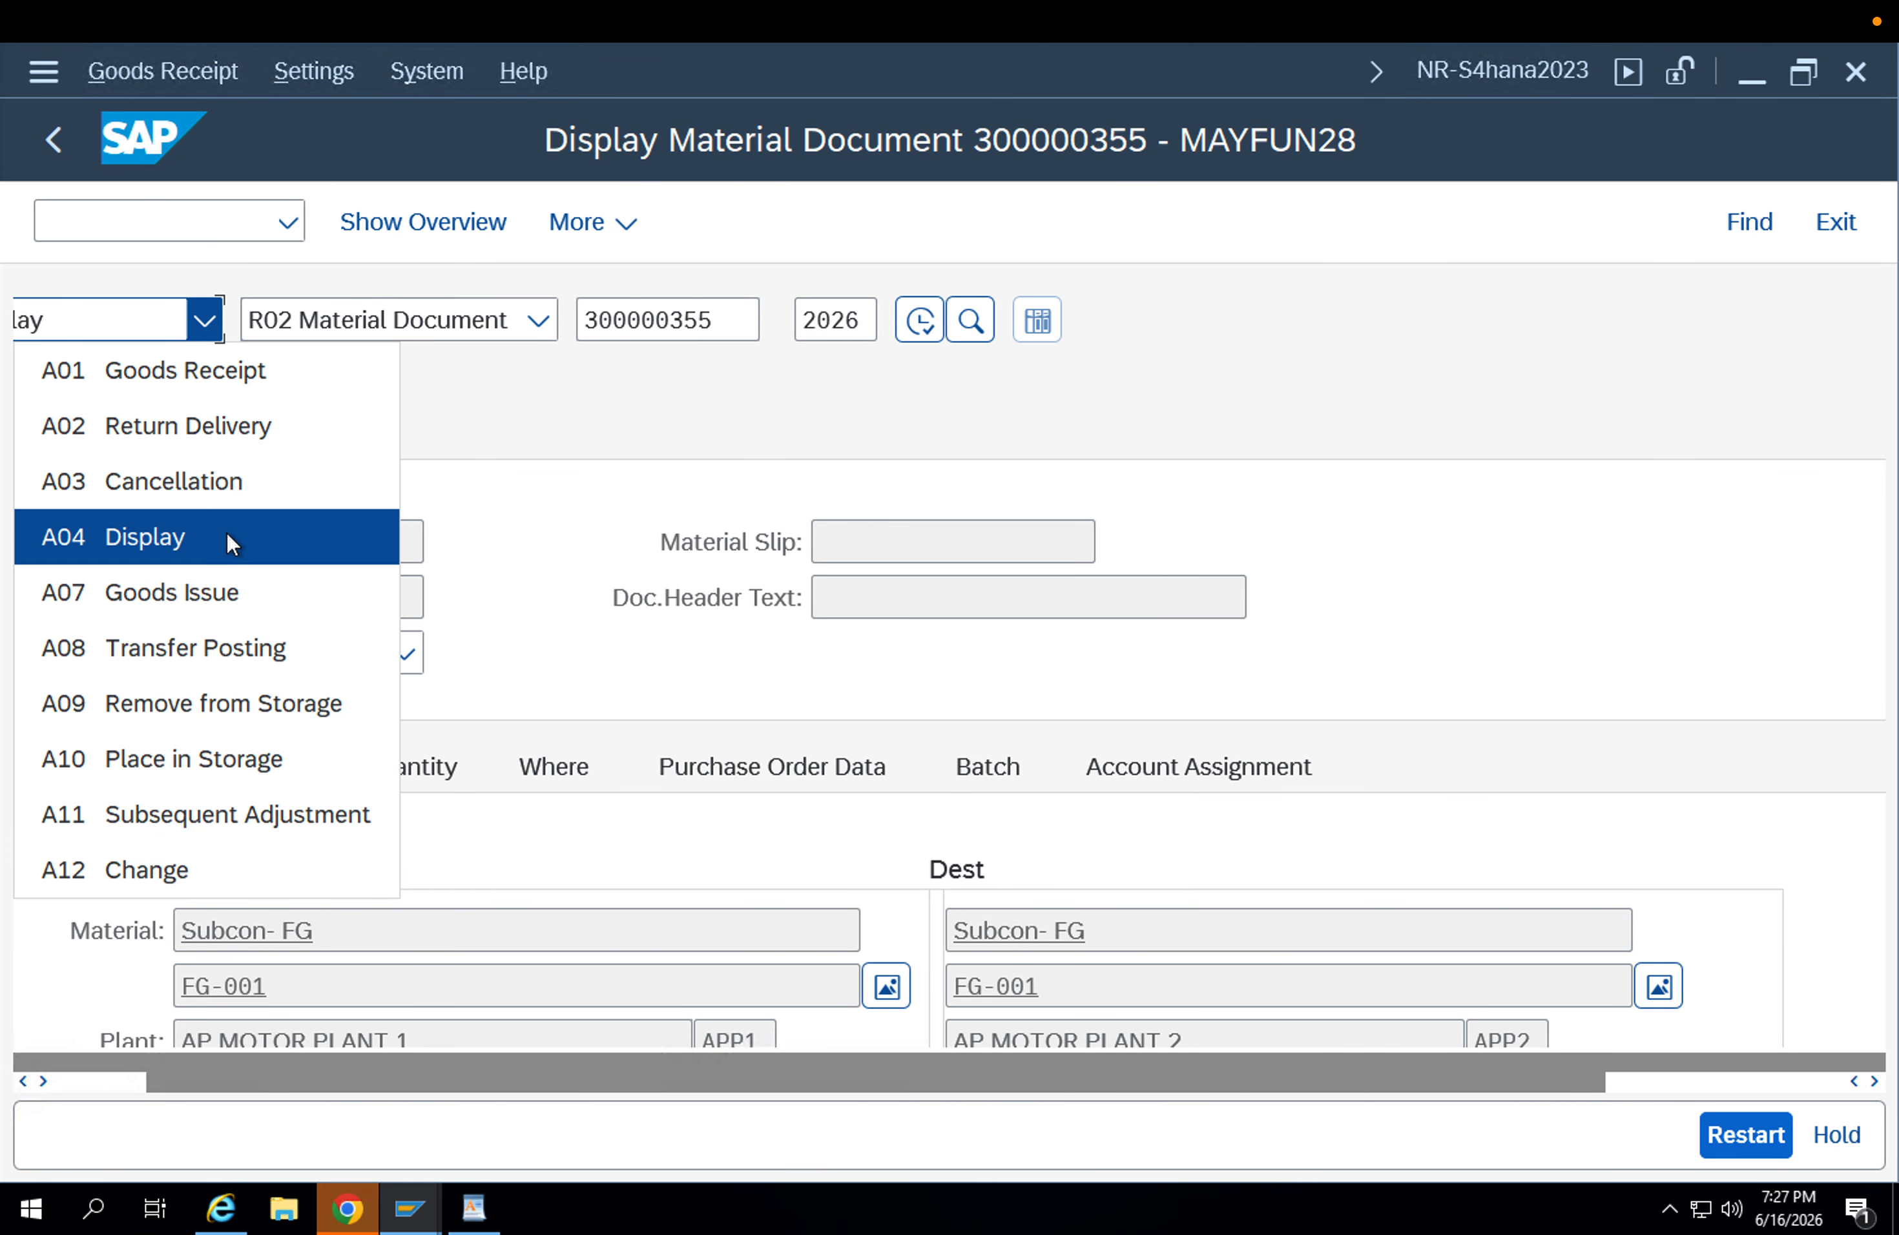
{"action": "left_click", "coordinate": [192, 374]}
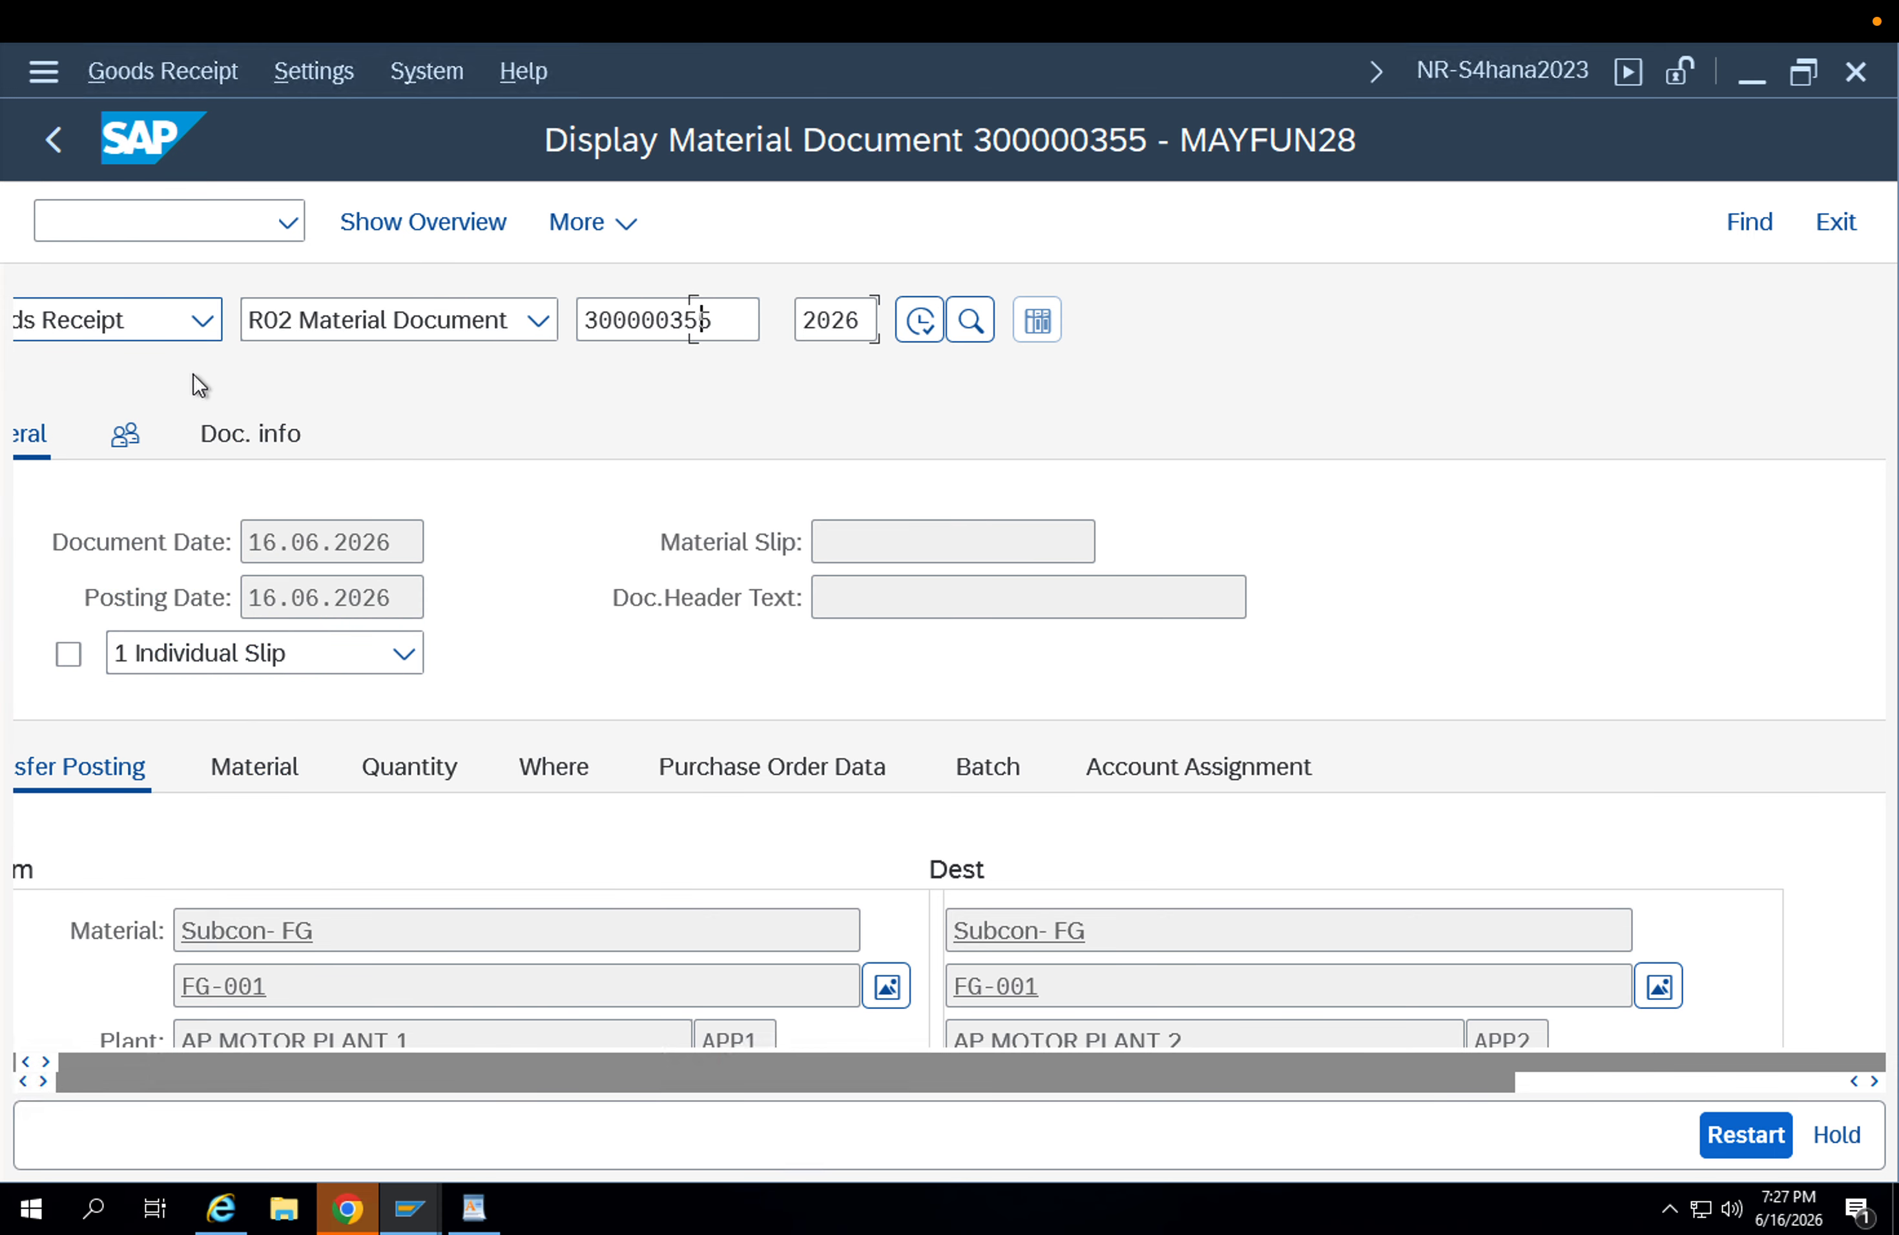
{"action": "left_click", "coordinate": [459, 329]}
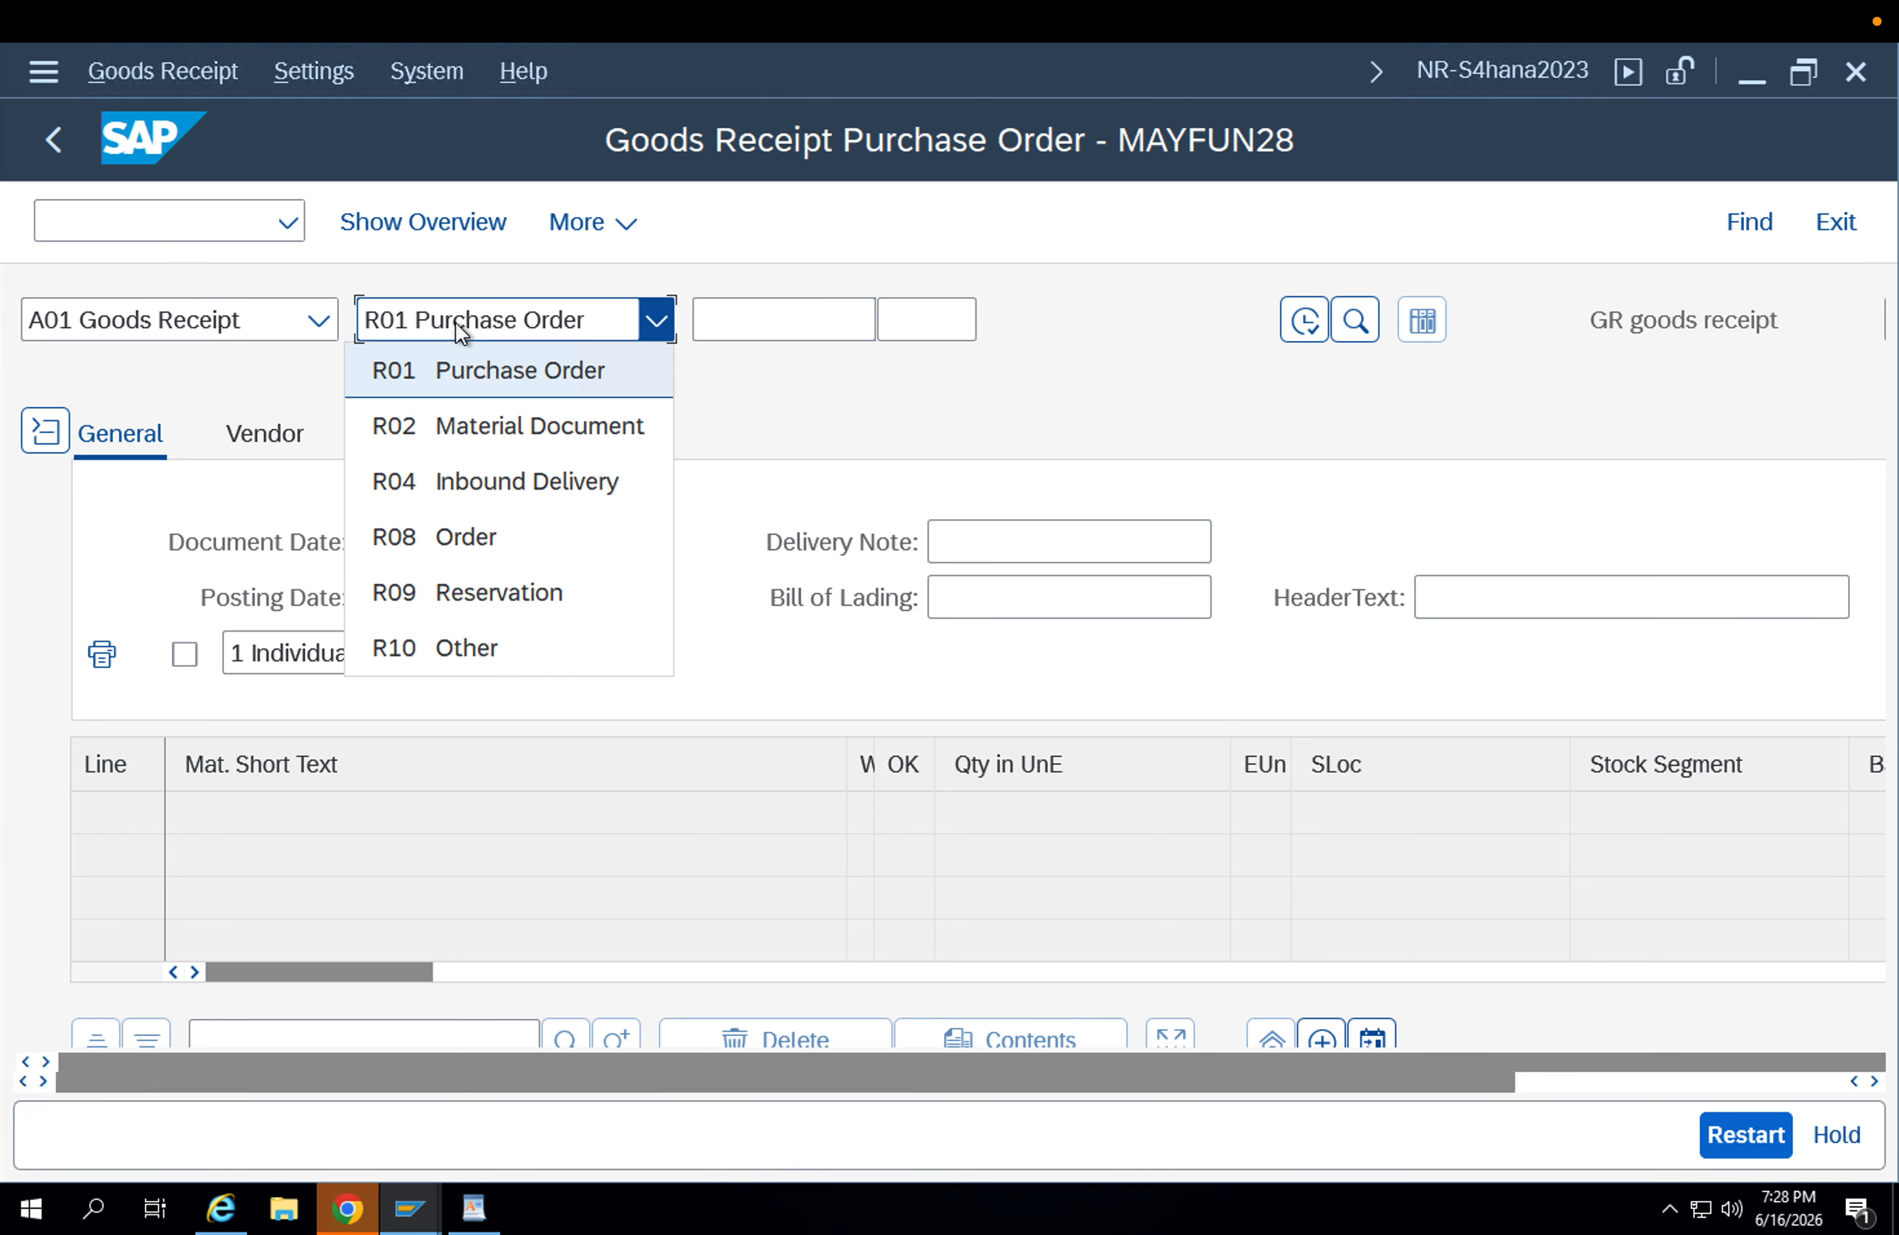
Load the most recently used stock transport order from the entry history into the goods receipt.
{"action": "left_click", "coordinate": [721, 322]}
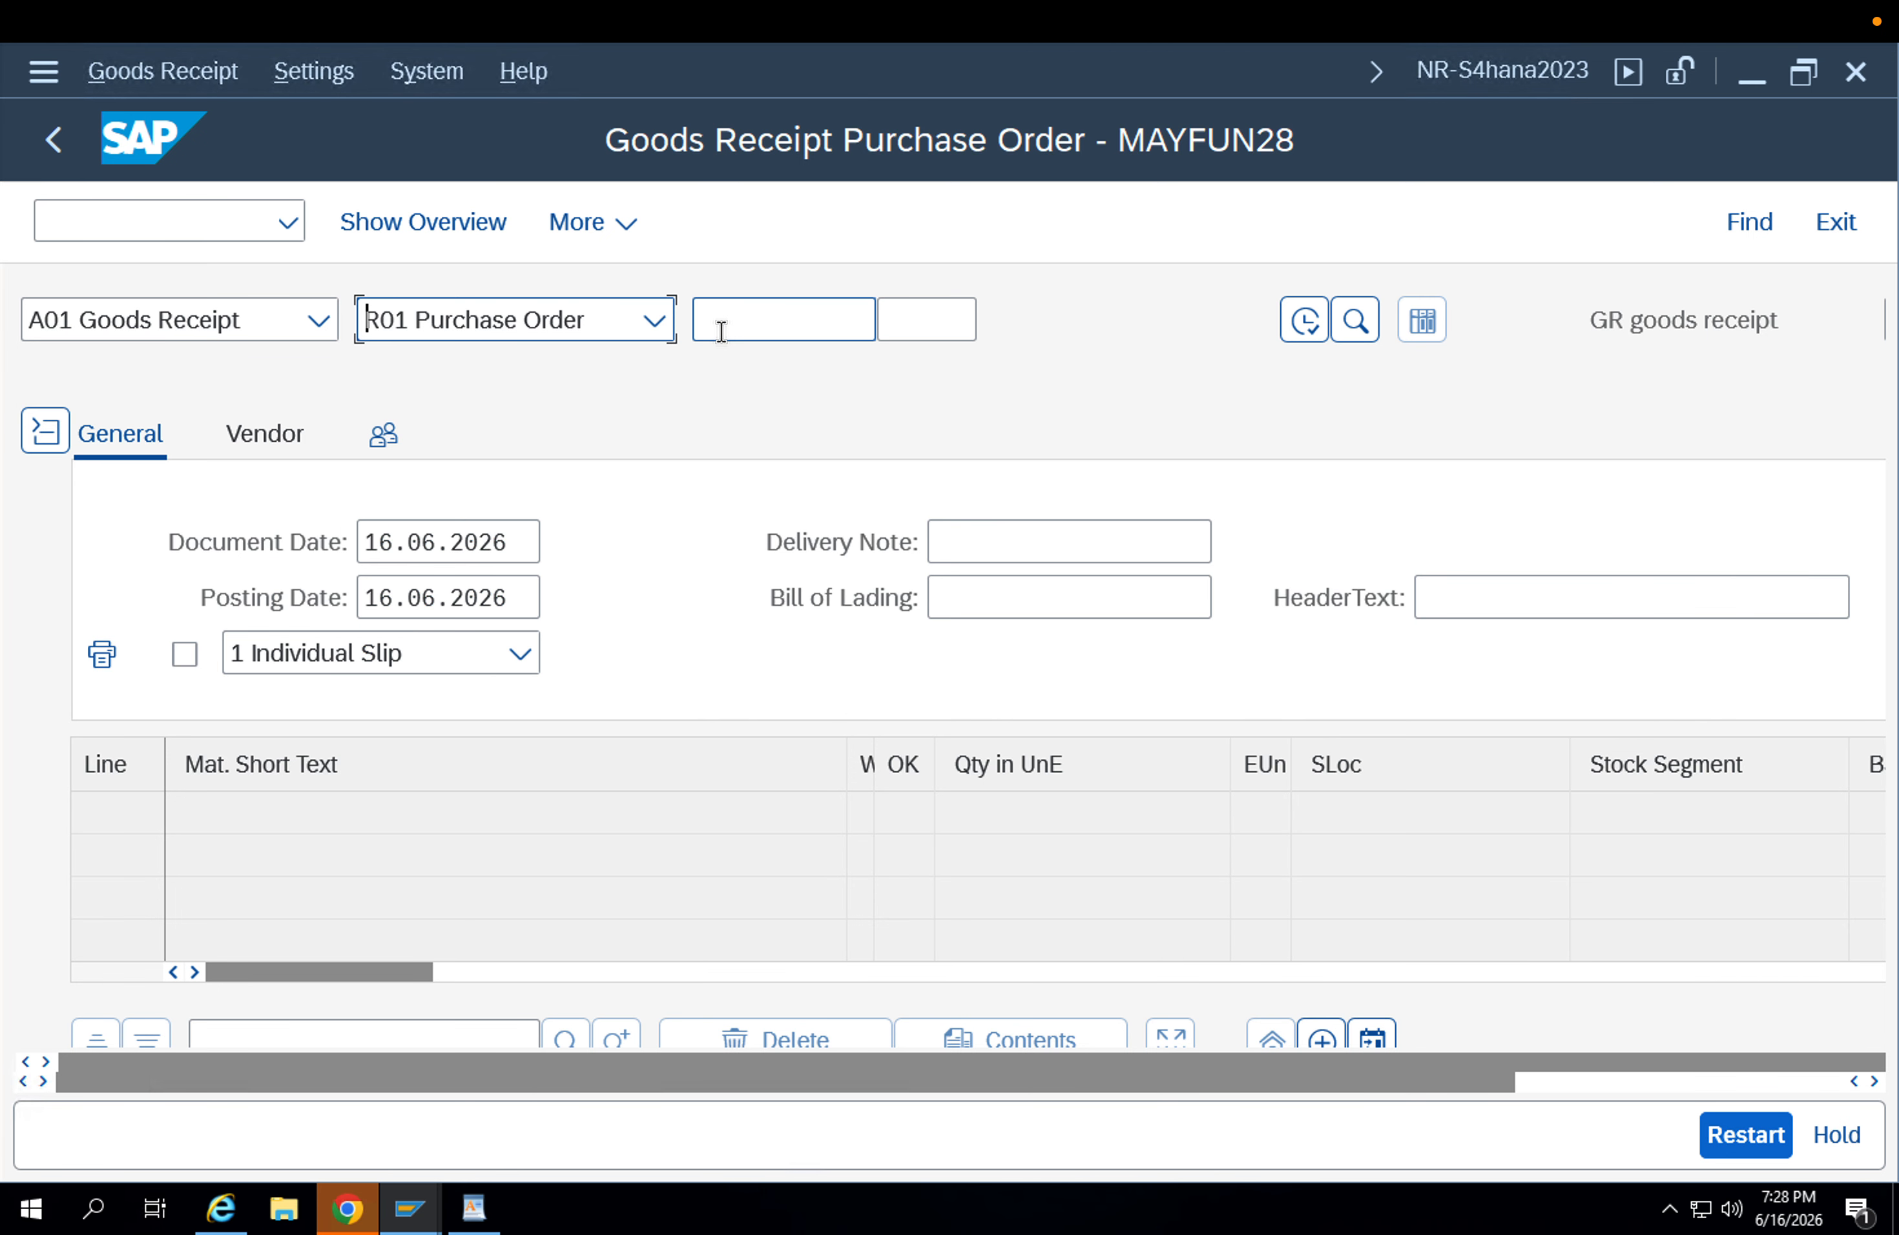
{"action": "key", "text": "Down"}
{"action": "key", "text": "Down"}
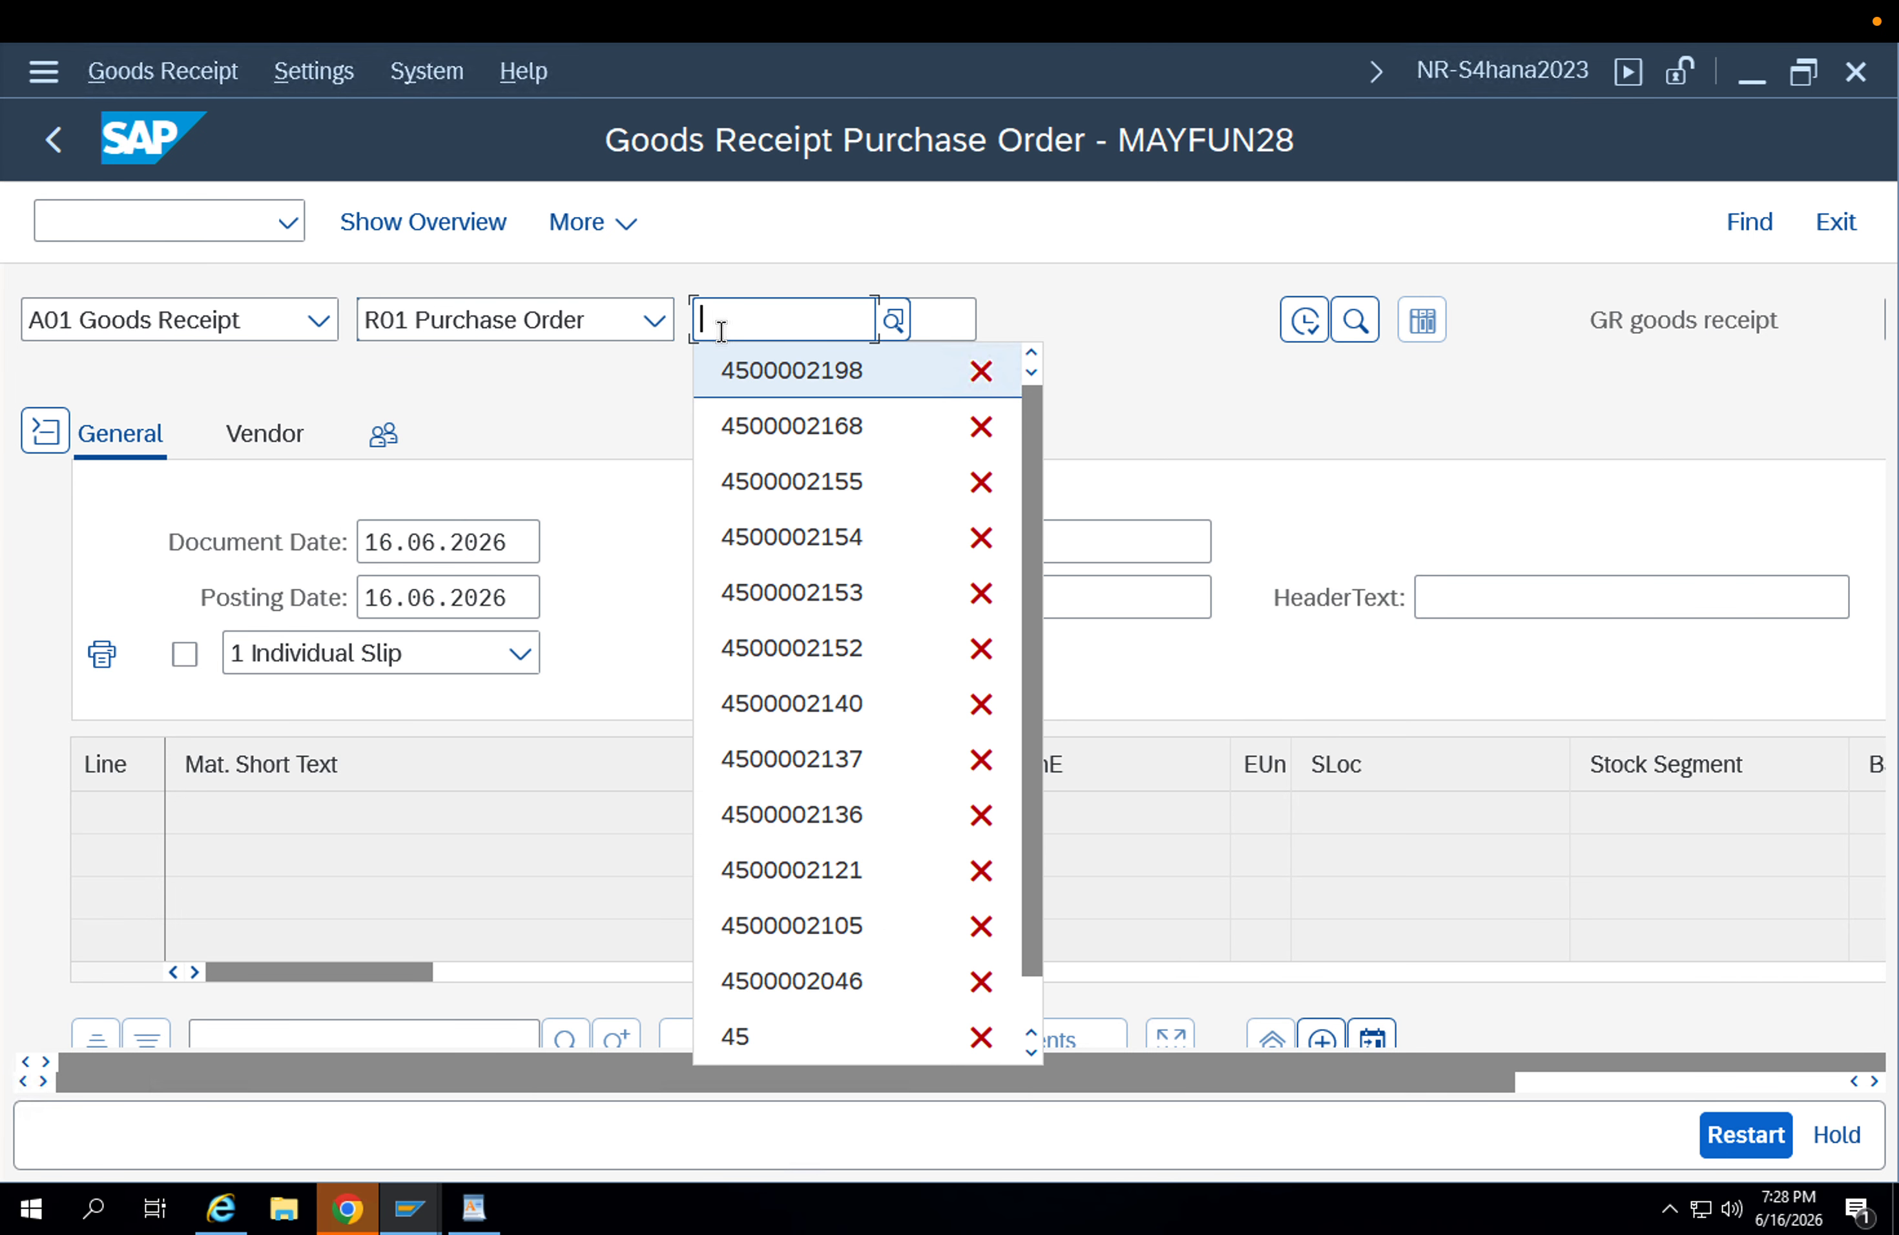
{"action": "key", "text": "Return"}
{"action": "key", "text": "Return"}
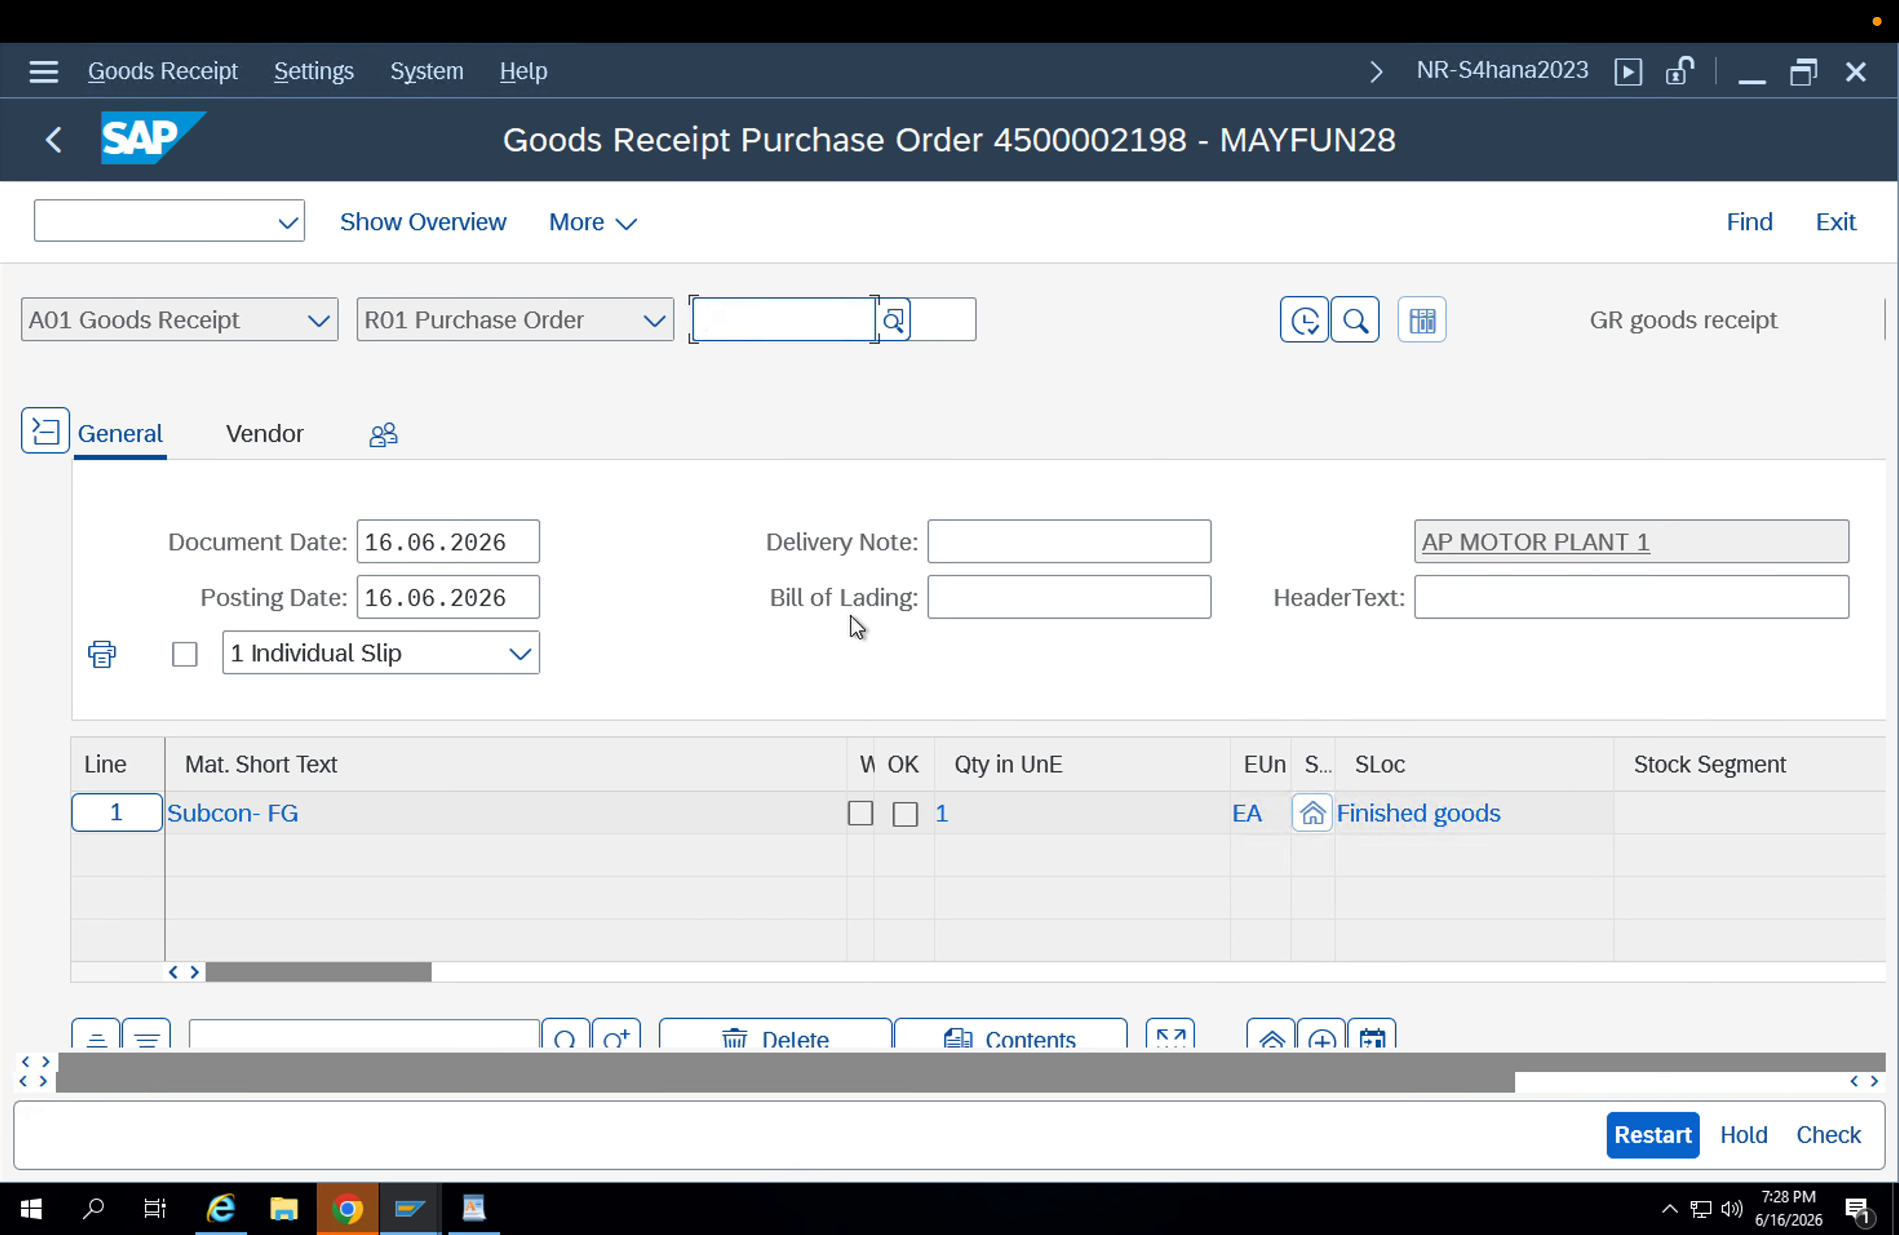
Review the Subcon- FG receipt item's quantity, movement type, receiving plant and storage location.
{"action": "scroll", "coordinate": [856, 625], "scroll_direction": "down", "scroll_amount": 6}
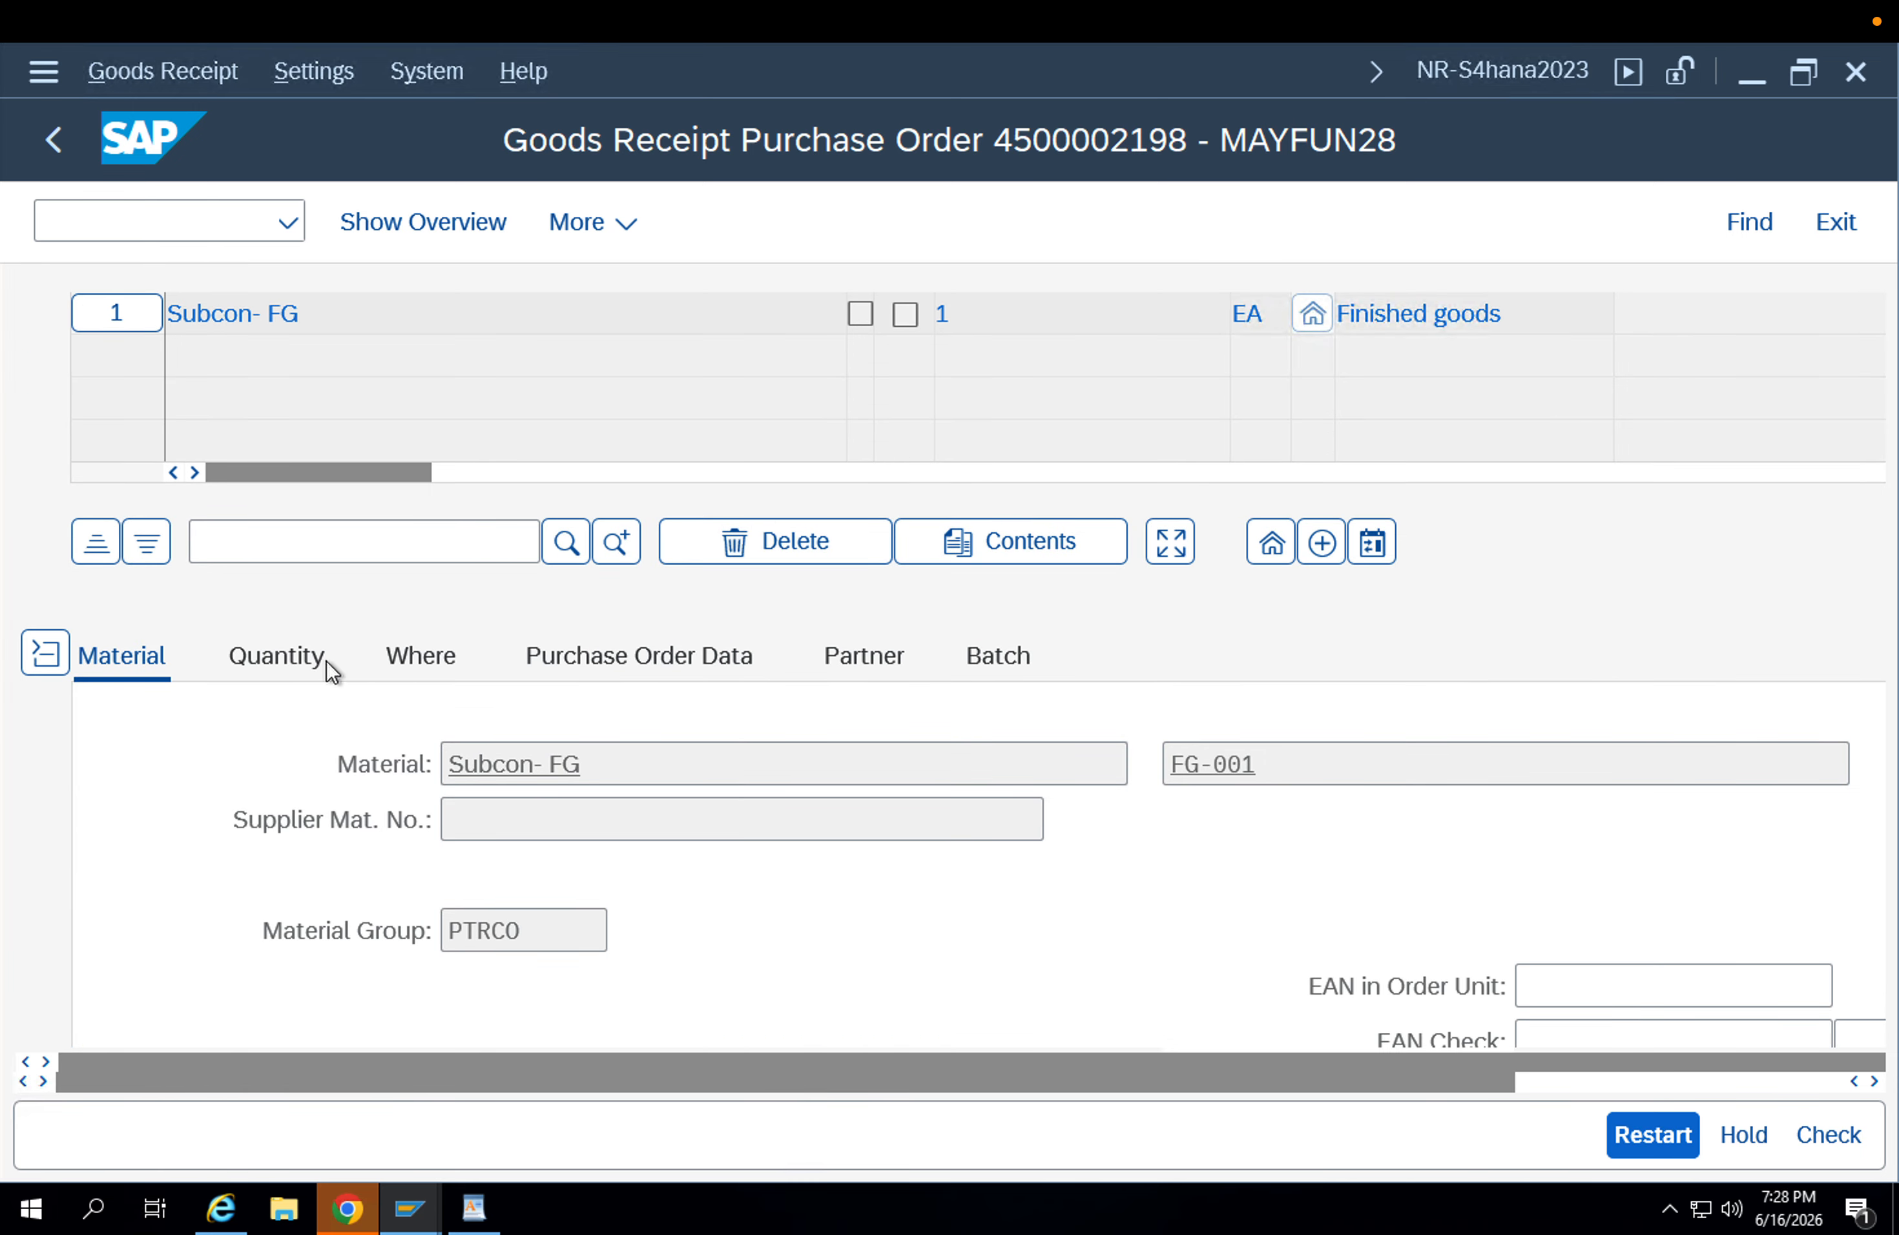
{"action": "left_click", "coordinate": [411, 665]}
{"action": "left_click", "coordinate": [276, 670]}
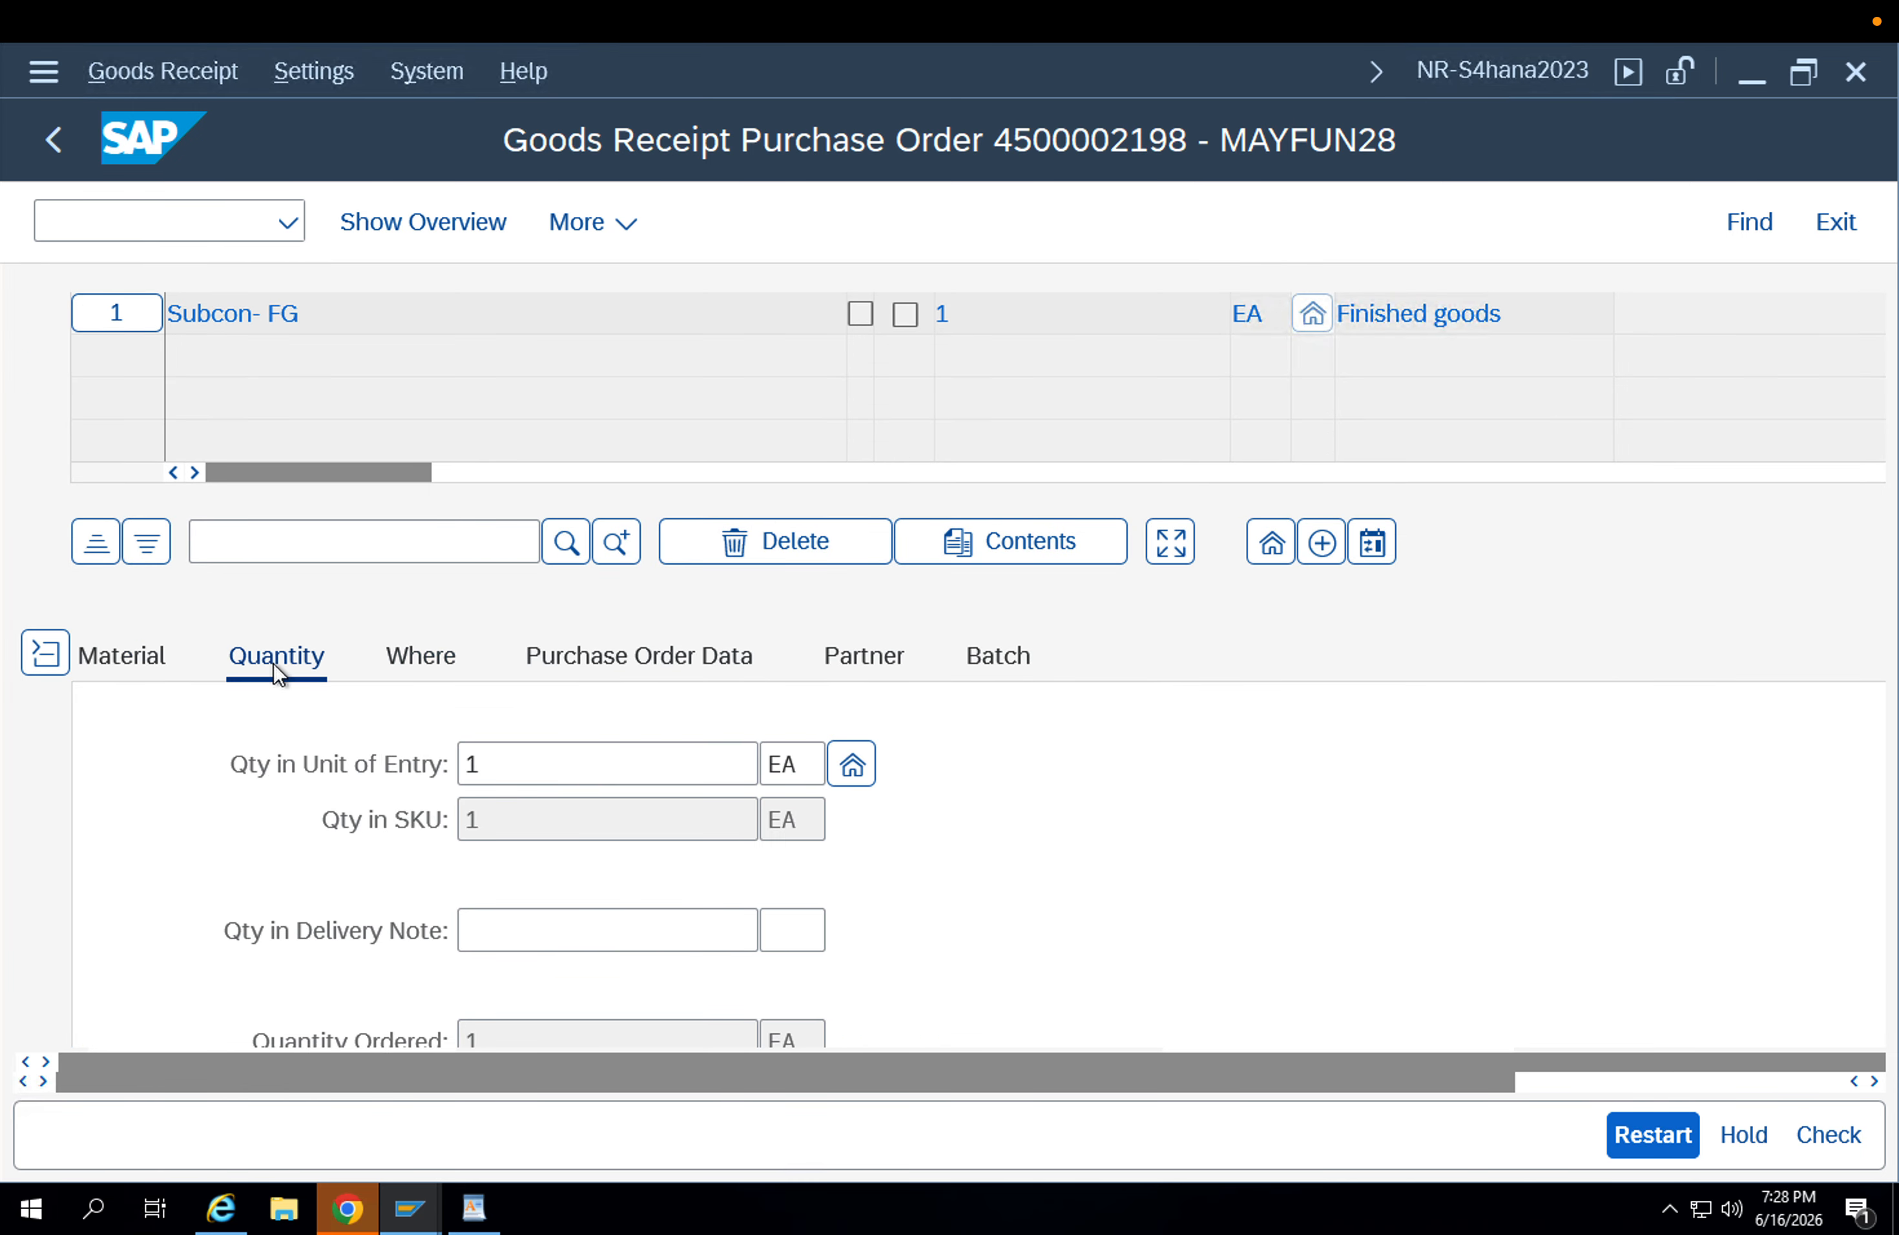
{"action": "left_click", "coordinate": [430, 660]}
{"action": "left_click_drag", "start_coordinate": [516, 767], "coordinate": [333, 785]}
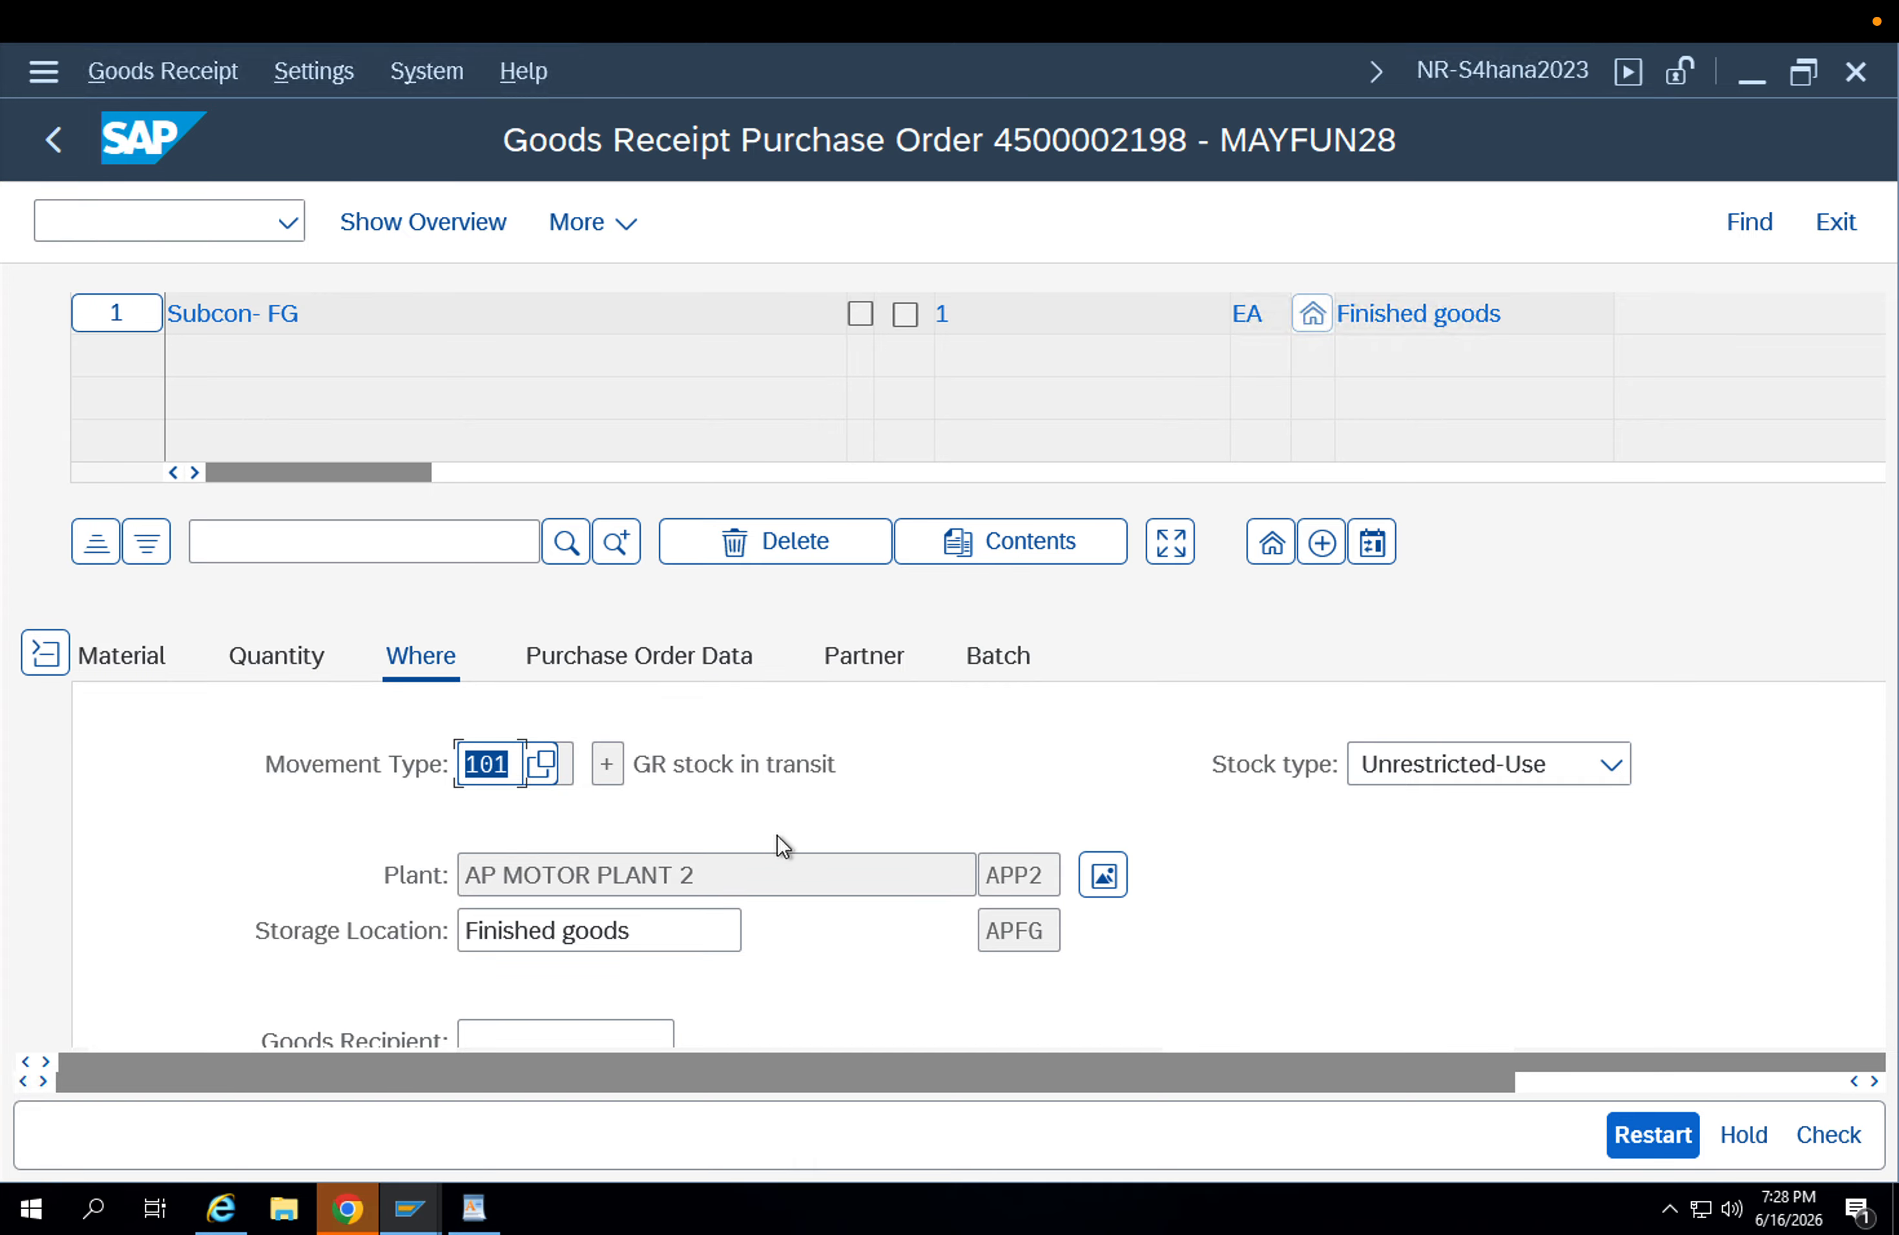
{"action": "scroll", "coordinate": [836, 814], "scroll_direction": "up", "scroll_amount": 5}
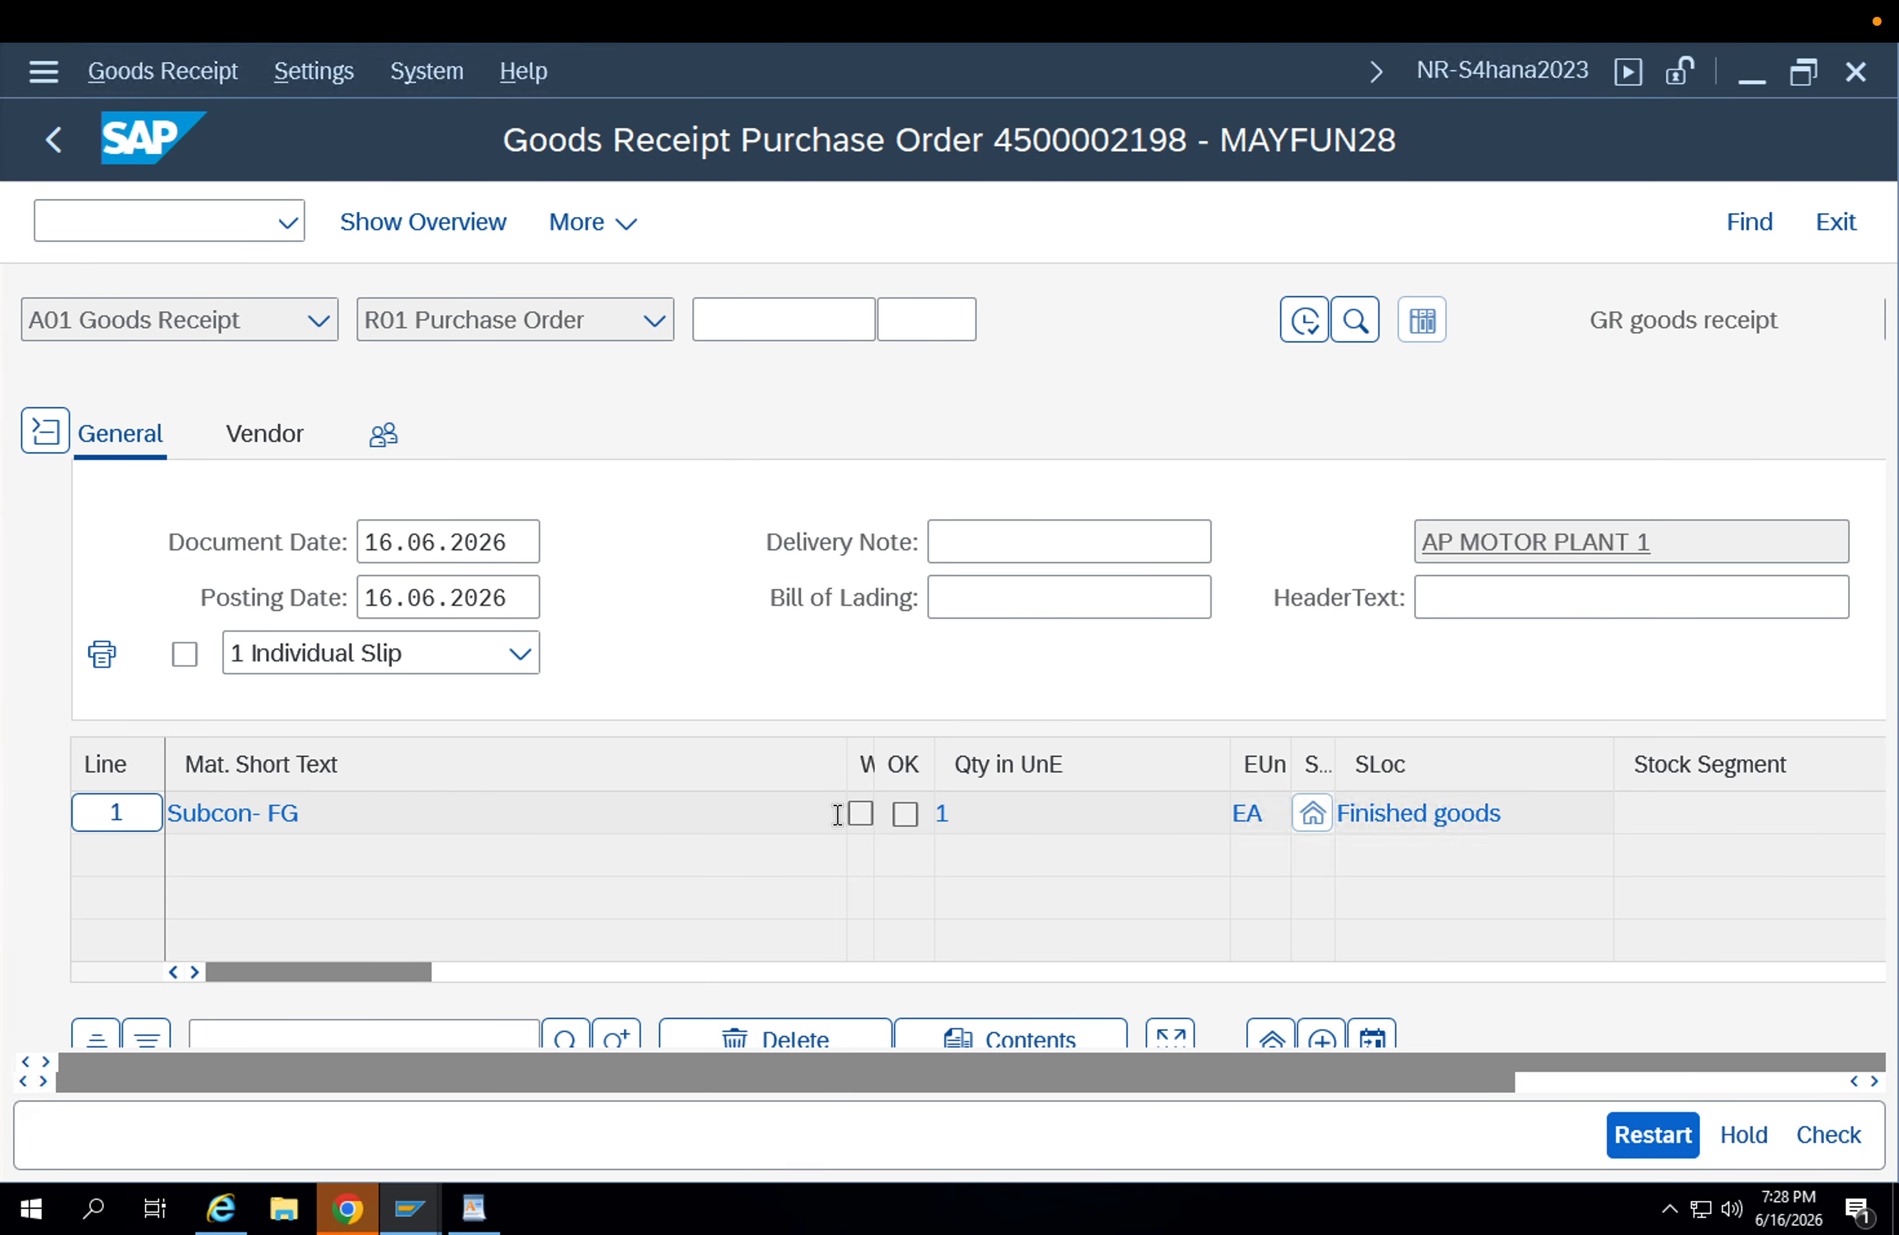
Mark the Subcon- FG item as OK, check the goods receipt and post it.
{"action": "scroll", "coordinate": [619, 757], "scroll_direction": "down", "scroll_amount": 6}
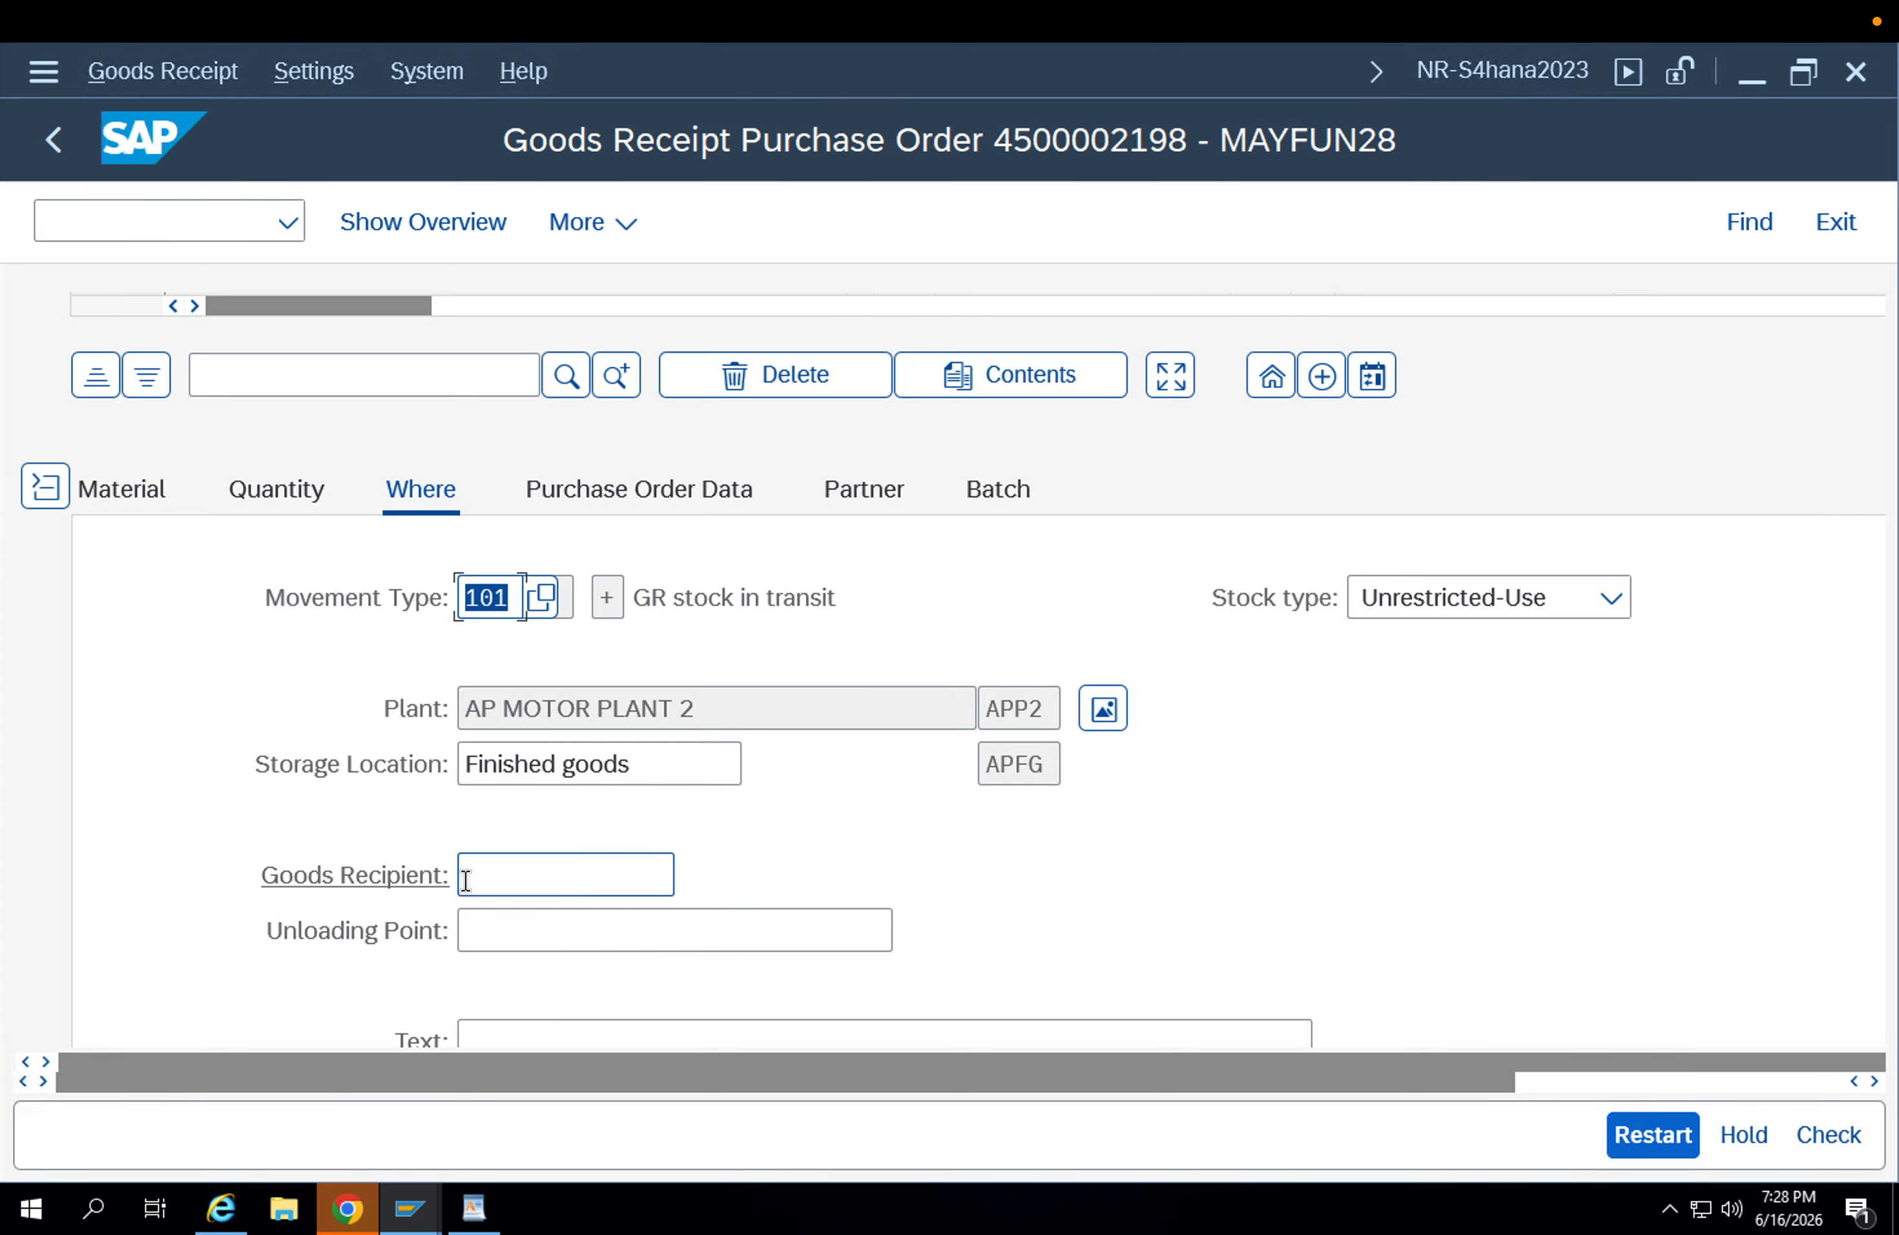
{"action": "left_click", "coordinate": [287, 959]}
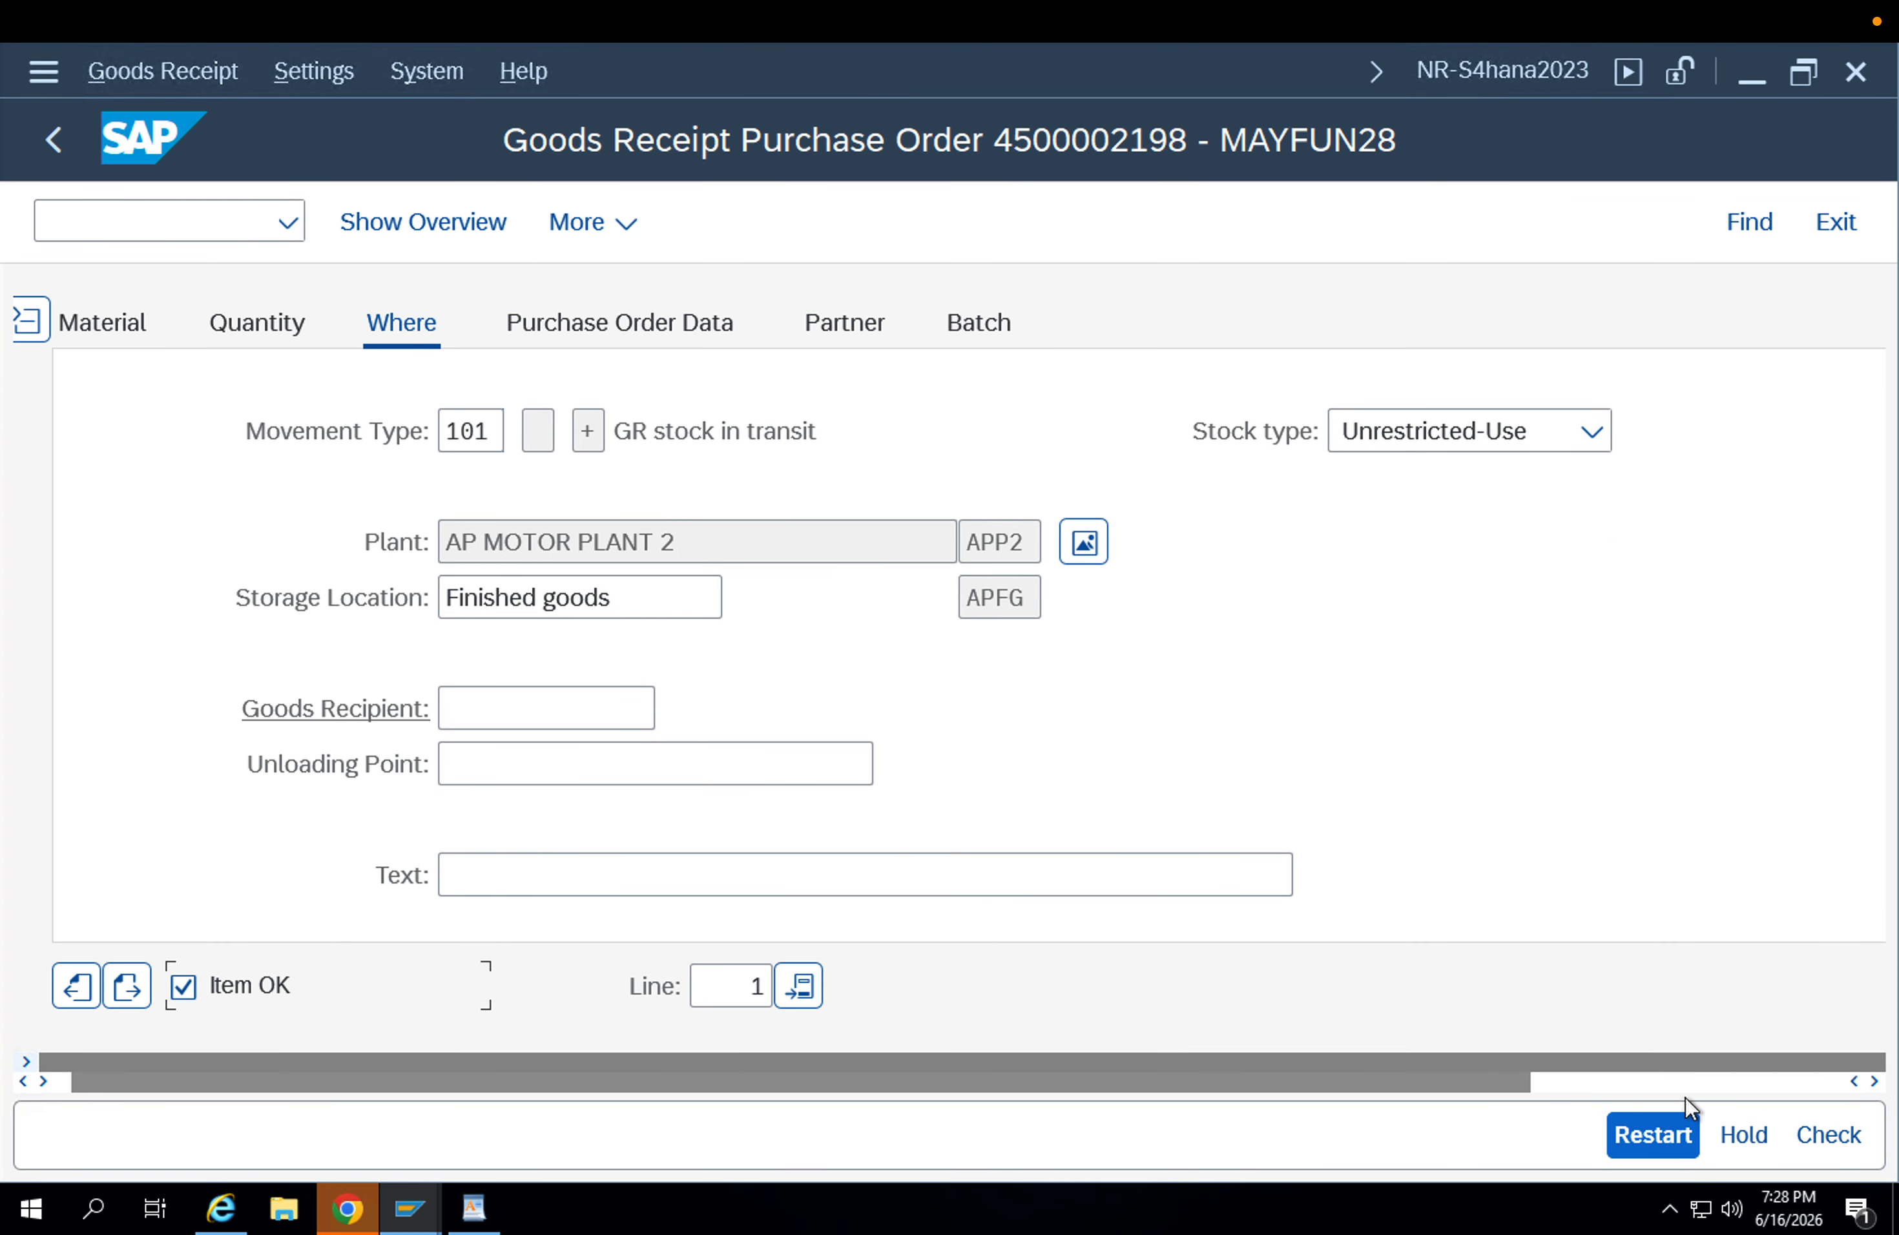
{"action": "left_click", "coordinate": [1817, 1136]}
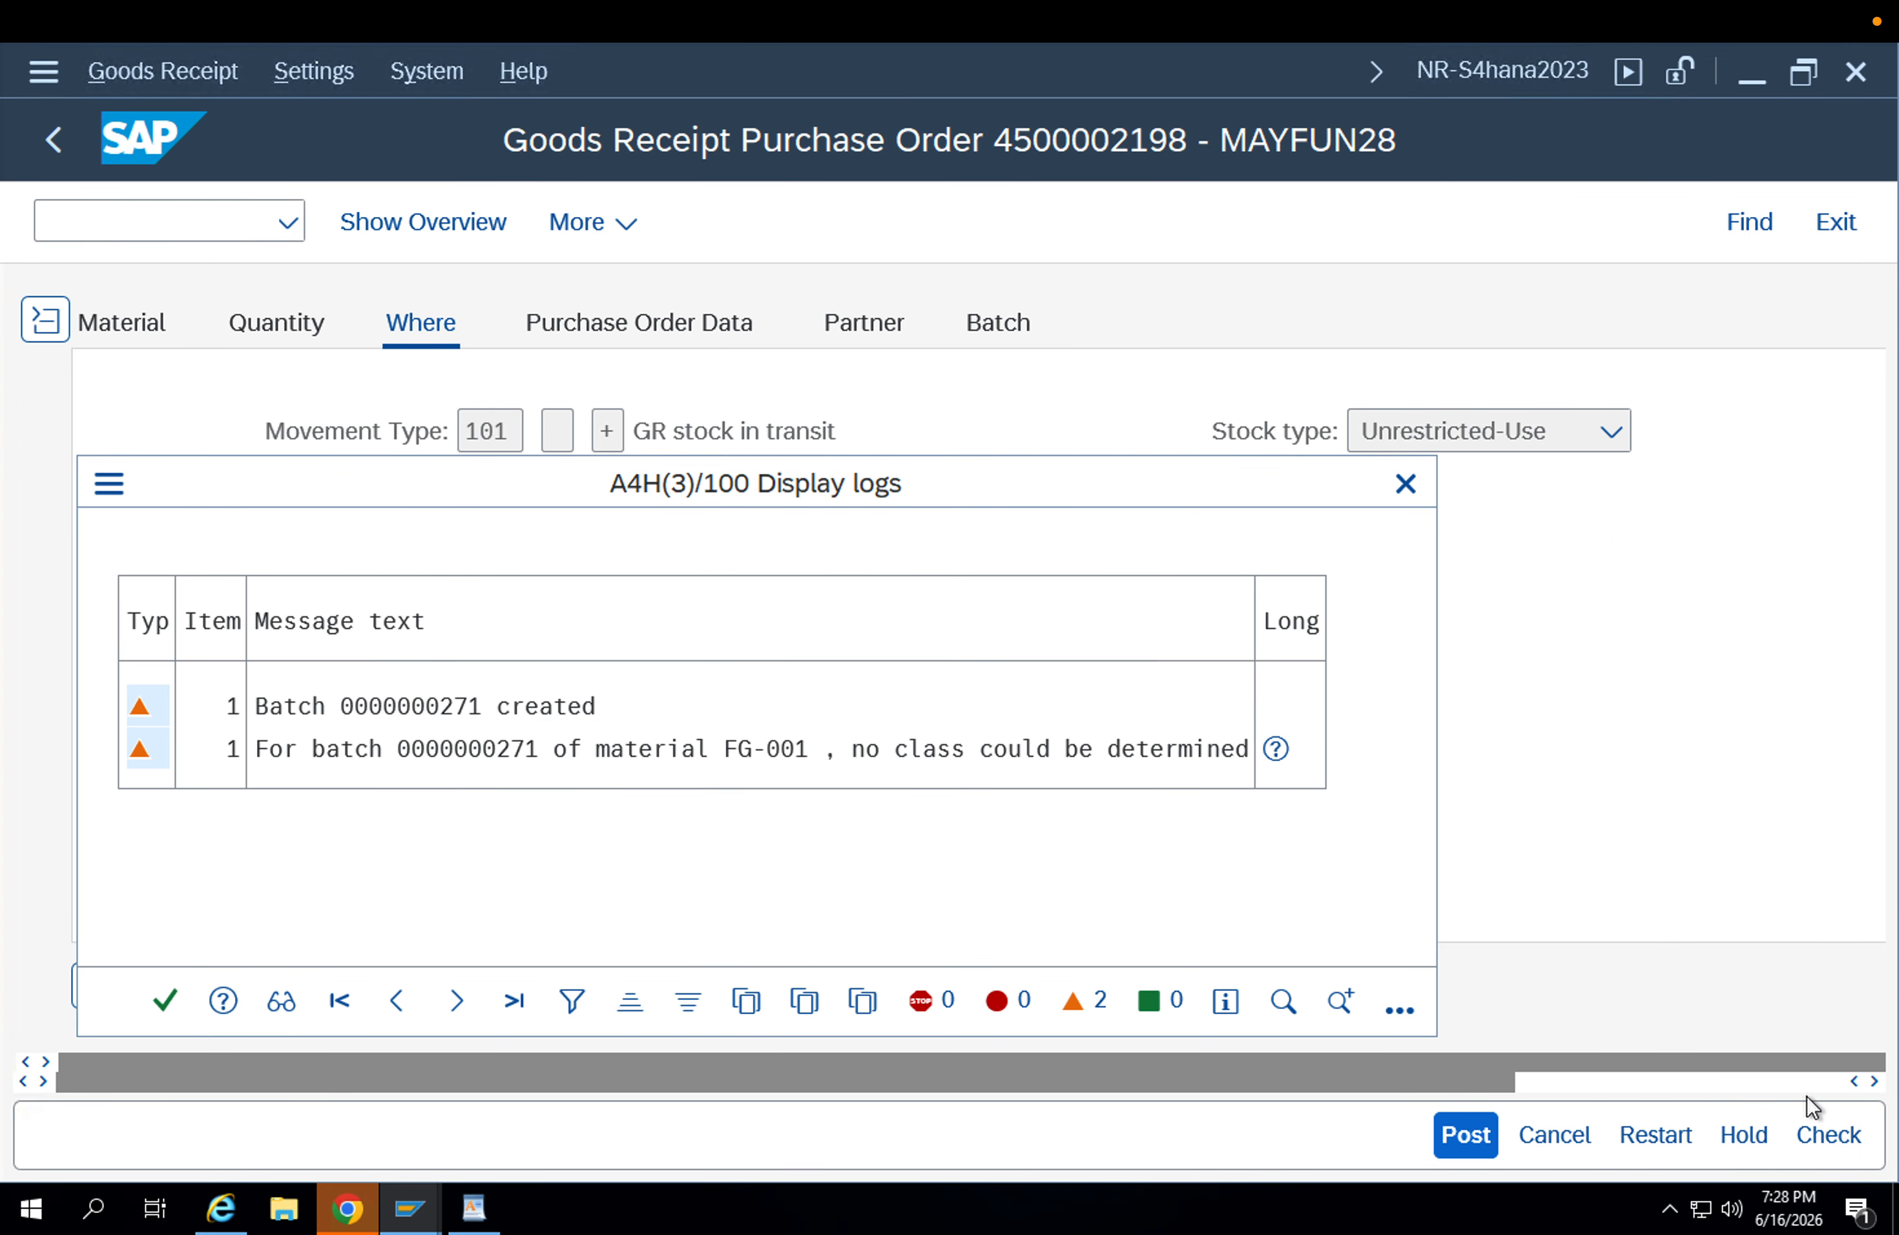
{"action": "left_click", "coordinate": [165, 1000]}
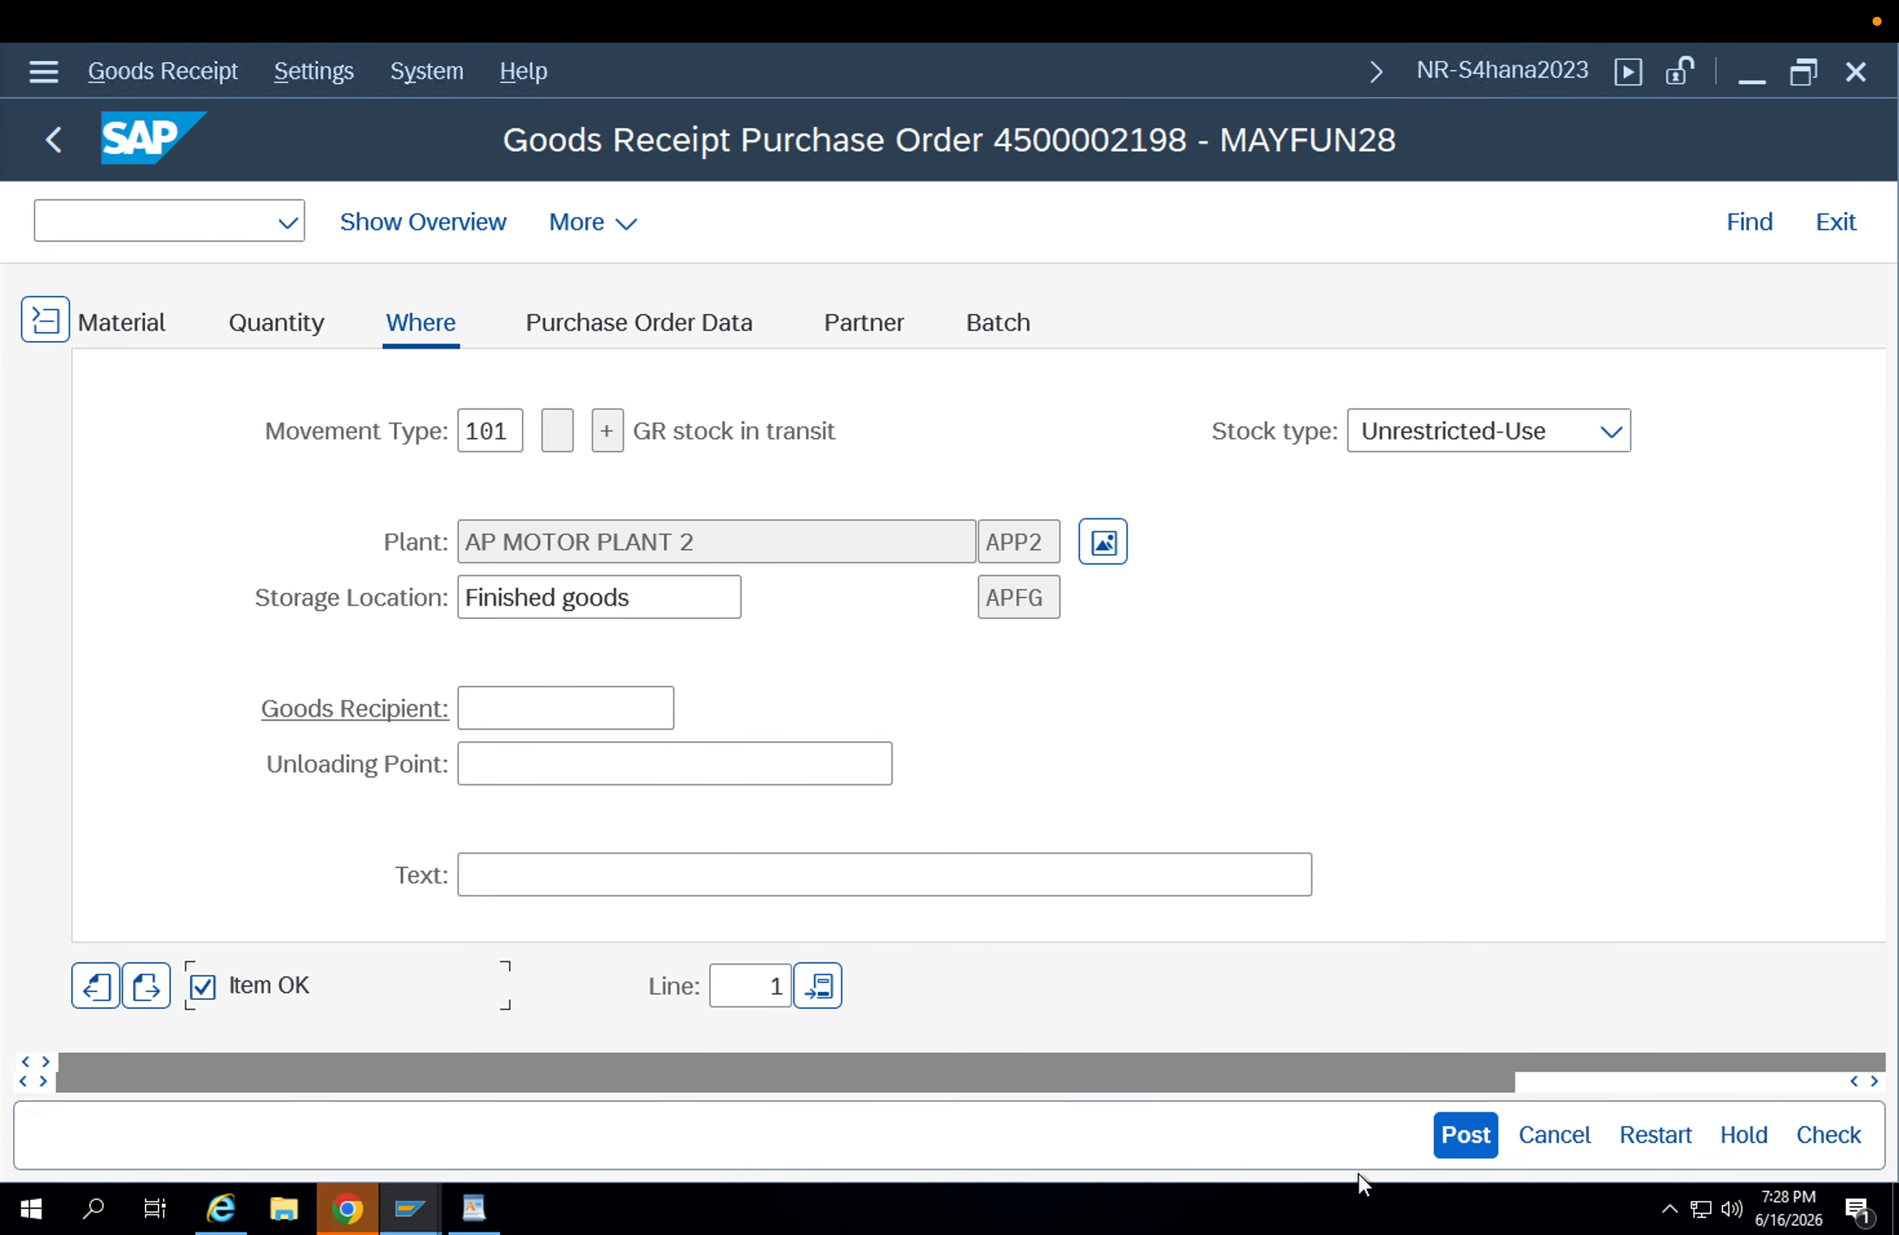
{"action": "left_click", "coordinate": [1441, 1140]}
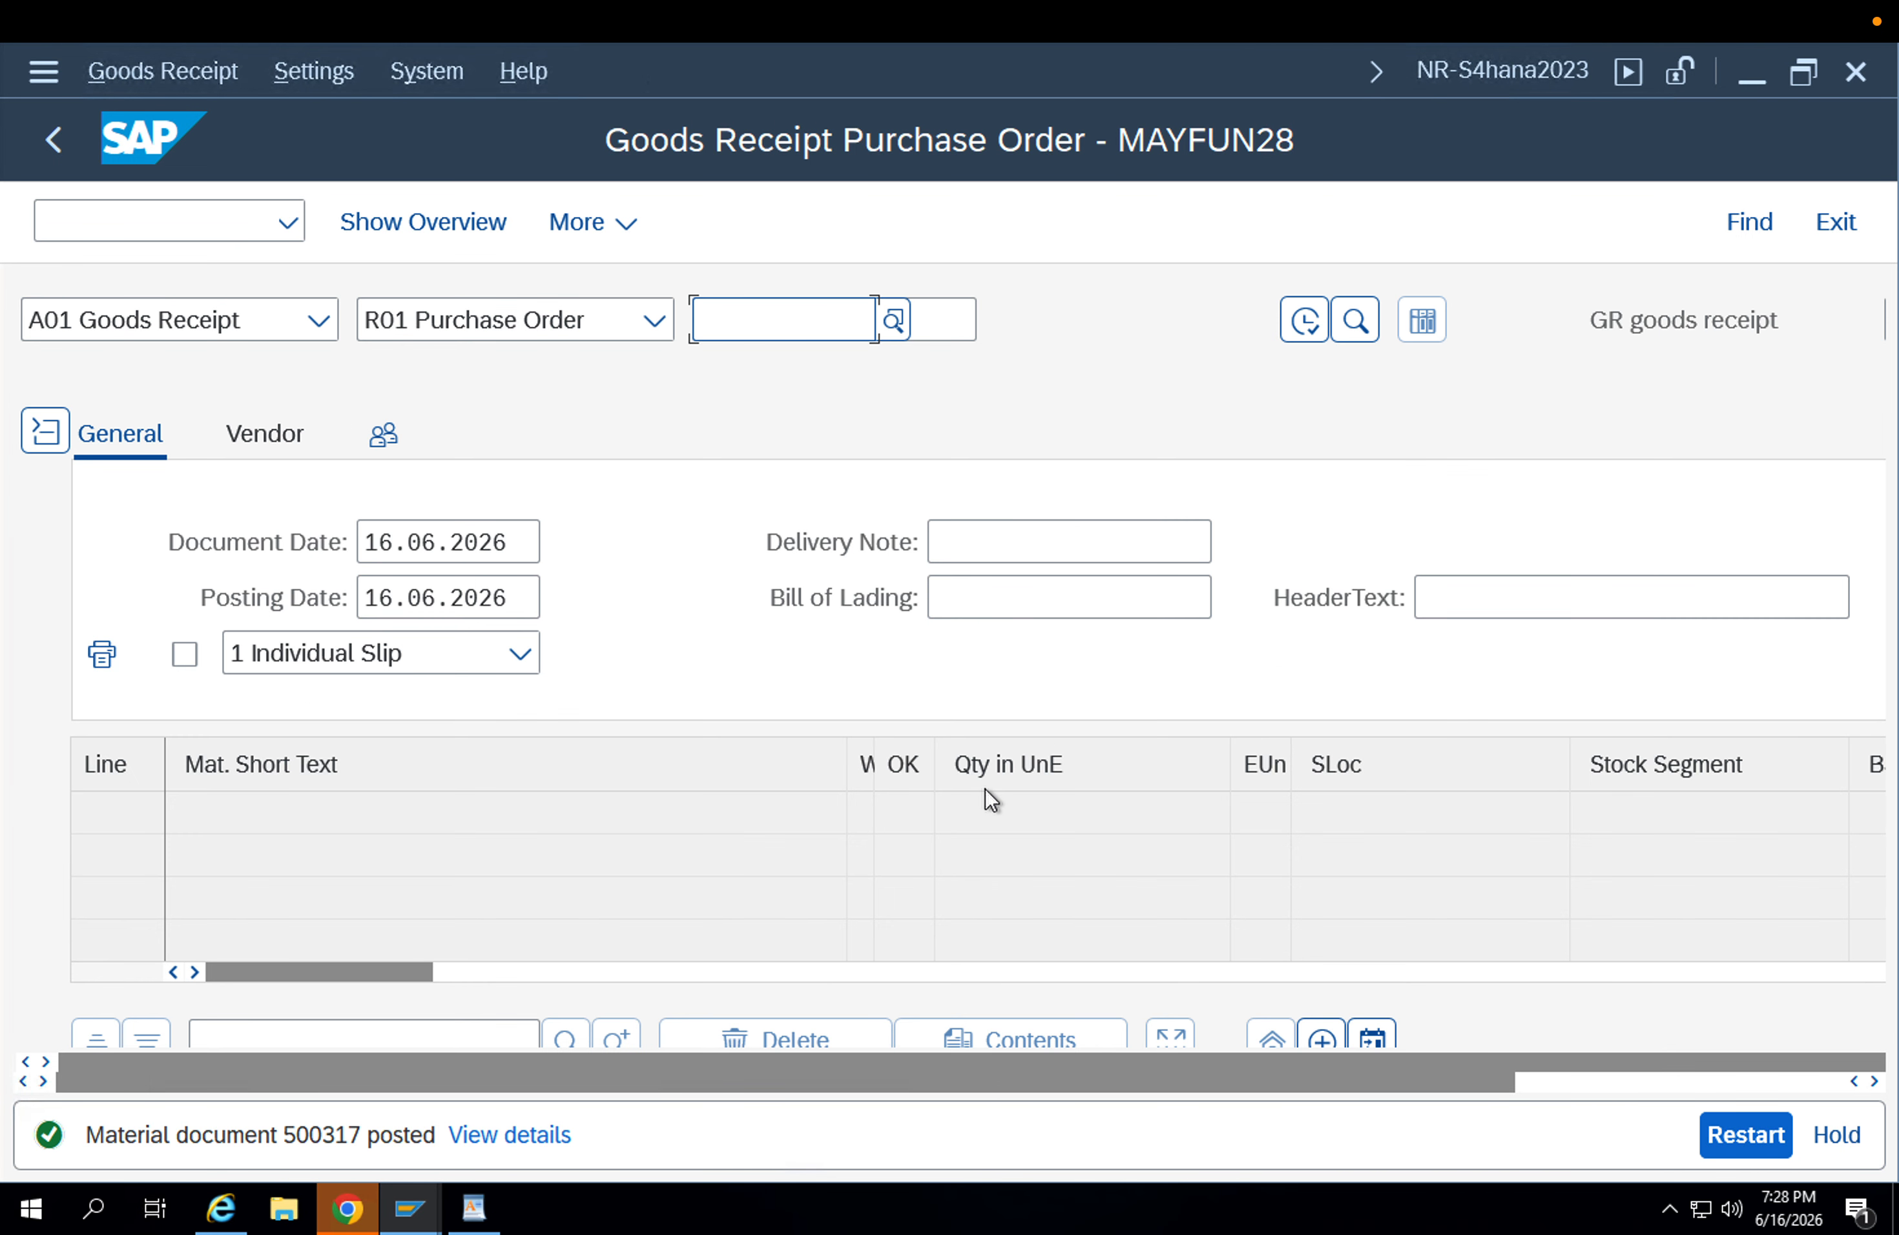
Display the material document just posted and check the item's movement type and receiving plant.
{"action": "left_click", "coordinate": [264, 335]}
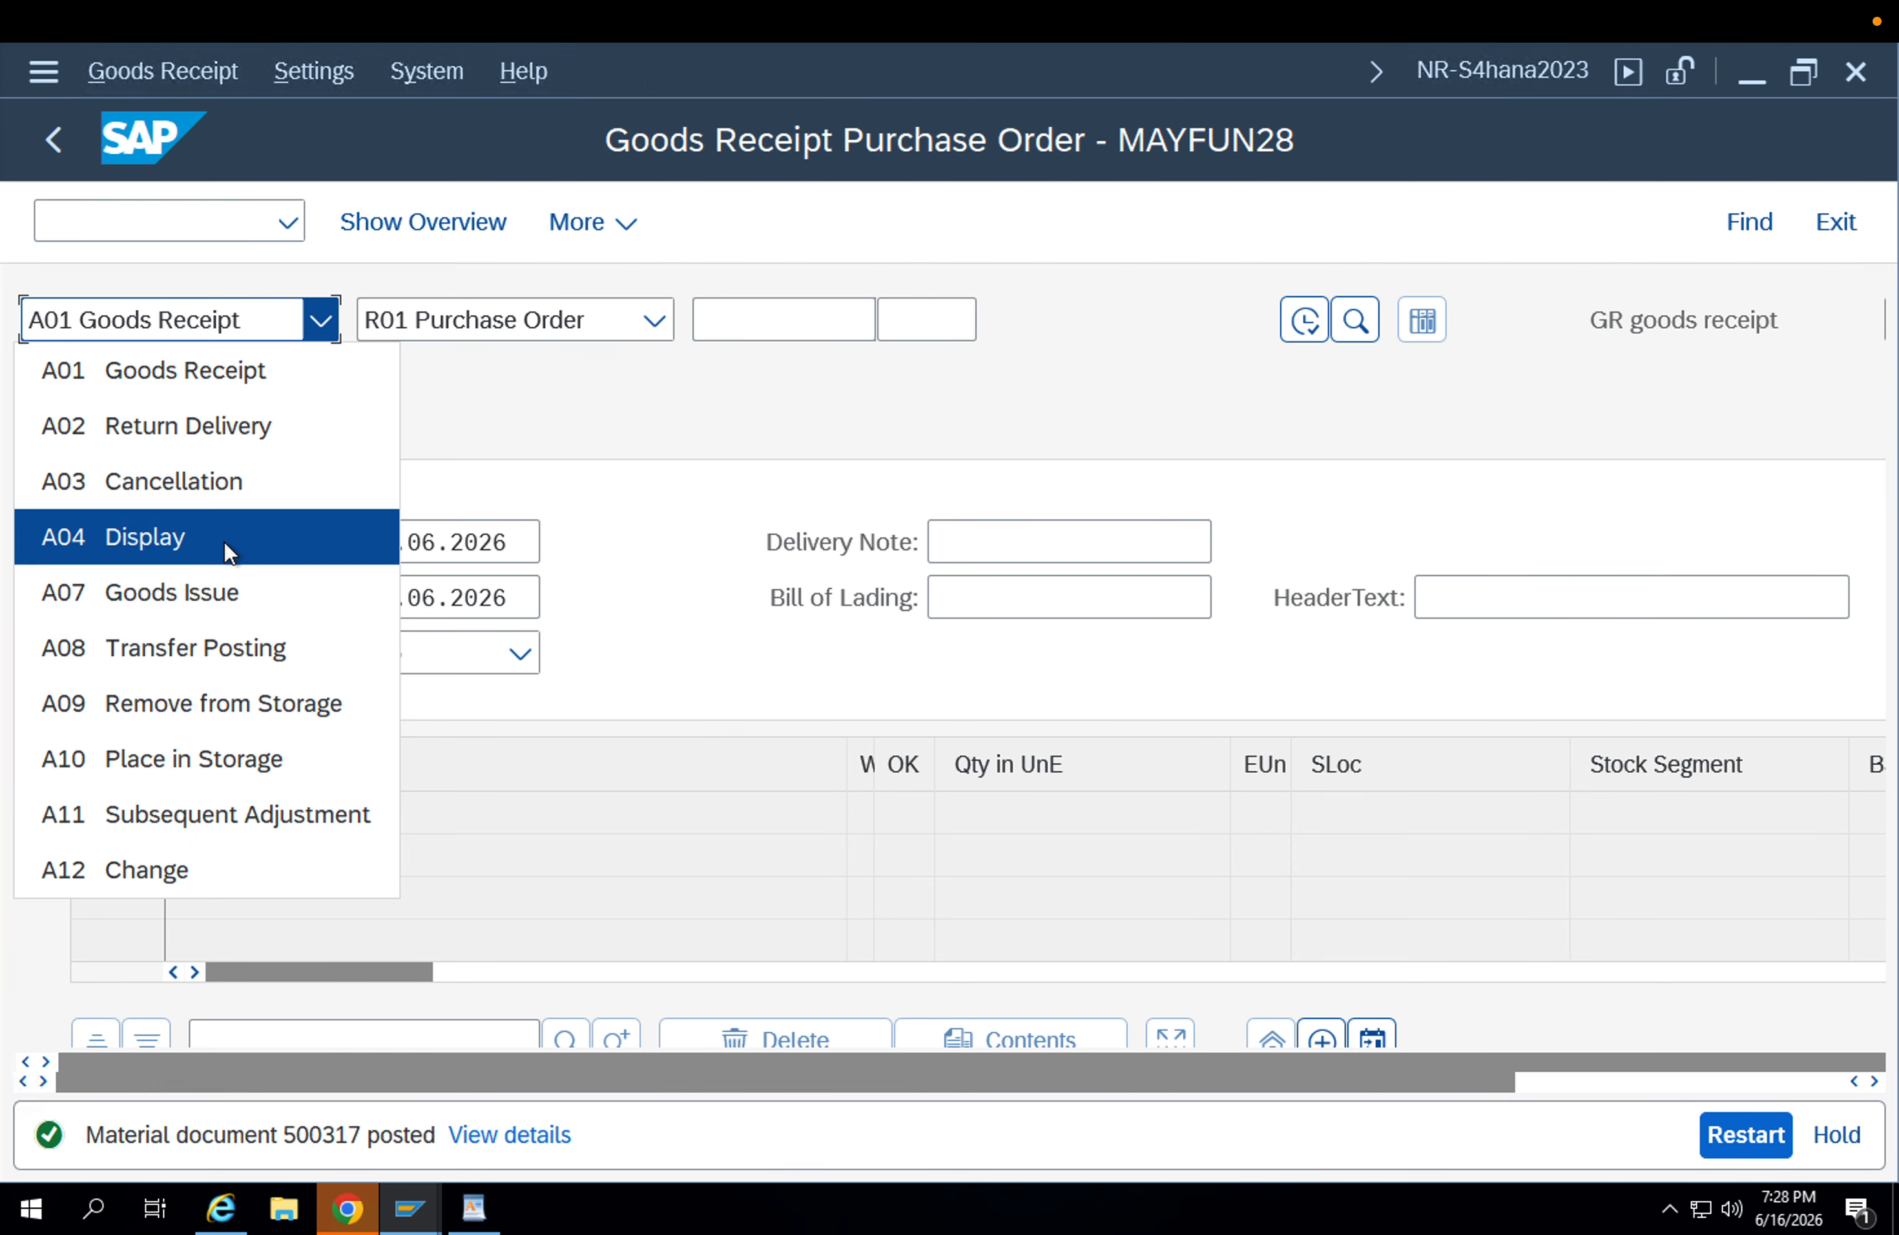
{"action": "left_click", "coordinate": [224, 542]}
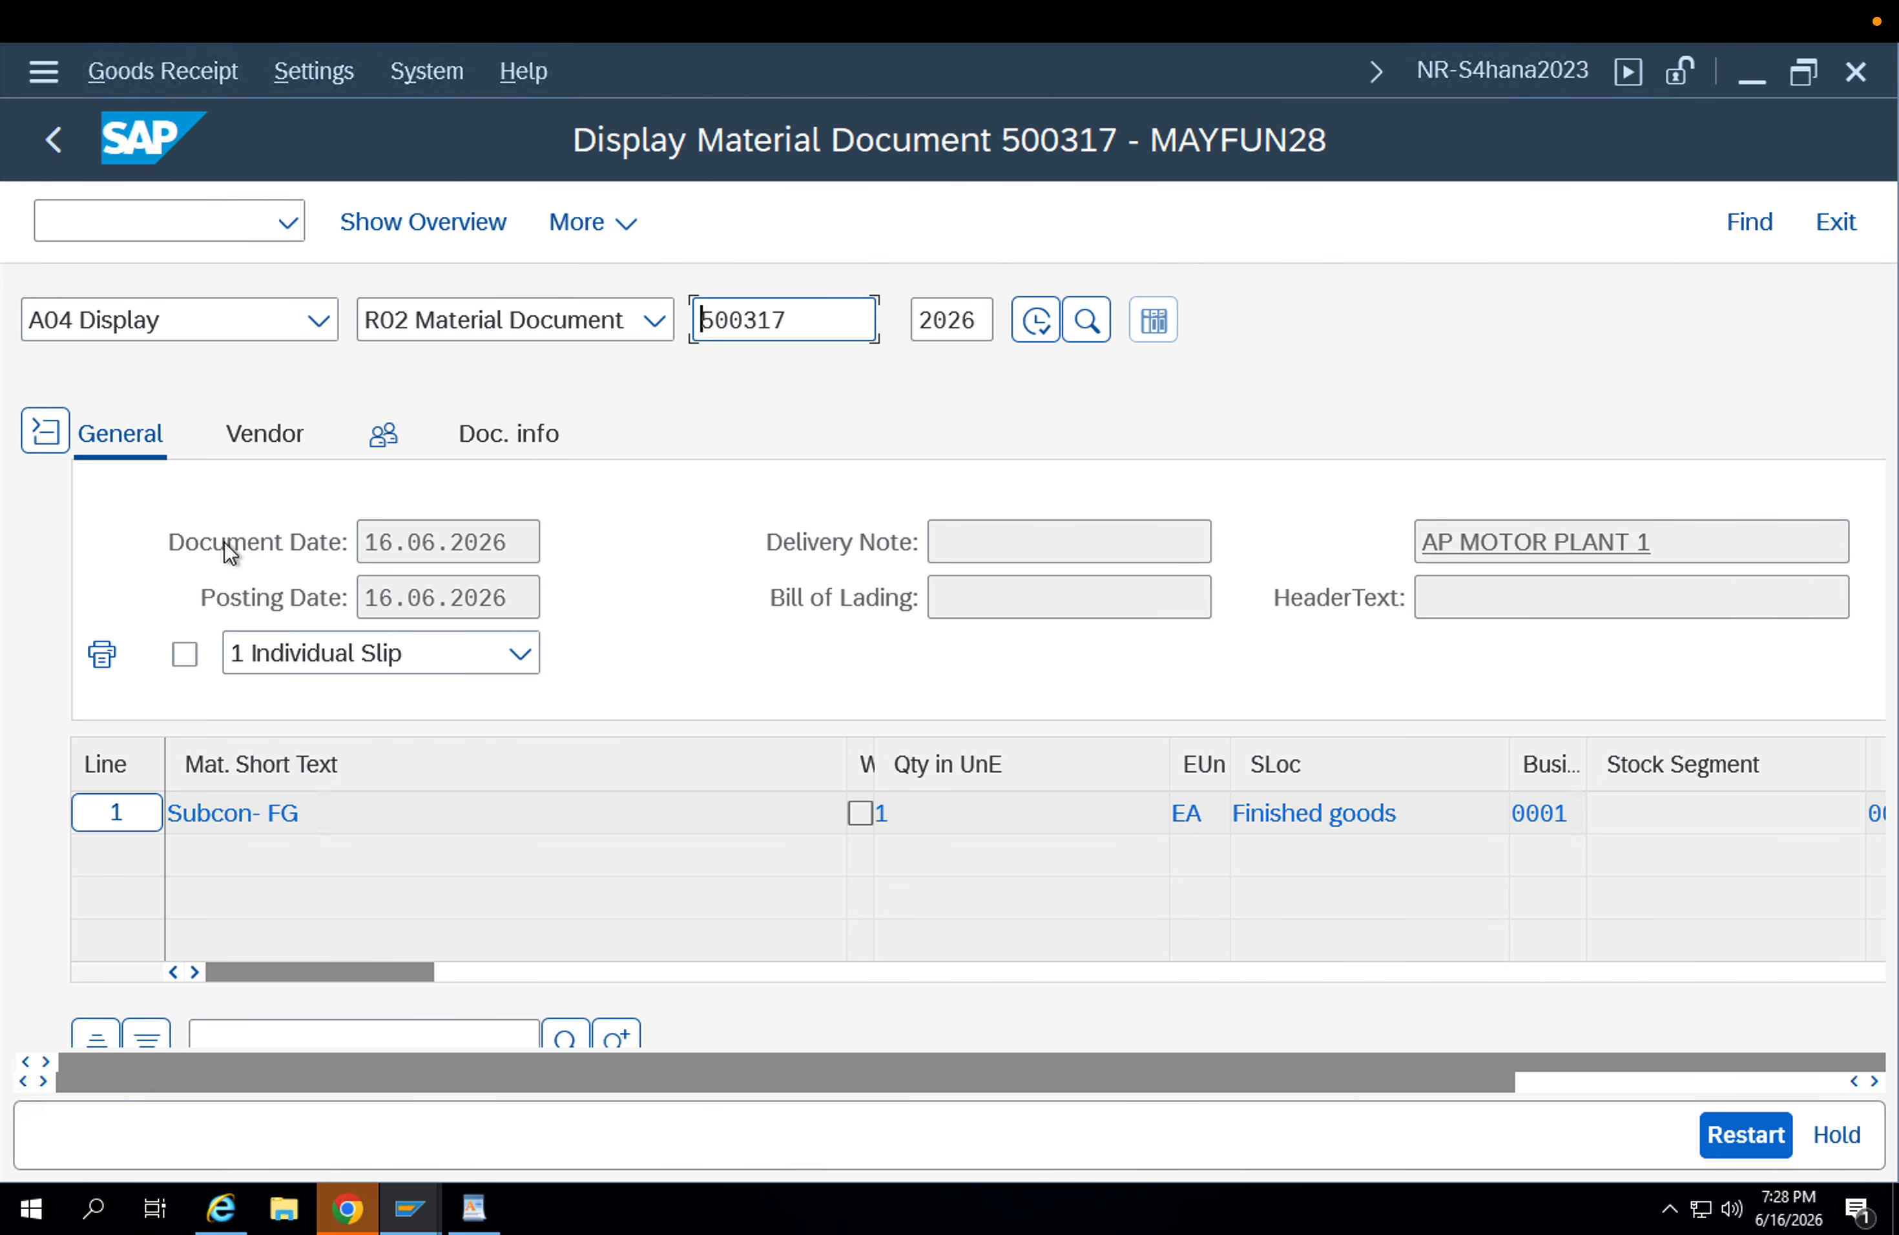
{"action": "scroll", "coordinate": [1497, 877], "scroll_direction": "down", "scroll_amount": 6}
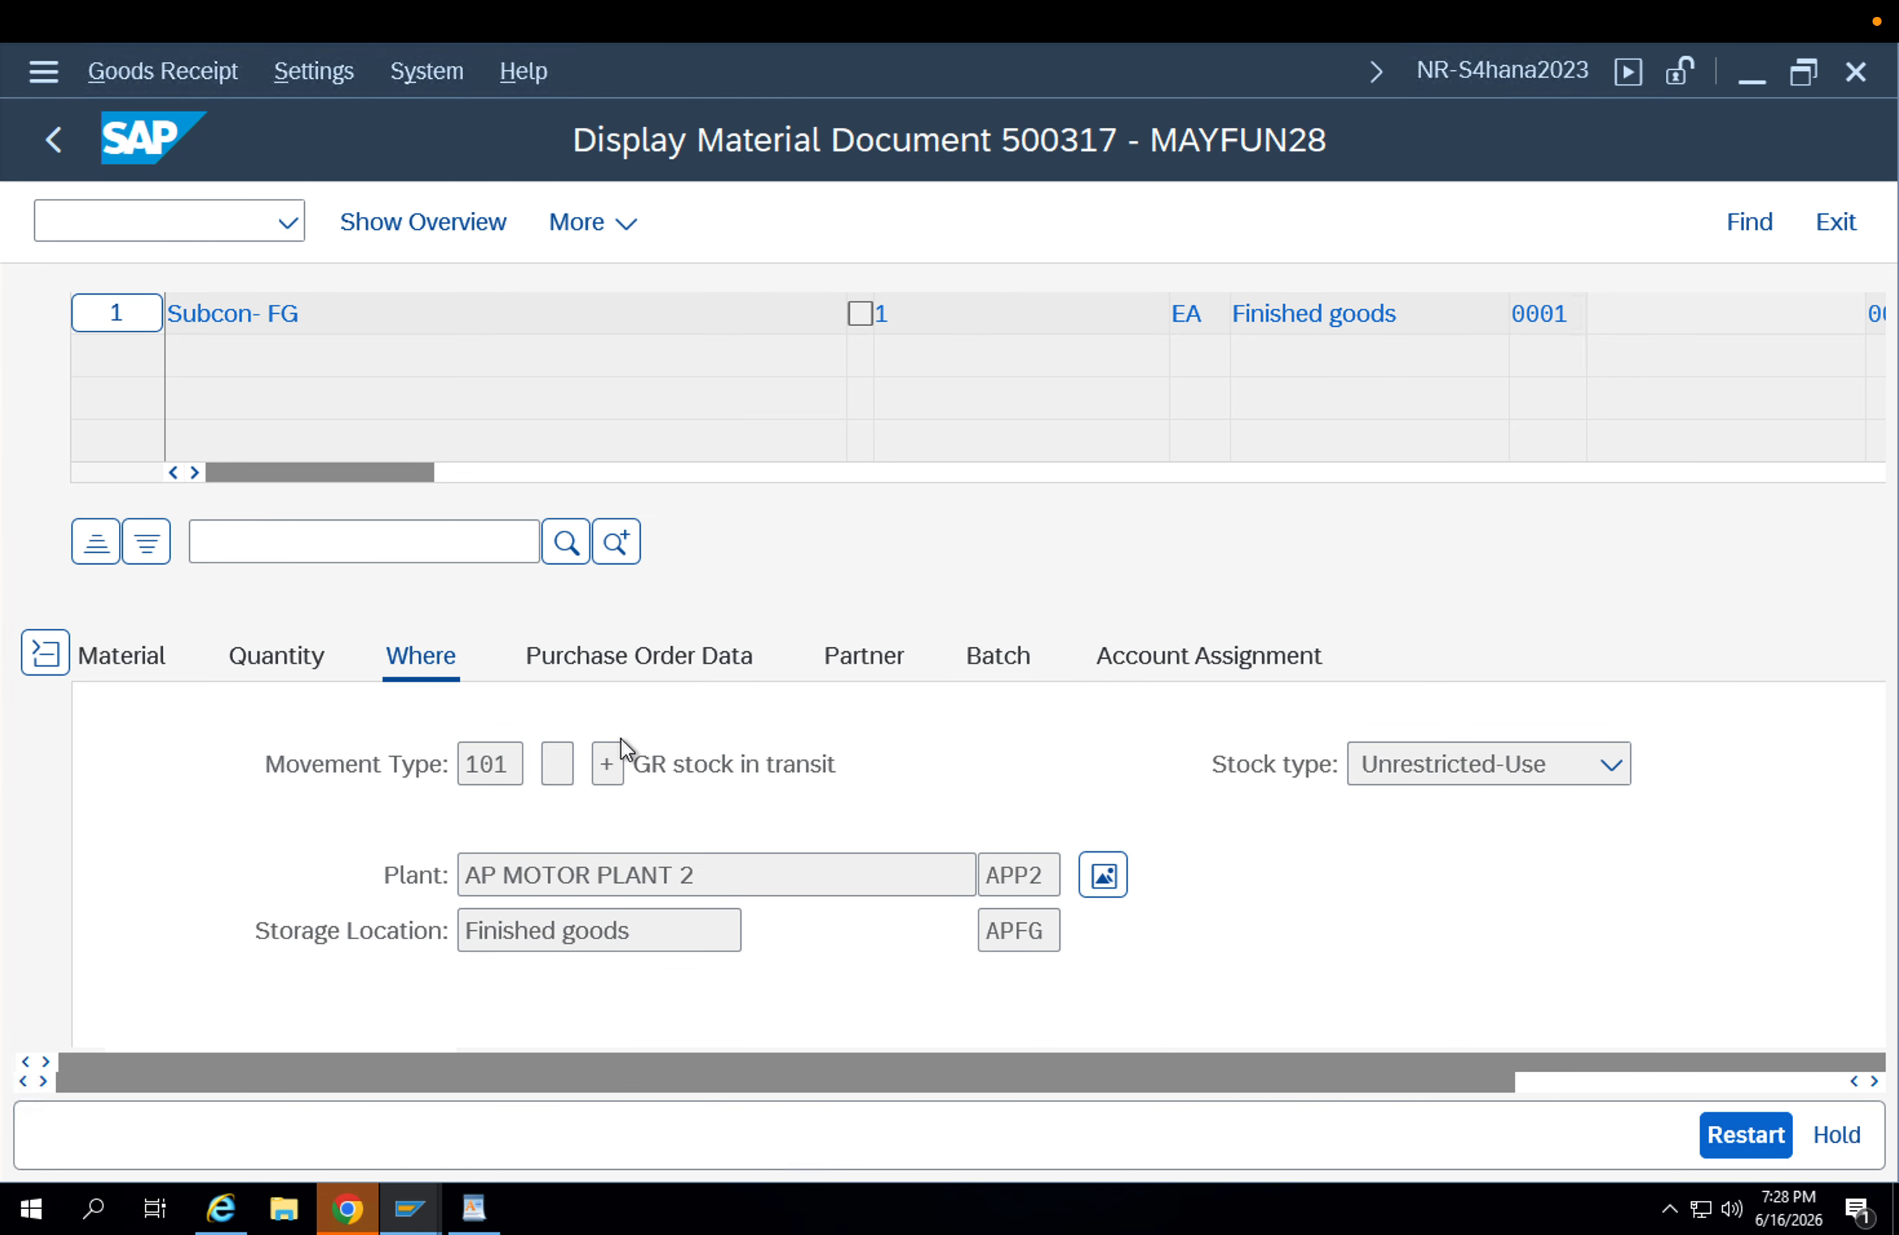
{"action": "double_click", "coordinate": [1039, 878]}
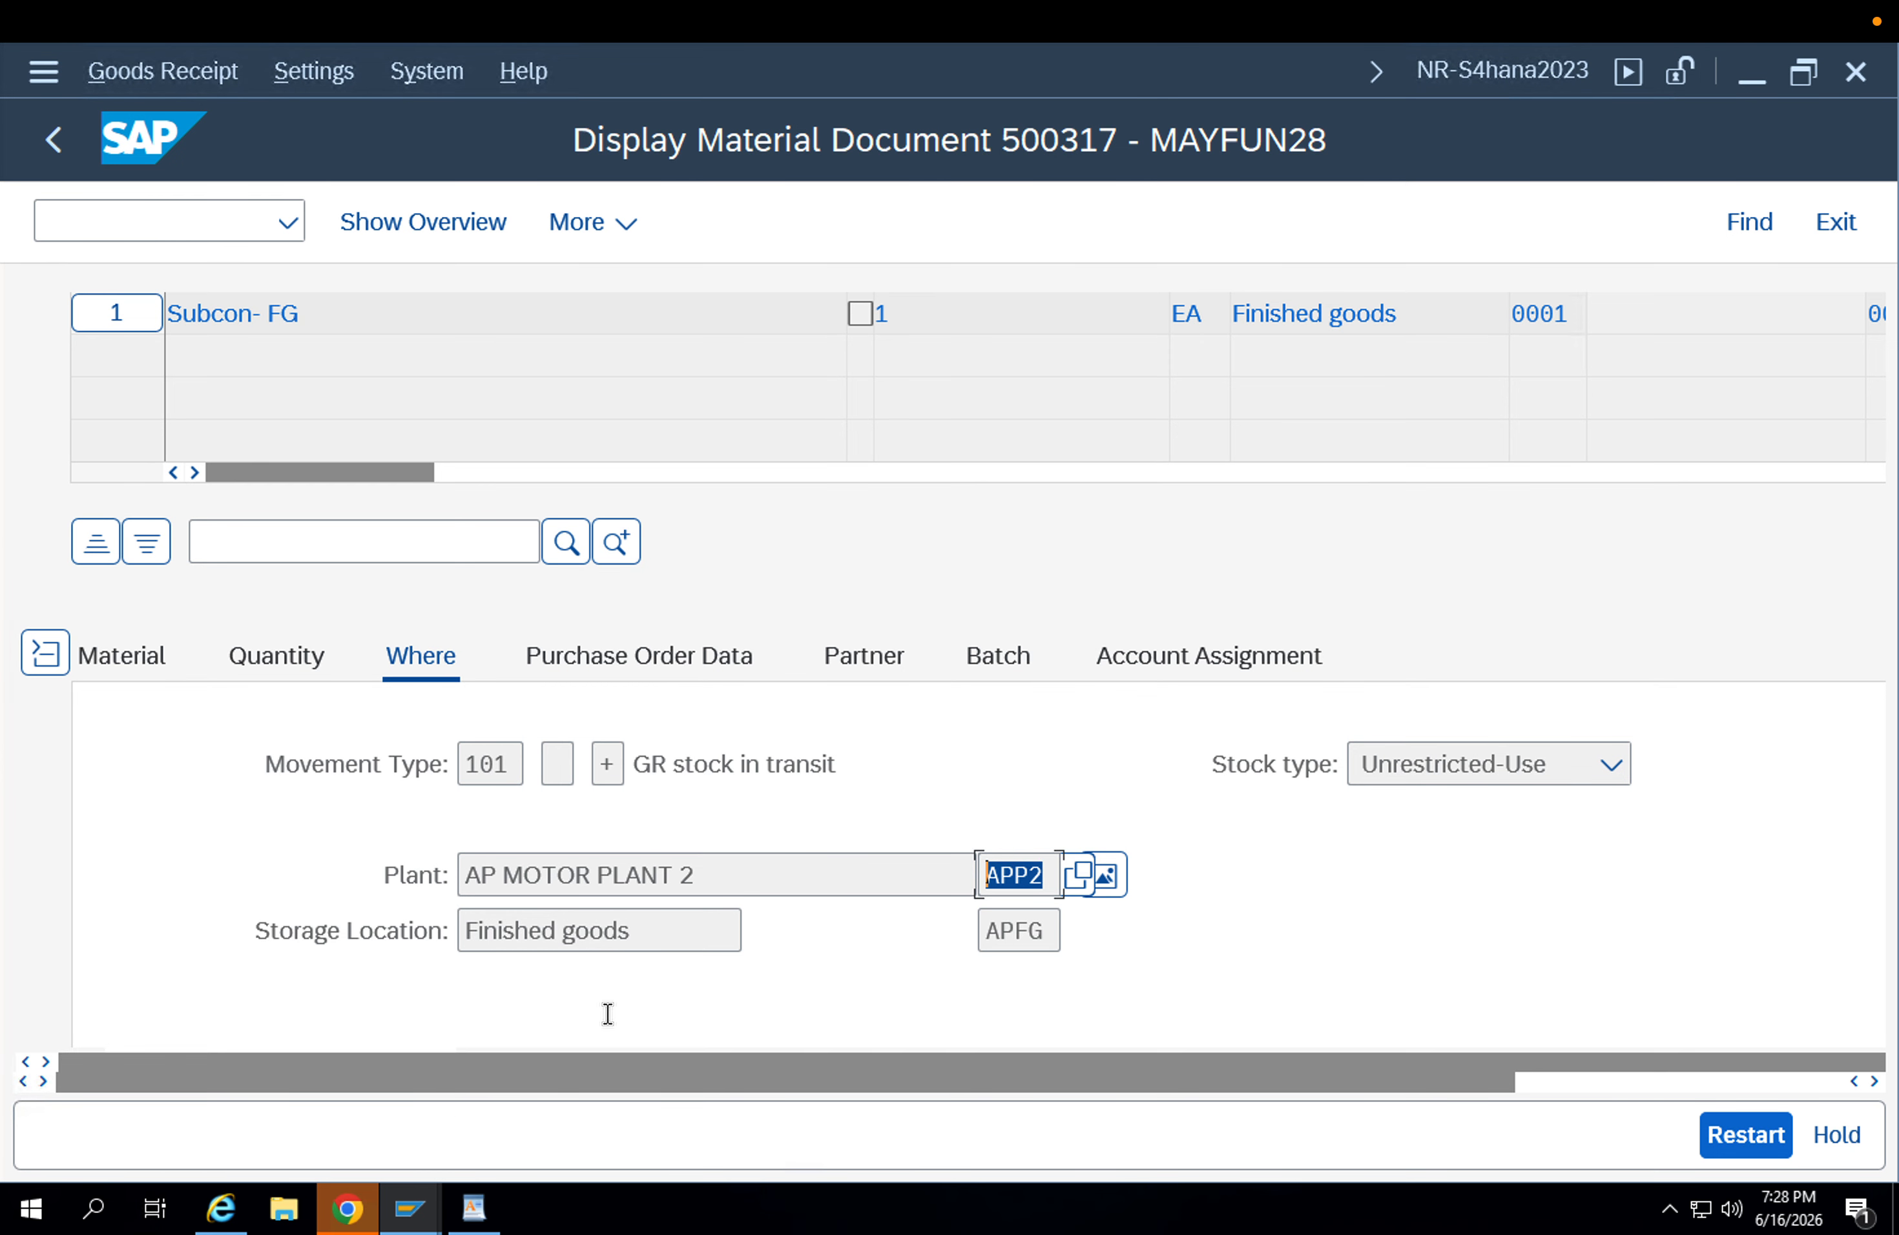
Switch to the Easy Access session and run the MMBE stock overview for material FG-001.
{"action": "mouse_move", "coordinate": [455, 1182]}
{"action": "left_click", "coordinate": [471, 1117]}
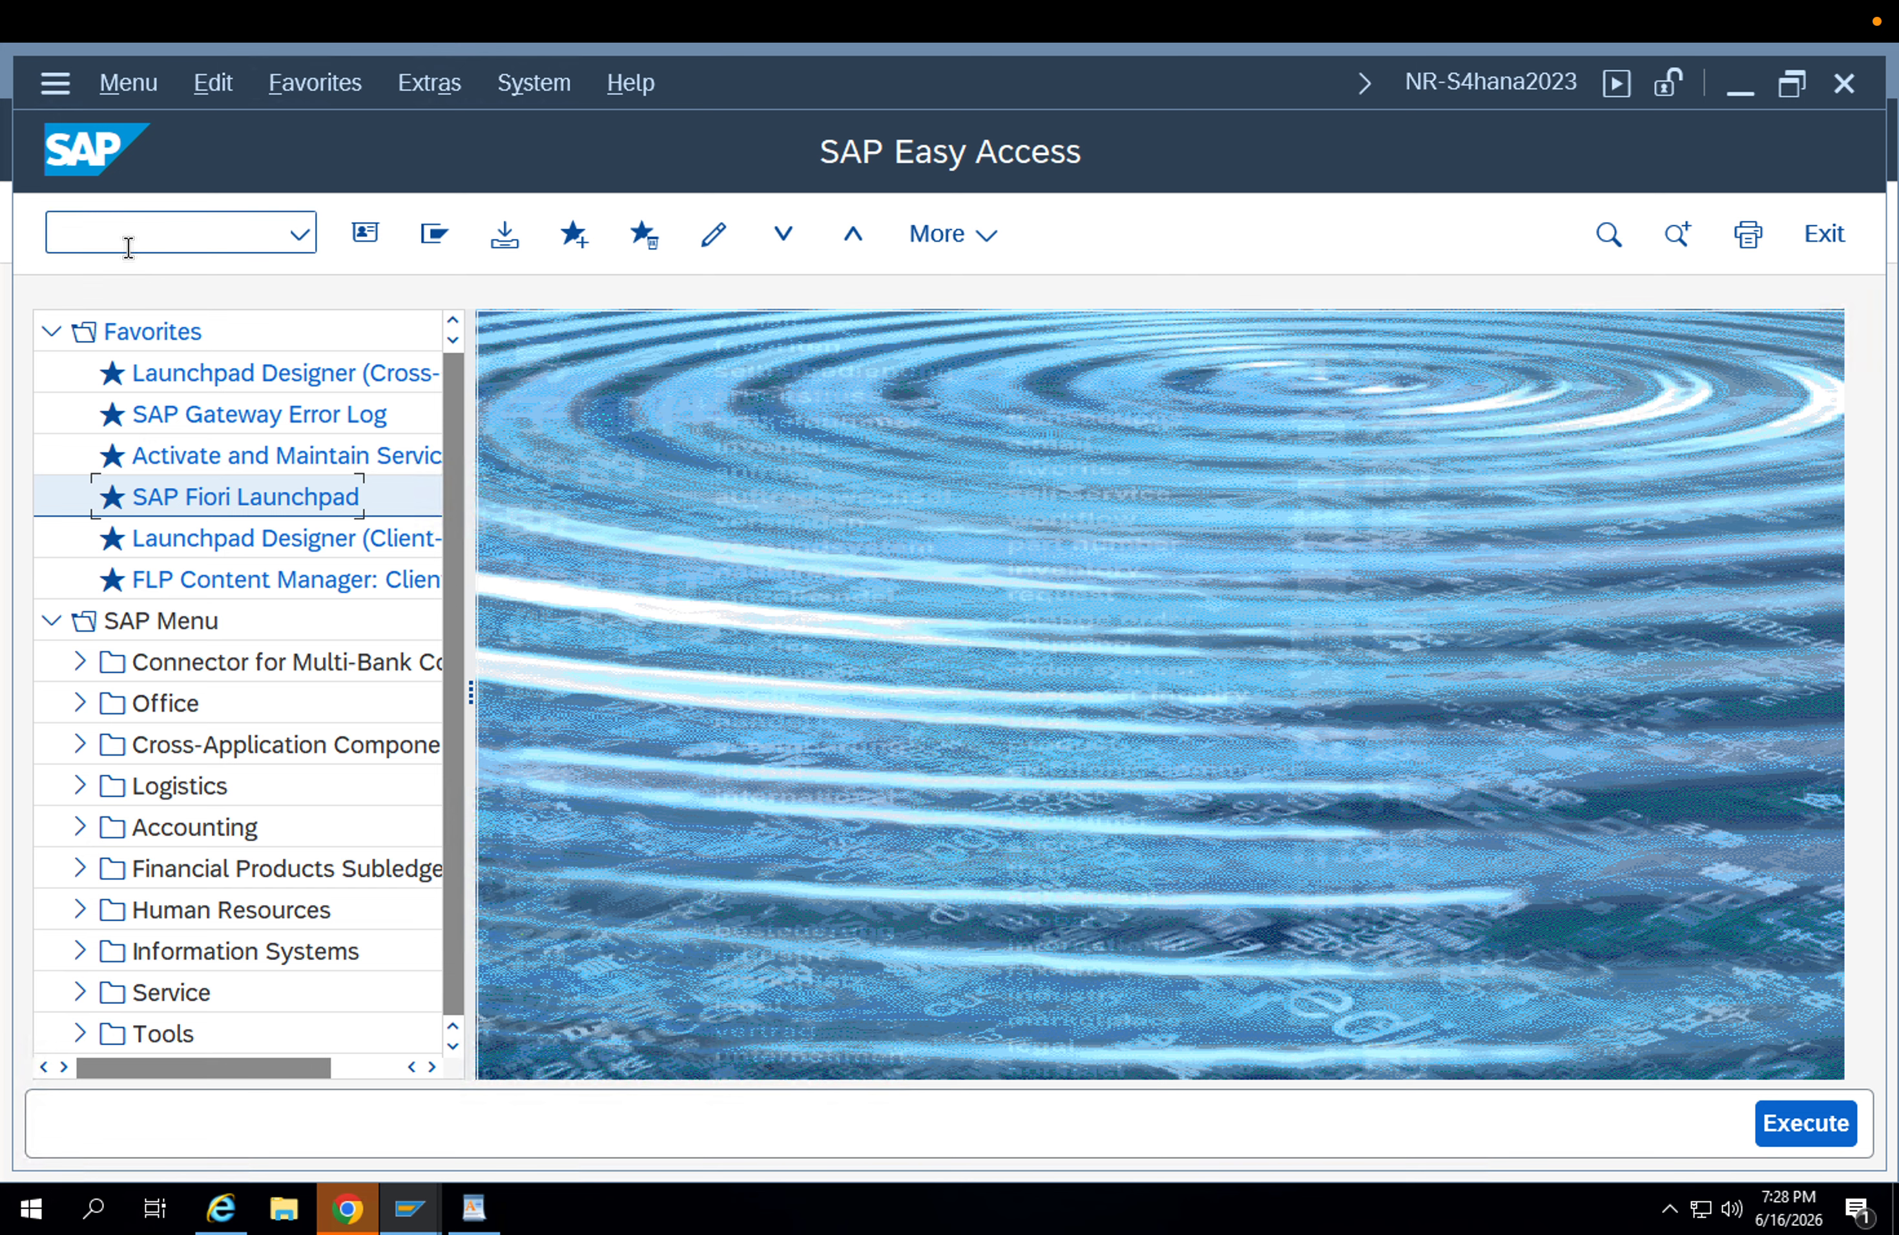
{"action": "type", "text": "mmbe"}
{"action": "key", "text": "Return"}
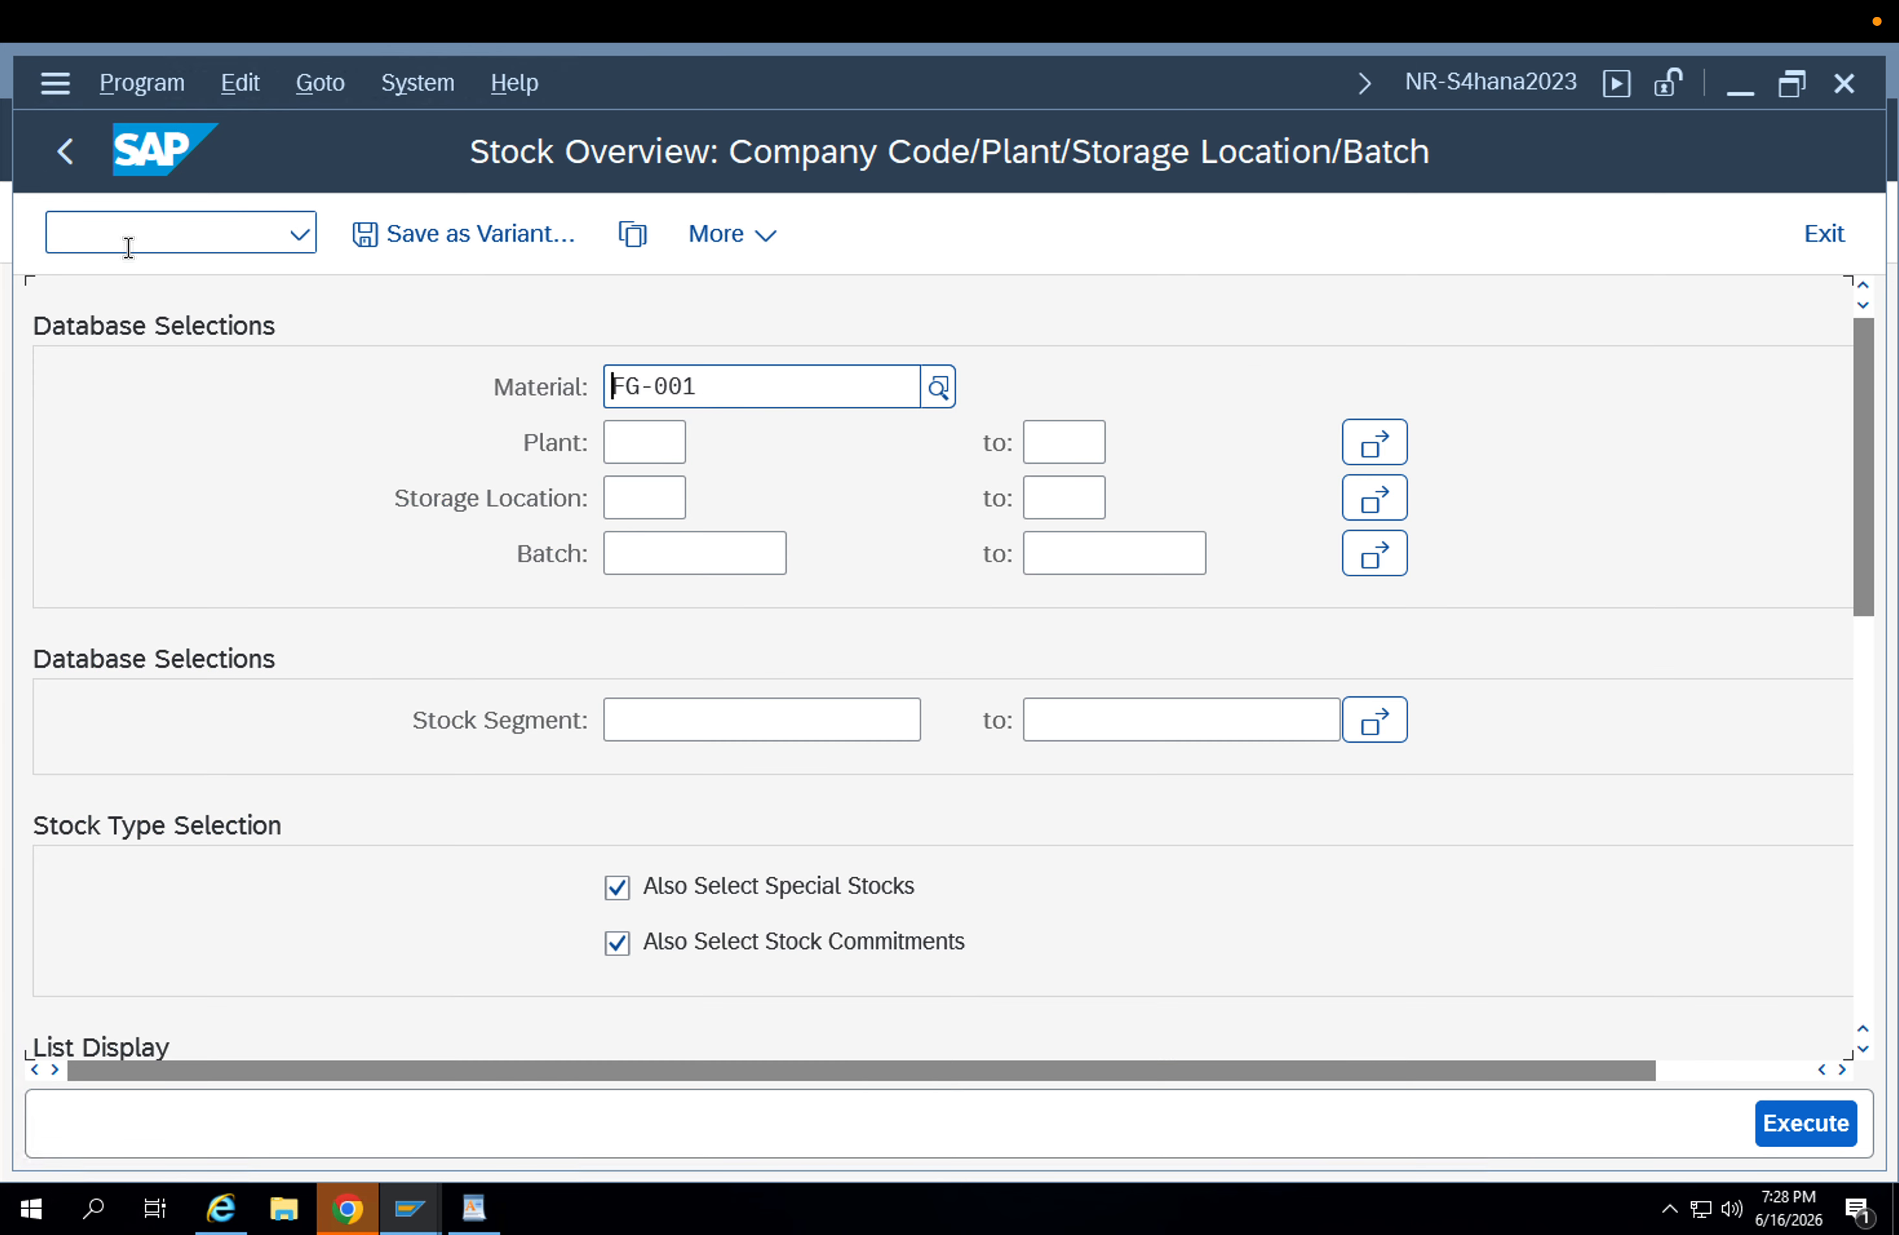
{"action": "left_click", "coordinate": [1802, 1109]}
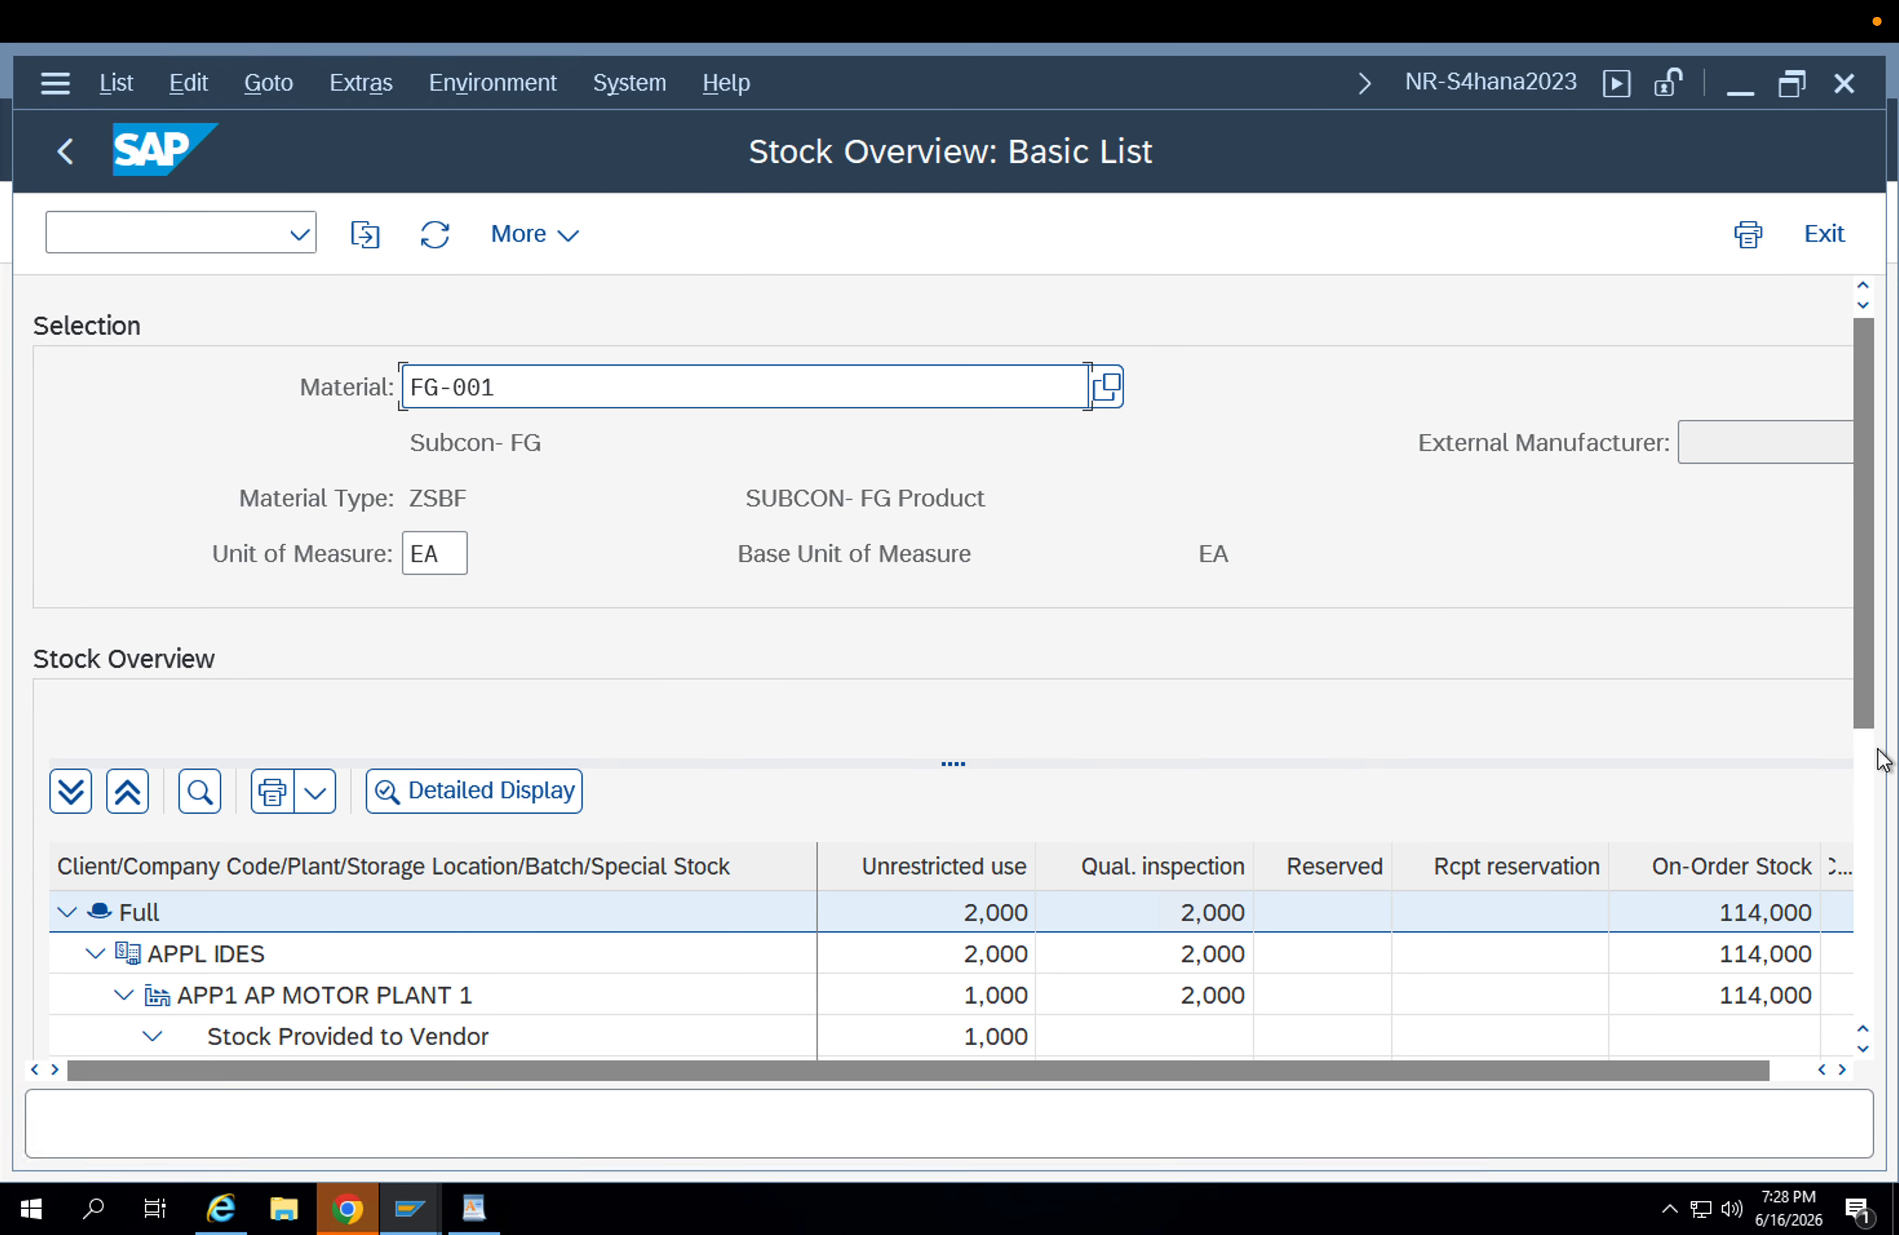
Examine the batch and its unrestricted-use stock under plant APP2, storage location APFG Finished goods.
{"action": "left_click", "coordinate": [1867, 766]}
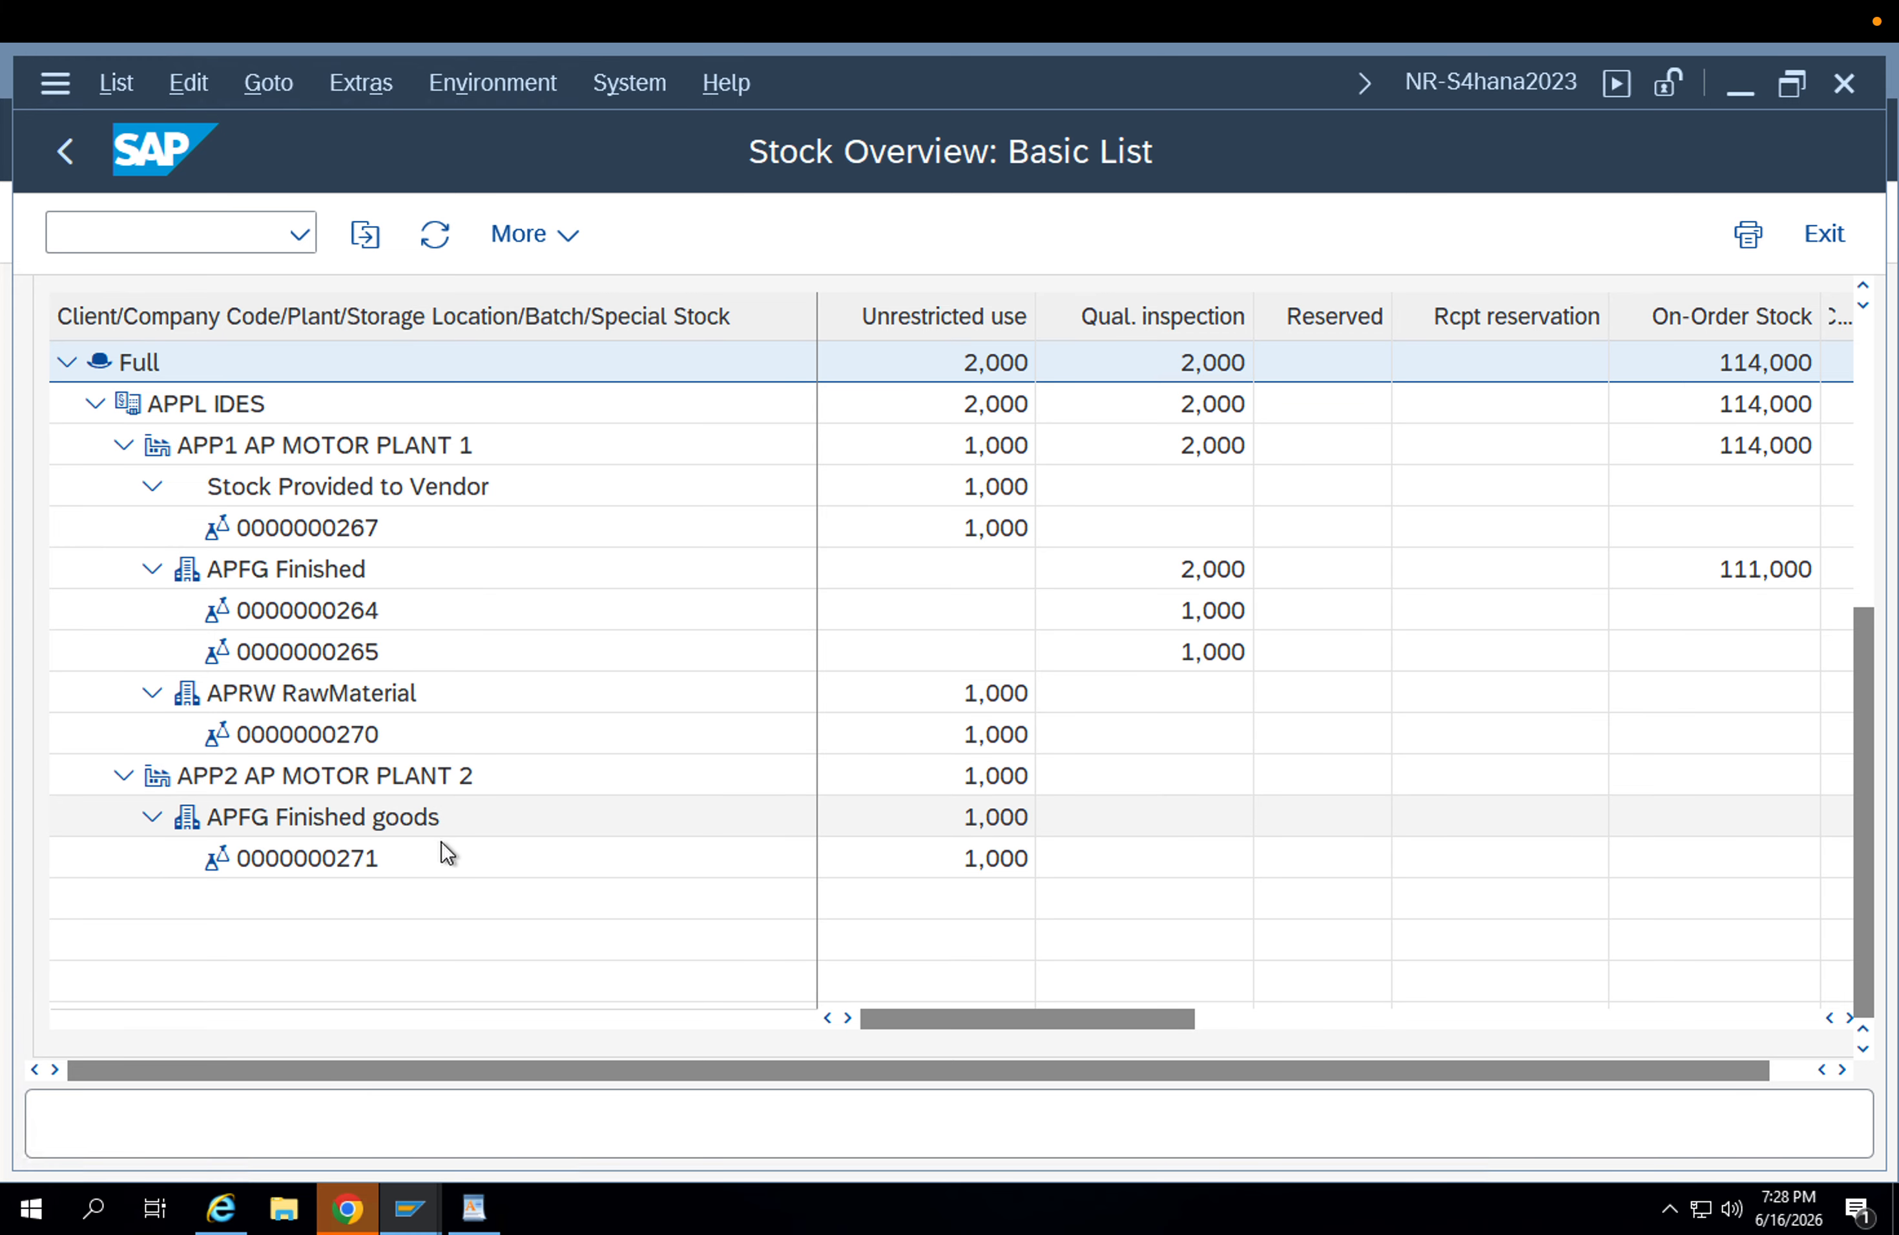
{"action": "left_click", "coordinate": [435, 856]}
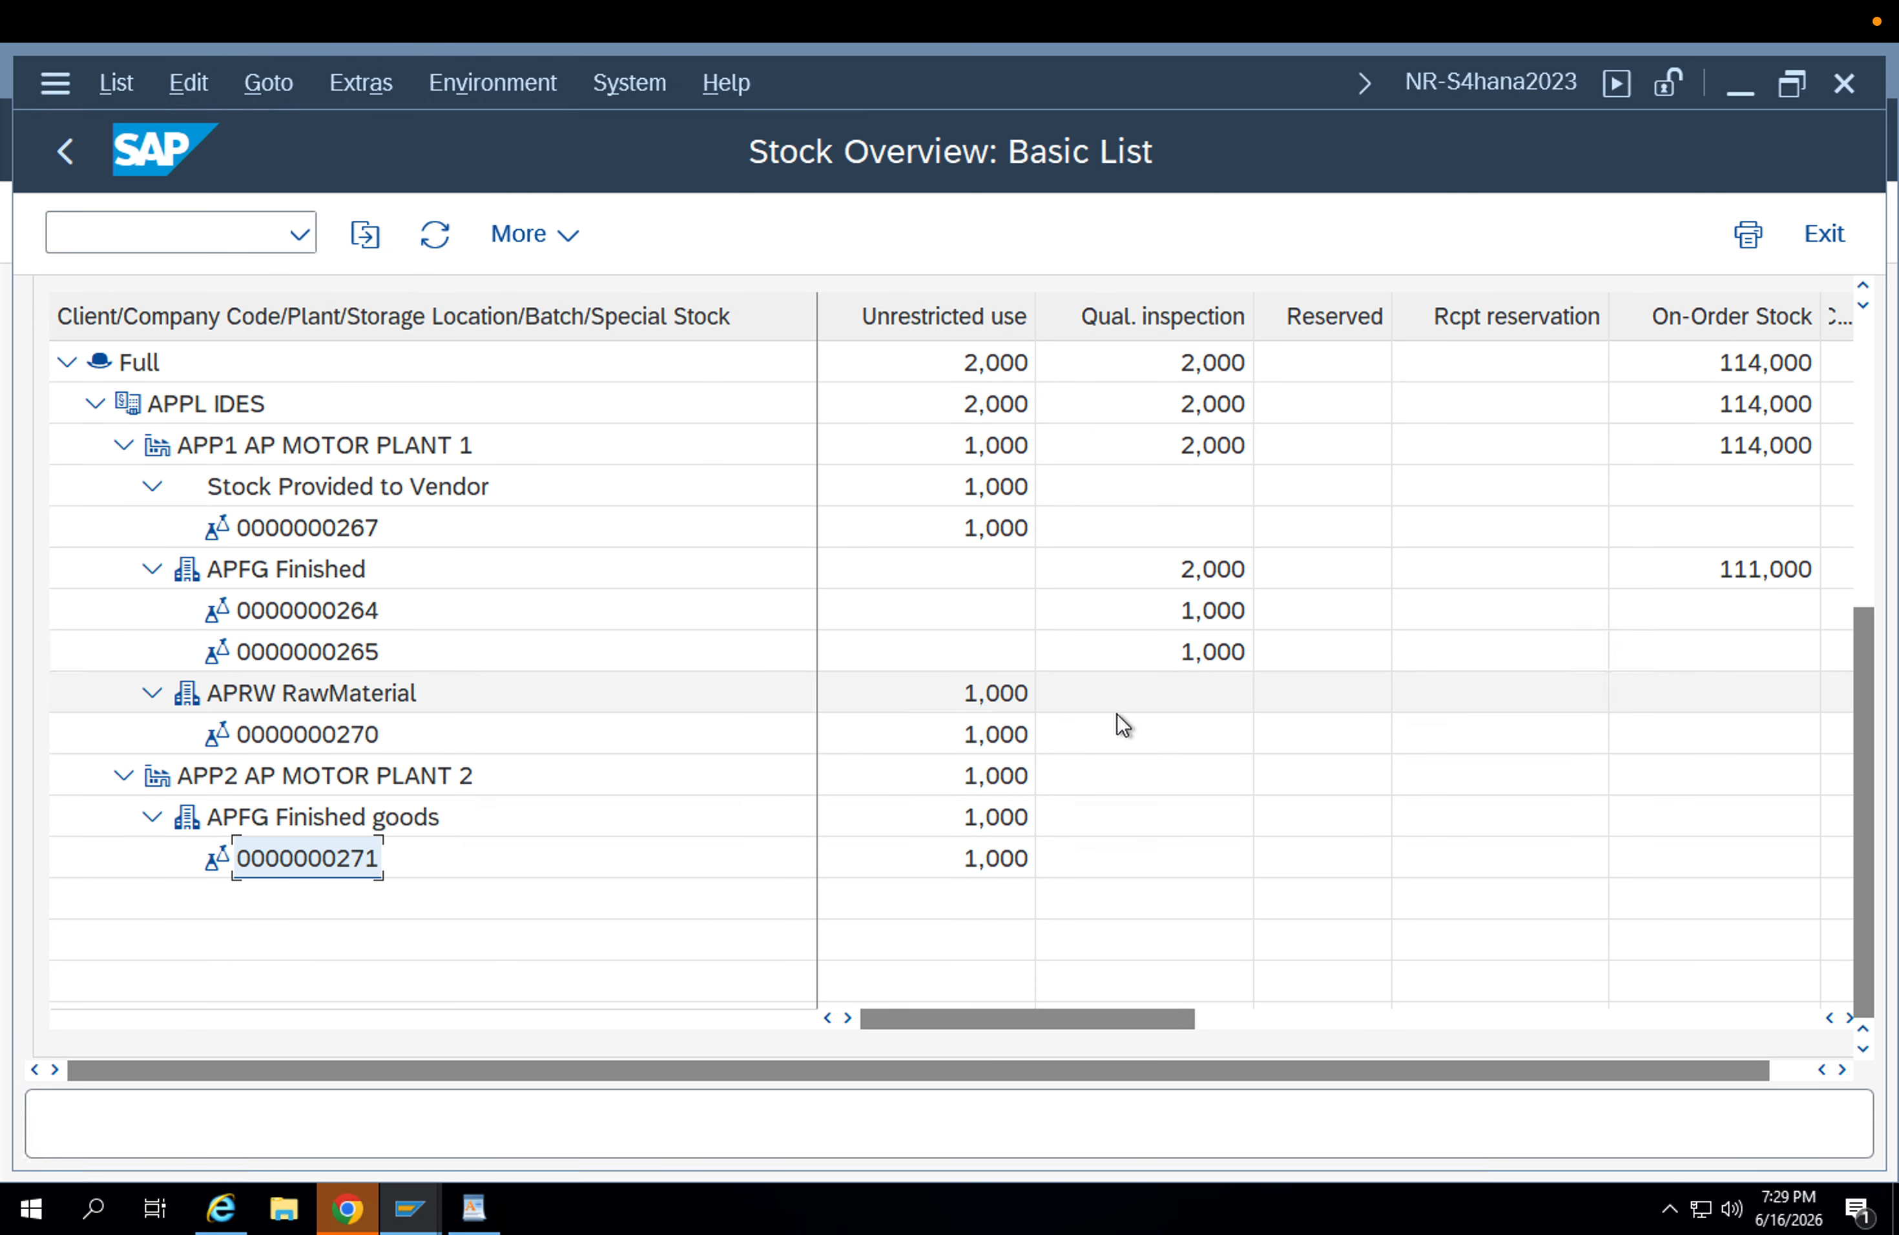
{"action": "left_click", "coordinate": [951, 863]}
{"action": "left_click", "coordinate": [319, 859]}
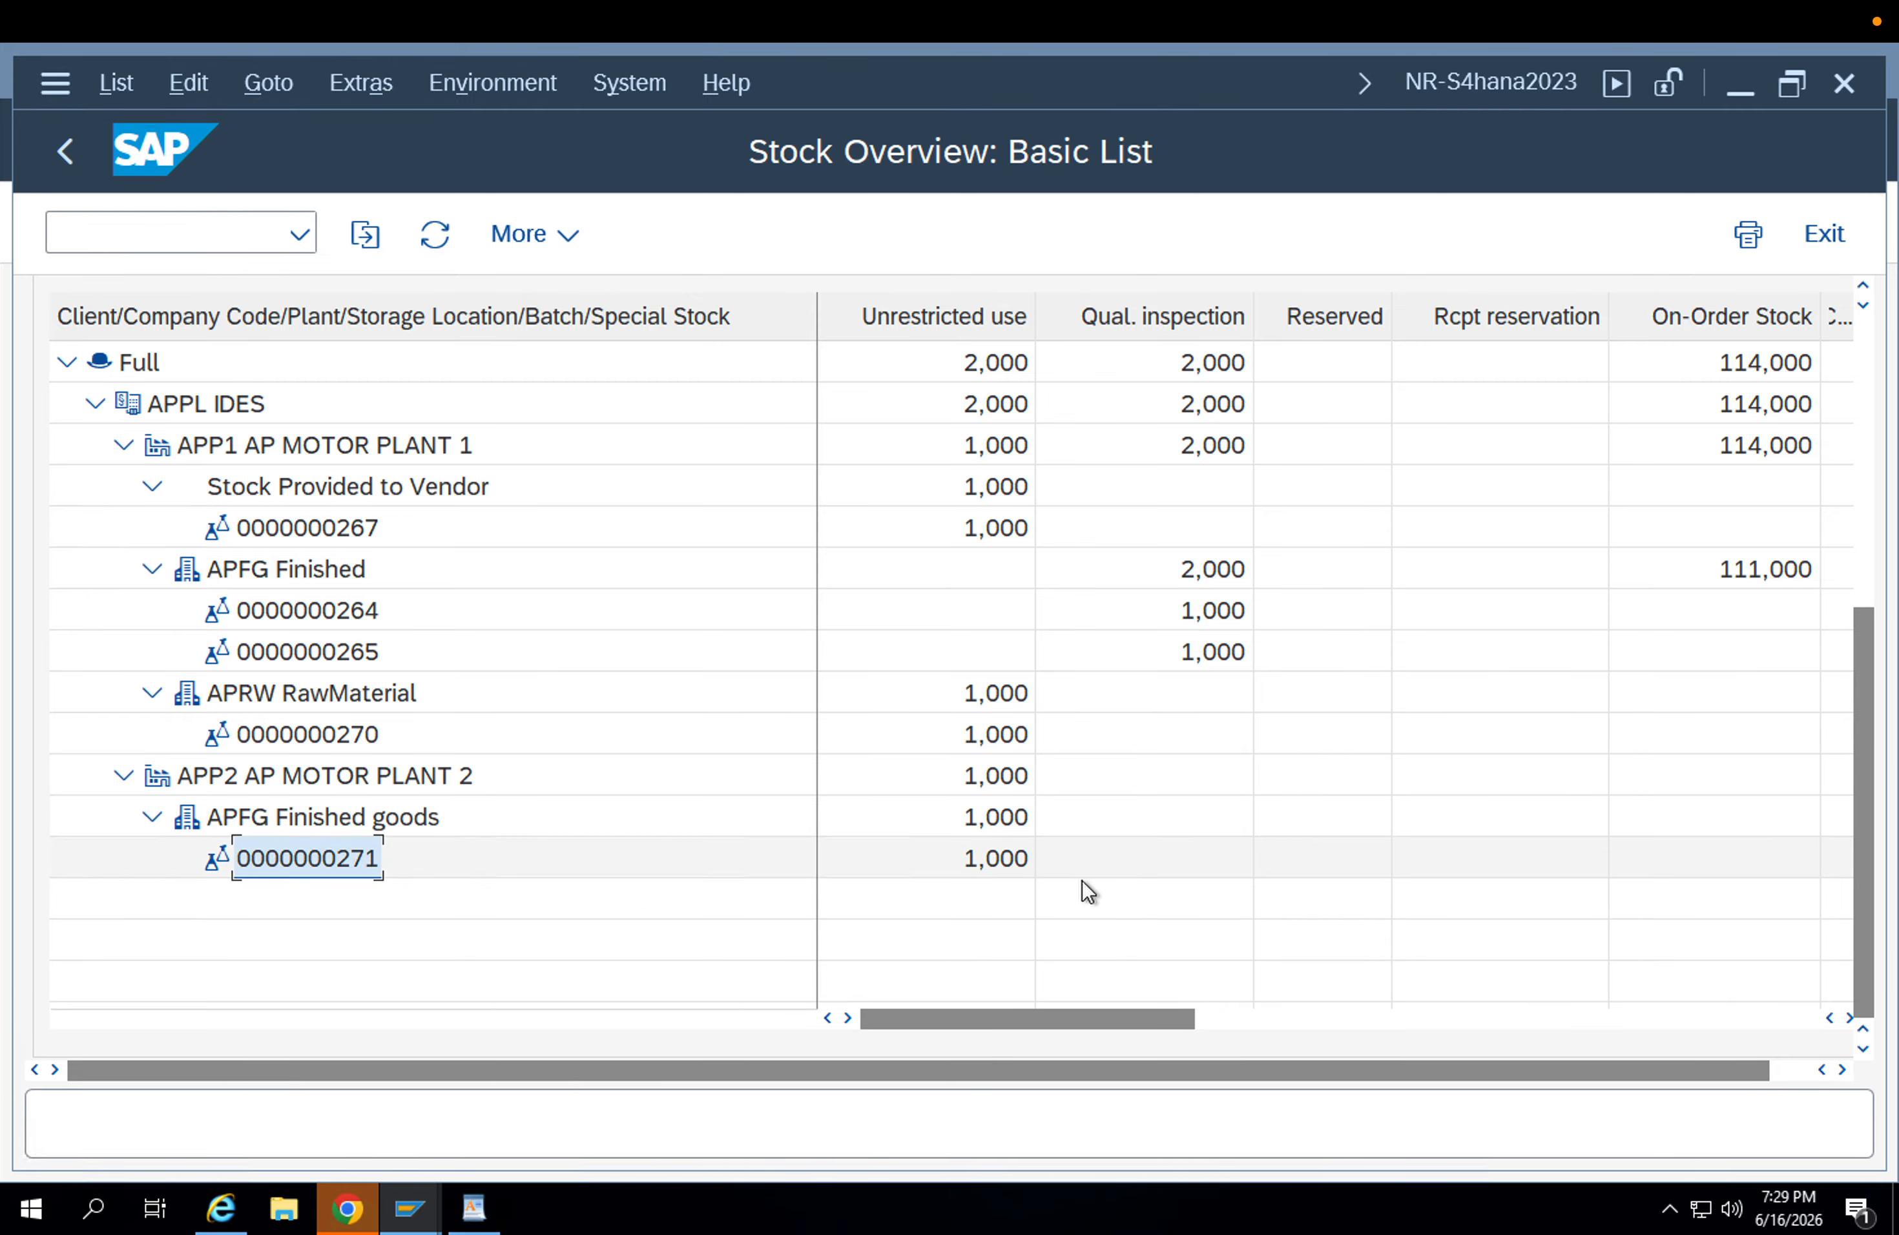
{"action": "left_click", "coordinate": [990, 861]}
{"action": "left_click", "coordinate": [292, 873]}
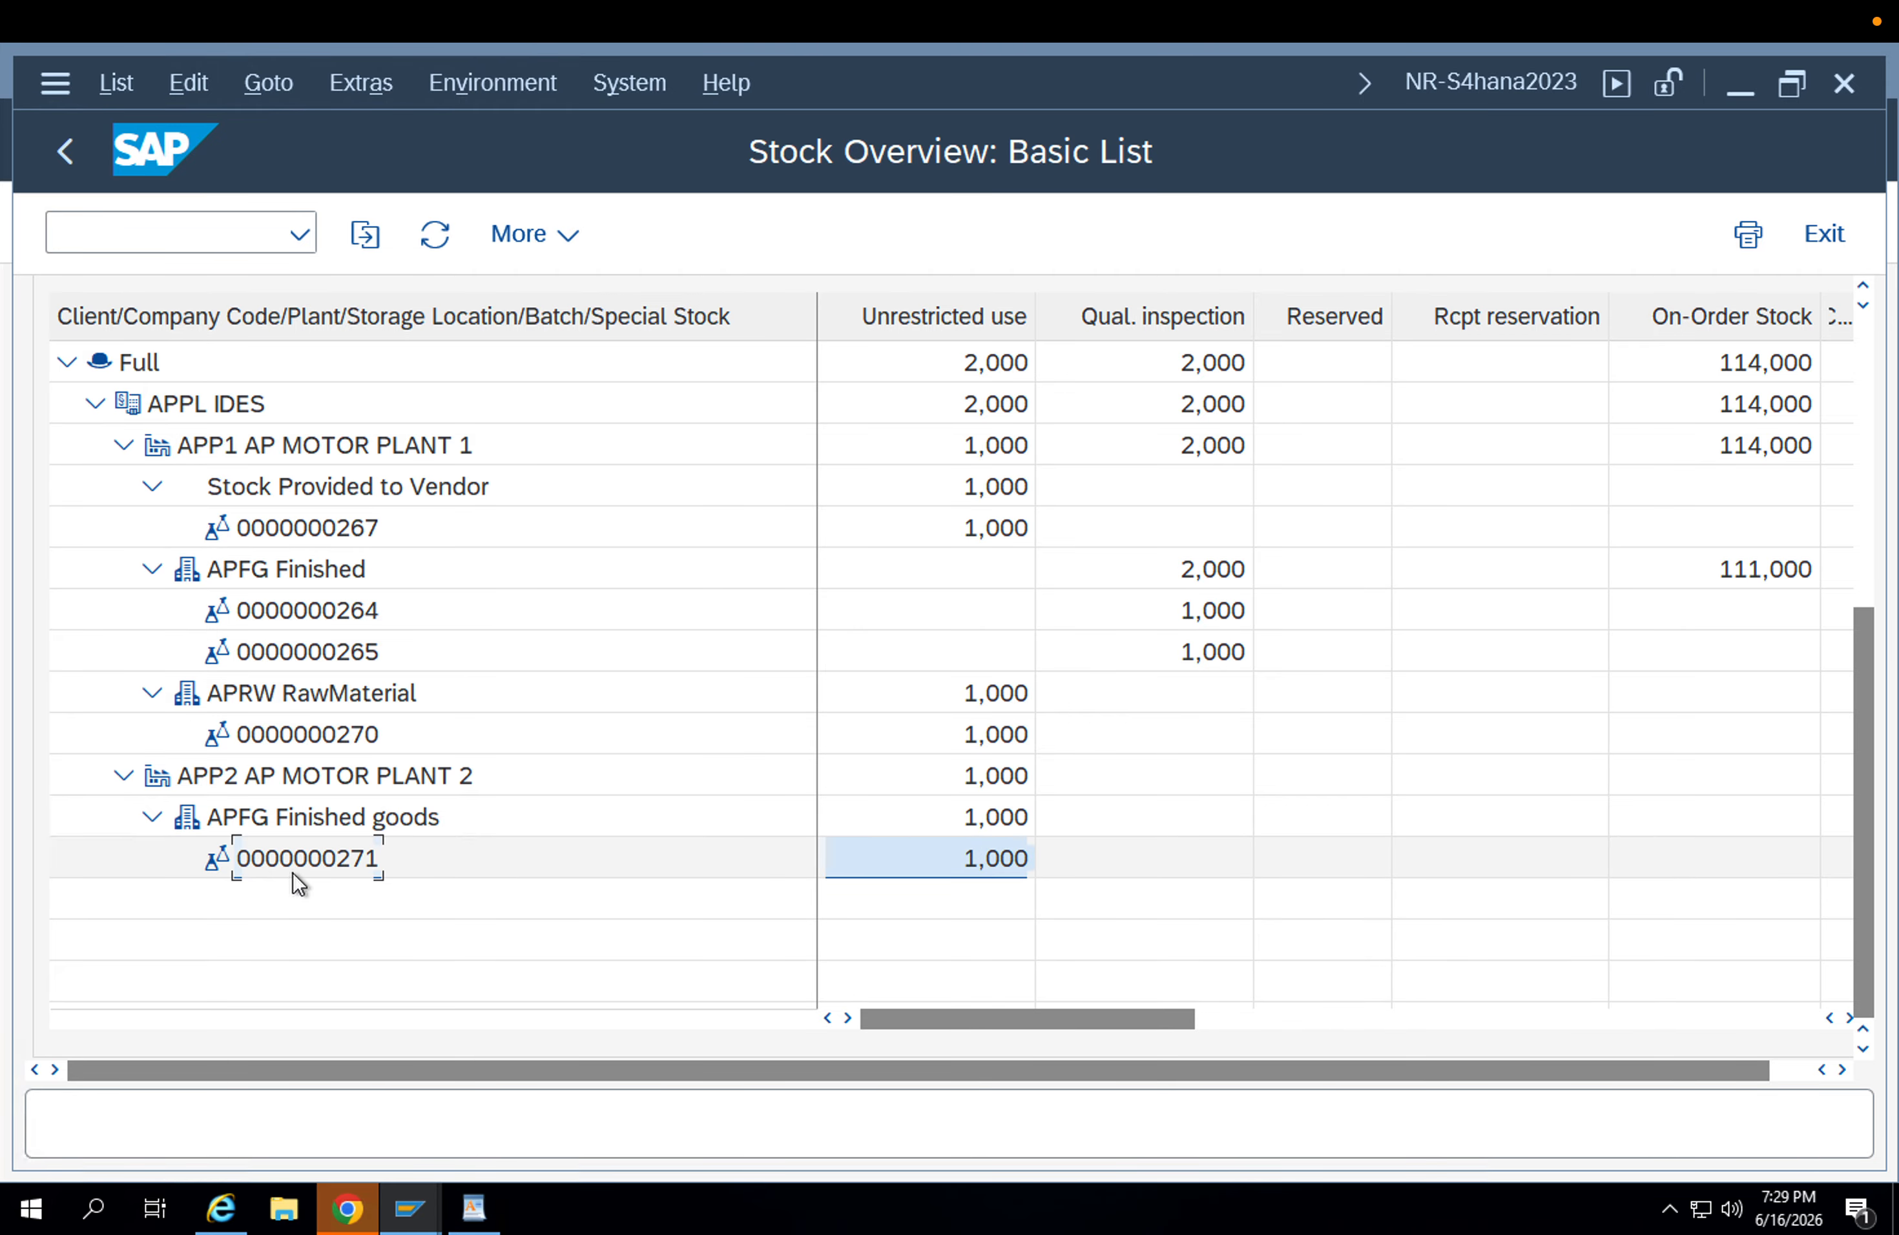
{"action": "left_click", "coordinate": [949, 858]}
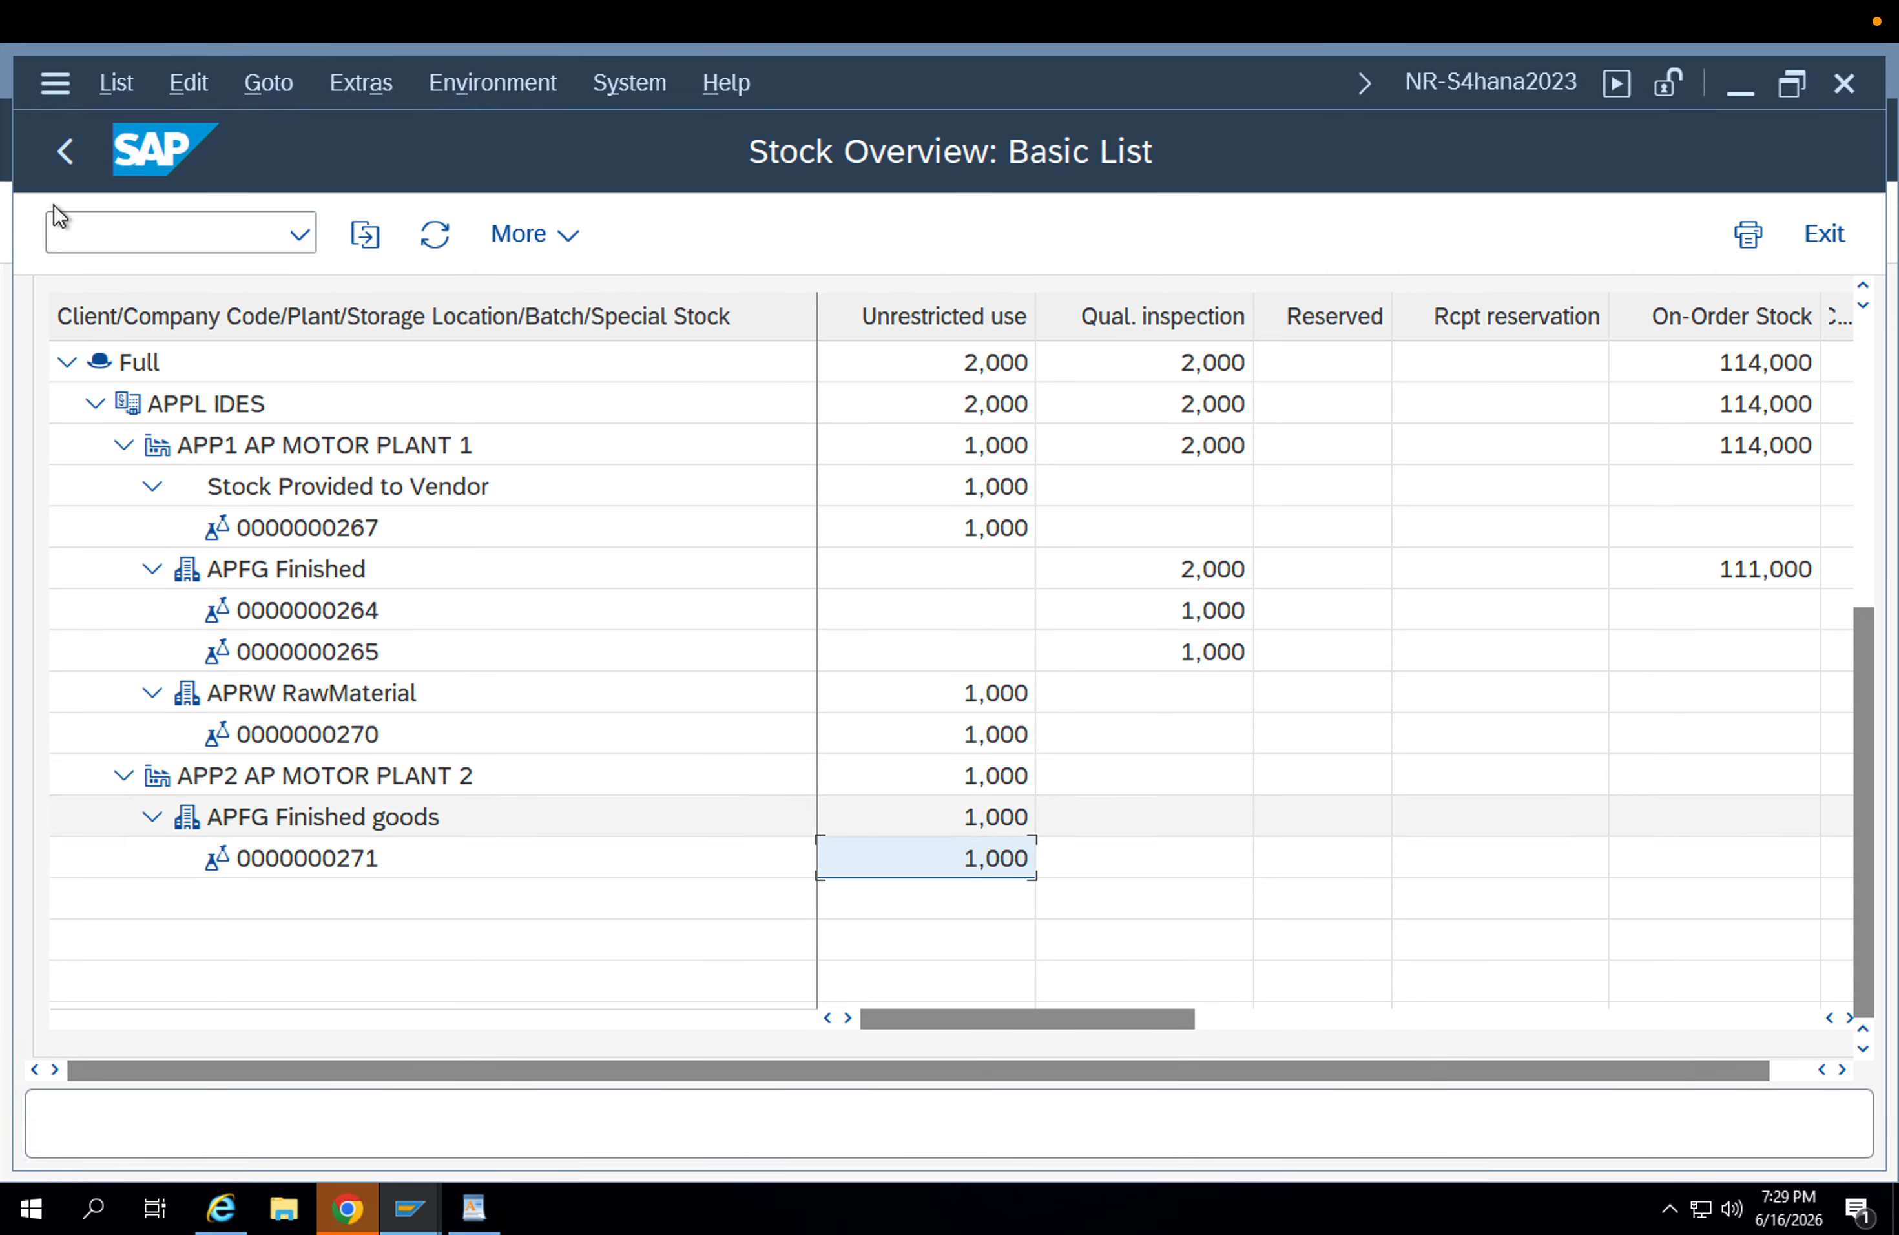
Leave the stock overview for Easy Access, switch to WordPad and place the cursor after the "301,303,305 --- MMBE" line.
{"action": "left_click", "coordinate": [70, 154]}
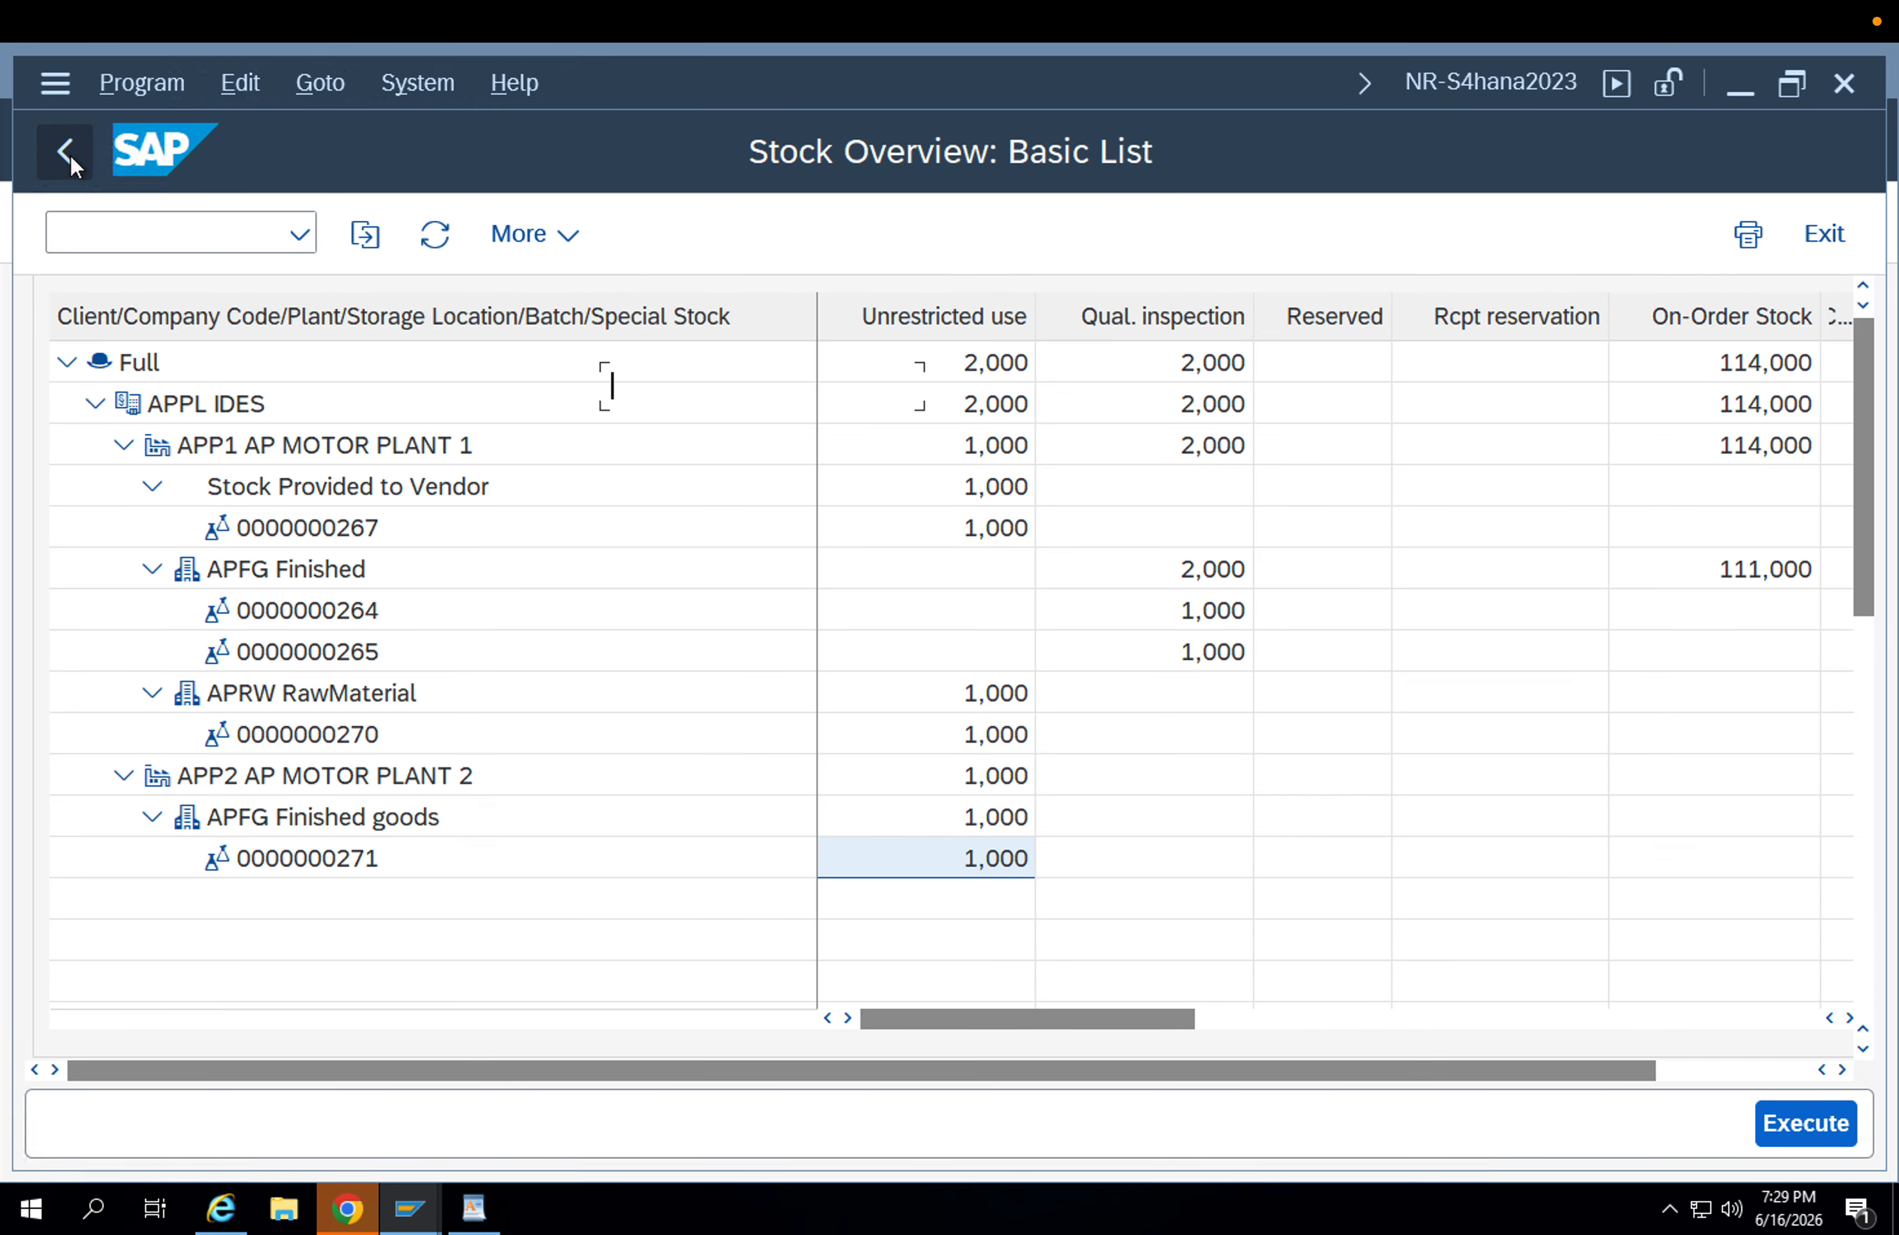
{"action": "left_click", "coordinate": [70, 154]}
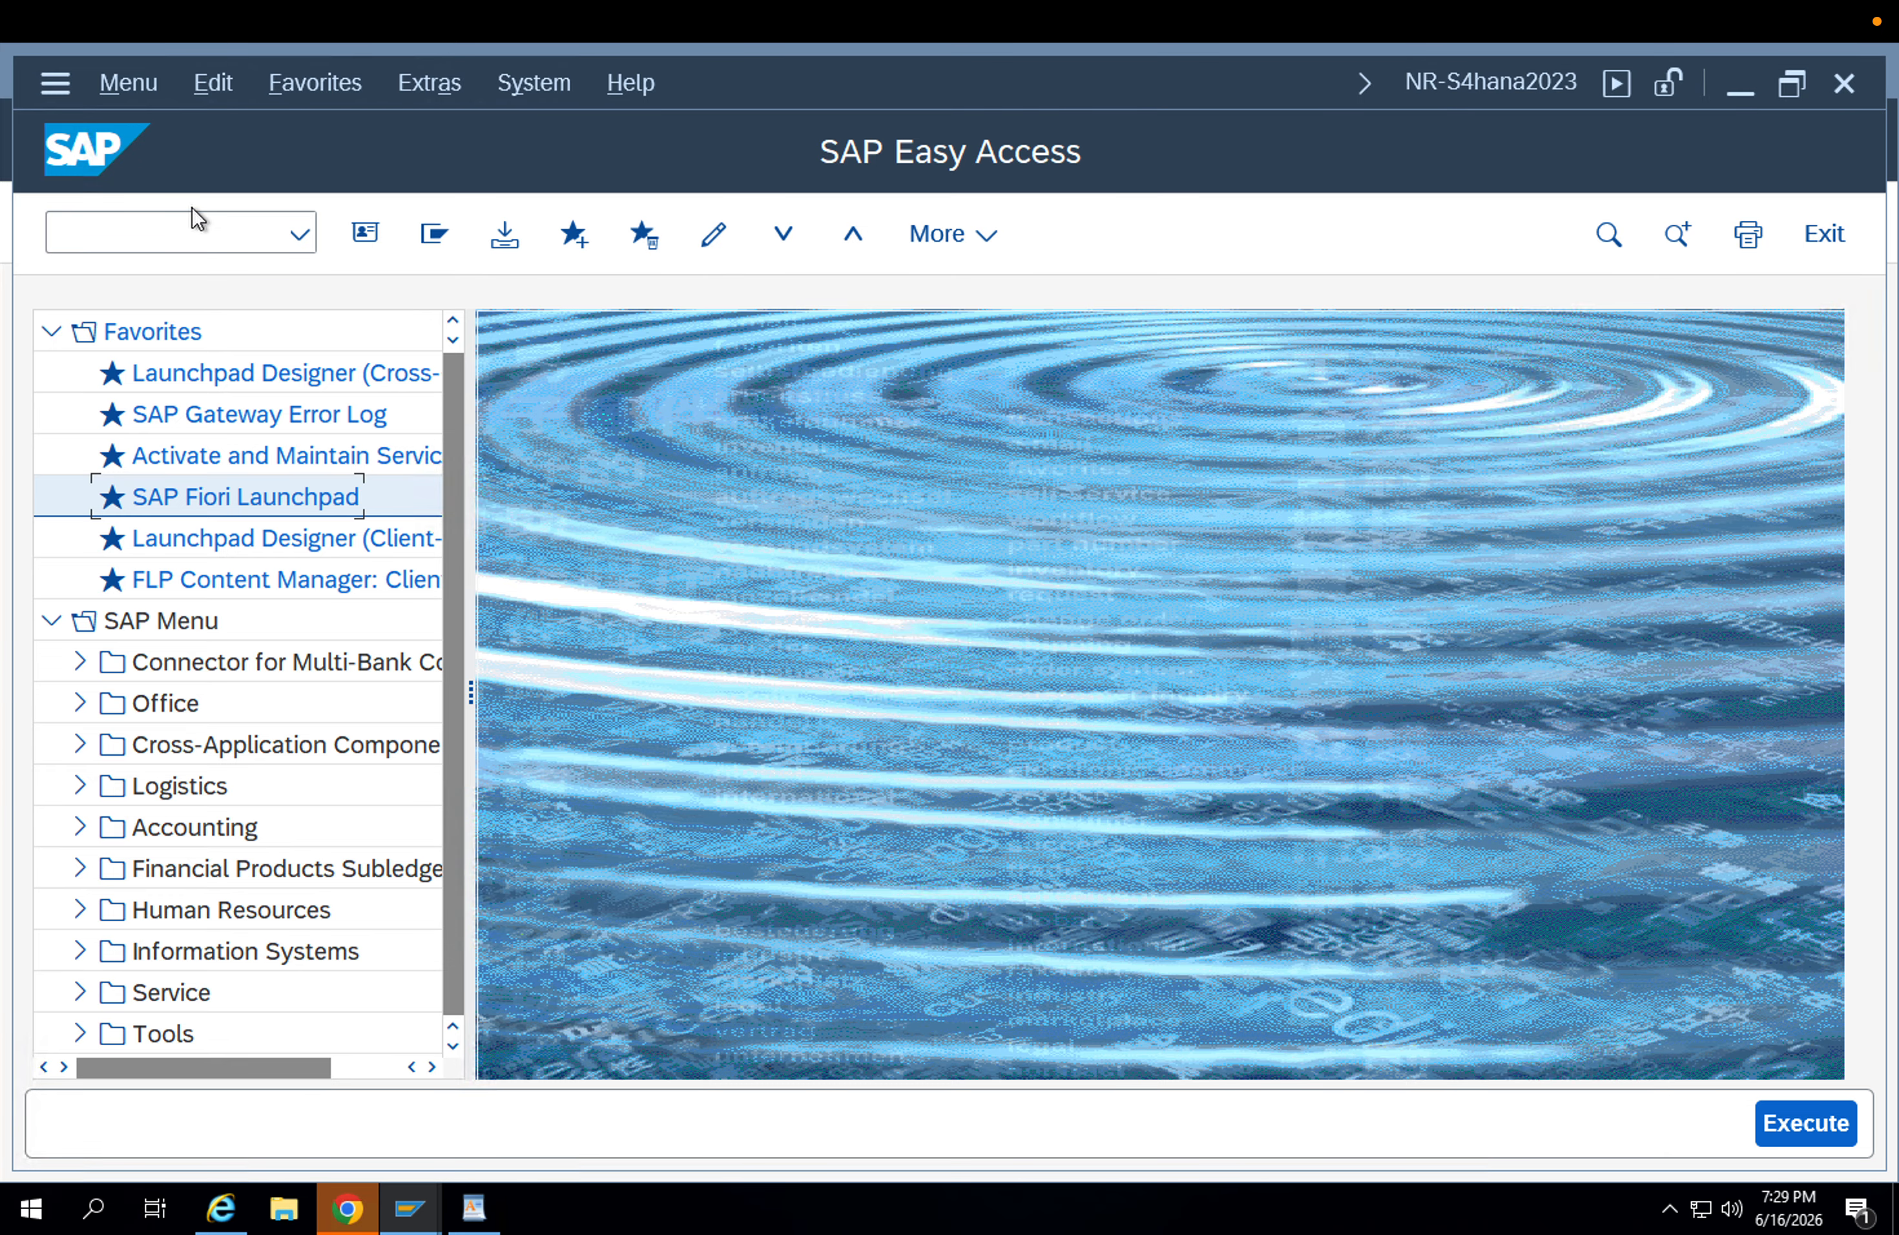
{"action": "left_click", "coordinate": [194, 227]}
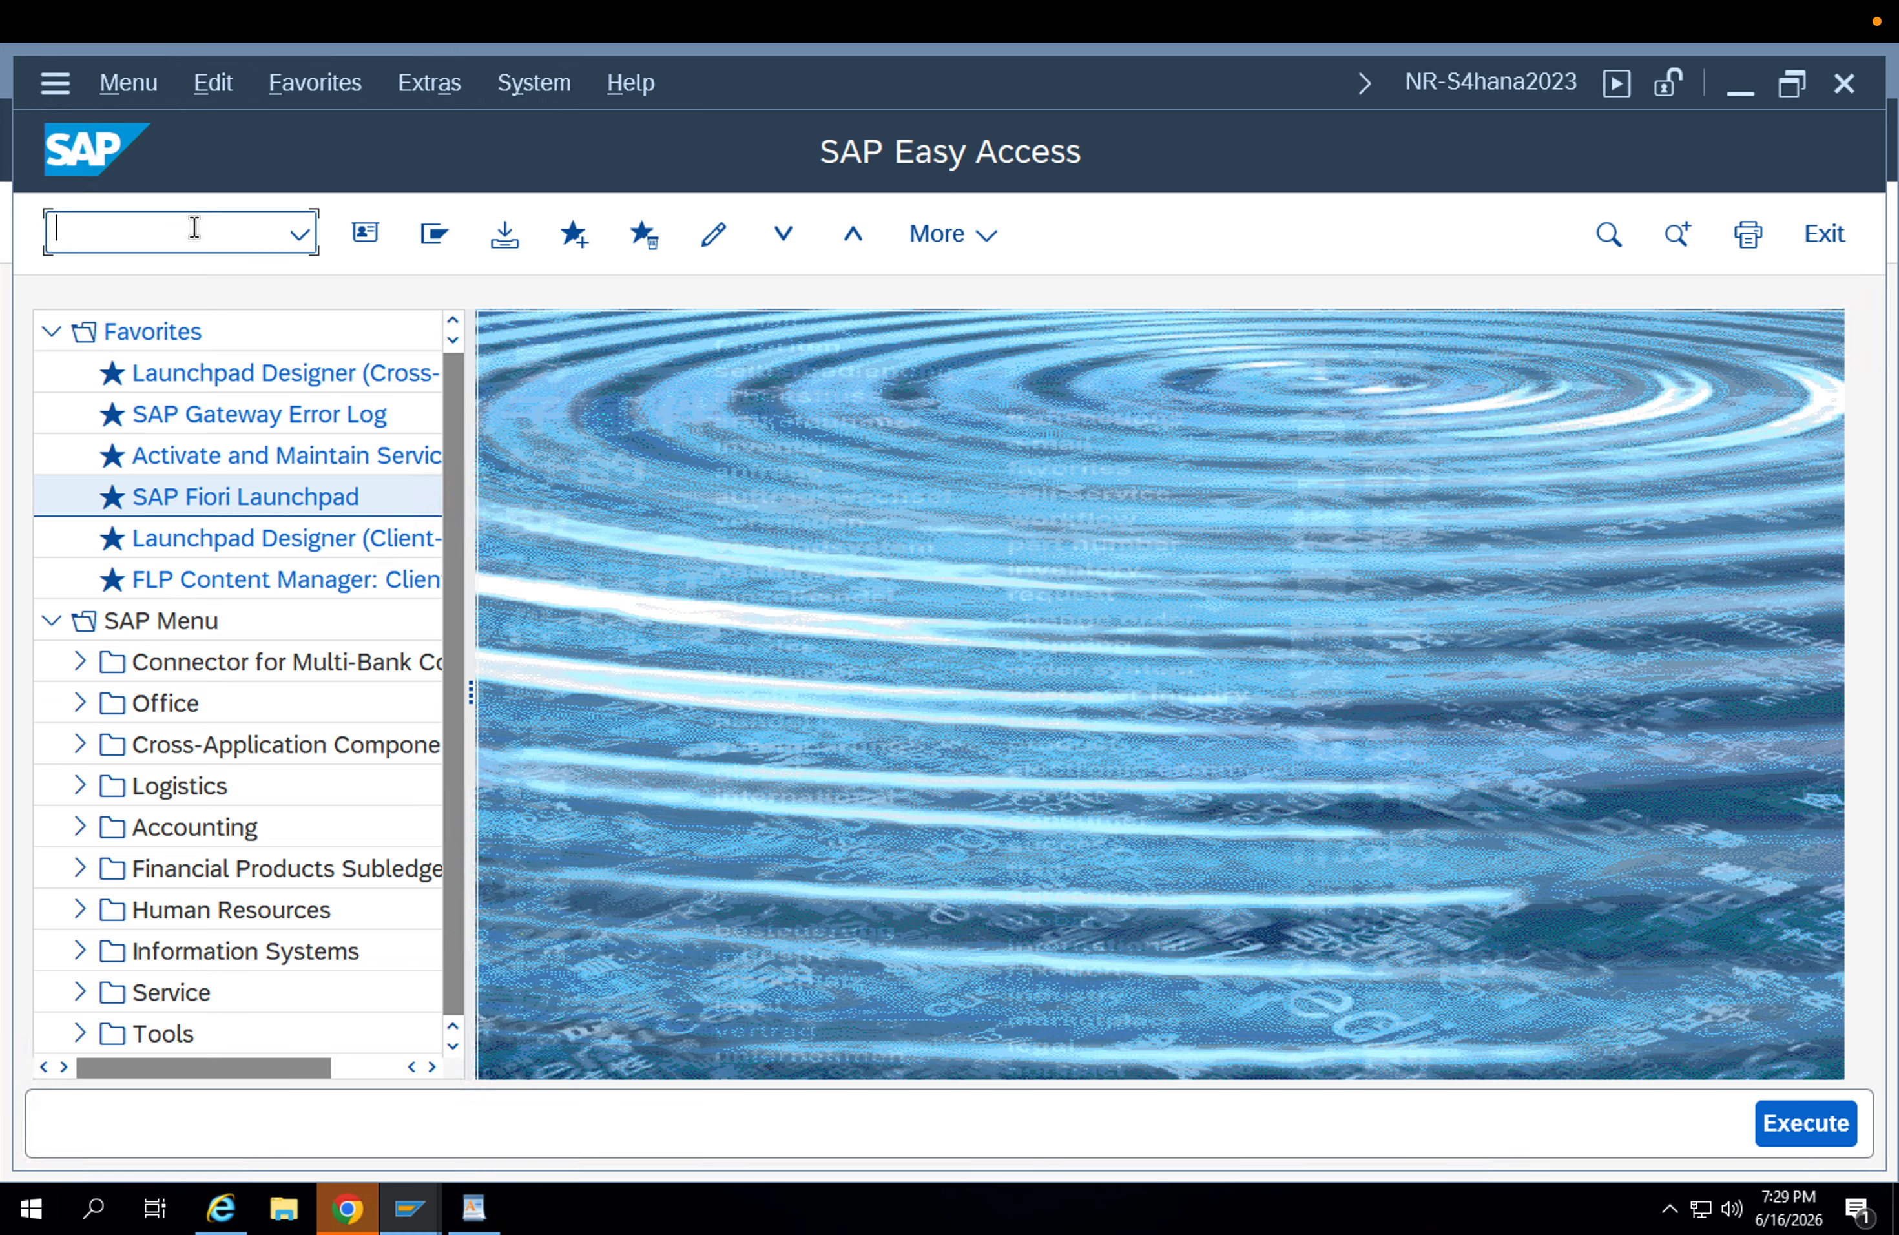
{"action": "left_click", "coordinate": [474, 1208]}
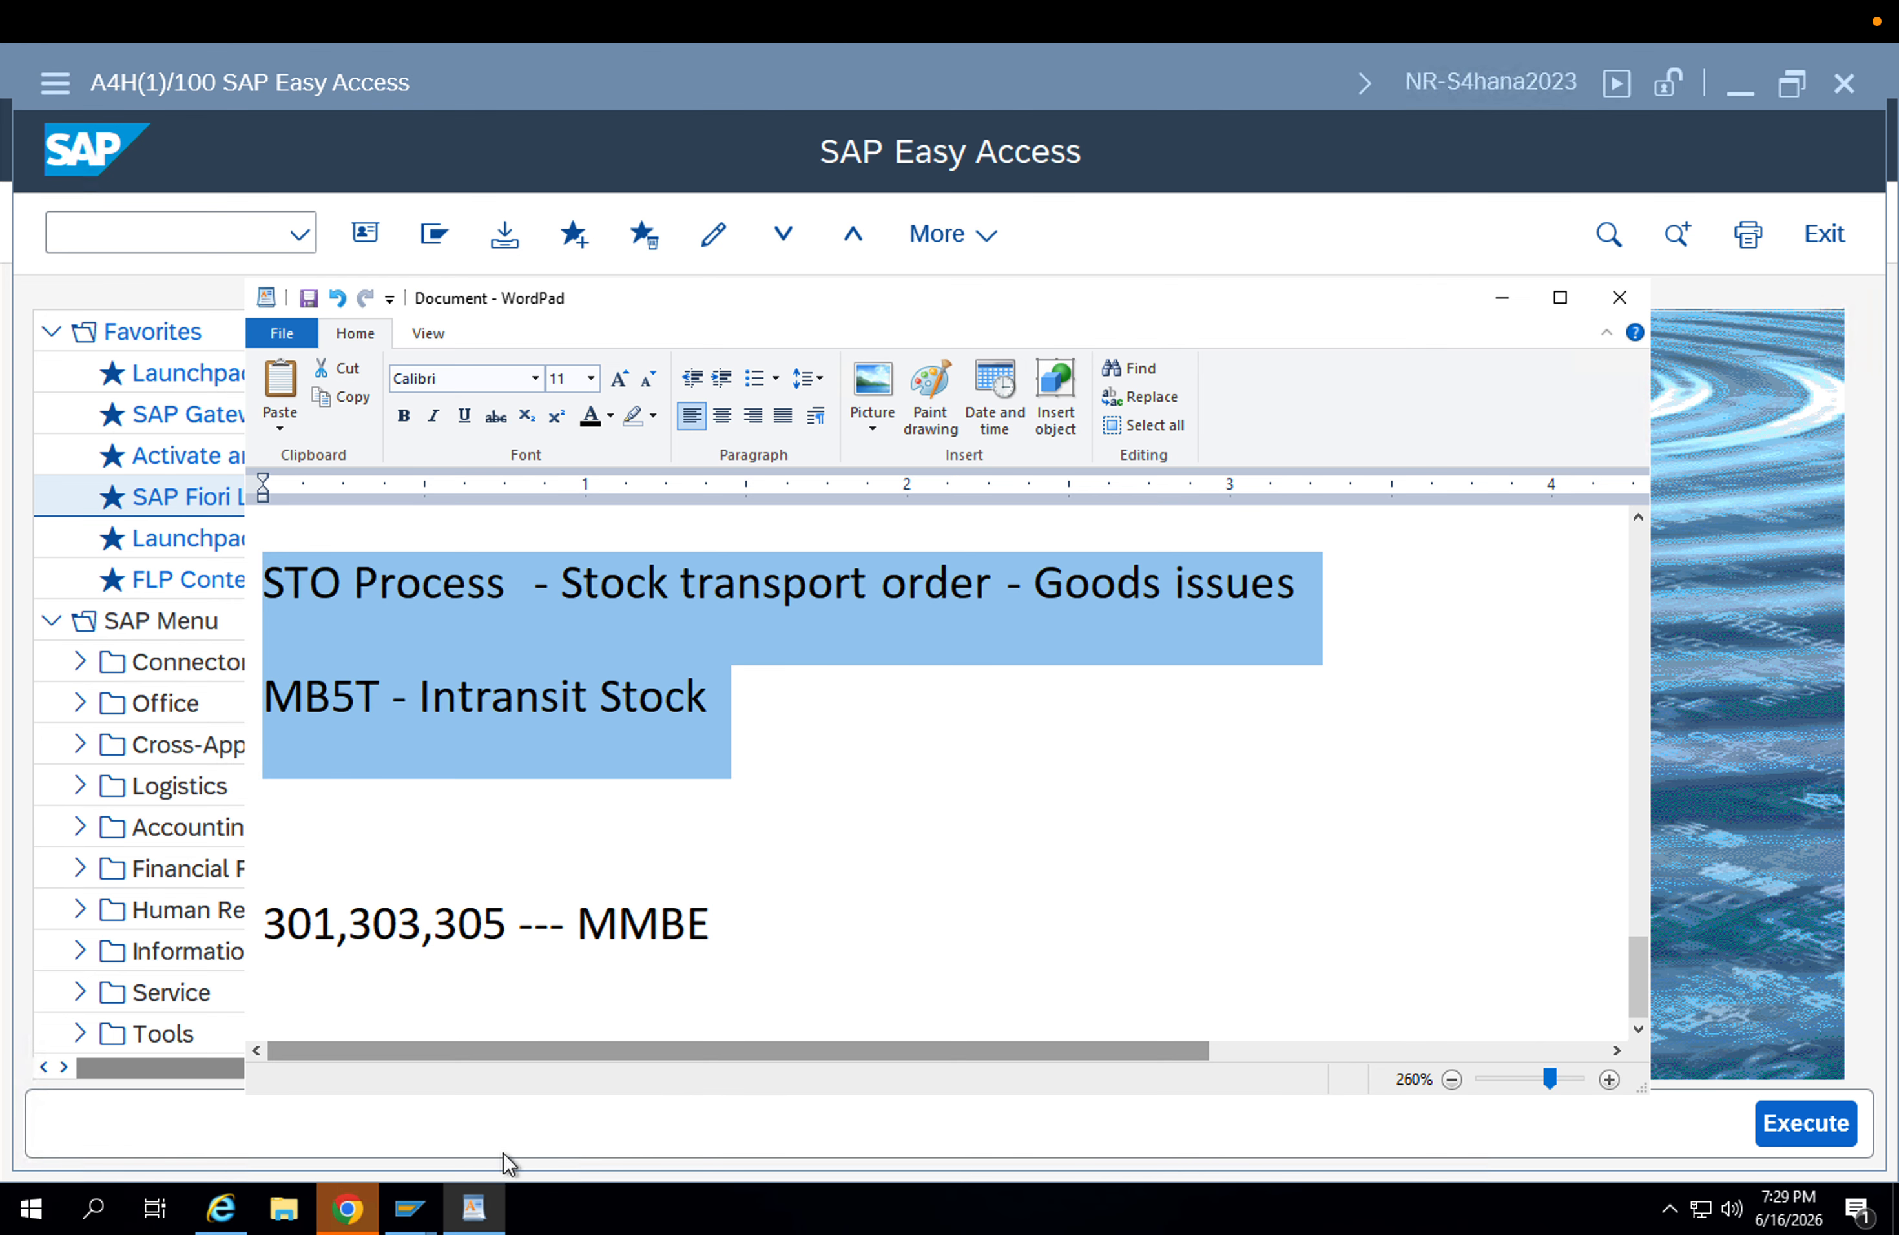
{"action": "left_click", "coordinate": [784, 967]}
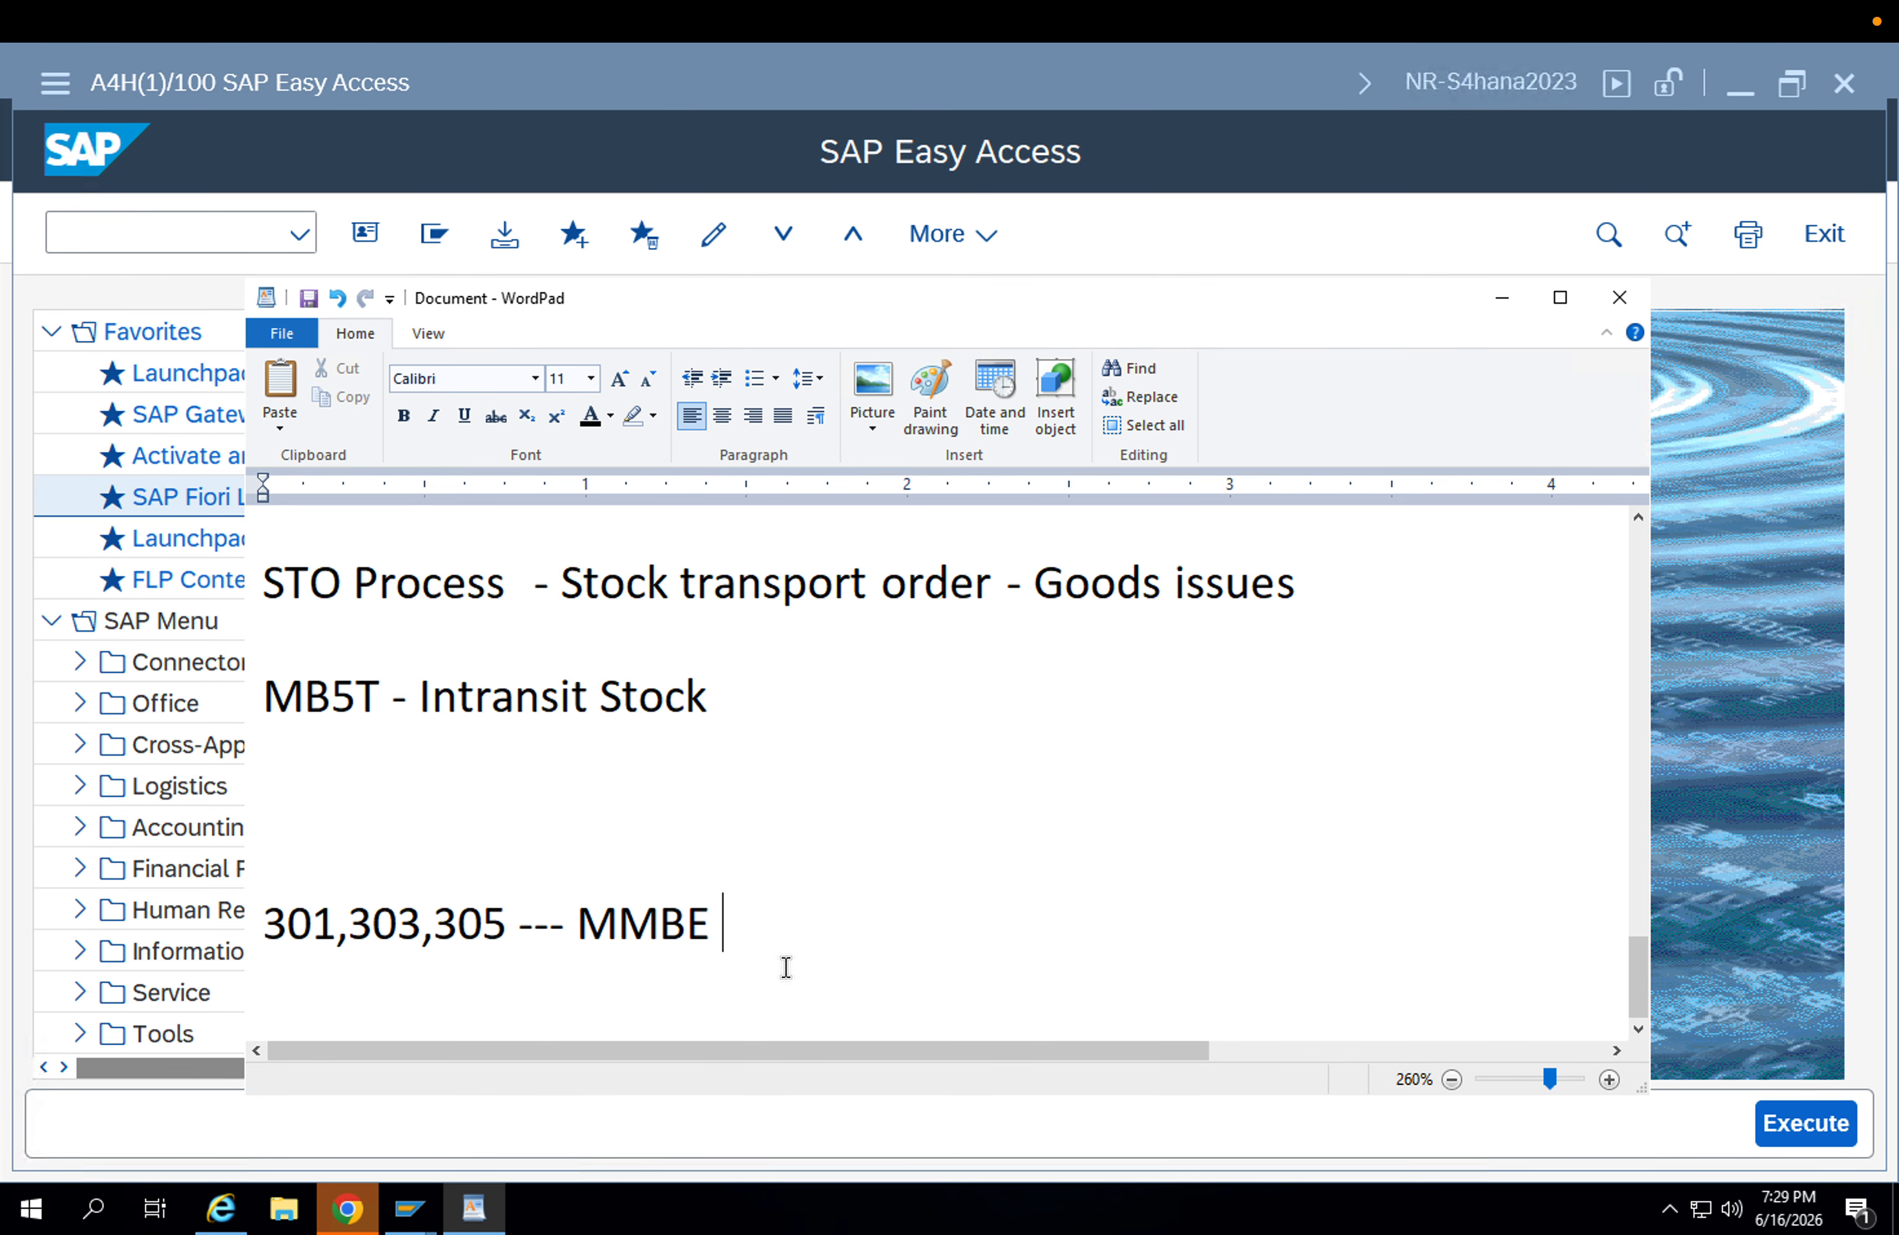
Maximize the notes document and add the heading "Plant to Plant transfer -" below the MMBE line, leaving a blank line between.
{"action": "left_click", "coordinate": [1555, 305]}
{"action": "key", "text": "Return"}
{"action": "key", "text": "Return"}
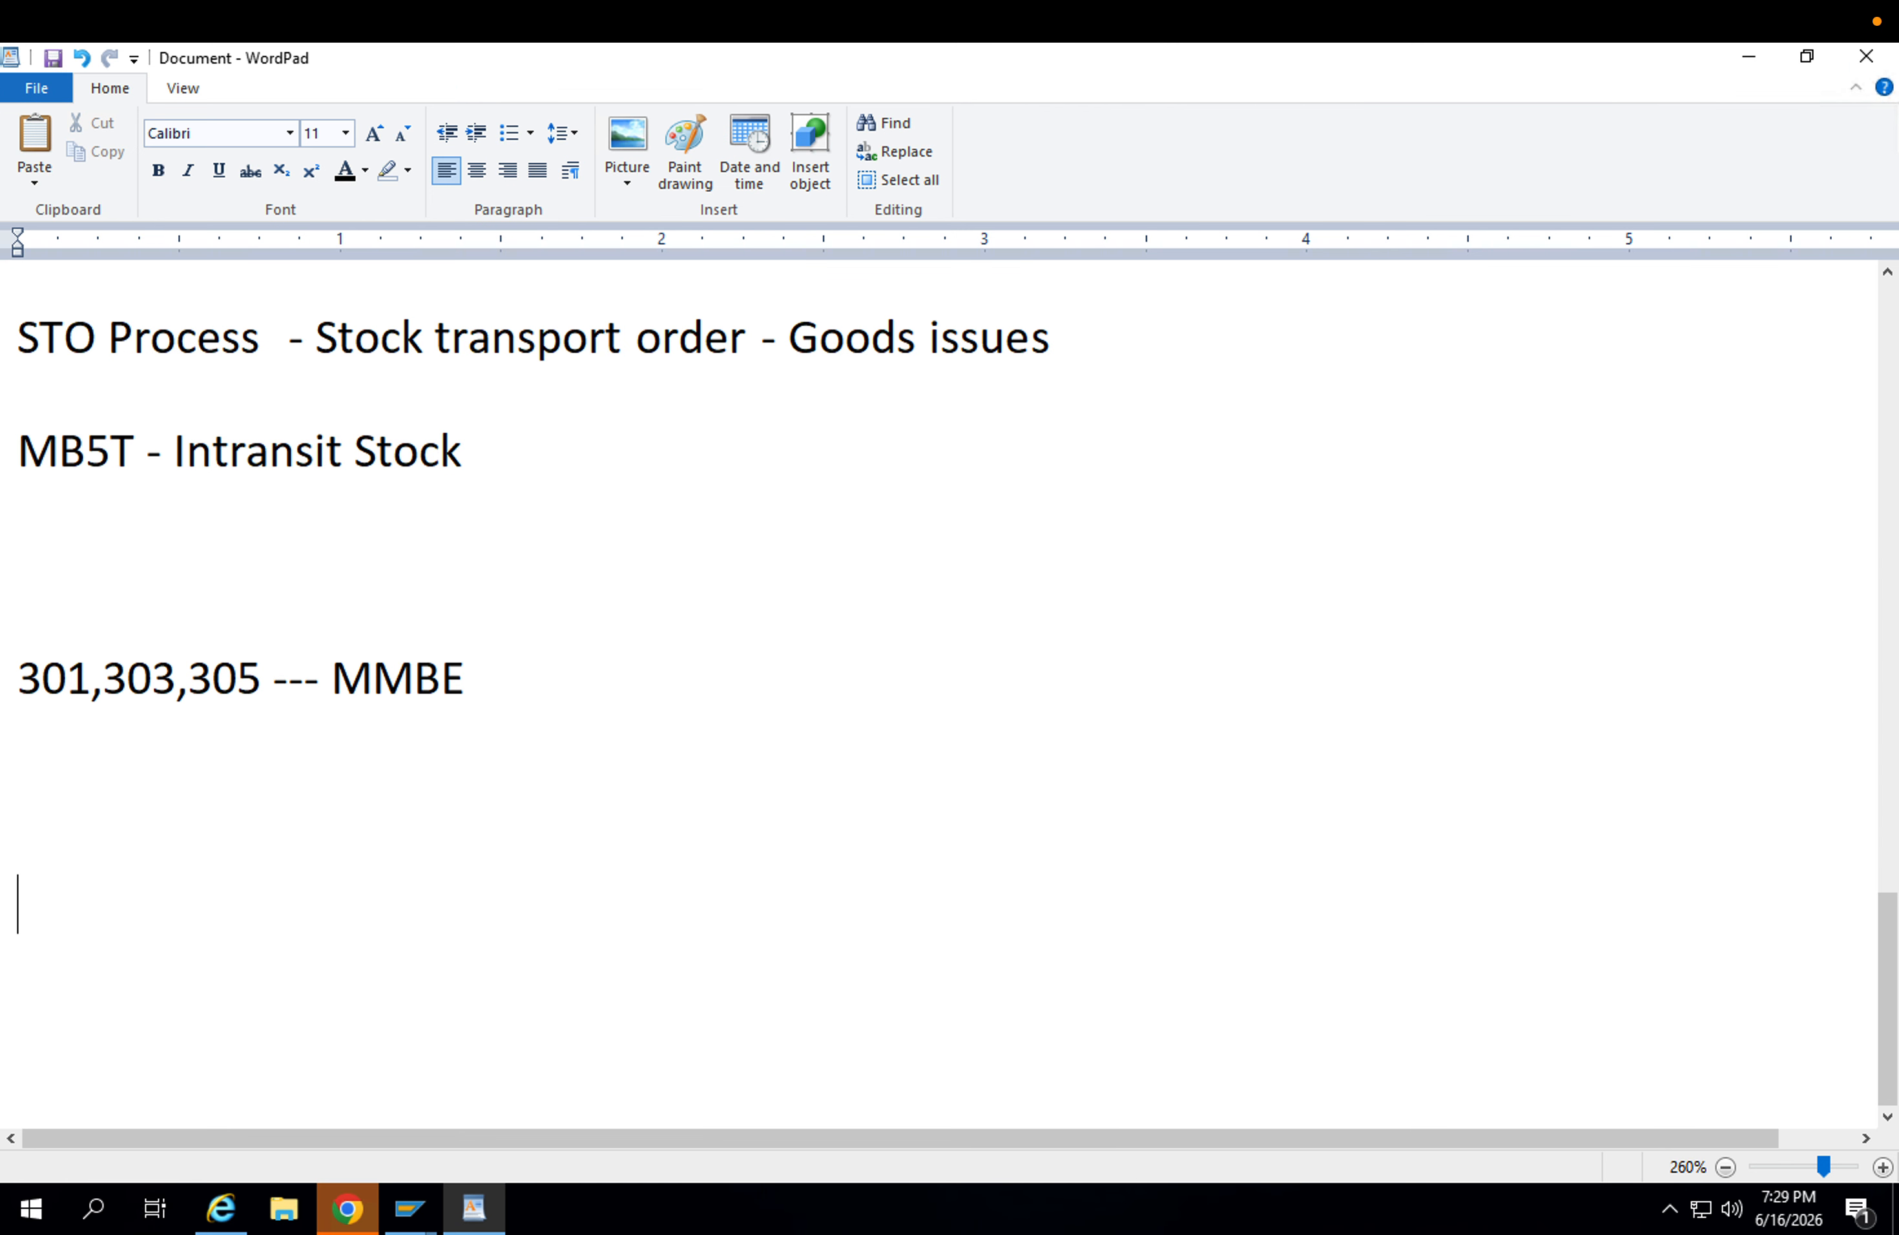
{"action": "type", "text": "Plant t"}
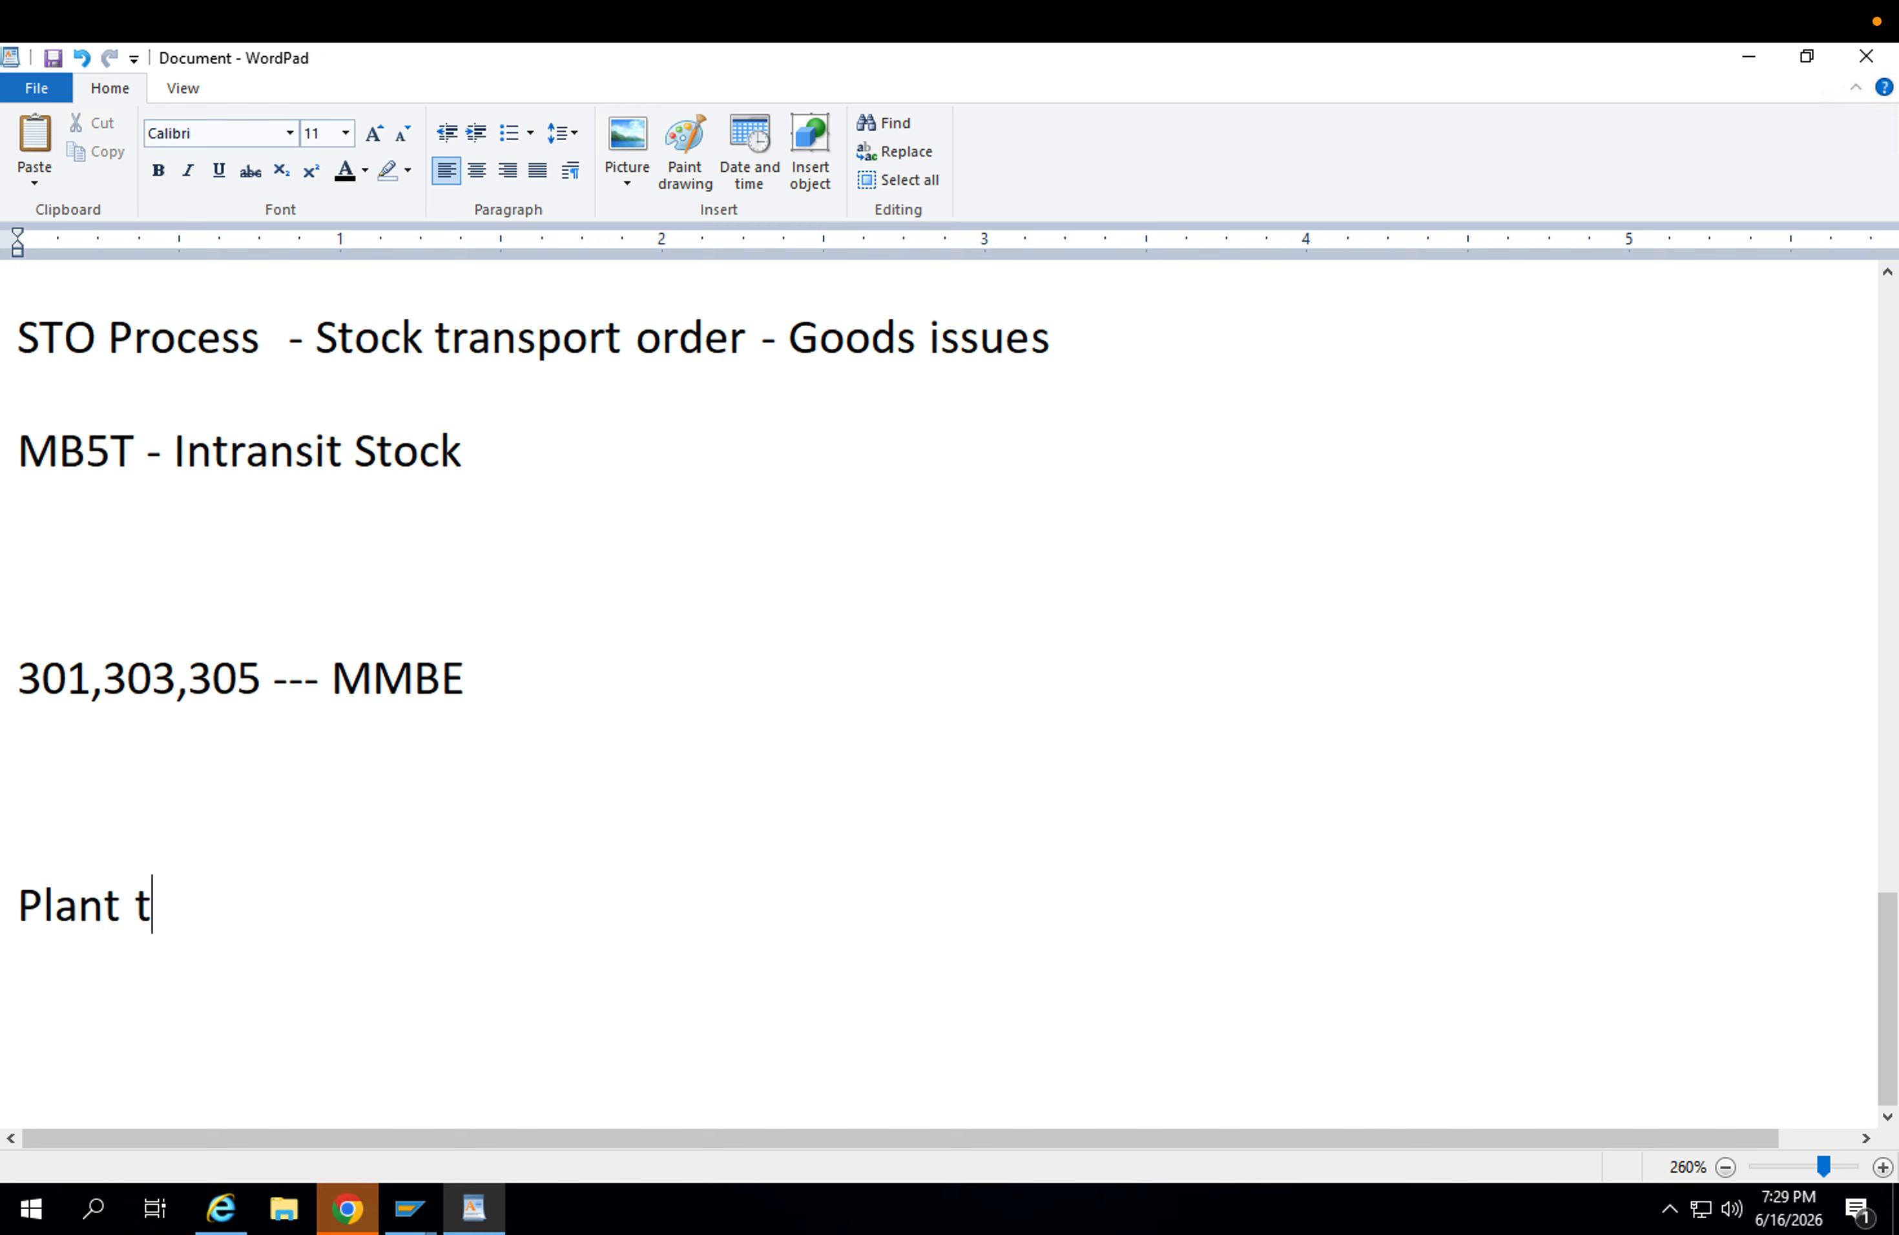
{"action": "type", "text": "o Plan"}
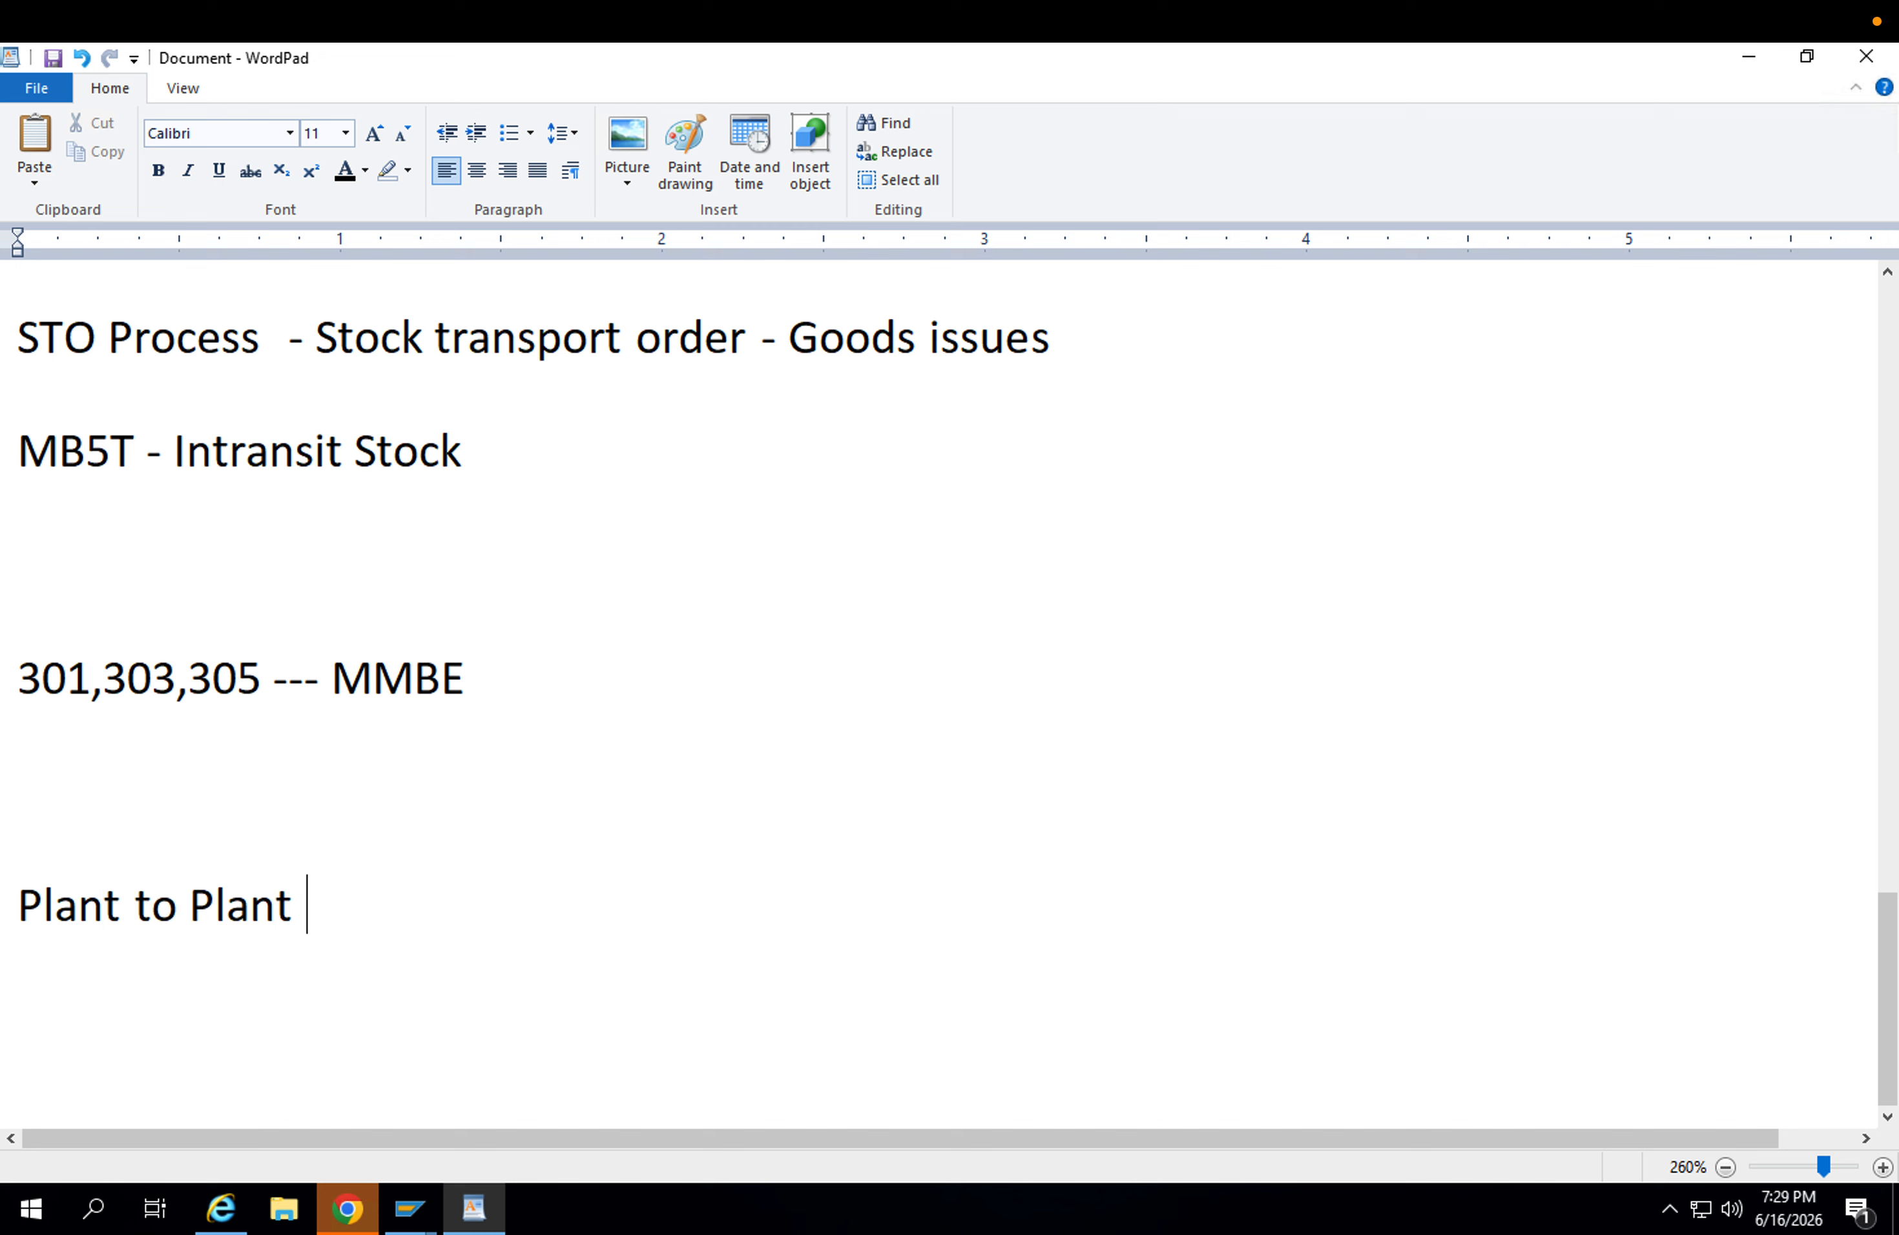
{"action": "type", "text": "t"}
{"action": "type", "text": "ransfer s"}
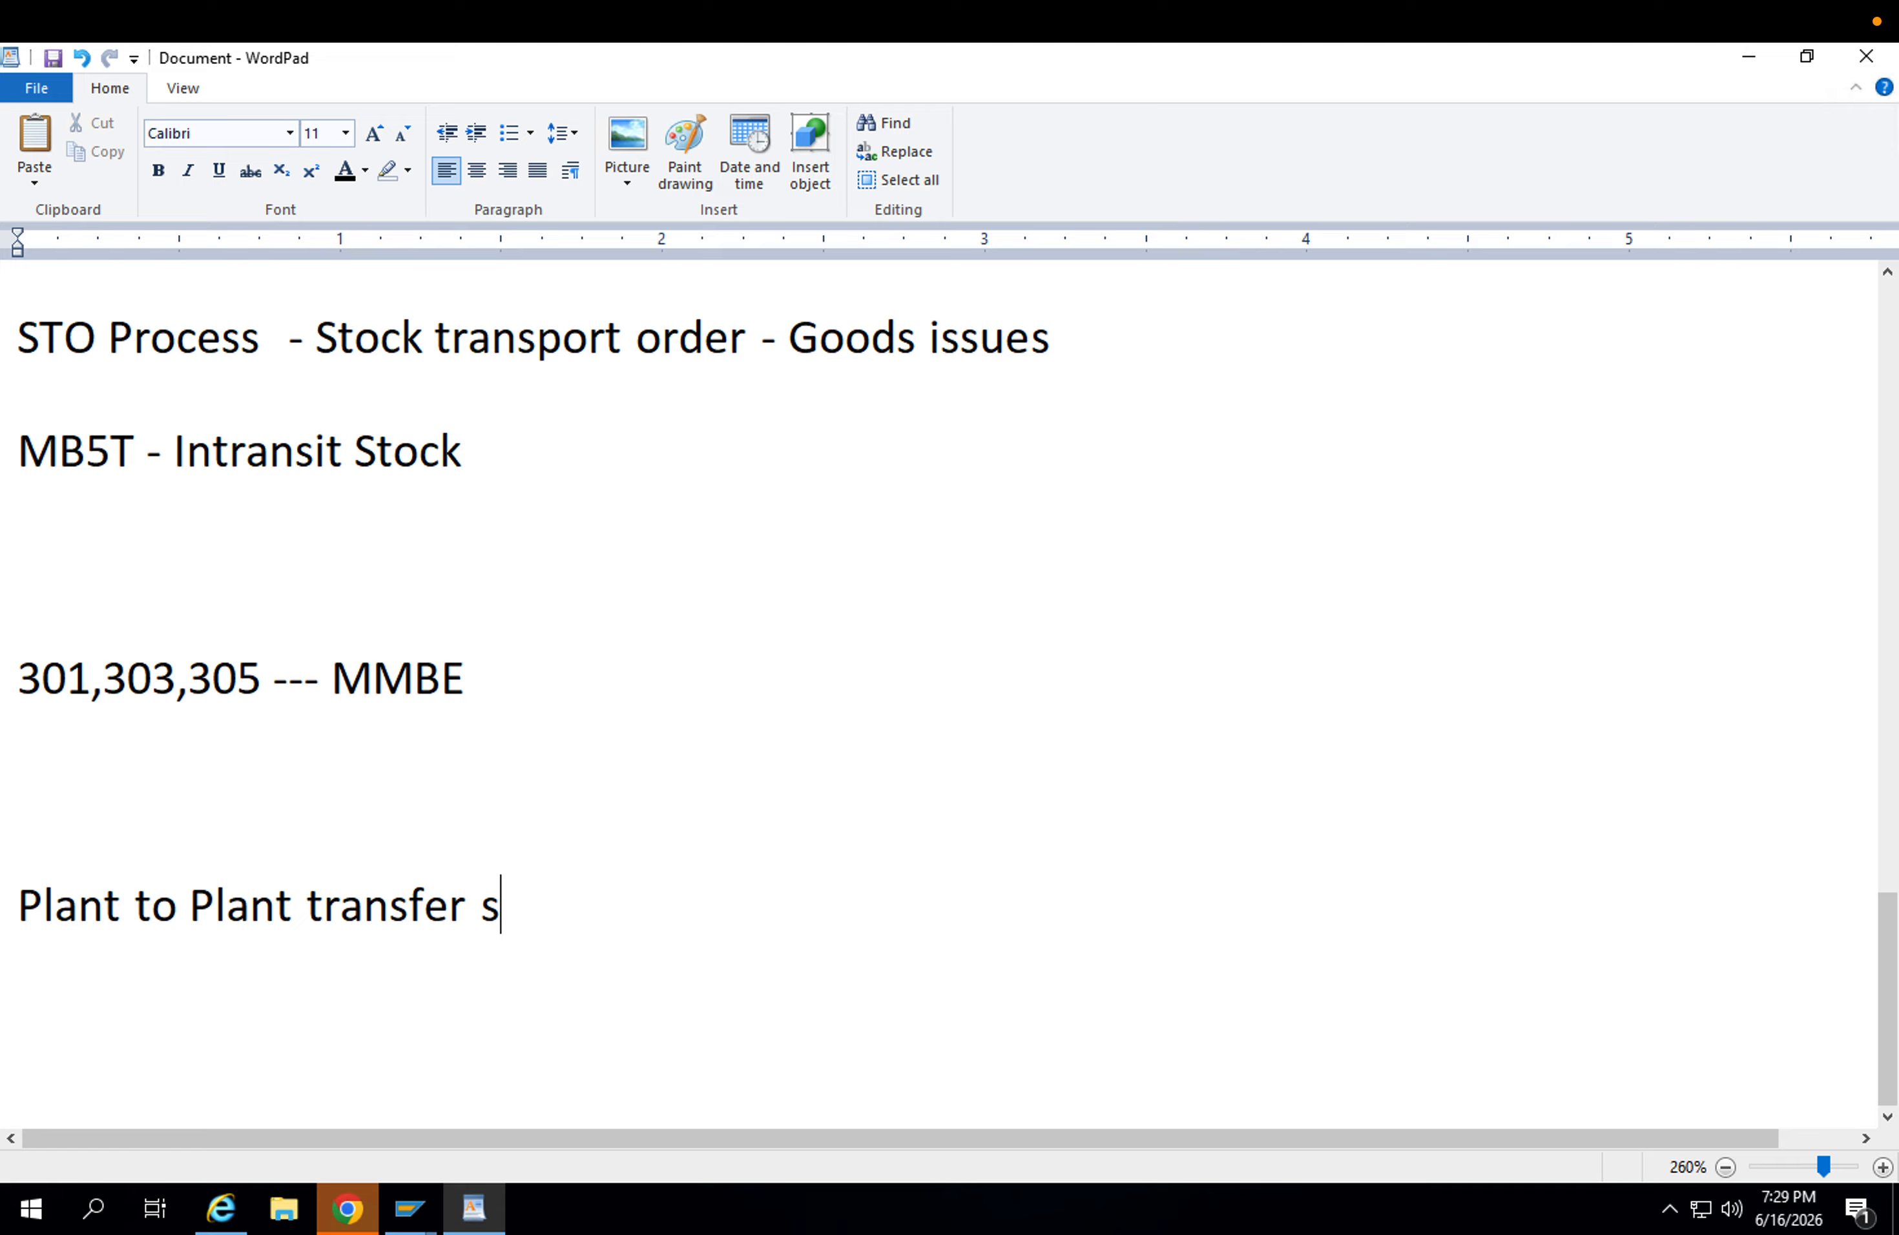
{"action": "key", "text": "BackSpace"}
{"action": "type", "text": "-"}
{"action": "key", "text": "Return"}
Add the list line "1) Transfer posting - 301 ( single step)" under the heading.
{"action": "type", "text": "1) Transfer os"}
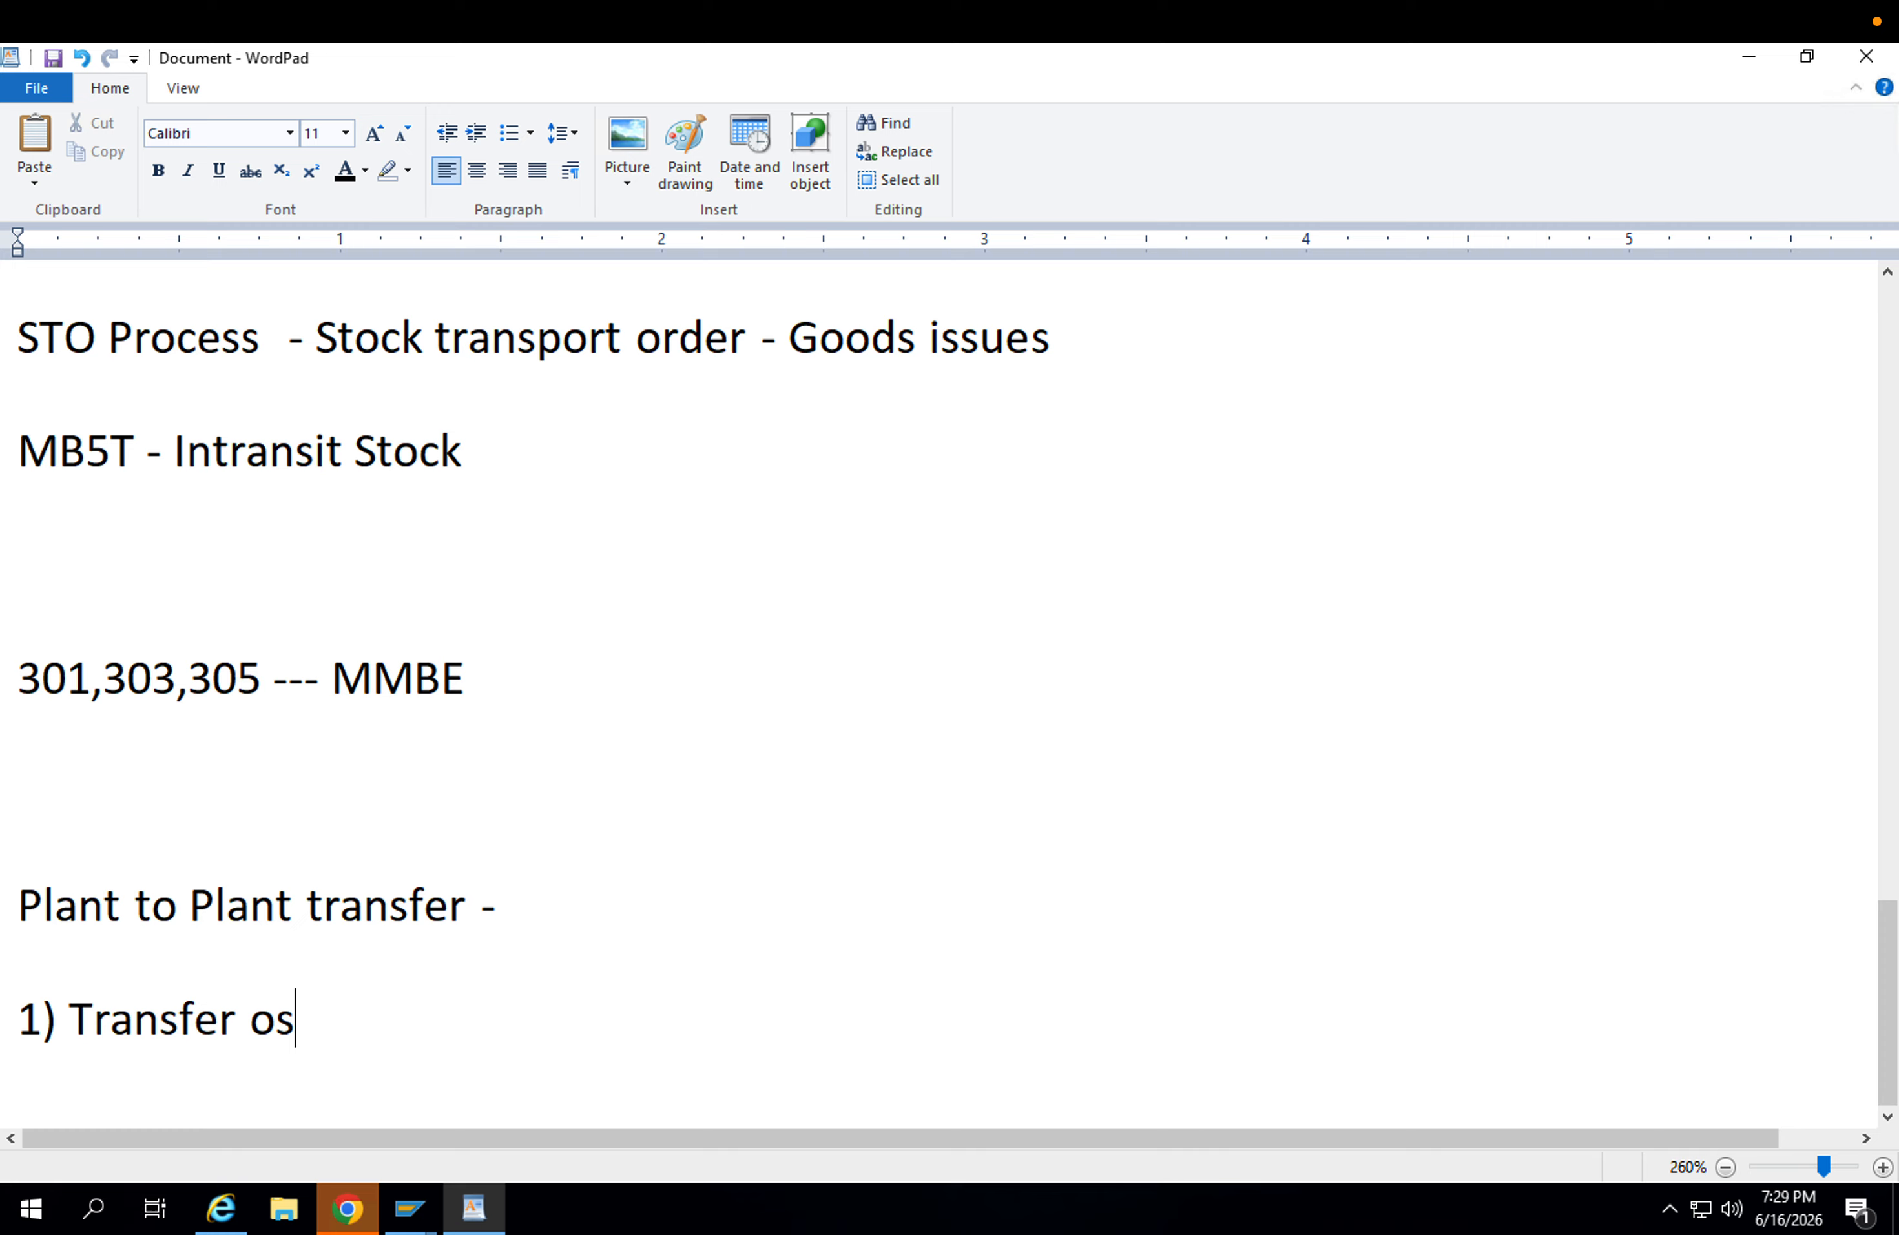
{"action": "key", "text": "BackSpace"}
{"action": "key", "text": "BackSpace"}
{"action": "type", "text": "ps"}
{"action": "key", "text": "BackSpace"}
{"action": "type", "text": "osting - "}
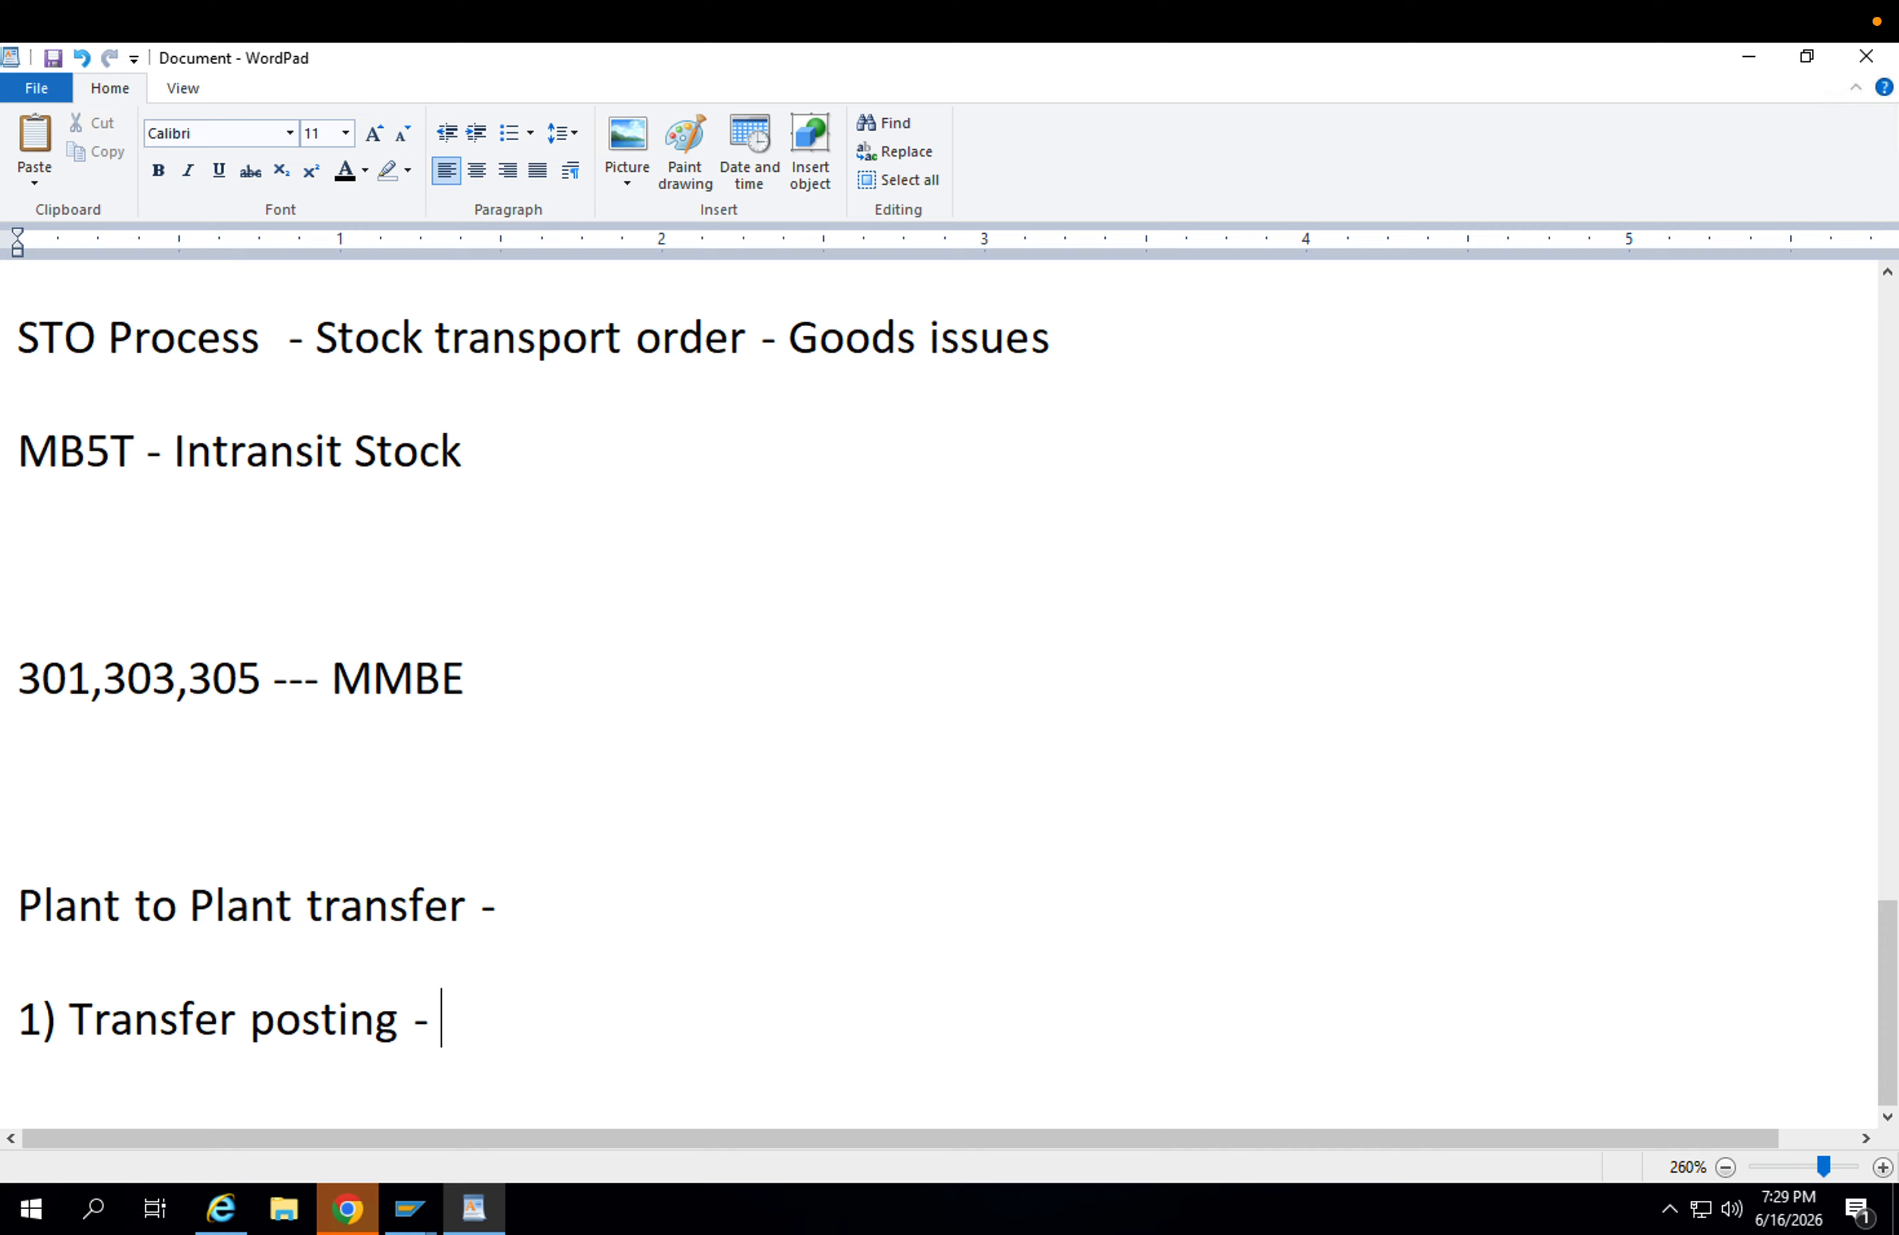
{"action": "type", "text": "301 ( signle"}
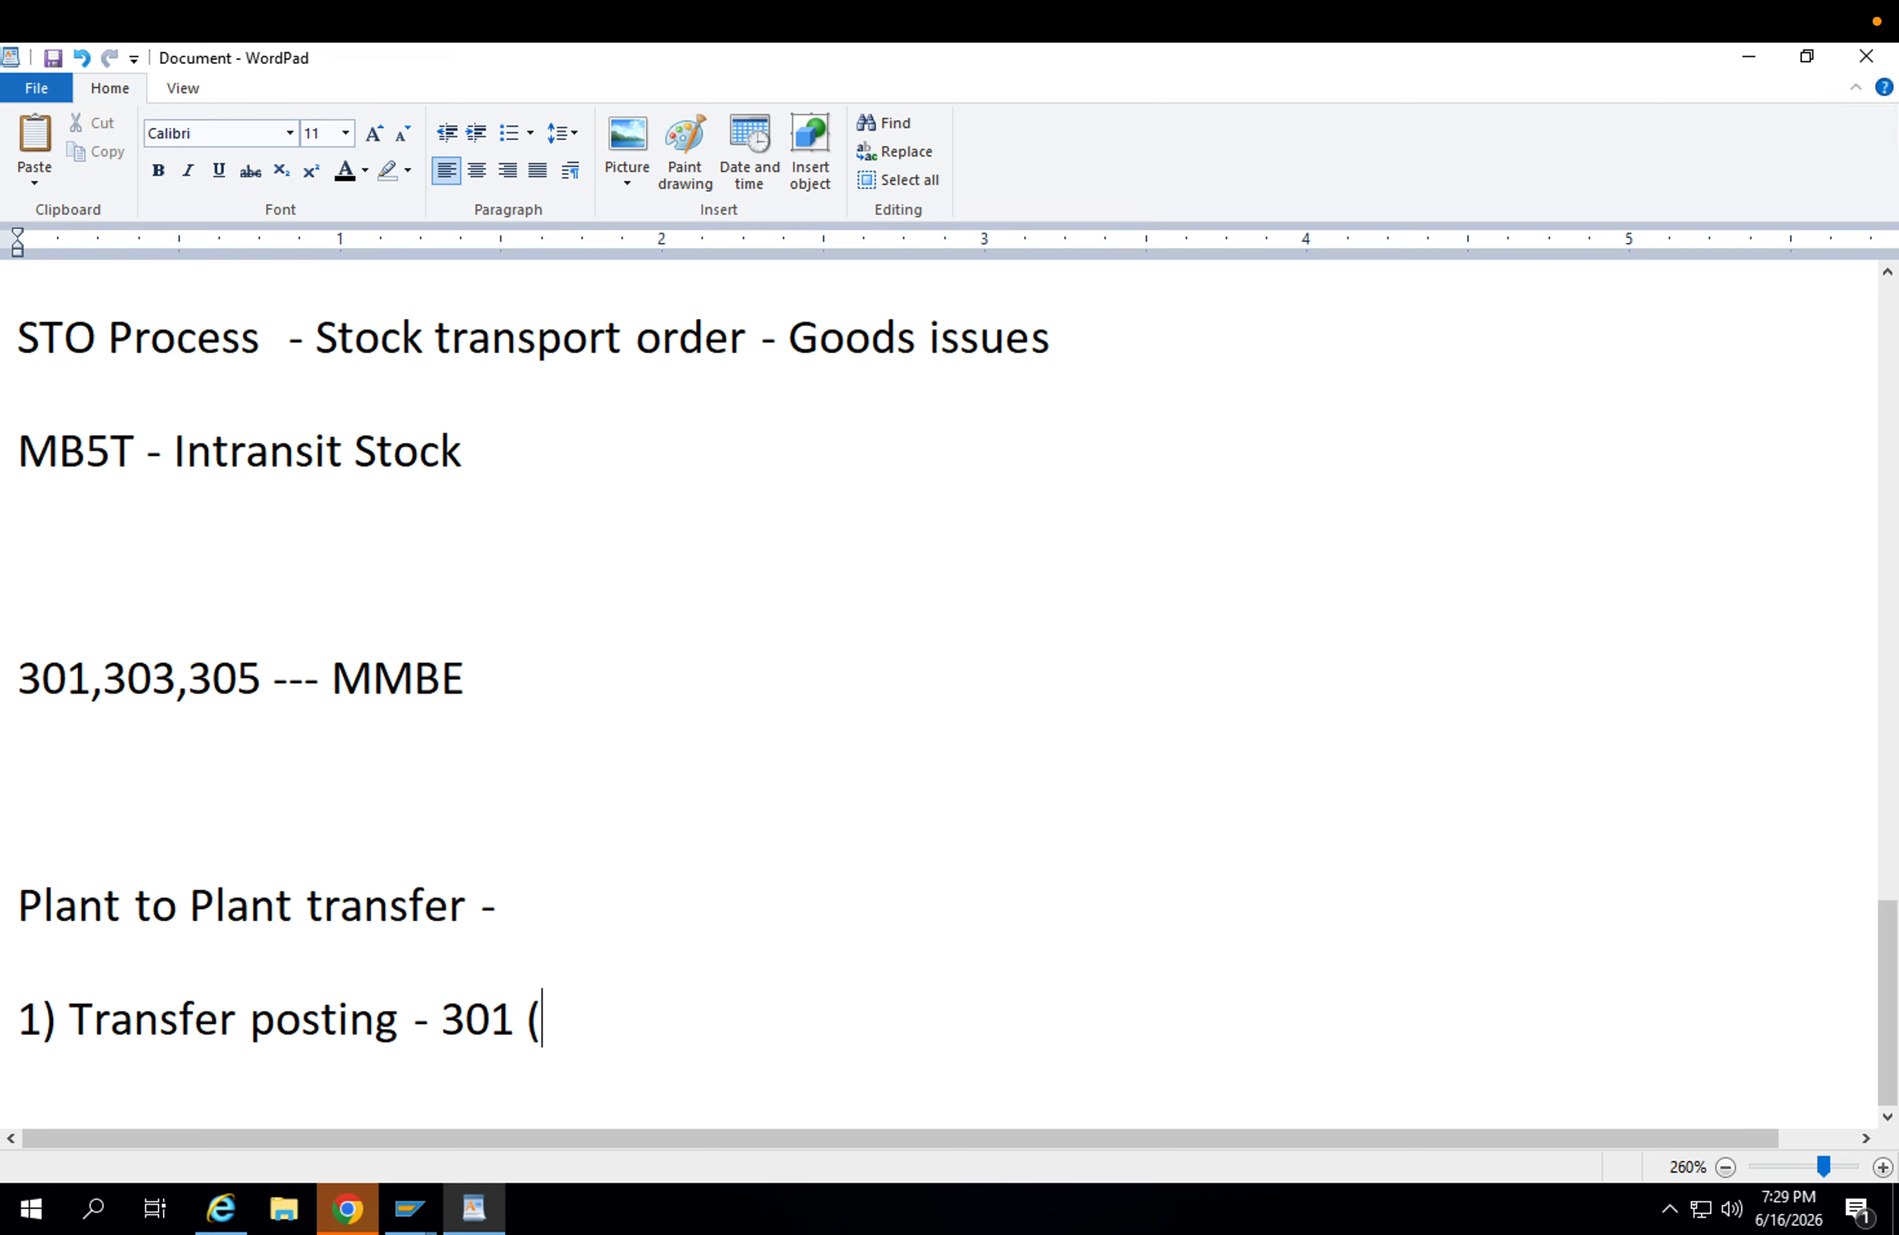
{"action": "key", "text": "BackSpace"}
{"action": "key", "text": "BackSpace"}
{"action": "key", "text": "BackSpace"}
{"action": "key", "text": "BackSpace"}
{"action": "type", "text": "ngle step)"}
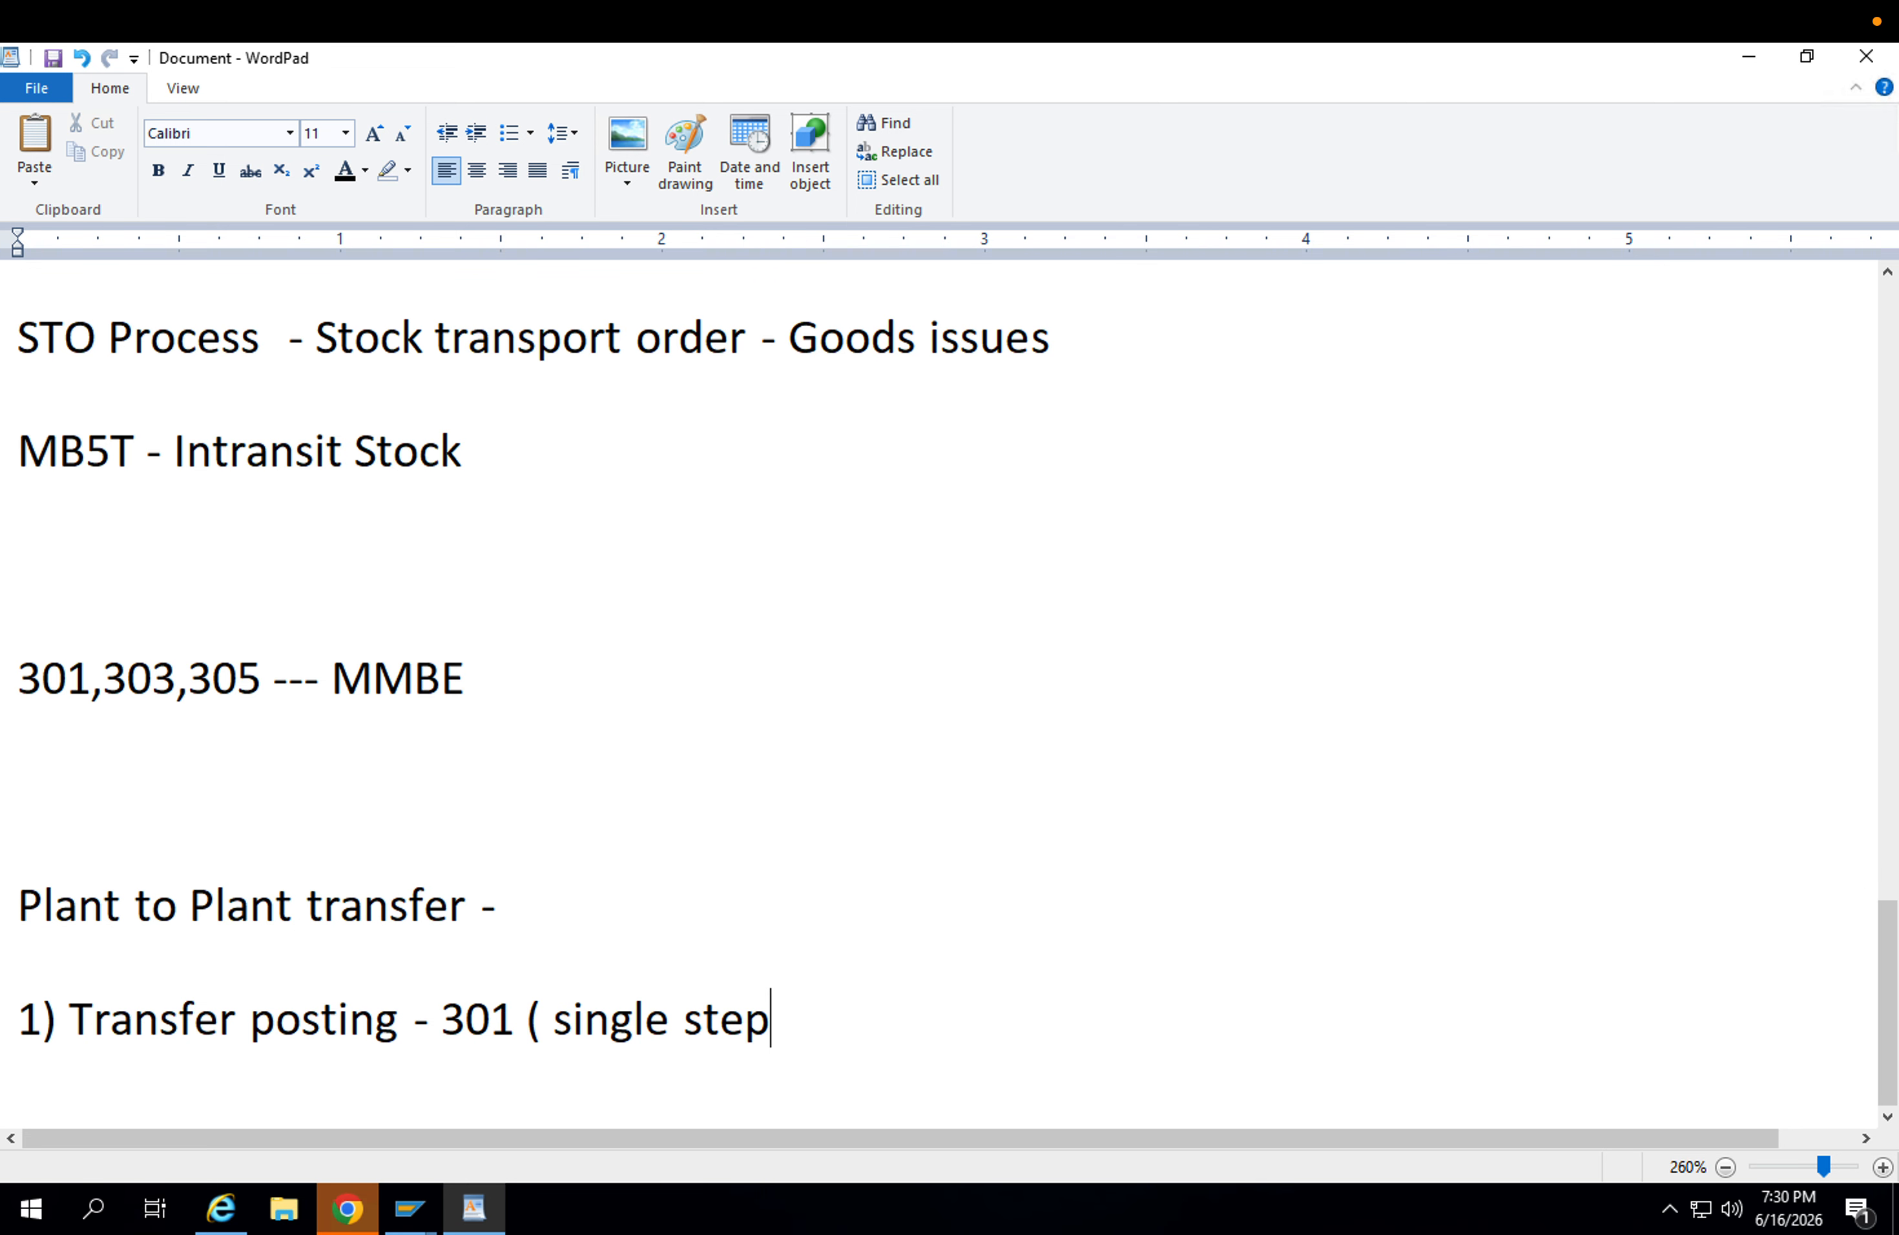
{"action": "key", "text": "Return"}
Add the list line "2) Transfer posting - 303, 305 ( Two step procedure)".
{"action": "type", "text": "2"}
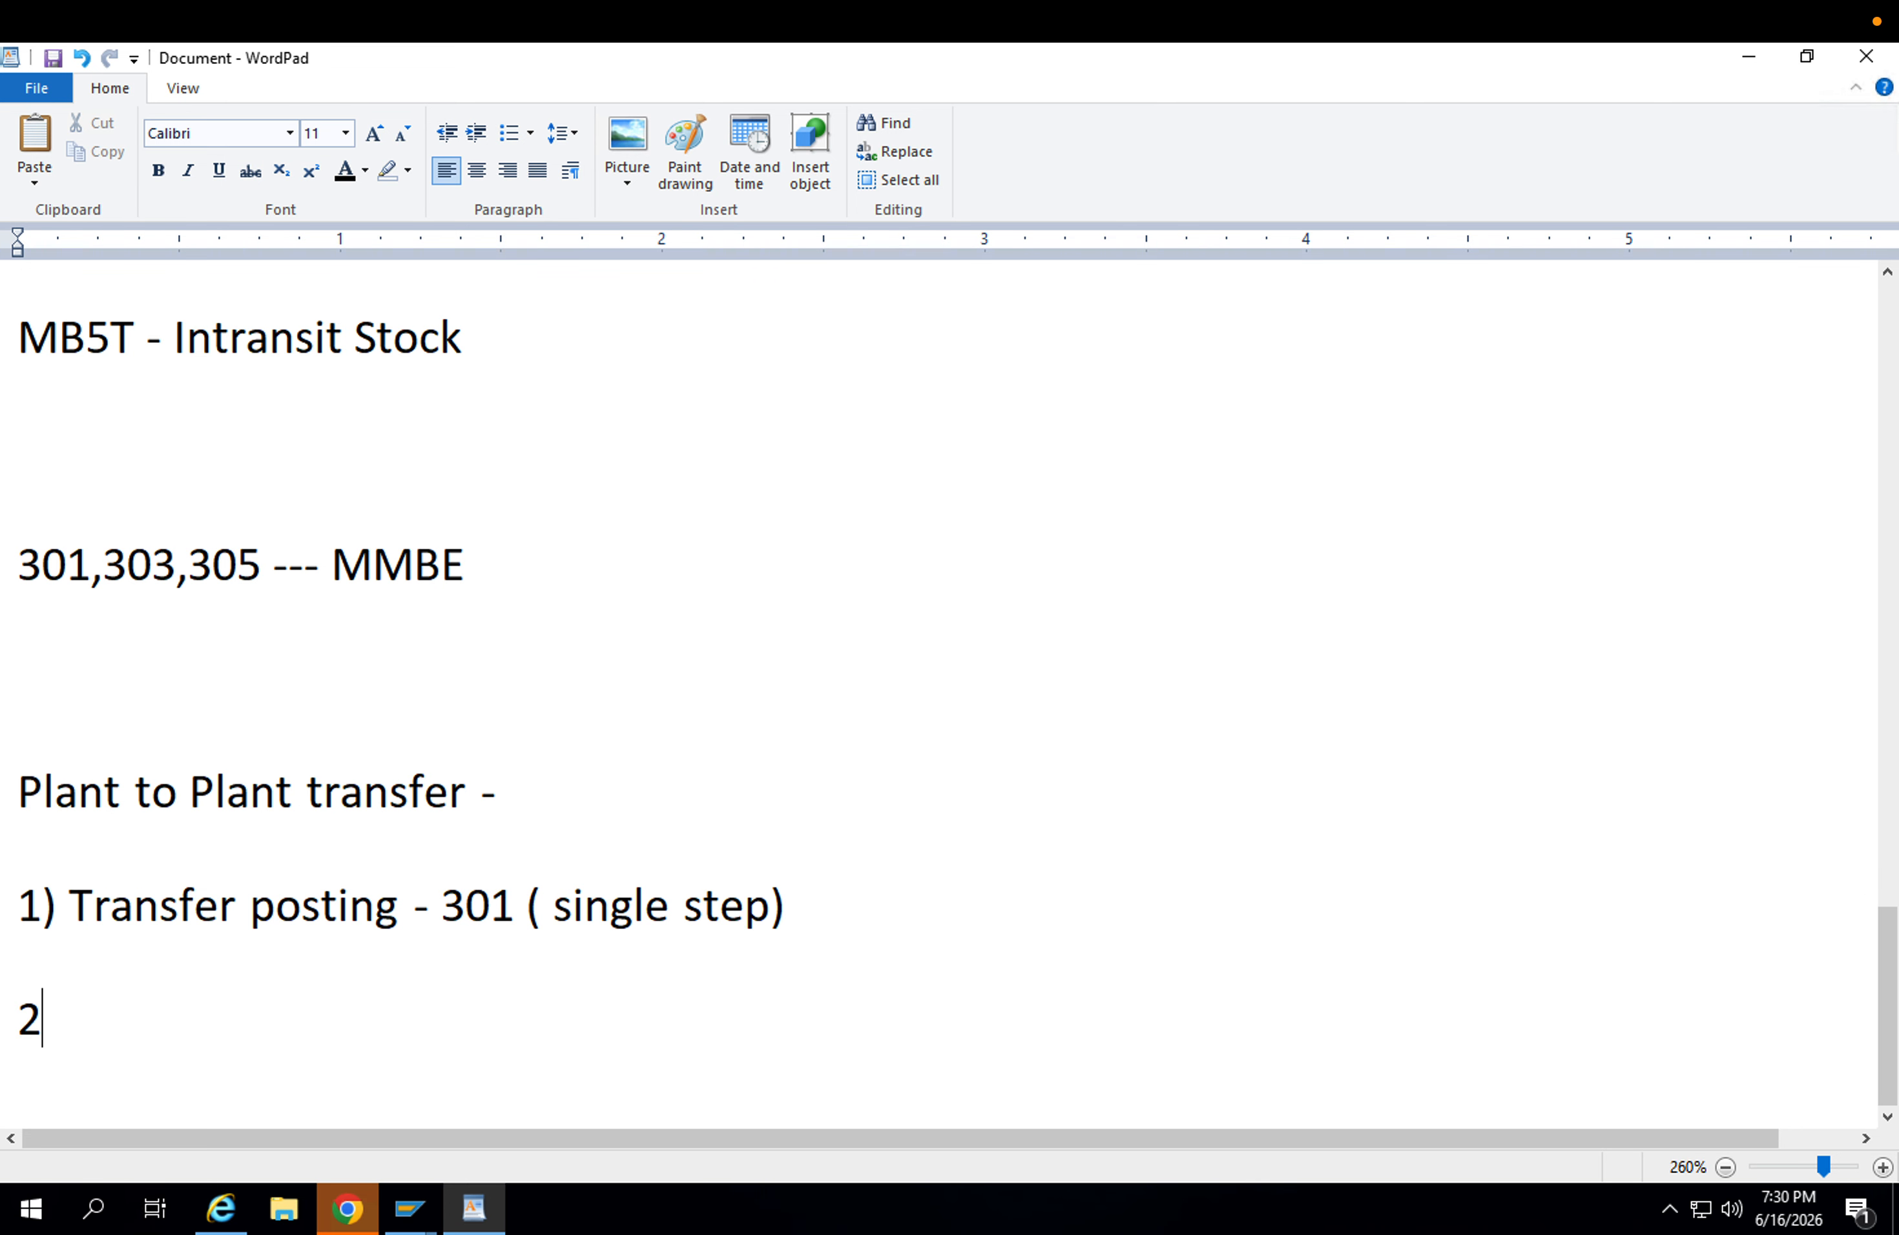
{"action": "type", "text": ") Transfer posting "}
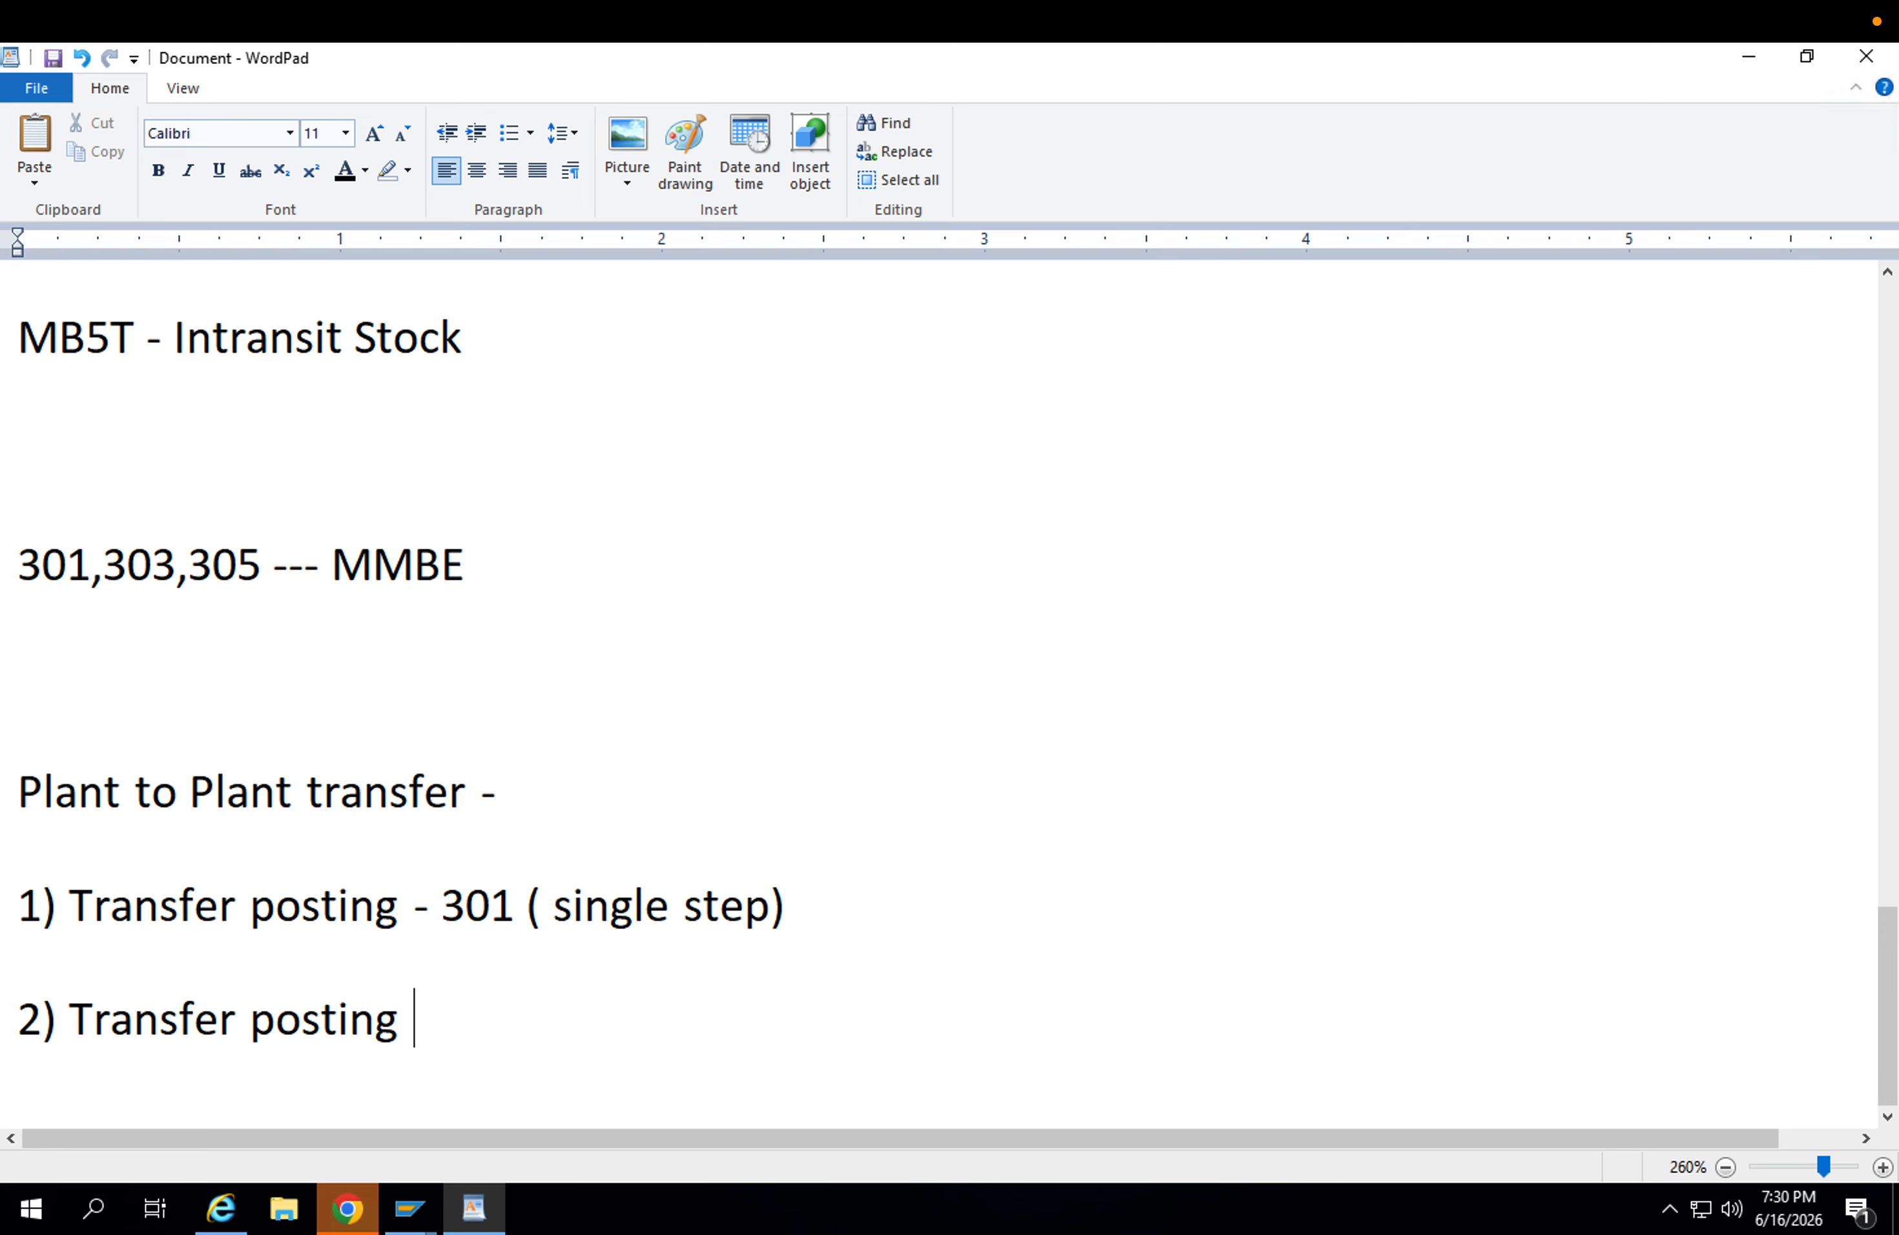
{"action": "type", "text": "- 303, 3"}
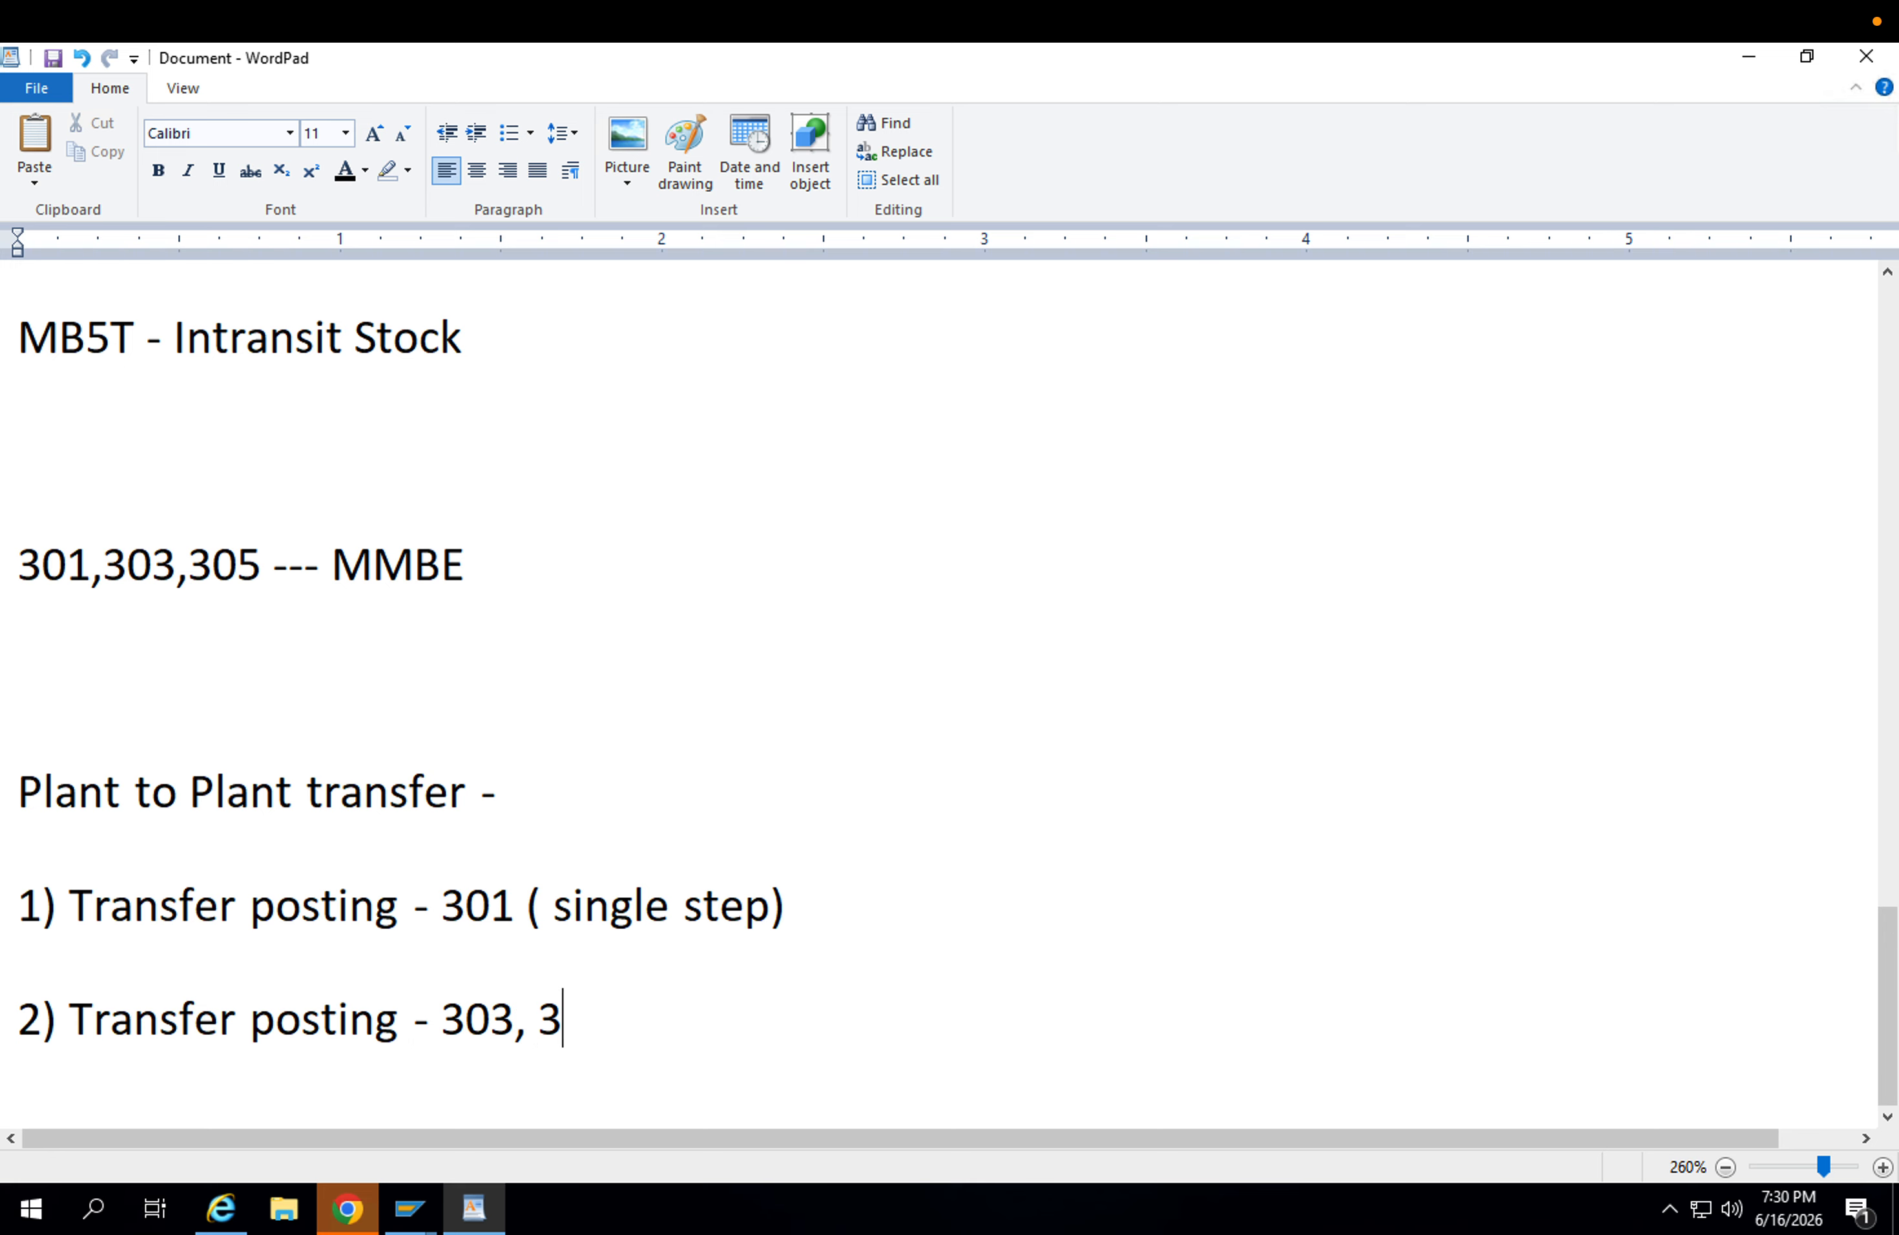
{"action": "type", "text": "05 ( Two step procedured"}
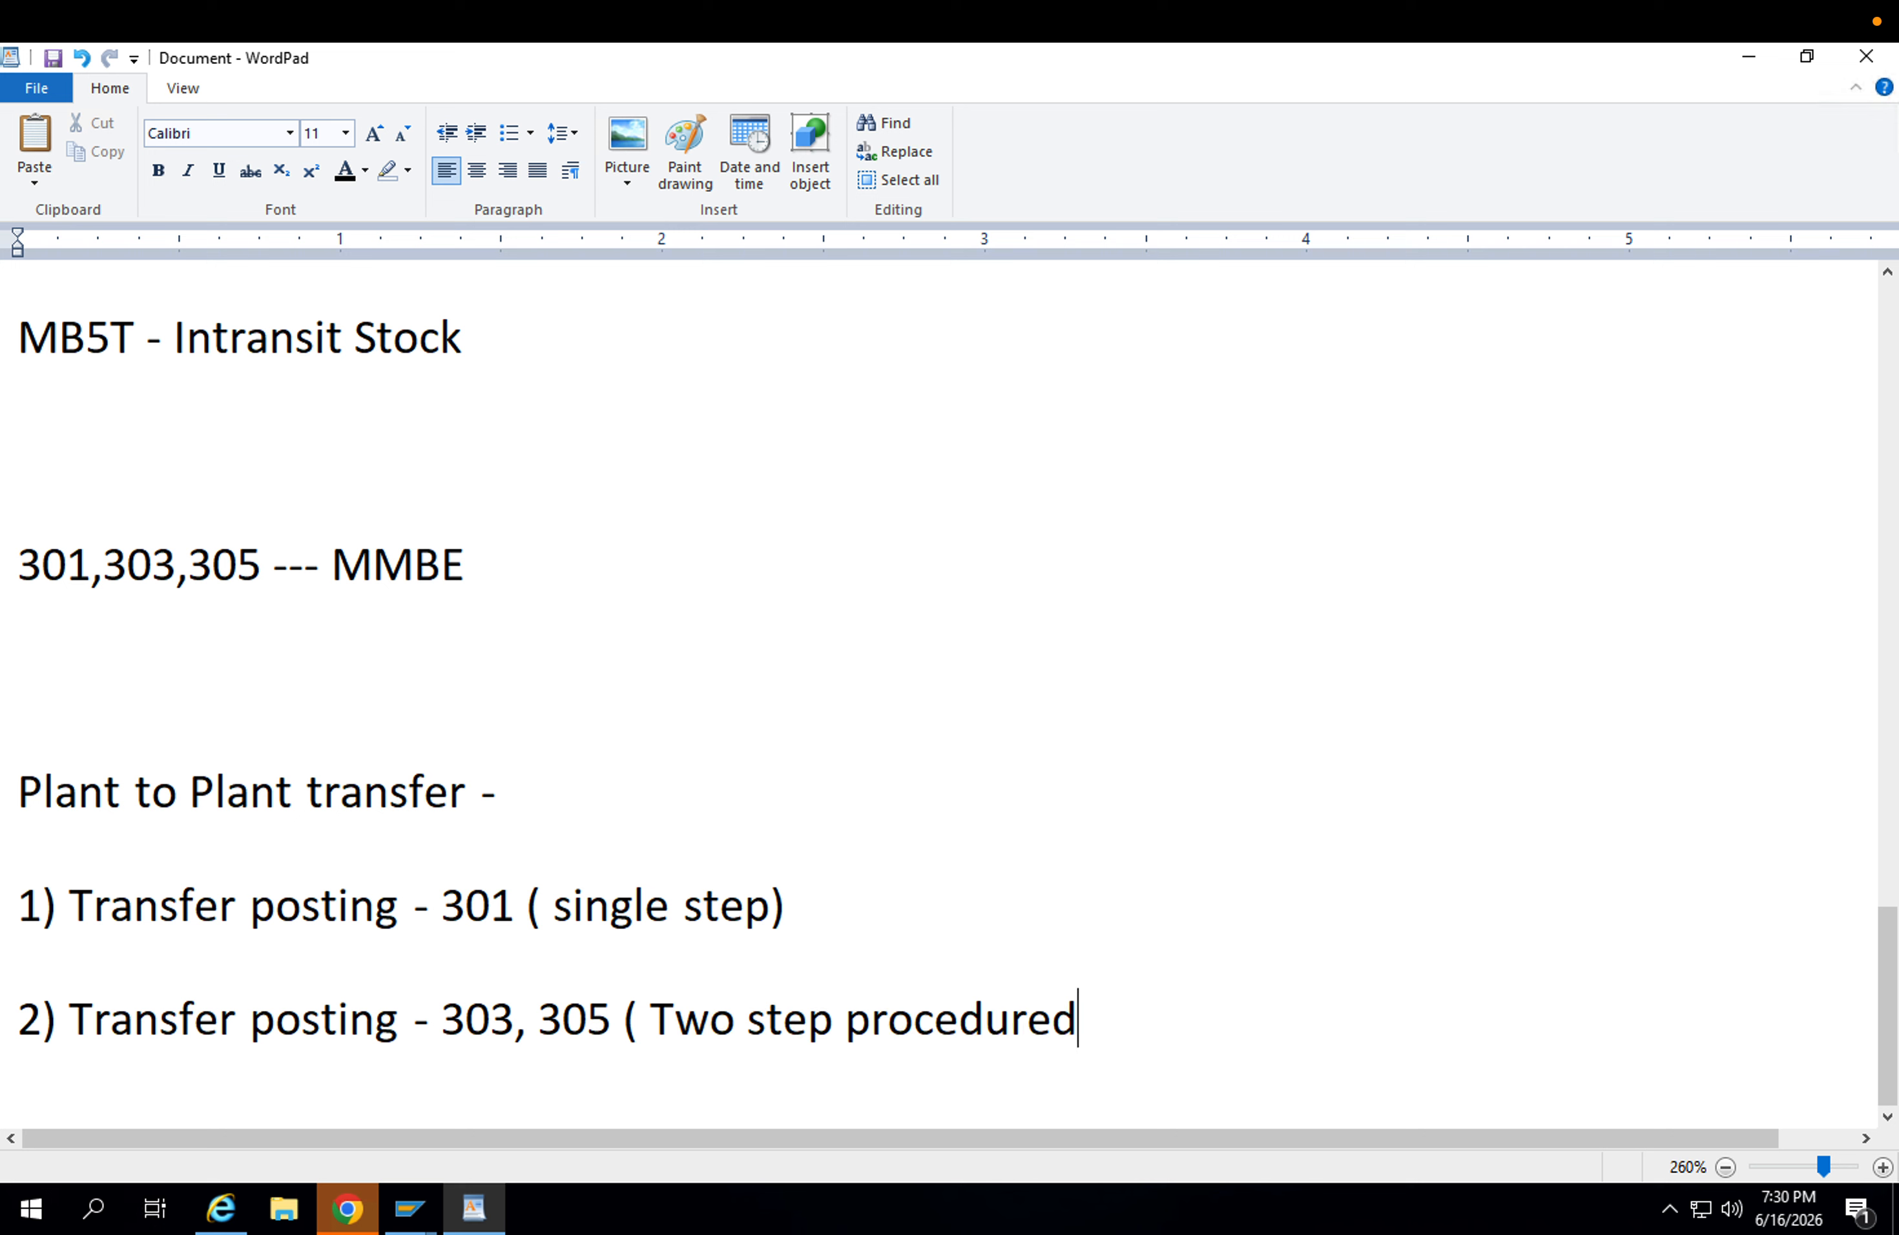
{"action": "key", "text": "BackSpace"}
{"action": "type", "text": ")"}
{"action": "key", "text": "Return"}
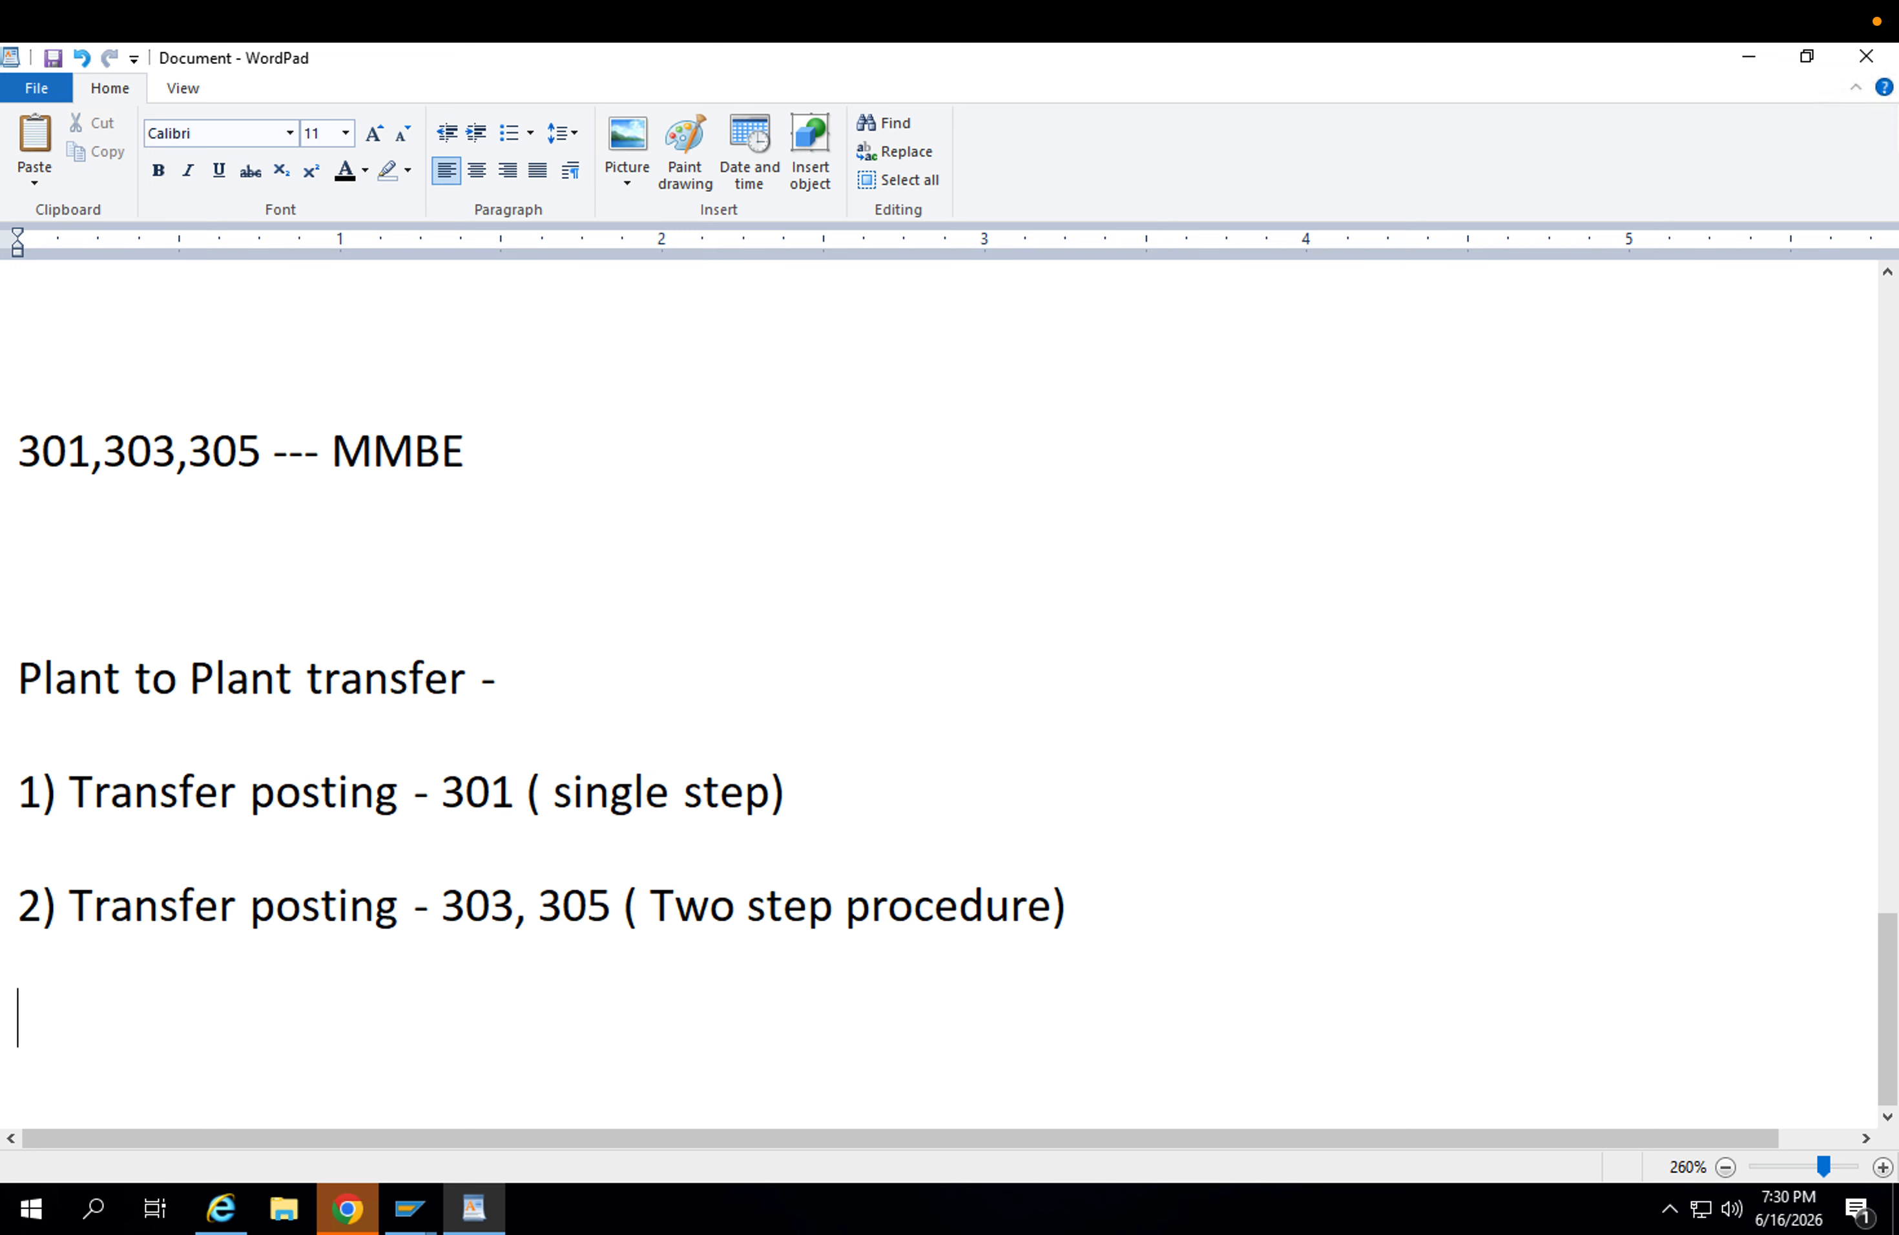
Add the list line "3) Stock Transfer between two plant Via MM route - 351 , 101 ( STO PO)".
{"action": "type", "text": "3) Stock "}
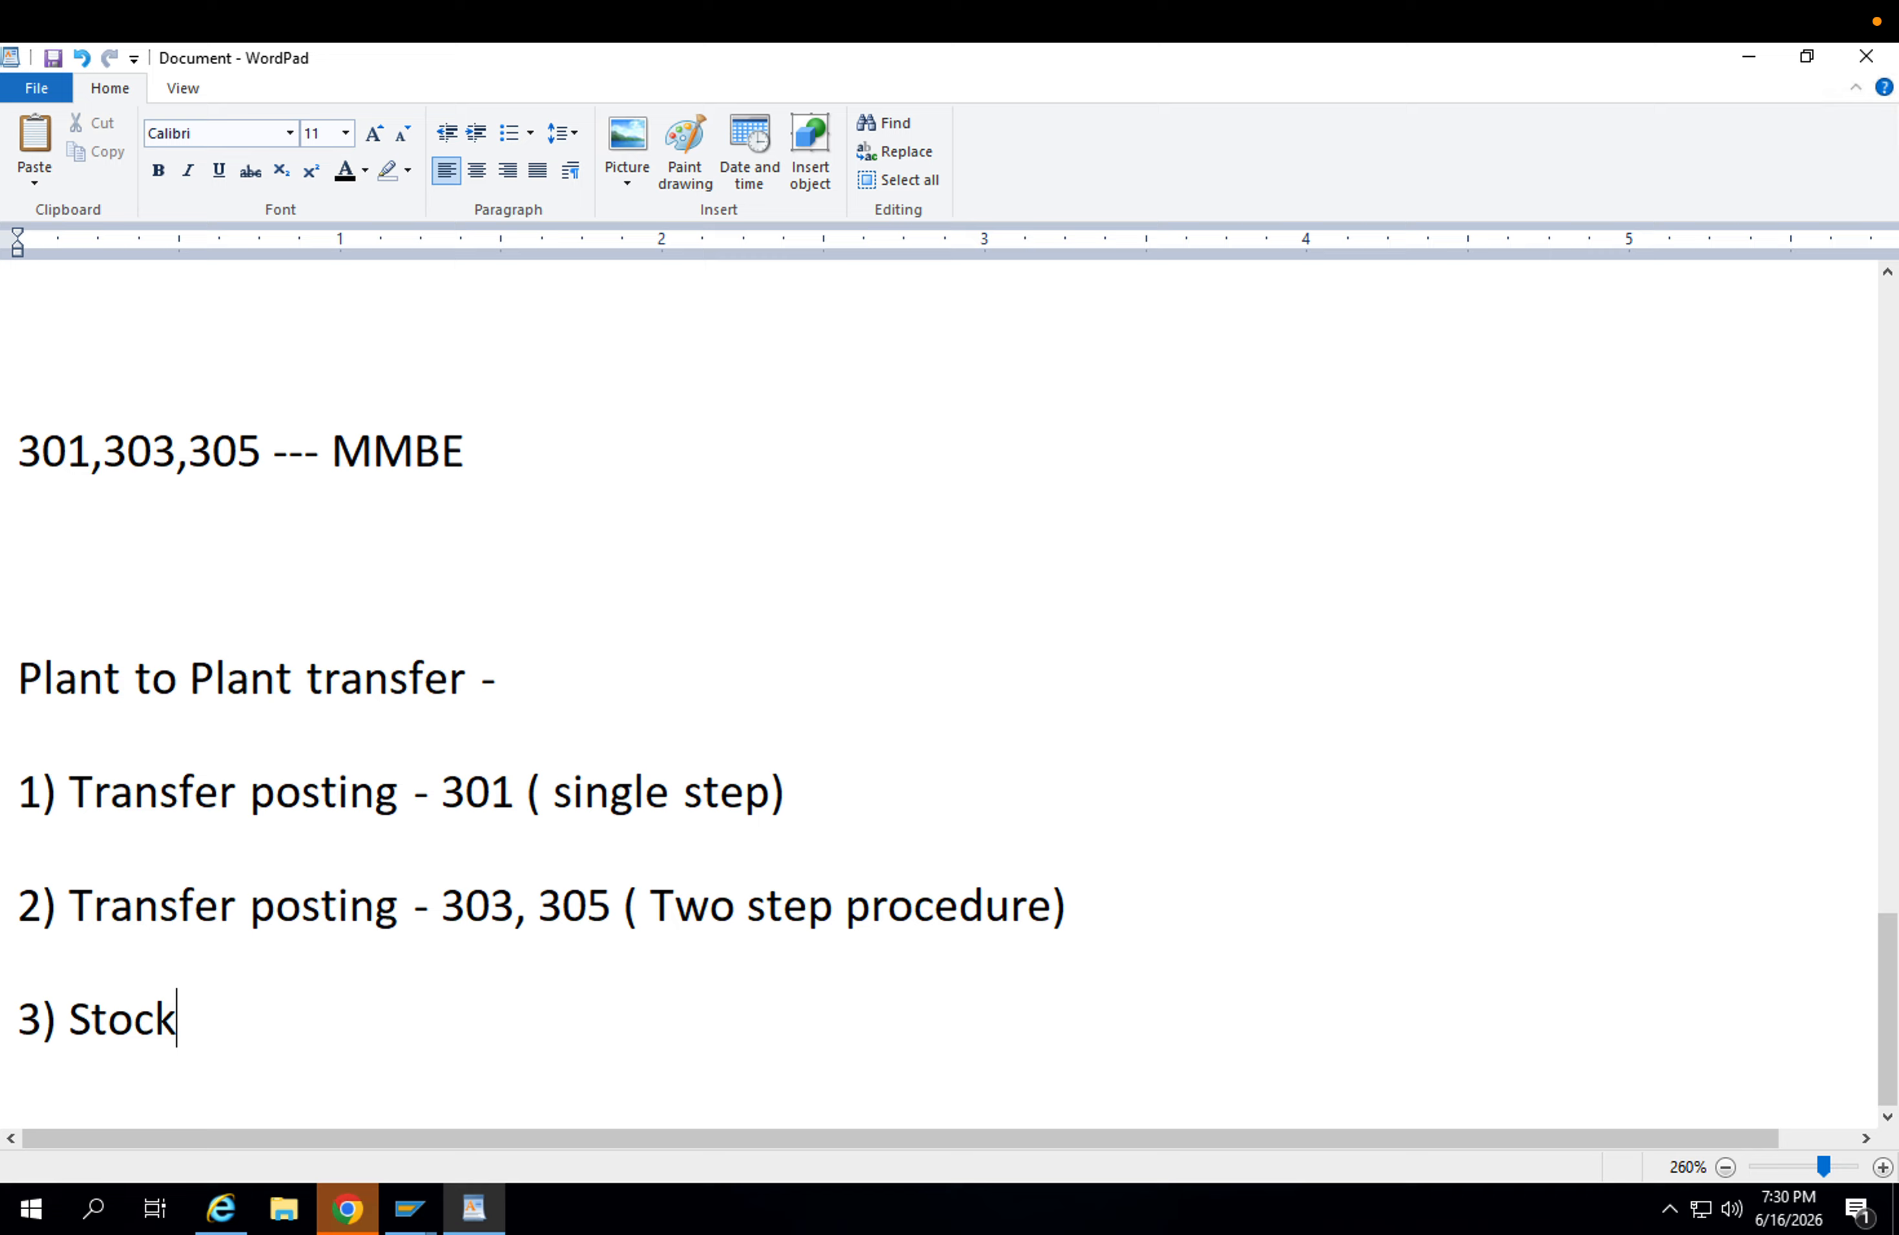
{"action": "type", "text": "Transfer p"}
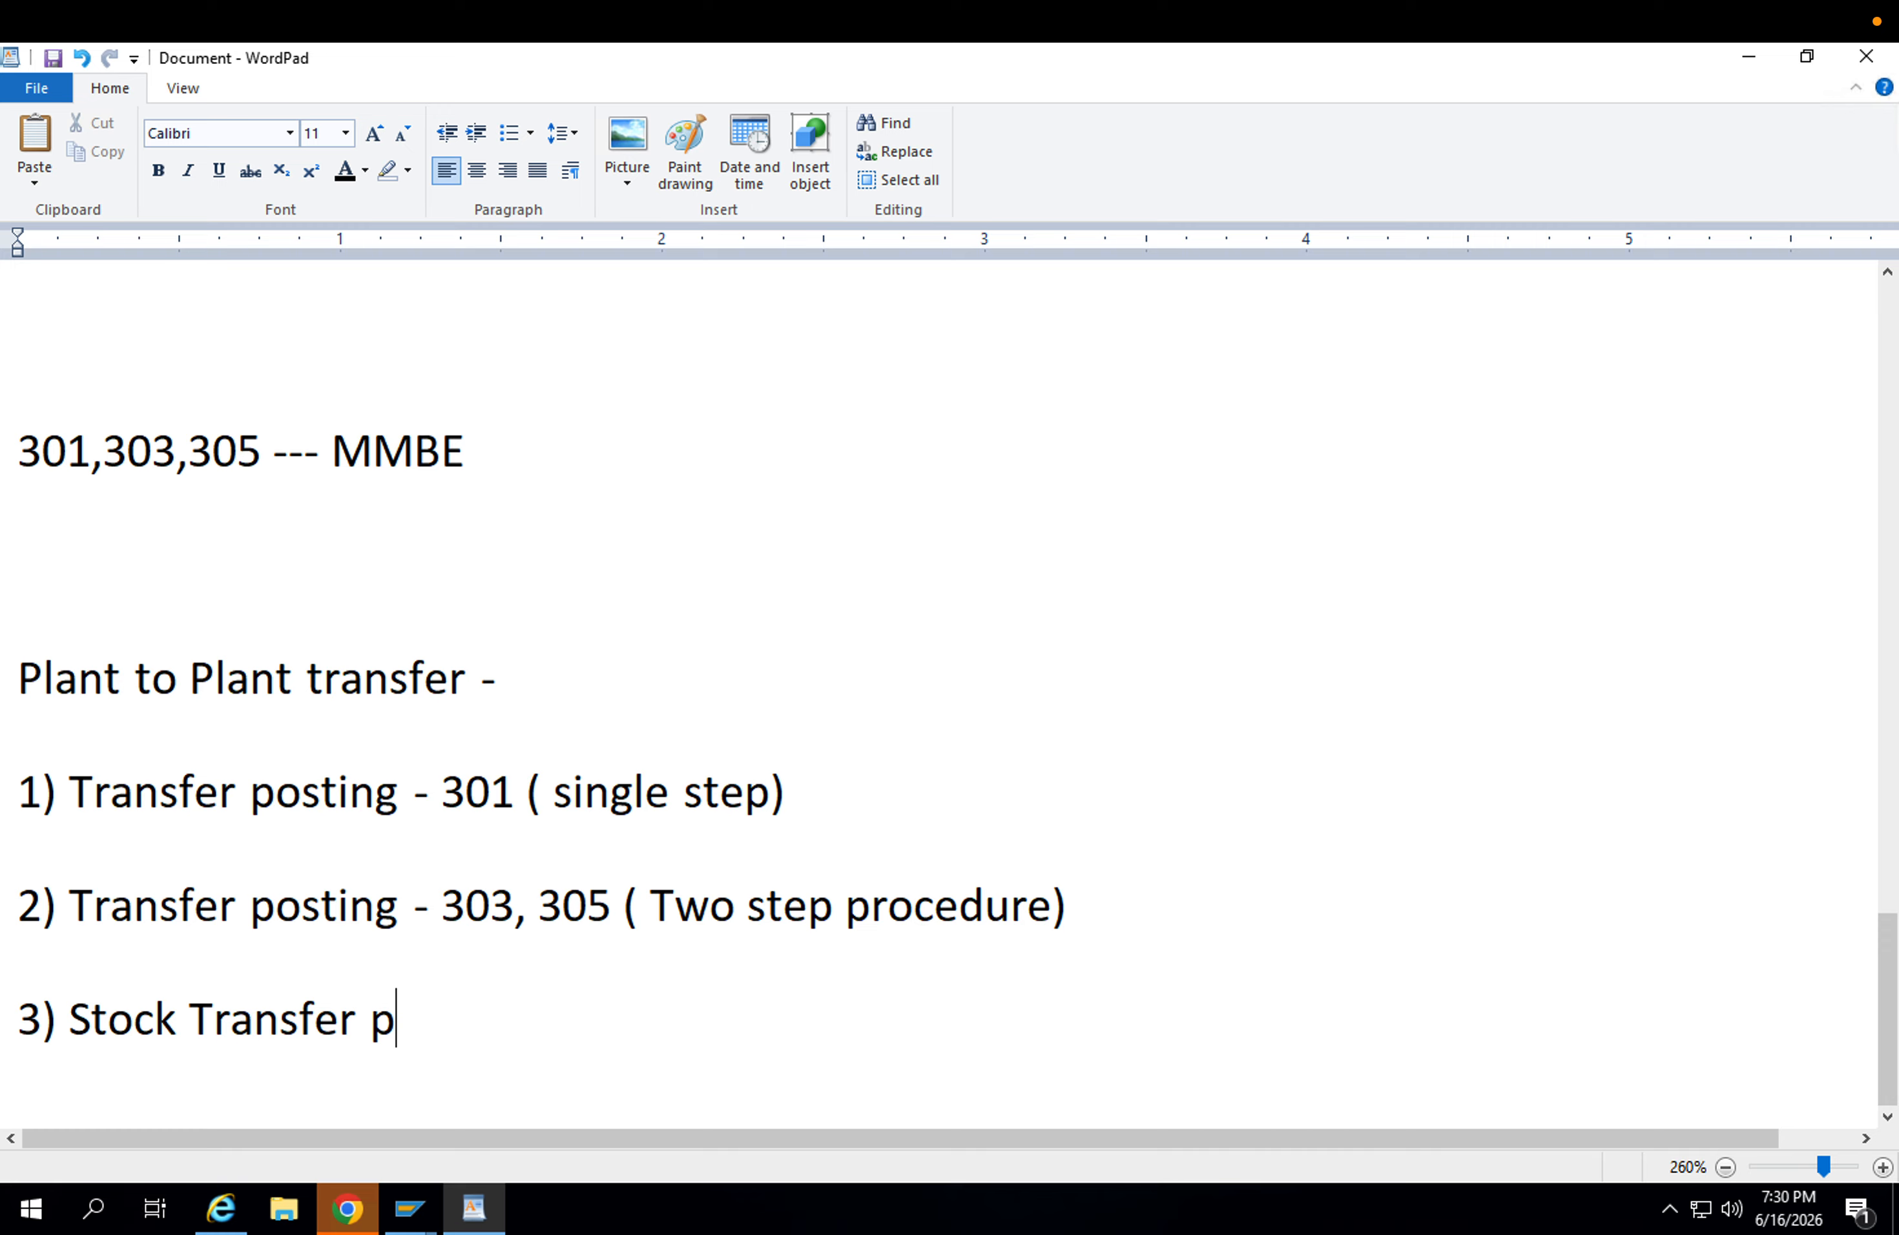
{"action": "key", "text": "BackSpace"}
{"action": "type", "text": "betwee"}
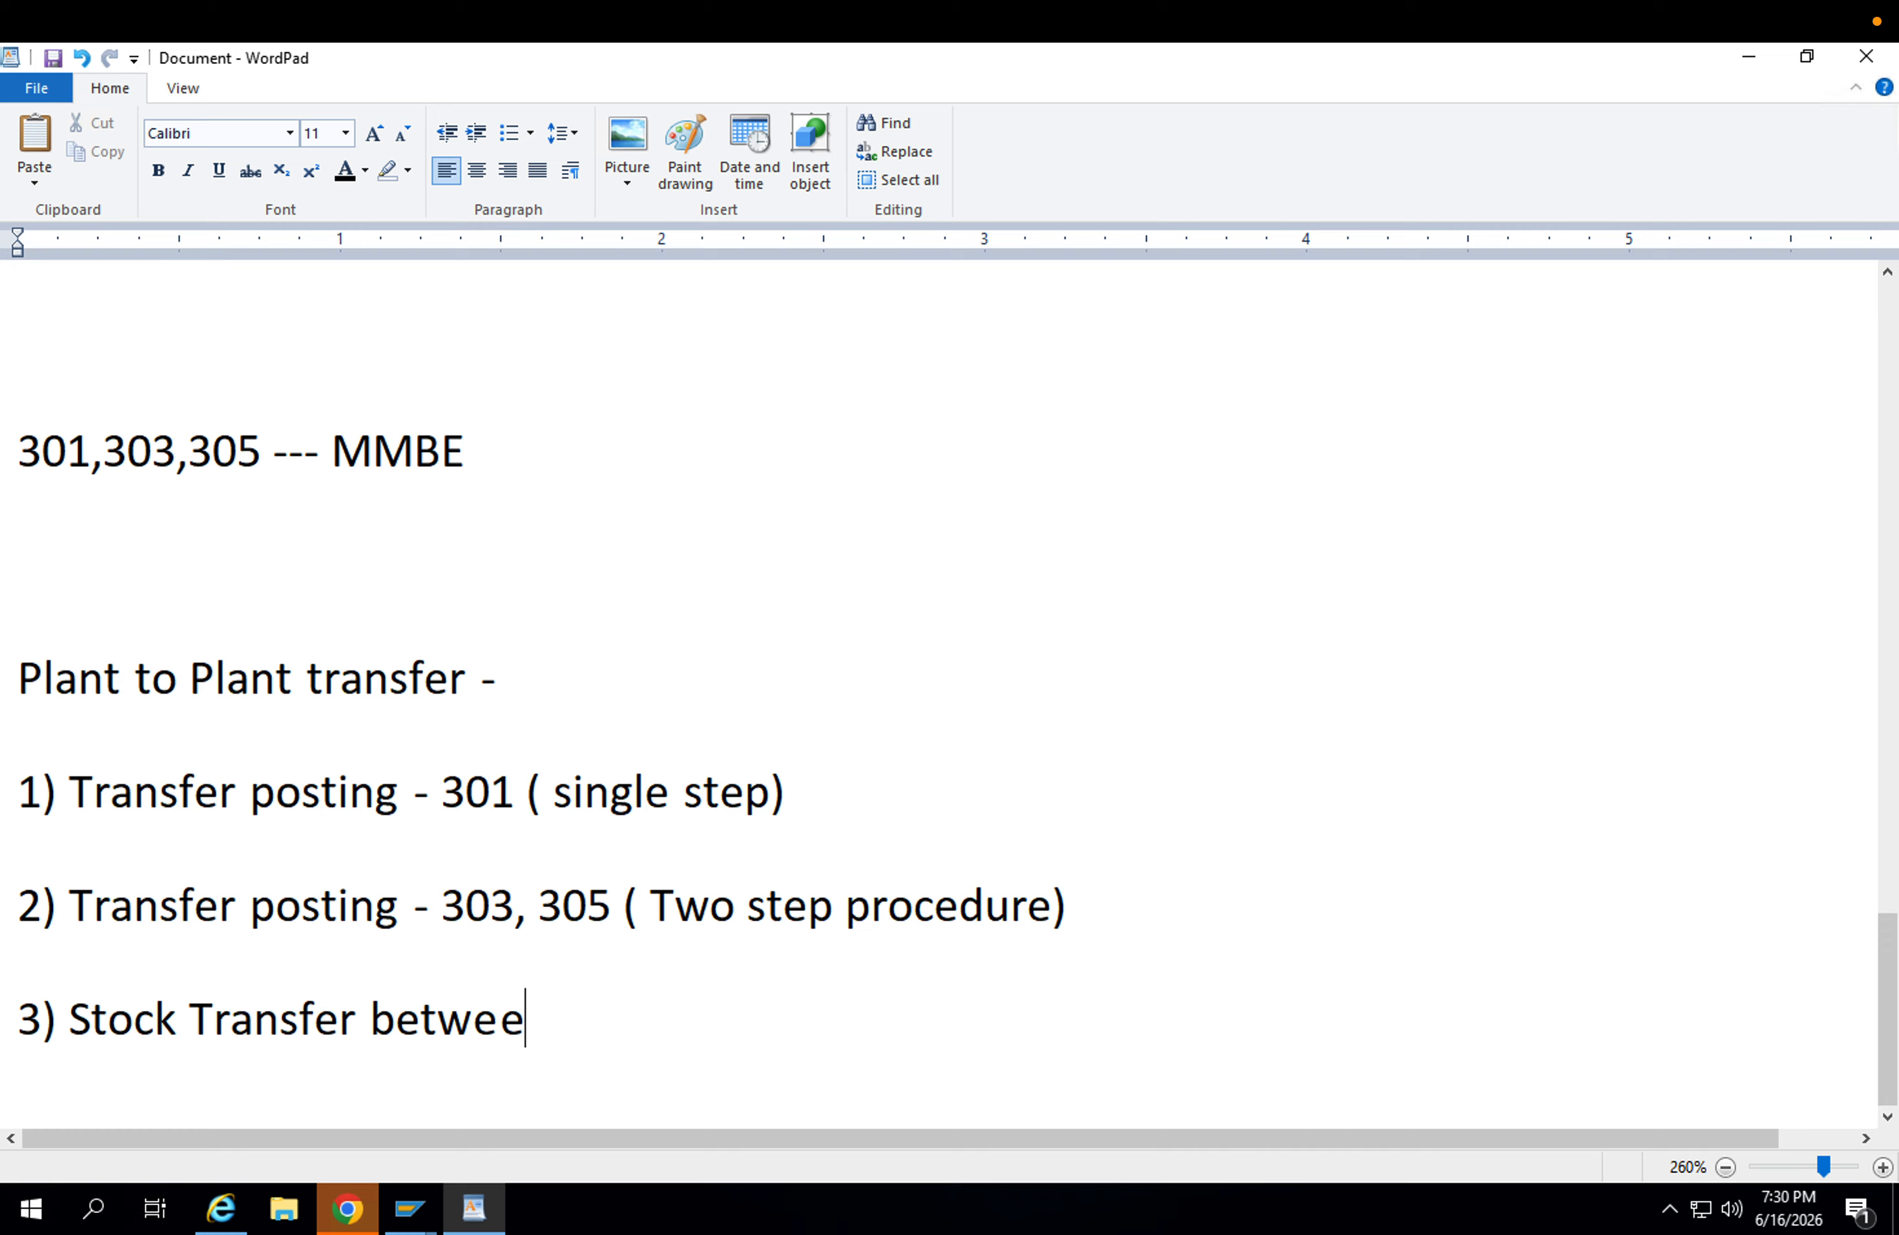
{"action": "type", "text": "n two plant "}
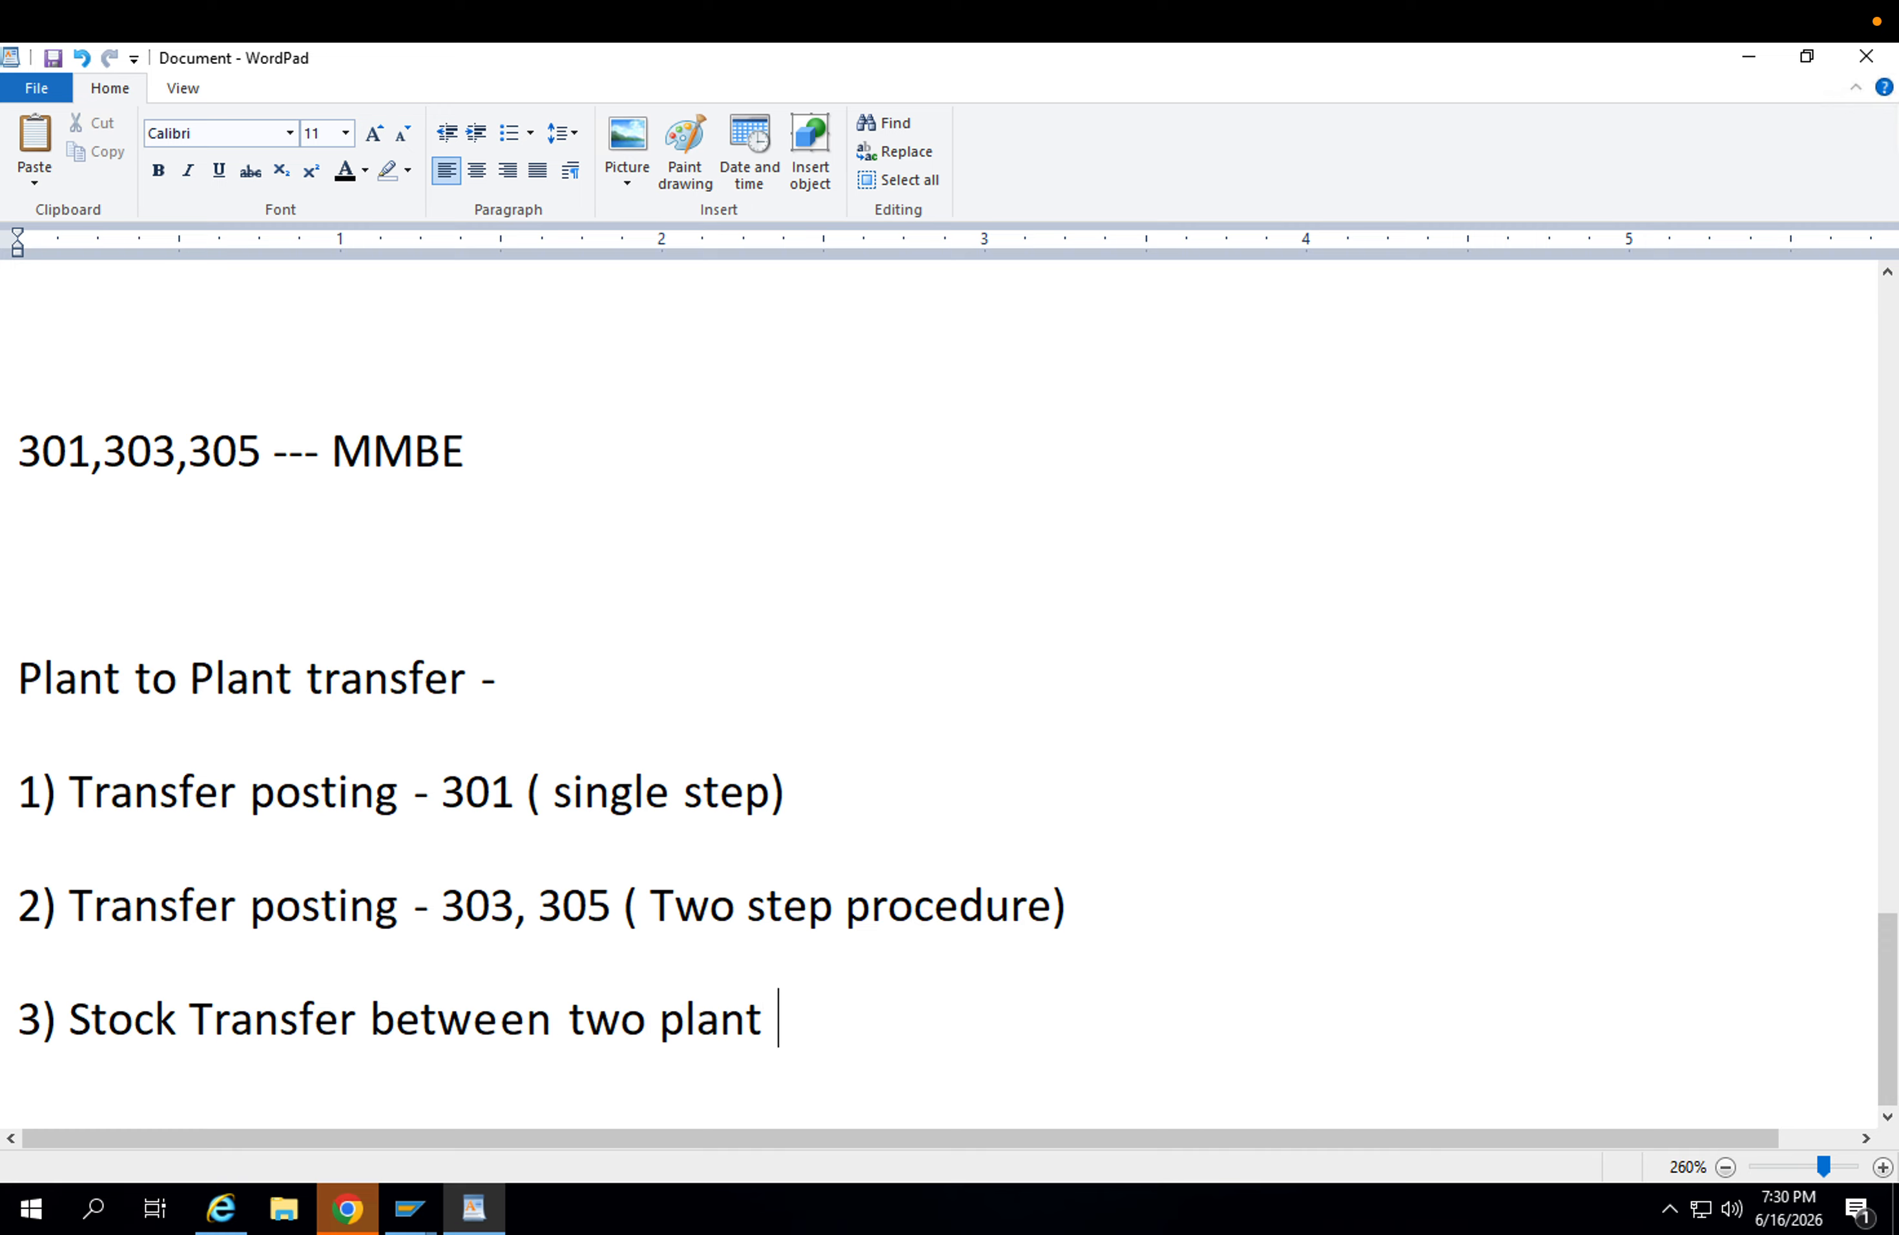
{"action": "type", "text": "Via MM "}
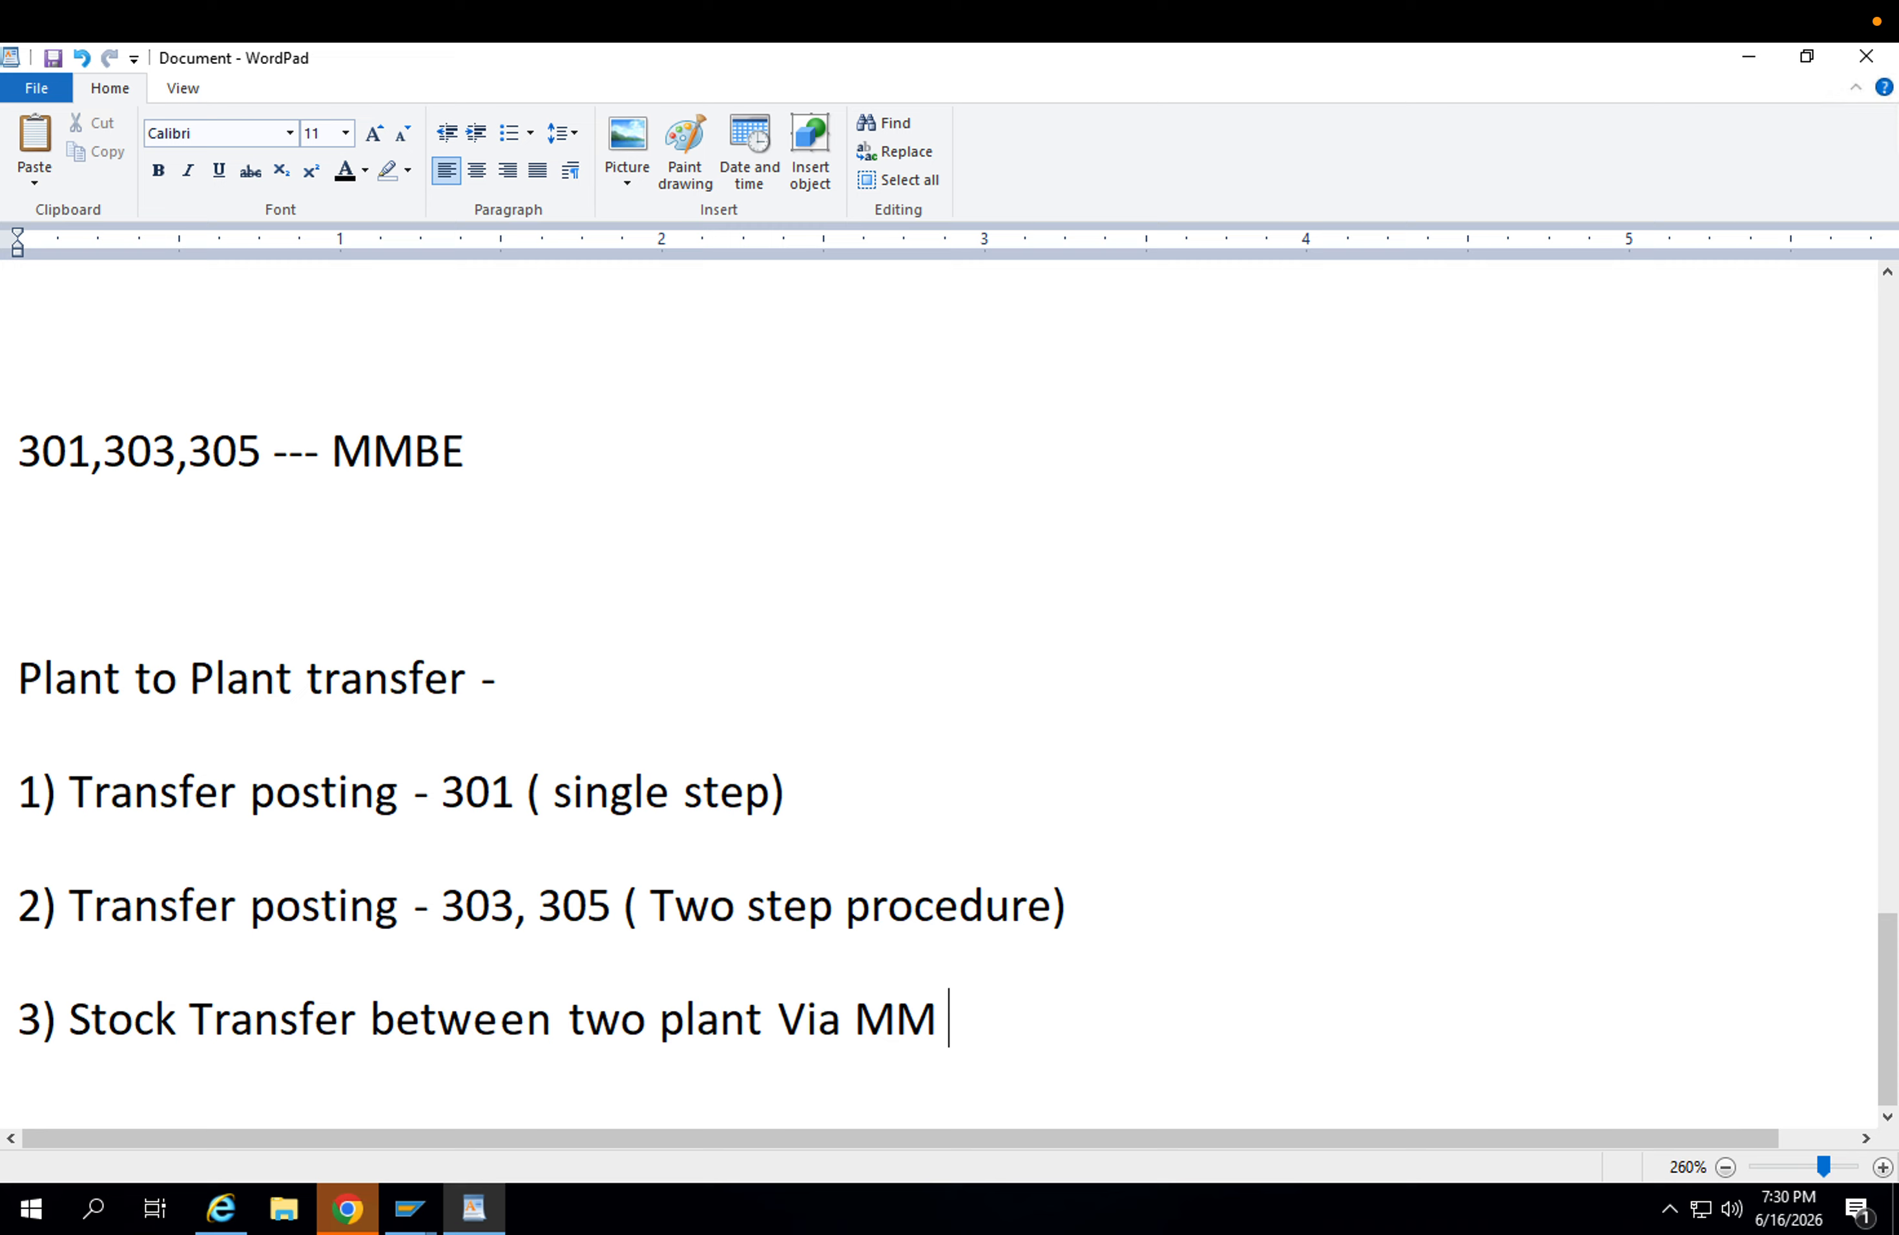
{"action": "type", "text": "route -"}
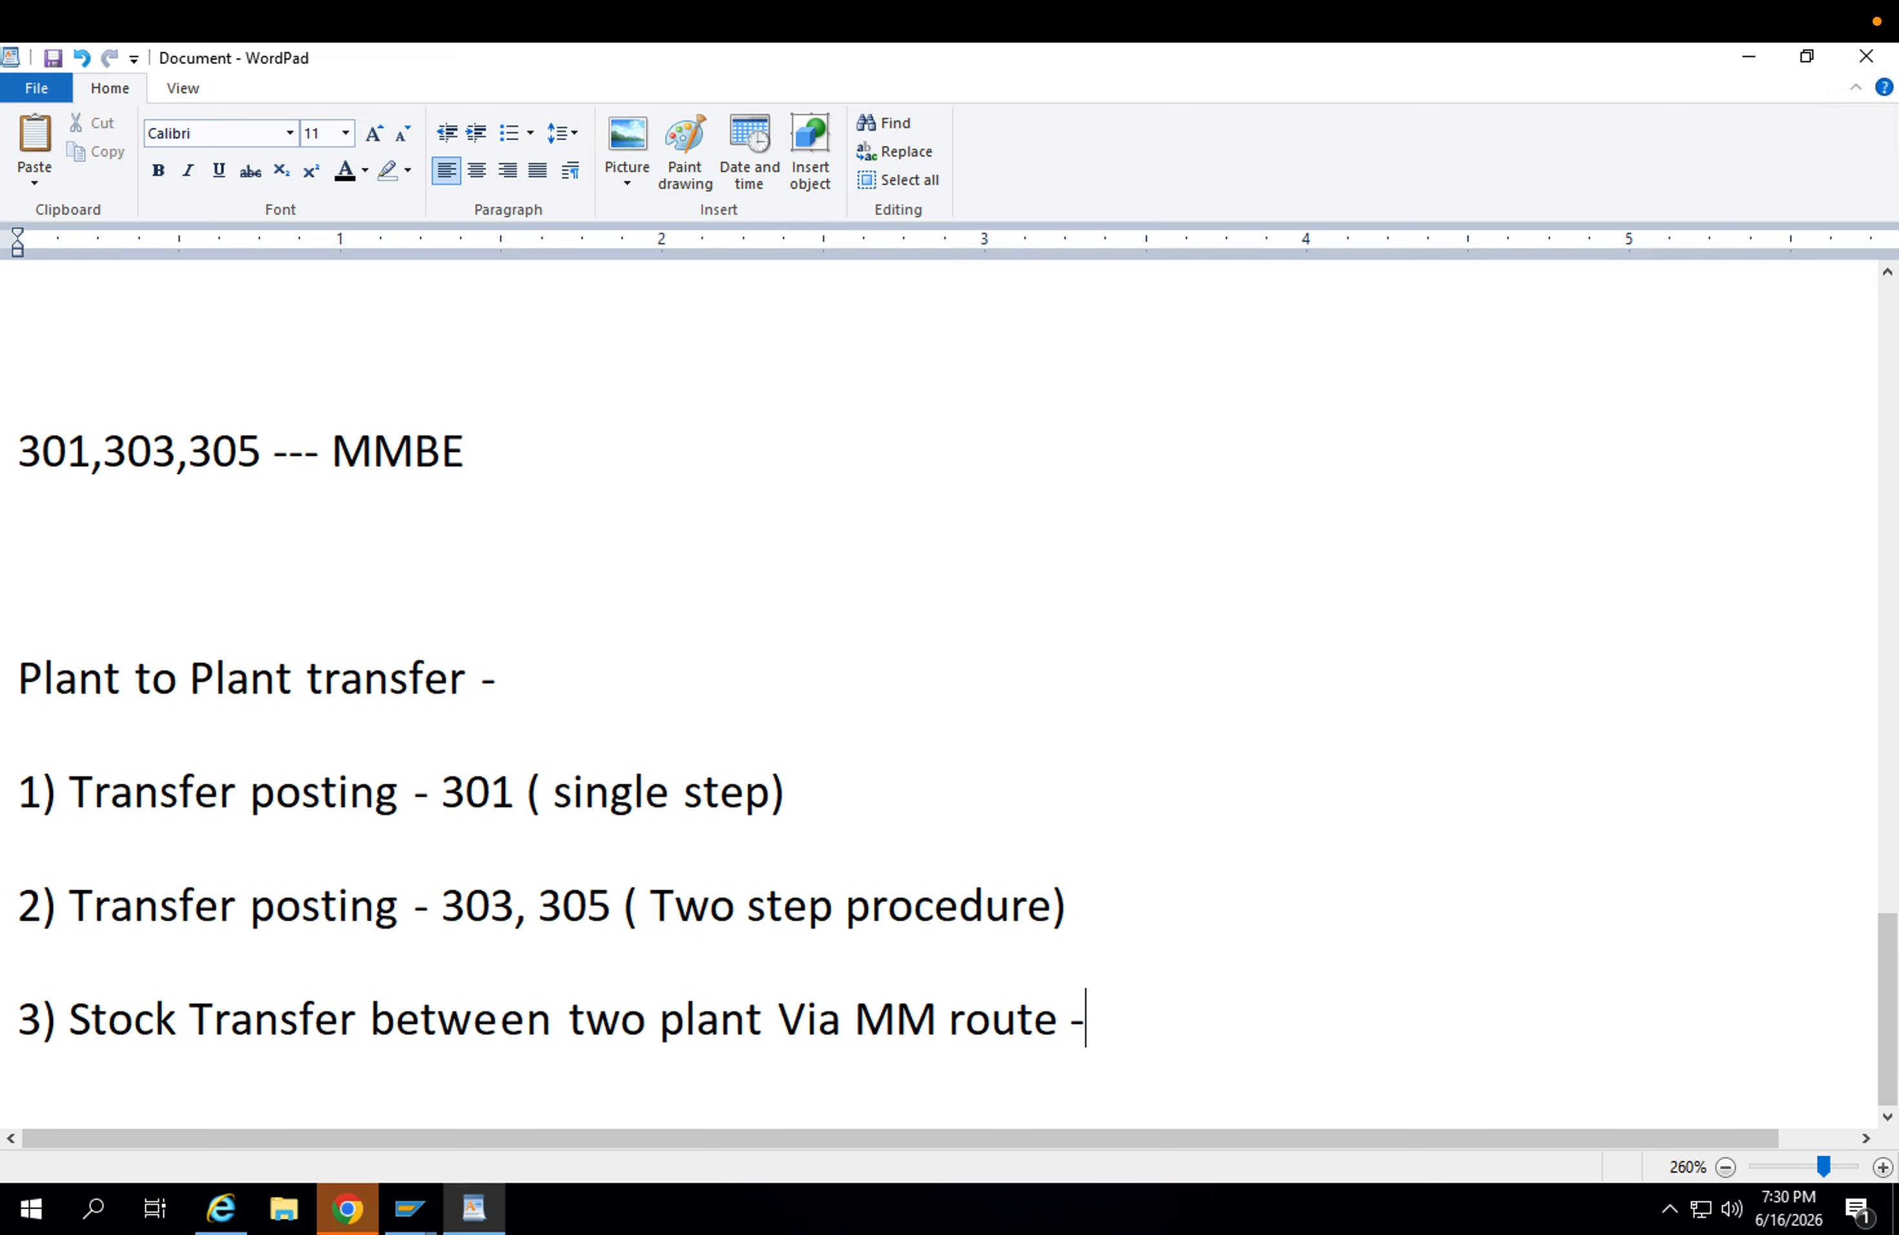
{"action": "type", "text": " 351 , 101 "}
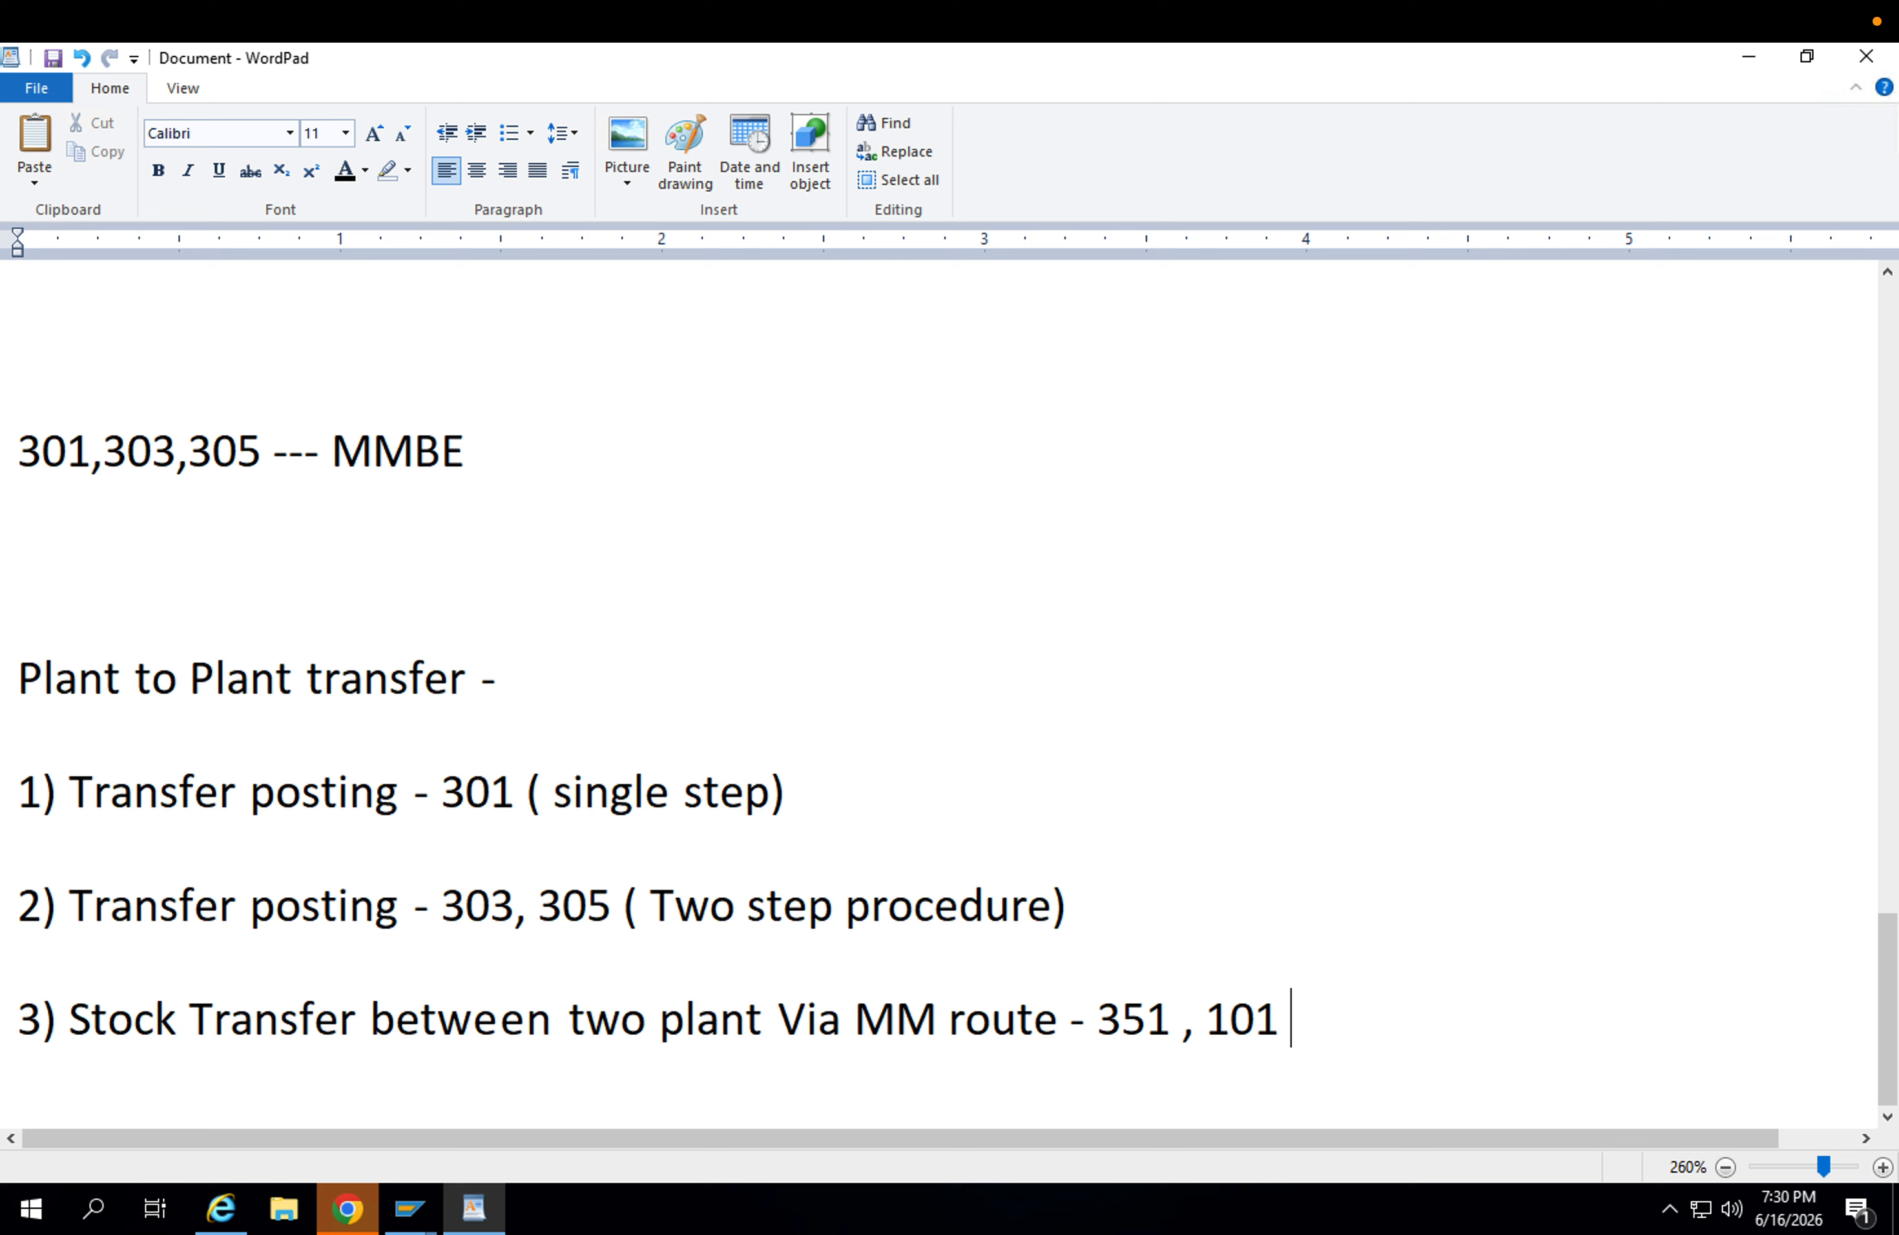
{"action": "type", "text": "( STO "}
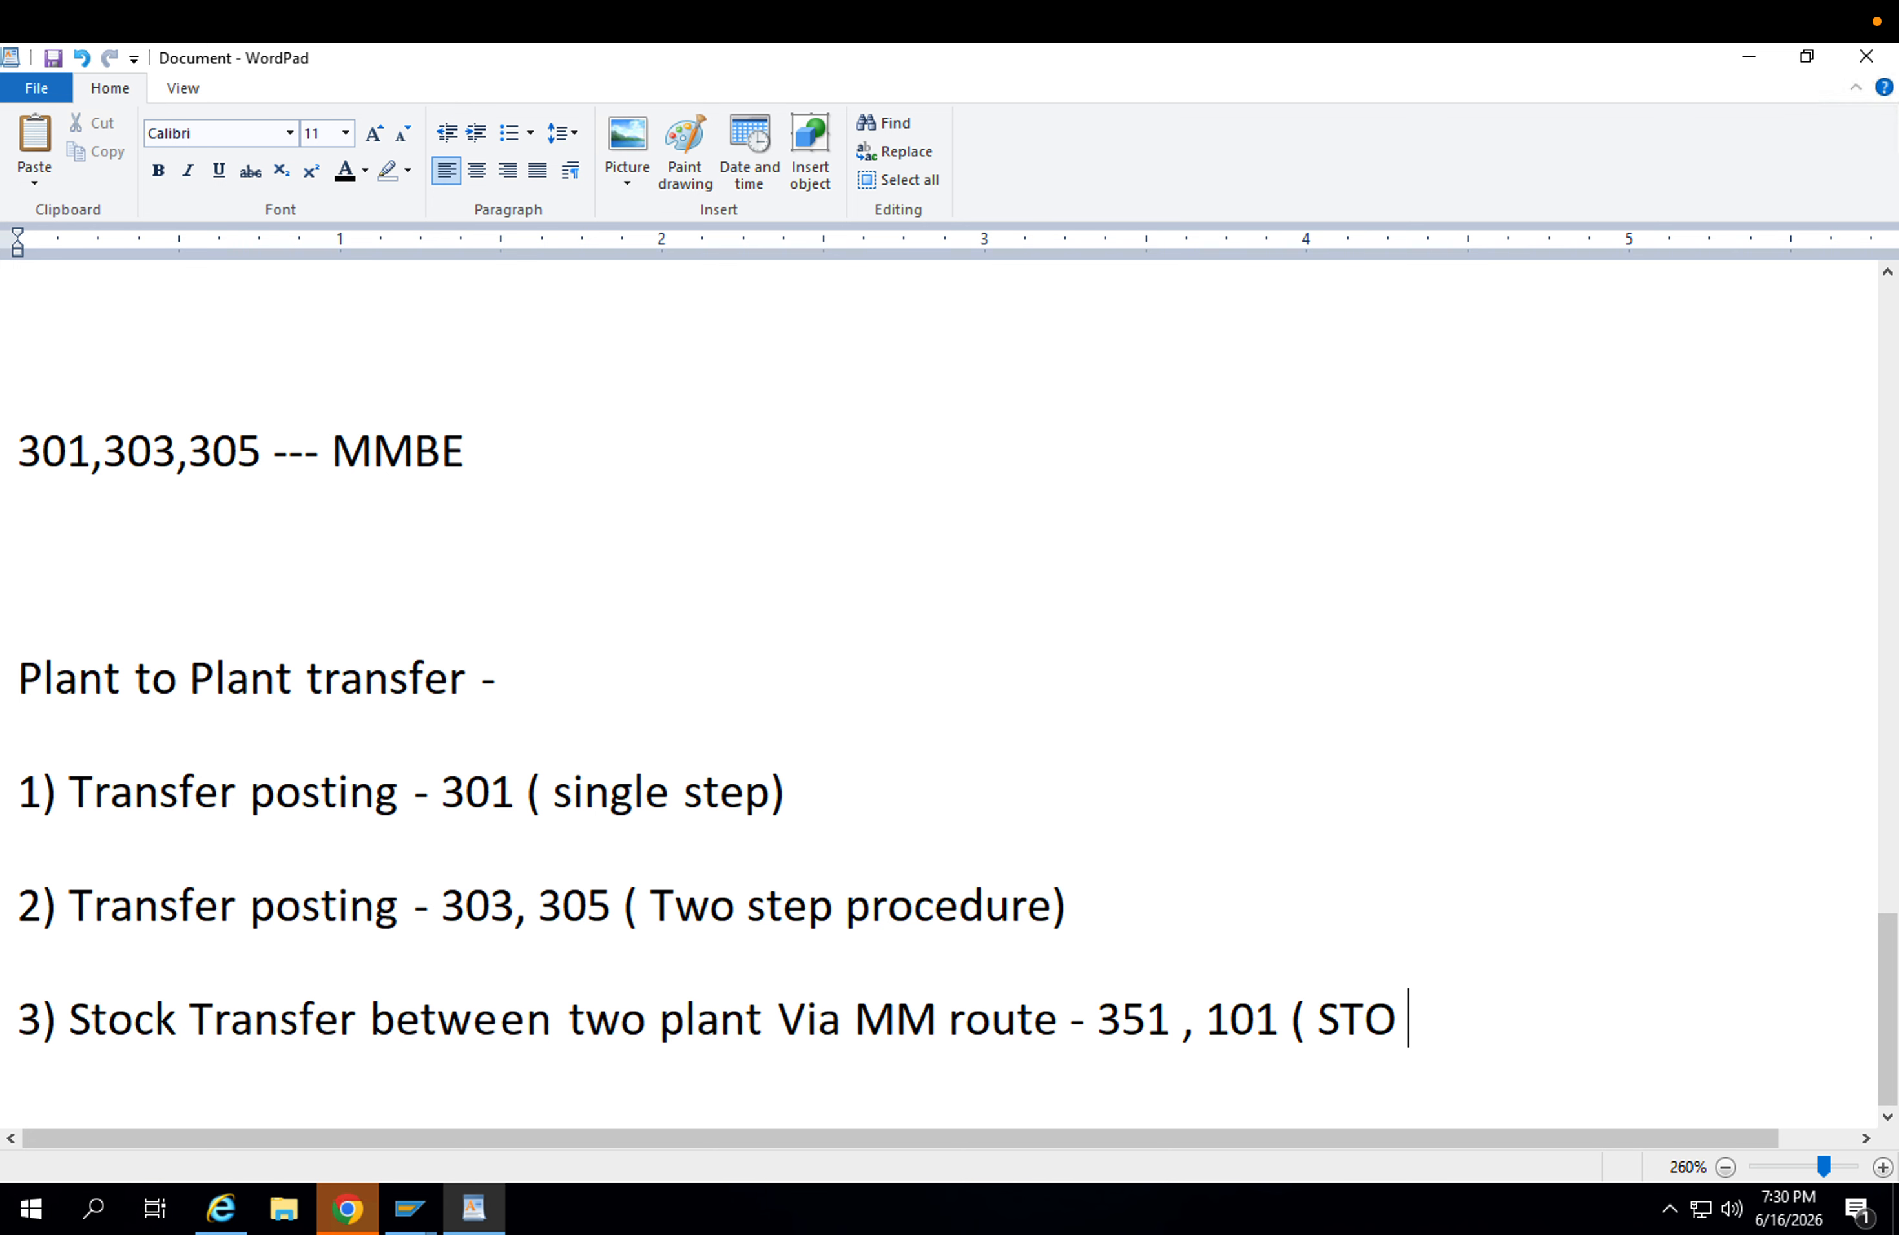
{"action": "type", "text": "PO)"}
{"action": "key", "text": "Return"}
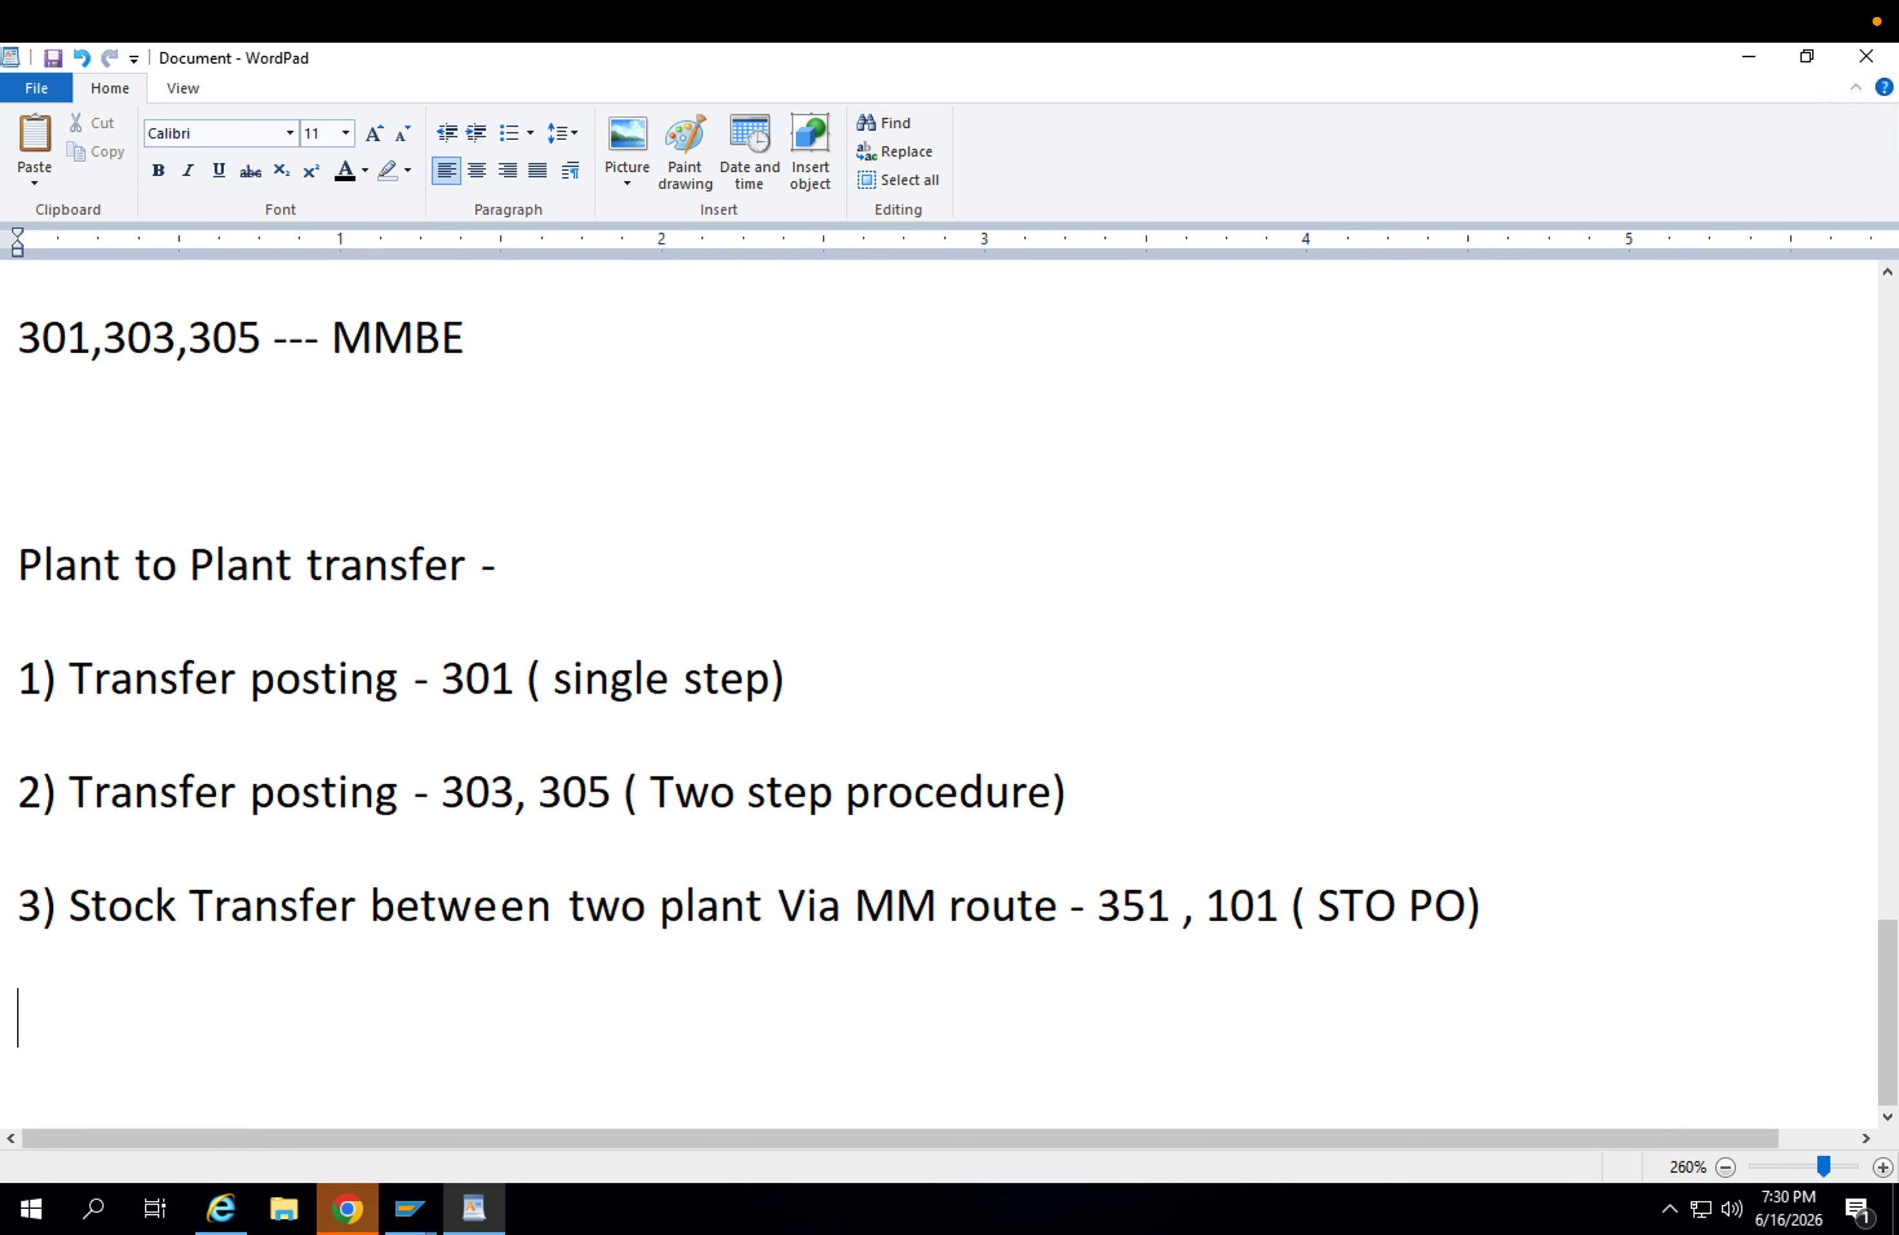
Add a "--------" separator line followed by the list line "4) Via SD route -".
{"action": "type", "text": "--------"}
{"action": "key", "text": "Return"}
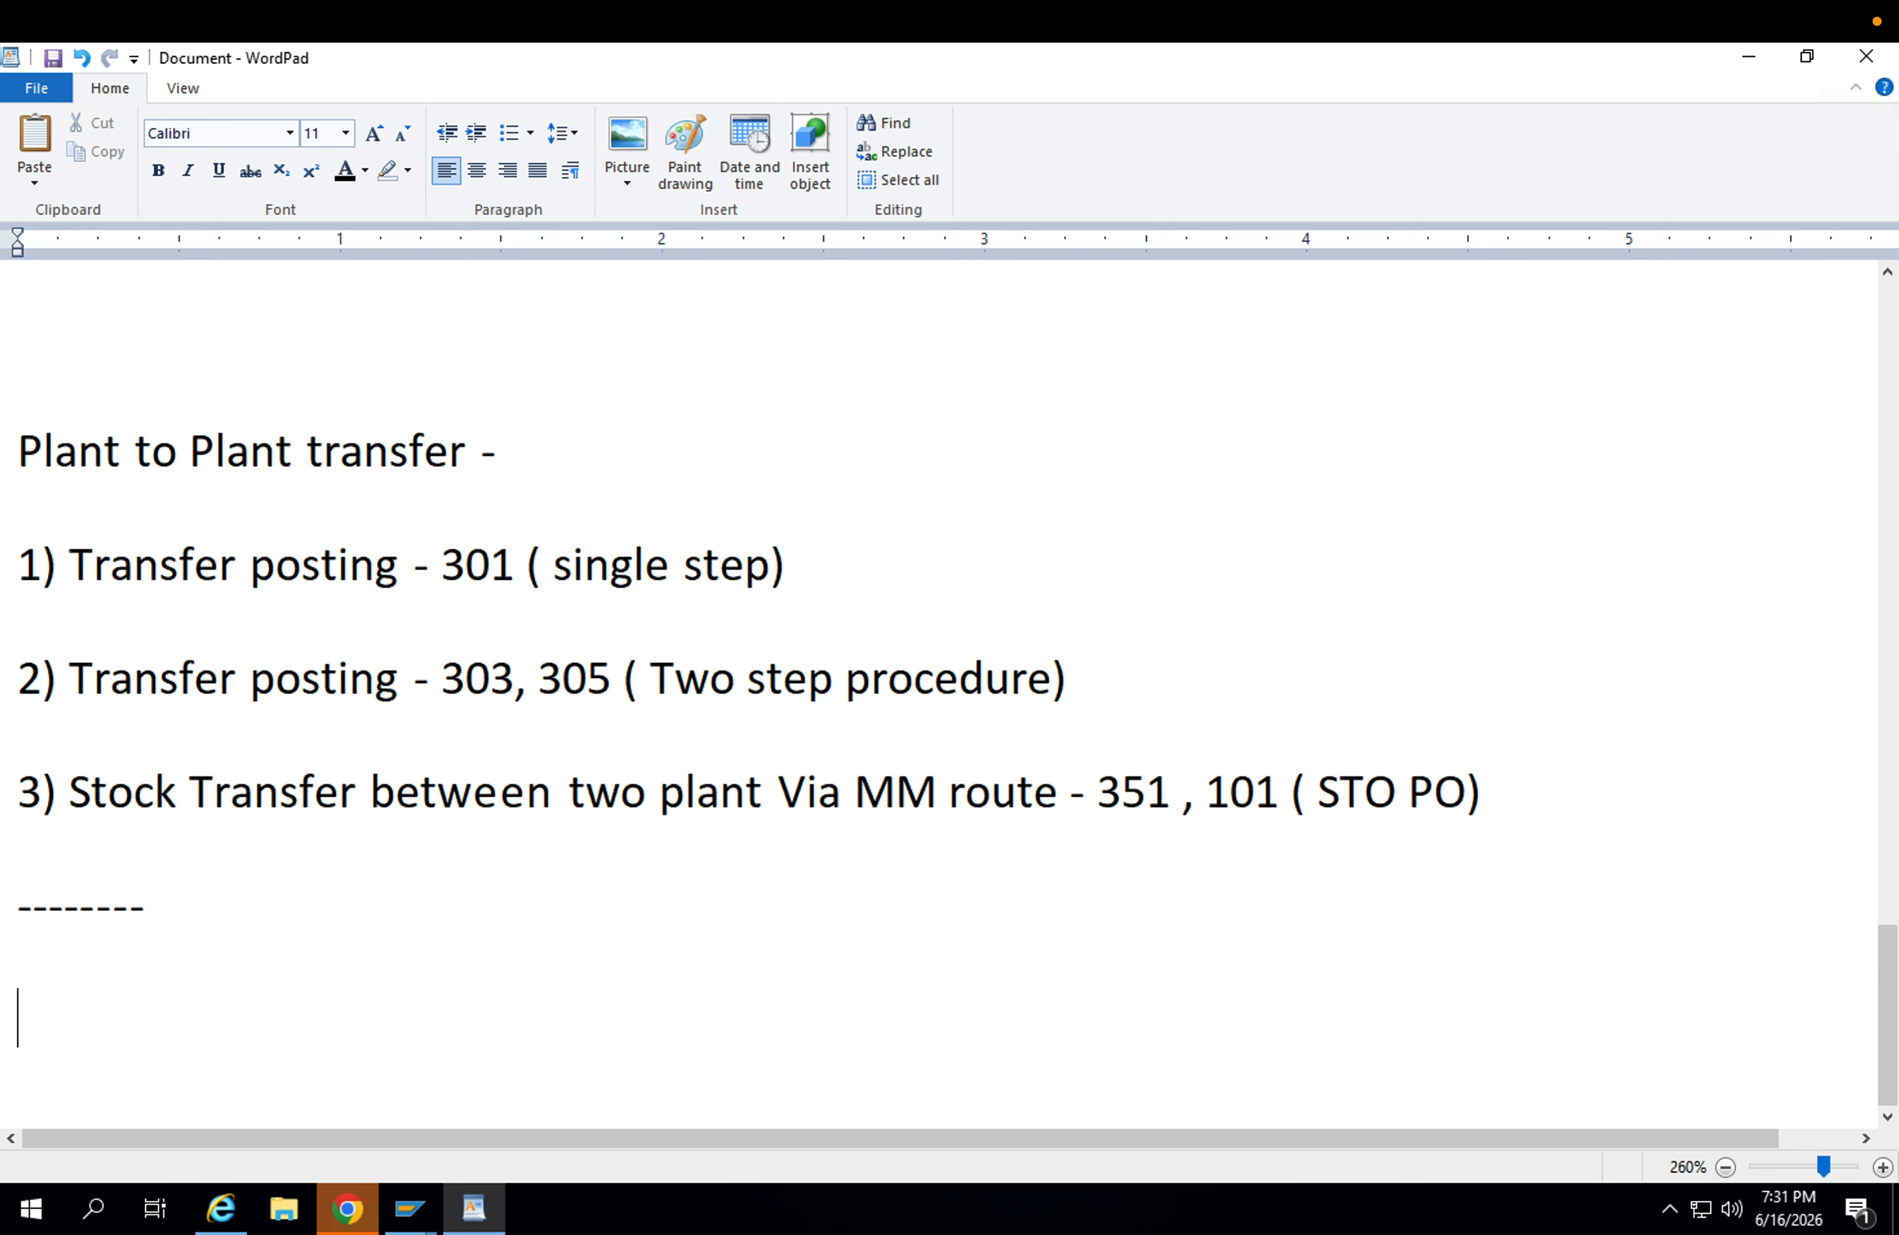
{"action": "type", "text": "5"}
{"action": "key", "text": "BackSpace"}
{"action": "type", "text": "4) Via SD "}
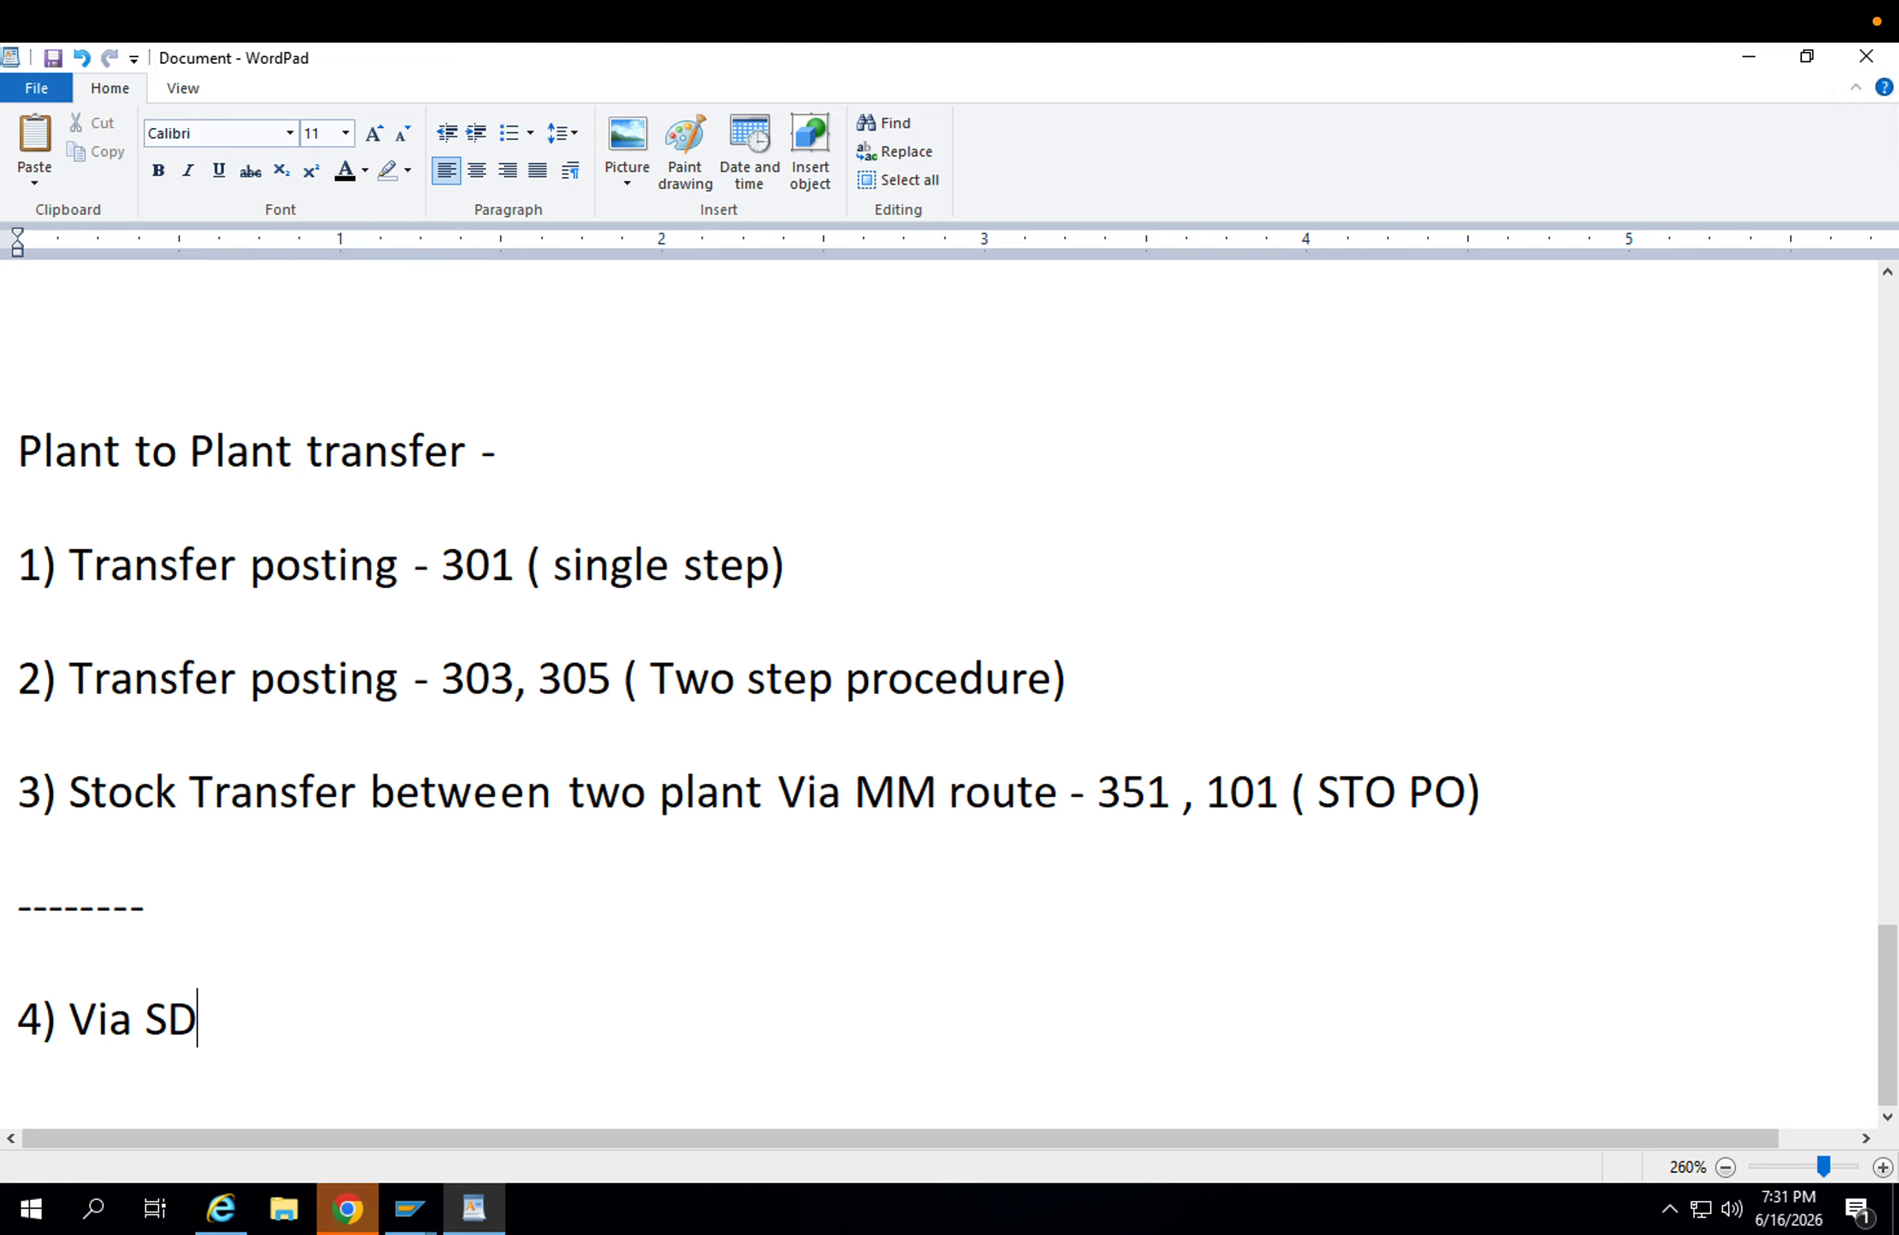
{"action": "type", "text": "route"}
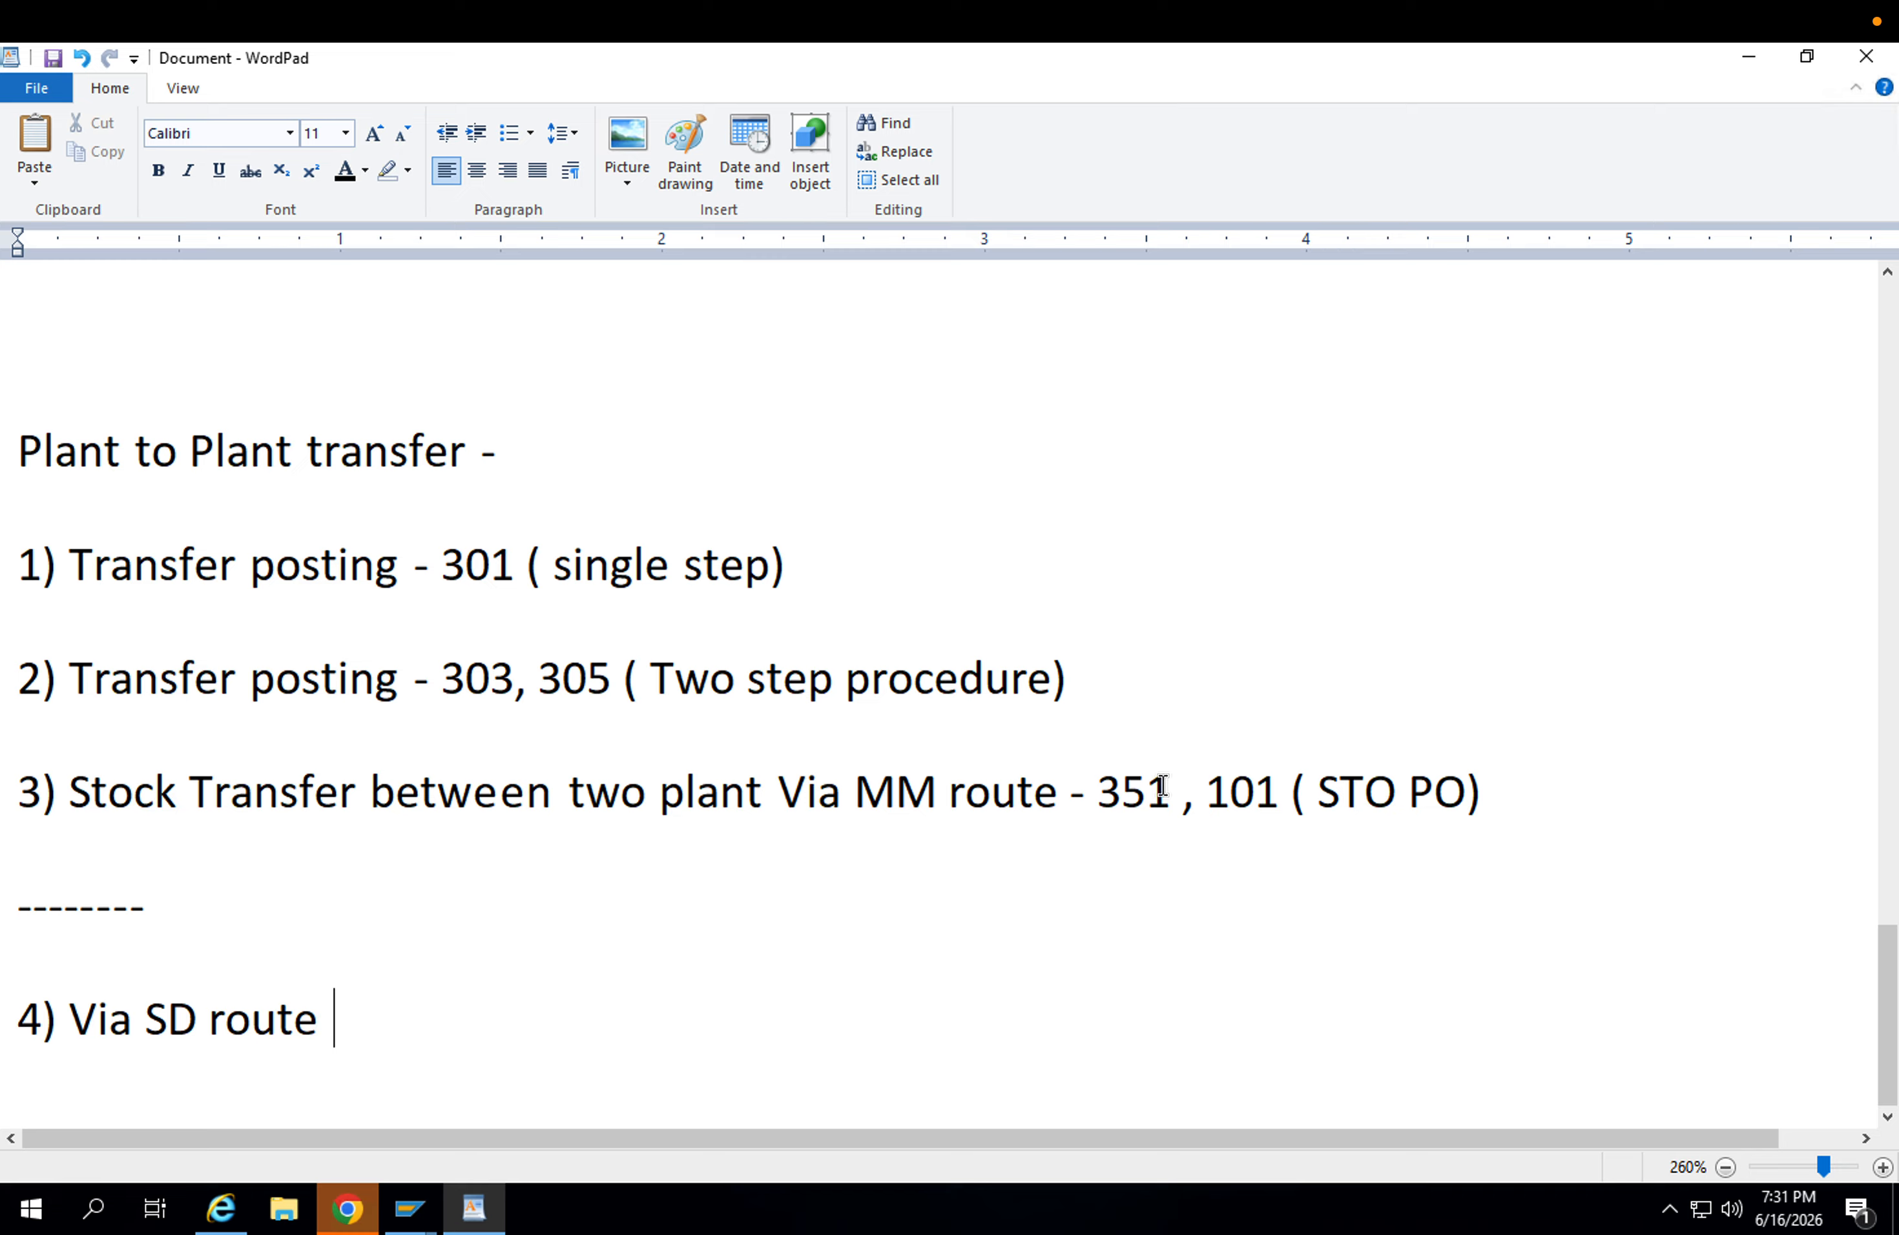
{"action": "left_click_drag", "start_coordinate": [1063, 792], "coordinate": [902, 792]}
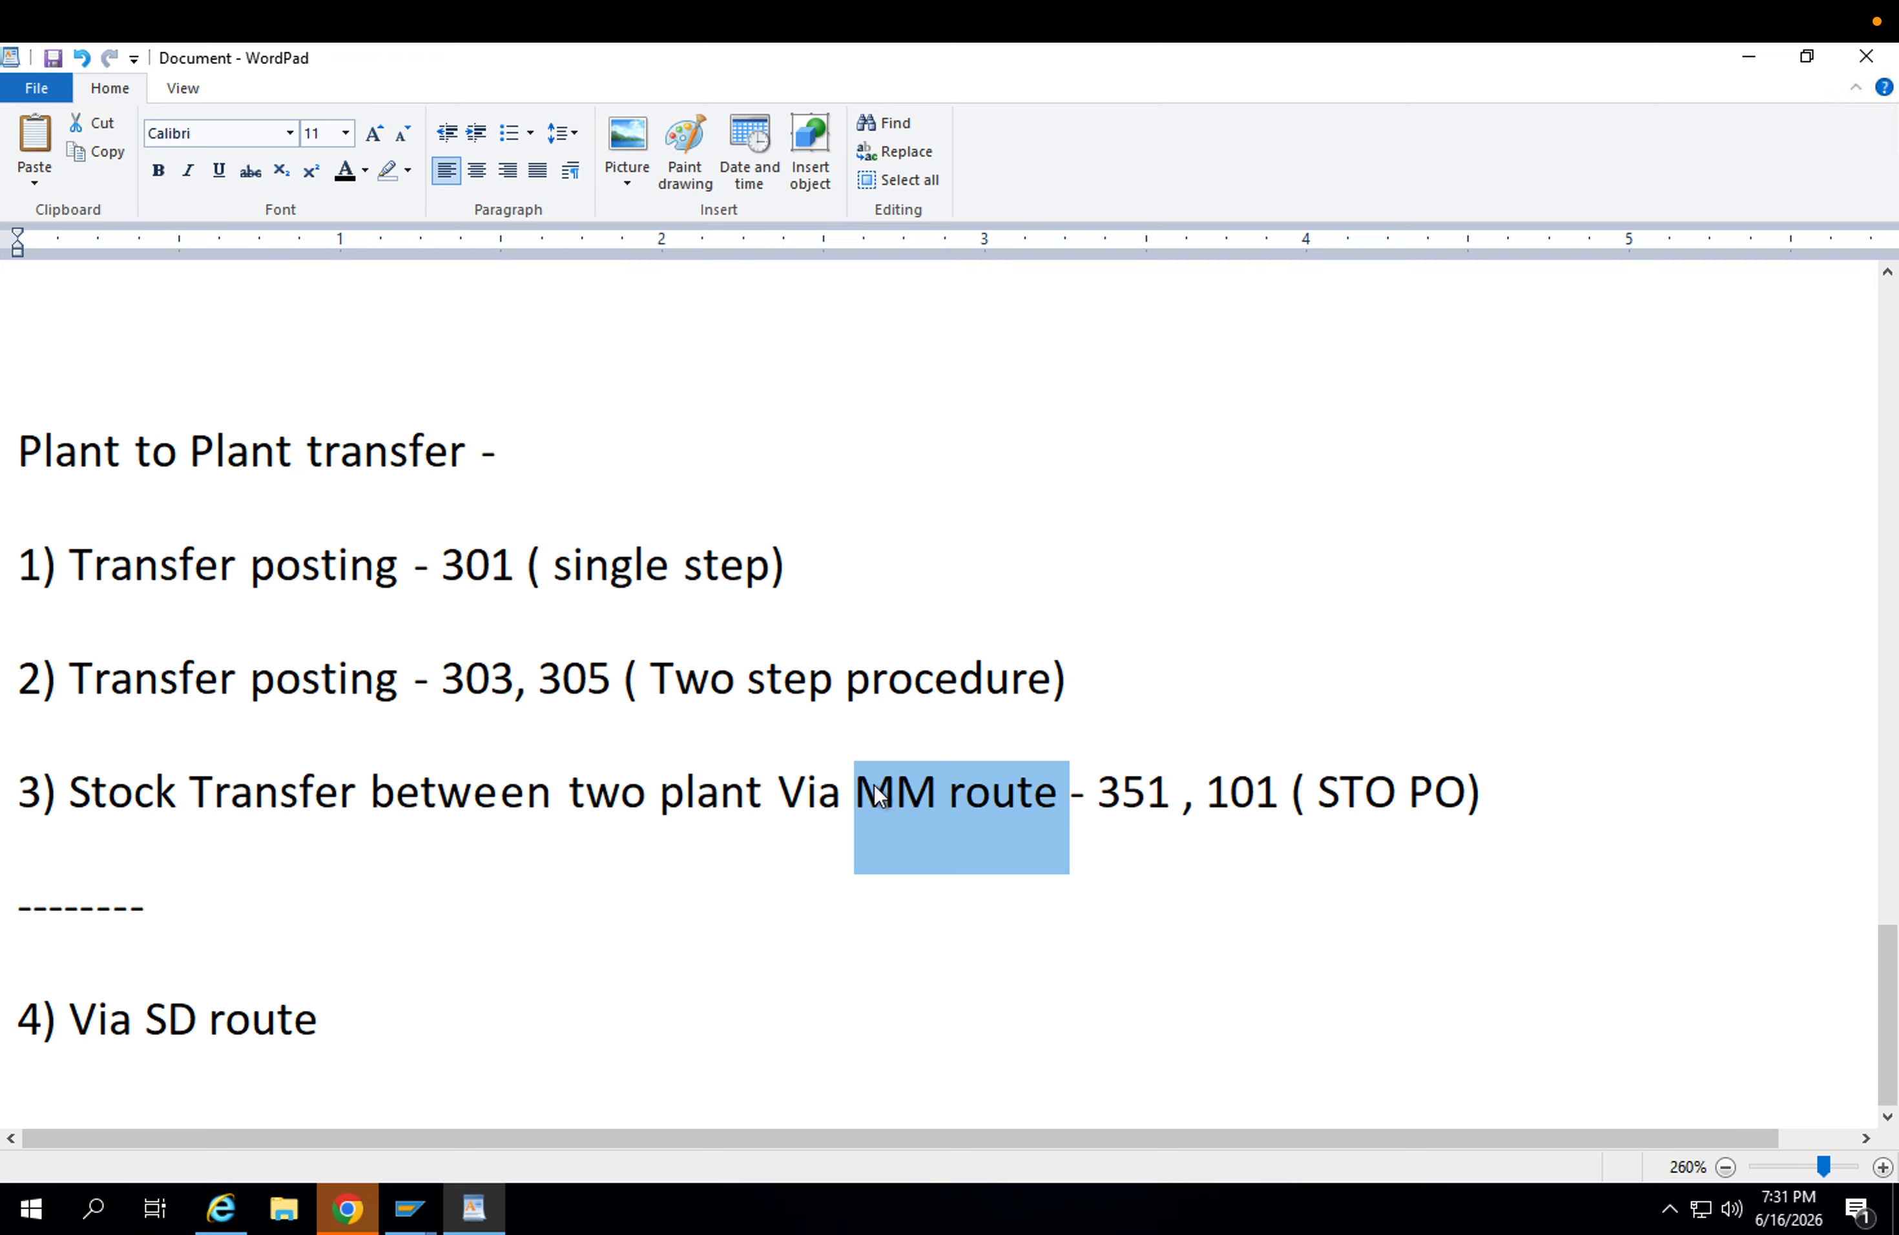
{"action": "left_click", "coordinate": [437, 999]}
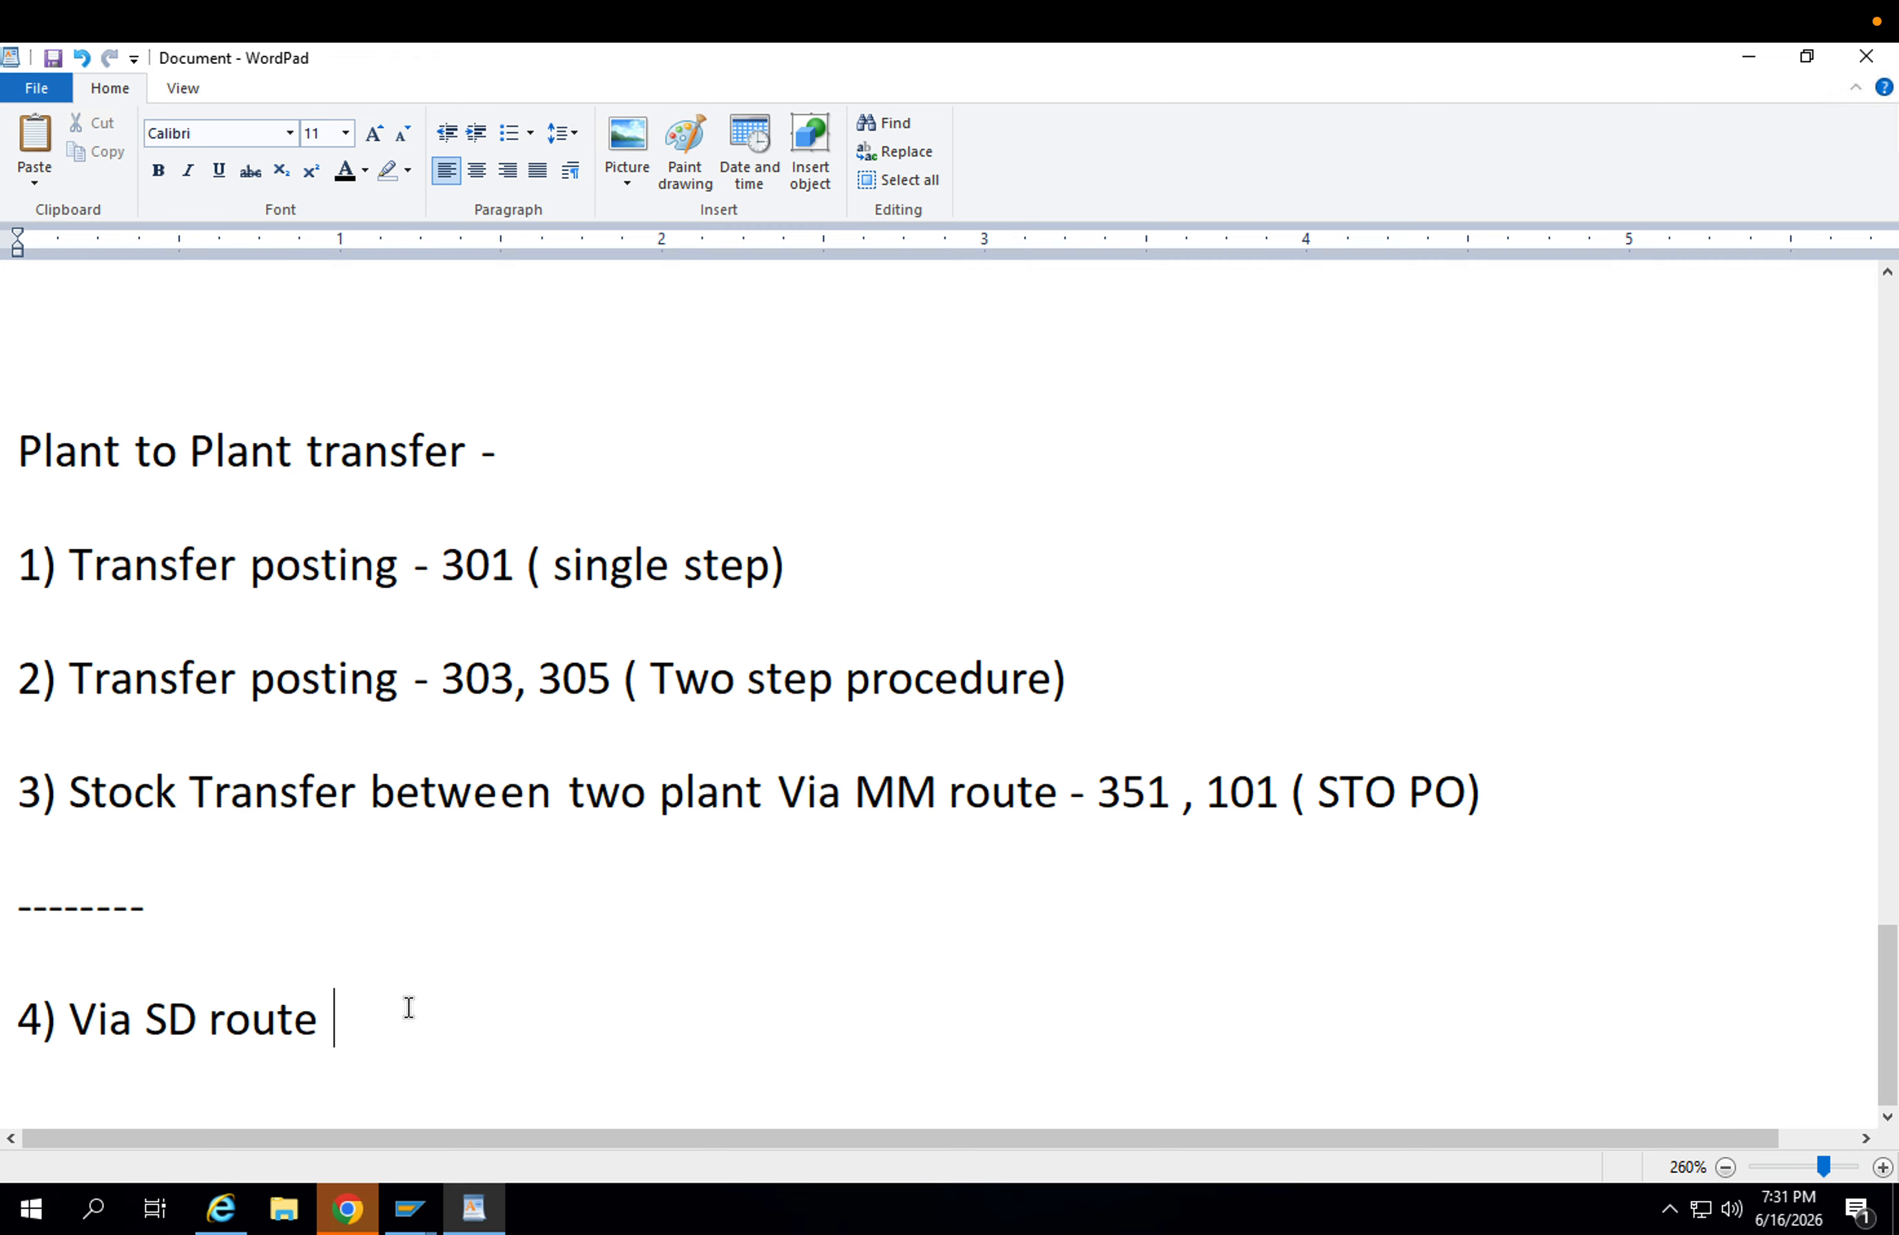
{"action": "type", "text": "-"}
Add the indented sub-line "----> STO PO" beneath the SD route line.
{"action": "left_click_drag", "start_coordinate": [382, 1026], "coordinate": [112, 1019]}
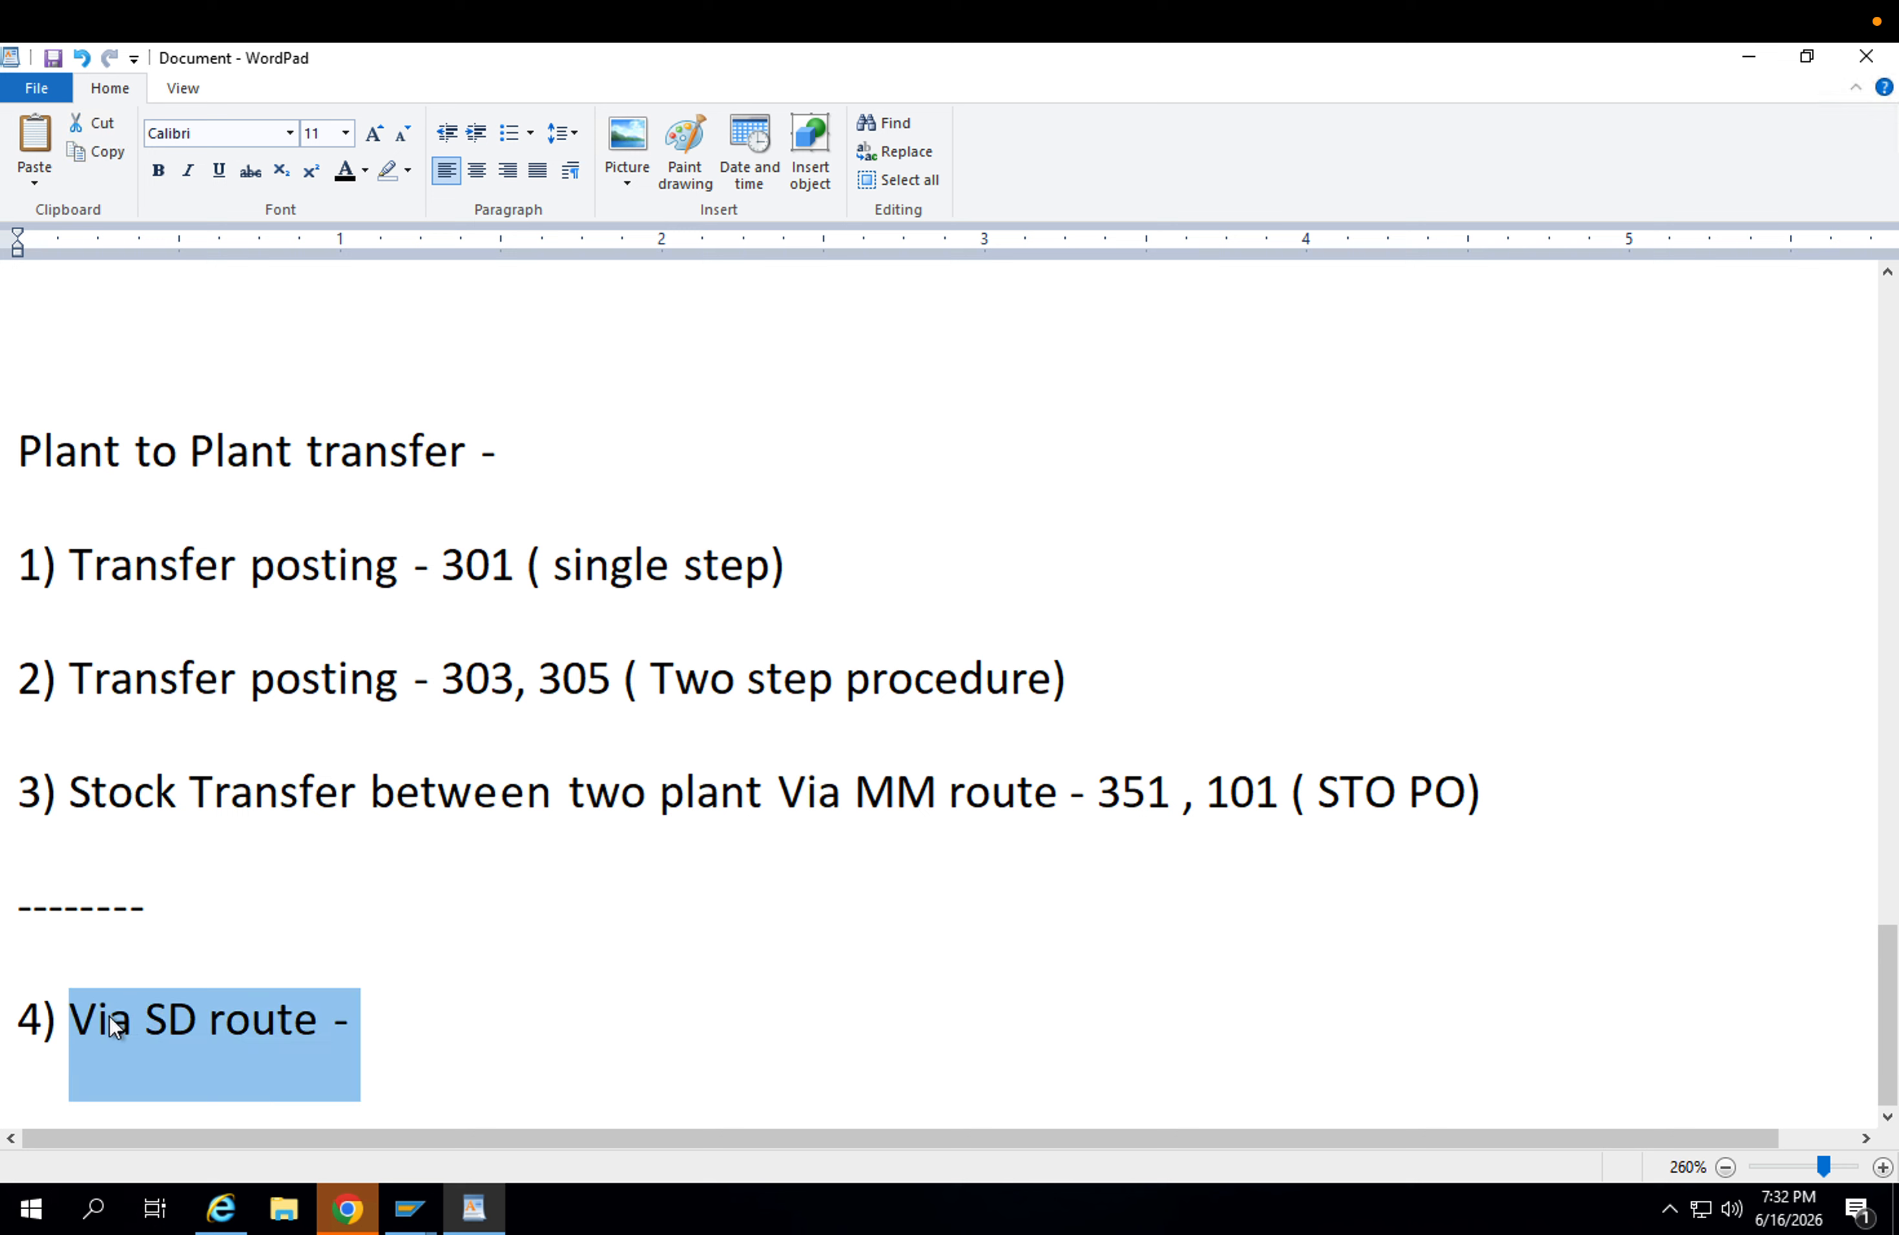
{"action": "left_click", "coordinate": [113, 1027]}
{"action": "left_click", "coordinate": [374, 1022]}
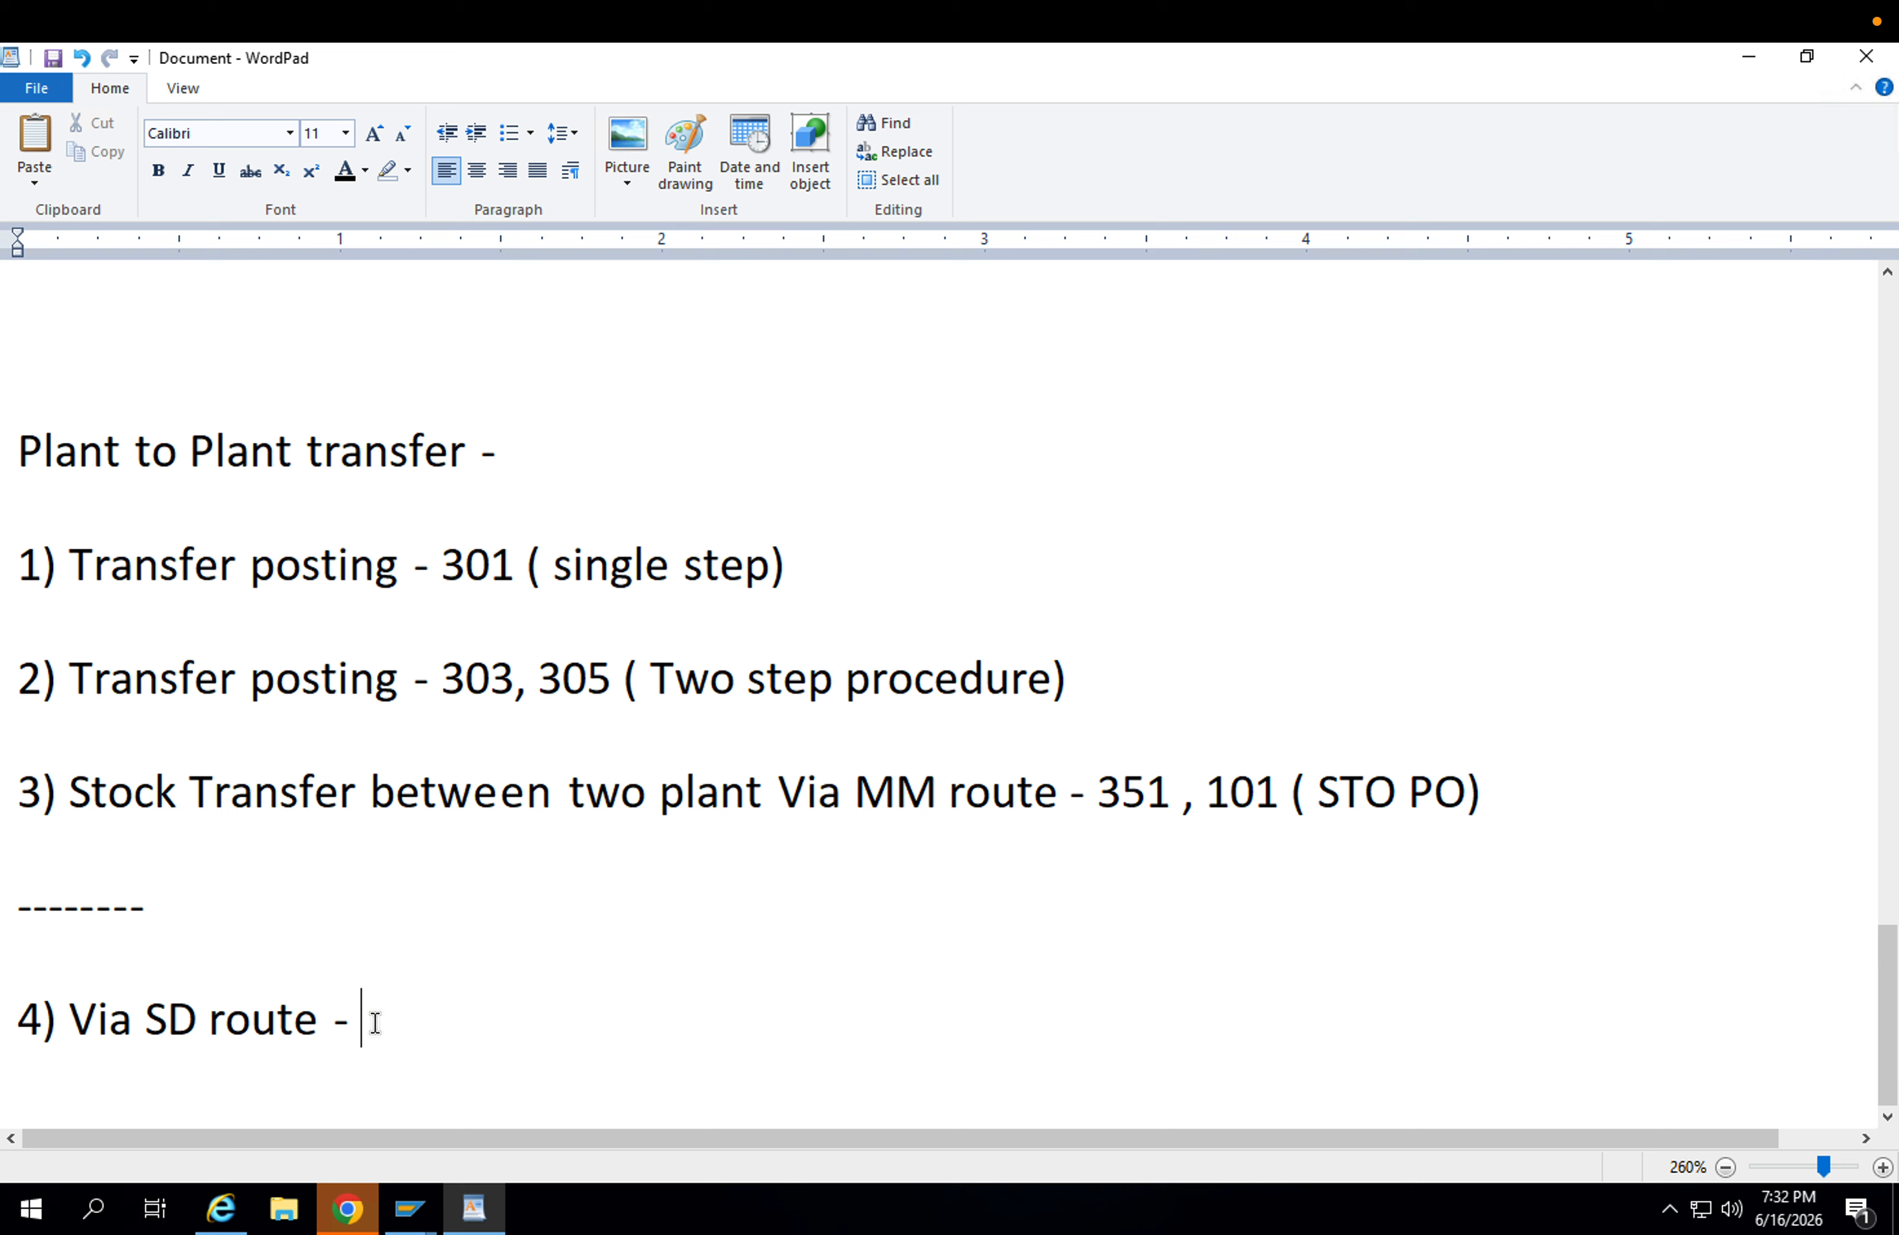
{"action": "key", "text": "Return"}
{"action": "key", "text": "Return"}
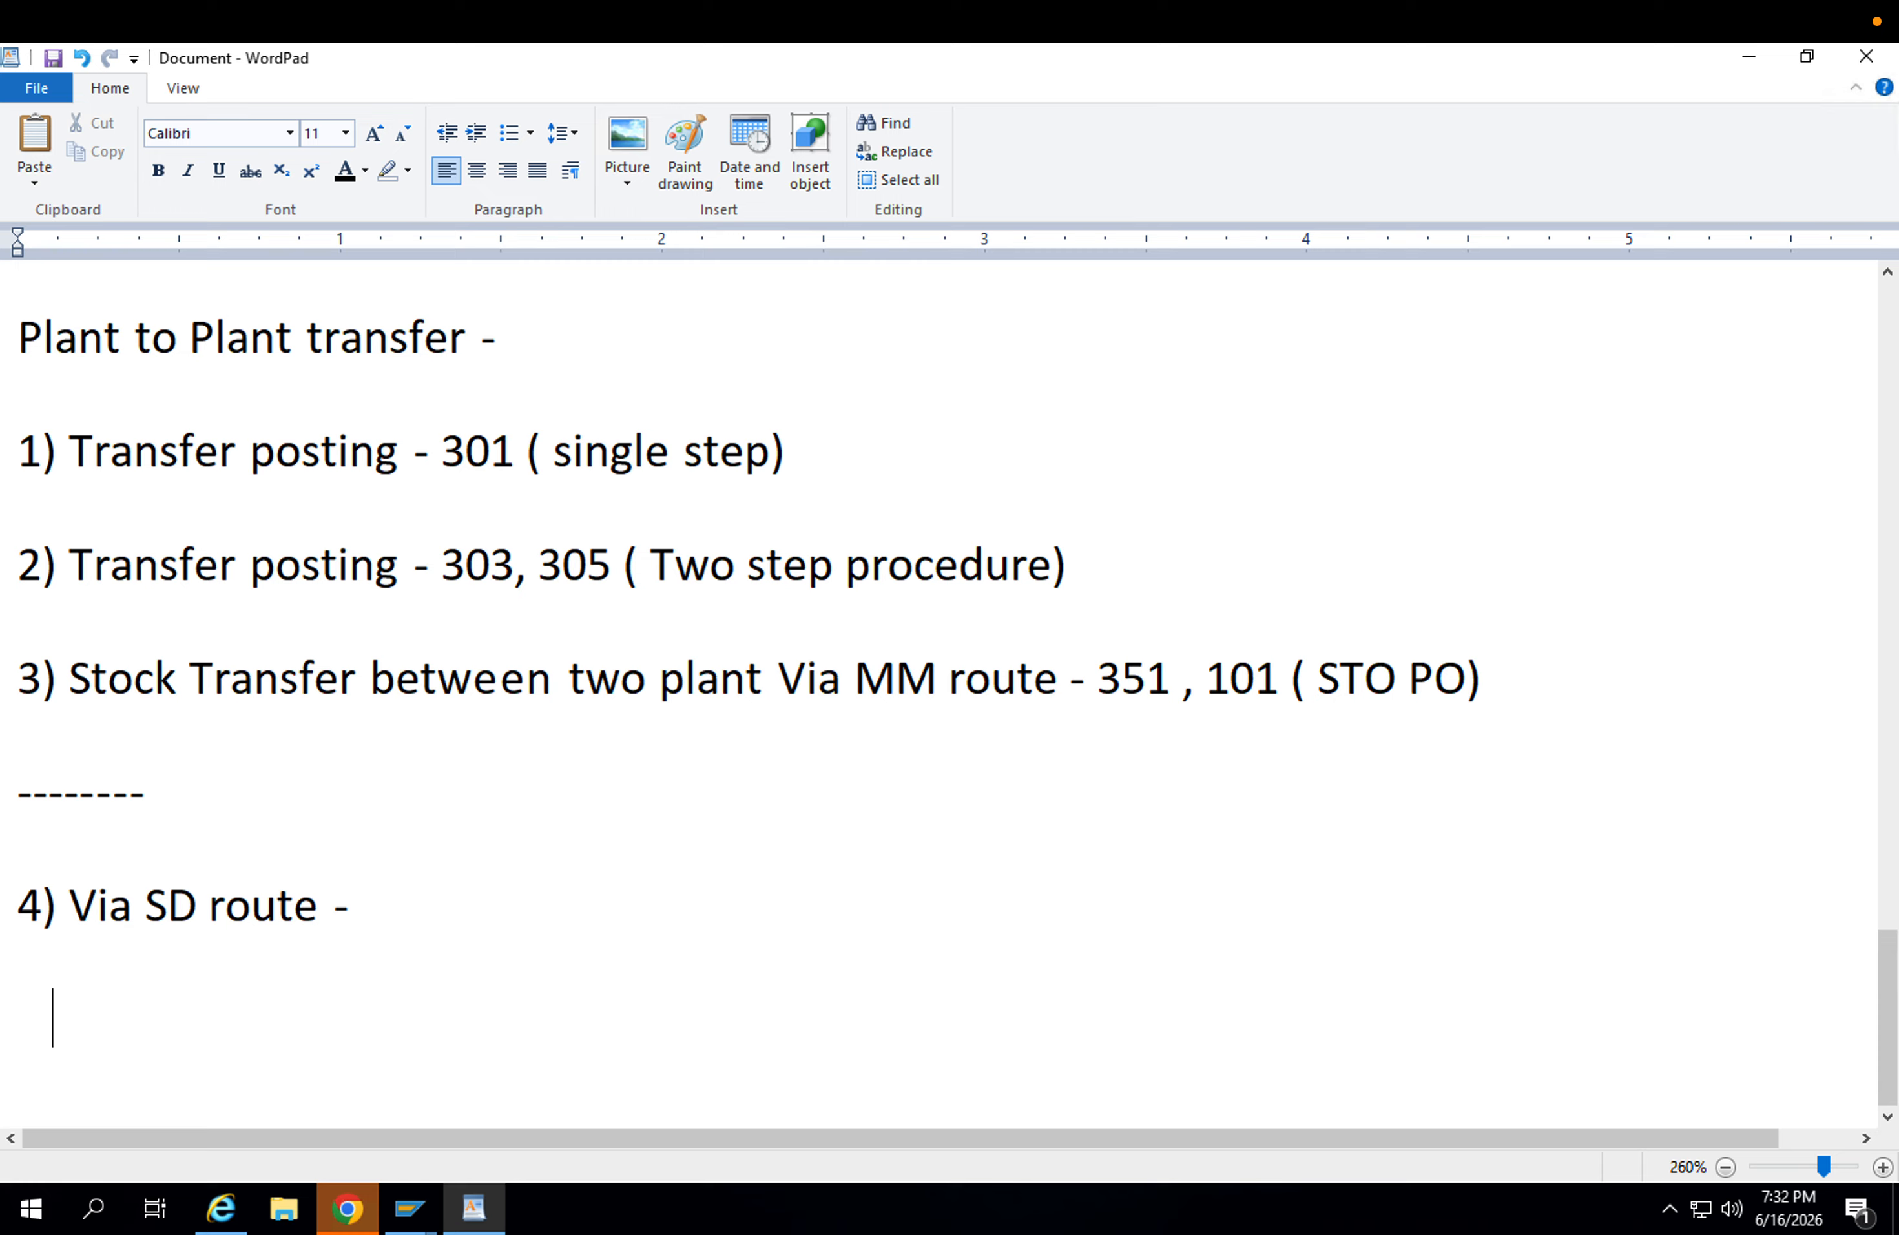
{"action": "type", "text": "----> STO PO"}
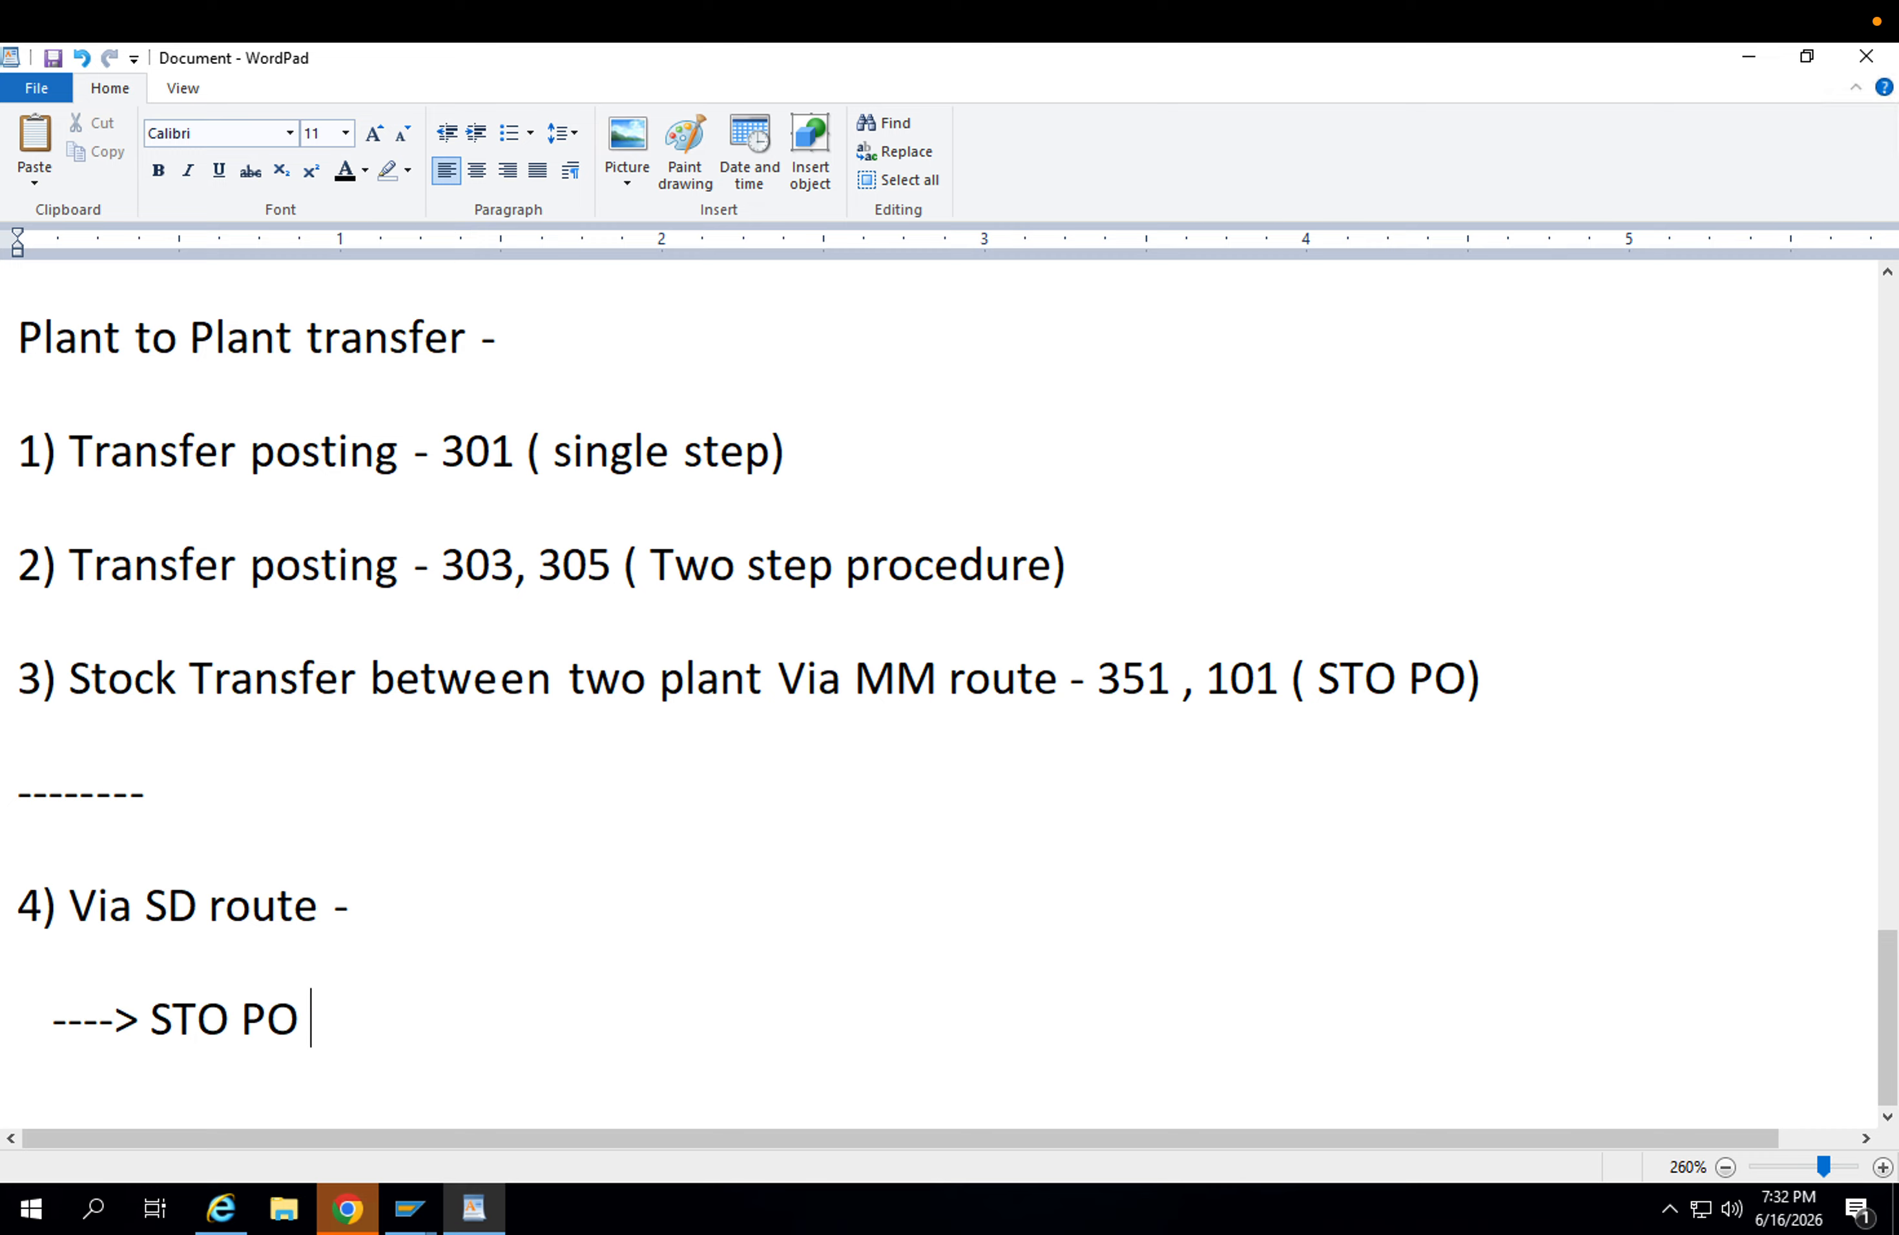
{"action": "key", "text": "Return"}
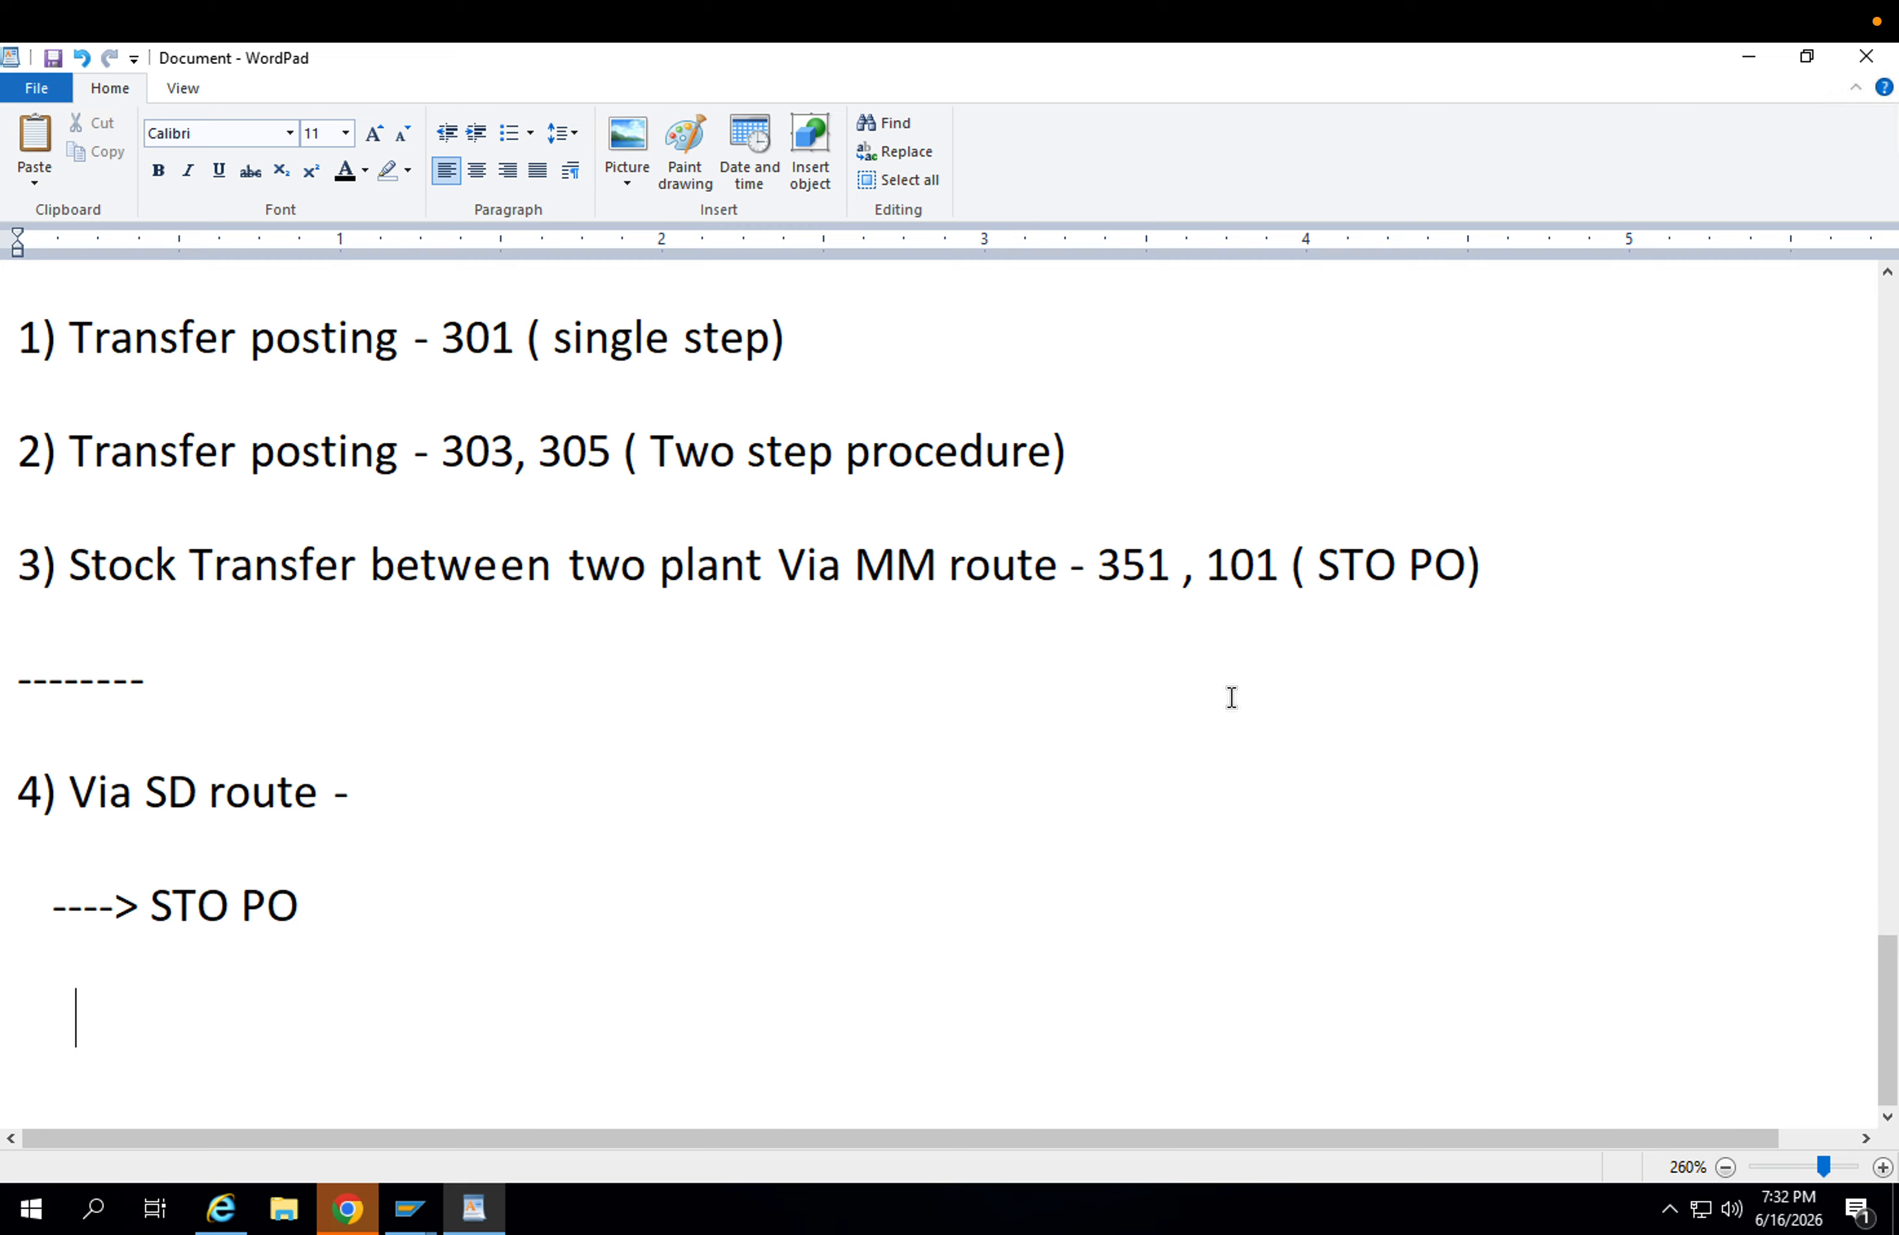
Add the further indented sub-line "-----> Outbound delivery - VL01N" beneath the STO PO entry.
{"action": "type", "text": "-----> Outbound el"}
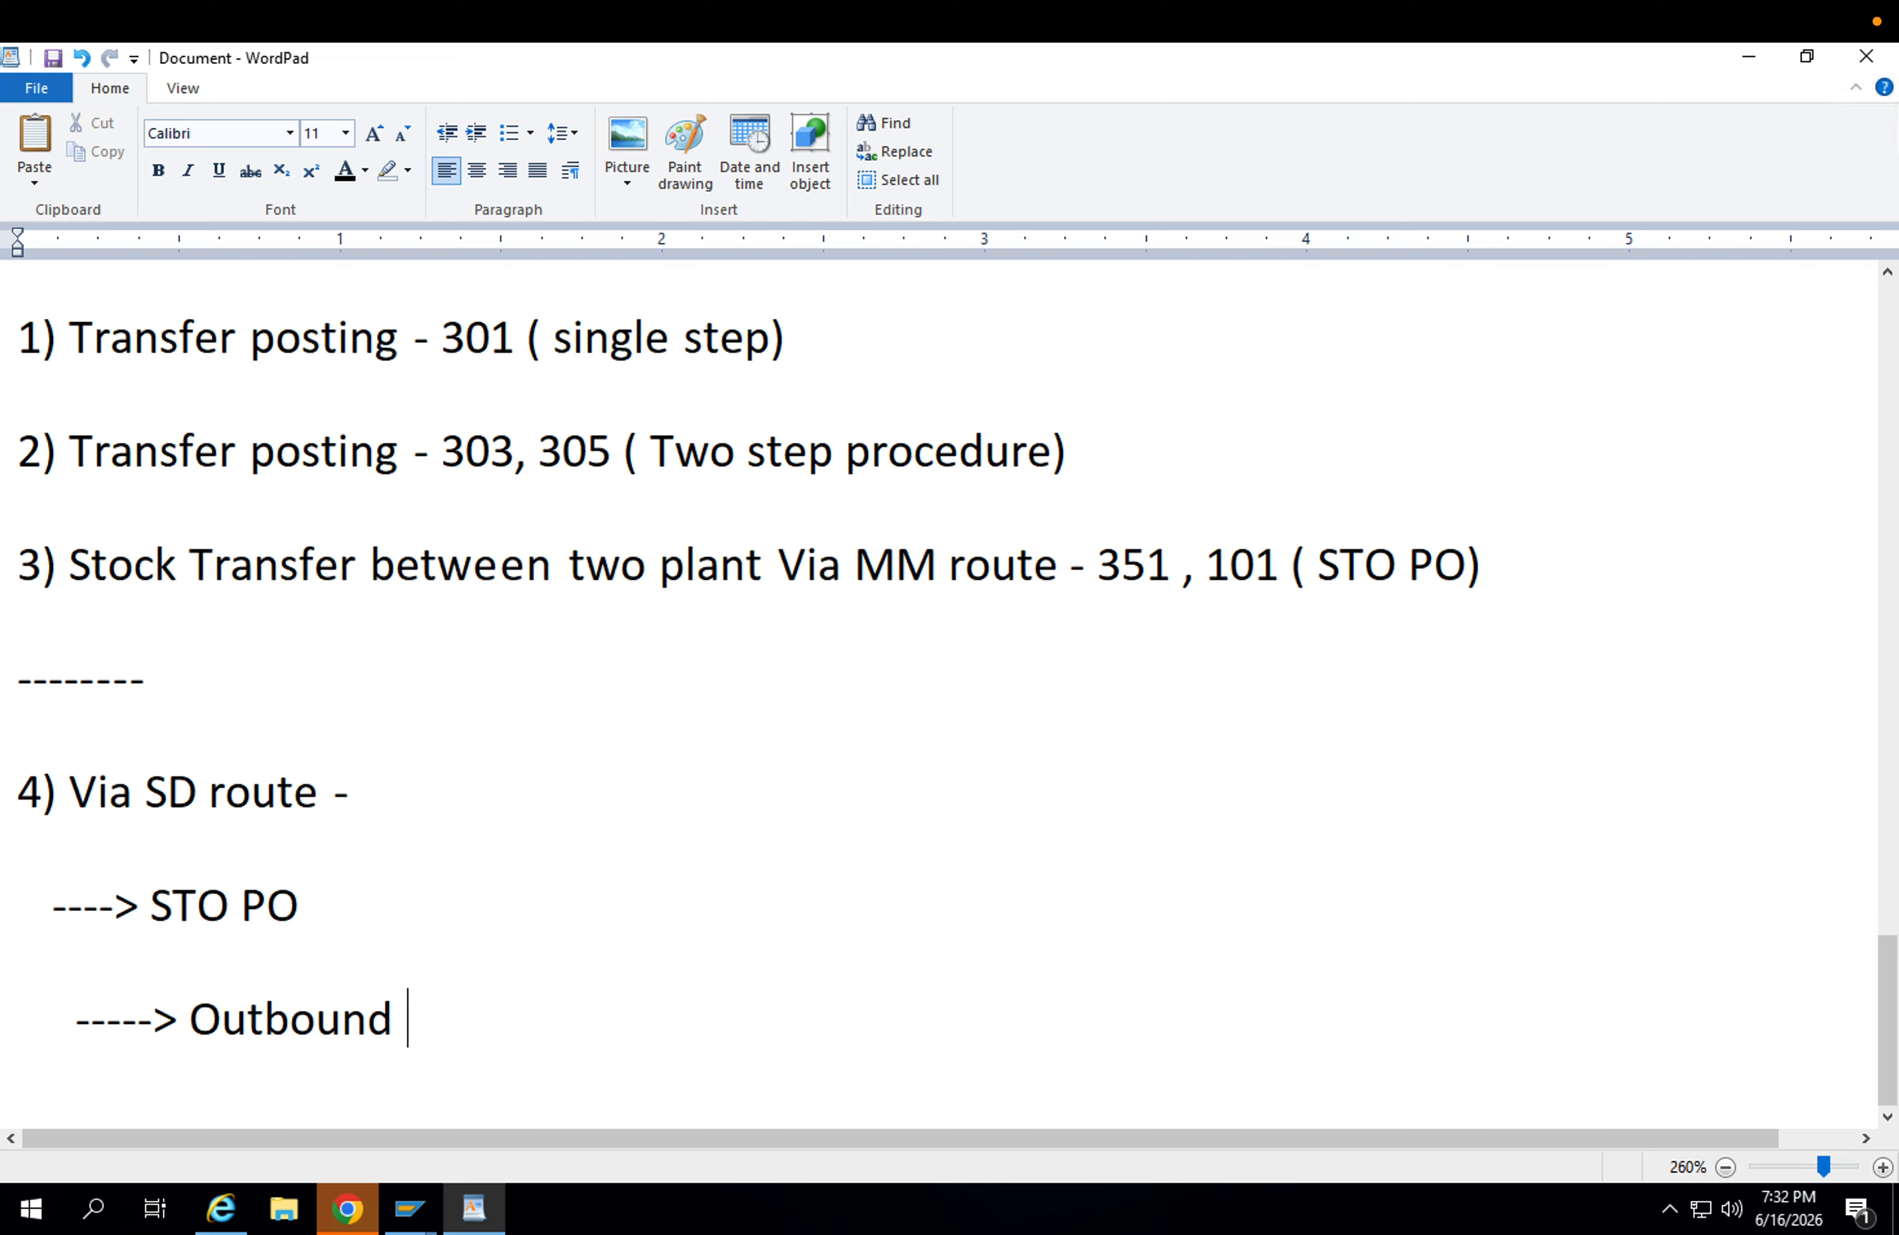
{"action": "key", "text": "BackSpace"}
{"action": "key", "text": "BackSpace"}
{"action": "type", "text": "delivery "}
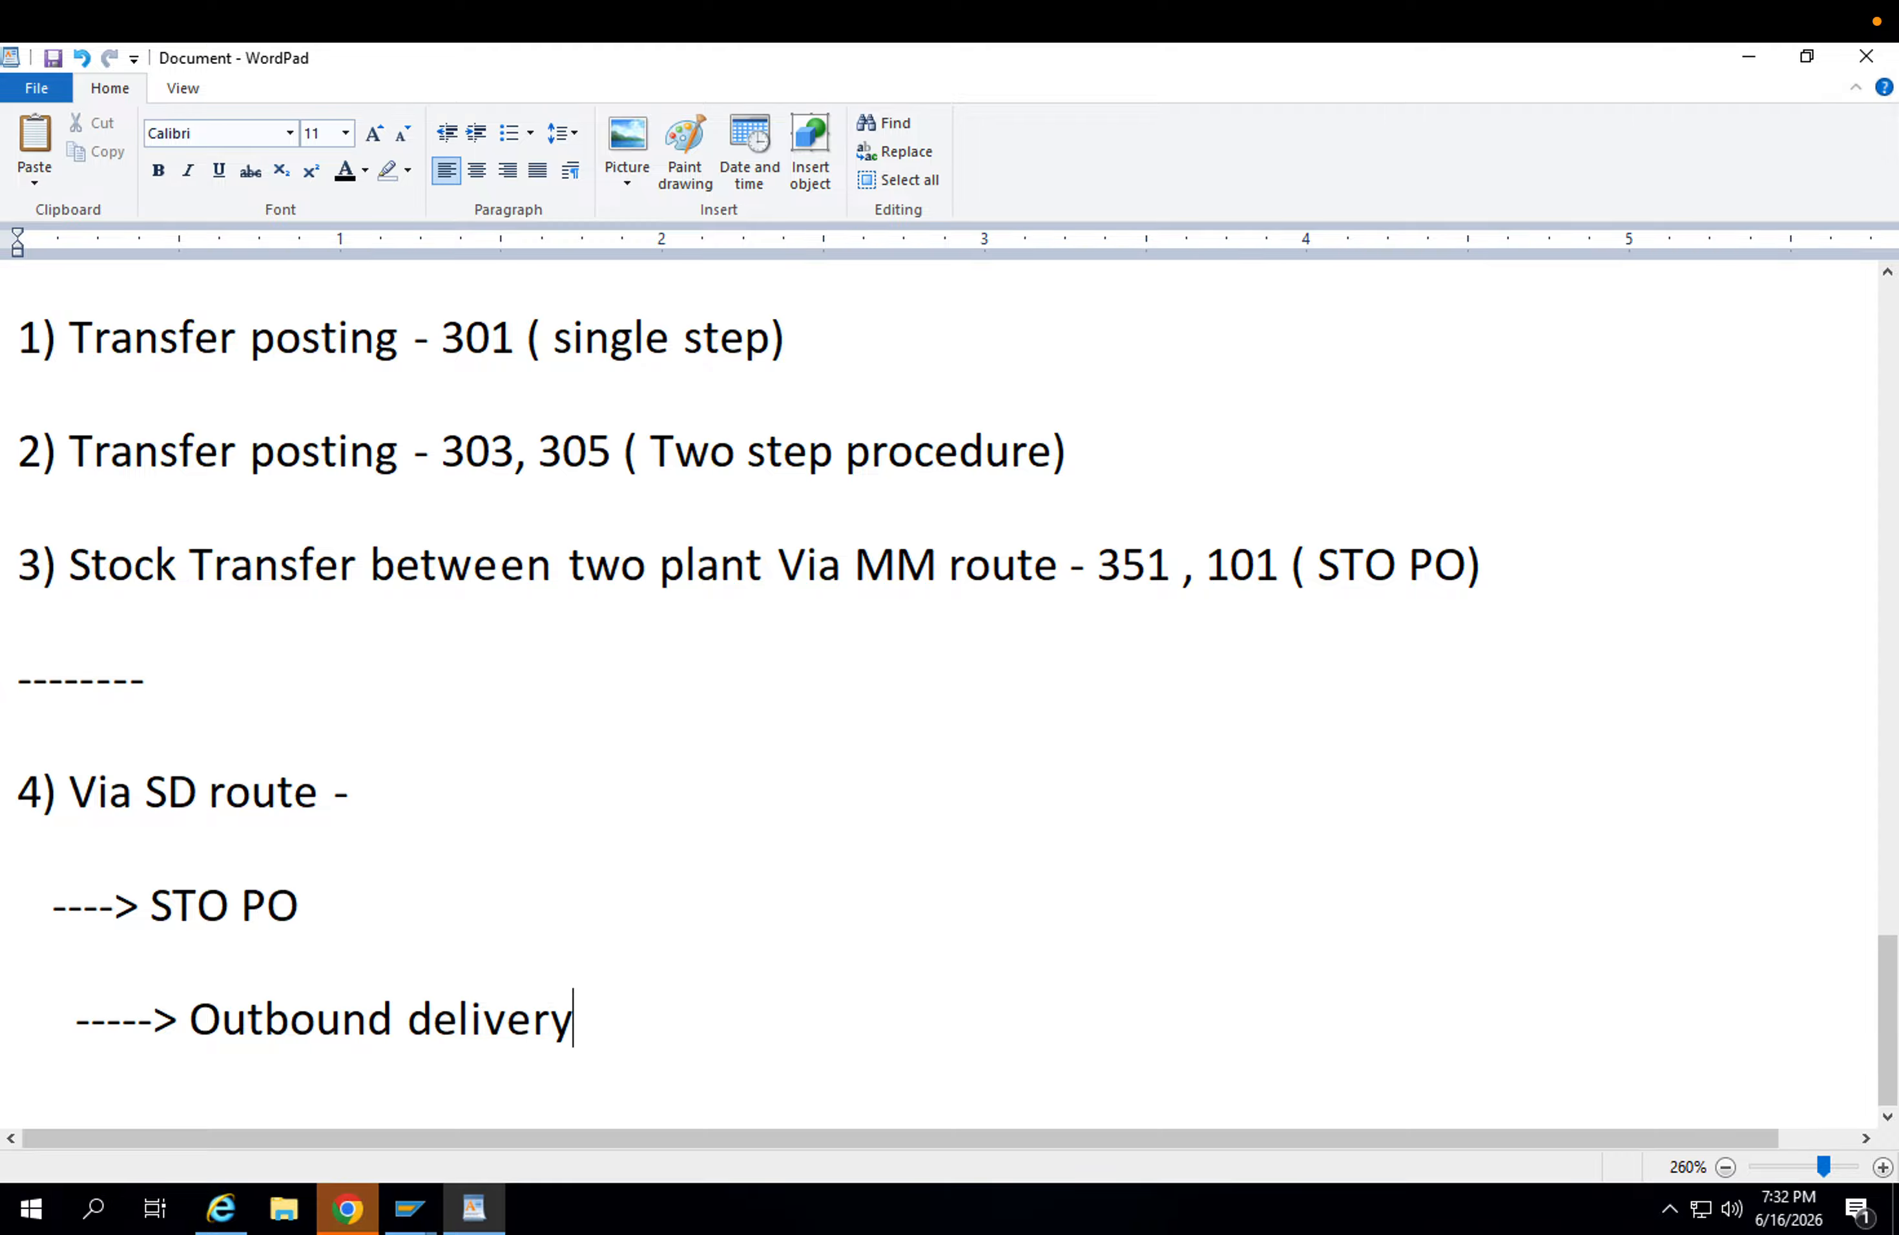
{"action": "type", "text": "- VL01N"}
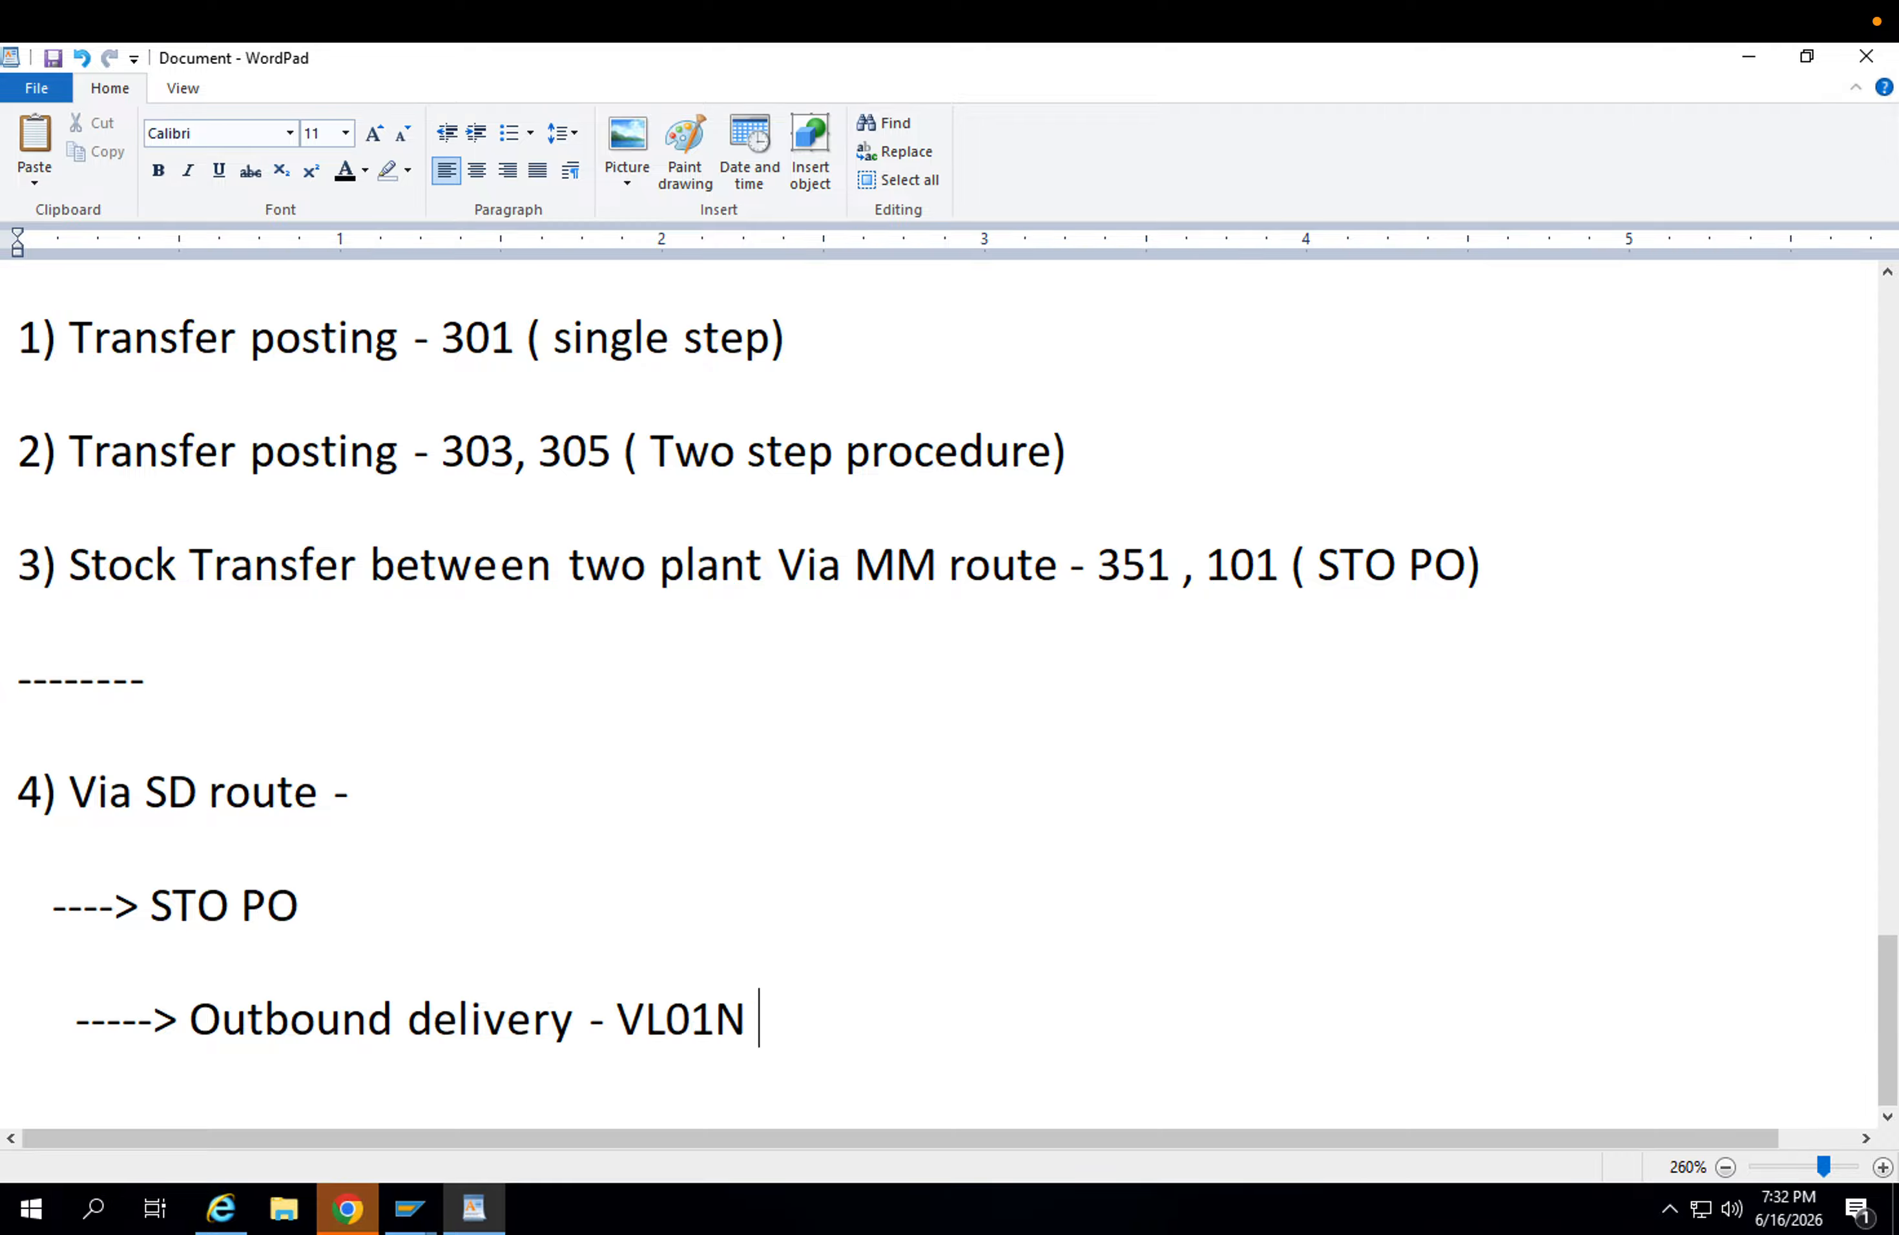
Replace the transaction code on the "Outbound delivery" sub-line with VL10D.
{"action": "key", "text": "BackSpace"}
{"action": "key", "text": "BackSpace"}
{"action": "key", "text": "BackSpace"}
{"action": "key", "text": "BackSpace"}
{"action": "key", "text": "BackSpace"}
{"action": "key", "text": "BackSpace"}
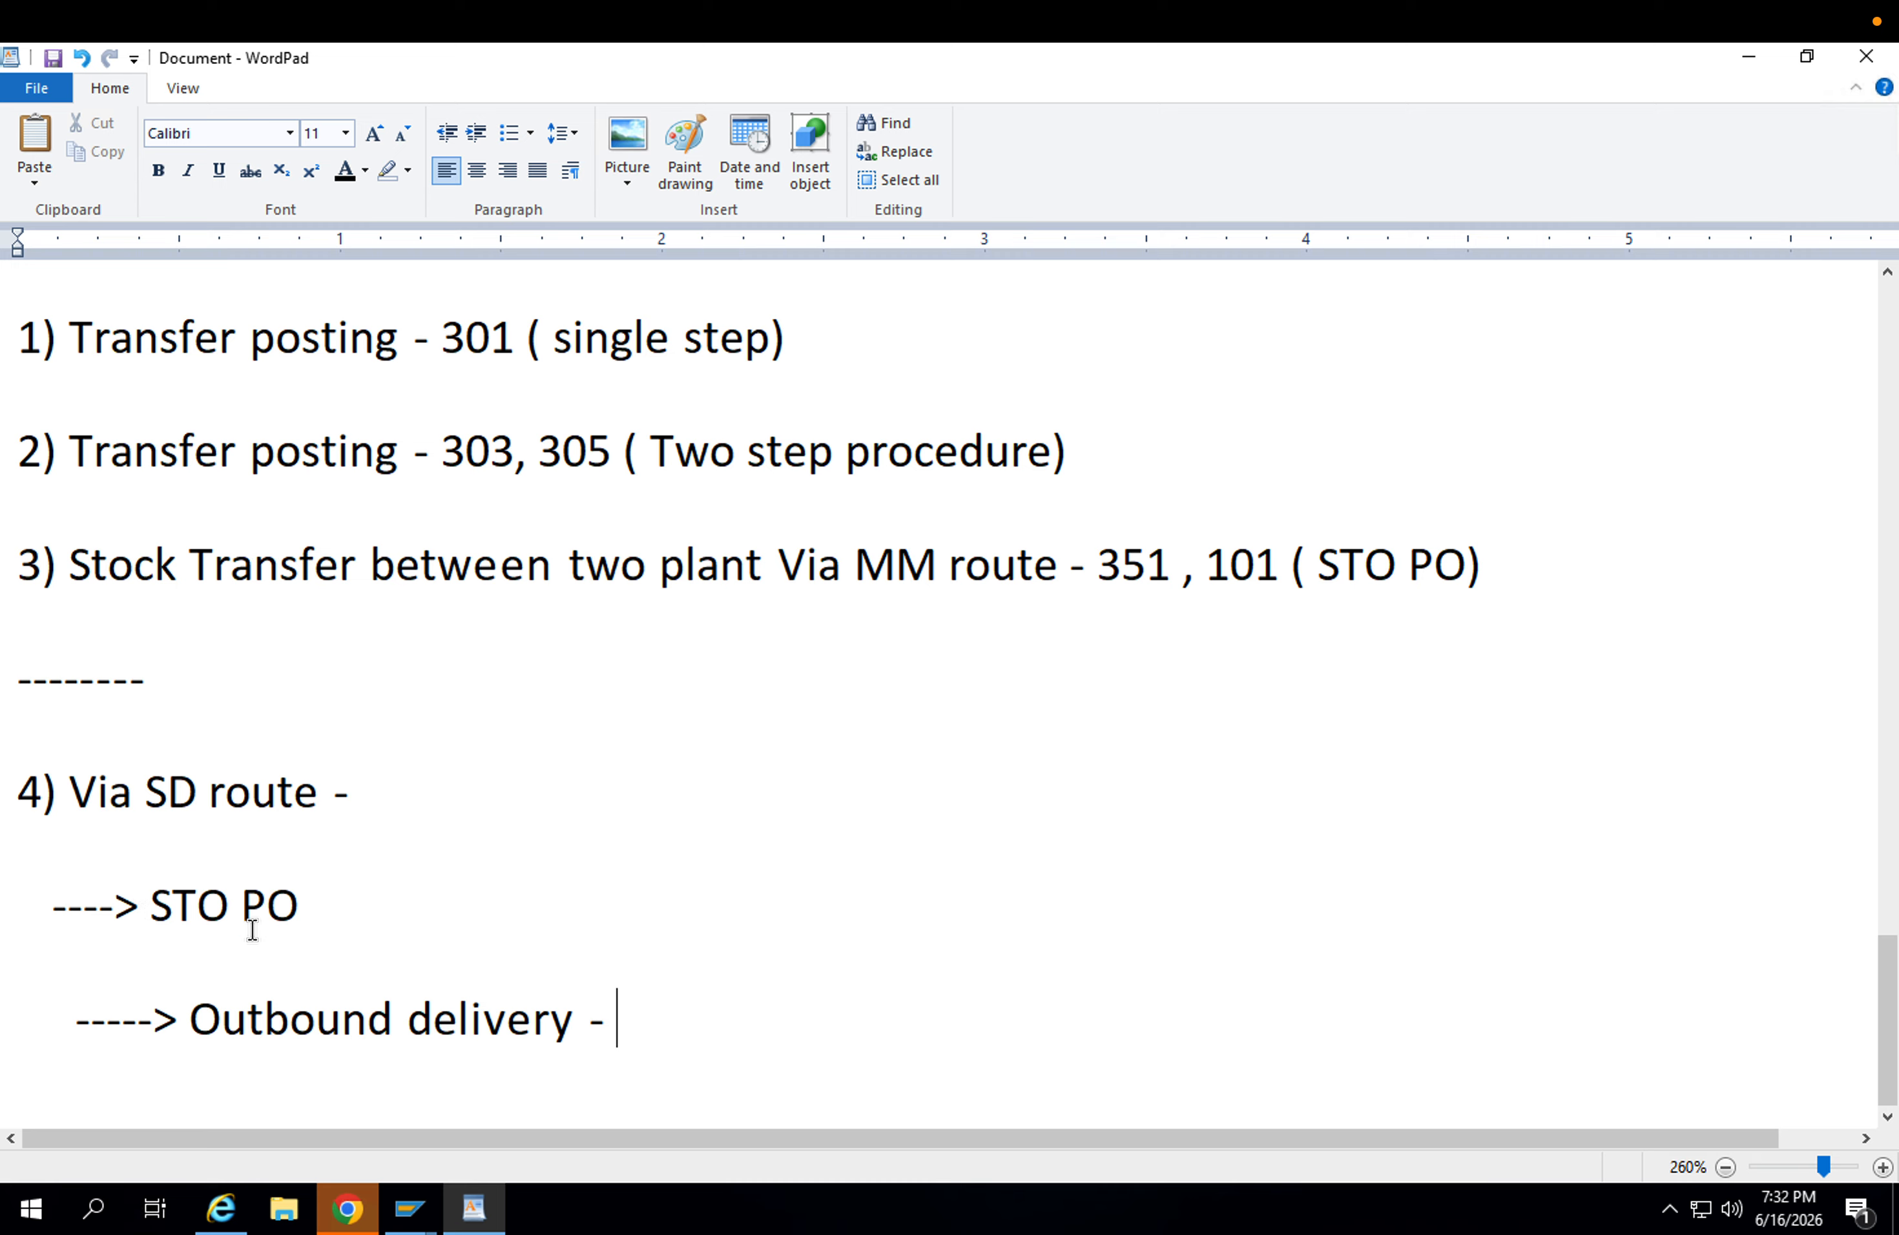
{"action": "left_click_drag", "start_coordinate": [311, 899], "coordinate": [165, 882]}
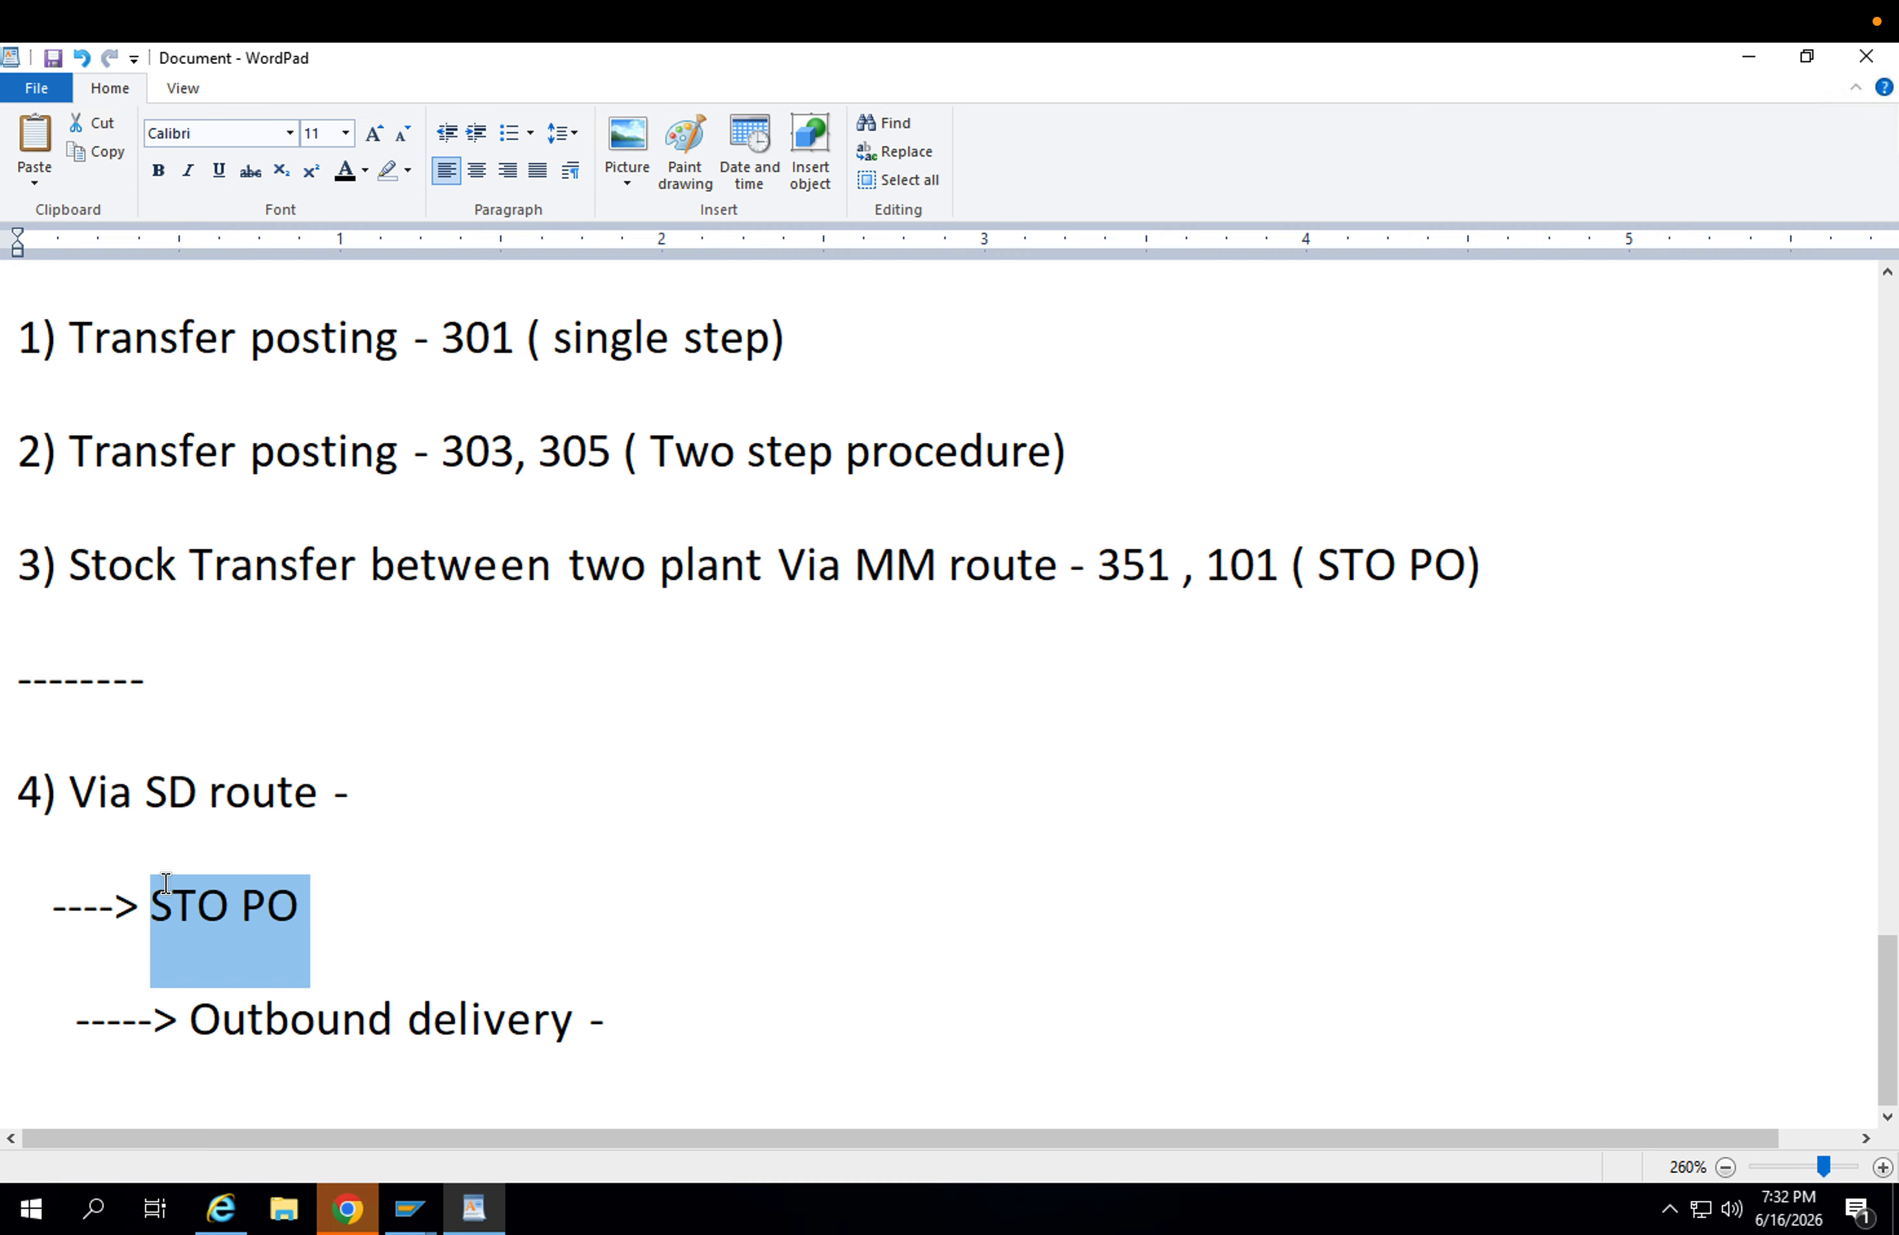
{"action": "left_click", "coordinate": [640, 1007]}
{"action": "type", "text": "VL10D"}
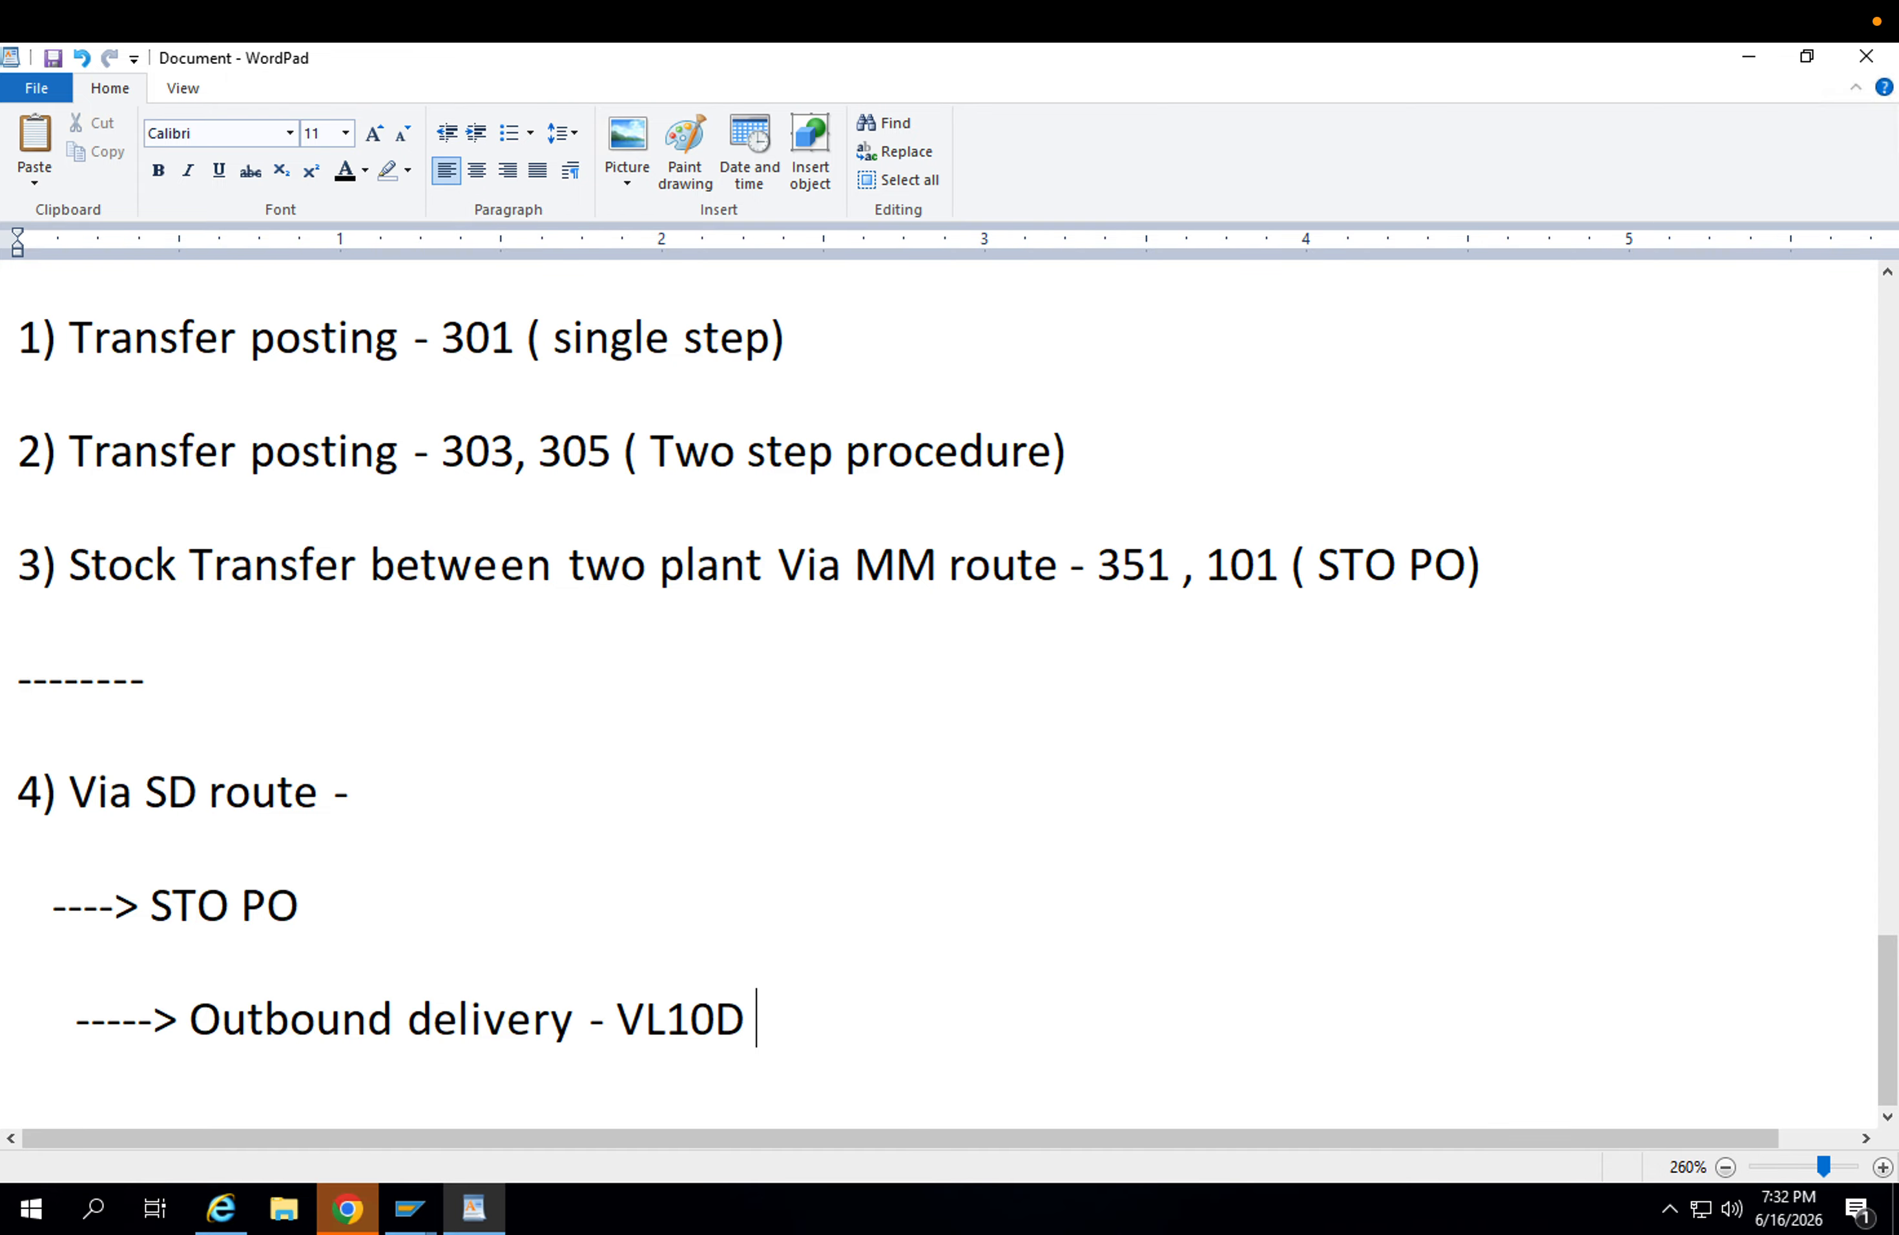
Start a new "----->" sub-line beneath the VL10D entry and append "(Background)" to the VL10D line.
{"action": "key", "text": "Return"}
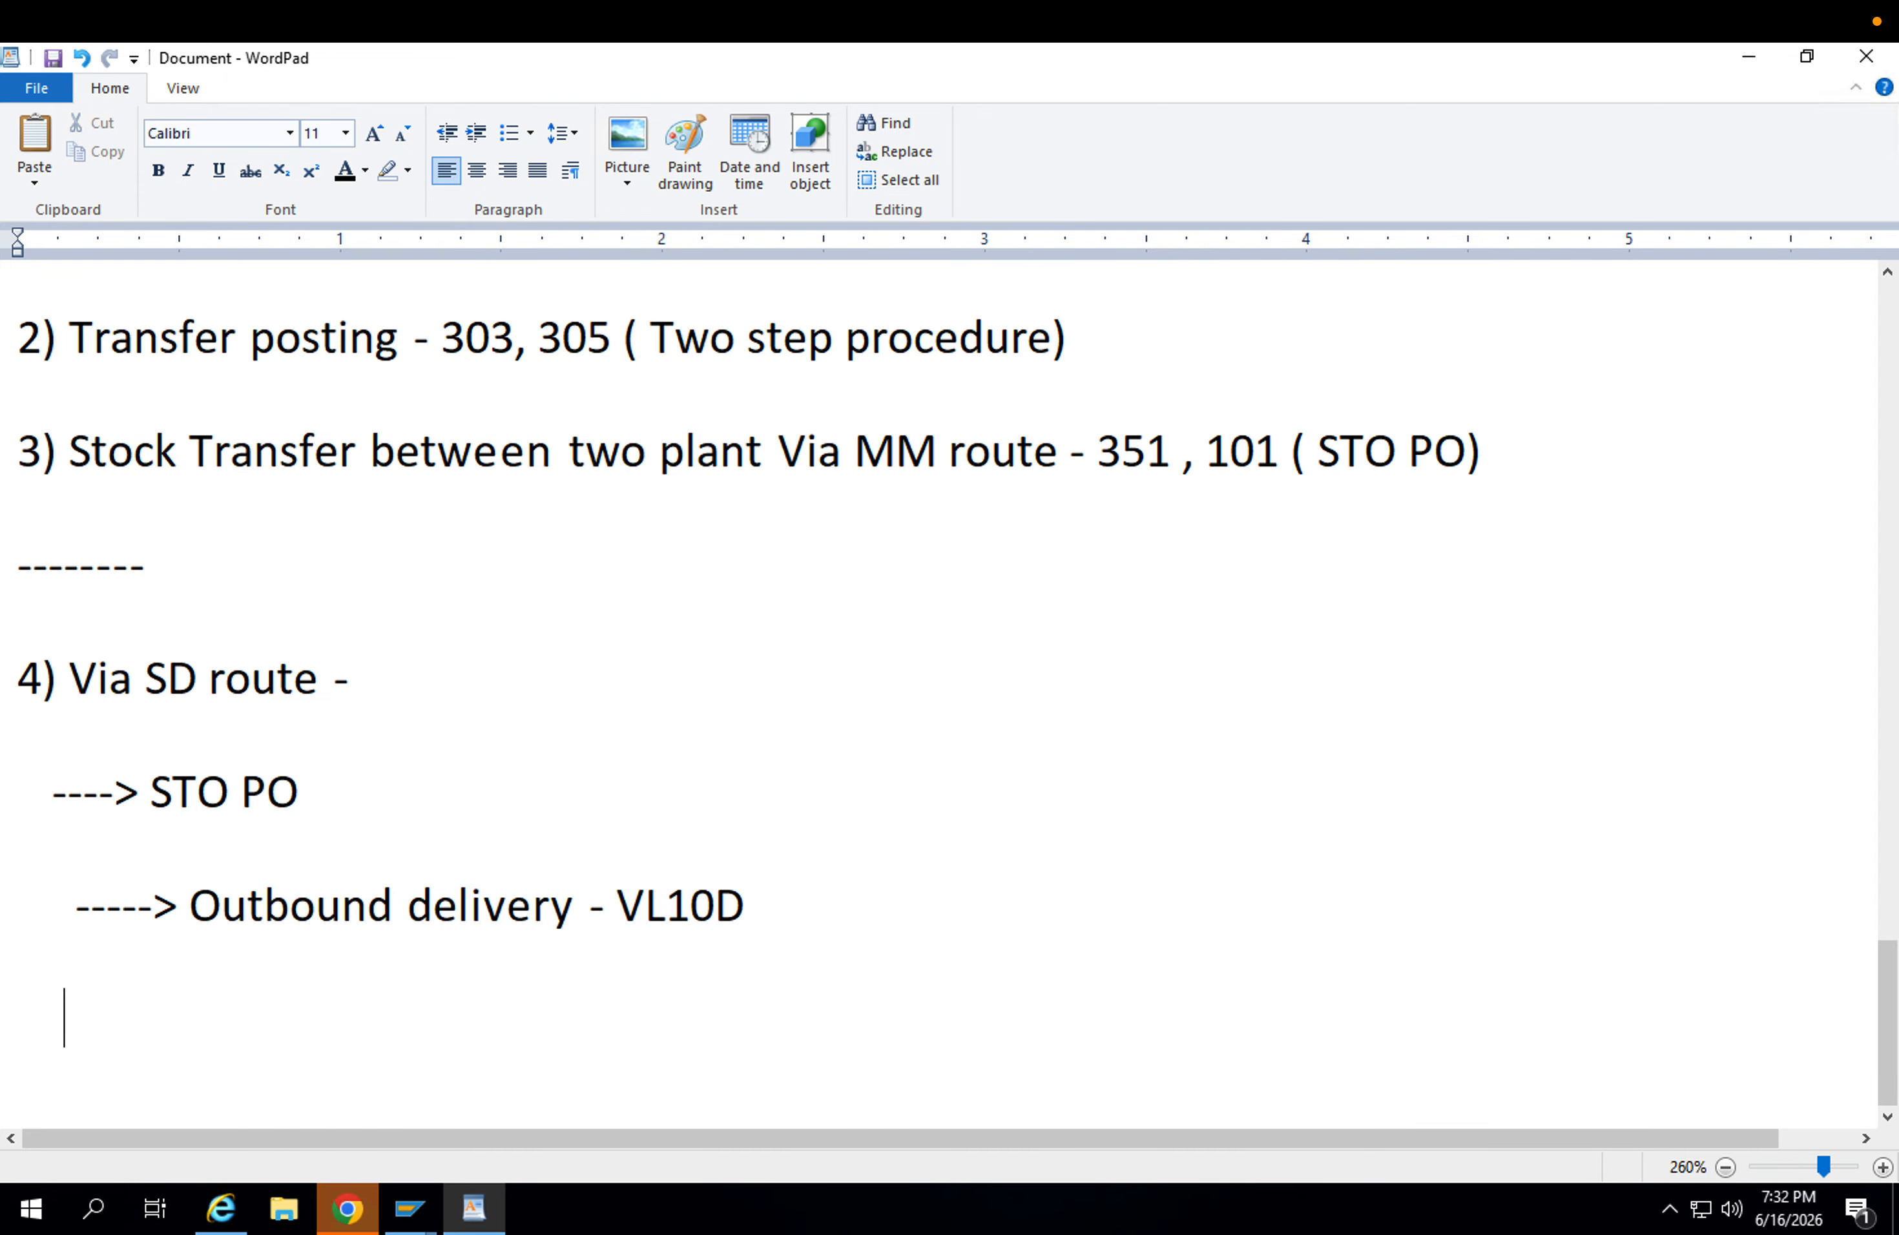
{"action": "type", "text": "----->"}
{"action": "left_click", "coordinate": [796, 921]}
{"action": "type", "text": "(B"}
{"action": "type", "text": "a"}
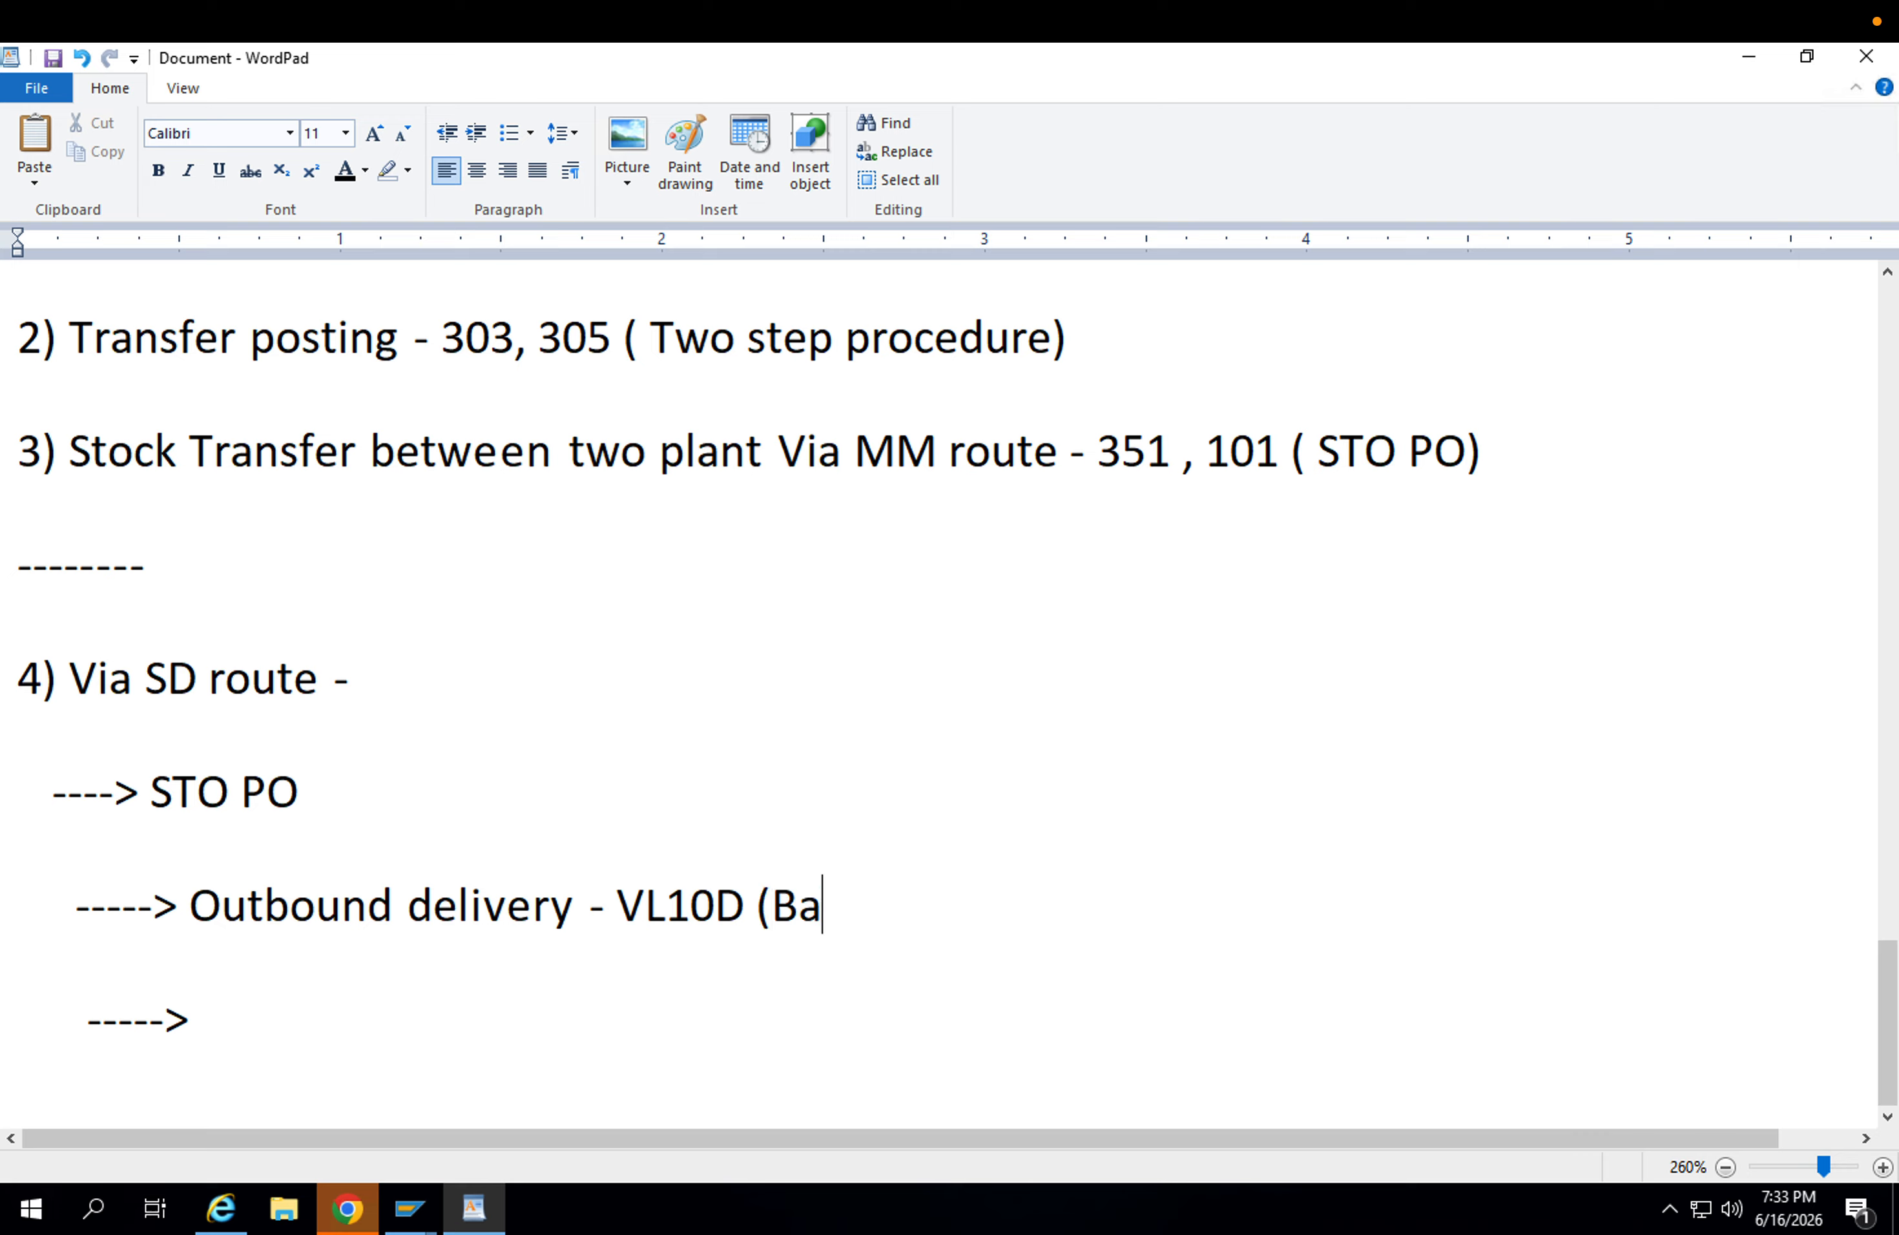
{"action": "type", "text": "ckground)"}
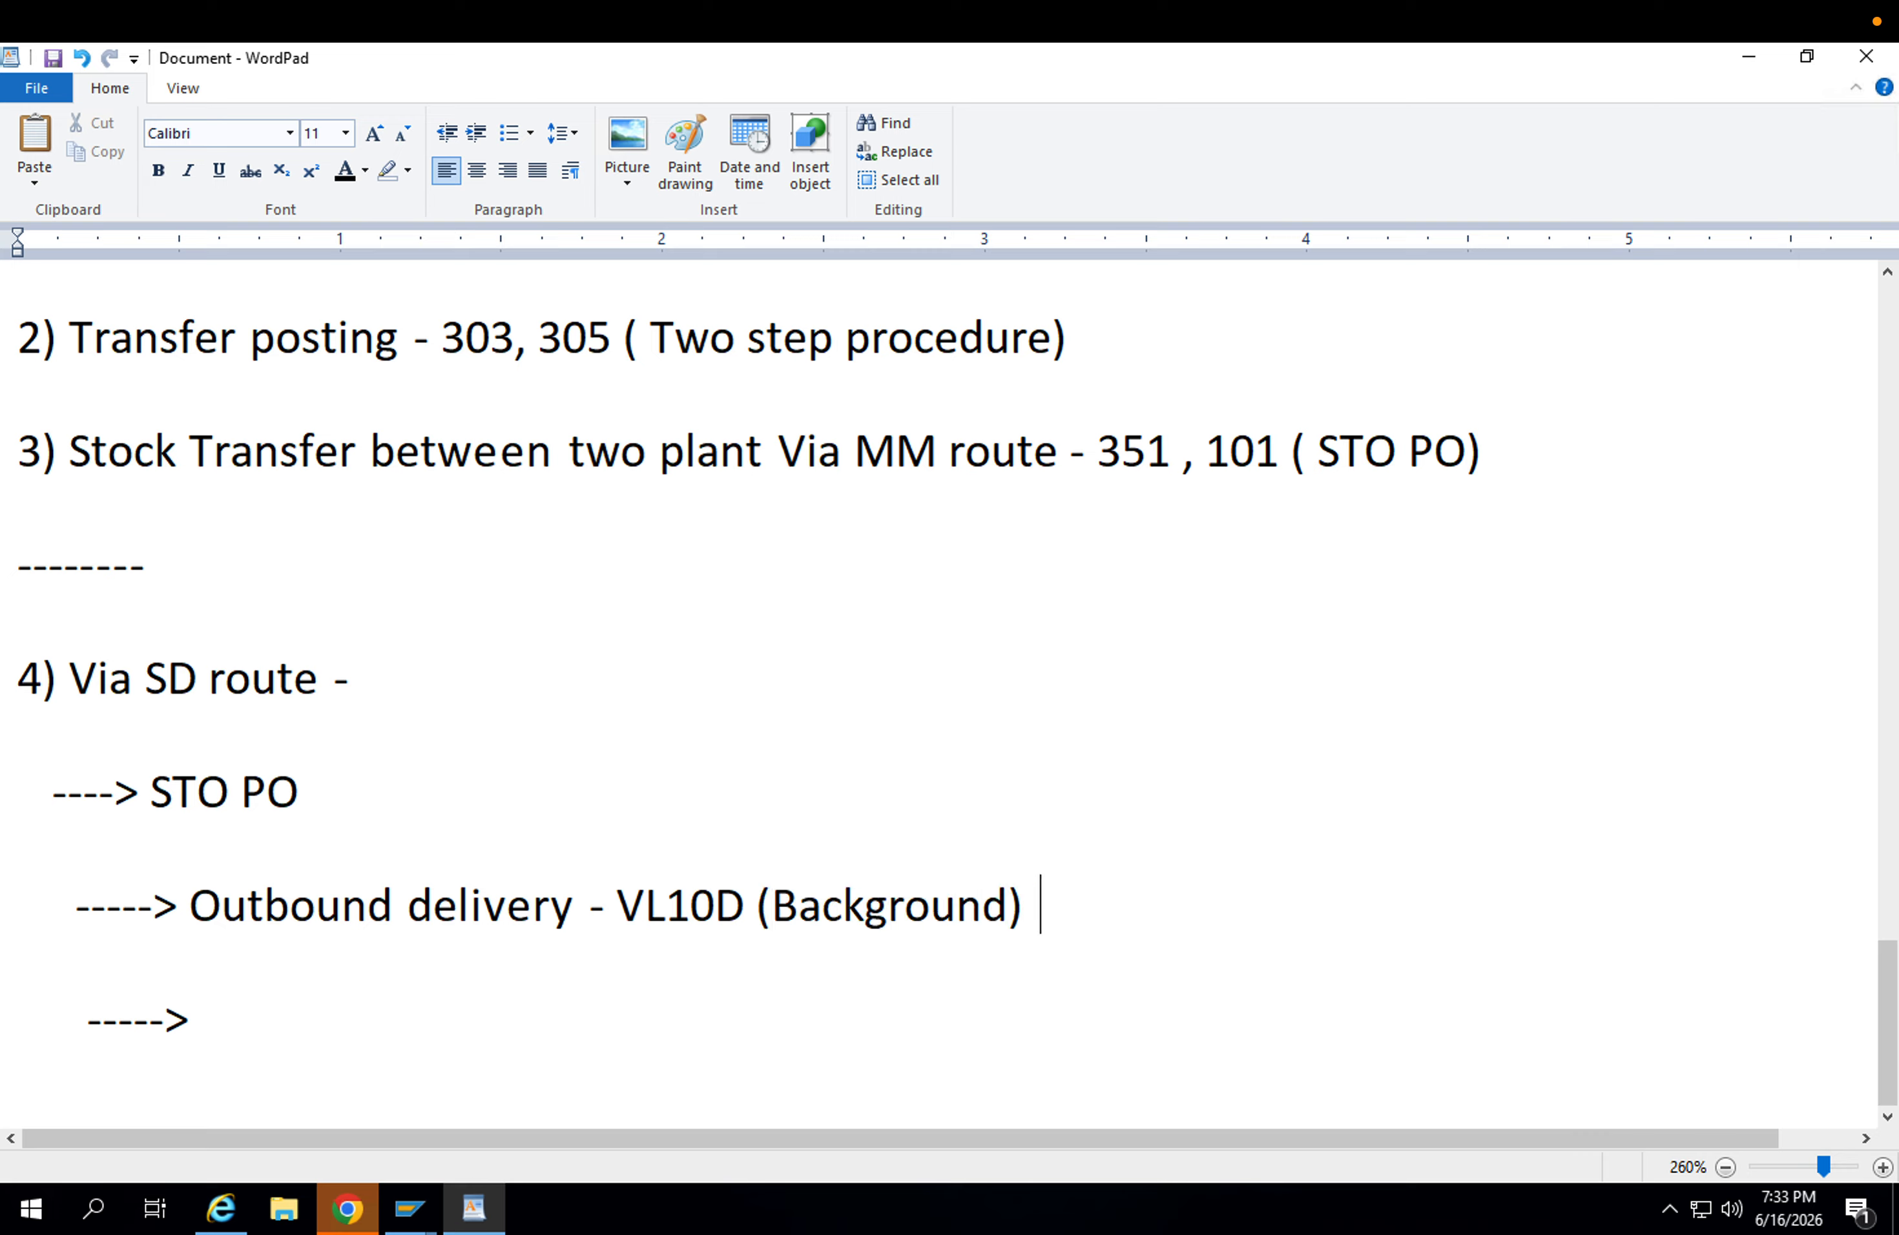
{"action": "left_click", "coordinate": [776, 916]}
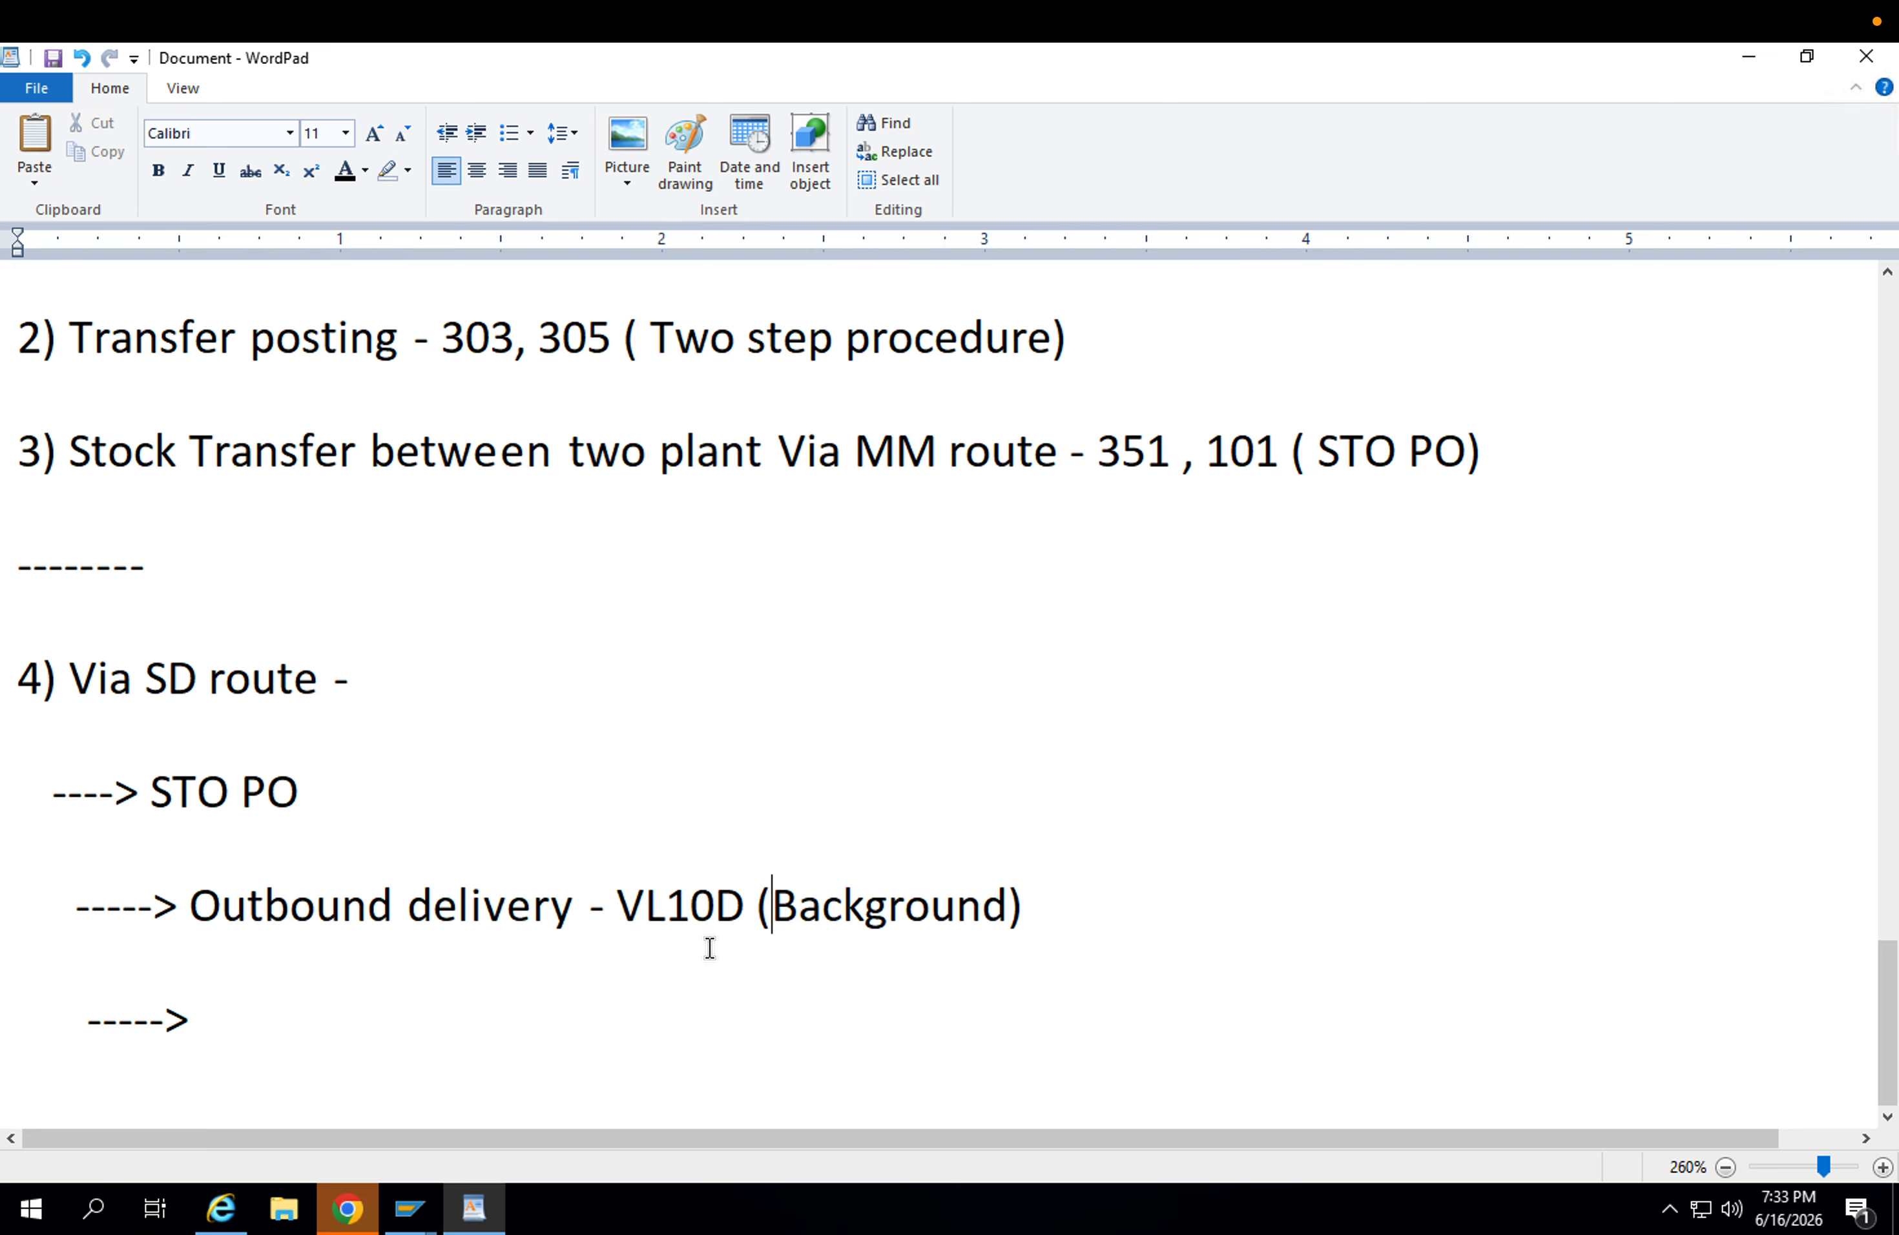
Complete the empty arrow sub-line with "Outbound delivery - VL02N ---> Picking stock & Goods issue".
{"action": "left_click", "coordinate": [305, 999]}
{"action": "type", "text": "Outbou"}
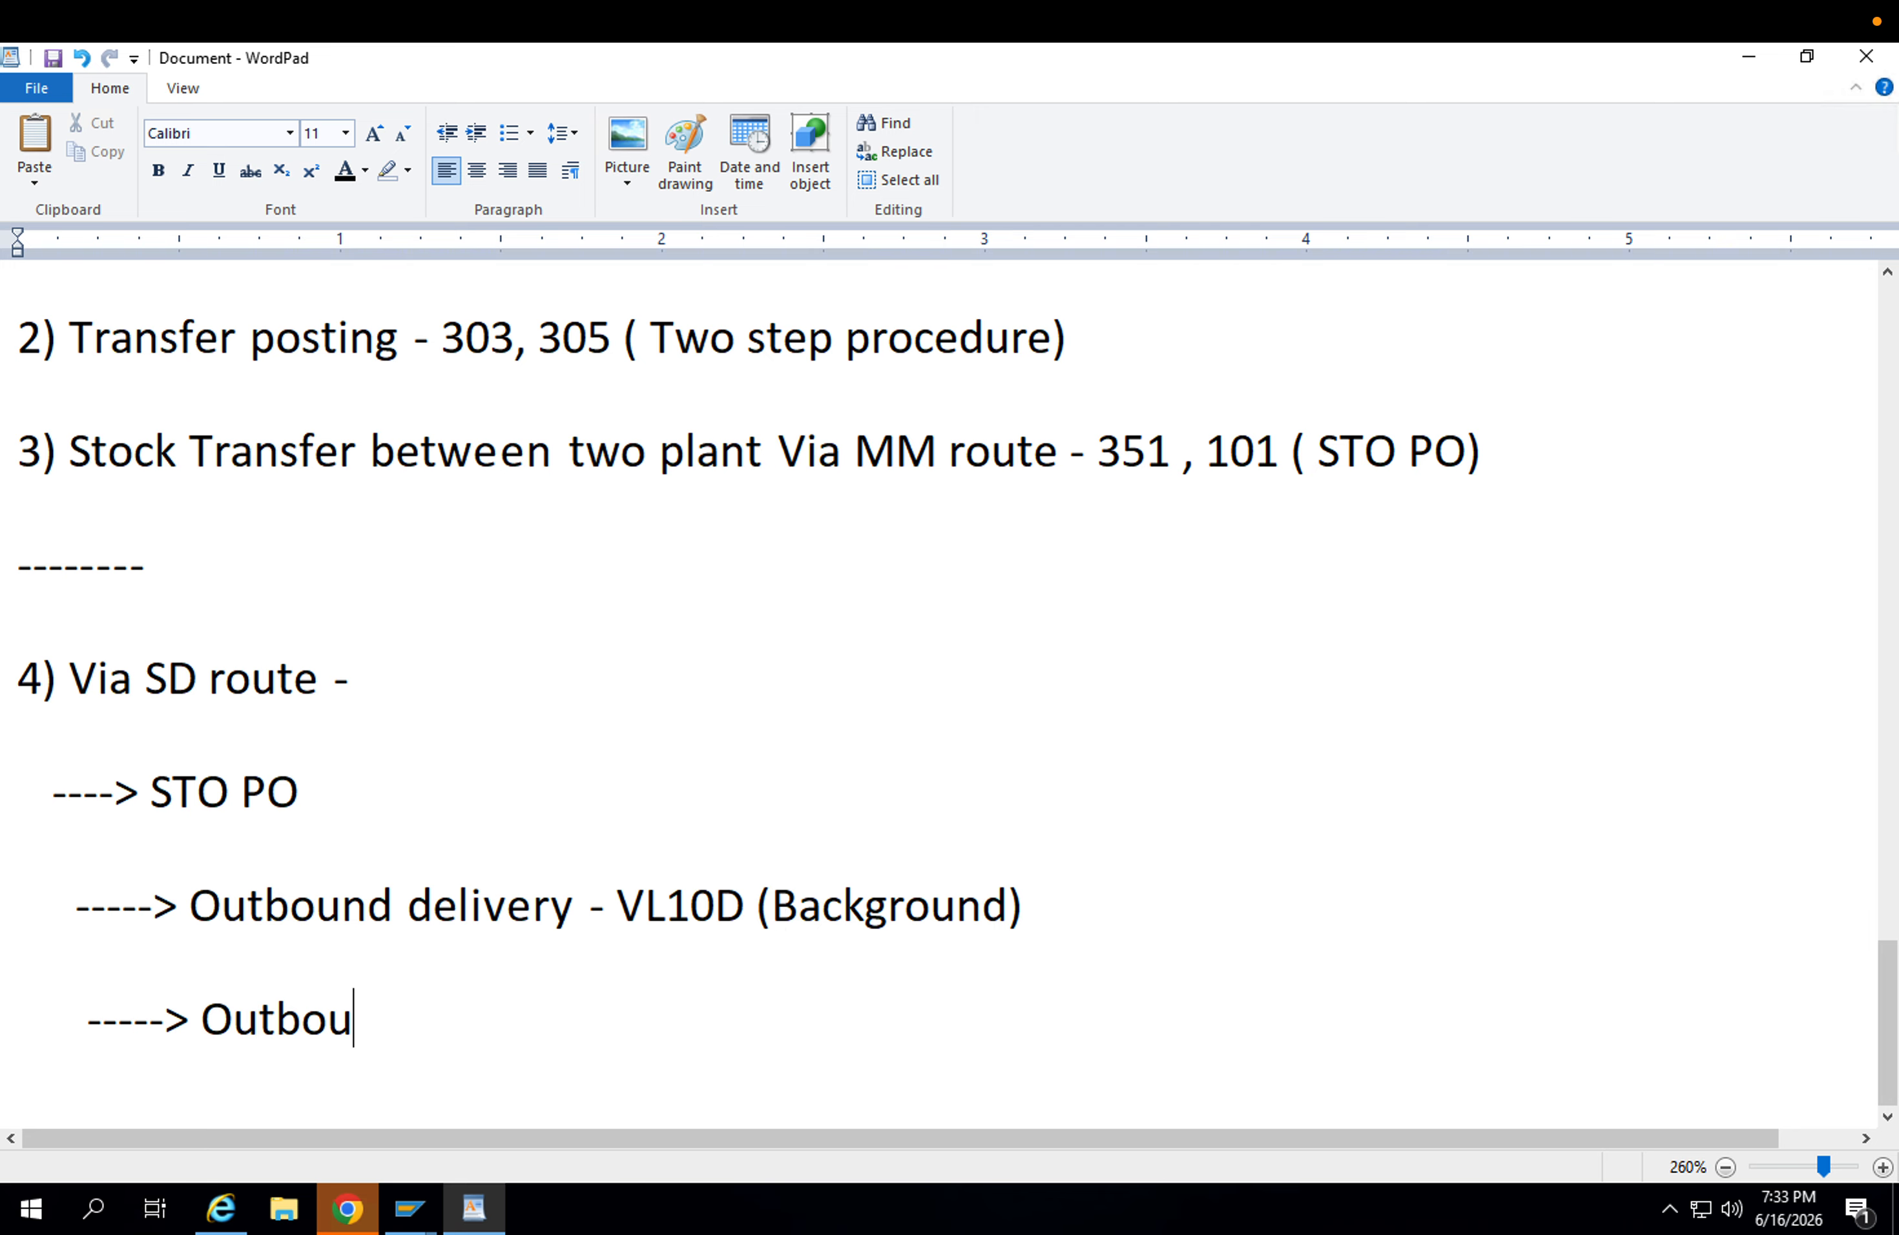
{"action": "type", "text": "nd delivery "}
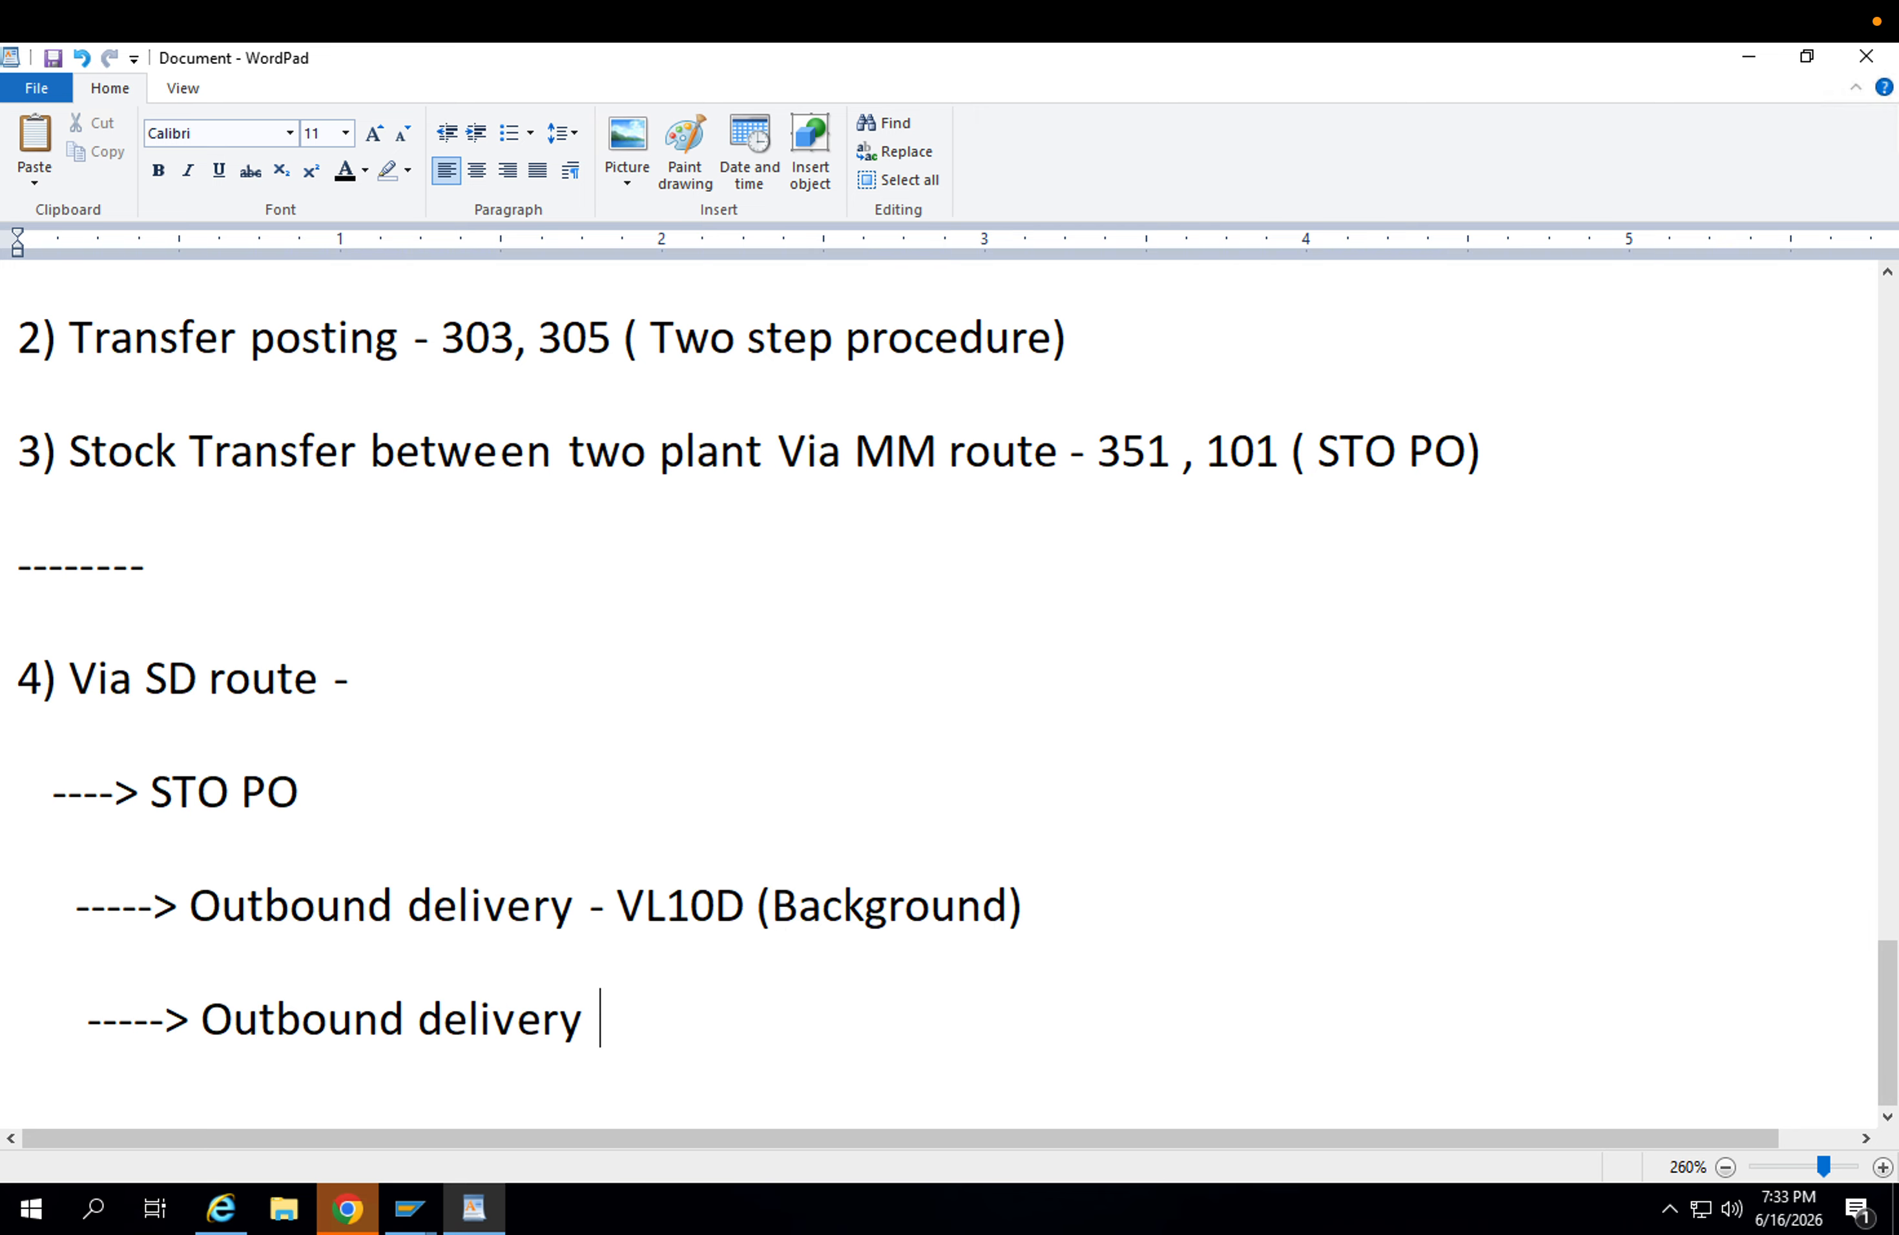
{"action": "type", "text": "- VL02N "}
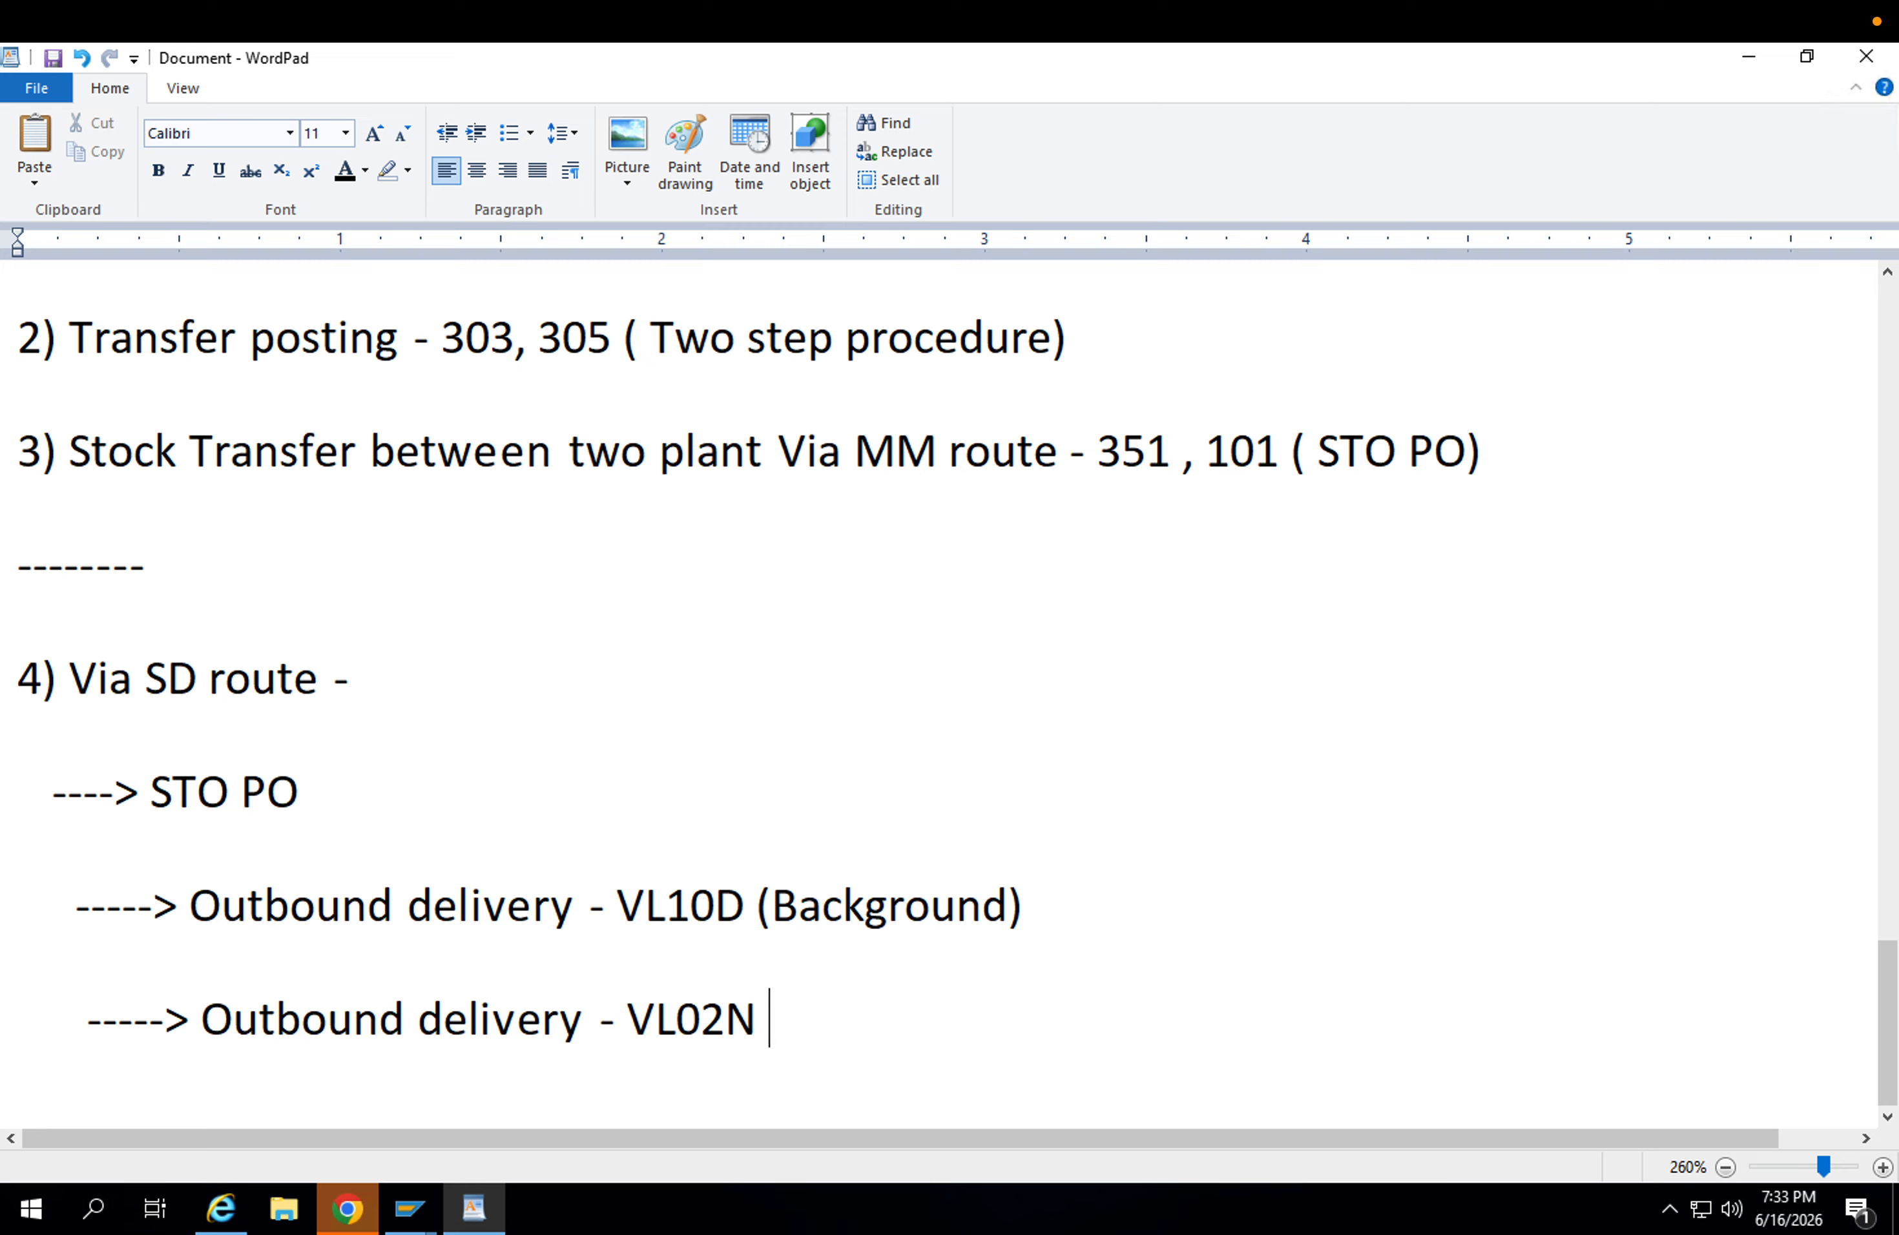
{"action": "type", "text": "---?"}
{"action": "key", "text": "BackSpace"}
{"action": "type", "text": "> Picking "}
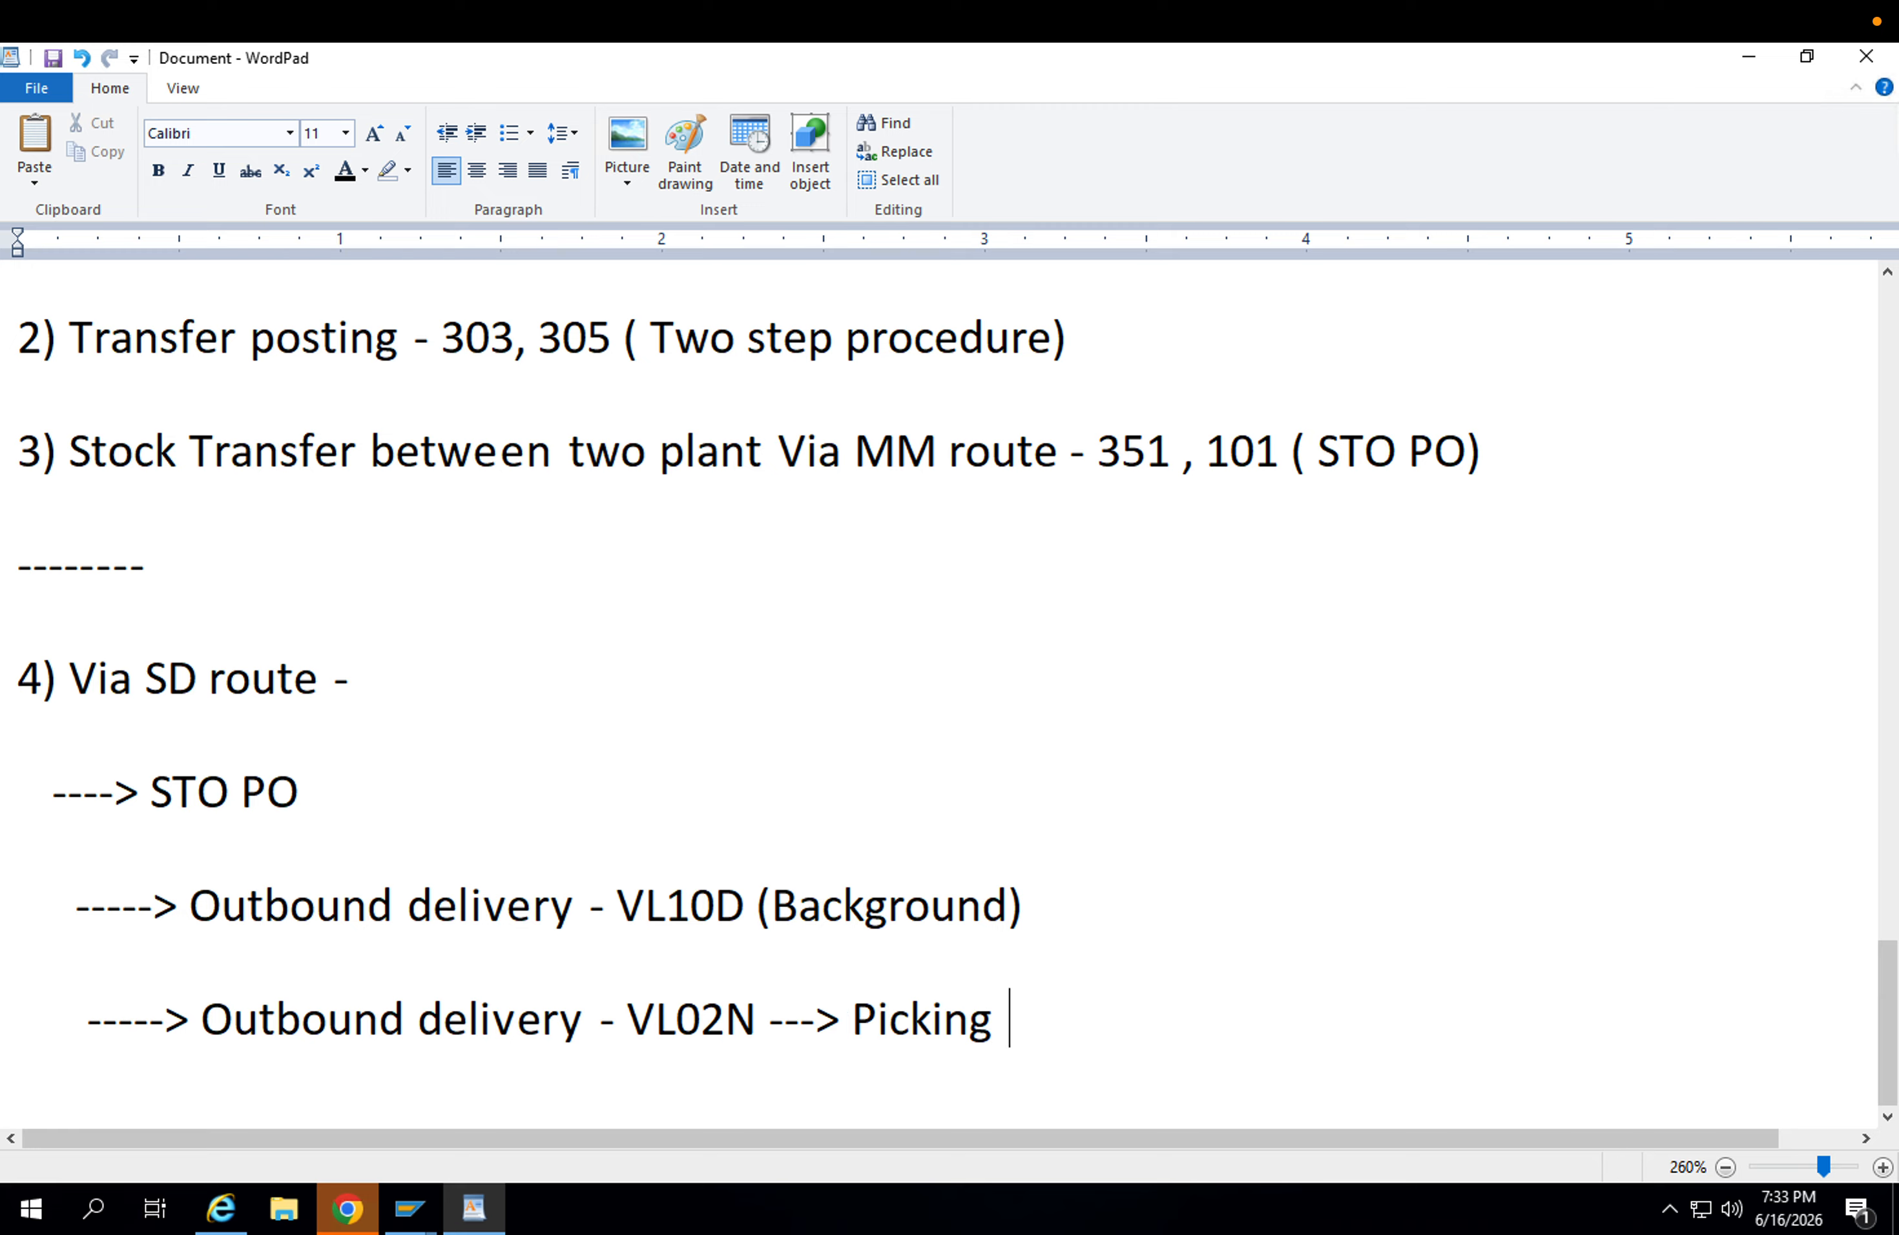
{"action": "type", "text": "stock"}
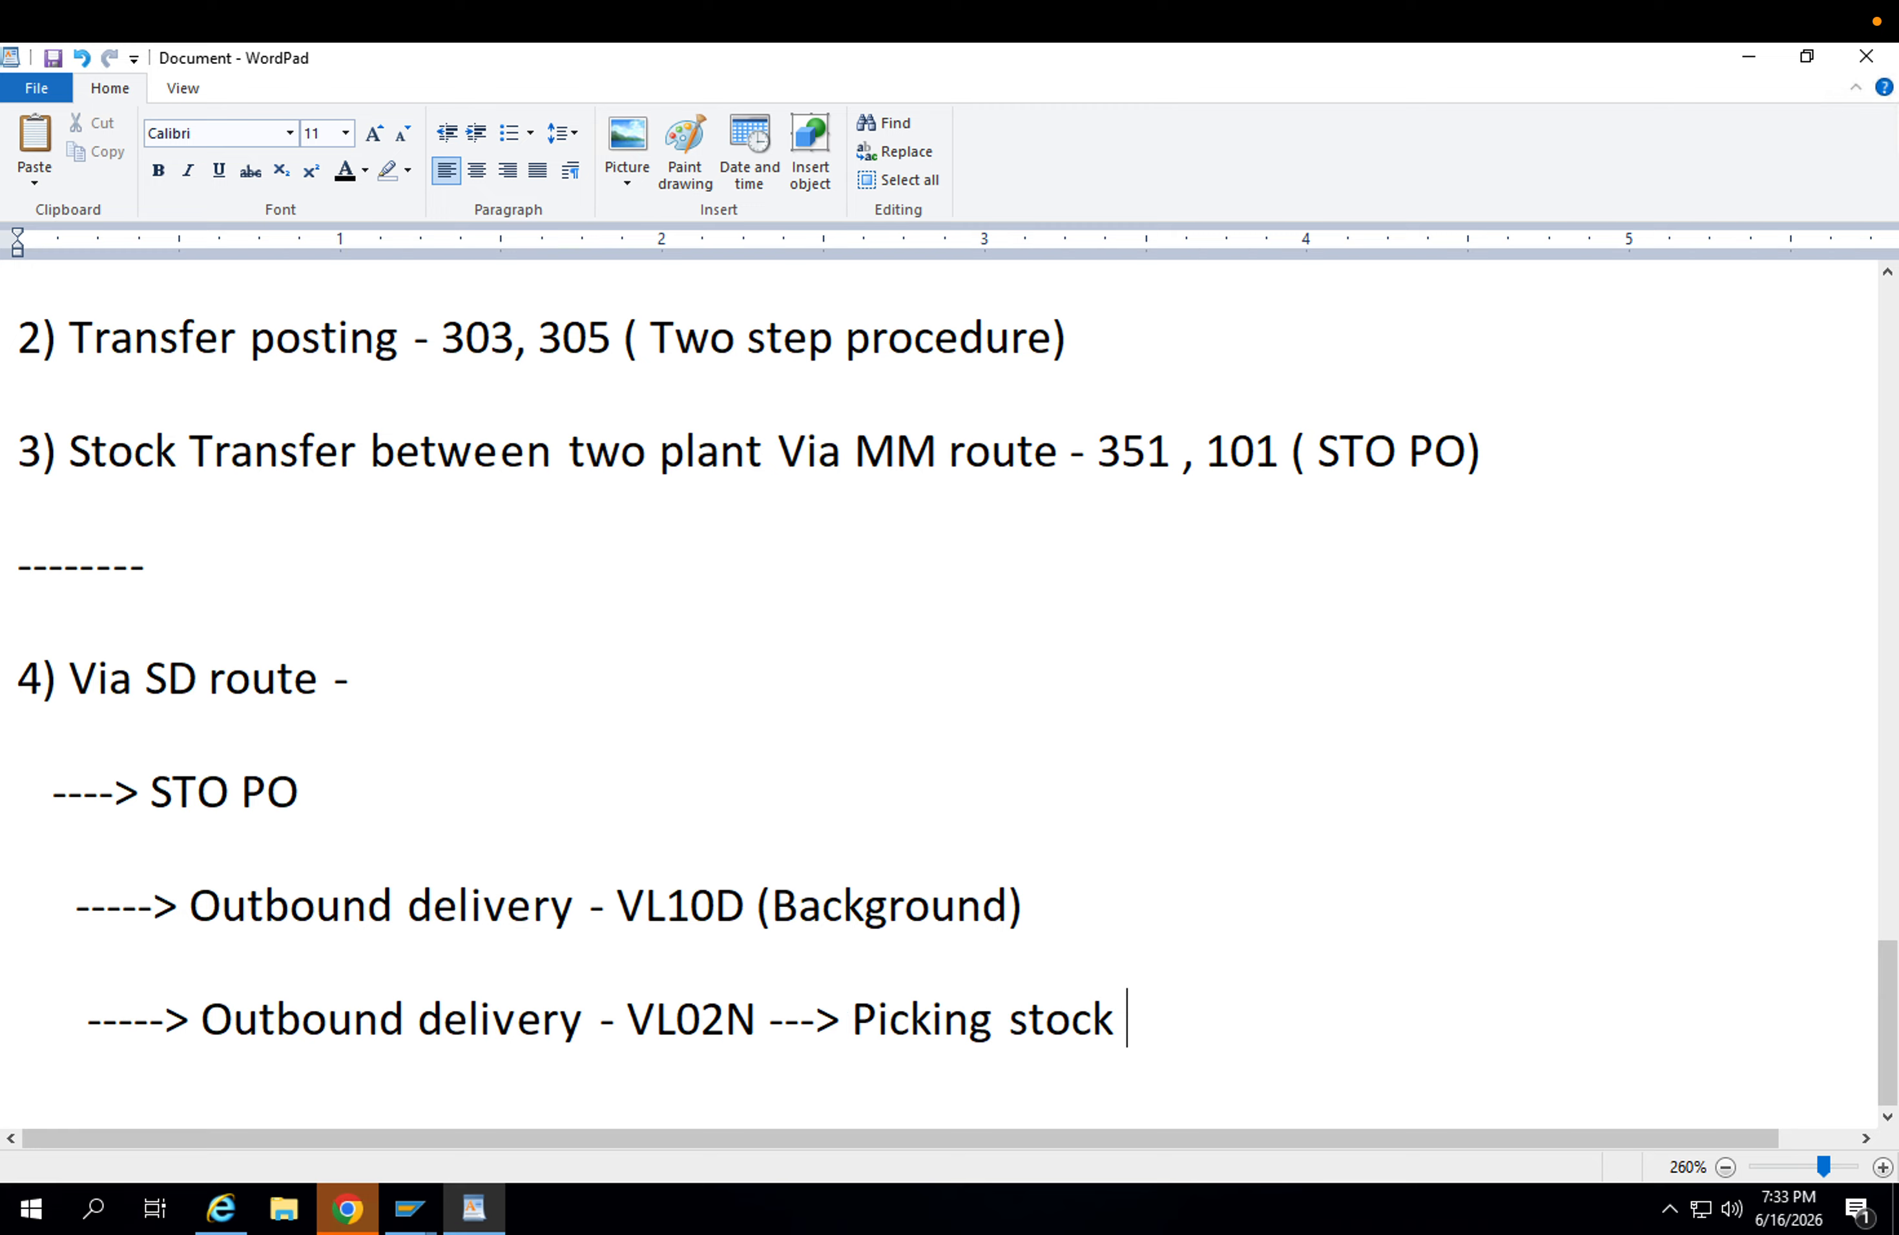
{"action": "type", "text": " & Goods issue"}
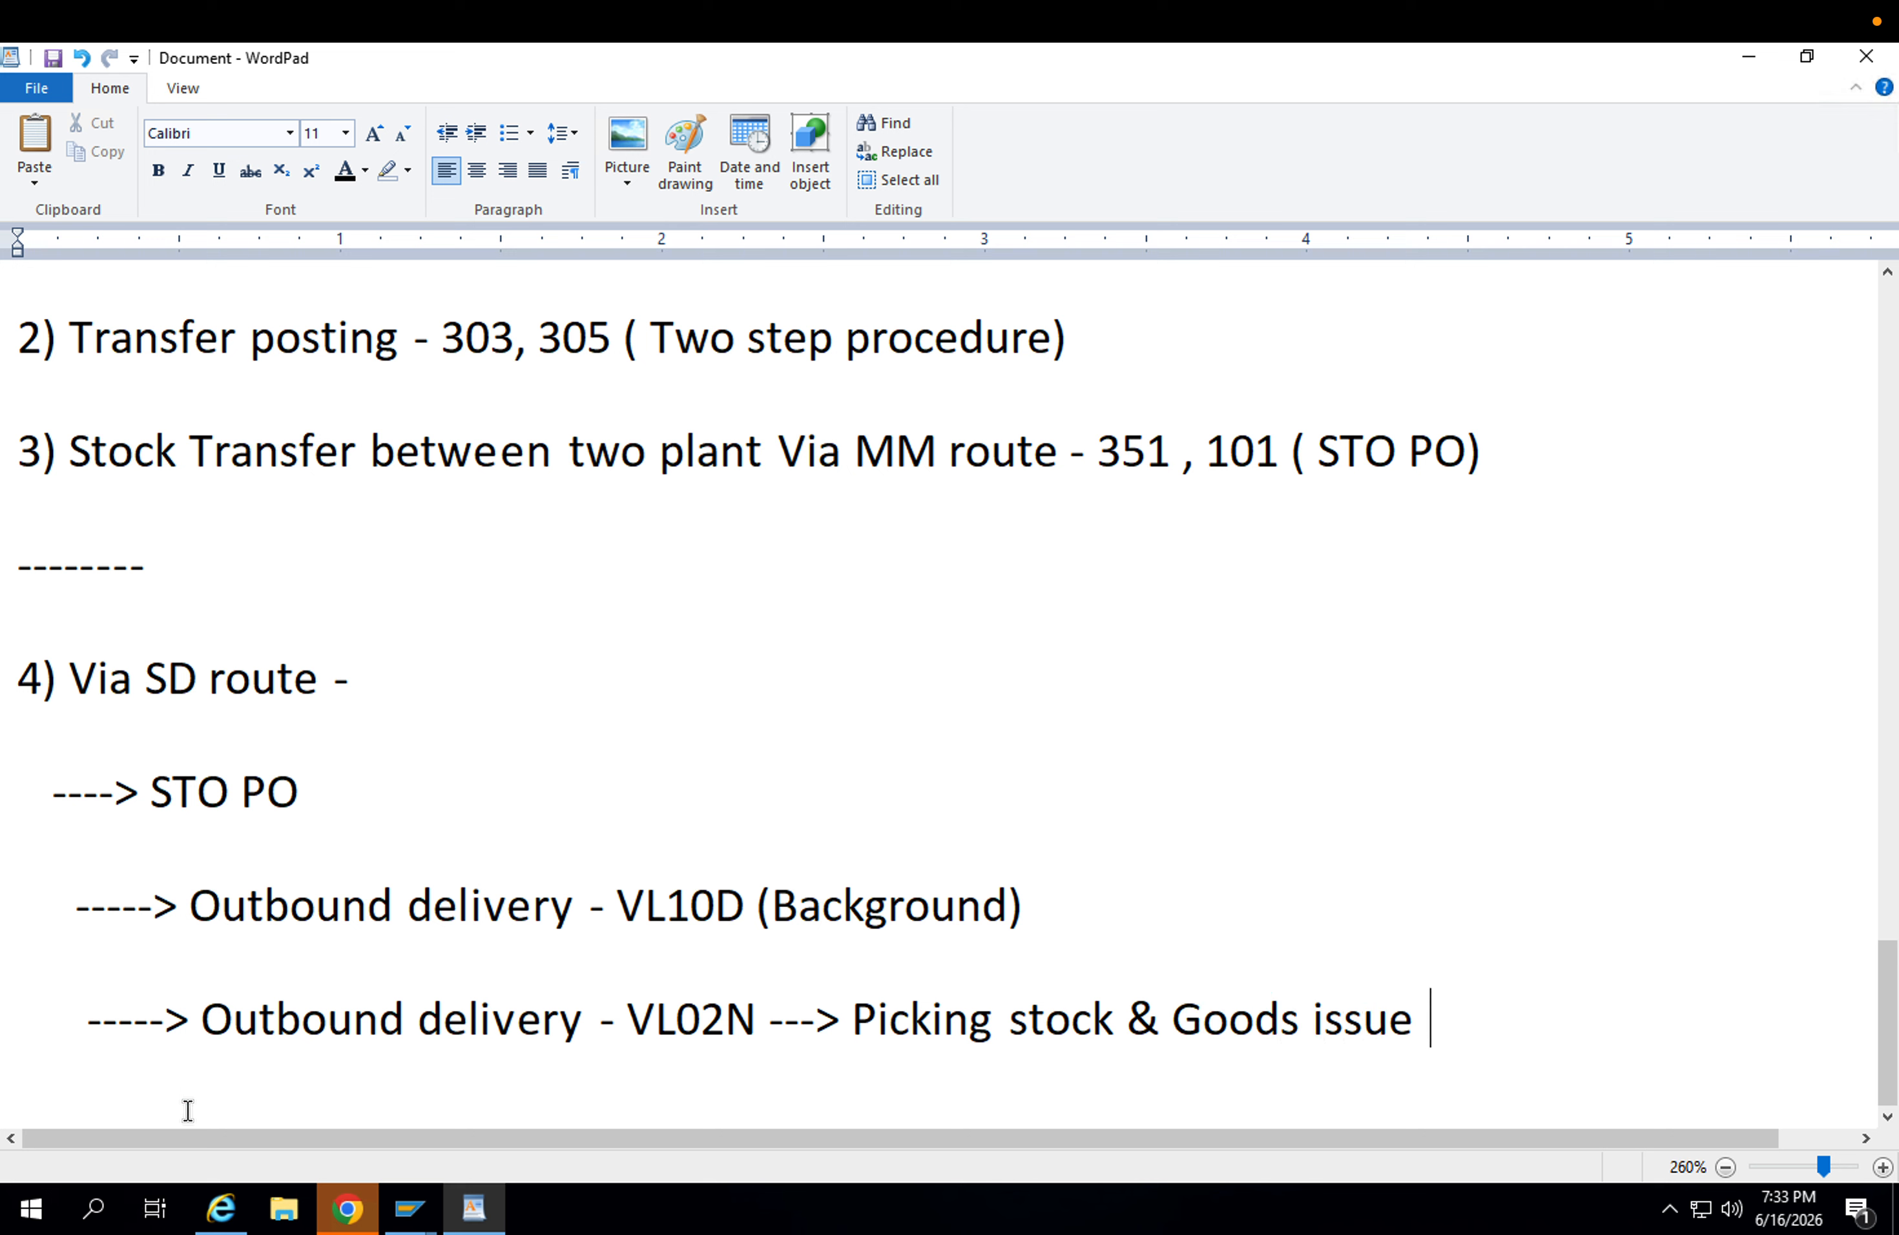
Insert "& packing" after "Picking stock" in the VL02N sub-line.
{"action": "left_click", "coordinate": [1123, 1032]}
{"action": "type", "text": "& packing"}
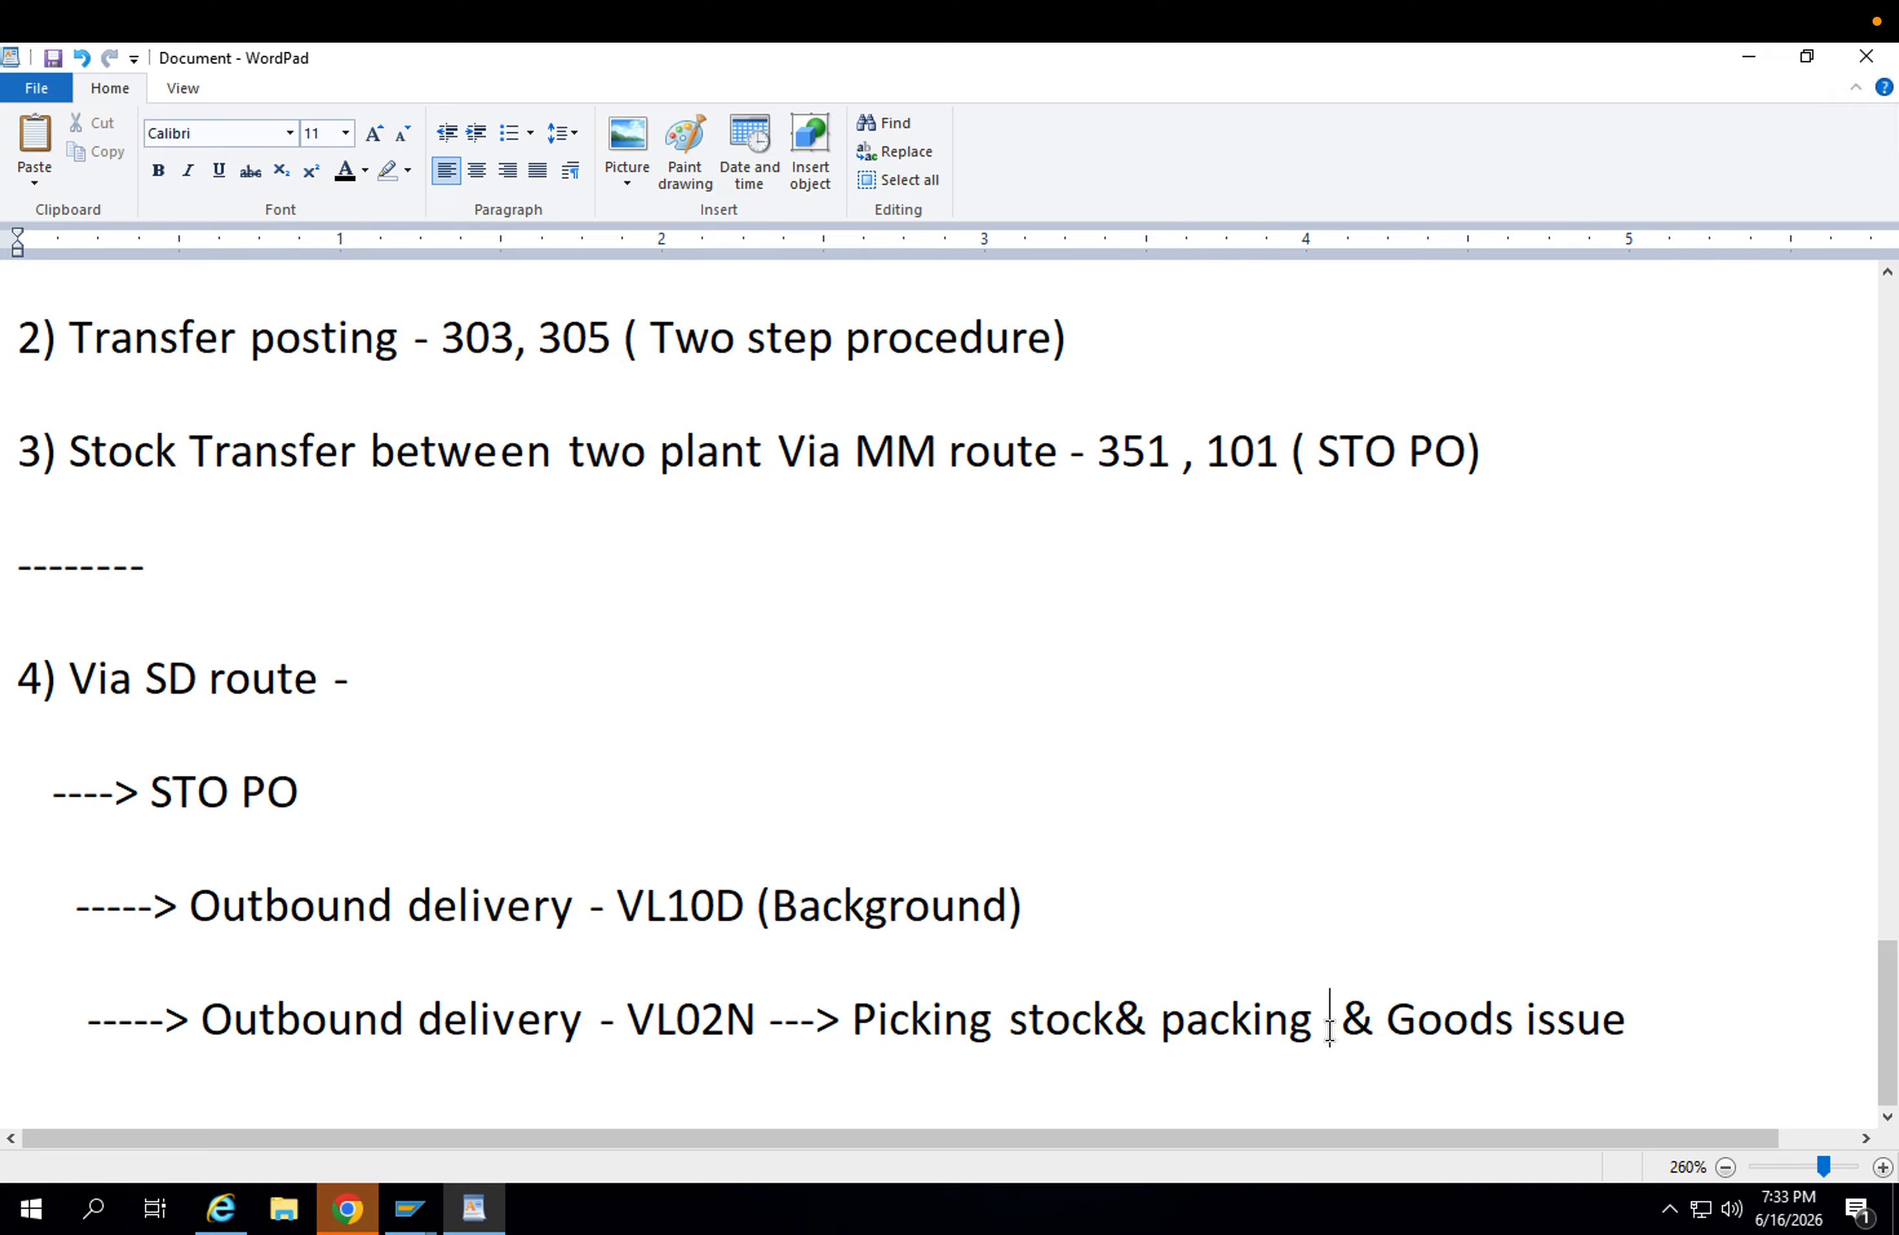
{"action": "key", "text": "BackSpace"}
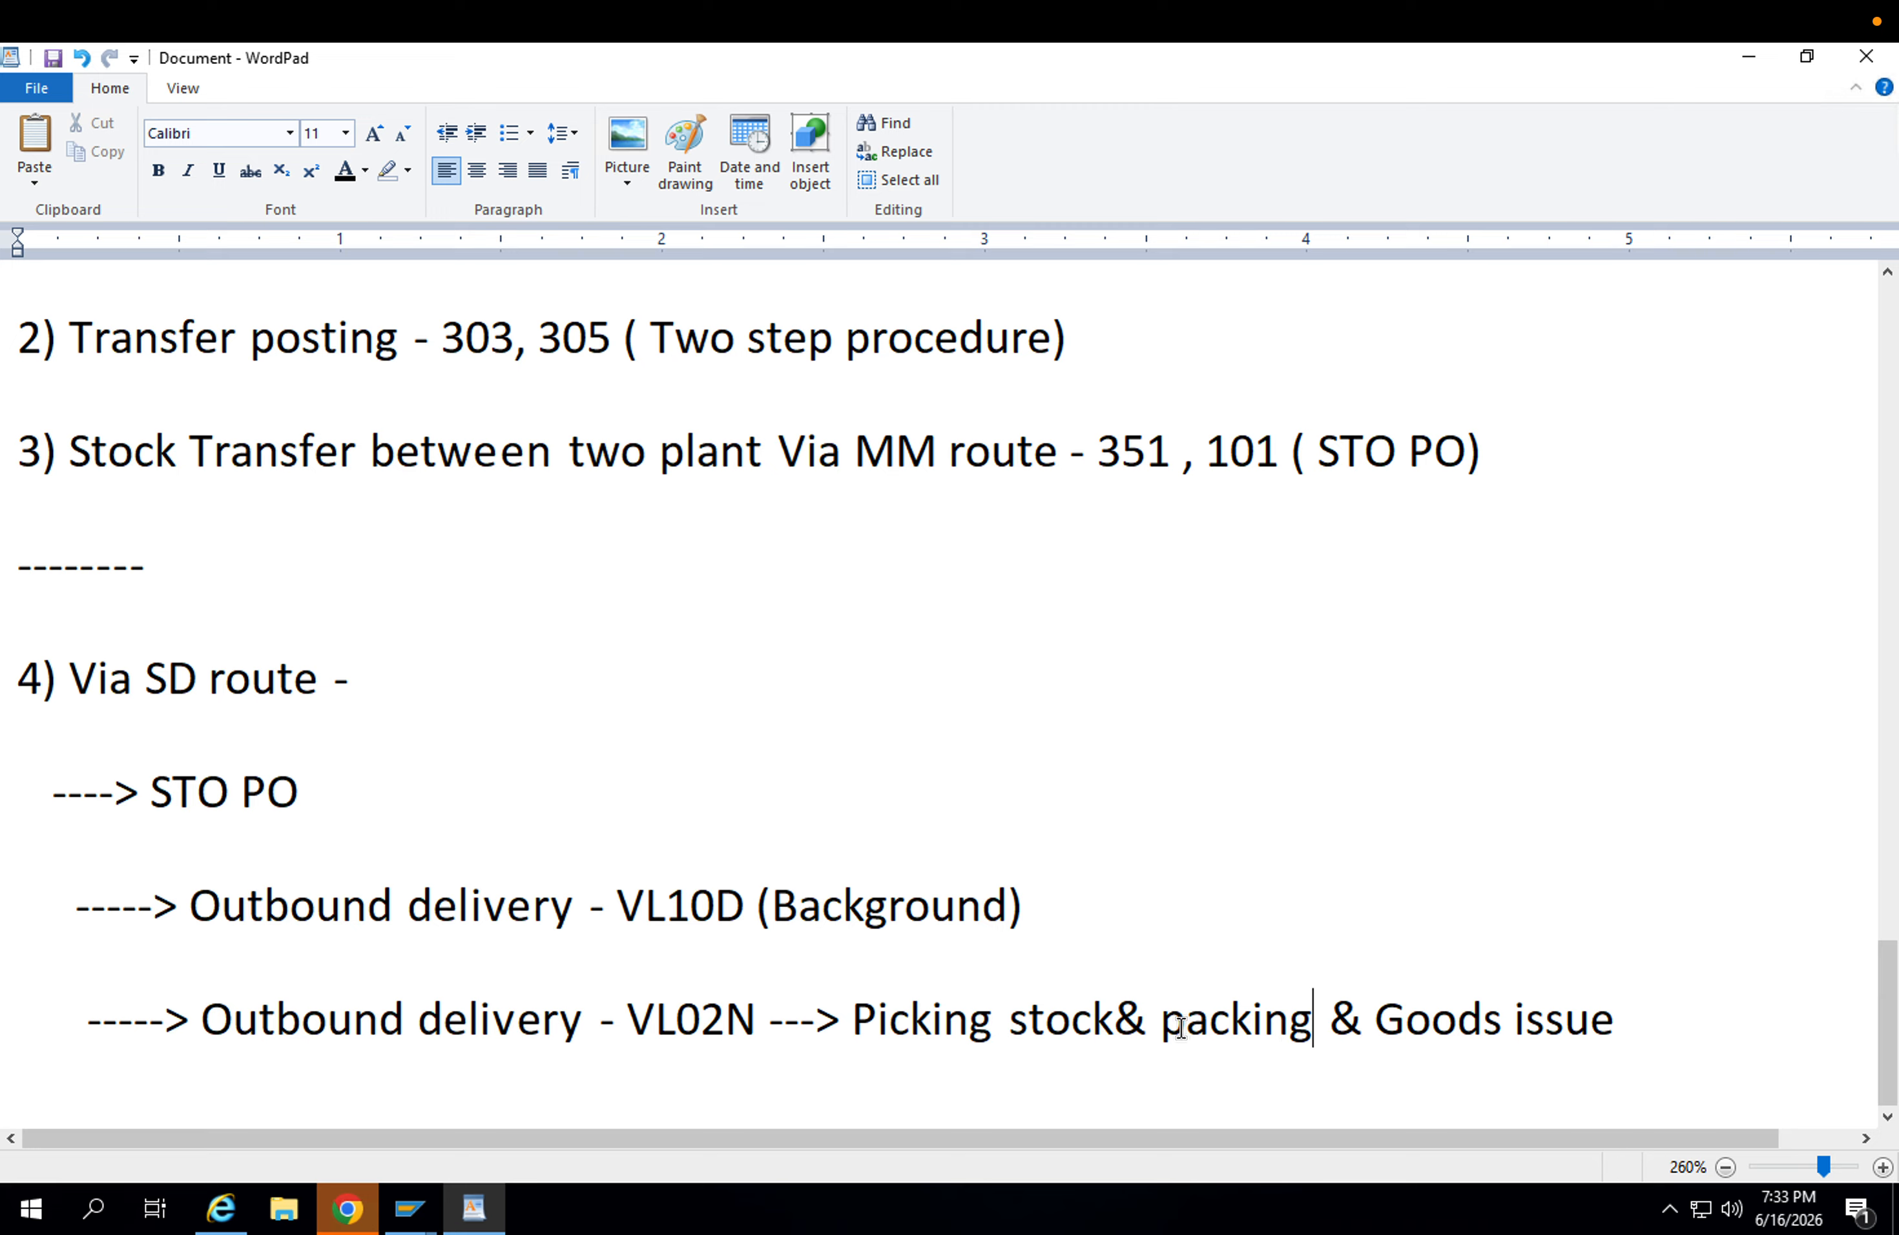
Add the indented sub-line "-----> Stock in transit - MB5T" beneath the VL02N entry.
{"action": "left_click", "coordinate": [1620, 996]}
{"action": "key", "text": "Return"}
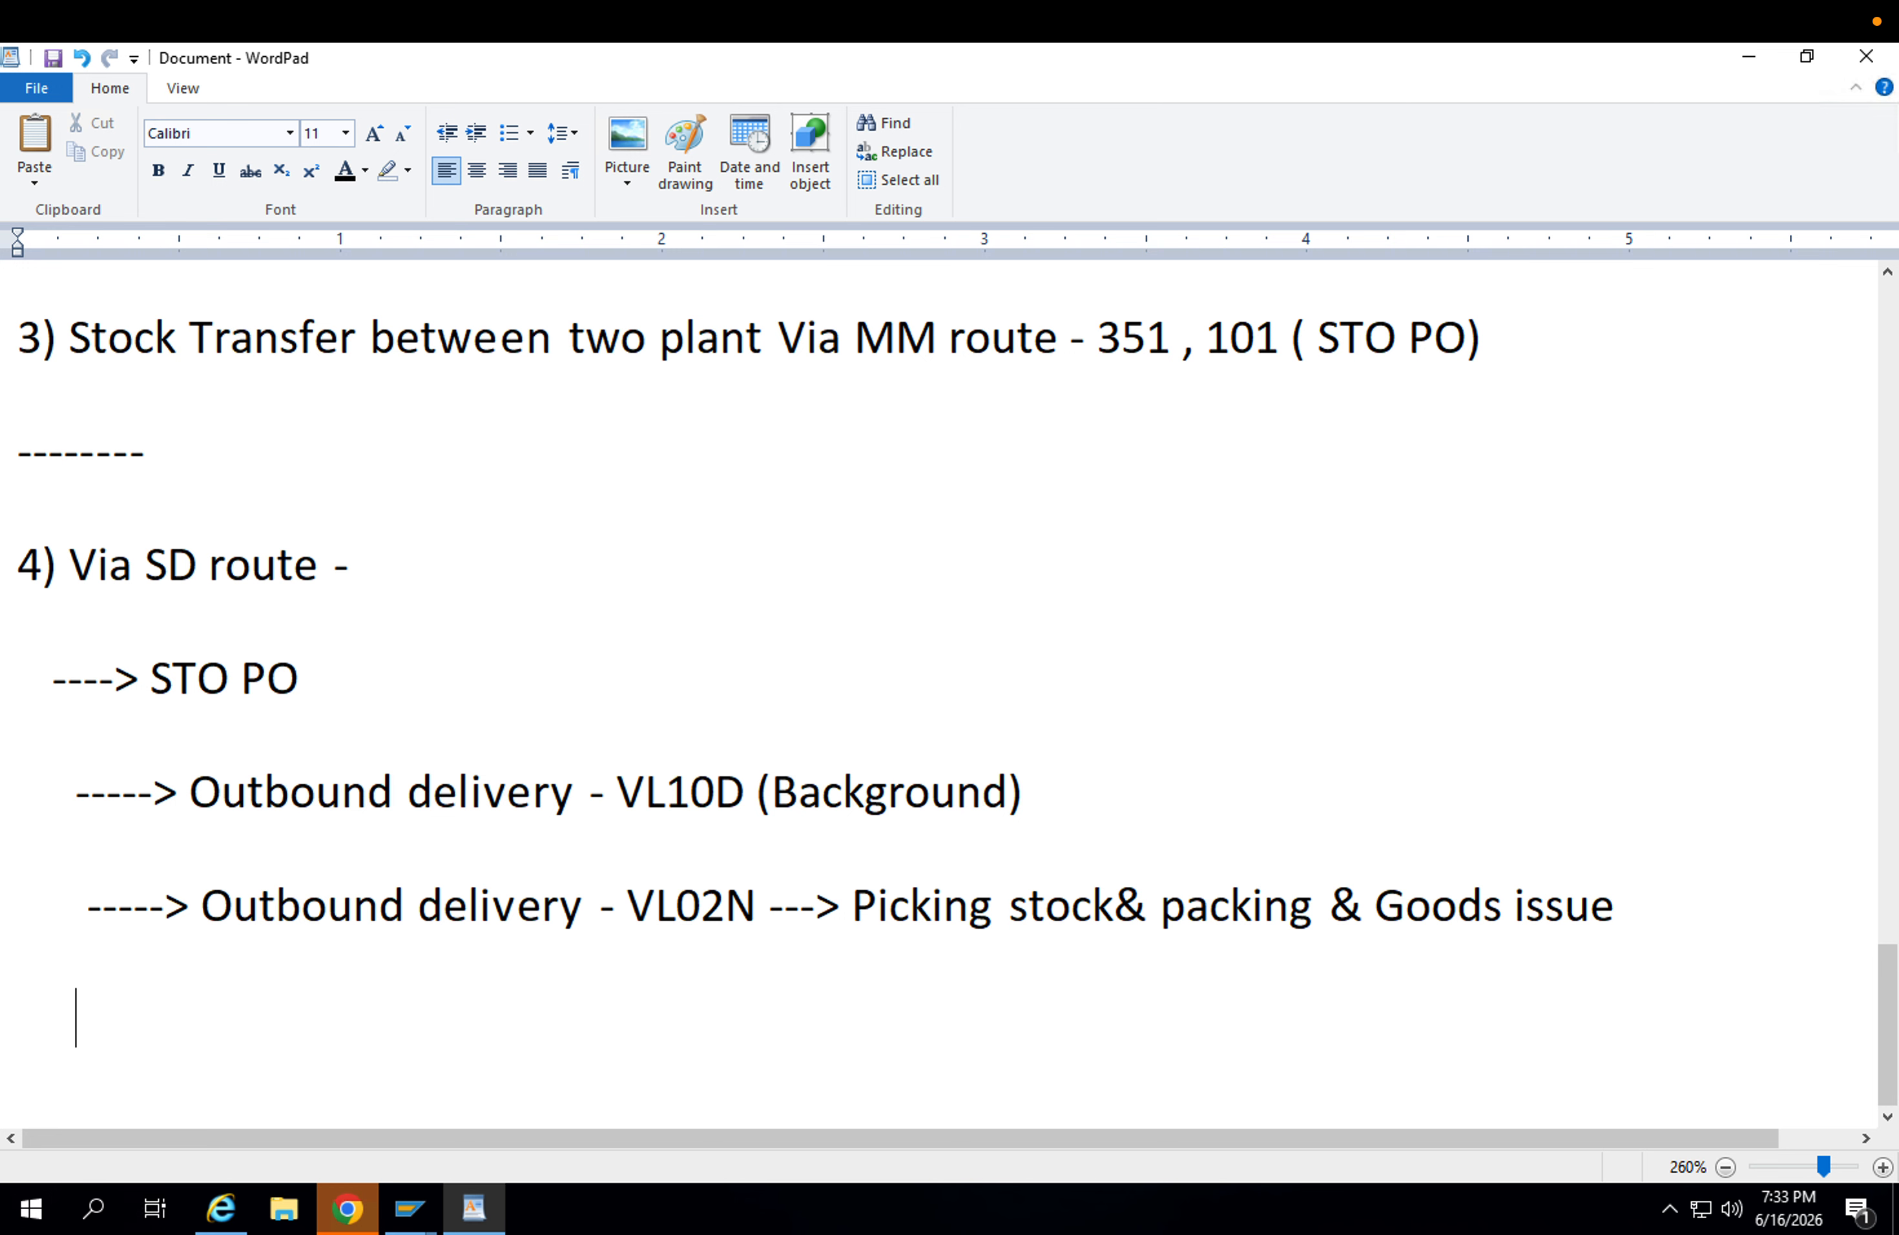
{"action": "type", "text": "-----> Stock in st"}
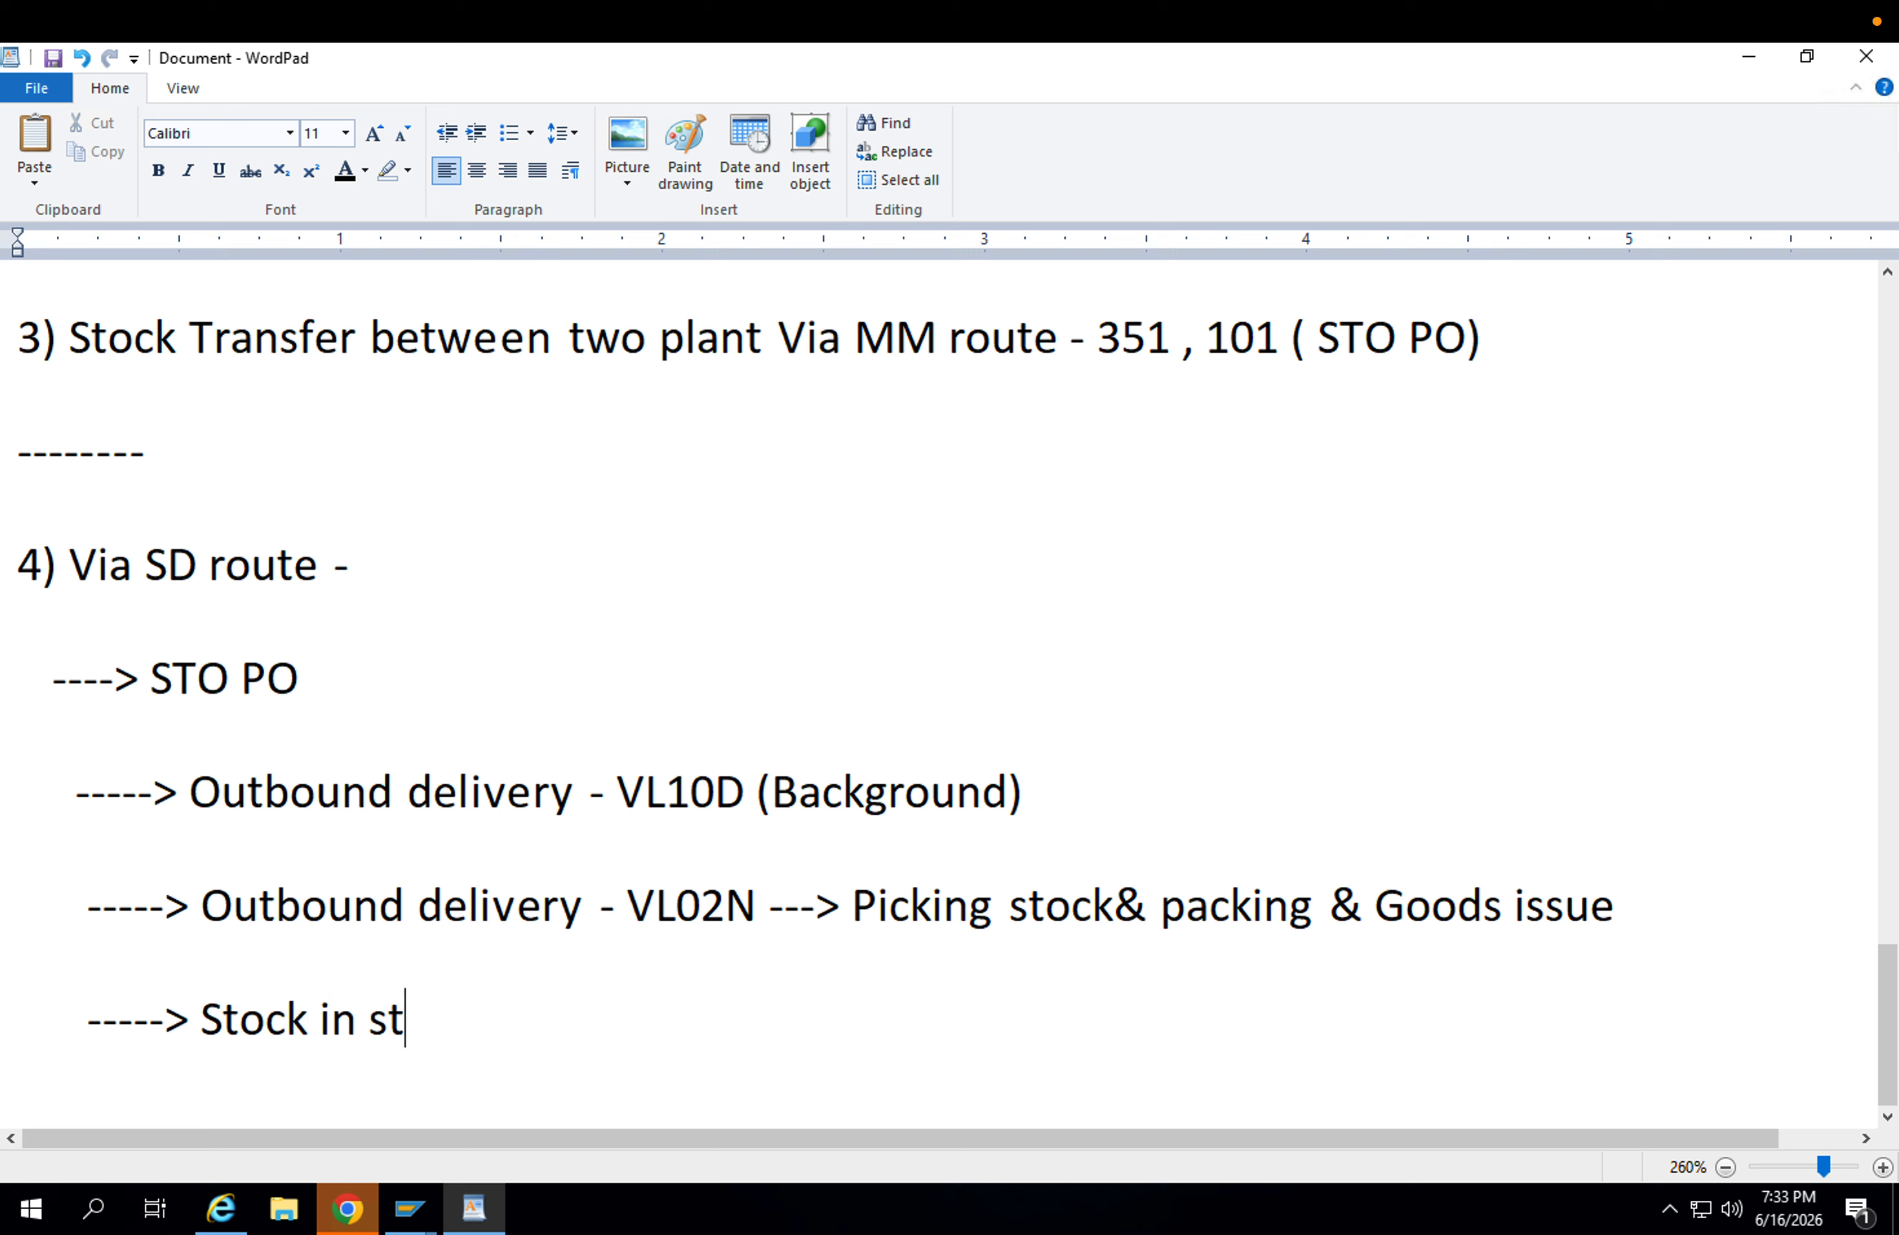
{"action": "key", "text": "BackSpace"}
{"action": "key", "text": "BackSpace"}
{"action": "type", "text": "transit - MB"}
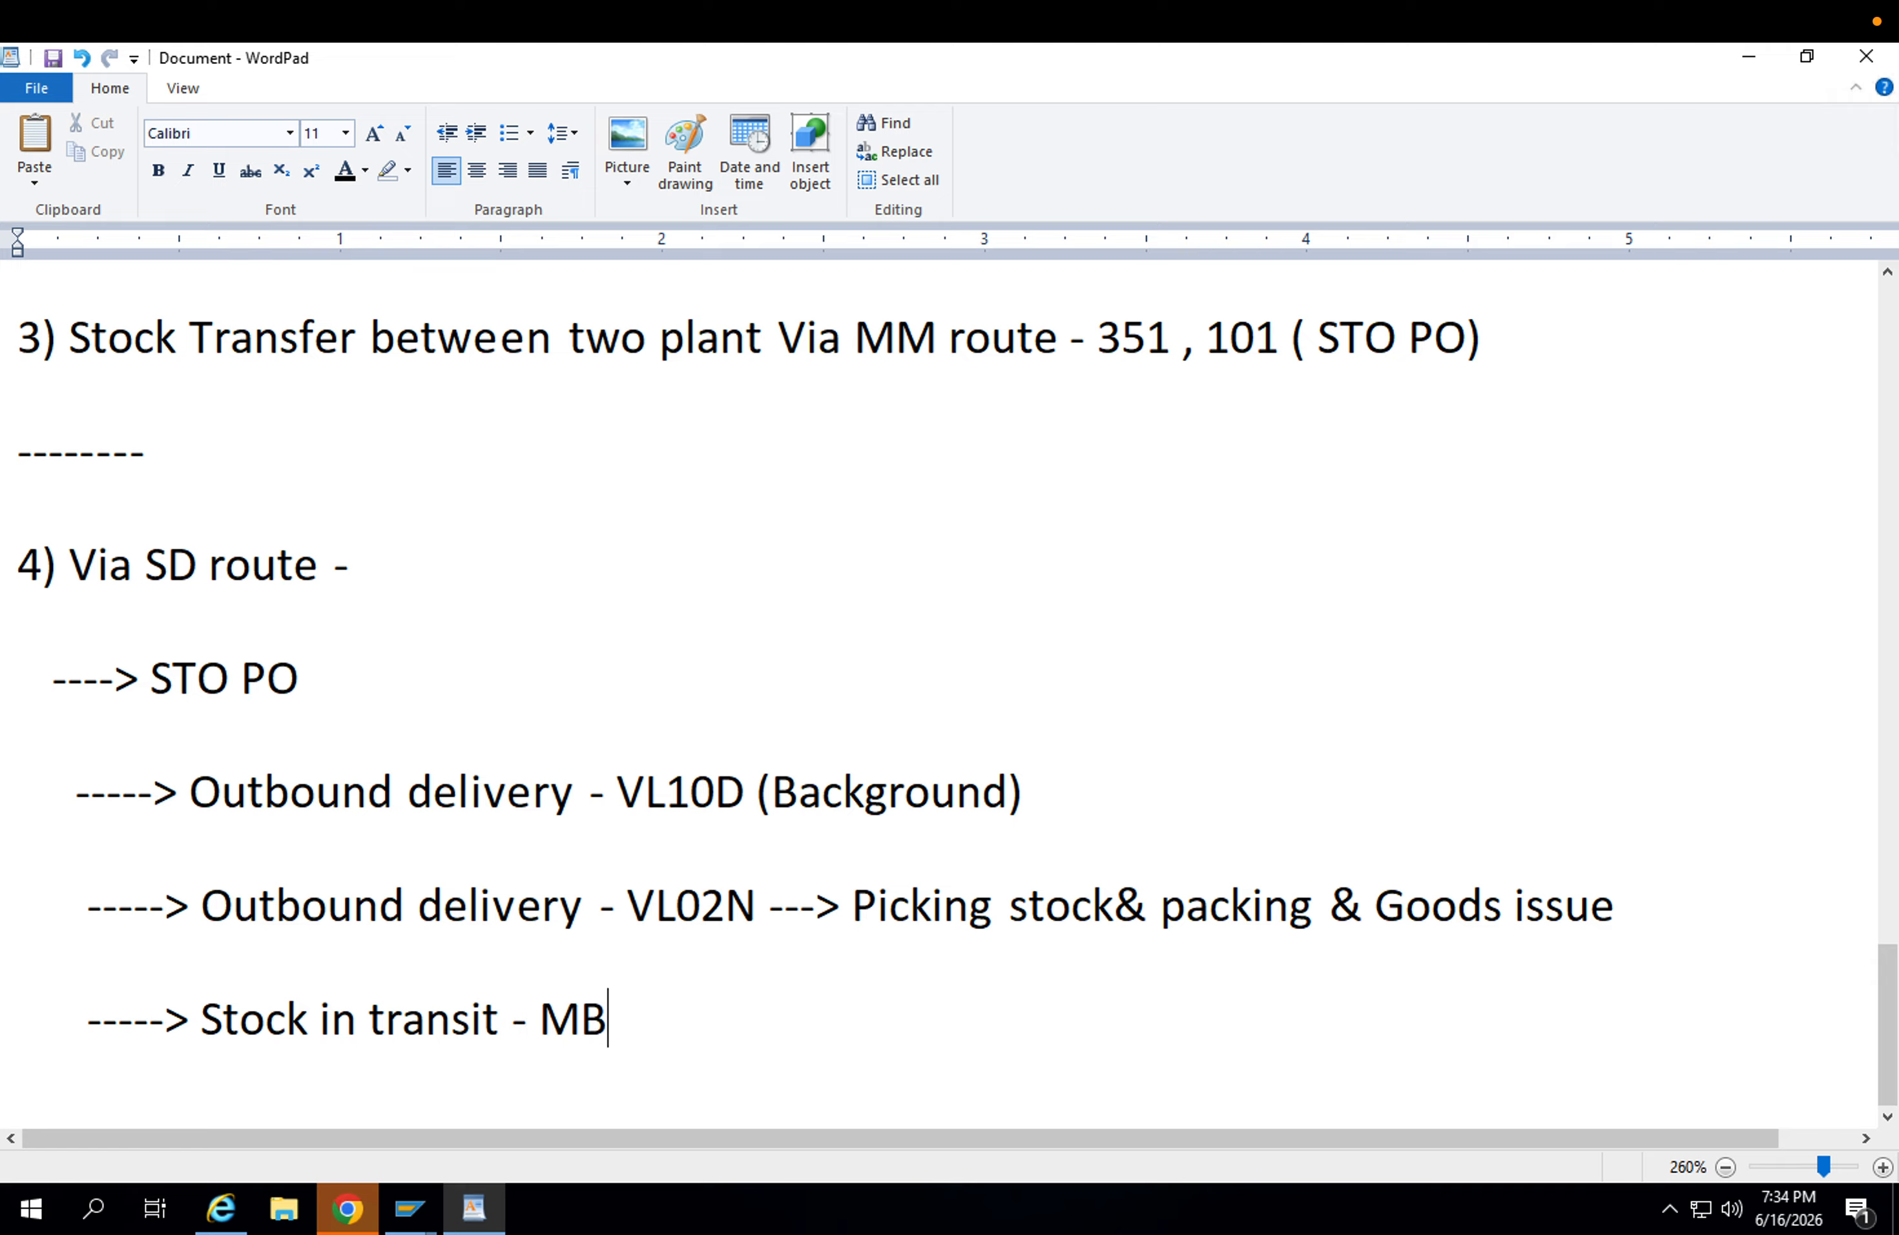
{"action": "type", "text": "5T"}
Add the line "----> Goods receipt ---> receiving plant" below the stock in transit entry, followed by an empty "------>" line.
{"action": "key", "text": "Return"}
{"action": "key", "text": "Return"}
{"action": "type", "text": "----"}
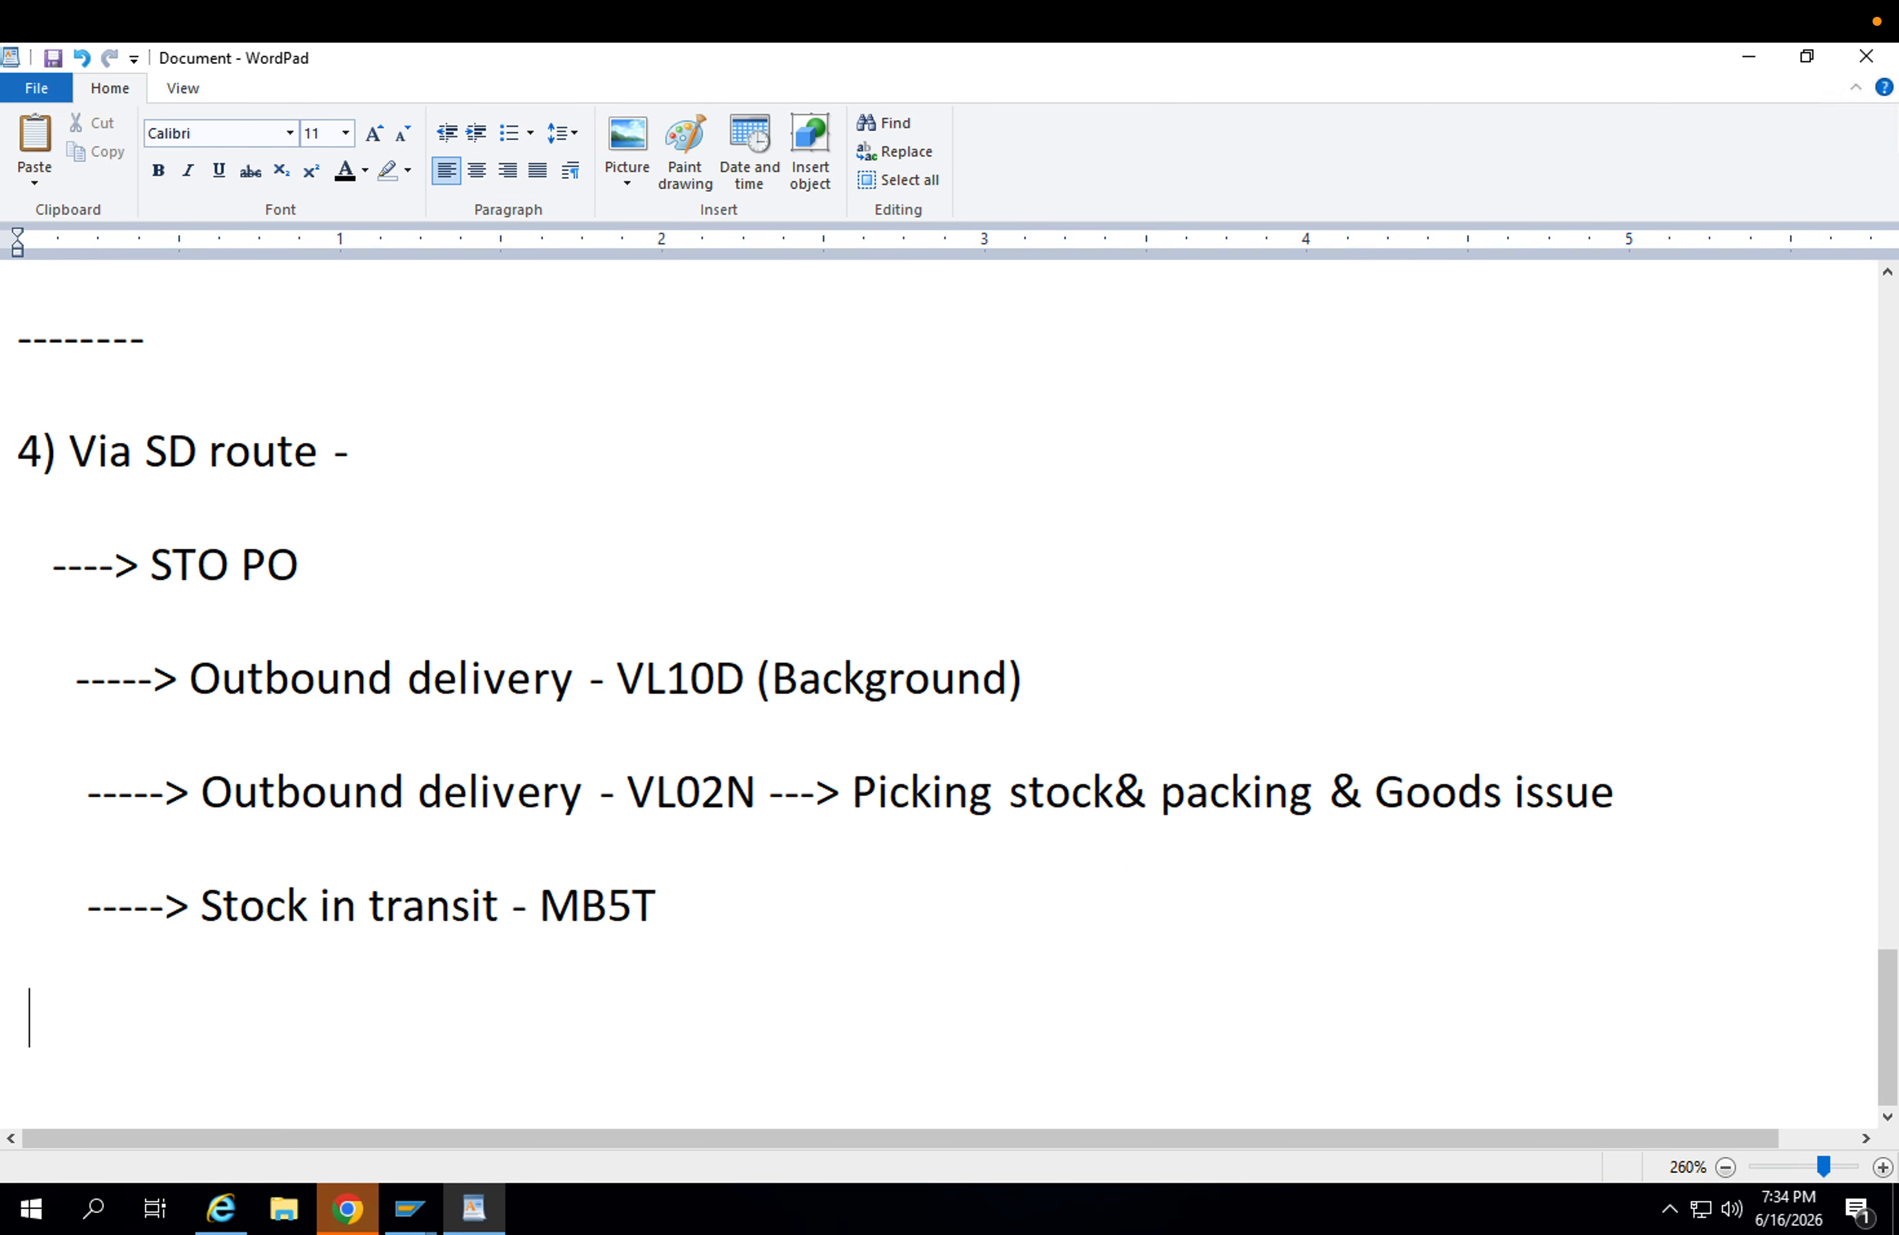
{"action": "type", "text": "> Goods recei"}
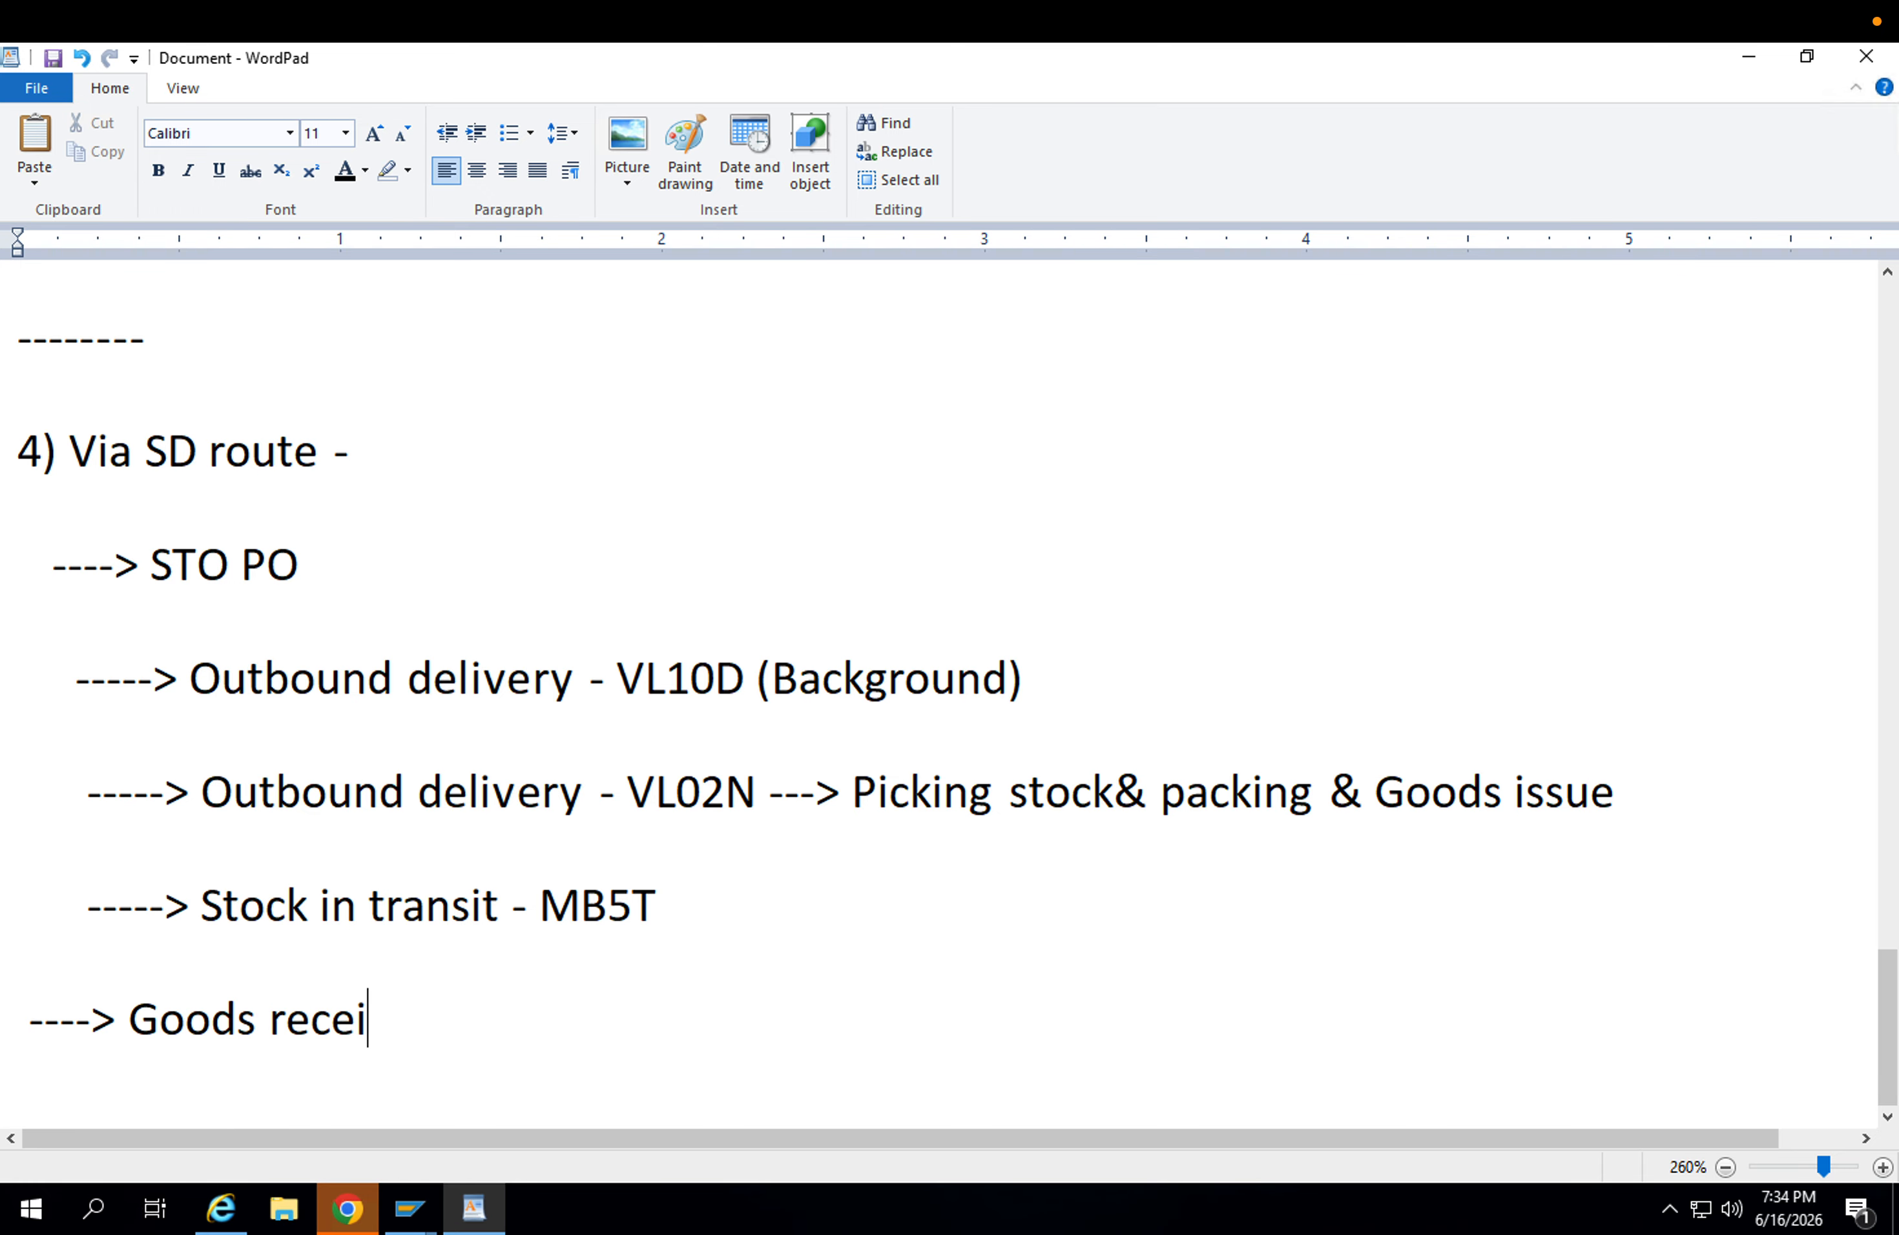
{"action": "type", "text": "pt ---> receiving plant"}
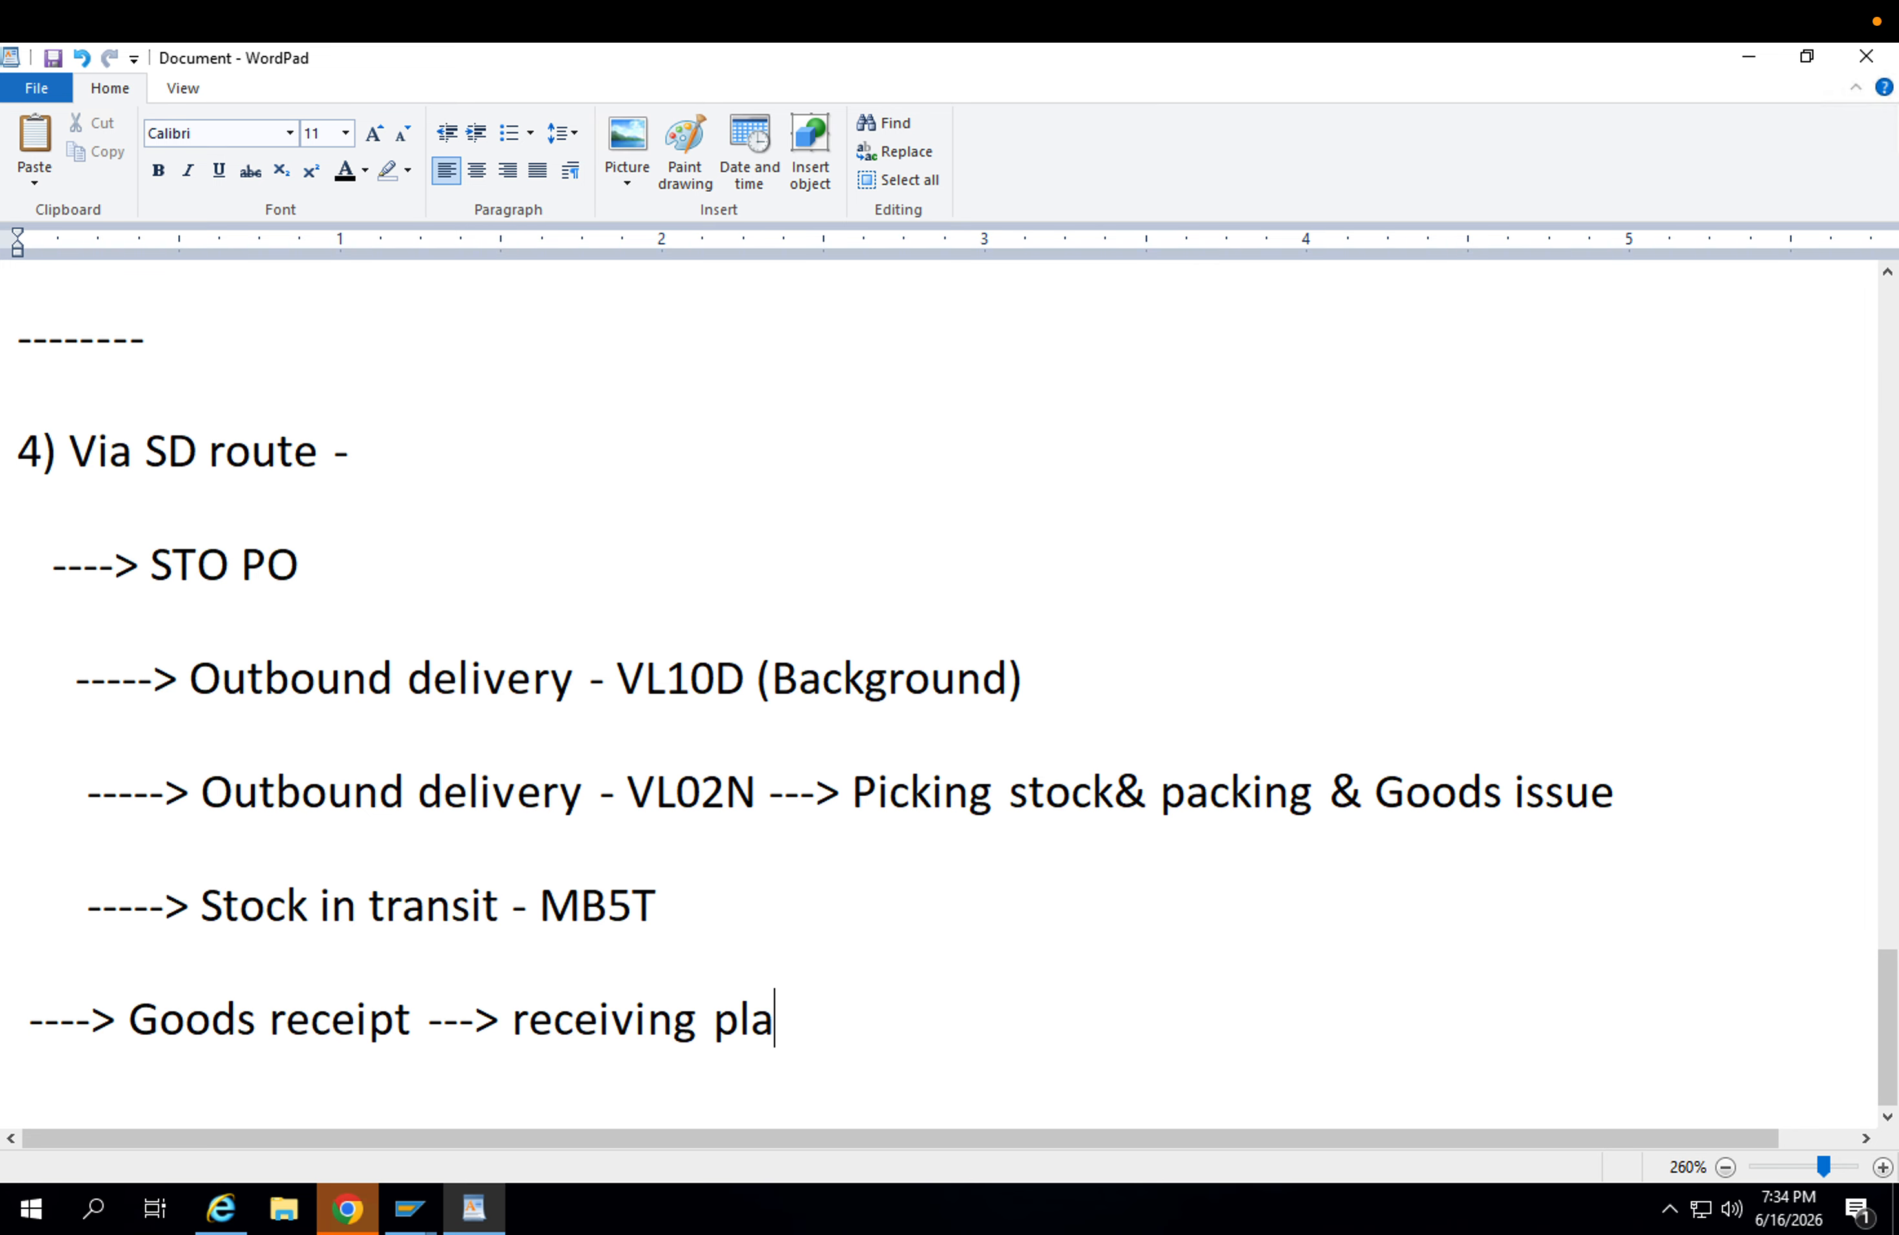
{"action": "key", "text": "Return"}
{"action": "type", "text": "------>"}
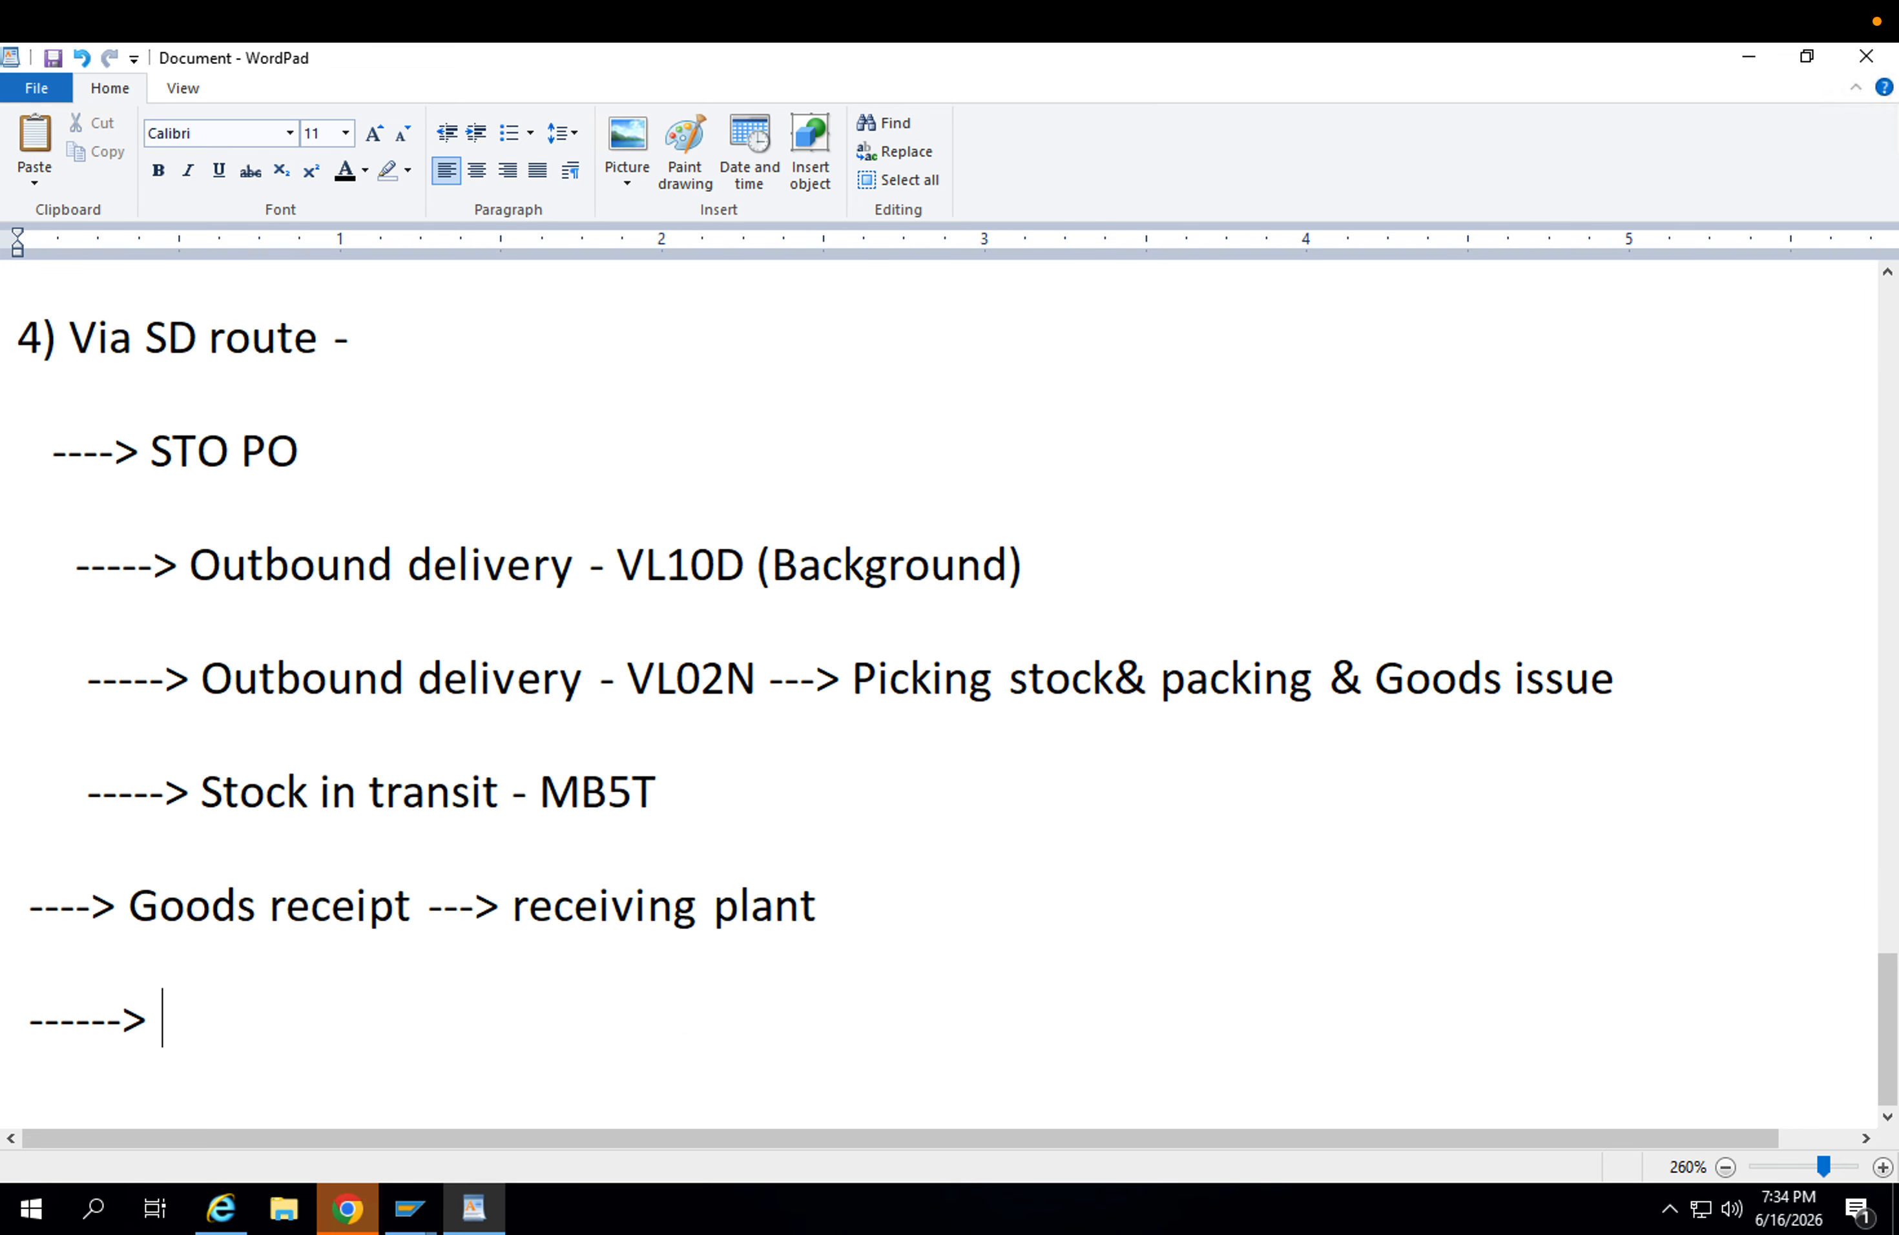
Insert the sub-line "------> Dummy Invoice ( Proforma Invoice ) - VF01" between the stock in transit and goods receipt entries.
{"action": "left_click", "coordinate": [1275, 679]}
{"action": "left_click", "coordinate": [748, 779]}
{"action": "key", "text": "Return"}
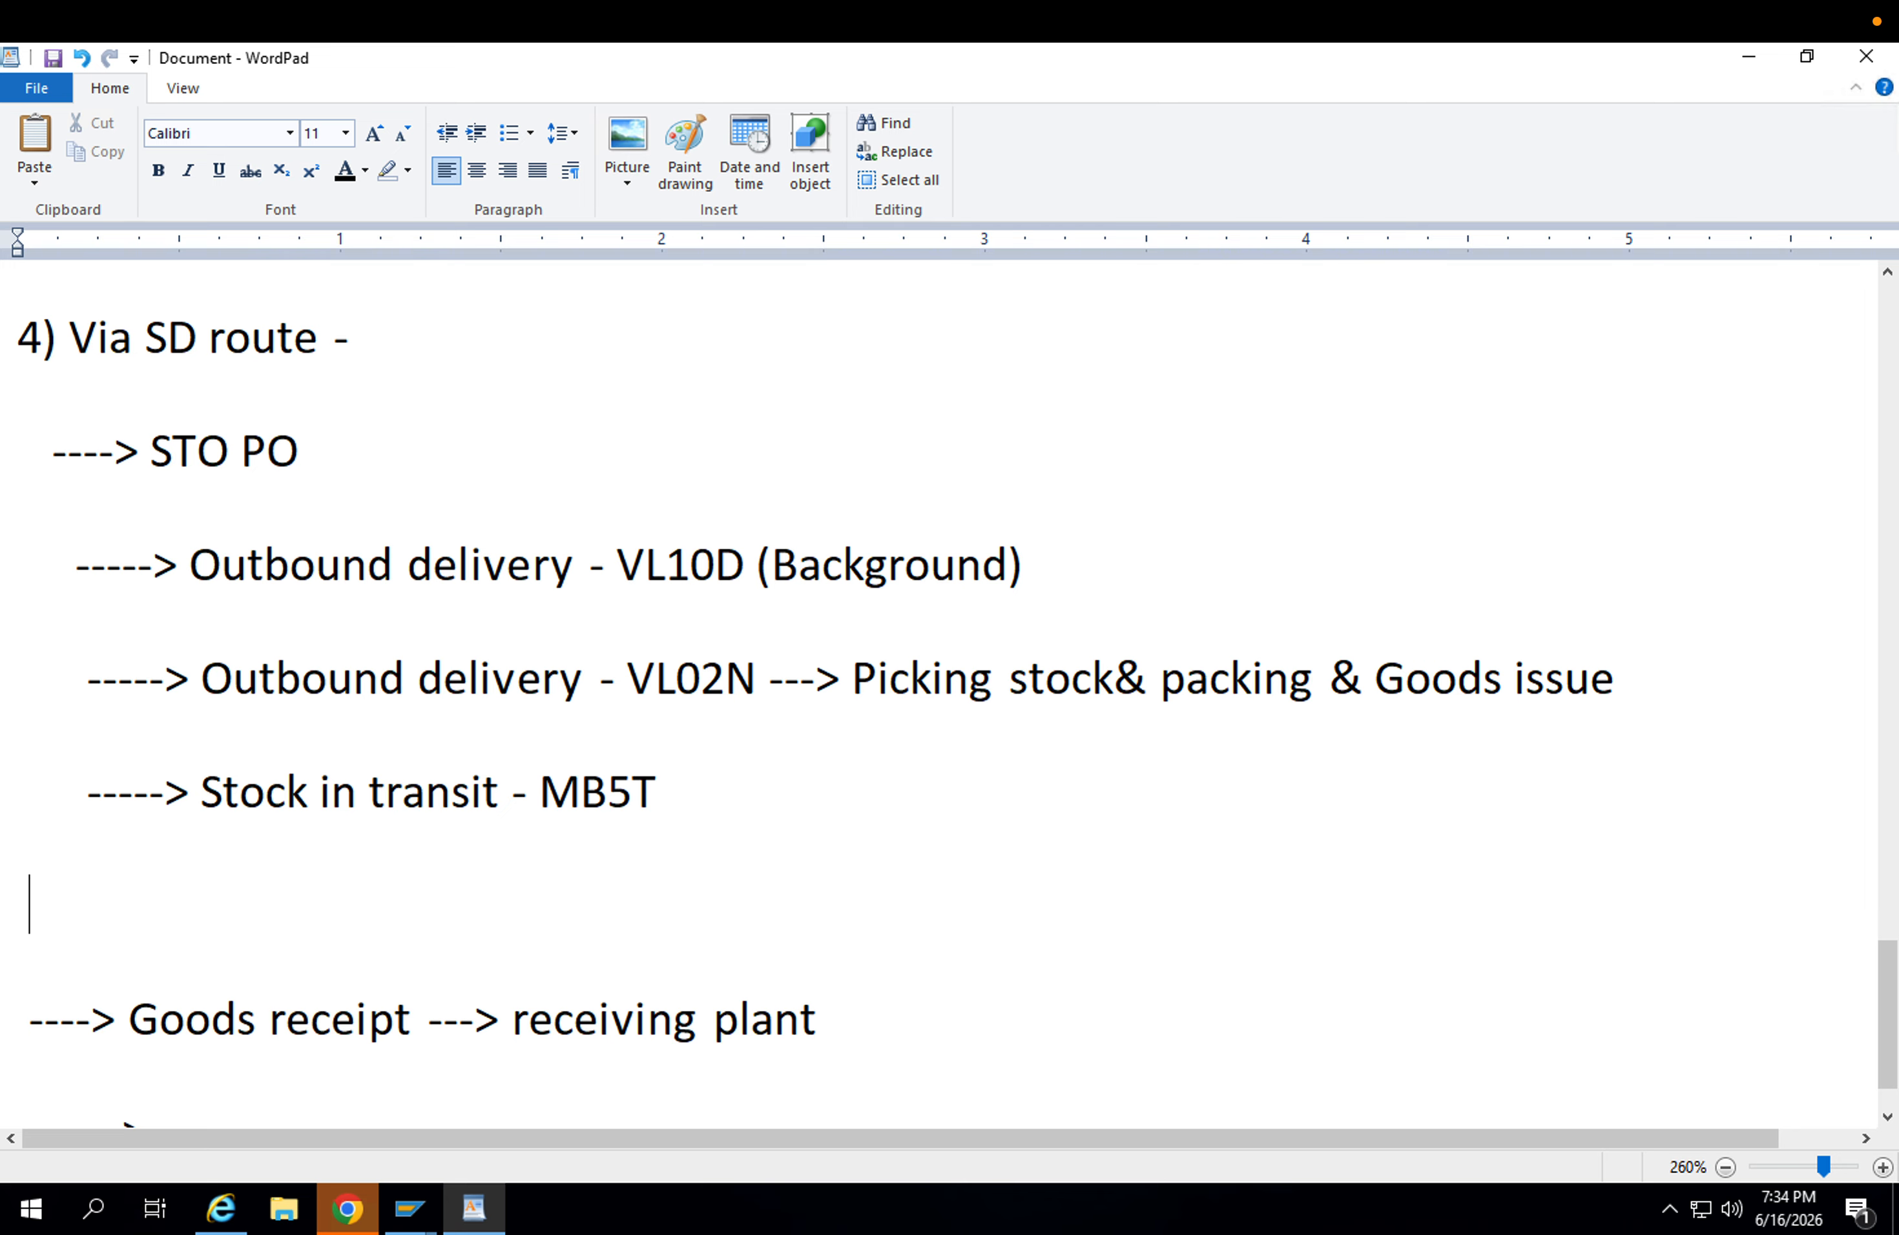
{"action": "type", "text": "------> Dum"}
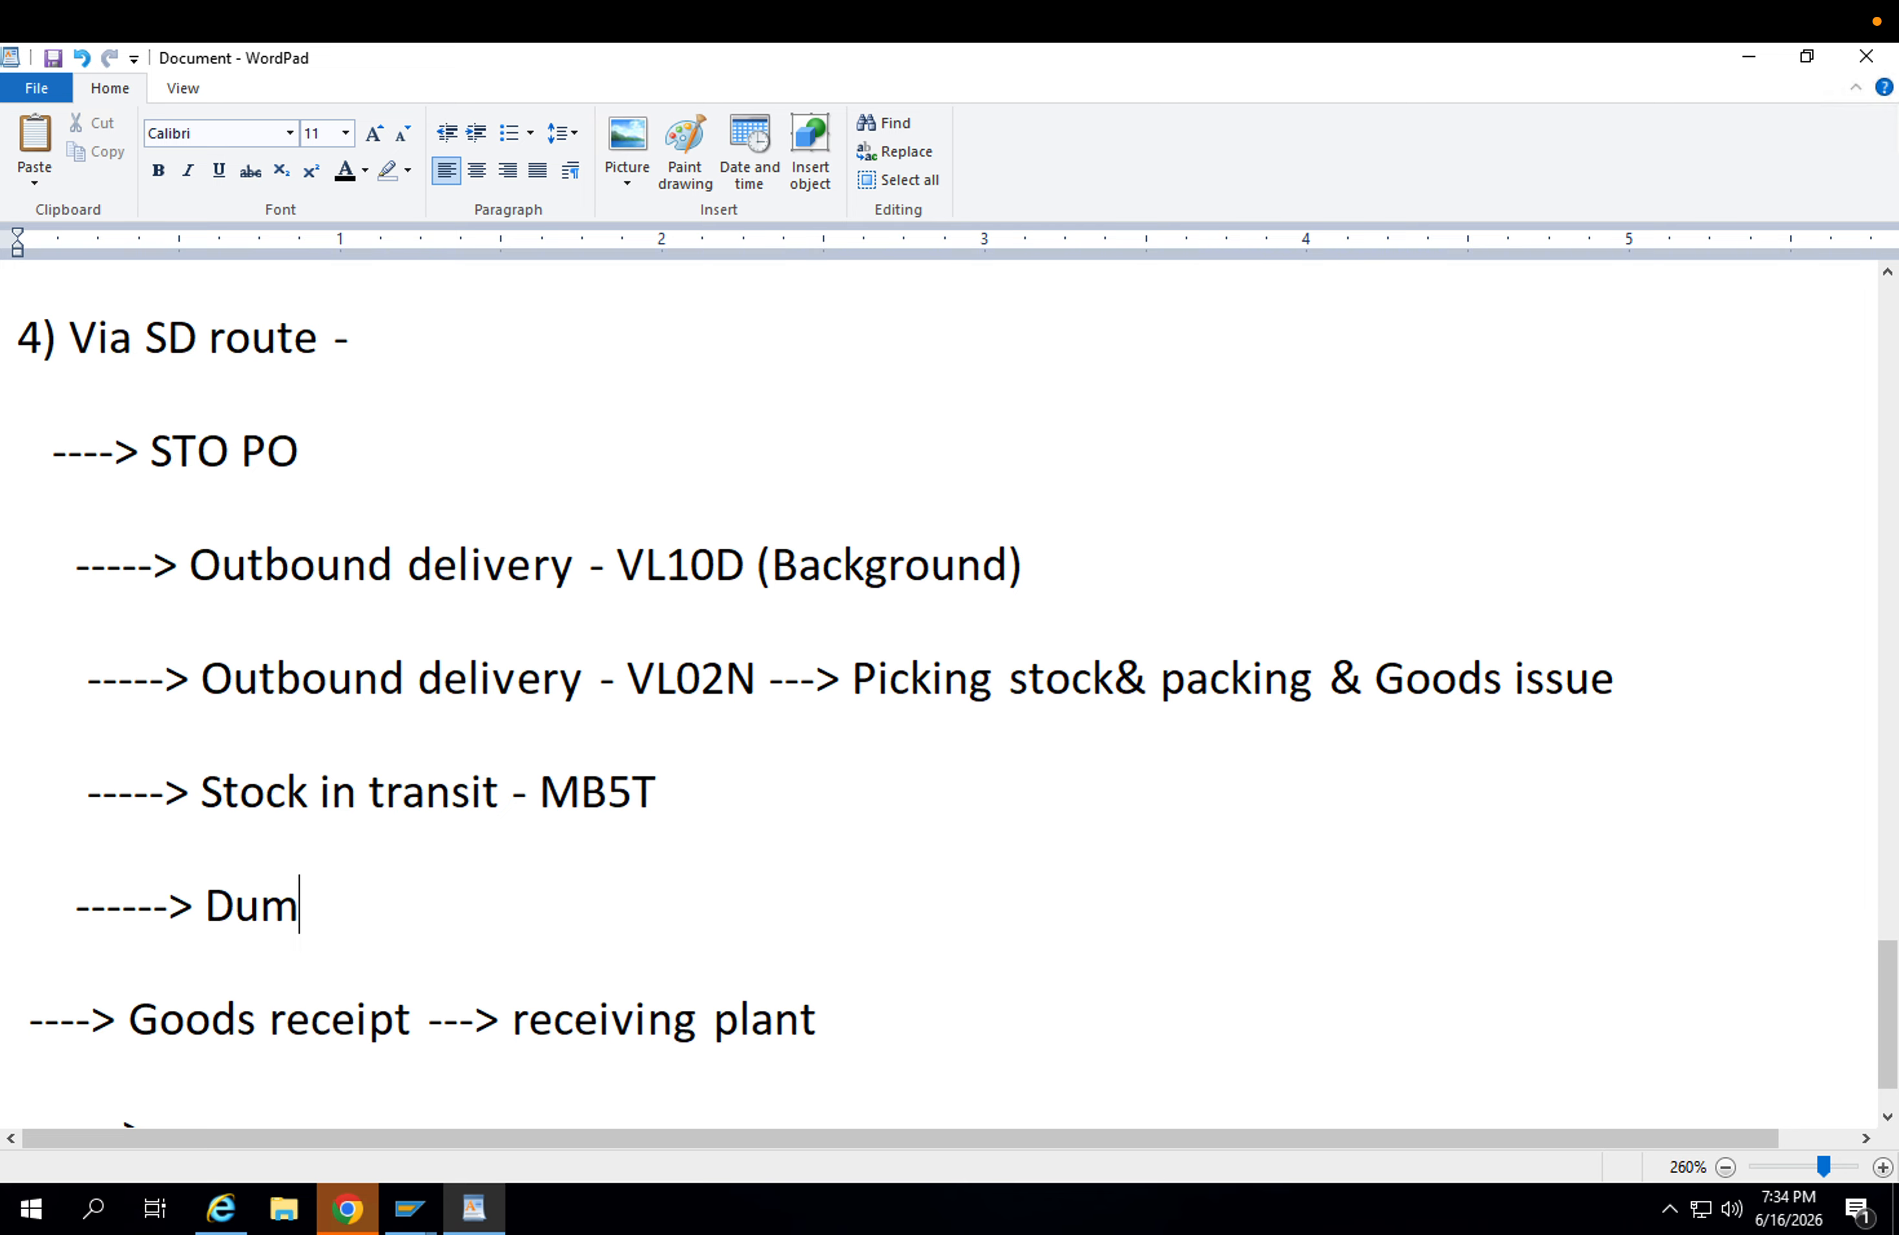
{"action": "type", "text": "my Invoice "}
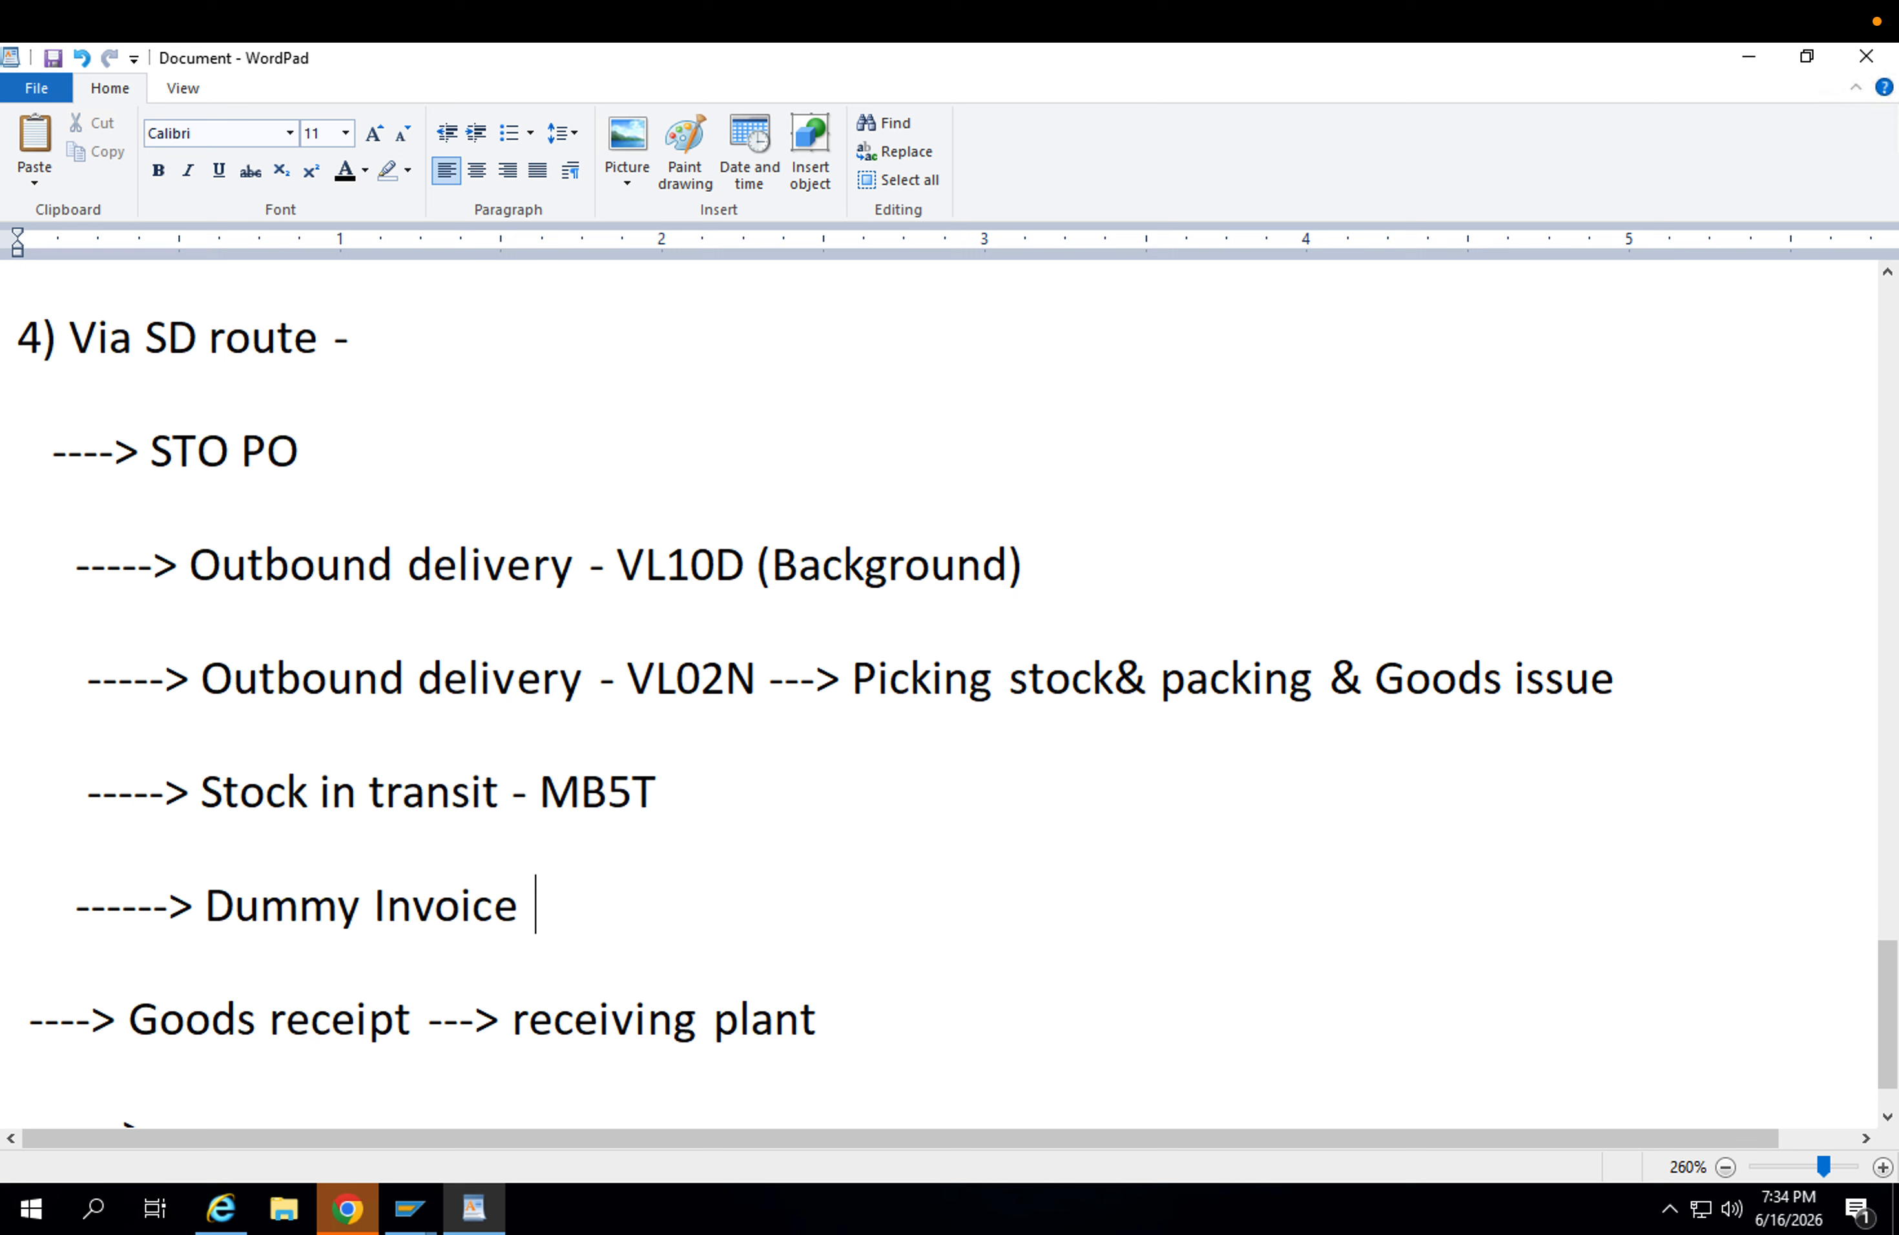
{"action": "type", "text": "( Profm"}
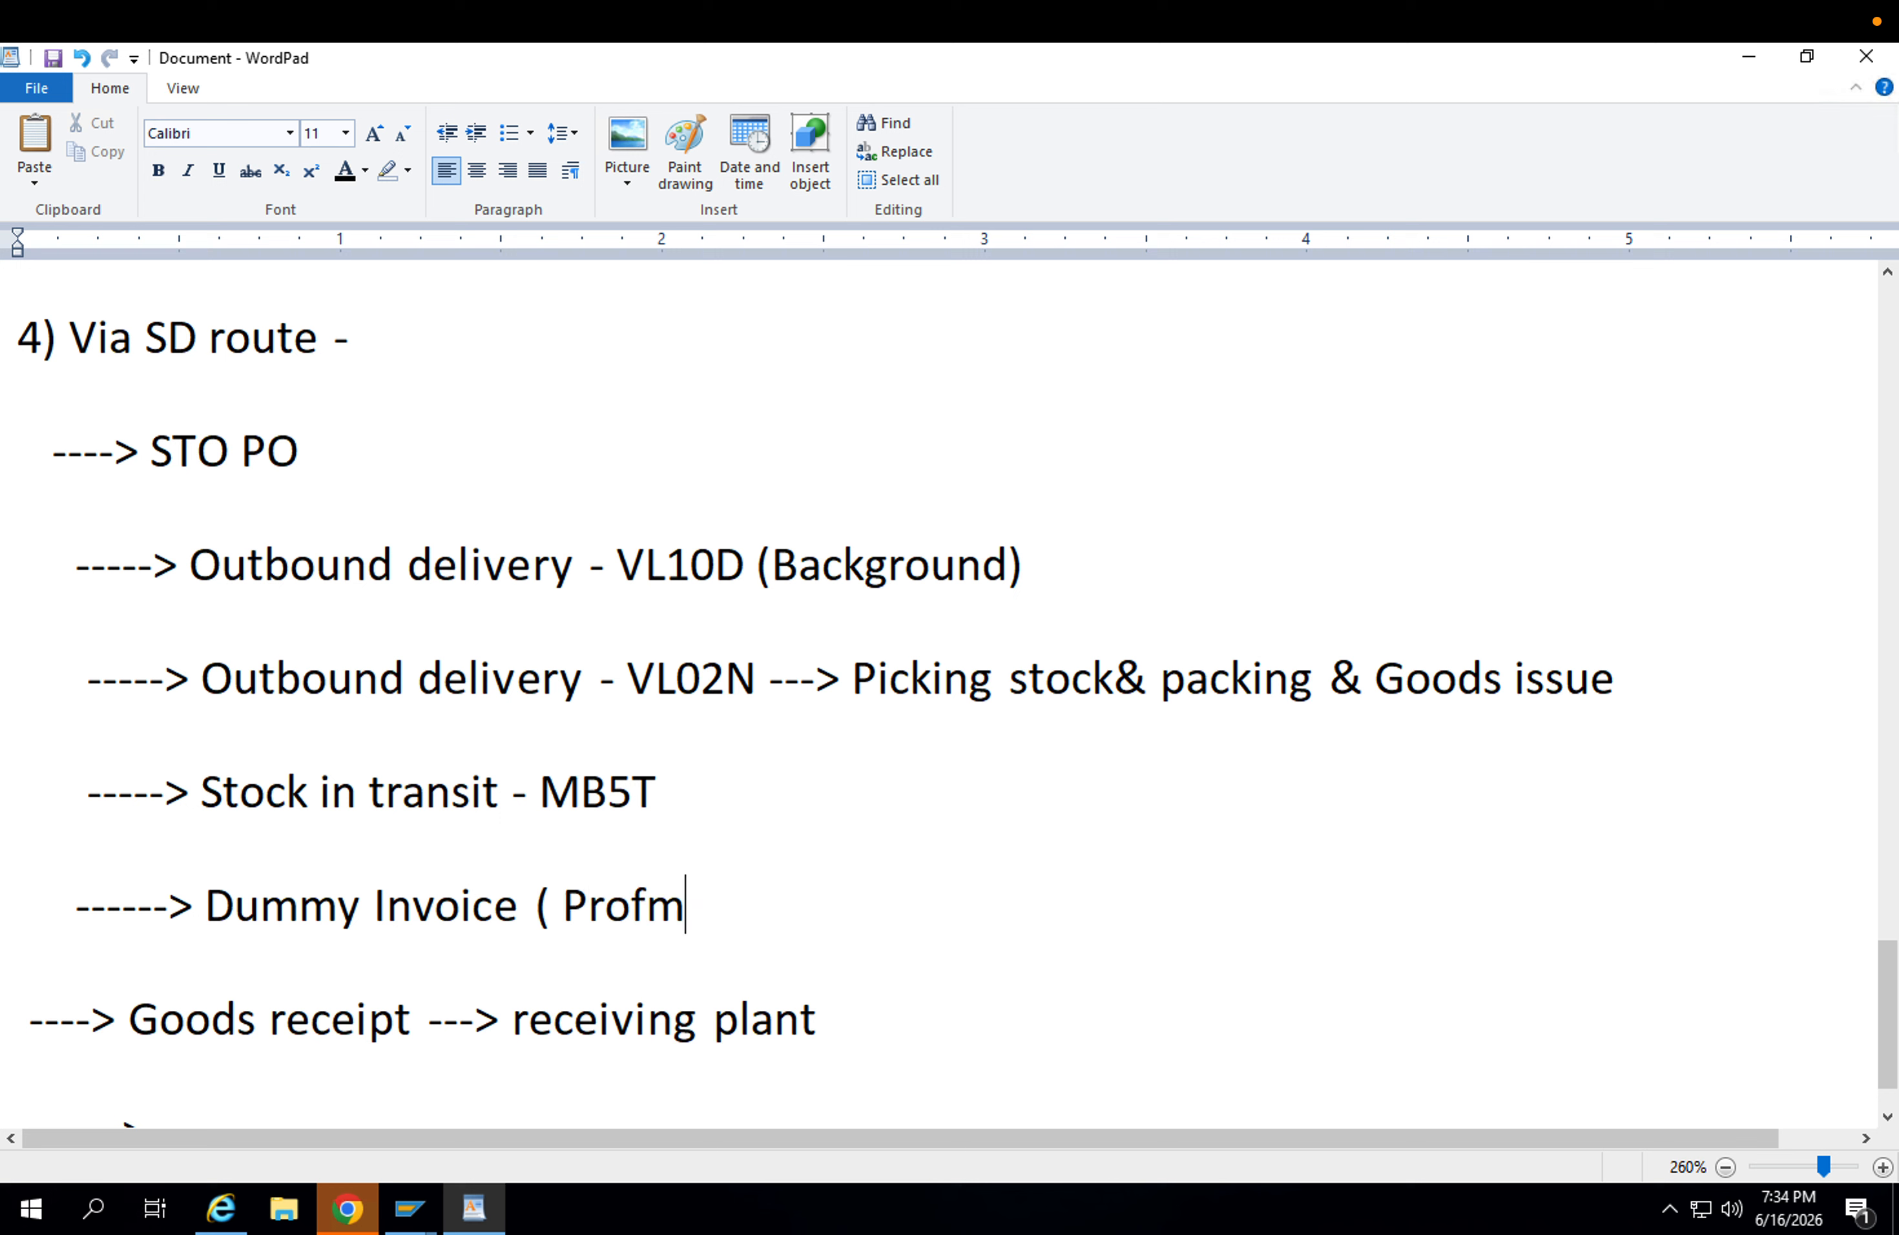
{"action": "key", "text": "BackSpace"}
{"action": "type", "text": "orma In"}
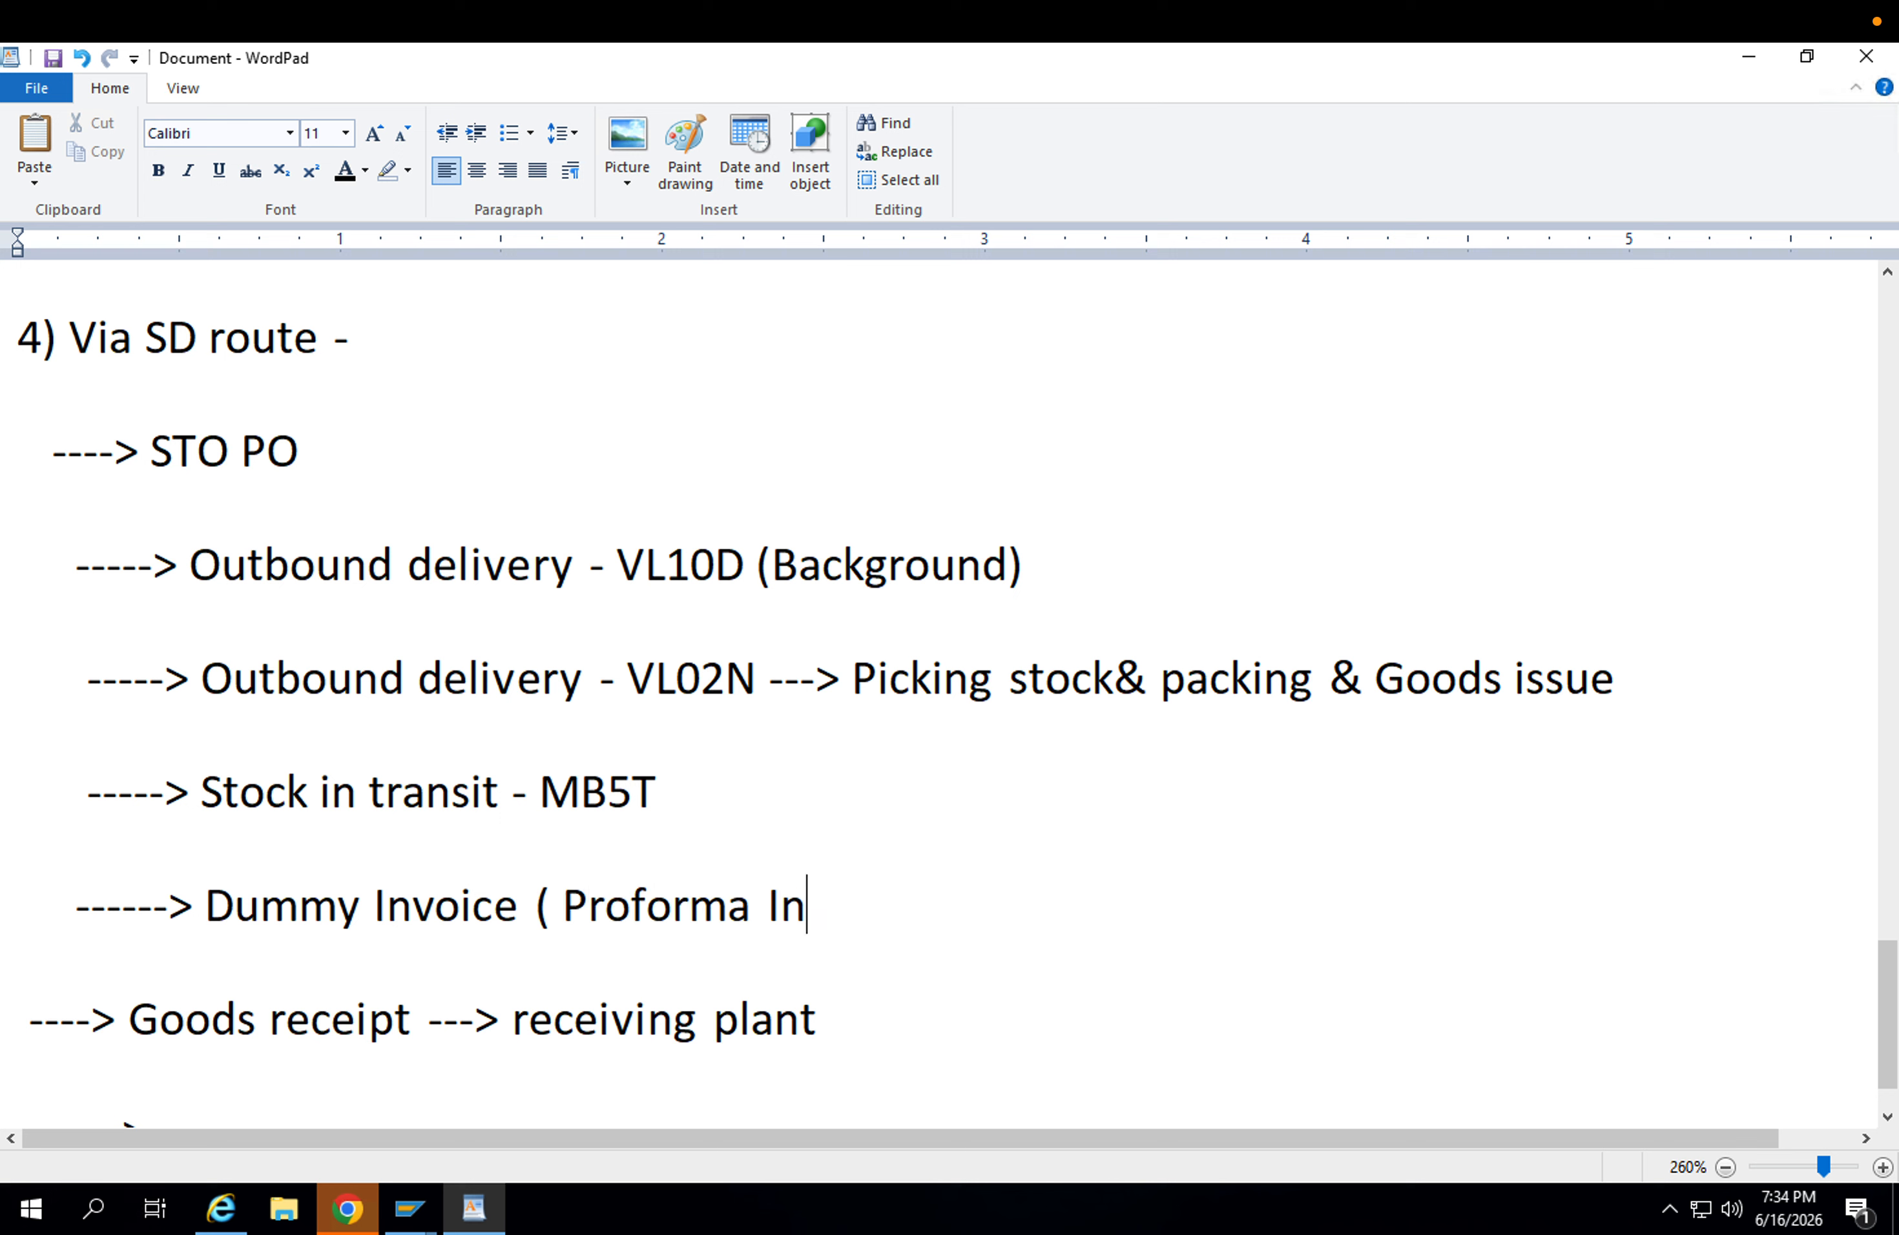
{"action": "type", "text": "voice )"}
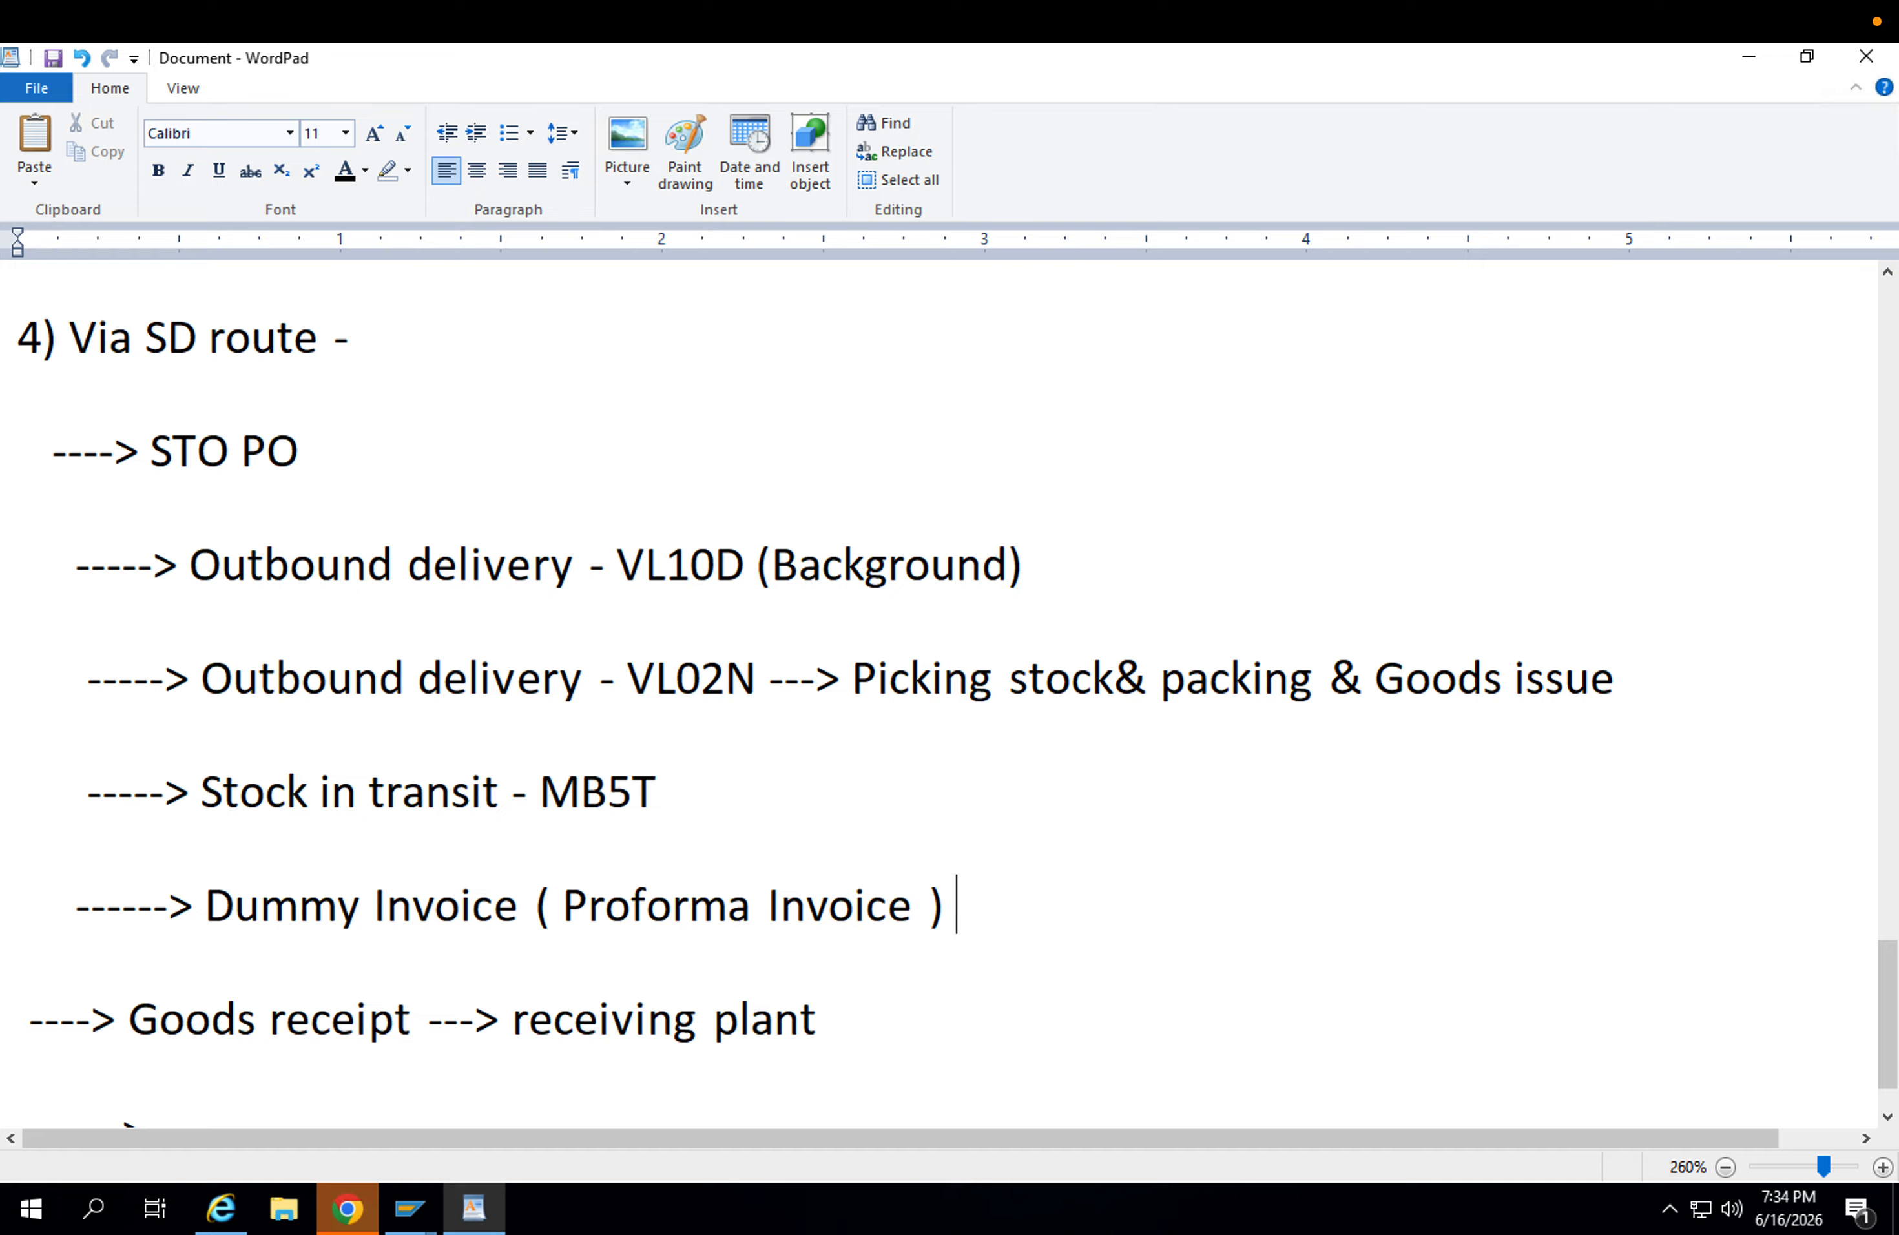
{"action": "type", "text": " - VF01"}
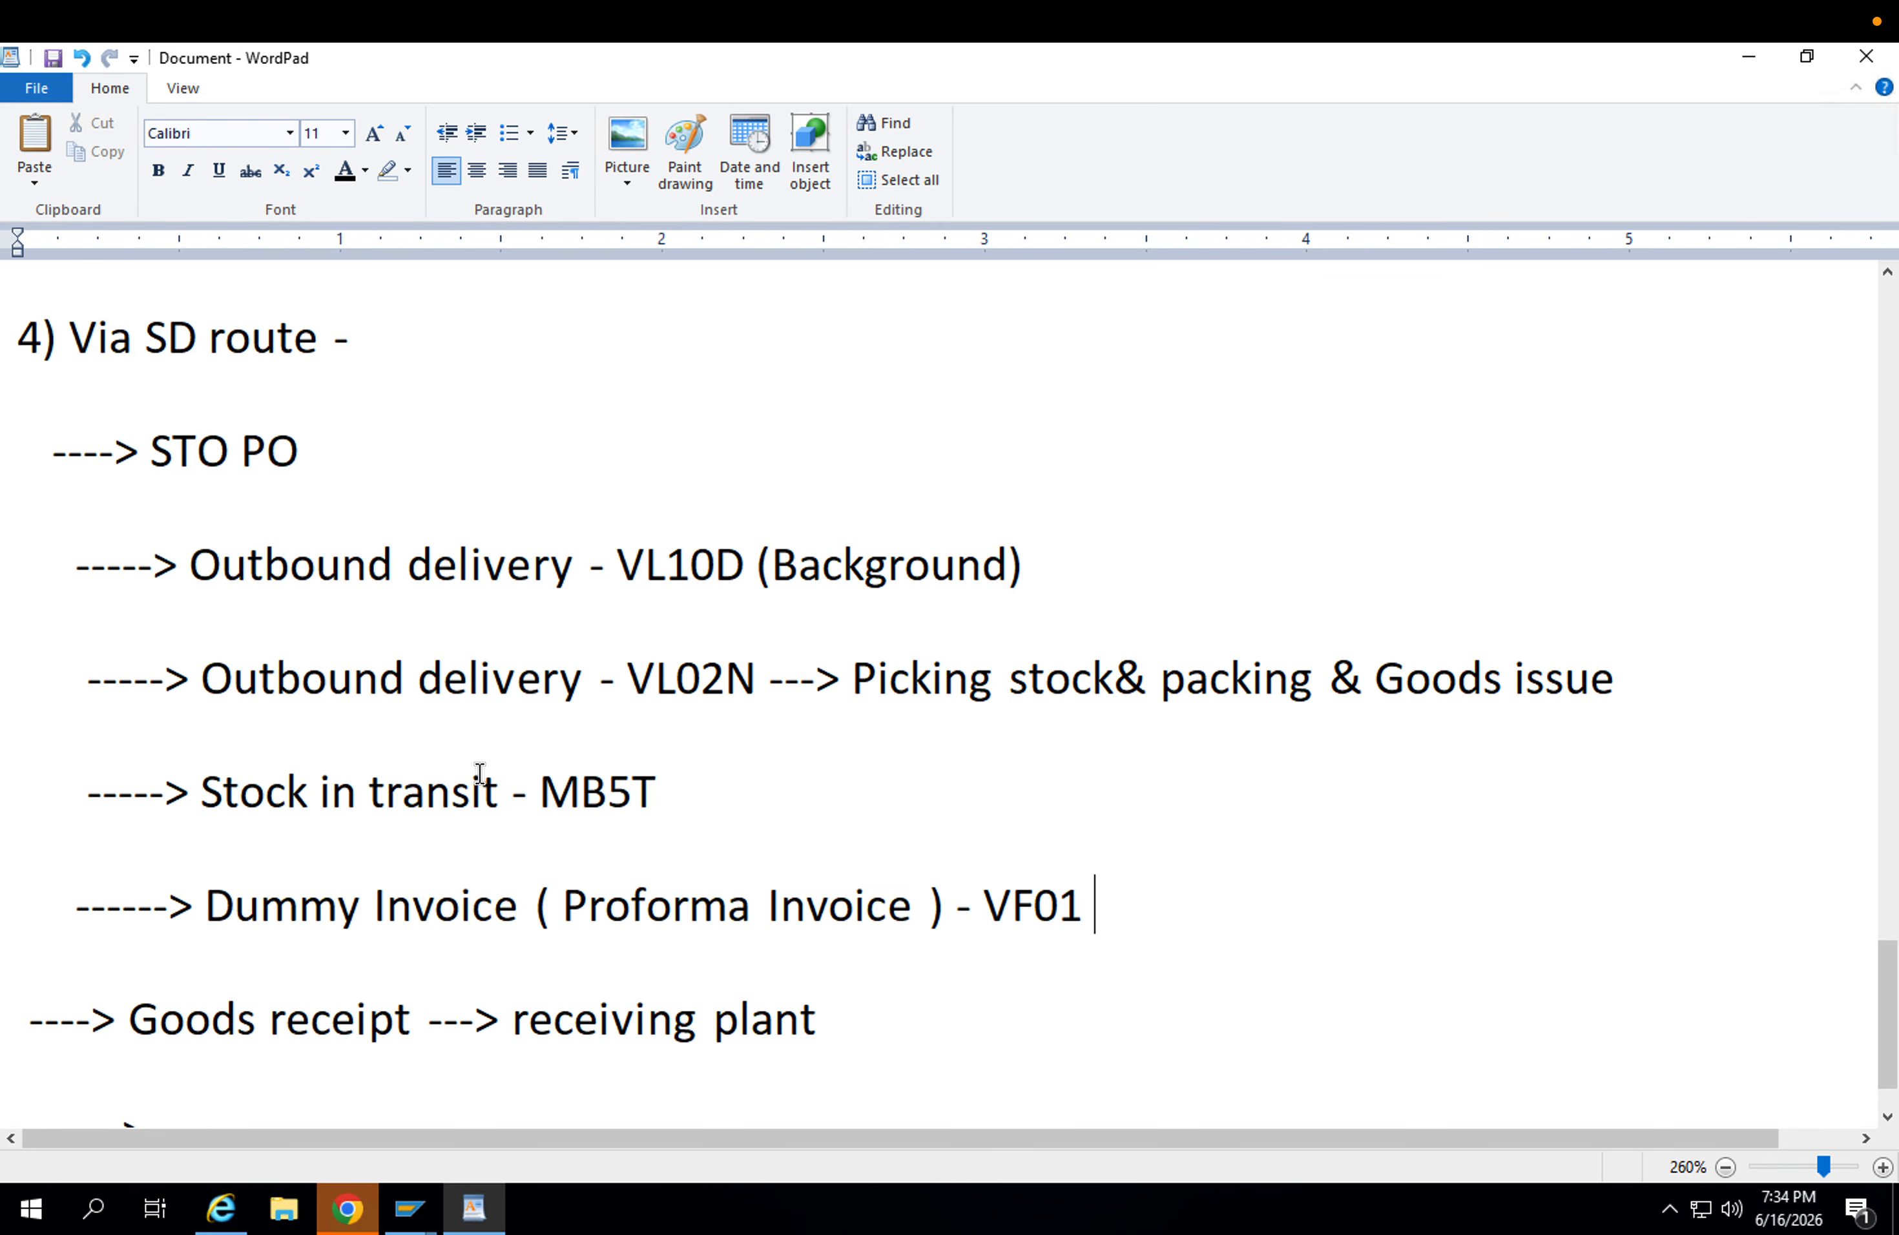
Select the SD route sub-lines from the VL10D outbound delivery through the VF01 dummy invoice.
{"action": "left_click", "coordinate": [387, 904]}
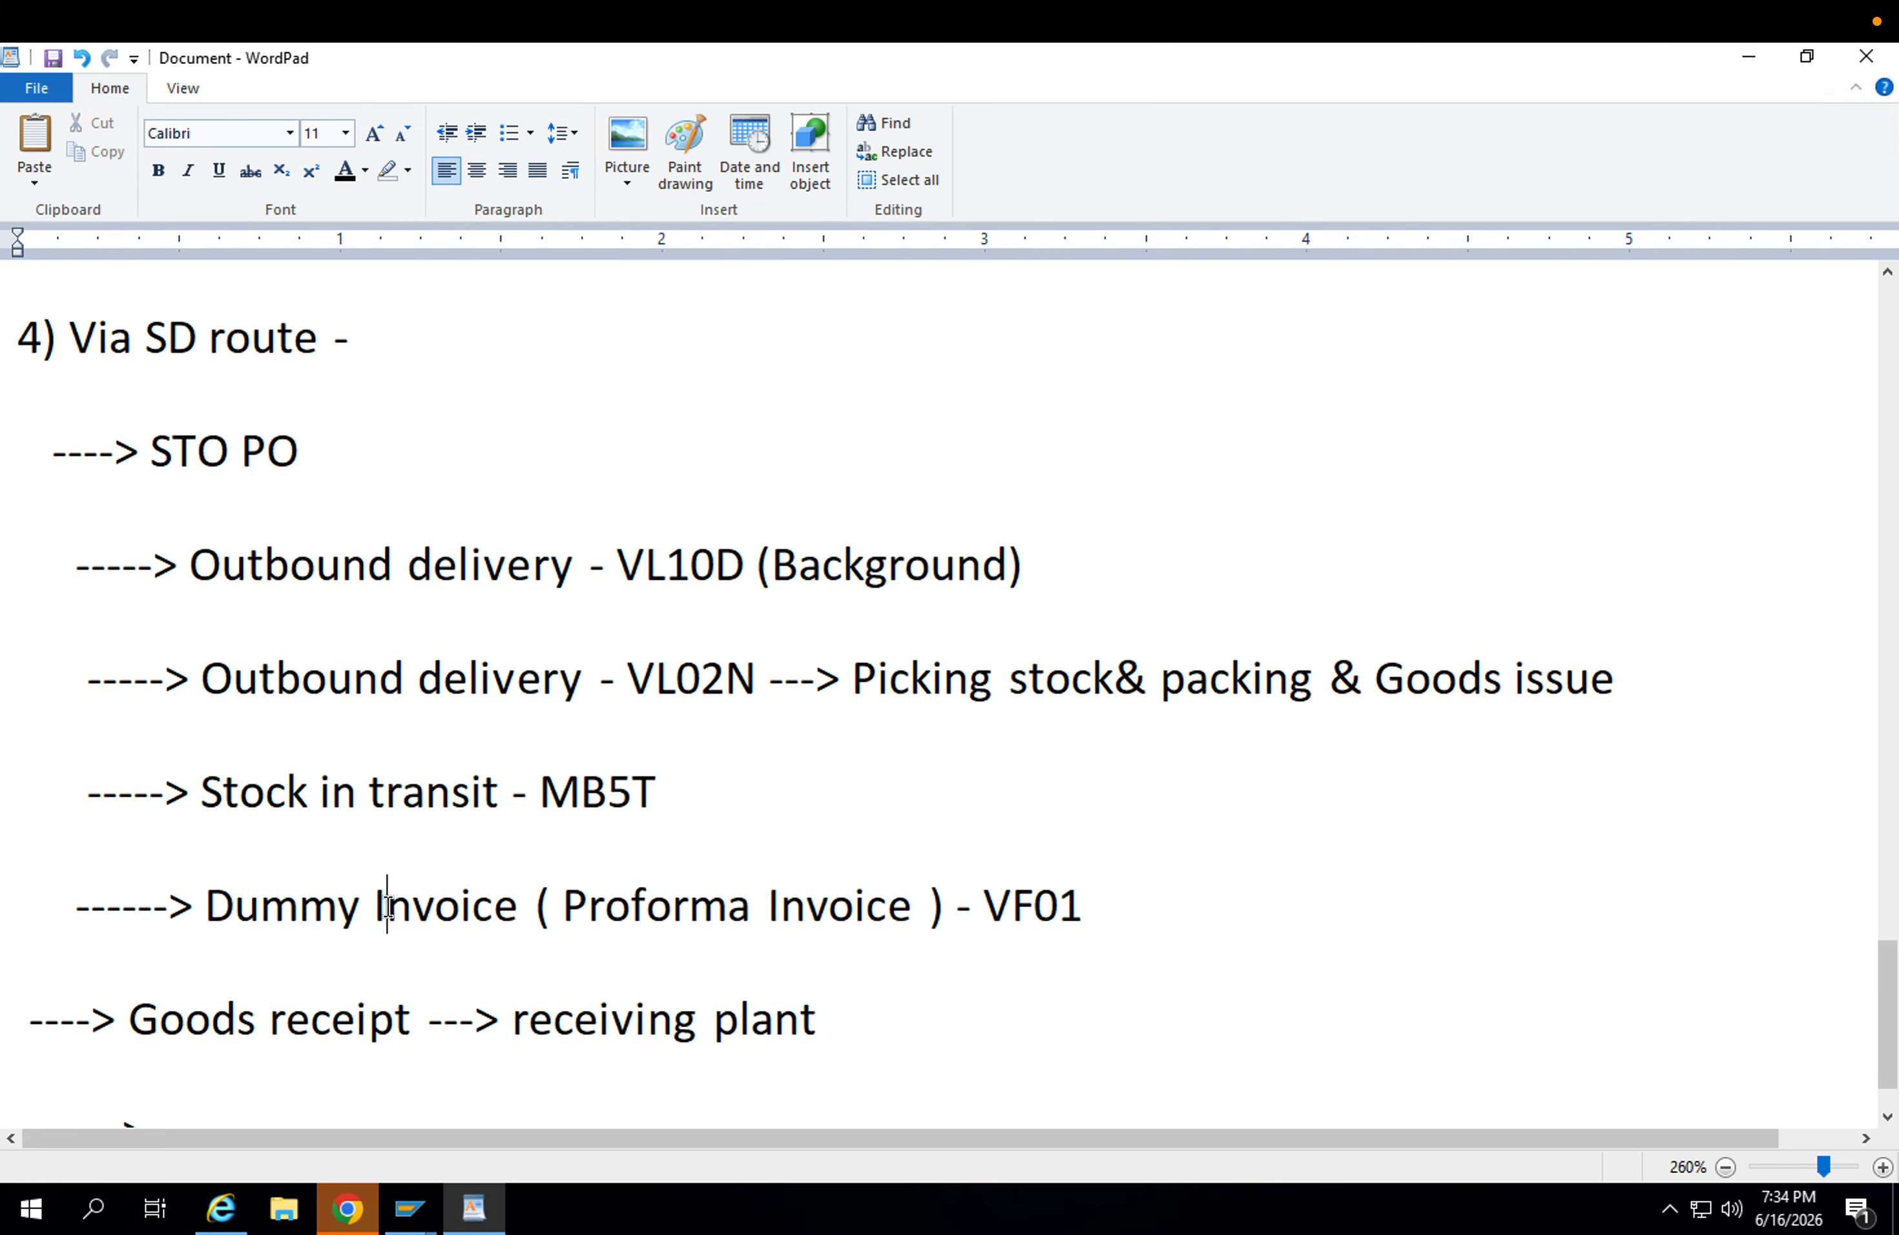
{"action": "left_click", "coordinate": [512, 914]}
{"action": "left_click", "coordinate": [724, 914]}
{"action": "left_click_drag", "start_coordinate": [1102, 913], "coordinate": [192, 607]}
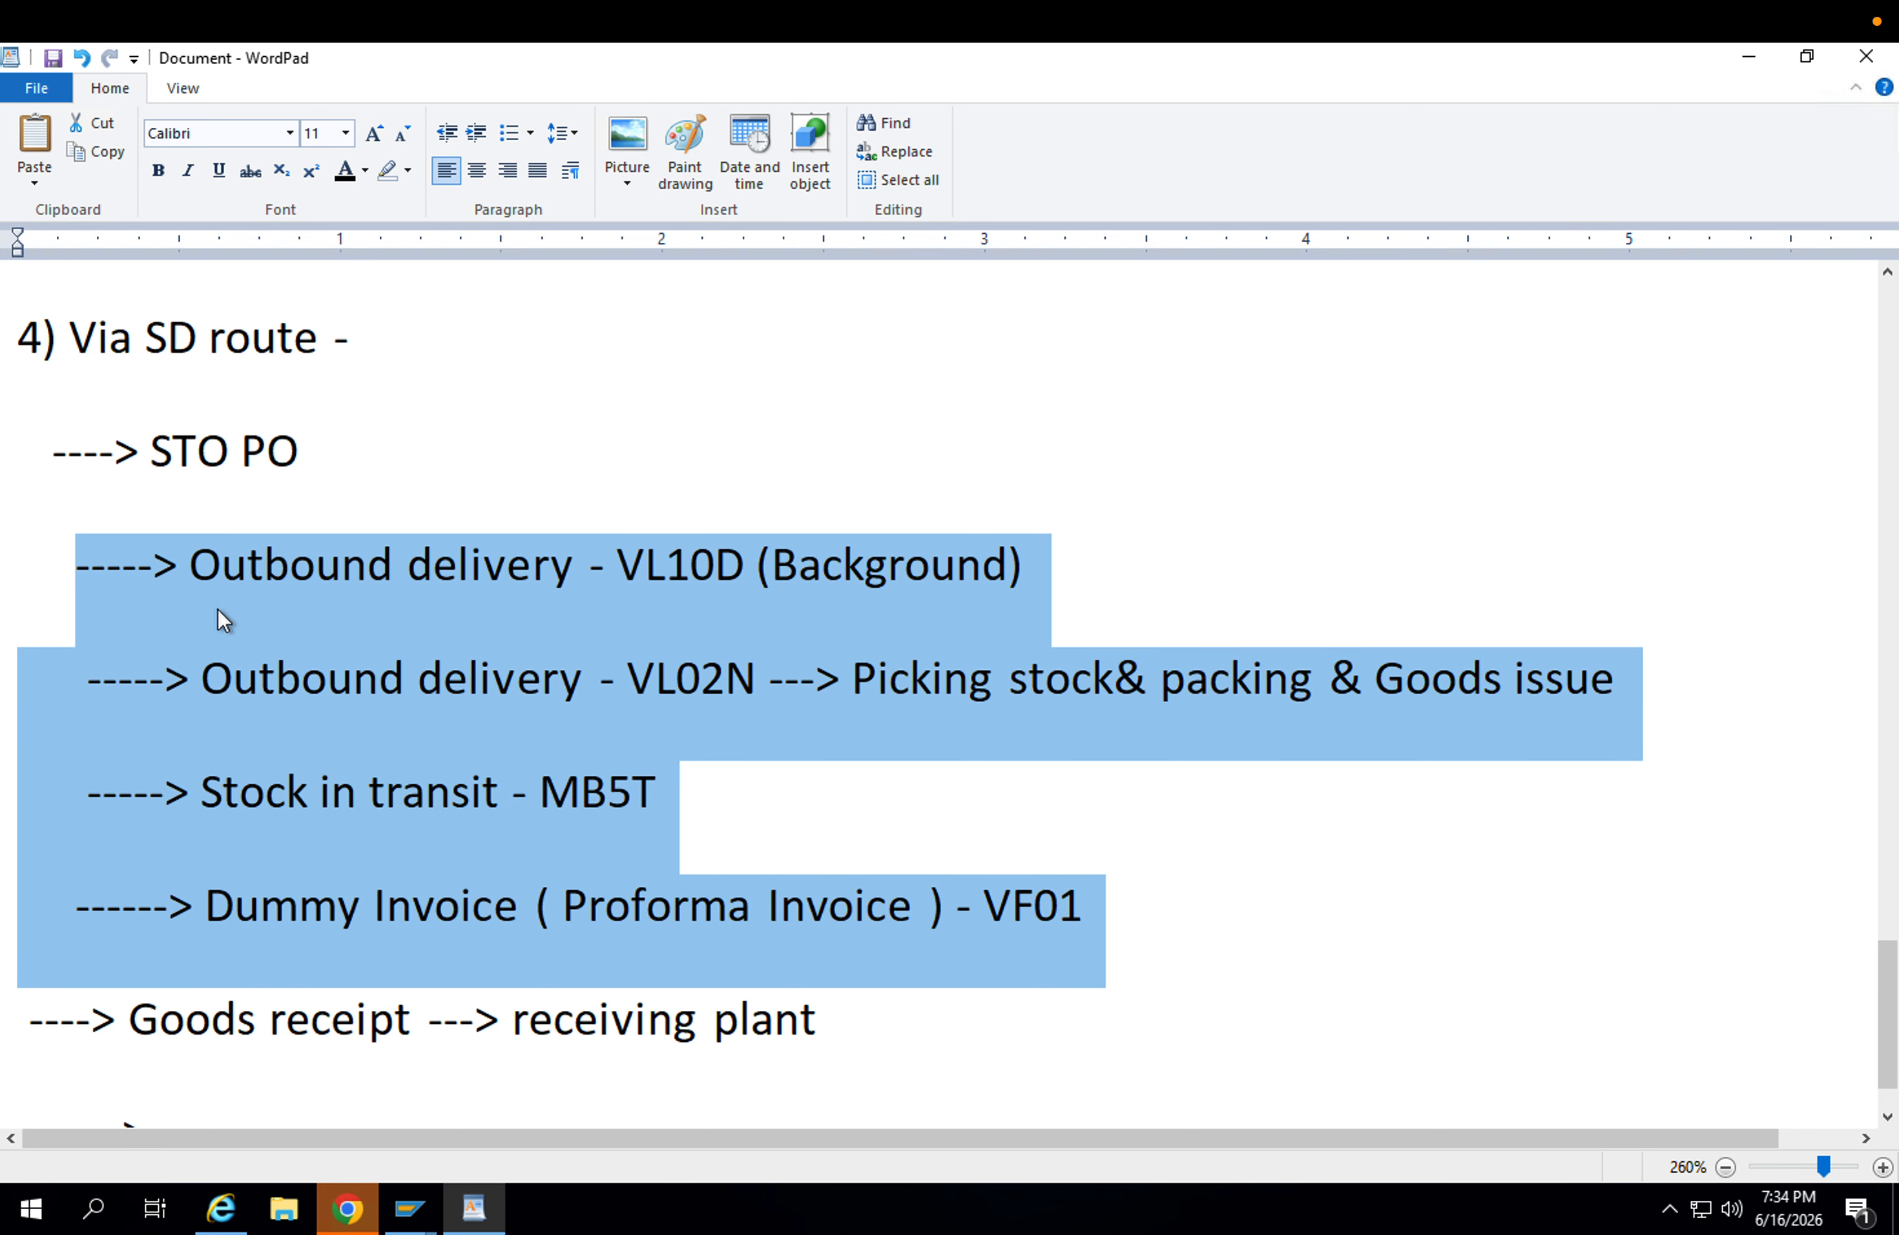
Append "----" to the end of the Dummy Invoice VF01 line.
{"action": "left_click", "coordinate": [858, 910]}
{"action": "left_click", "coordinate": [1116, 906]}
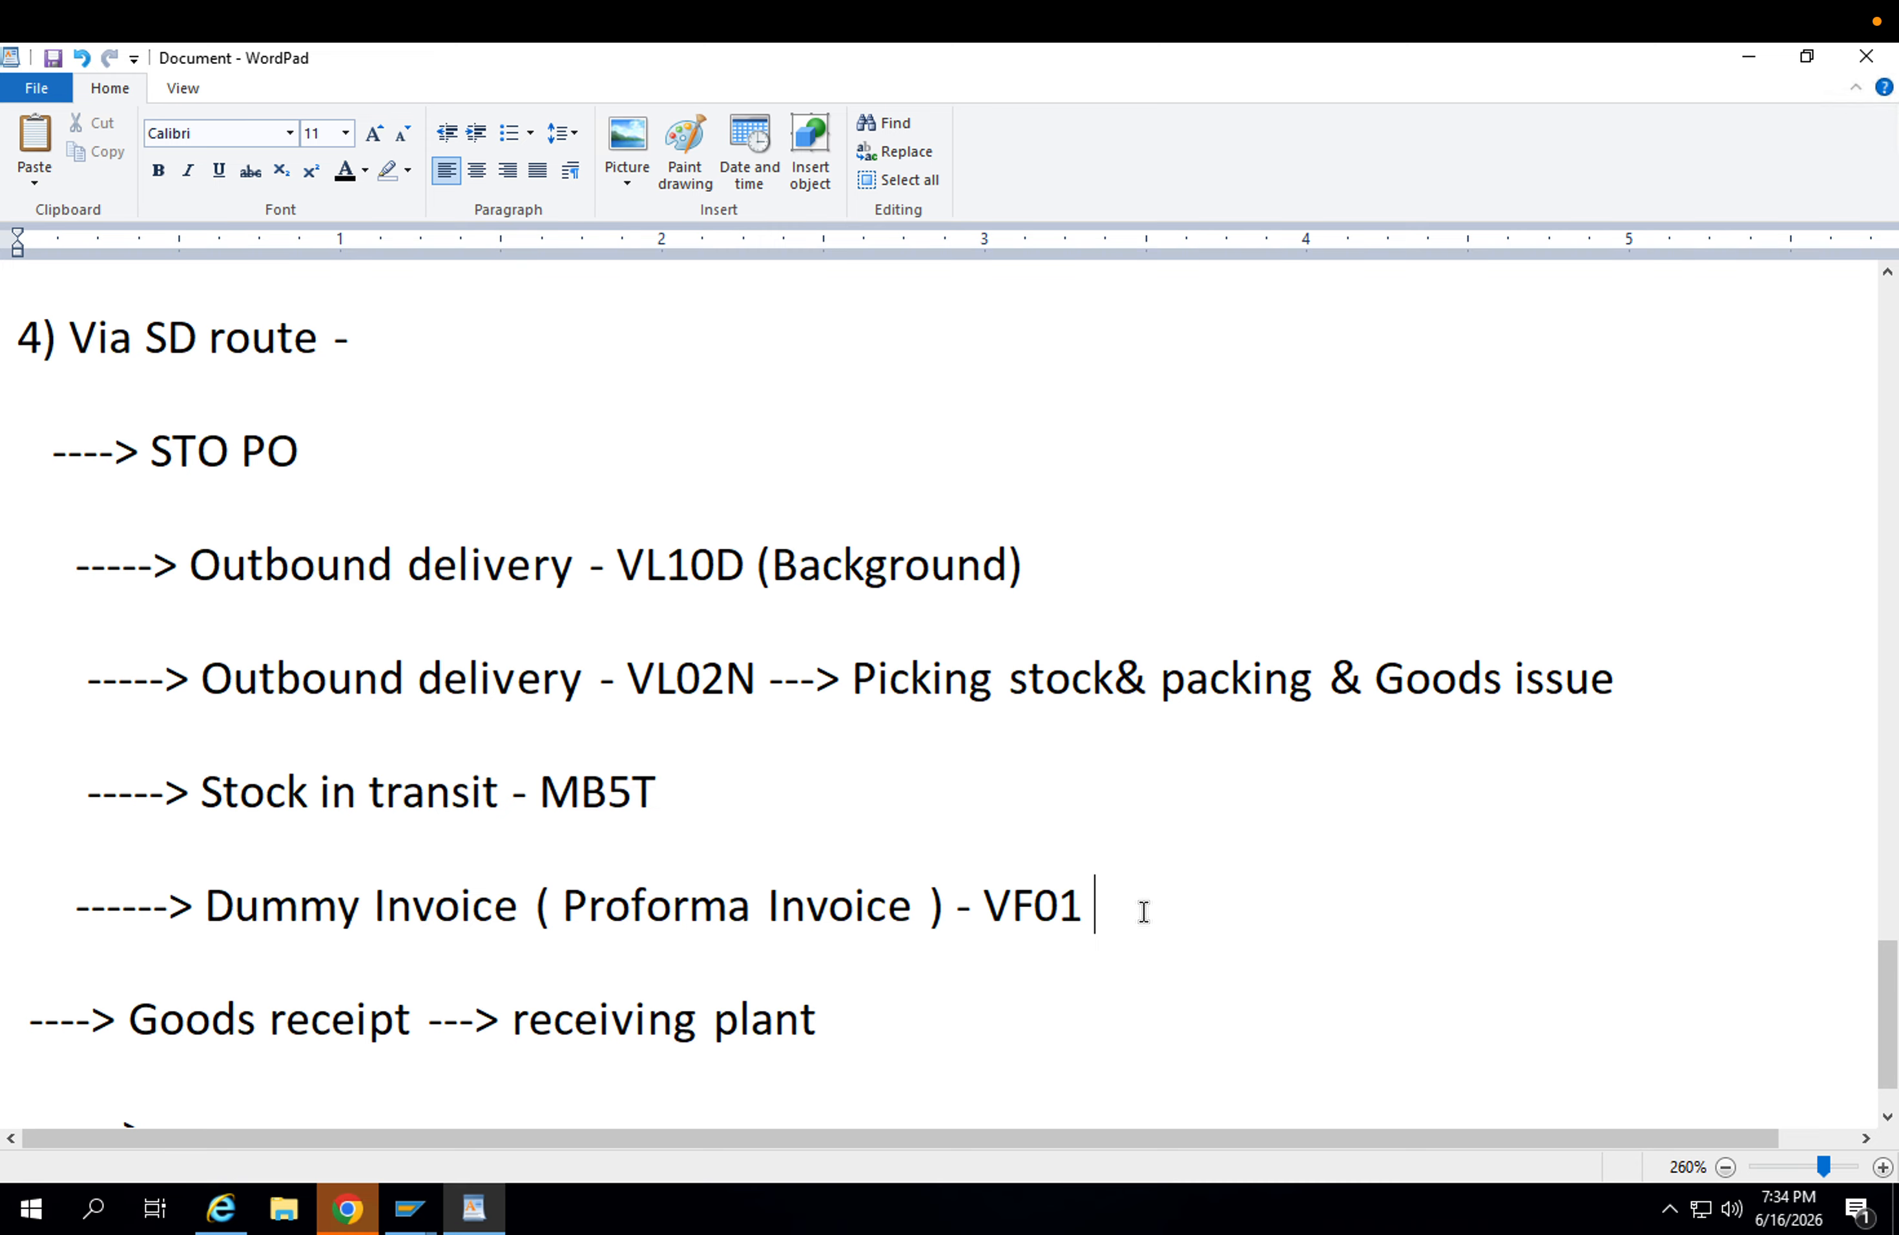
{"action": "type", "text": "----"}
{"action": "left_click_drag", "start_coordinate": [1158, 910], "coordinate": [265, 571]}
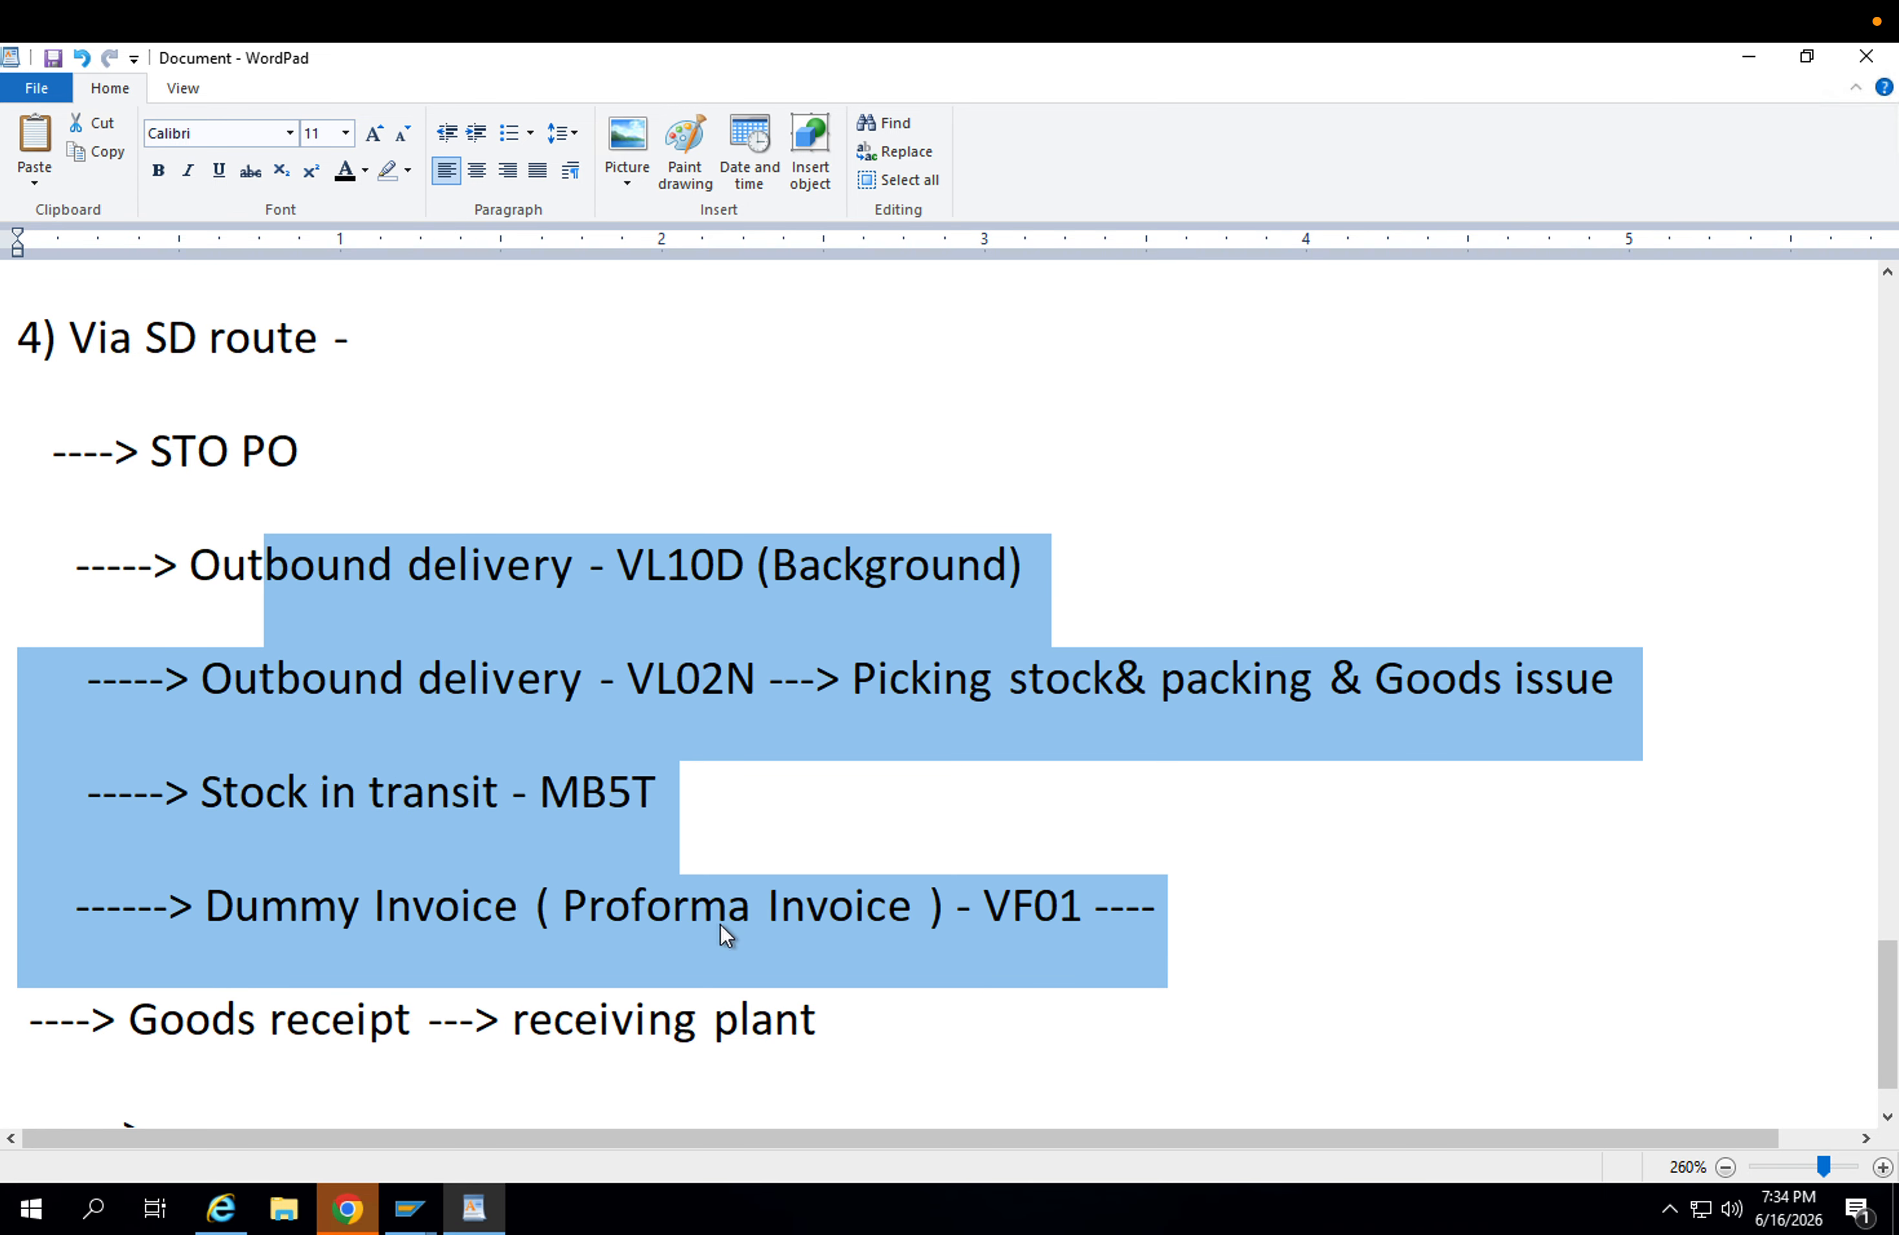
{"action": "left_click", "coordinate": [977, 949]}
Append "------- > Receiving plant" to the STO PO line under the SD route heading.
{"action": "left_click", "coordinate": [527, 475]}
{"action": "type", "text": "------- "}
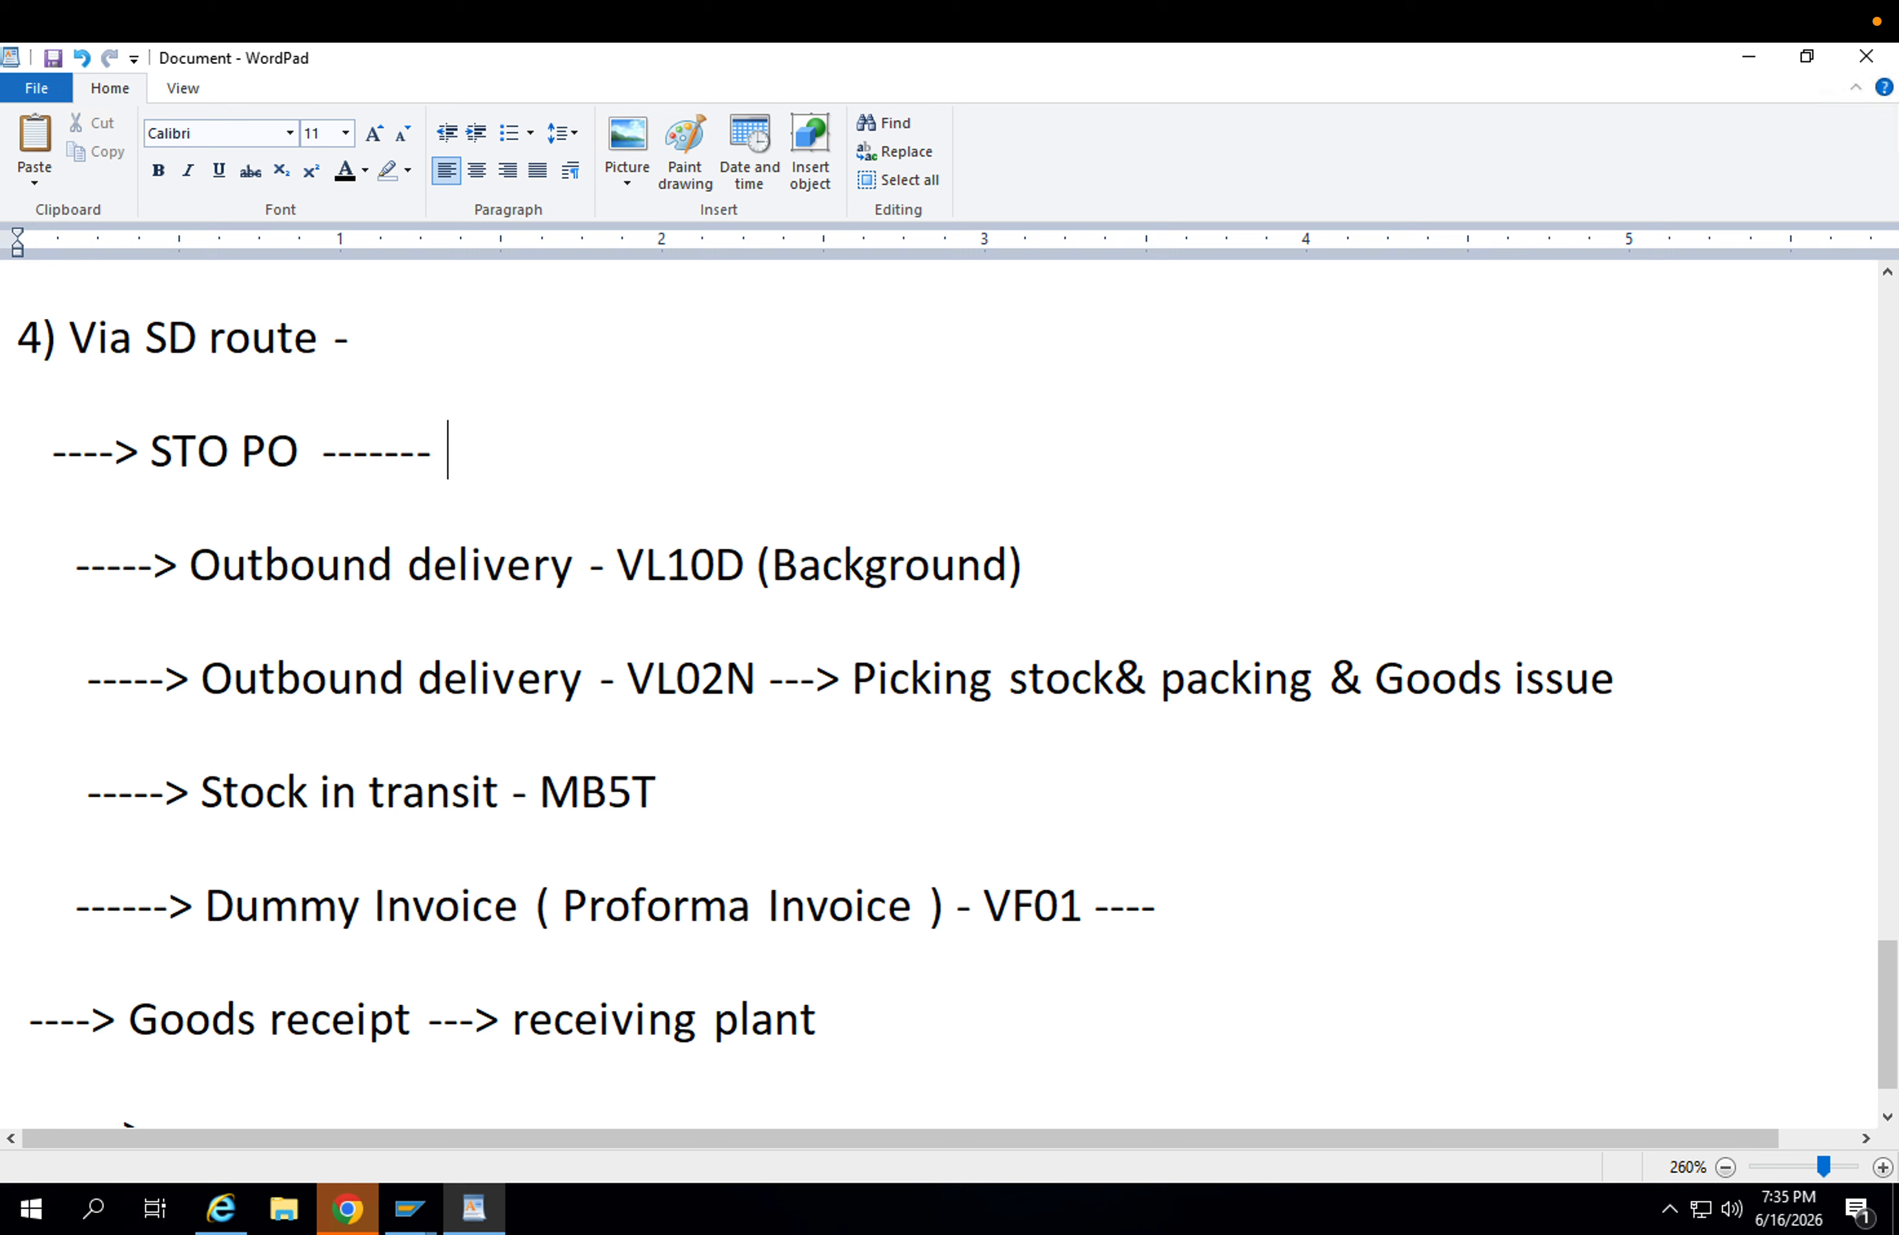
{"action": "type", "text": ">"}
{"action": "type", "text": "Reciving"}
{"action": "key", "text": "BackSpace"}
{"action": "key", "text": "BackSpace"}
{"action": "key", "text": "BackSpace"}
{"action": "key", "text": "BackSpace"}
{"action": "key", "text": "BackSpace"}
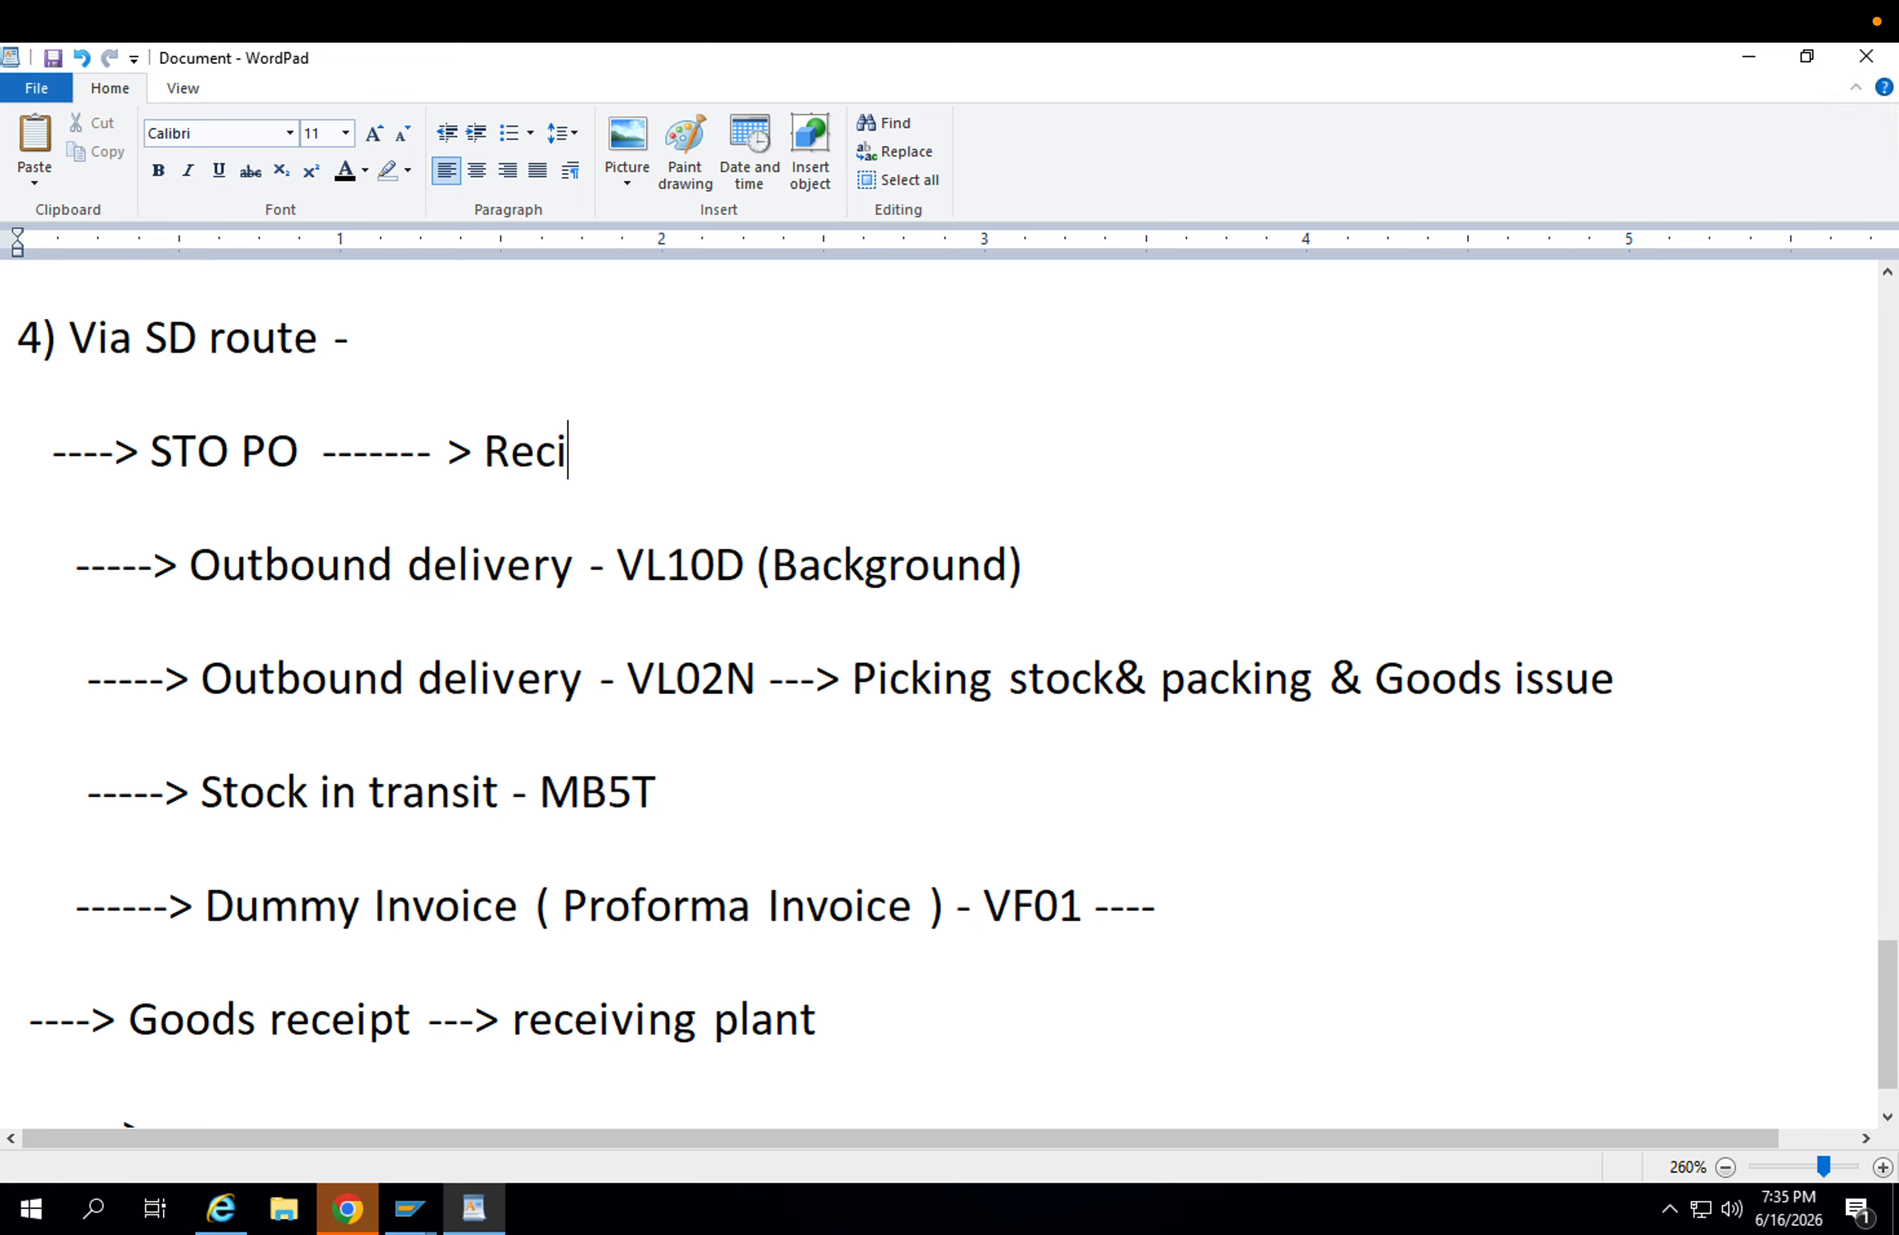
{"action": "key", "text": "BackSpace"}
{"action": "type", "text": "eiving plant"}
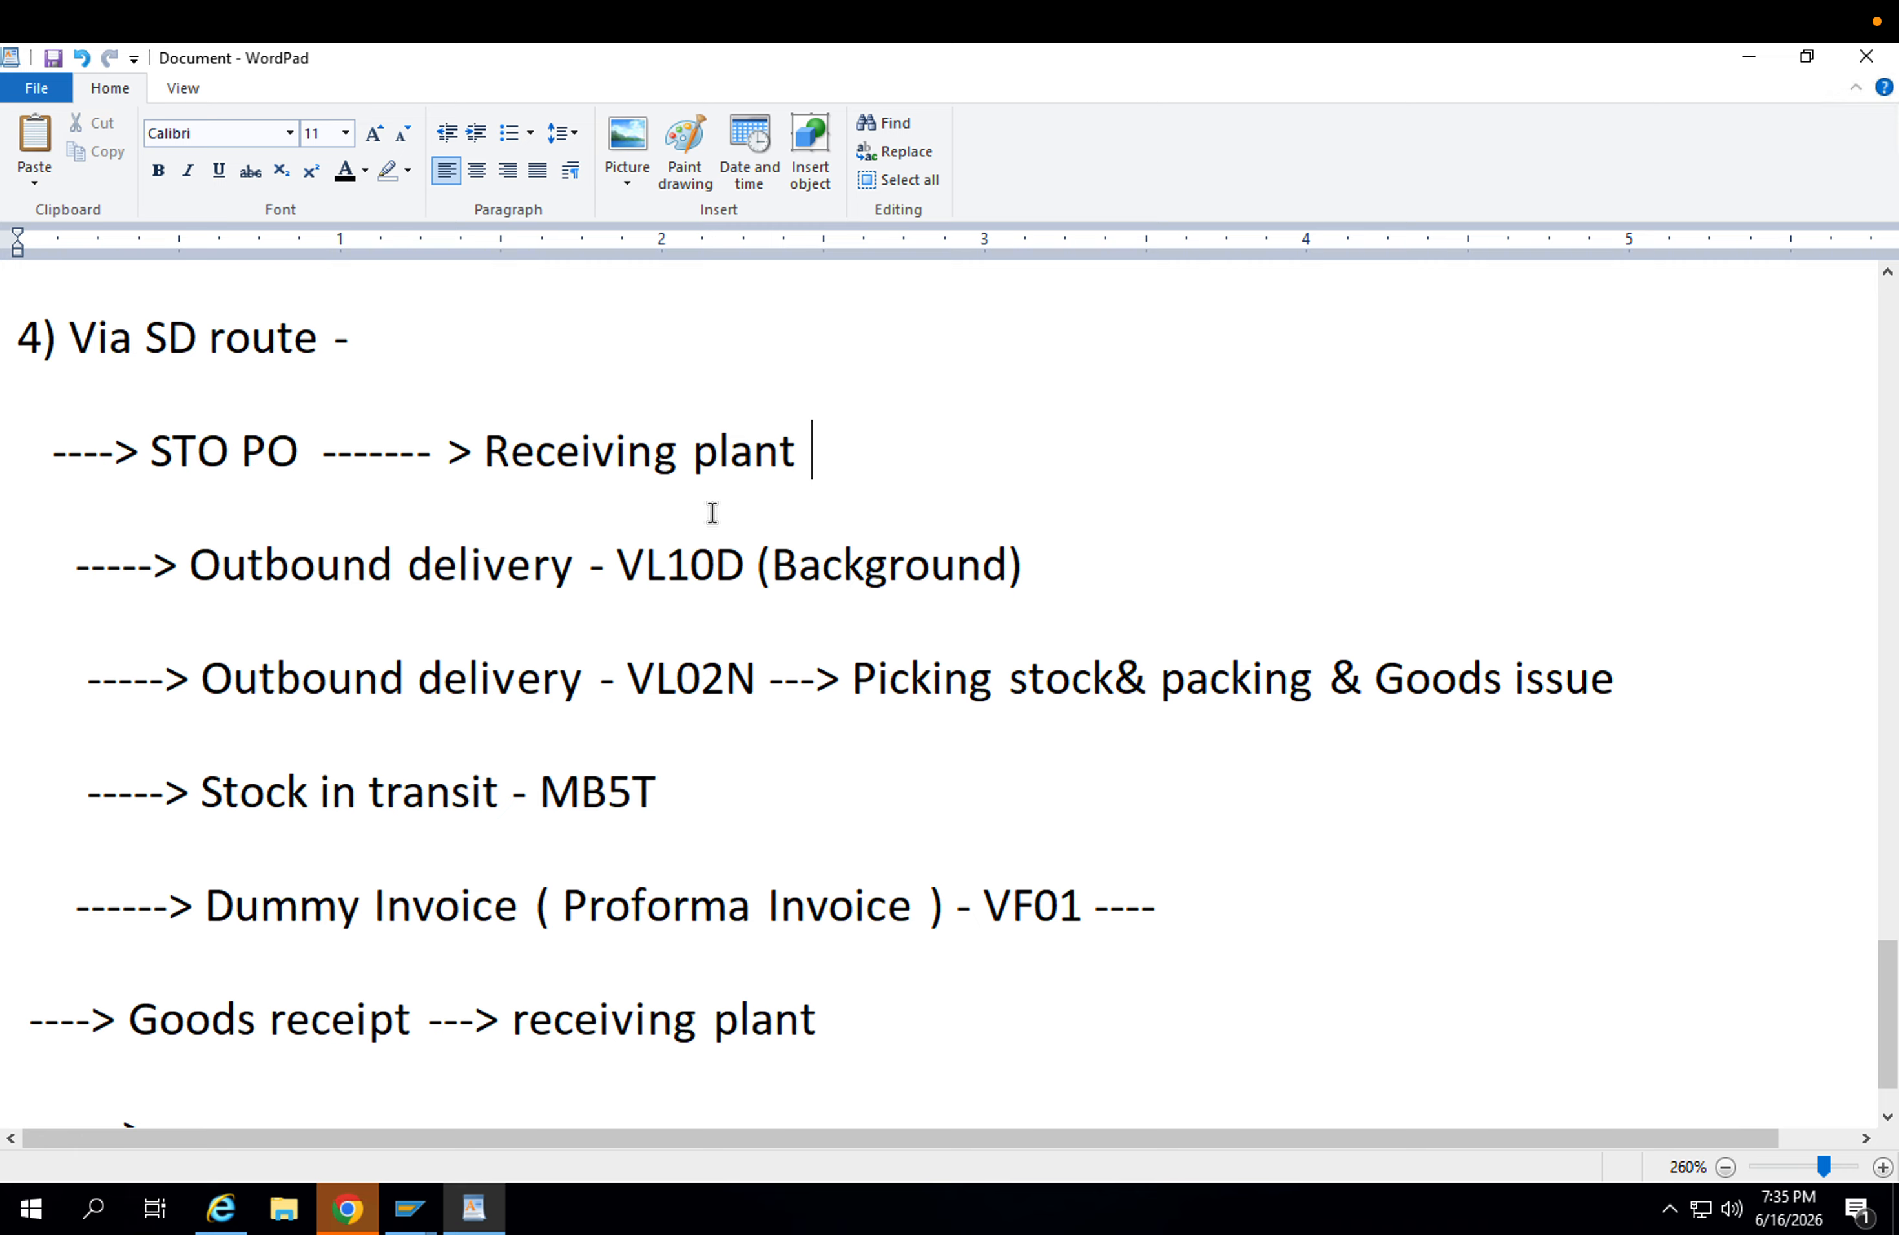
Append "-----> Supply plant" to the VL10D outbound delivery line.
{"action": "left_click", "coordinate": [1094, 590]}
{"action": "type", "text": "----->"}
{"action": "type", "text": "Supp"}
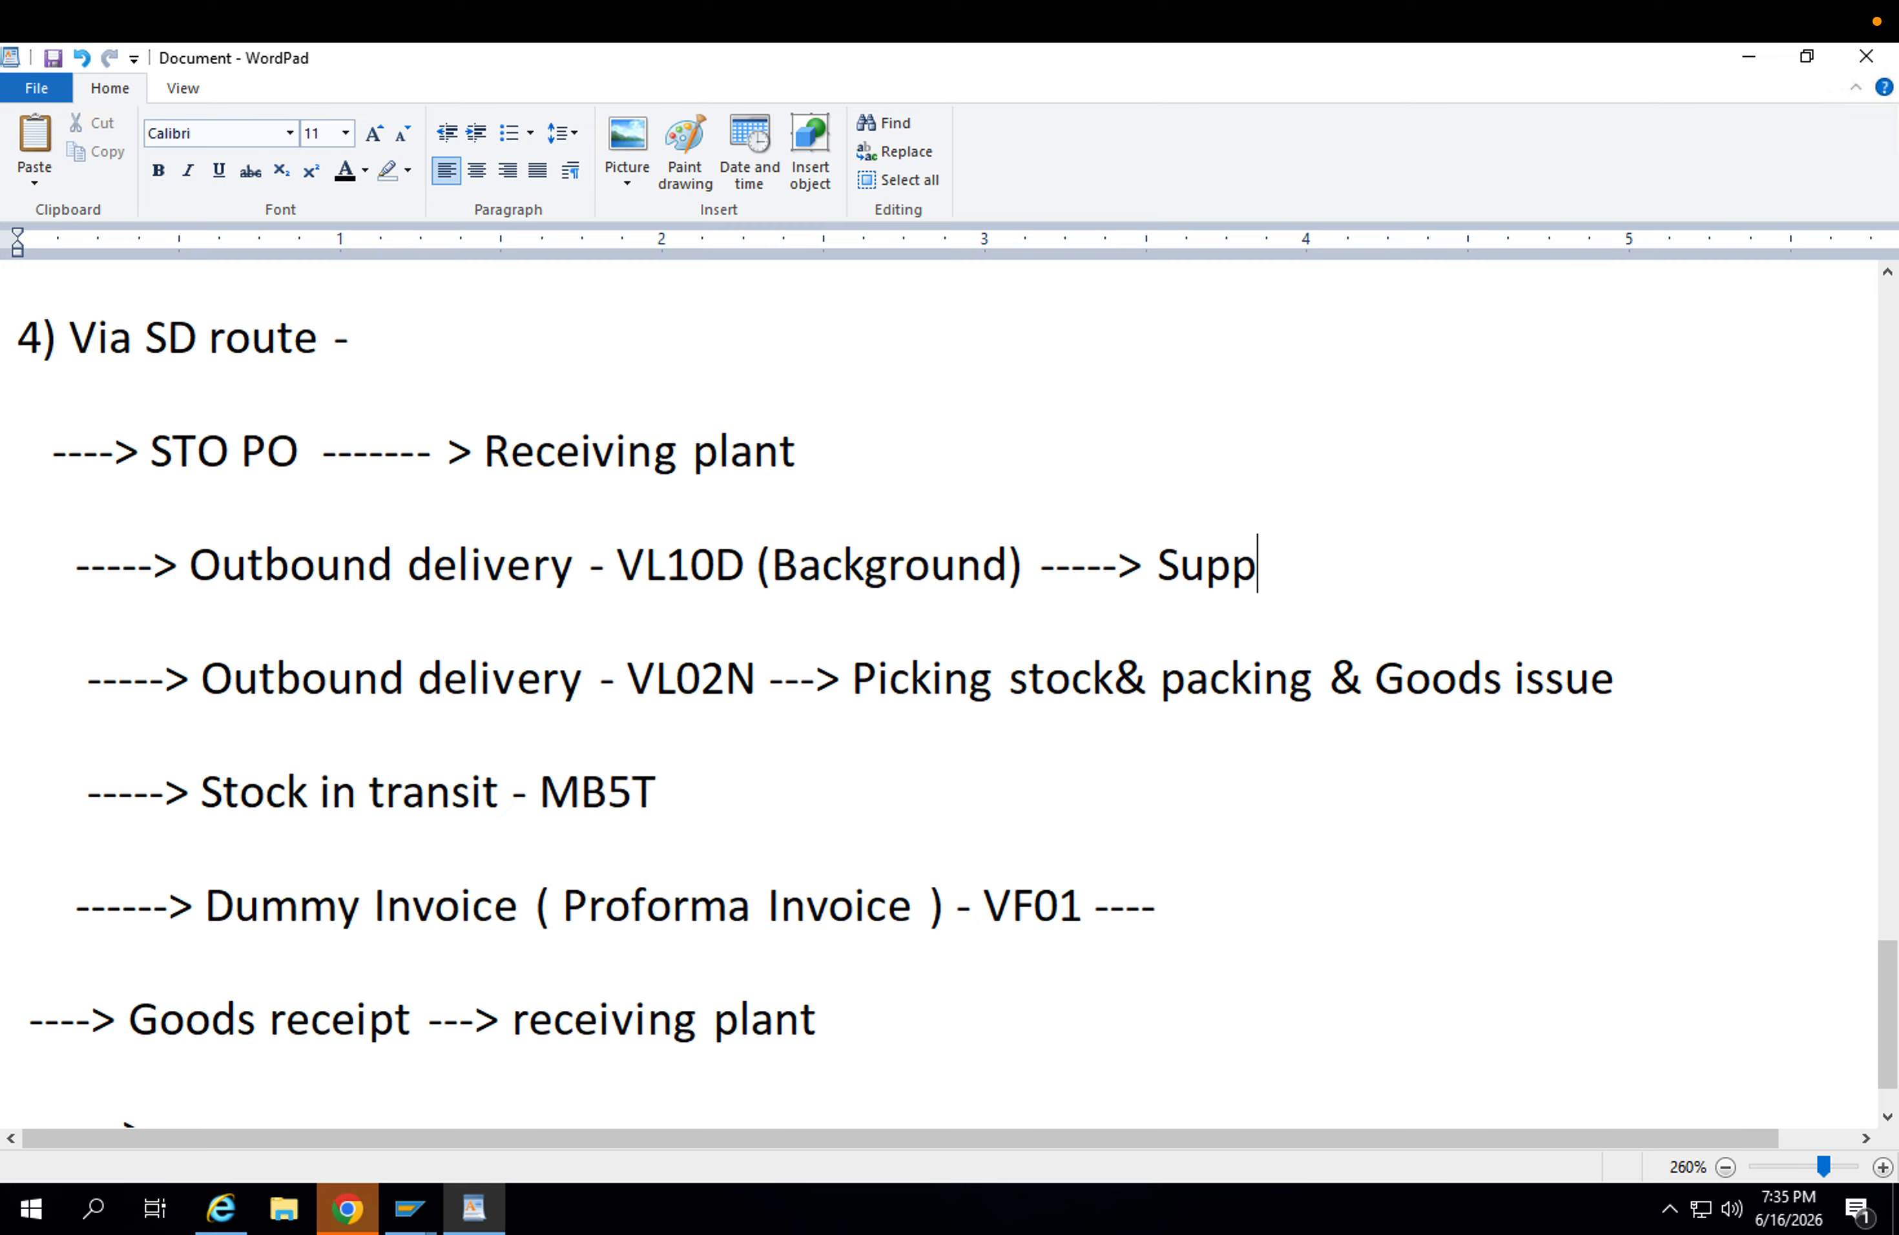
{"action": "type", "text": "ly plant"}
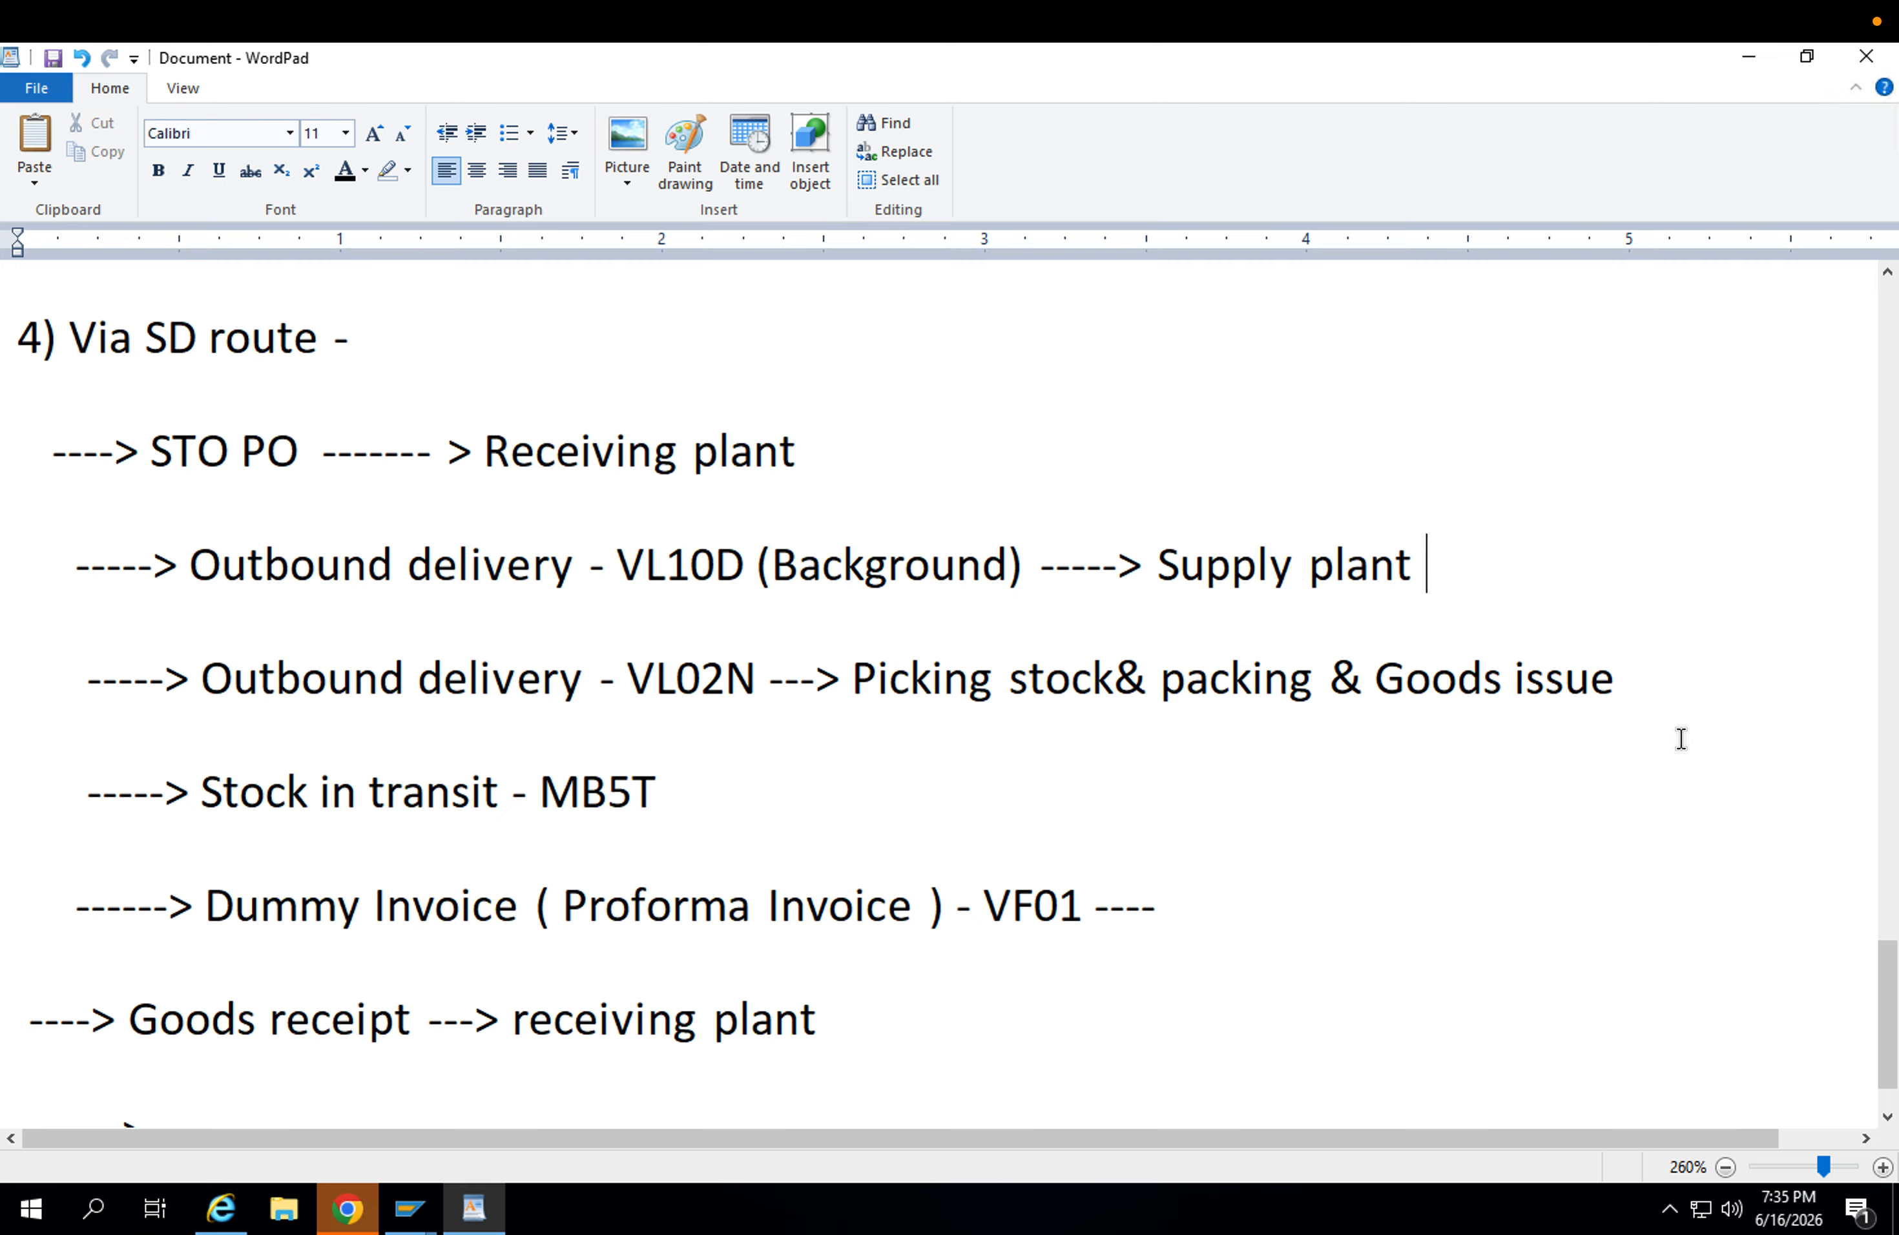
Append "- Supplying plant" to the VL02N picking, packing and goods issue line.
{"action": "left_click", "coordinate": [1703, 674]}
{"action": "type", "text": "- "}
{"action": "type", "text": "Supply in"}
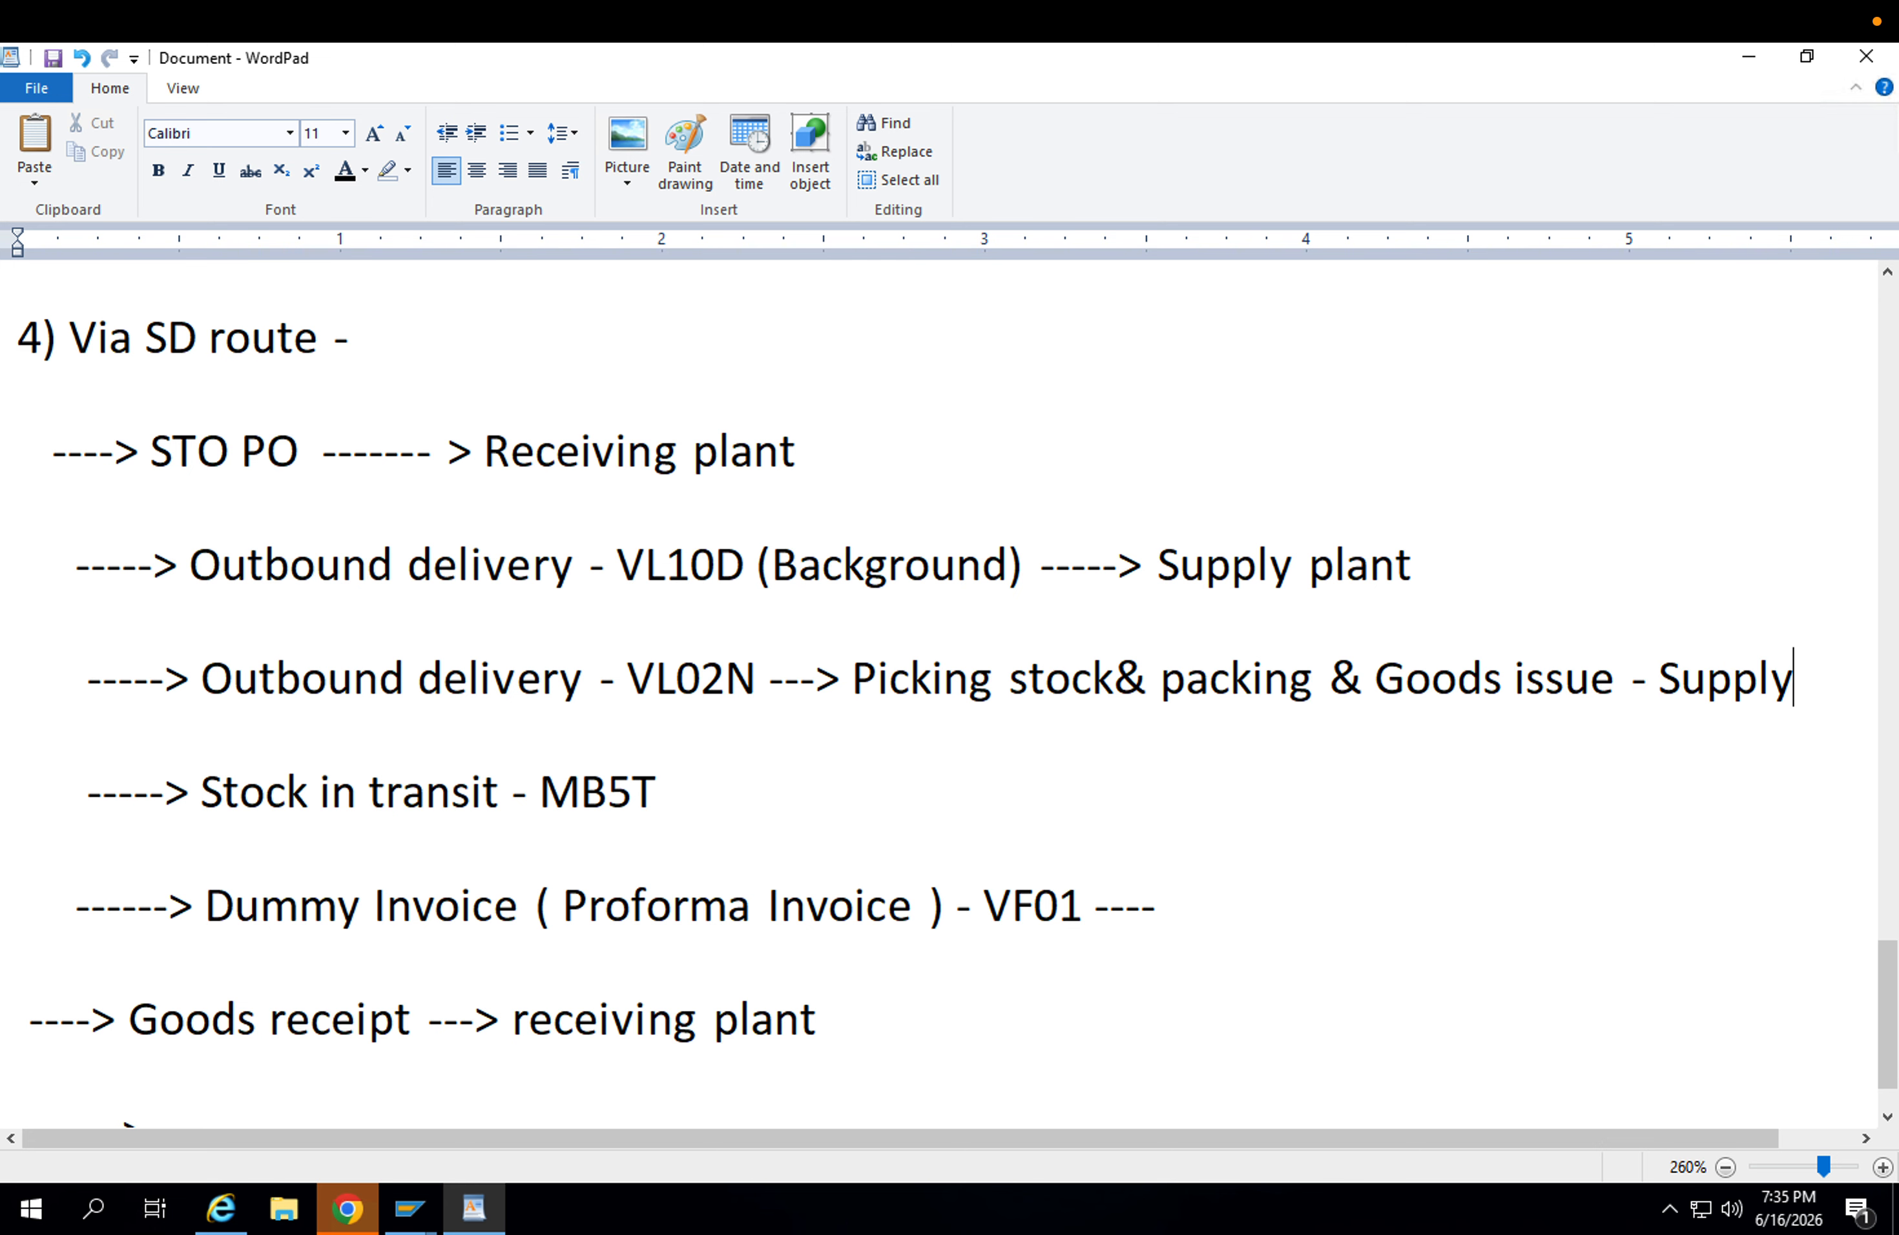
{"action": "key", "text": "BackSpace"}
{"action": "key", "text": "BackSpace"}
{"action": "key", "text": "BackSpace"}
{"action": "key", "text": "BackSpace"}
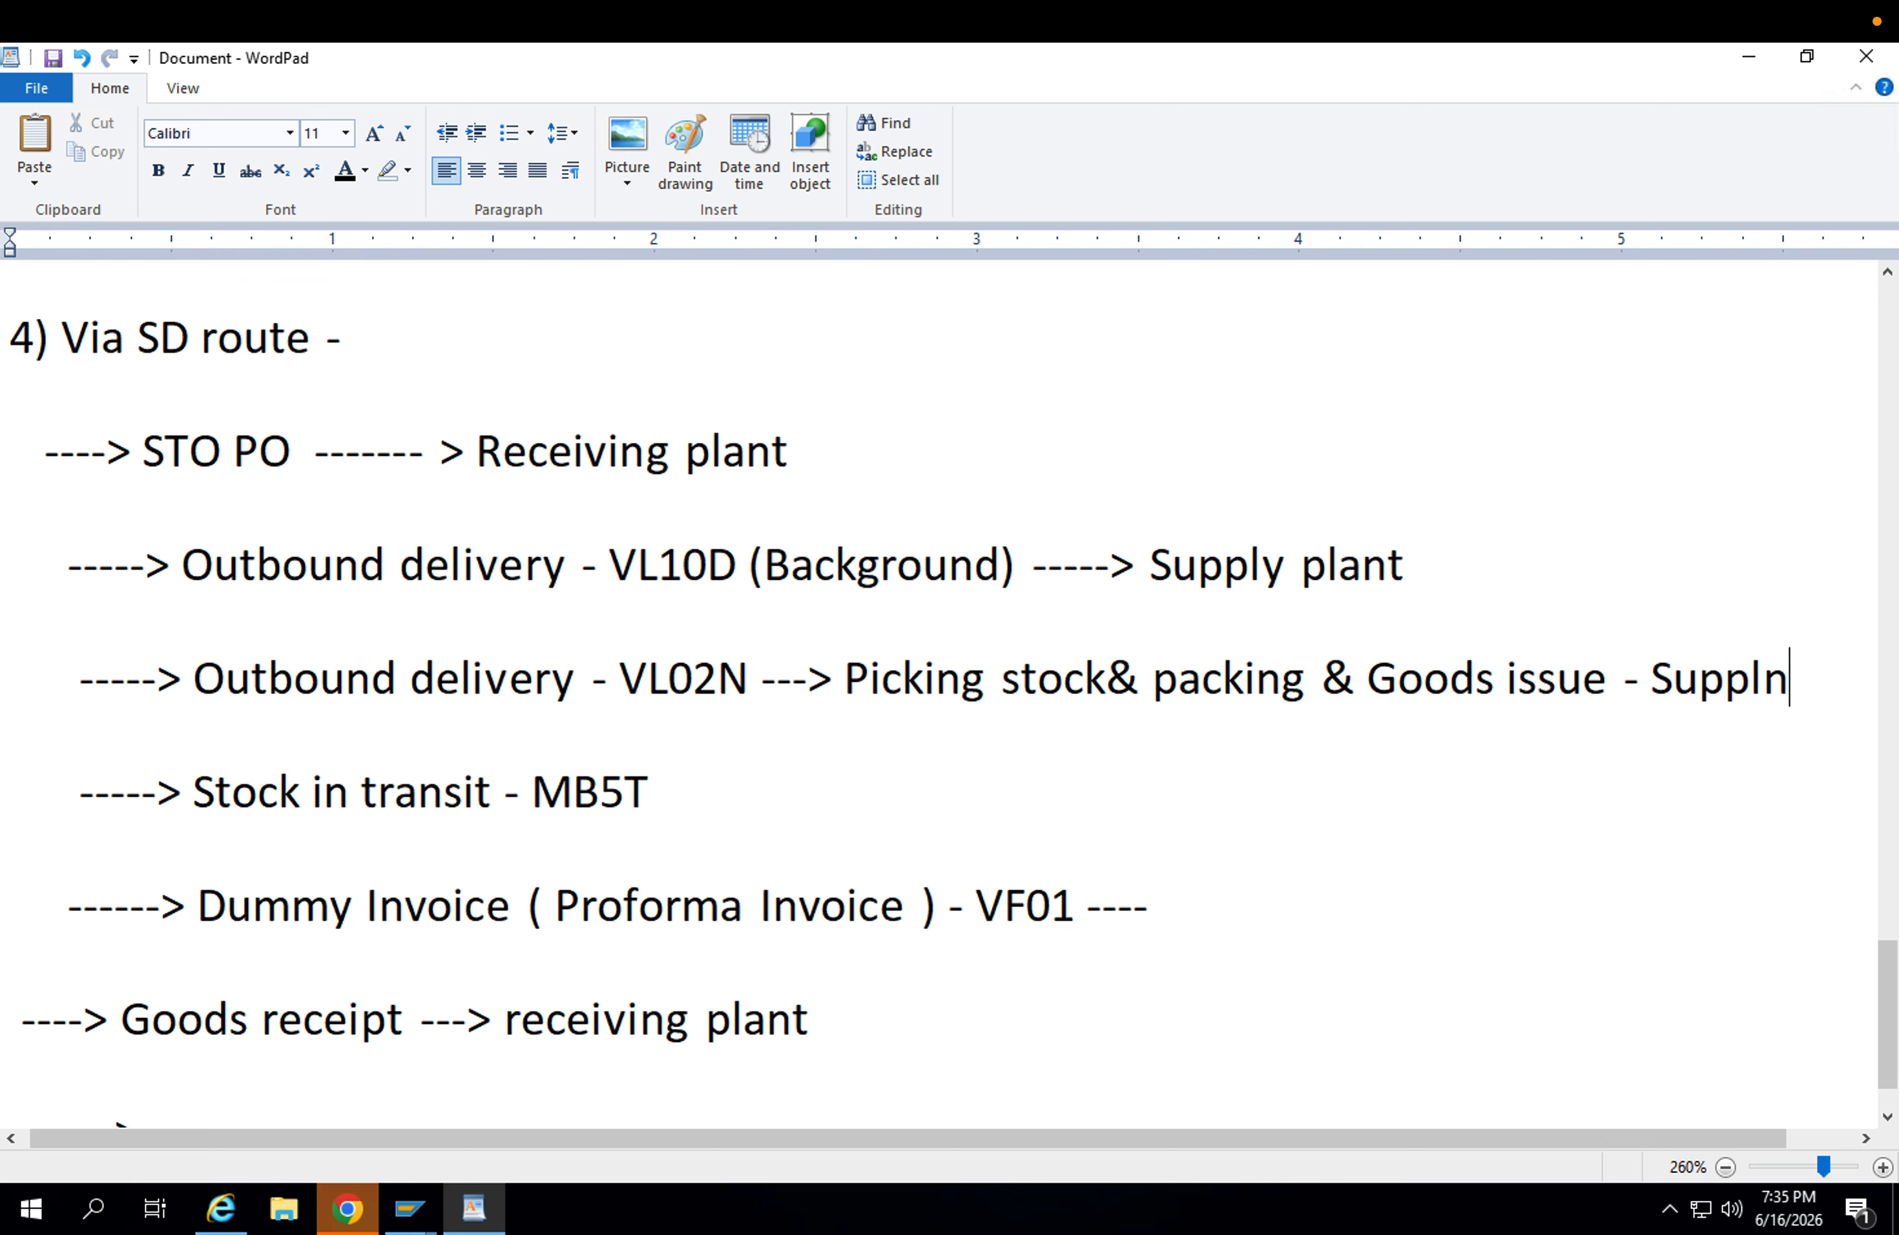
{"action": "type", "text": "y in"}
{"action": "key", "text": "BackSpace"}
{"action": "key", "text": "BackSpace"}
{"action": "key", "text": "BackSpace"}
{"action": "type", "text": "ing plant"}
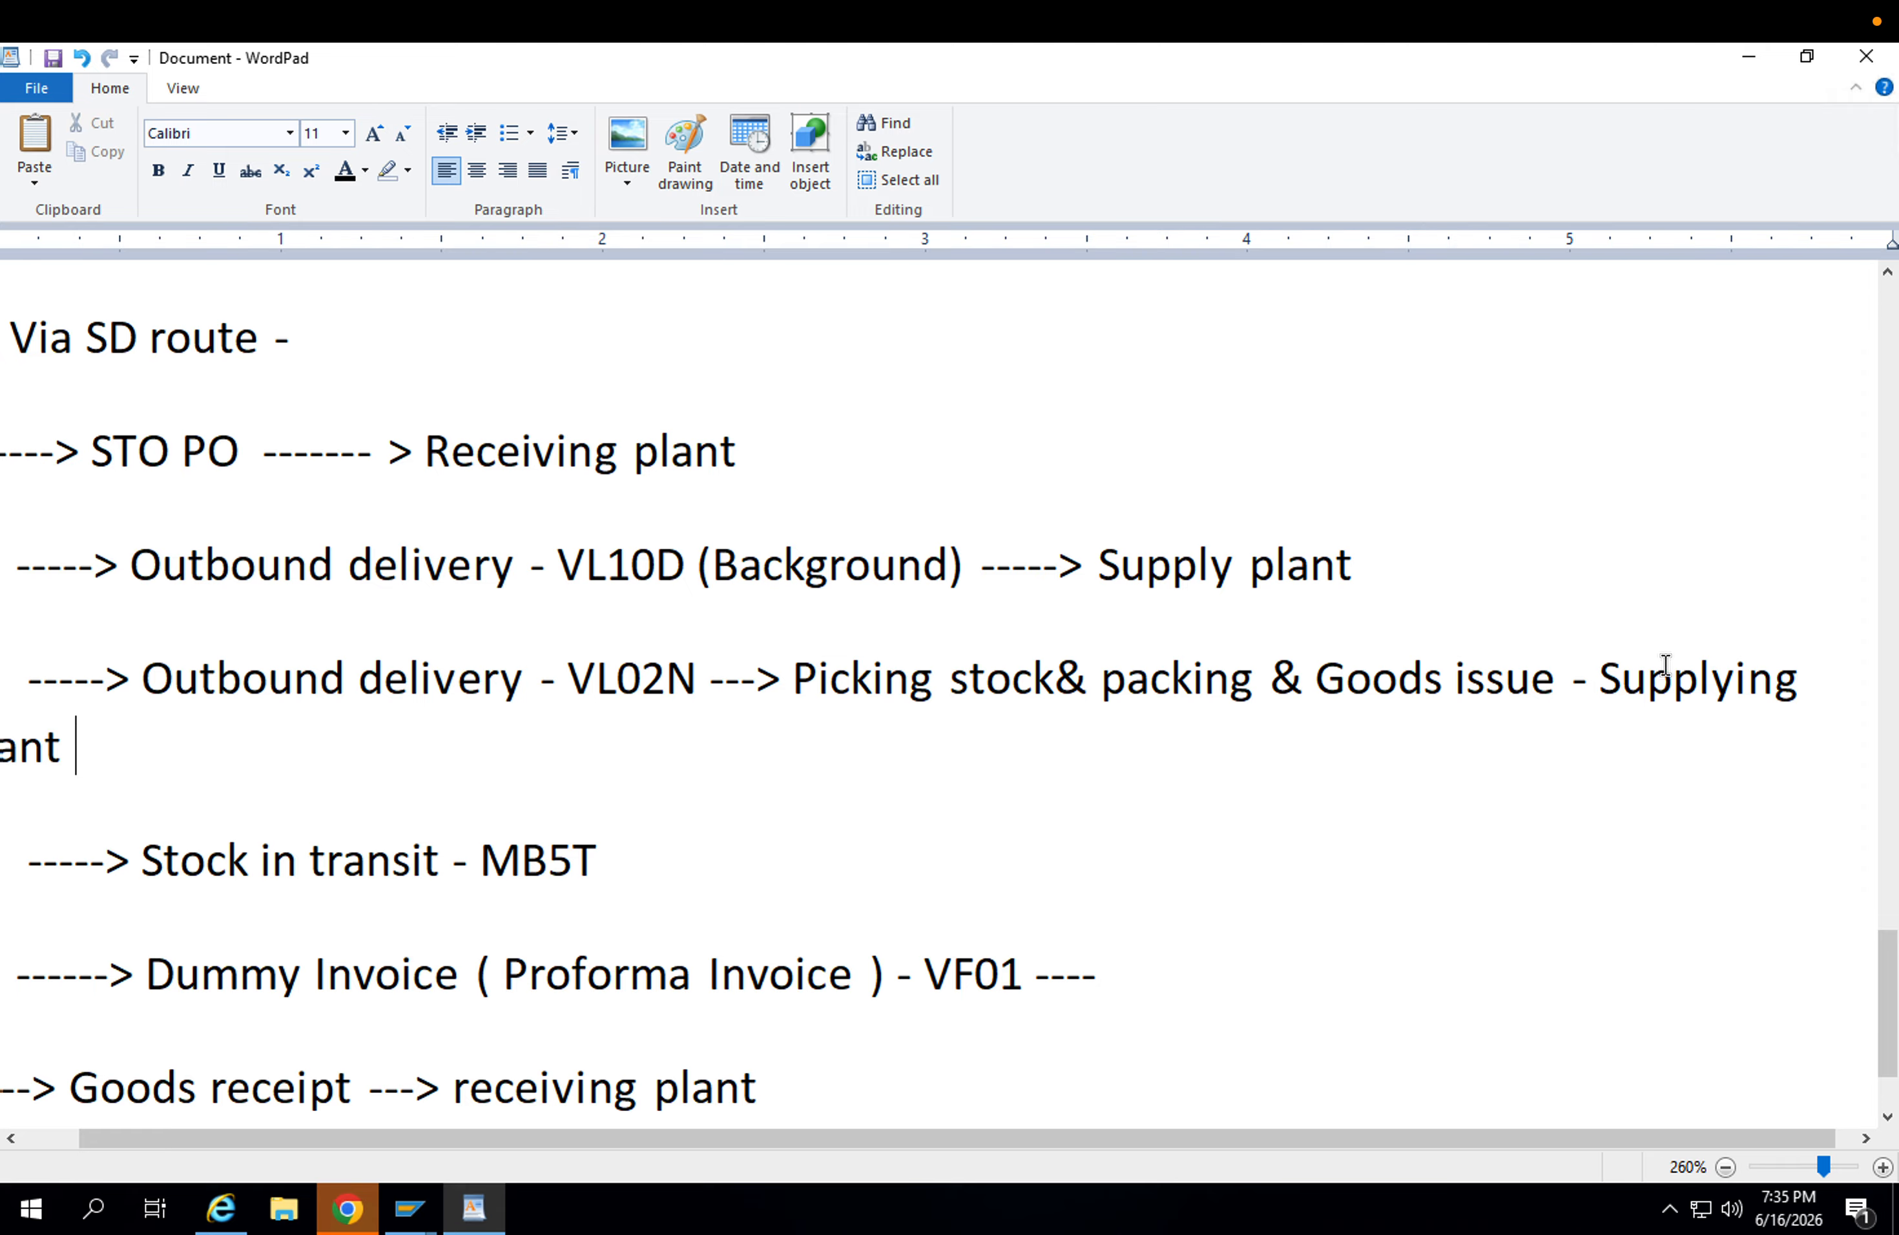
Complete the Dummy Invoice VF01 line with "Supplying plant" after its trailing dashes.
{"action": "left_click", "coordinate": [1182, 970]}
{"action": "type", "text": "Supp"}
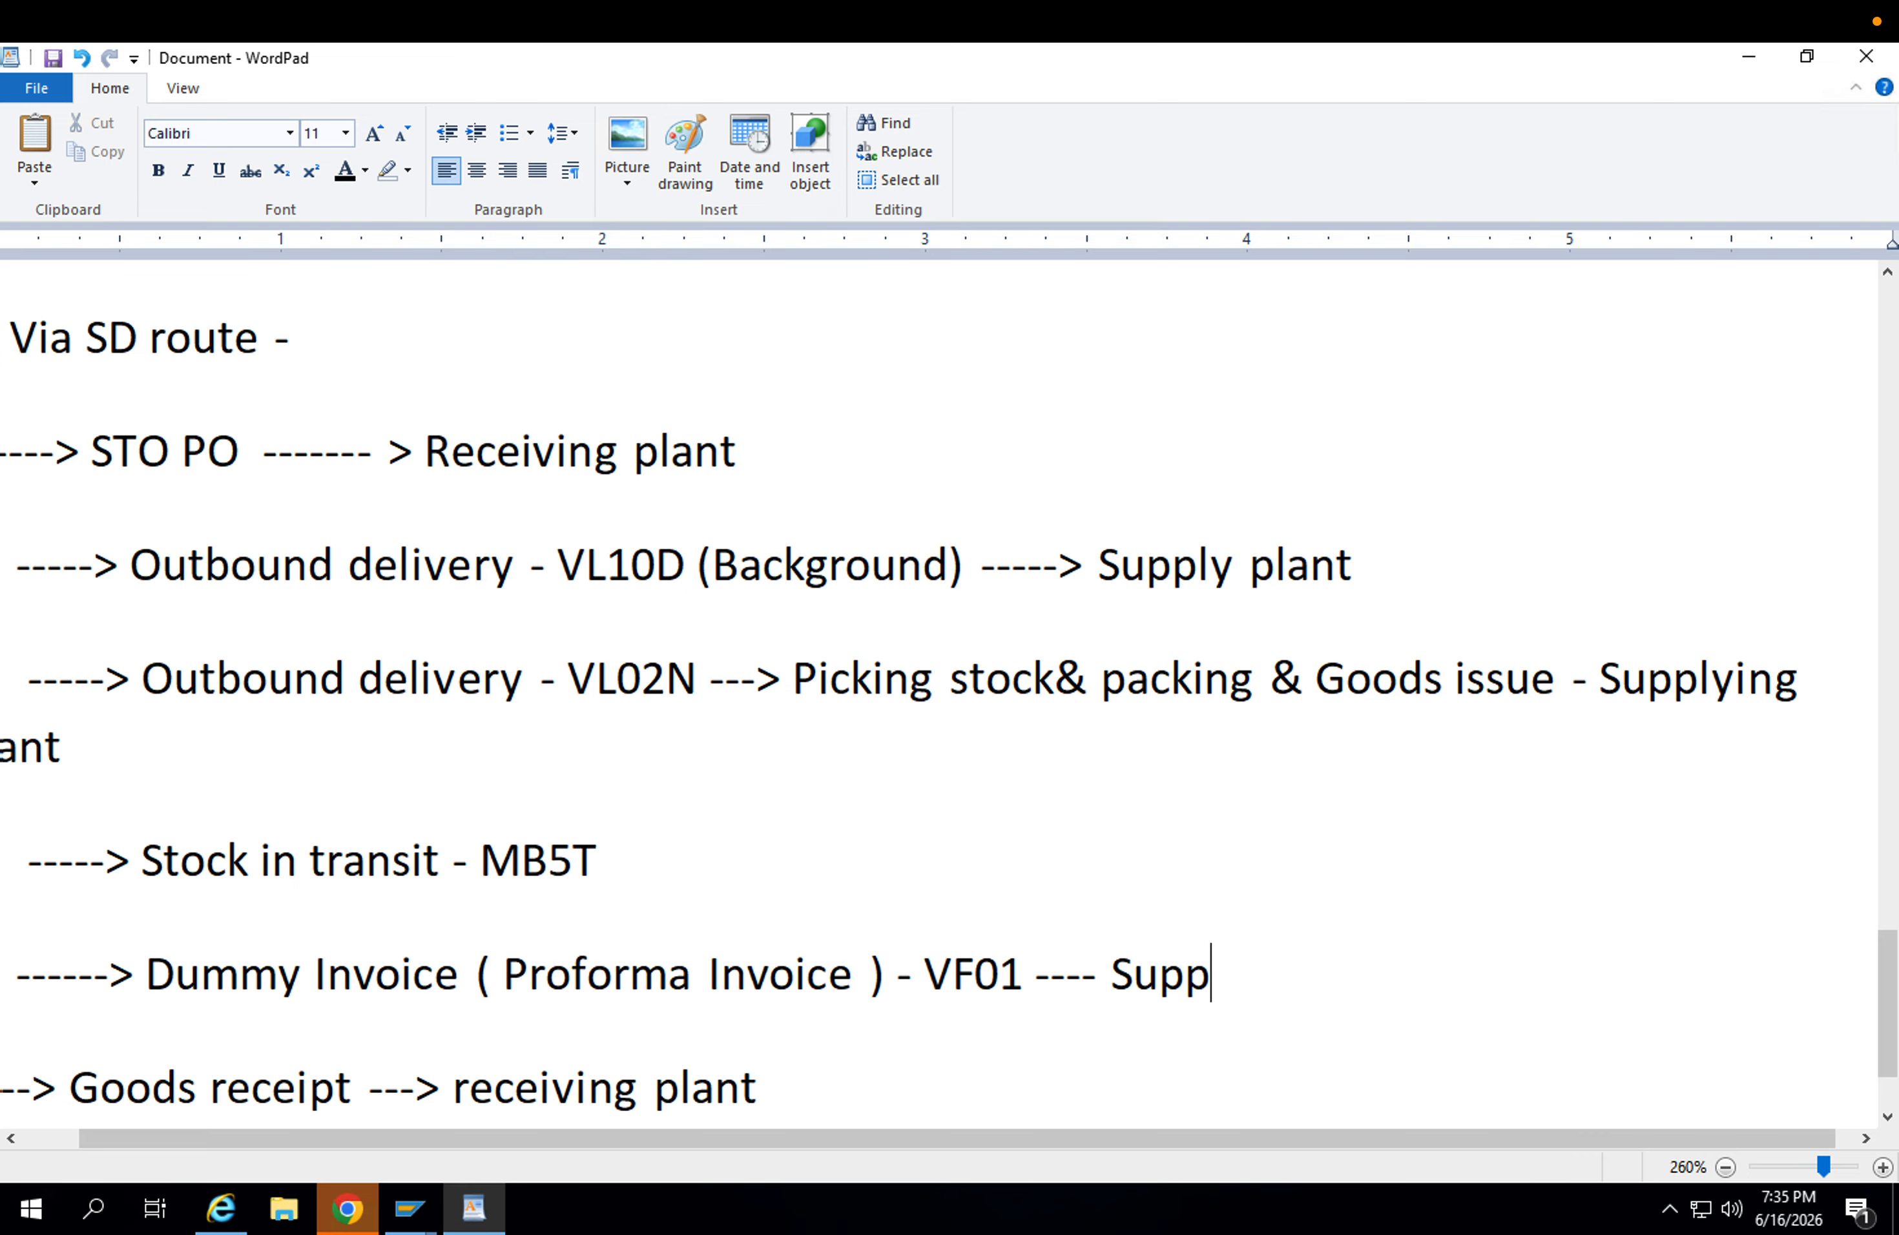
{"action": "type", "text": "lying plan t"}
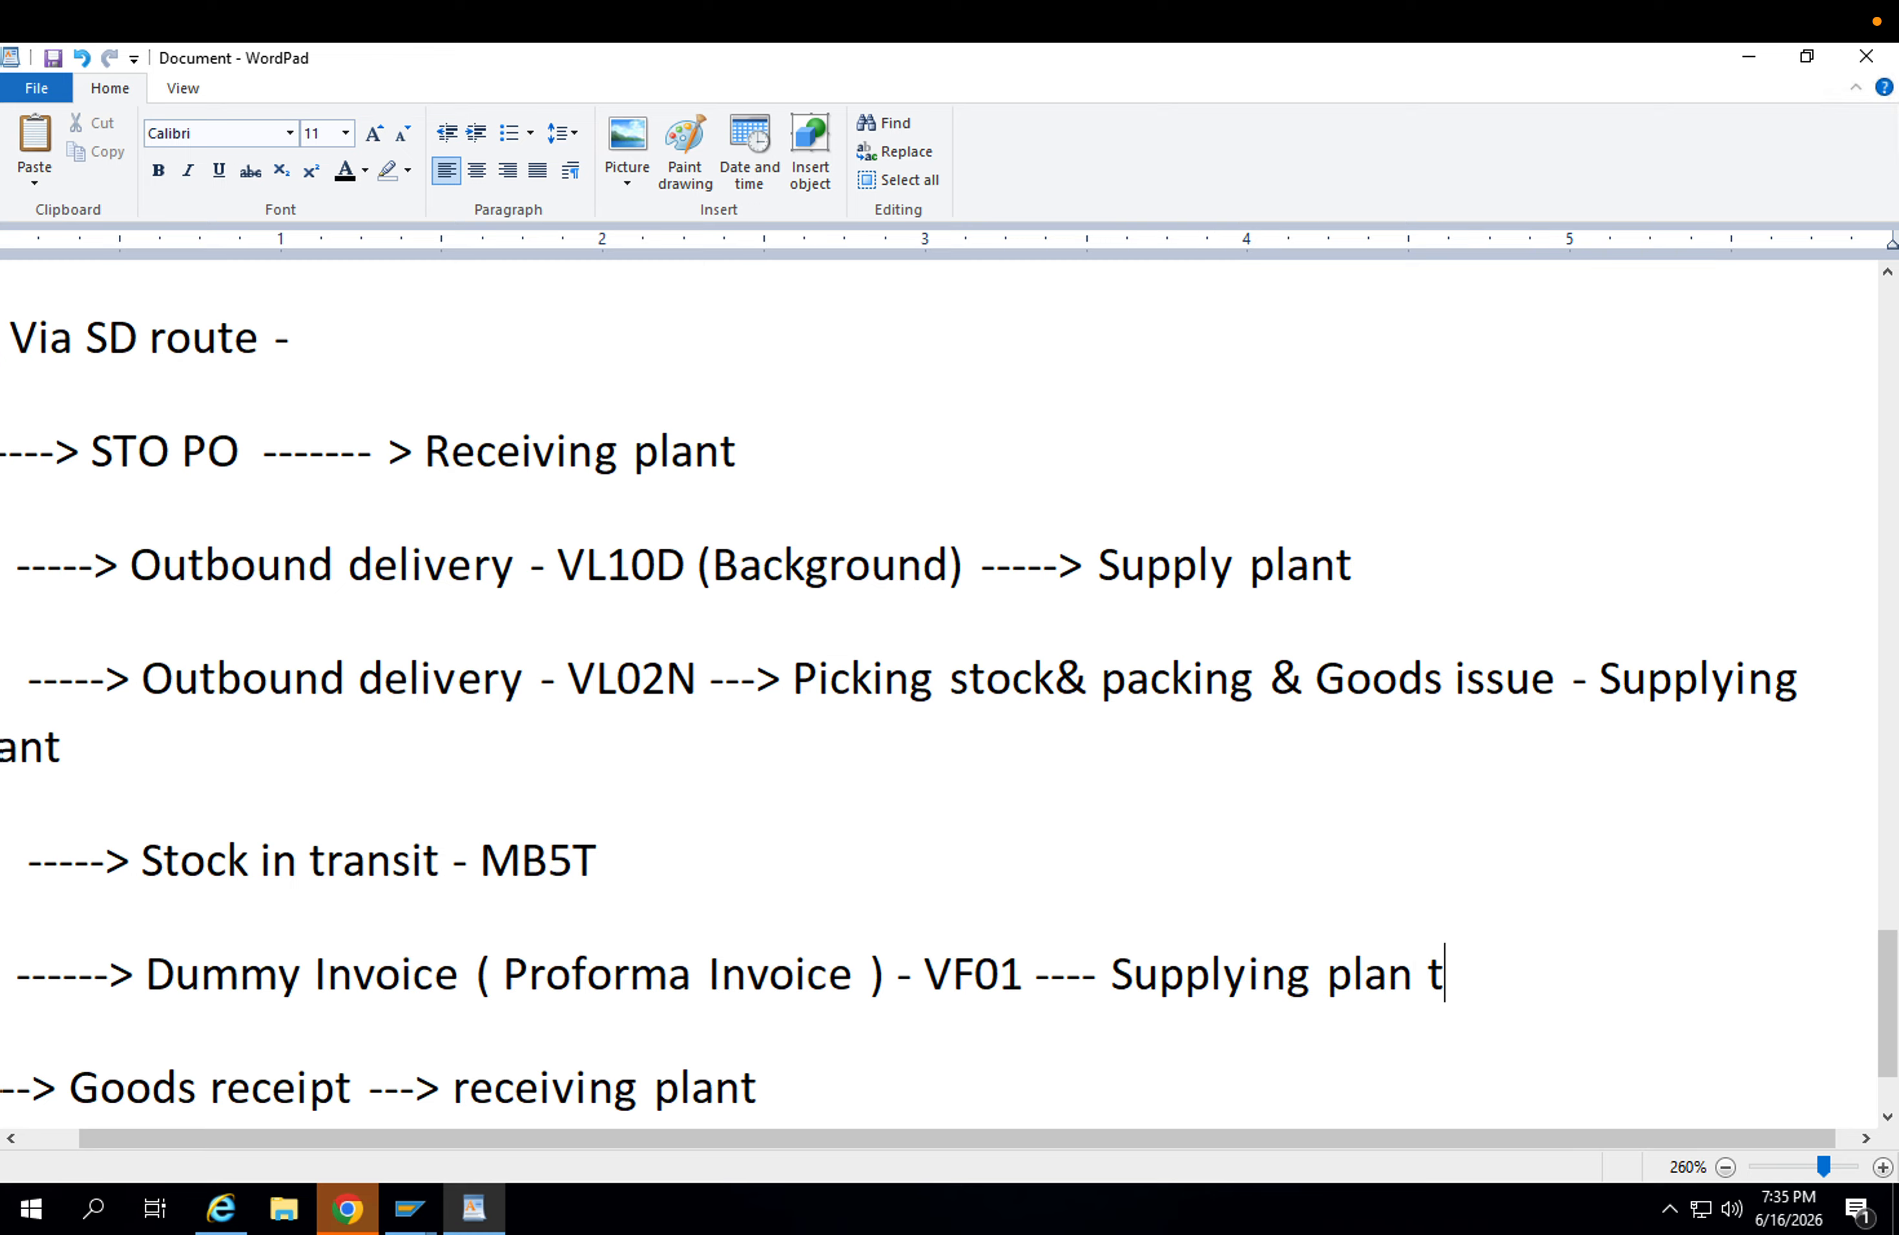
{"action": "key", "text": "BackSpace"}
{"action": "key", "text": "BackSpace"}
{"action": "type", "text": "y"}
{"action": "key", "text": "BackSpace"}
{"action": "type", "text": "t"}
Append "--- Receiving plant" to the goods receipt line.
{"action": "scroll", "coordinate": [1180, 970], "scroll_direction": "down", "scroll_amount": 2}
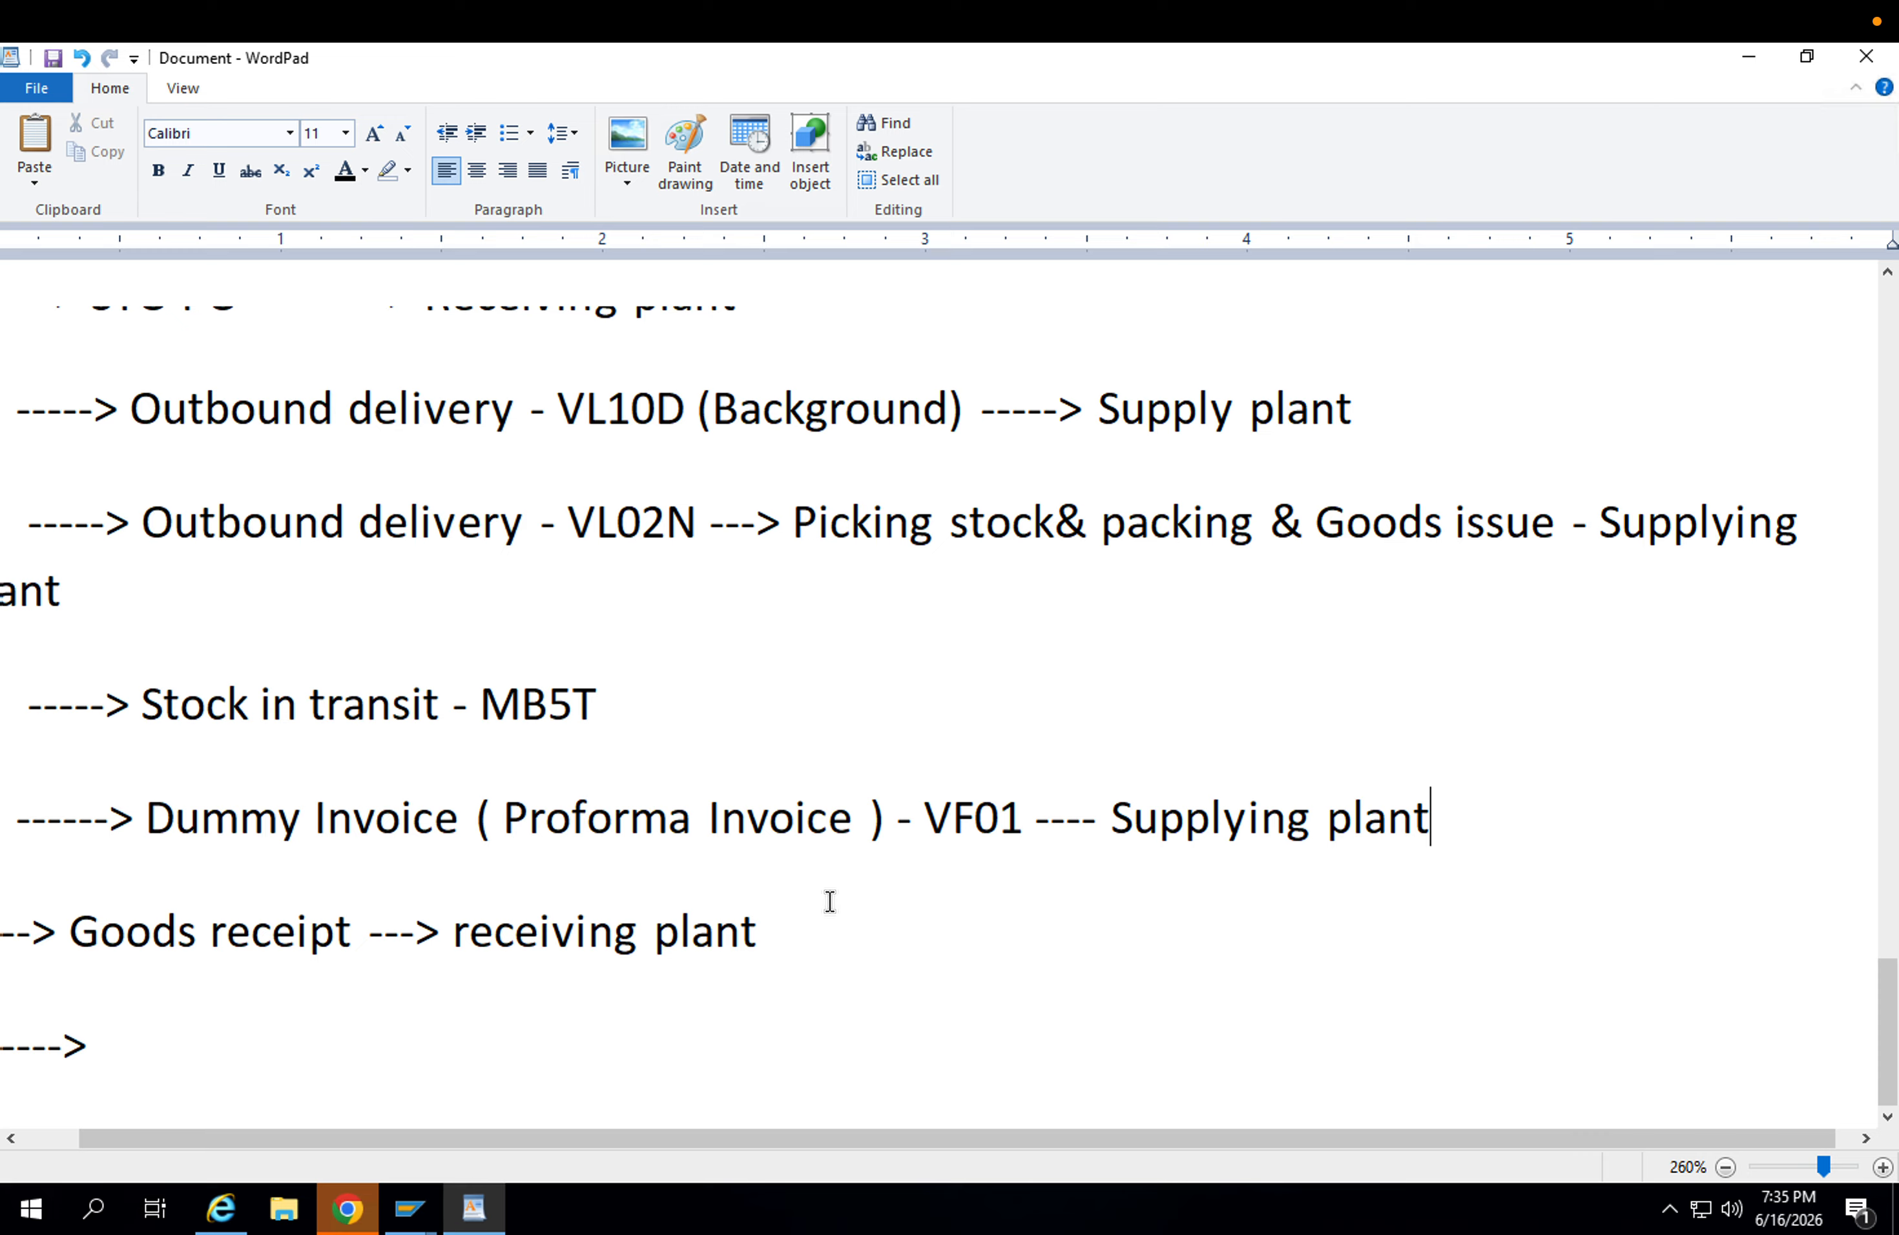
{"action": "left_click", "coordinate": [832, 922]}
{"action": "type", "text": "--- Receiving plant"}
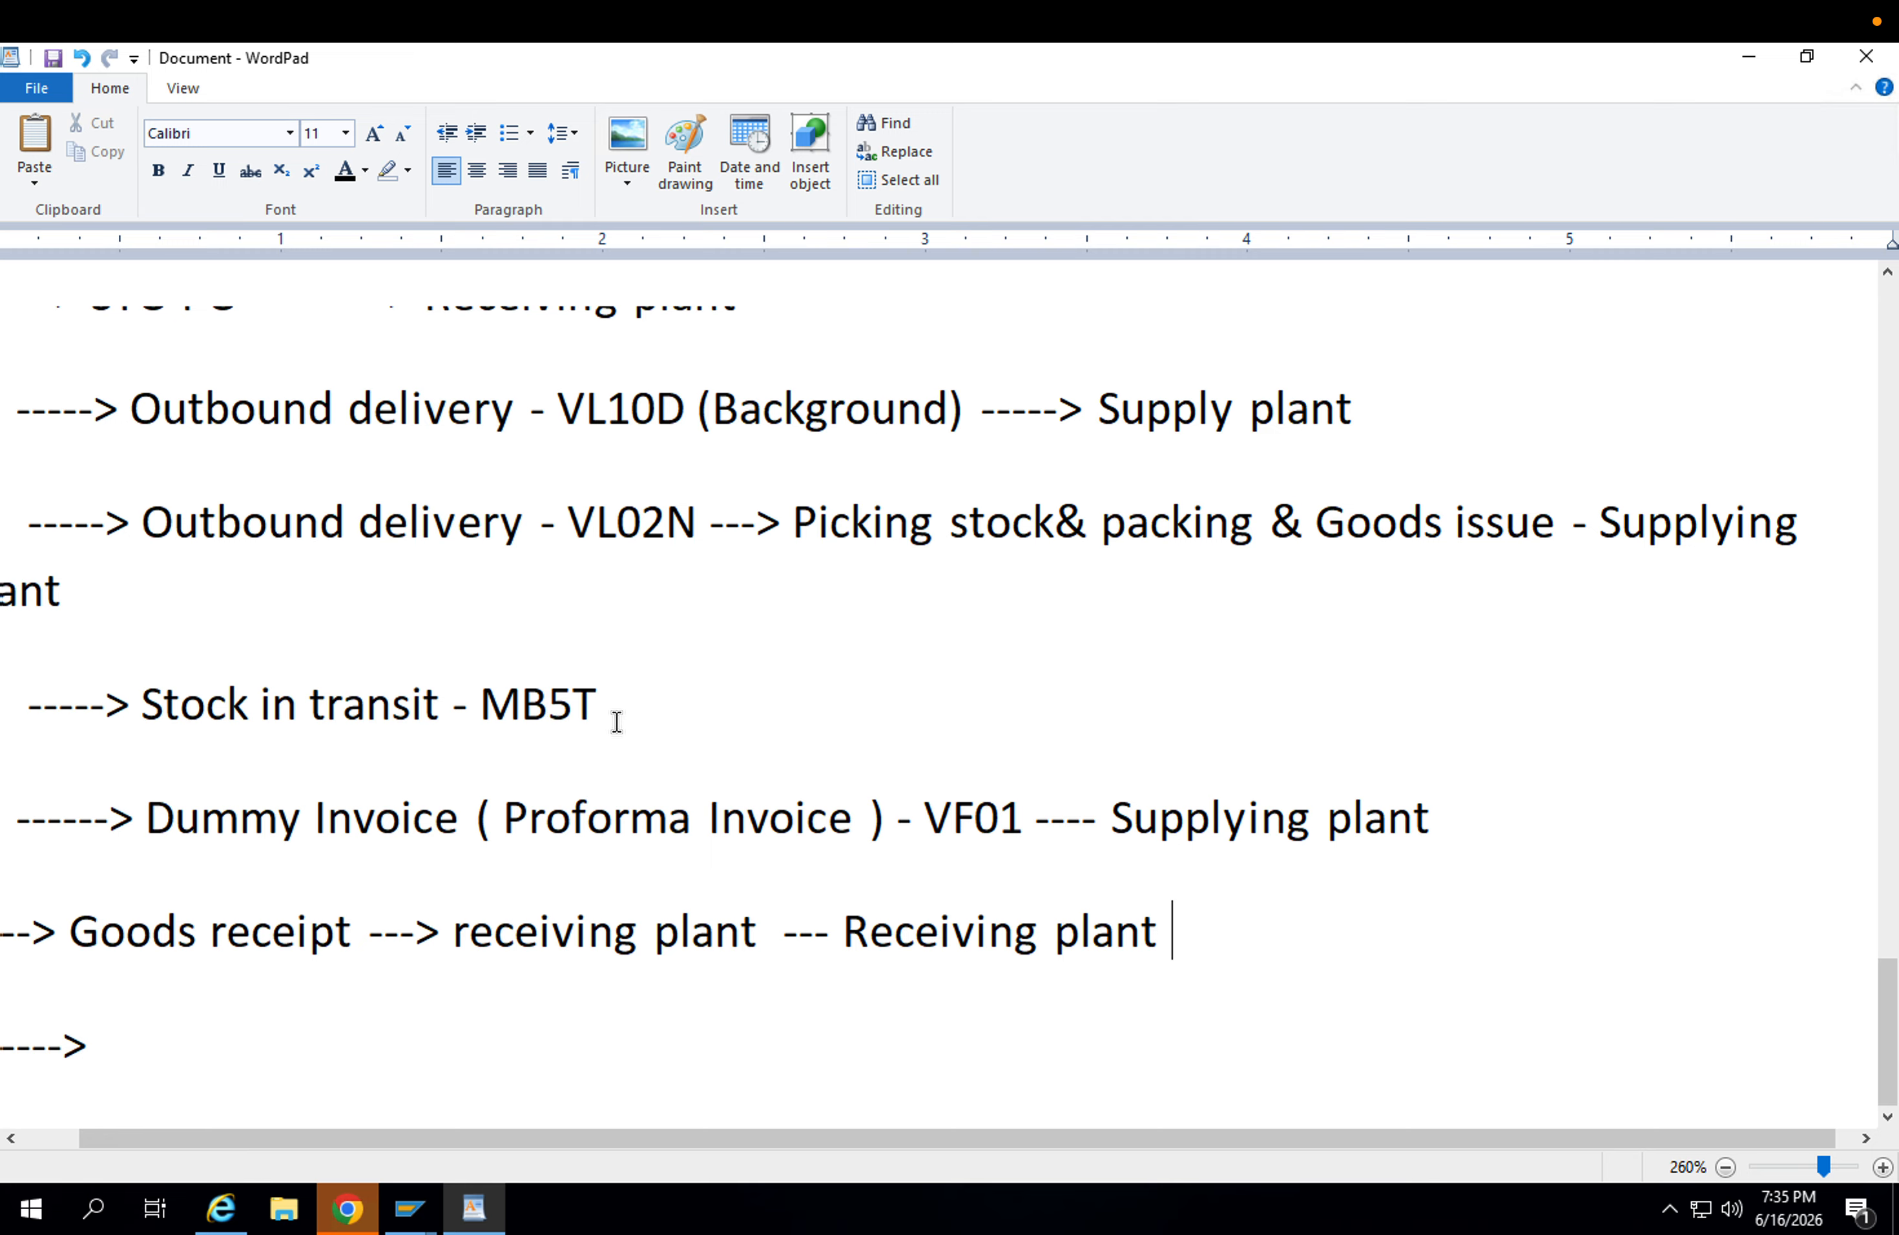
{"action": "left_click_drag", "start_coordinate": [619, 716], "coordinate": [186, 682]}
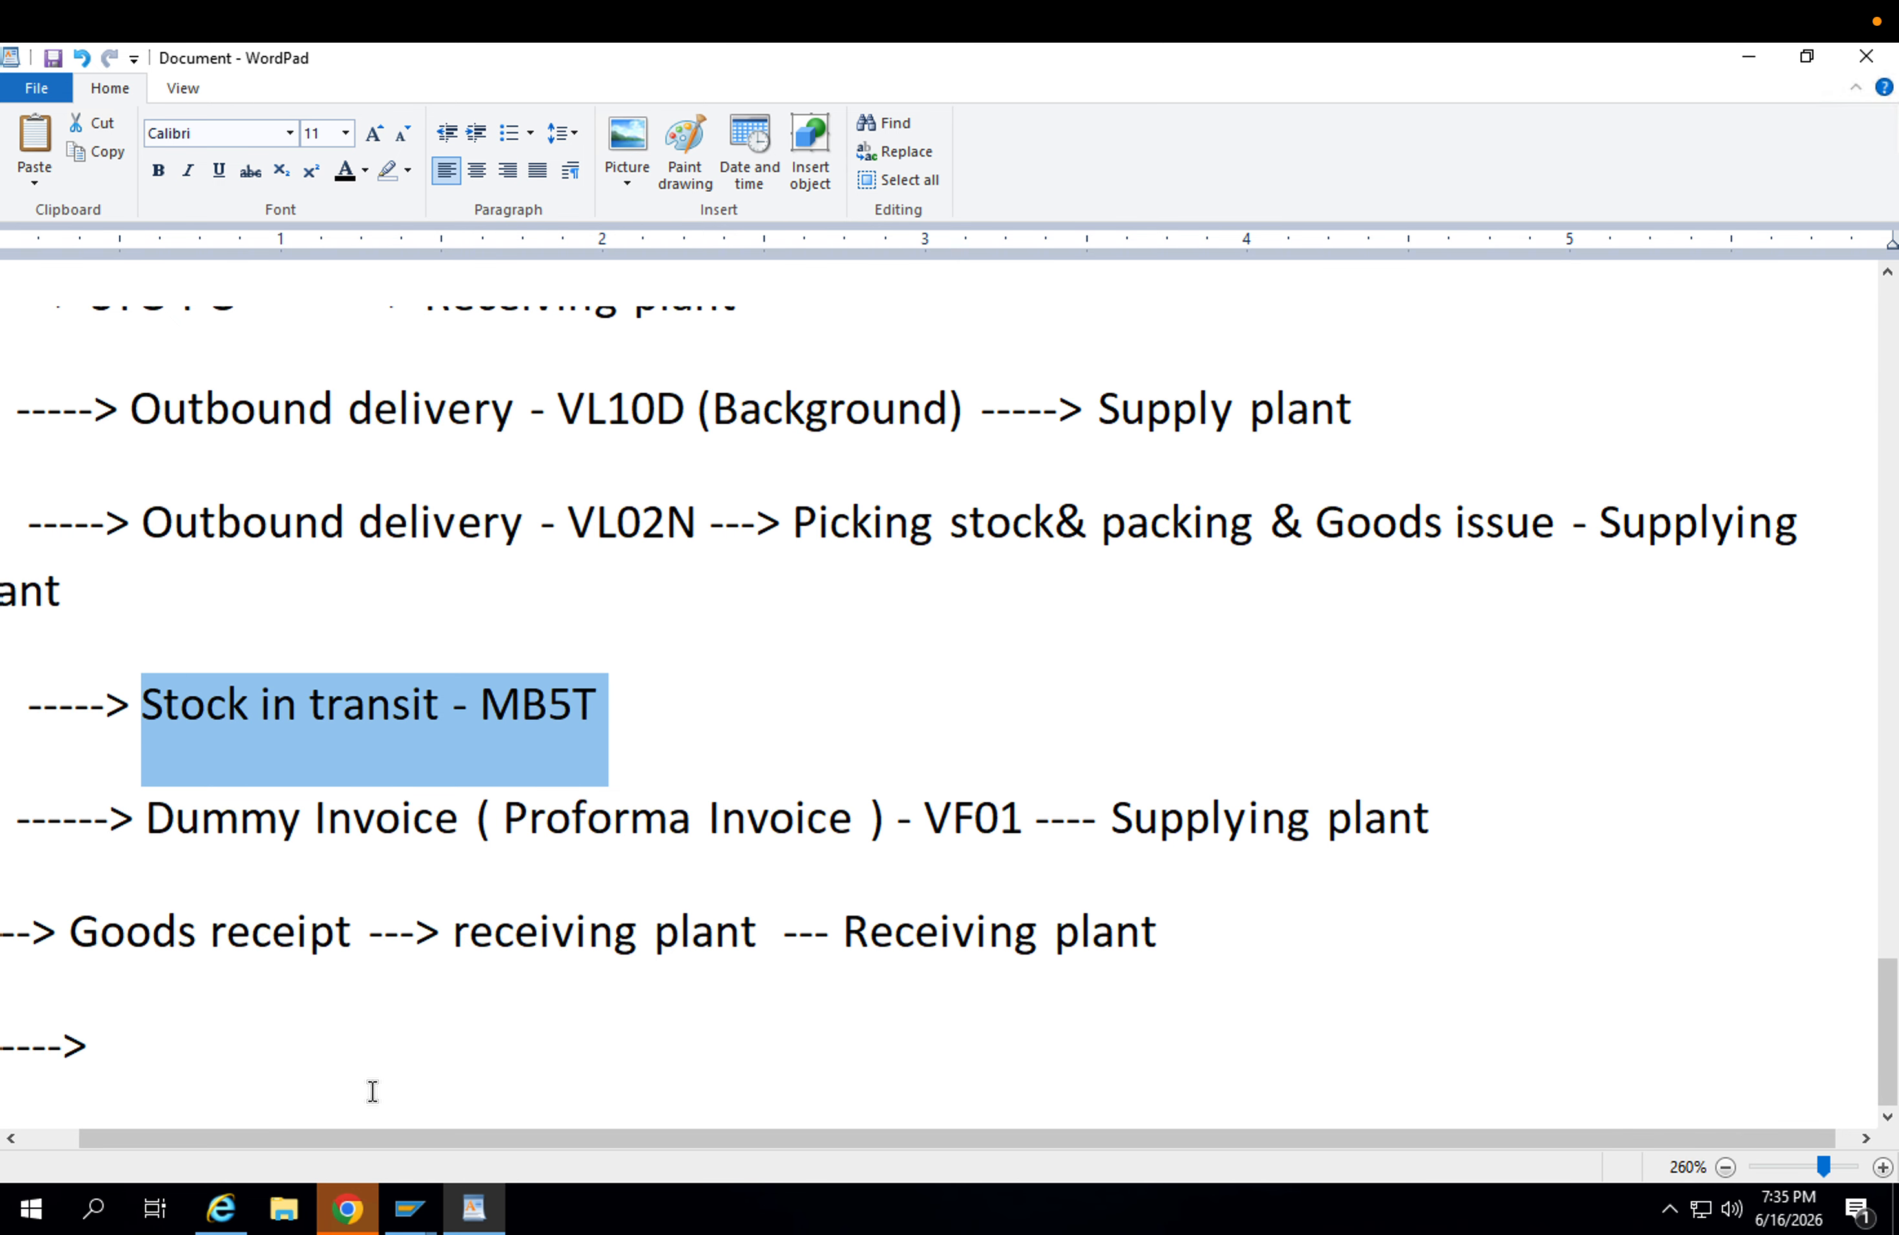
{"action": "left_click", "coordinate": [216, 974]}
{"action": "left_click", "coordinate": [405, 1215]}
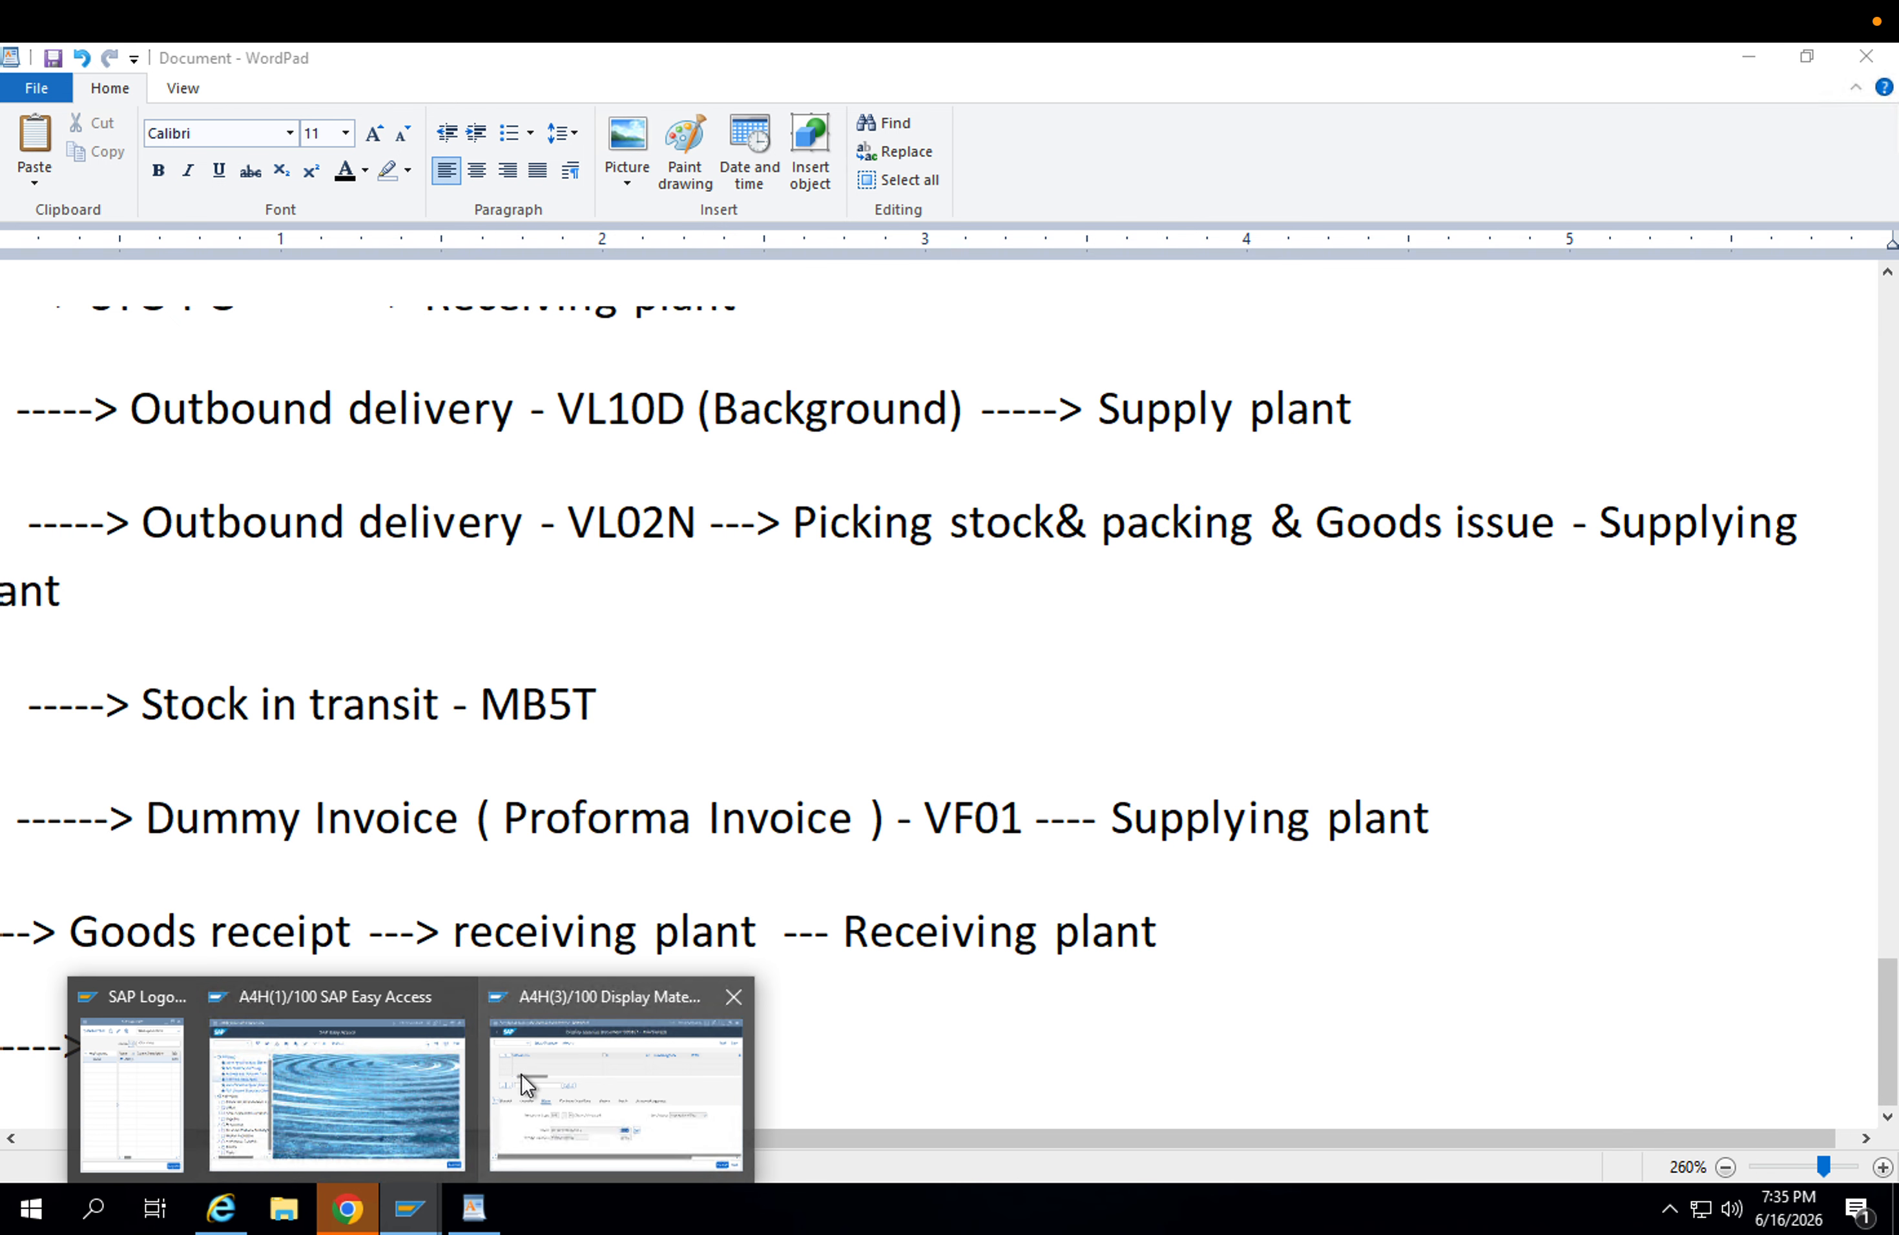
{"action": "left_click", "coordinate": [351, 1066]}
{"action": "left_click", "coordinate": [409, 1208]}
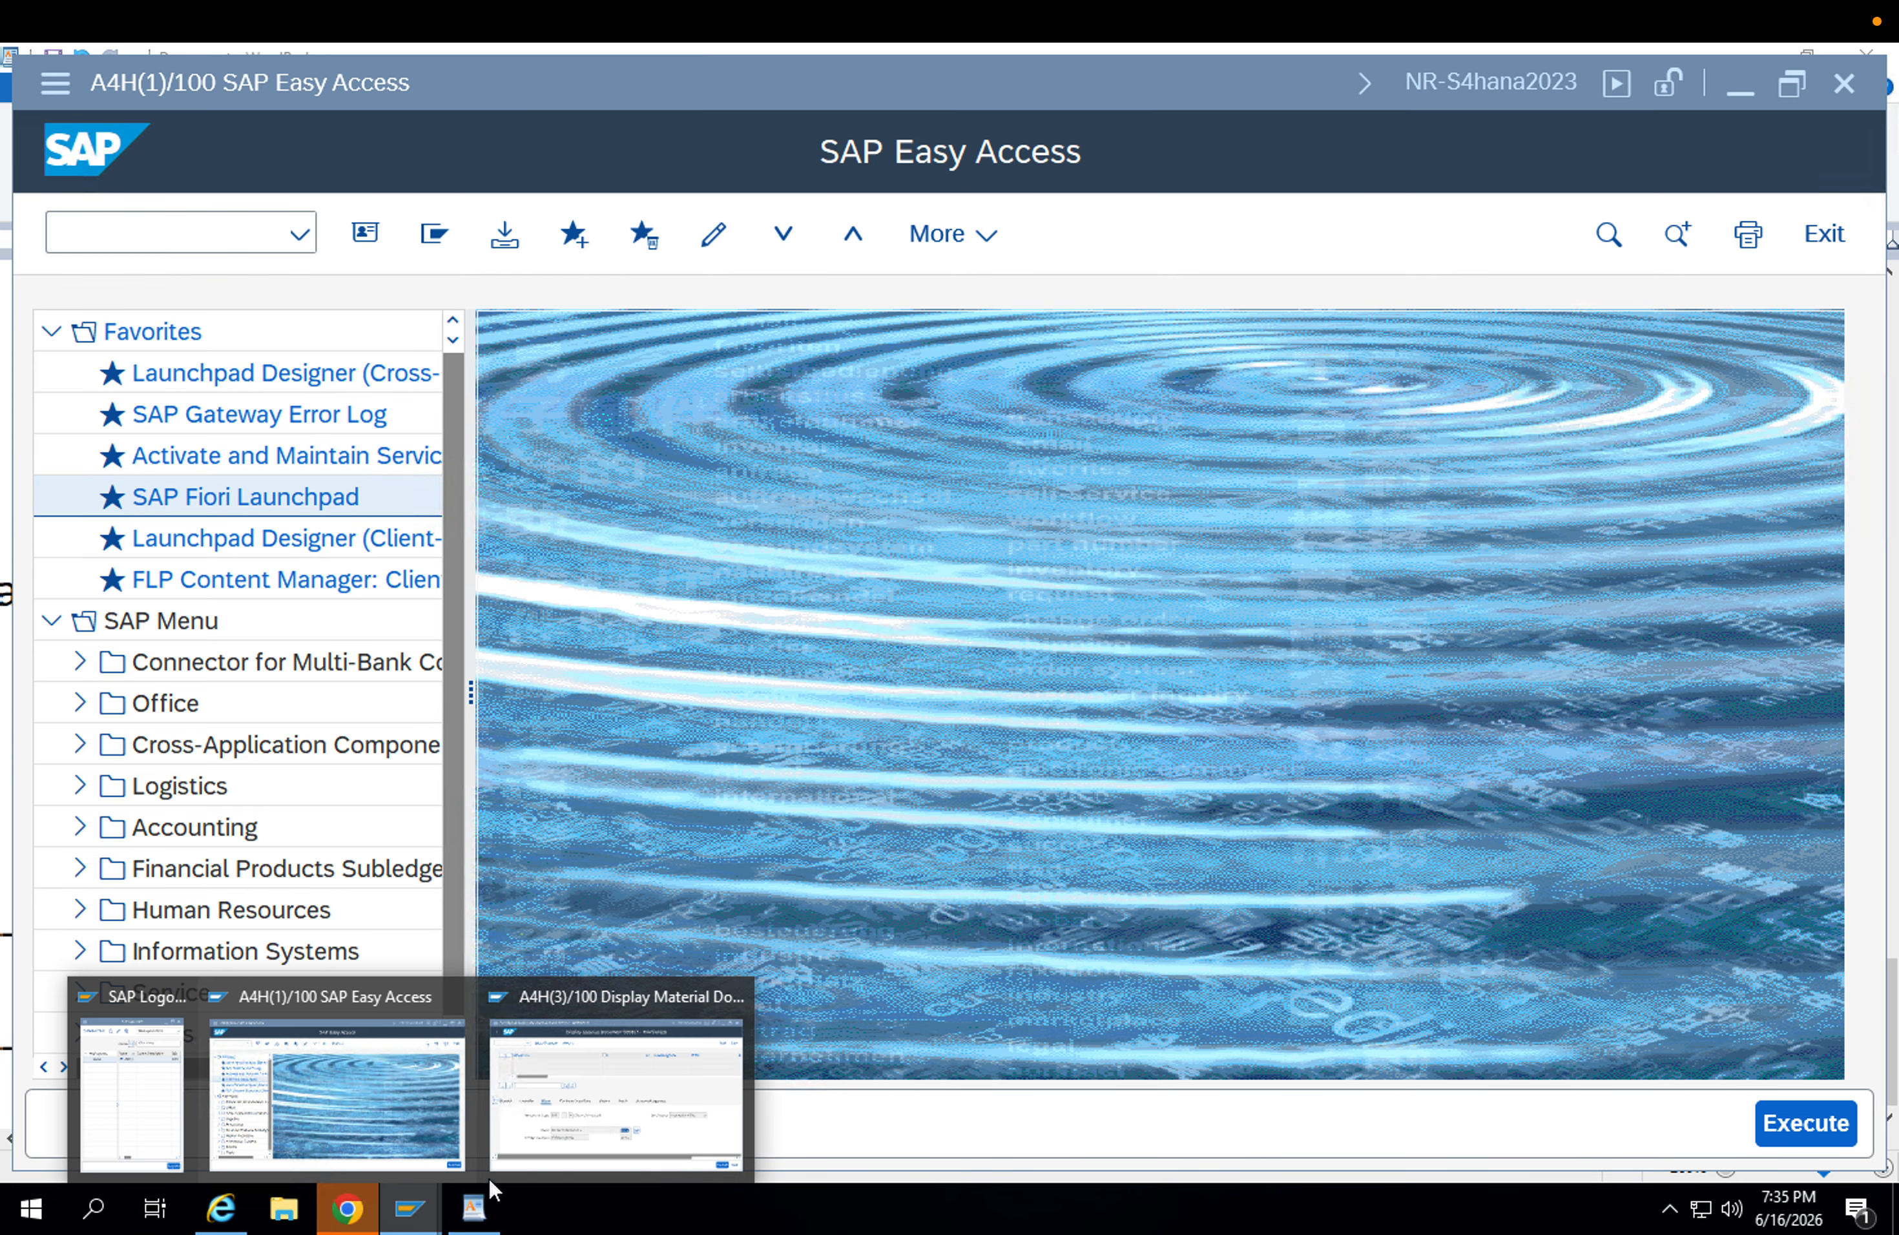
{"action": "left_click", "coordinate": [592, 1012]}
{"action": "left_click", "coordinate": [58, 157]}
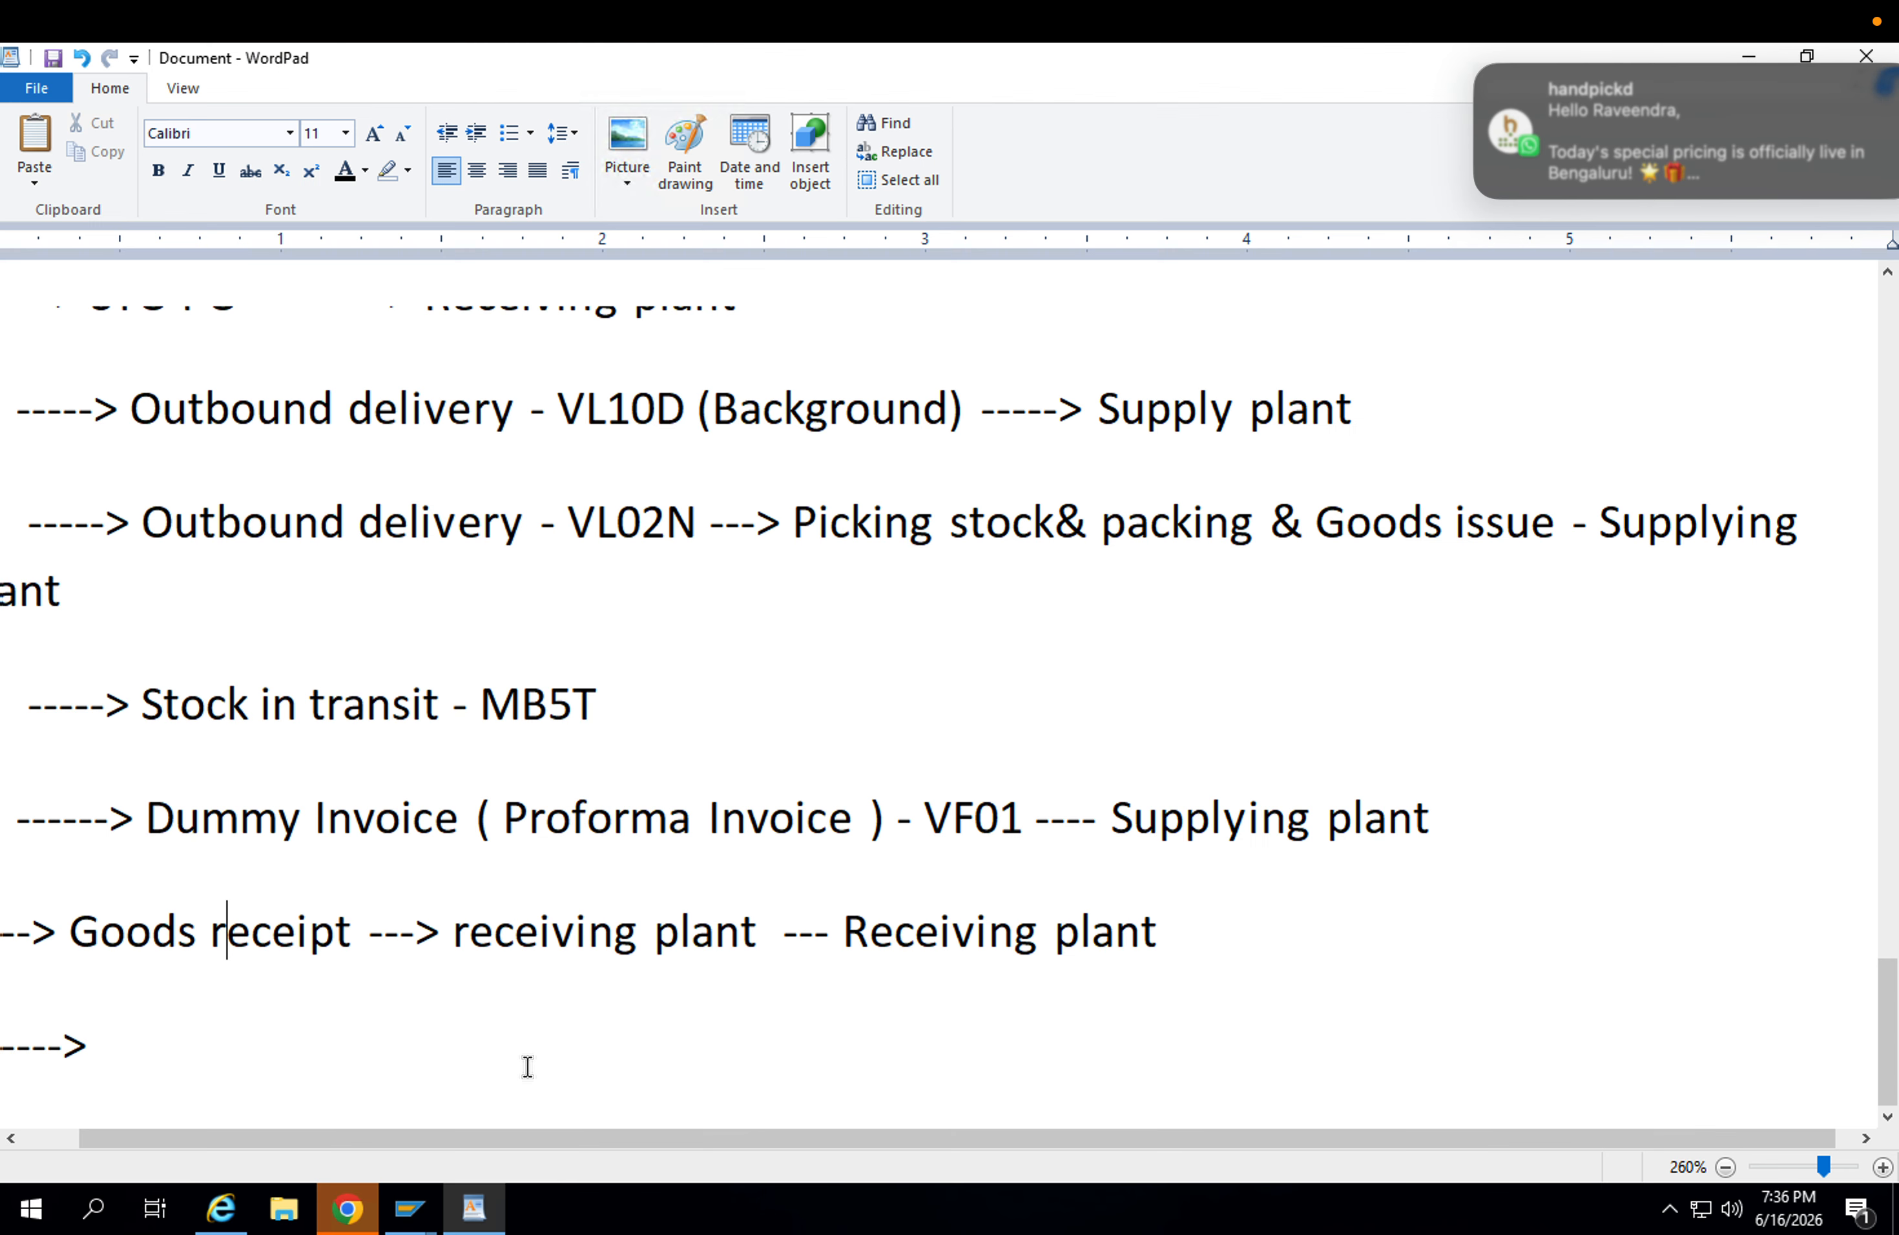
{"action": "left_click", "coordinate": [474, 1208]}
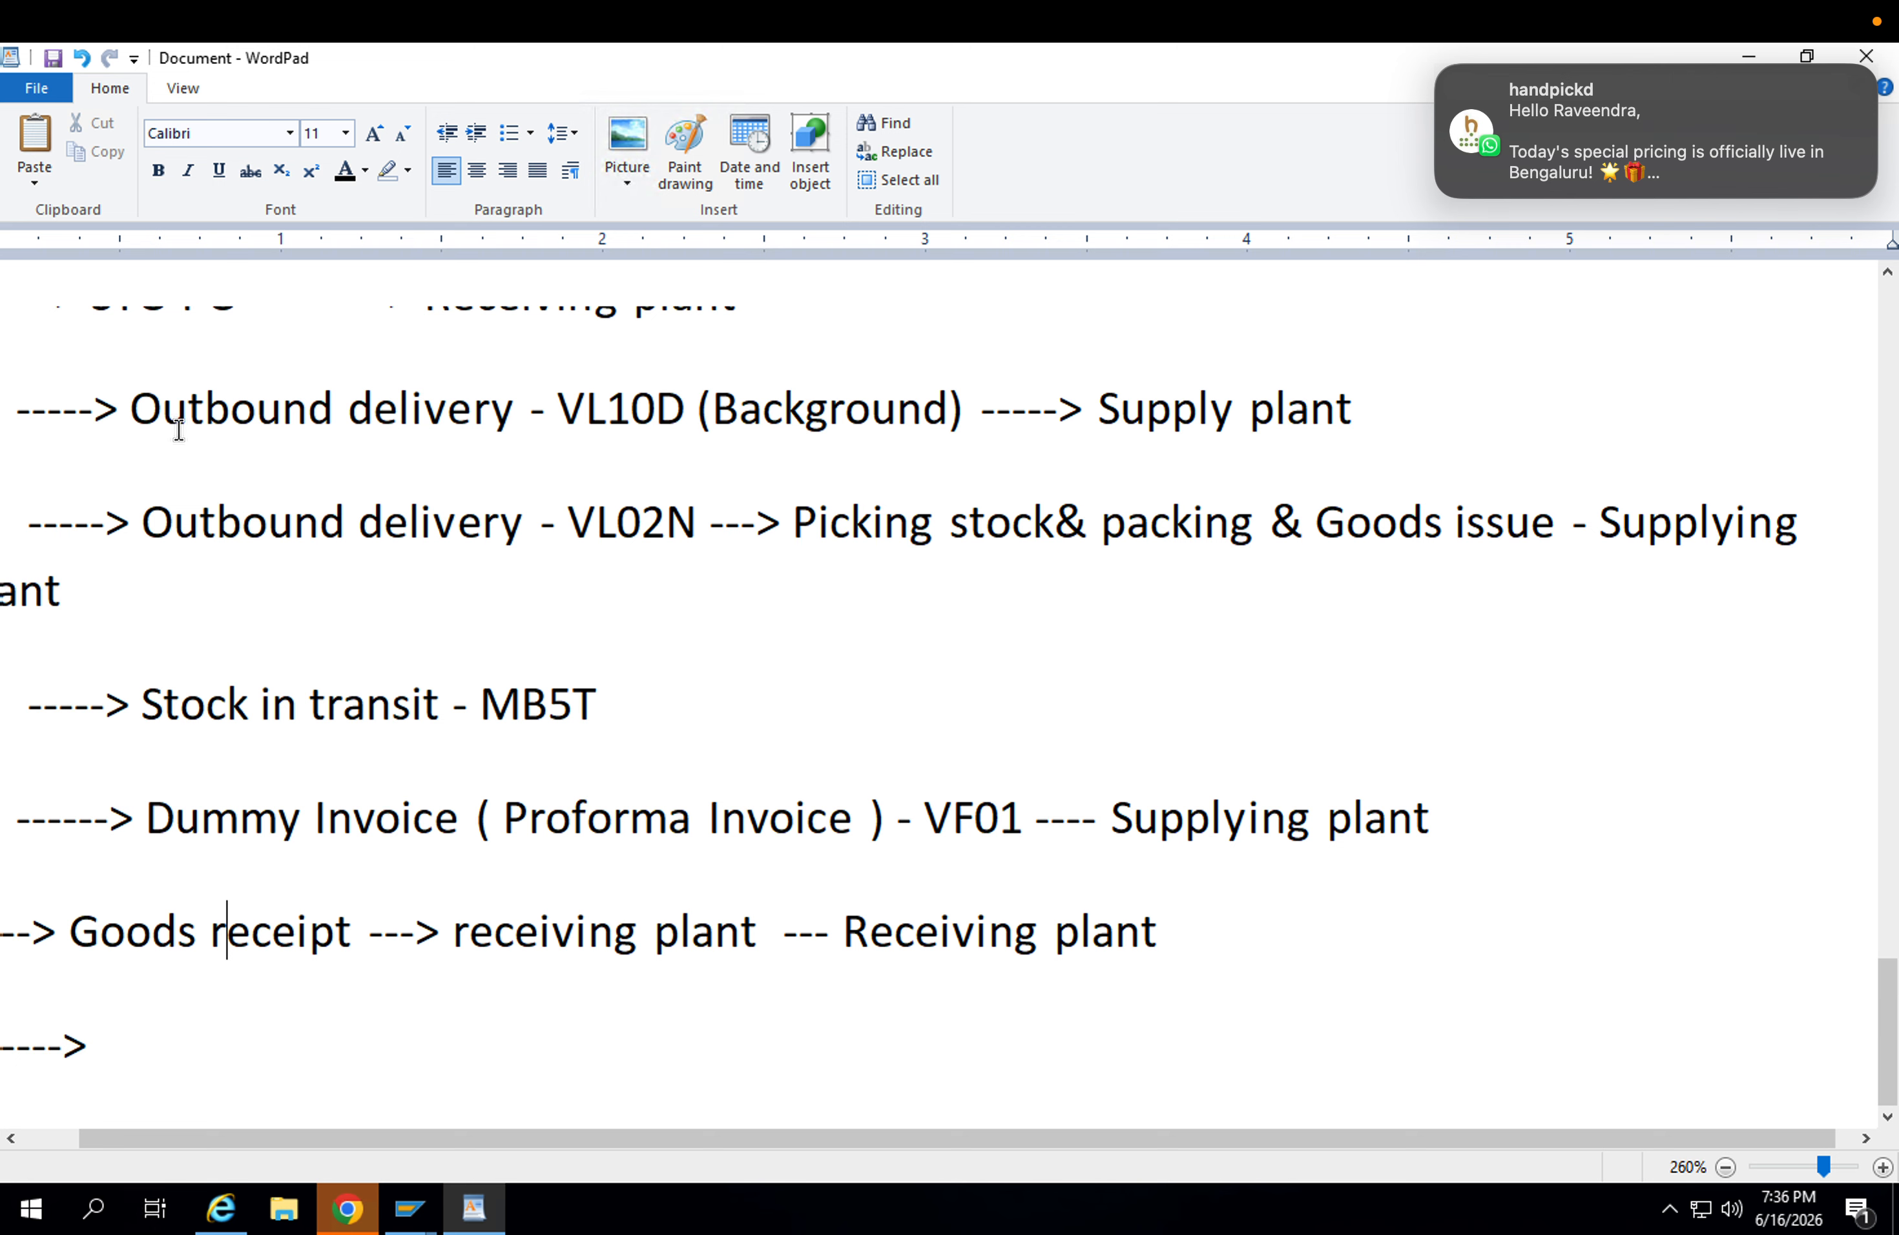
Highlight the VL10D and VL02N outbound delivery entries to review the supplying plant's part of the SD route.
{"action": "left_click_drag", "start_coordinate": [133, 405], "coordinate": [591, 663]}
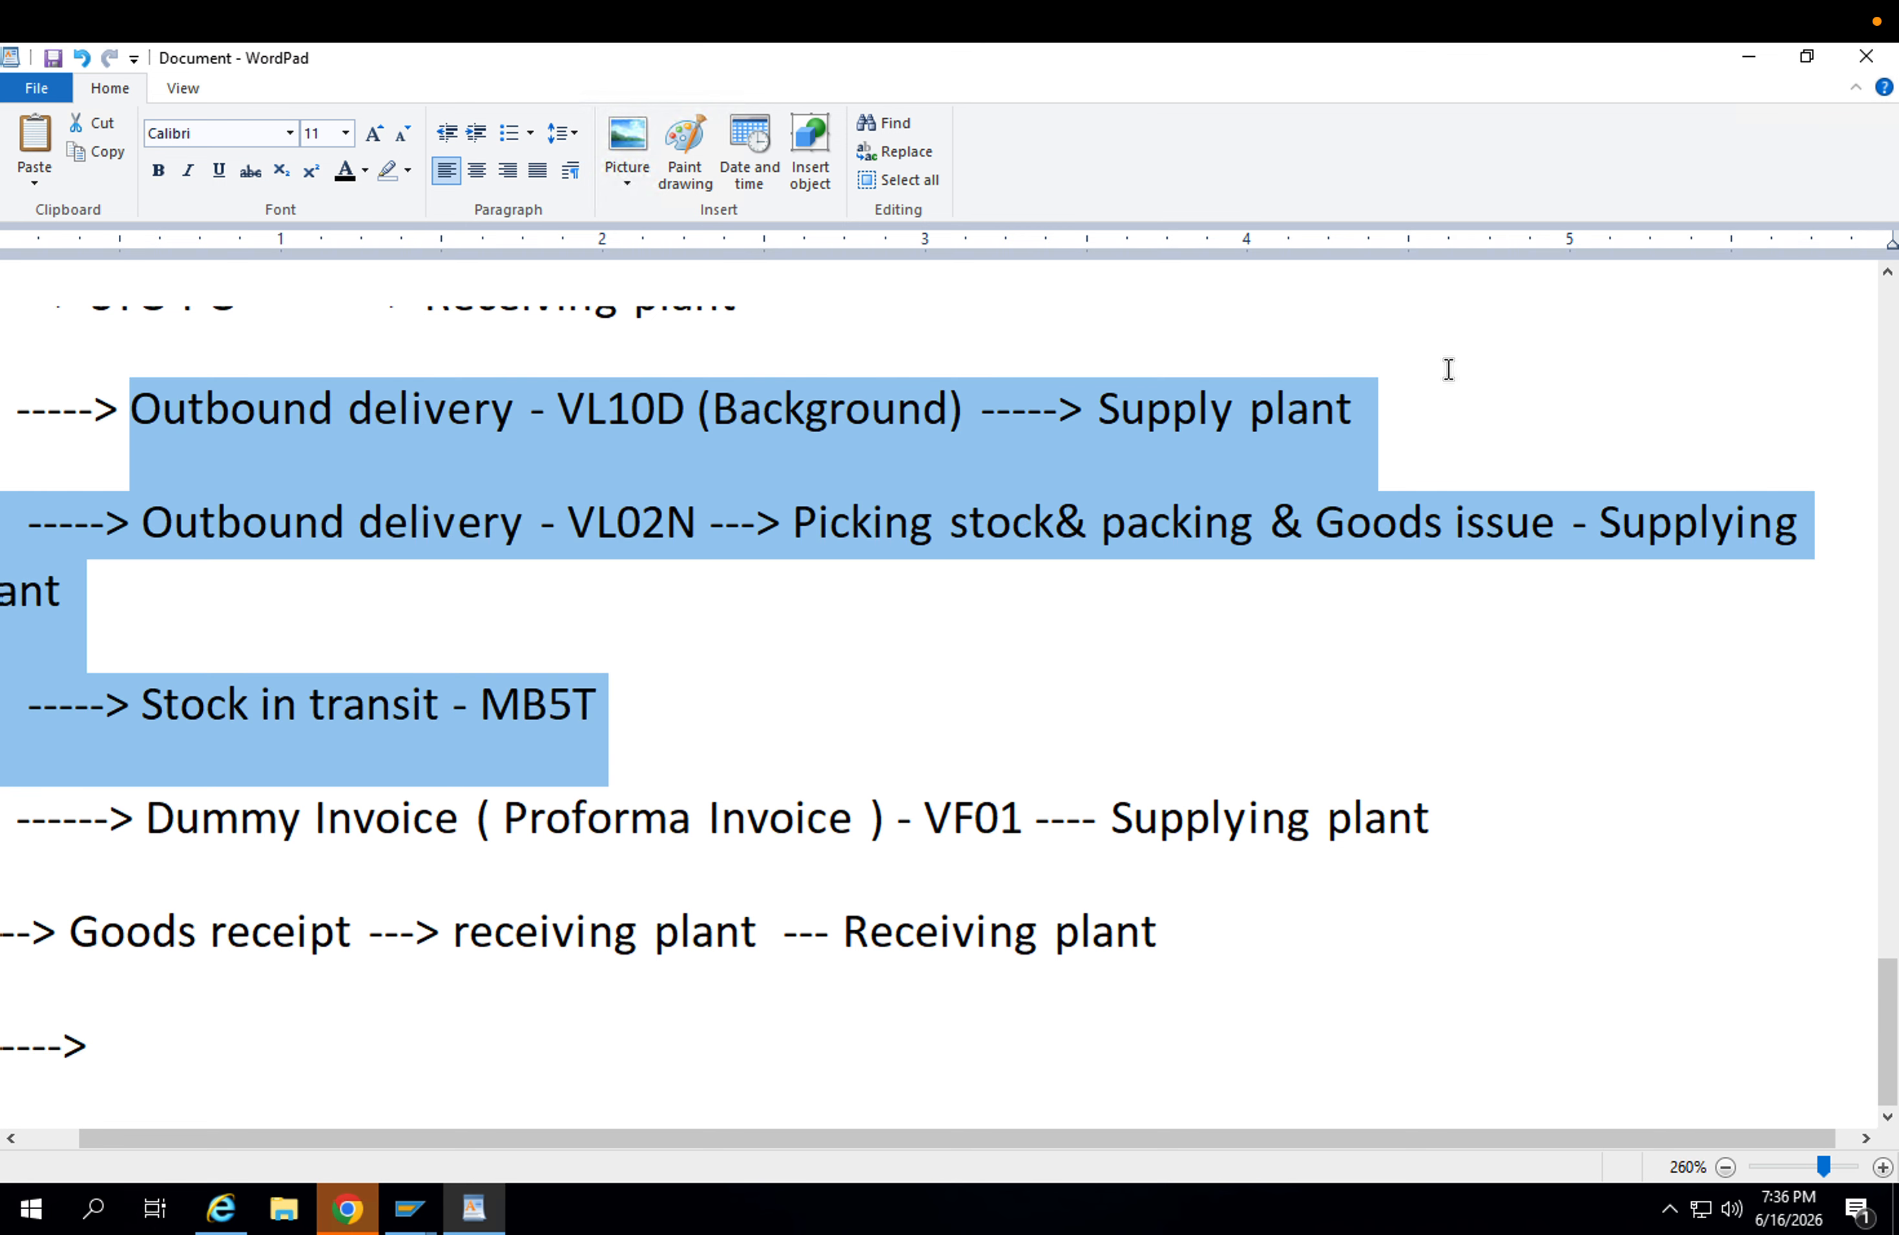
{"action": "left_click", "coordinate": [934, 728]}
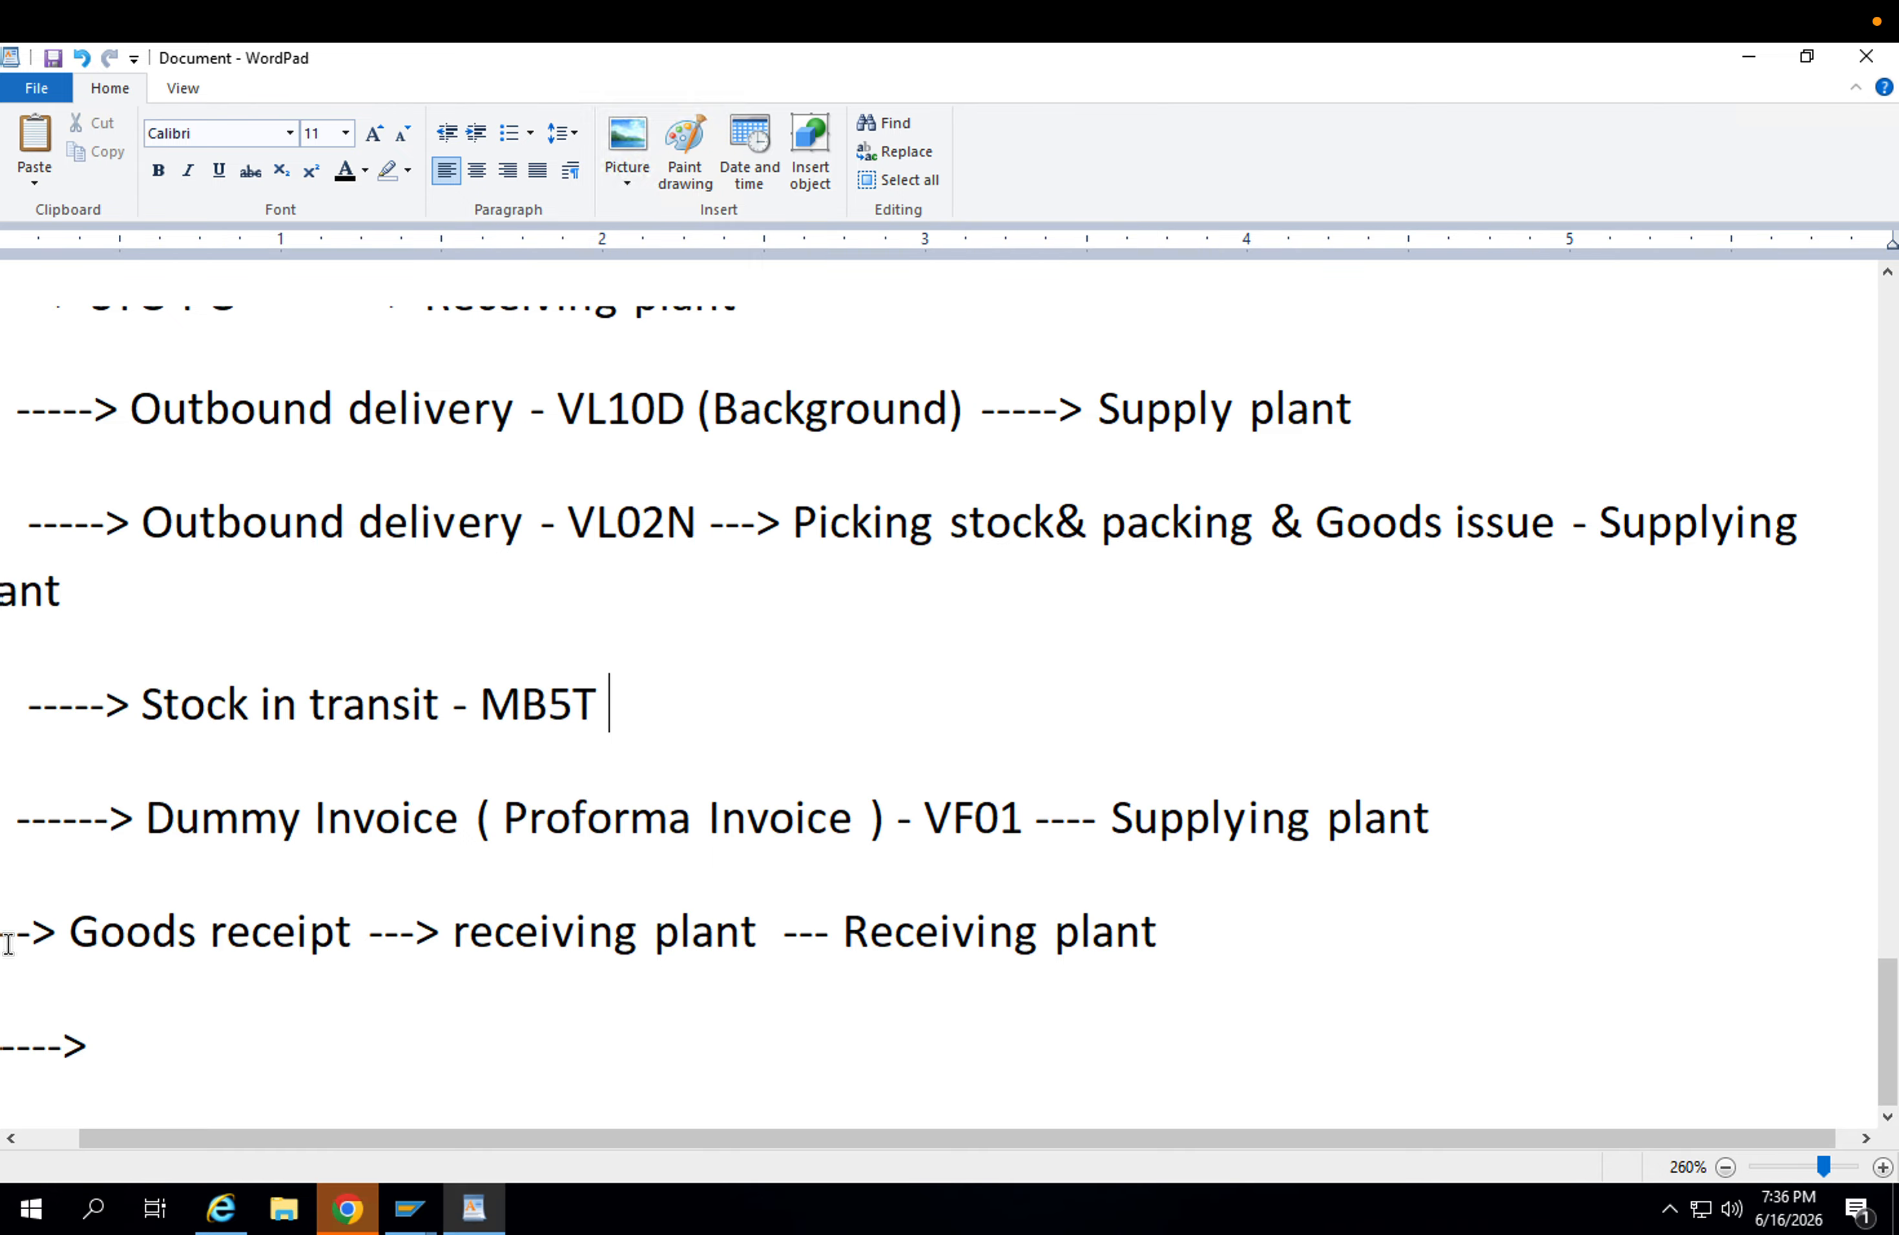
{"action": "left_click", "coordinate": [47, 1135]}
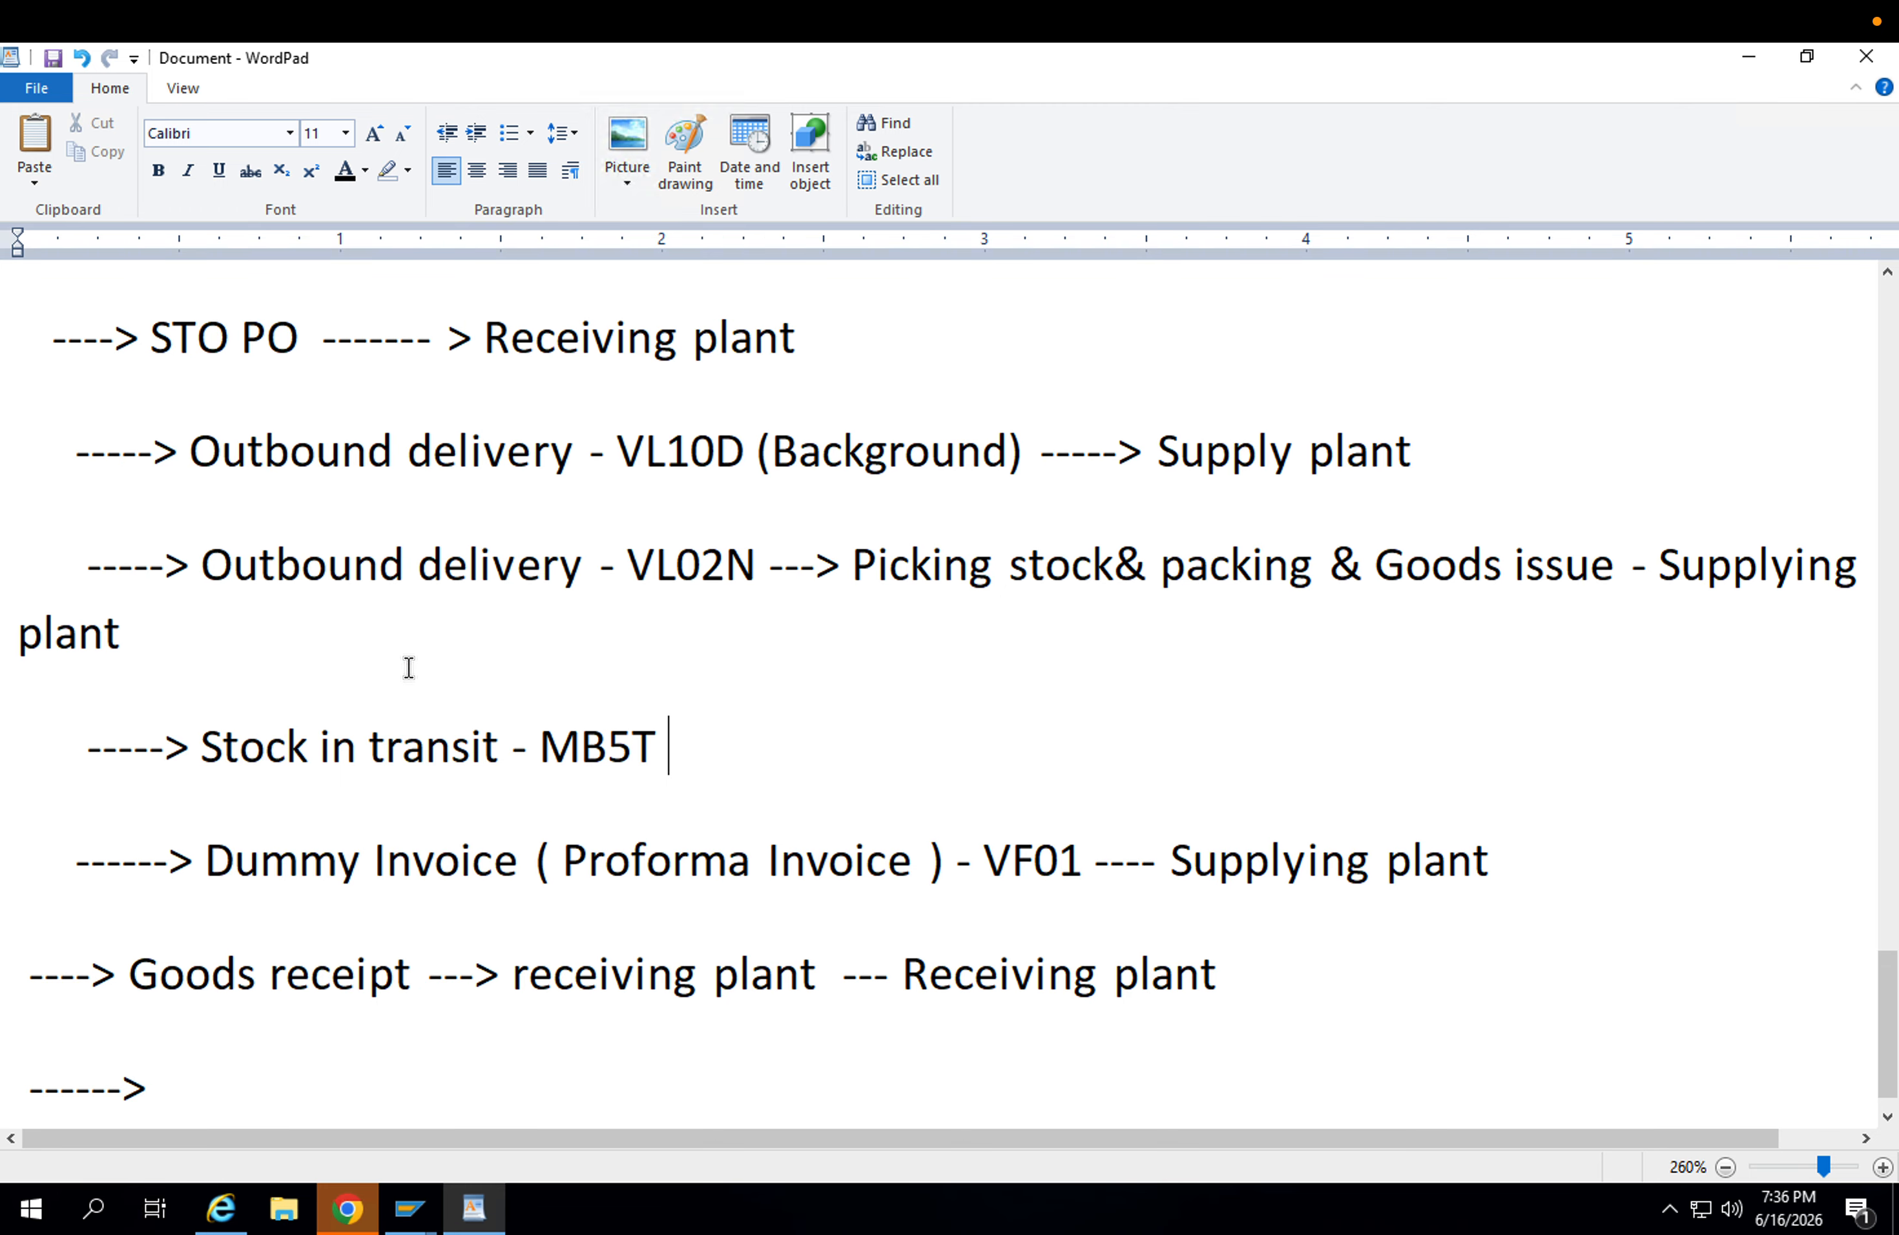
{"action": "left_click_drag", "start_coordinate": [190, 449], "coordinate": [1504, 645]}
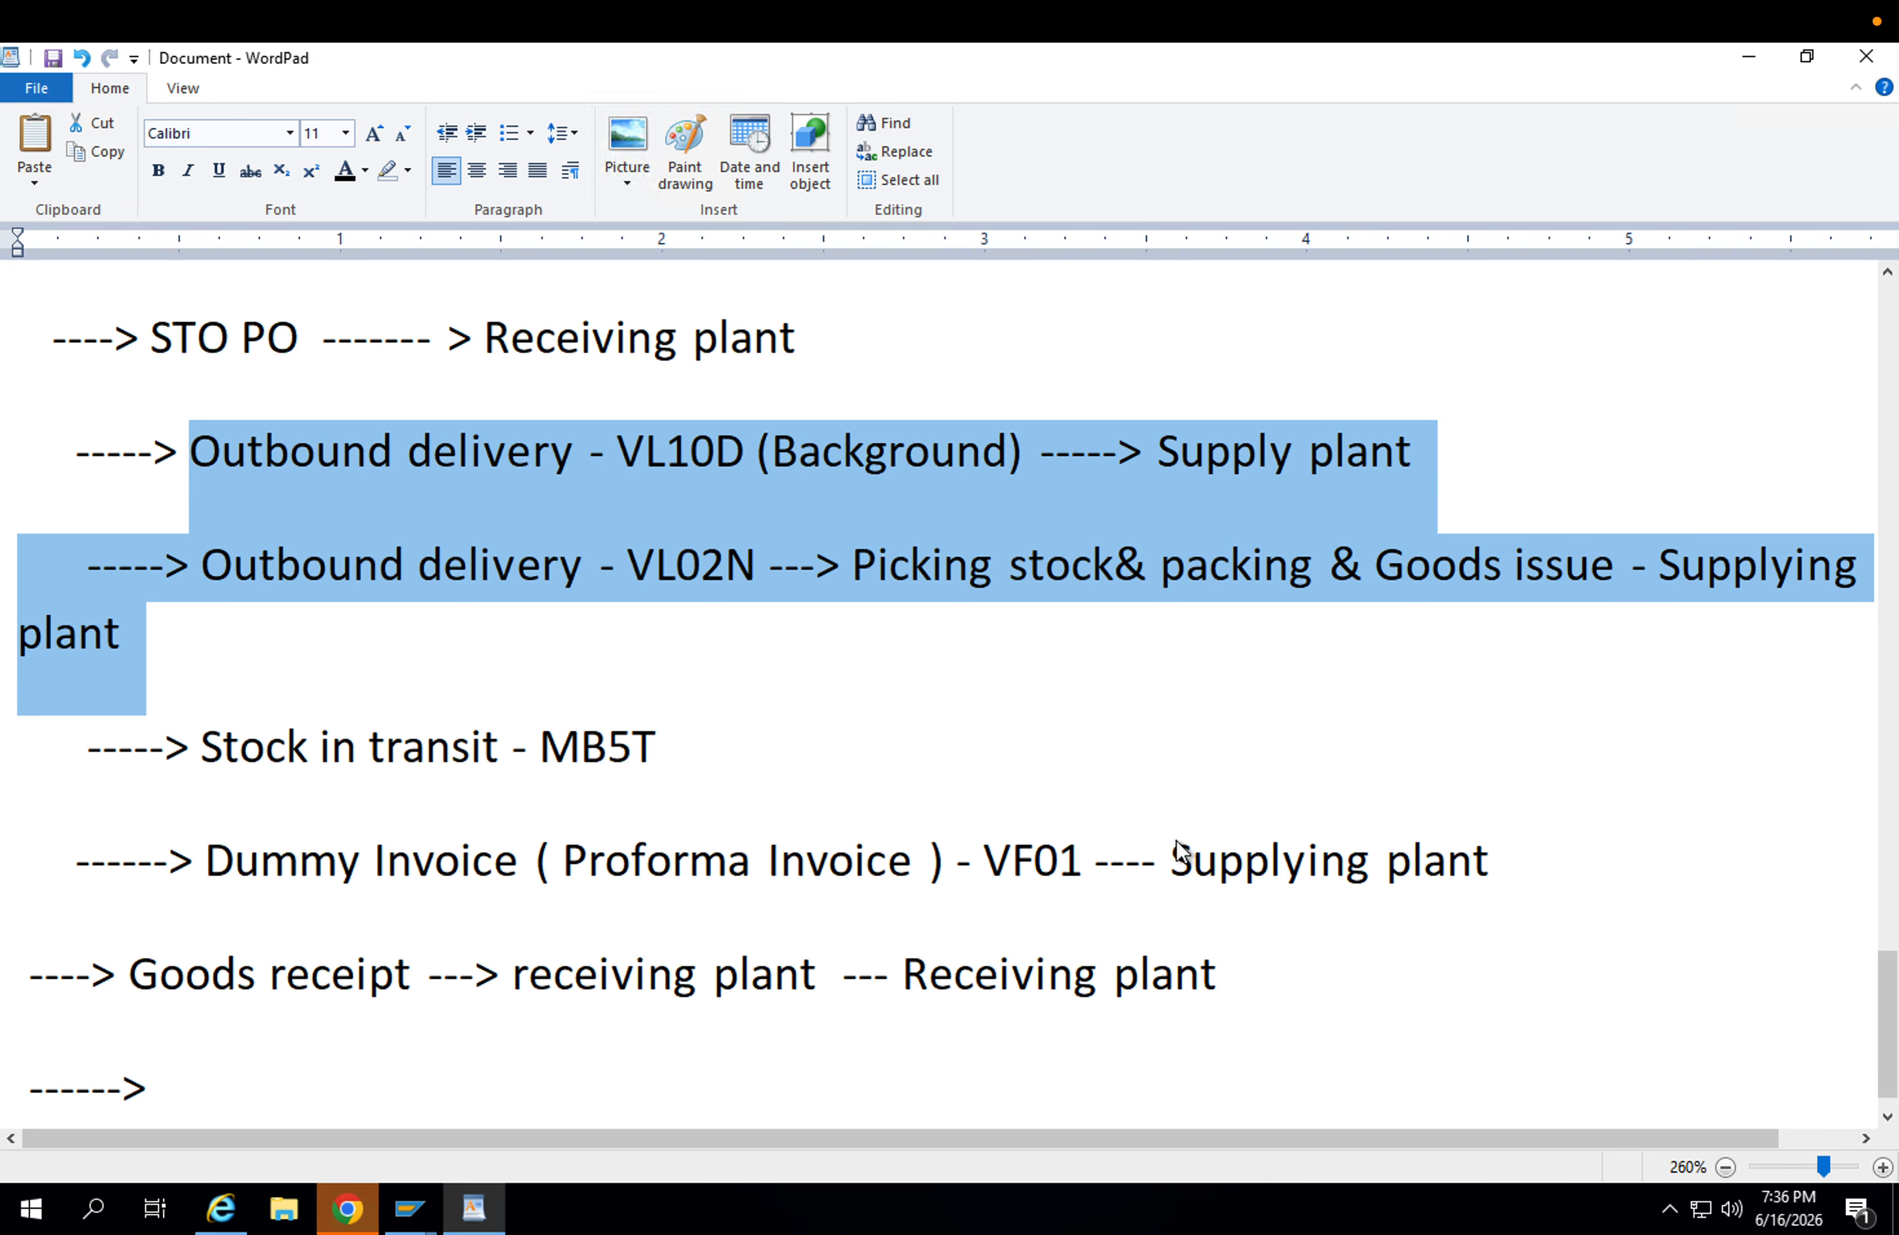
Replace the empty arrow line below the goods receipt entry with "Customer master record --" and start a new line.
{"action": "scroll", "coordinate": [309, 995], "scroll_direction": "down", "scroll_amount": 1}
{"action": "left_click", "coordinate": [220, 1038]}
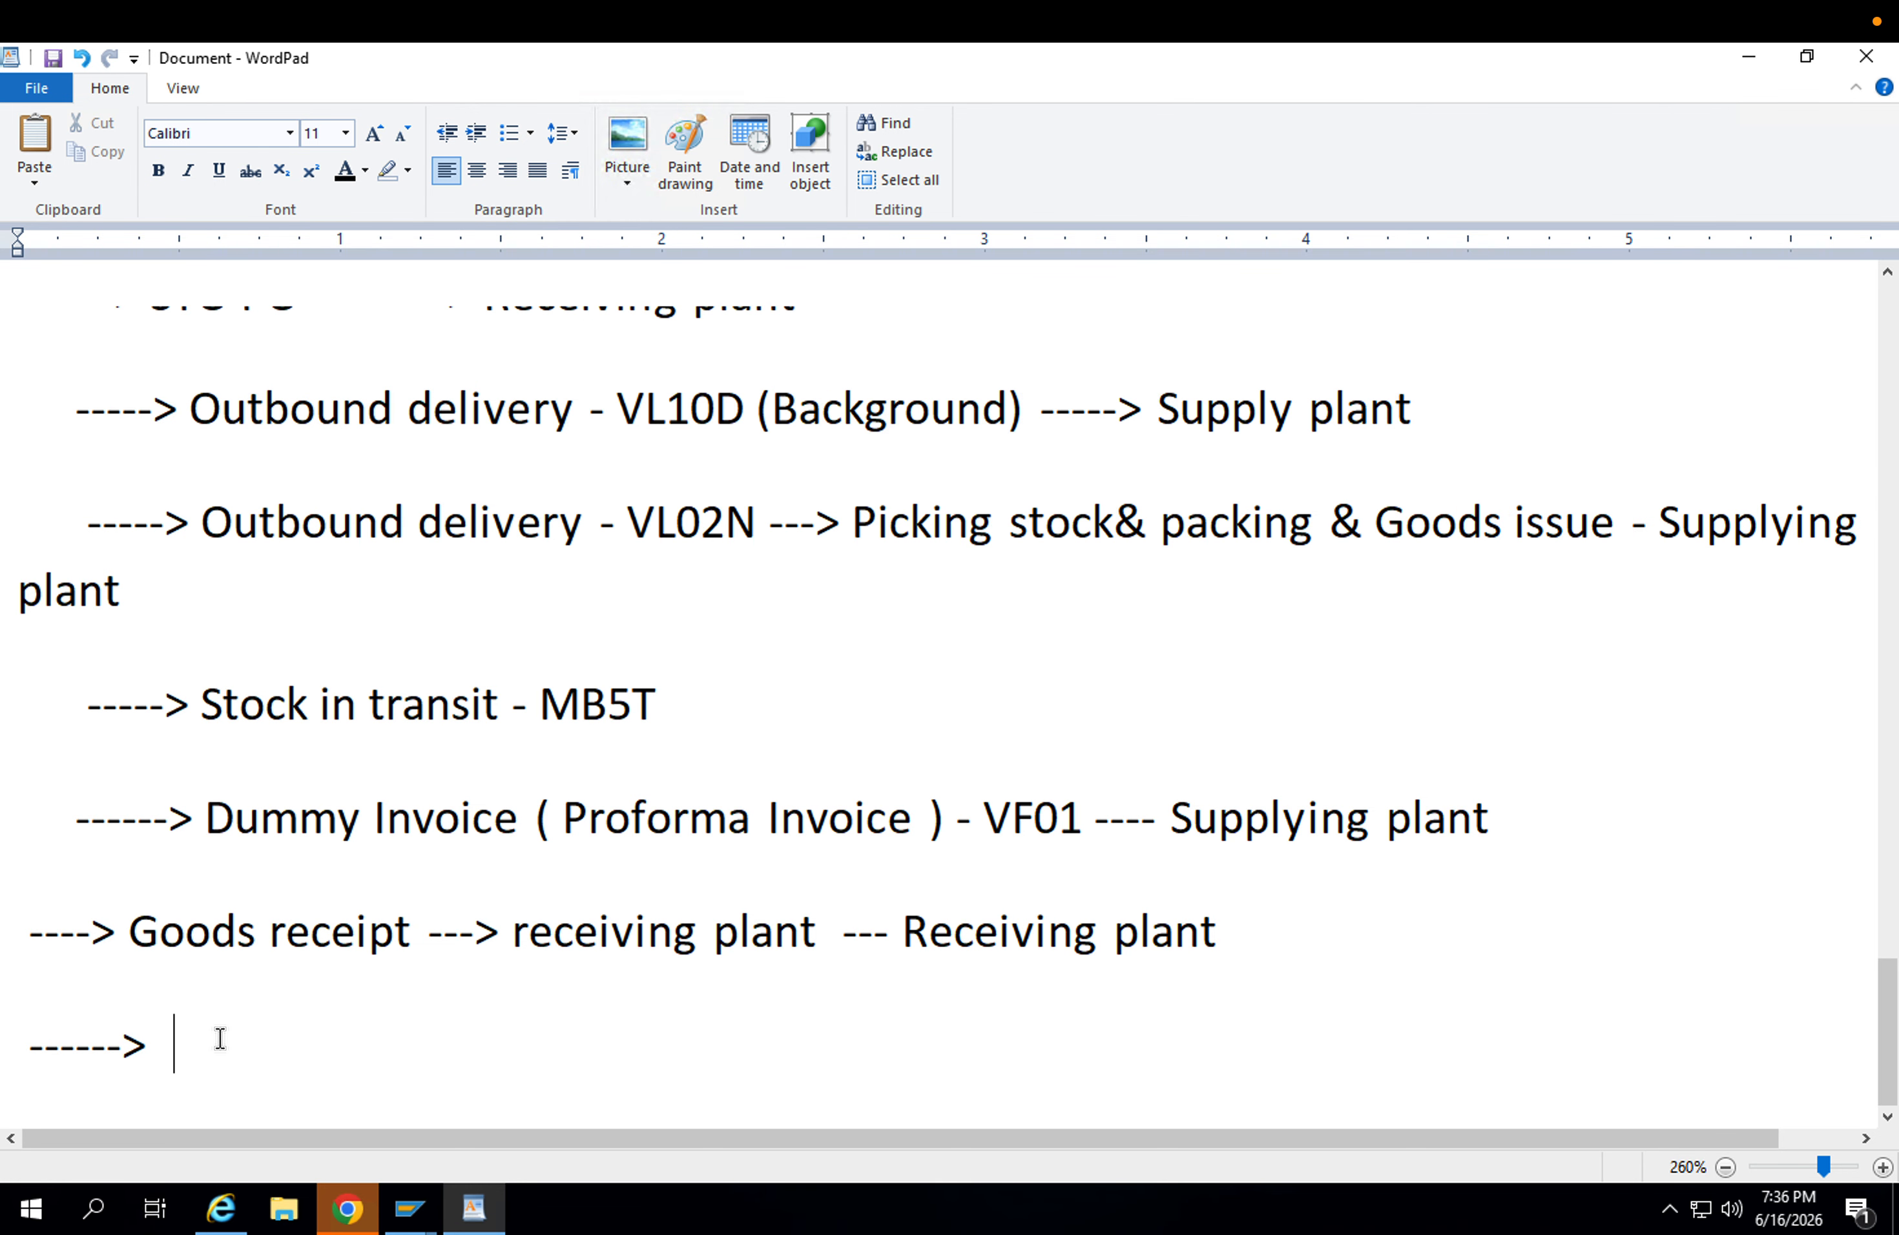
{"action": "key", "text": "BackSpace"}
{"action": "key", "text": "BackSpace"}
{"action": "key", "text": "BackSpace"}
{"action": "key", "text": "BackSpace"}
{"action": "key", "text": "BackSpace"}
{"action": "key", "text": "BackSpace"}
{"action": "key", "text": "BackSpace"}
{"action": "key", "text": "BackSpace"}
{"action": "type", "text": "Custom"}
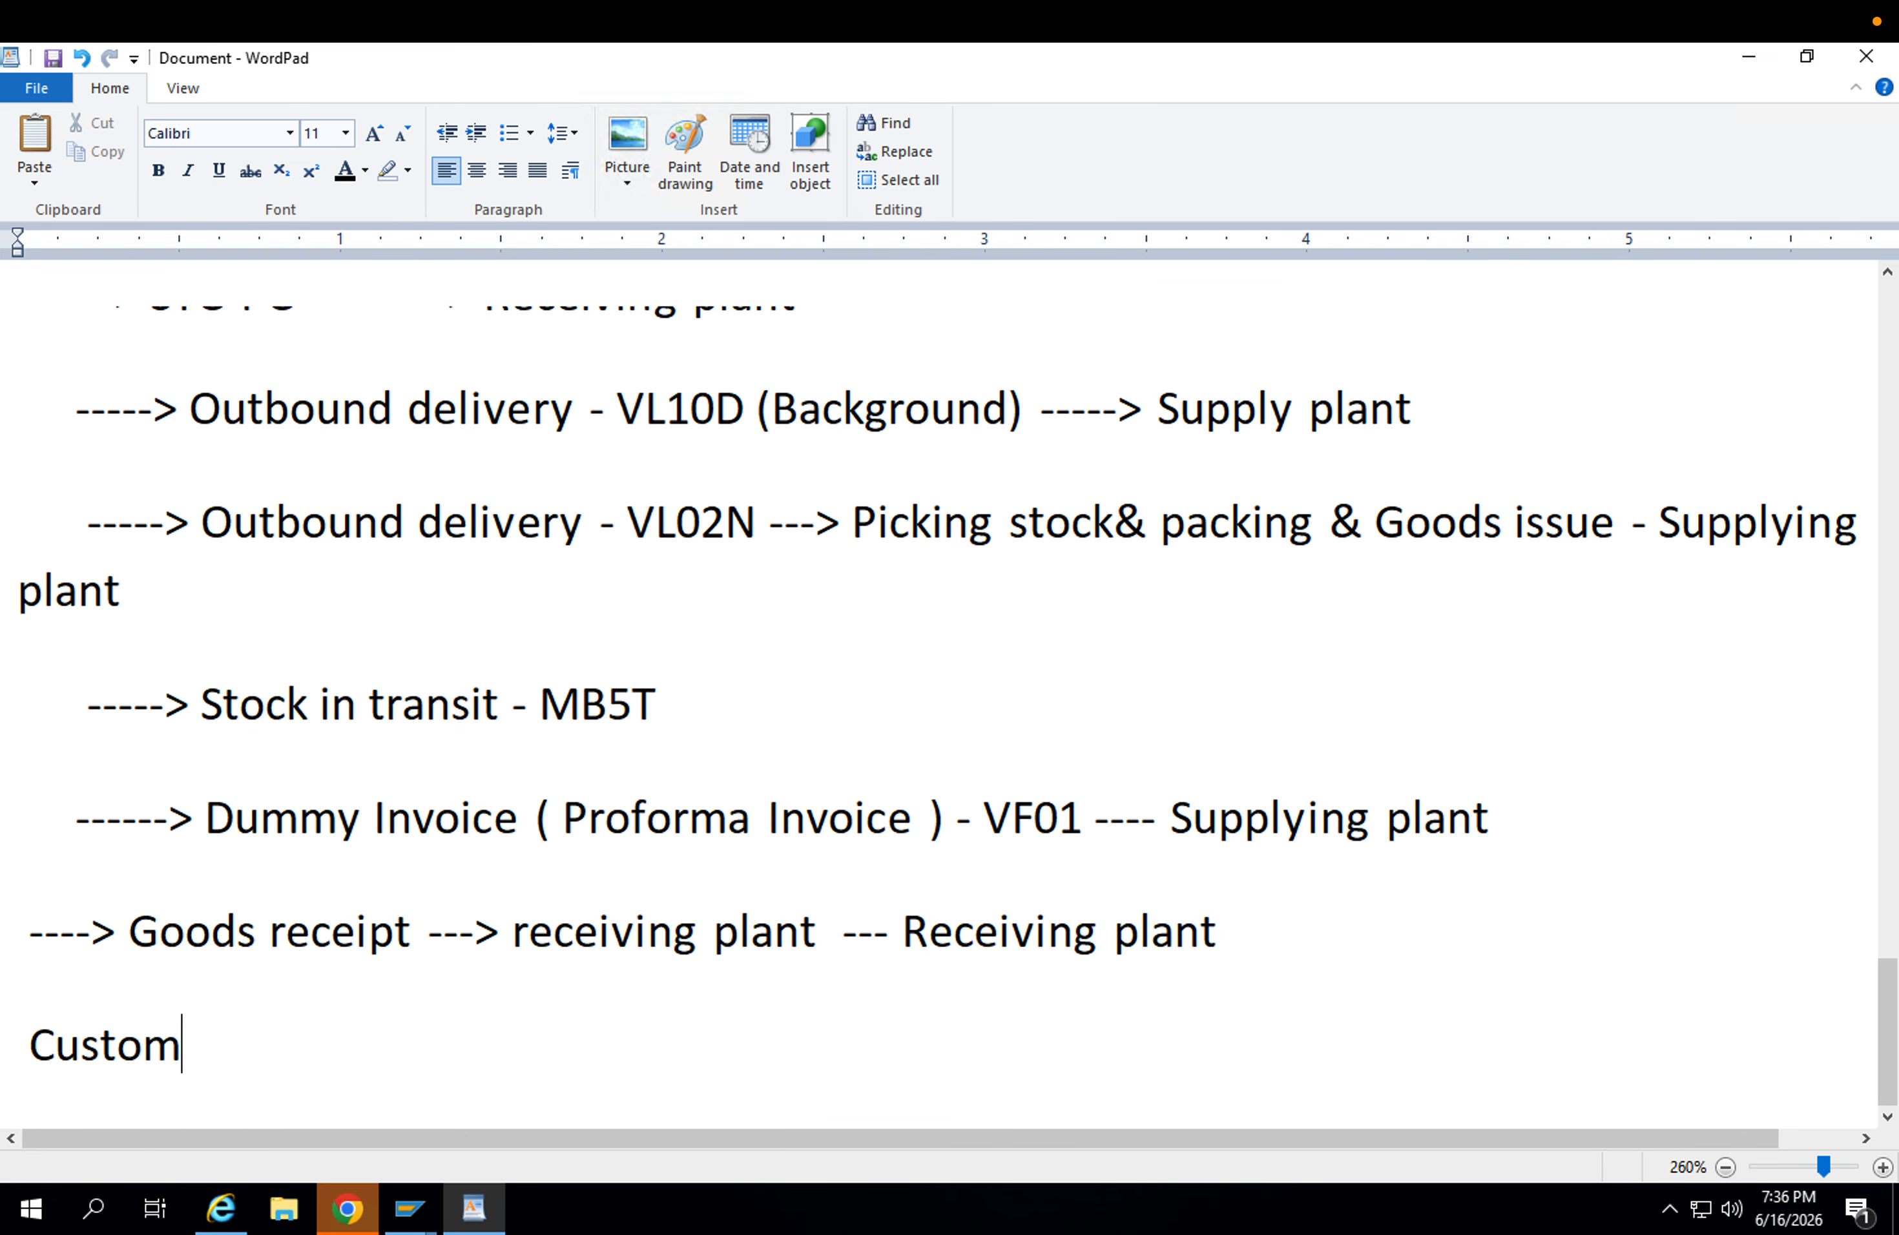
{"action": "type", "text": "er master data"}
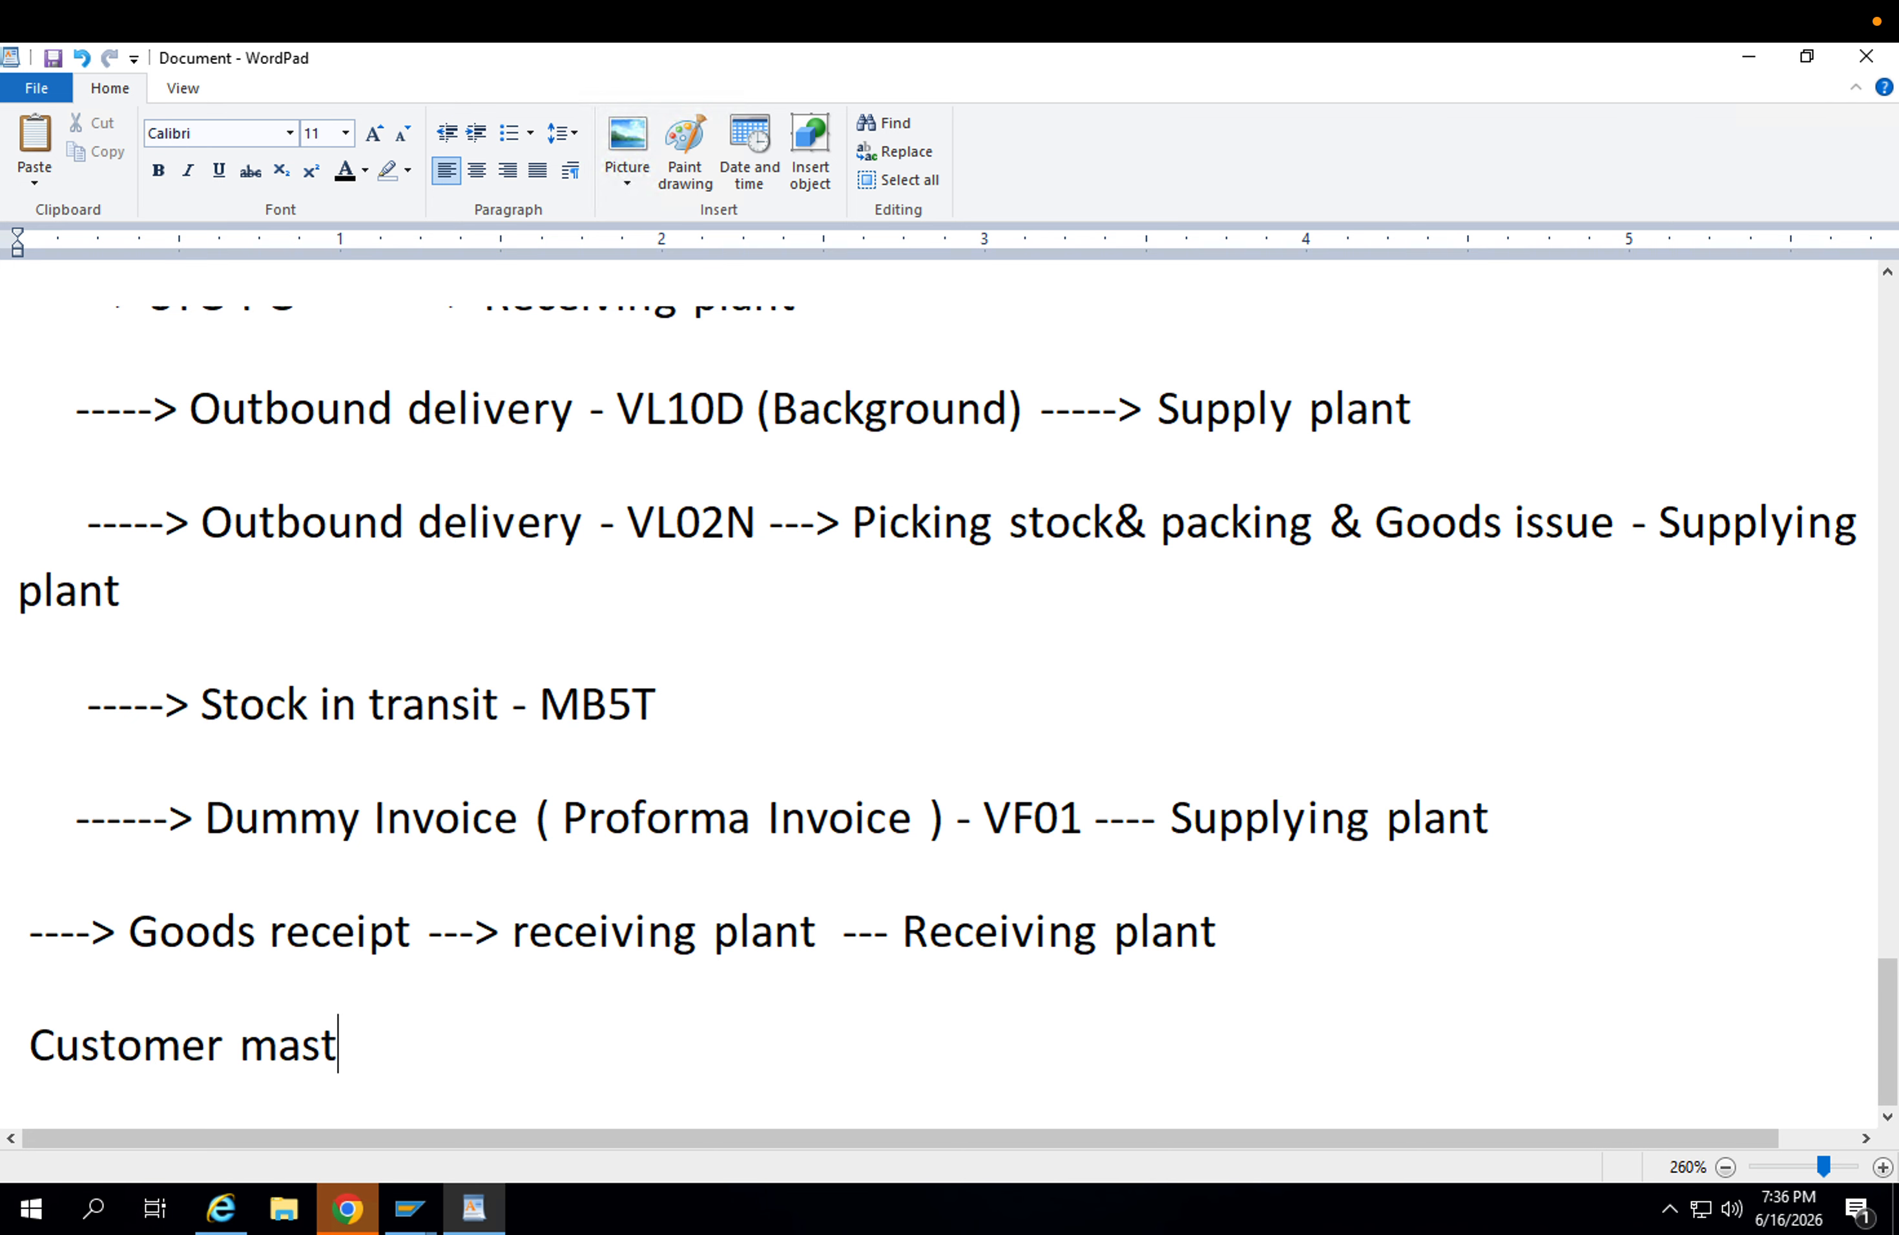
{"action": "key", "text": "BackSpace"}
{"action": "key", "text": "BackSpace"}
{"action": "key", "text": "BackSpace"}
{"action": "key", "text": "BackSpace"}
{"action": "type", "text": "record --"}
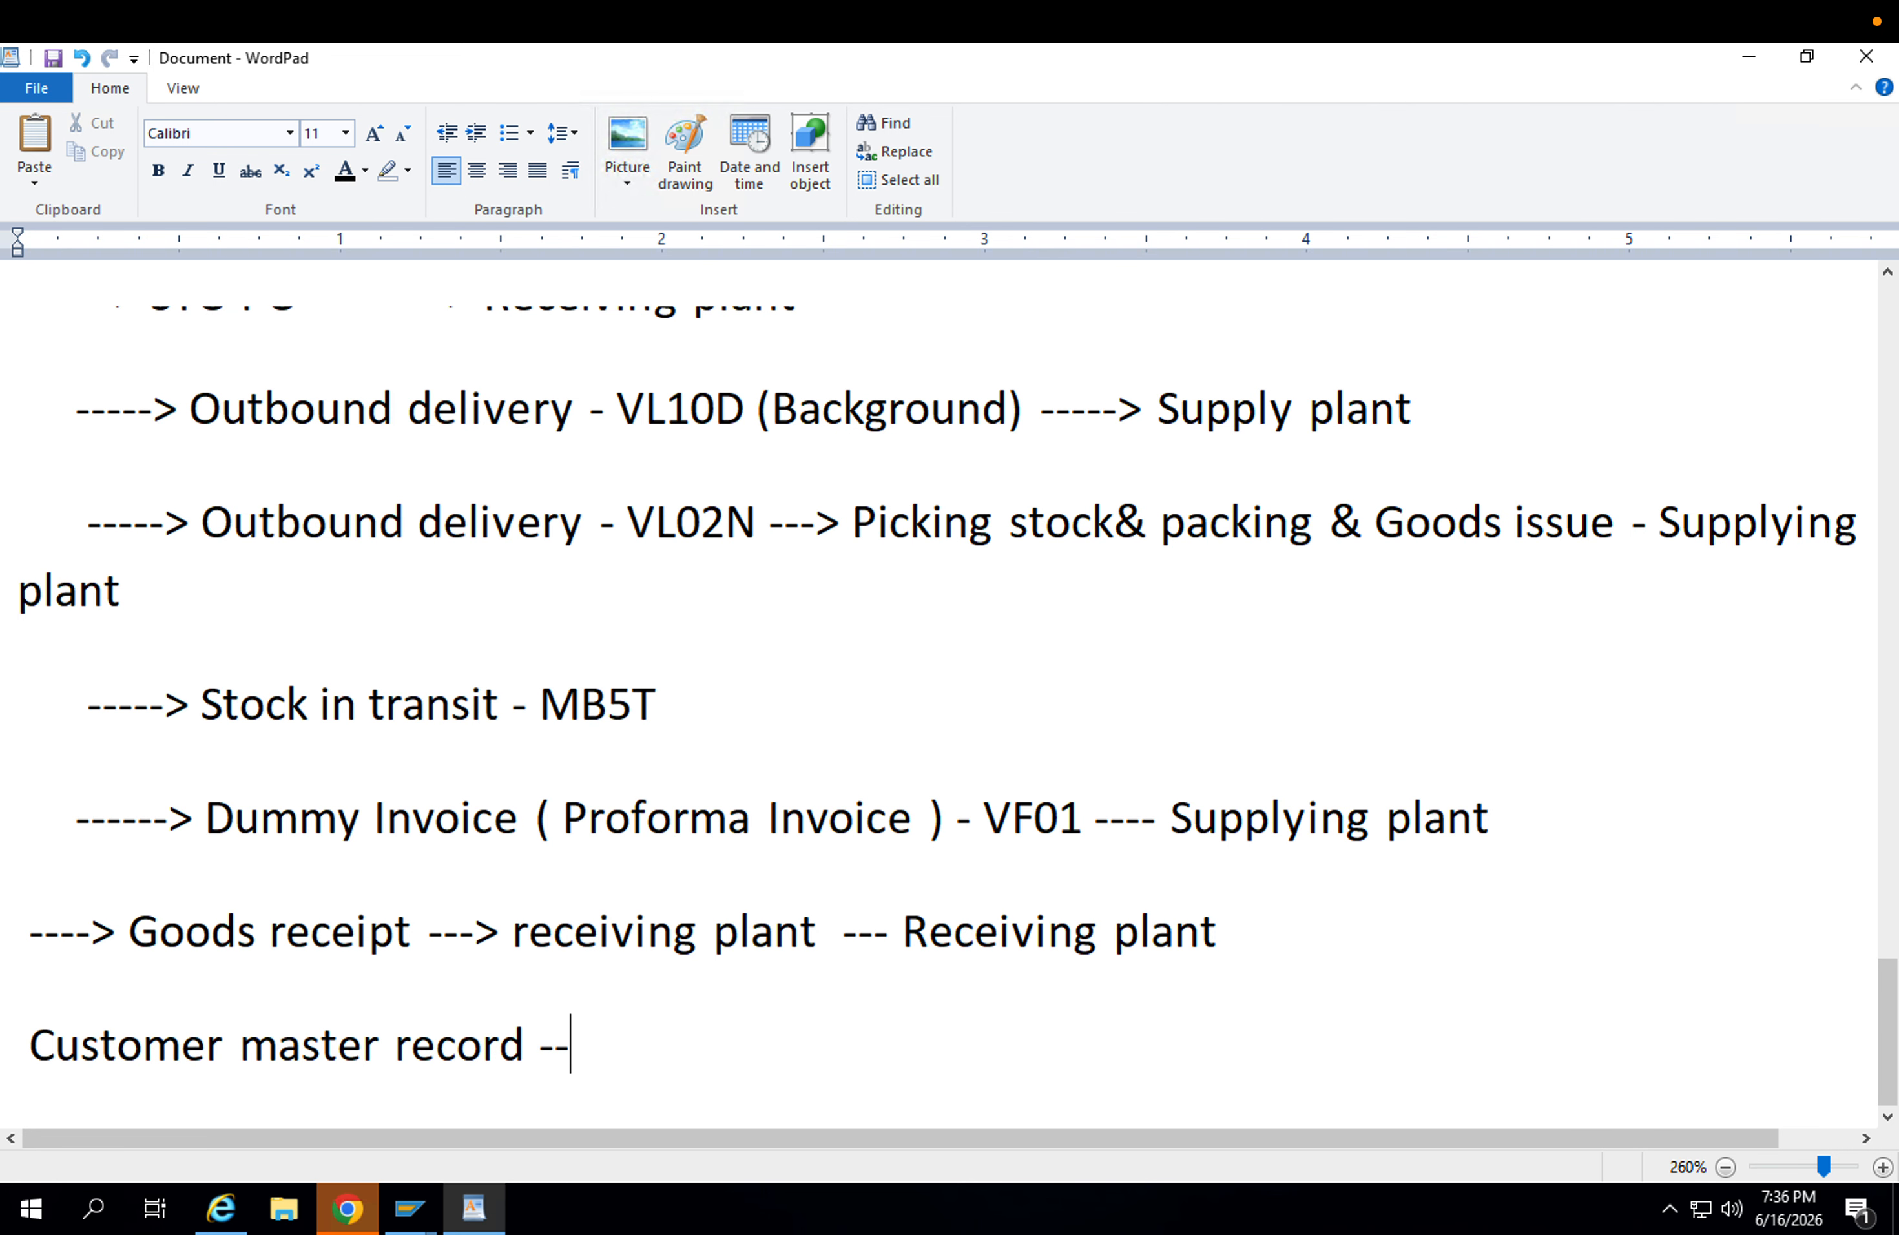
{"action": "key", "text": "Return"}
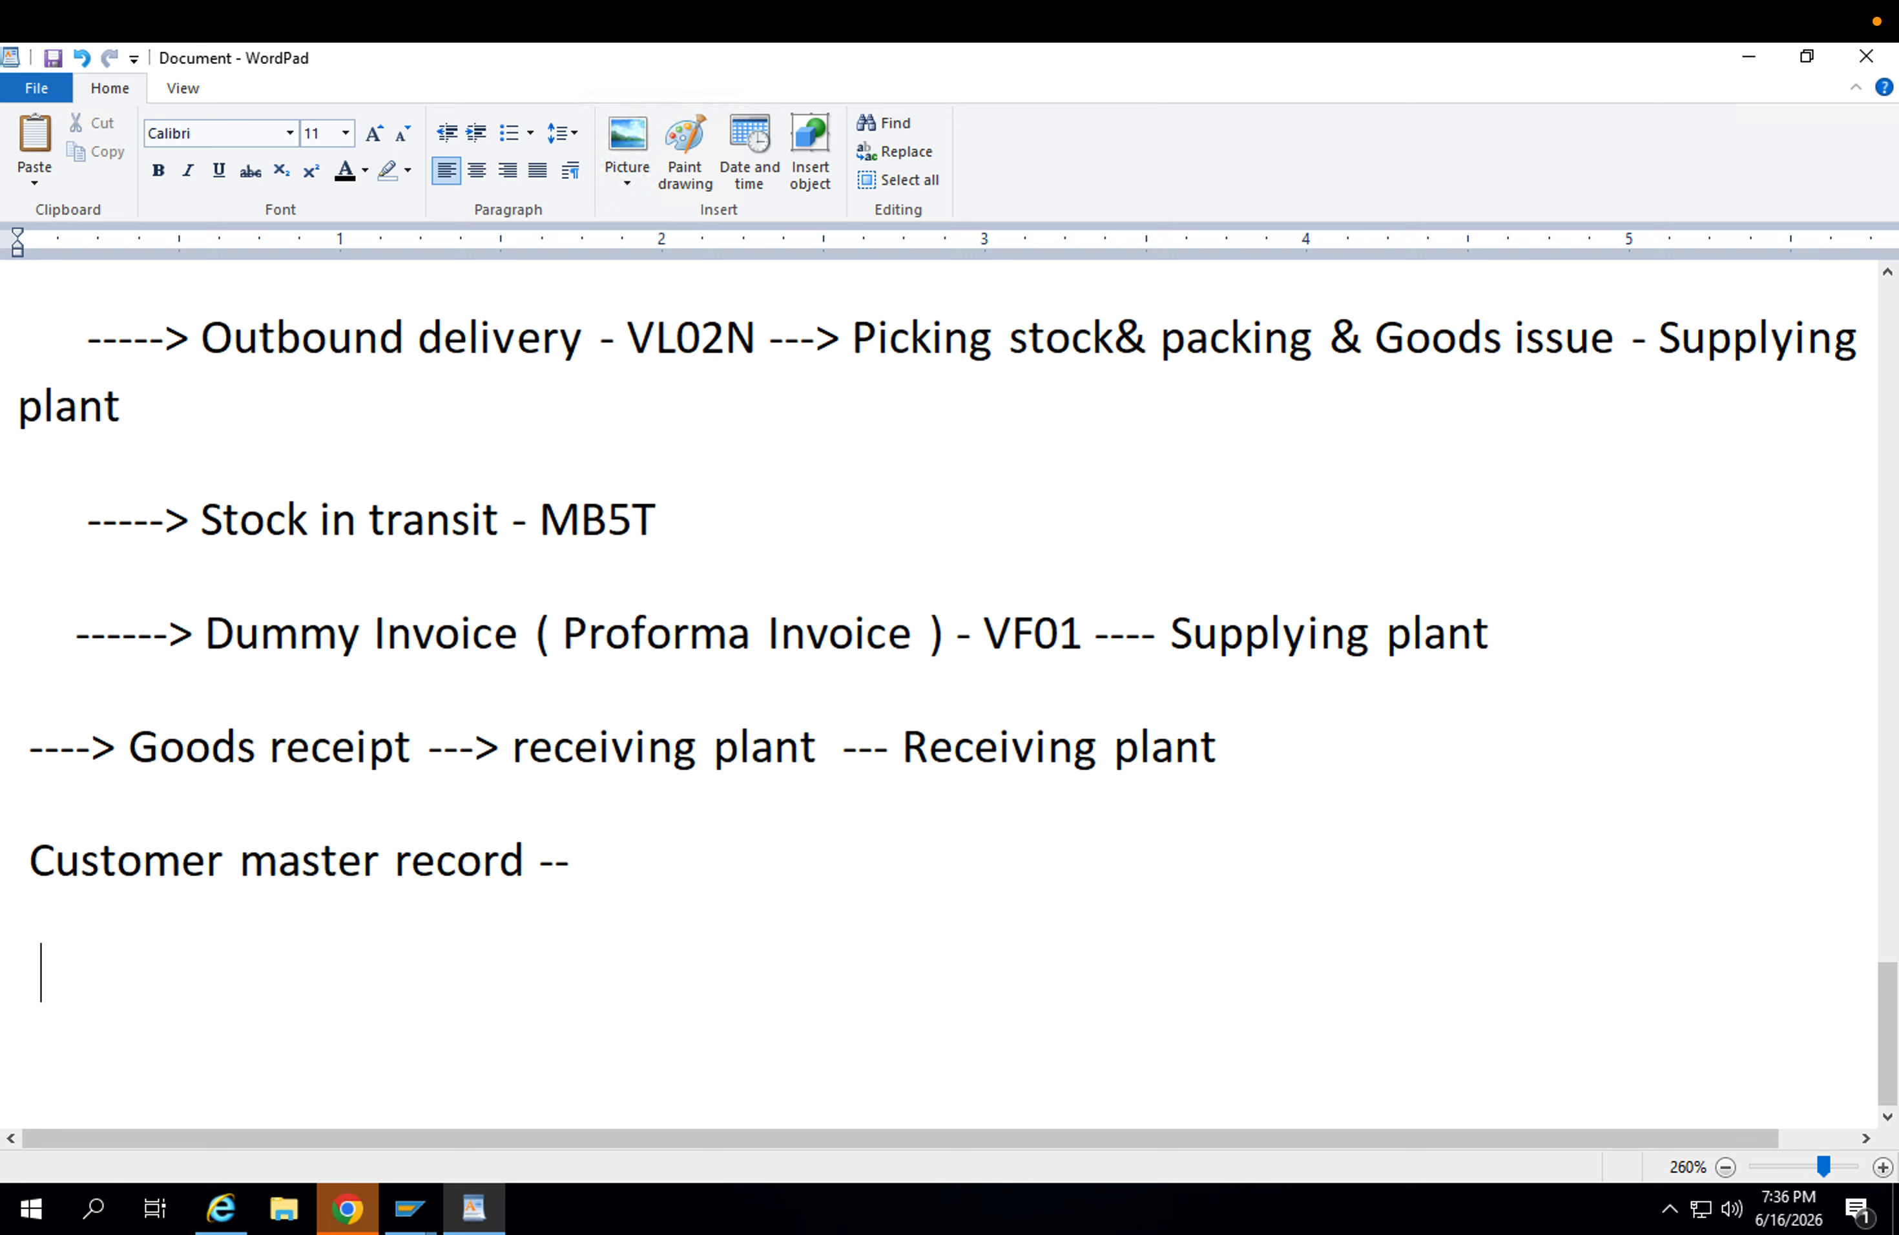
Add the line "Materials need to extended for both Plants along sales Data --" below the customer master record entry.
{"action": "key", "text": "BackSpace"}
{"action": "type", "text": "Material"}
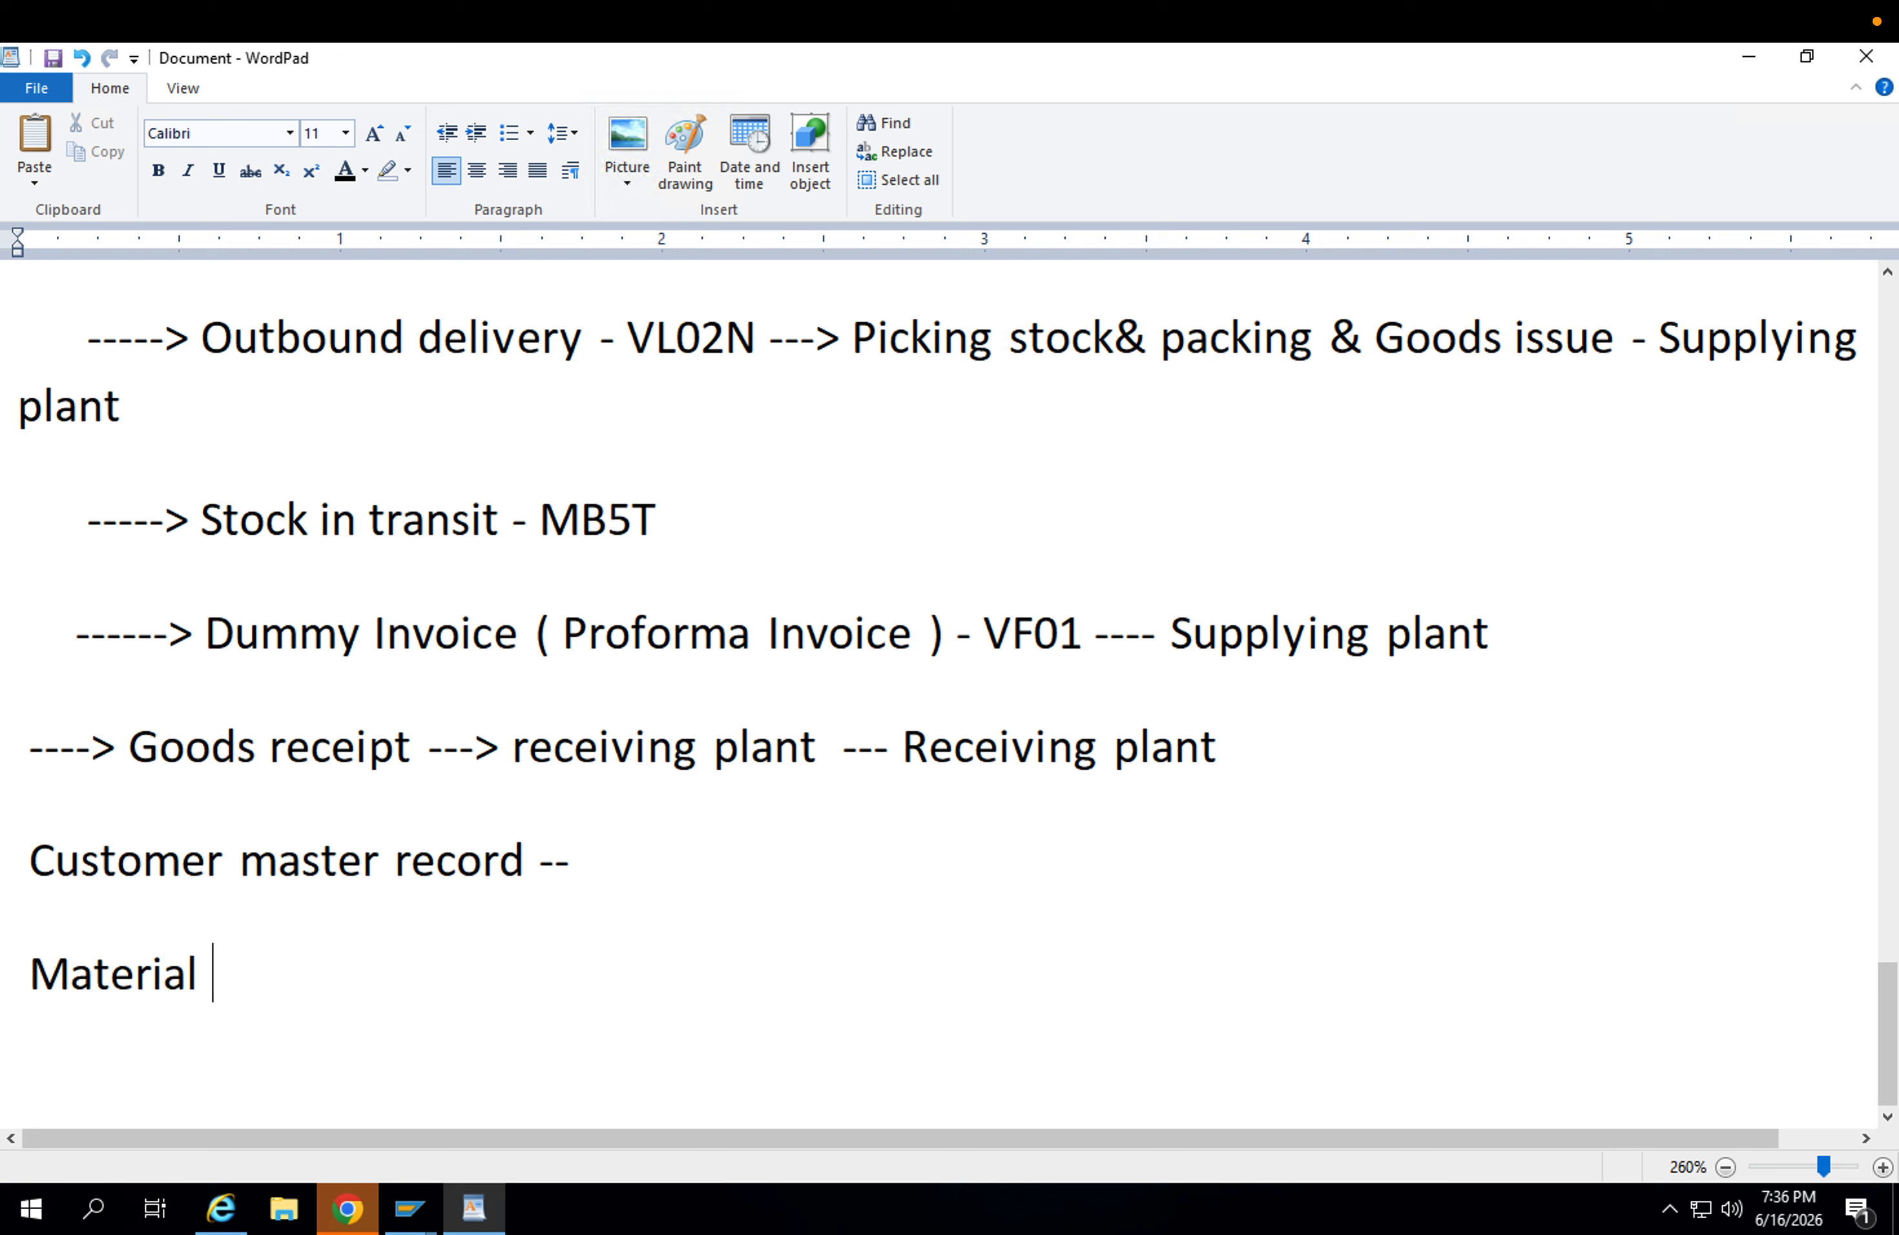
{"action": "key", "text": "BackSpace"}
{"action": "type", "text": "s need"}
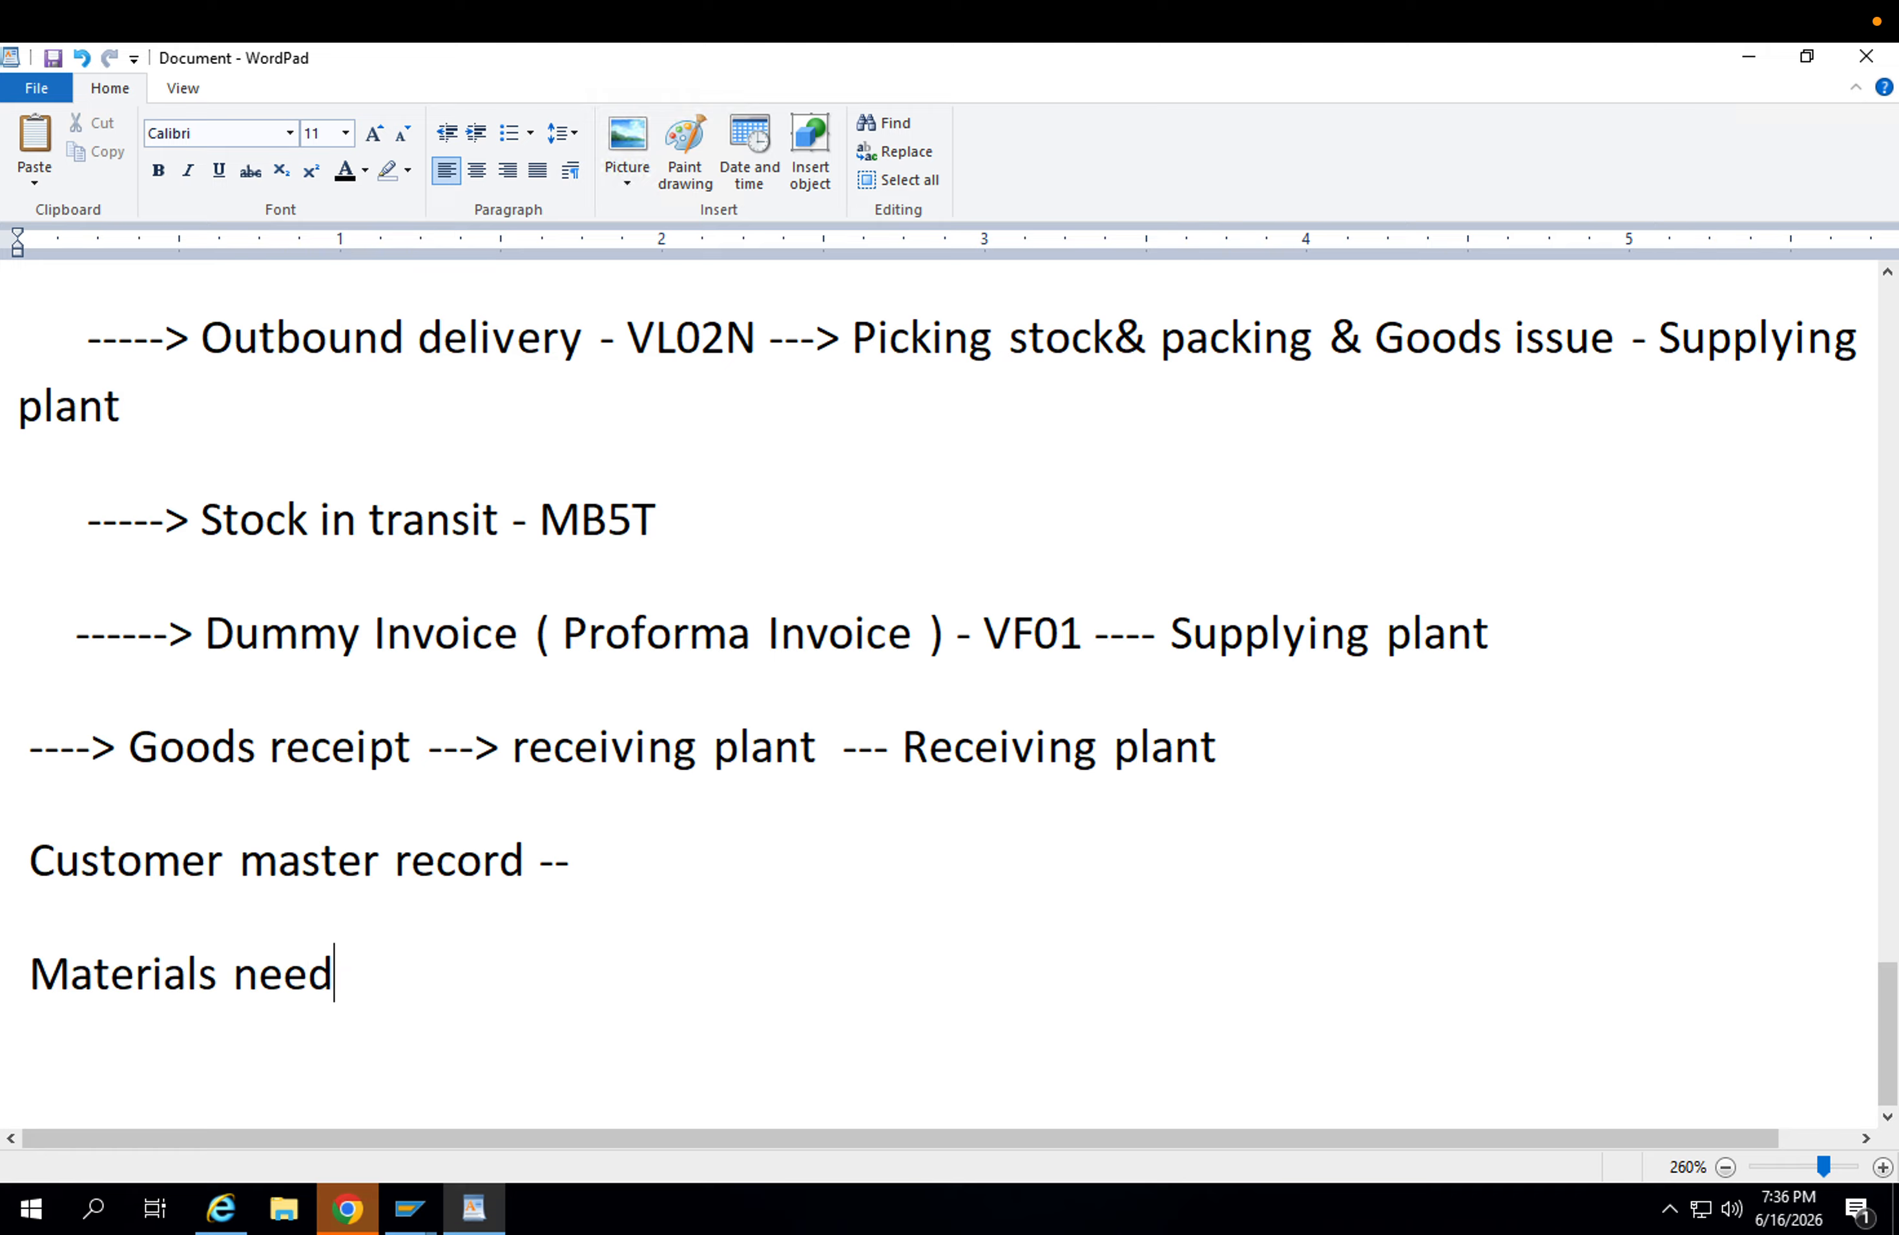
{"action": "type", "text": " to exten"}
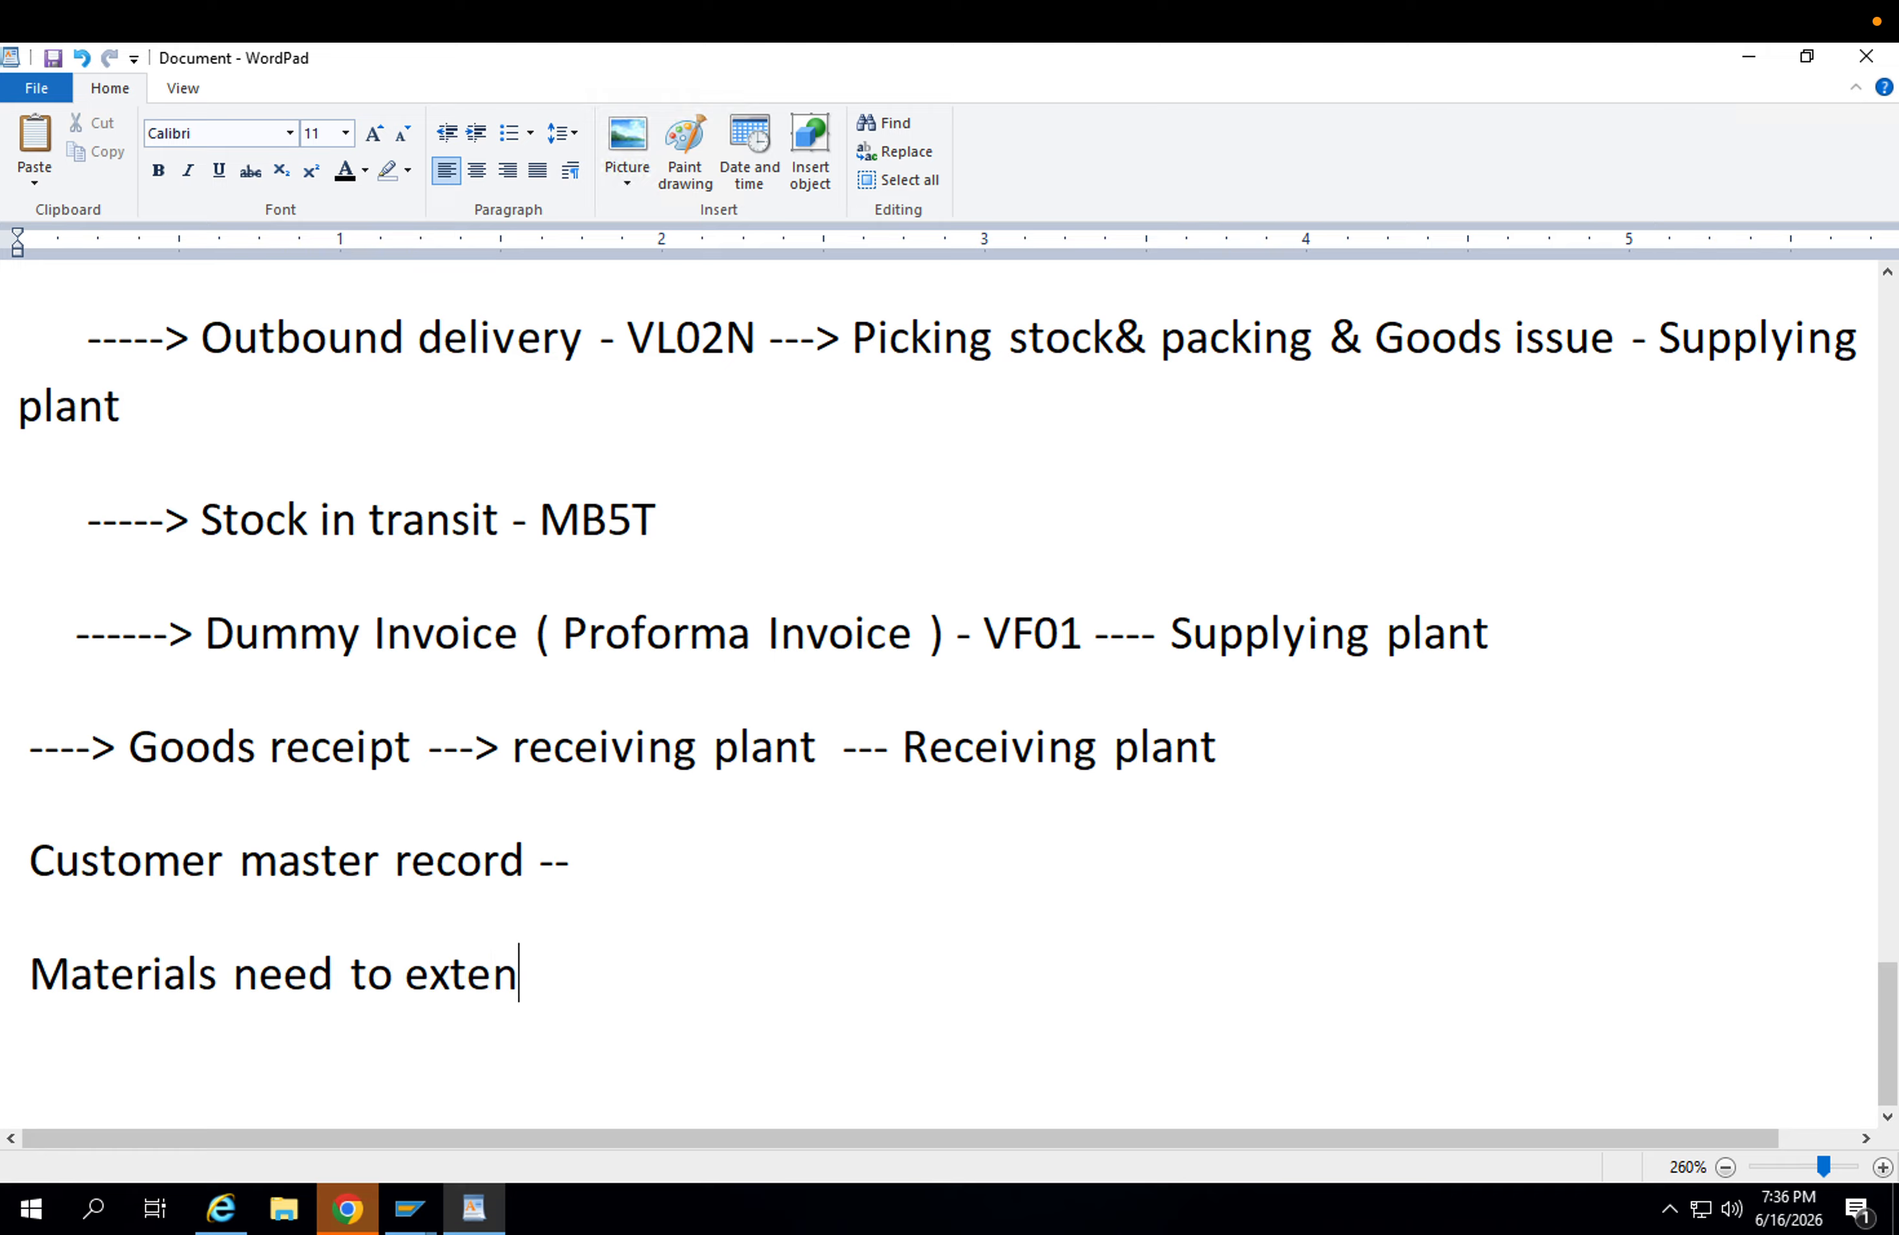
{"action": "type", "text": "ded for both "}
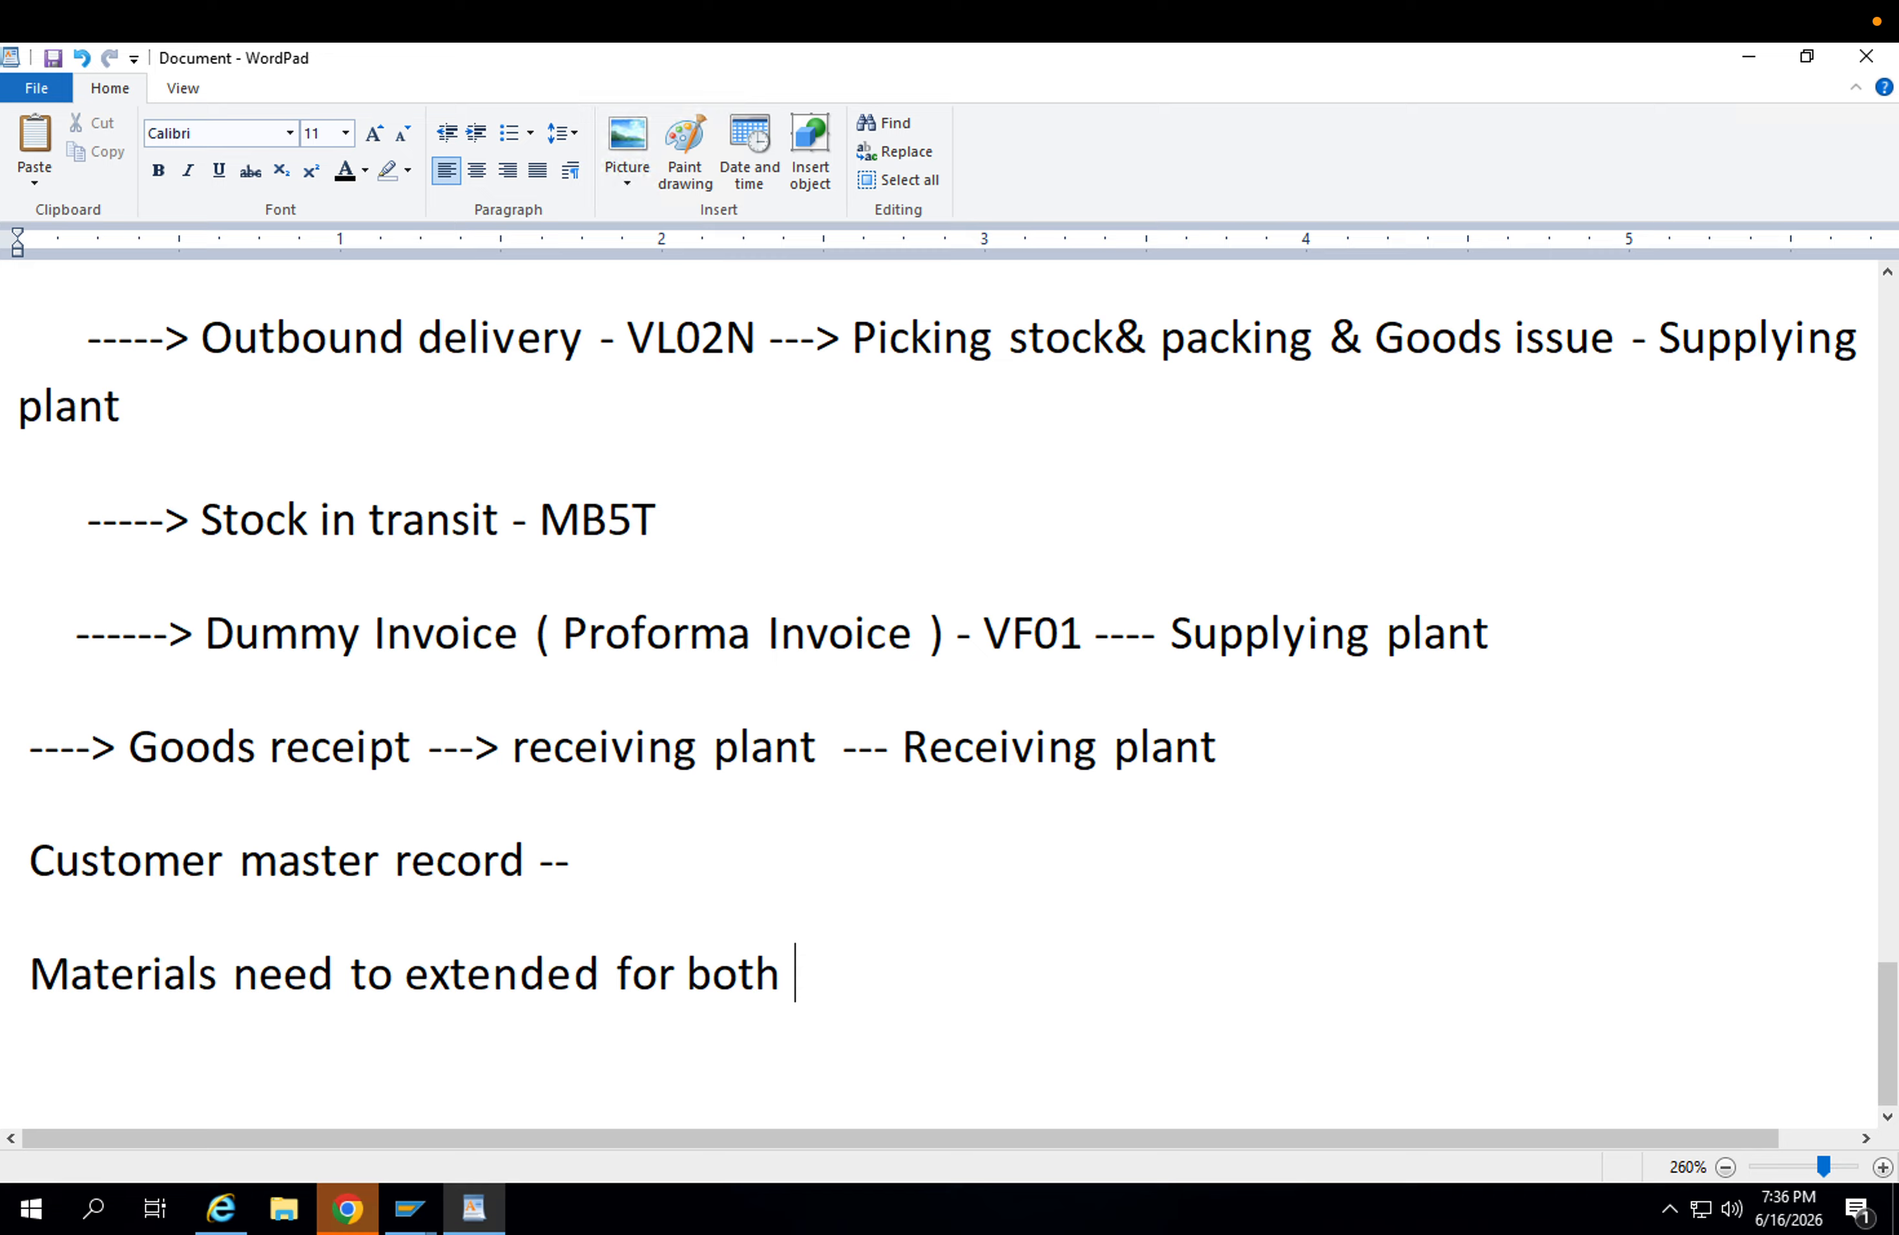
{"action": "type", "text": "Plants al"}
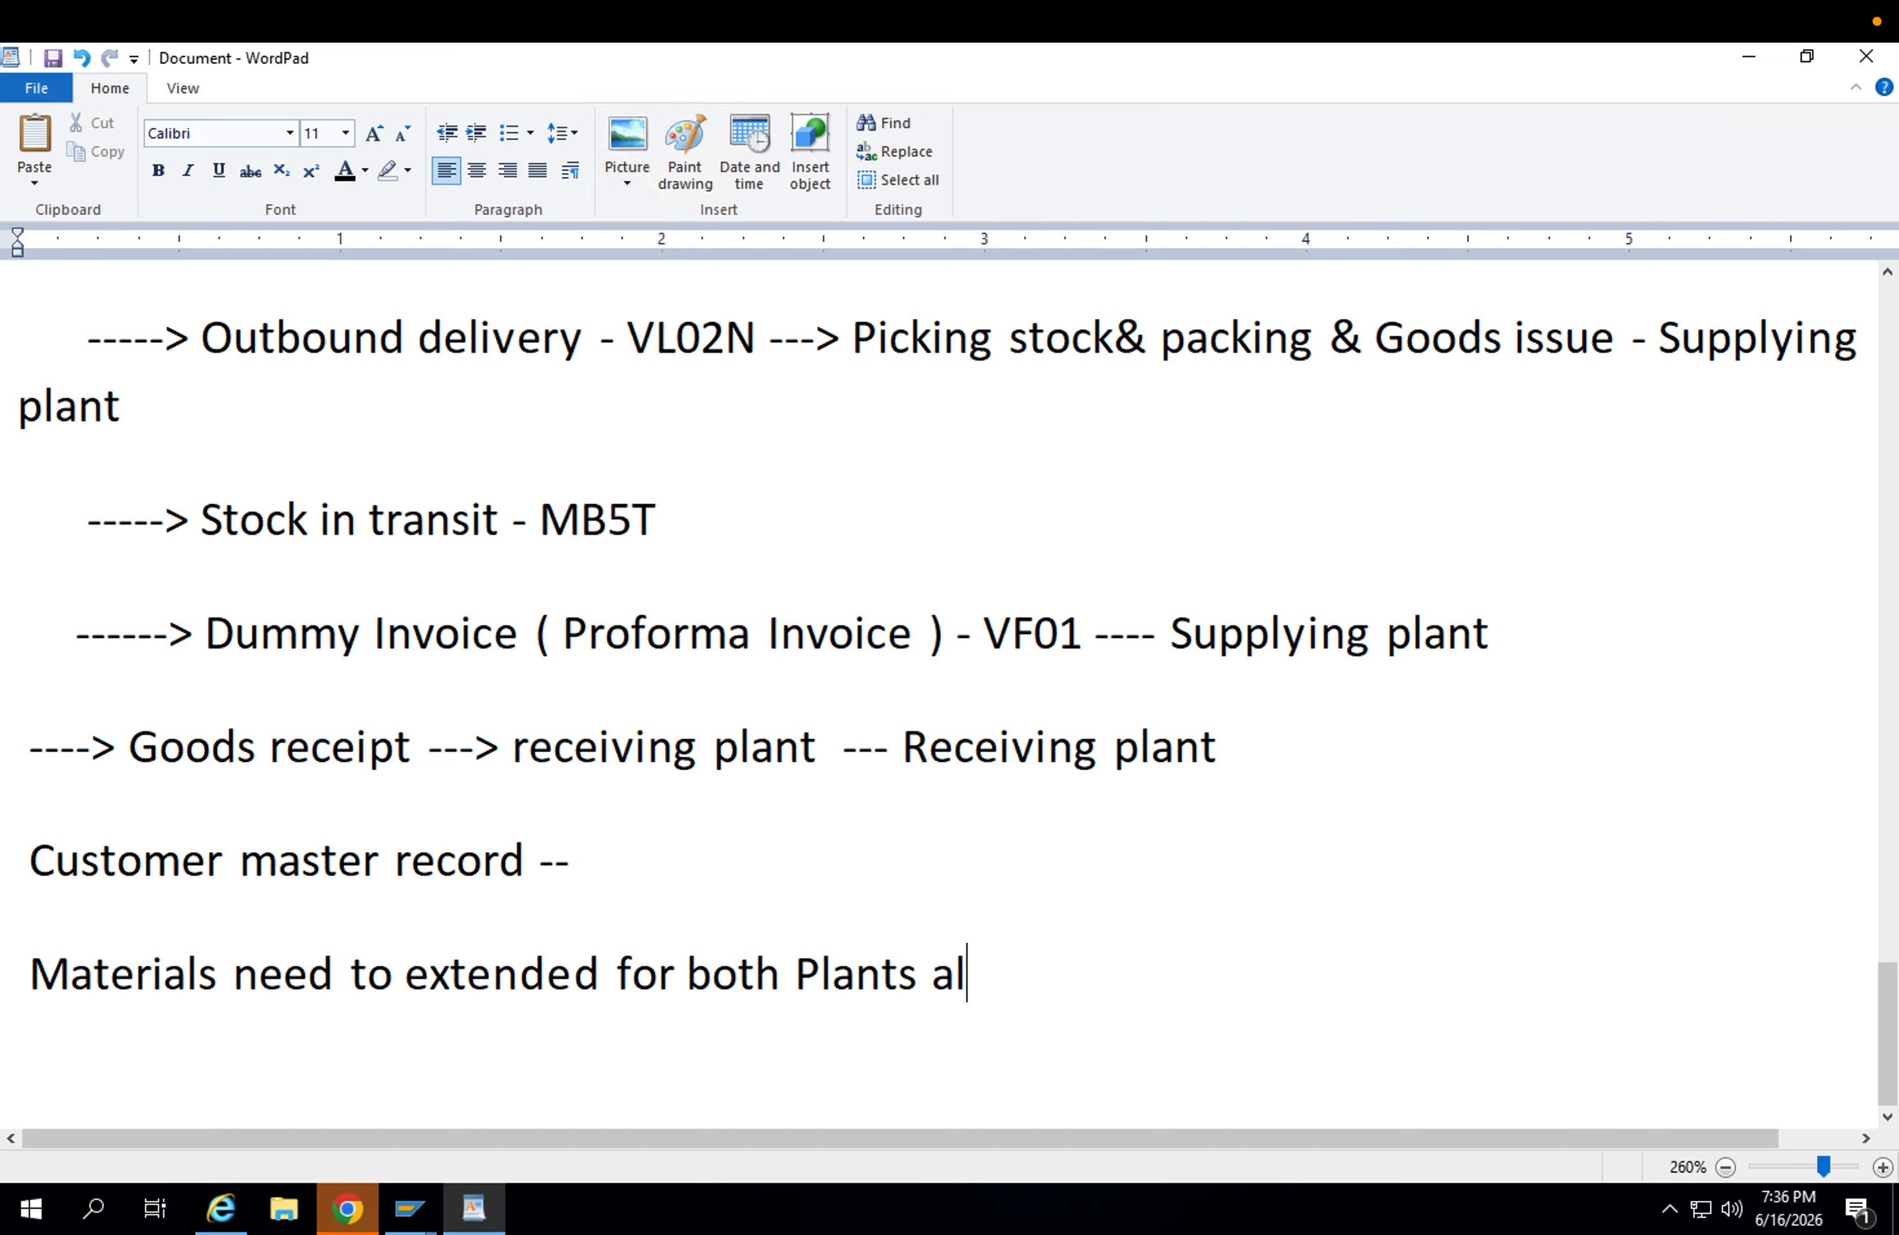
{"action": "type", "text": "ong sao"}
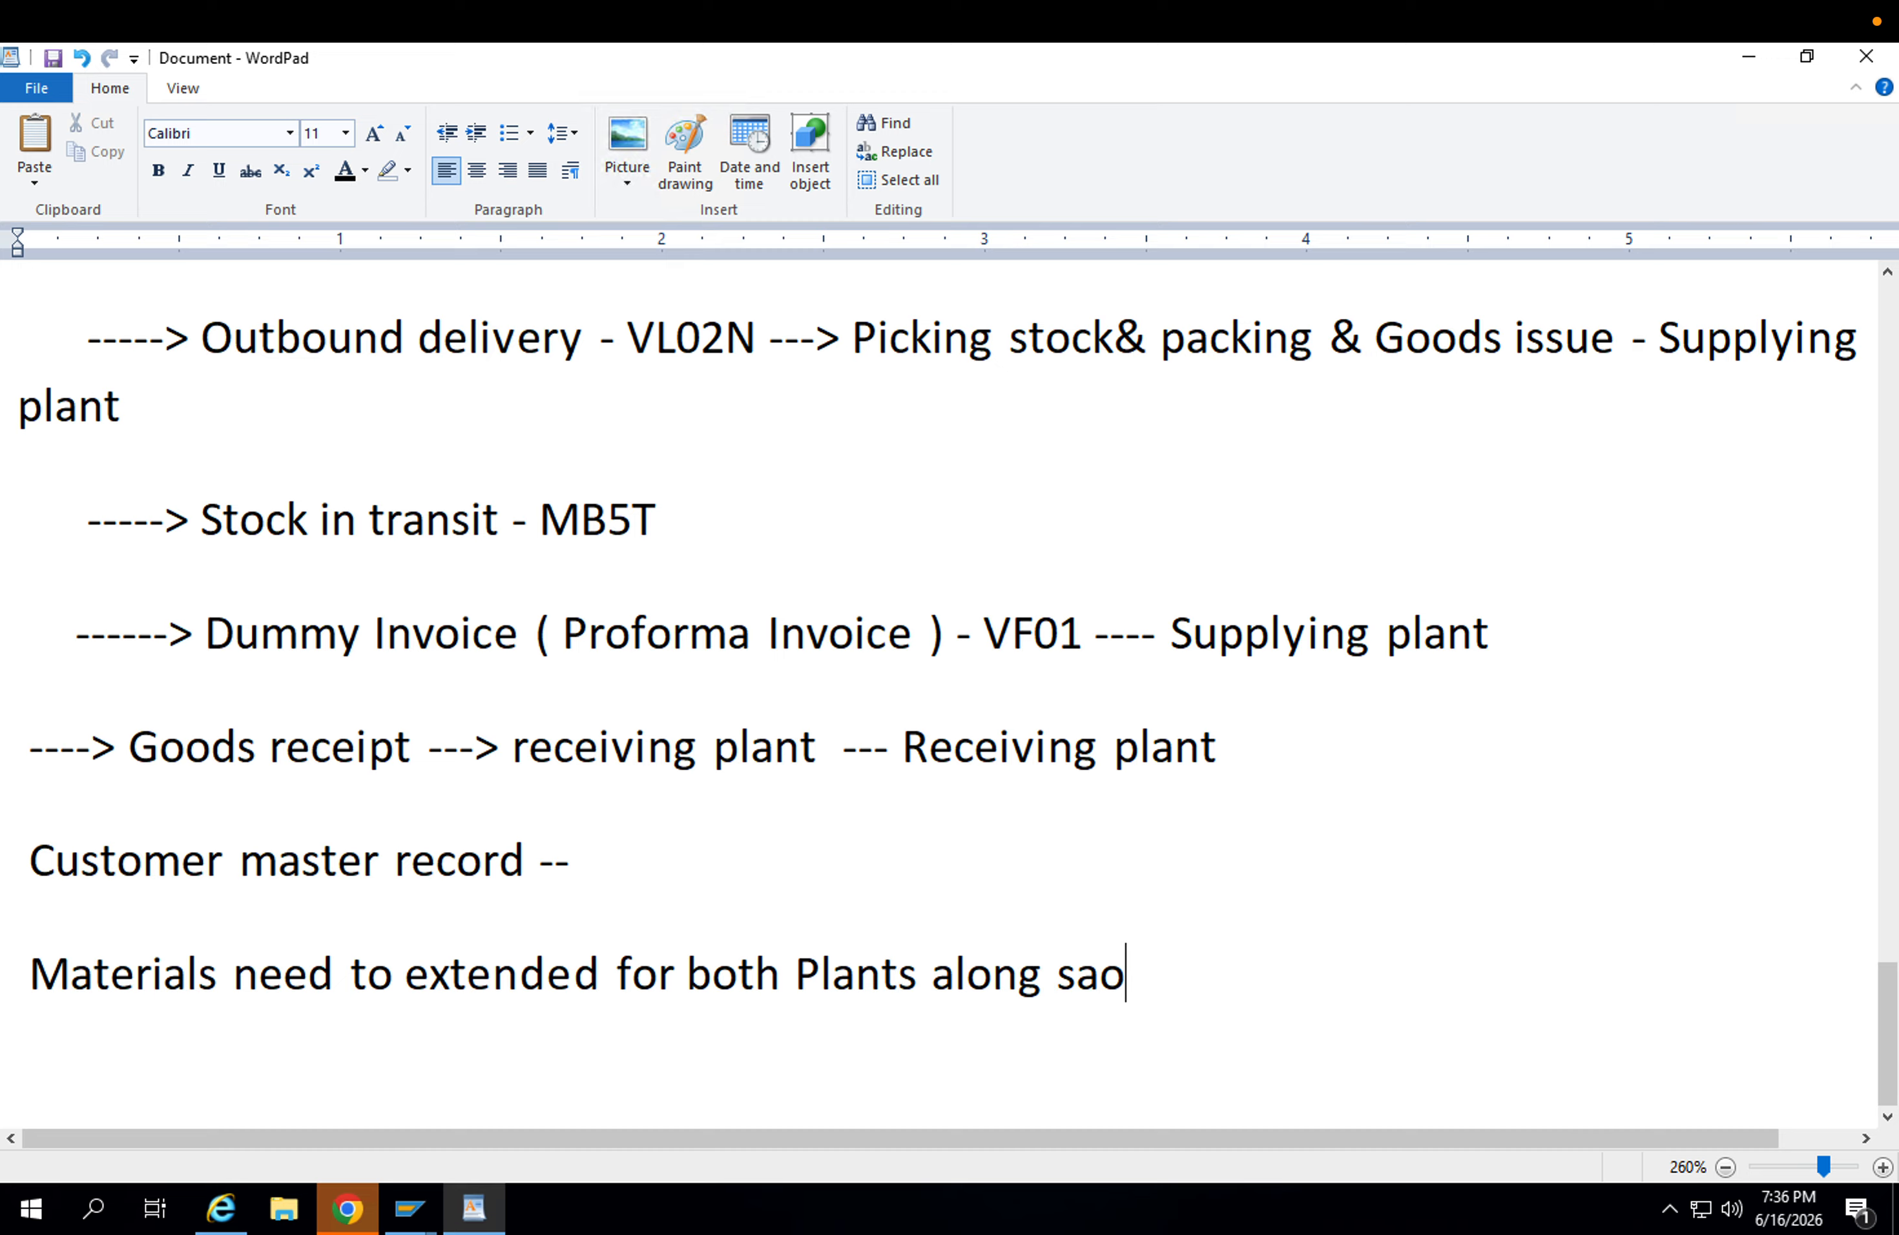
{"action": "key", "text": "BackSpace"}
{"action": "type", "text": "les Data --"}
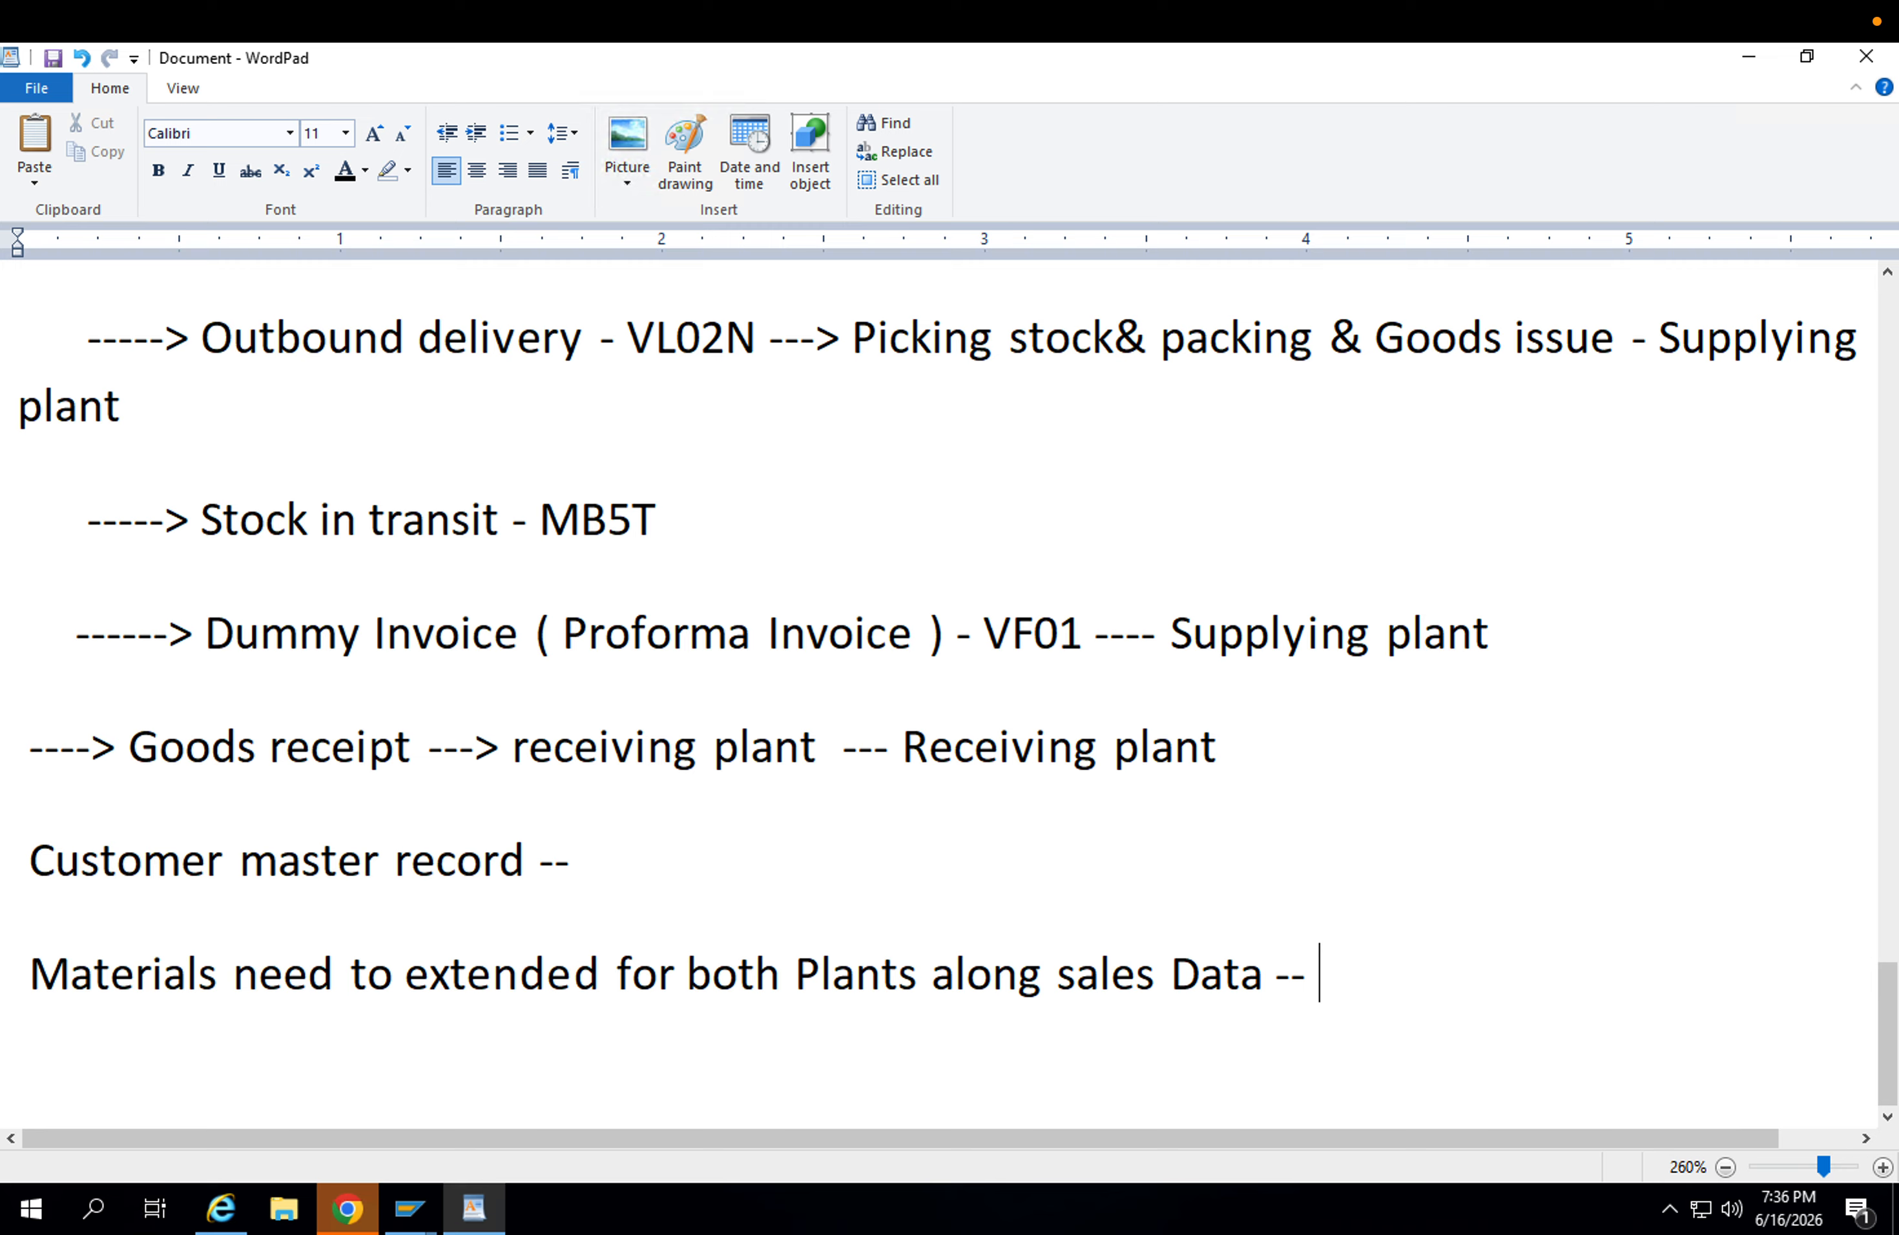
Add the line "Configuraiton ---" below the materials extension entry and start a new line.
{"action": "left_click", "coordinate": [1168, 972]}
{"action": "left_click", "coordinate": [754, 973]}
{"action": "left_click", "coordinate": [854, 826]}
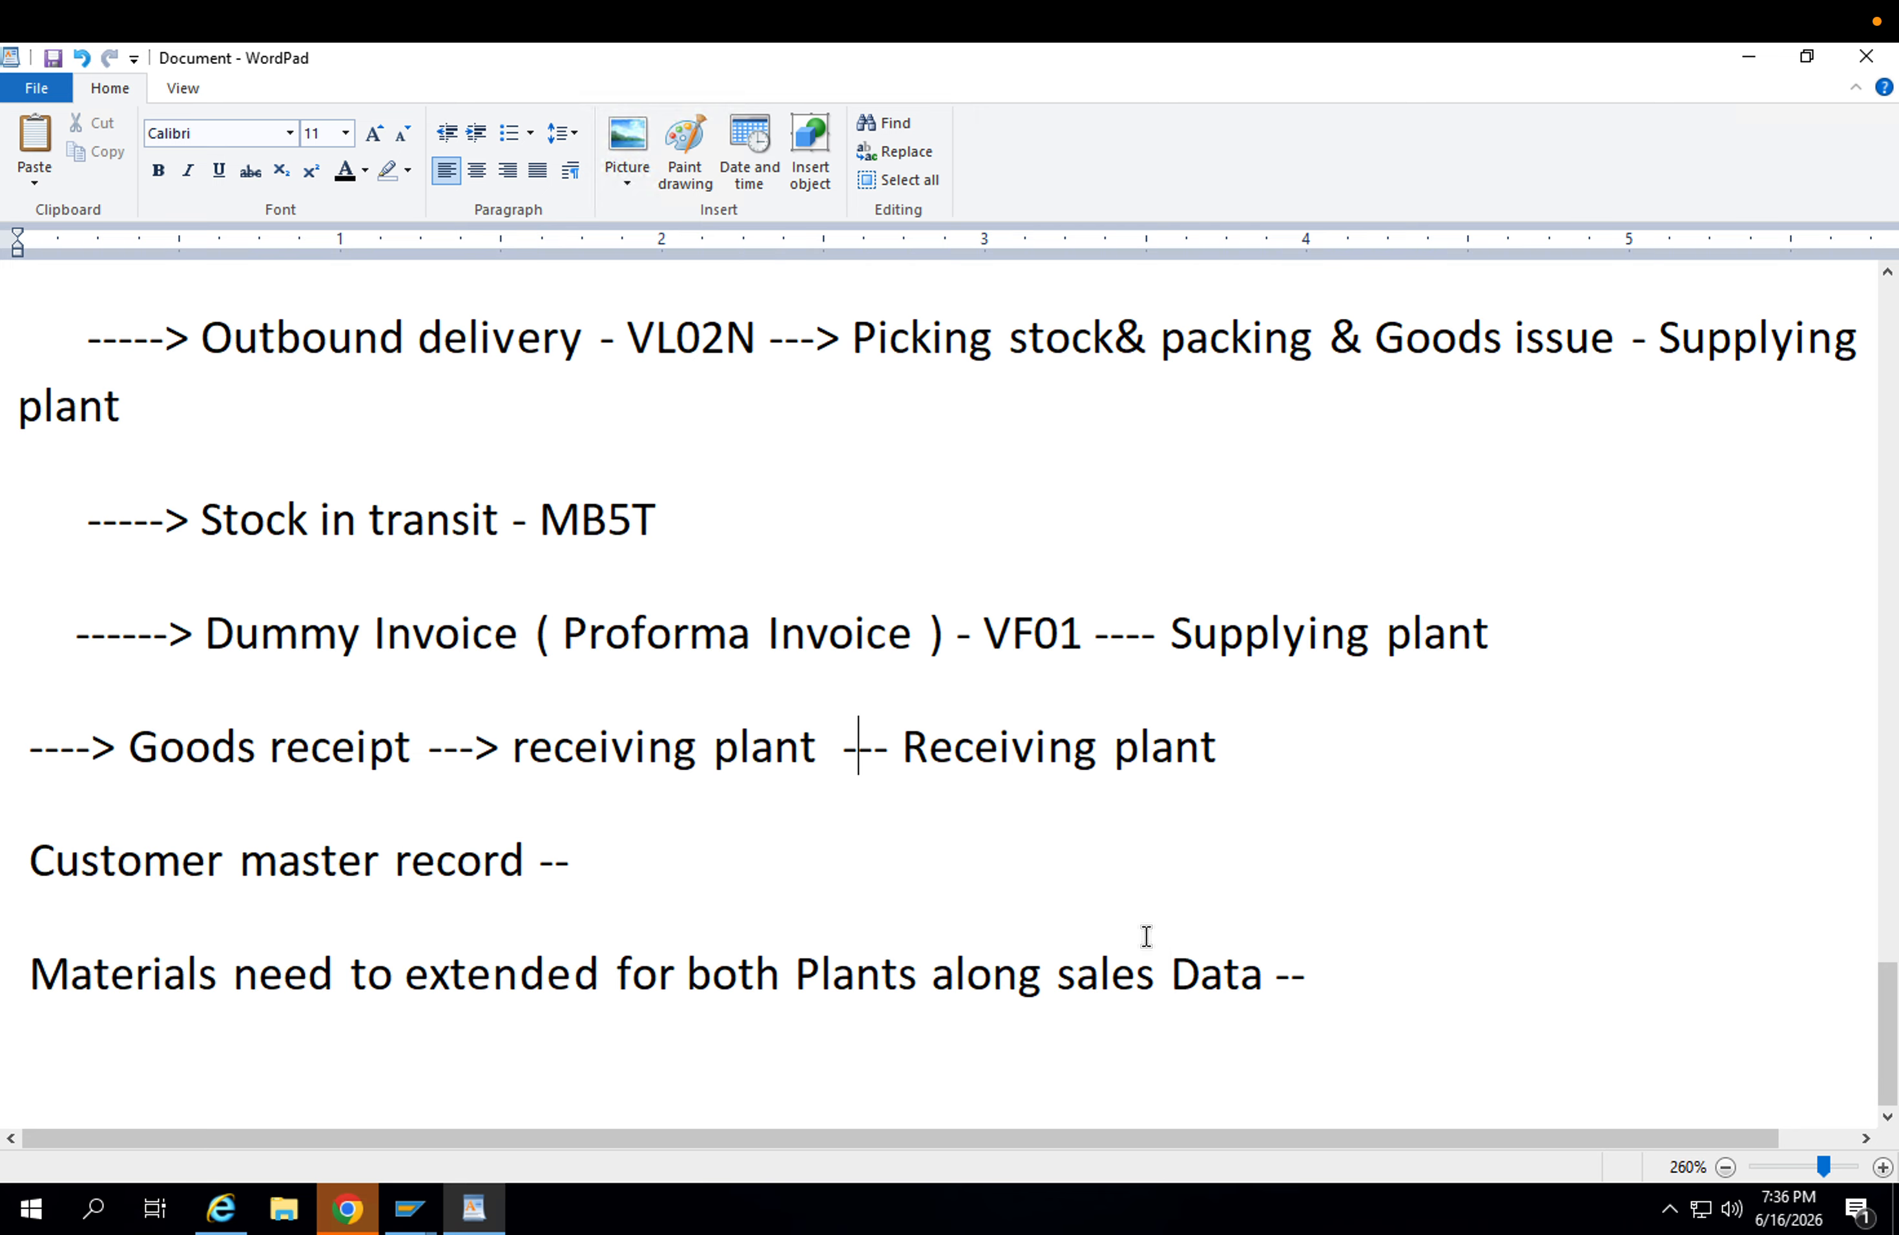
{"action": "left_click", "coordinate": [1355, 969]}
{"action": "key", "text": "Return"}
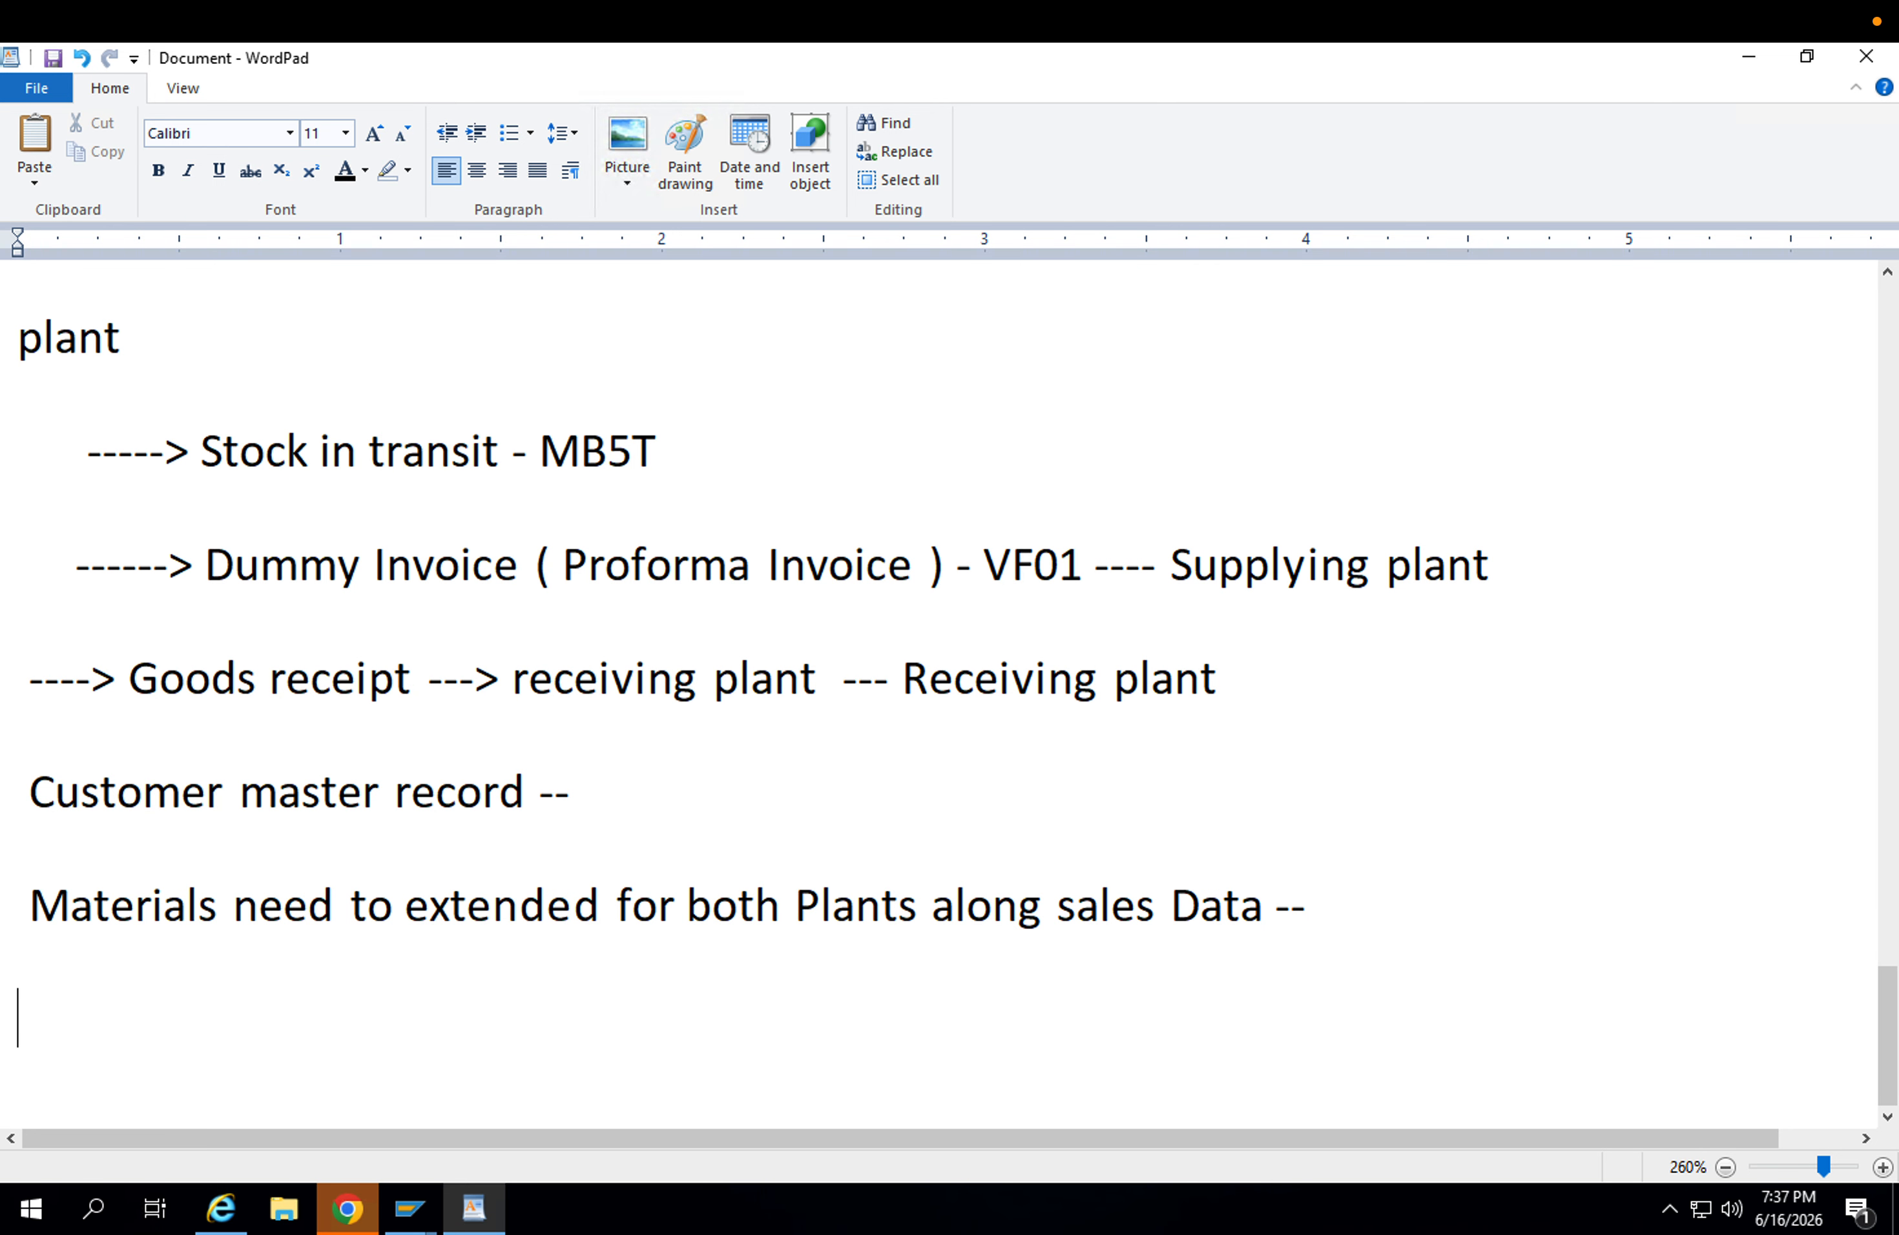
{"action": "type", "text": "S"}
{"action": "key", "text": "BackSpace"}
{"action": "type", "text": "Configuraiton "}
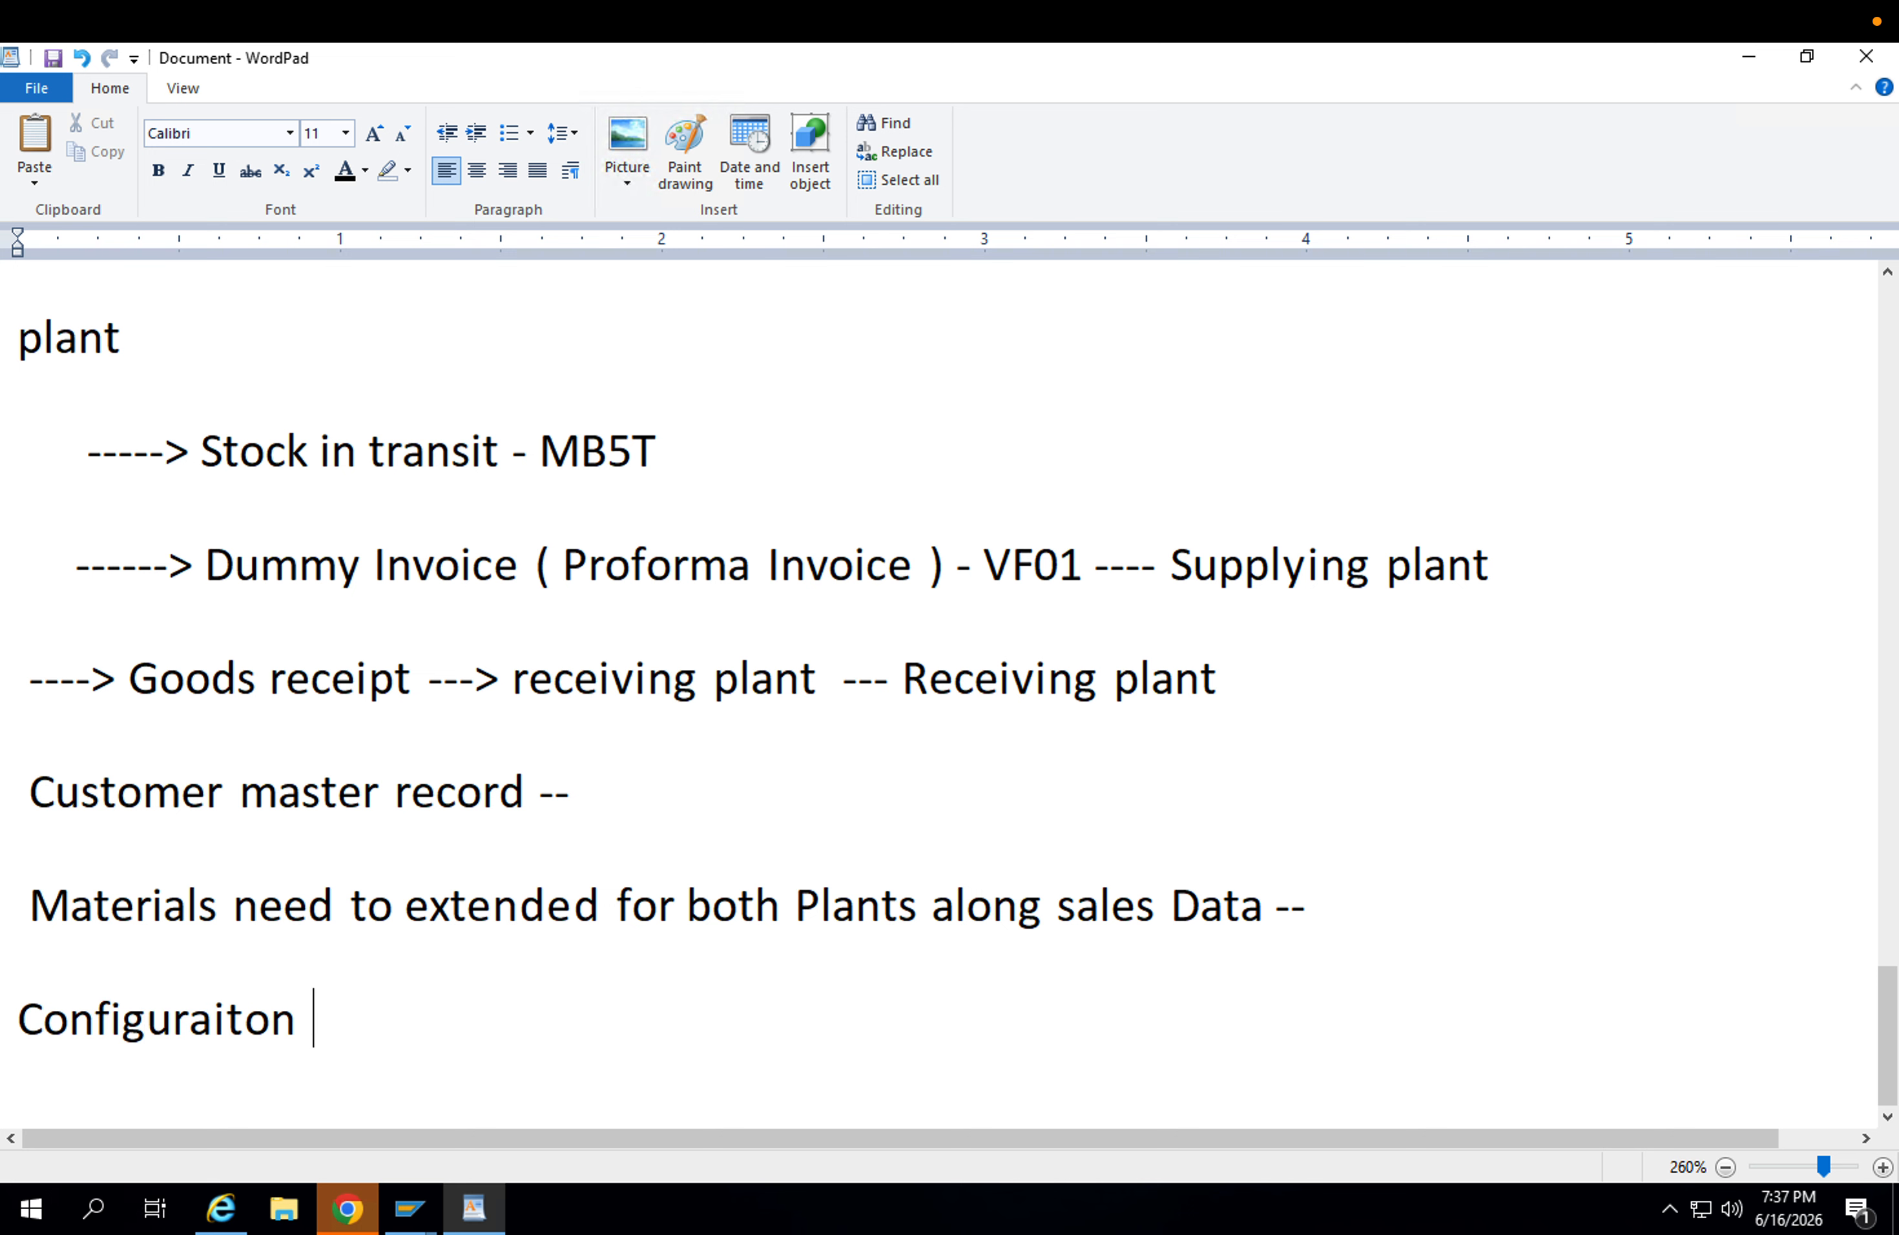
{"action": "type", "text": "---"}
{"action": "key", "text": "Return"}
Add the line "Set up stock transport order ---" below the configuration entry and start a new line.
{"action": "type", "text": "S"}
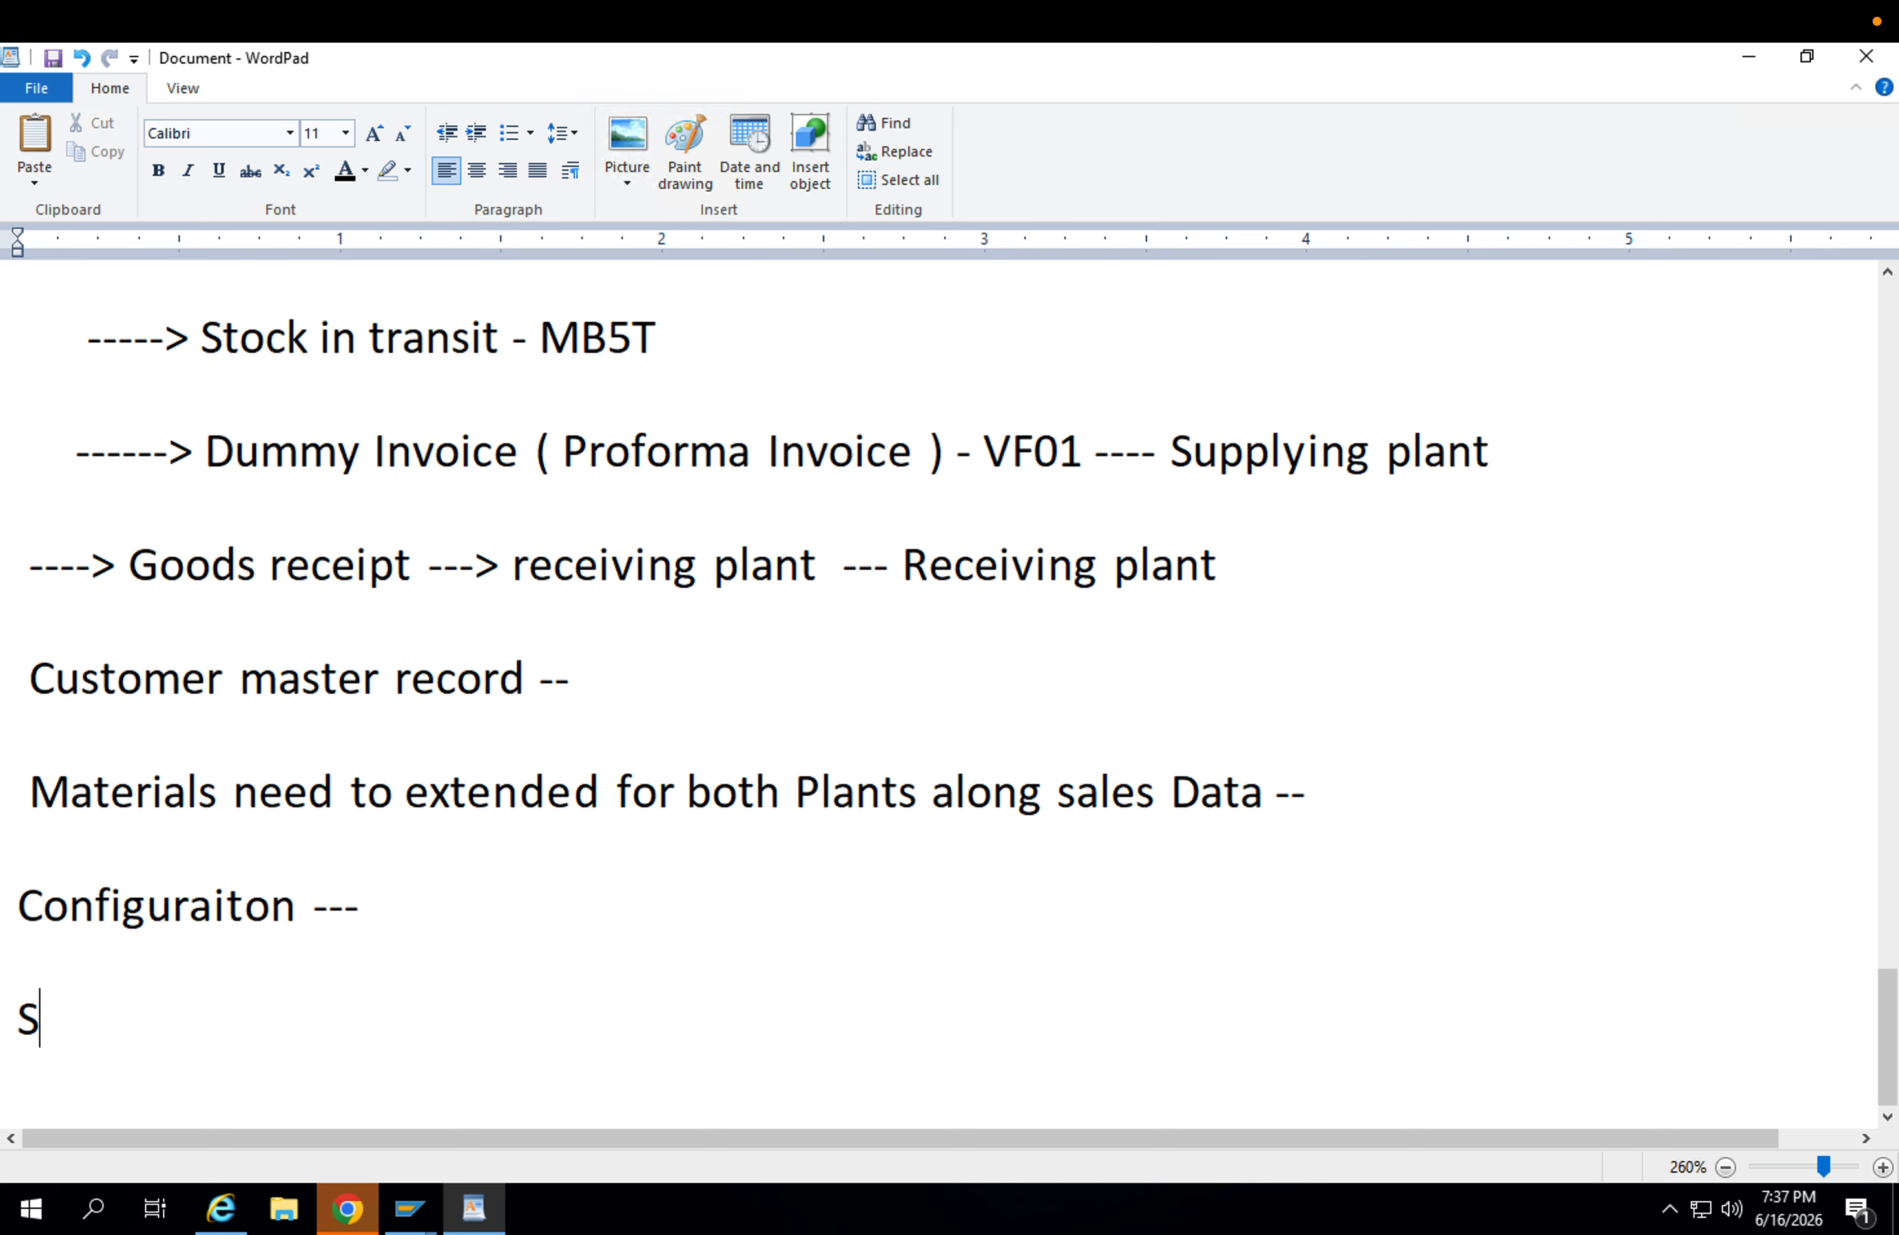
{"action": "type", "text": "et up stock "}
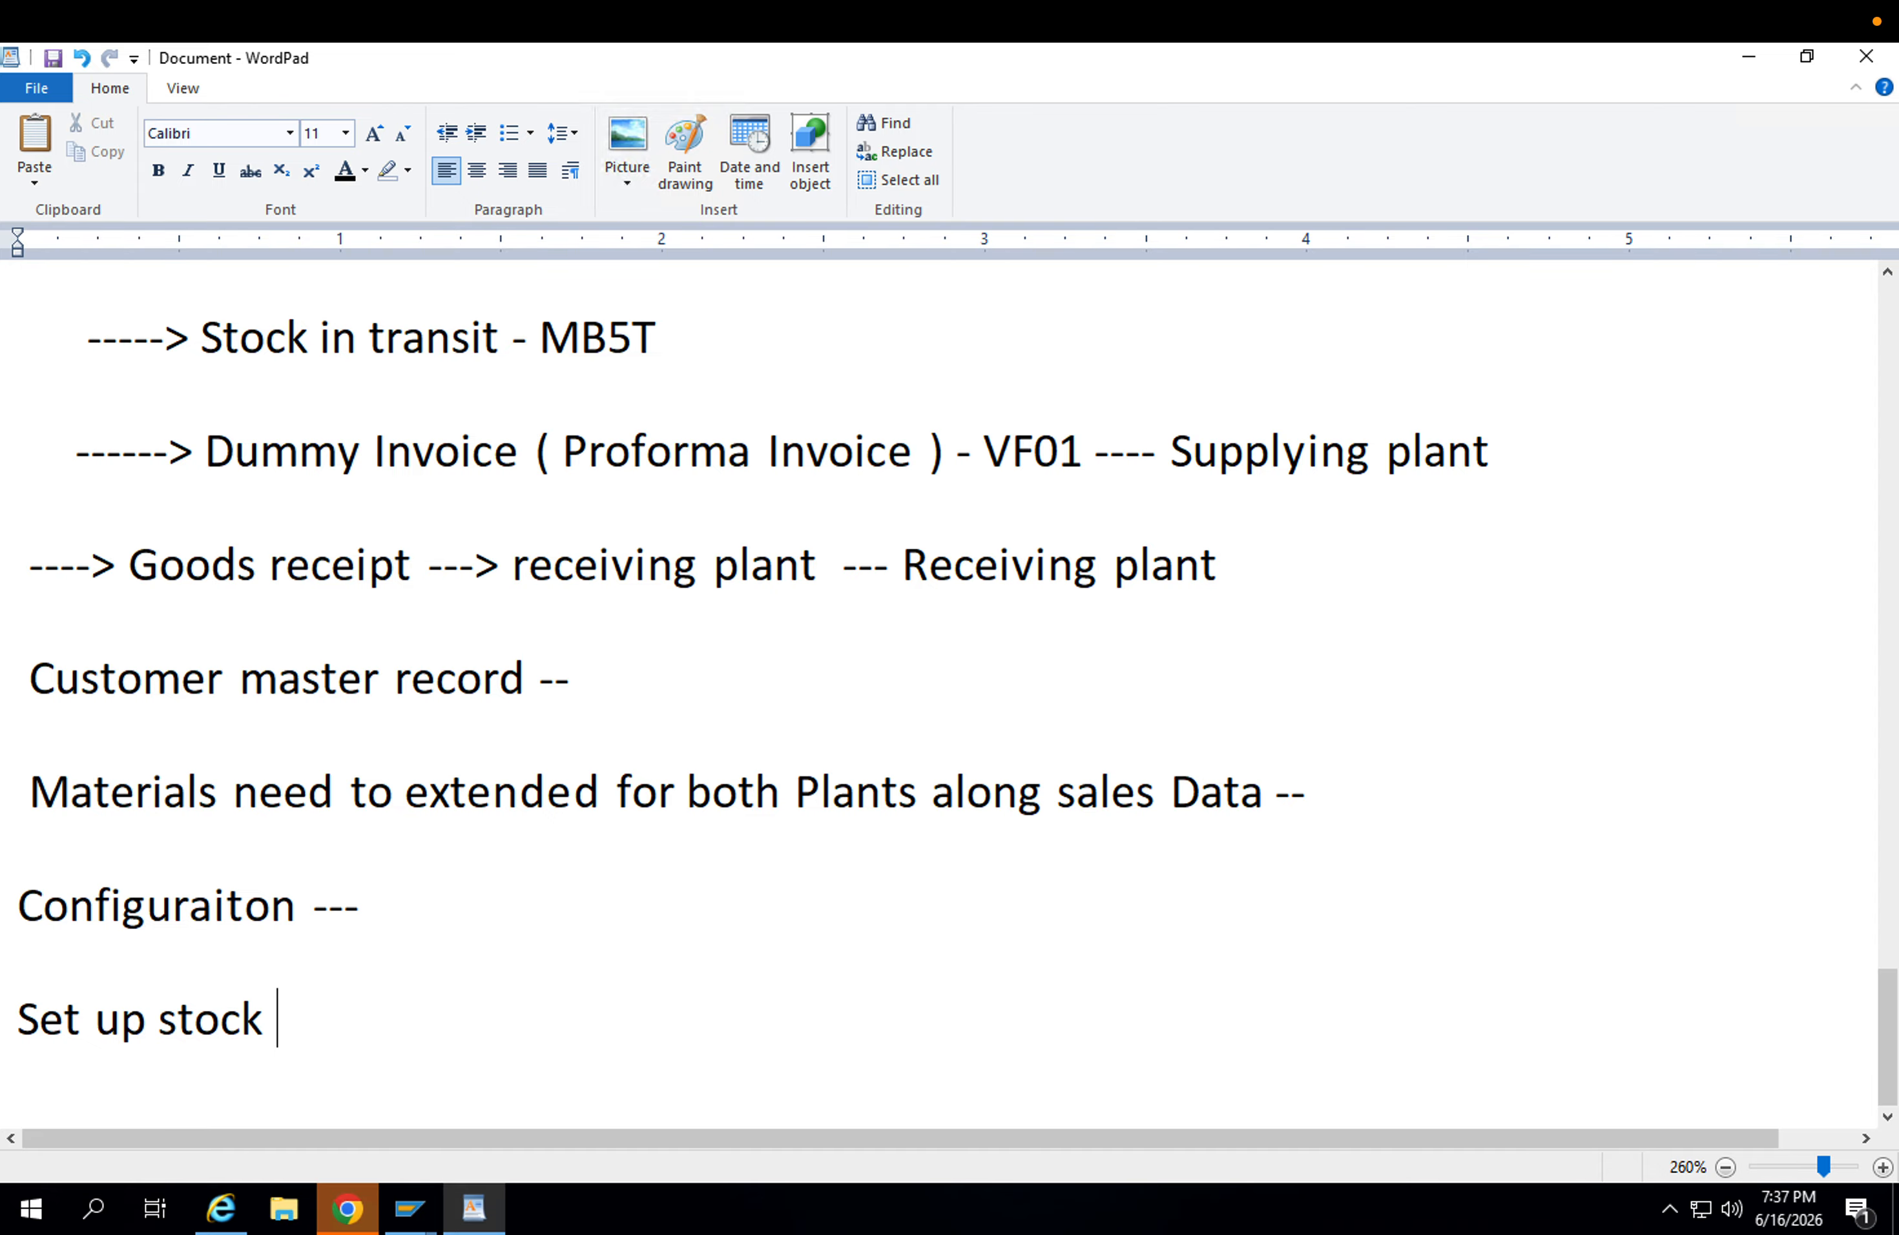
{"action": "type", "text": "transf"}
{"action": "key", "text": "BackSpace"}
{"action": "type", "text": "prot"}
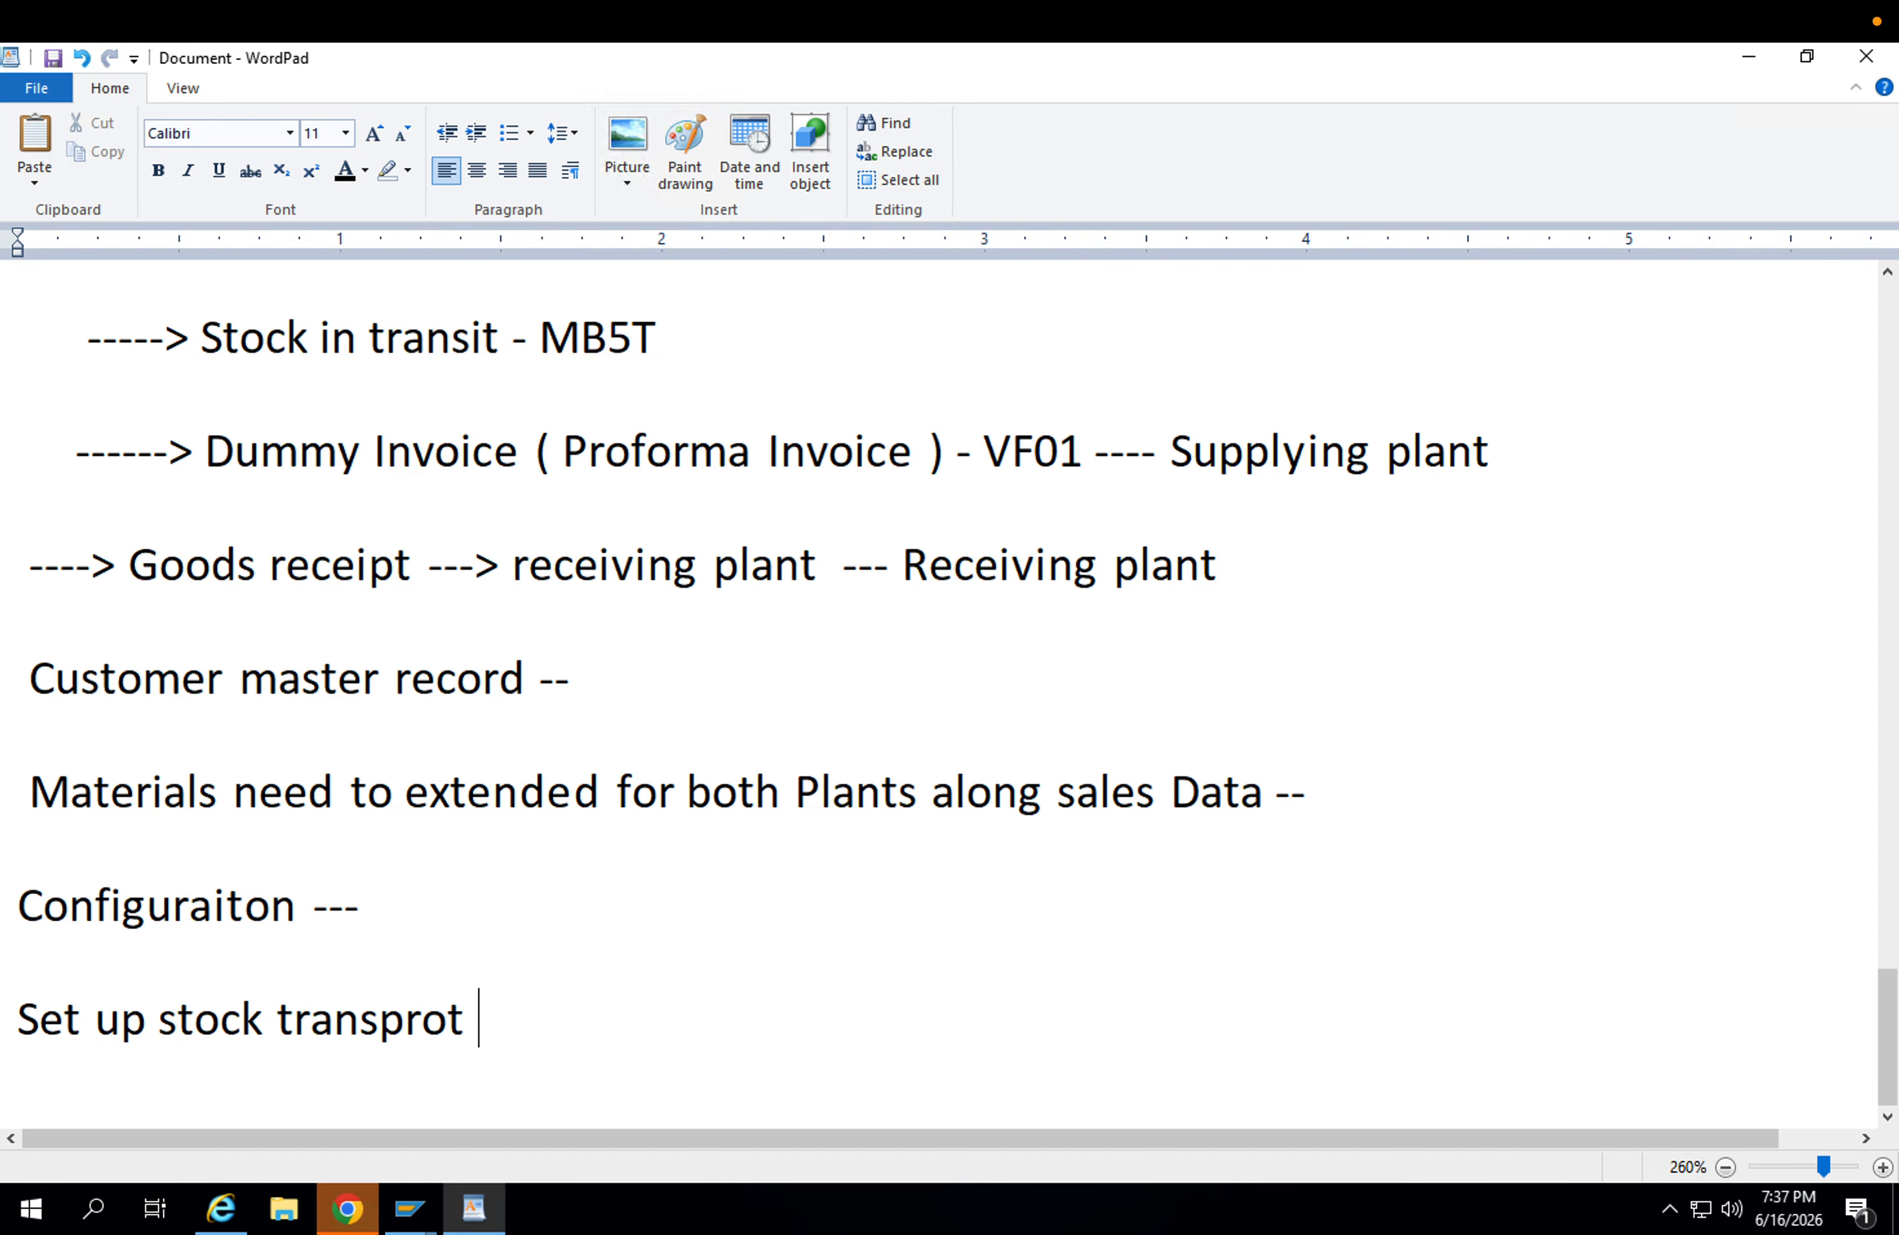
{"action": "key", "text": "BackSpace"}
{"action": "key", "text": "BackSpace"}
{"action": "key", "text": "BackSpace"}
{"action": "key", "text": "BackSpace"}
{"action": "key", "text": "BackSpace"}
{"action": "type", "text": "port order "}
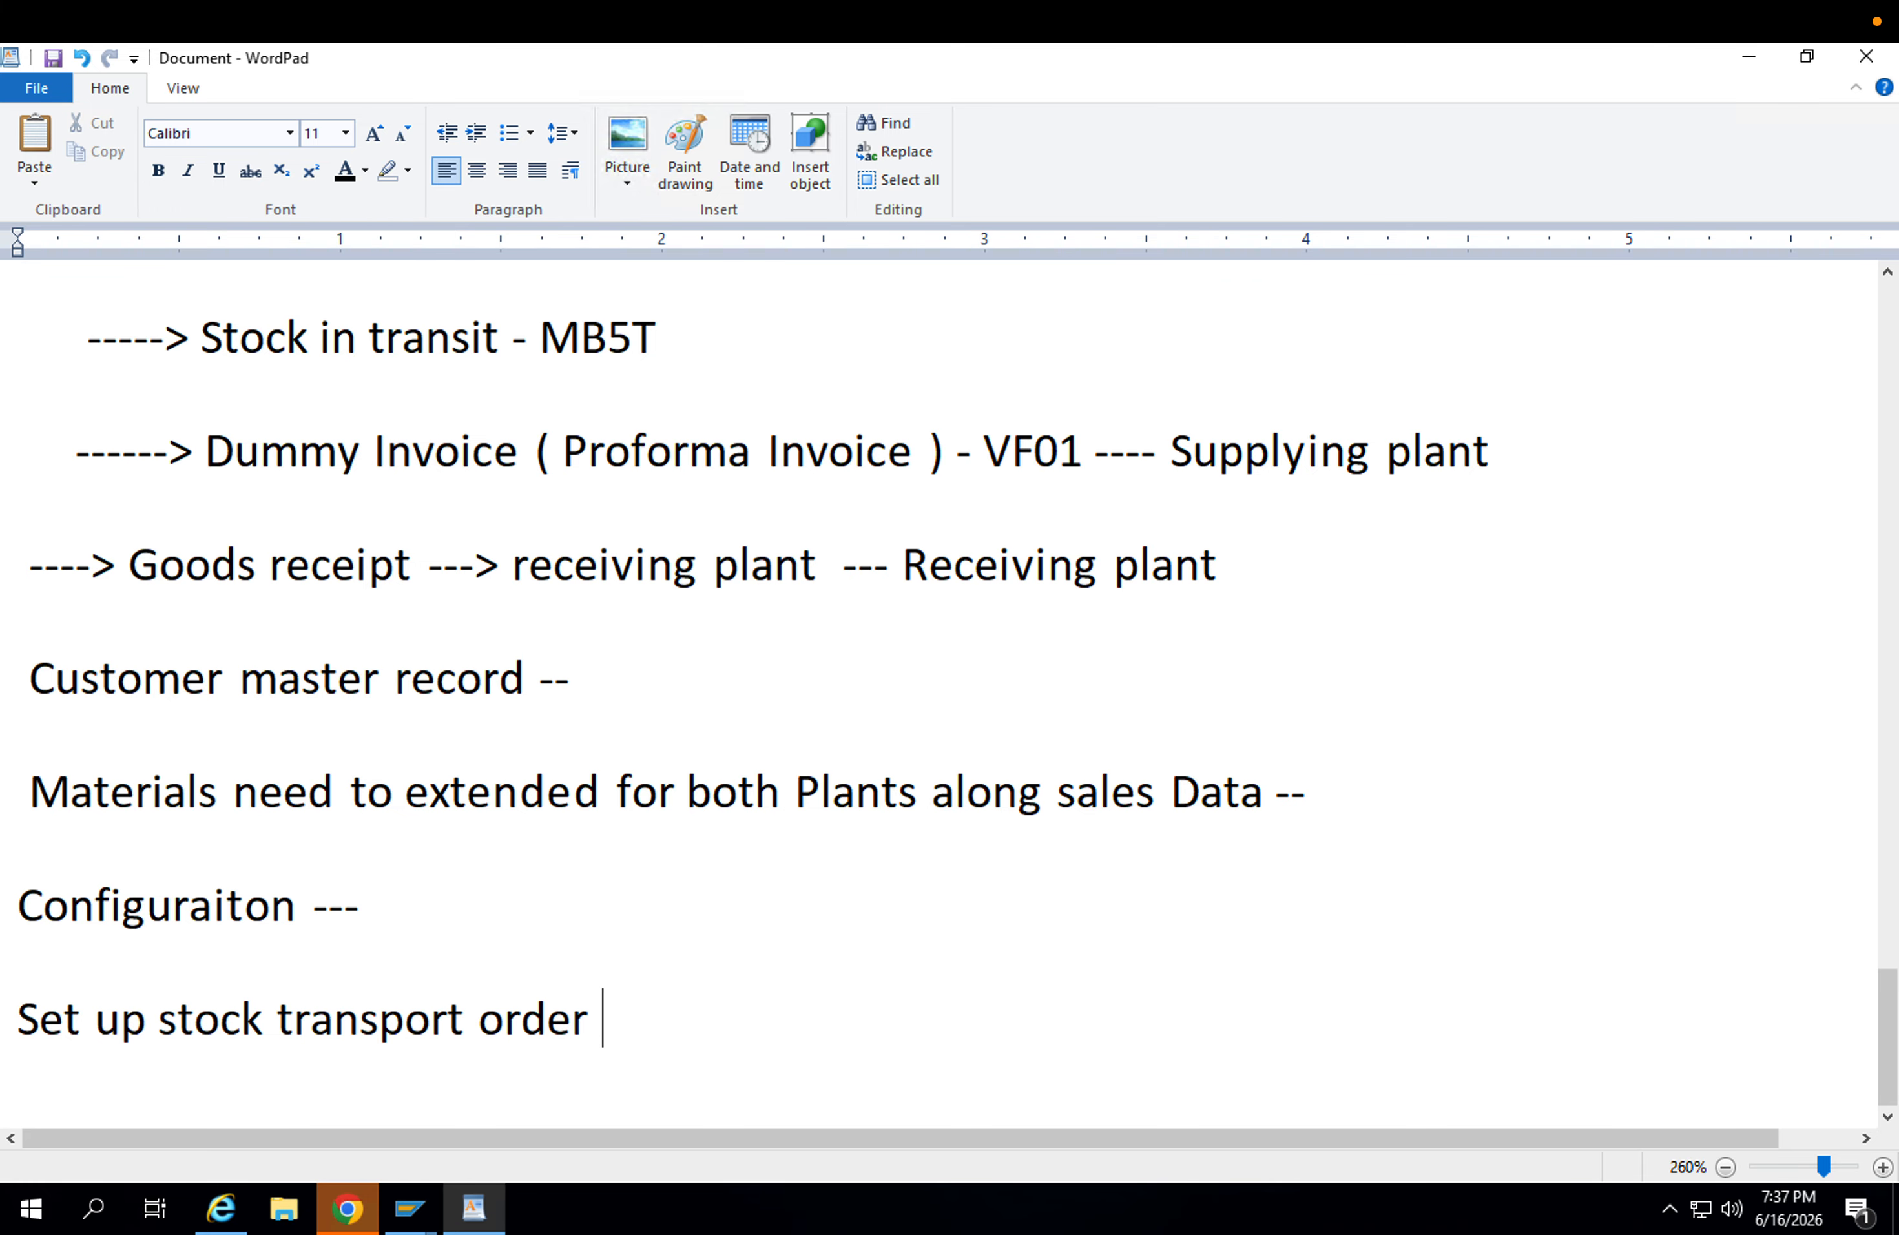
{"action": "type", "text": "---"}
{"action": "key", "text": "Return"}
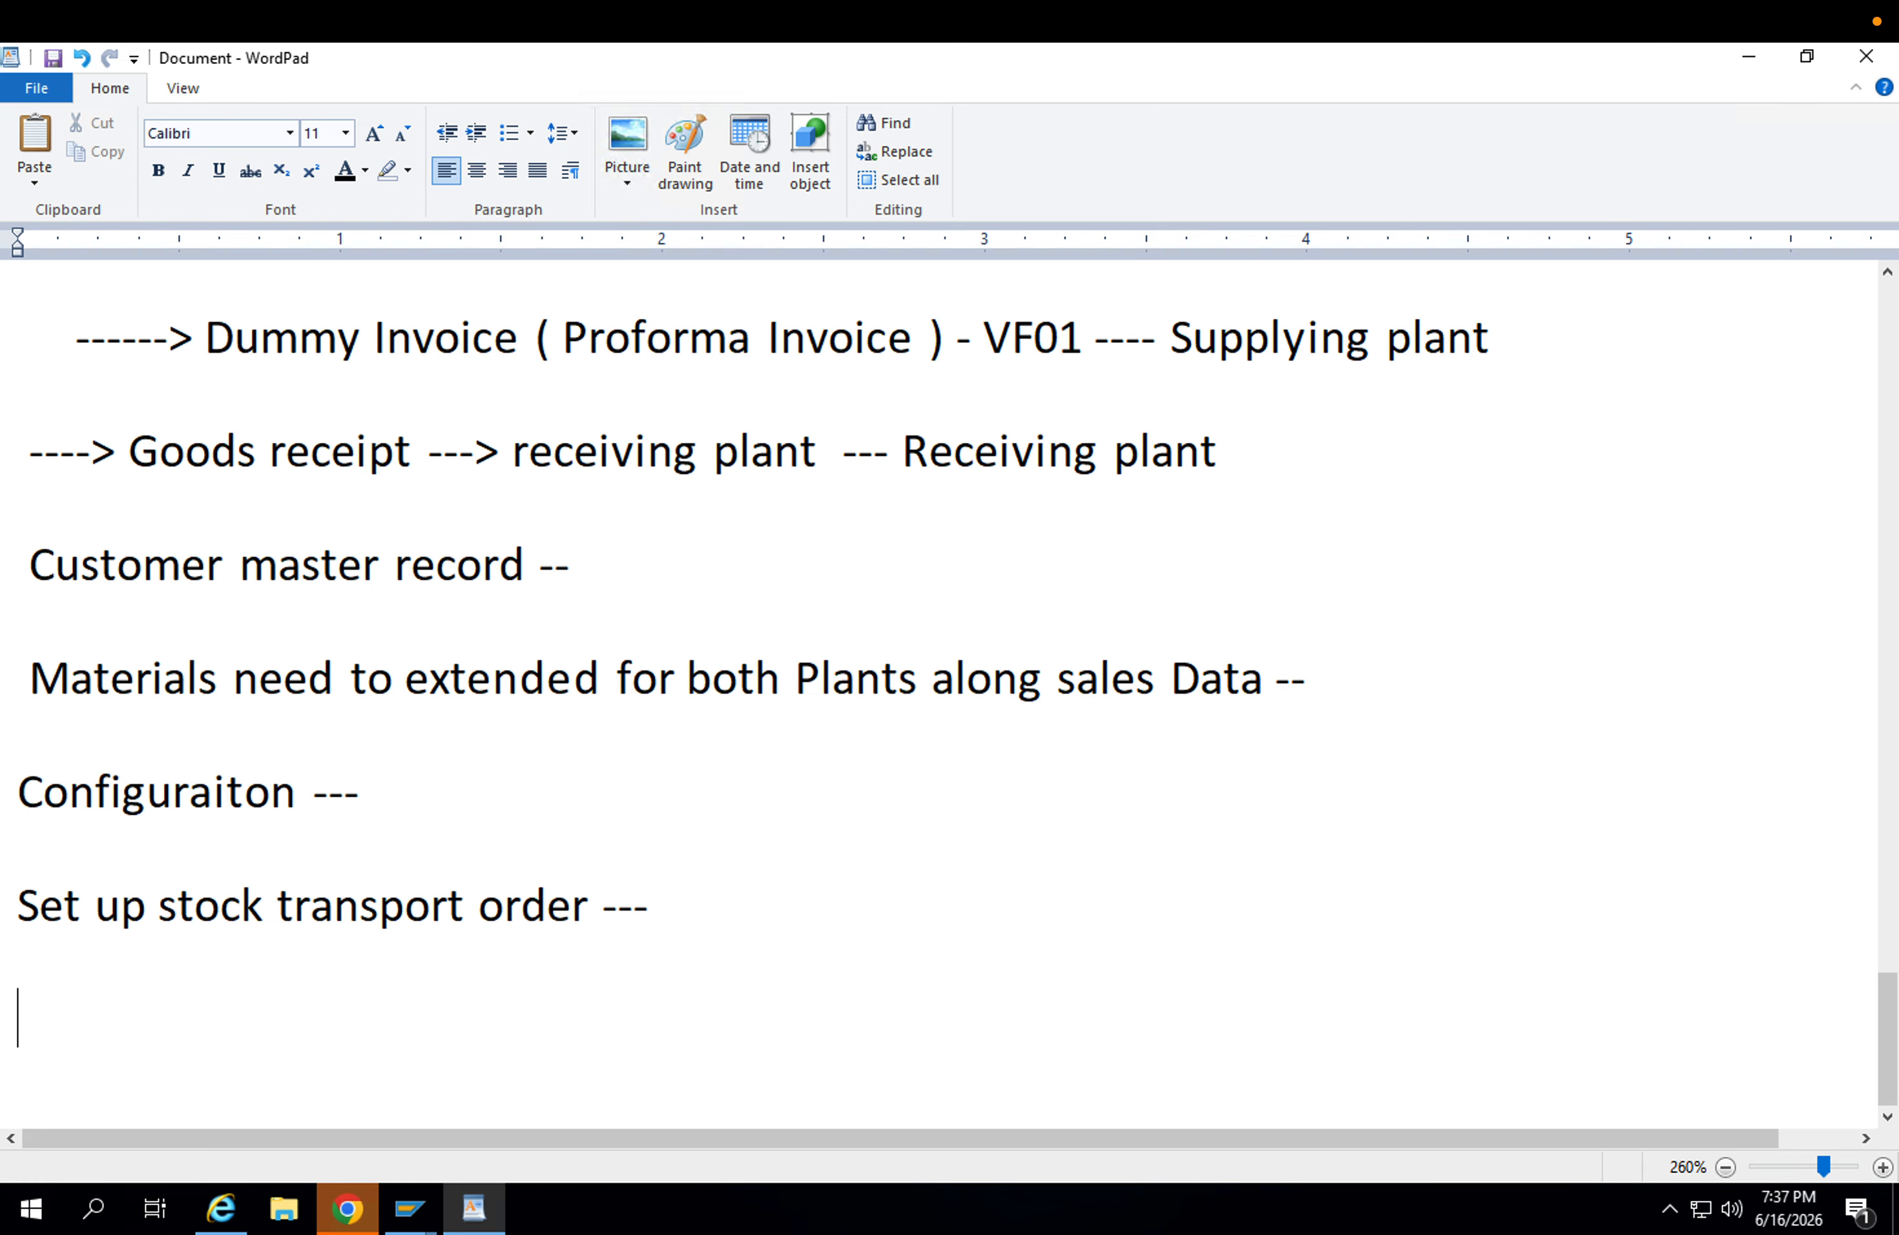
Add the line "---Customer ---> you need to assing in receiving plant" and start a new line.
{"action": "type", "text": "---Customer -"}
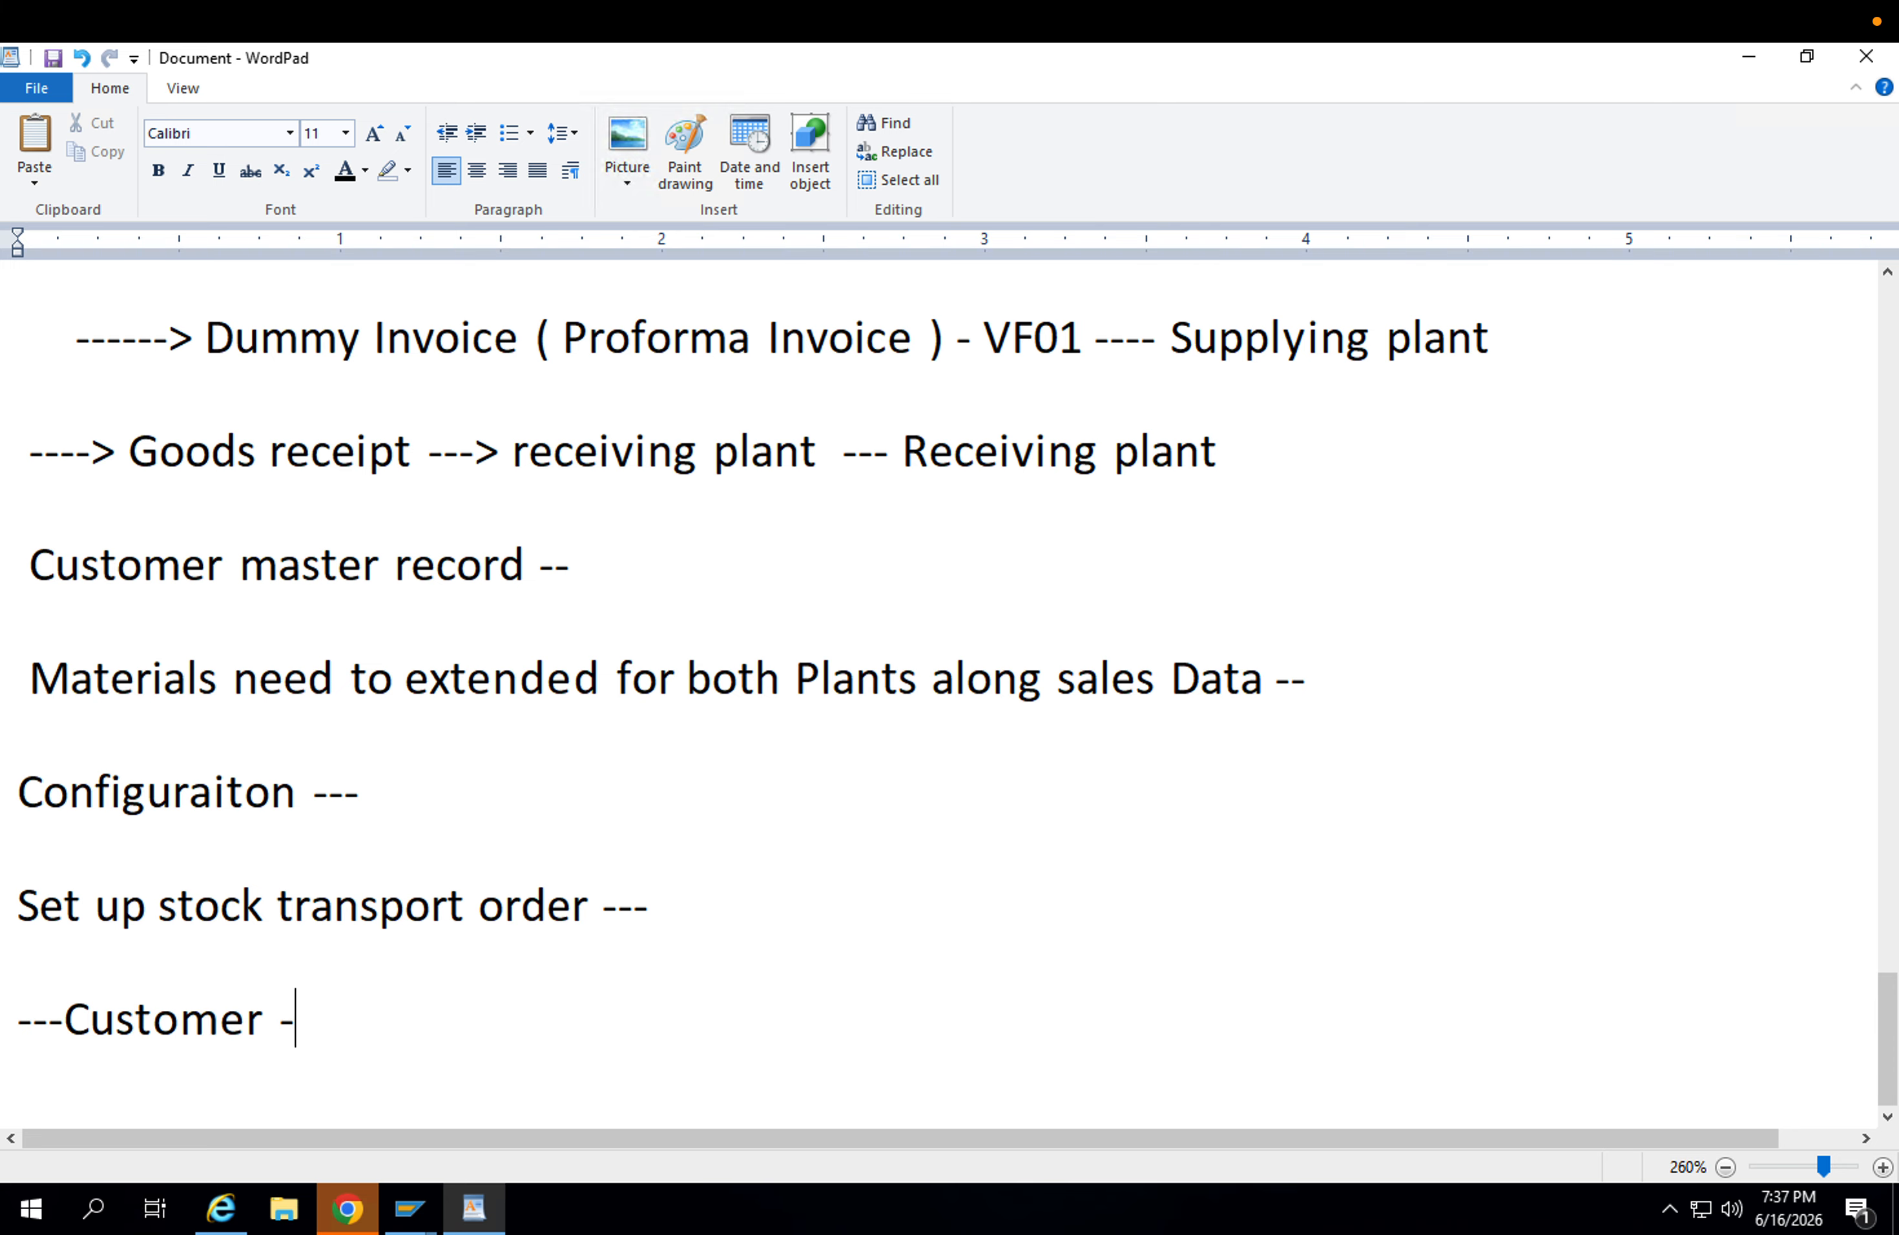
{"action": "type", "text": "--> you n"}
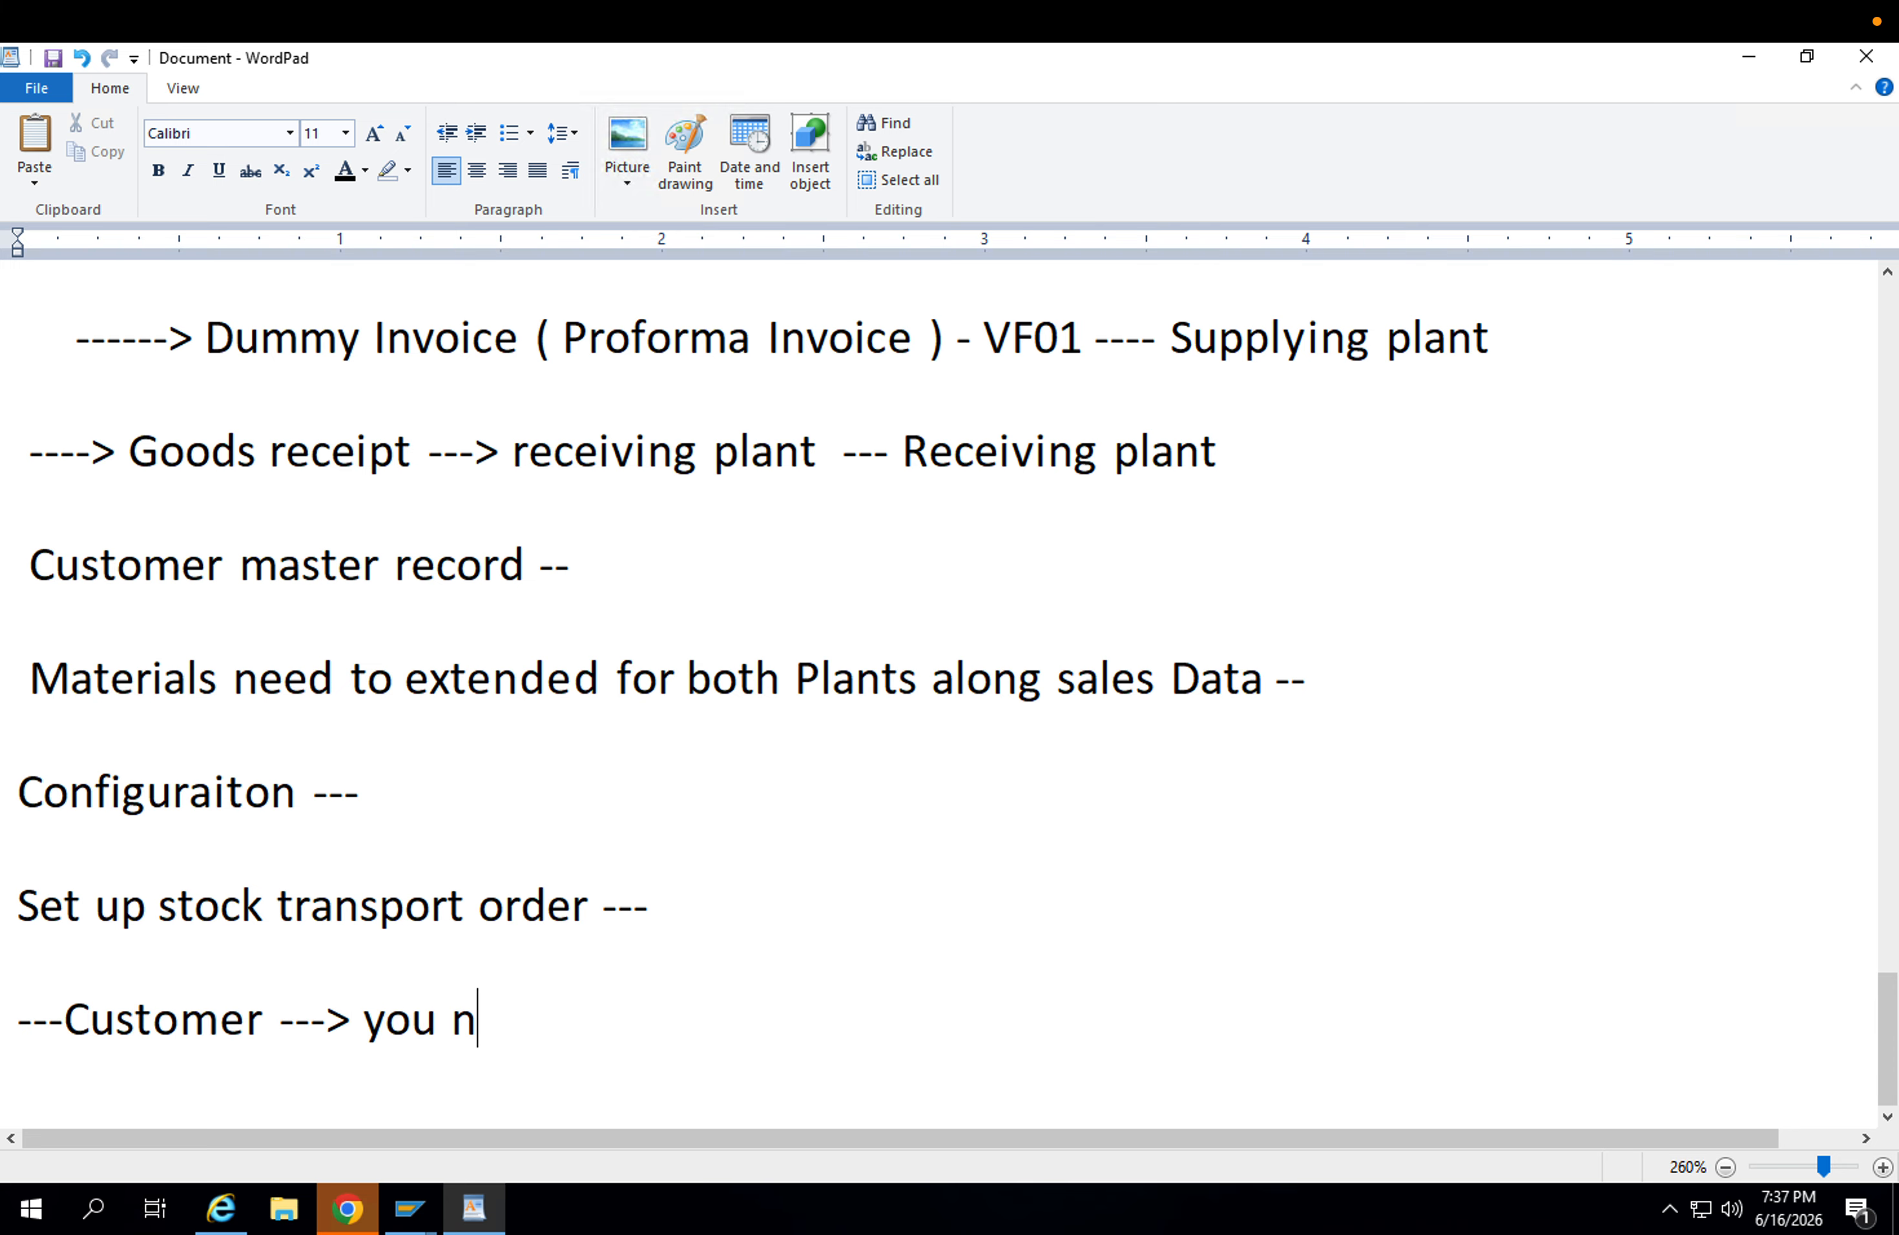
{"action": "type", "text": "eed to assing i"}
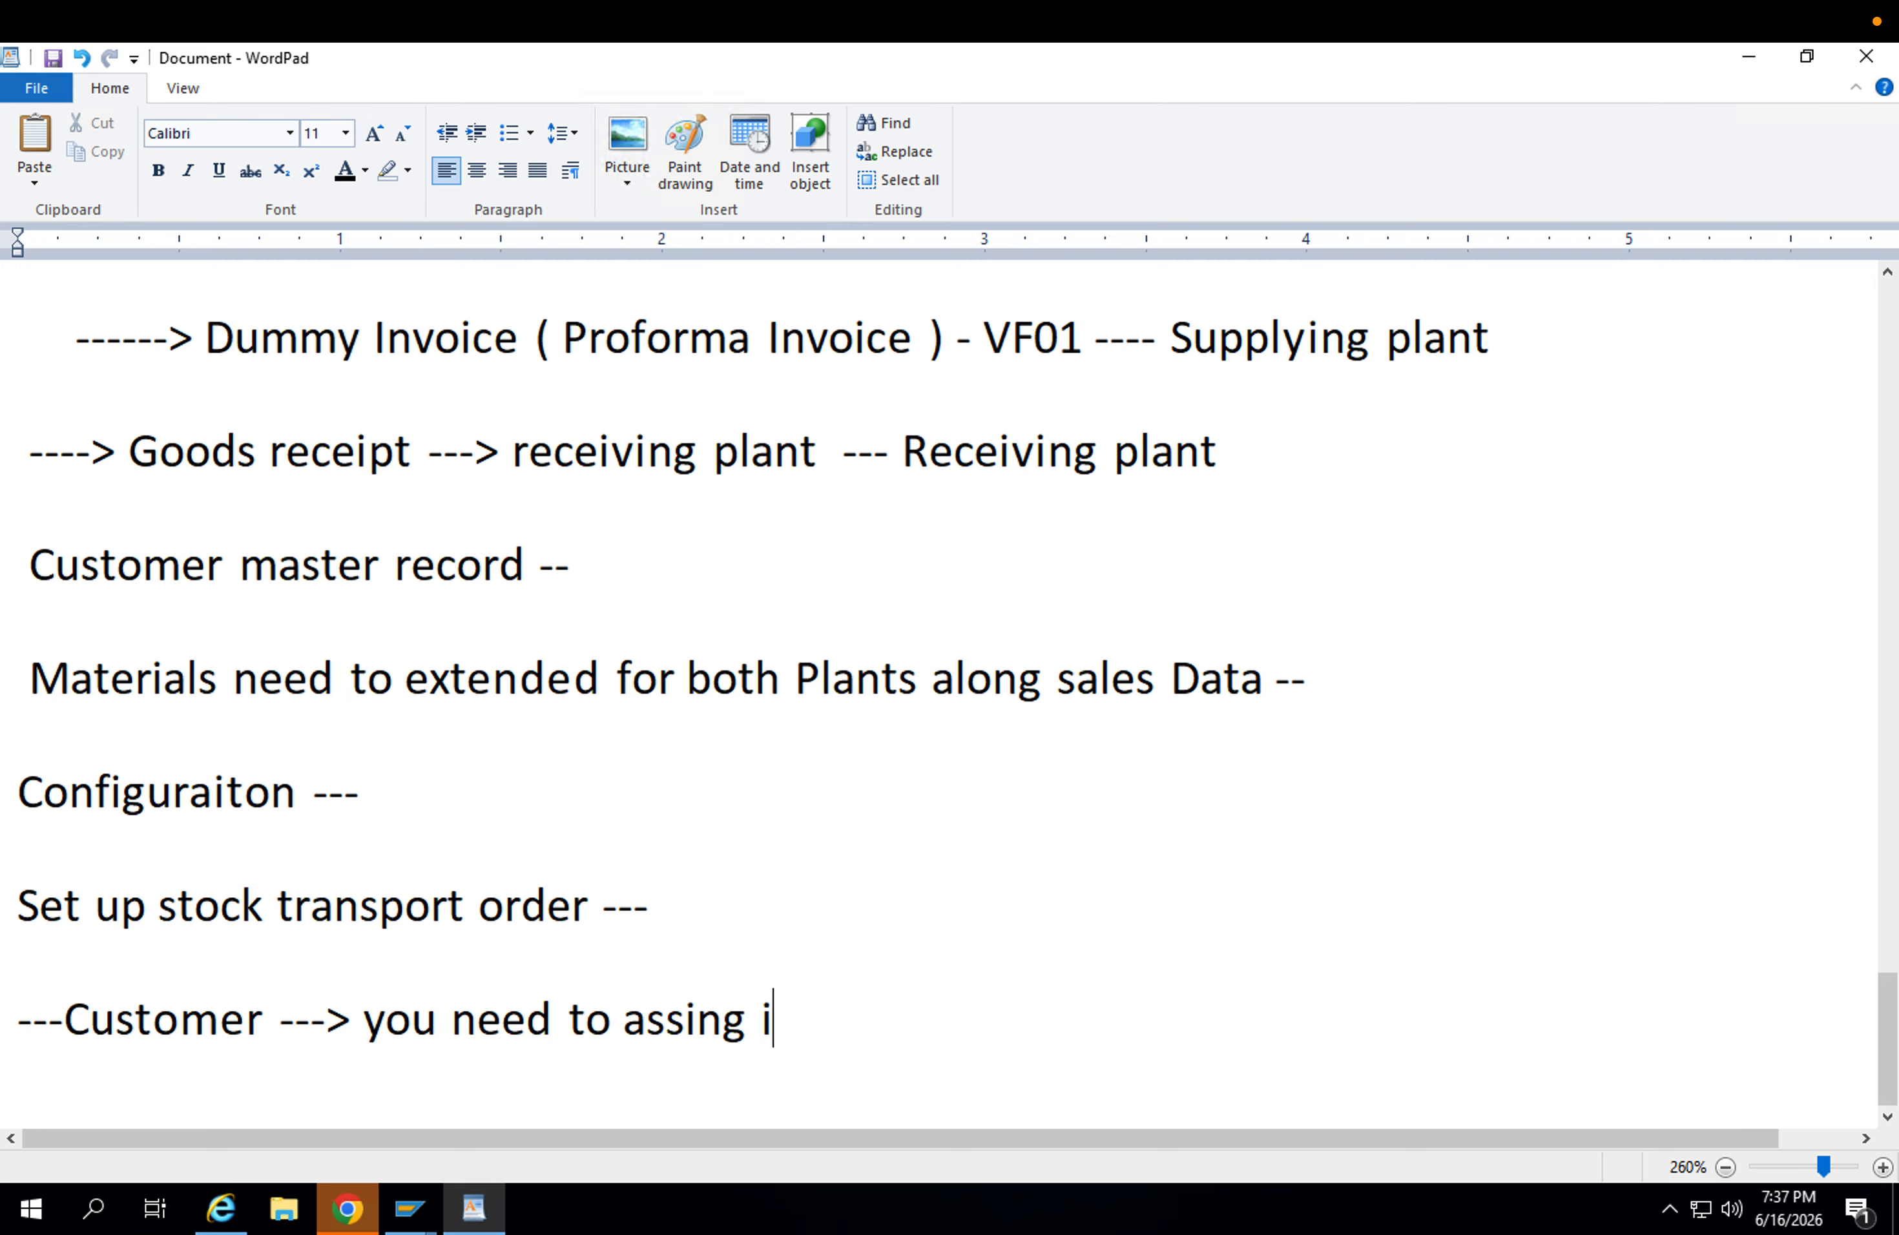
{"action": "type", "text": "n receiving plant"}
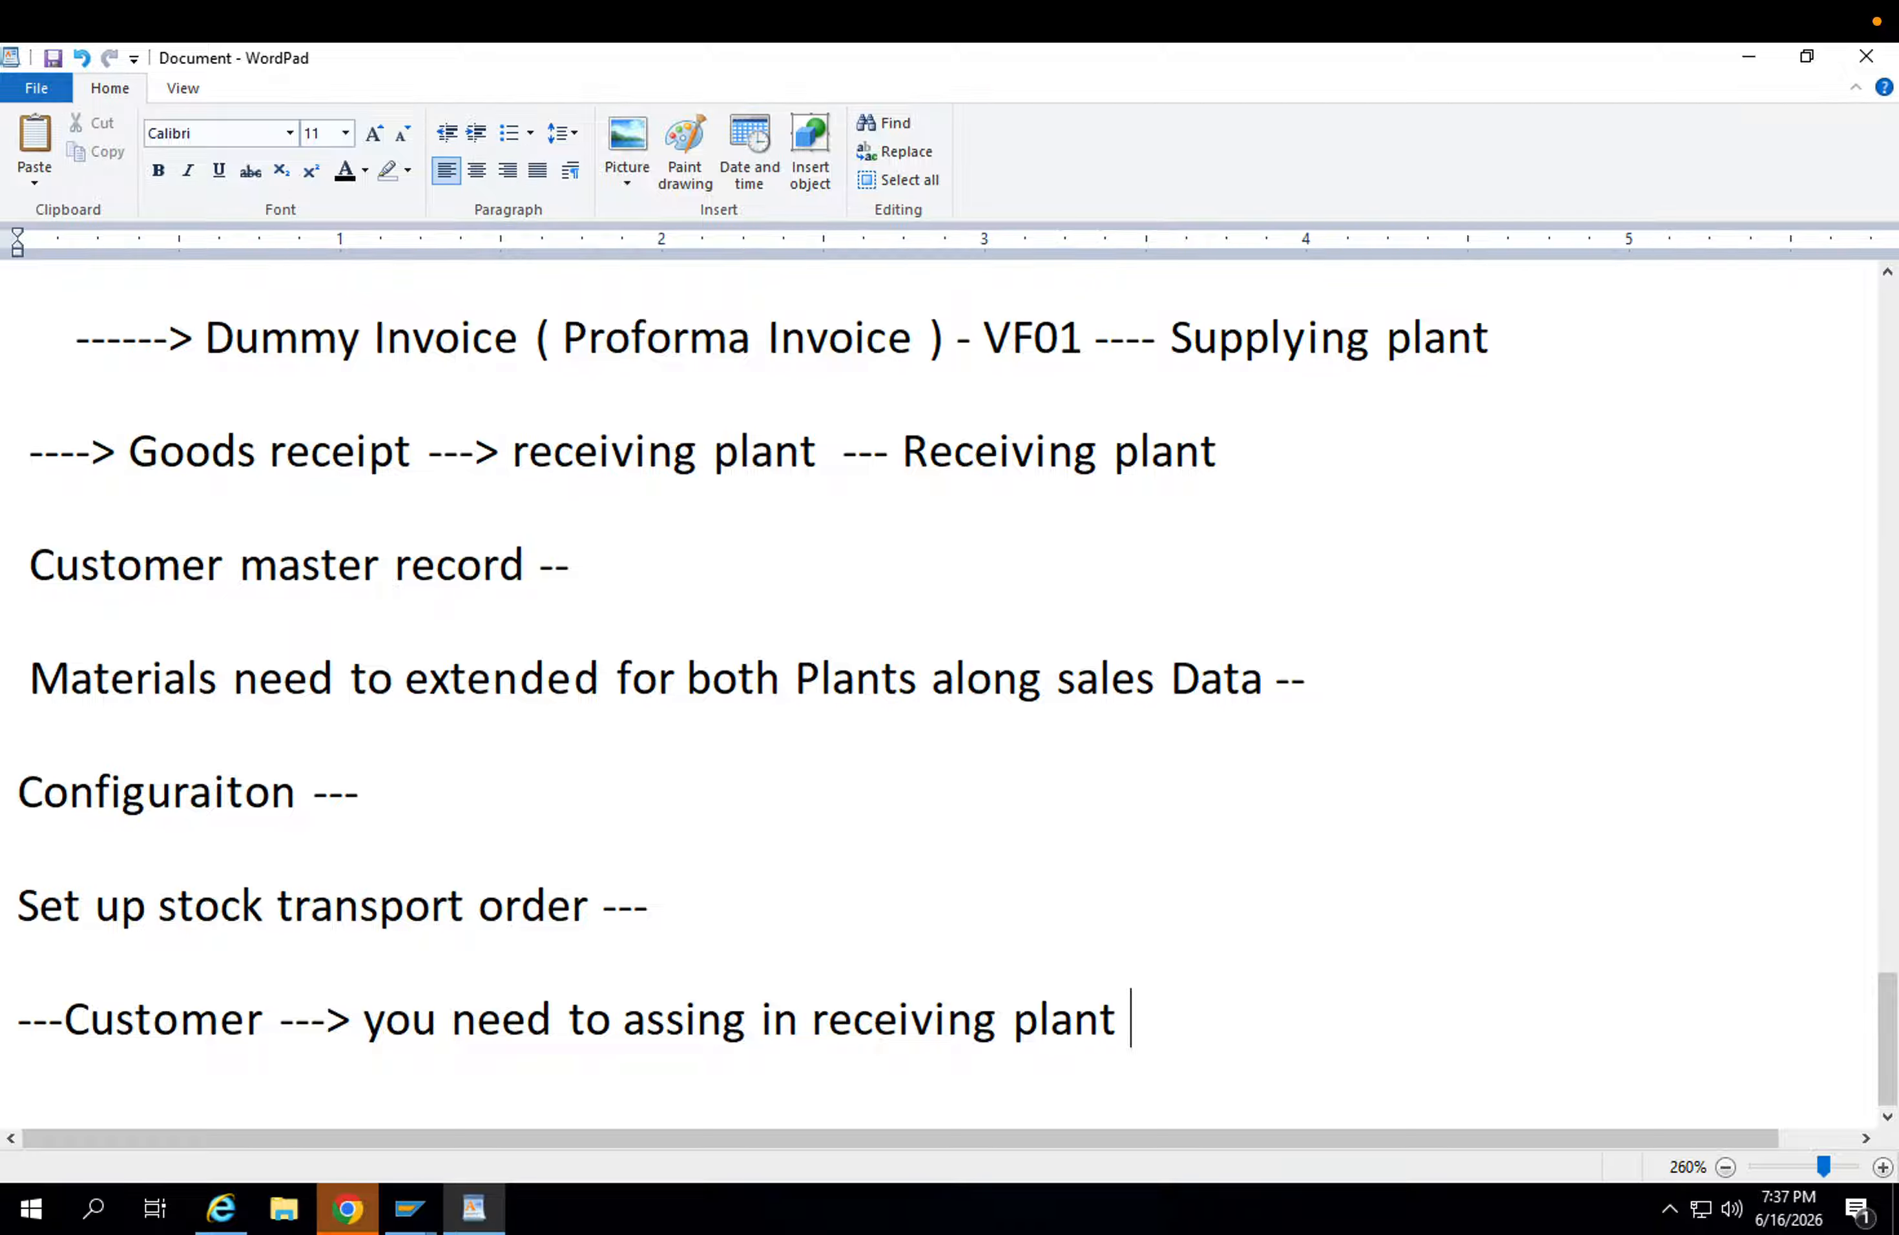
{"action": "left_click", "coordinate": [816, 1023]}
{"action": "left_click", "coordinate": [1191, 1019]}
{"action": "key", "text": "Return"}
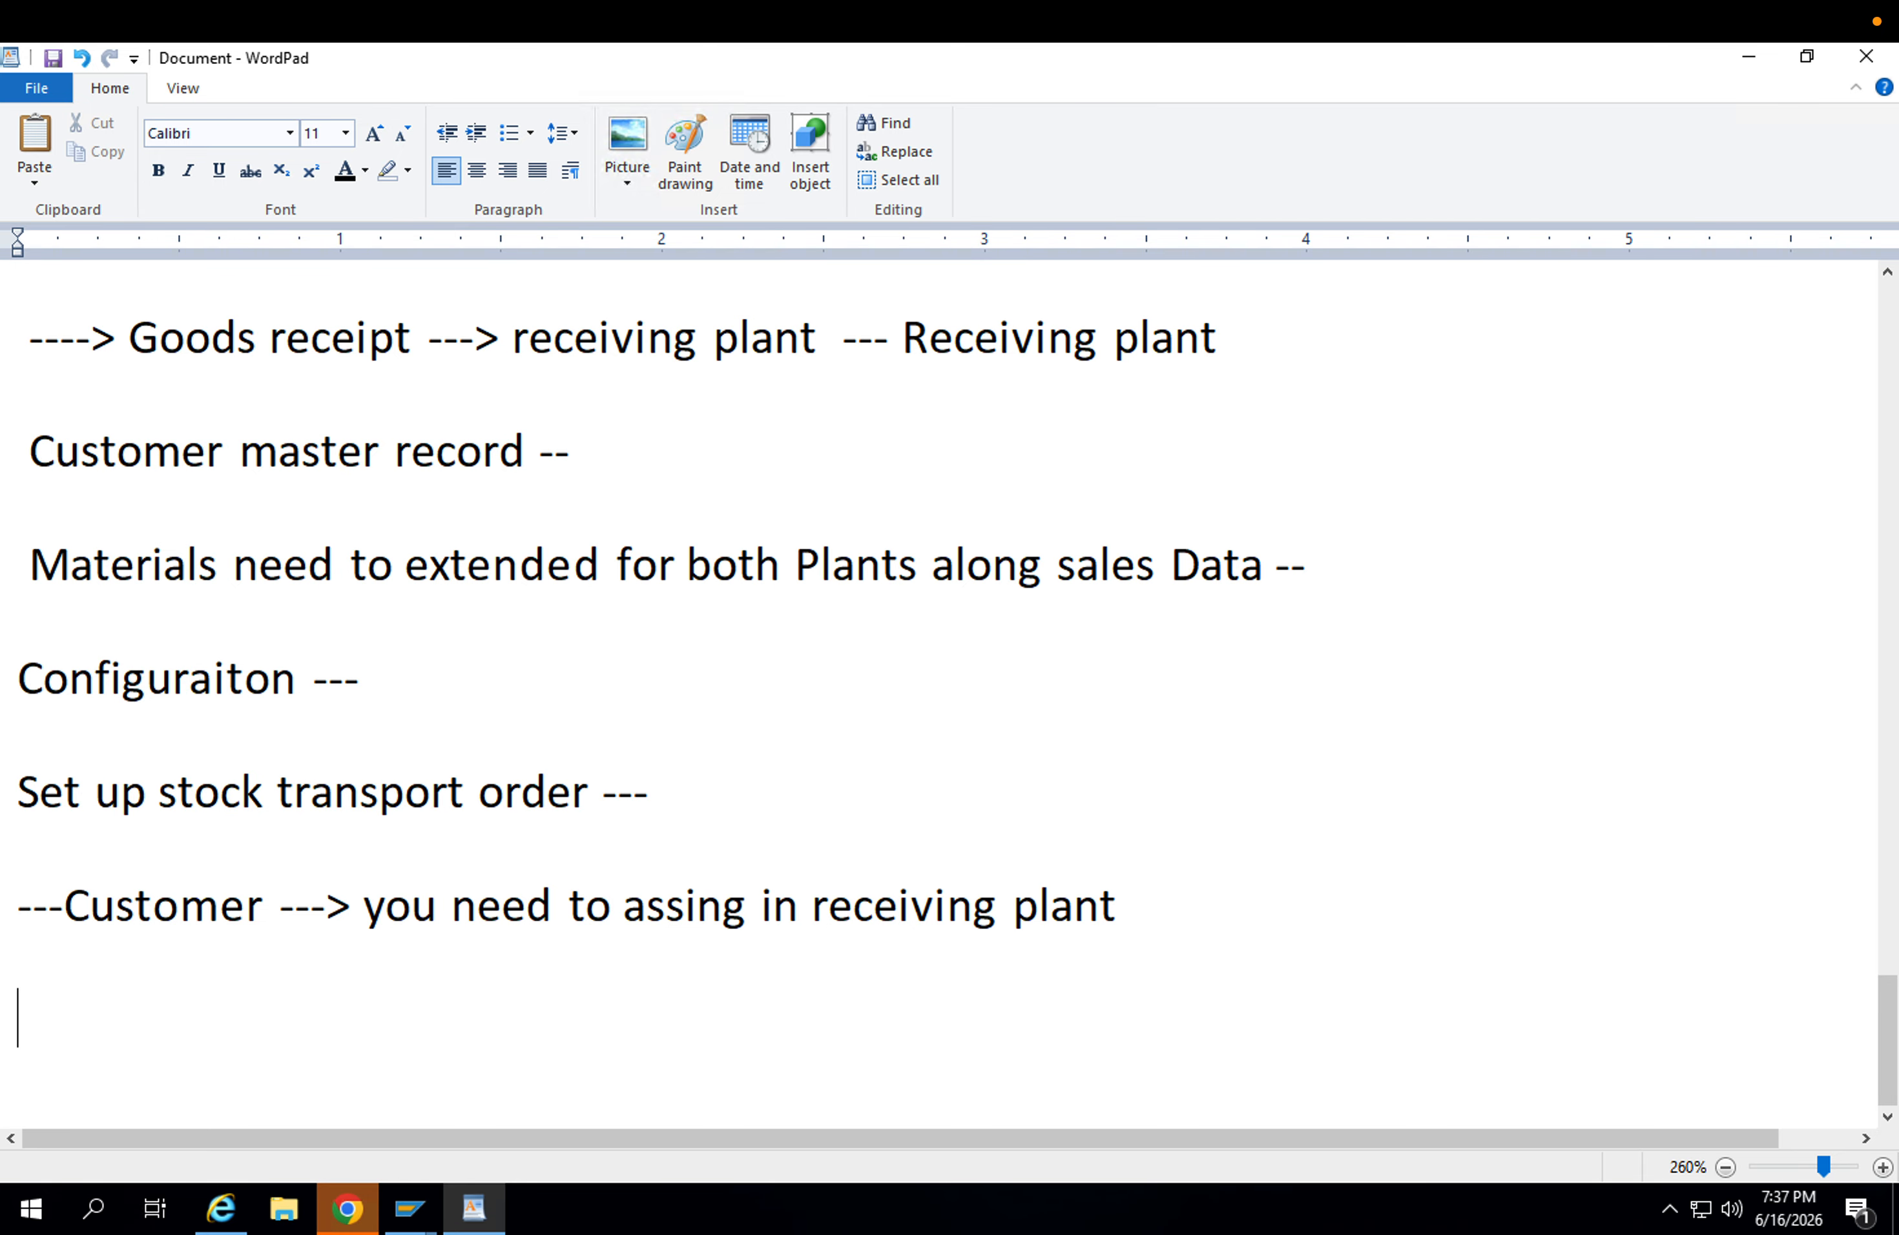
Start a new entry reading "Delivery type --->" below the customer assignment line.
{"action": "type", "text": "Delivery typ"}
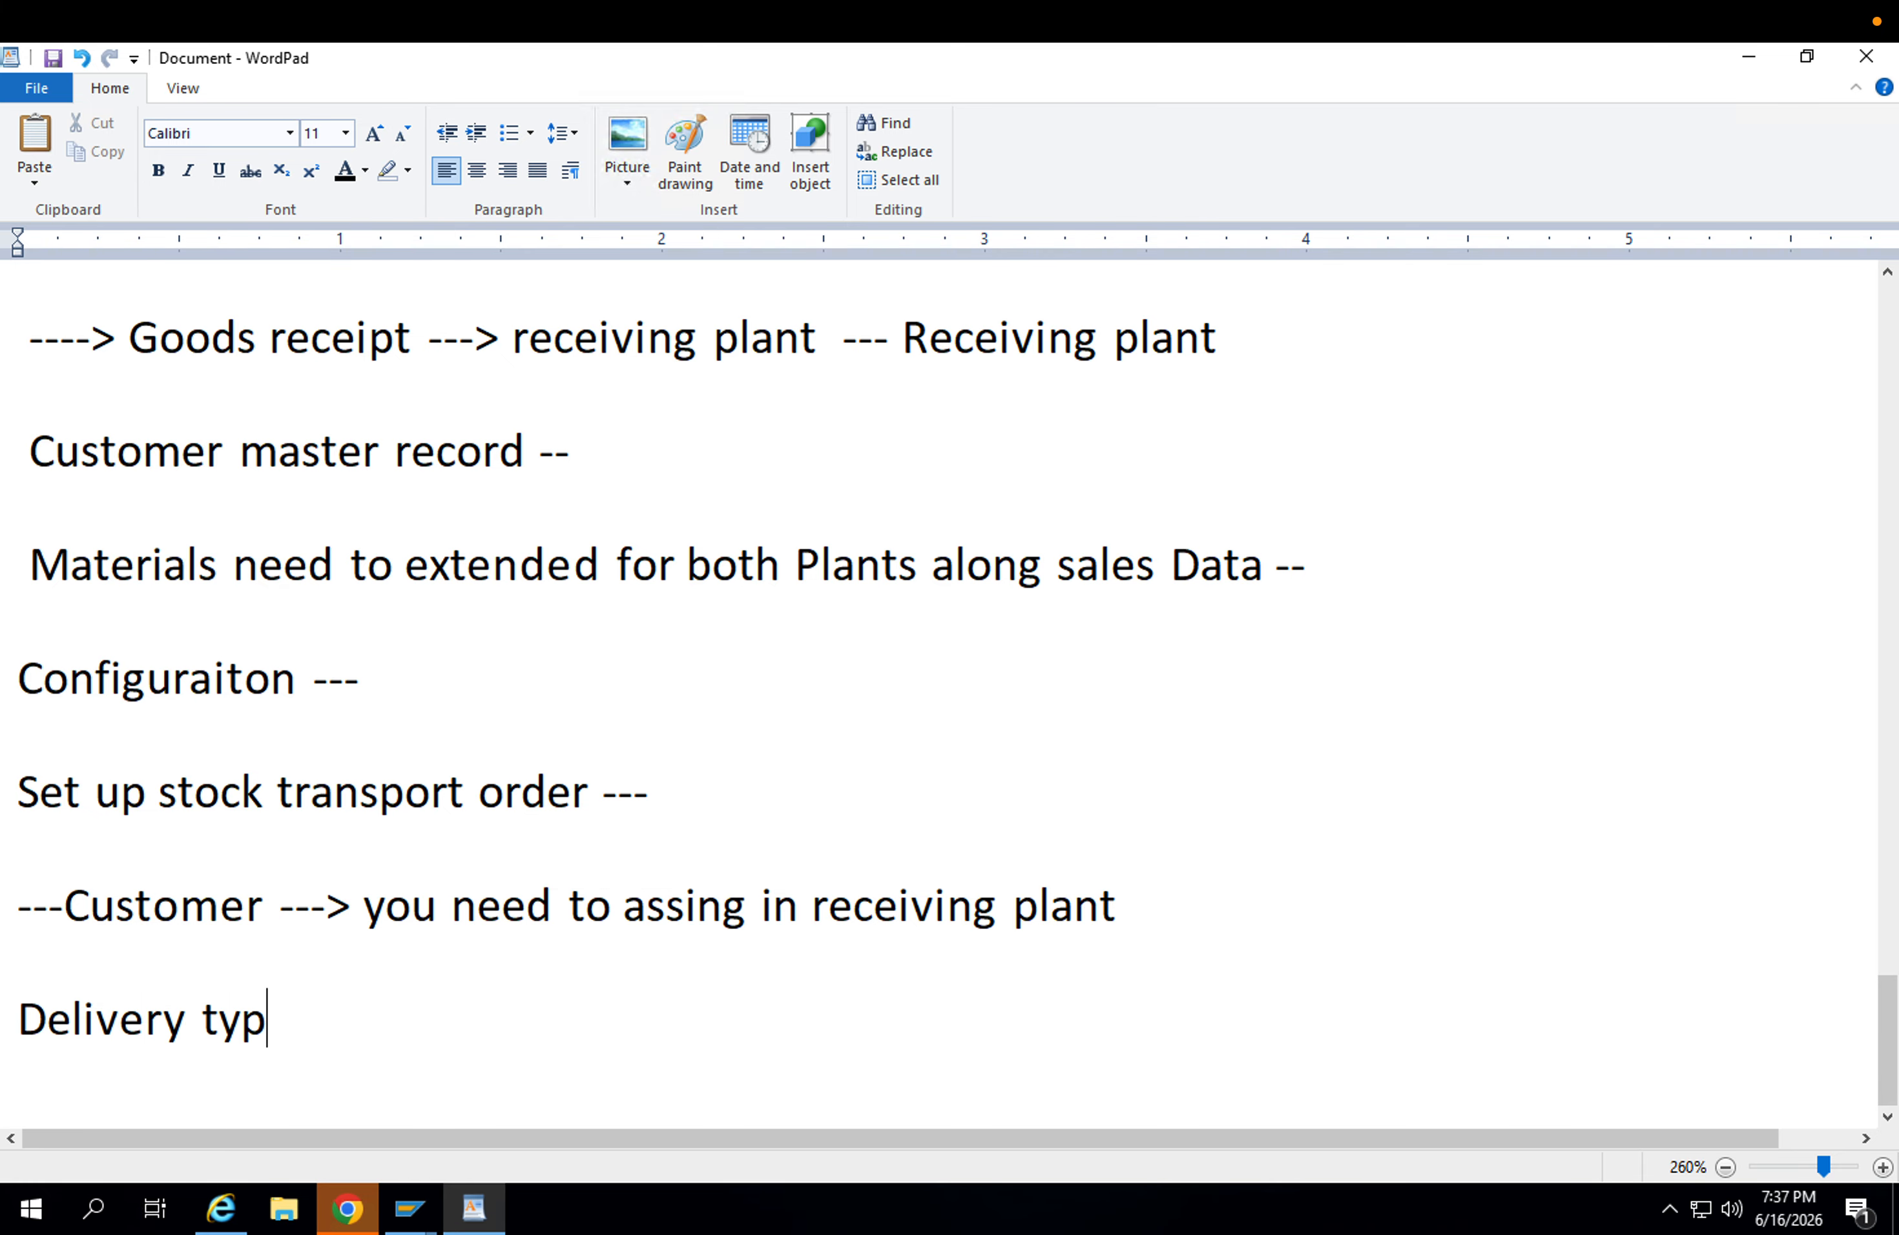
{"action": "type", "text": "e --->"}
{"action": "left_click_drag", "start_coordinate": [305, 1018], "coordinate": [24, 1029]}
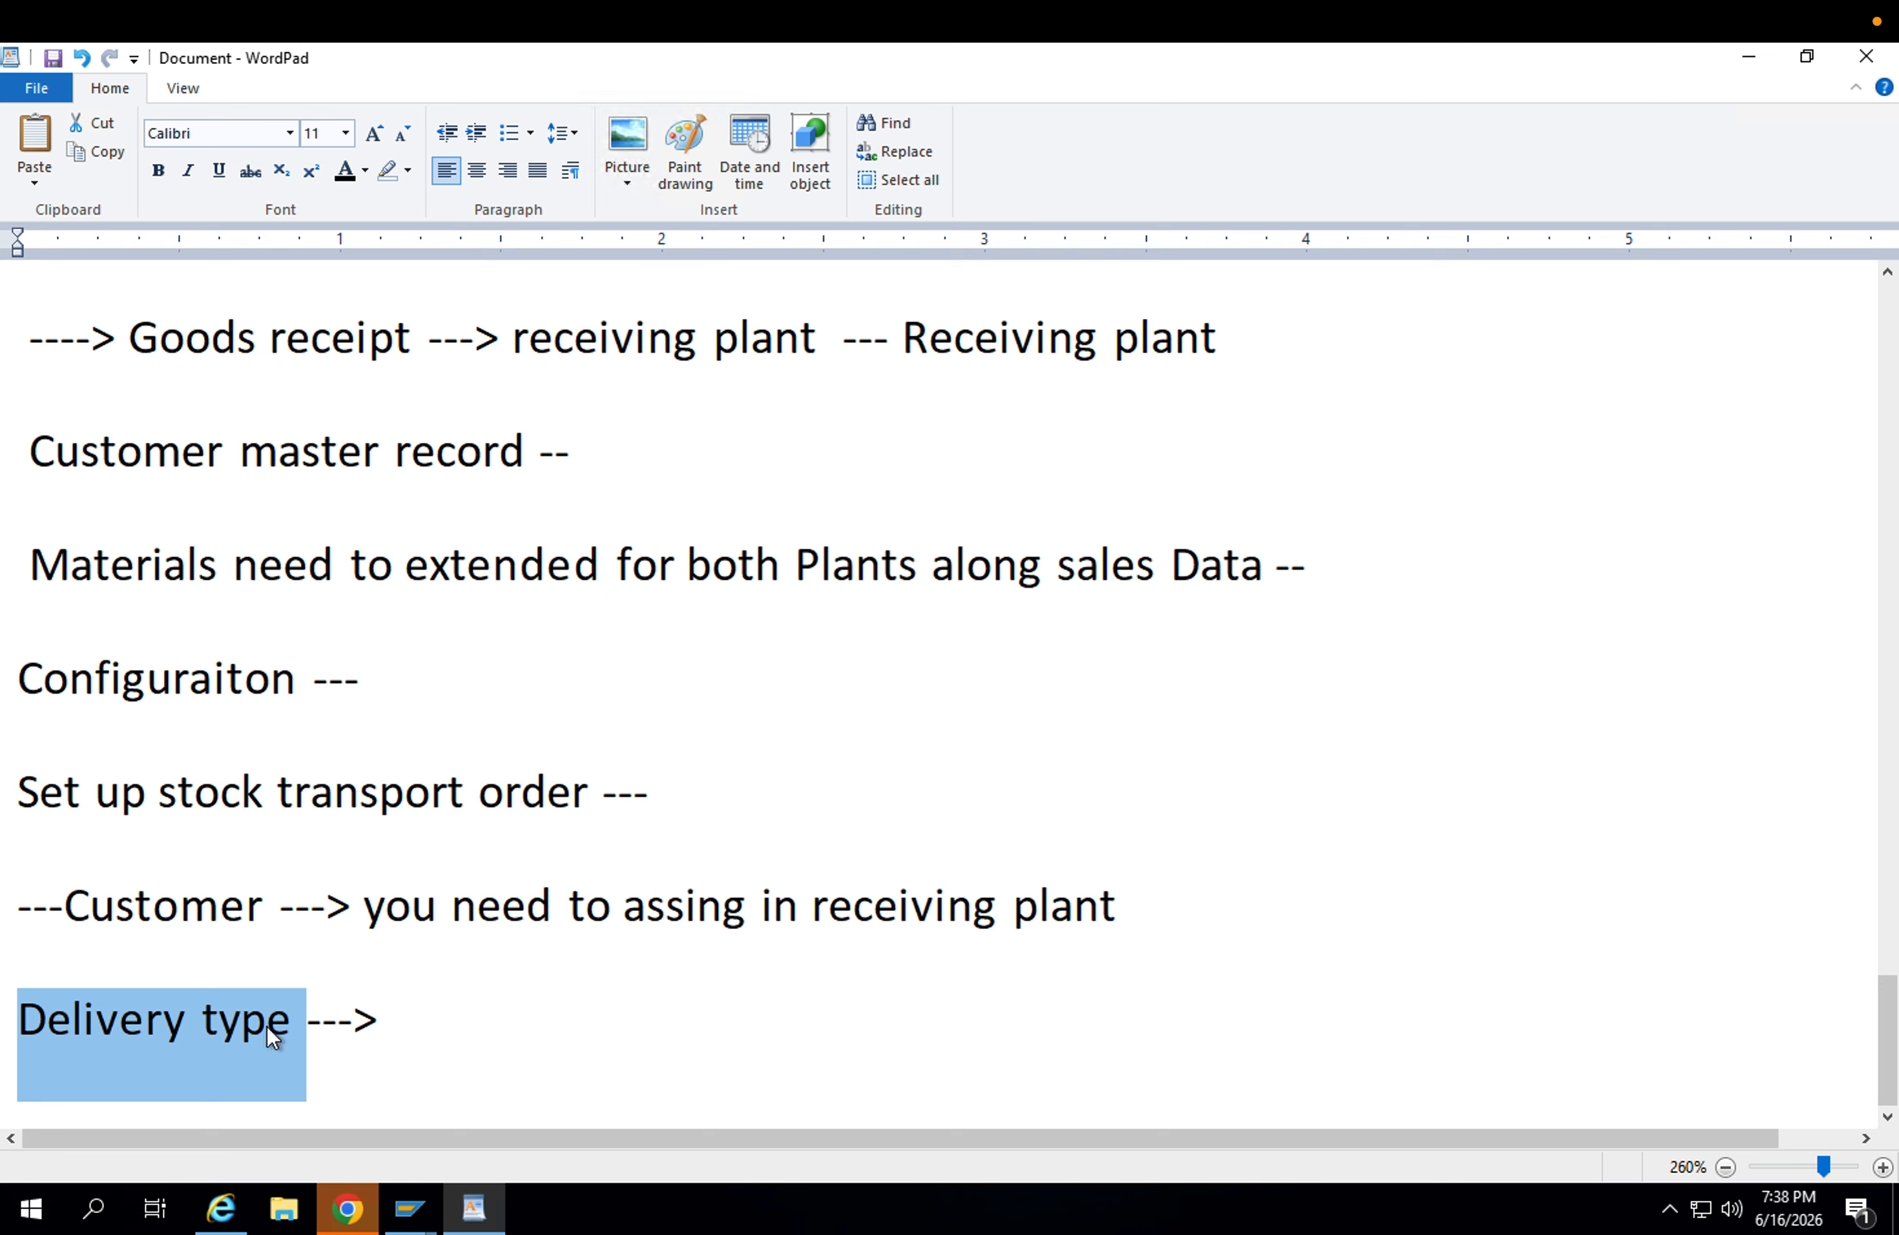
{"action": "left_click", "coordinate": [431, 1007]}
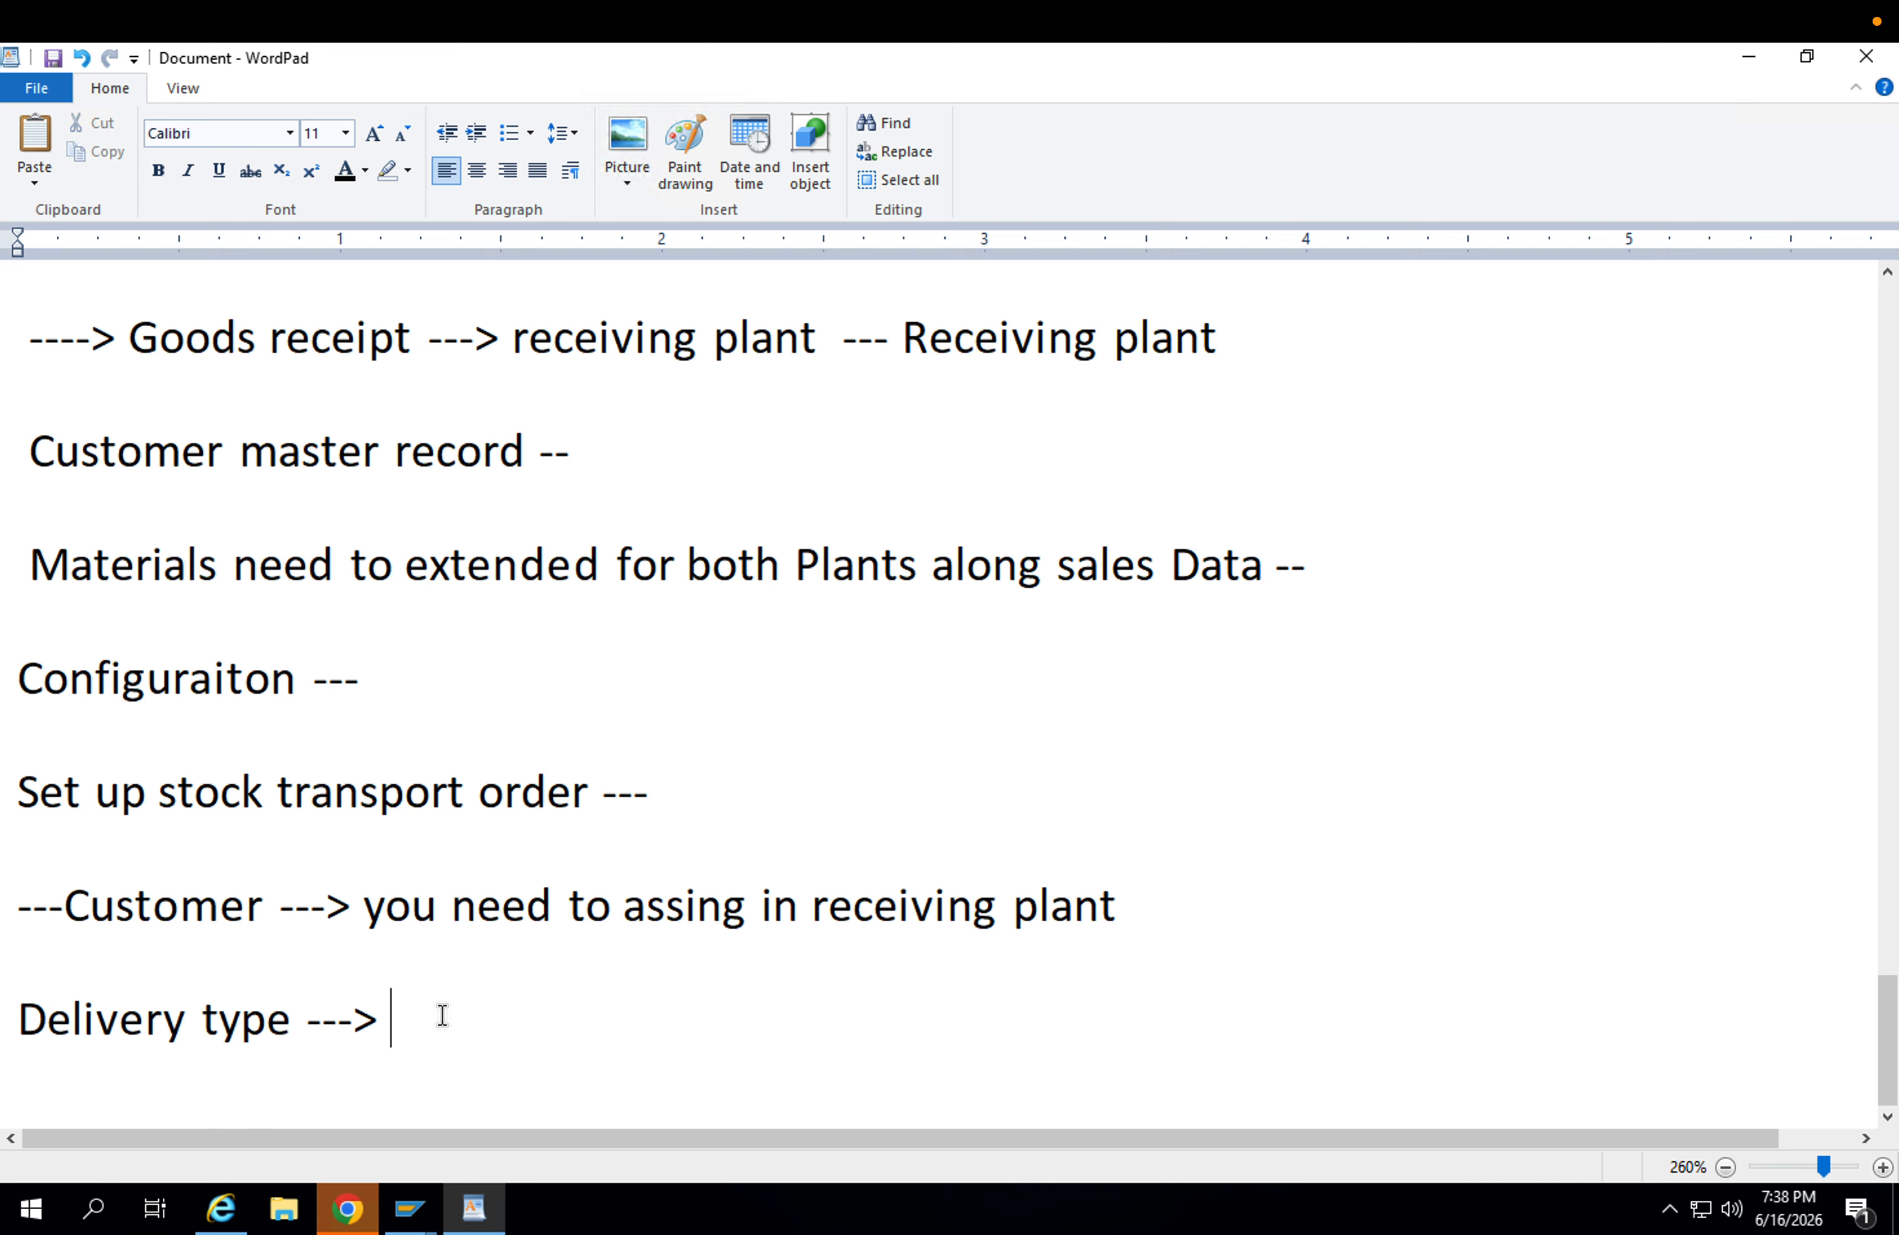
Append "NL ---> Assign delivery type to Supply plant" to the delivery type line.
{"action": "type", "text": "NL ---> Ass"}
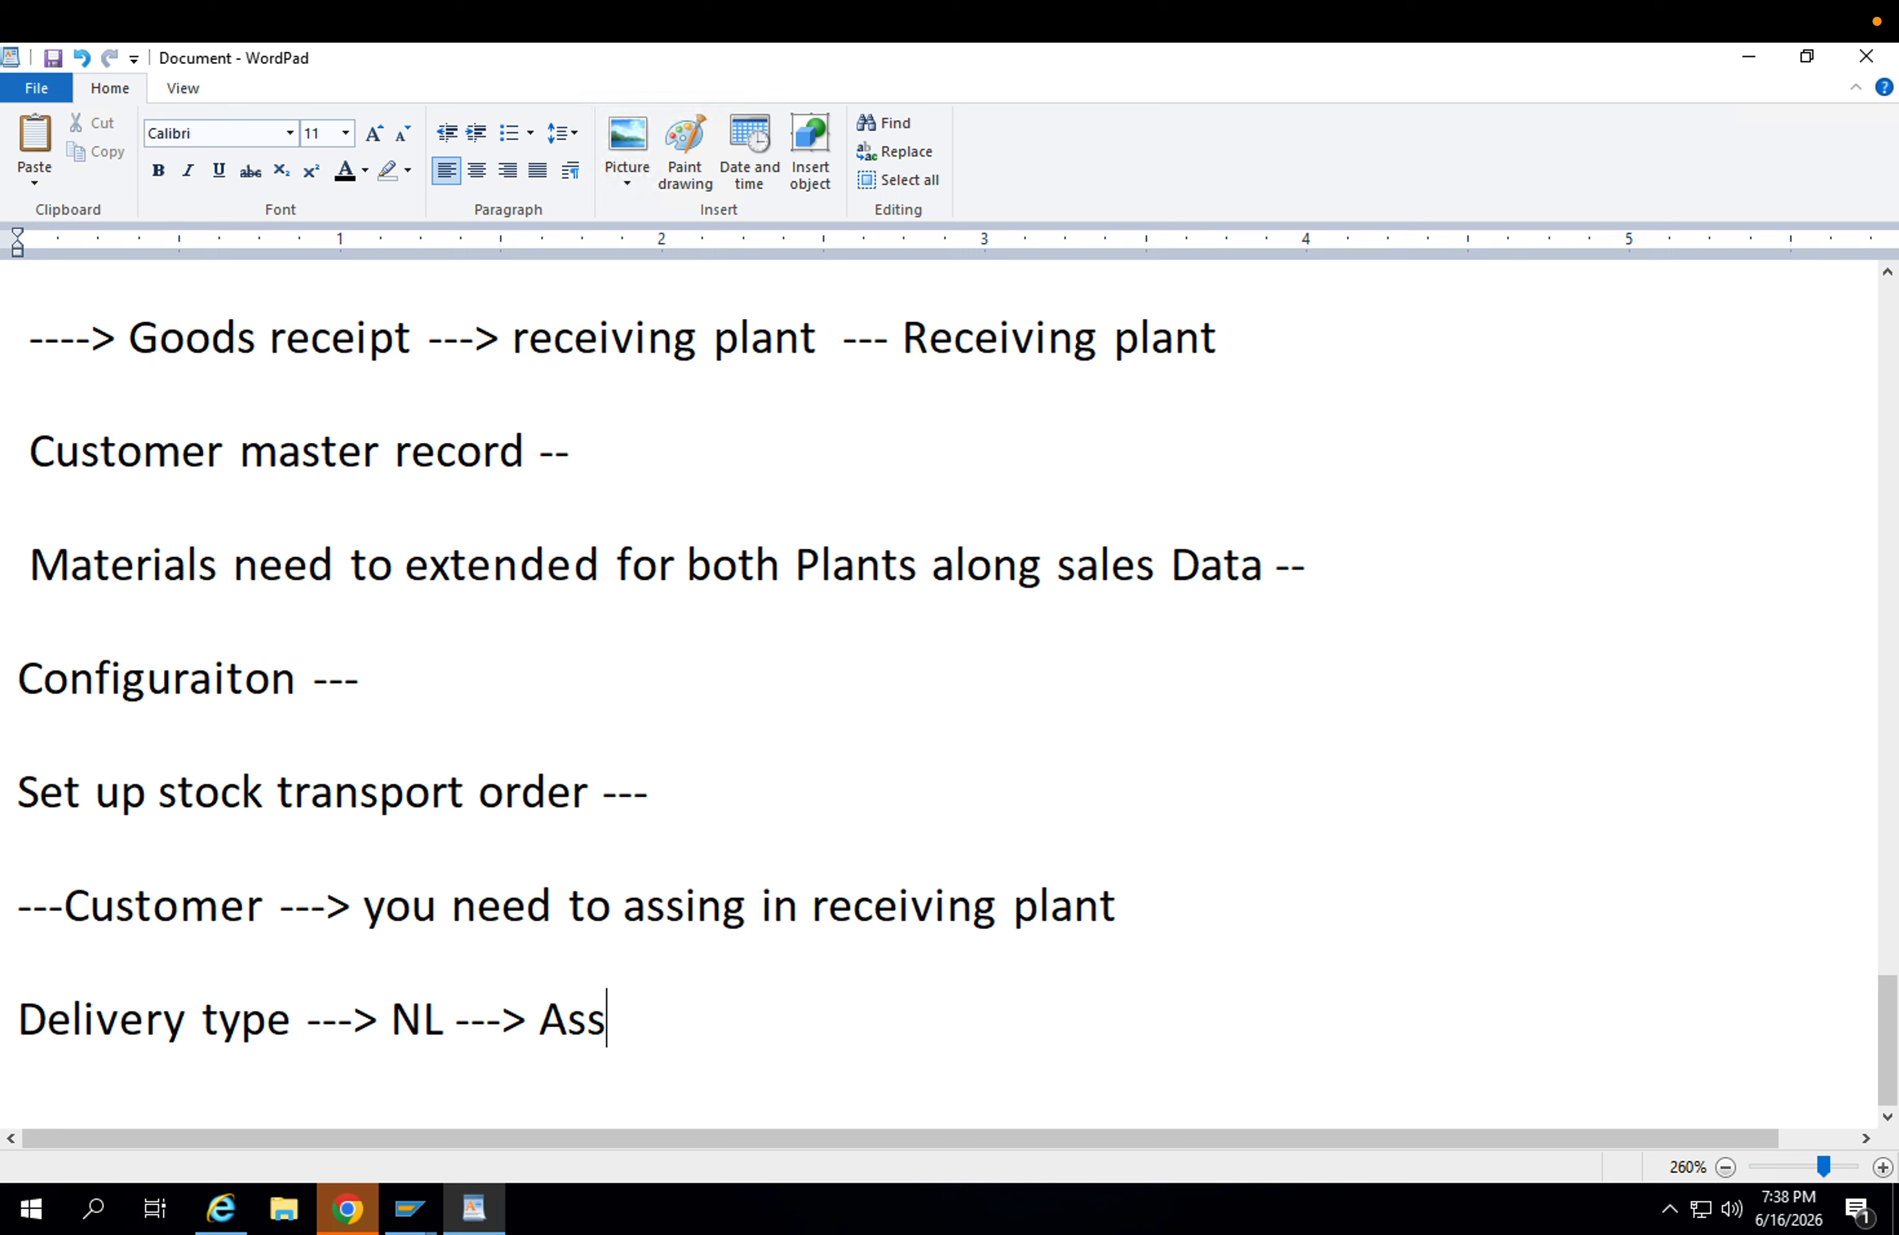
{"action": "type", "text": "ign deliverty"}
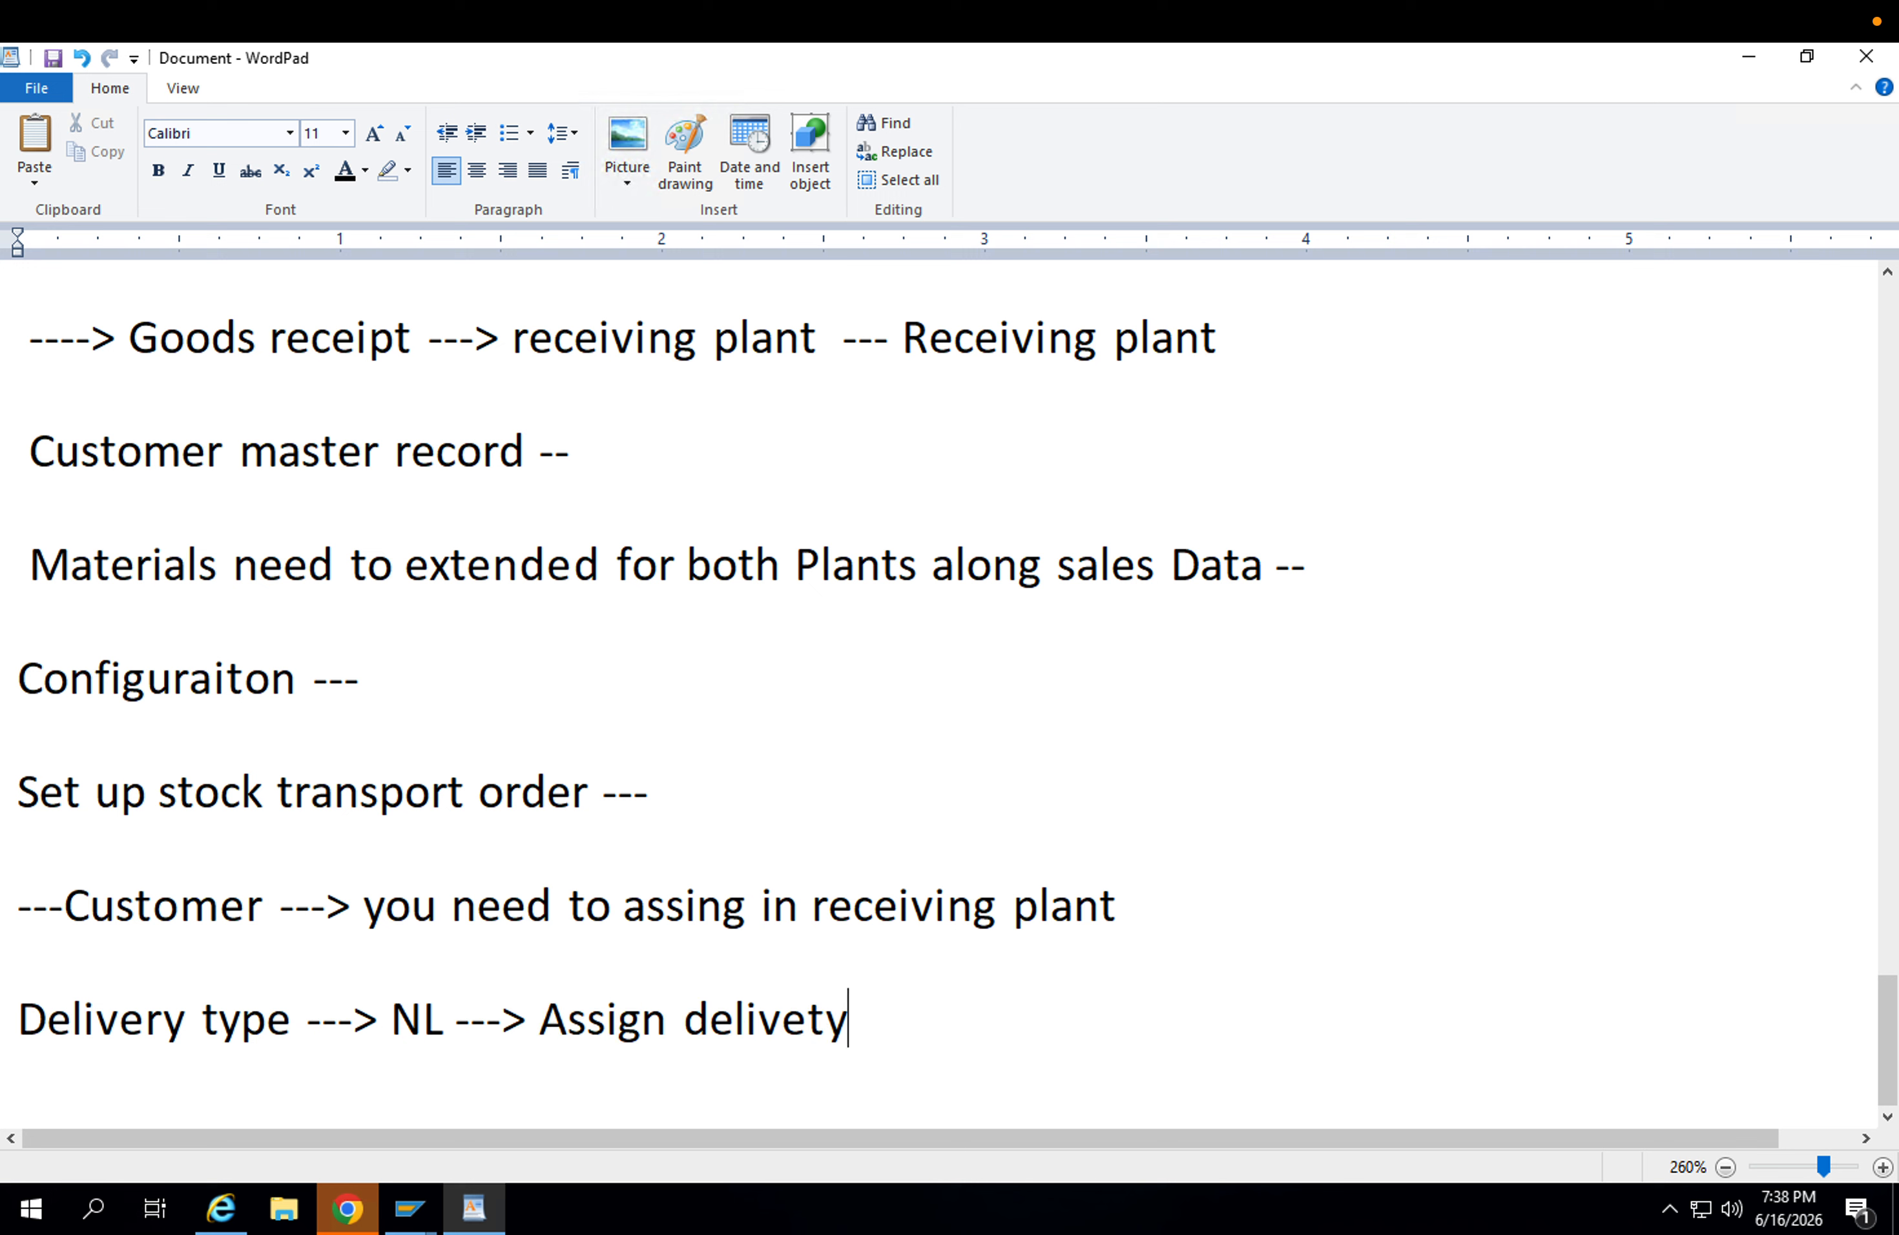
{"action": "key", "text": "BackSpace"}
{"action": "key", "text": "BackSpace"}
{"action": "type", "text": "rty"}
{"action": "key", "text": "BackSpace"}
{"action": "key", "text": "BackSpace"}
{"action": "key", "text": "BackSpace"}
{"action": "type", "text": "y ty"}
{"action": "type", "text": "pe to Su"}
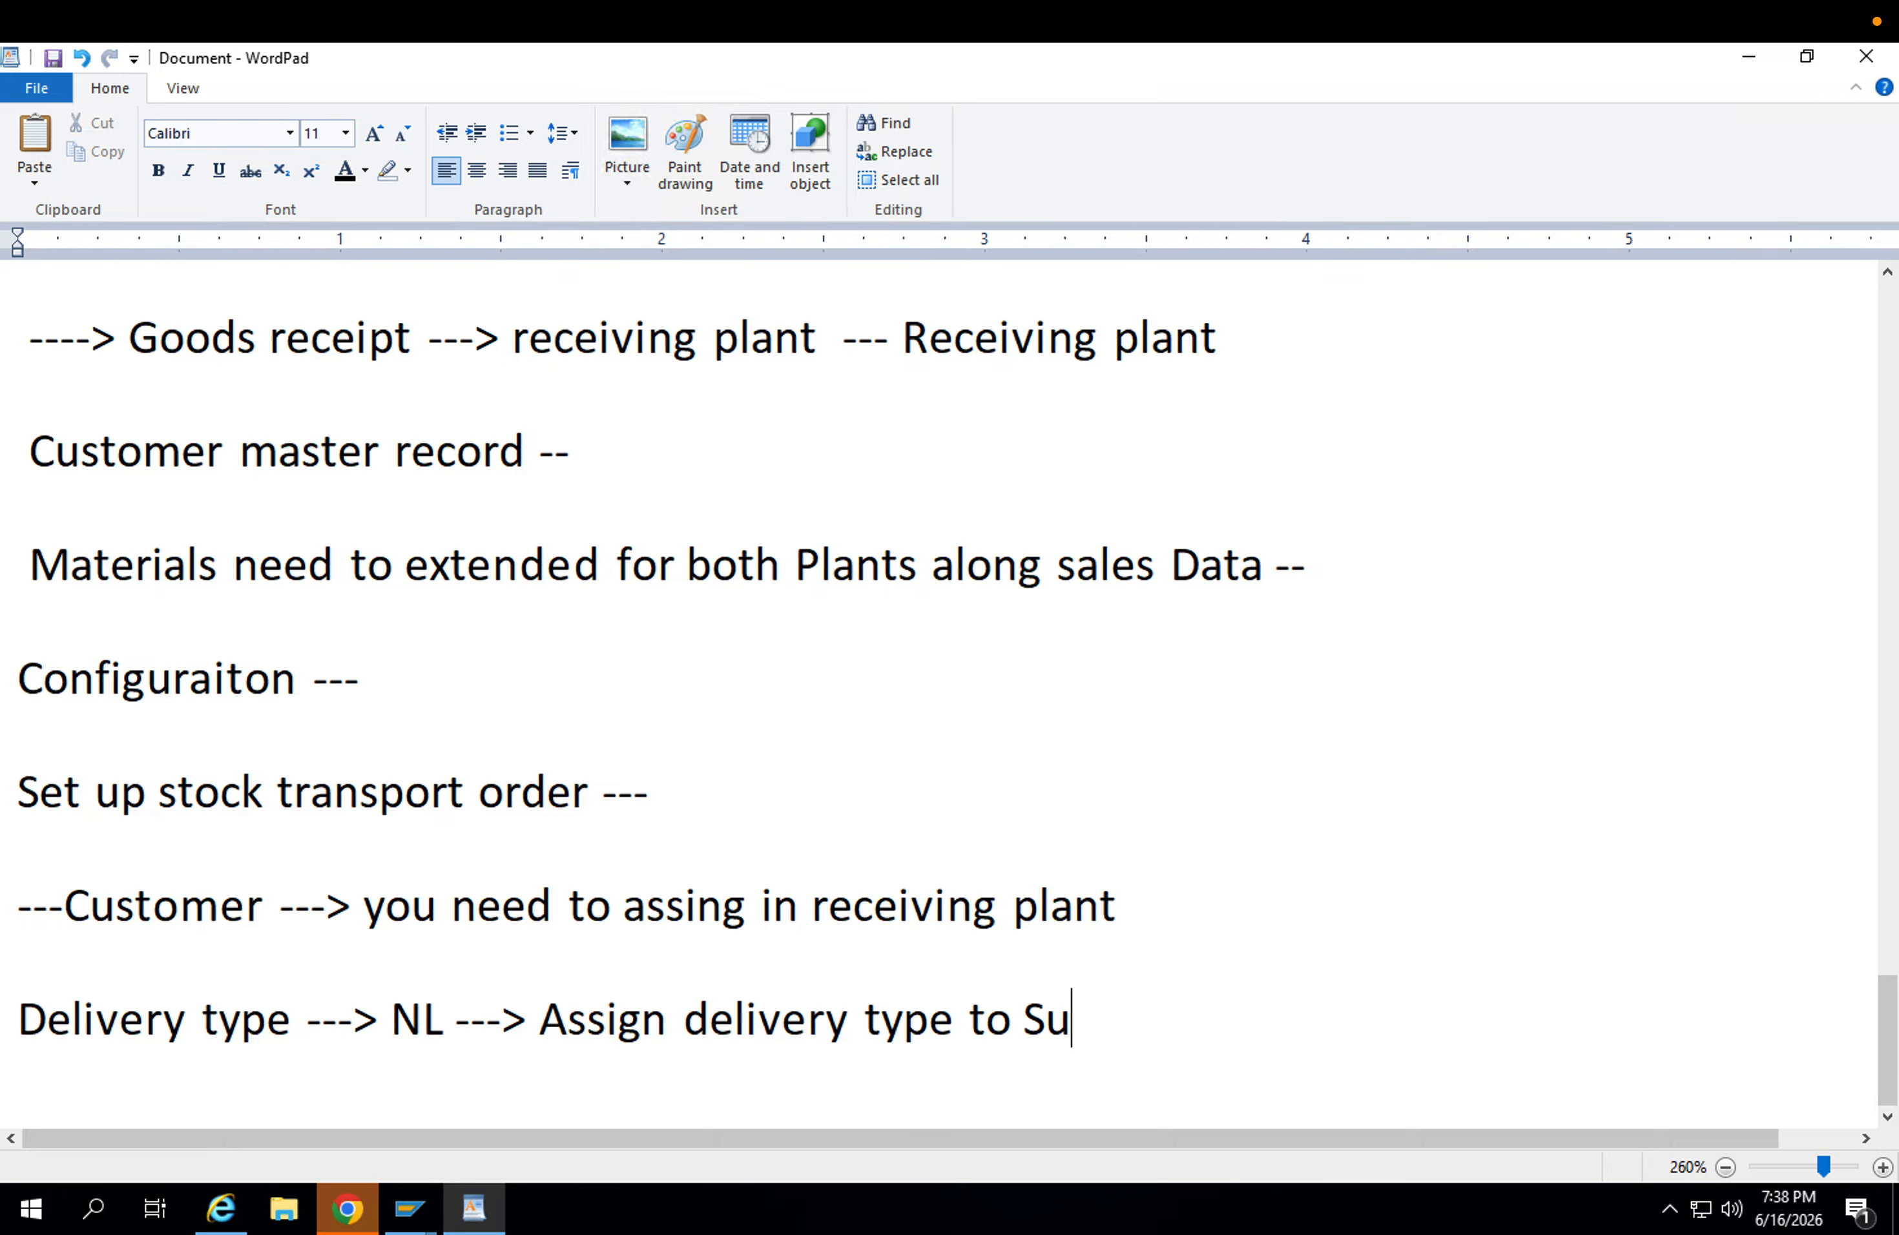
{"action": "type", "text": "pply plant"}
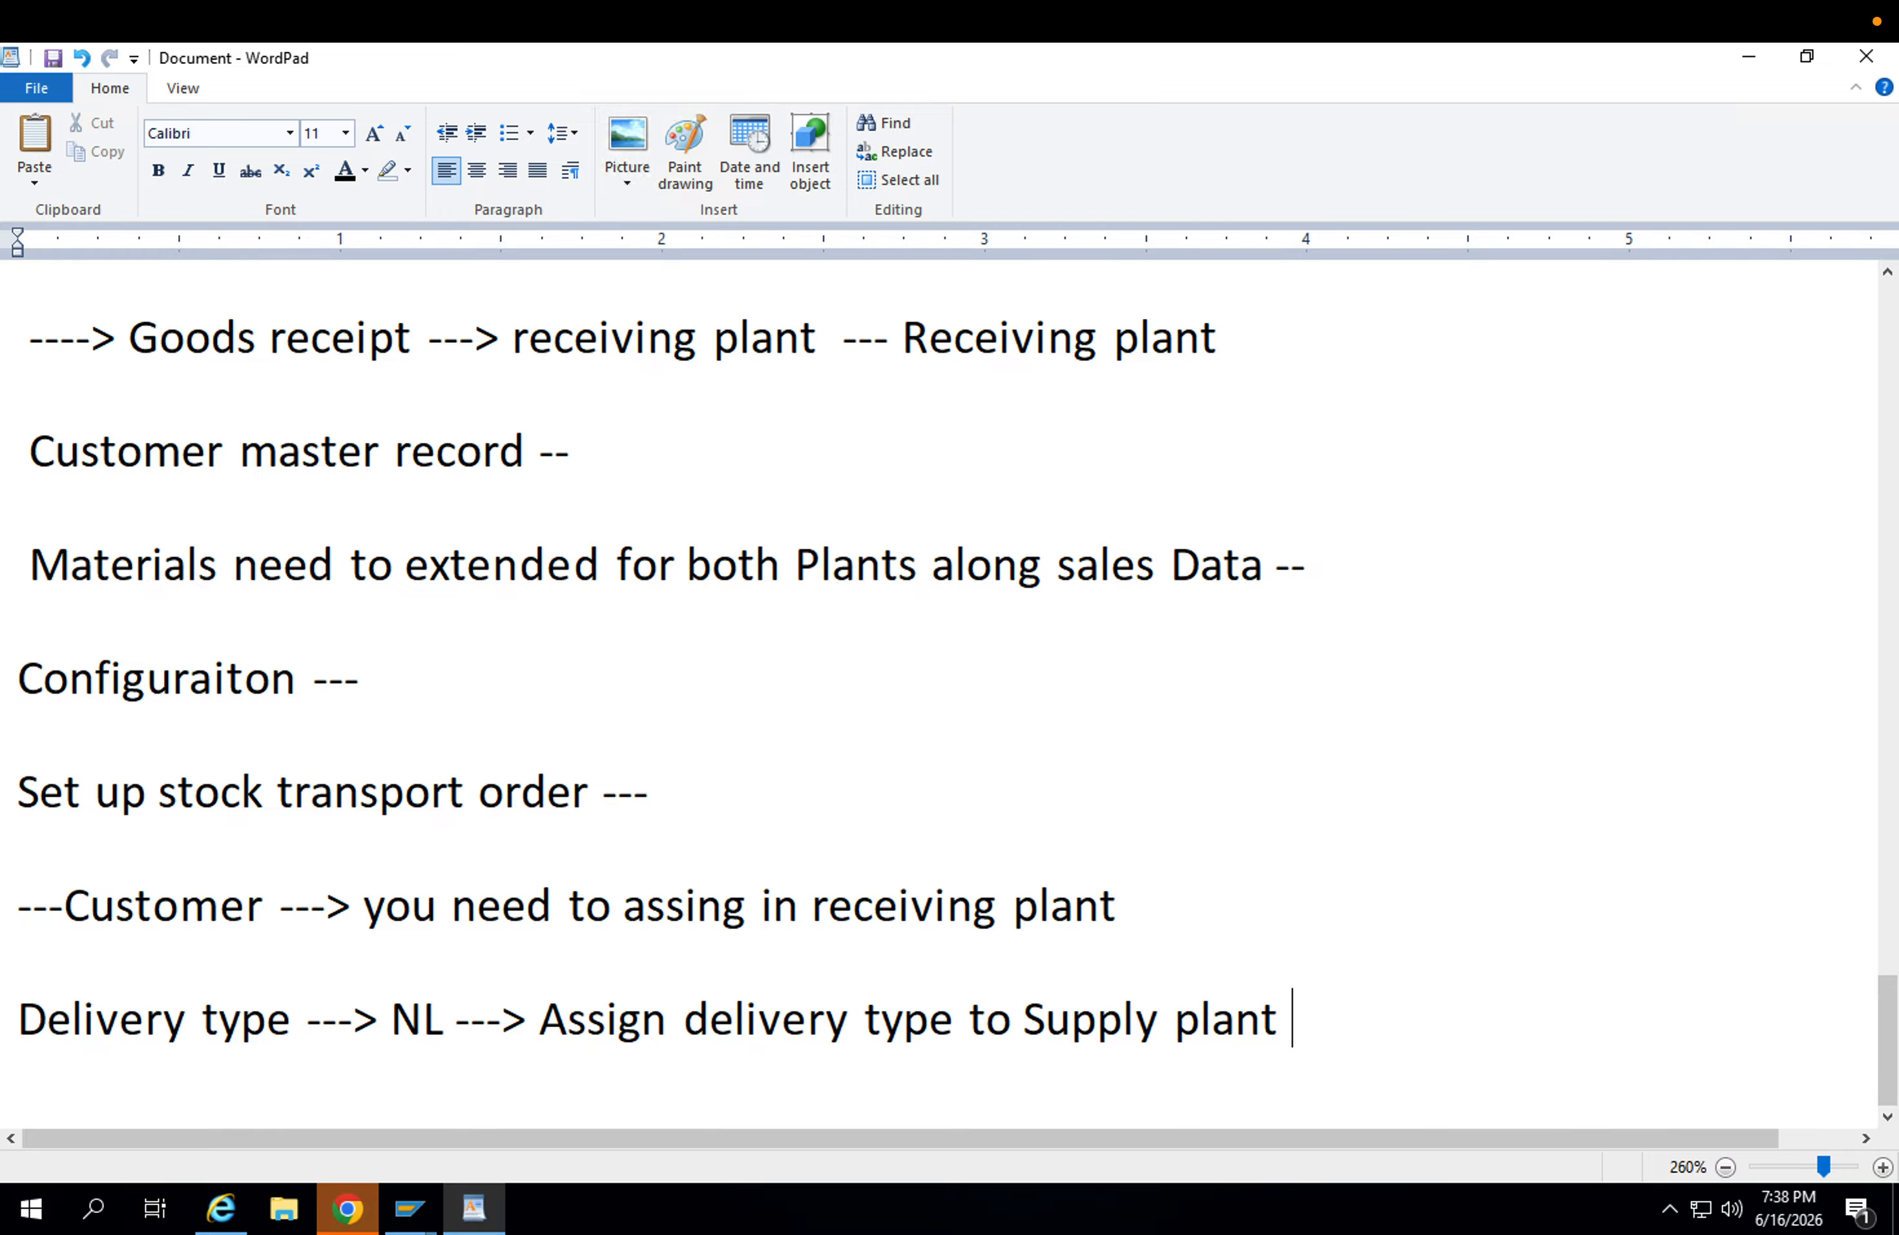
Append "with document type" to the delivery type line and start a new line below it.
{"action": "left_click", "coordinate": [645, 1038]}
{"action": "left_click", "coordinate": [808, 1025]}
{"action": "left_click", "coordinate": [1158, 1023]}
{"action": "left_click", "coordinate": [1016, 1026]}
{"action": "left_click", "coordinate": [1306, 1016]}
{"action": "type", "text": "with d"}
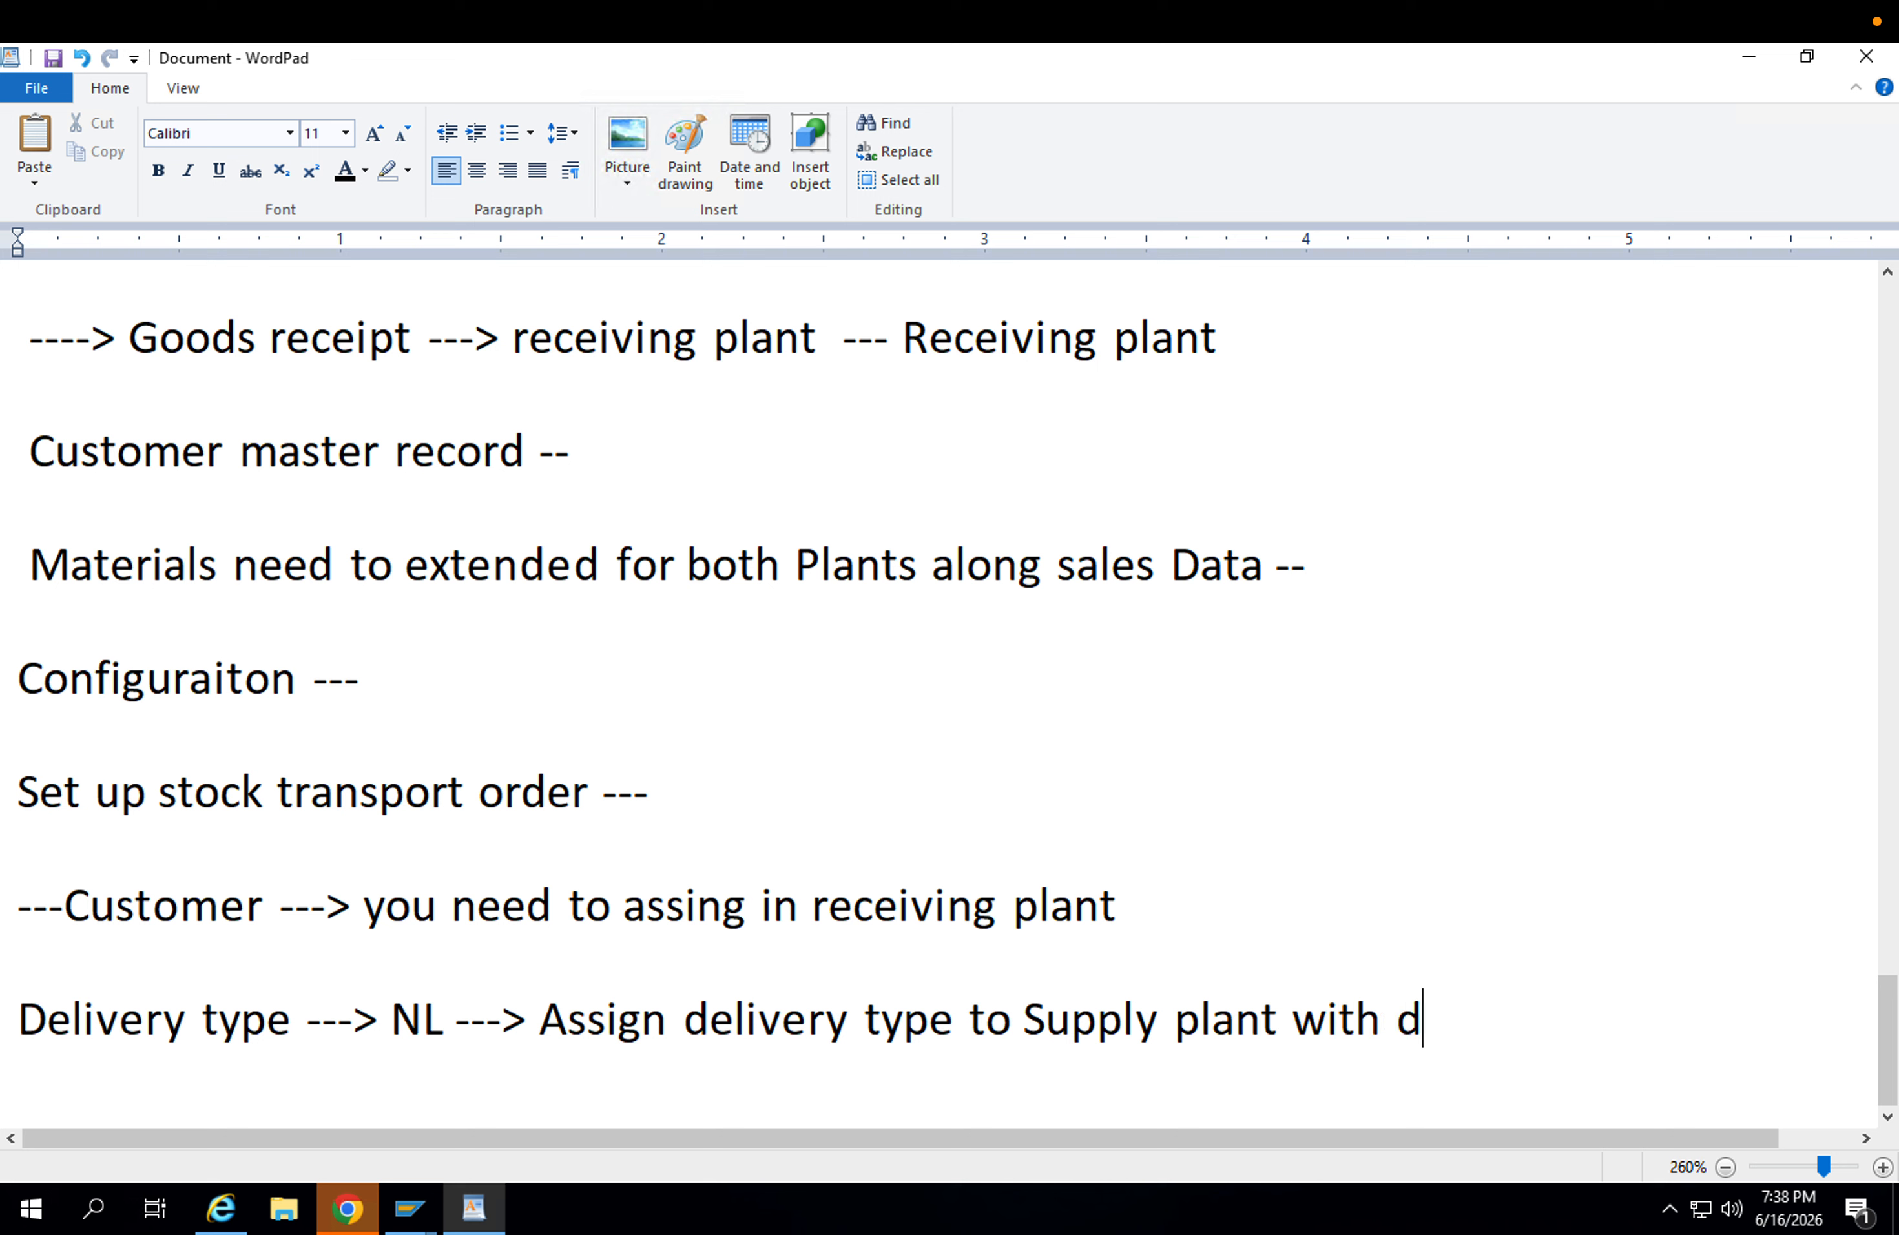
{"action": "type", "text": "ocument type"}
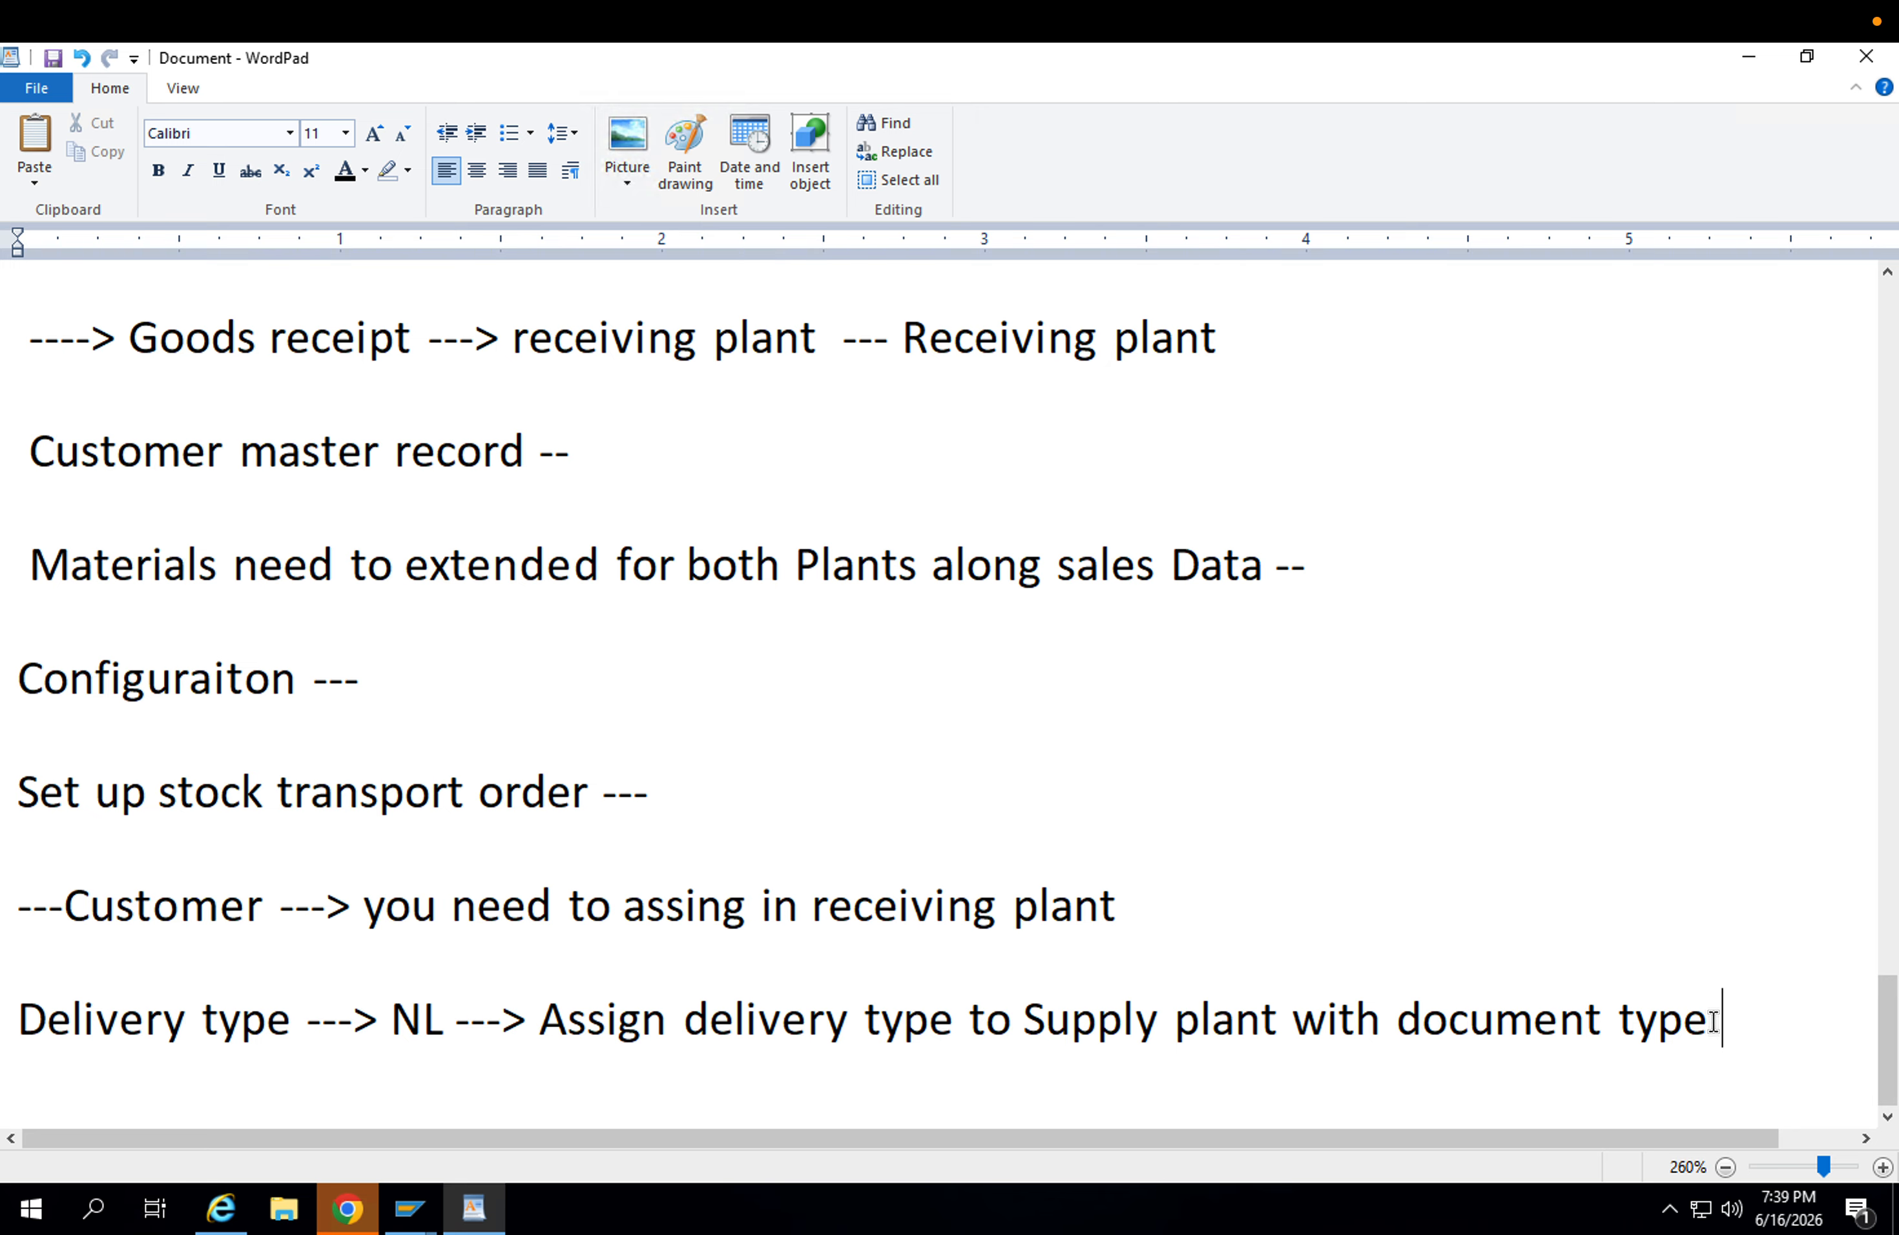
{"action": "left_click_drag", "start_coordinate": [1713, 1022], "coordinate": [548, 1023]}
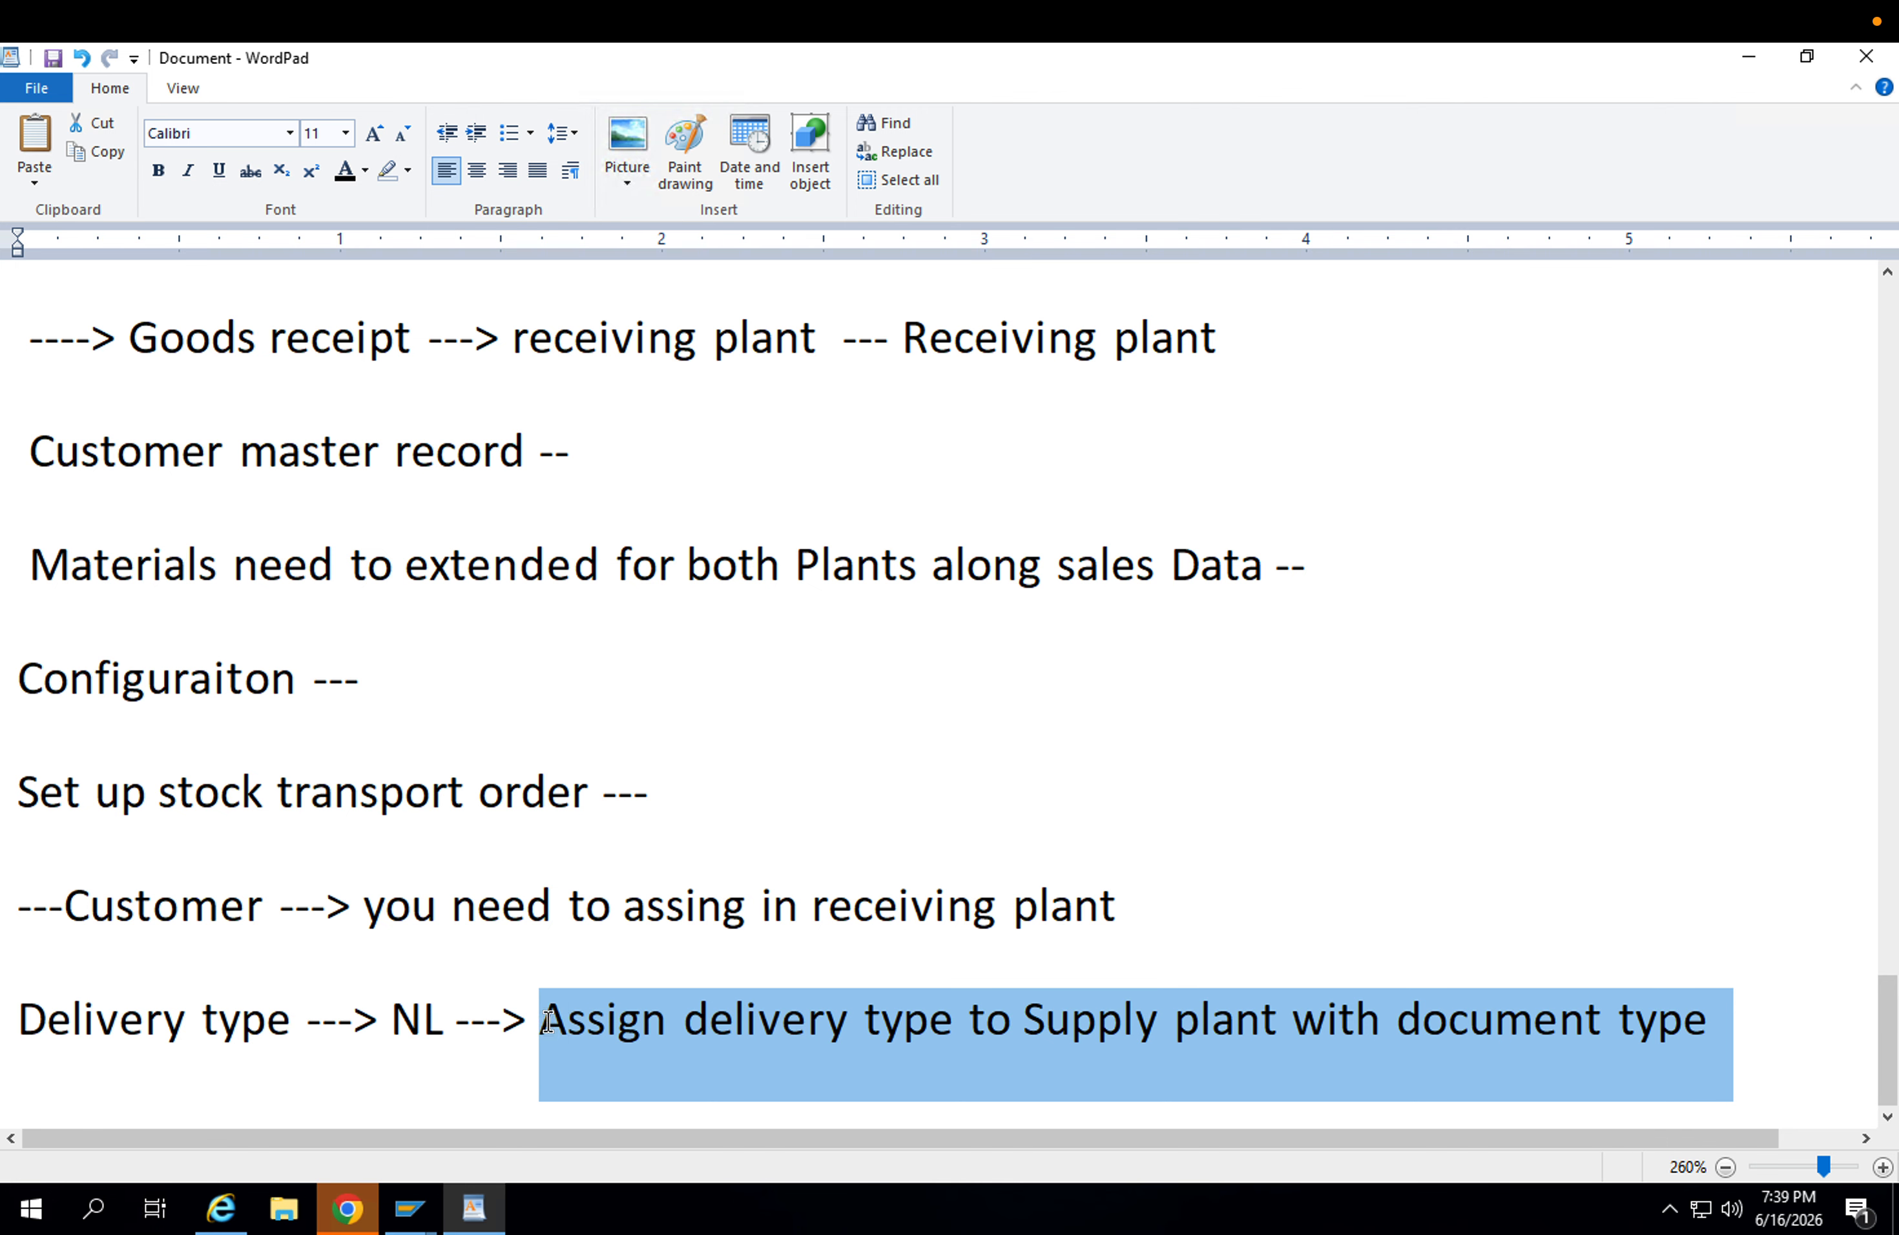
{"action": "left_click", "coordinate": [1399, 1019]}
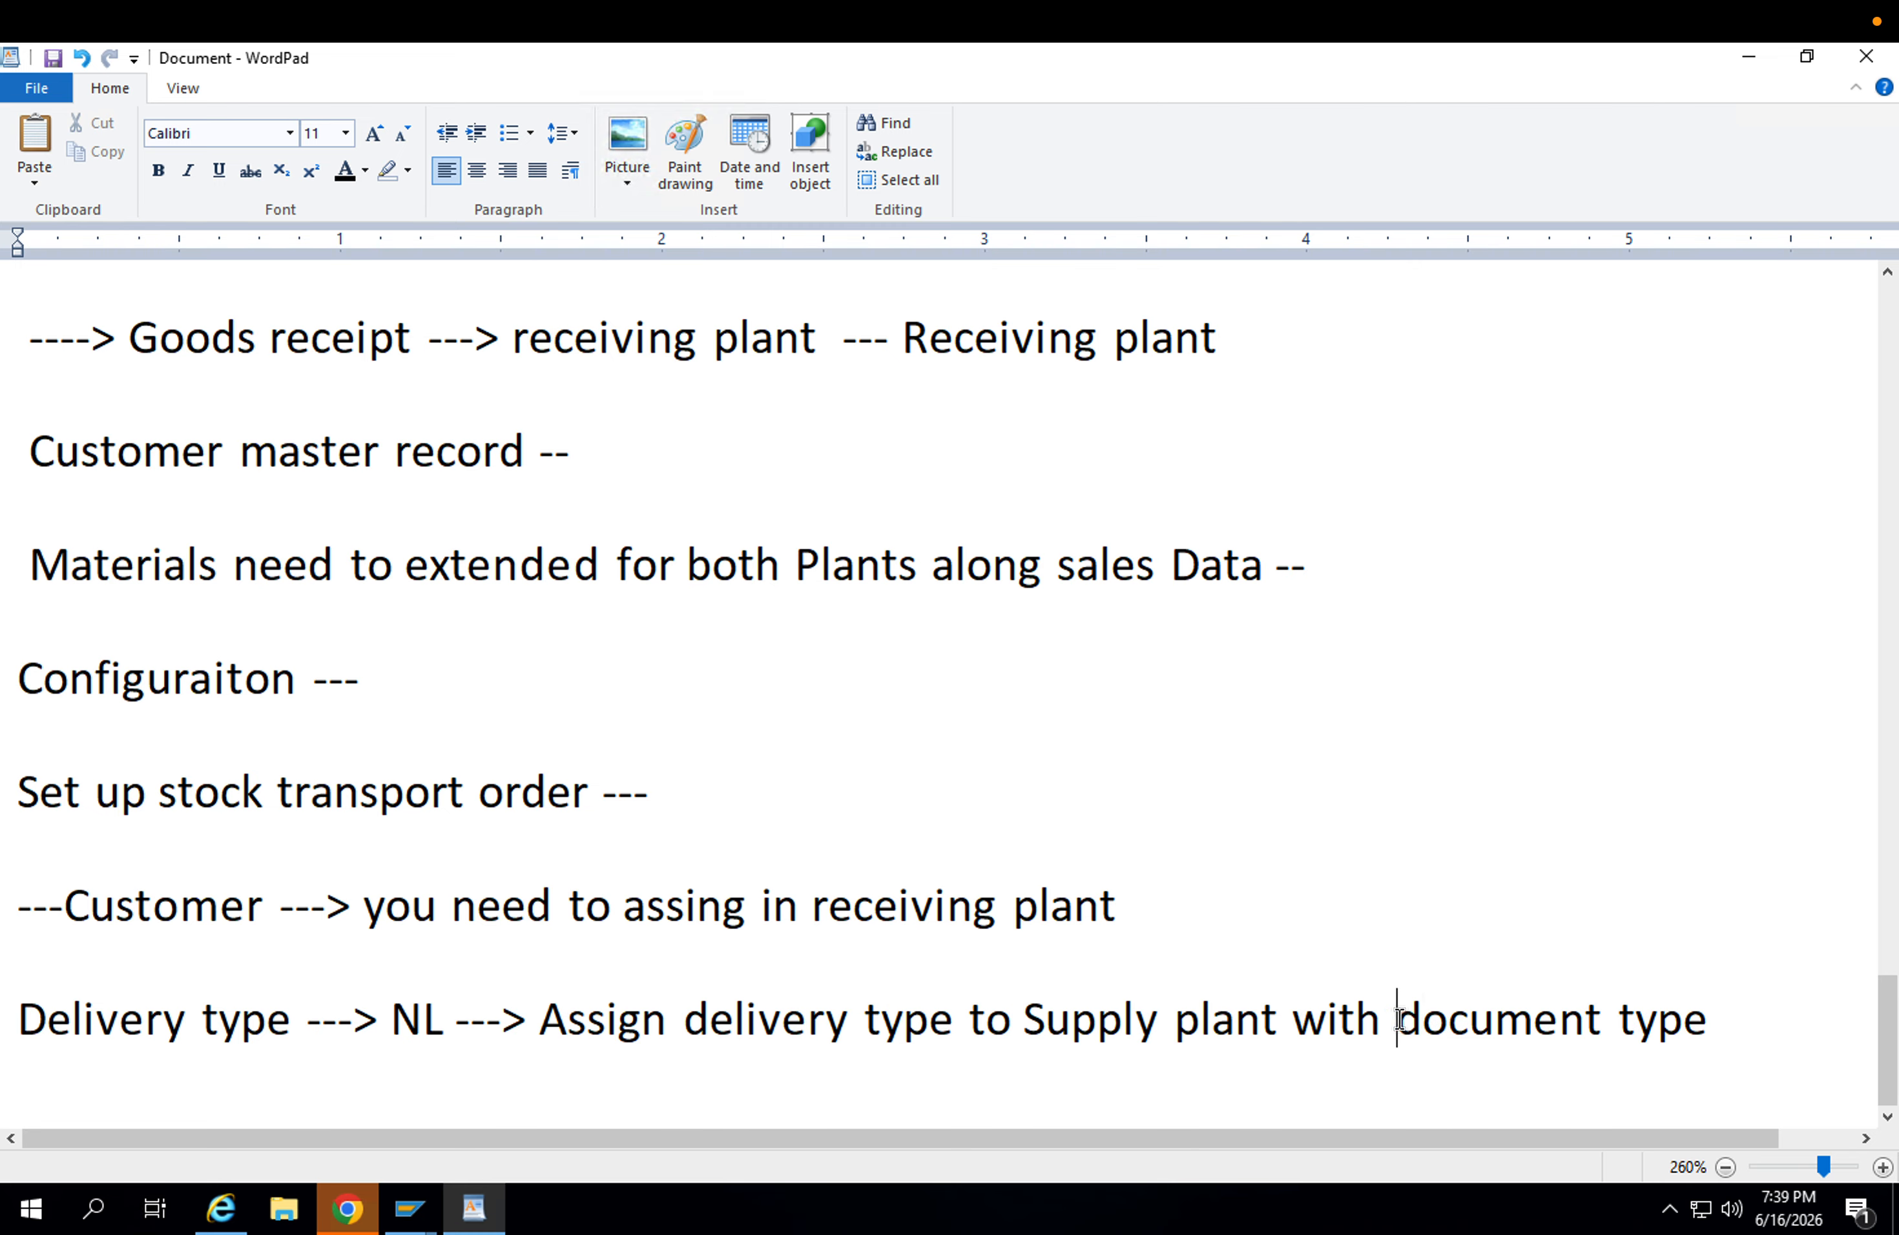
{"action": "left_click", "coordinate": [133, 934]}
{"action": "left_click", "coordinate": [1712, 1017]}
{"action": "key", "text": "Return"}
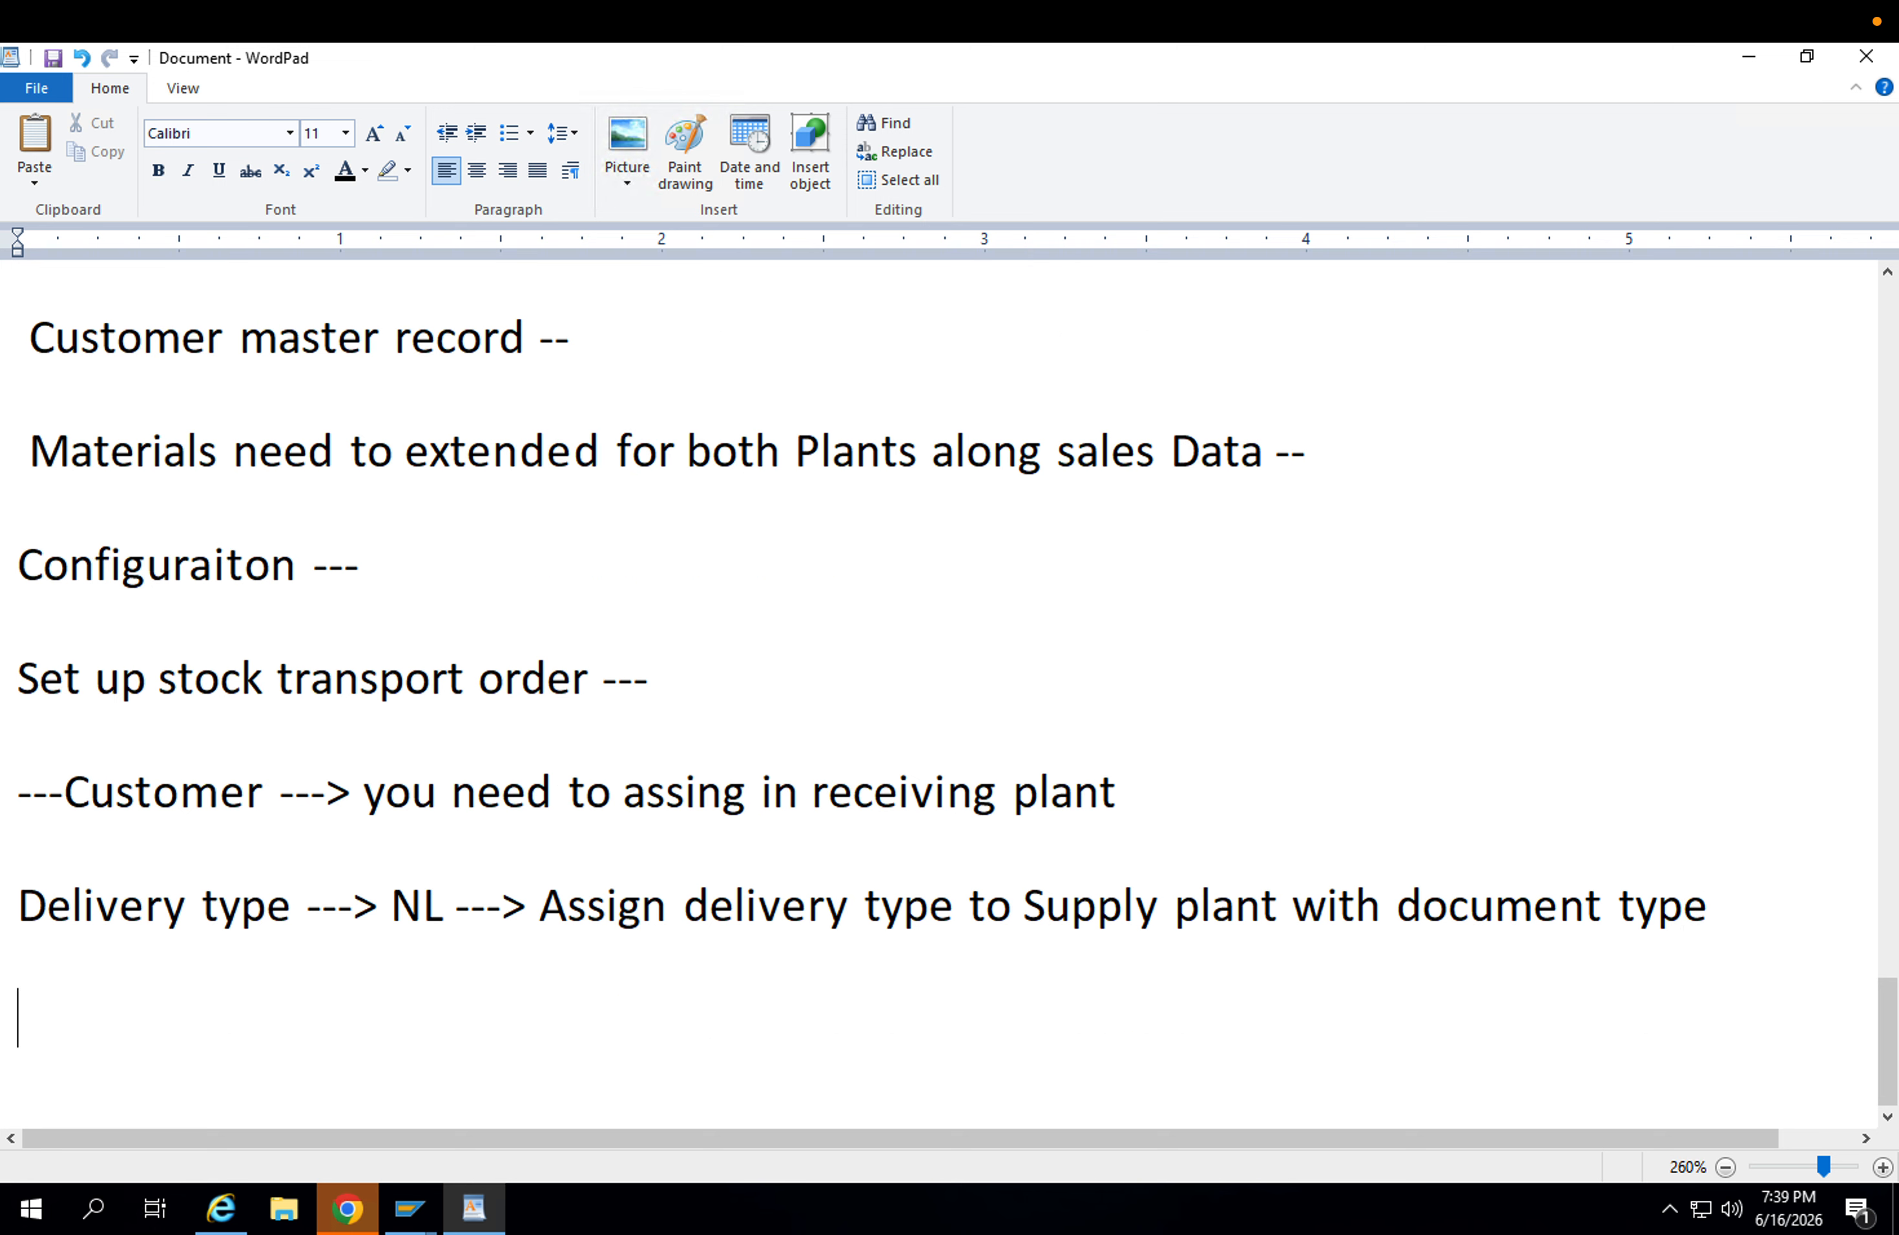
Add the line "shipping information created in Po ..." below the delivery type entry.
{"action": "type", "text": "shipping informatio"}
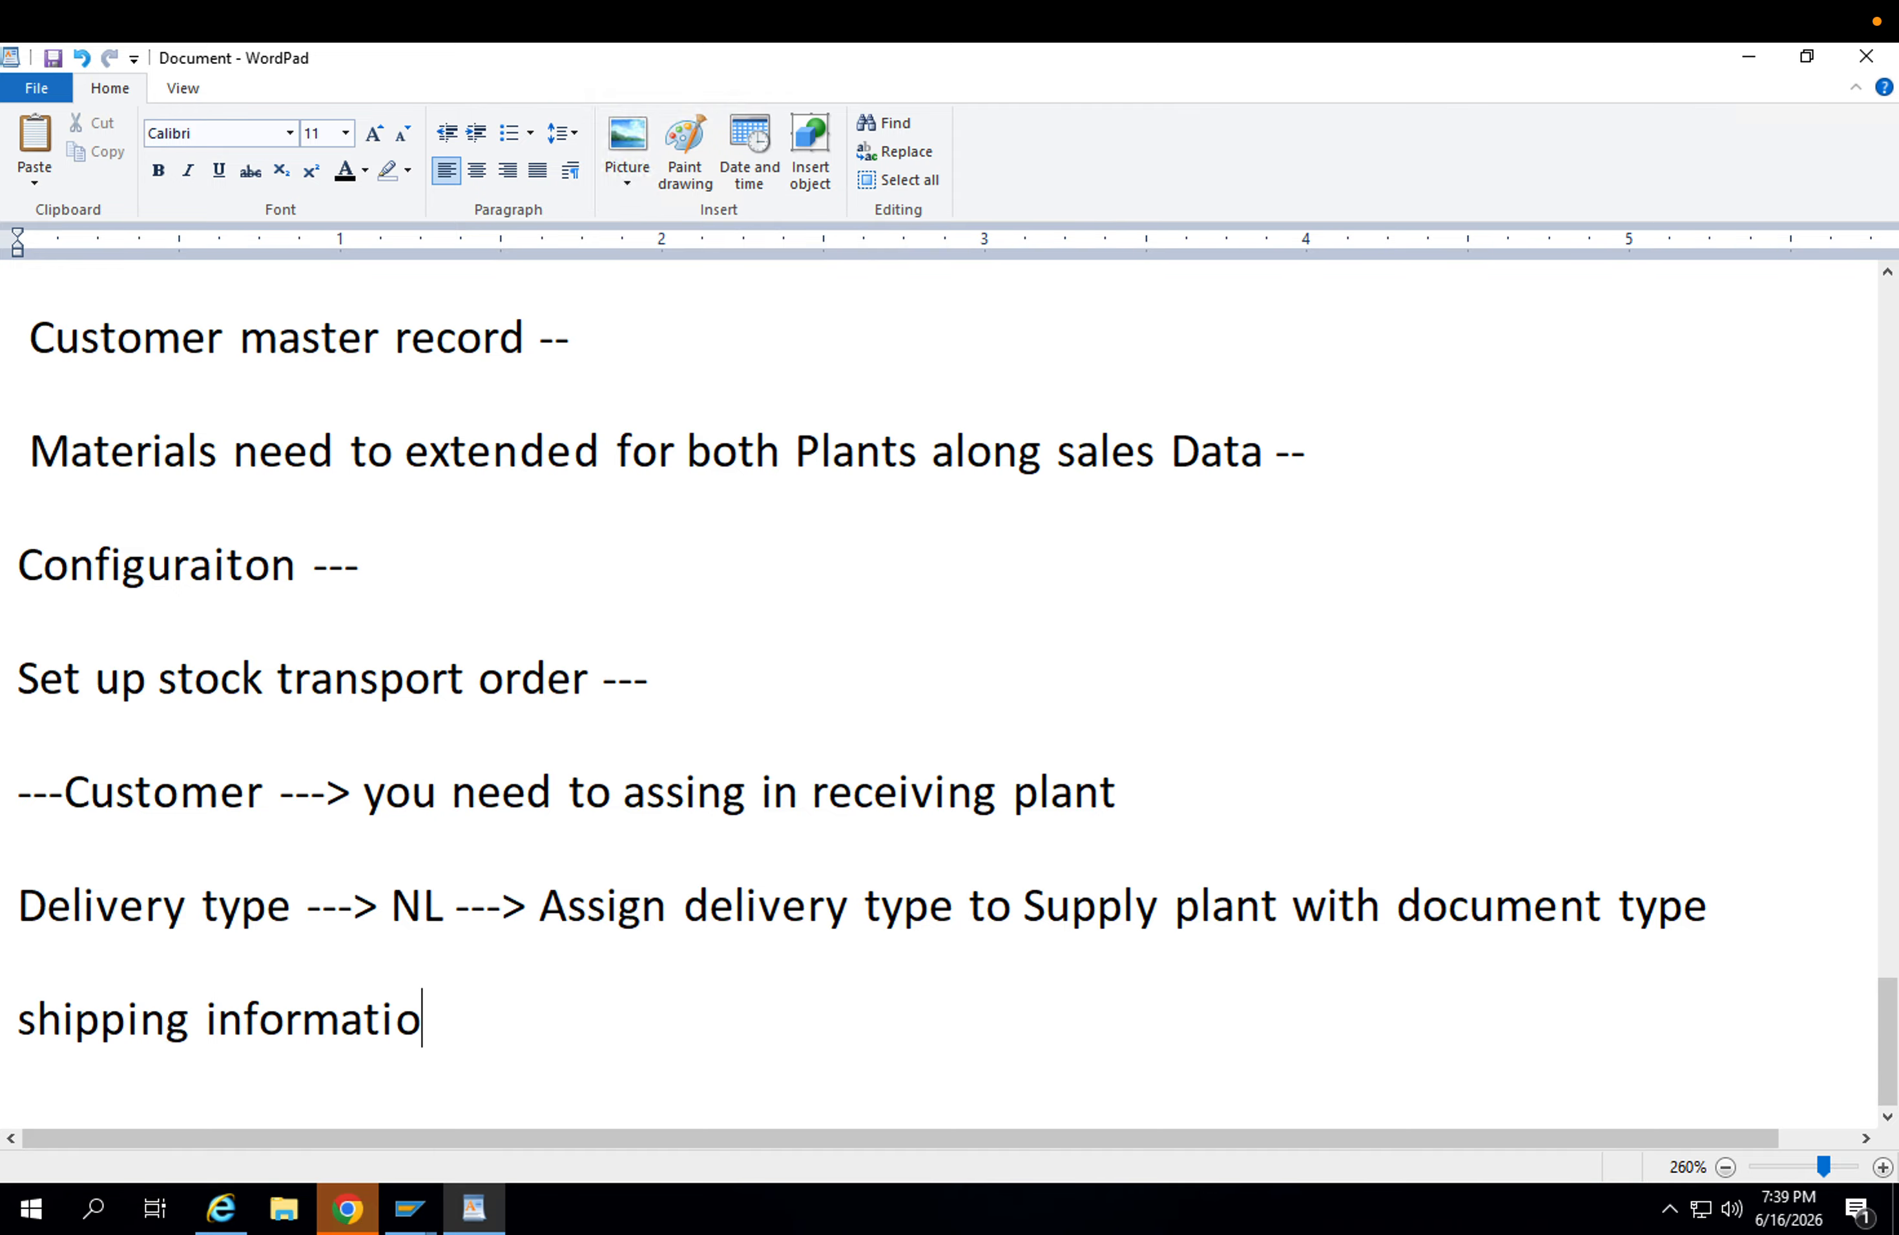
{"action": "type", "text": "n created in P"}
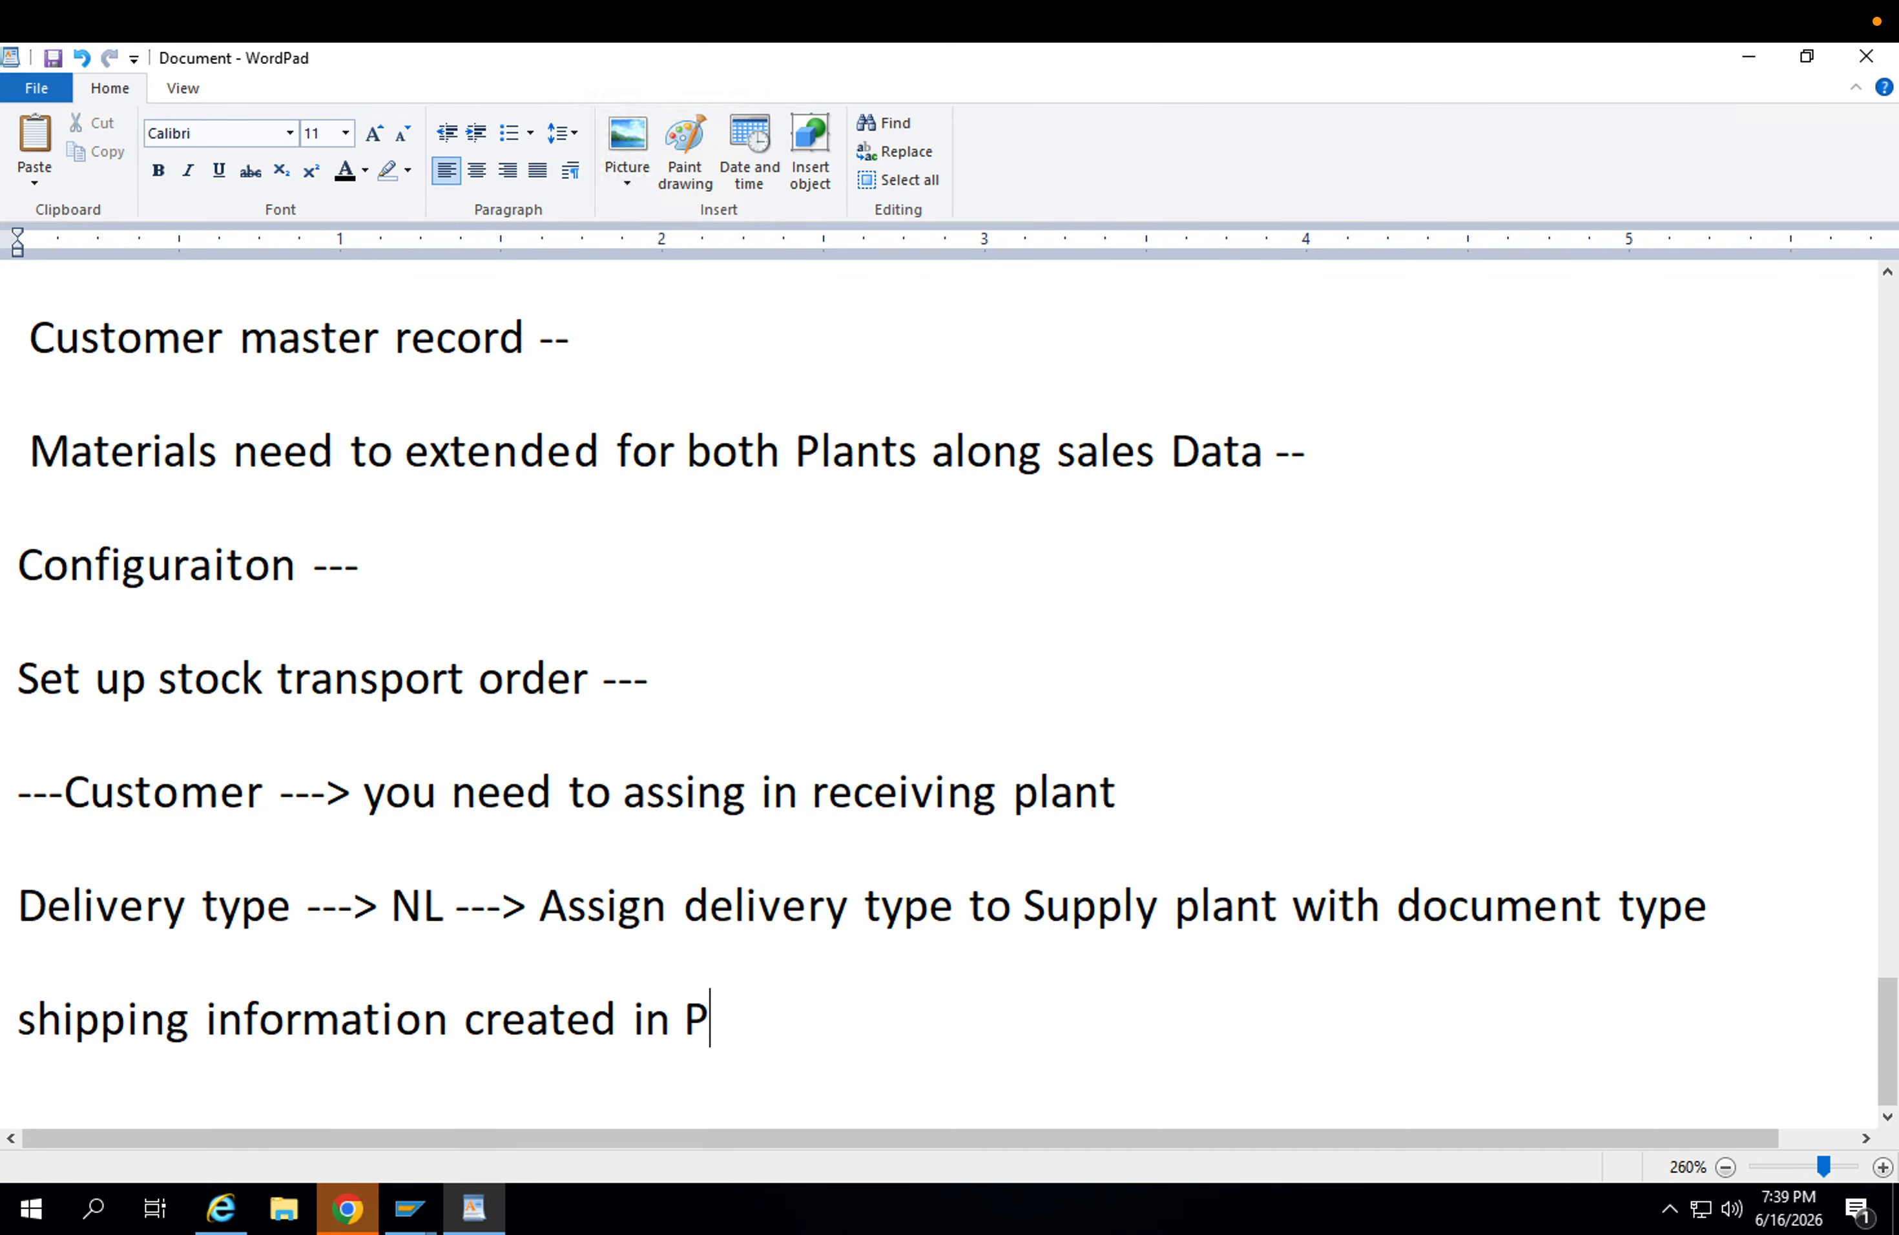
{"action": "type", "text": "o ..."}
Replace "created" with "updated" in the shipping information line.
{"action": "left_click_drag", "start_coordinate": [616, 1012], "coordinate": [465, 1000]}
{"action": "type", "text": "update"}
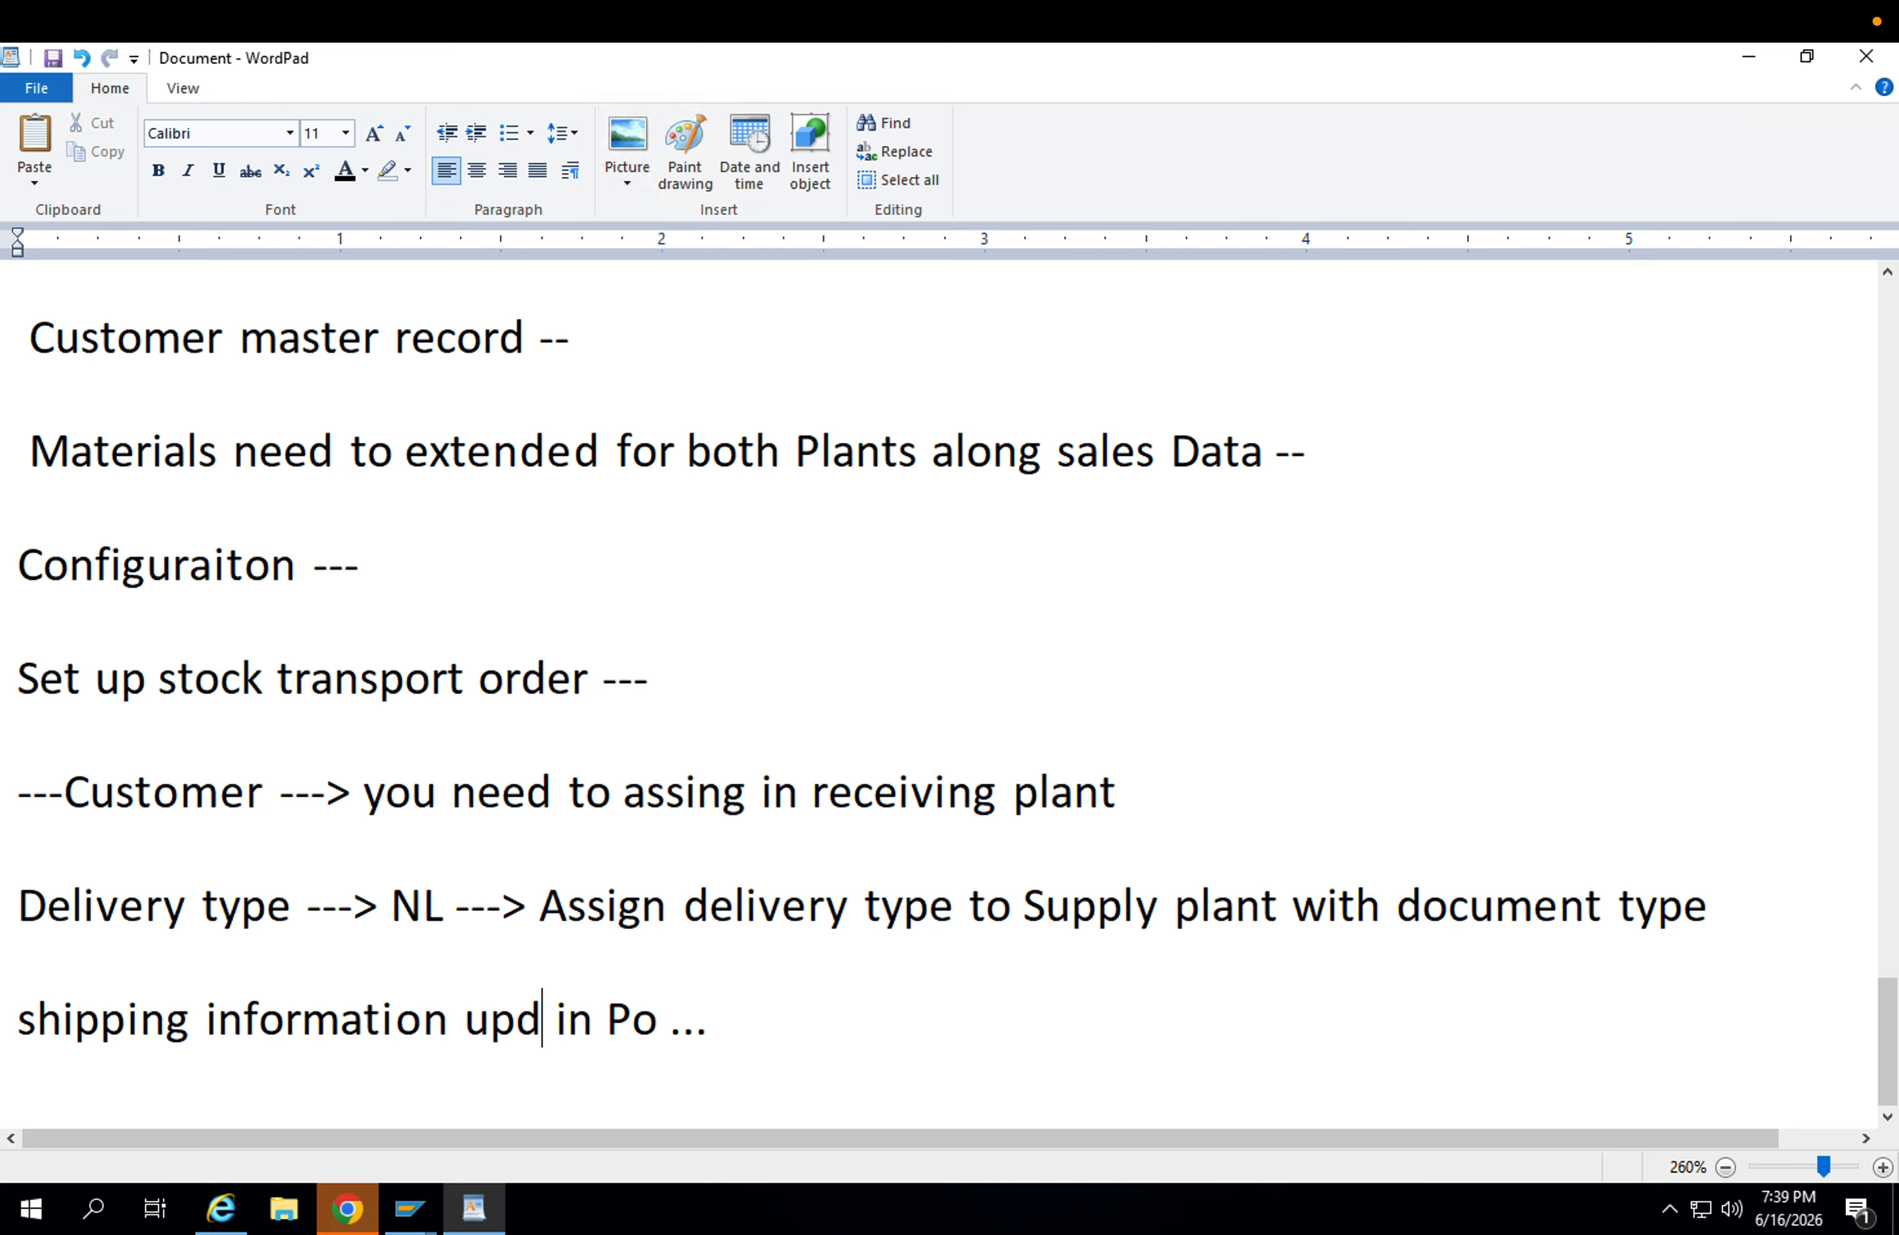
{"action": "type", "text": "d"}
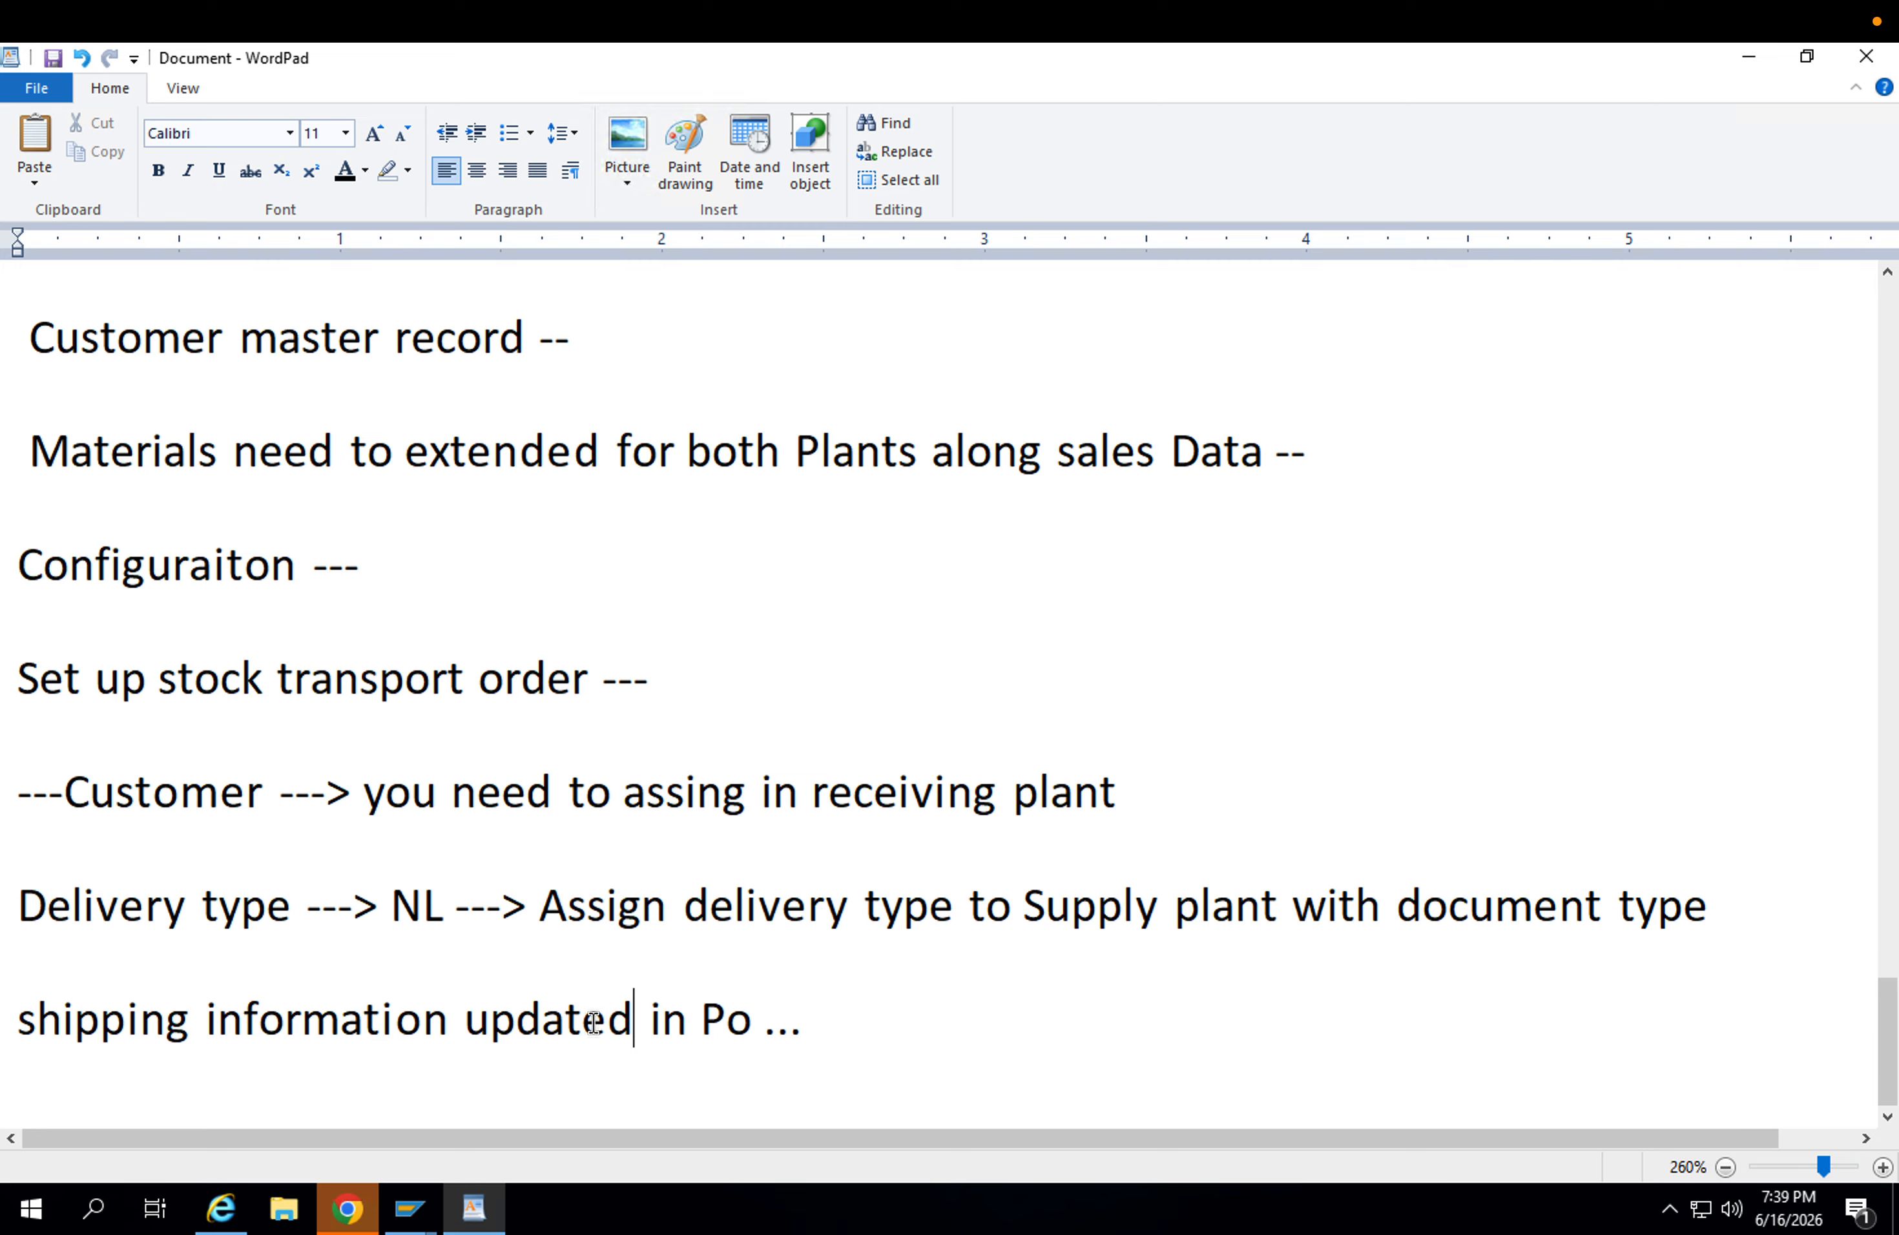
{"action": "left_click", "coordinate": [844, 1037]}
{"action": "left_click", "coordinate": [396, 335]}
Switch to the third SAP session and start creating an organization in the BP transaction.
{"action": "mouse_move", "coordinate": [413, 1215]}
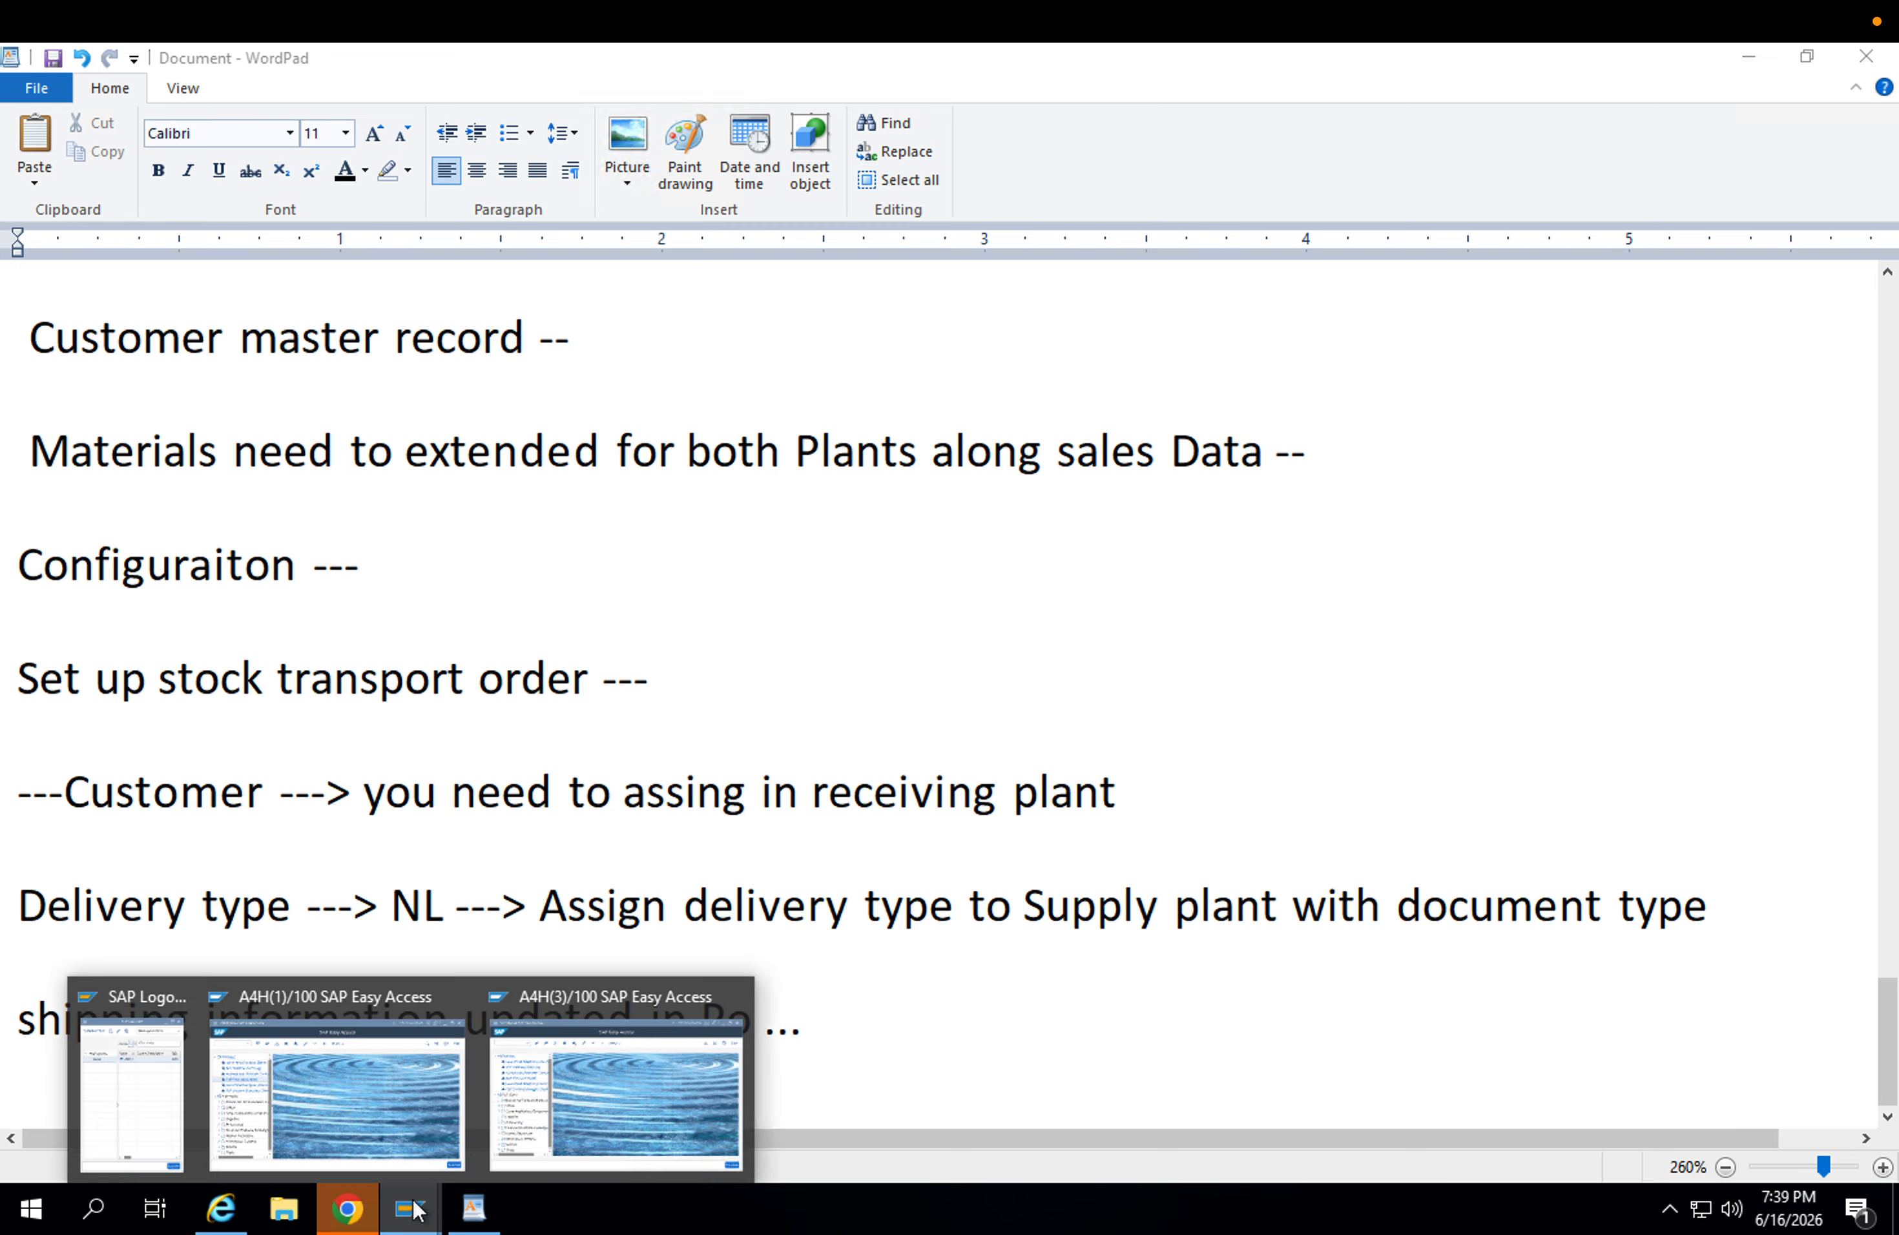
{"action": "left_click", "coordinate": [531, 1104]}
{"action": "left_click", "coordinate": [147, 222]}
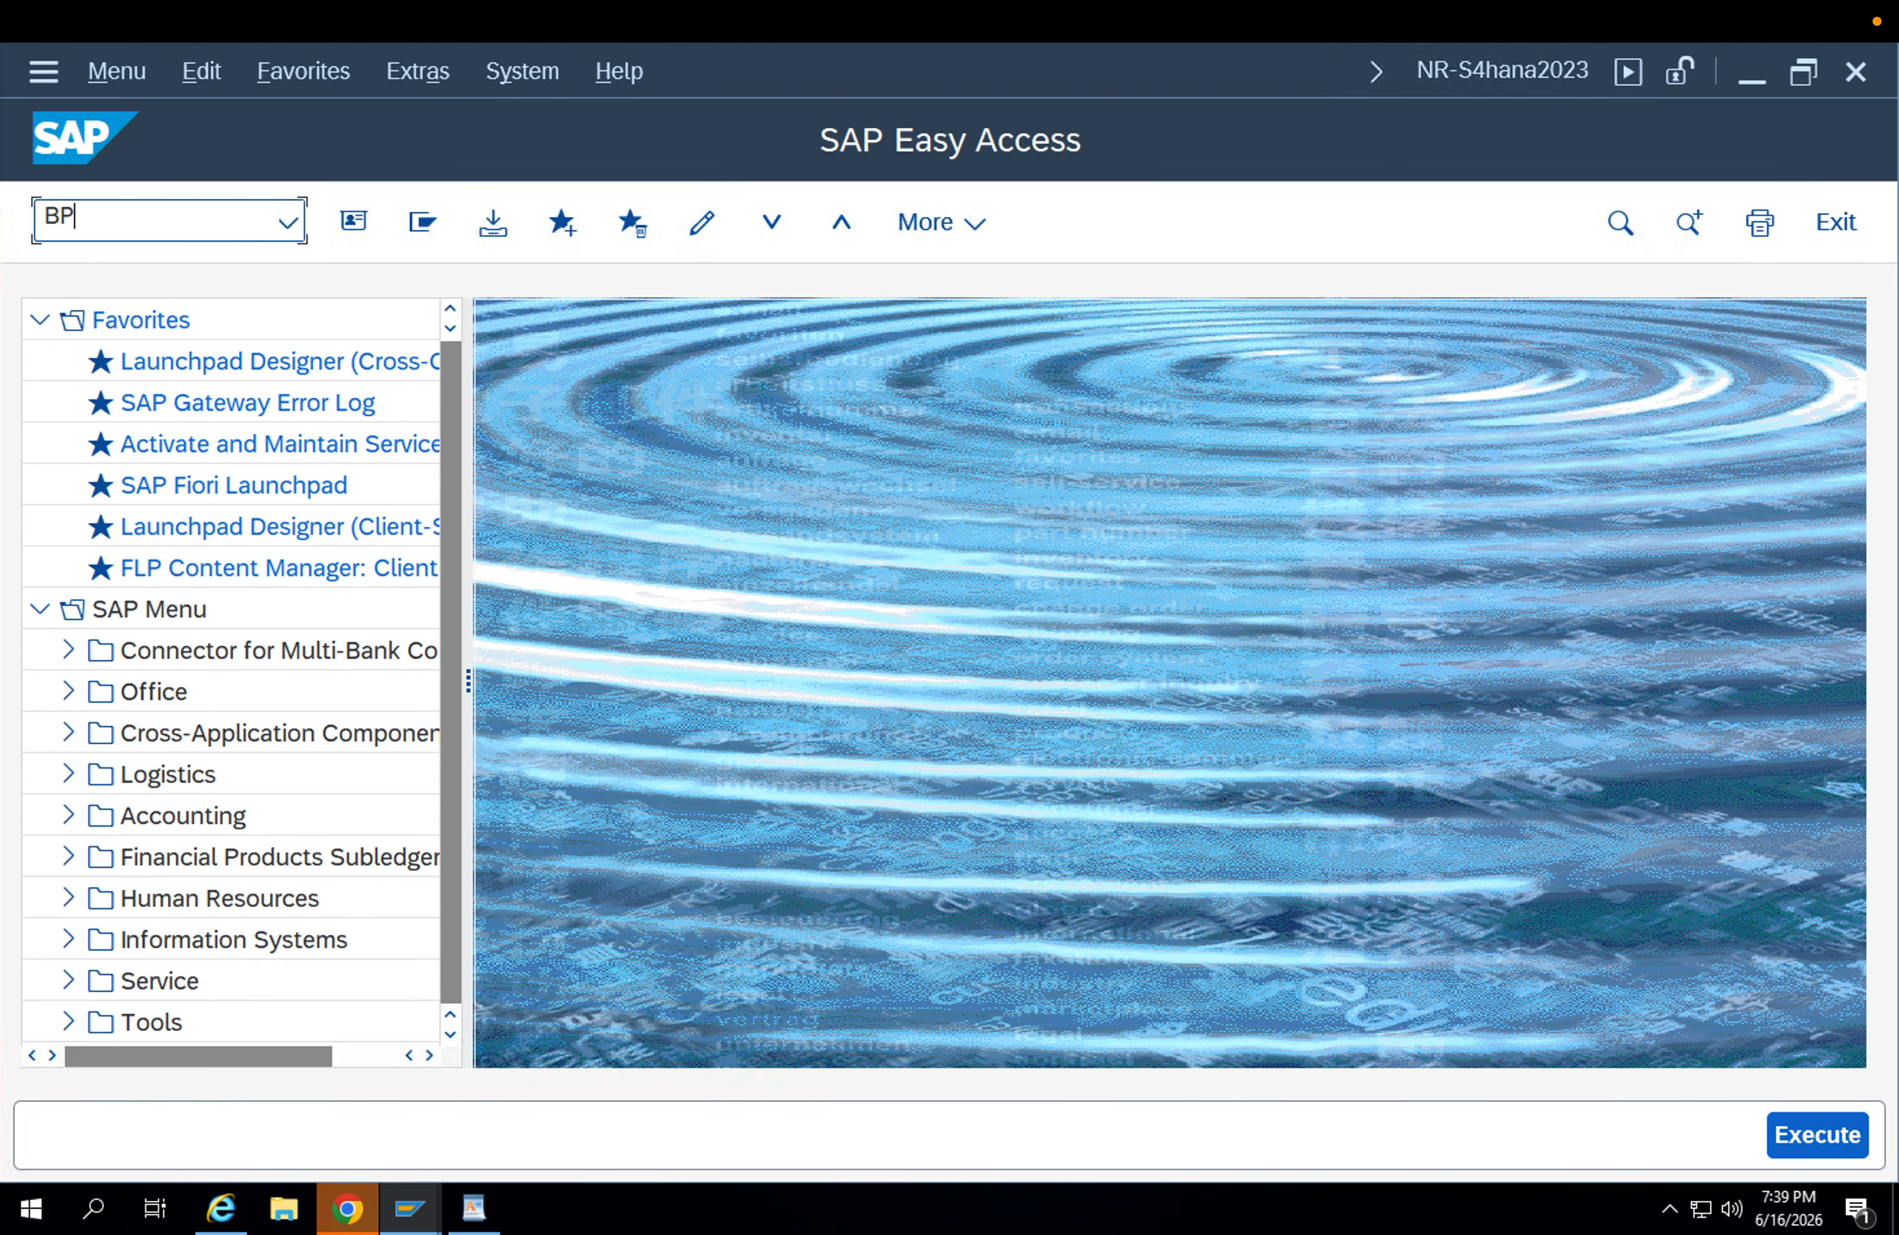
{"action": "key", "text": "Return"}
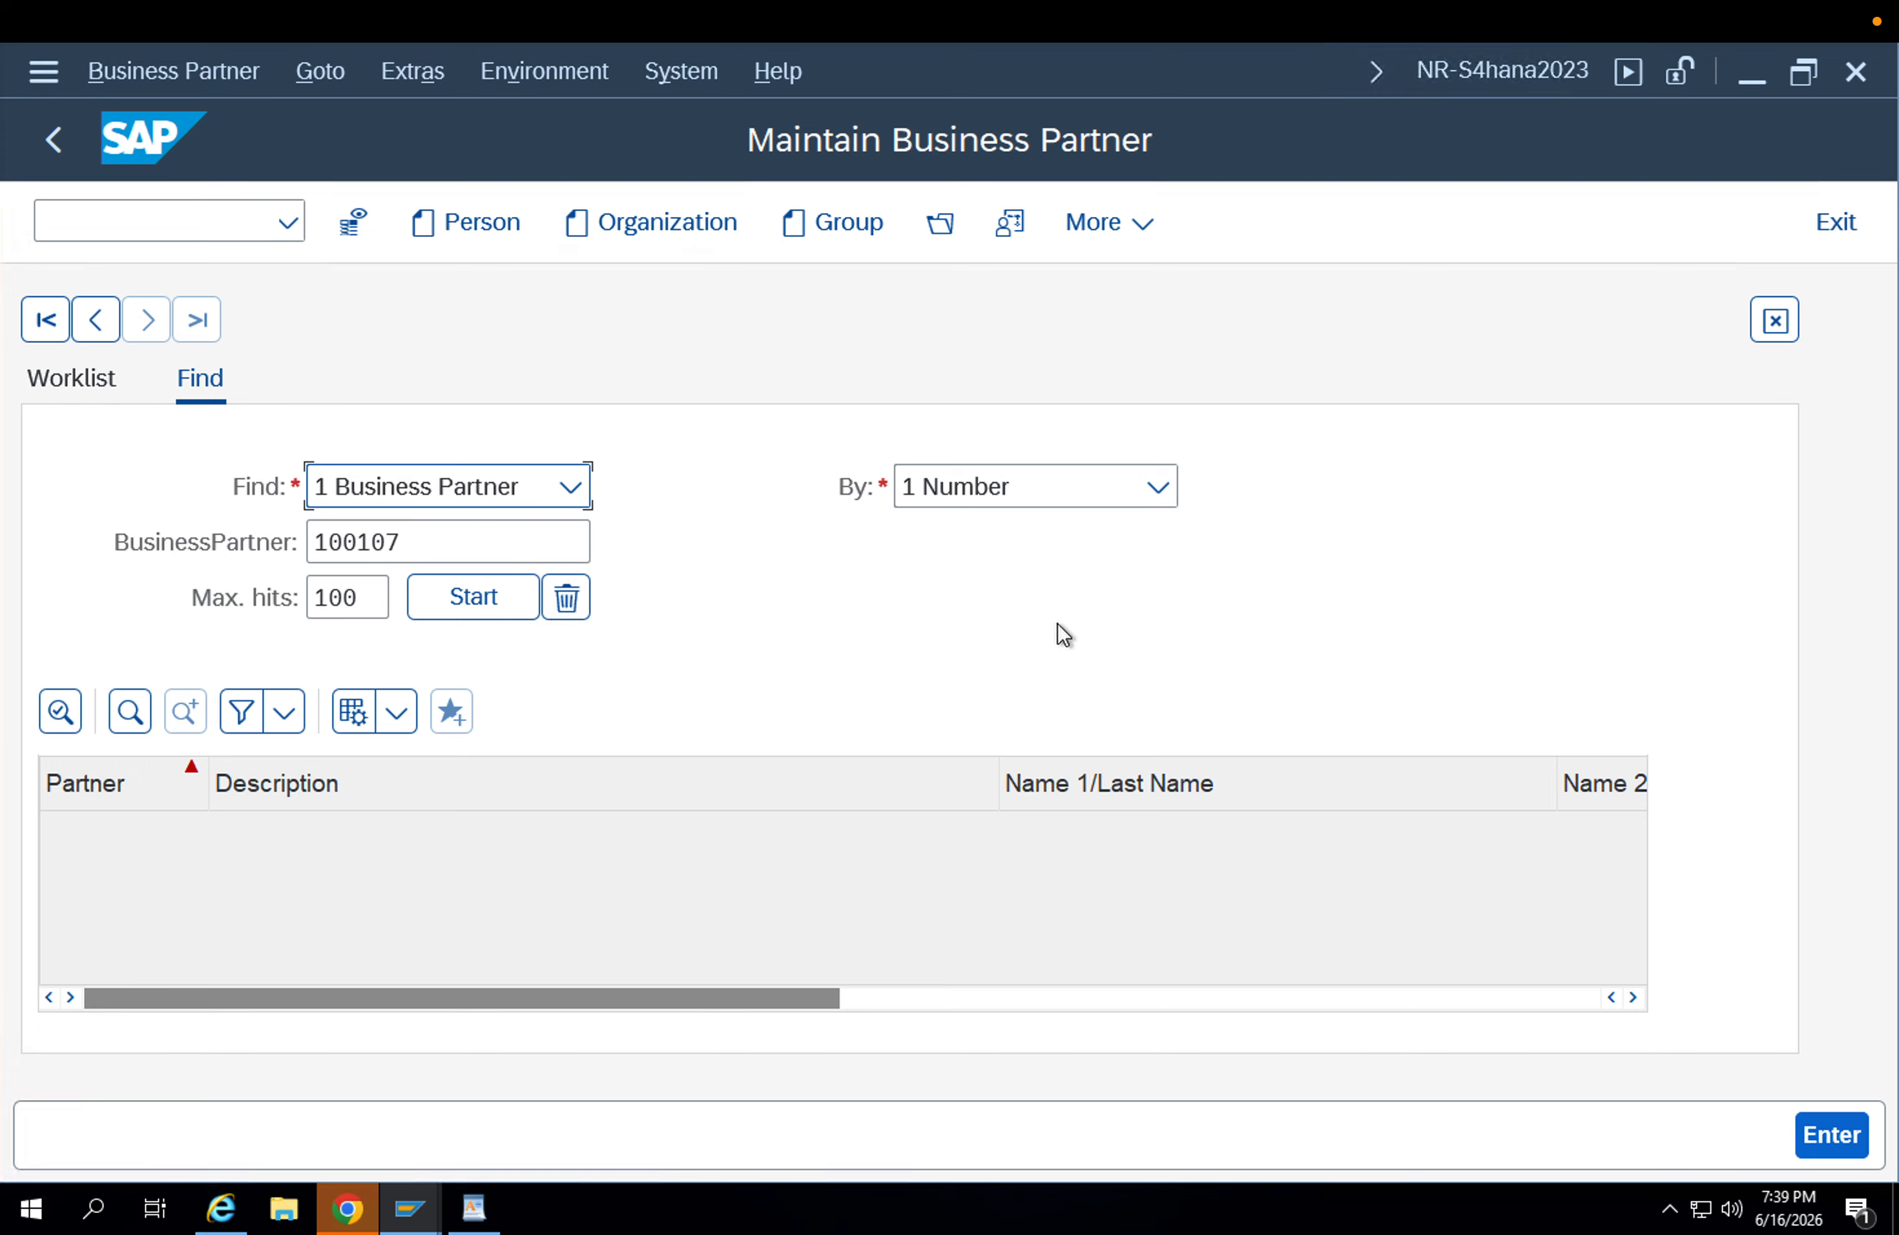
{"action": "left_click", "coordinate": [650, 229]}
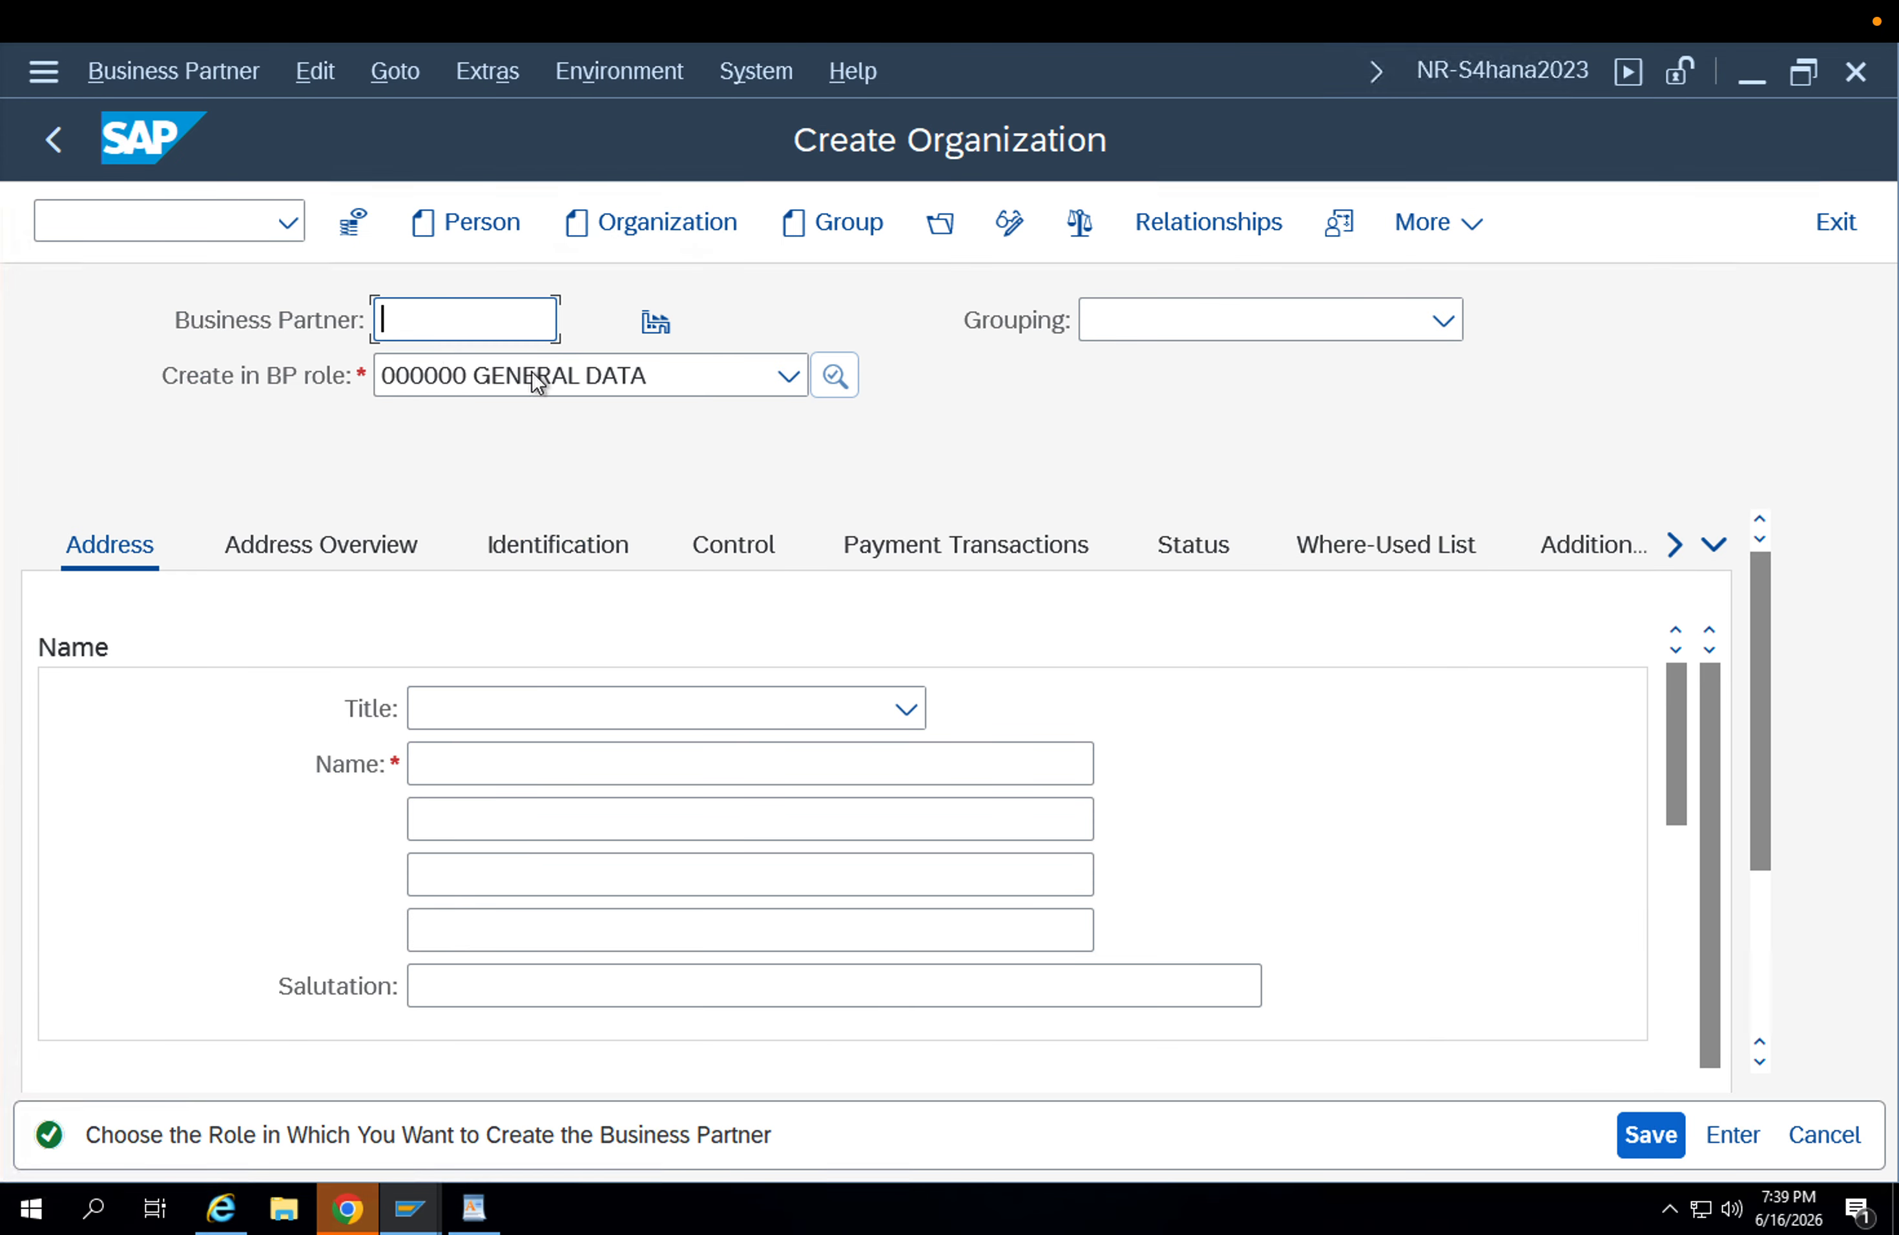
Set the new organization's grouping to ZSUB Subcontracting, keeping the general data role.
{"action": "left_click", "coordinate": [484, 375]}
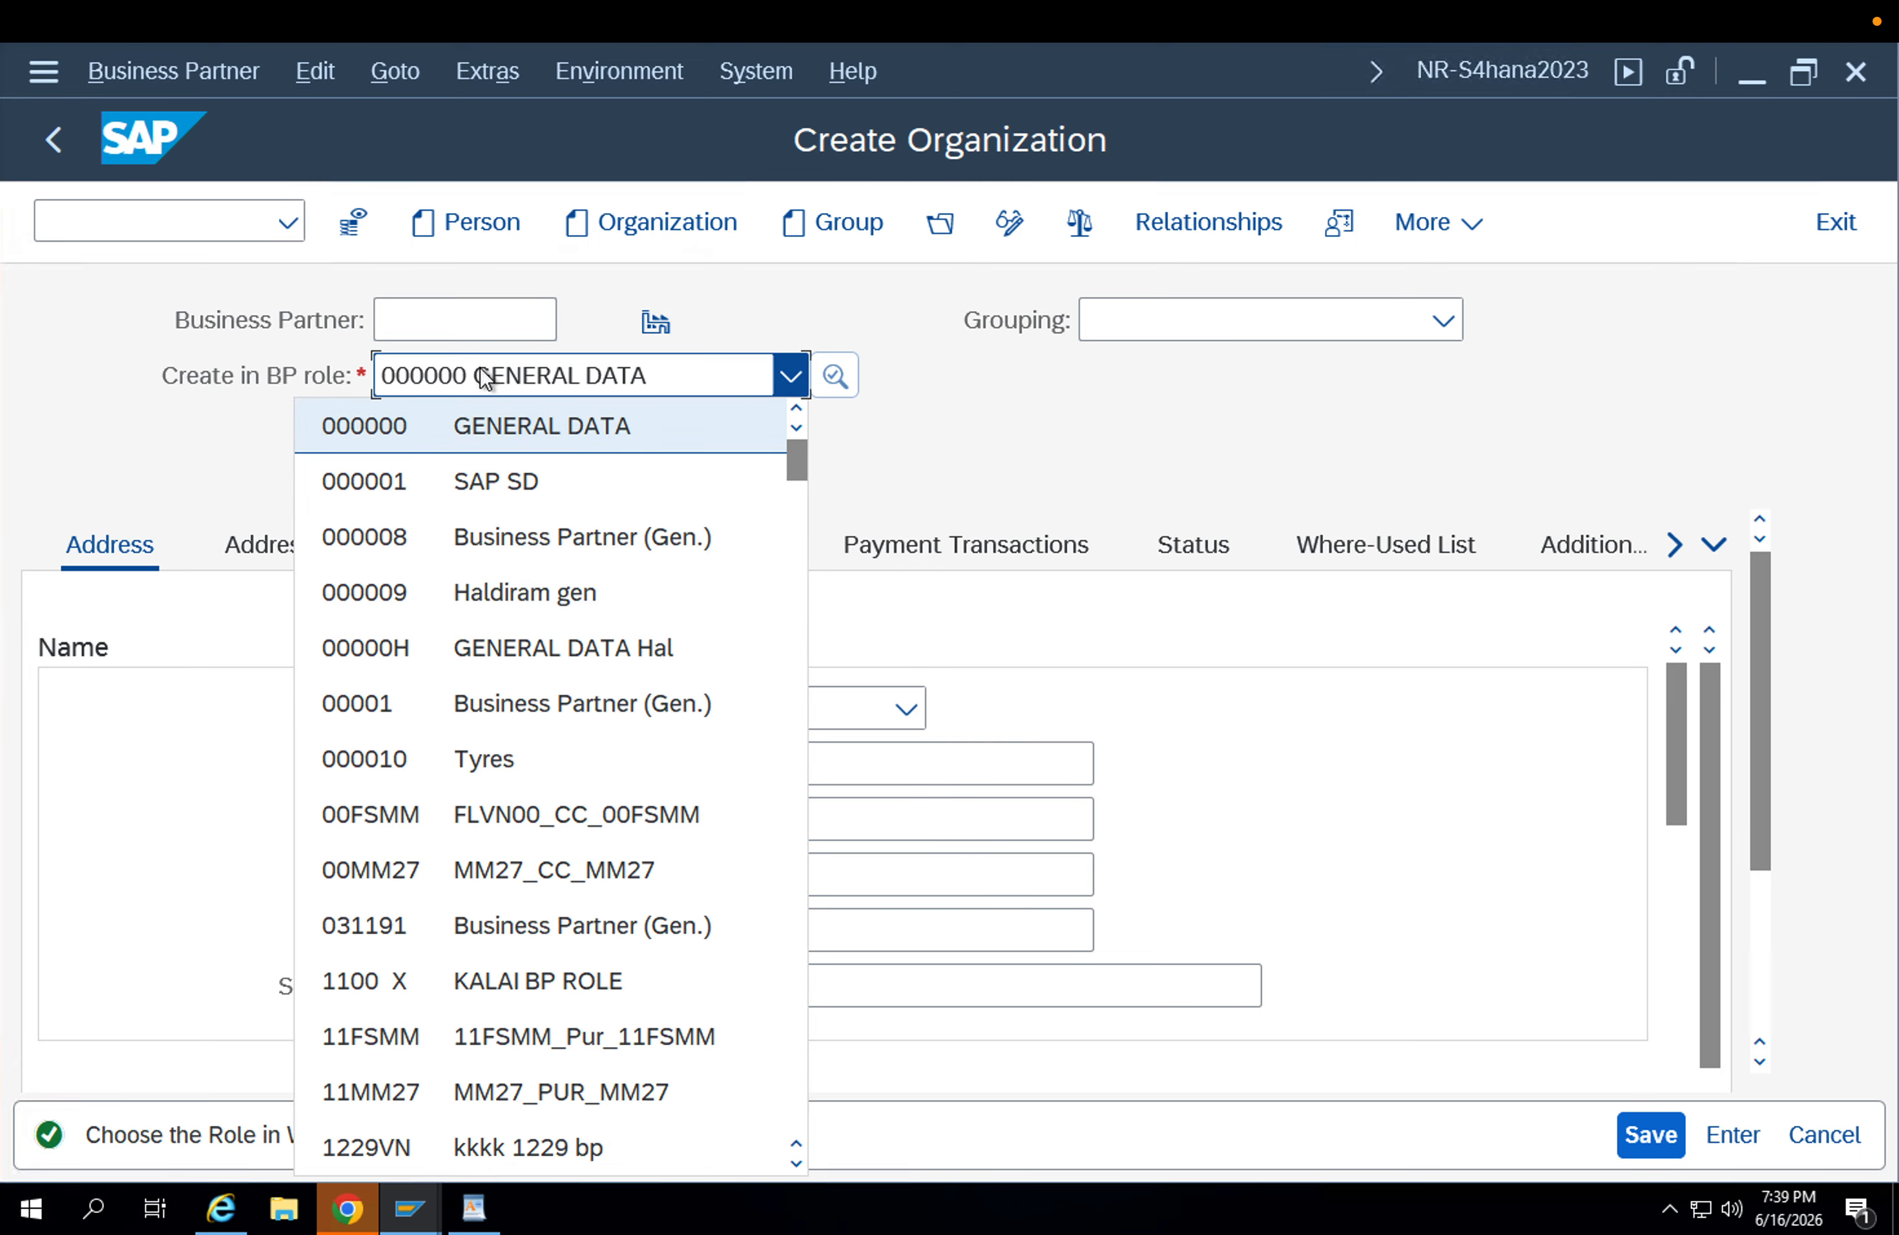
{"action": "left_click", "coordinate": [1099, 310]}
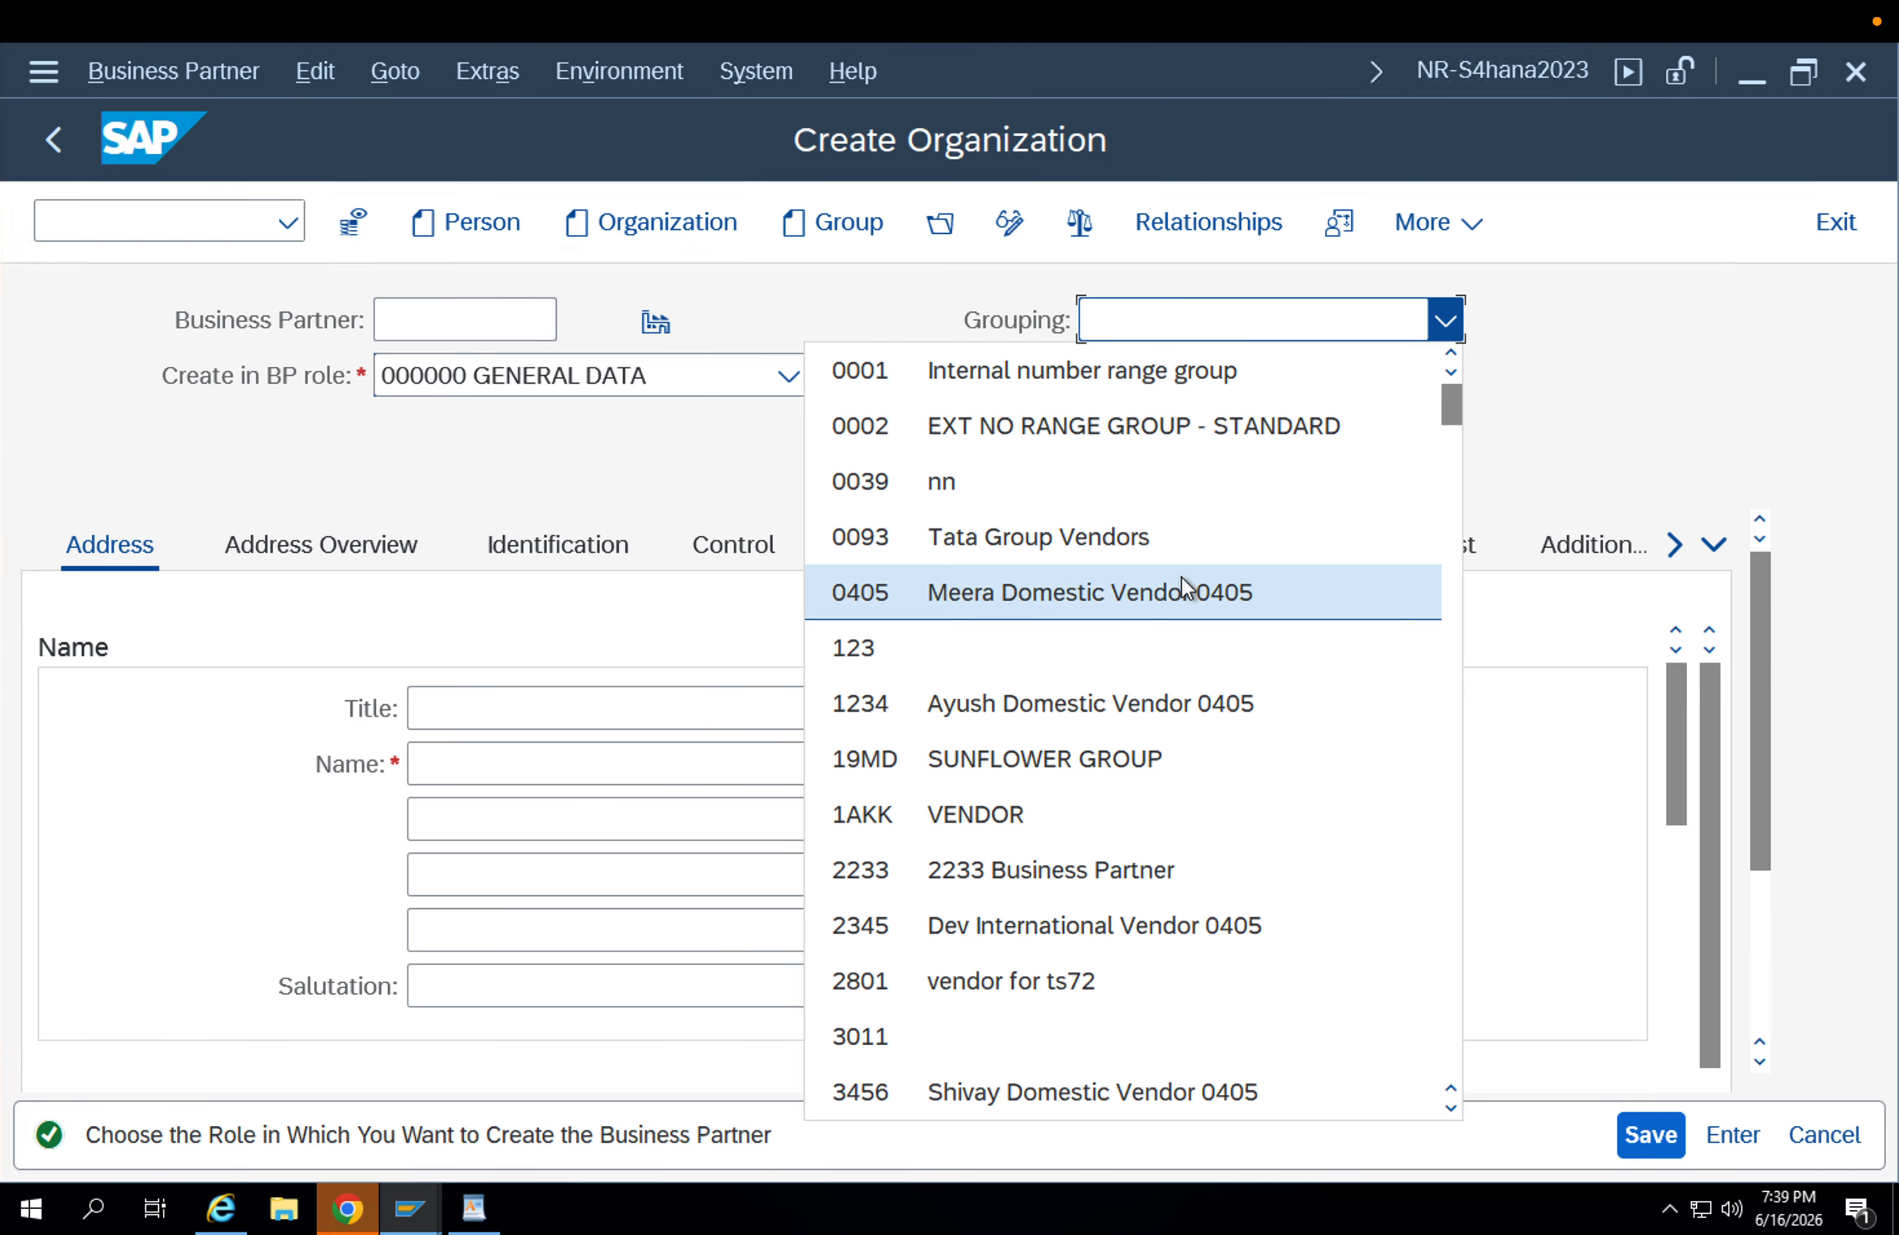
{"action": "scroll", "coordinate": [1184, 590], "scroll_direction": "down", "scroll_amount": 15}
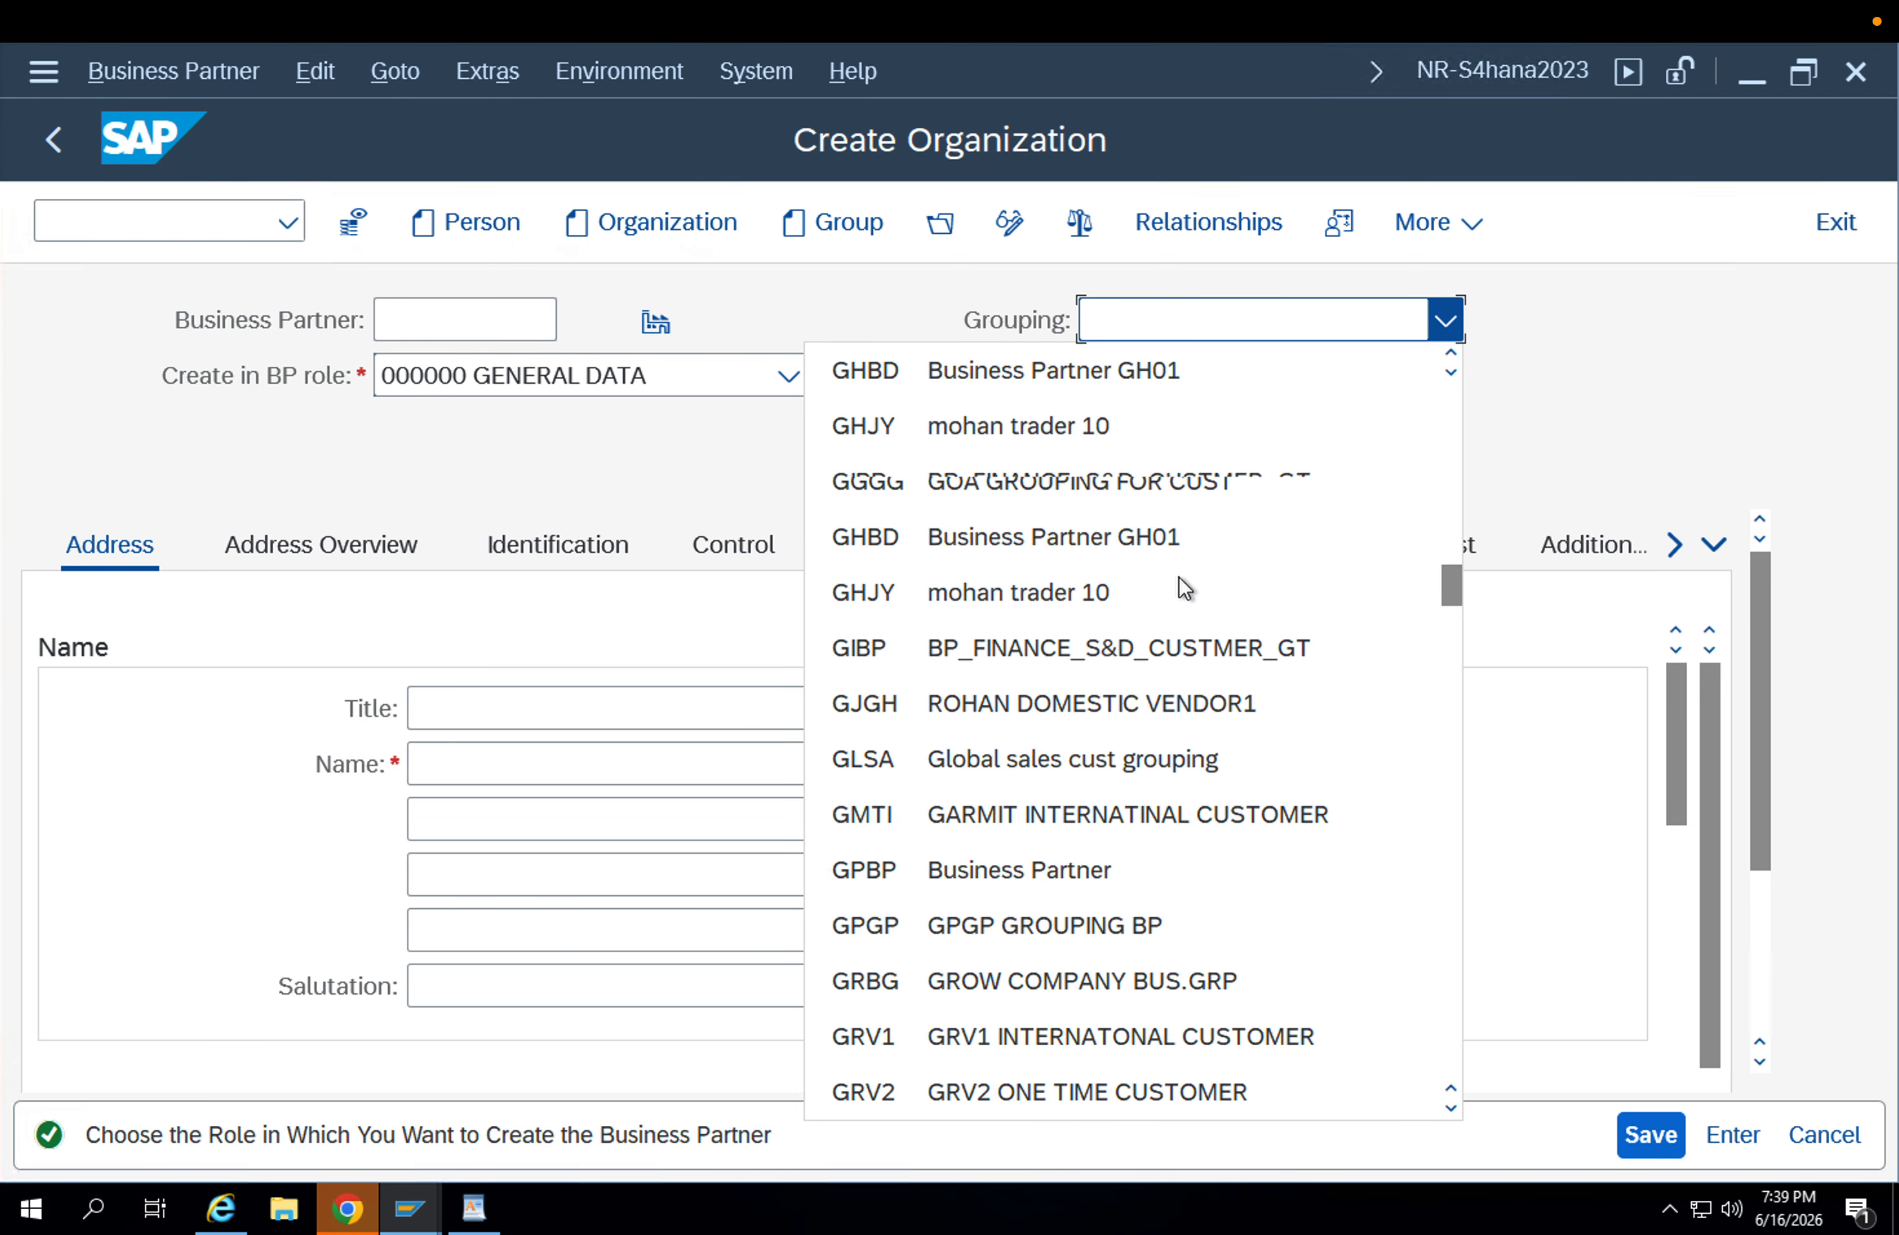
{"action": "scroll", "coordinate": [1184, 589], "scroll_direction": "down", "scroll_amount": 4}
{"action": "left_click_drag", "start_coordinate": [1460, 631], "coordinate": [1457, 1076]}
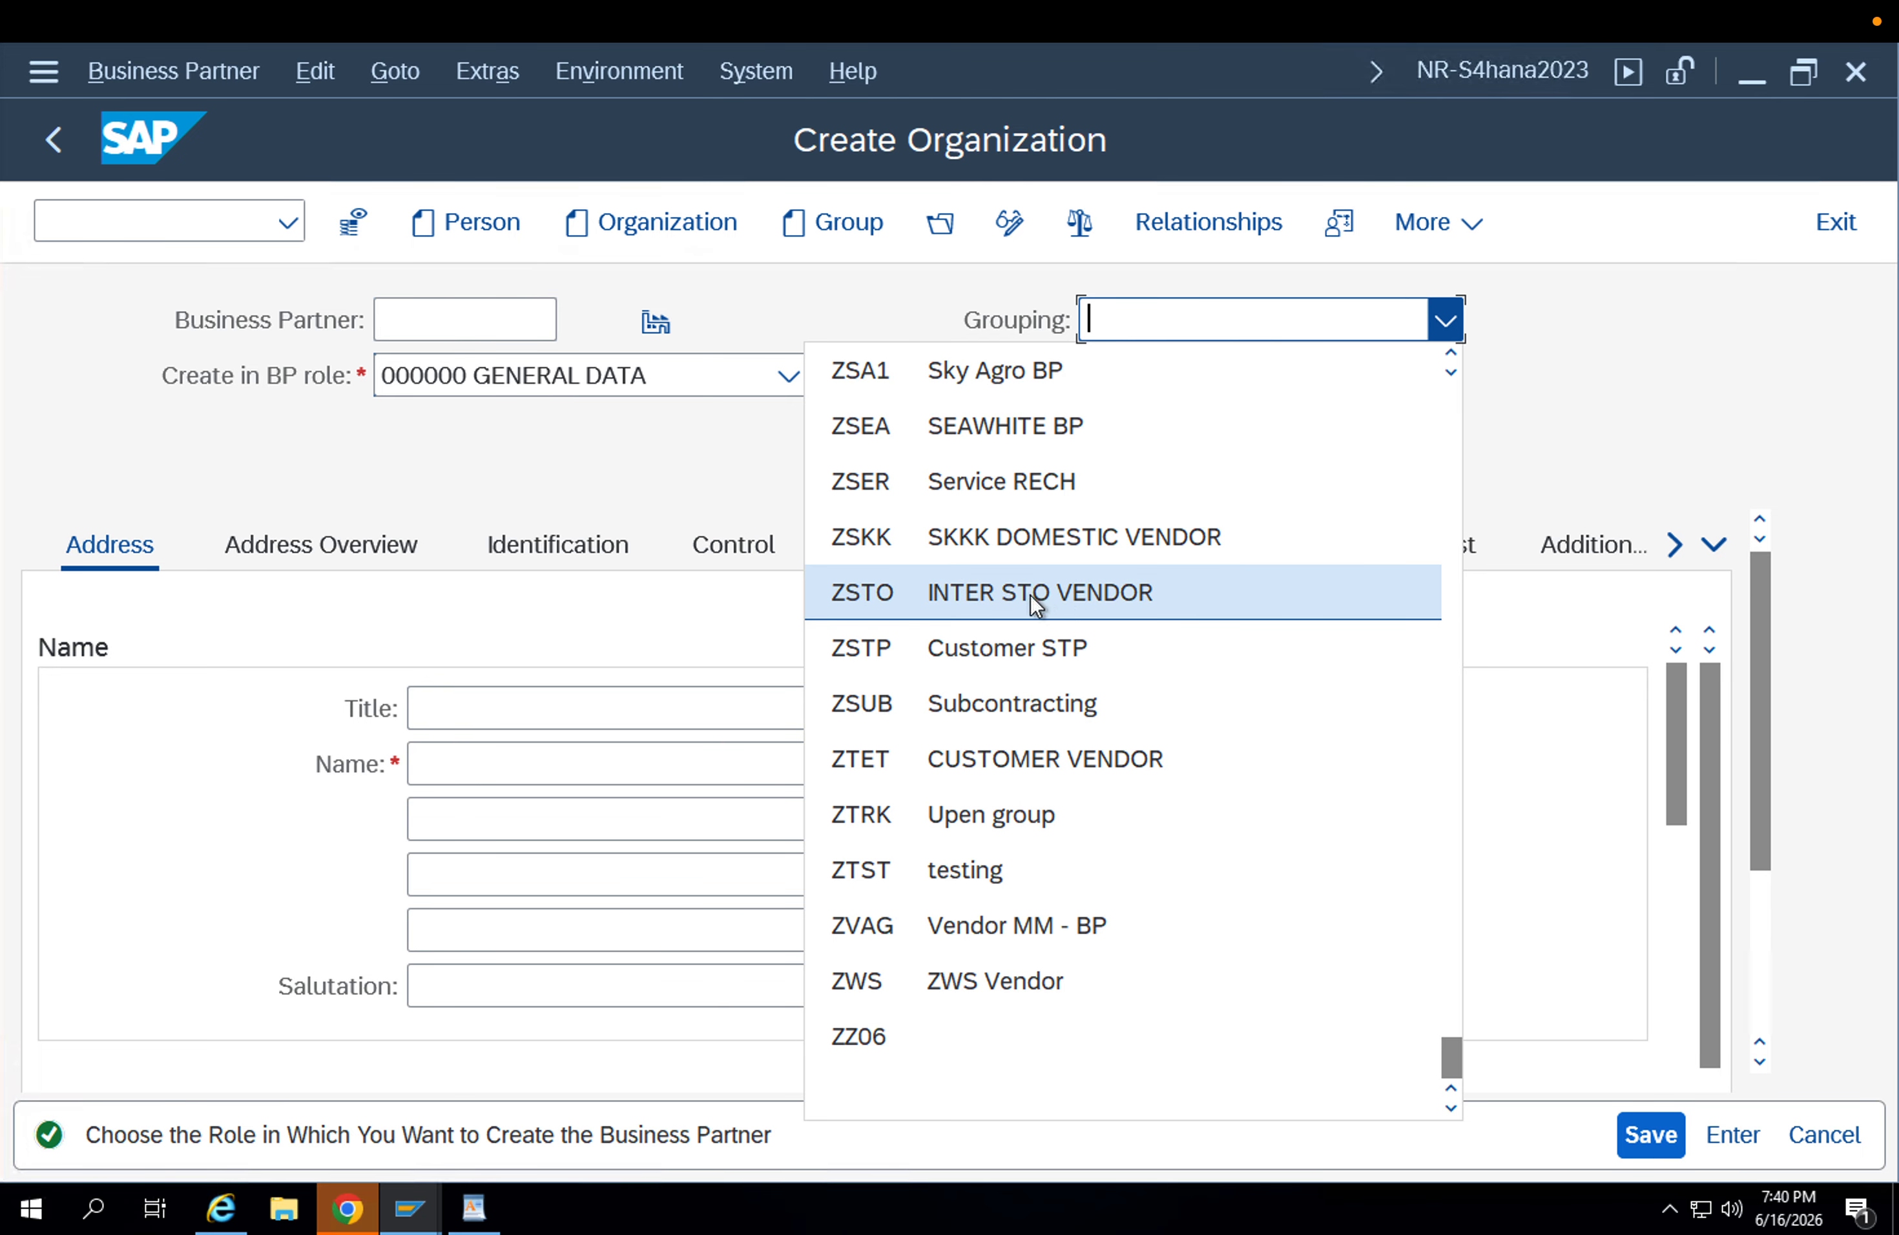
{"action": "left_click", "coordinate": [1072, 717]}
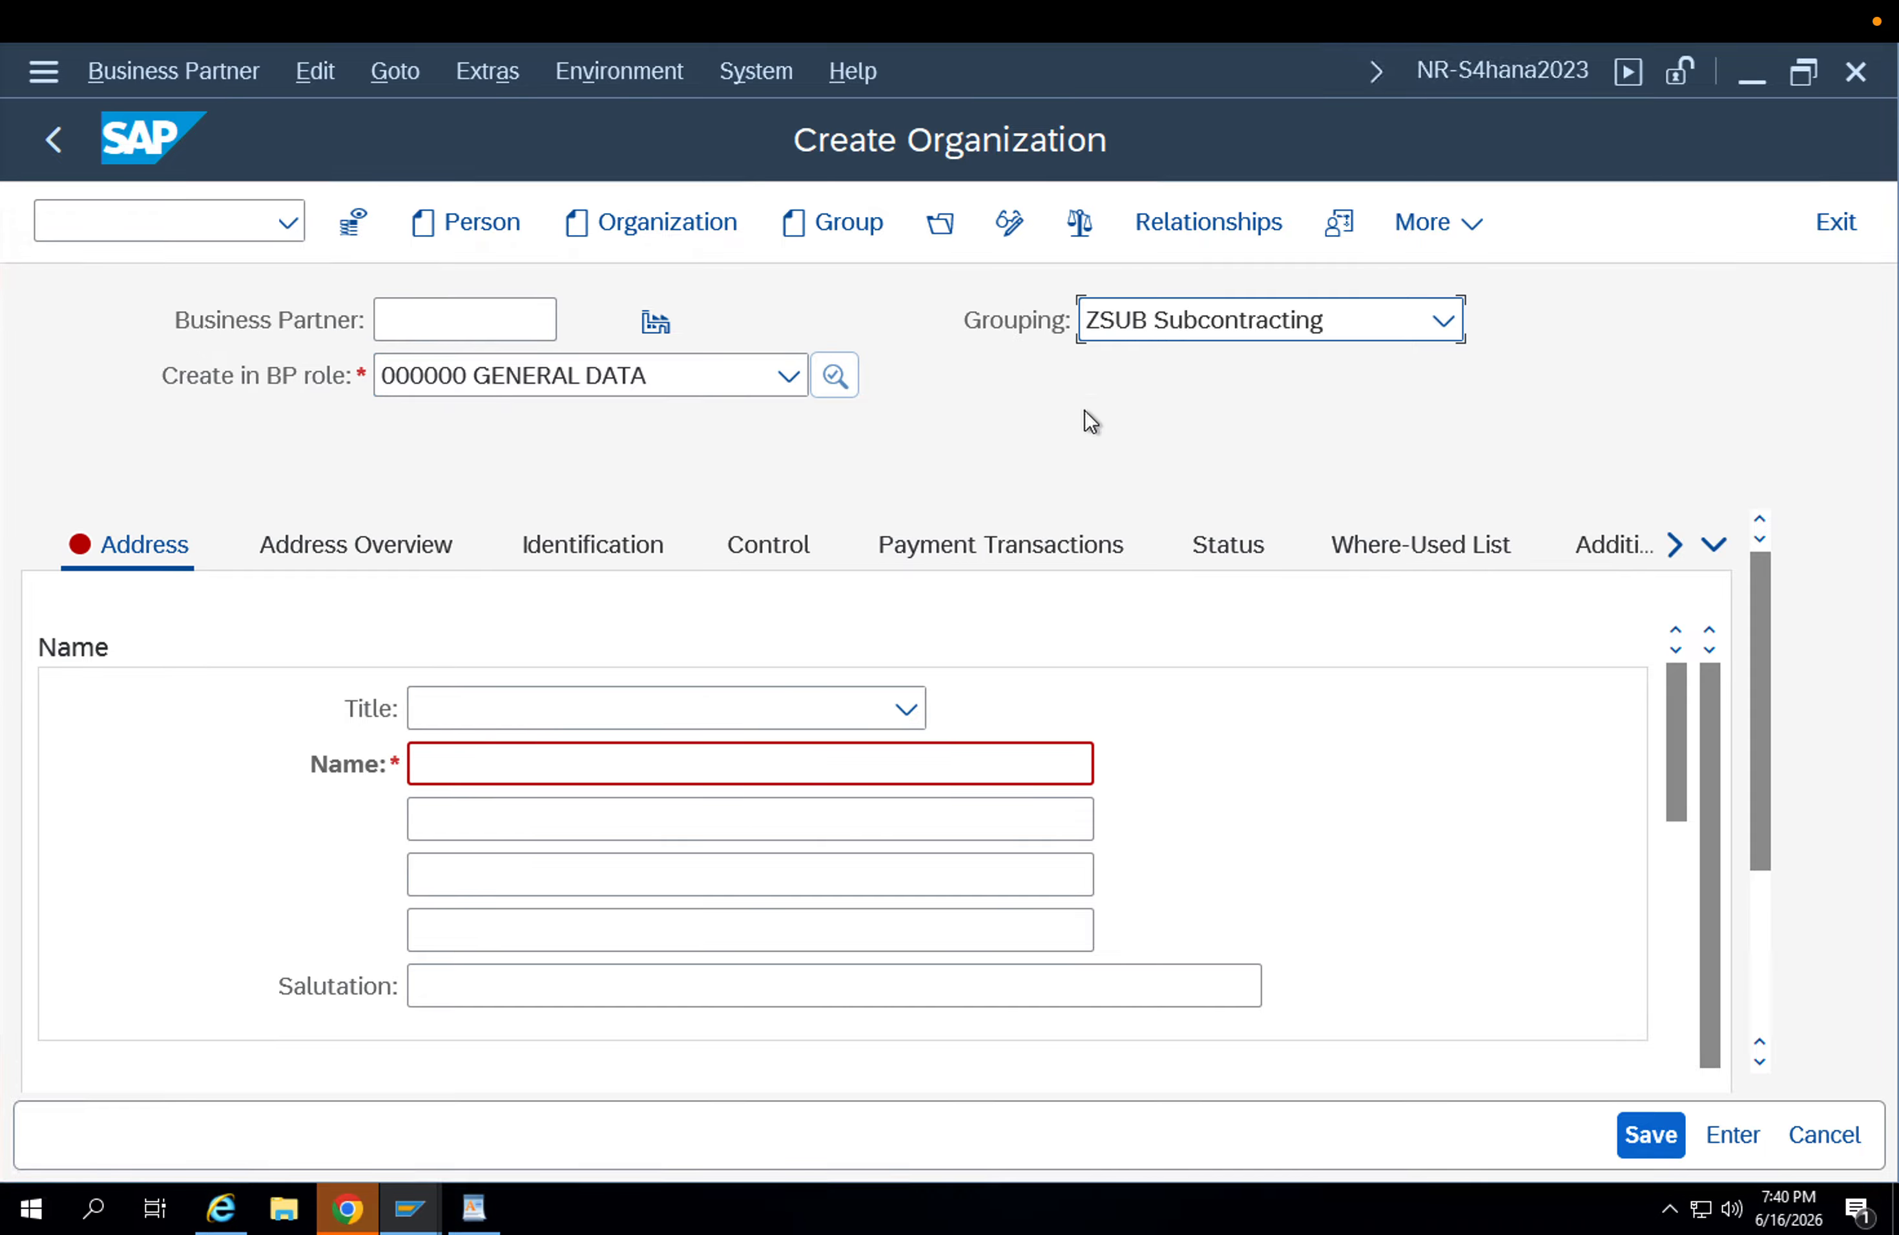
Enter "receiving plant - APP2" as the organization's name.
{"action": "left_click", "coordinate": [730, 752]}
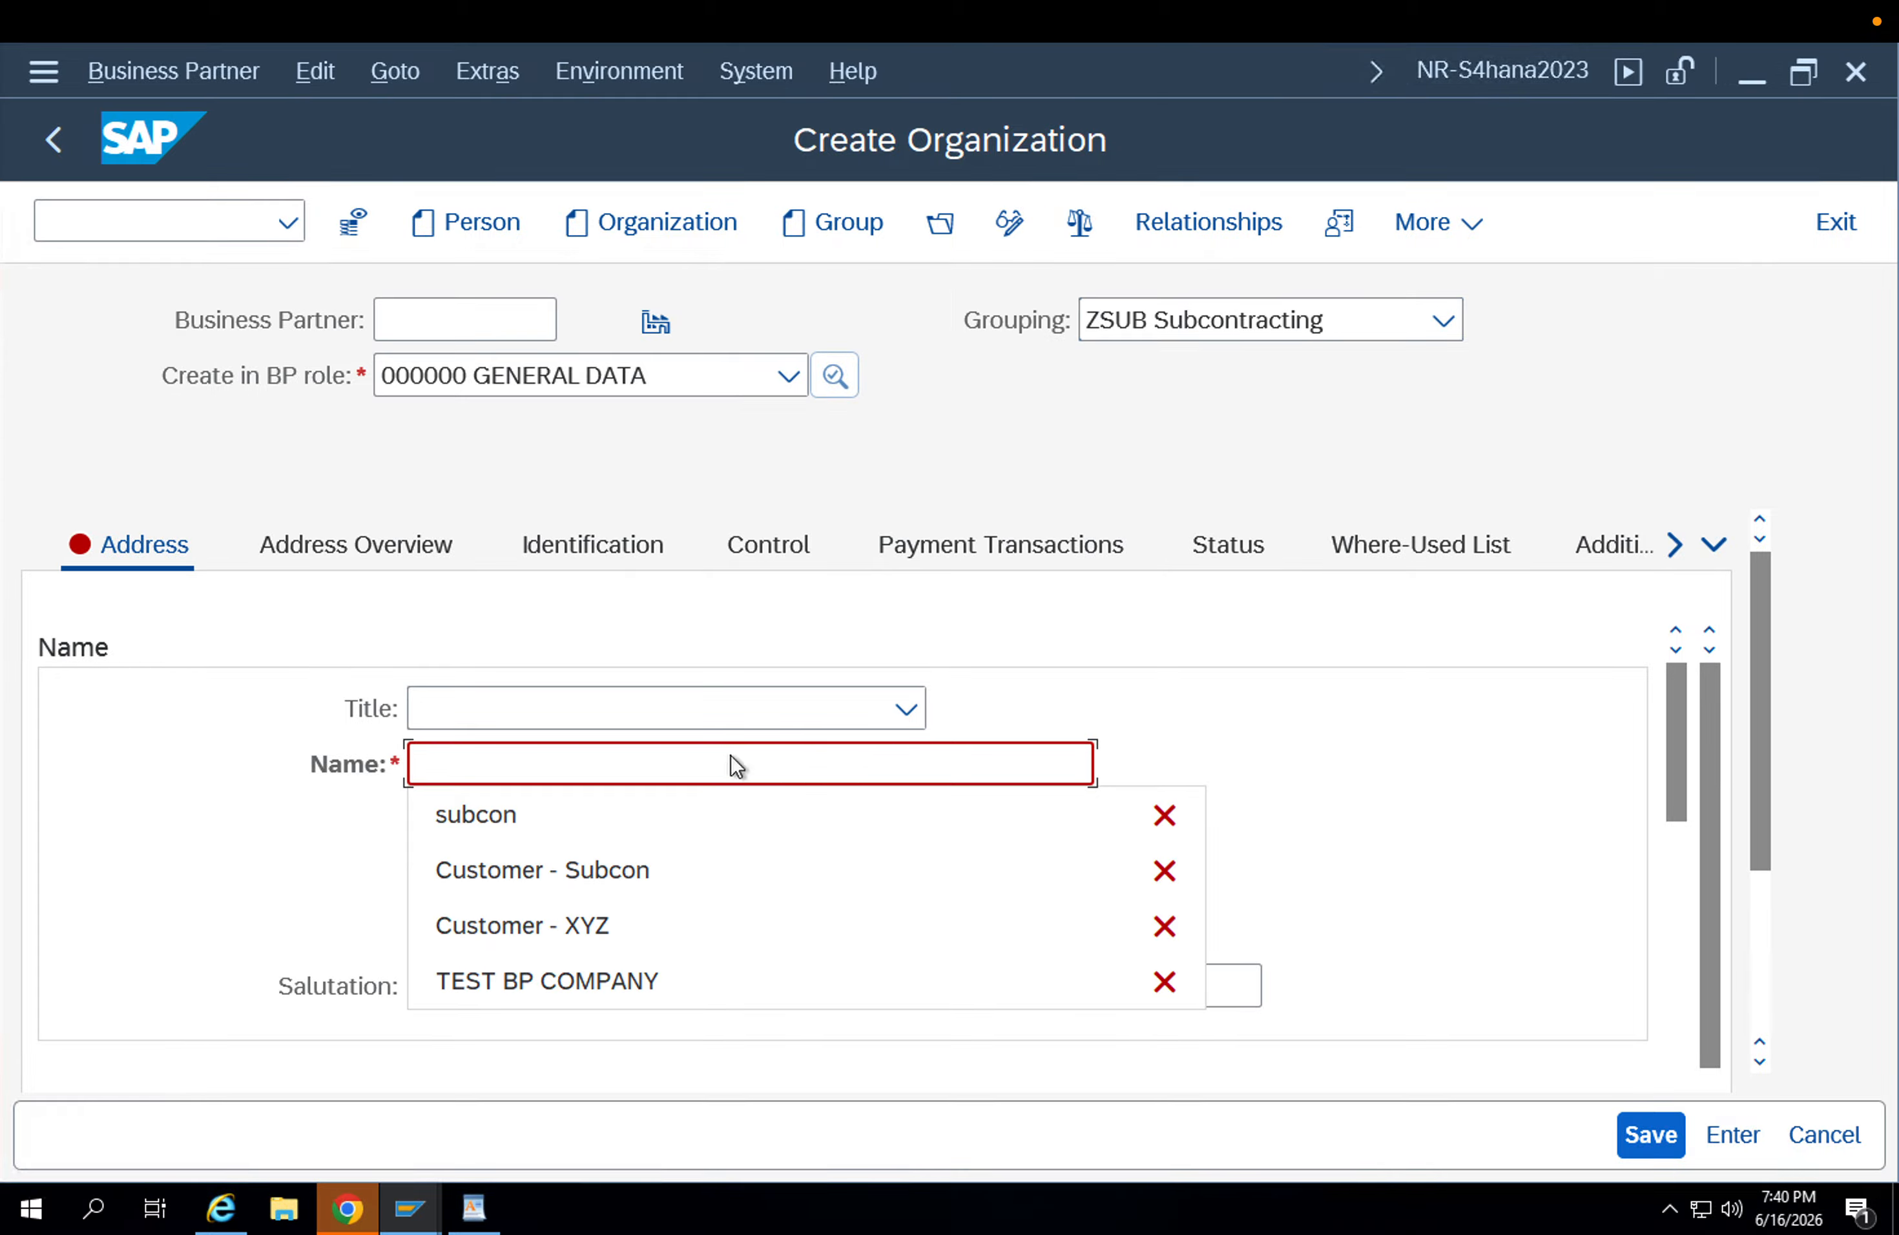
{"action": "type", "text": "SUB Su"}
{"action": "key", "text": "BackSpace"}
{"action": "key", "text": "BackSpace"}
{"action": "type", "text": "rec"}
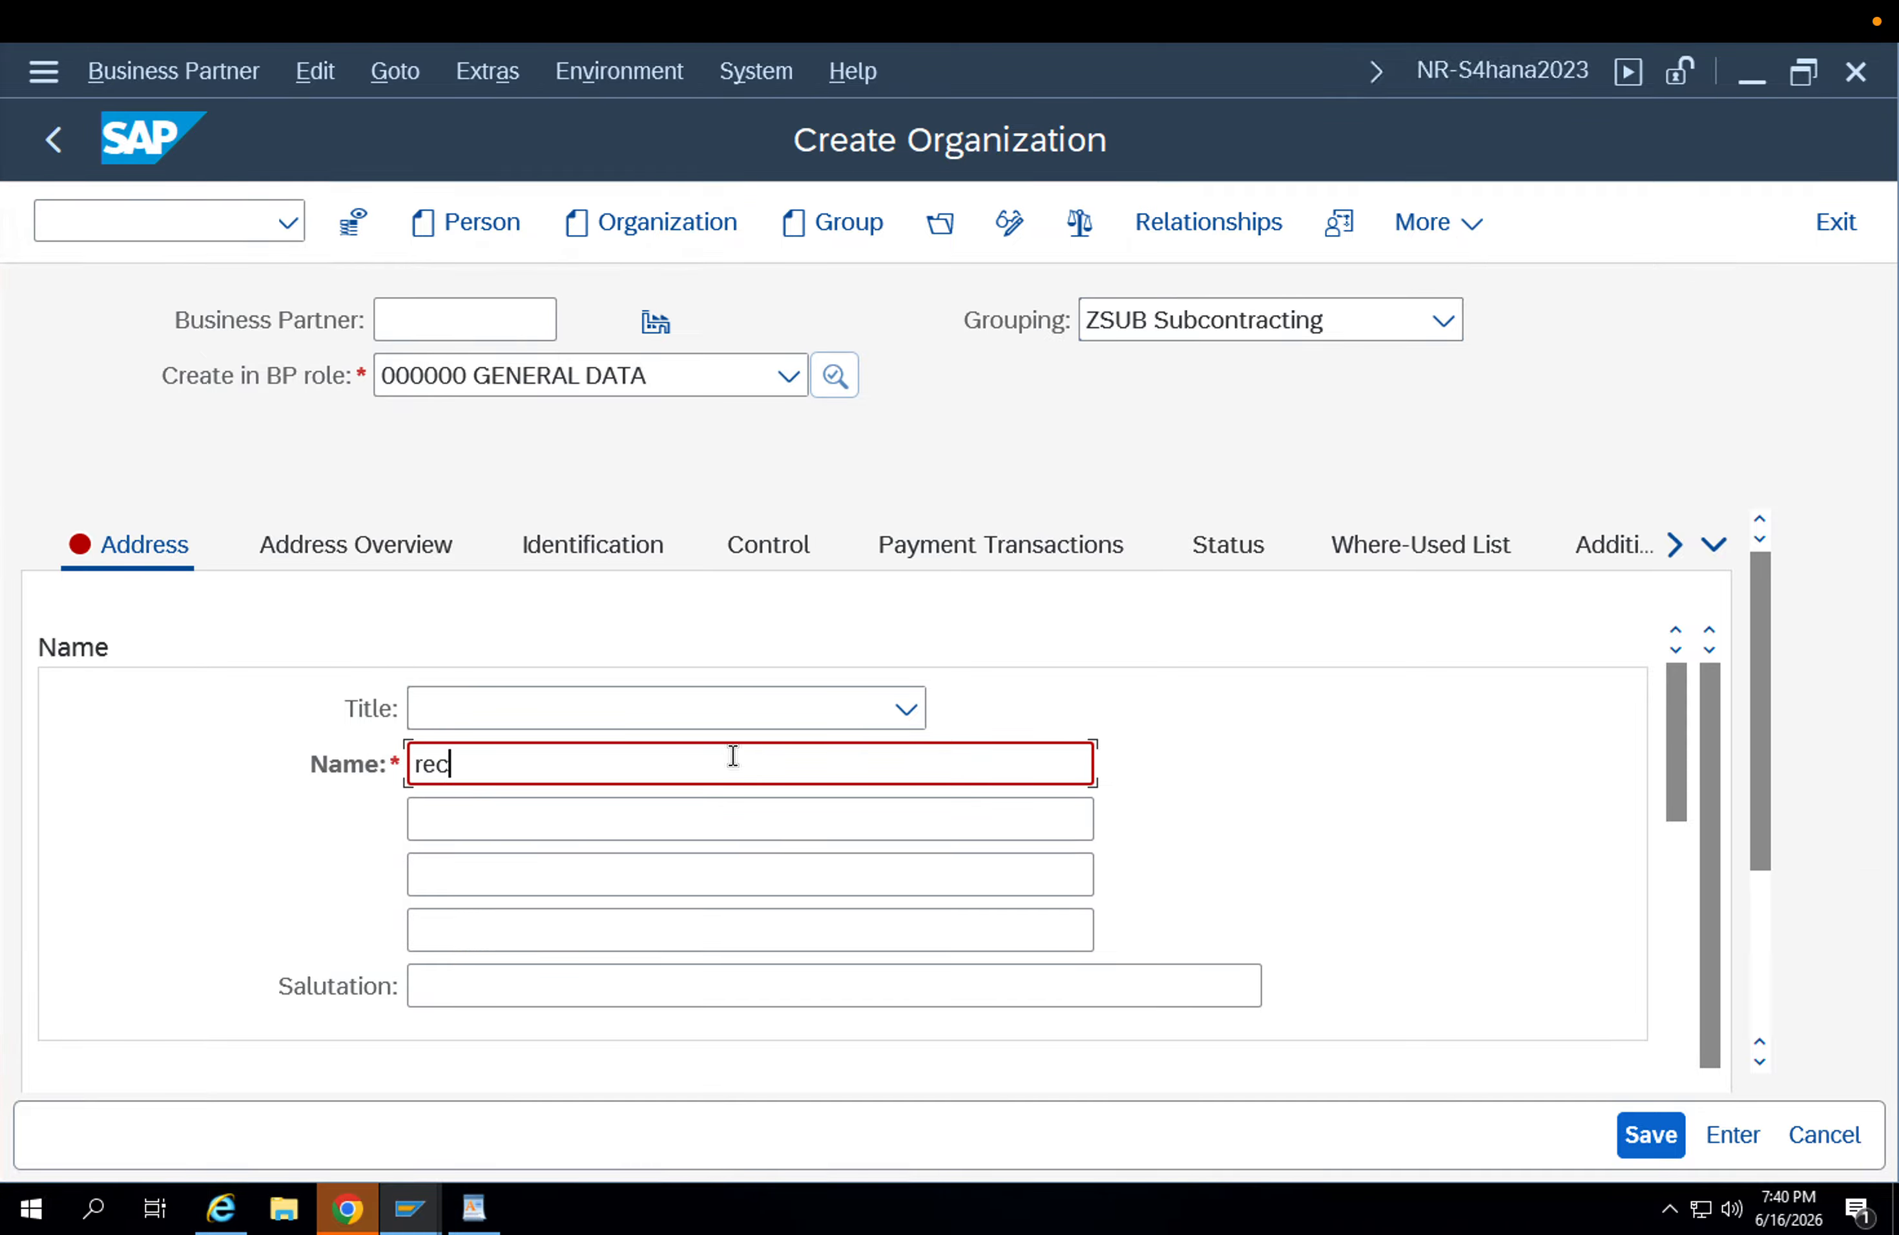
{"action": "type", "text": "eiving plant - APPP2"}
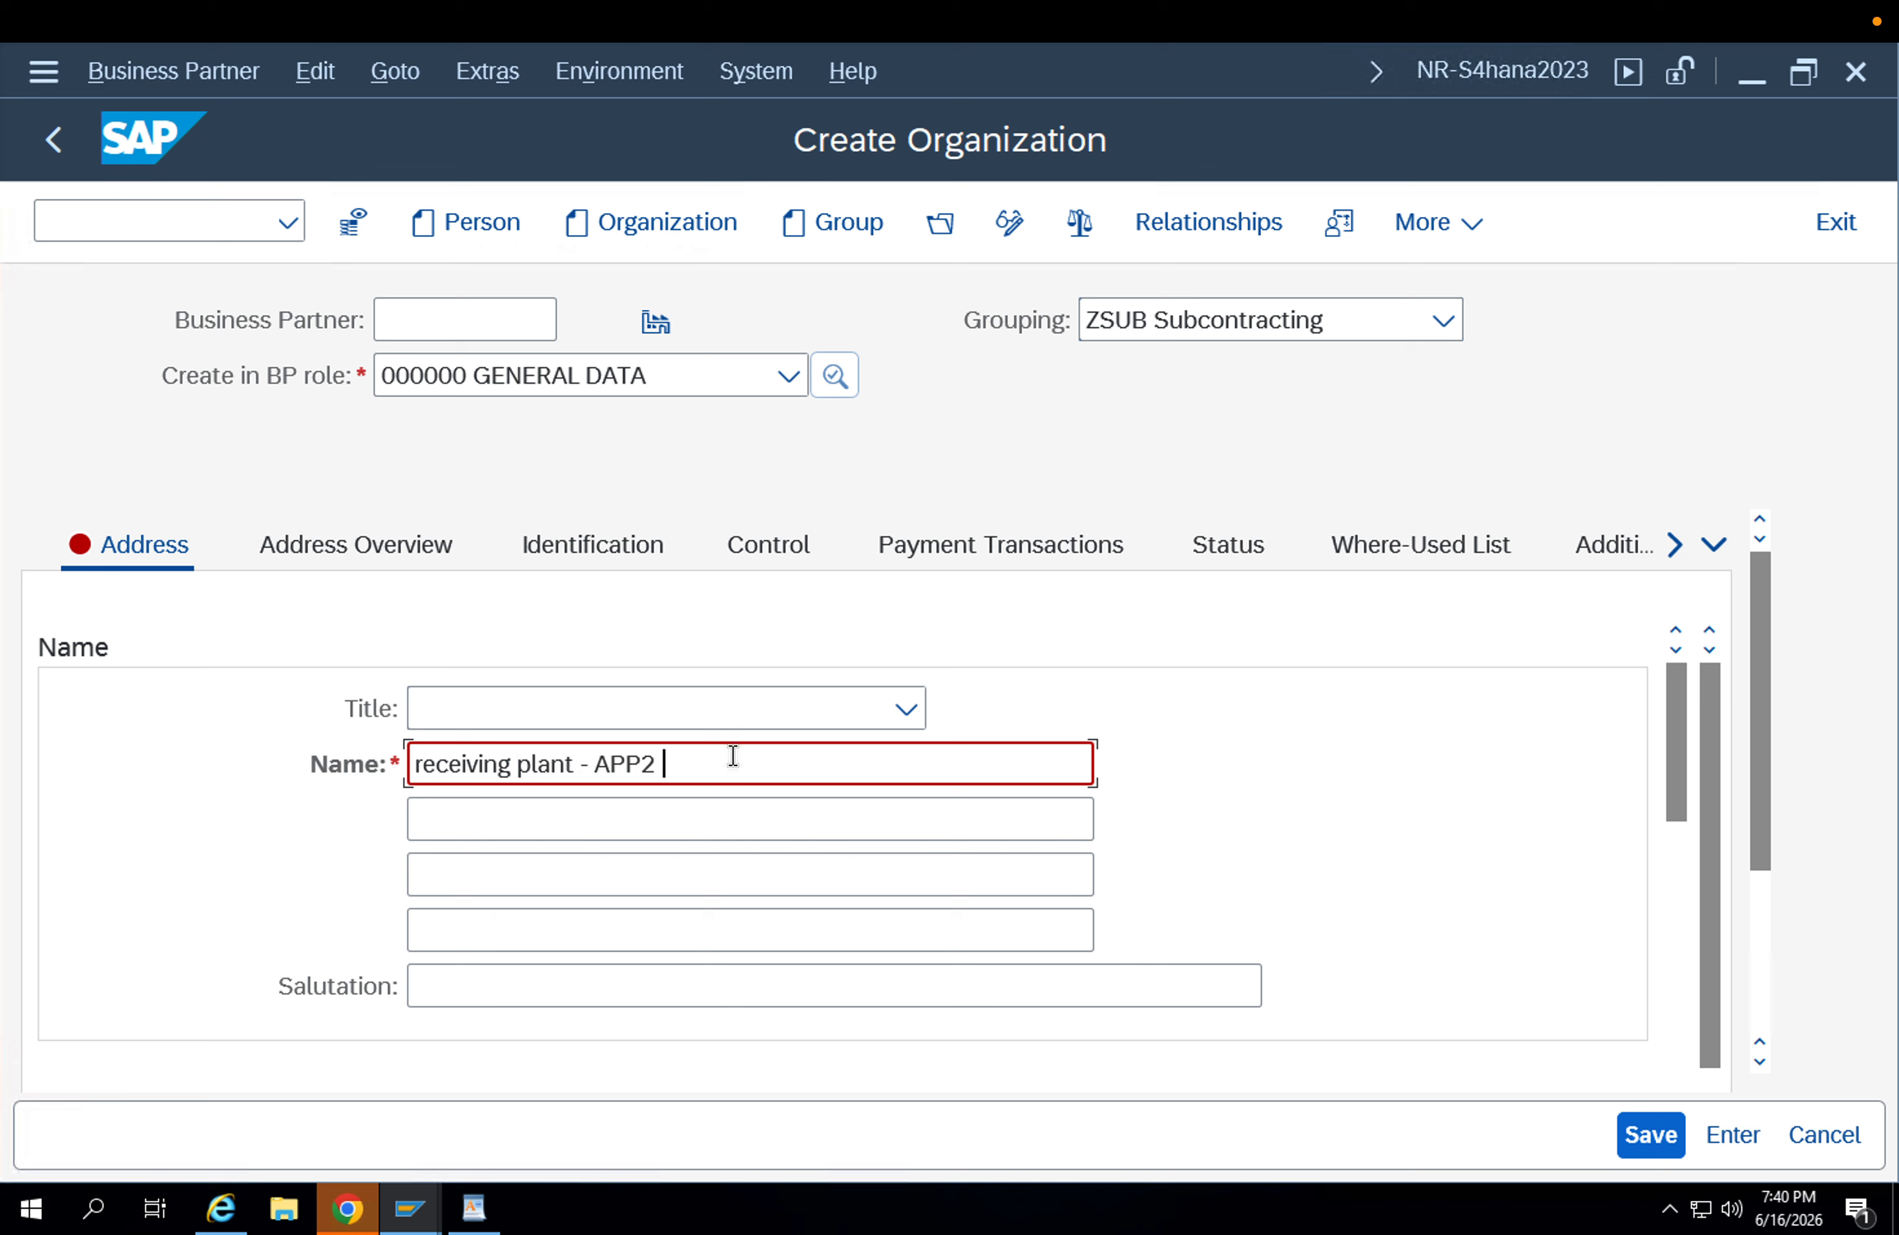
{"action": "key", "text": "Return"}
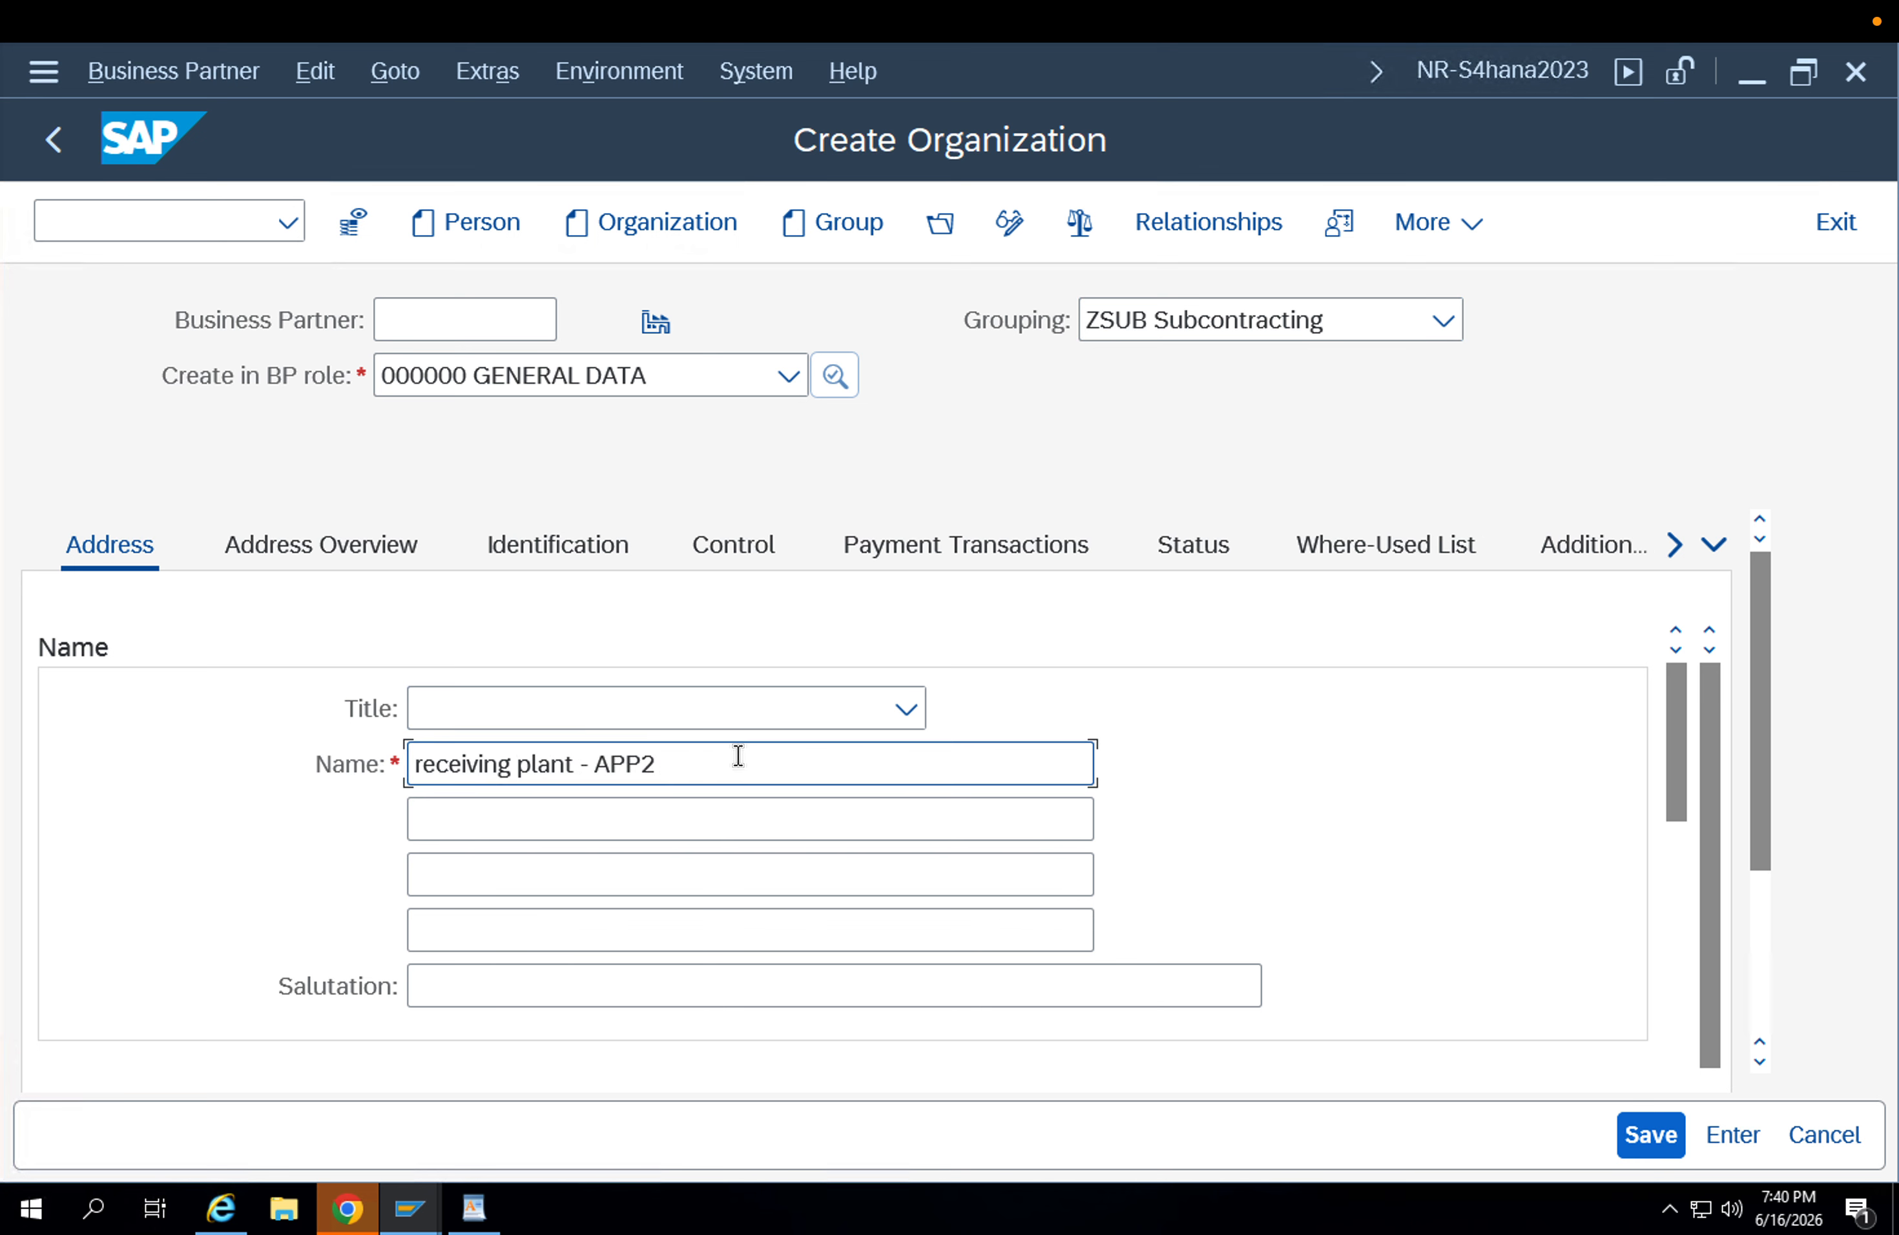
Enter APP2 as the first search term and save the new business partner.
{"action": "scroll", "coordinate": [740, 766], "scroll_direction": "down", "scroll_amount": 3}
{"action": "left_click", "coordinate": [552, 806]}
{"action": "type", "text": "App2"}
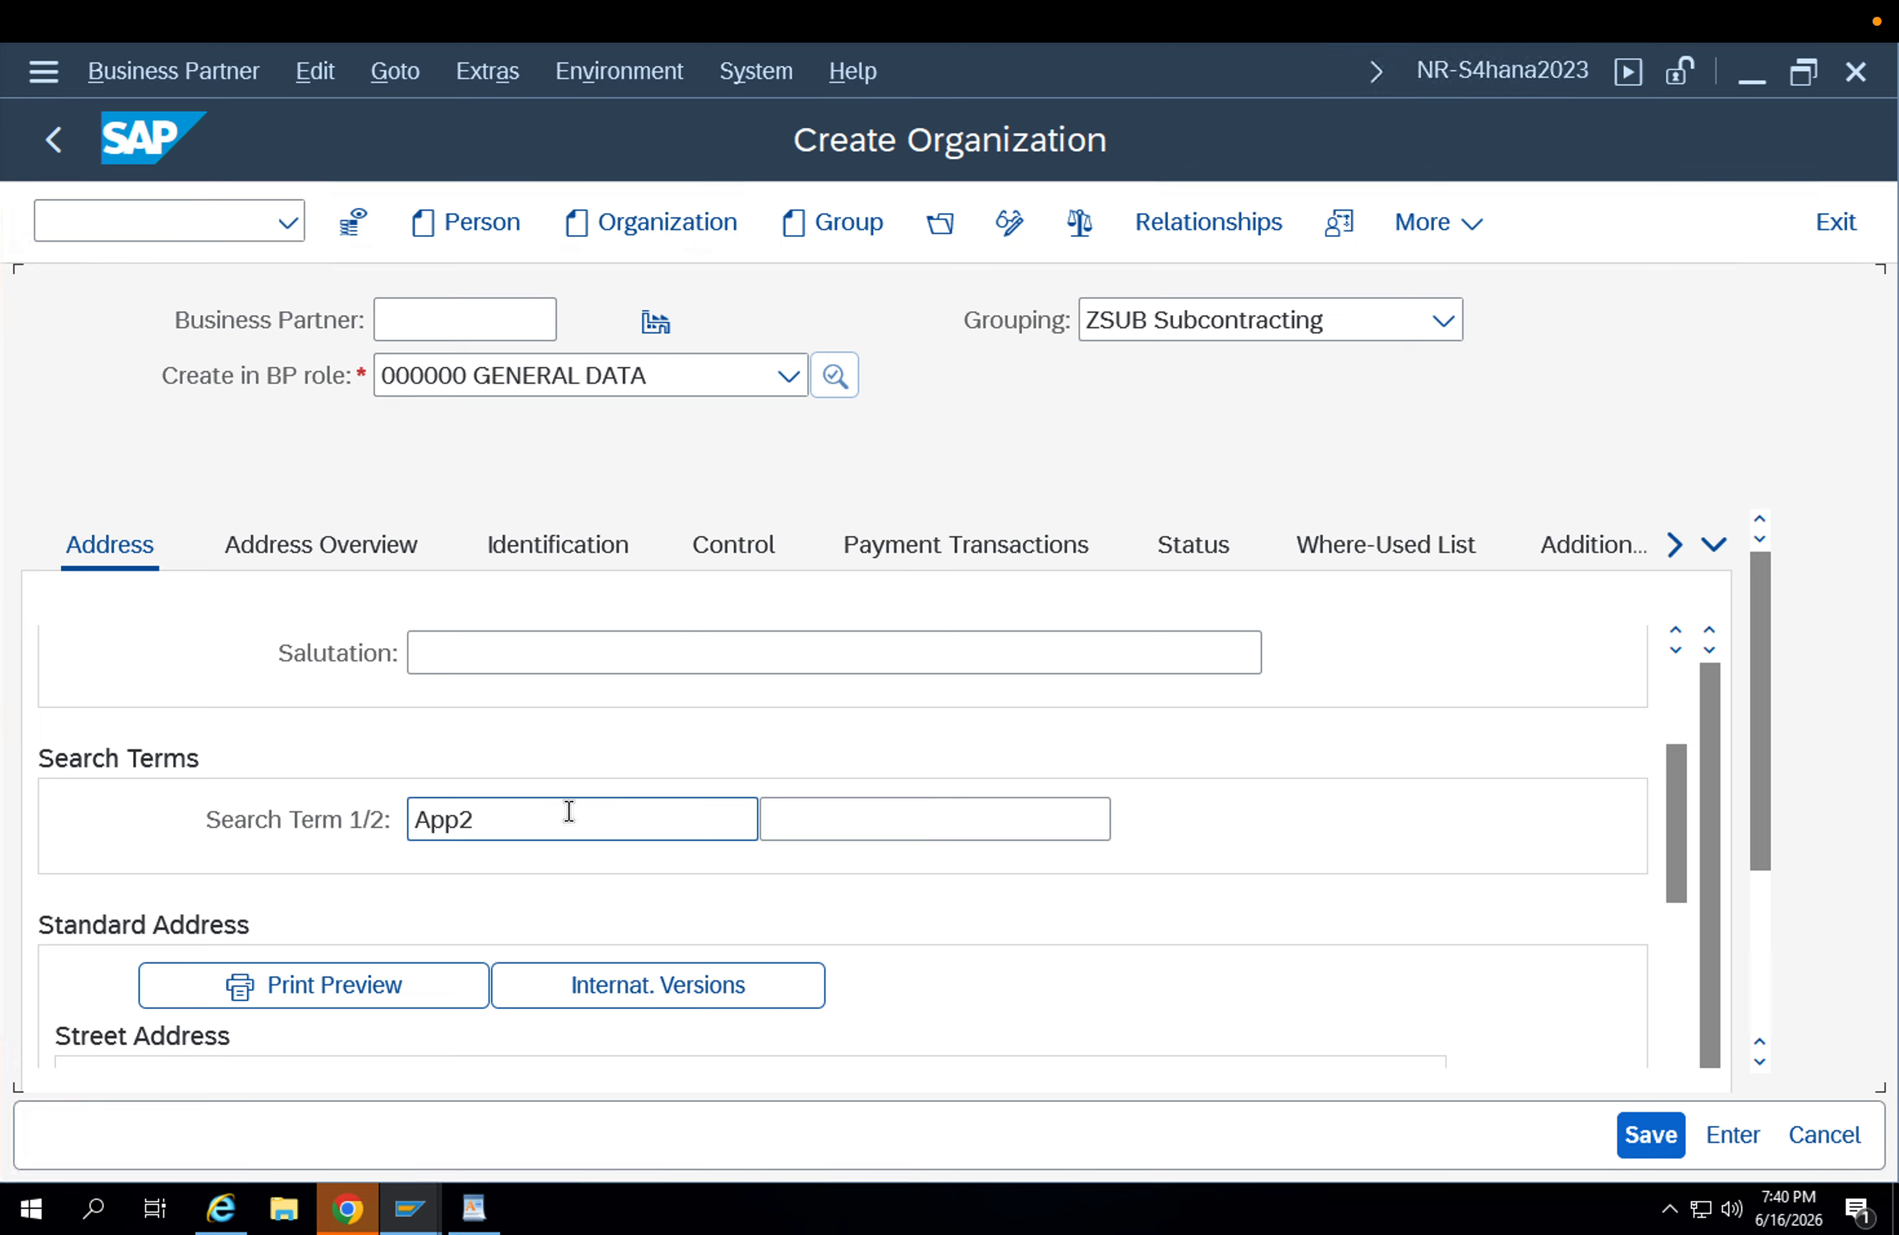
{"action": "scroll", "coordinate": [678, 874], "scroll_direction": "down", "scroll_amount": 5}
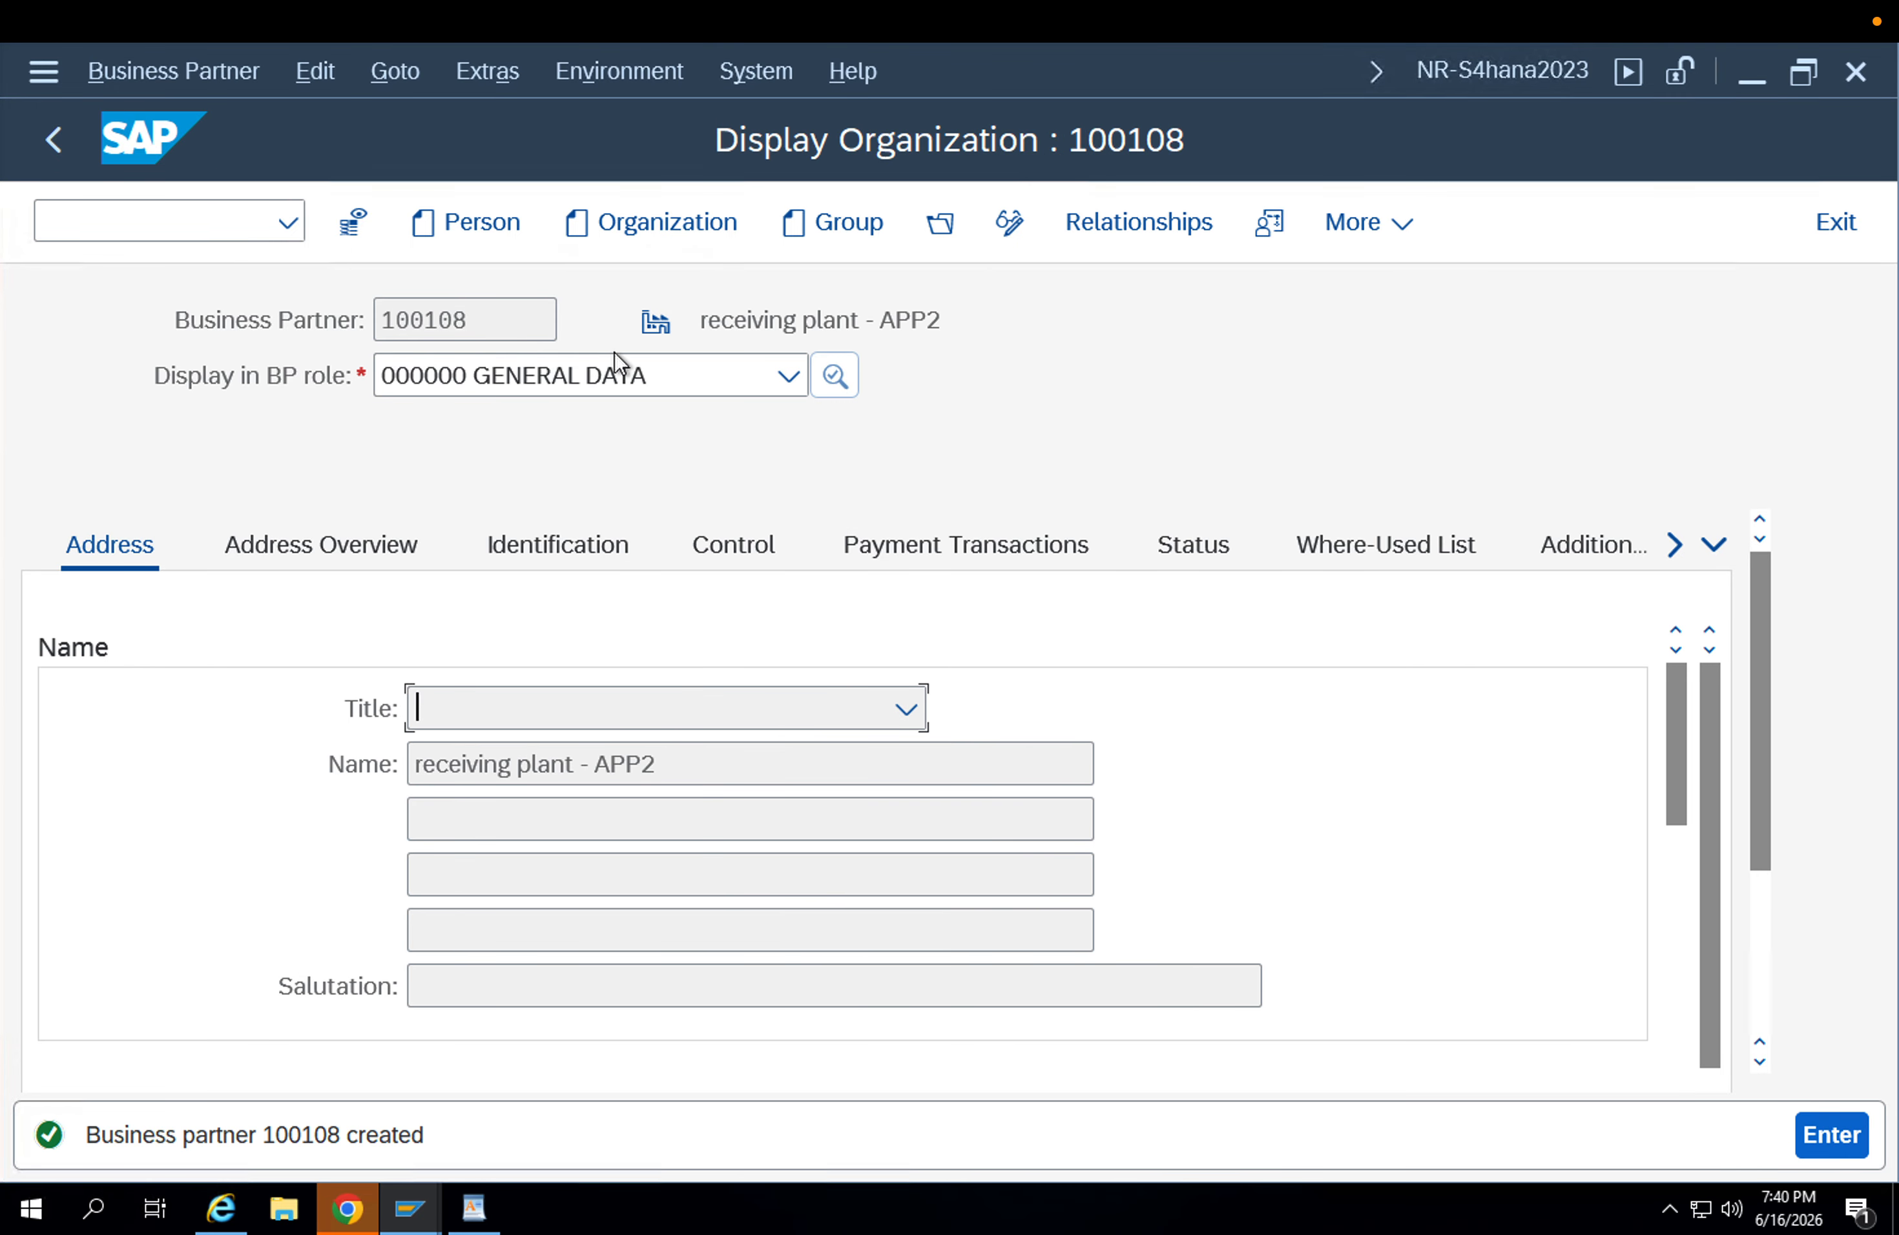
{"action": "left_click_drag", "start_coordinate": [496, 308], "coordinate": [326, 333]}
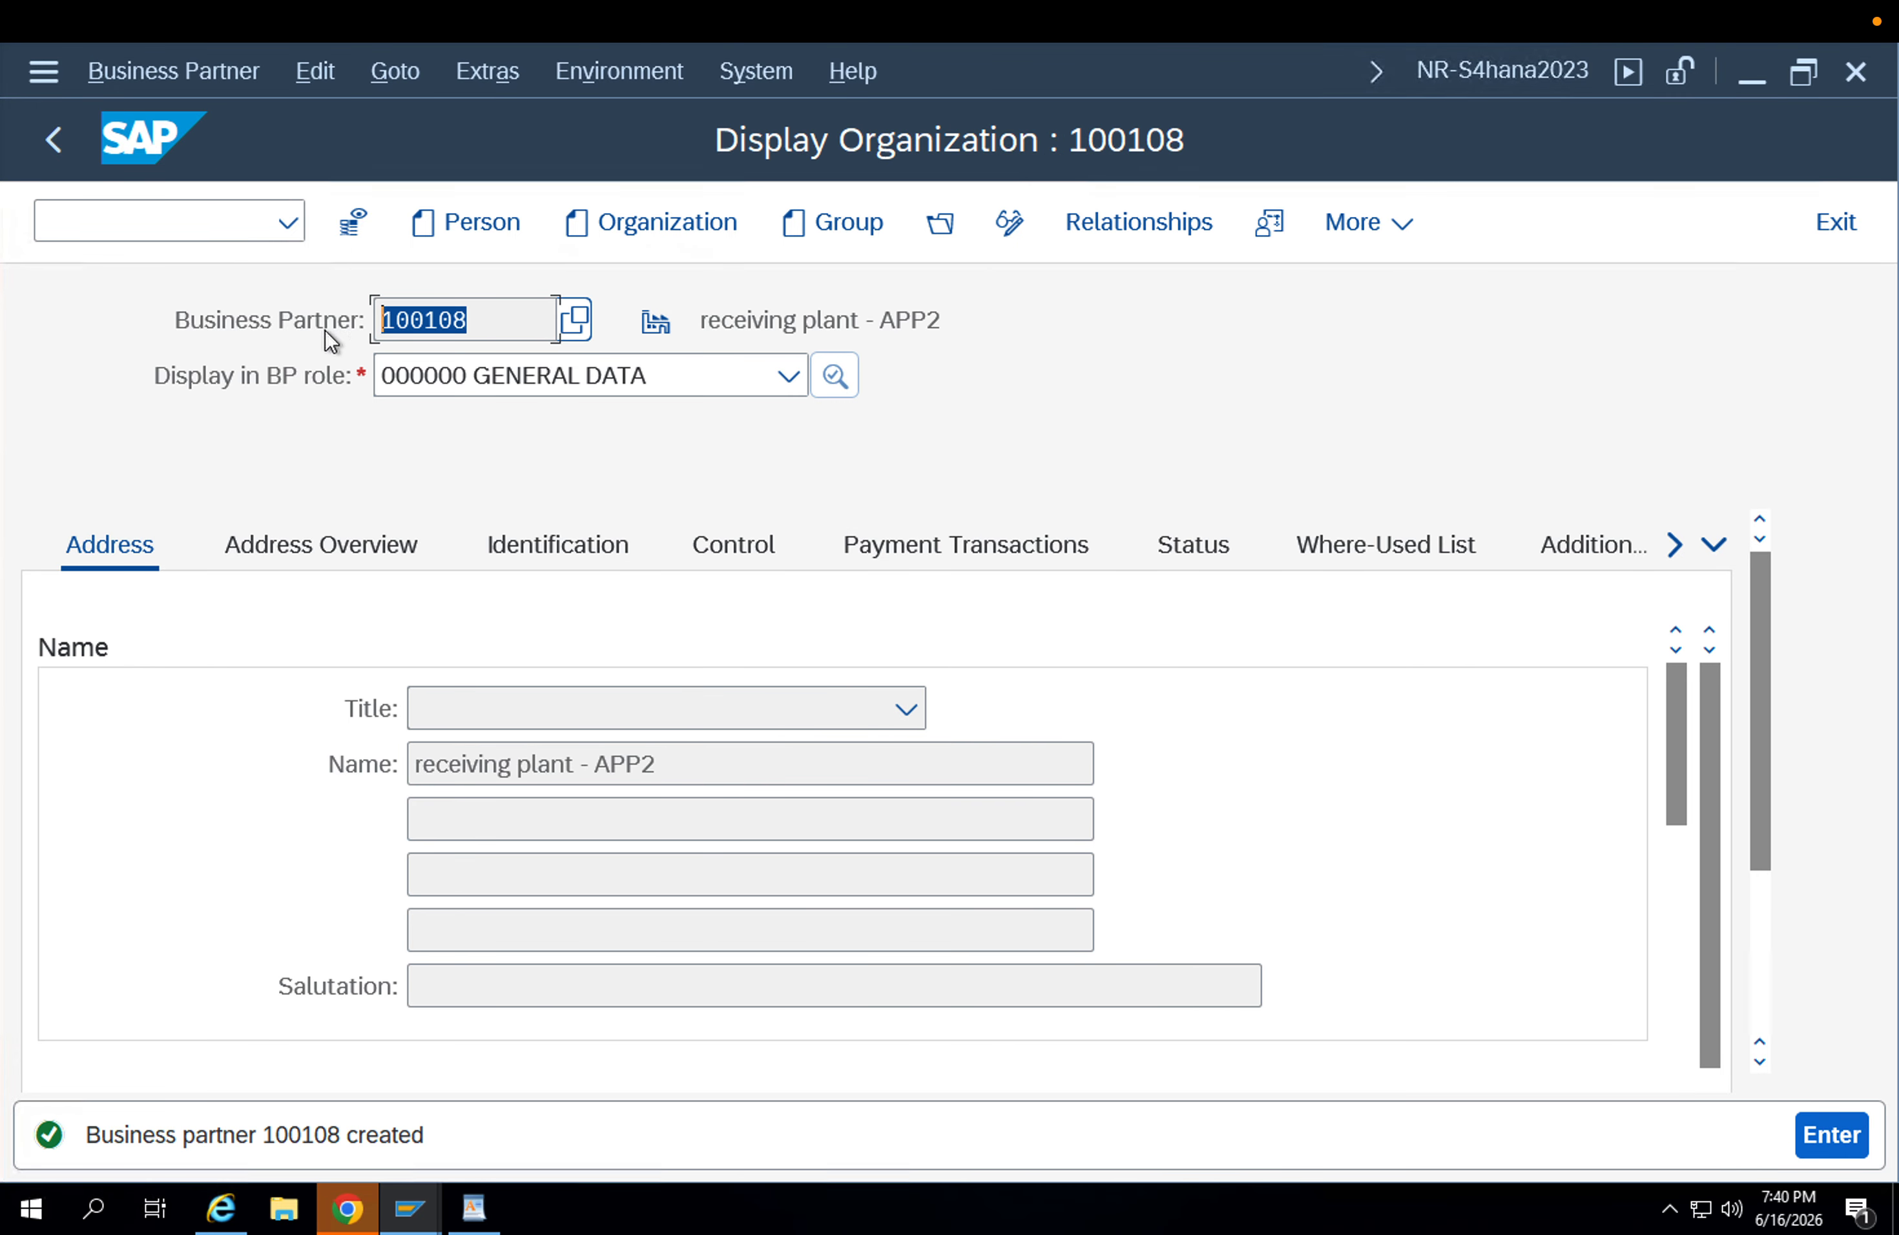
{"action": "left_click", "coordinate": [485, 374]}
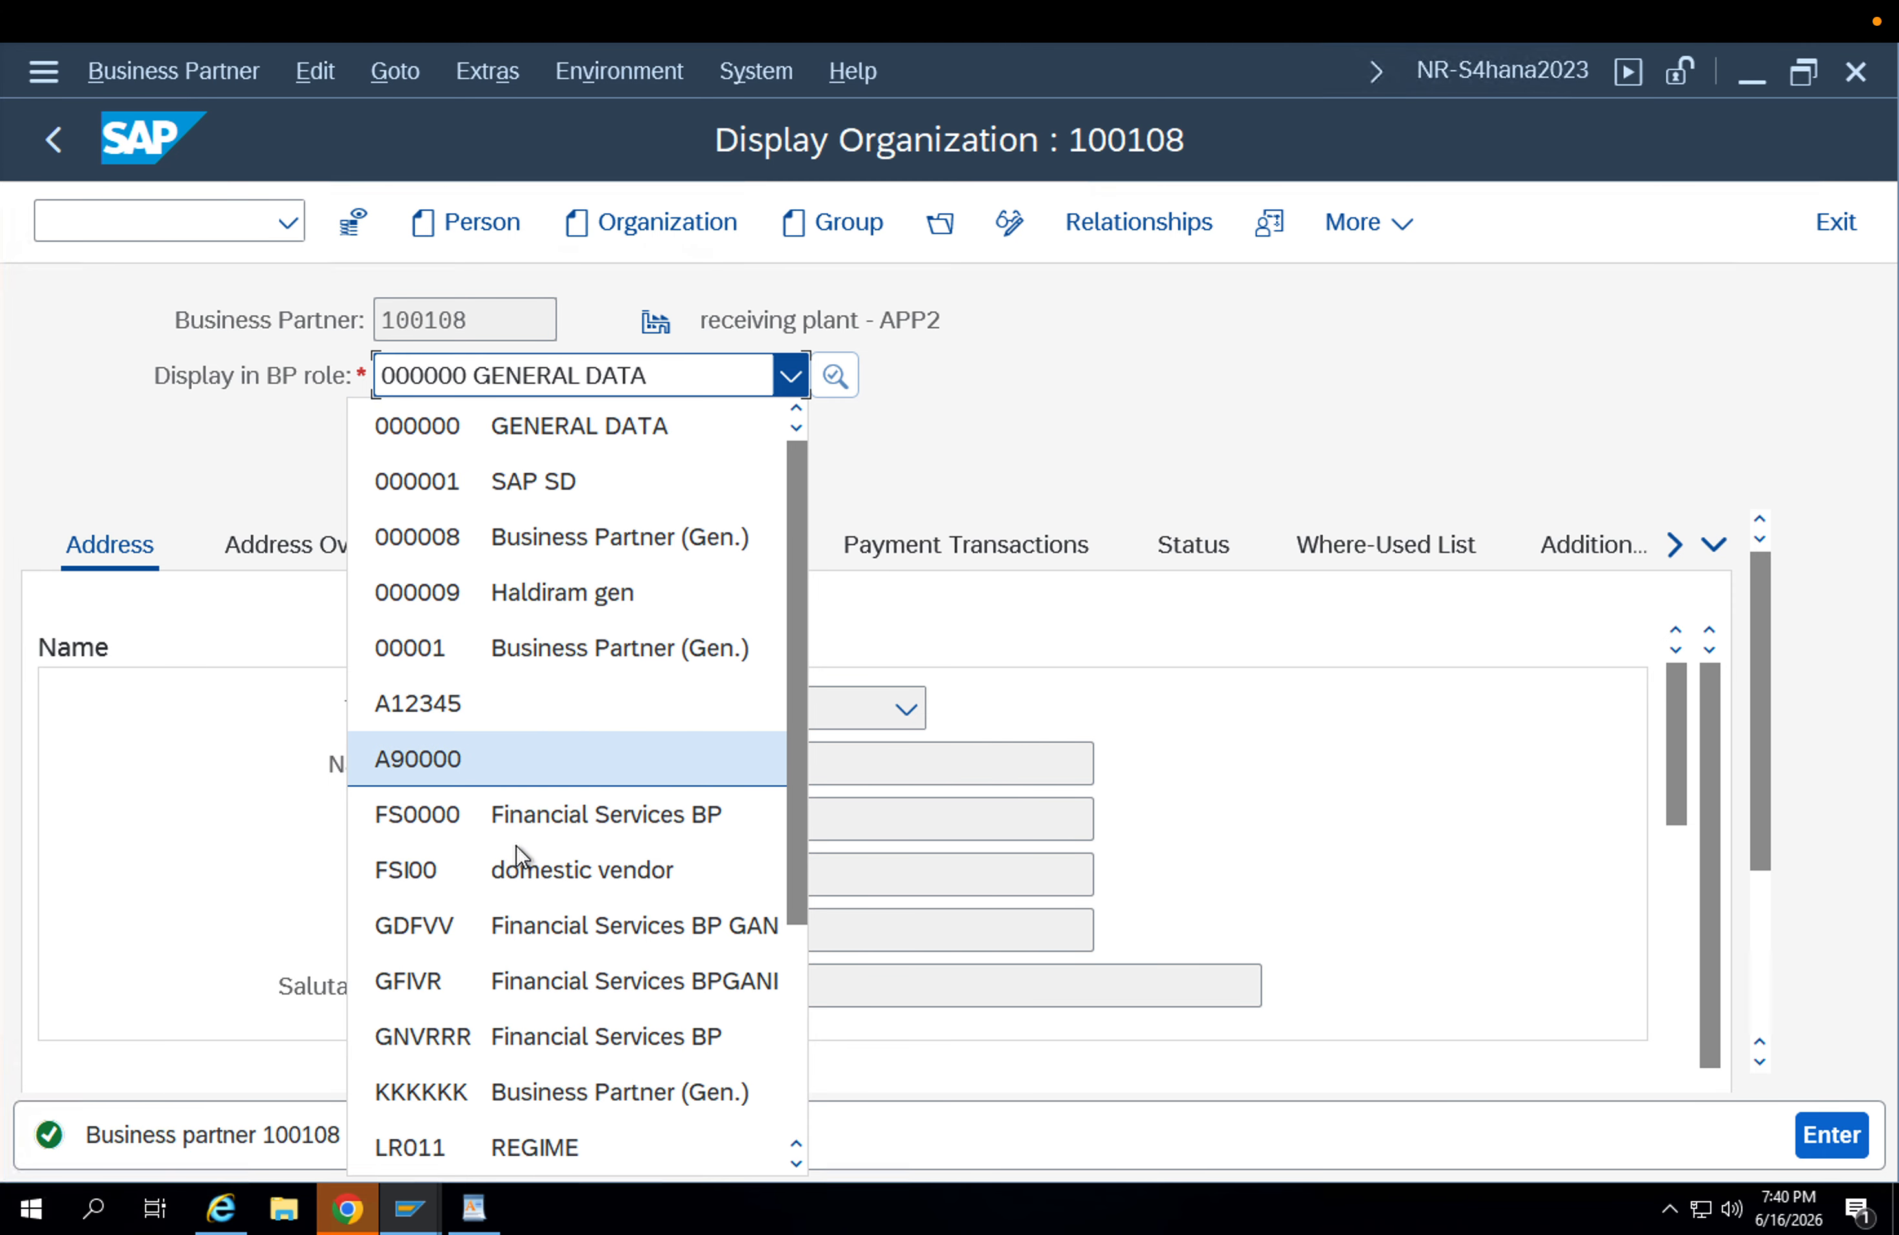
{"action": "scroll", "coordinate": [547, 1003], "scroll_direction": "down", "scroll_amount": 3}
{"action": "scroll", "coordinate": [545, 895], "scroll_direction": "up", "scroll_amount": 2}
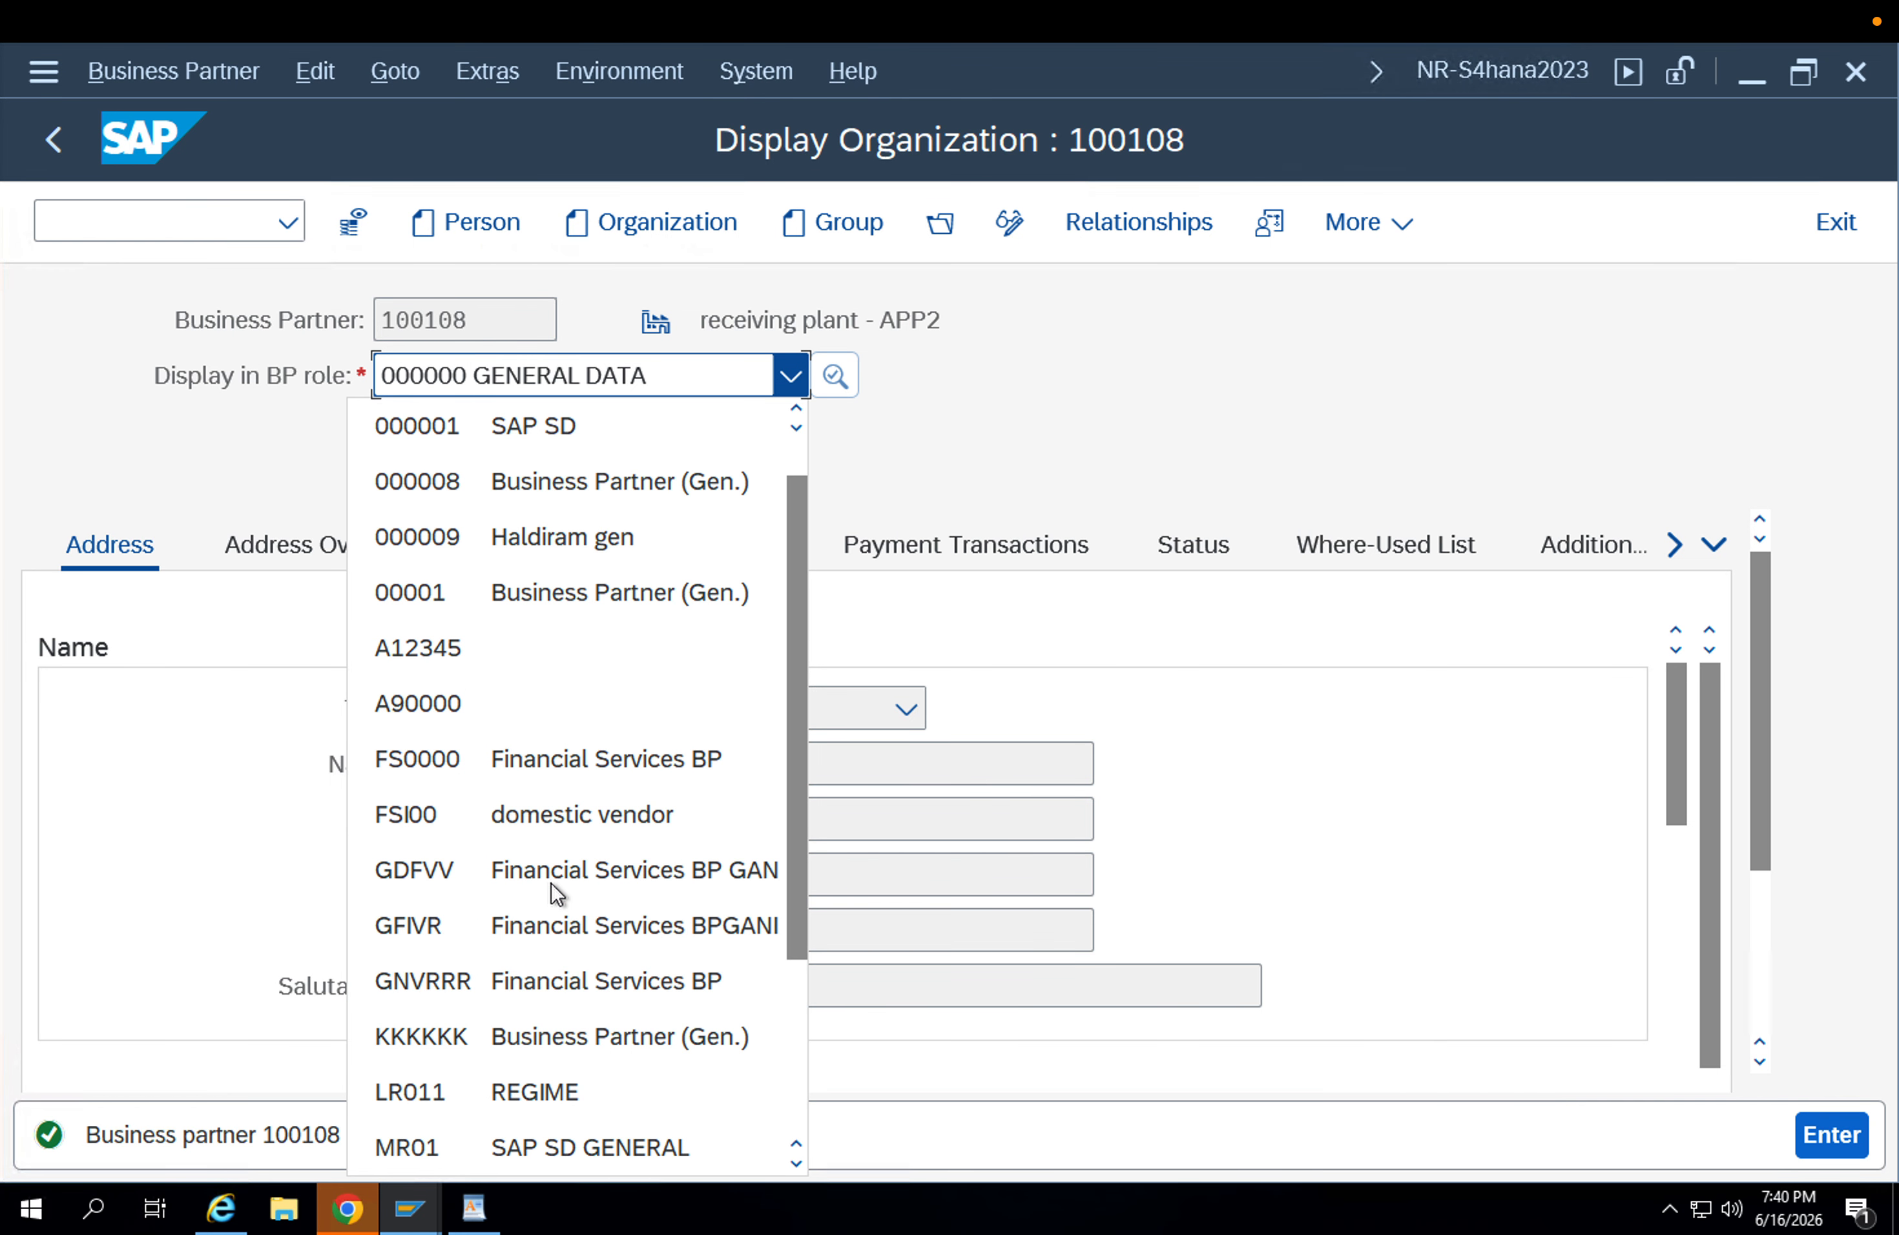
Switch the business partner to change mode and add the BP role FLCU01 Customer.
{"action": "left_click", "coordinate": [1009, 229]}
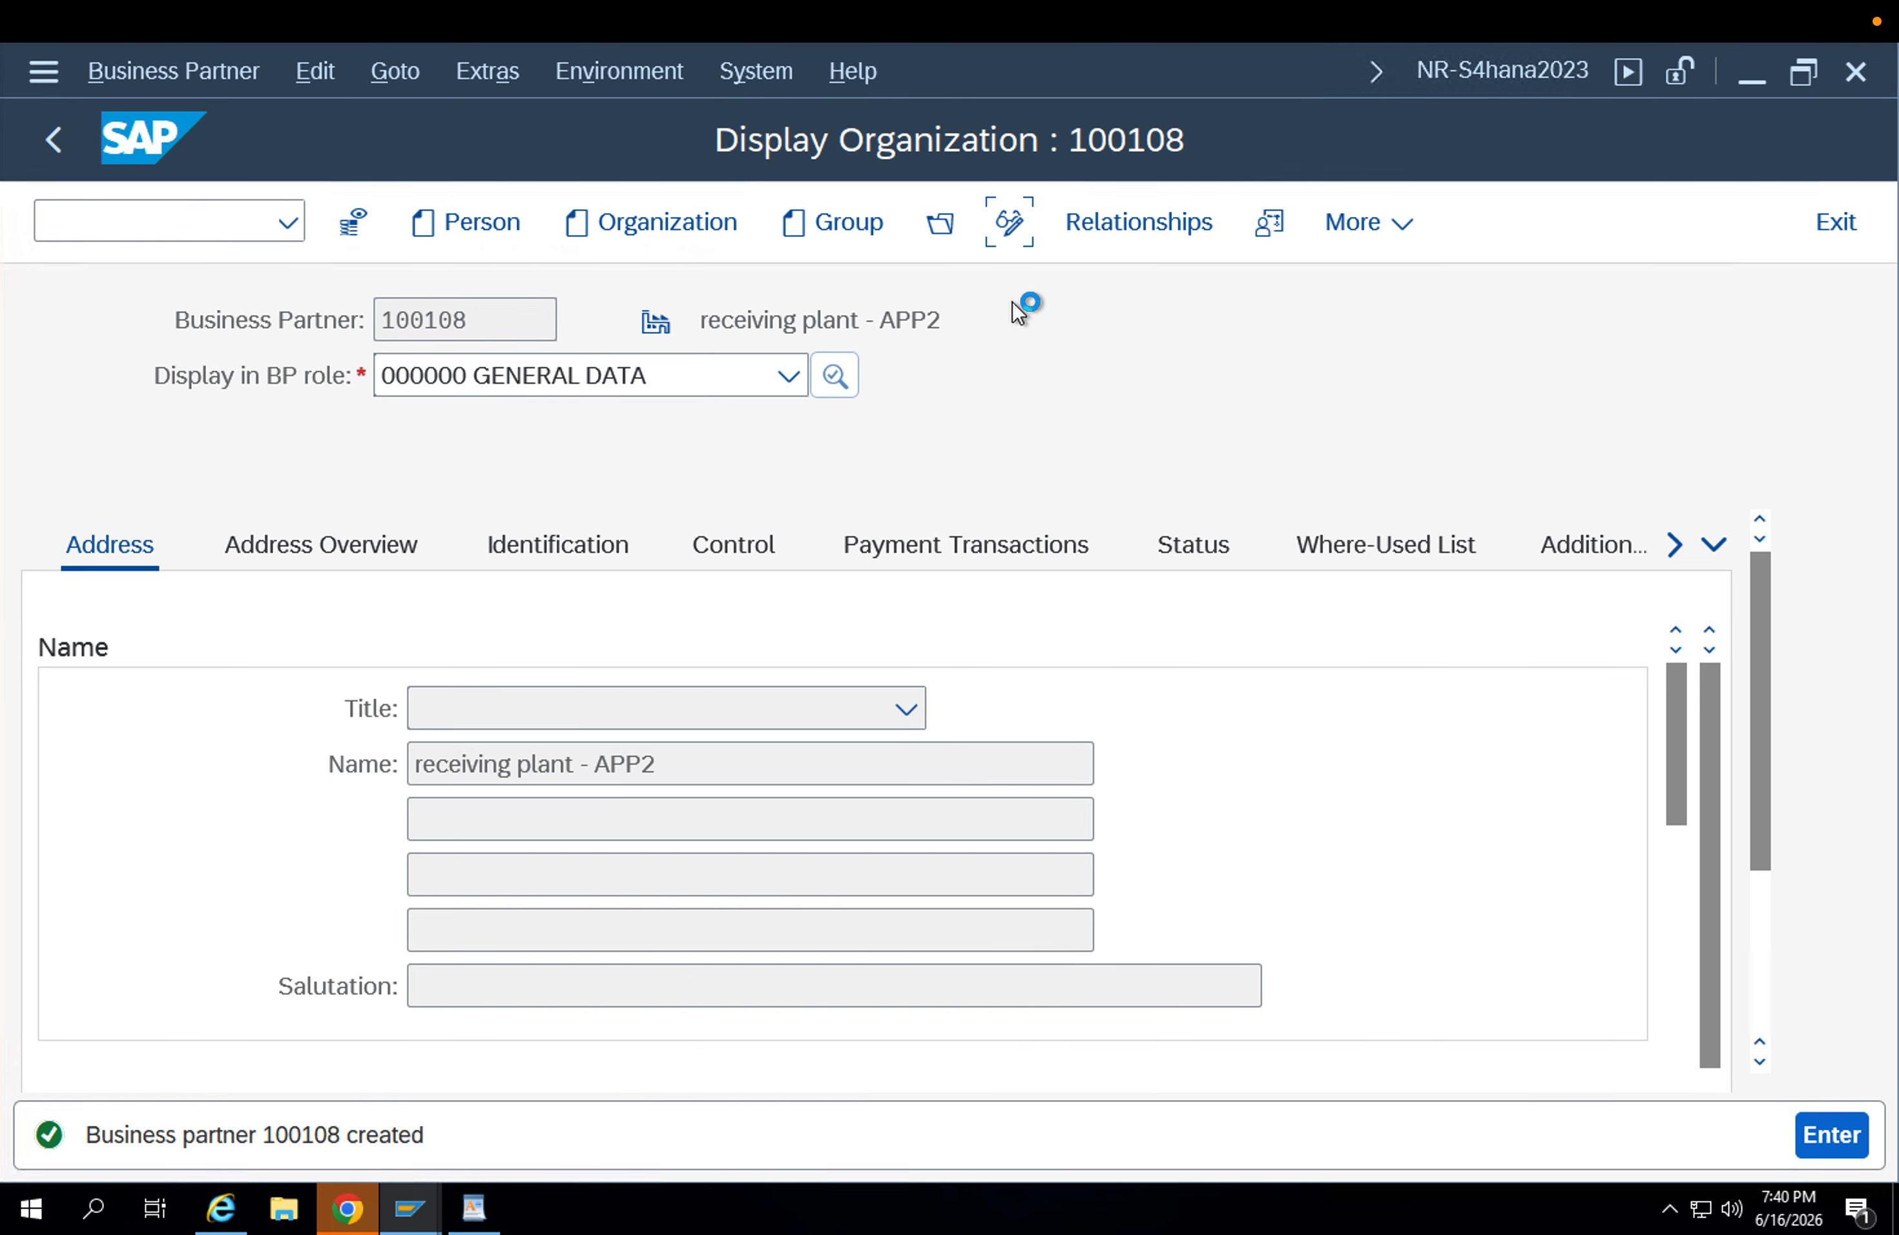
{"action": "left_click", "coordinate": [616, 375]}
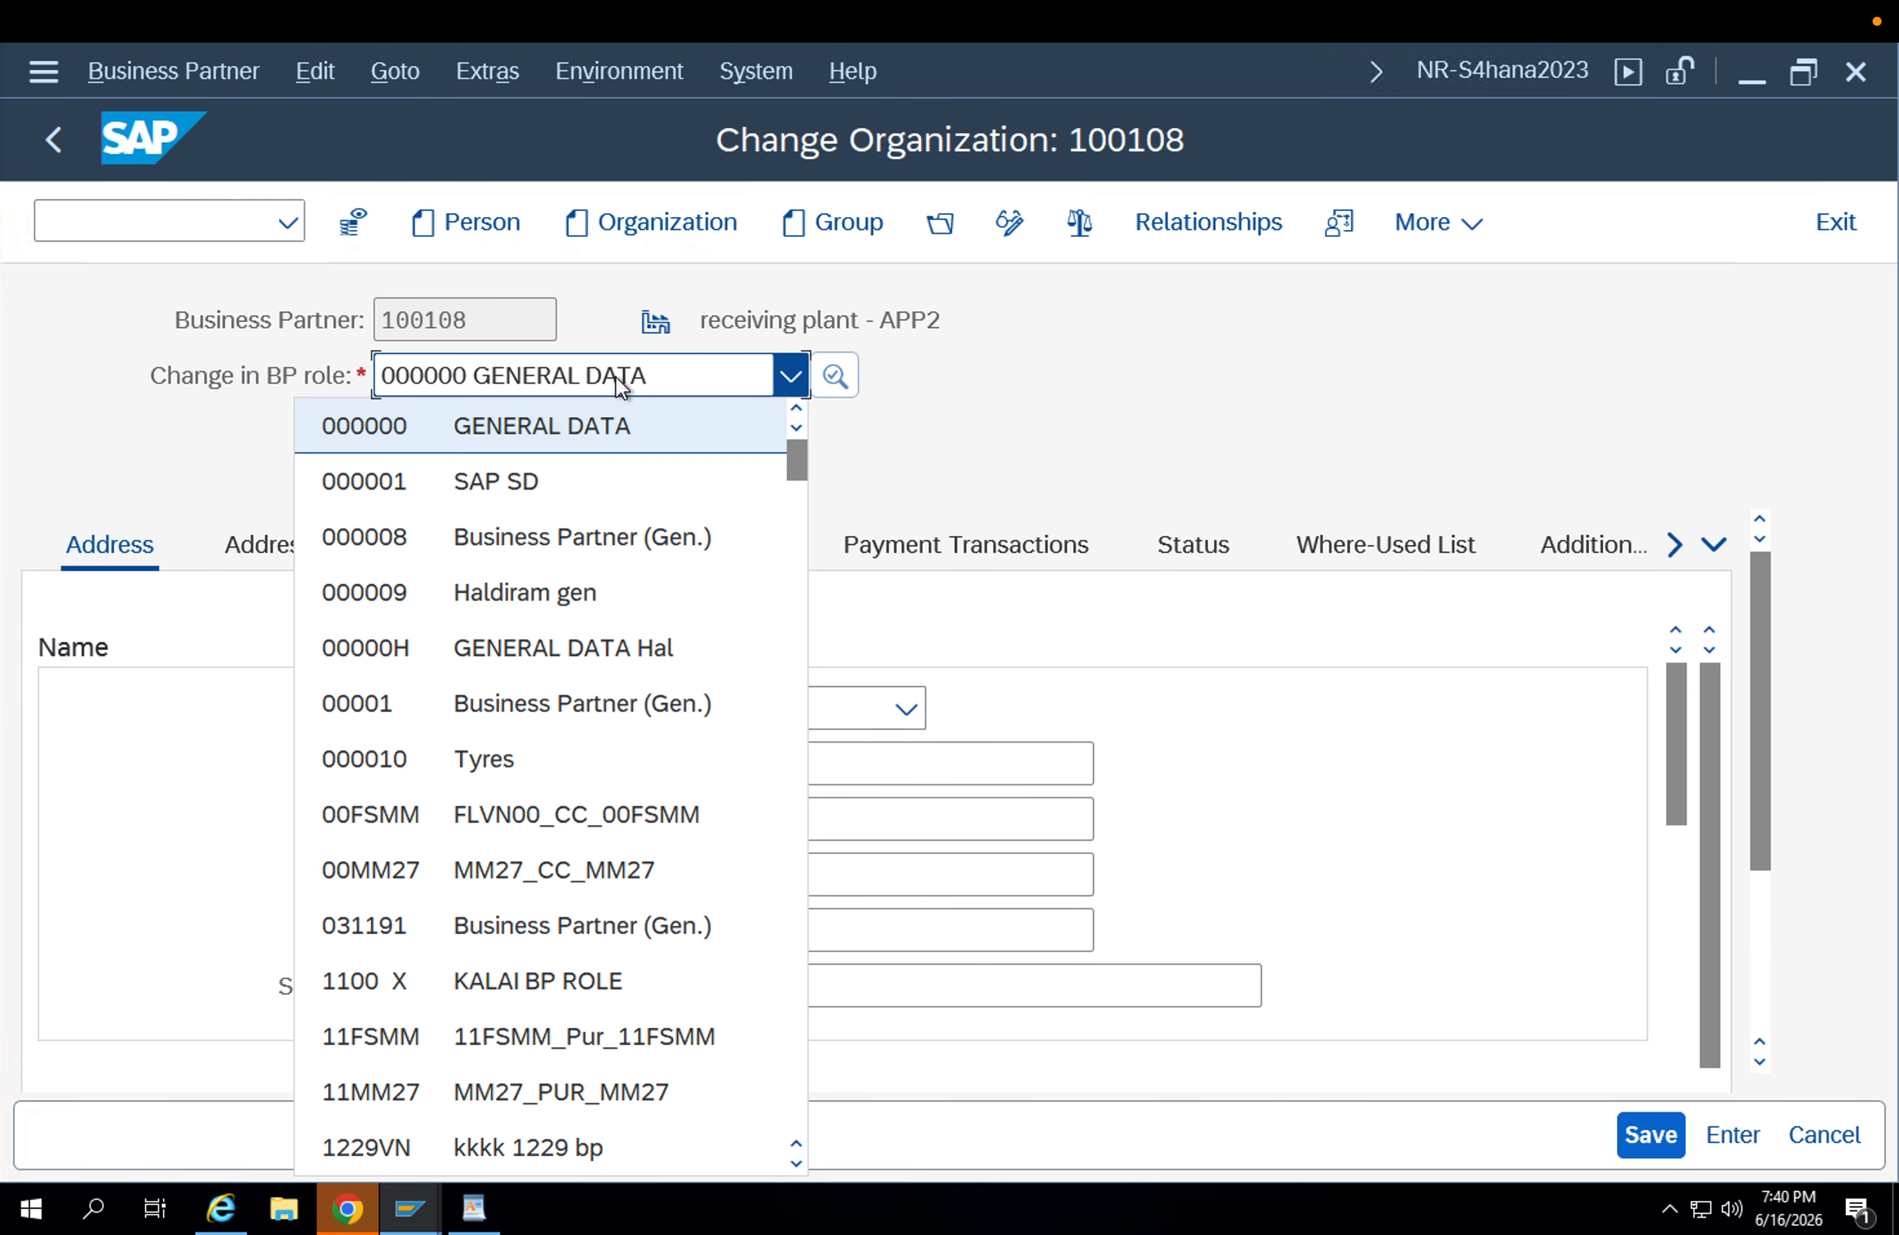
{"action": "key", "text": "f"}
{"action": "key", "text": "l"}
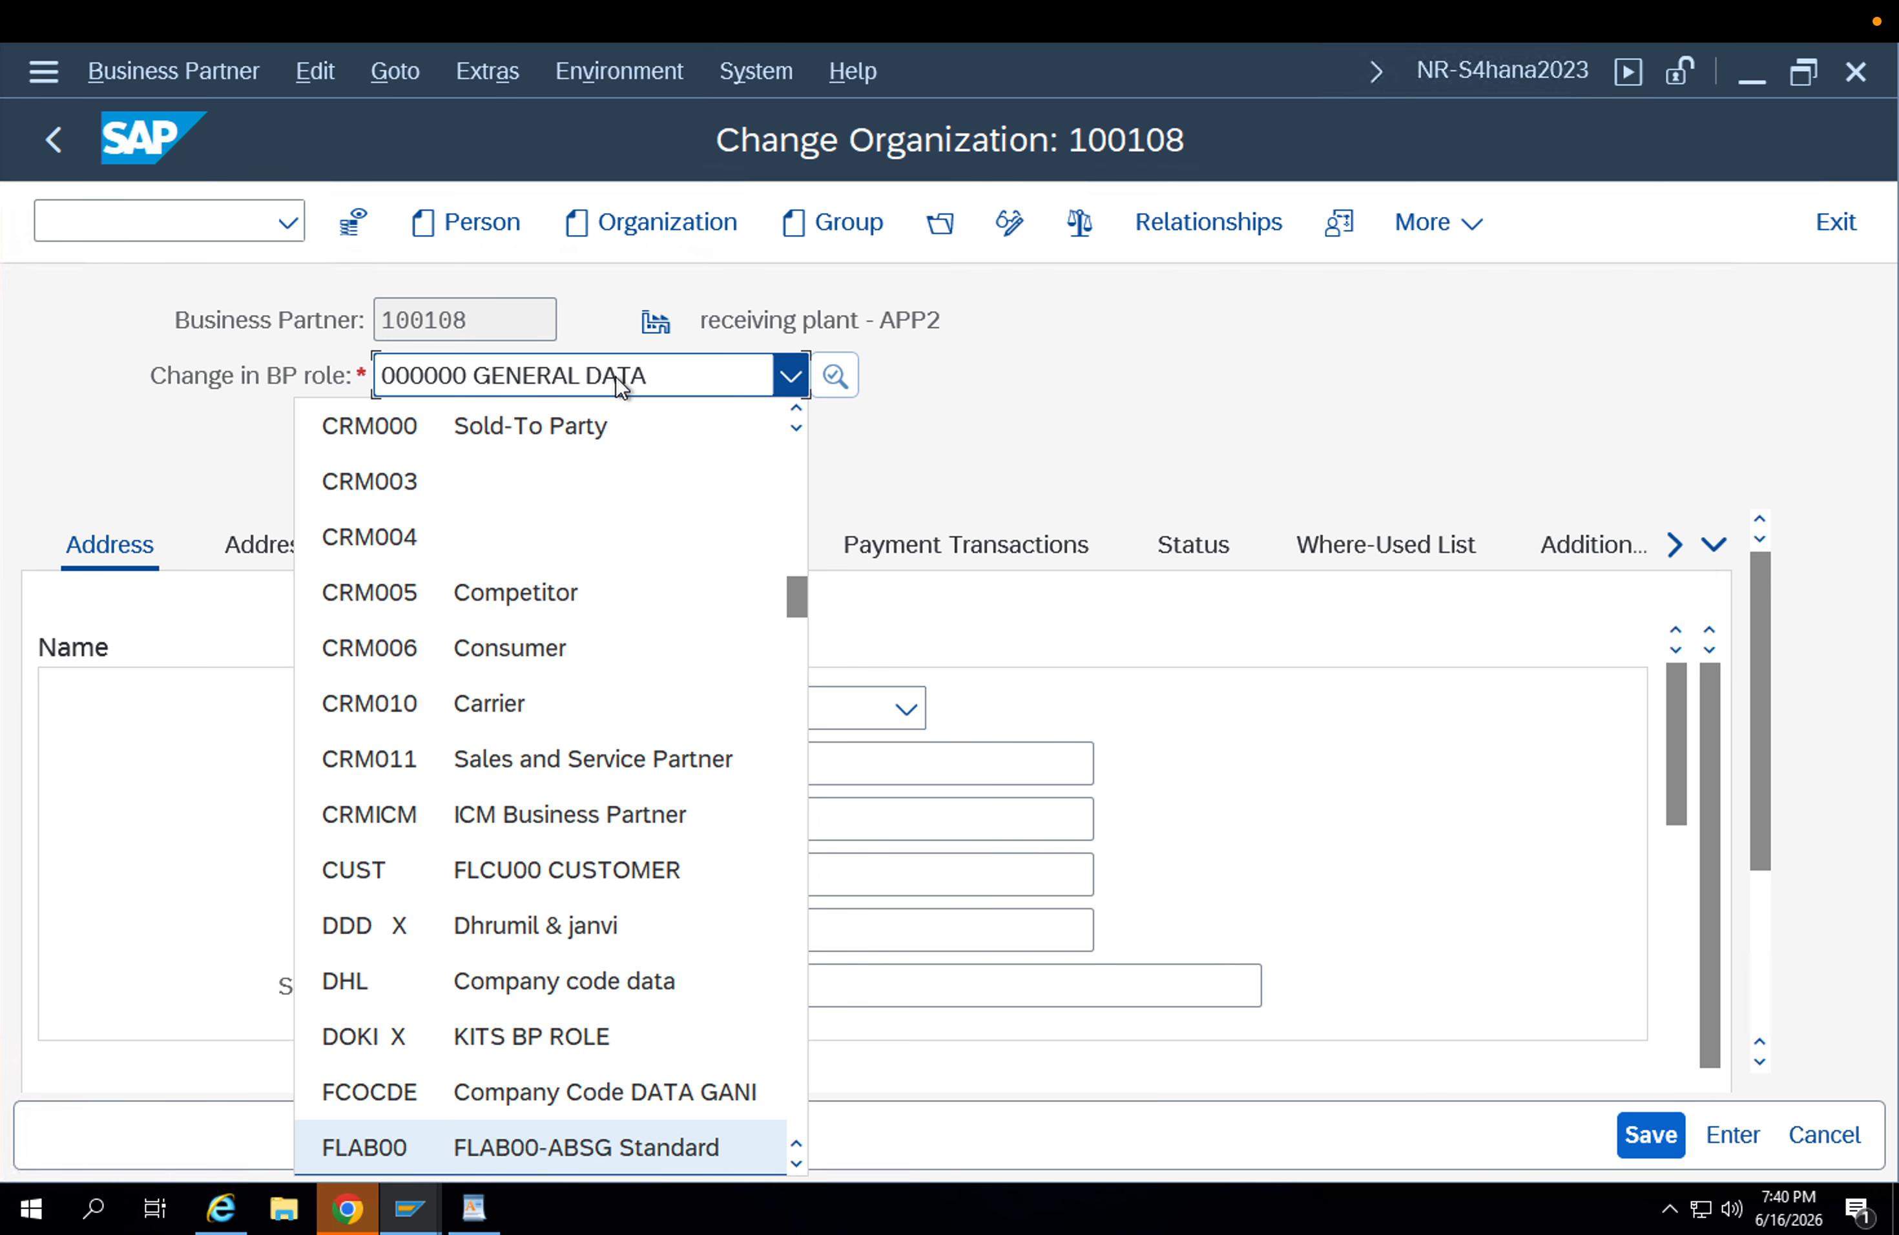
{"action": "key", "text": "c"}
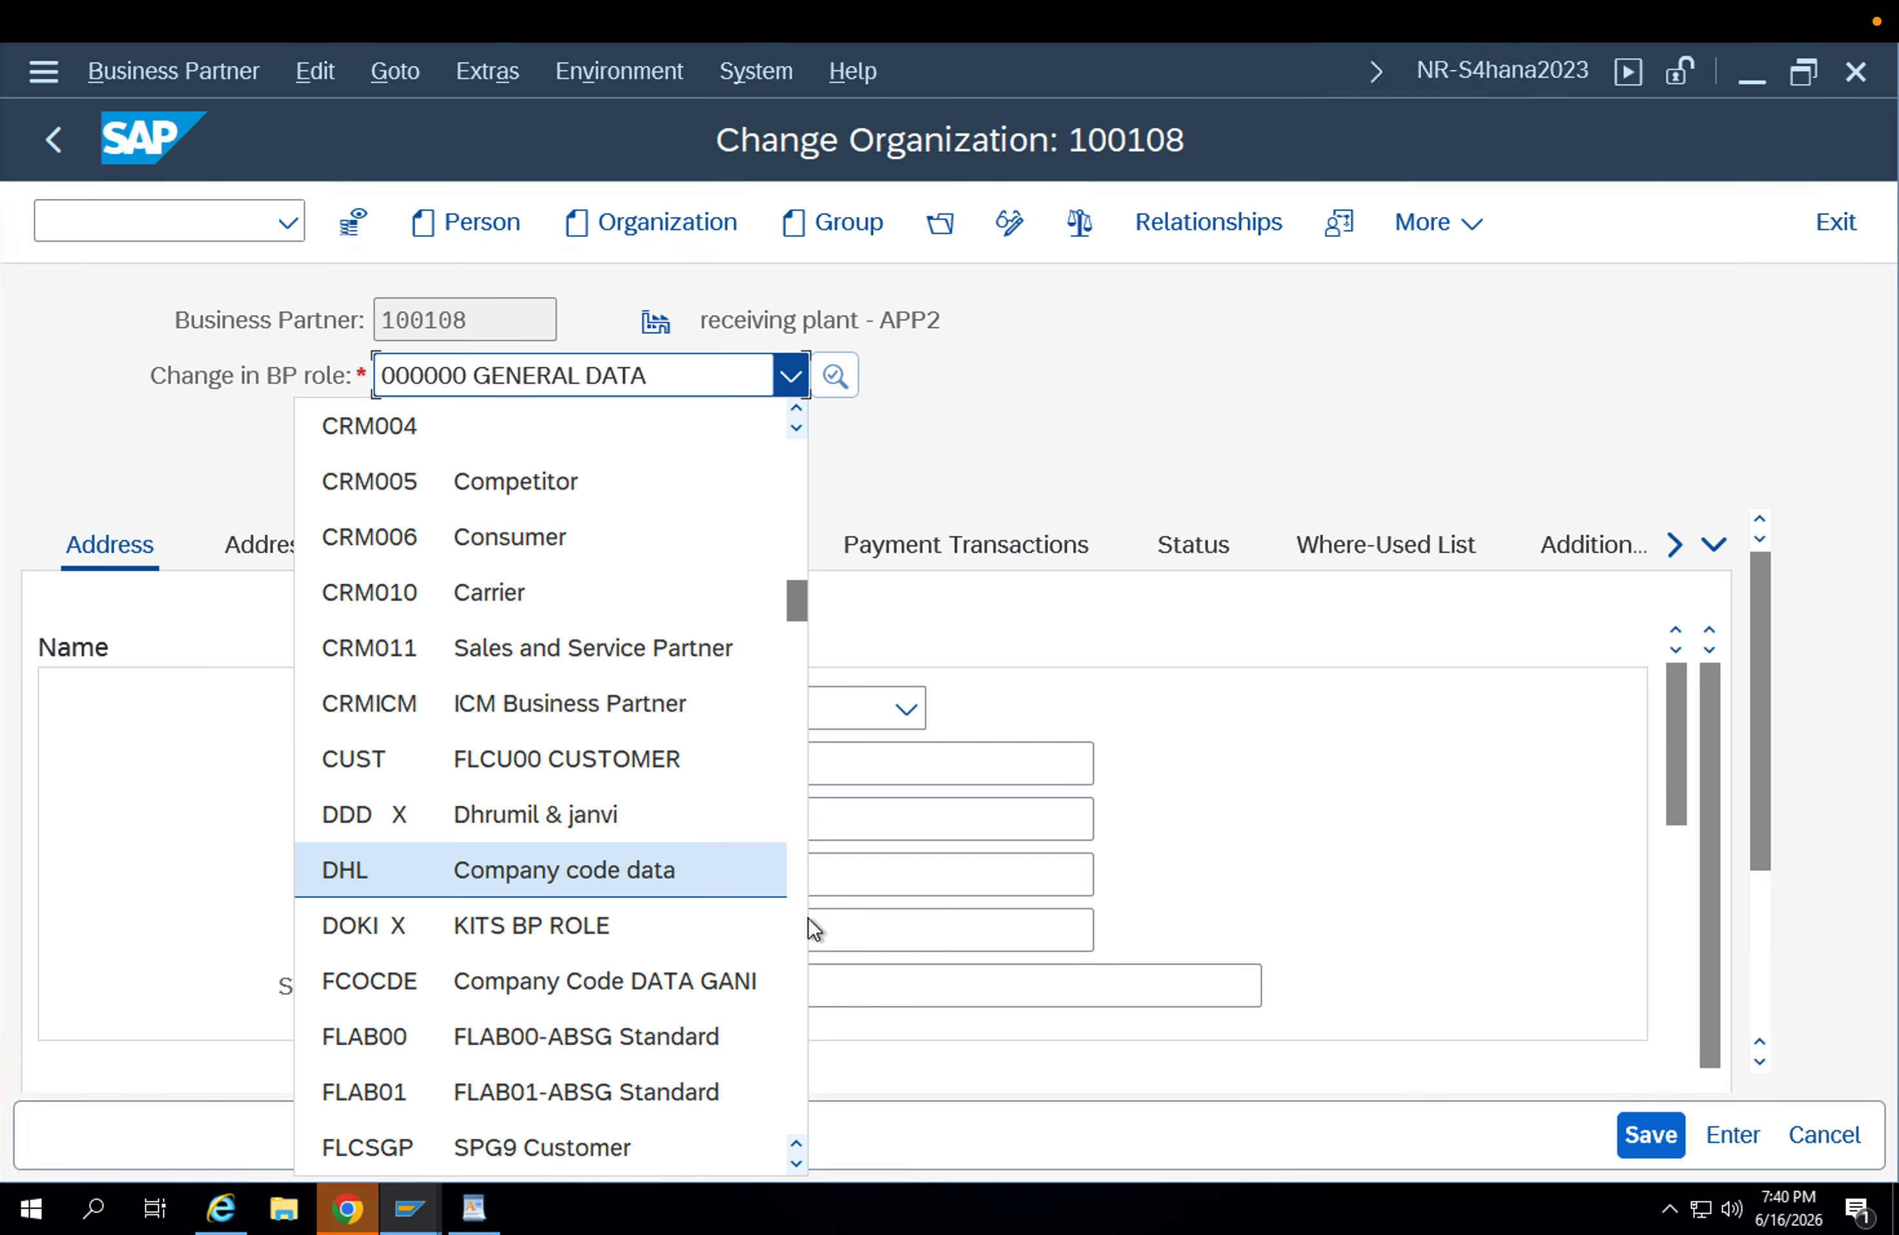
{"action": "left_click", "coordinate": [794, 1165]}
{"action": "left_click", "coordinate": [794, 1165]}
{"action": "left_click", "coordinate": [794, 1165]}
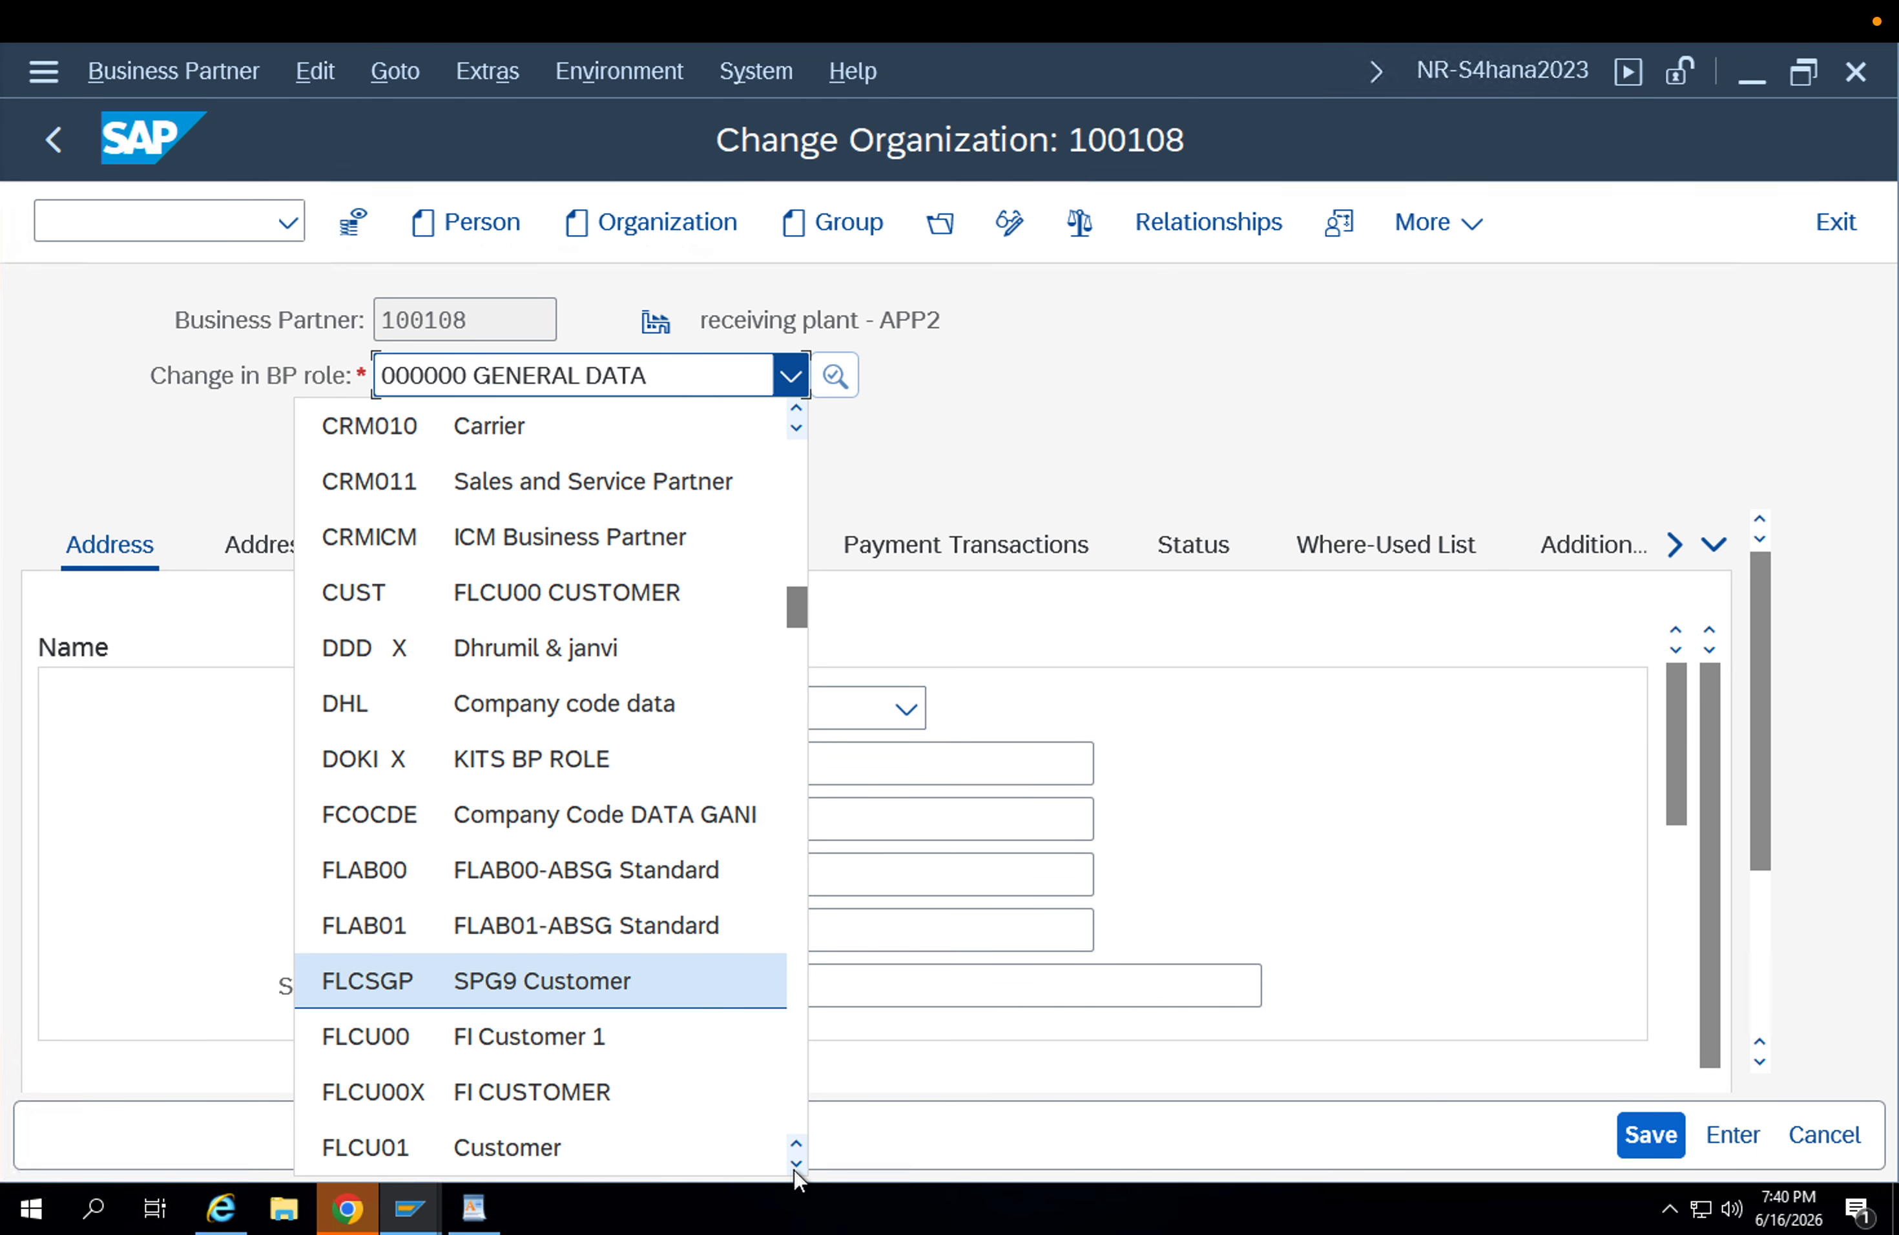
{"action": "left_click", "coordinate": [509, 1138]}
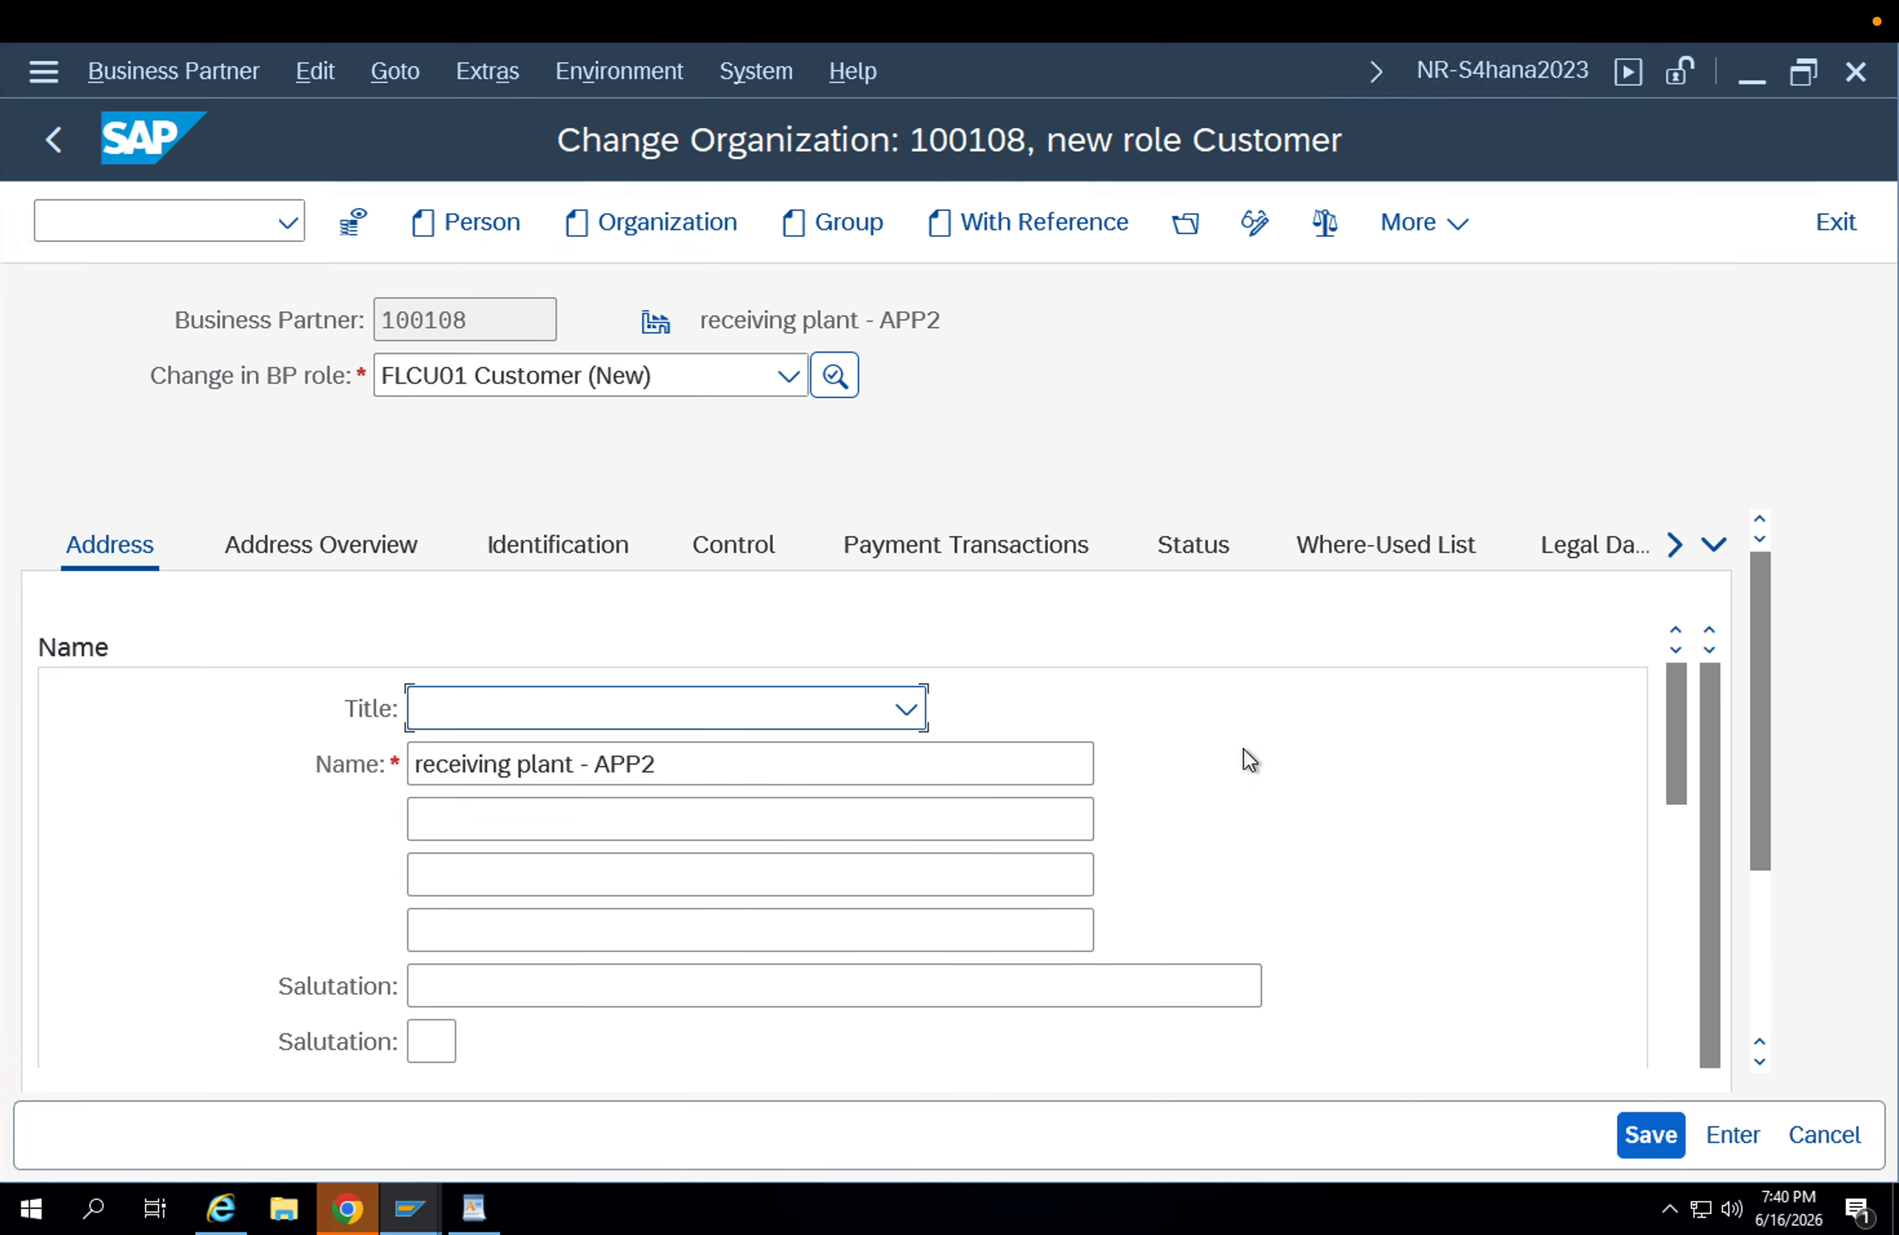
In the customer general data, enter the business partner's own number as the external customer number.
{"action": "scroll", "coordinate": [1730, 801], "scroll_direction": "down", "scroll_amount": 5}
{"action": "left_click", "coordinate": [1758, 876]}
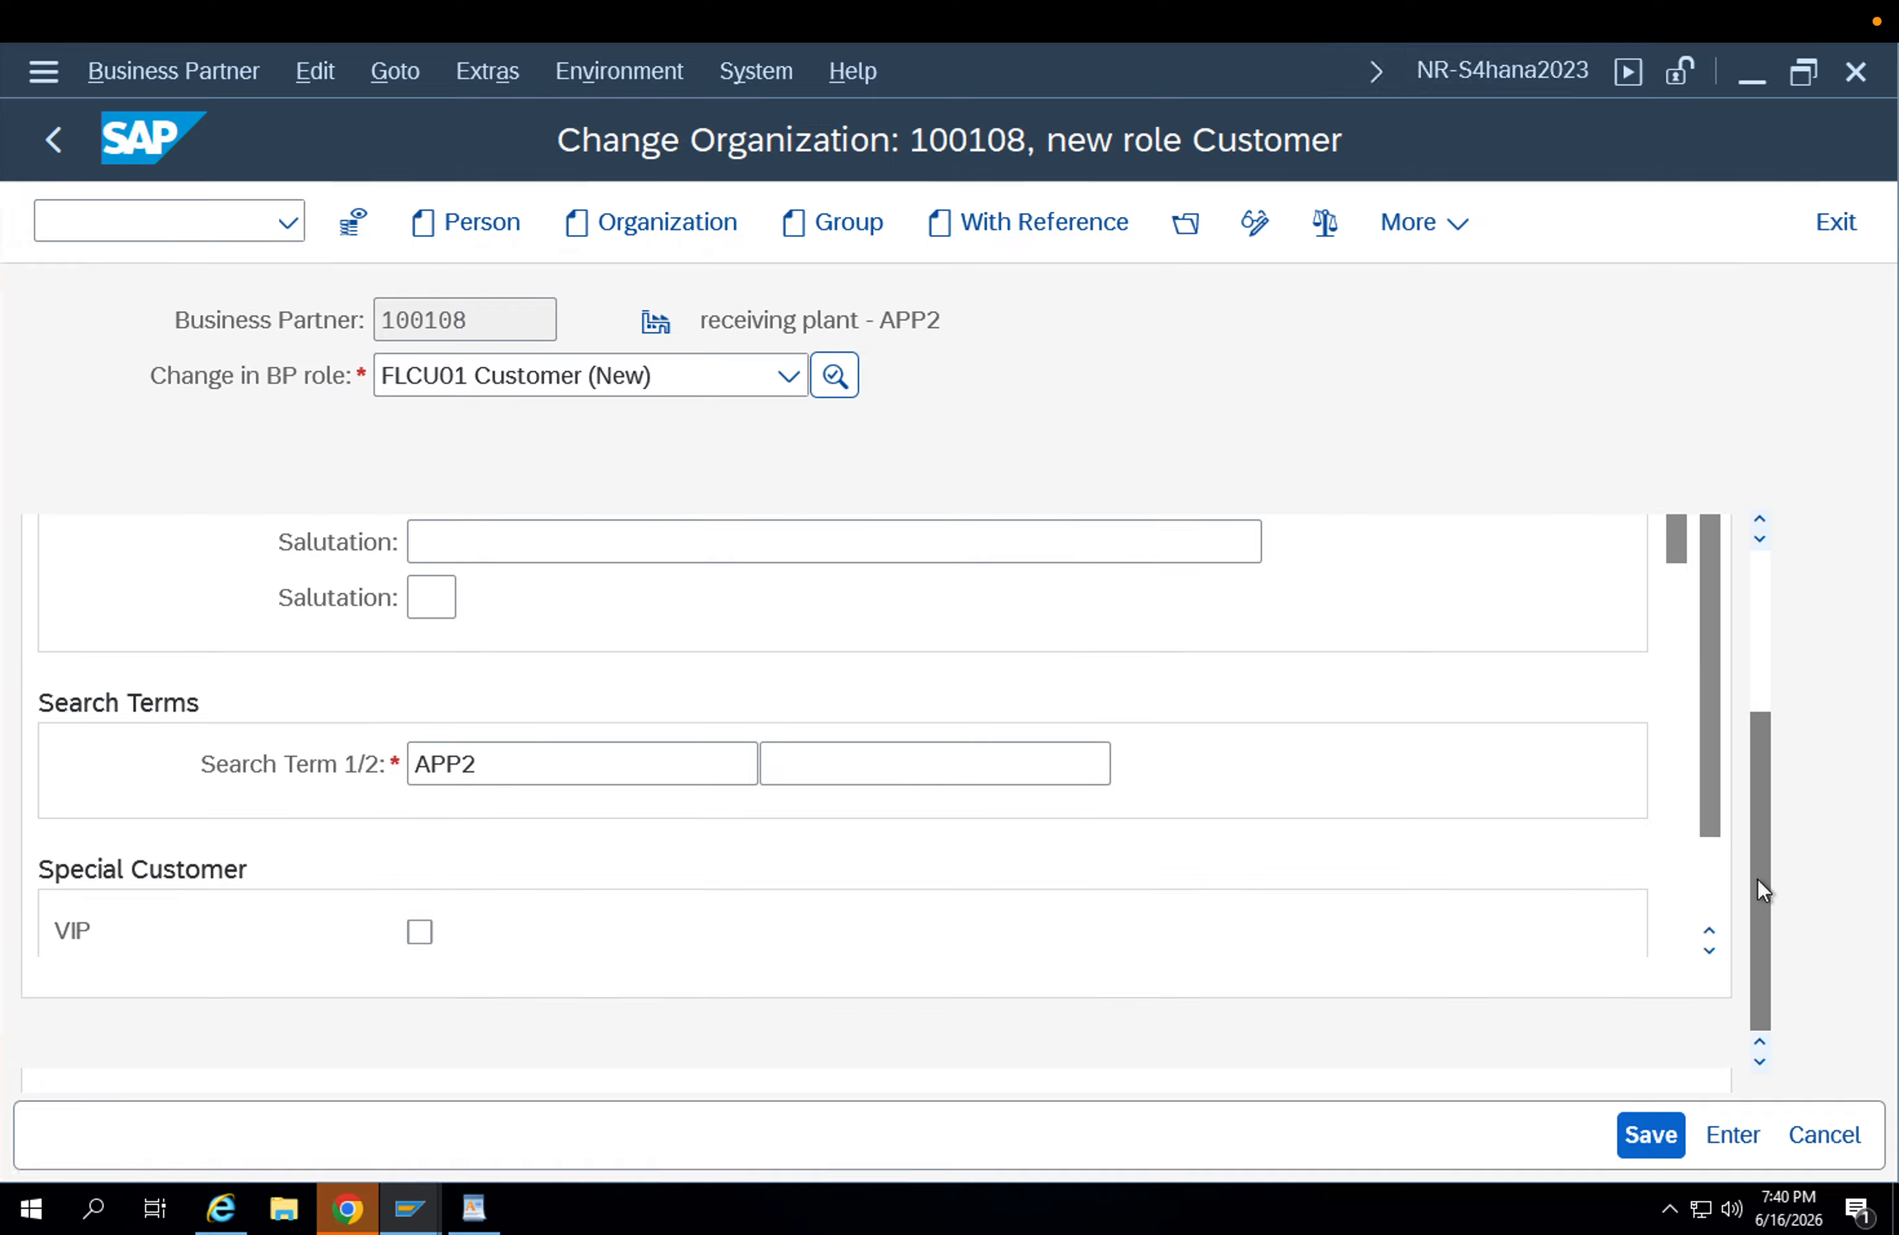
{"action": "left_click_drag", "start_coordinate": [1756, 878], "coordinate": [1735, 705]}
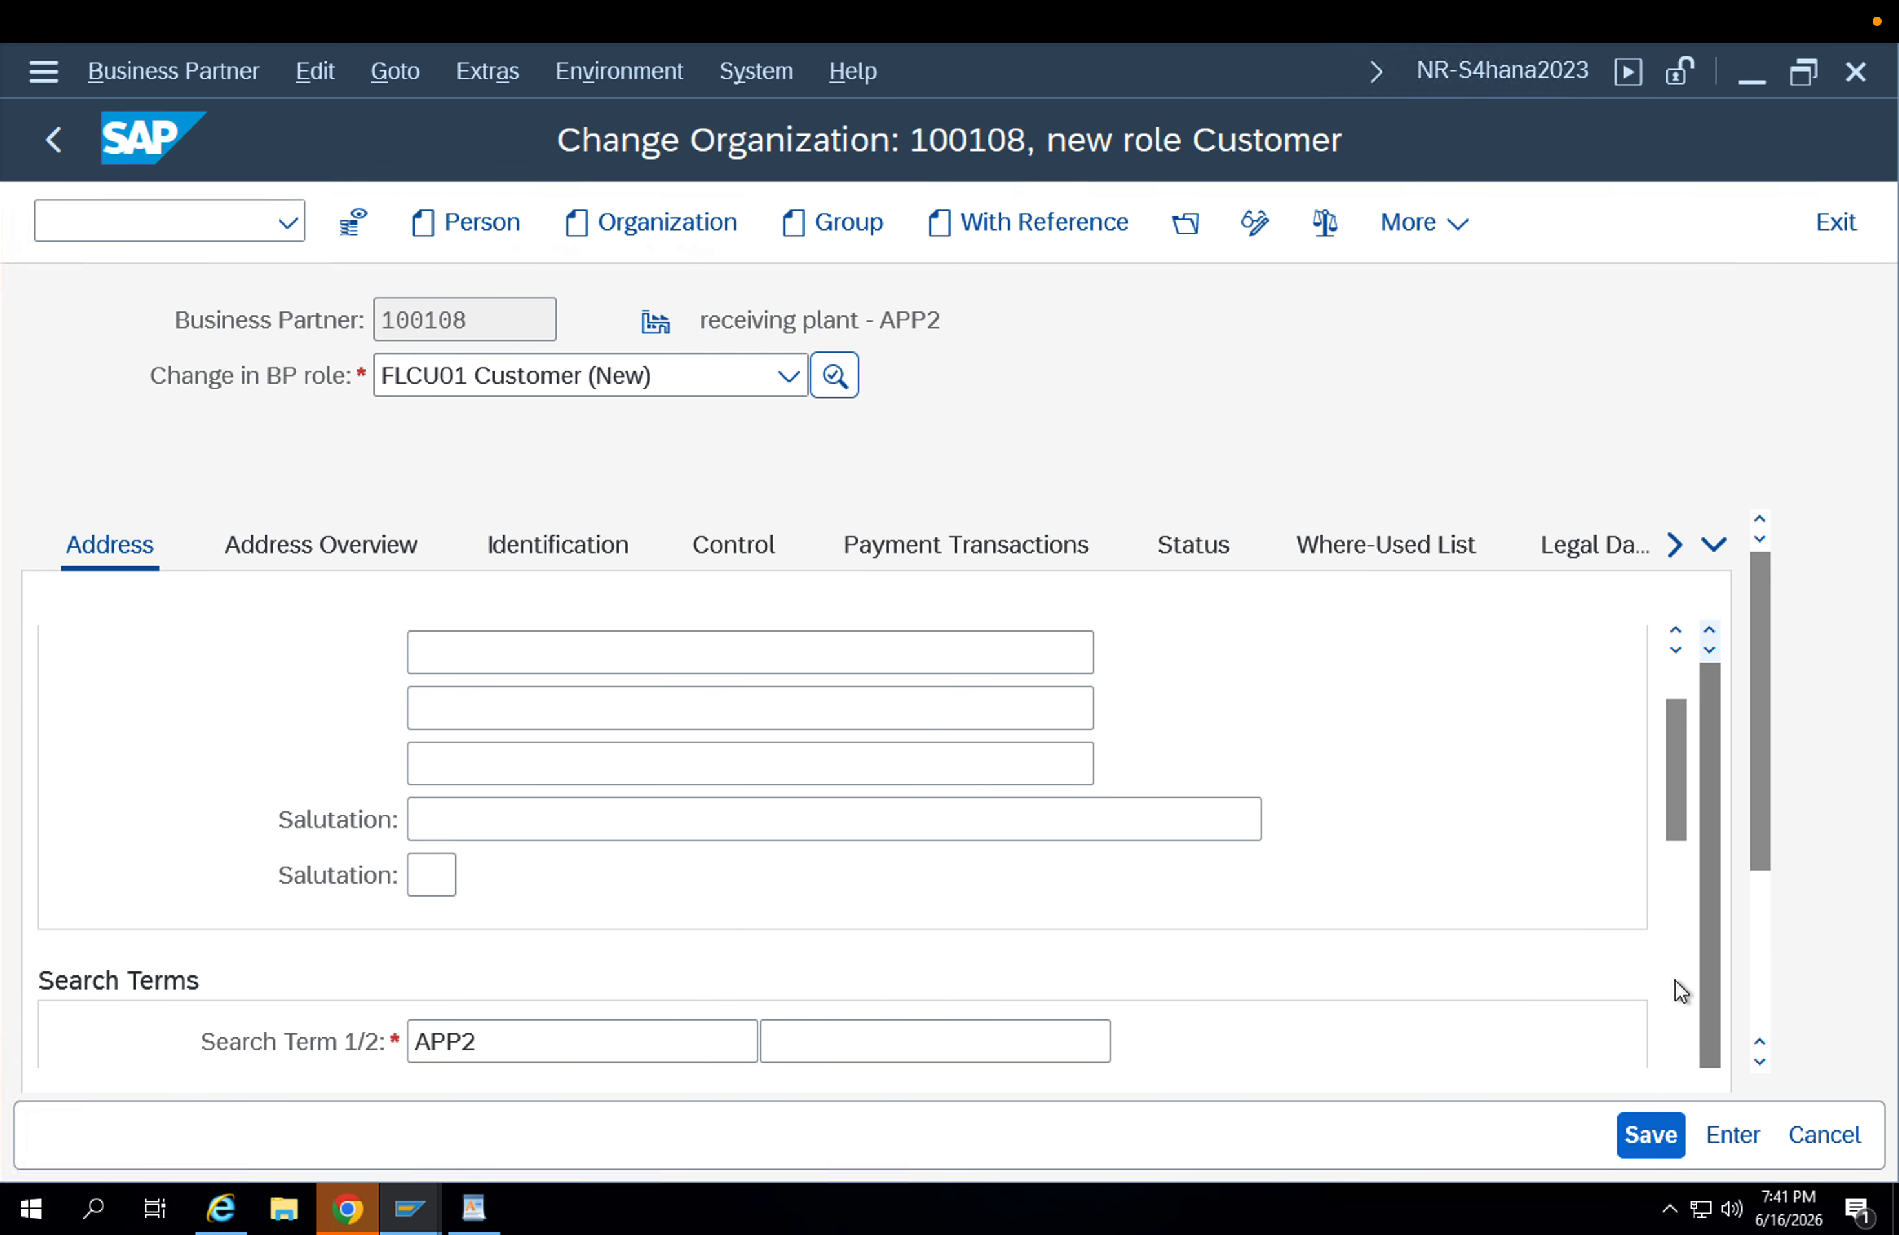
{"action": "left_click", "coordinate": [1714, 545]}
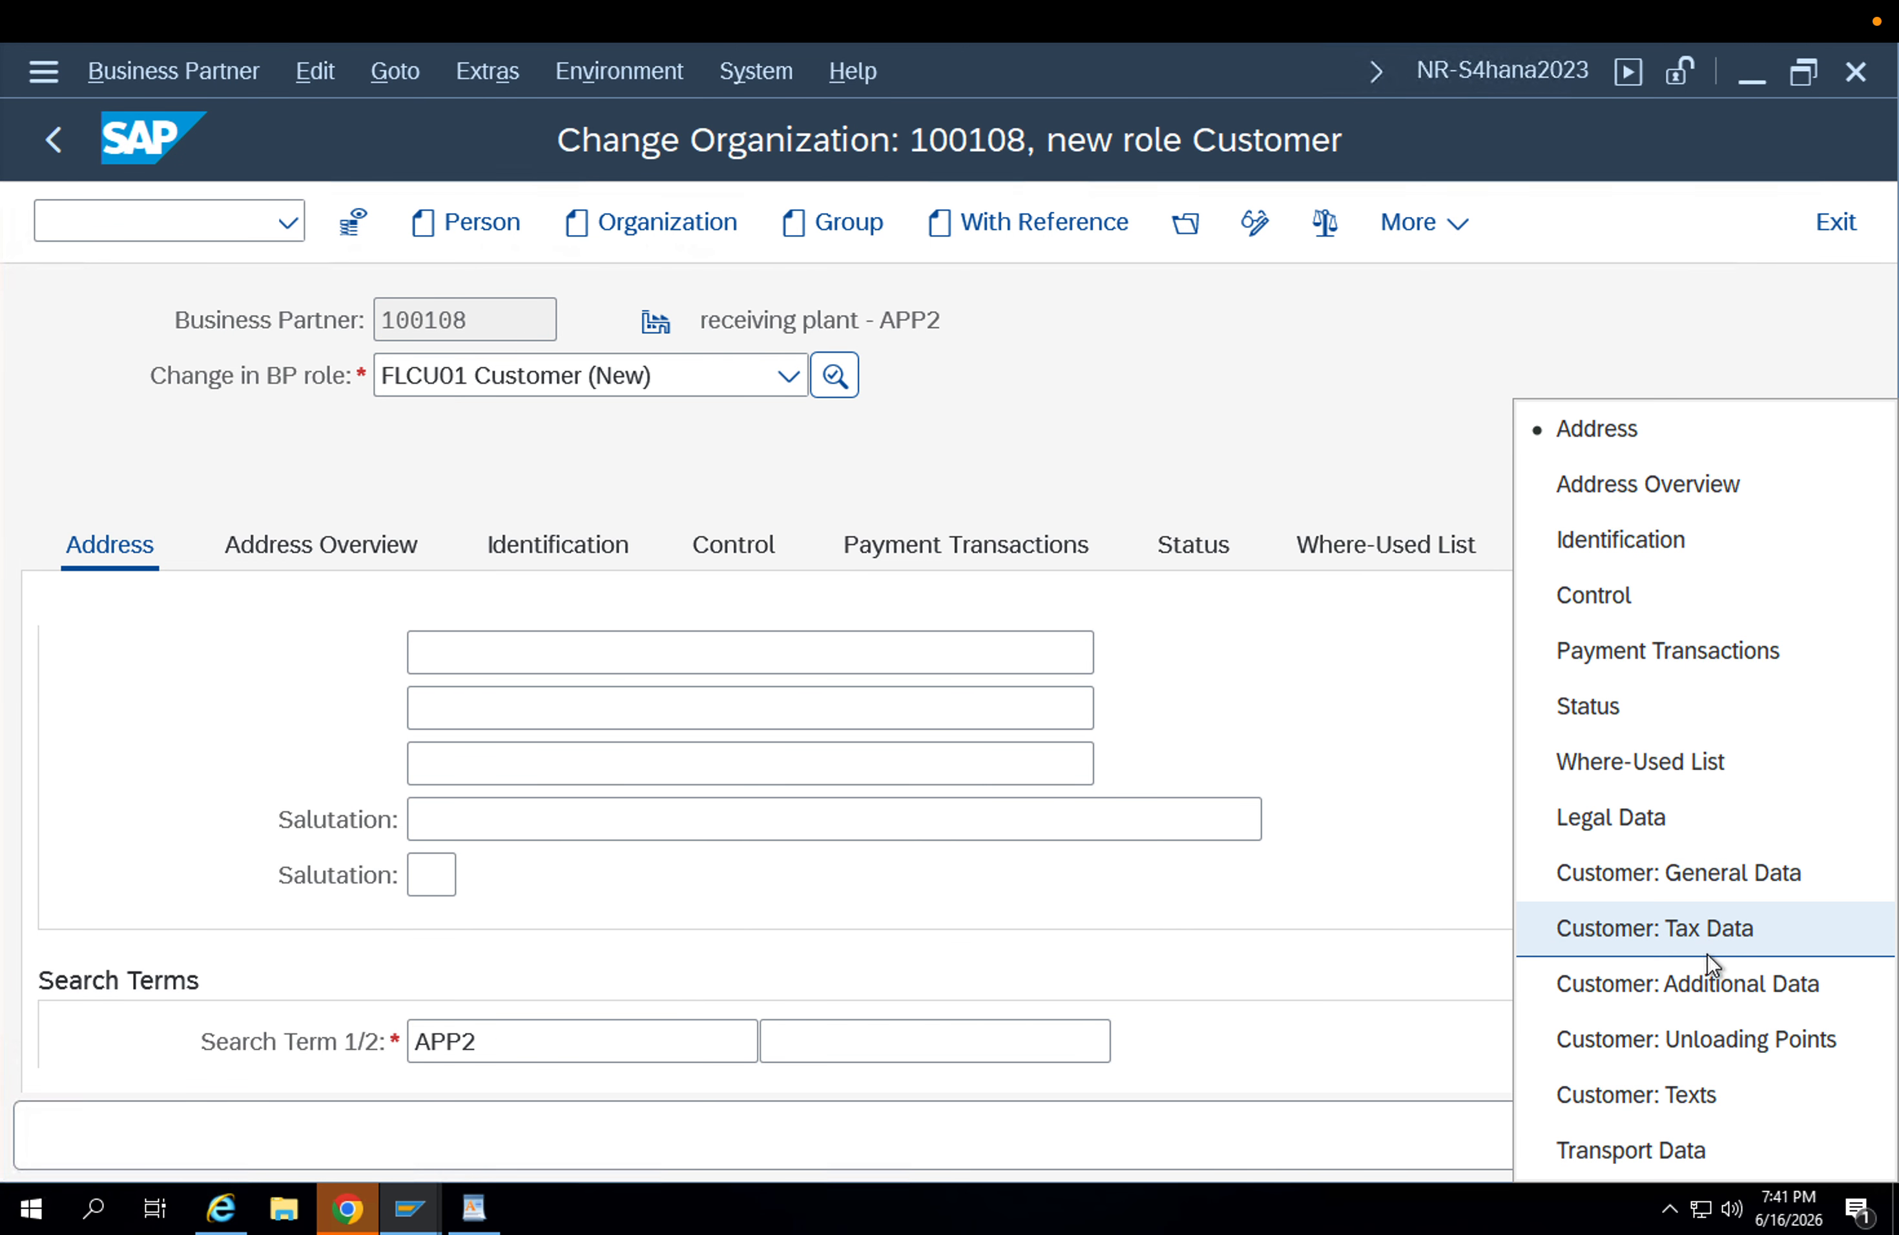
{"action": "left_click", "coordinate": [1697, 892]}
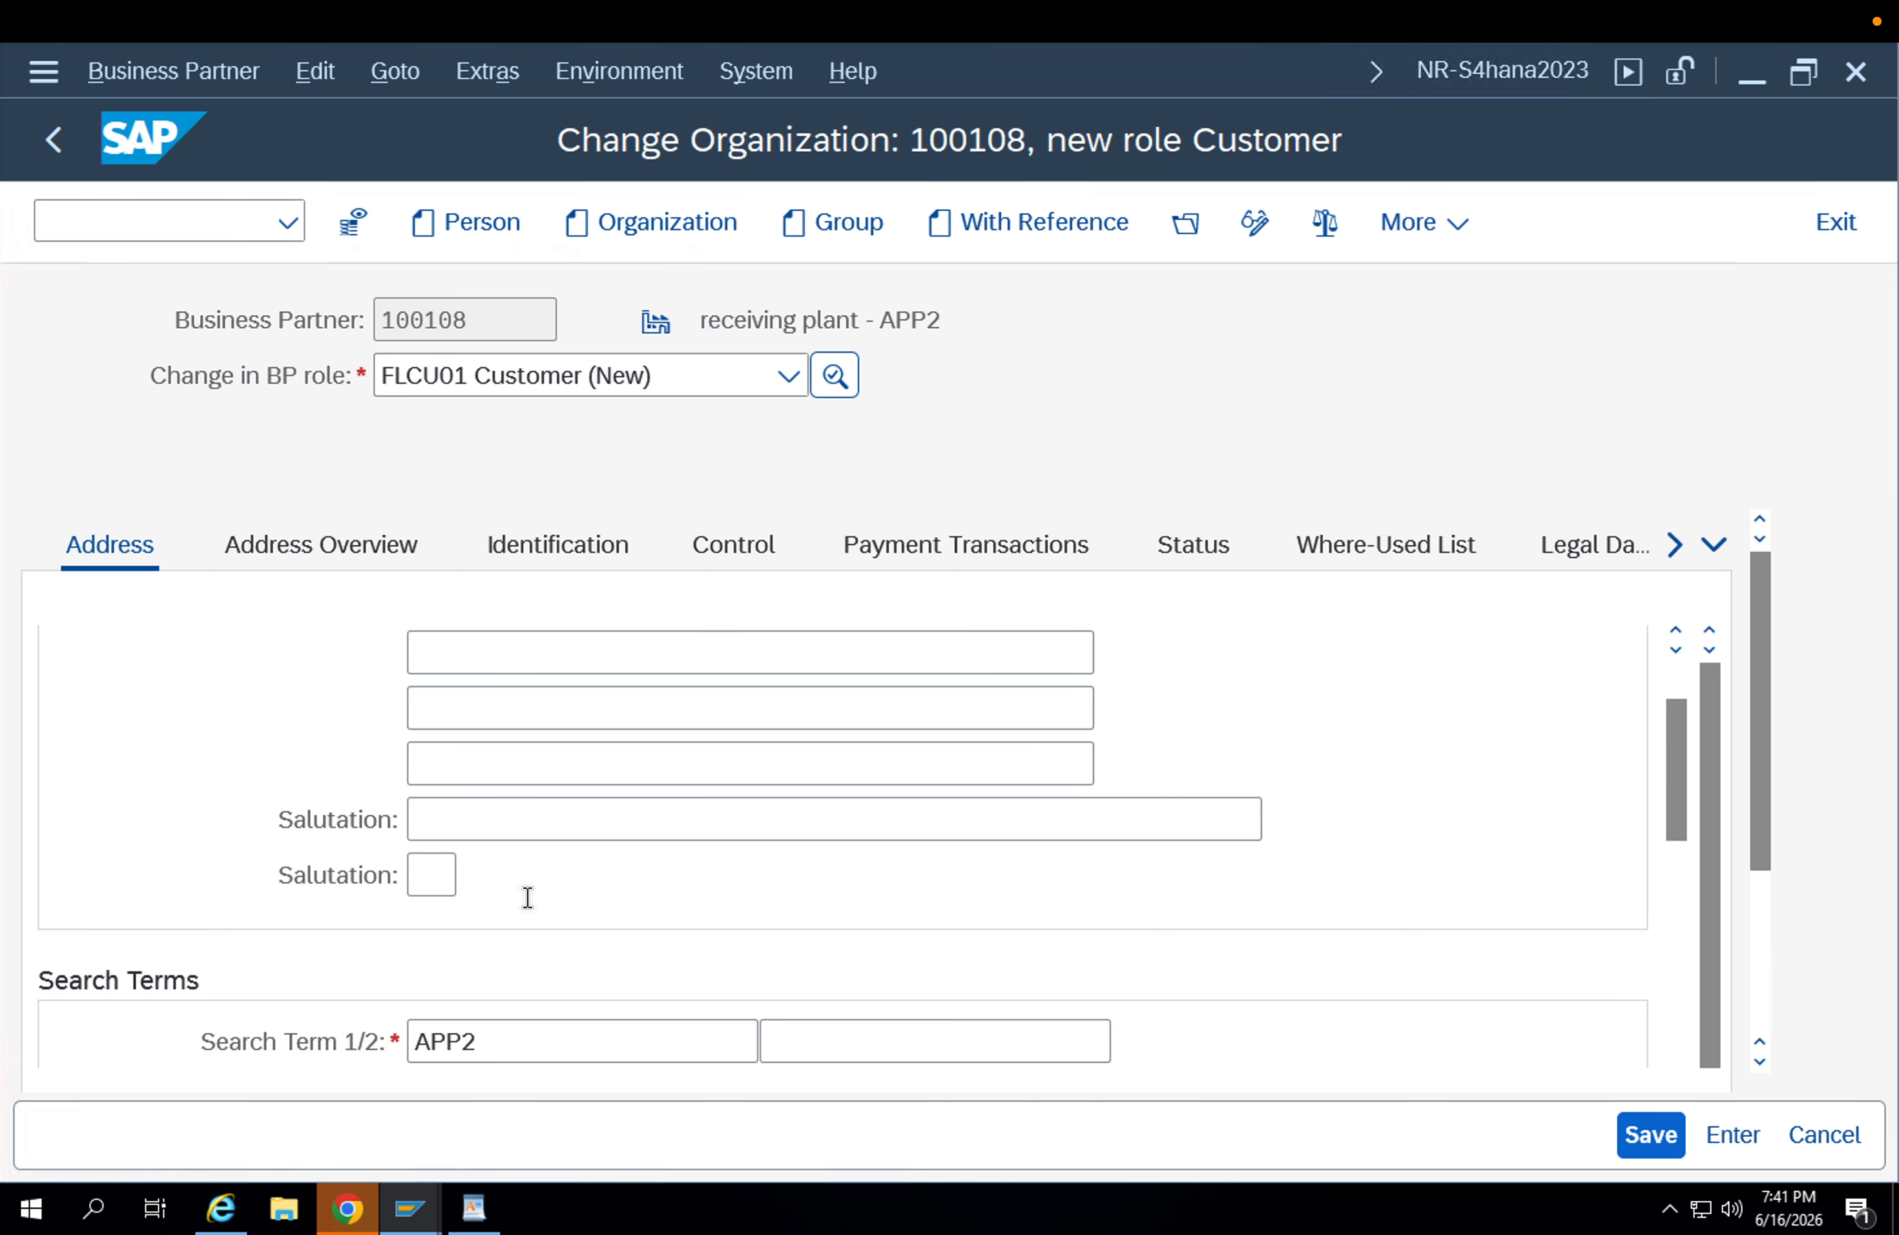
{"action": "left_click", "coordinate": [548, 876]}
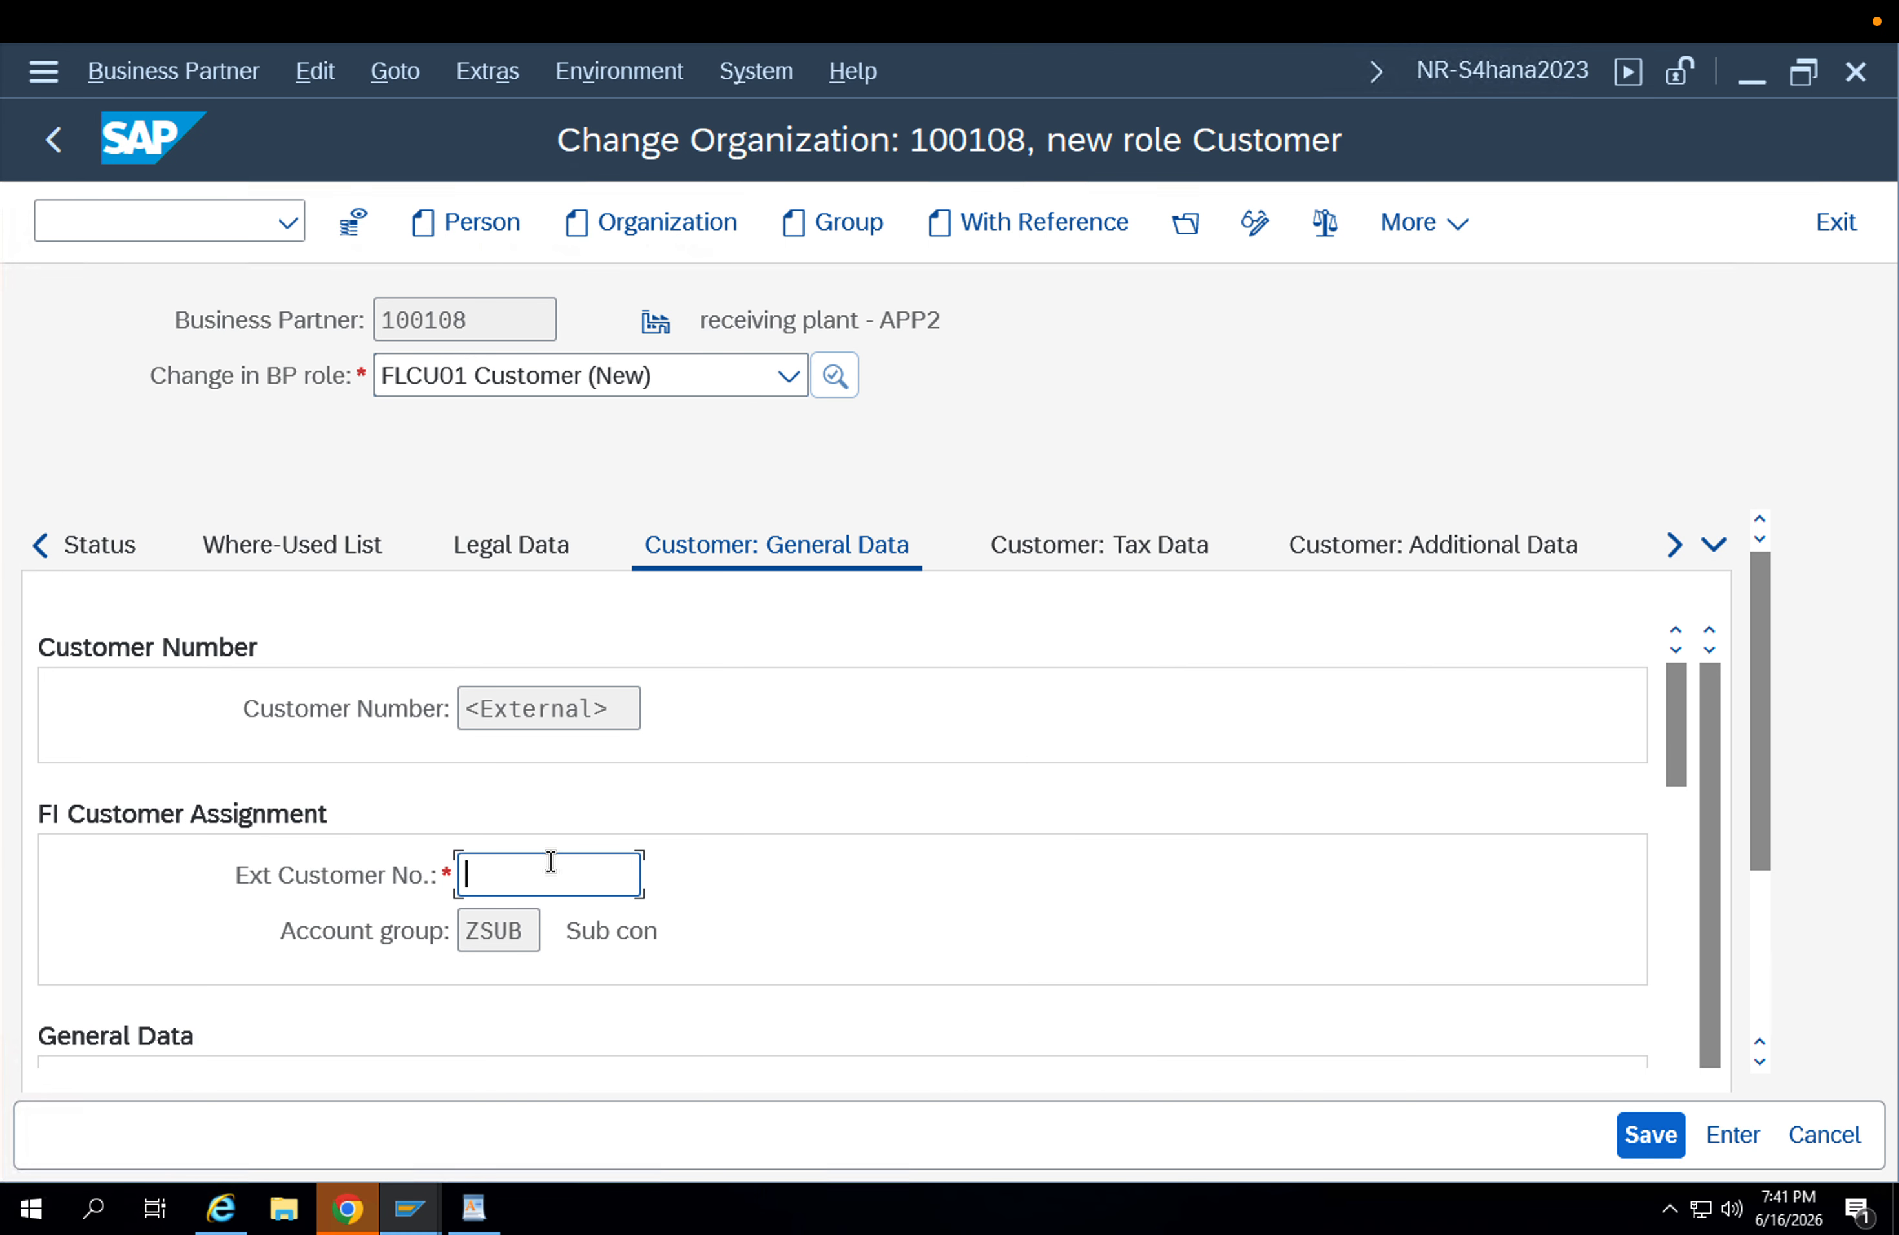
{"action": "type", "text": "1001"}
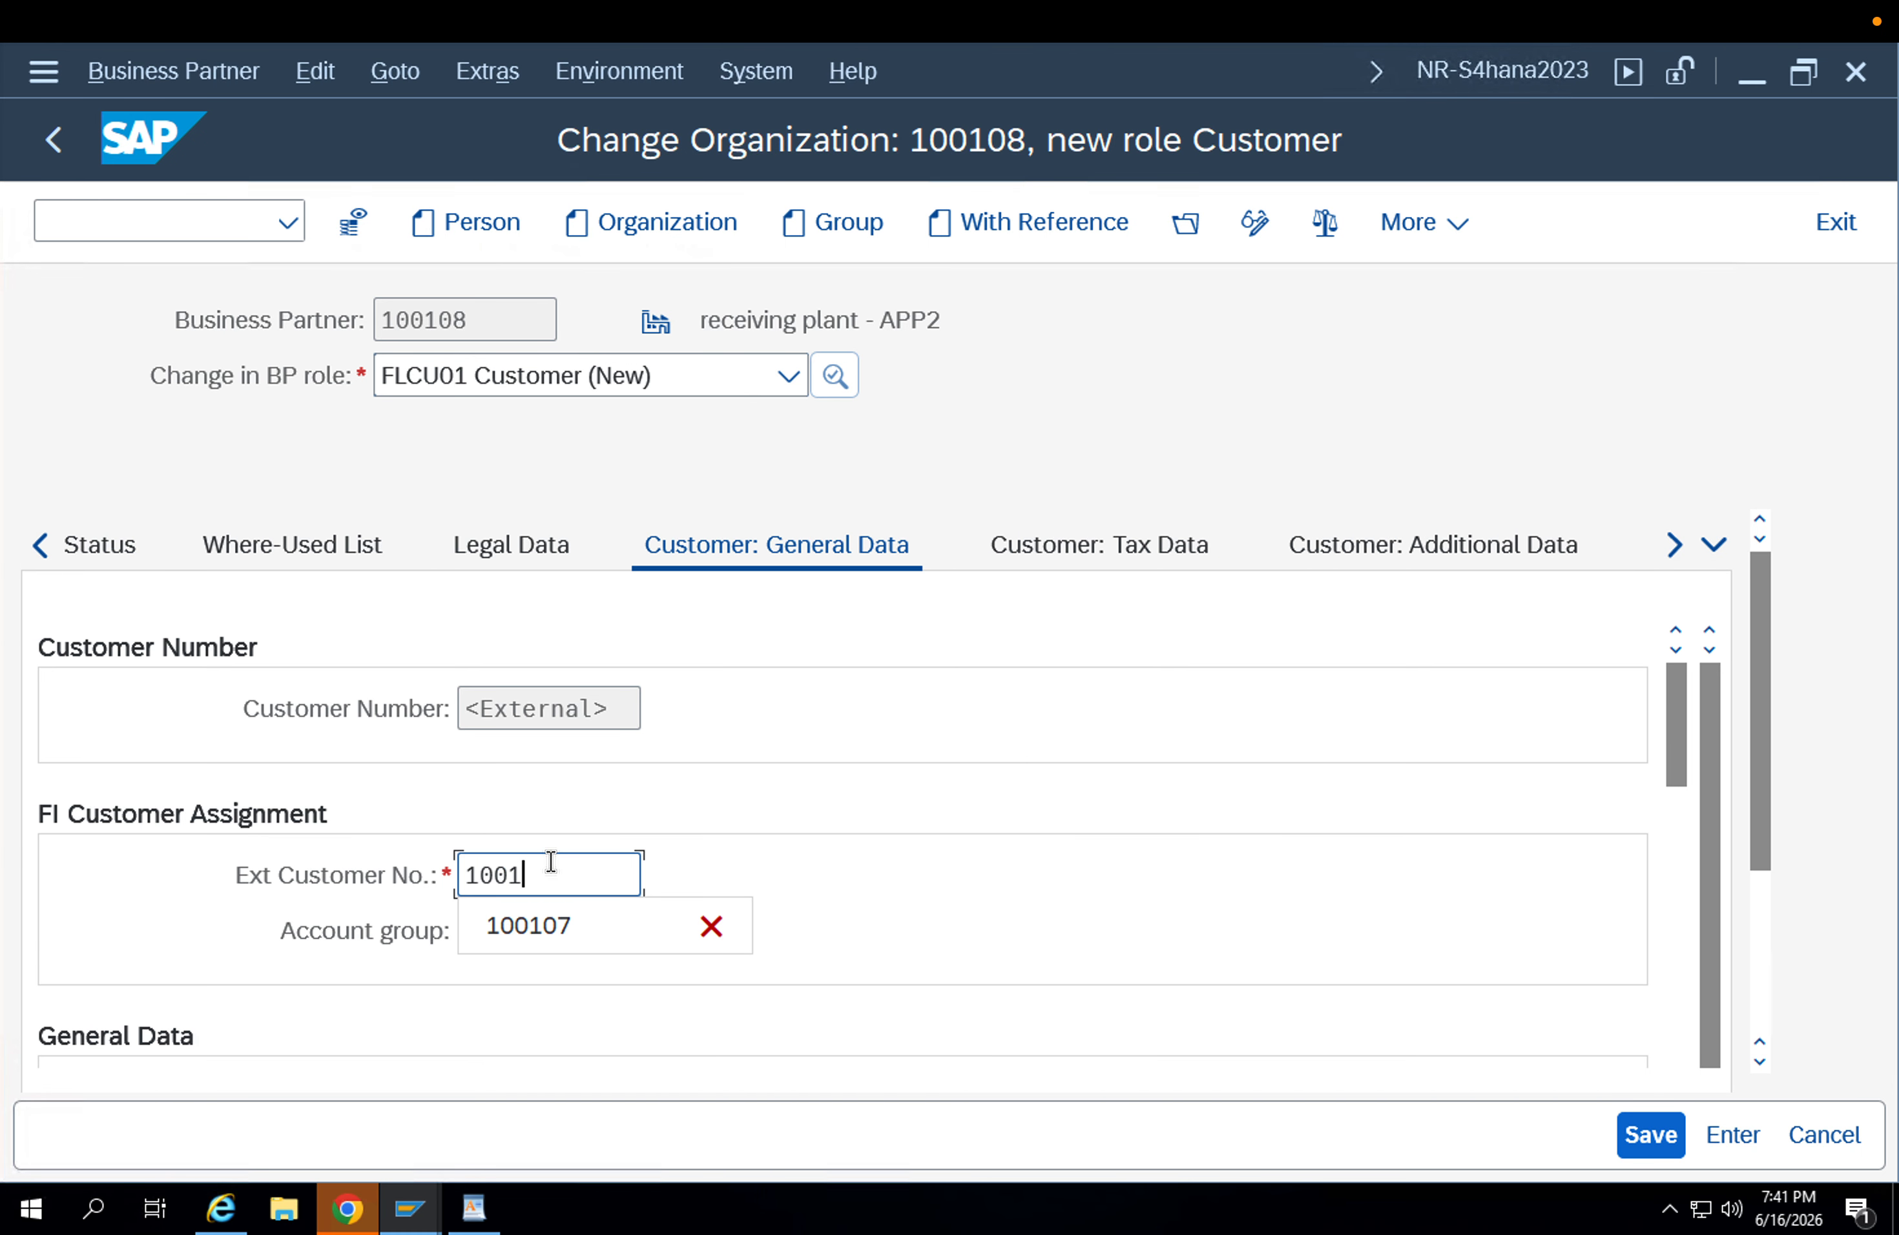
{"action": "type", "text": "08"}
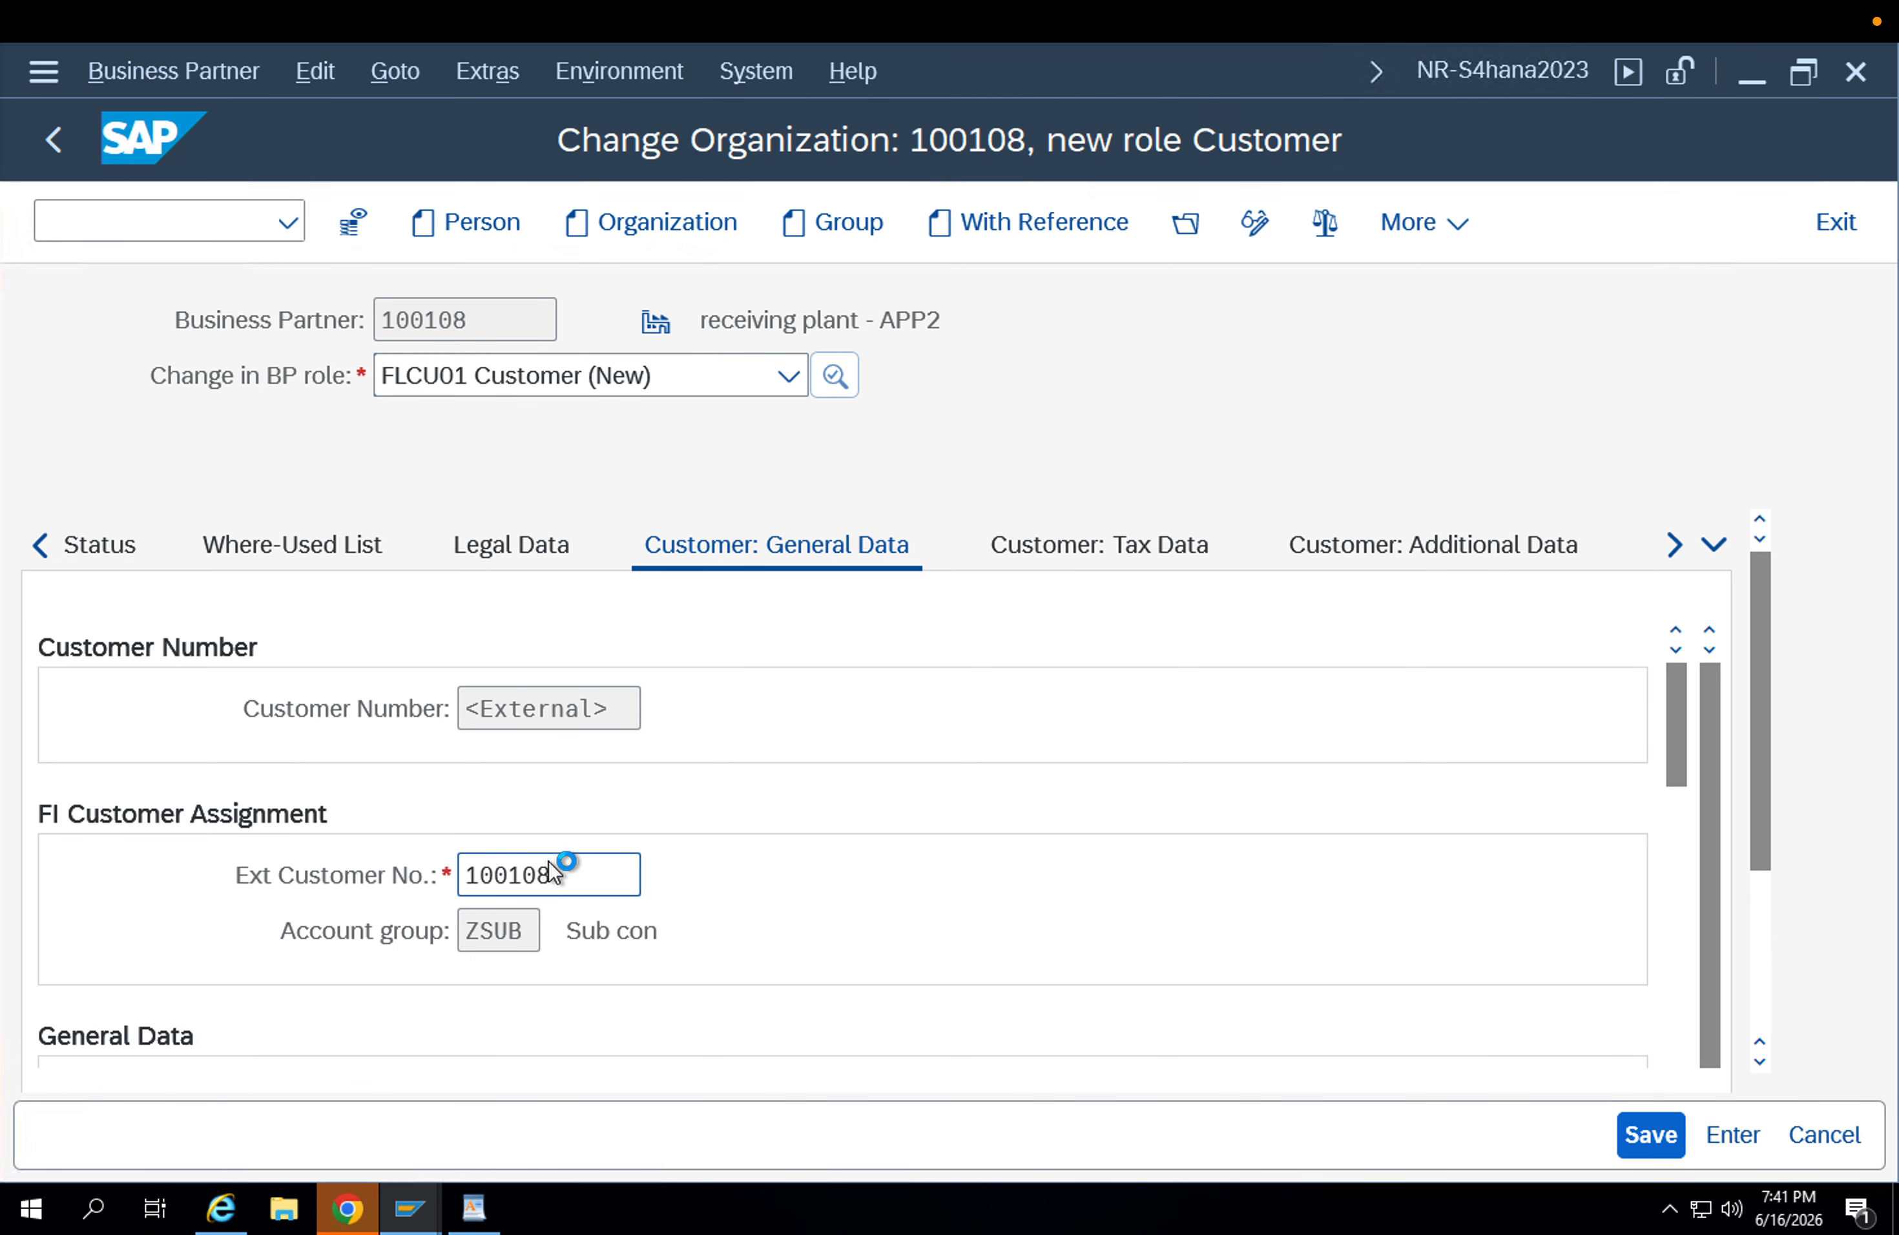
{"action": "key", "text": "Return"}
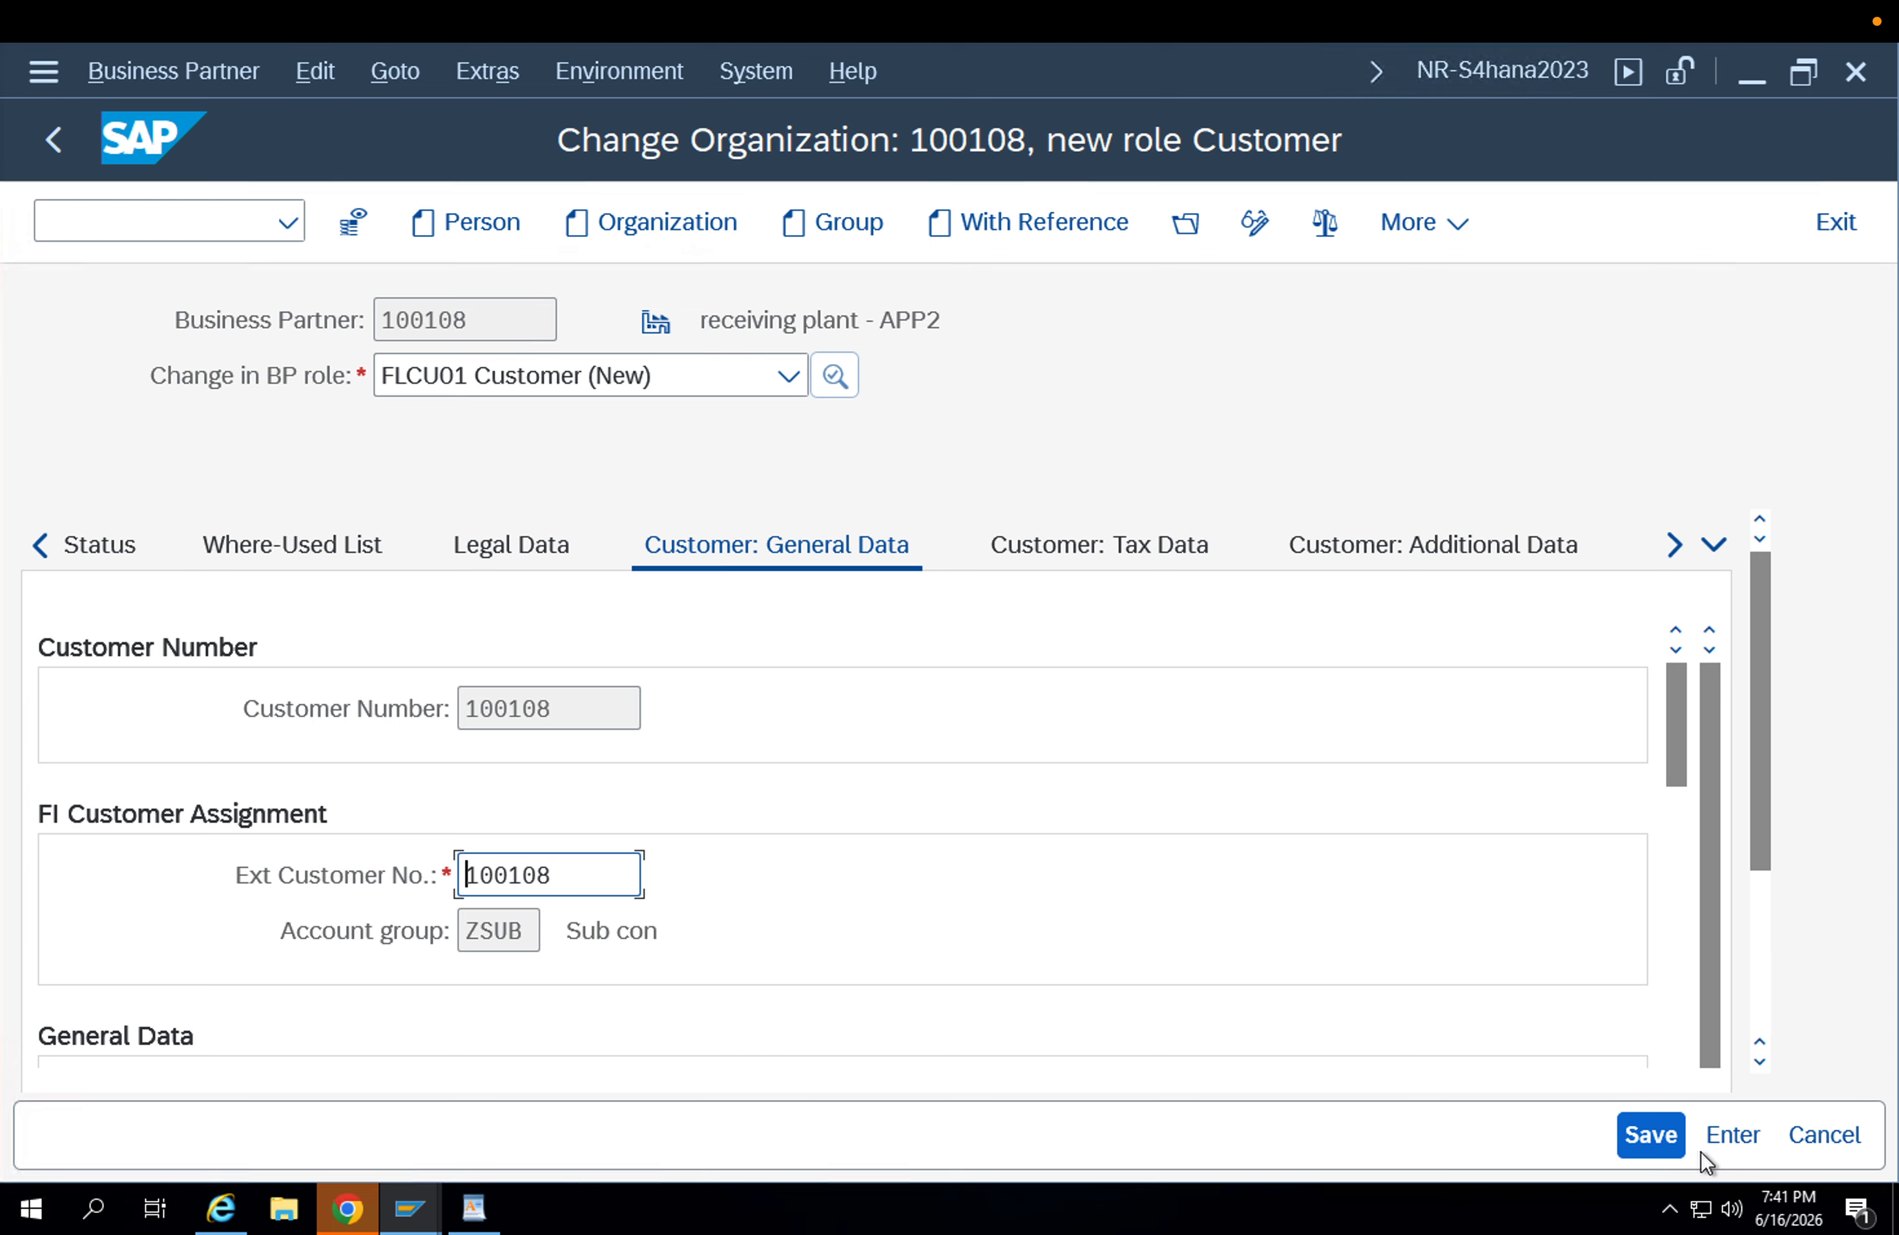
Try to save the customer role, and set the standard address country to DE and the language to EN.
{"action": "left_click", "coordinate": [1654, 1138]}
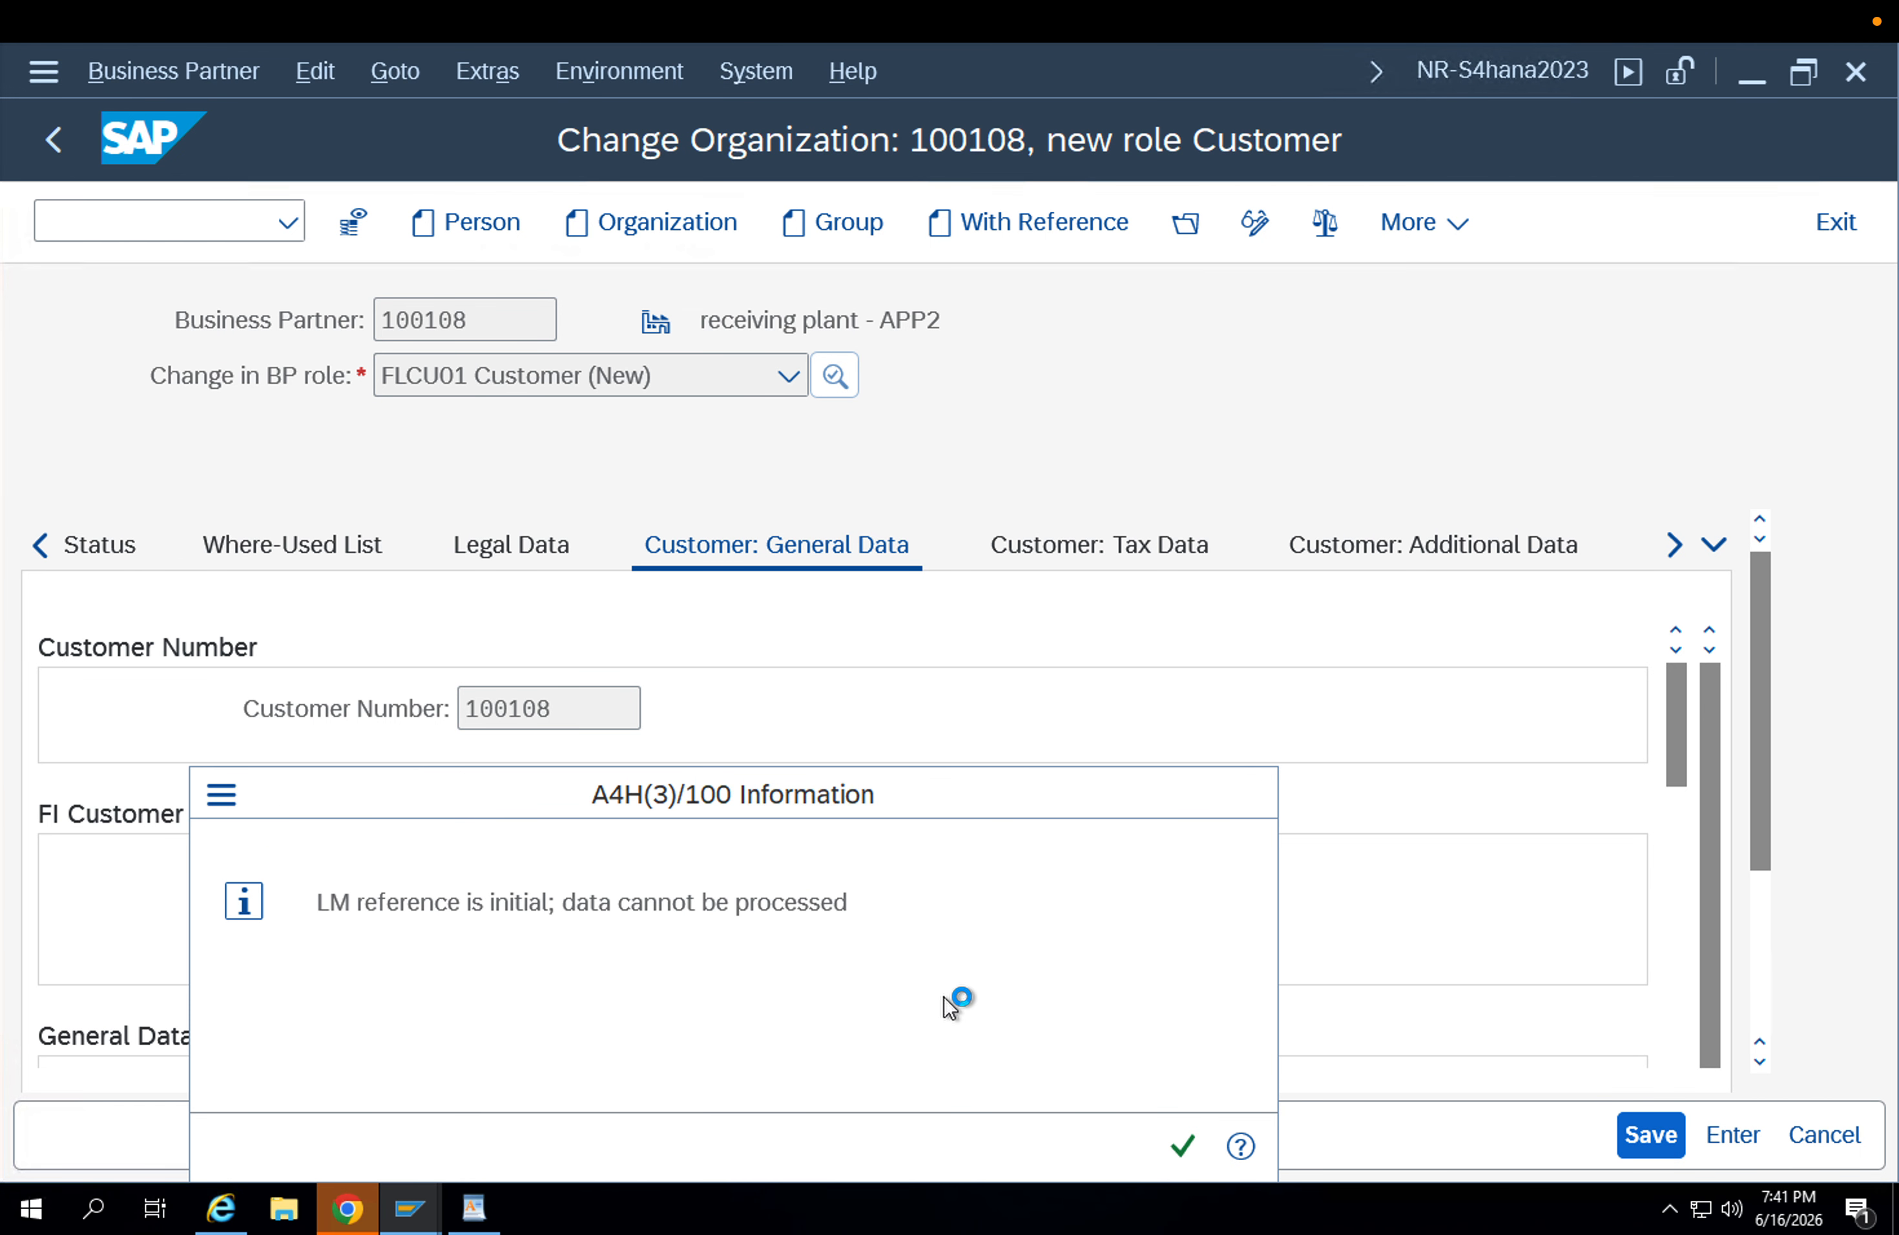
{"action": "key", "text": "Return"}
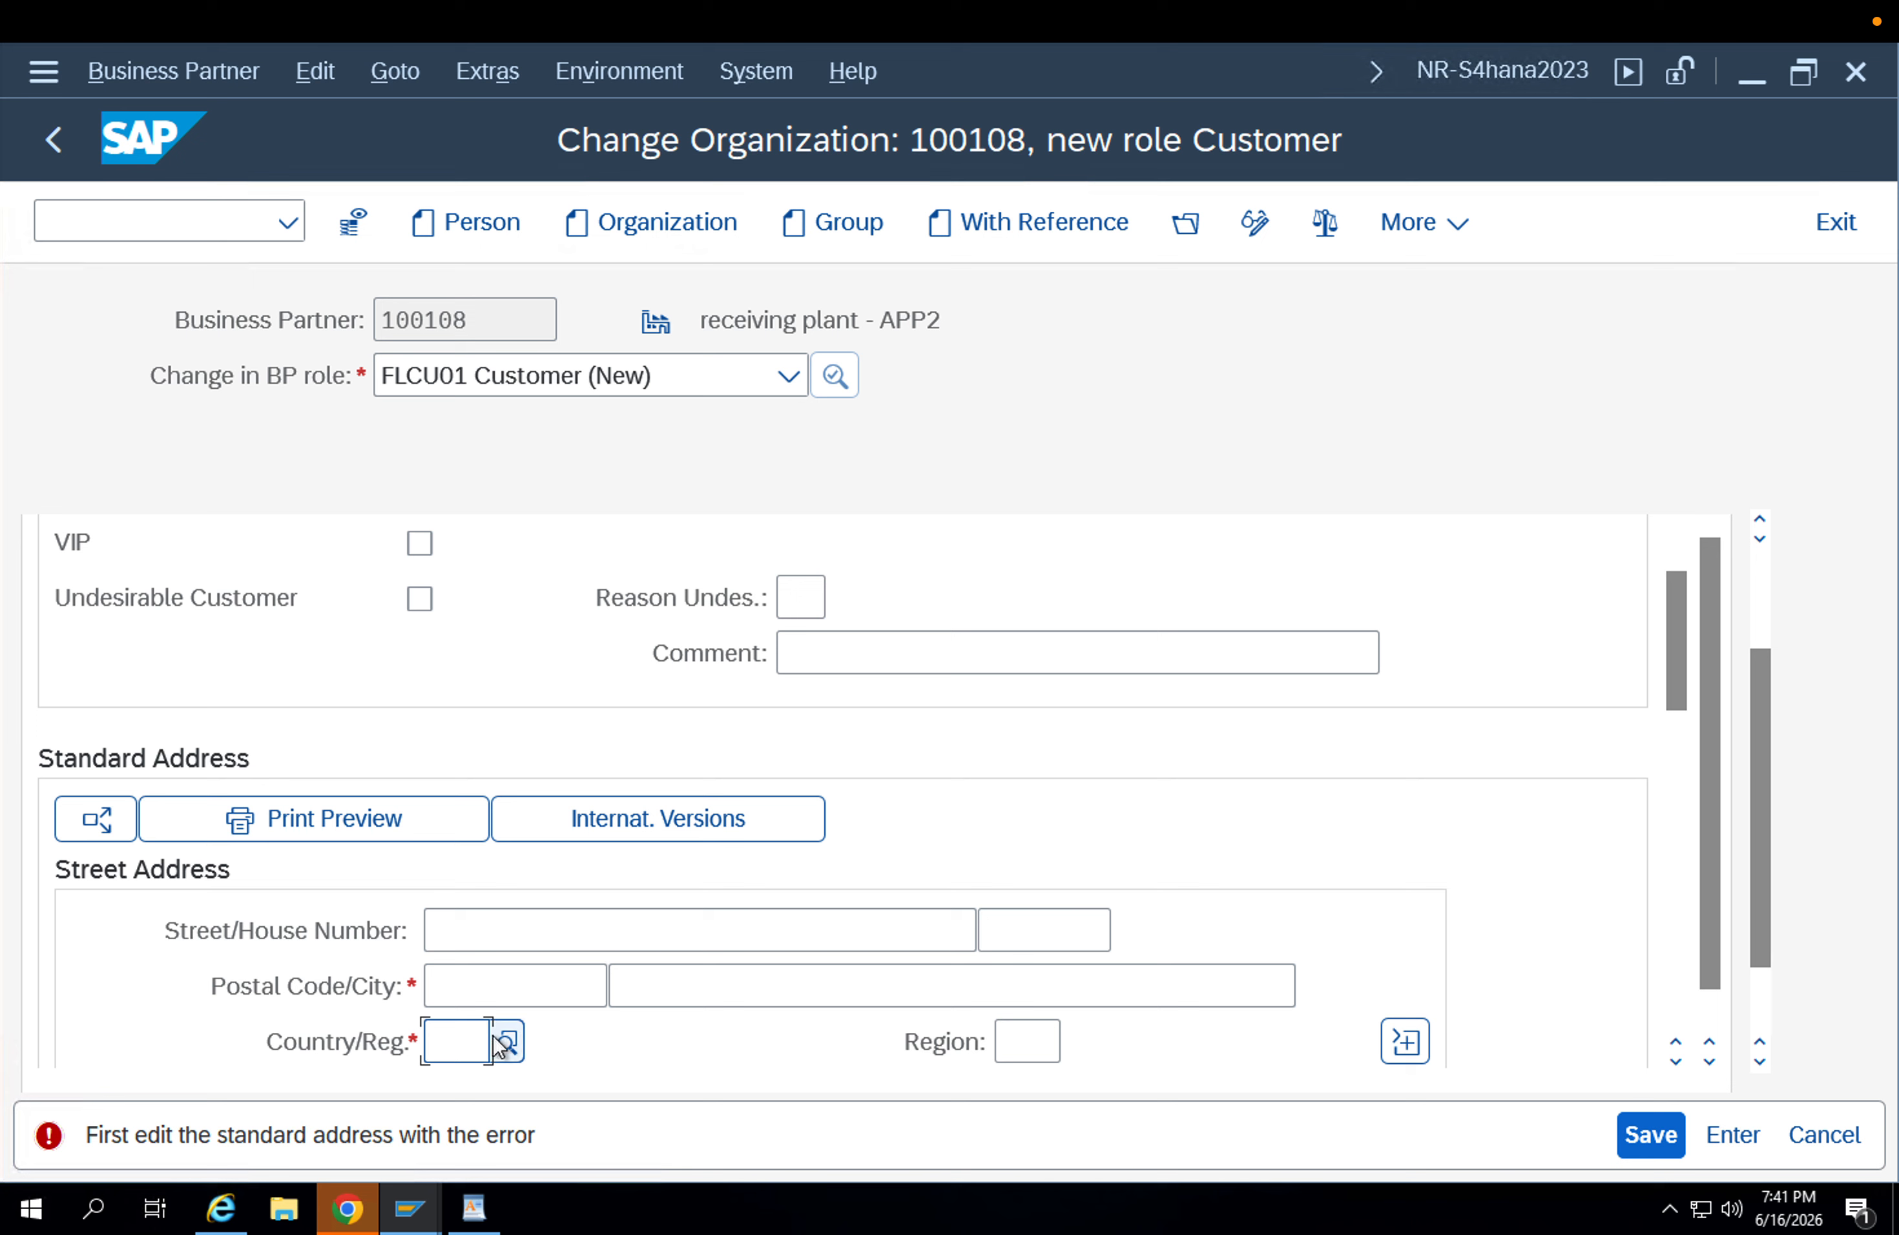
{"action": "type", "text": "DE"}
{"action": "key", "text": "Return"}
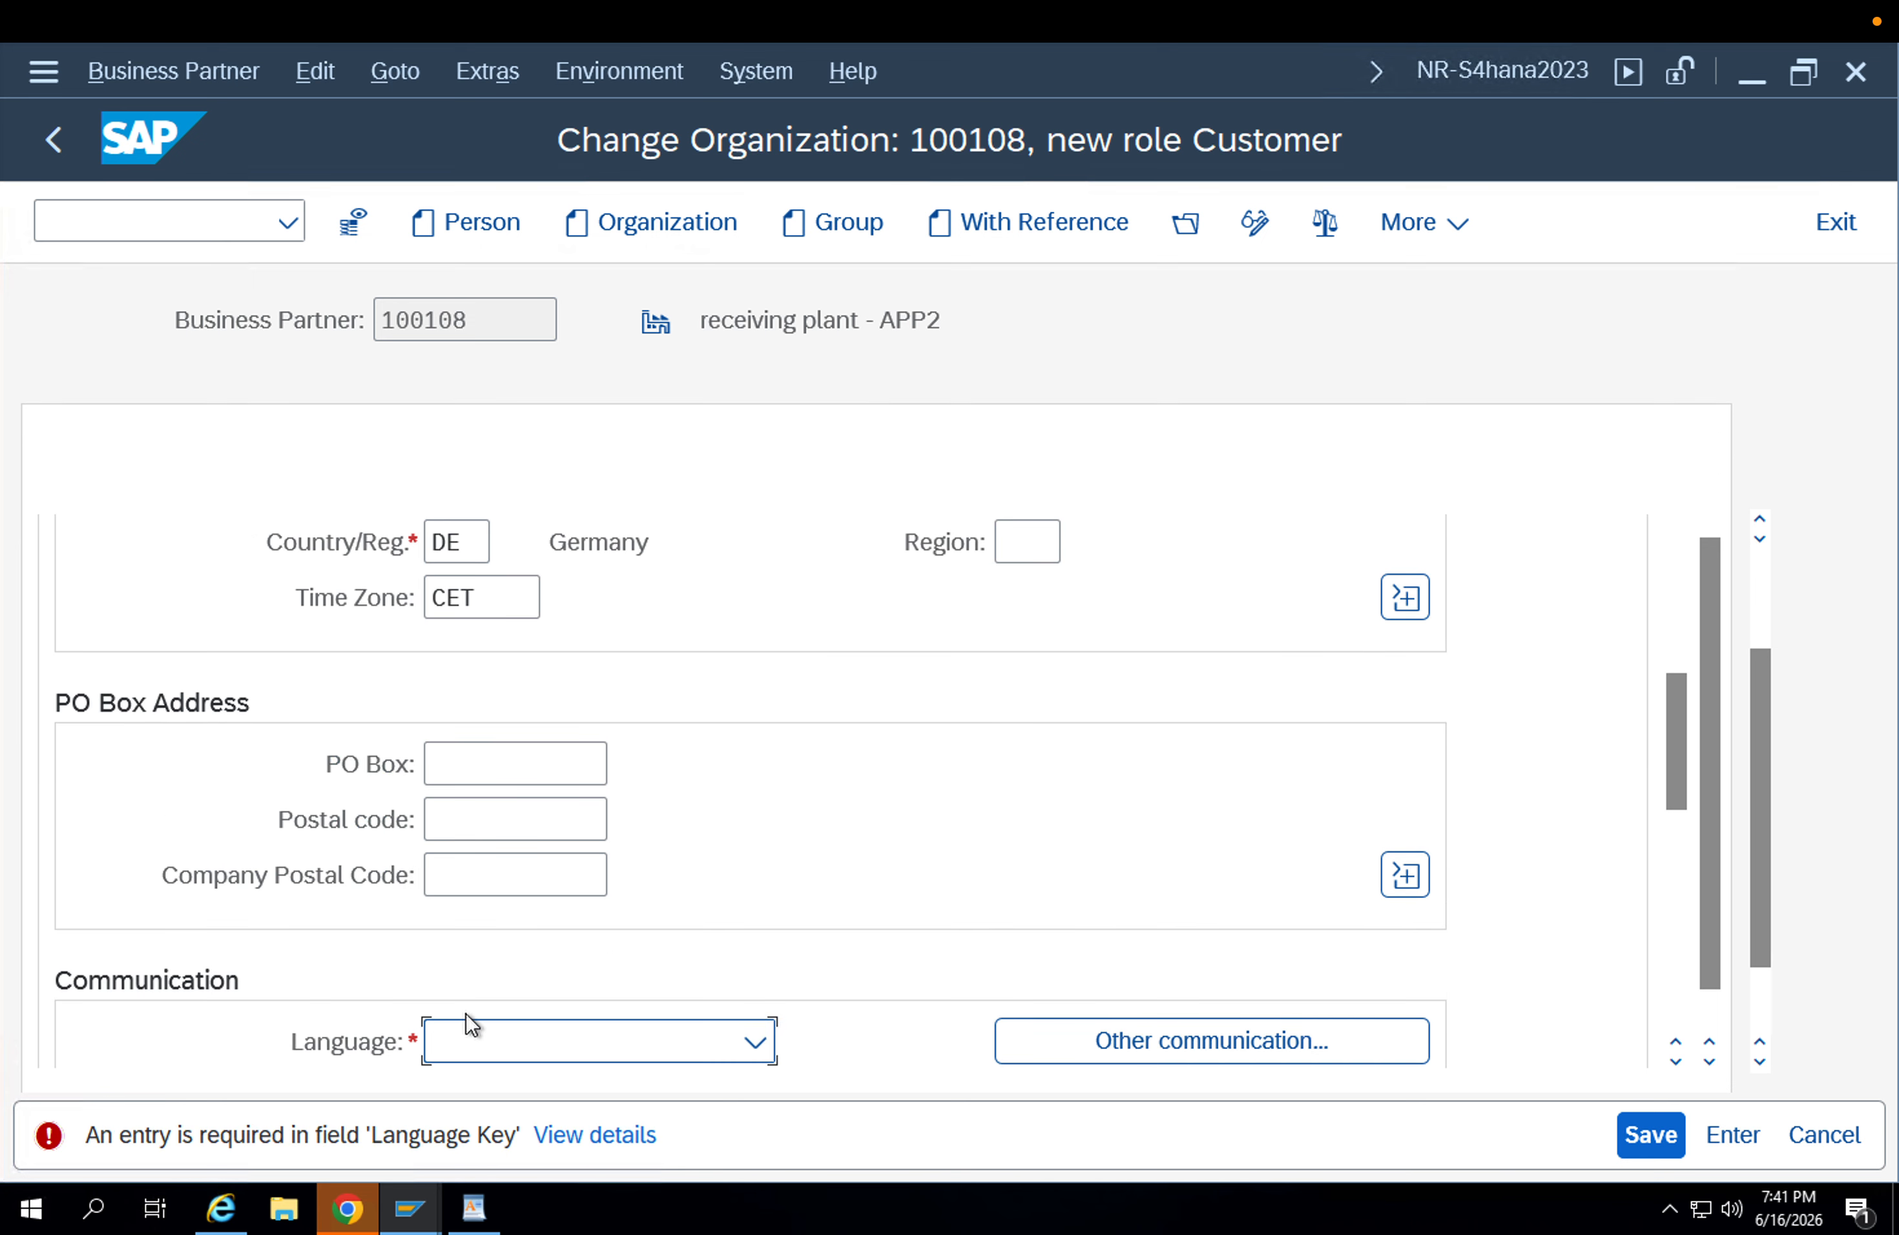
{"action": "type", "text": "EN English"}
{"action": "key", "text": "Return"}
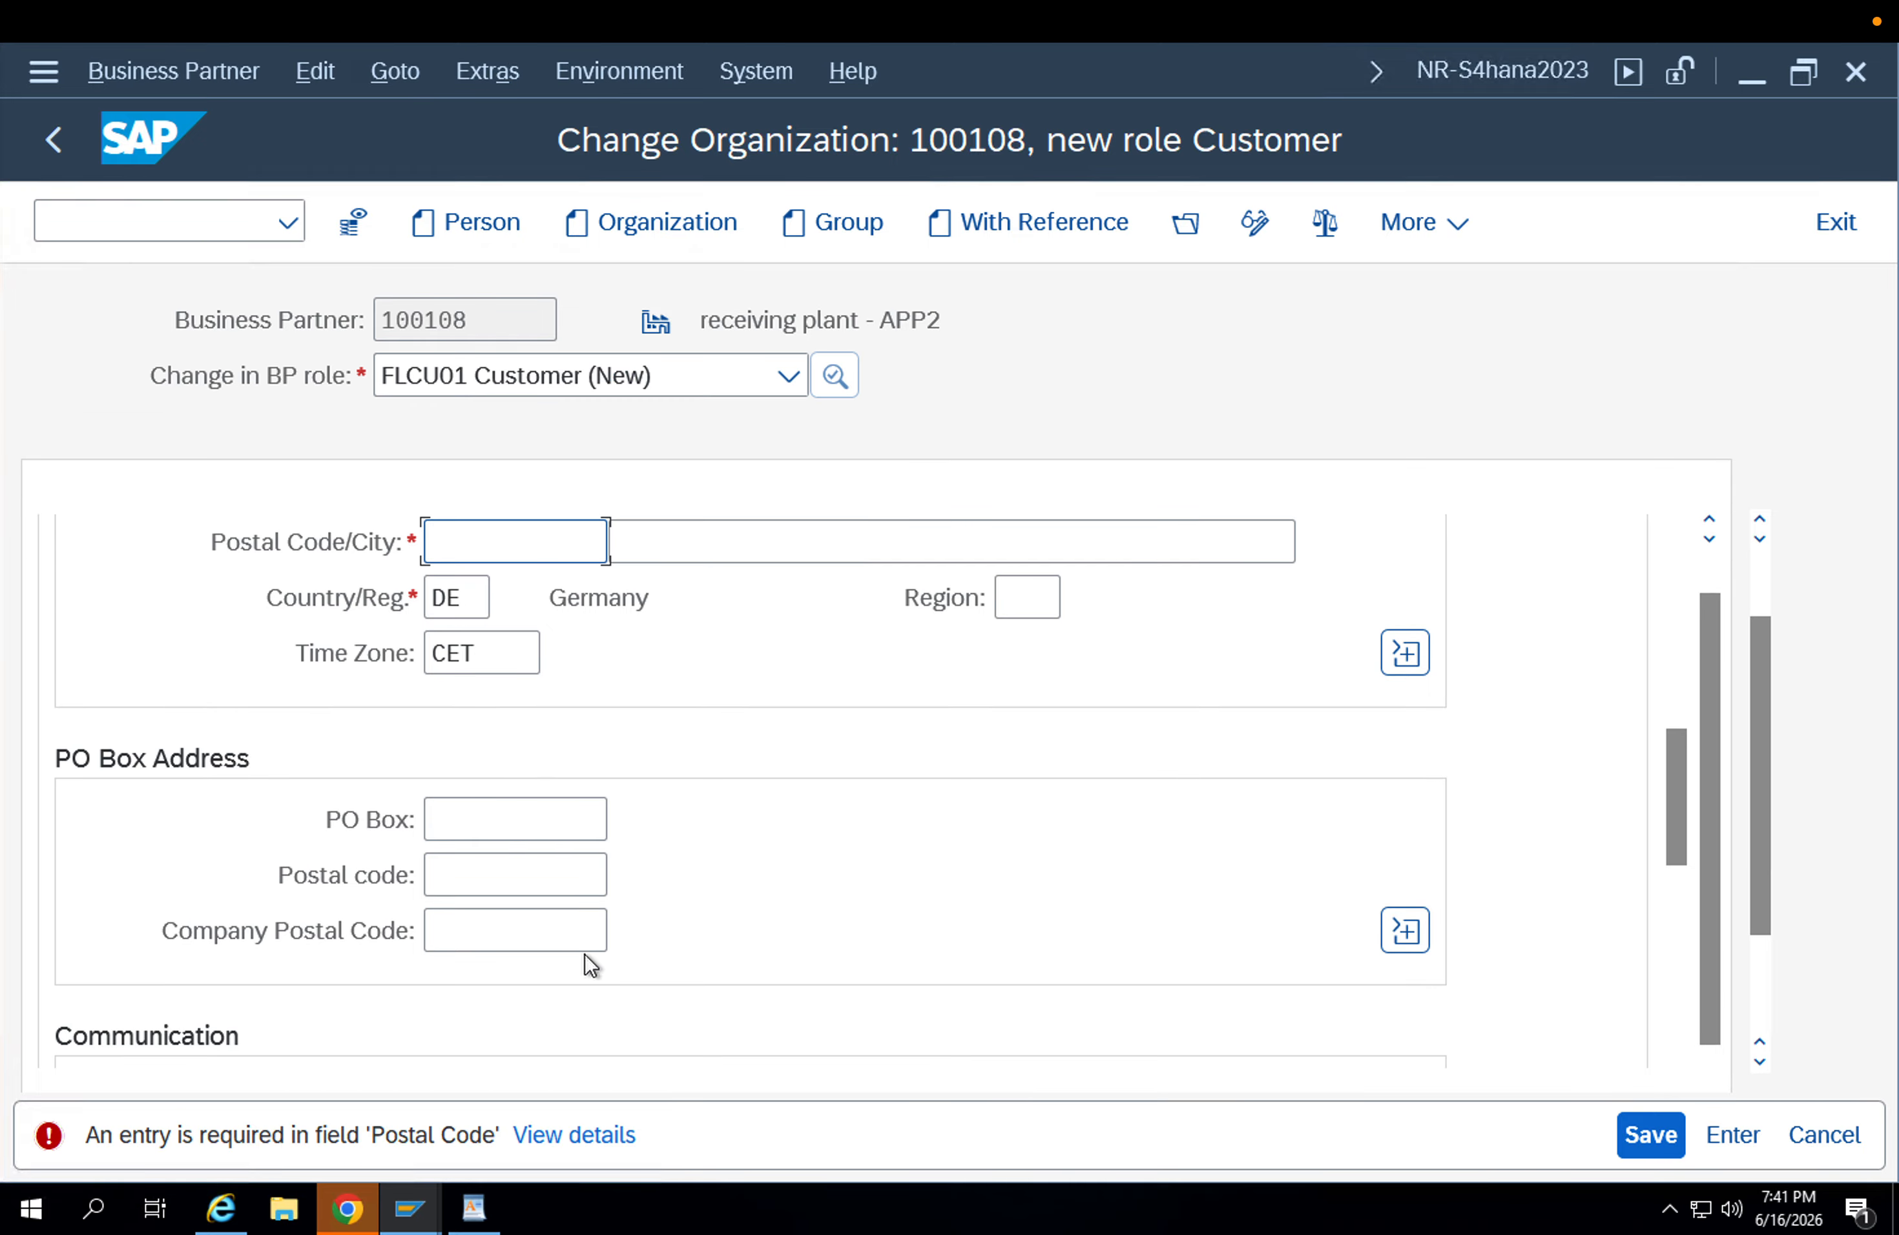
Fill in the standard address's postal code from the earlier entries and confirm the address data.
{"action": "key", "text": "Down"}
{"action": "key", "text": "Down"}
{"action": "key", "text": "Return"}
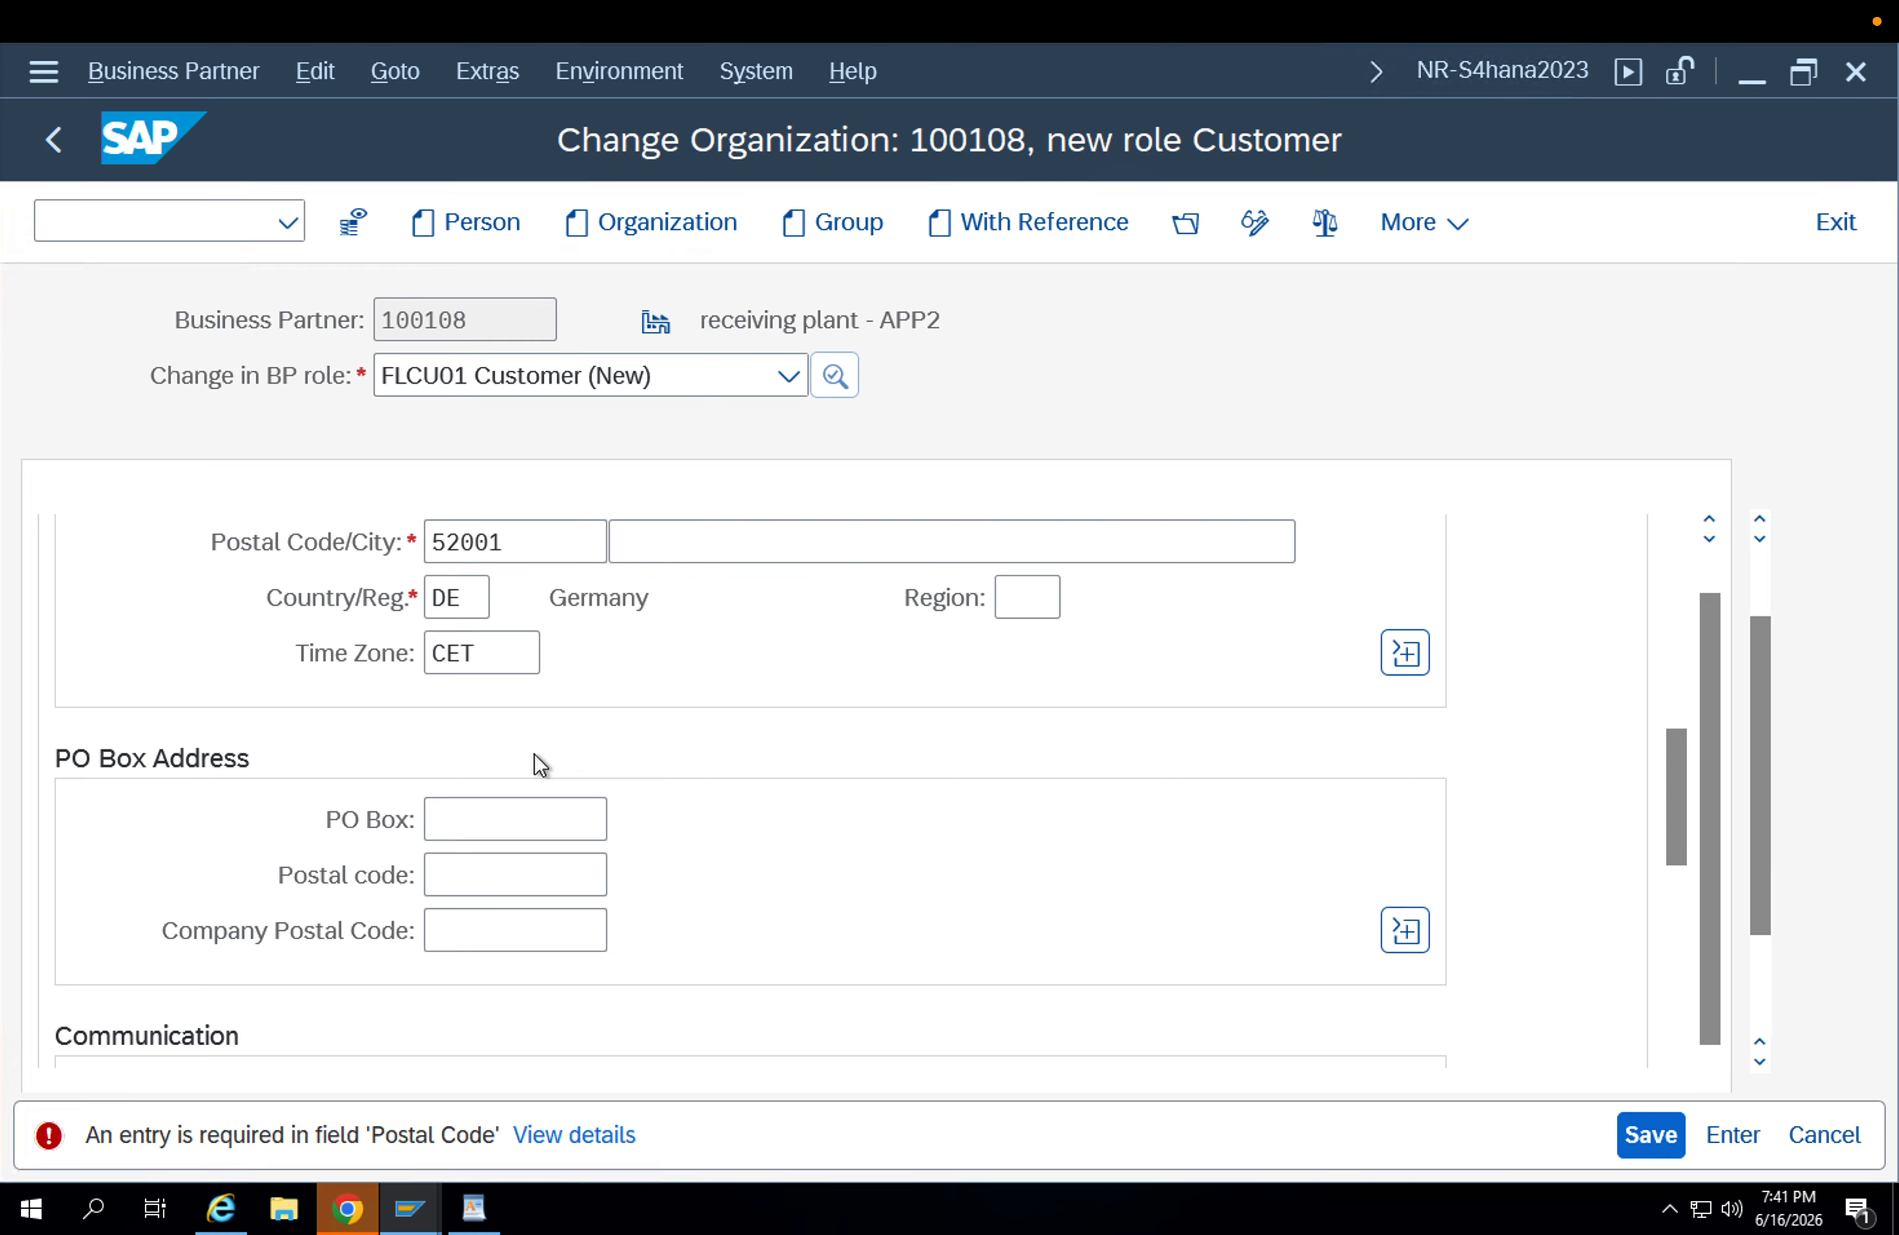
{"action": "key", "text": "Return"}
{"action": "scroll", "coordinate": [715, 849], "scroll_direction": "down", "scroll_amount": 5}
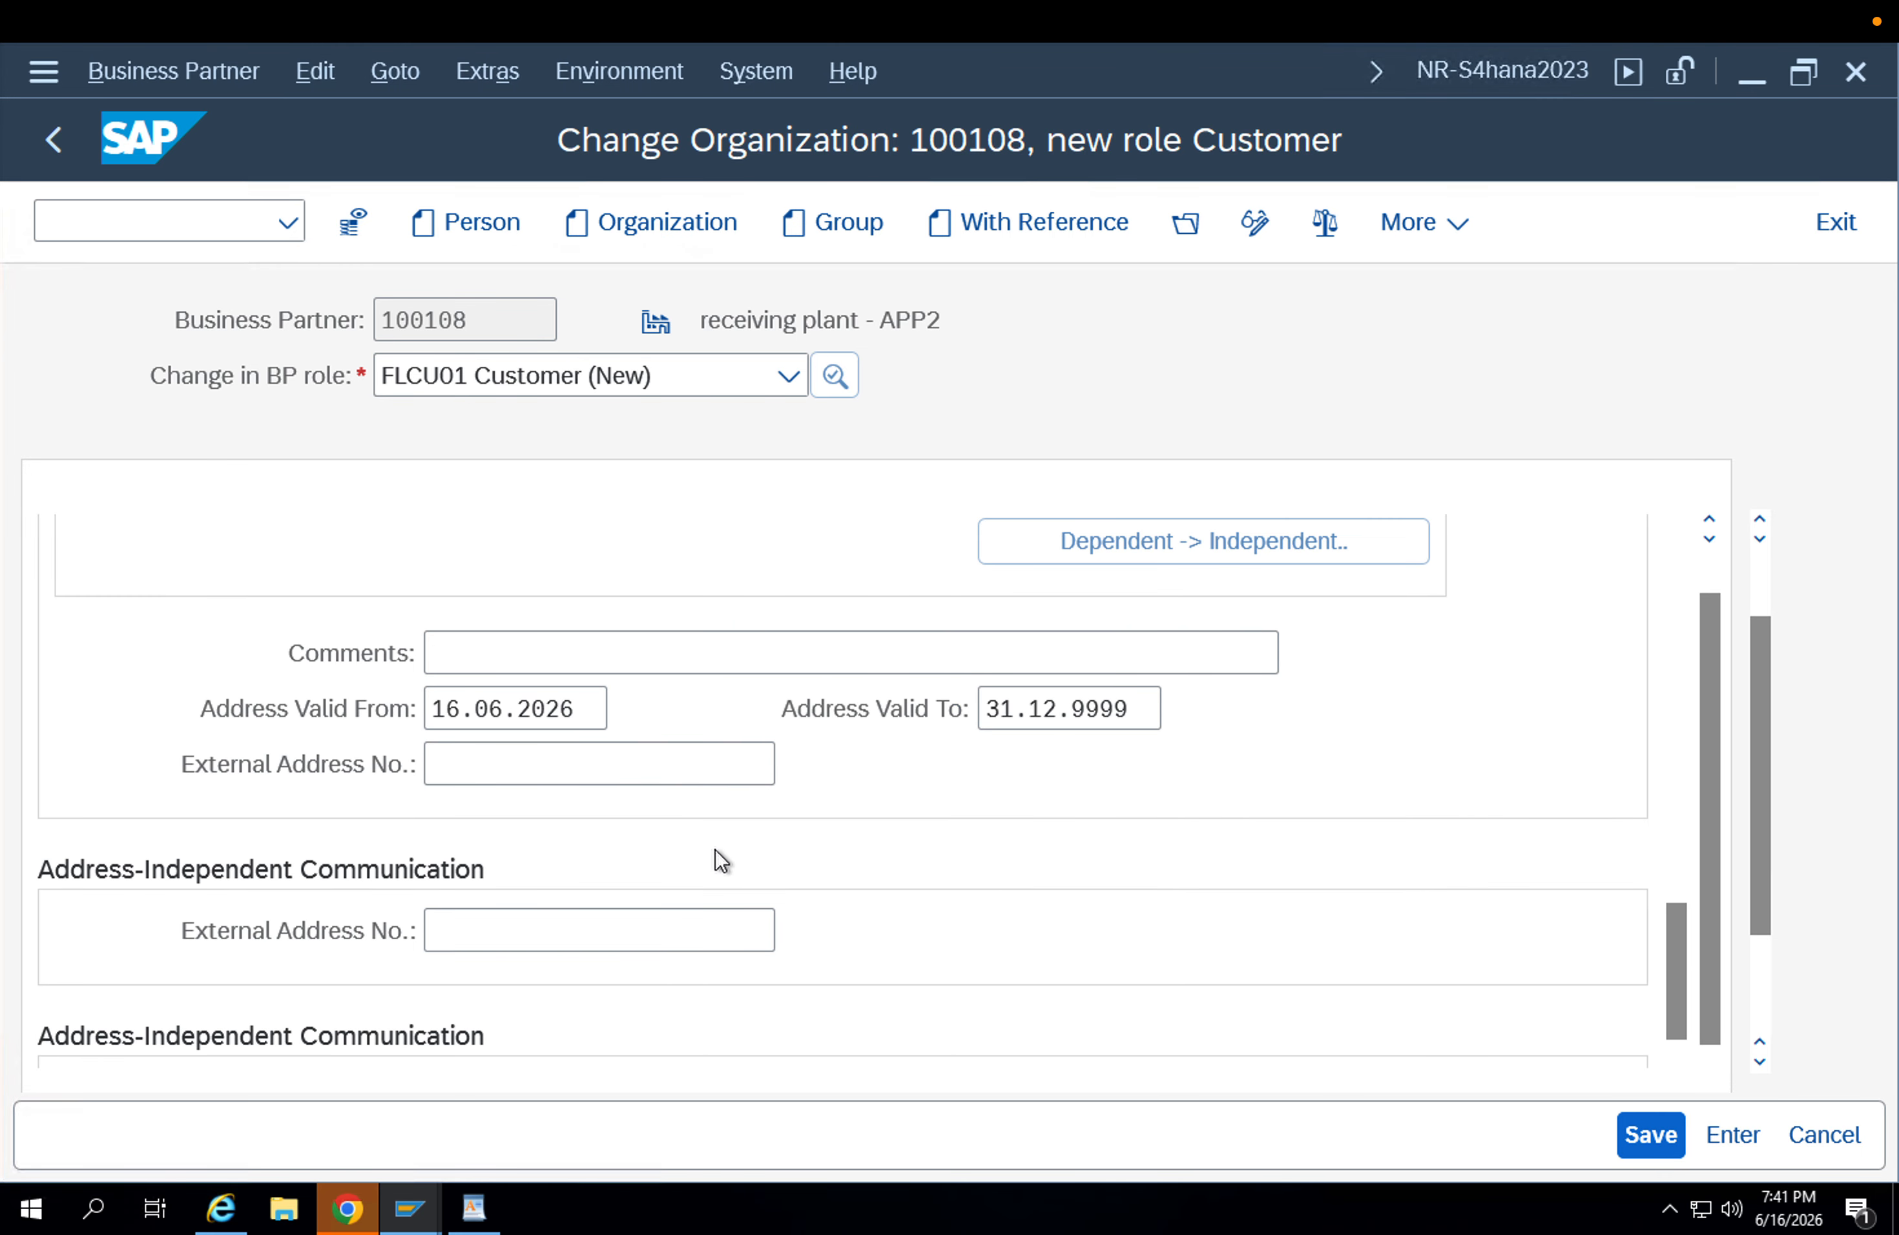
{"action": "scroll", "coordinate": [715, 849], "scroll_direction": "down", "scroll_amount": 2}
{"action": "scroll", "coordinate": [715, 849], "scroll_direction": "up", "scroll_amount": 15}
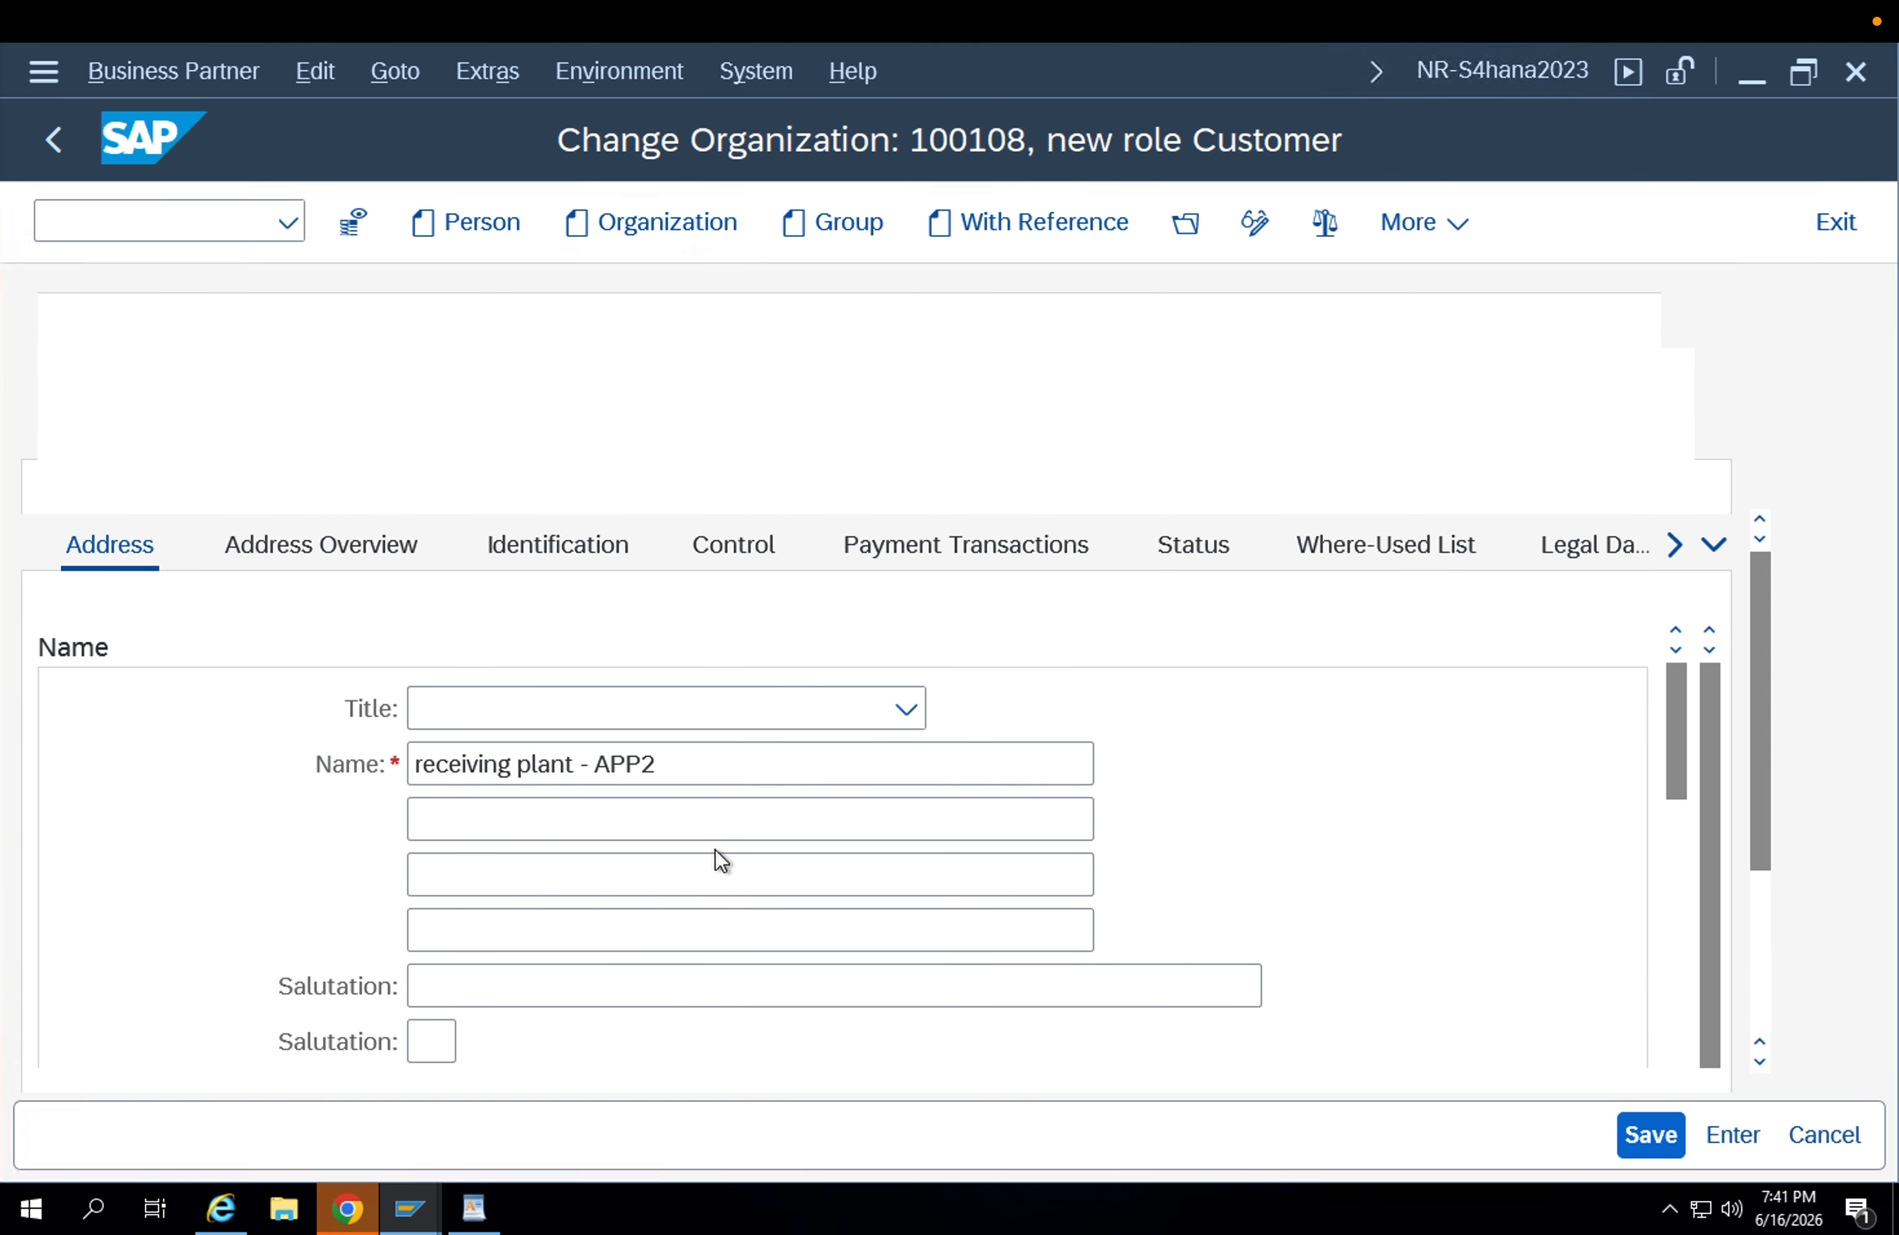
Save the customer role and enter its sales area: sales organization APPL, distribution channel AP and division AP.
{"action": "left_click", "coordinate": [1621, 1135]}
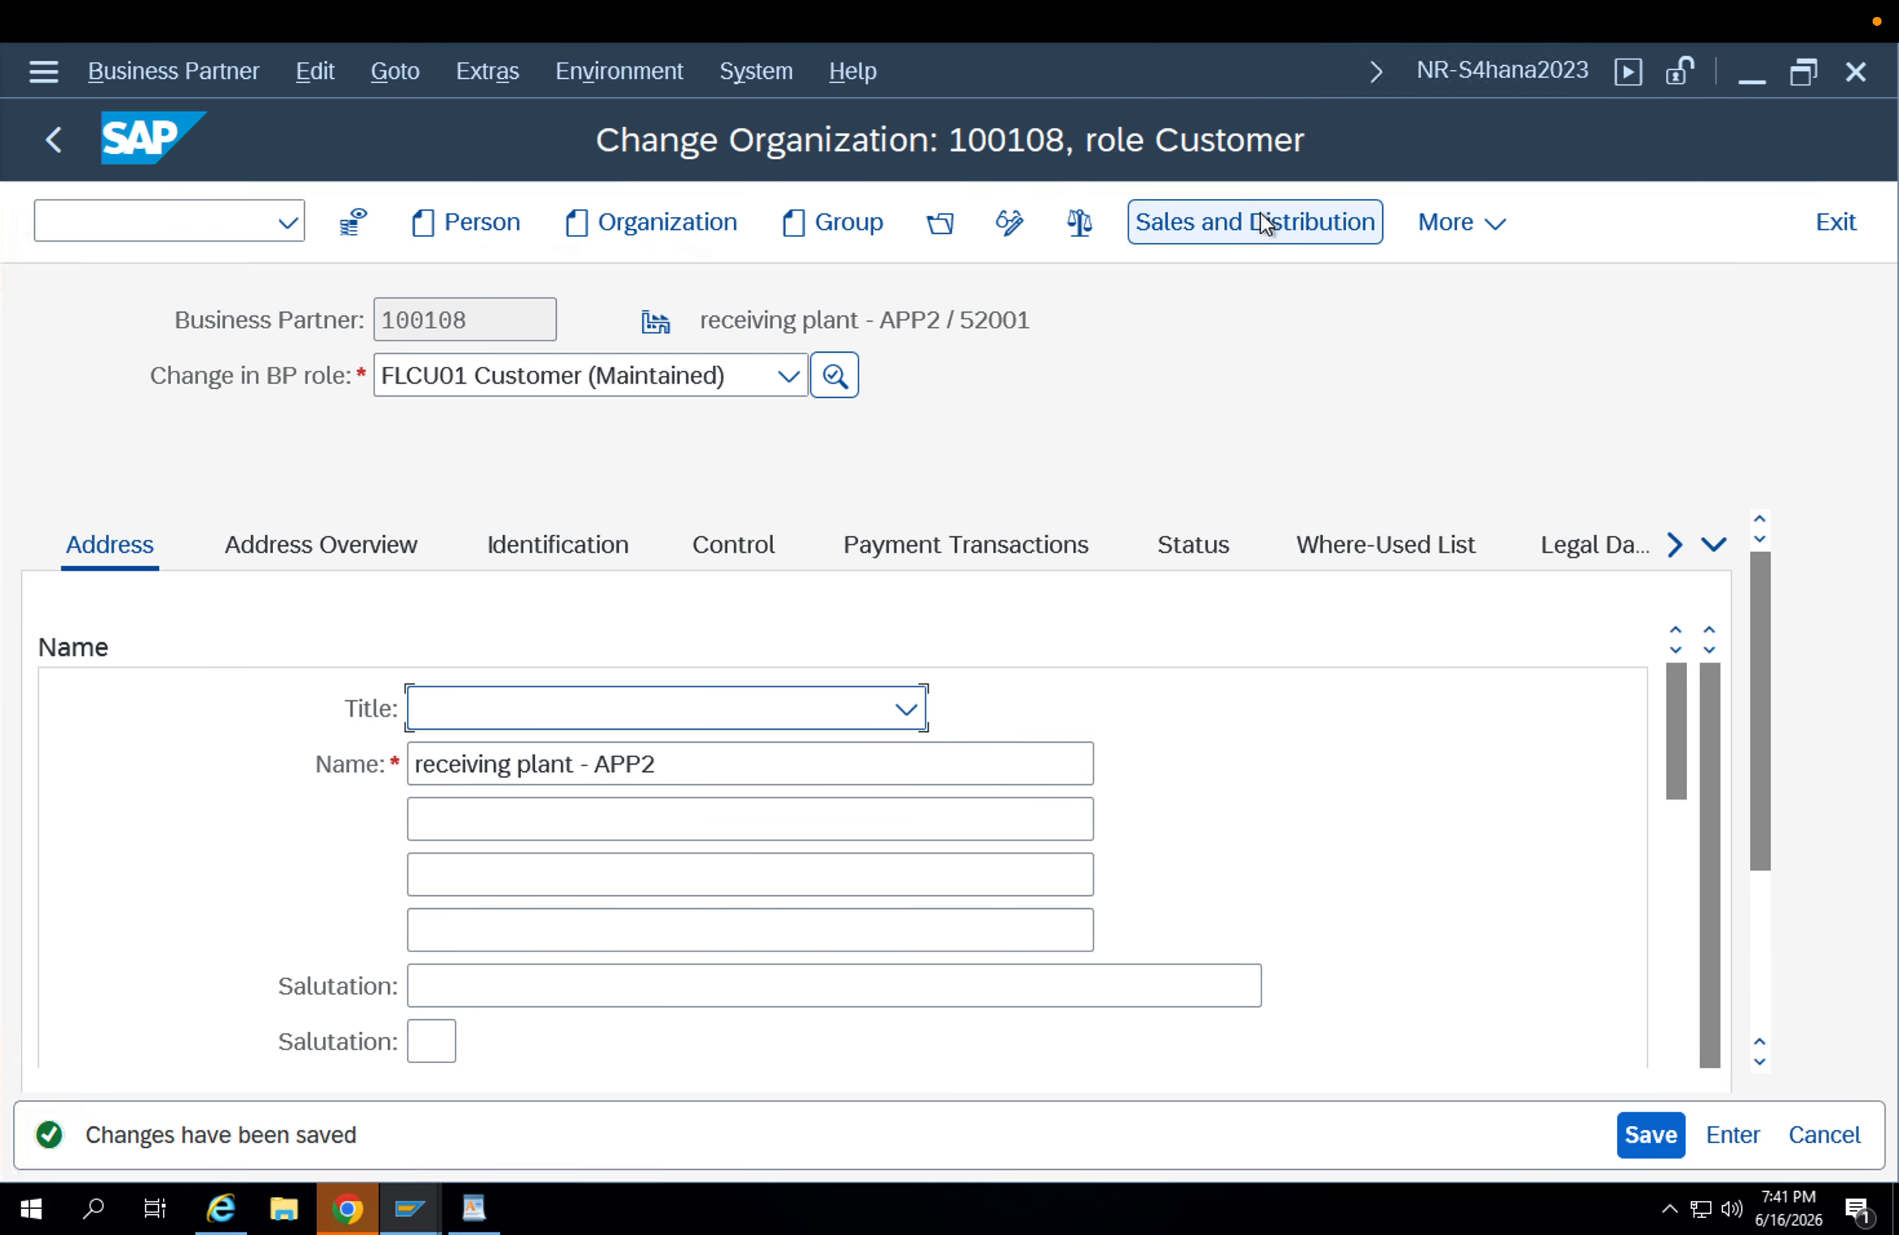
{"action": "left_click", "coordinate": [1260, 220]}
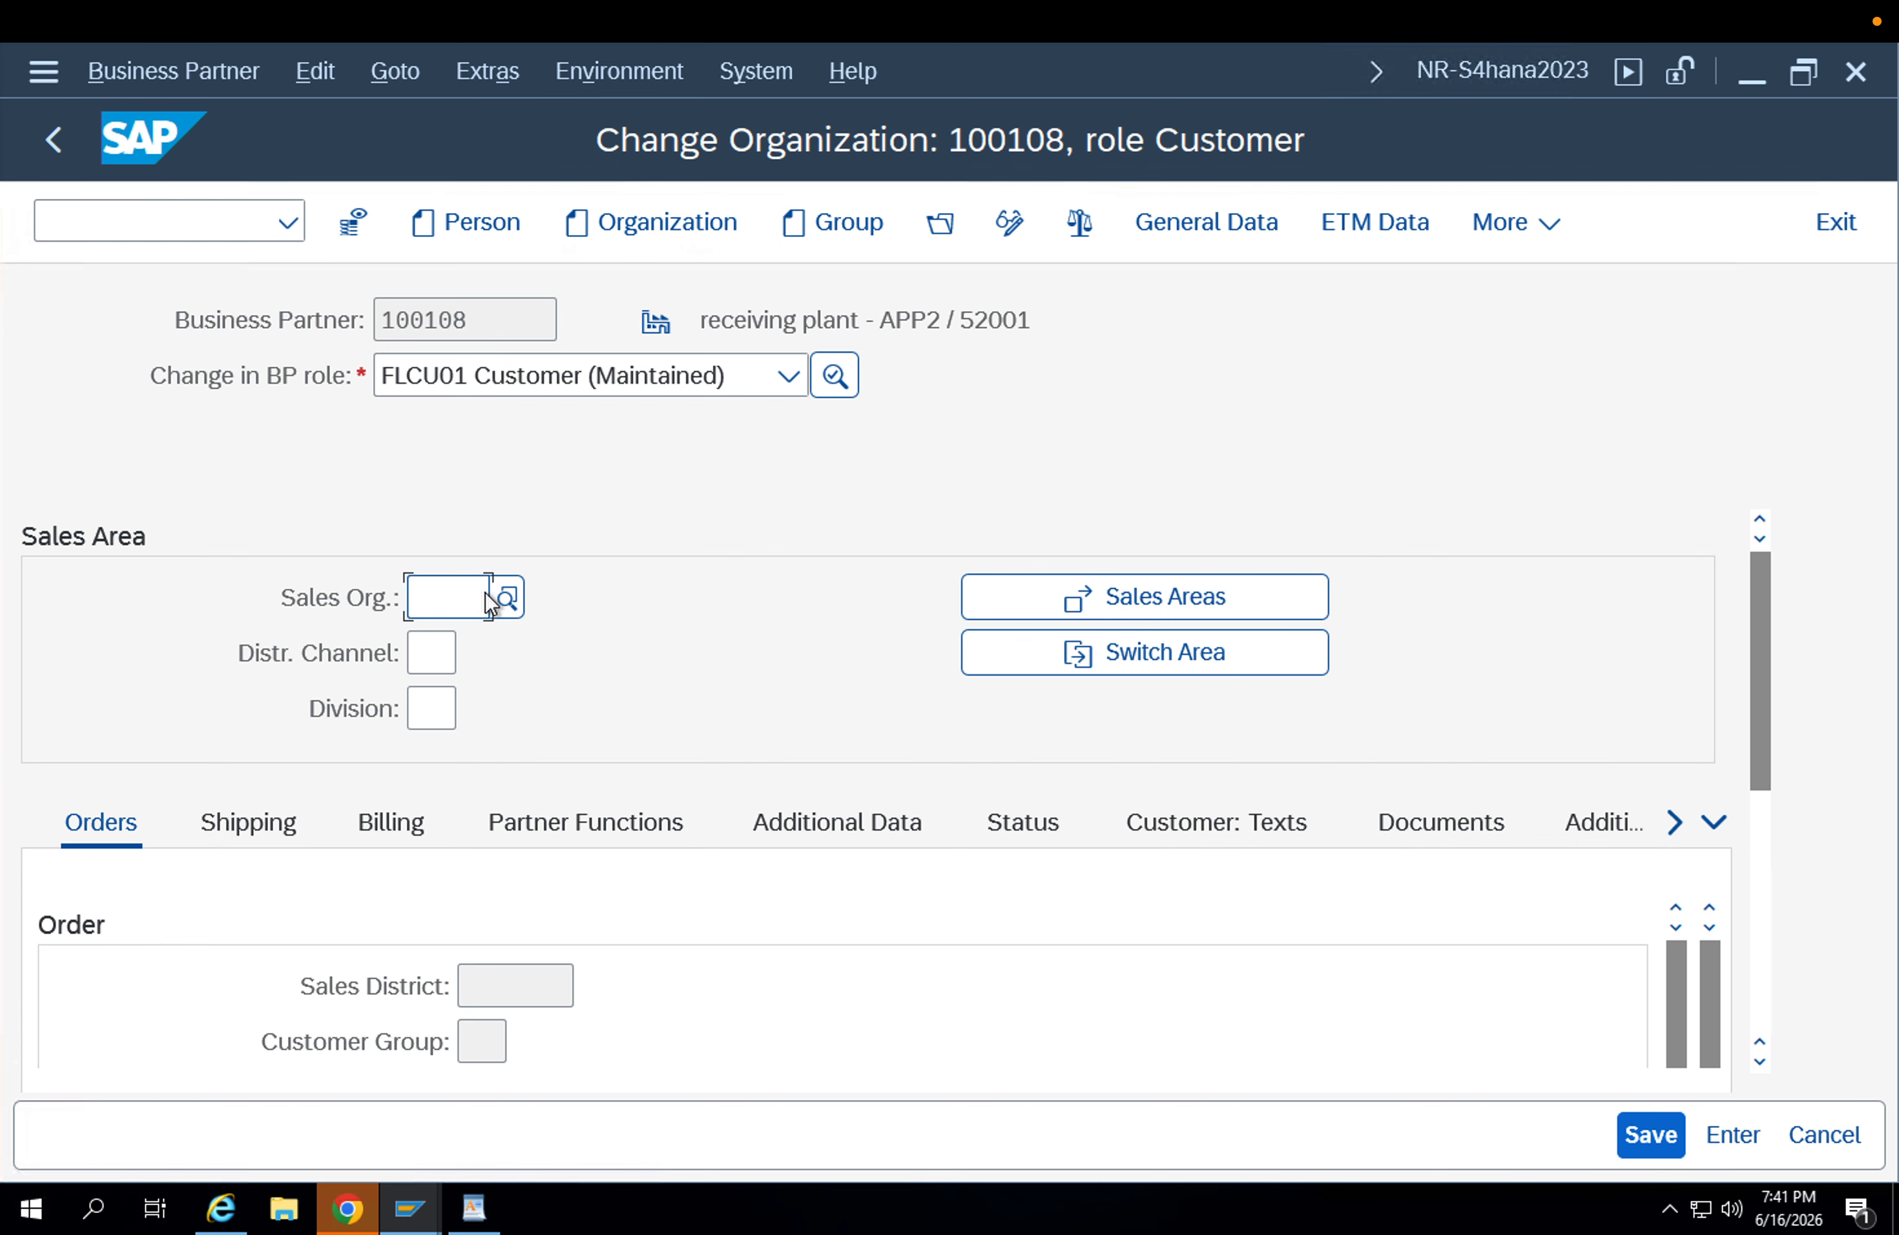
{"action": "type", "text": "appl"}
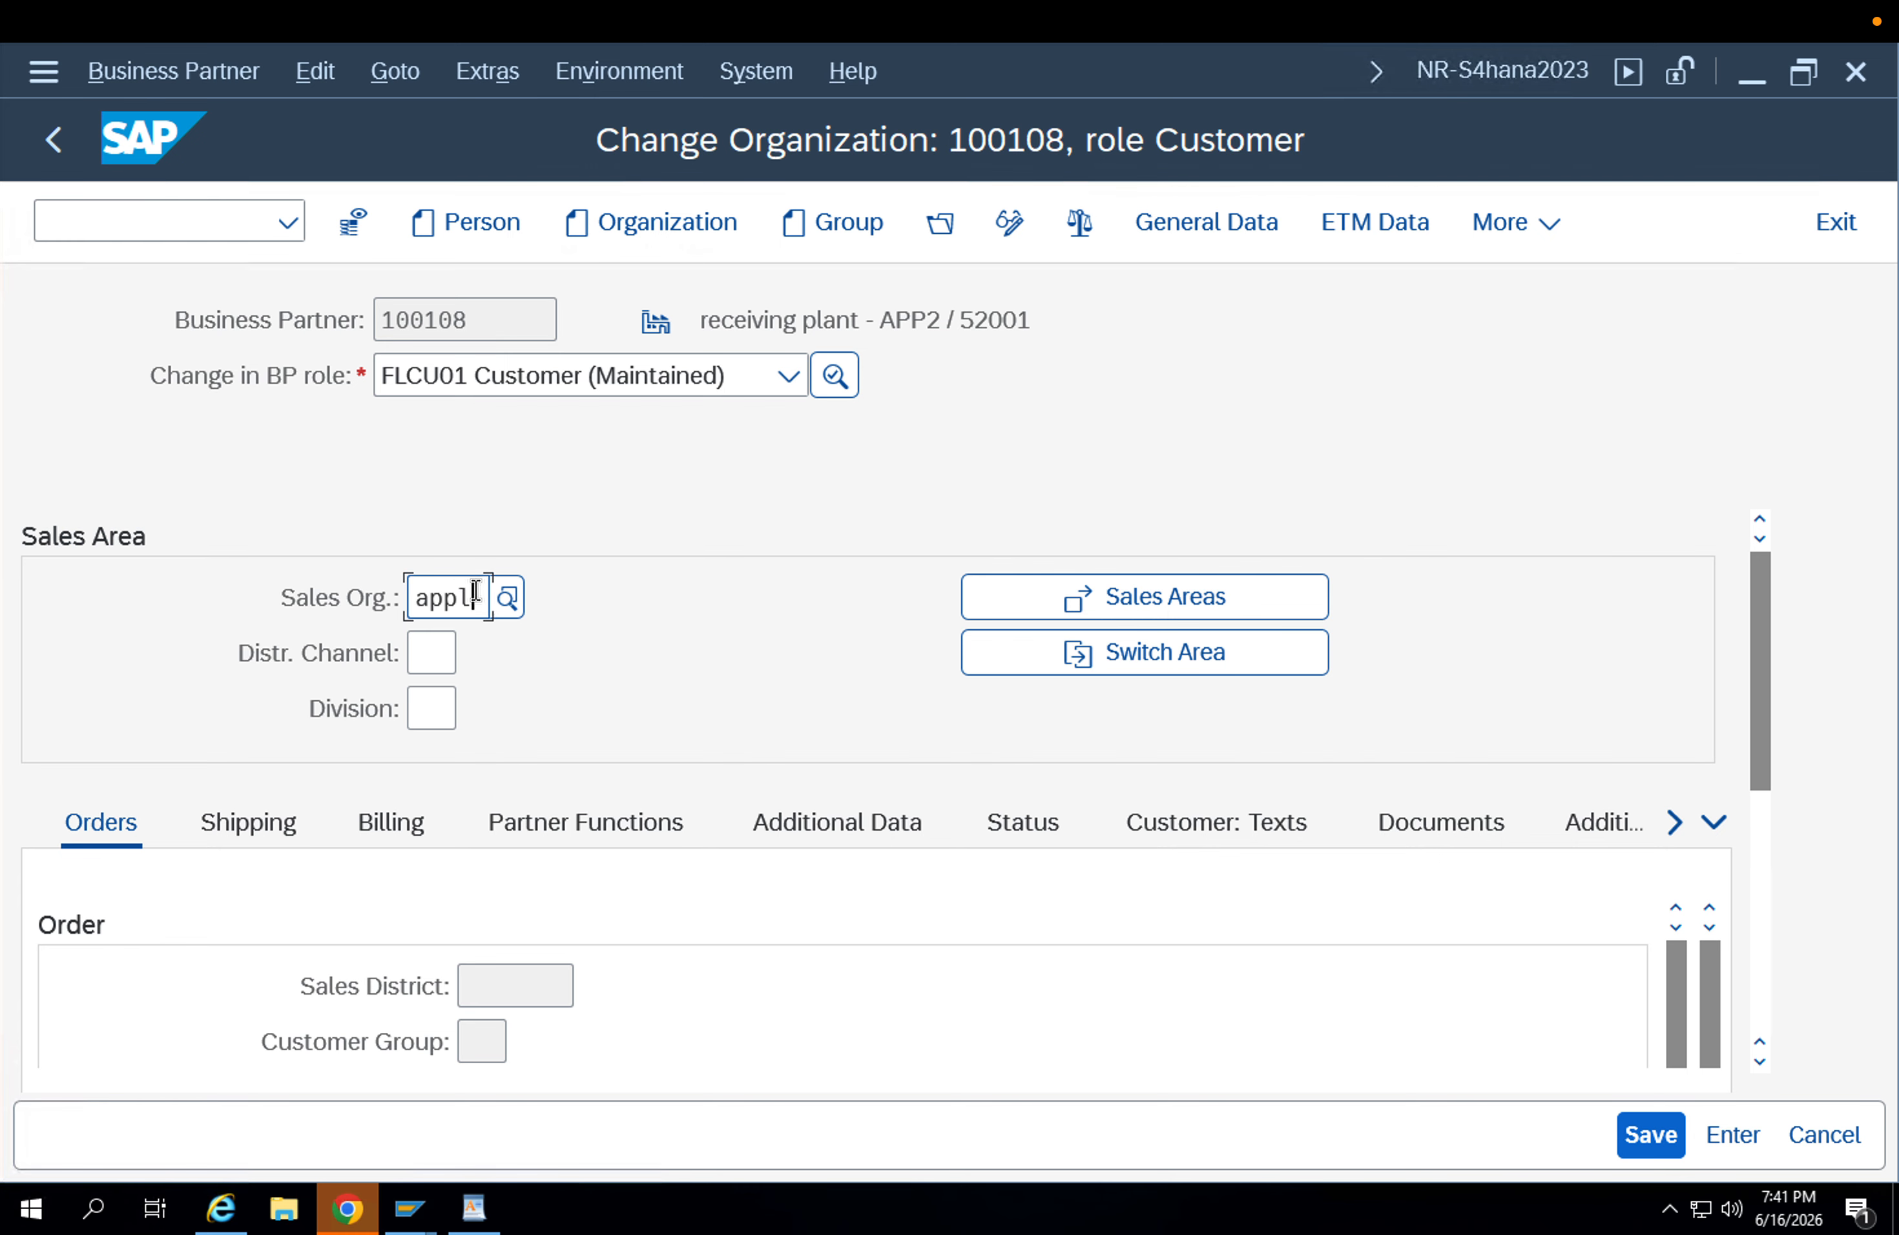
{"action": "key", "text": "Return"}
{"action": "left_click", "coordinate": [438, 674]}
{"action": "type", "text": "ap"}
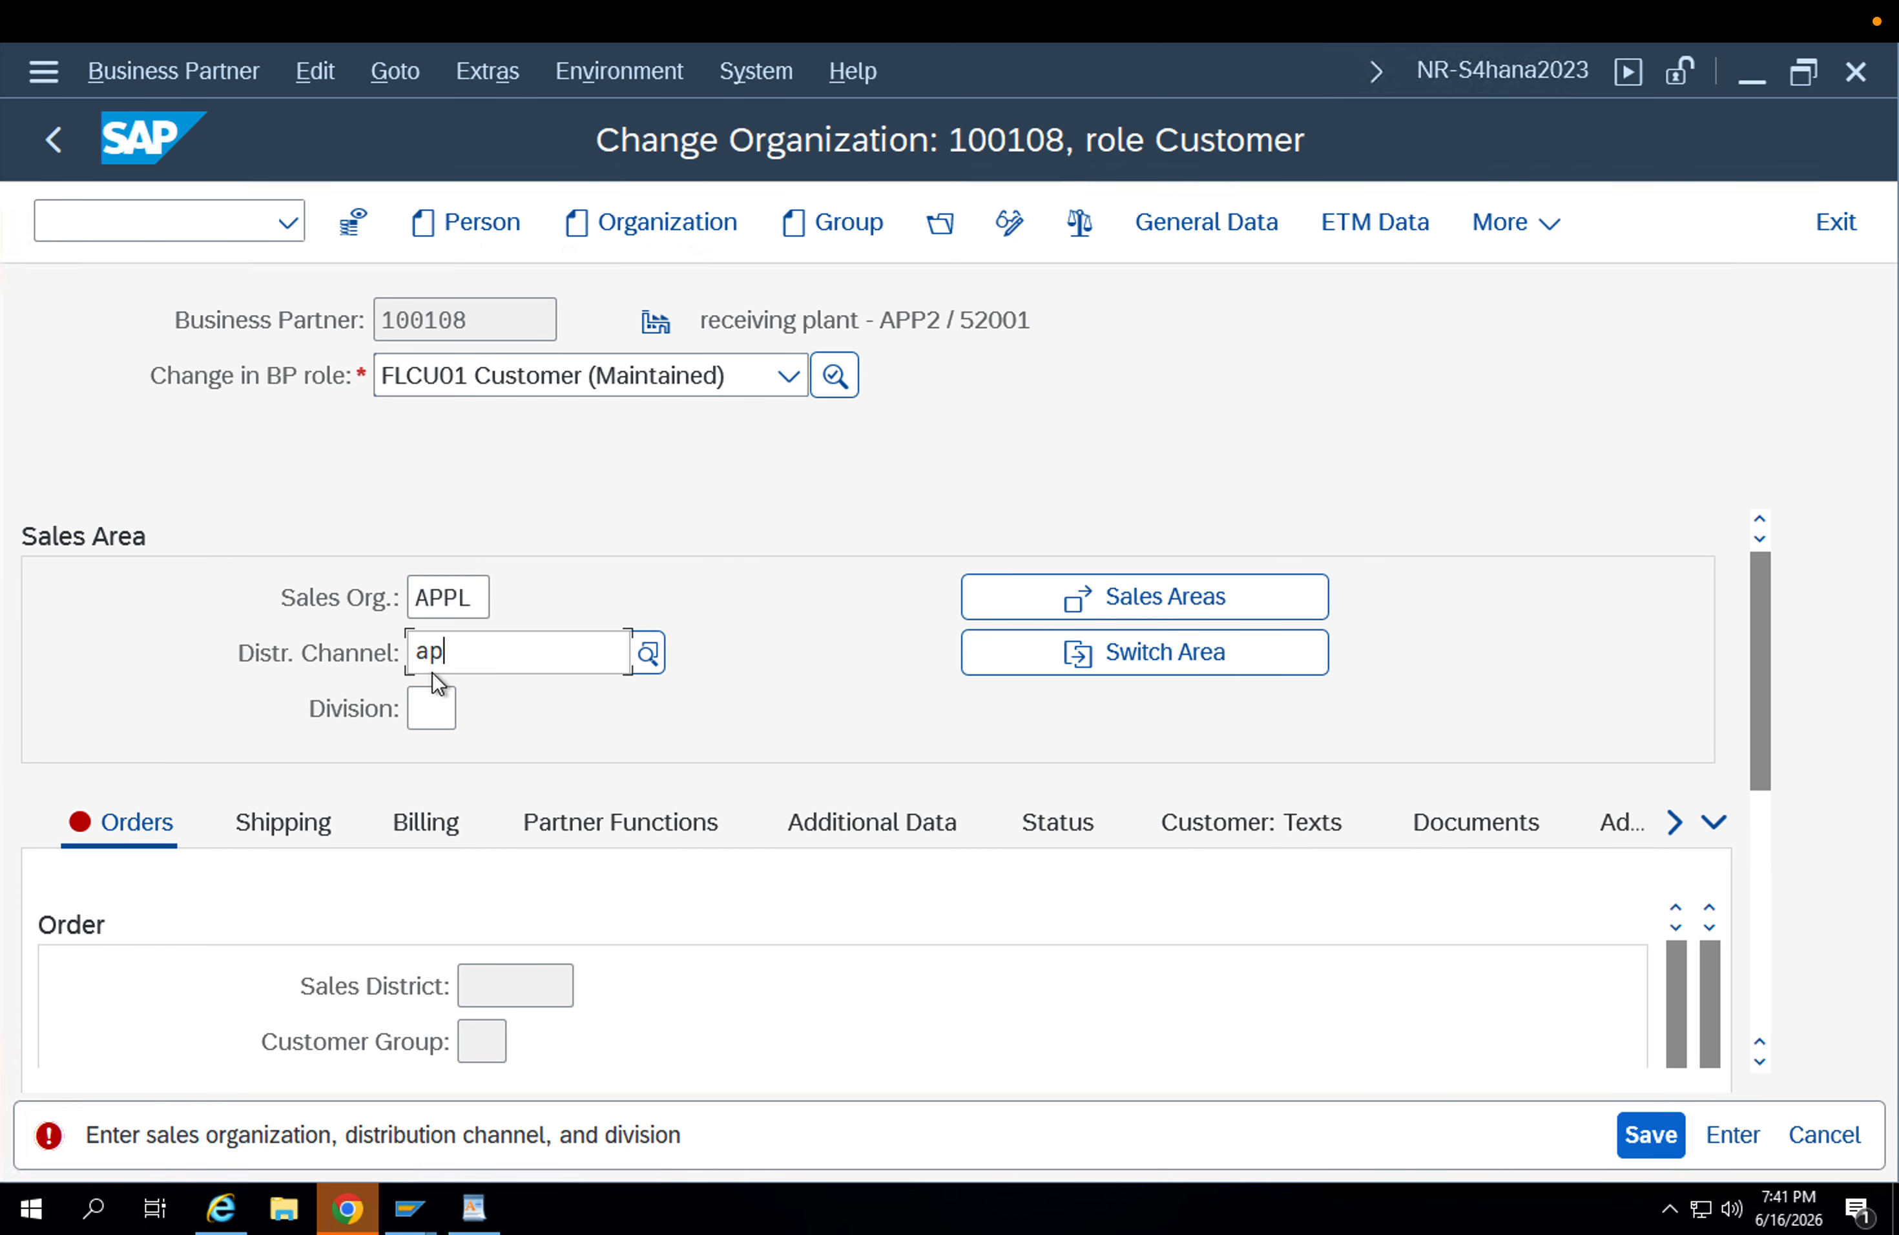
{"action": "key", "text": "Return"}
{"action": "left_click", "coordinate": [432, 700]}
{"action": "type", "text": "ap"}
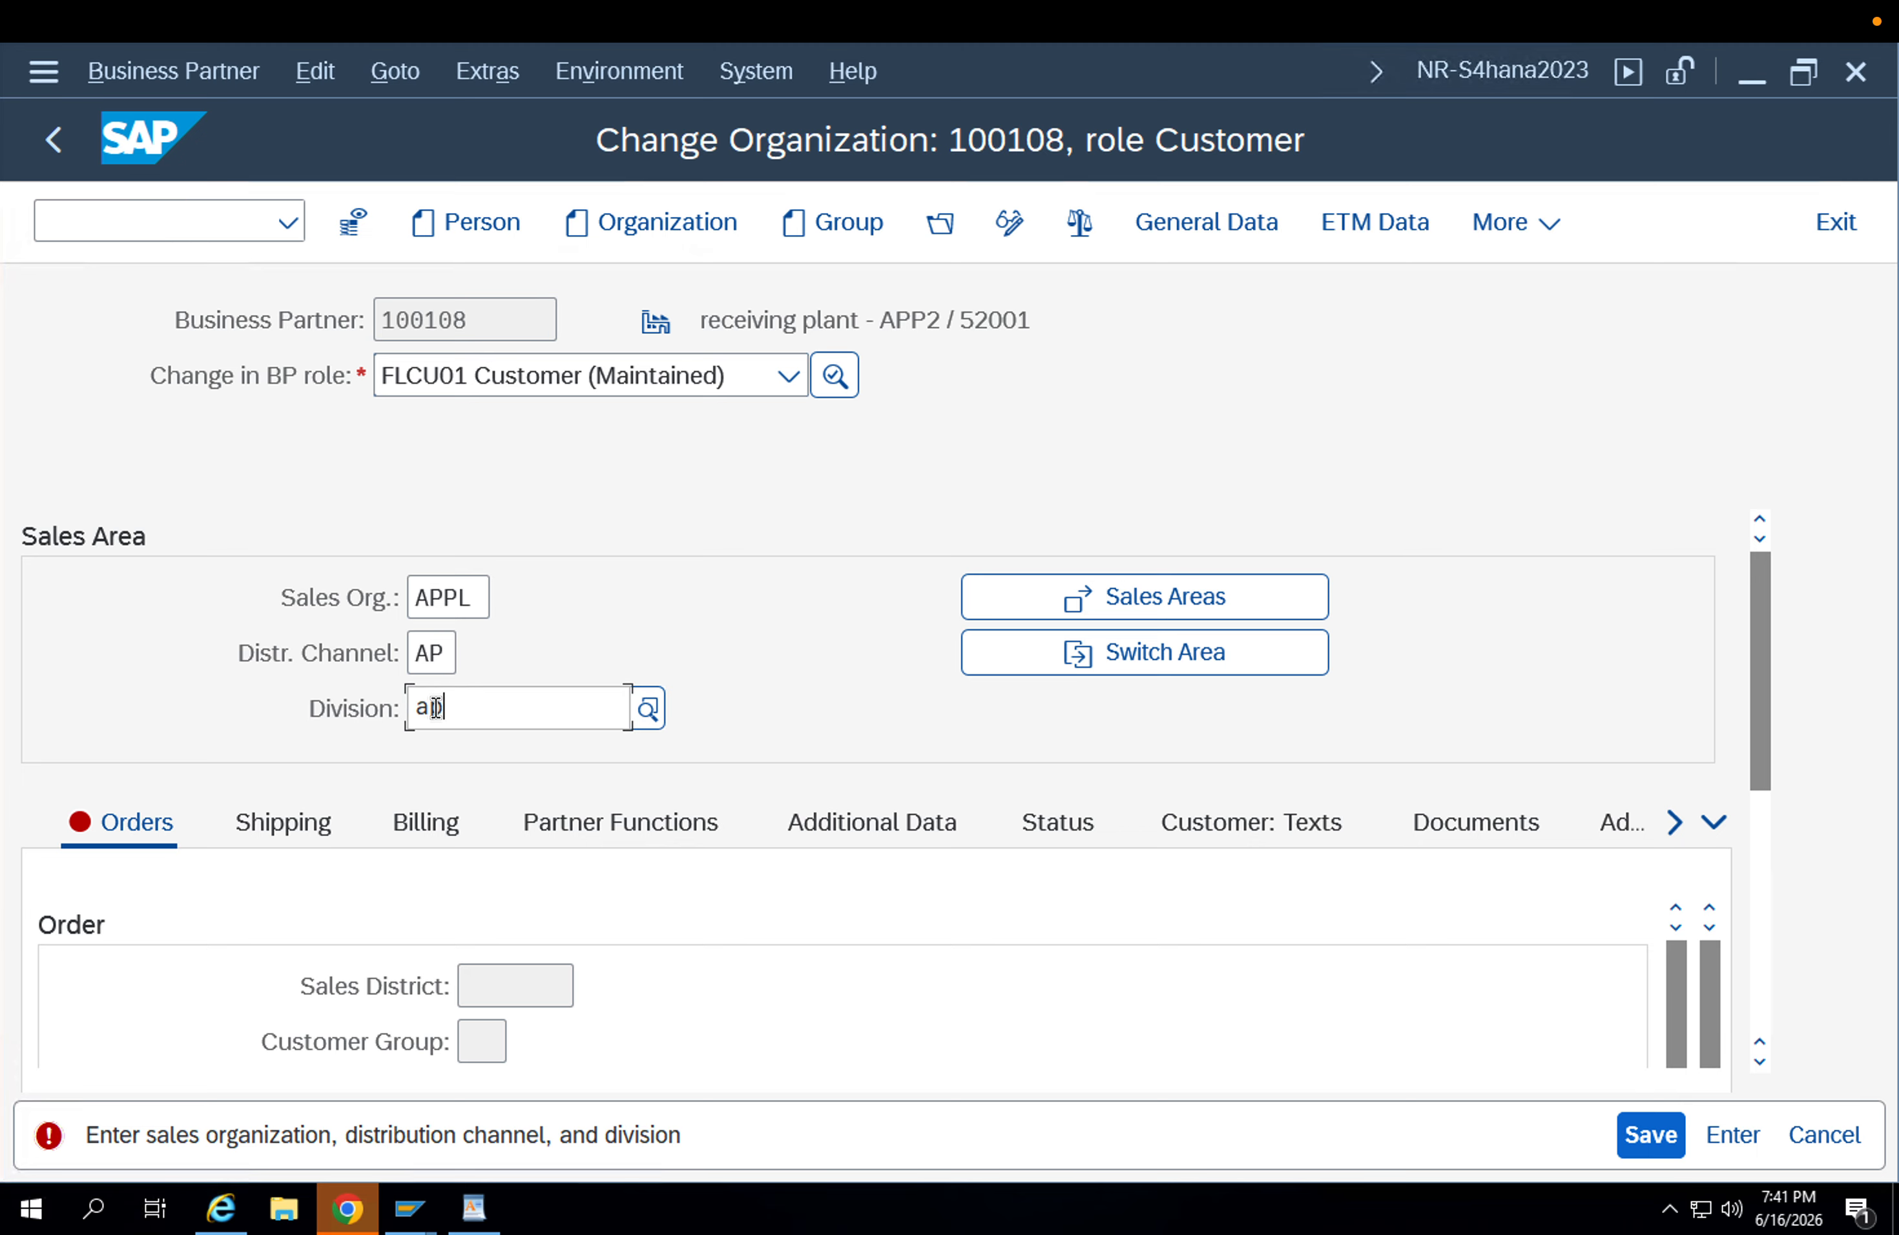
{"action": "key", "text": "Return"}
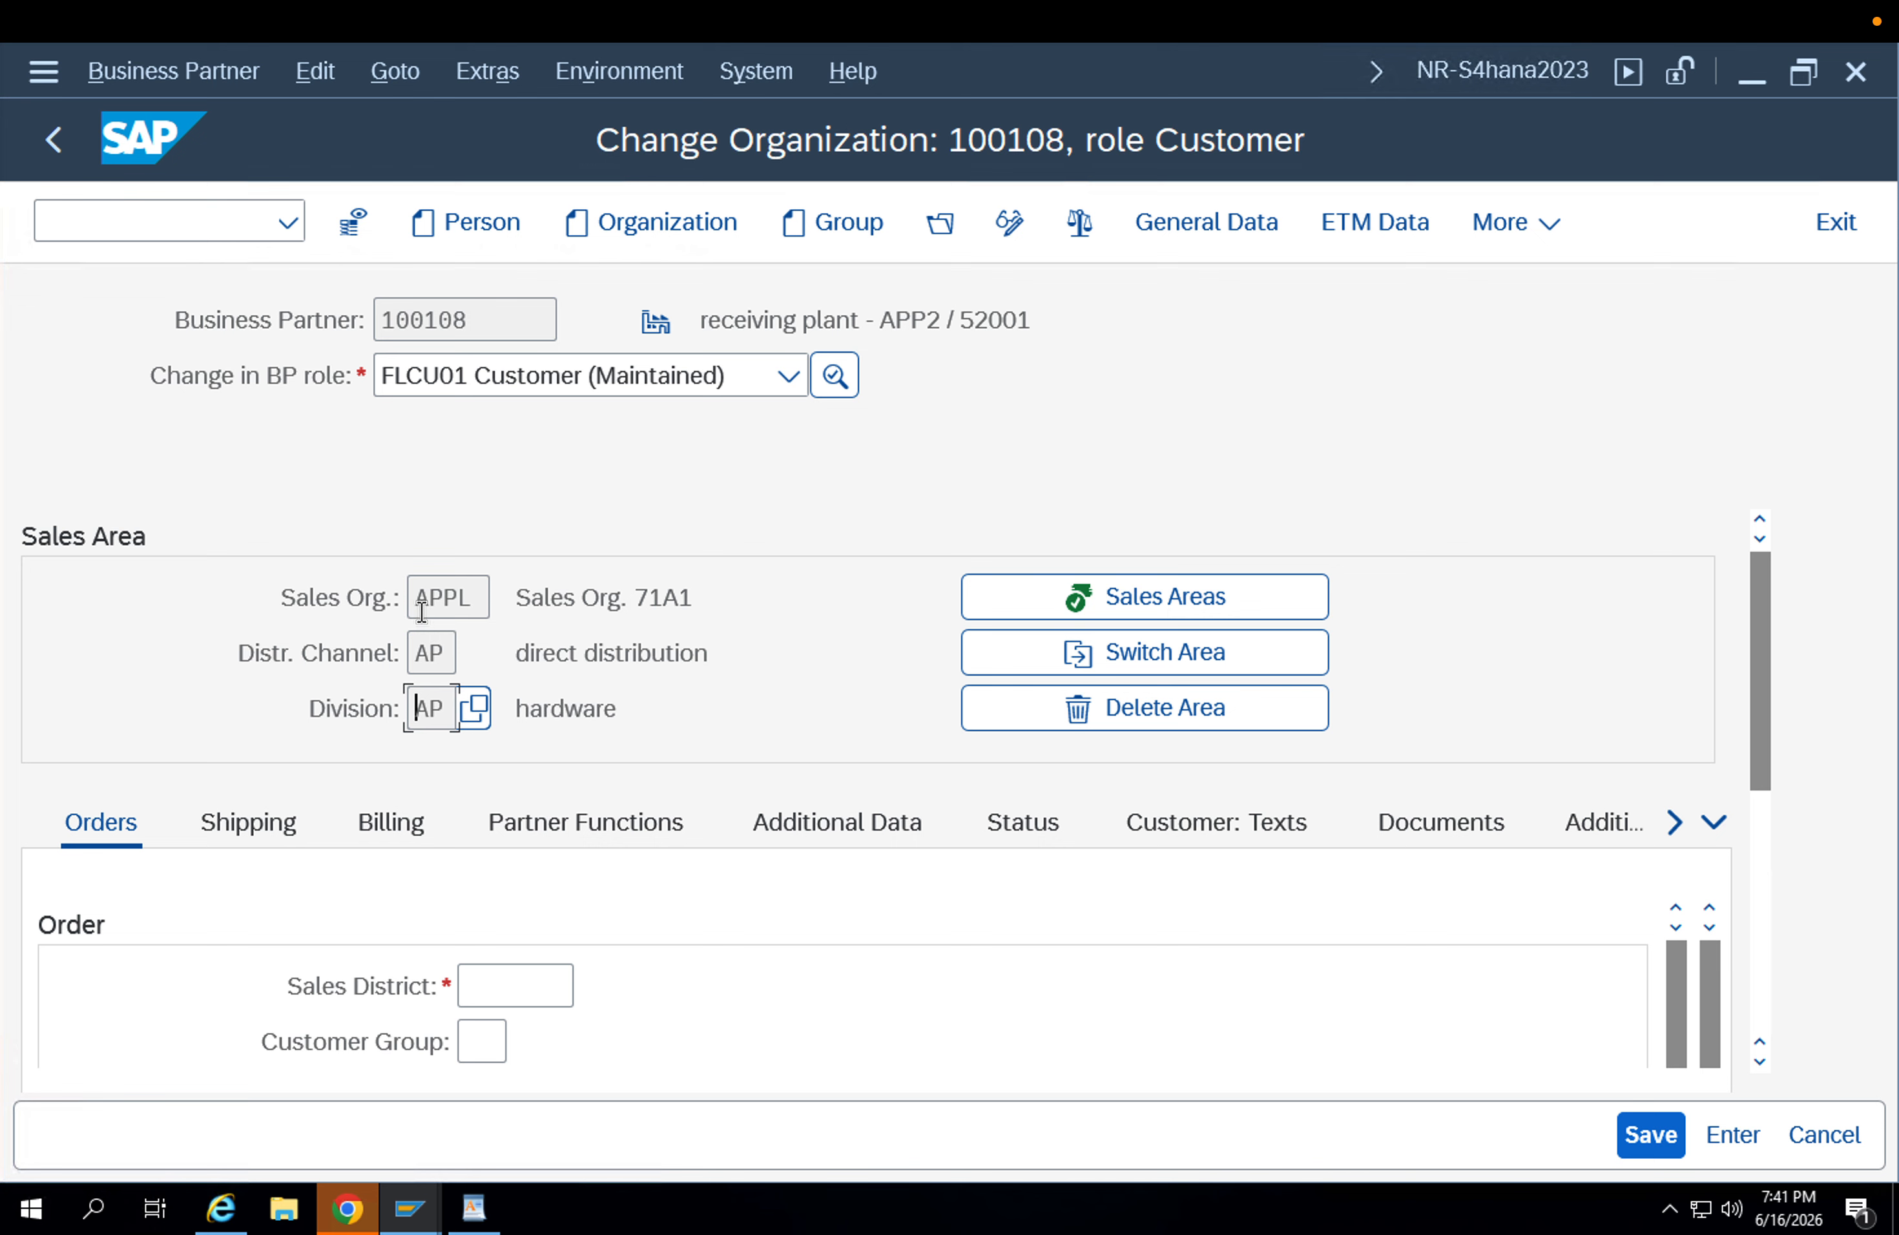
In the sales area's order data, set the sales district to 000001.
{"action": "left_click", "coordinate": [421, 610]}
{"action": "left_click", "coordinate": [427, 654]}
{"action": "left_click", "coordinate": [433, 707]}
{"action": "left_click", "coordinate": [529, 995]}
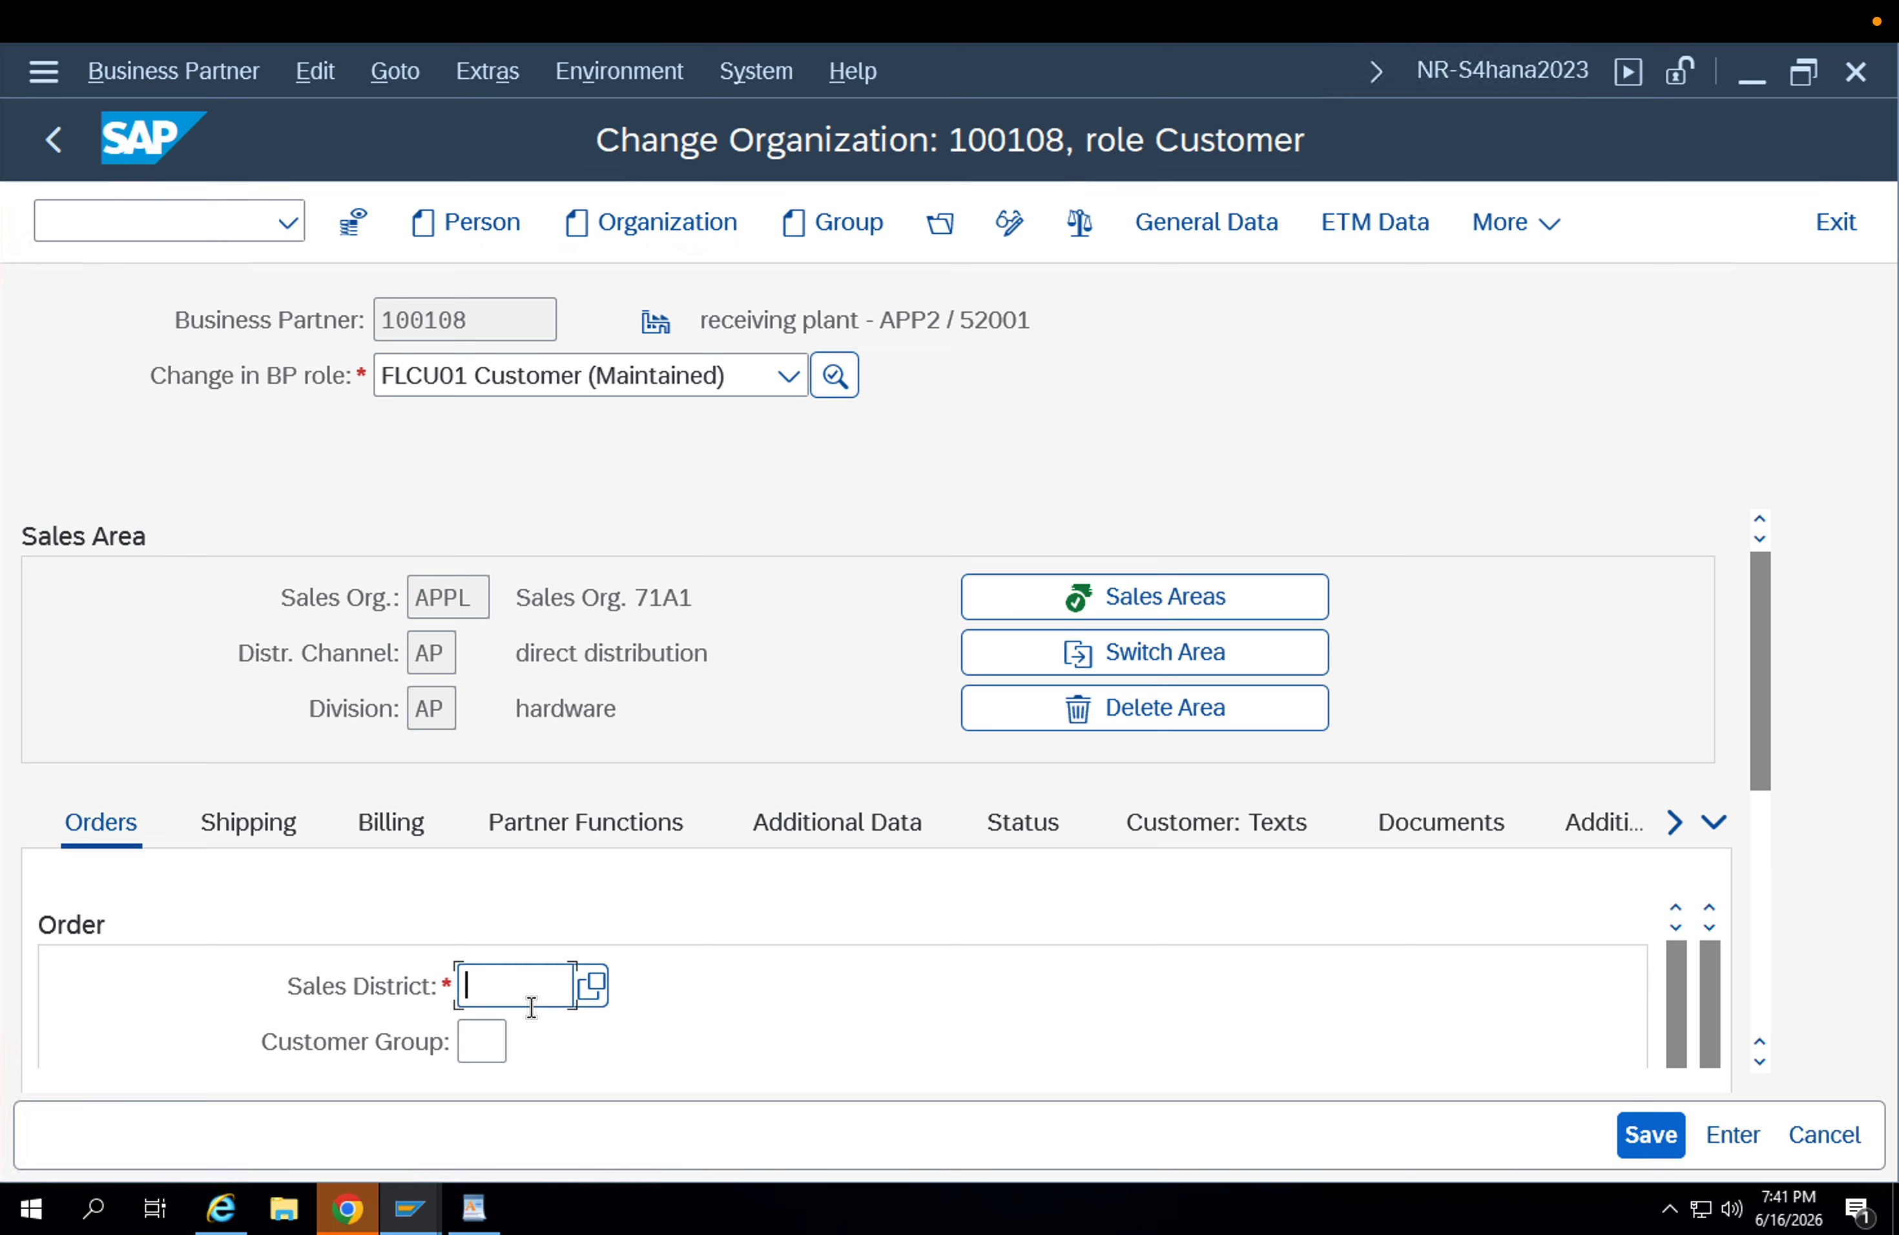
{"action": "type", "text": "000001"}
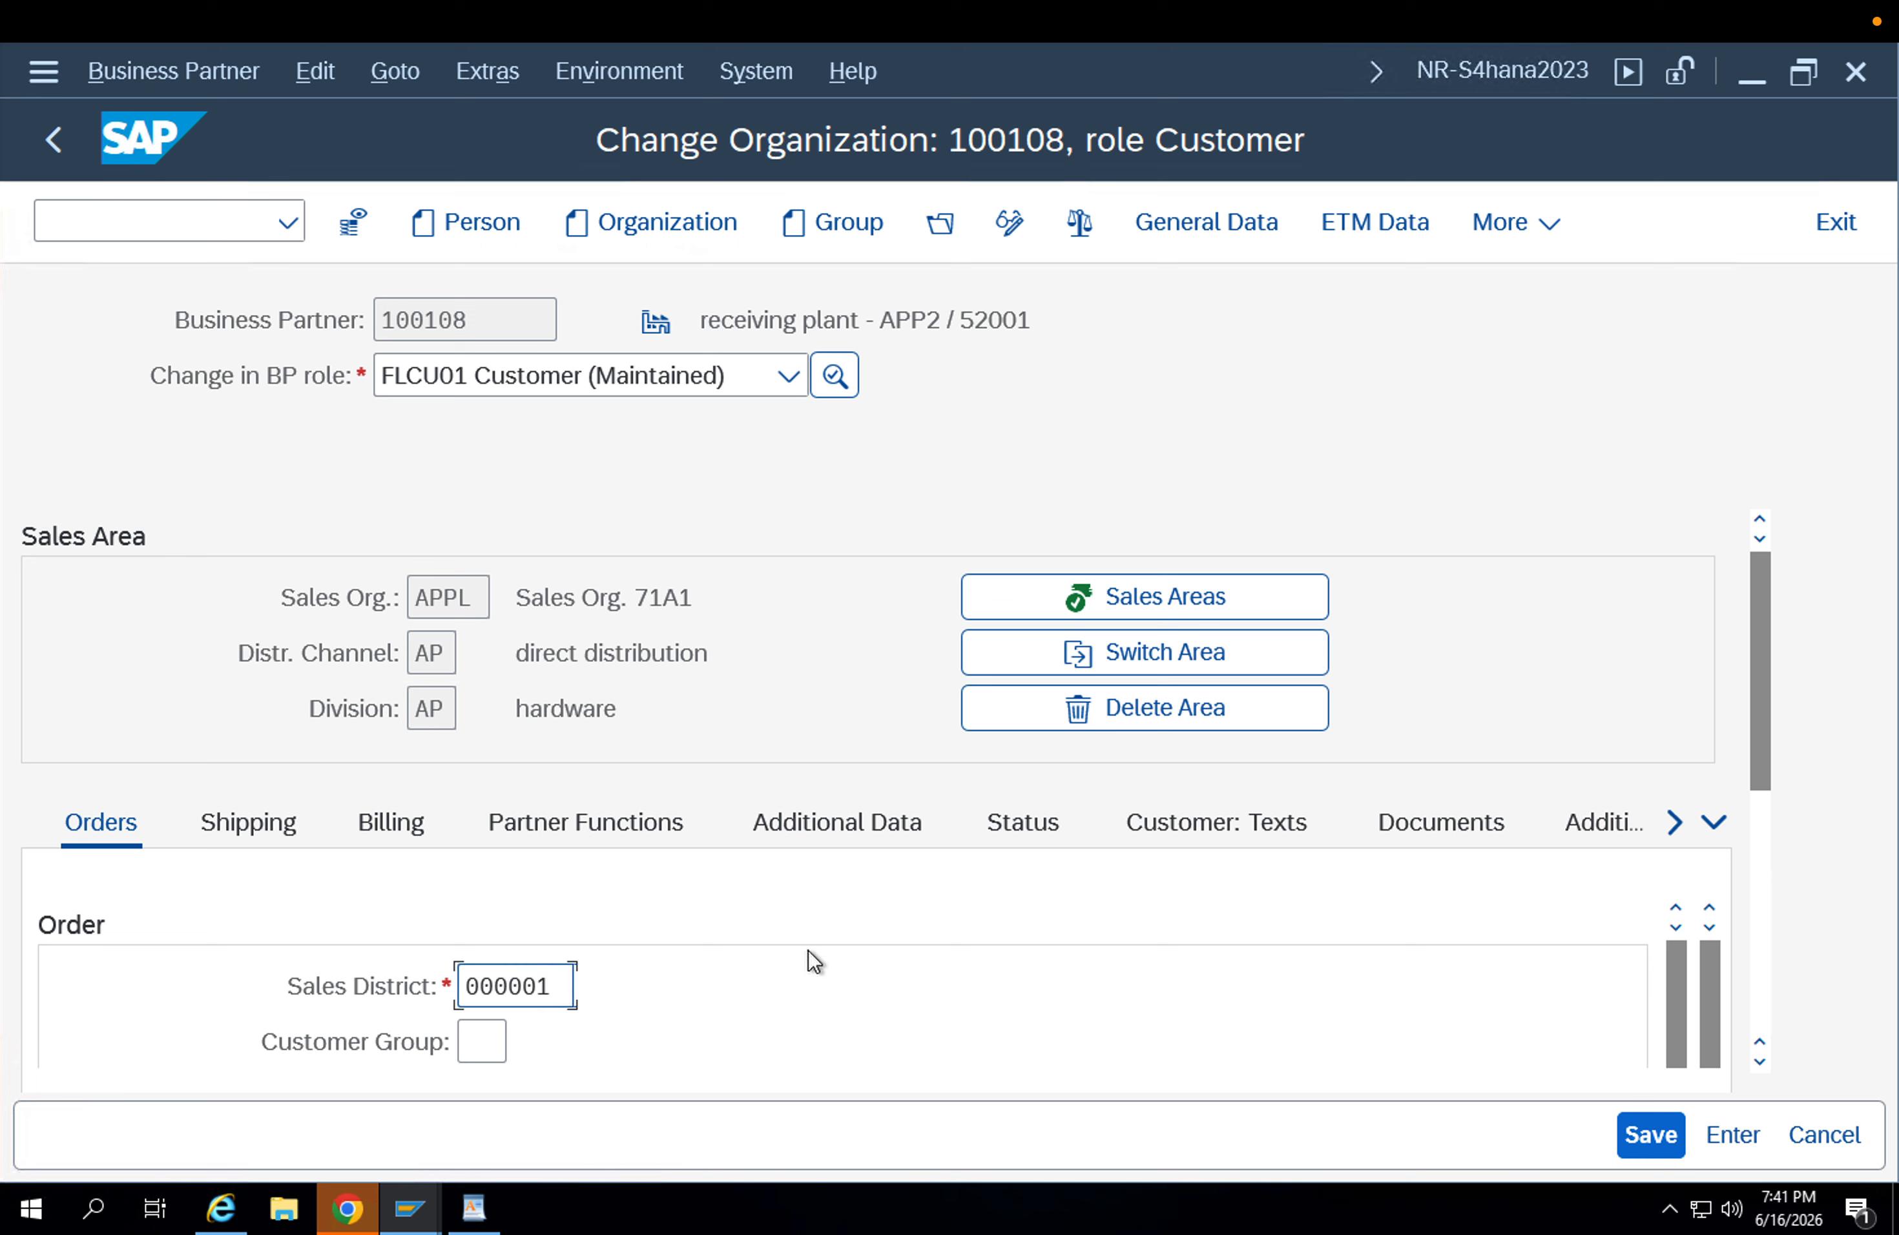
{"action": "key", "text": "Return"}
{"action": "scroll", "coordinate": [1484, 958], "scroll_direction": "down", "scroll_amount": 3}
{"action": "scroll", "coordinate": [1002, 974], "scroll_direction": "down", "scroll_amount": 3}
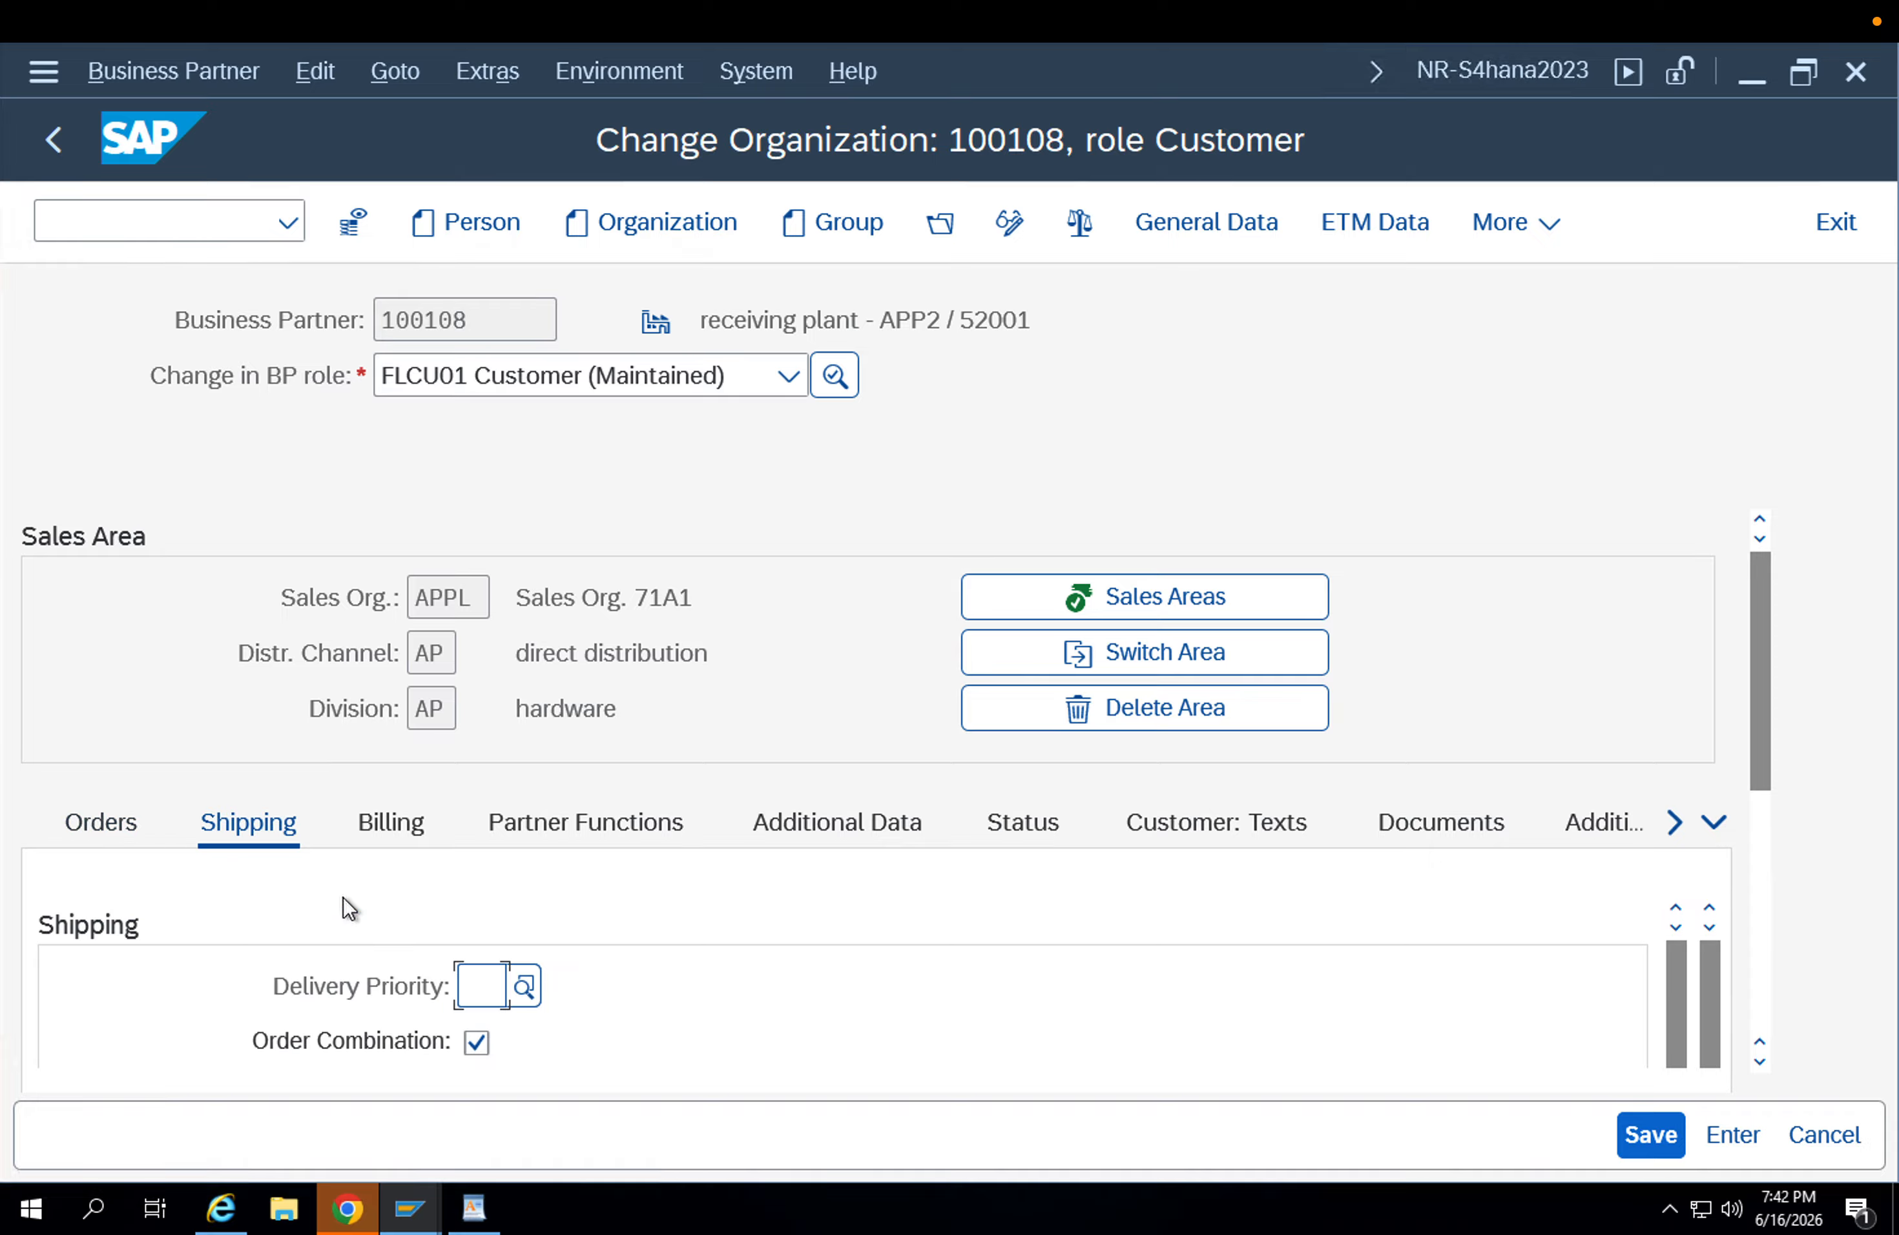
In the shipping data, set delivery priority 1, shipping conditions 01 and delivering plant APP1, and save the business partner.
{"action": "type", "text": "01"}
{"action": "key", "text": "Return"}
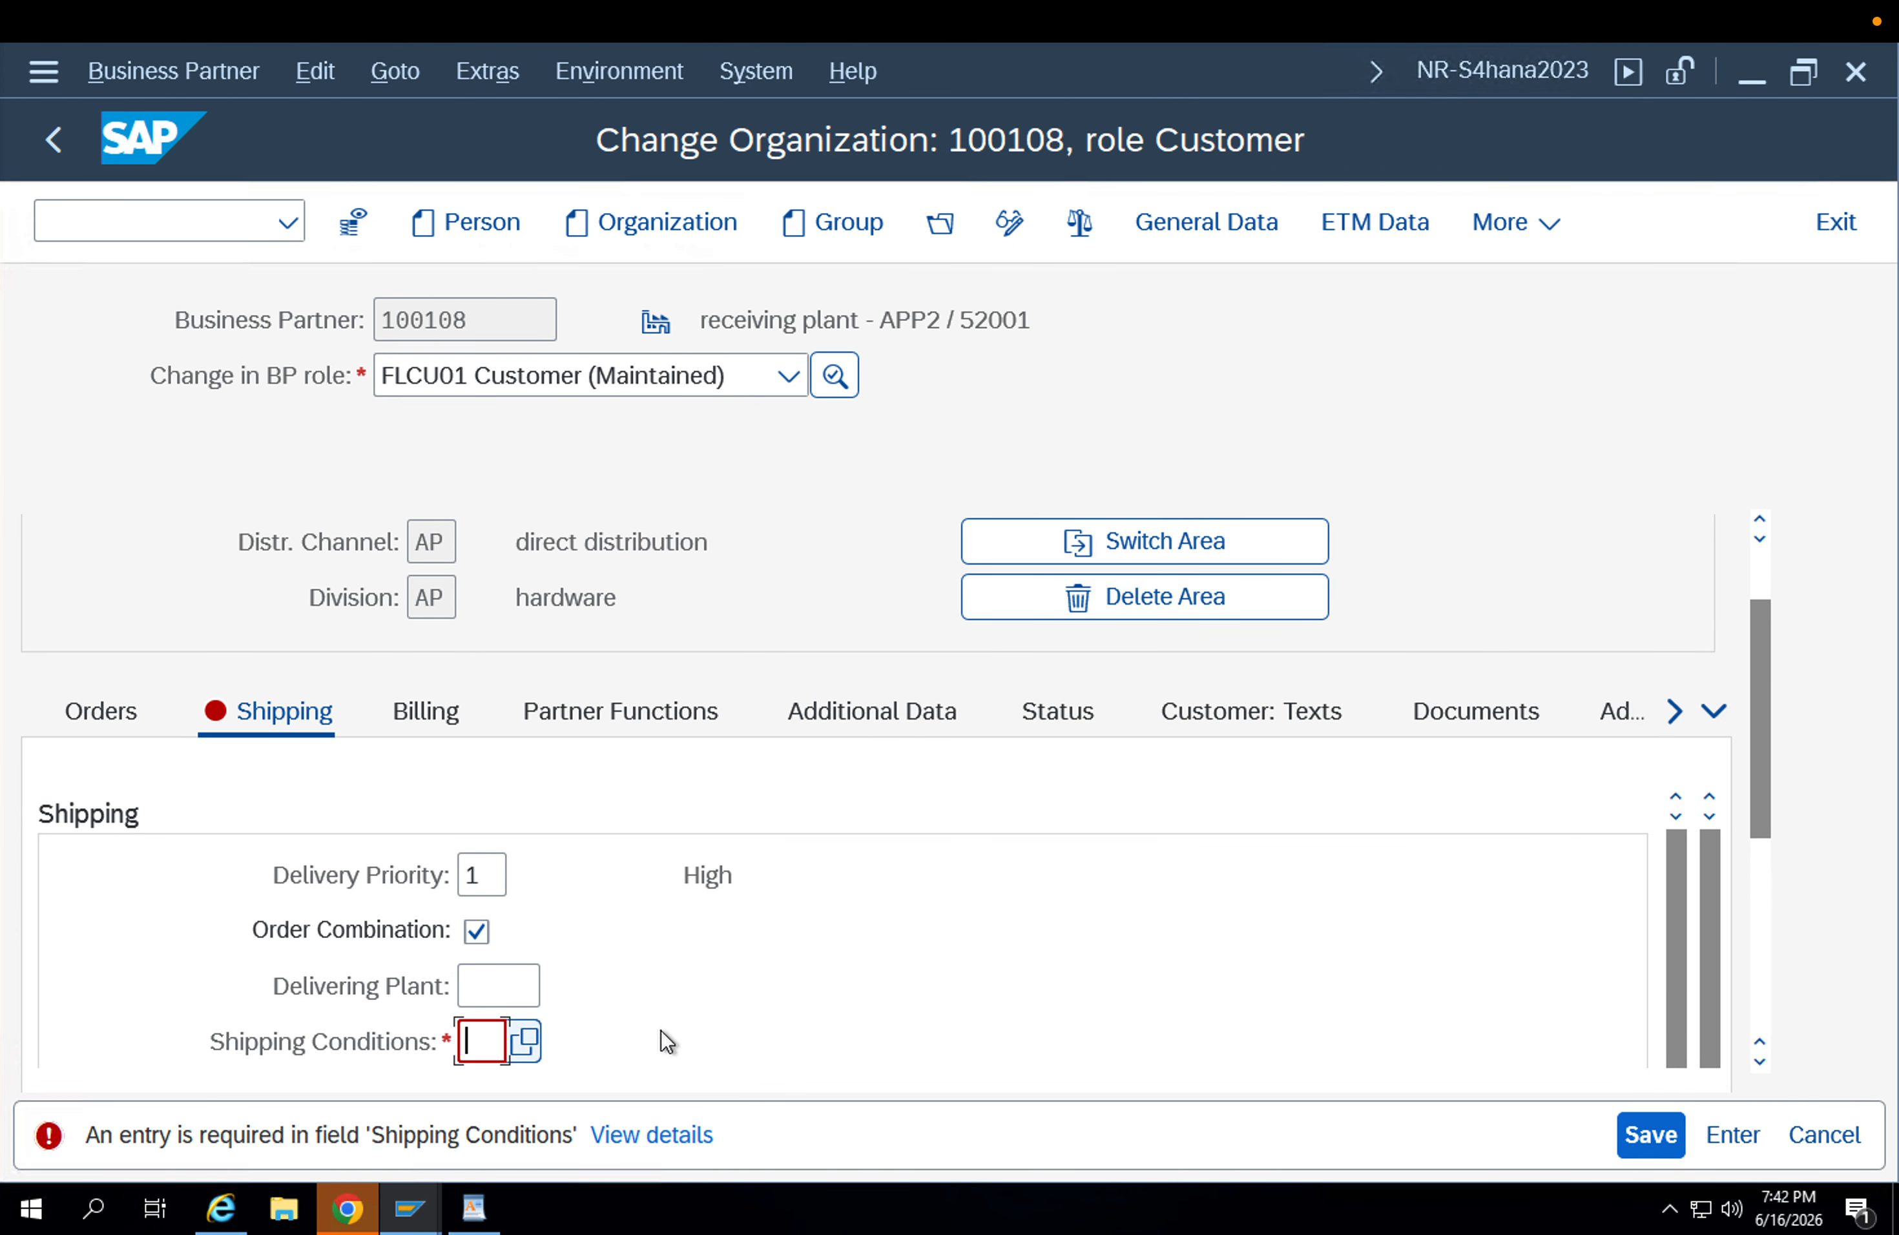
{"action": "type", "text": "01"}
{"action": "key", "text": "Return"}
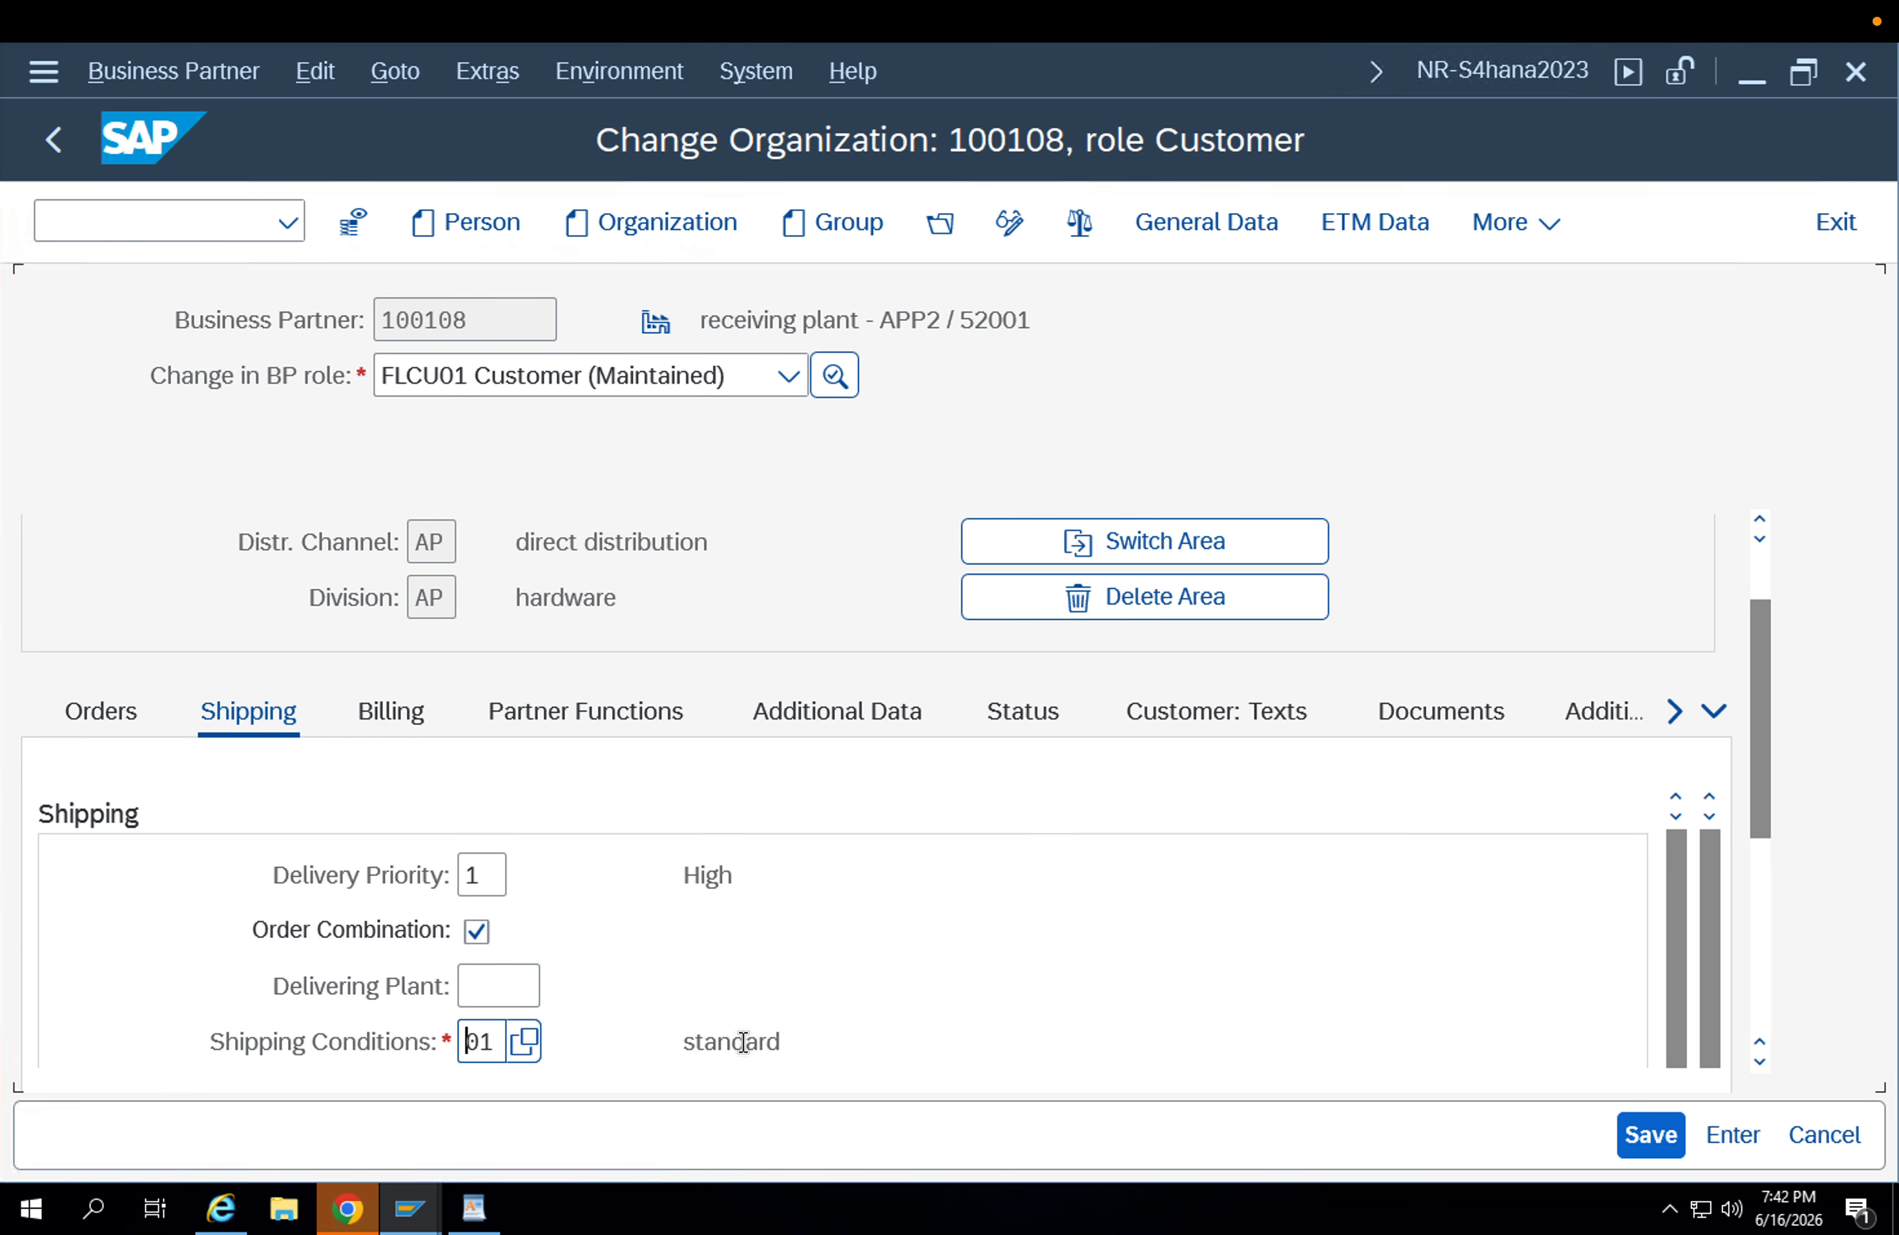
{"action": "left_click", "coordinate": [487, 980]}
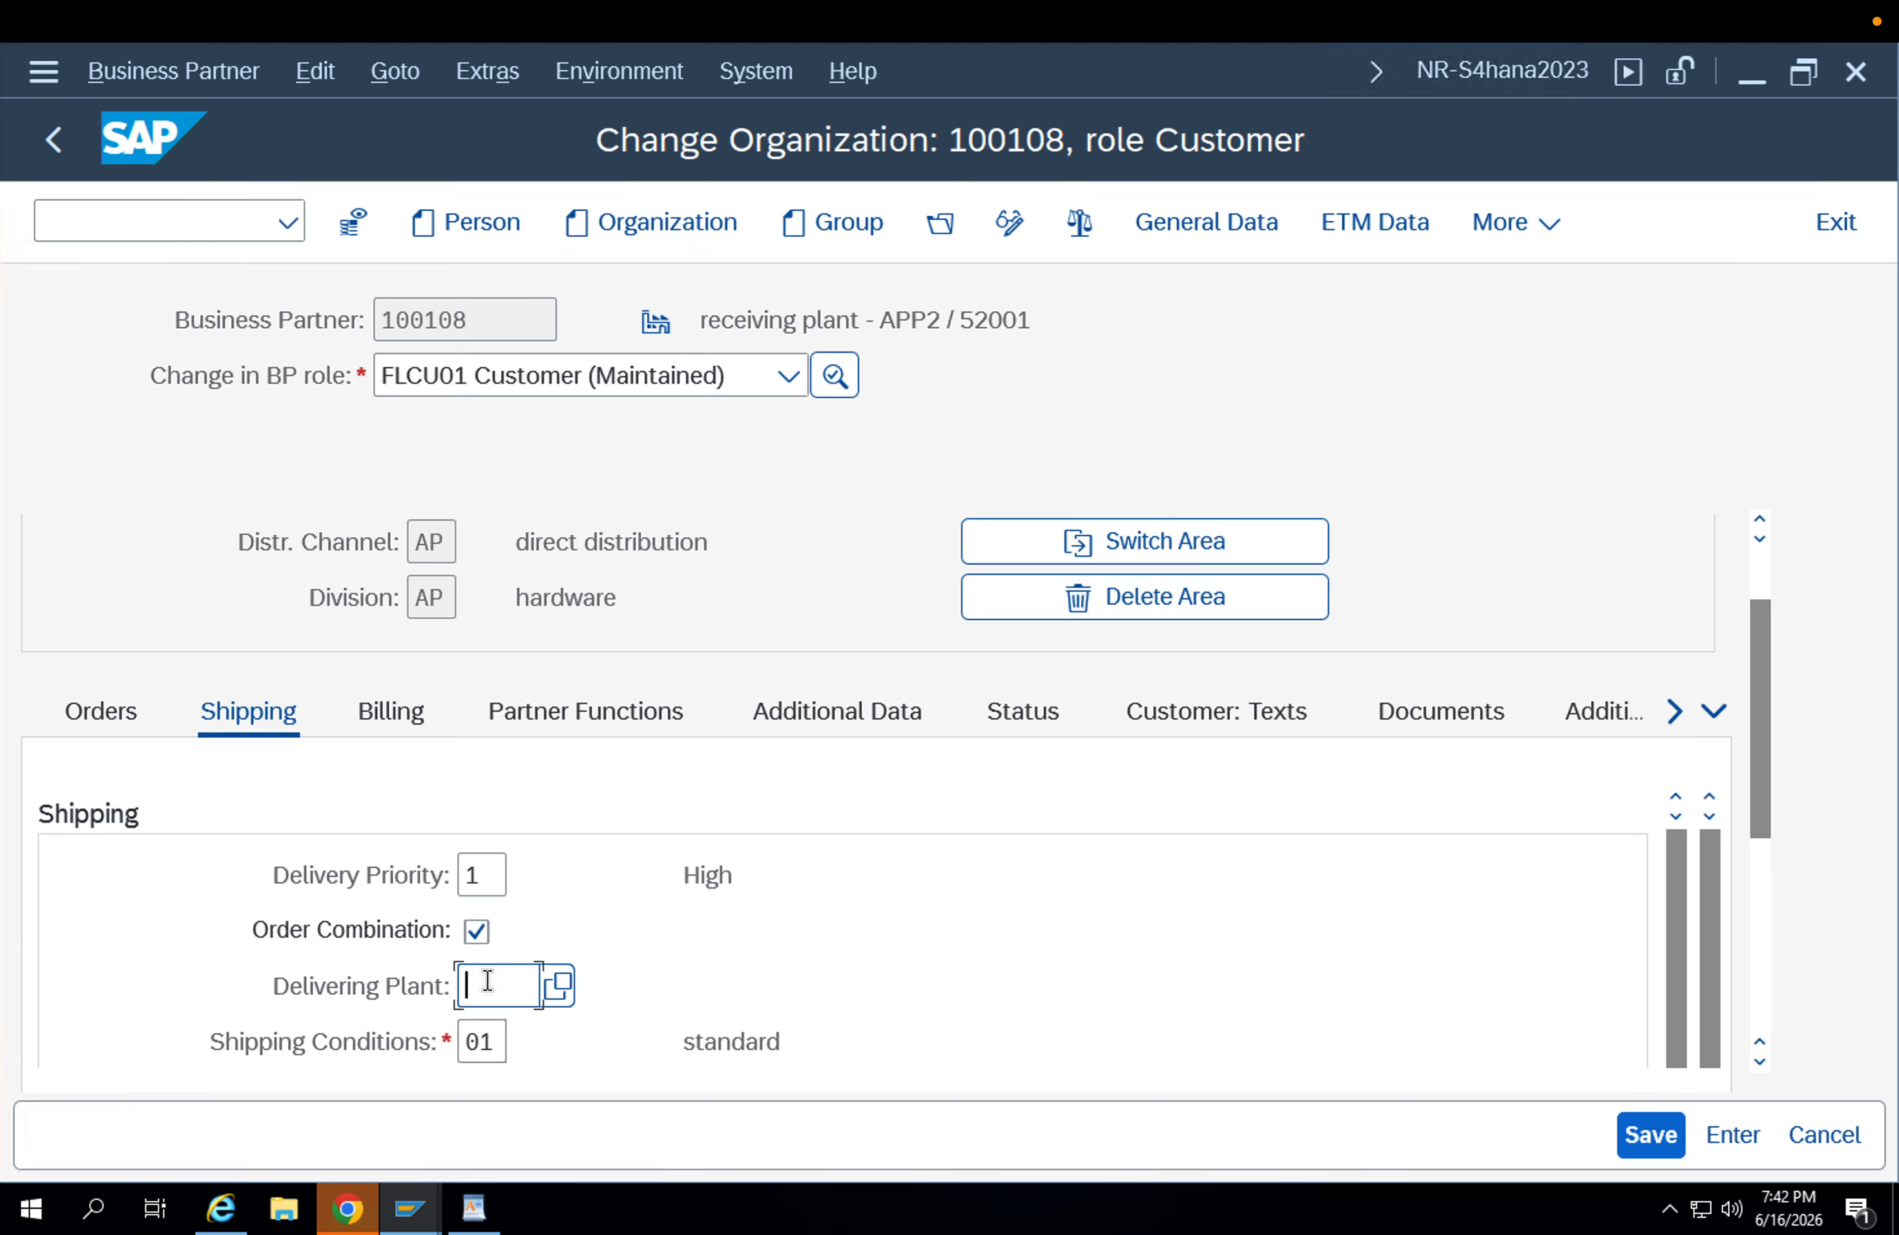
{"action": "type", "text": "app1"}
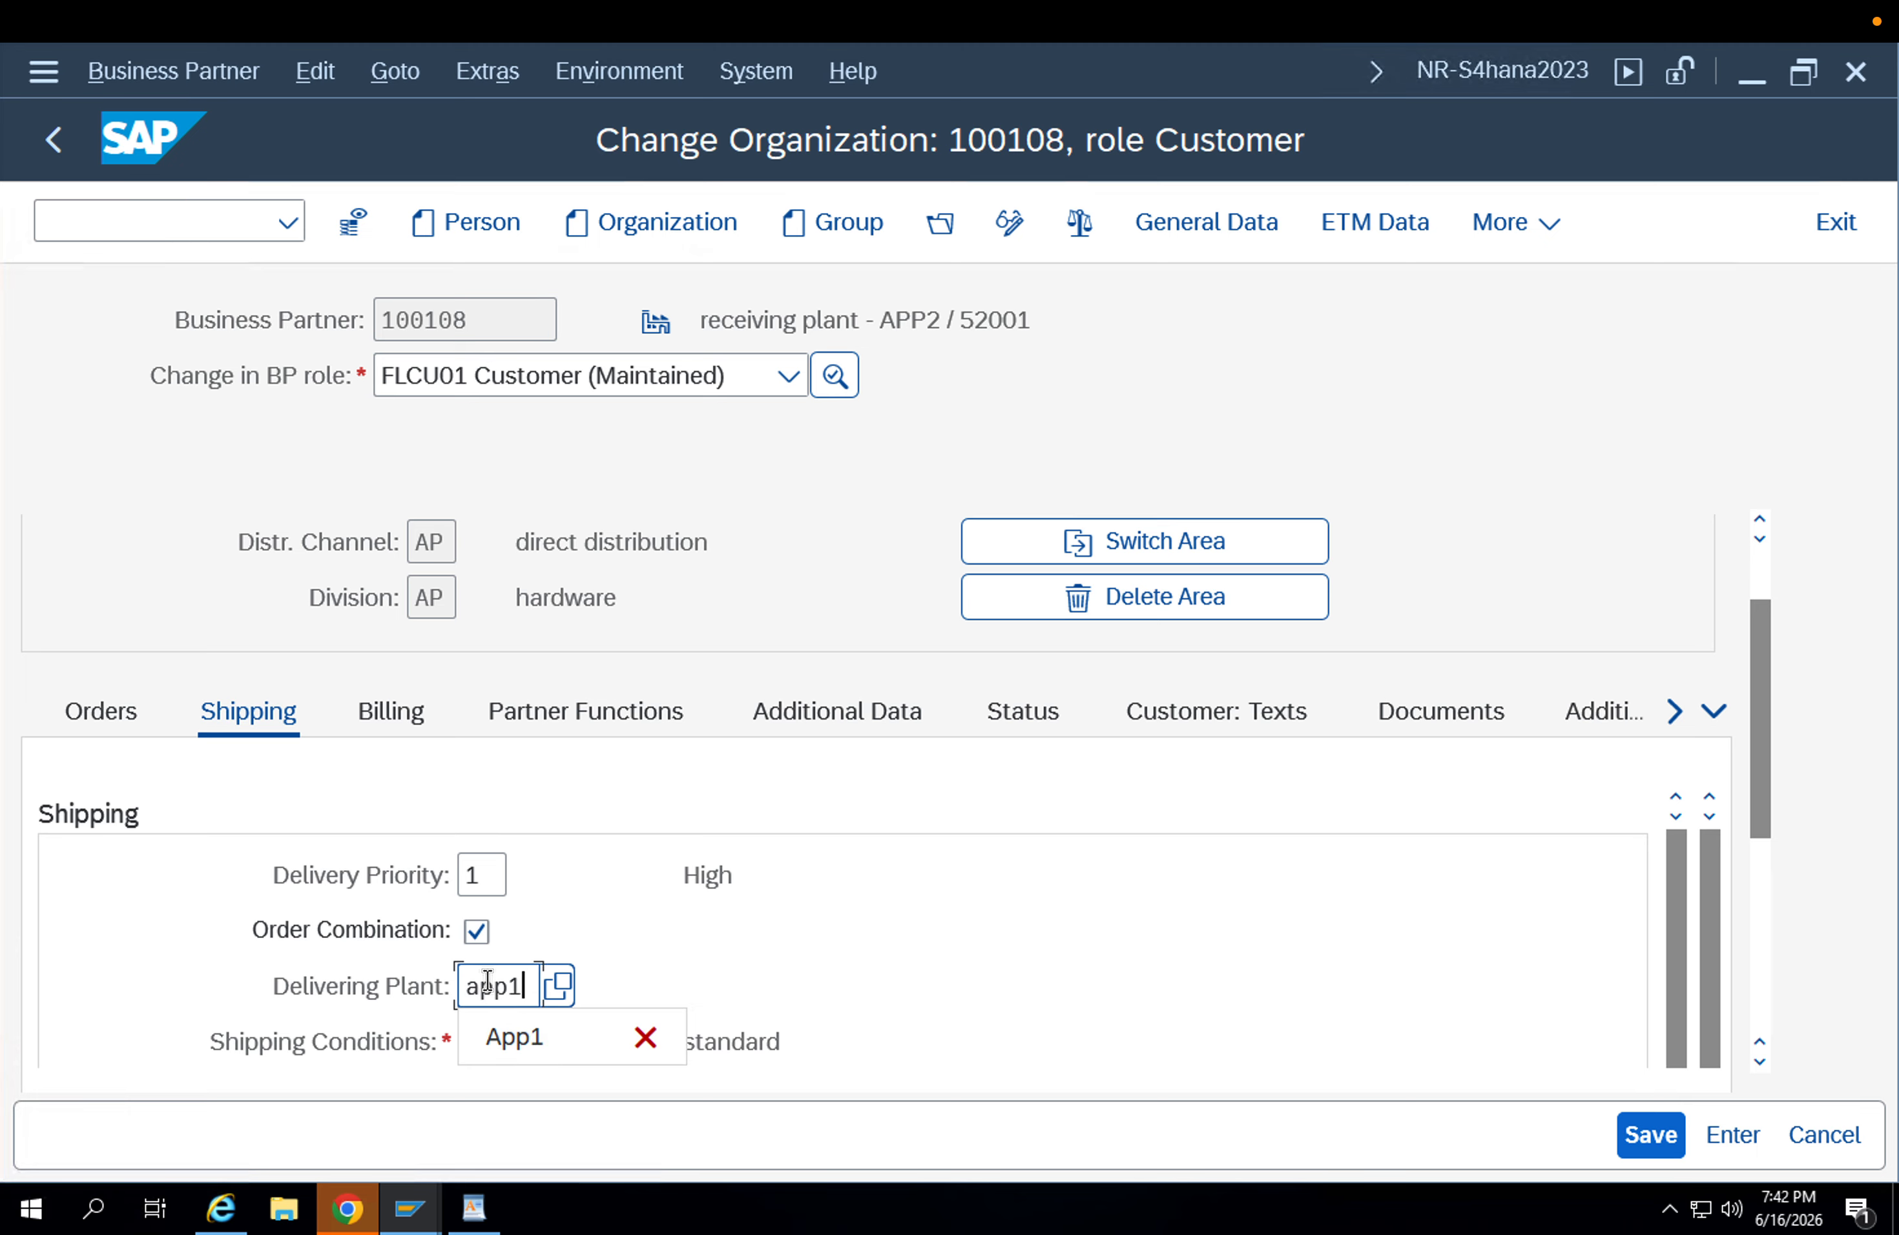
{"action": "key", "text": "Return"}
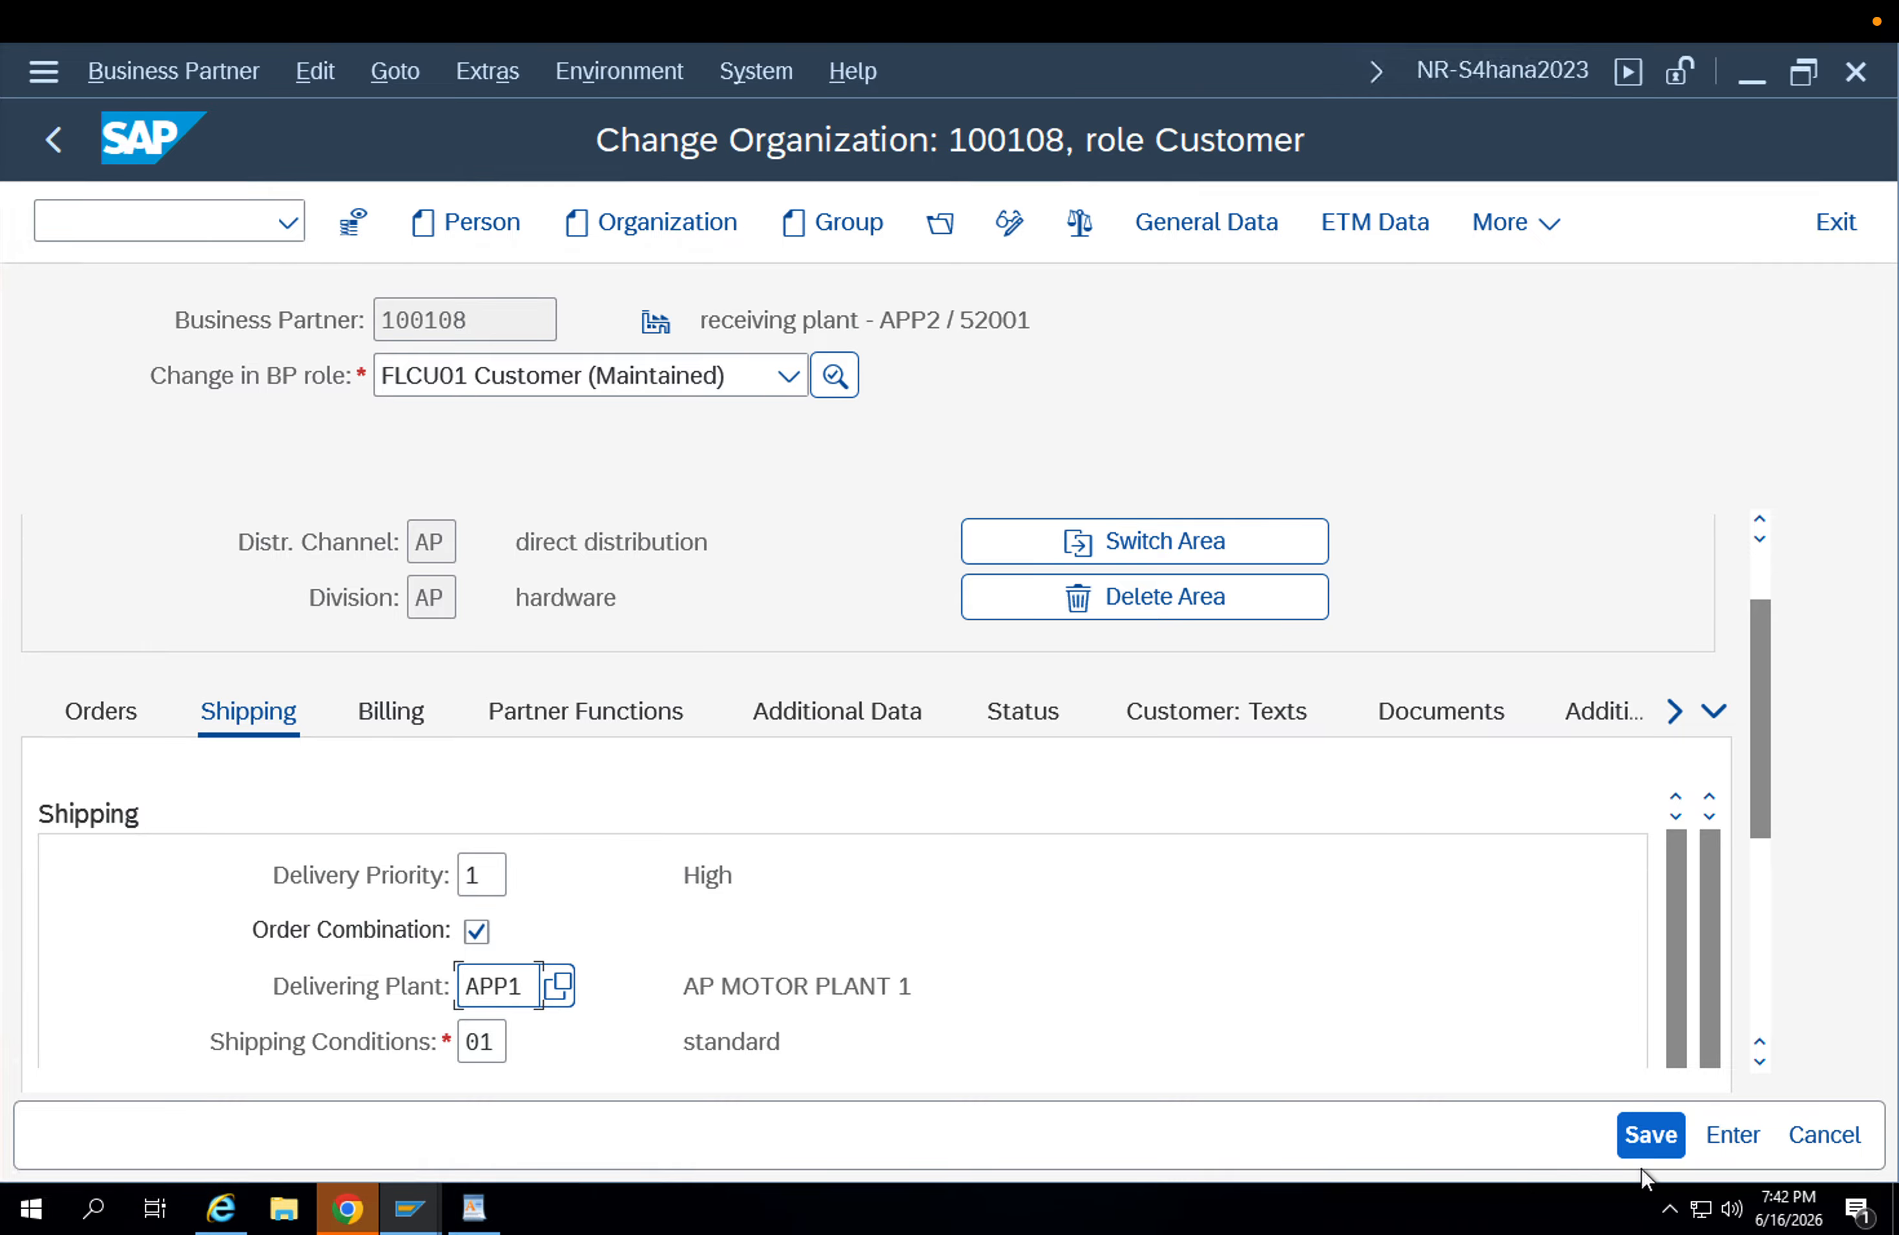
{"action": "left_click", "coordinate": [1646, 1136]}
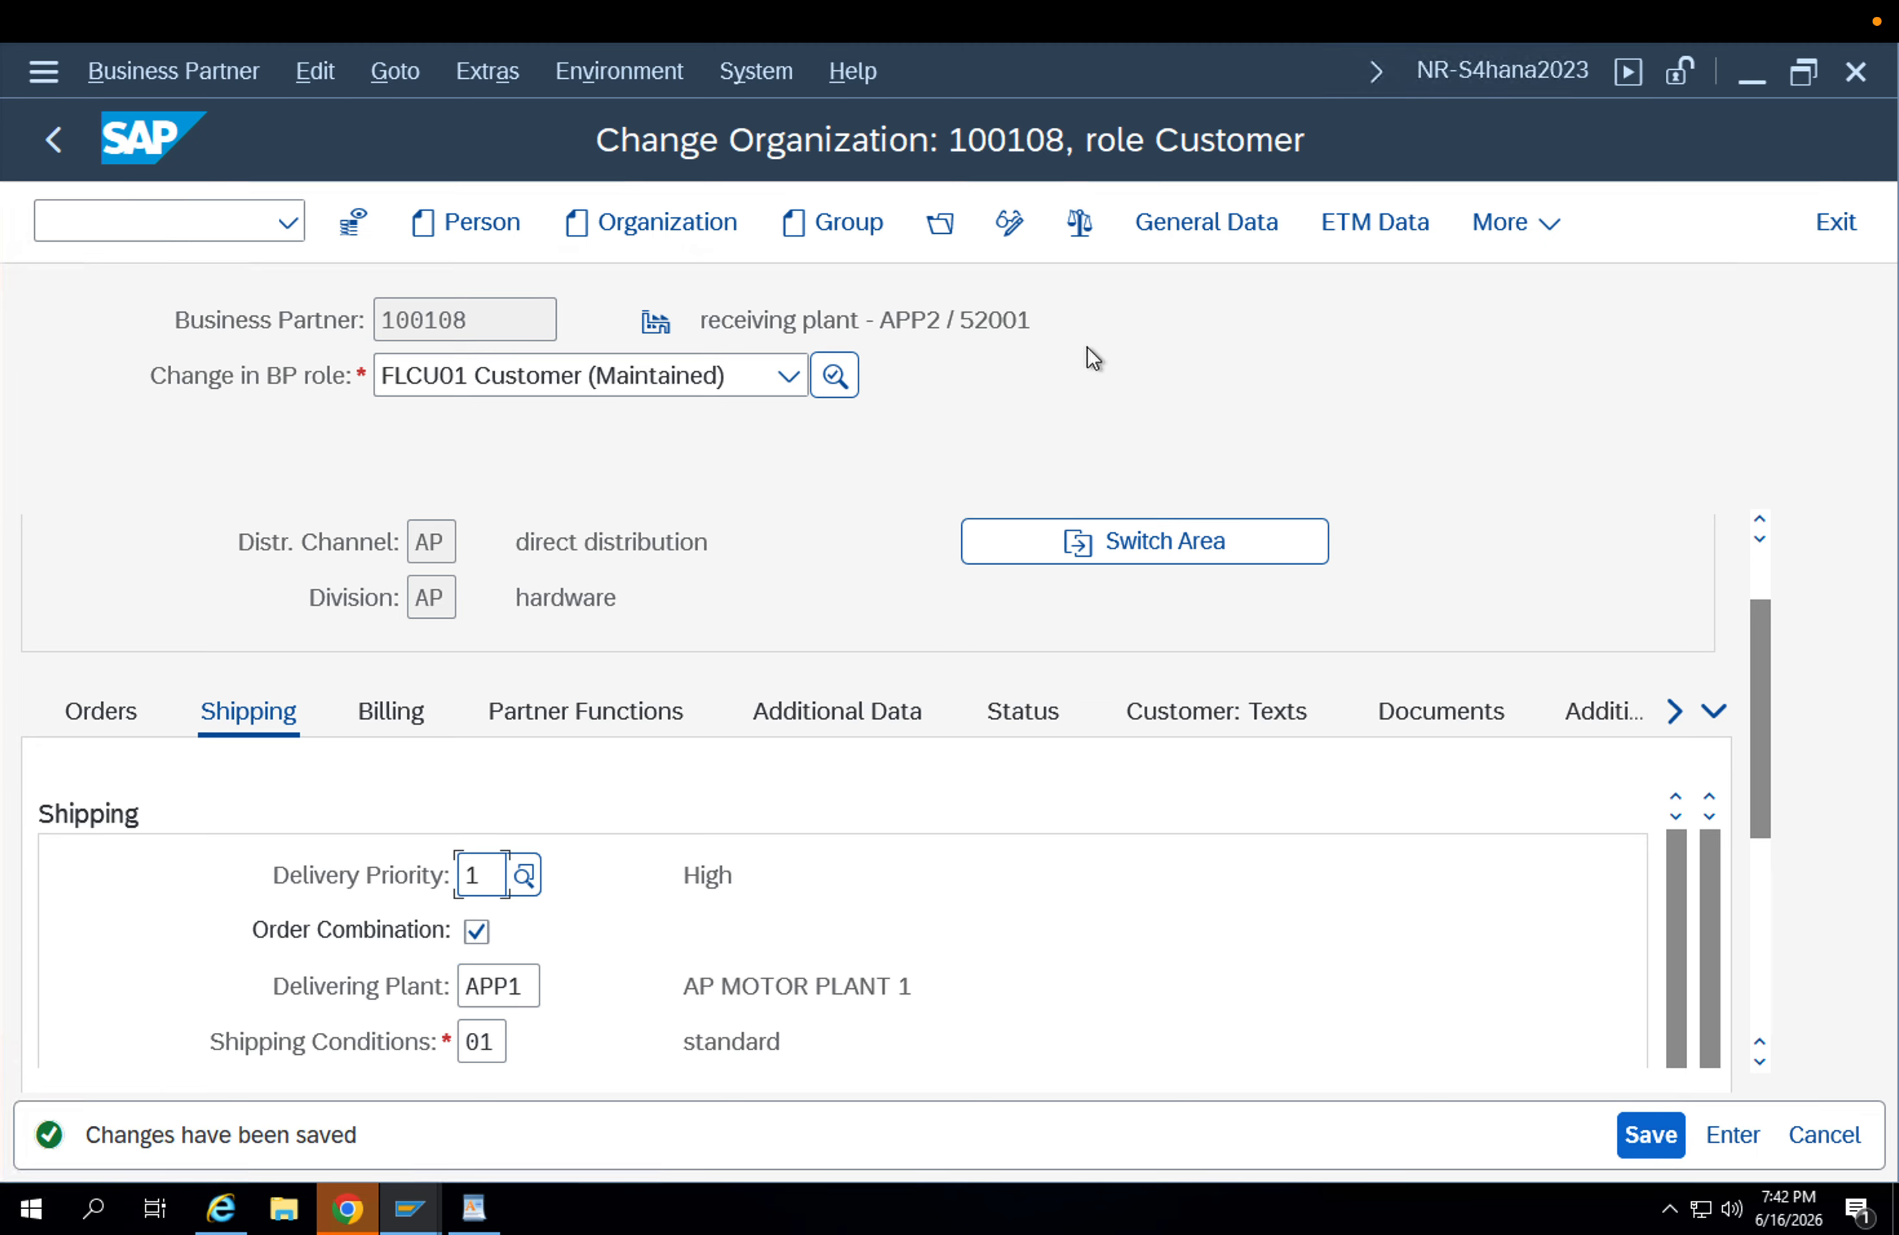
{"action": "left_click", "coordinate": [557, 392]}
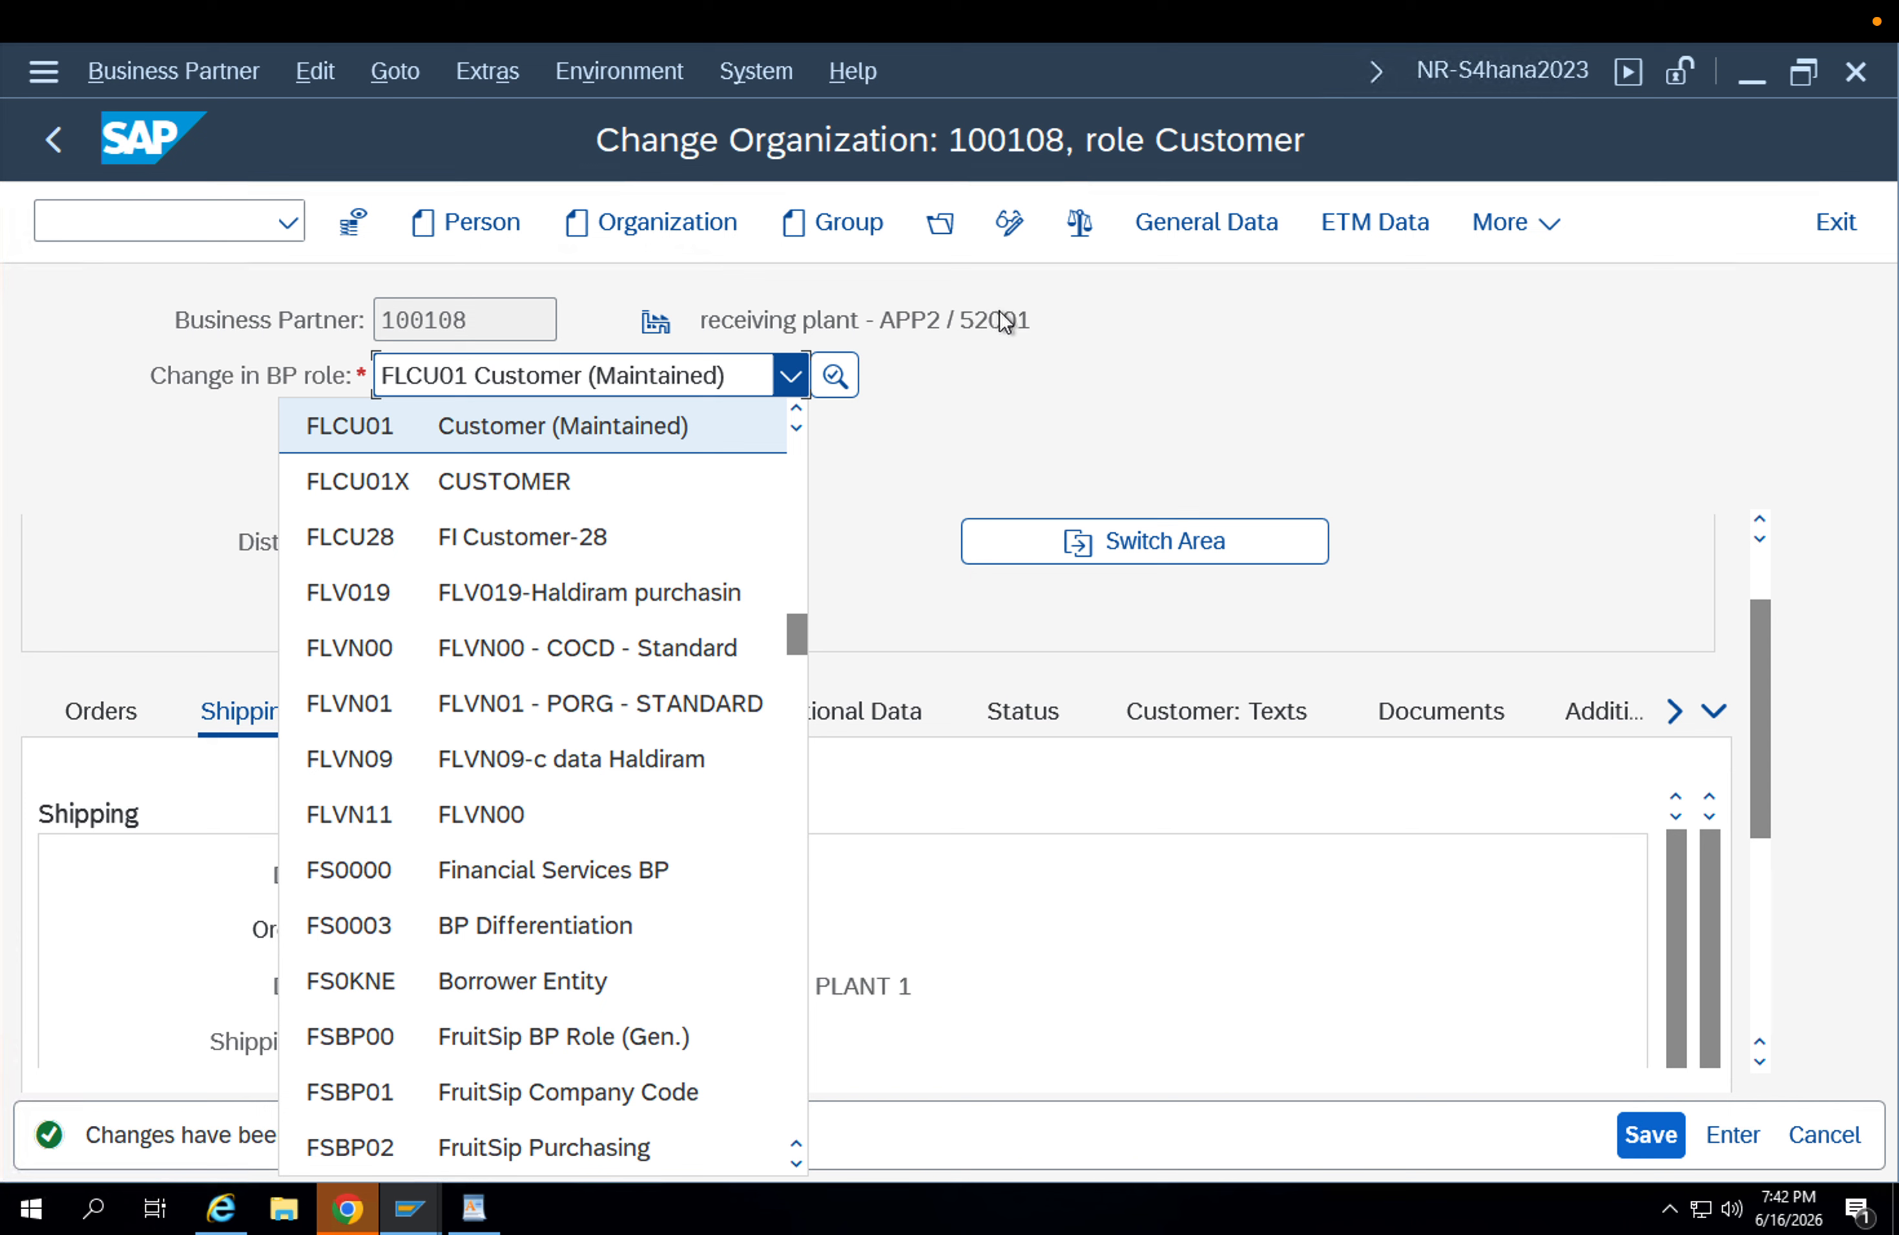
{"action": "left_click", "coordinate": [1008, 239]}
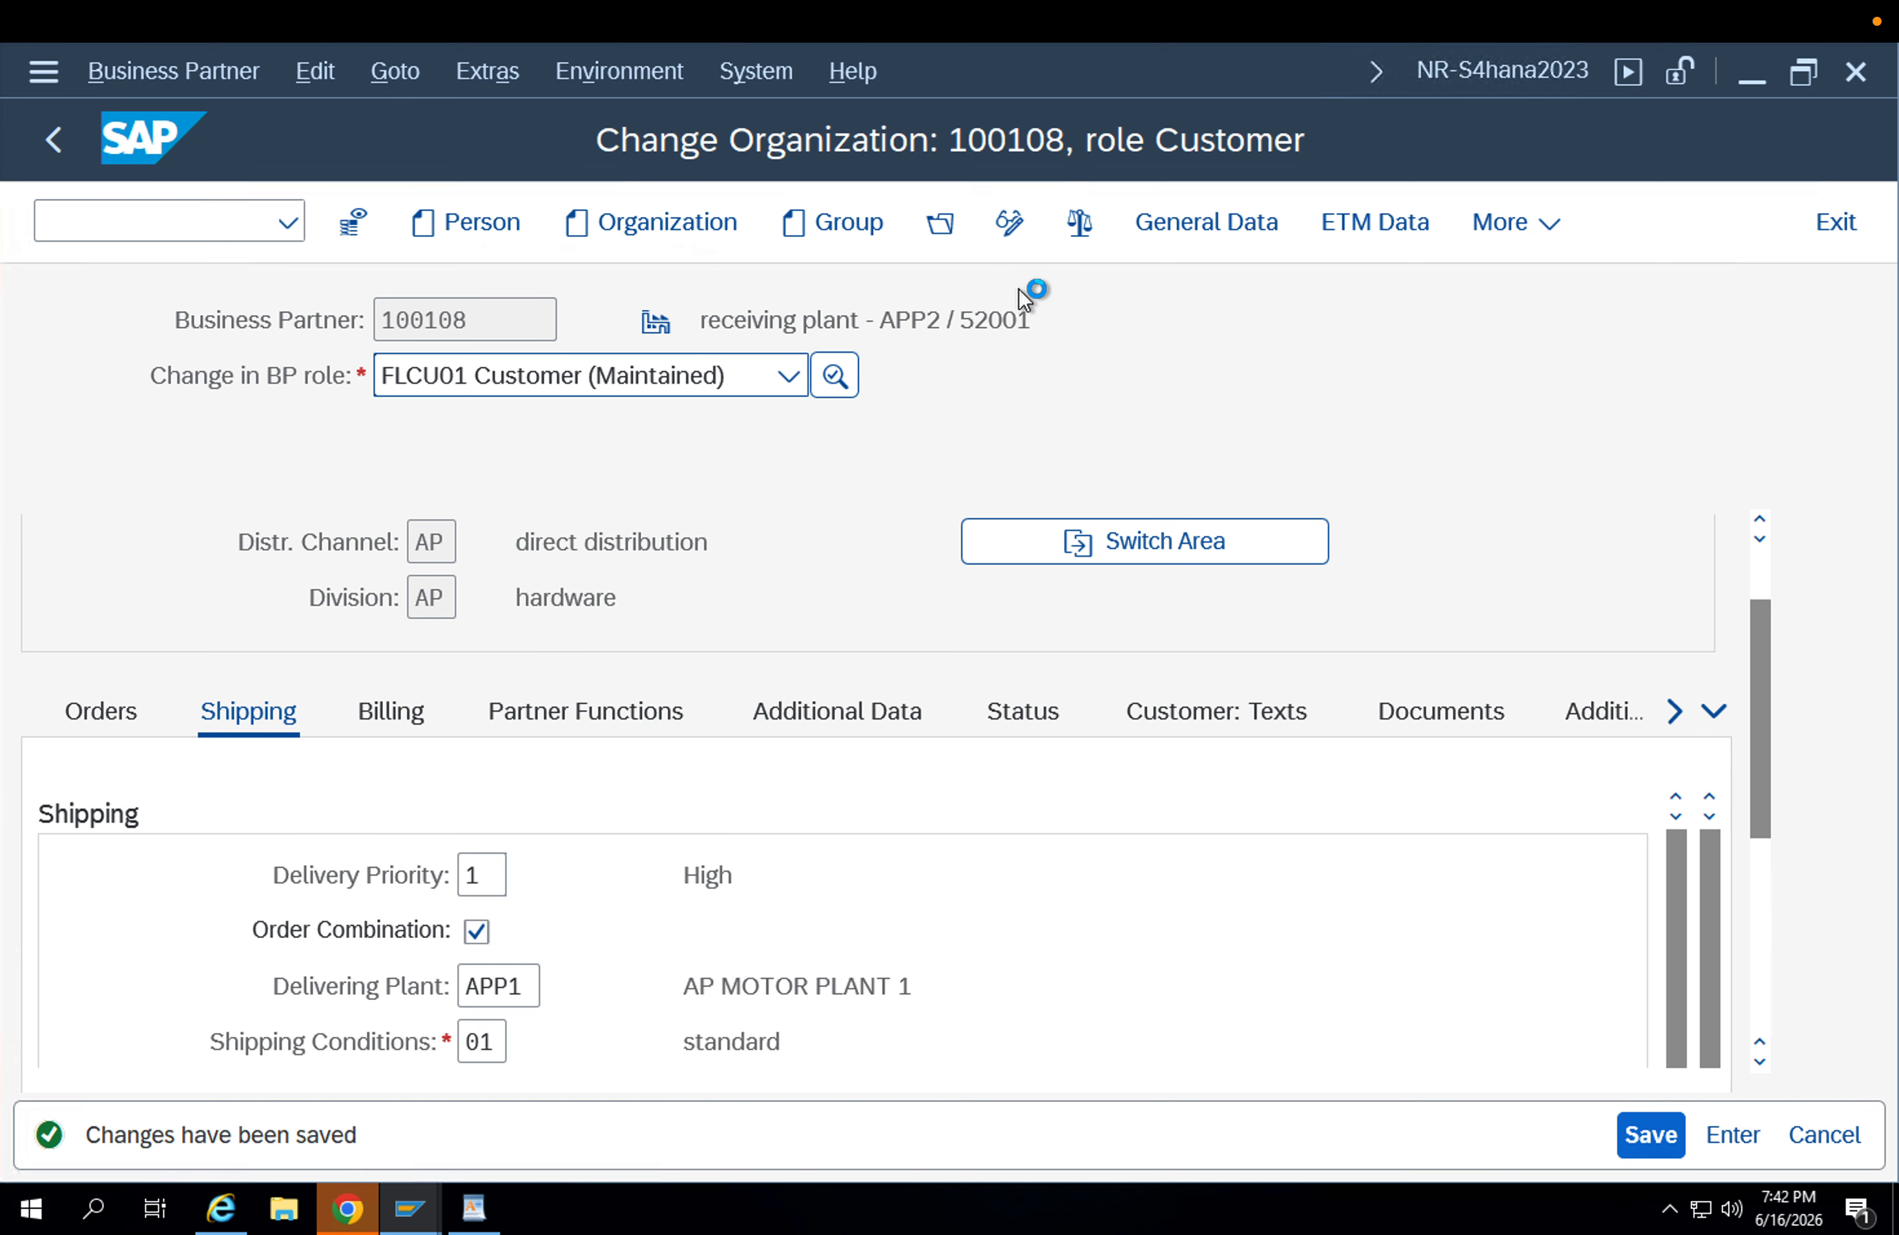
{"action": "left_click", "coordinate": [585, 372]}
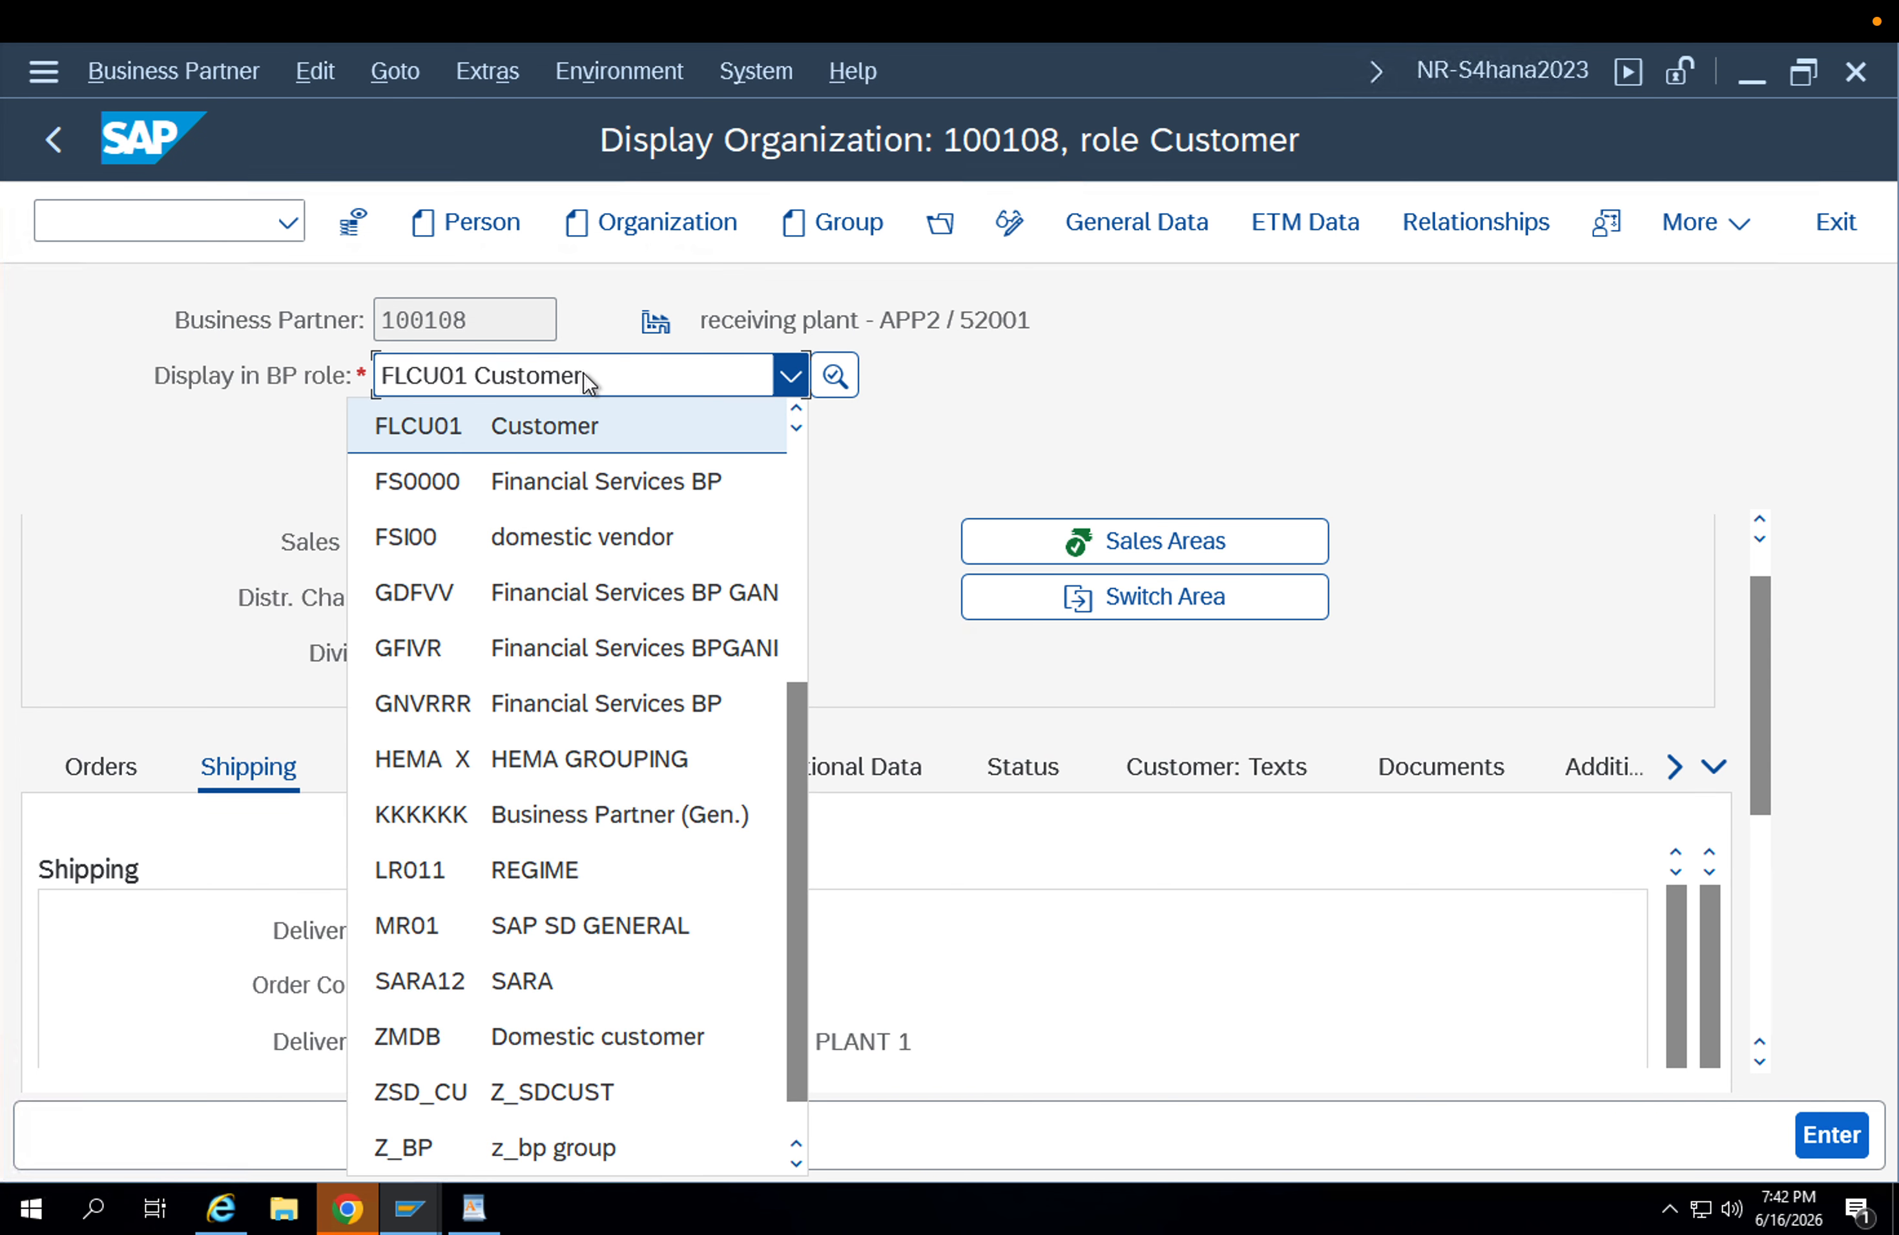
{"action": "left_click_drag", "start_coordinate": [798, 733], "coordinate": [800, 715]}
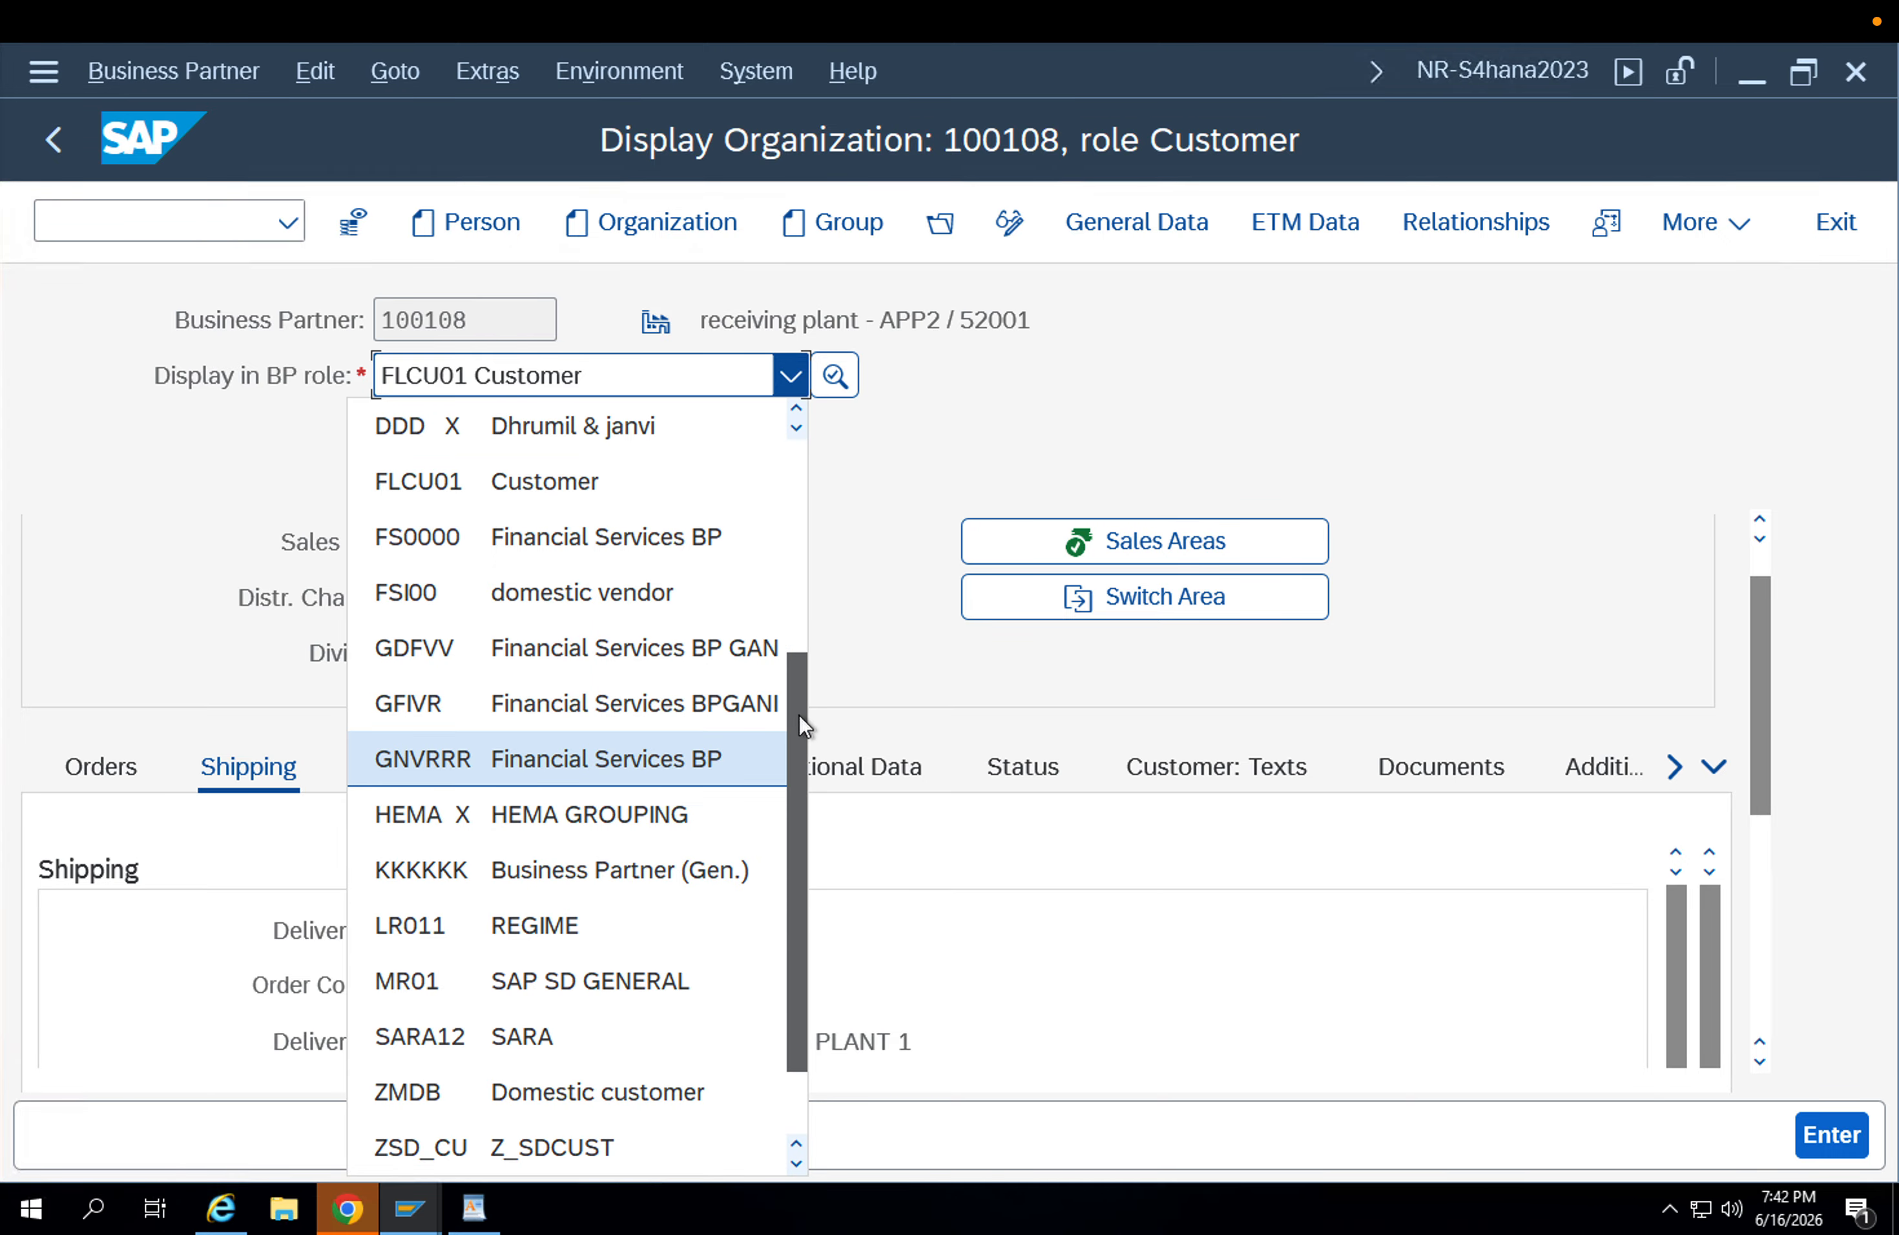
{"action": "left_click", "coordinate": [796, 413]}
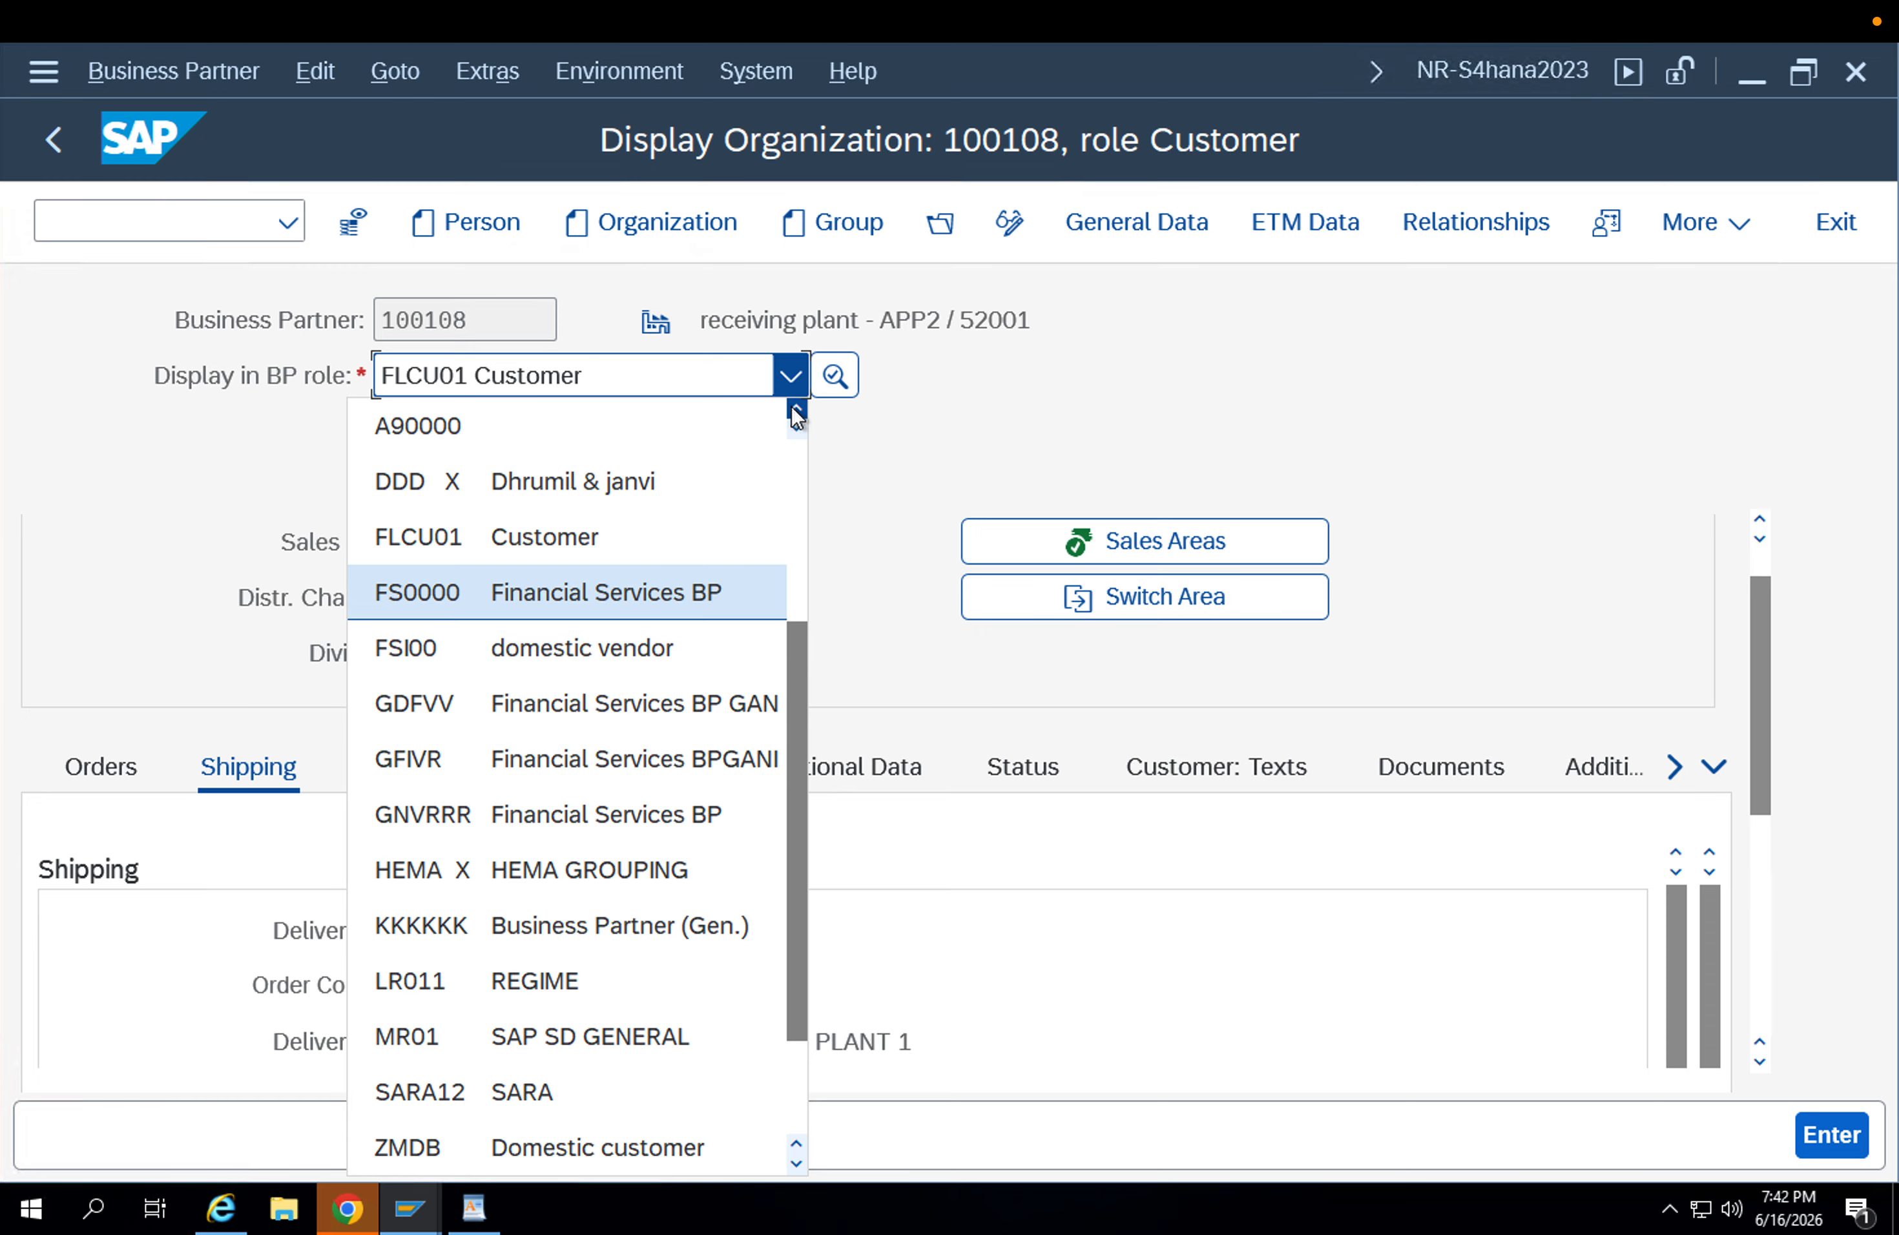
{"action": "left_click", "coordinate": [797, 413]}
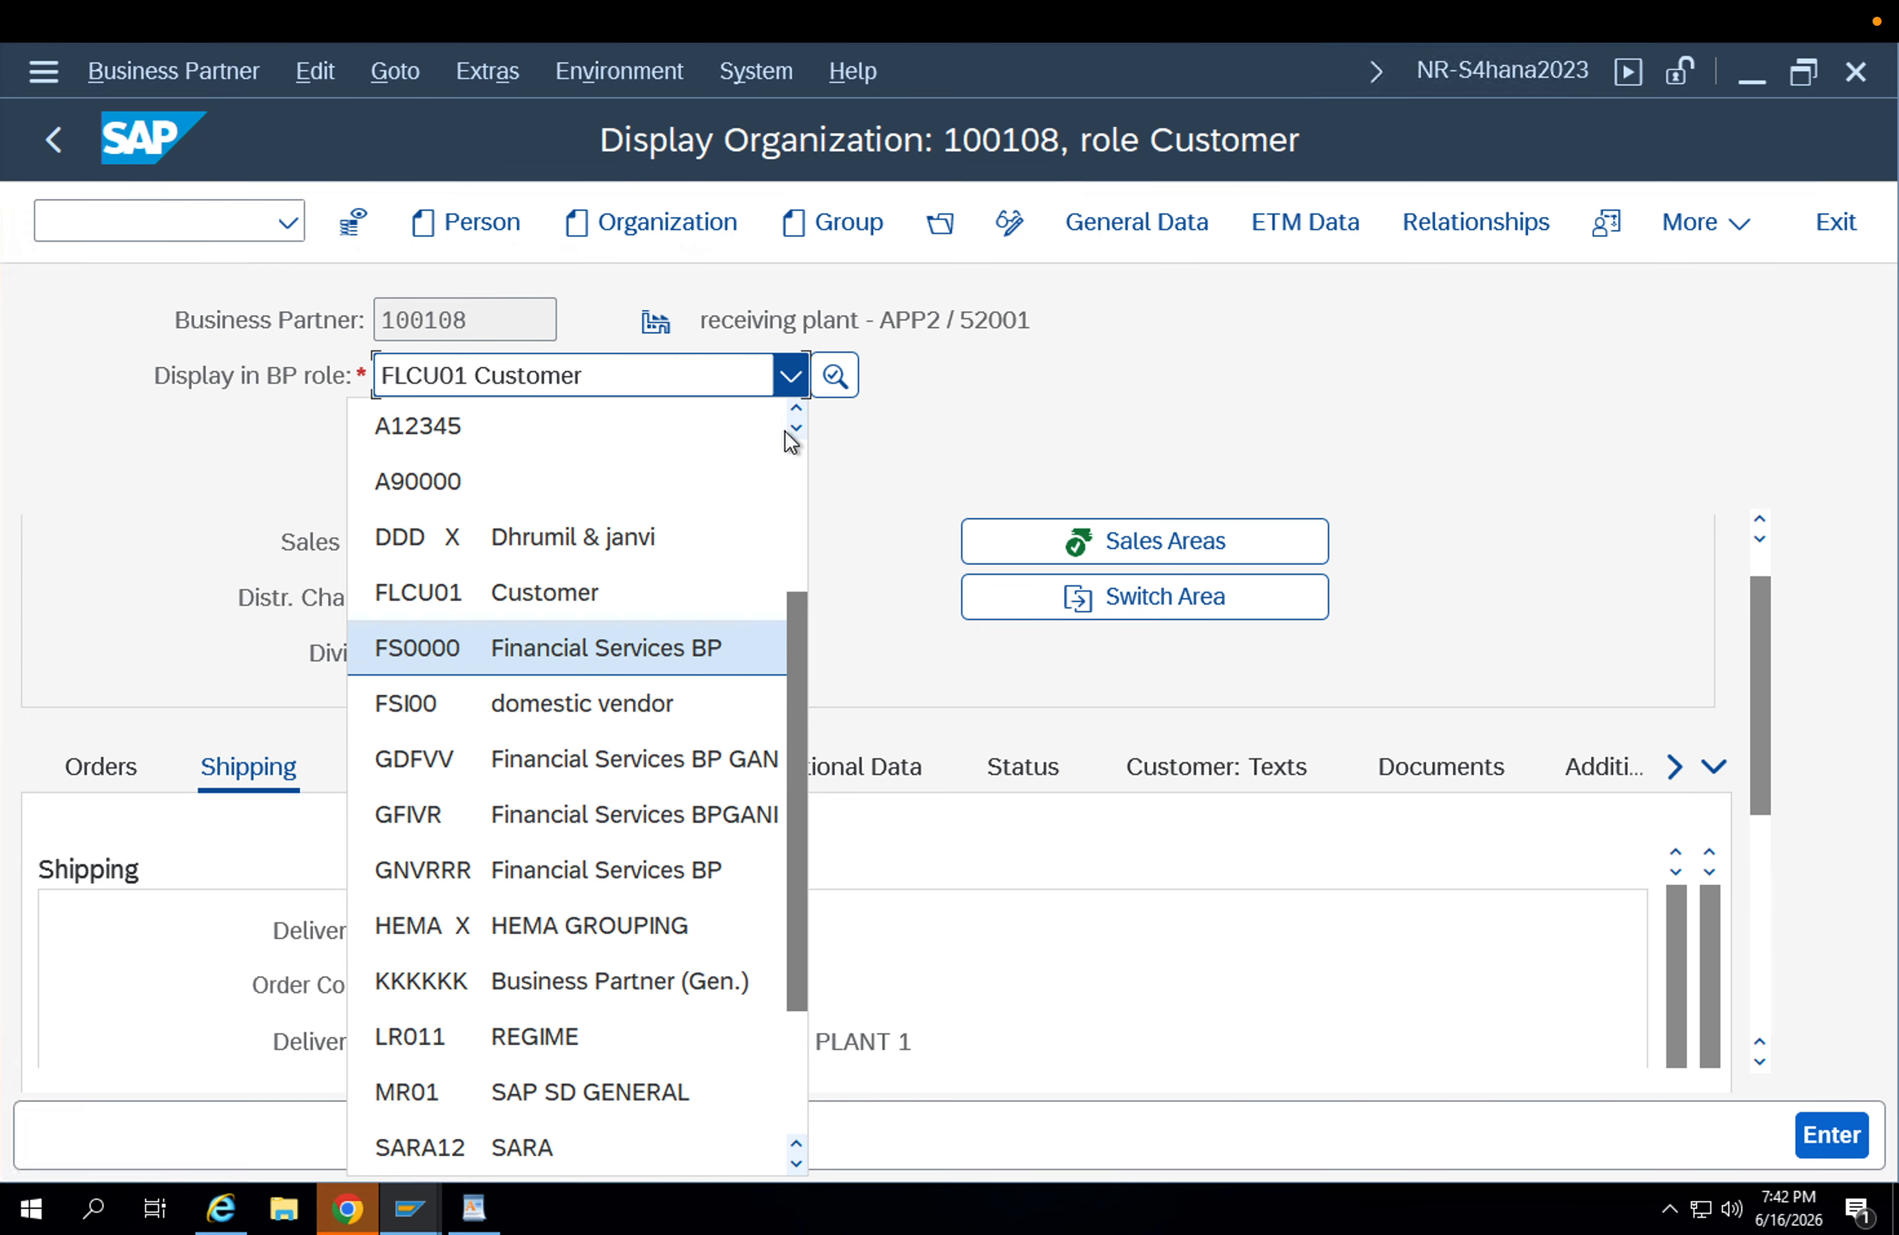
{"action": "left_click", "coordinate": [1062, 356]}
{"action": "left_click", "coordinate": [1012, 225]}
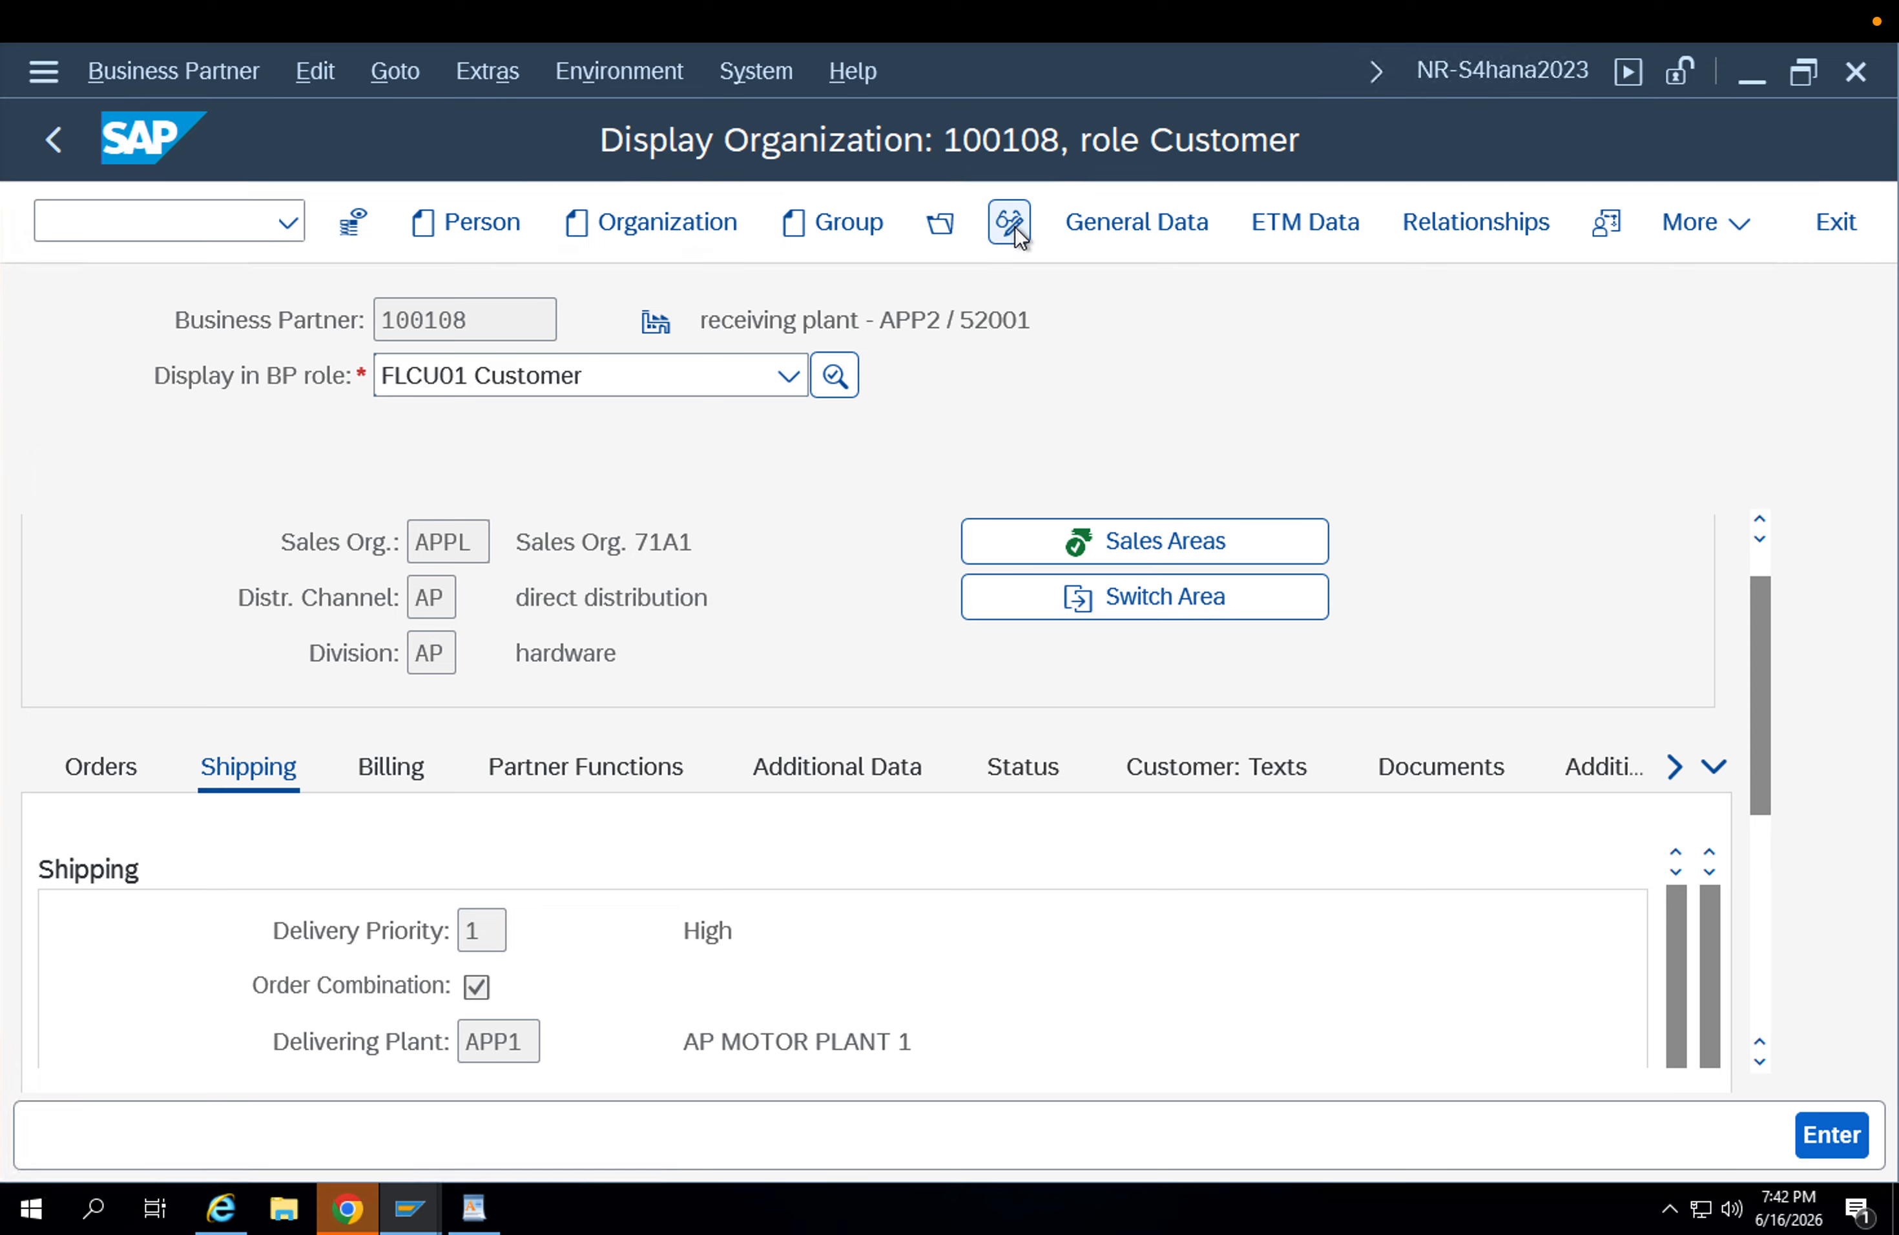
Add the BP role FLCU00 FI Customer 1, save it, and open its company code data.
{"action": "left_click", "coordinate": [660, 368]}
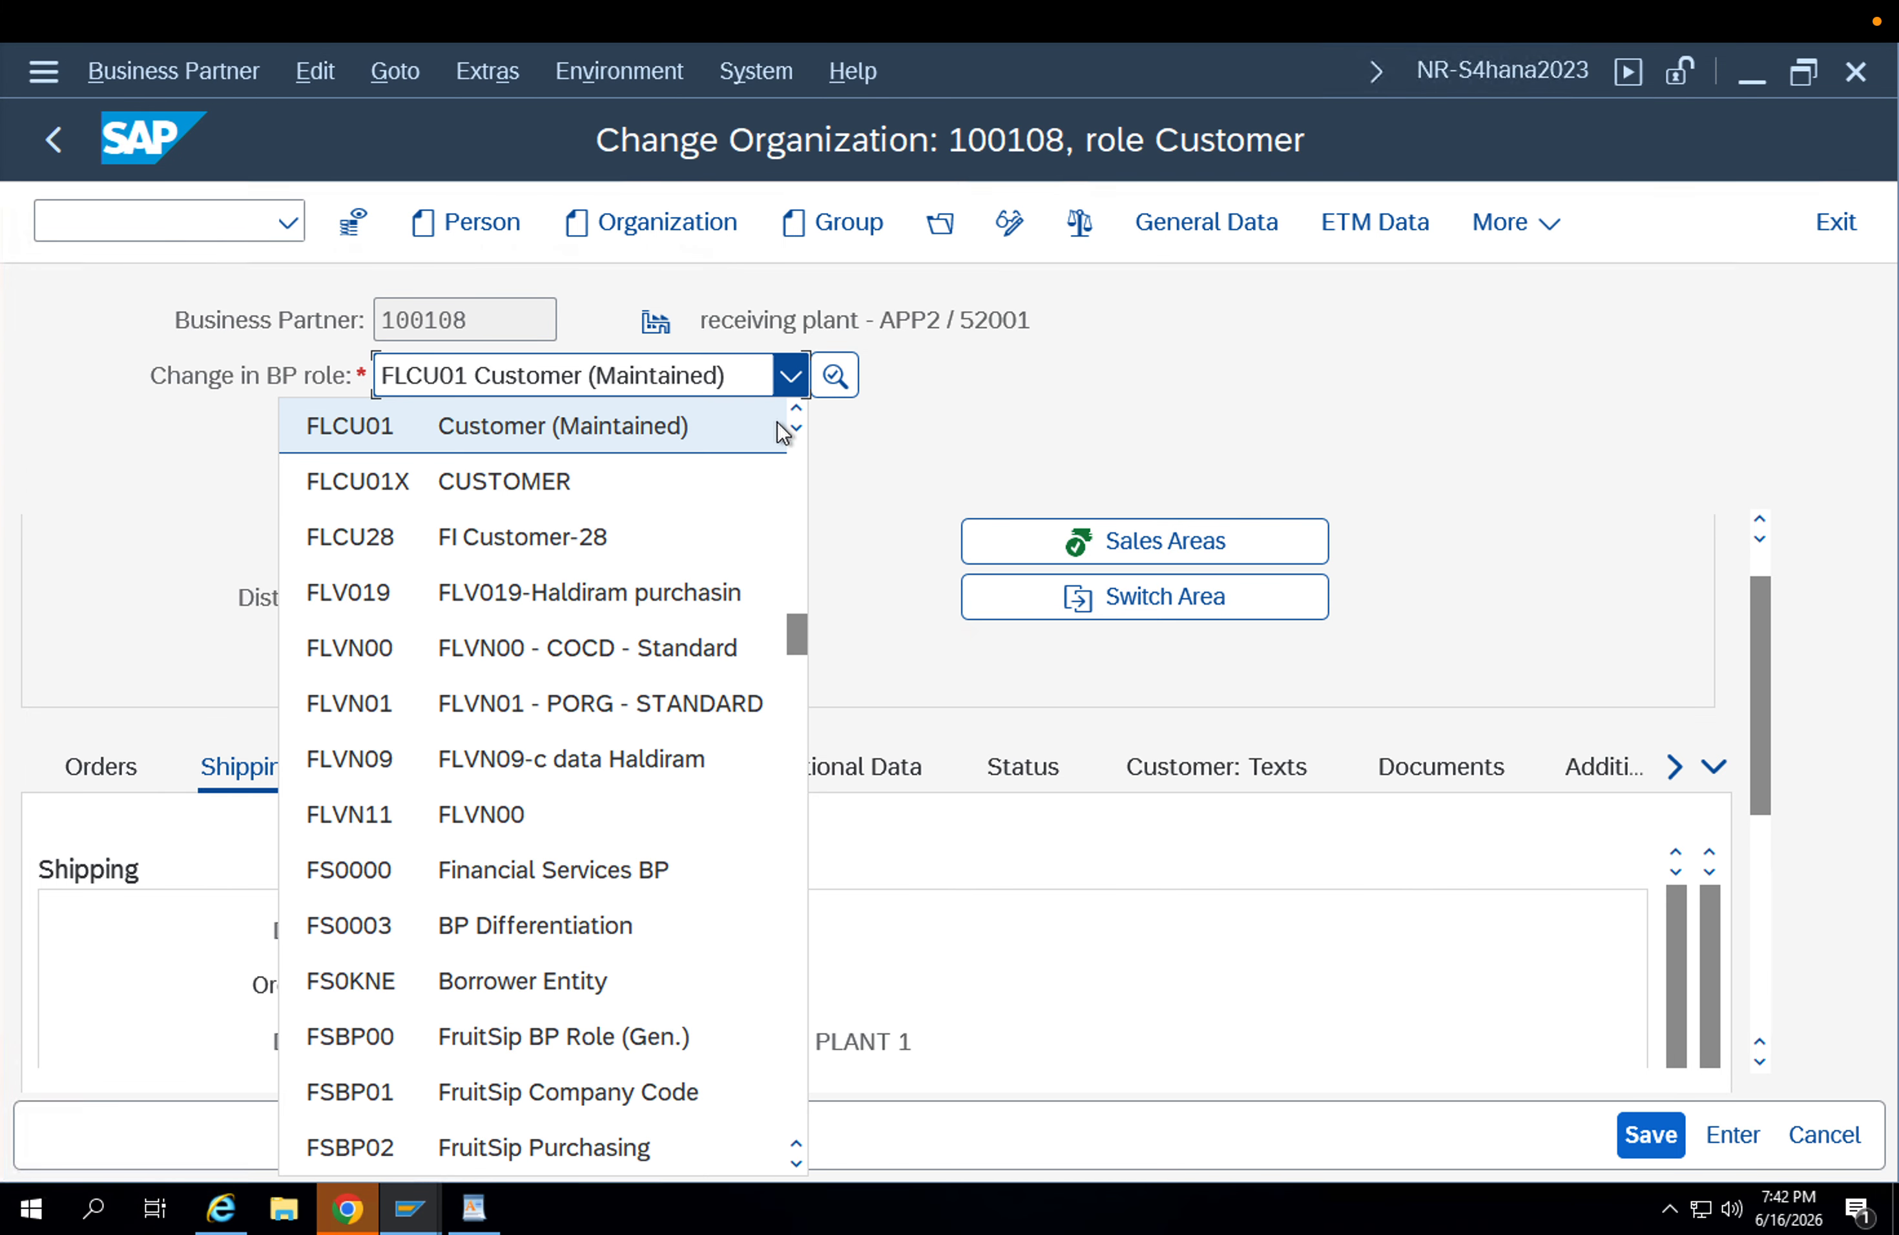
{"action": "left_click", "coordinate": [790, 411]}
{"action": "left_click", "coordinate": [791, 411]}
{"action": "left_click", "coordinate": [618, 440]}
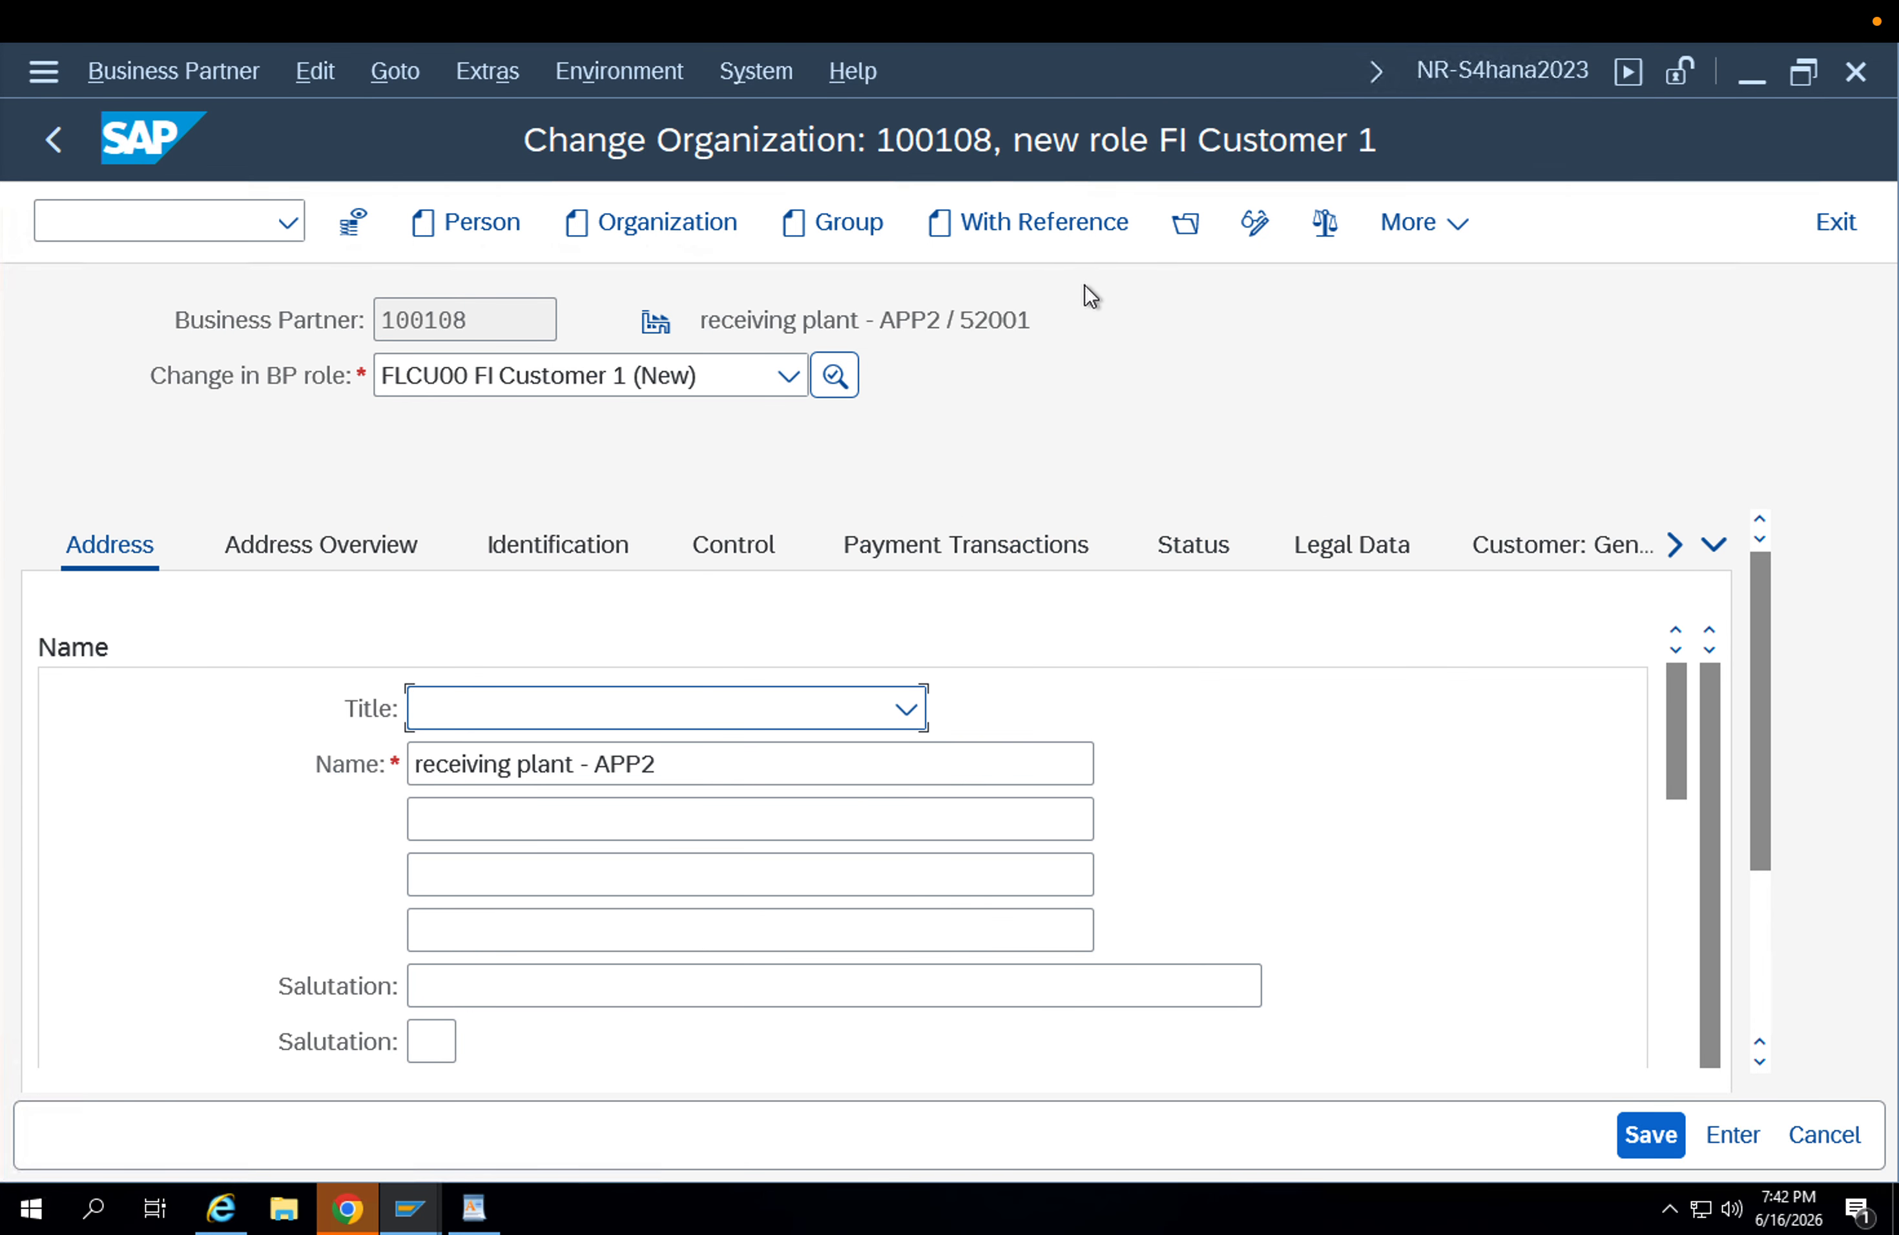
{"action": "scroll", "coordinate": [1620, 962], "scroll_direction": "down", "scroll_amount": 3}
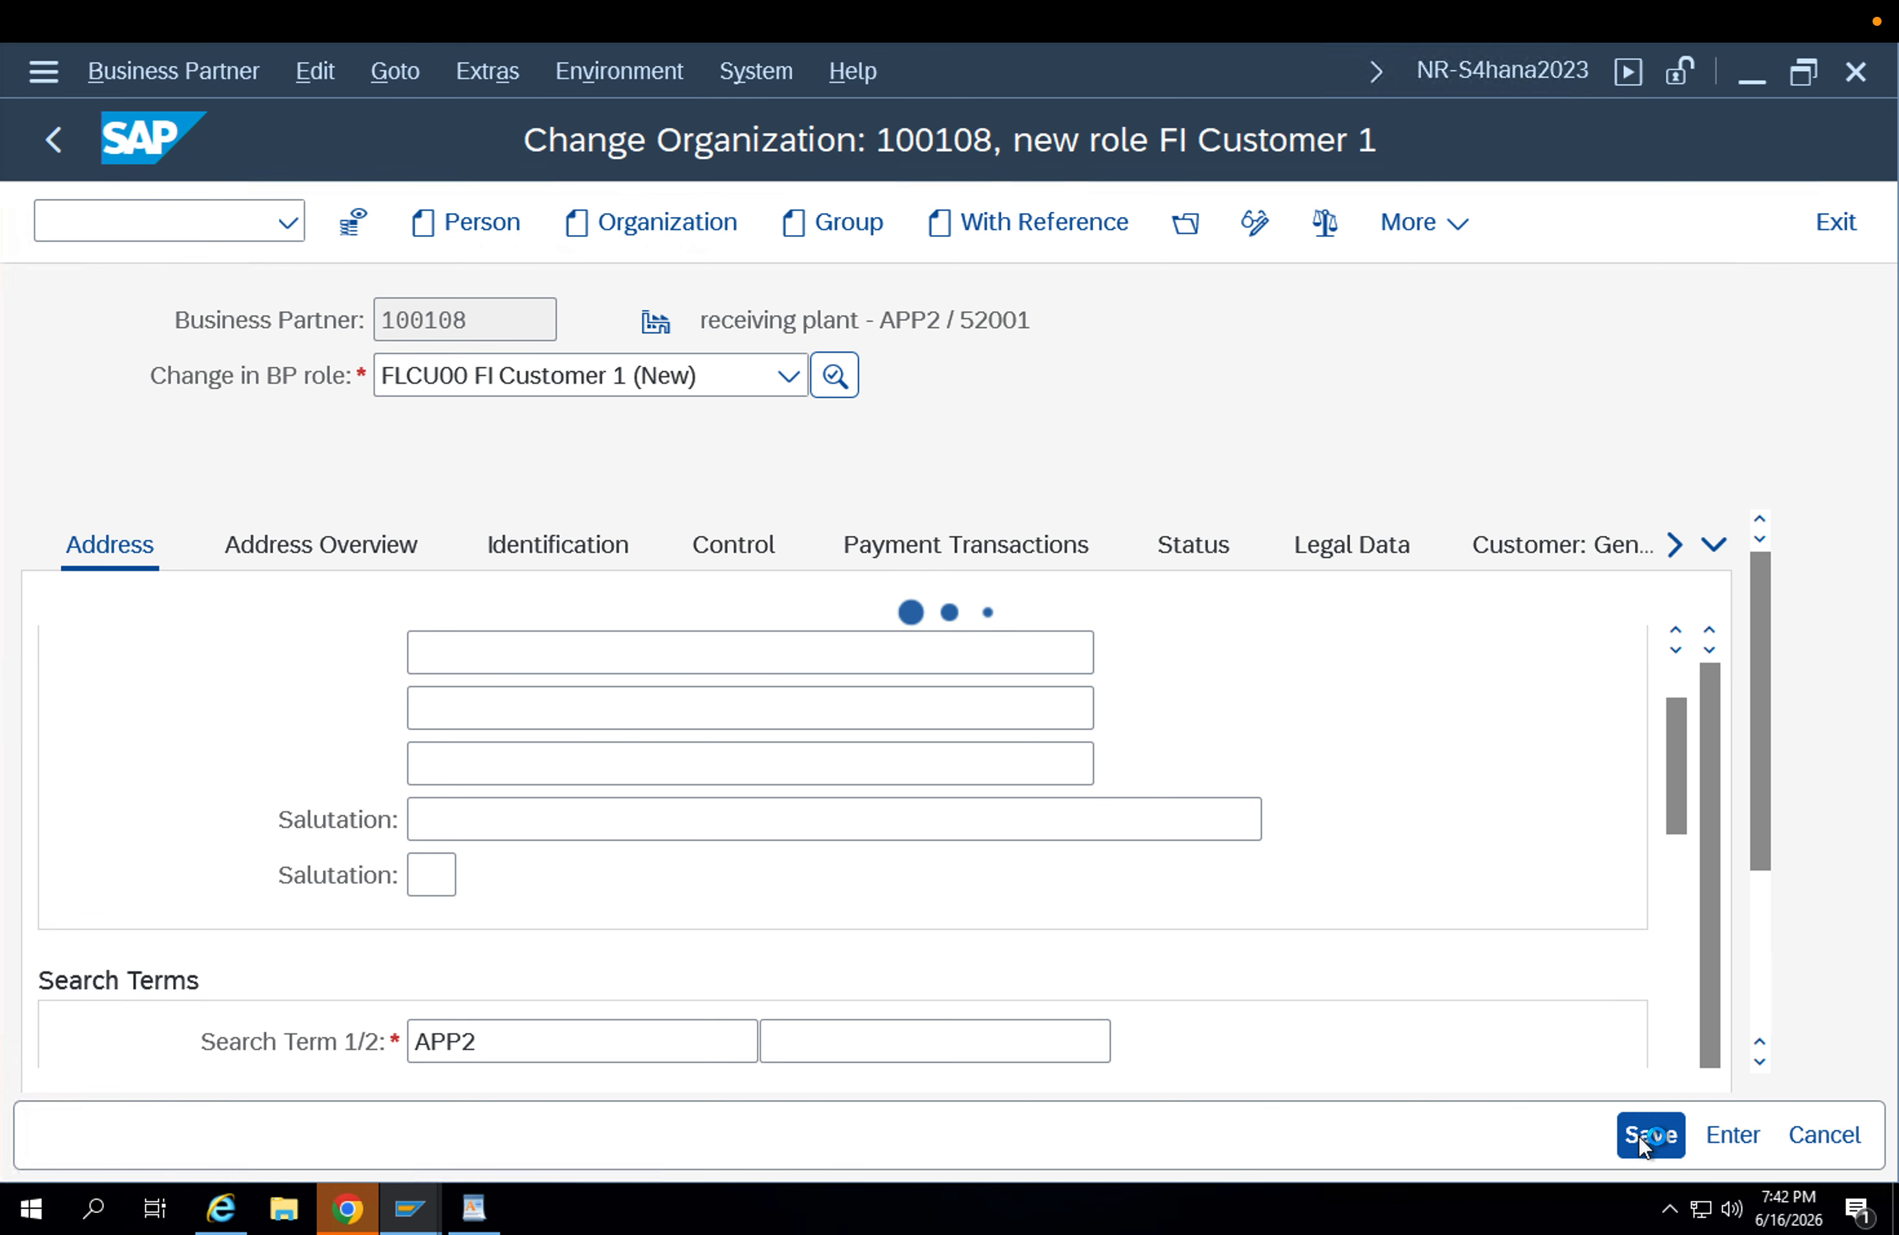
{"action": "left_click", "coordinate": [1235, 238]}
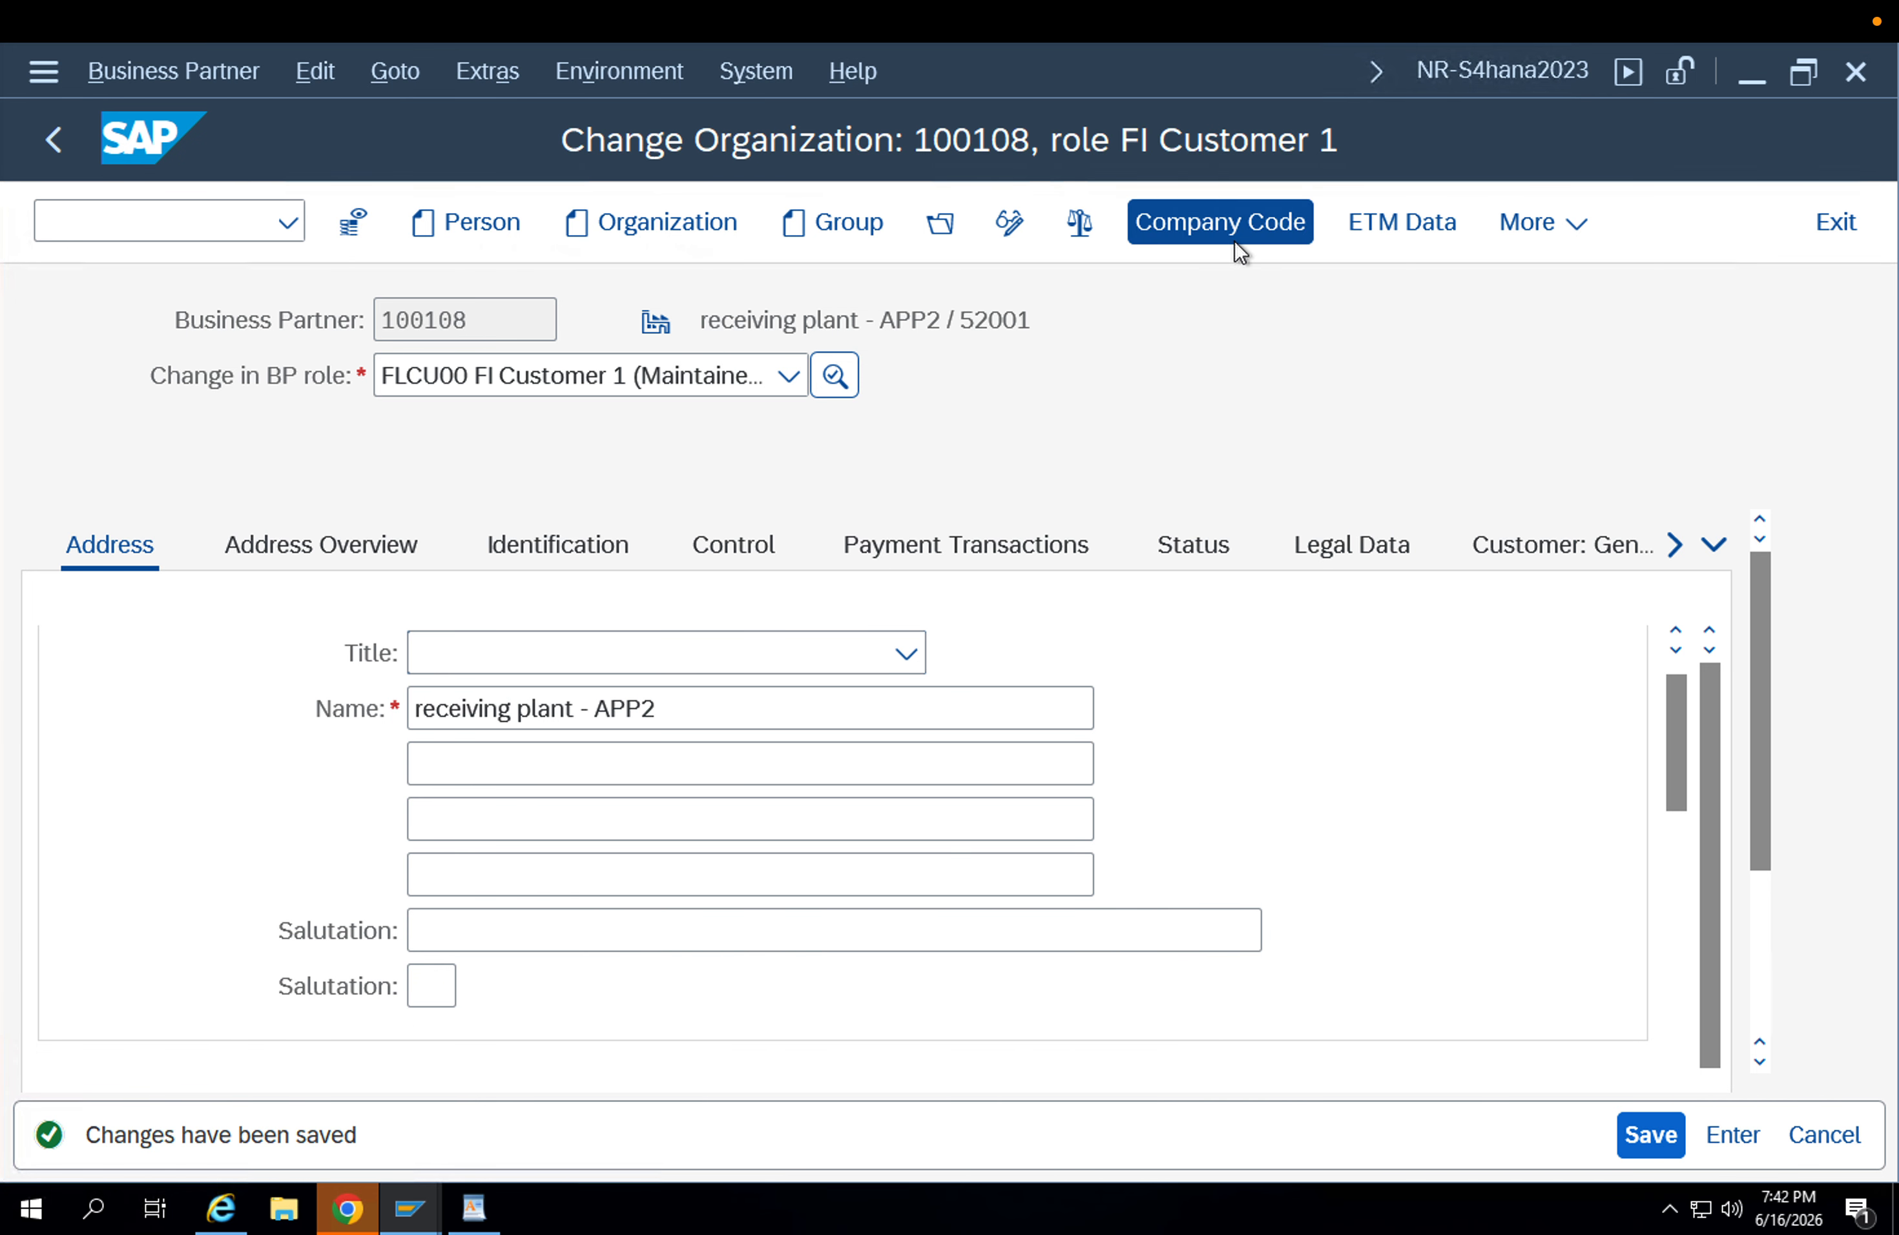
Set the FI customer role's company code to APPL.
{"action": "left_click", "coordinate": [430, 541]}
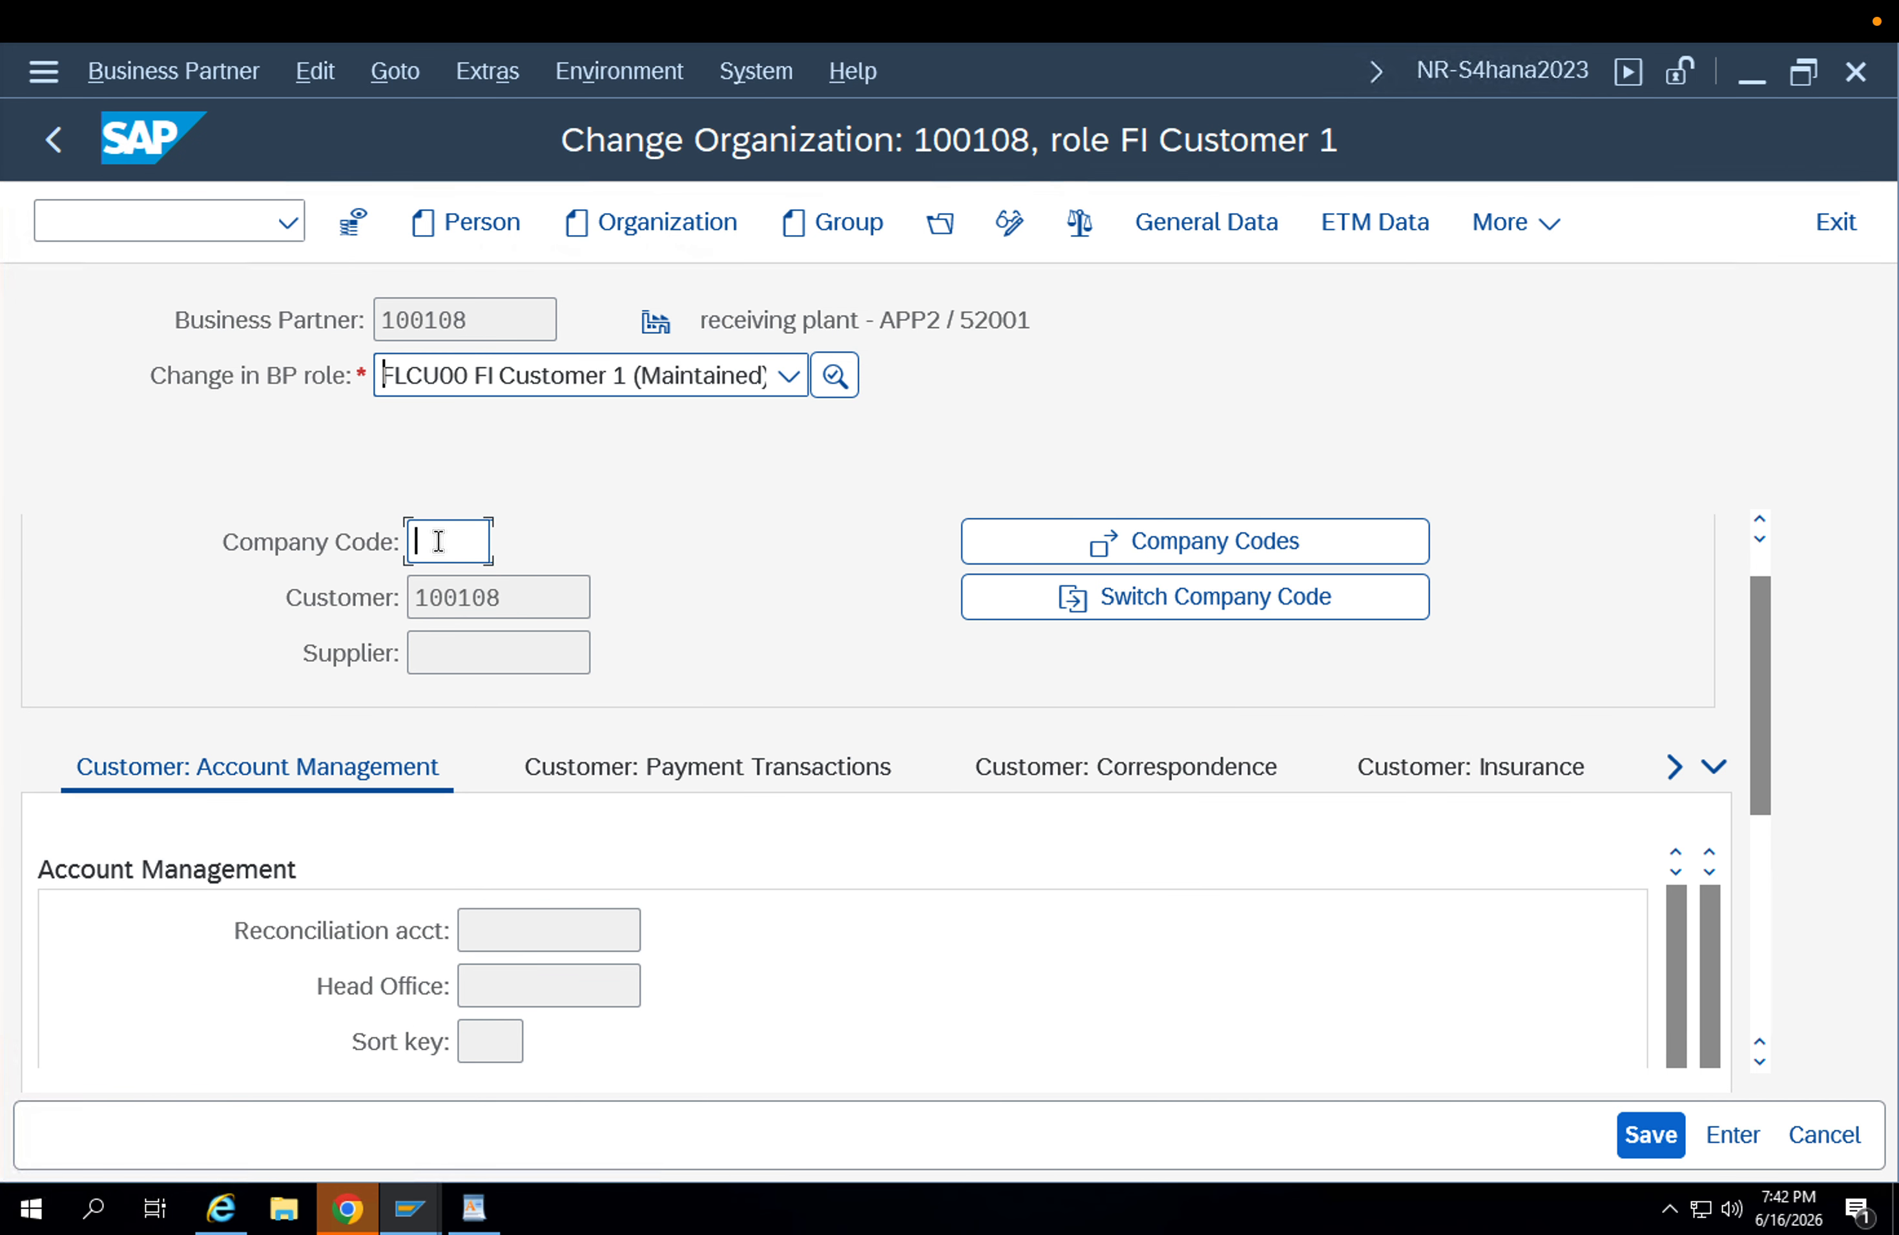
{"action": "type", "text": "app"}
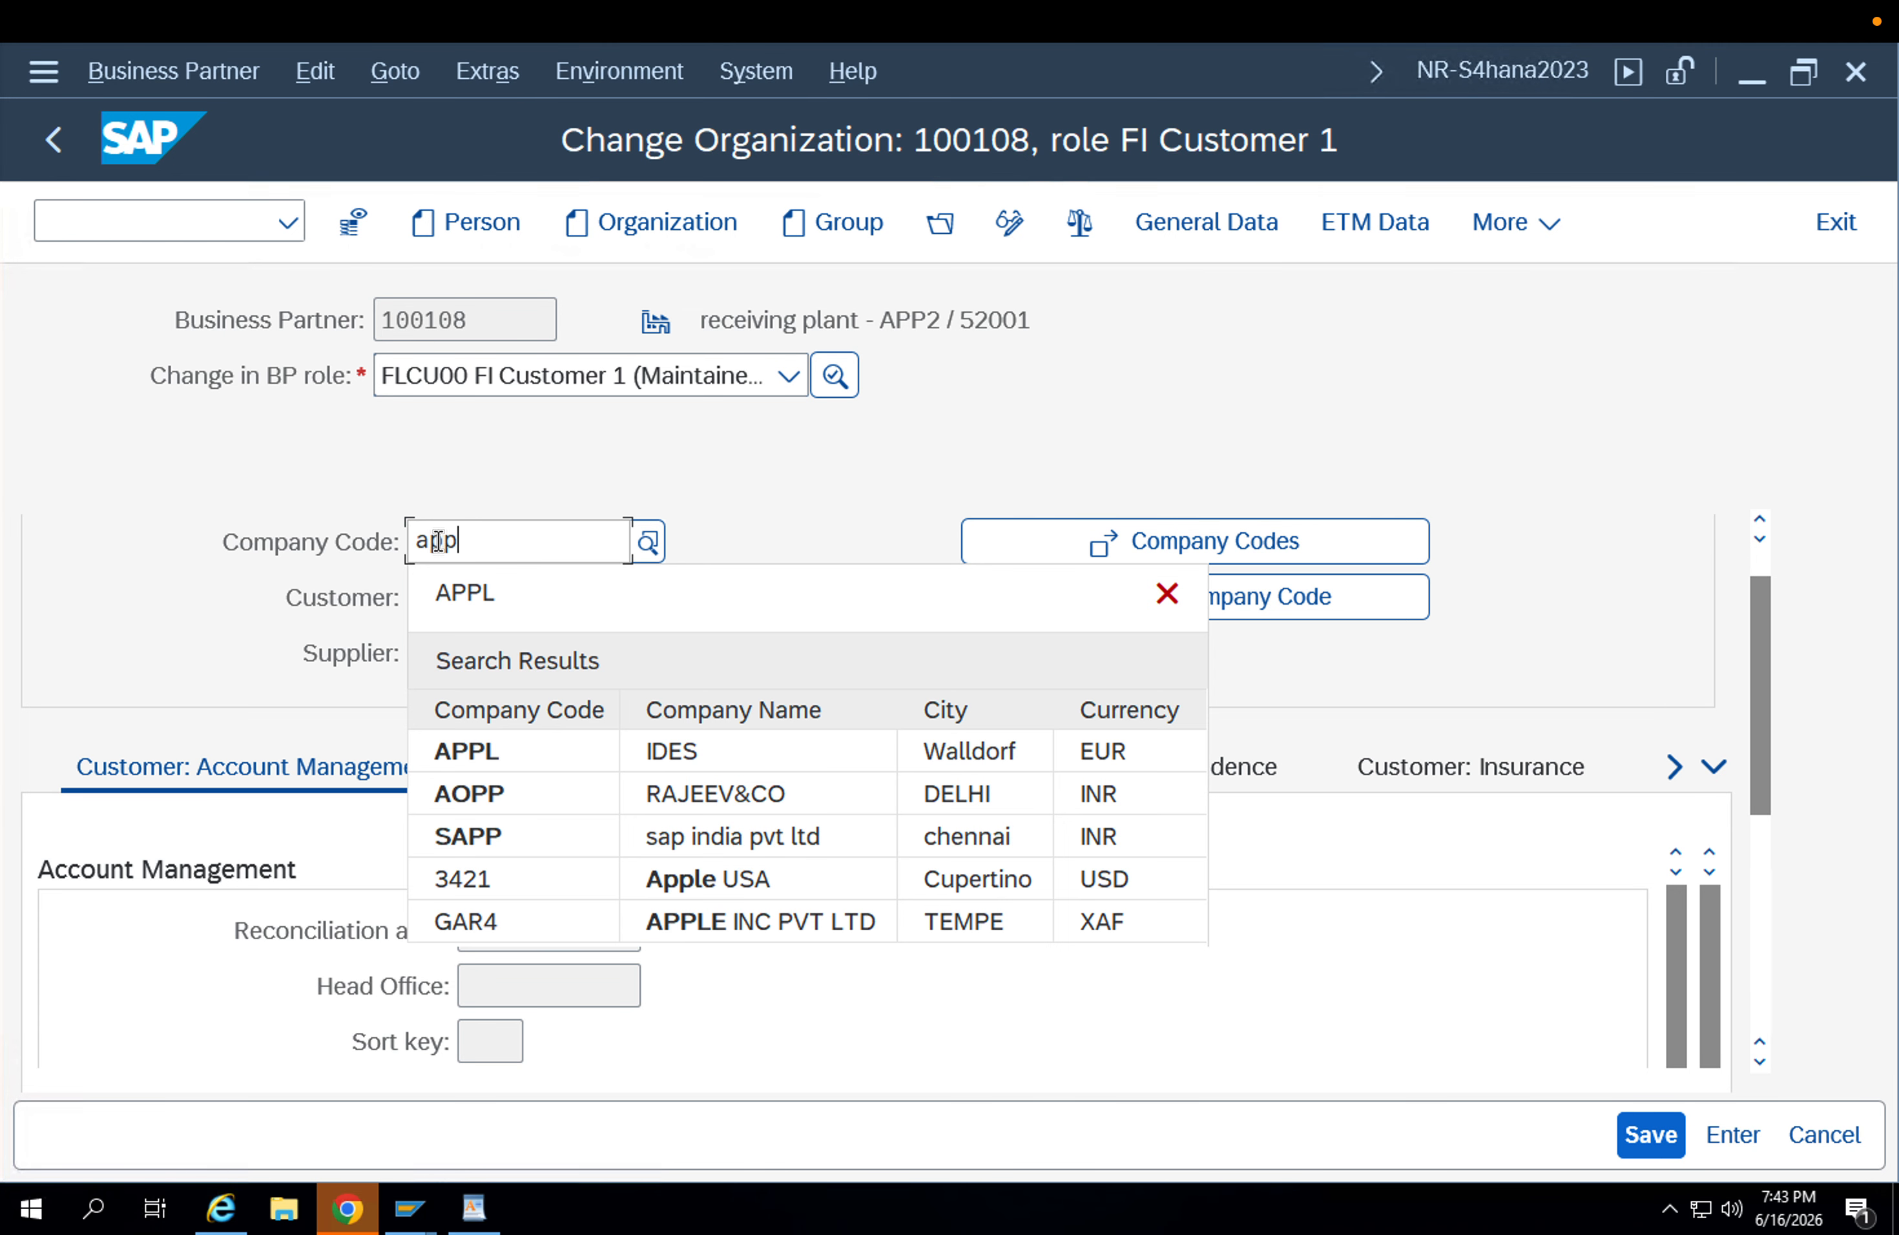
{"action": "type", "text": "l"}
{"action": "key", "text": "Return"}
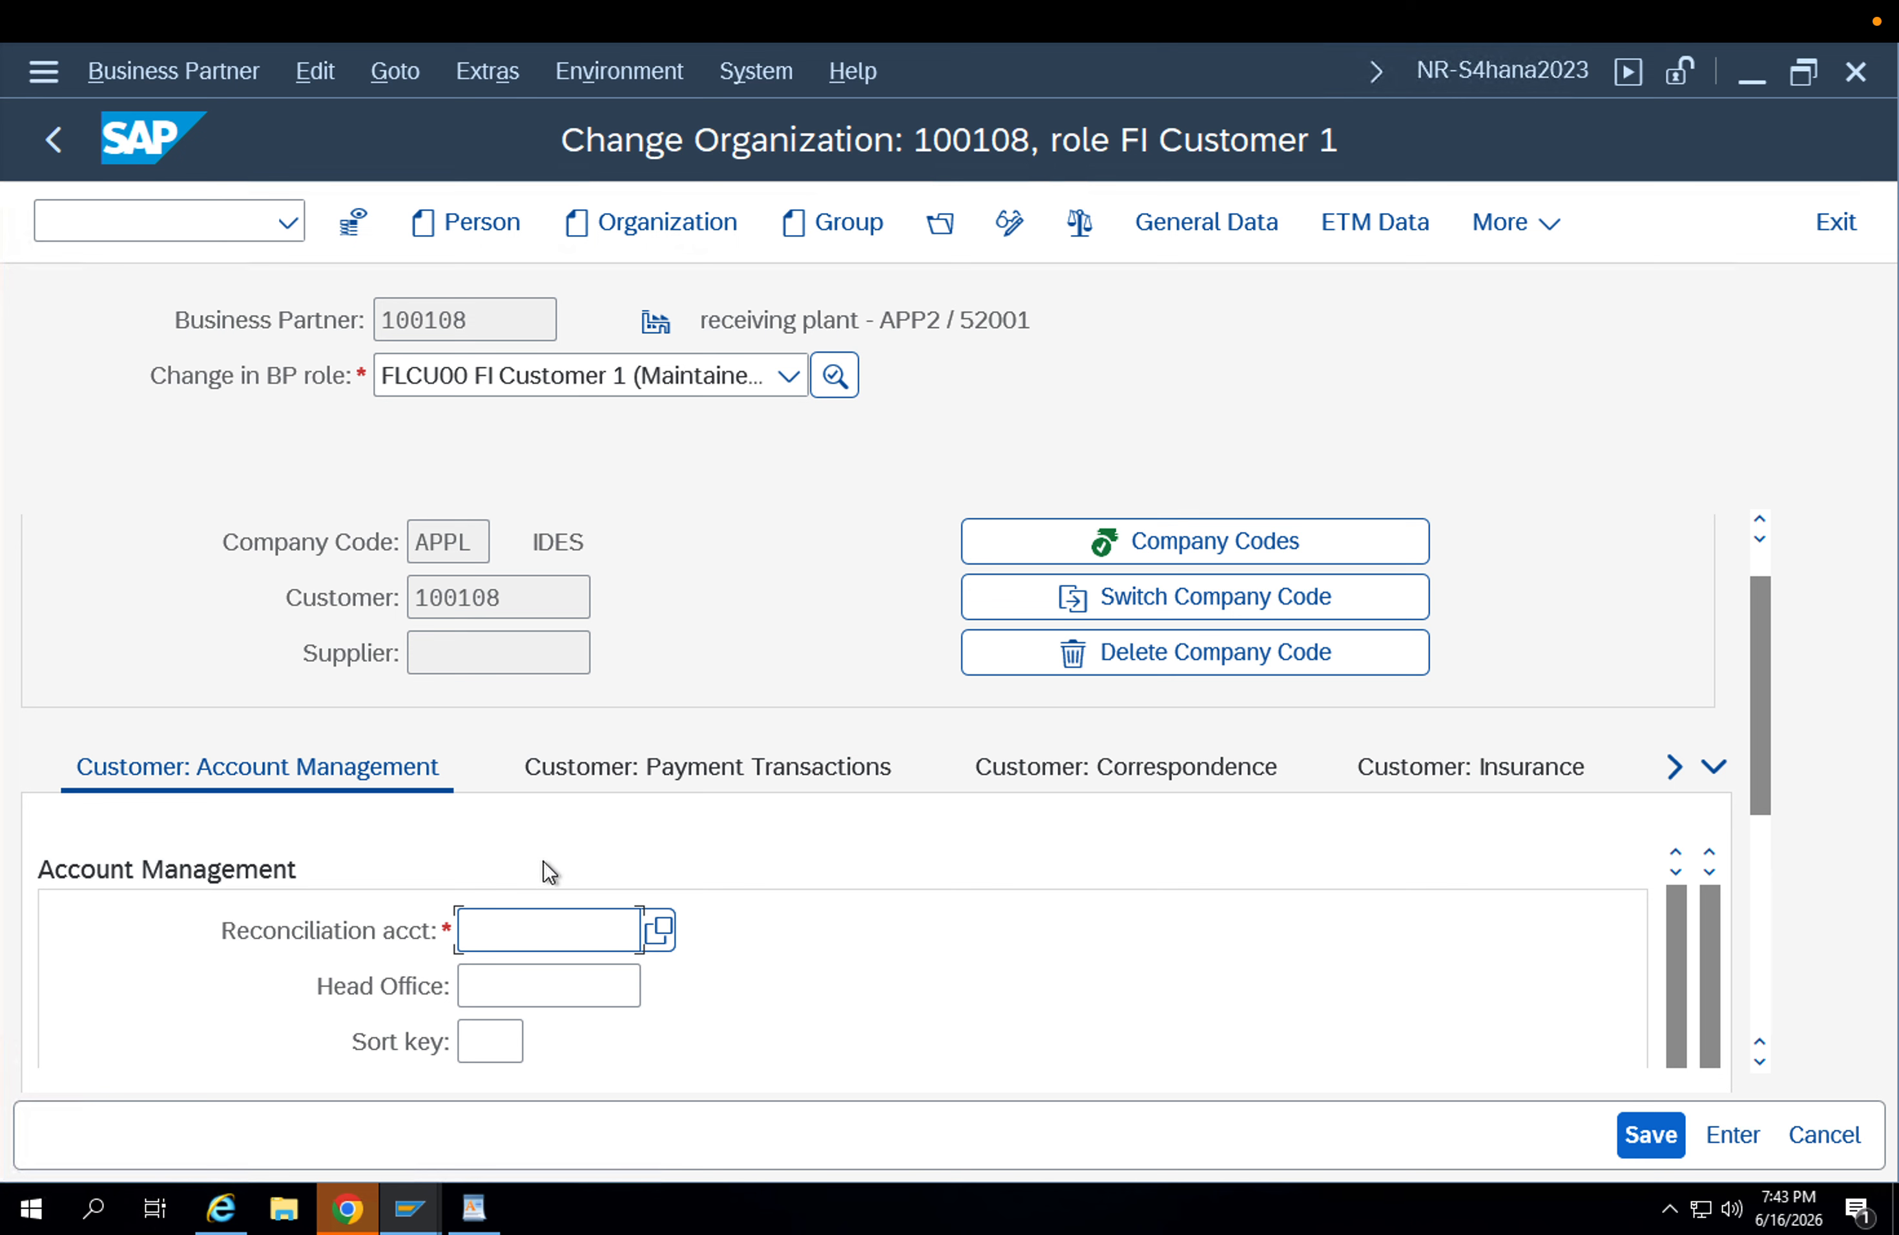
Set the customer's reconciliation account to the one for Customers - Domestic Receivables and save the company code data.
{"action": "key", "text": "Down"}
{"action": "key", "text": "Return"}
{"action": "key", "text": "Return"}
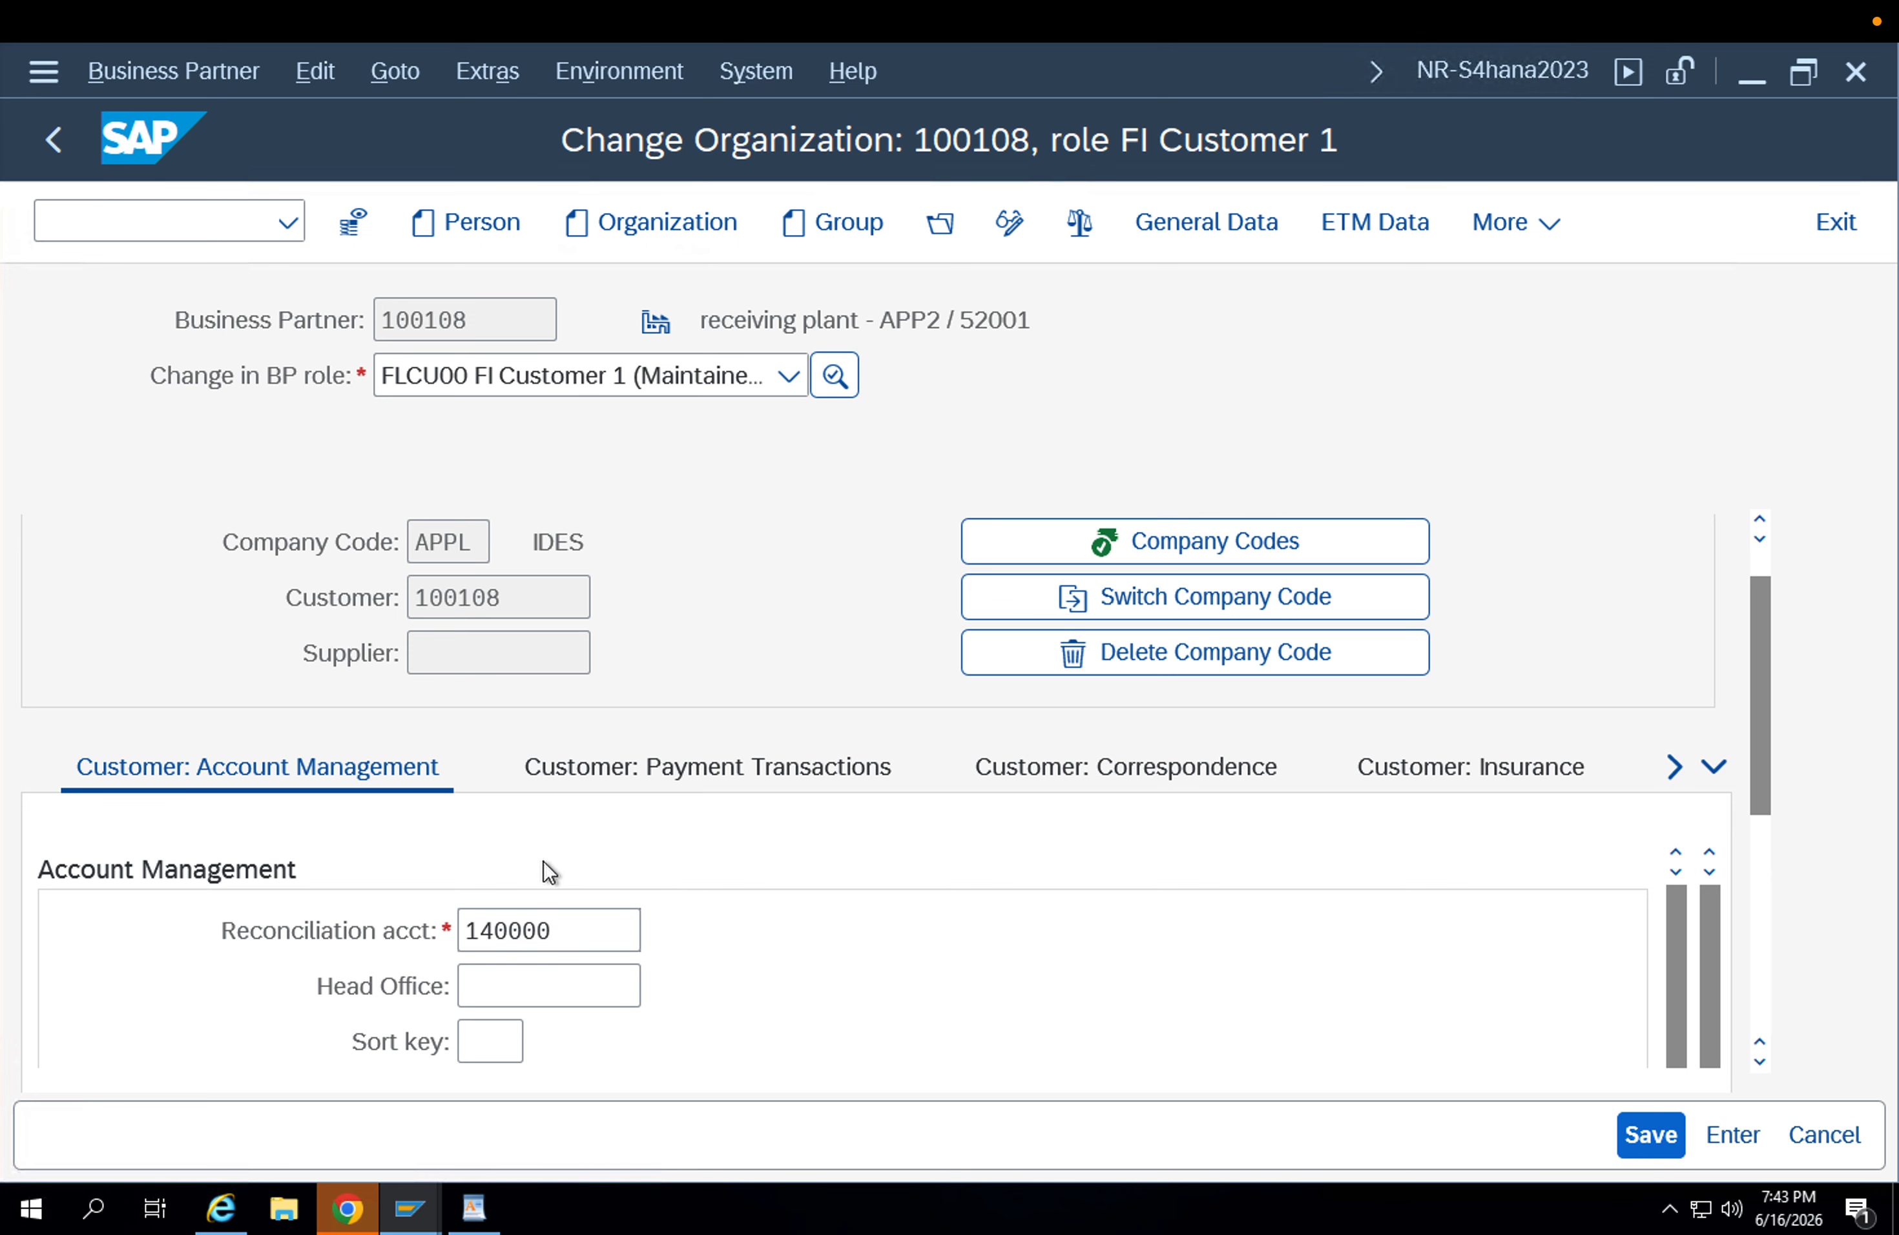
{"action": "scroll", "coordinate": [1035, 866], "scroll_direction": "down", "scroll_amount": 5}
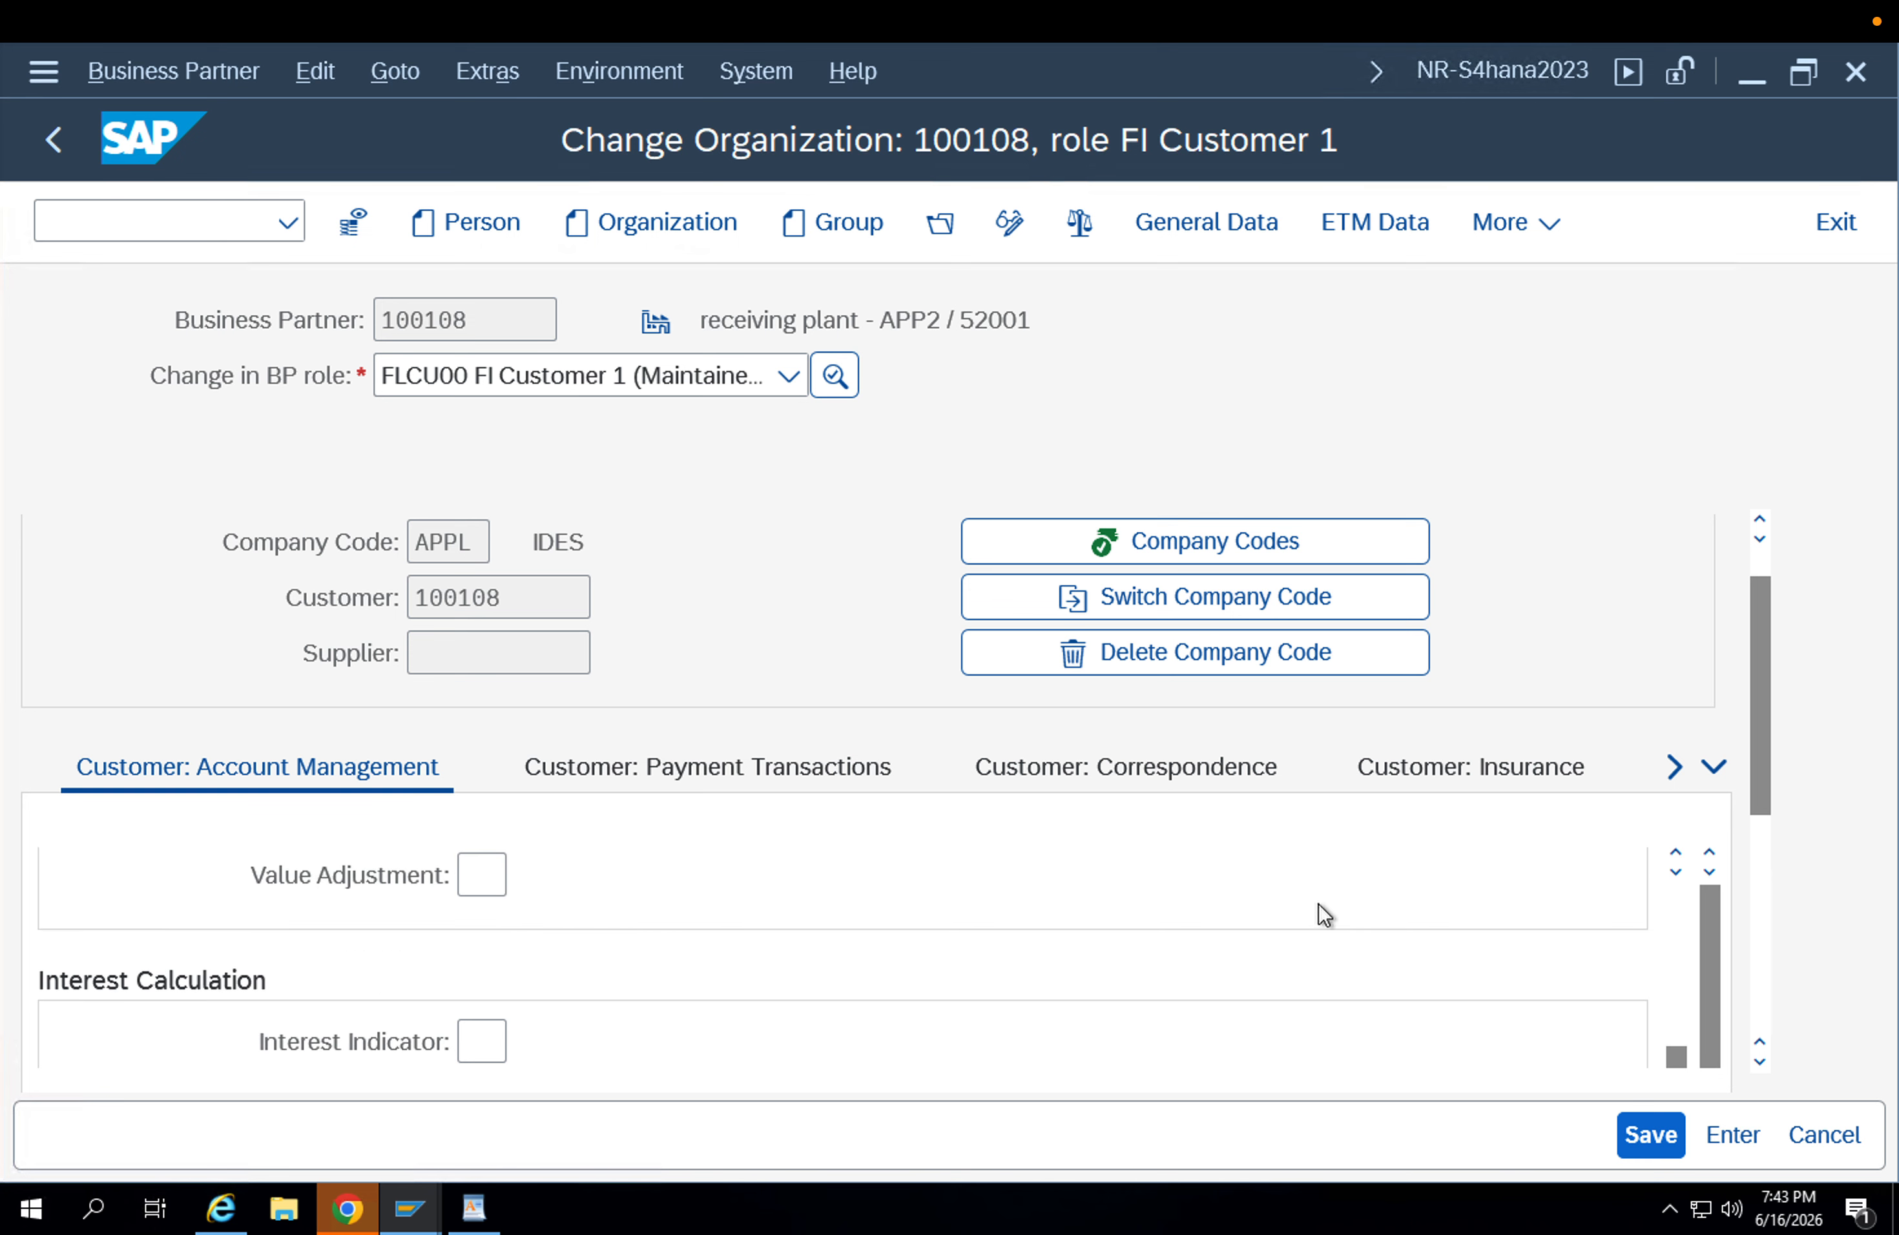
{"action": "scroll", "coordinate": [1258, 905], "scroll_direction": "down", "scroll_amount": 3}
{"action": "scroll", "coordinate": [1258, 904], "scroll_direction": "up", "scroll_amount": 10}
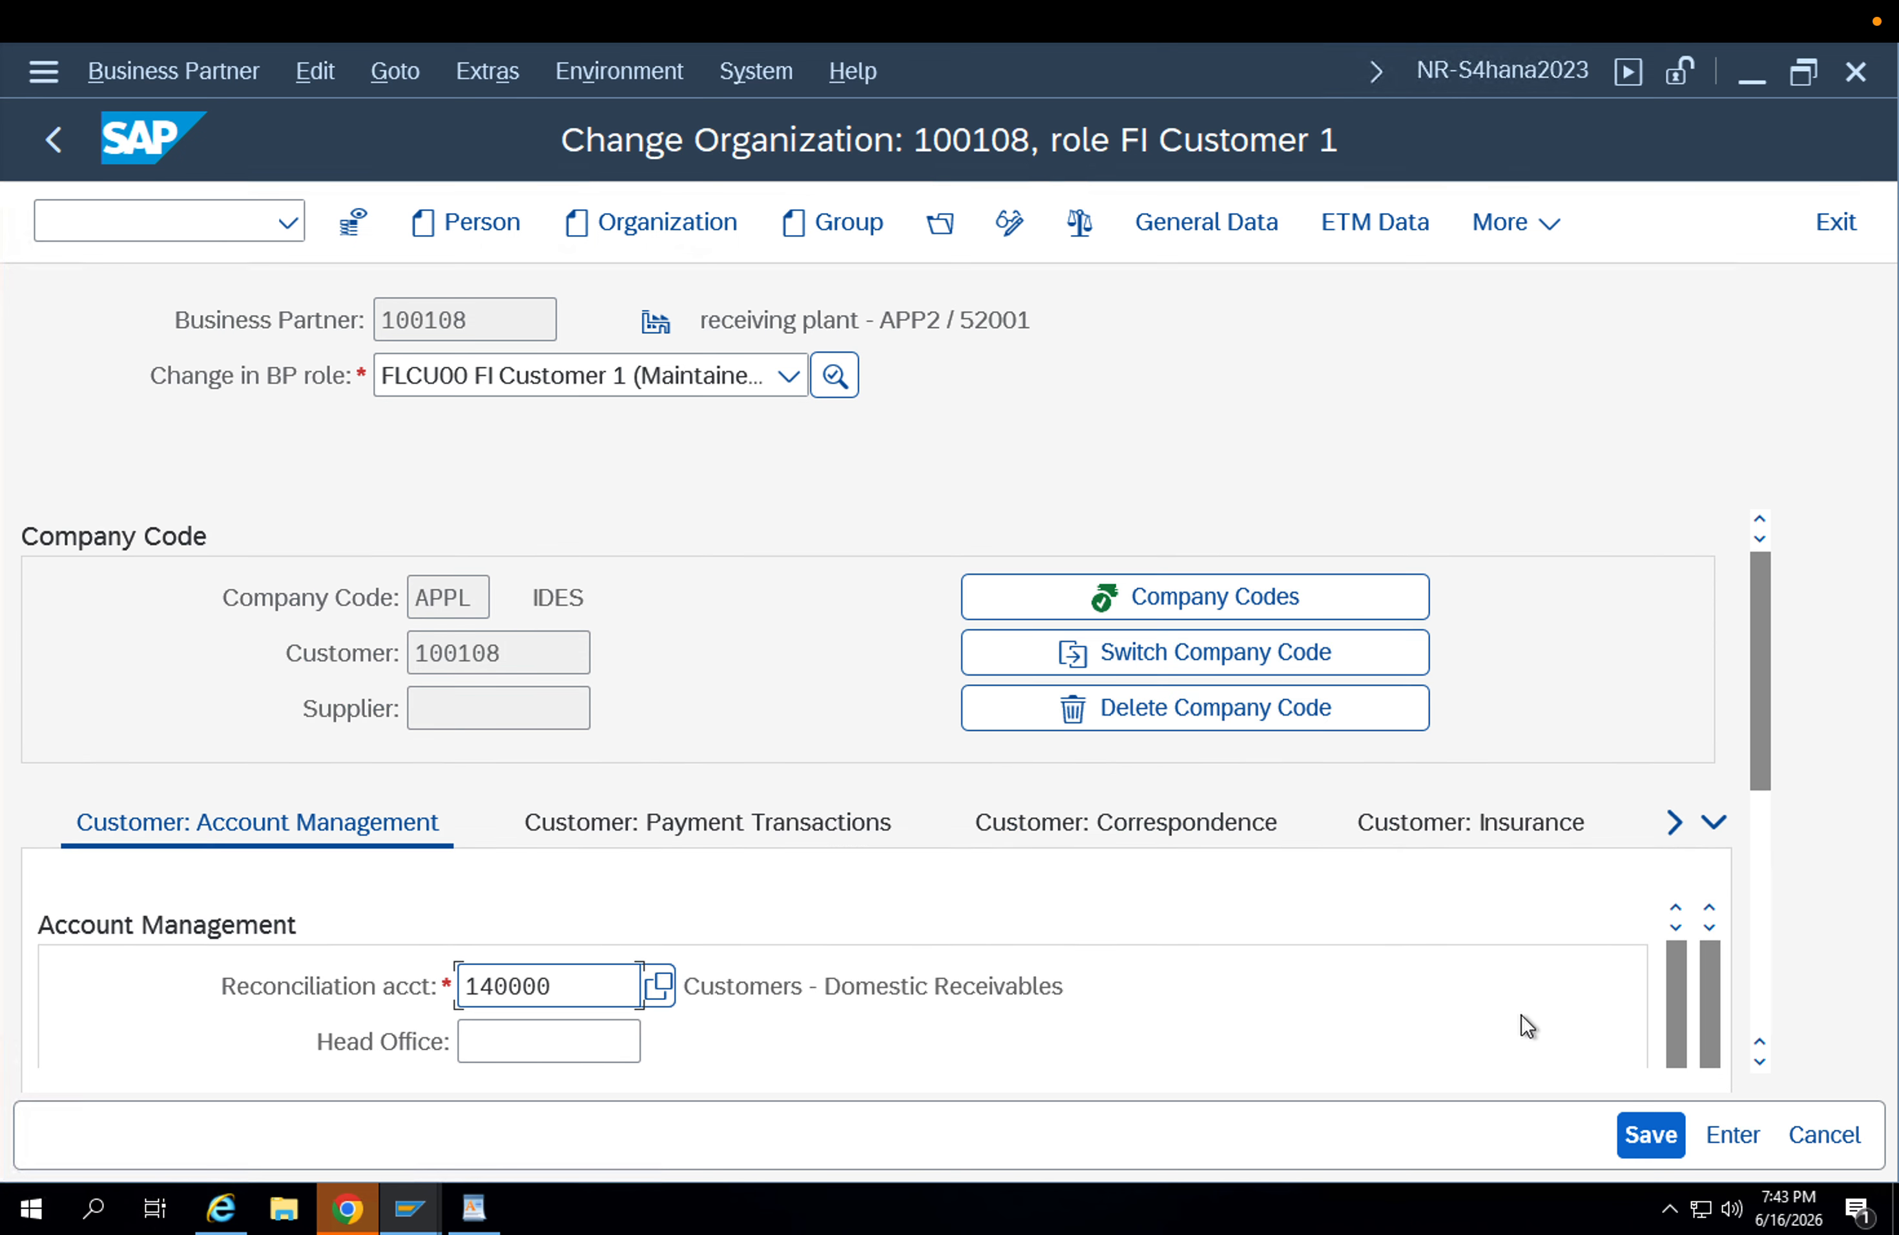
{"action": "left_click", "coordinate": [1661, 1139]}
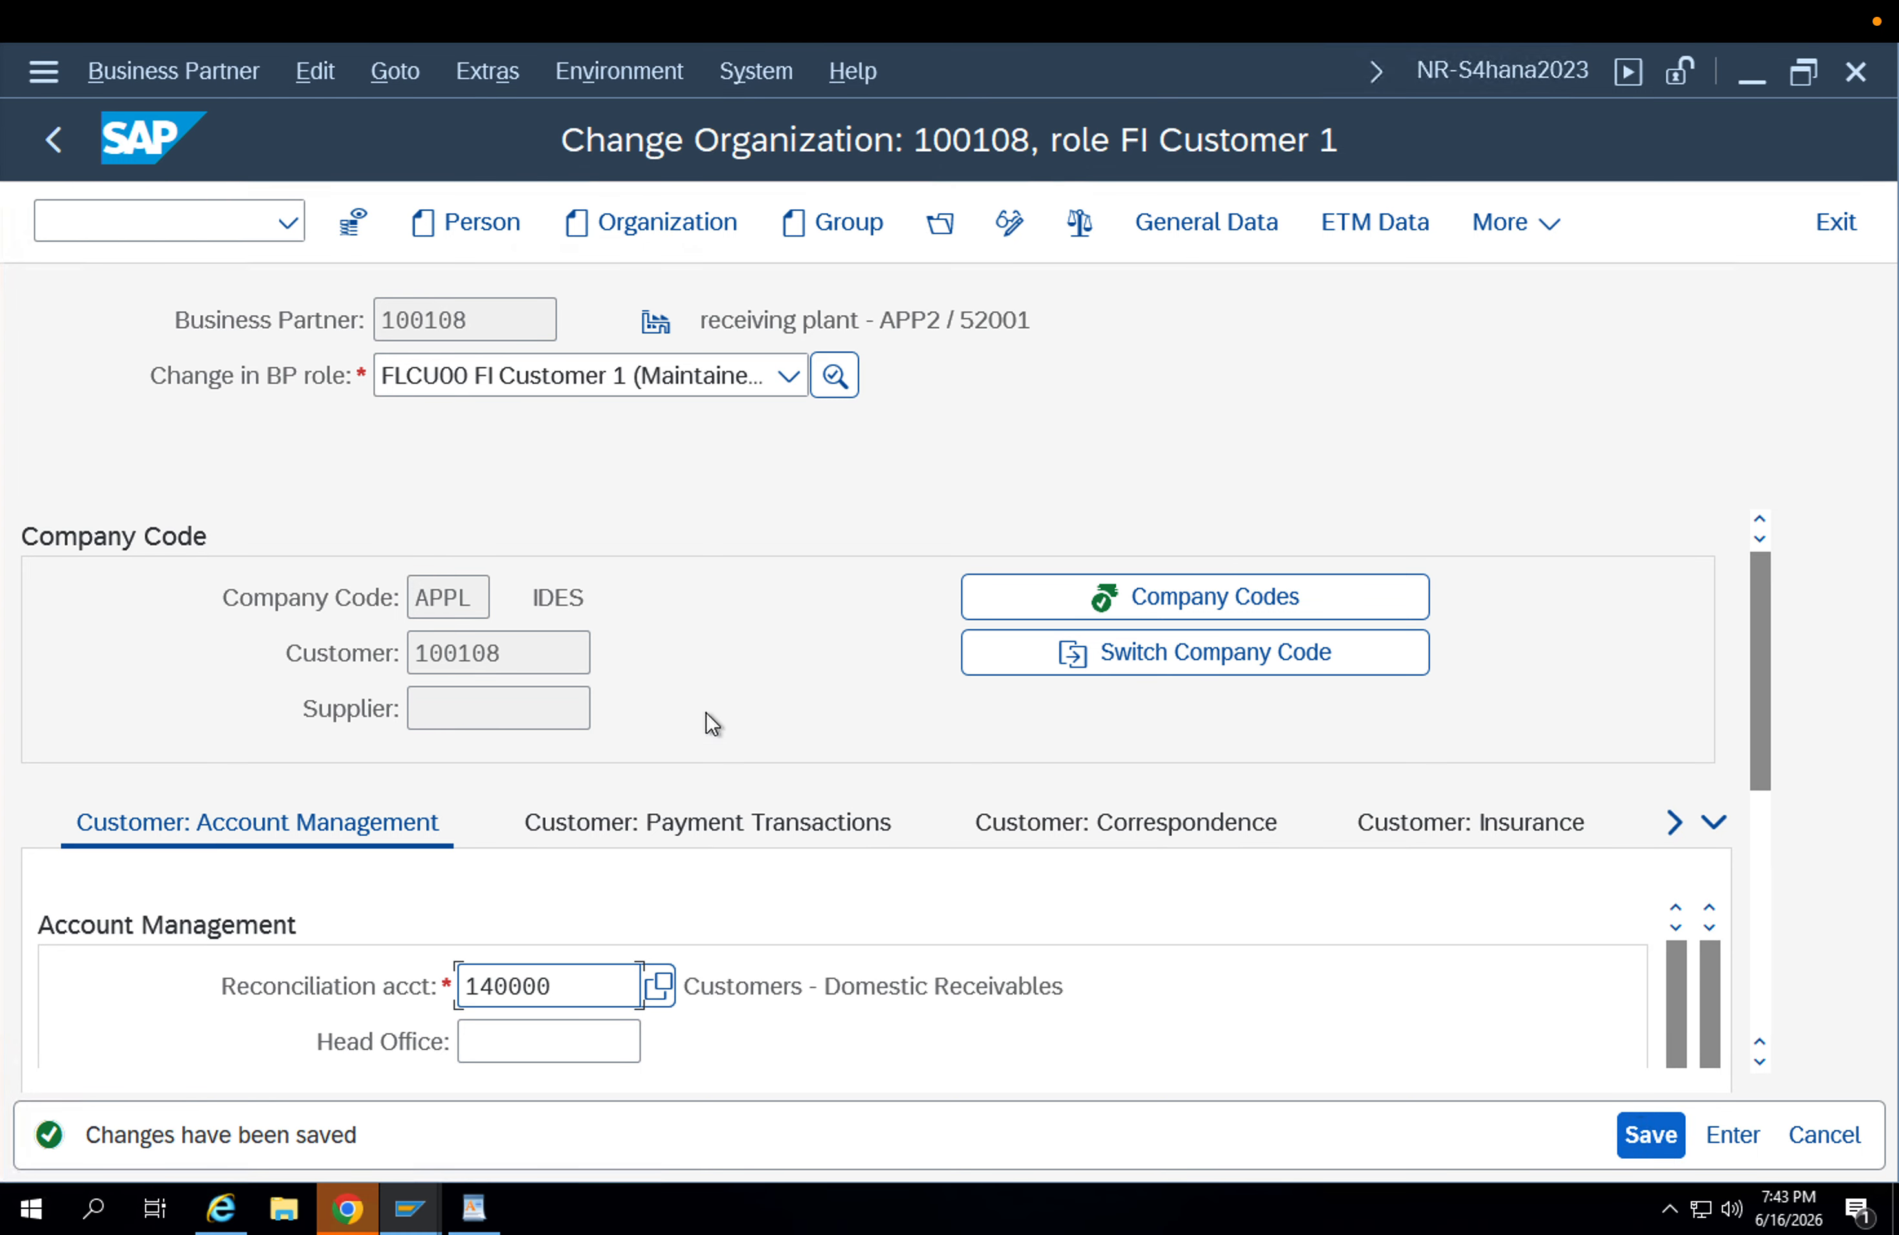
Copy the receiving plant's business partner number and open the SAP Reference IMG with transaction SPRO.
{"action": "left_click_drag", "start_coordinate": [506, 319], "coordinate": [312, 324]}
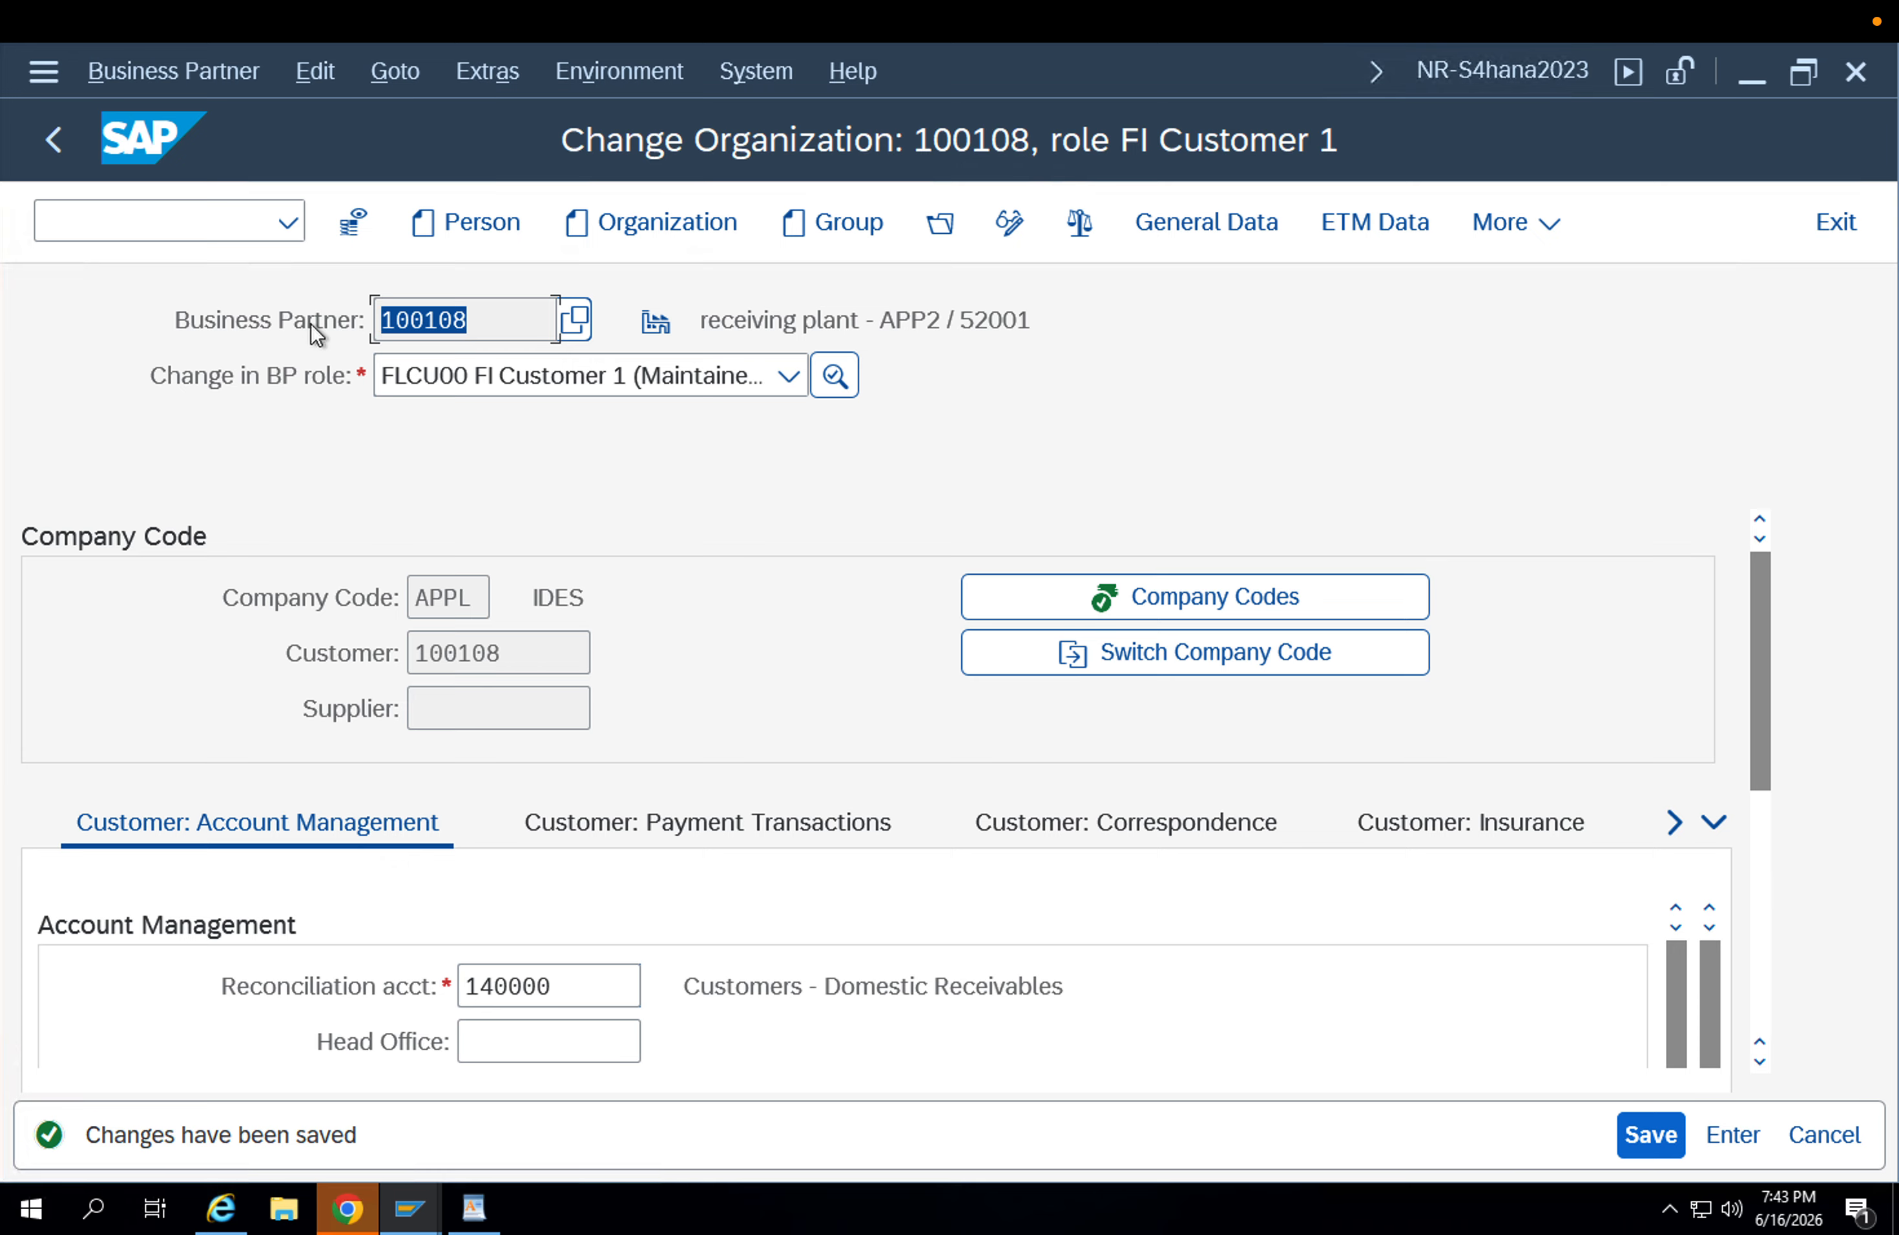
{"action": "key", "text": "ctrl+c"}
{"action": "left_click_drag", "start_coordinate": [484, 319], "coordinate": [279, 323]}
{"action": "left_click", "coordinate": [127, 232]}
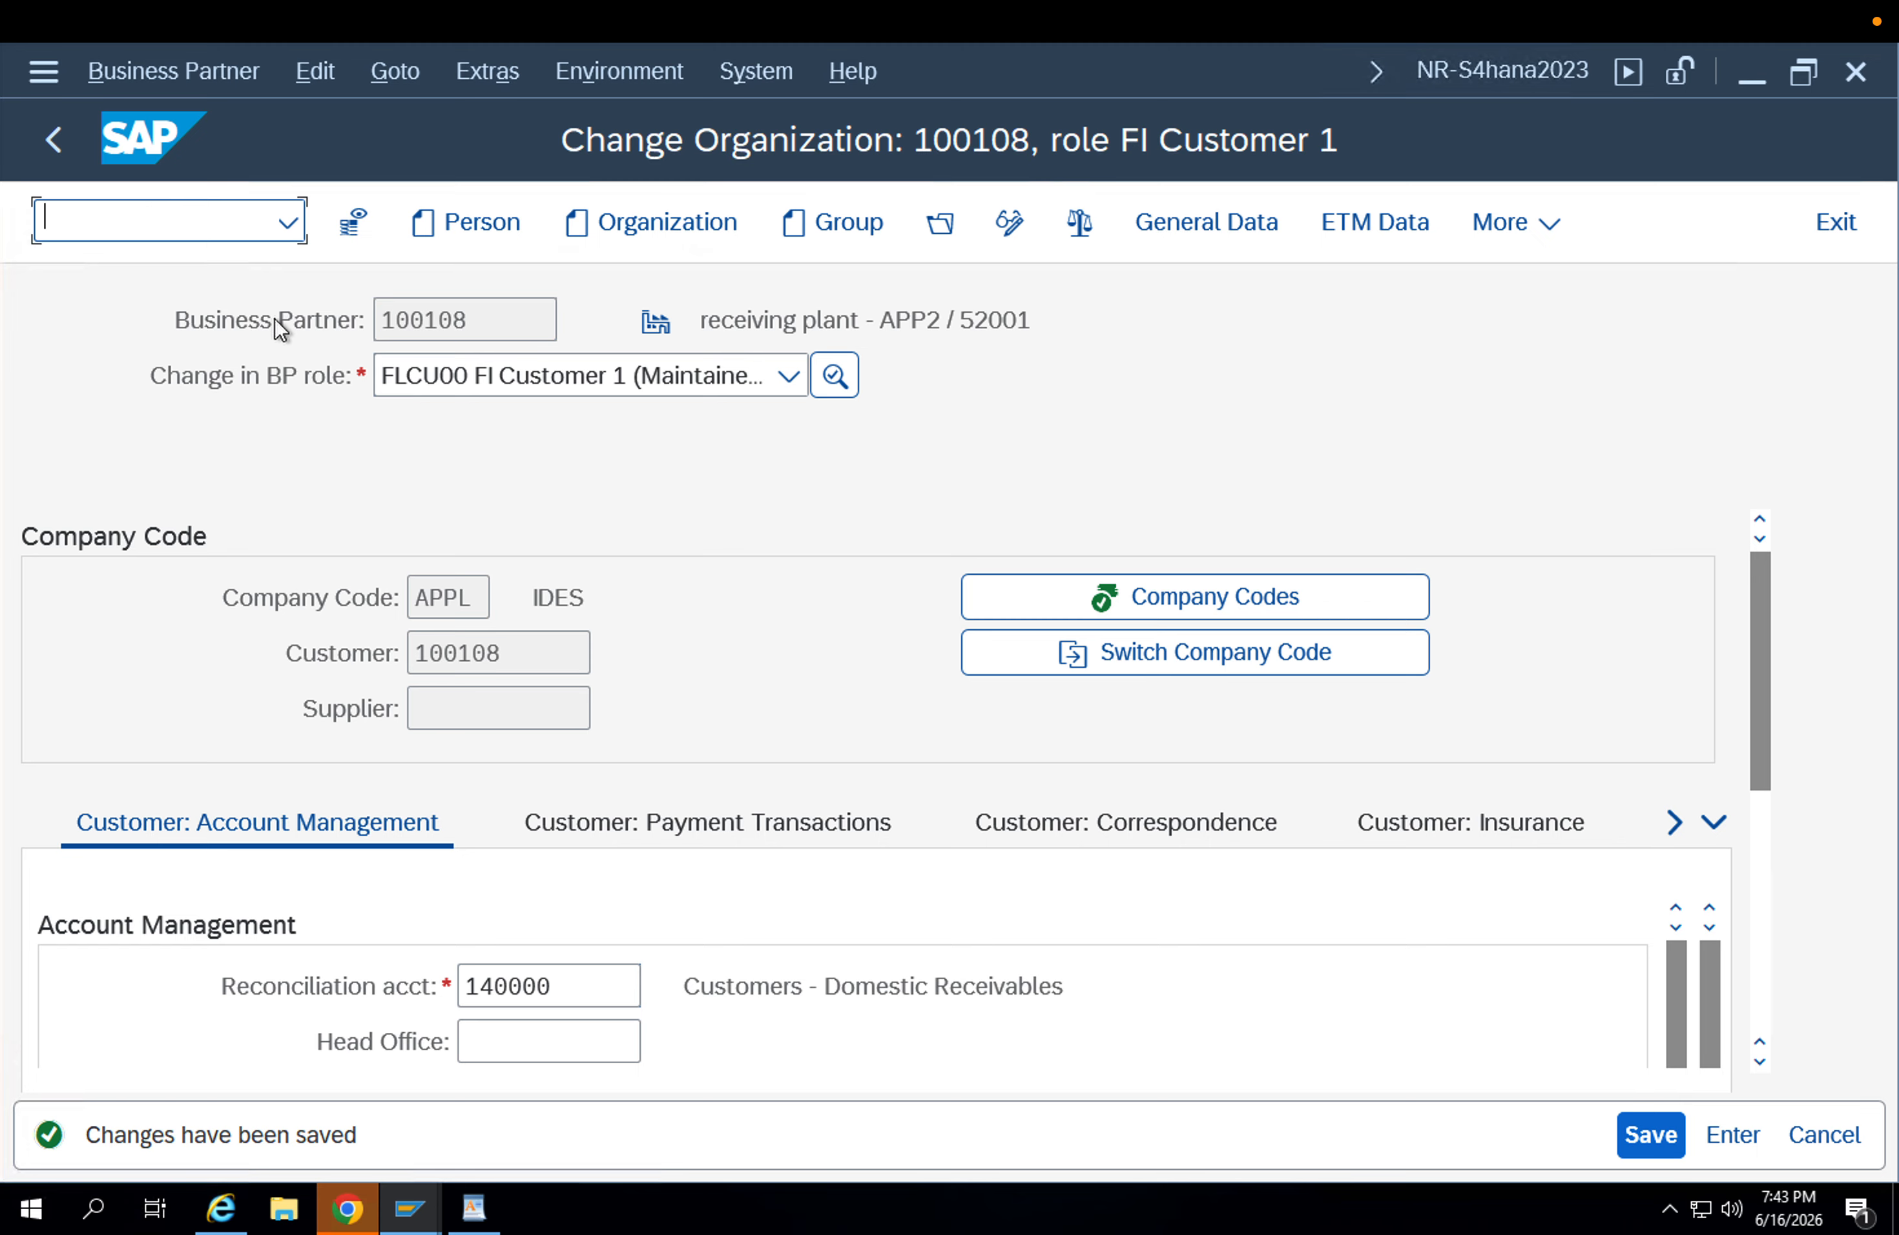
{"action": "type", "text": "/nspro"}
{"action": "key", "text": "Return"}
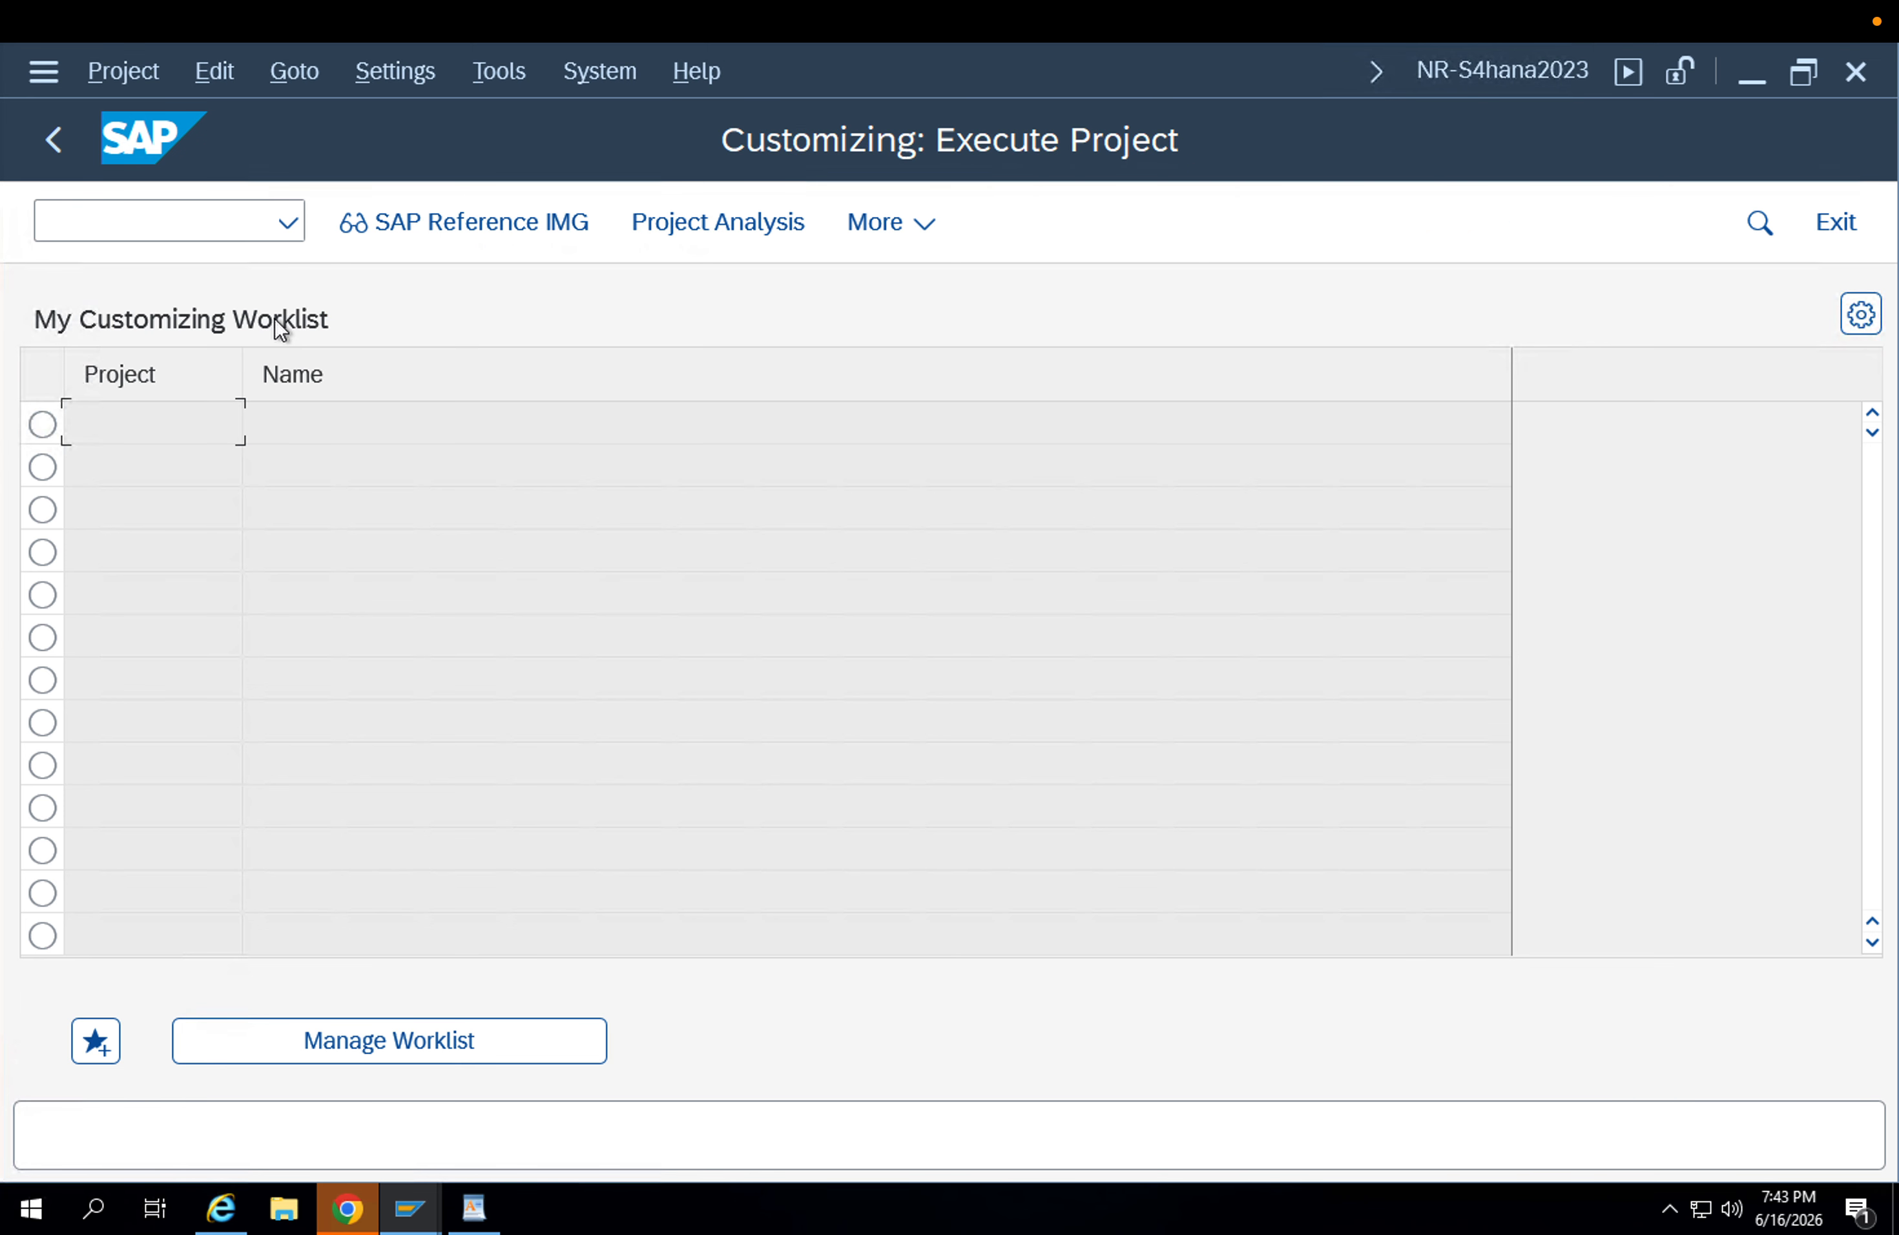
{"action": "left_click", "coordinate": [398, 233]}
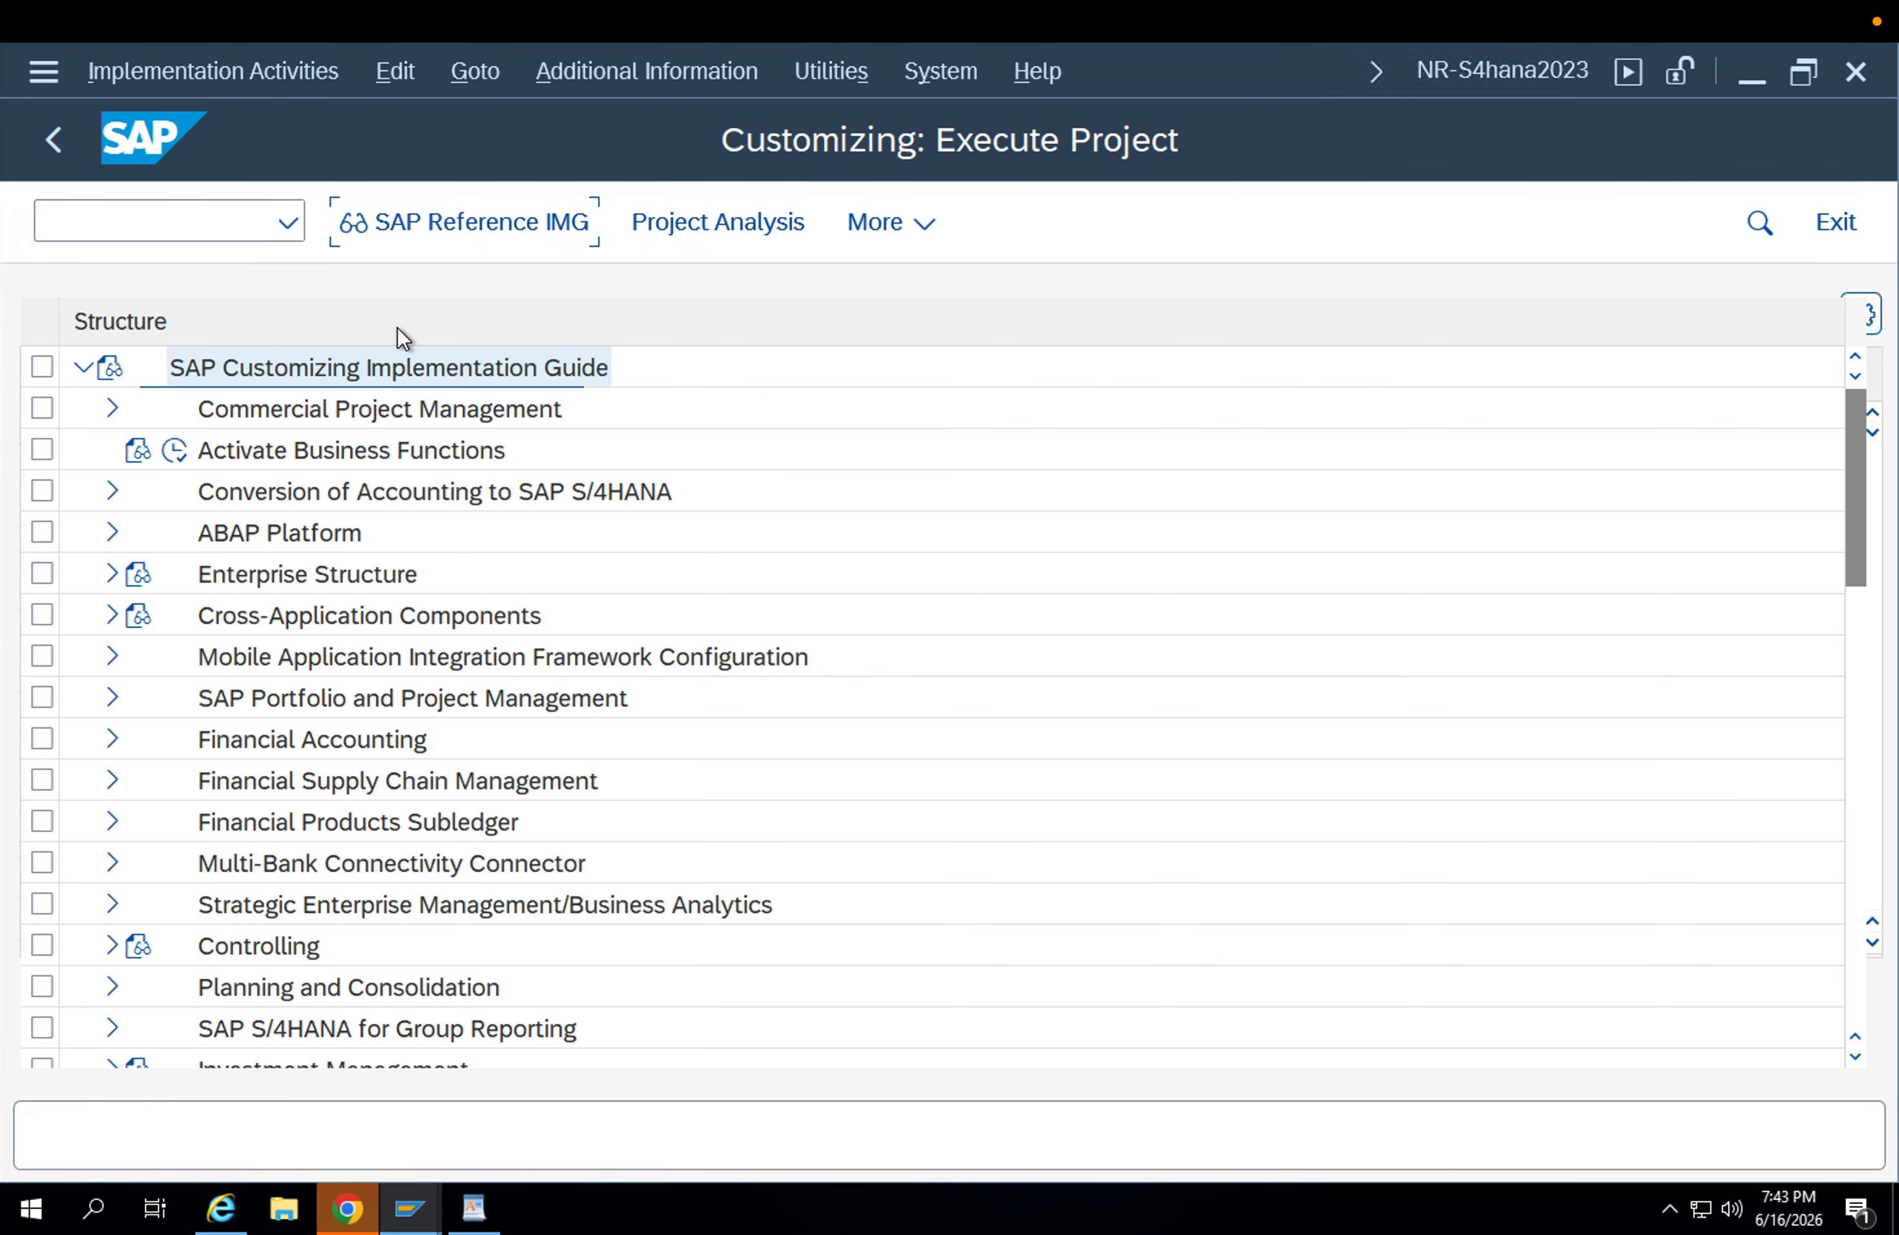
Expand Materials Management, Purchasing and Purchase Order in the IMG structure.
{"action": "scroll", "coordinate": [249, 749], "scroll_direction": "down", "scroll_amount": 3}
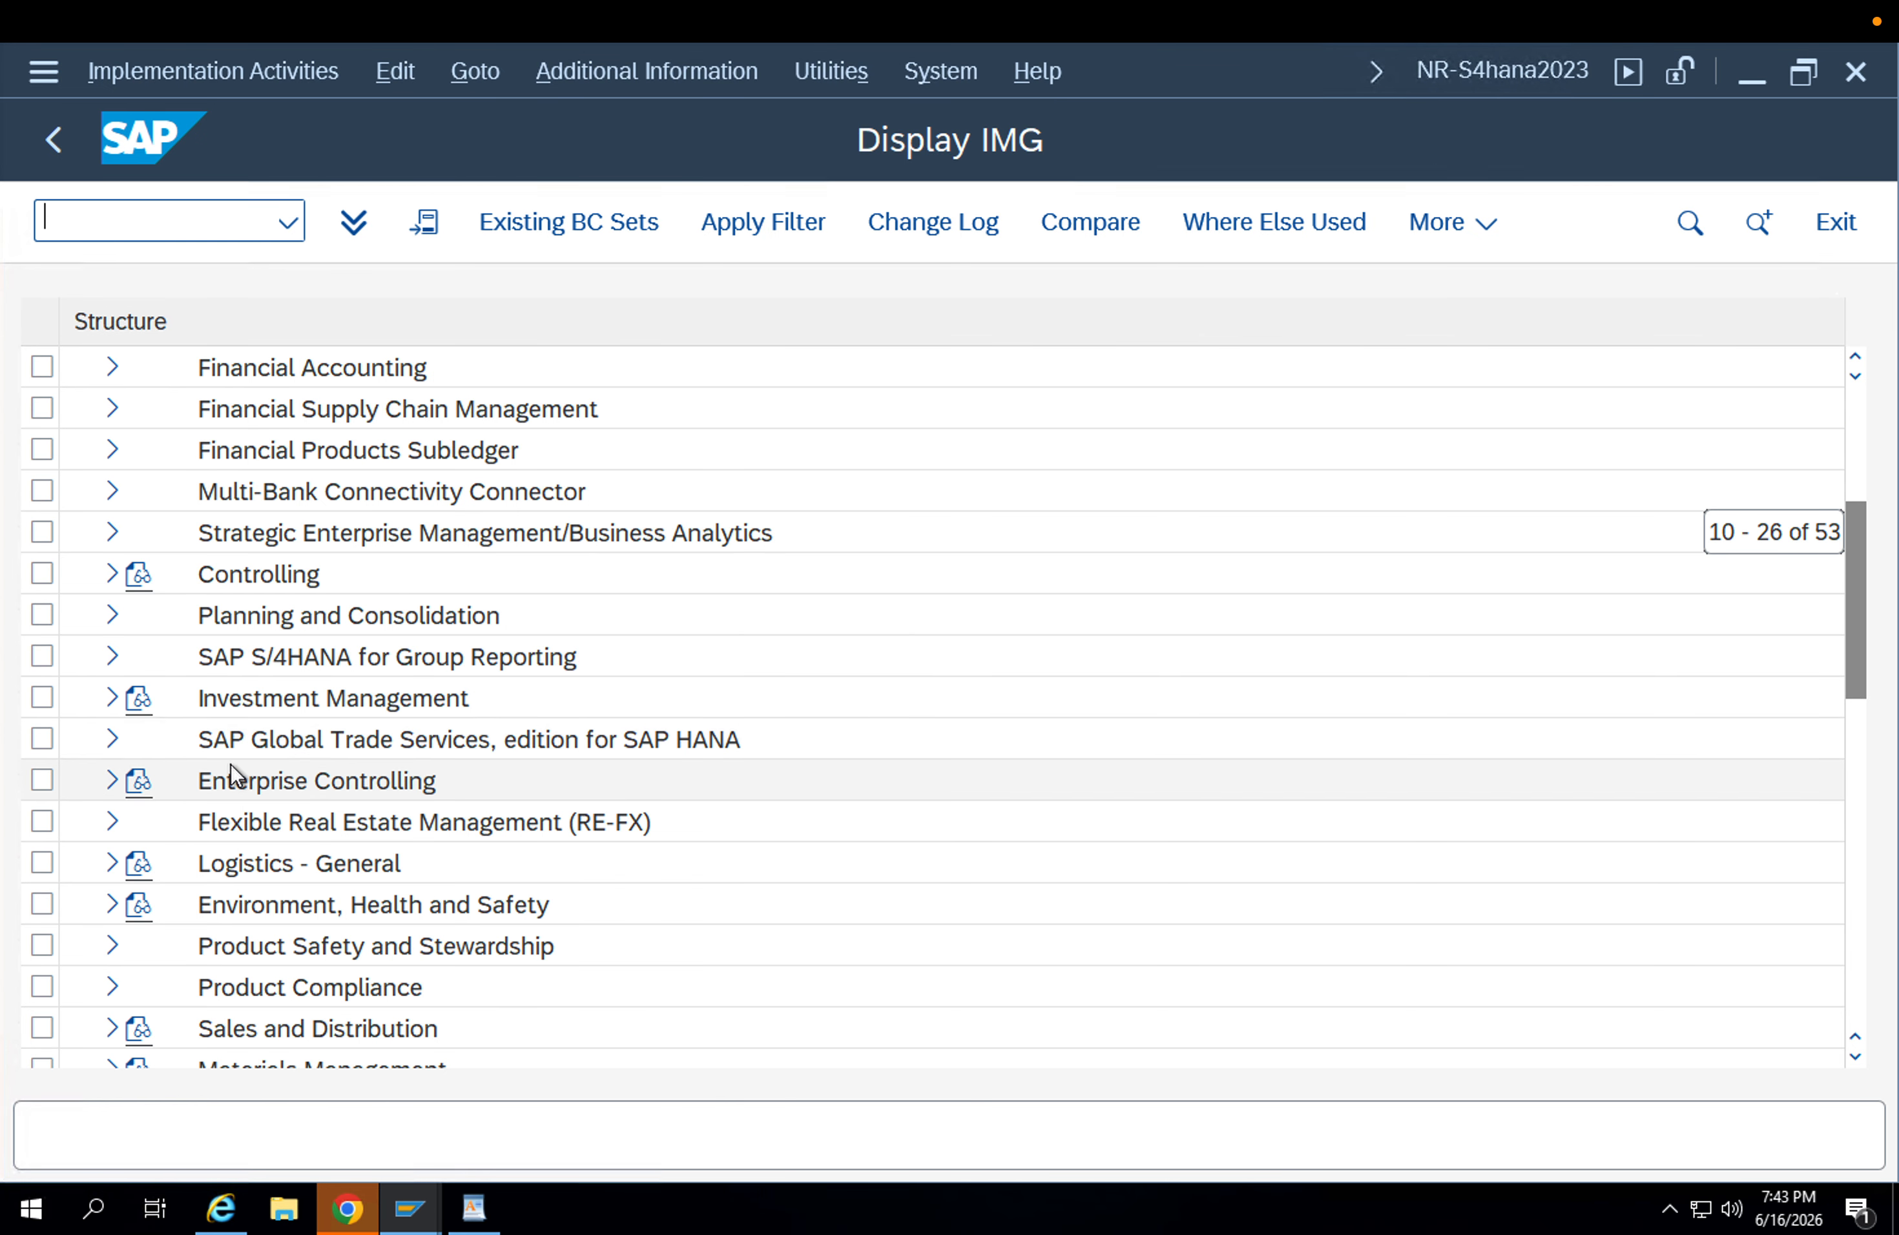
{"action": "scroll", "coordinate": [253, 760], "scroll_direction": "down", "scroll_amount": 2}
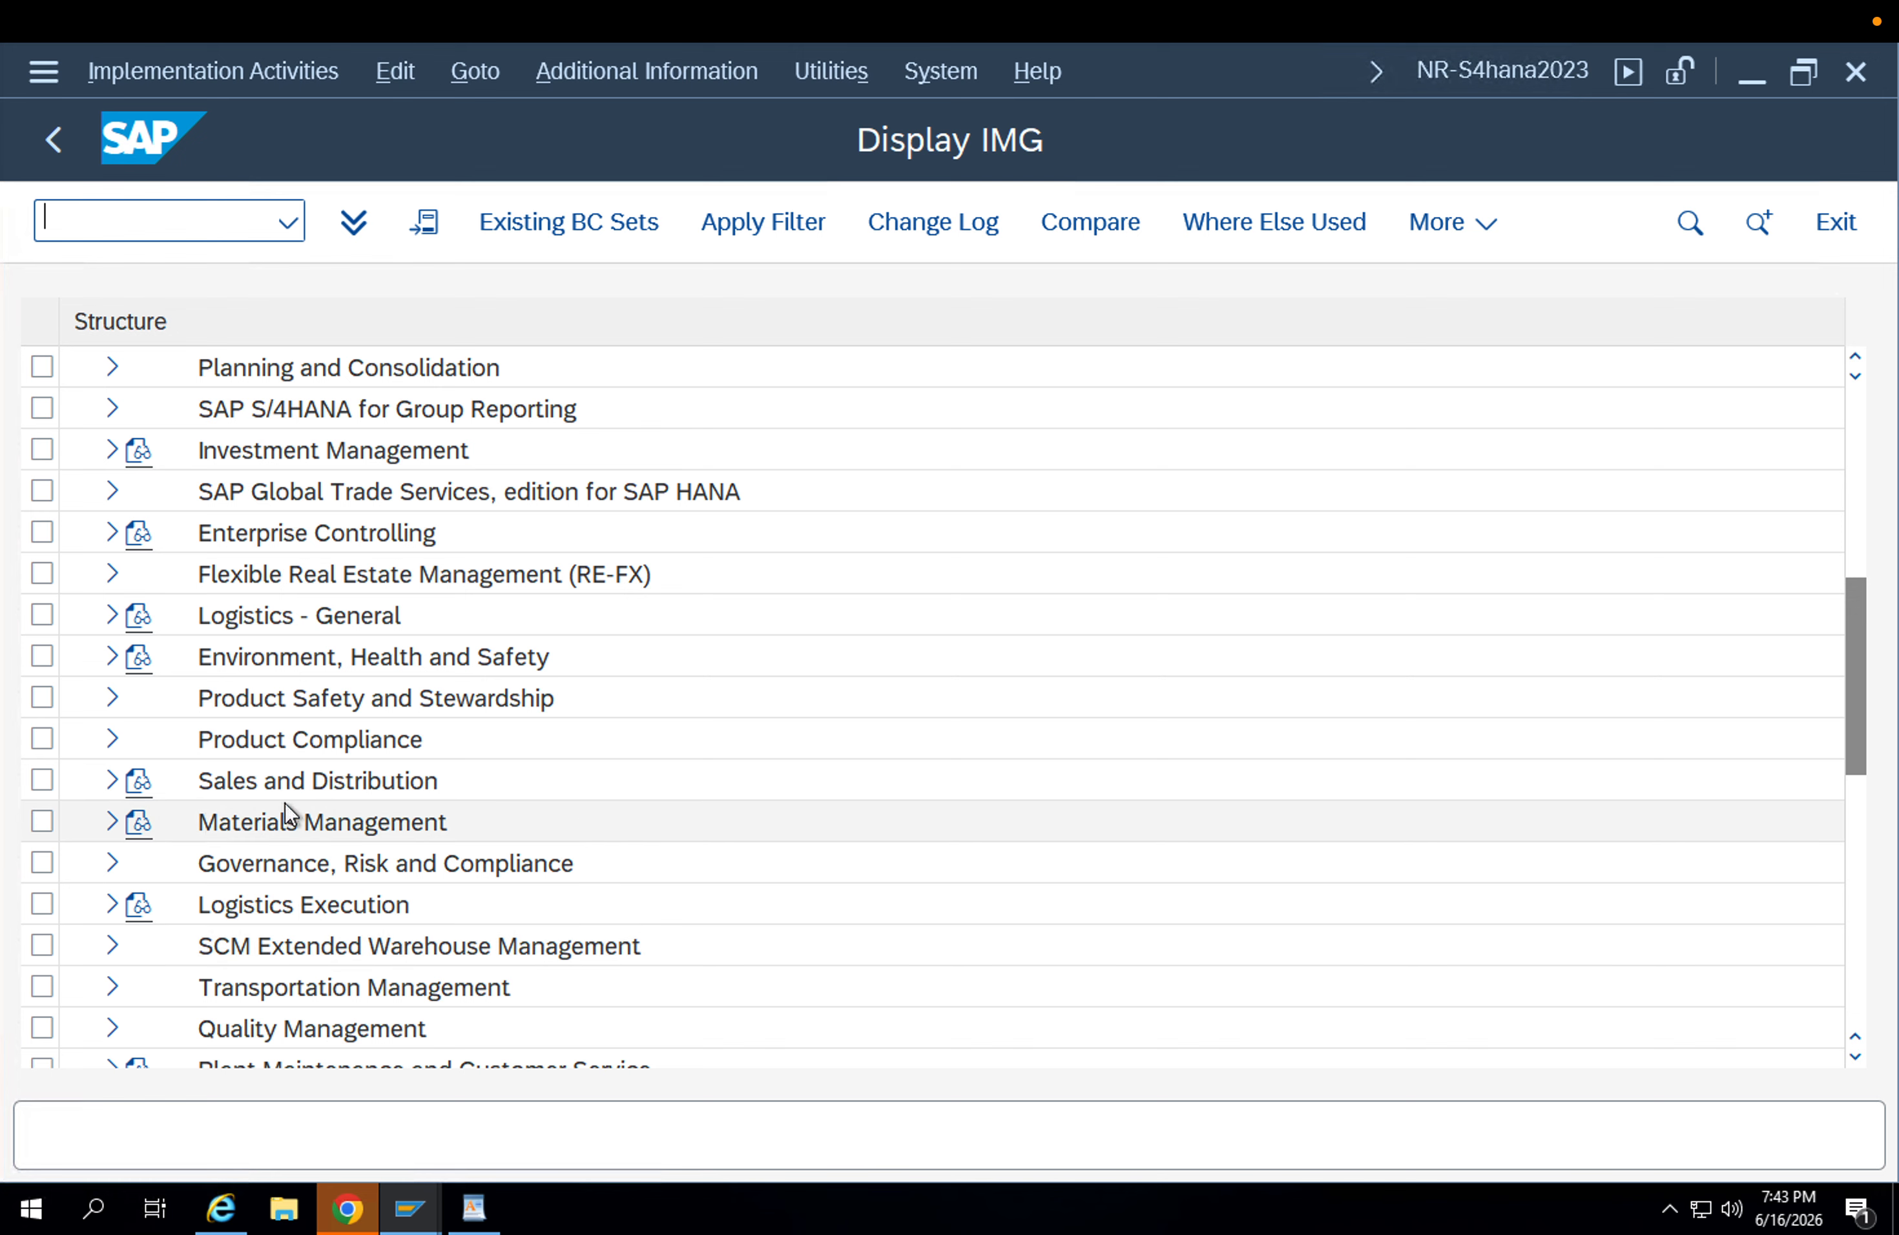
{"action": "left_click", "coordinate": [112, 823]}
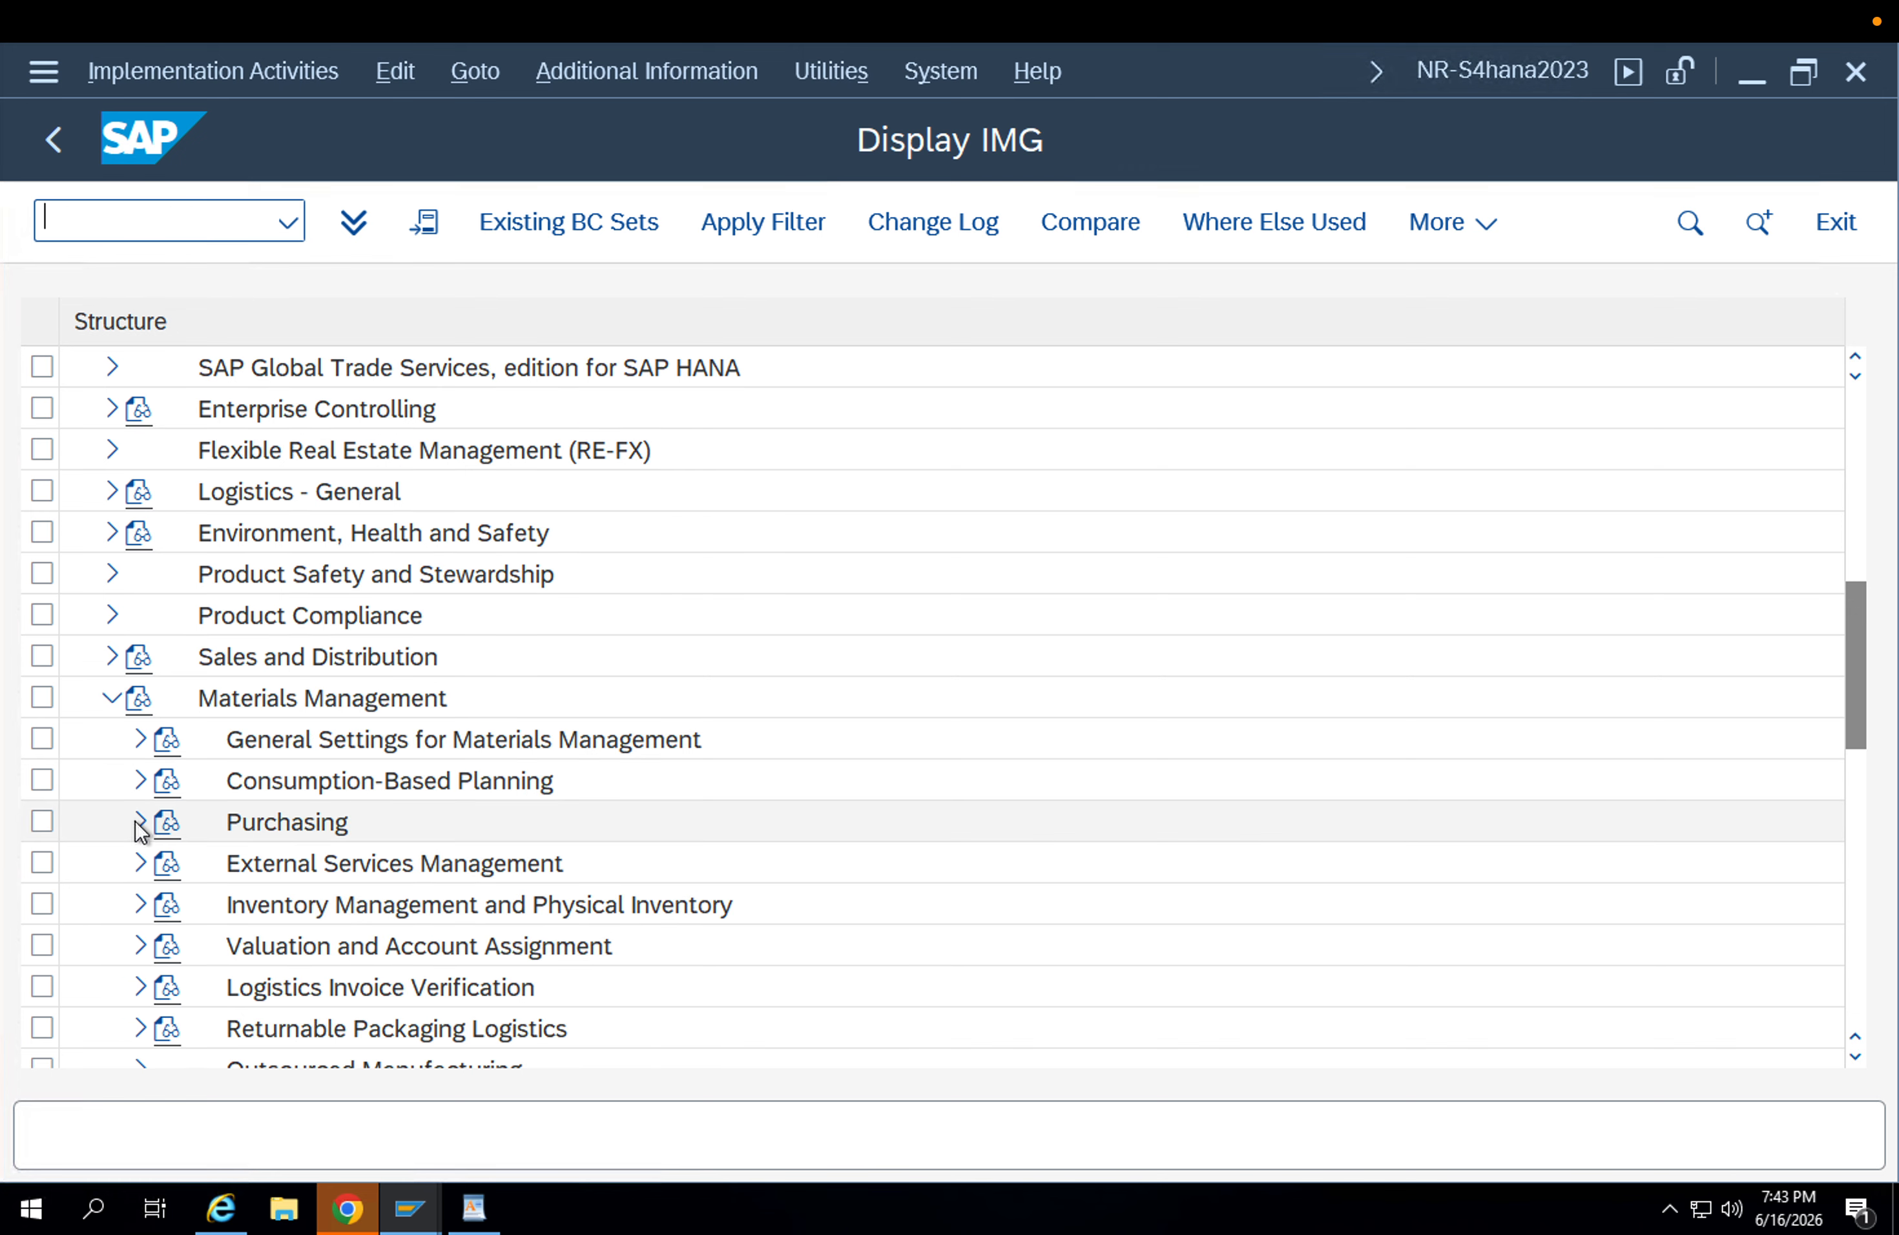
{"action": "left_click", "coordinate": [135, 824]}
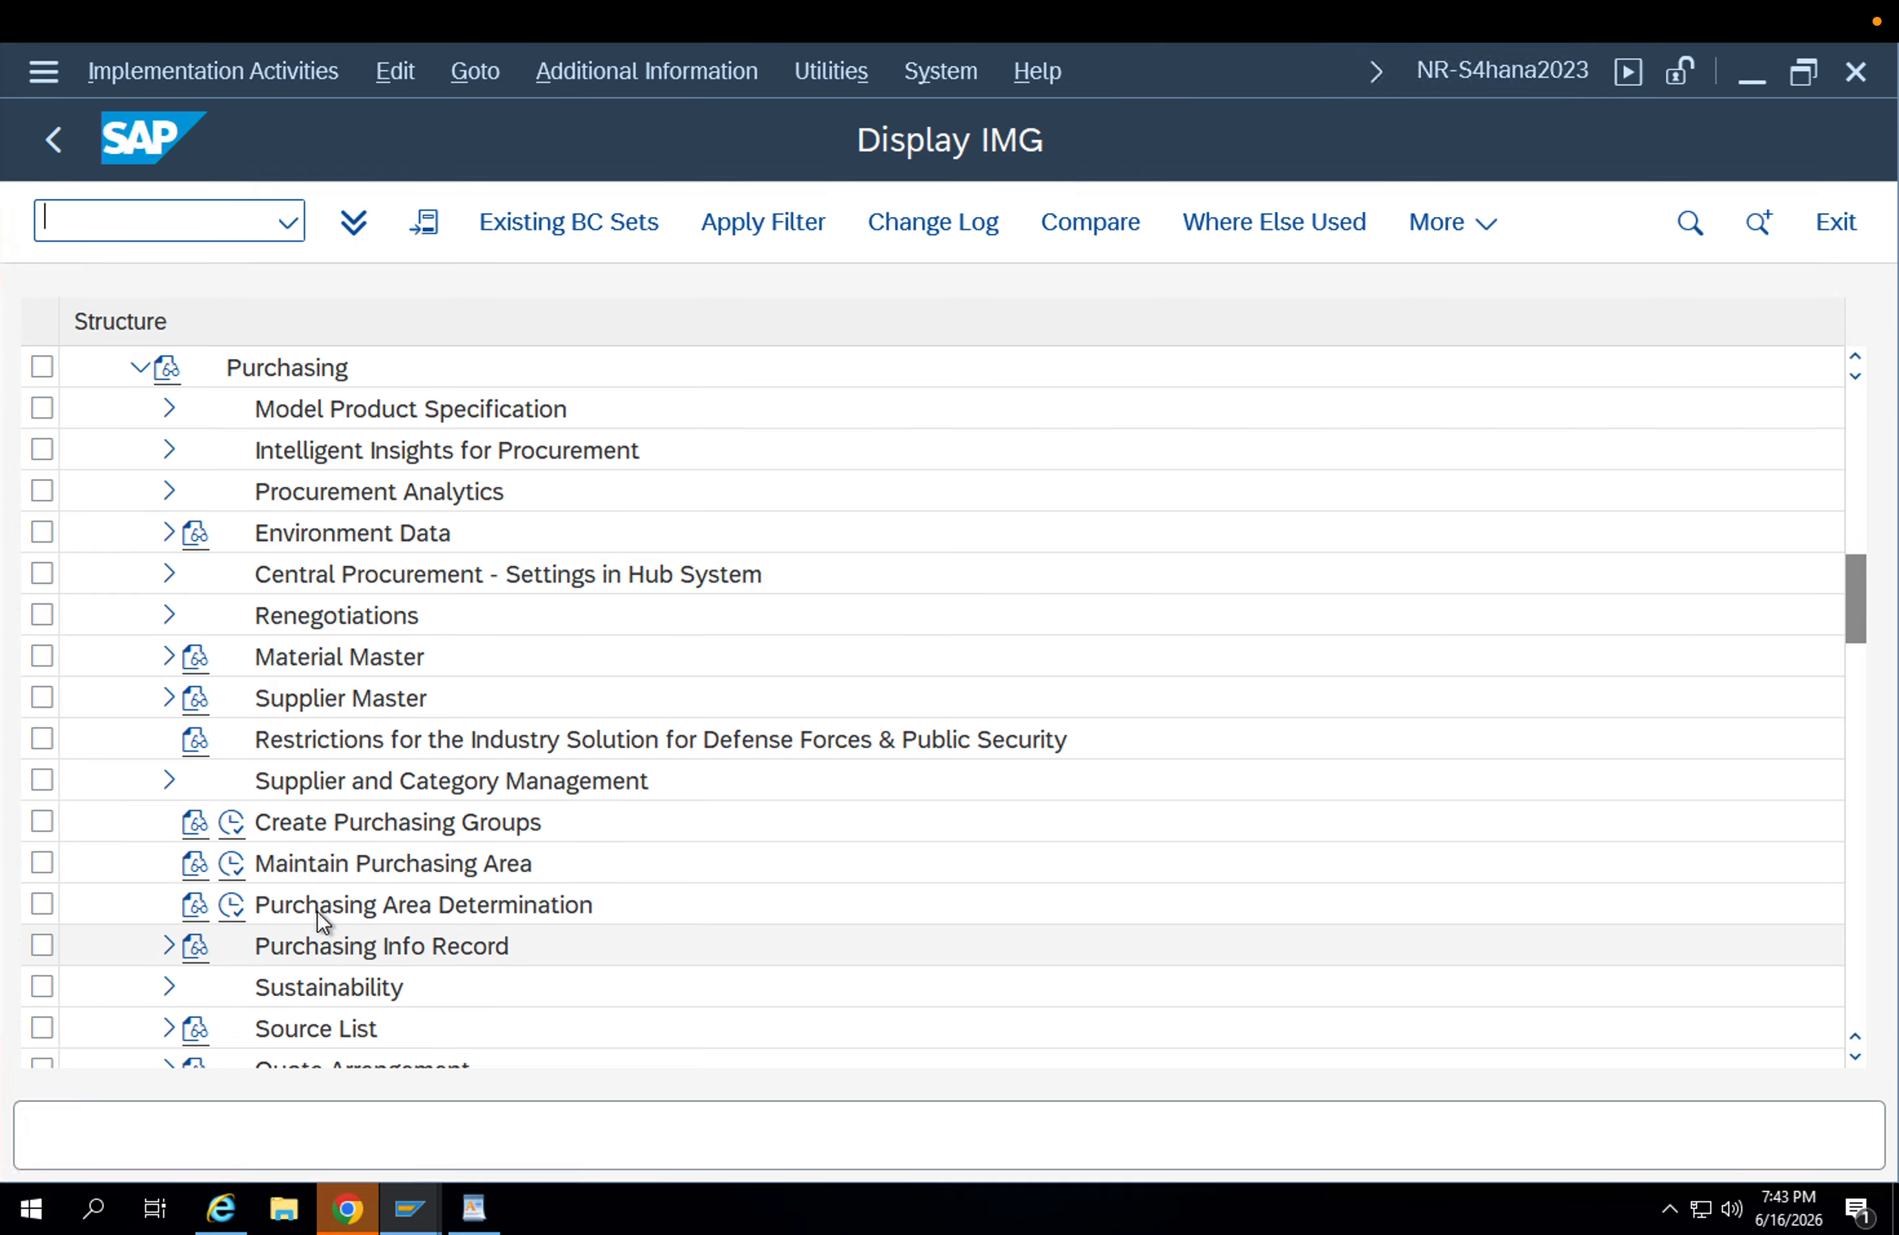
{"action": "scroll", "coordinate": [316, 907], "scroll_direction": "down", "scroll_amount": 2}
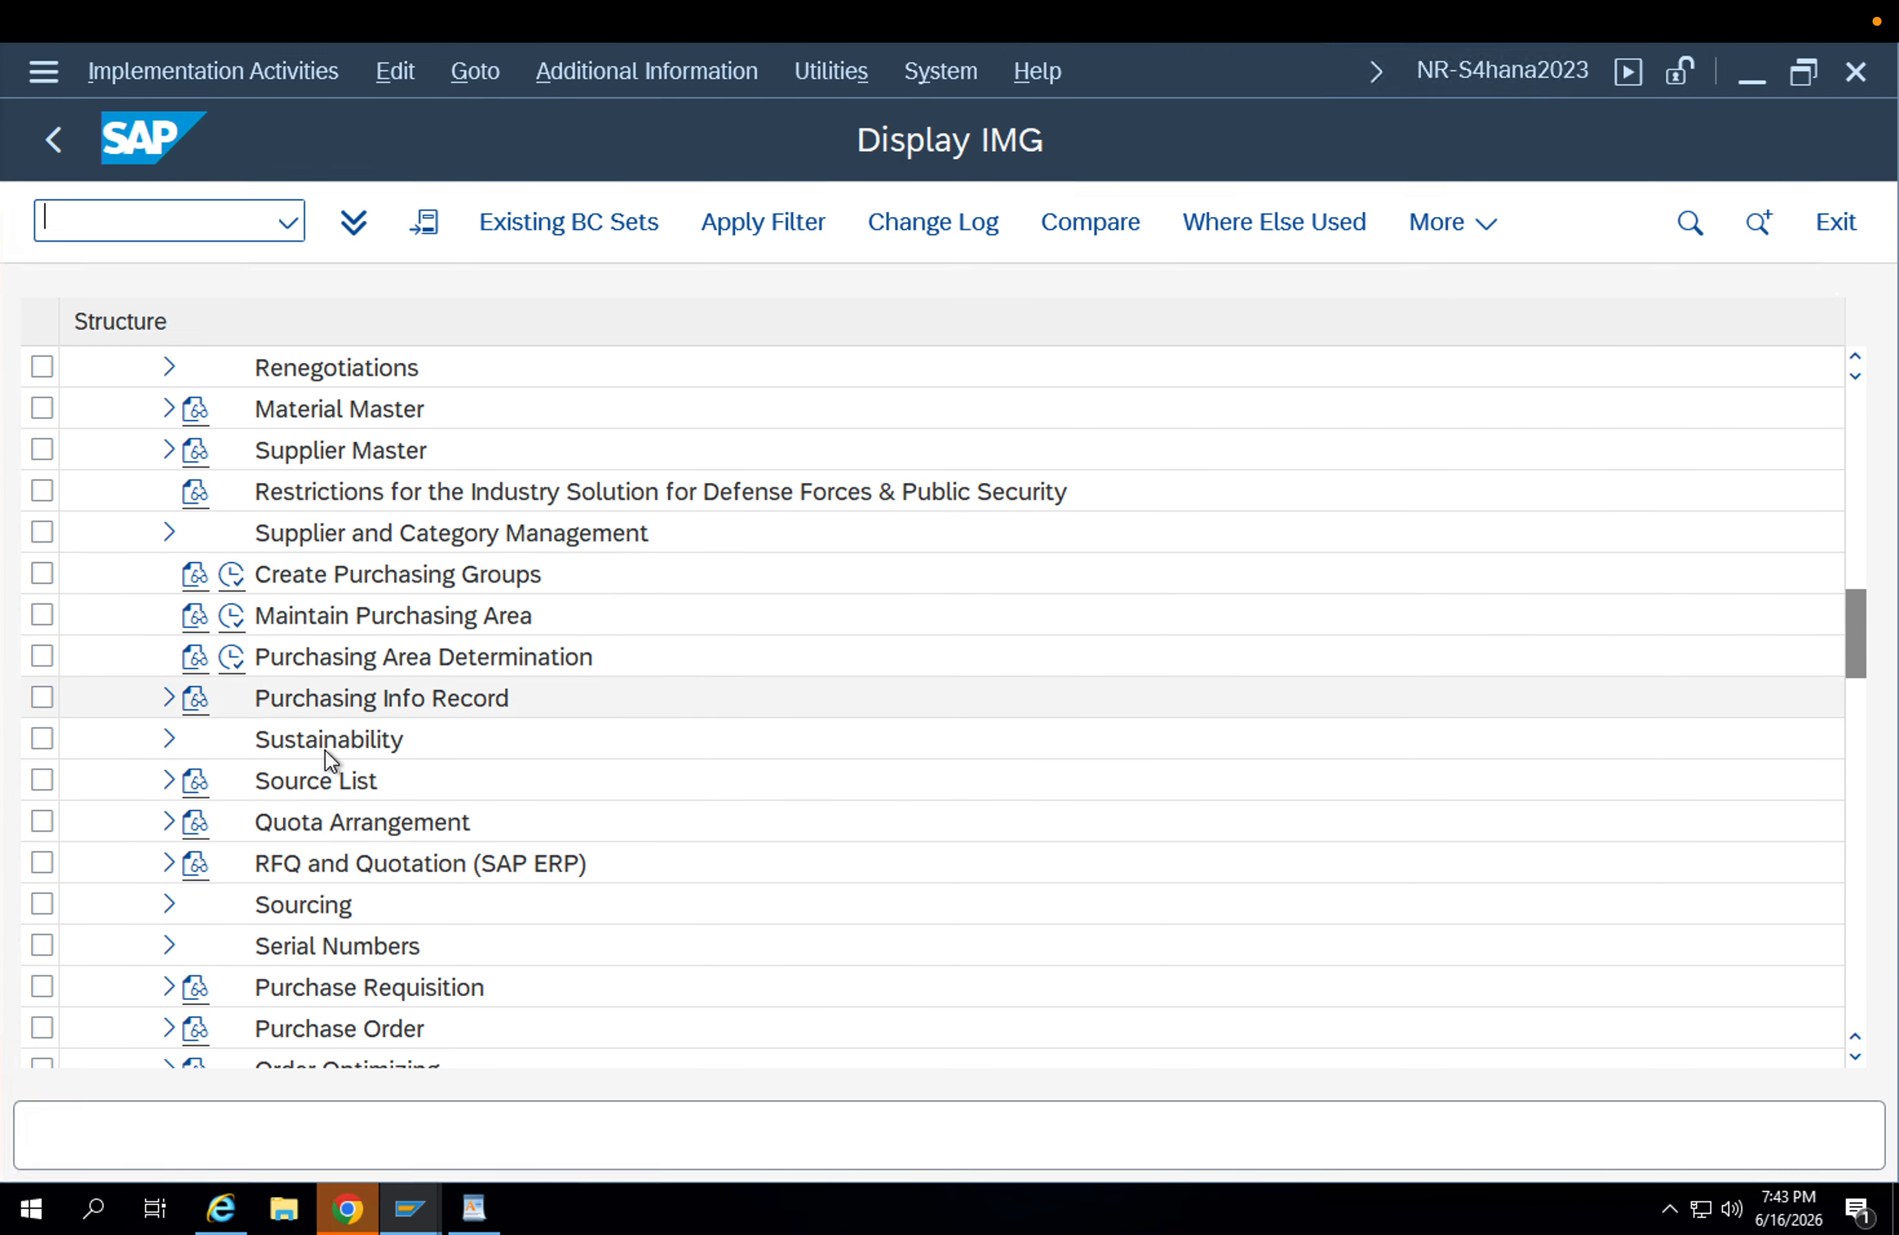
{"action": "left_click", "coordinate": [335, 715]}
{"action": "scroll", "coordinate": [337, 737], "scroll_direction": "down", "scroll_amount": 2}
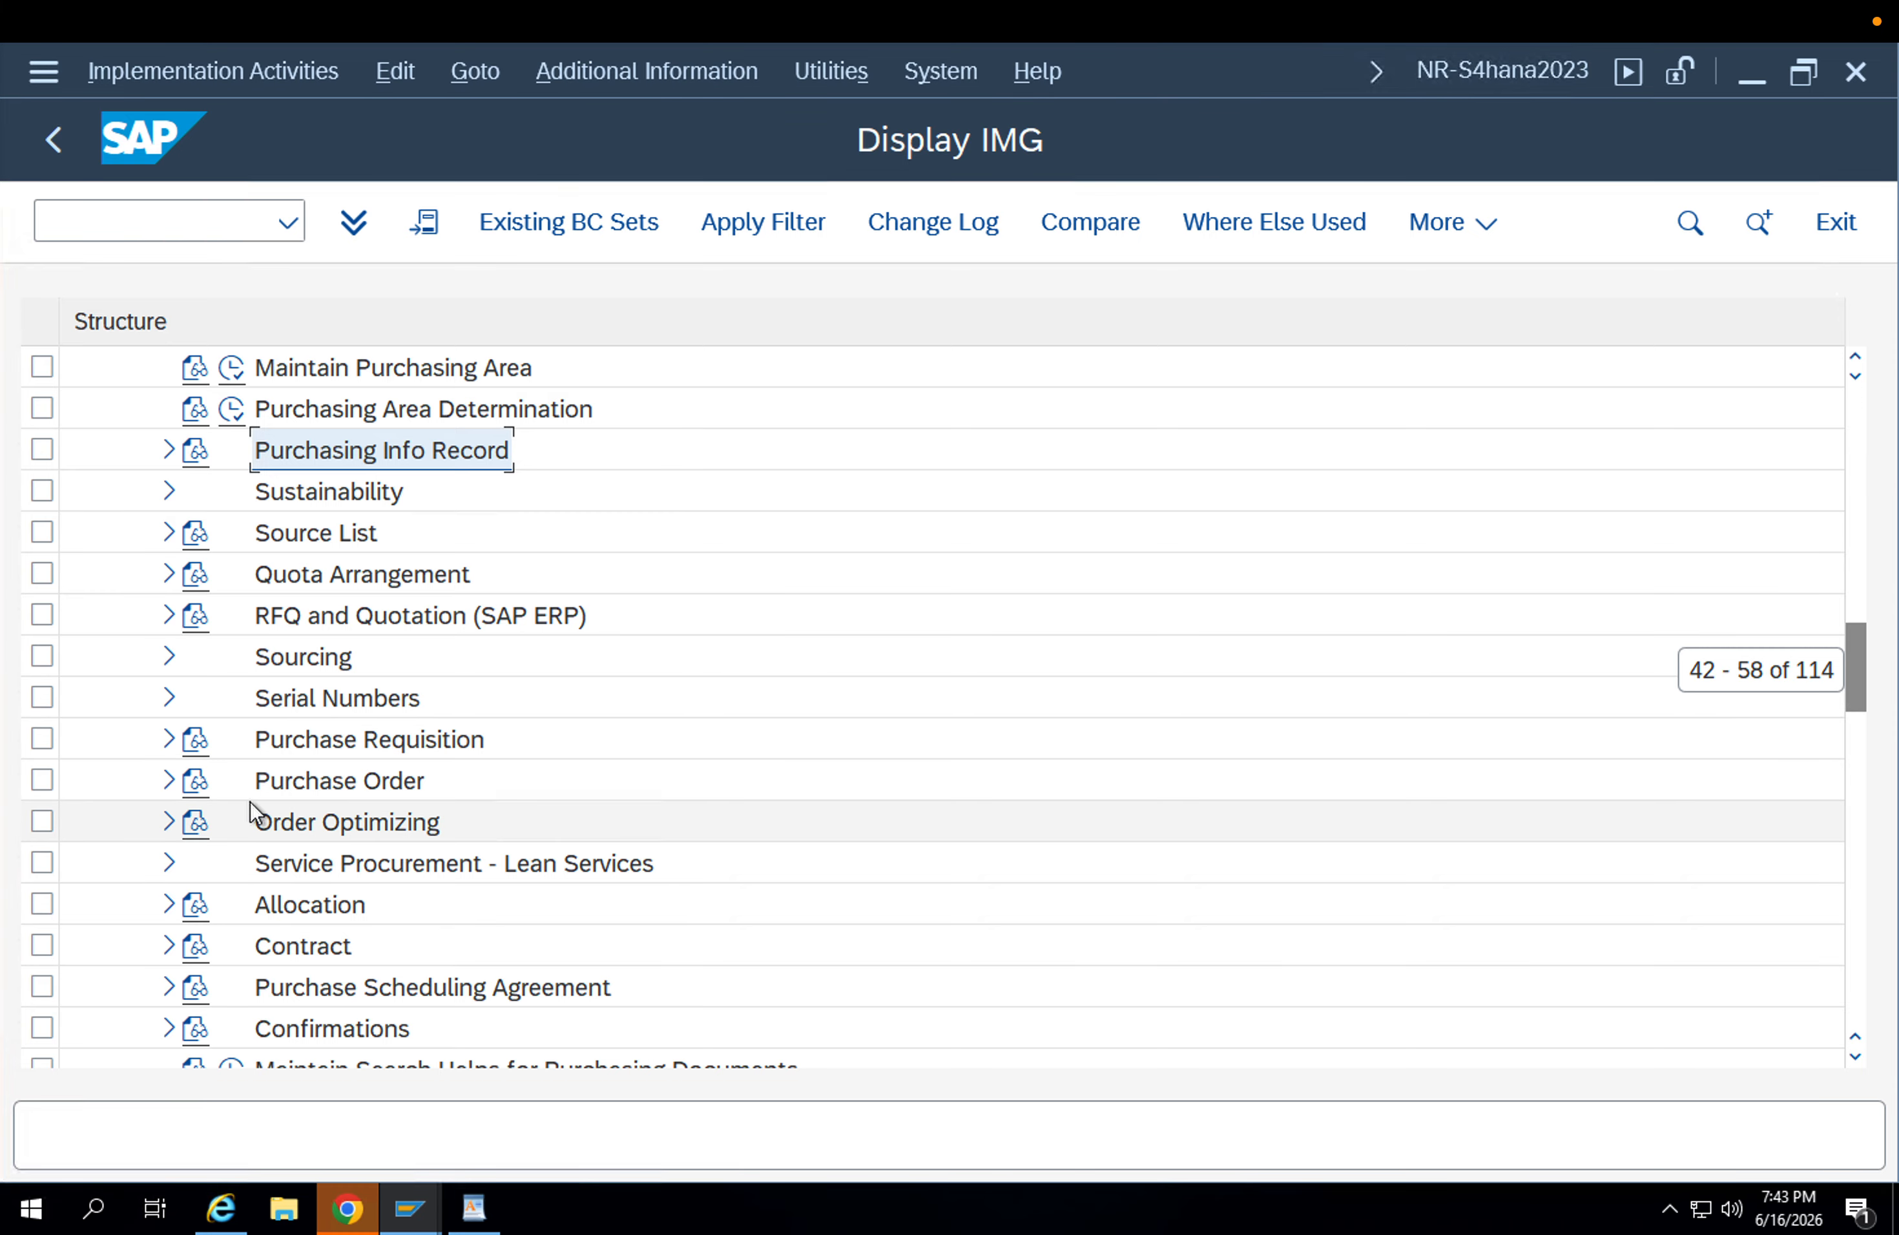
{"action": "left_click", "coordinate": [169, 782]}
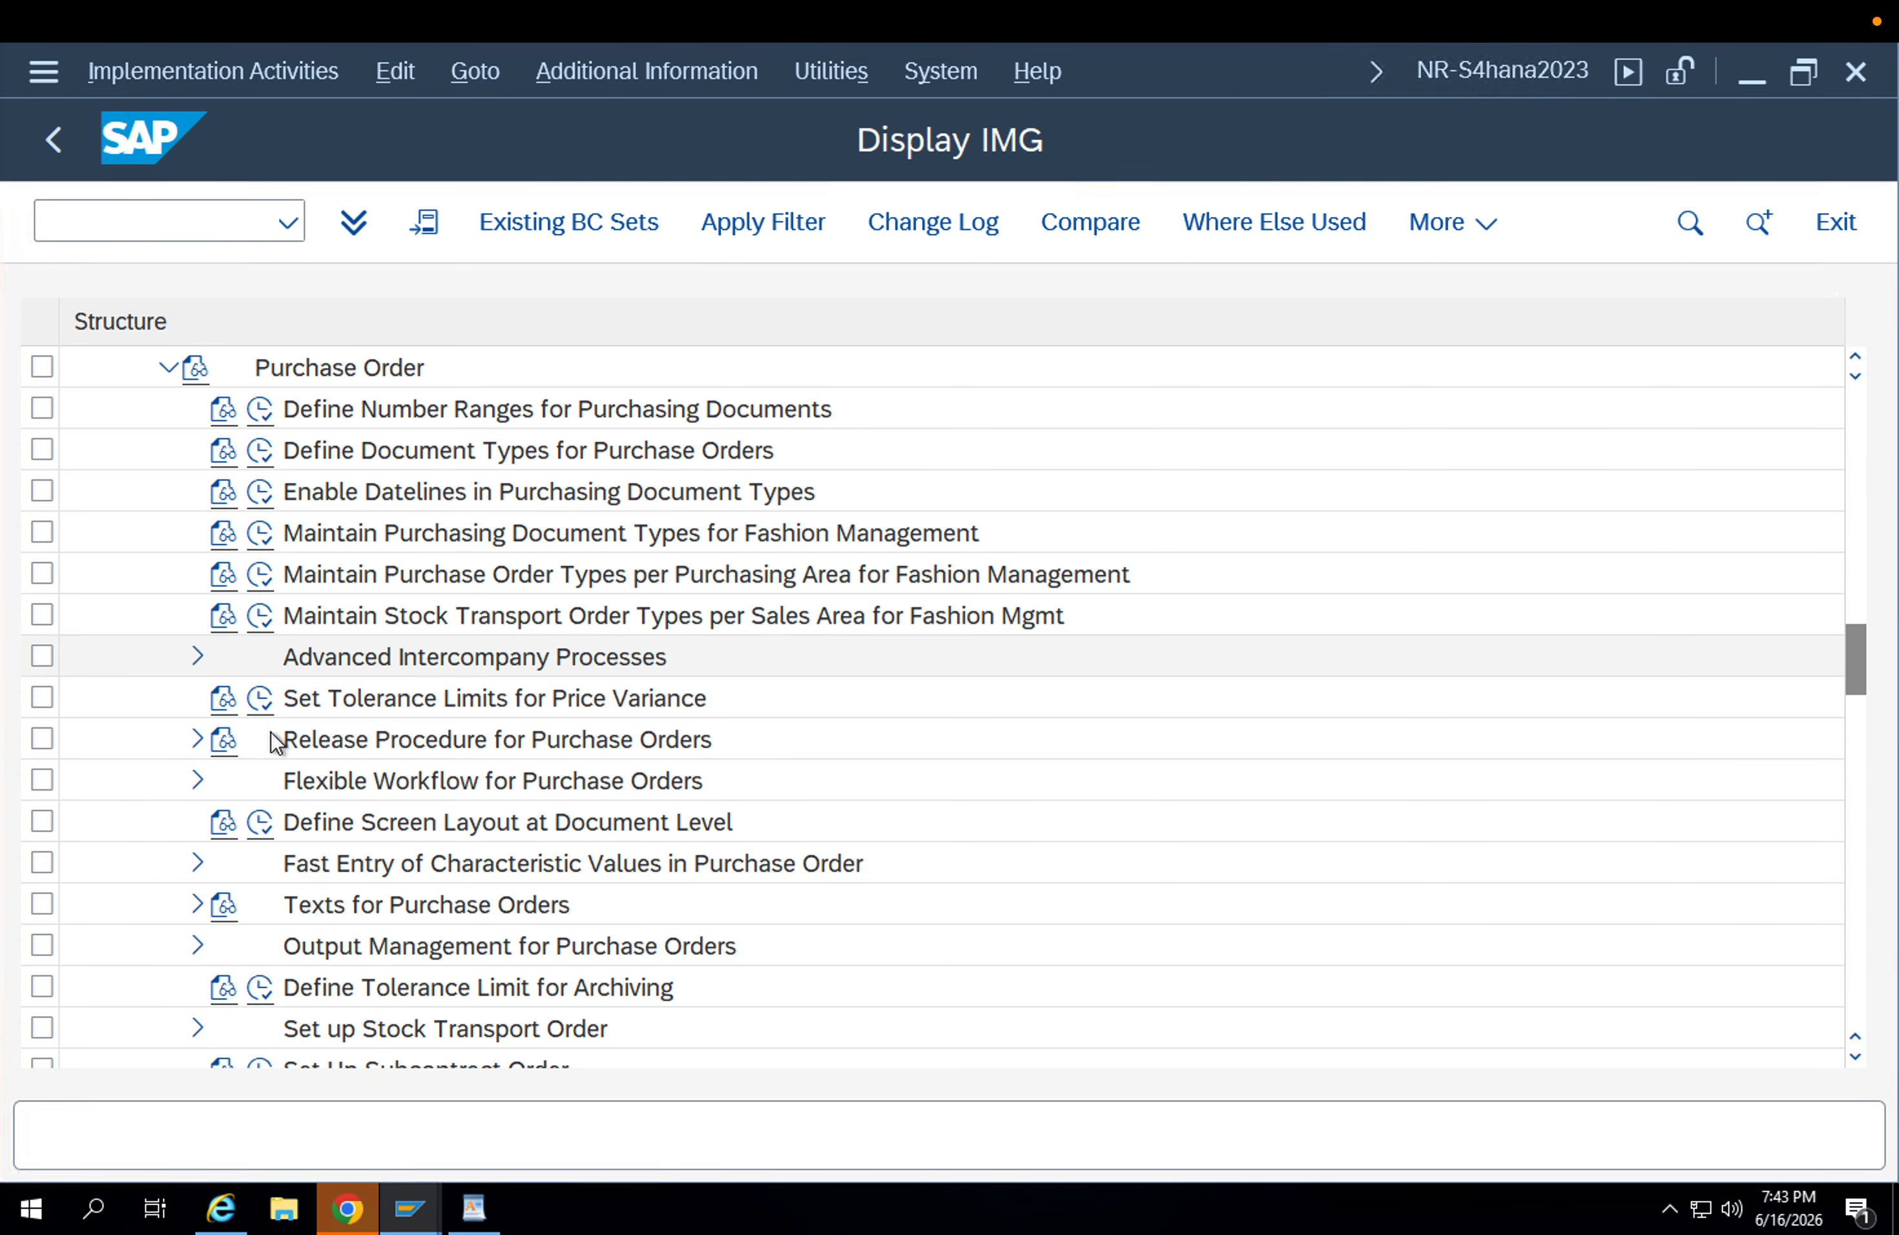
Expand Set up Stock Transport Order and execute the activity Define Shipping Data for Plants.
{"action": "scroll", "coordinate": [399, 963], "scroll_direction": "down", "scroll_amount": 1}
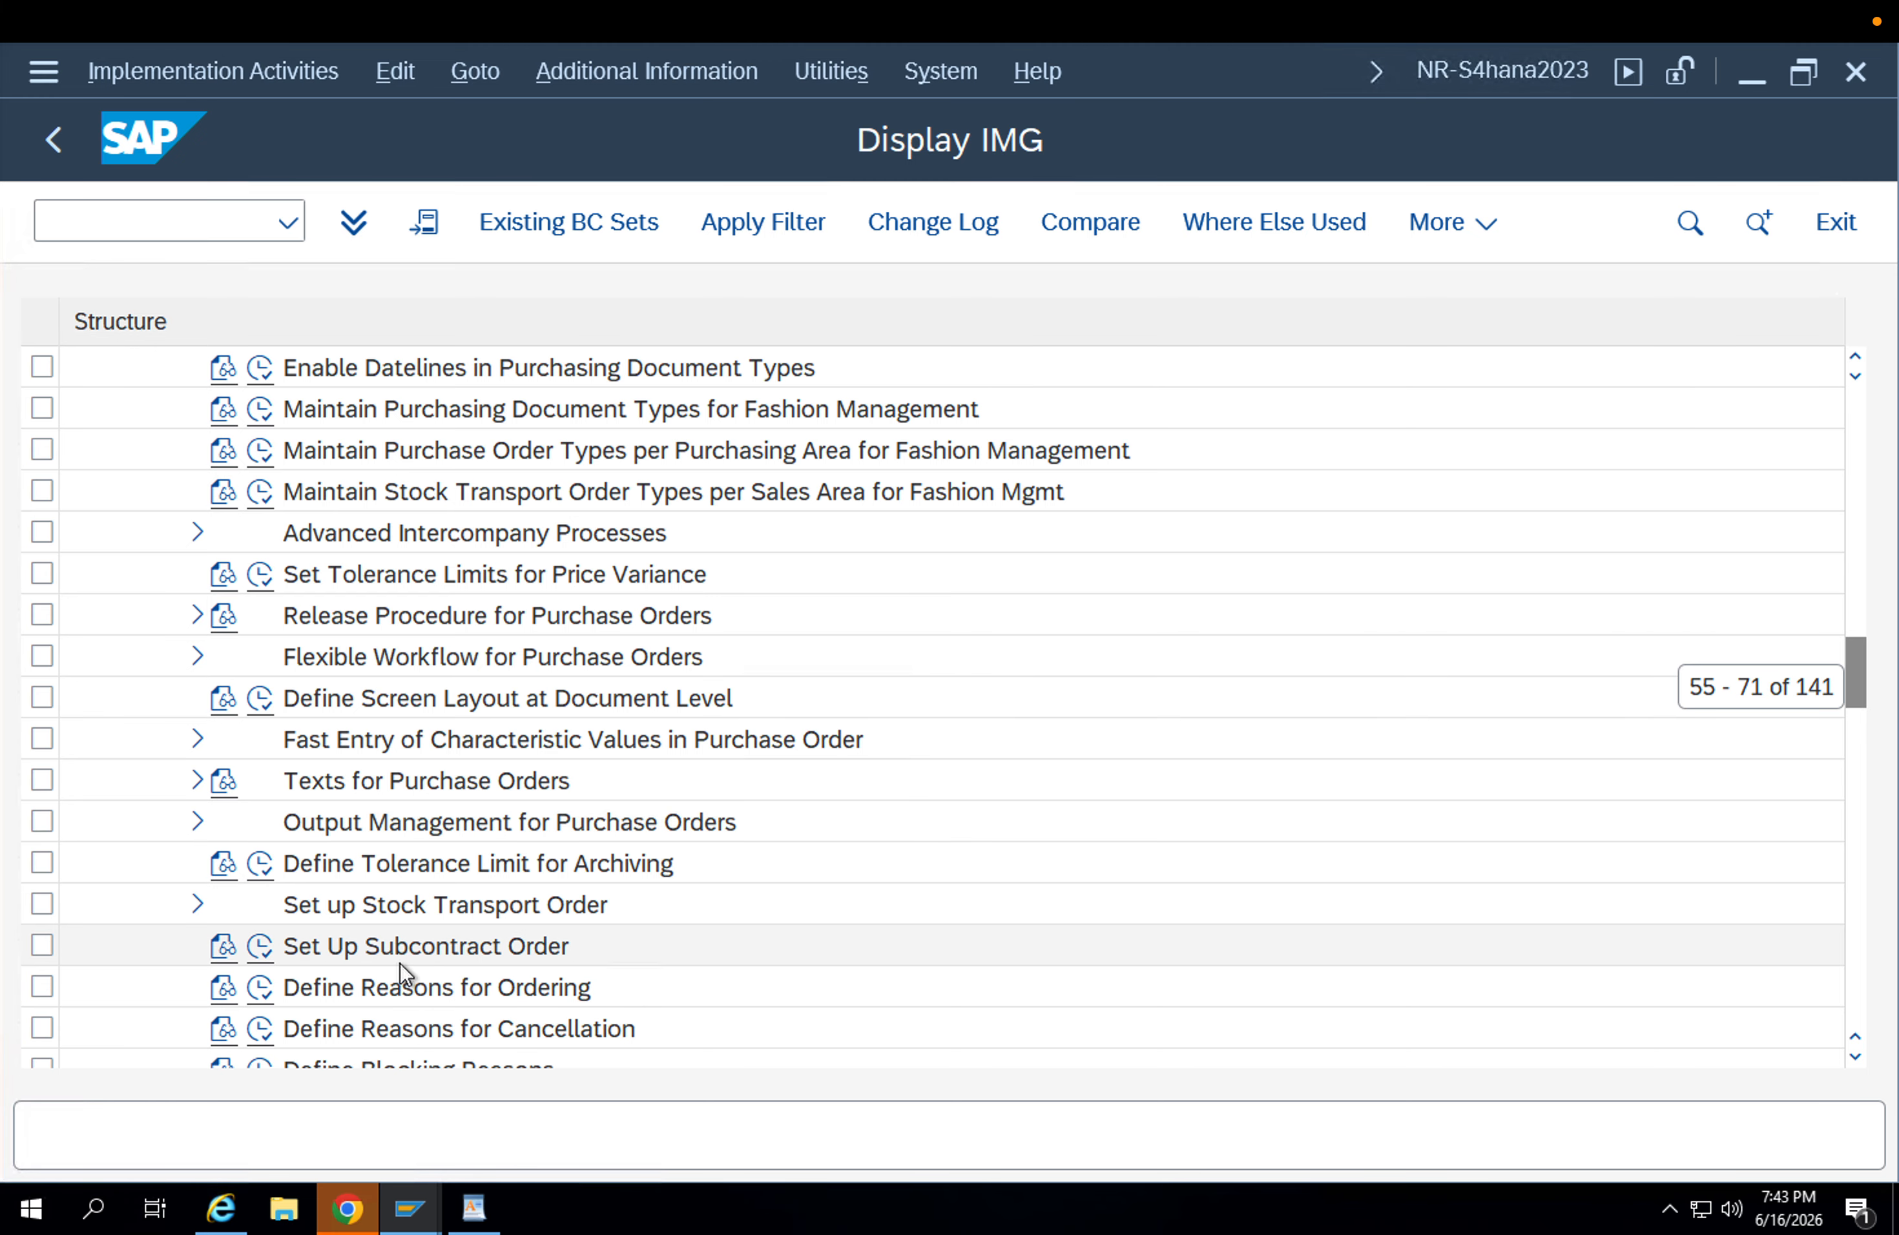
{"action": "left_click", "coordinate": [361, 908]}
{"action": "left_click", "coordinate": [197, 905]}
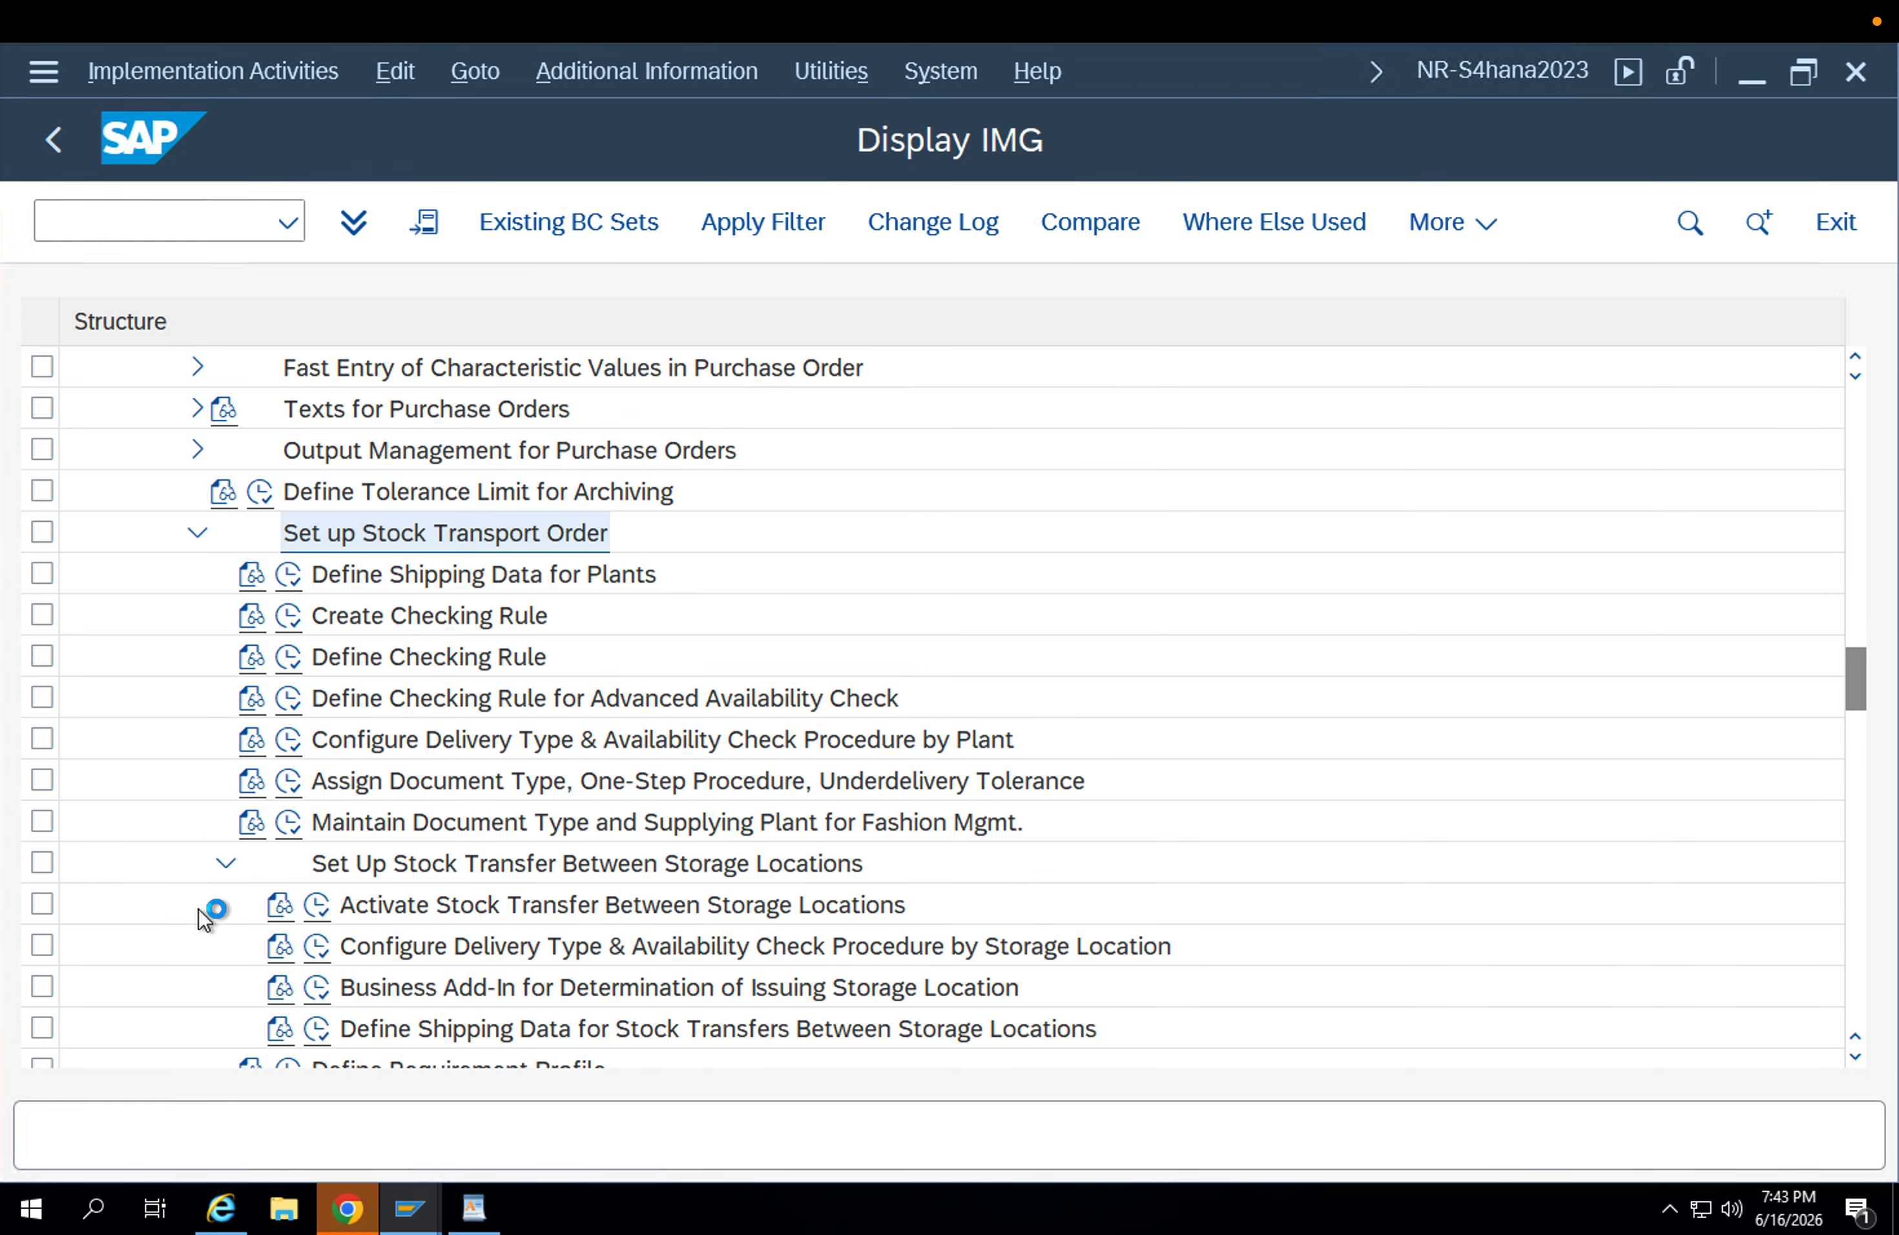
{"action": "left_click", "coordinate": [335, 574]}
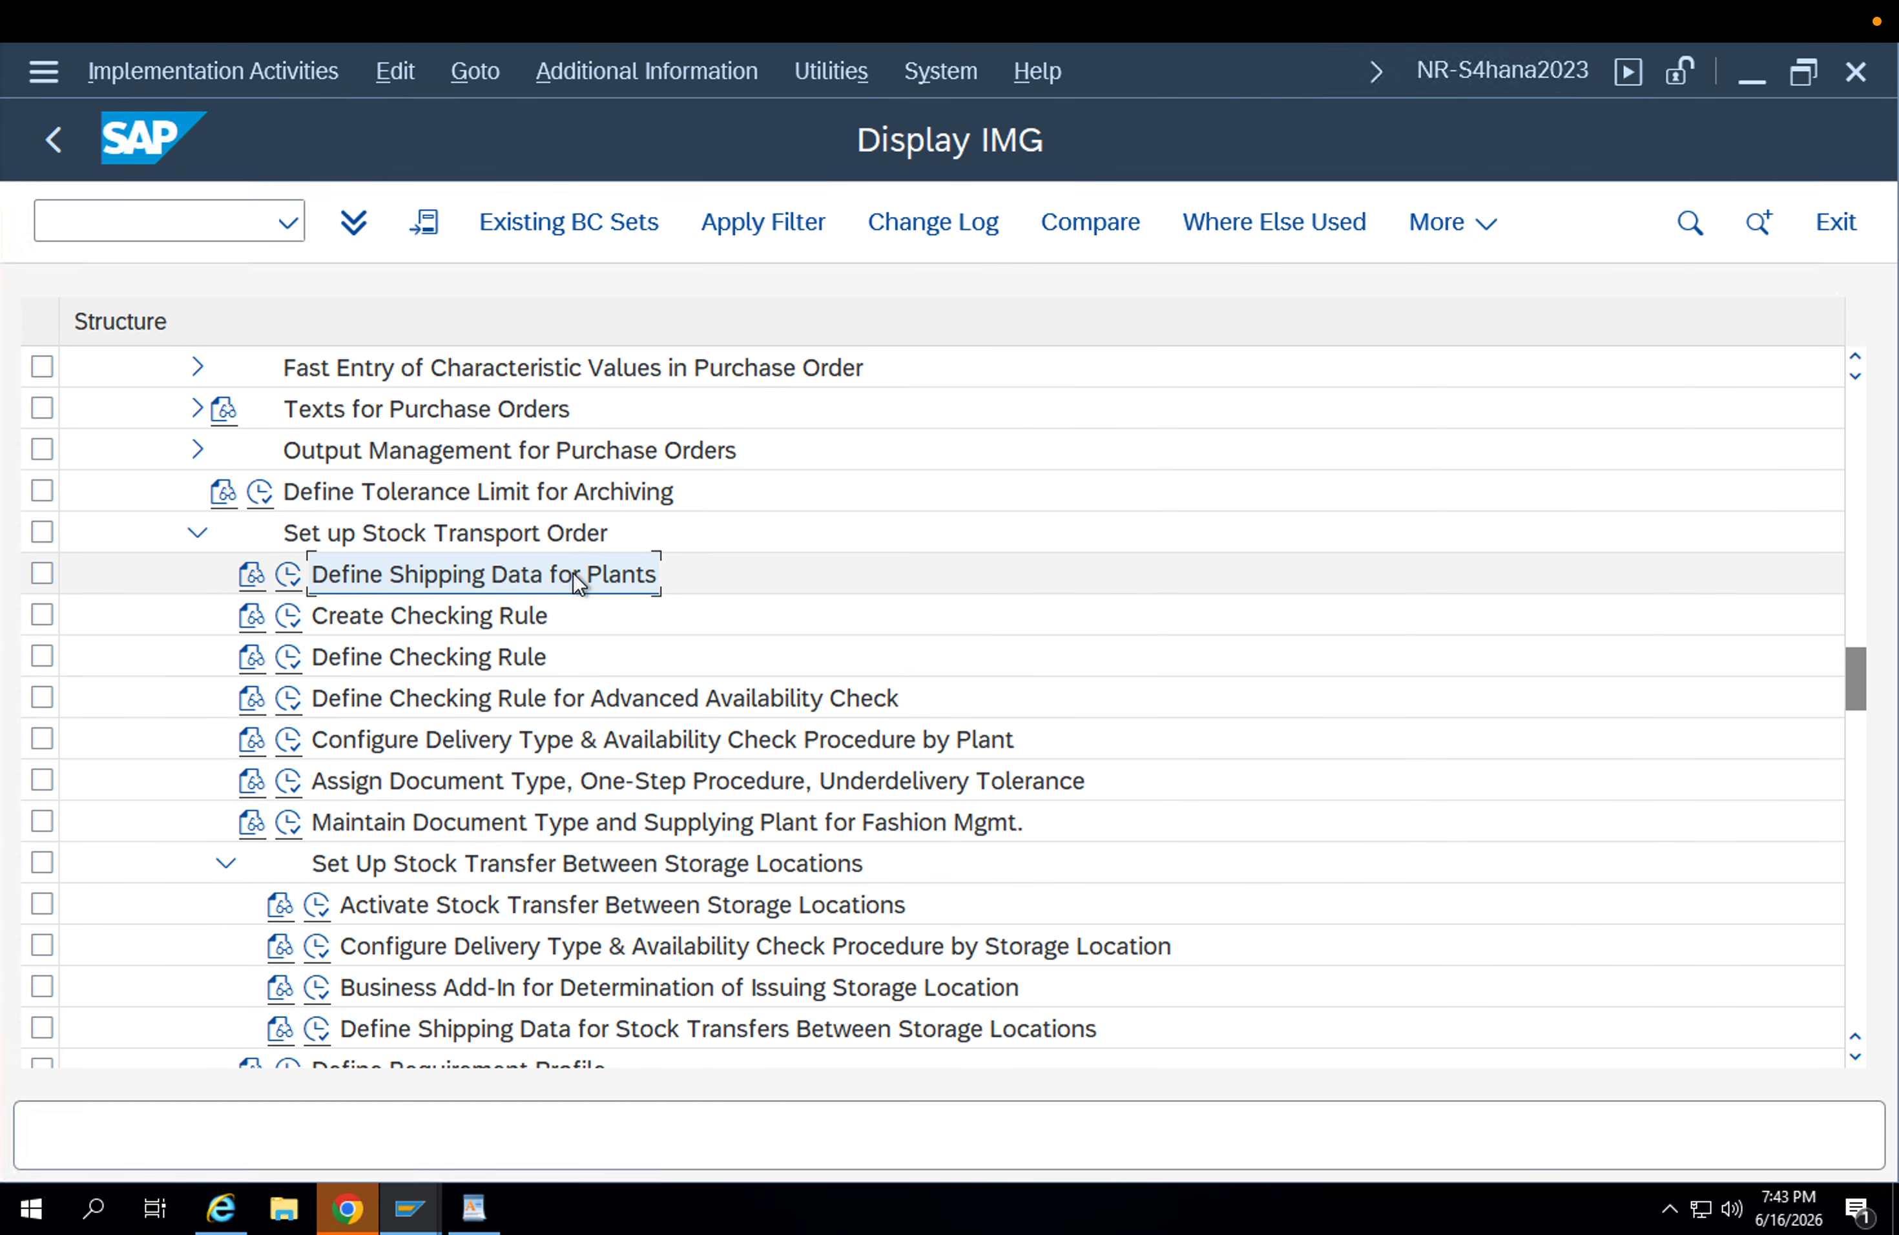
{"action": "left_click", "coordinate": [285, 577]}
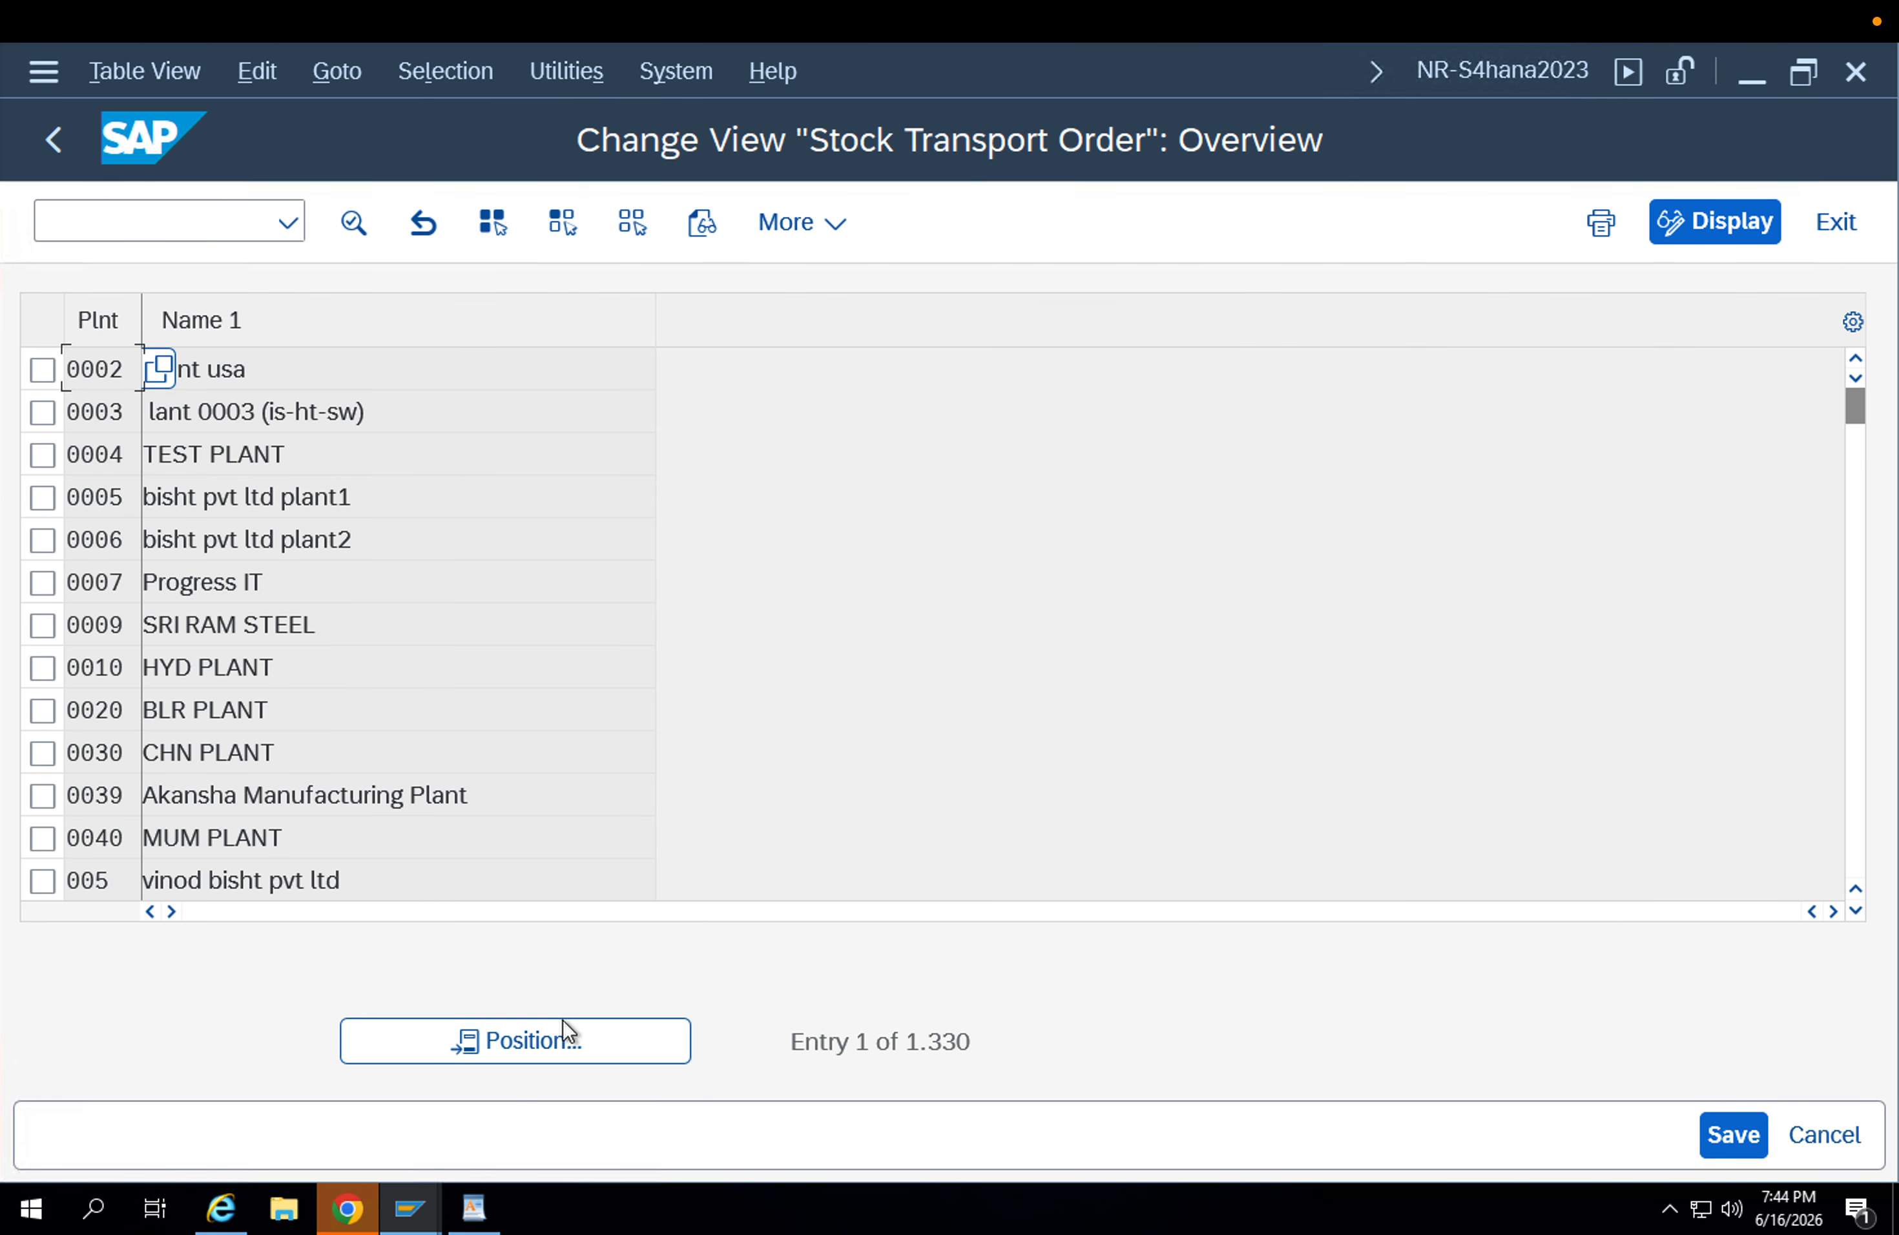
Open the stock transport order details of plant APP2, assign the receiving plant's customer number to it and save.
{"action": "left_click", "coordinate": [564, 1041]}
{"action": "type", "text": "app2"}
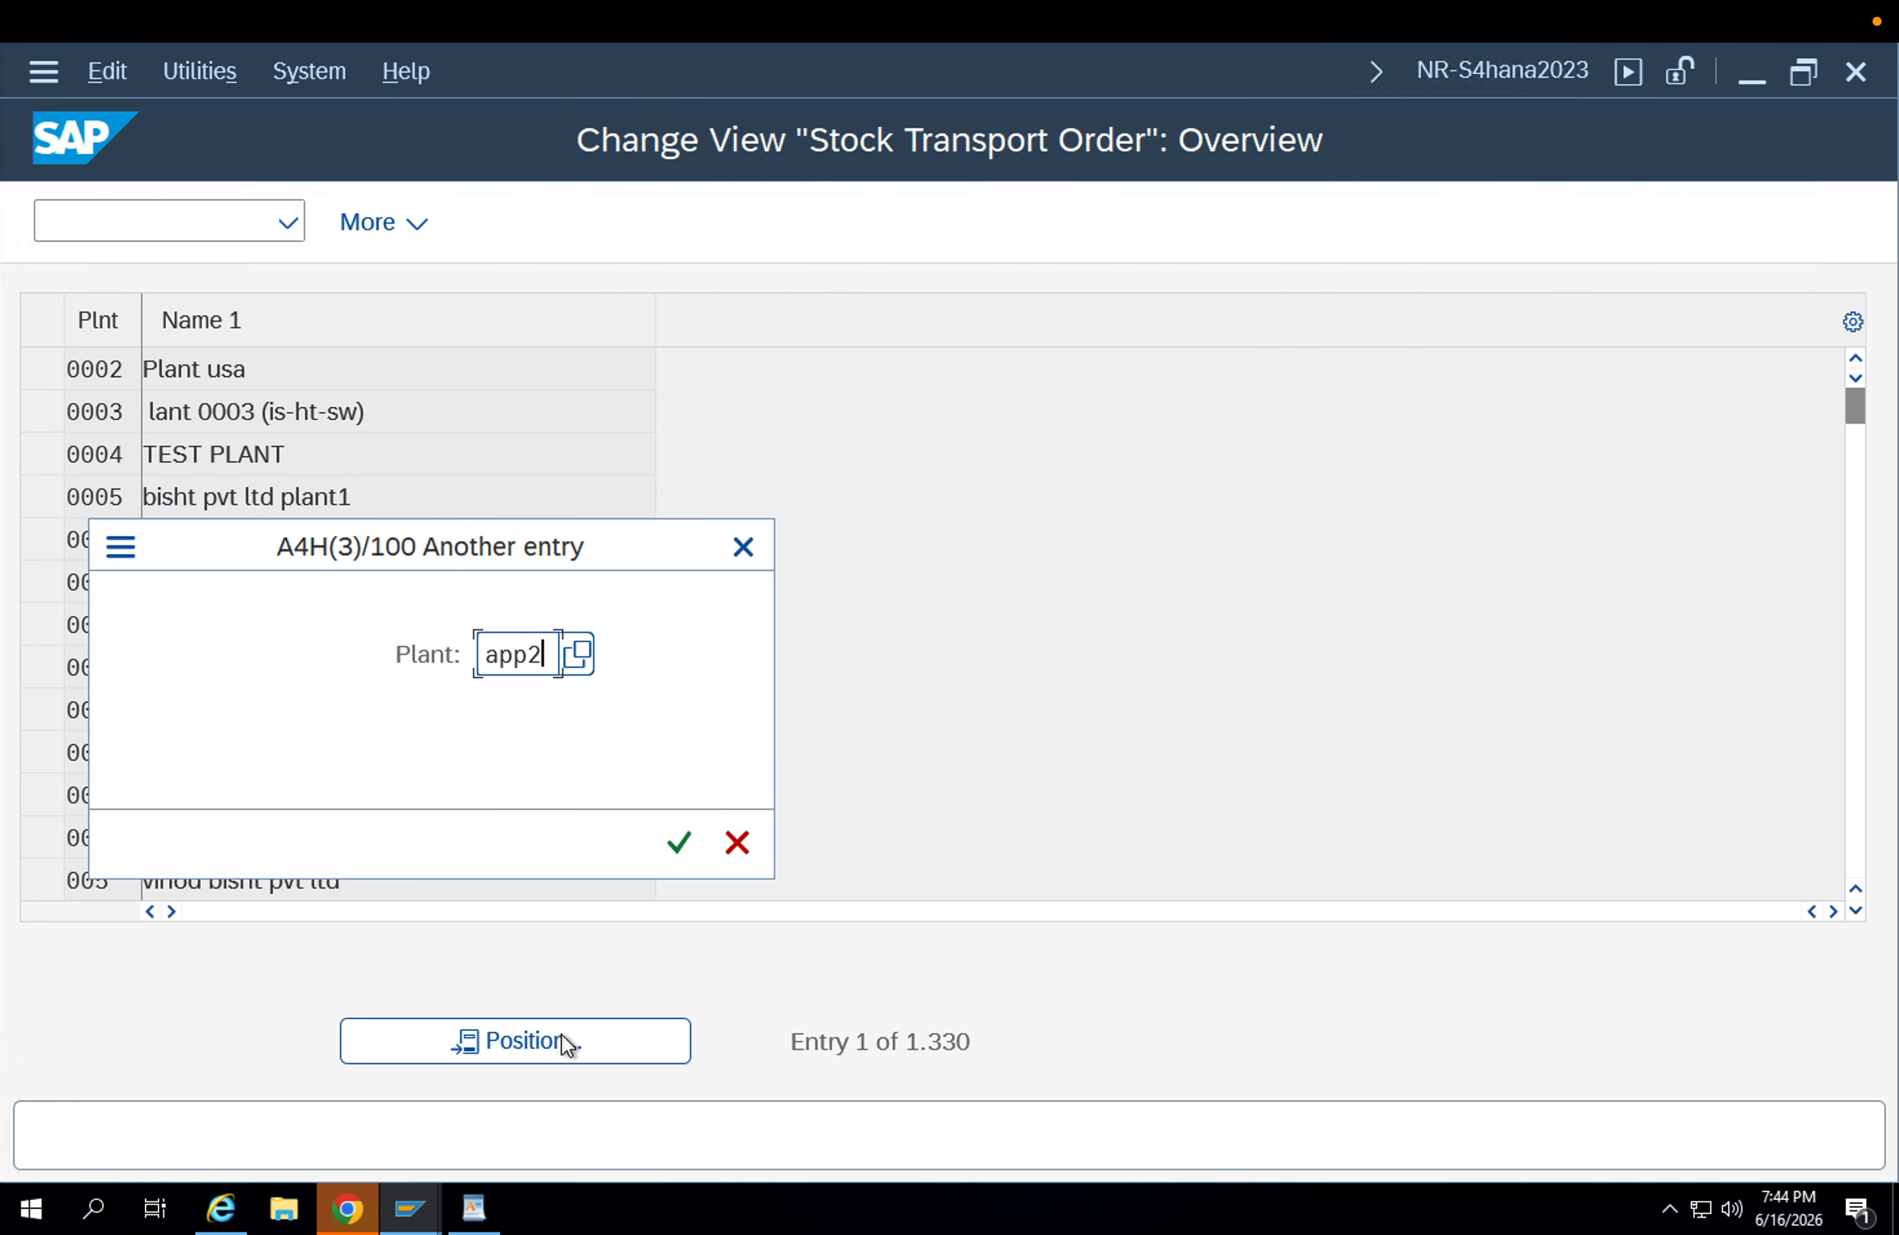
{"action": "key", "text": "Return"}
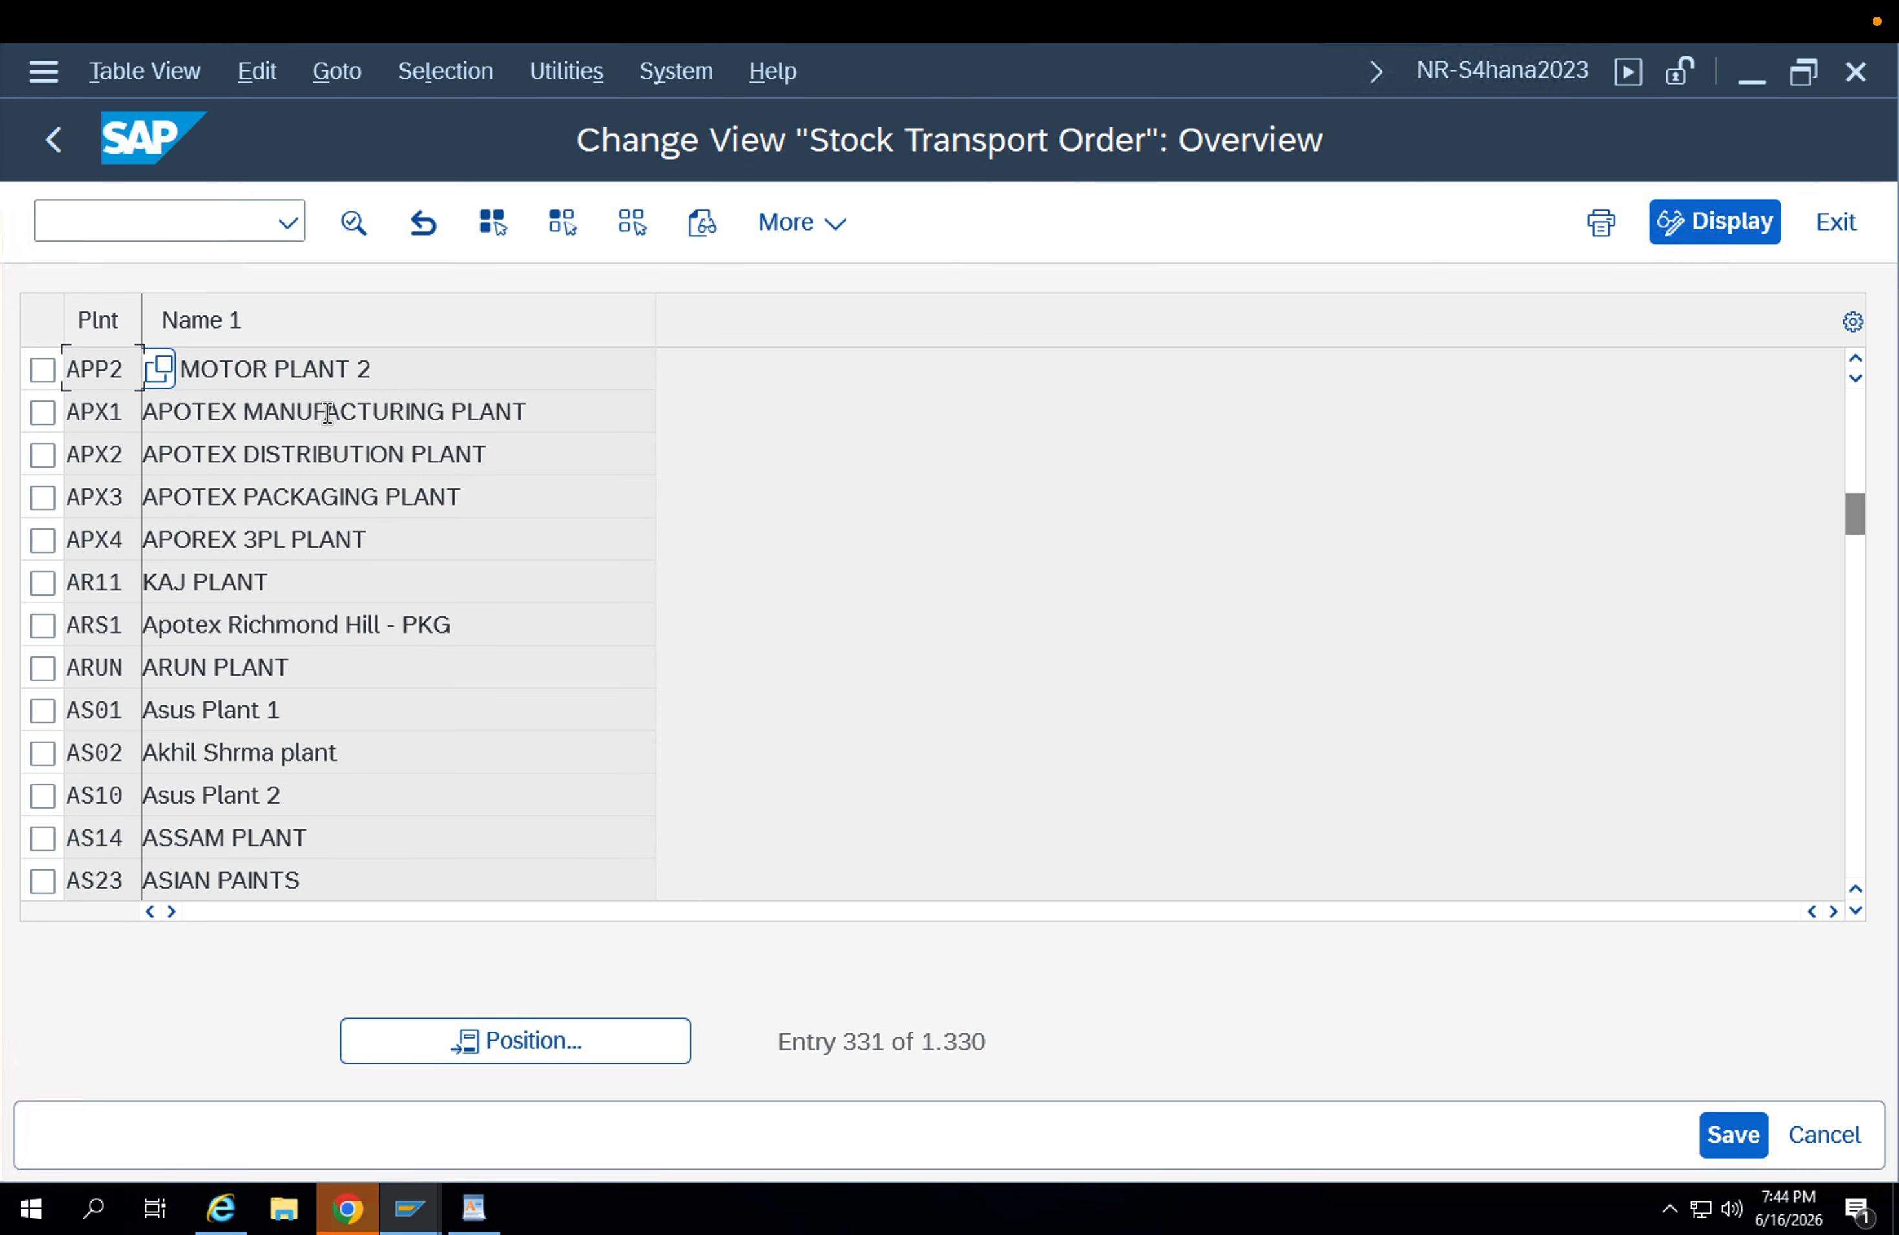
{"action": "double_click", "coordinate": [315, 370]}
{"action": "left_click", "coordinate": [421, 484]}
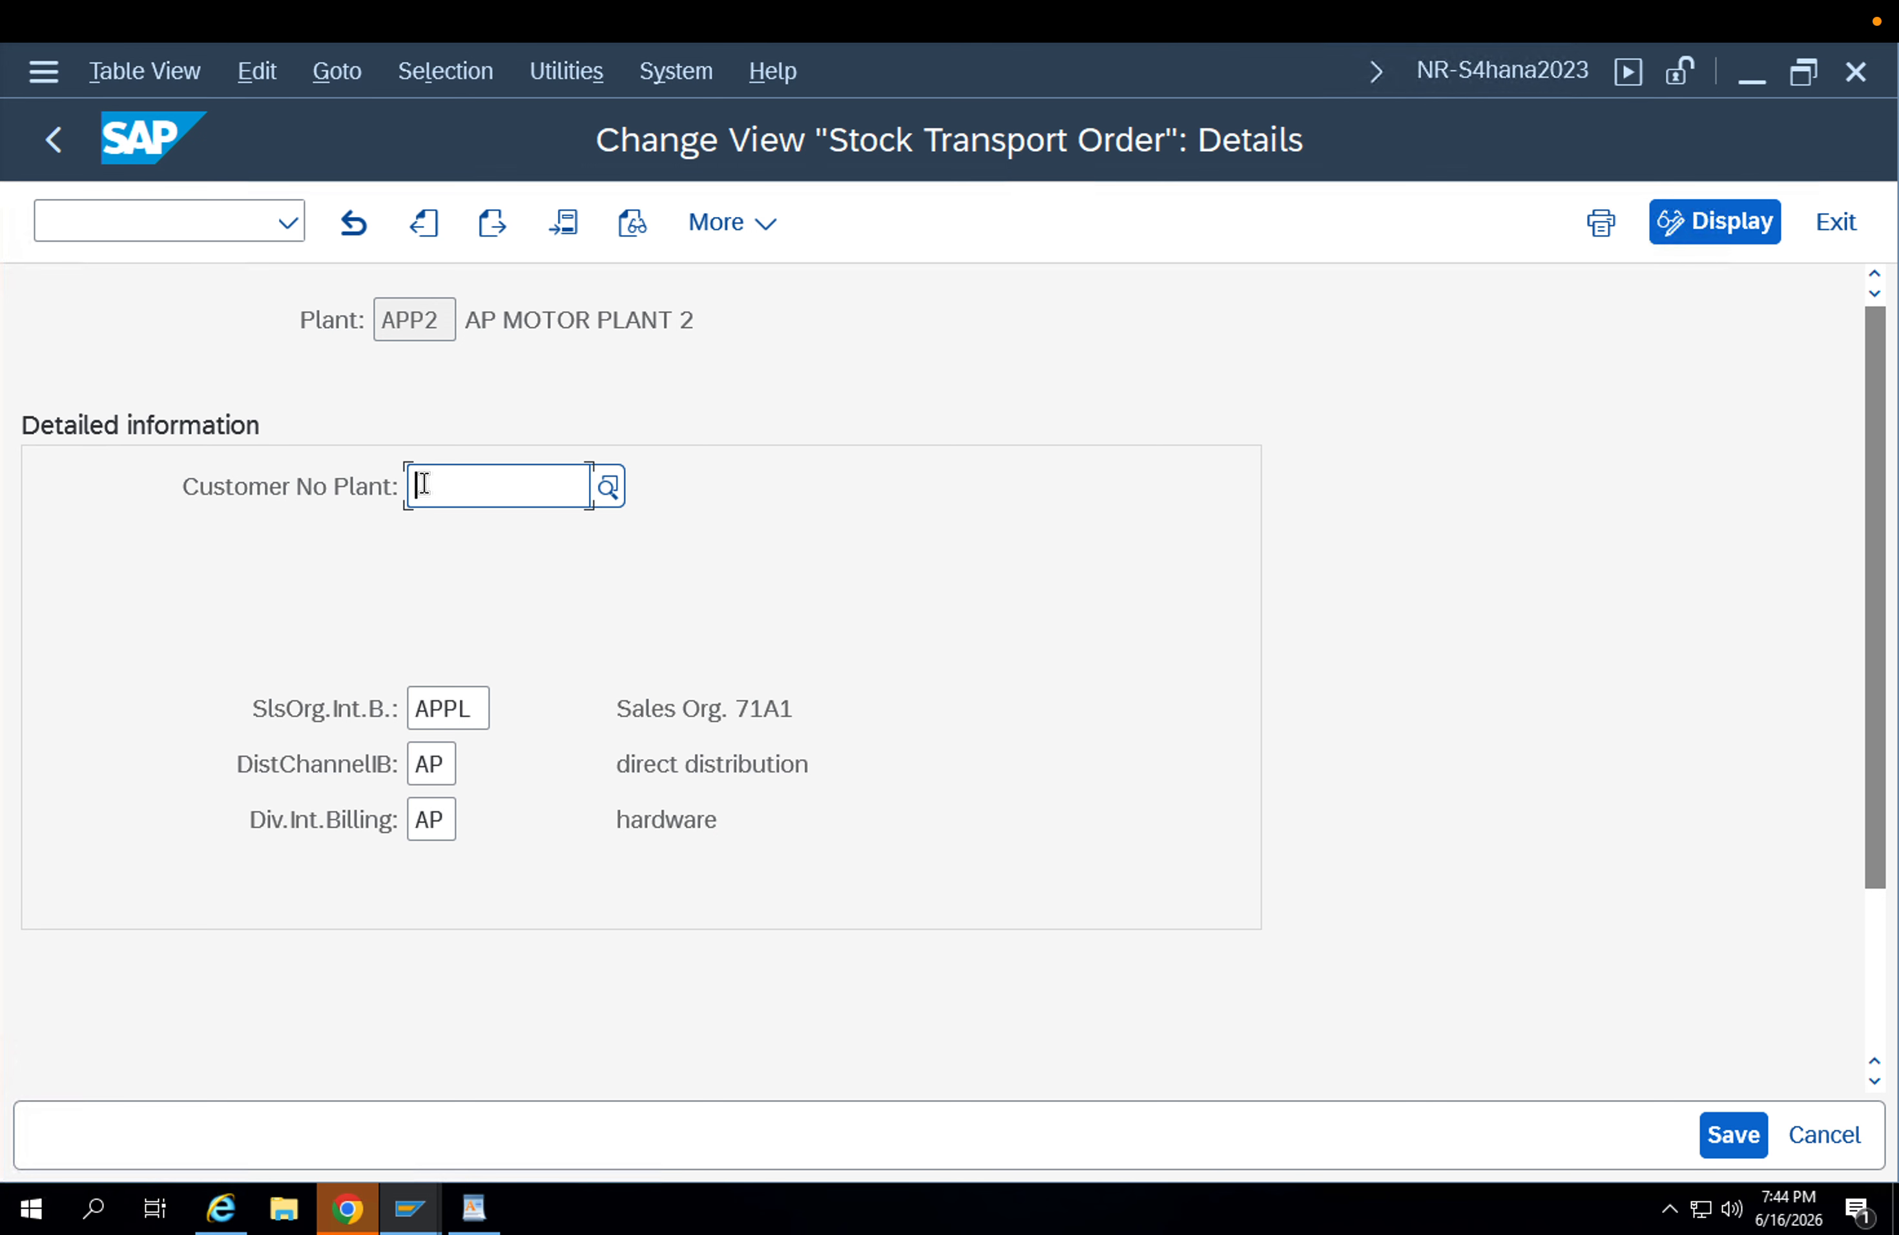
{"action": "type", "text": "100108"}
{"action": "left_click", "coordinate": [1748, 1139]}
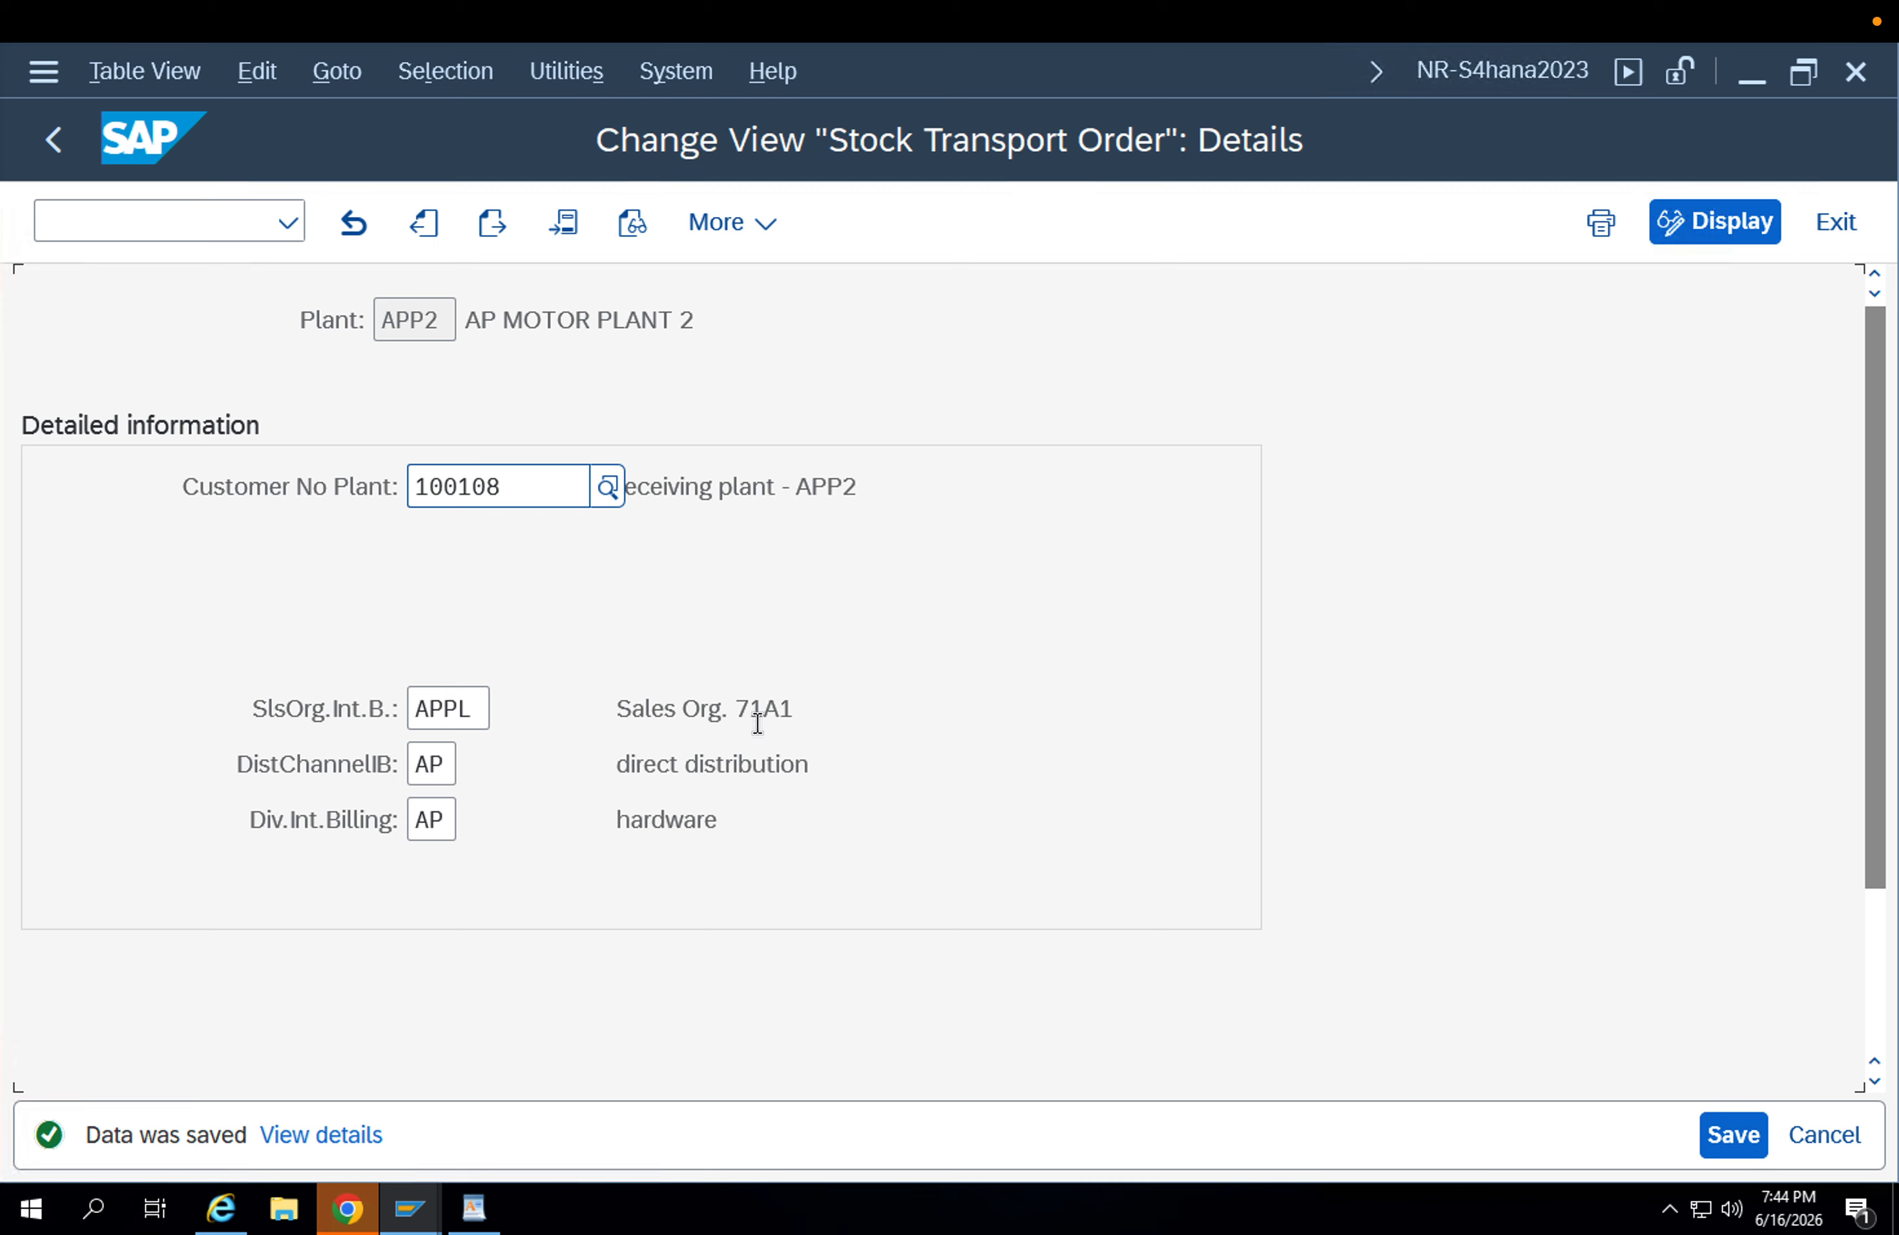
Review plant APP2's customer assignment and its internal billing sales organization, distribution channel and division, and return to the IMG.
{"action": "left_click_drag", "start_coordinate": [547, 484], "coordinate": [183, 458]}
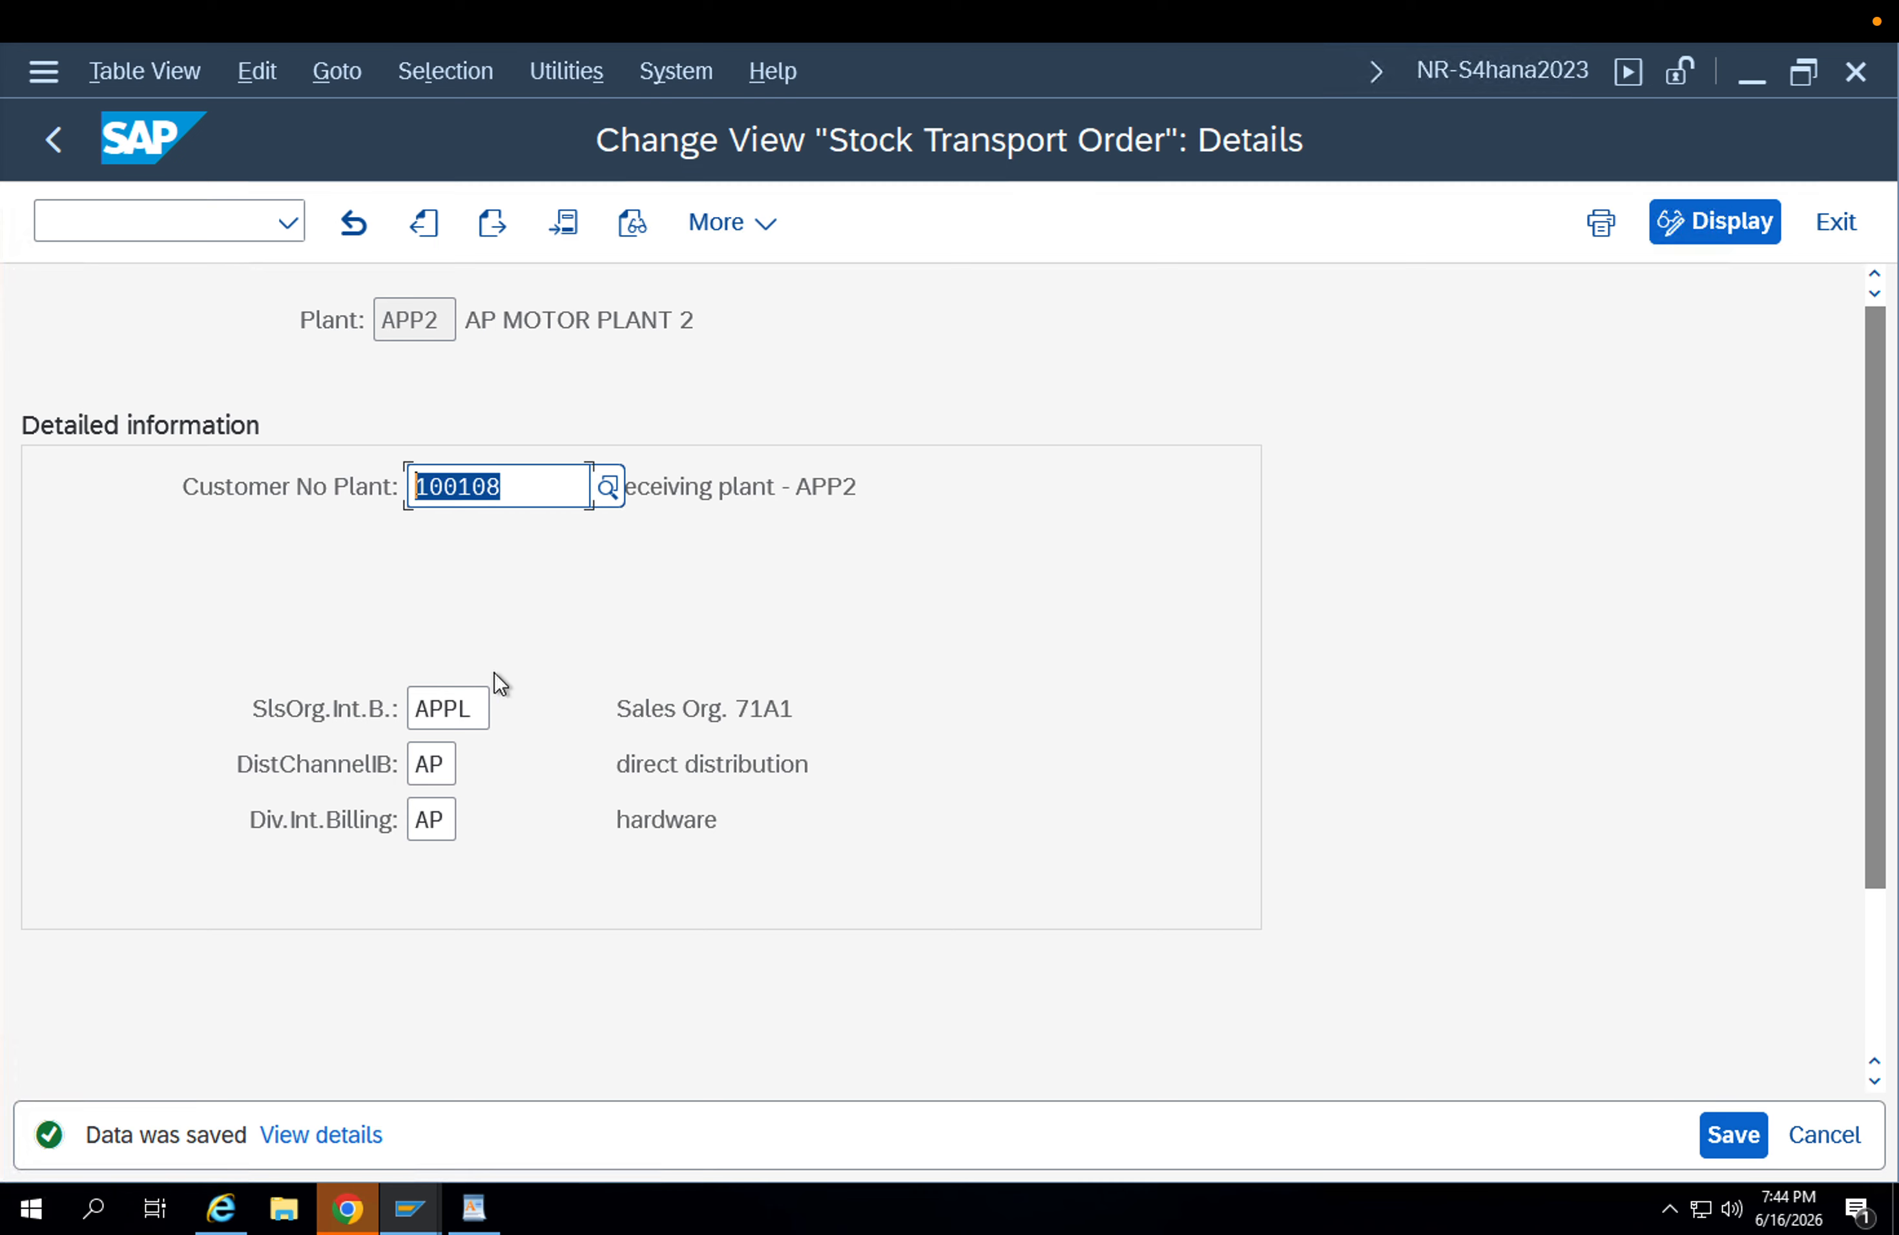
{"action": "left_click", "coordinate": [881, 494]}
{"action": "left_click_drag", "start_coordinate": [881, 494], "coordinate": [613, 489]}
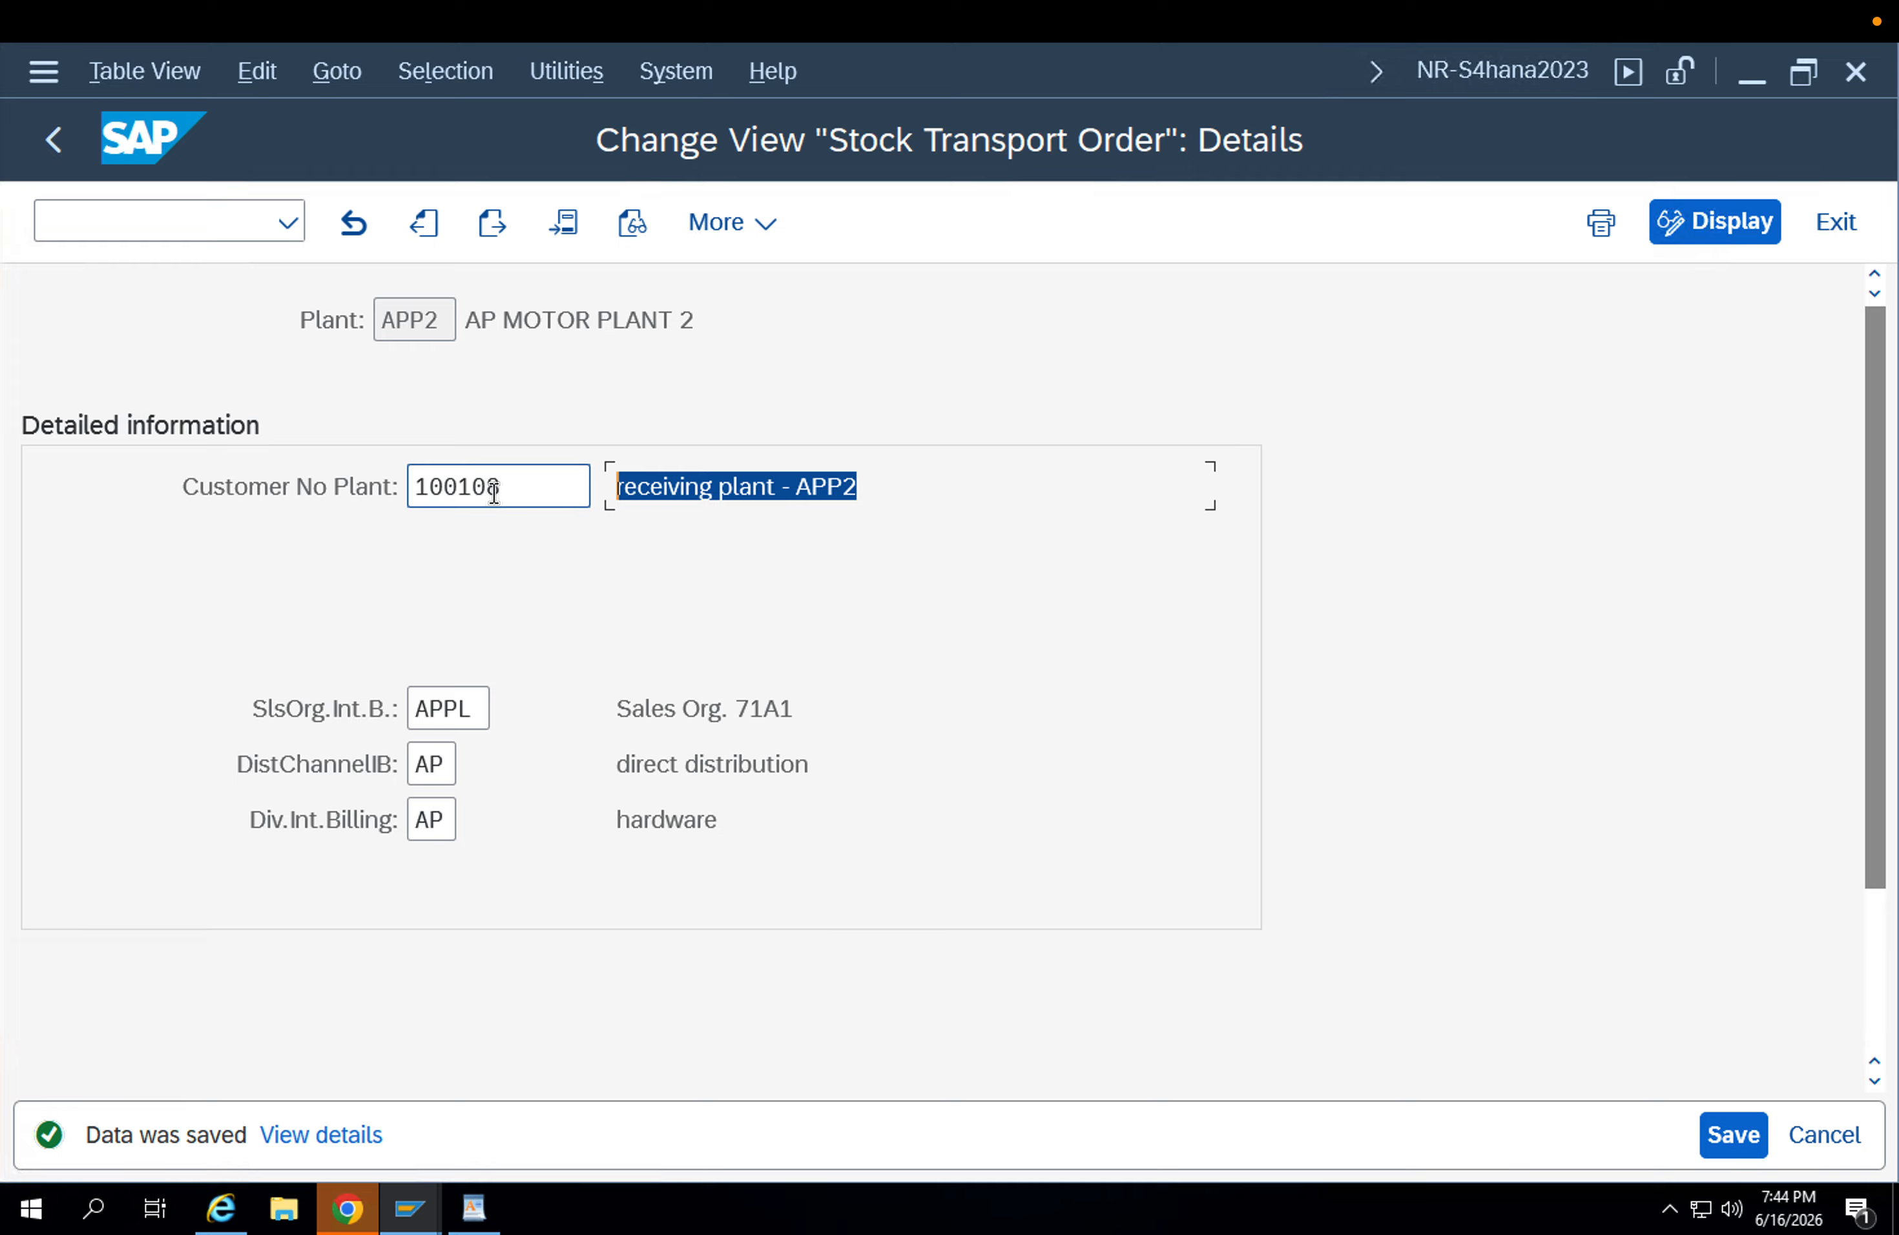
{"action": "left_click", "coordinate": [448, 710]}
{"action": "left_click", "coordinate": [431, 772]}
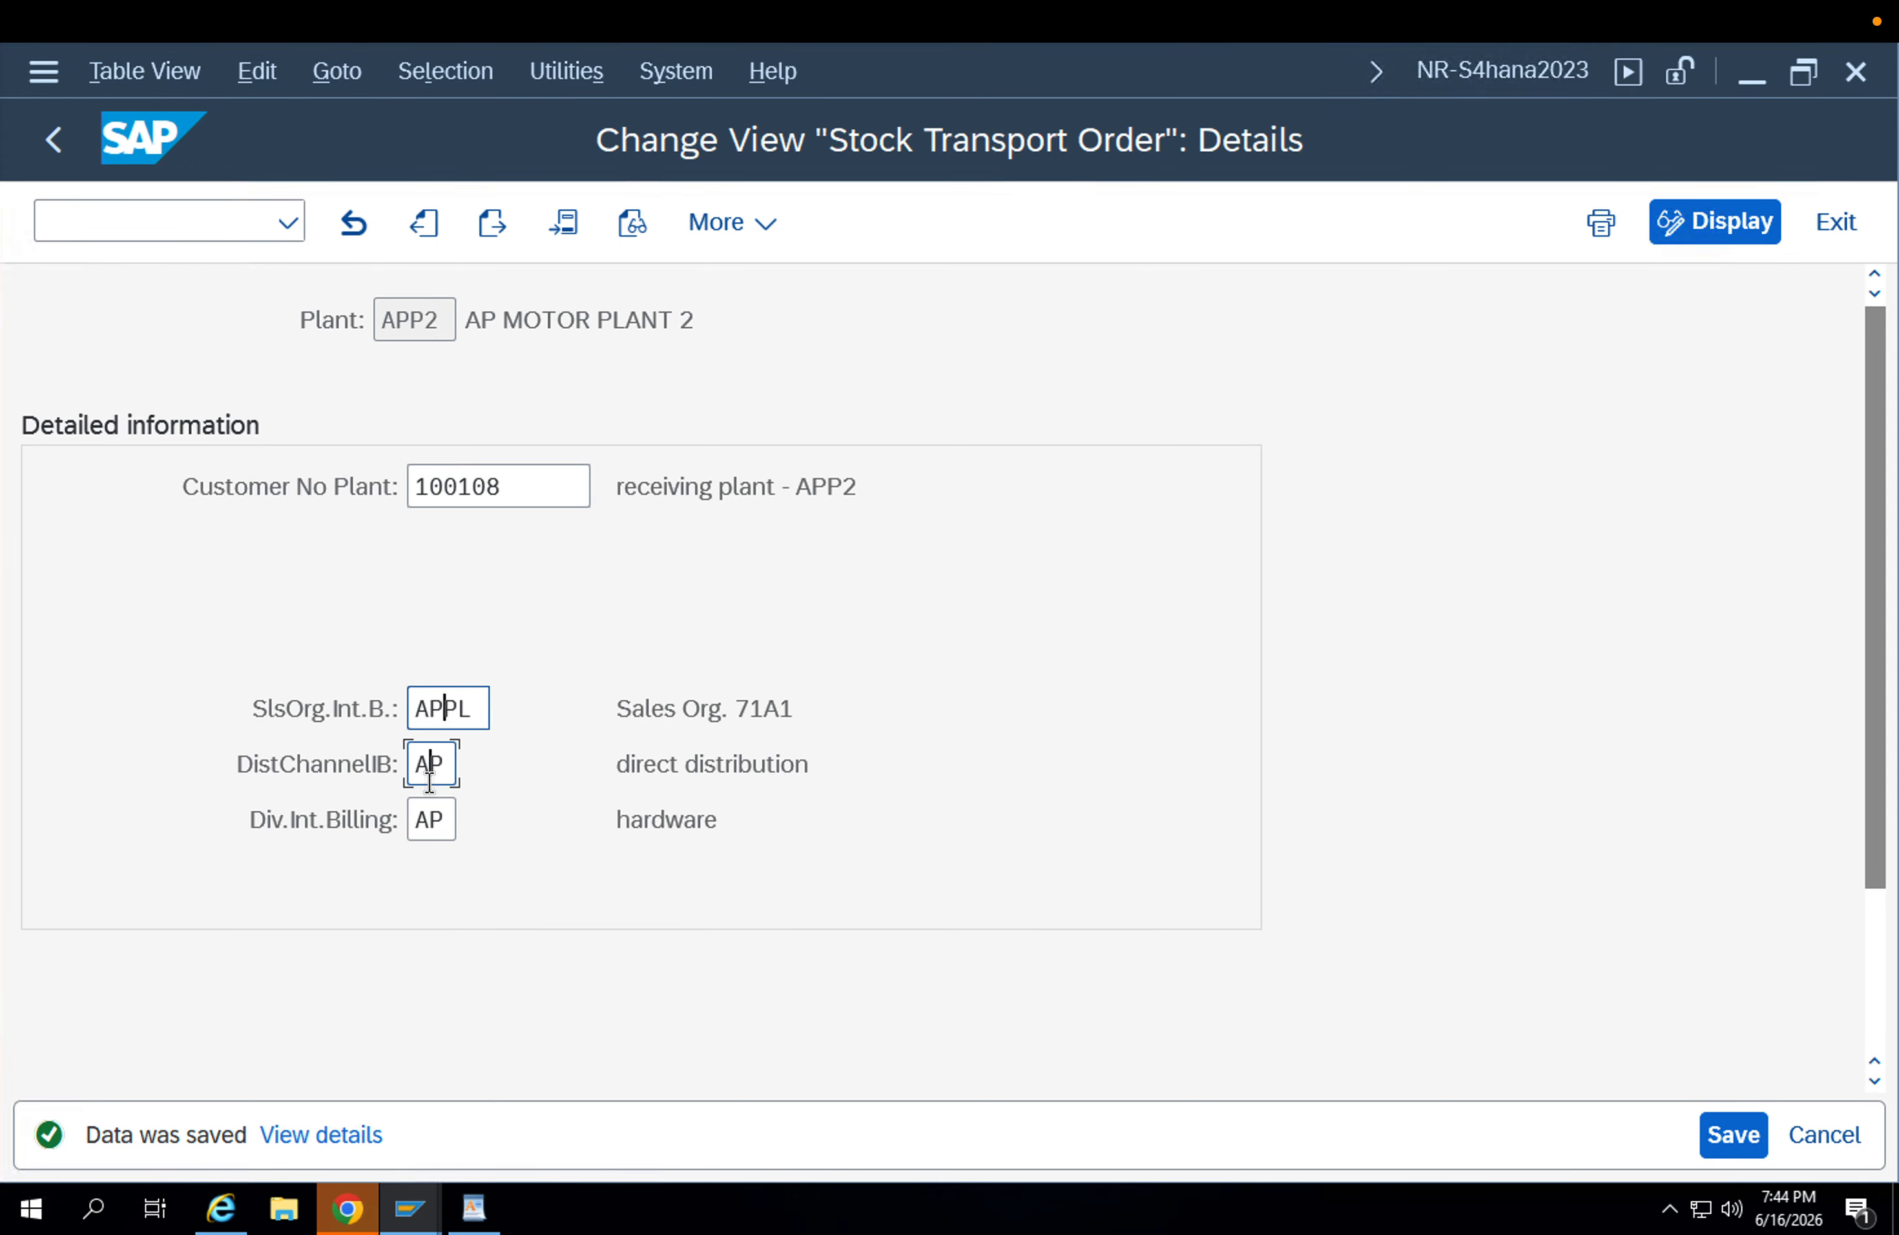
{"action": "left_click", "coordinate": [432, 818]}
{"action": "left_click", "coordinate": [454, 722]}
{"action": "left_click", "coordinate": [429, 770]}
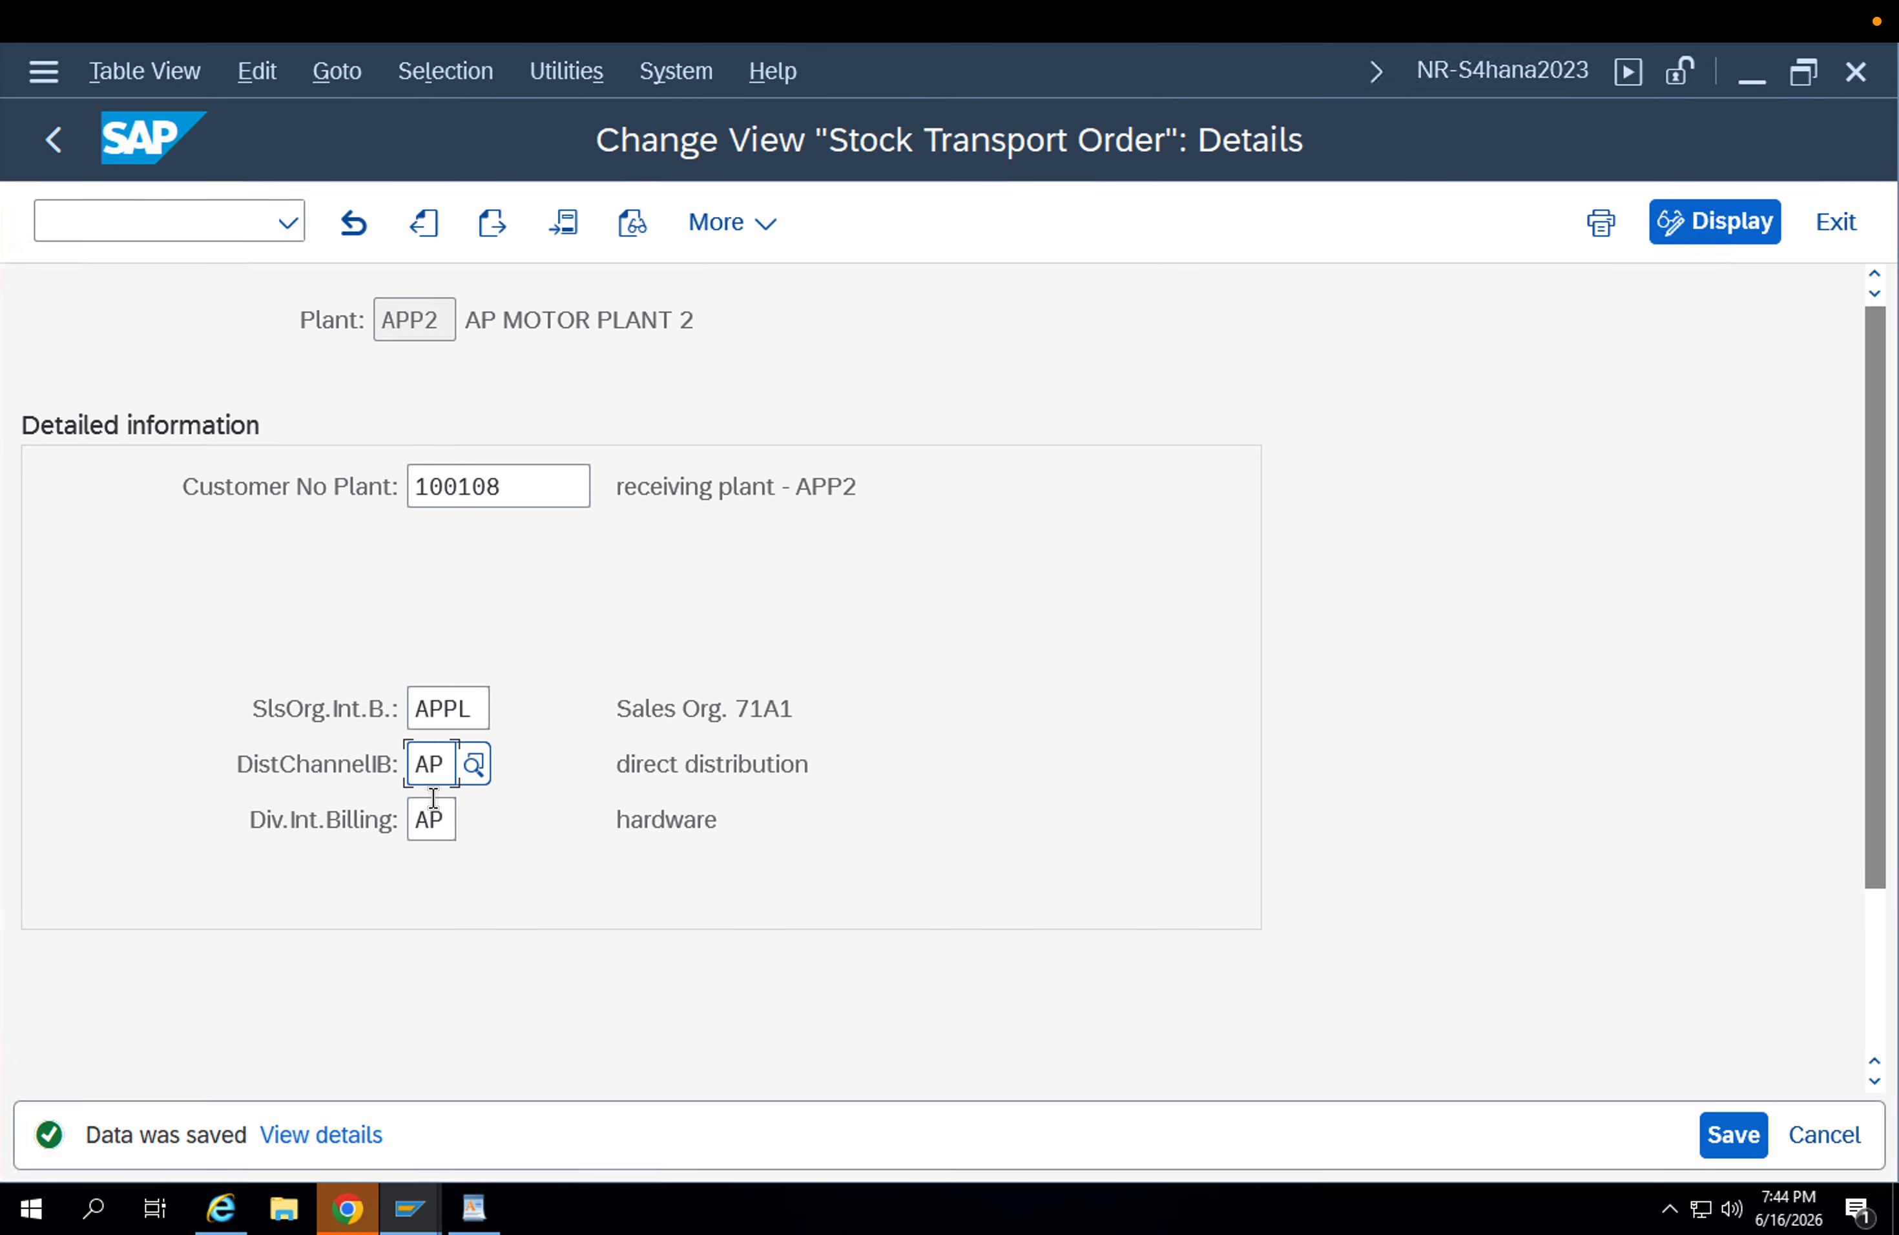
{"action": "left_click", "coordinate": [432, 803]}
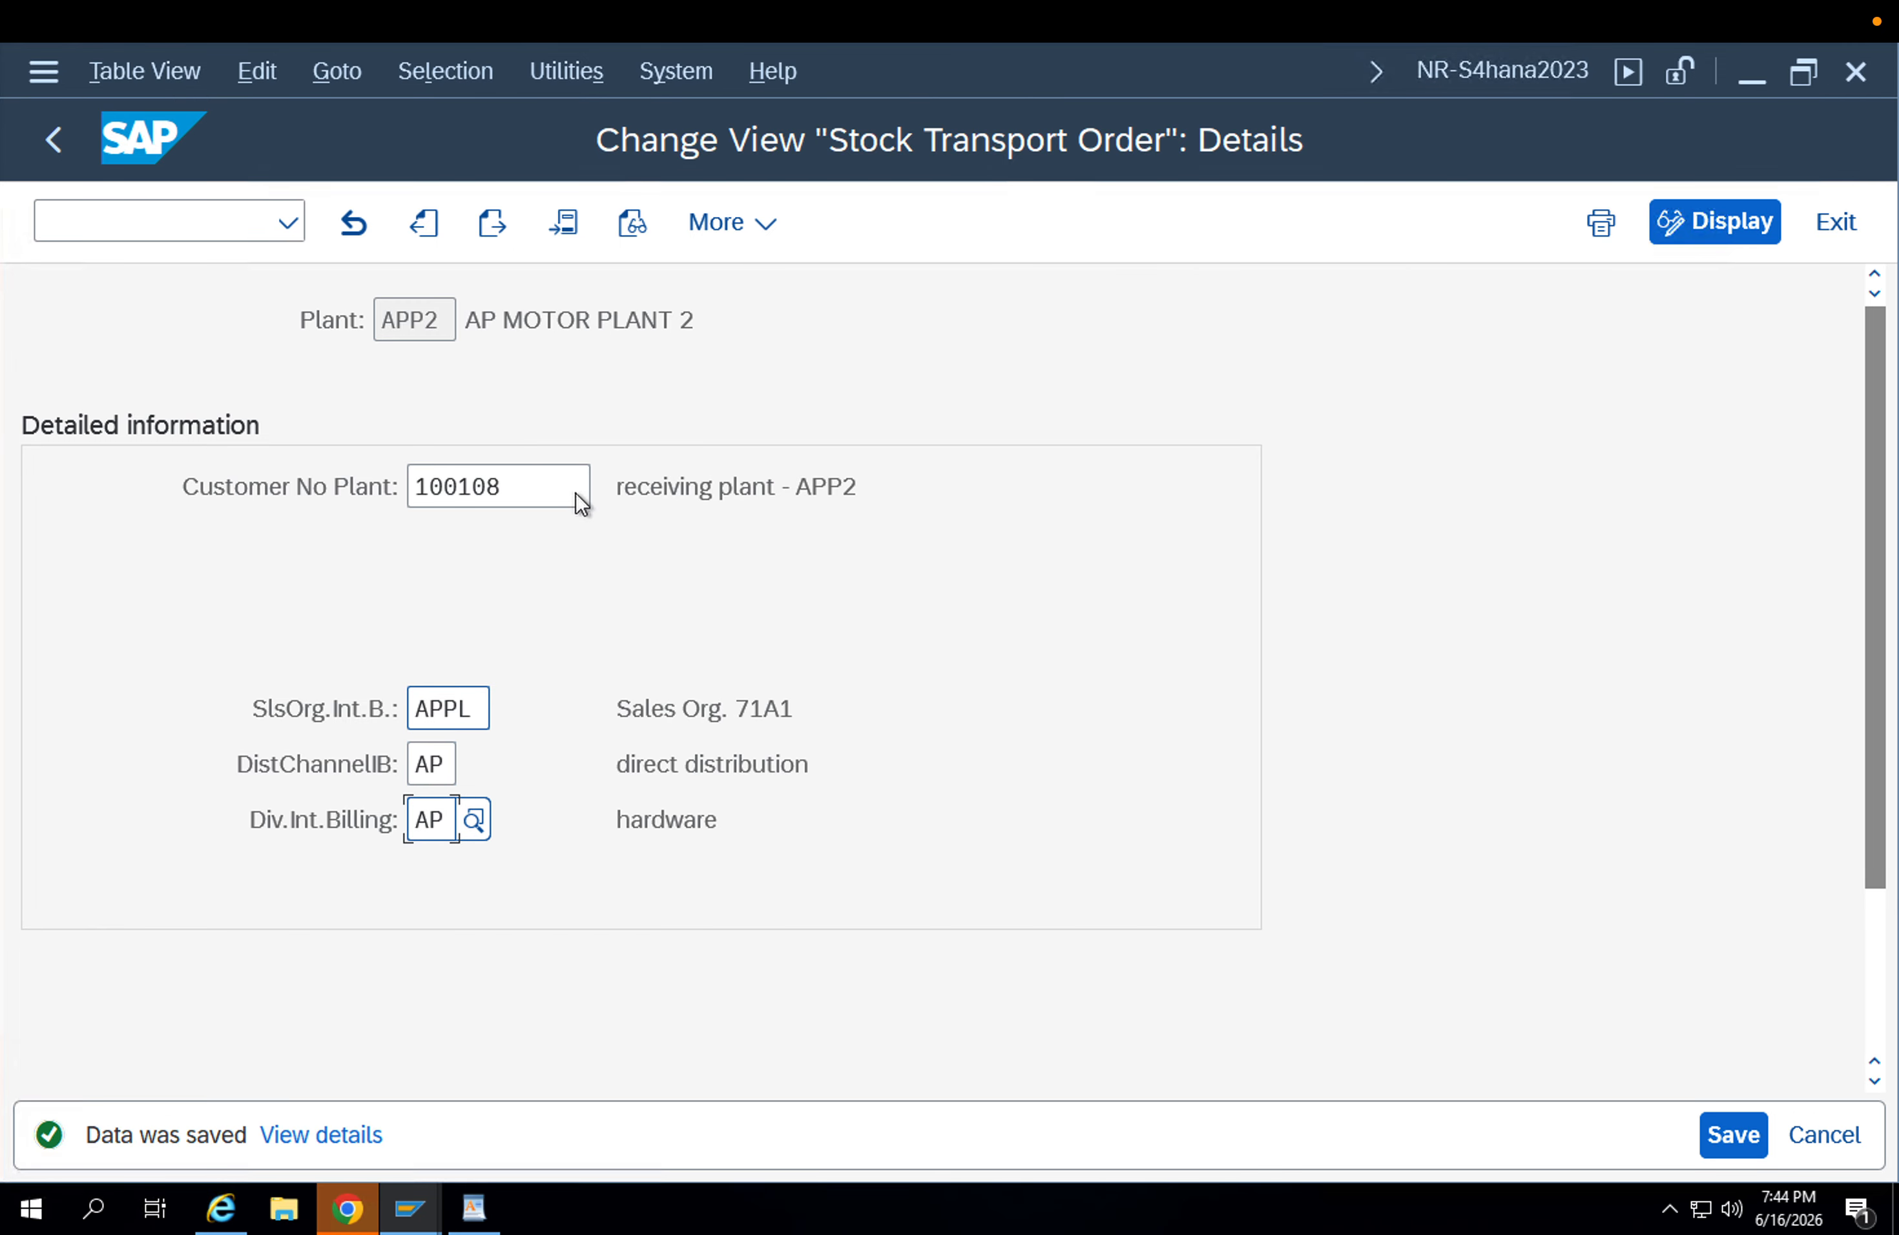
{"action": "left_click", "coordinate": [64, 142]}
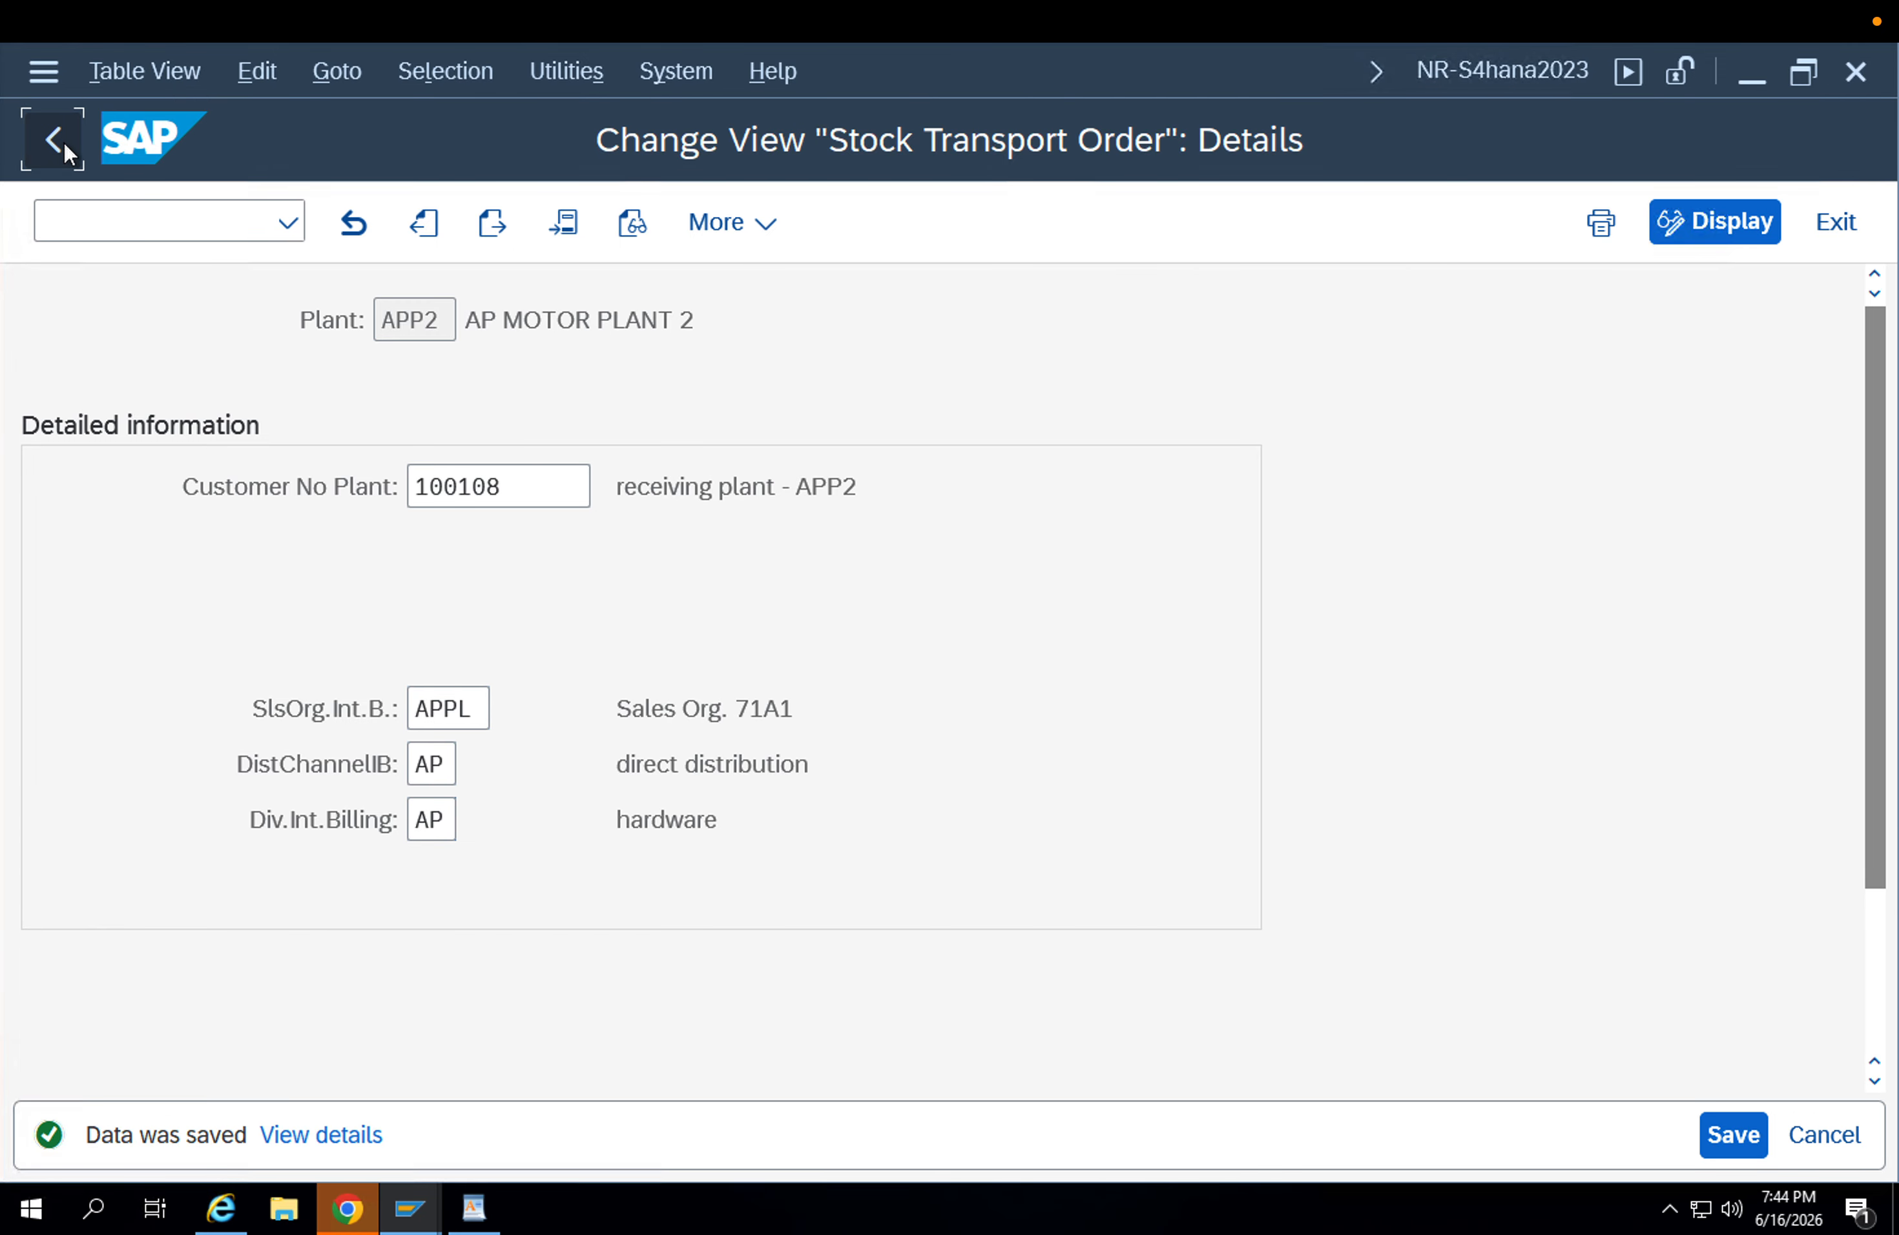
{"action": "left_click", "coordinate": [64, 141]}
{"action": "left_click", "coordinate": [150, 223]}
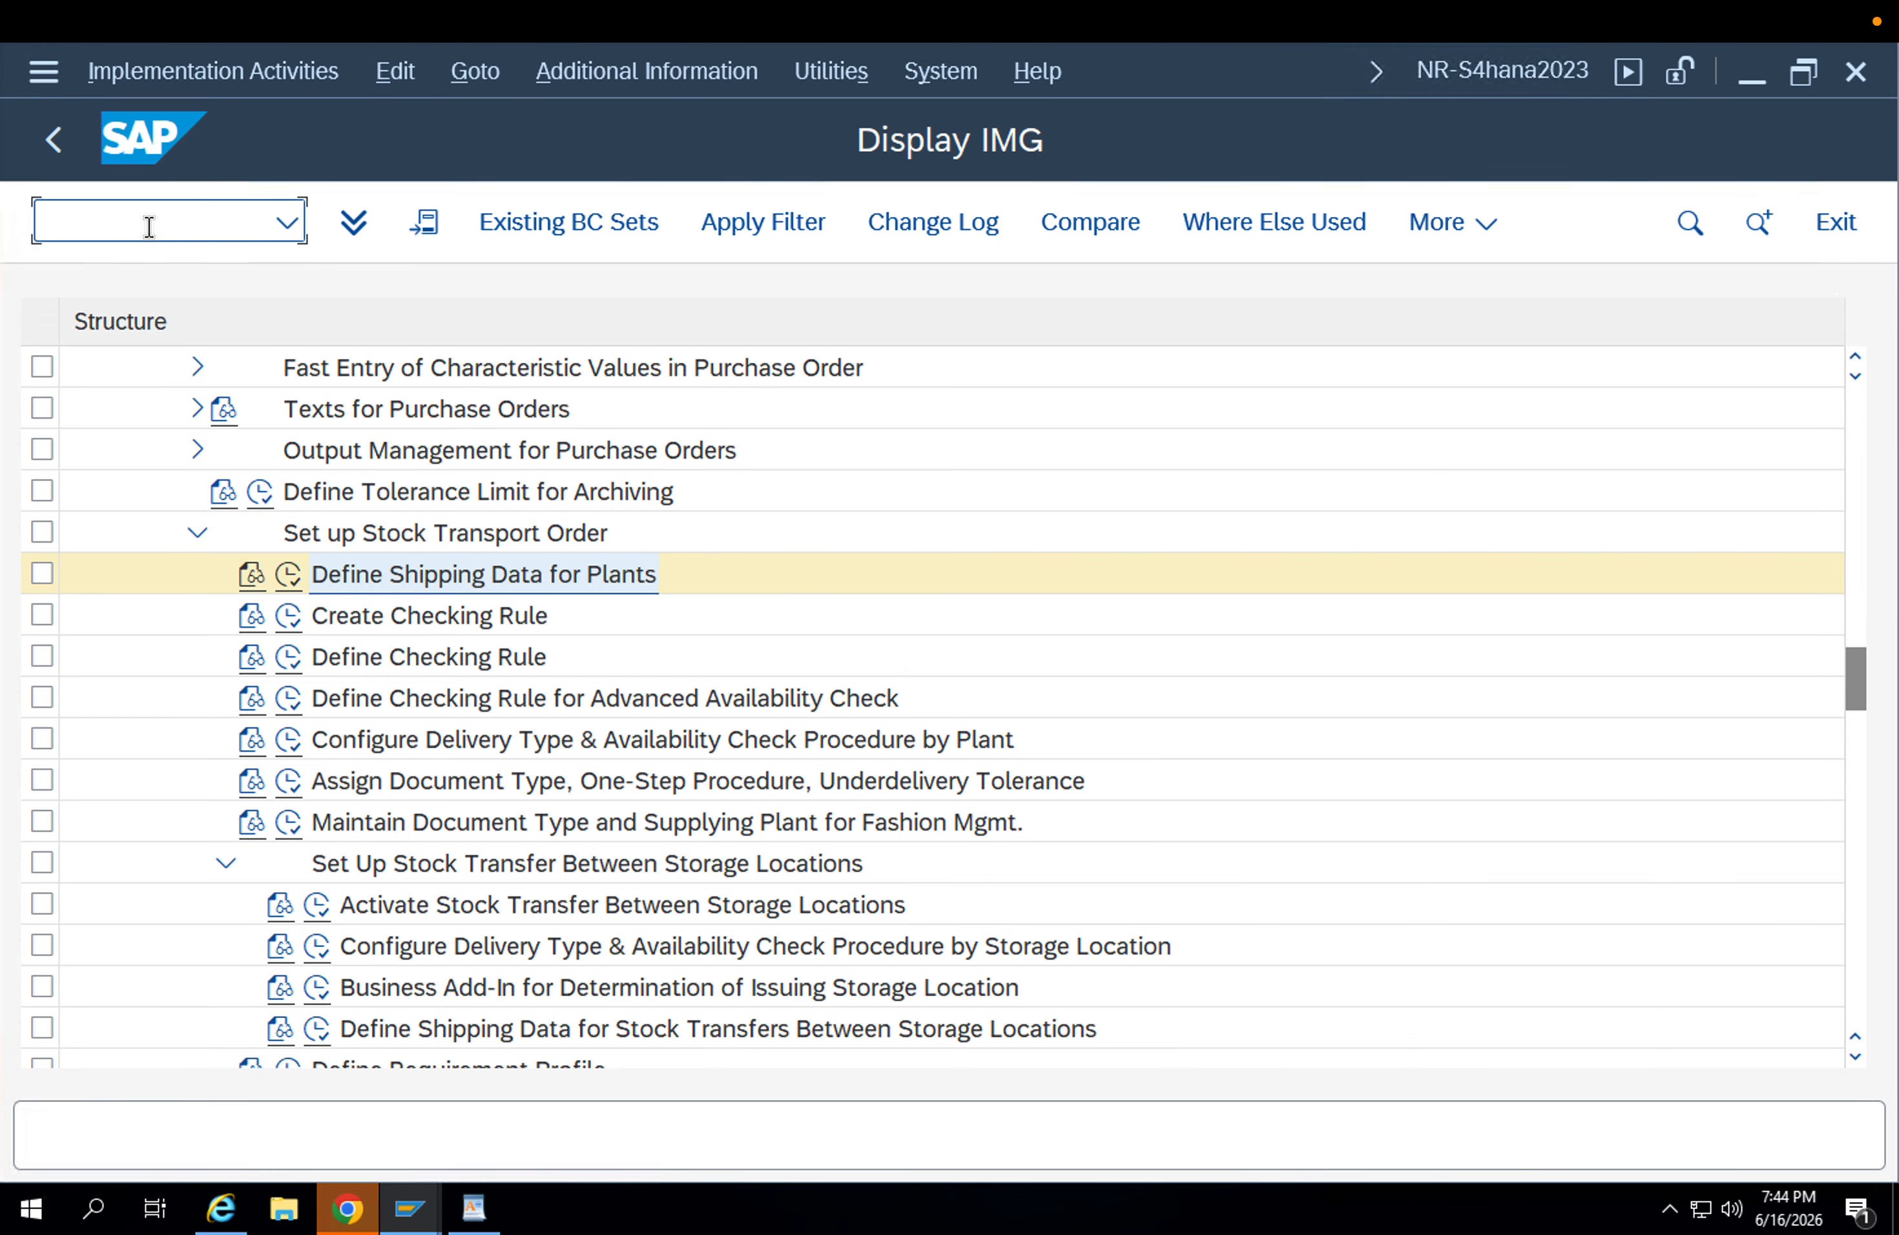
{"action": "type", "text": "/nmm"}
{"action": "key", "text": "BackSpace"}
{"action": "key", "text": "BackSpace"}
{"action": "key", "text": "BackSpace"}
{"action": "key", "text": "BackSpace"}
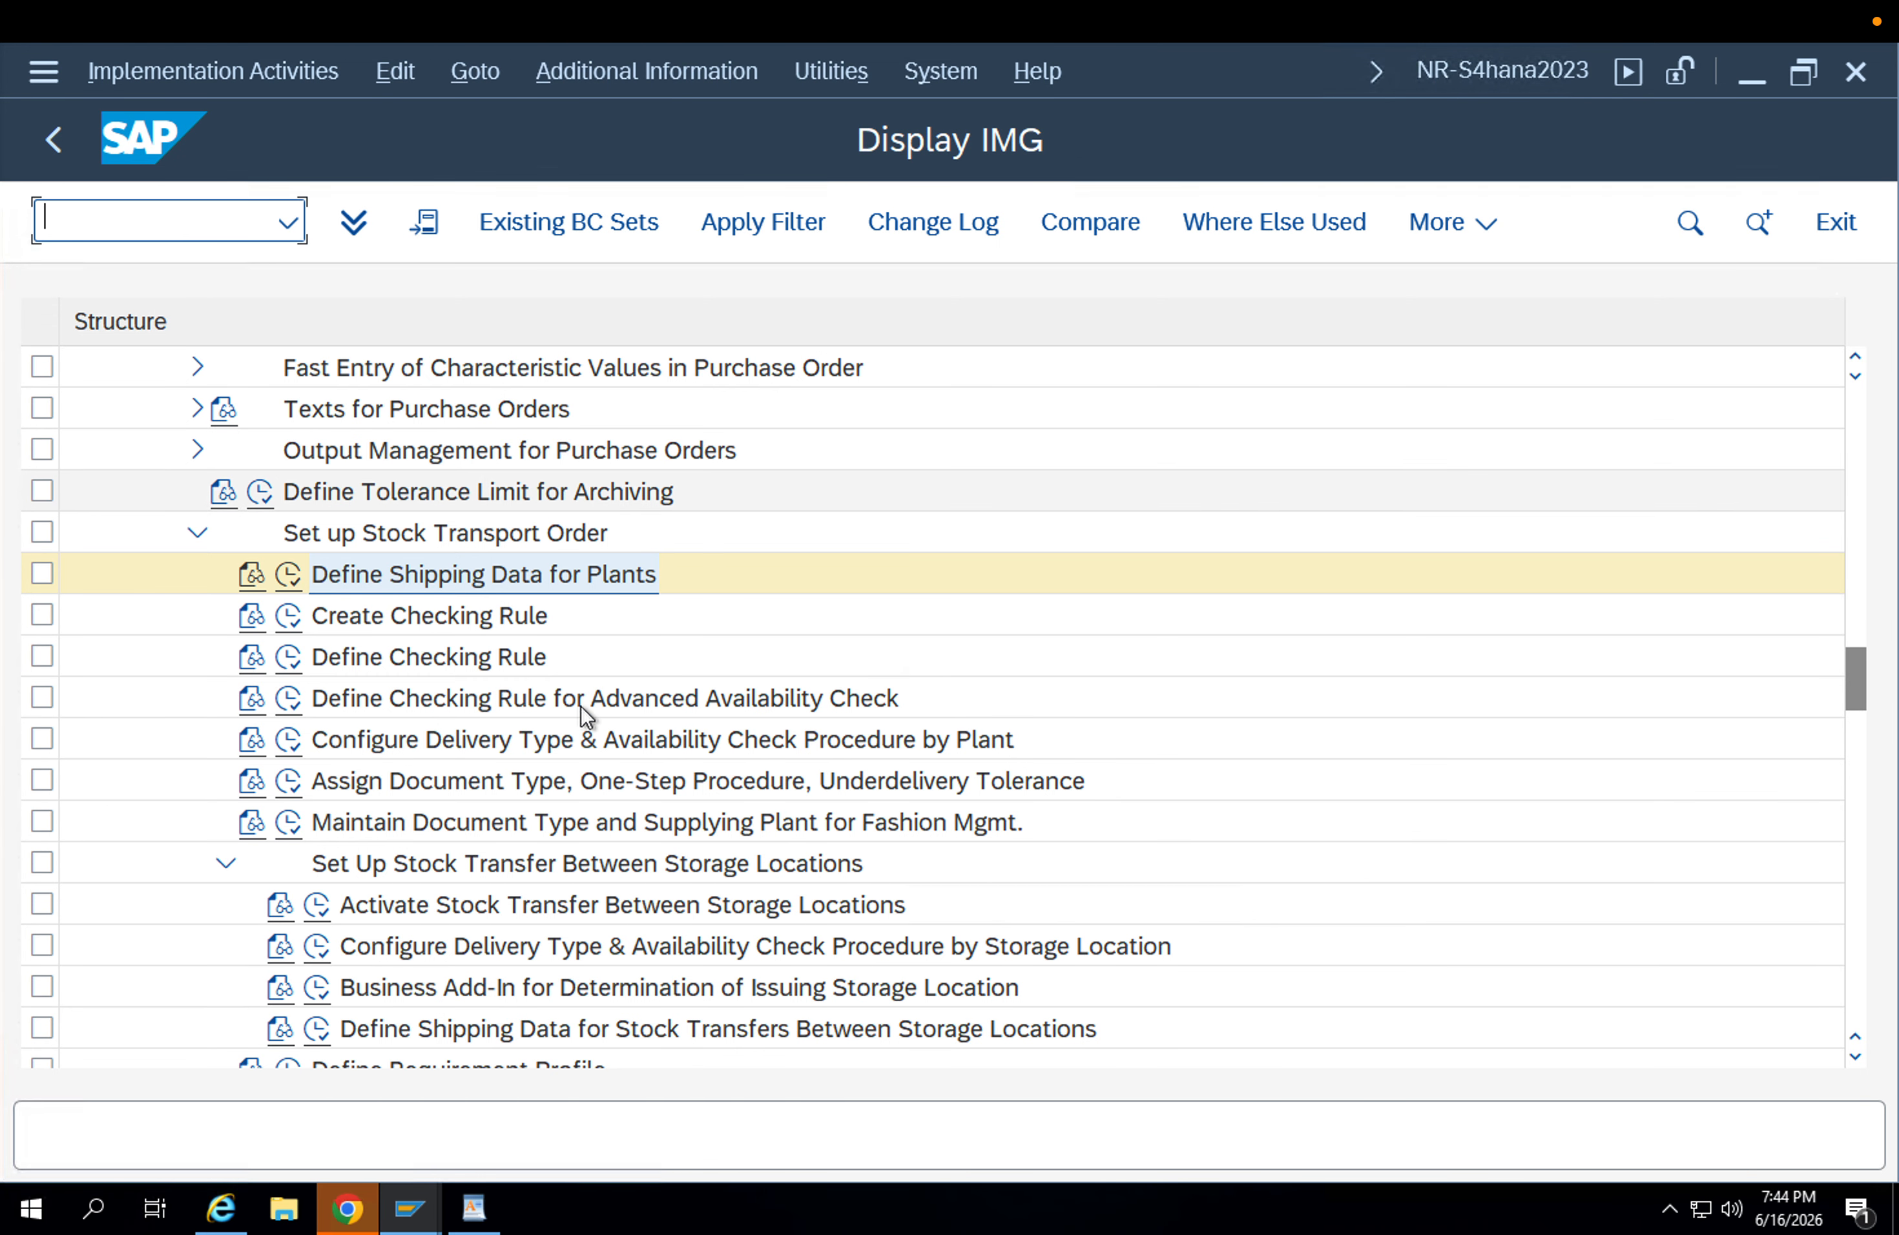
Execute Configure Delivery Type & Availability Check Procedure by Plant and position the stock transfer data at document type UB.
{"action": "left_click", "coordinate": [581, 742]}
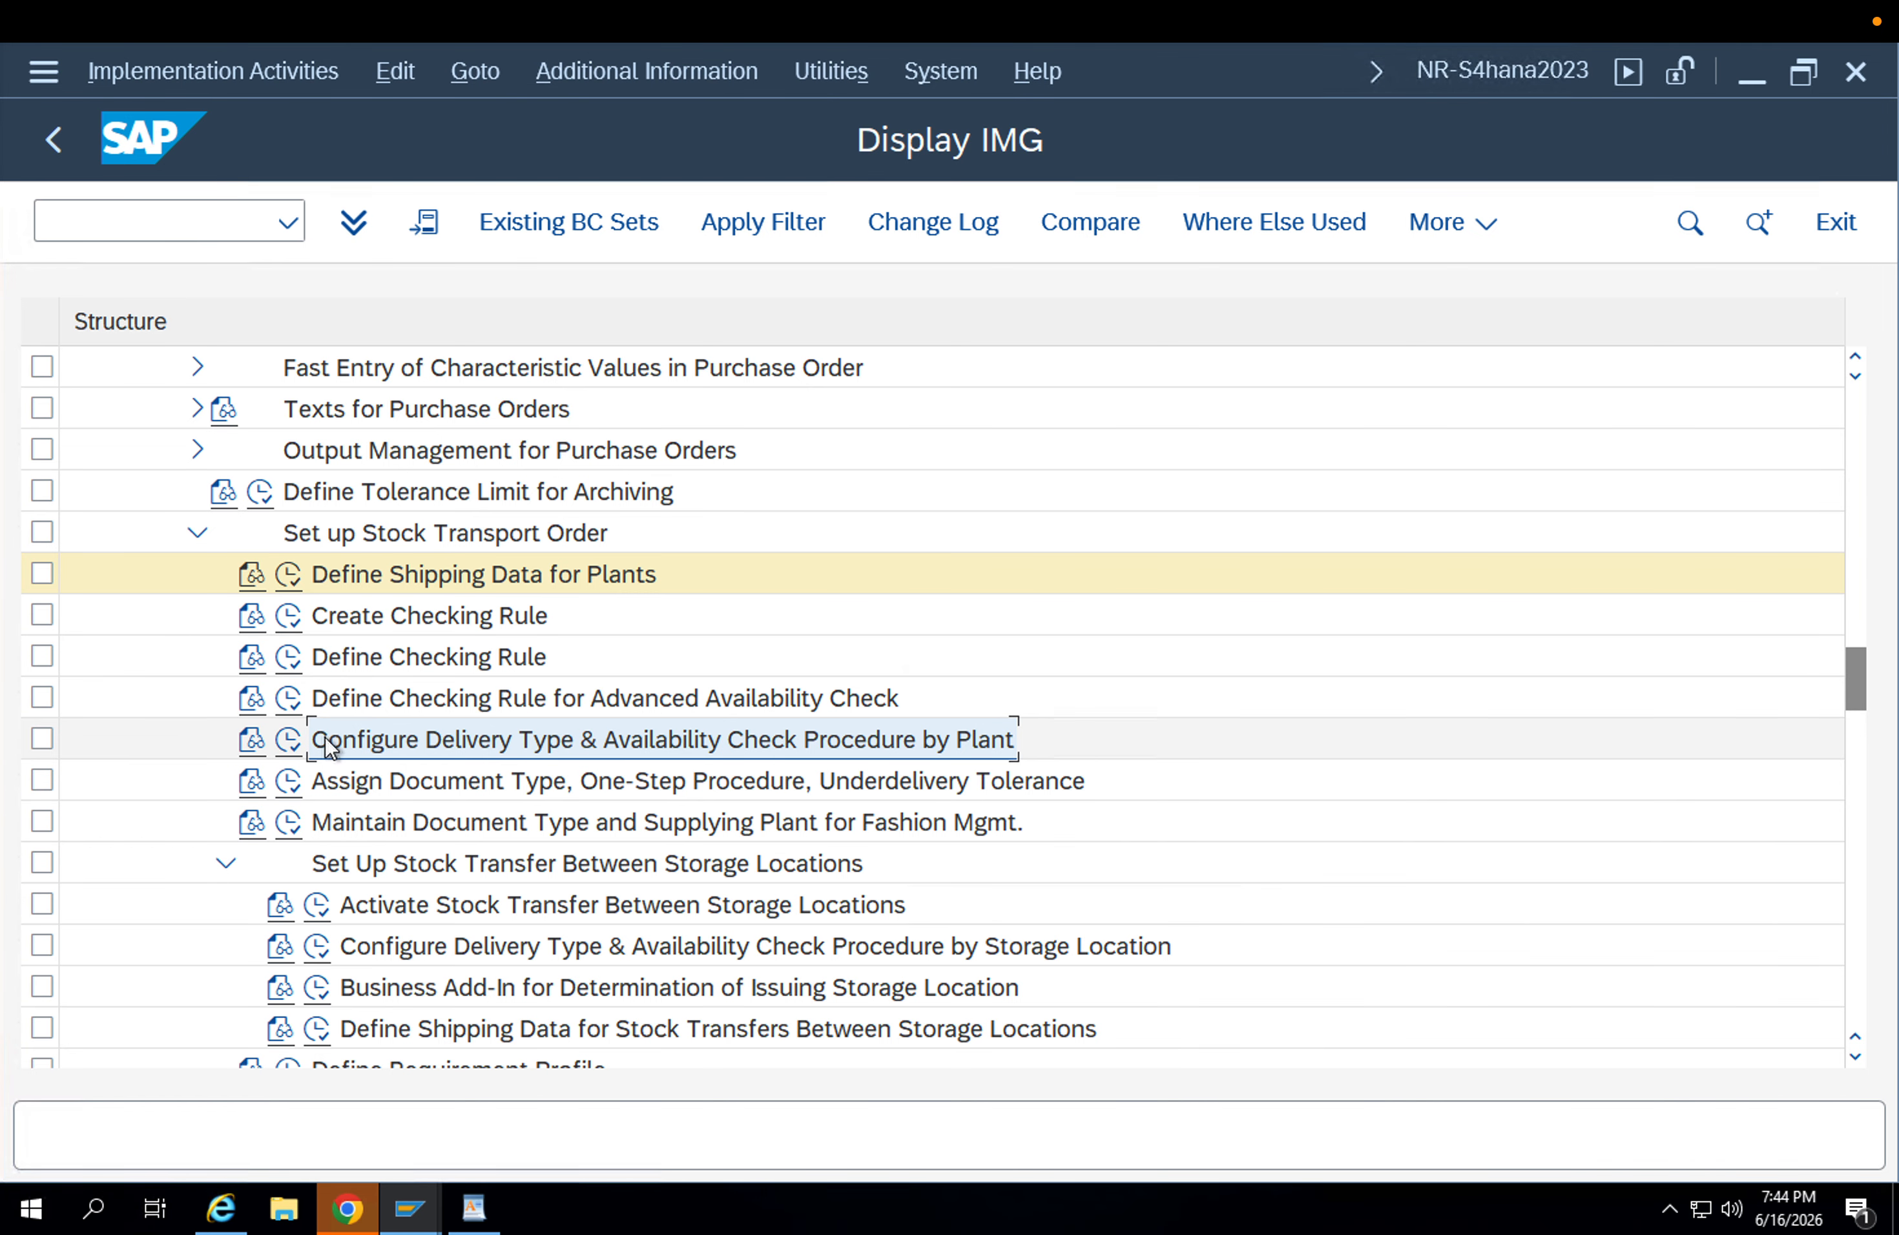
{"action": "left_click", "coordinate": [295, 737]}
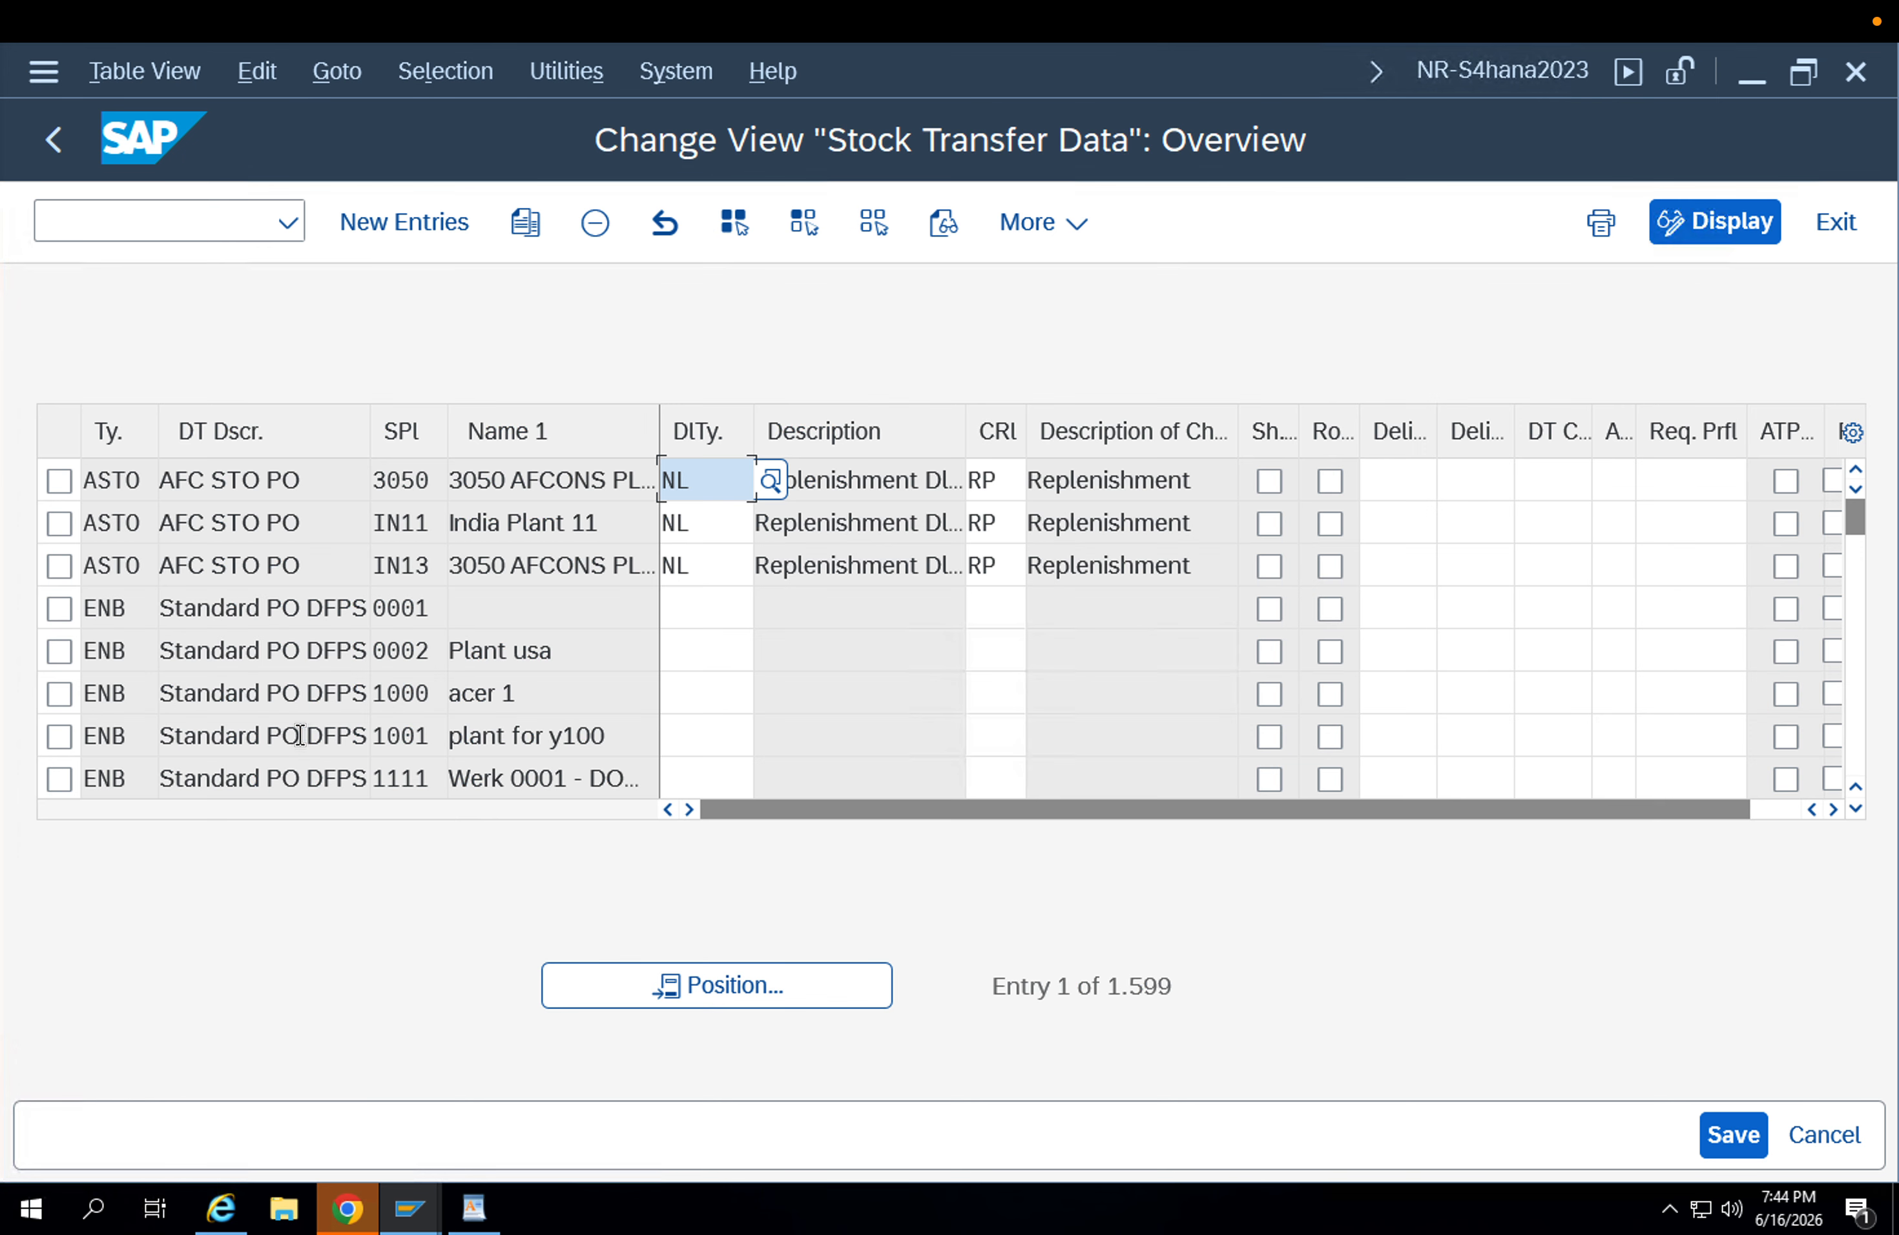
{"action": "left_click", "coordinate": [672, 995]}
{"action": "type", "text": "UB"}
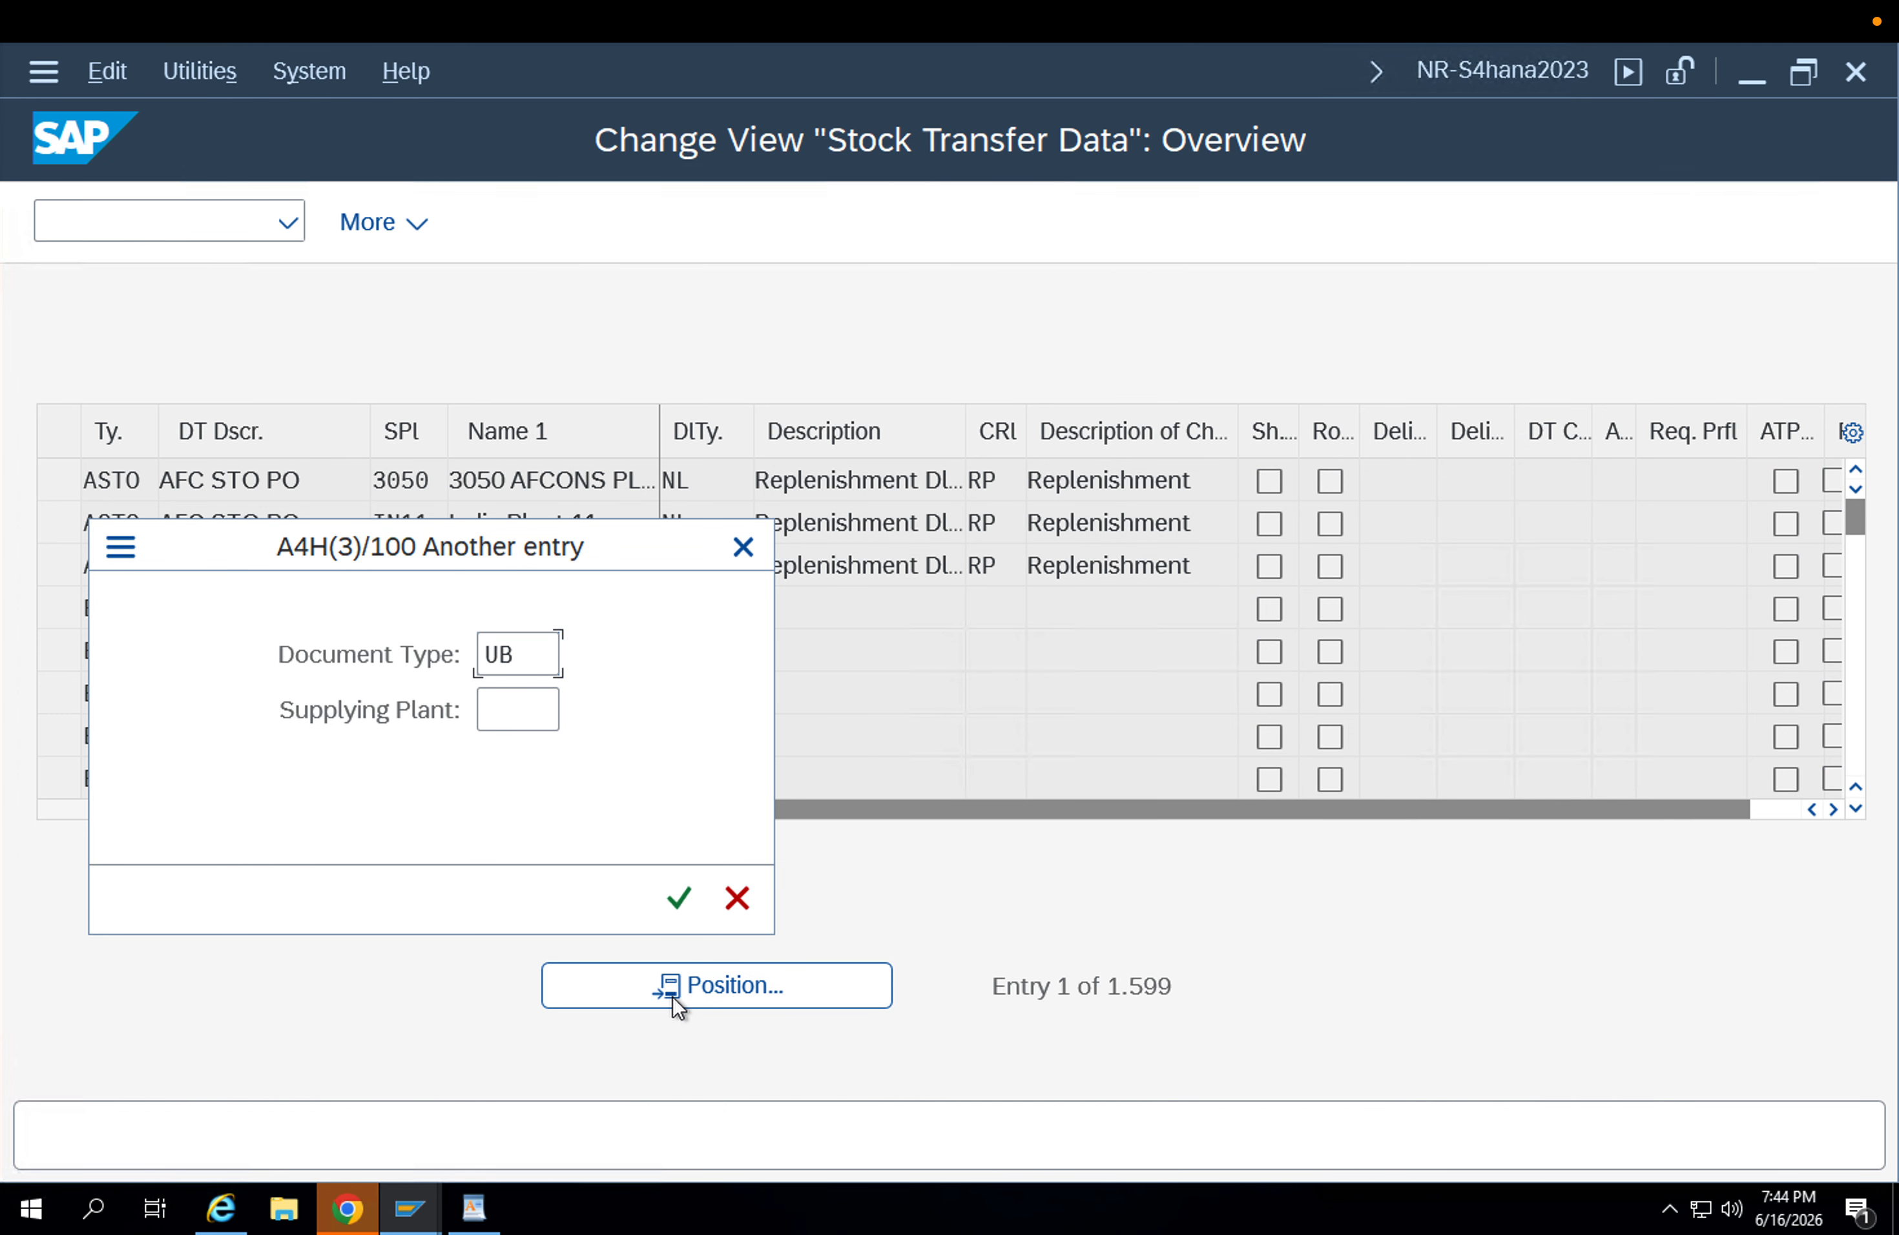
{"action": "key", "text": "Return"}
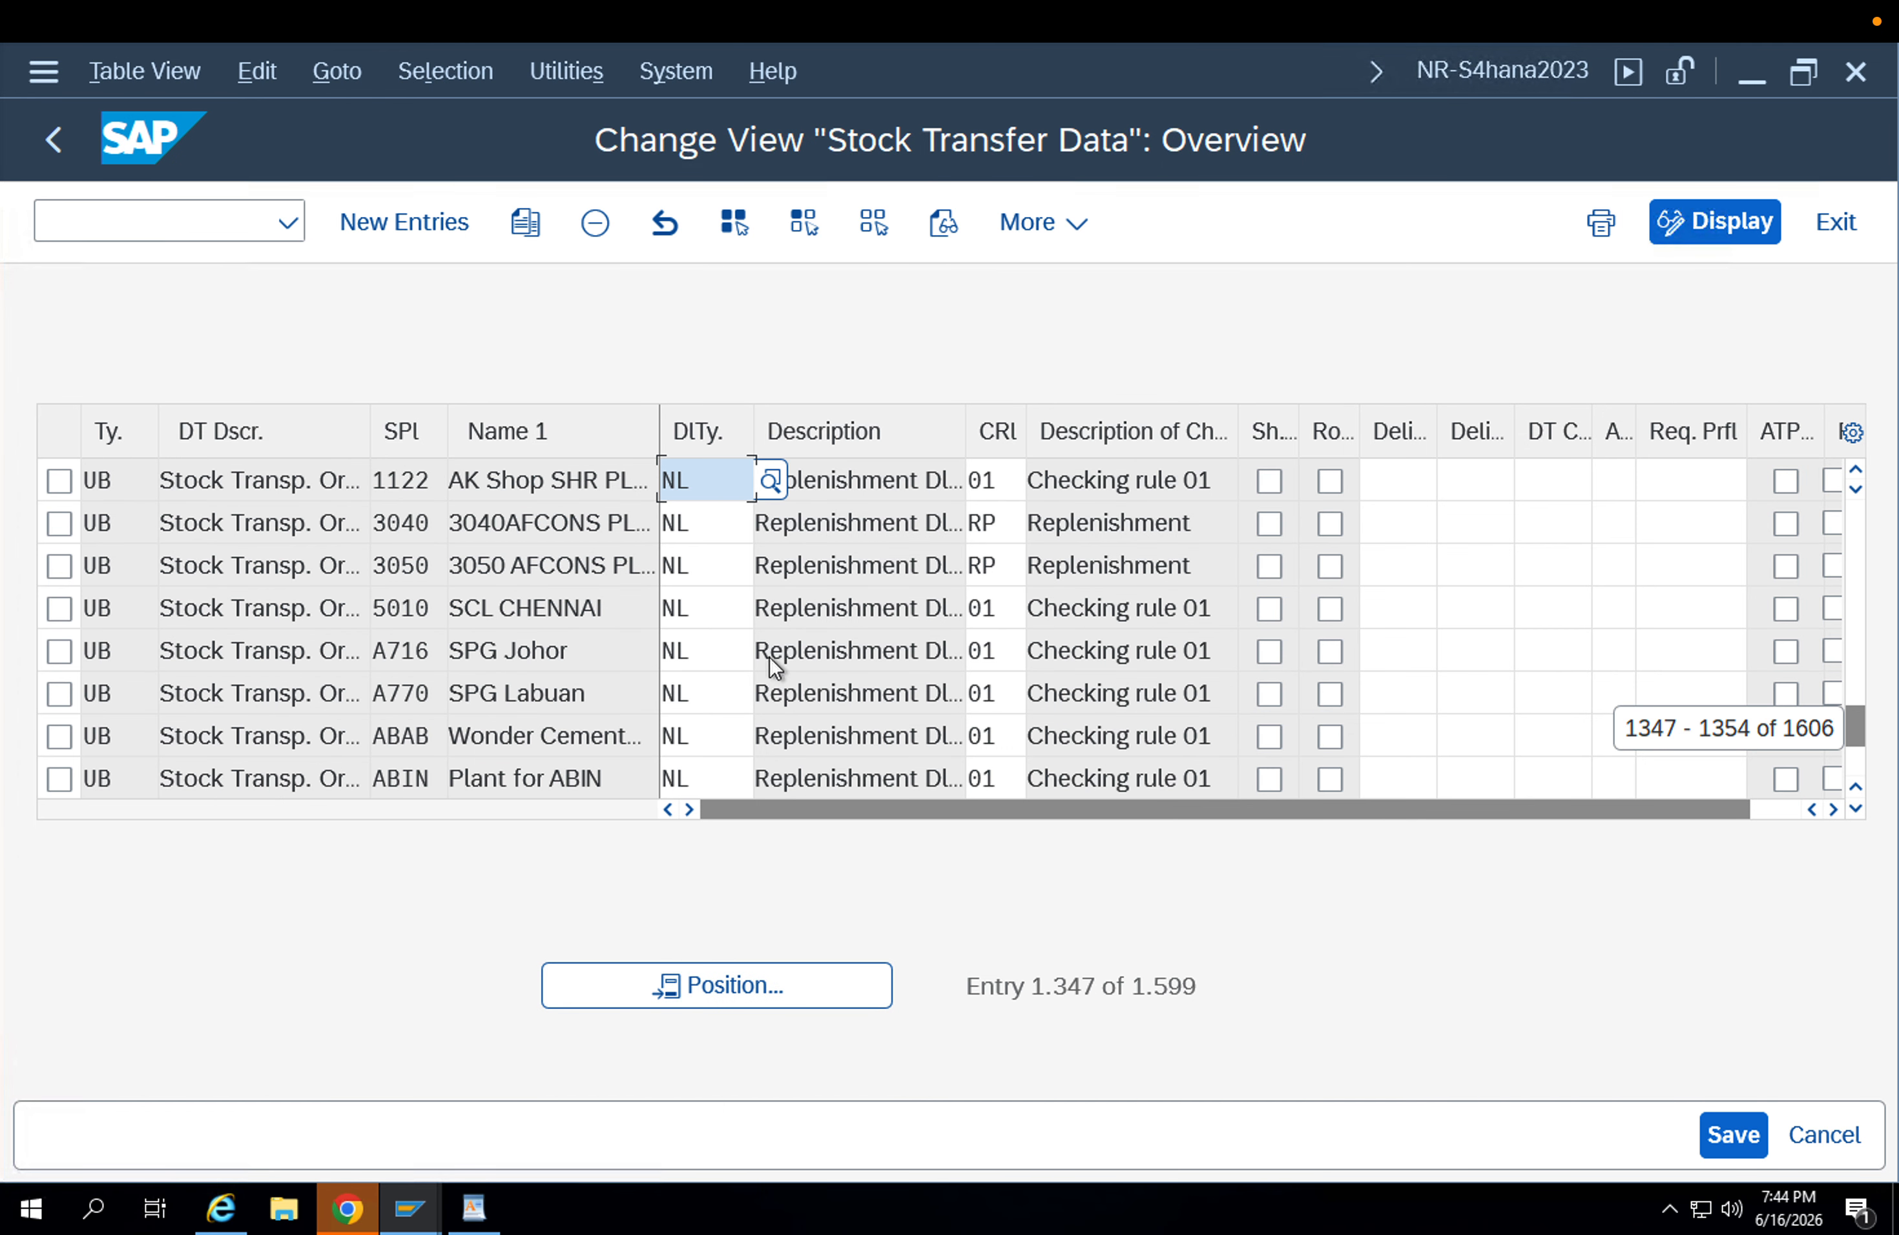
Try to copy plant 1122's UB stock transfer entry to document type UB2, discard the copy and return to the IMG.
{"action": "left_click", "coordinate": [333, 485]}
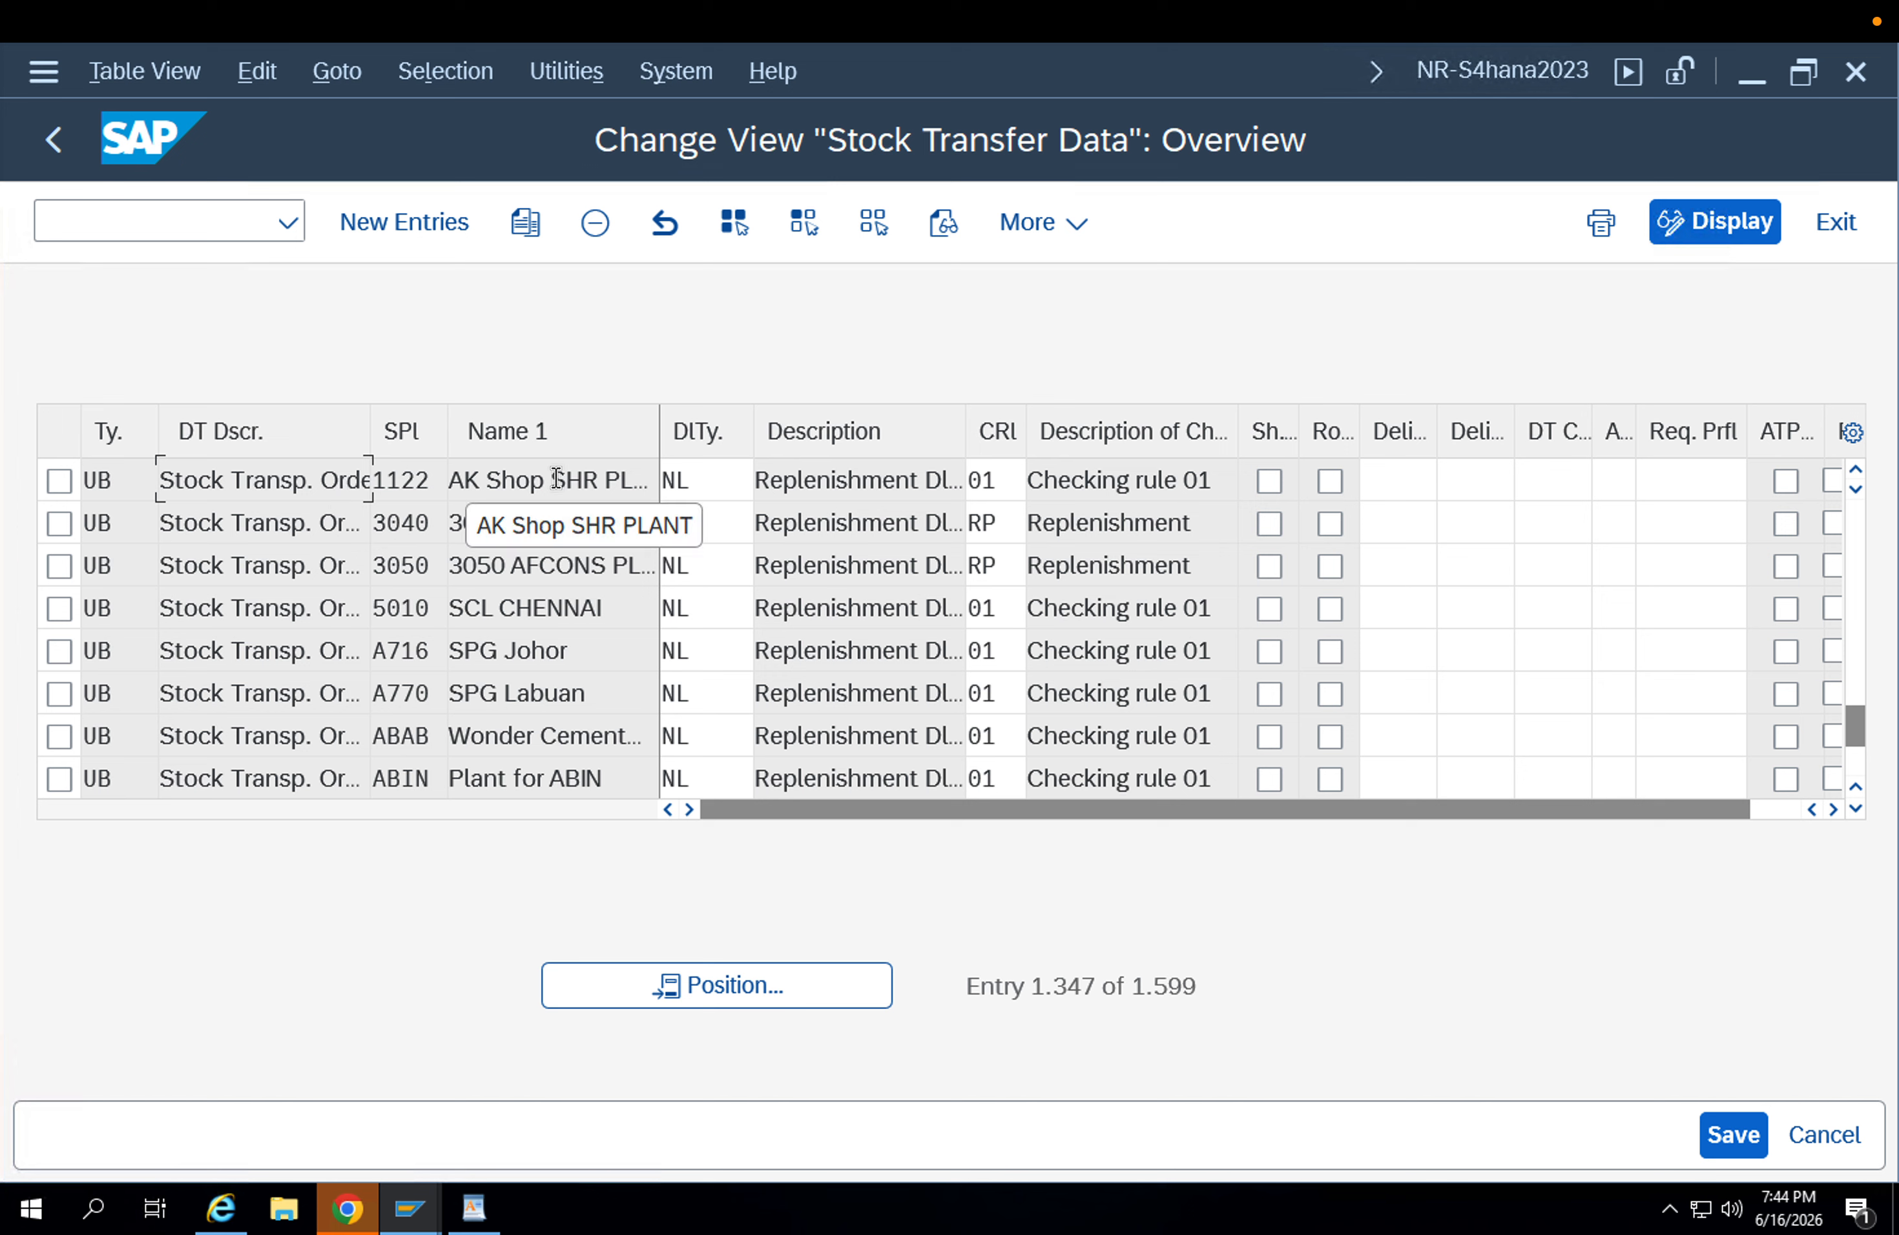
{"action": "left_click", "coordinate": [64, 479]}
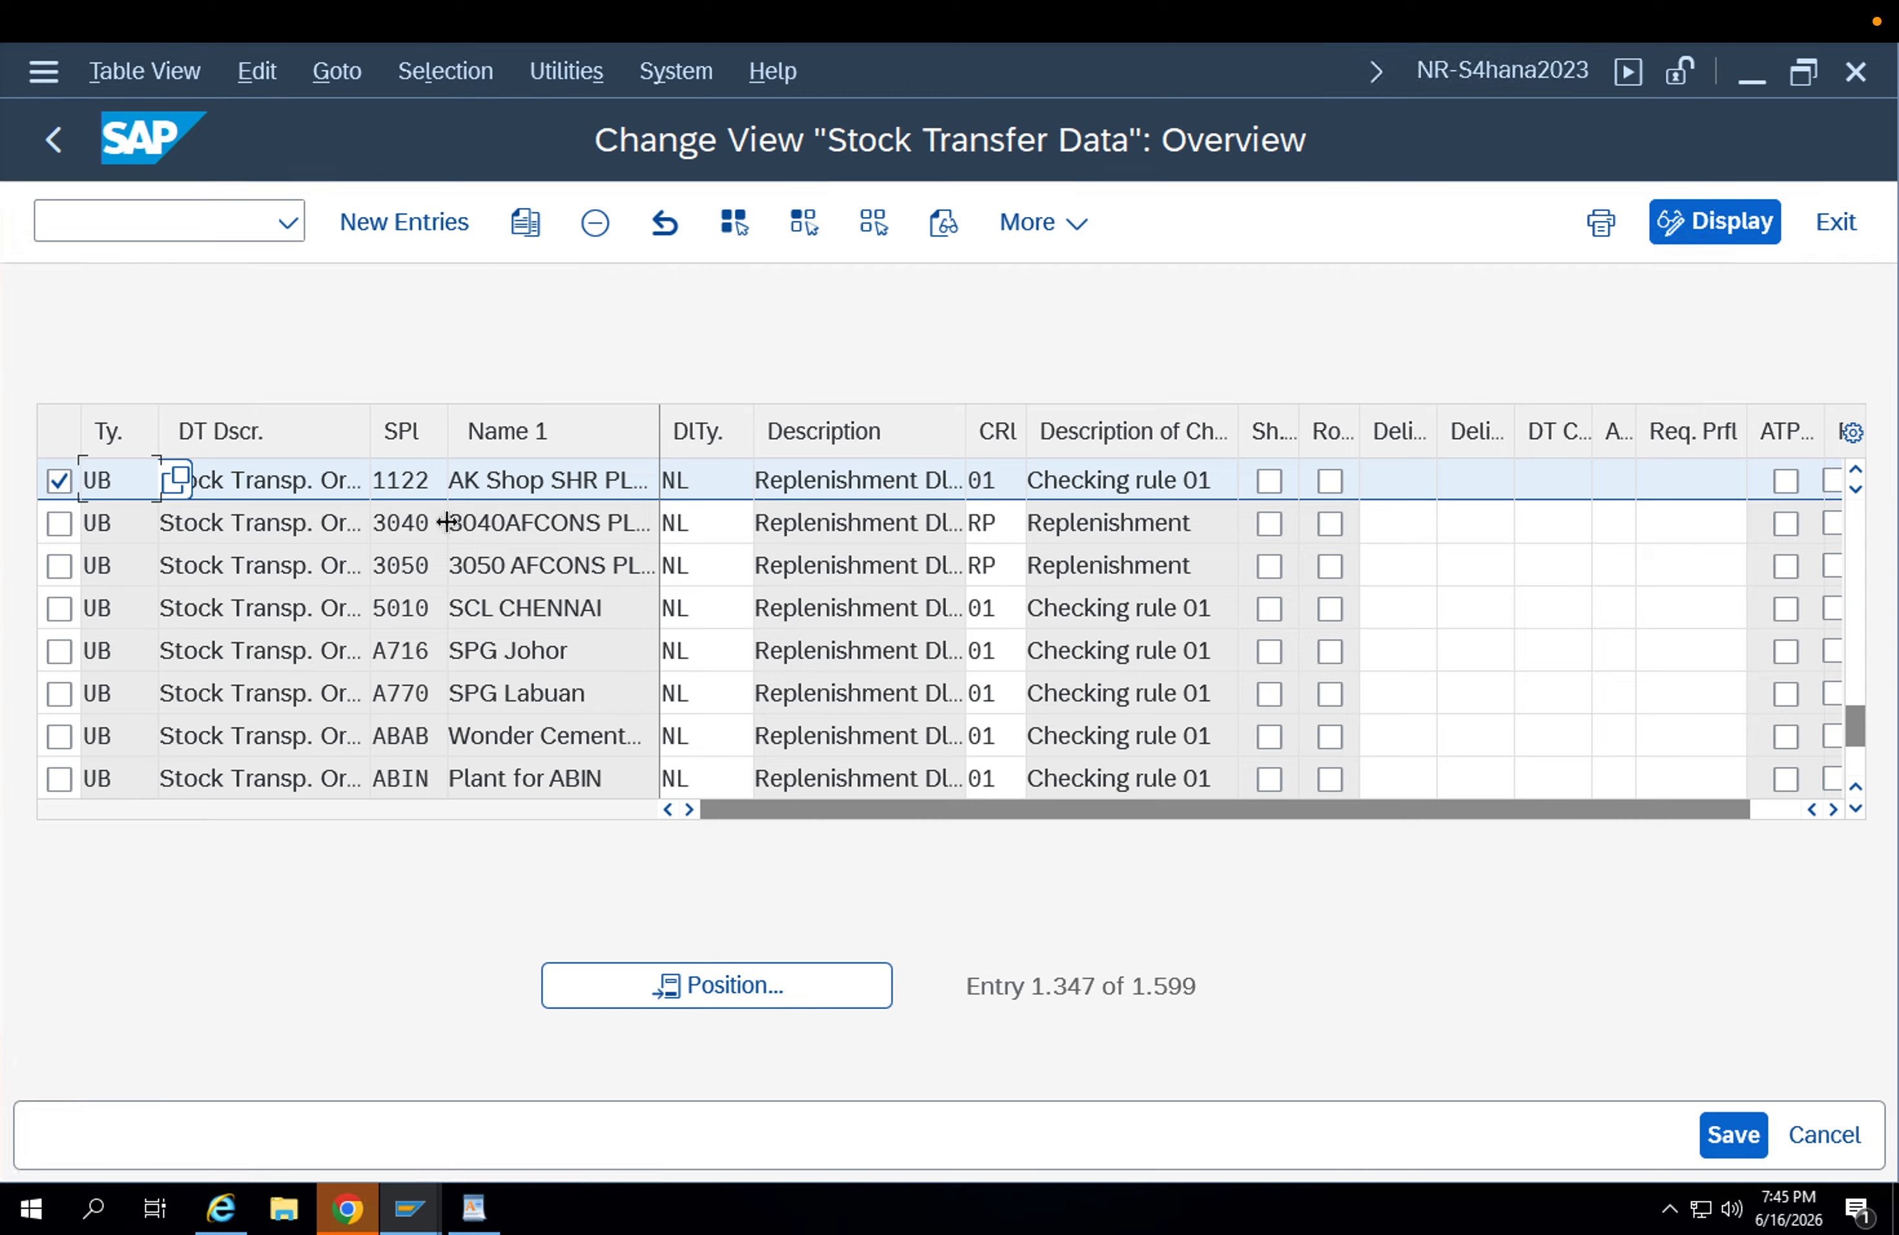
{"action": "left_click", "coordinate": [453, 482]}
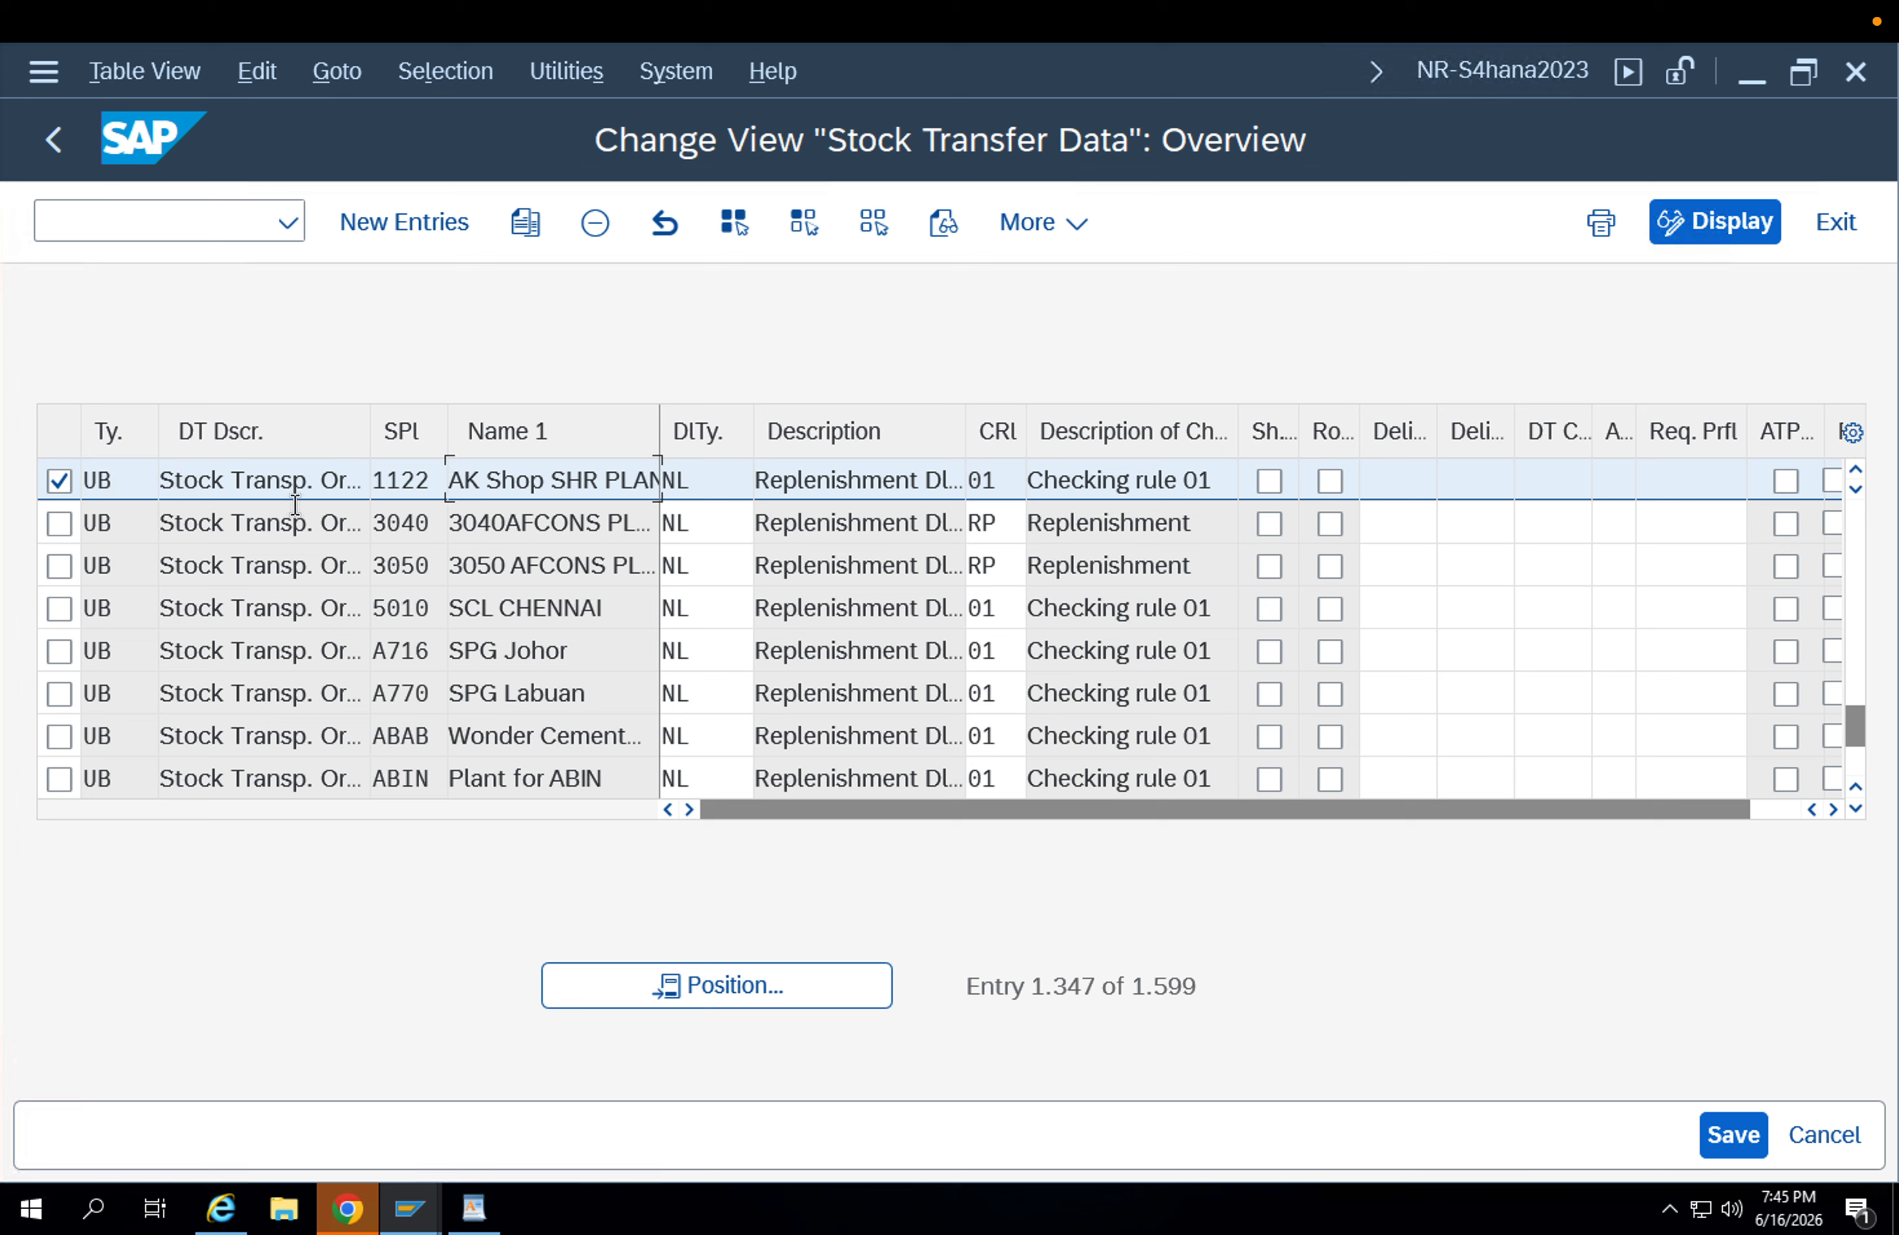
{"action": "left_click_drag", "start_coordinate": [131, 490], "coordinate": [60, 480]}
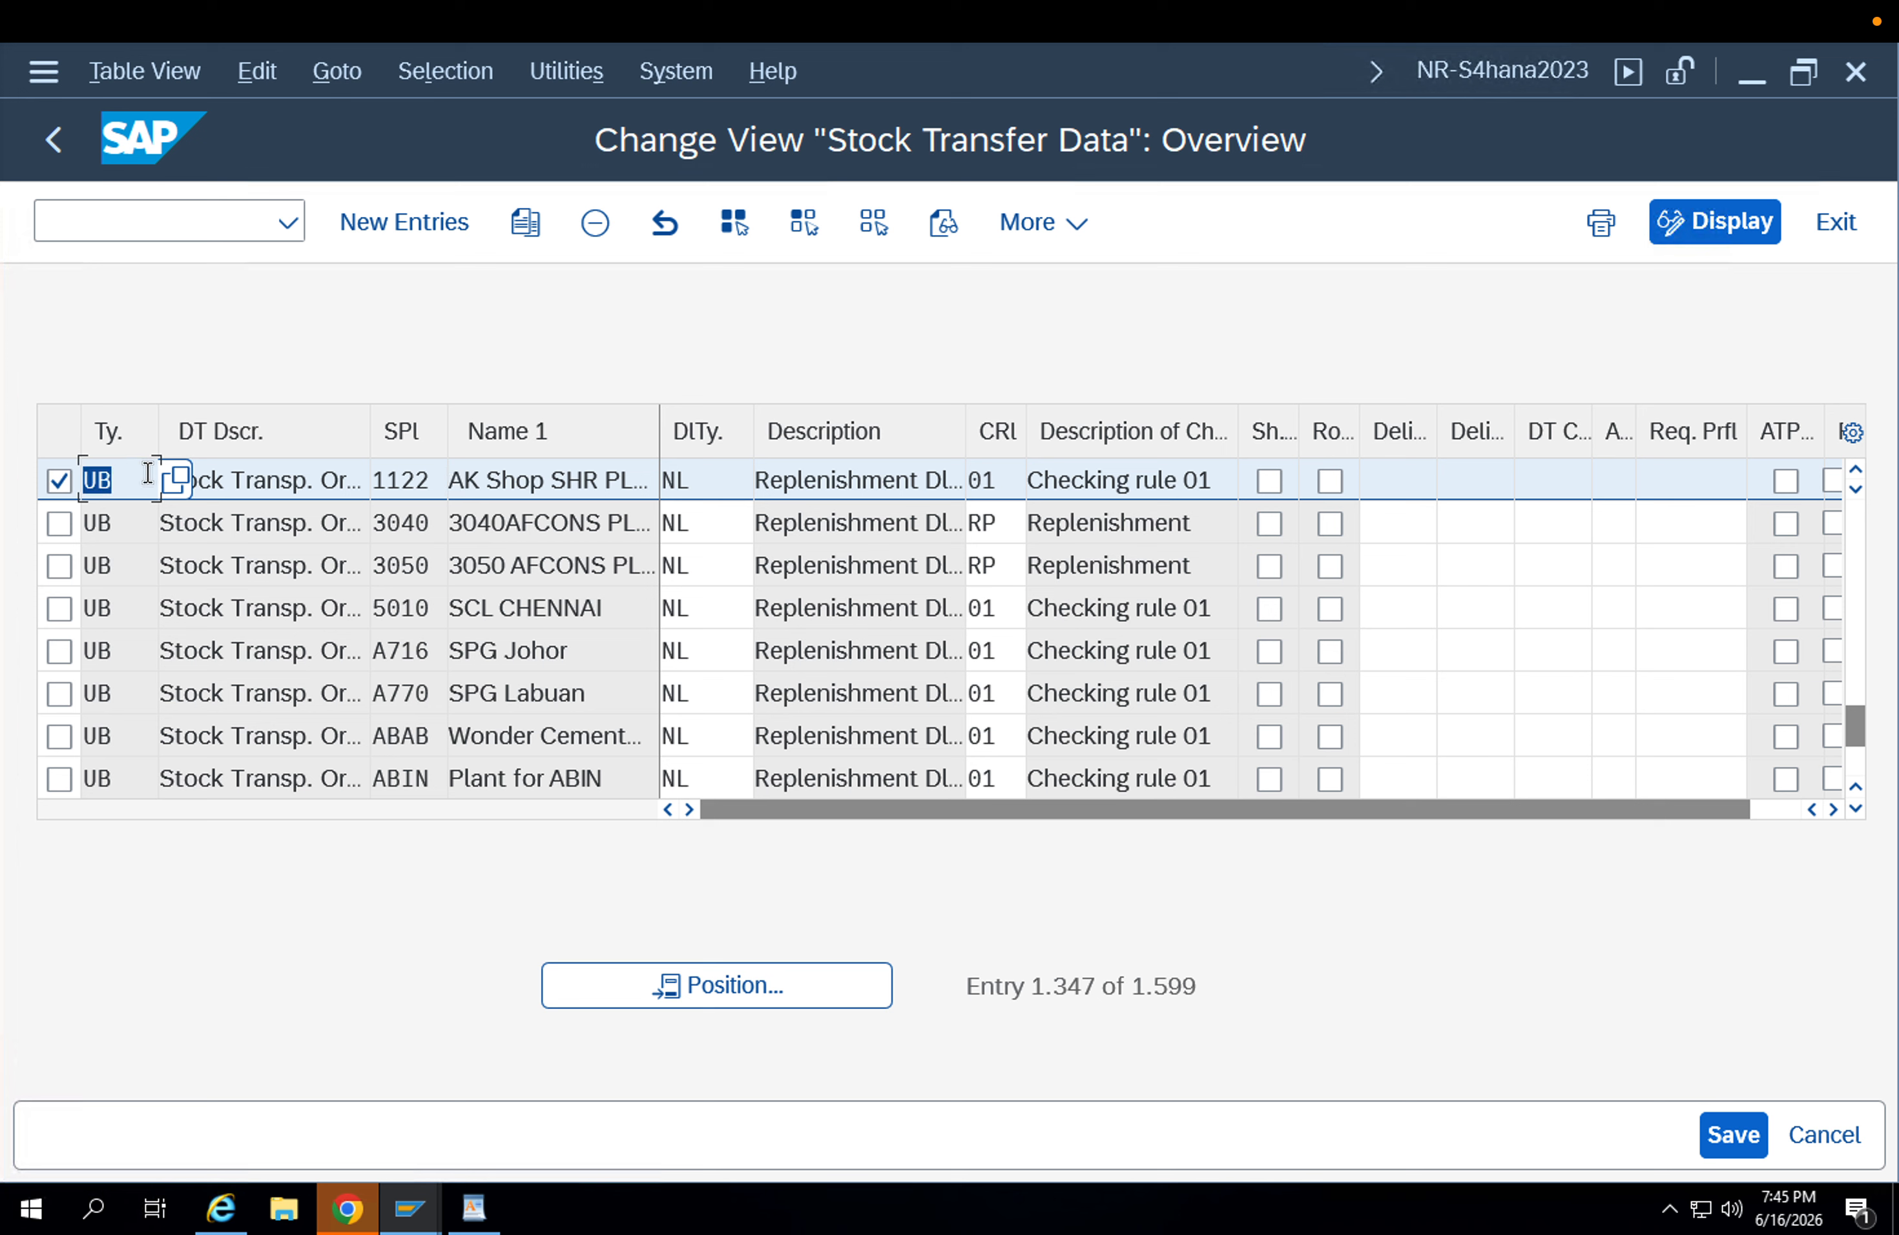
{"action": "left_click", "coordinate": [293, 481]}
{"action": "left_click", "coordinate": [130, 479]}
{"action": "double_click", "coordinate": [87, 478]}
{"action": "left_click", "coordinate": [113, 484]}
{"action": "left_click", "coordinate": [527, 227]}
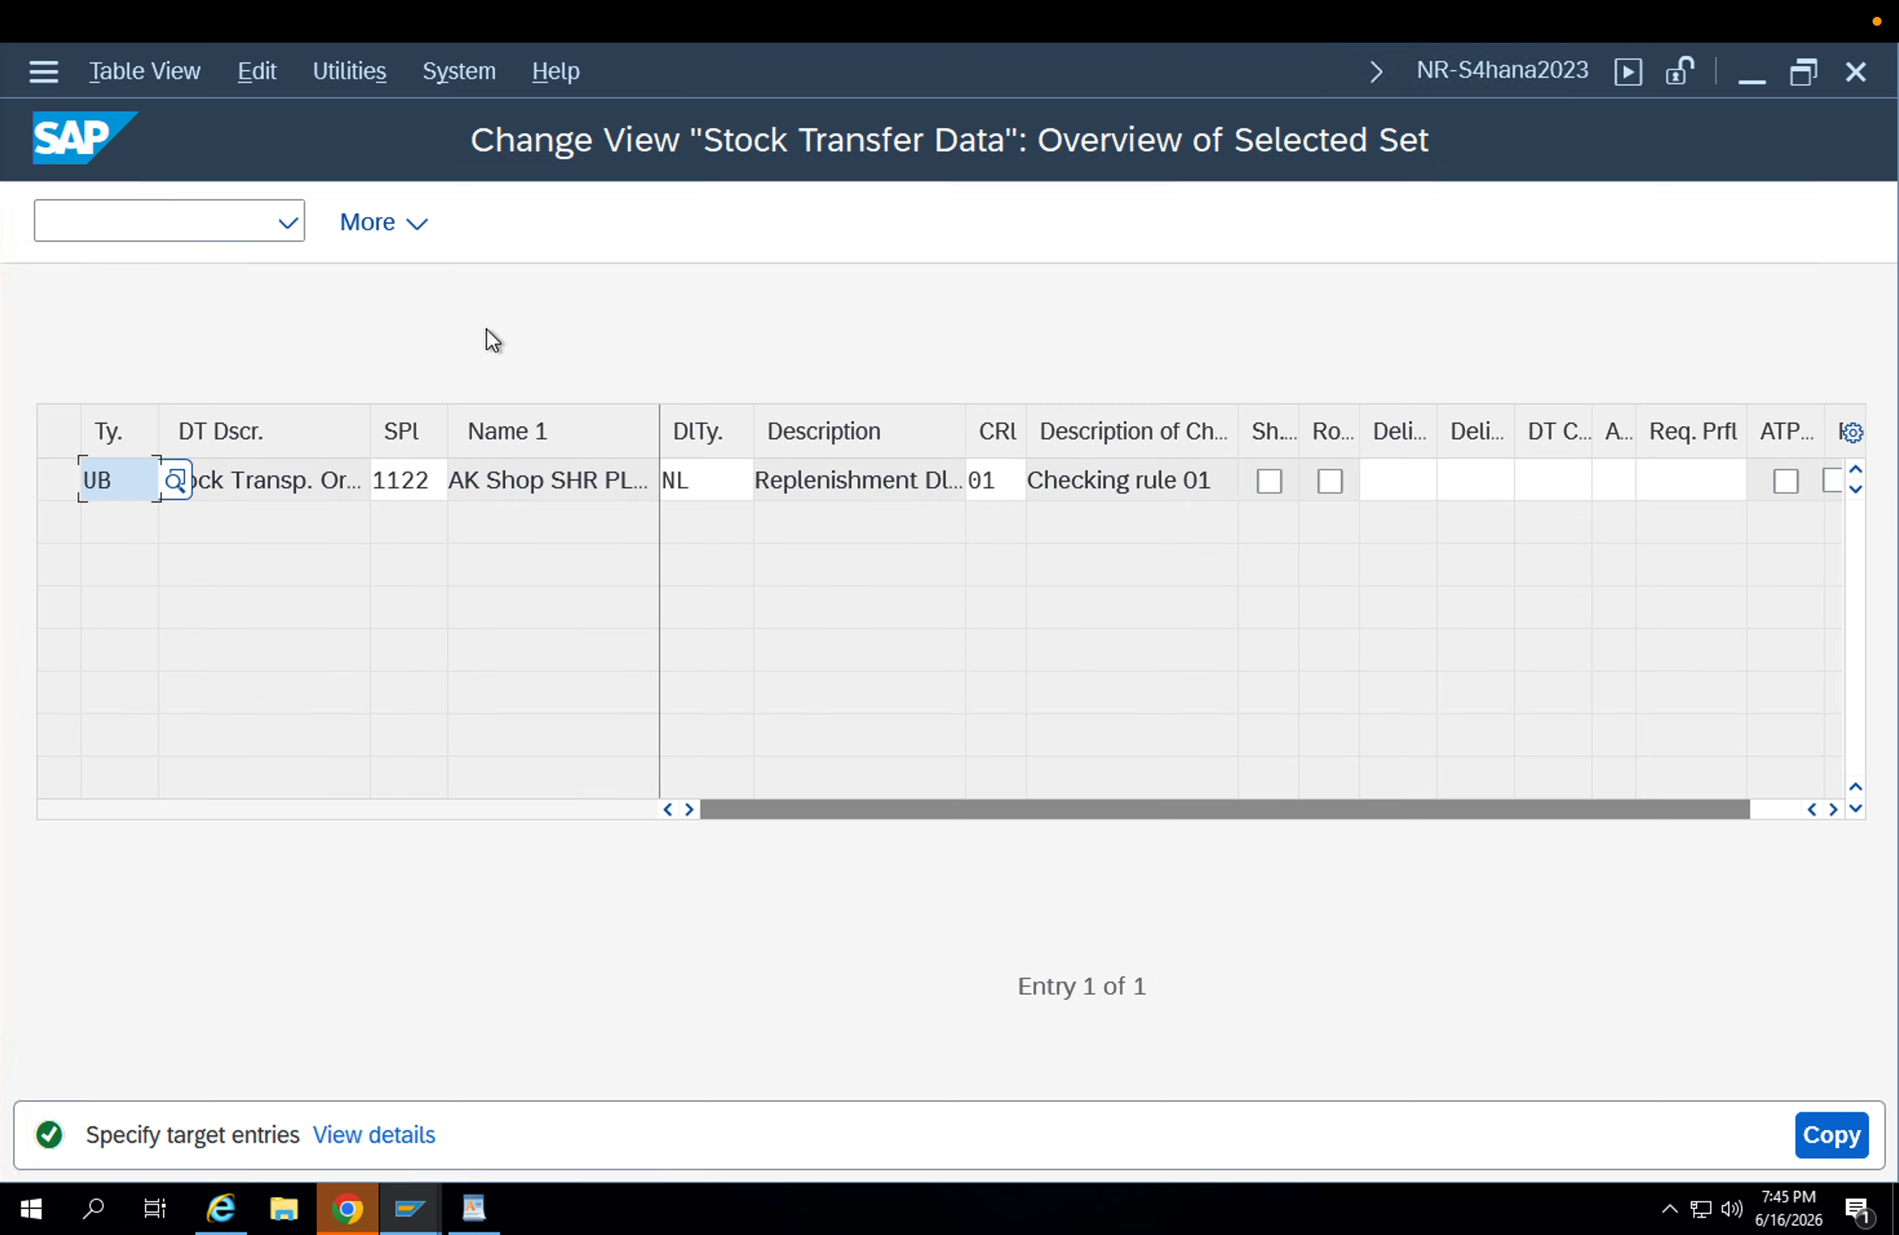
{"action": "left_click", "coordinate": [139, 475]}
{"action": "type", "text": "2"}
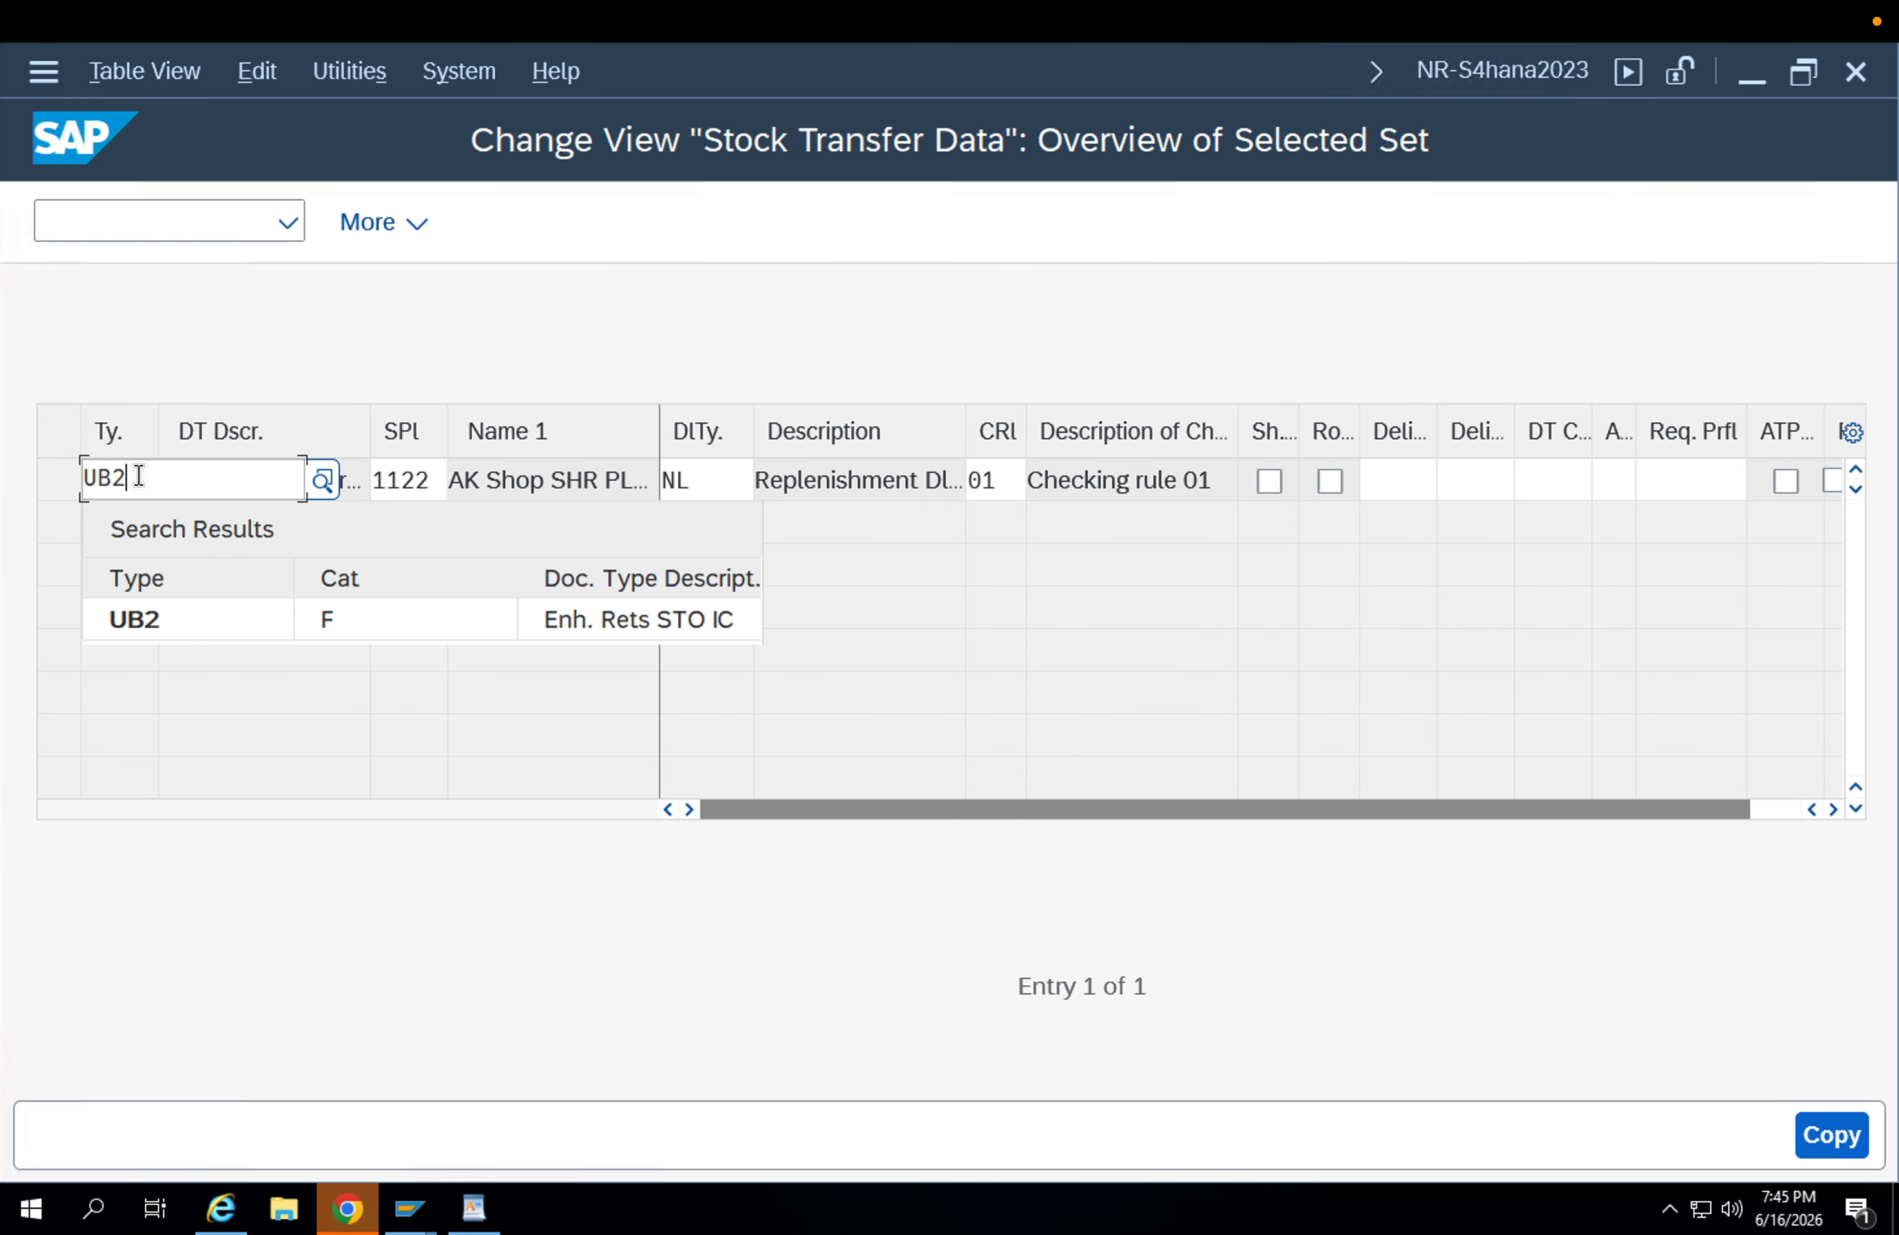
{"action": "left_click", "coordinate": [147, 625]}
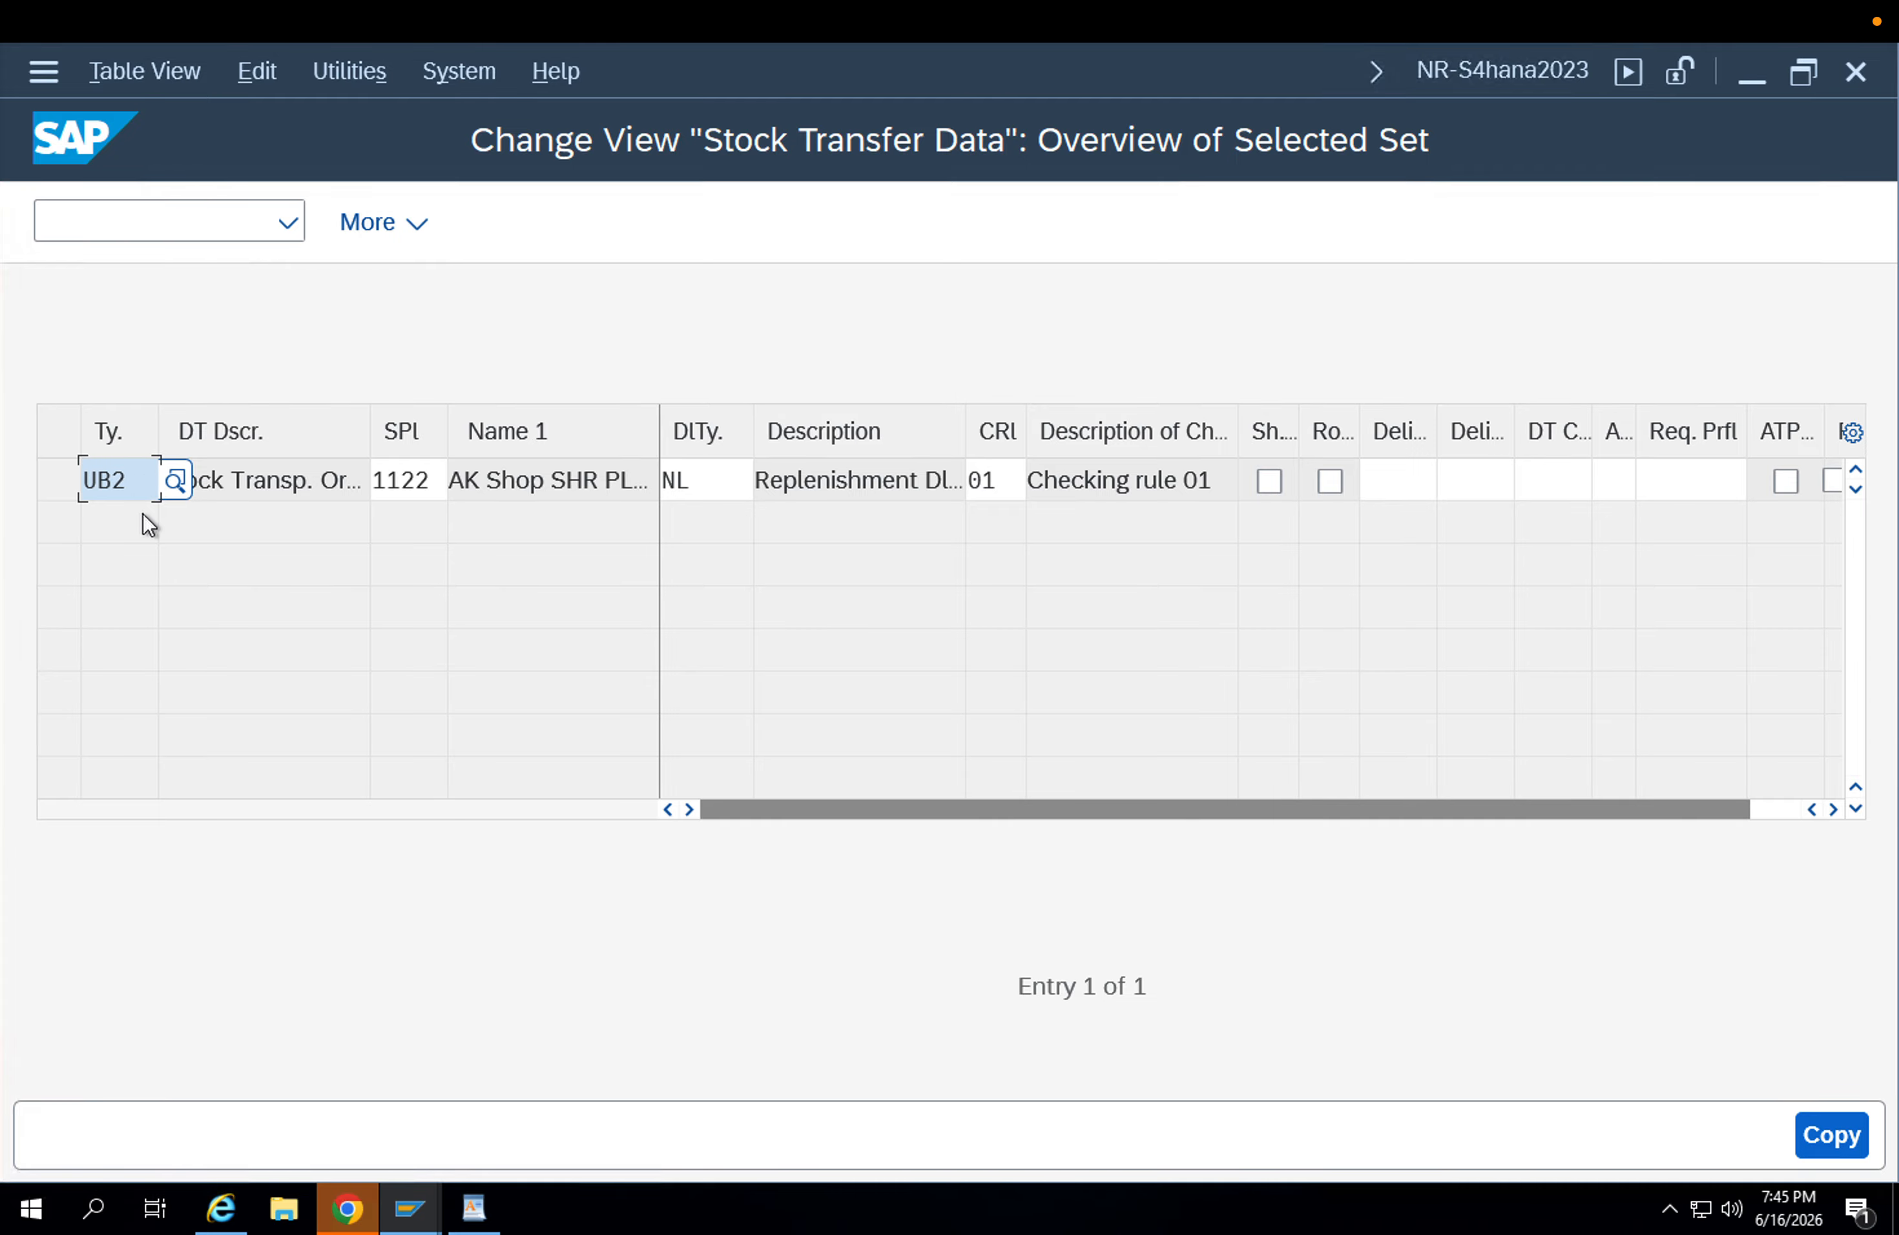
{"action": "key", "text": "Return"}
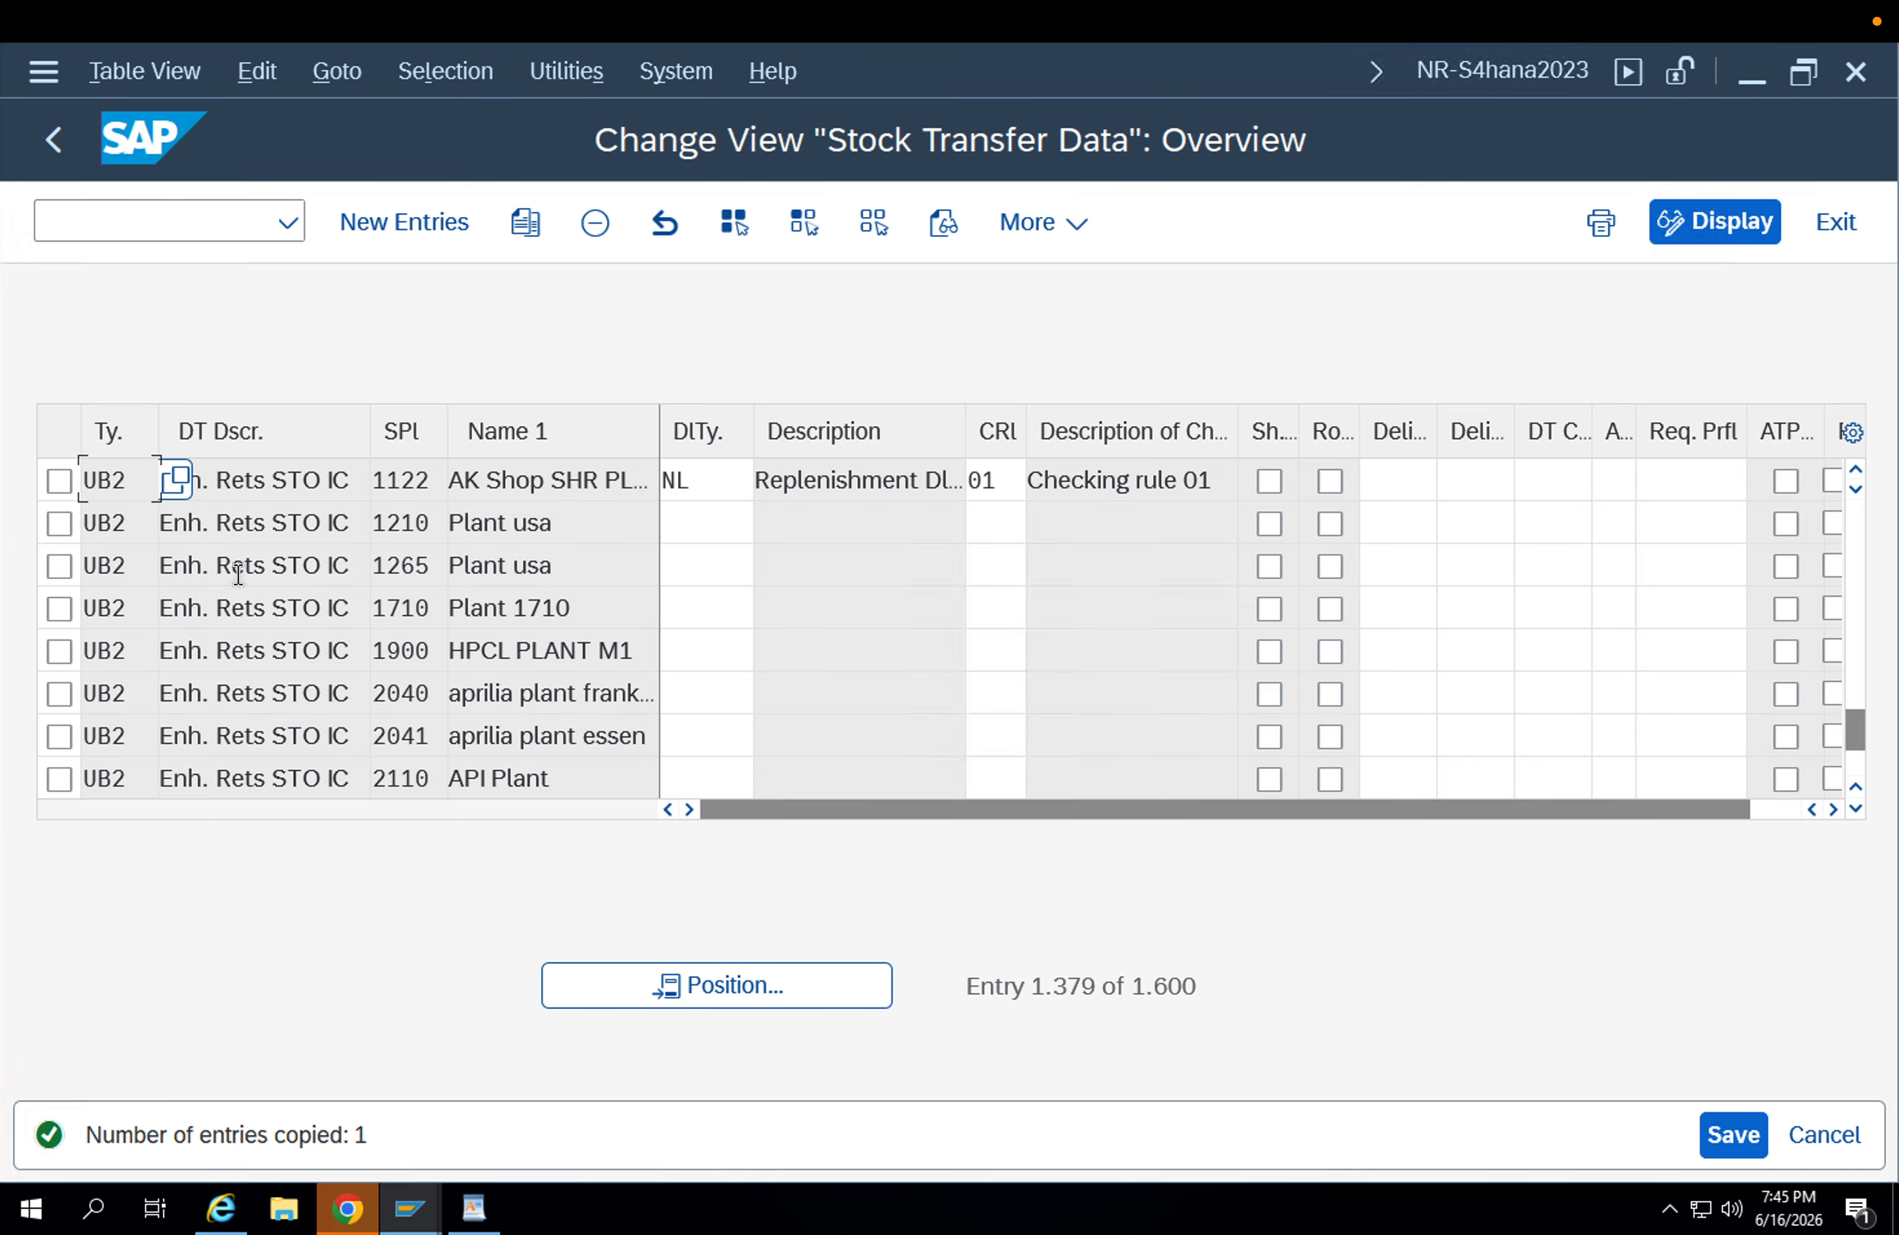
{"action": "left_click", "coordinate": [711, 486]}
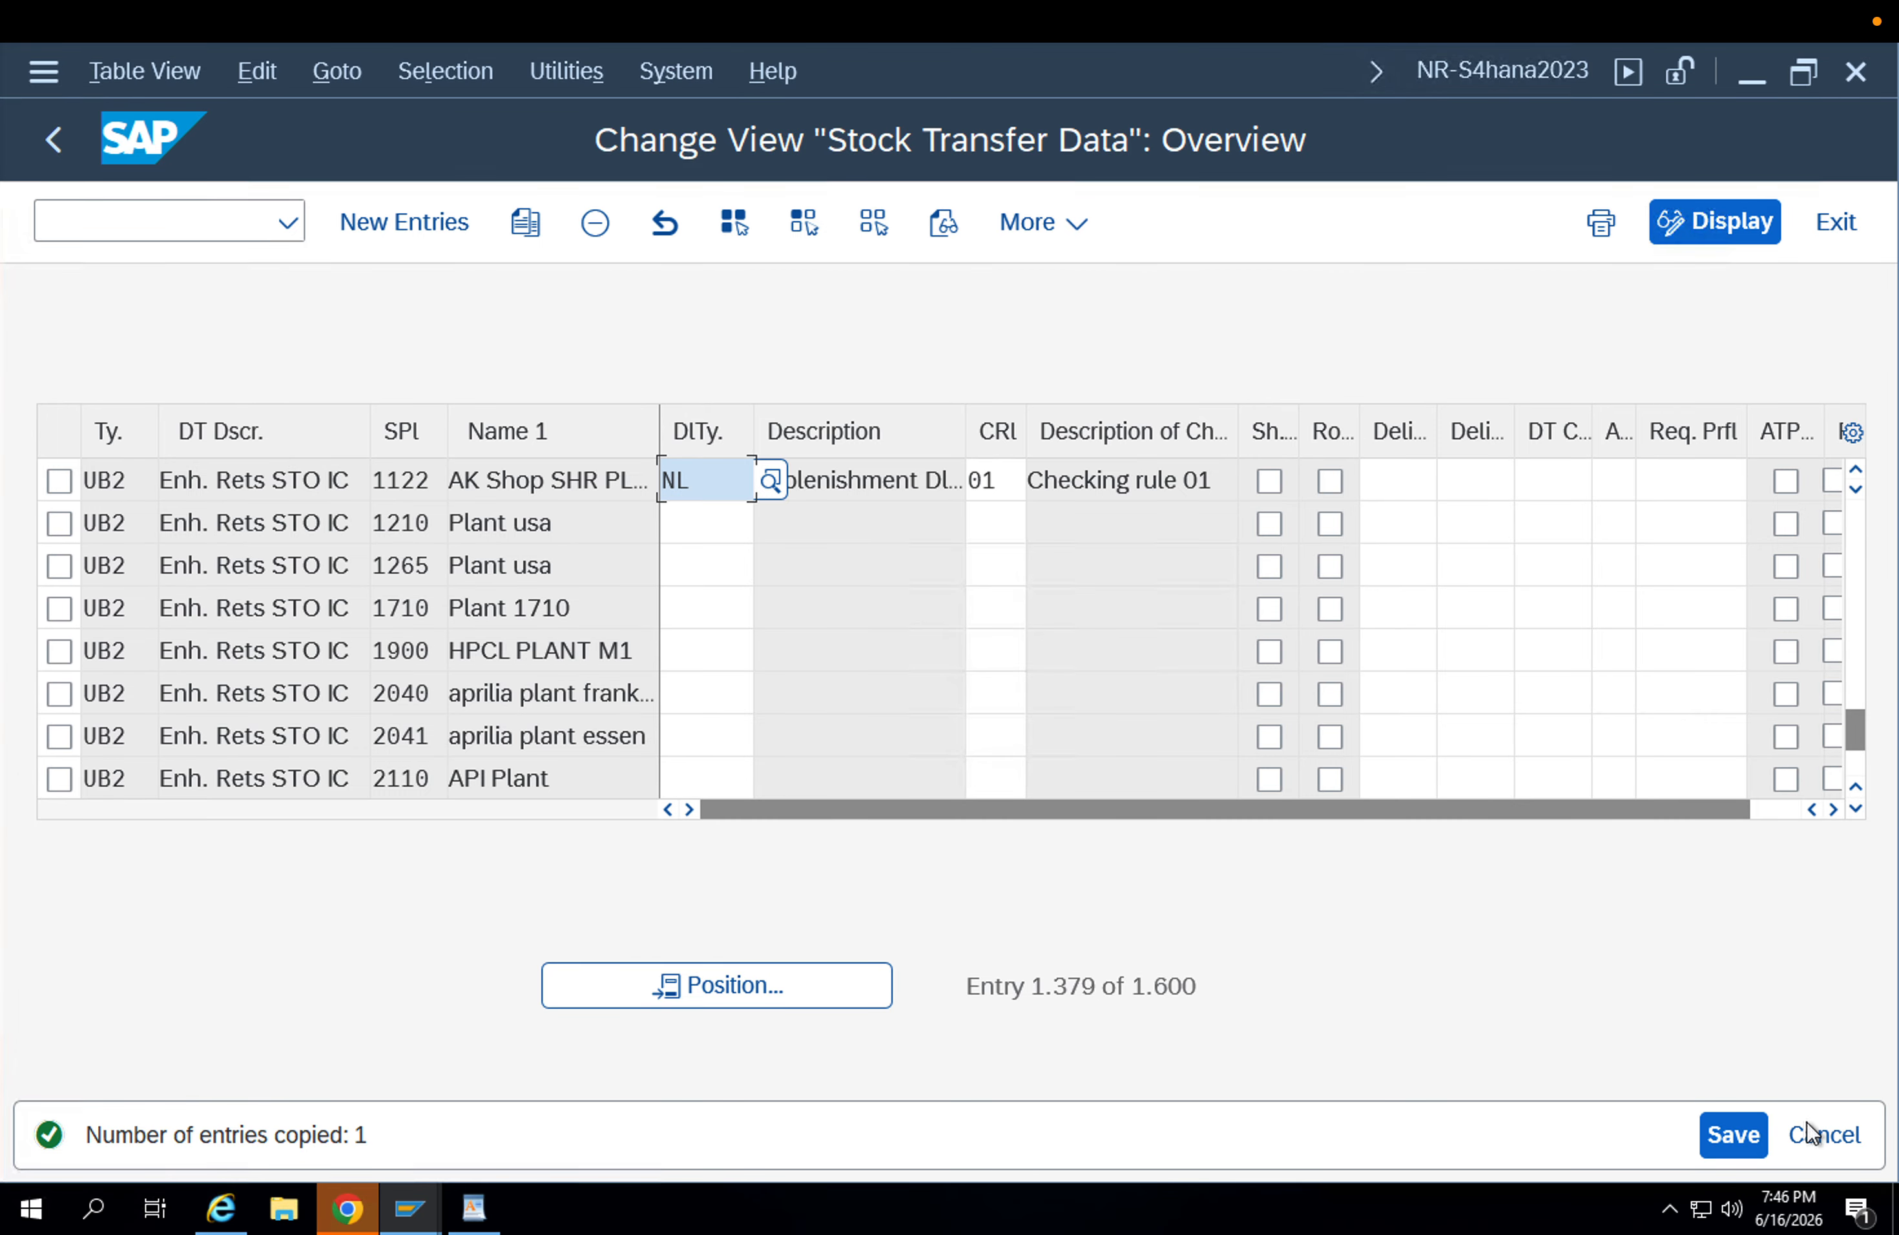
{"action": "left_click", "coordinate": [438, 485]}
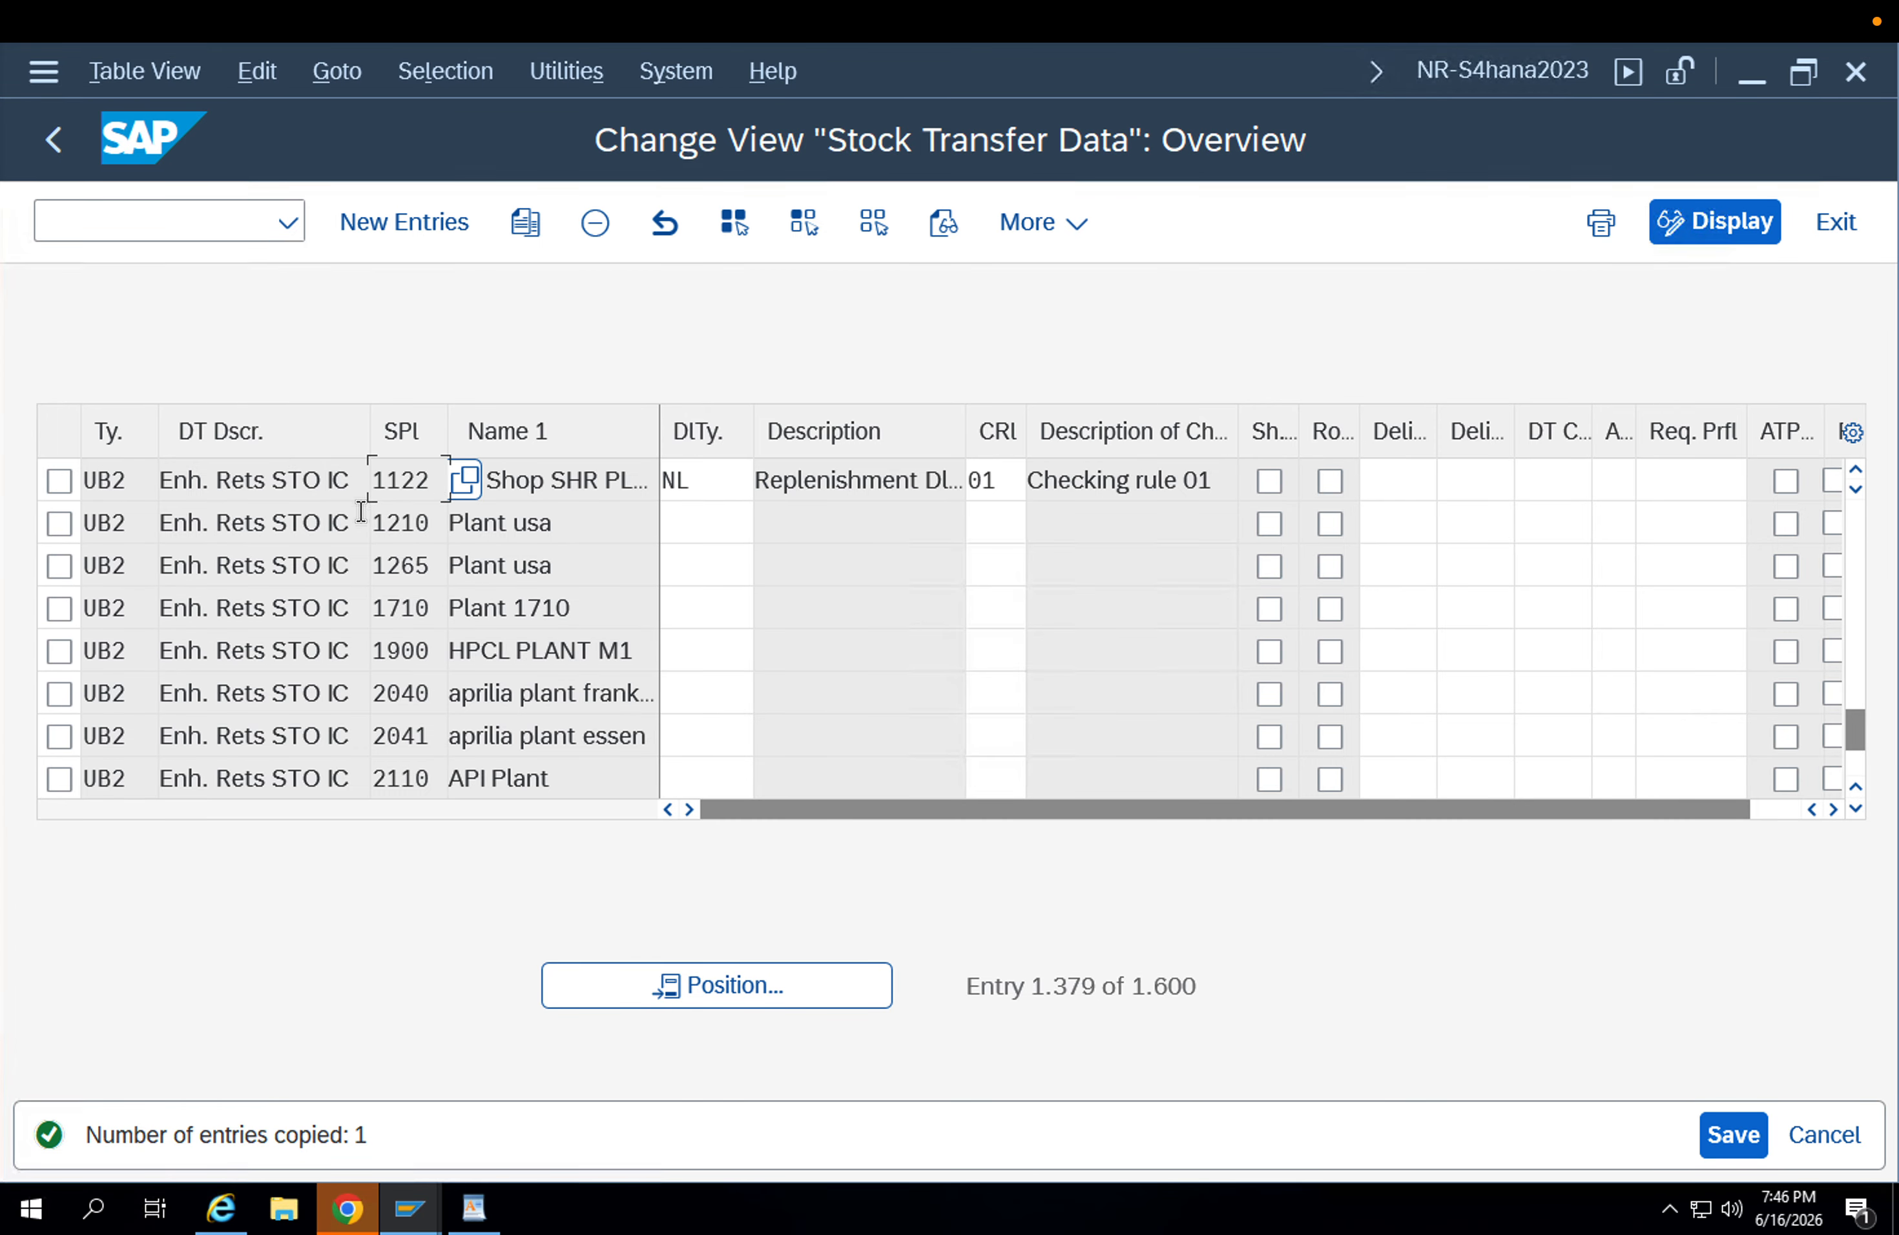
{"action": "left_click", "coordinate": [53, 140]}
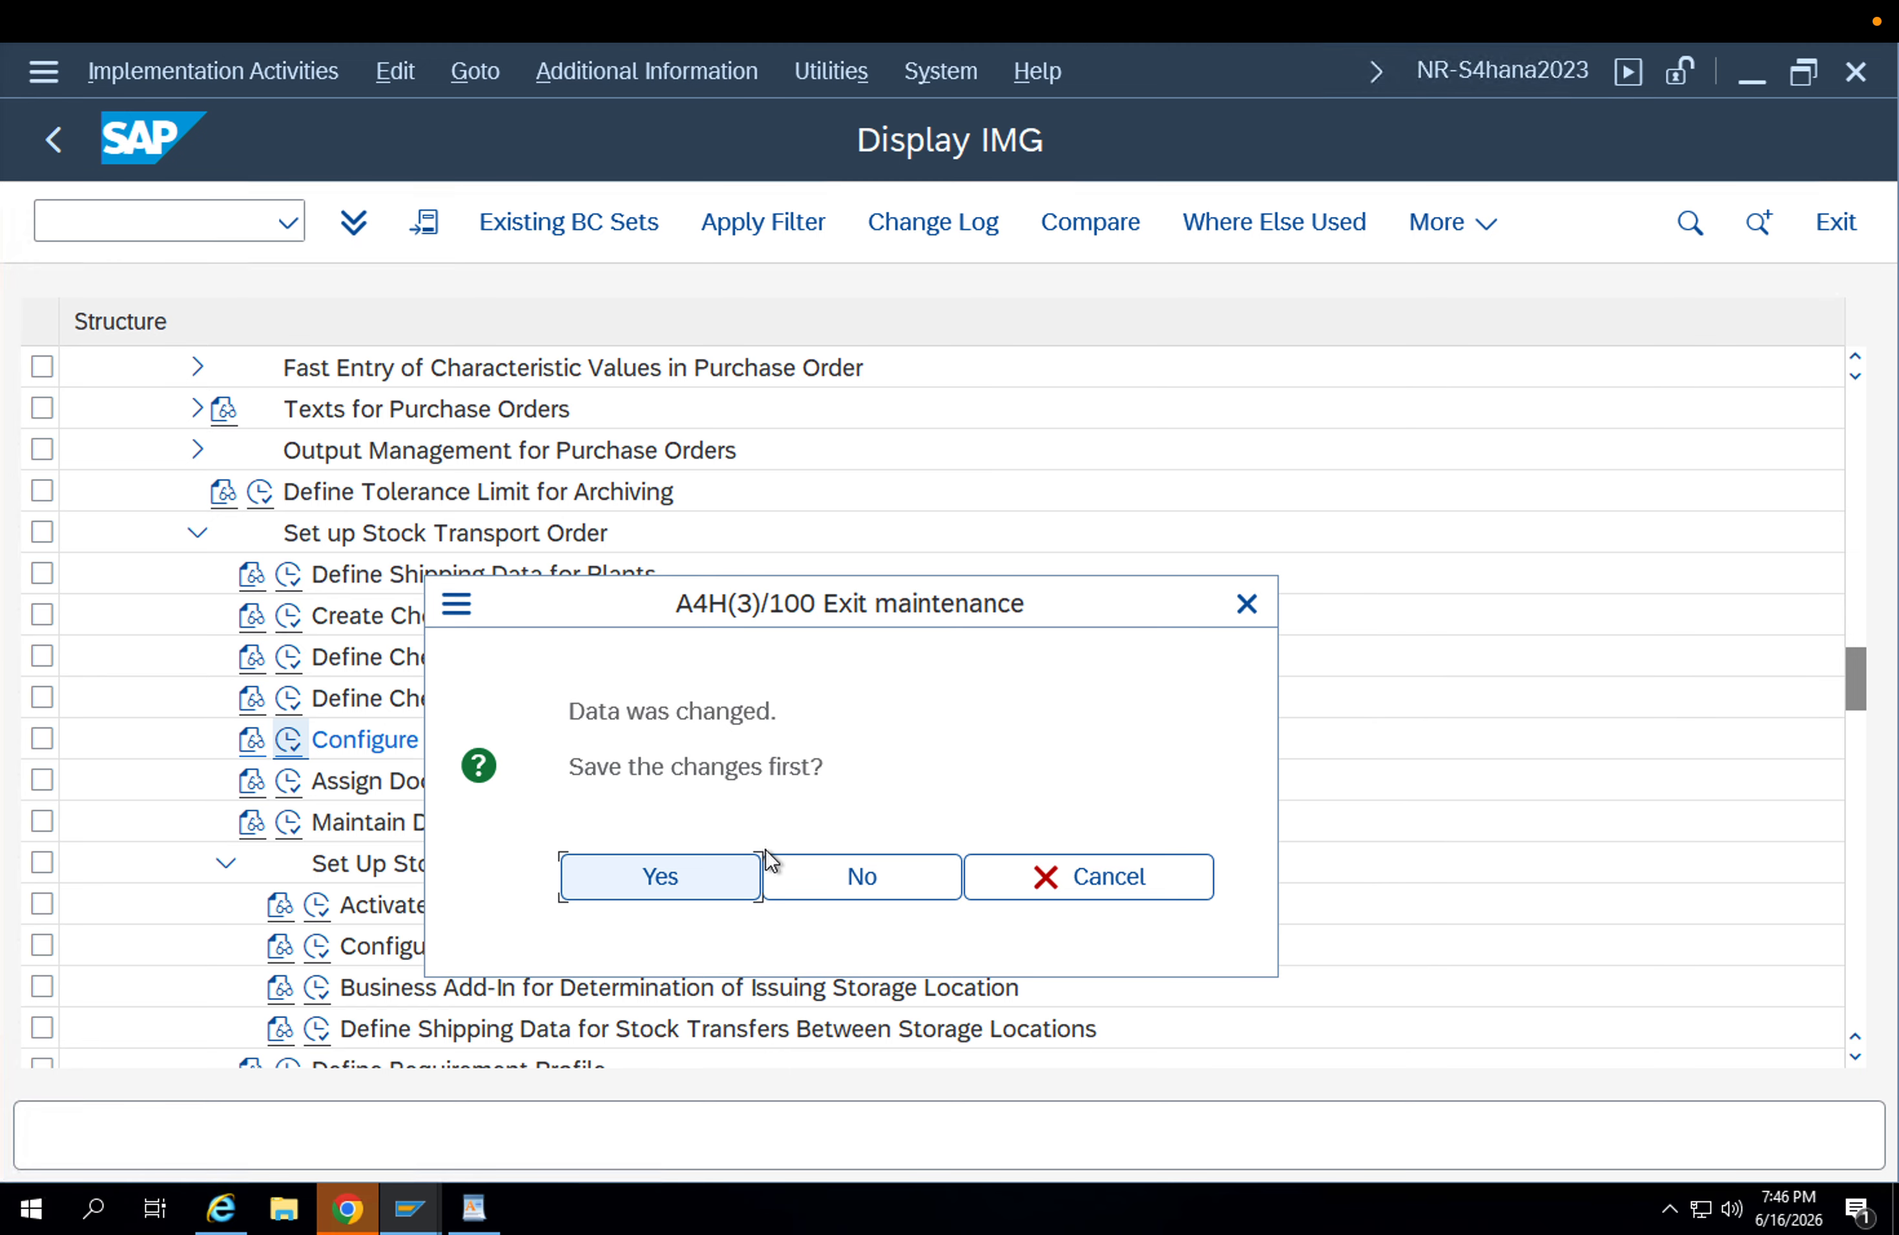
{"action": "left_click", "coordinate": [790, 867]}
Reopen Configure Delivery Type & Availability Check Procedure by Plant and position the stock transfer data at document type UB.
{"action": "left_click", "coordinate": [302, 746]}
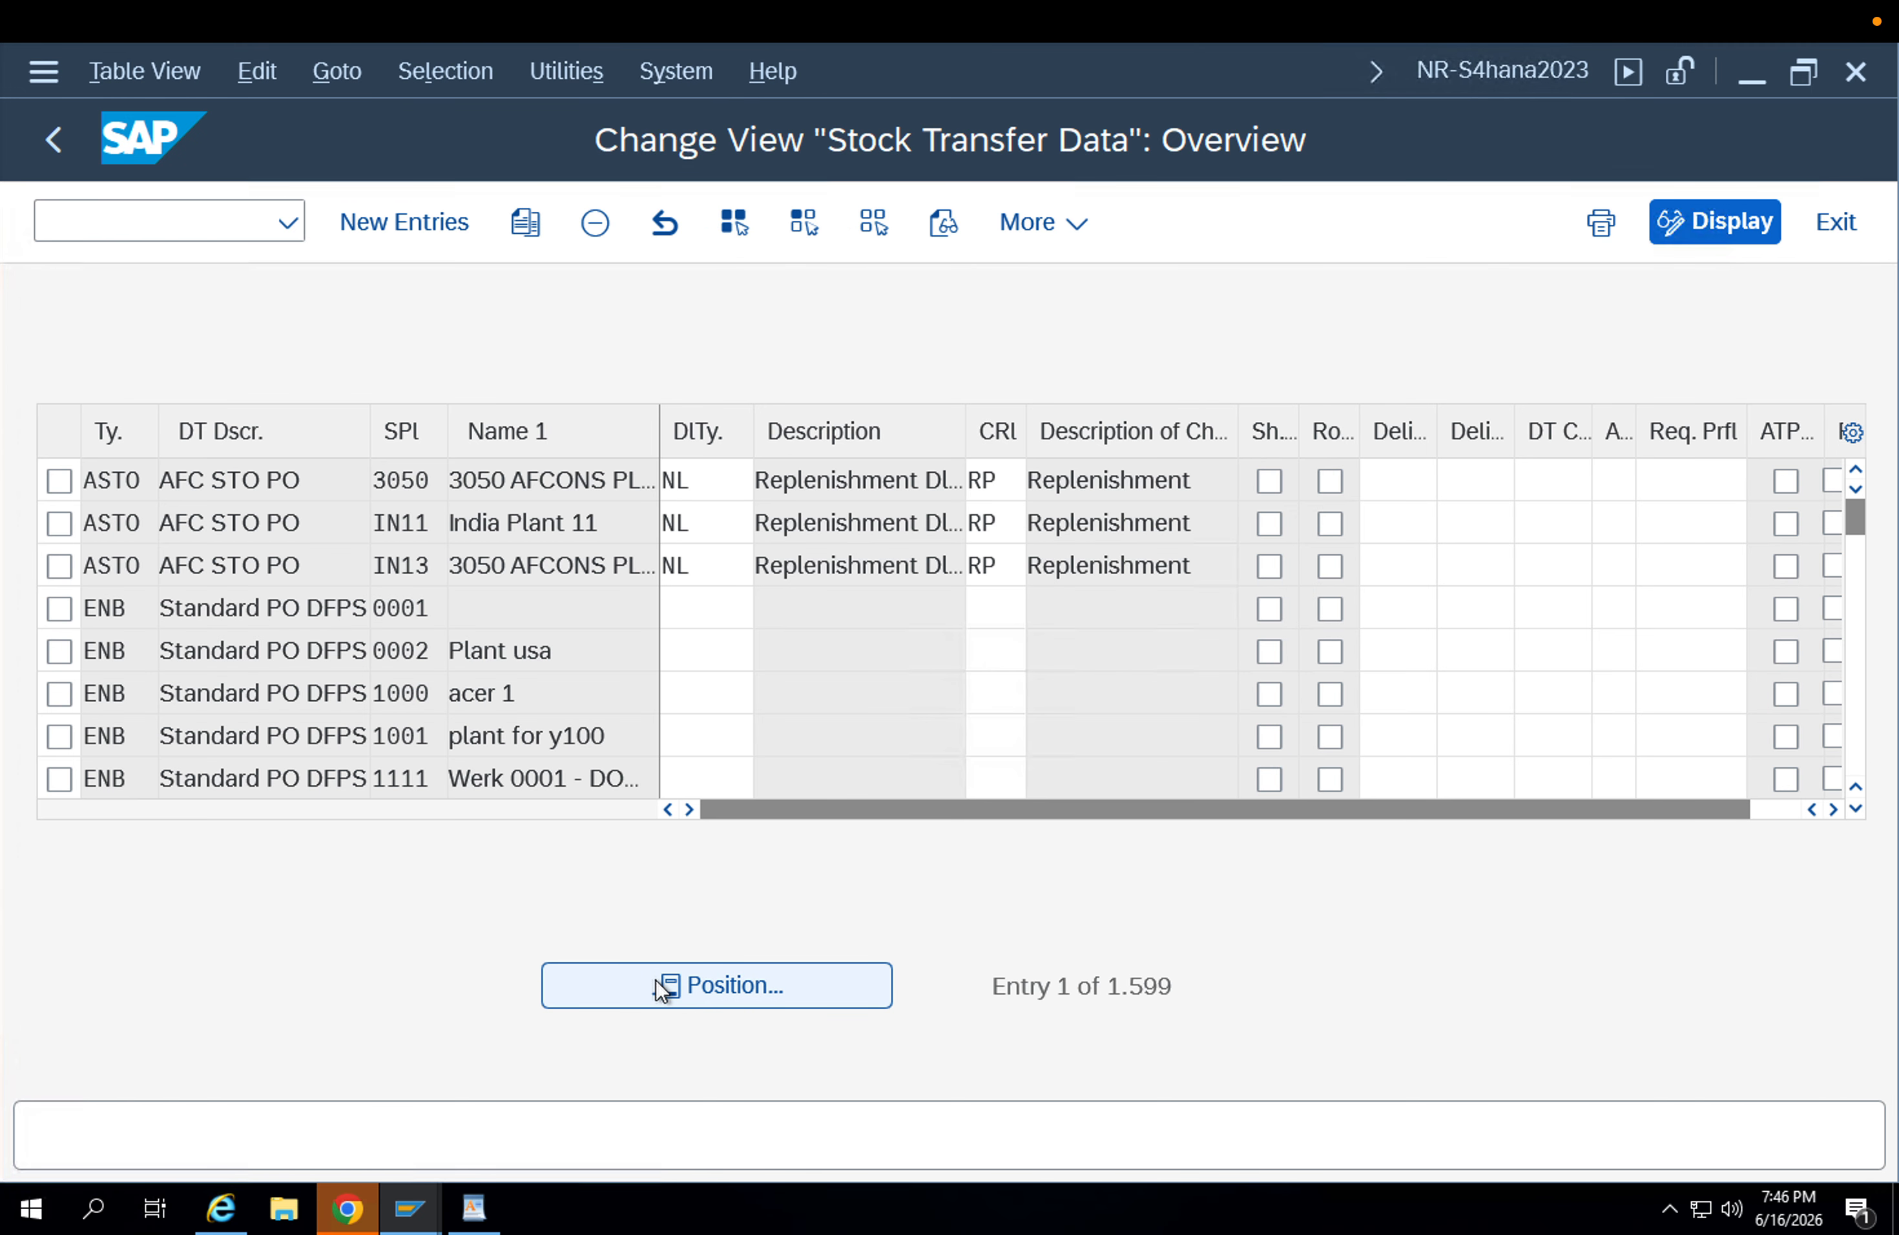
{"action": "left_click", "coordinate": [659, 985]}
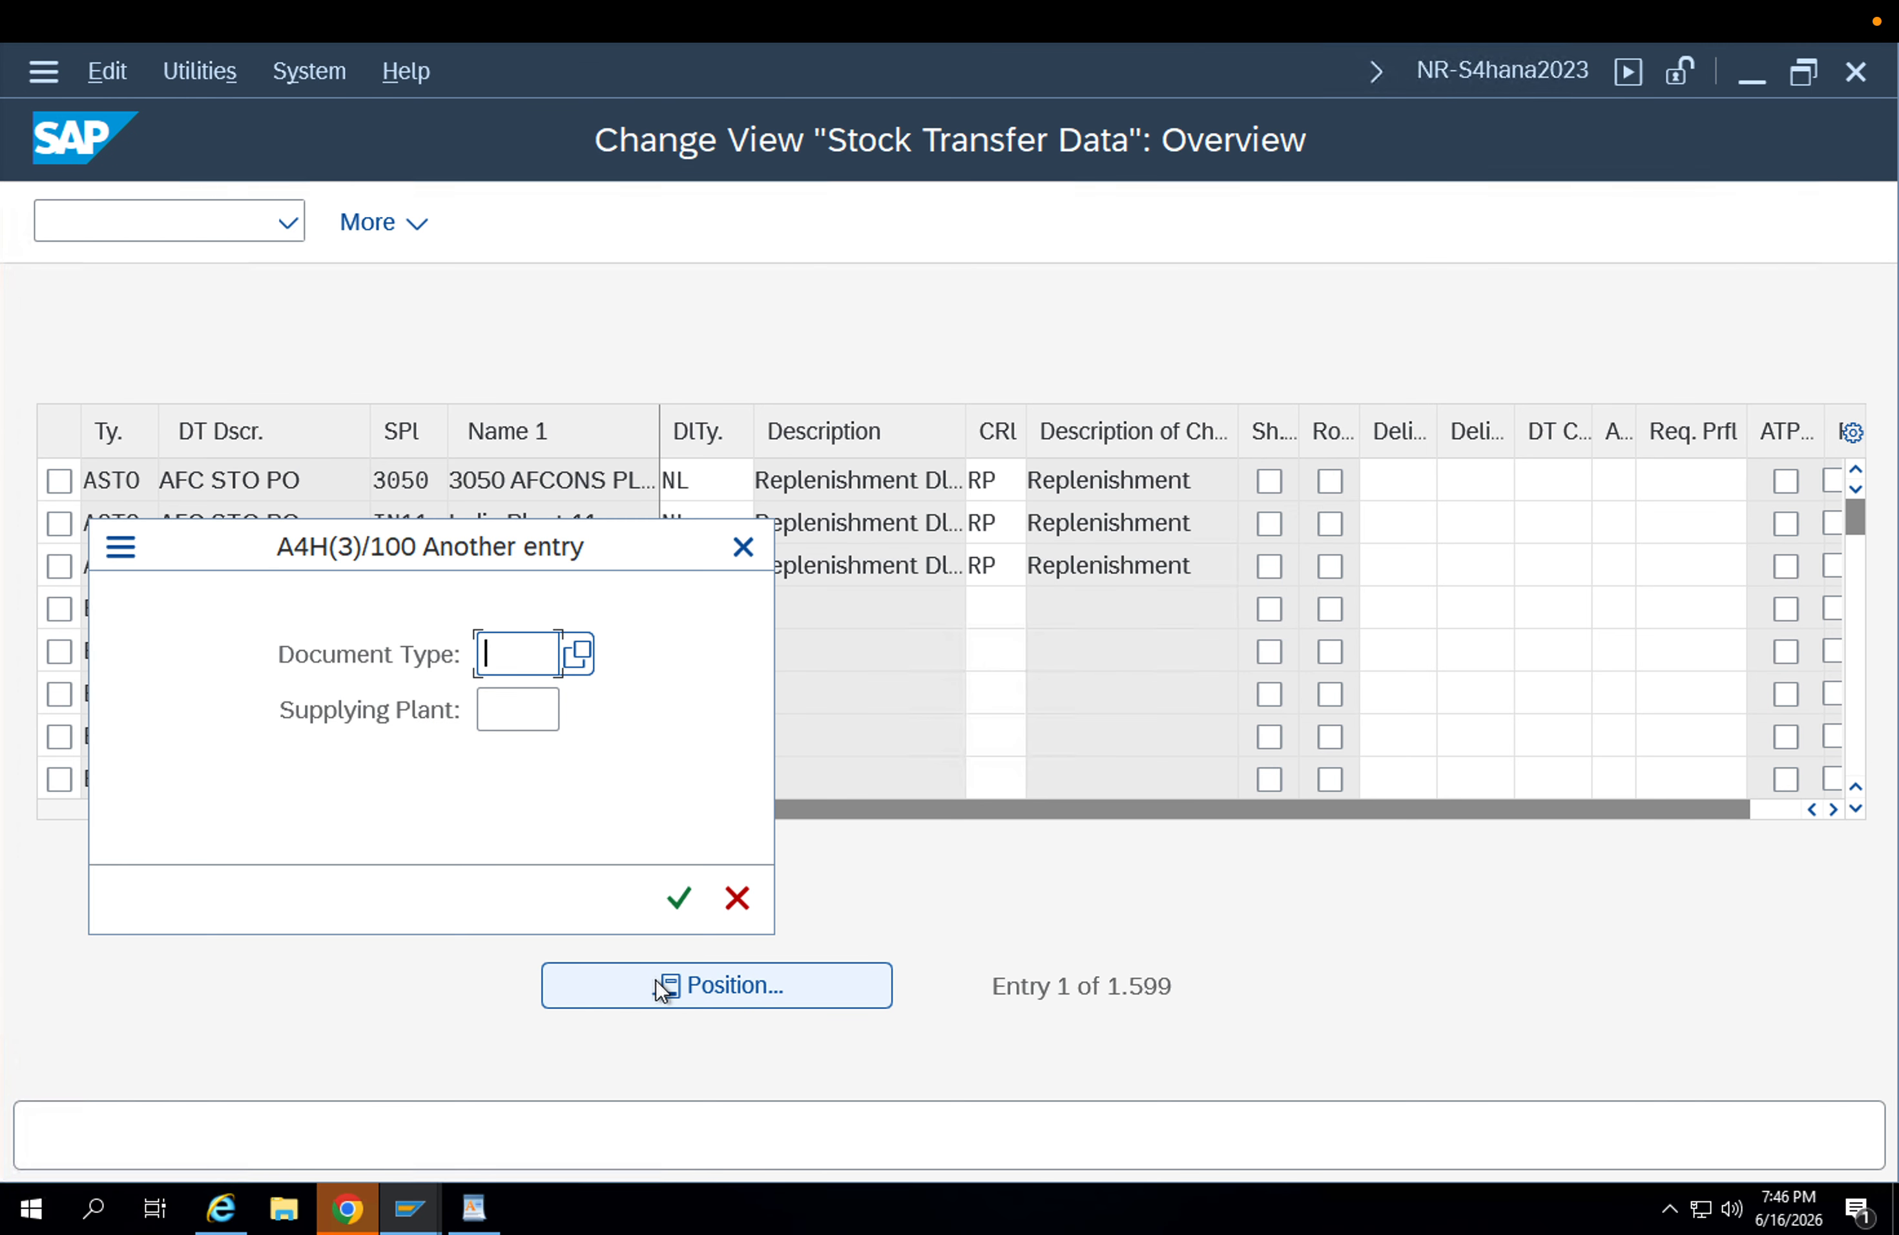
{"action": "type", "text": "ub"}
{"action": "key", "text": "Return"}
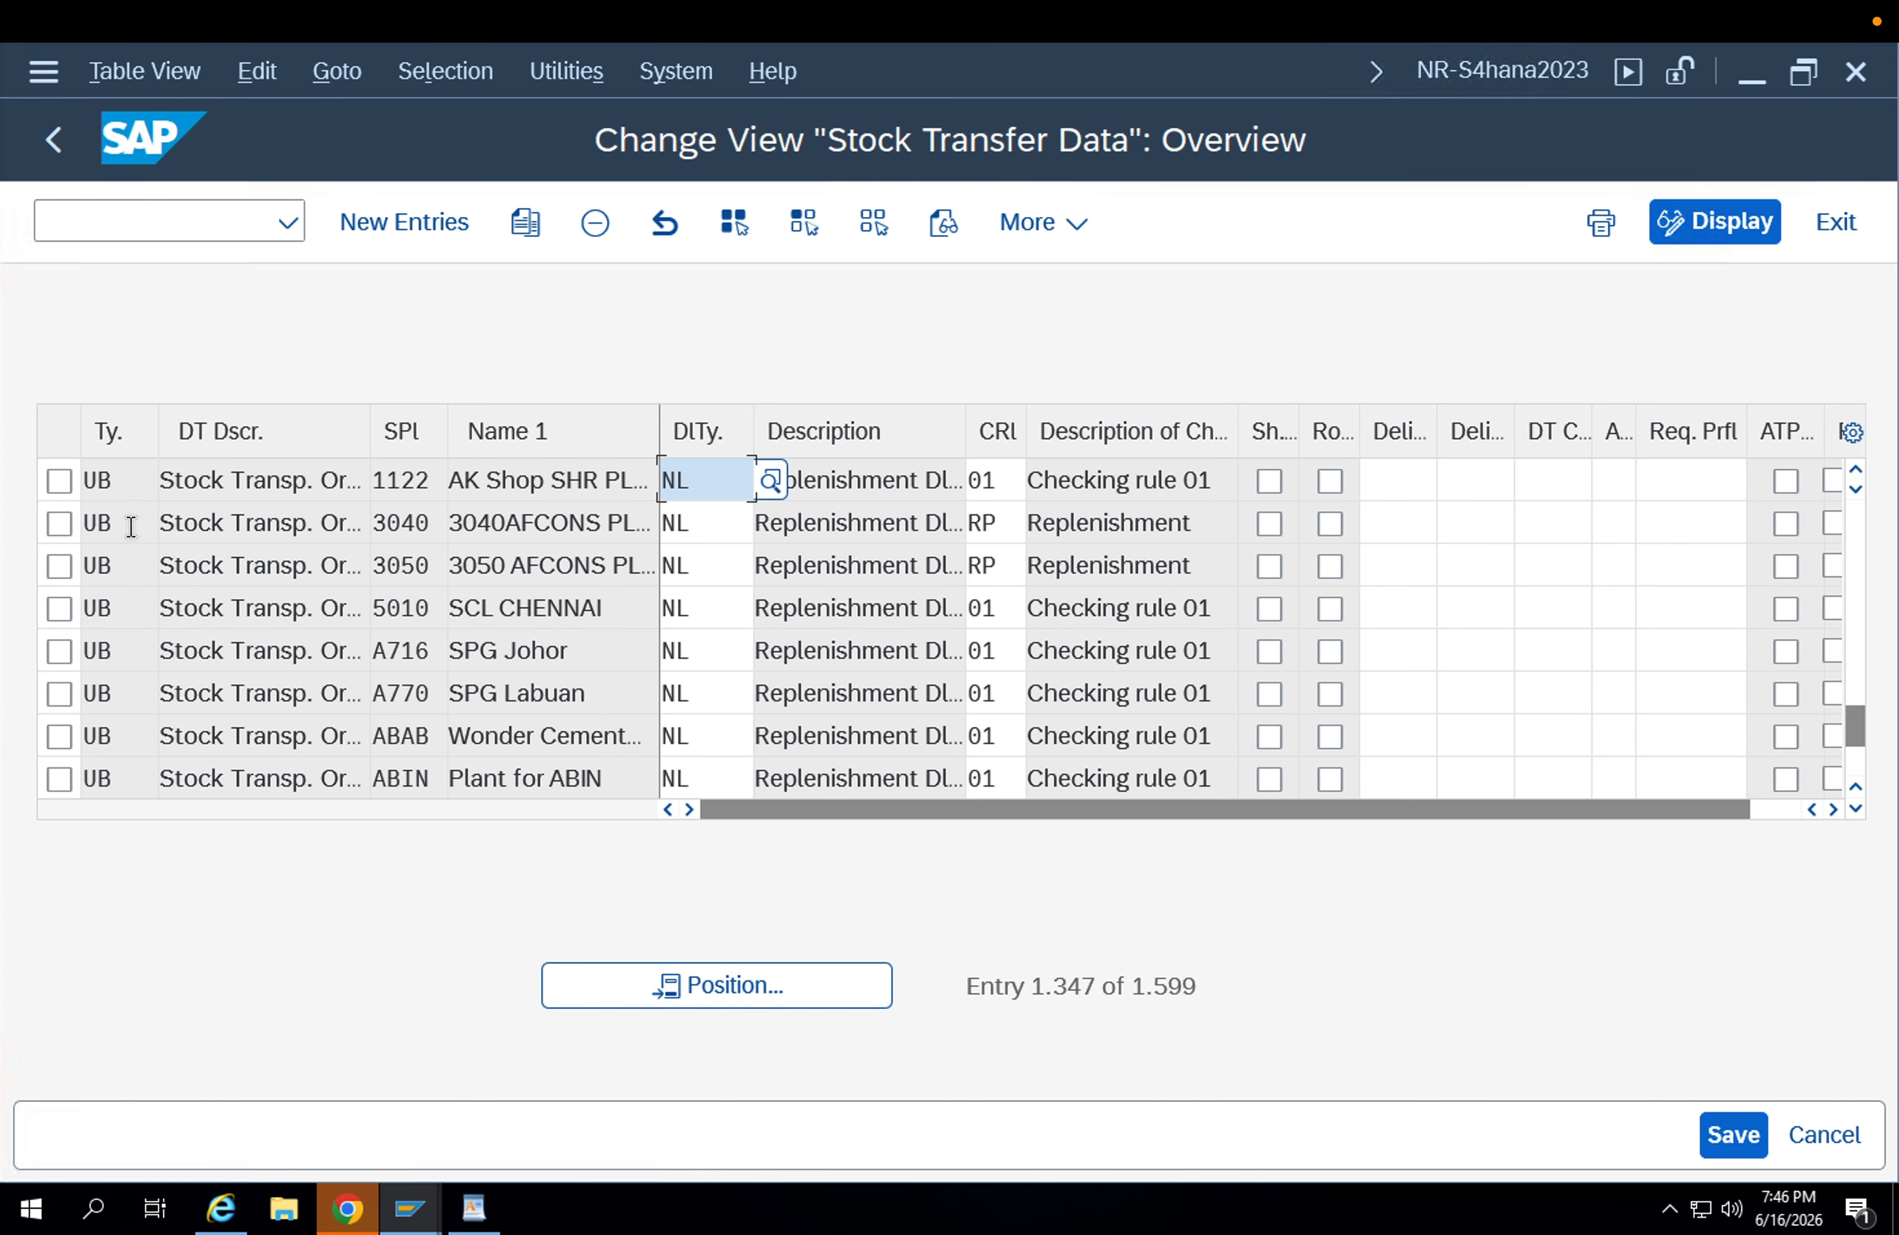
Try to copy plant 1122's UB entry as document type UB2 with supplying plant APP1, then cancel back to the IMG.
{"action": "left_click", "coordinate": [58, 482]}
{"action": "left_click", "coordinate": [522, 225]}
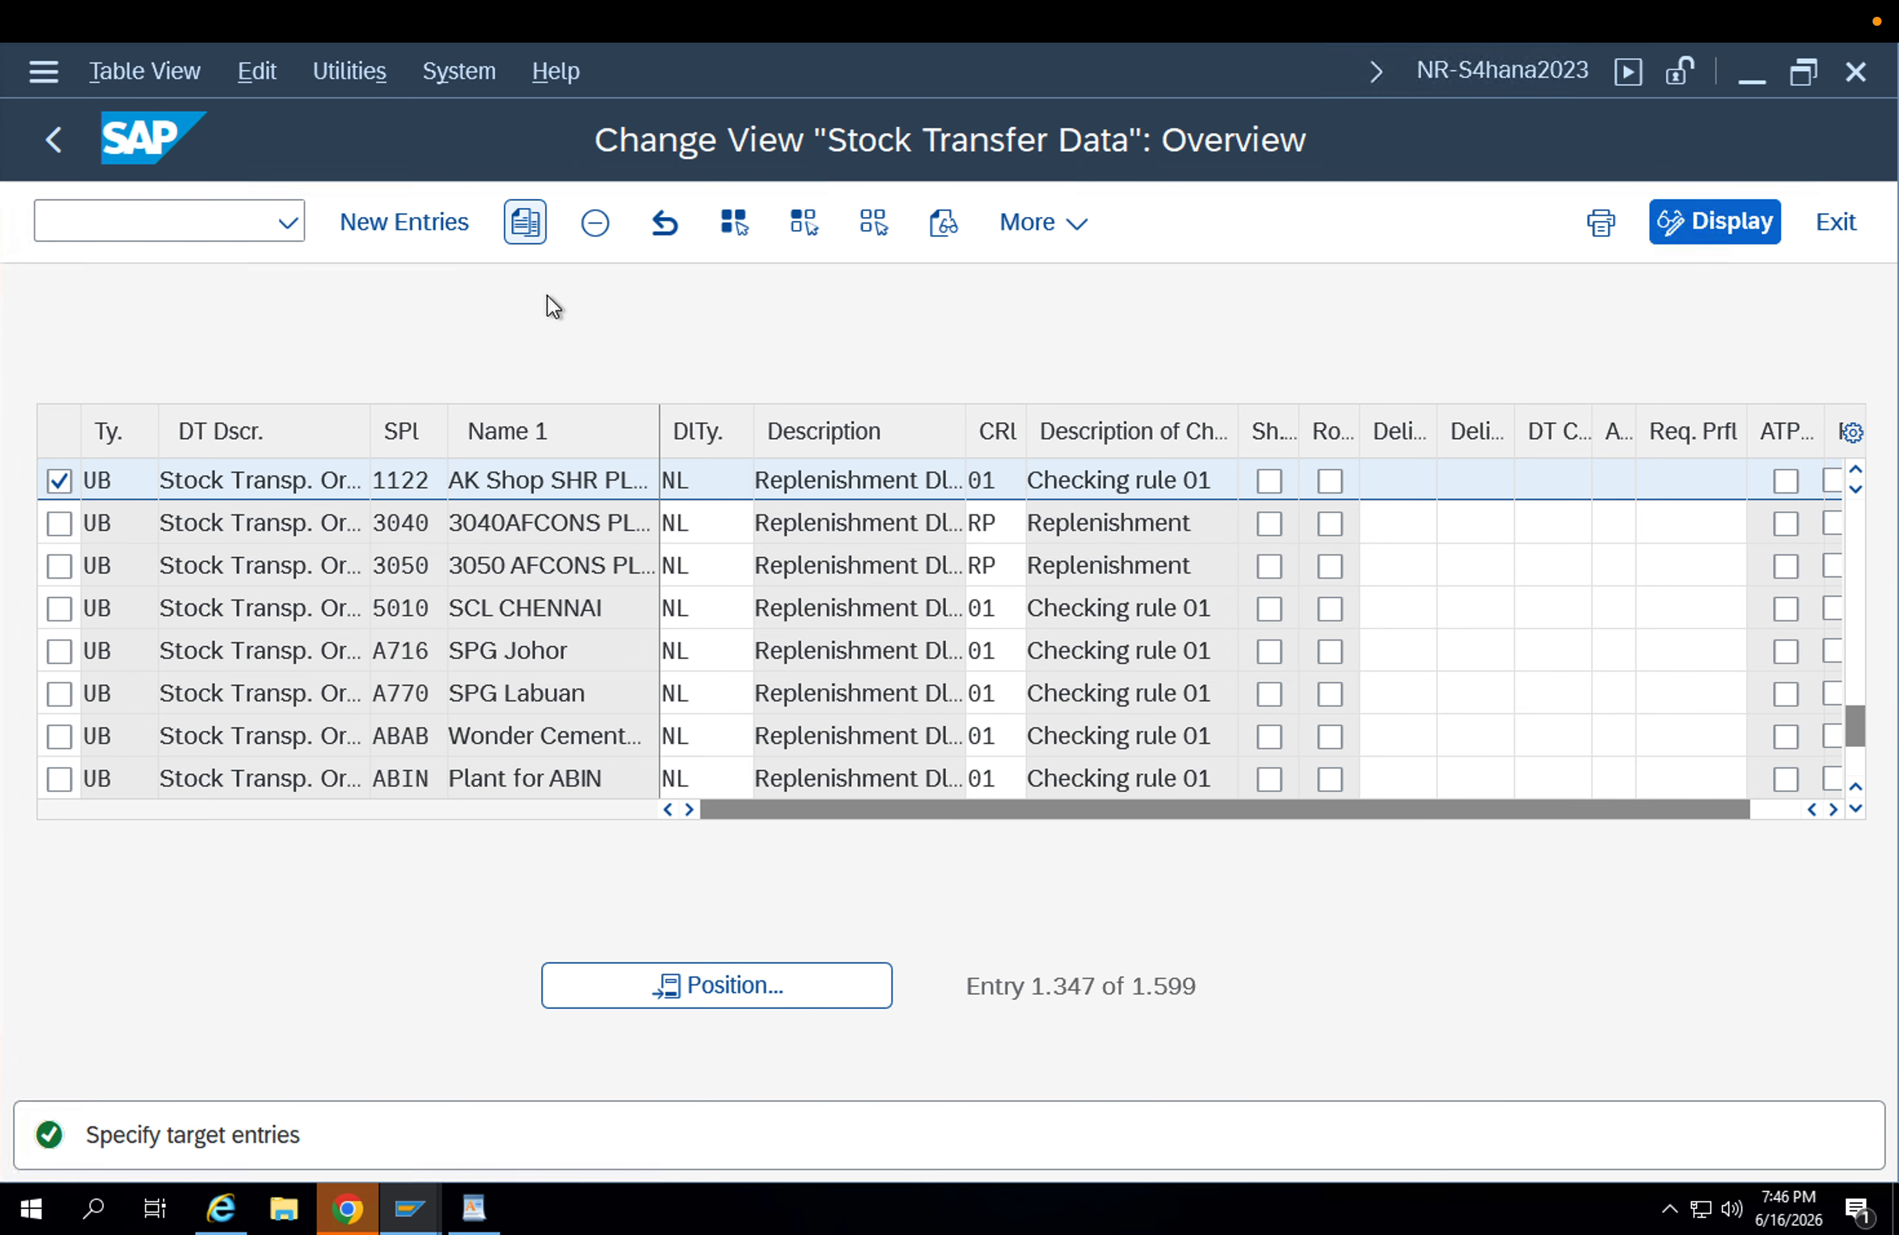
{"action": "type", "text": "UB2"}
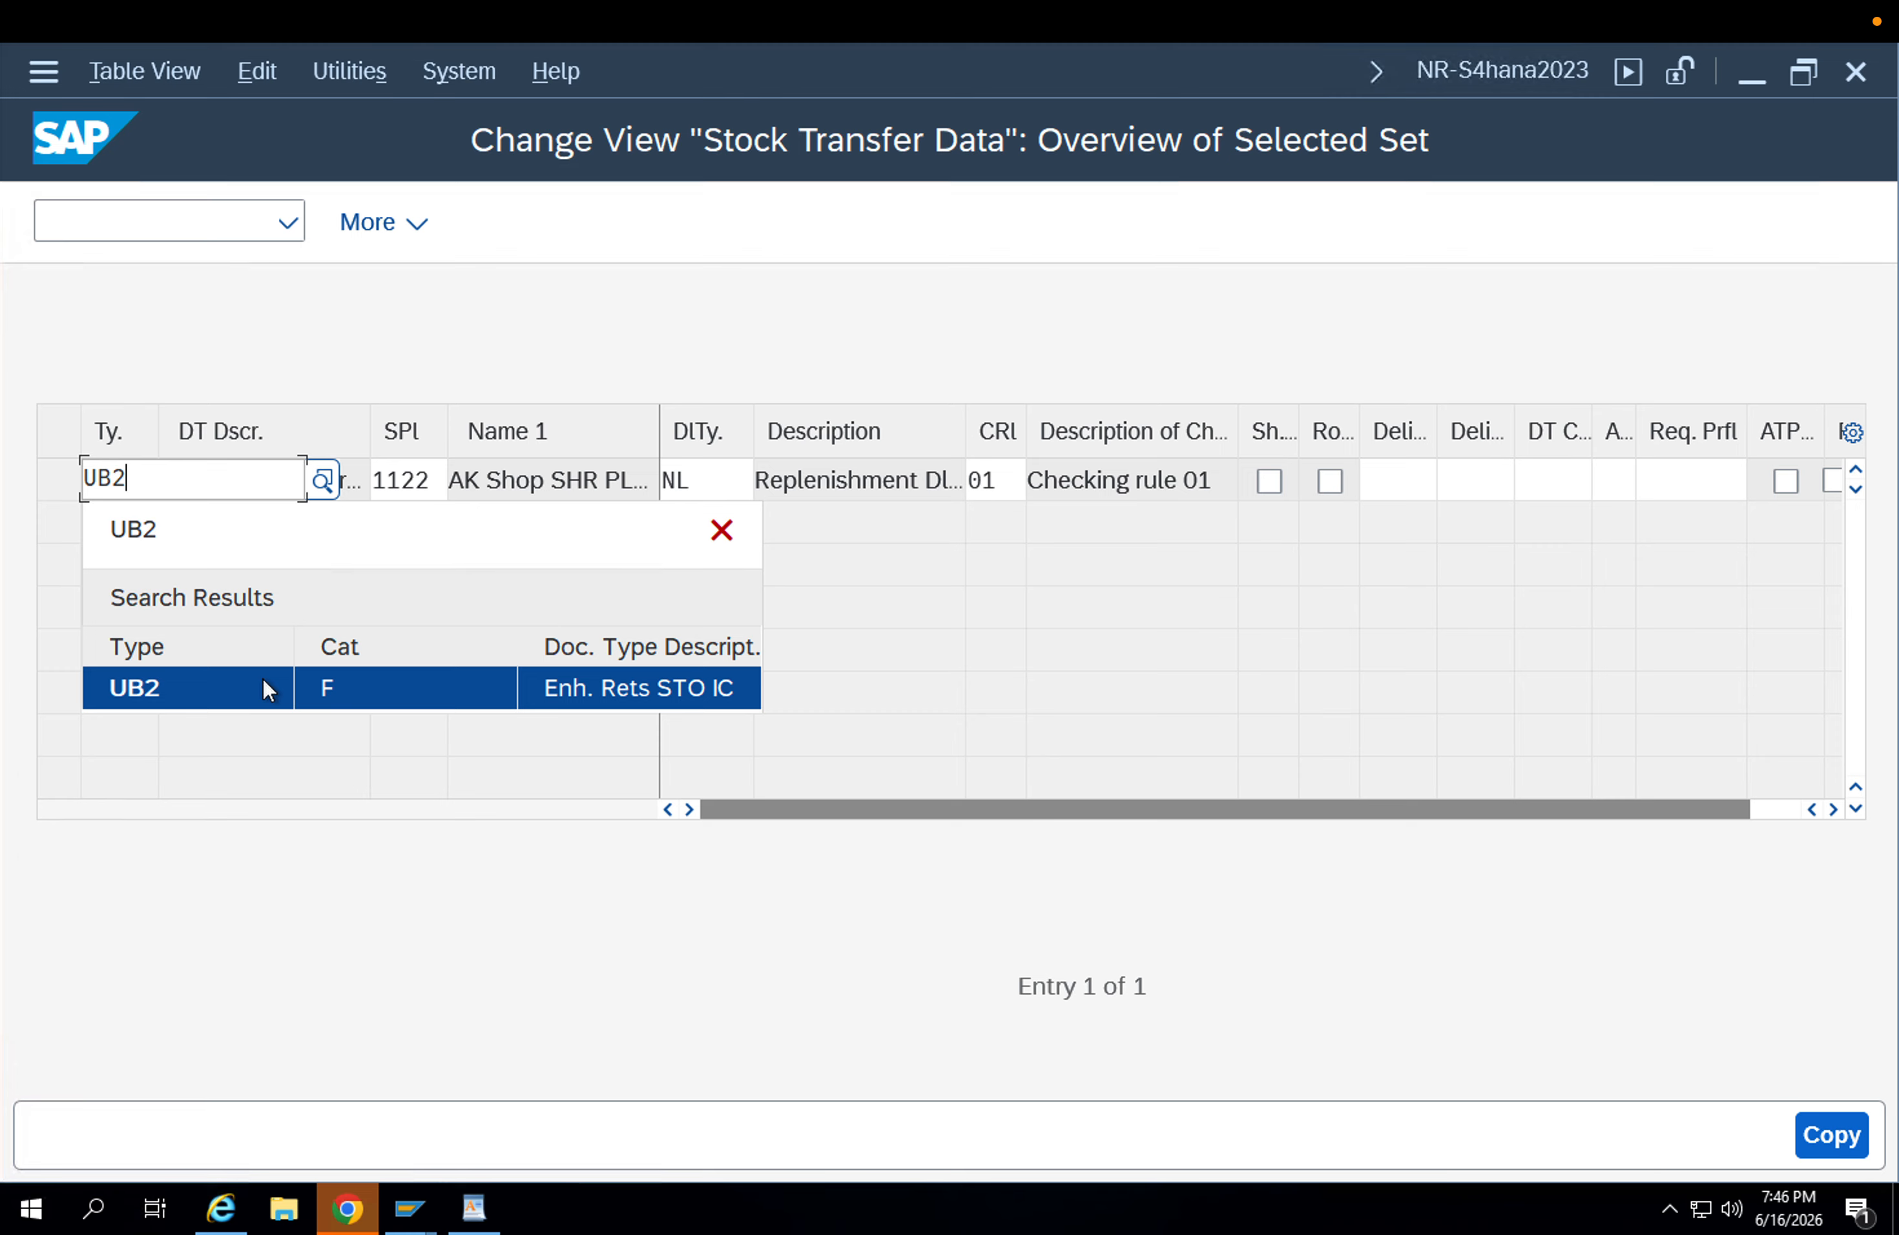
{"action": "left_click", "coordinate": [267, 683]}
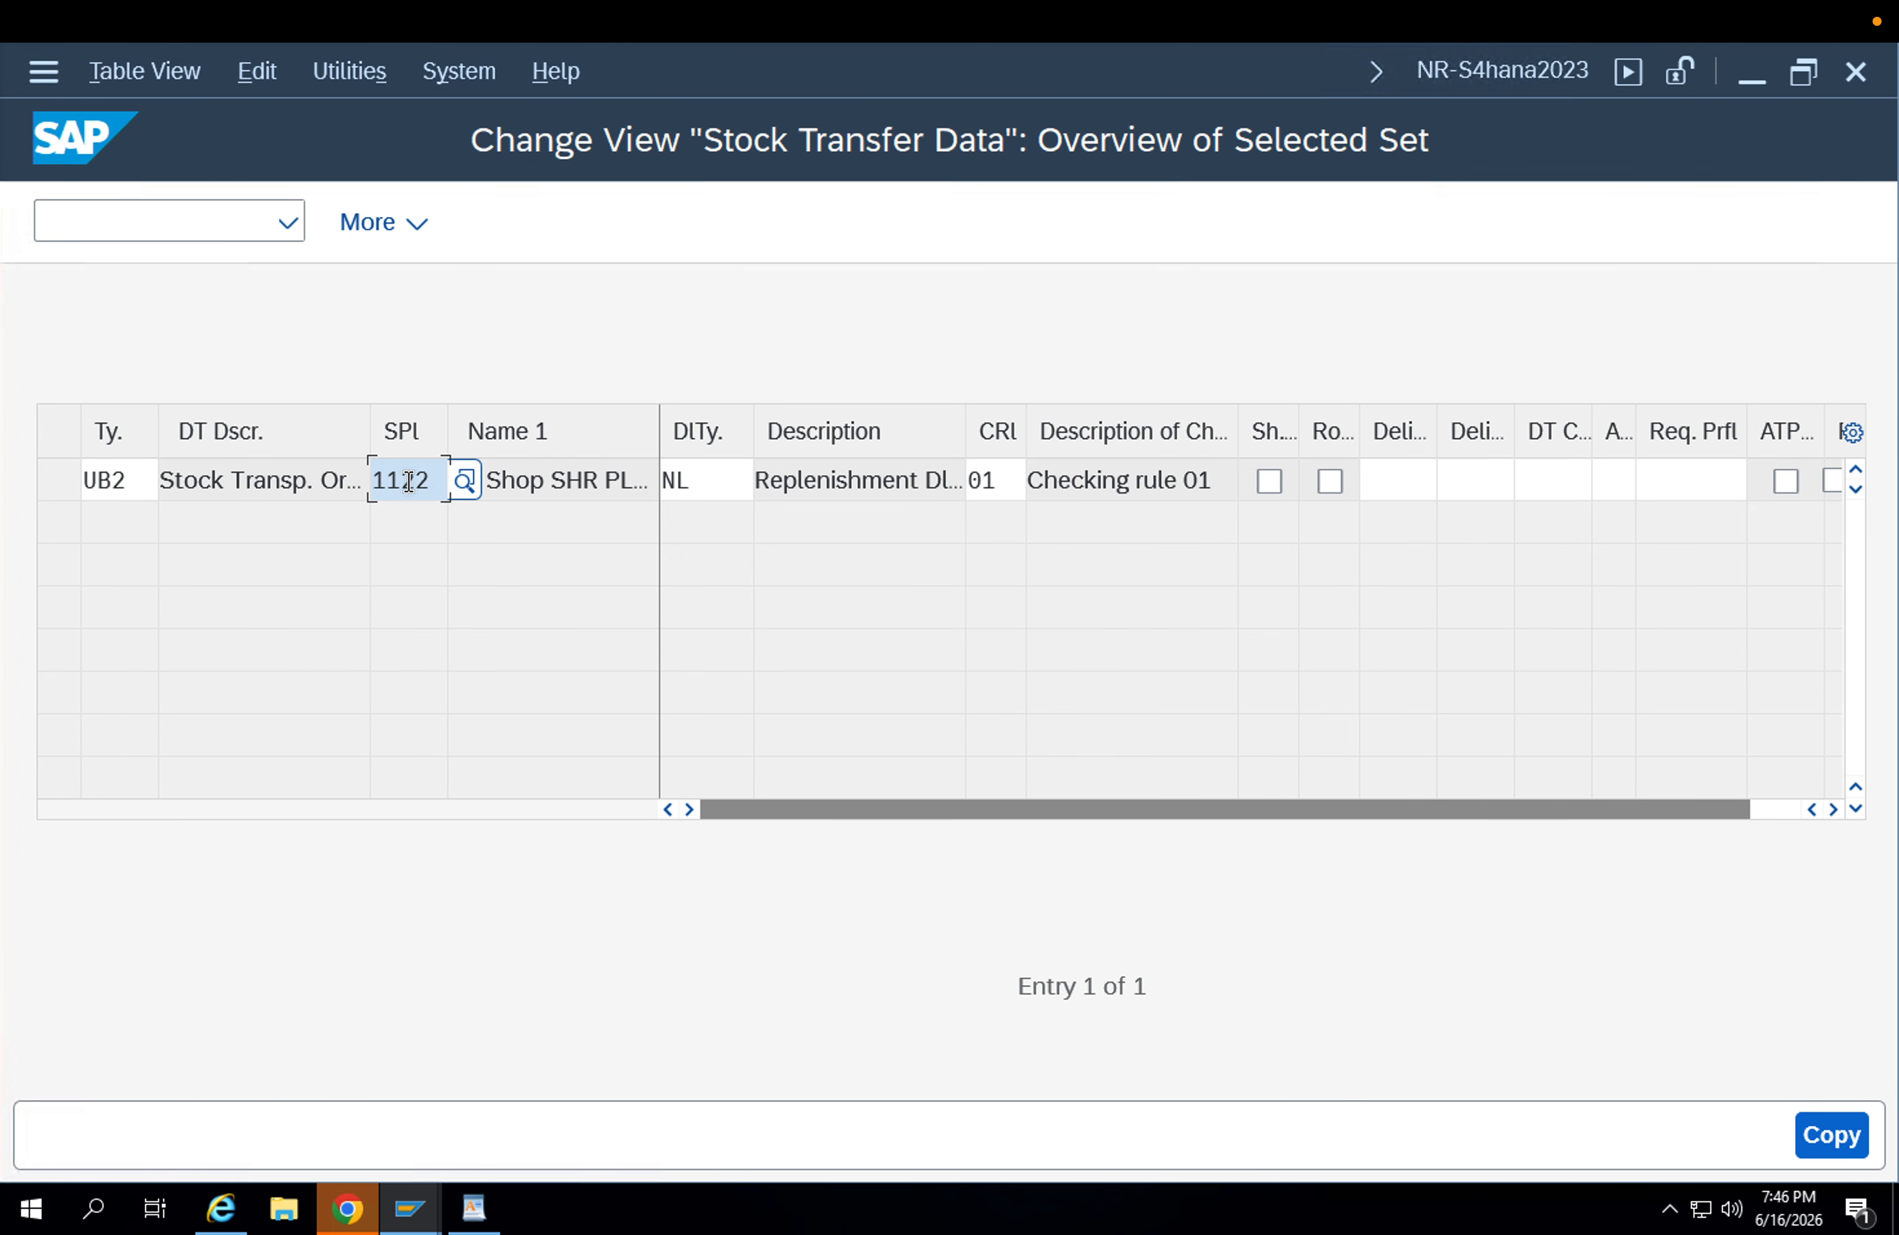
{"action": "key", "text": "BackSpace"}
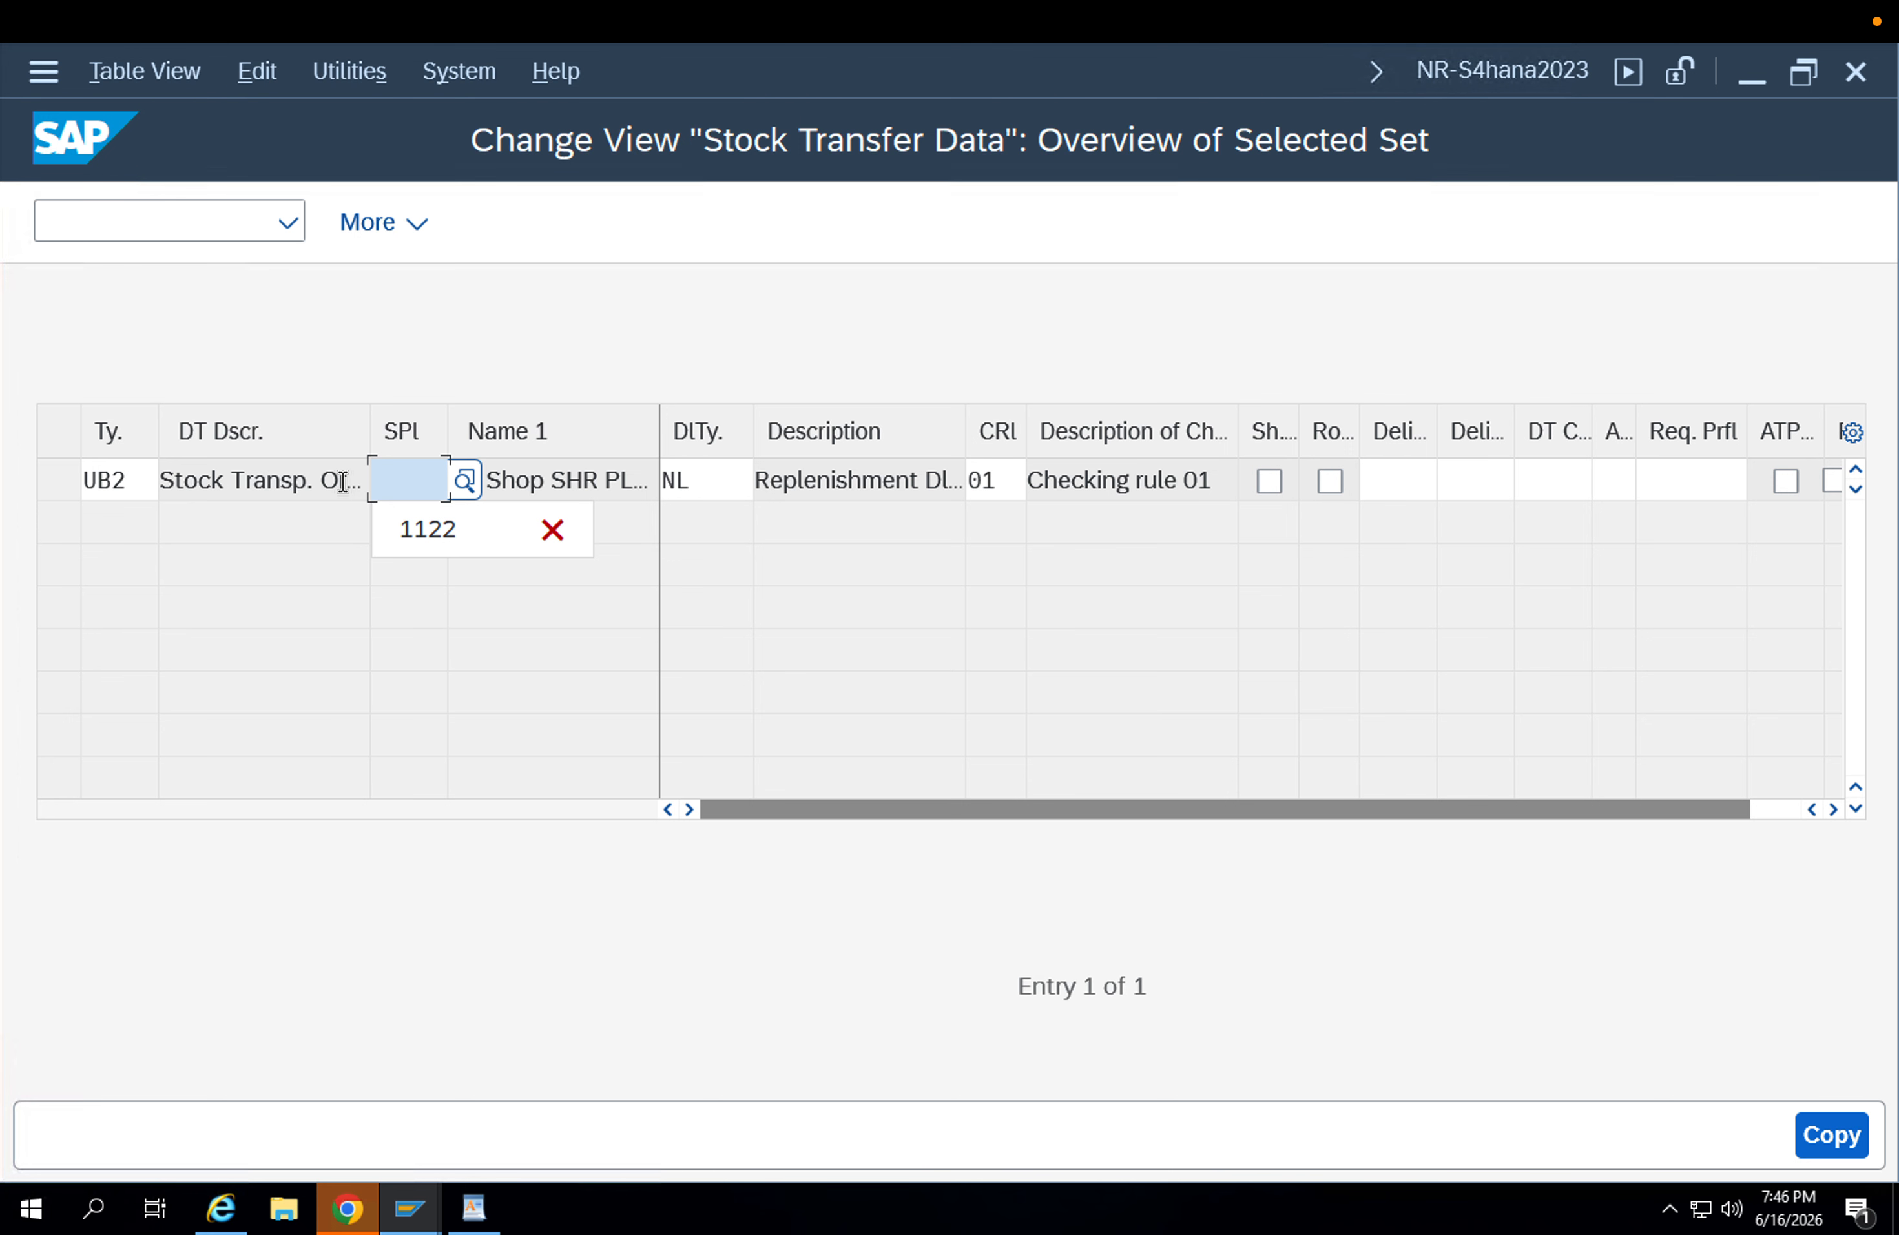
{"action": "type", "text": "App1"}
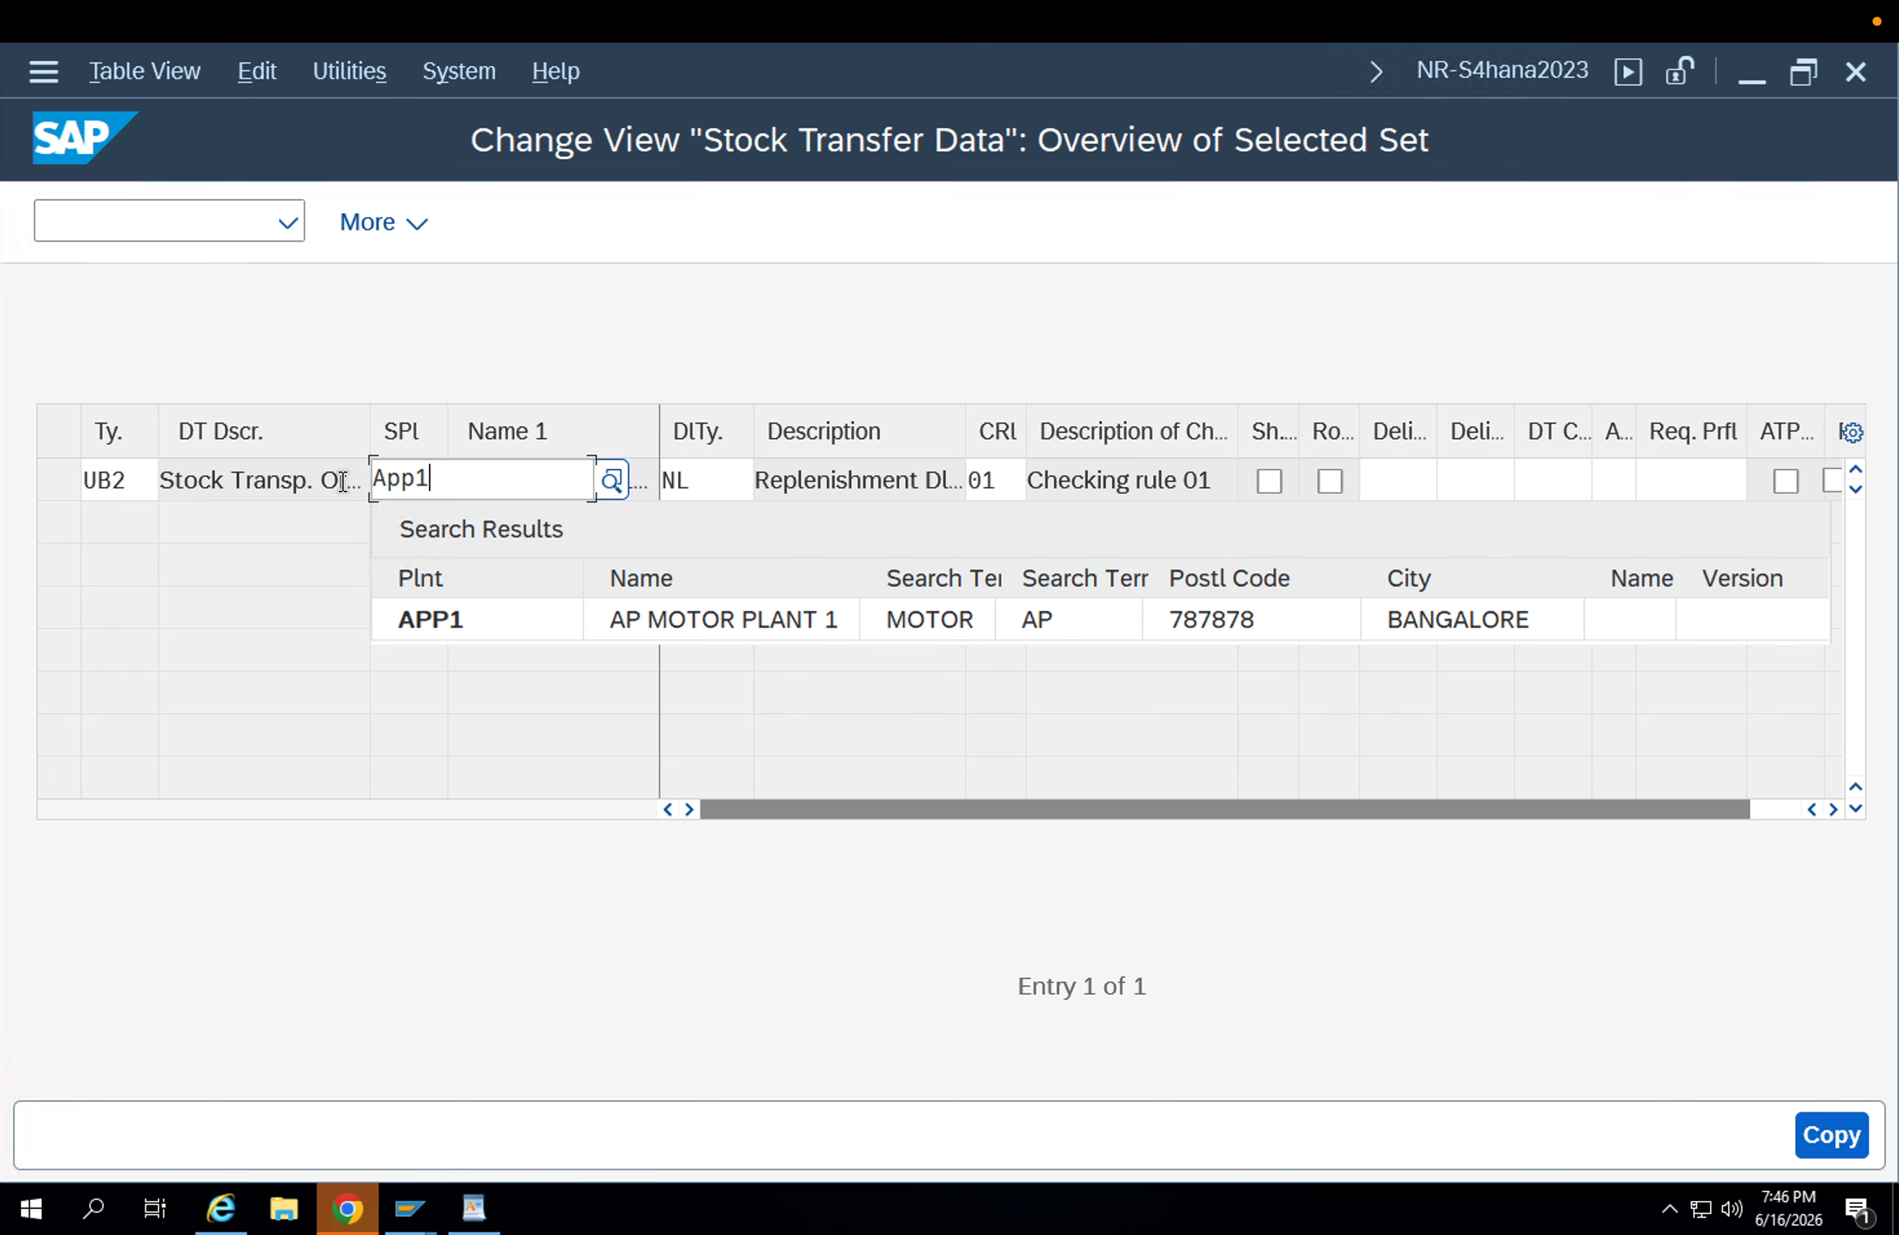
{"action": "left_click", "coordinate": [428, 618]}
{"action": "left_click", "coordinate": [716, 480]}
{"action": "left_click_drag", "start_coordinate": [613, 484], "coordinate": [597, 482]}
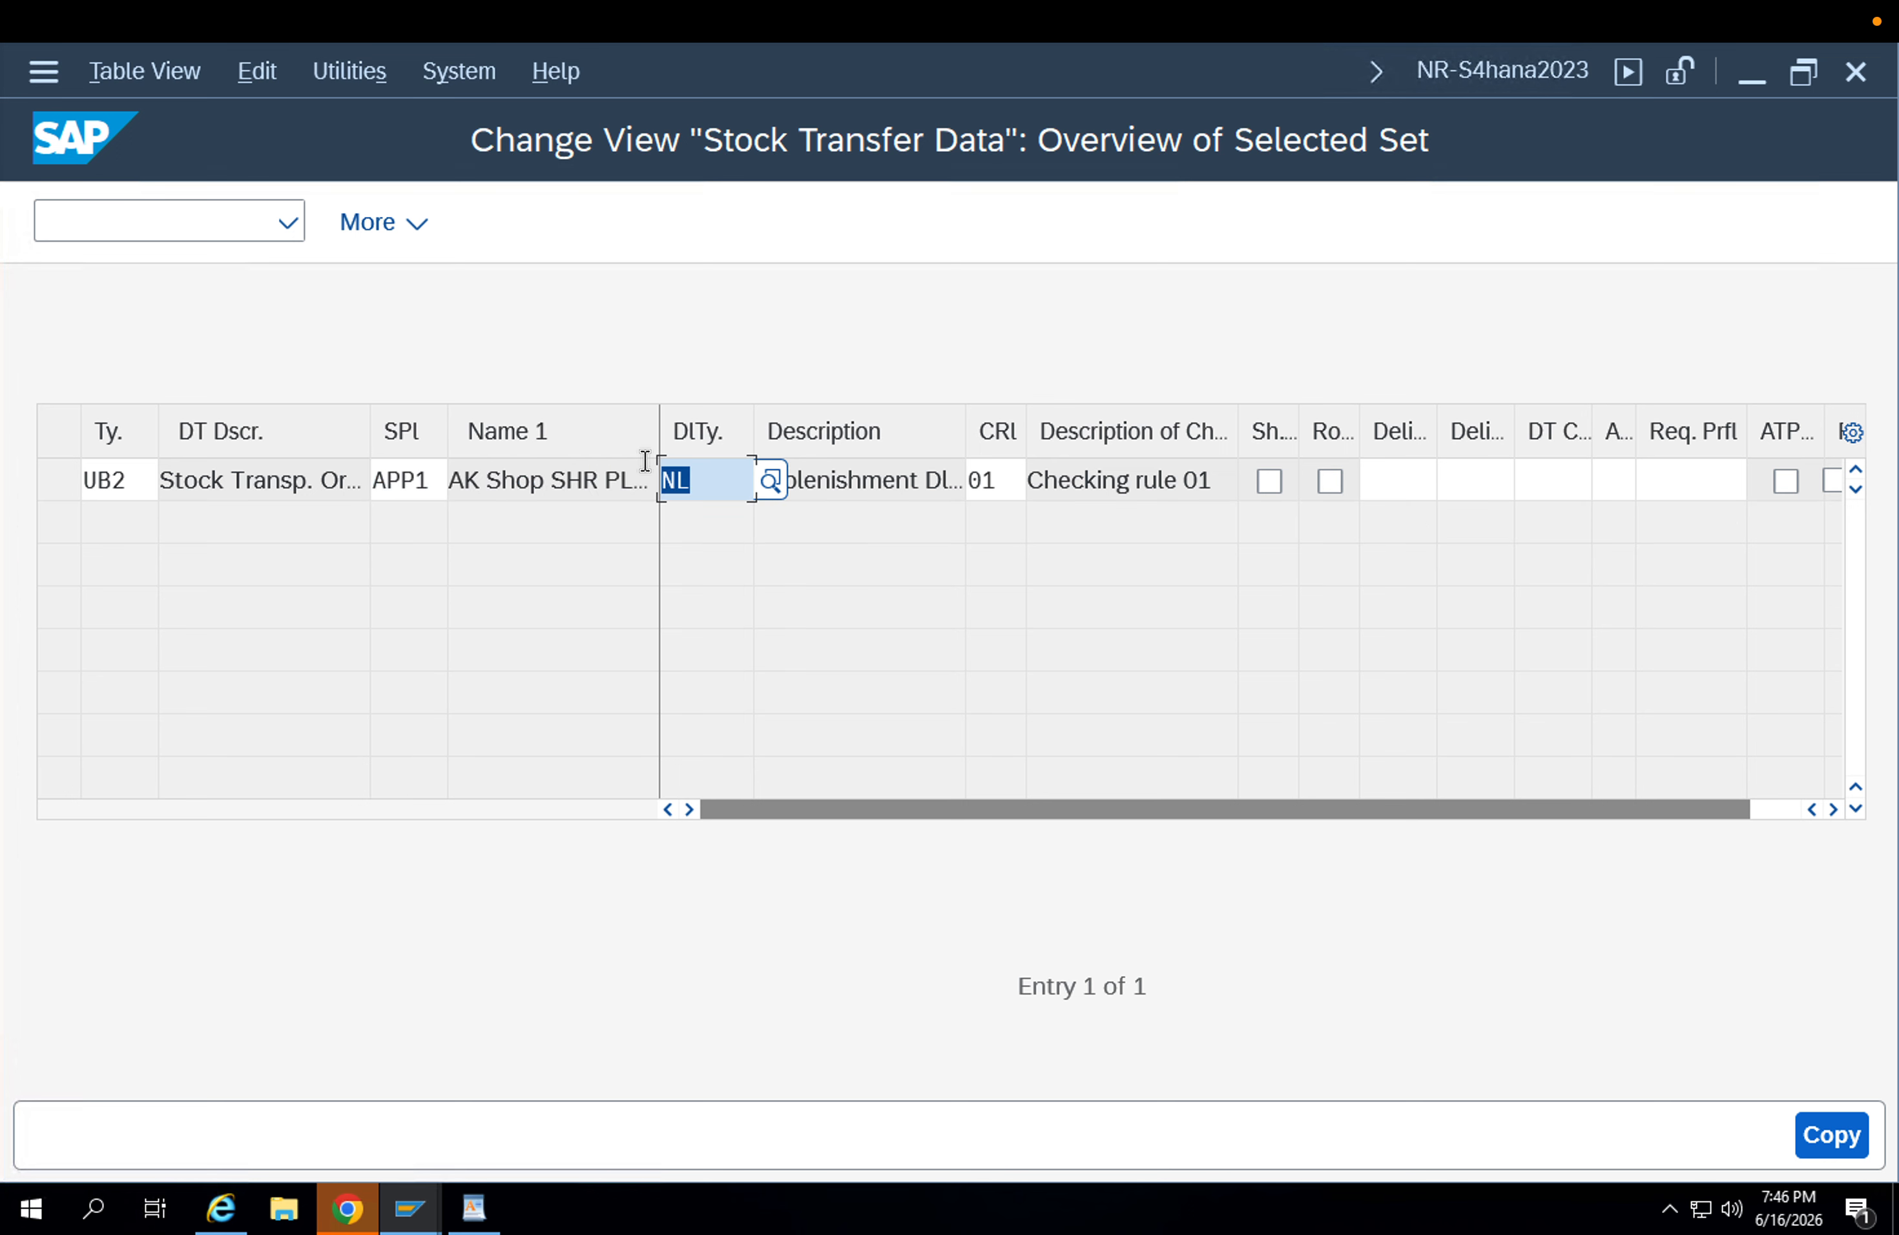
{"action": "left_click", "coordinate": [714, 481]}
{"action": "left_click", "coordinate": [1006, 463]}
{"action": "key", "text": "Return"}
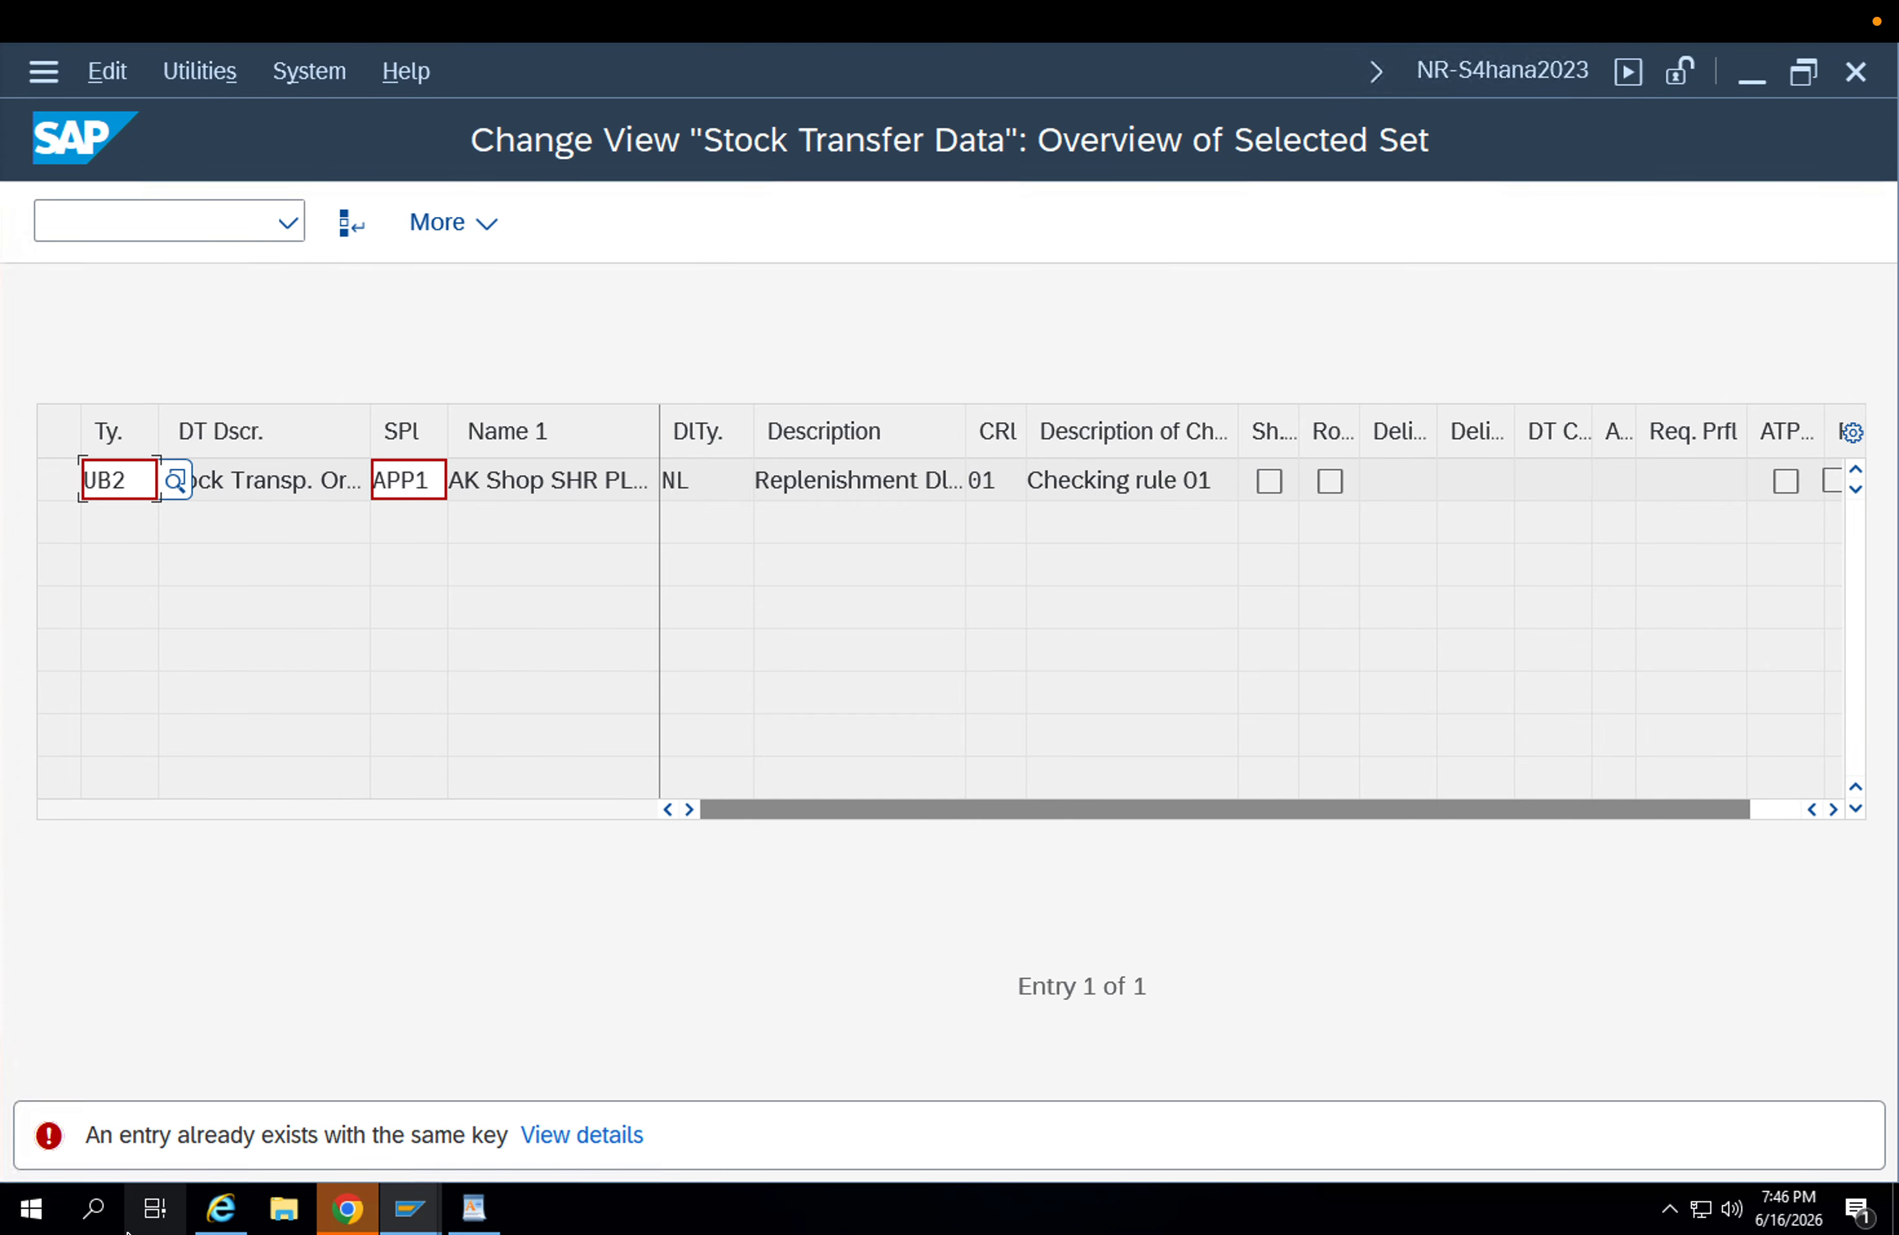
{"action": "key", "text": "F12"}
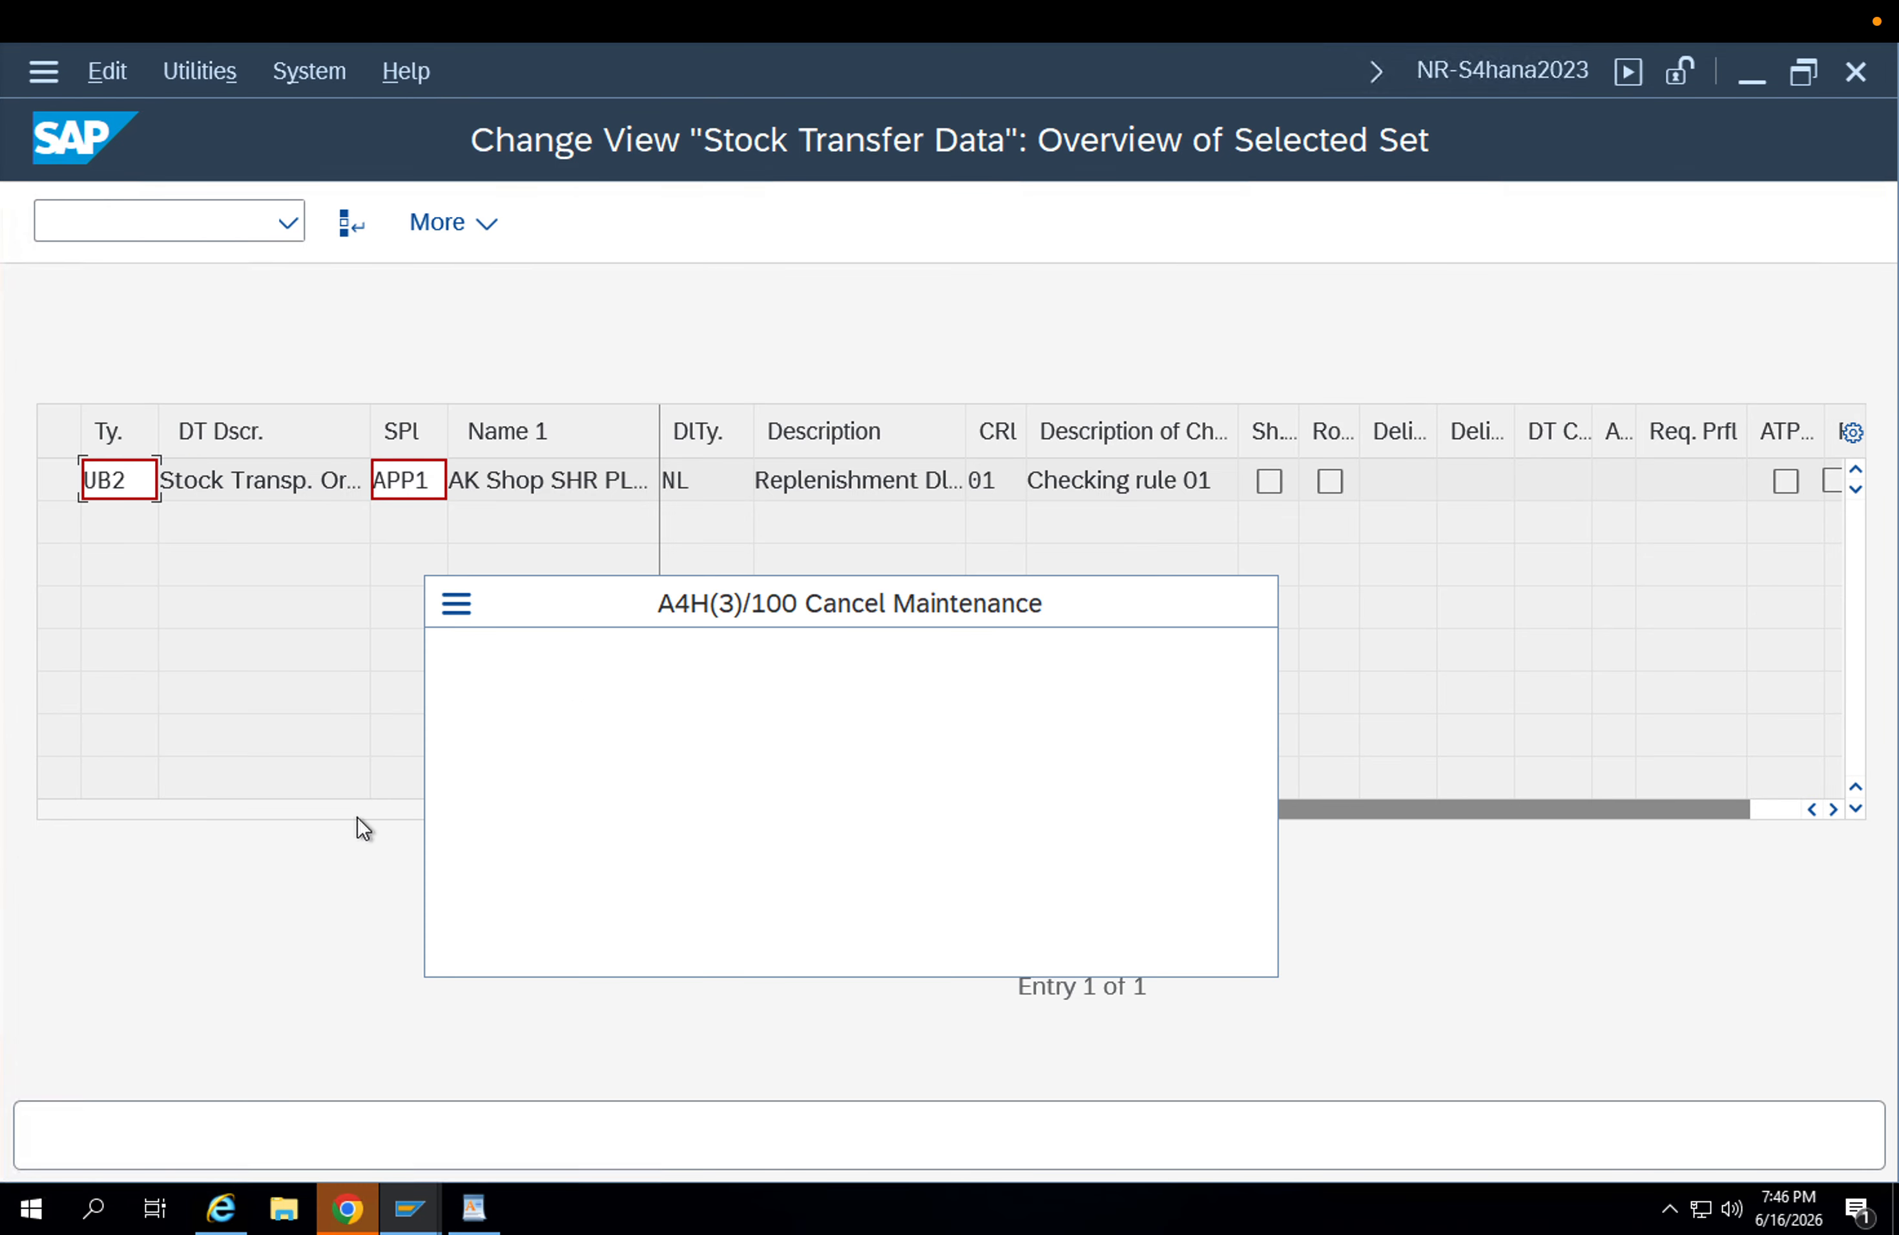
{"action": "left_click", "coordinate": [694, 865]}
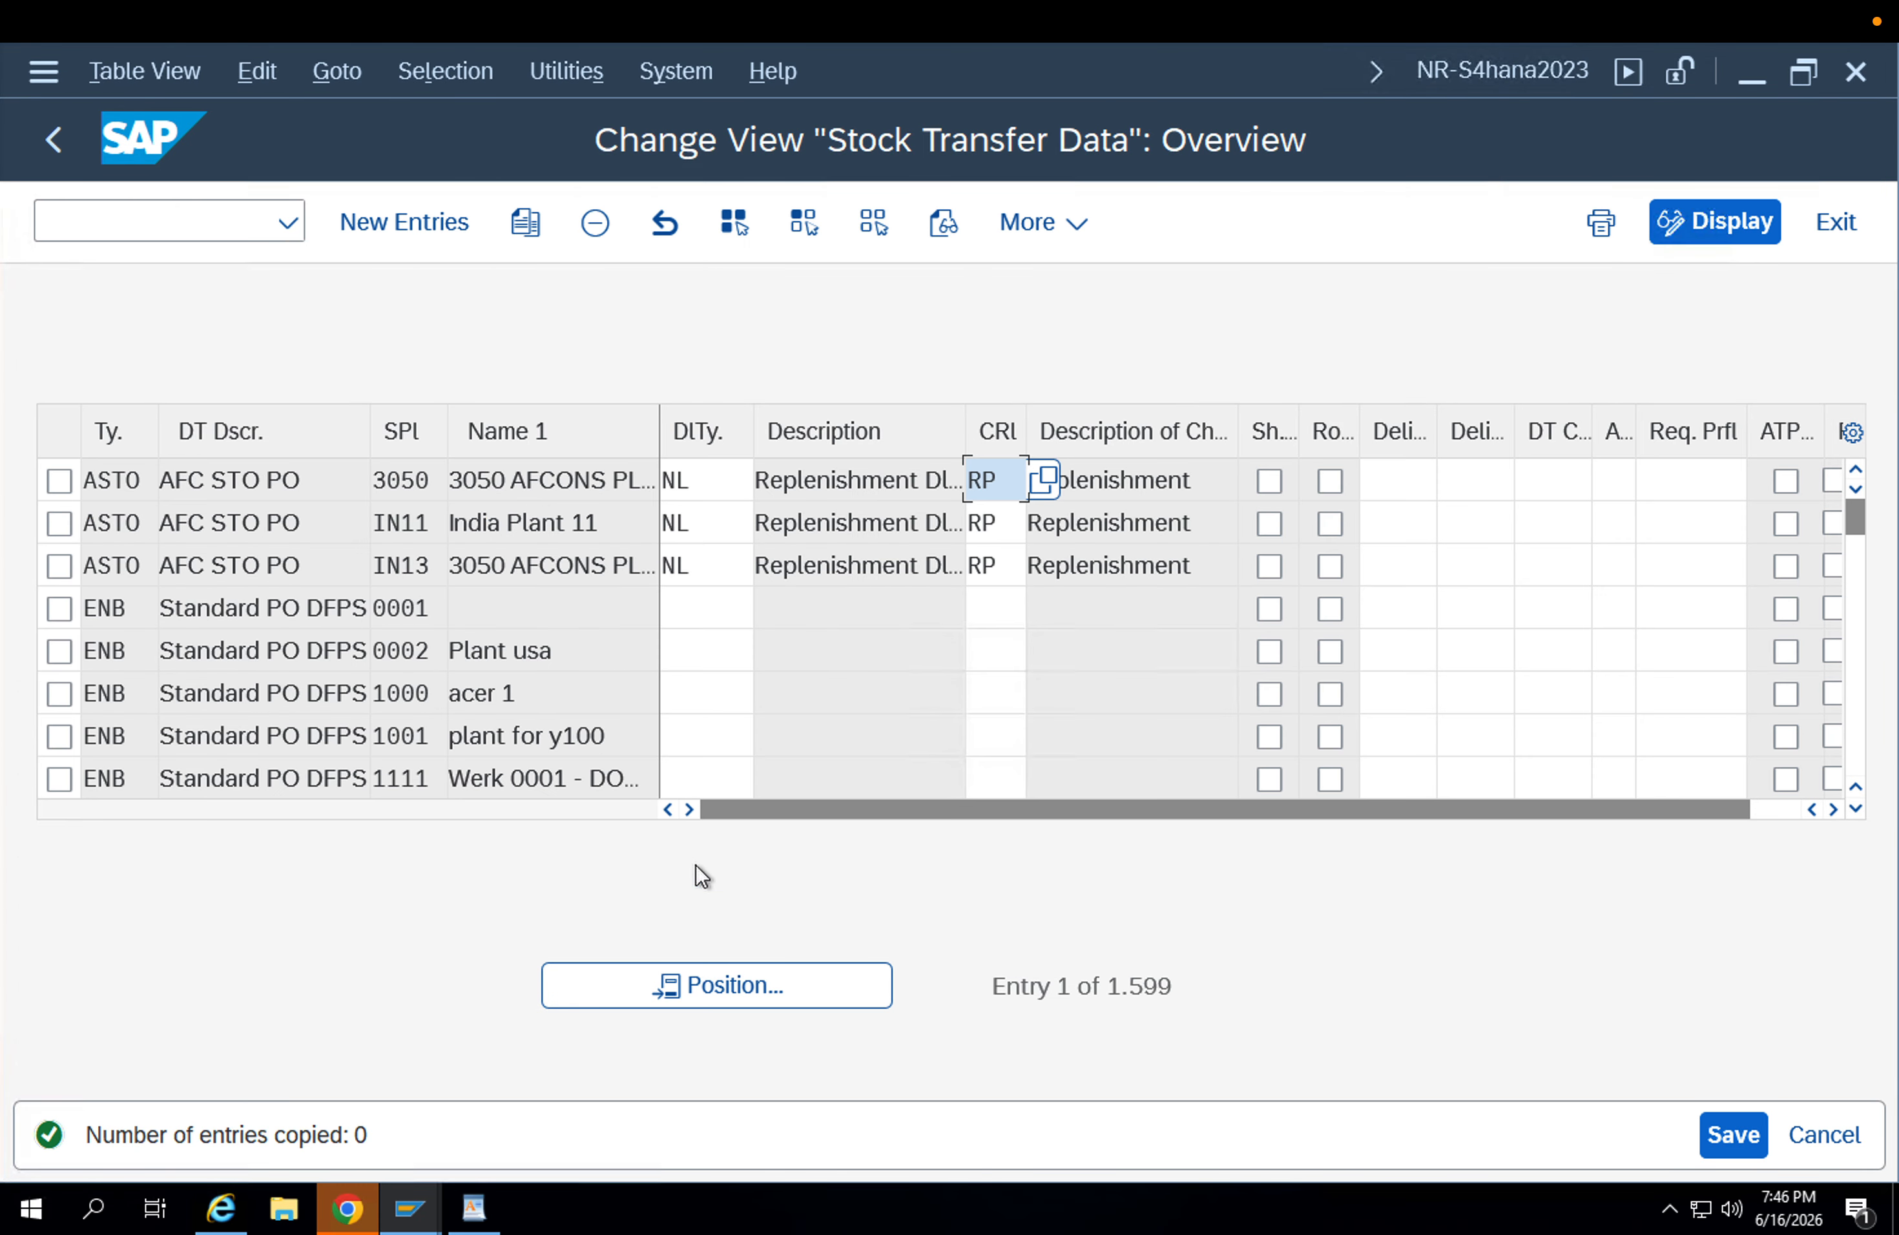
{"action": "key", "text": "F12"}
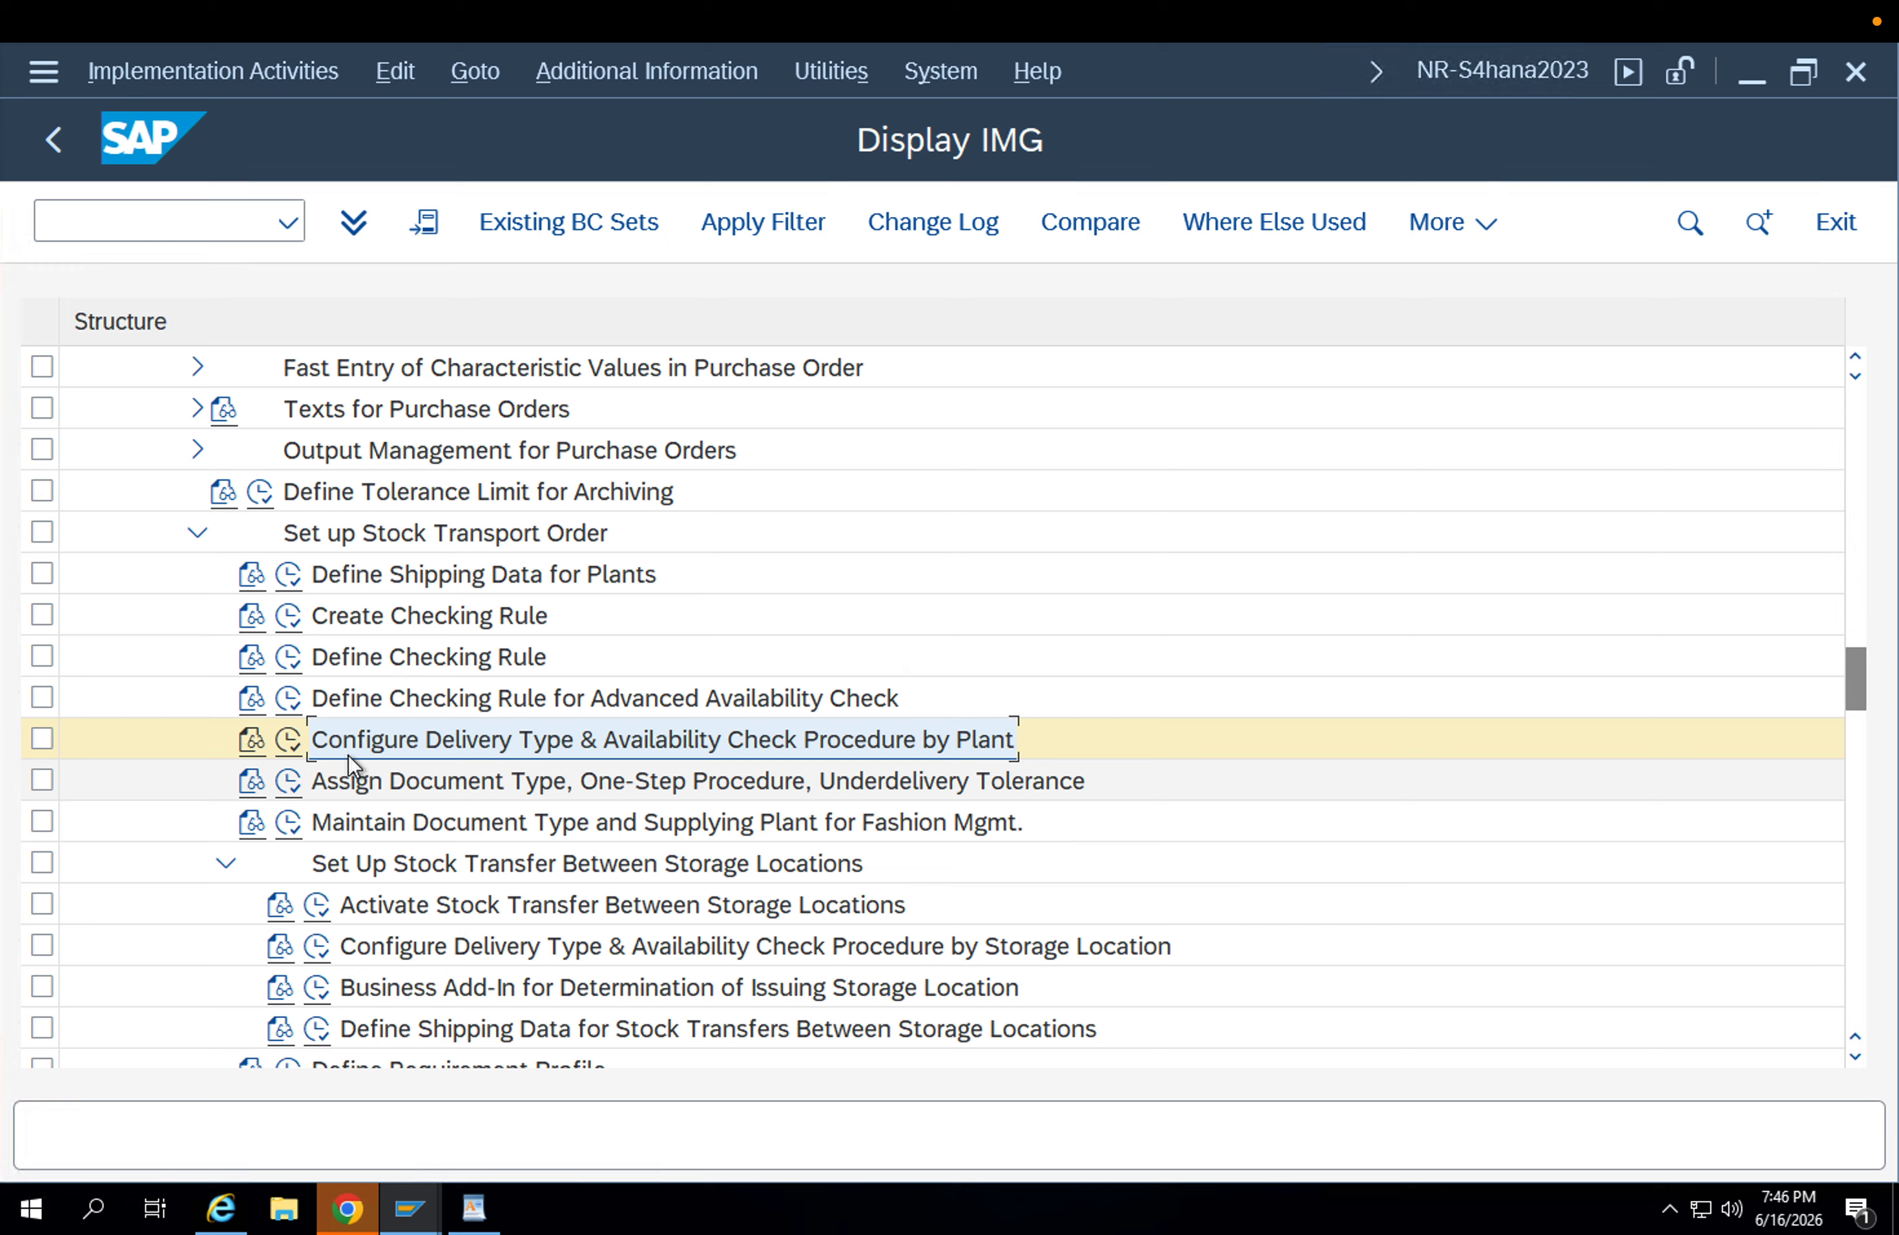
Execute Configure Delivery Type & Availability Check Procedure by Plant and position the entries at document type UB2, supplying plant APP1.
{"action": "left_click", "coordinate": [299, 744]}
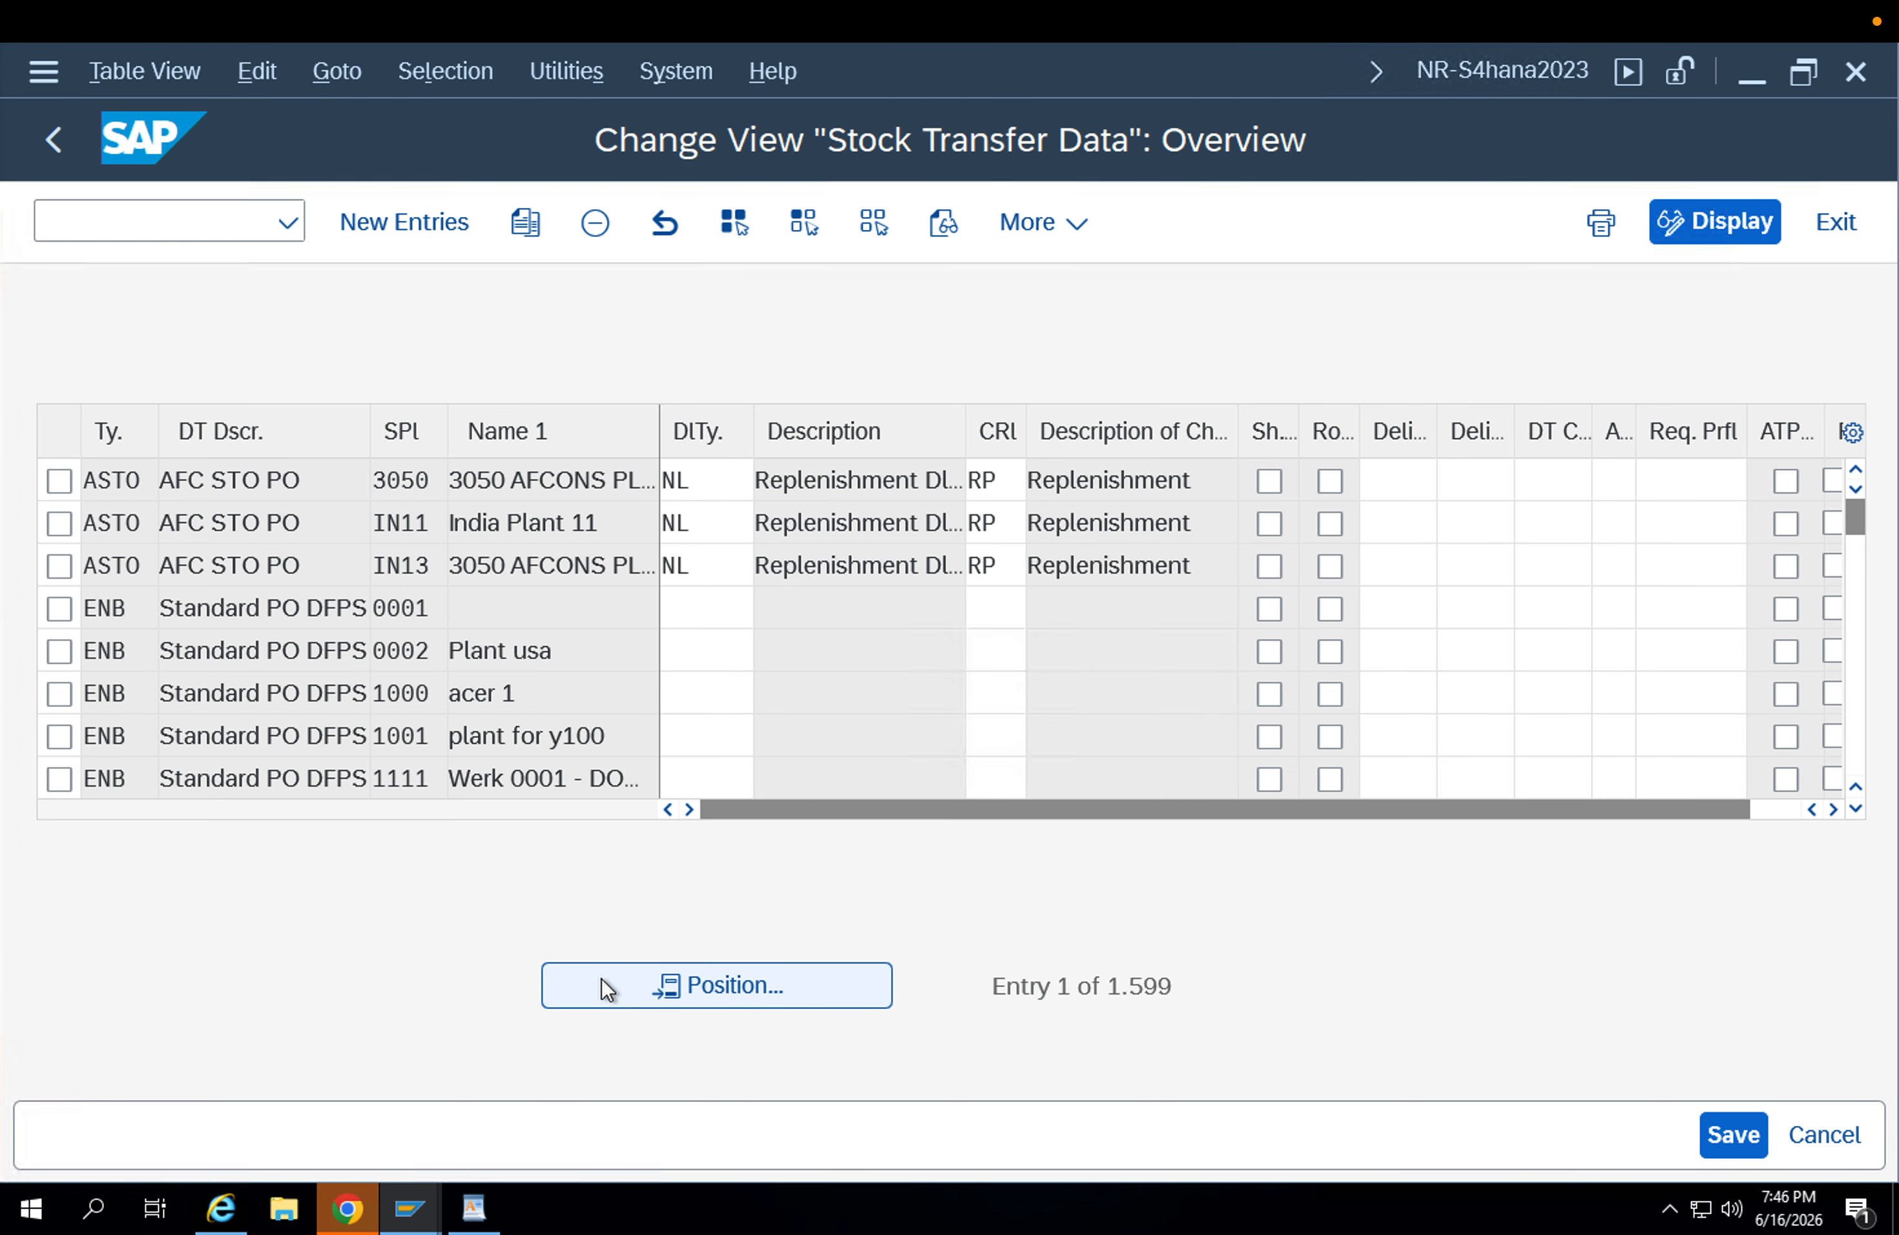
{"action": "left_click", "coordinate": [603, 985]}
{"action": "type", "text": "UB2"}
{"action": "key", "text": "Tab"}
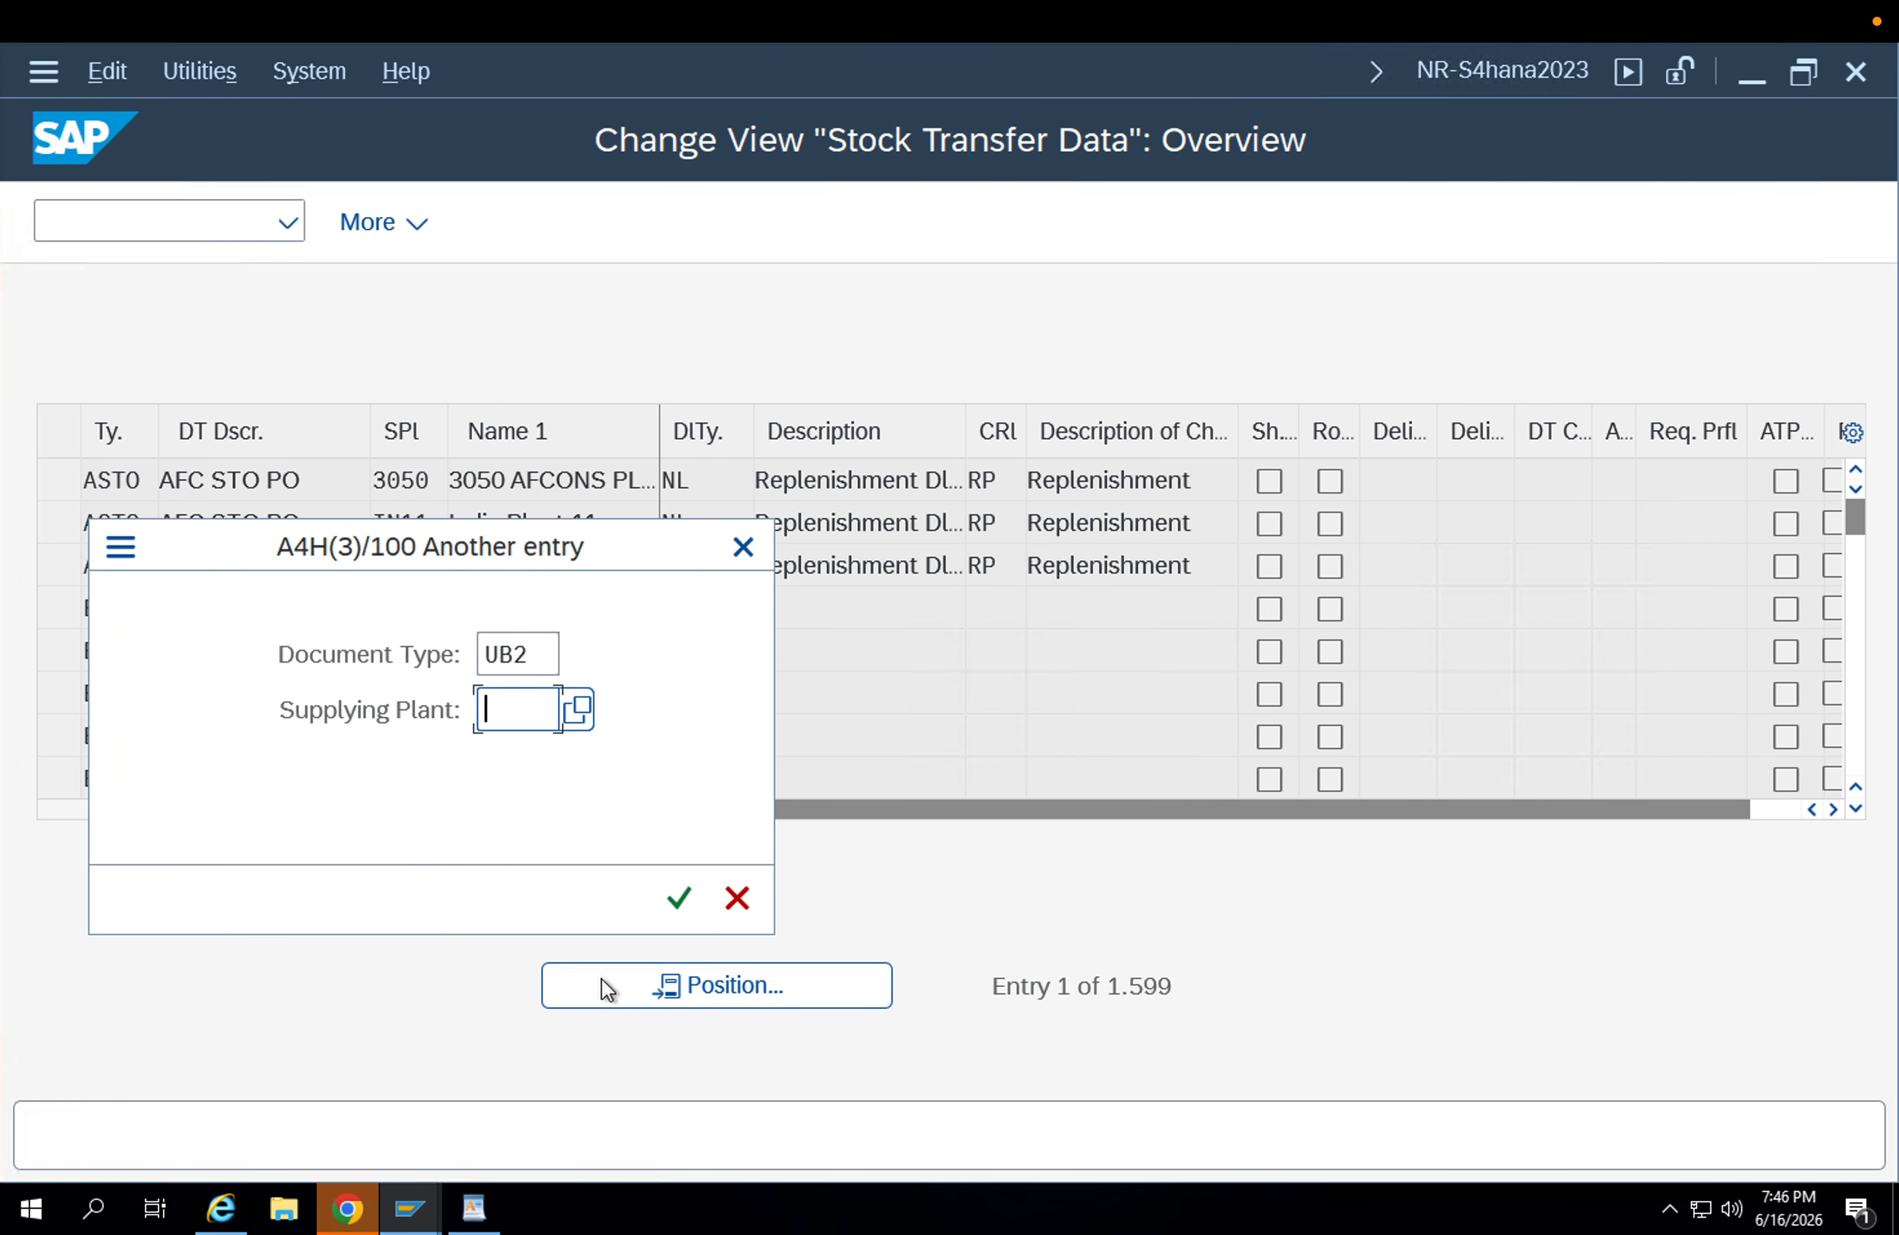
{"action": "type", "text": "App1"}
{"action": "key", "text": "Return"}
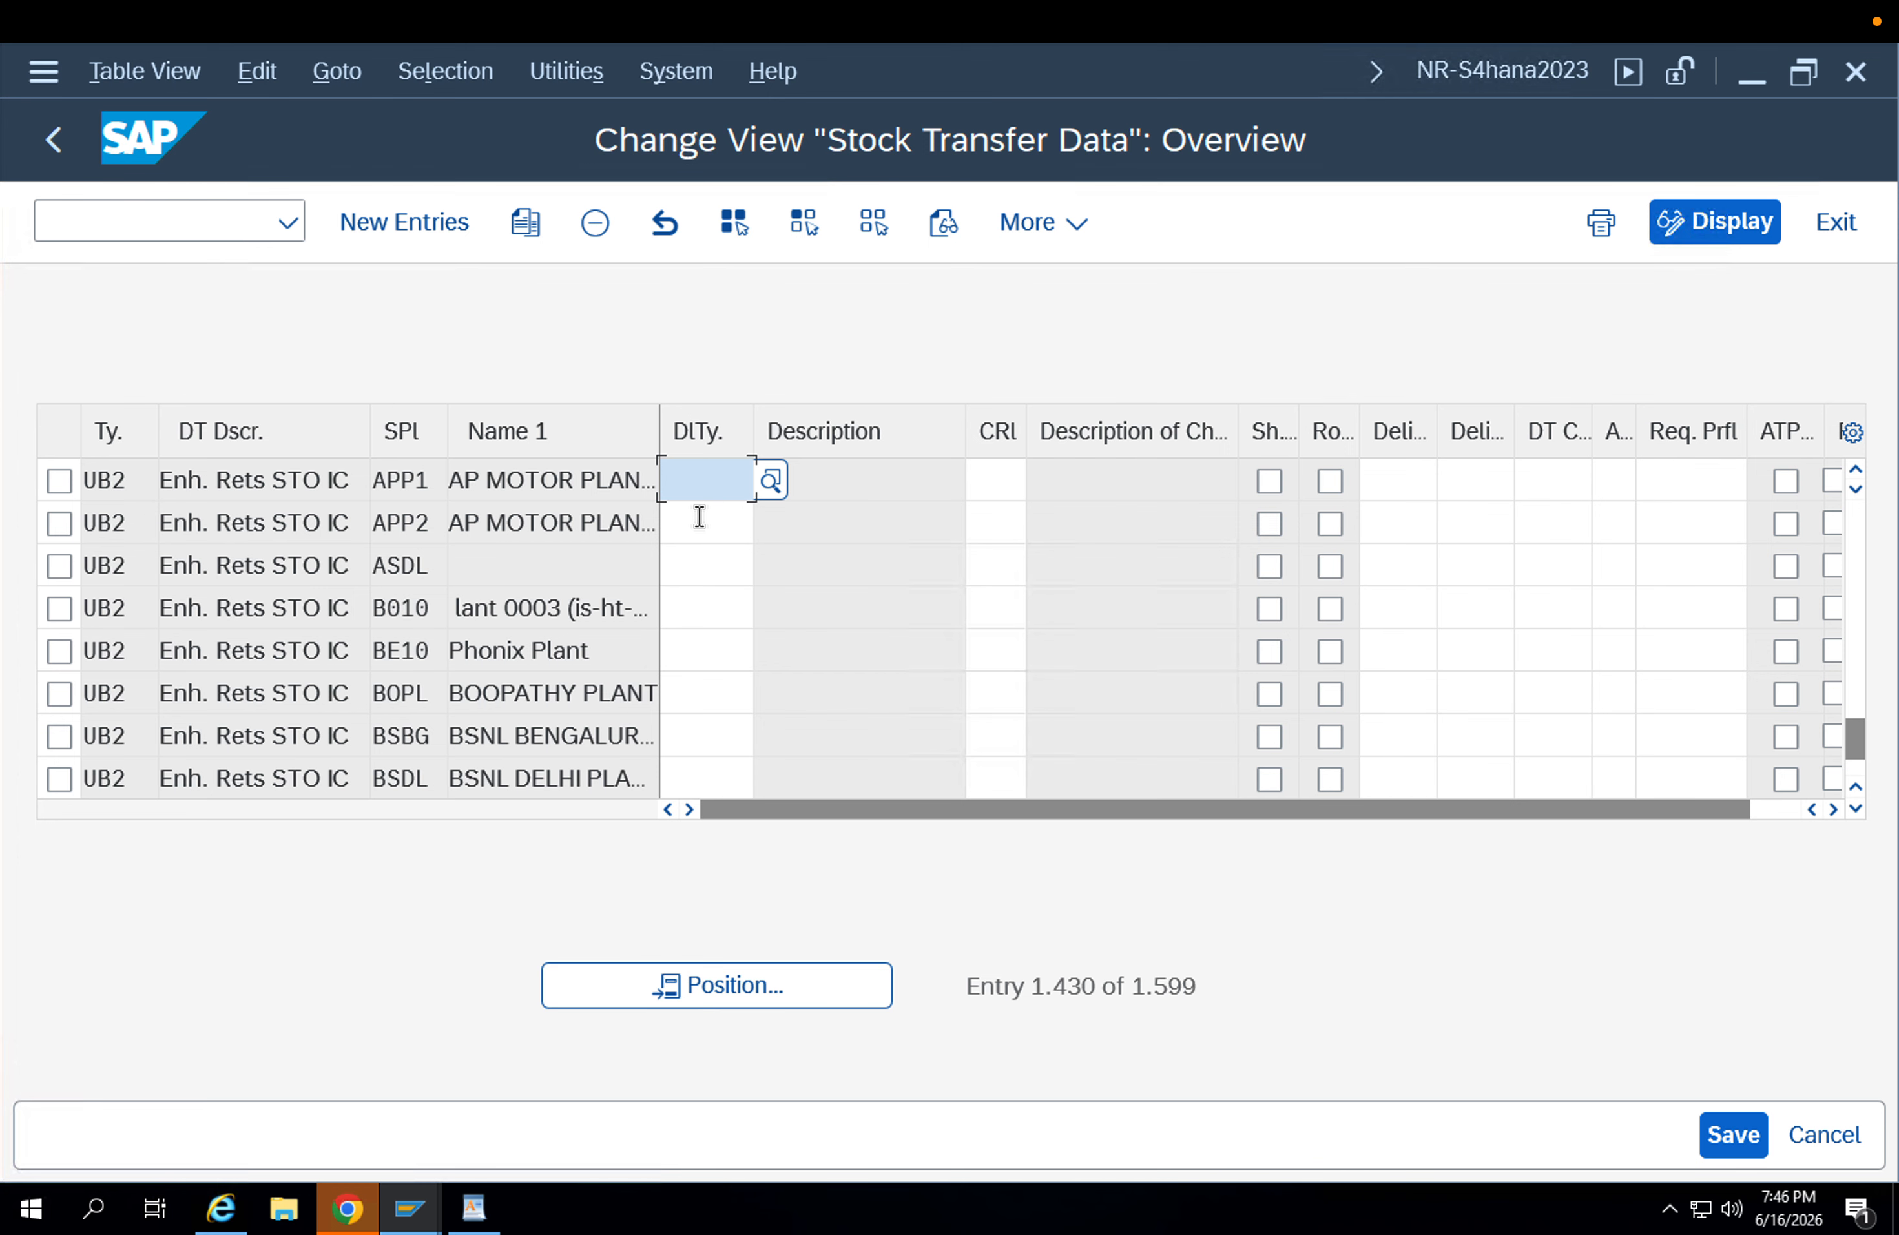
Set delivery type NL and checking rule 01 for document type UB2 with supplying plant APP1.
{"action": "type", "text": "NL"}
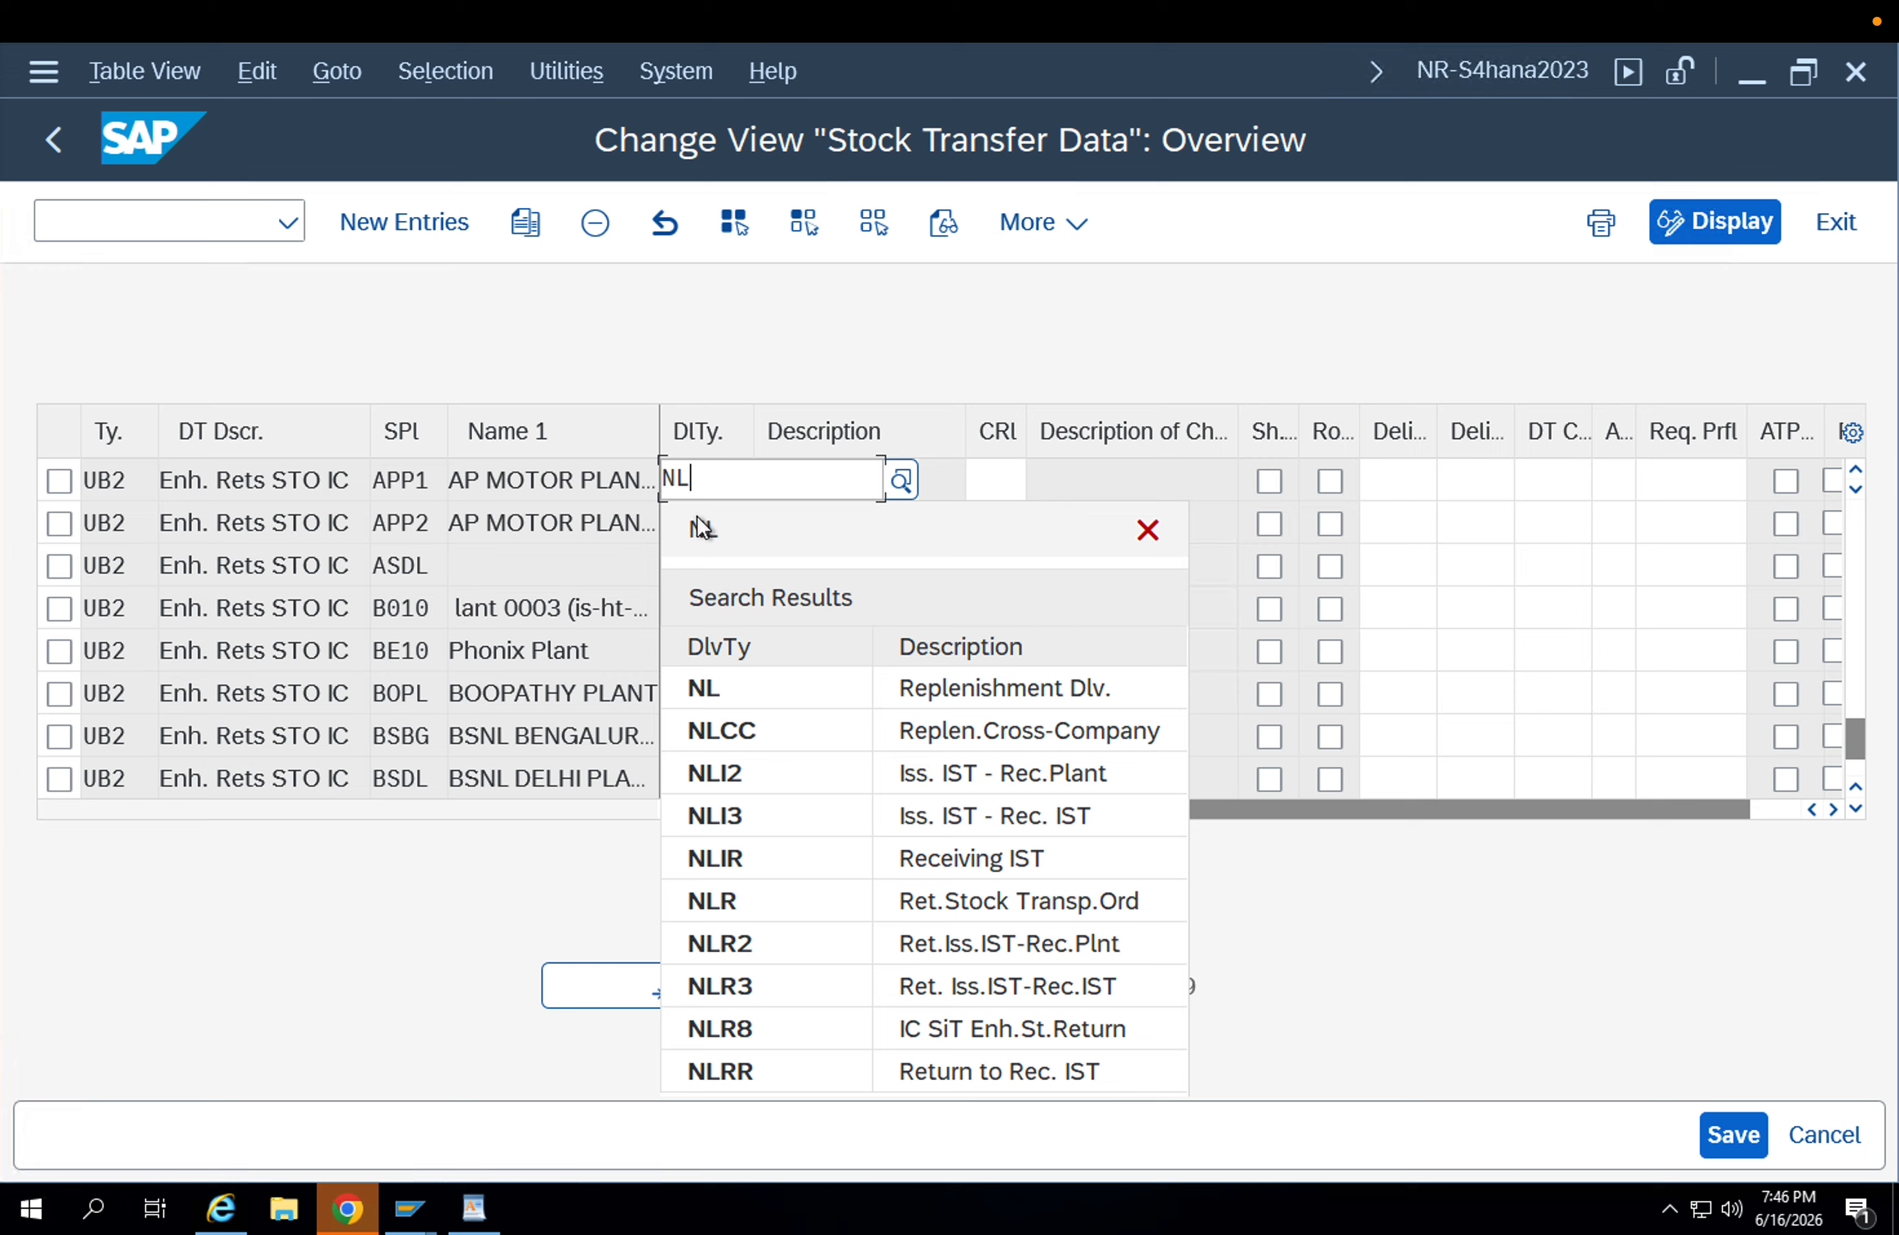
{"action": "key", "text": "Down"}
{"action": "key", "text": "Down"}
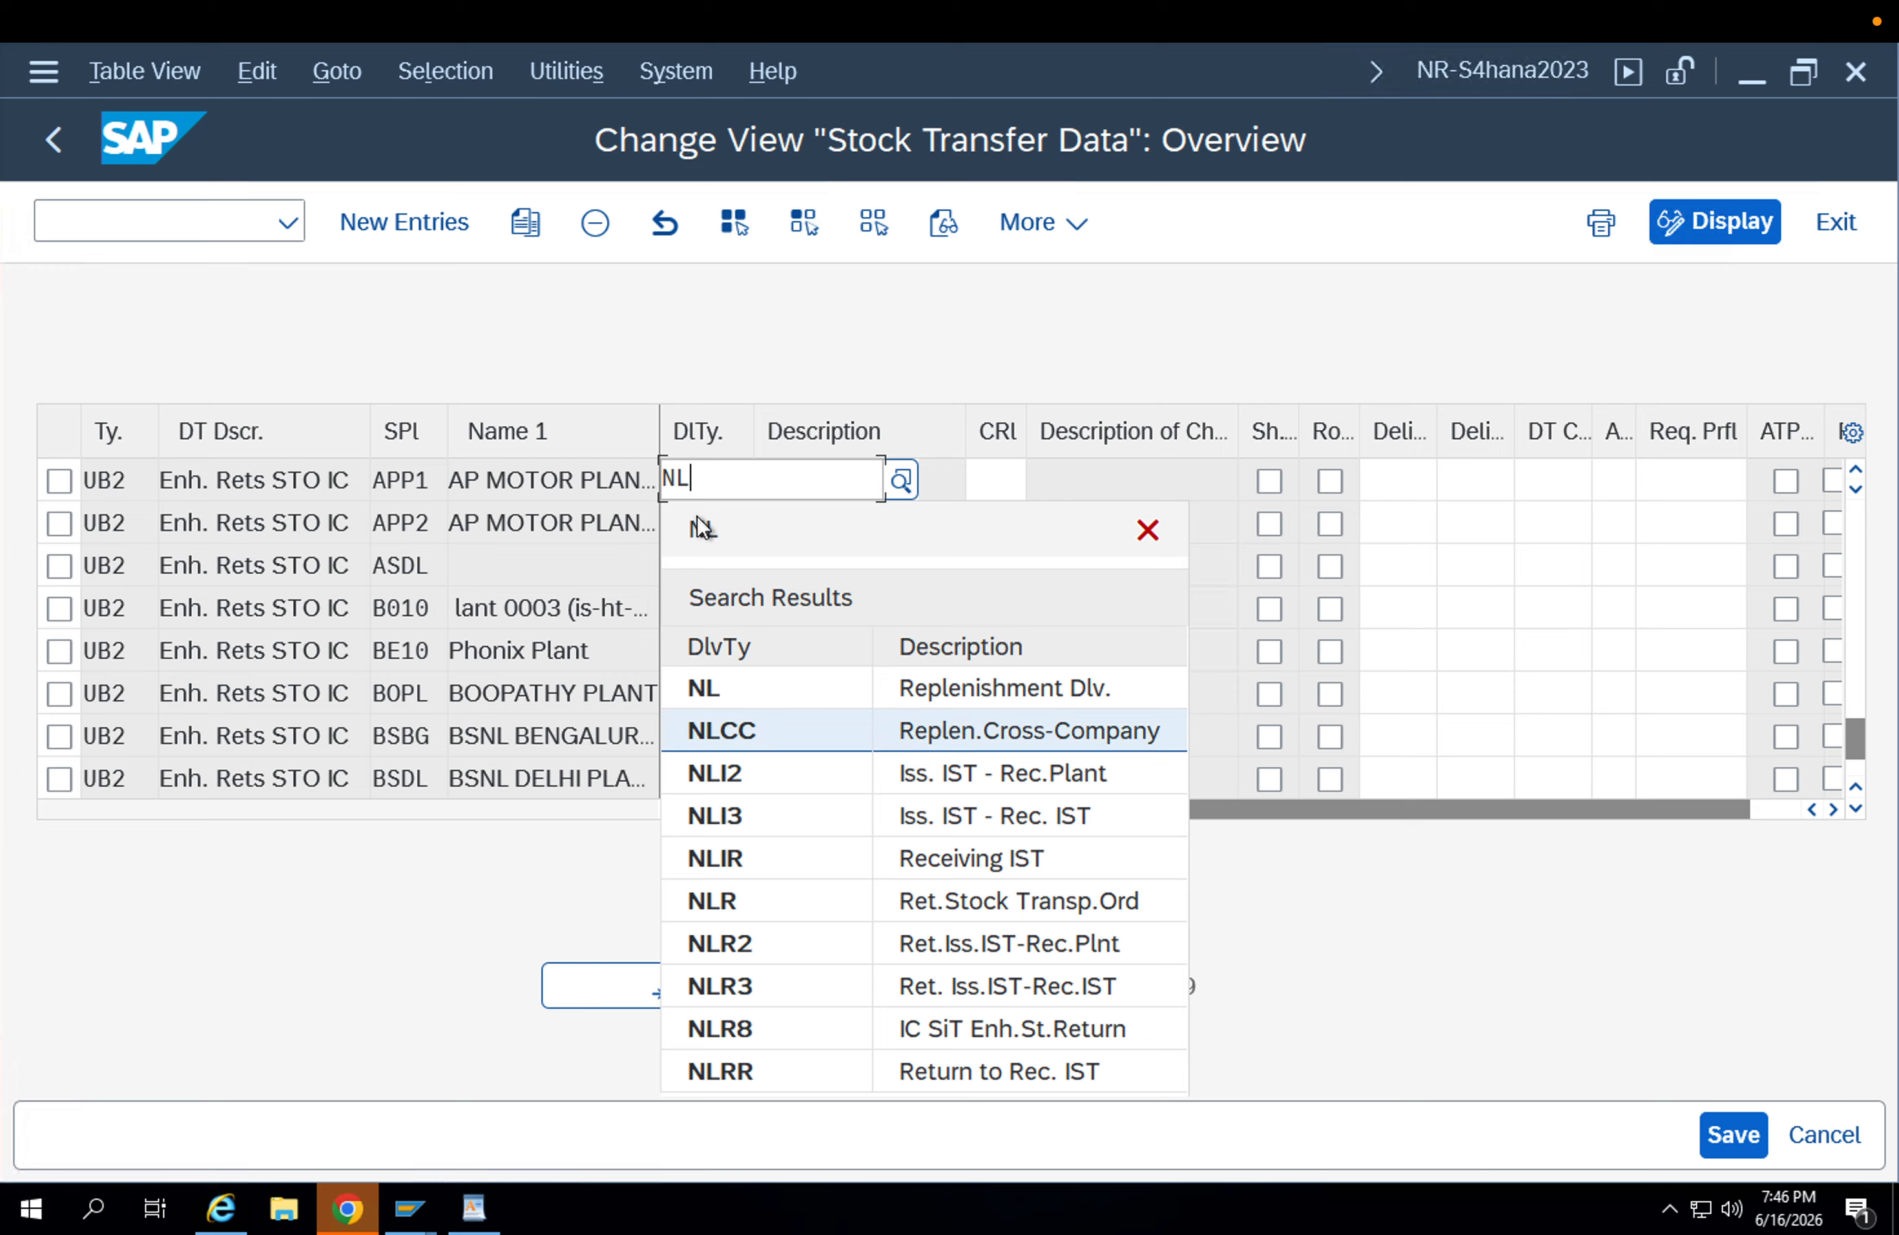
{"action": "key", "text": "Escape"}
{"action": "key", "text": "Return"}
{"action": "left_click", "coordinate": [996, 487]}
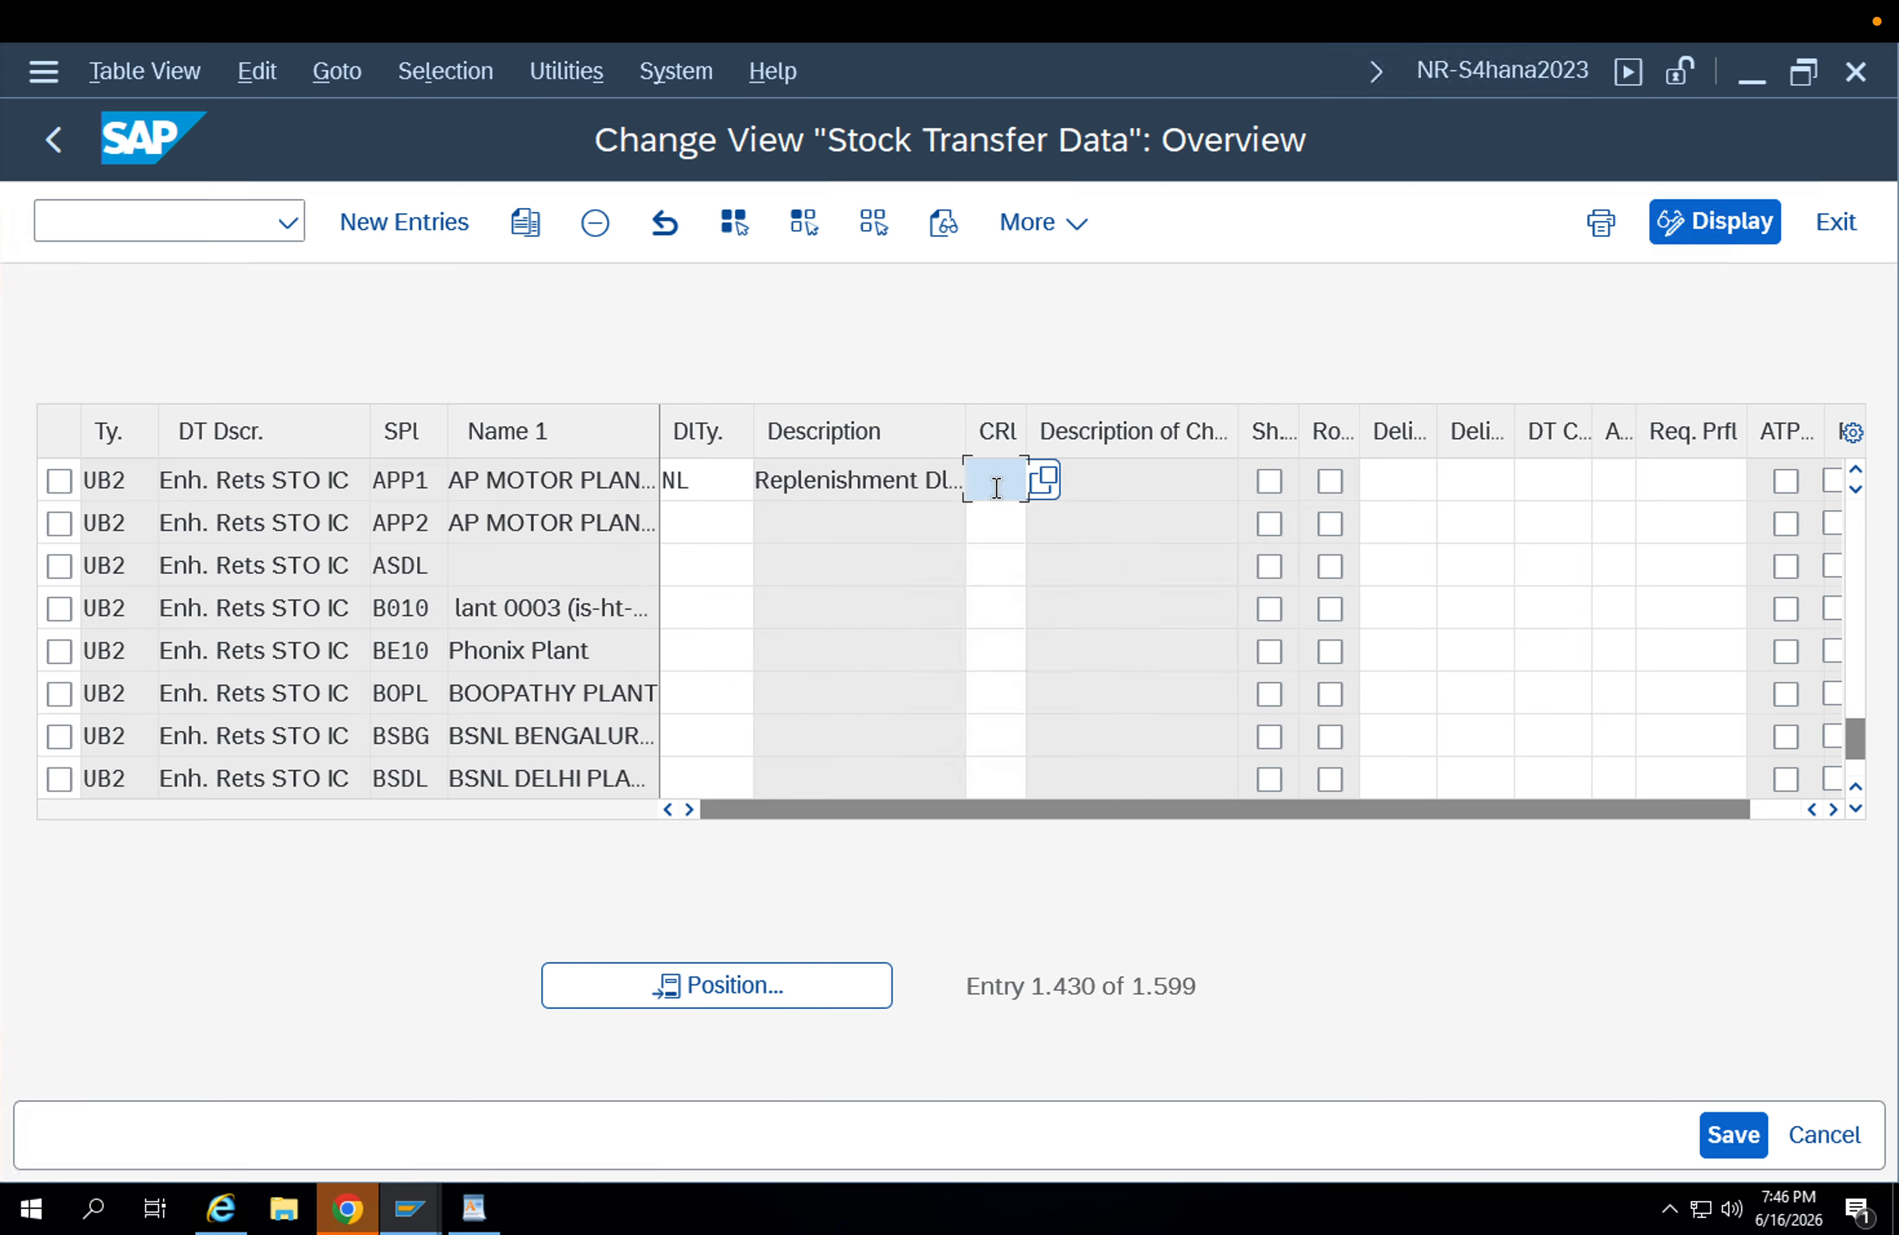
{"action": "type", "text": "01"}
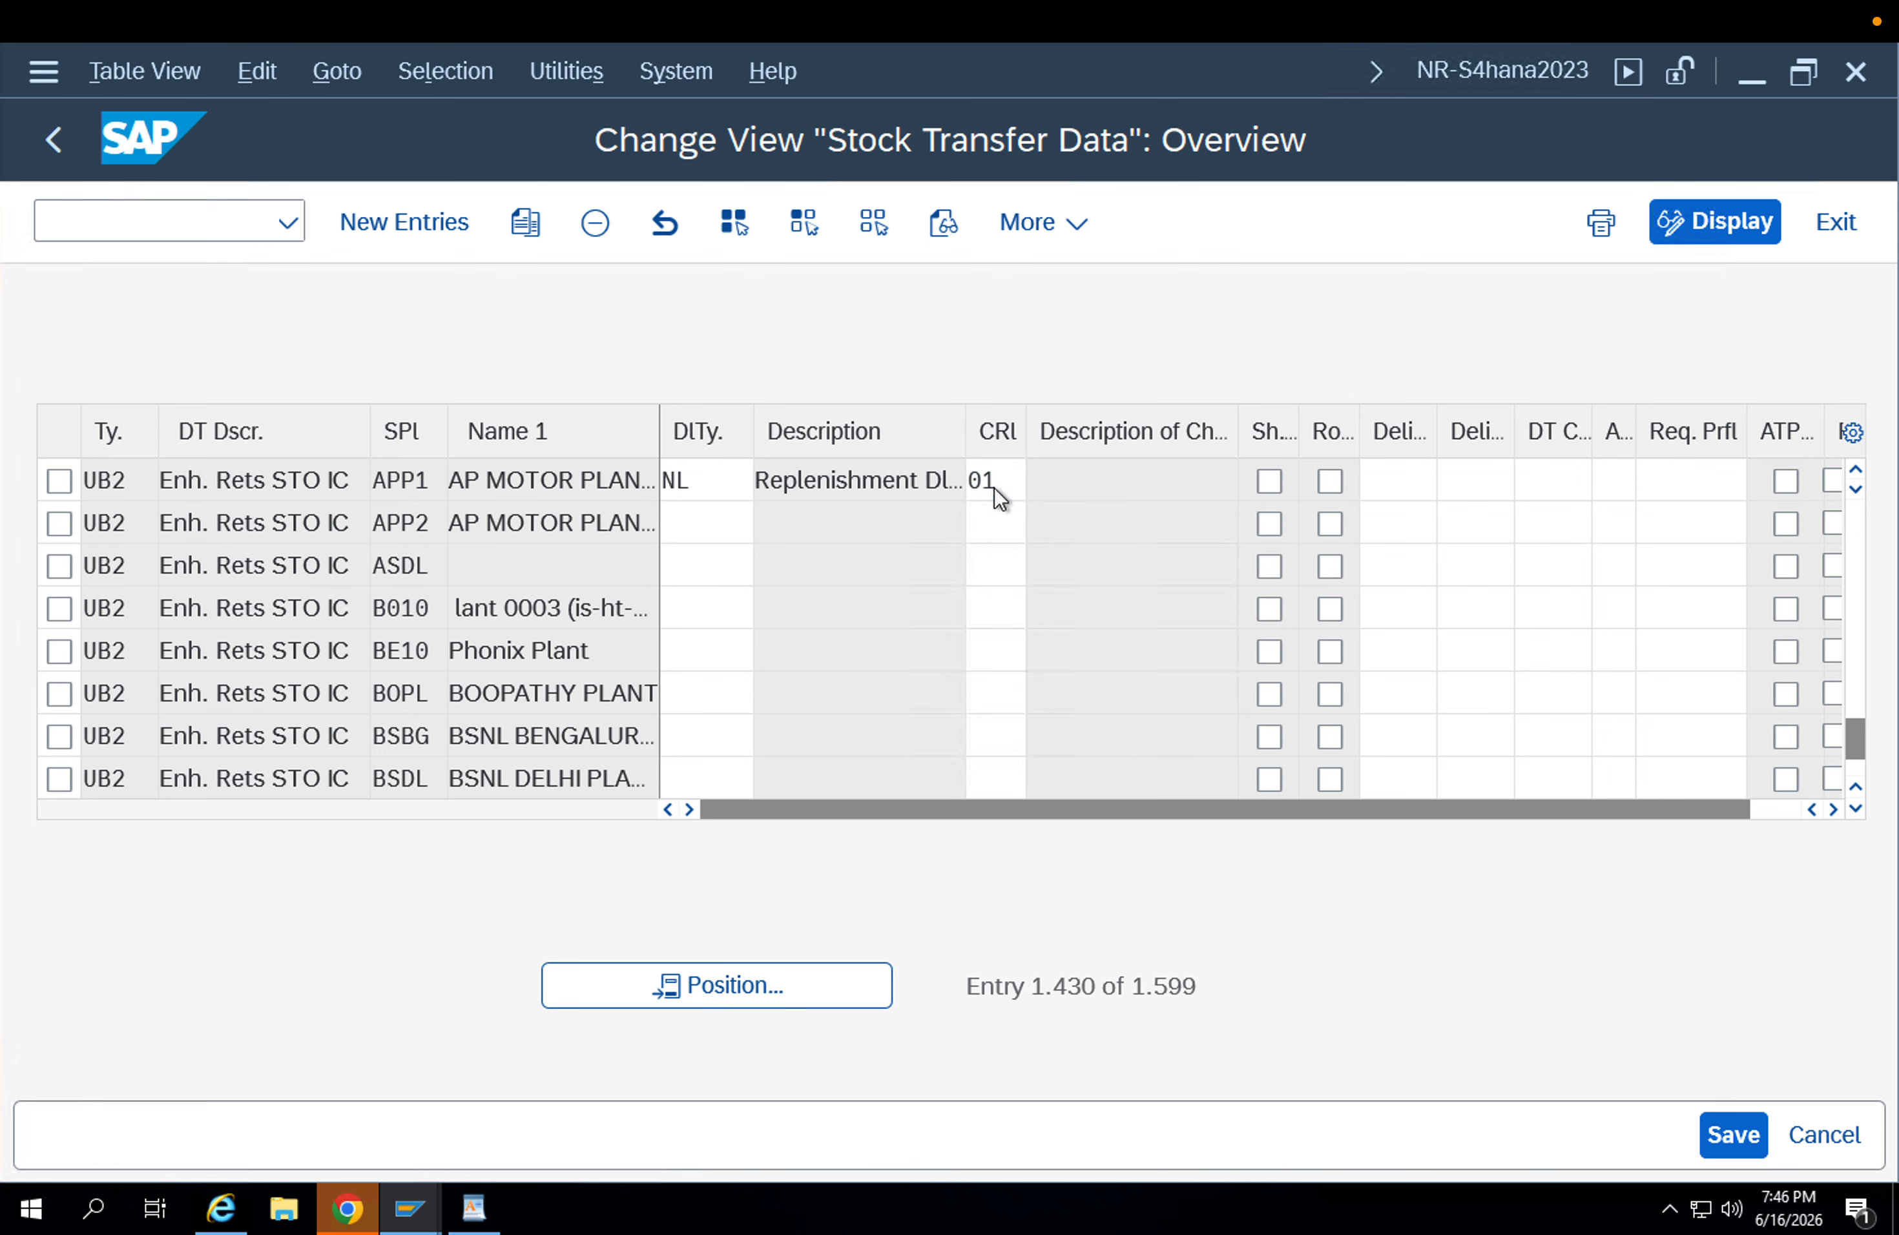
{"action": "key", "text": "Return"}
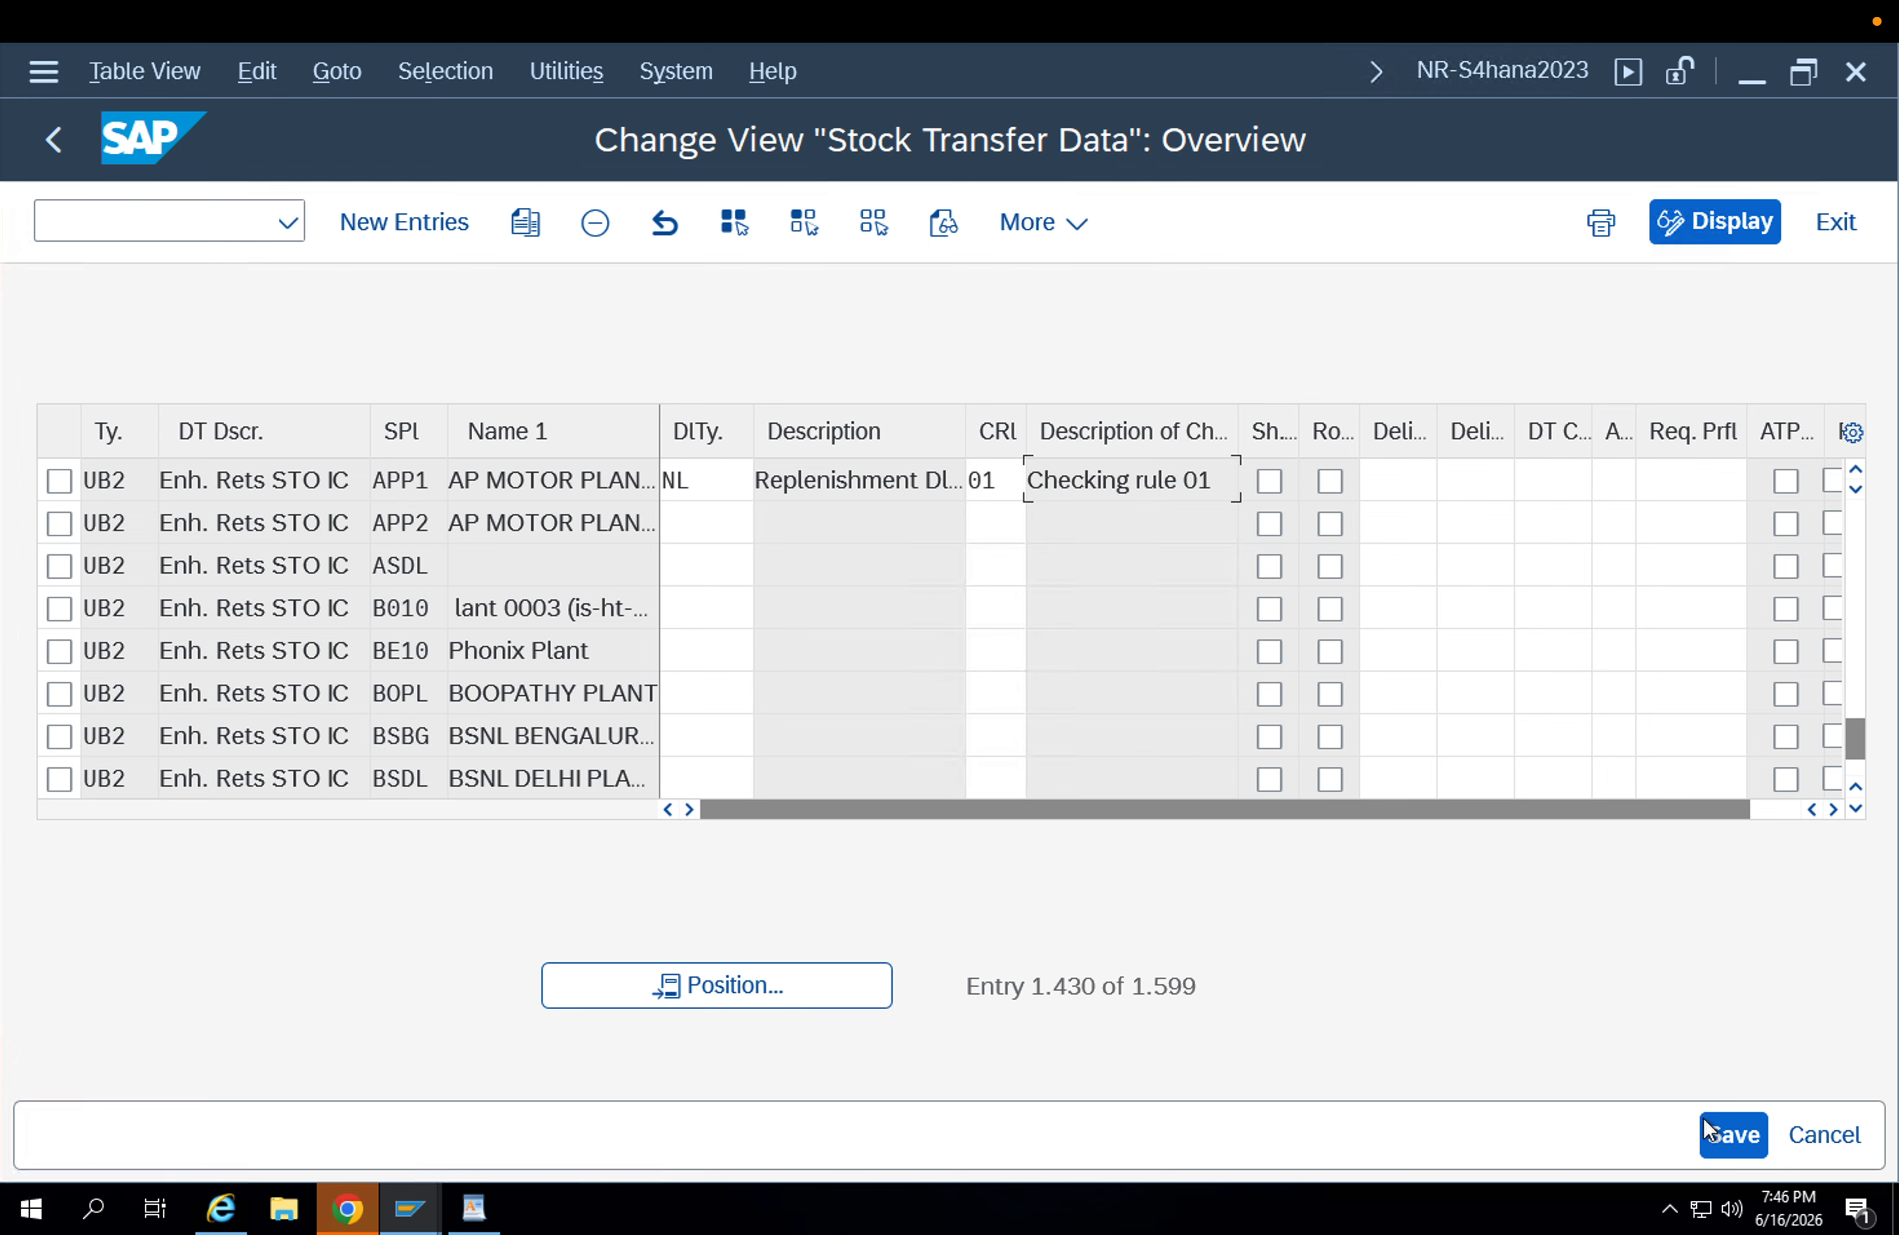
Save the stock transfer data of supplying plant APP1 in the proposed customizing request.
{"action": "left_click", "coordinate": [1708, 1138]}
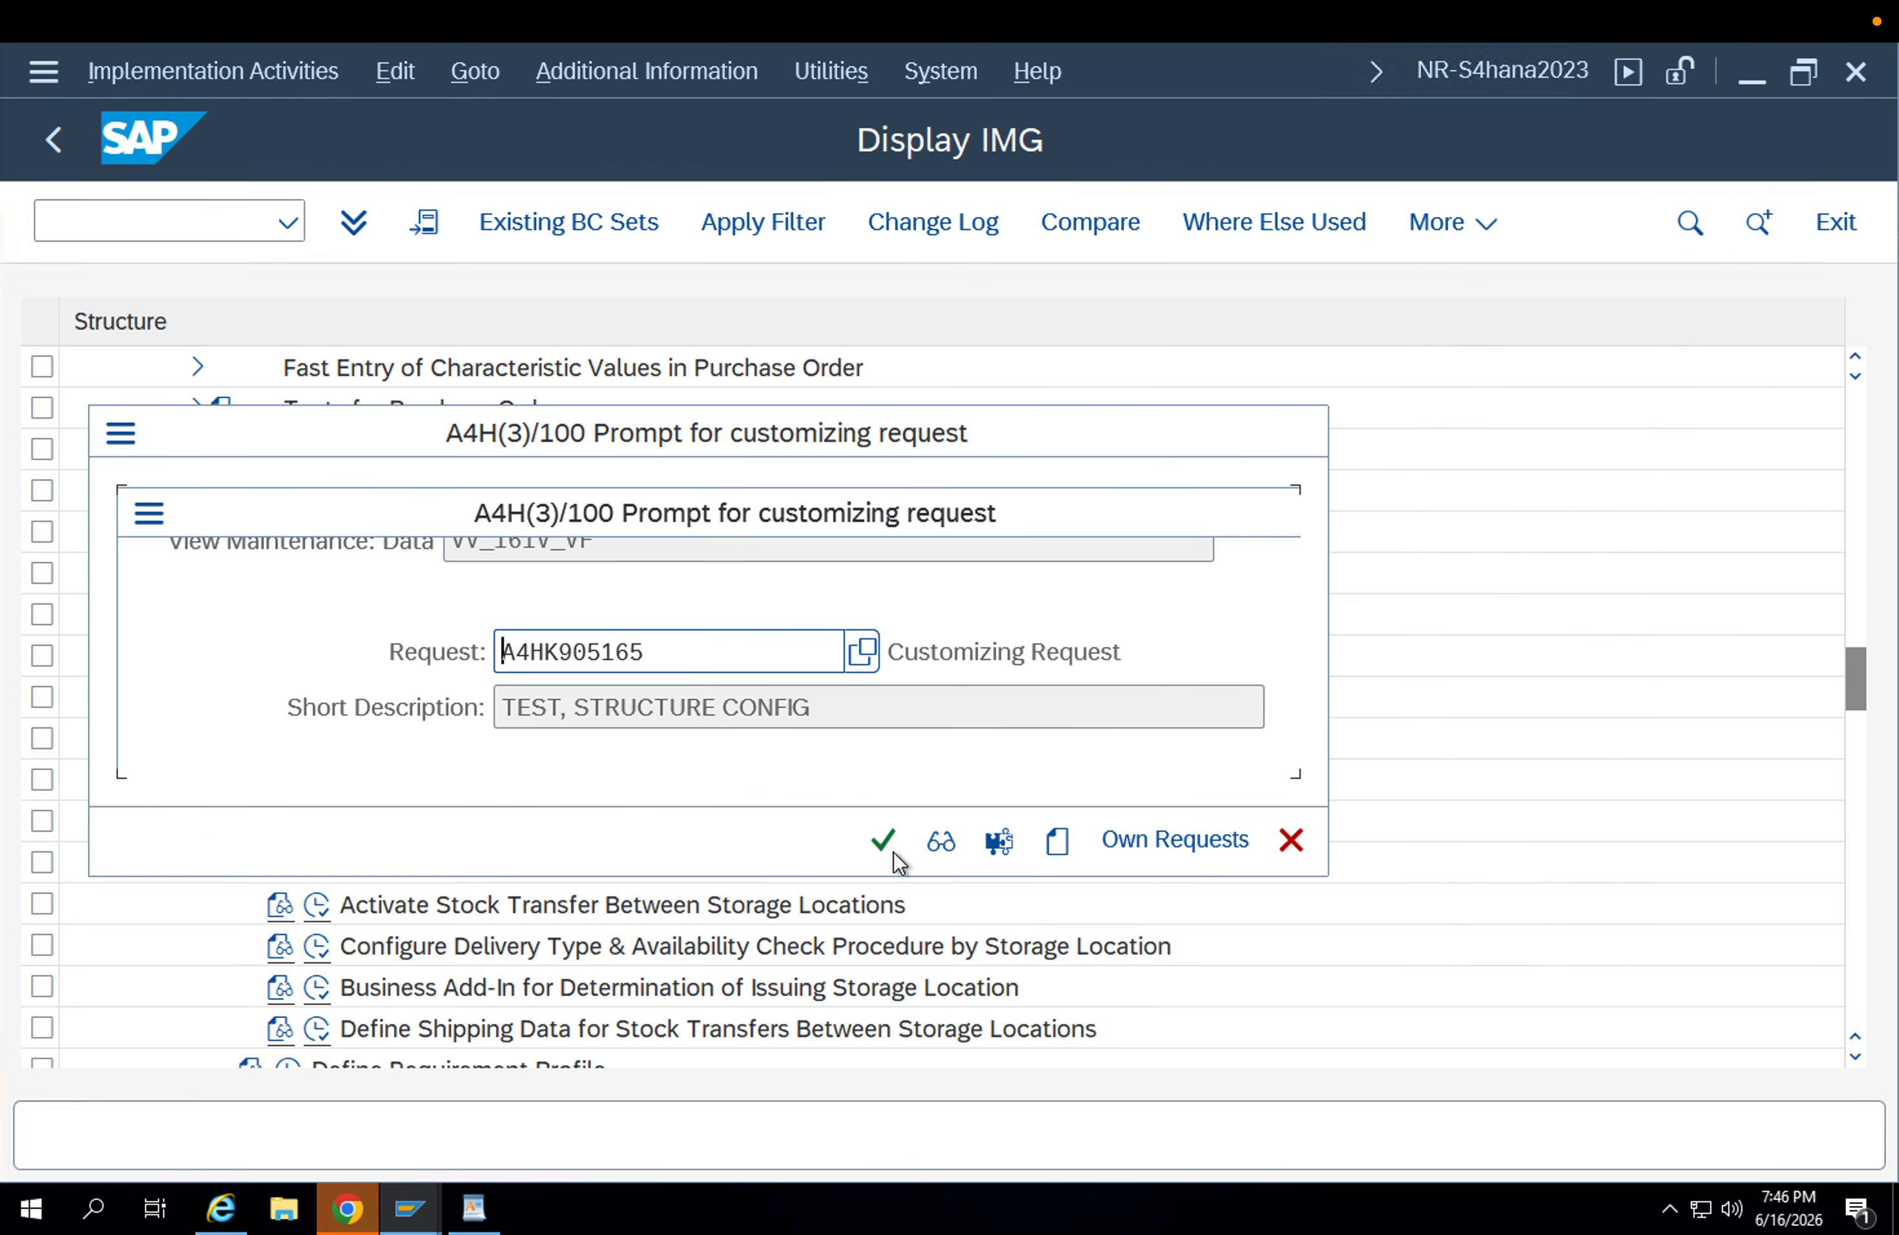
{"action": "left_click", "coordinate": [892, 852]}
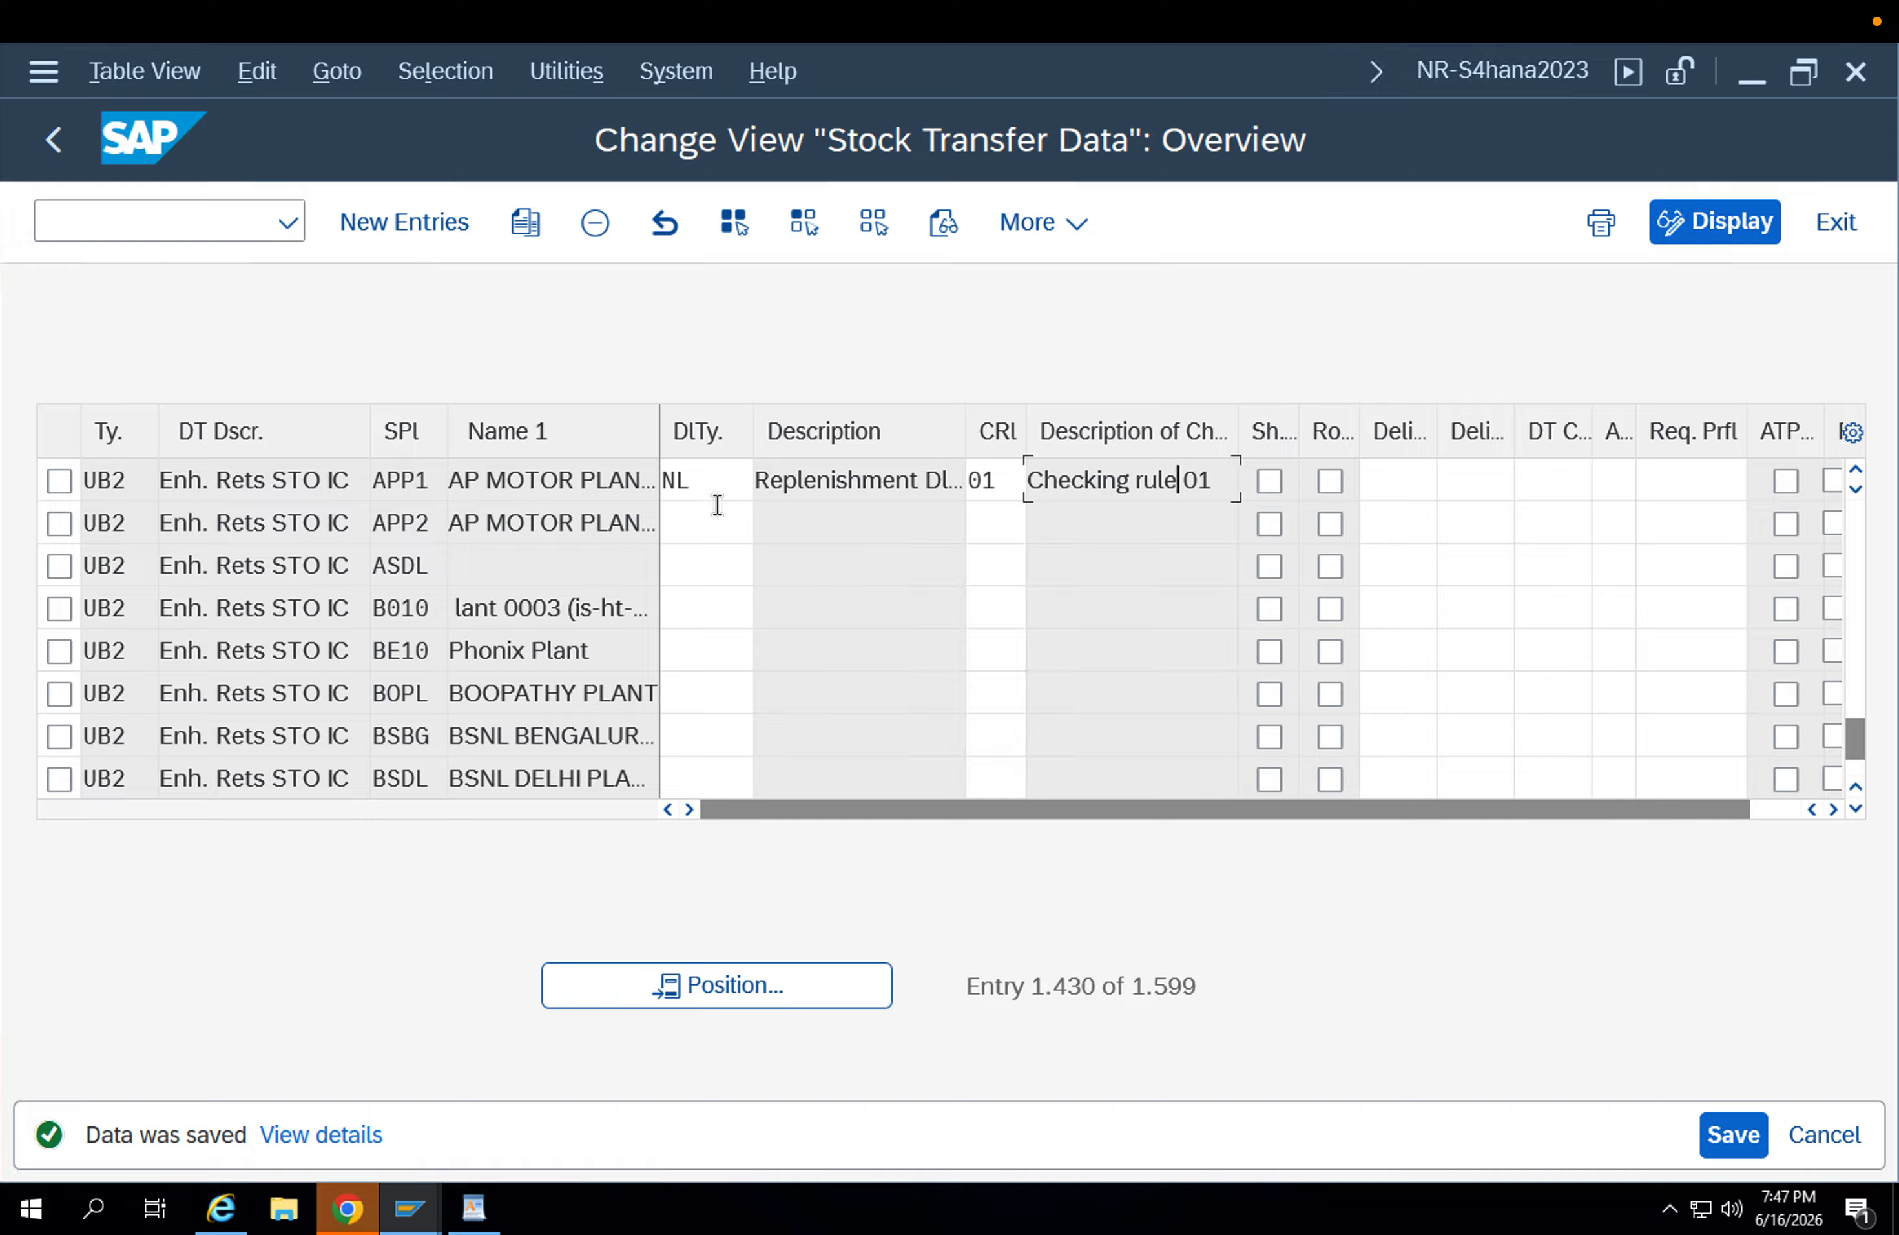
{"action": "left_click", "coordinate": [721, 480]}
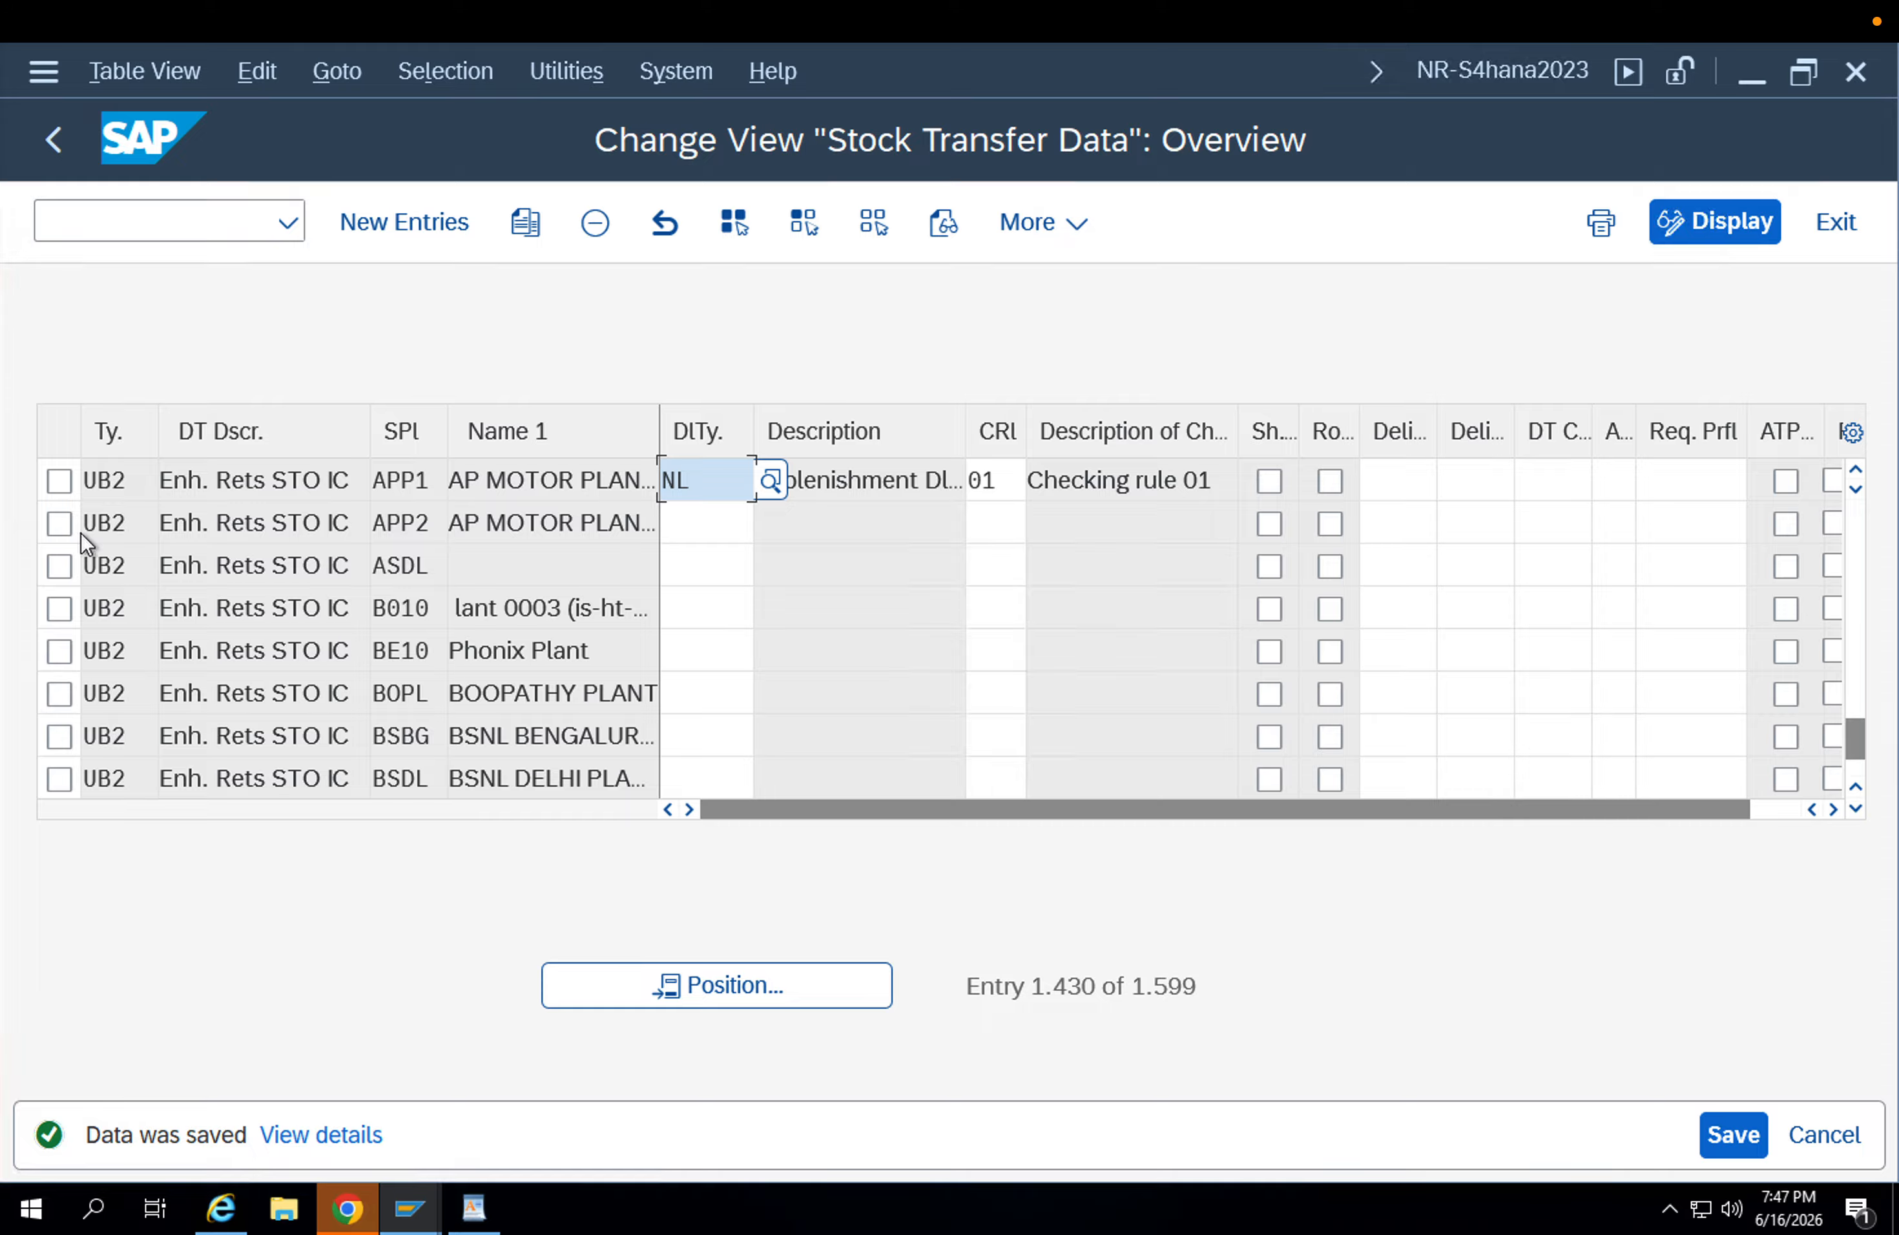
Set delivery type NL and checking rule 01 for document type UB2 with supplying plant APP2.
{"action": "left_click", "coordinate": [101, 523]}
{"action": "left_click", "coordinate": [419, 522]}
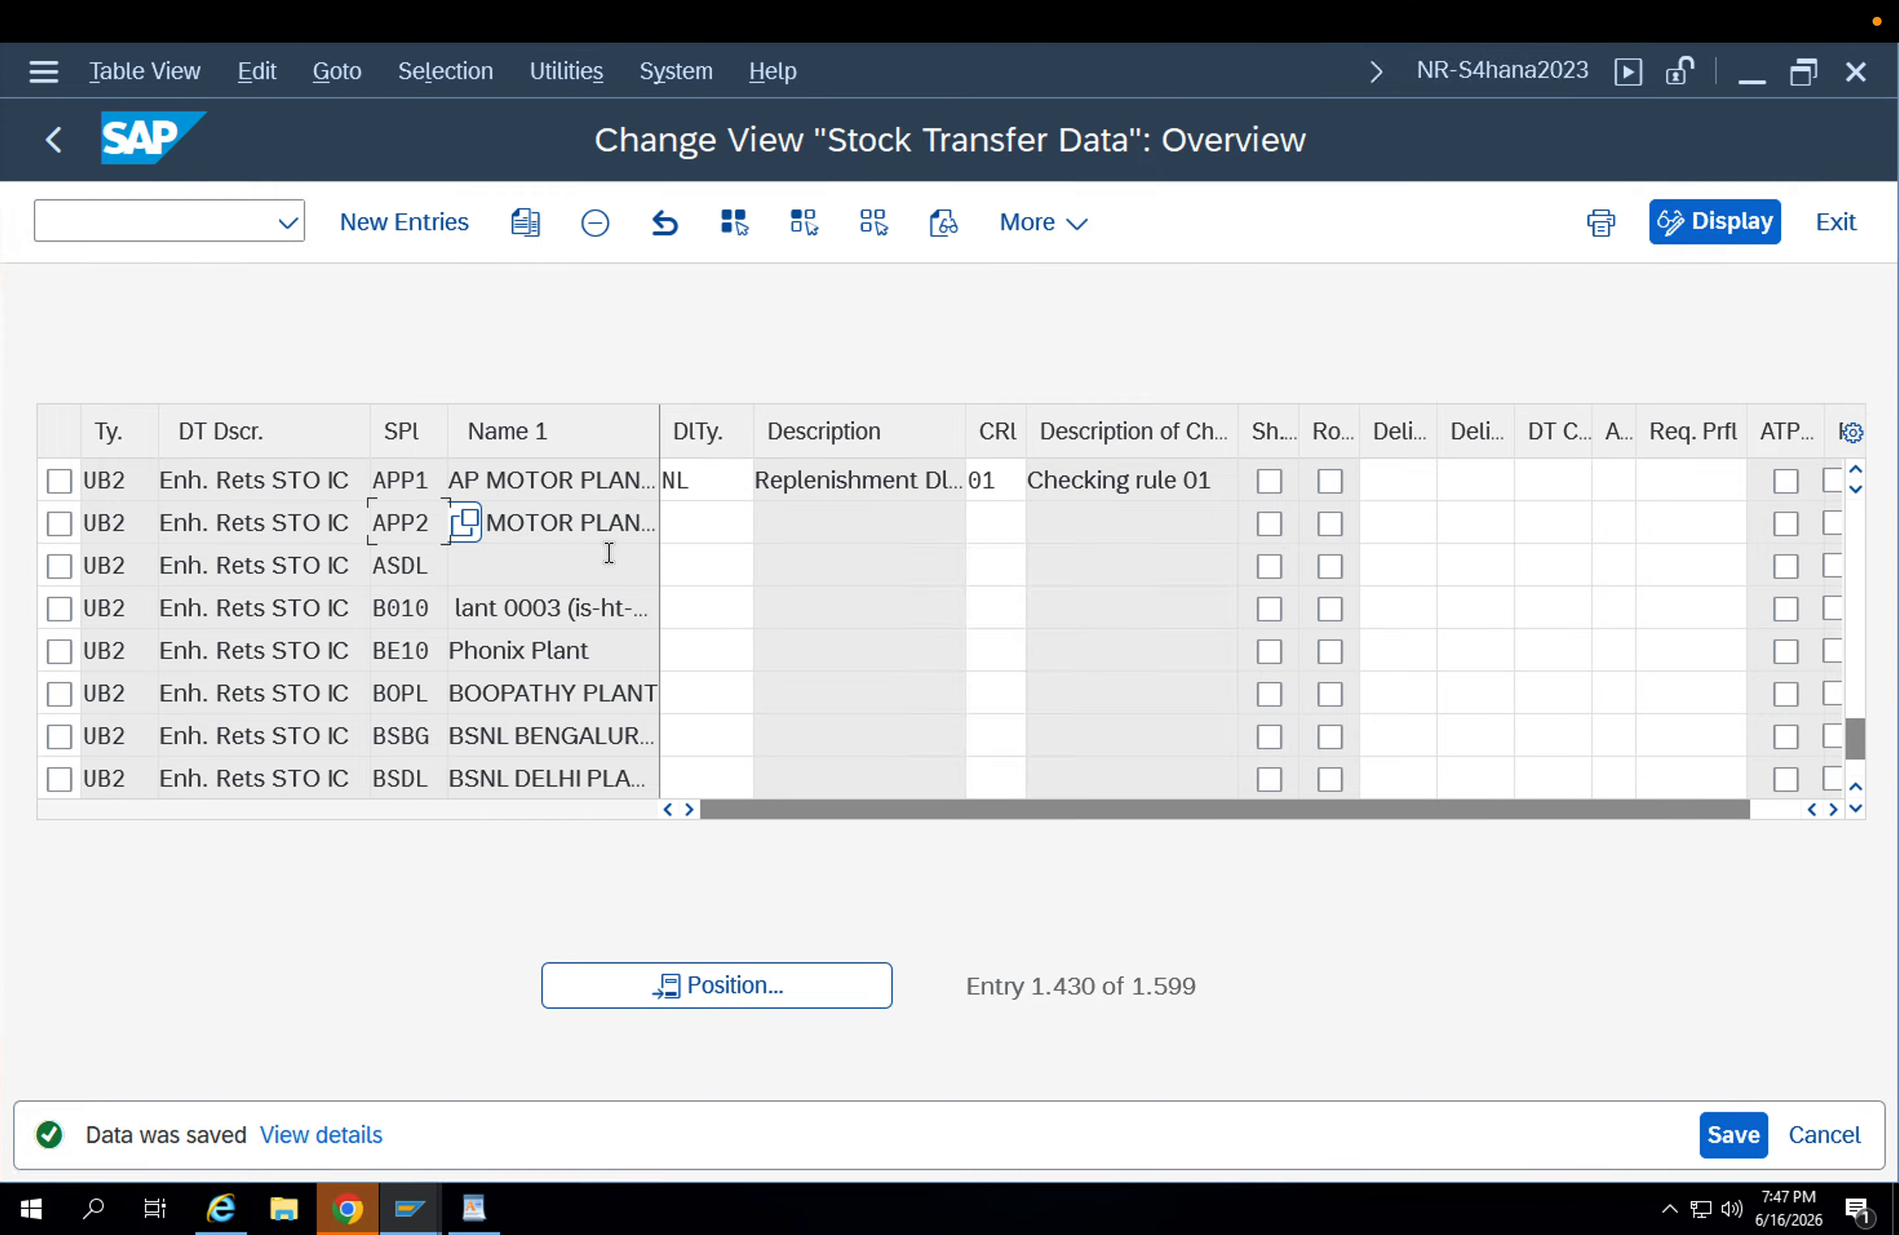
{"action": "left_click", "coordinate": [690, 522]}
{"action": "type", "text": "NL"}
{"action": "key", "text": "Tab"}
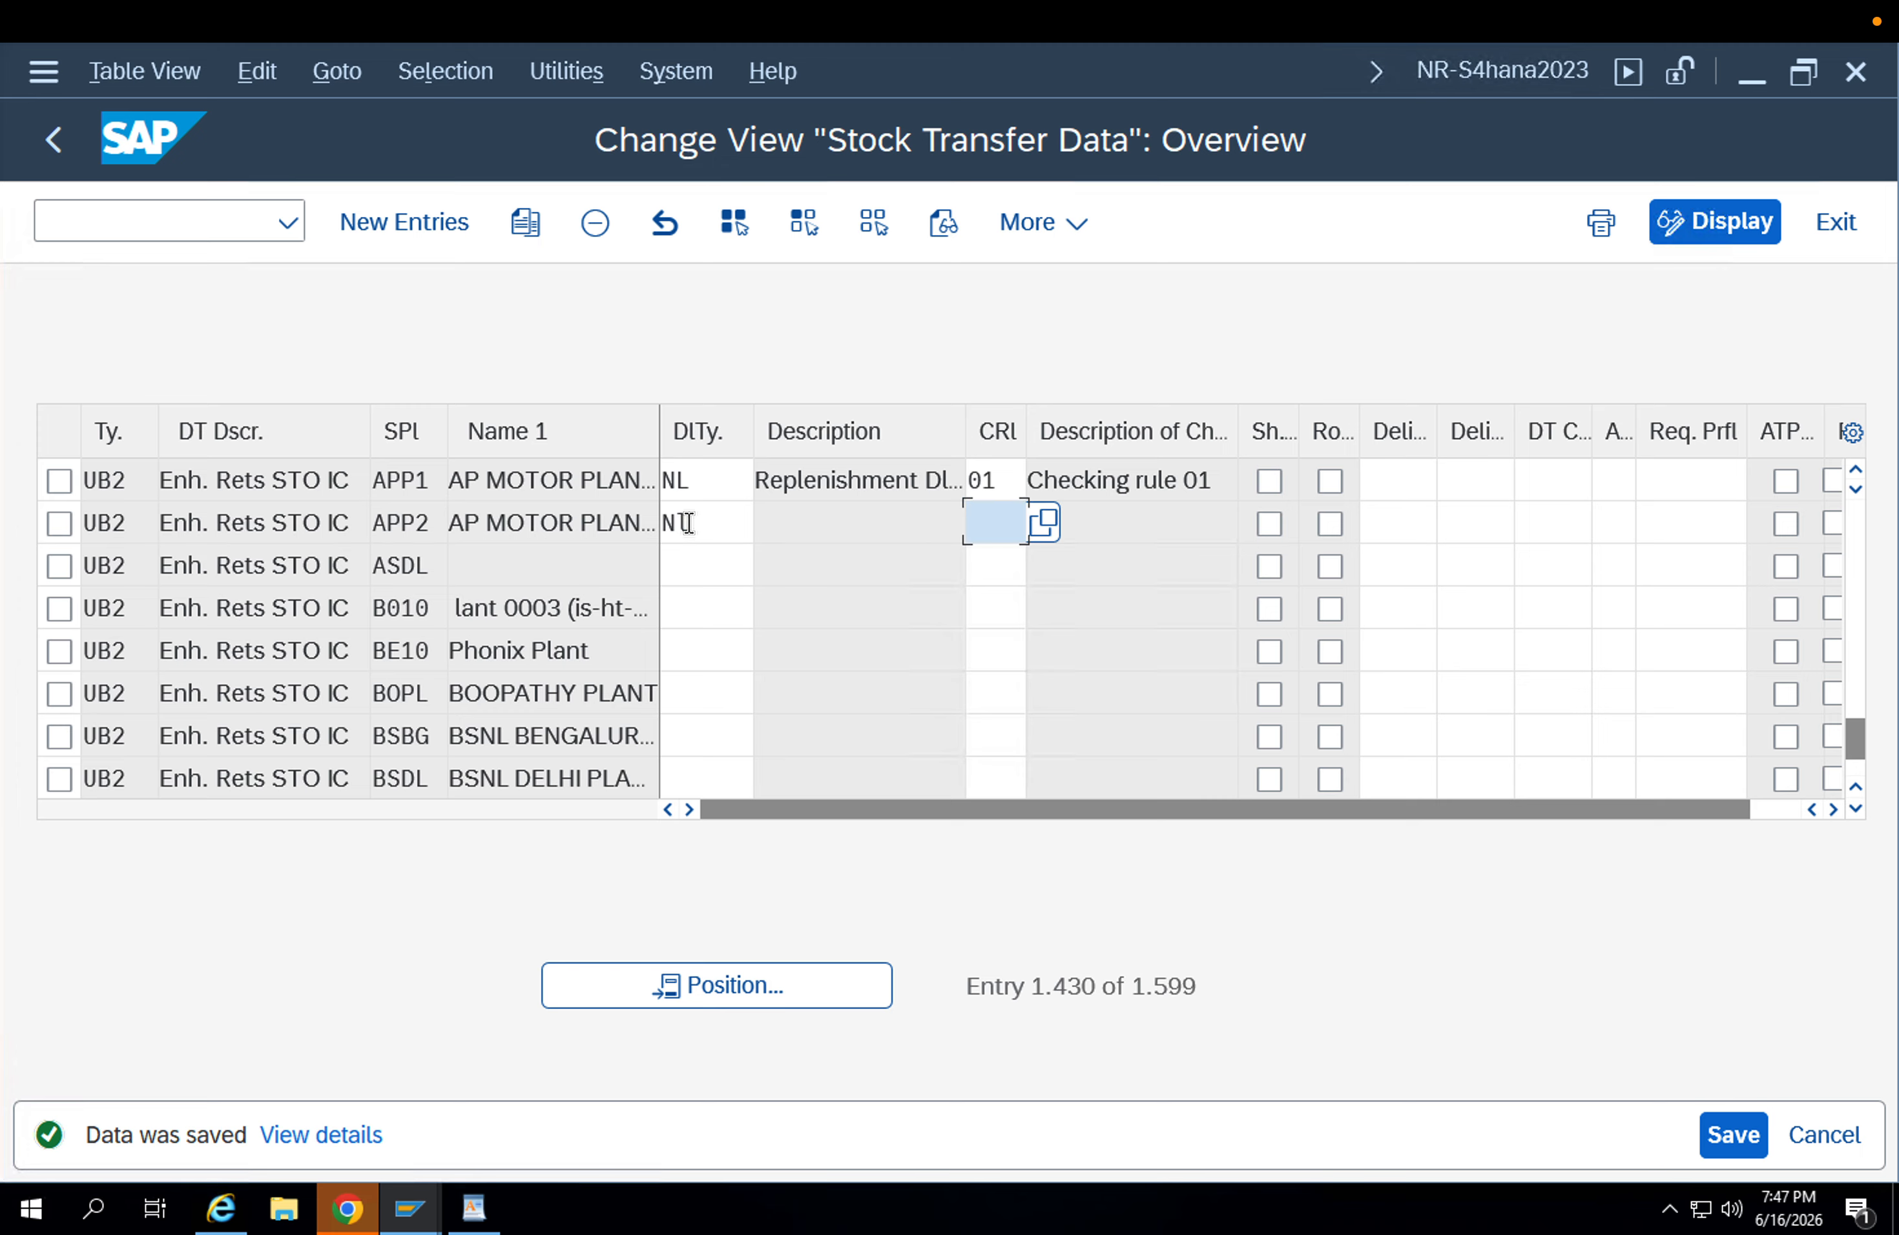
{"action": "type", "text": "01"}
{"action": "key", "text": "Return"}
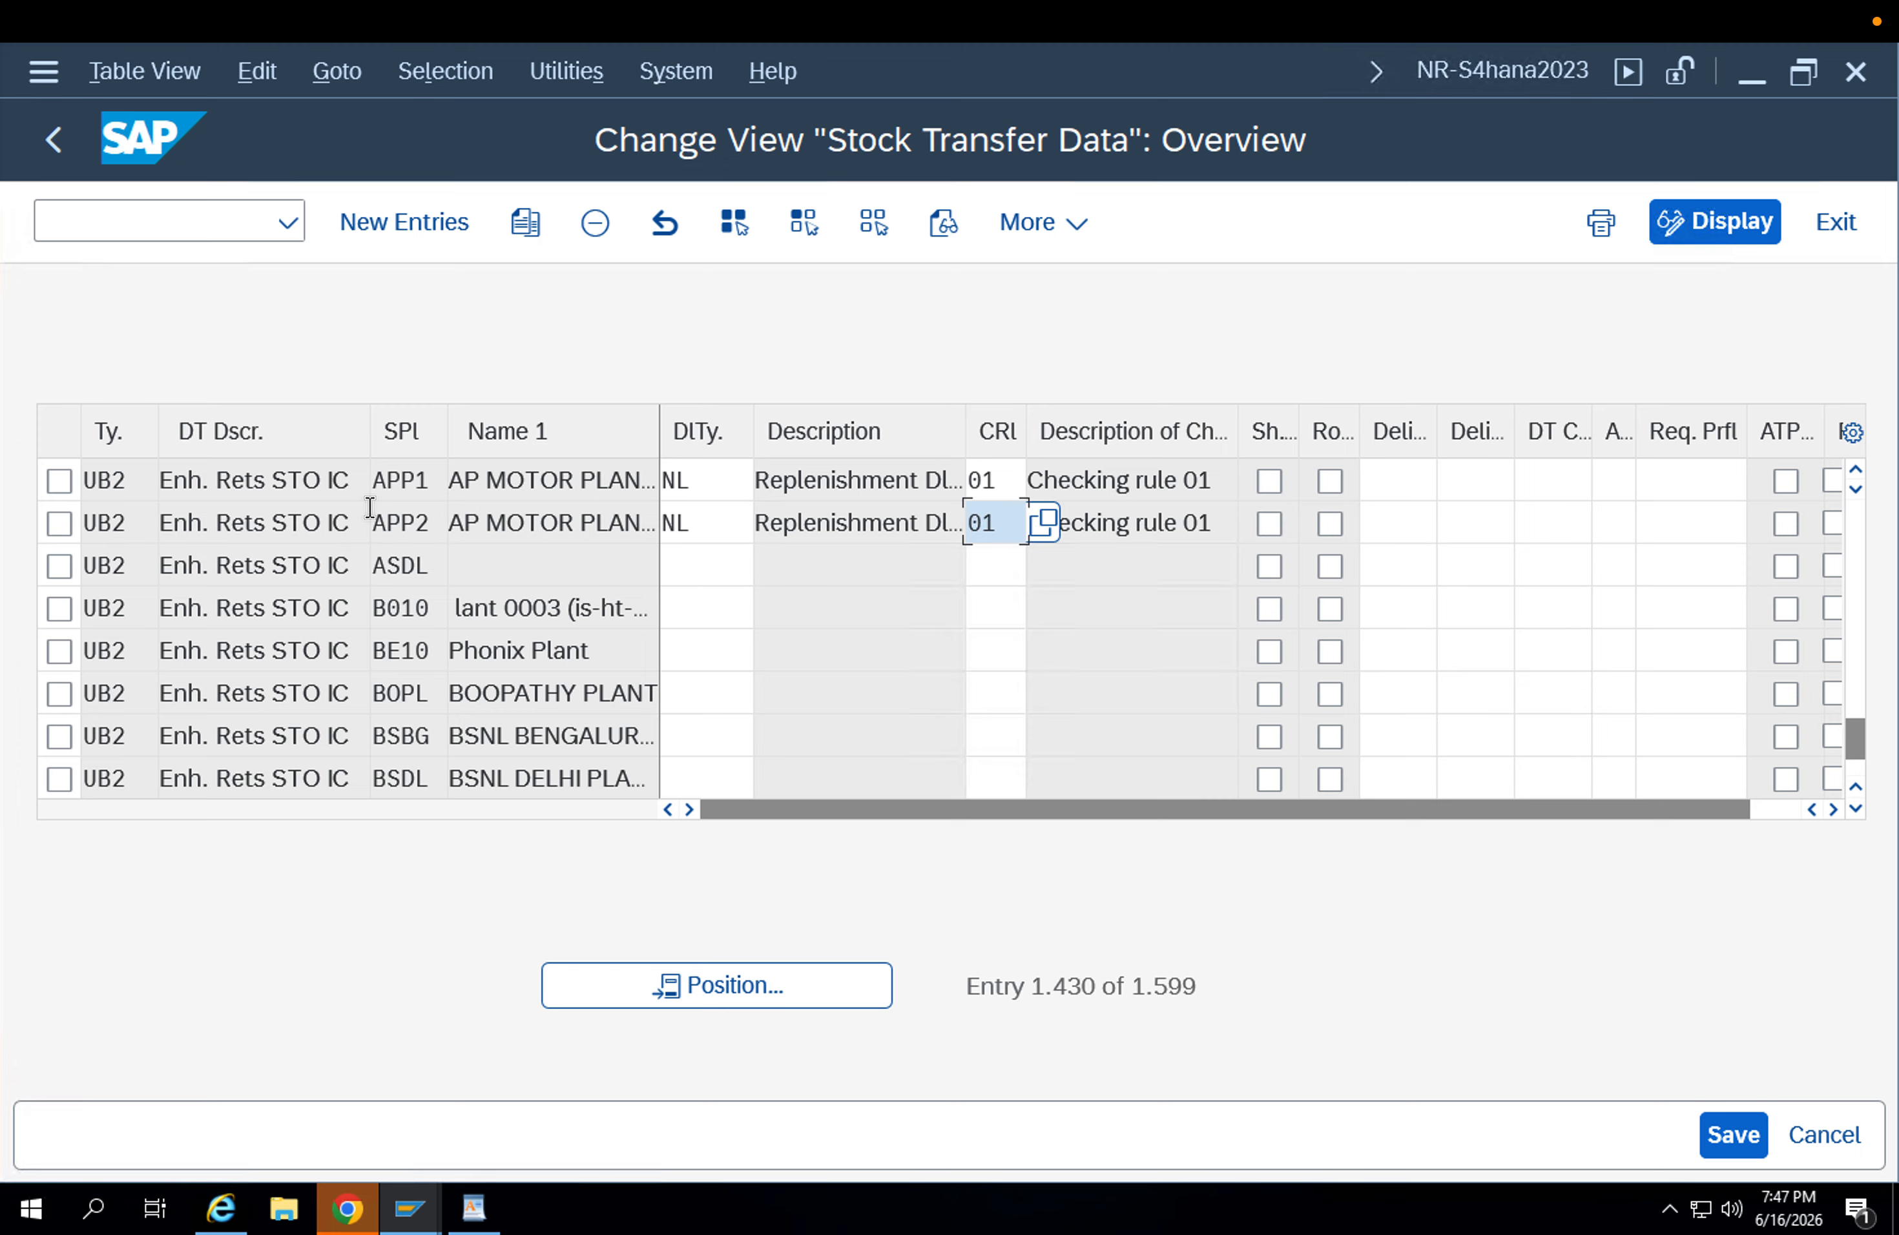
Save the stock transfer data of supplying plant APP2 for document type UB2.
{"action": "left_click", "coordinate": [386, 532]}
{"action": "left_click", "coordinate": [398, 491]}
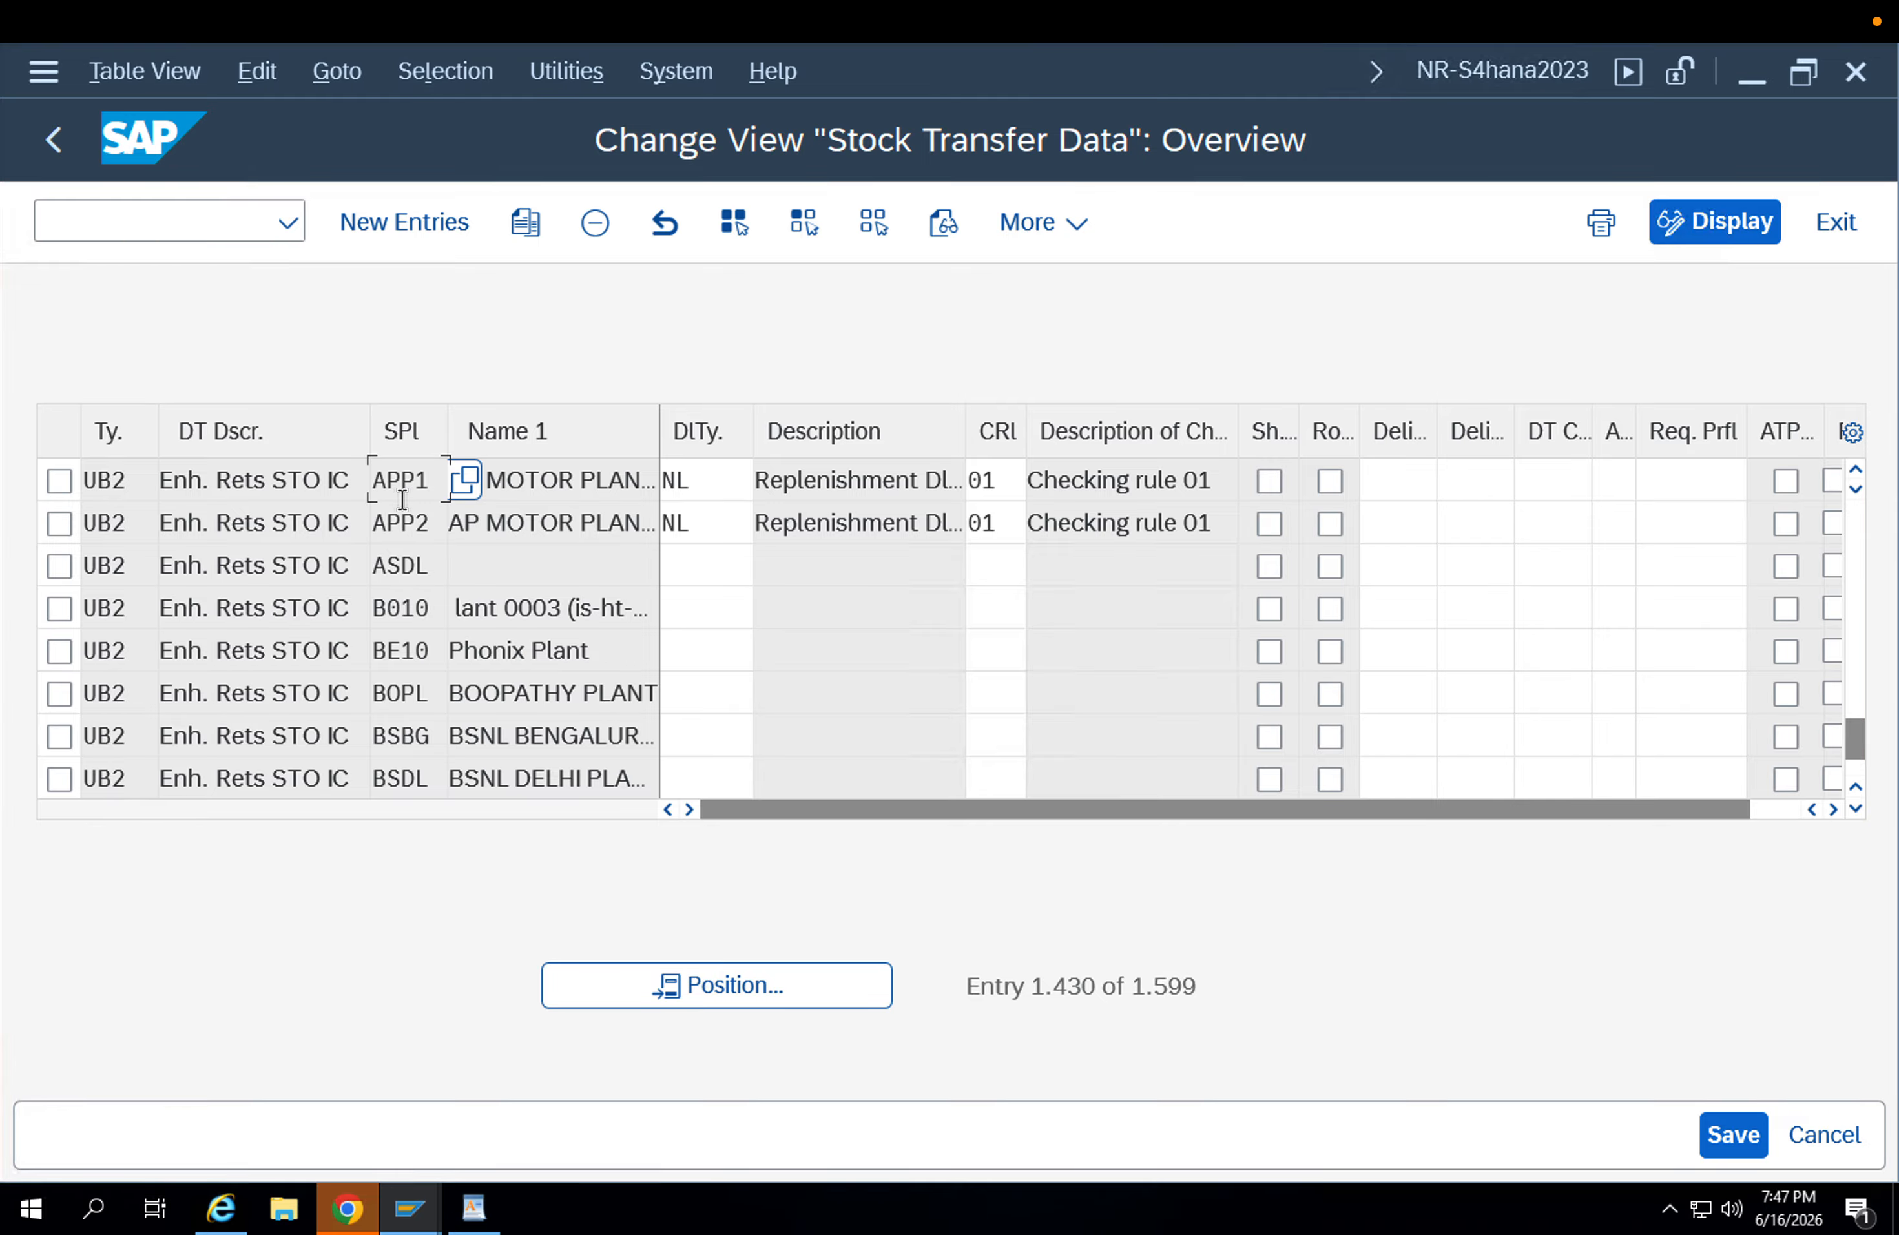
{"action": "left_click", "coordinate": [712, 522]}
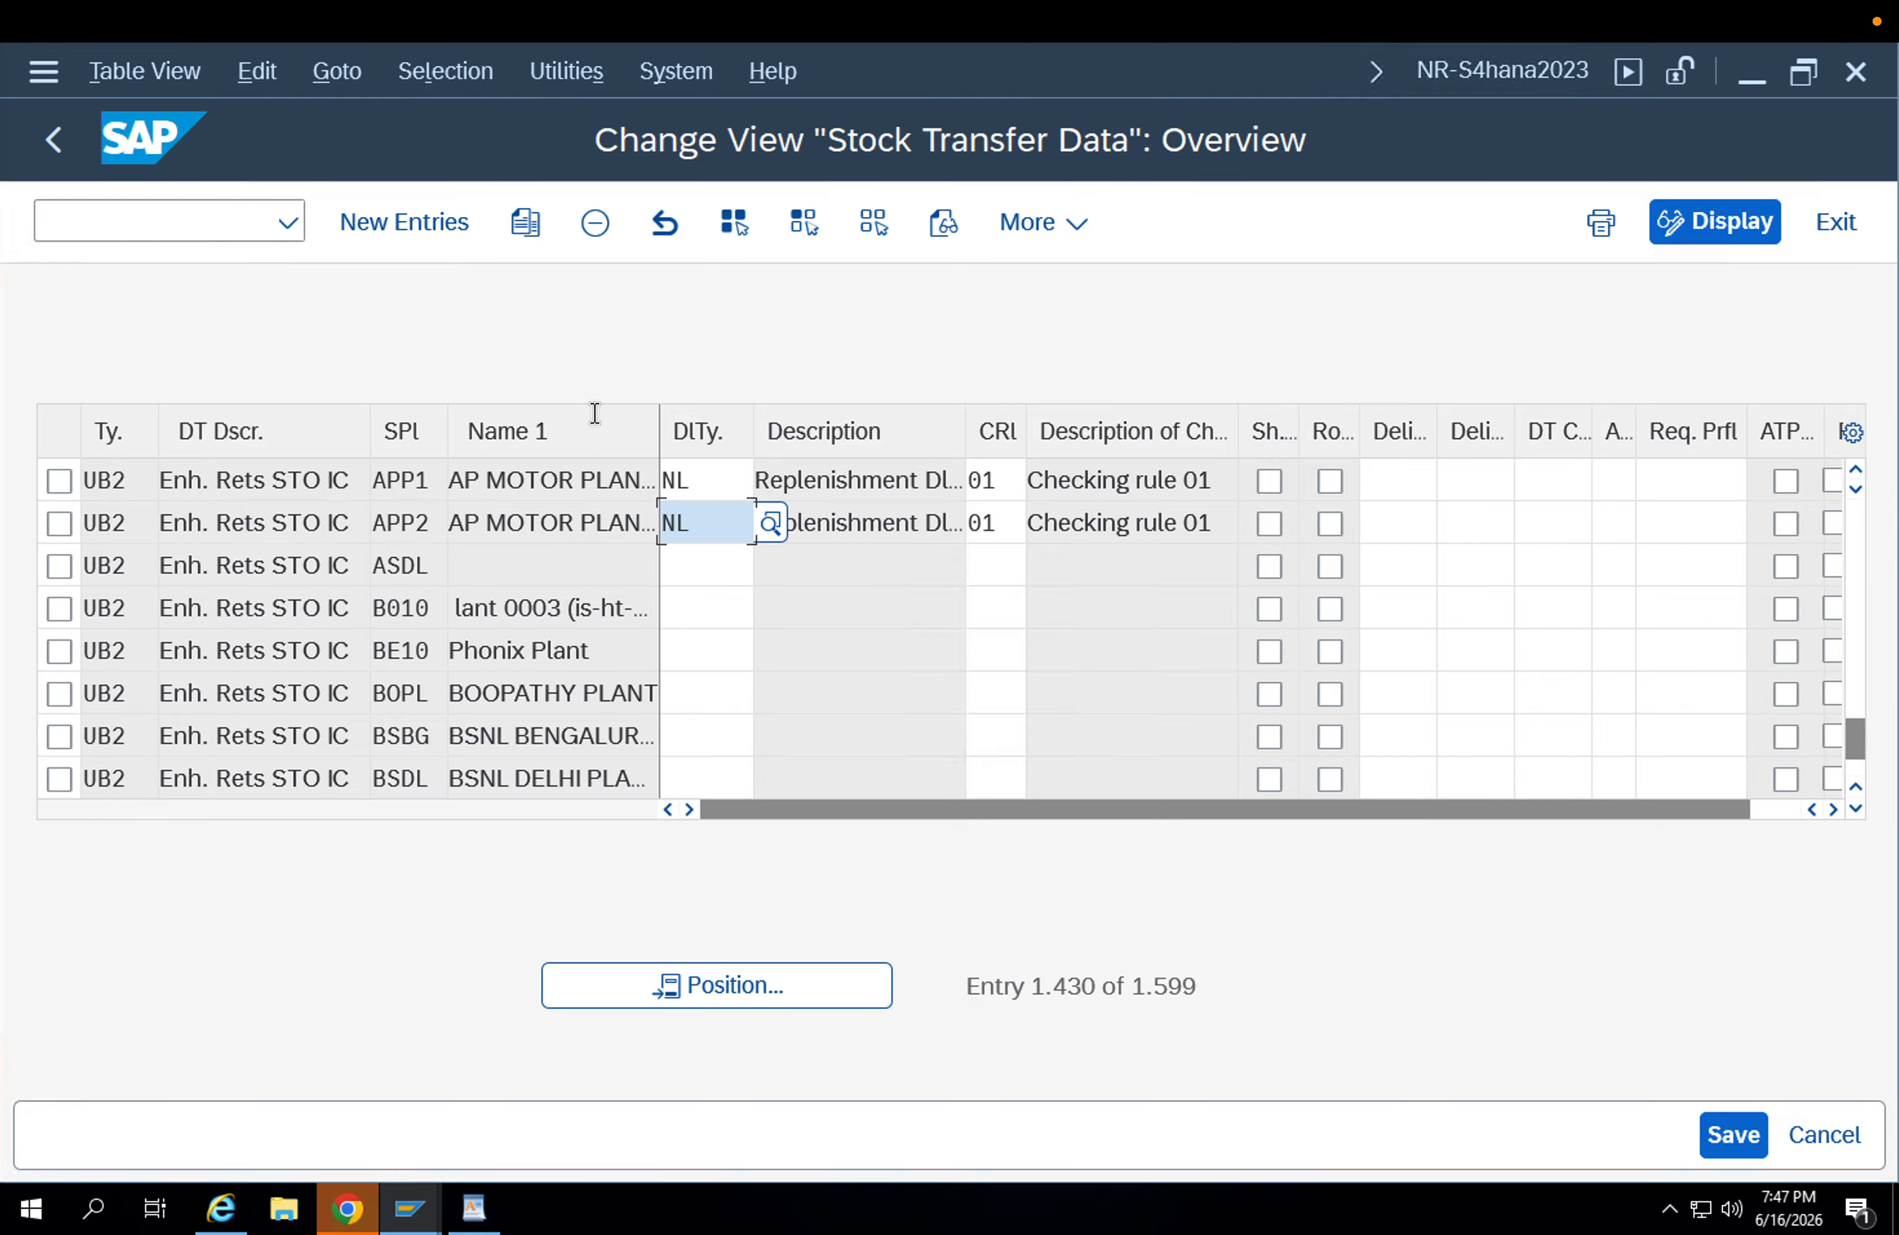
{"action": "left_click", "coordinate": [1732, 1135]}
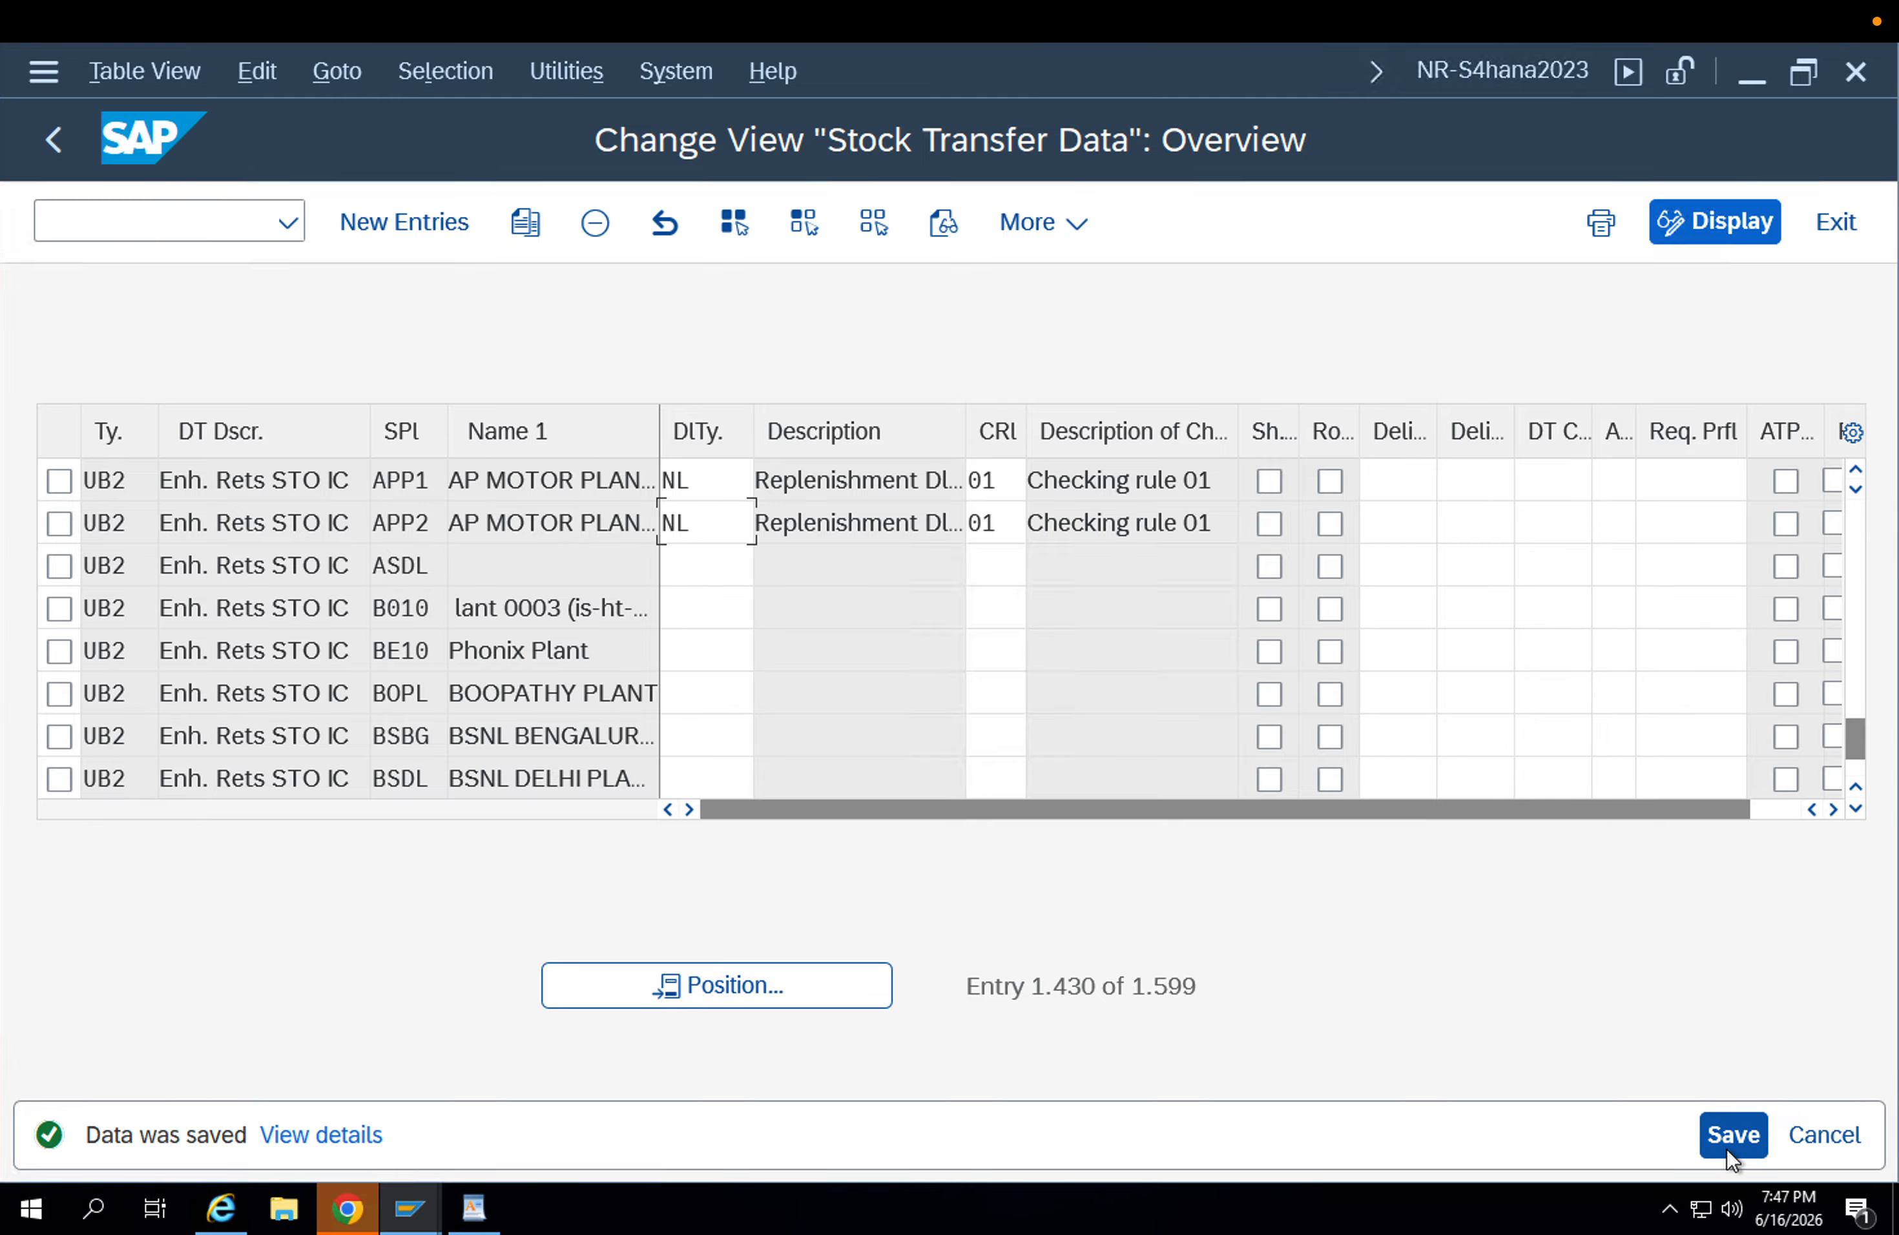
{"action": "left_click", "coordinate": [1732, 1135]}
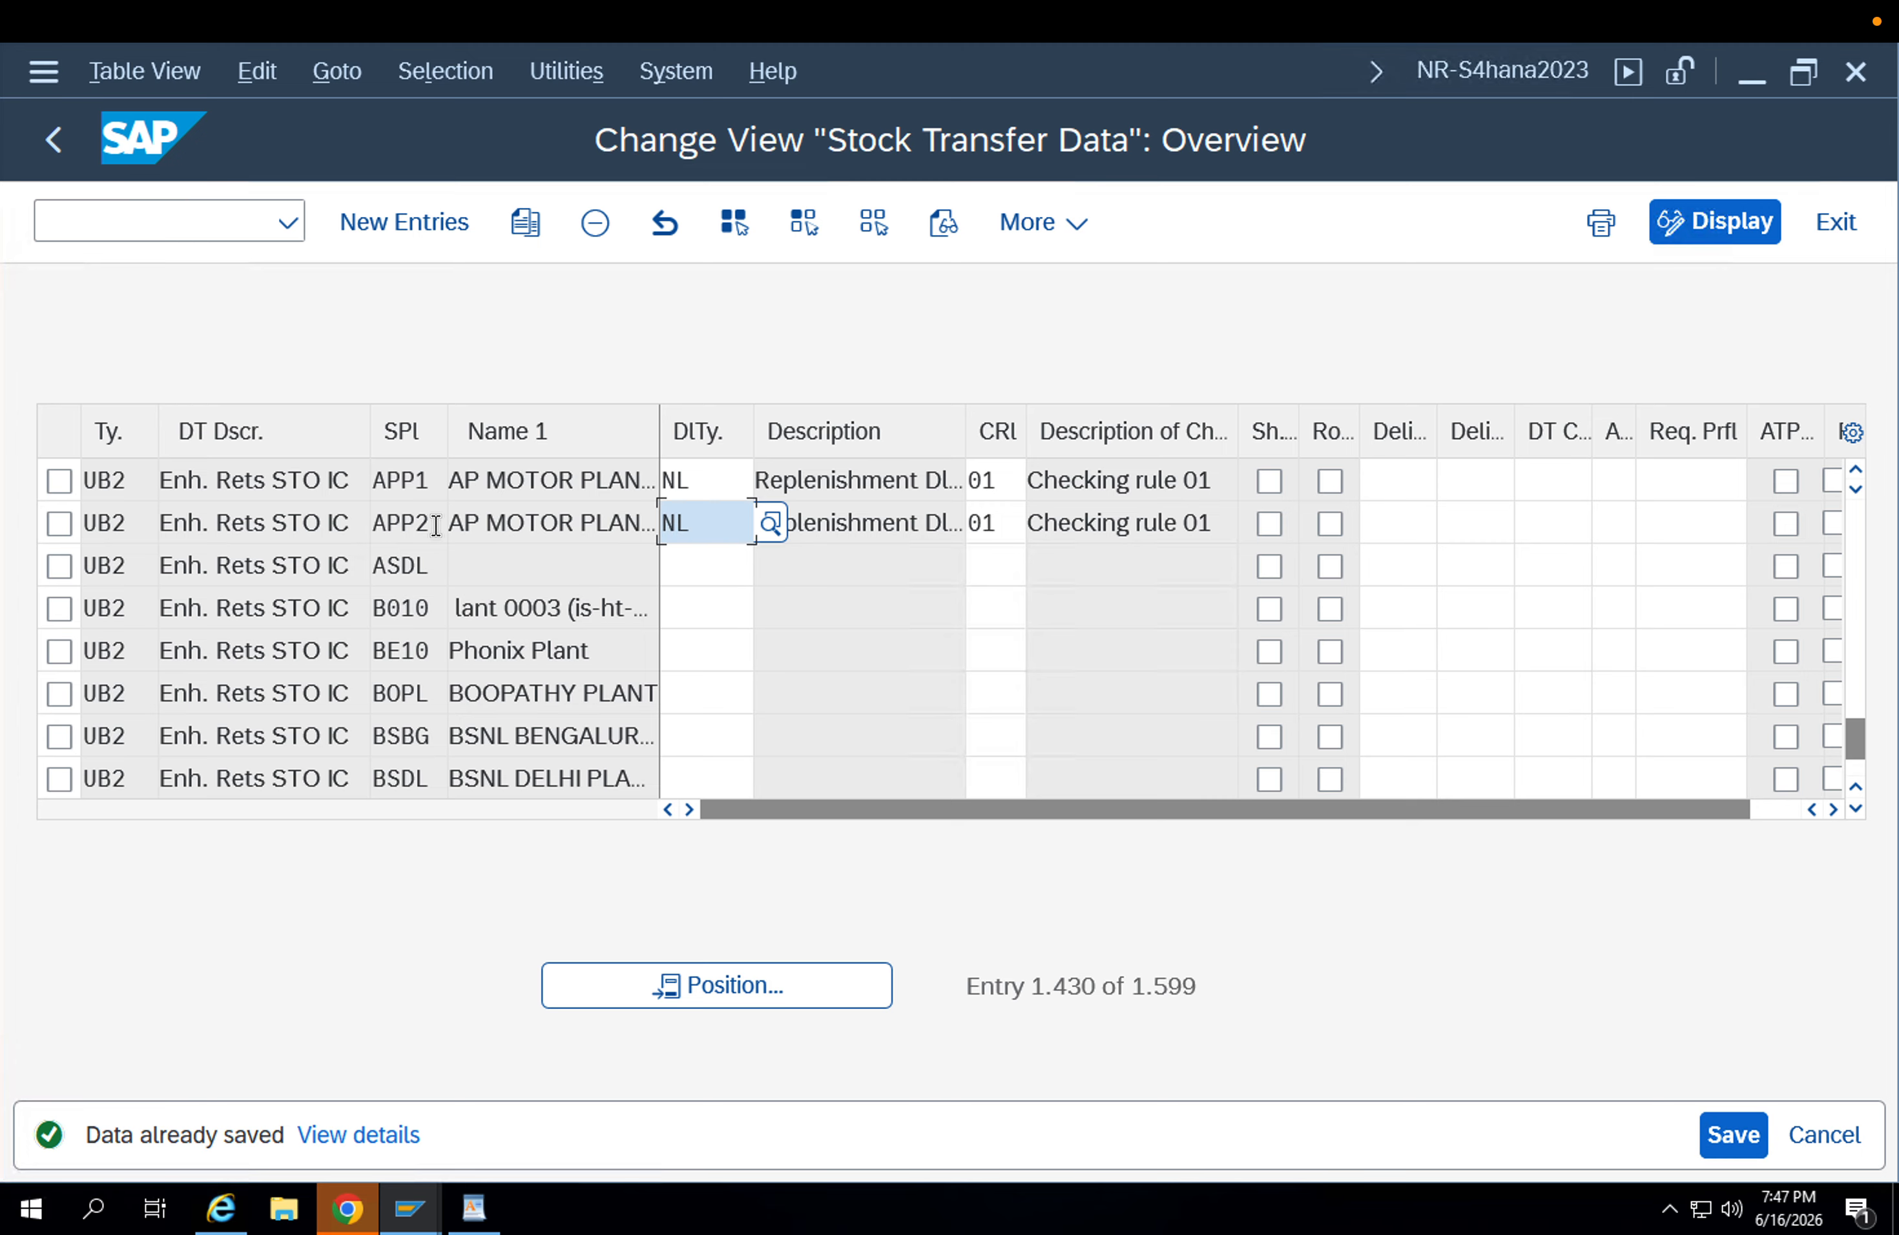
Start the Maintain Business Partner transaction from the stock transfer data overview.
{"action": "left_click", "coordinate": [440, 482]}
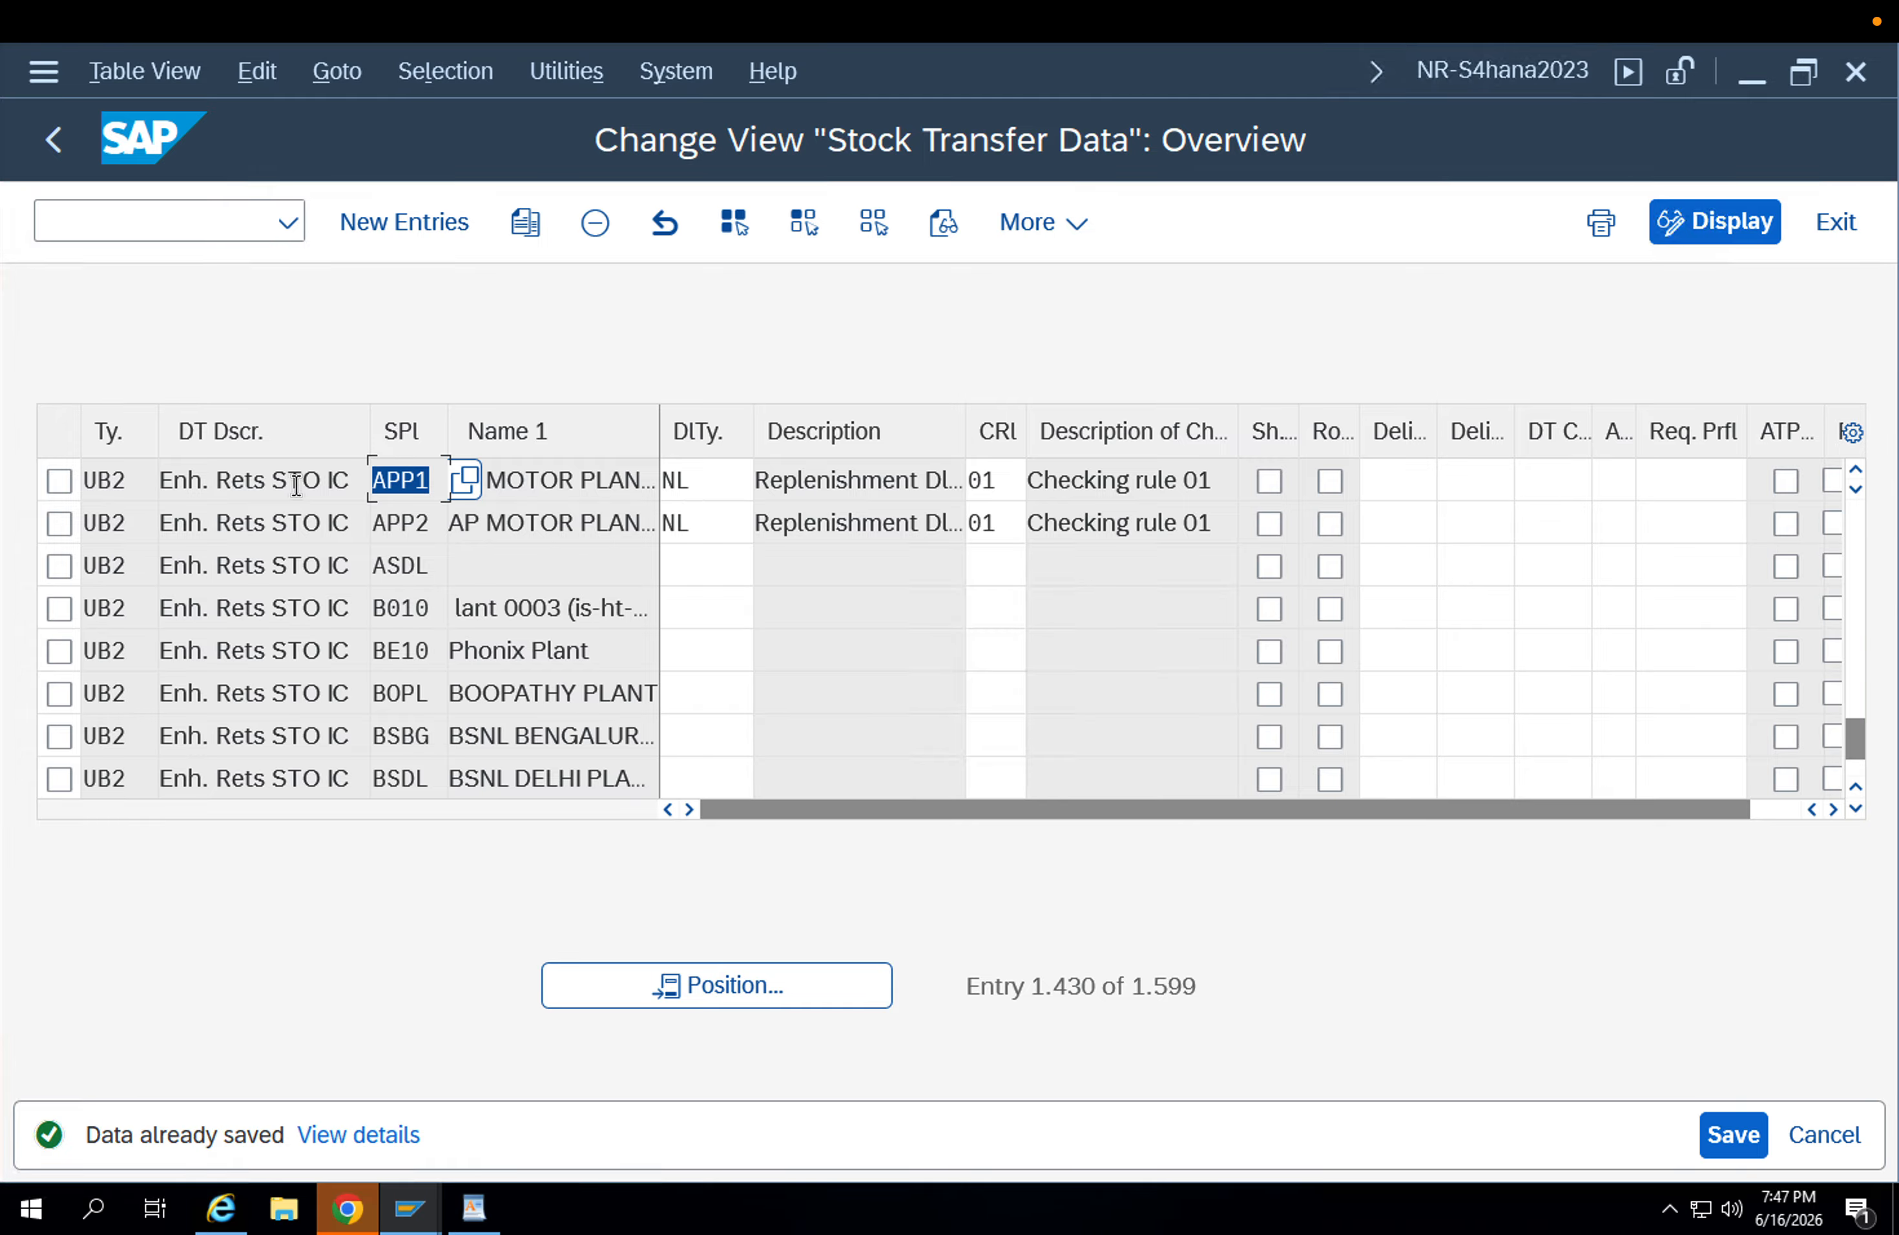
{"action": "left_click", "coordinate": [435, 526]}
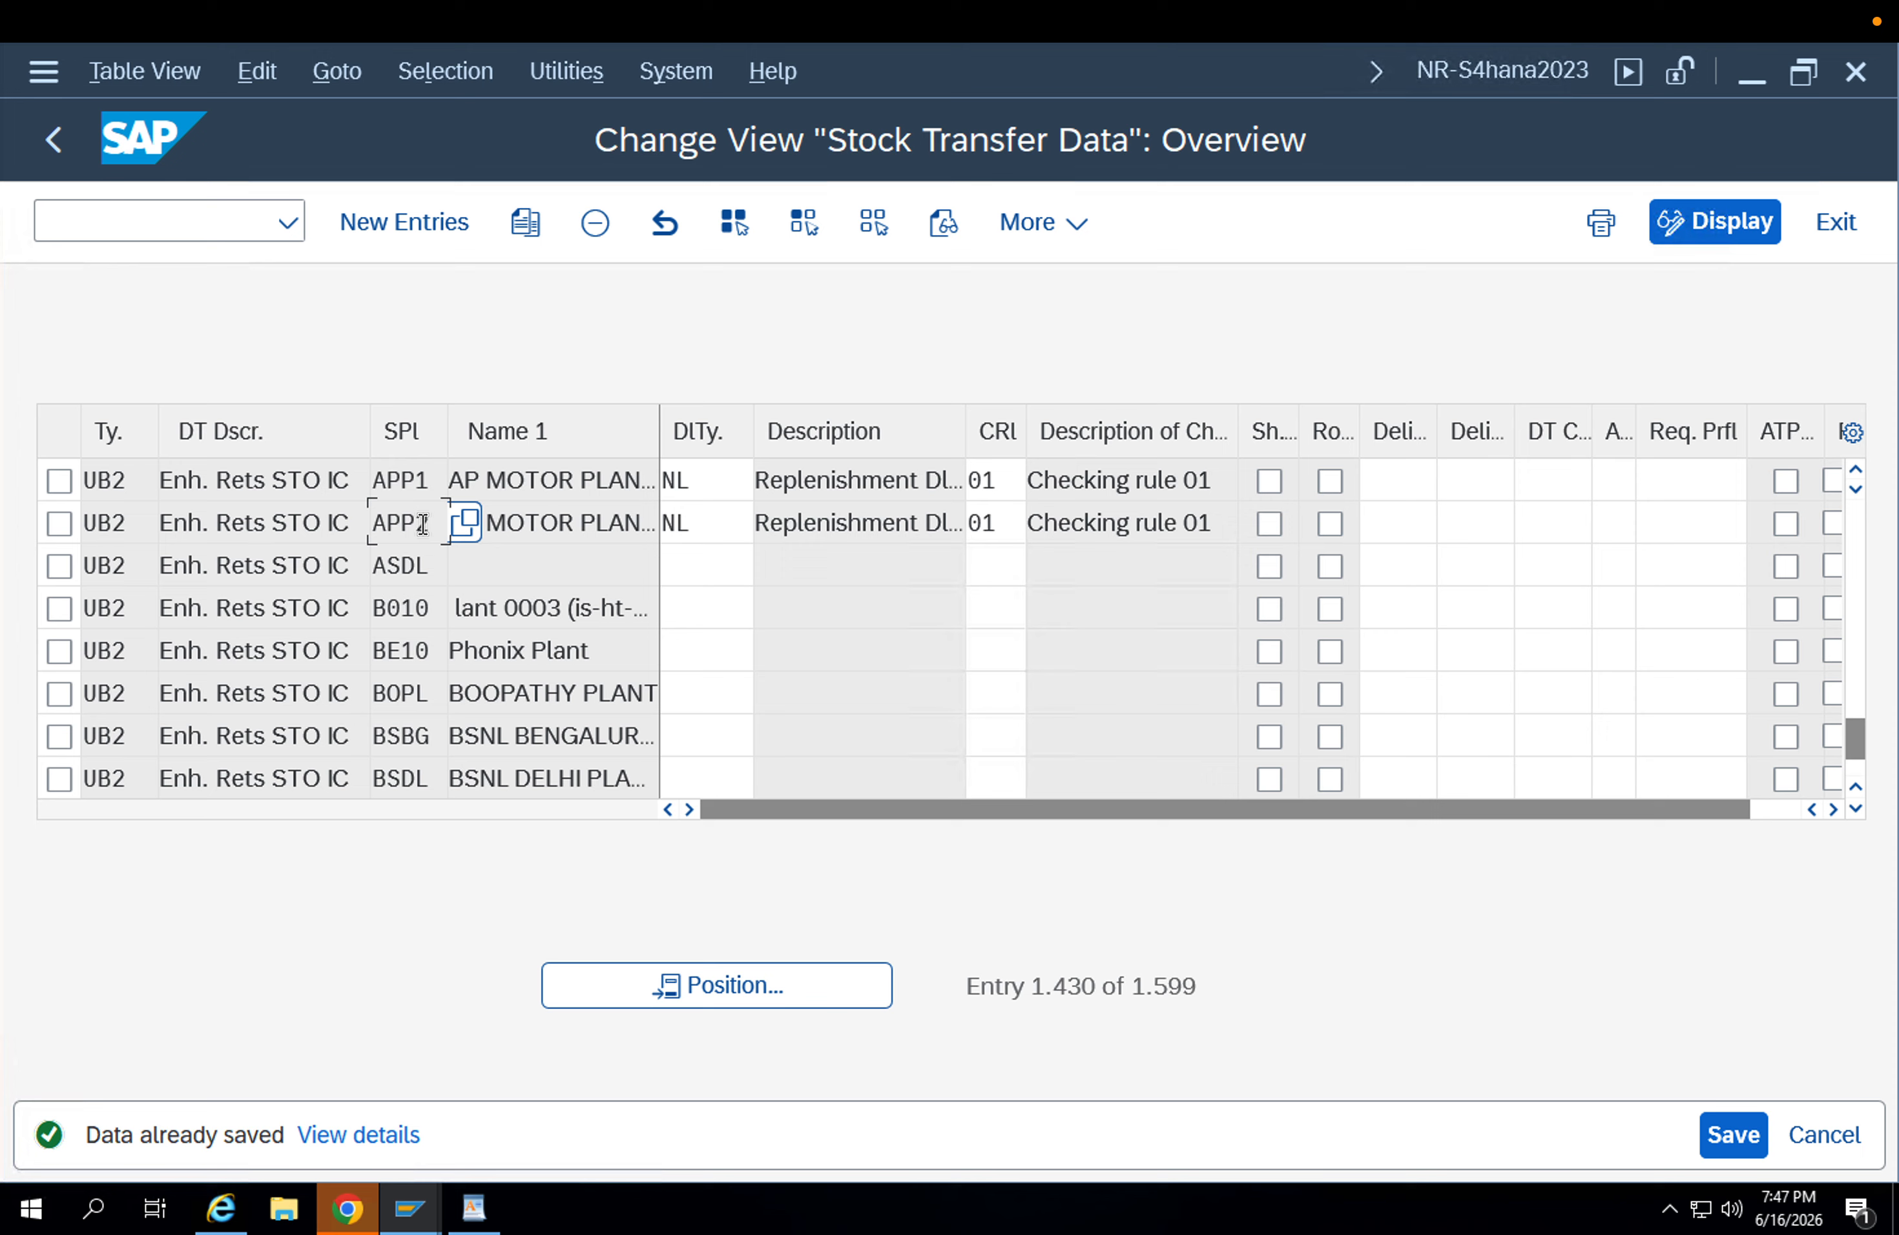
{"action": "left_click_drag", "start_coordinate": [424, 524], "coordinate": [360, 522]}
{"action": "left_click", "coordinate": [199, 223]}
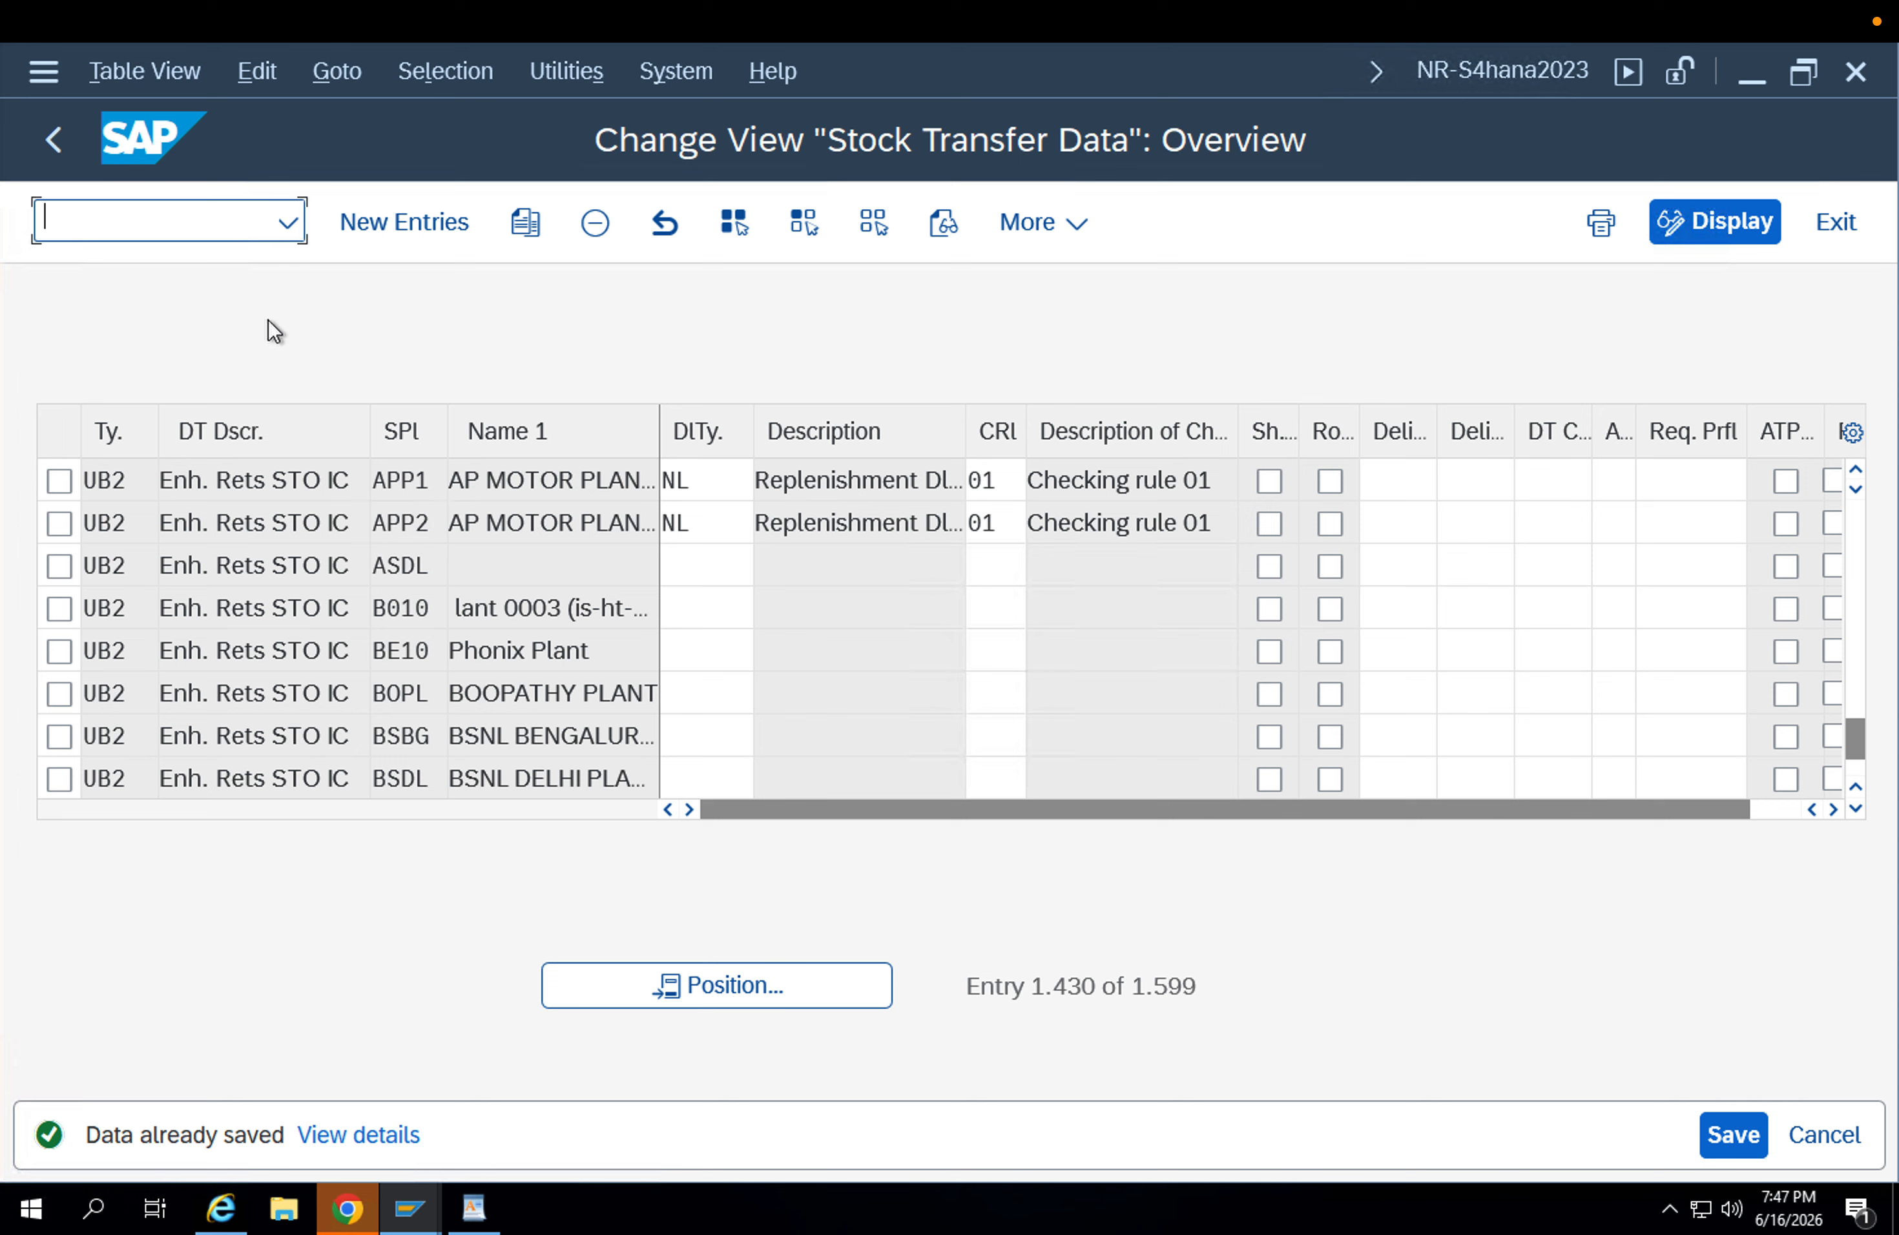
{"action": "left_click", "coordinate": [416, 488]}
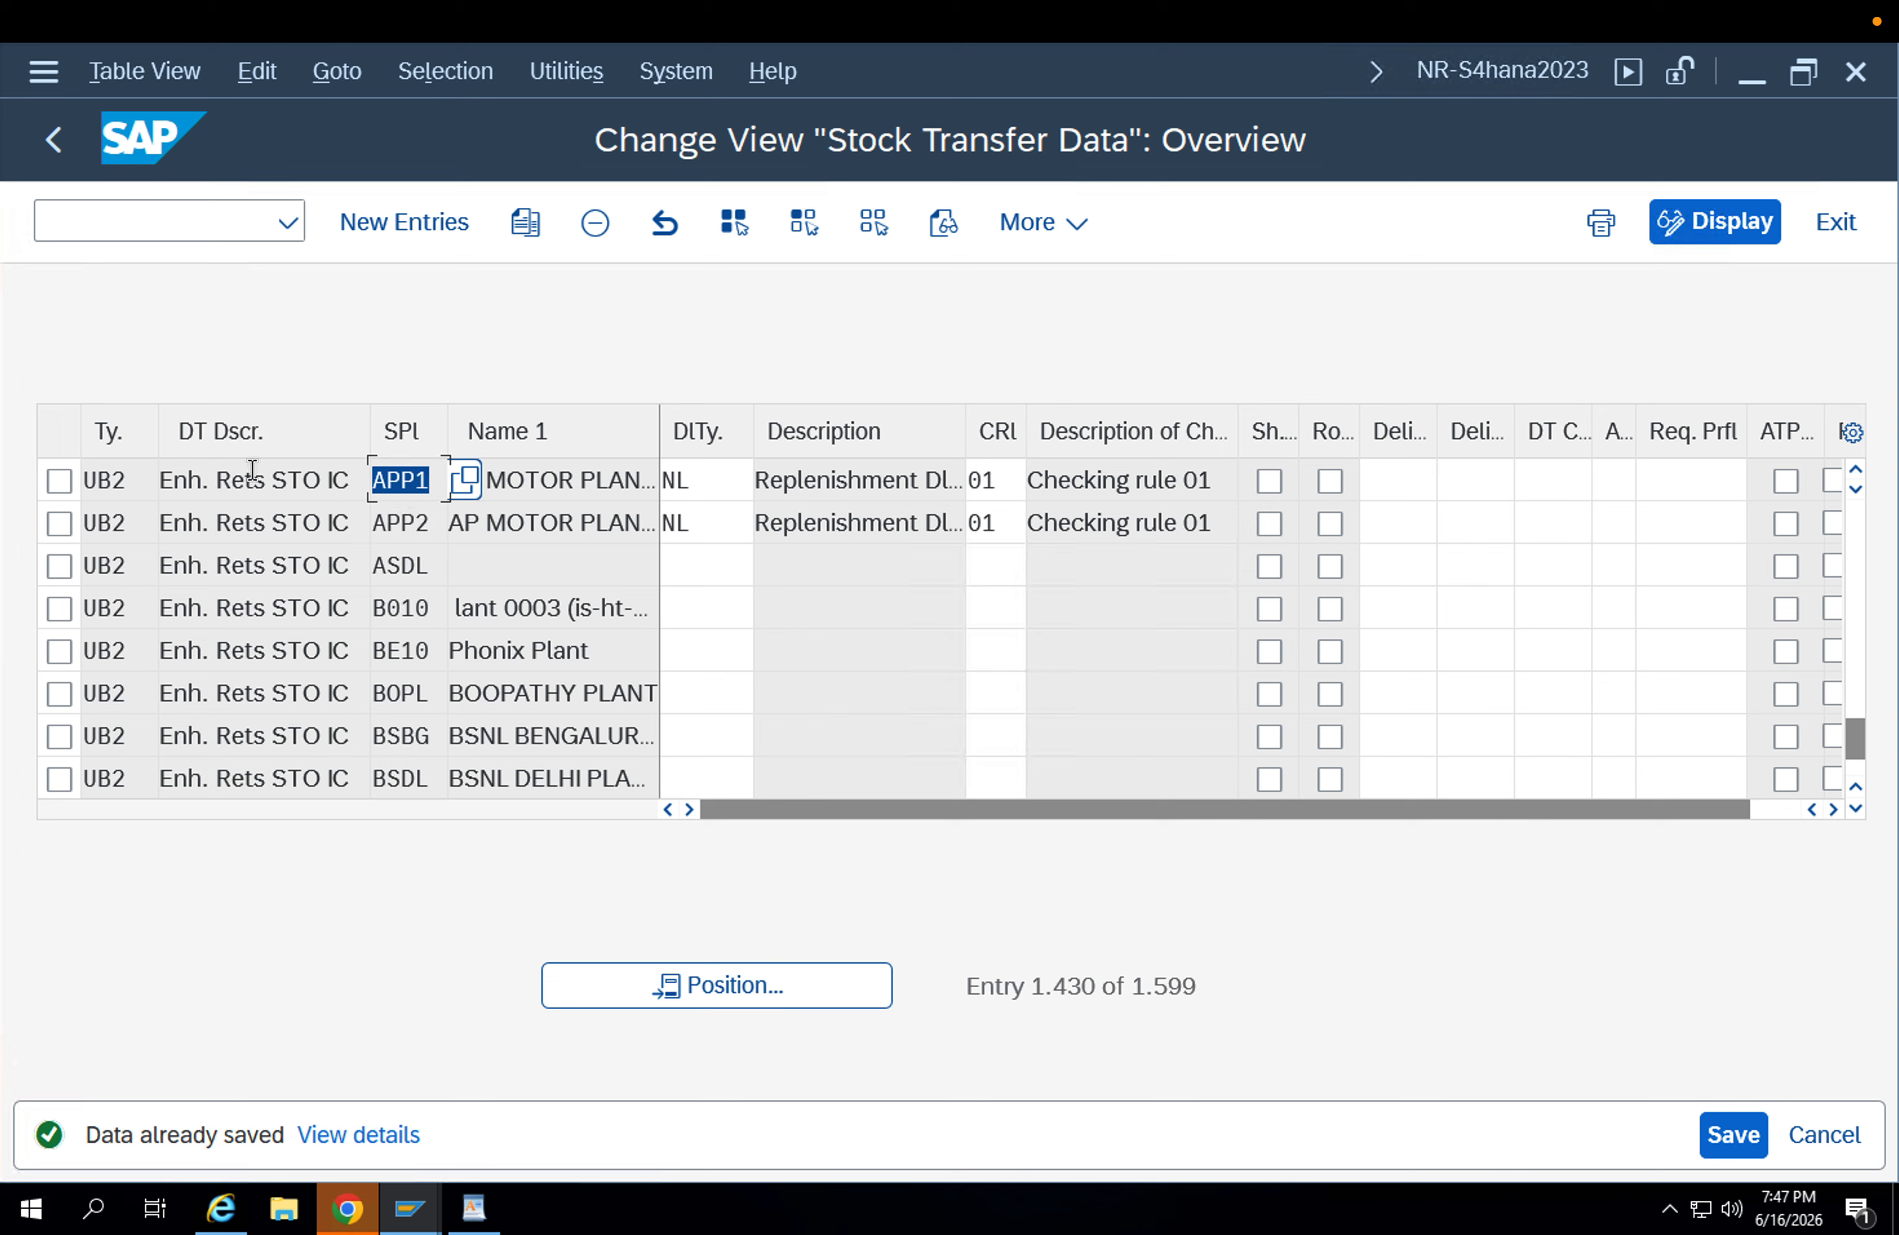
{"action": "left_click", "coordinate": [160, 224]}
{"action": "type", "text": "/"}
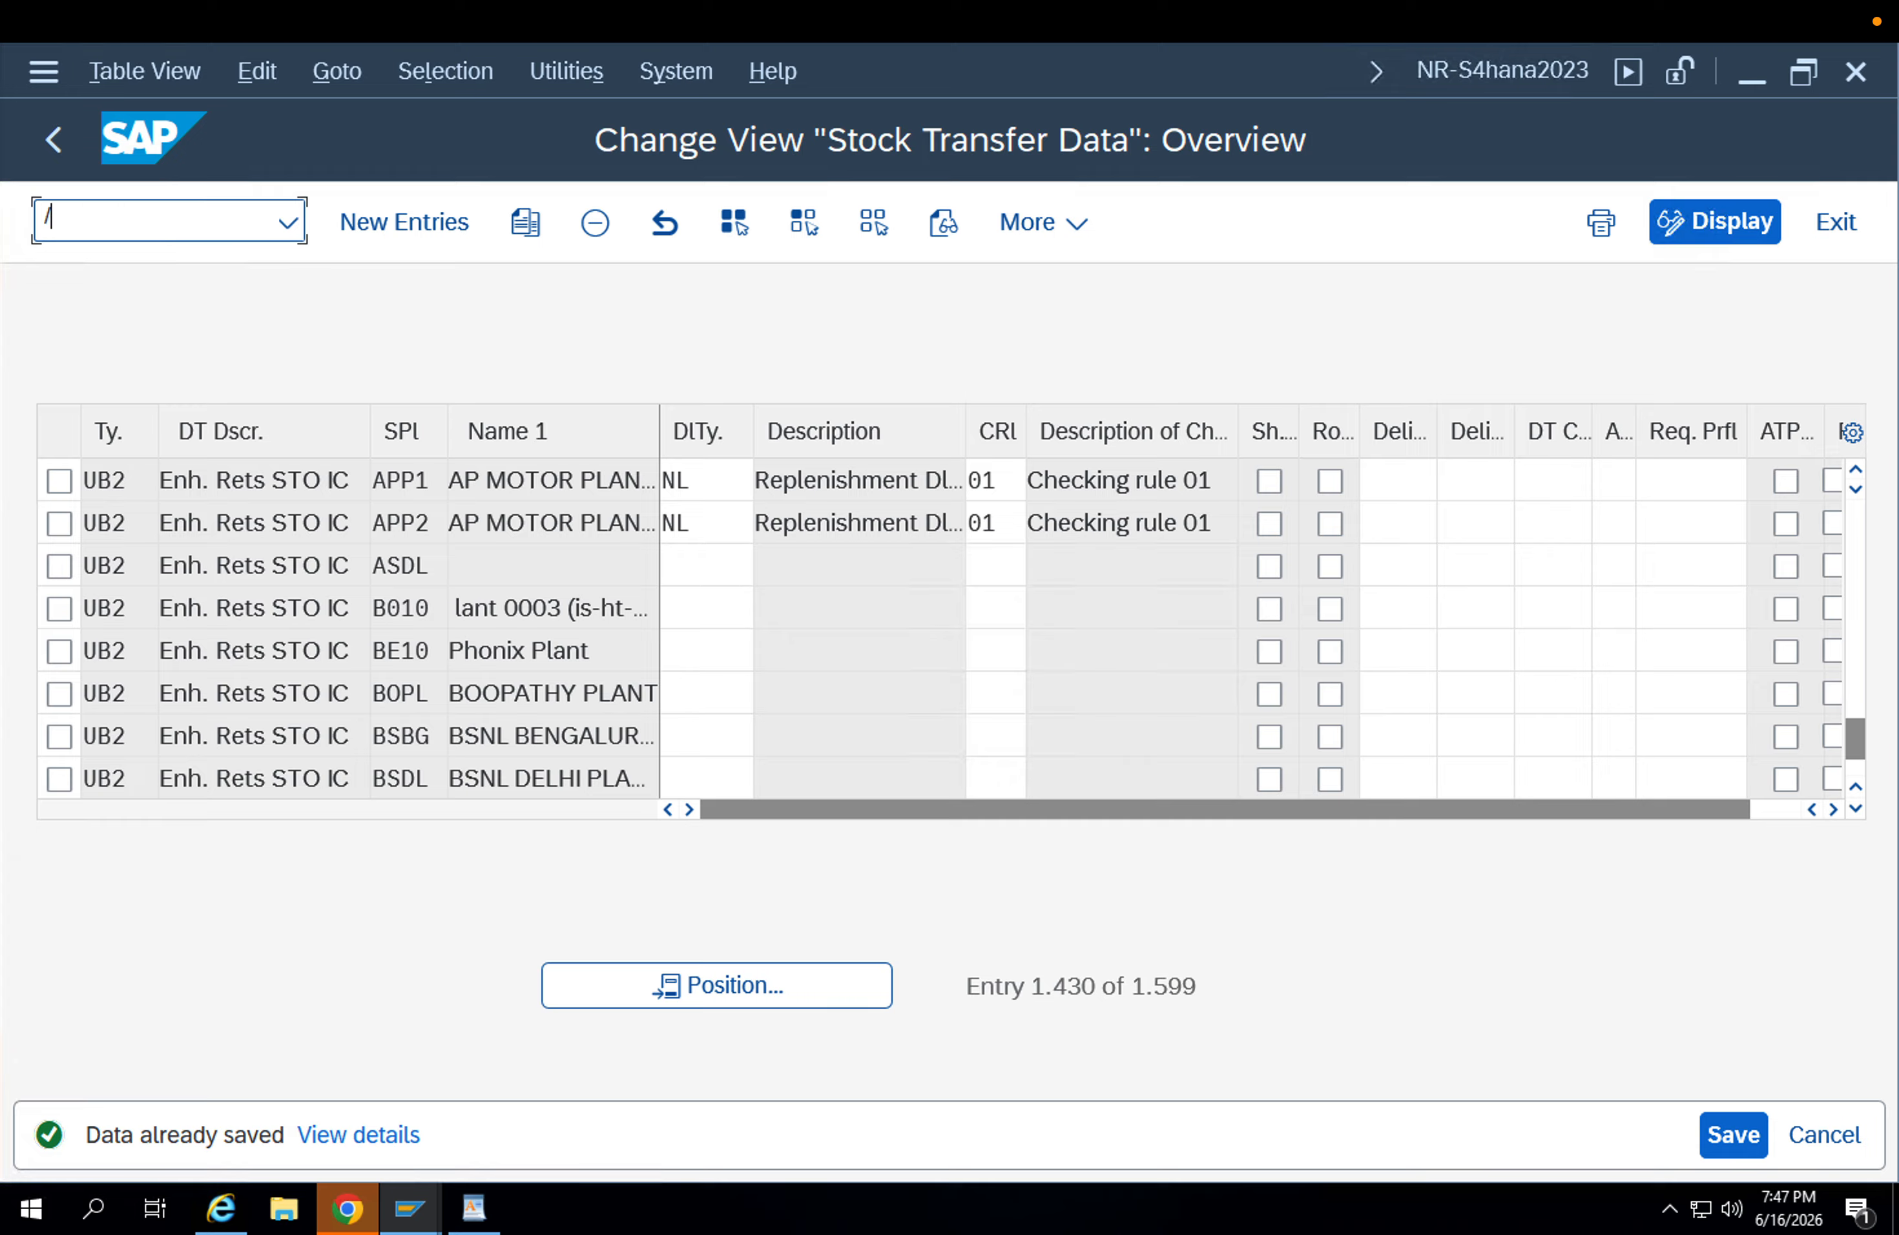
{"action": "type", "text": "ob"}
{"action": "key", "text": "Return"}
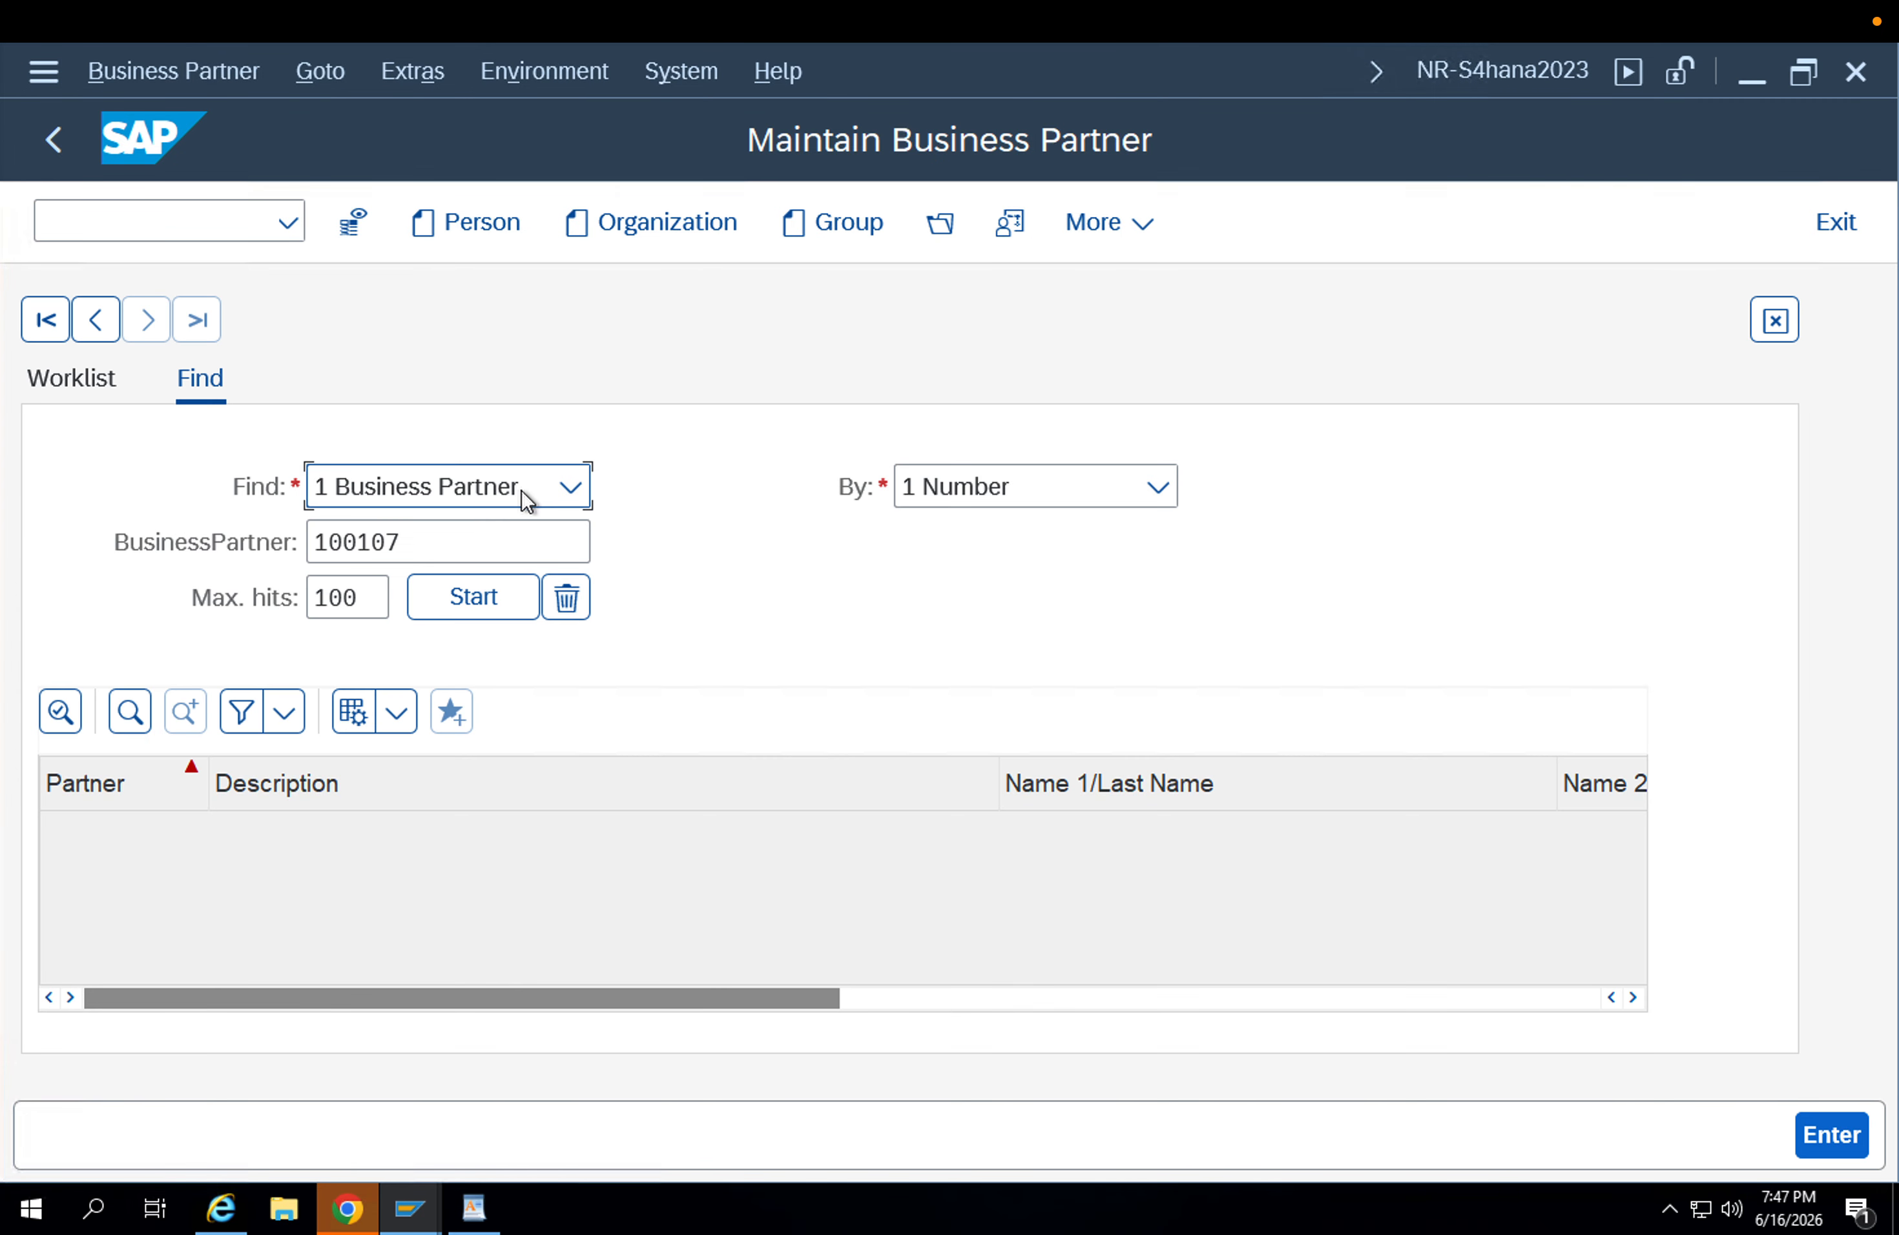
Create and save an organization business partner named "receiving plant - APP1" with role 000000 GENERAL DATA and grouping ZSUB Subcontracting.
{"action": "left_click", "coordinate": [465, 542]}
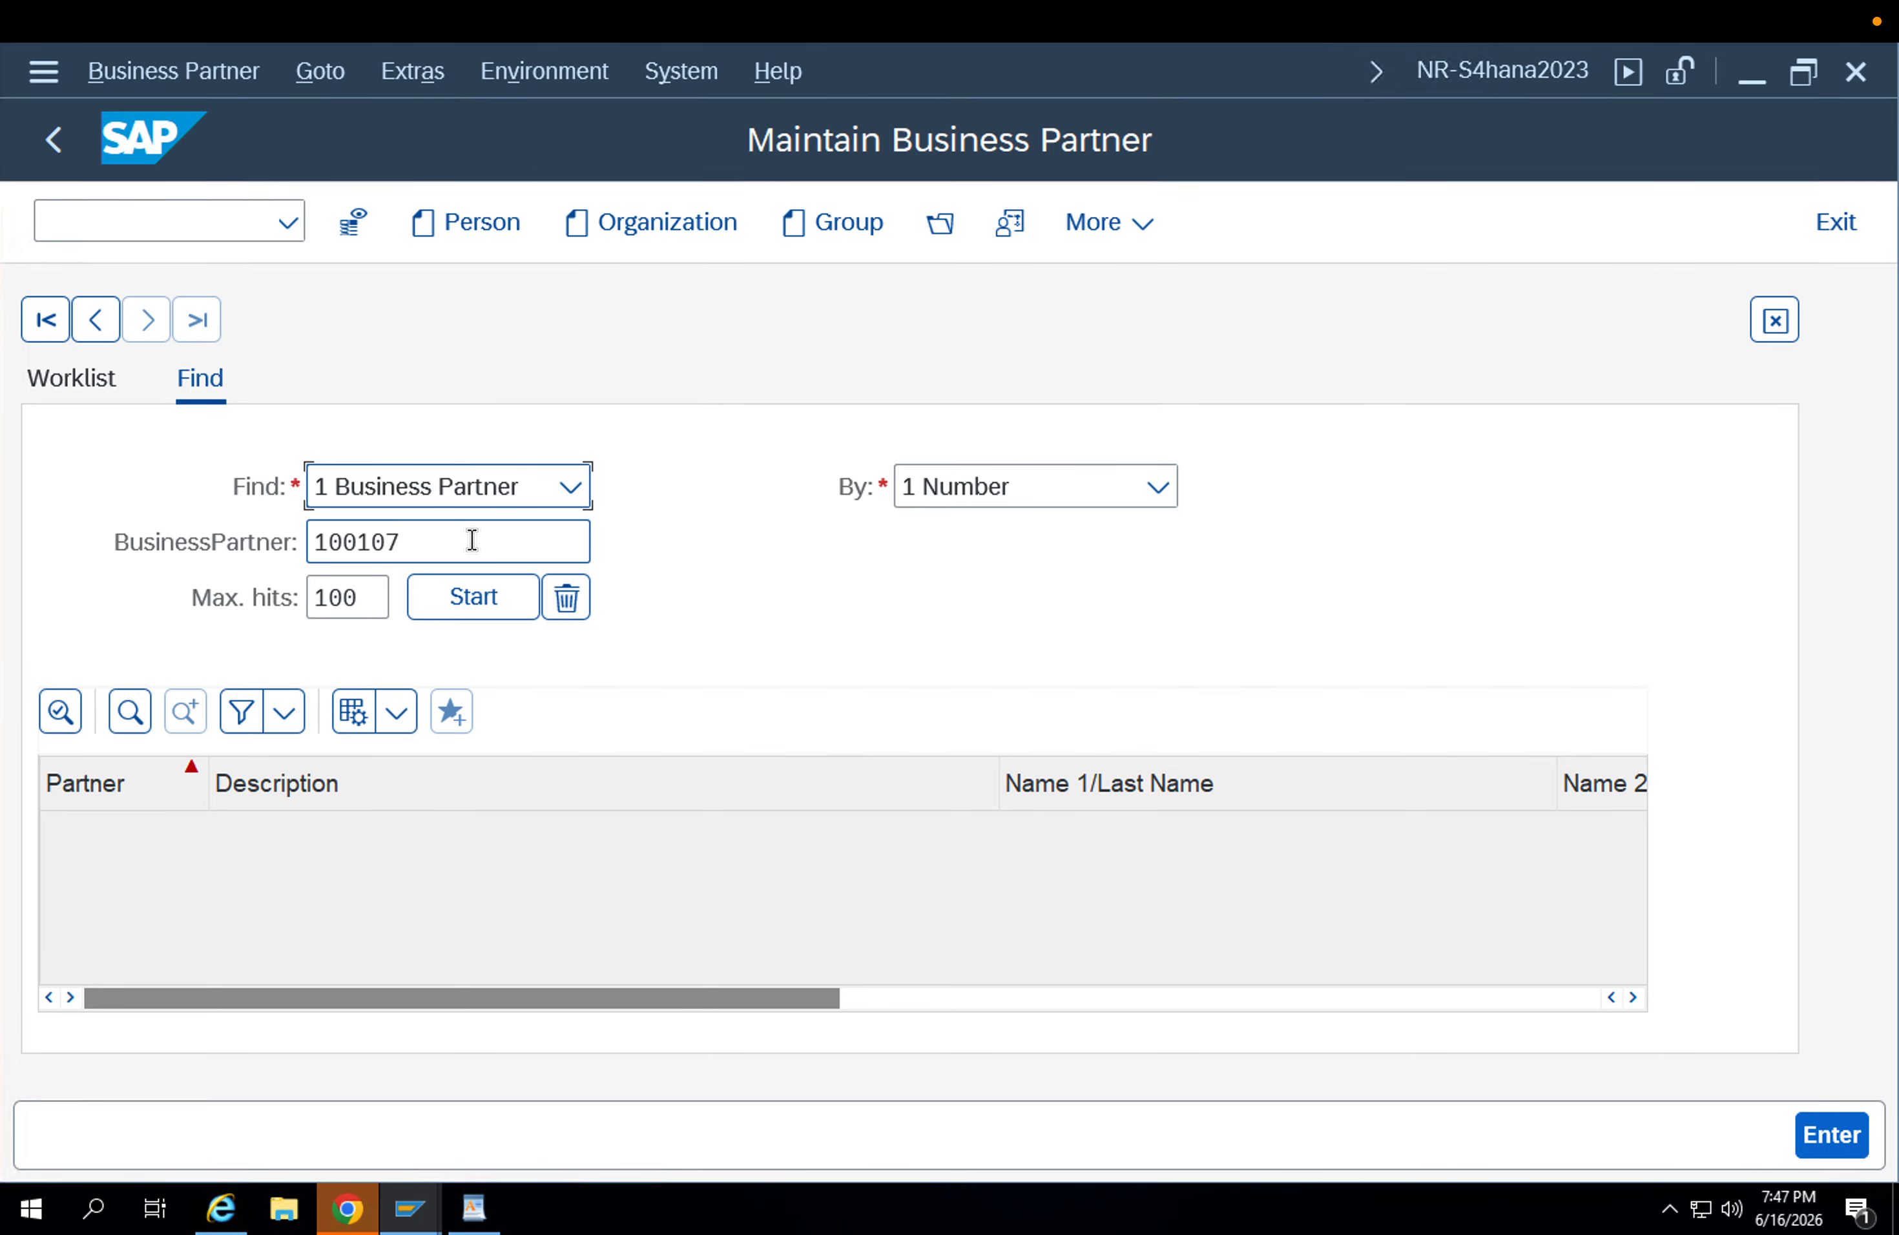
{"action": "left_click", "coordinate": [604, 225]}
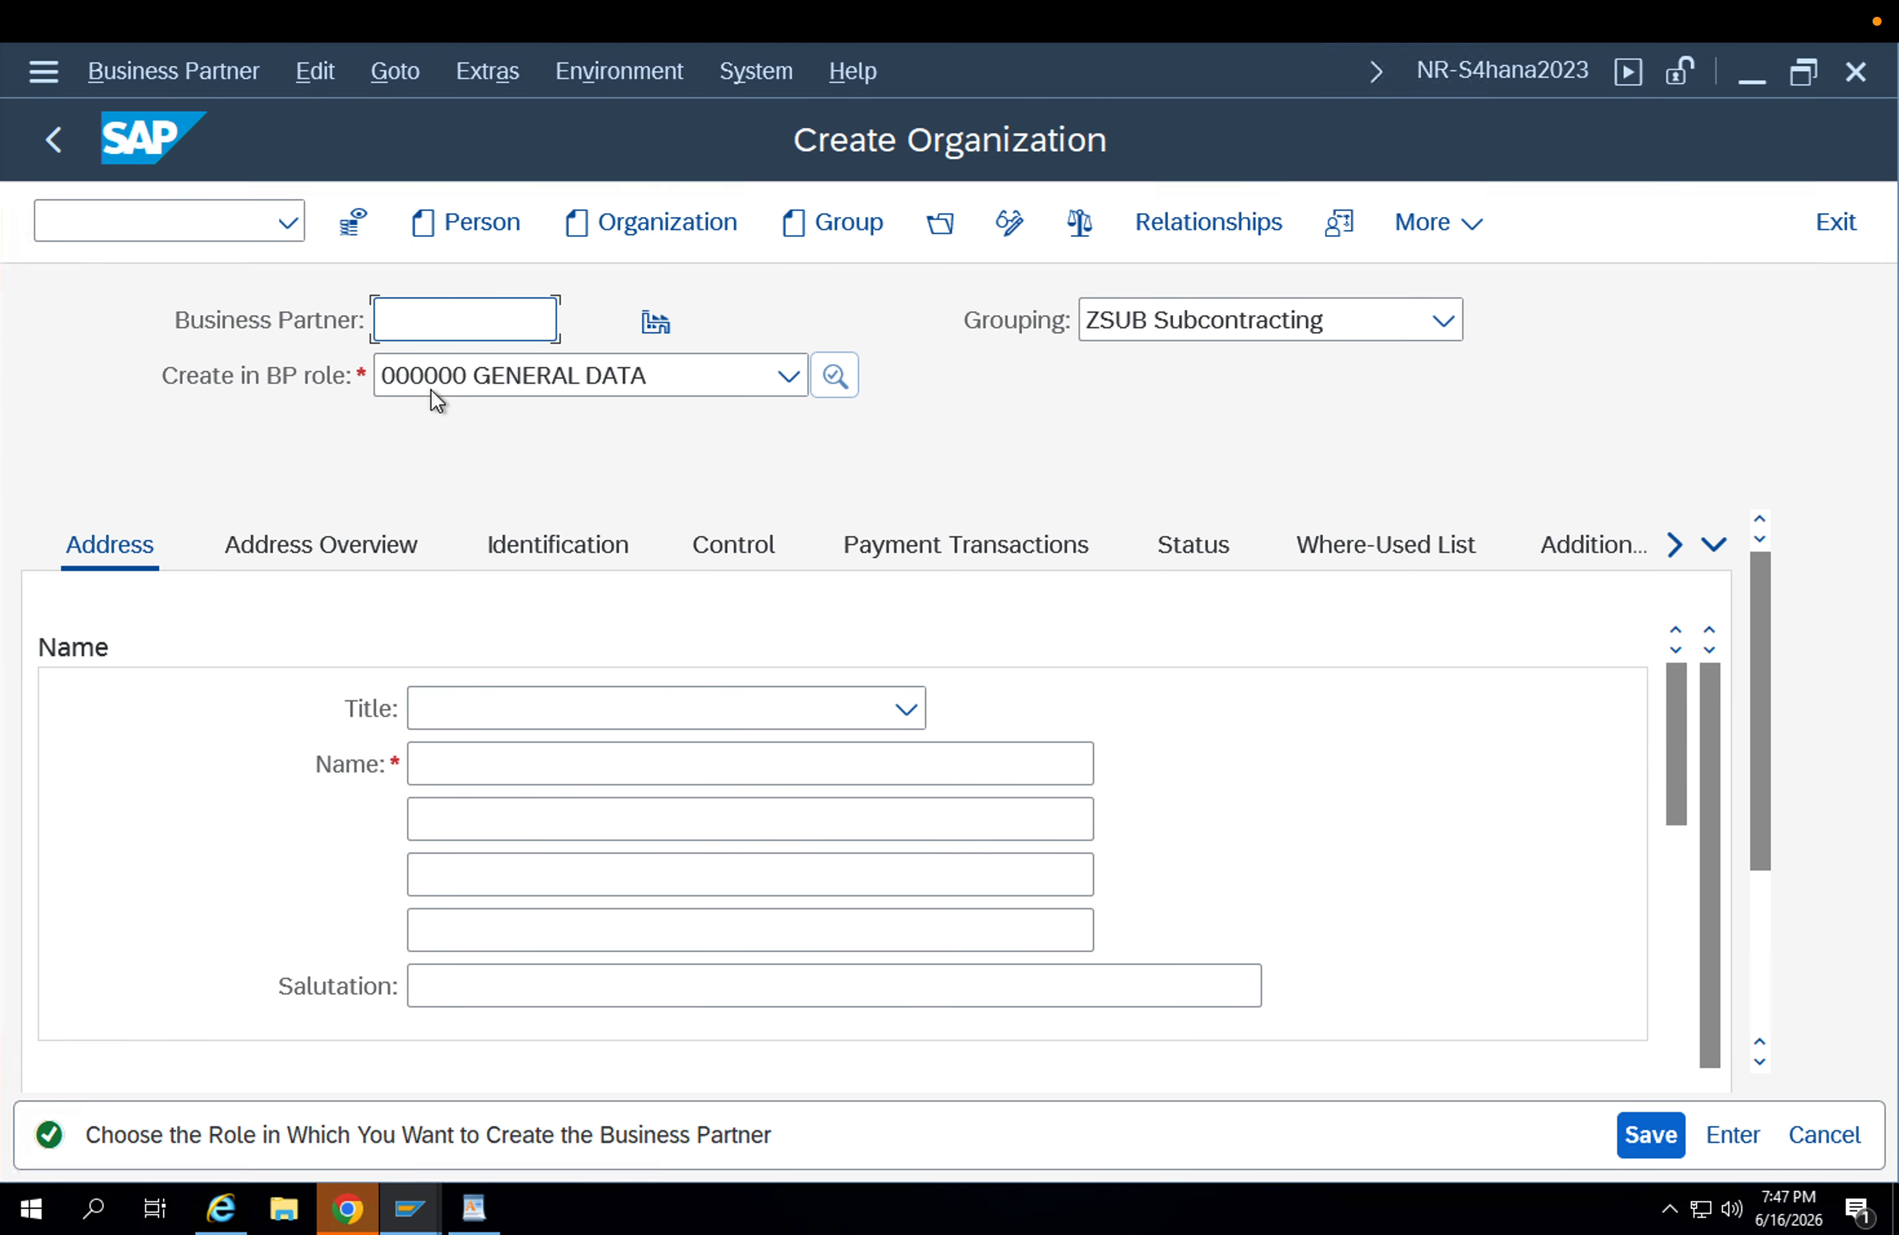
{"action": "left_click", "coordinate": [455, 754]}
{"action": "left_click", "coordinate": [455, 763]}
{"action": "key", "text": "Down"}
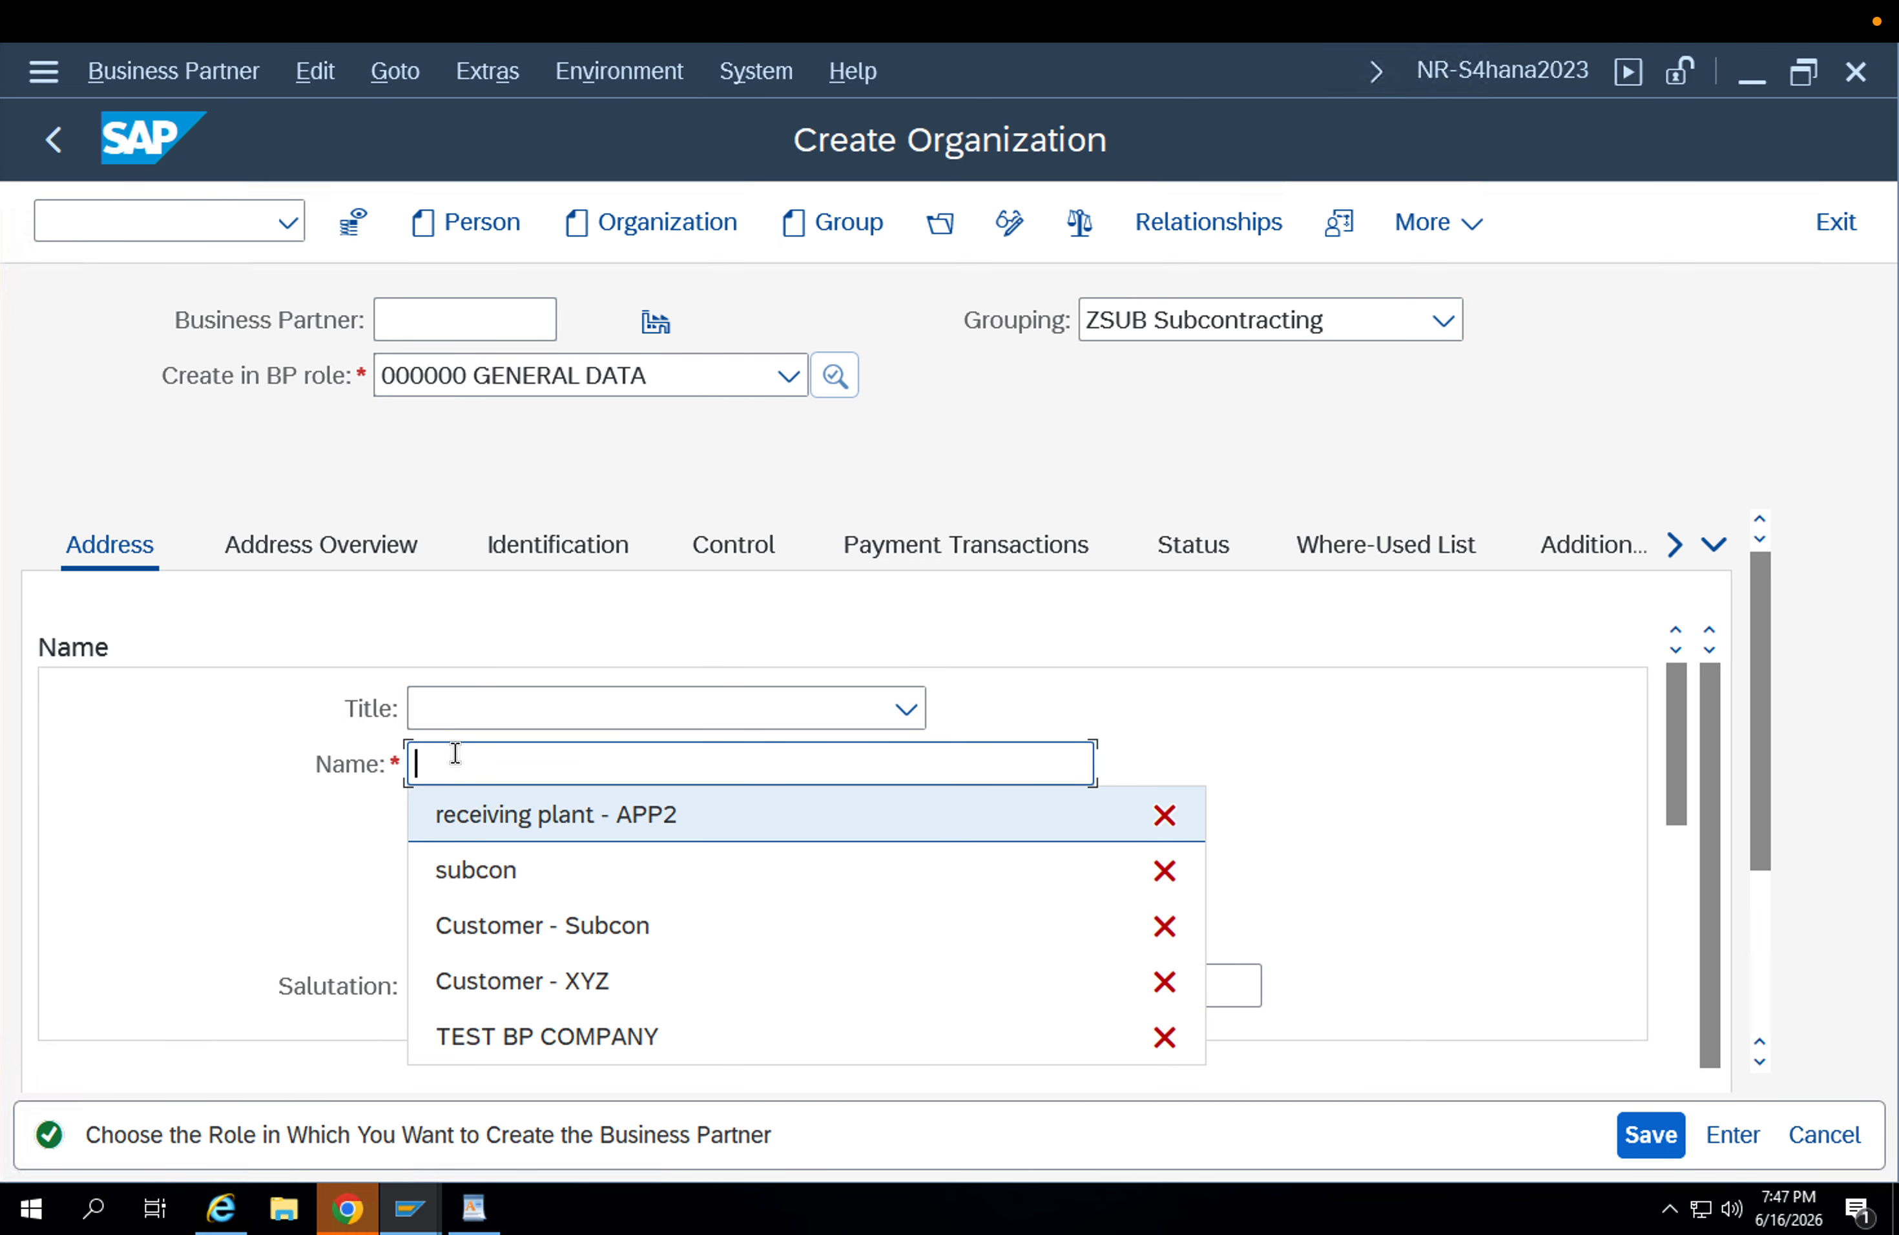
{"action": "key", "text": "Return"}
{"action": "type", "text": "1"}
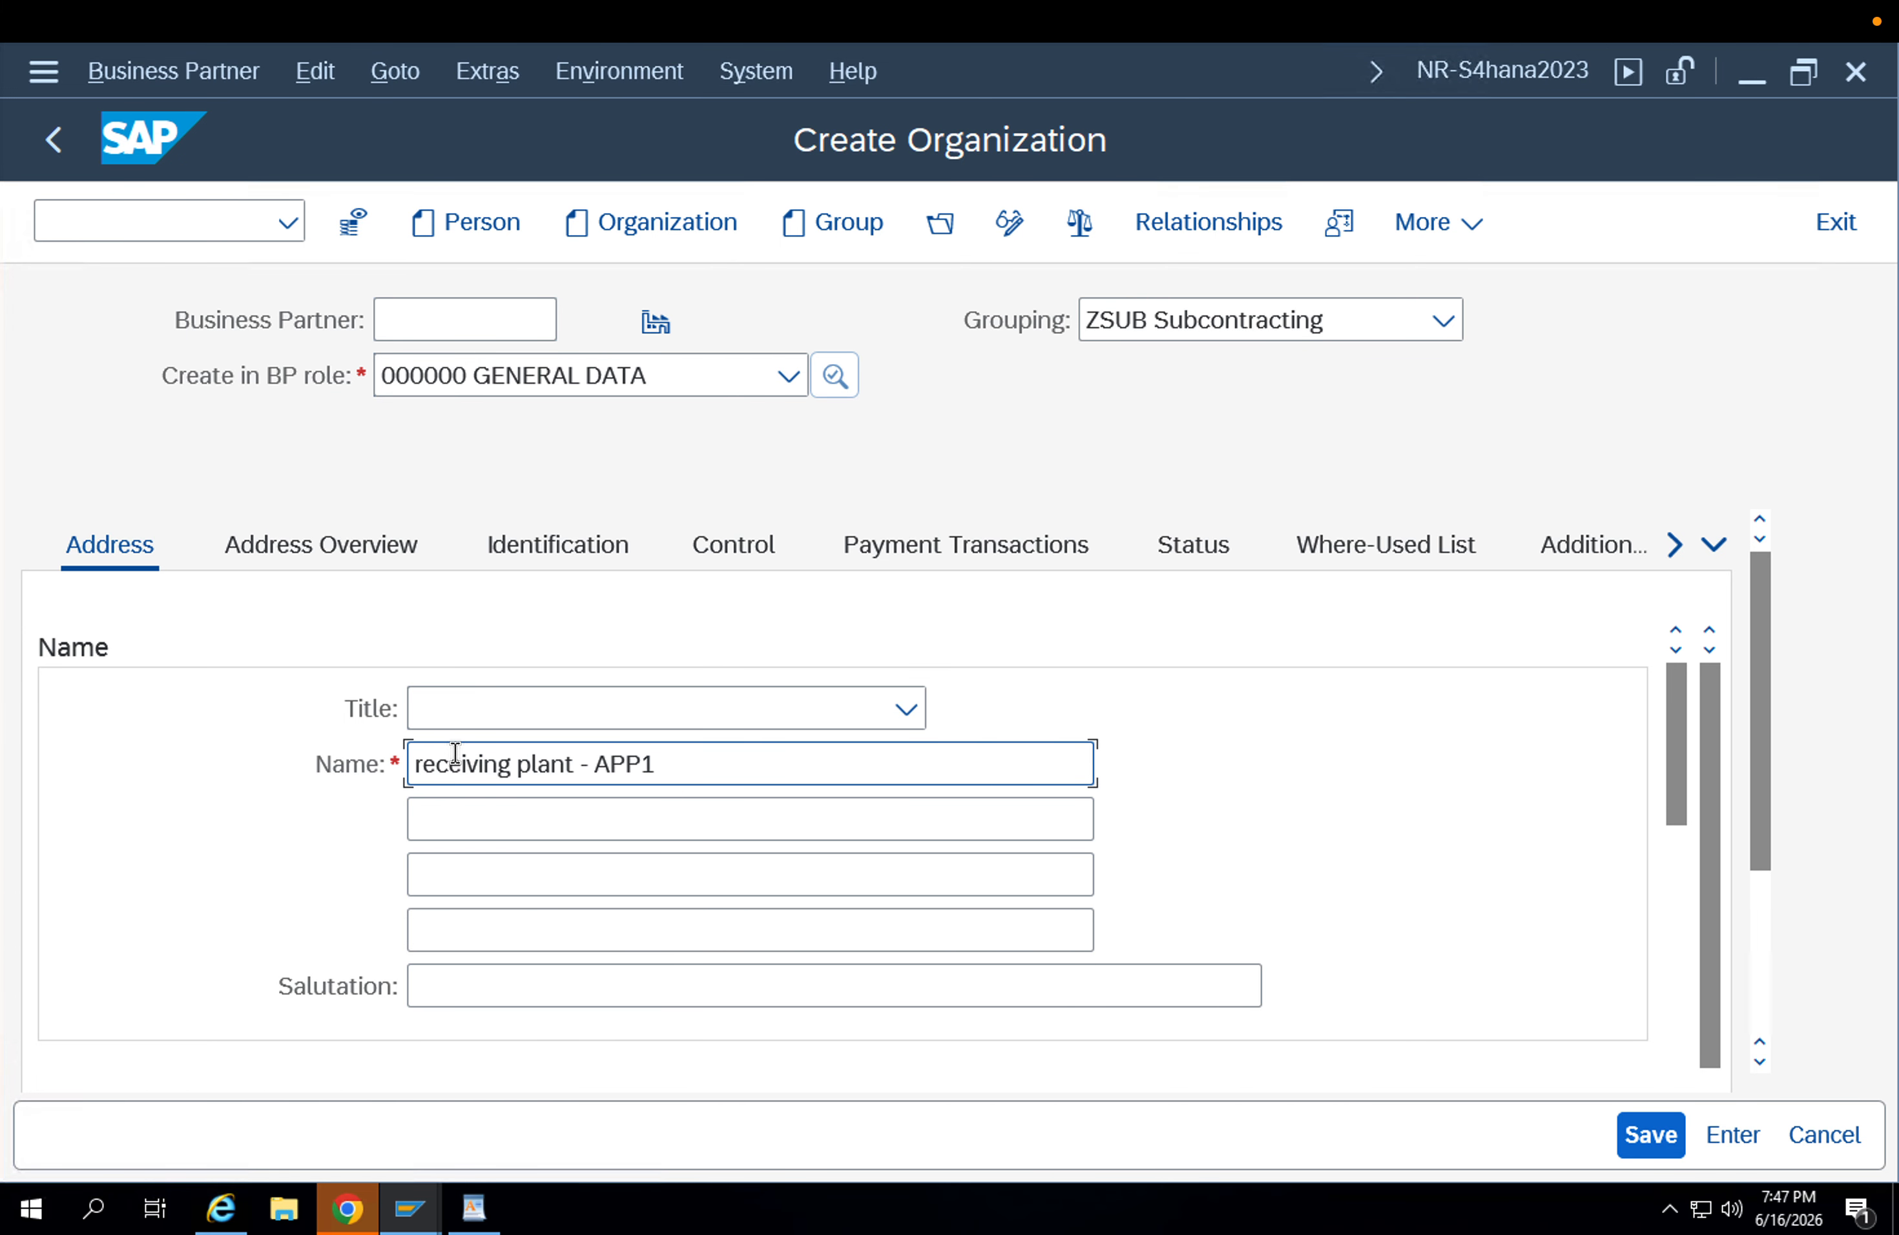
{"action": "left_click", "coordinate": [1630, 1144]}
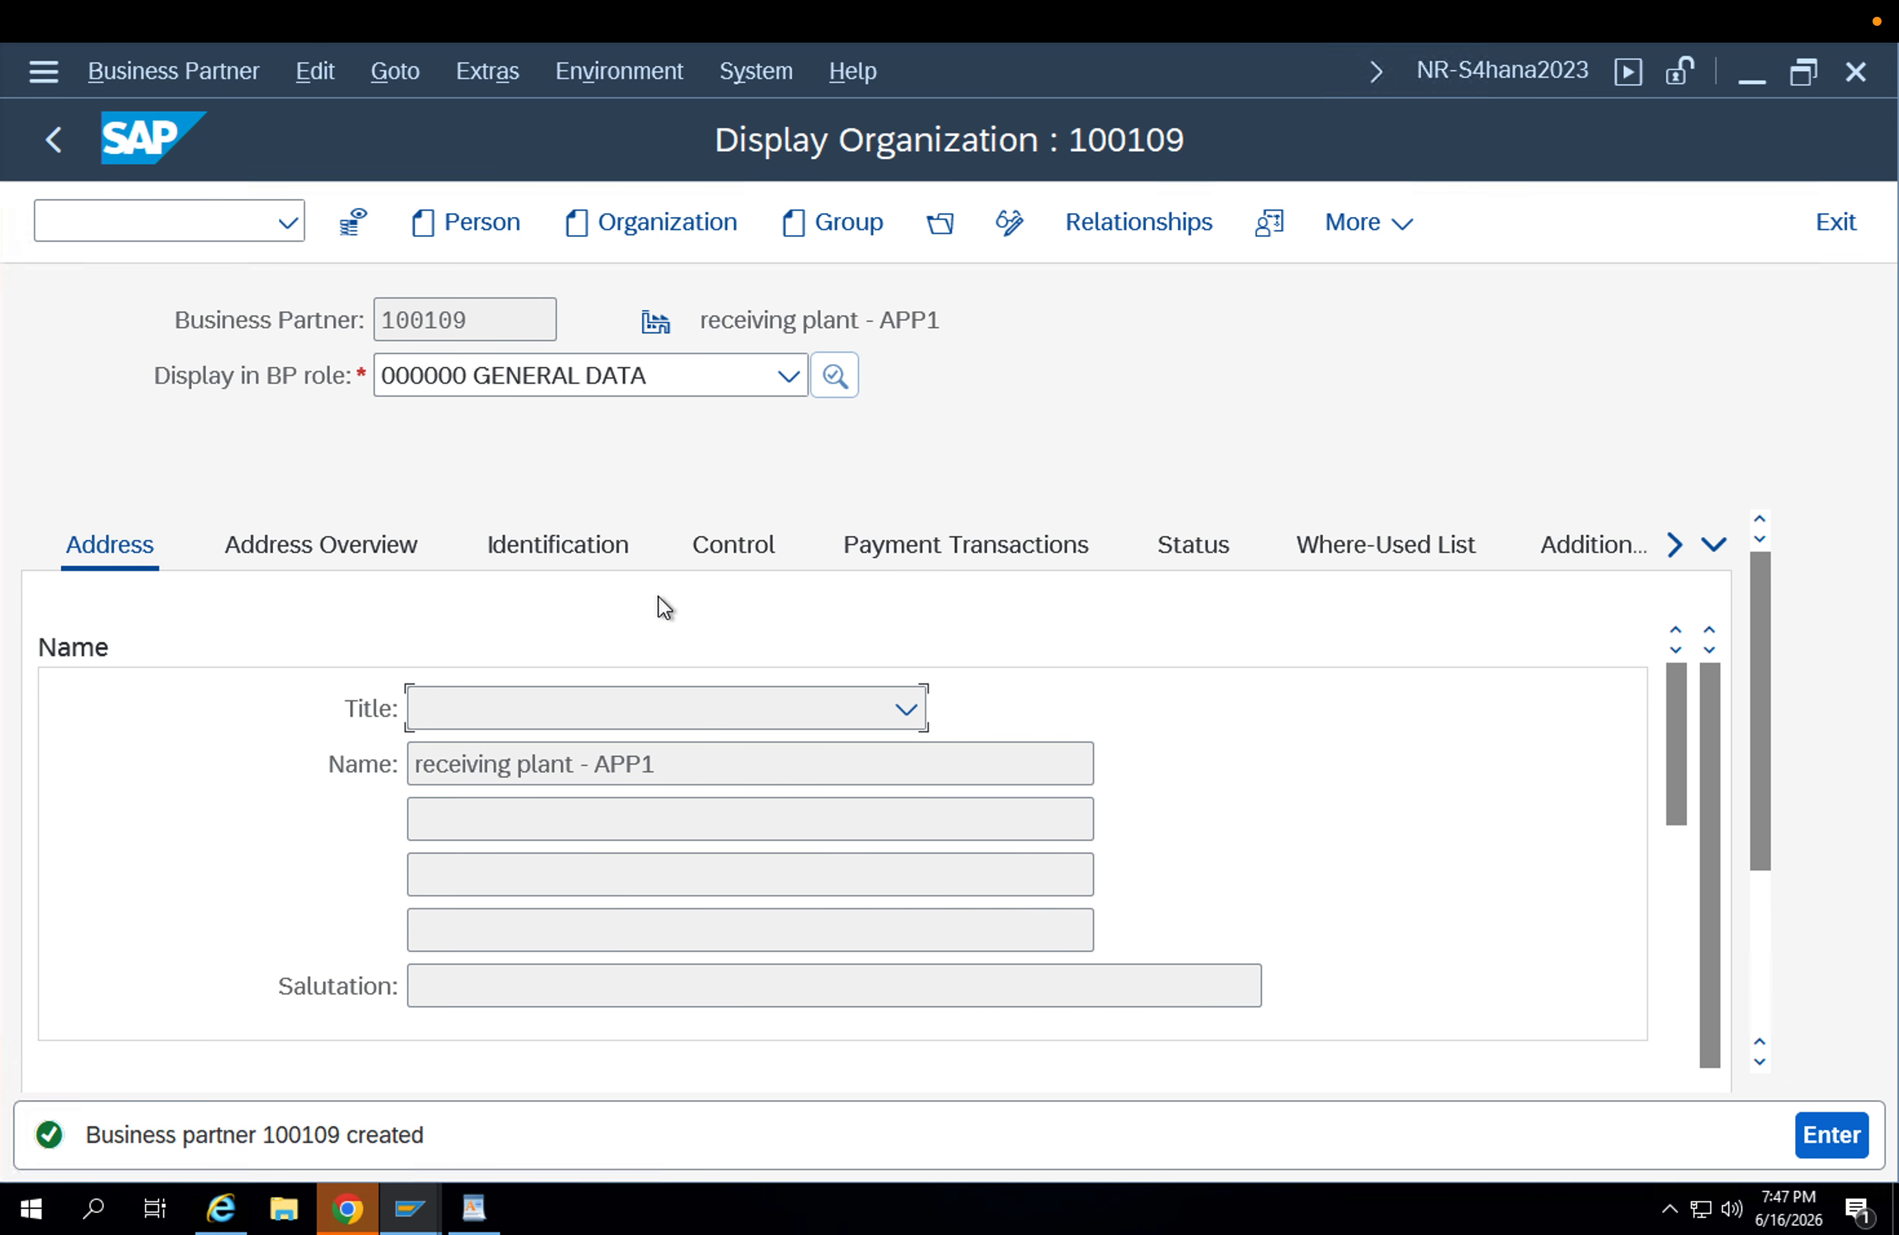
Switch the "receiving plant - APP1" organization to change mode and add the BP role FLCU00 FI Customer 1.
{"action": "left_click_drag", "start_coordinate": [488, 320], "coordinate": [323, 322]}
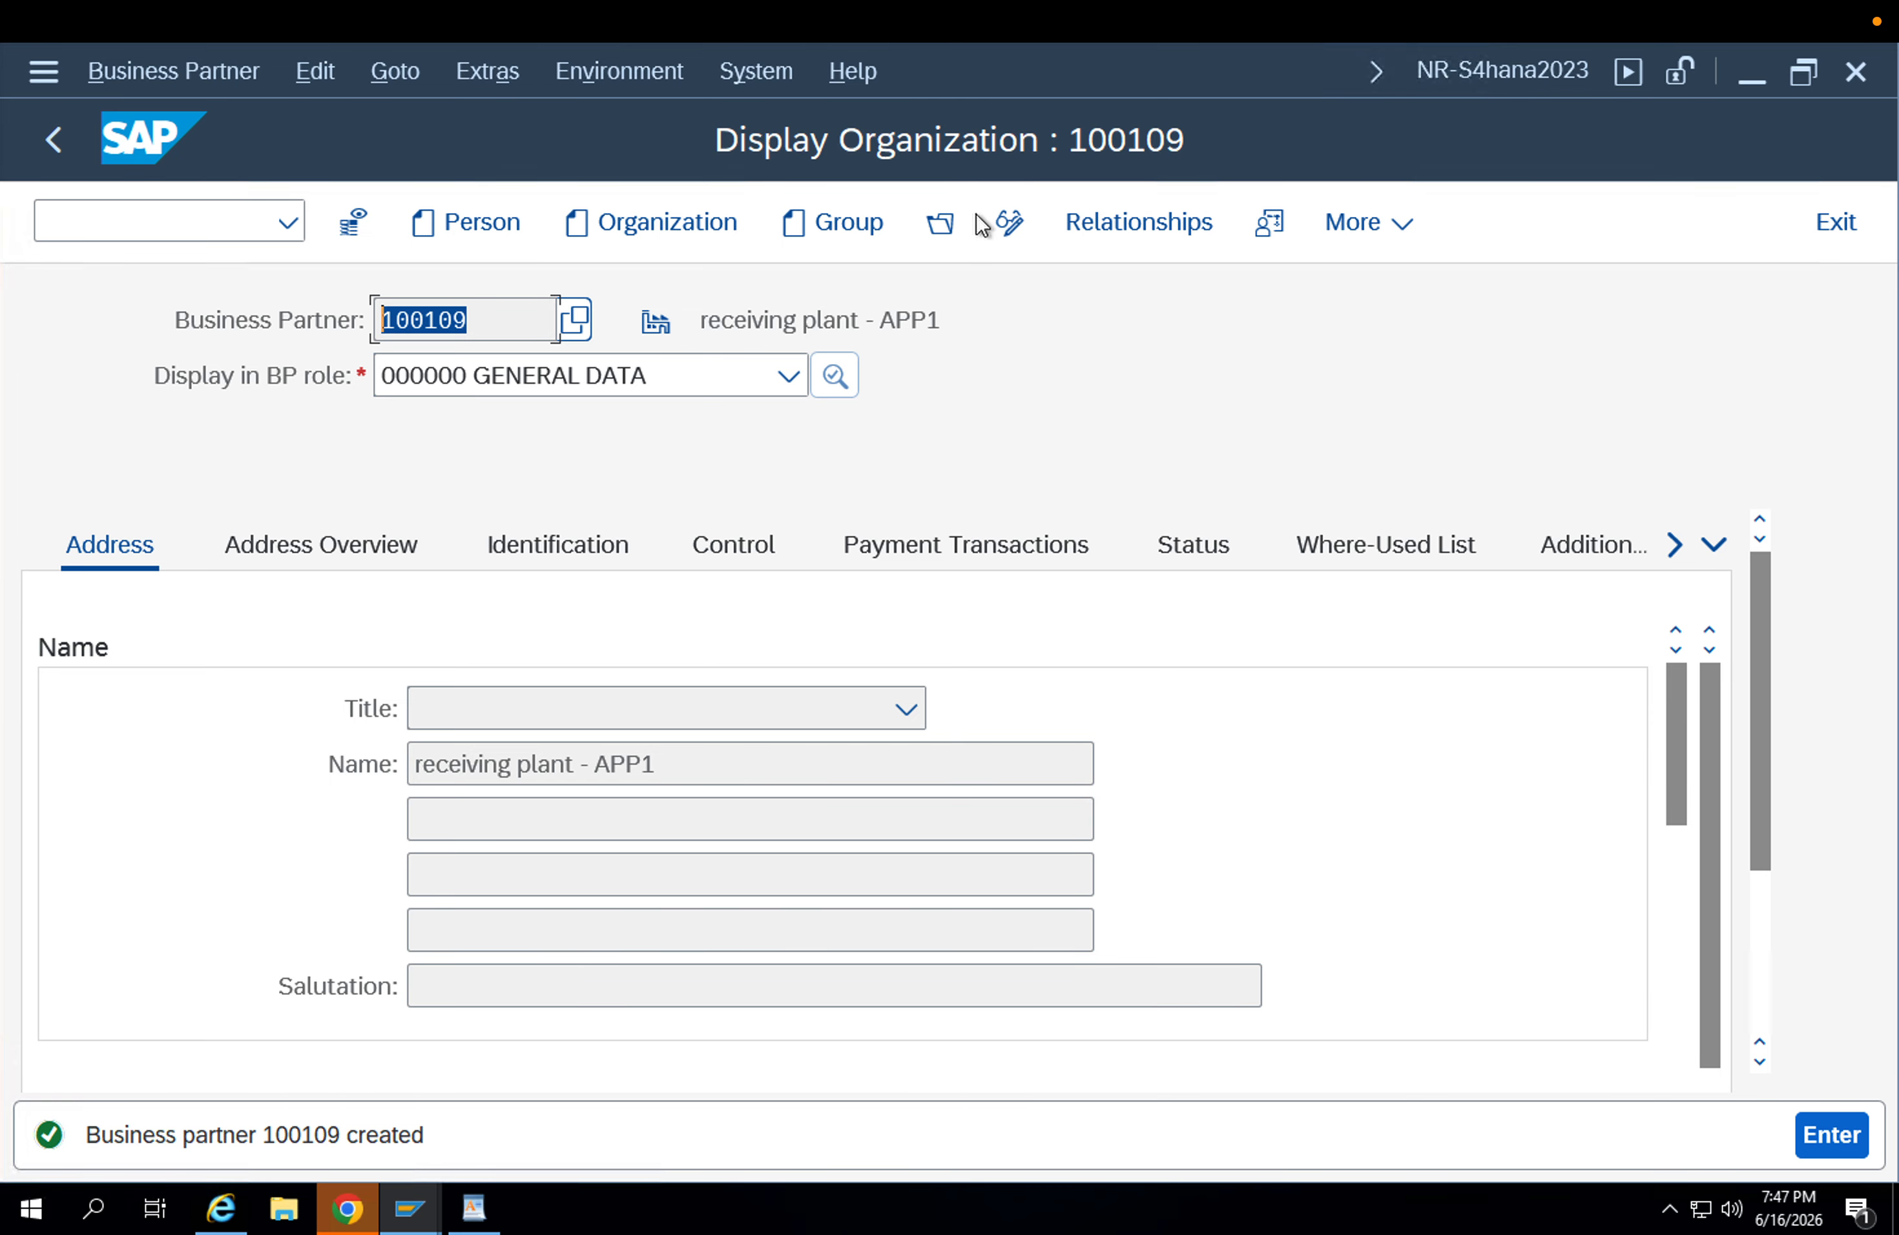
{"action": "left_click", "coordinate": [1003, 222]}
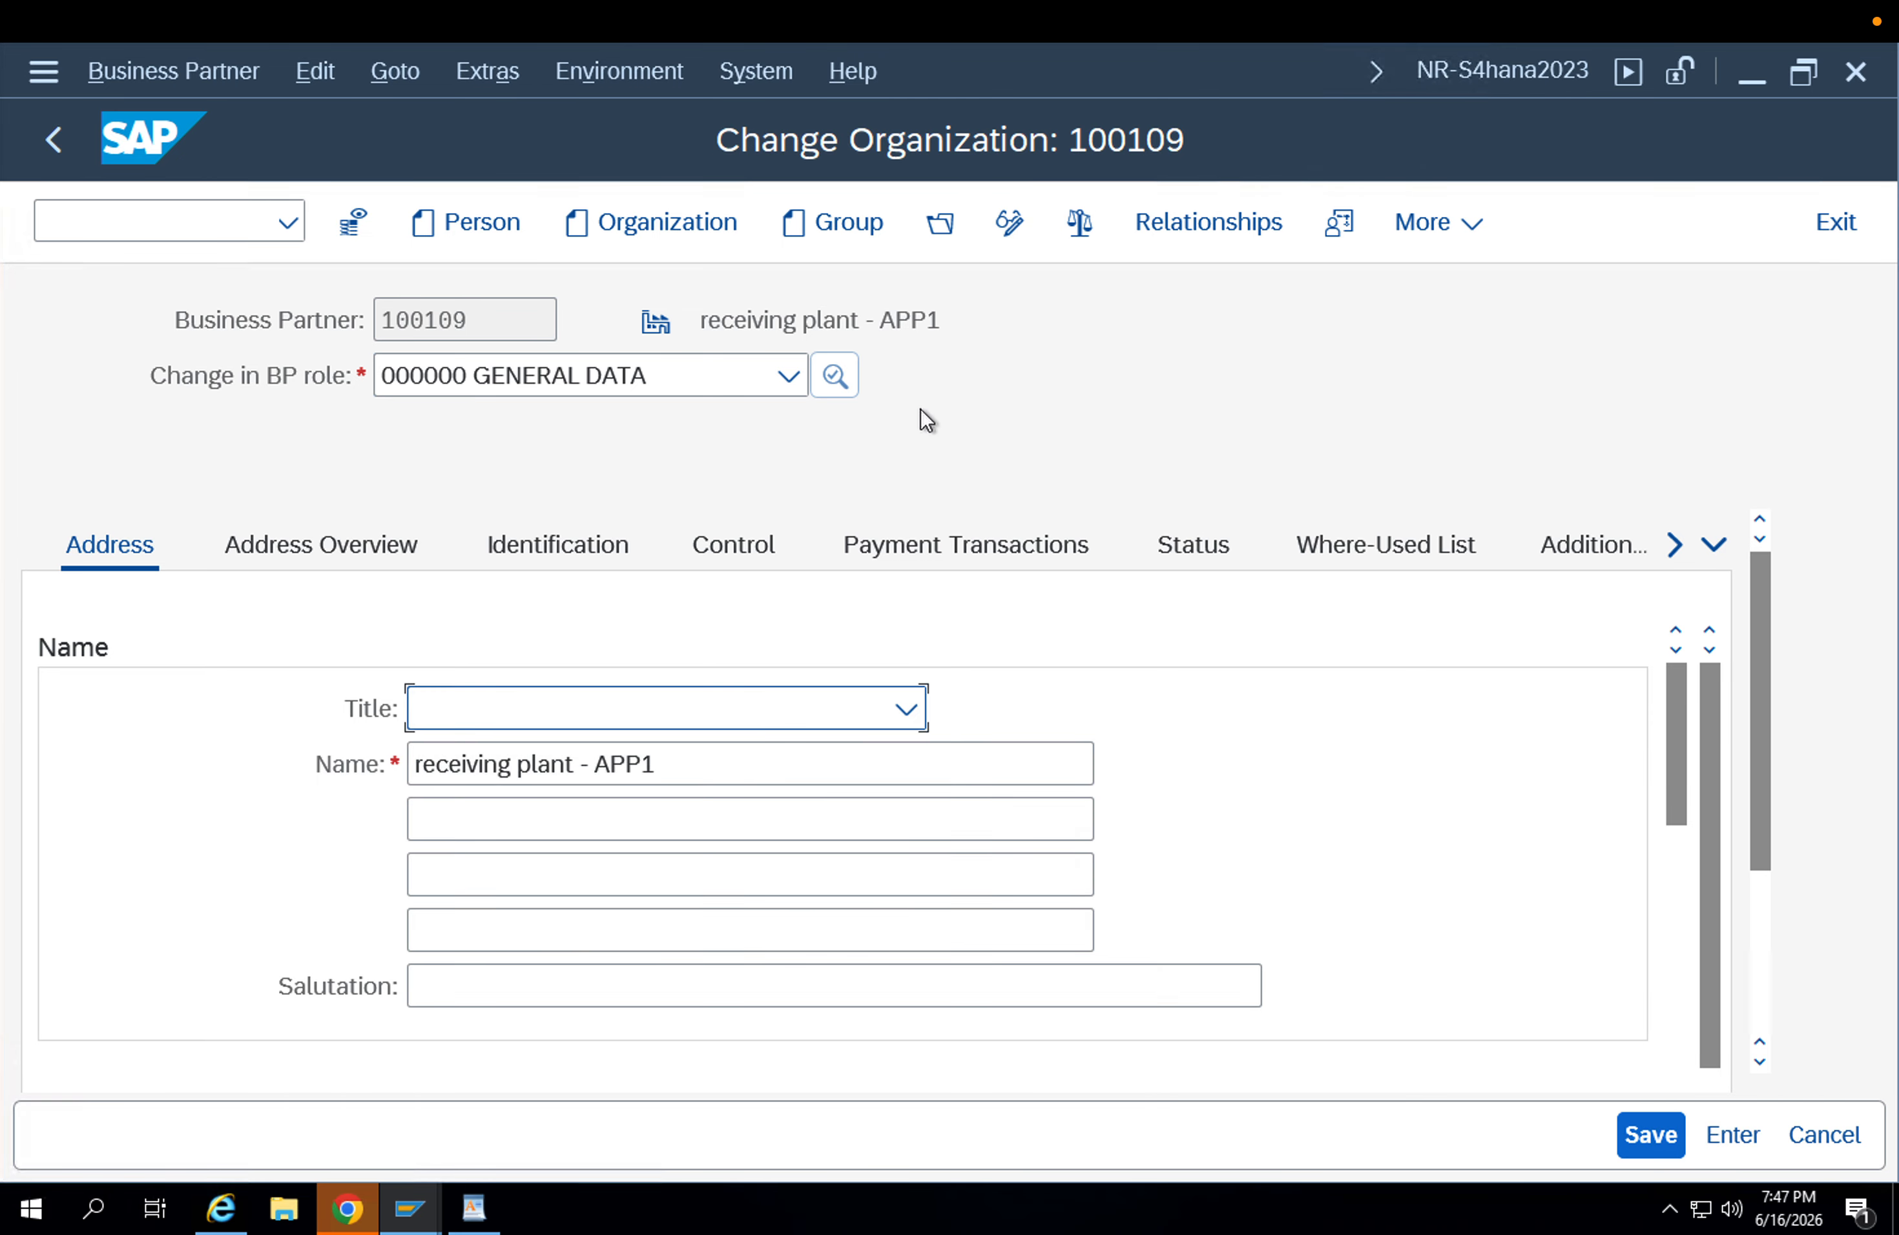
{"action": "left_click_drag", "start_coordinate": [675, 760], "coordinate": [595, 757]}
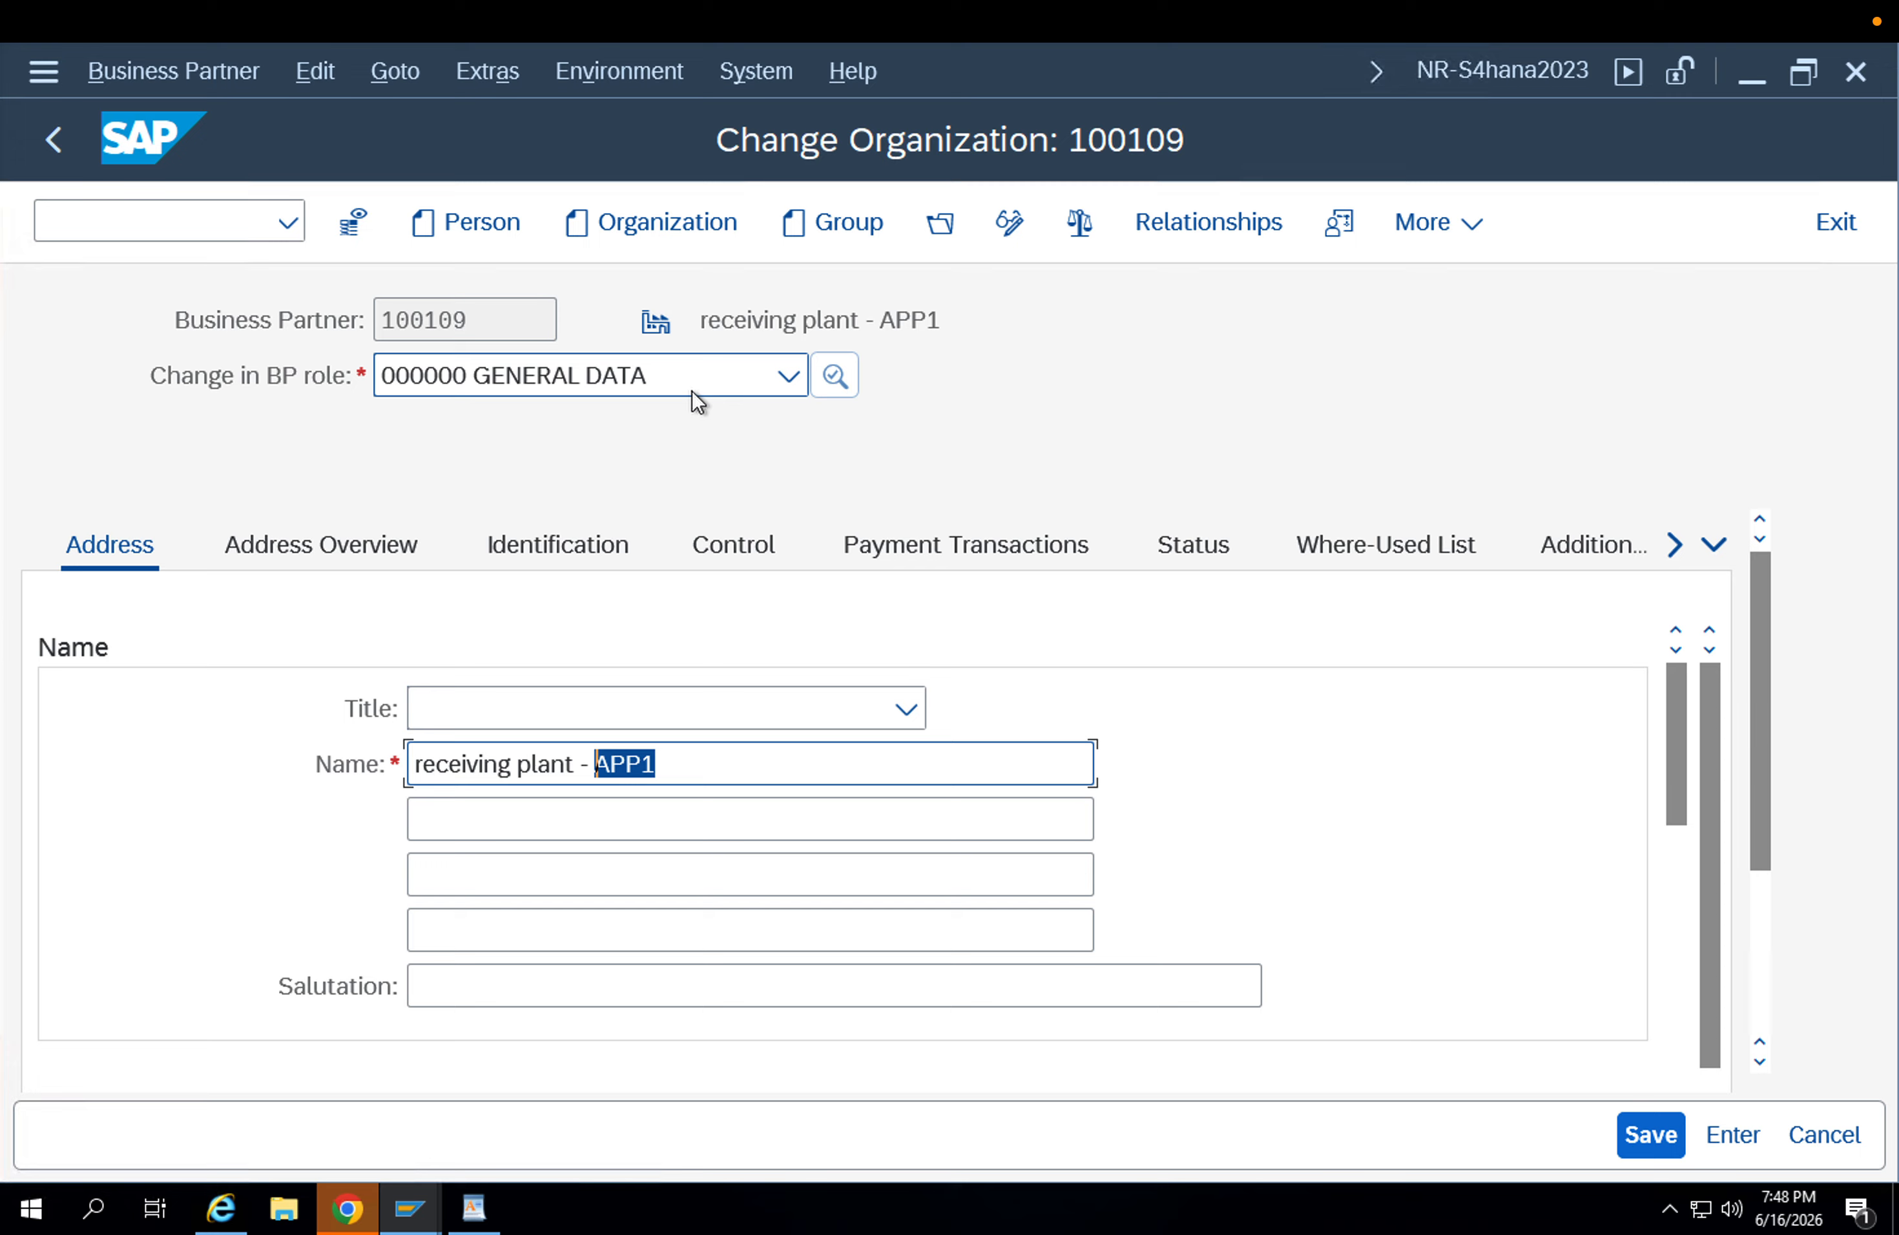
{"action": "left_click", "coordinate": [688, 374]}
{"action": "type", "text": "flc"}
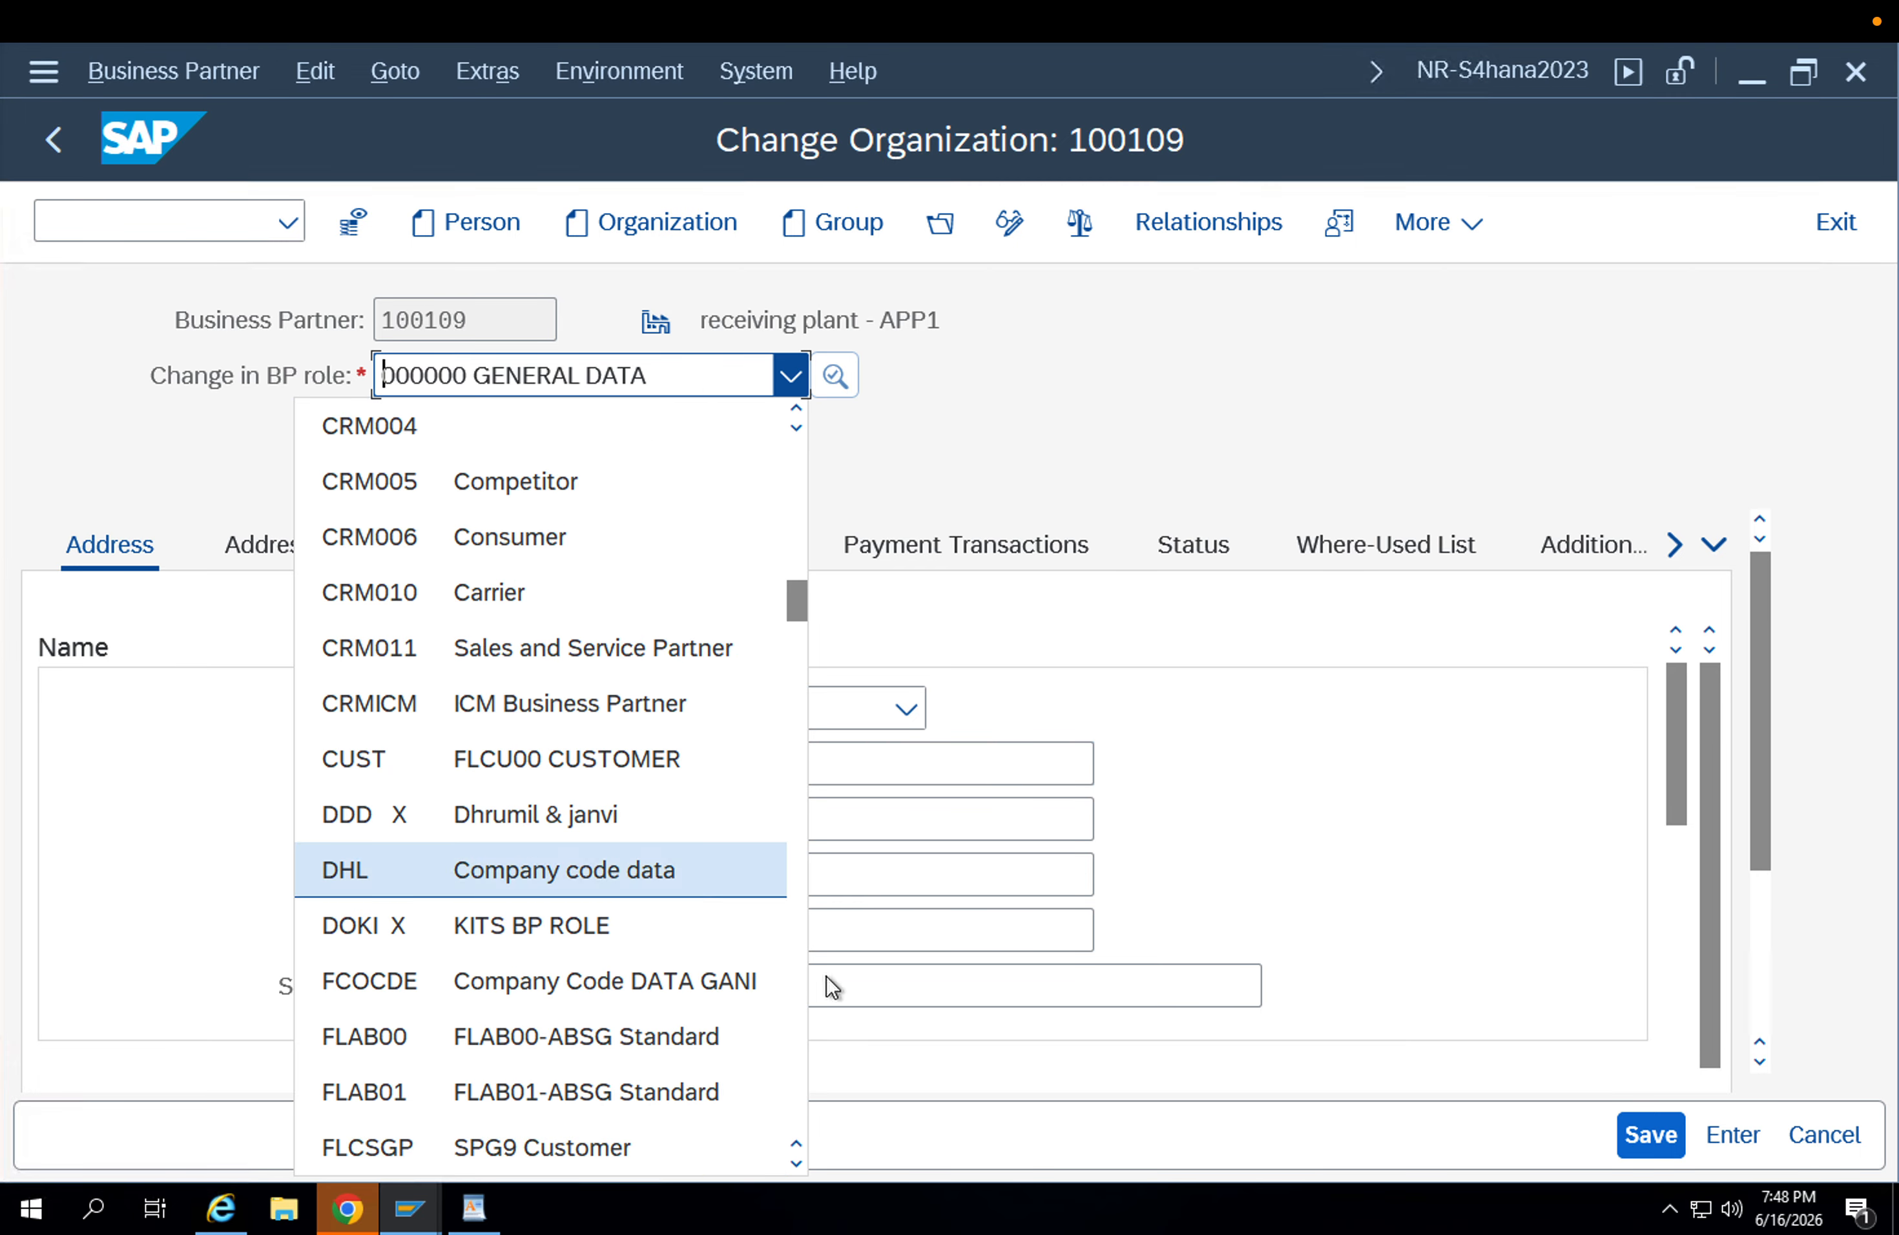
{"action": "left_click", "coordinate": [797, 1162]}
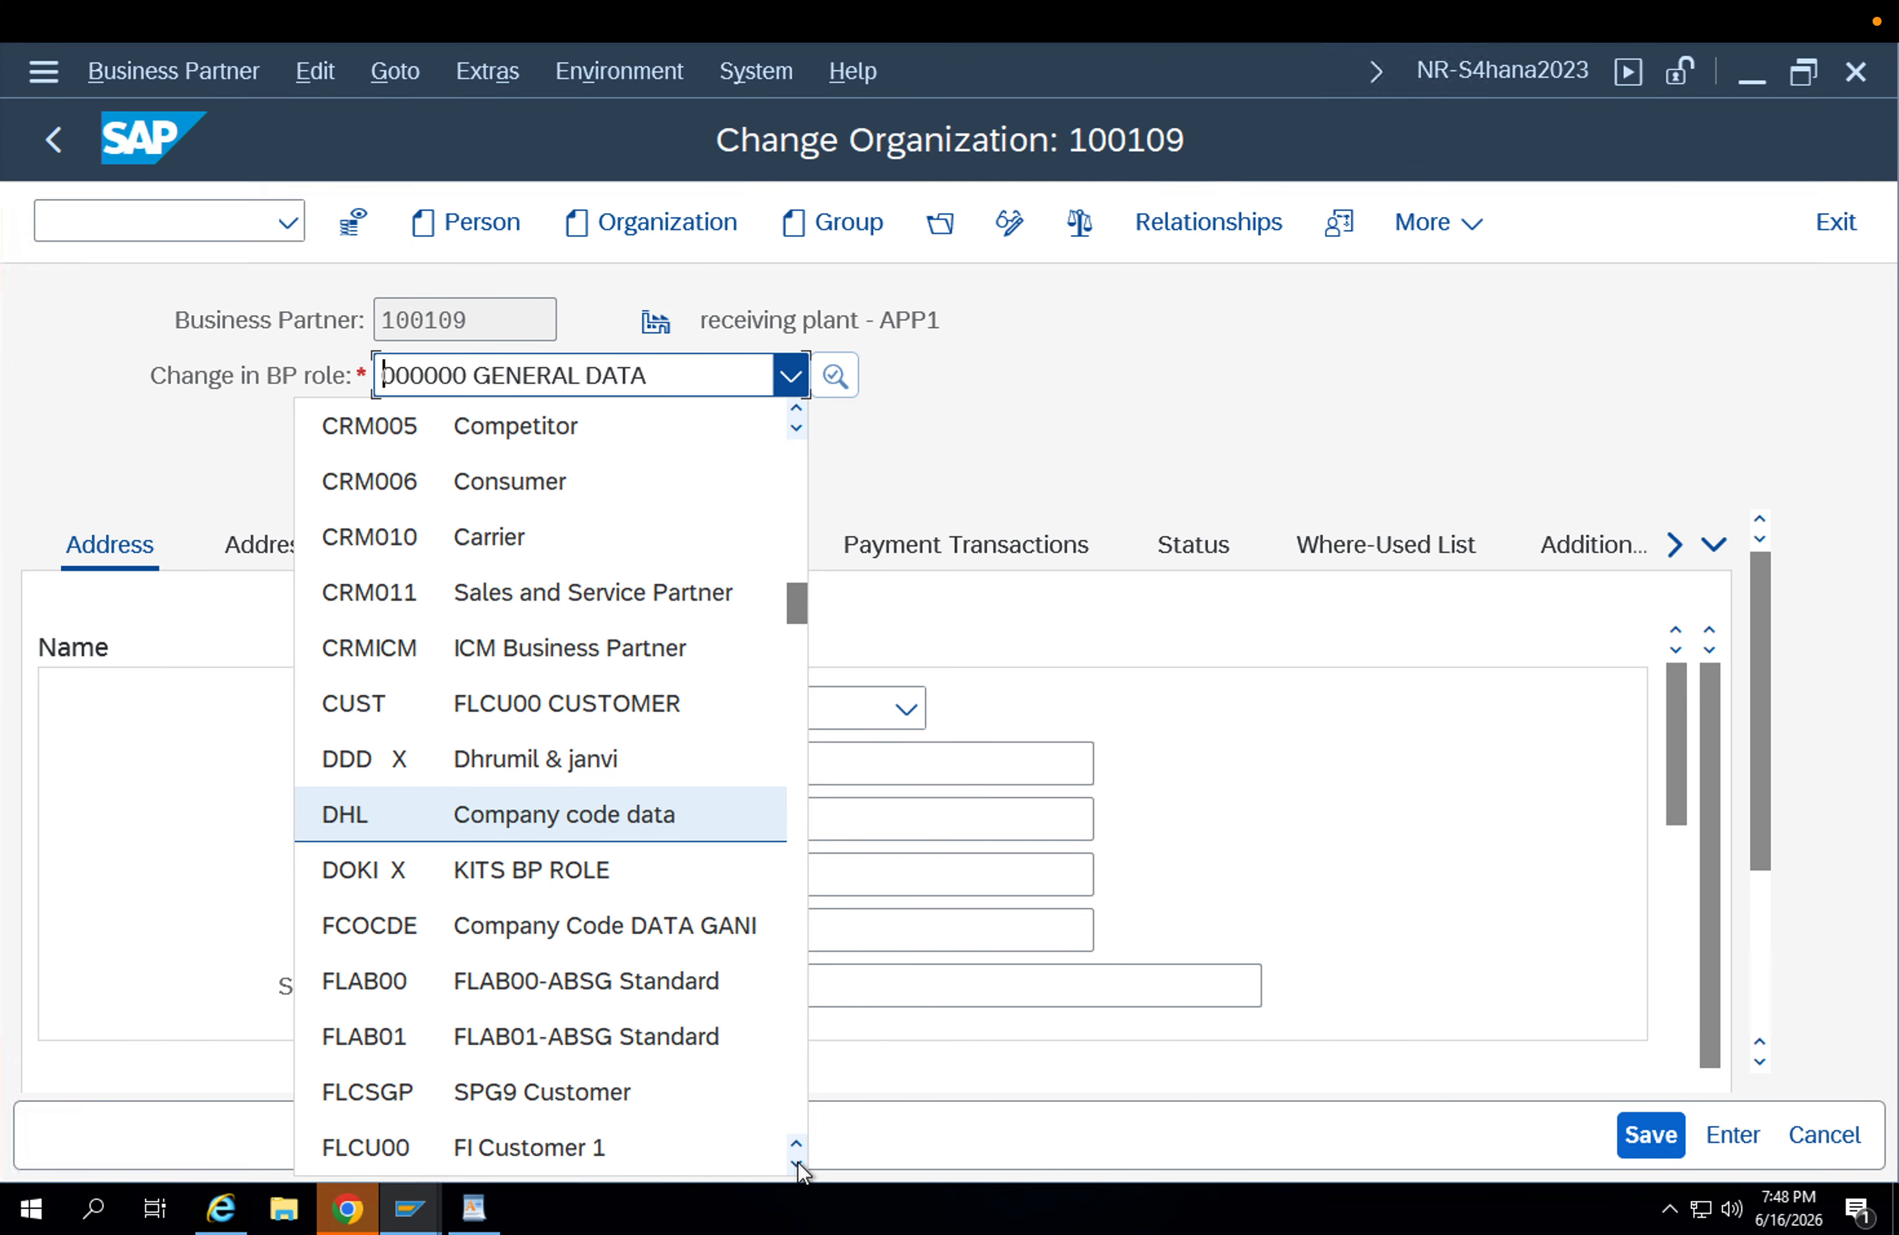
{"action": "left_click", "coordinate": [678, 1145]}
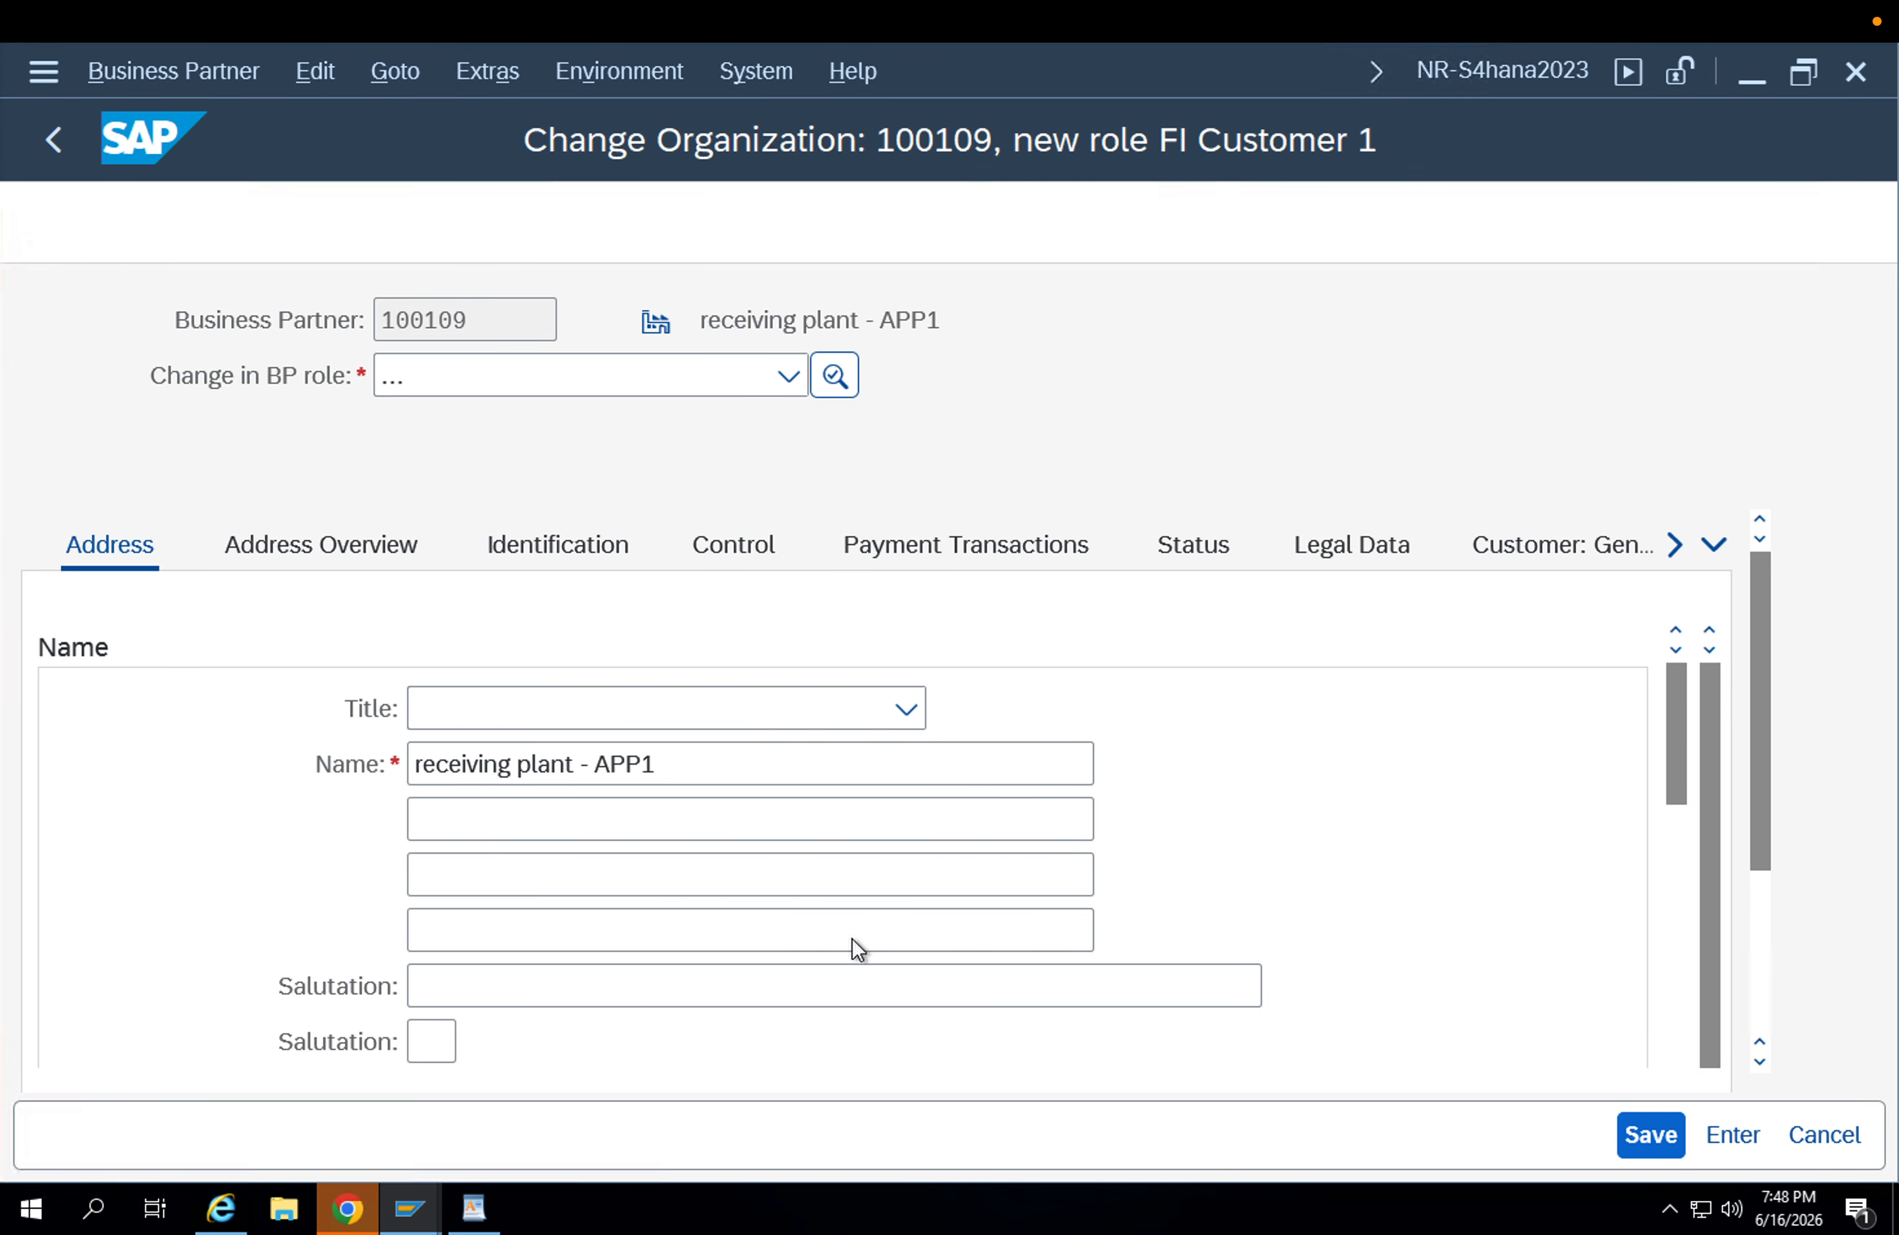
Try to save the new customer role and fill in the required Search Term 1, adapting the earlier entry App2.
{"action": "left_click", "coordinate": [1635, 1135]}
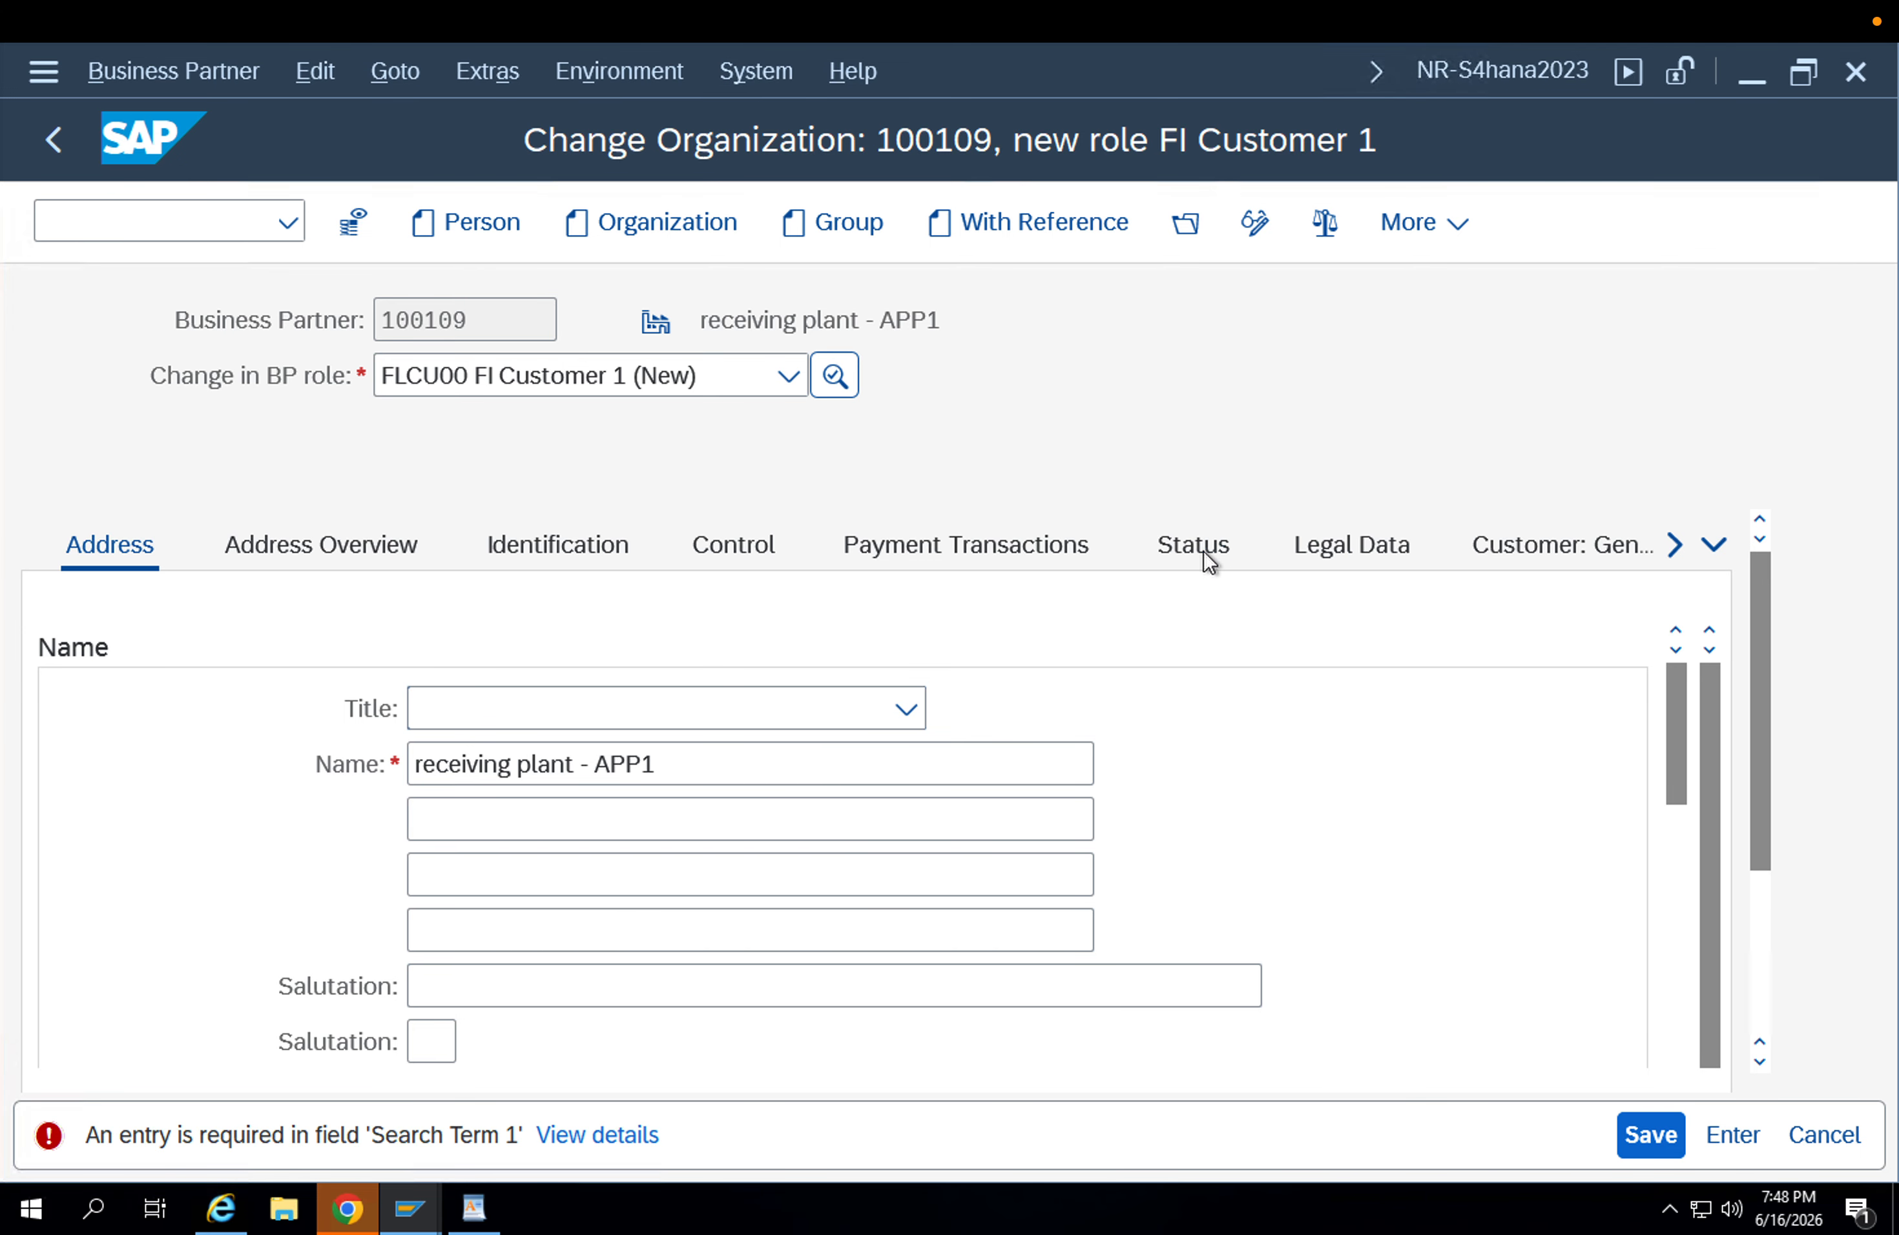
{"action": "key", "text": "Down"}
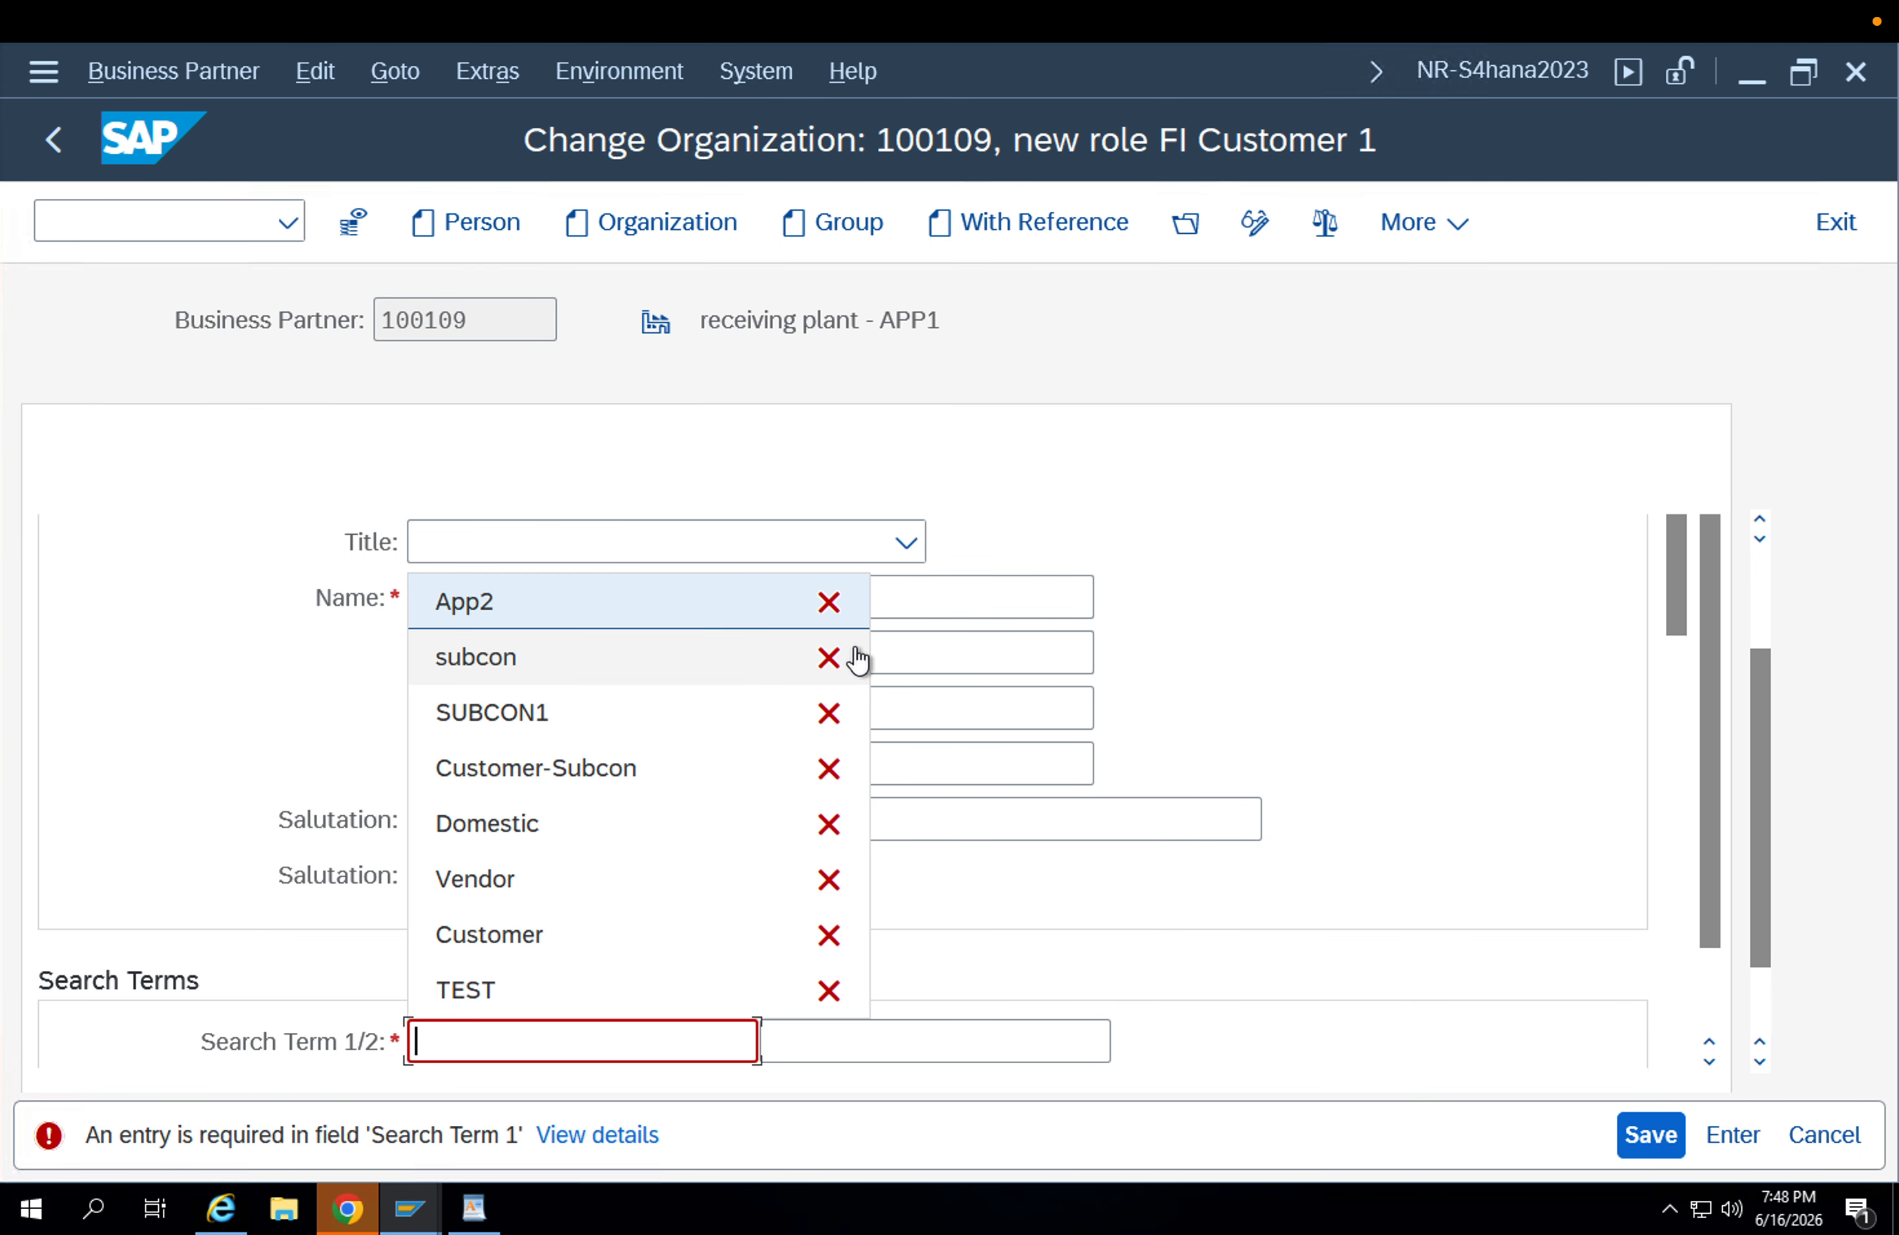
{"action": "key", "text": "Return"}
{"action": "key", "text": "BackSpace"}
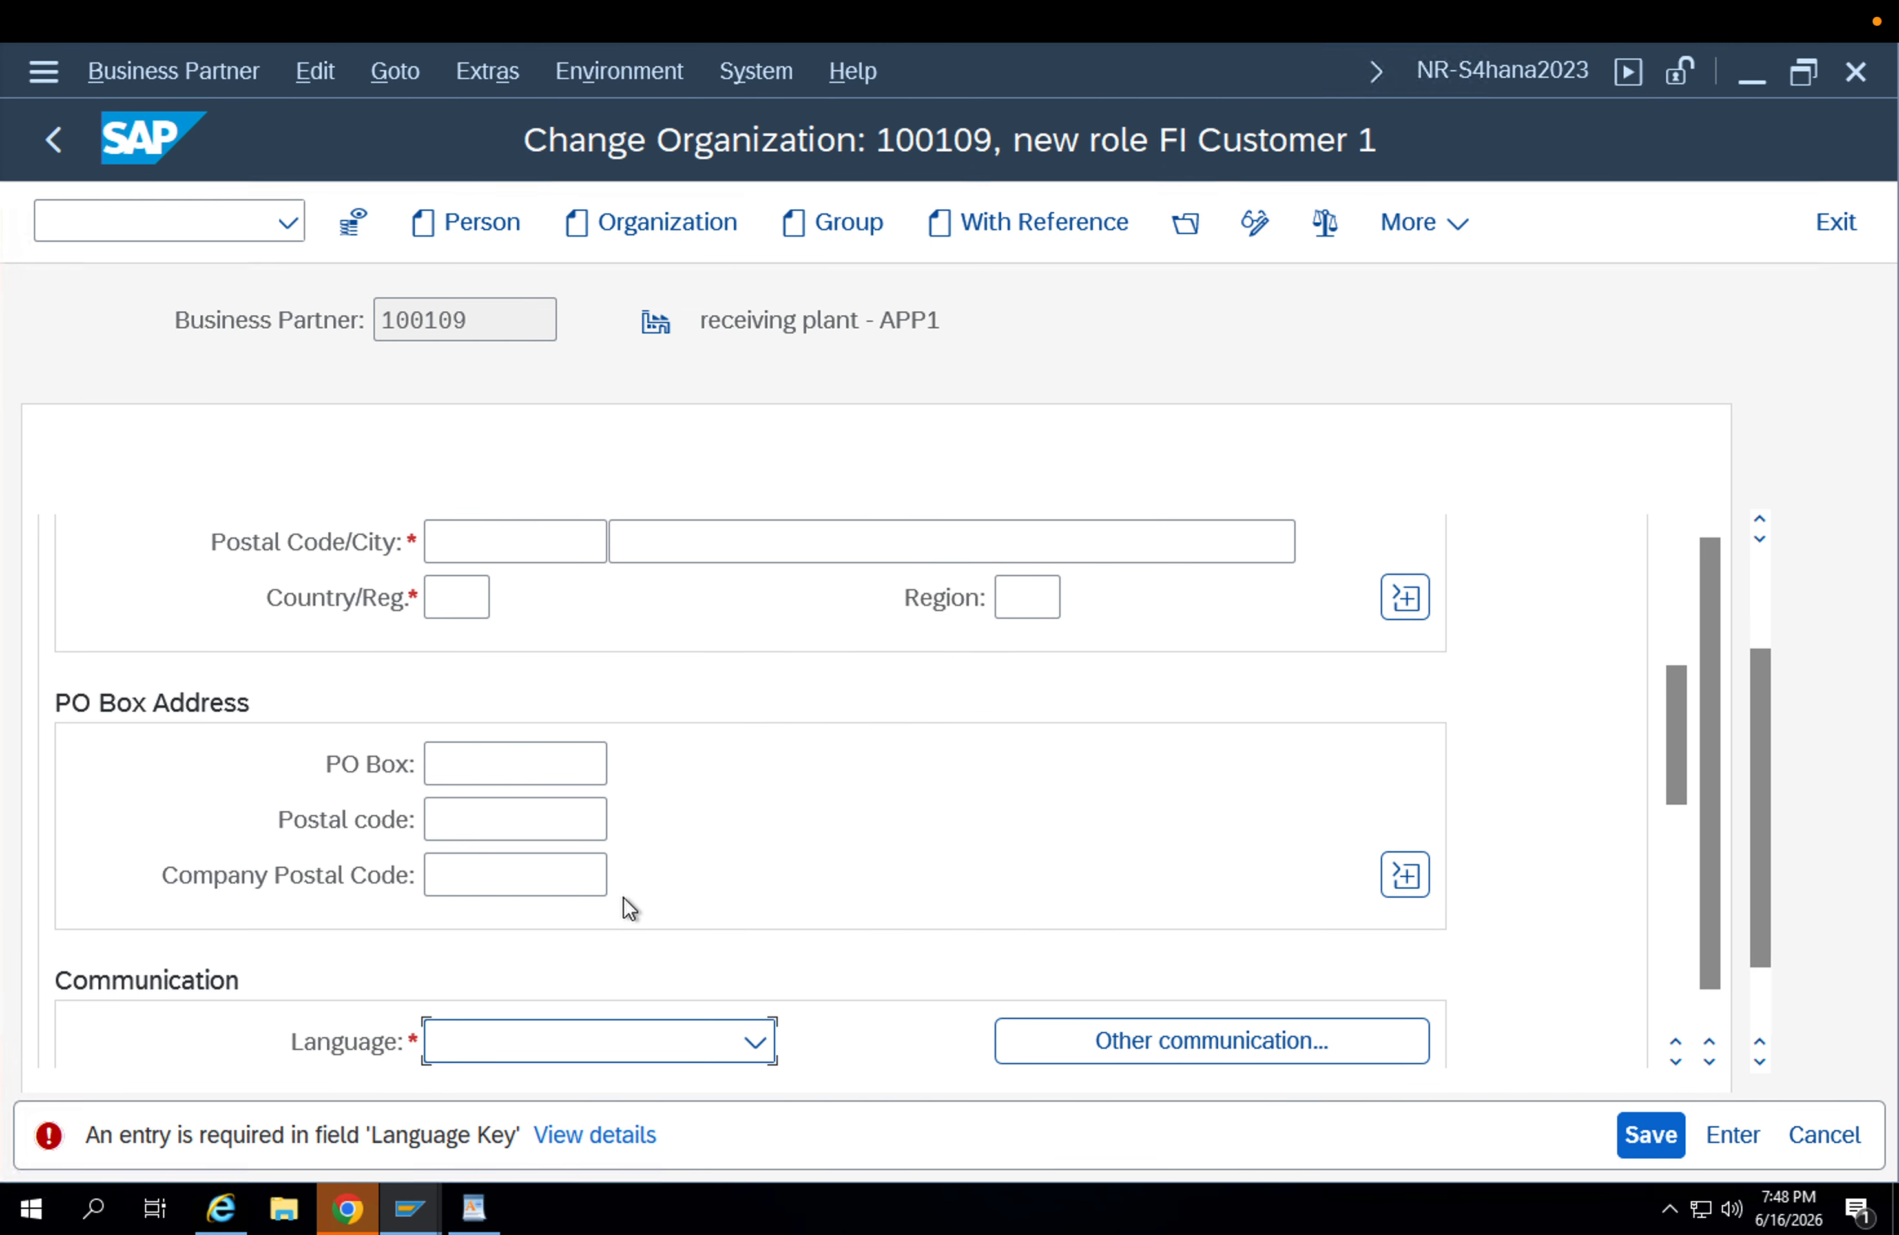
Enter the postal code and country DE in the organization's address.
{"action": "left_click", "coordinate": [548, 545]}
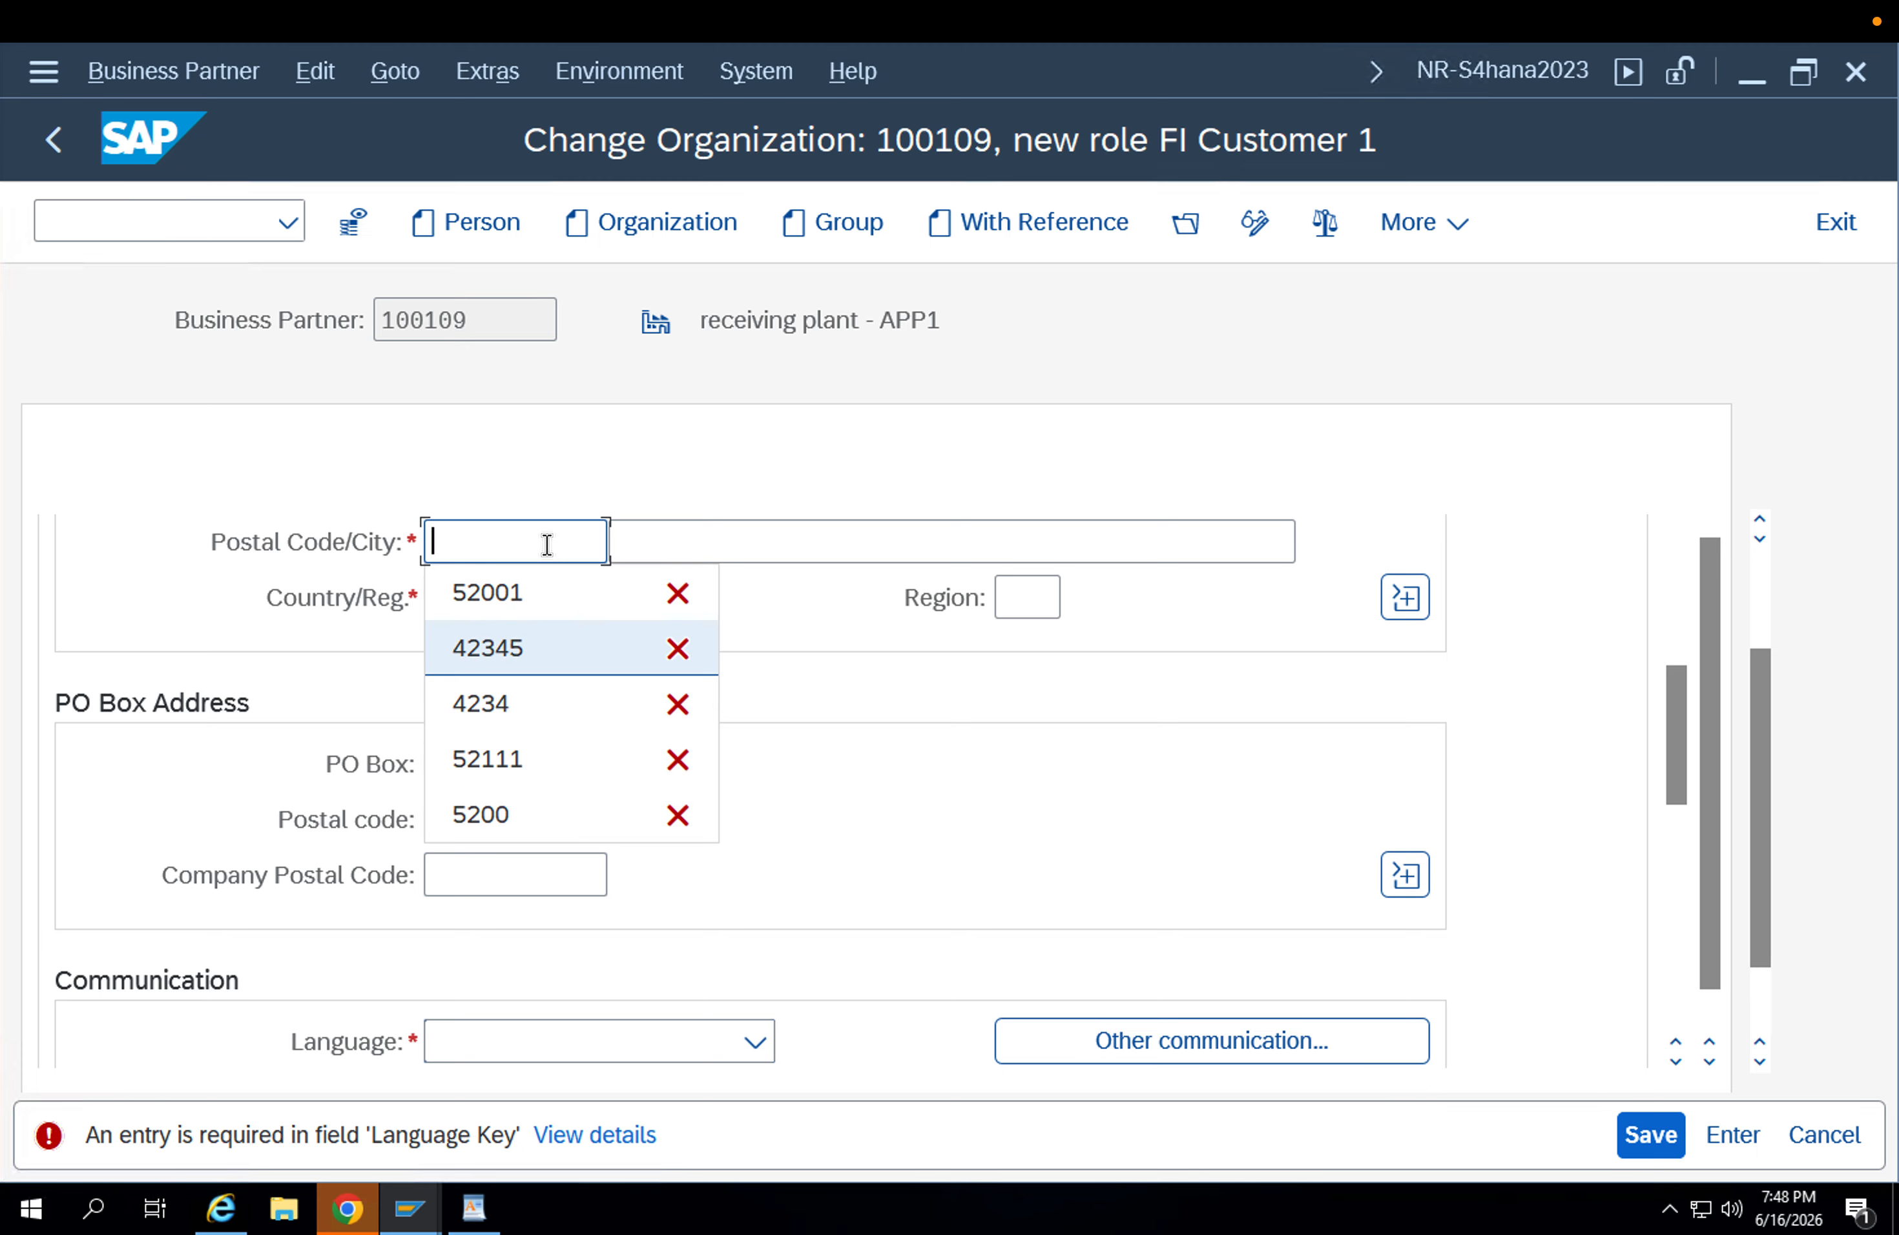
{"action": "key", "text": "Up"}
{"action": "key", "text": "Return"}
{"action": "key", "text": "BackSpace"}
{"action": "type", "text": "2002"}
{"action": "key", "text": "Return"}
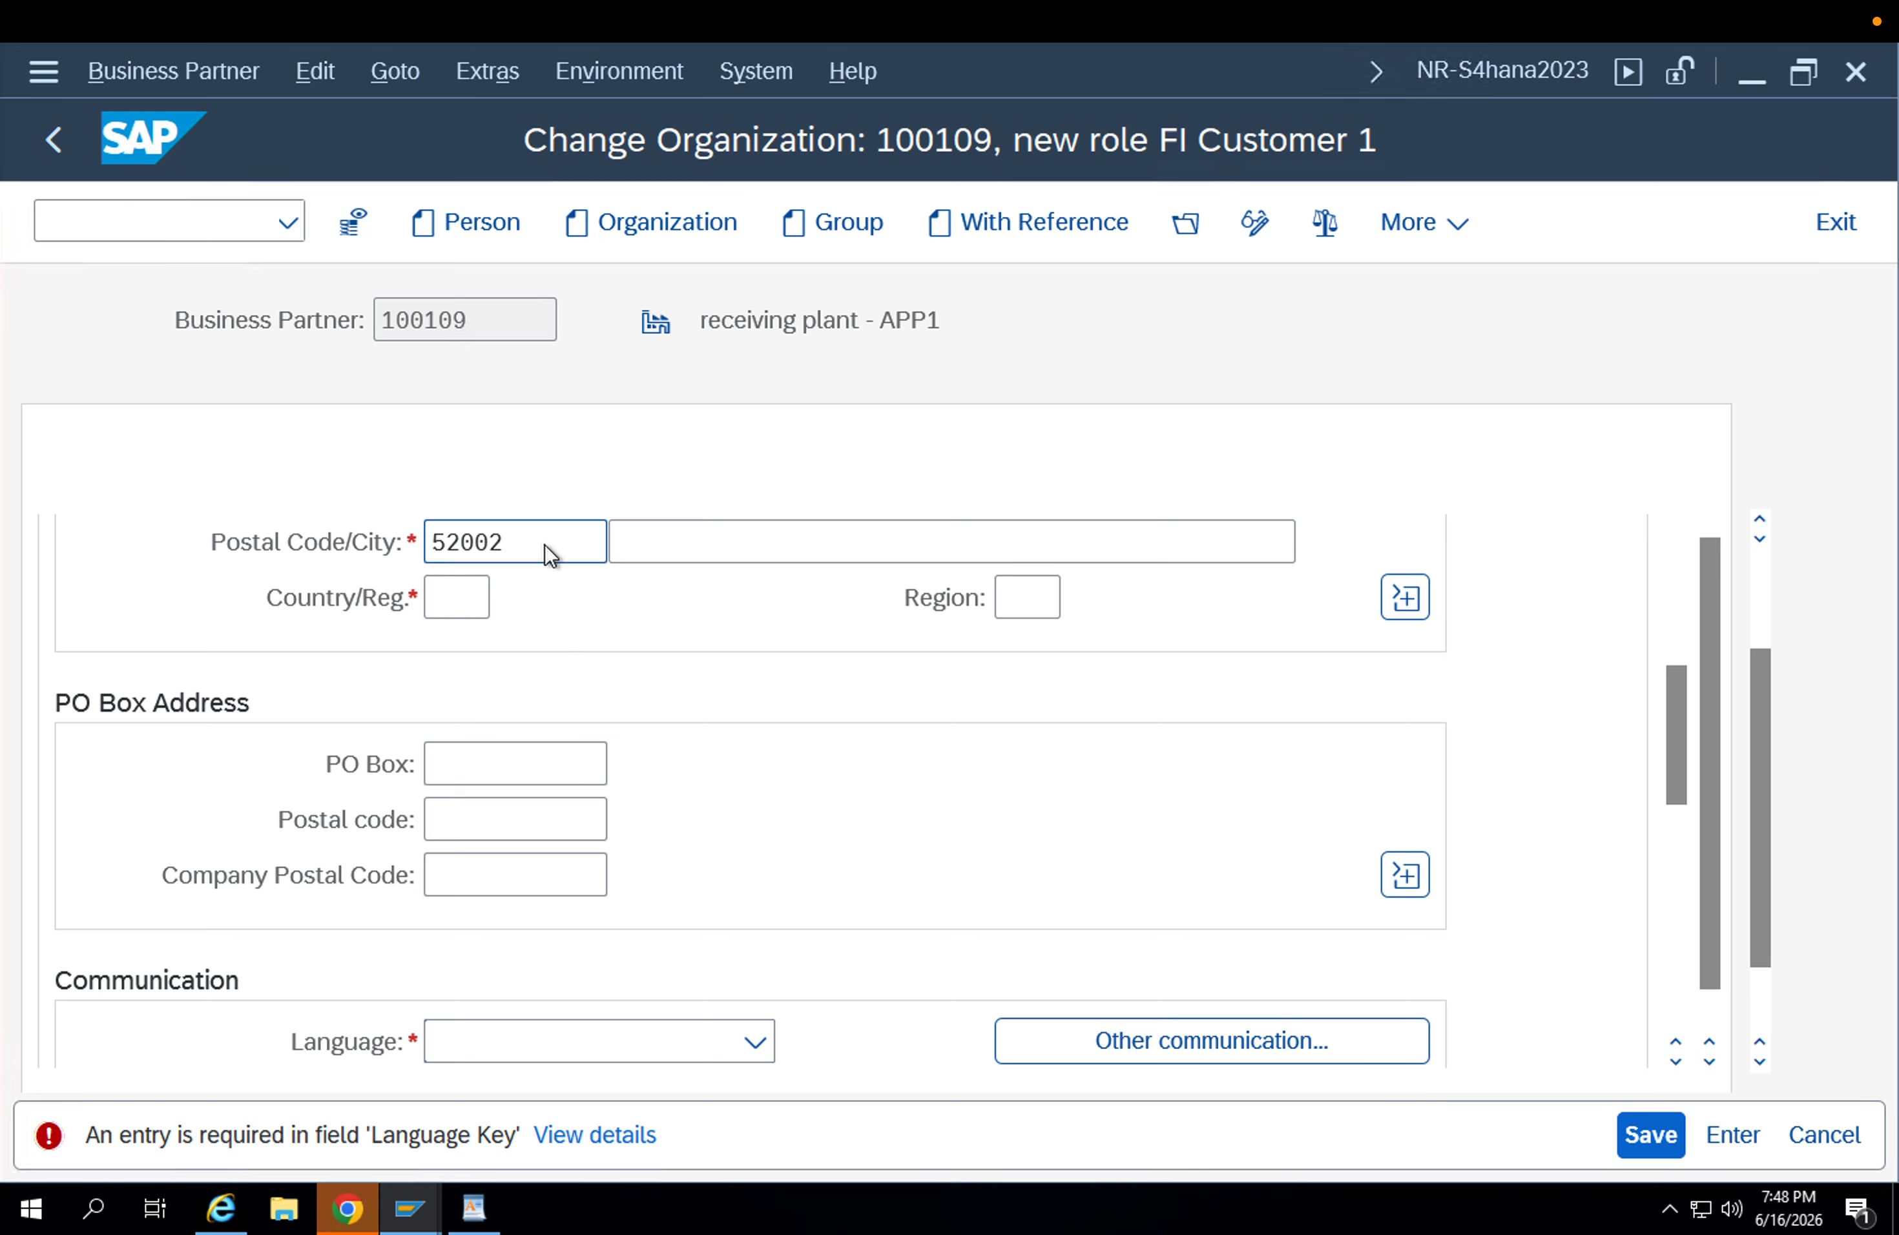
{"action": "type", "text": "De"}
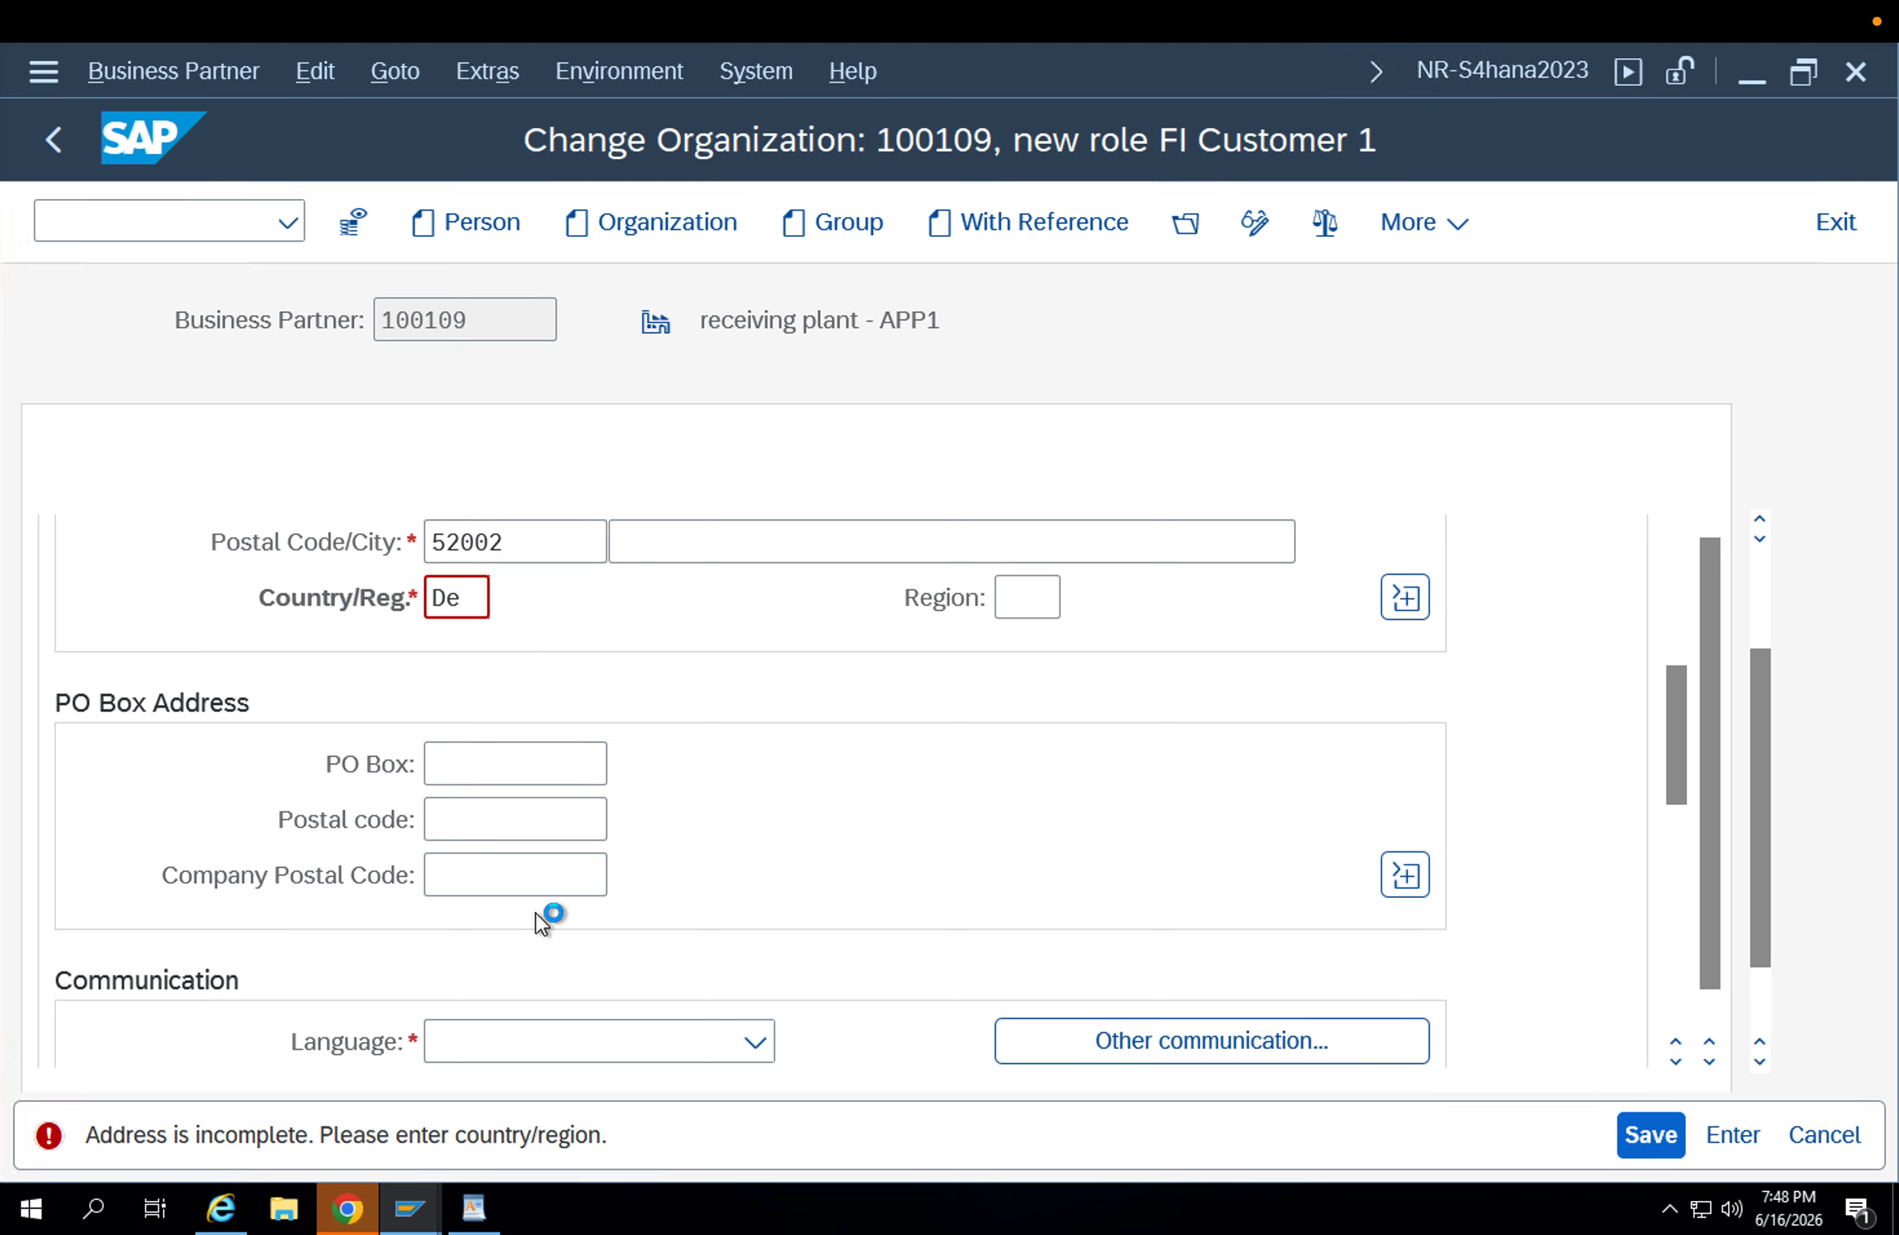
{"action": "key", "text": "Return"}
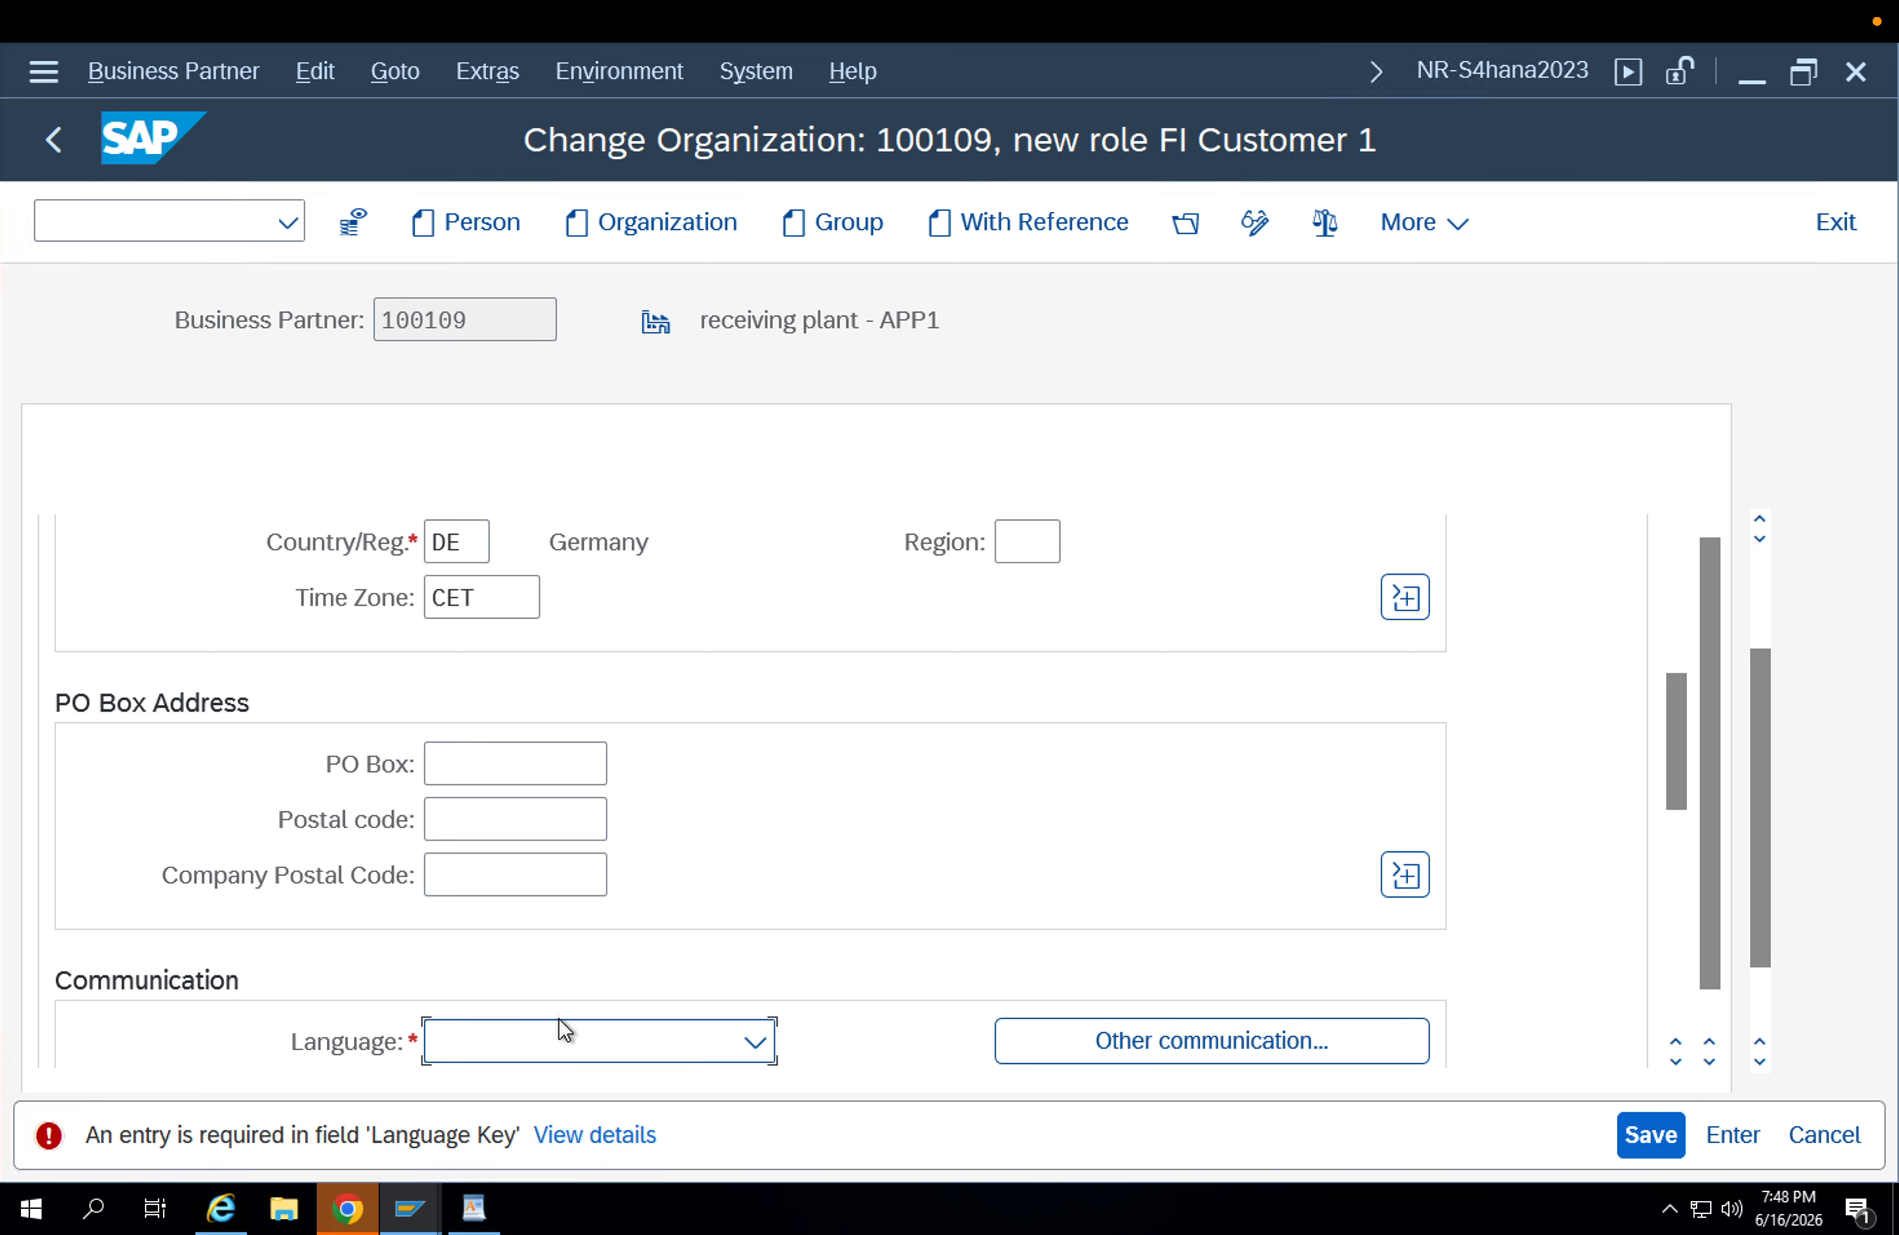
Set the organization's communication language to EN English and try to save the customer role.
{"action": "type", "text": "en"}
{"action": "key", "text": "Return"}
{"action": "left_click", "coordinate": [1648, 1142]}
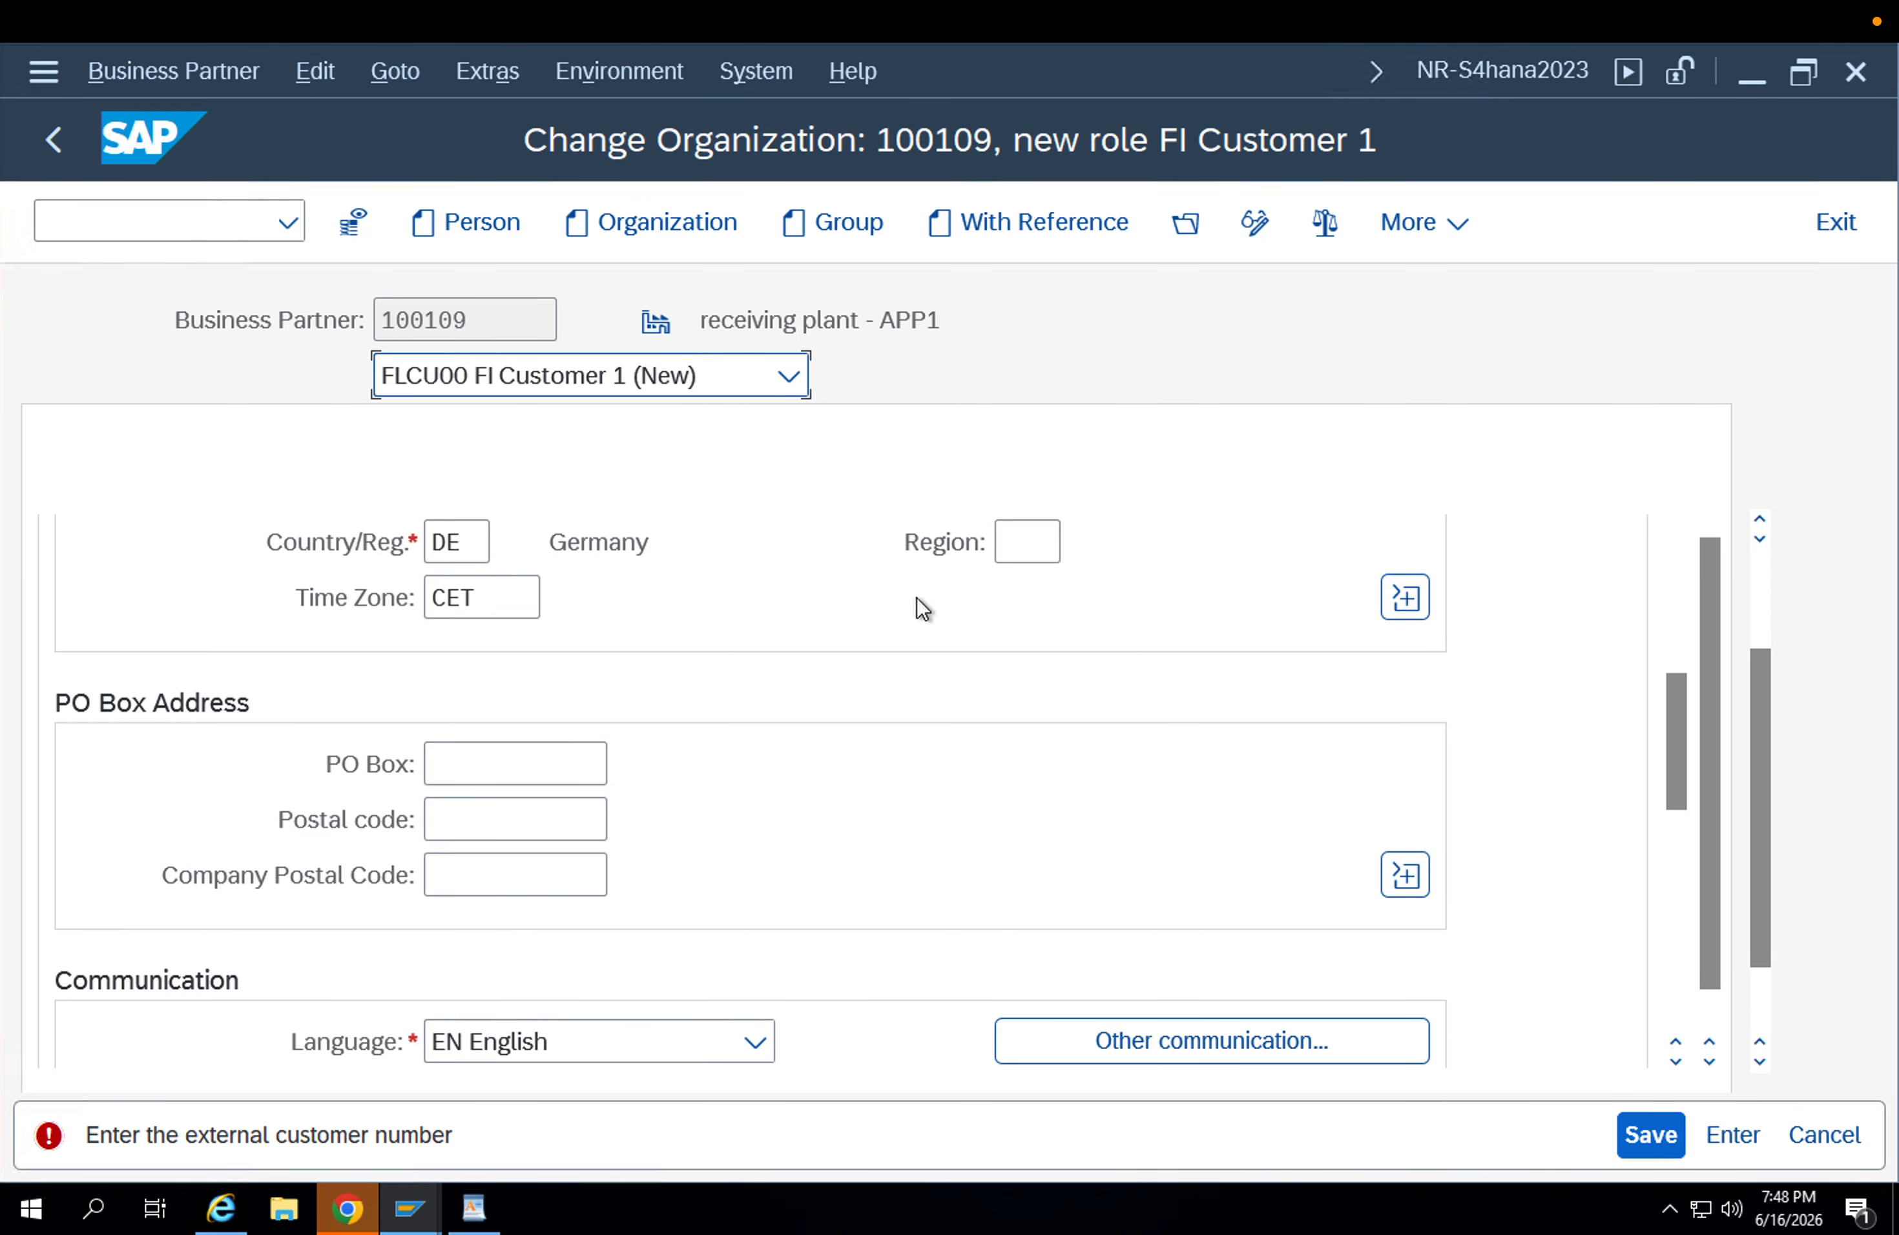
Open the customer general data and enter the organization's business partner number as the supplier.
{"action": "scroll", "coordinate": [1751, 557], "scroll_direction": "up", "scroll_amount": 2}
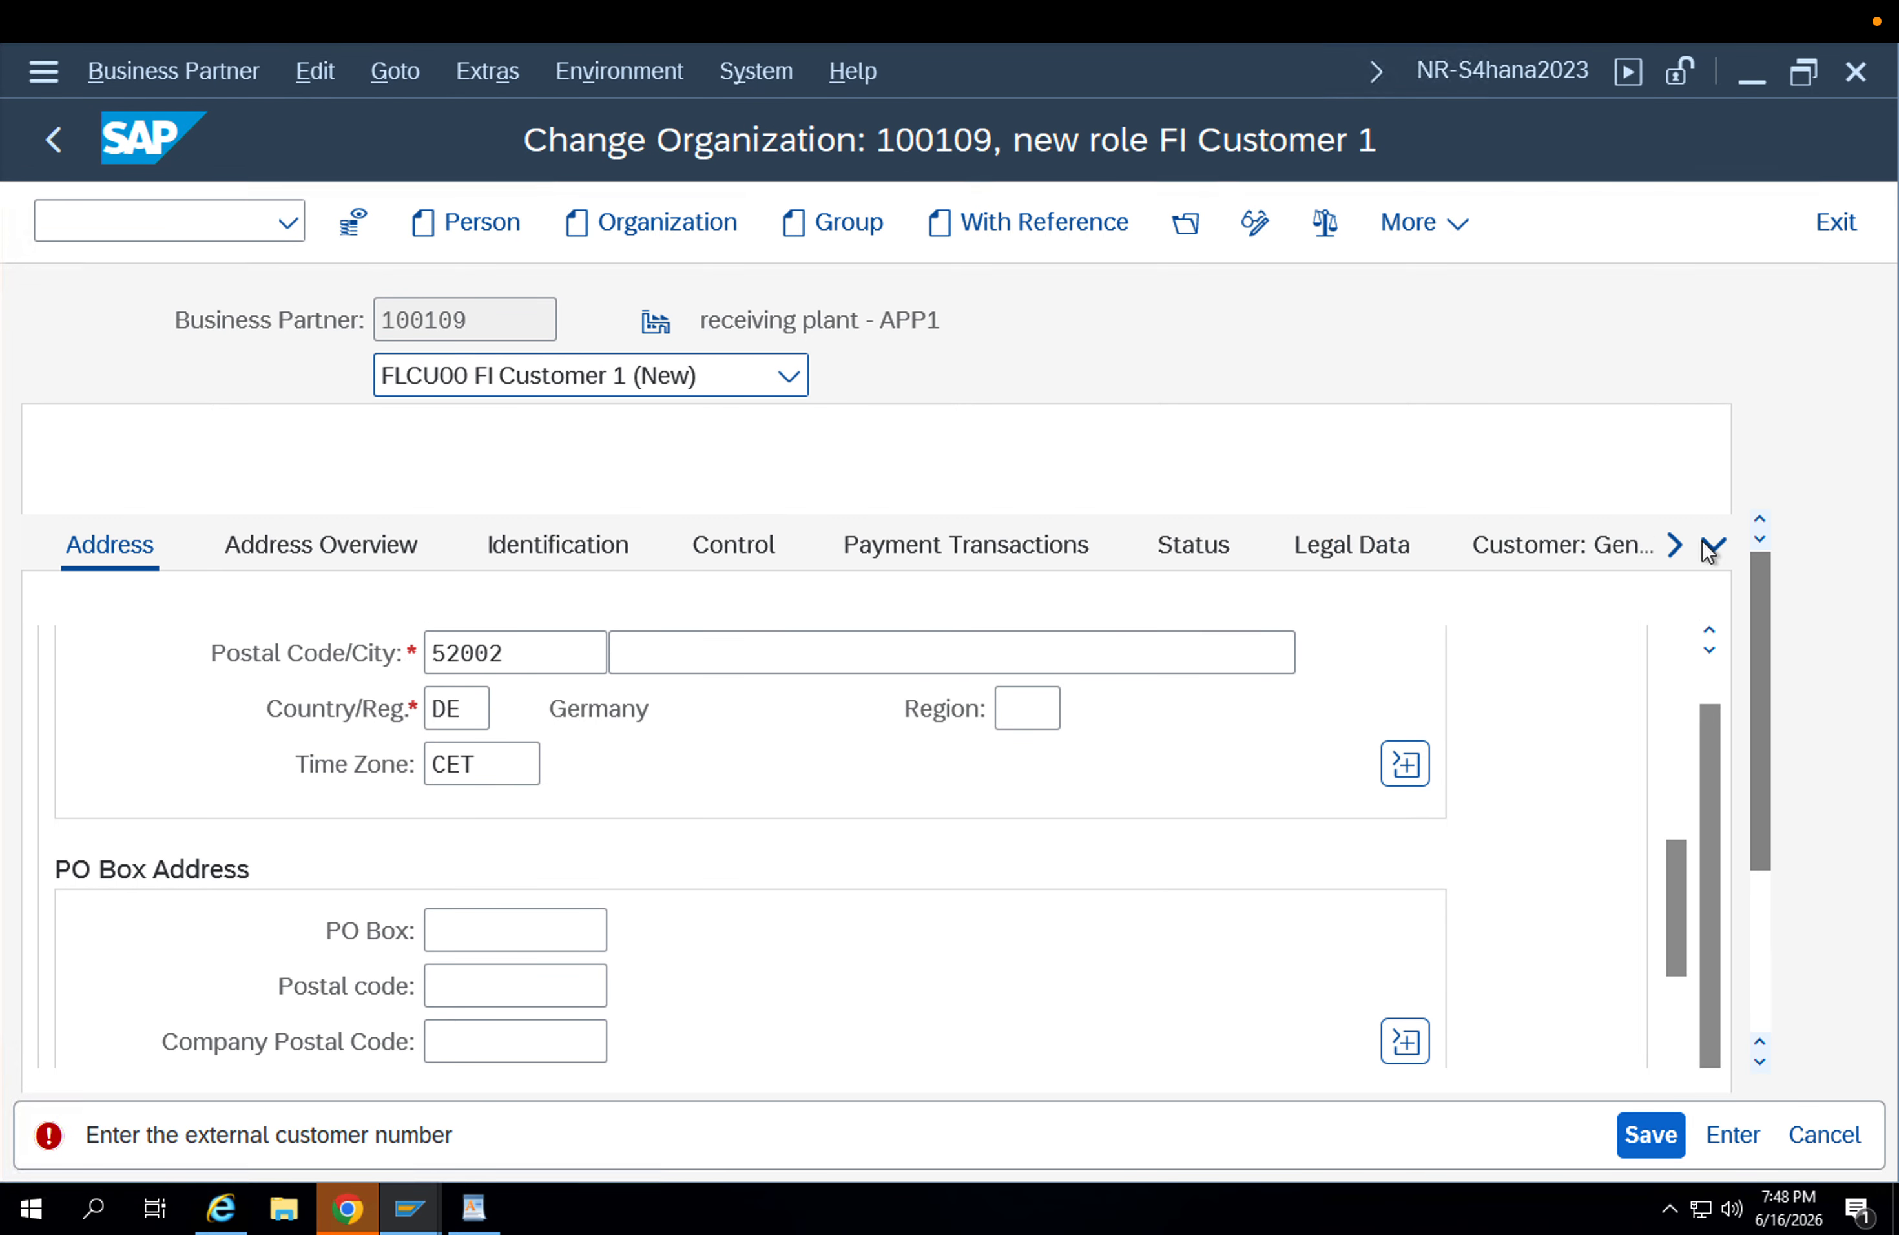
{"action": "left_click", "coordinate": [1572, 548]}
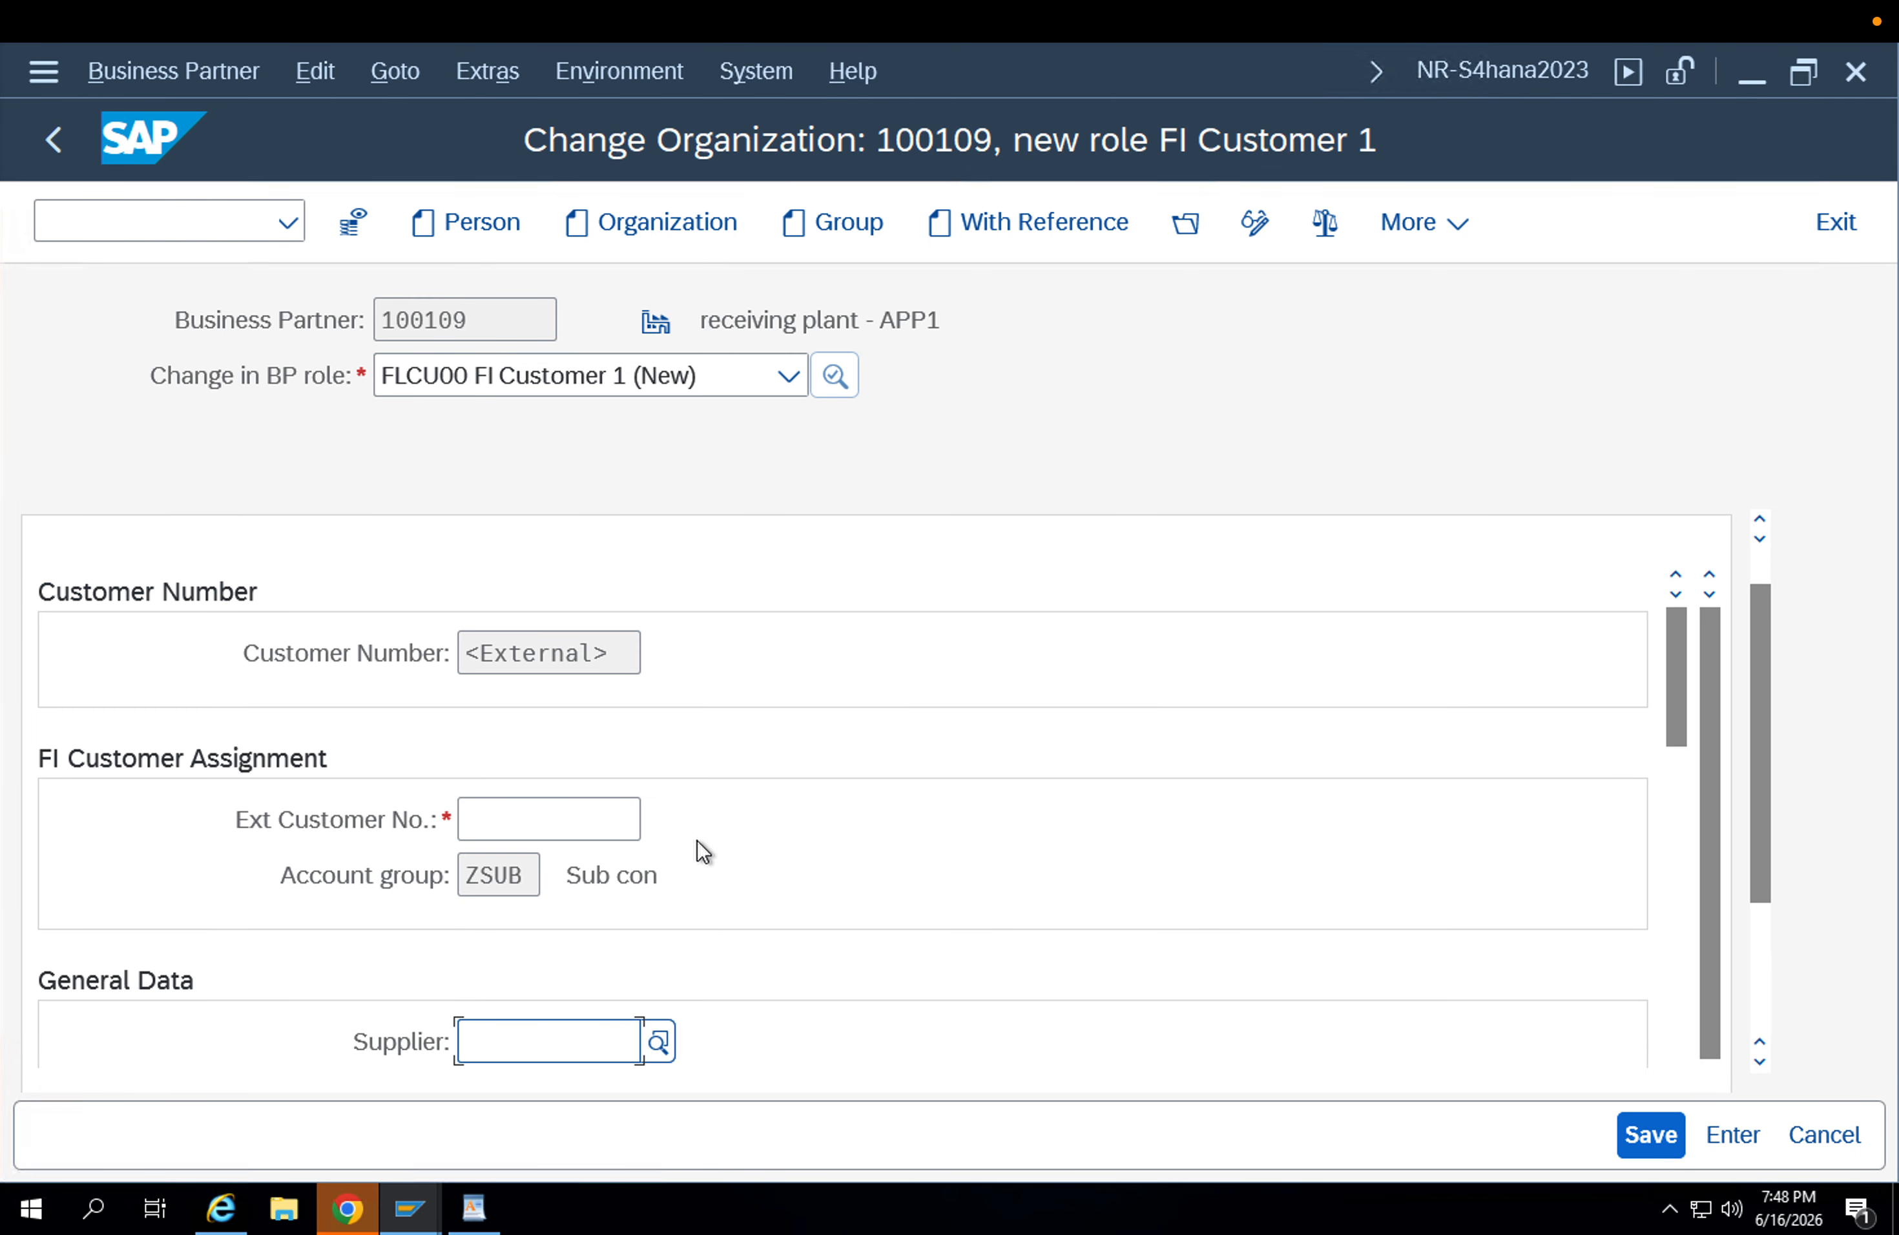
{"action": "type", "text": "100109"}
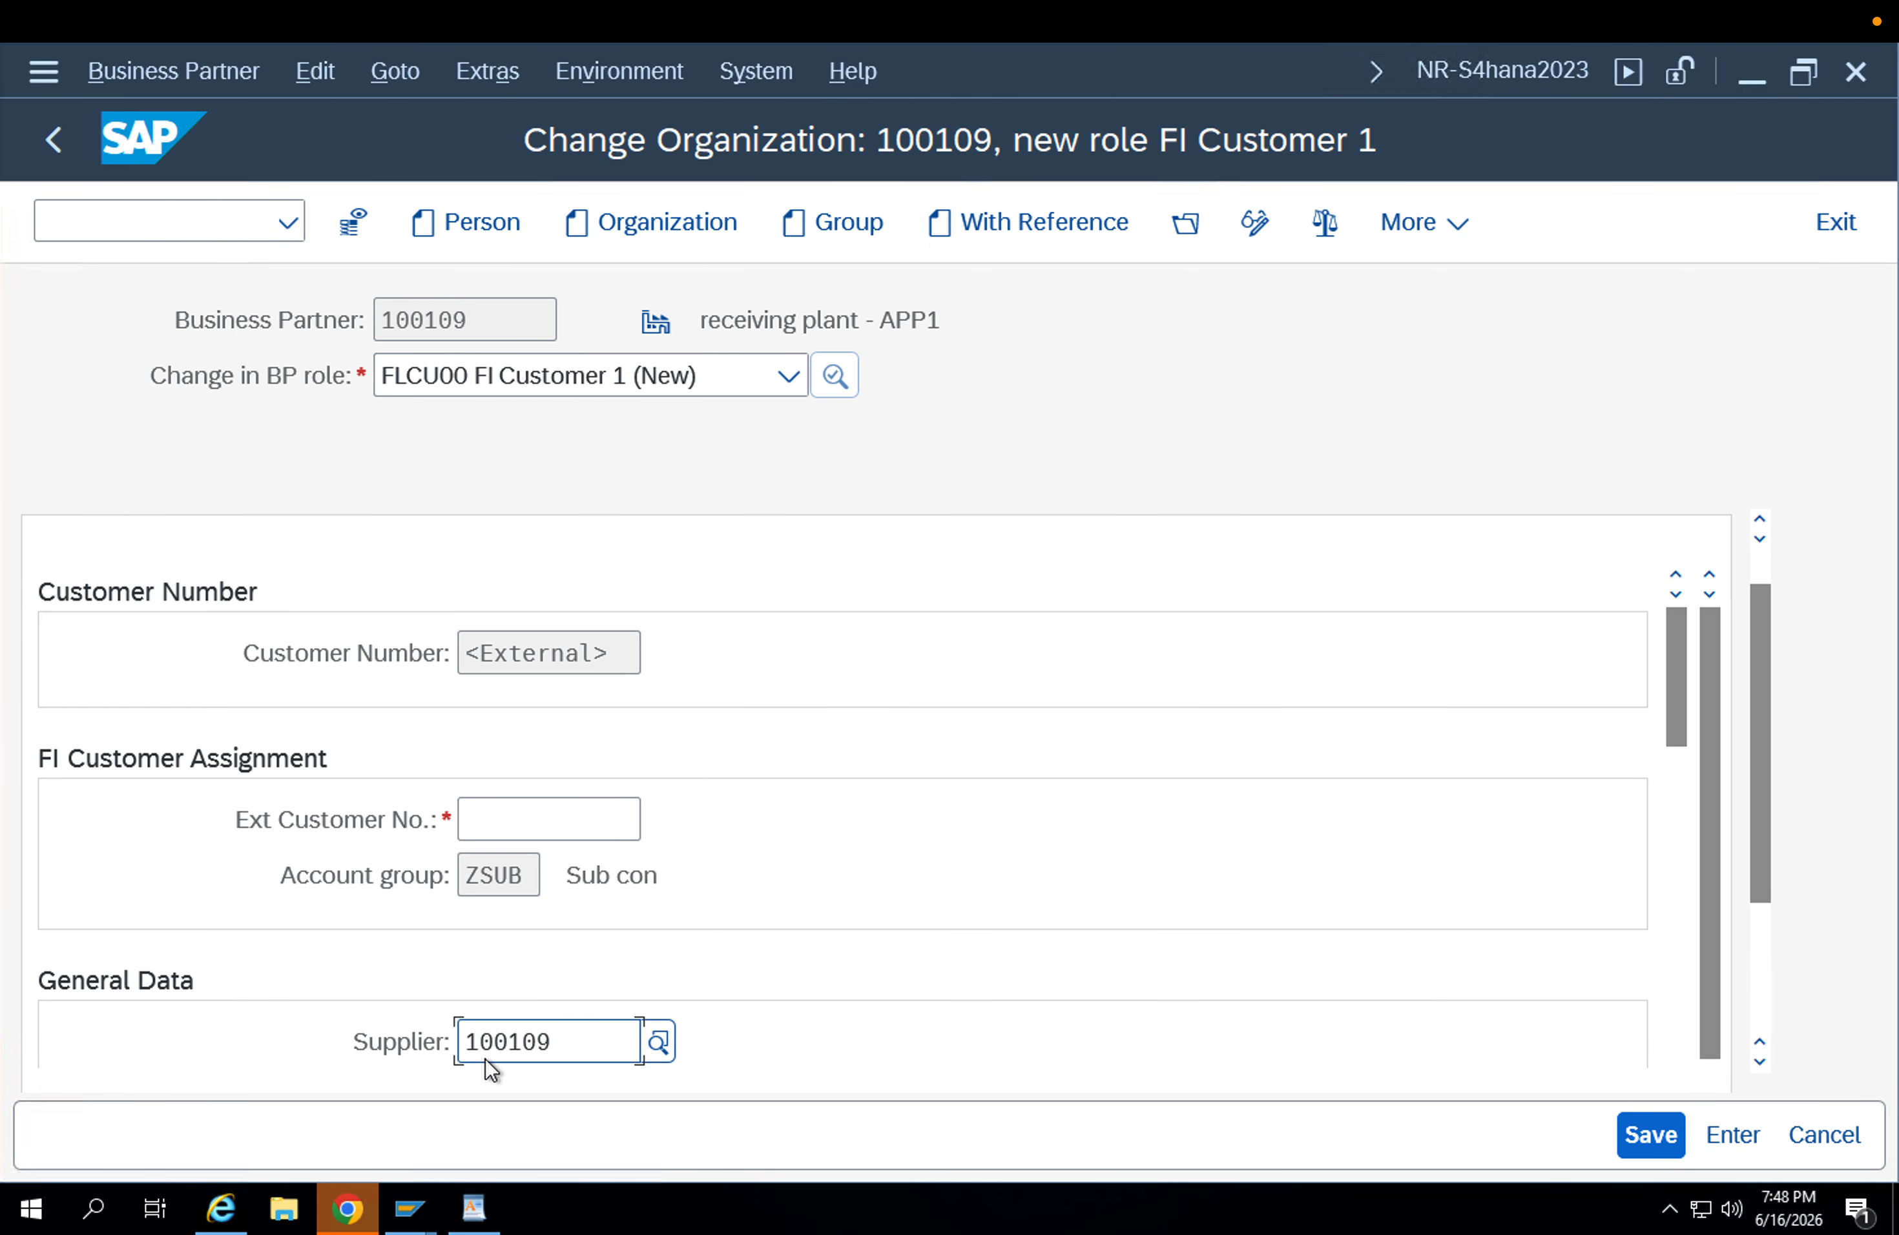
{"action": "key", "text": "Return"}
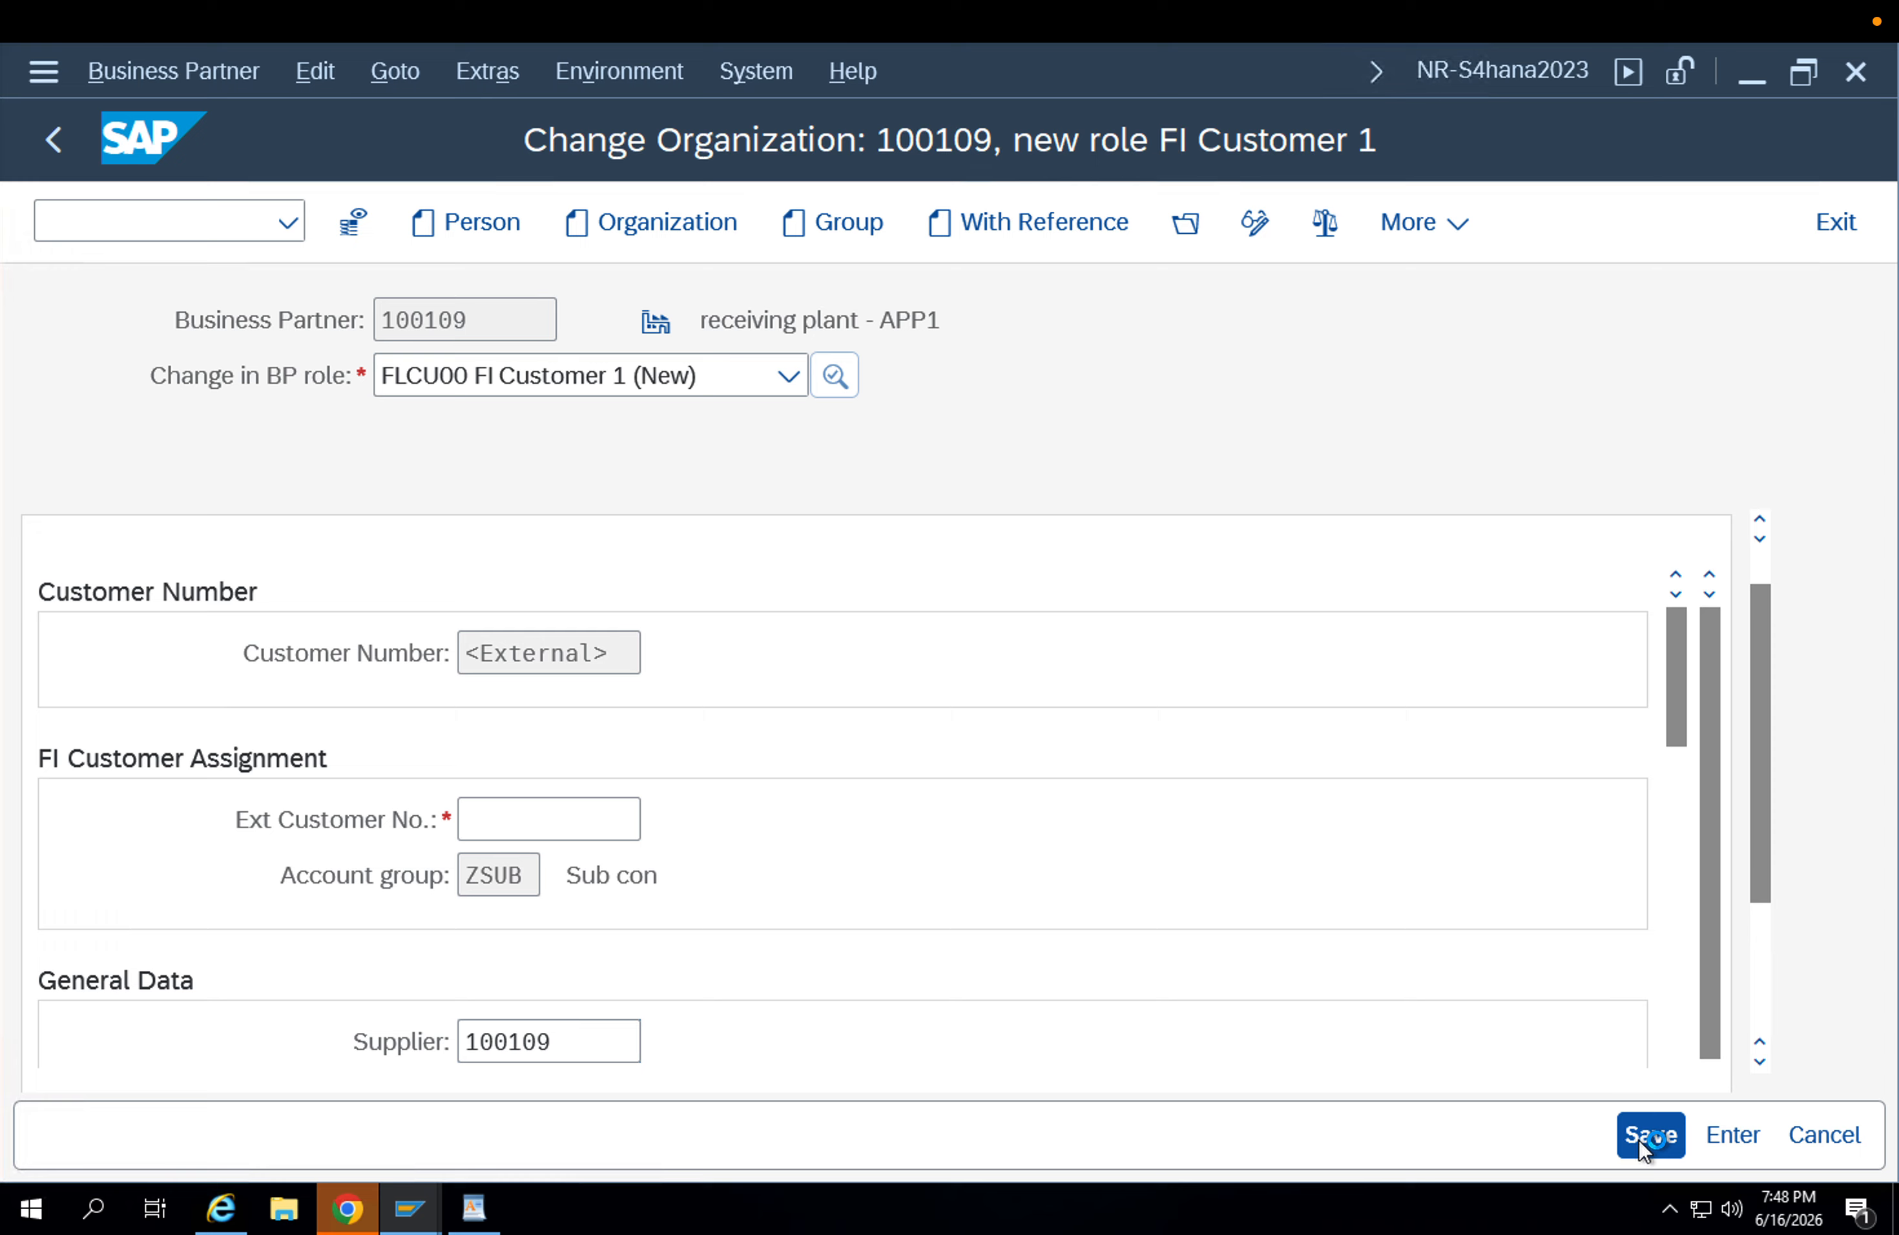
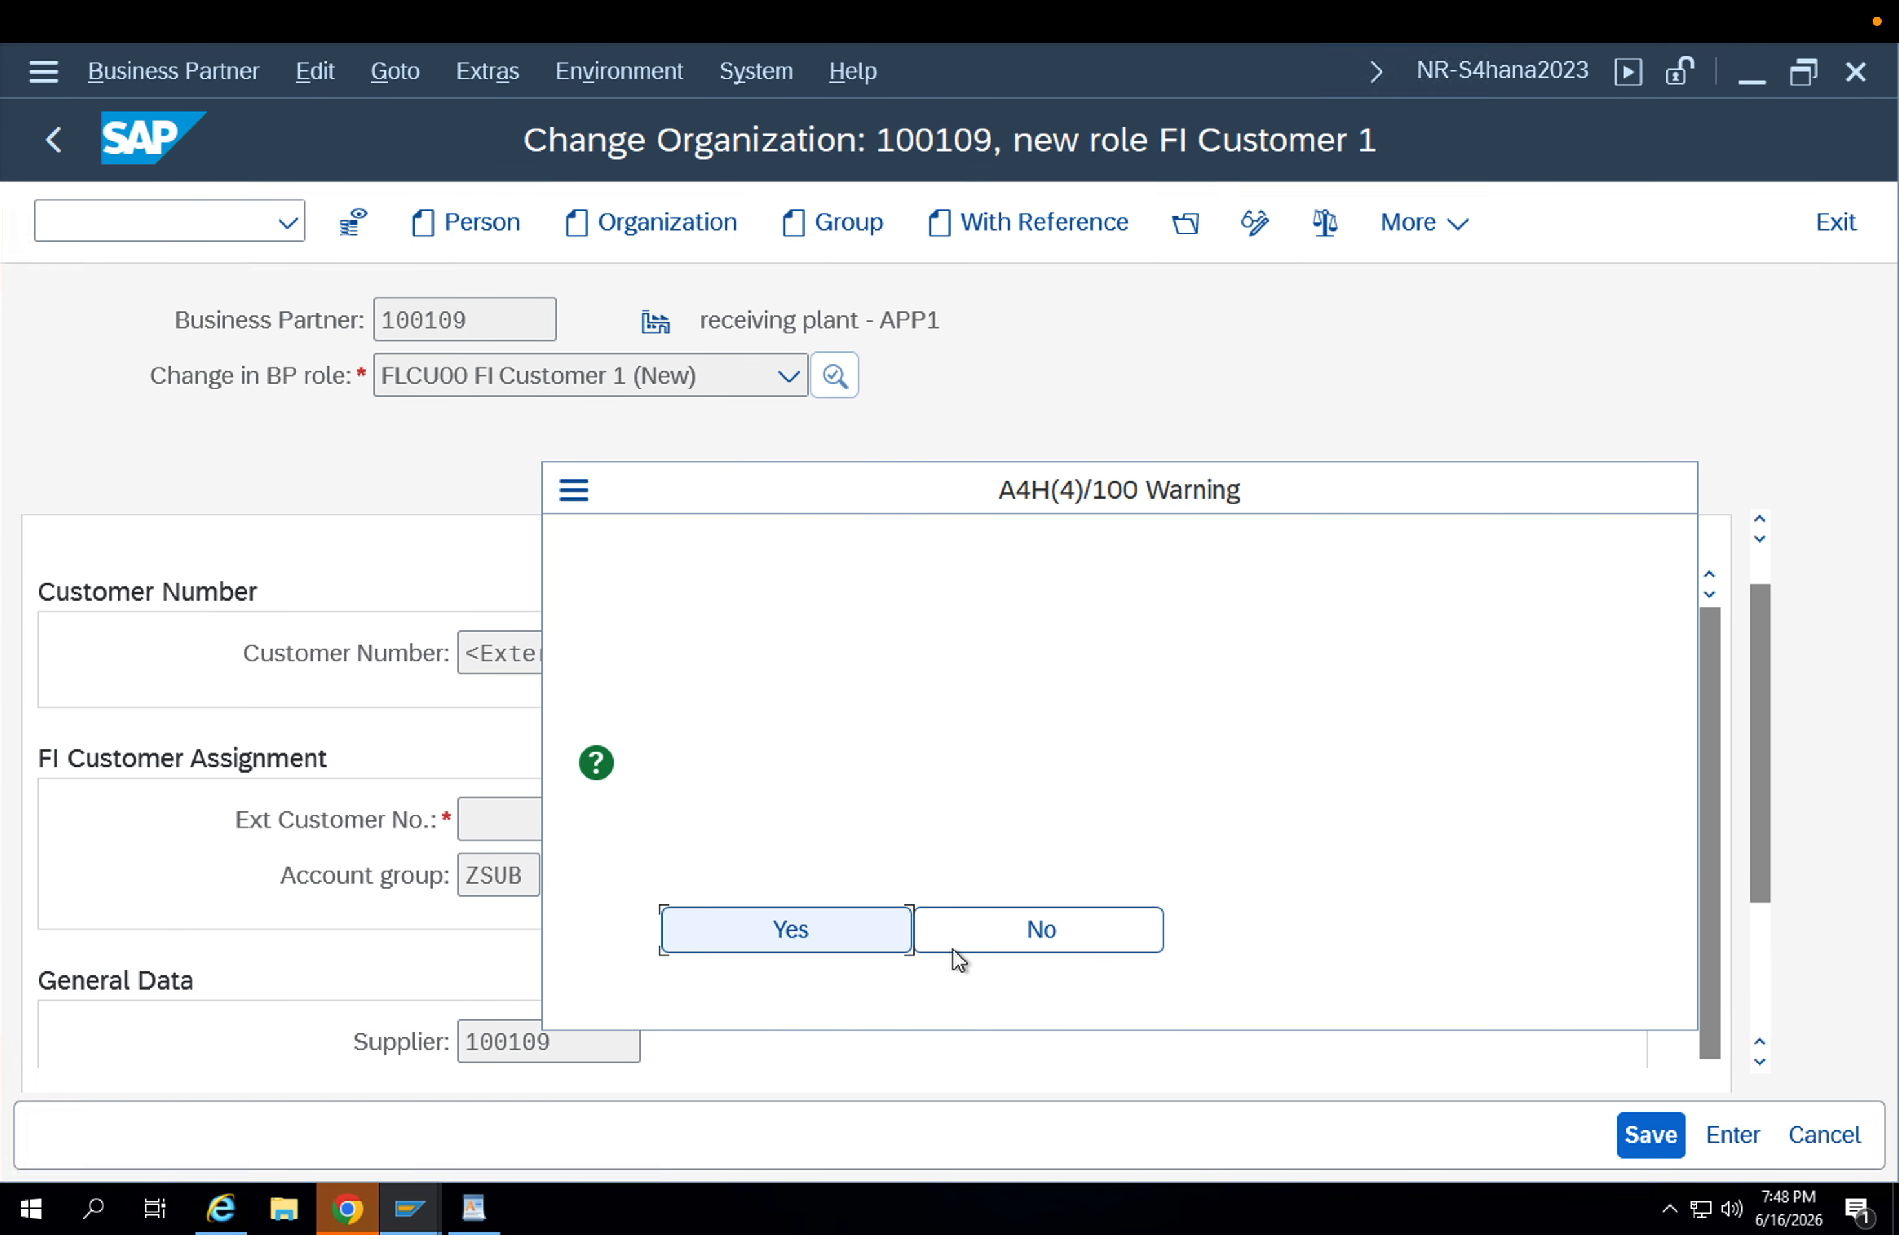
Clear the supplier, enter the organization's business partner number as the external customer number, and save the FI Customer role.
{"action": "left_click", "coordinate": [810, 945]}
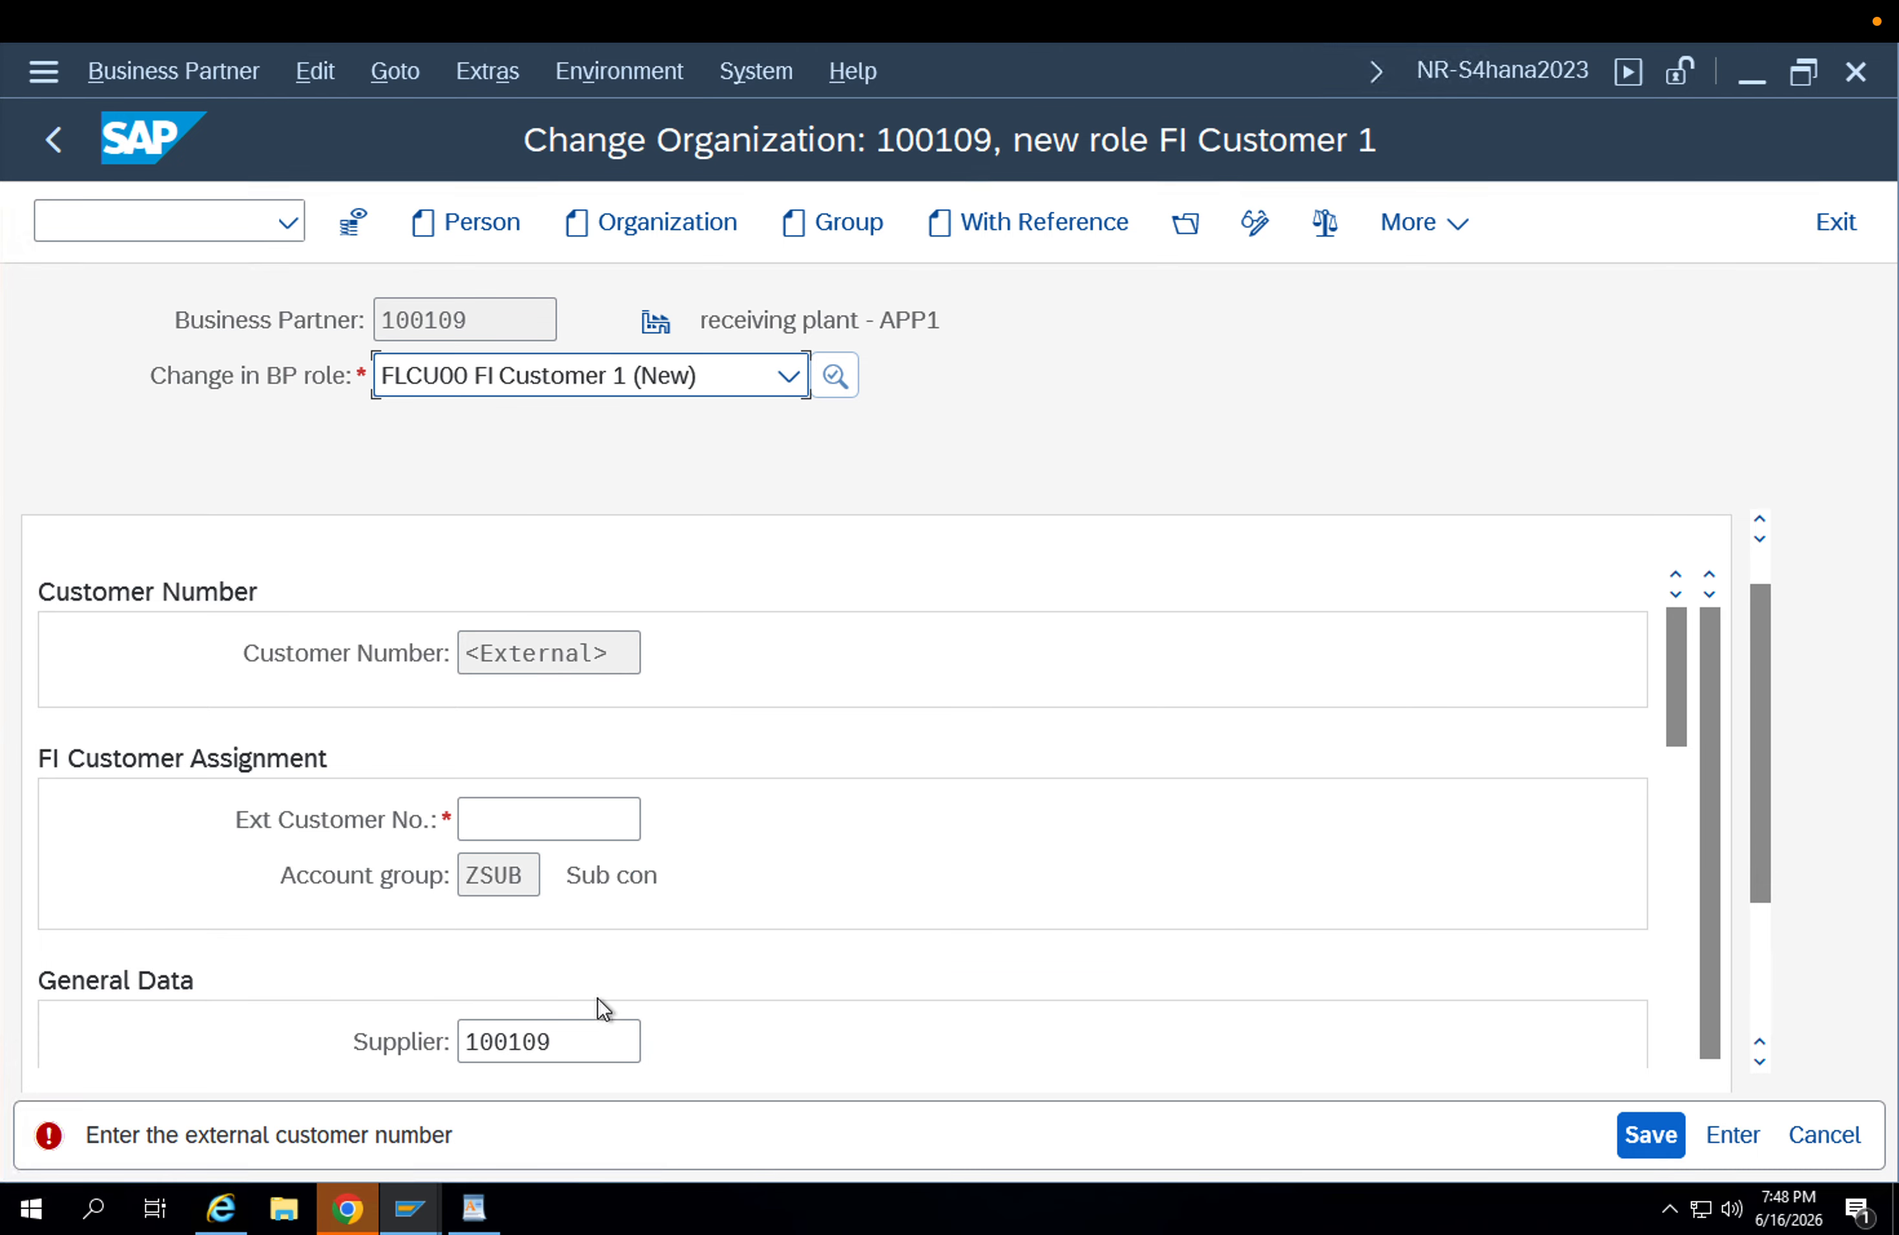
{"action": "left_click_drag", "start_coordinate": [553, 1042], "coordinate": [449, 1047]}
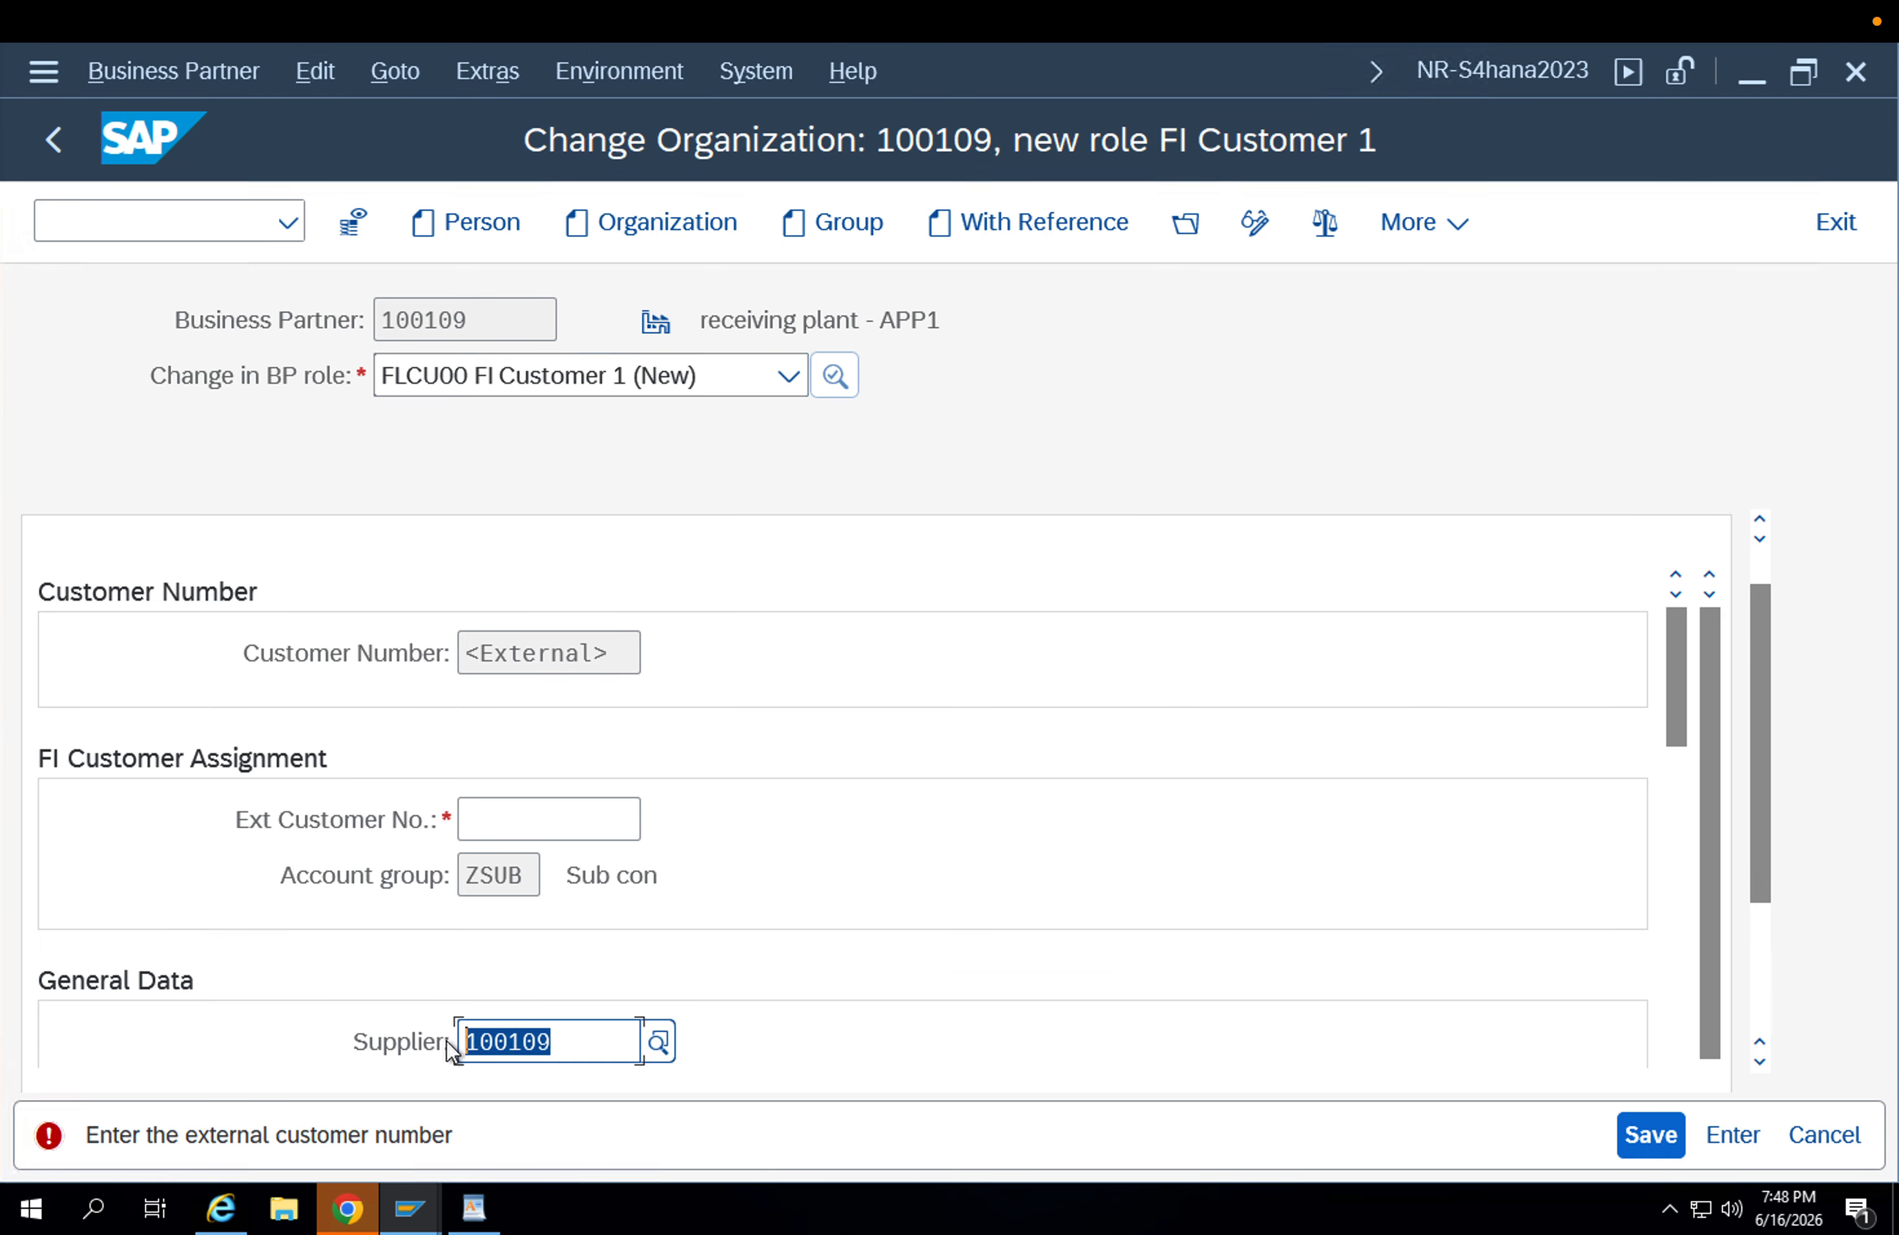
{"action": "key", "text": "BackSpace"}
{"action": "left_click", "coordinate": [530, 815]}
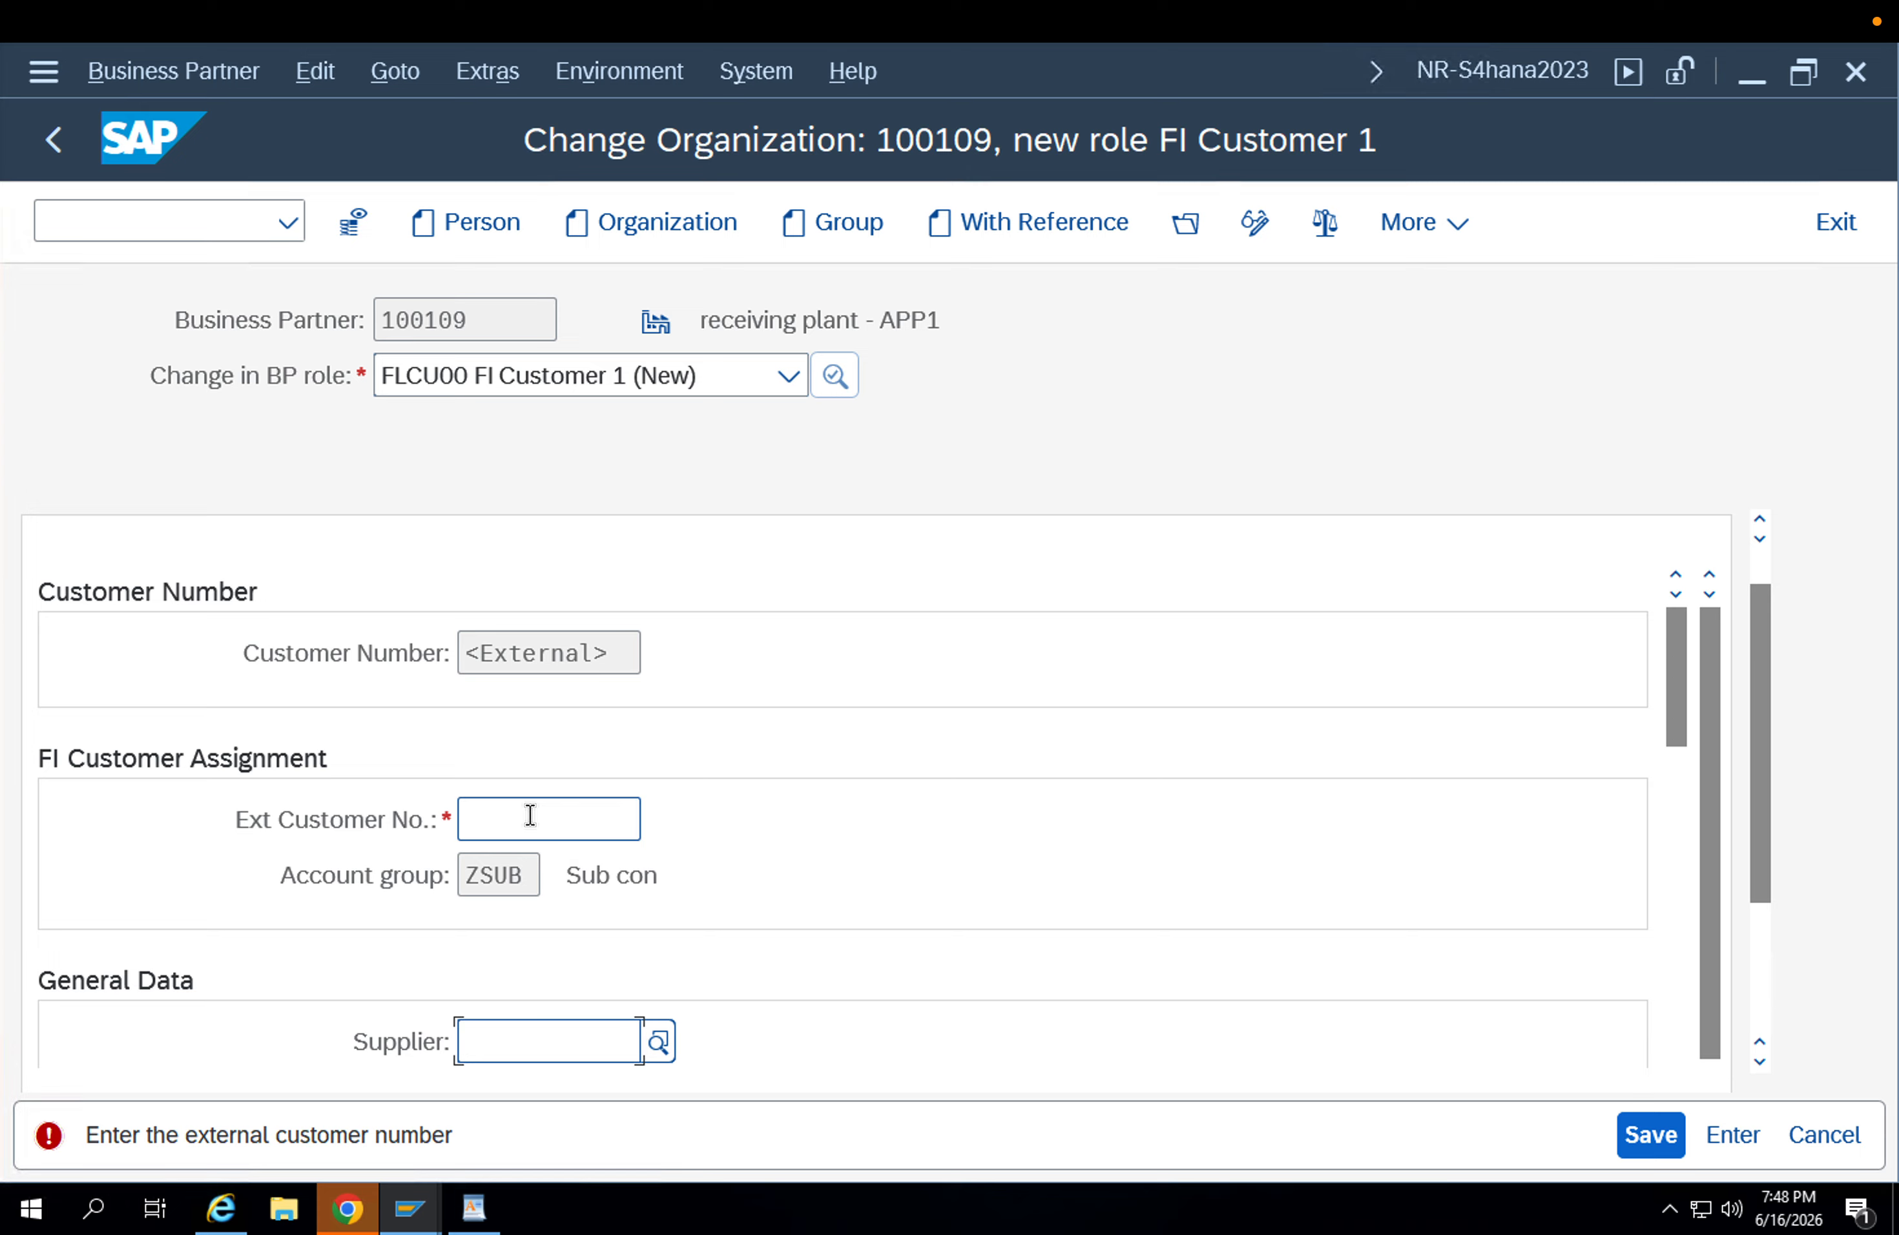
{"action": "key", "text": "Return"}
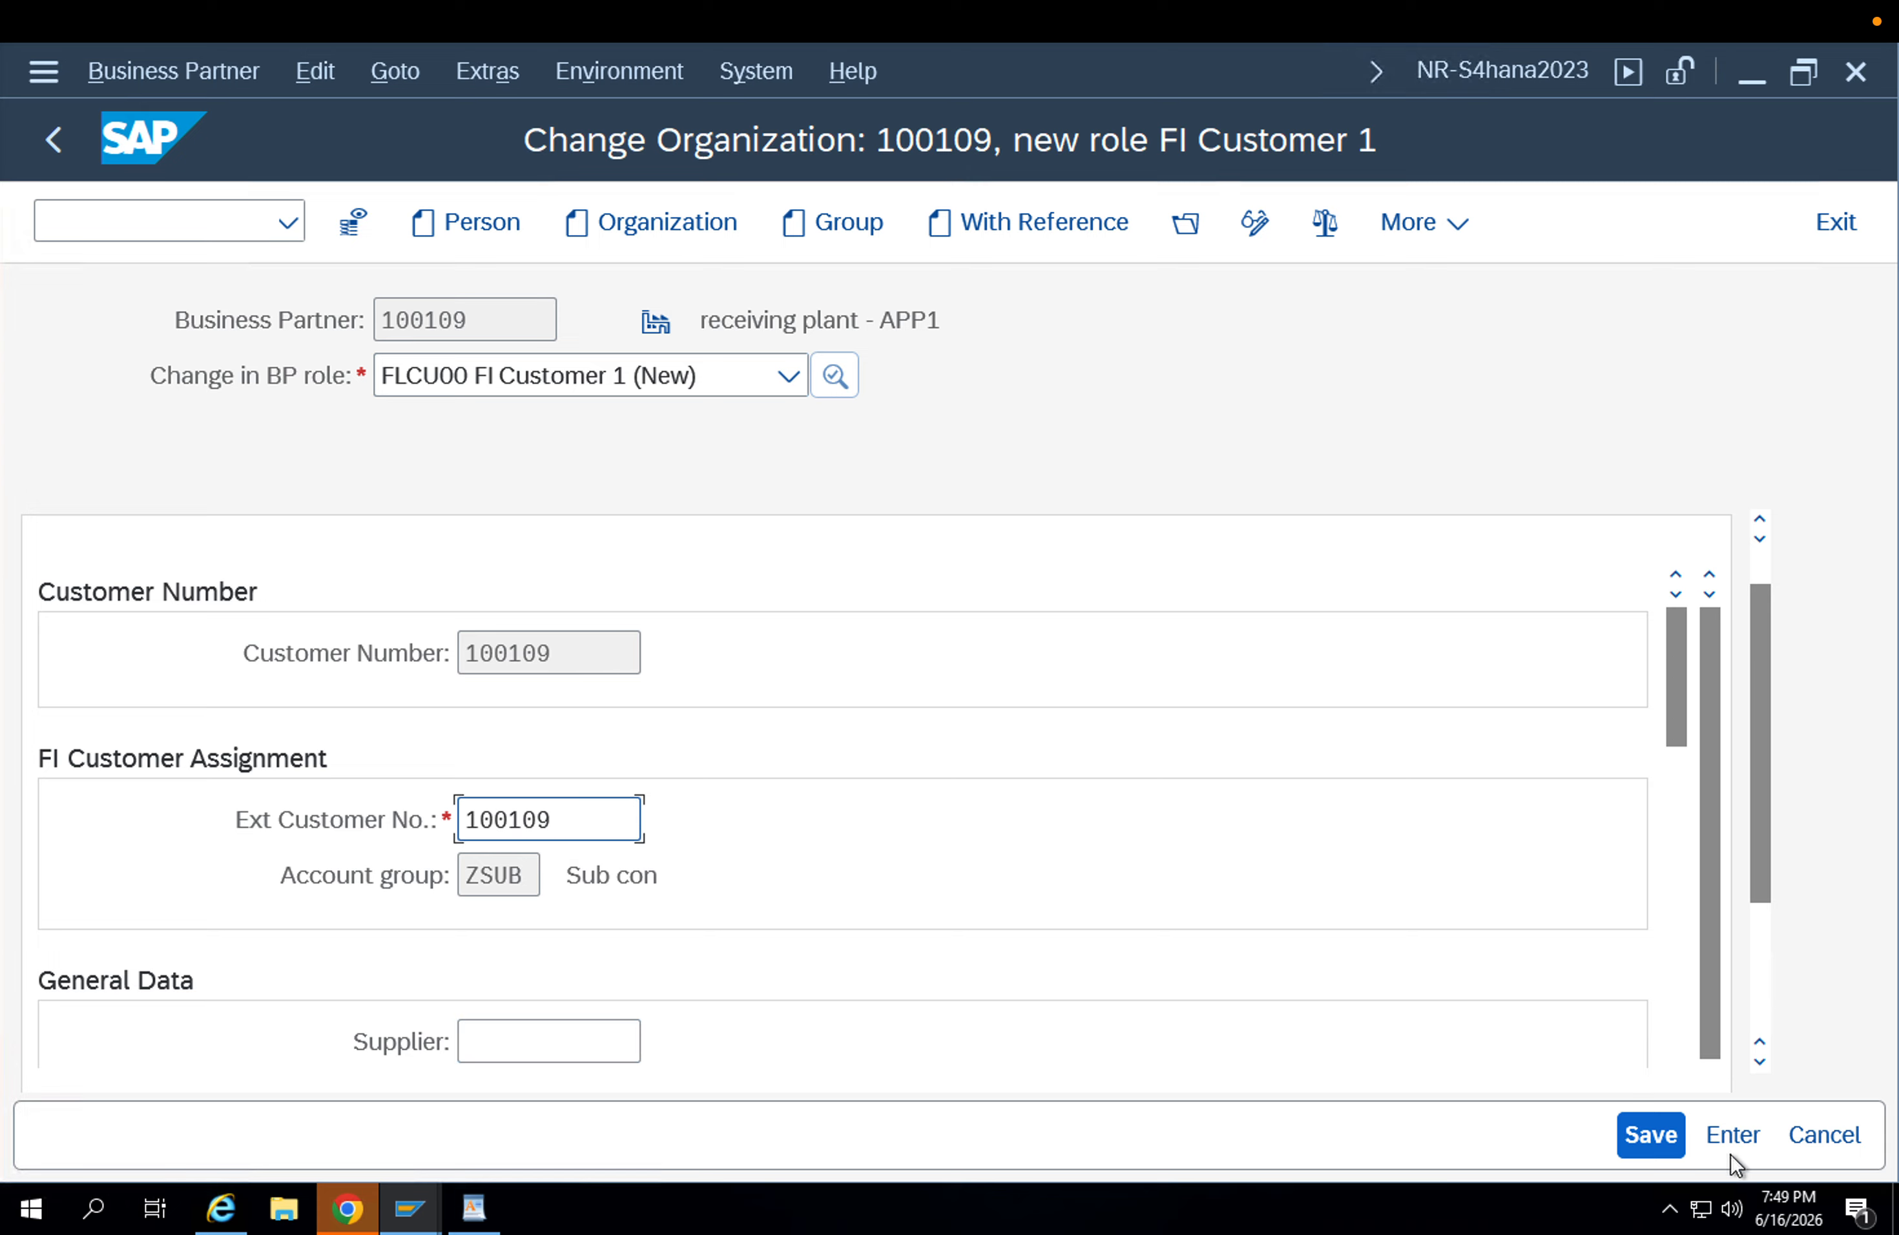
{"action": "left_click", "coordinate": [1647, 1126]}
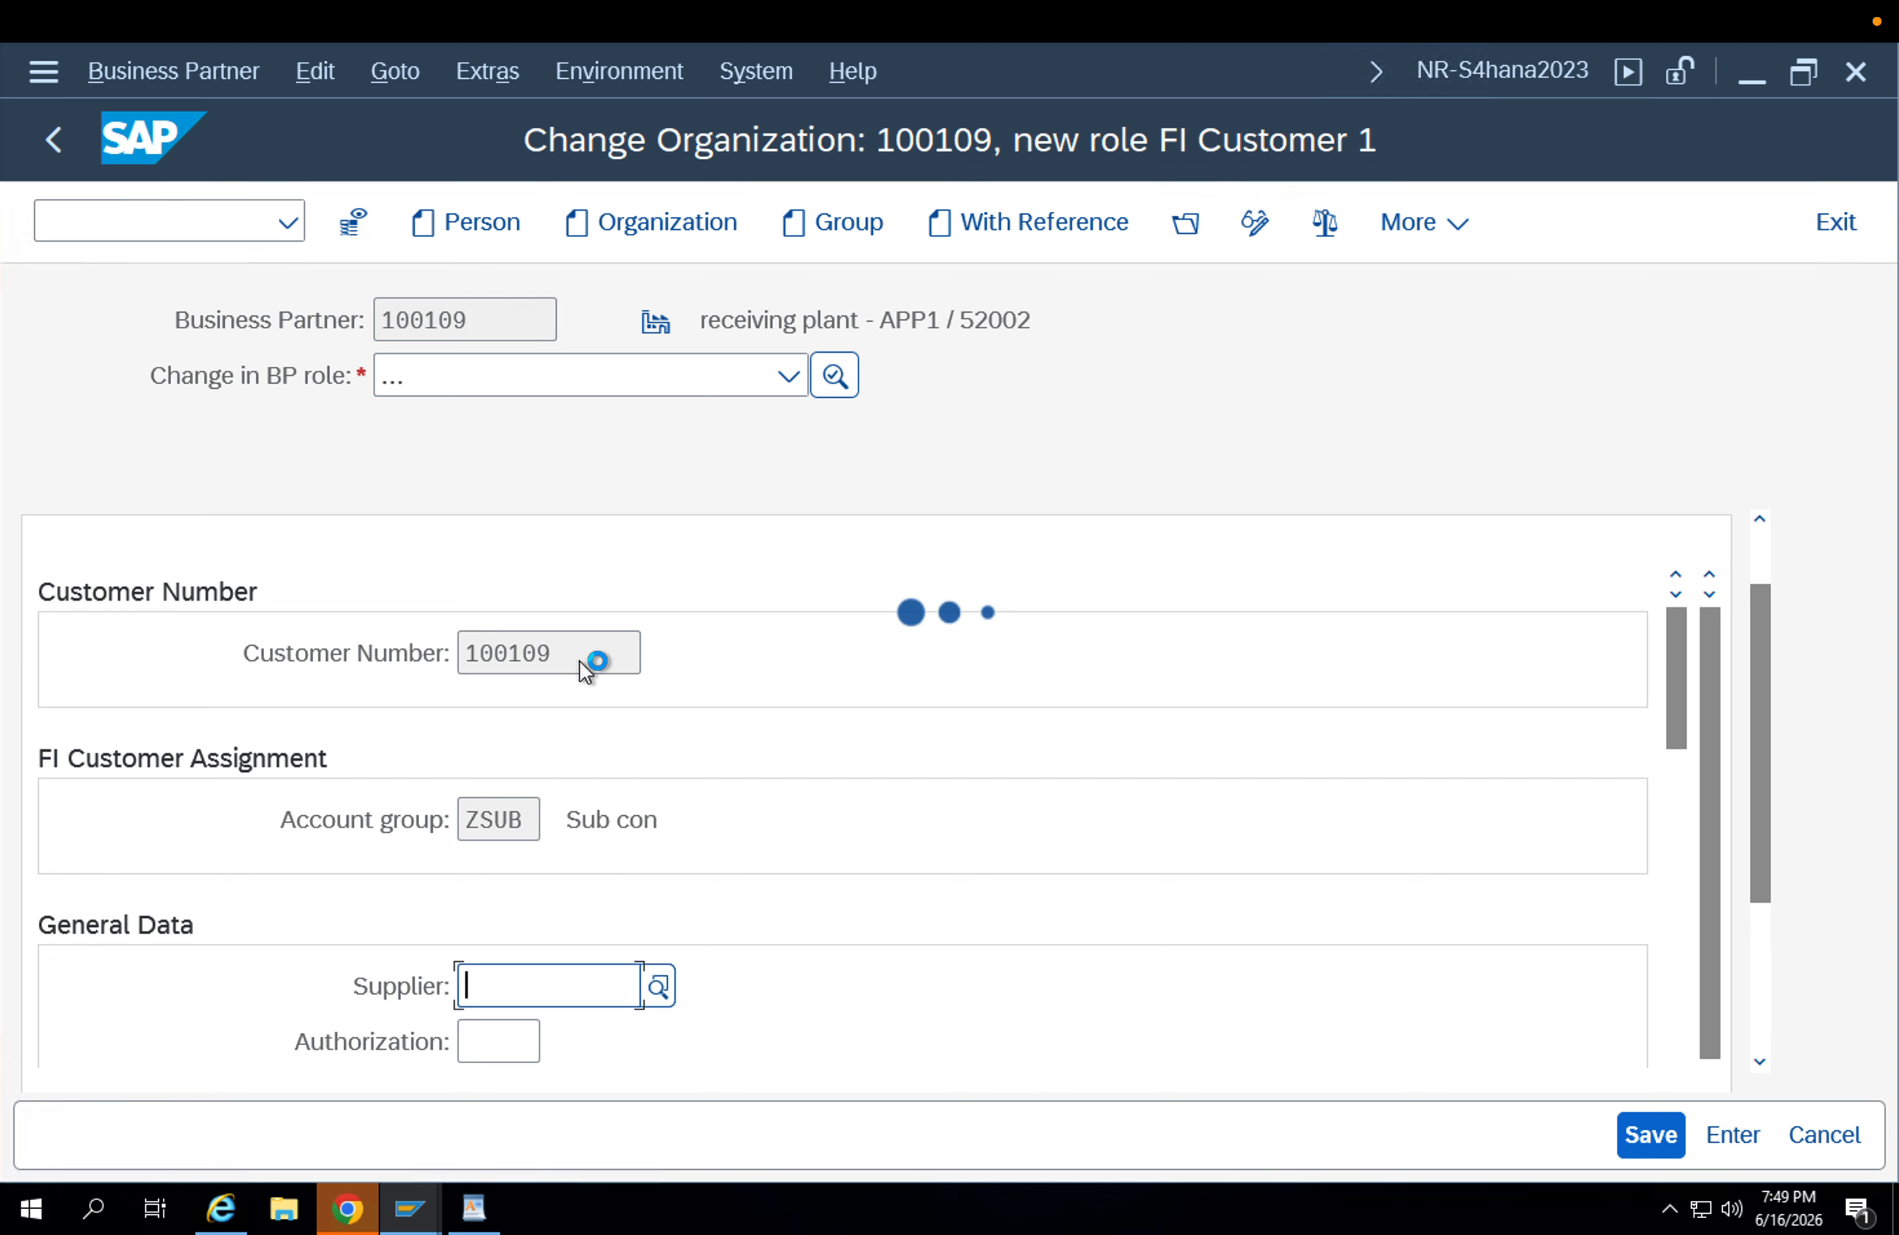
{"action": "double_click", "coordinate": [541, 649]}
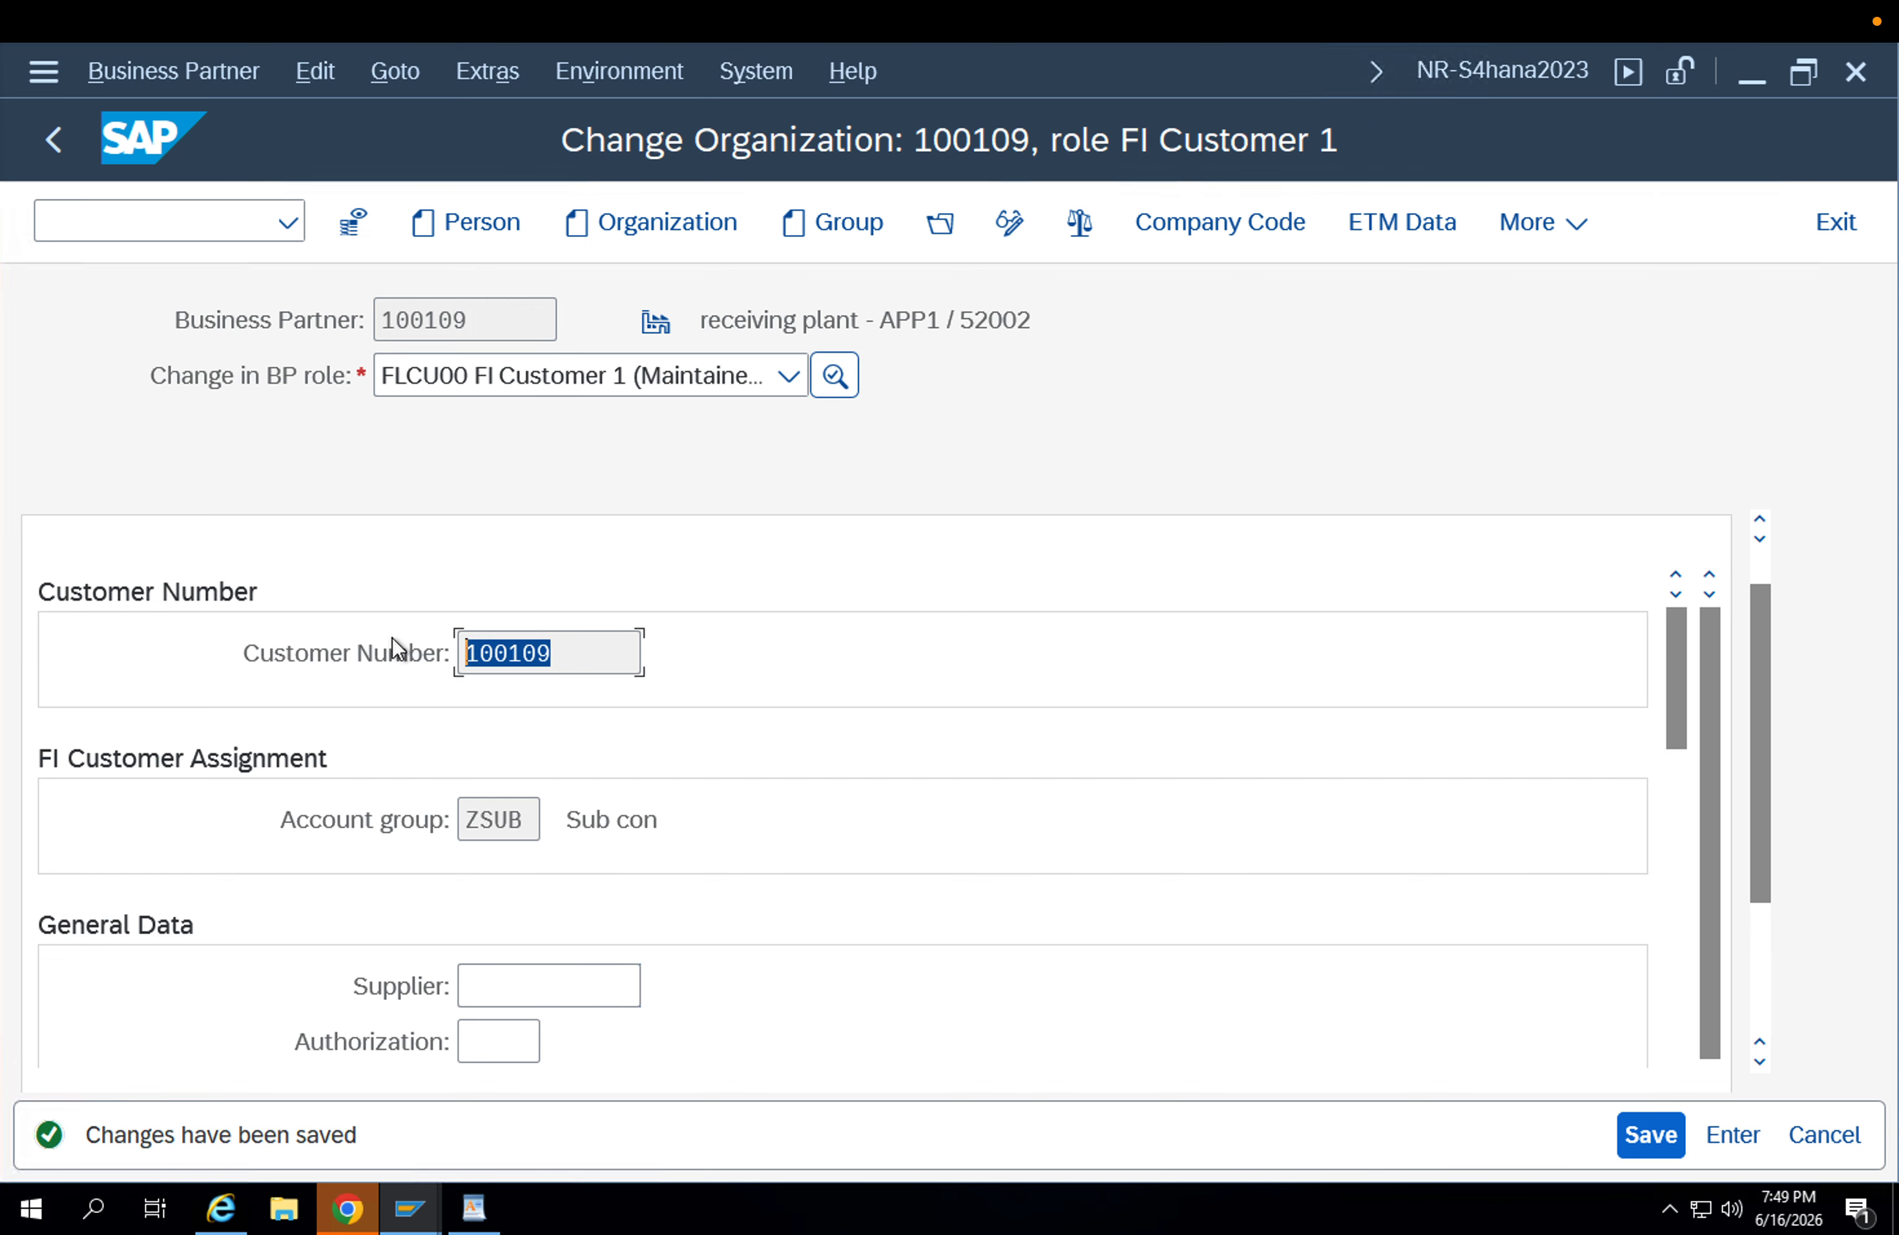
Add company code APPL to the customer with reconciliation account 140000 and save the company code data.
{"action": "left_click", "coordinate": [1139, 223]}
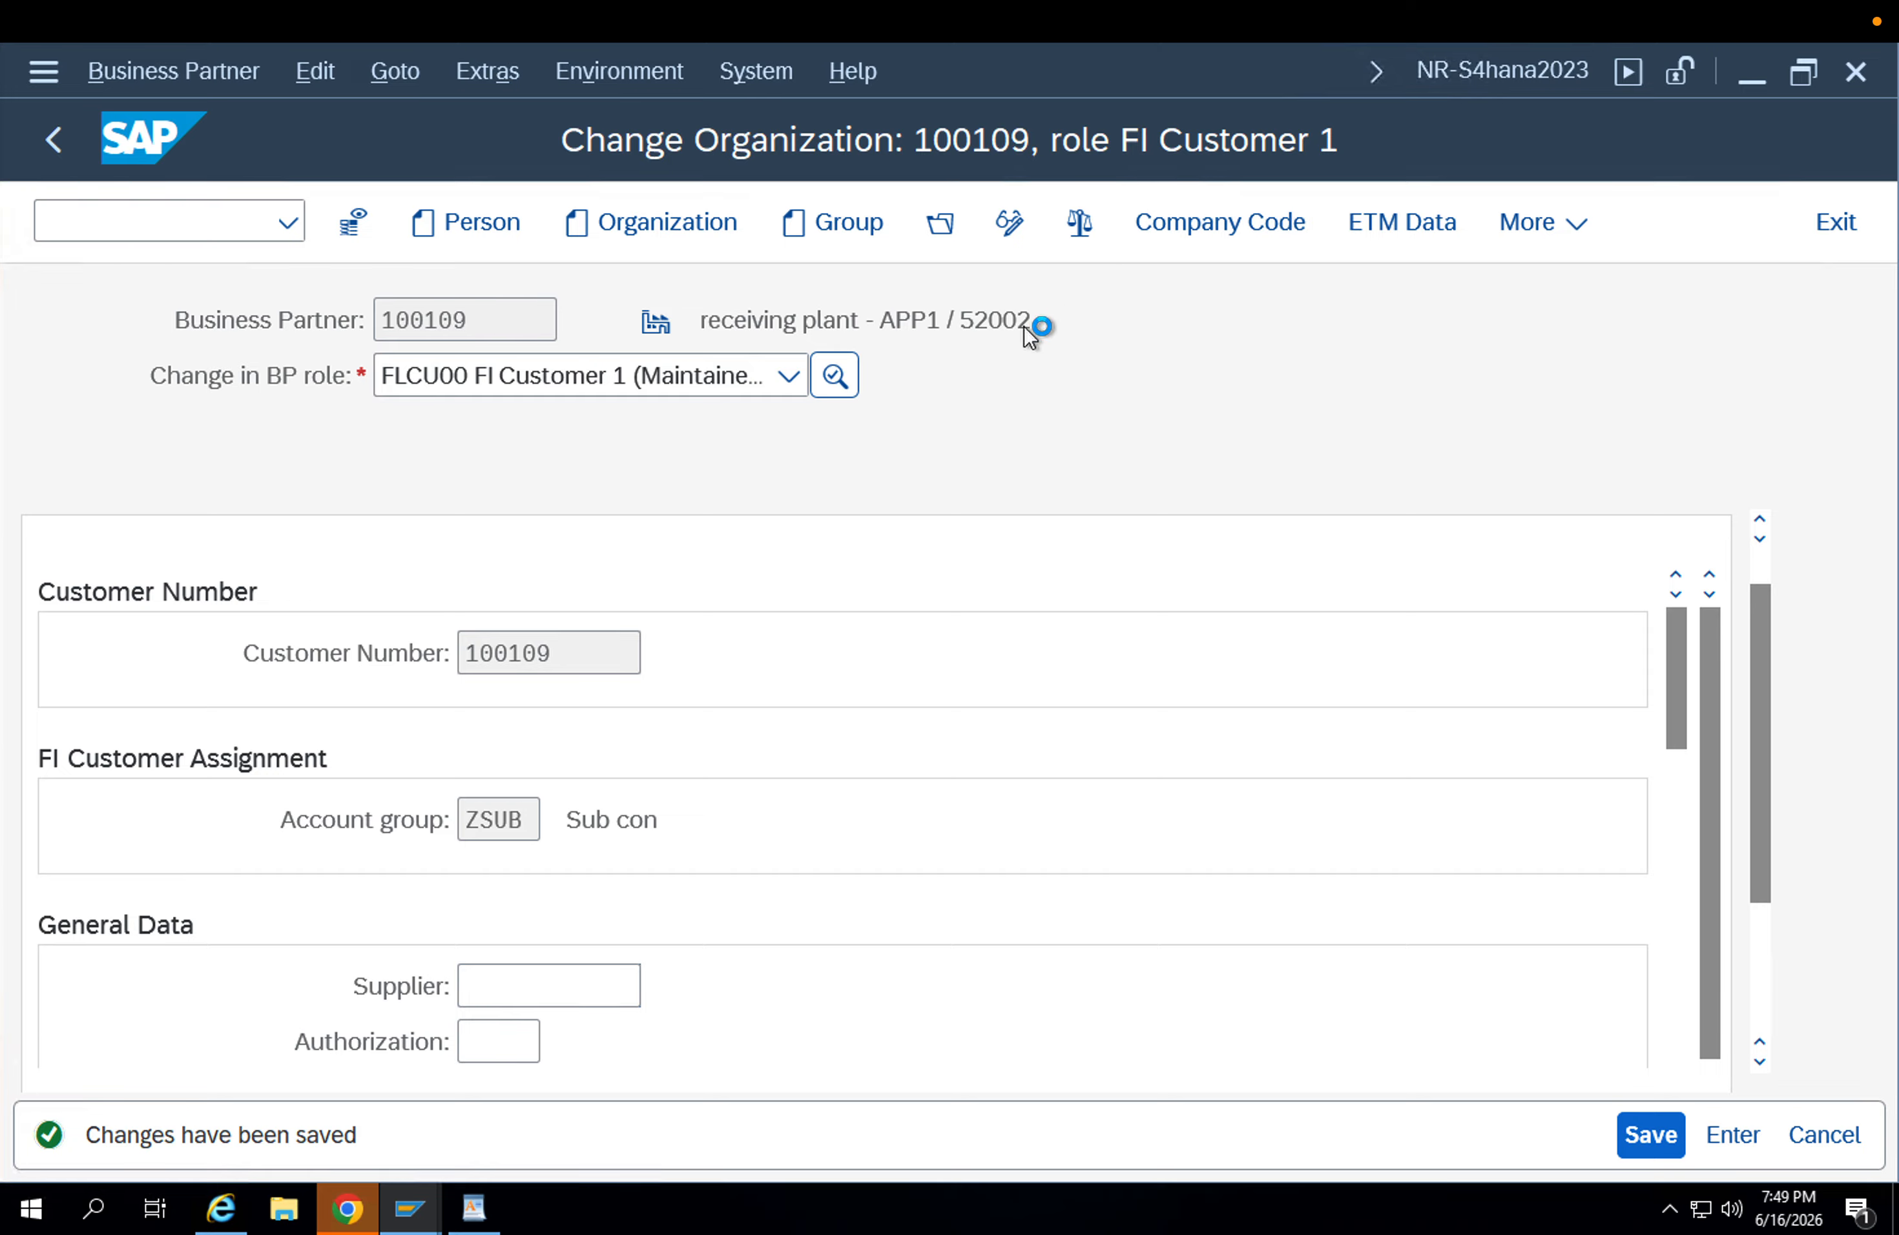
{"action": "left_click", "coordinate": [455, 594]}
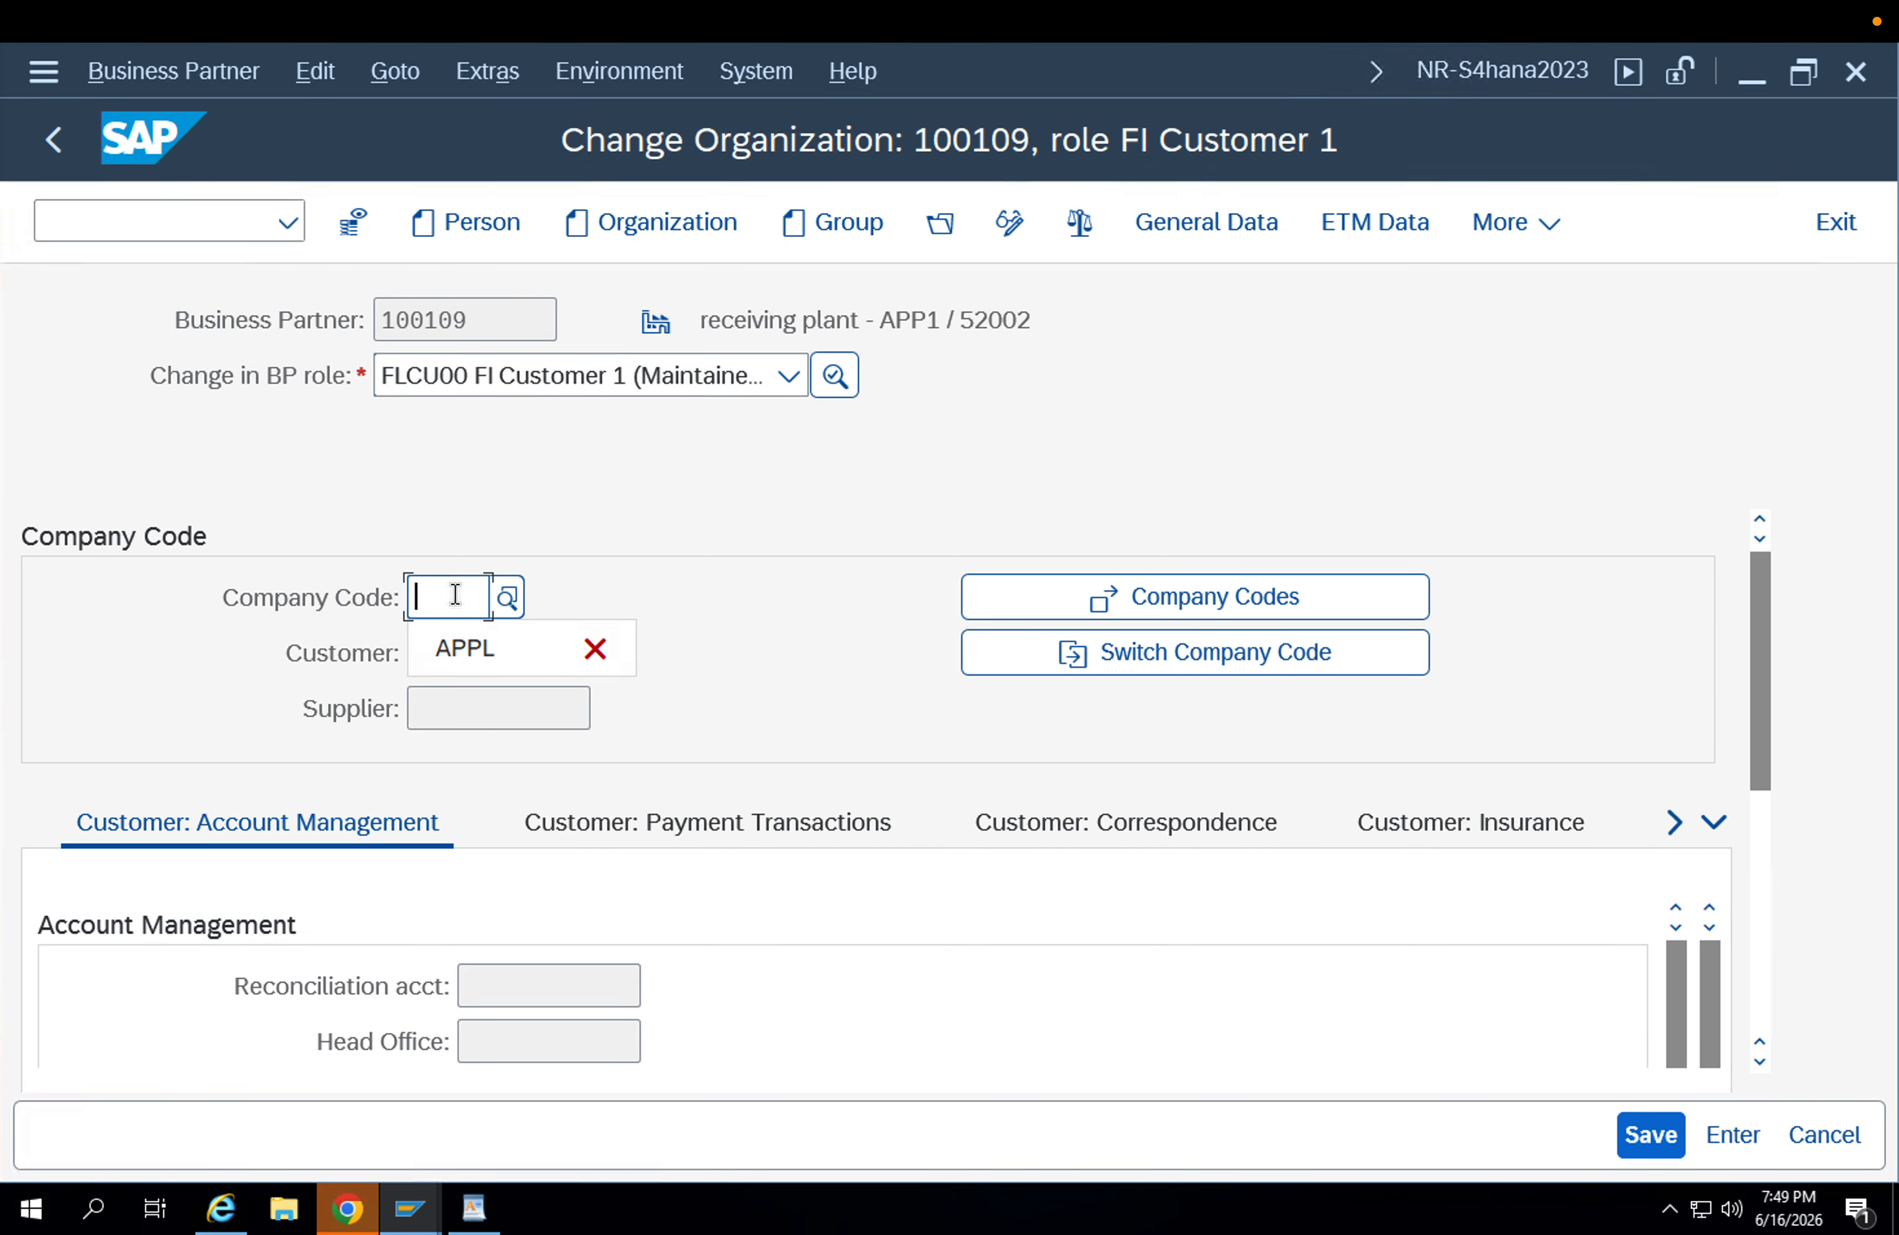
{"action": "type", "text": "APPL"}
{"action": "key", "text": "Return"}
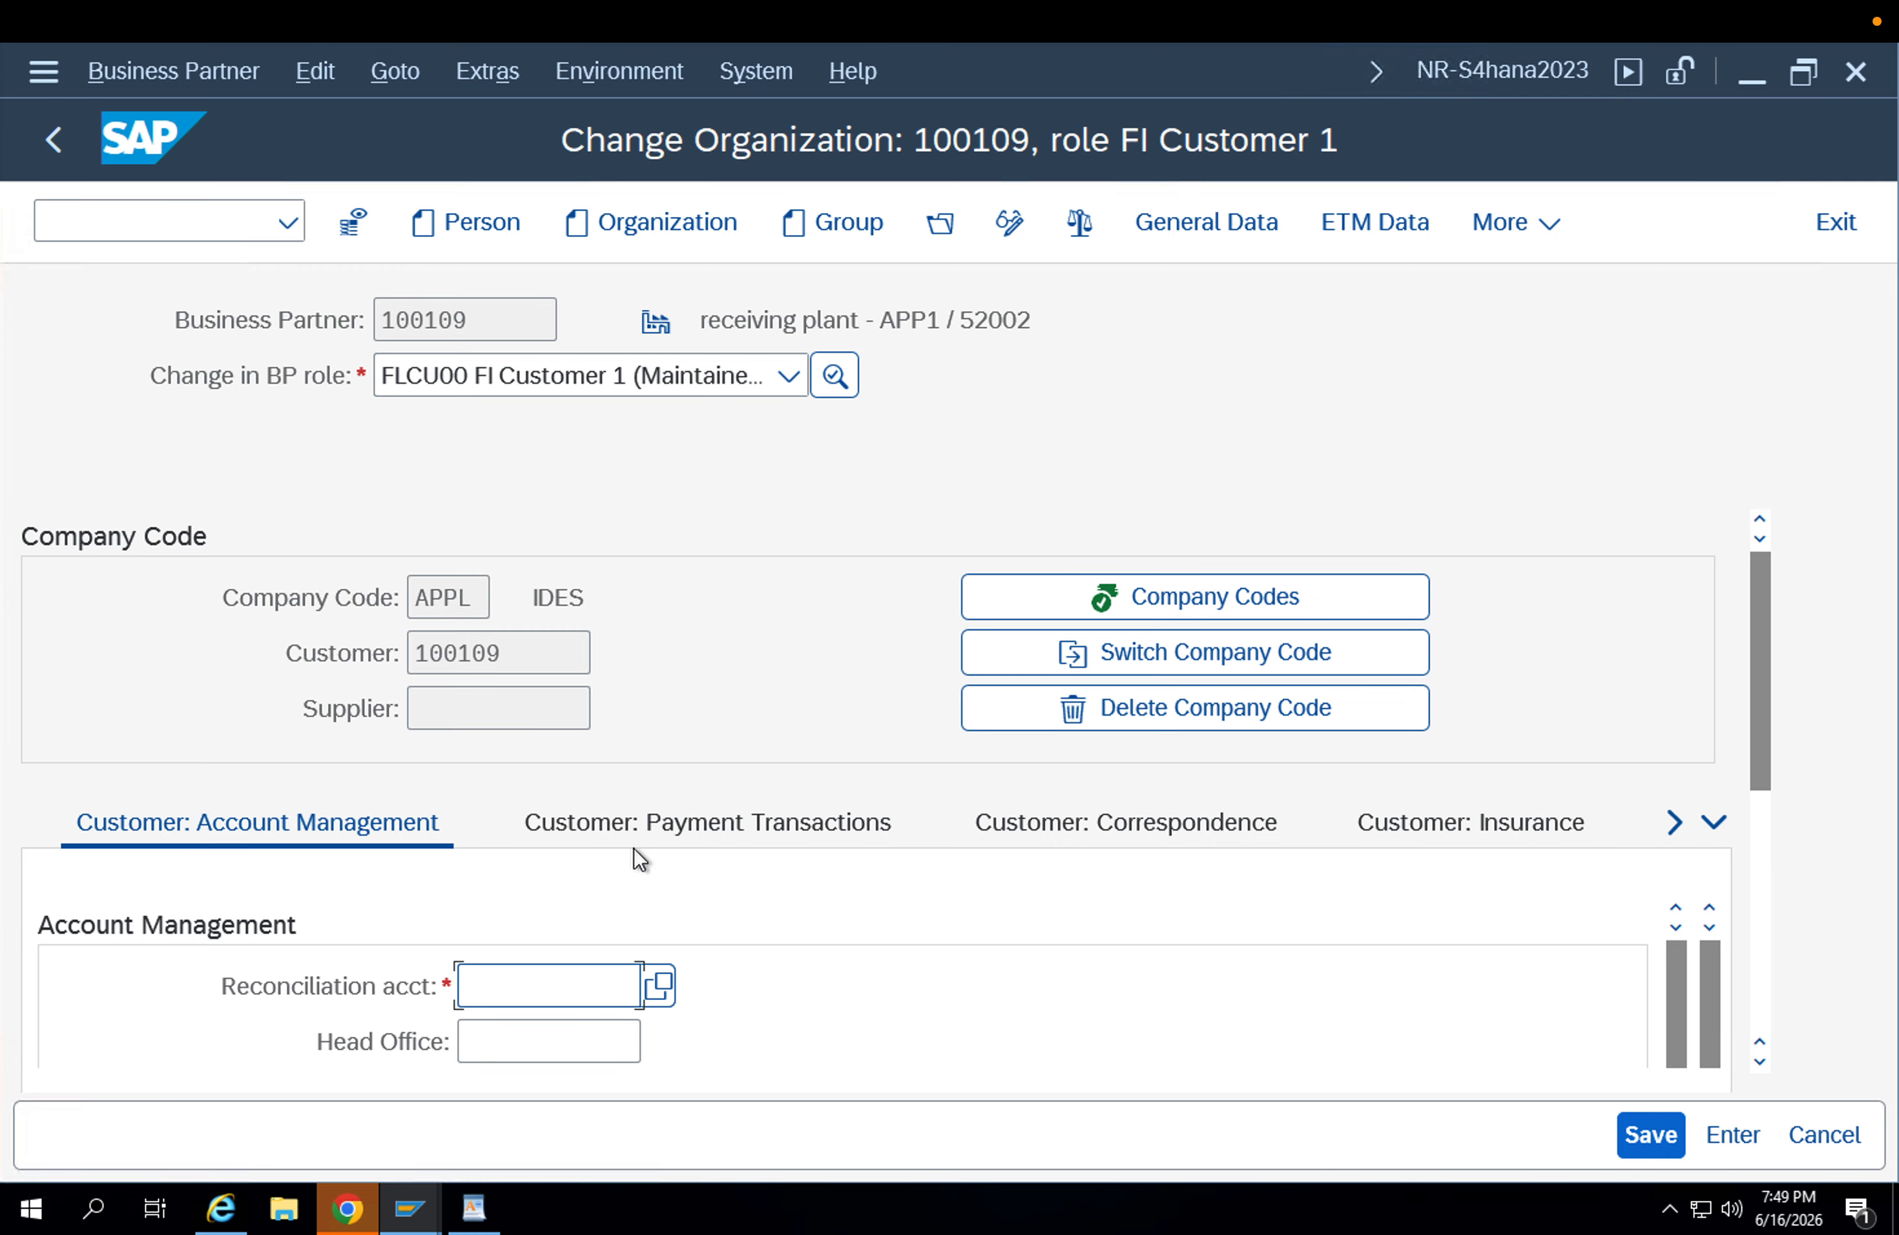
{"action": "left_click", "coordinate": [575, 971]}
{"action": "left_click", "coordinate": [558, 1023]}
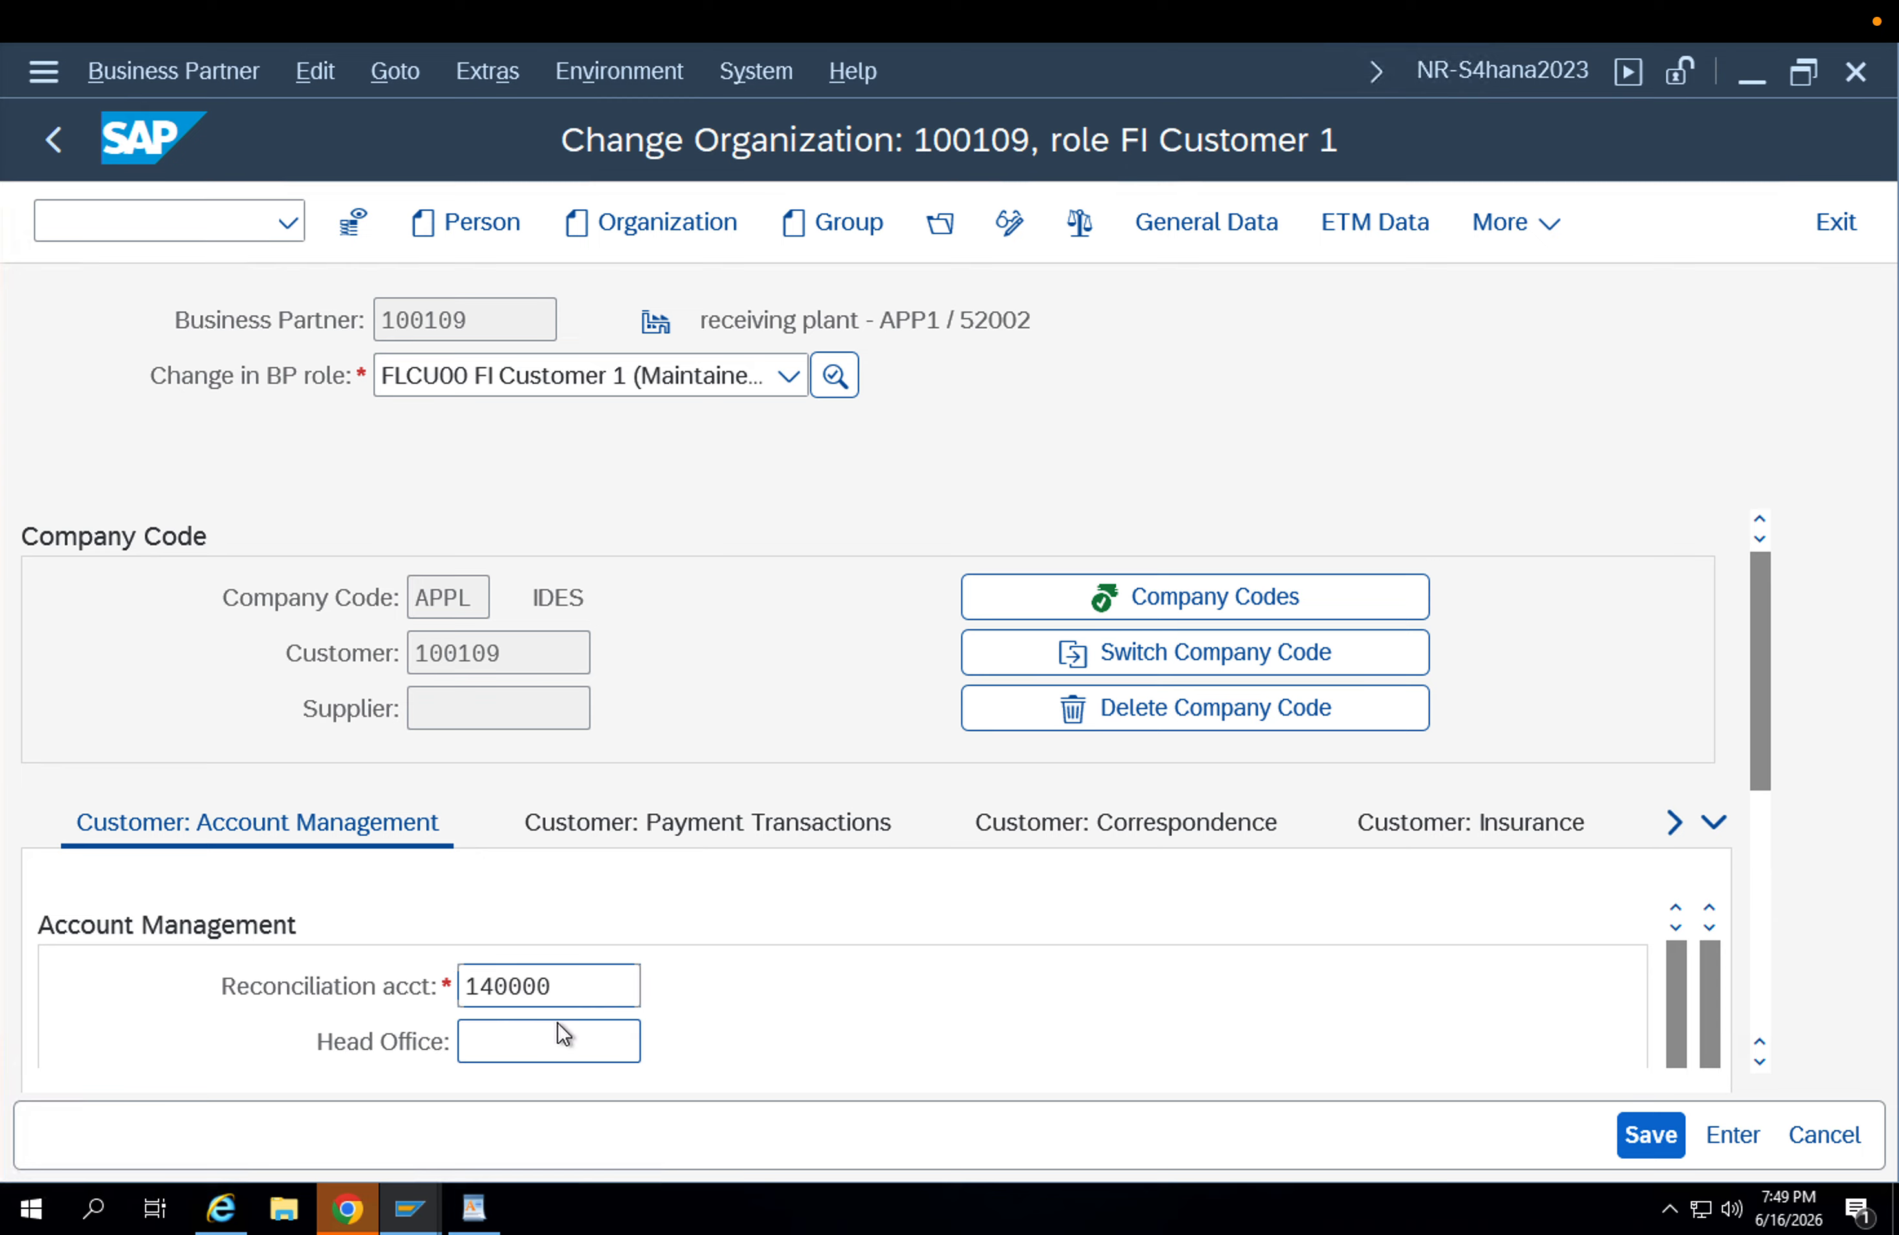
{"action": "key", "text": "Return"}
{"action": "left_click", "coordinate": [1652, 1135]}
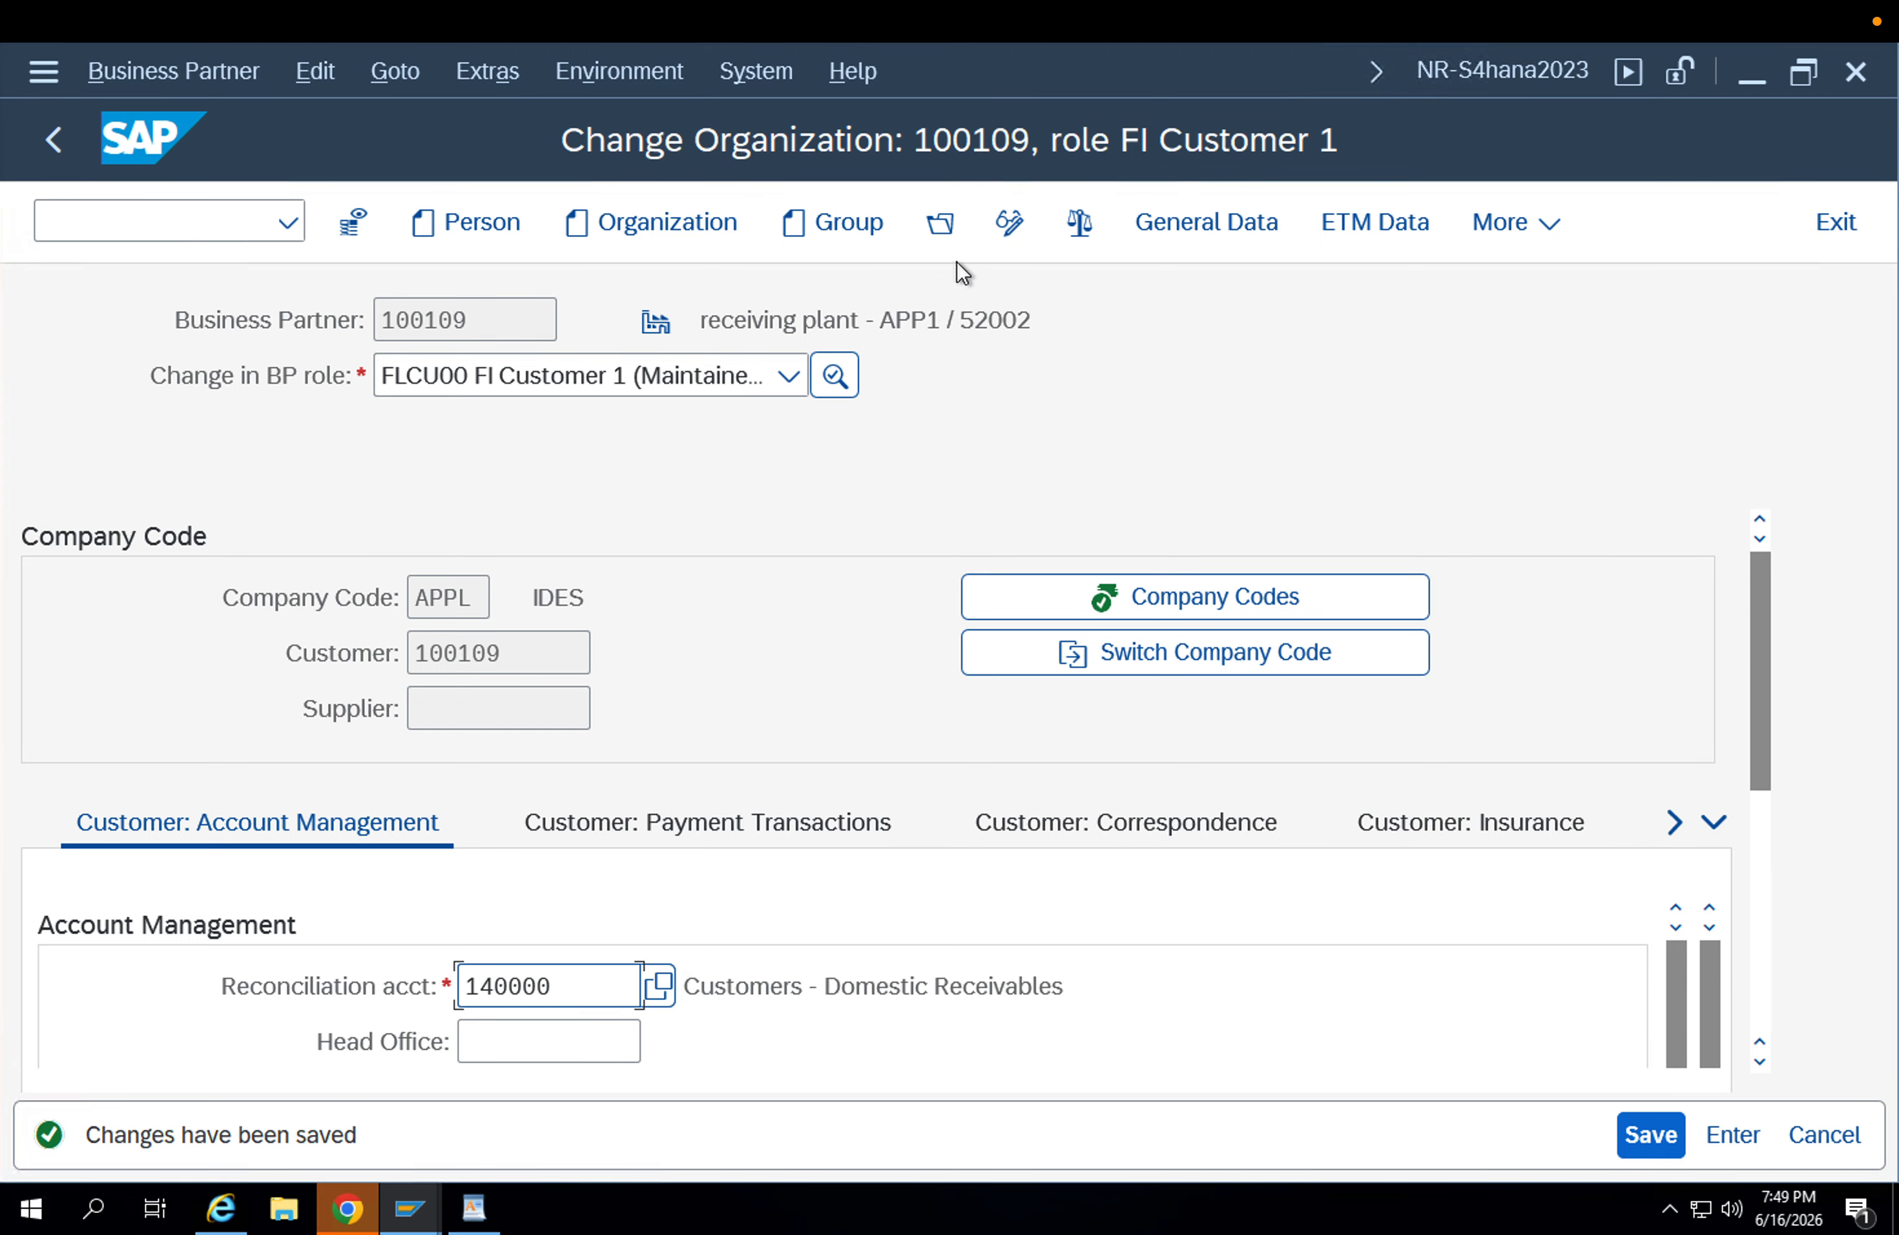
Add the FLCU01 Customer role to the organization and save it.
{"action": "left_click", "coordinate": [1009, 222]}
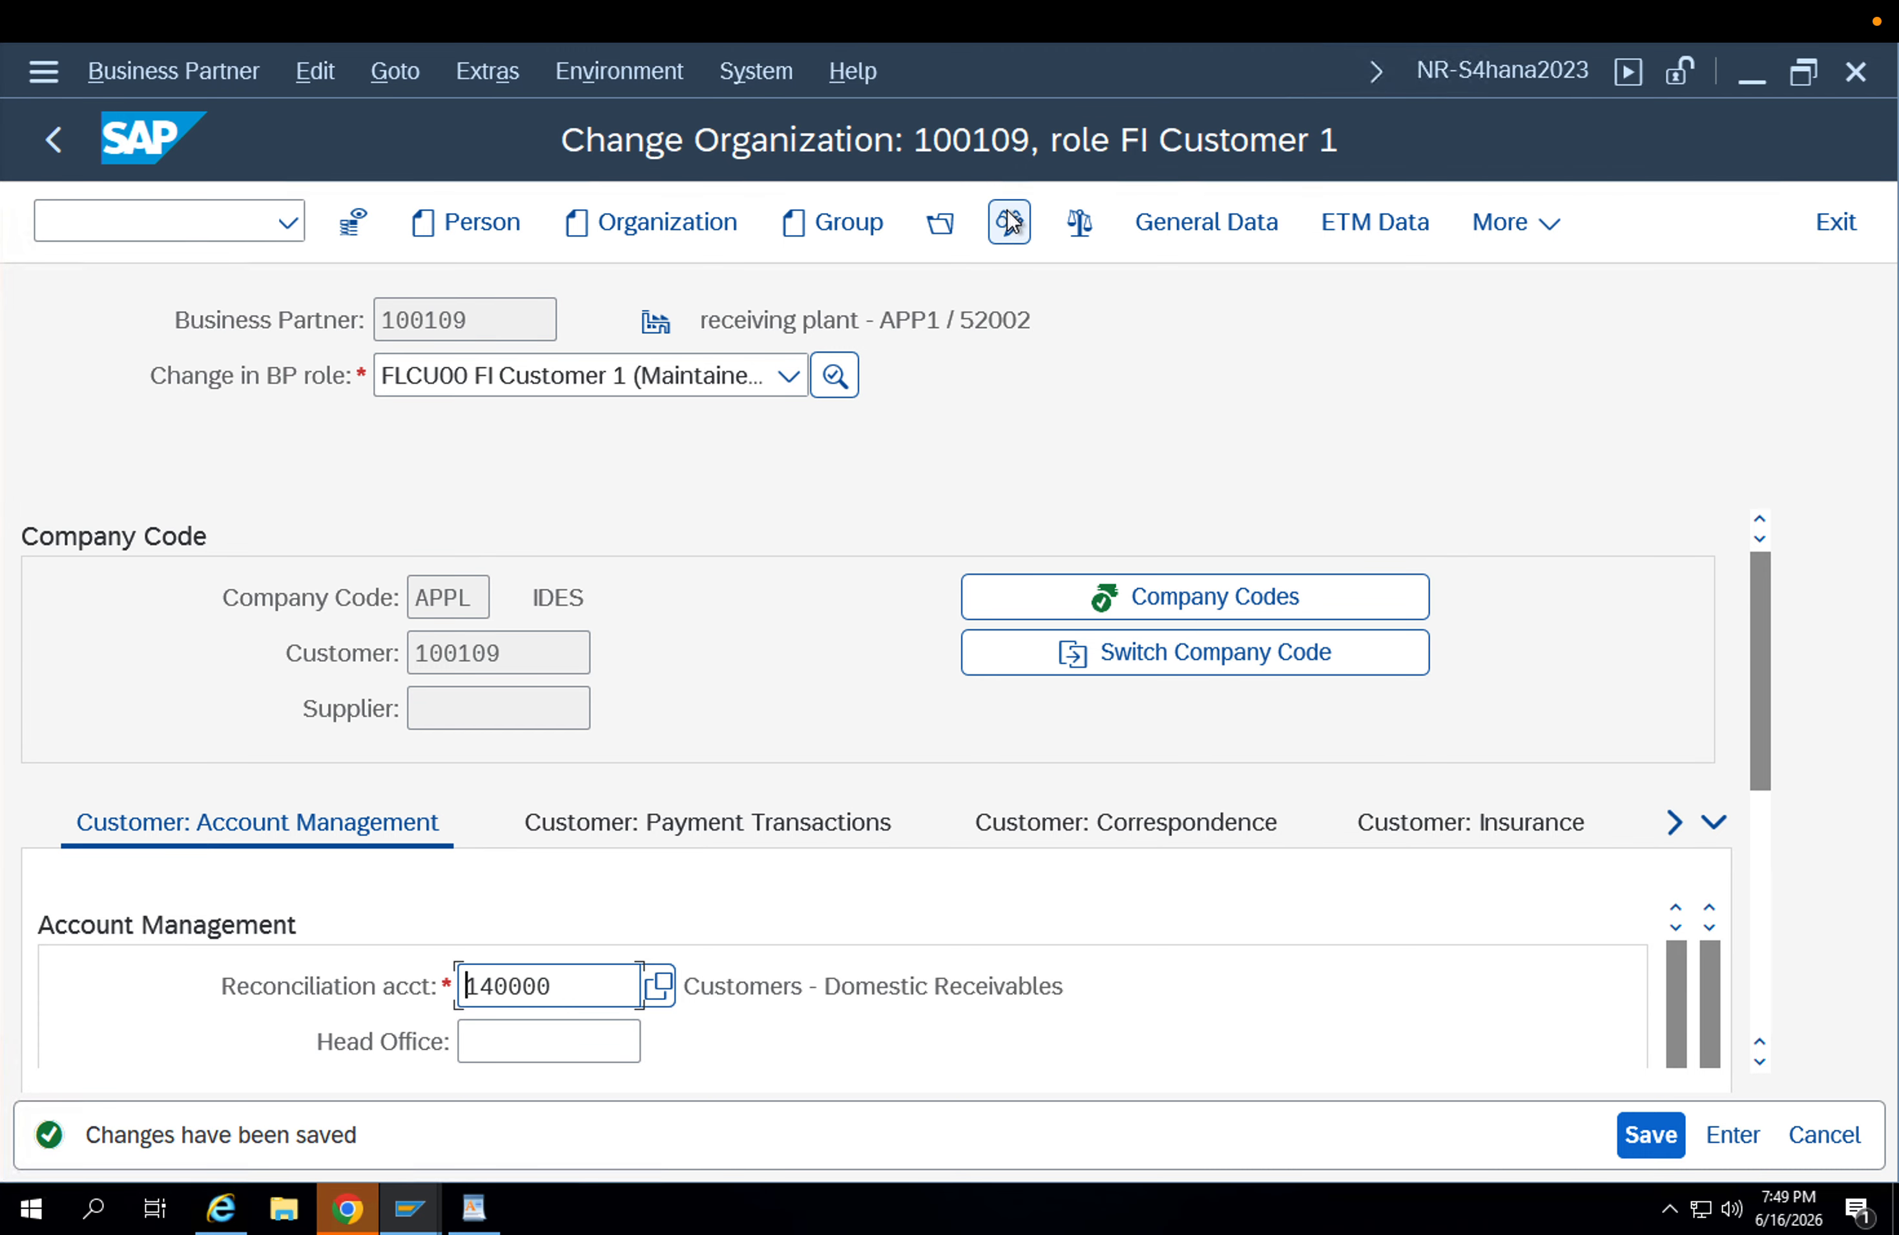
{"action": "left_click", "coordinate": [700, 365]}
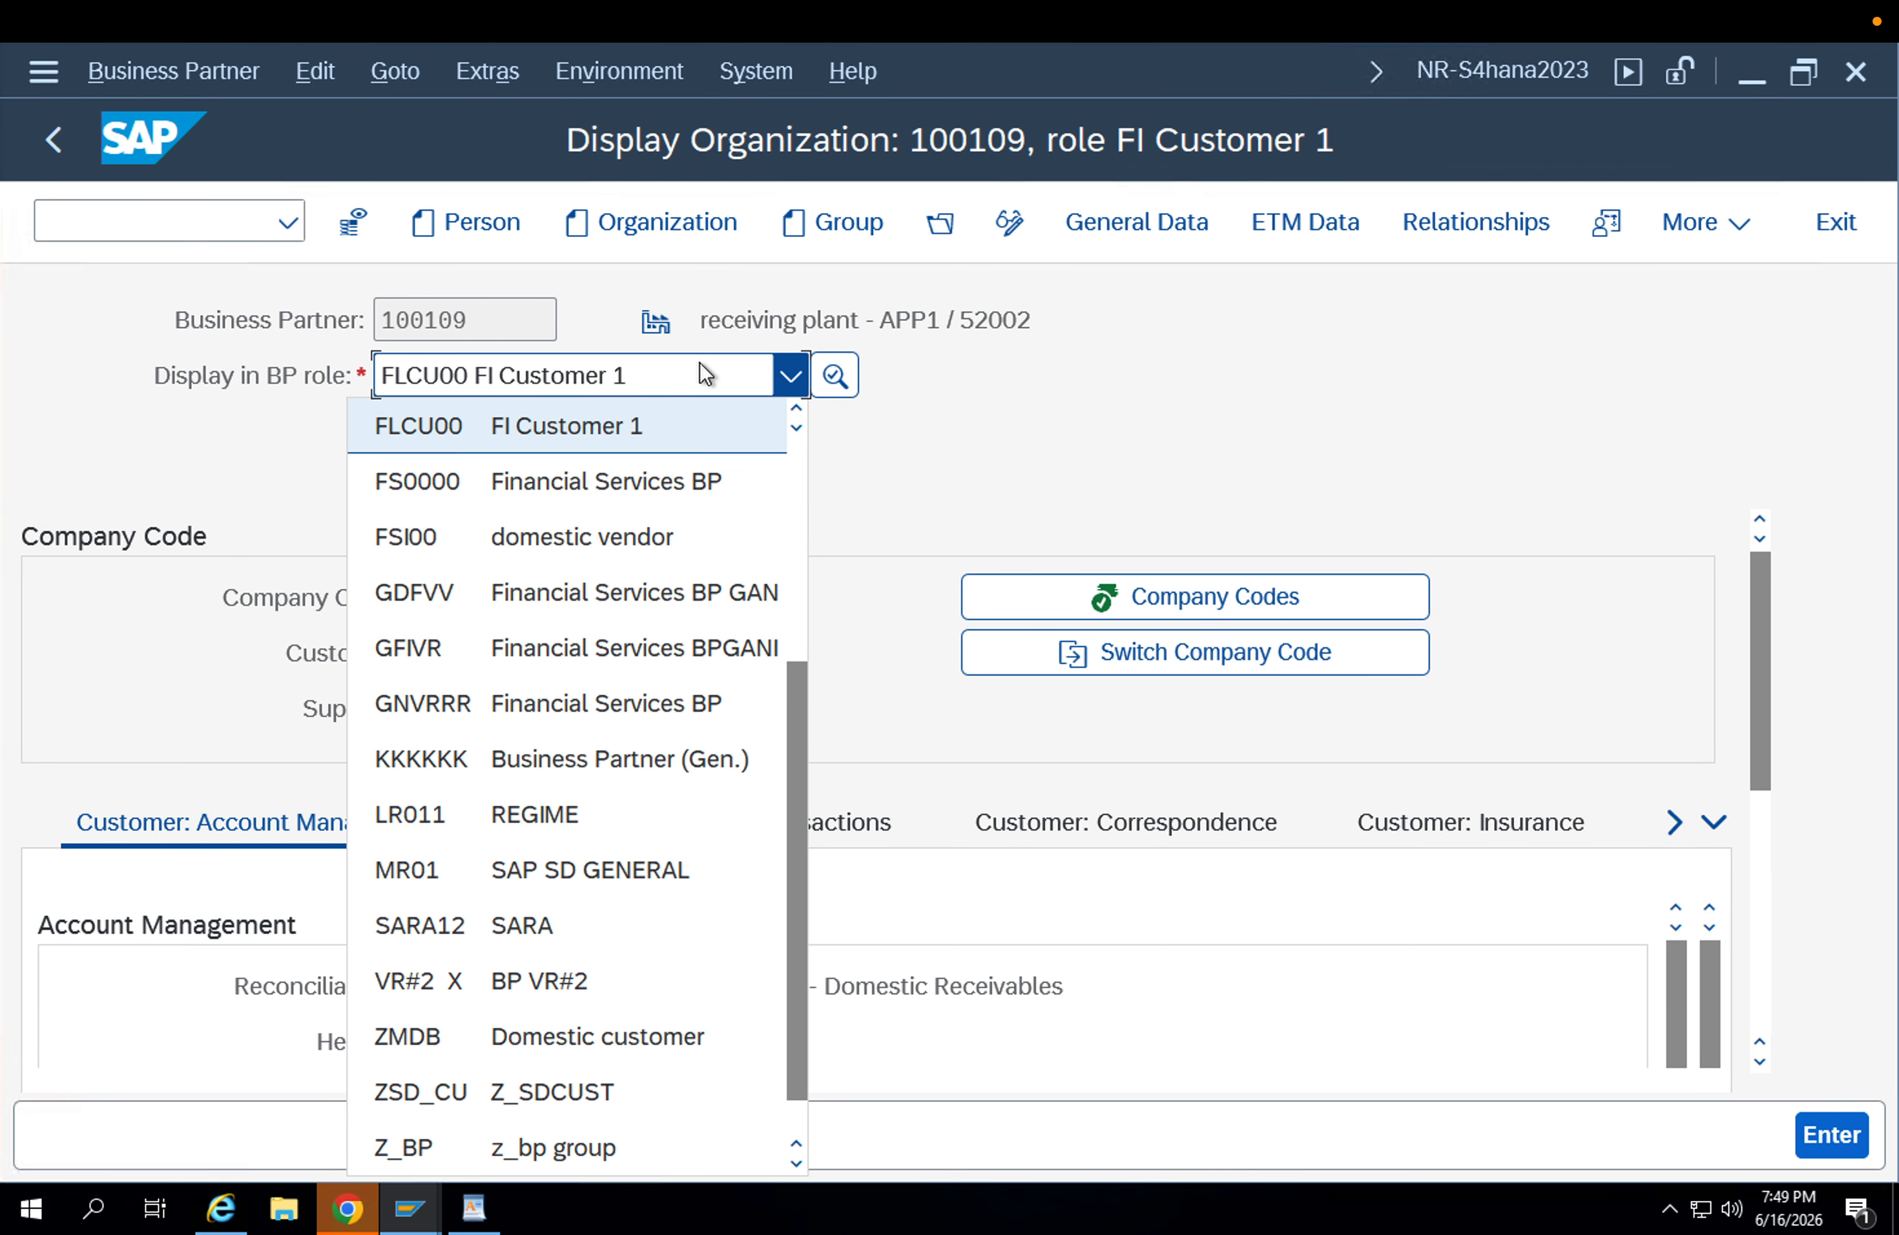
{"action": "left_click", "coordinate": [987, 313]}
{"action": "left_click", "coordinate": [1009, 232]}
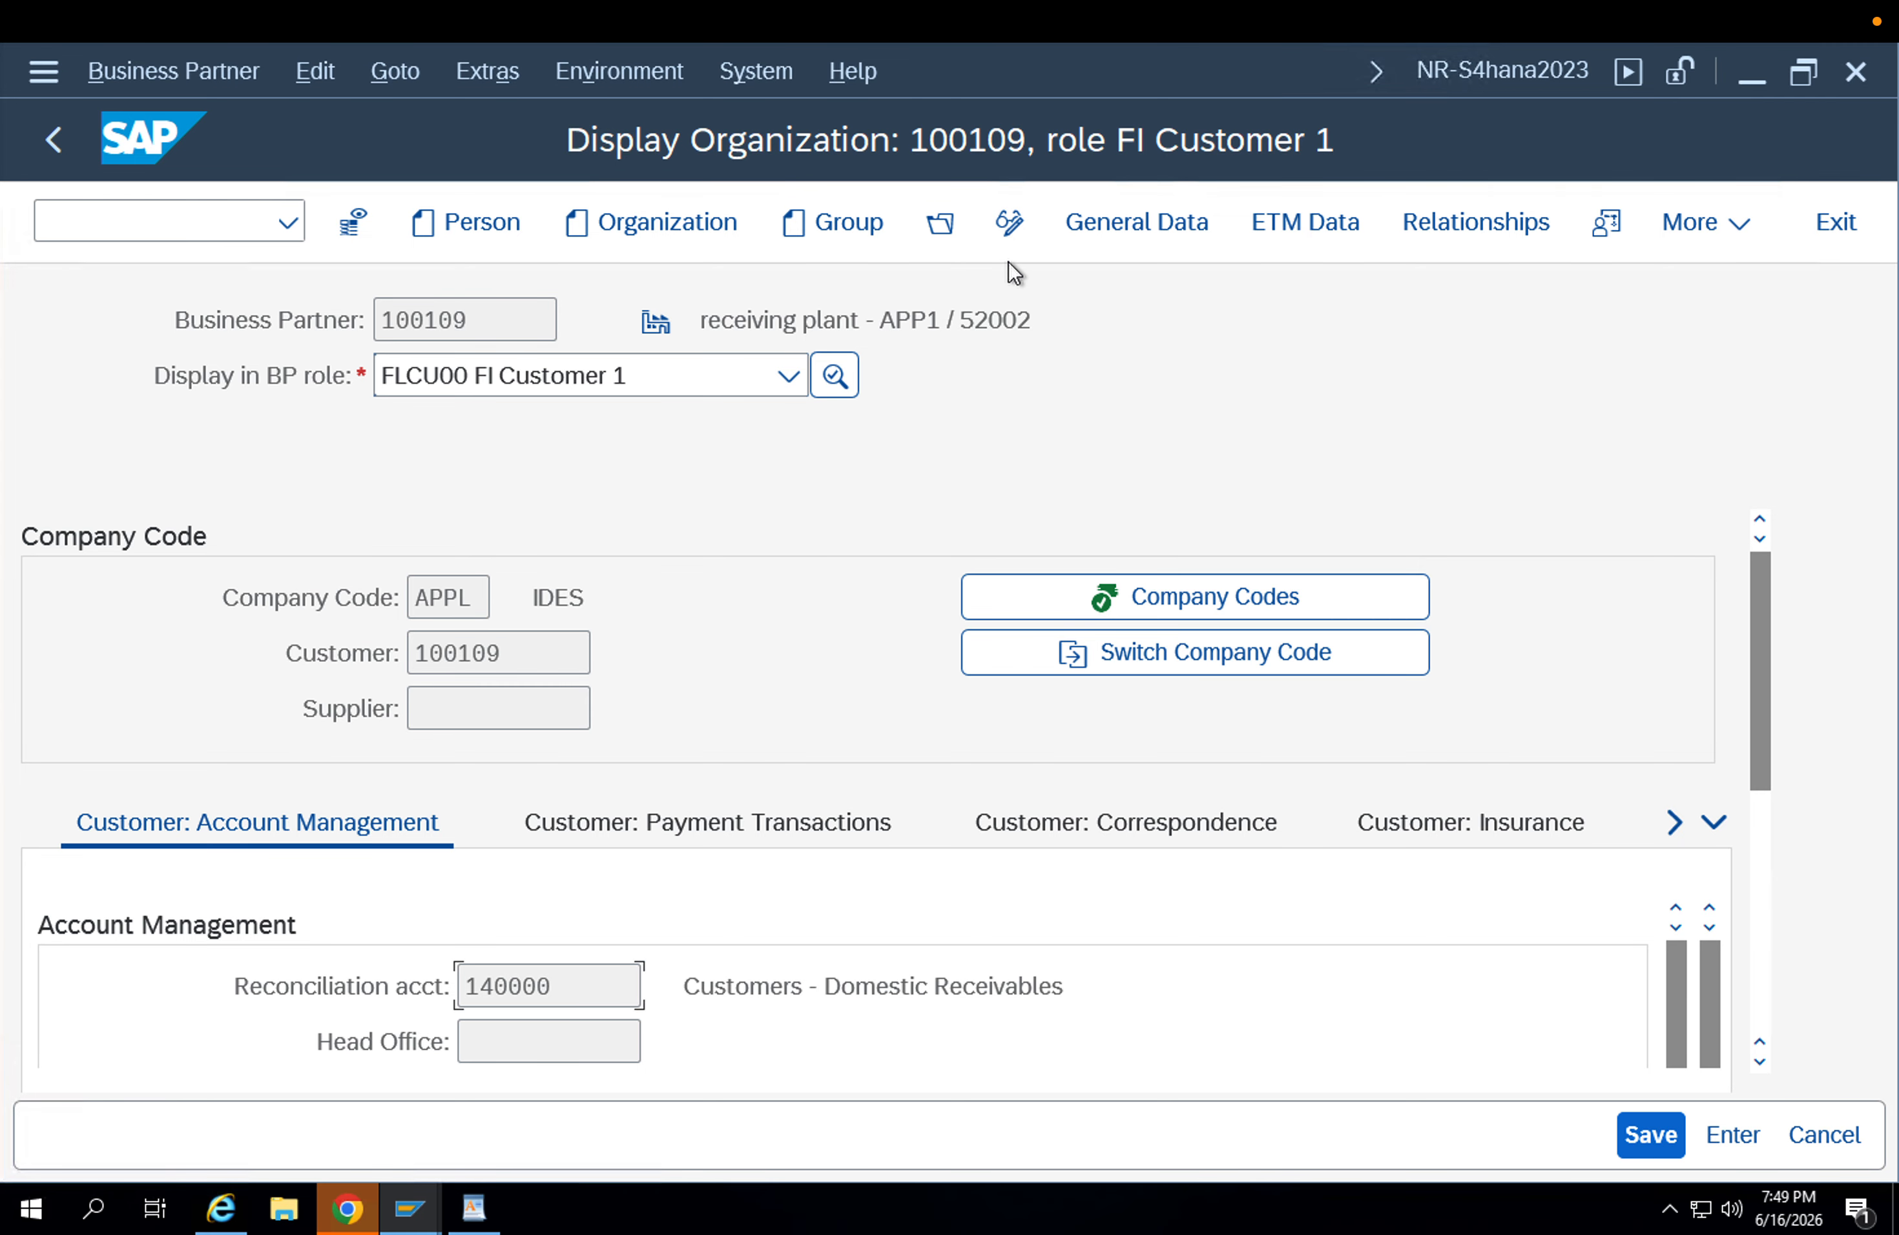
{"action": "left_click", "coordinate": [686, 374]}
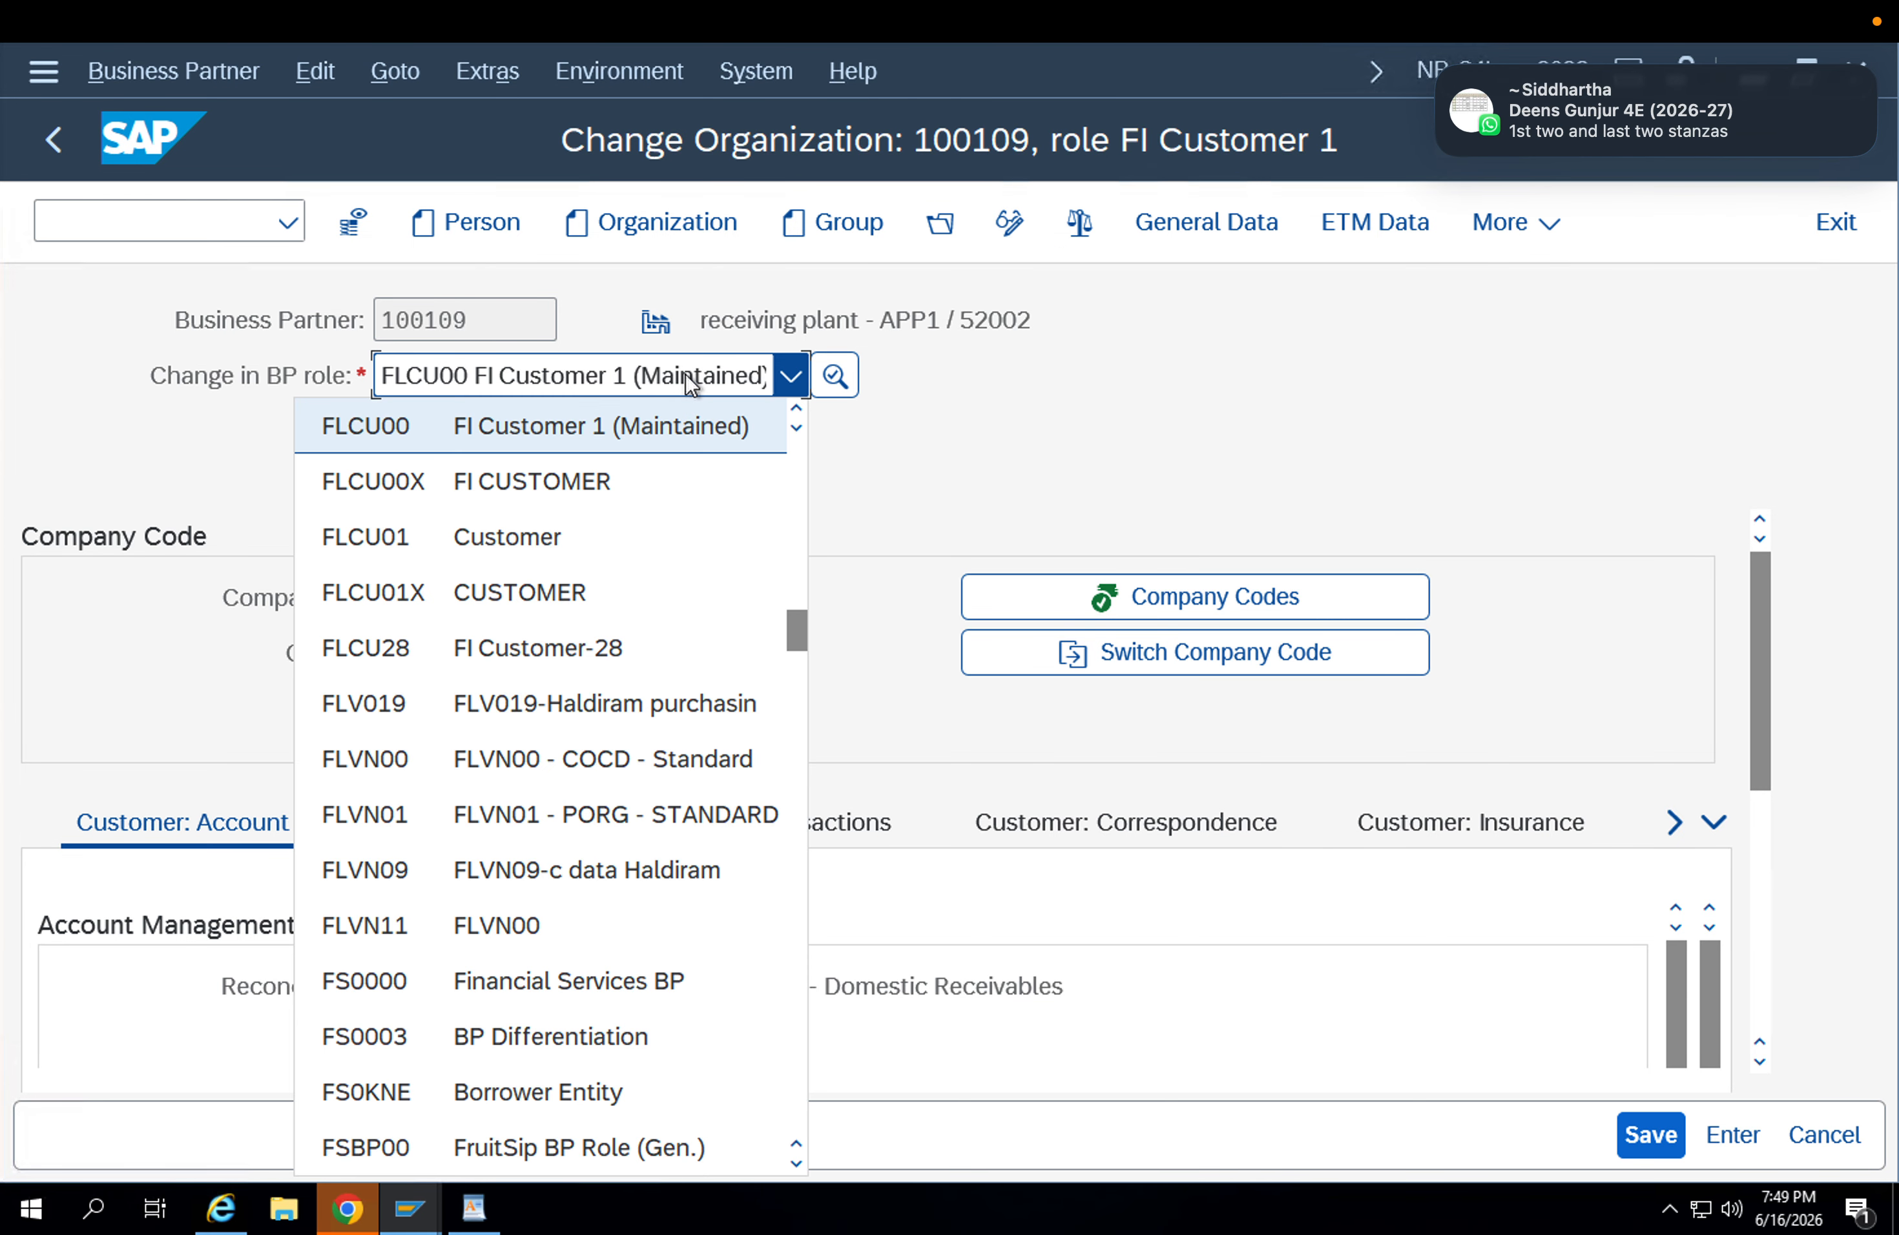
{"action": "left_click", "coordinate": [614, 537]}
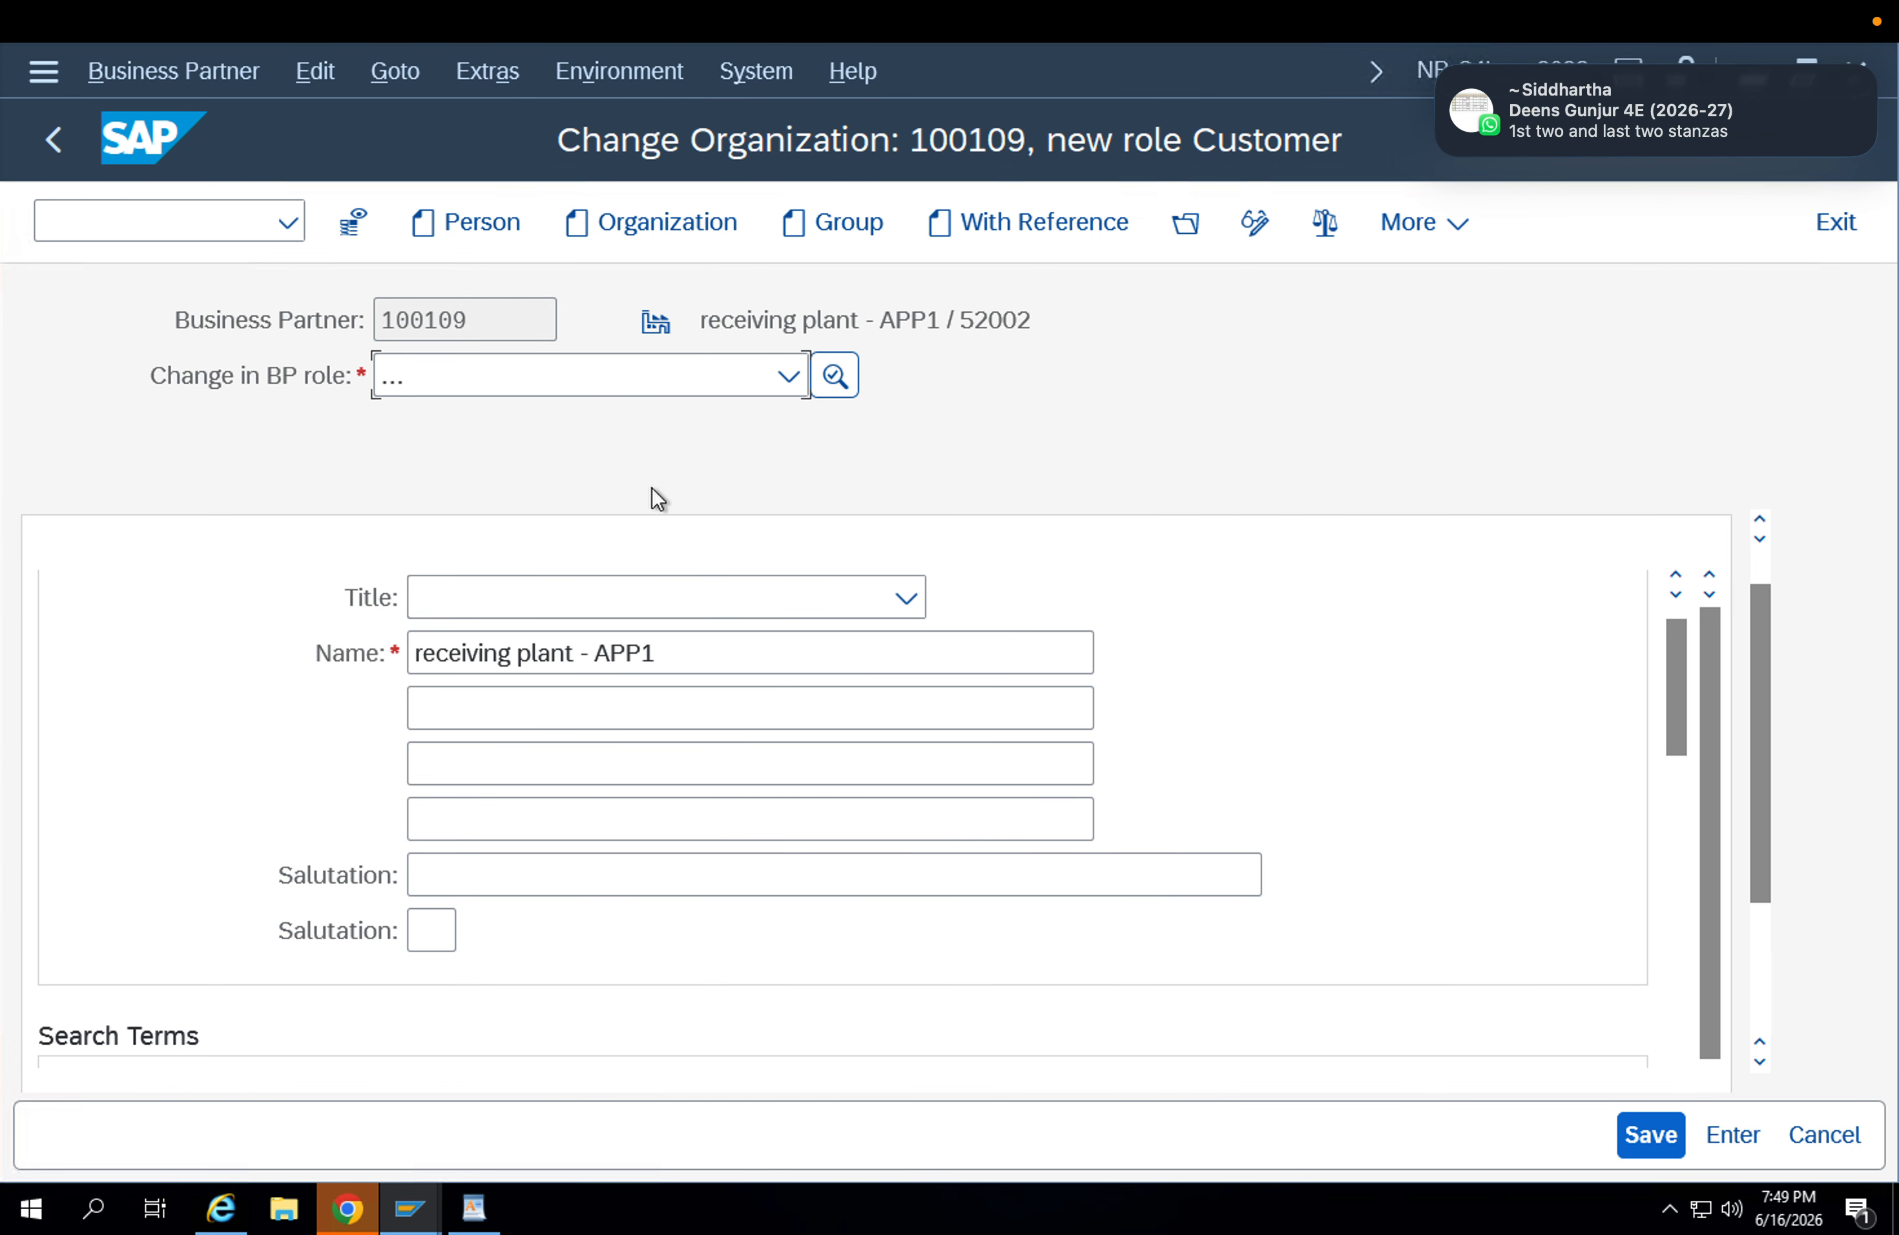
{"action": "left_click", "coordinate": [1650, 1135]}
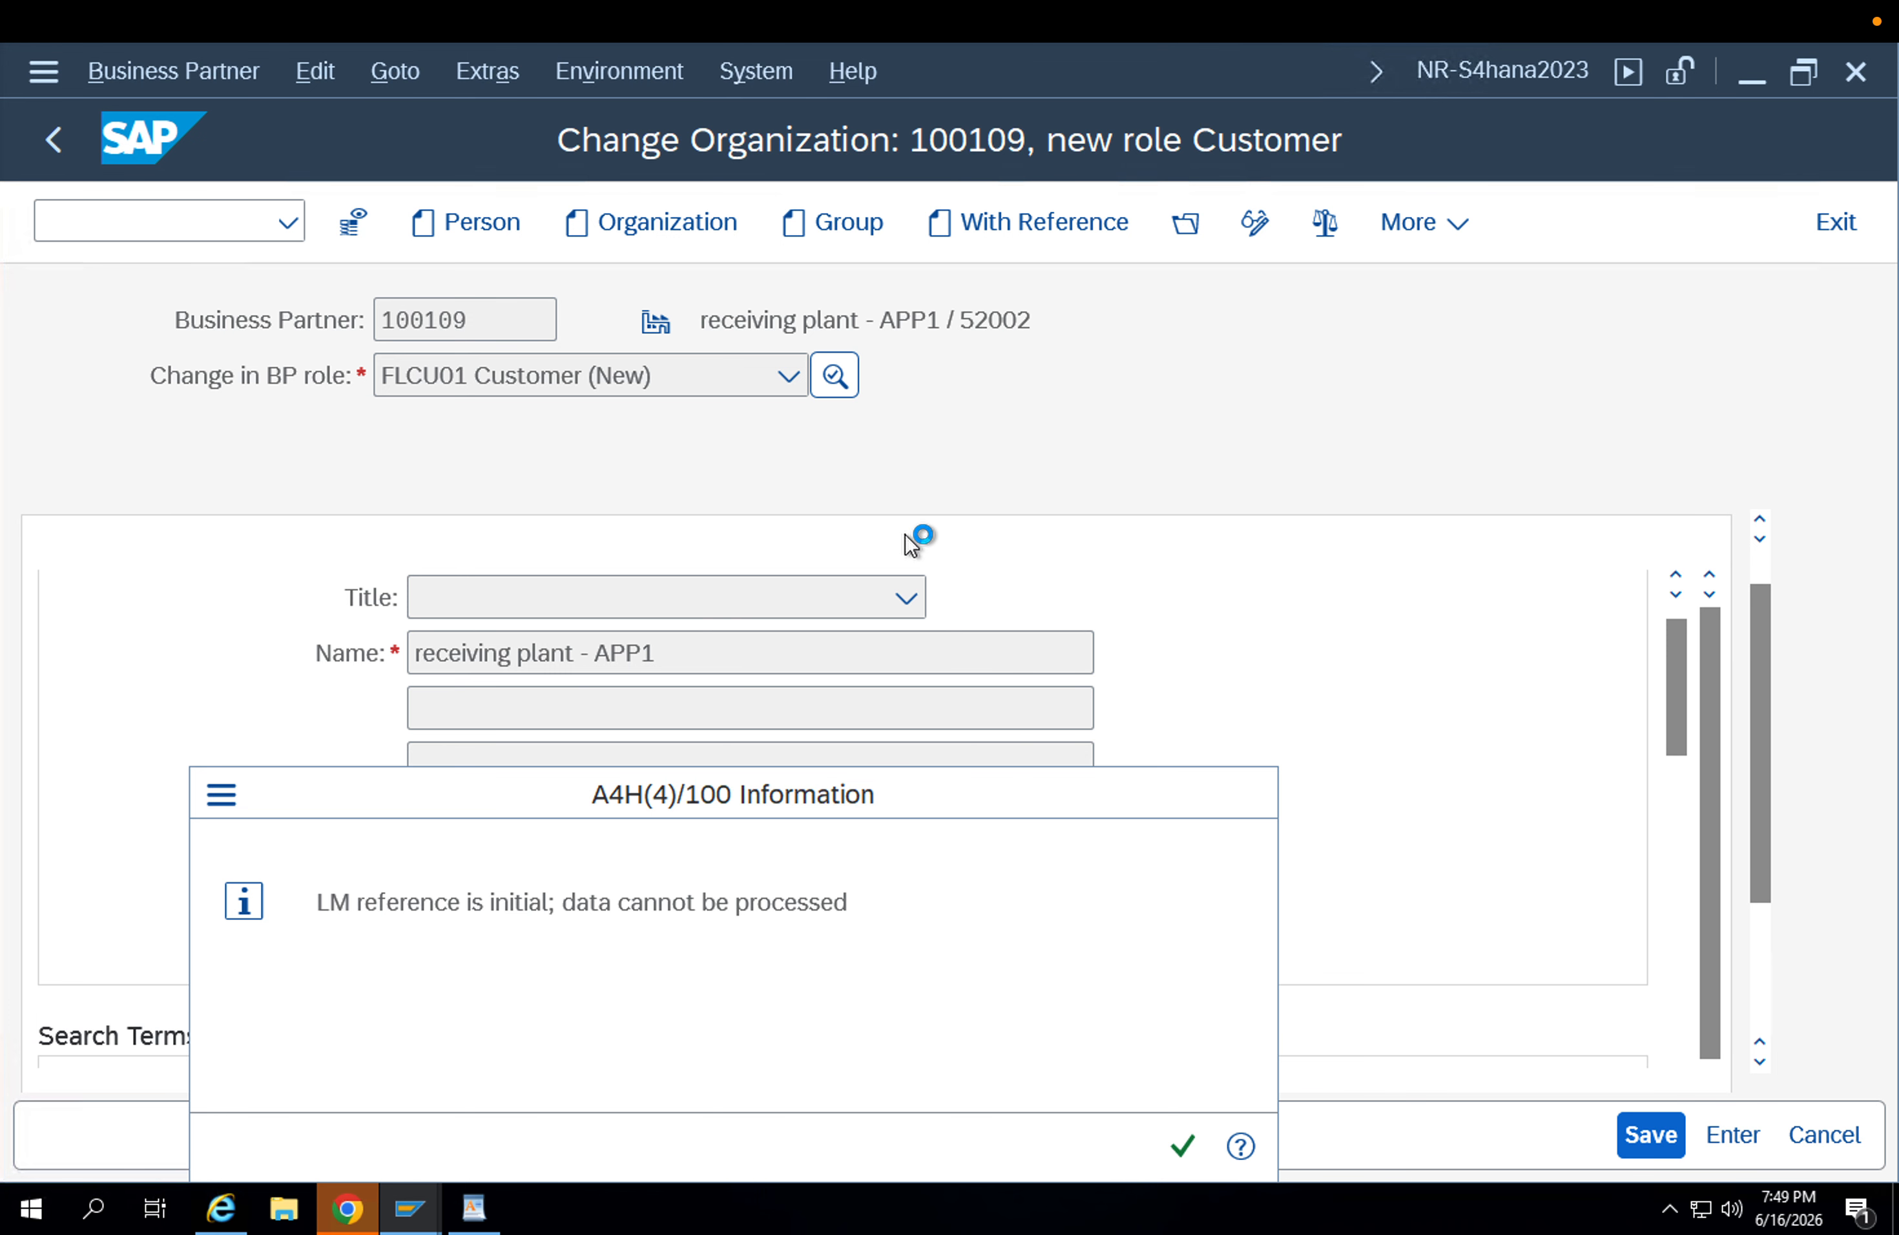
{"action": "key", "text": "Return"}
Create the customer's sales area with sales organization APPL, distribution channel AP and division AP.
{"action": "left_click", "coordinate": [1172, 239]}
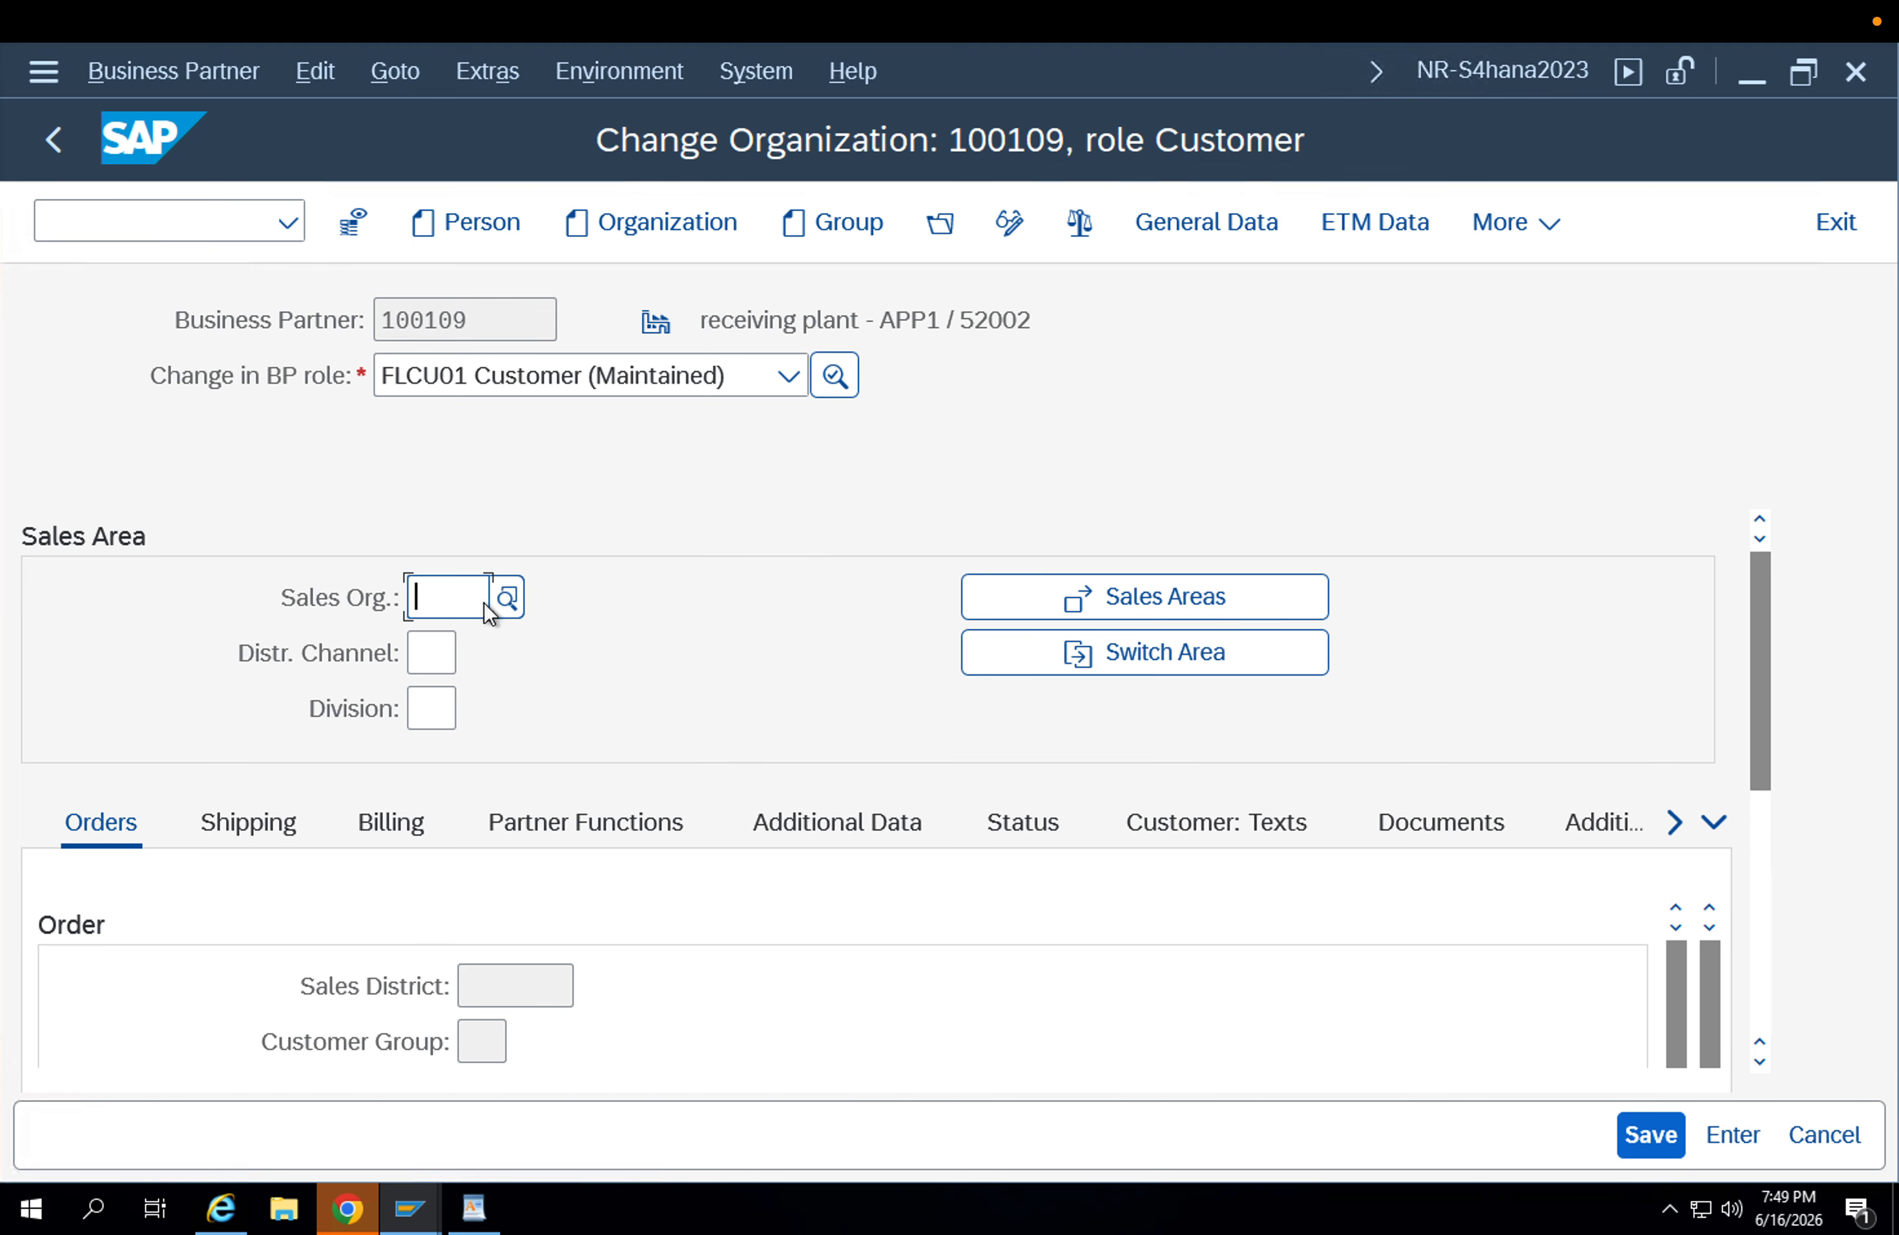
{"action": "type", "text": "APPL"}
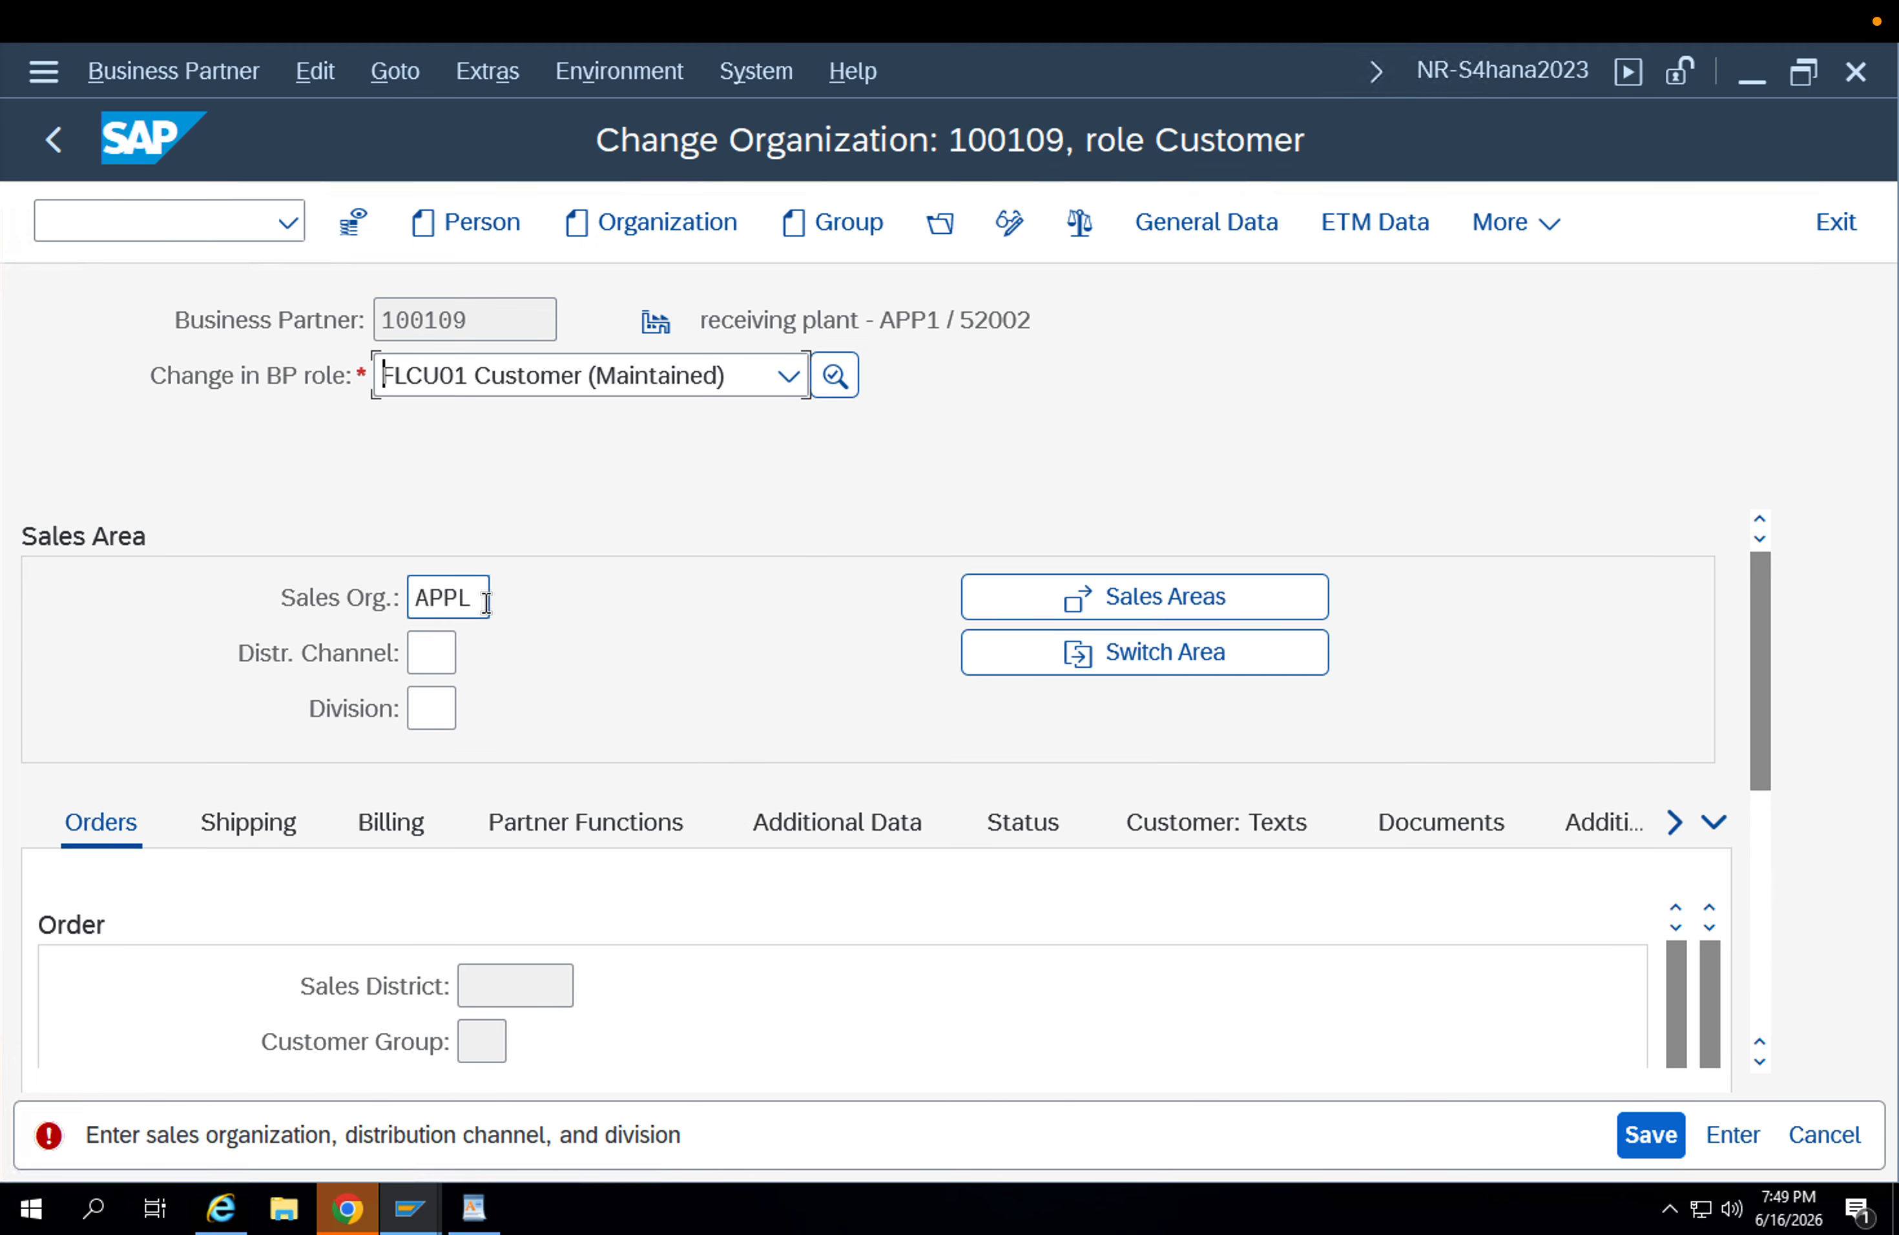
{"action": "type", "text": "ap"}
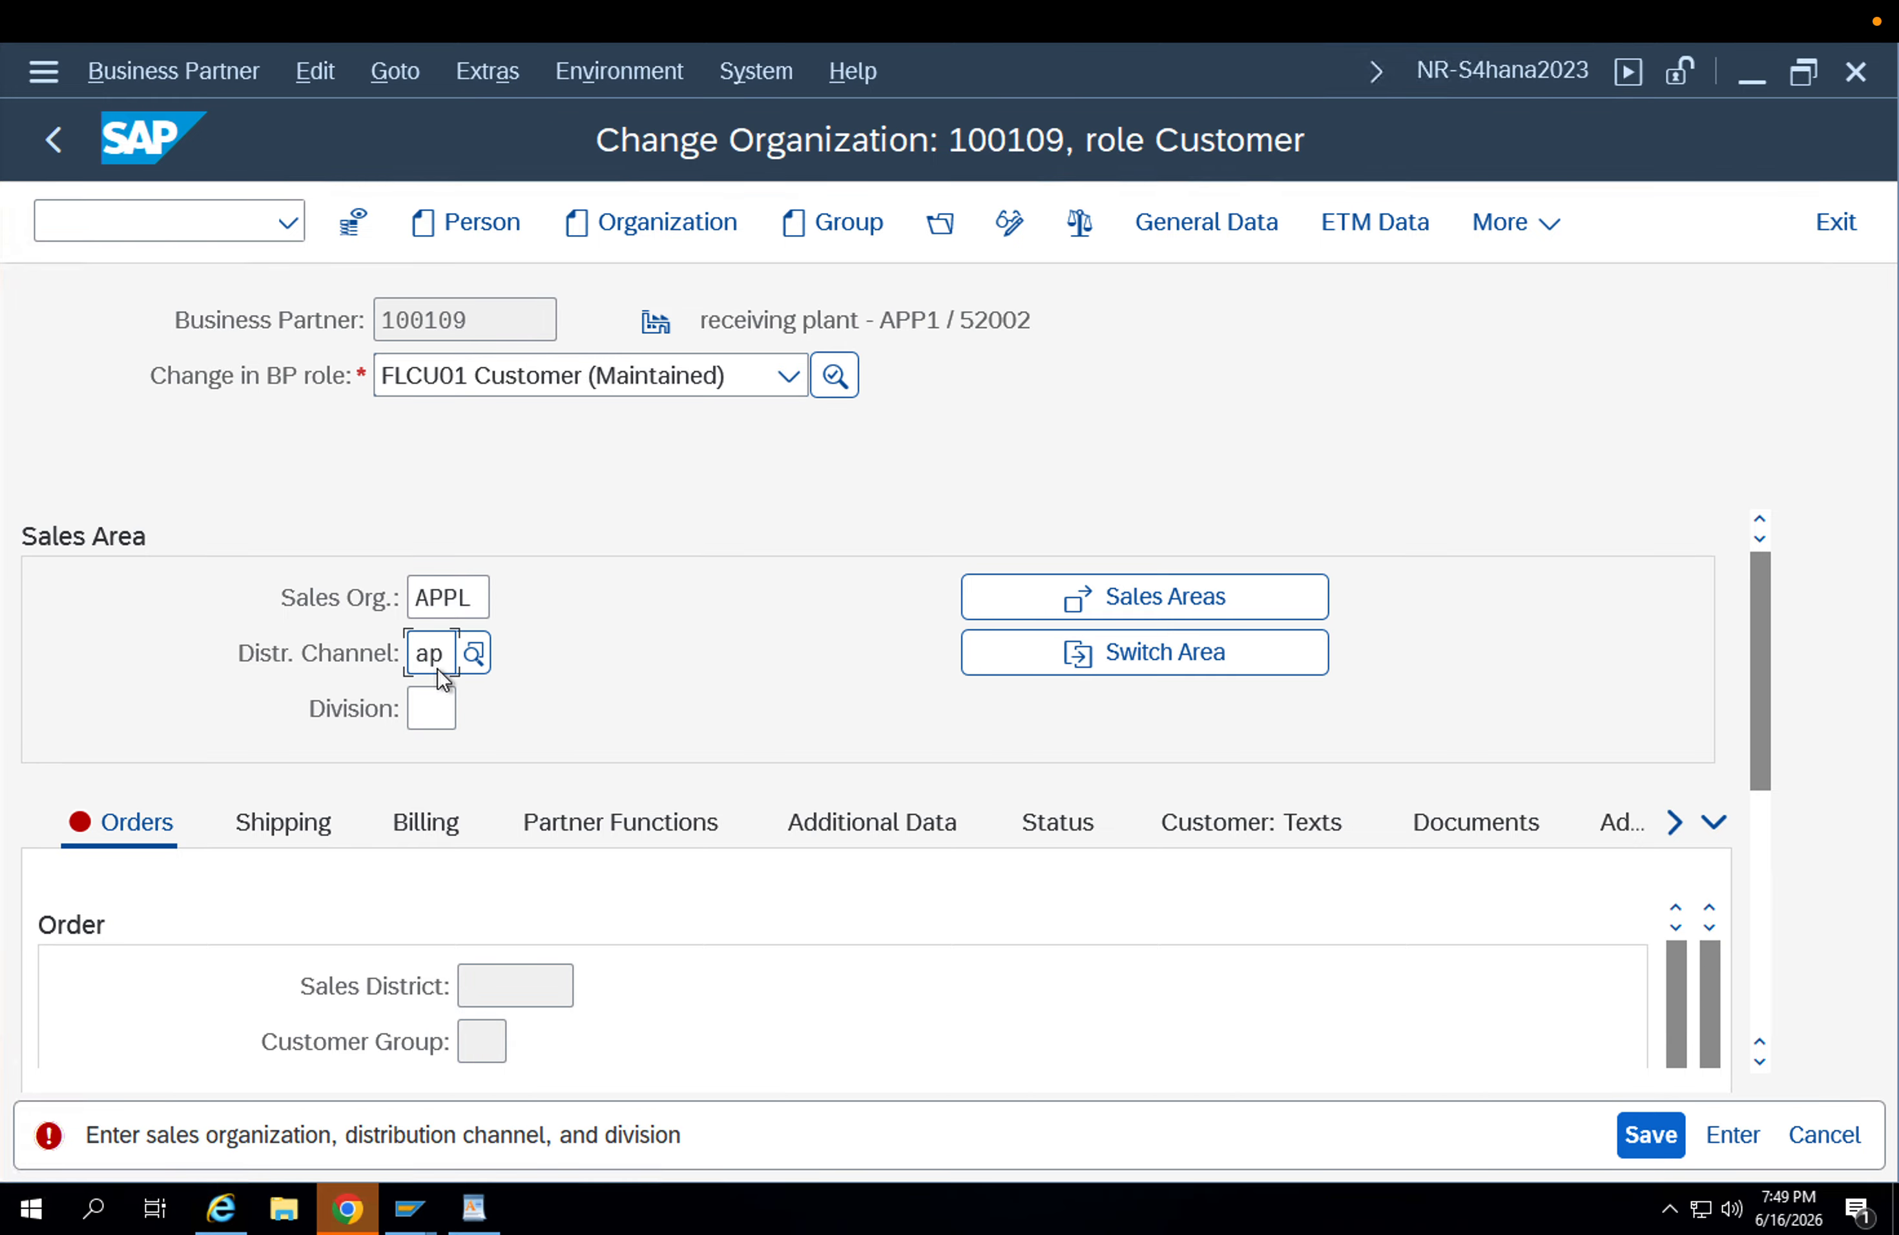
{"action": "left_click", "coordinate": [439, 709]}
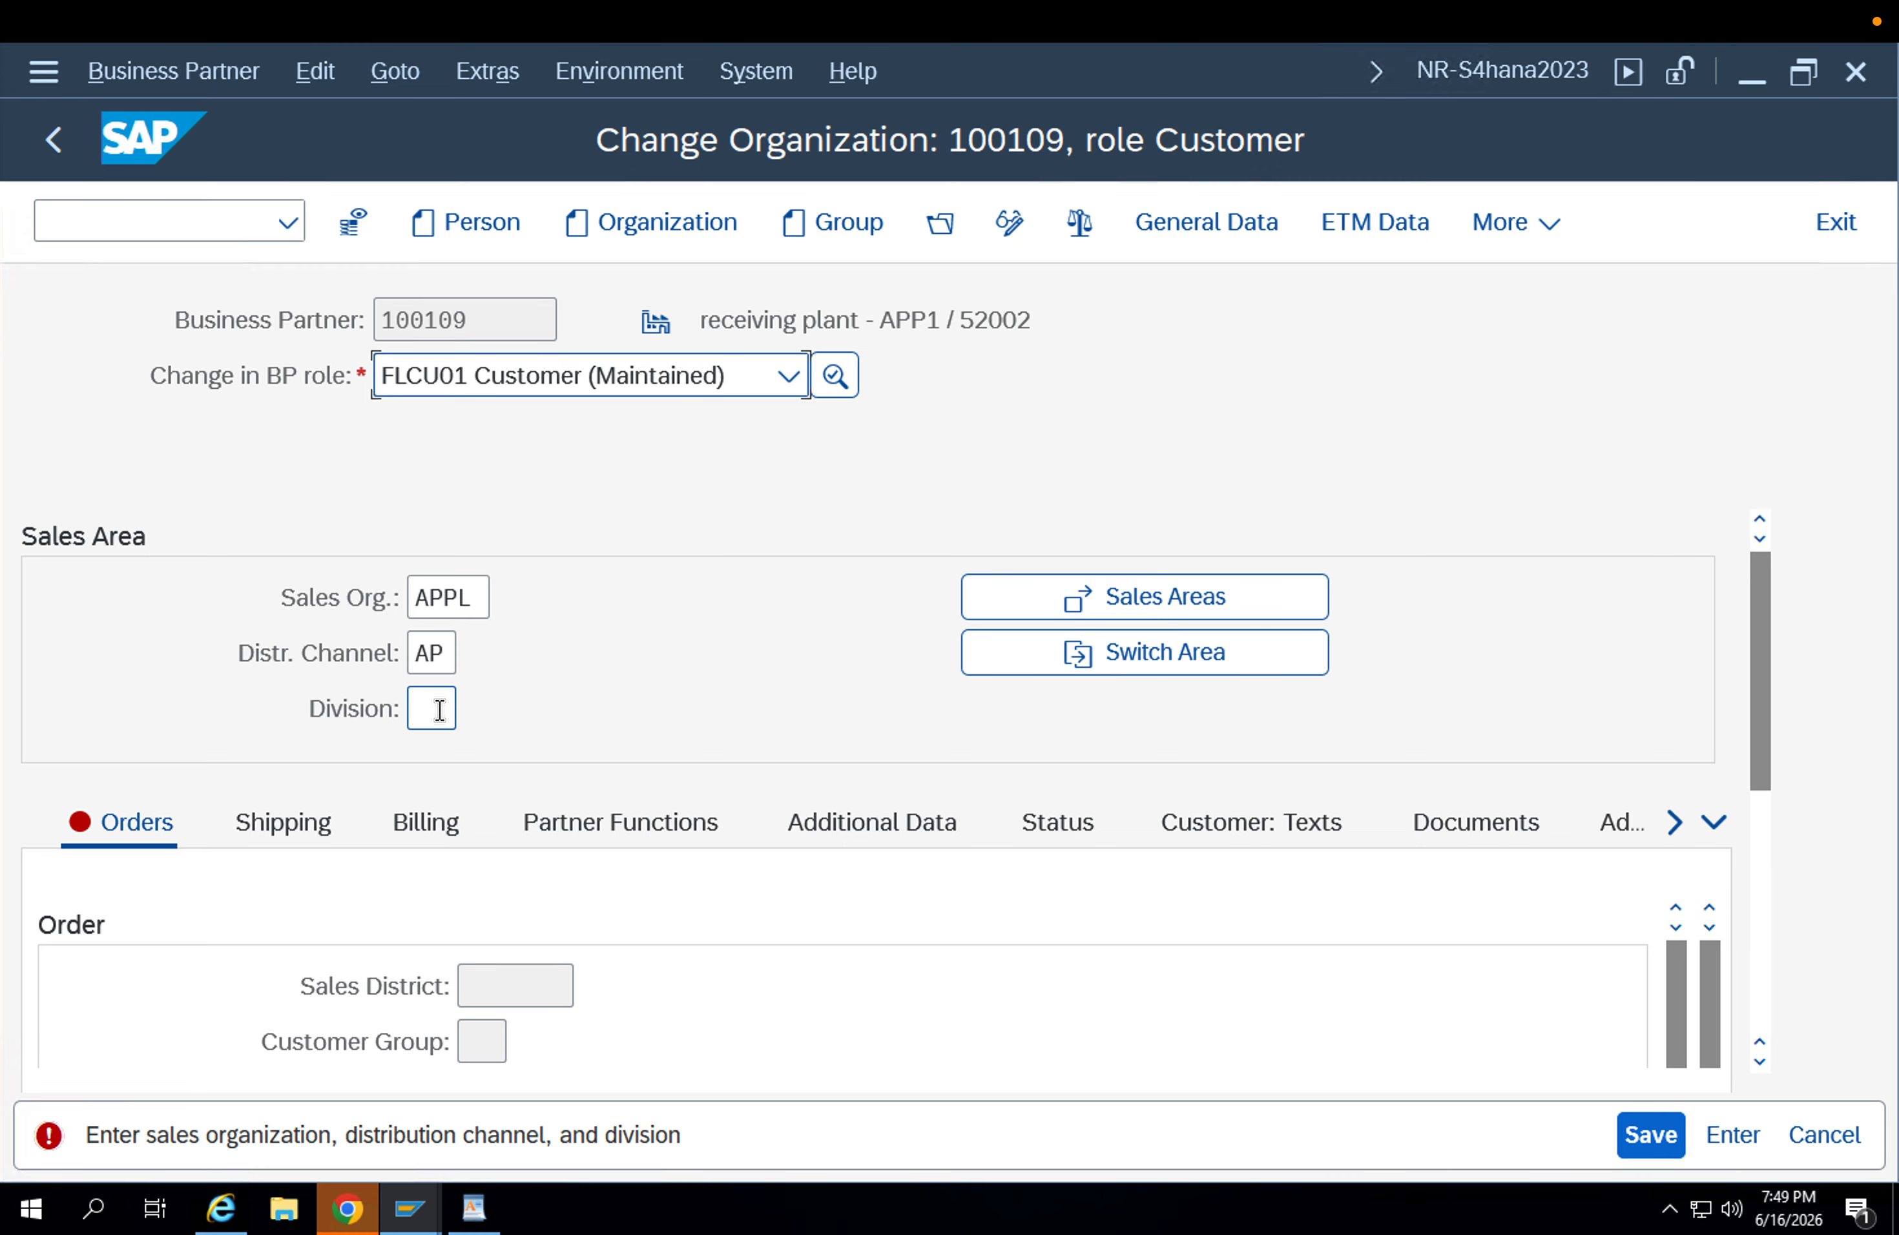
{"action": "left_click", "coordinate": [440, 709]}
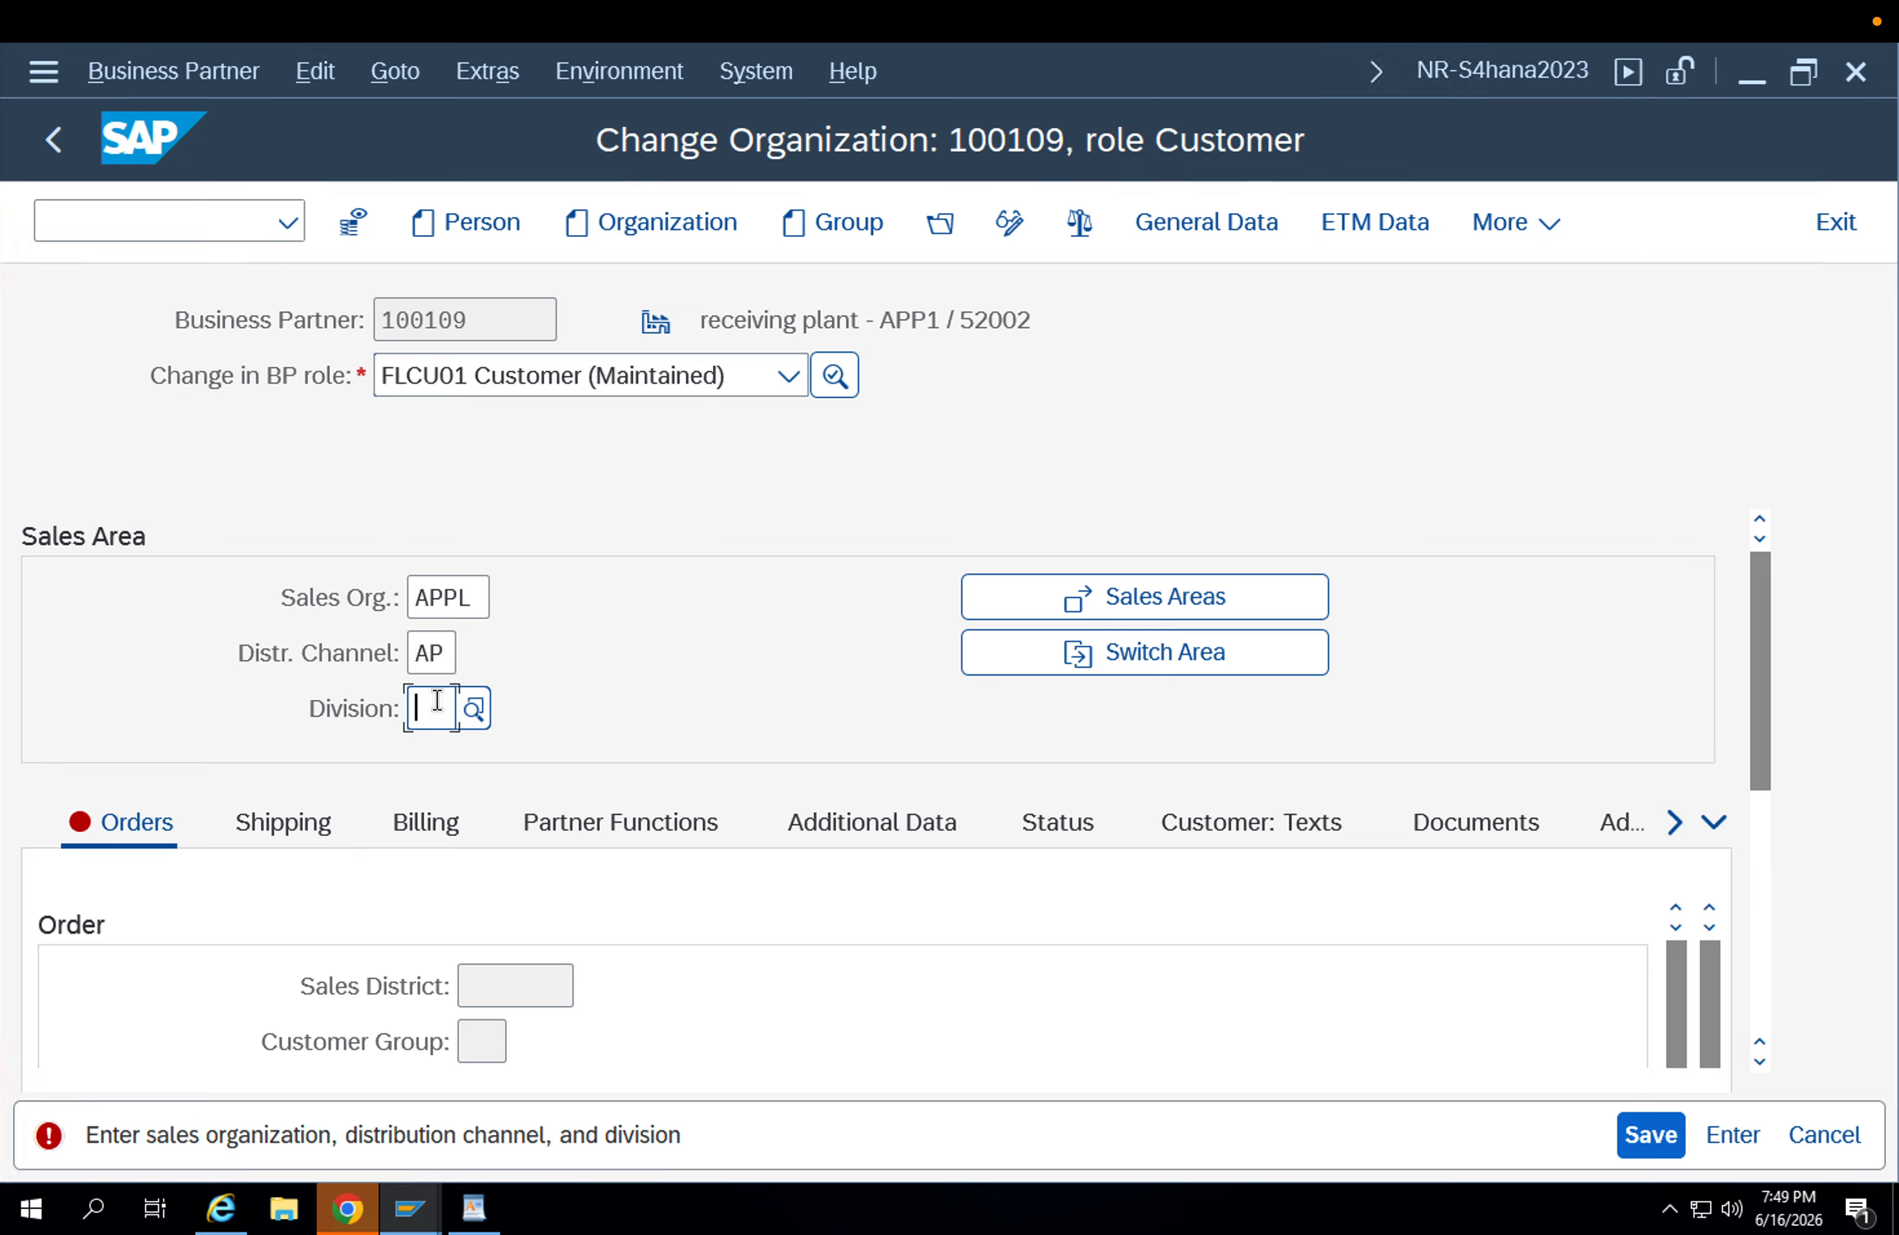
{"action": "type", "text": "ap"}
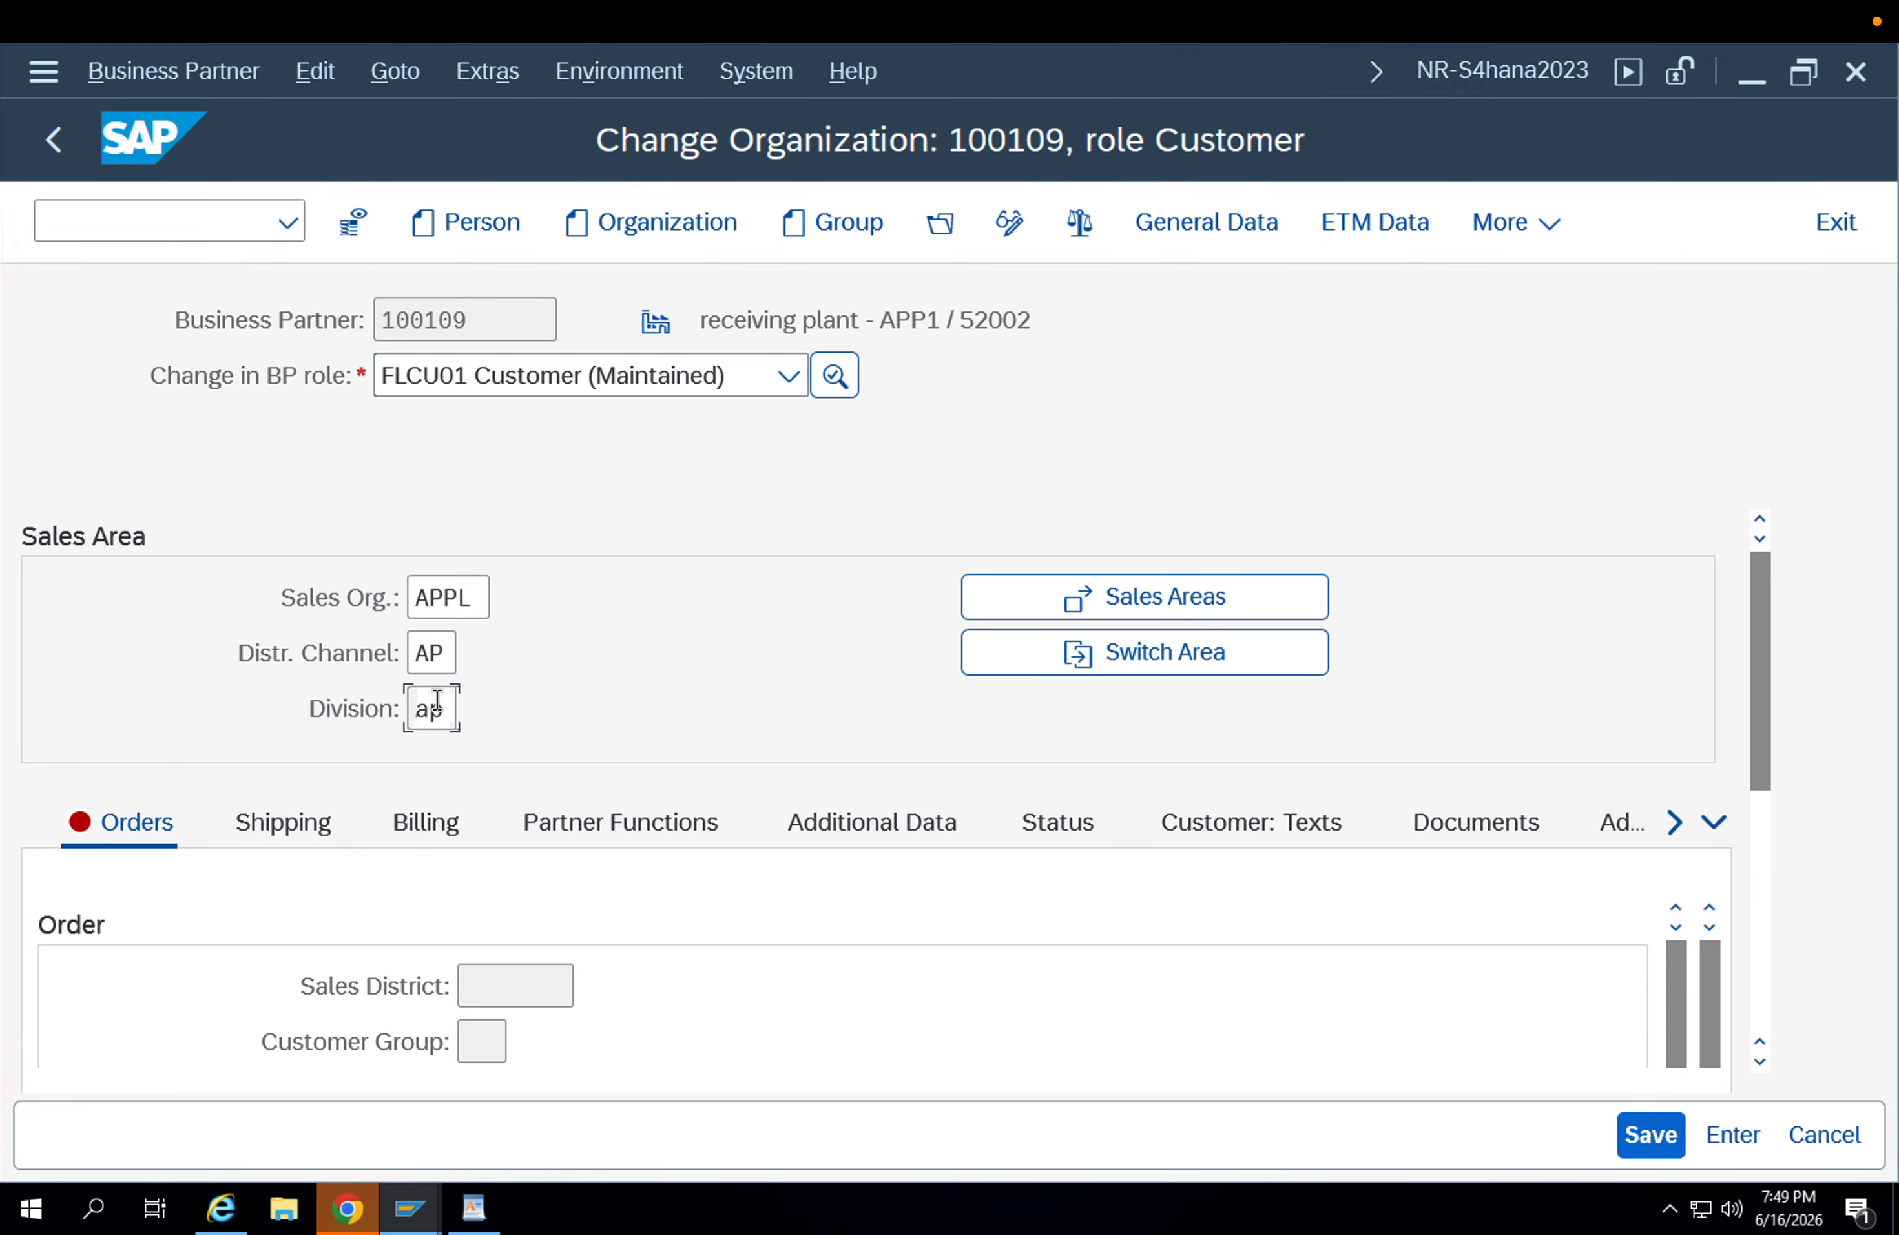
{"action": "key", "text": "Return"}
Set the sales district to 000001 in the sales area's order data.
{"action": "left_click", "coordinate": [529, 979]}
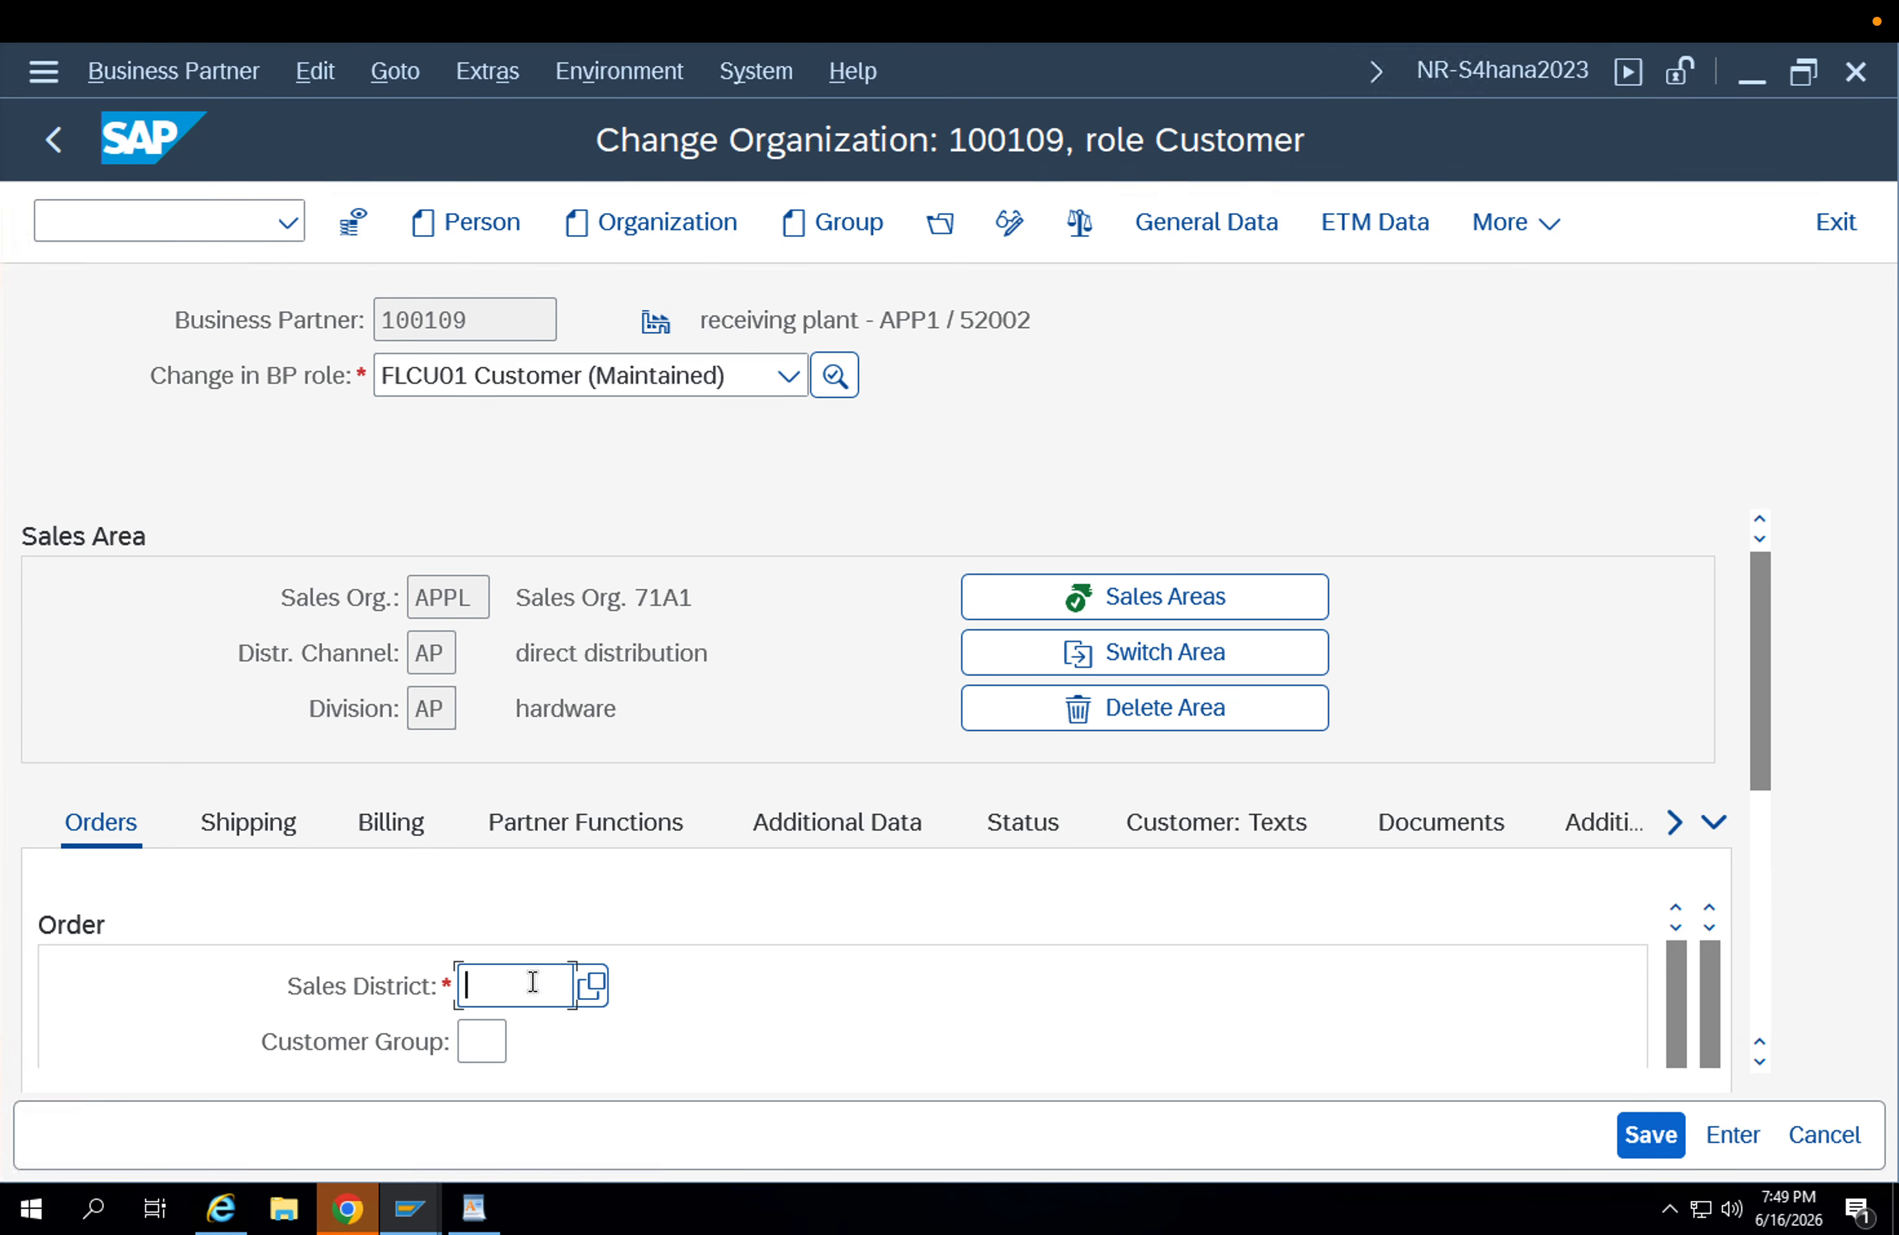
{"action": "key", "text": "Down"}
{"action": "key", "text": "Down"}
{"action": "key", "text": "Return"}
{"action": "key", "text": "Return"}
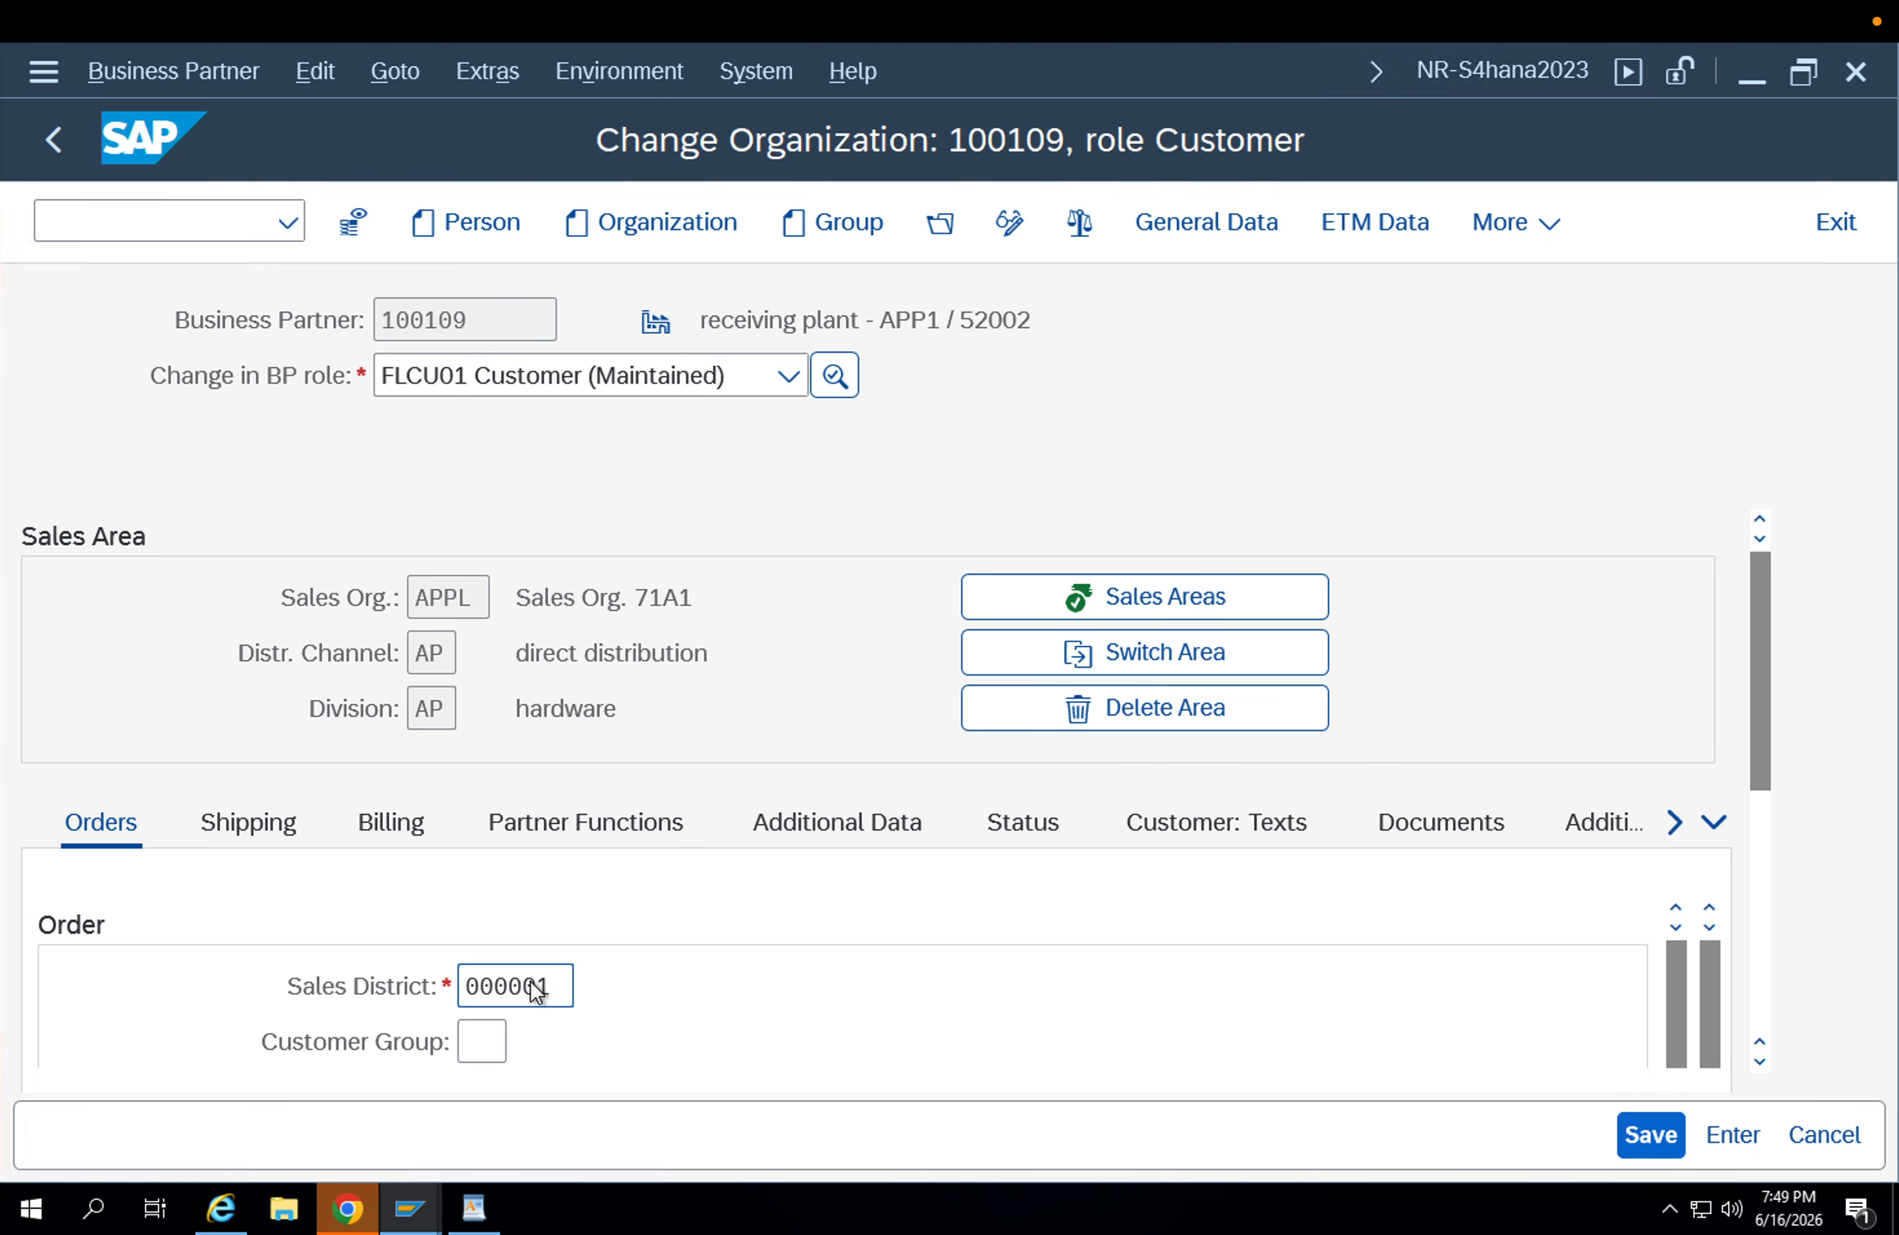
Set the delivery priority to 1 and the shipping conditions to 01 in the sales area's shipping data.
{"action": "scroll", "coordinate": [939, 967], "scroll_direction": "down", "scroll_amount": 3}
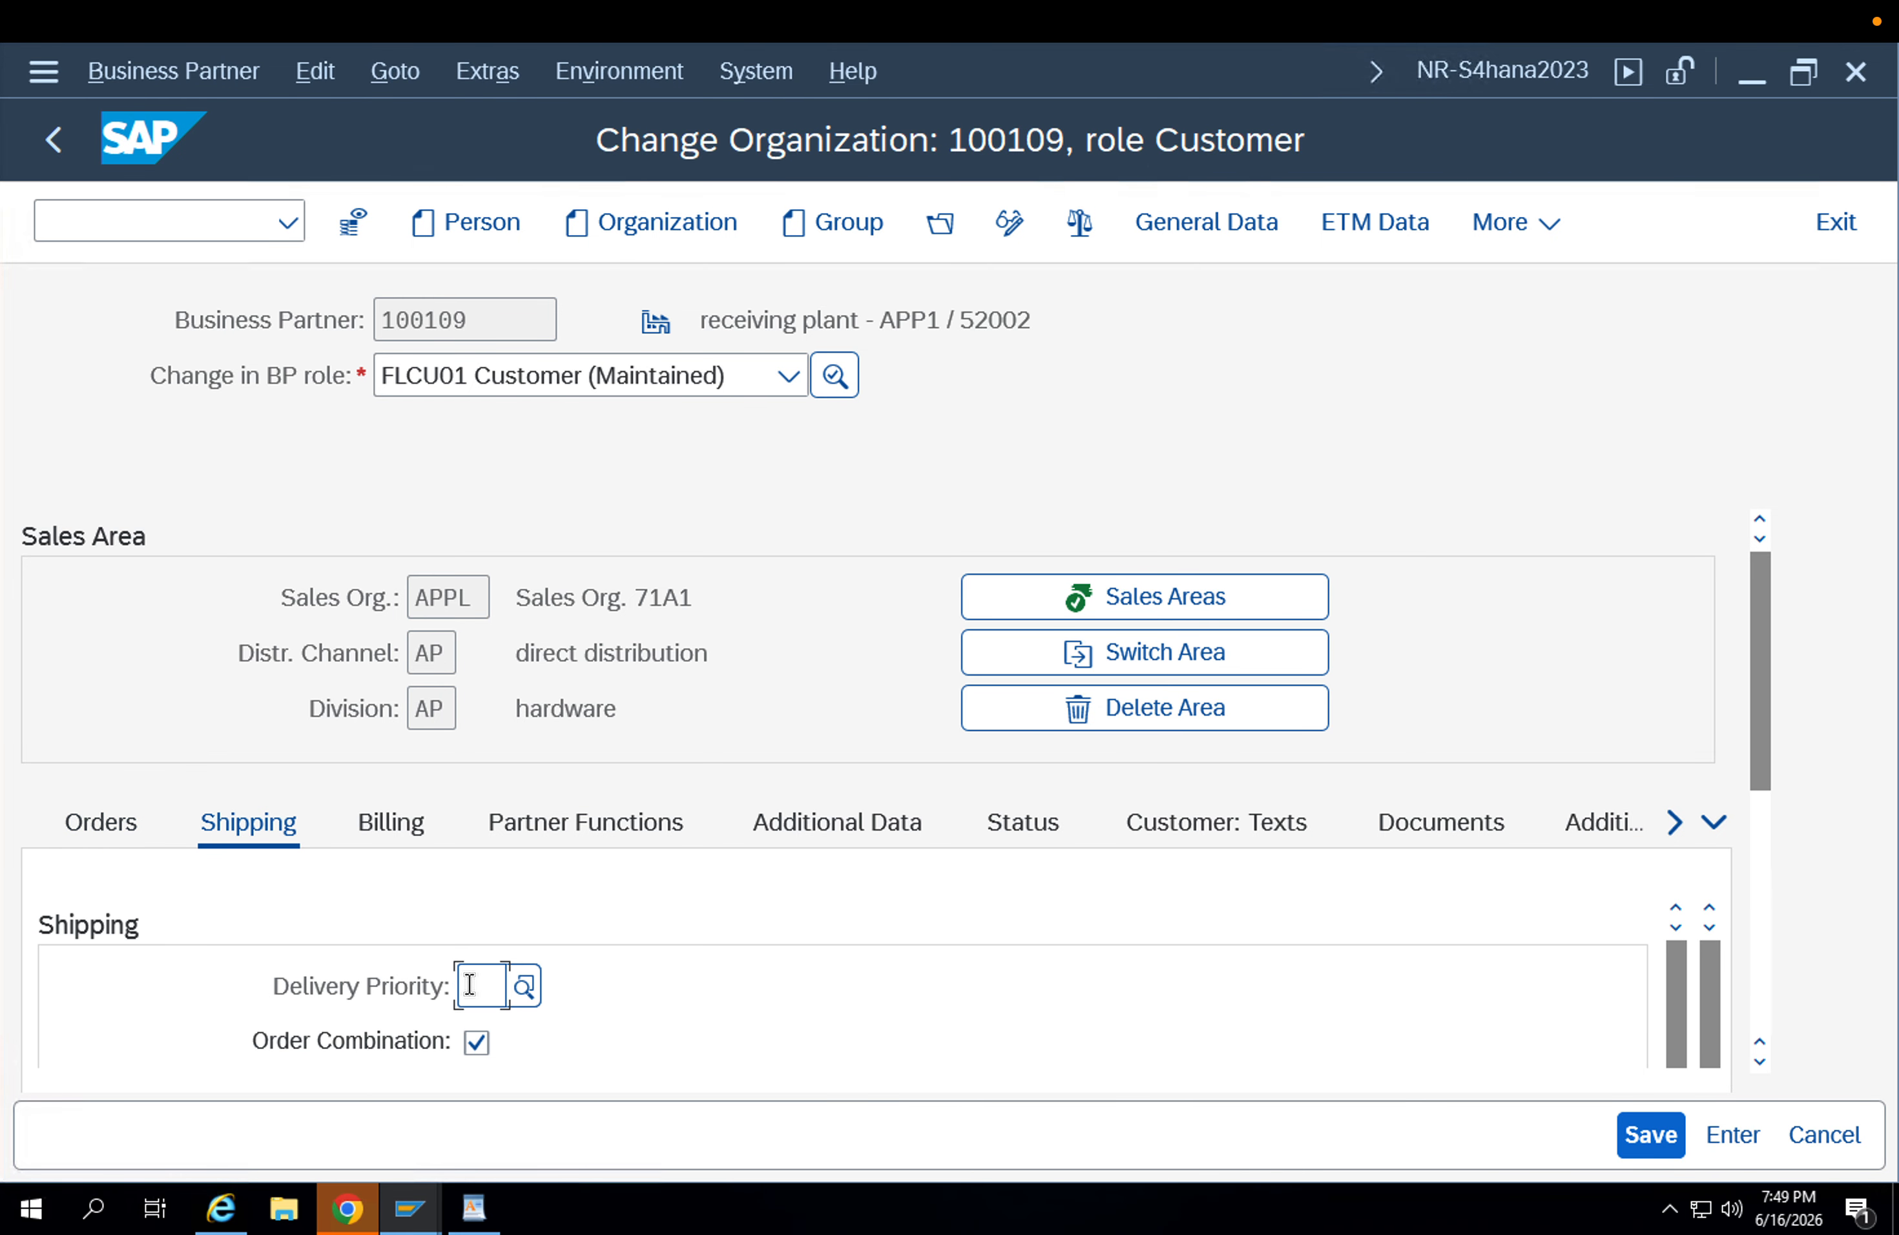
{"action": "type", "text": "1"}
{"action": "key", "text": "Return"}
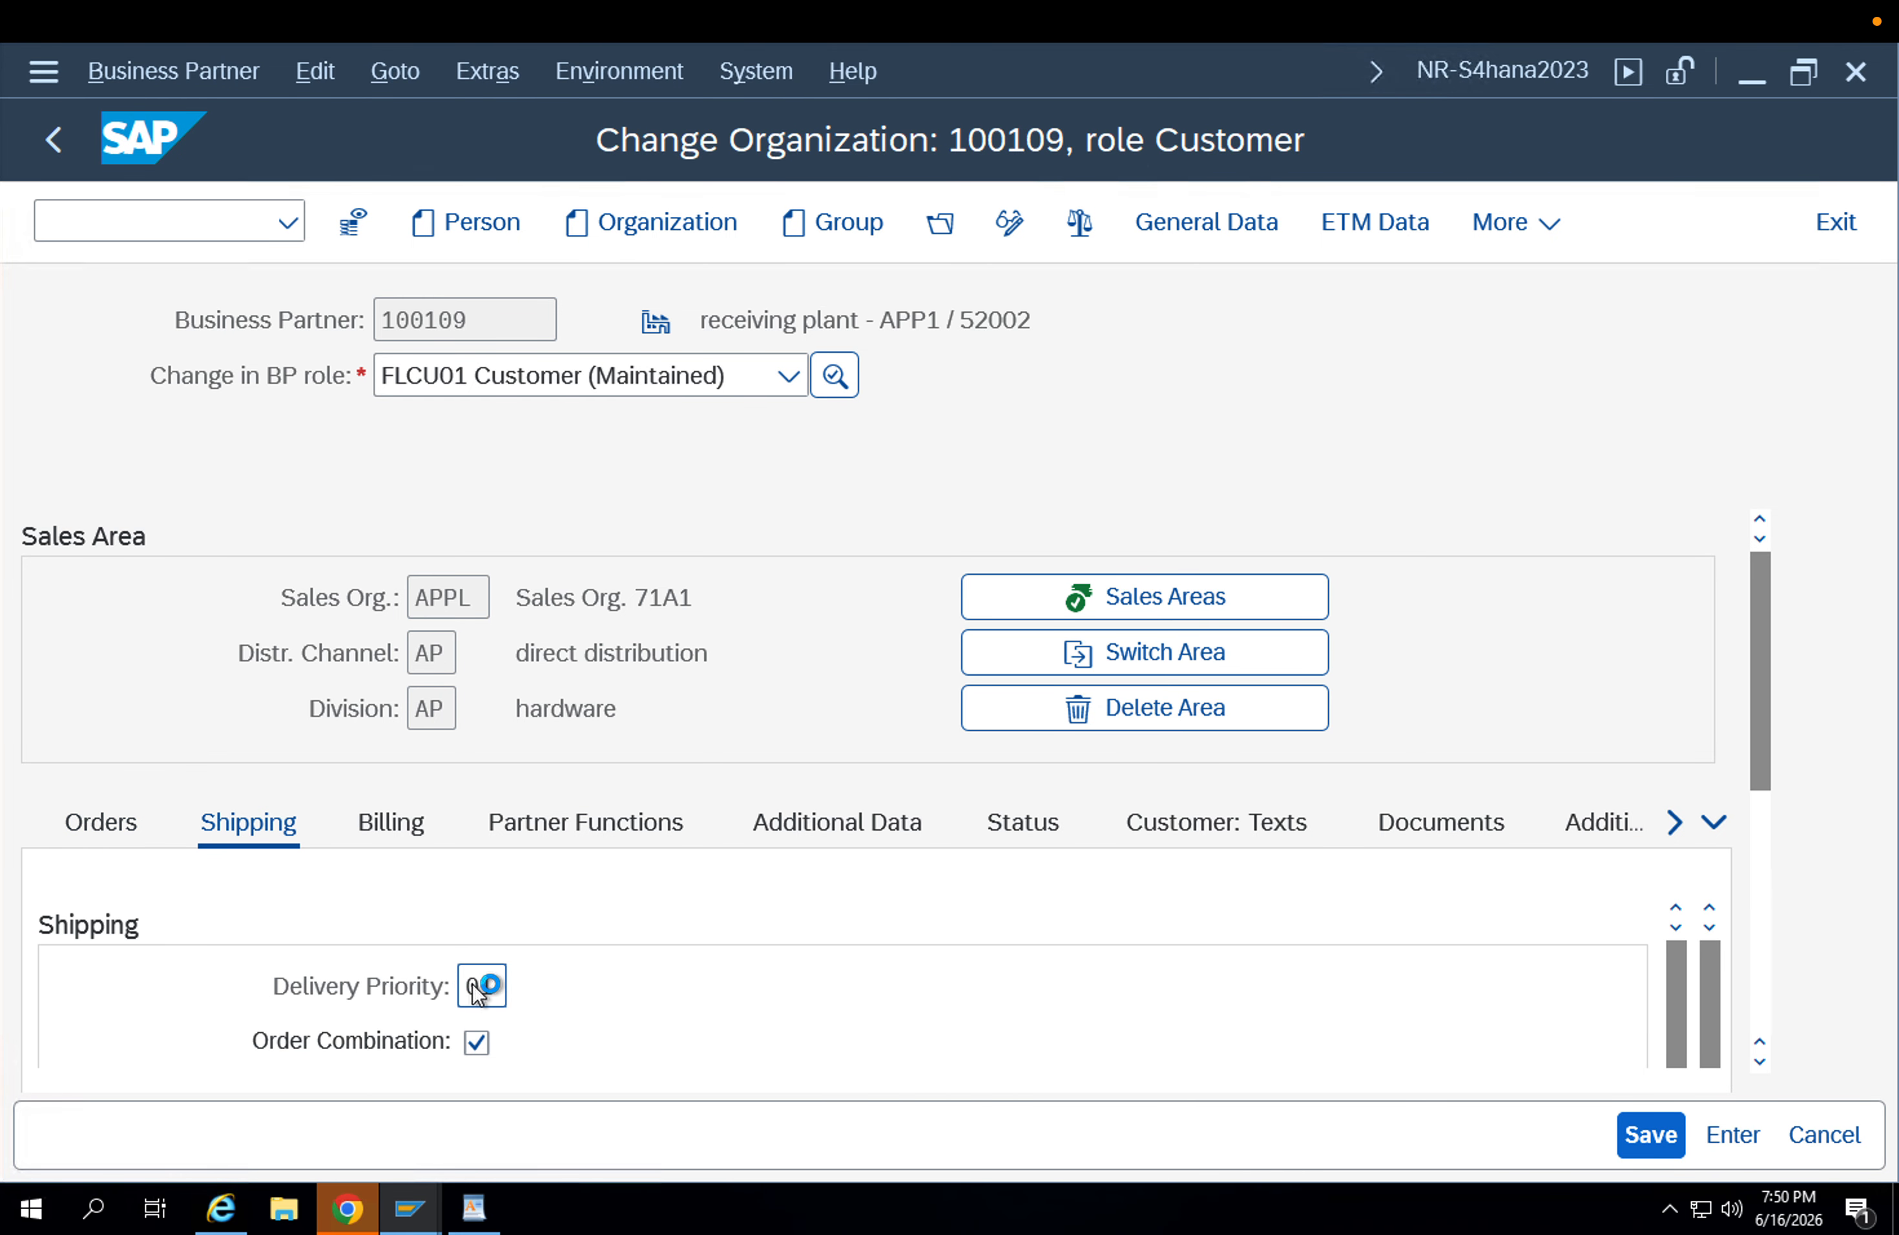
{"action": "key", "text": "Return"}
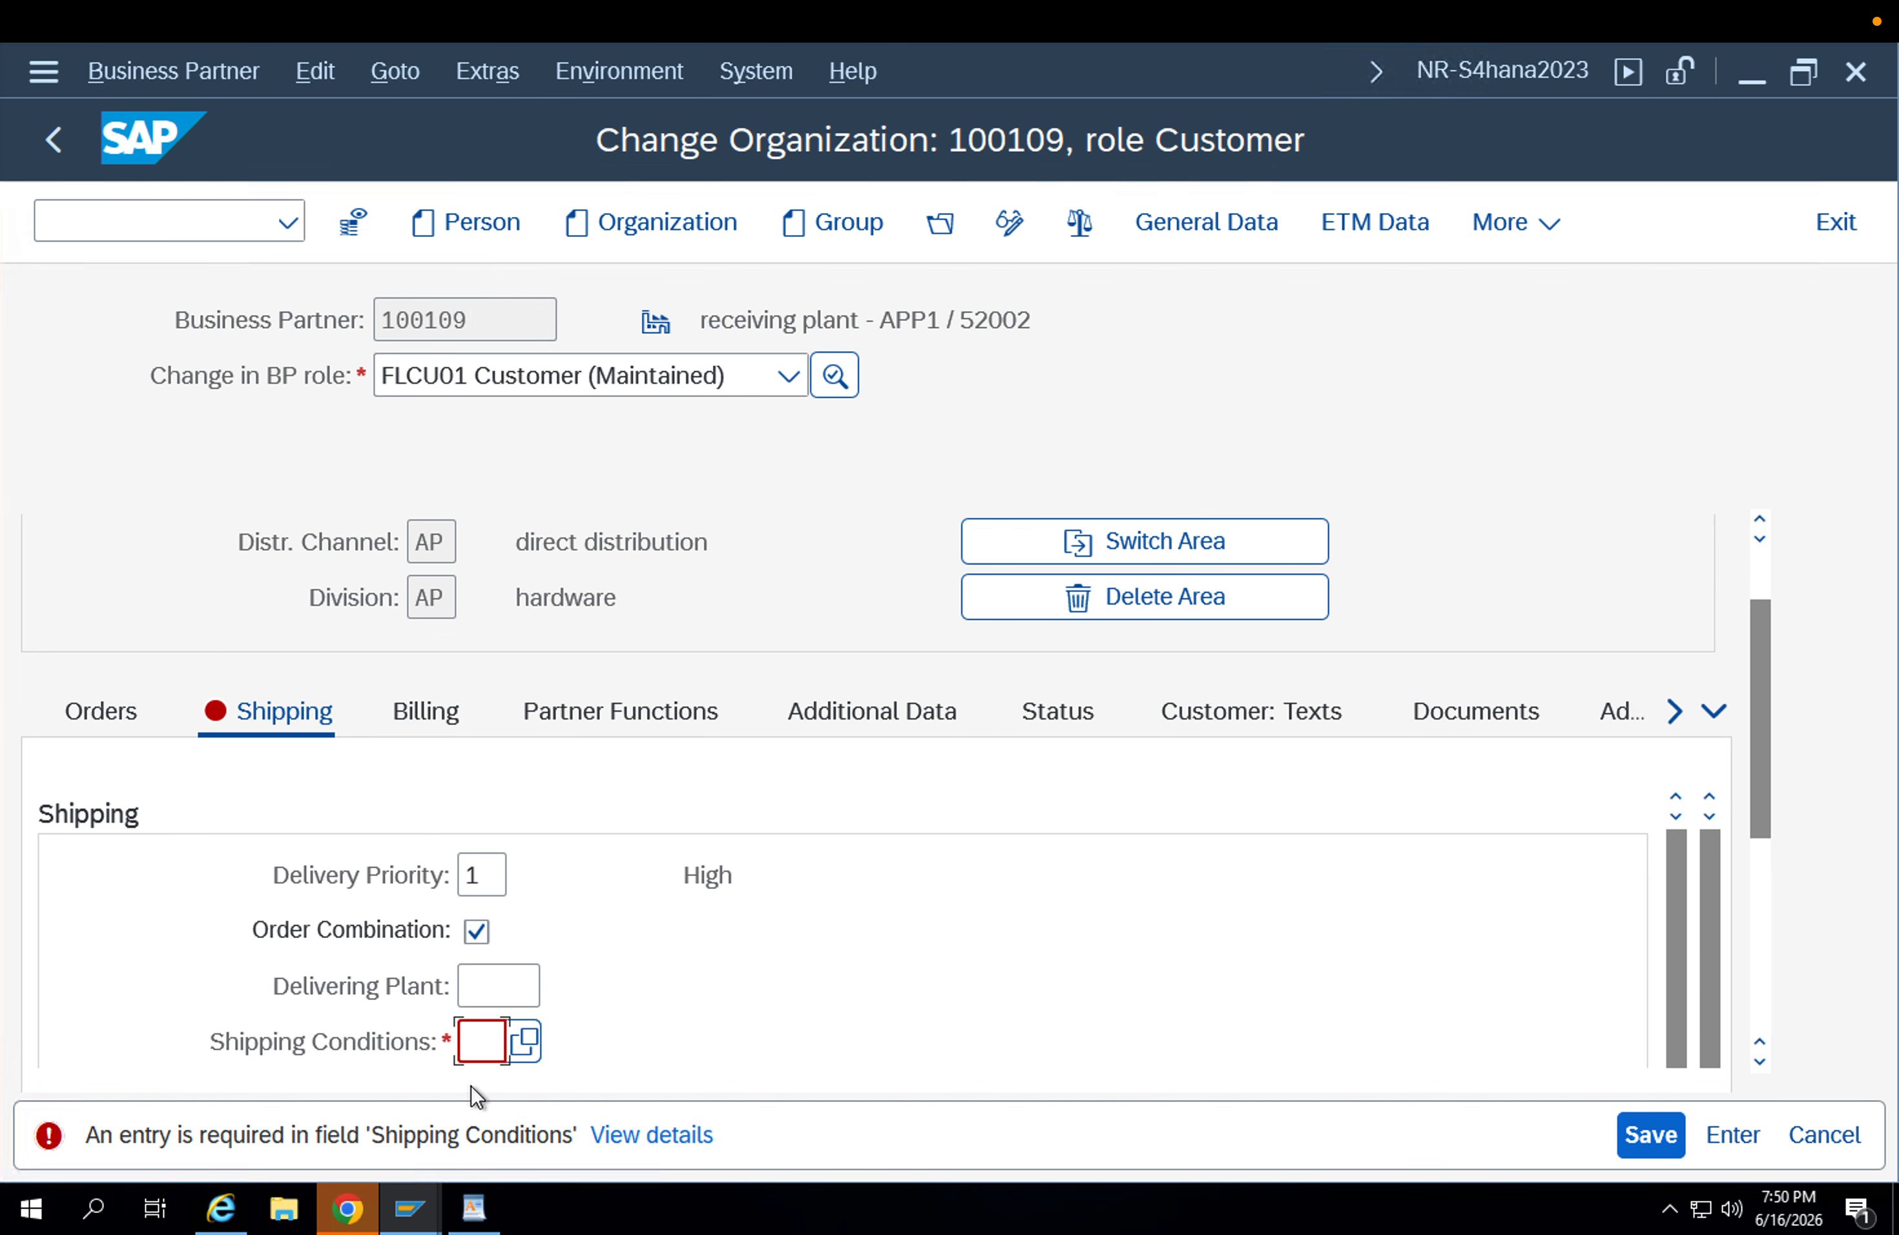
{"action": "type", "text": "01"}
{"action": "key", "text": "Return"}
{"action": "key", "text": "Return"}
Enter APP2 as the delivering plant in the shipping data and save the customer.
{"action": "left_click", "coordinate": [474, 986]}
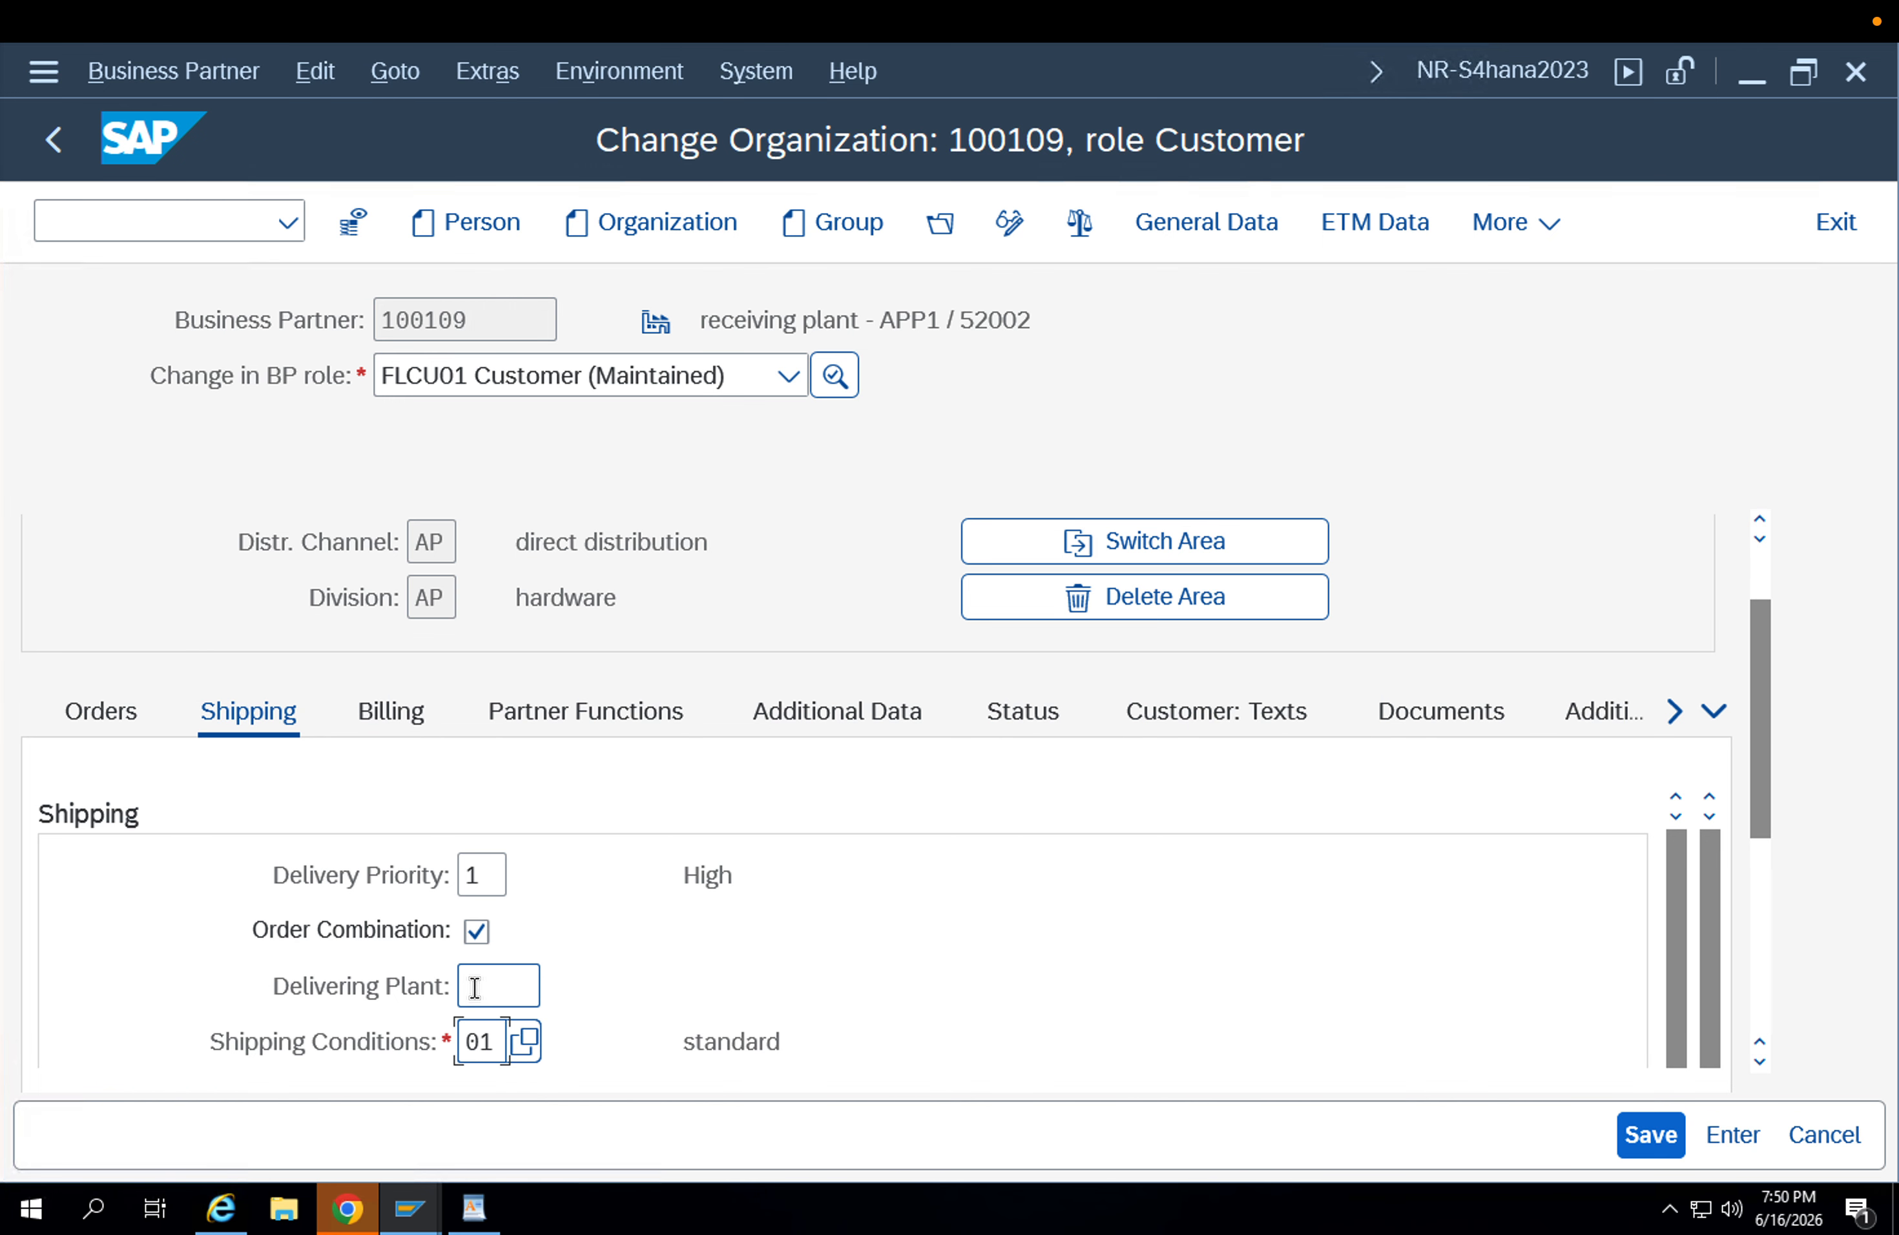
{"action": "left_click_drag", "start_coordinate": [485, 309], "coordinate": [296, 419]}
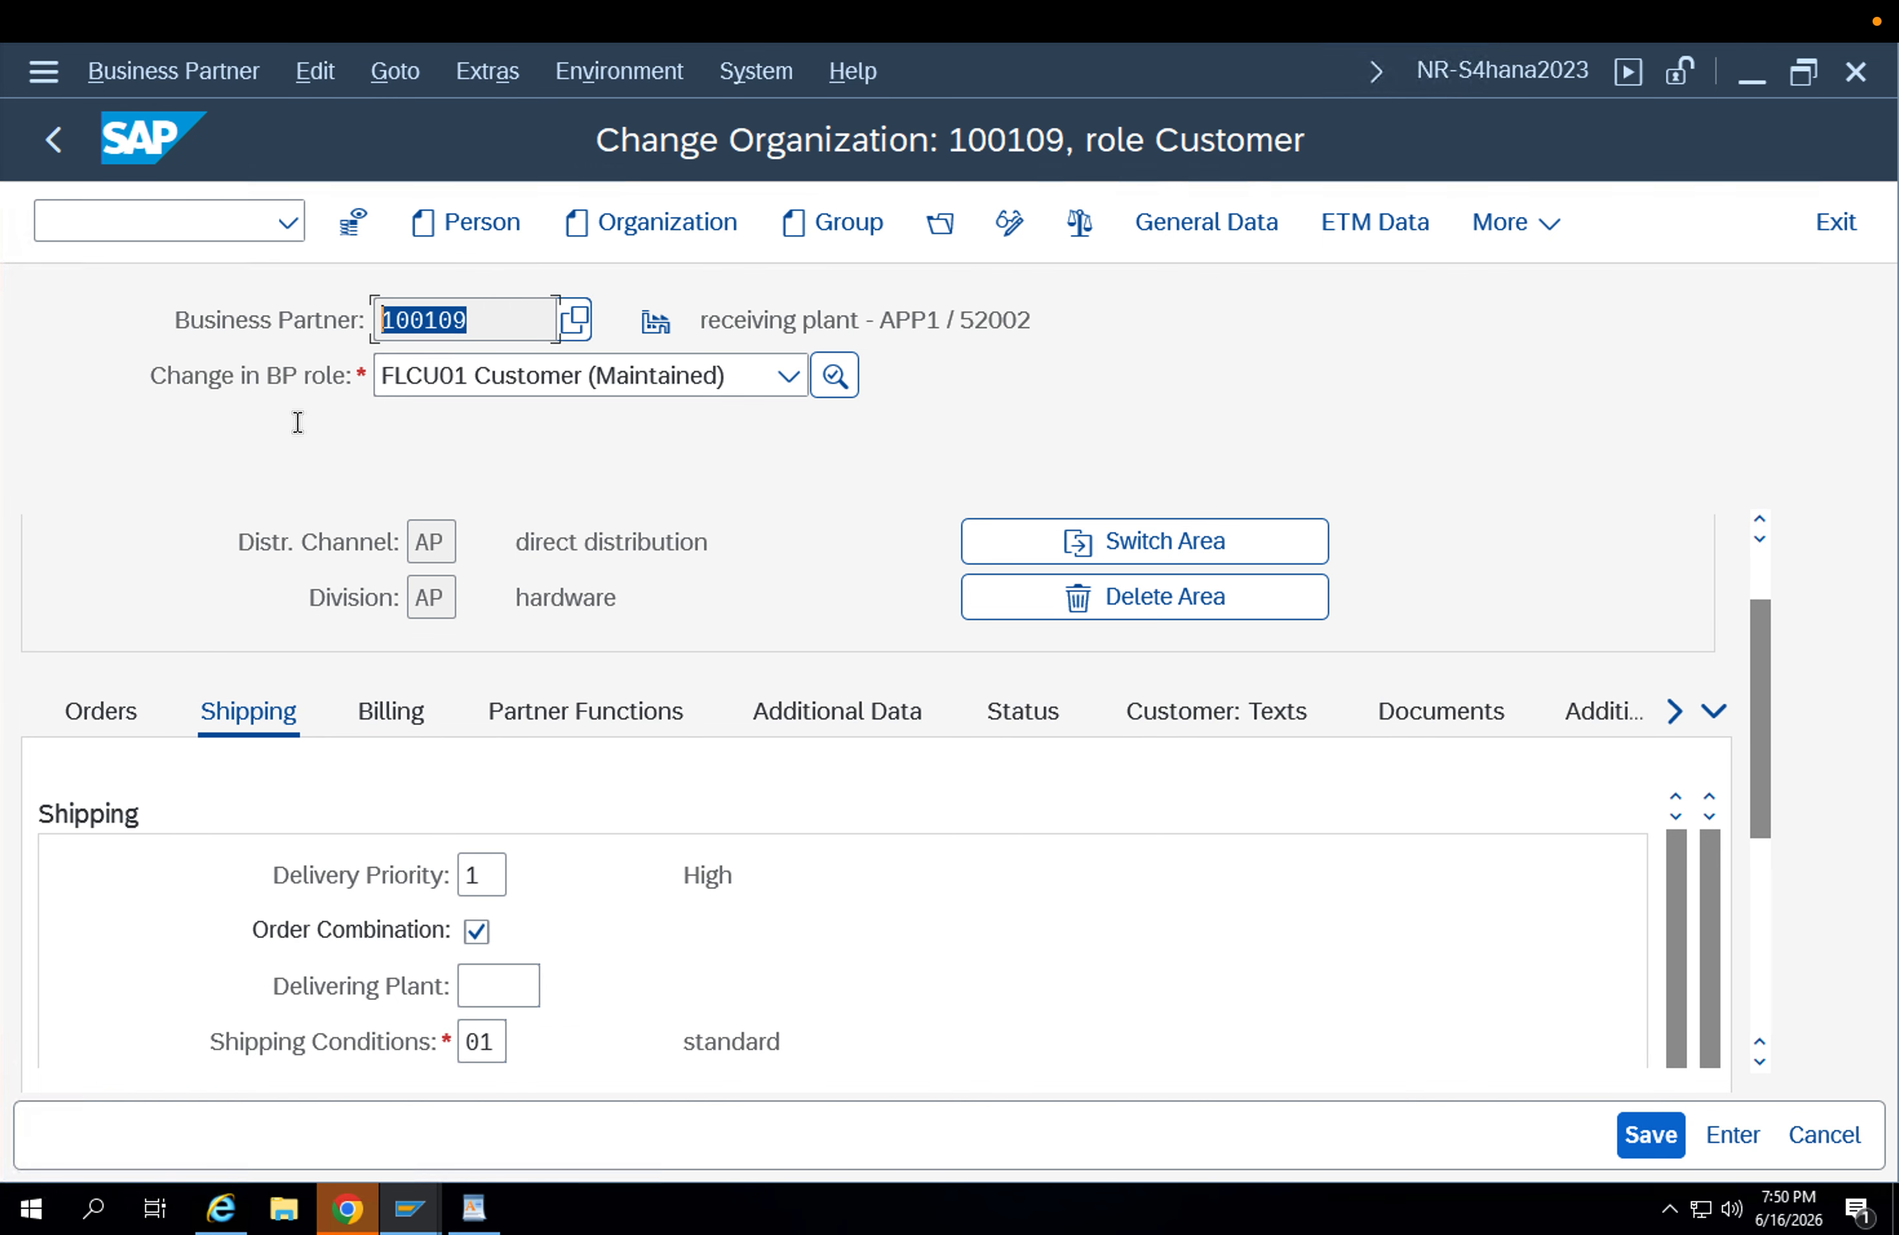
{"action": "left_click", "coordinate": [507, 985]}
{"action": "type", "text": "App2"}
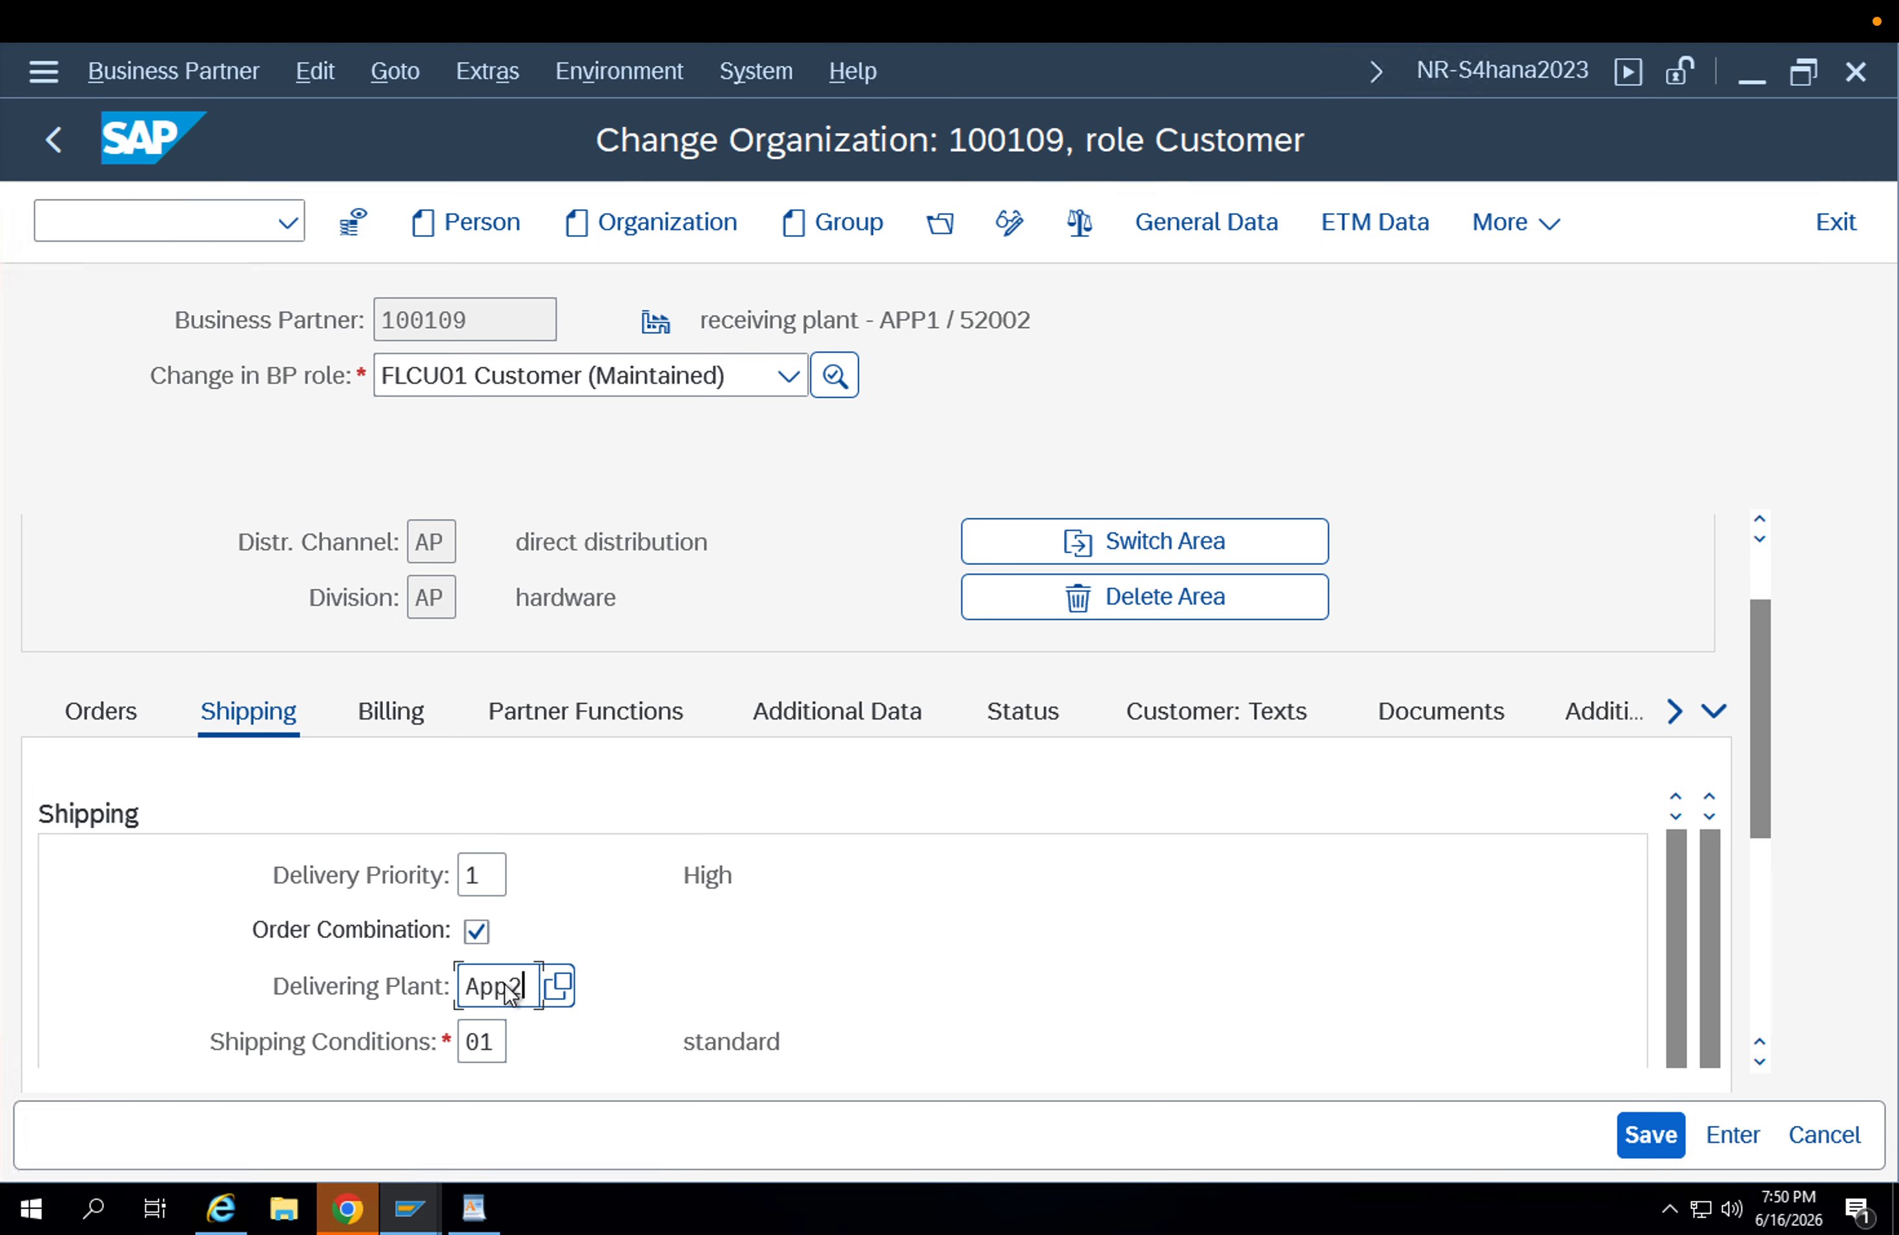
{"action": "key", "text": "Return"}
{"action": "left_click", "coordinate": [1653, 1146]}
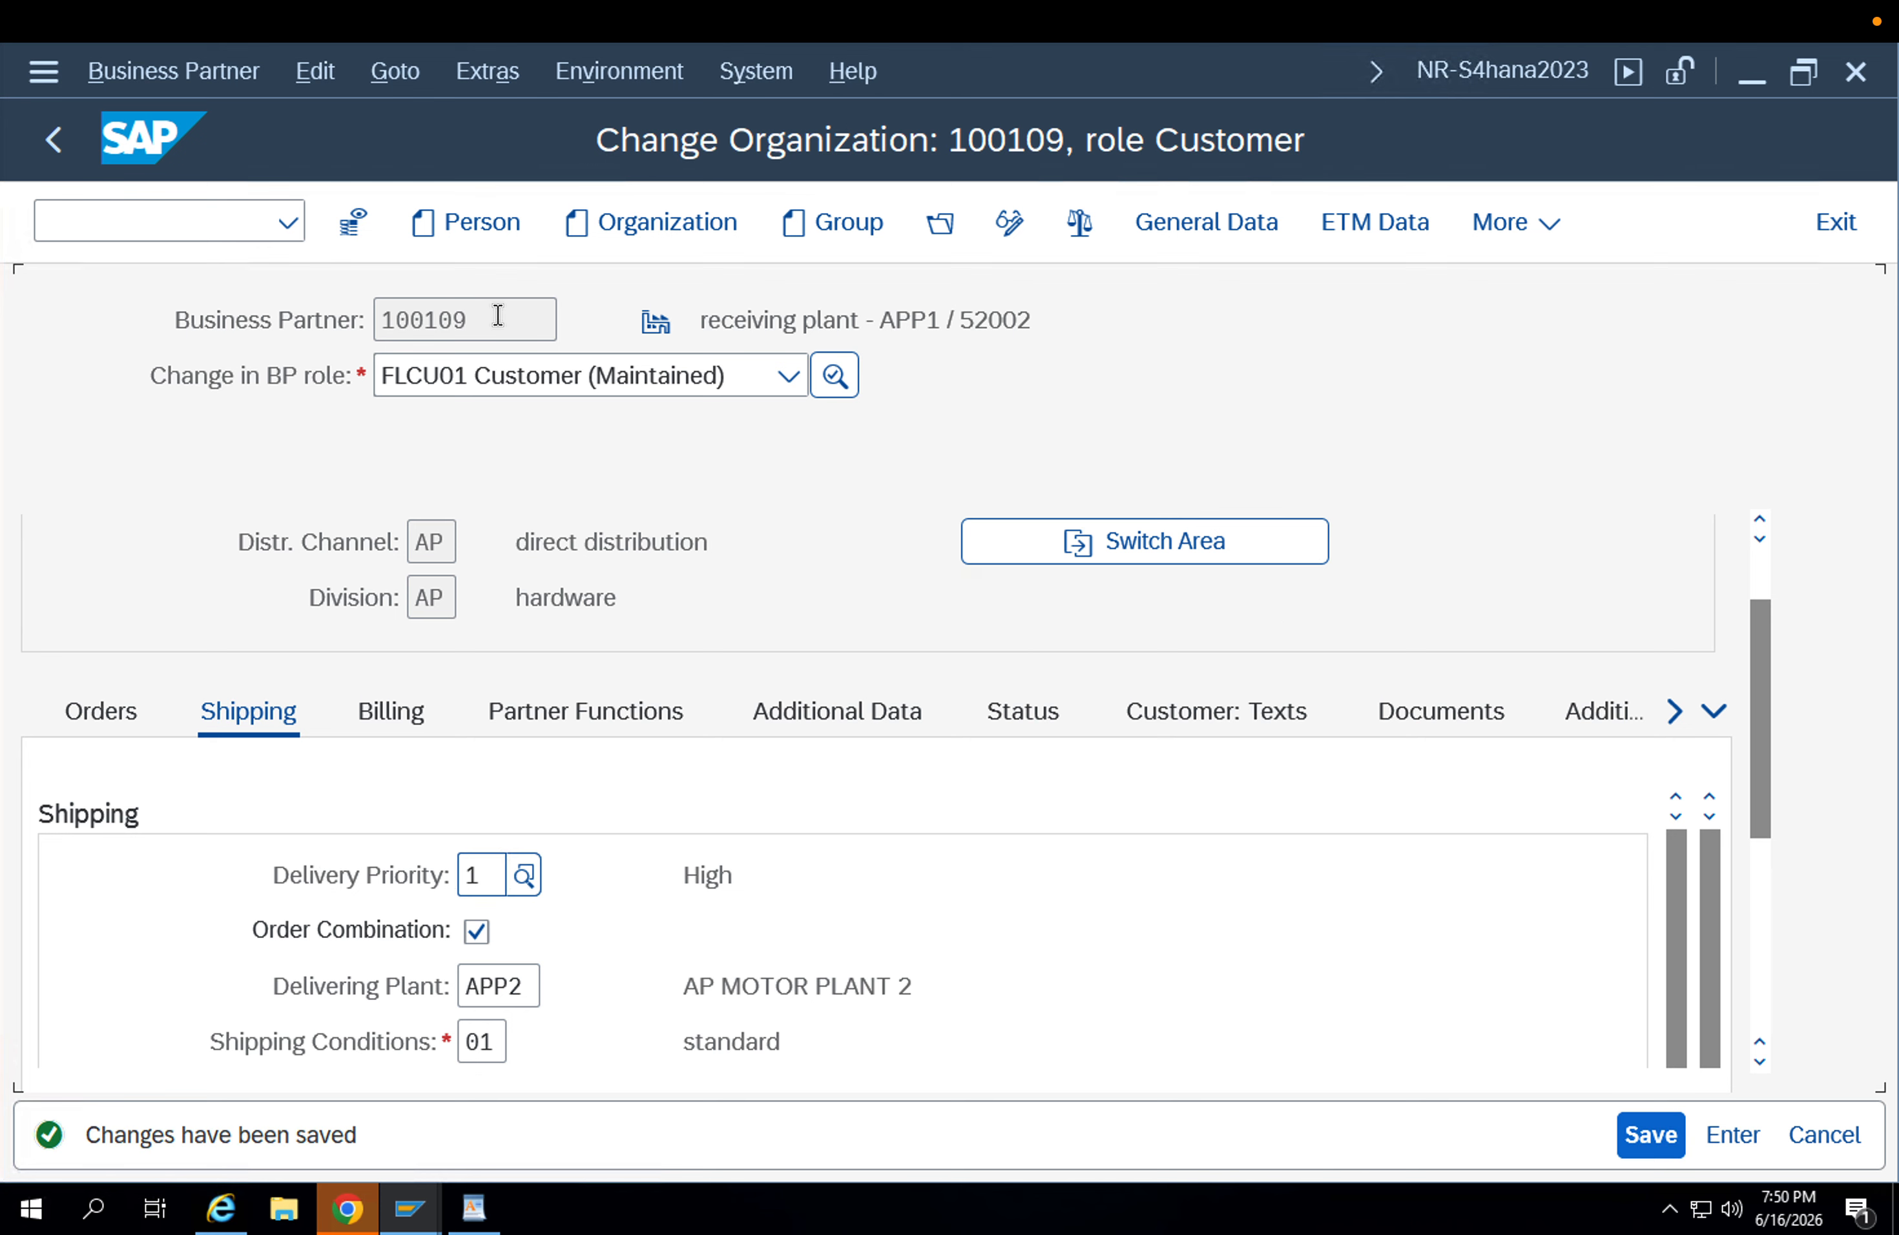
Copy the organization's business partner number and open the SAP Reference IMG through transaction SPRO.
{"action": "left_click_drag", "start_coordinate": [495, 315], "coordinate": [365, 310]}
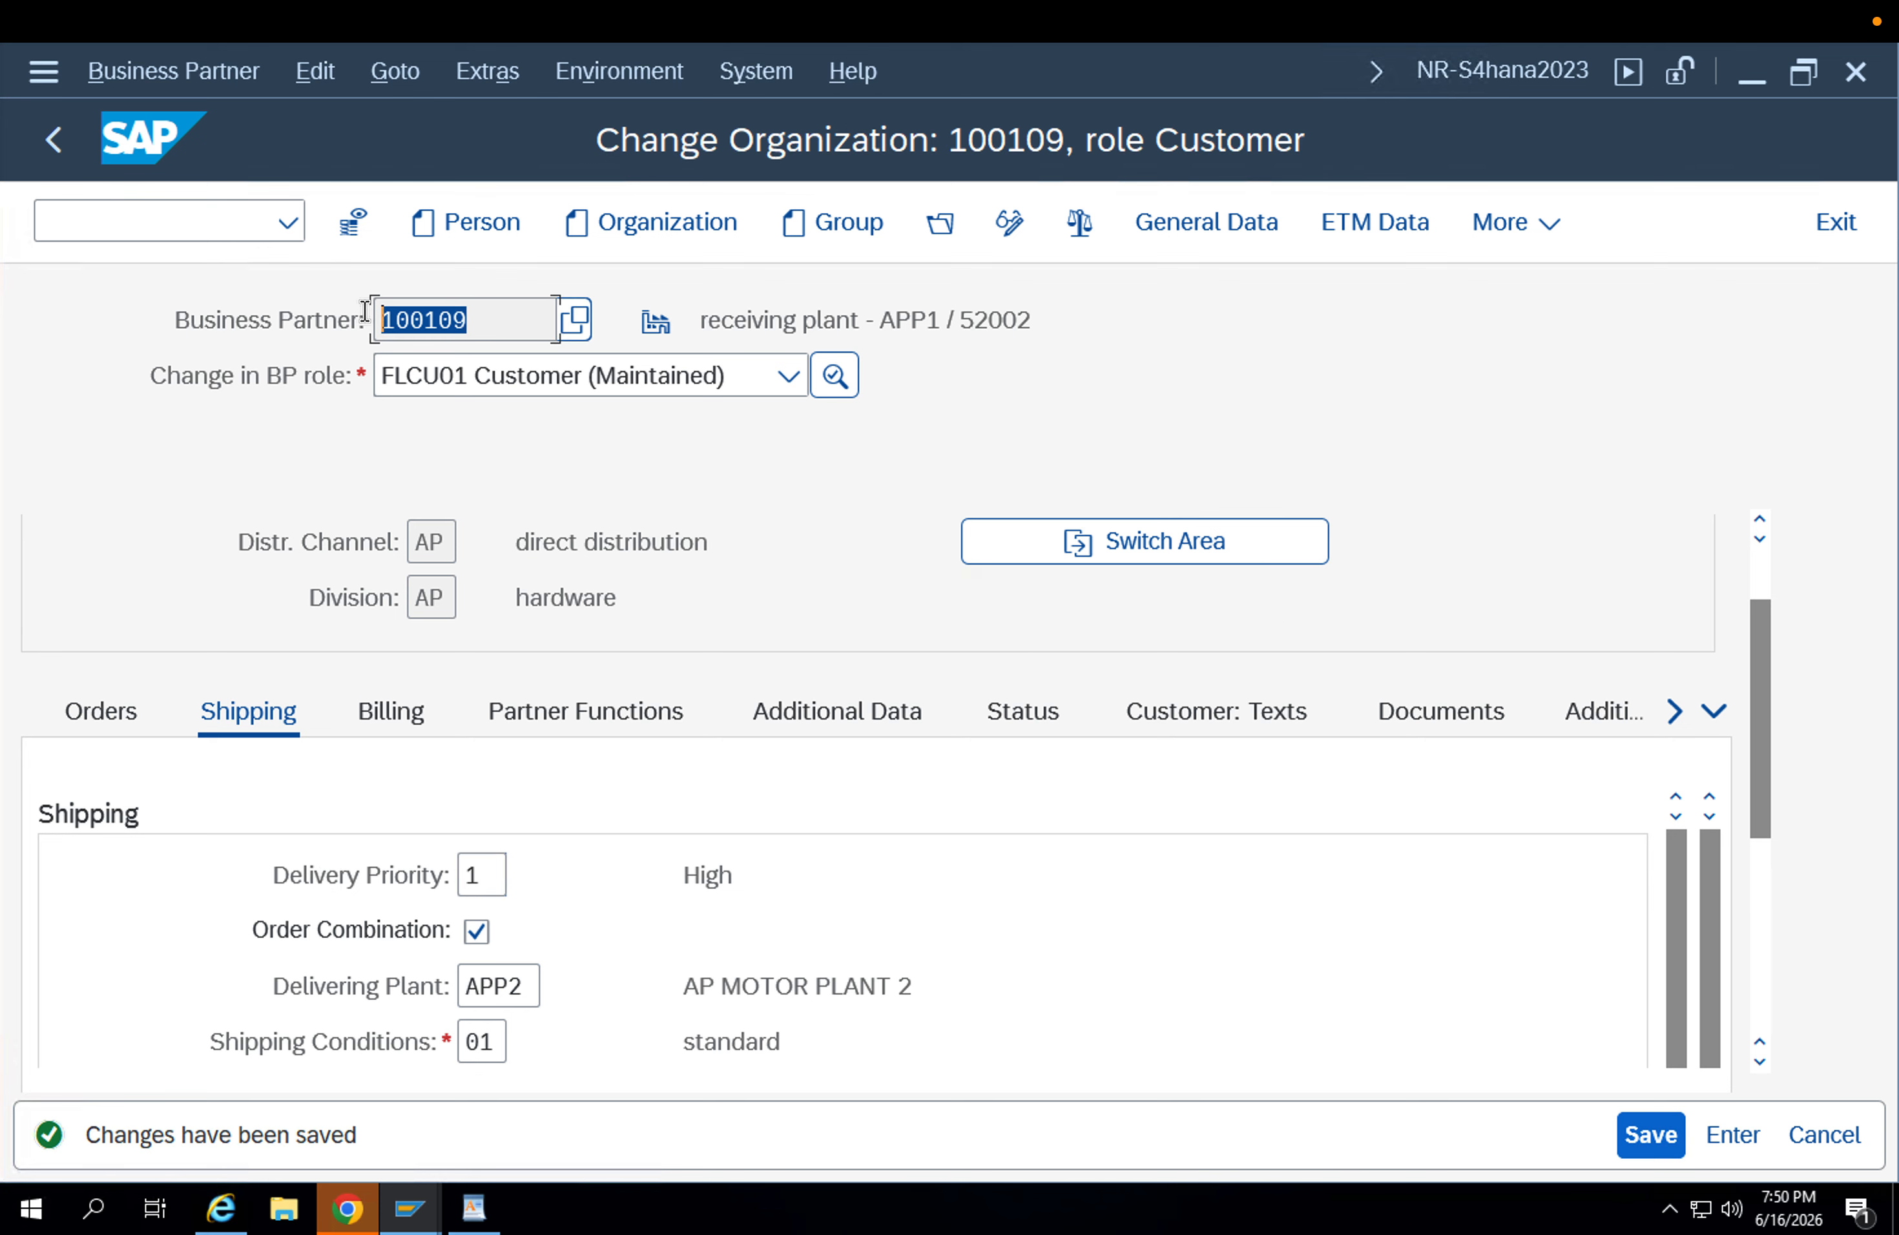
{"action": "left_click", "coordinate": [232, 232]}
{"action": "type", "text": "/nsp"}
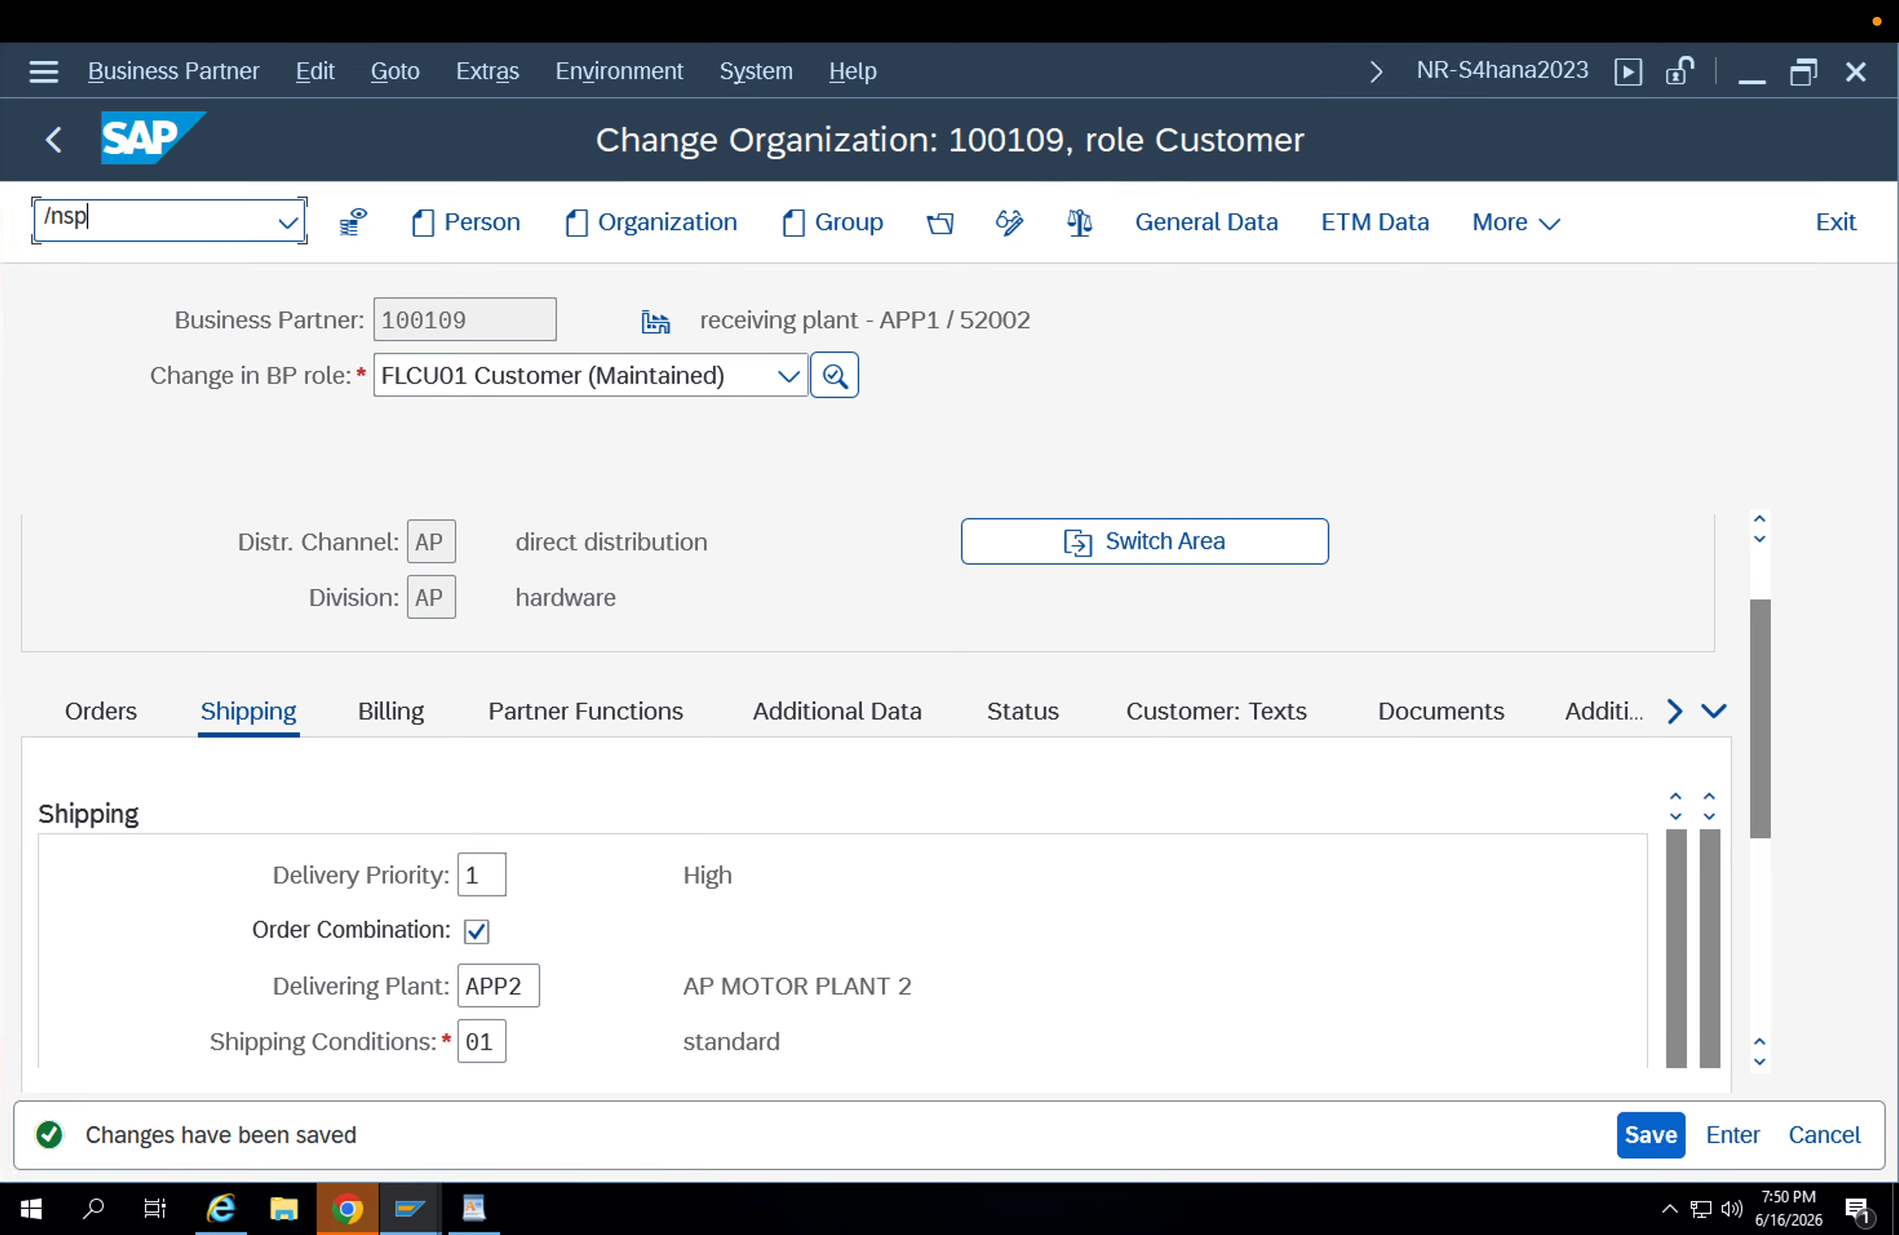
{"action": "type", "text": "ro"}
{"action": "key", "text": "Return"}
{"action": "left_click", "coordinate": [385, 237]}
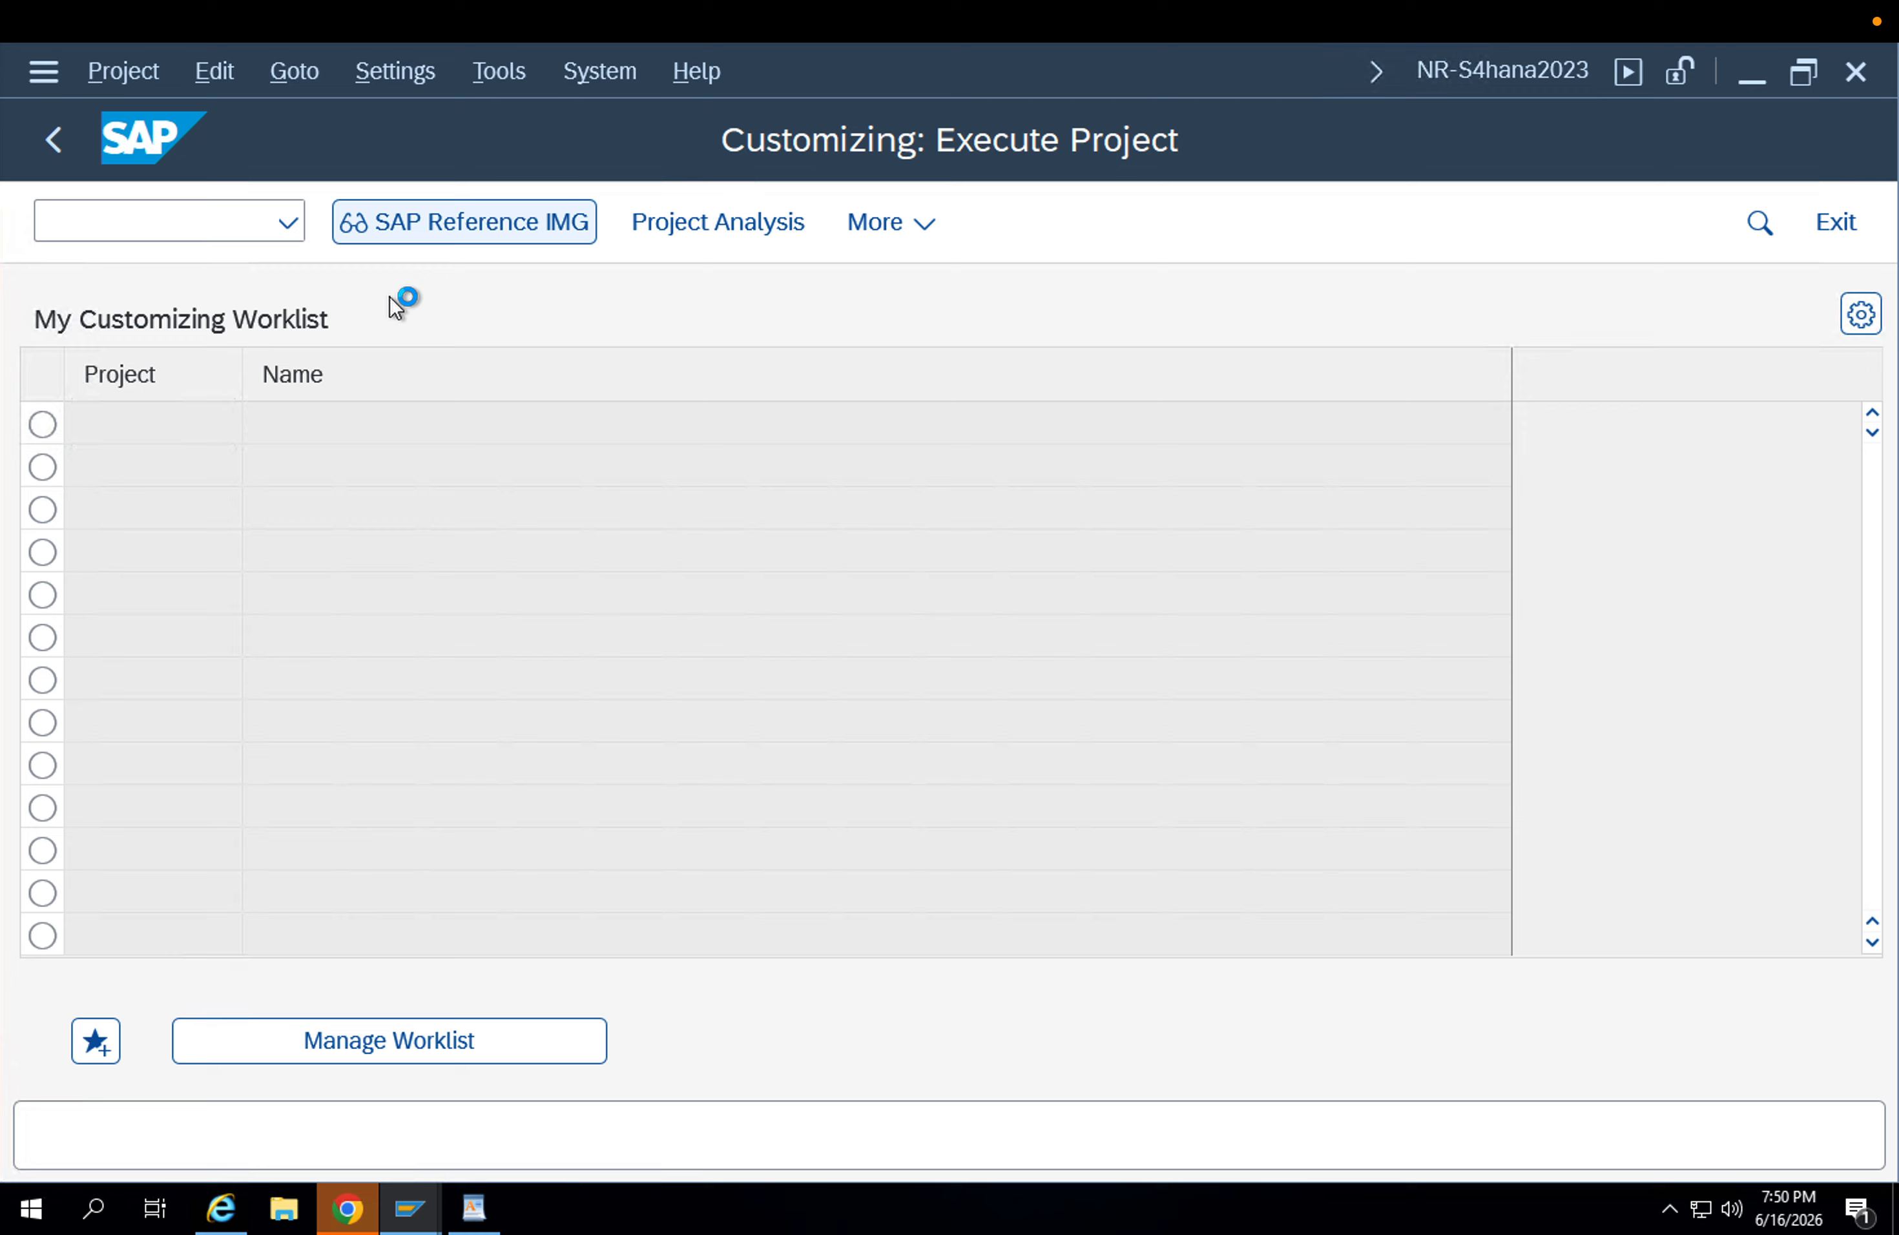
Open Define Shipping Data for Plants from Materials Management > Purchasing > Purchase Order > Set up Stock Transport Order in the IMG.
{"action": "scroll", "coordinate": [300, 796], "scroll_direction": "down", "scroll_amount": 5}
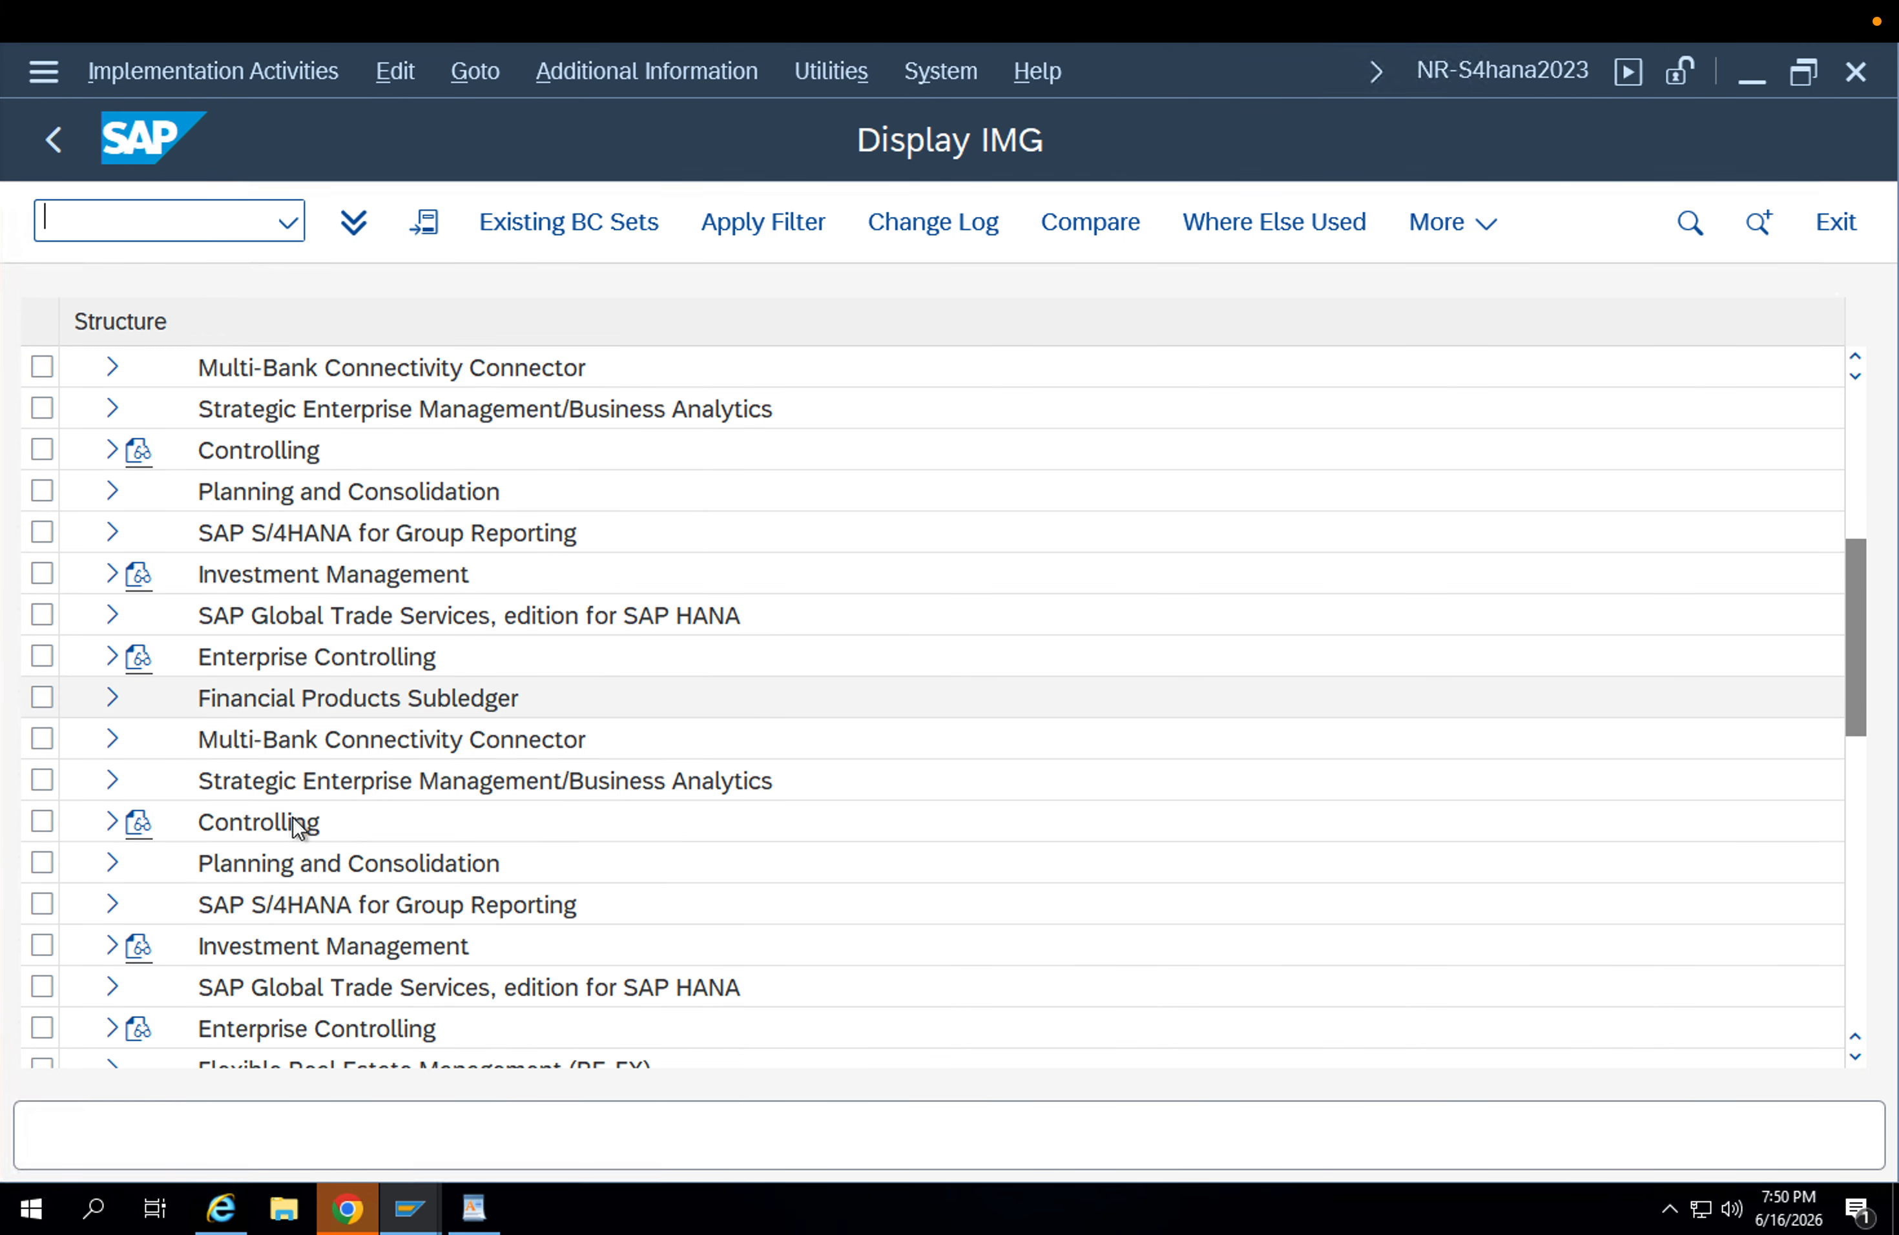
{"action": "scroll", "coordinate": [292, 816], "scroll_direction": "down", "scroll_amount": 8}
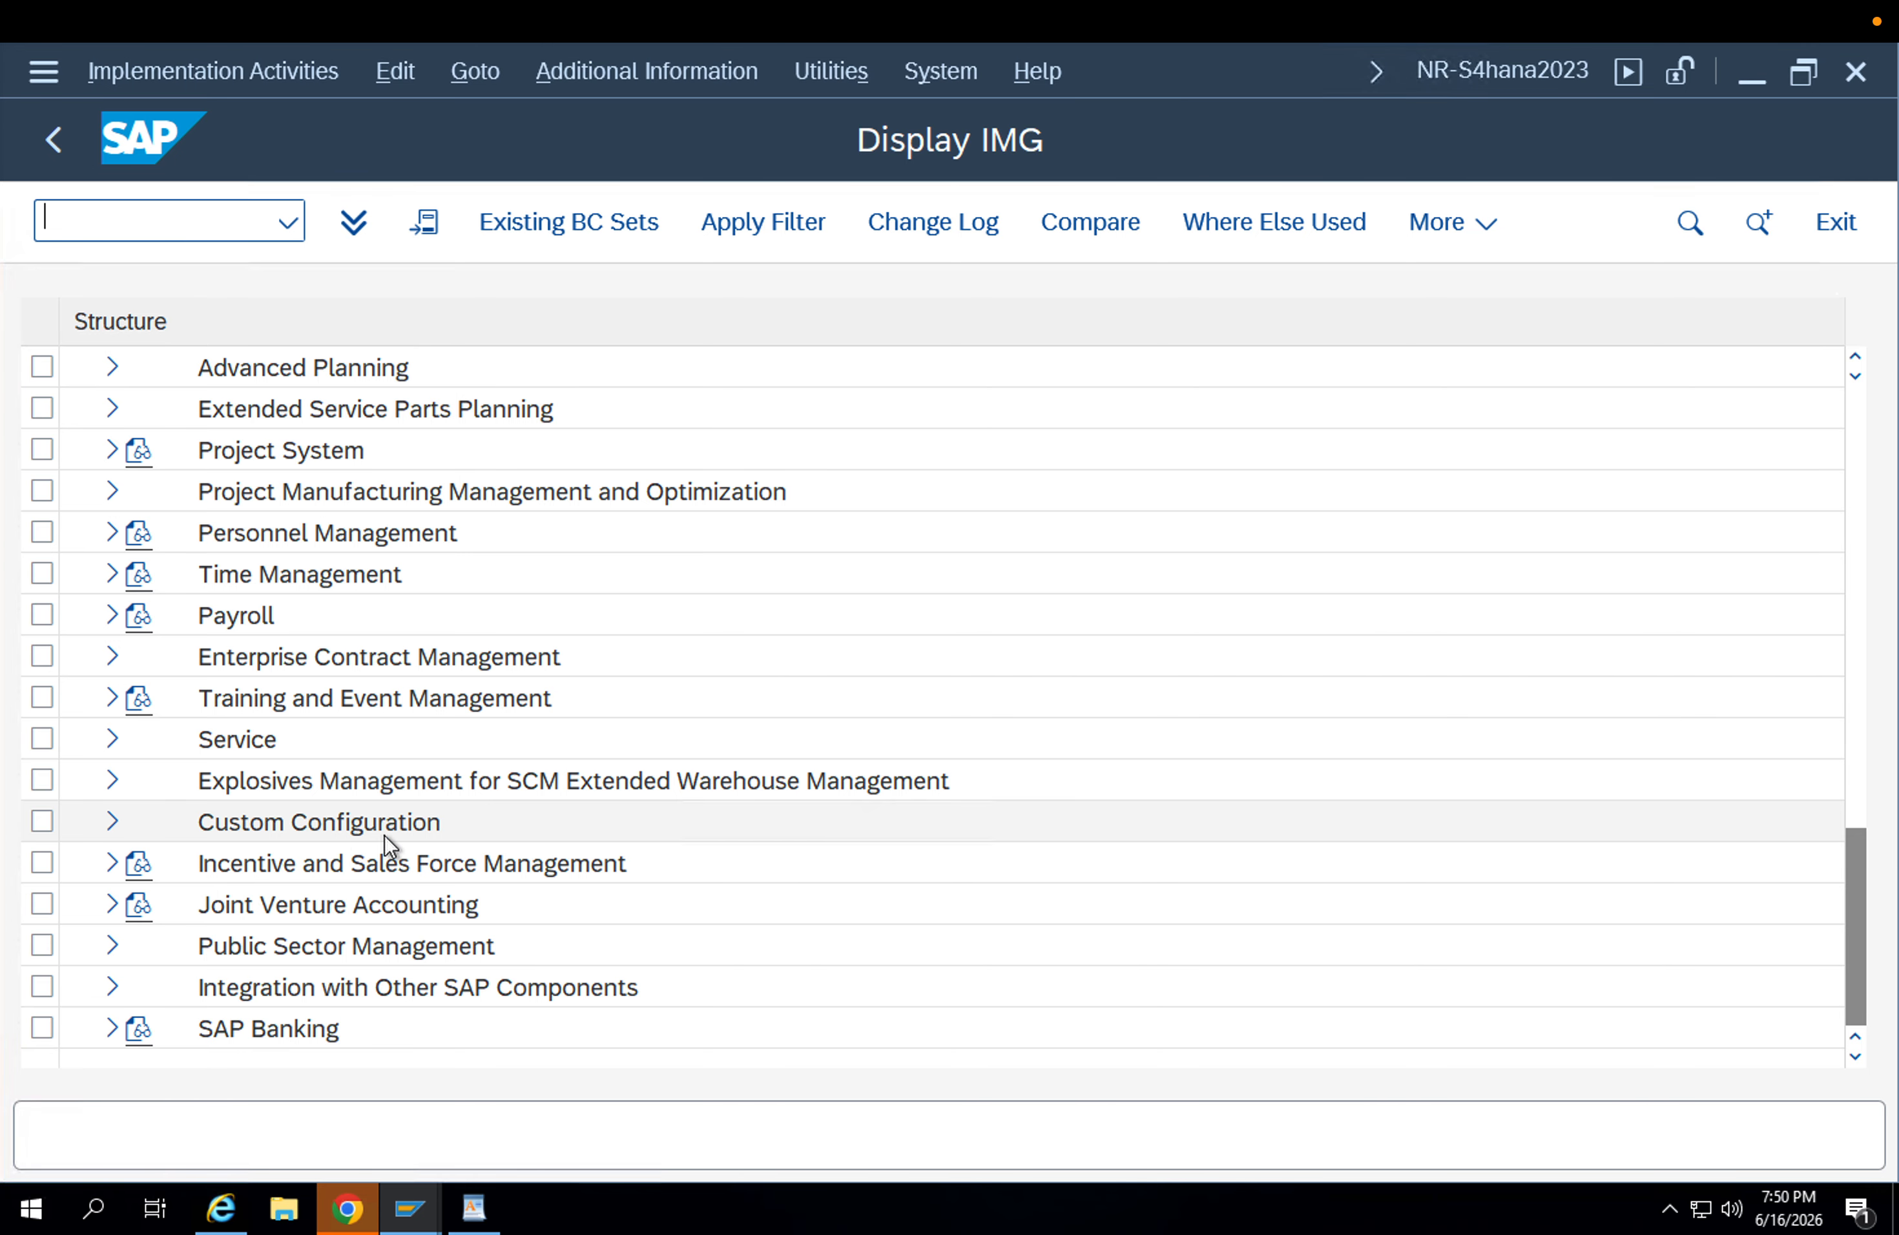
{"action": "scroll", "coordinate": [384, 835], "scroll_direction": "up", "scroll_amount": 5}
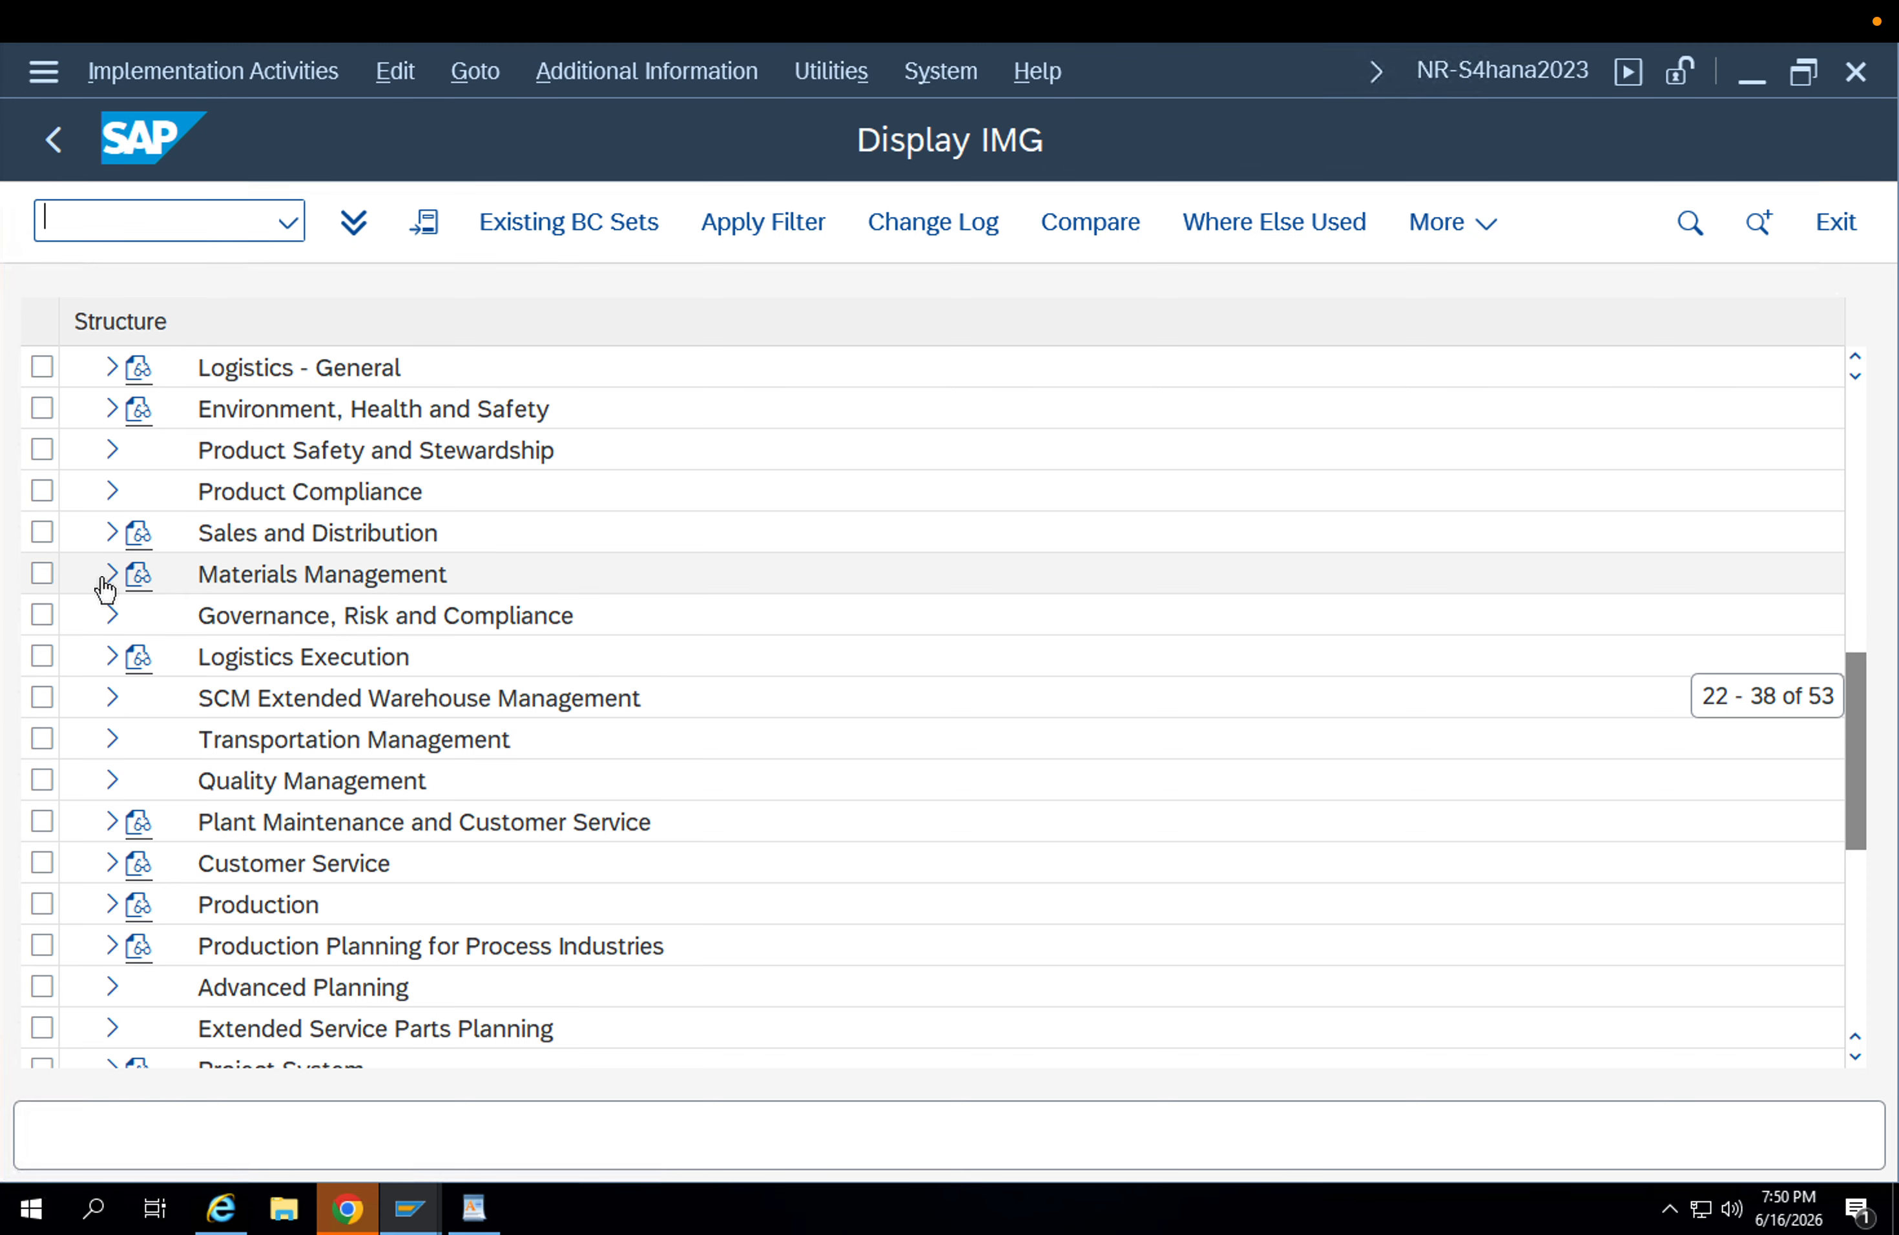
{"action": "left_click", "coordinate": [109, 574]}
{"action": "left_click", "coordinate": [141, 697]}
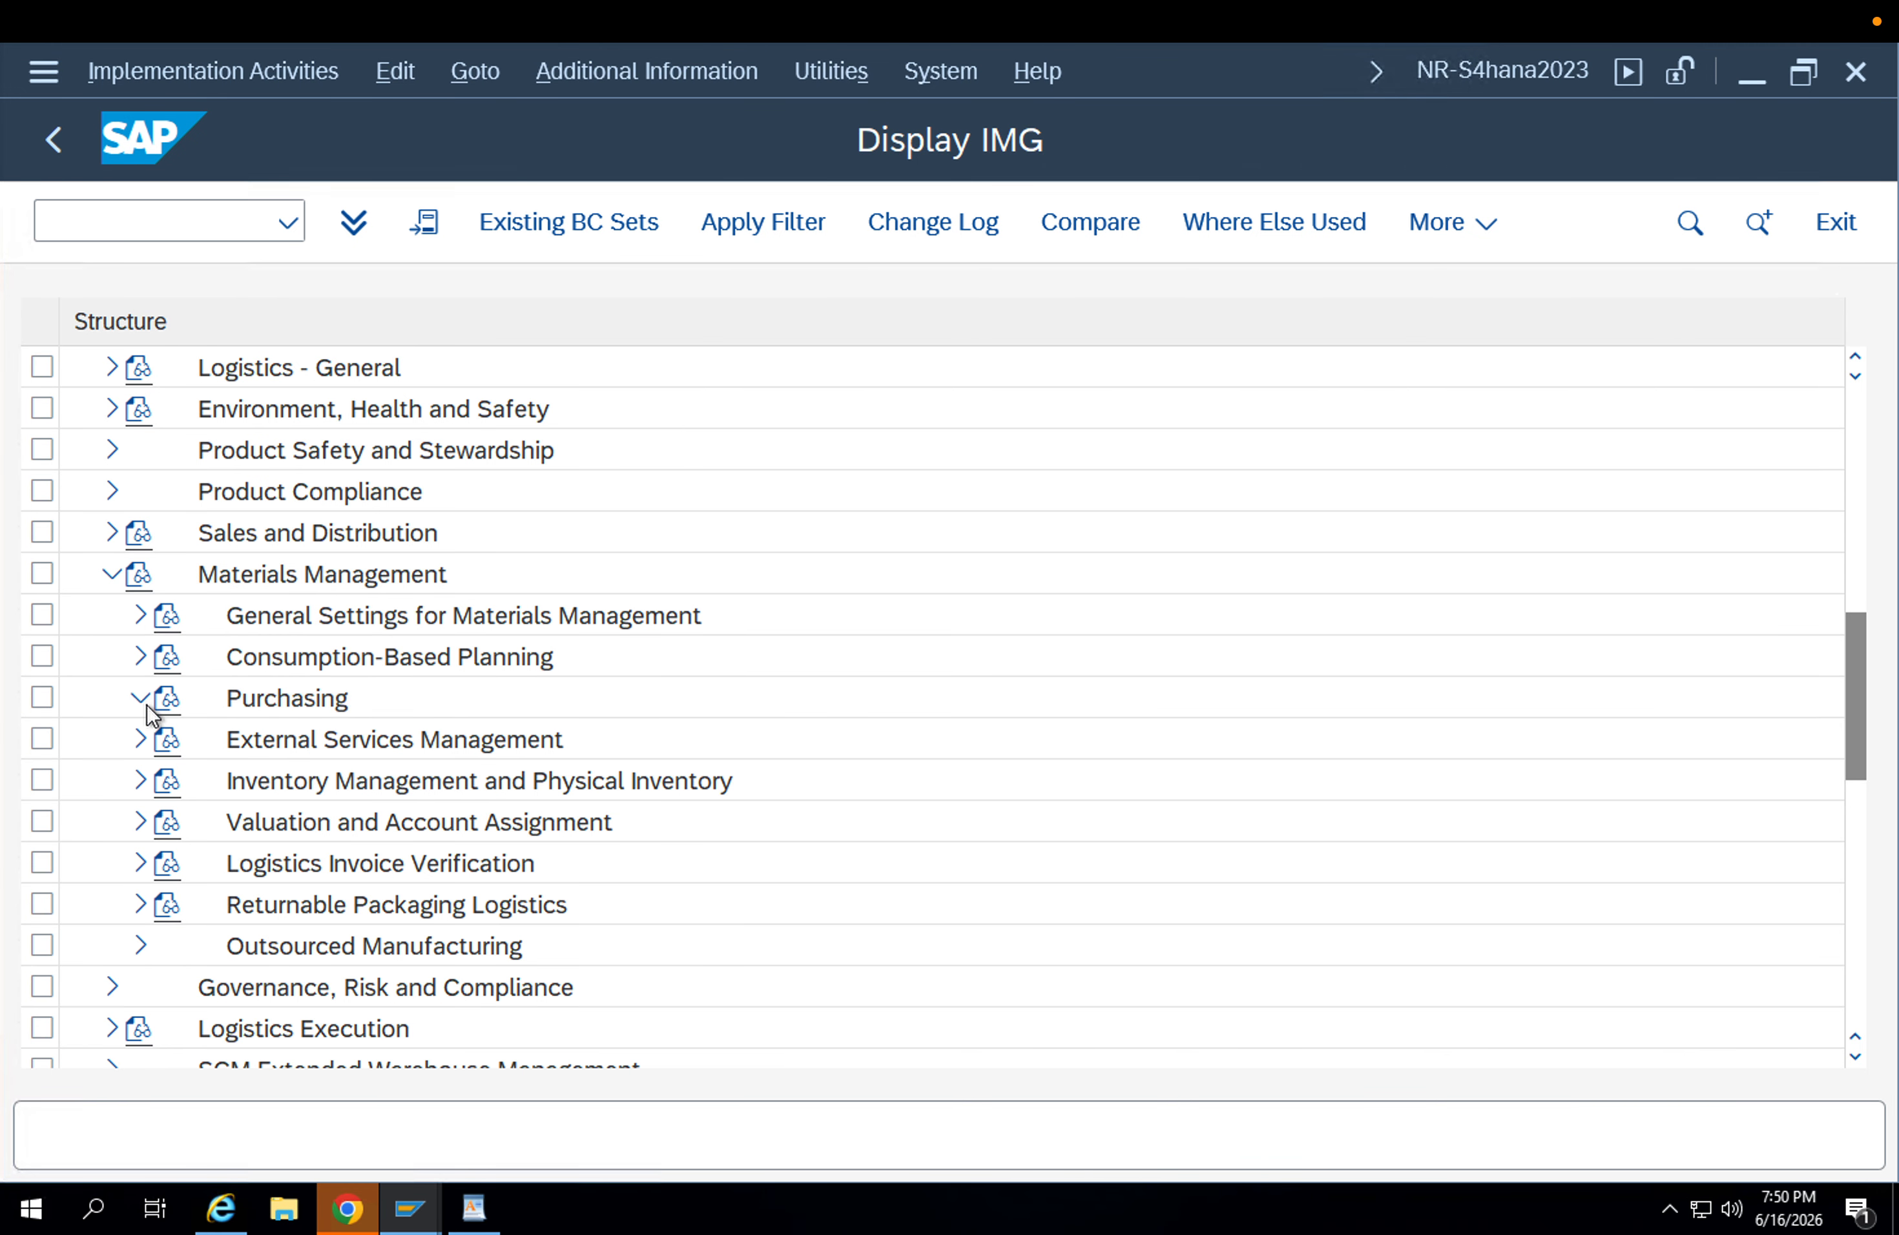
{"action": "scroll", "coordinate": [231, 790], "scroll_direction": "down", "scroll_amount": 3}
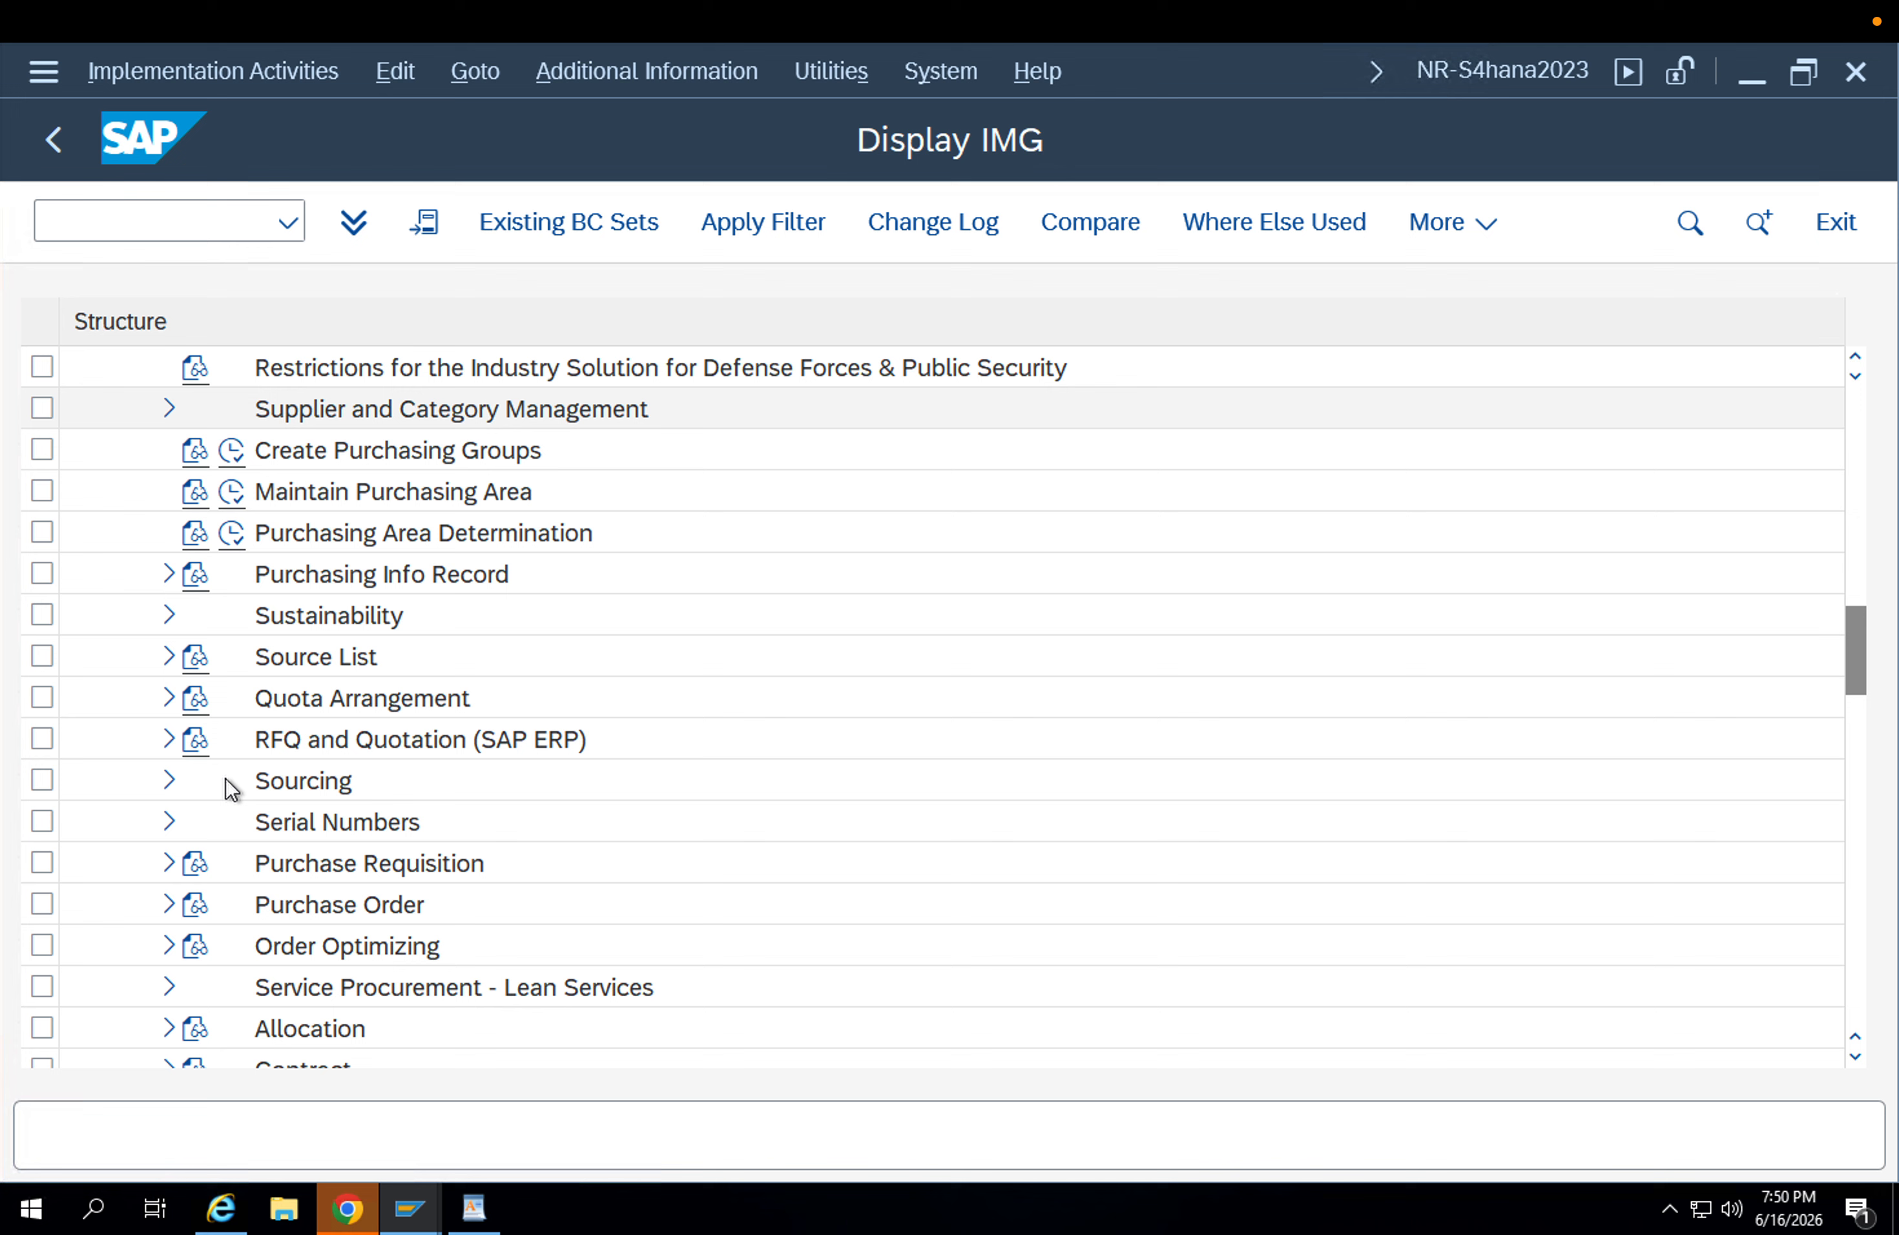
{"action": "left_click", "coordinate": [169, 904]}
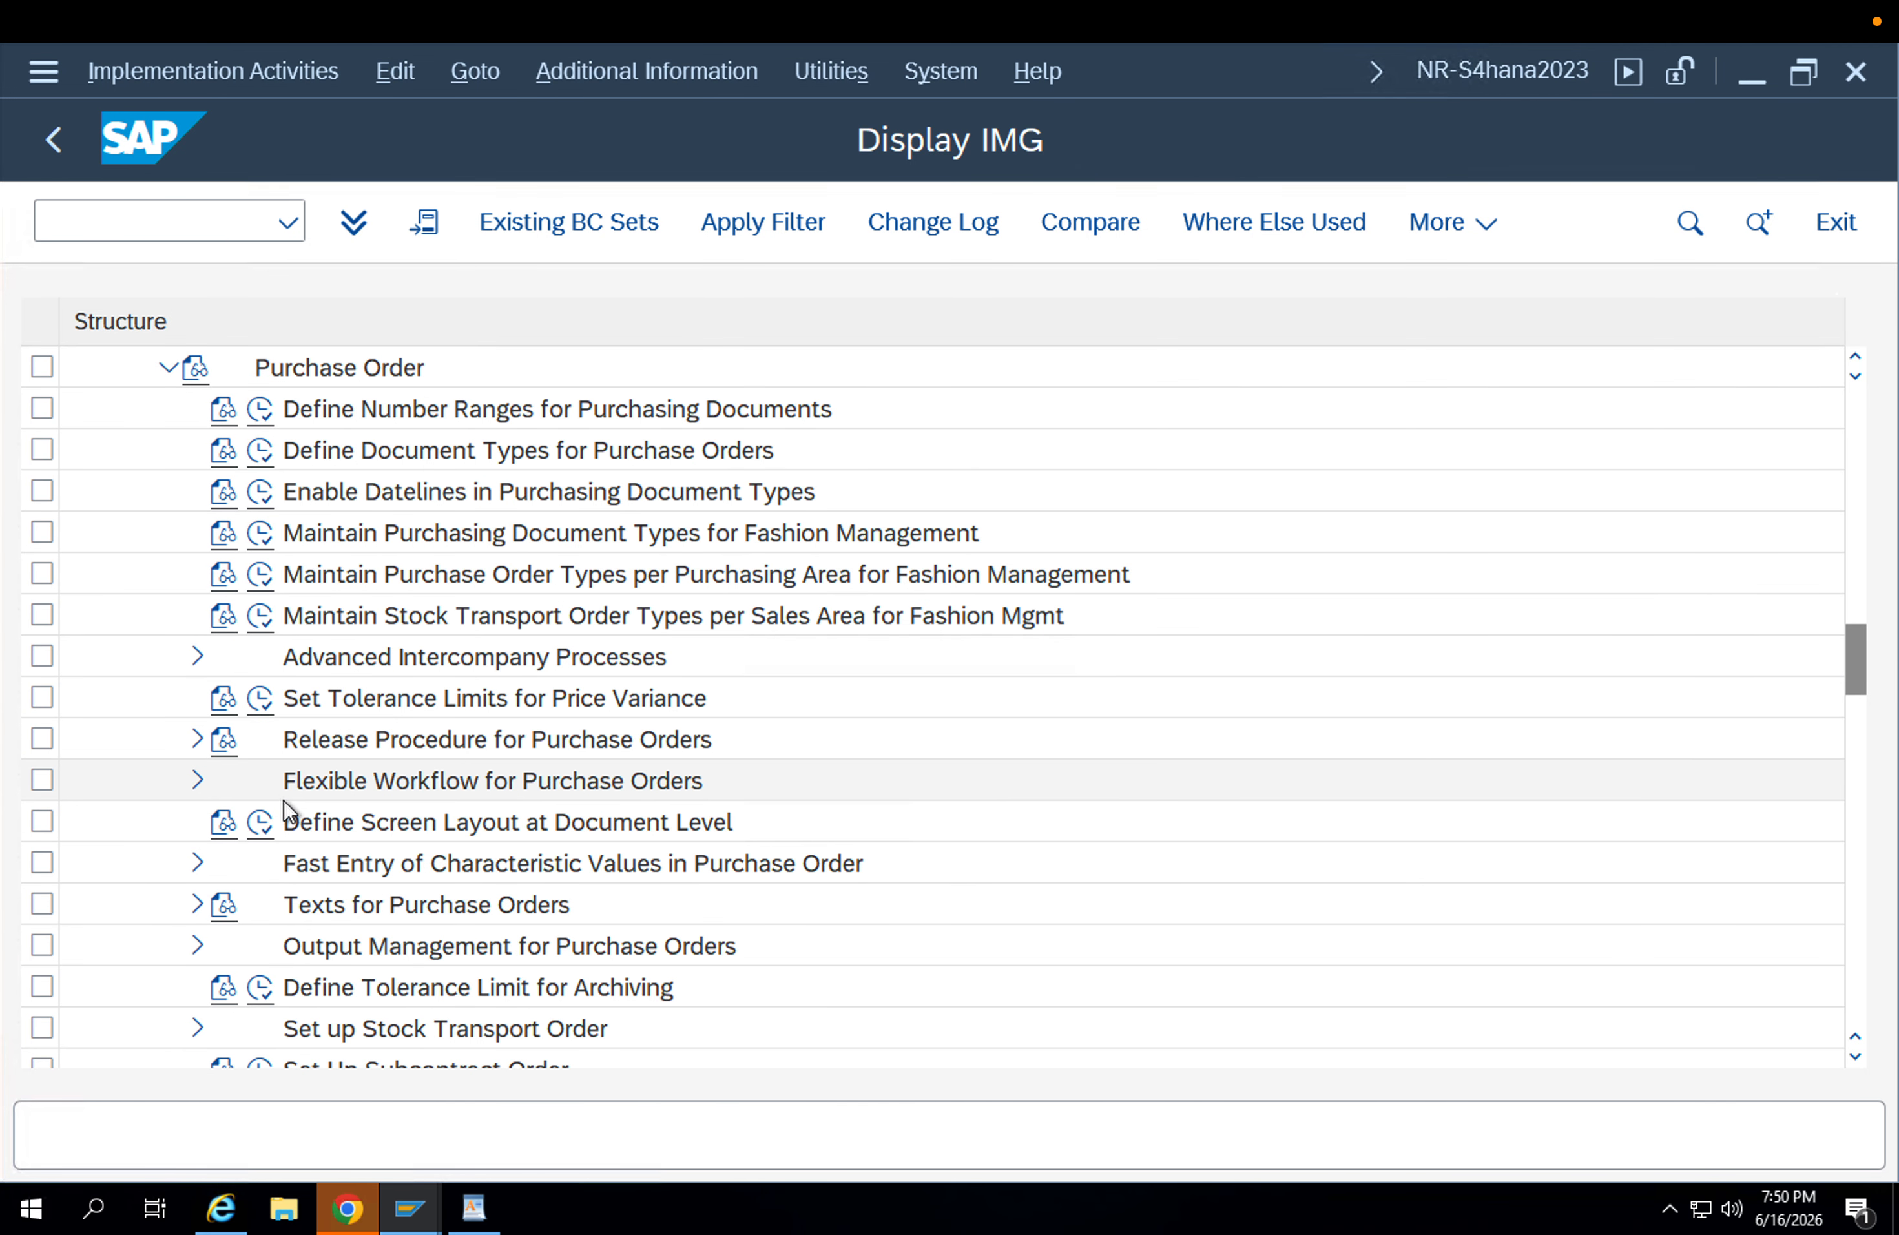
{"action": "scroll", "coordinate": [358, 923], "scroll_direction": "down", "scroll_amount": 2}
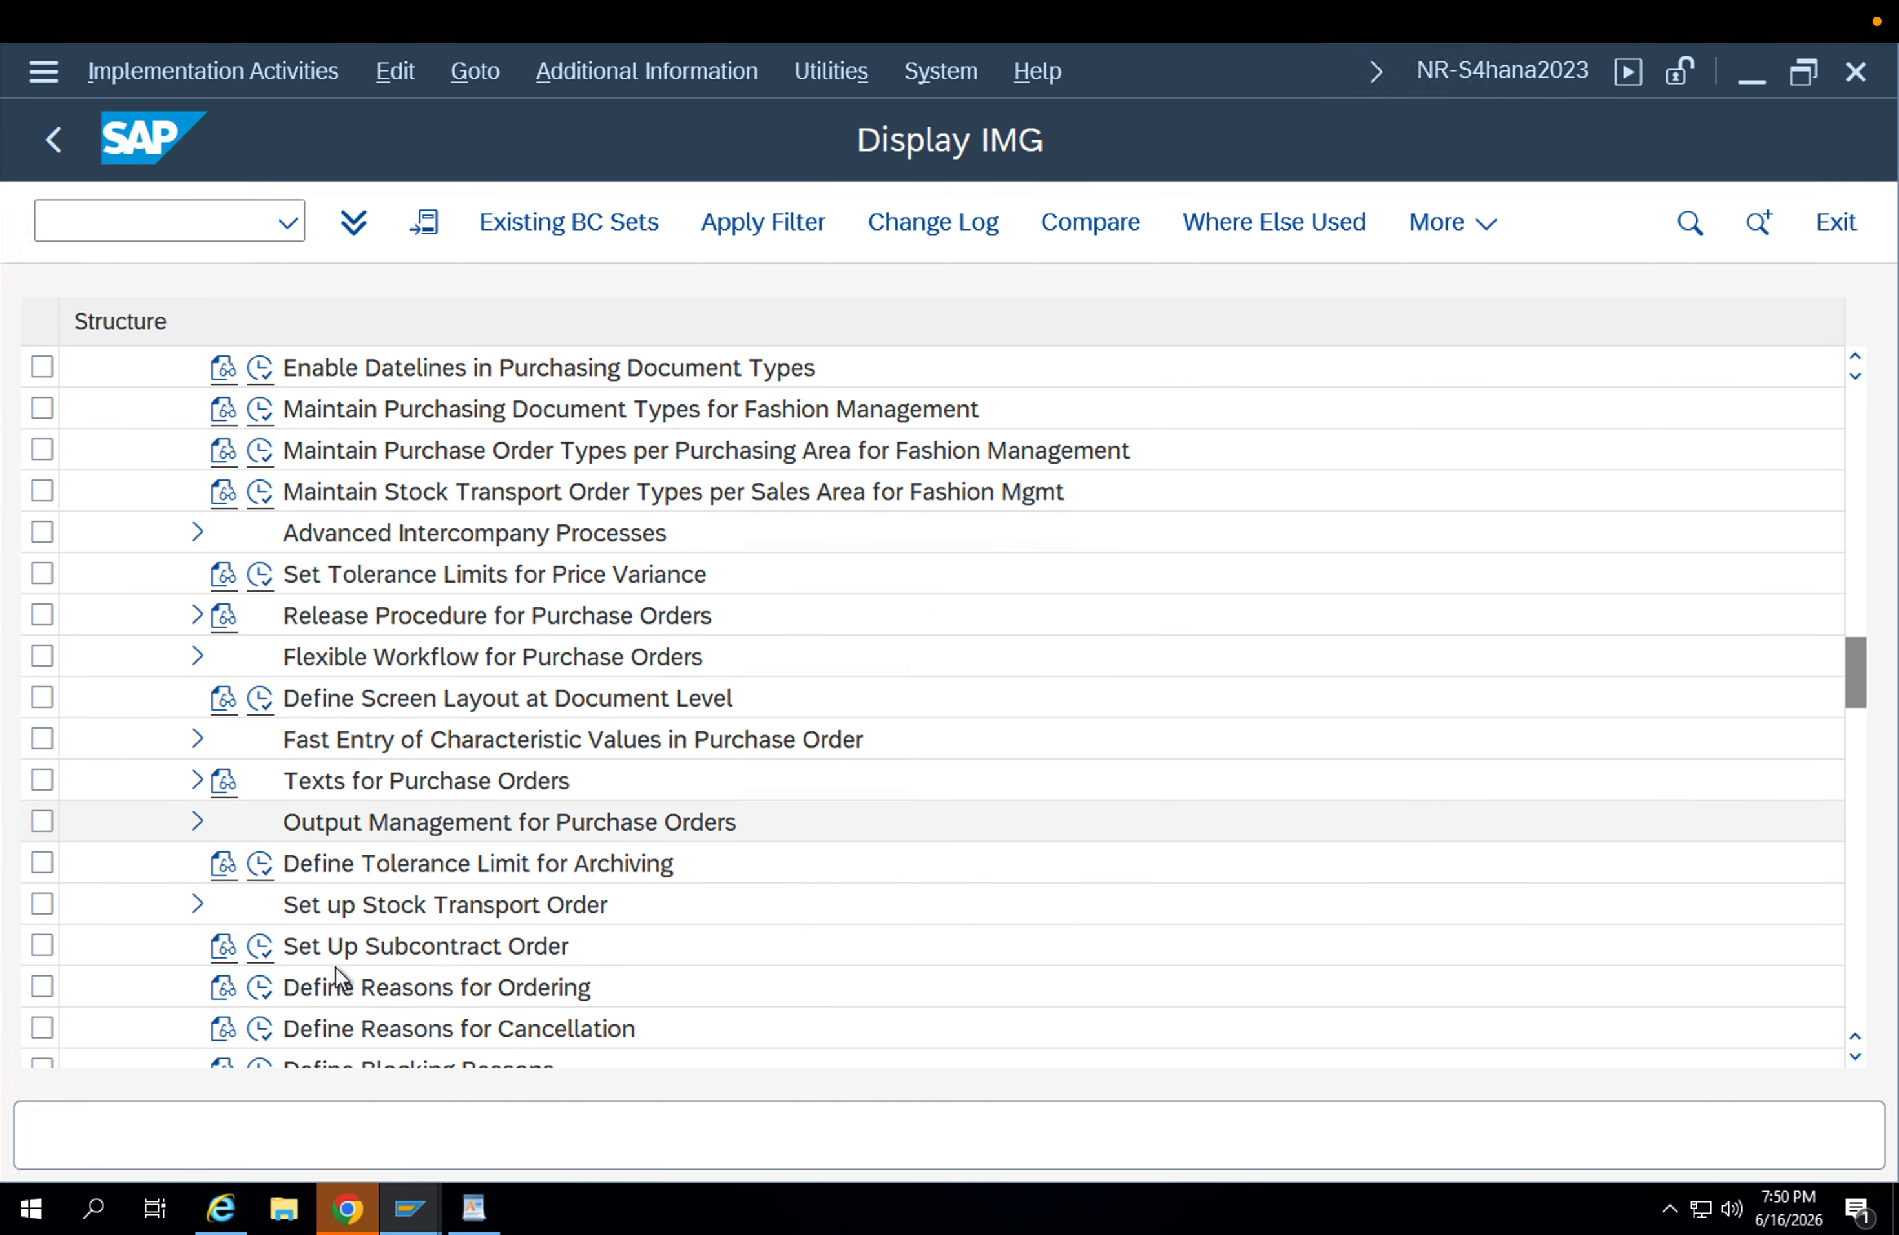
{"action": "left_click", "coordinate": [197, 780]}
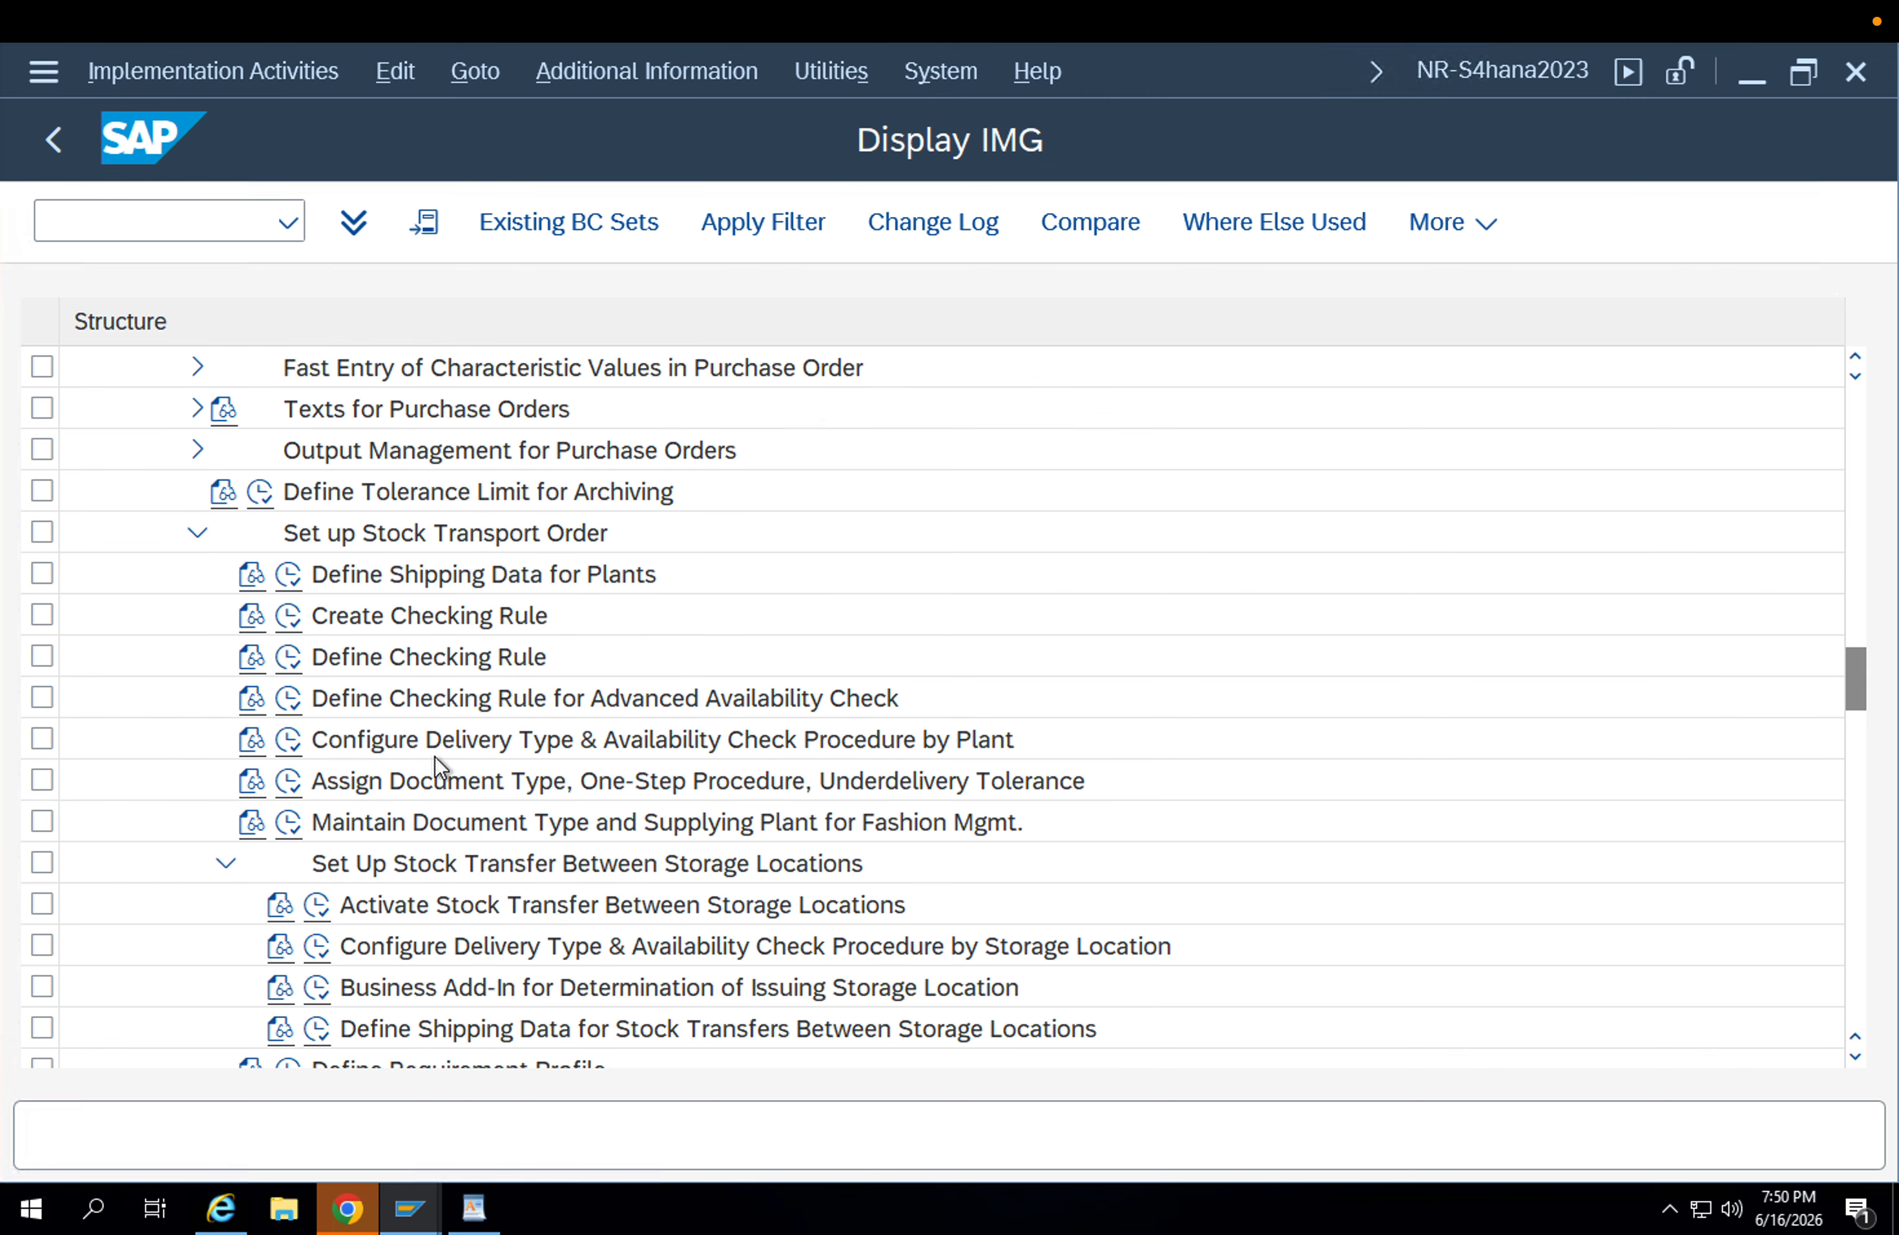
{"action": "left_click", "coordinate": [298, 574]}
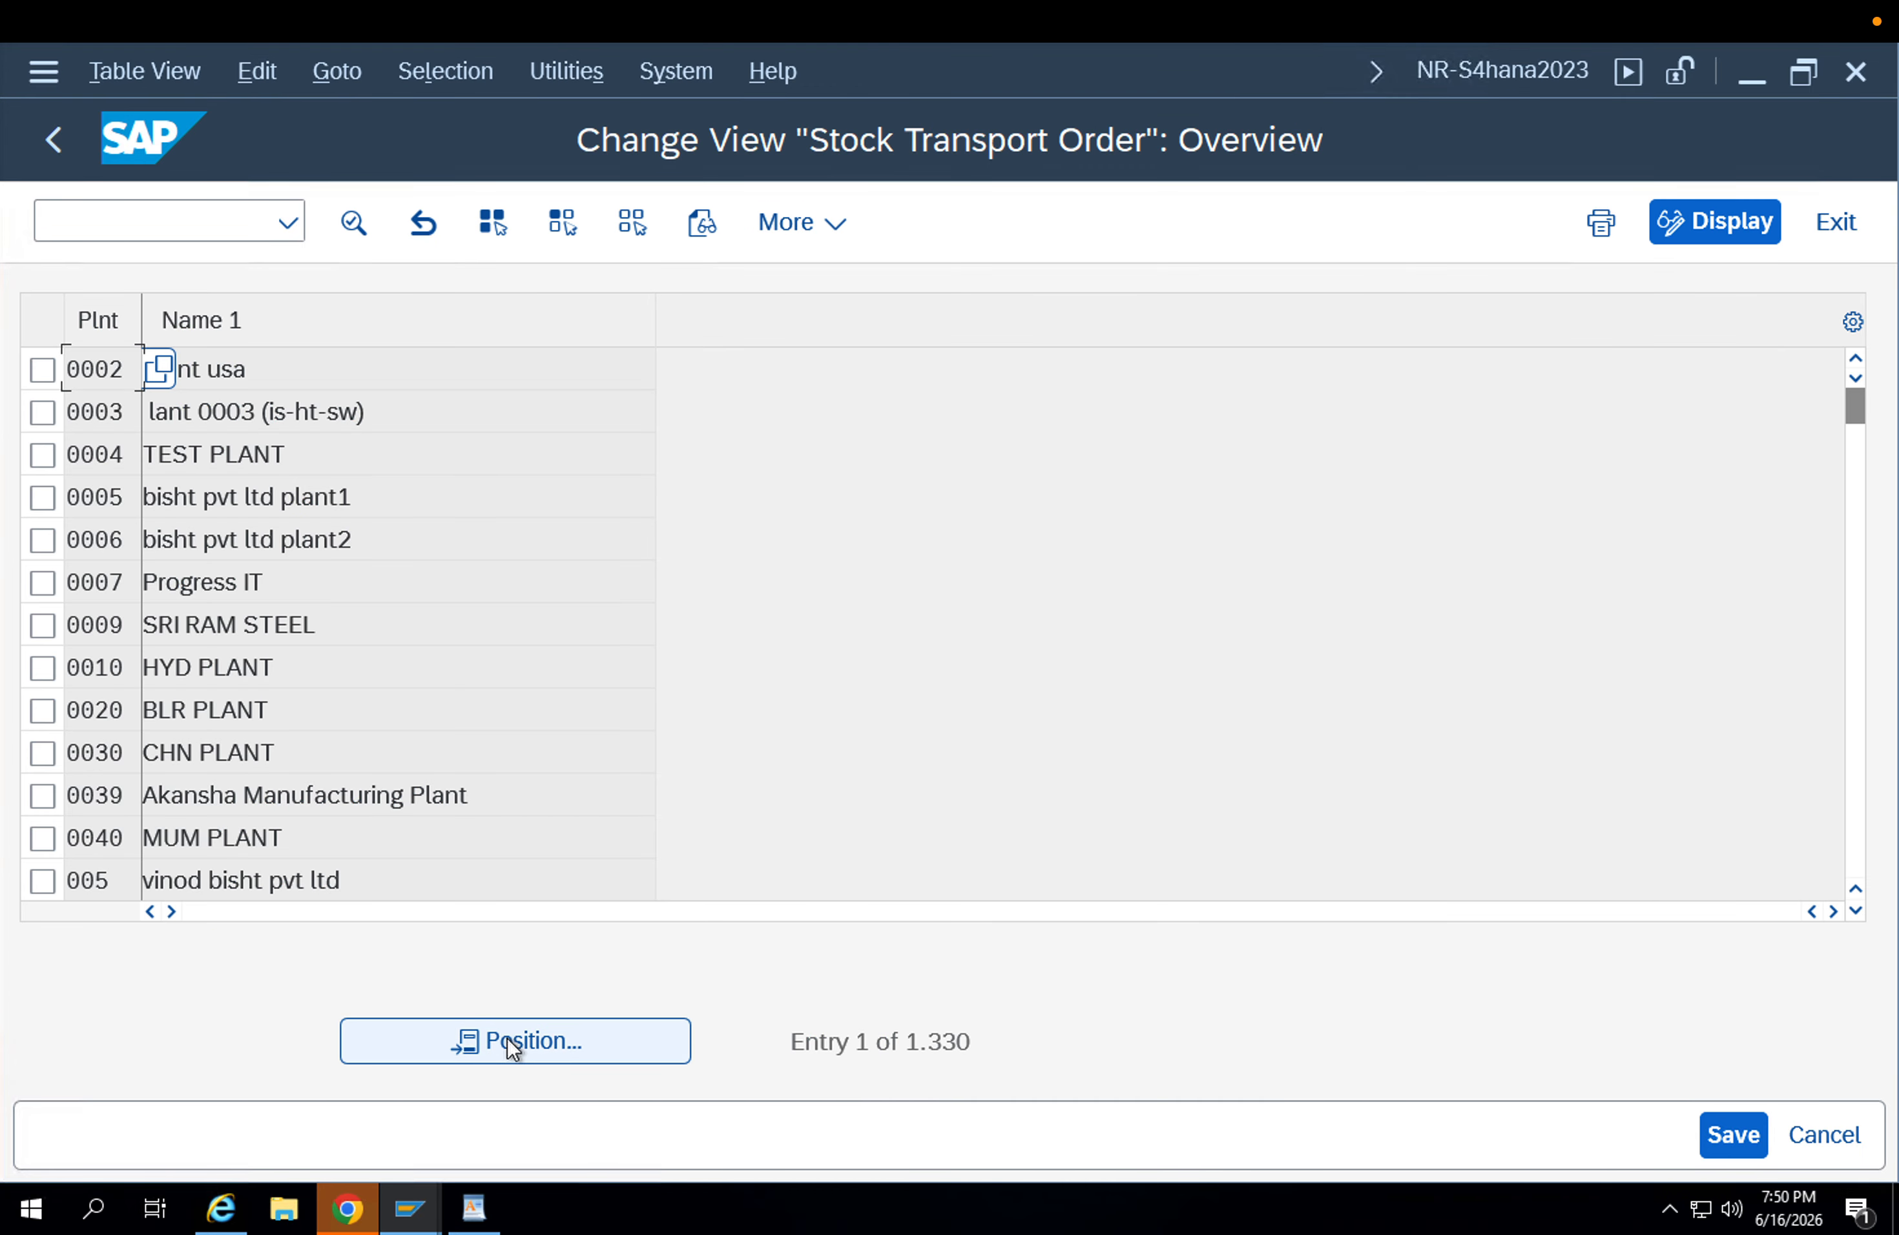
Locate plant APP1 in the stock transport order overview and open its shipping details.
{"action": "left_click", "coordinate": [514, 1041]}
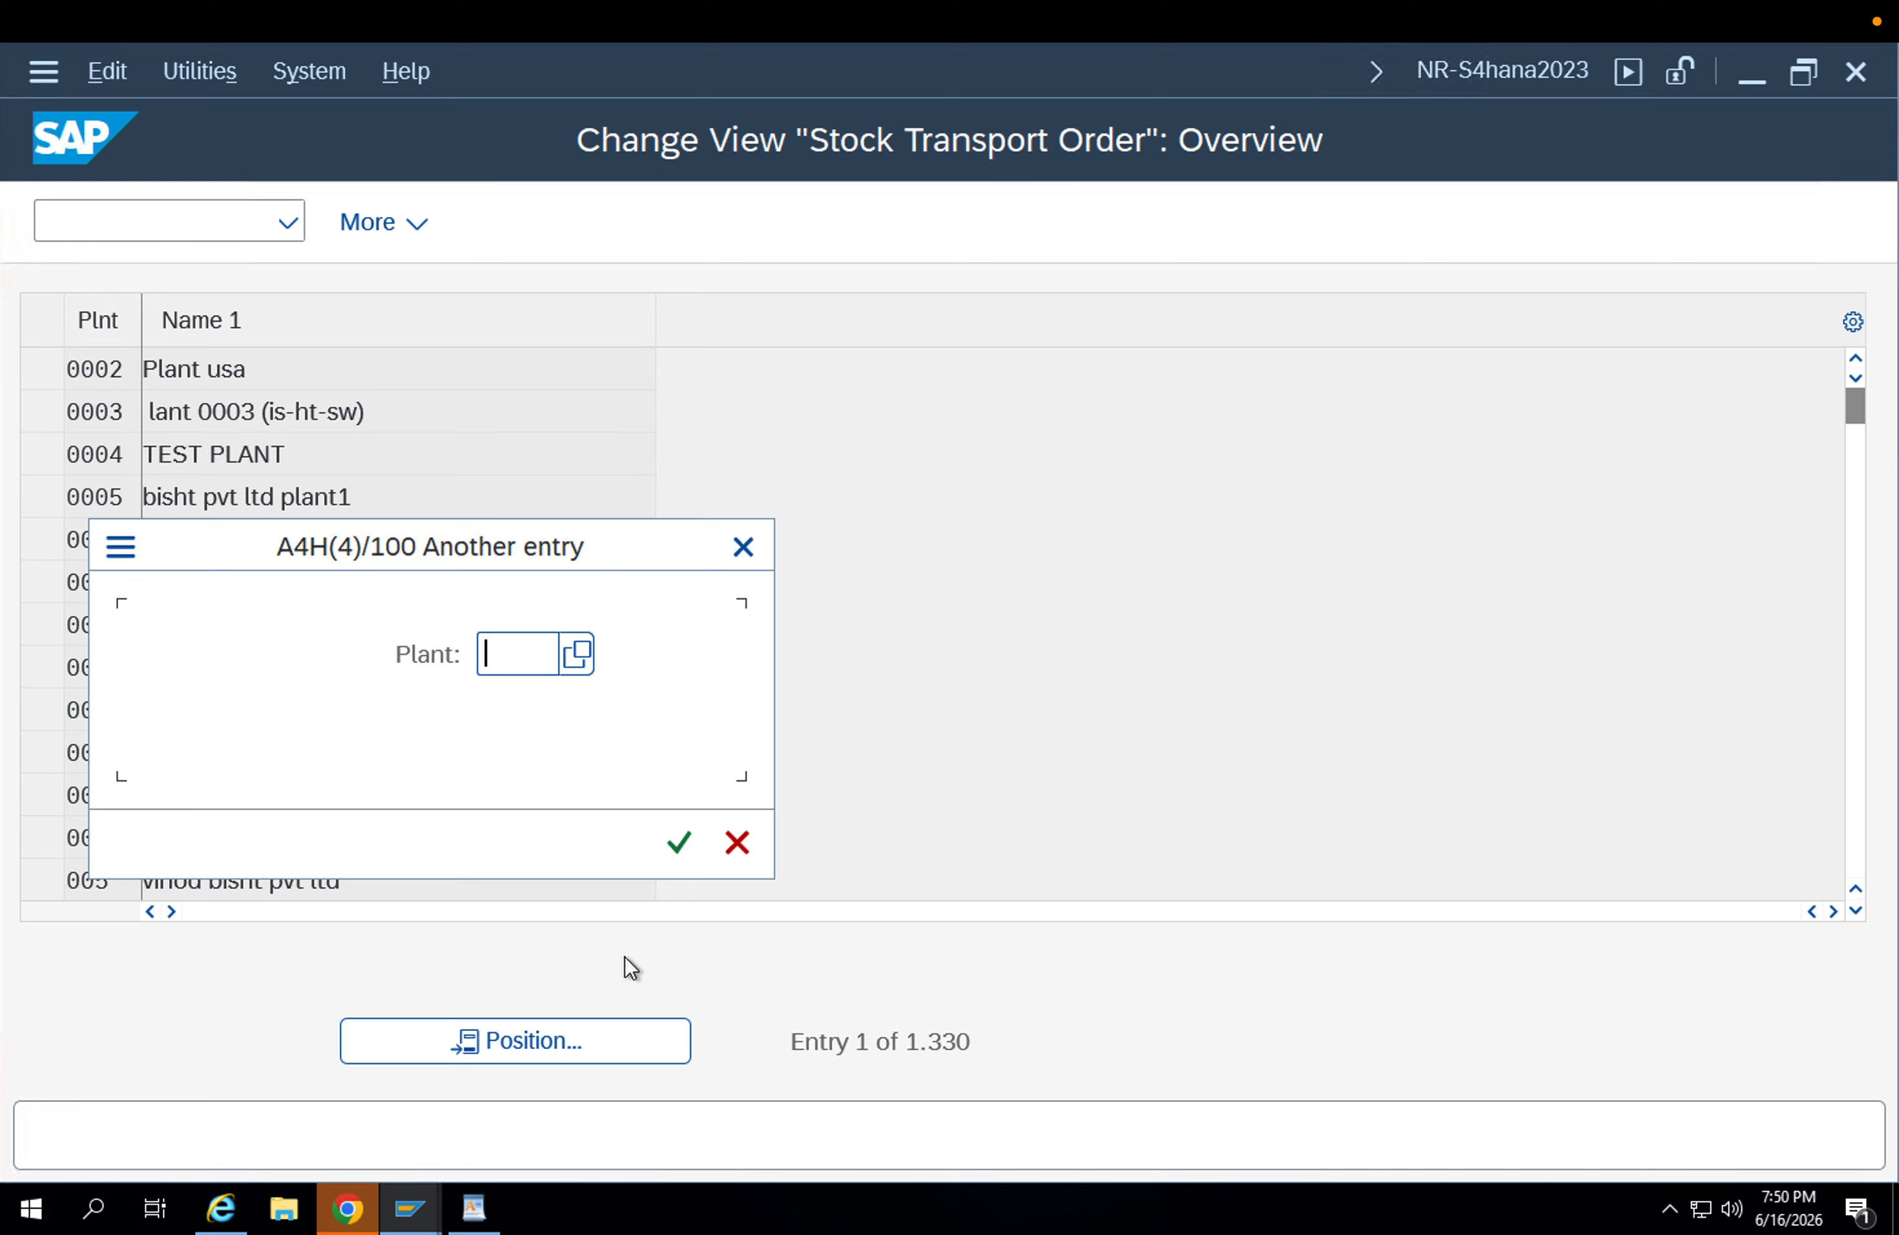
{"action": "type", "text": "app"}
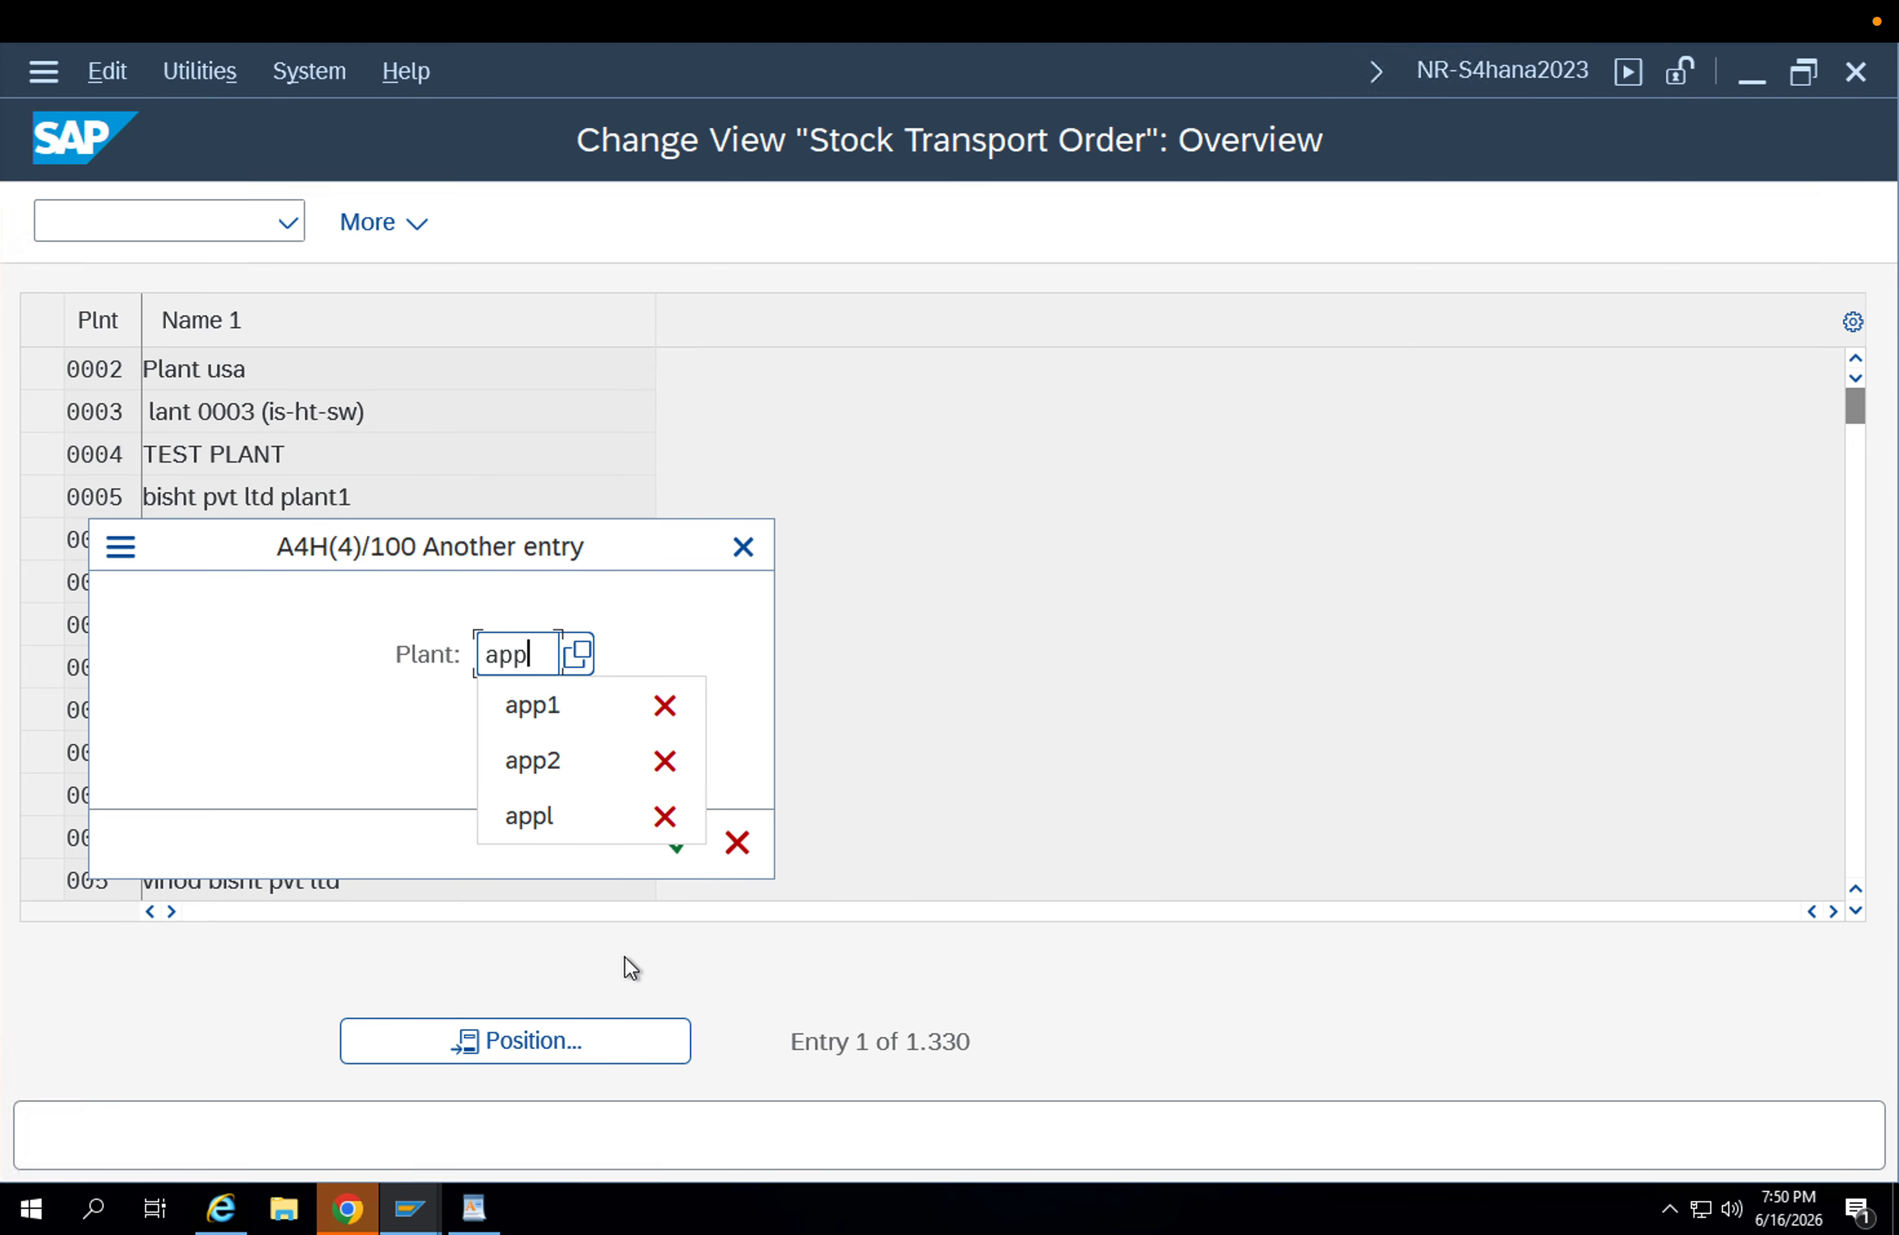
{"action": "type", "text": "1"}
{"action": "key", "text": "Return"}
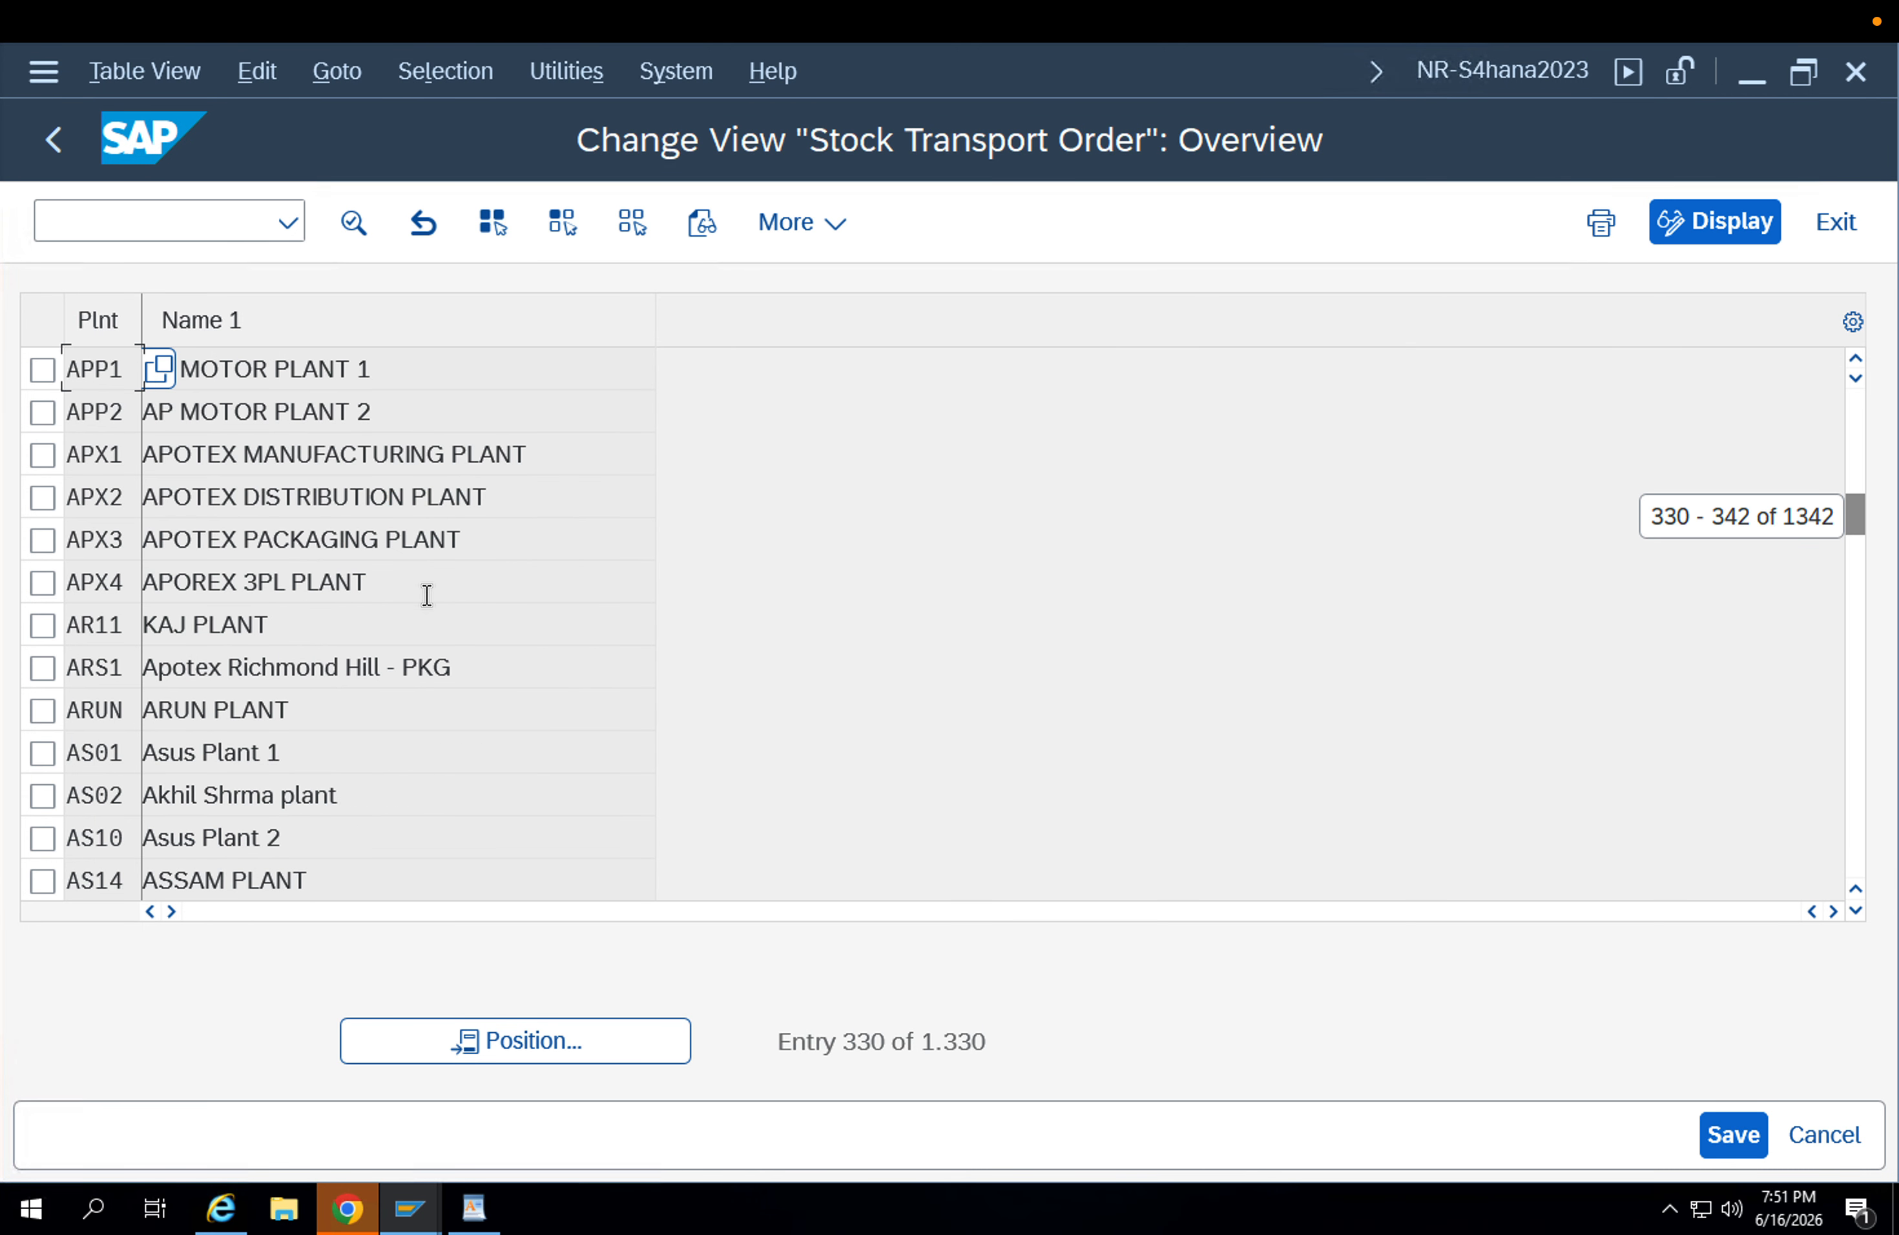
{"action": "double_click", "coordinate": [259, 368]}
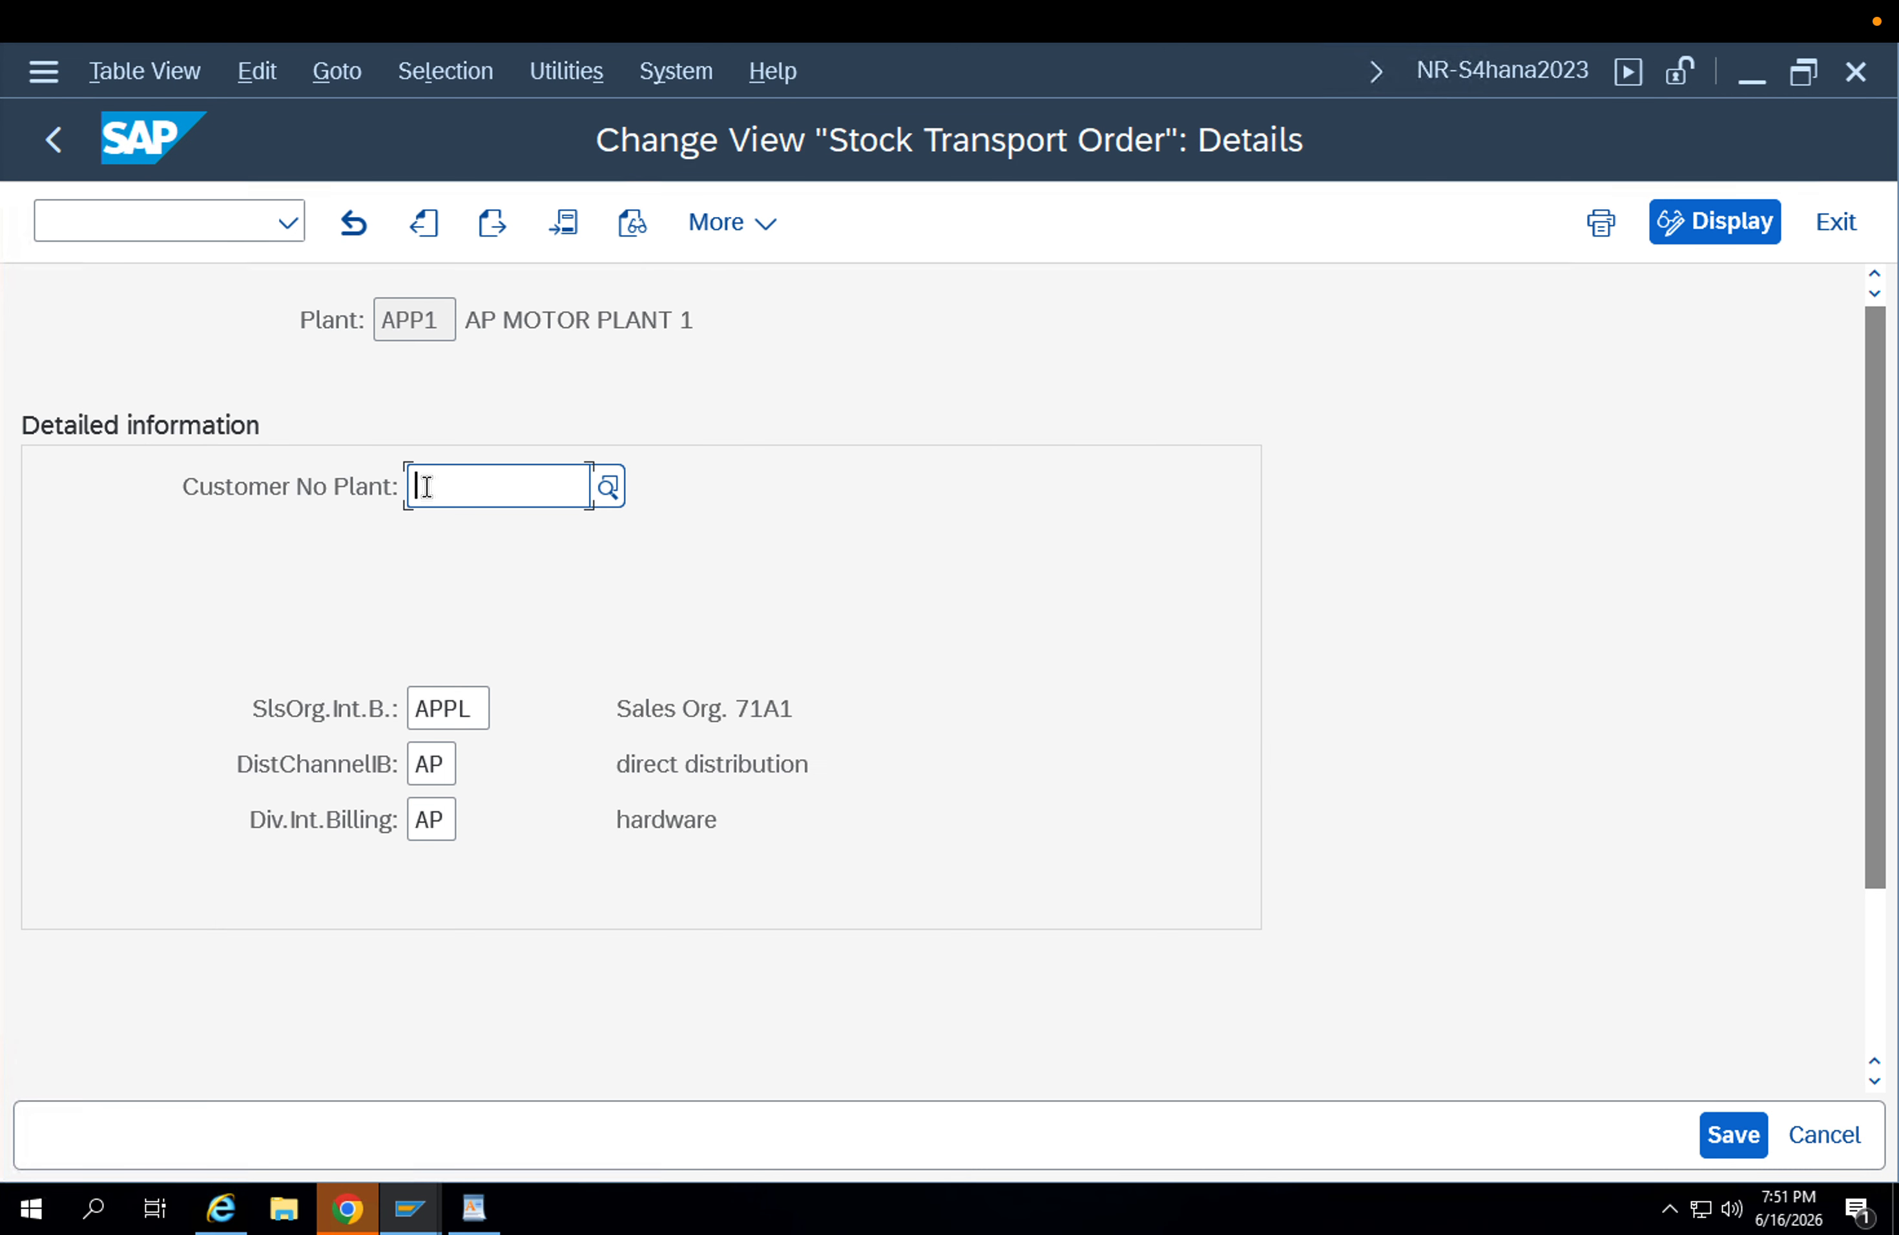
Enter the receiving plant's customer number for plant APP1, save the details, and return to the IMG.
{"action": "type", "text": "100109"}
{"action": "key", "text": "Return"}
{"action": "left_click", "coordinate": [1748, 1139]}
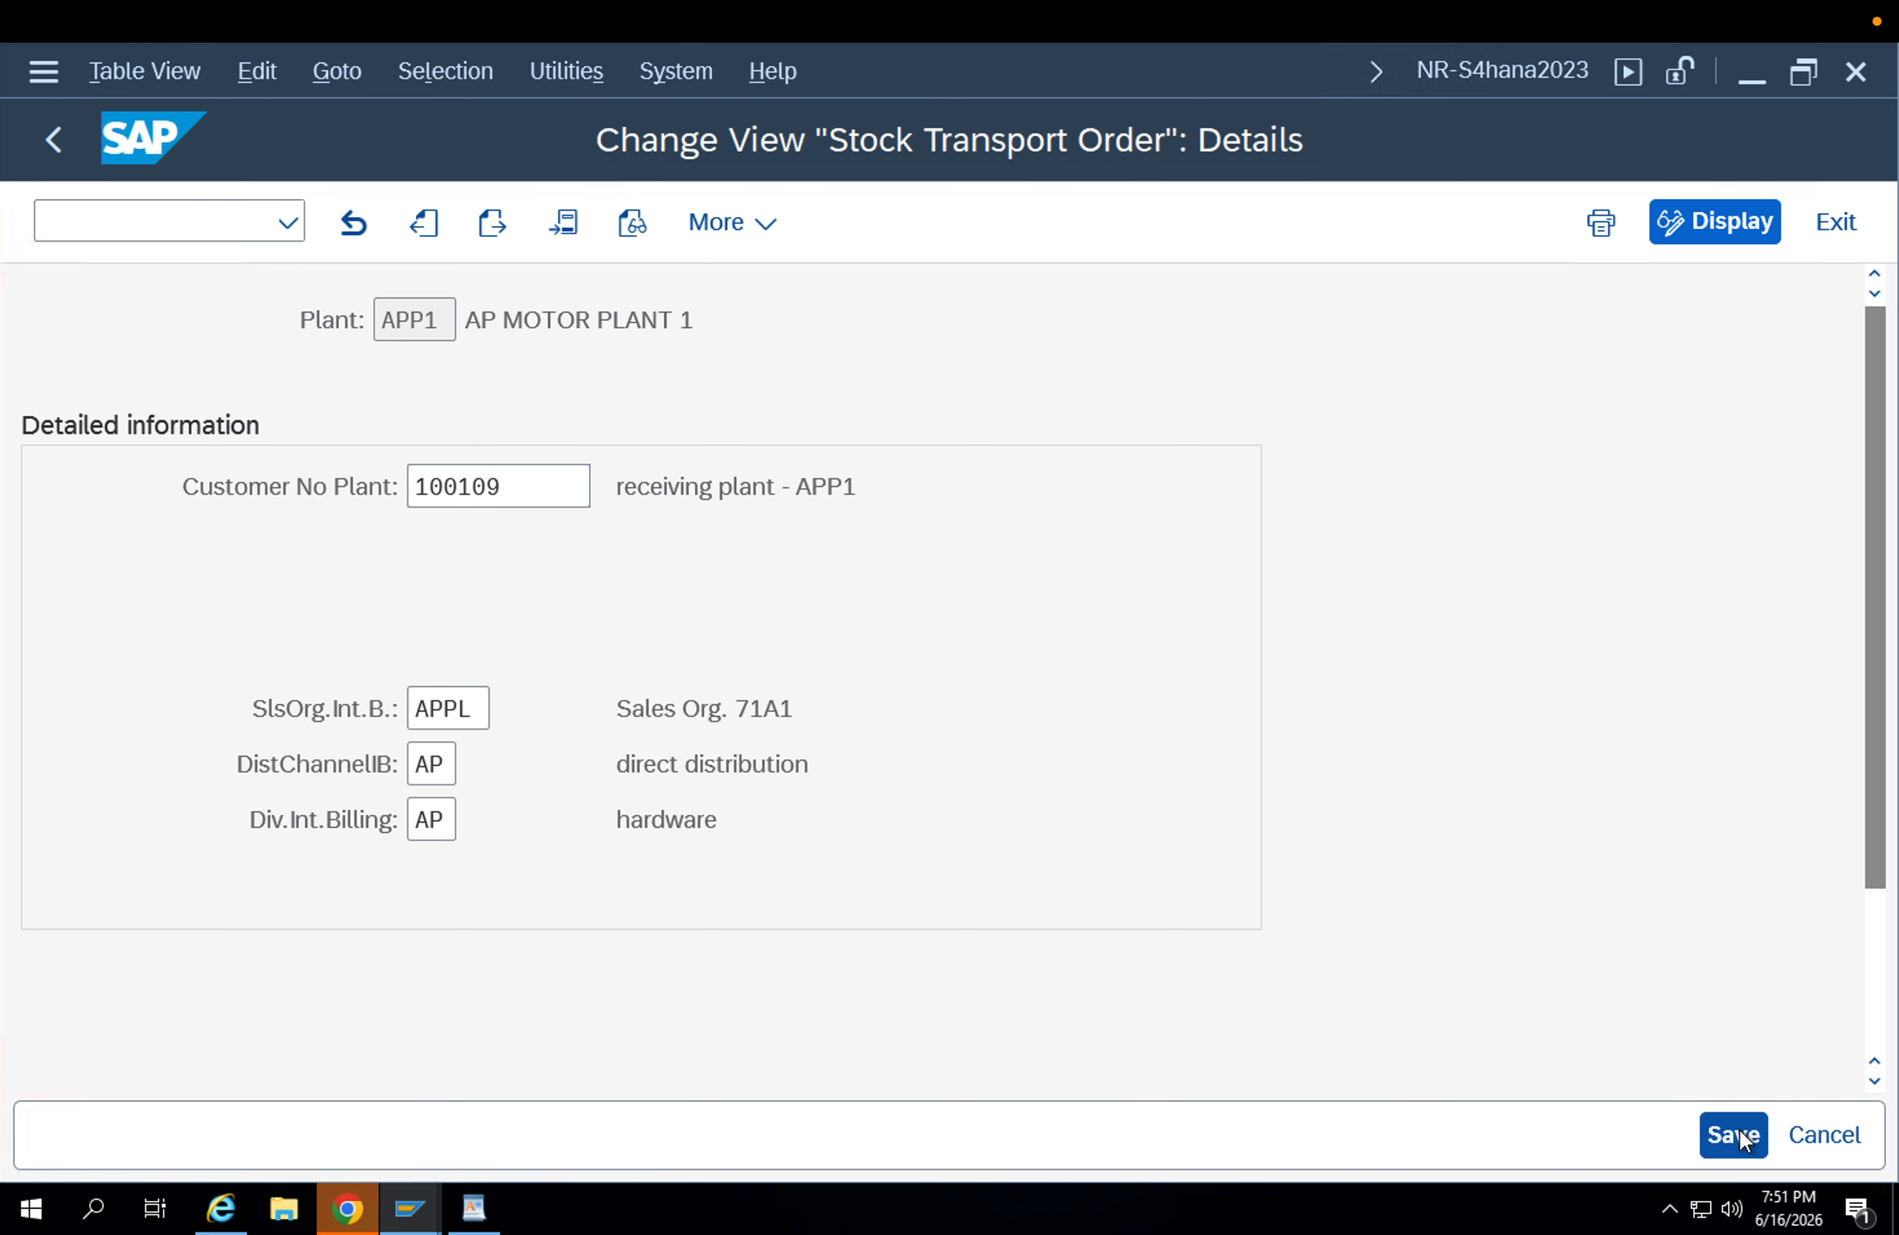
{"action": "left_click", "coordinate": [53, 139]}
{"action": "left_click", "coordinate": [60, 152]}
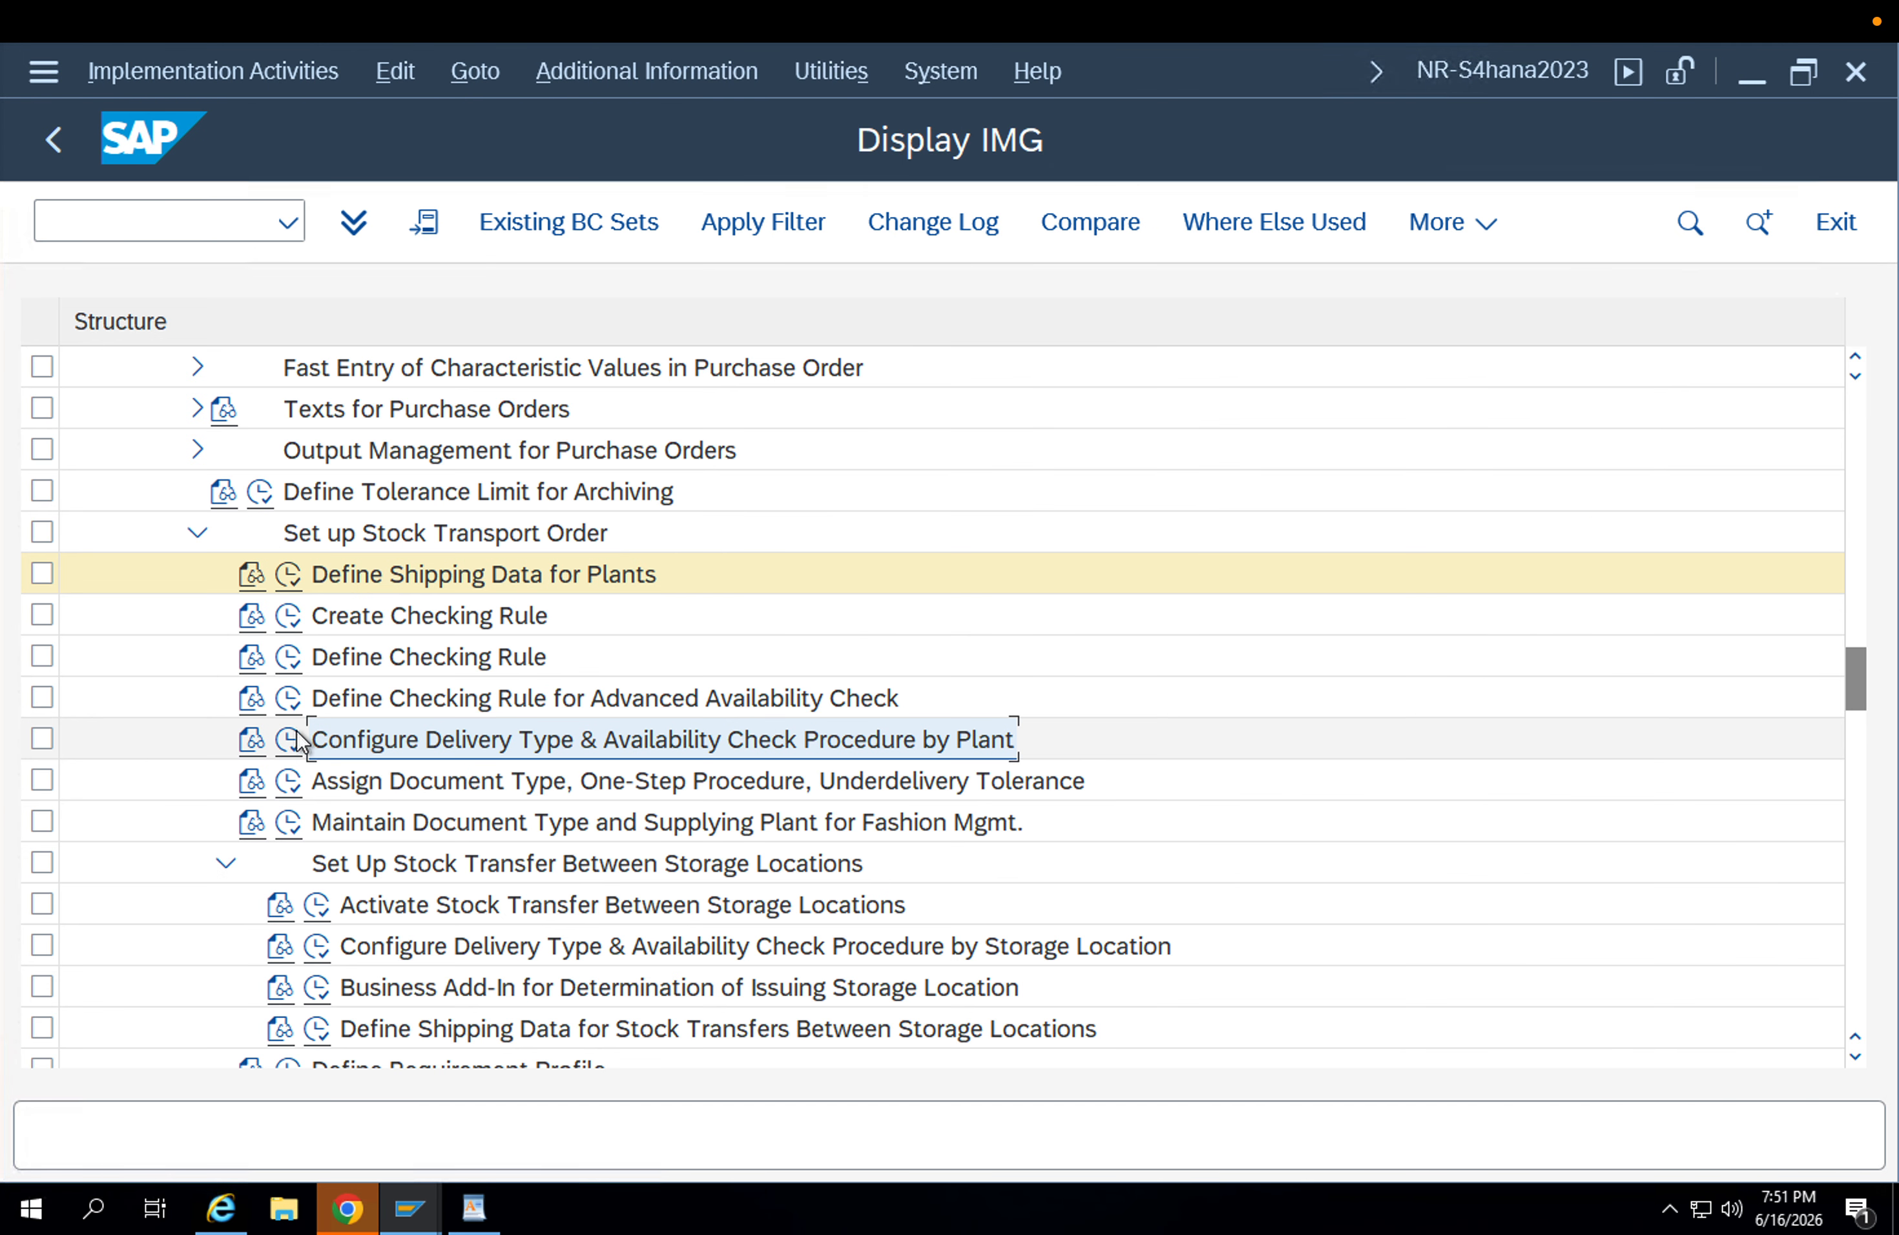
Open Configure Delivery Type & Availability Check Procedure by Plant and locate document type UB2 with supplying plant APP1.
{"action": "left_click", "coordinate": [298, 736]}
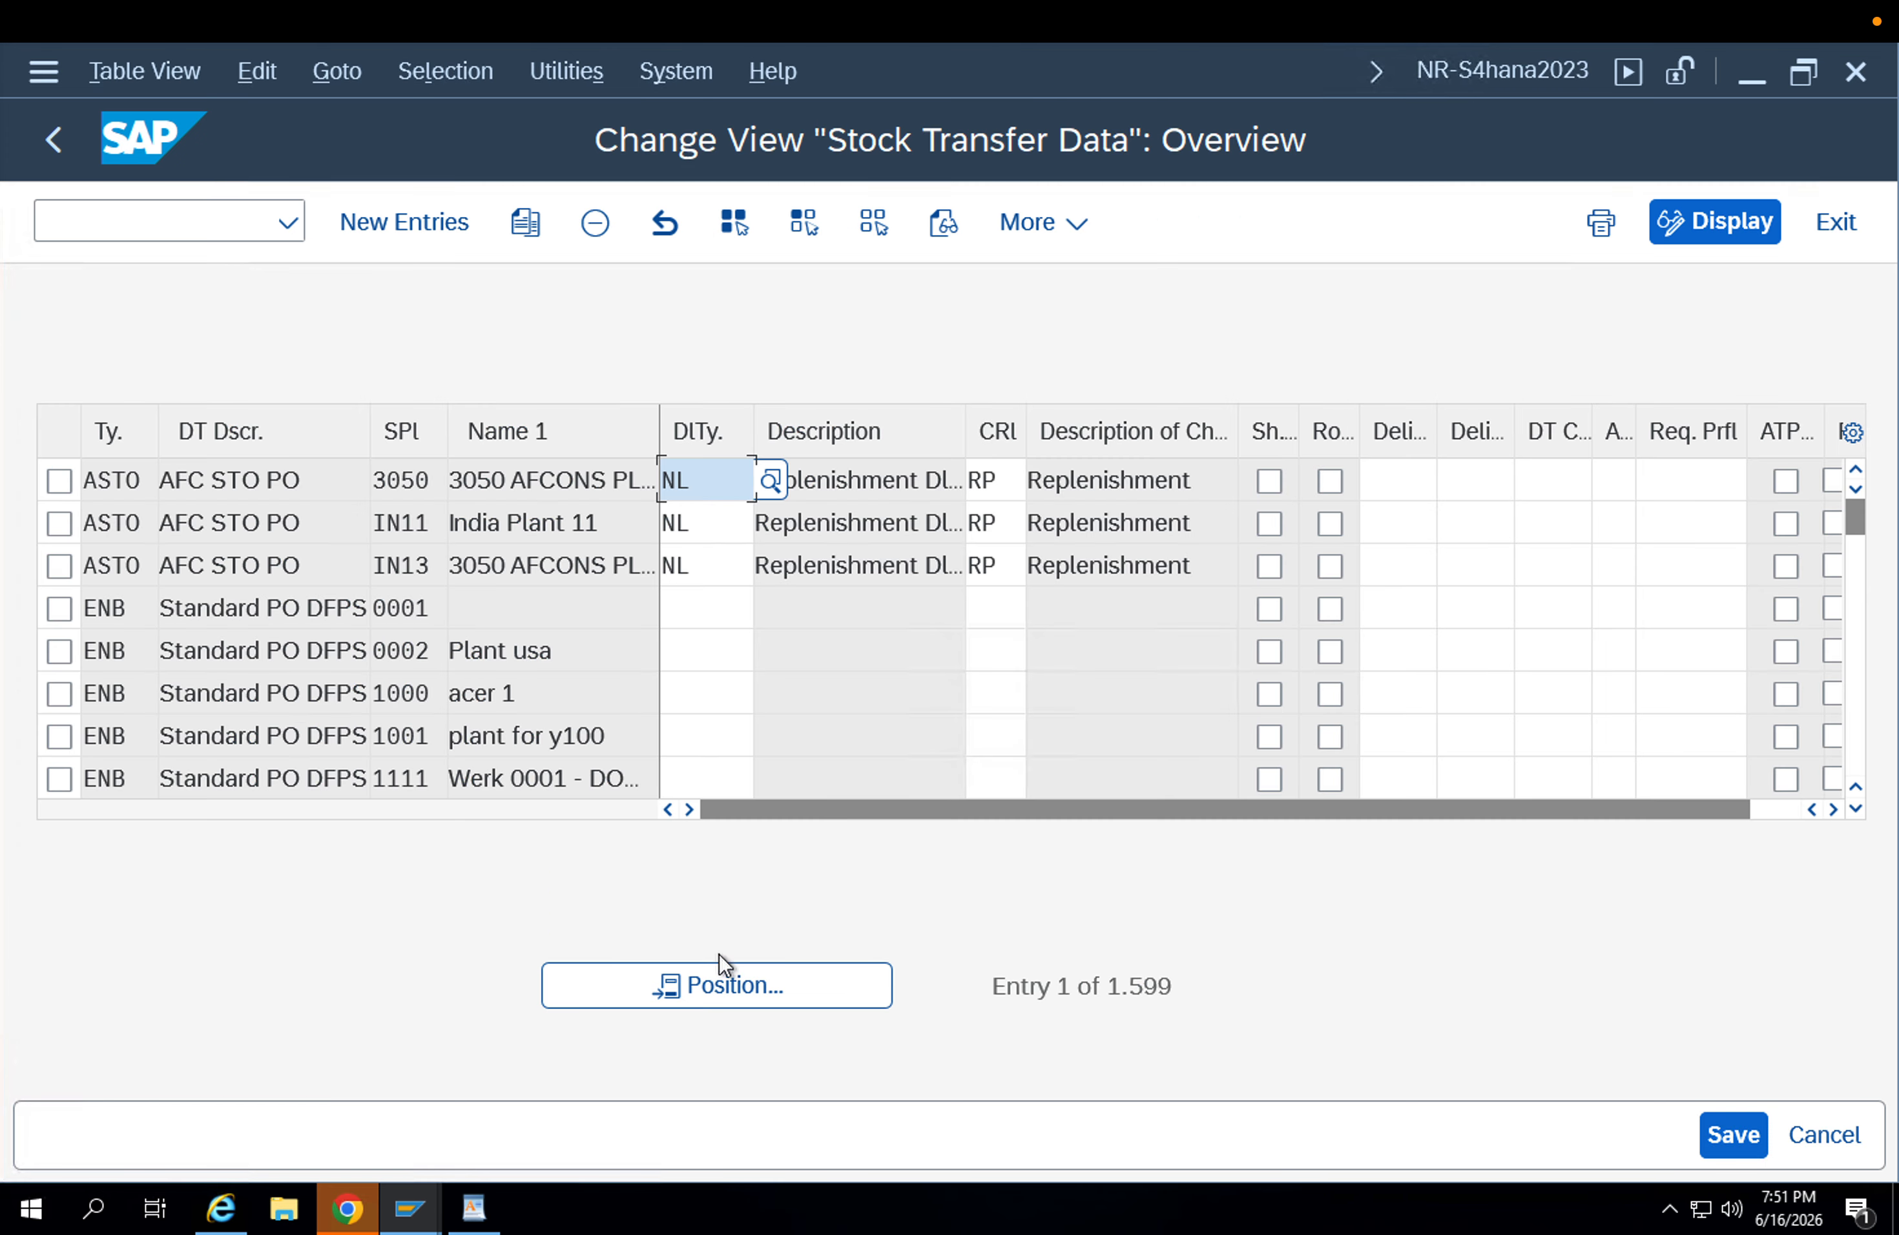
{"action": "left_click", "coordinate": [712, 974]}
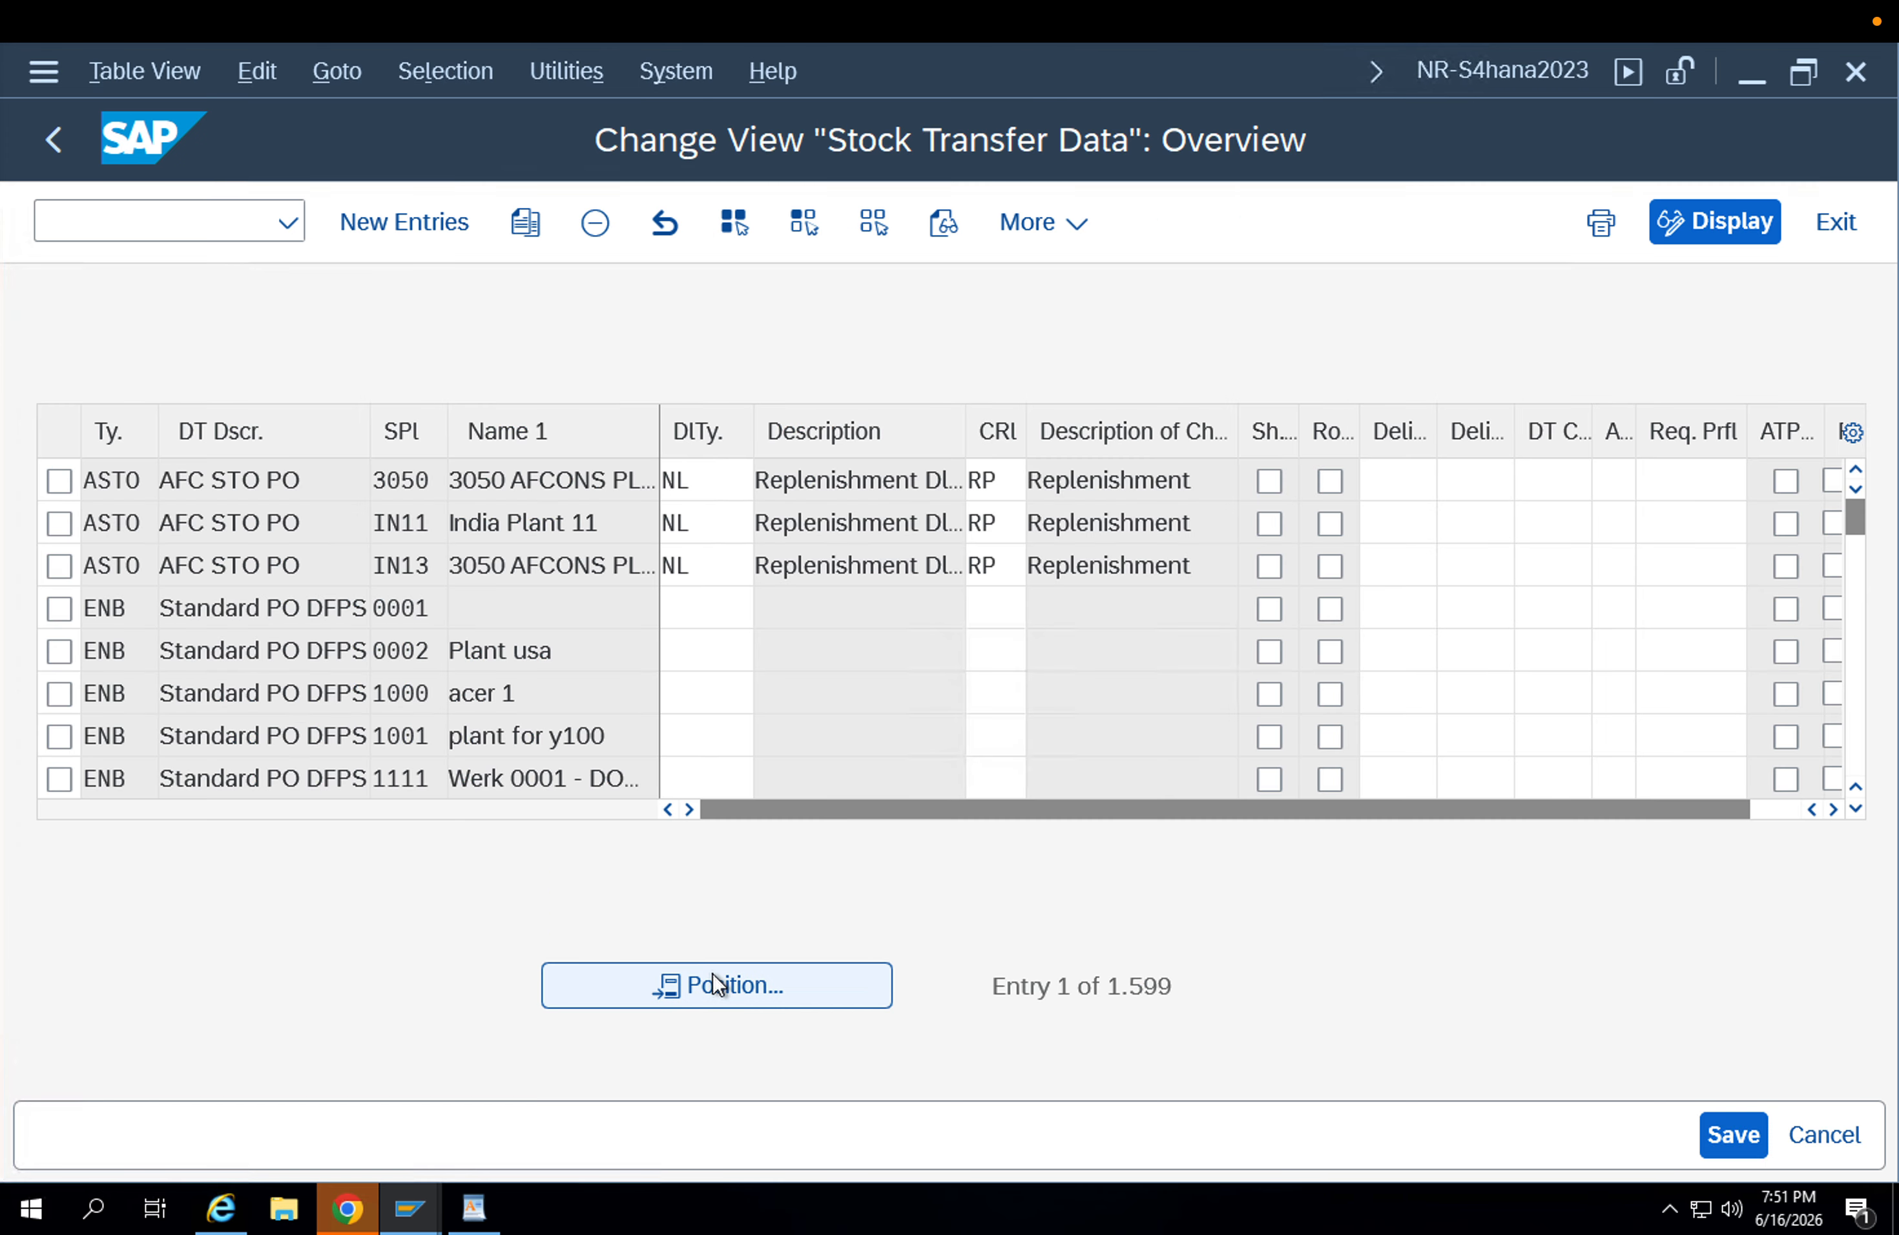
{"action": "type", "text": "Ub2"}
{"action": "key", "text": "Tab"}
{"action": "type", "text": "AAp"}
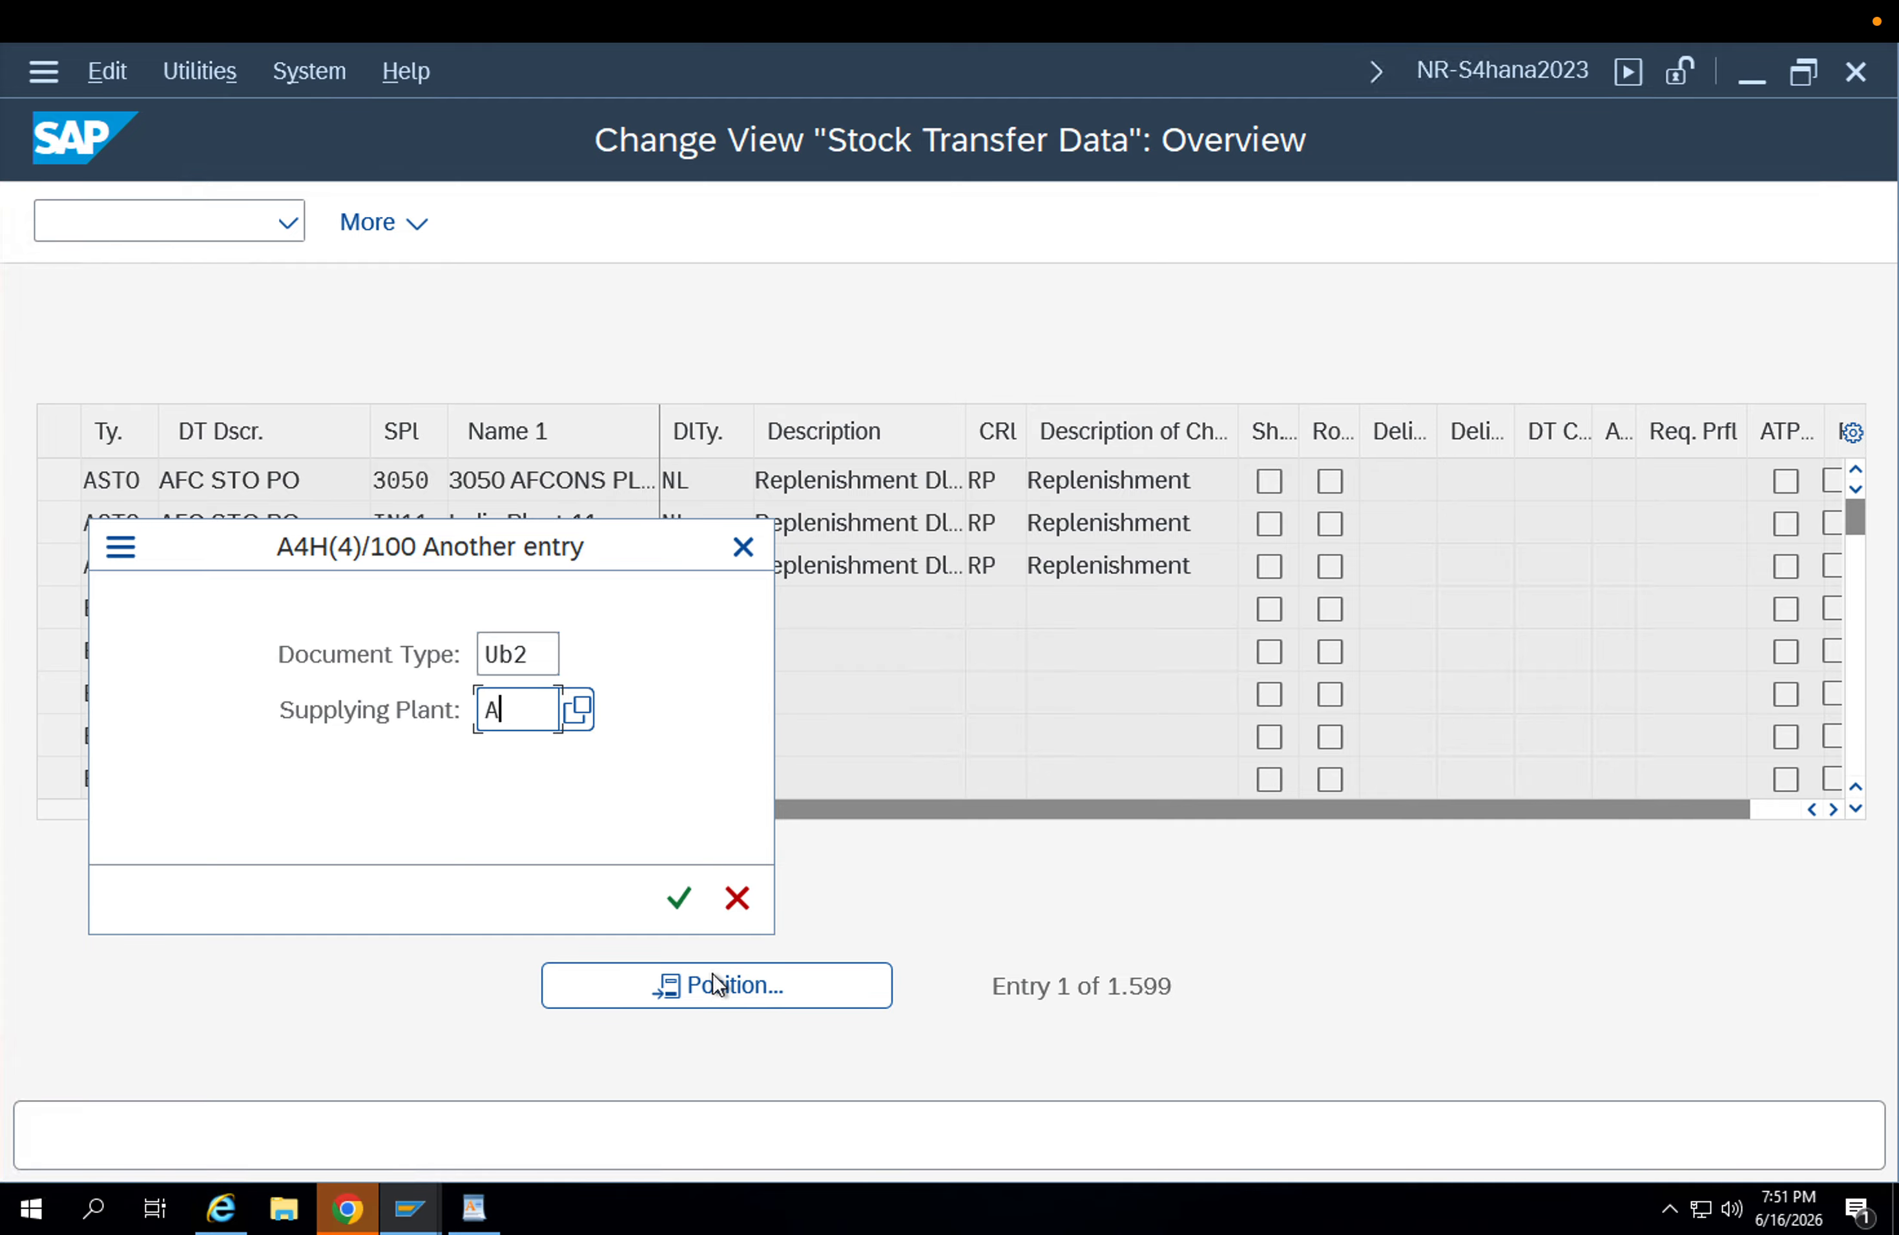
{"action": "key", "text": "BackSpace"}
{"action": "key", "text": "BackSpace"}
{"action": "type", "text": "pp1"}
{"action": "key", "text": "Return"}
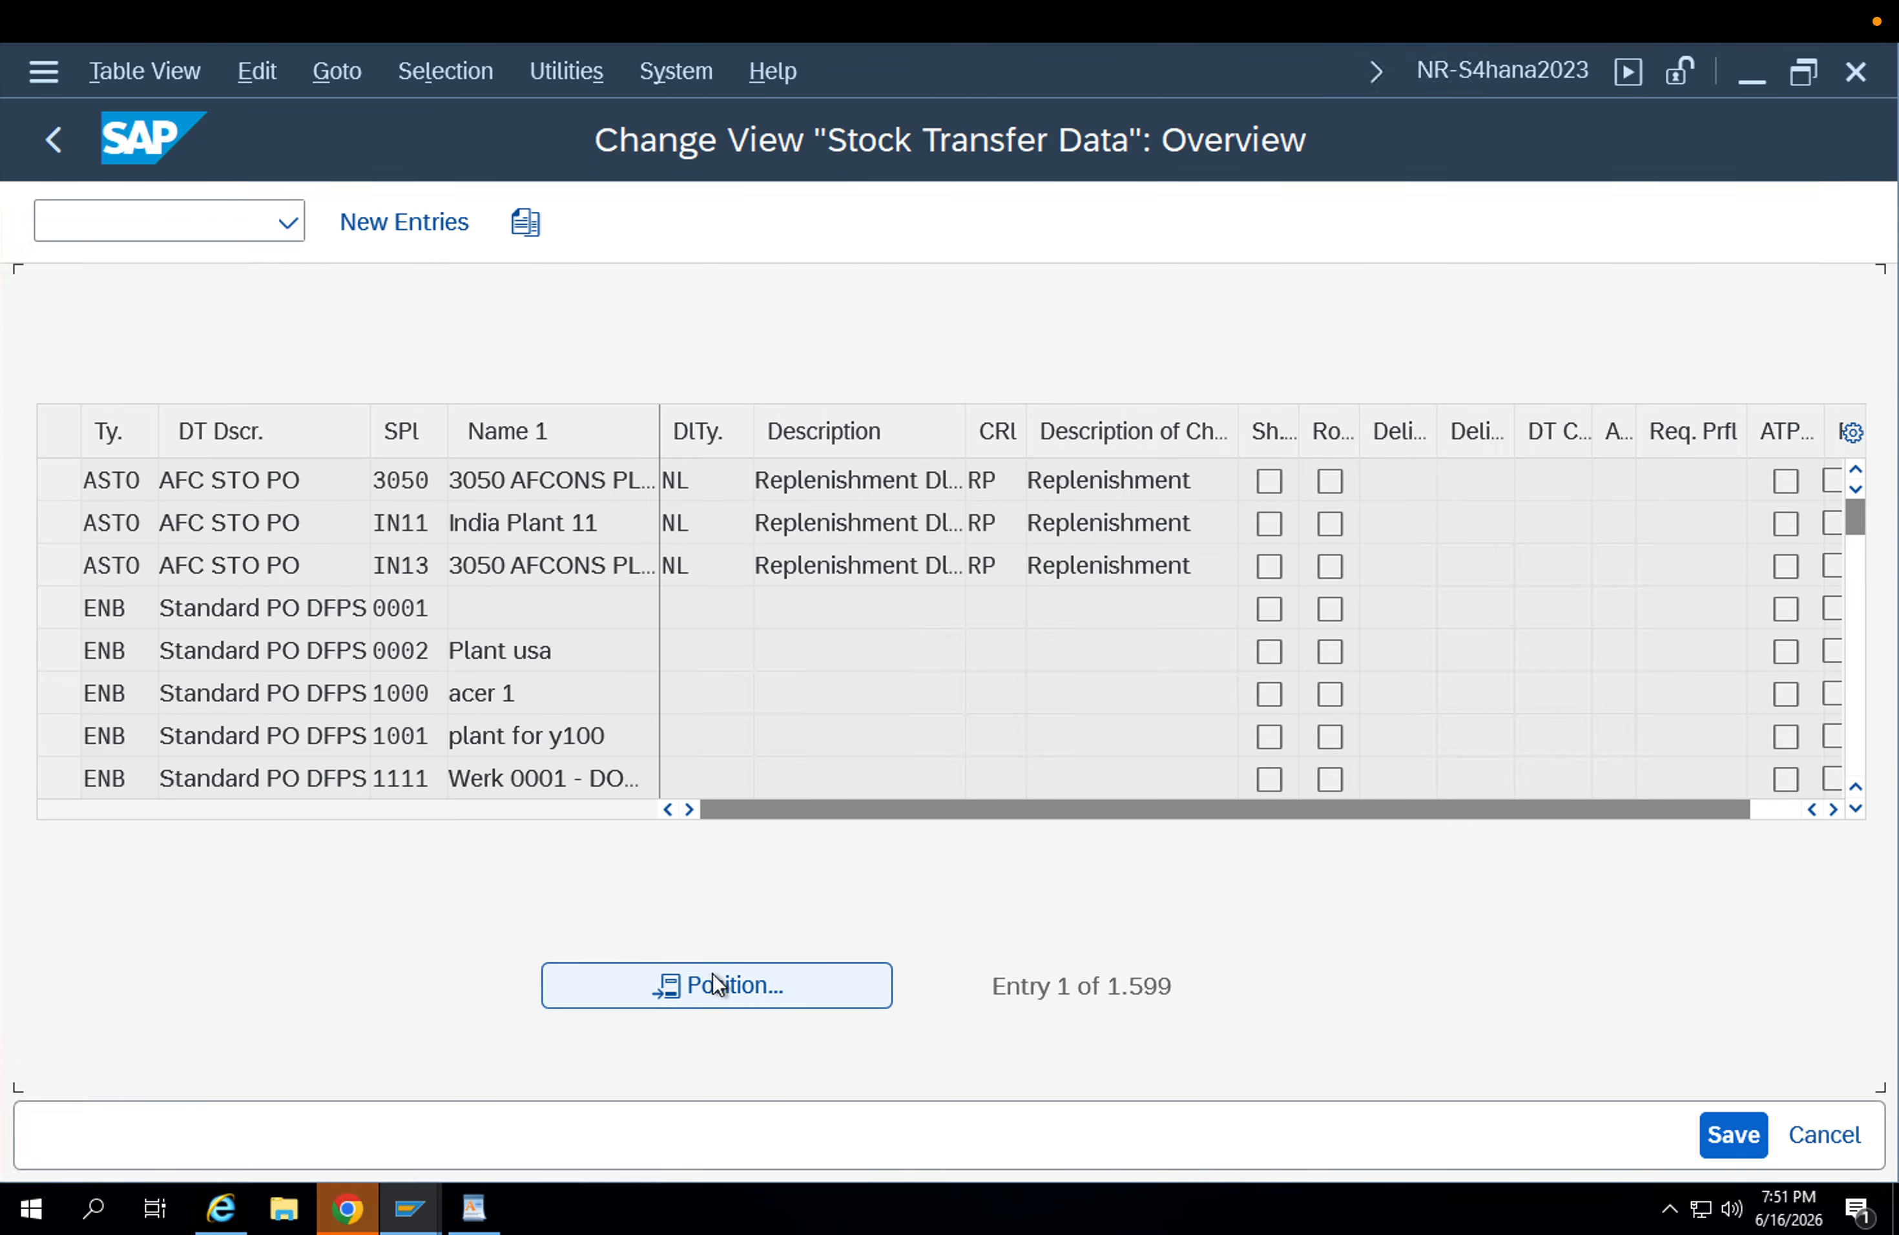
Check the delivery types and checking rules assigned to supplying plants APP1 and APP2 for document type UB2.
{"action": "left_click", "coordinate": [495, 534]}
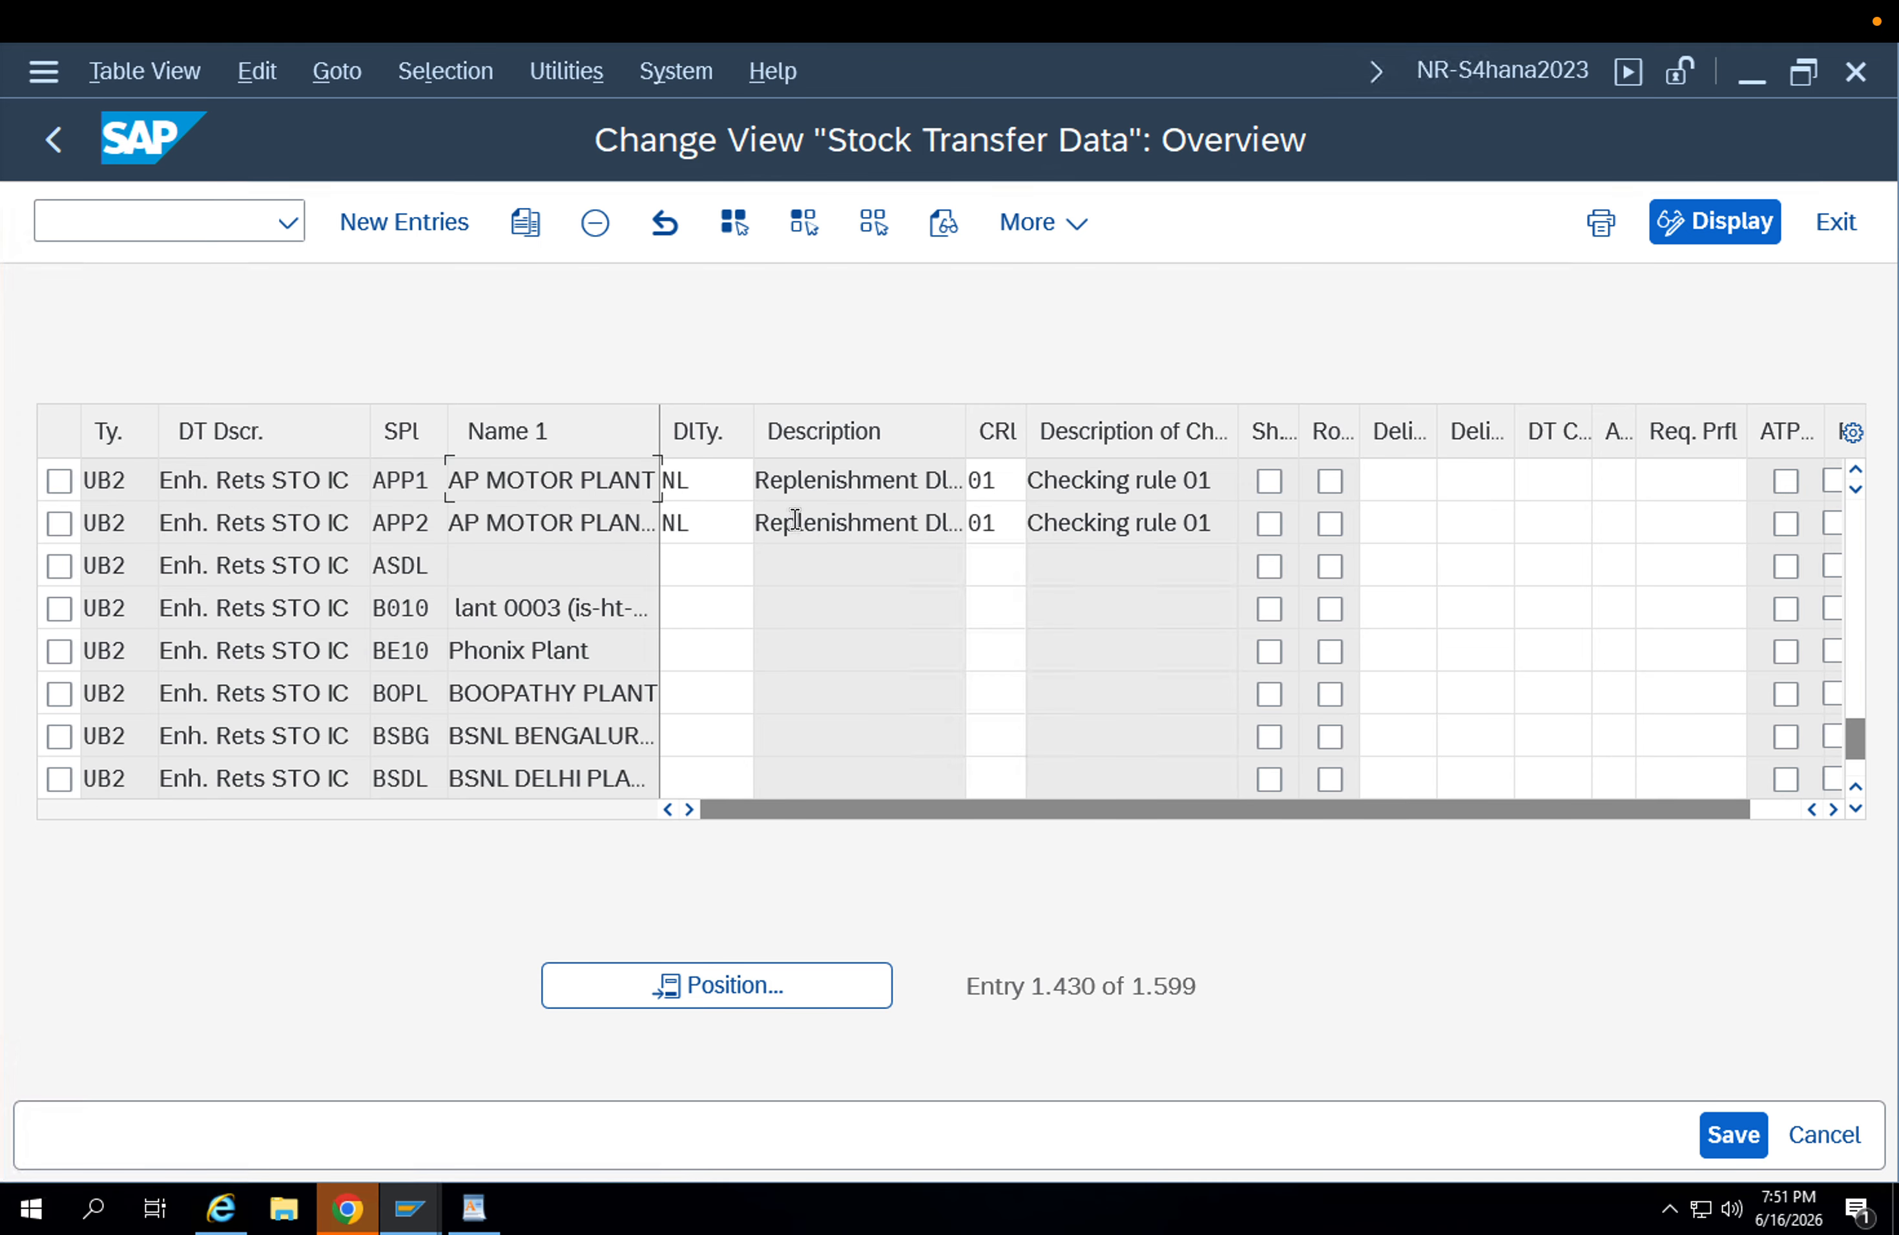
{"action": "left_click", "coordinate": [738, 486]}
{"action": "left_click", "coordinate": [722, 526]}
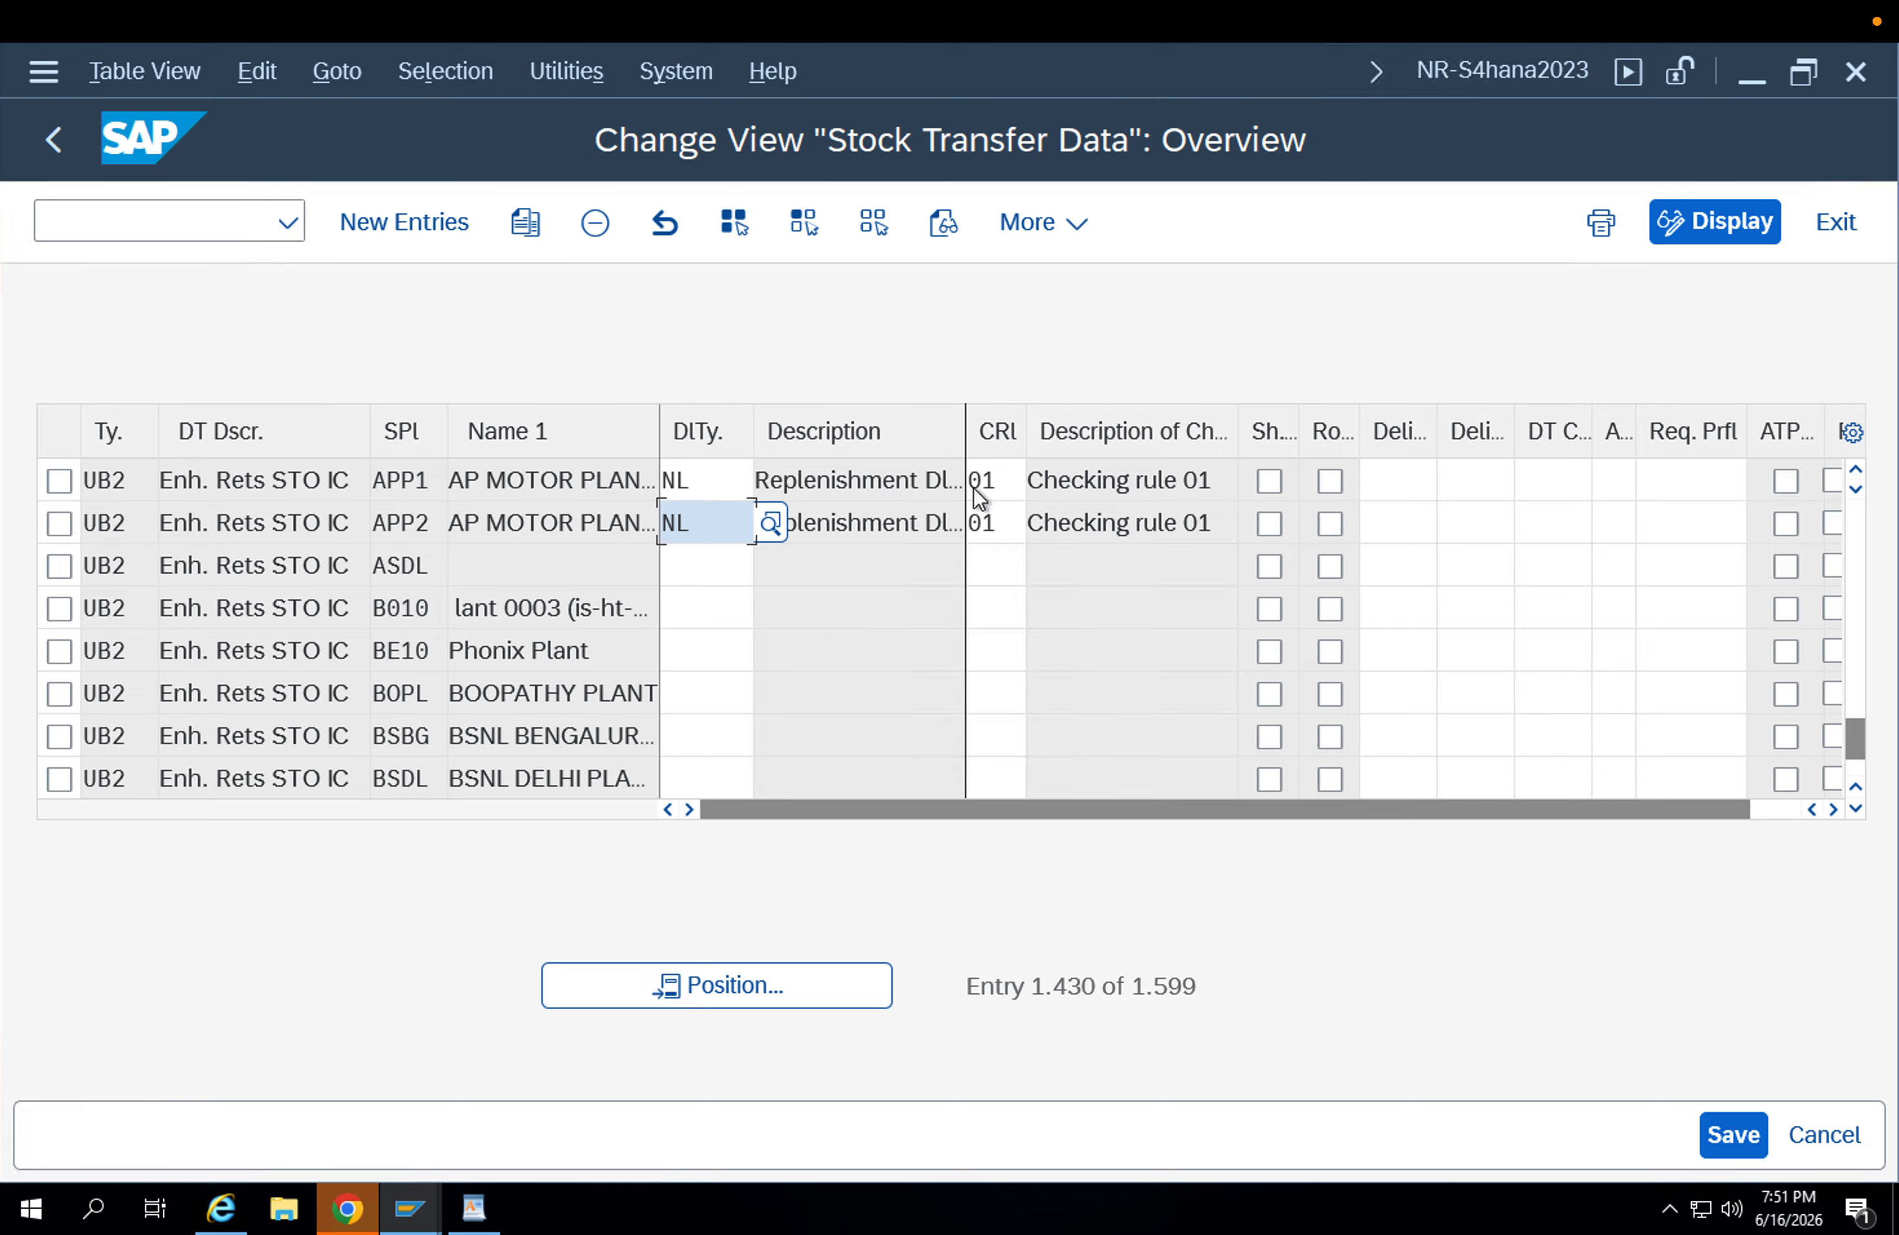
{"action": "left_click", "coordinate": [985, 520]}
Return to the IMG and open Assign Document Type, One-Step Procedure, Underdelivery Tolerance.
{"action": "left_click", "coordinate": [51, 138]}
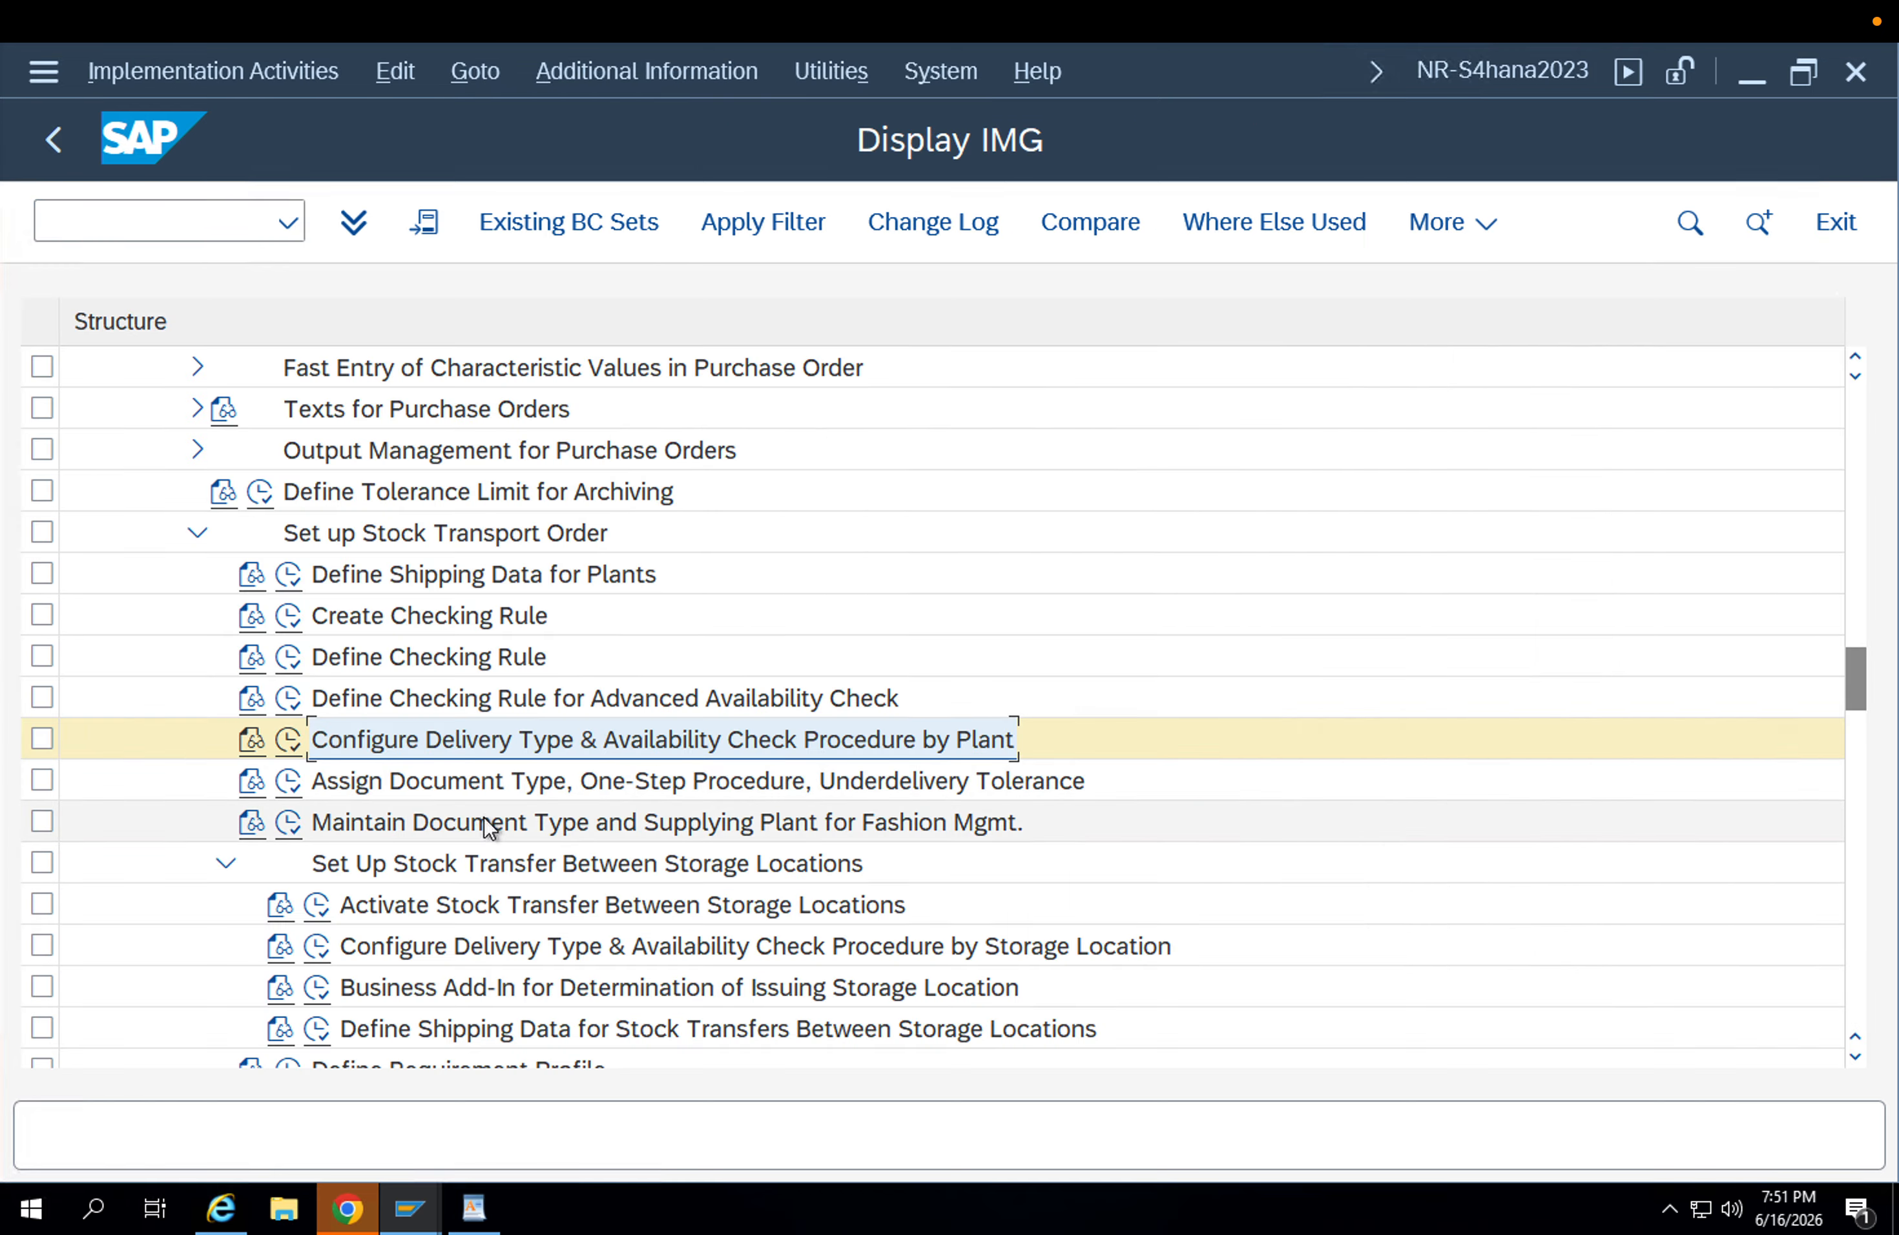
{"action": "left_click", "coordinate": [715, 796]}
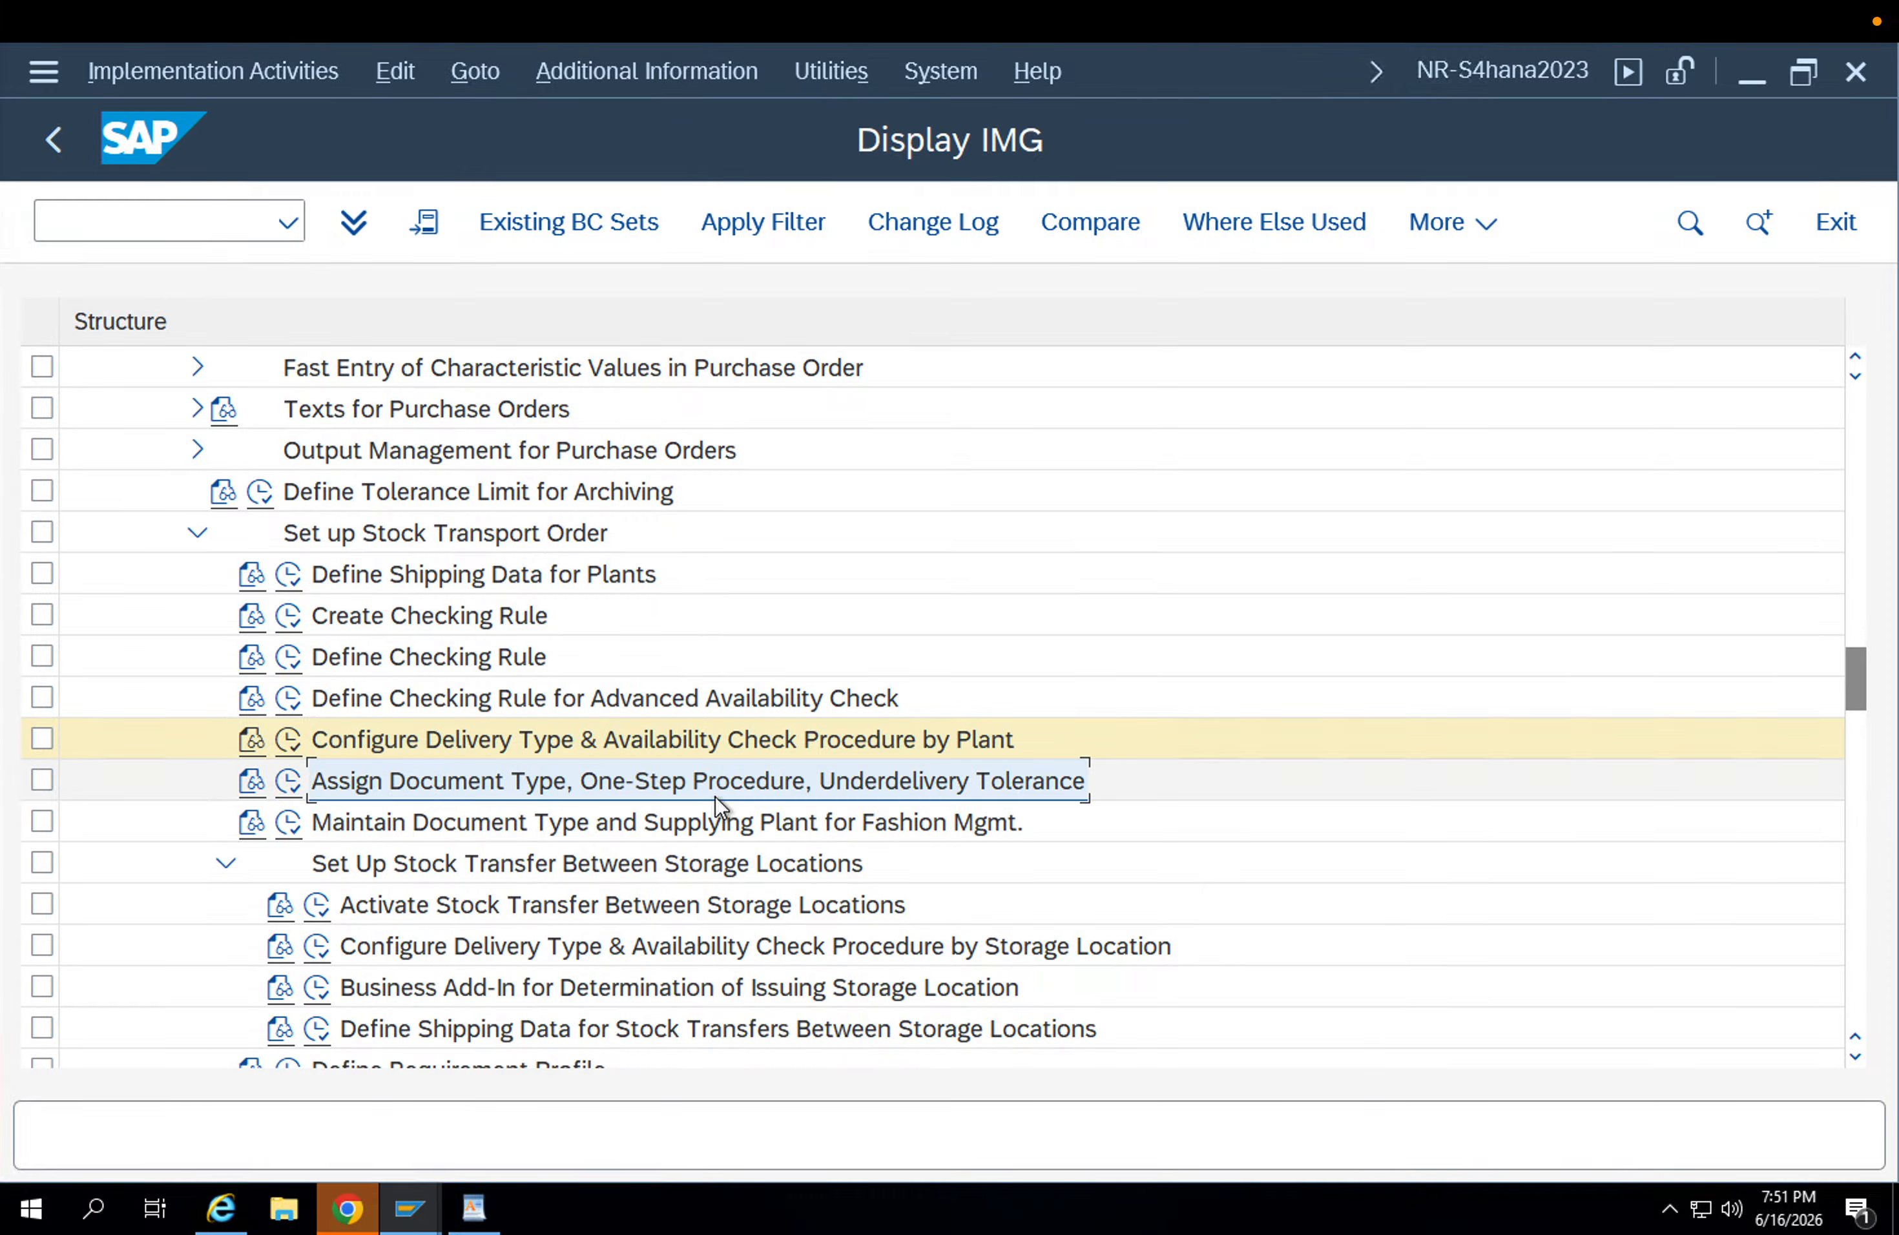
{"action": "left_click", "coordinate": [288, 787]}
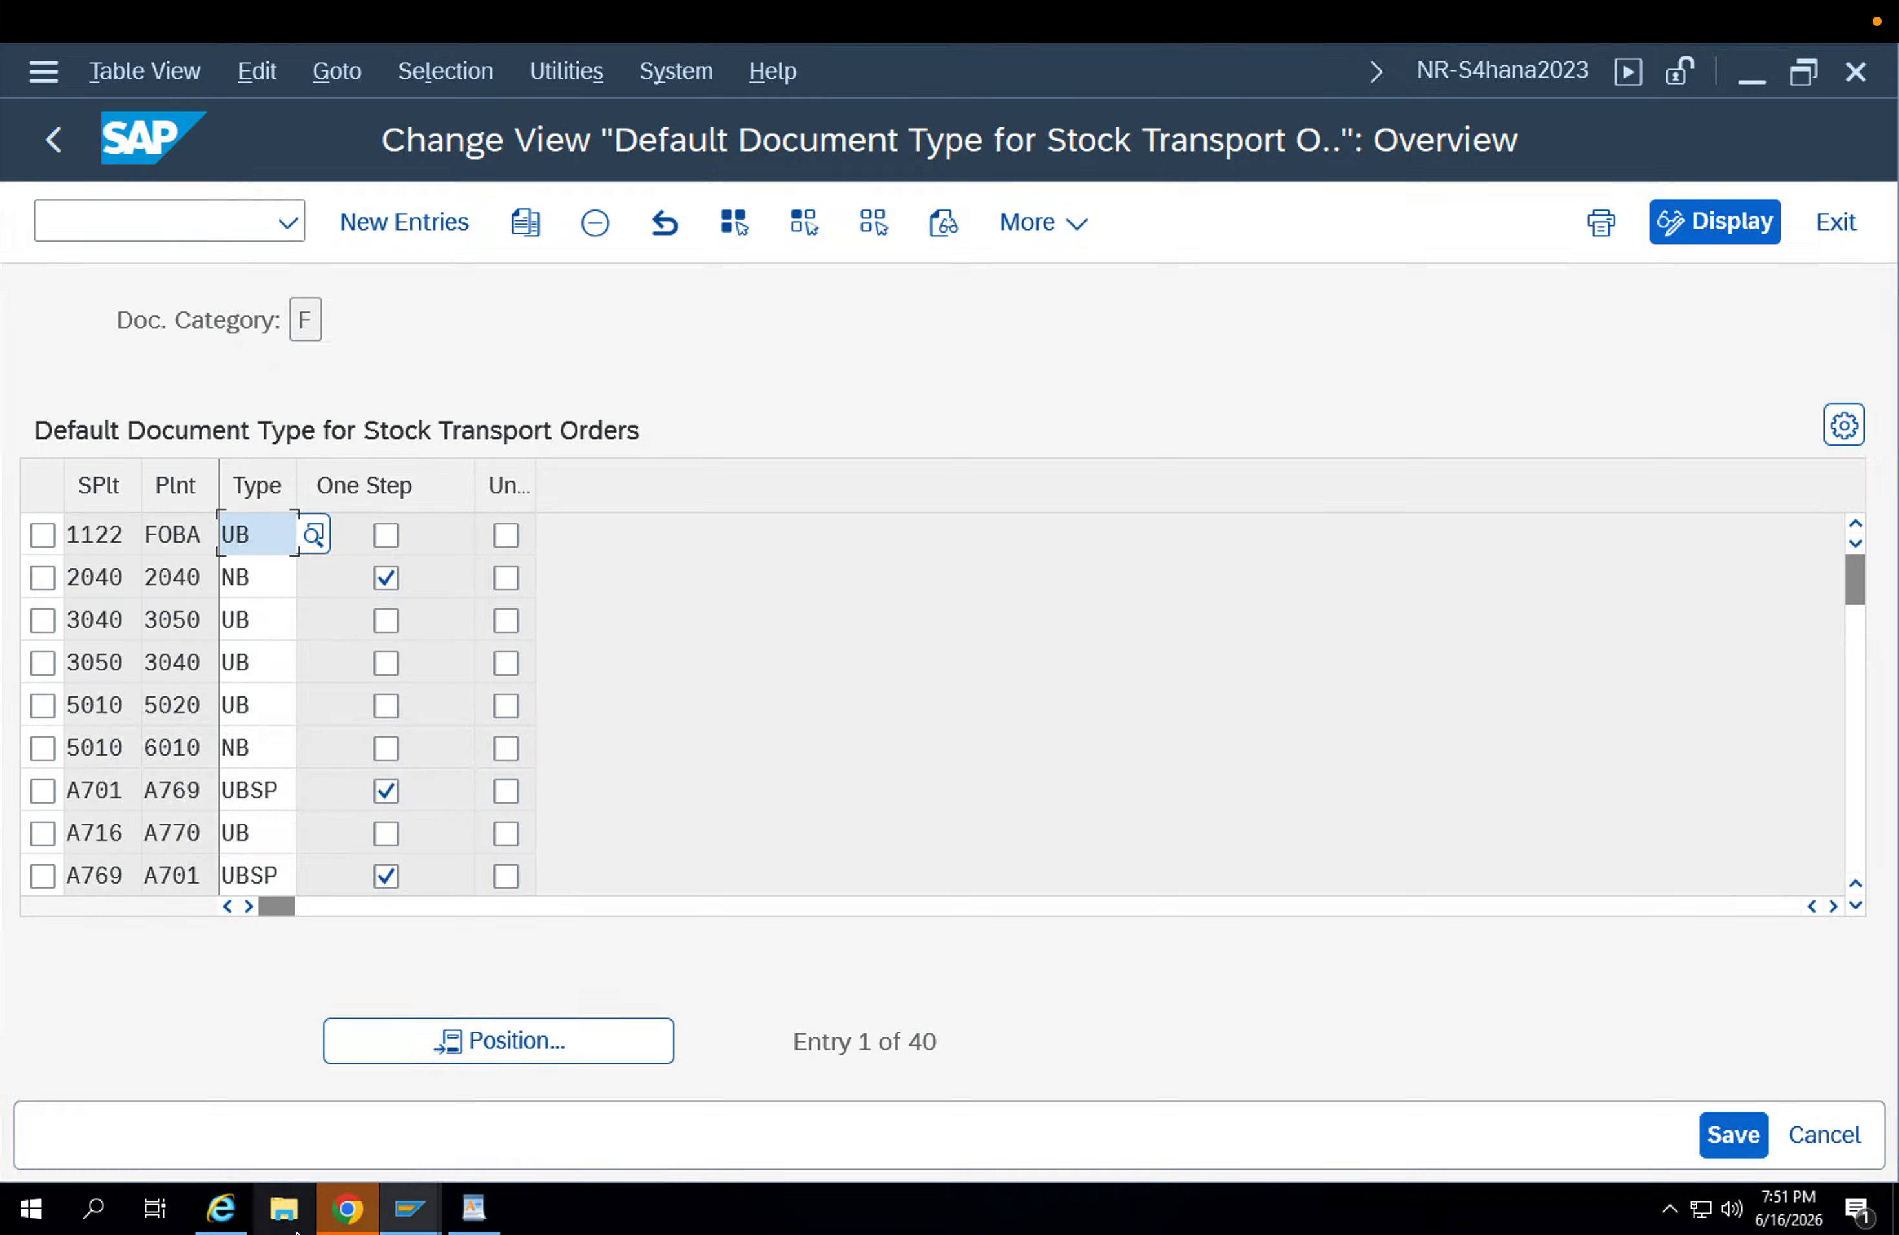
Switch to the WordPad notes and review the "Via SD route" process steps.
{"action": "left_click", "coordinate": [475, 1207]}
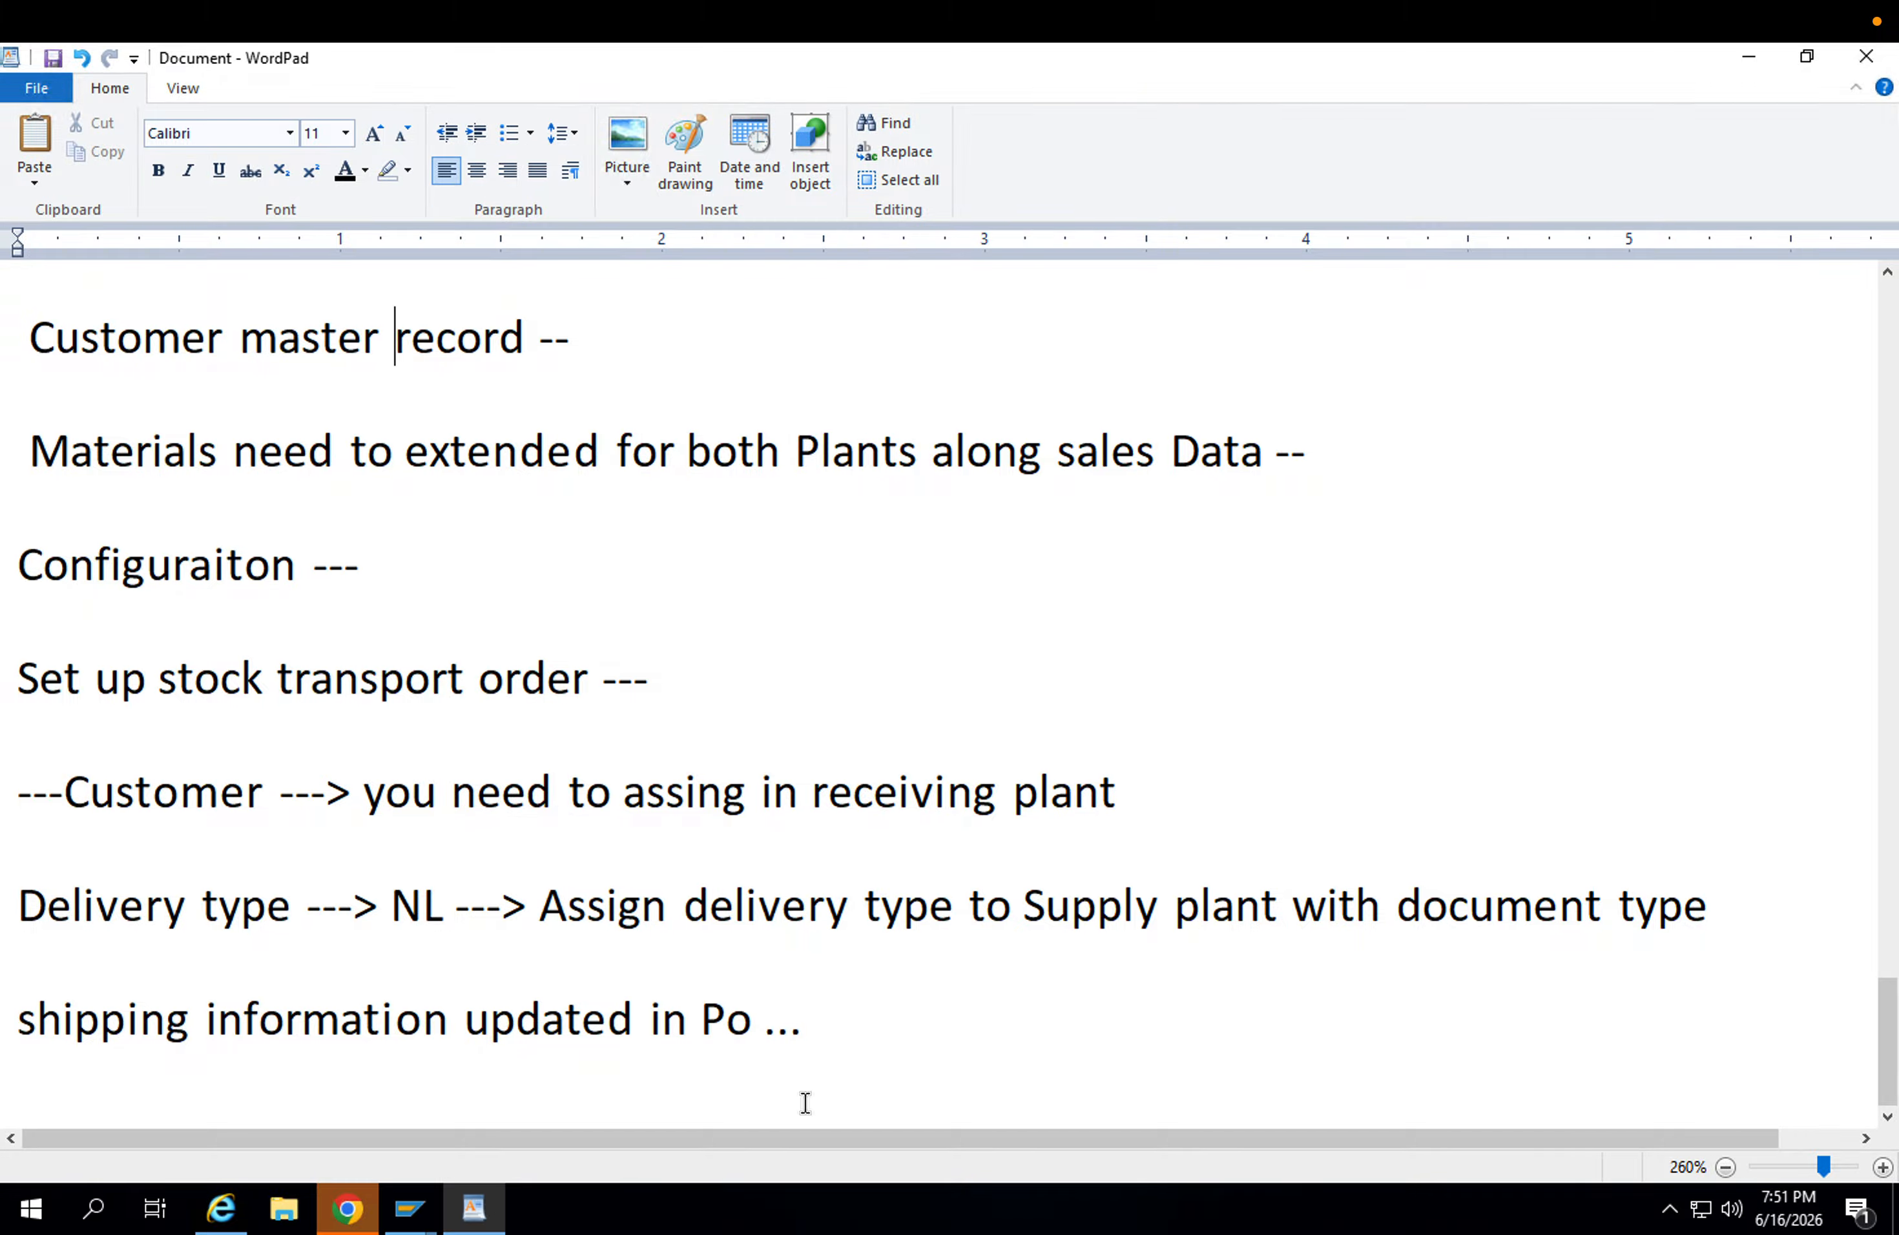
{"action": "scroll", "coordinate": [516, 714], "scroll_direction": "up", "scroll_amount": 1}
{"action": "scroll", "coordinate": [515, 714], "scroll_direction": "up", "scroll_amount": 10}
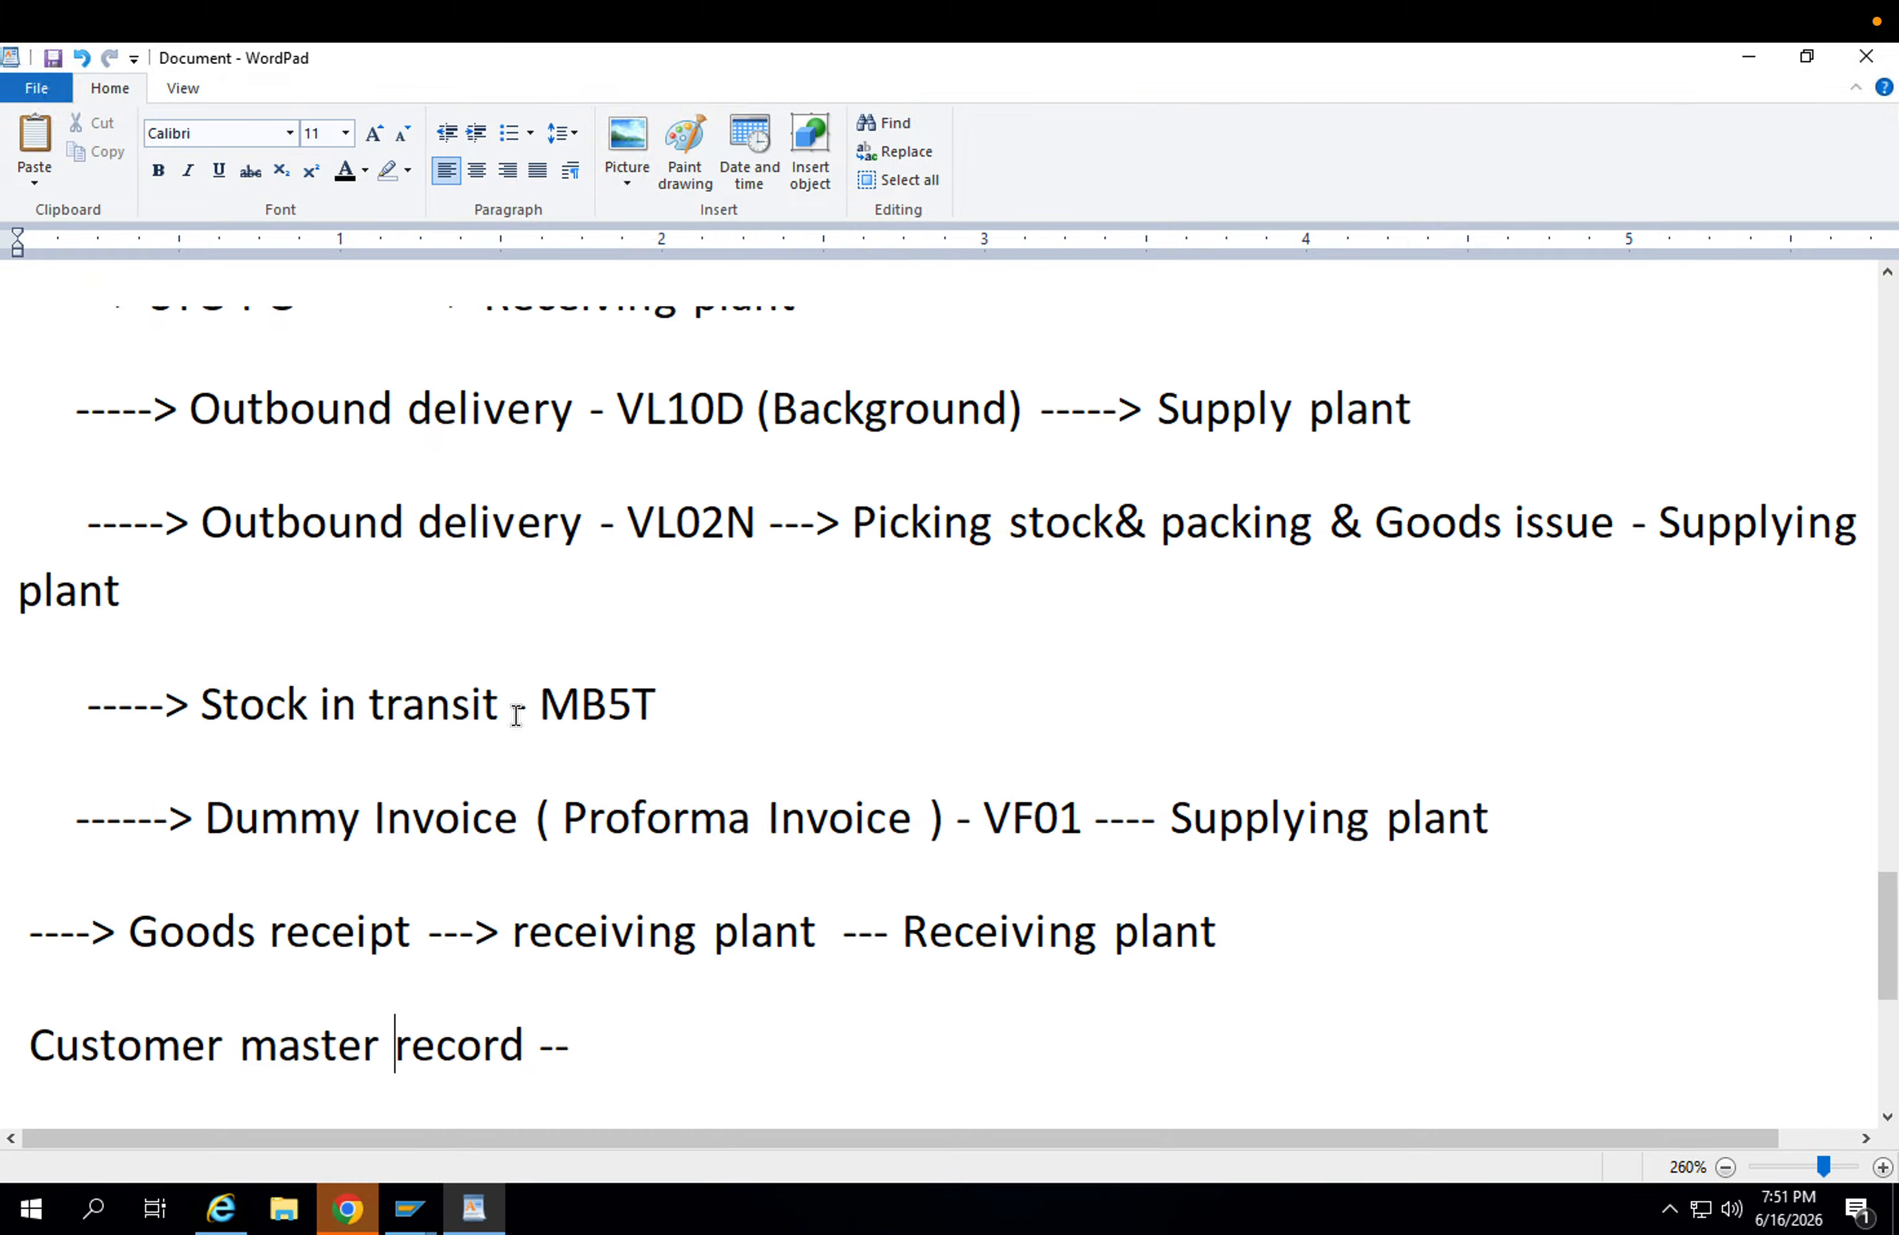
{"action": "scroll", "coordinate": [515, 714], "scroll_direction": "down", "scroll_amount": 10}
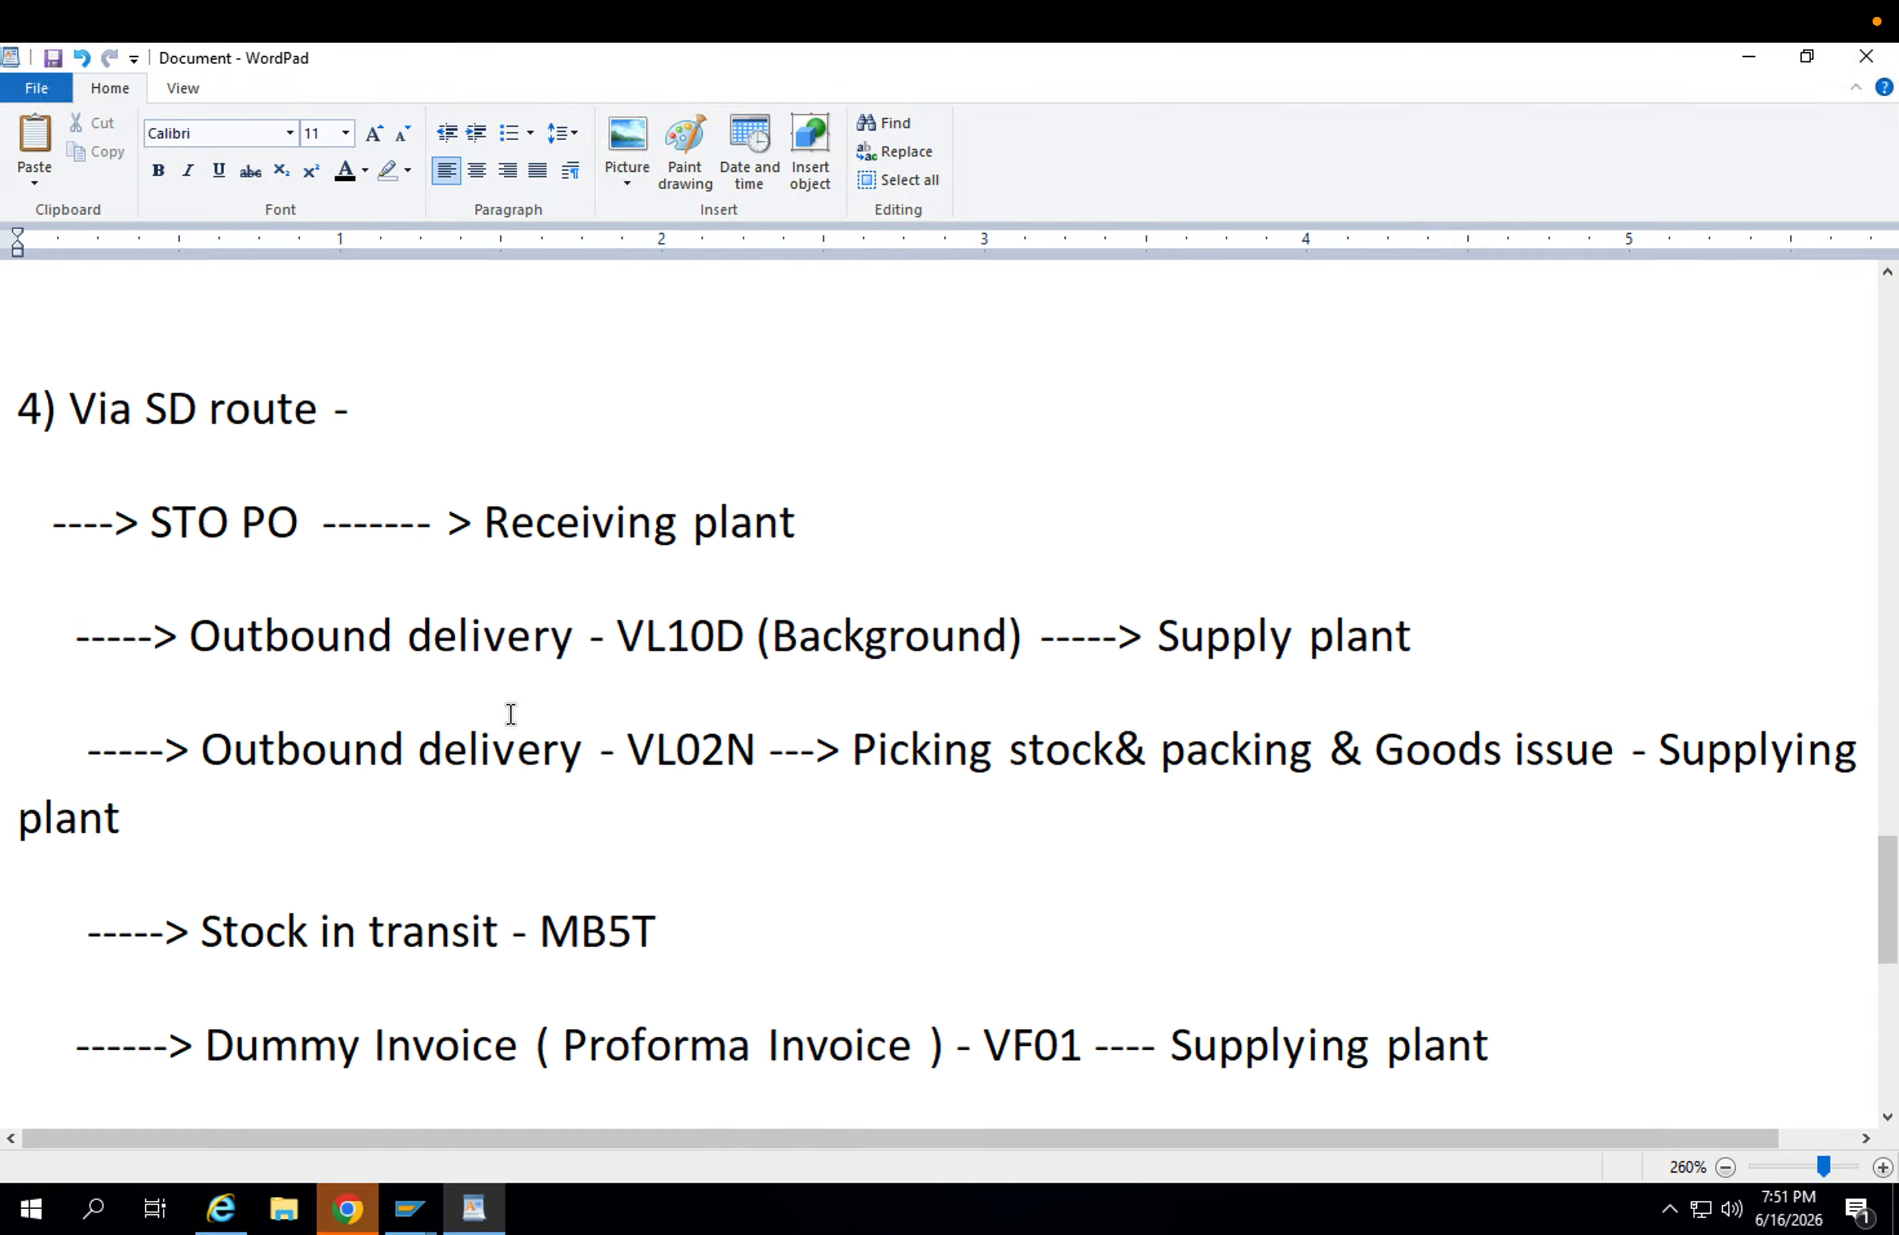
{"action": "scroll", "coordinate": [386, 805], "scroll_direction": "down", "scroll_amount": 3}
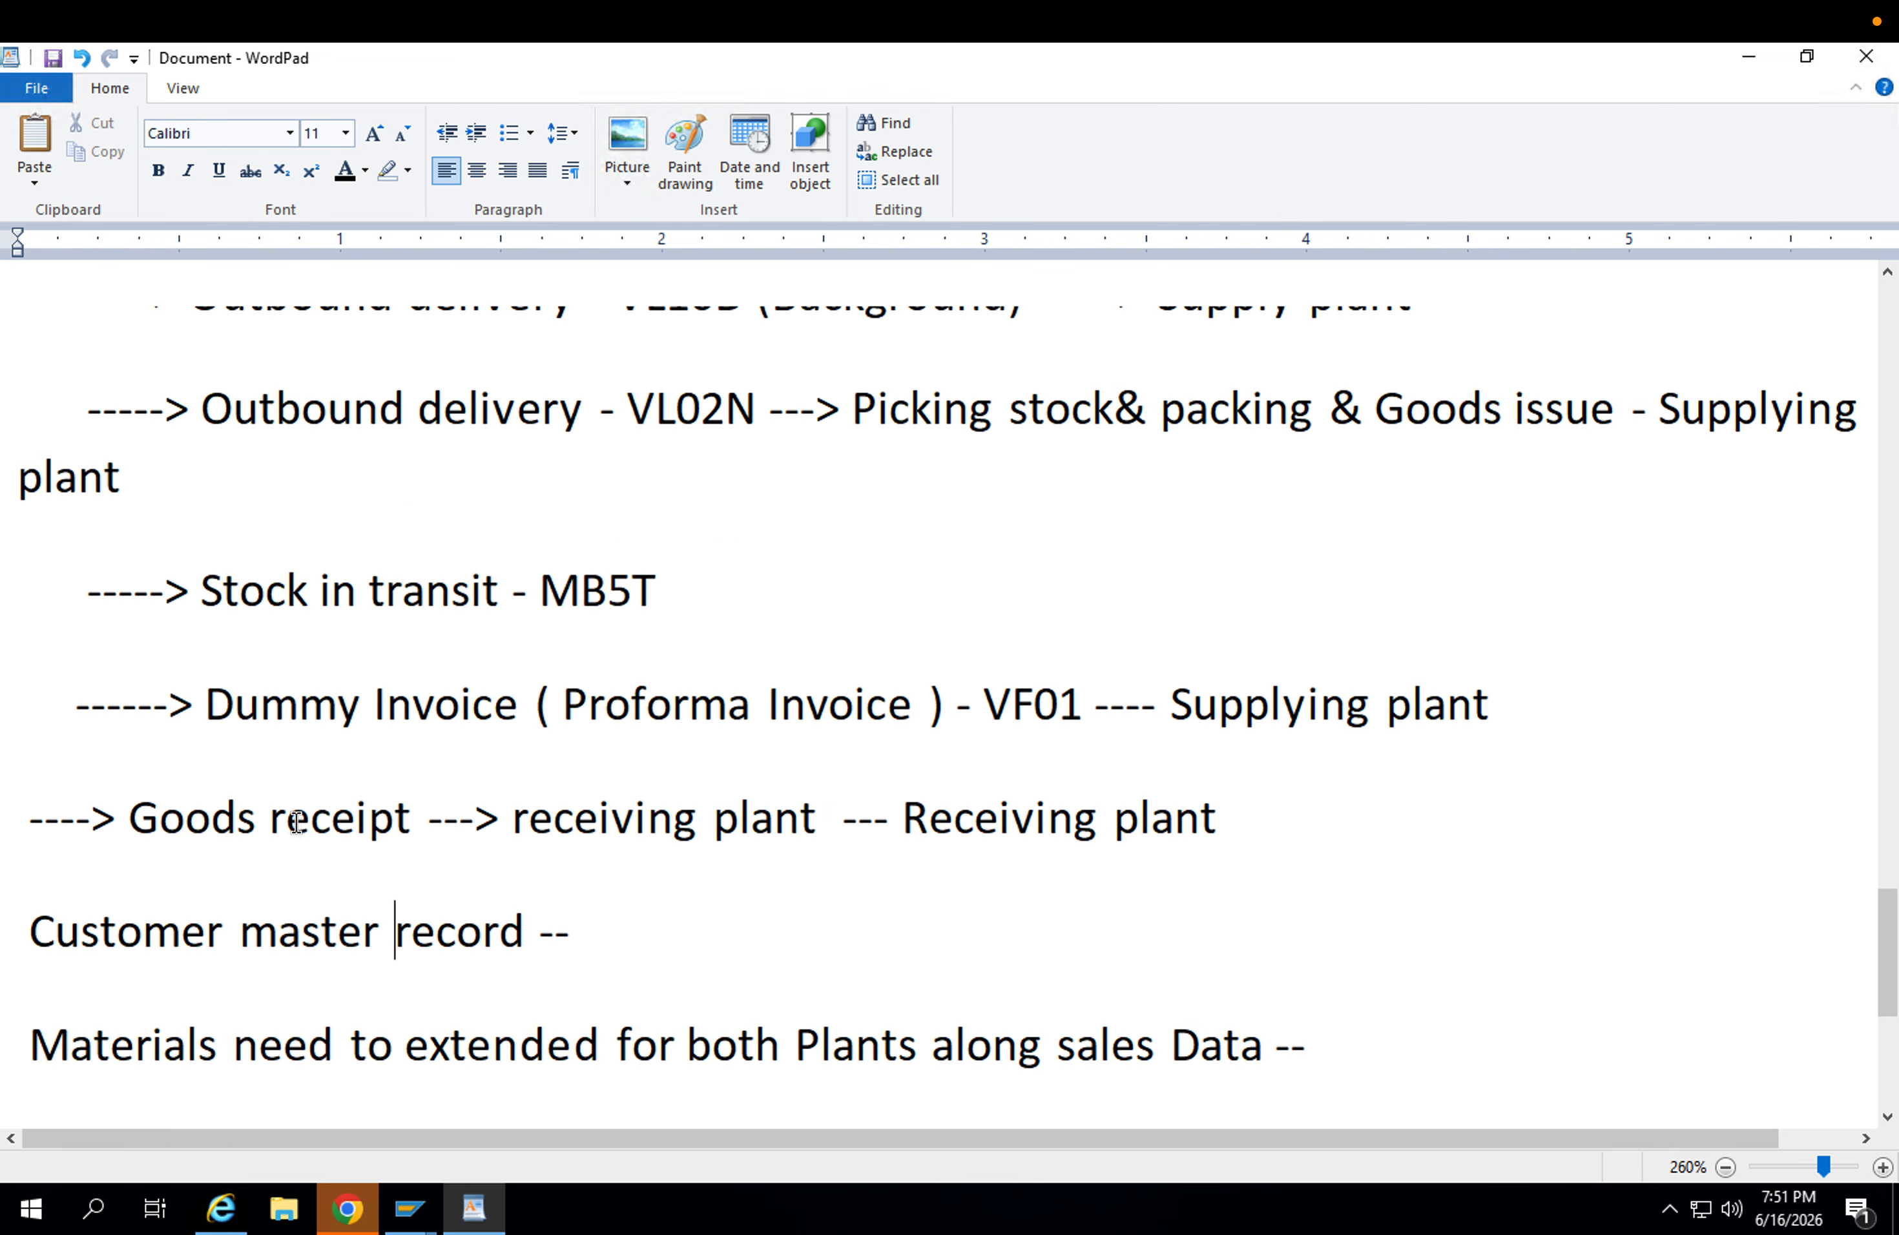
Highlight the VL02N outbound delivery line and the goods receipt line in the notes to compare both process steps.
{"action": "left_click_drag", "start_coordinate": [202, 409], "coordinate": [276, 485]}
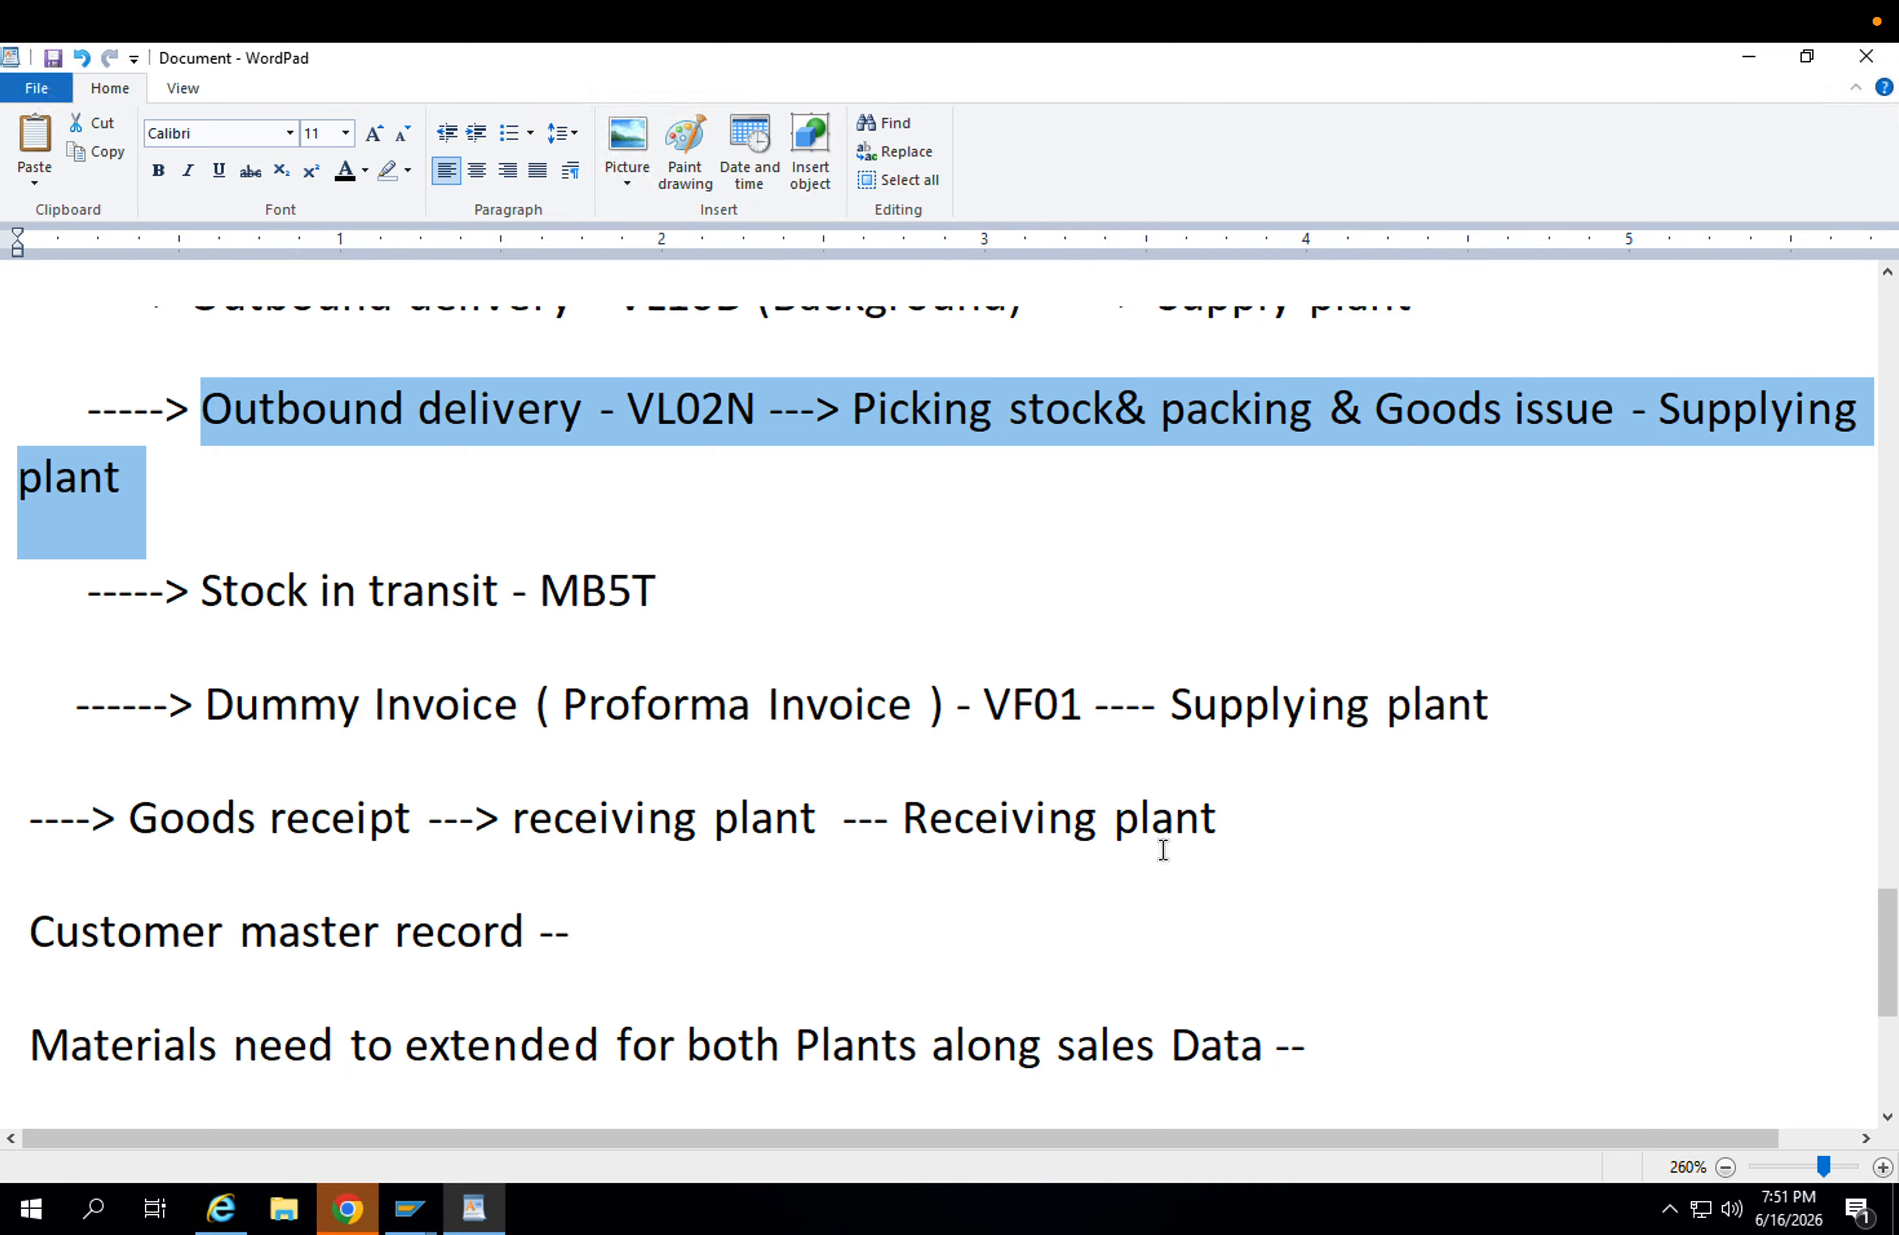
{"action": "left_click_drag", "start_coordinate": [1250, 818], "coordinate": [20, 830]}
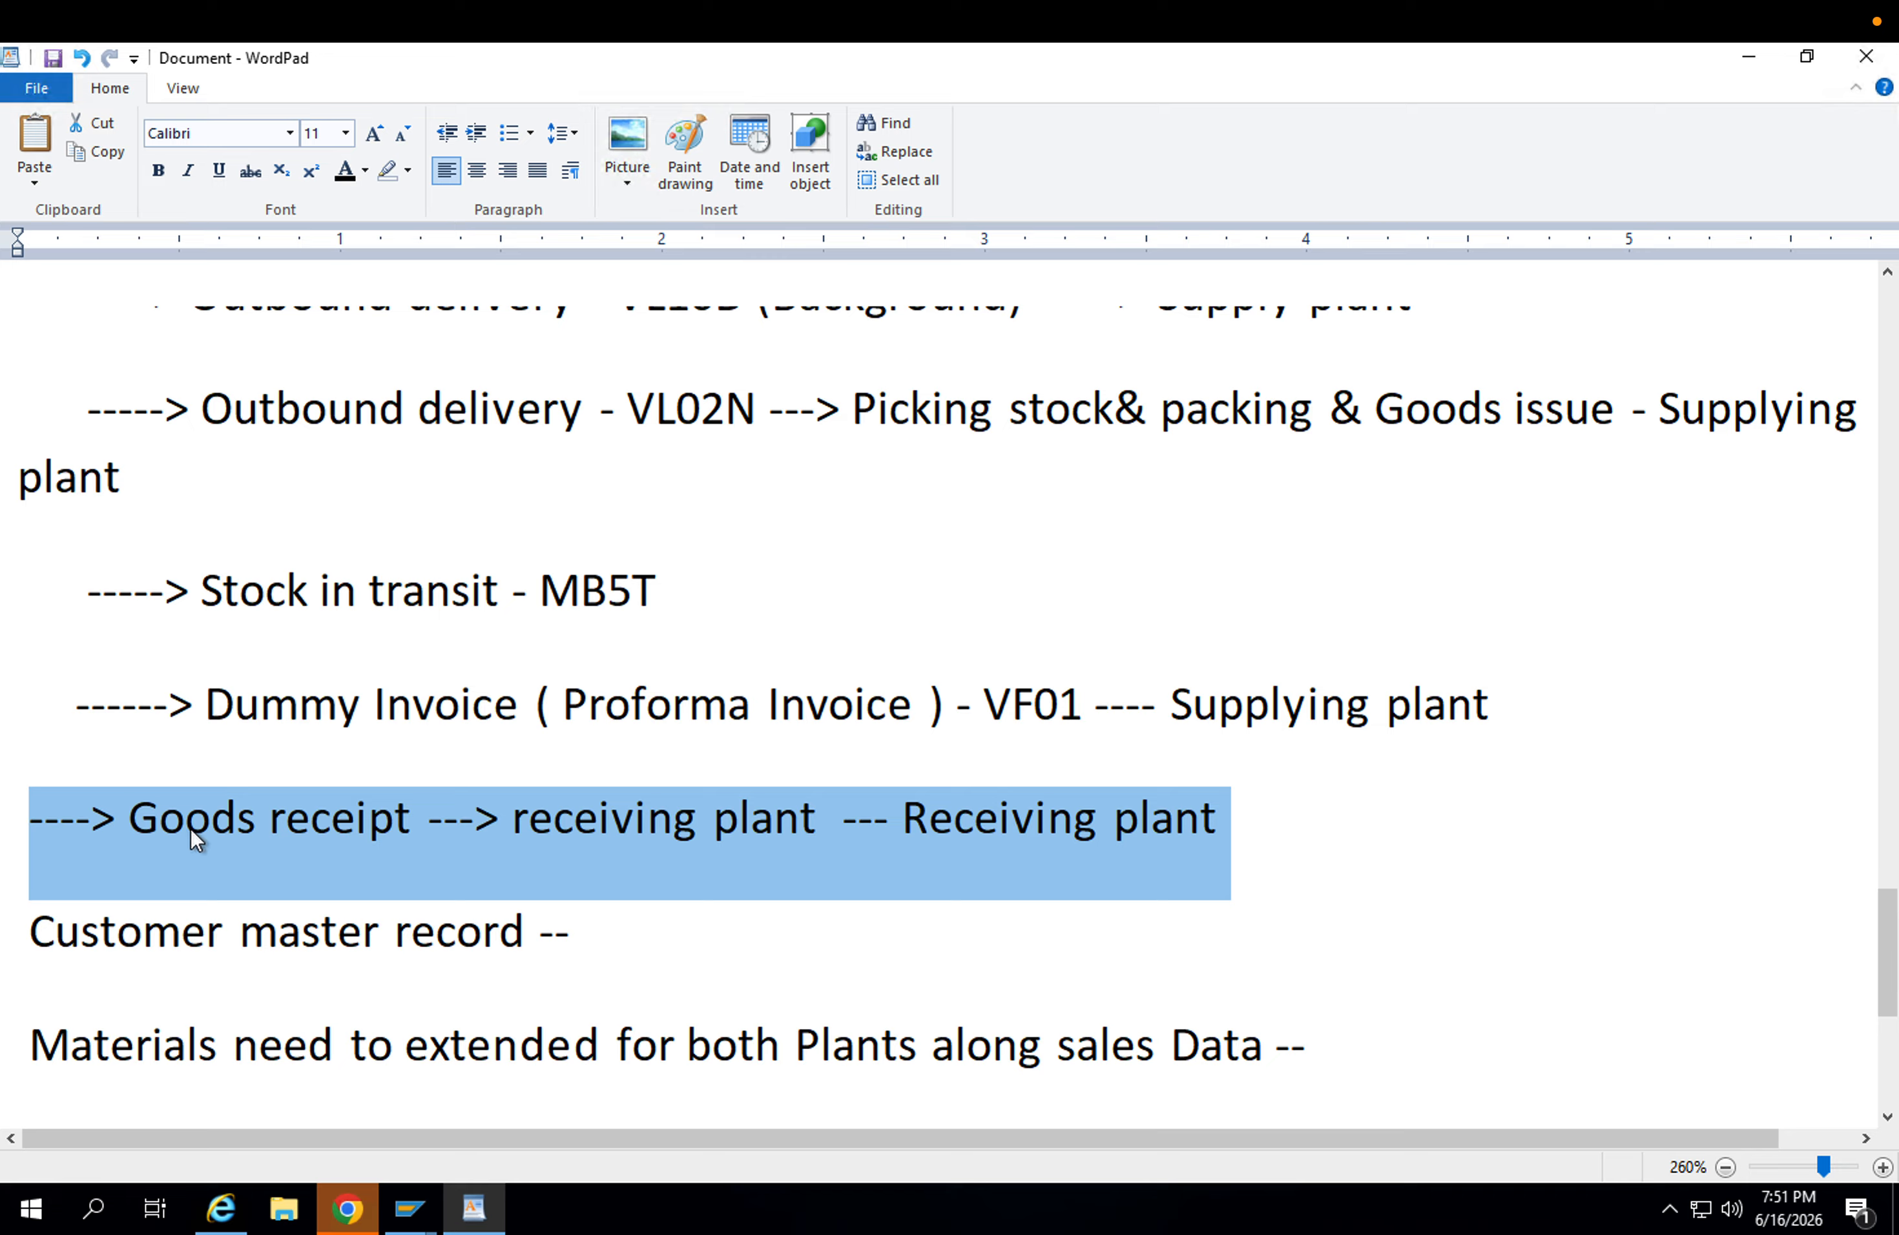
{"action": "left_click", "coordinate": [305, 438]}
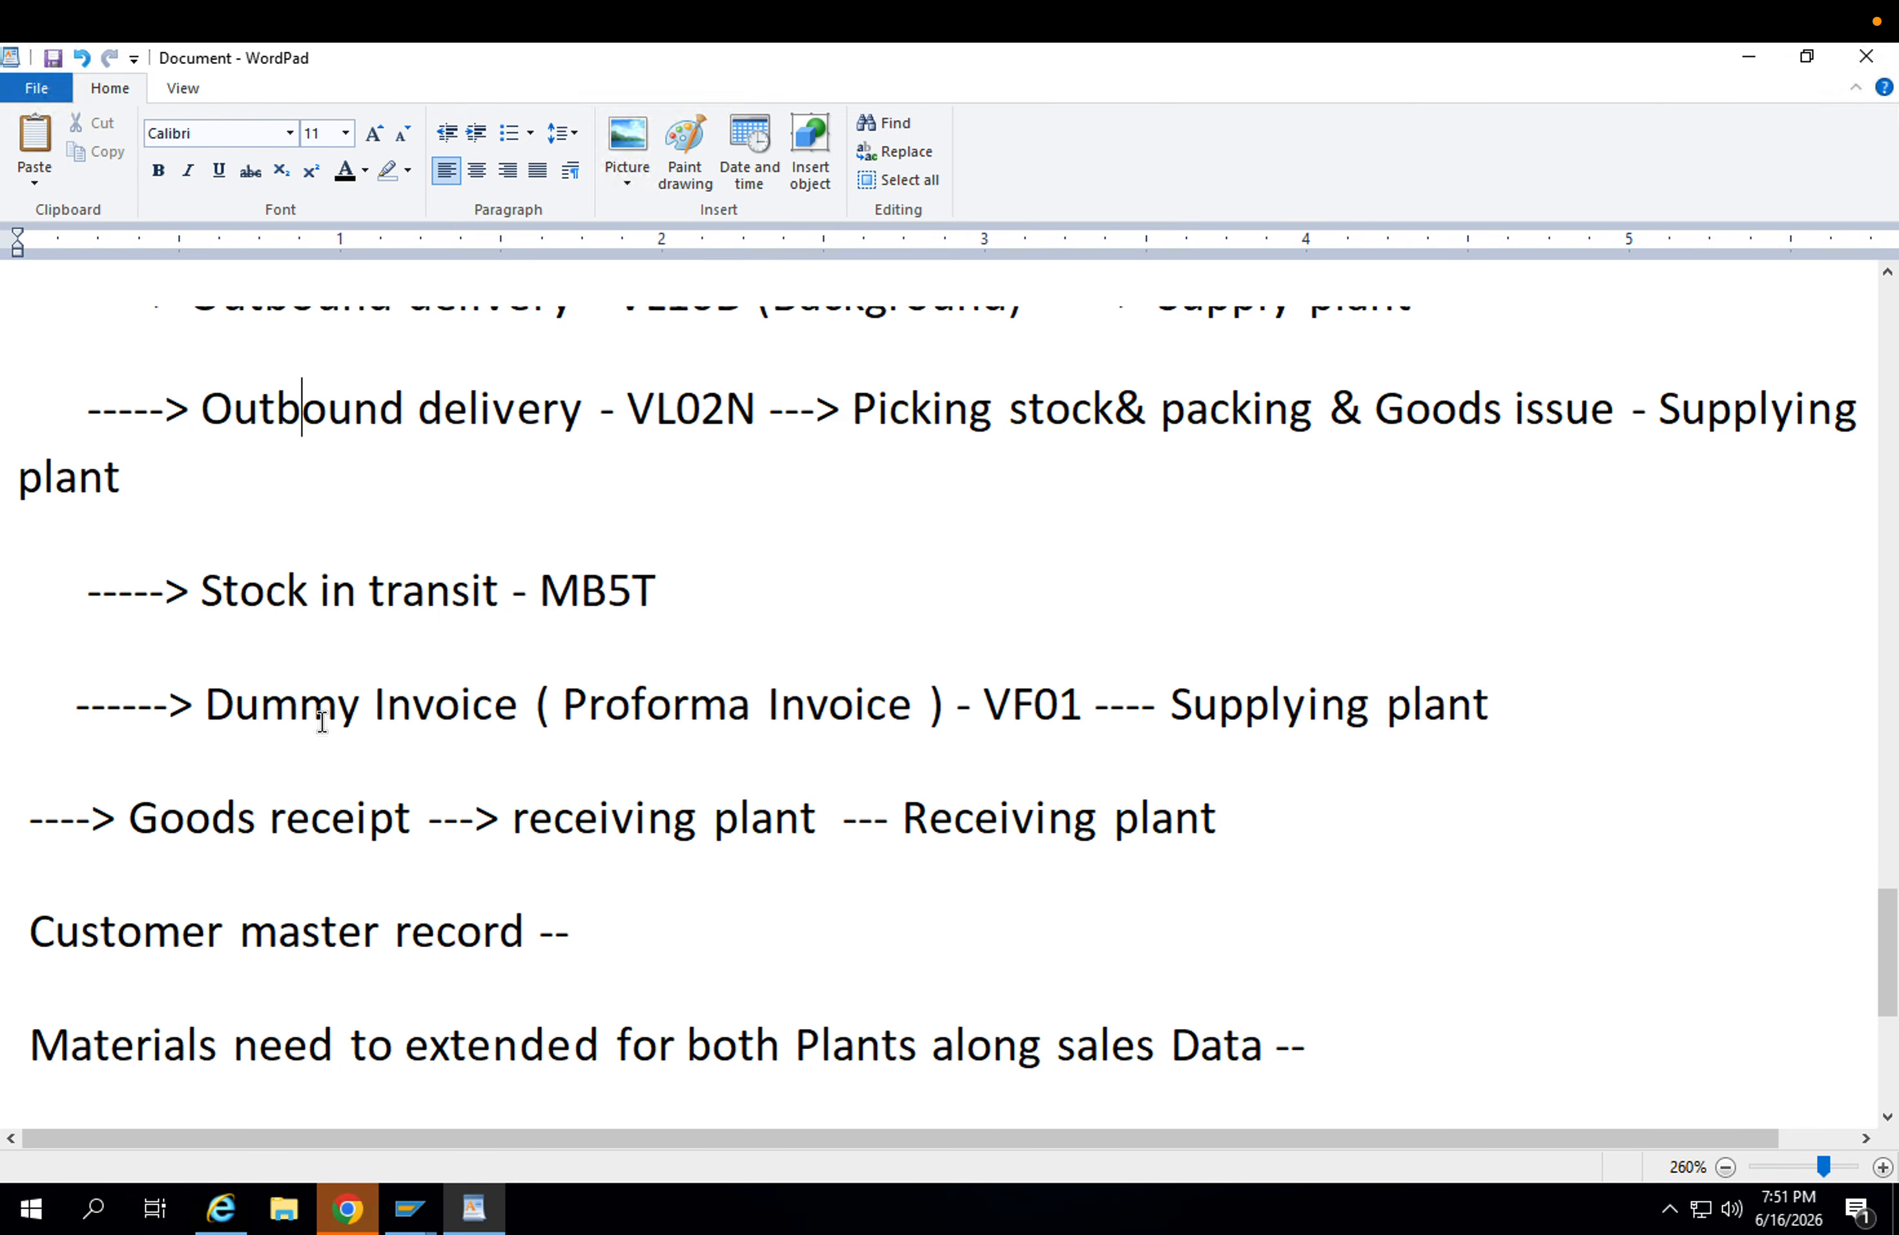
{"action": "left_click", "coordinate": [309, 850]}
{"action": "left_click_drag", "start_coordinate": [1235, 810], "coordinate": [20, 861]}
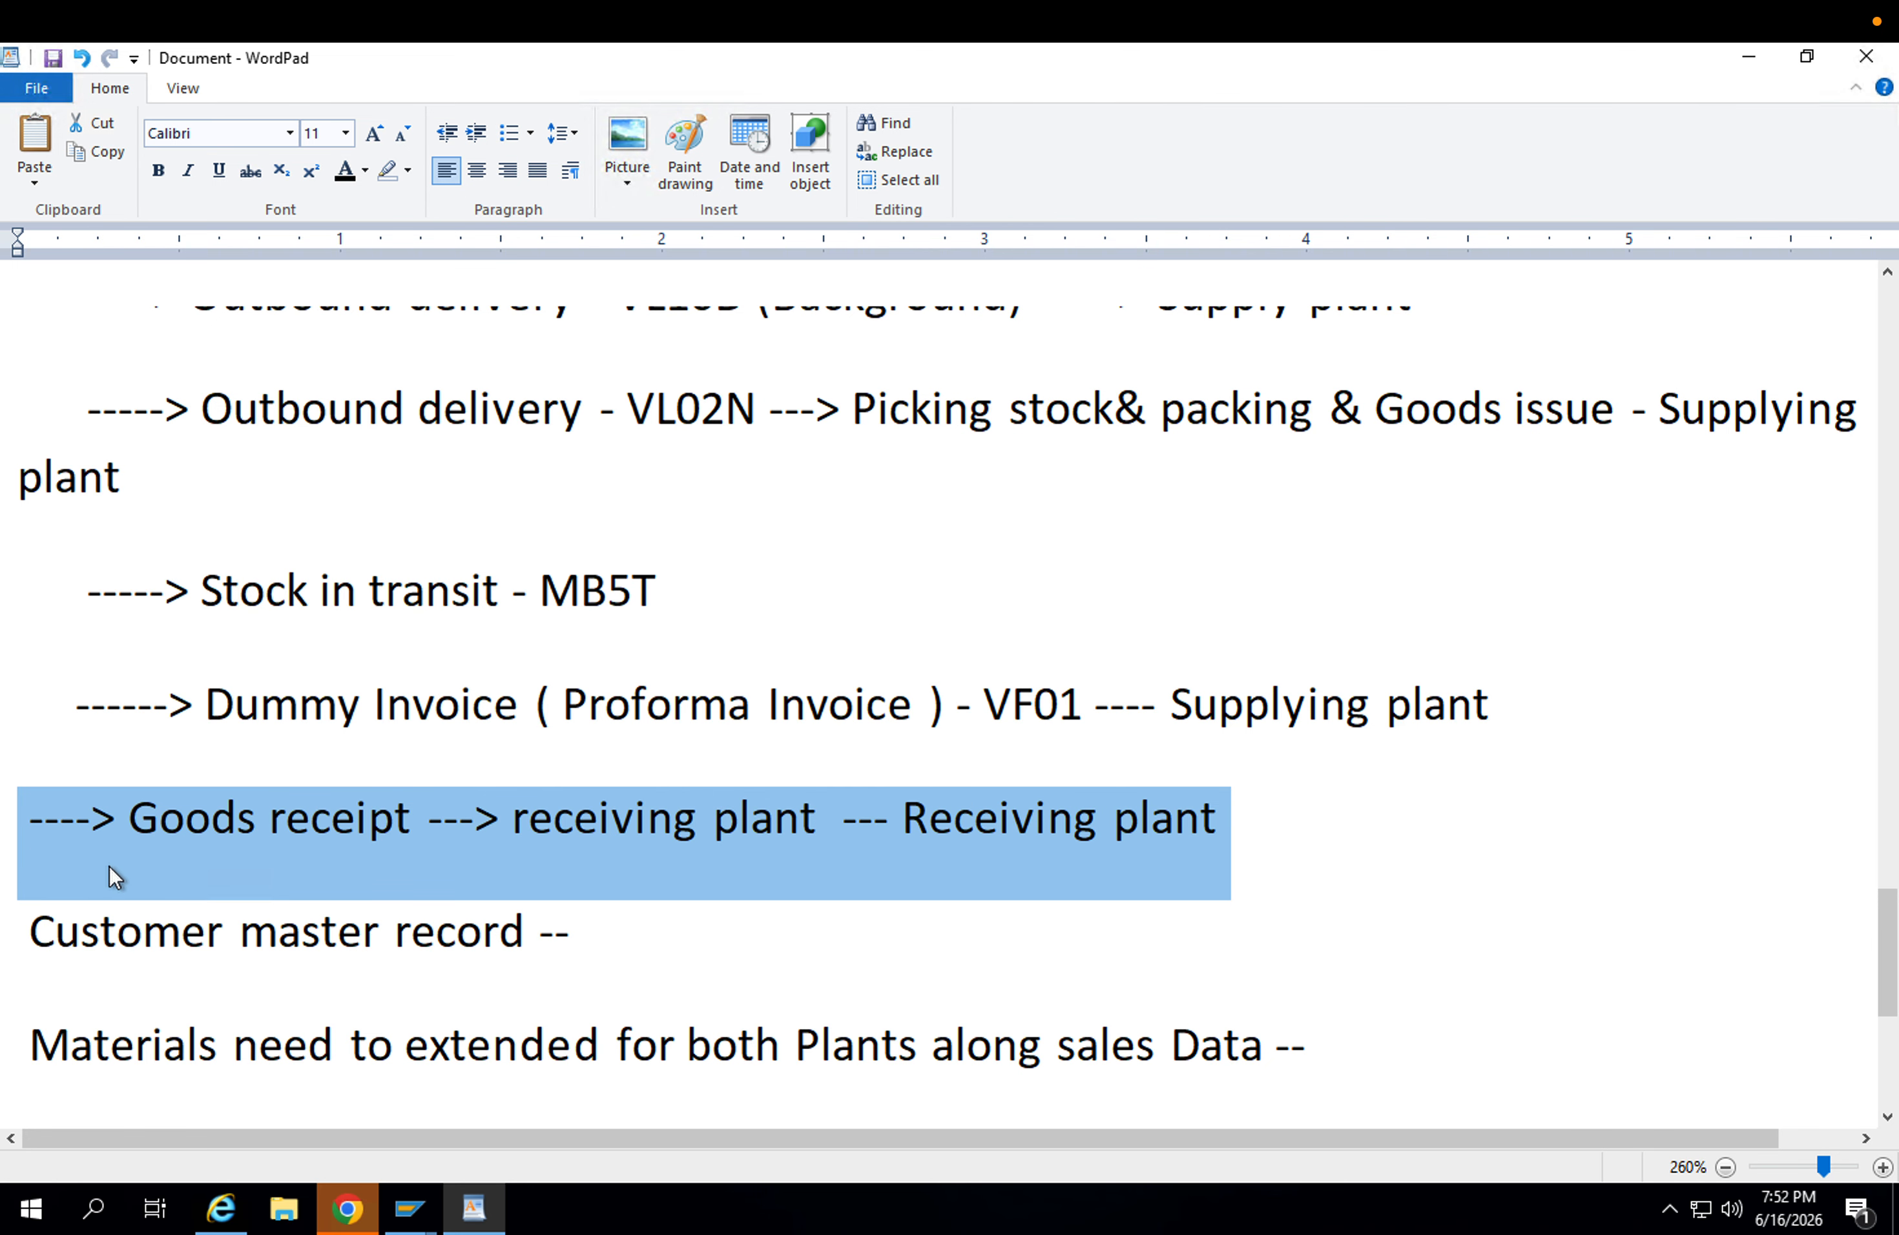
{"action": "left_click", "coordinate": [264, 854]}
Switch to the SAP session with the default document types for stock transport orders.
{"action": "key", "text": "ctrl+Left"}
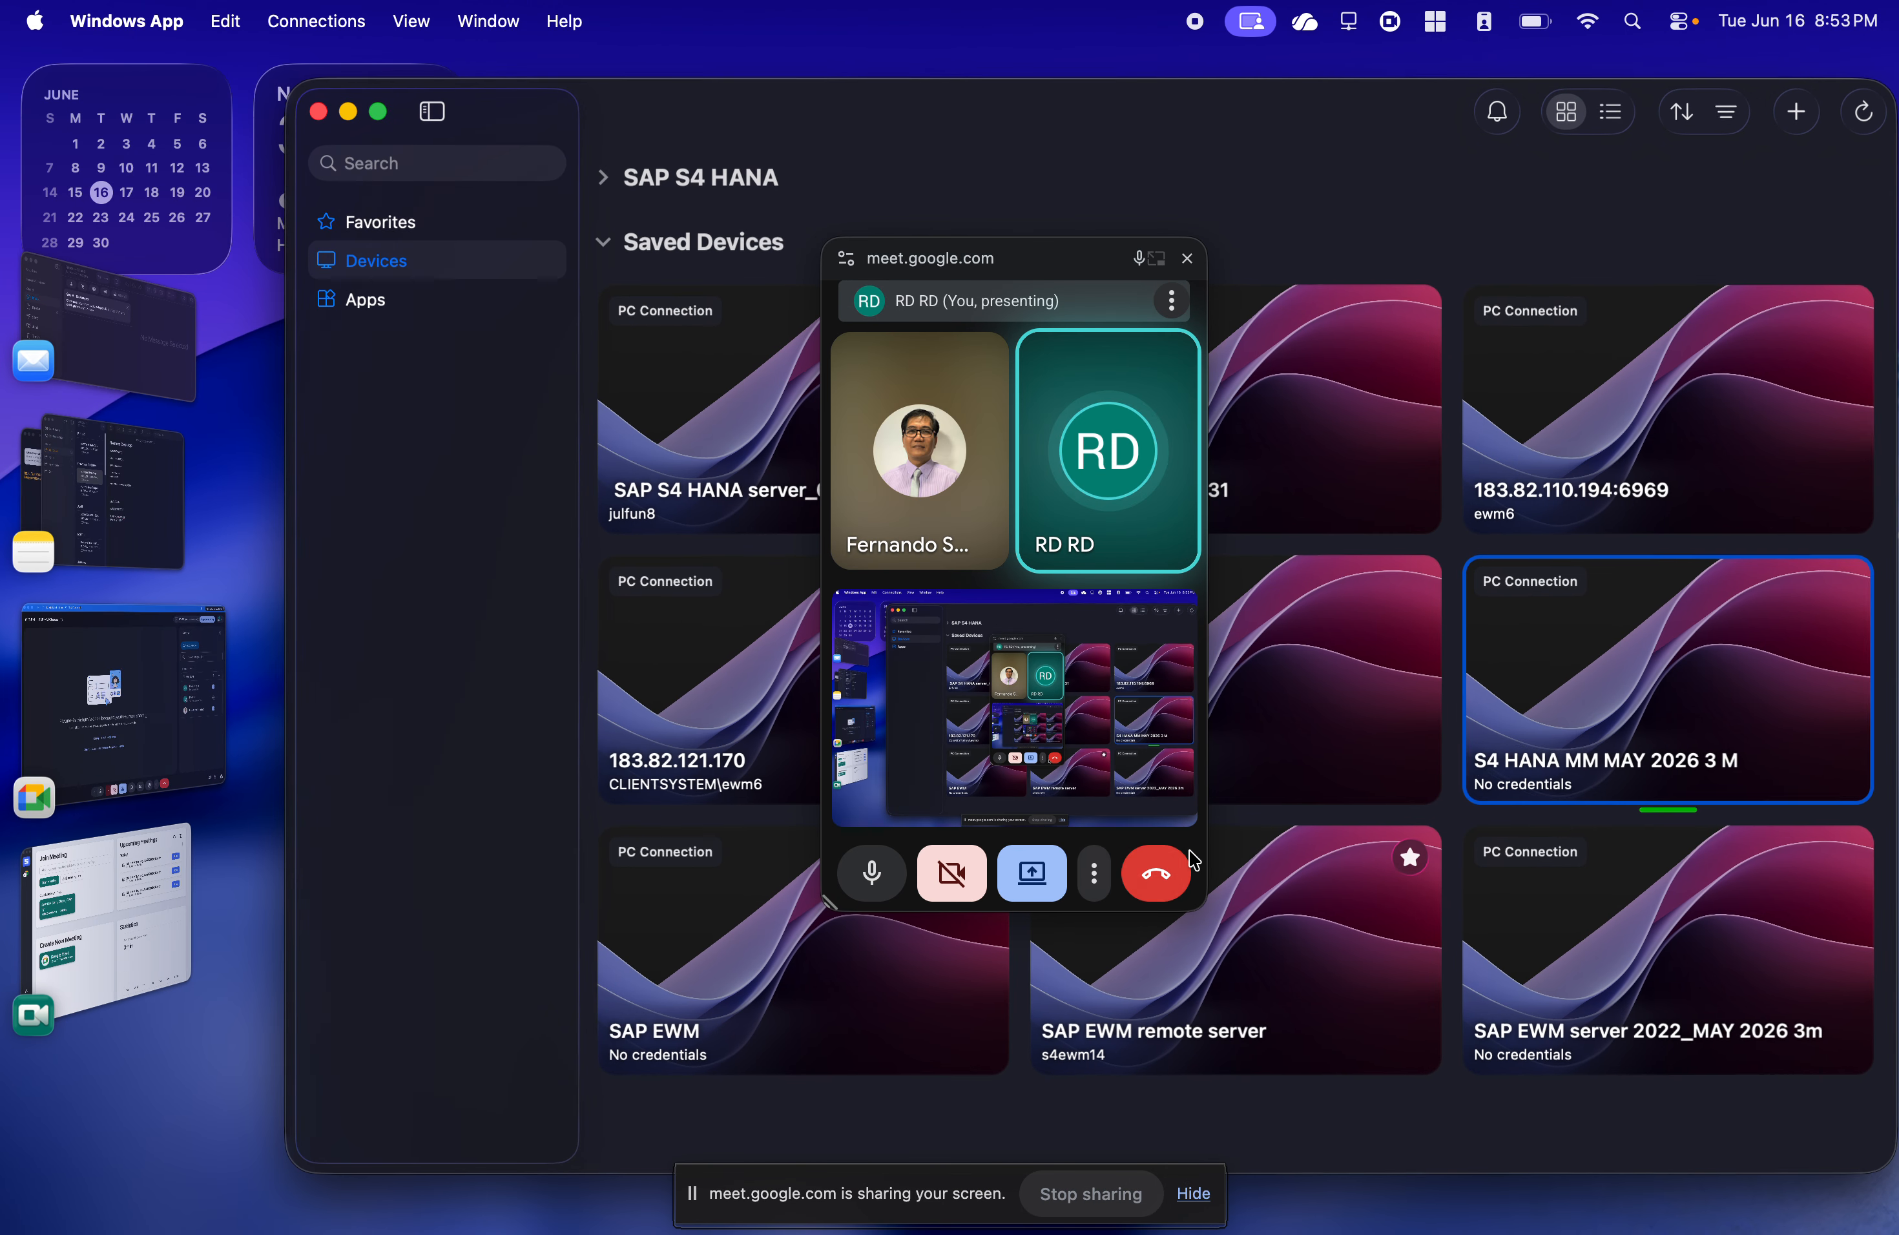
{"action": "double_click", "coordinate": [1606, 694]}
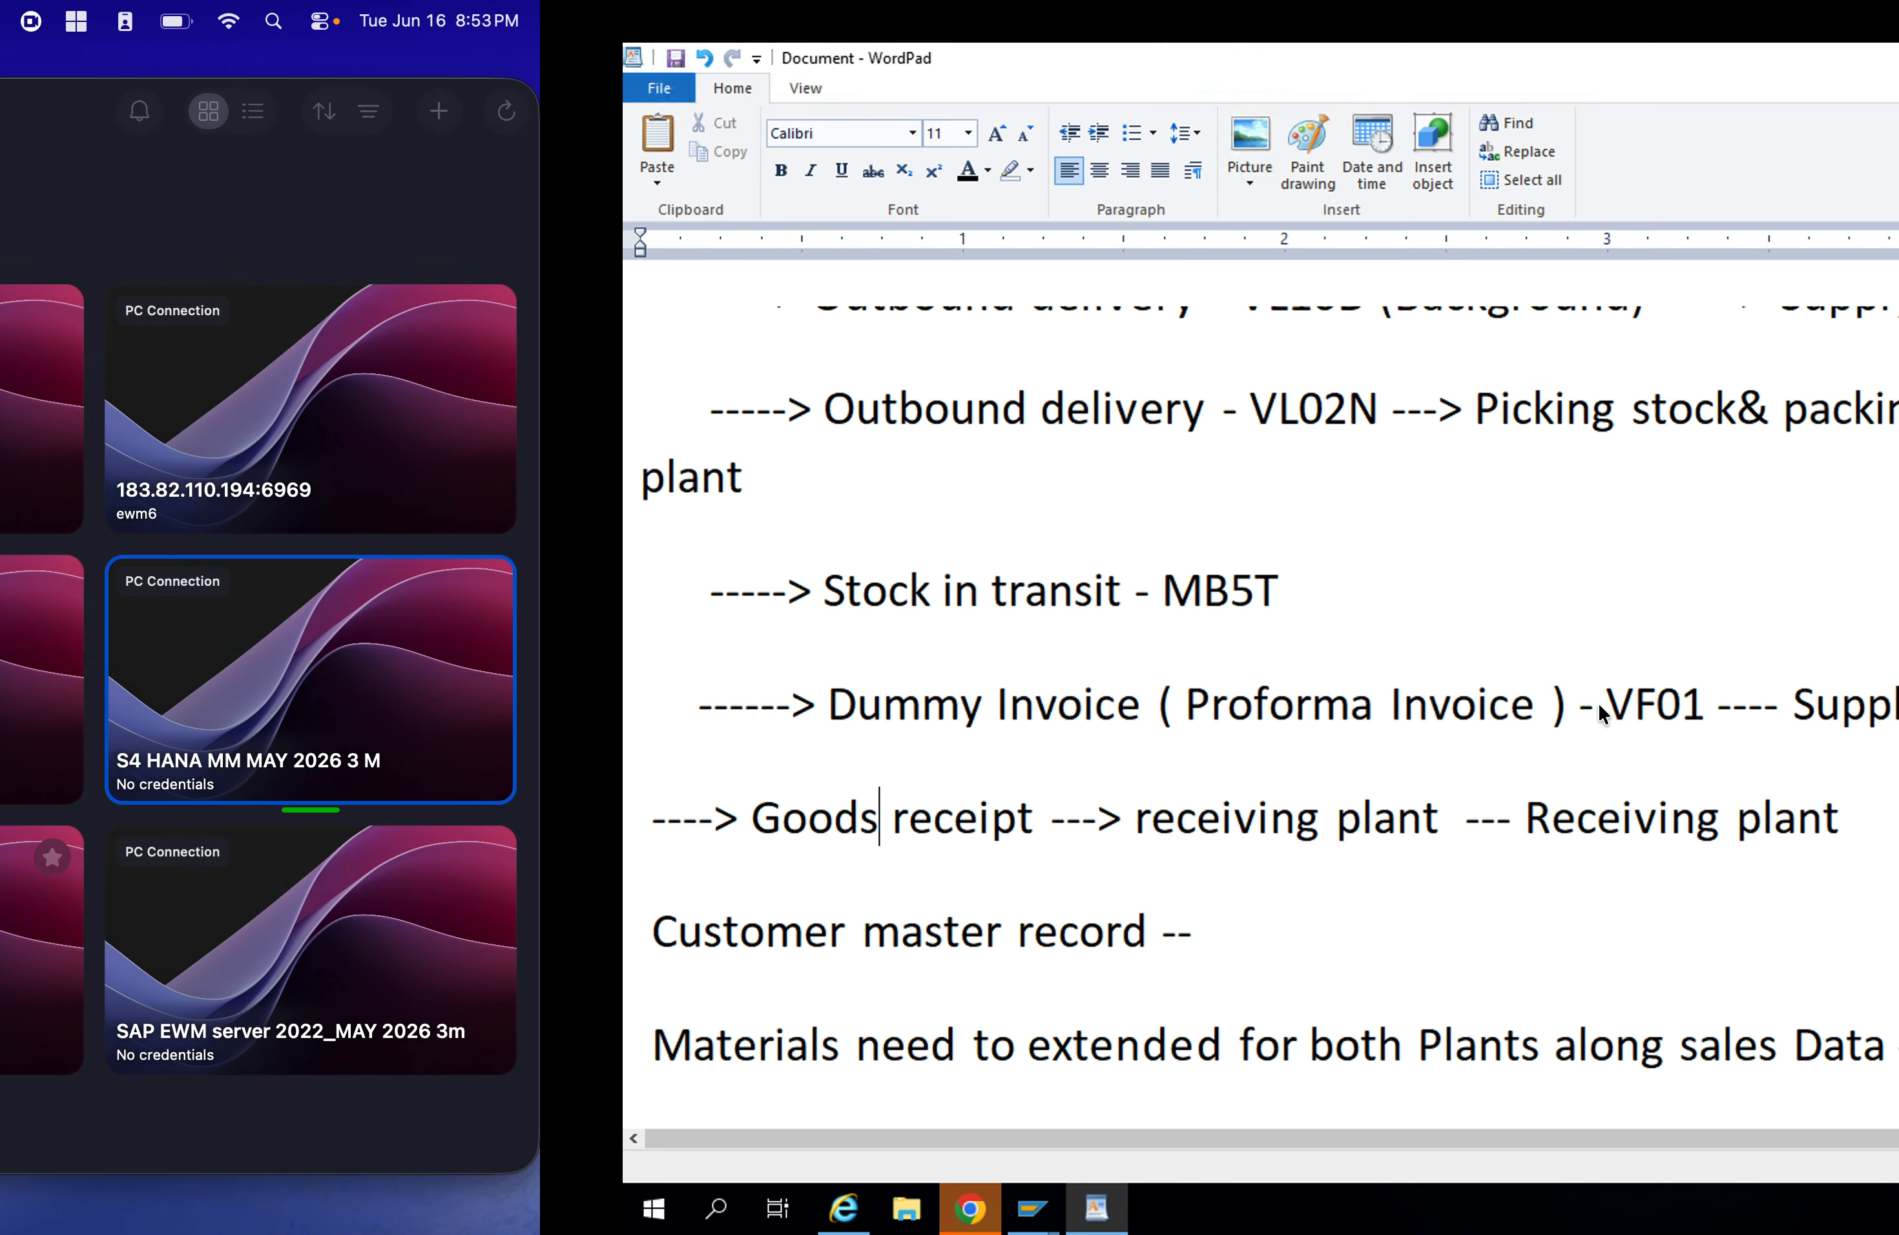
{"action": "mouse_move", "coordinate": [419, 1206]}
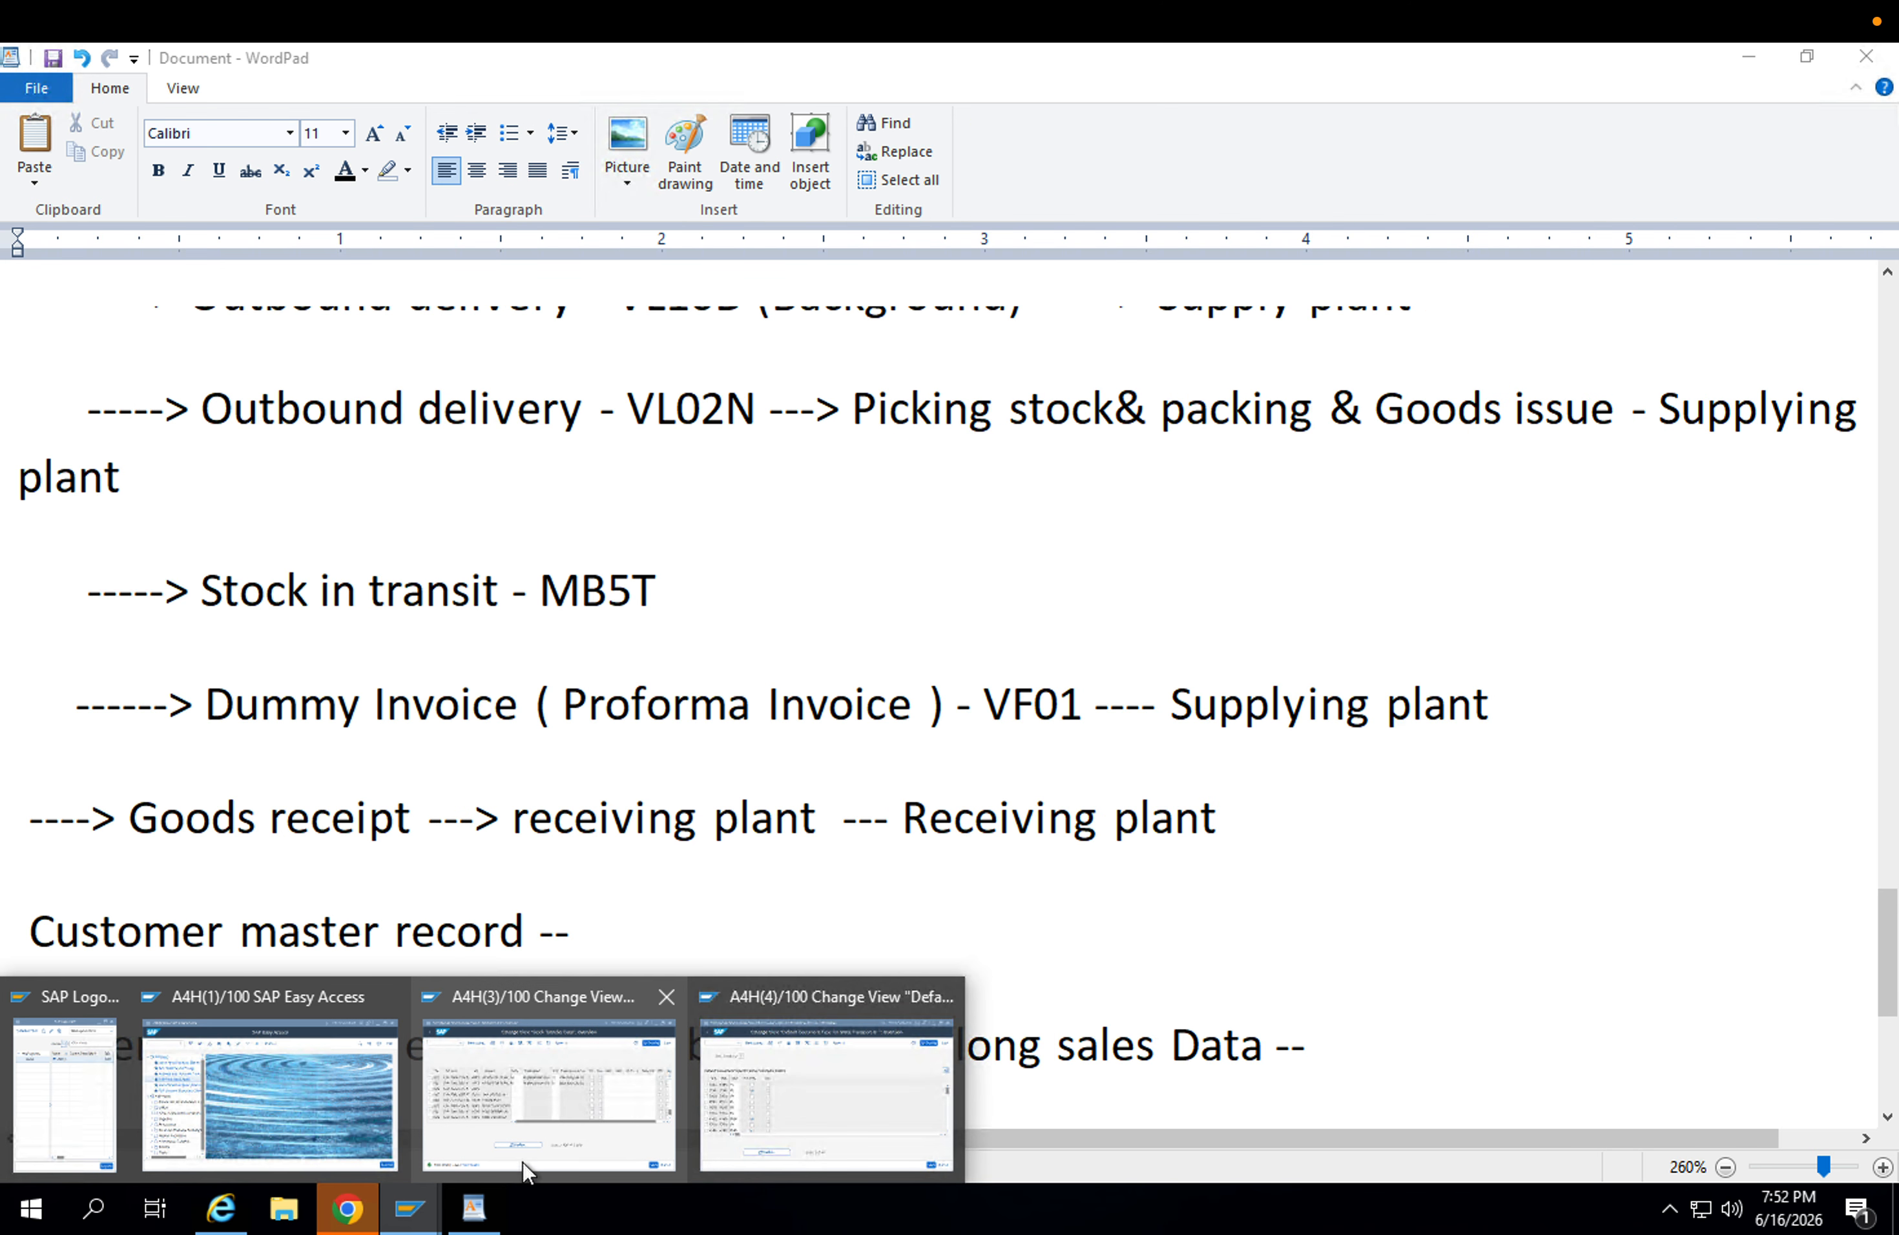
{"action": "left_click", "coordinate": [791, 1113]}
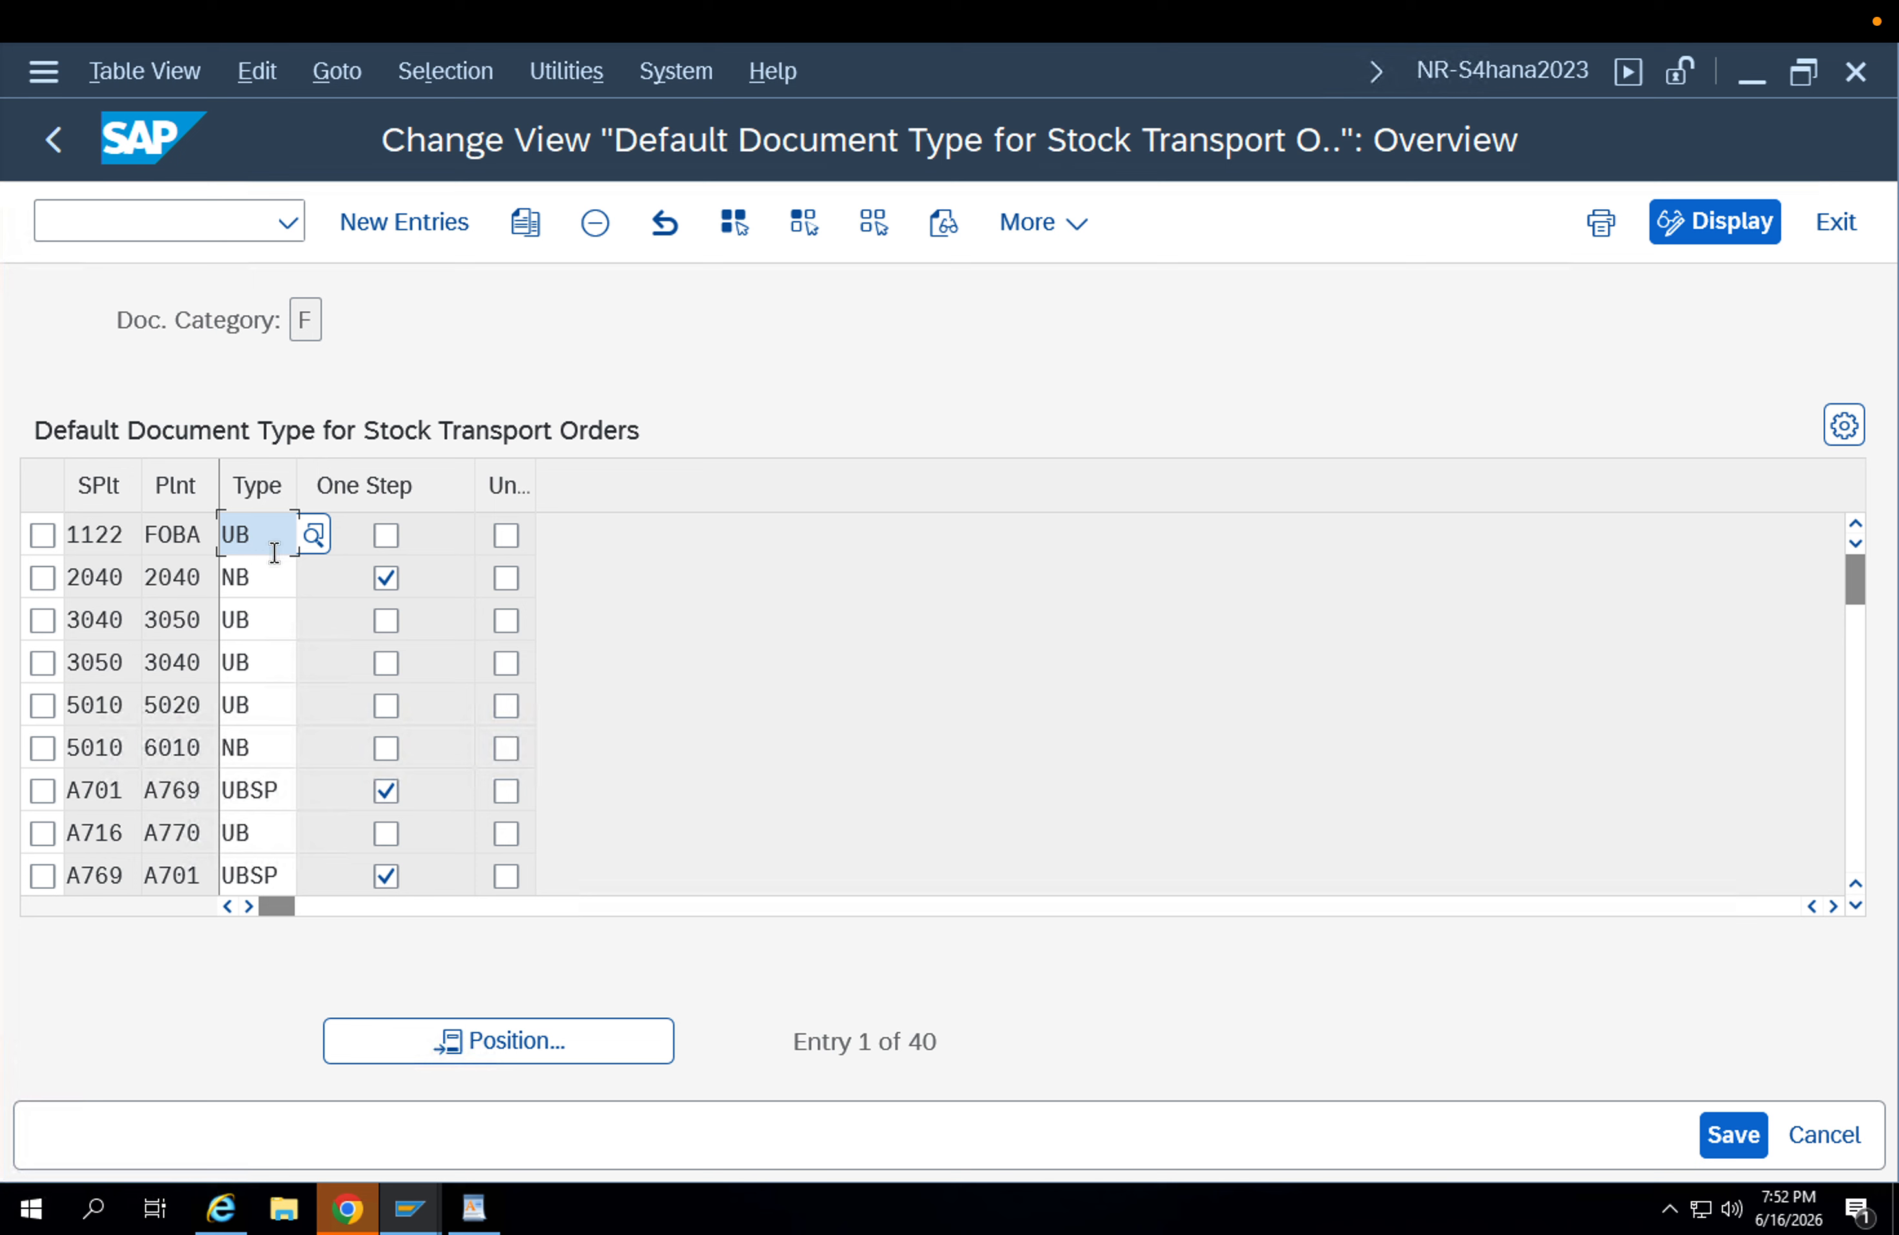
Add and save an entry for supplying plant APP1 and plant APP2 with type UB2 and One Step enabled, using customizing request A4HK905165.
{"action": "left_click", "coordinate": [405, 221]}
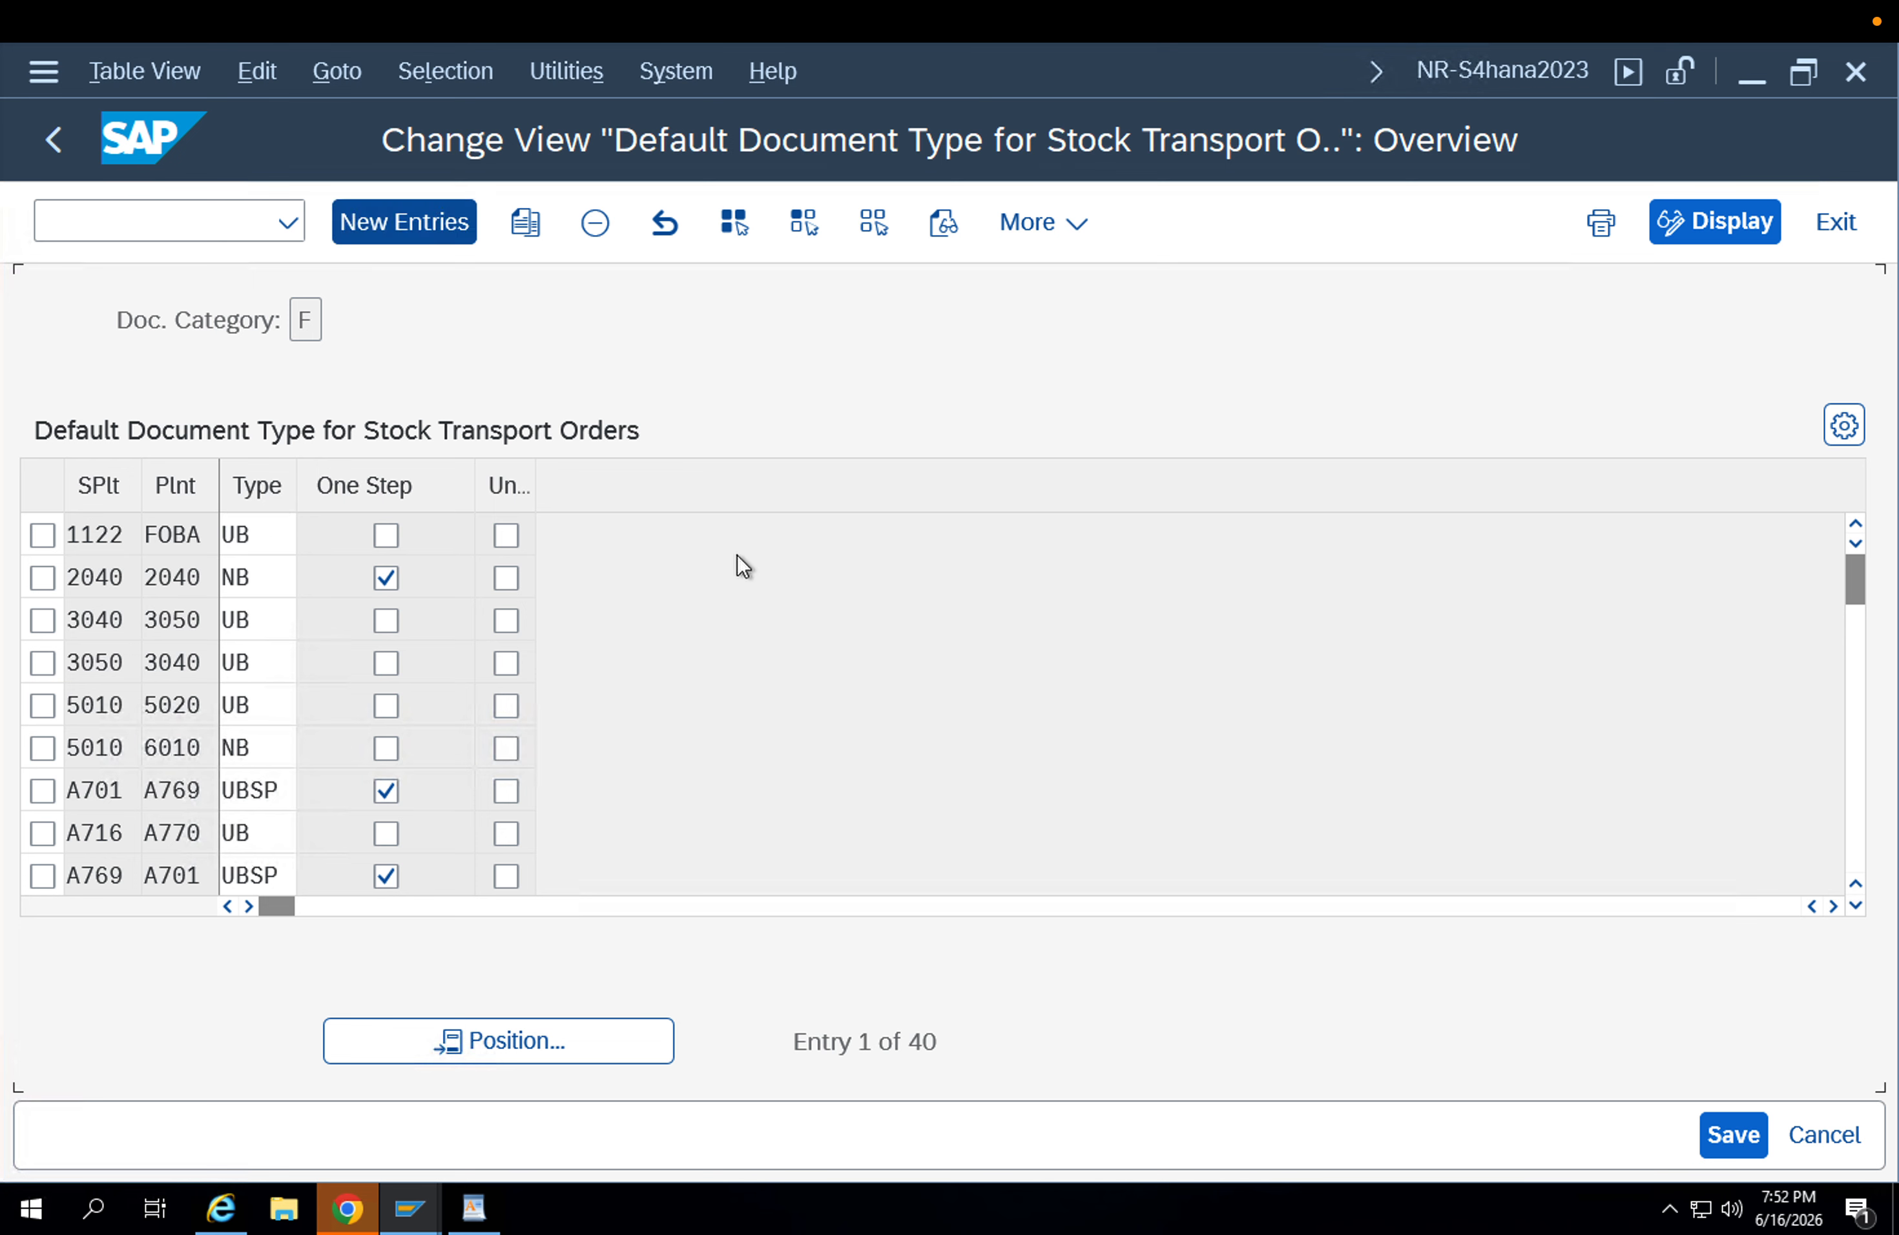
{"action": "type", "text": "app1"}
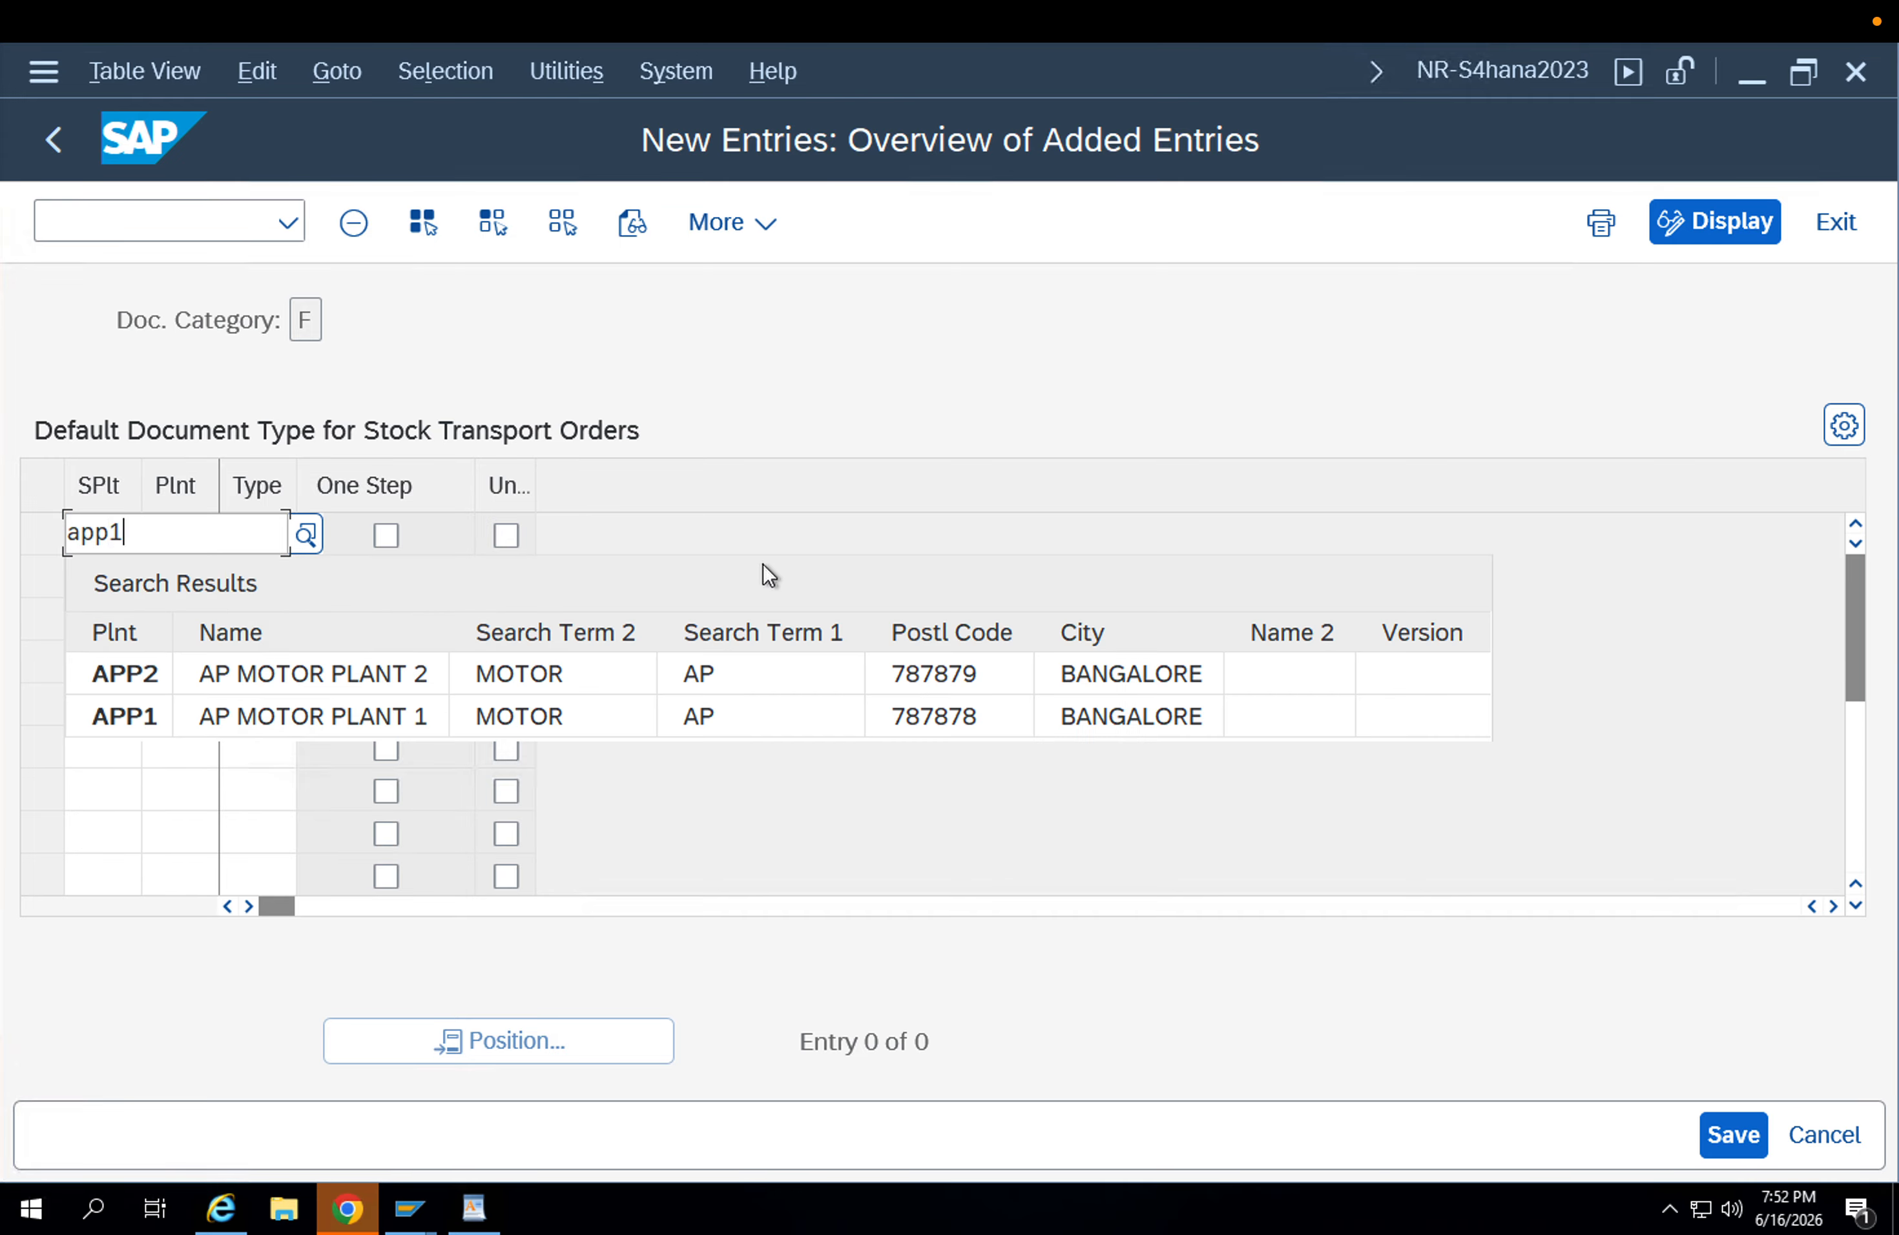
{"action": "key", "text": "Tab"}
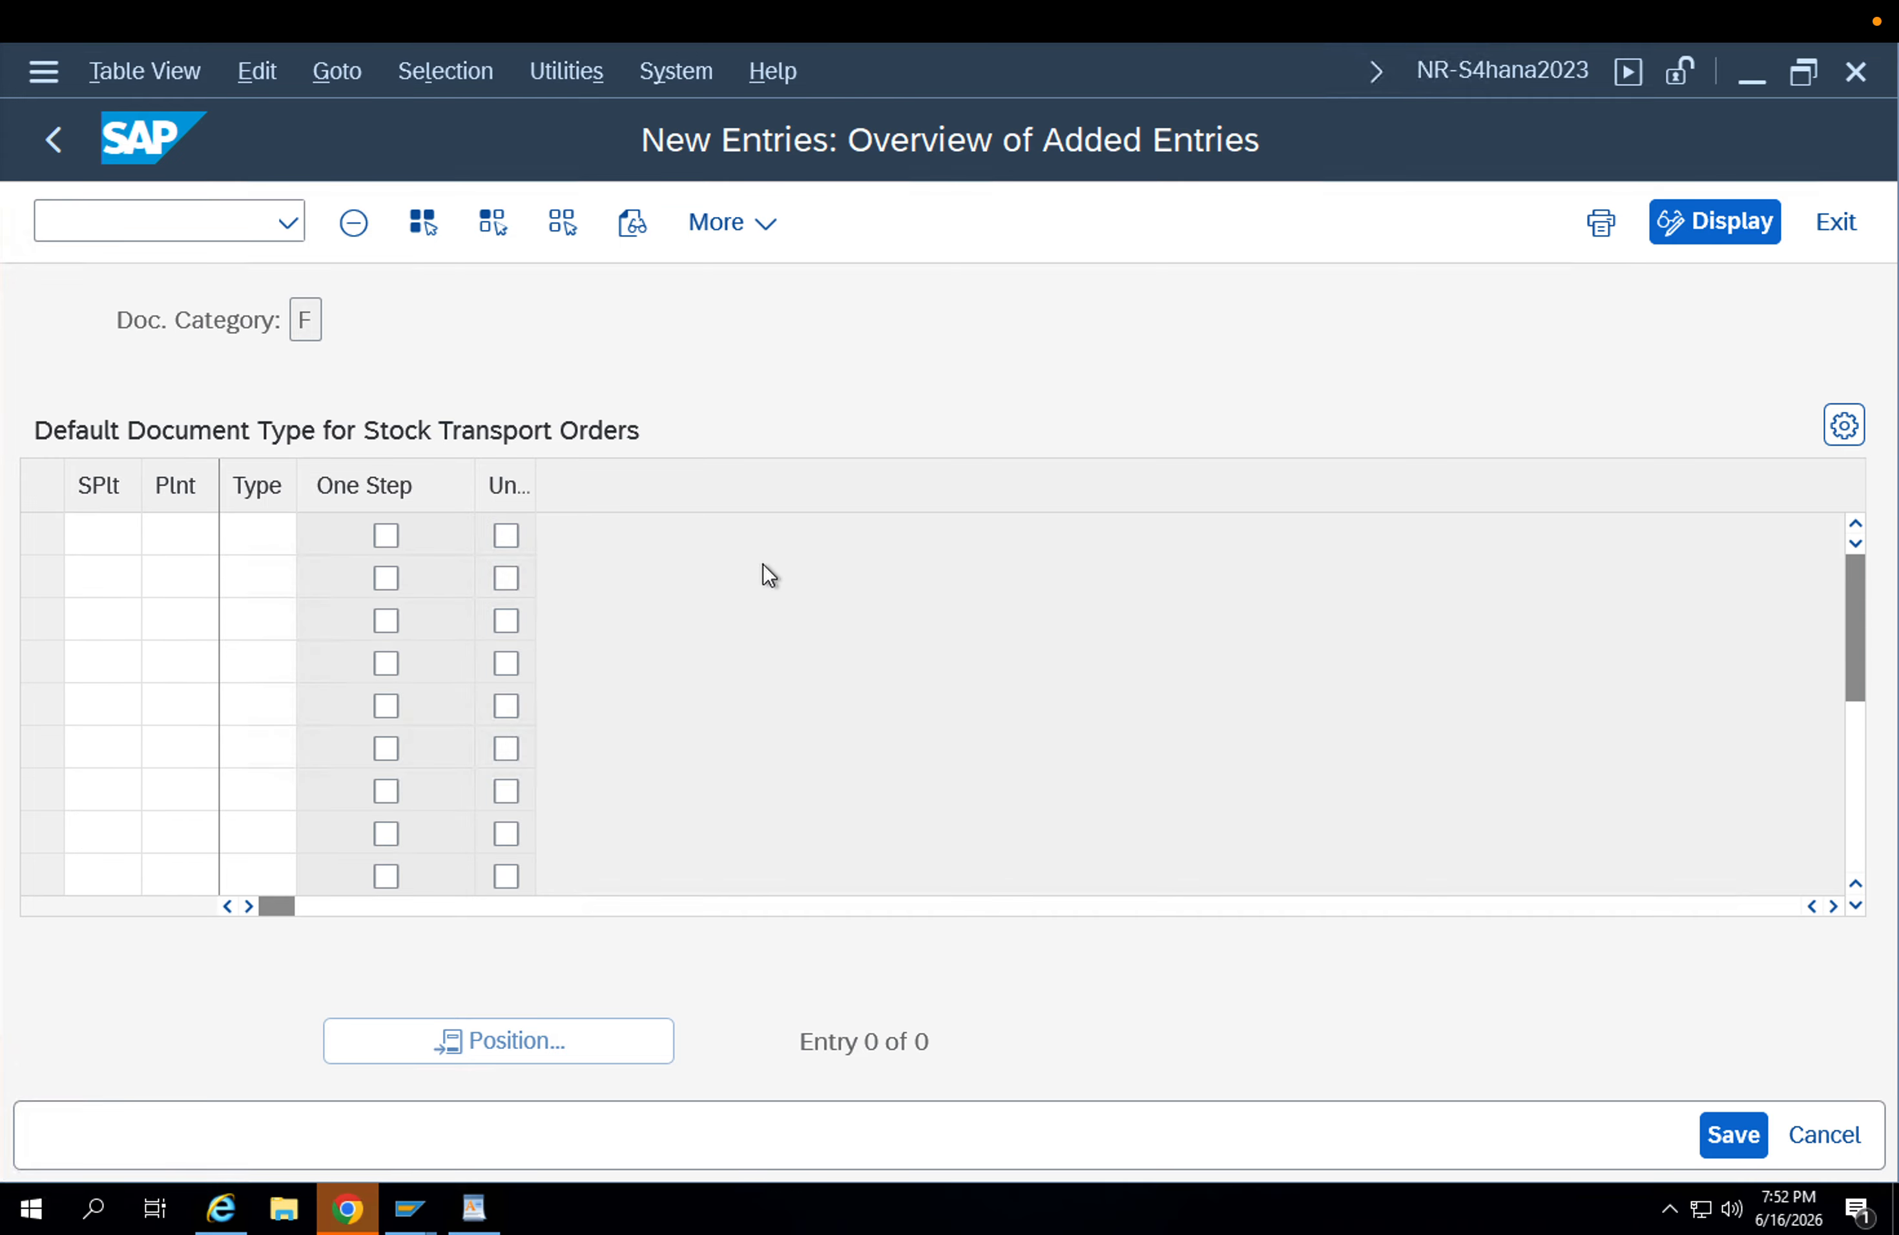
{"action": "type", "text": "app2"}
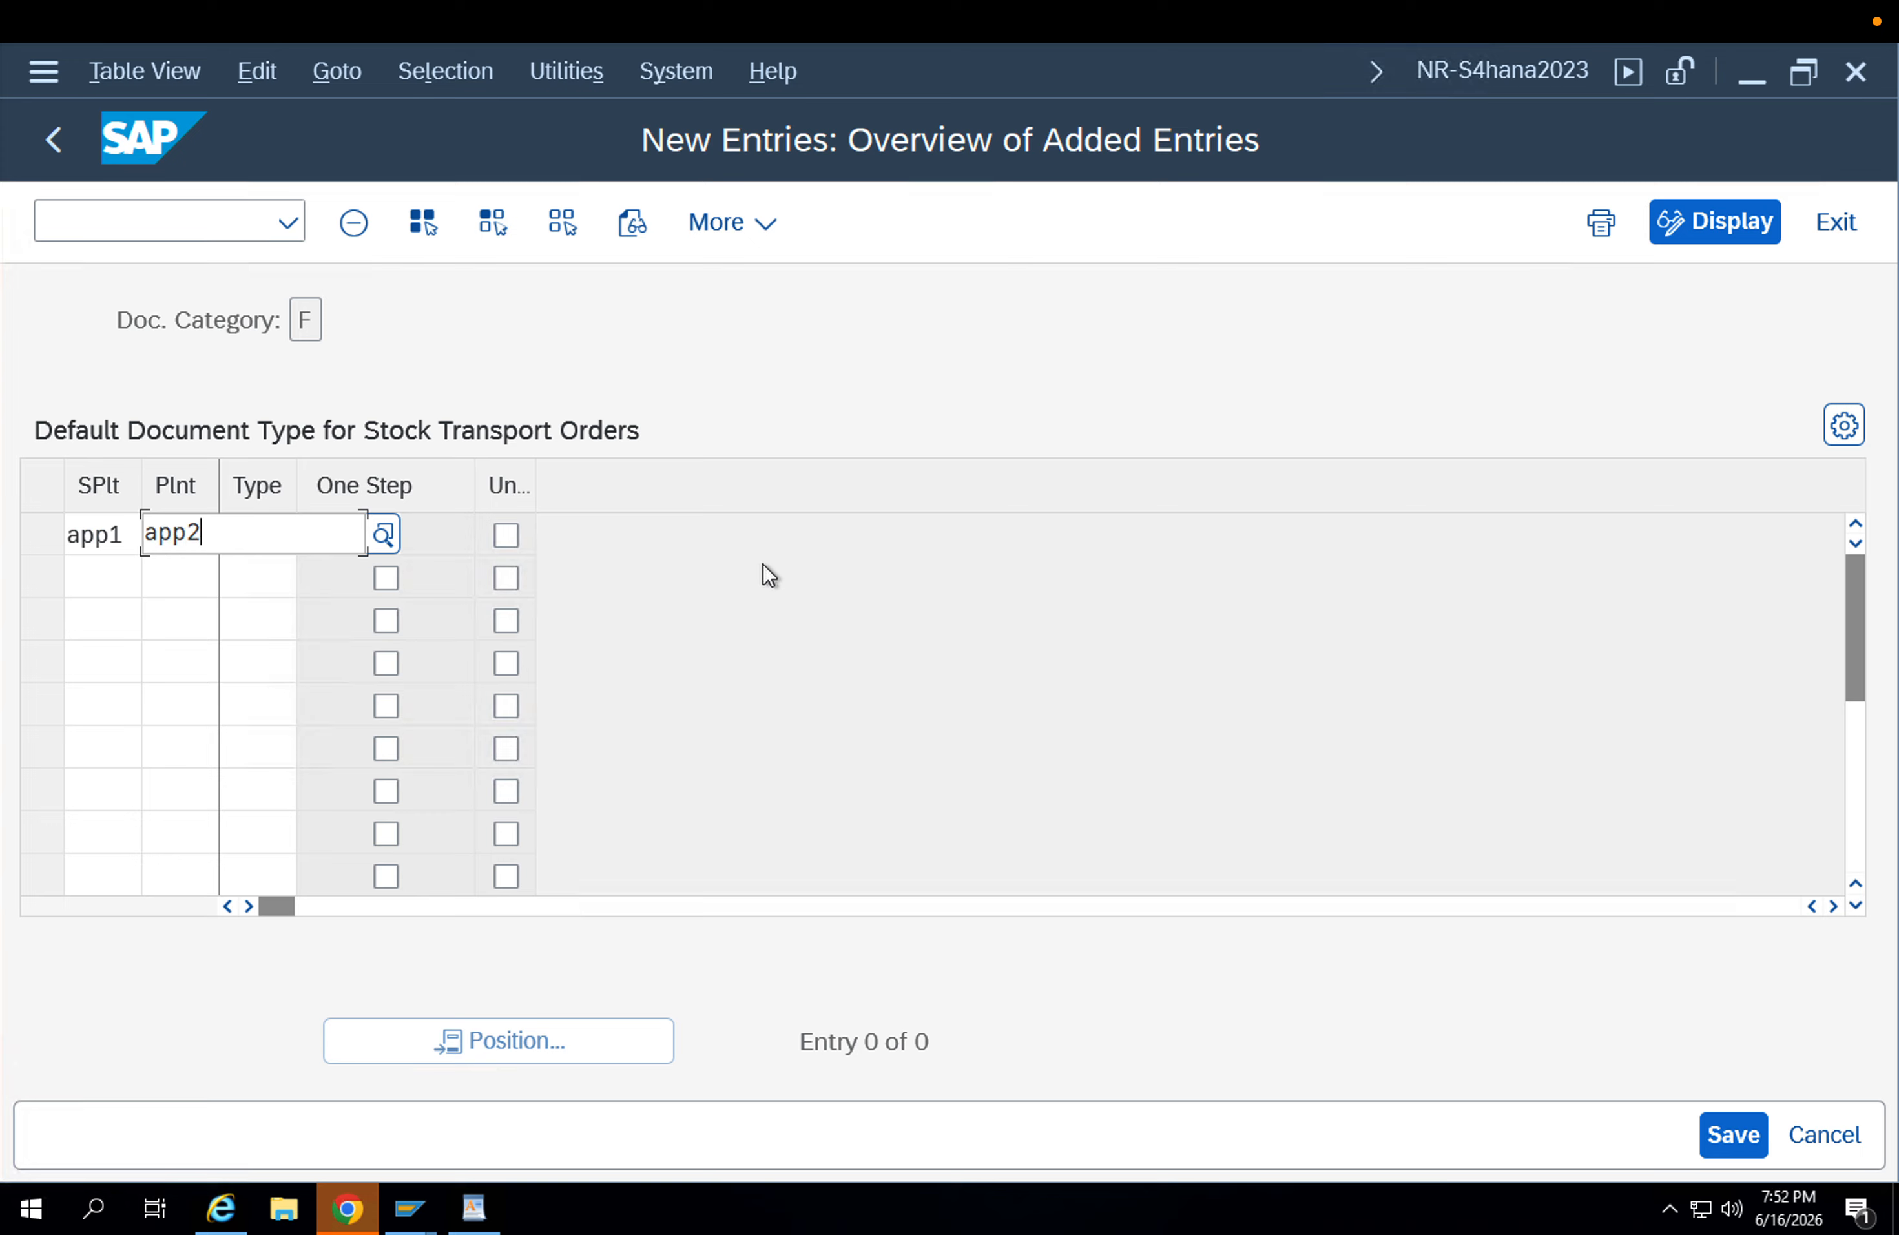
{"action": "key", "text": "Tab"}
{"action": "type", "text": "UB"}
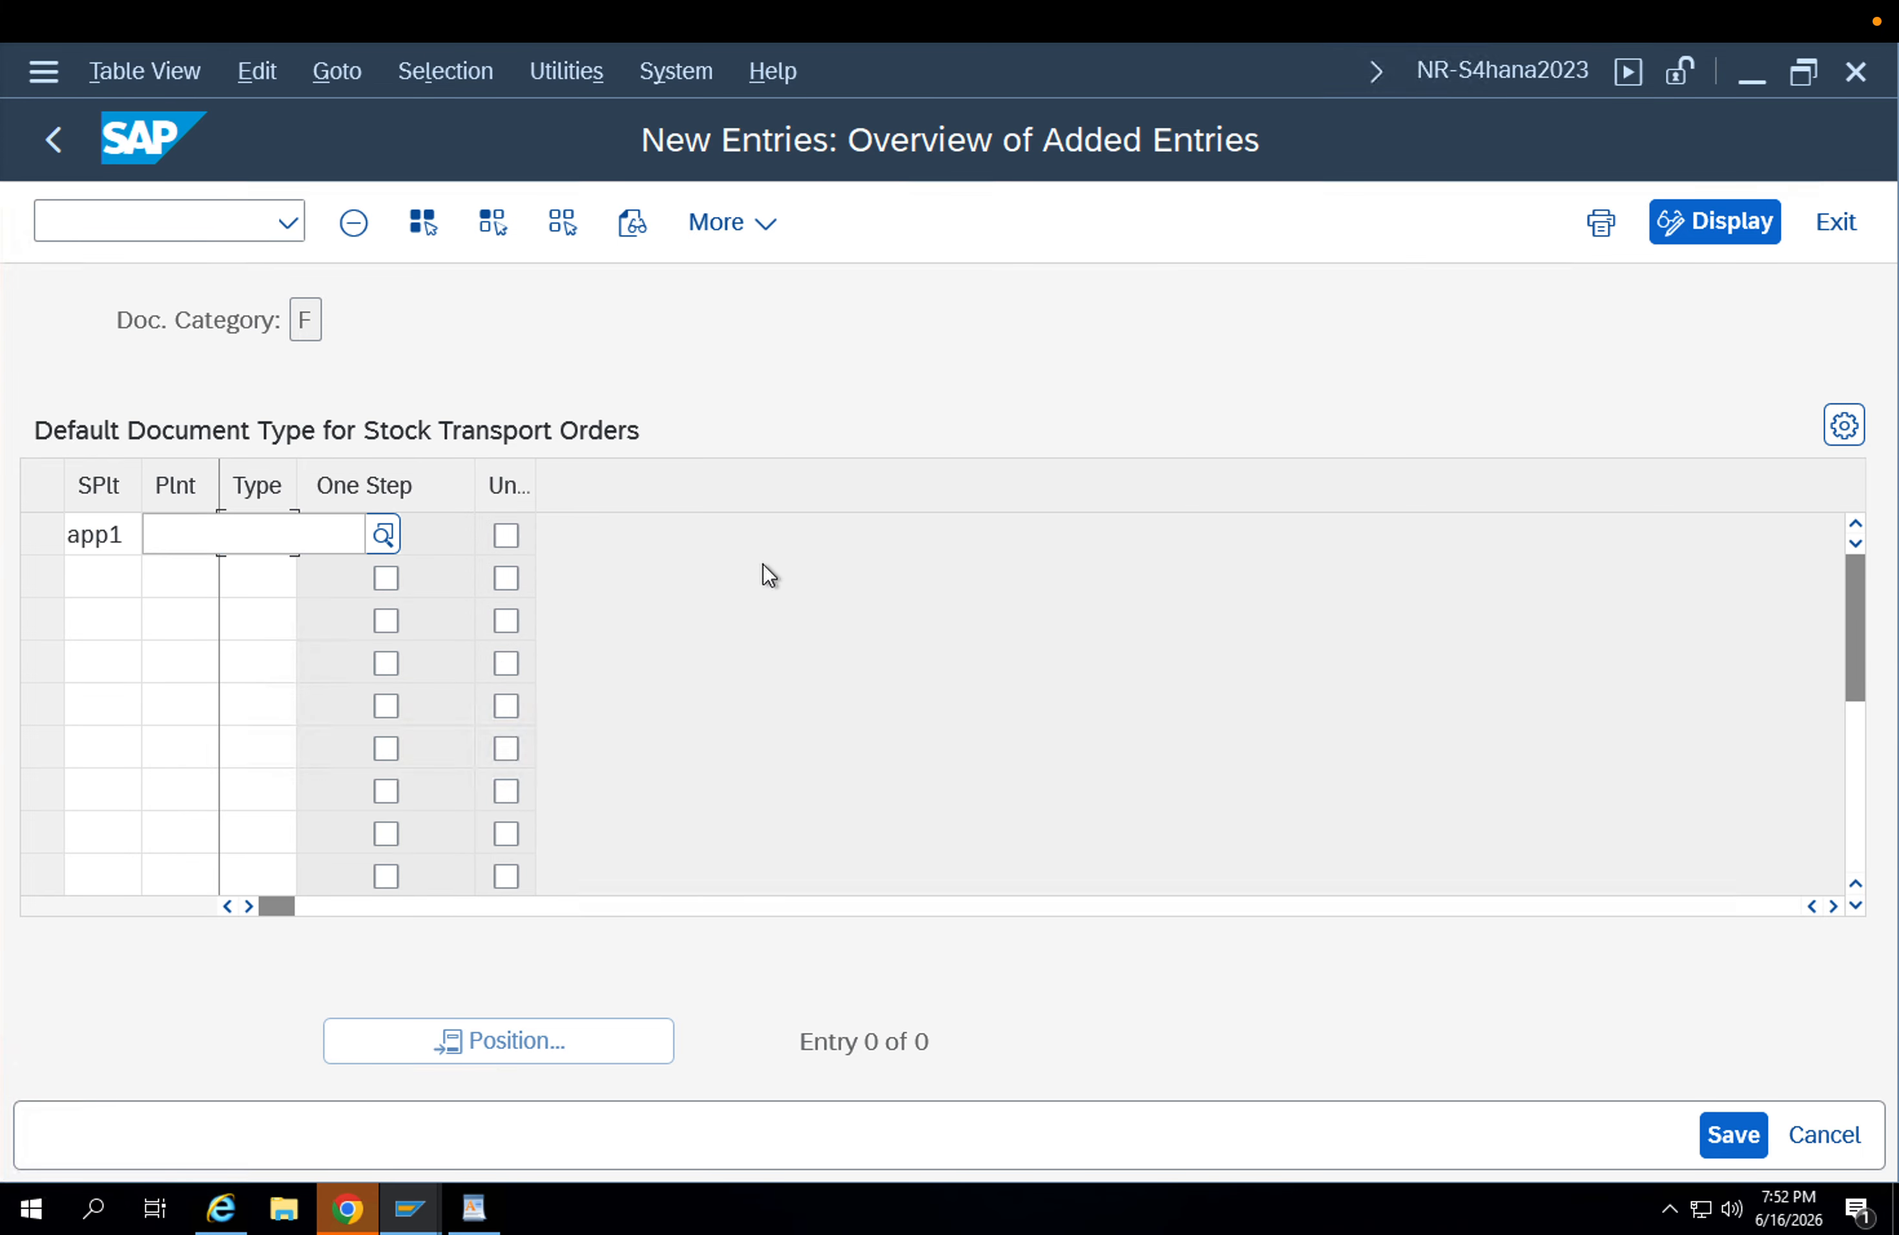
{"action": "type", "text": "2"}
{"action": "key", "text": "Tab"}
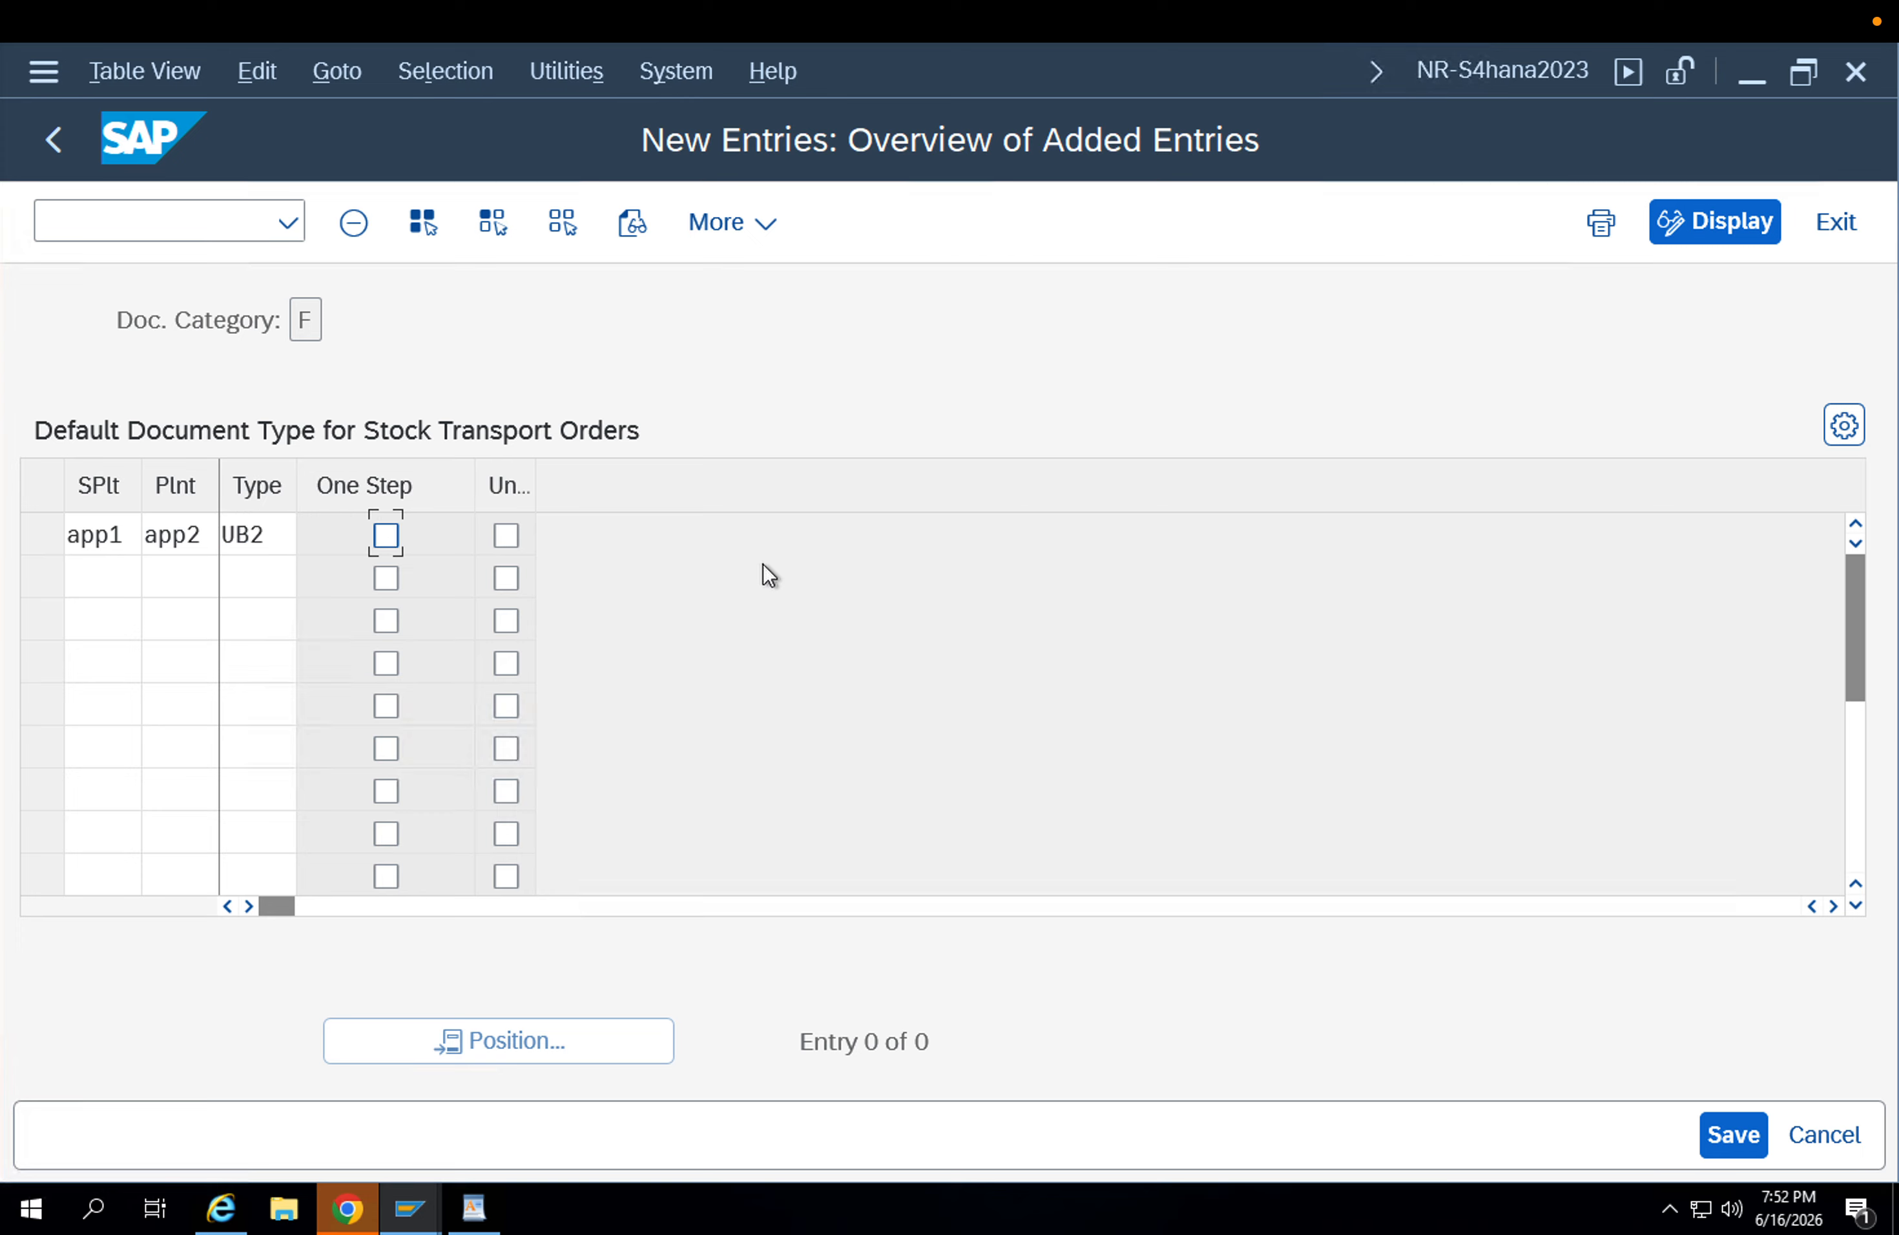
{"action": "key", "text": "Return"}
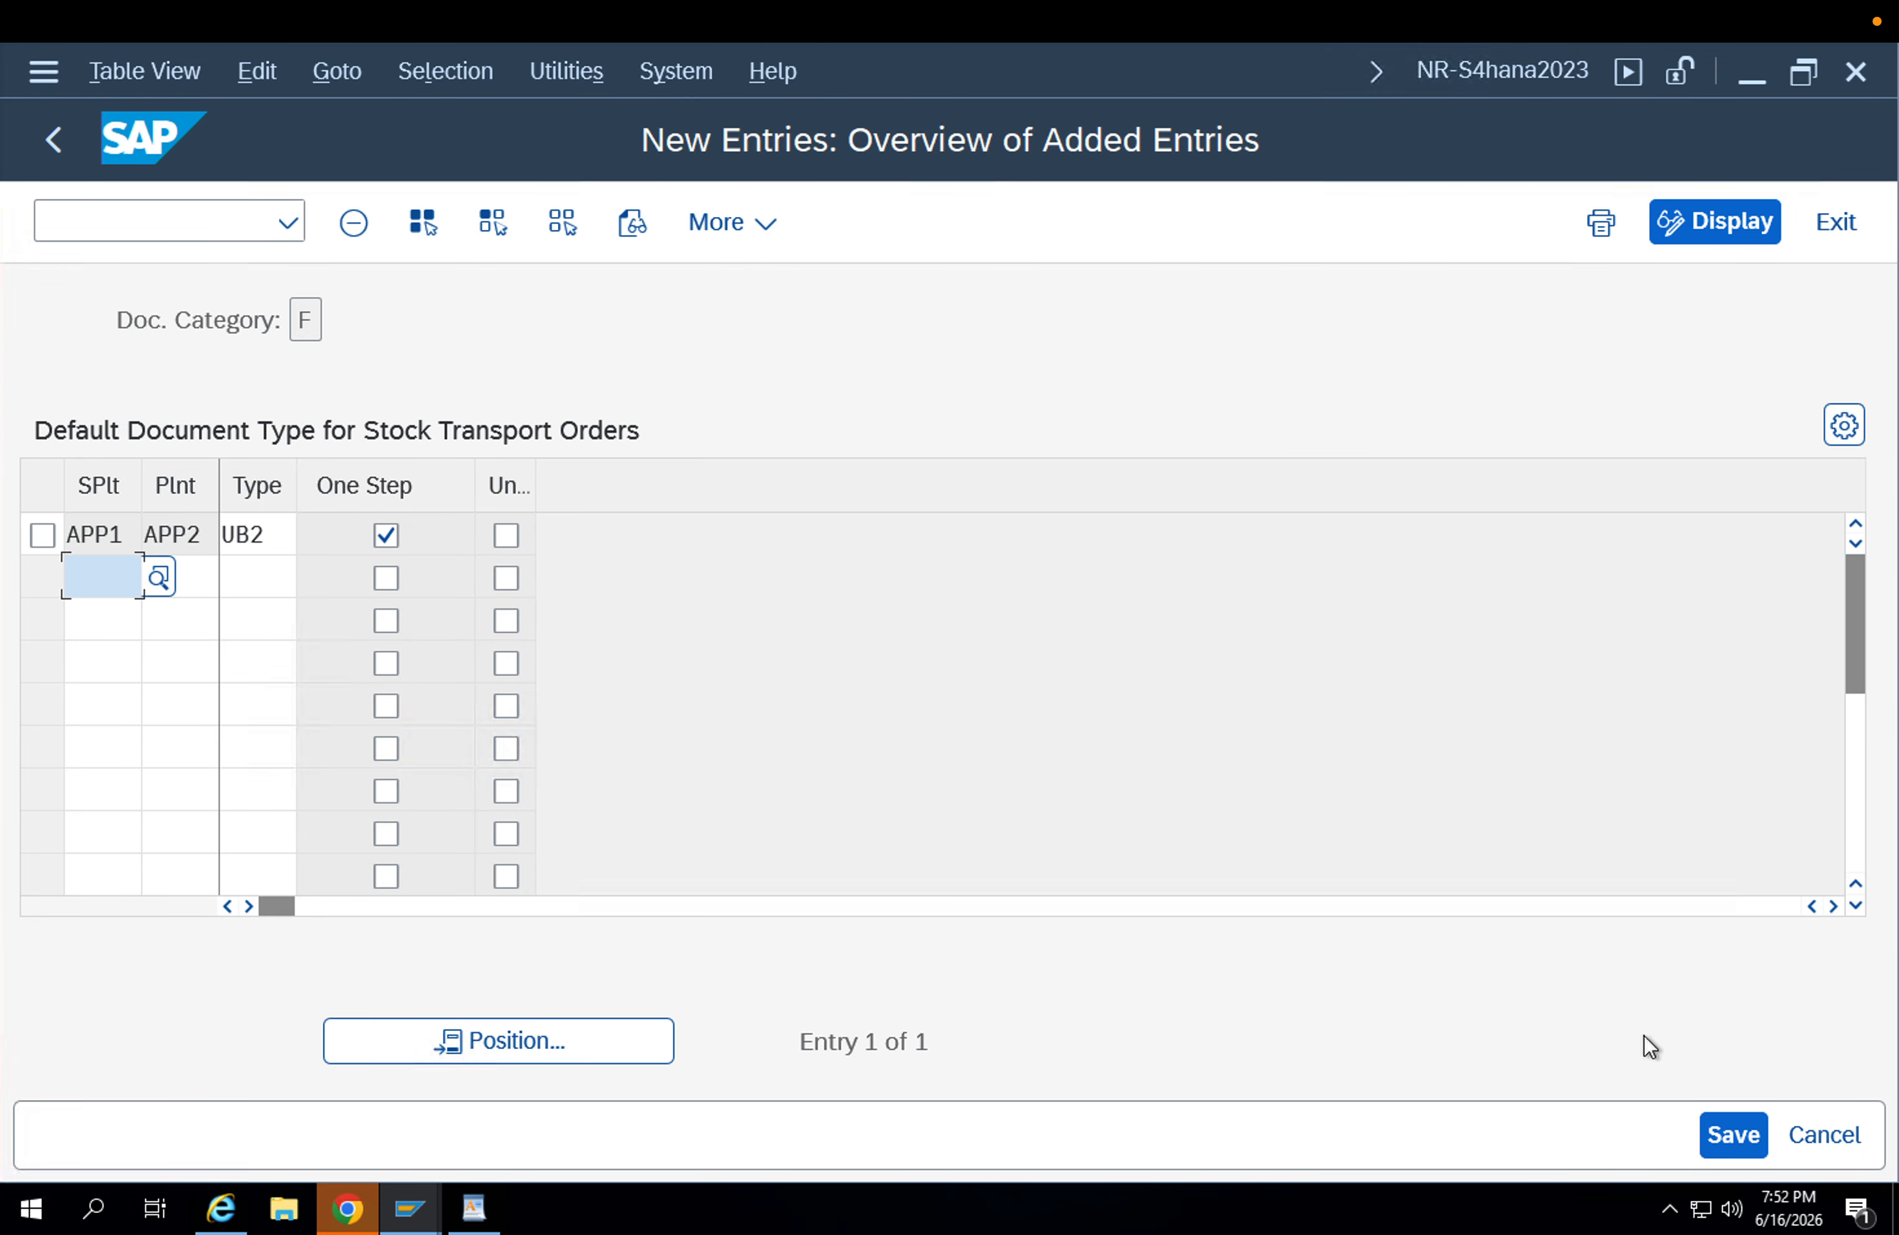
{"action": "left_click", "coordinate": [1734, 1136]}
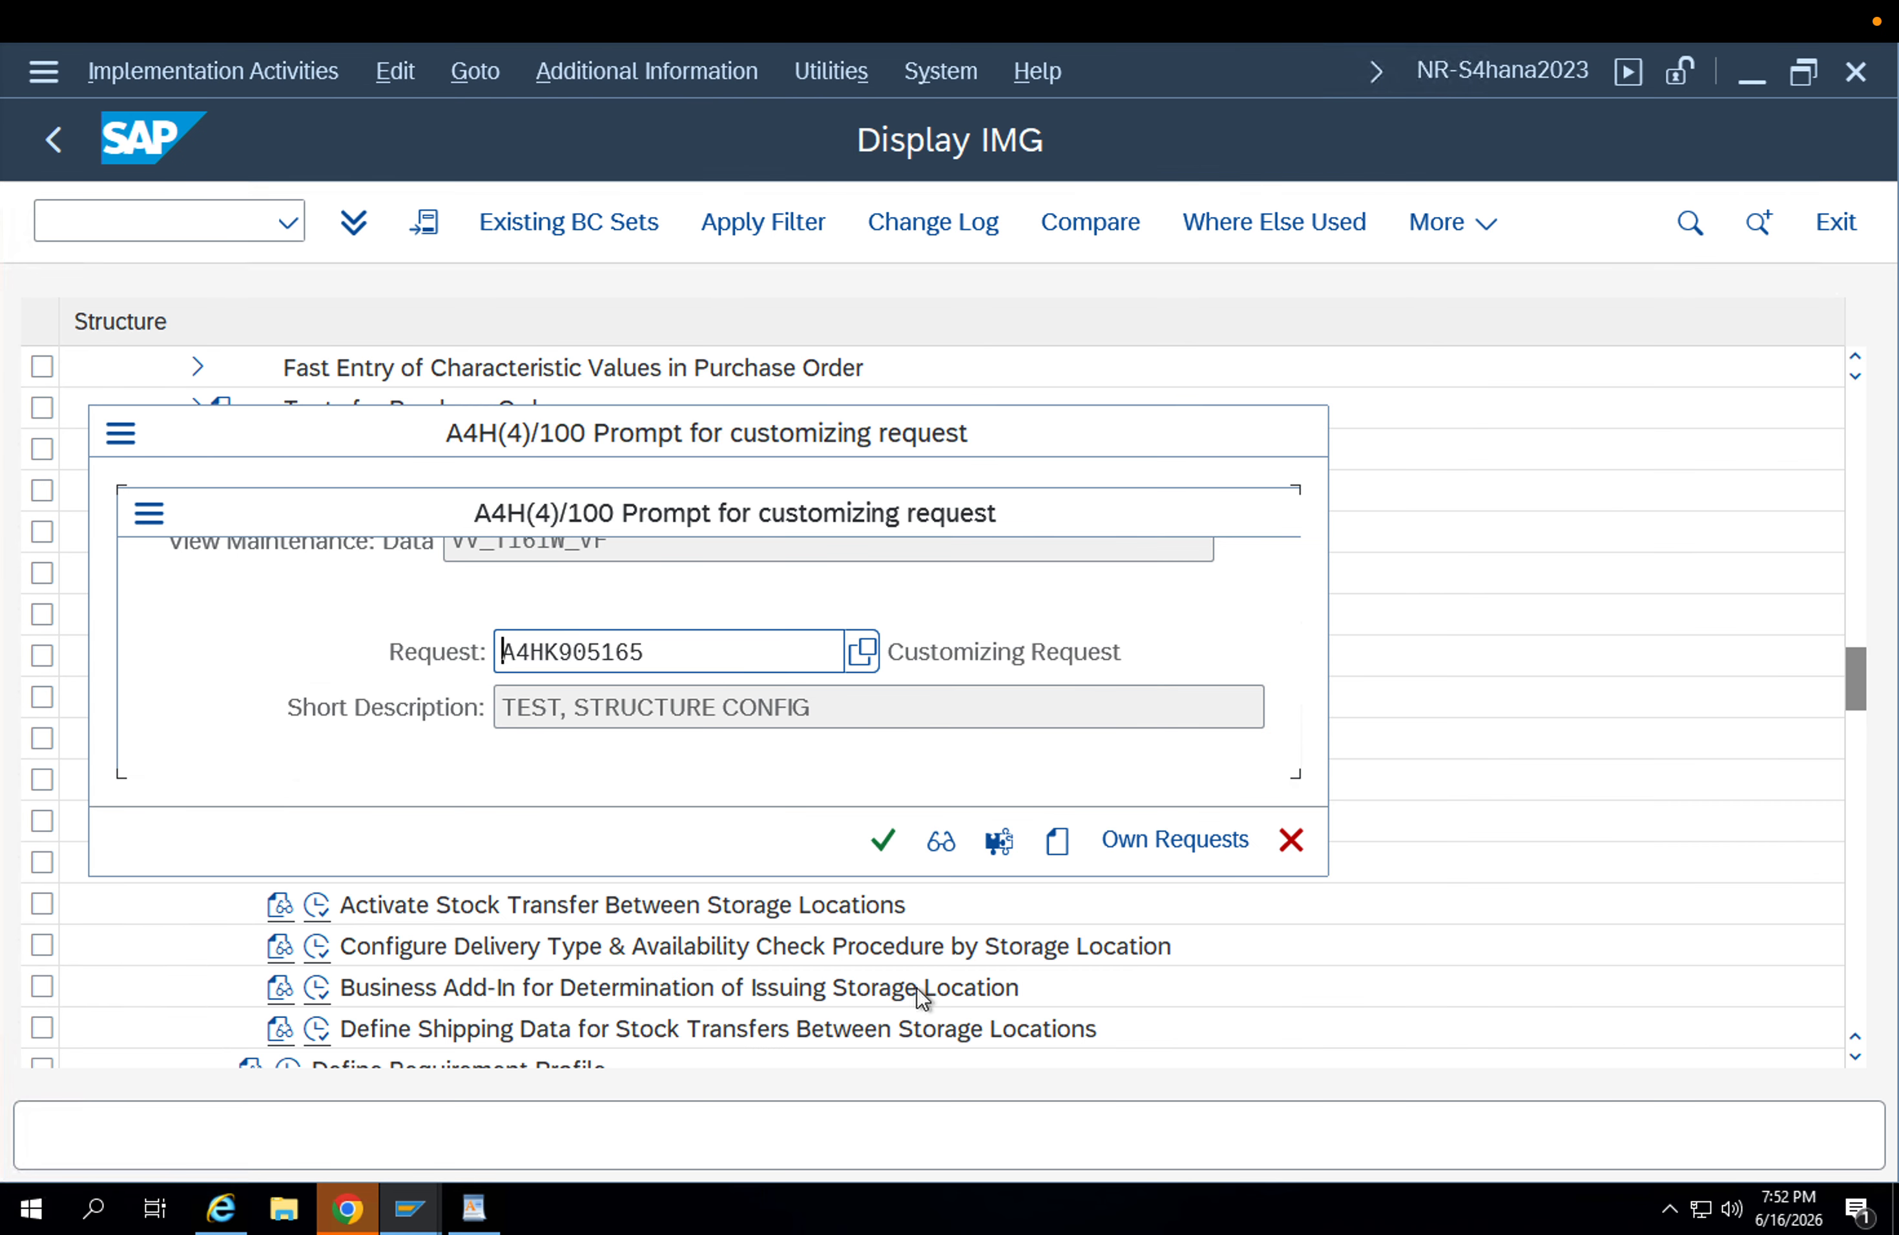
{"action": "left_click", "coordinate": [896, 848]}
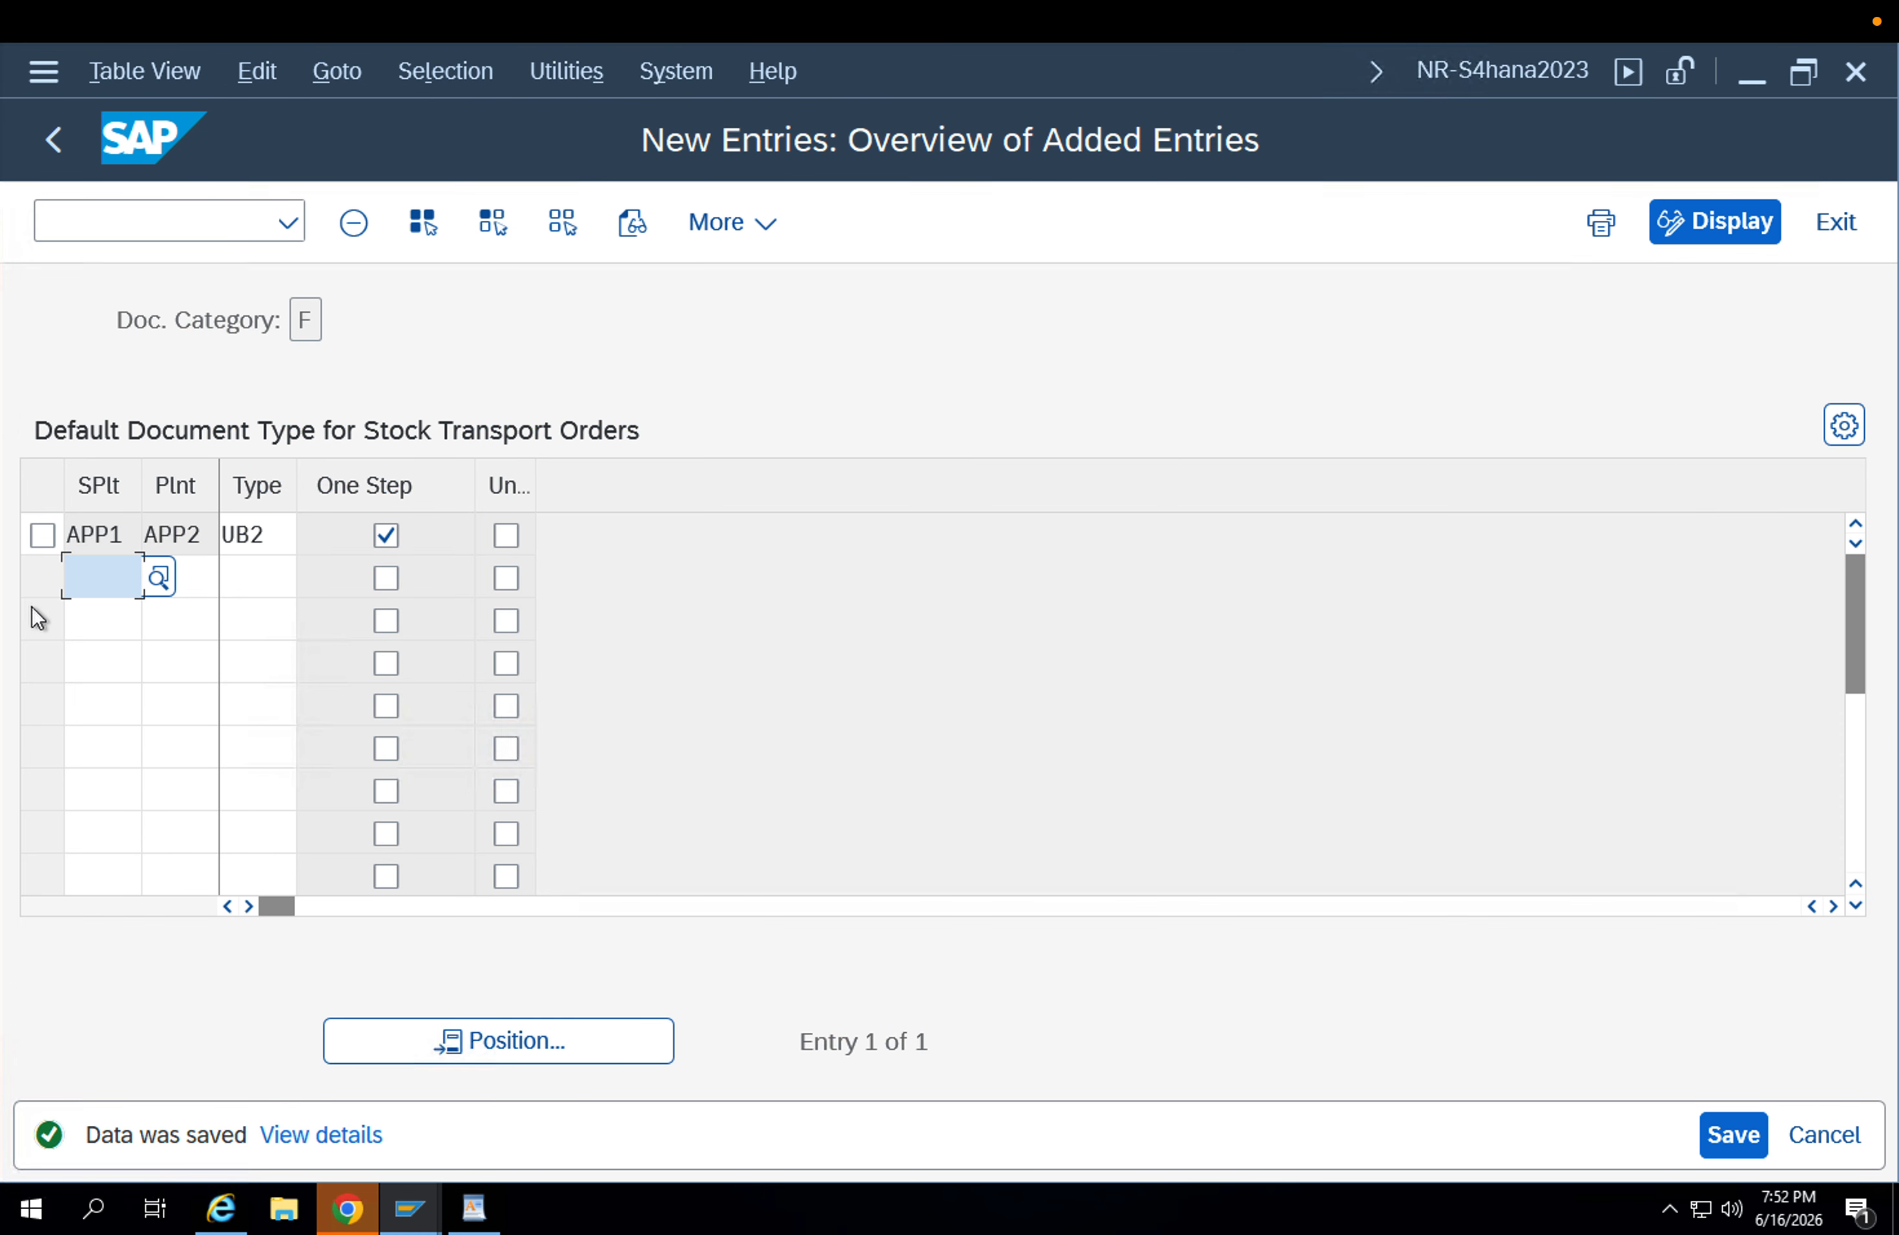
Add and save the reverse entry for supplying plant APP2 and plant APP1 with type UB2 and One Step enabled.
{"action": "type", "text": "app2"}
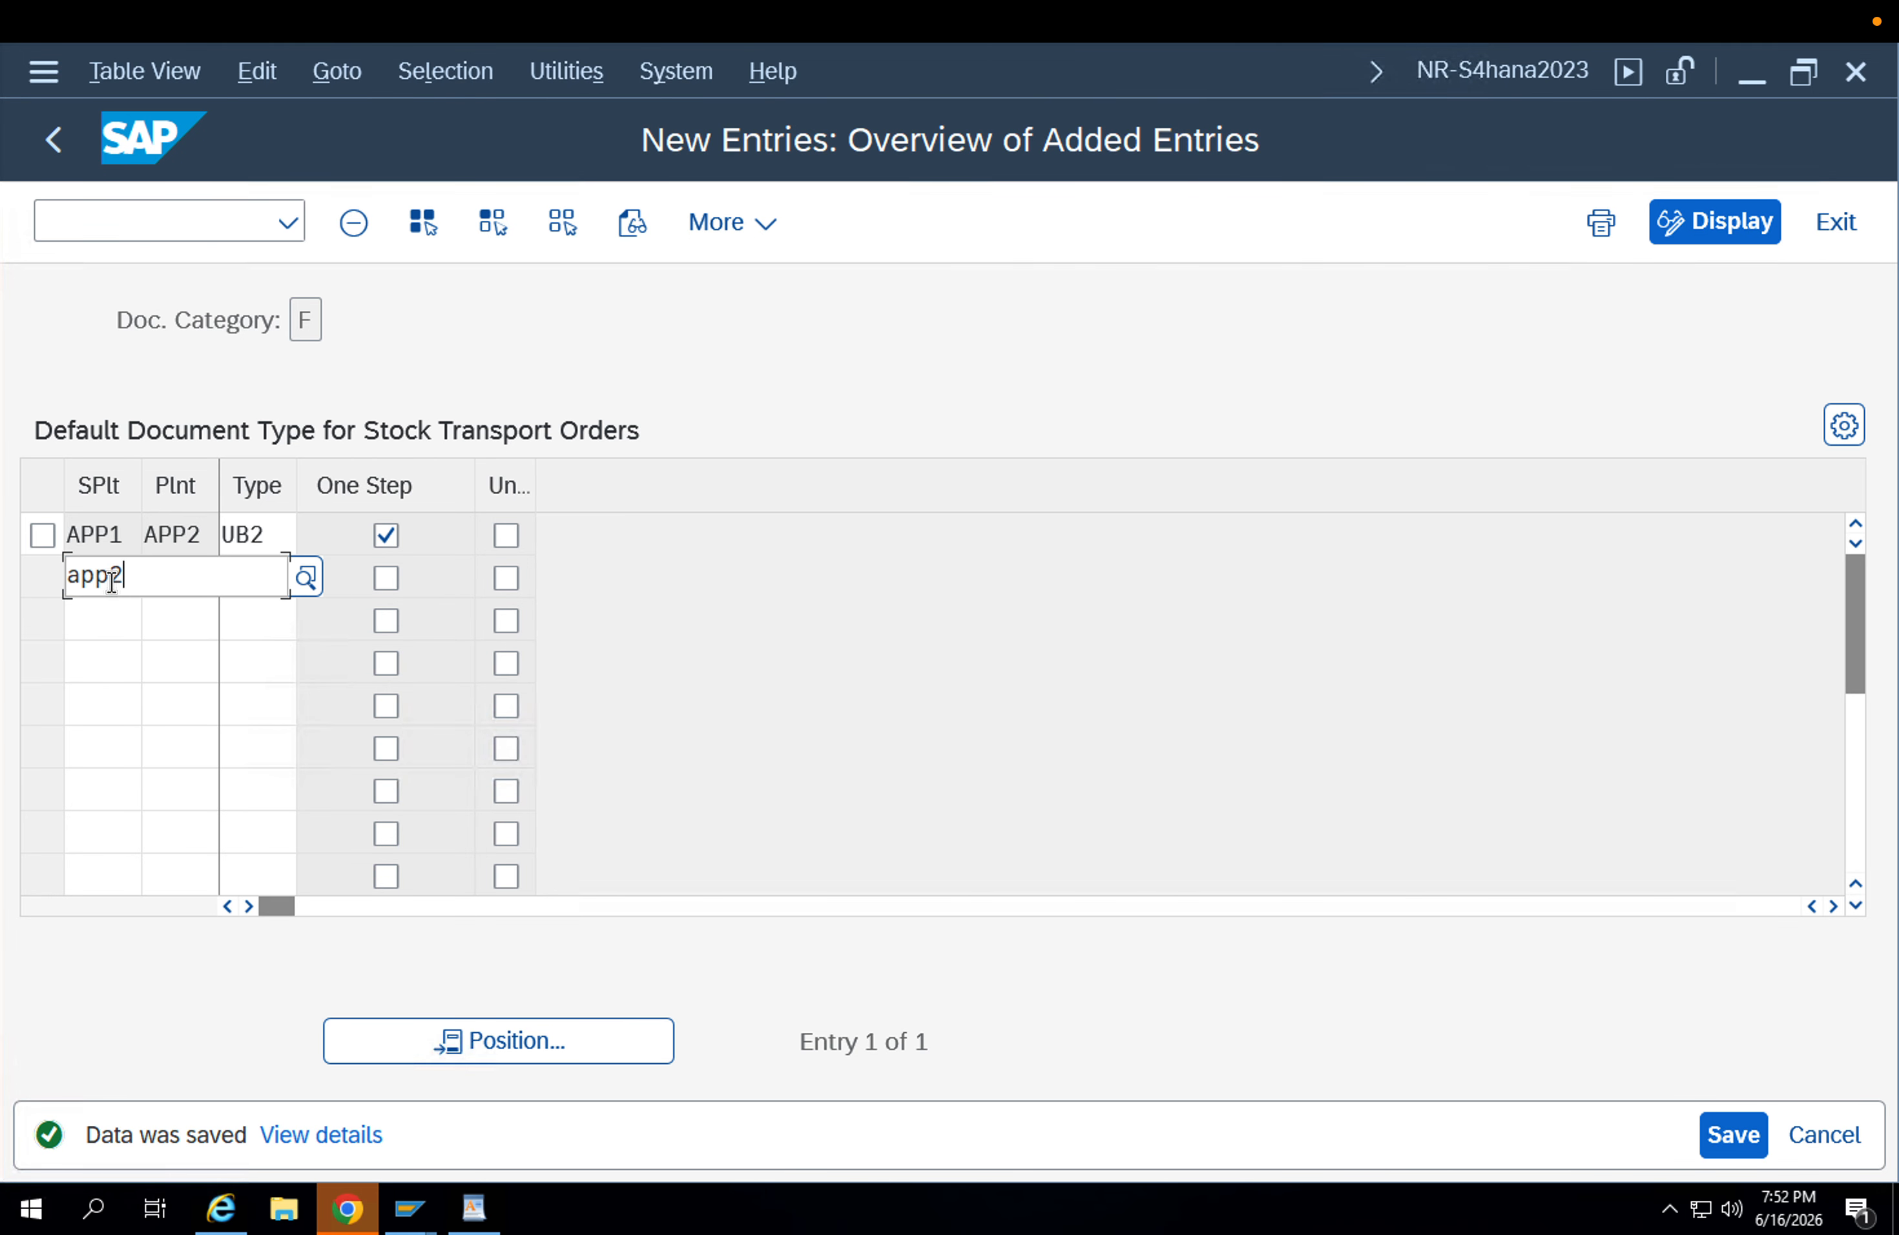
{"action": "key", "text": "Tab"}
{"action": "type", "text": "app1"}
{"action": "key", "text": "Tab"}
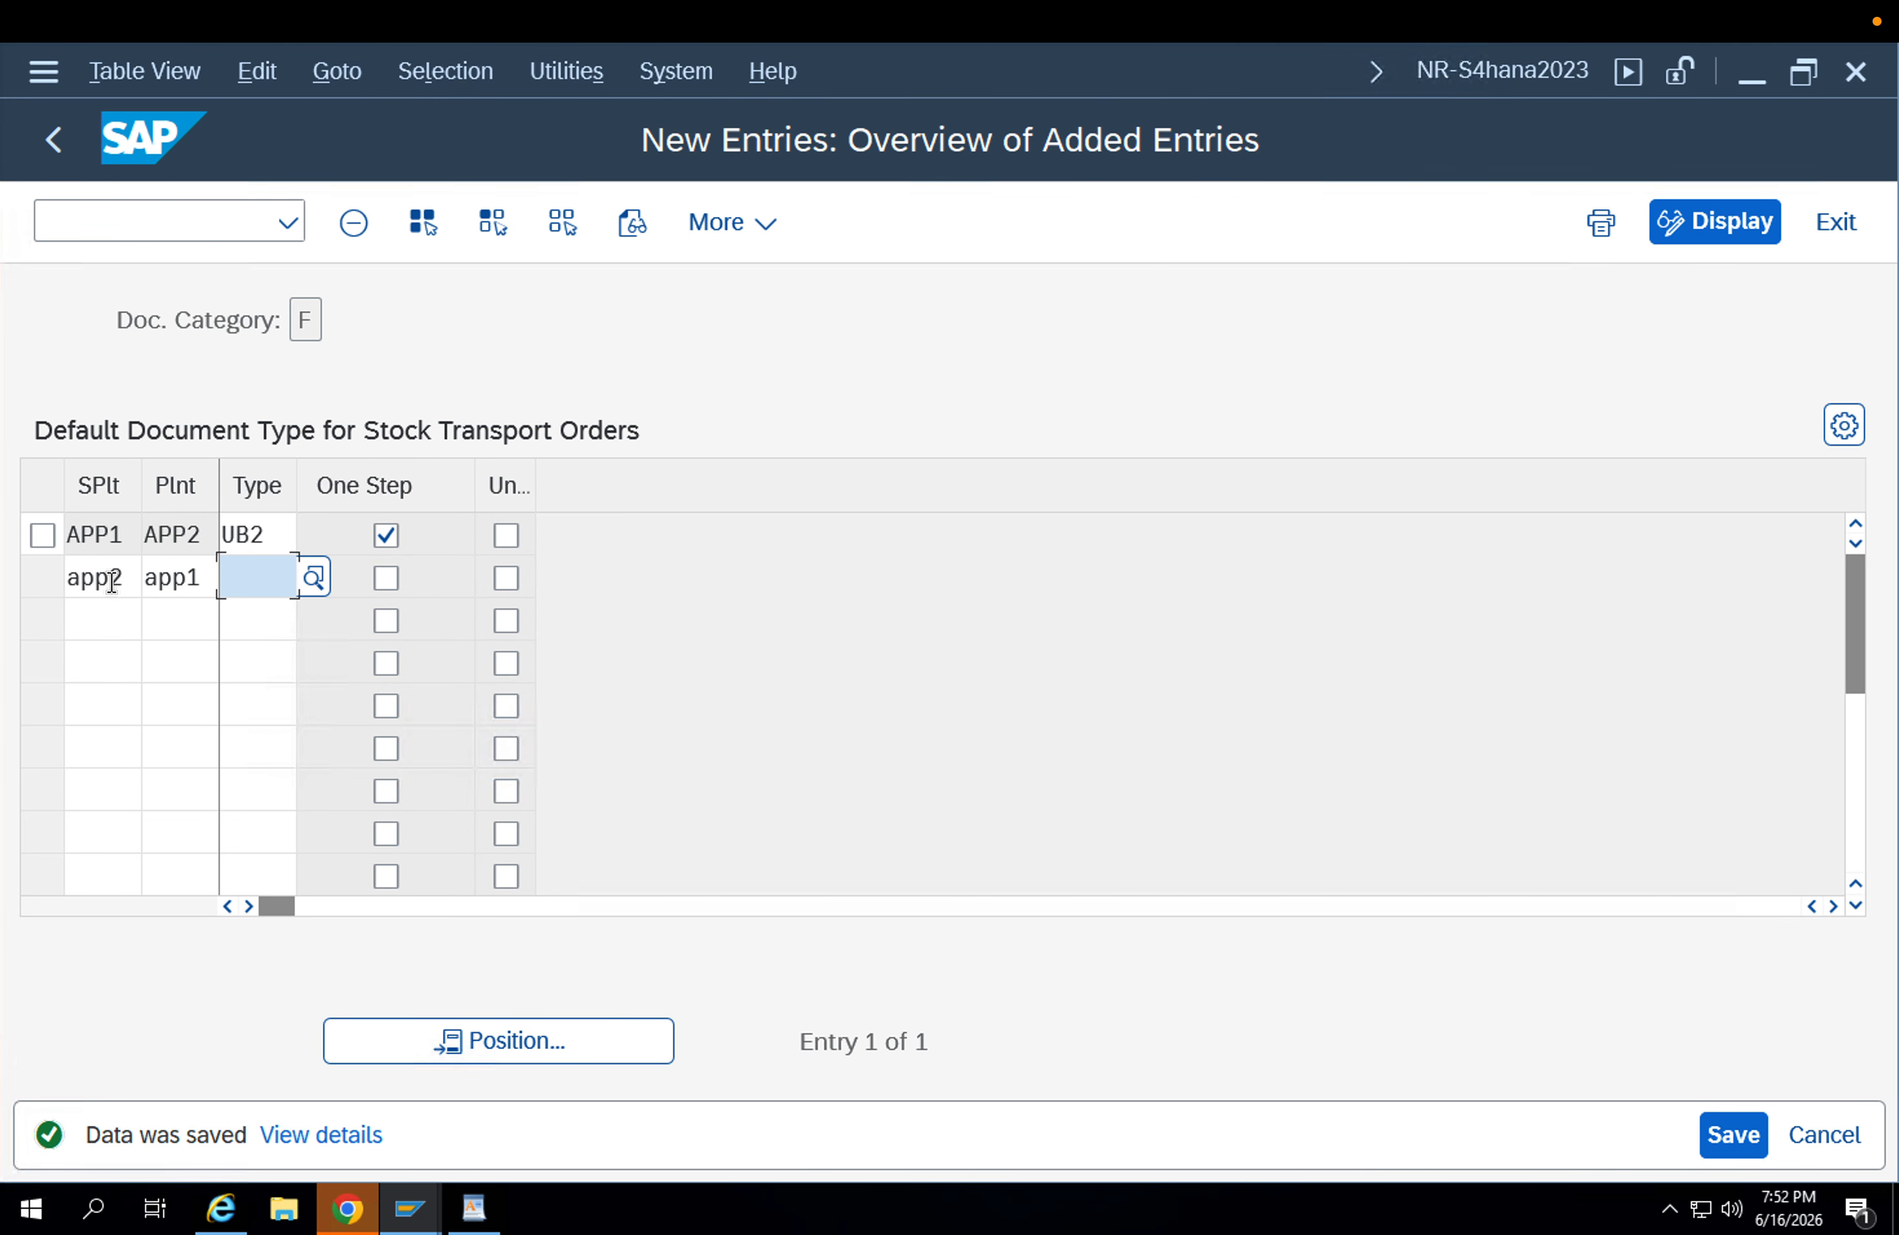
{"action": "type", "text": "Ub2"}
{"action": "key", "text": "Tab"}
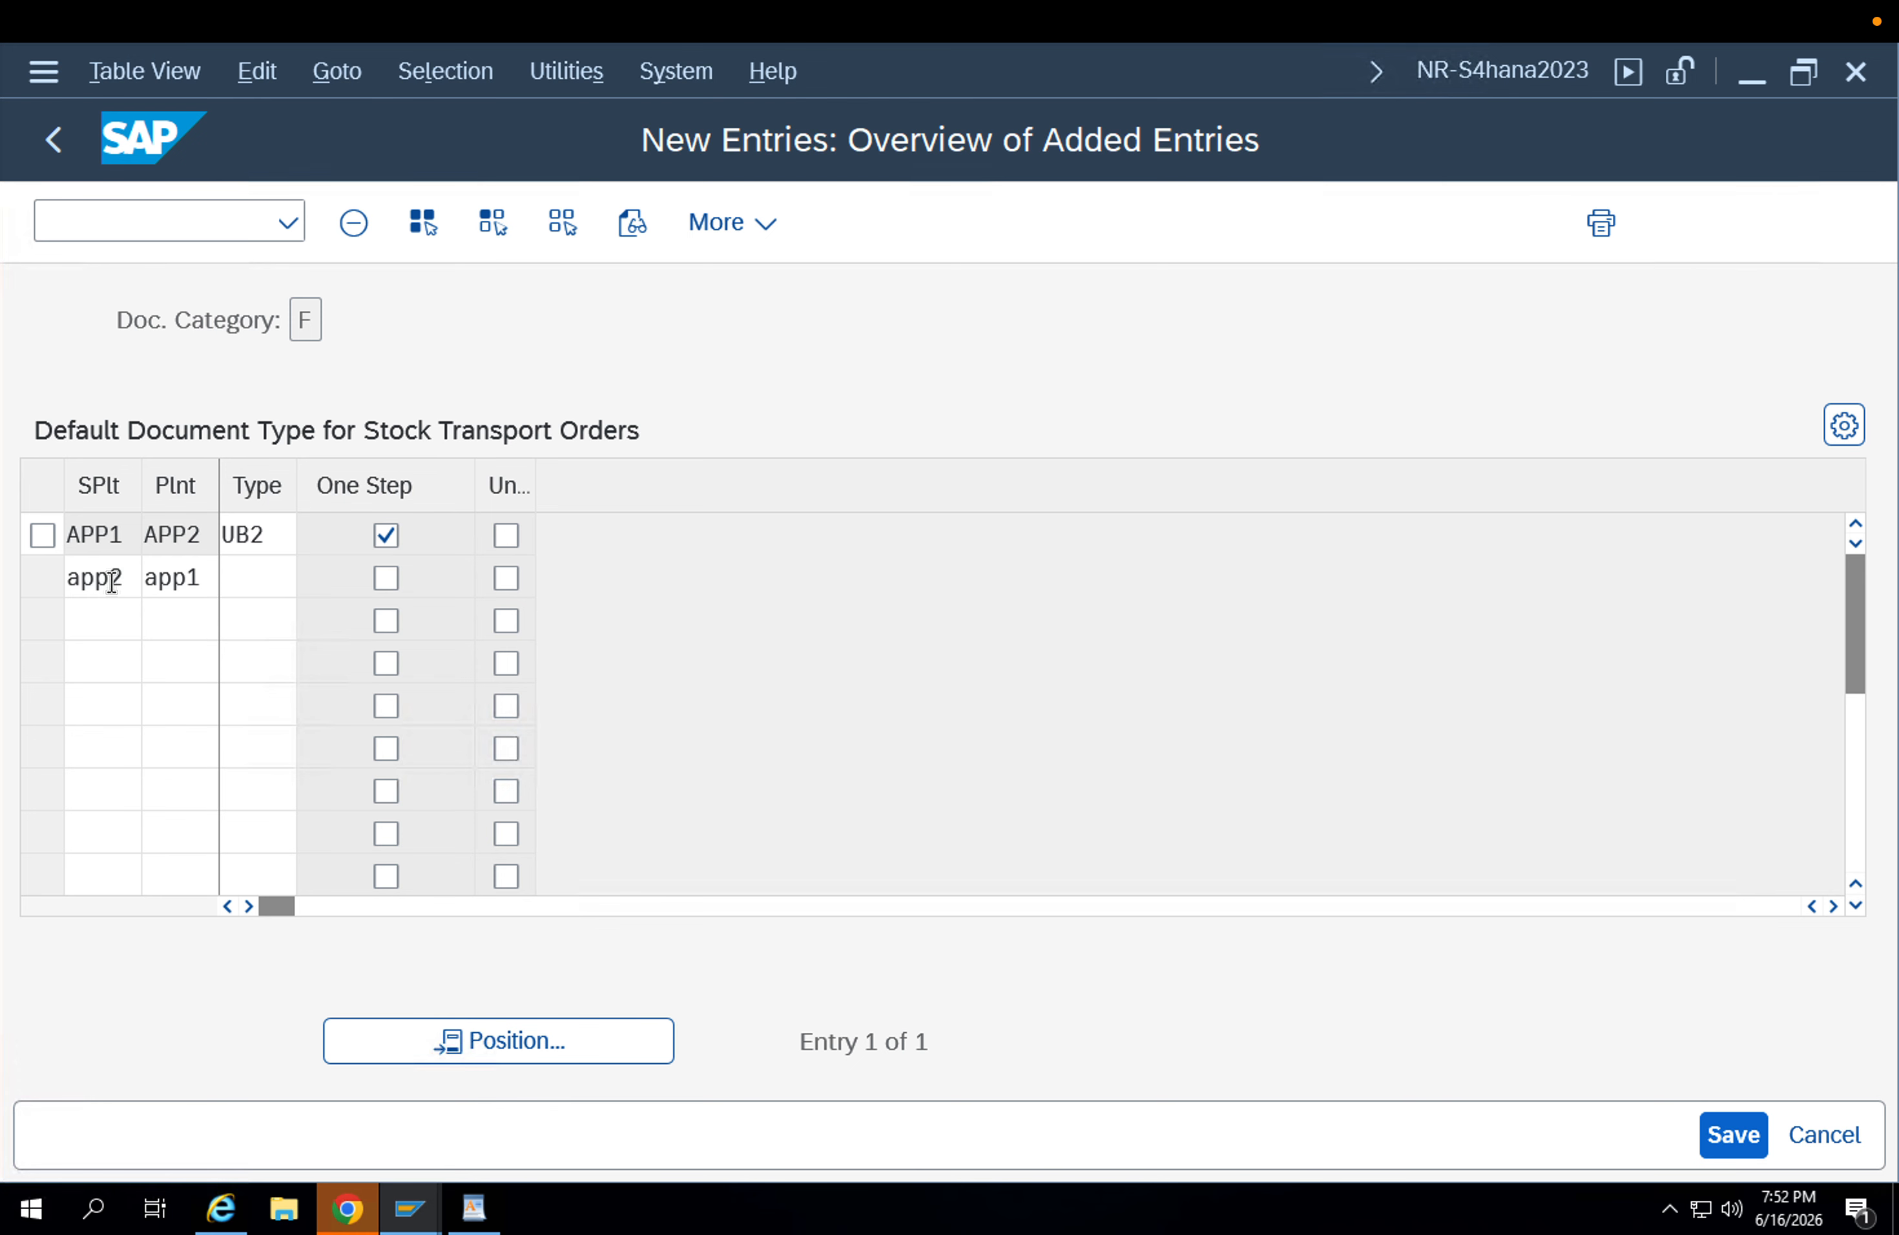
{"action": "key", "text": "space"}
{"action": "key", "text": "Return"}
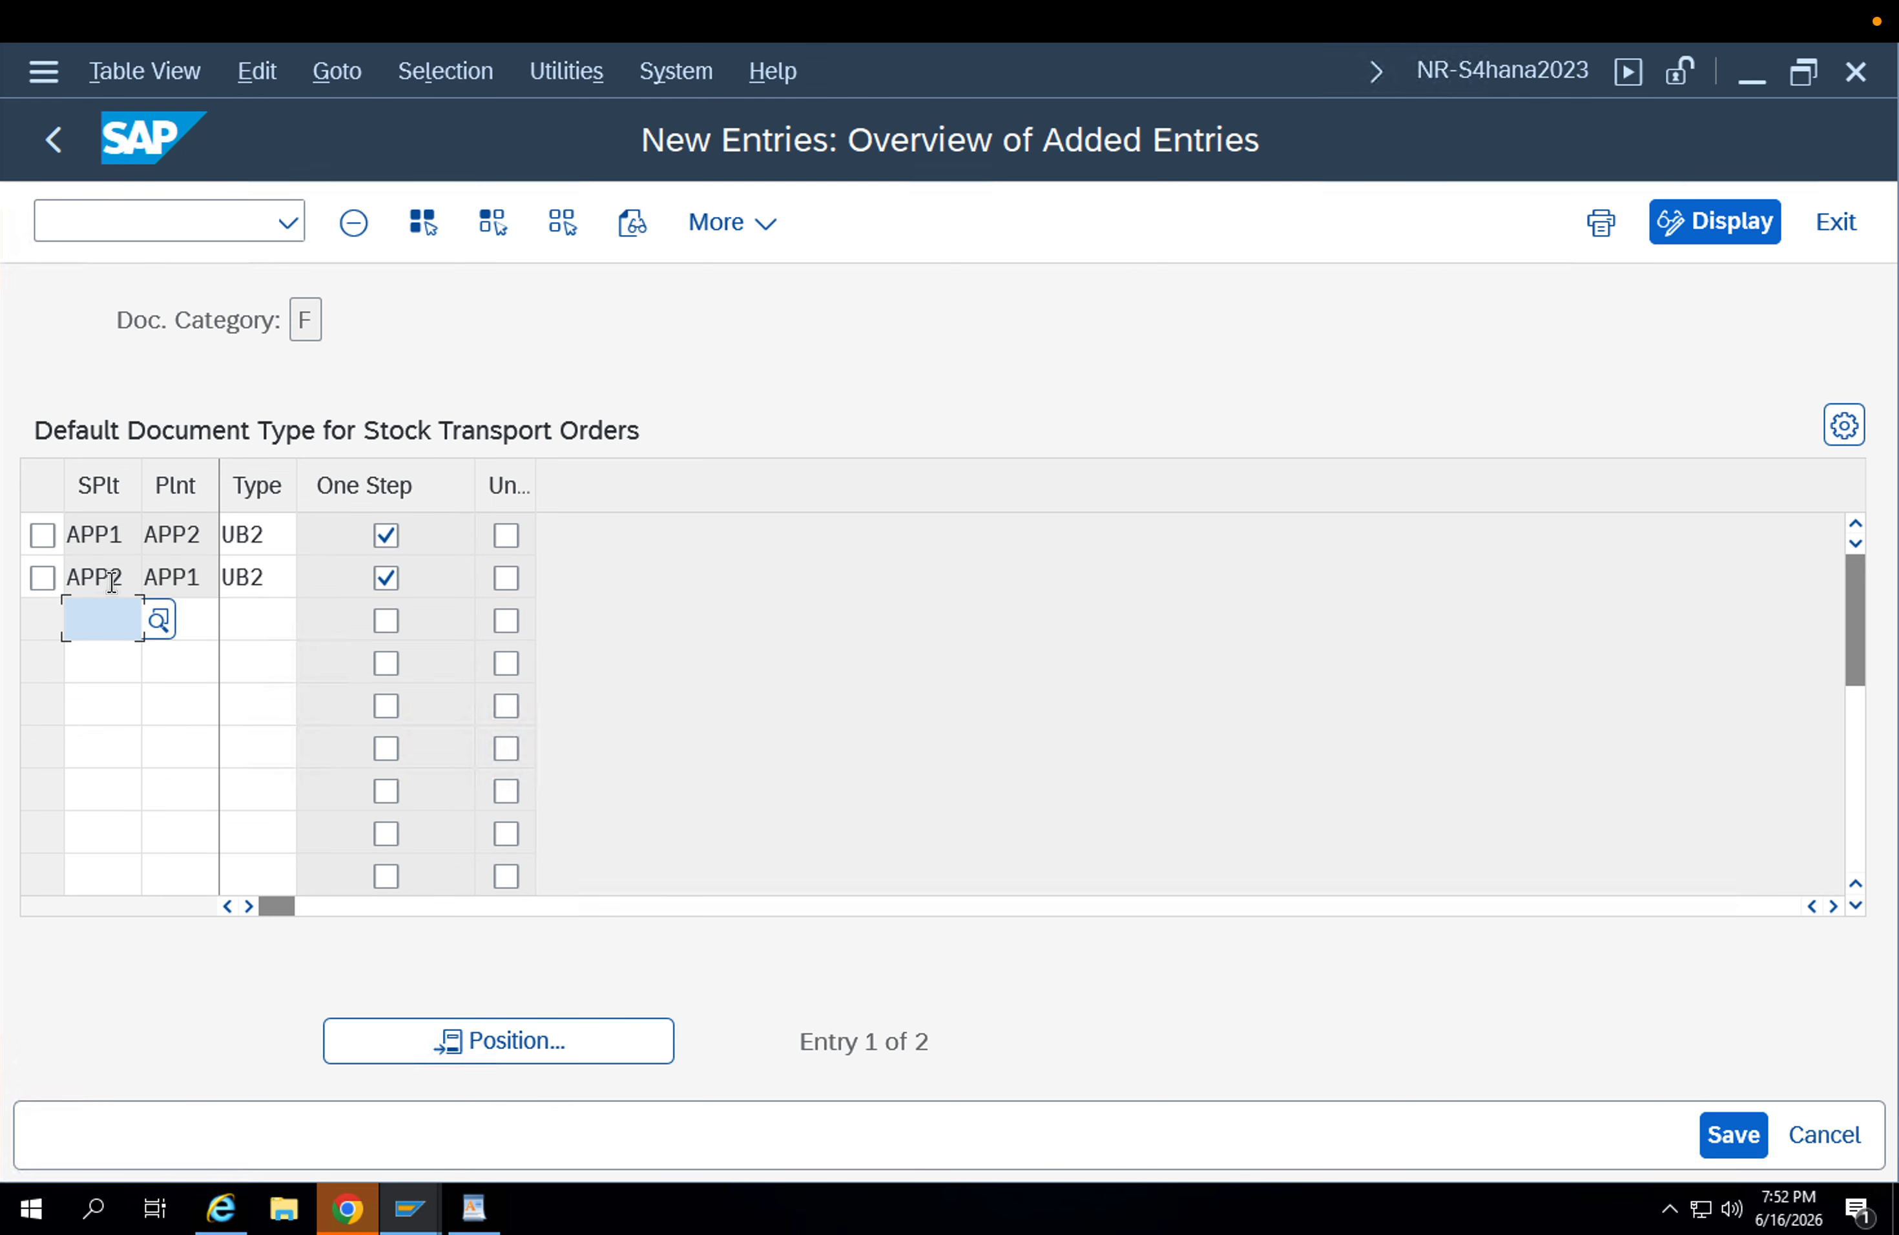
{"action": "left_click", "coordinate": [1730, 1131]}
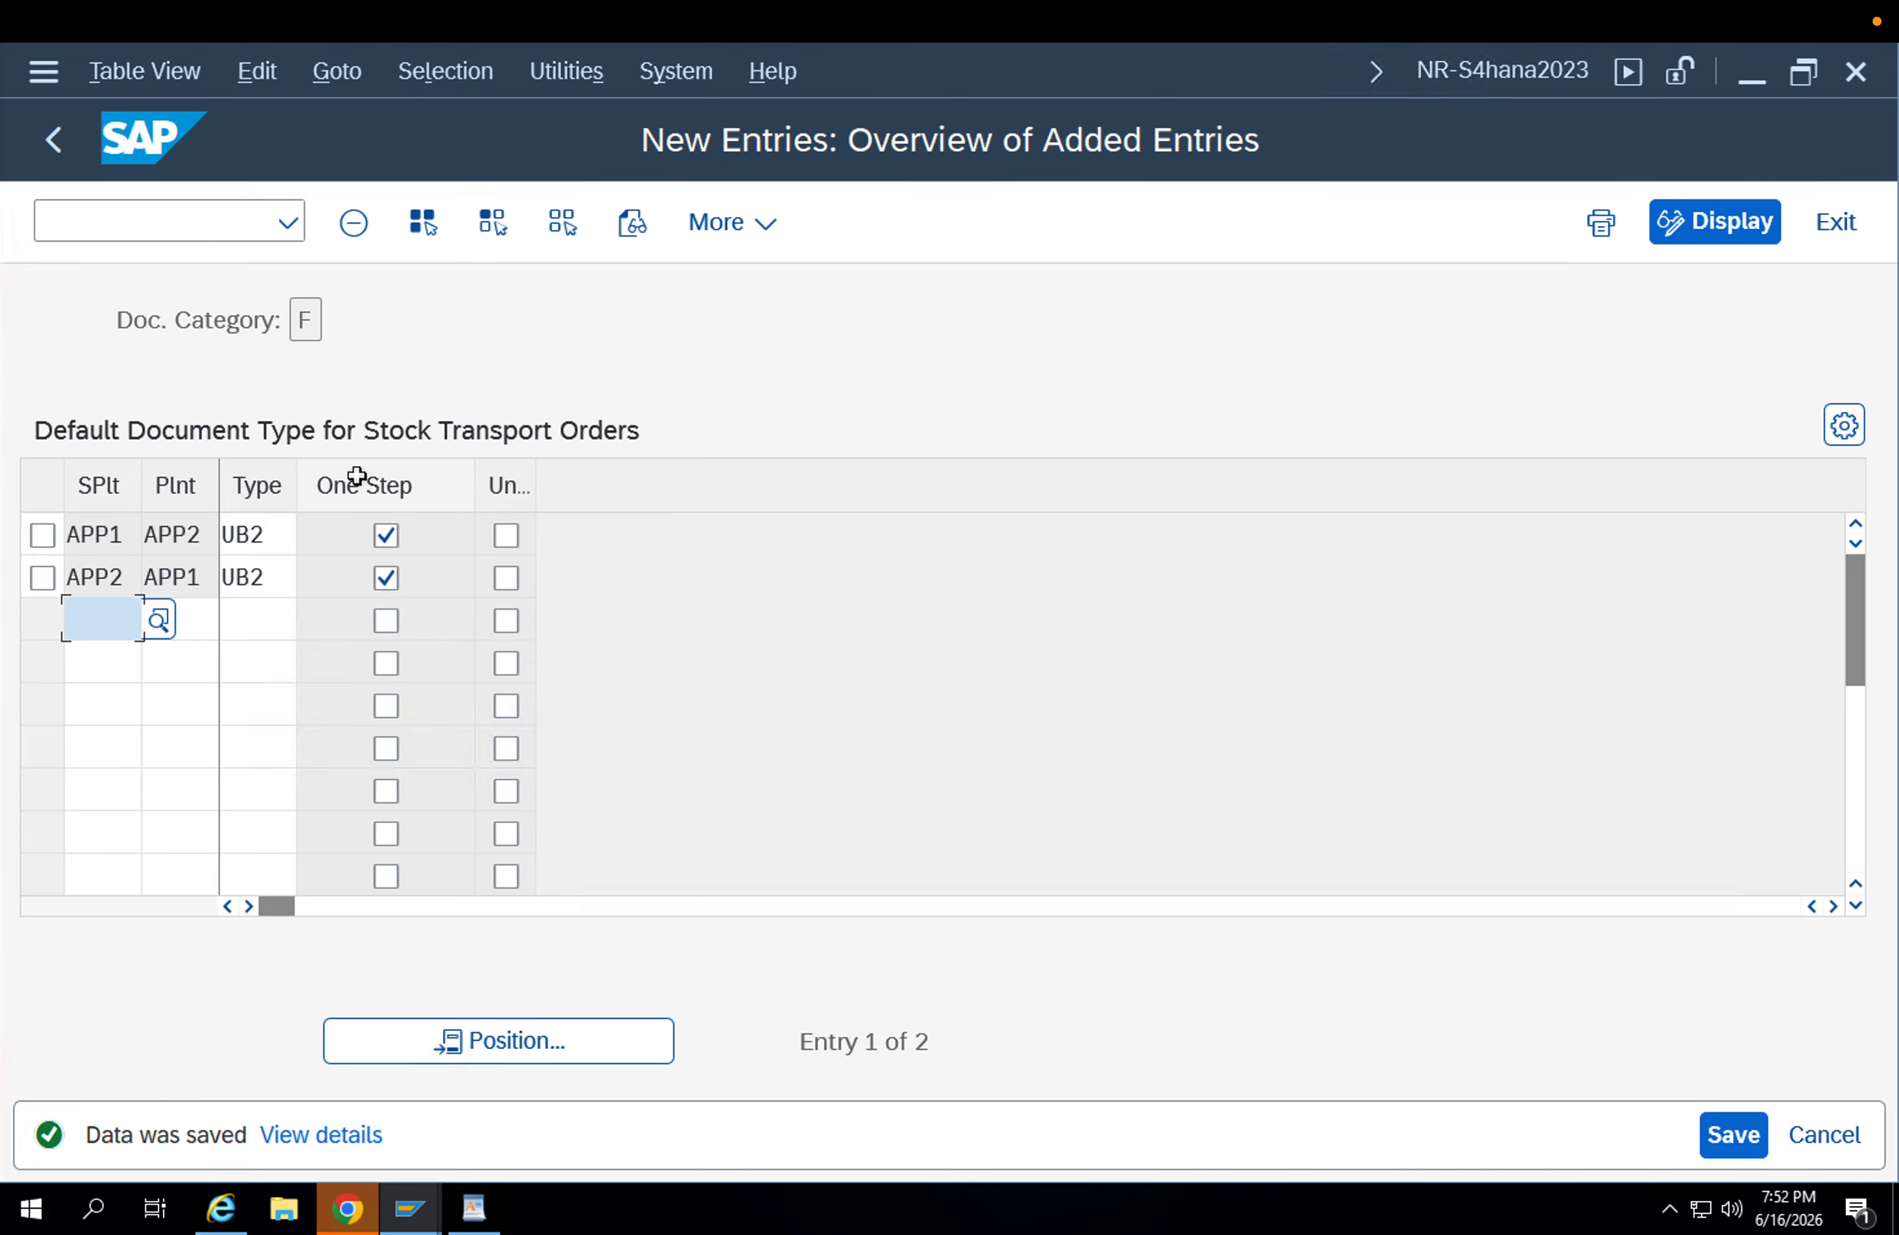
Leave customizing, return to SAP Easy Access and start transaction MM01 for creating a material.
{"action": "left_click", "coordinate": [54, 143]}
{"action": "left_click", "coordinate": [54, 143]}
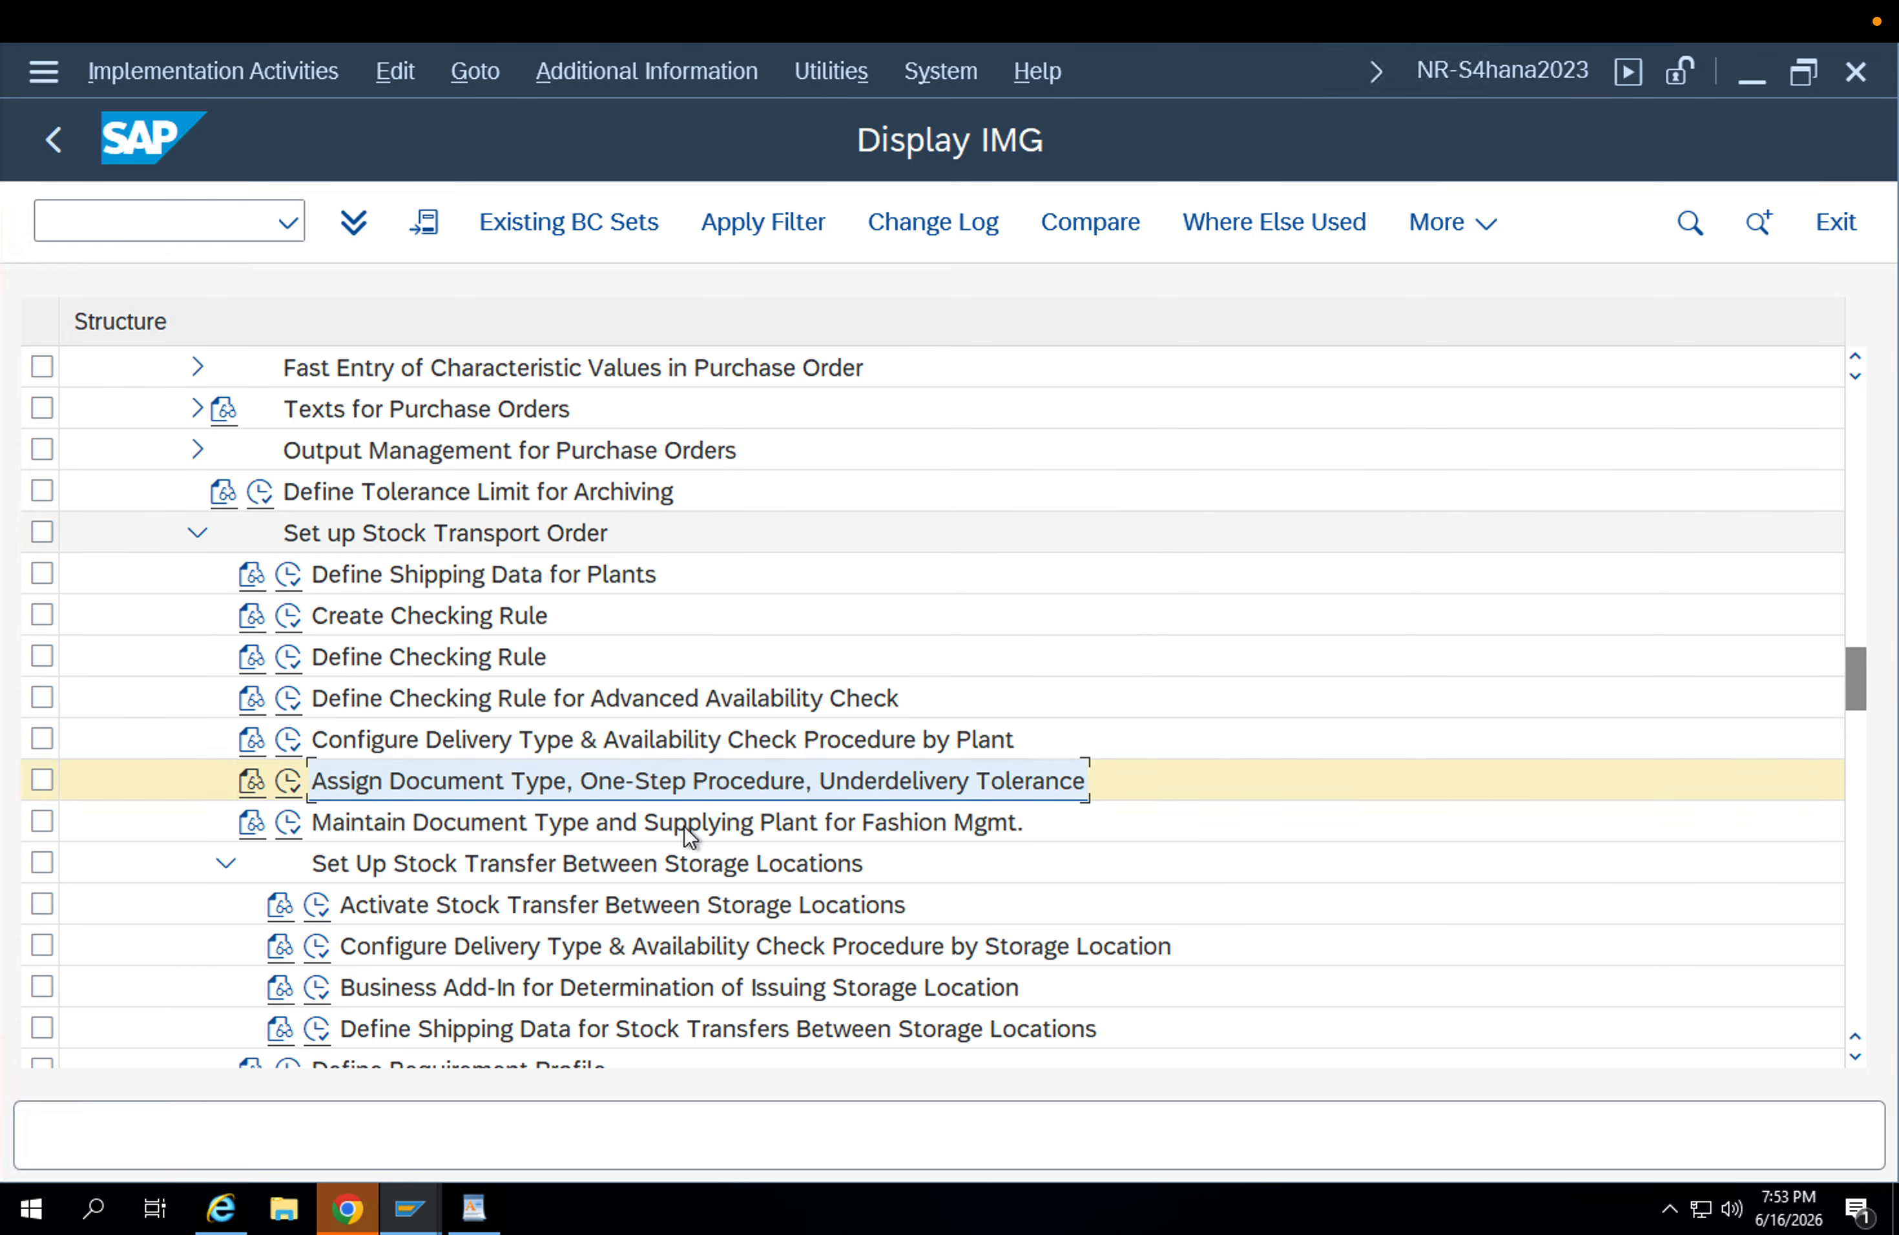
{"action": "left_click", "coordinate": [65, 150]}
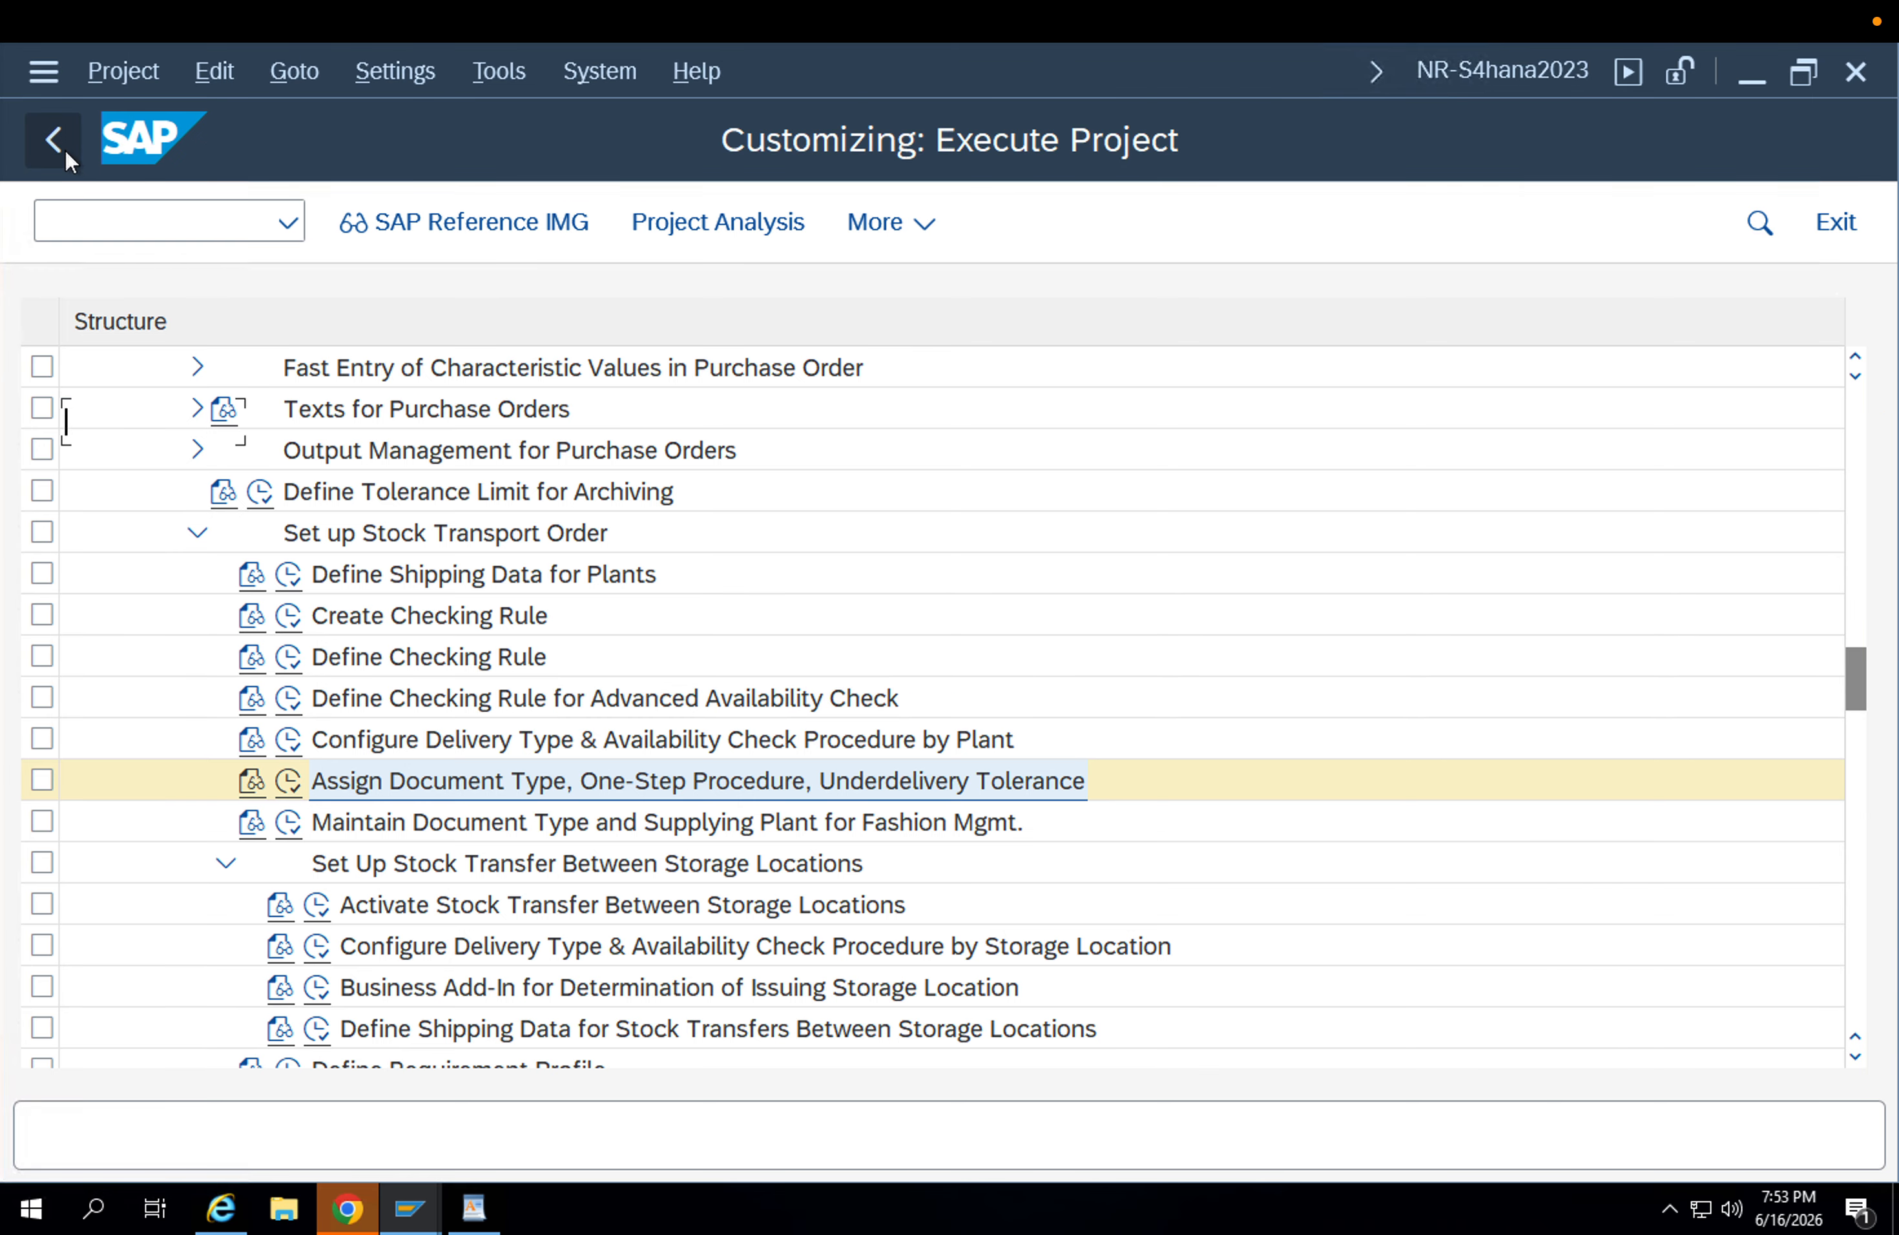
{"action": "key", "text": "F3"}
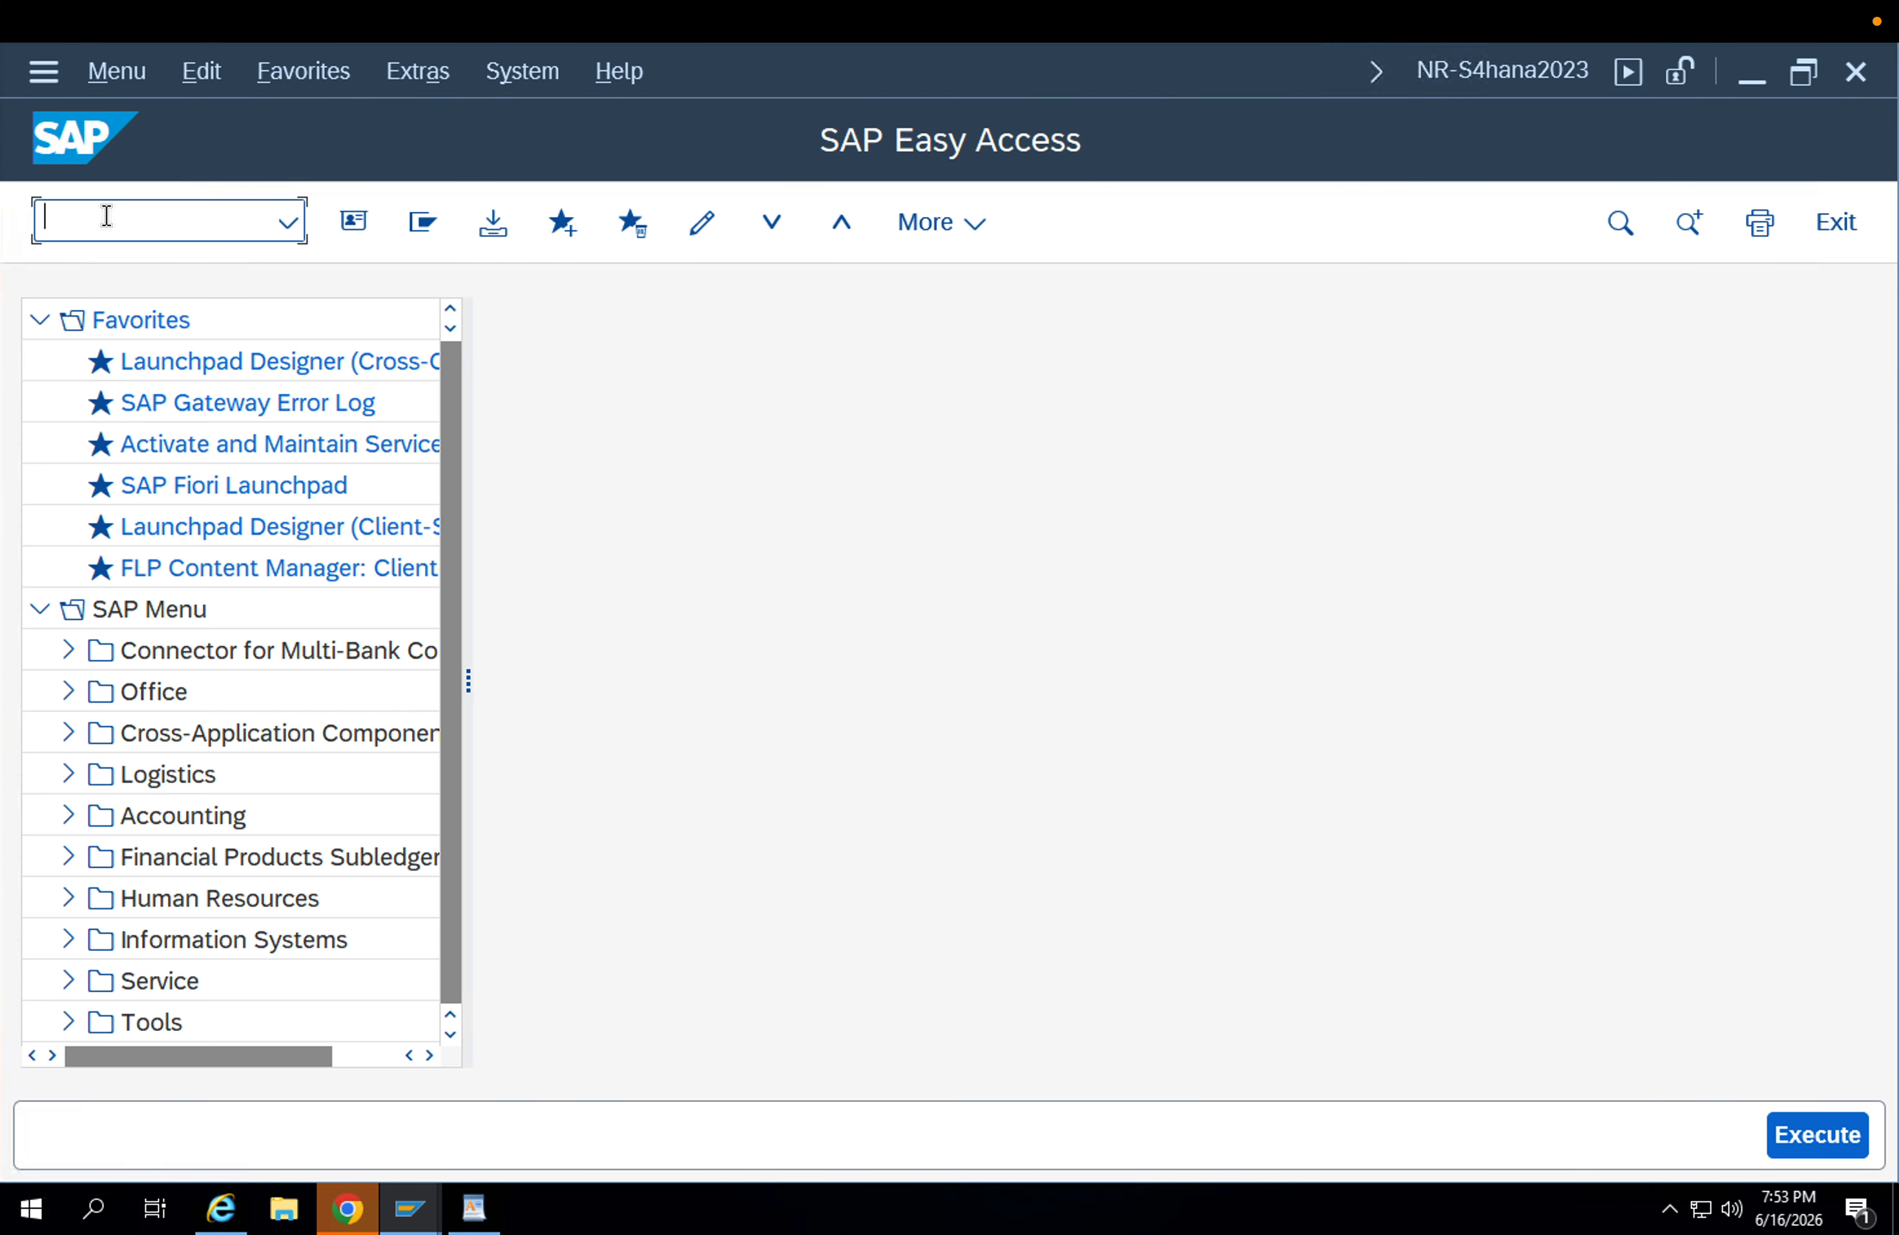
{"action": "type", "text": "mm01"}
{"action": "key", "text": "Return"}
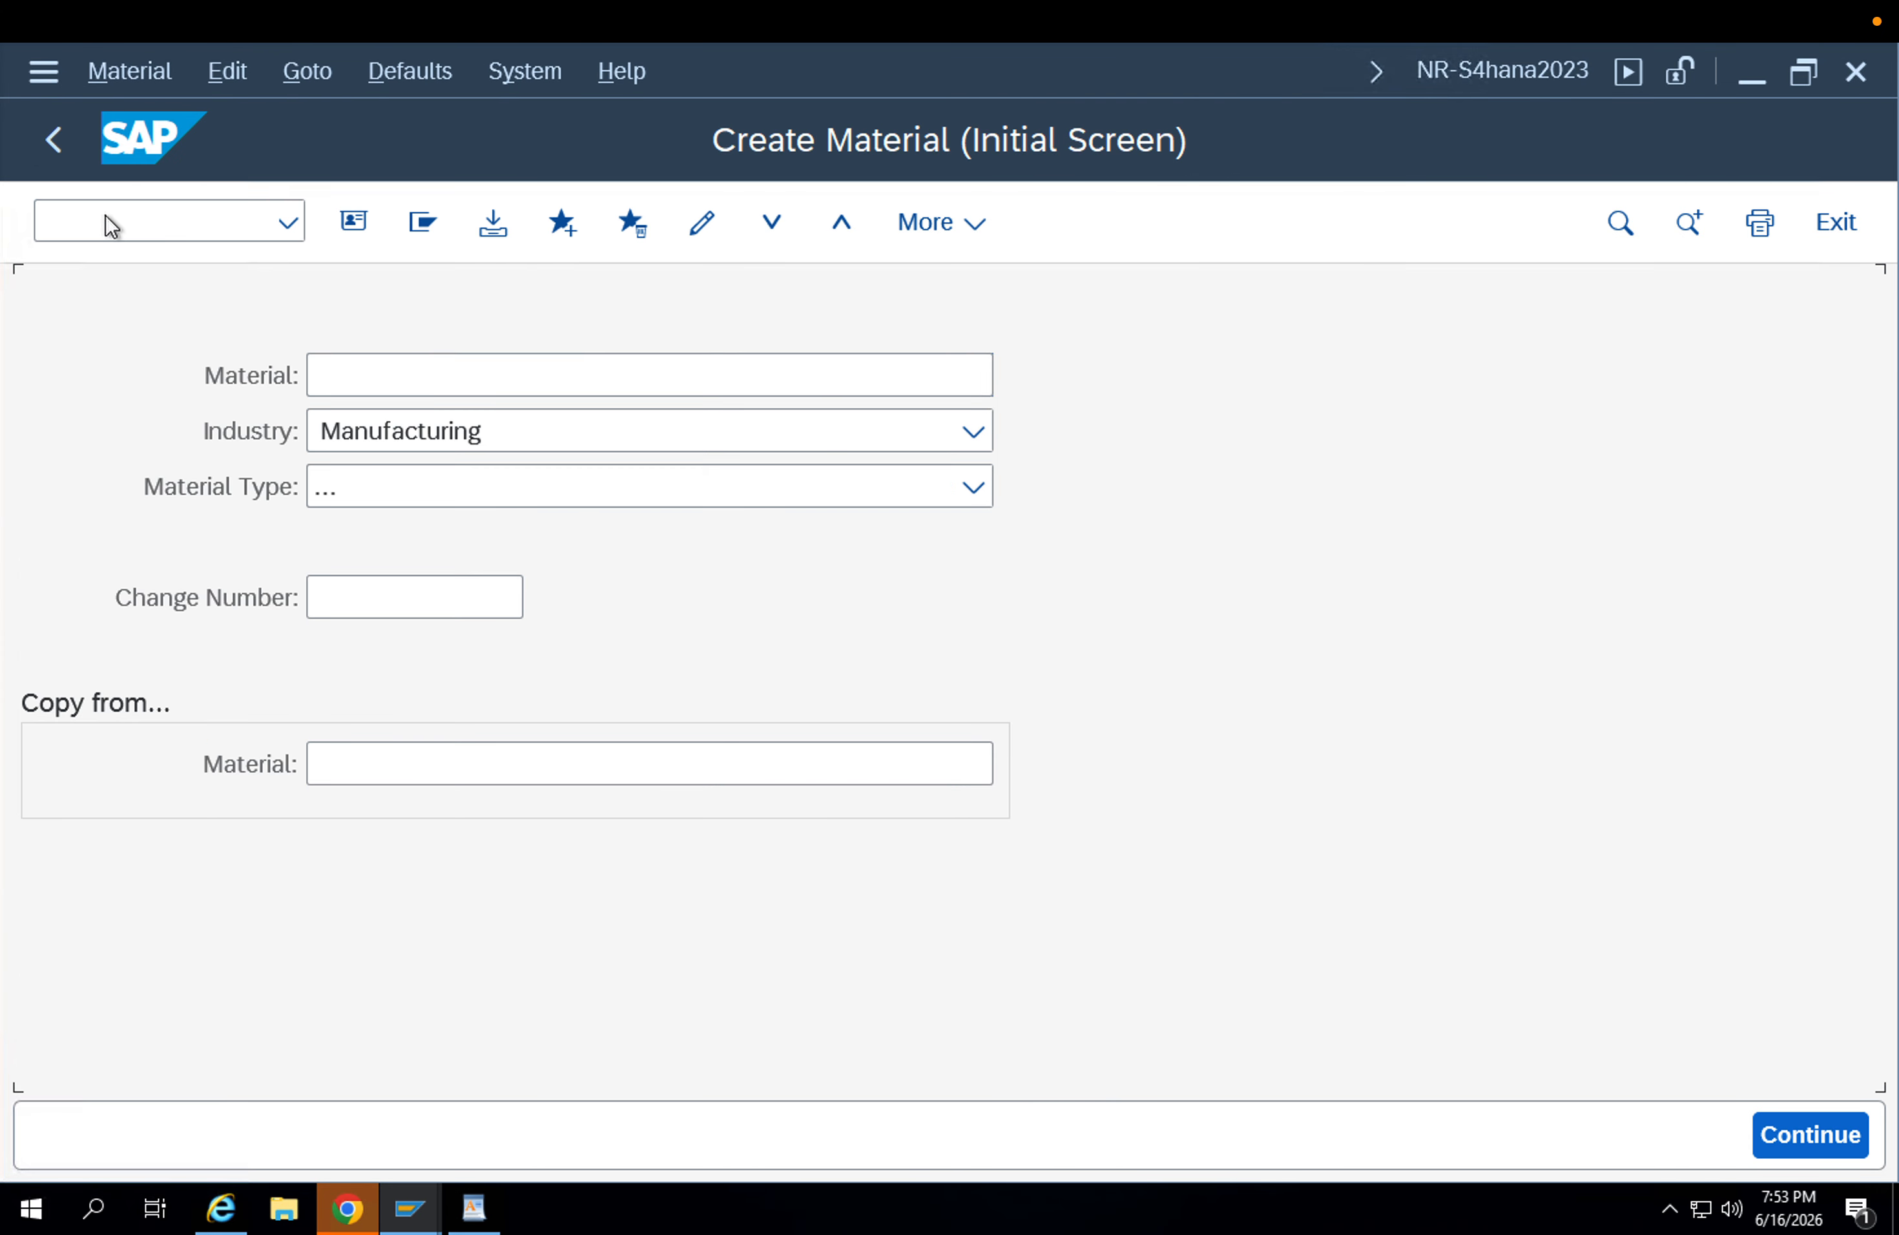
Open the view selection for material FG-001 and select only Sales Org. Data 1, Sales Org. Data 2 and Sales: General/Plant Data.
{"action": "key", "text": "Return"}
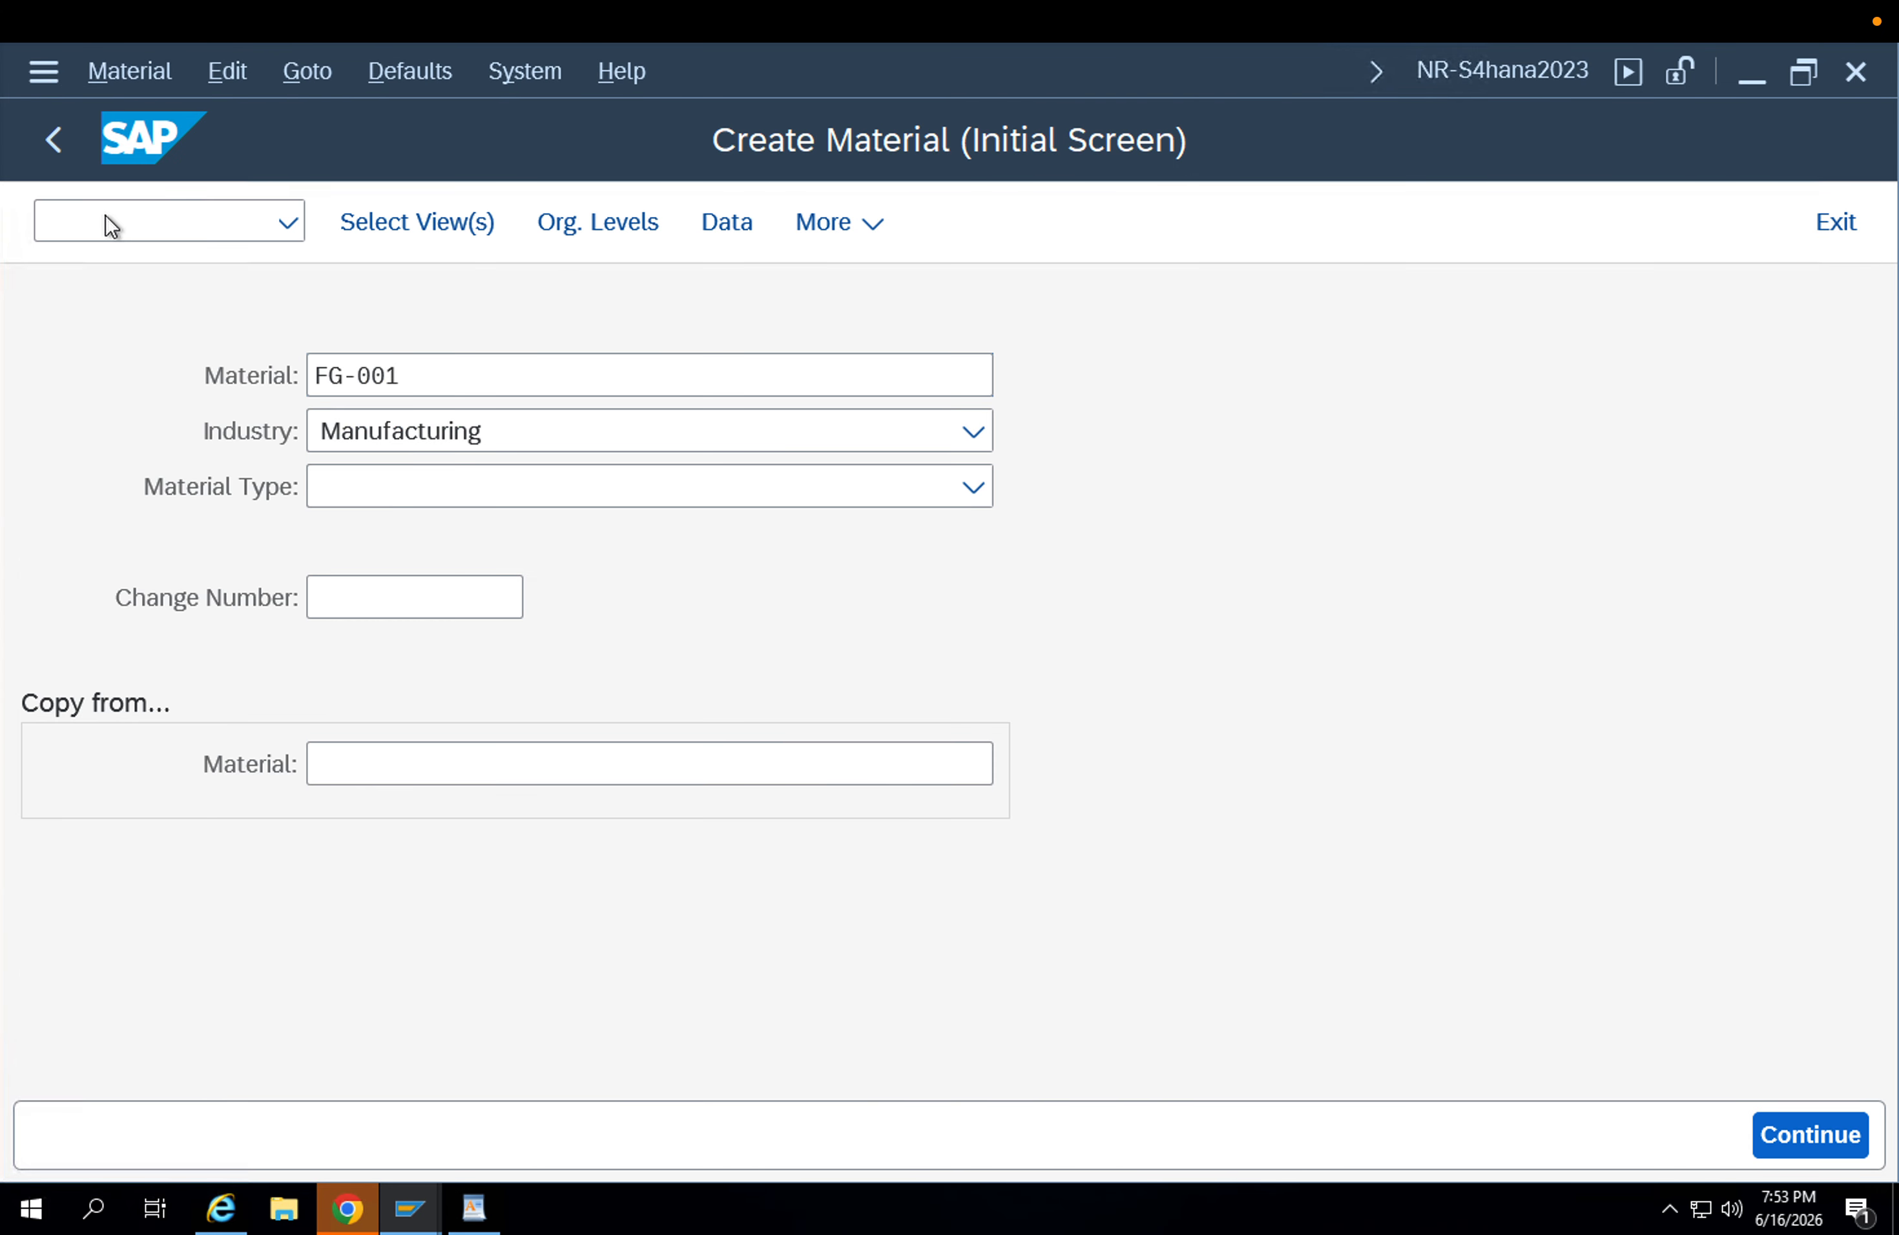
{"action": "key", "text": "Return"}
{"action": "key", "text": "Return"}
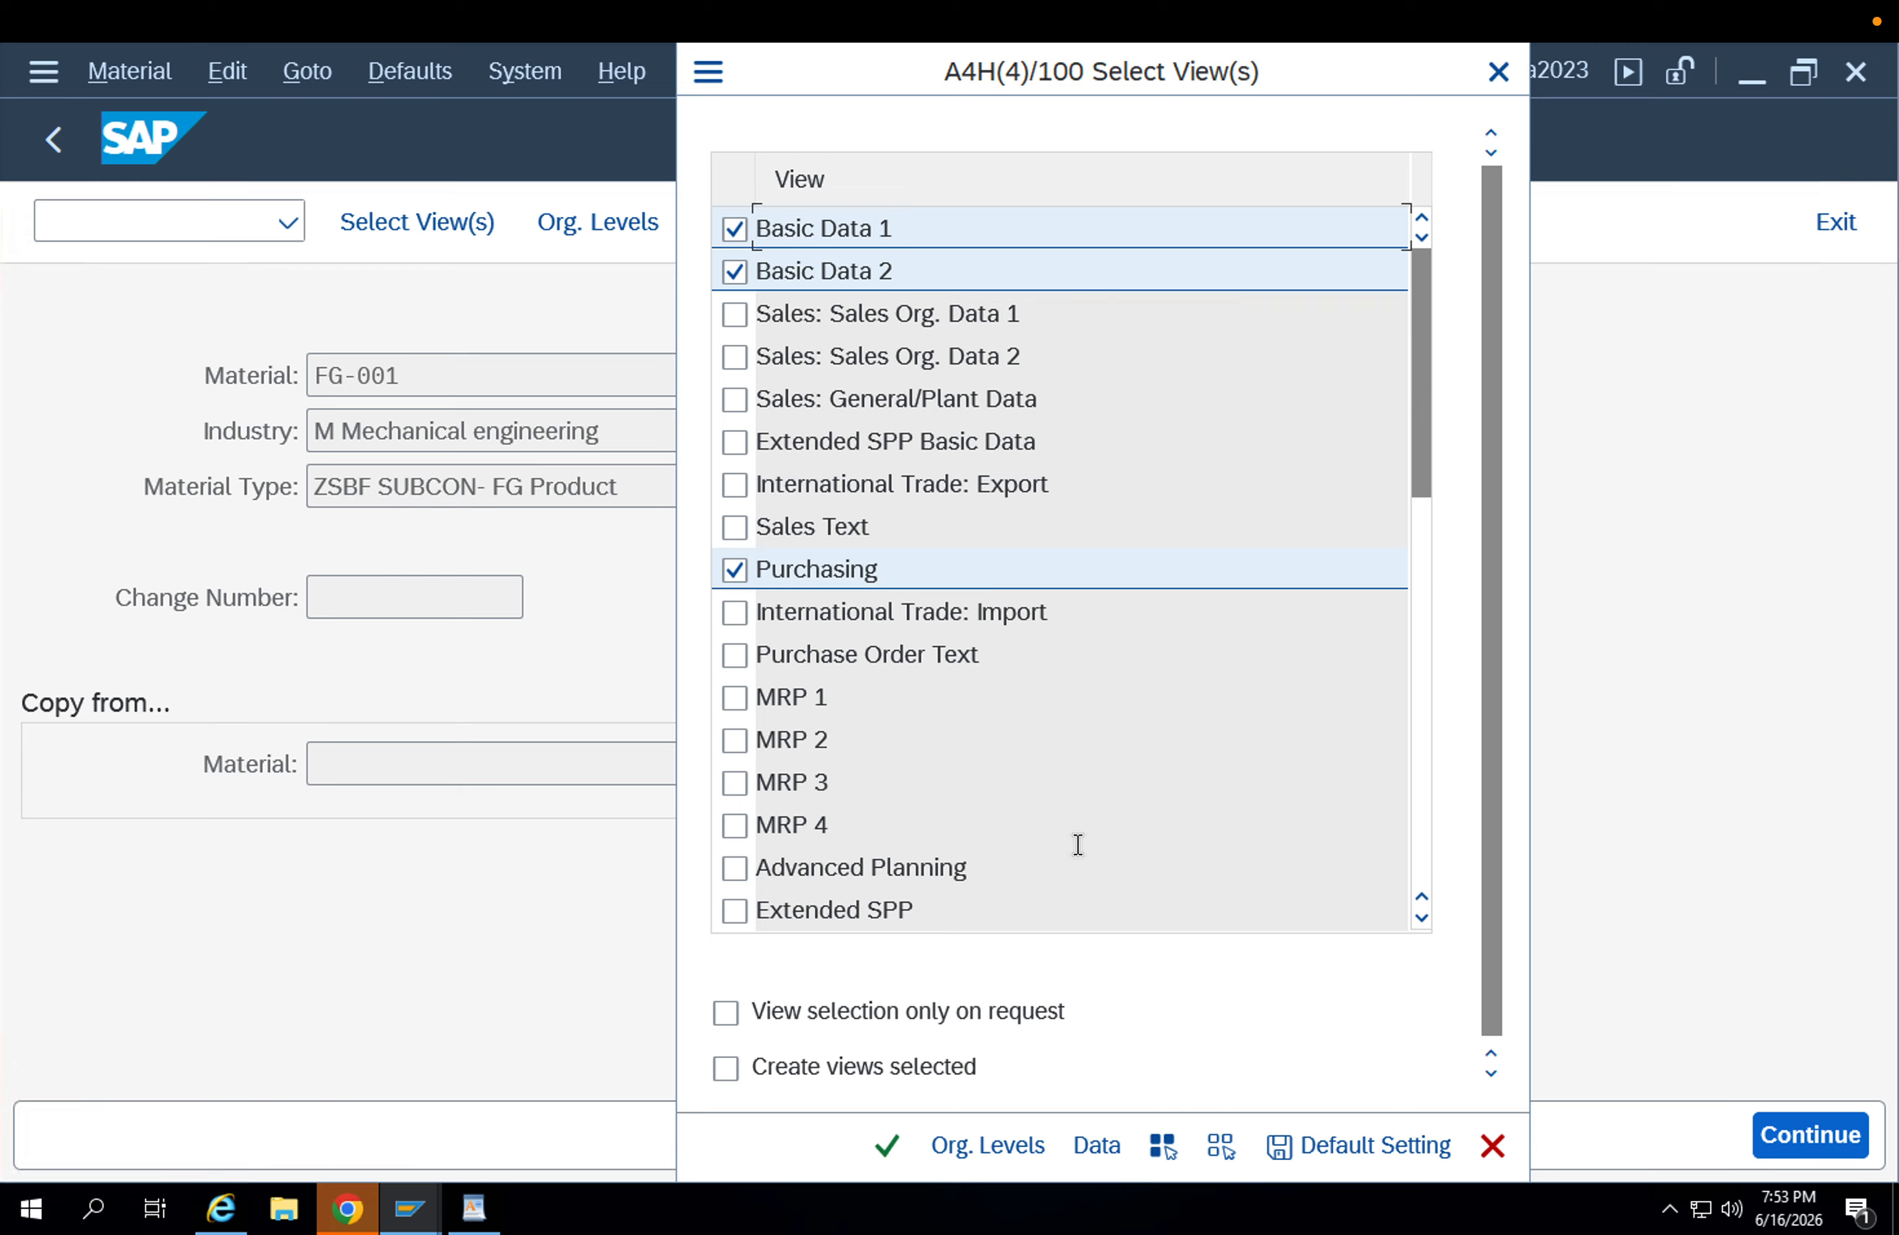
{"action": "left_click", "coordinate": [1221, 1145]}
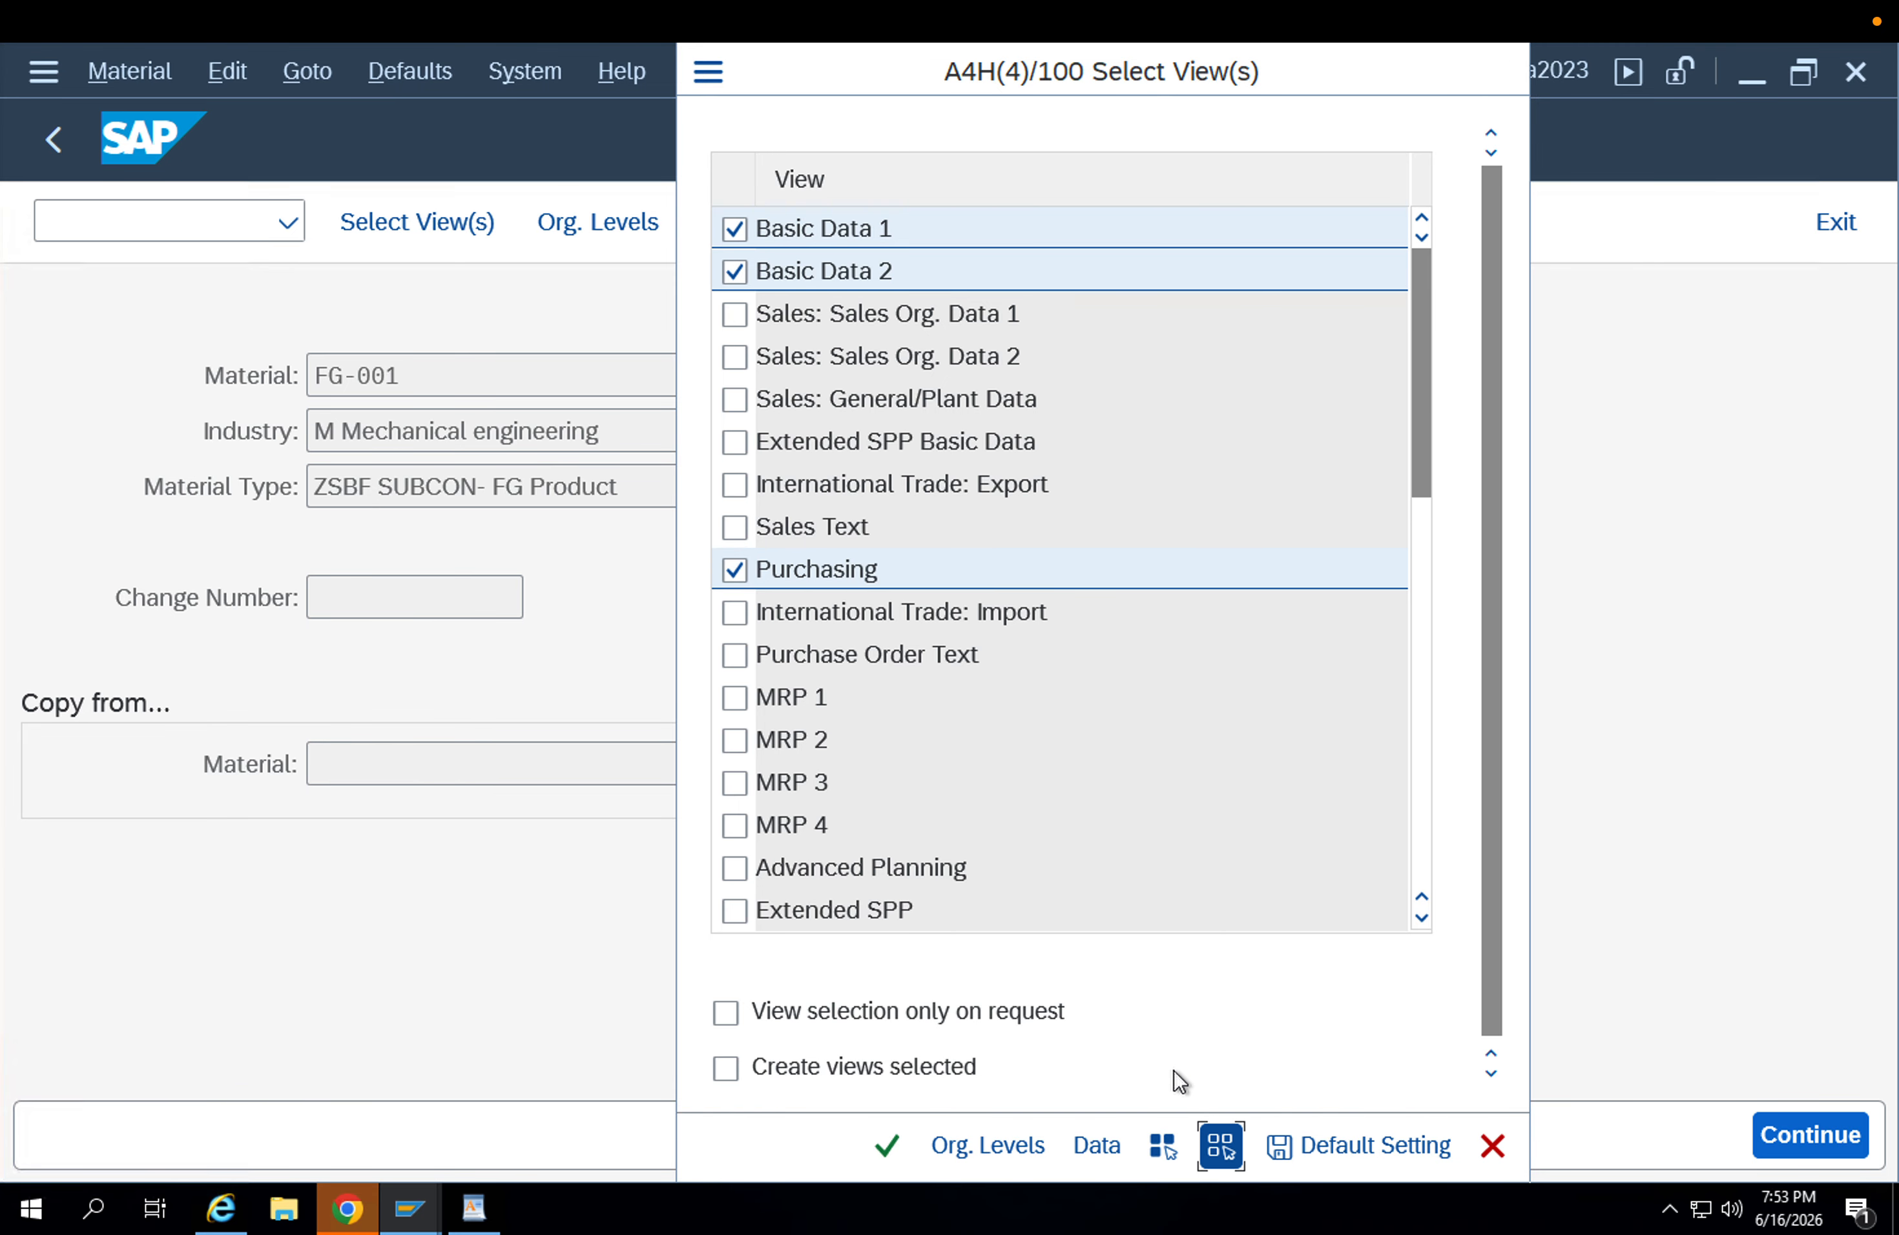
{"action": "left_click", "coordinate": [734, 316]}
{"action": "left_click", "coordinate": [734, 356]}
{"action": "left_click", "coordinate": [735, 357]}
{"action": "left_click", "coordinate": [736, 393]}
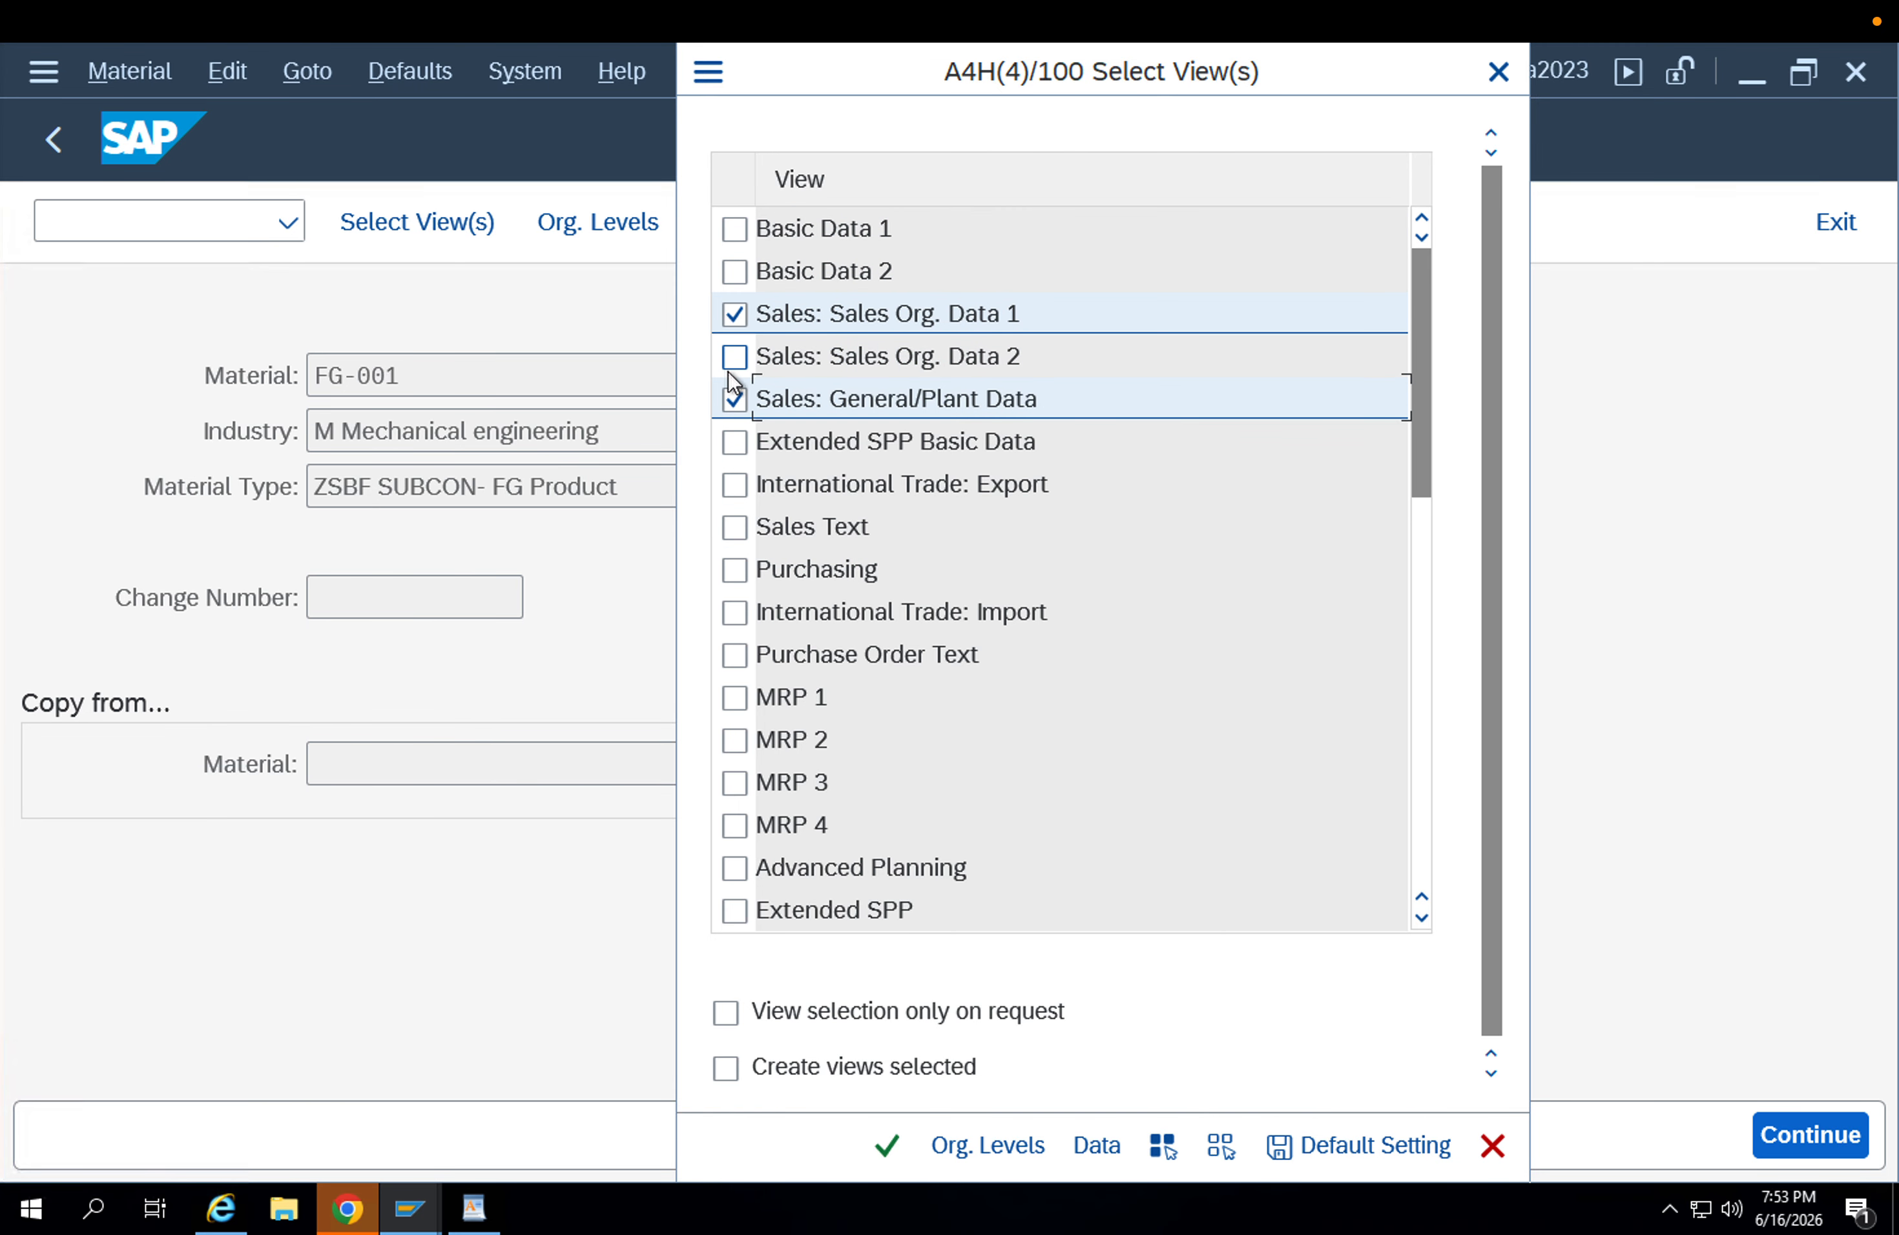
{"action": "left_click", "coordinate": [733, 358]}
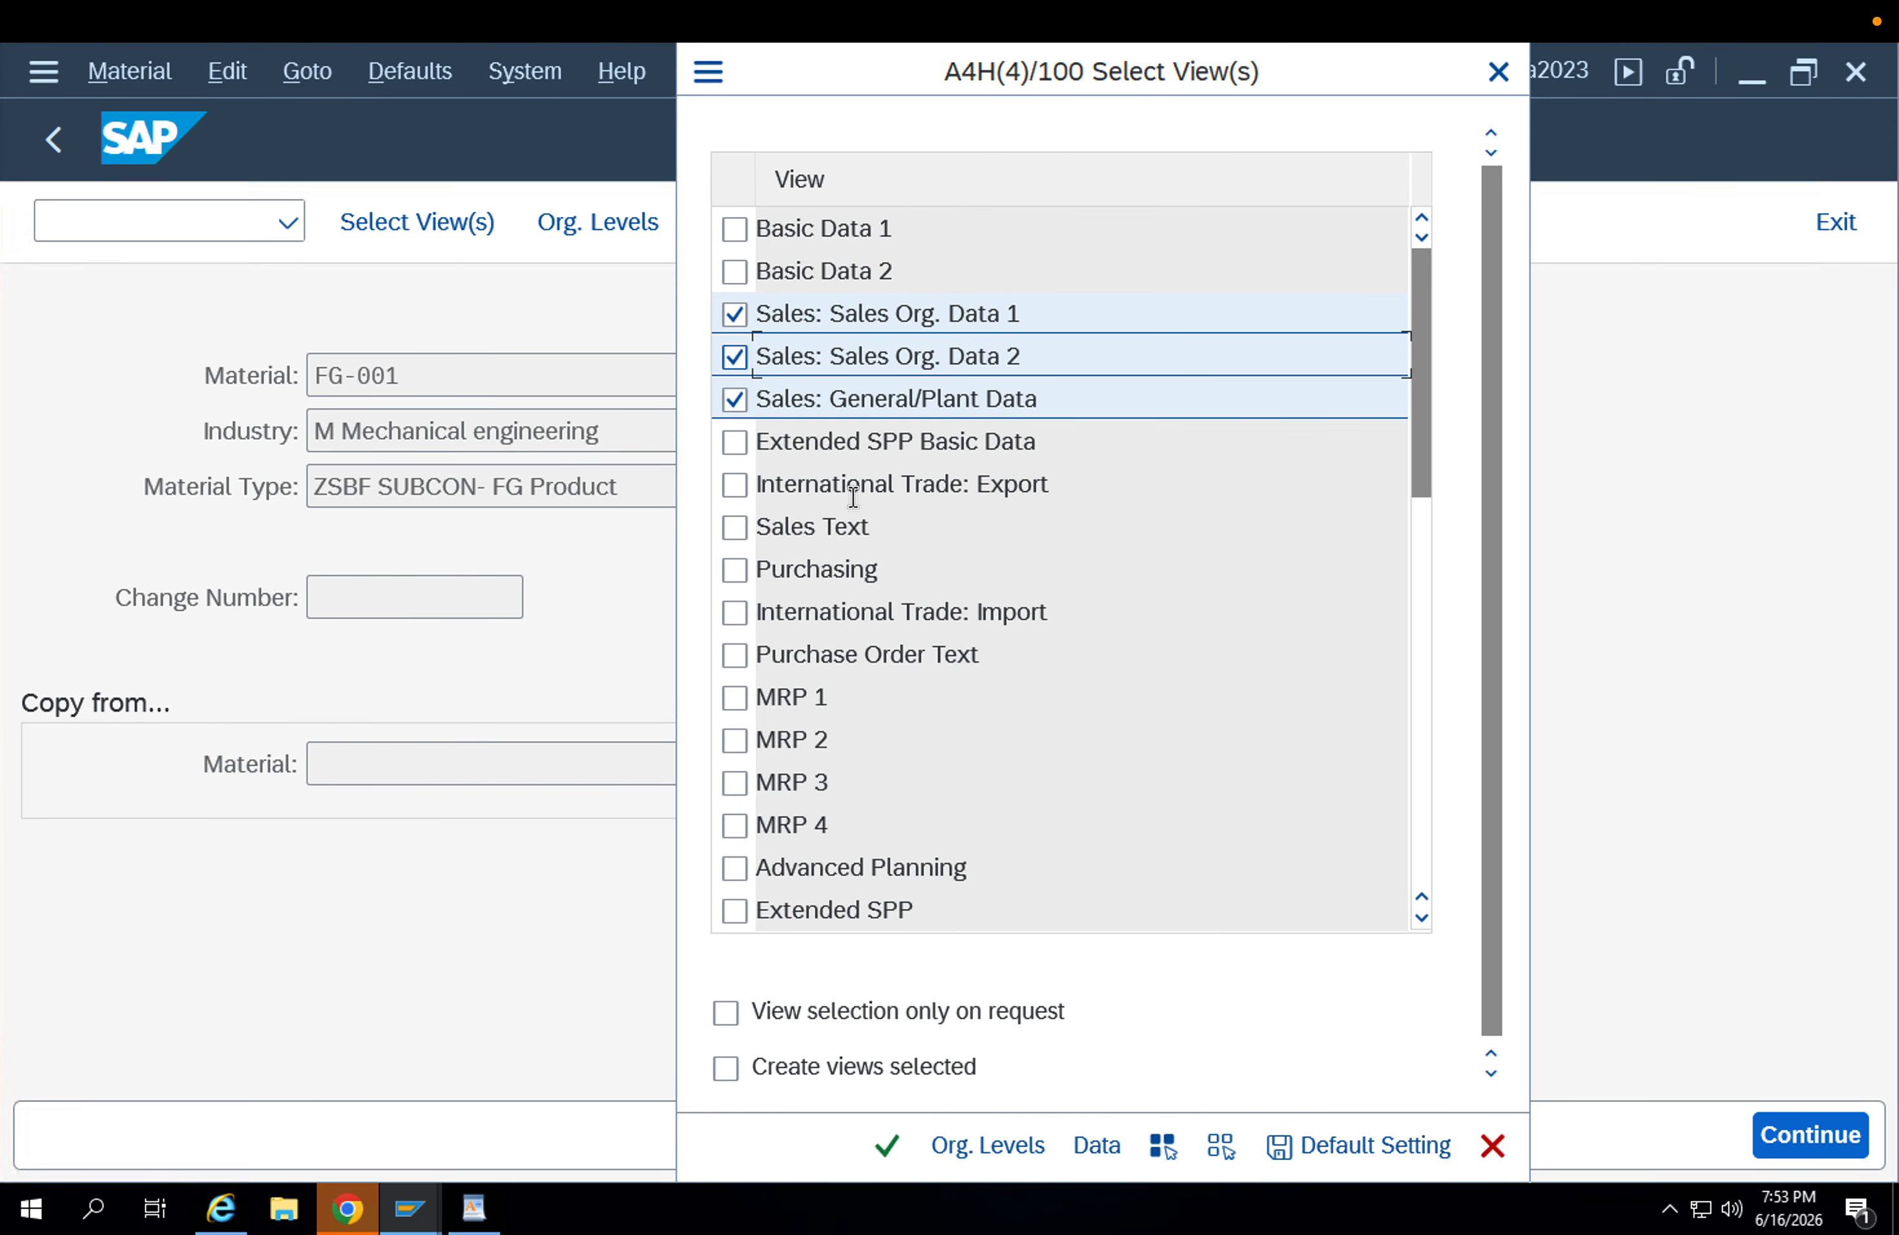
Try to create the sales views for plant APP1 with sales organization APPL and distribution channel AP.
{"action": "left_click", "coordinate": [1015, 1146]}
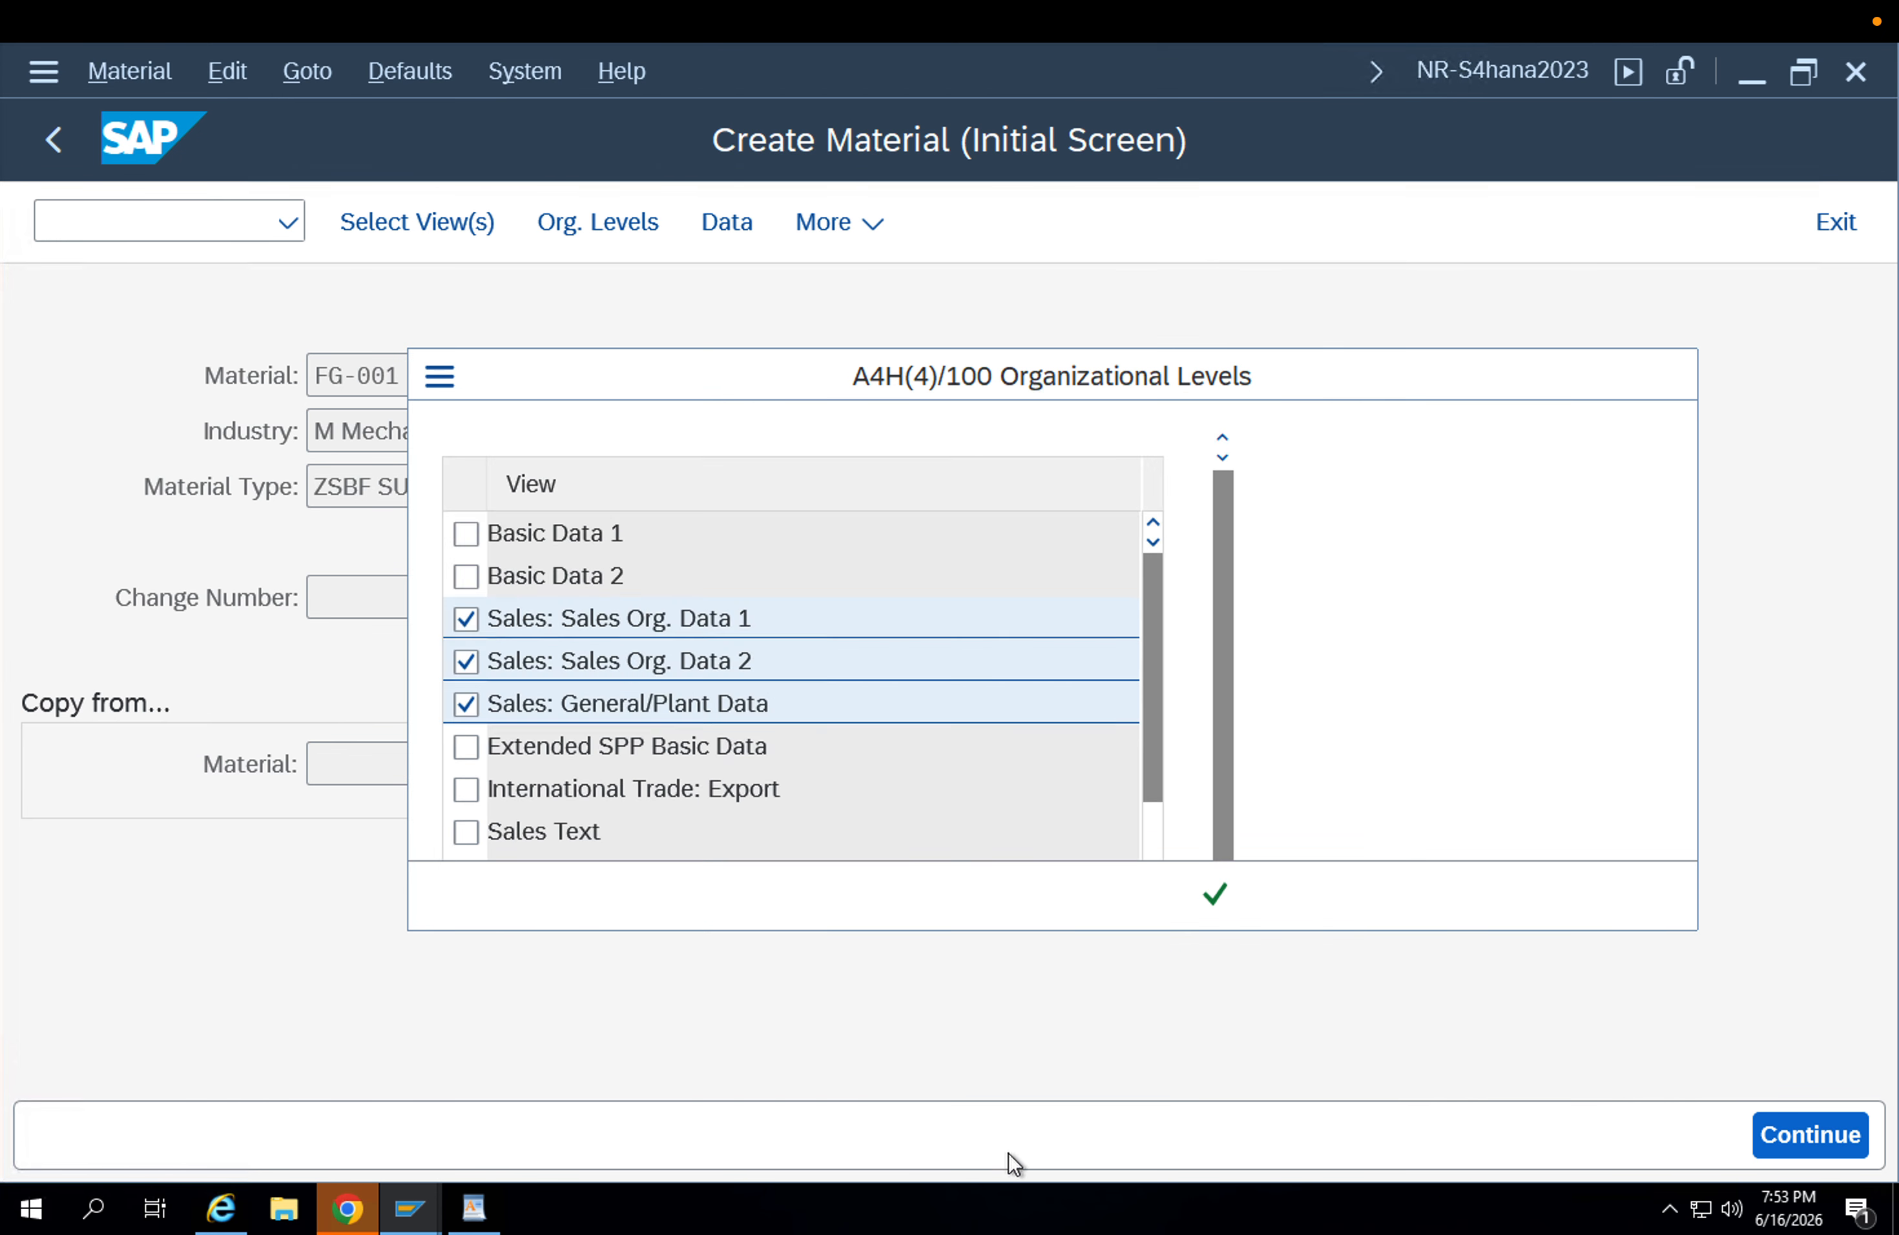
{"action": "left_click", "coordinate": [827, 601]}
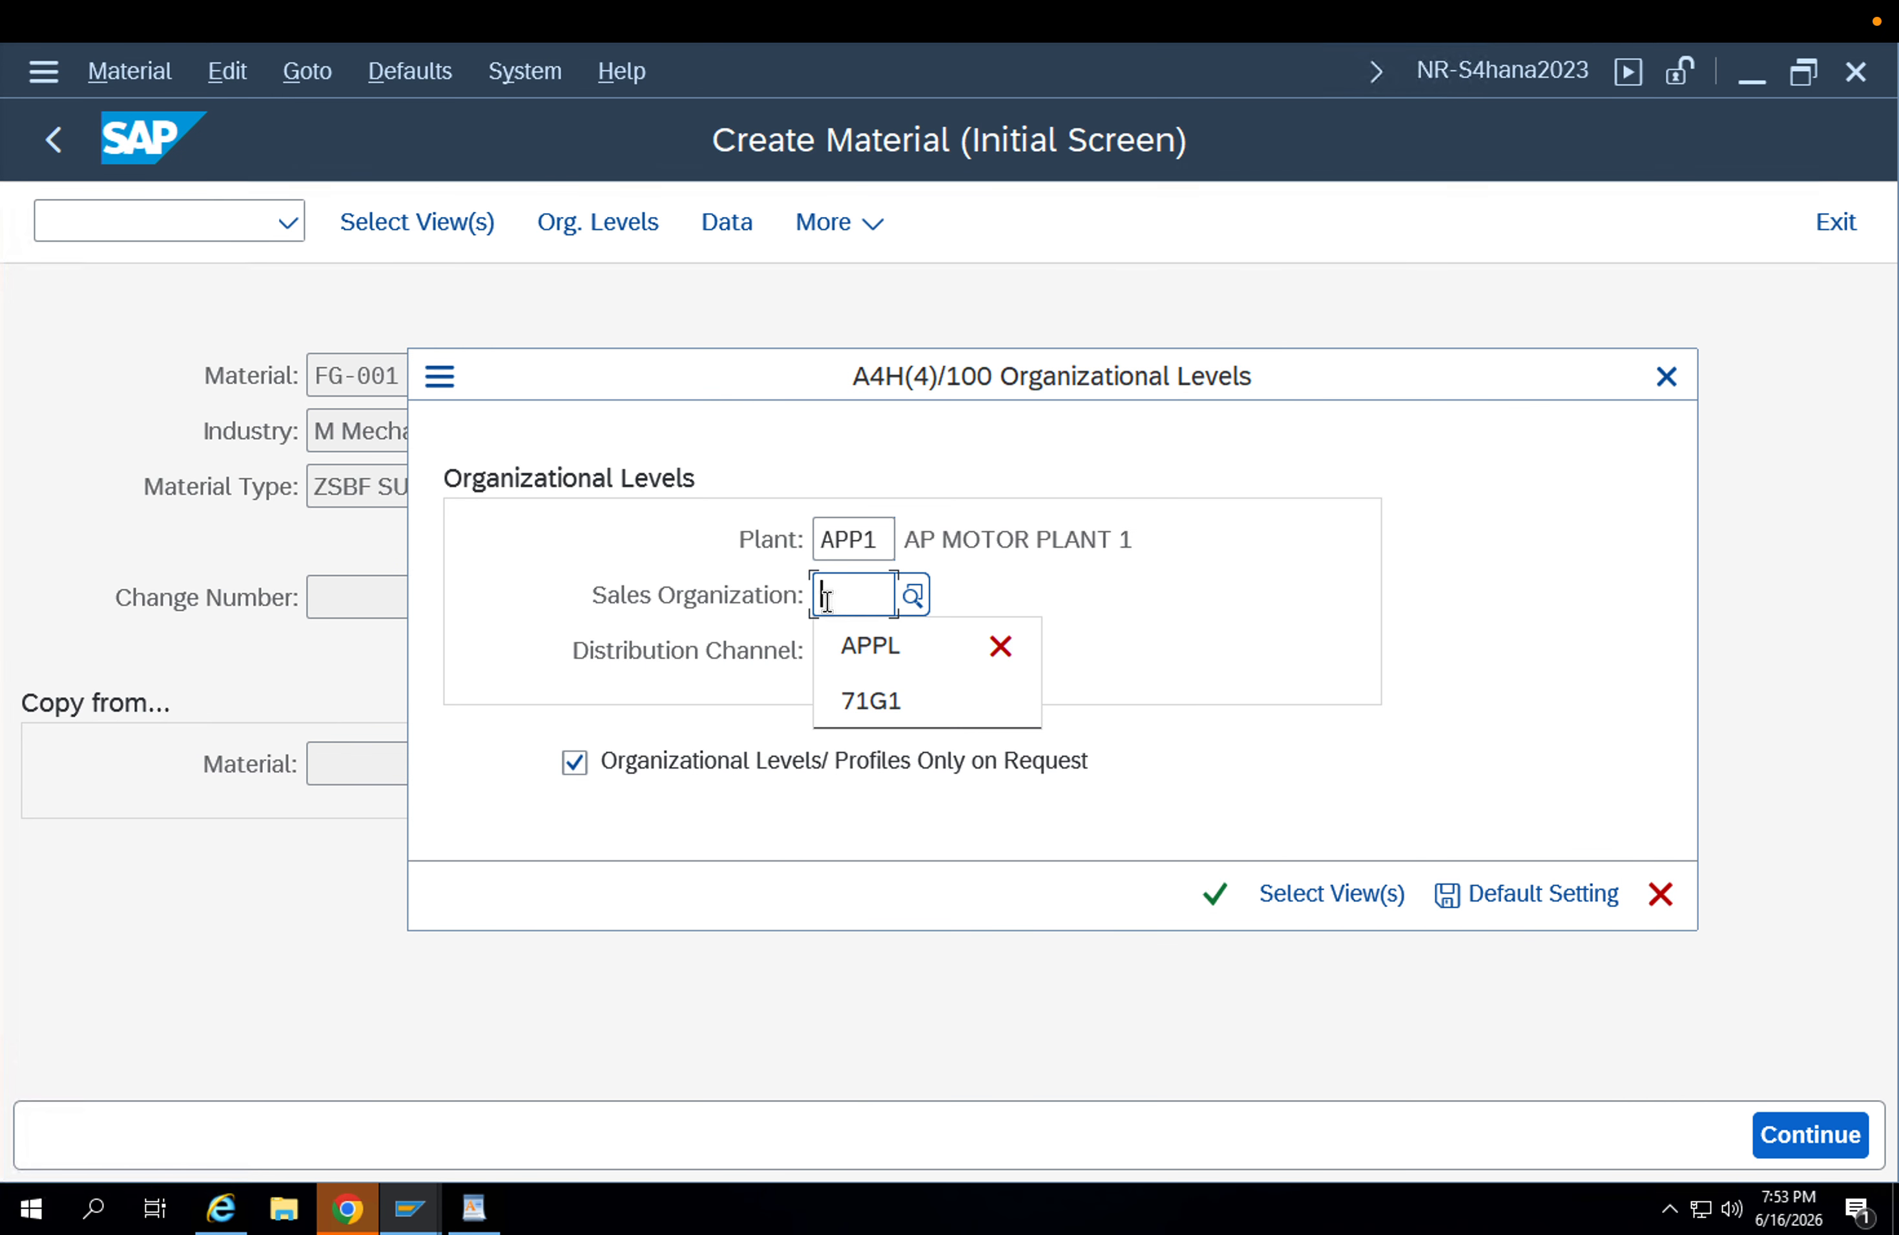
{"action": "key", "text": "Down"}
{"action": "key", "text": "Return"}
{"action": "key", "text": "Down"}
{"action": "key", "text": "Return"}
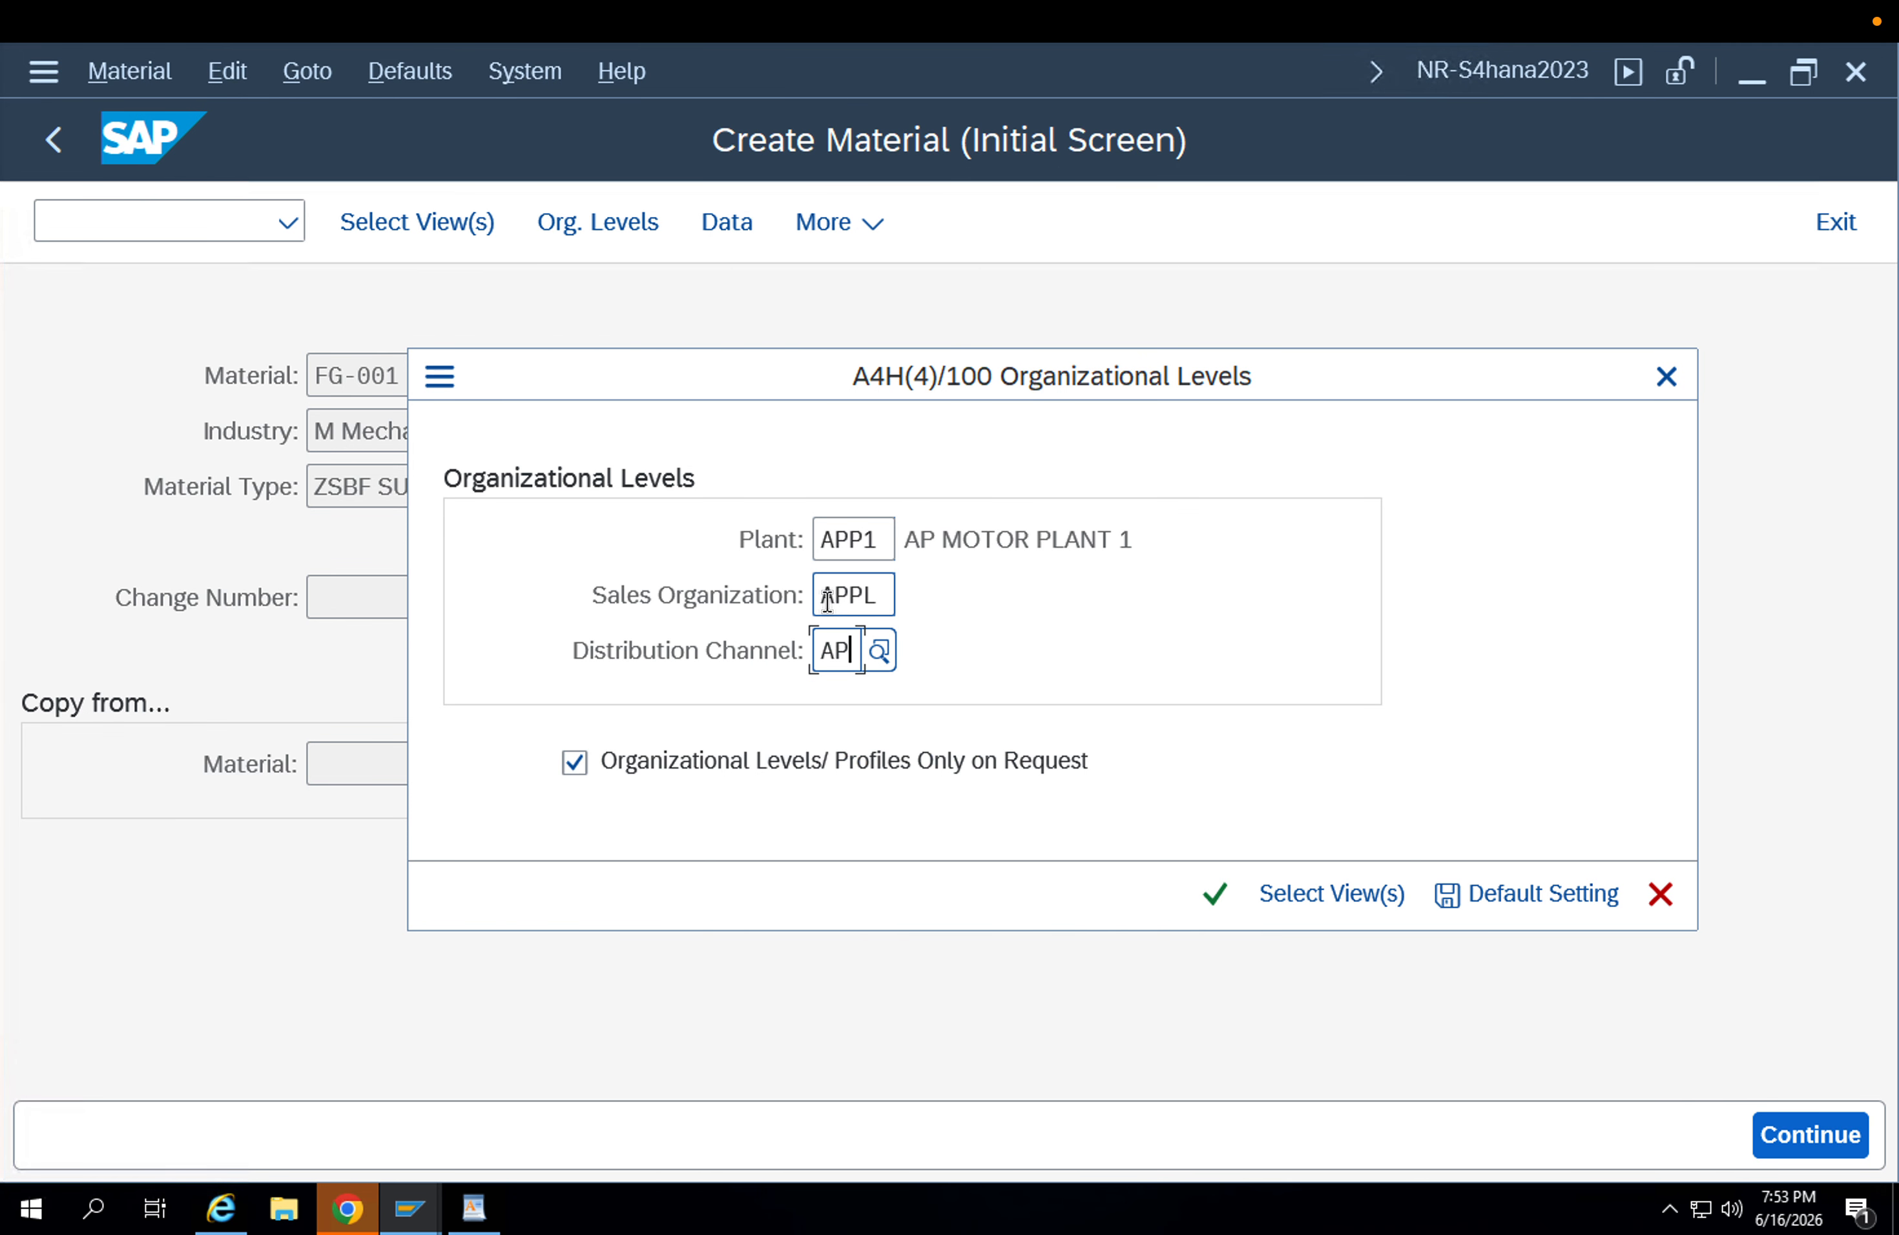
{"action": "key", "text": "Return"}
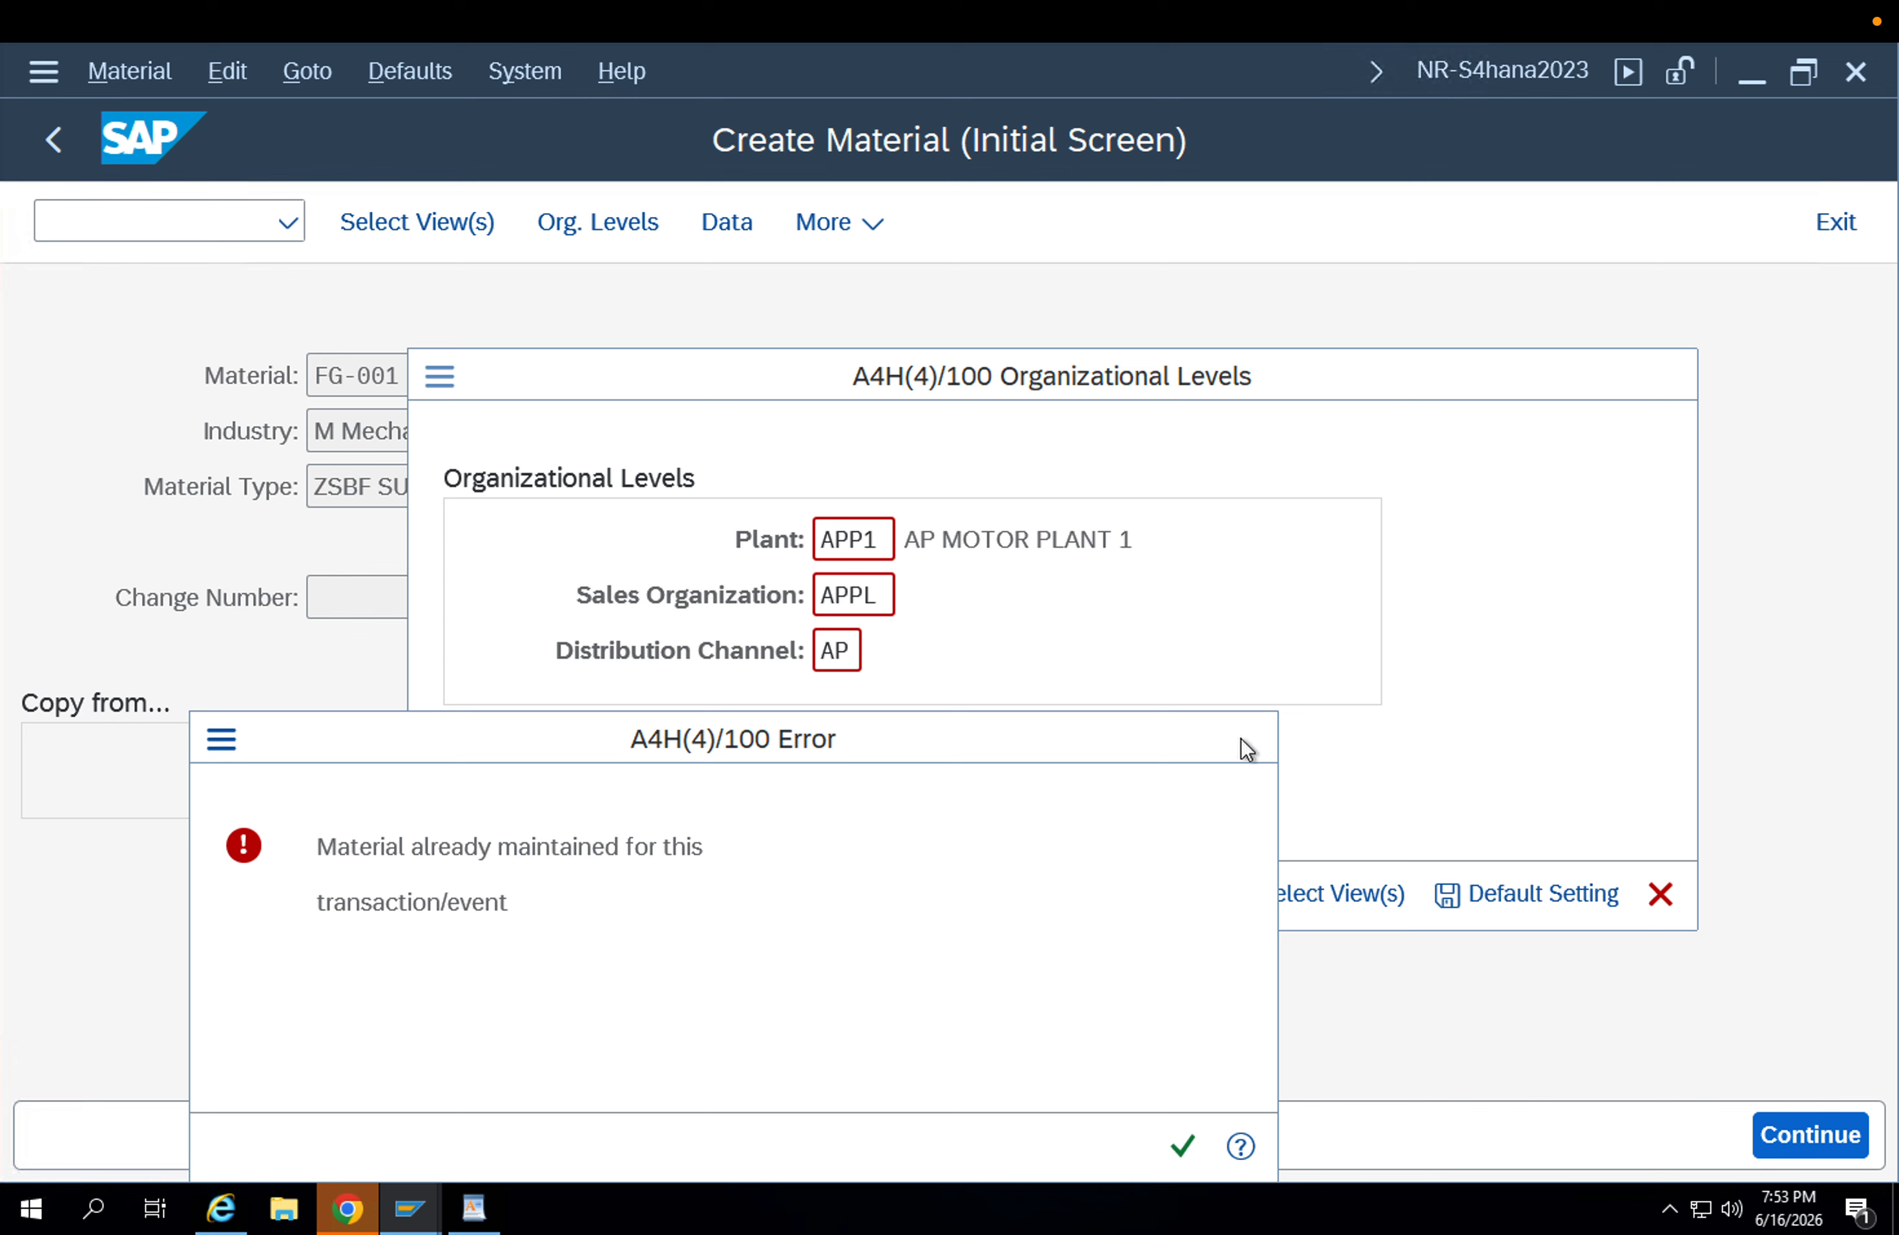
Change the plant to APP2, try to create the same sales views, and leave the organizational levels.
{"action": "left_click", "coordinate": [1243, 739]}
{"action": "left_click", "coordinate": [884, 542]}
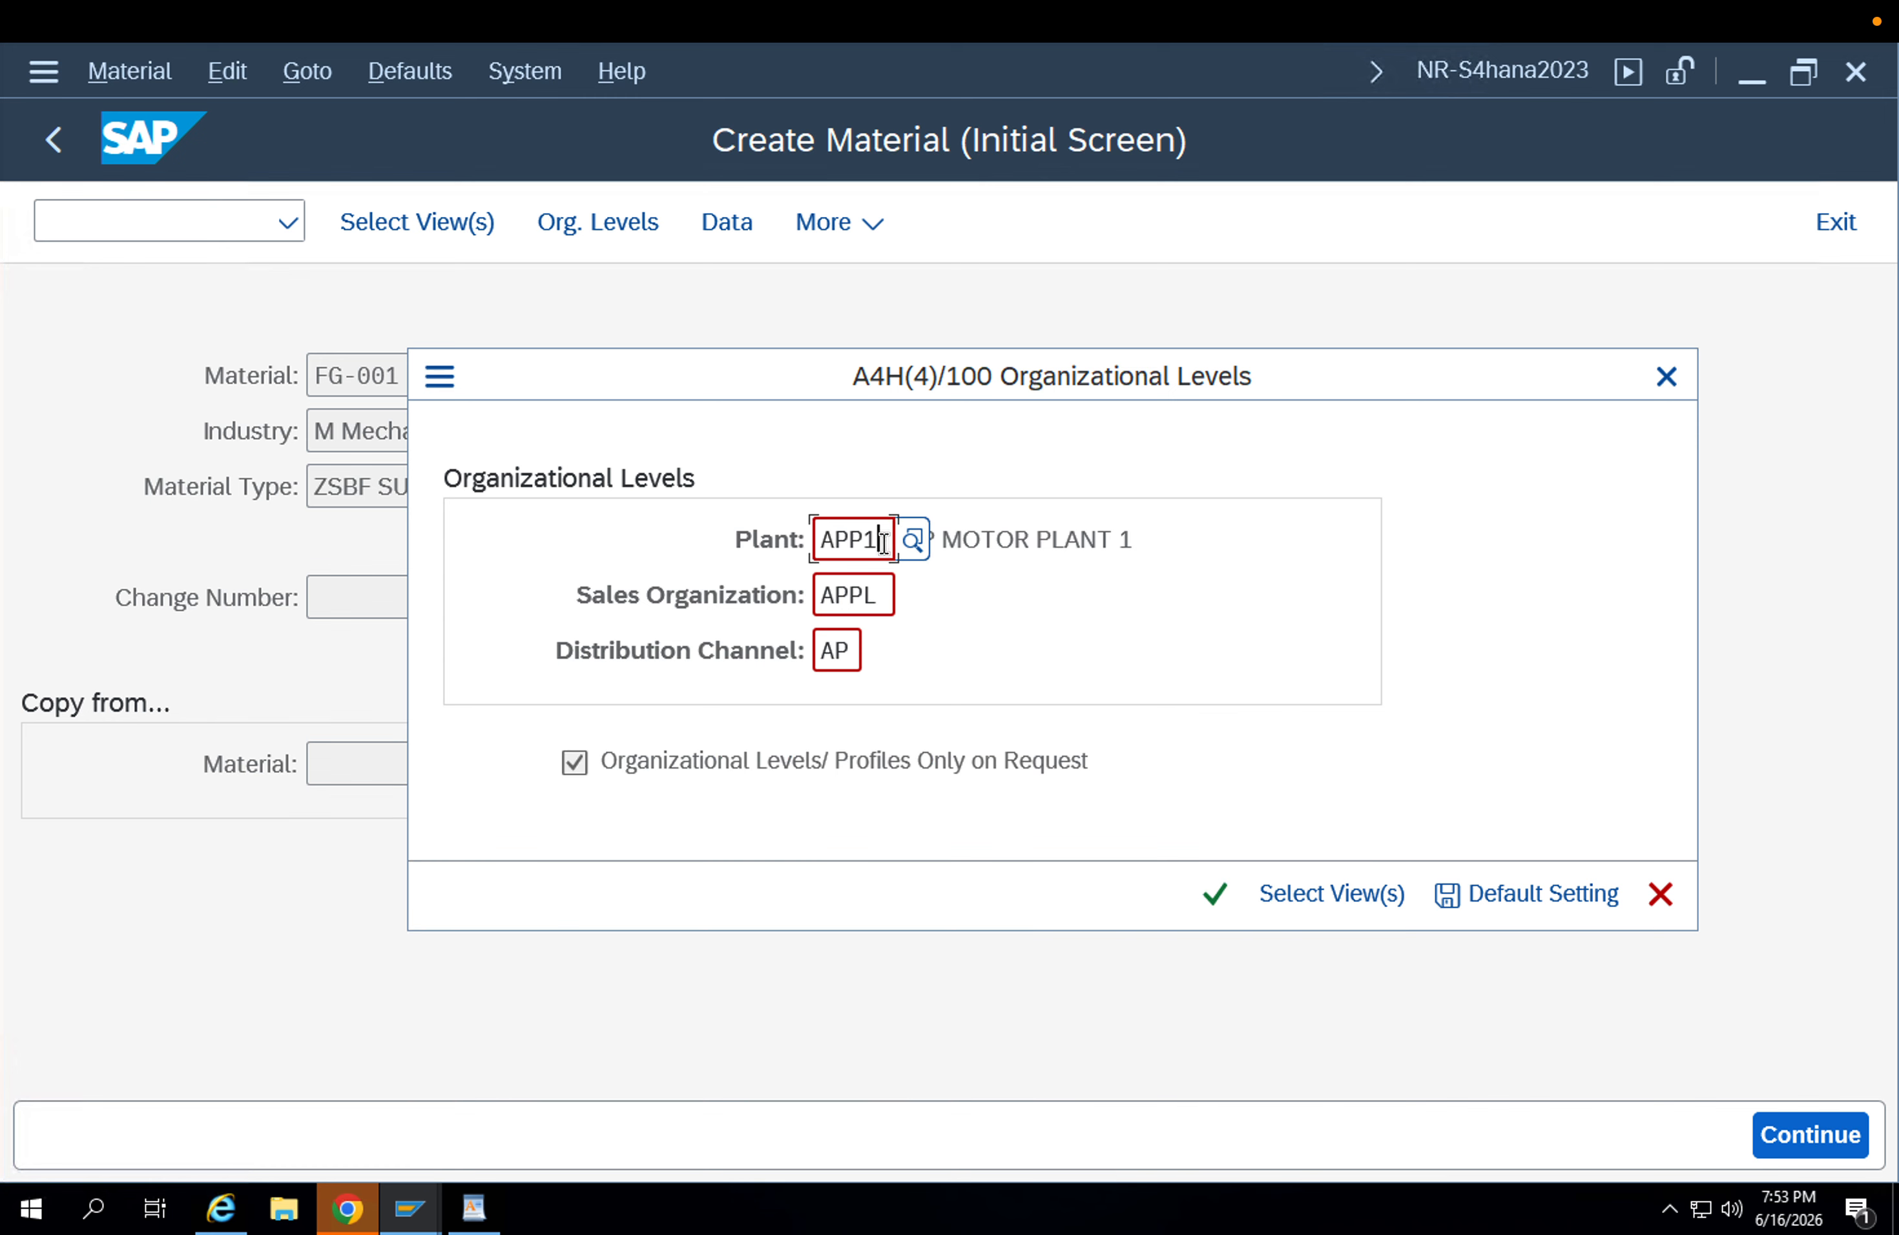
{"action": "key", "text": "BackSpace"}
{"action": "type", "text": "2"}
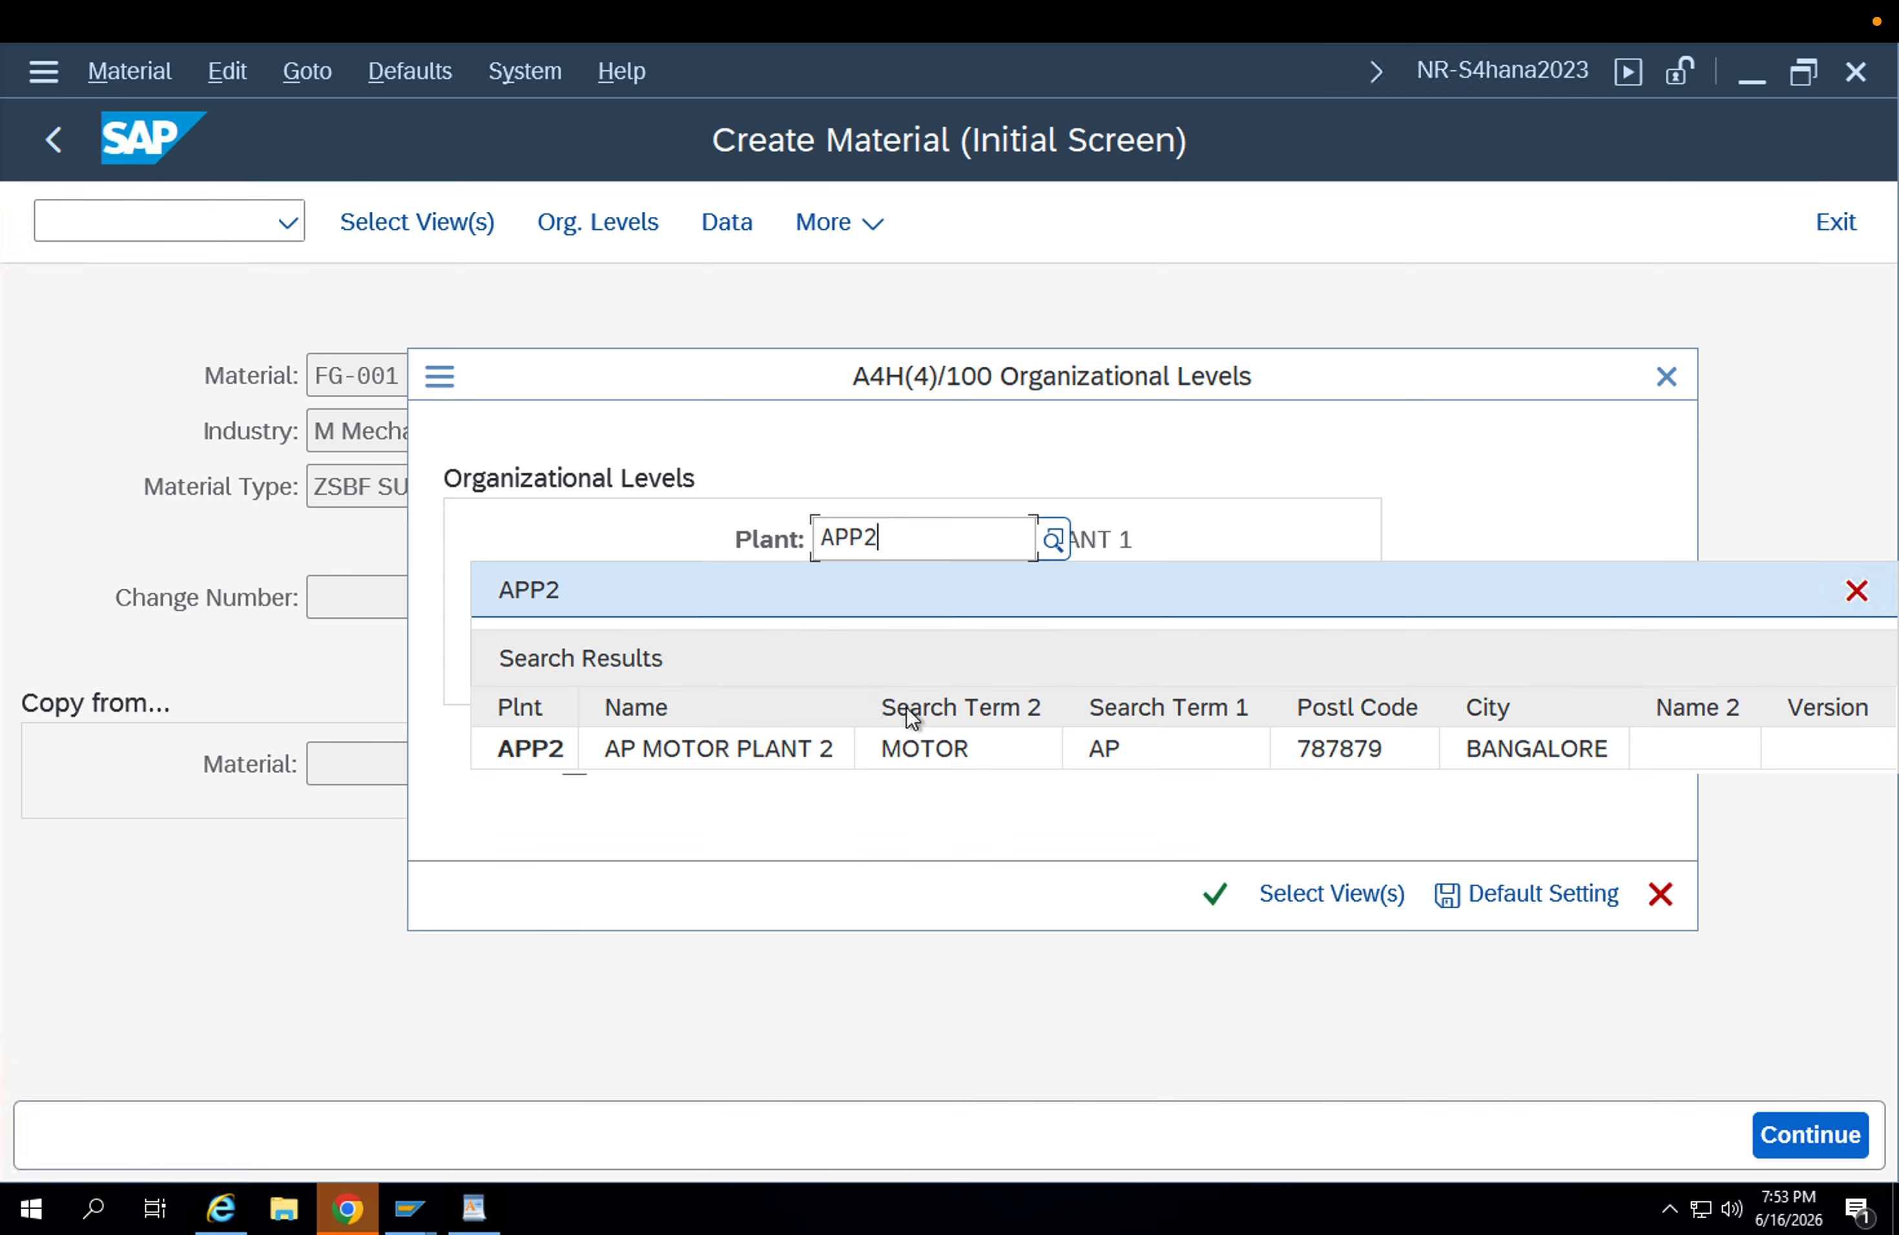
{"action": "left_click", "coordinate": [840, 730]}
{"action": "key", "text": "Return"}
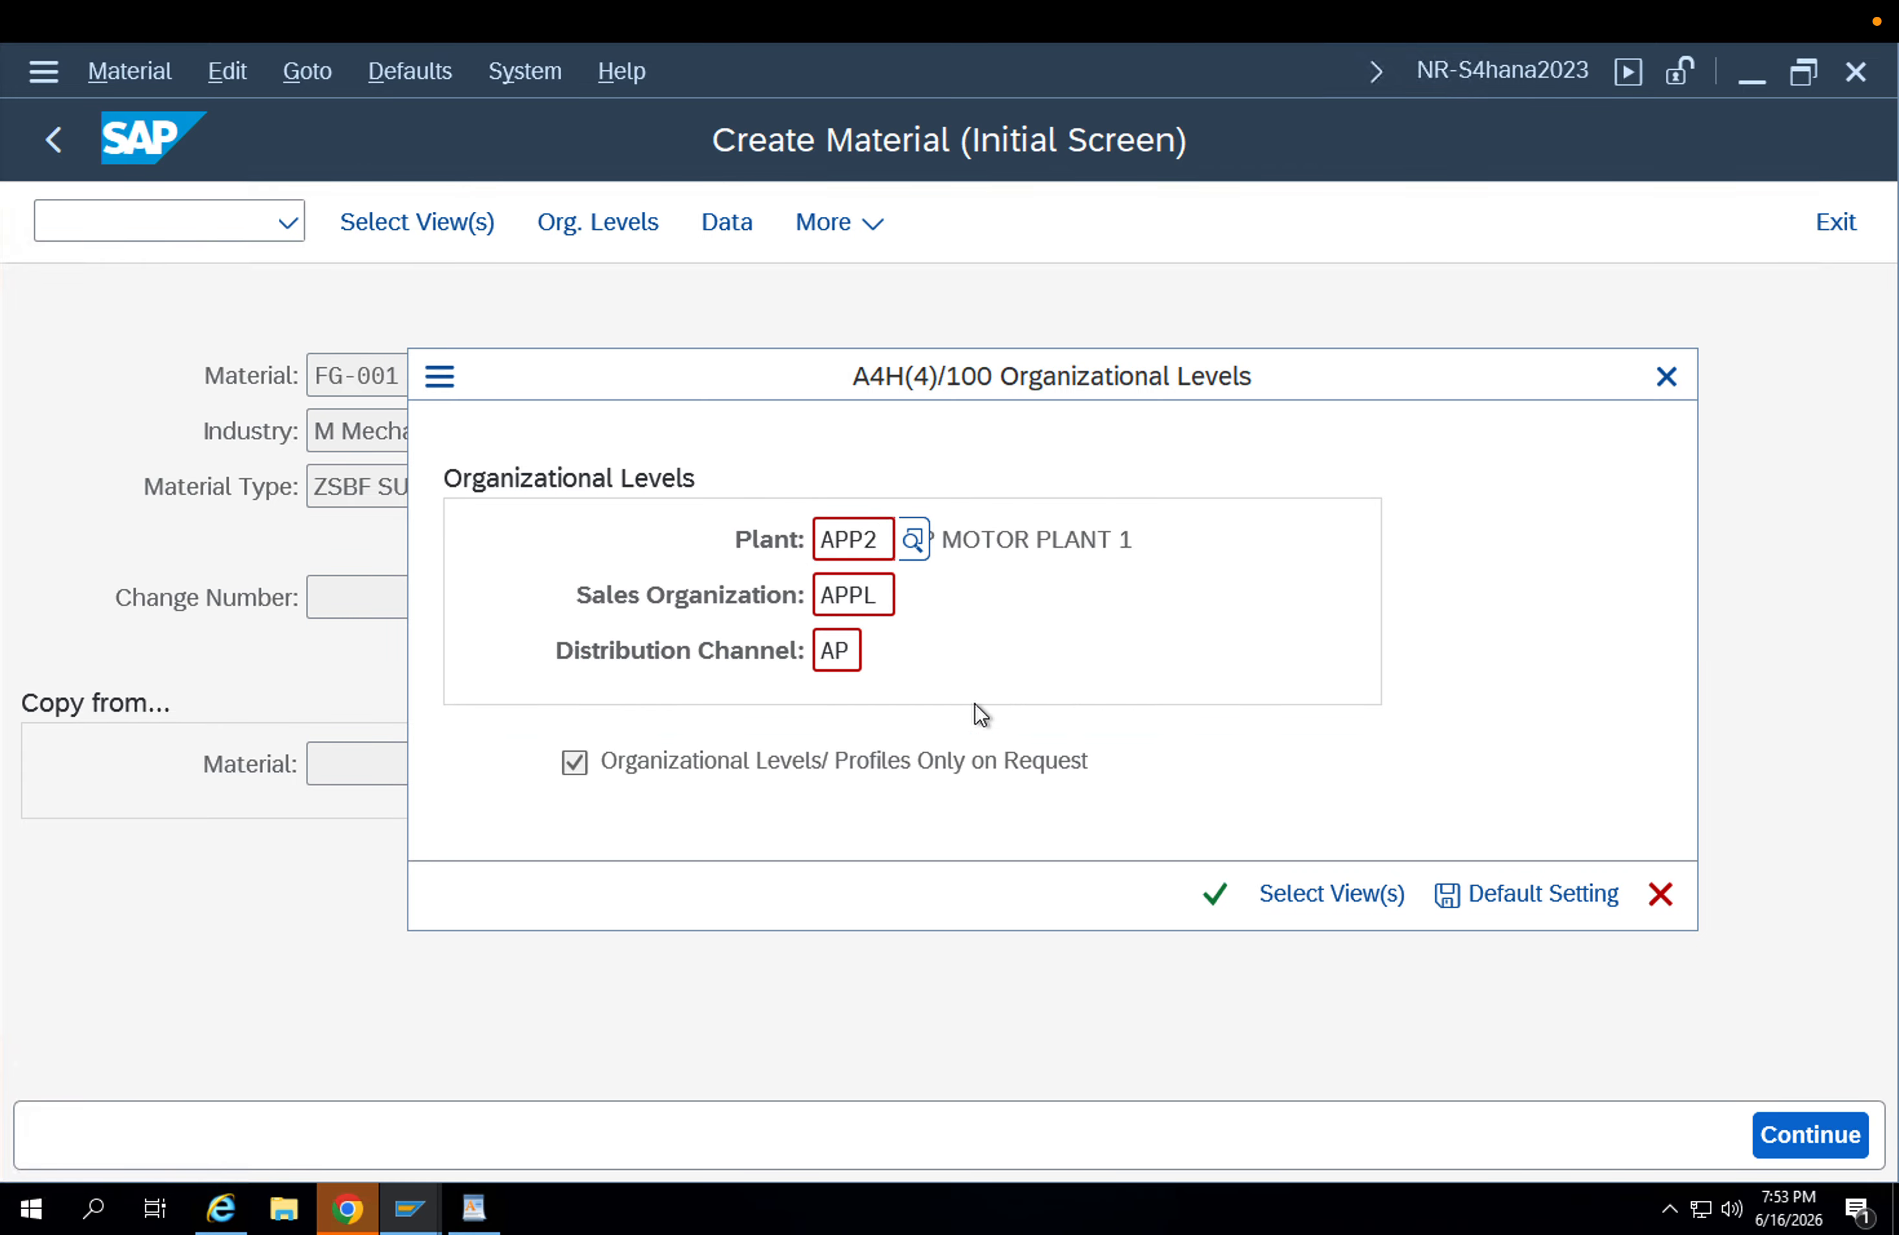
{"action": "key", "text": "Return"}
{"action": "key", "text": "Escape"}
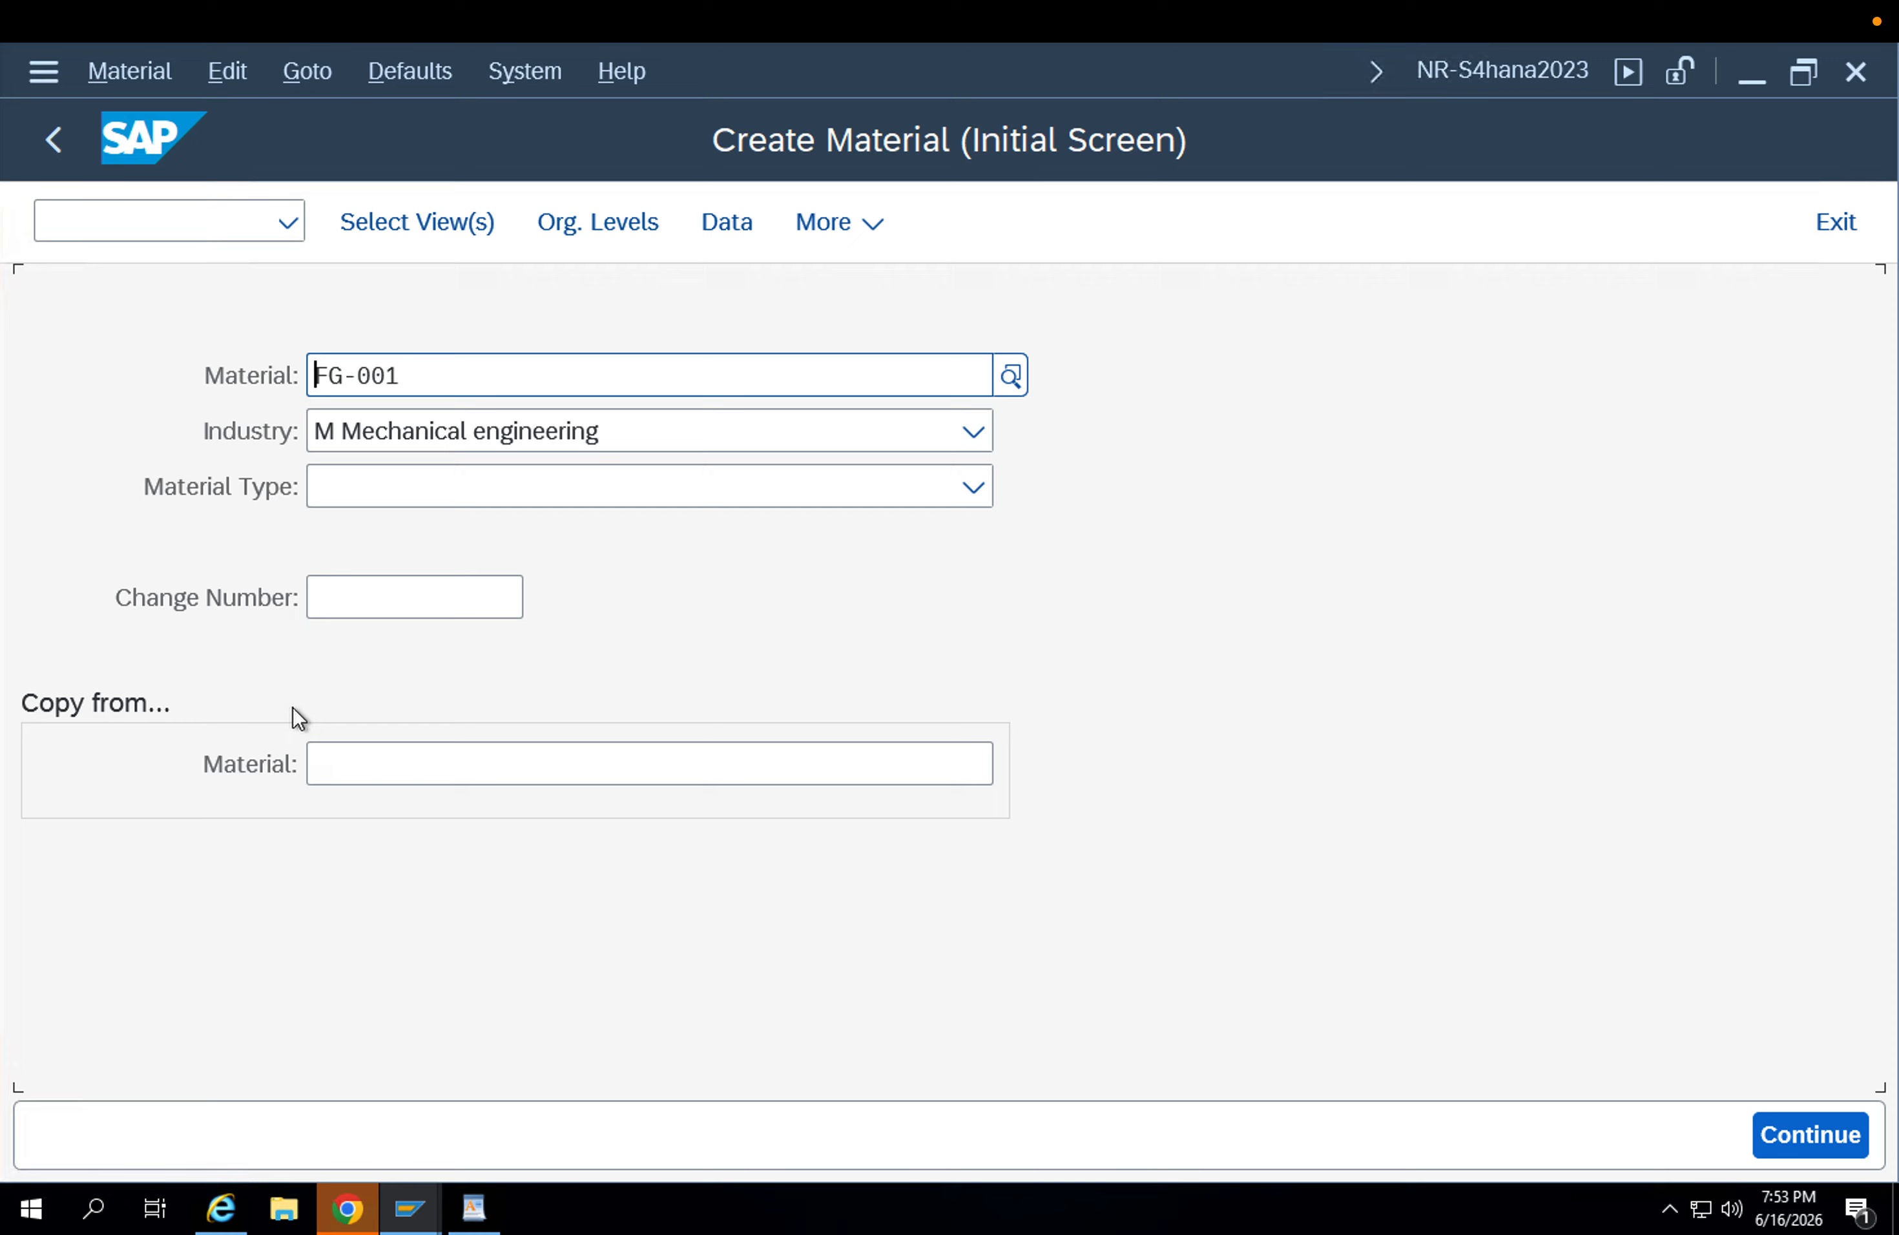
Start transaction MM02 for material FG-001 and select only the views Sales Org. Data 1, Sales Org. Data 2 and Sales: General/Plant Data.
{"action": "left_click", "coordinate": [157, 222]}
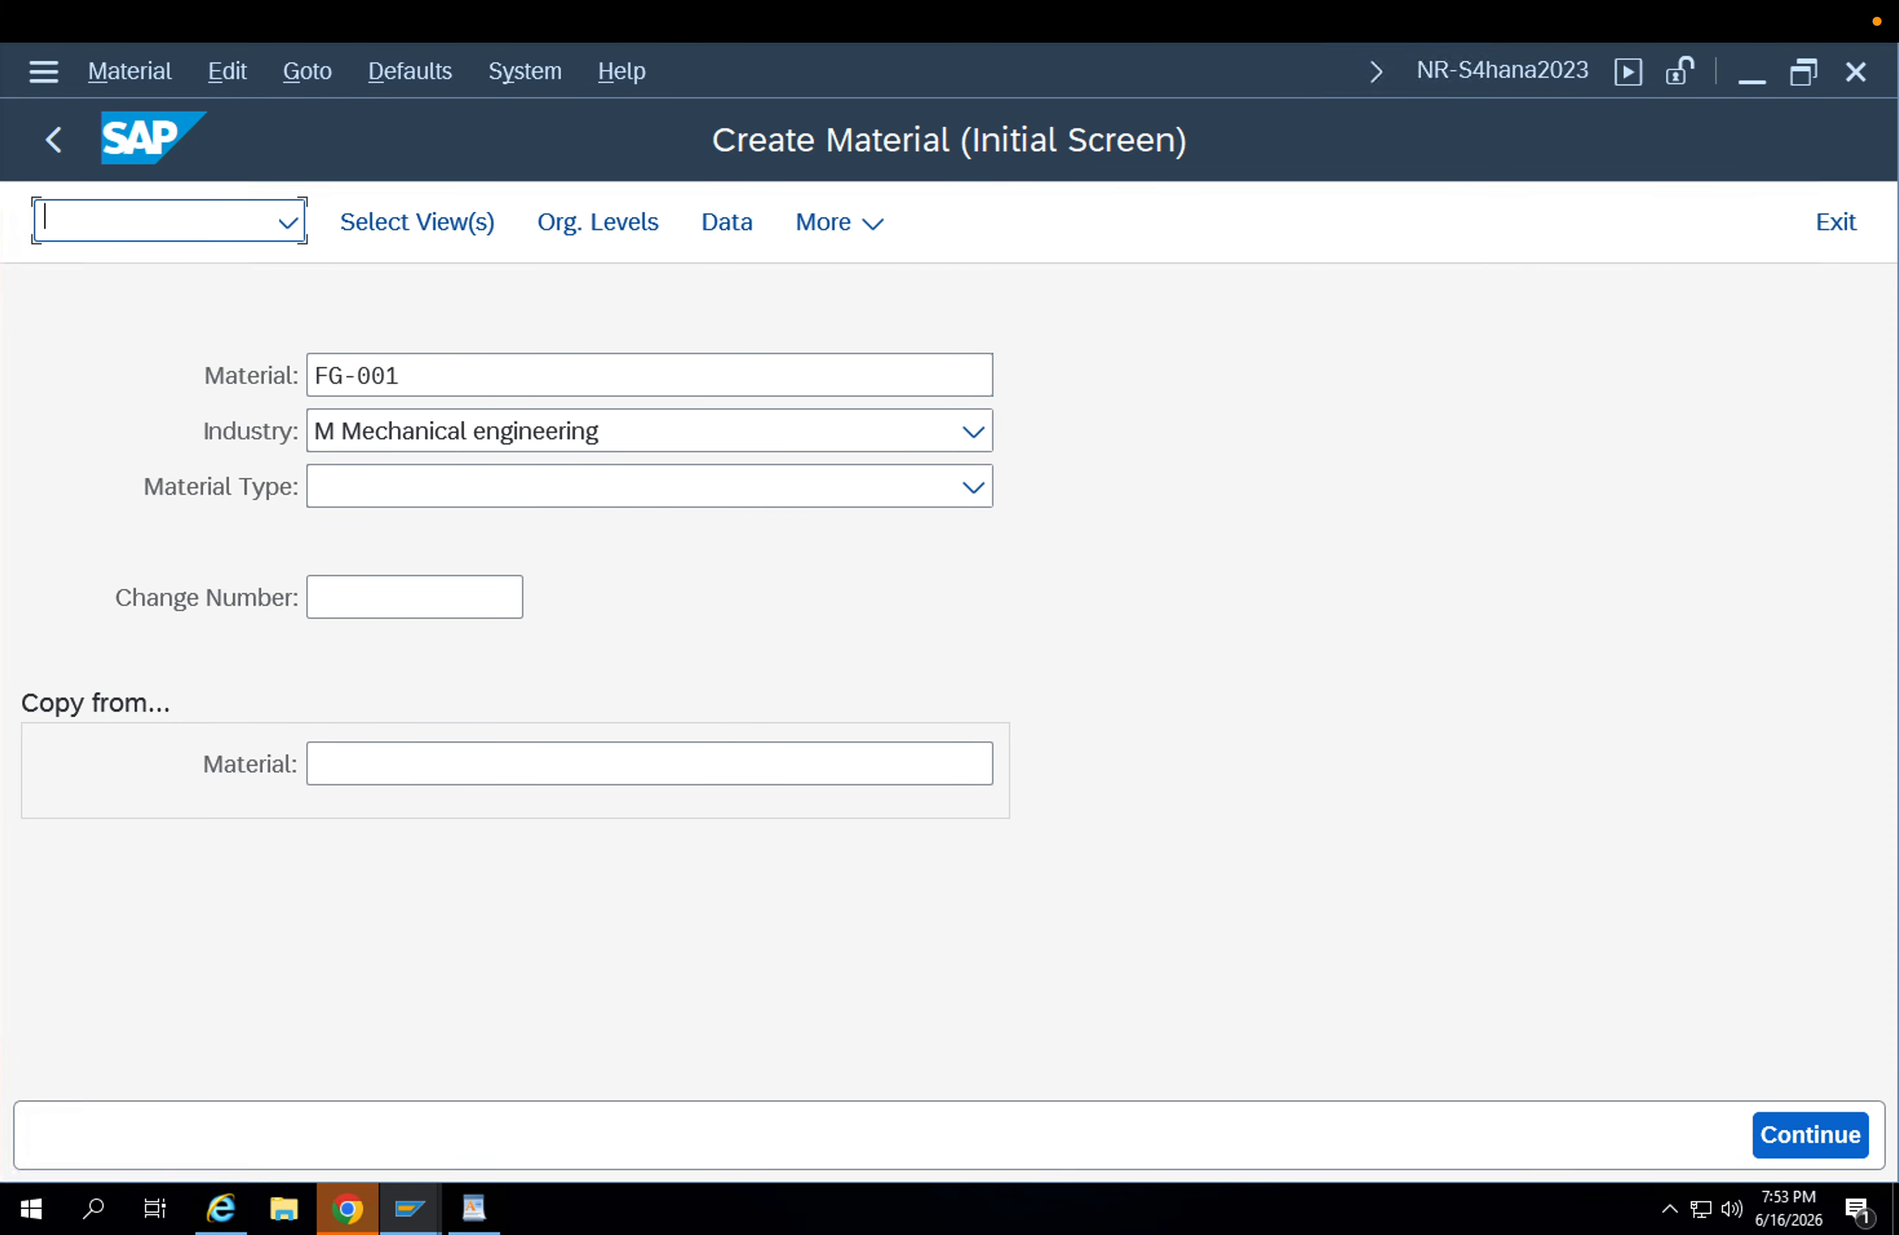
{"action": "type", "text": "/nmm02"}
{"action": "key", "text": "Return"}
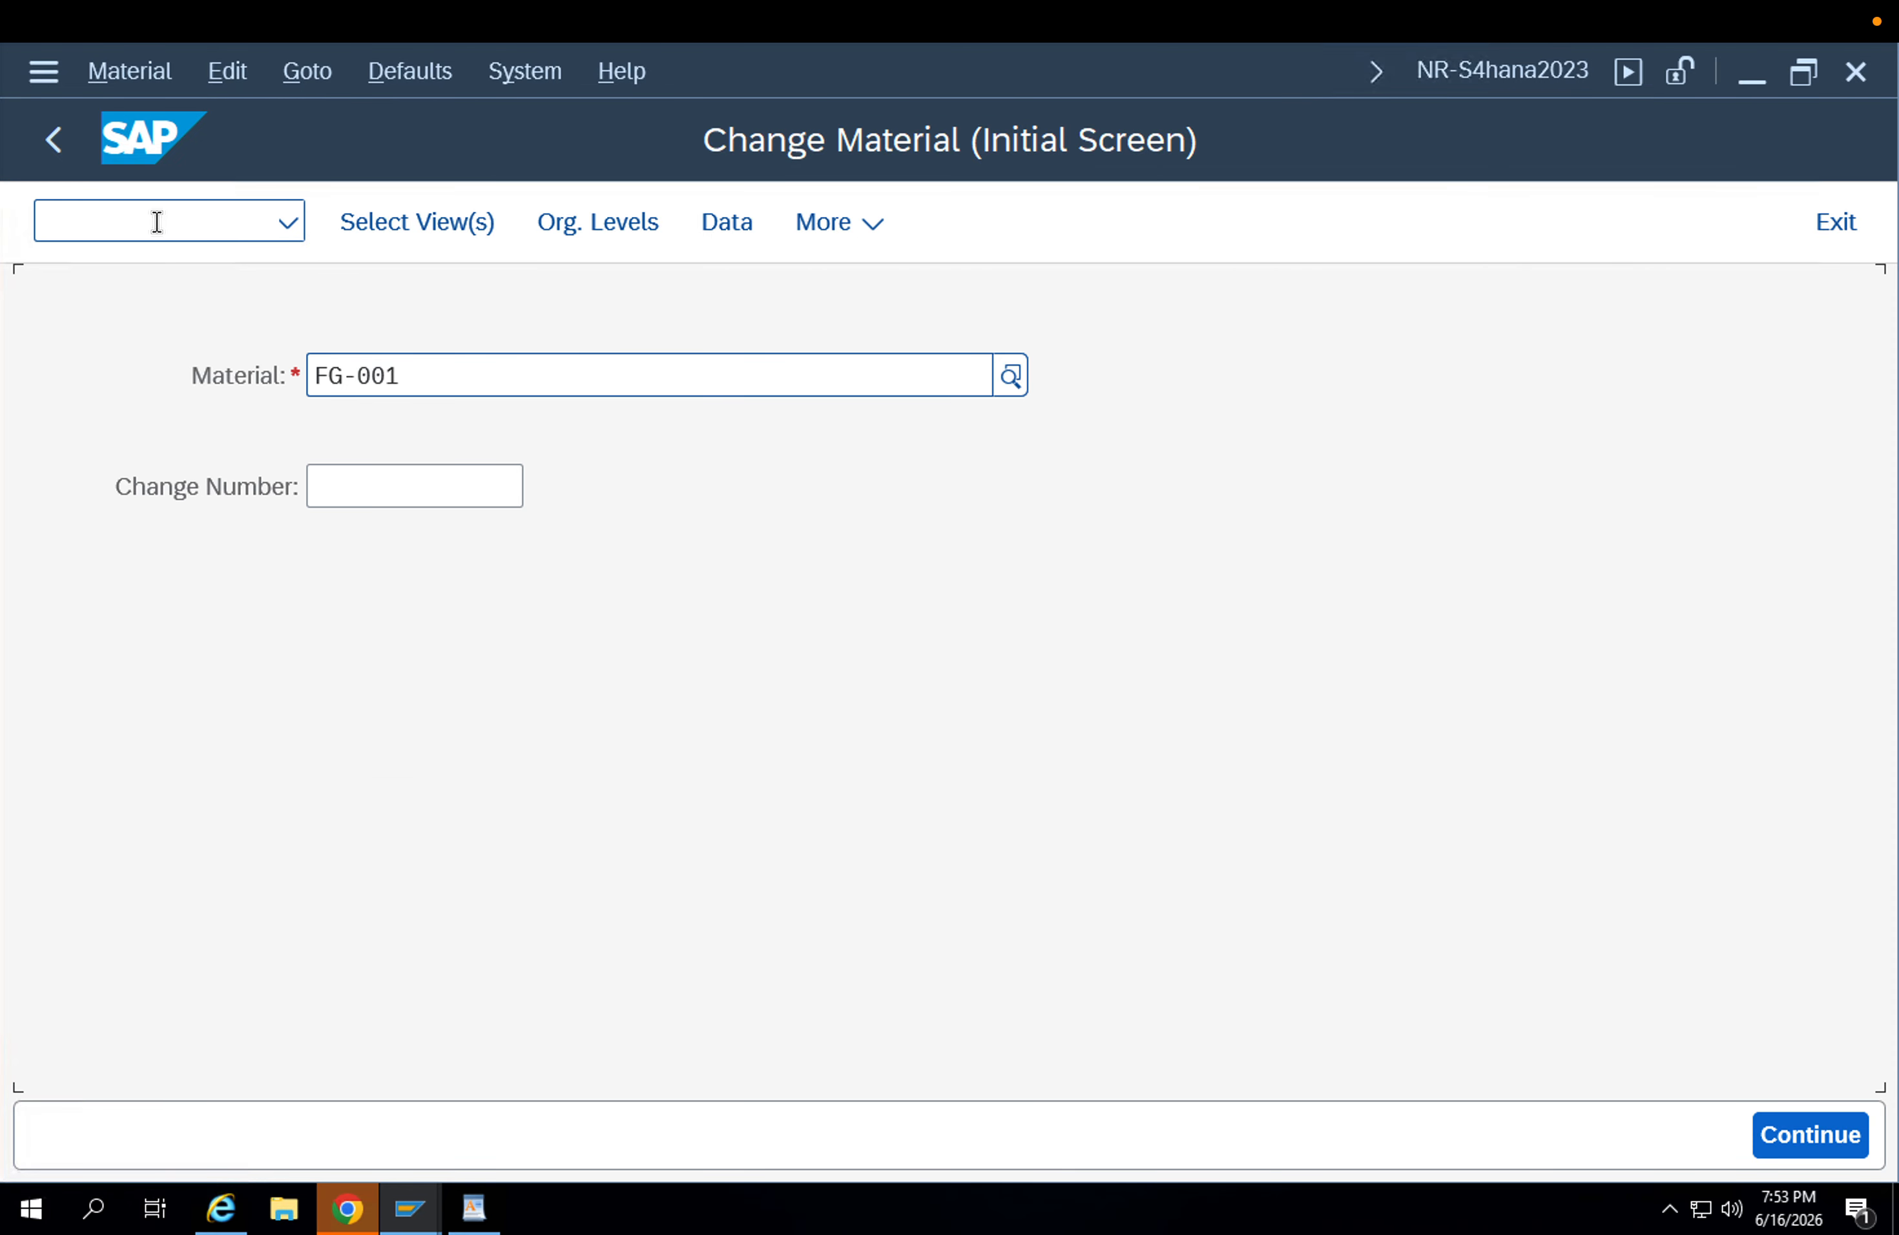
{"action": "key", "text": "Return"}
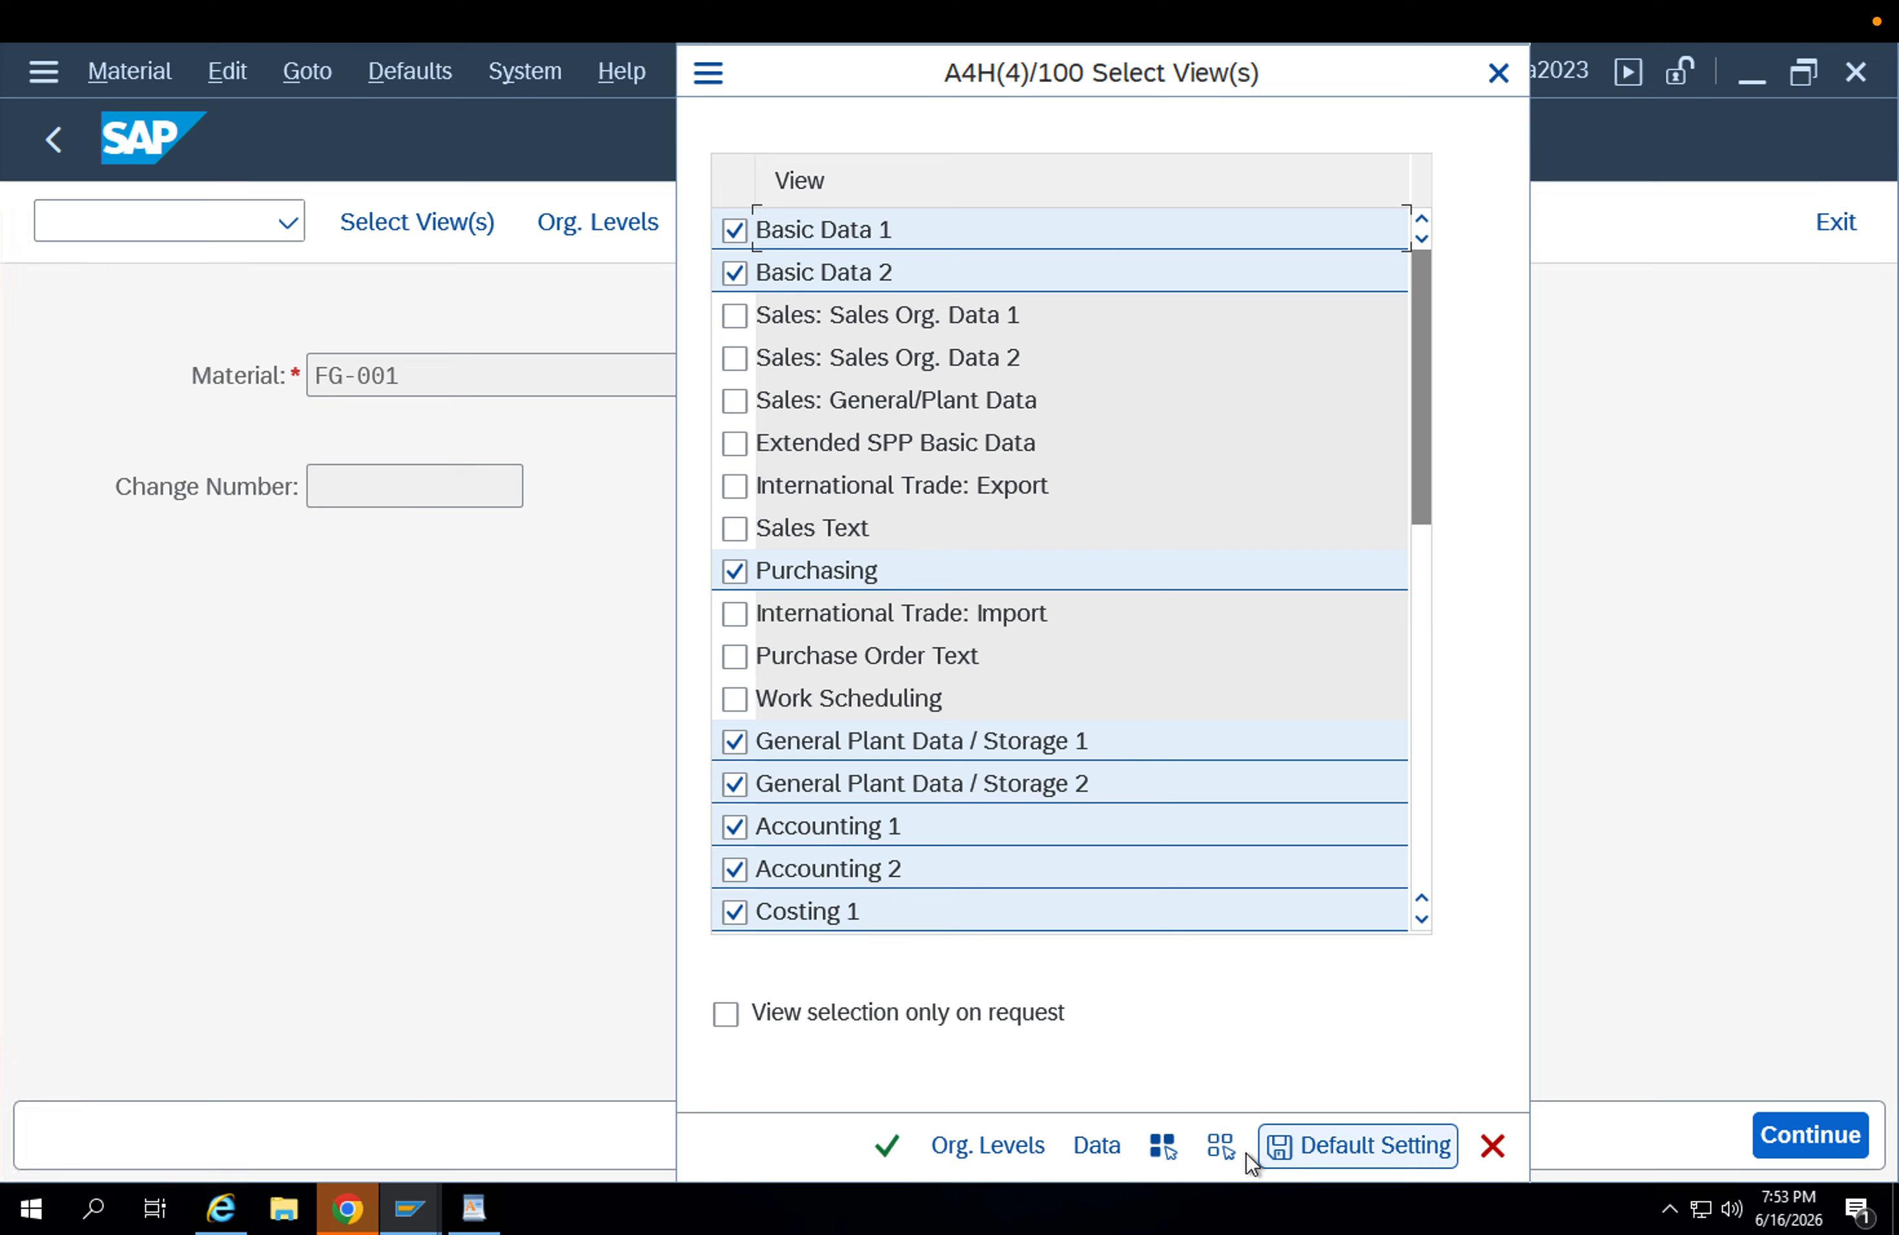
{"action": "left_click", "coordinate": [1221, 1146]}
{"action": "left_click", "coordinate": [736, 316]}
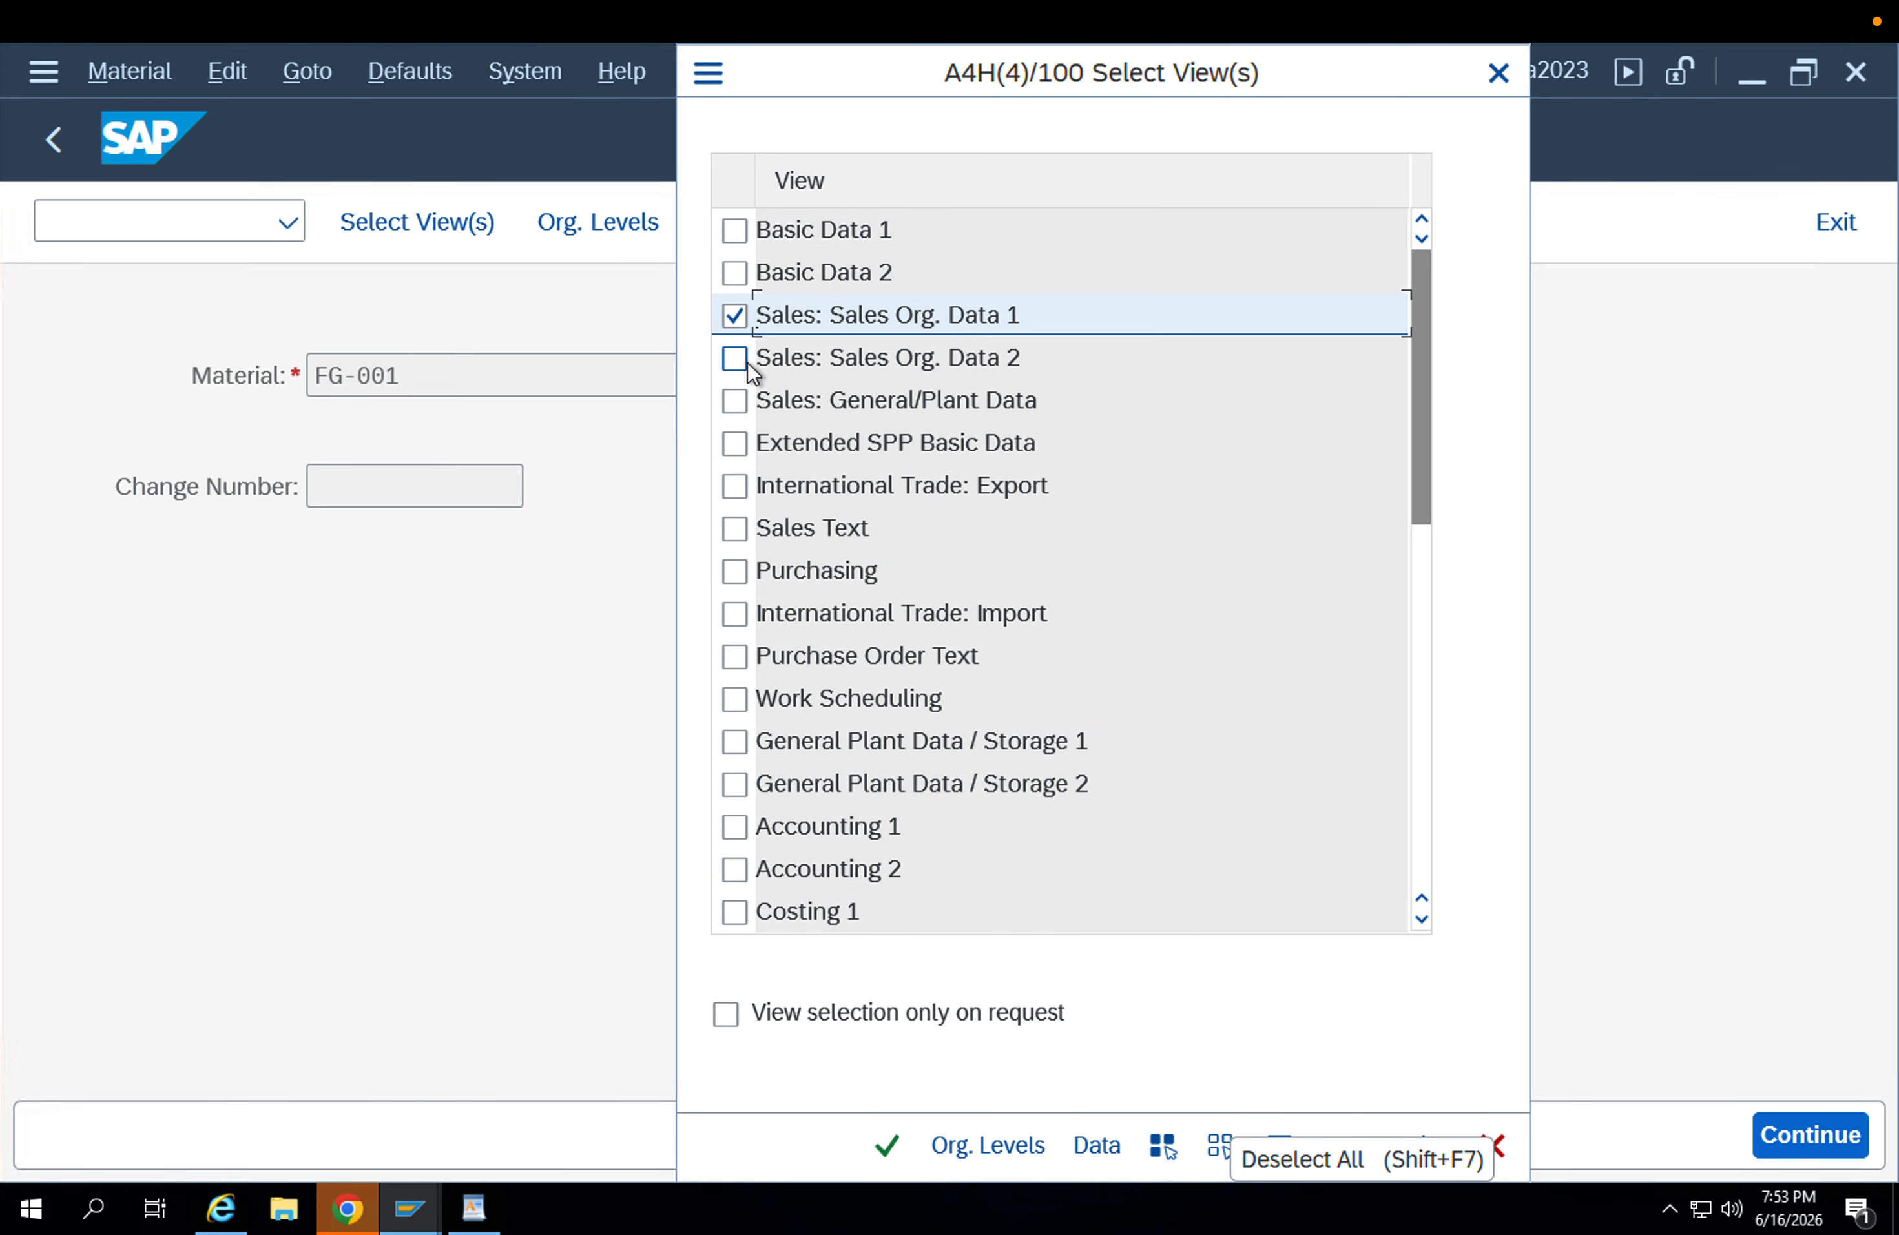
{"action": "left_click", "coordinate": [736, 359]}
{"action": "left_click", "coordinate": [736, 399]}
{"action": "key", "text": "Return"}
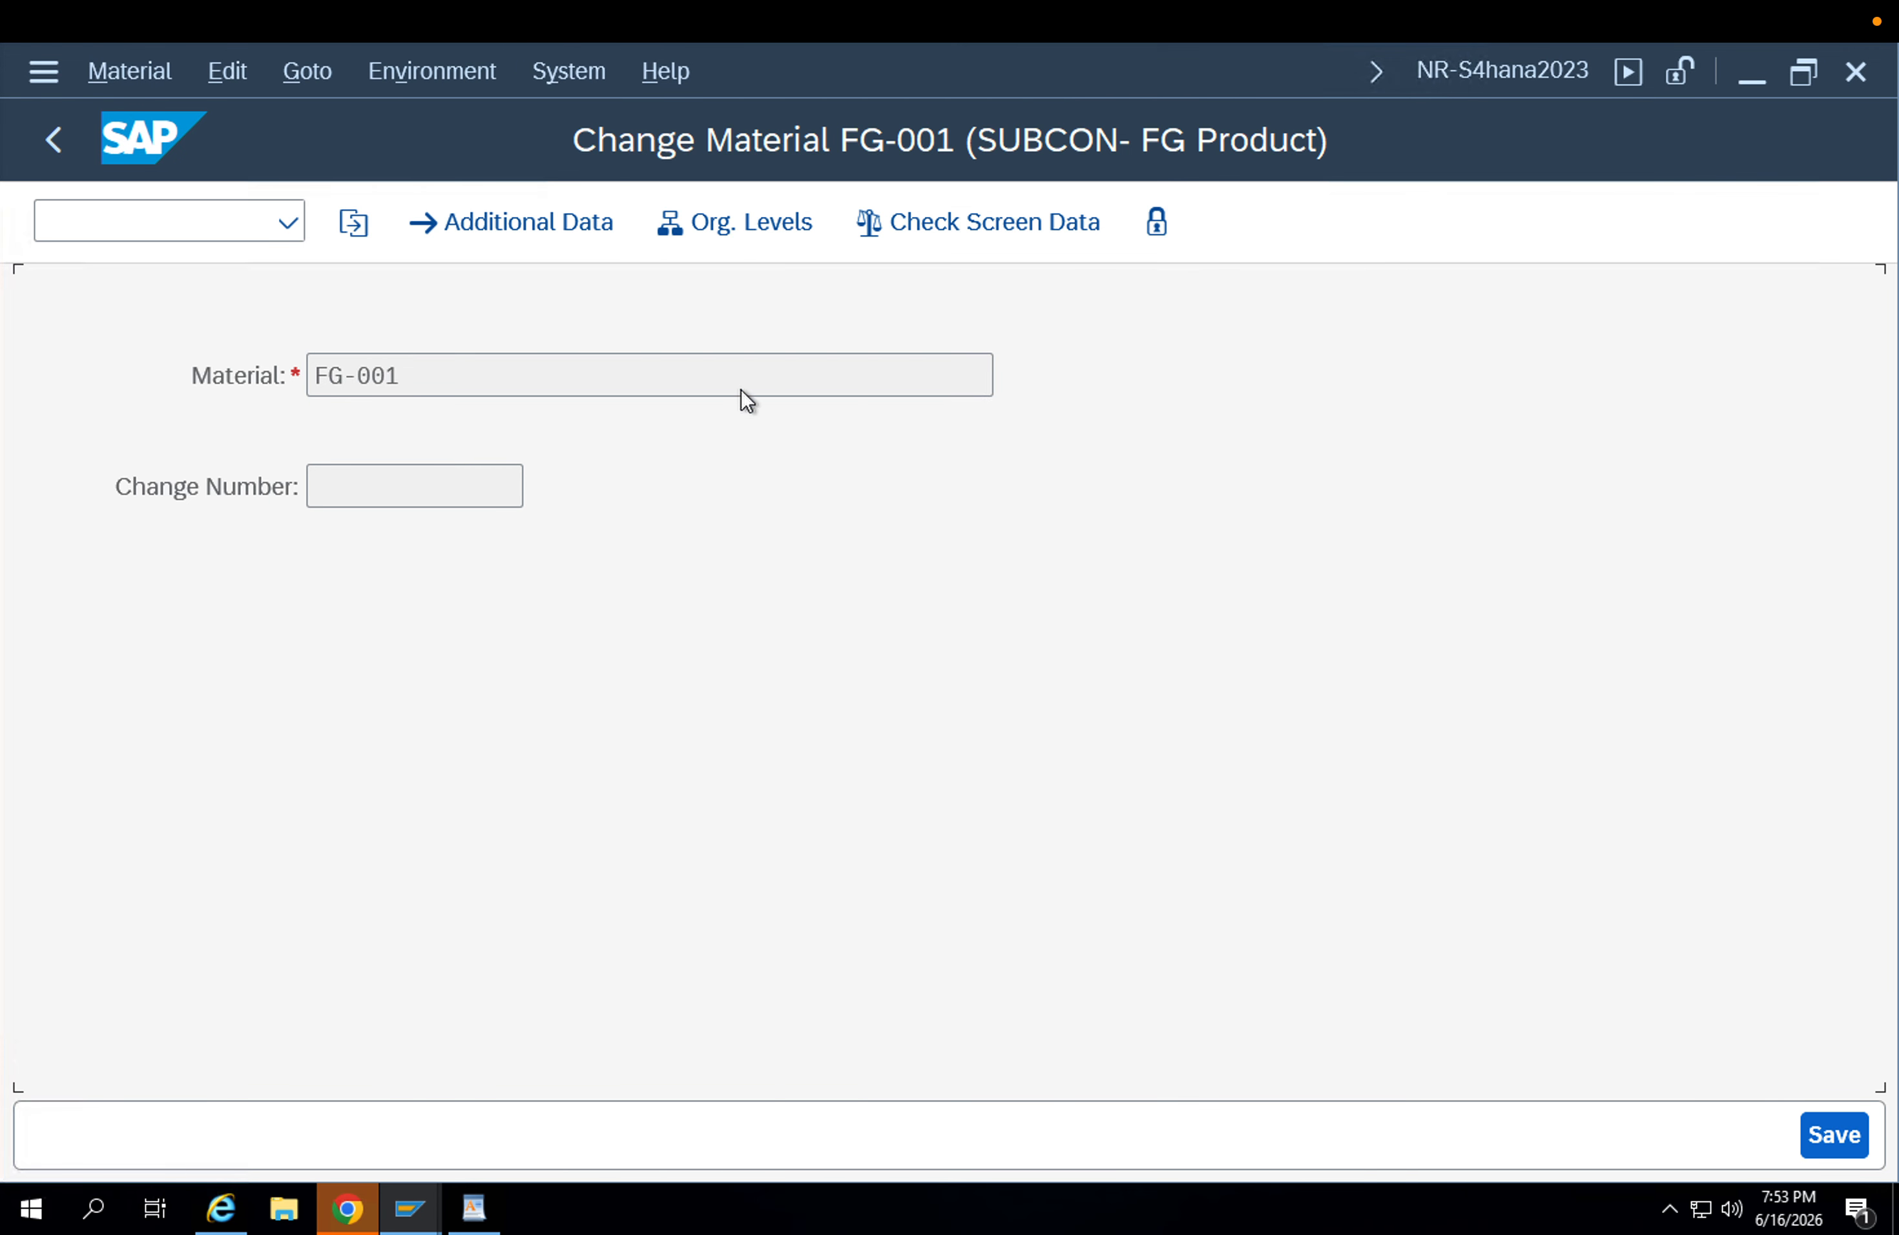
Set the organizational levels to plant APP1, sales organization APPL and distribution channel AP, and open the sales views.
{"action": "left_click", "coordinate": [729, 225]}
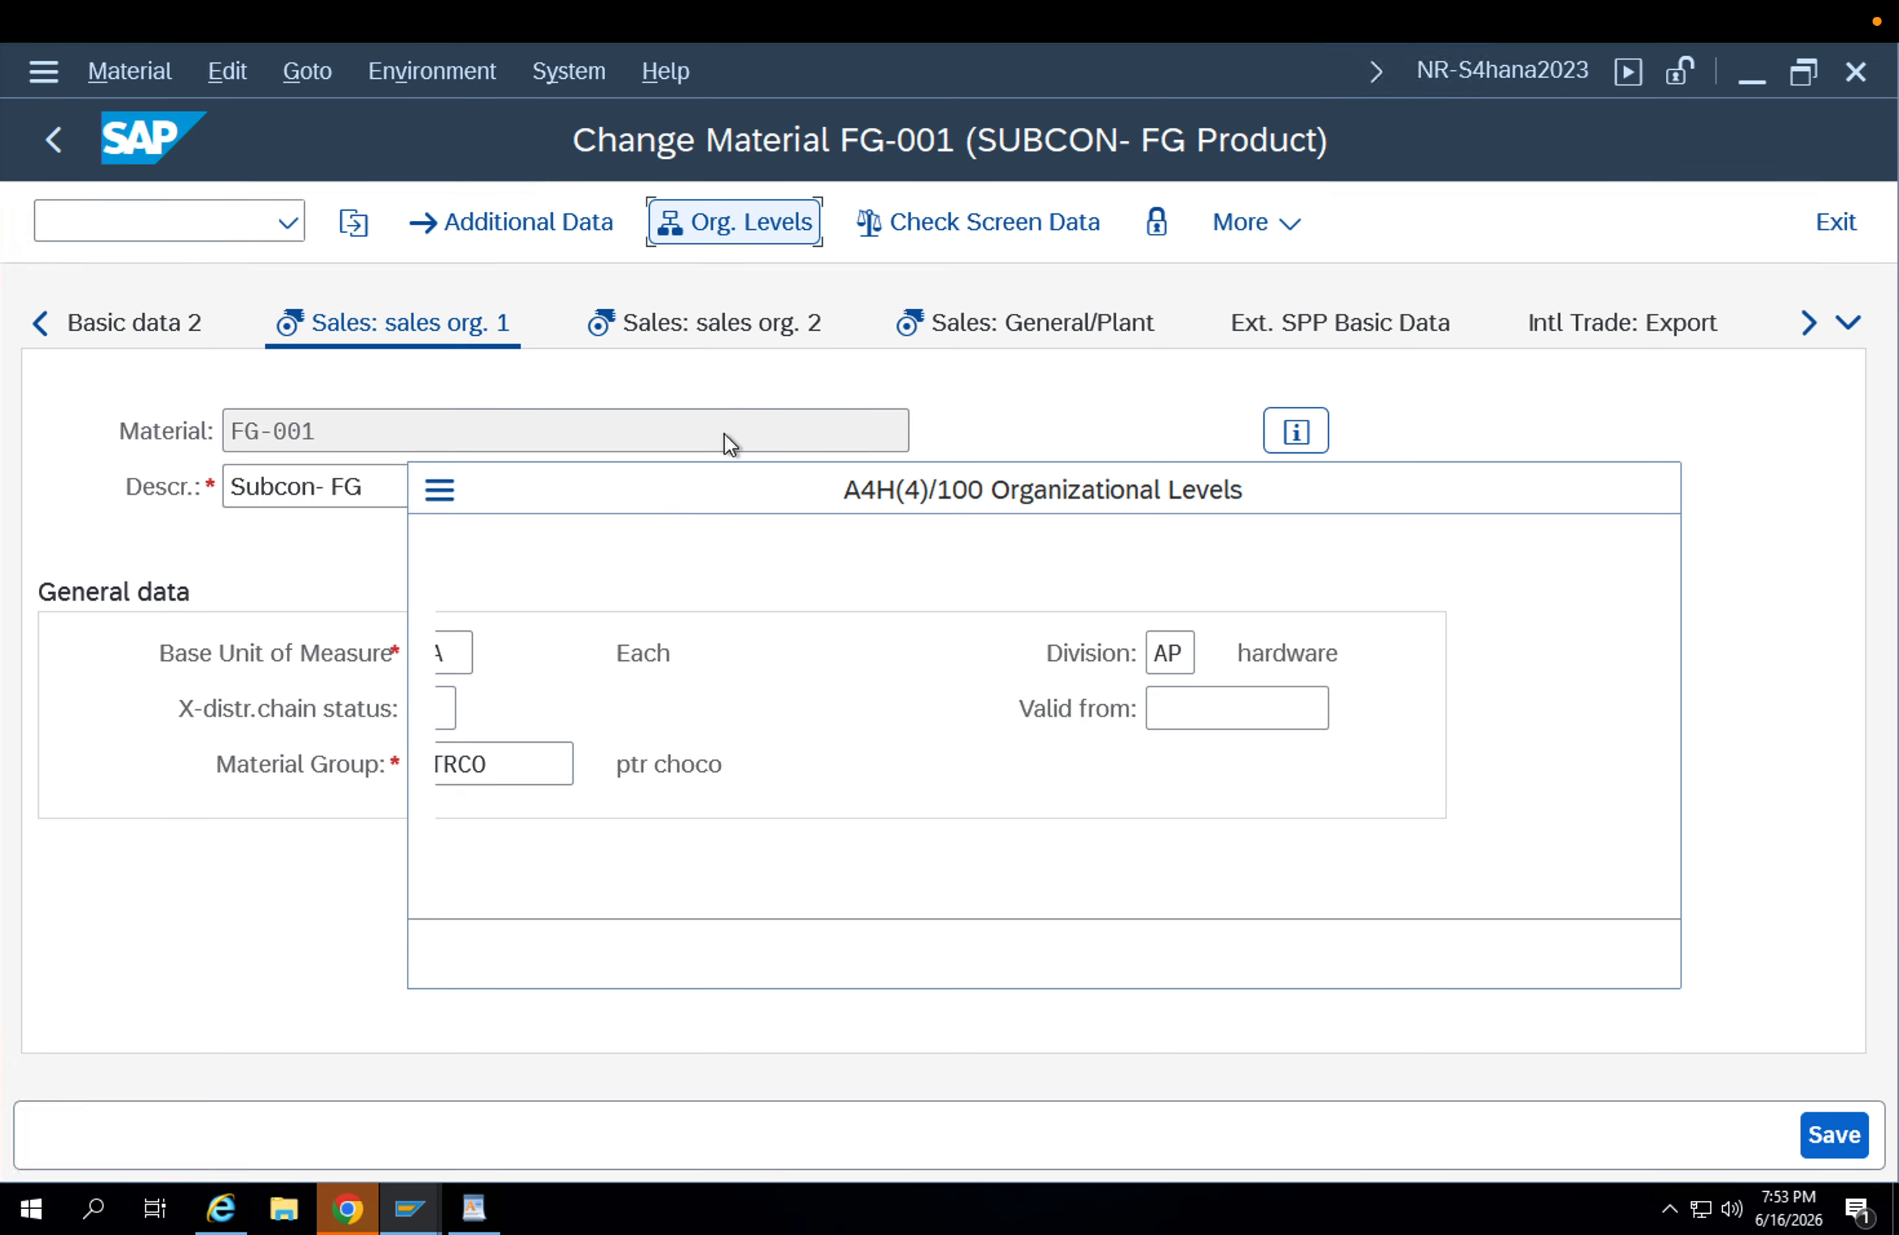
{"action": "key", "text": "Down"}
{"action": "key", "text": "Down"}
{"action": "key", "text": "Return"}
{"action": "key", "text": "Tab"}
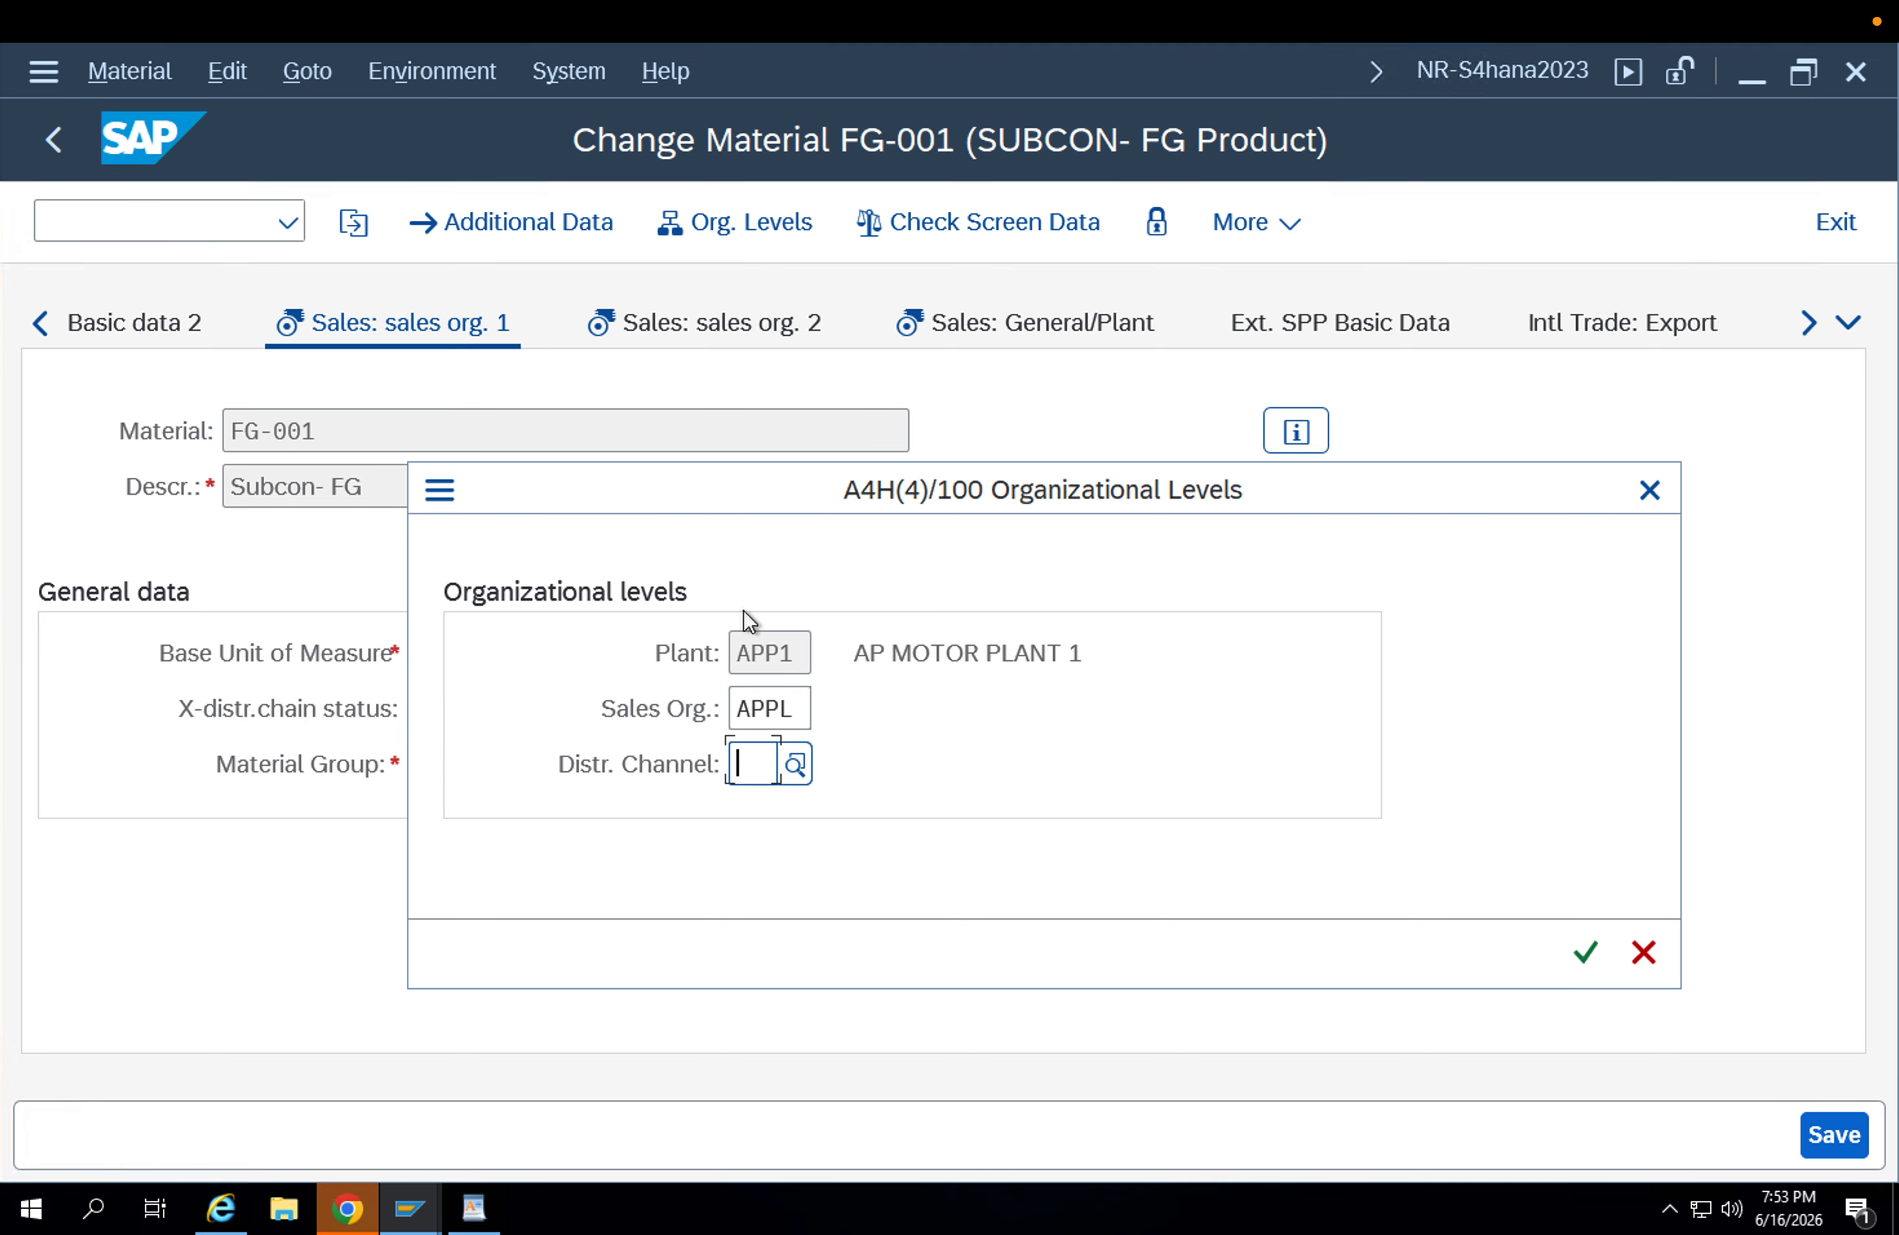
{"action": "key", "text": "Down"}
{"action": "key", "text": "Down"}
{"action": "key", "text": "Return"}
{"action": "key", "text": "Return"}
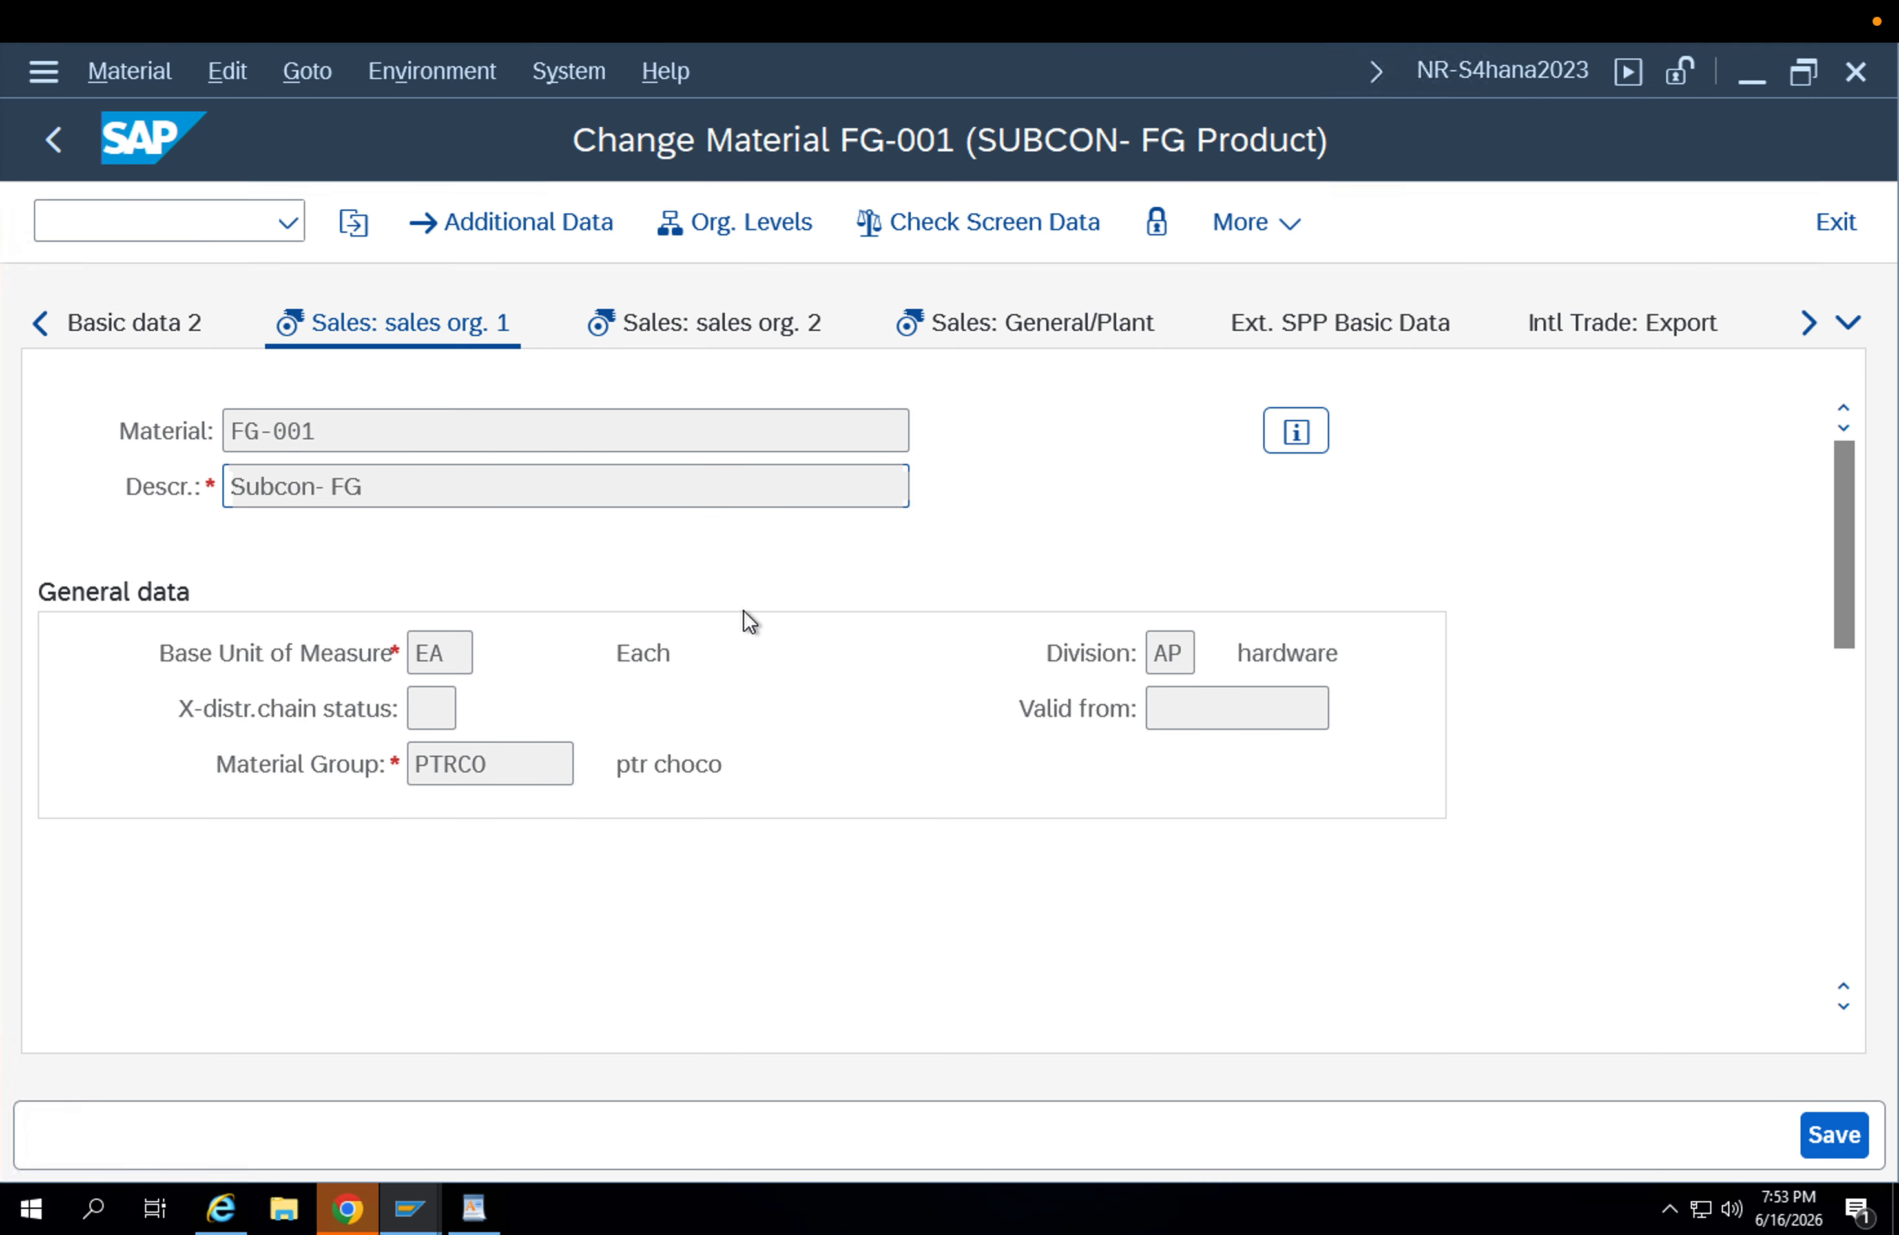
Review the division, general data and tax data in the first sales organization view, and check the organizational levels.
{"action": "scroll", "coordinate": [805, 807], "scroll_direction": "down", "scroll_amount": 5}
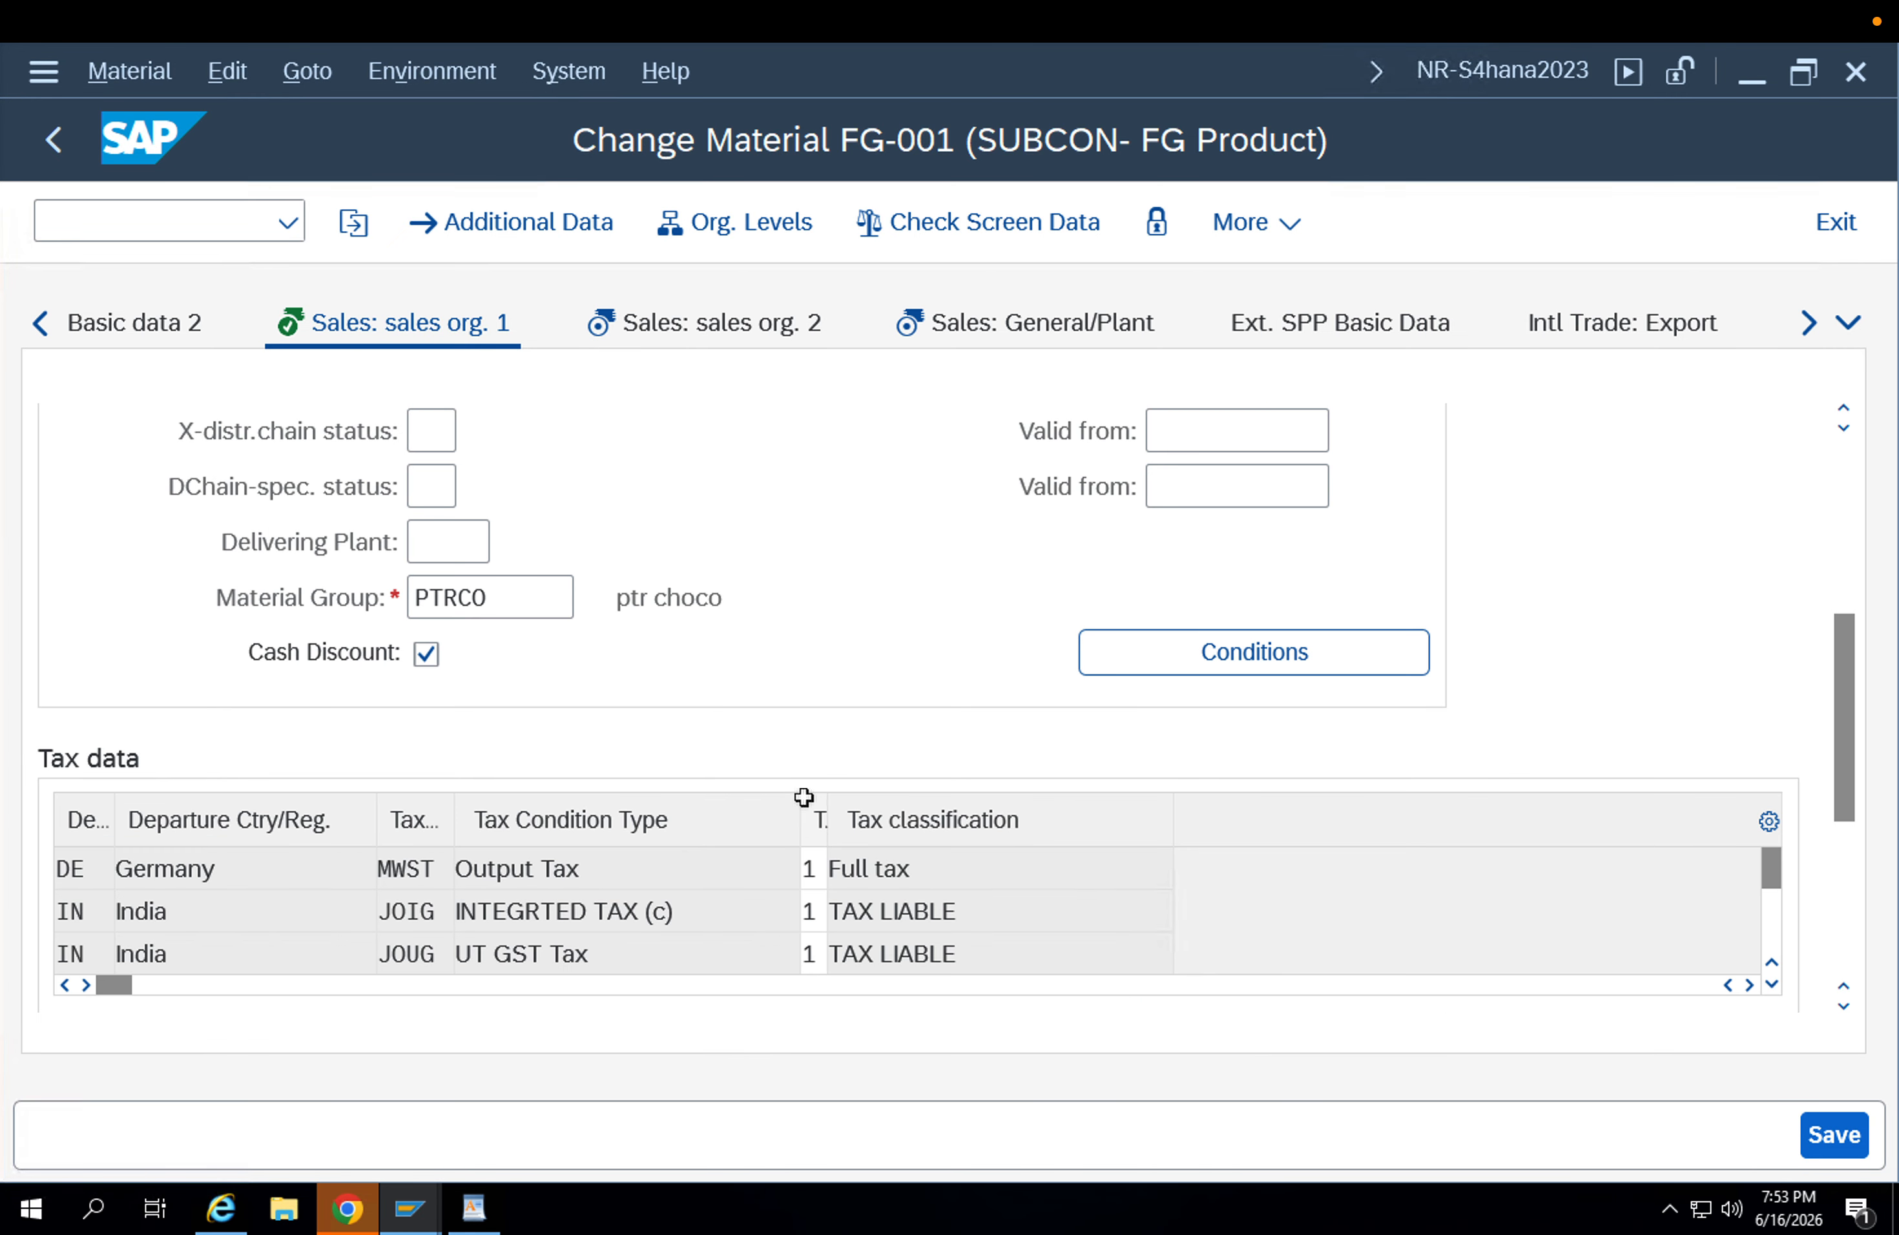
{"action": "scroll", "coordinate": [800, 797], "scroll_direction": "up", "scroll_amount": 5}
{"action": "double_click", "coordinate": [1185, 766]}
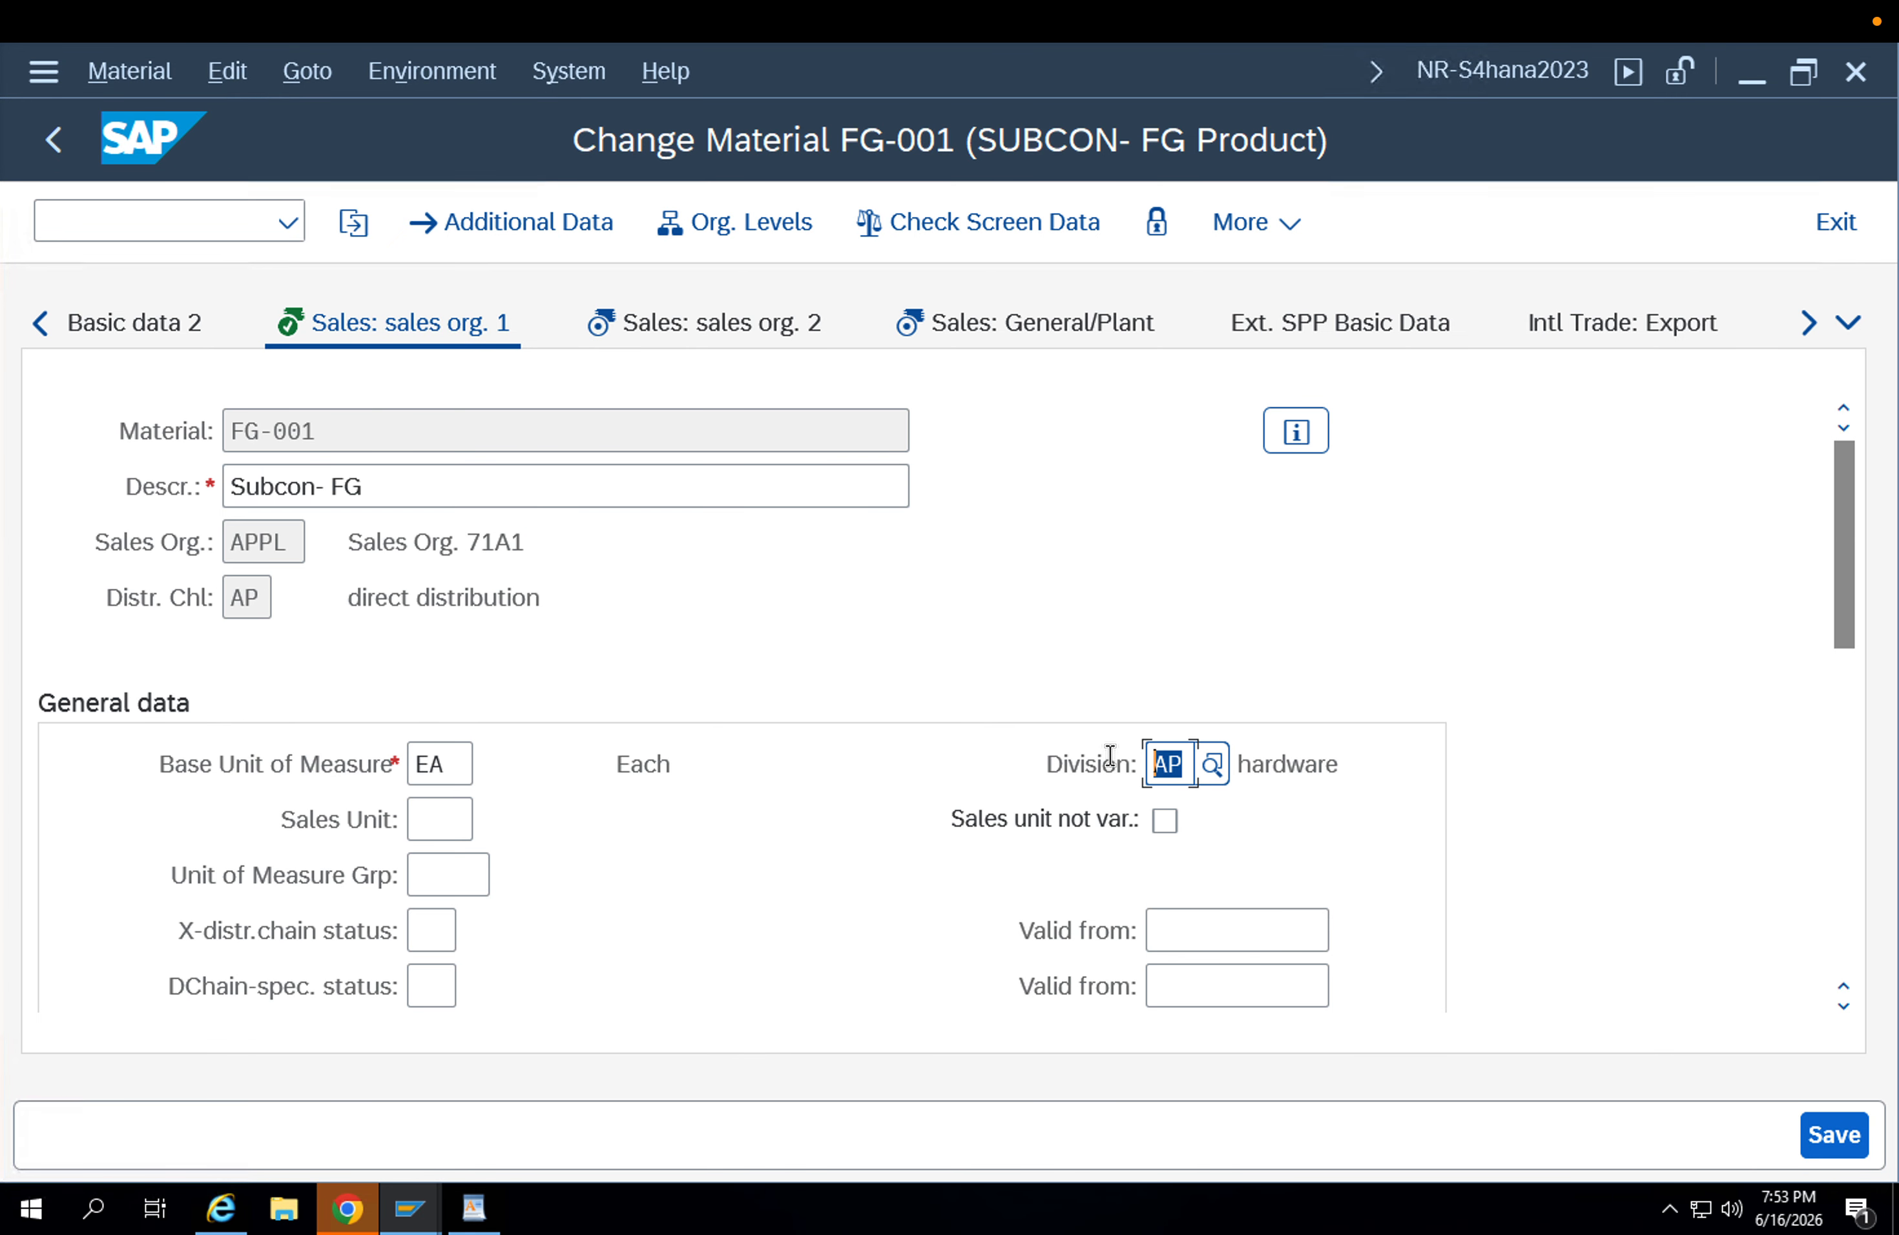
{"action": "left_click", "coordinate": [753, 228]}
{"action": "left_click", "coordinate": [780, 724]}
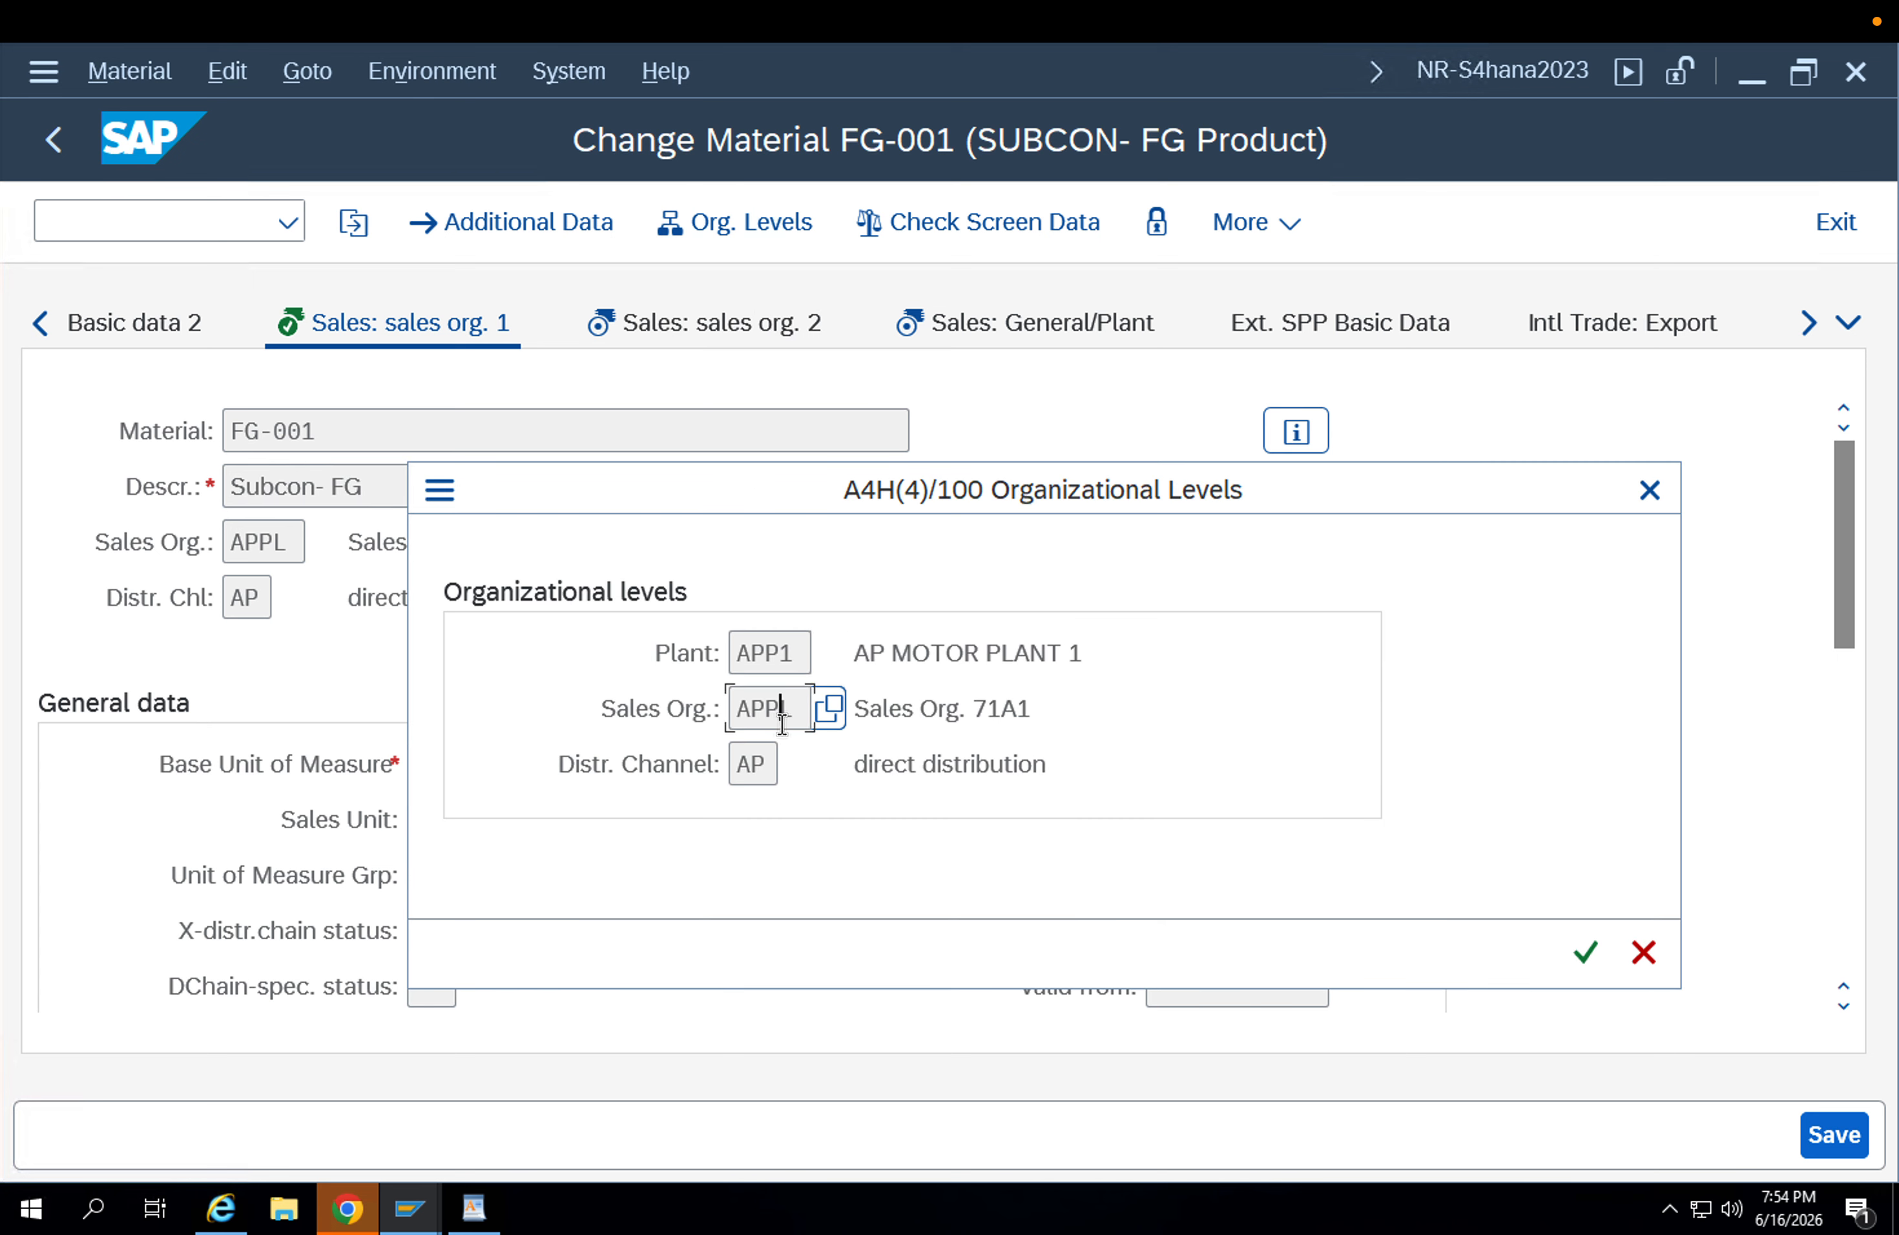
{"action": "left_click", "coordinate": [754, 771]}
{"action": "left_click", "coordinate": [1643, 952]}
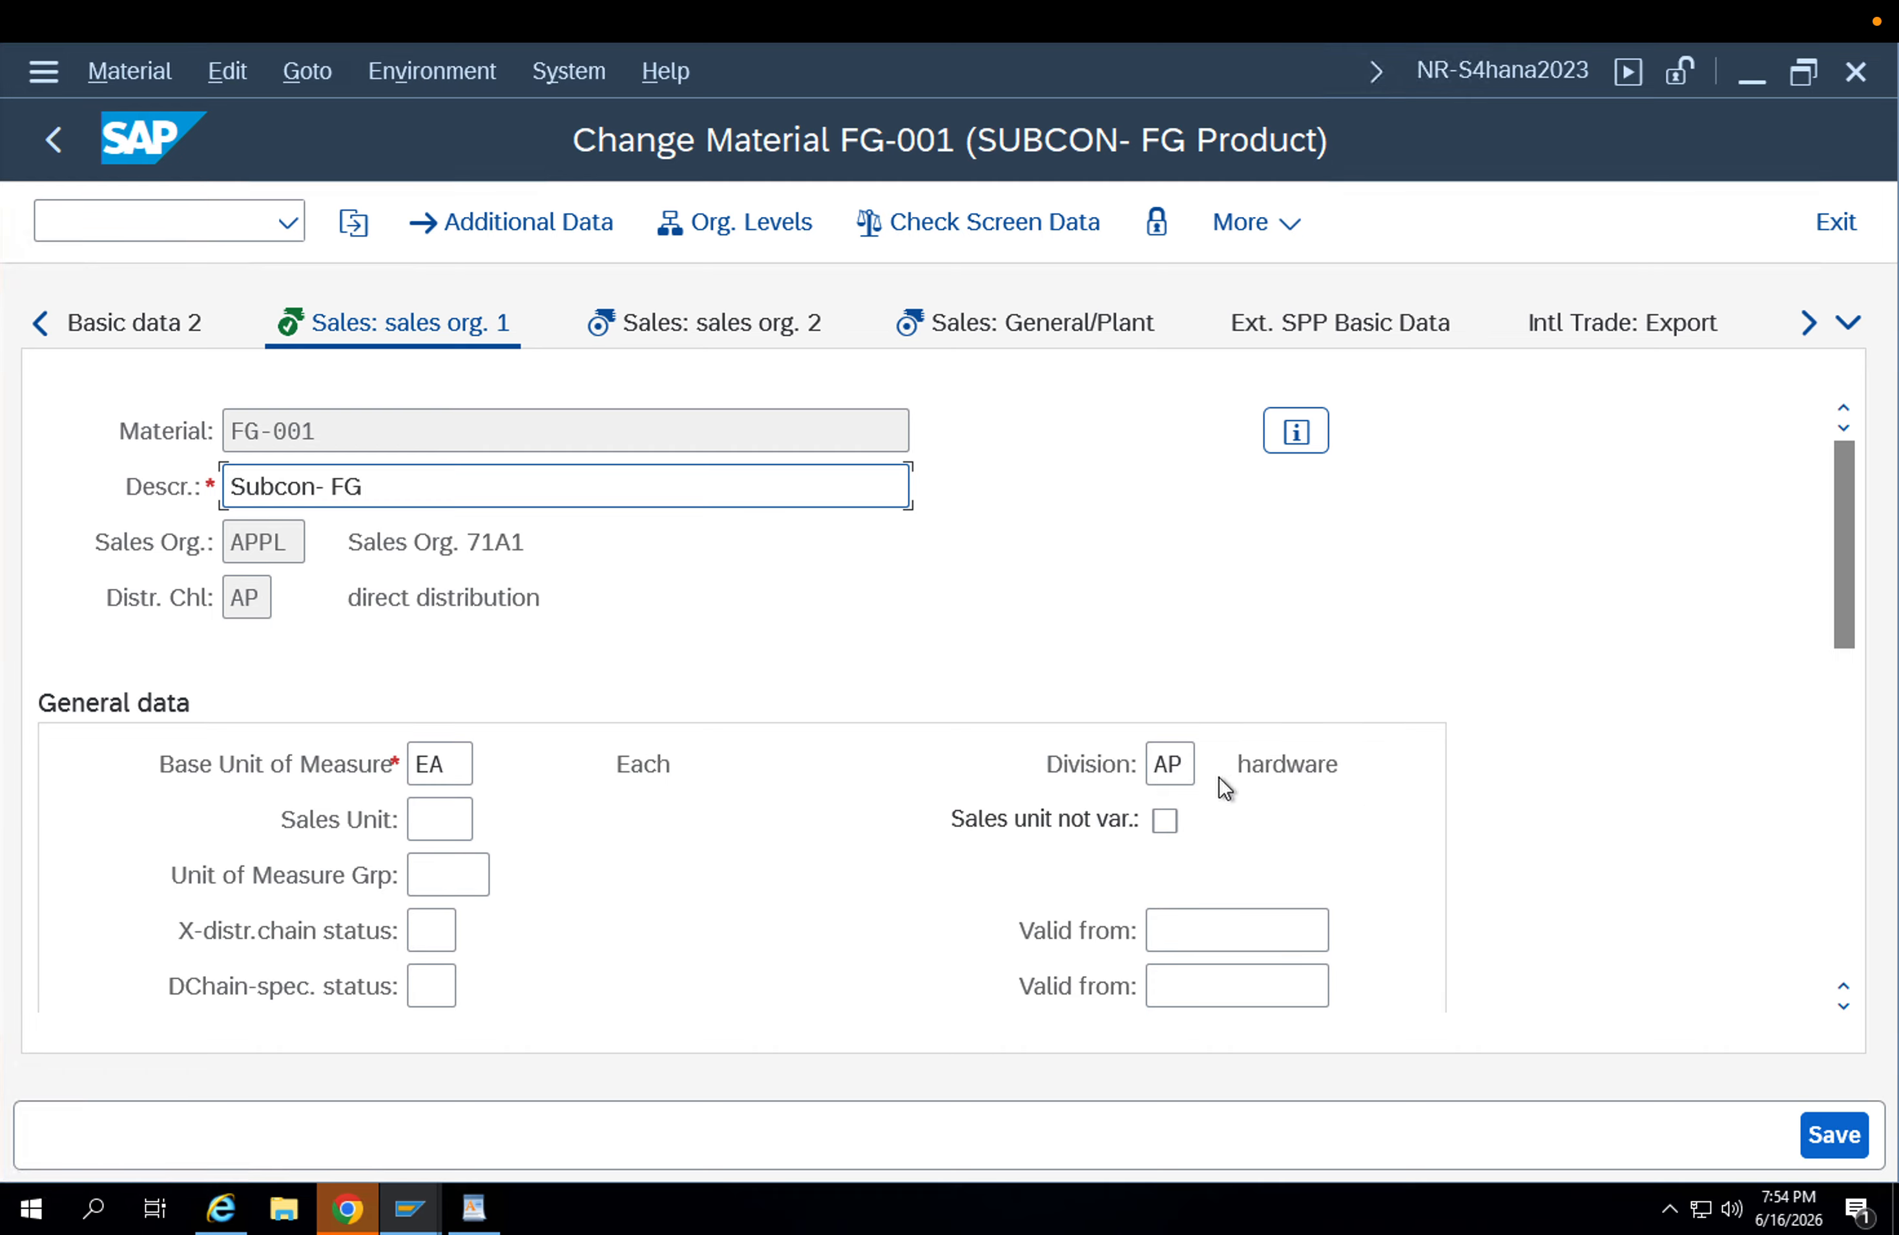
{"action": "left_click", "coordinate": [1185, 768]}
{"action": "scroll", "coordinate": [1004, 787], "scroll_direction": "down", "scroll_amount": 2}
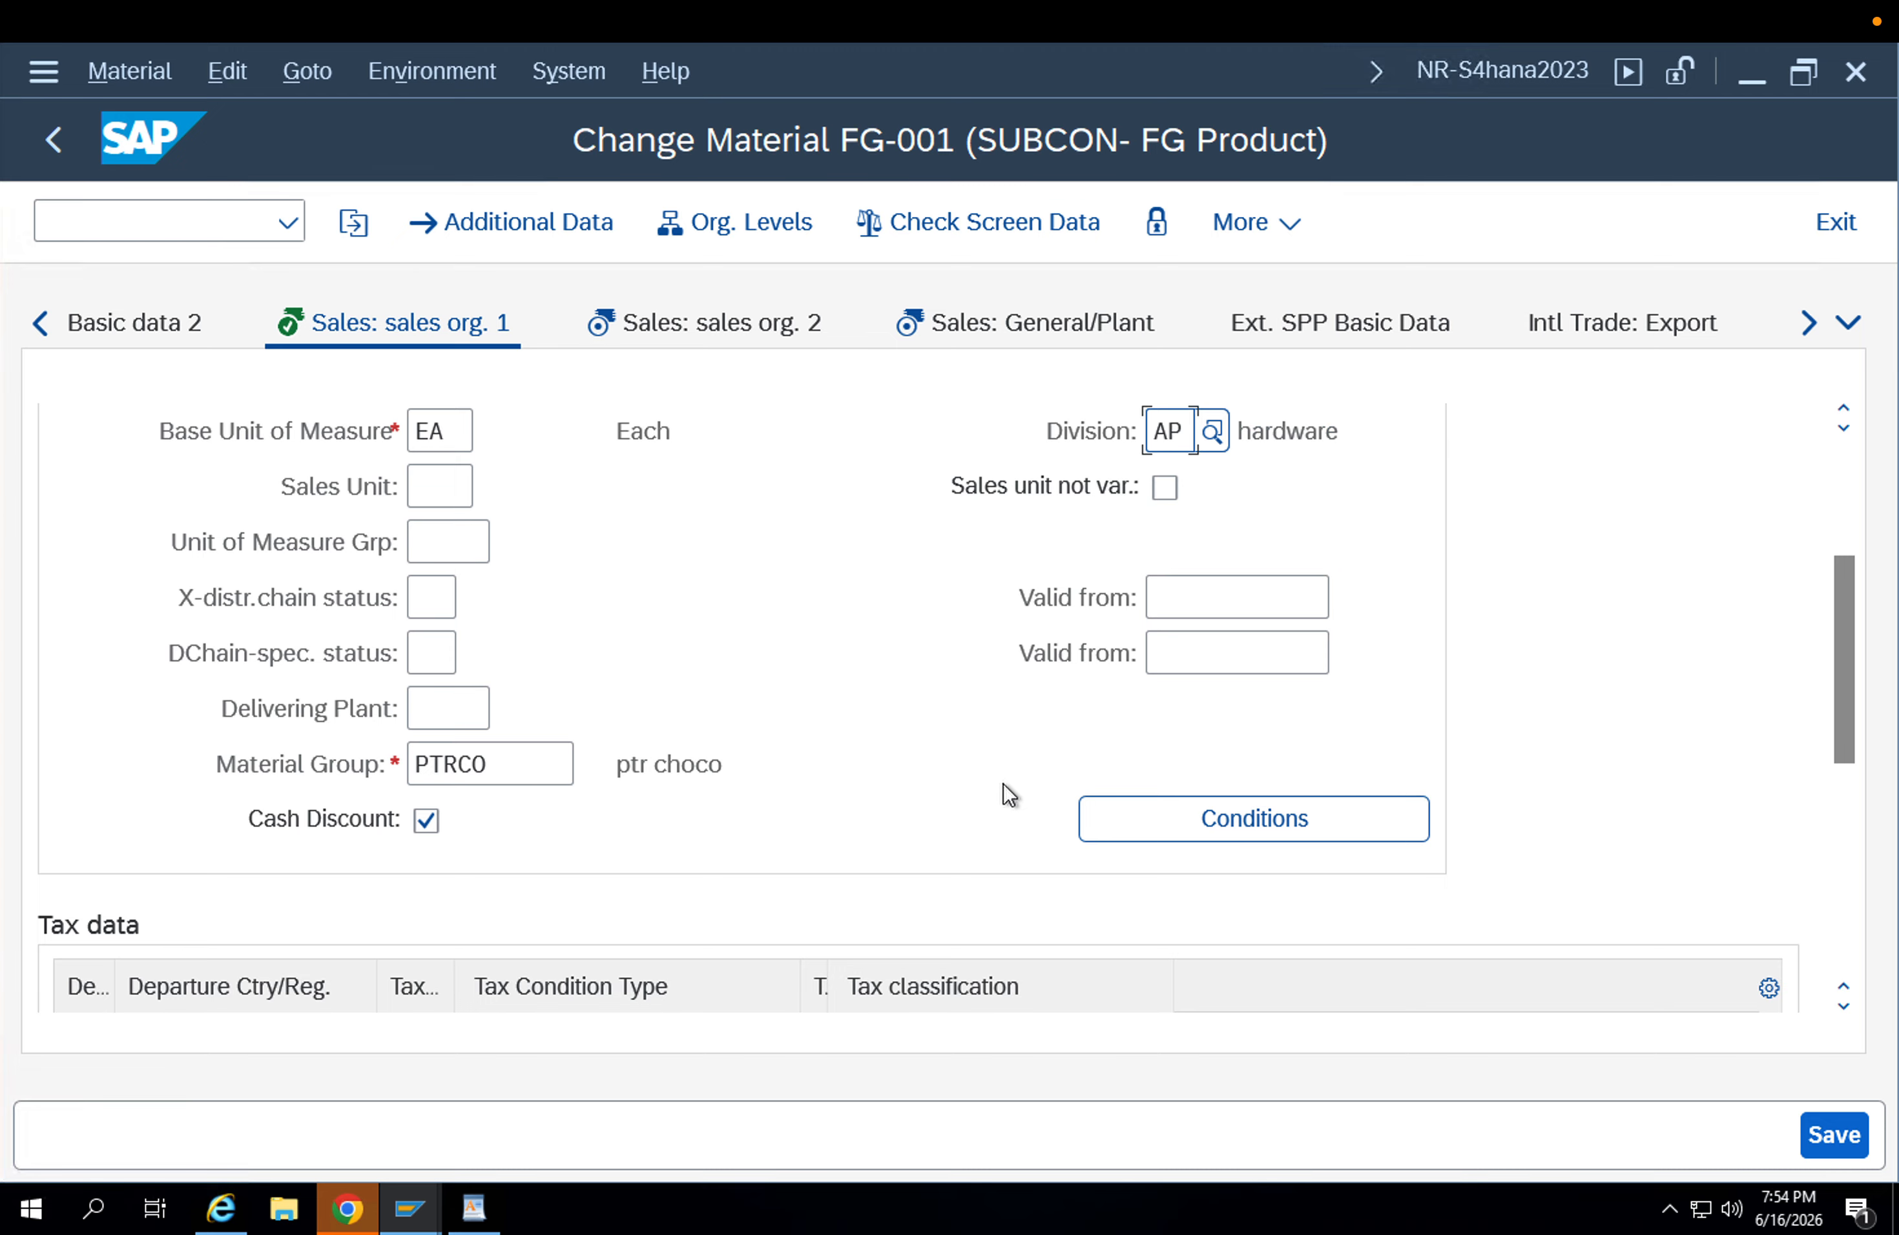
{"action": "scroll", "coordinate": [1058, 604], "scroll_direction": "up", "scroll_amount": 1}
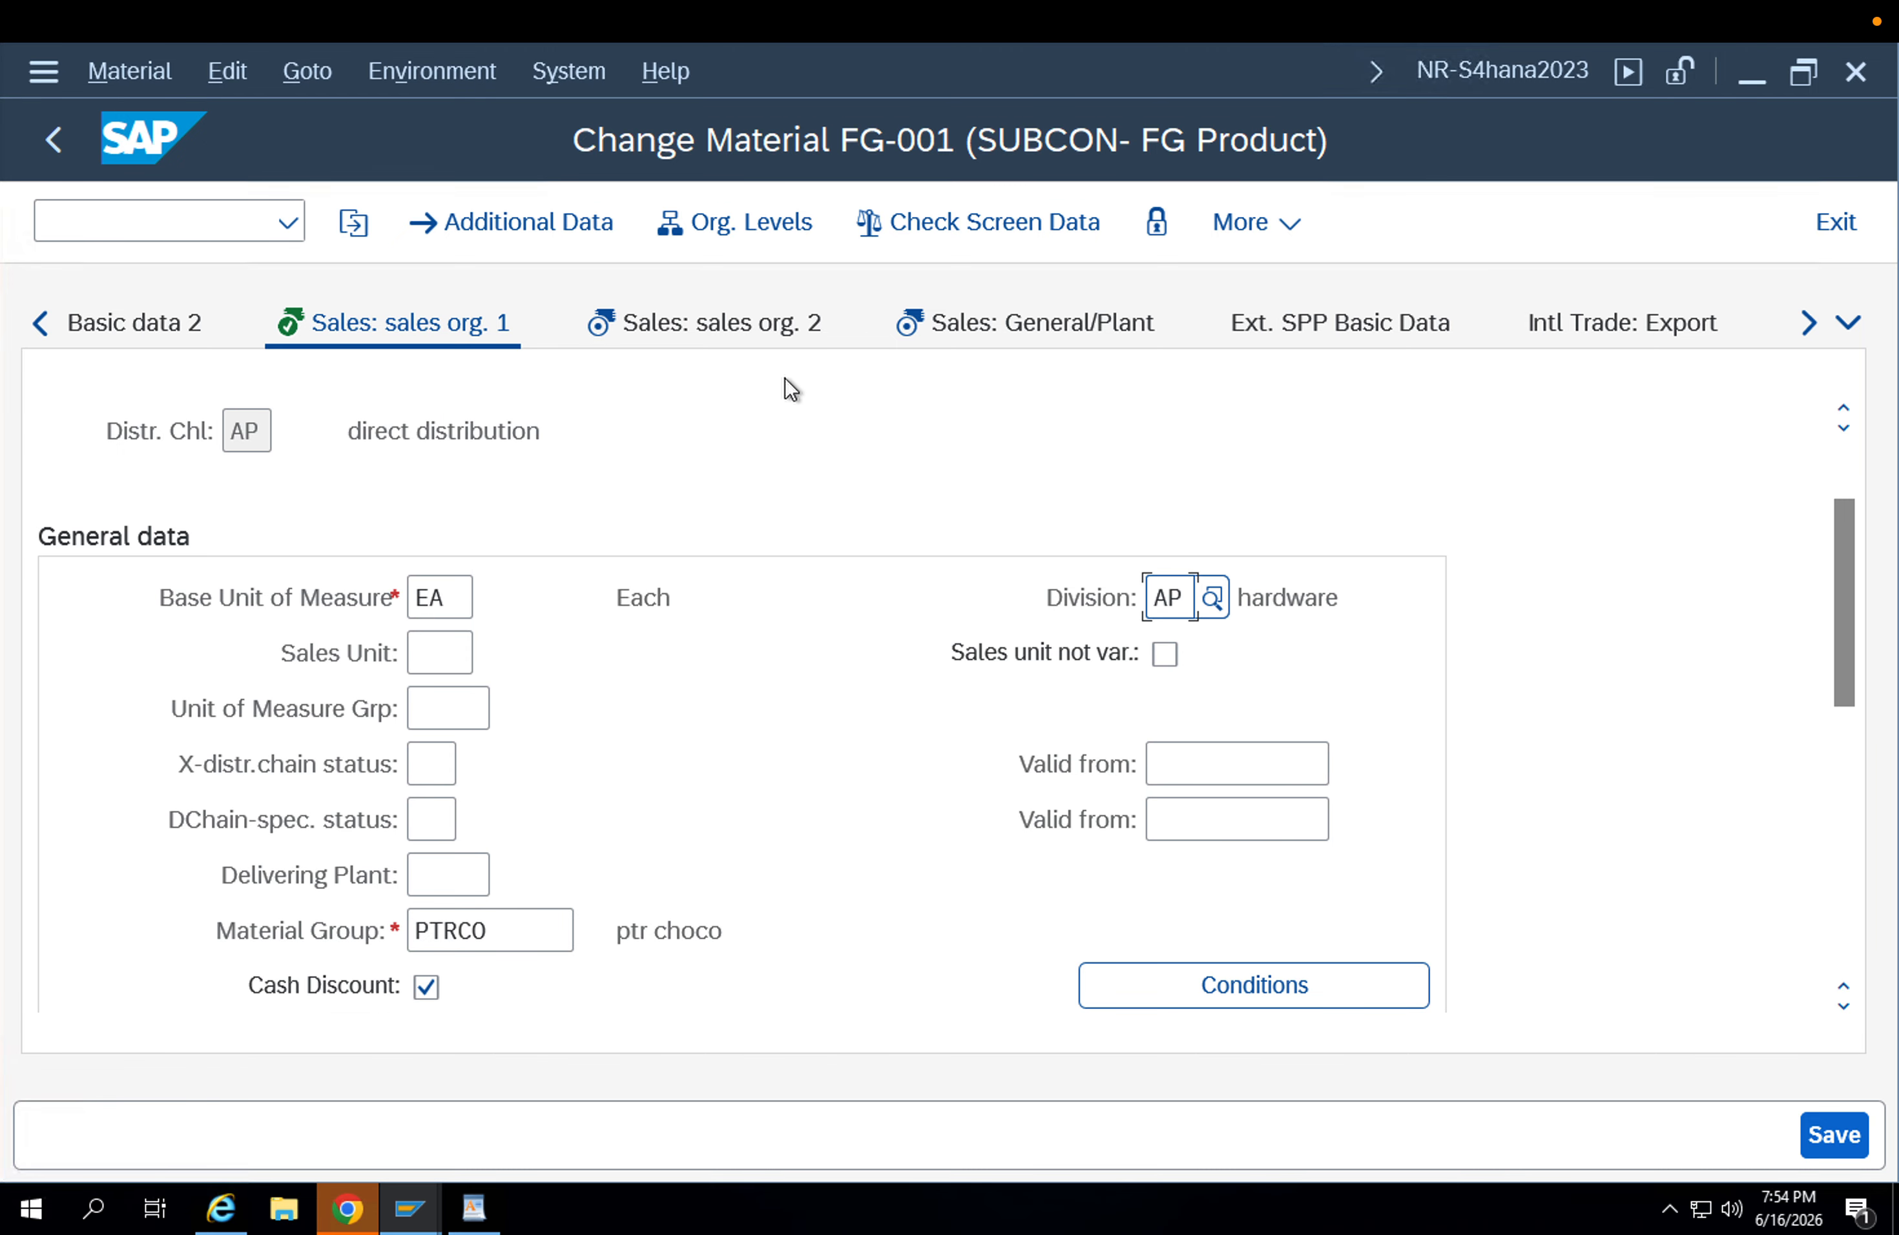
Examine the general item category group and the item category group in the second sales organization view.
{"action": "left_click", "coordinate": [752, 329]}
{"action": "scroll", "coordinate": [794, 674], "scroll_direction": "down", "scroll_amount": 4}
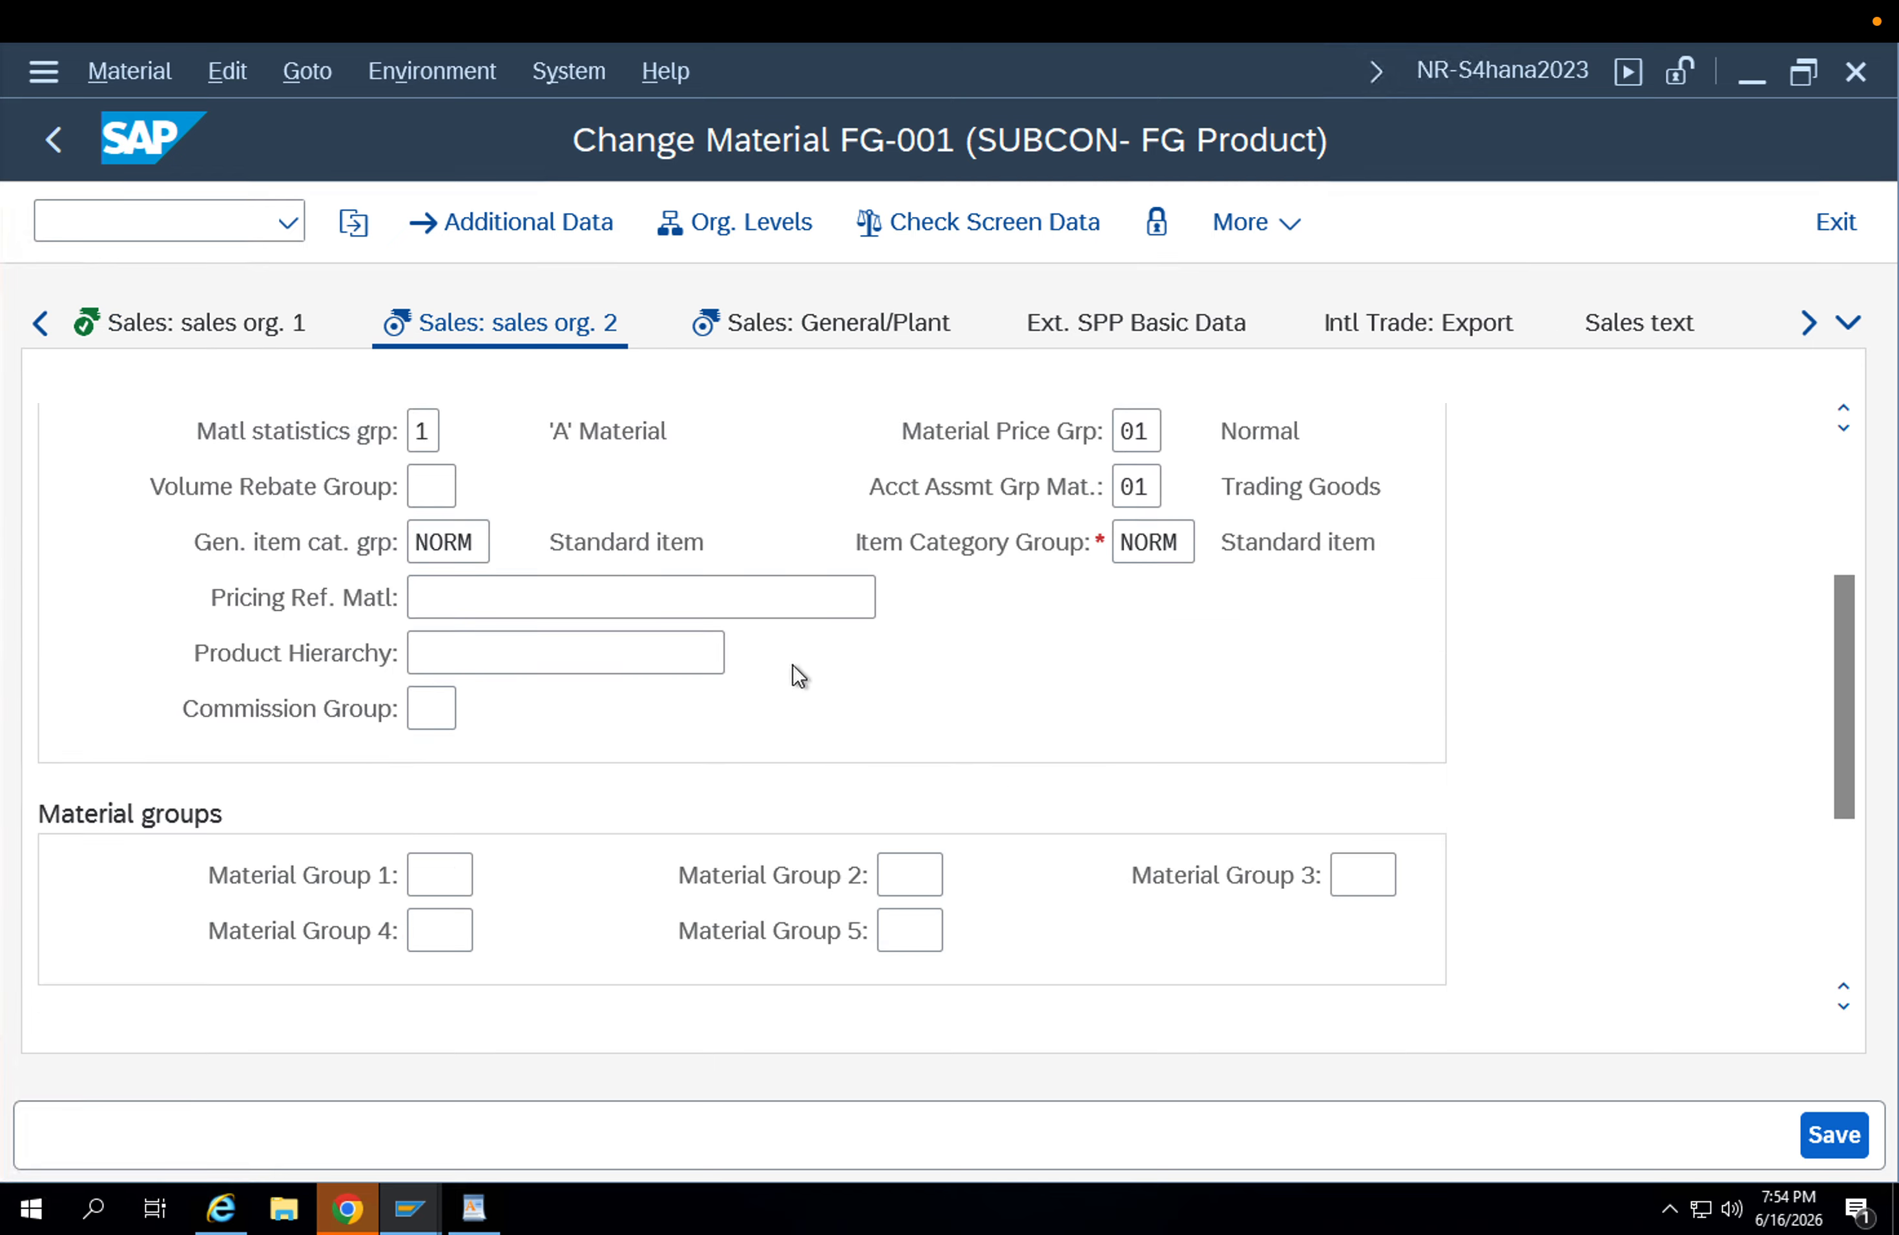
{"action": "scroll", "coordinate": [799, 680], "scroll_direction": "up", "scroll_amount": 4}
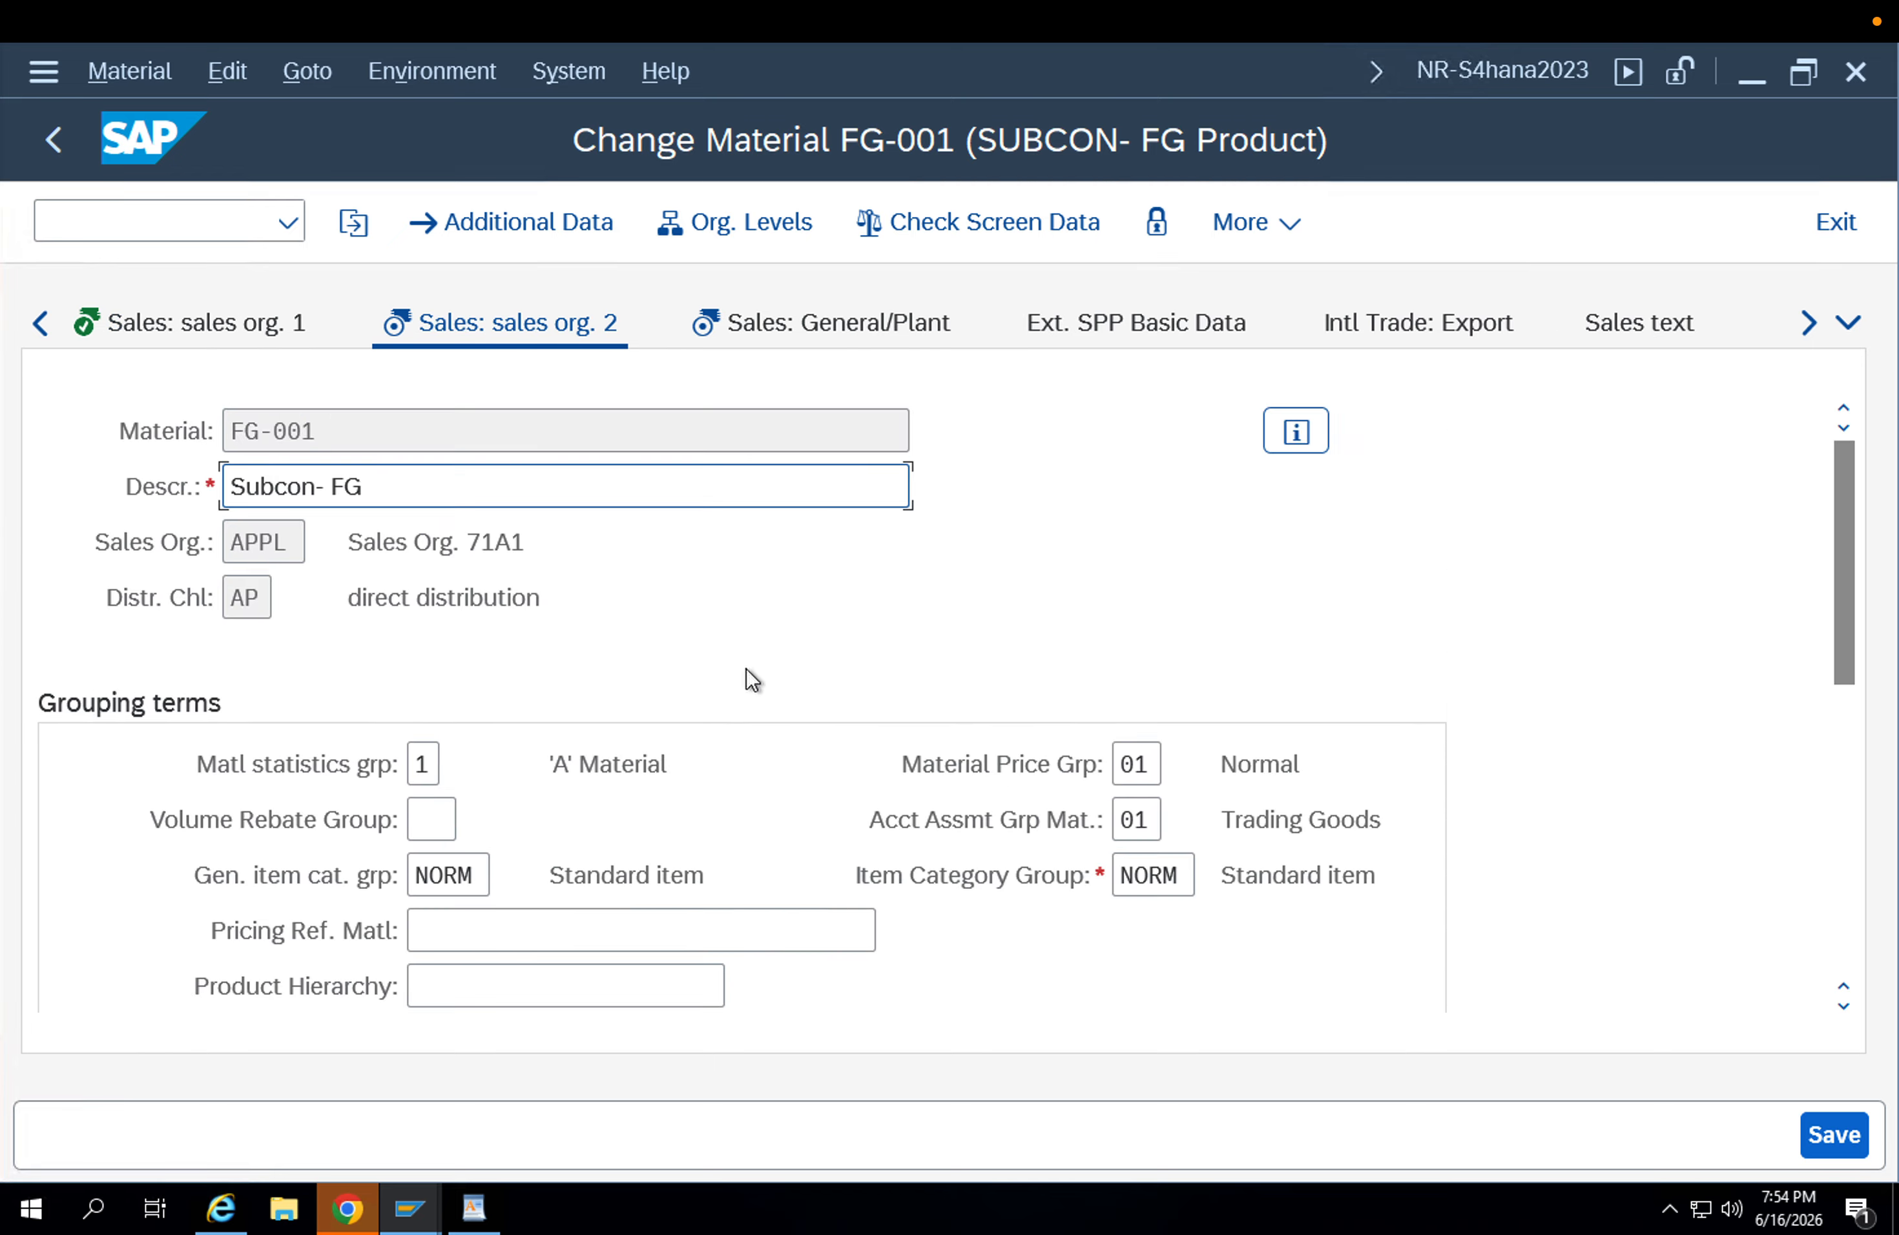
{"action": "left_click", "coordinate": [455, 873]}
{"action": "left_click", "coordinate": [1162, 873]}
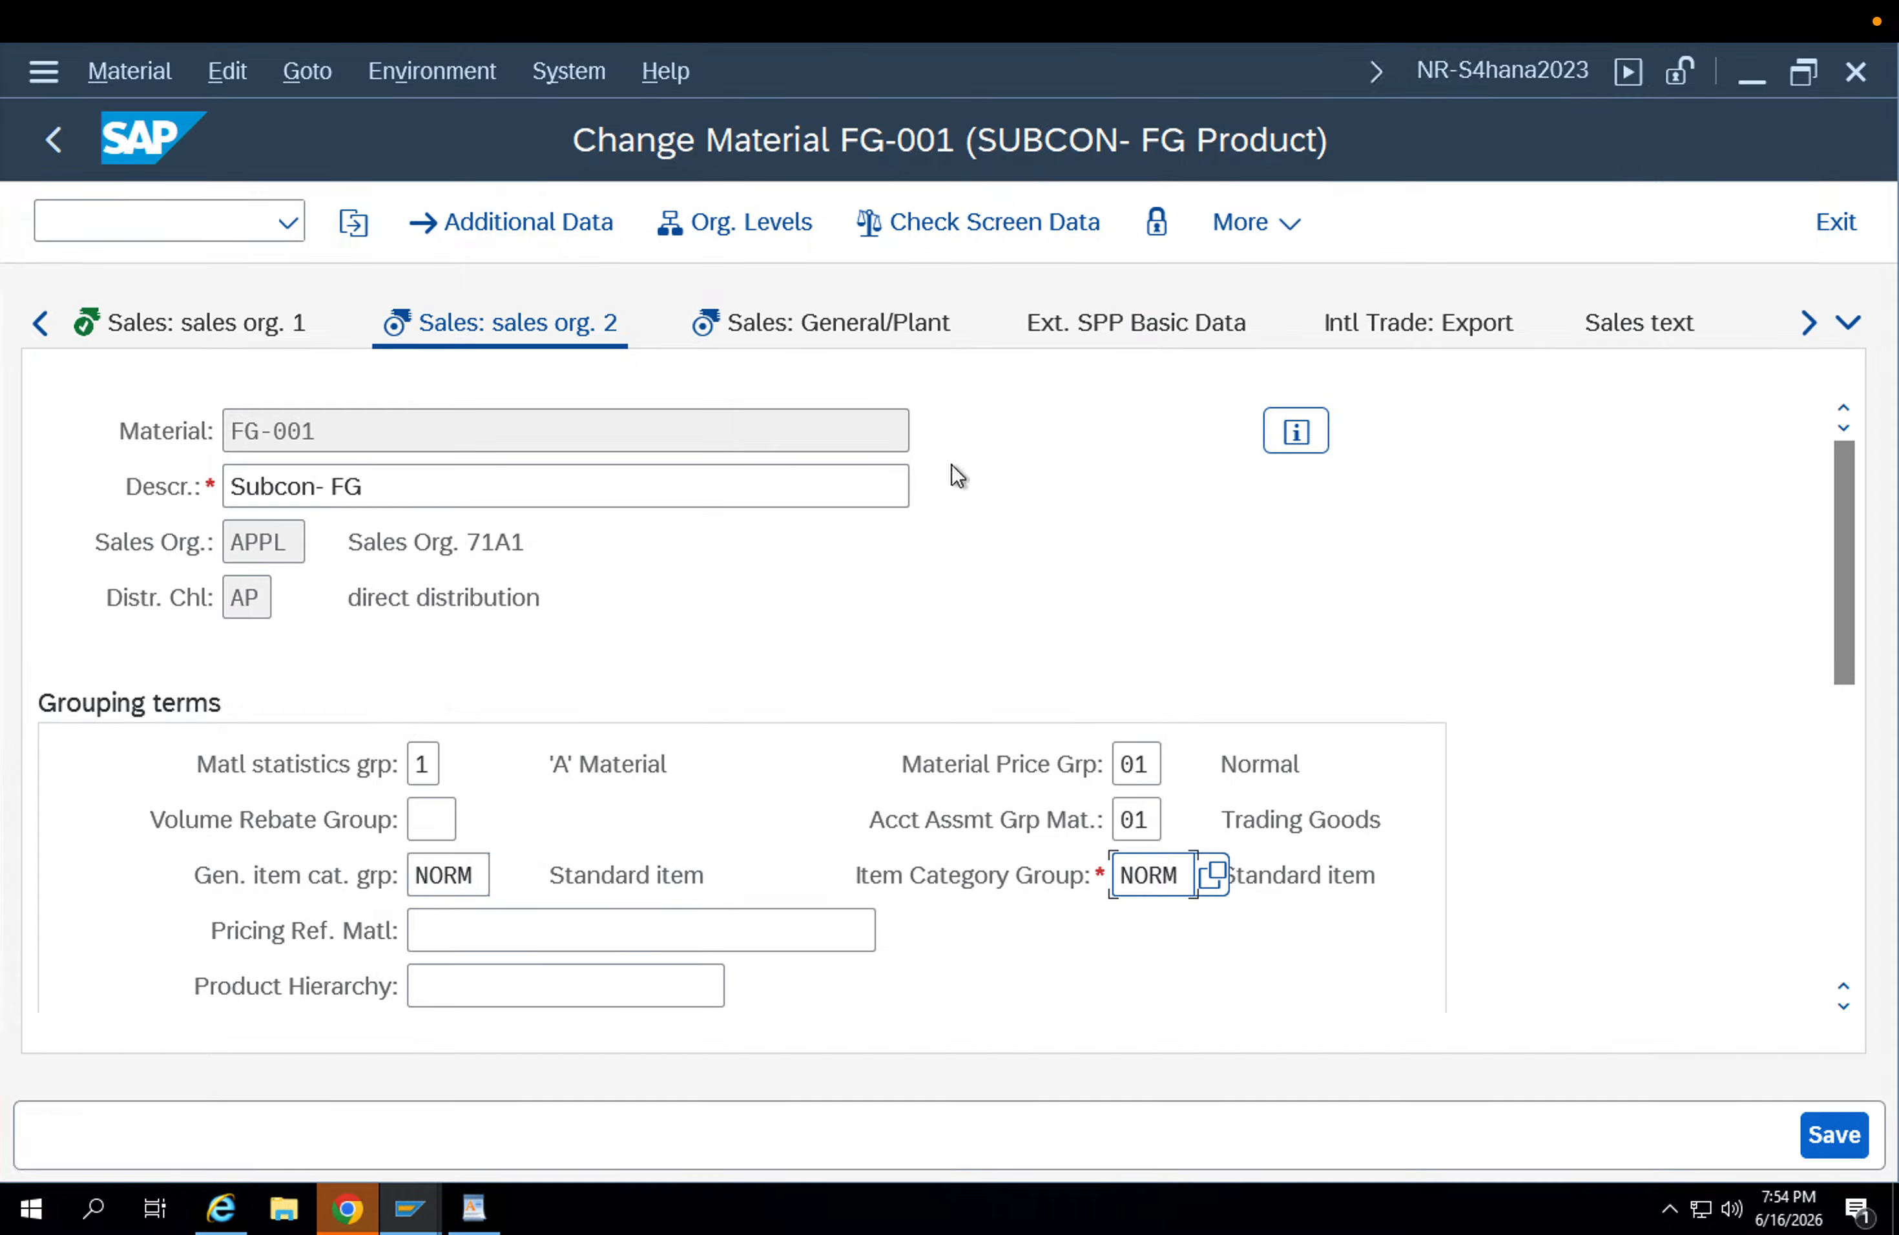
{"action": "left_click_drag", "start_coordinate": [1179, 874], "coordinate": [1062, 863]}
Examine the transportation group and loading group in the shipping data of the Sales: General/Plant view.
{"action": "left_click", "coordinate": [880, 323]}
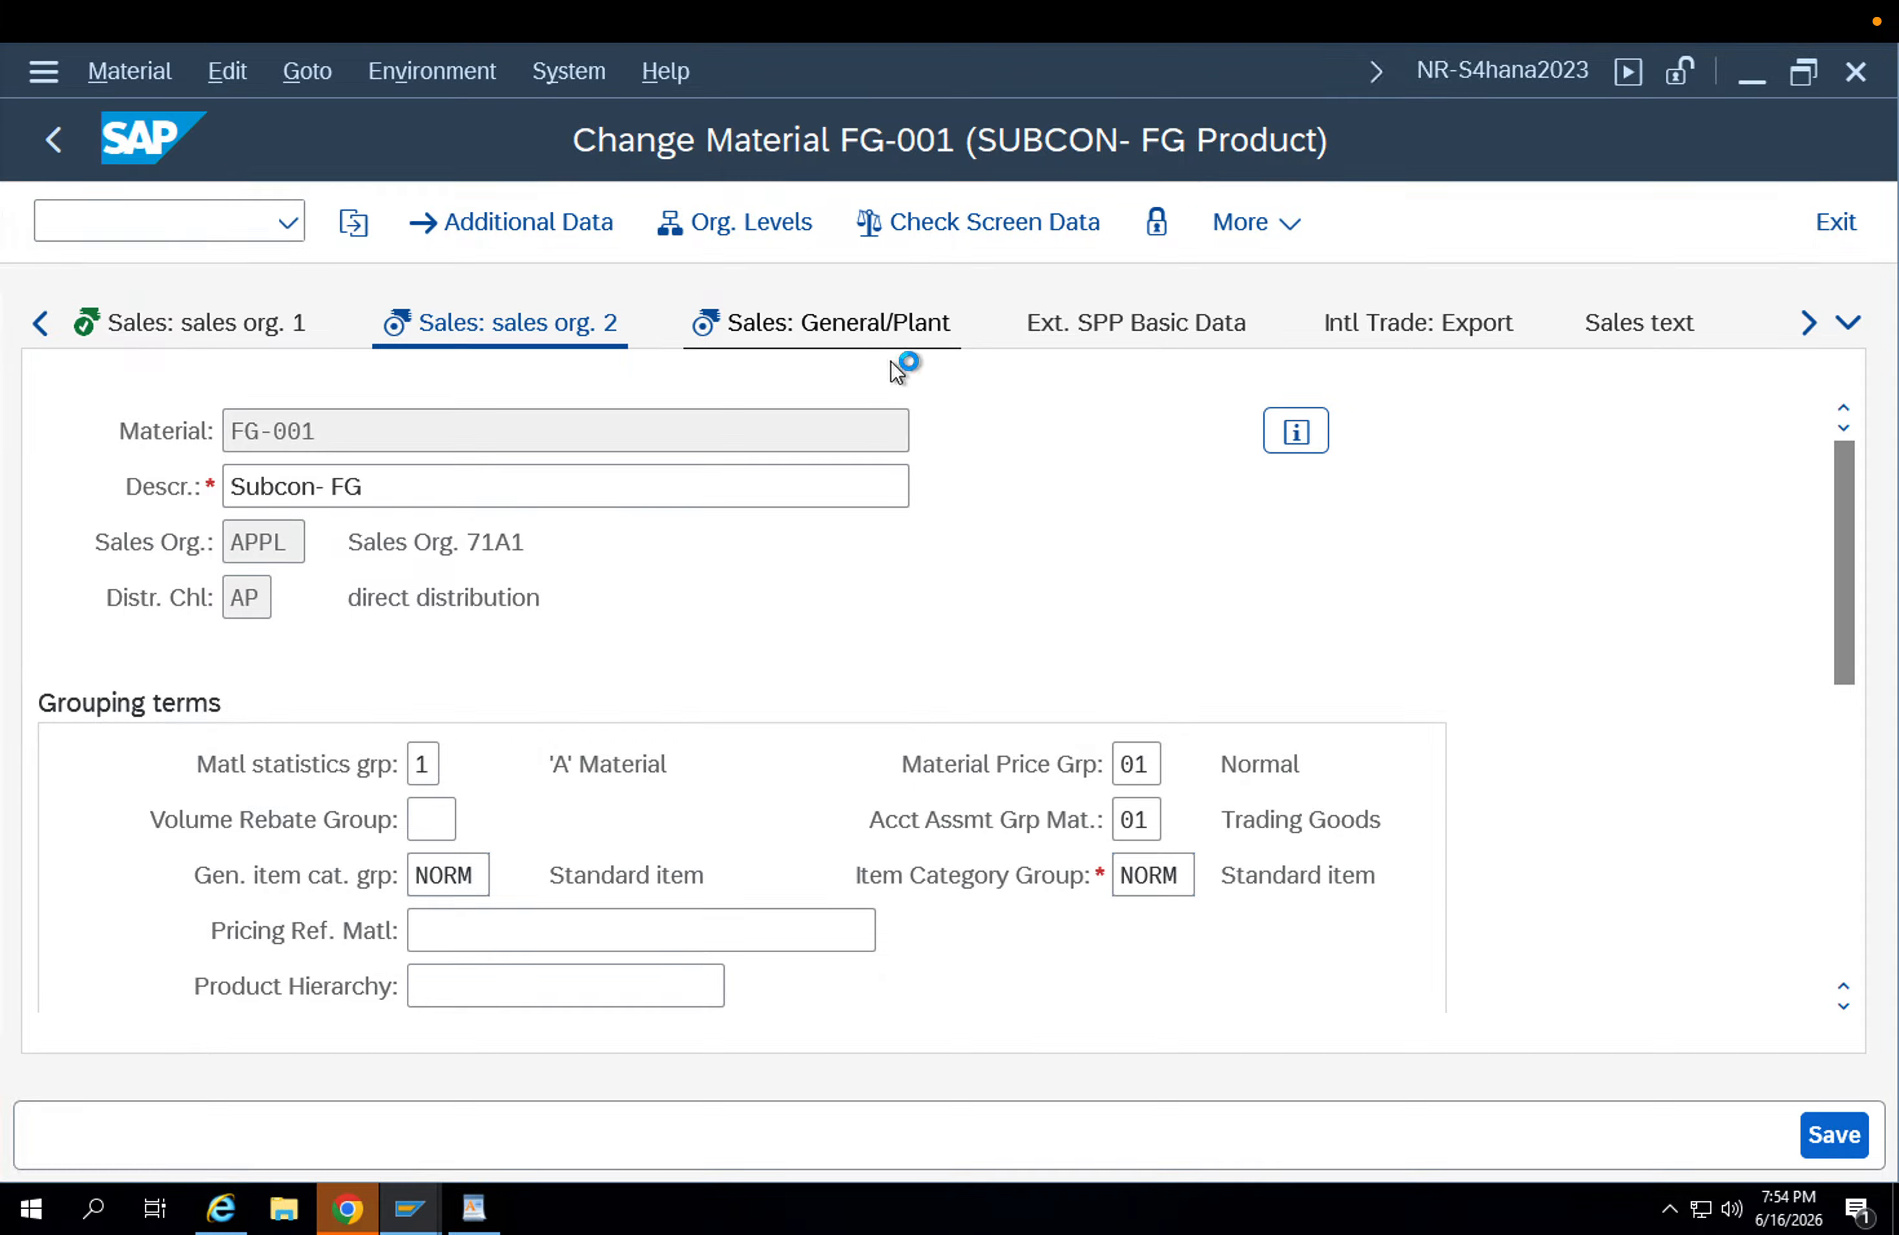
{"action": "scroll", "coordinate": [583, 935], "scroll_direction": "down", "scroll_amount": 5}
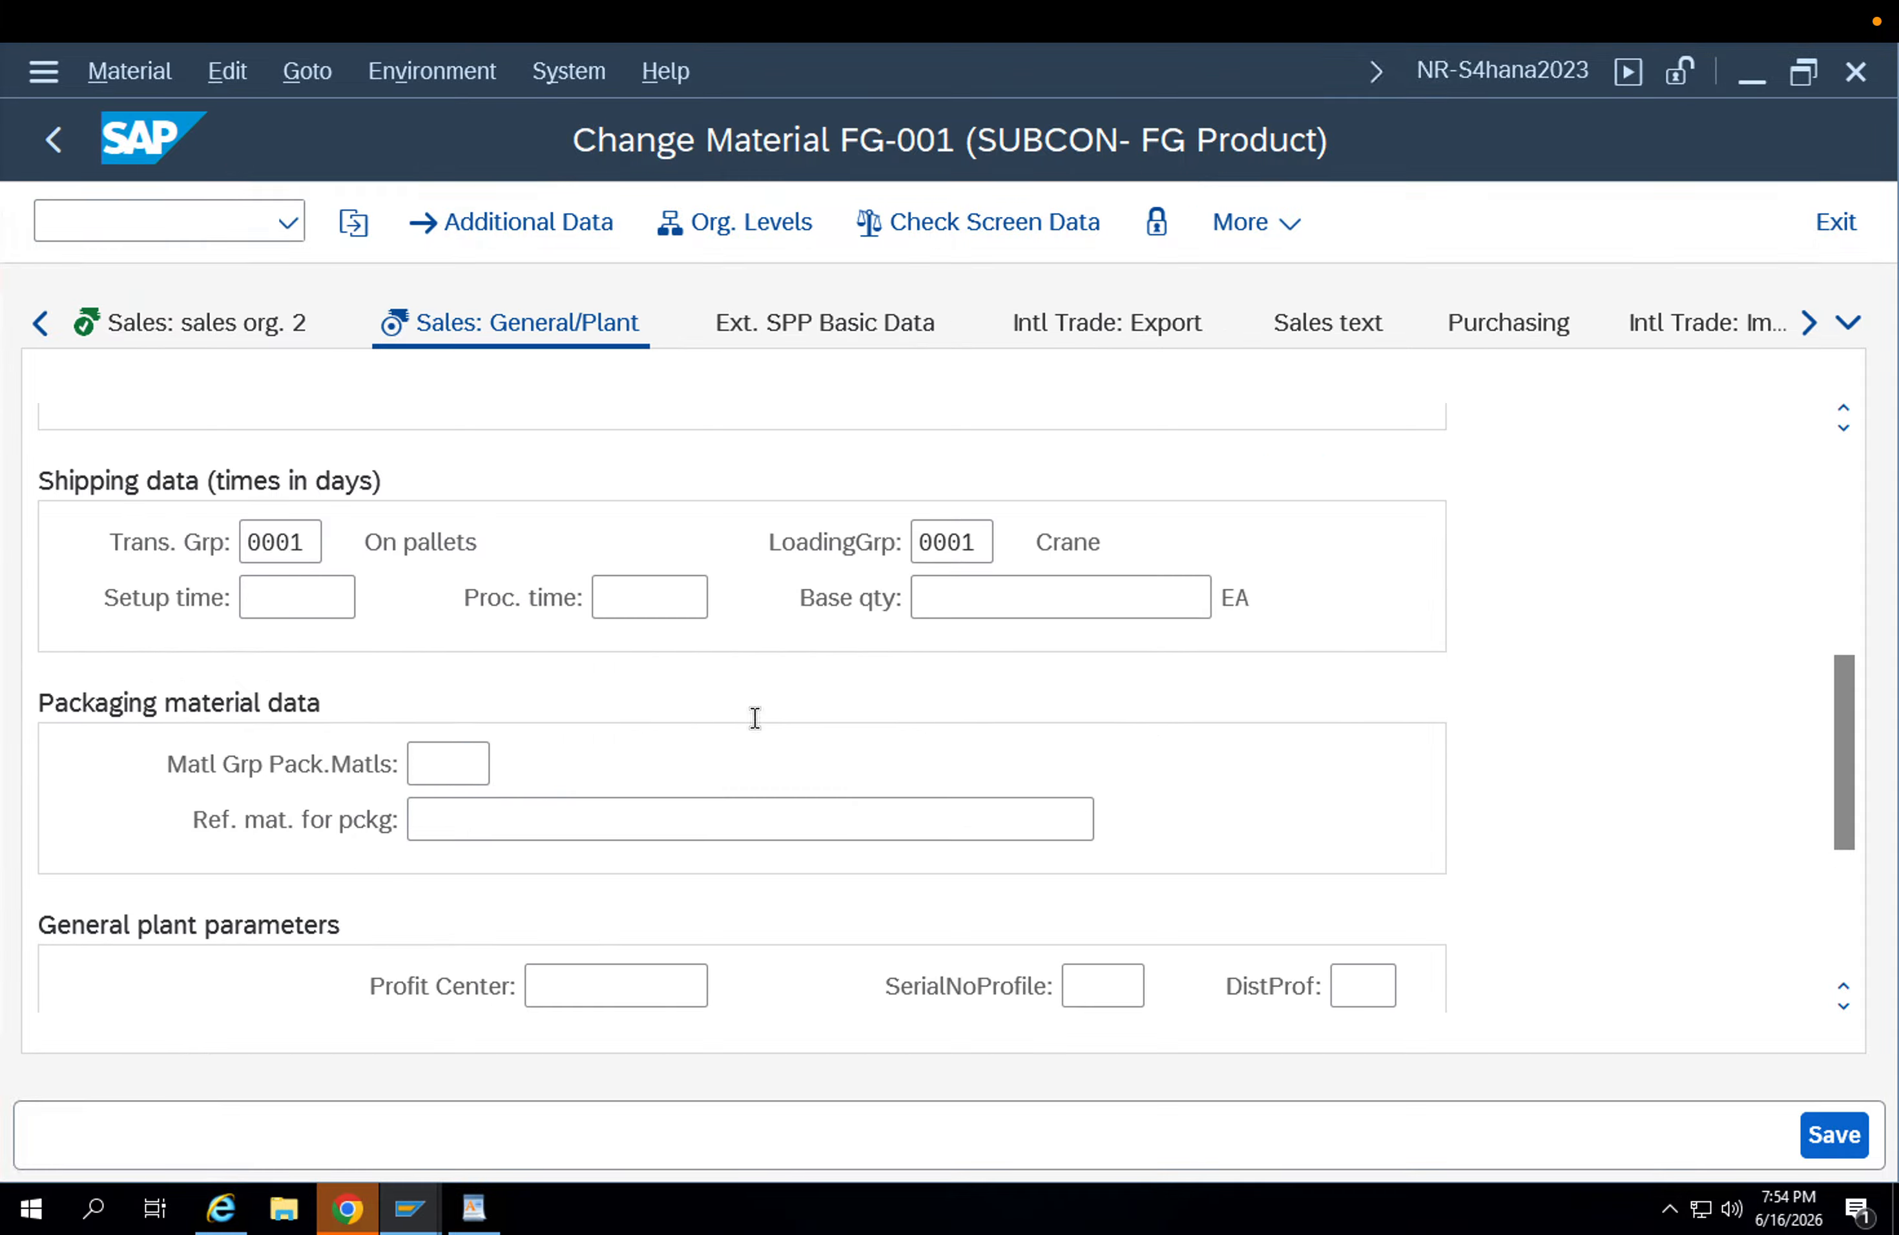
{"action": "left_click_drag", "start_coordinate": [994, 534], "coordinate": [847, 543]}
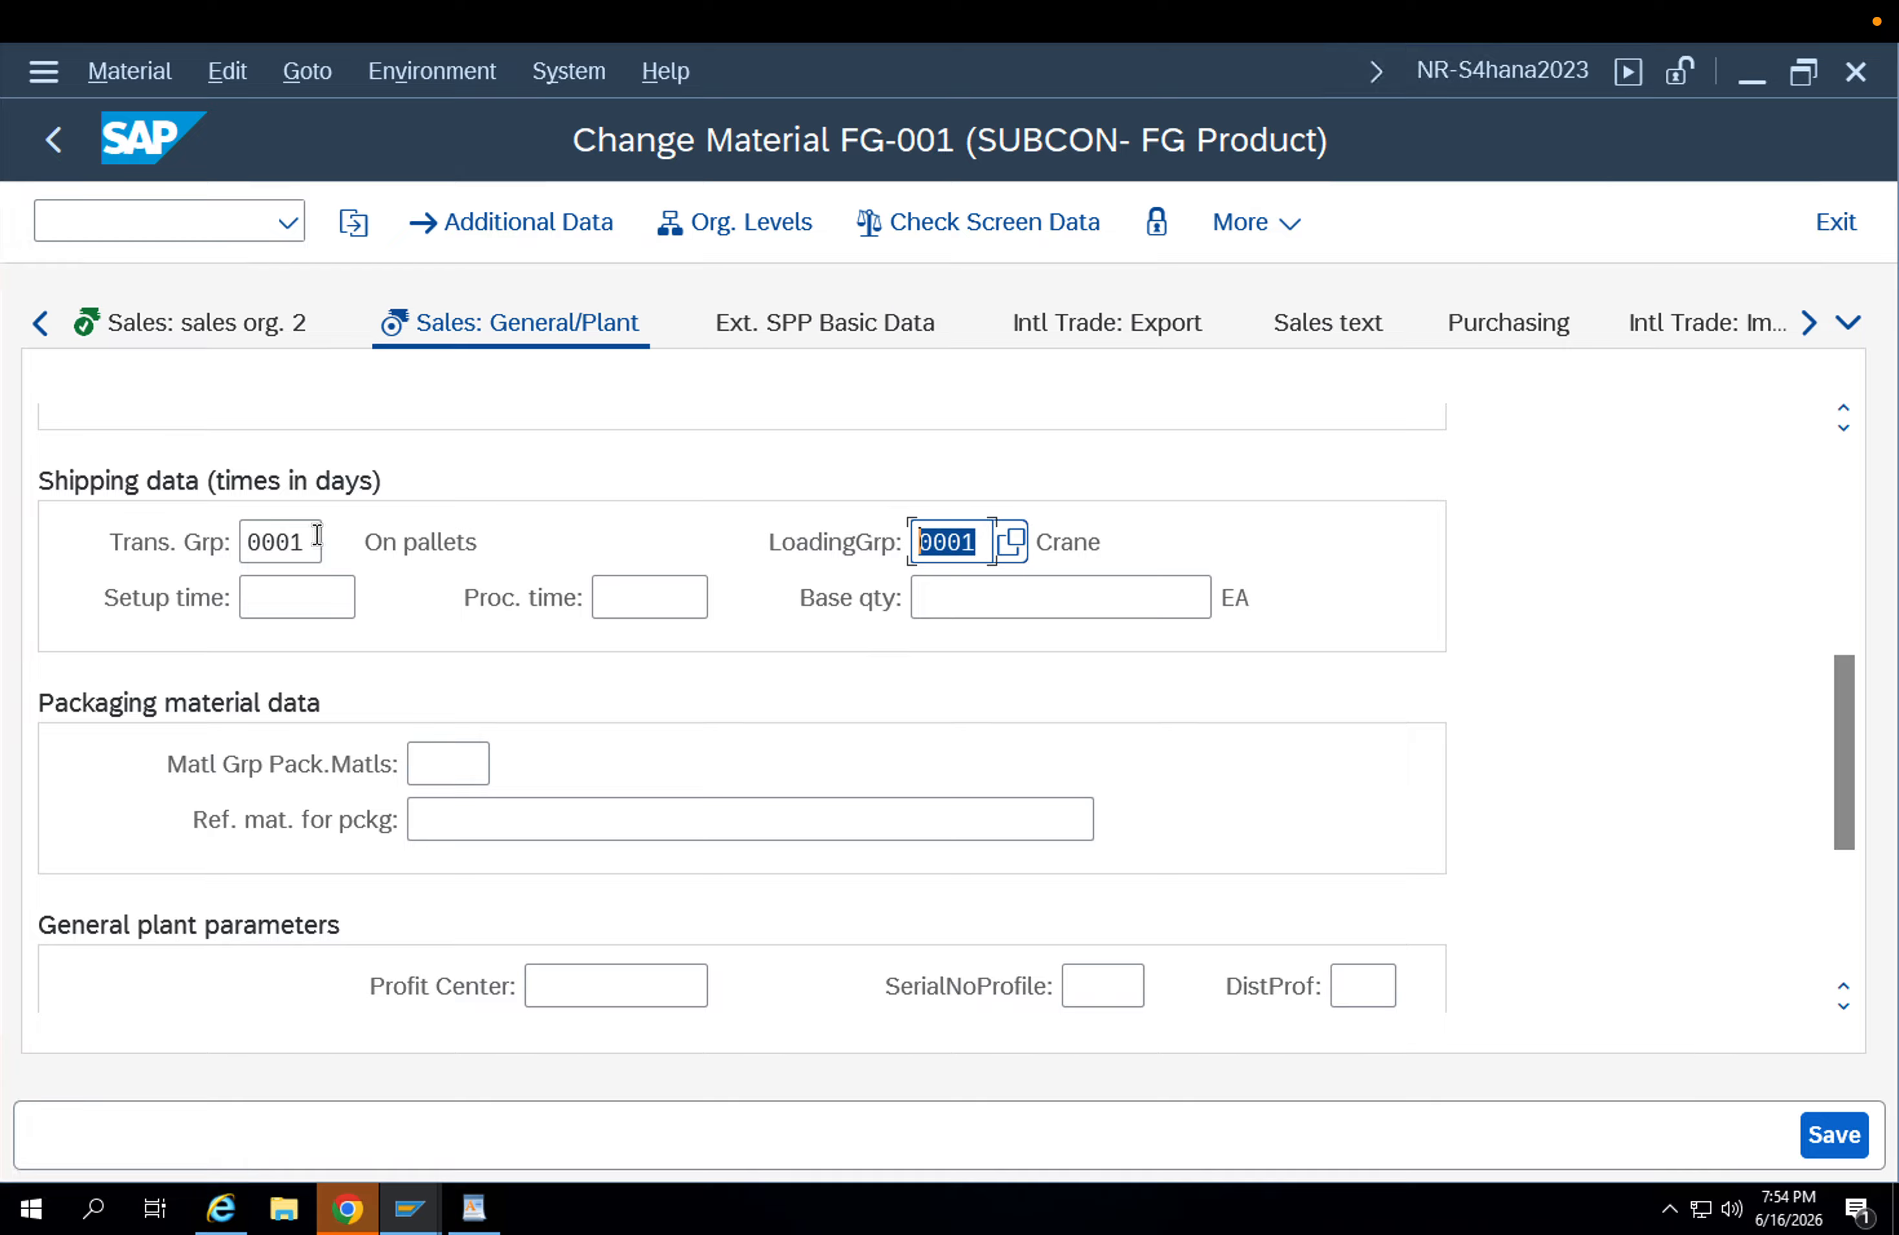
{"action": "left_click_drag", "start_coordinate": [318, 538], "coordinate": [120, 567]}
{"action": "left_click", "coordinate": [967, 538]}
{"action": "left_click_drag", "start_coordinate": [981, 531], "coordinate": [893, 538]}
{"action": "left_click", "coordinate": [305, 542]}
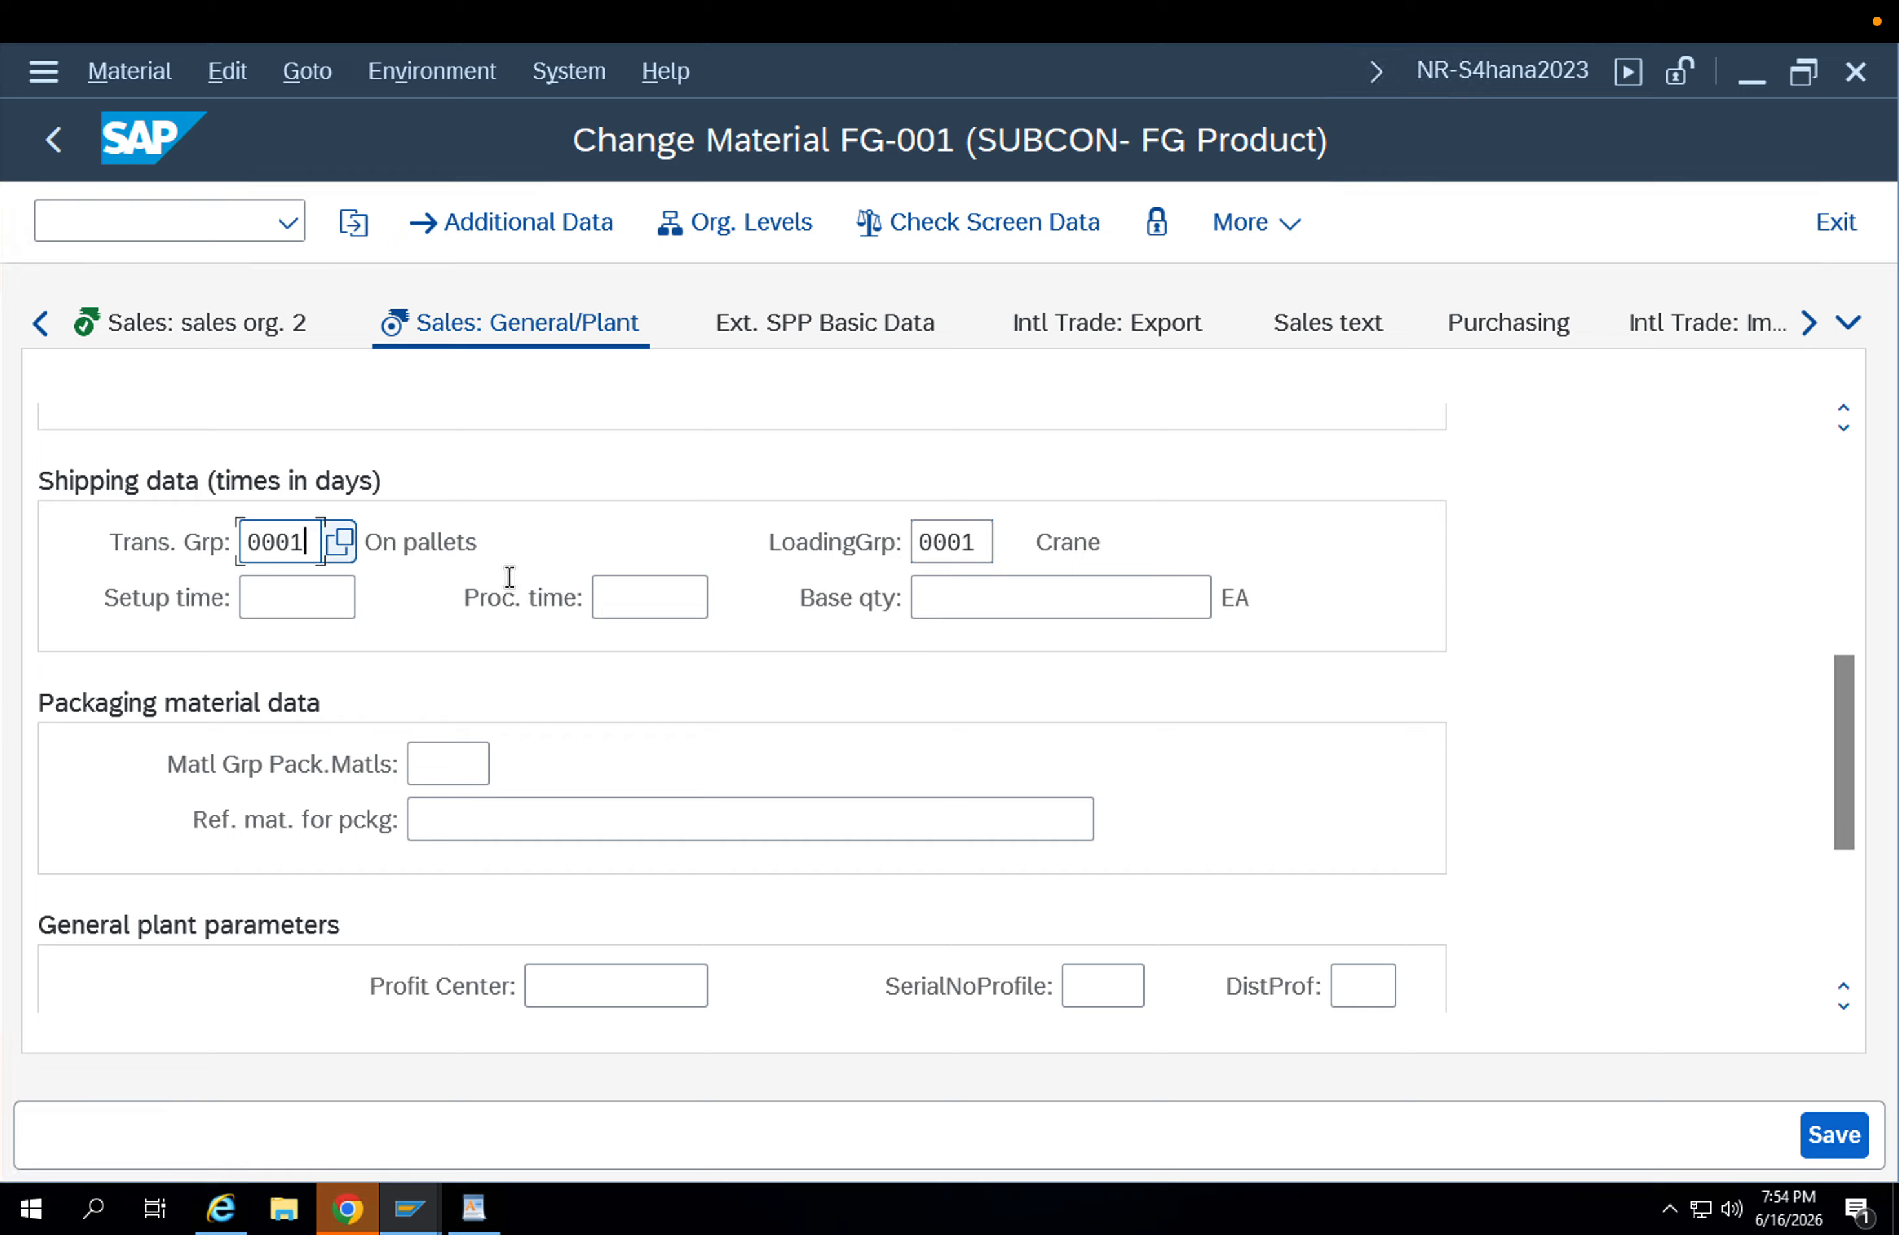
{"action": "left_click_drag", "start_coordinate": [980, 537], "coordinate": [885, 533]}
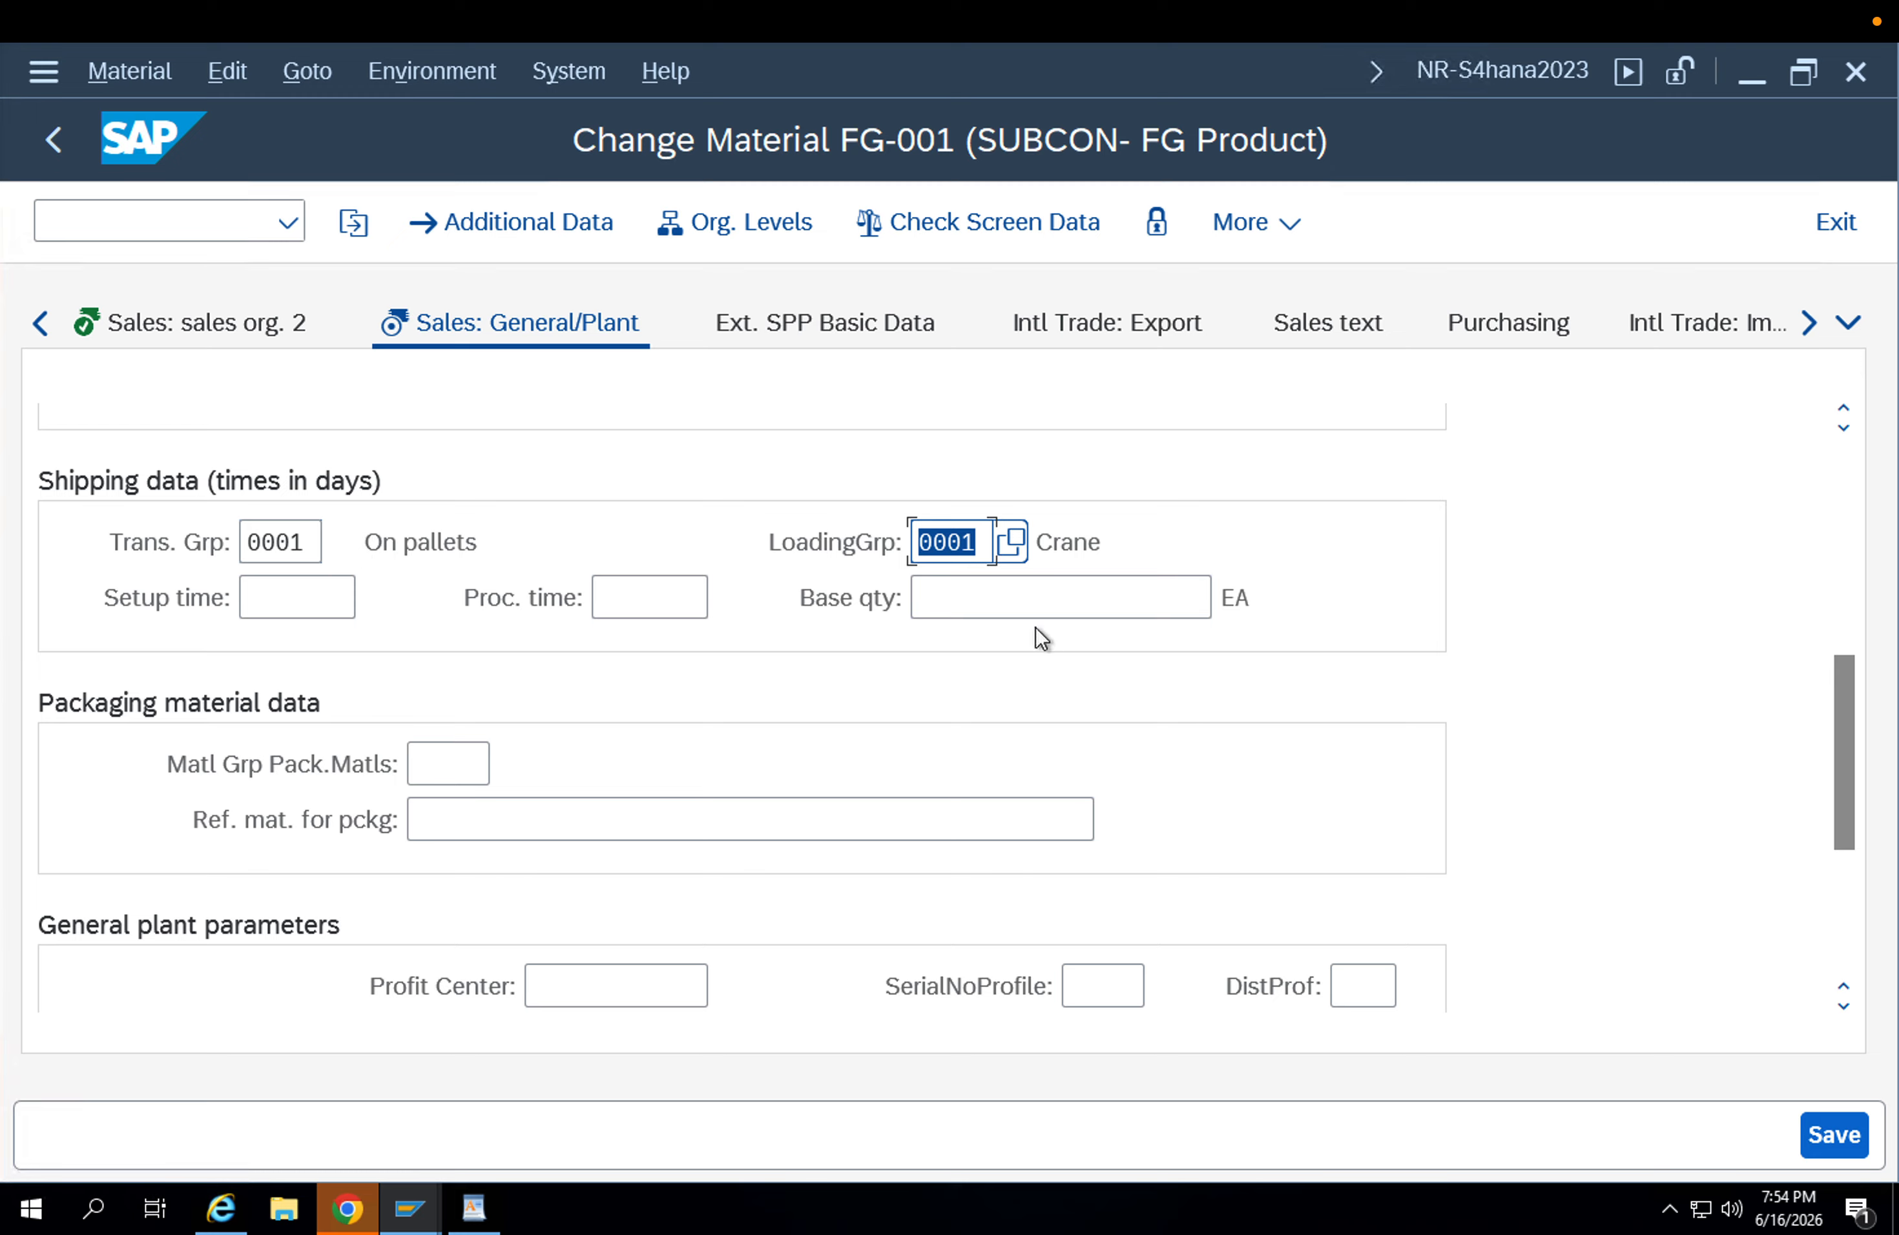
{"action": "left_click", "coordinate": [1103, 544]}
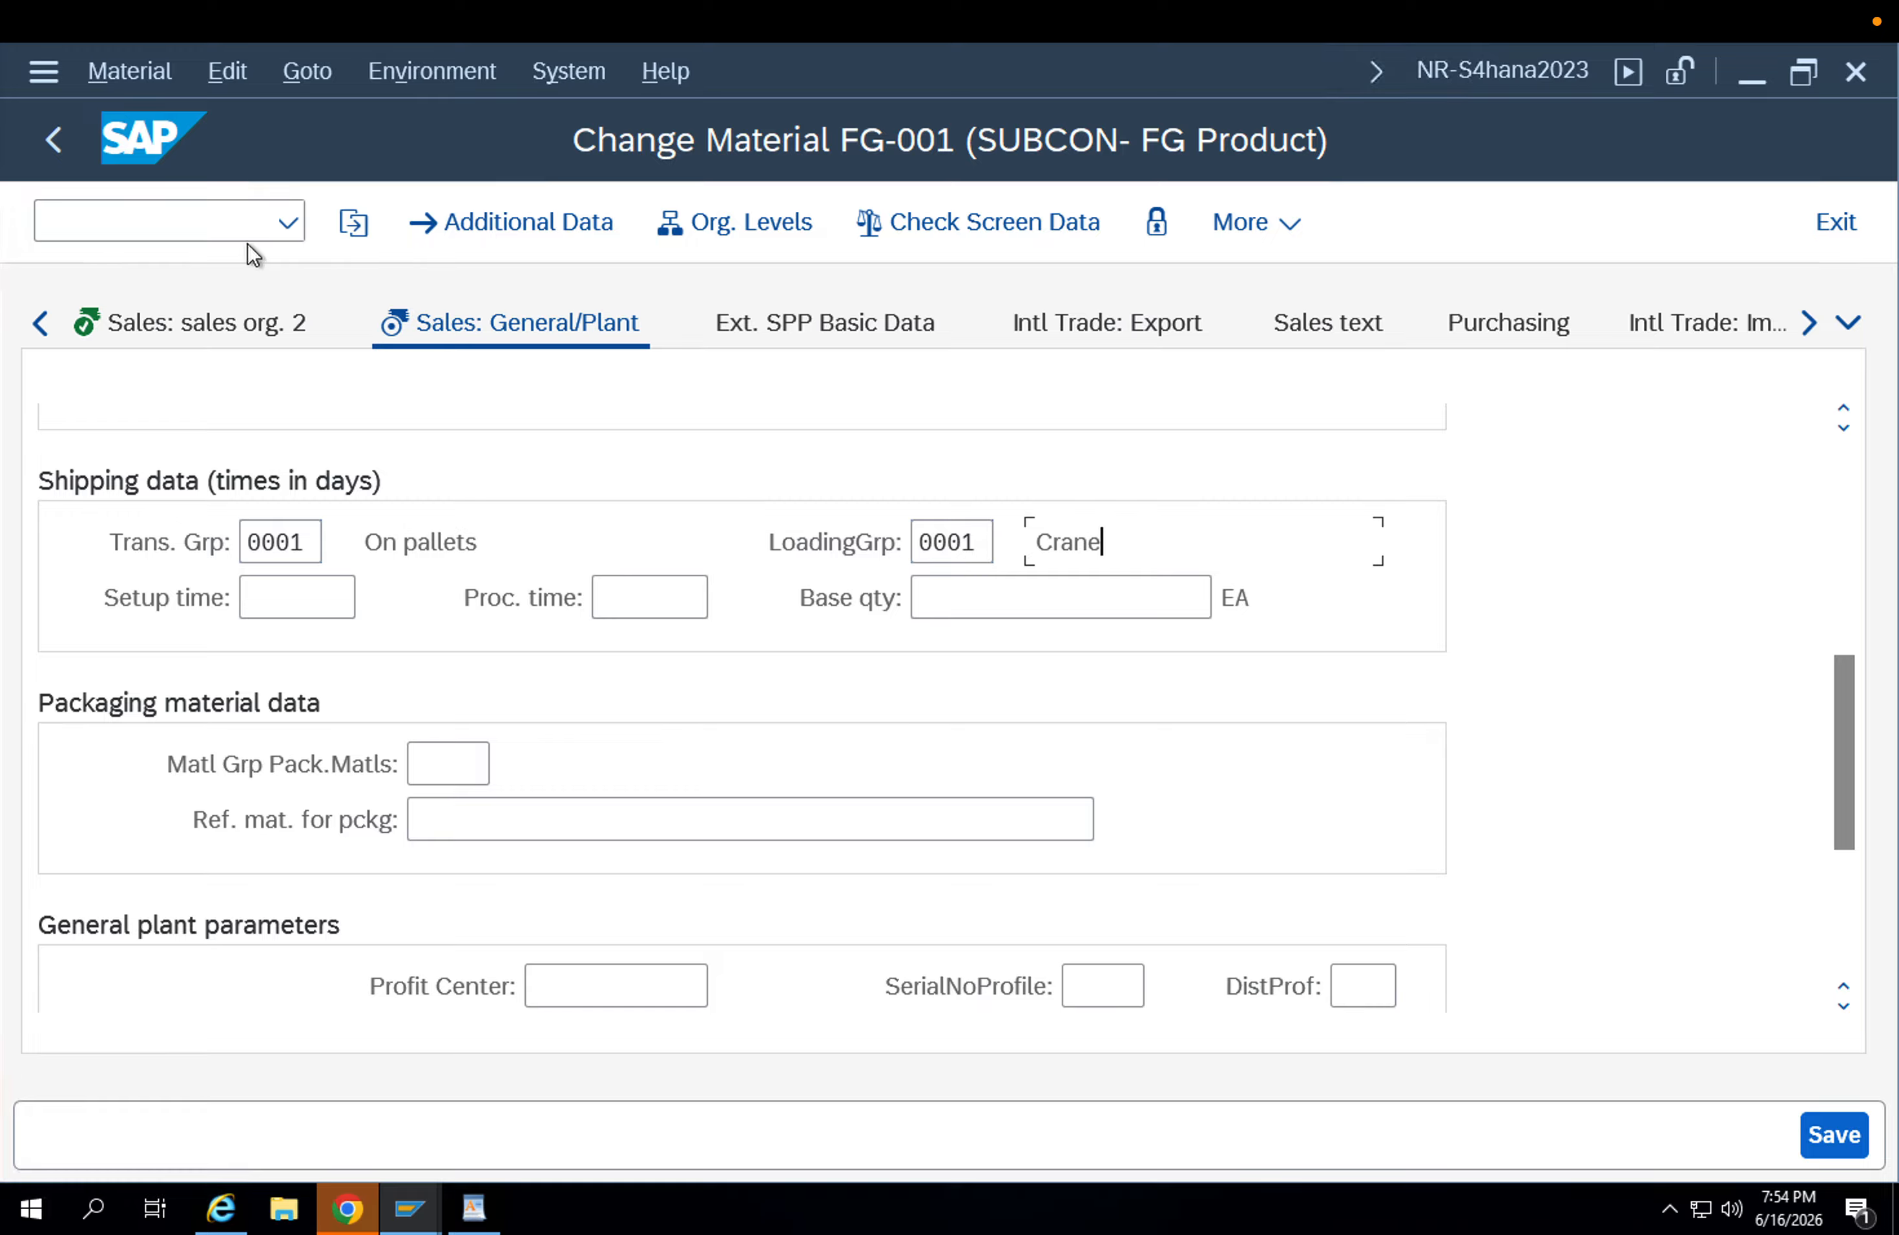
Leave the material without saving, go to Customizing: Execute Project and display the SAP Reference IMG.
{"action": "left_click", "coordinate": [228, 235]}
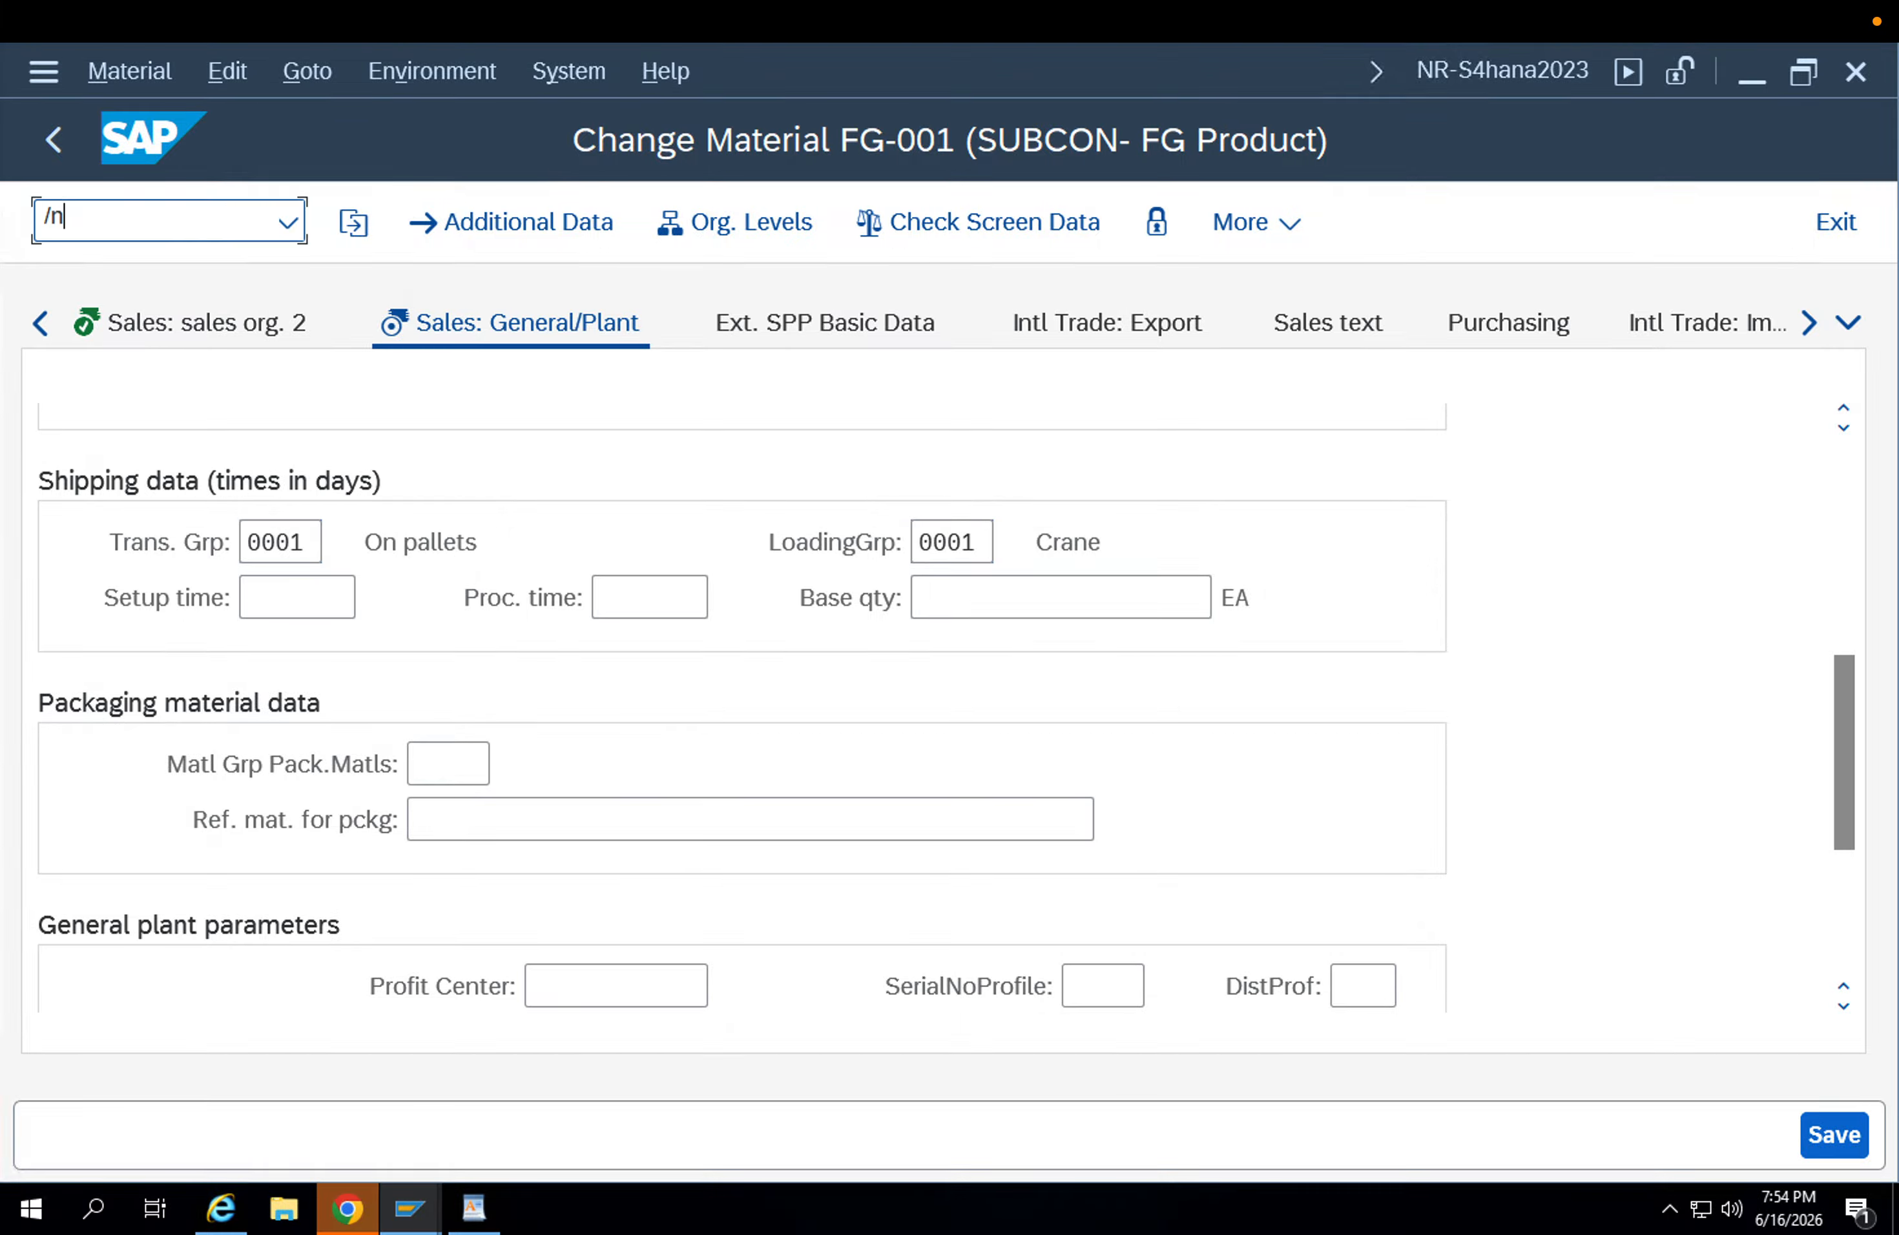
{"action": "key", "text": "Return"}
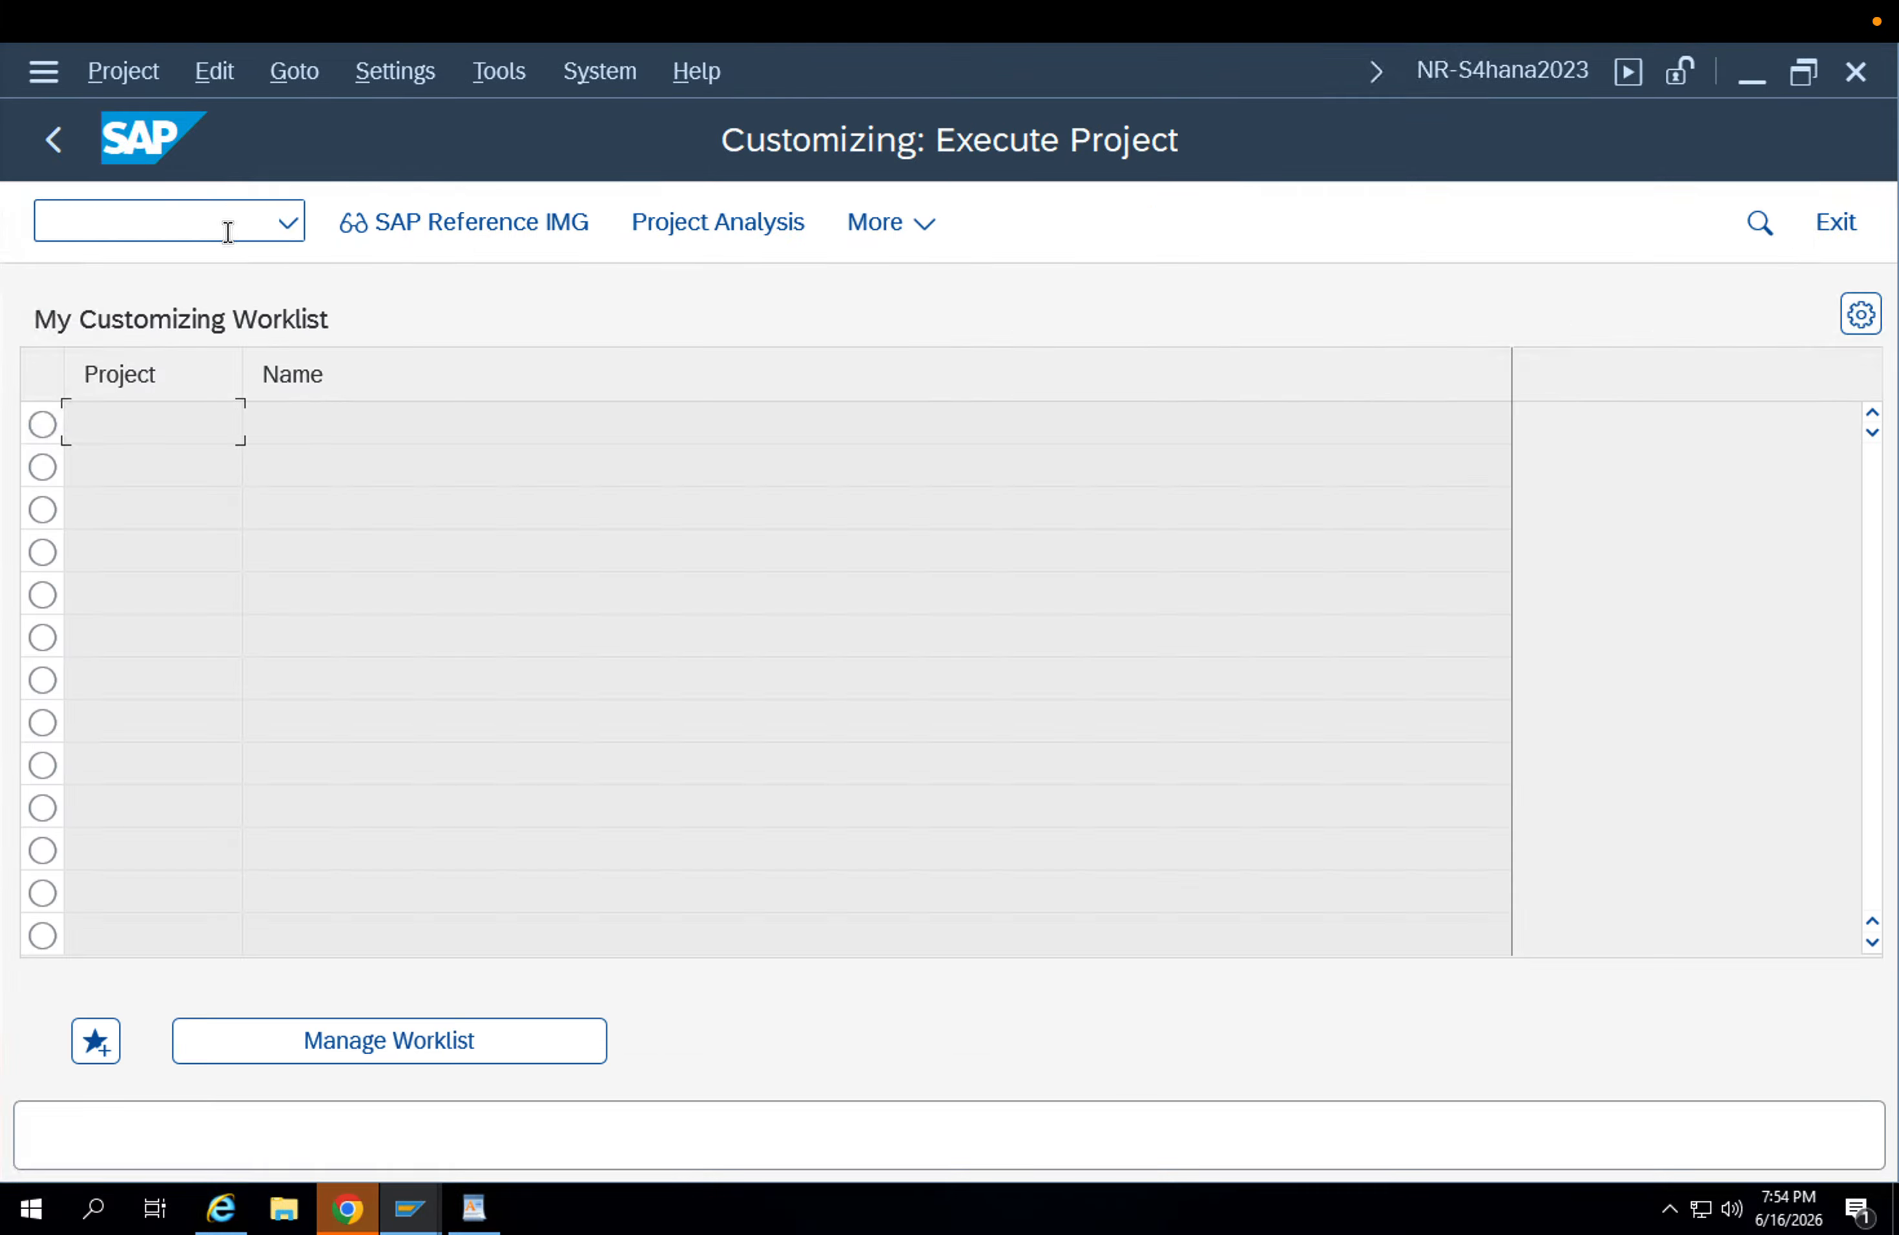
{"action": "left_click", "coordinate": [430, 238]}
Expand Logistics Execution, Shipping, Basic Shipping Functions down to Shipping Point and Goods Receiving Point Determination.
{"action": "scroll", "coordinate": [535, 637], "scroll_direction": "down", "scroll_amount": 5}
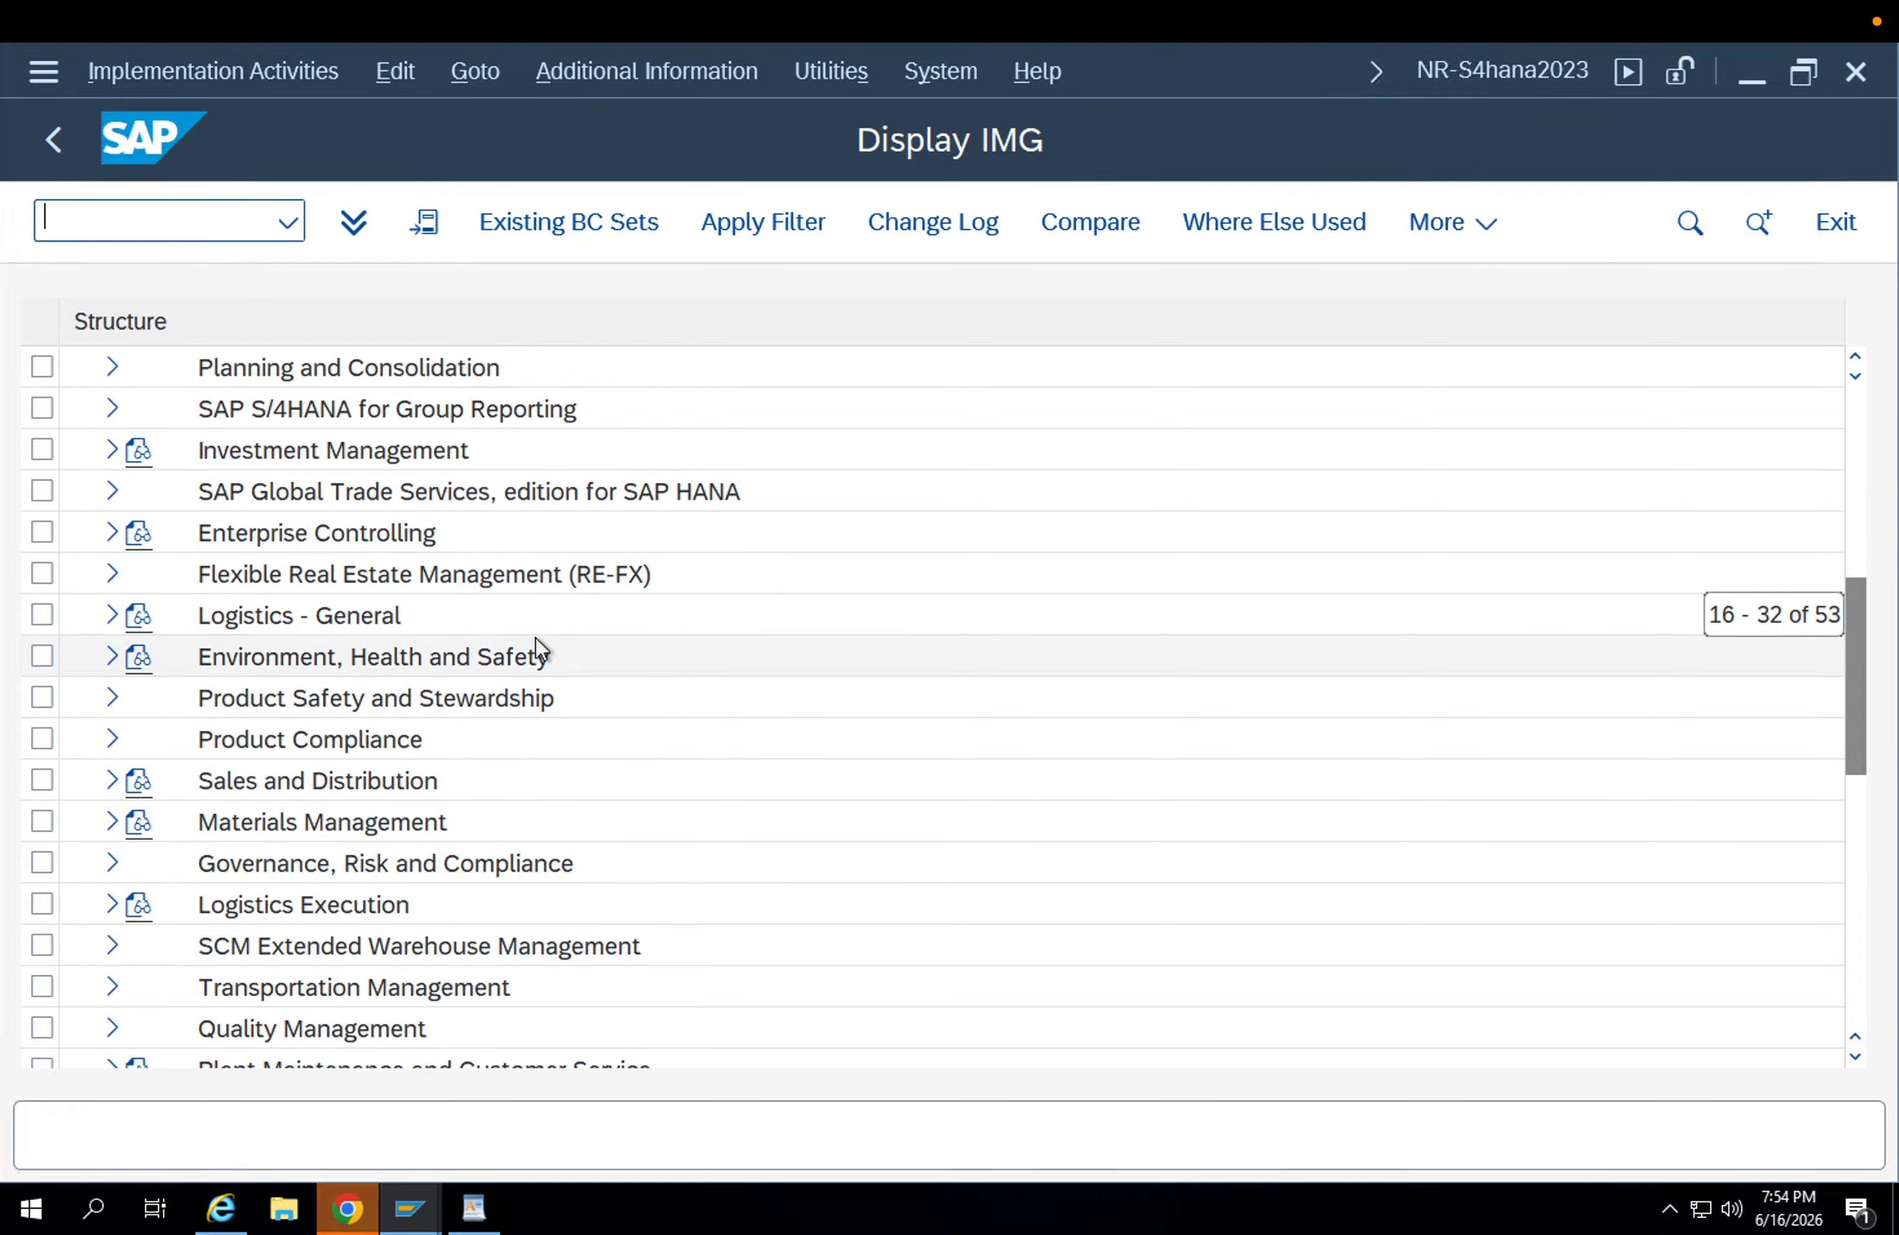
{"action": "scroll", "coordinate": [536, 637], "scroll_direction": "down", "scroll_amount": 3}
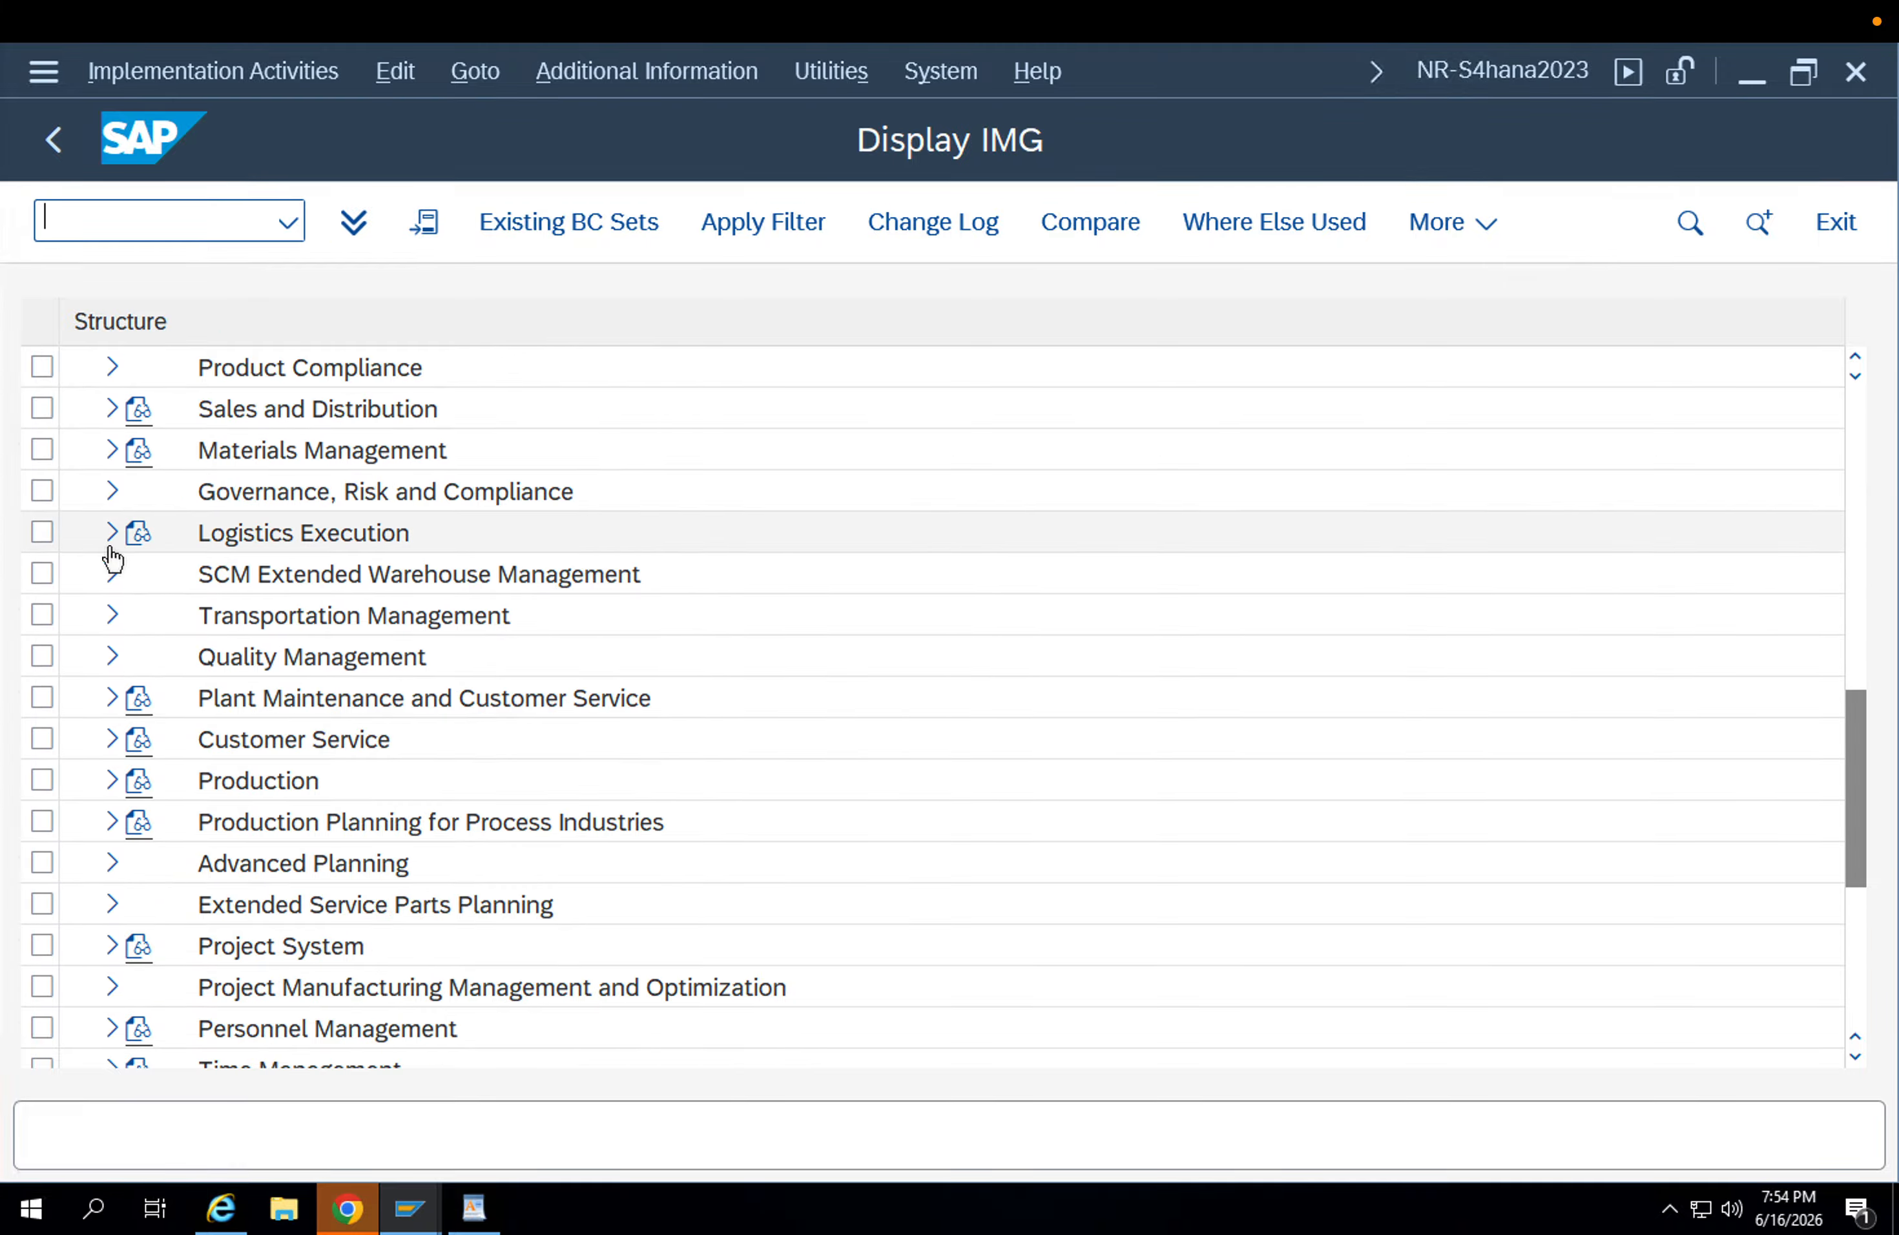
{"action": "left_click", "coordinate": [112, 545]}
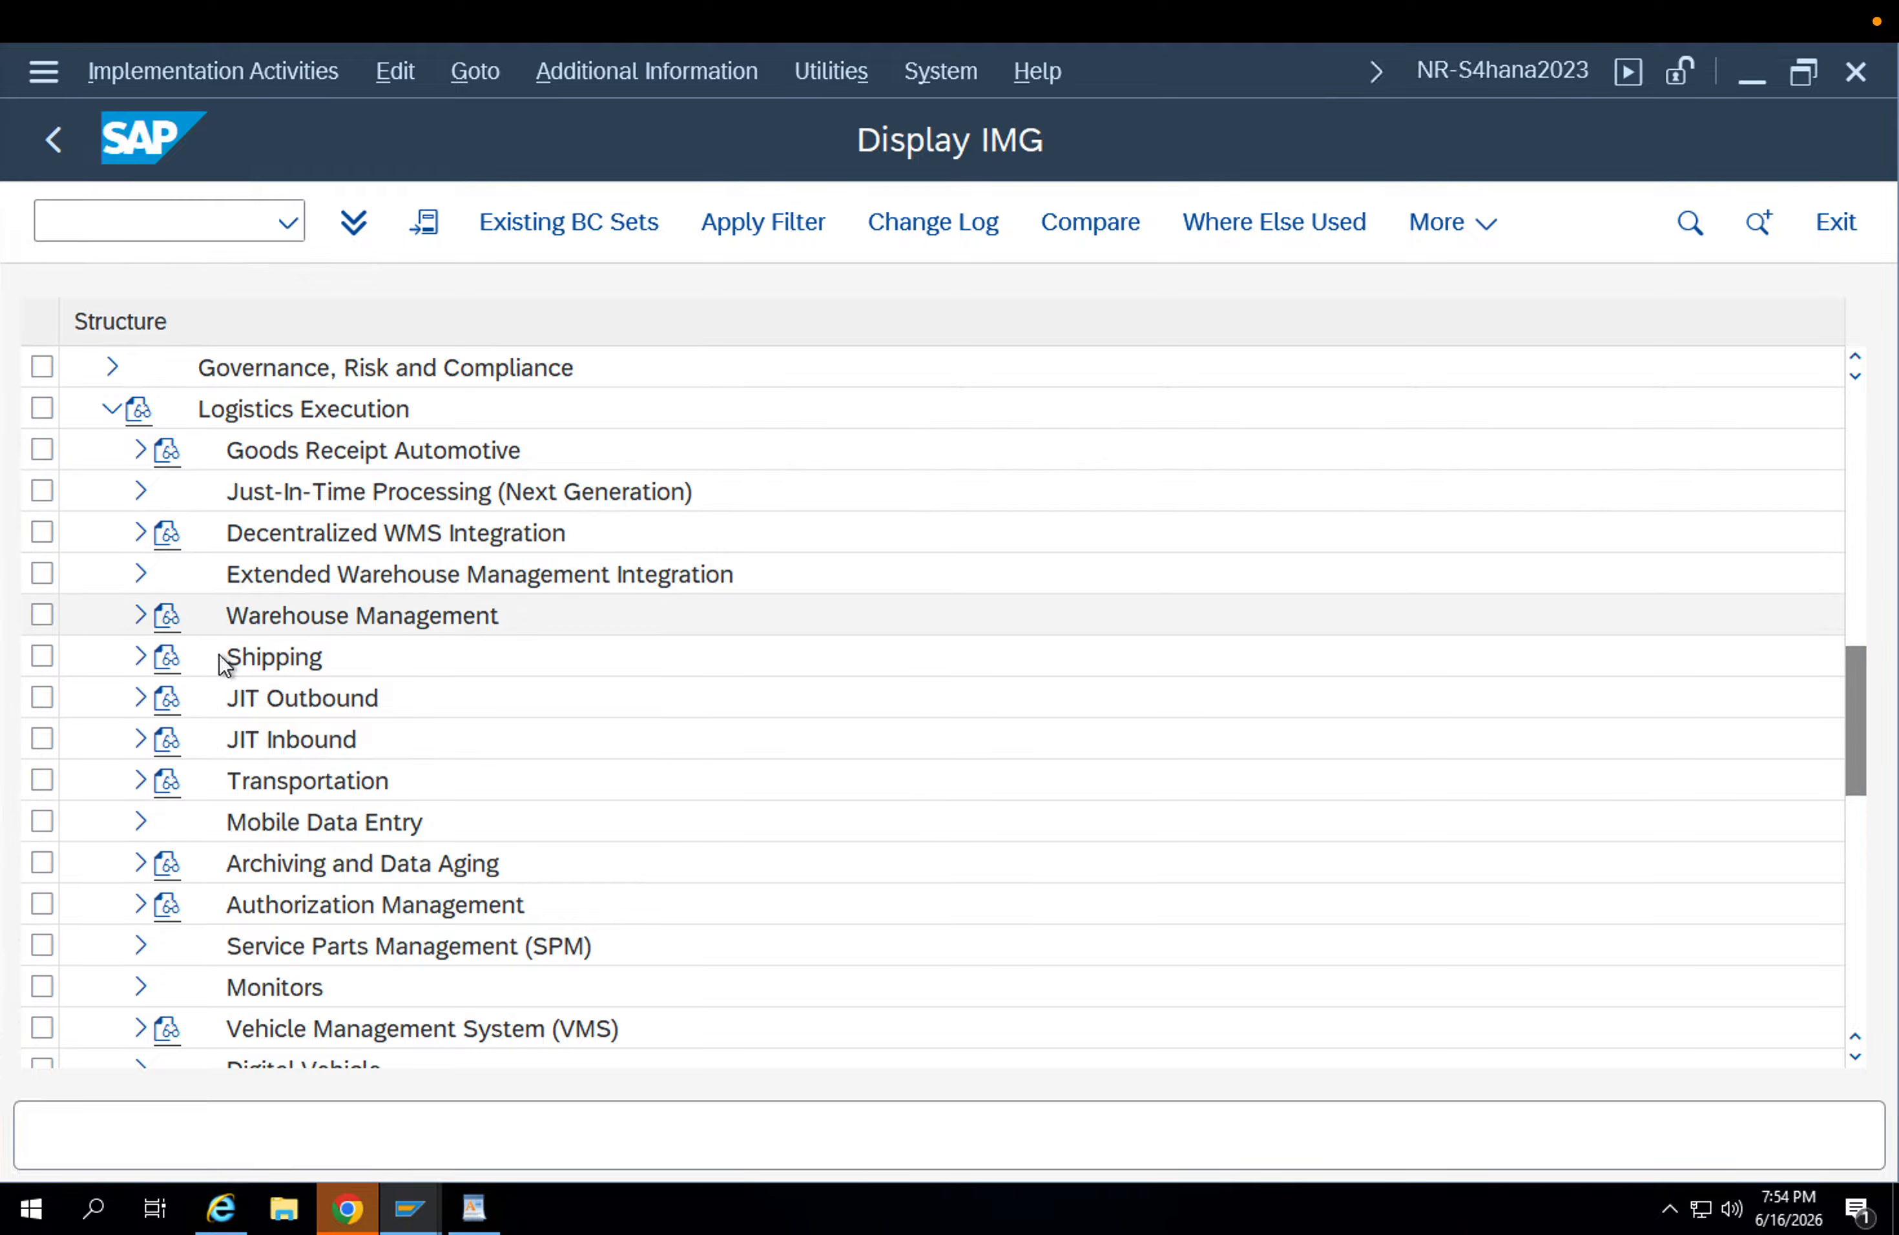
{"action": "left_click", "coordinate": [139, 657]}
{"action": "left_click", "coordinate": [187, 665]}
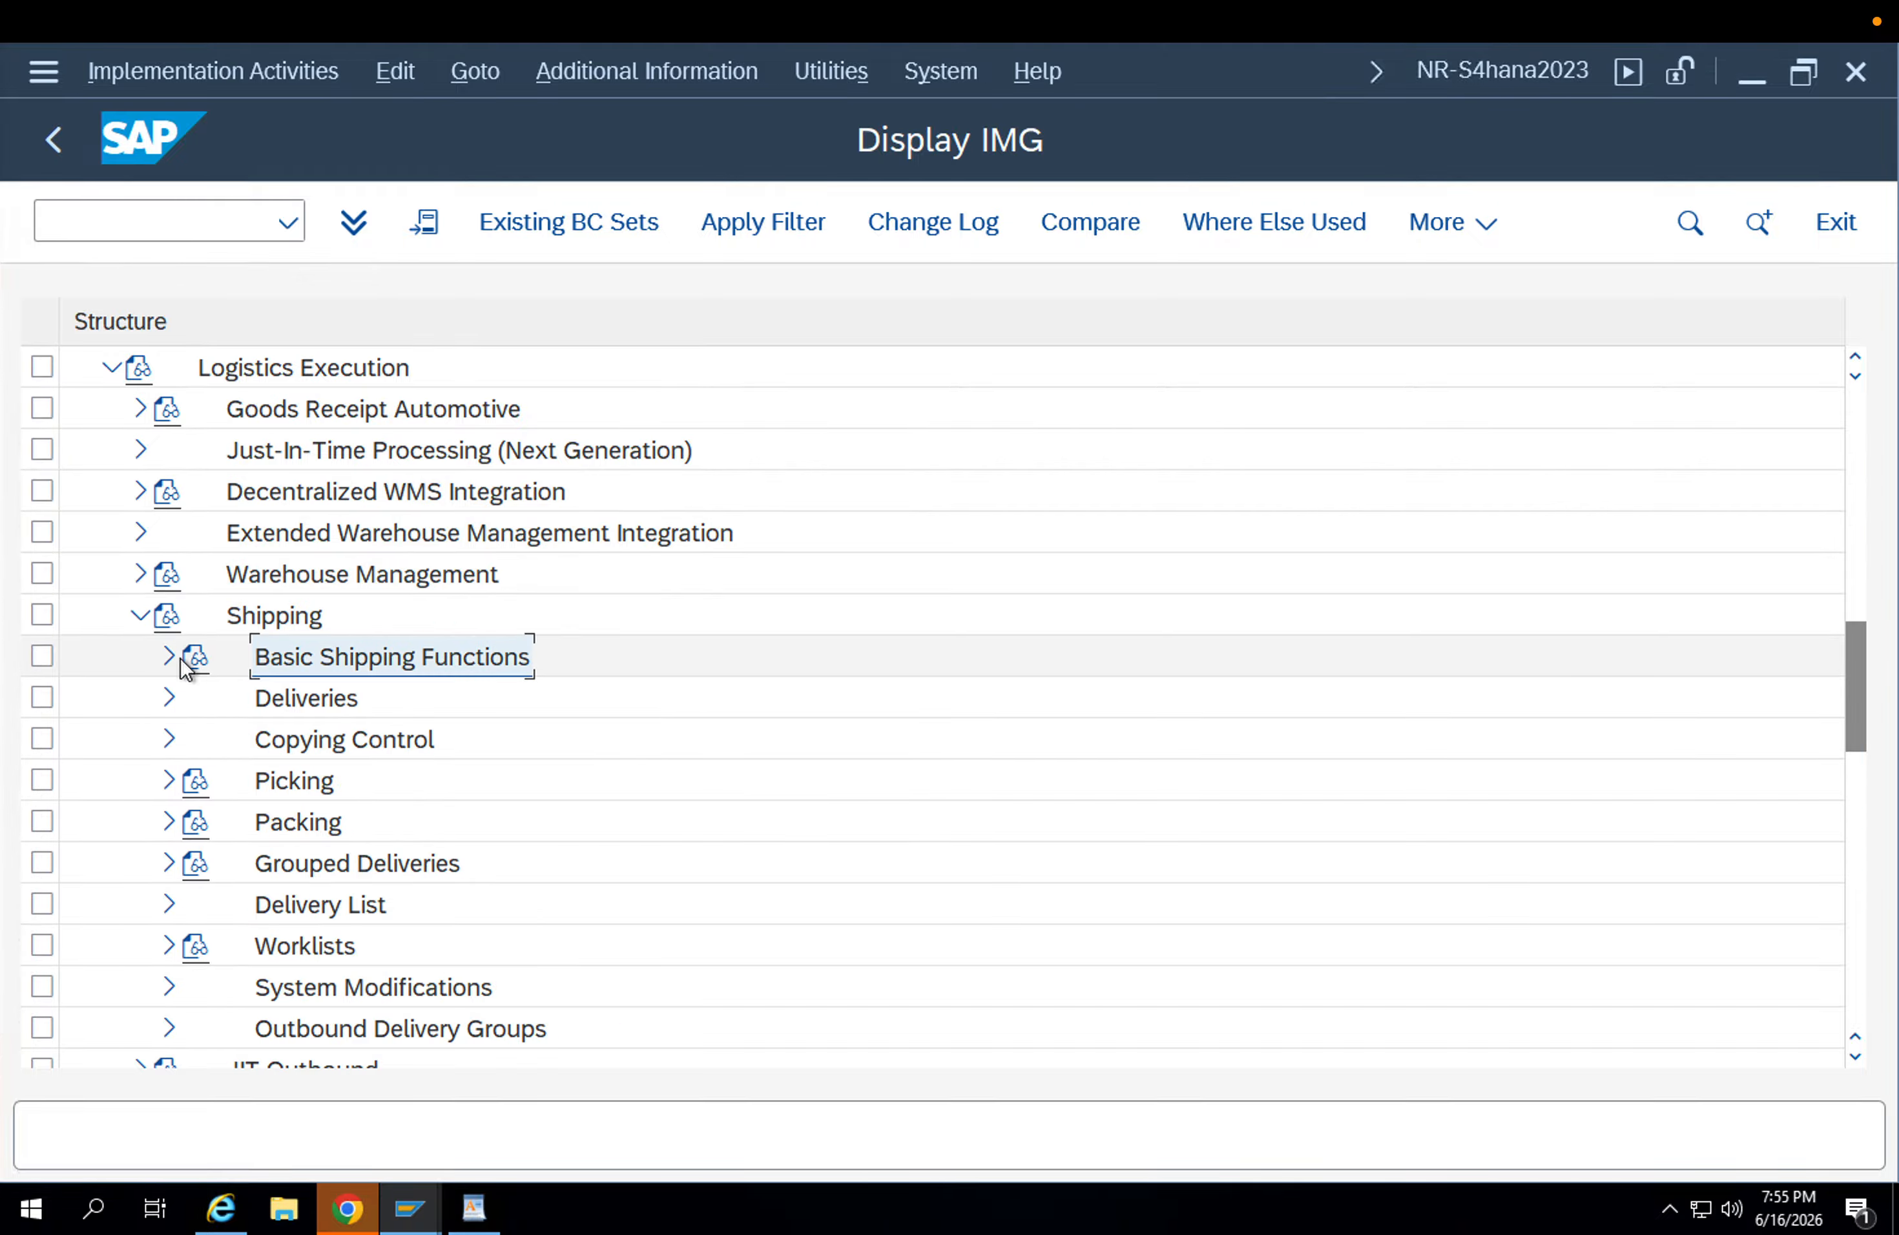
{"action": "left_click", "coordinate": [166, 660]}
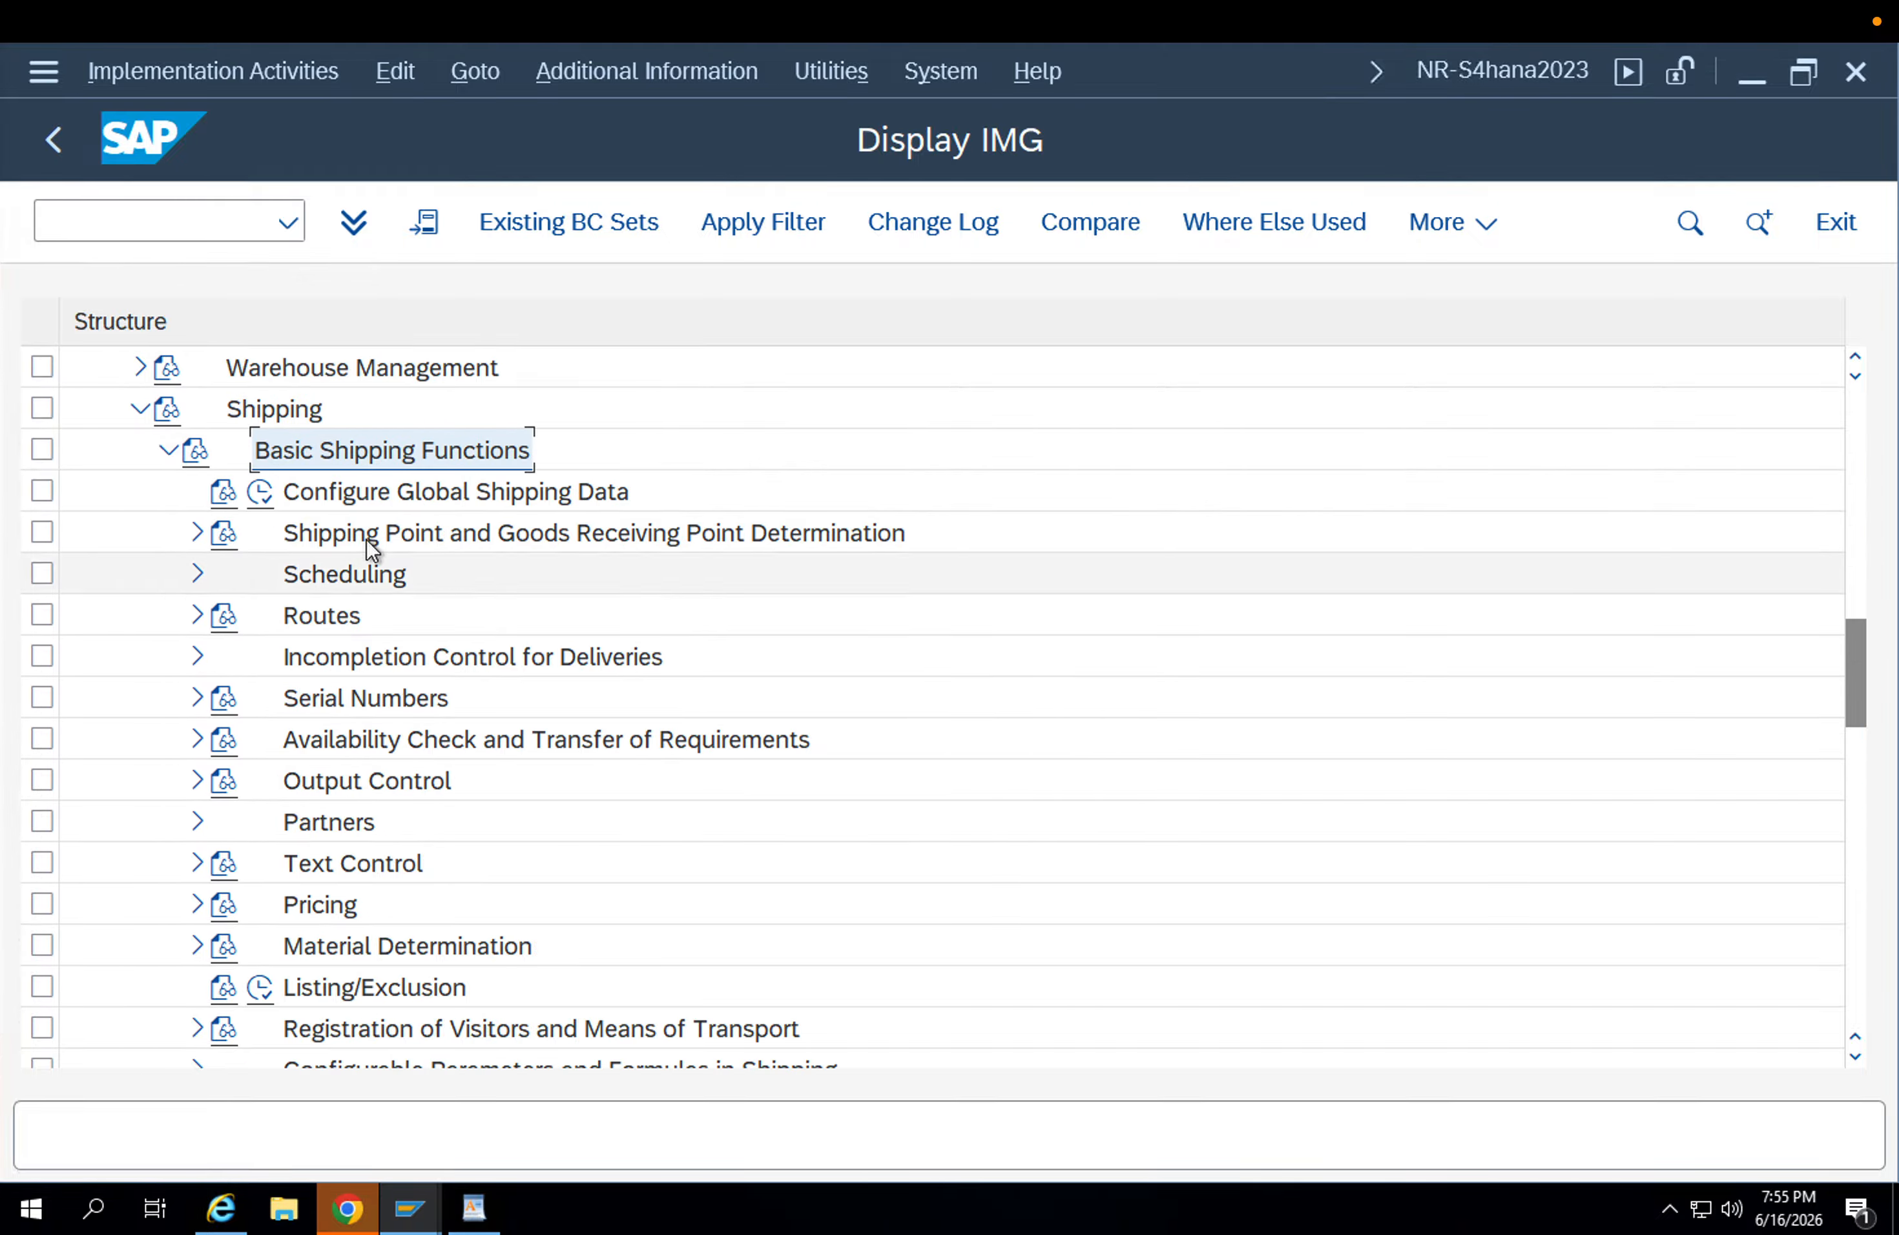
{"action": "left_click", "coordinate": [196, 534]}
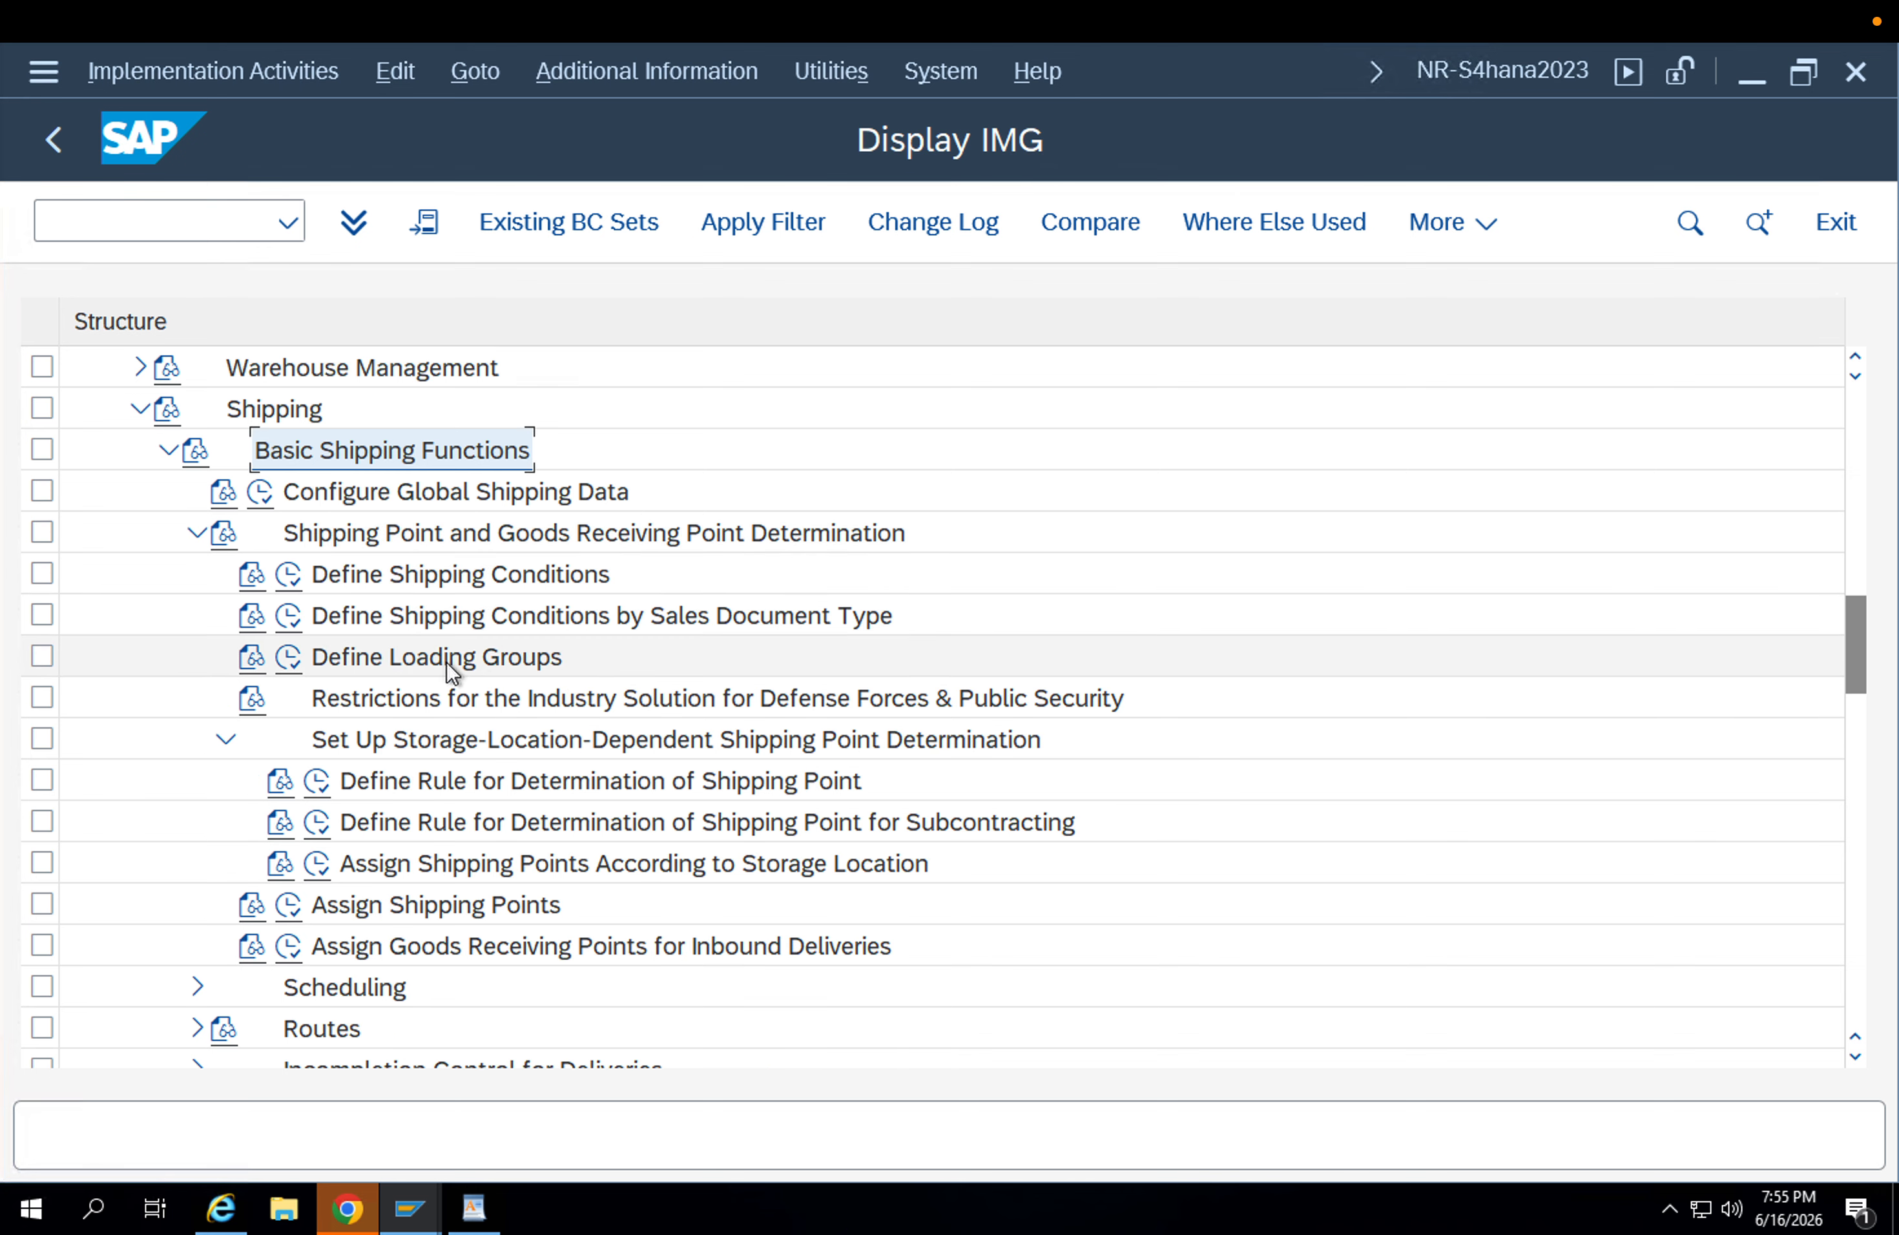
Open the Define Loading Groups activity and look through the loading groups and their descriptions.
{"action": "left_click", "coordinate": [375, 663]}
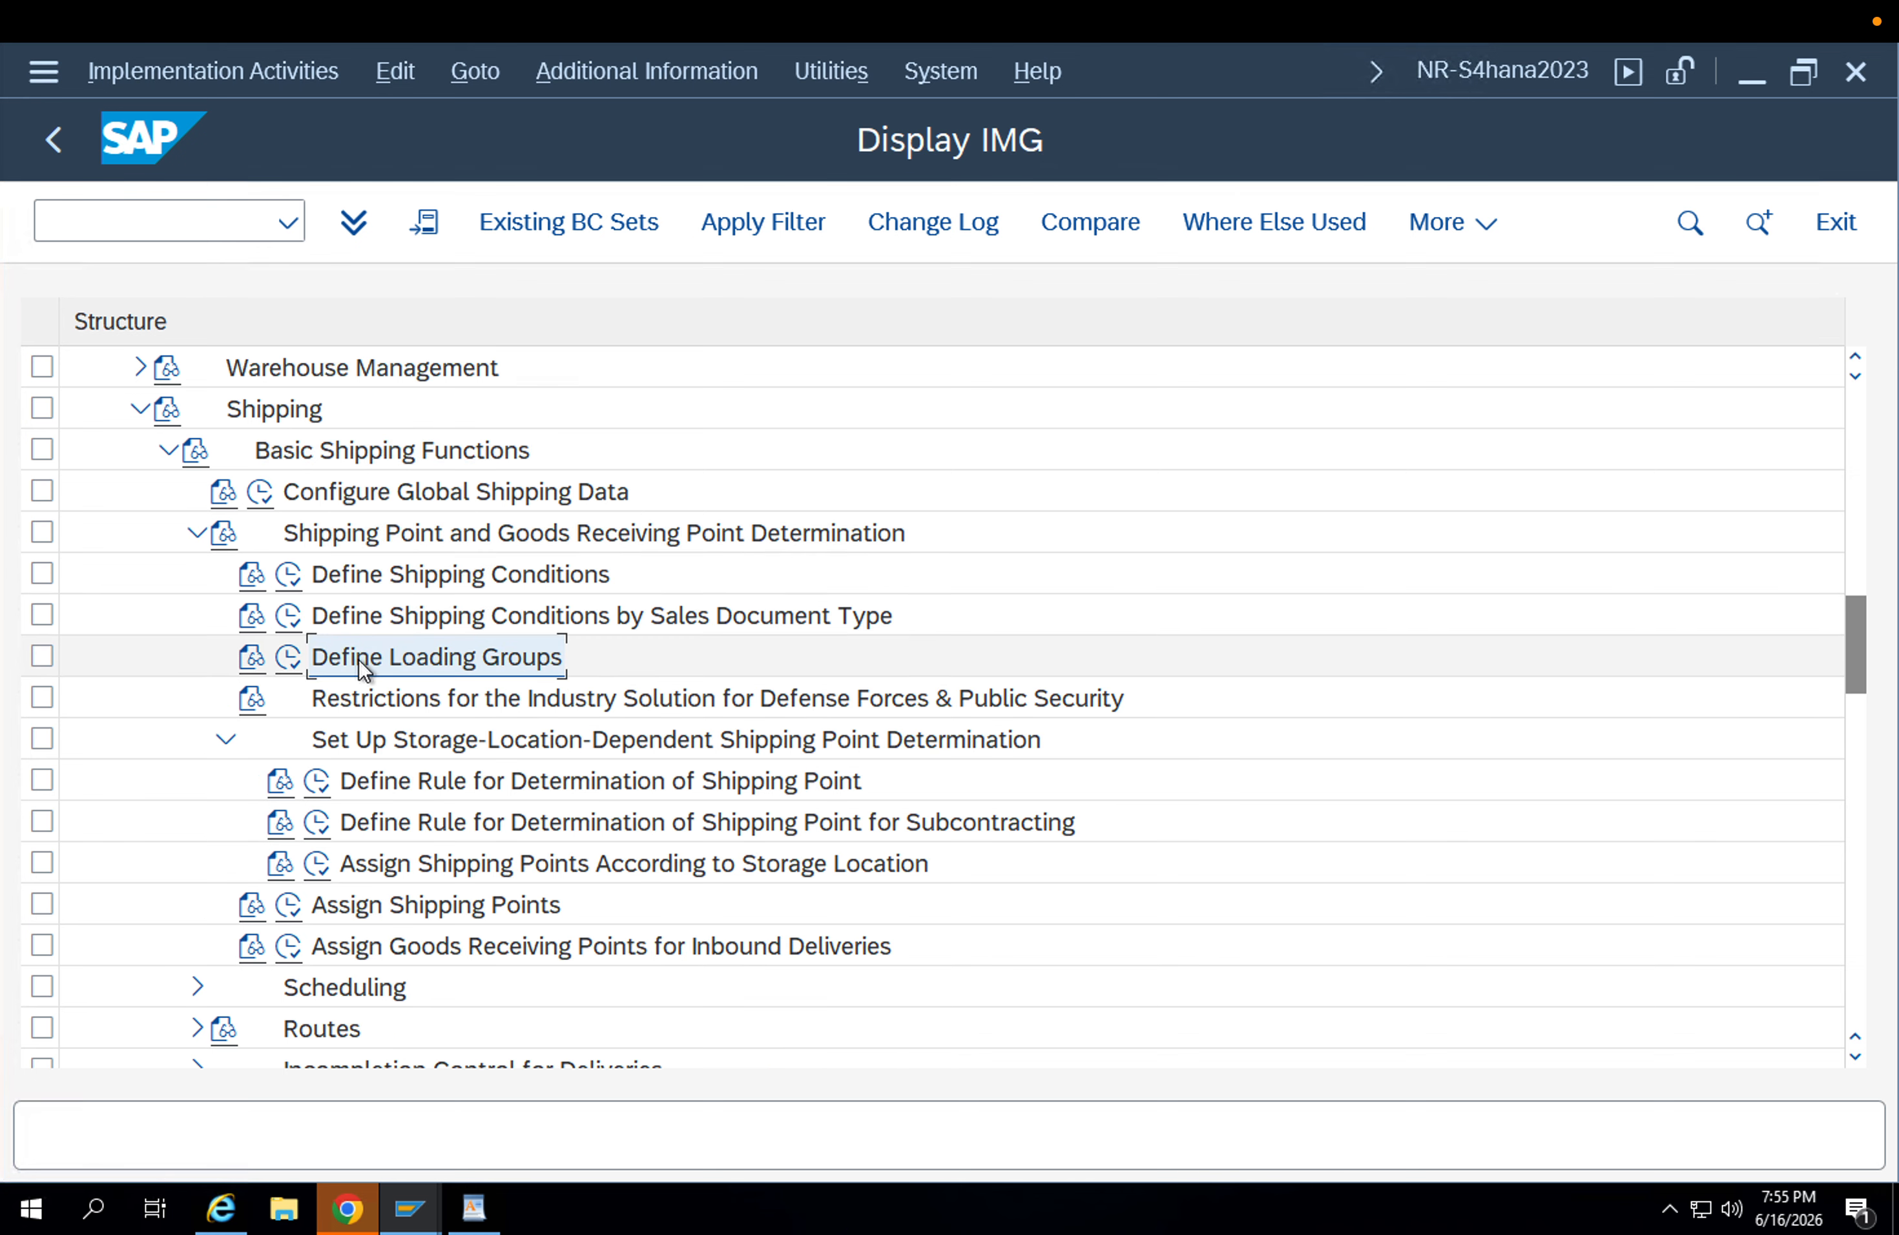
{"action": "left_click", "coordinate": [289, 657]}
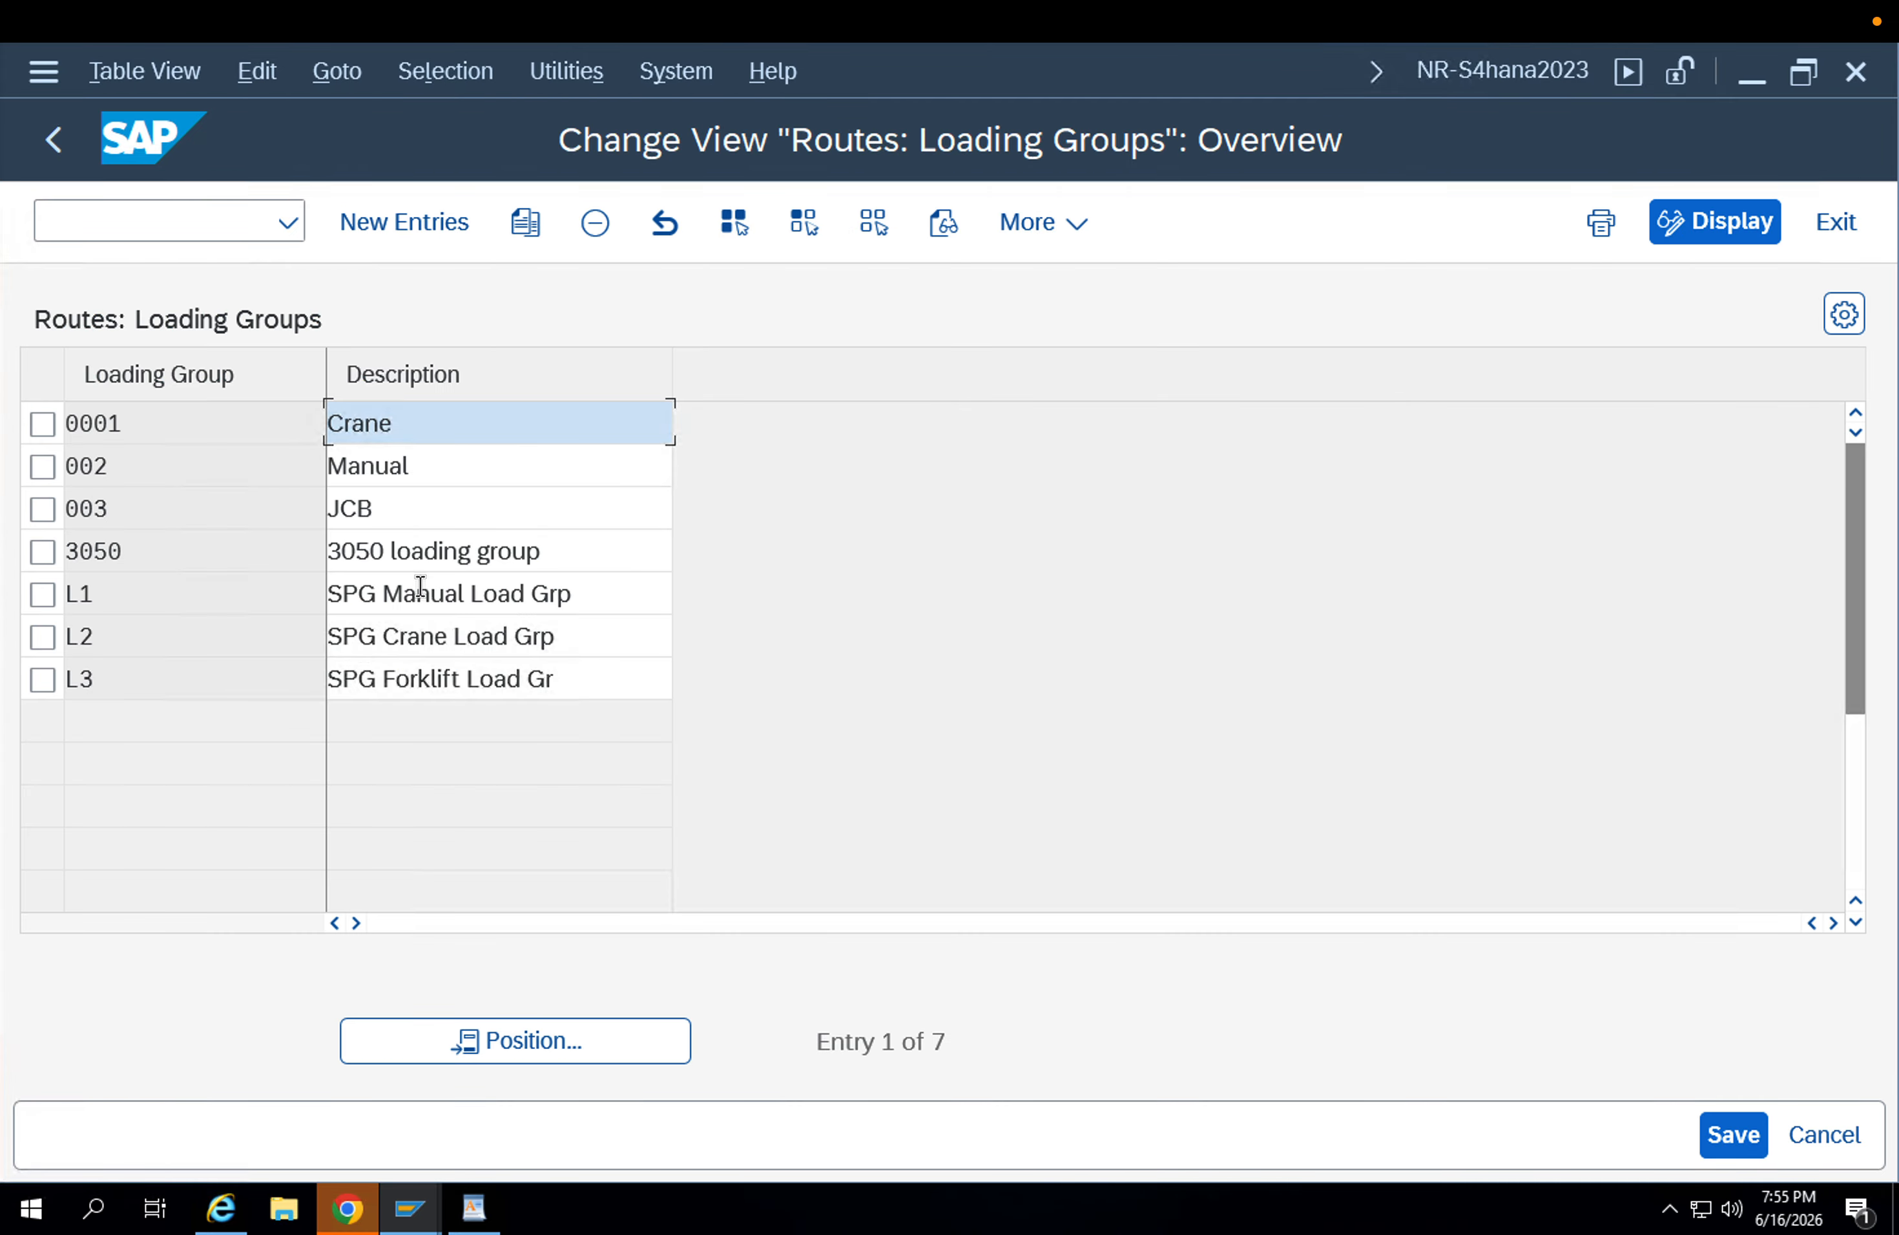
{"action": "left_click", "coordinate": [452, 511]}
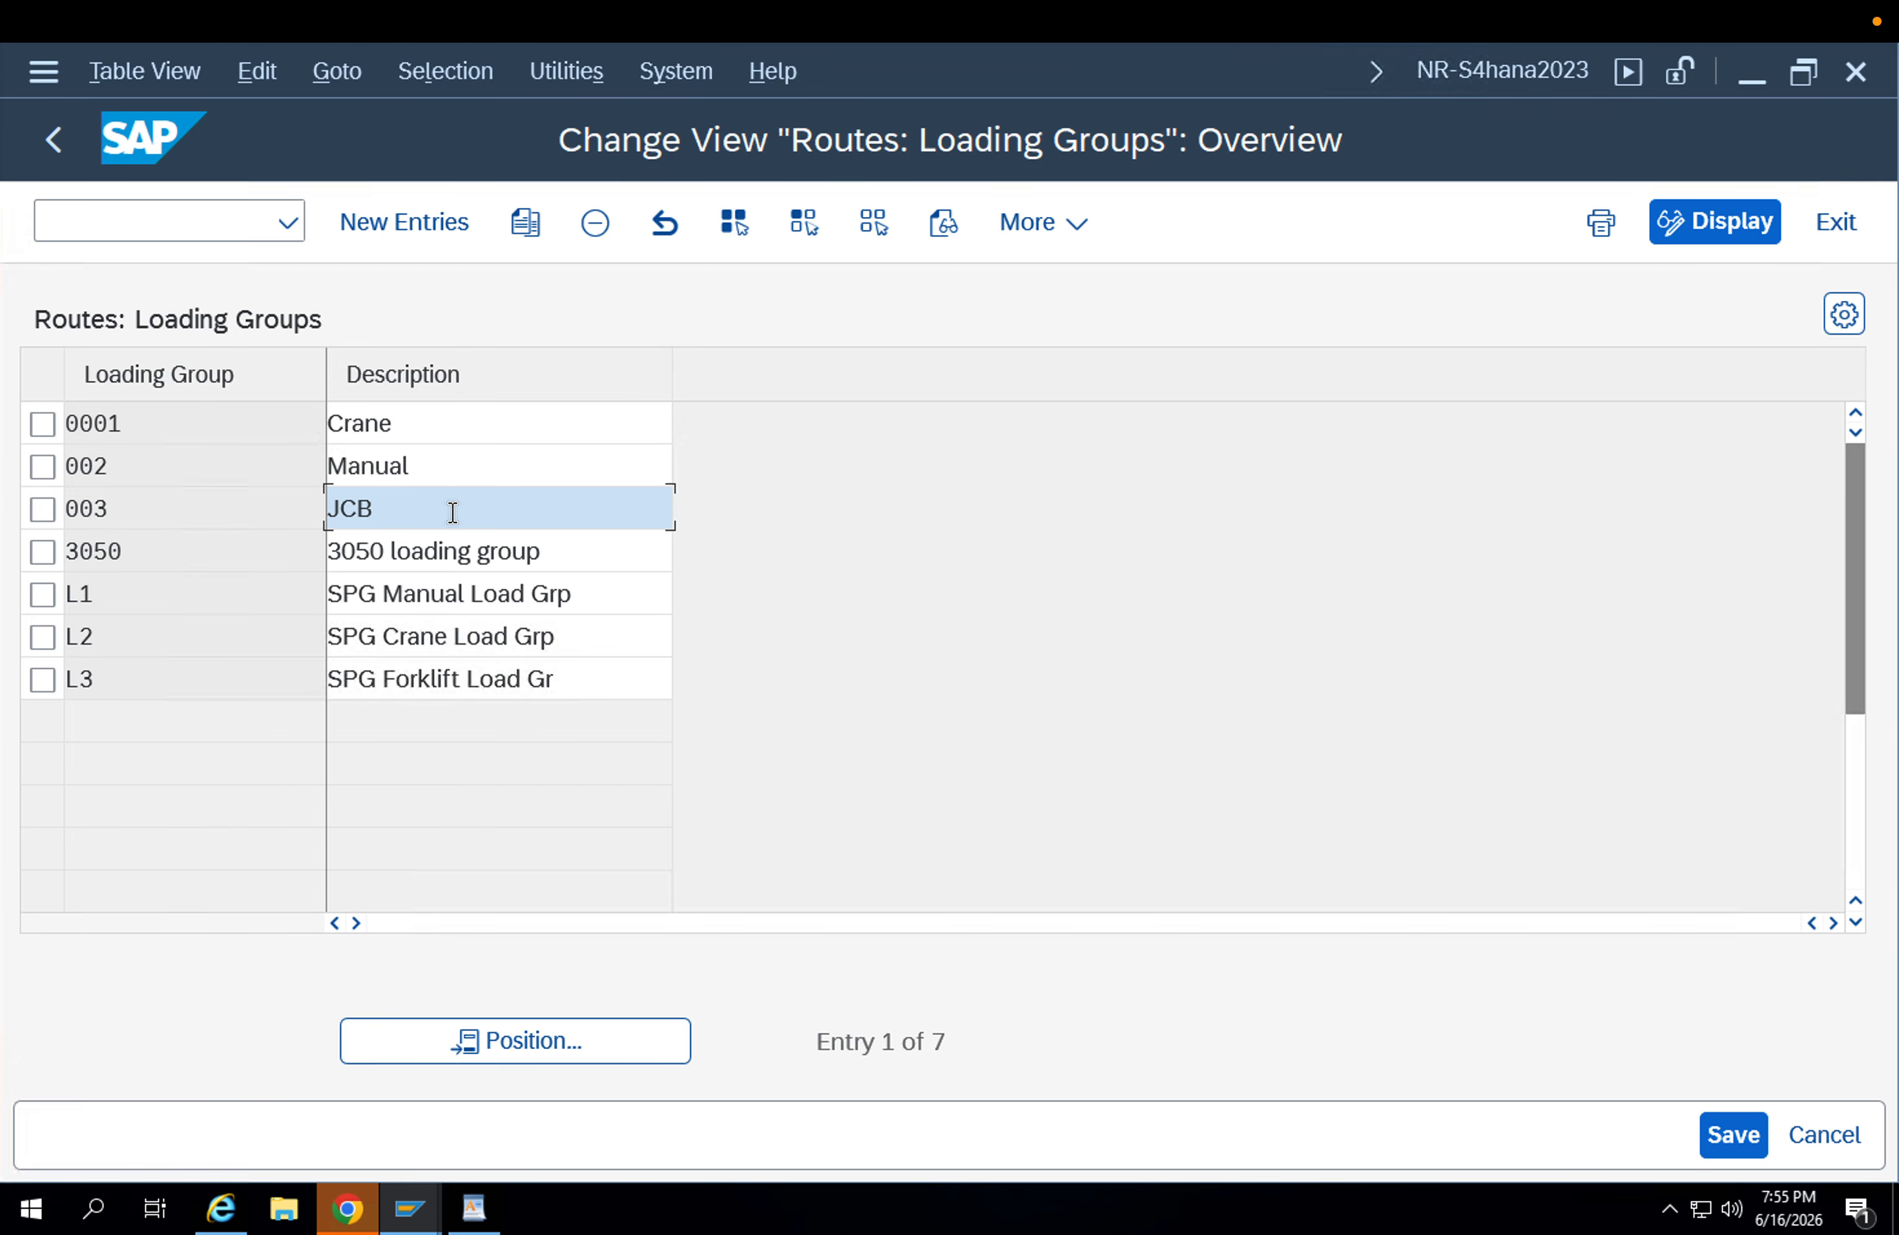
{"action": "left_click", "coordinate": [479, 624]}
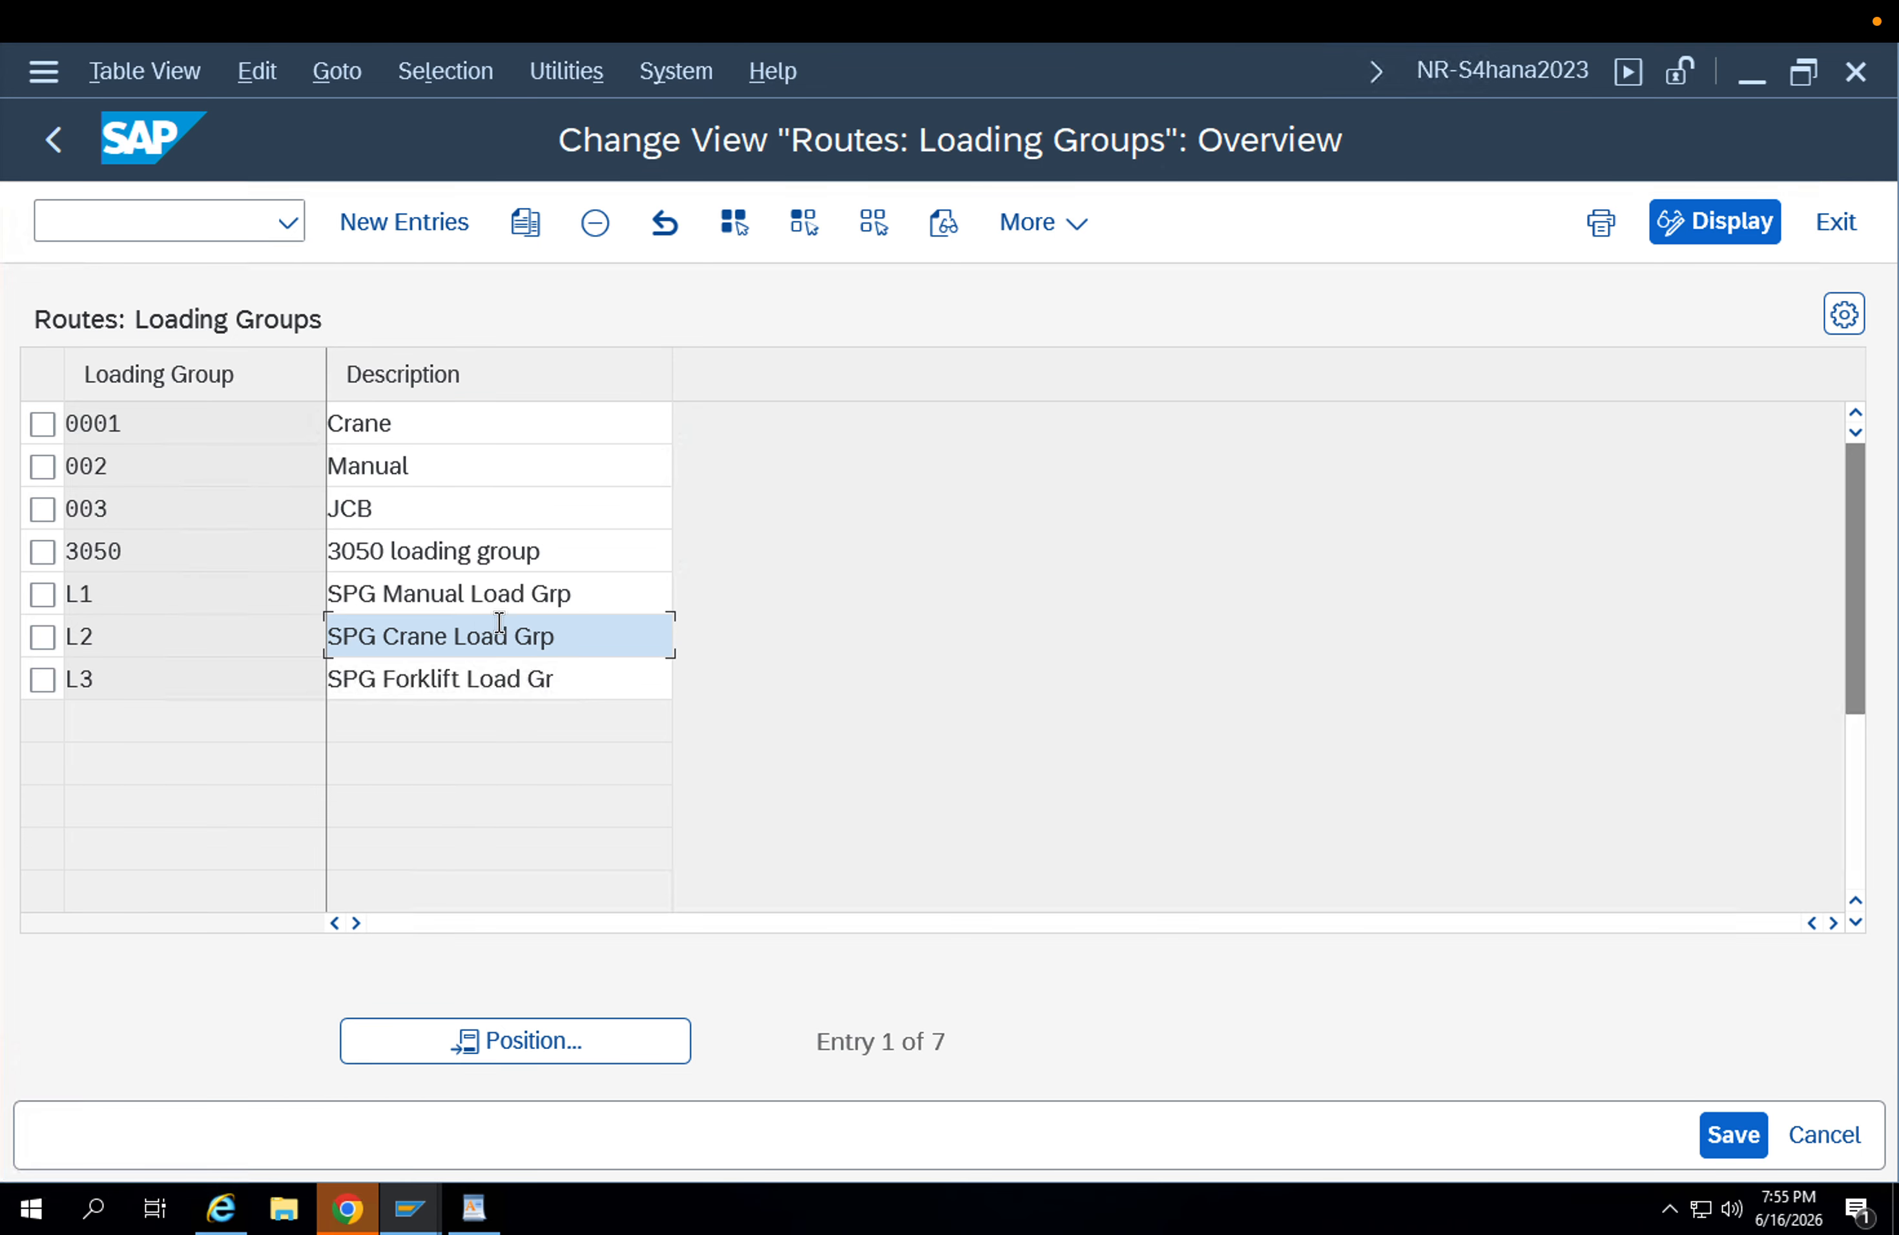
Leave the loading groups and open the Define Rule for Determination of Shipping Point activity.
{"action": "left_click", "coordinate": [64, 162]}
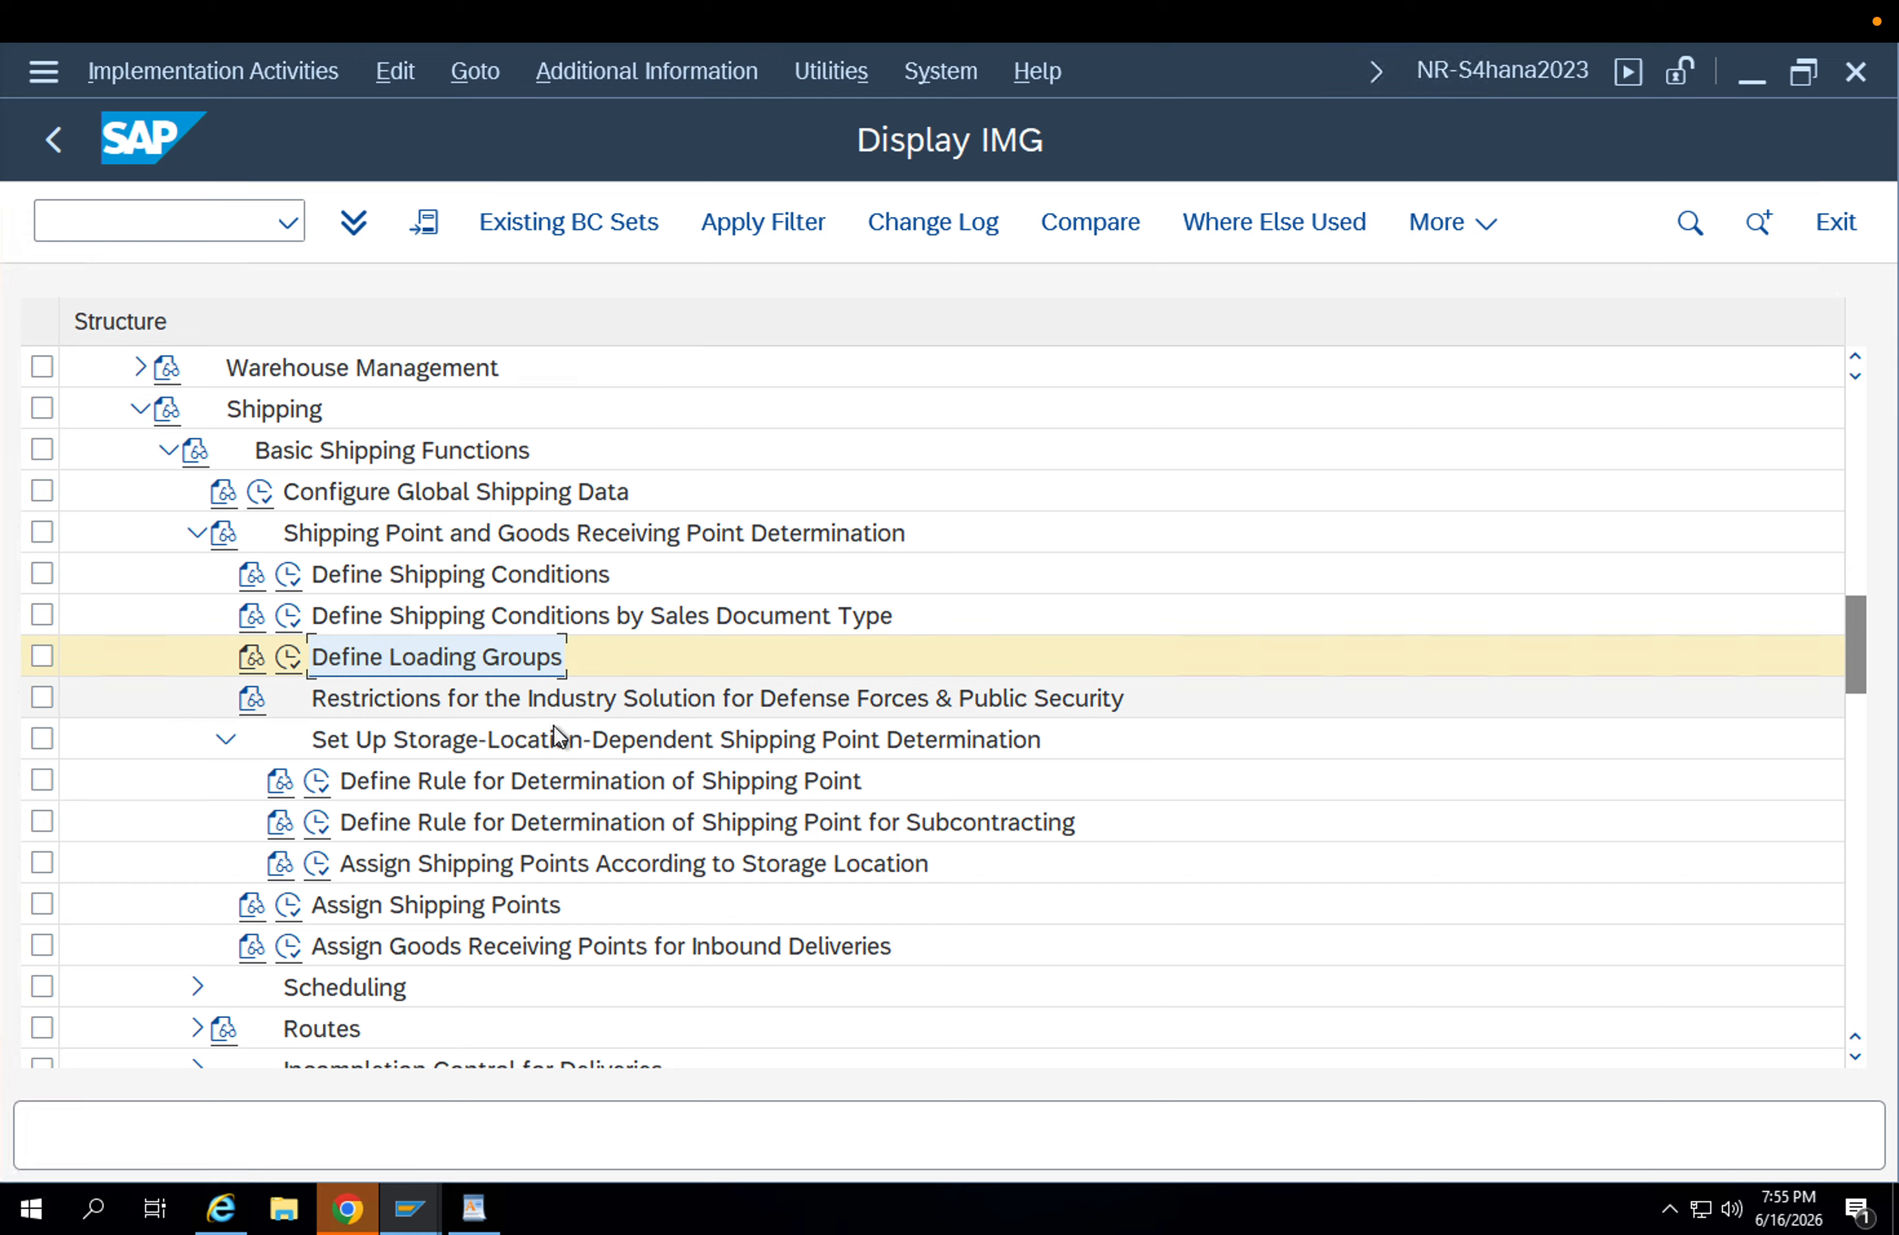
{"action": "left_click", "coordinate": [315, 779]}
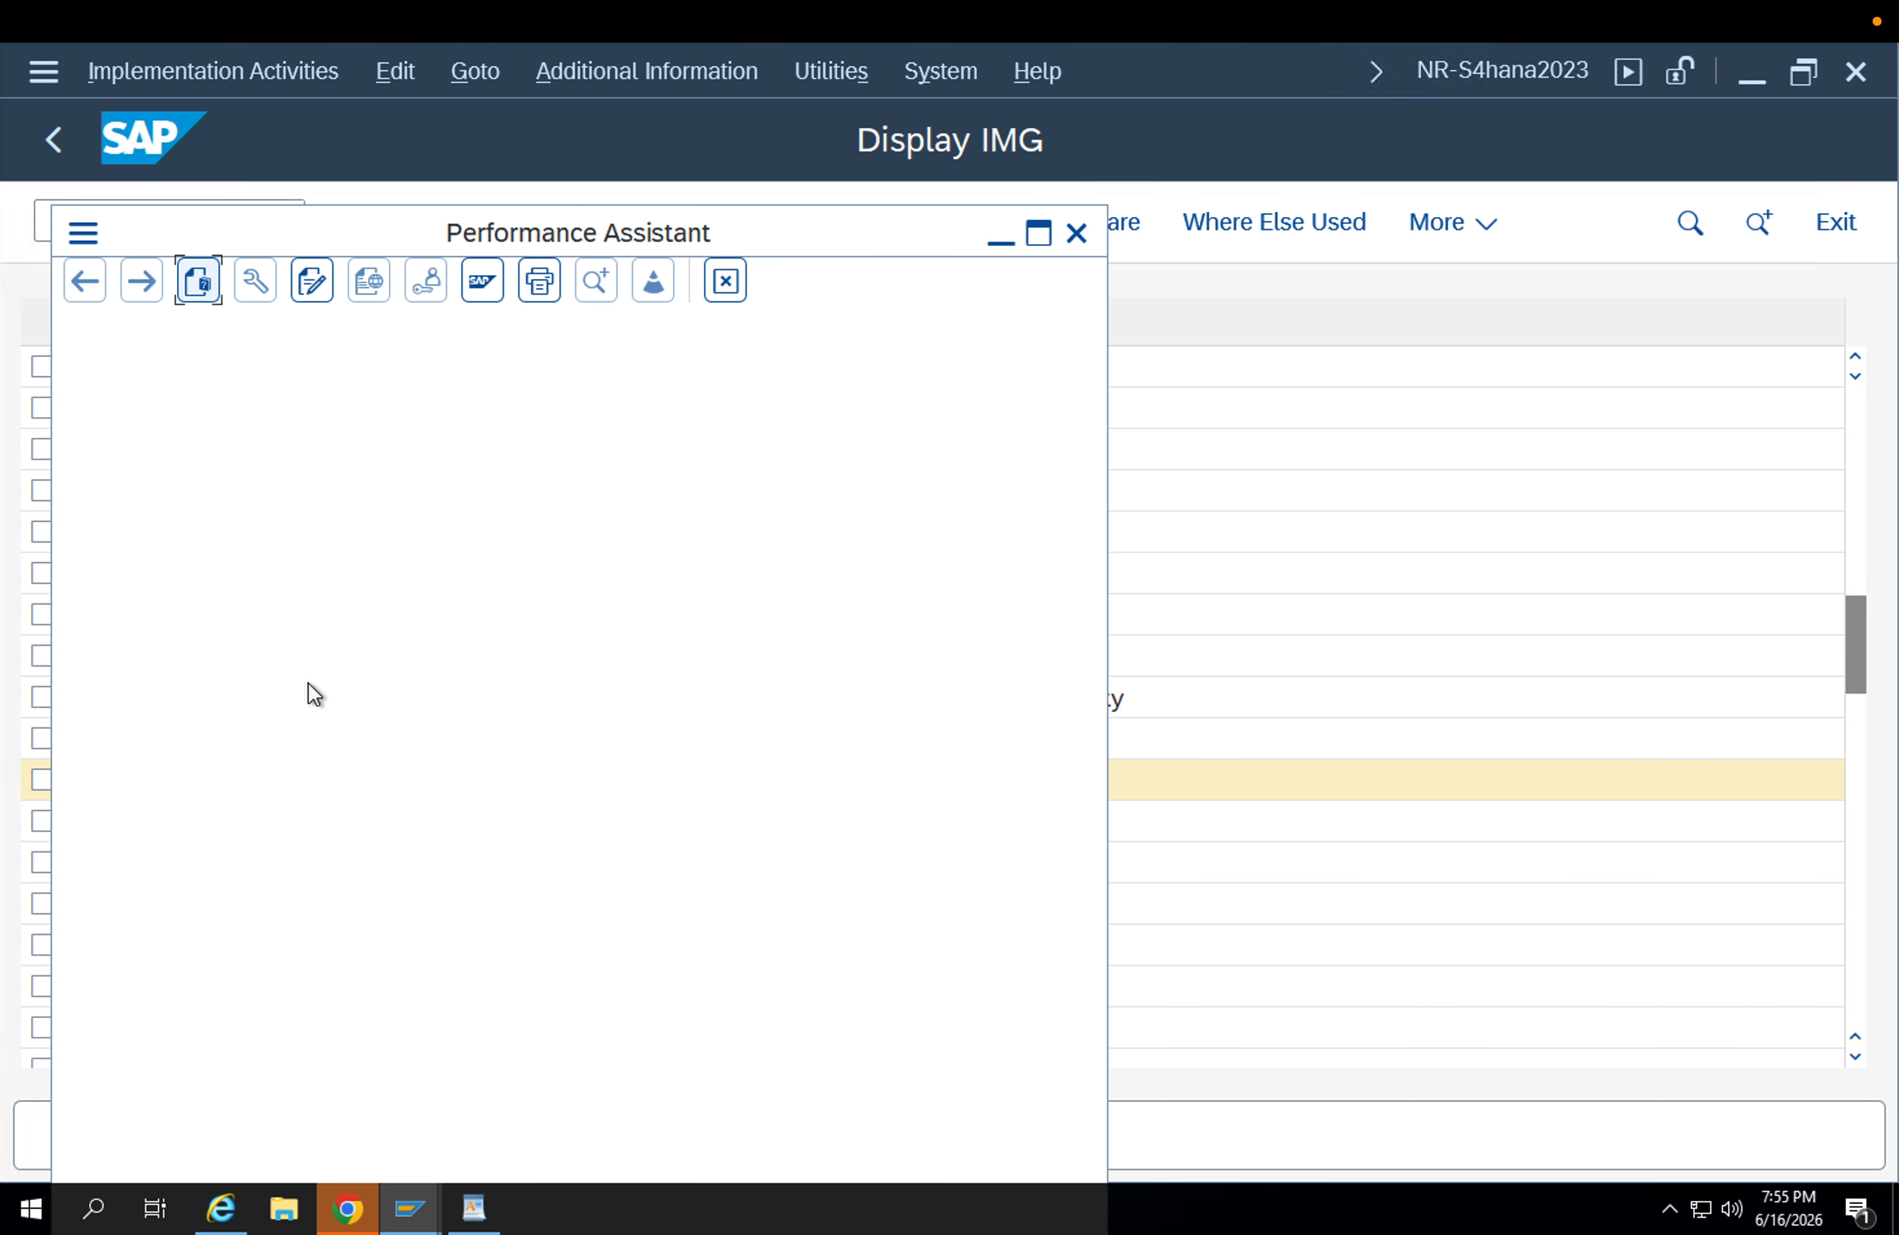
{"action": "left_click", "coordinate": [1076, 235]}
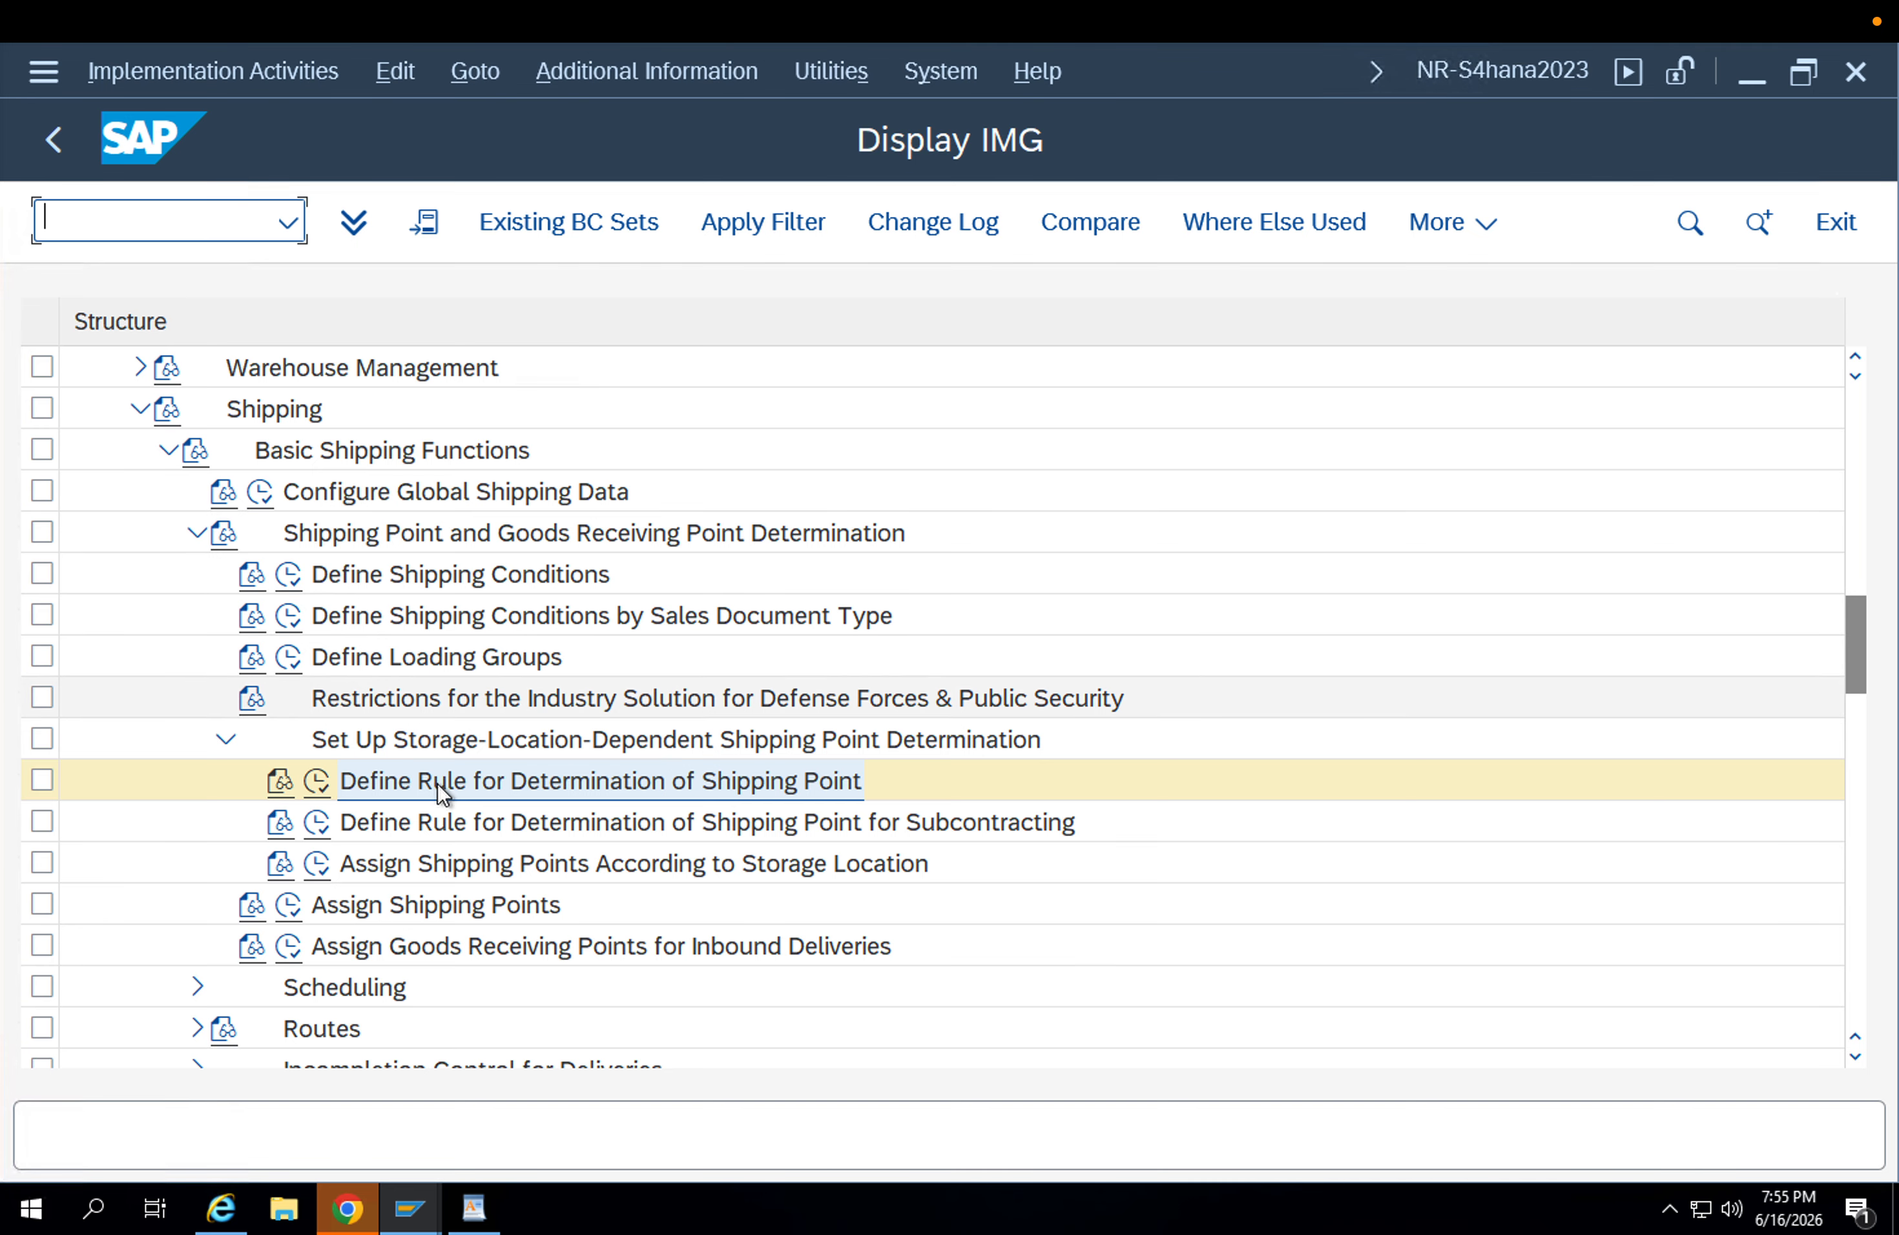
{"action": "left_click", "coordinate": [342, 782]}
{"action": "left_click", "coordinate": [323, 780]}
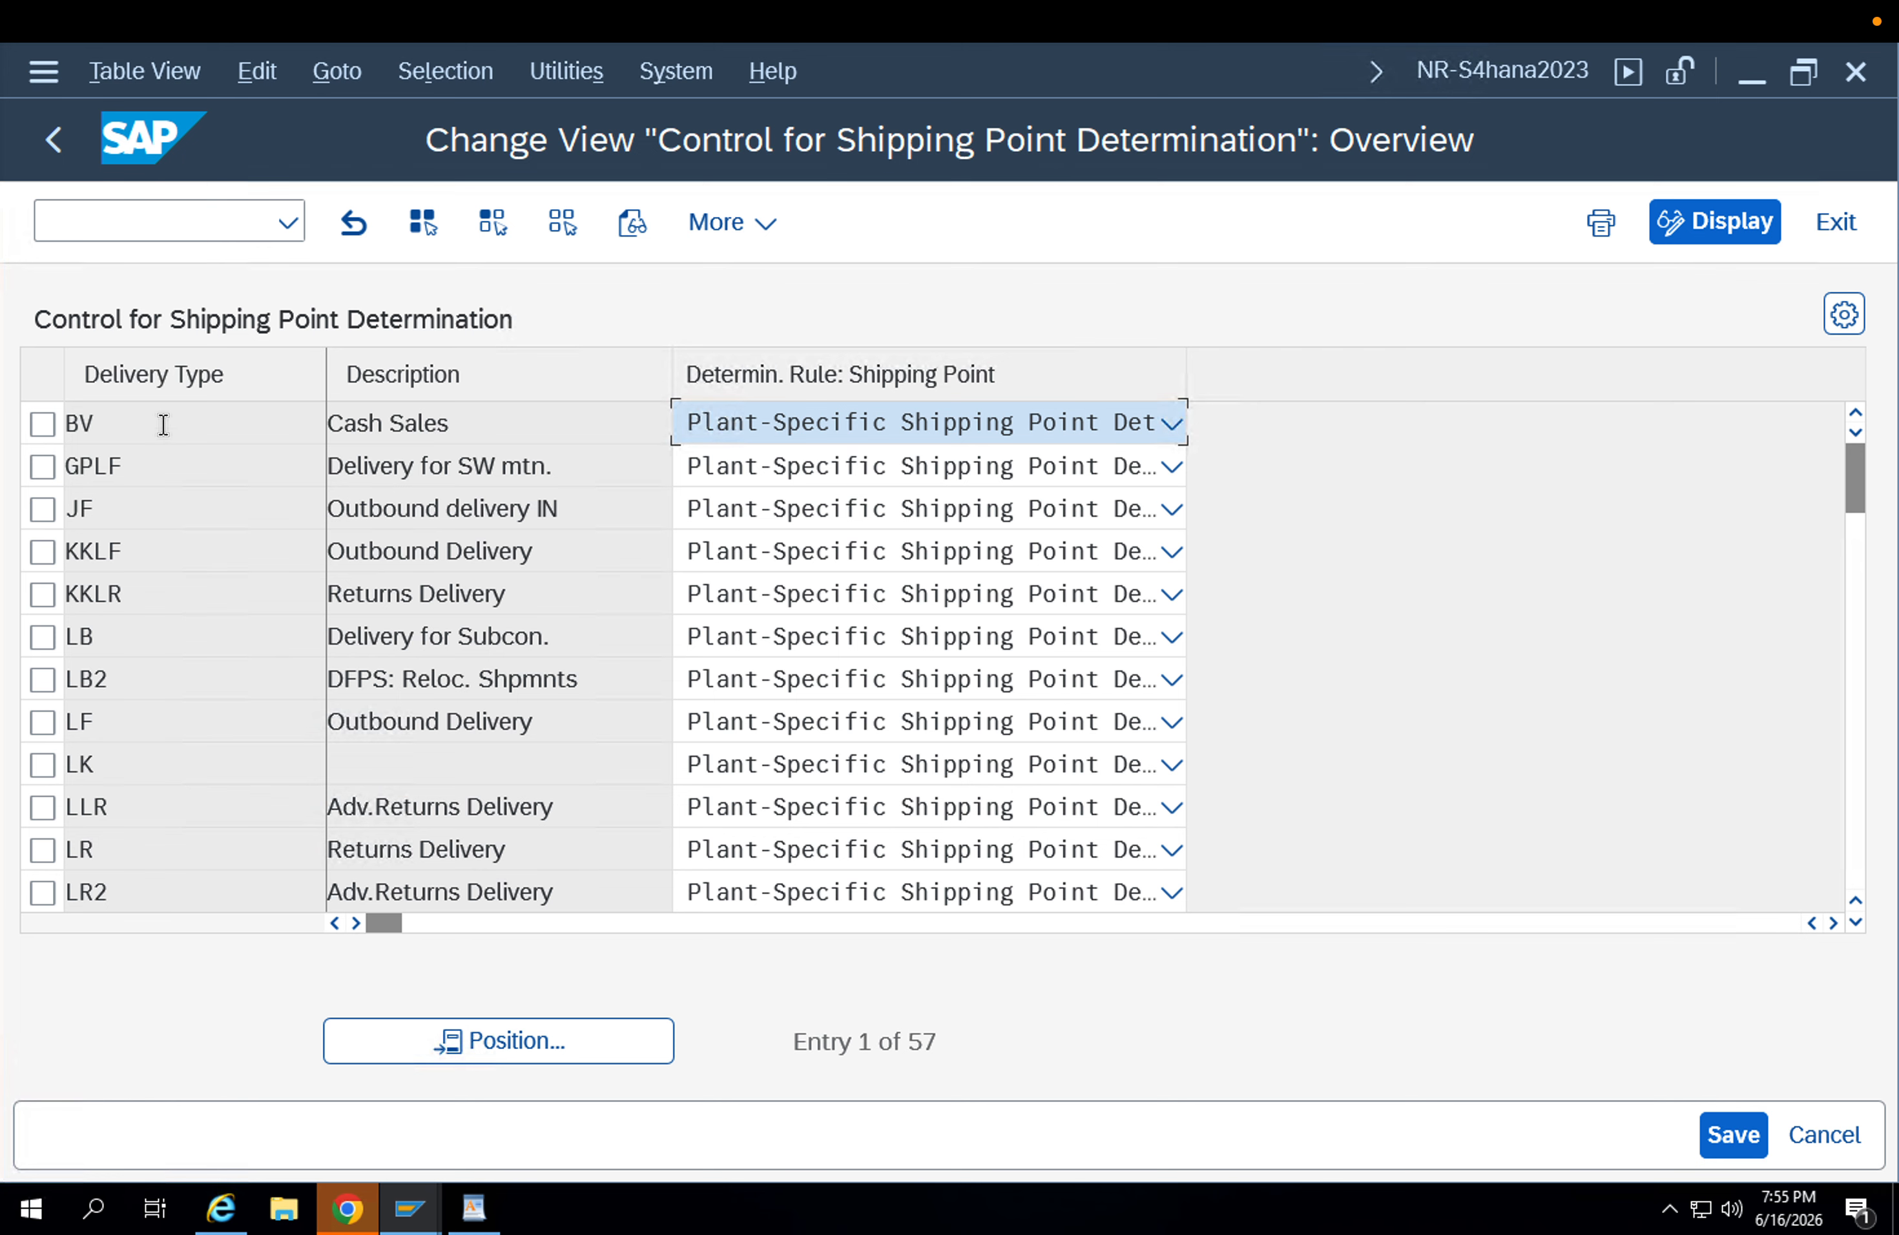
Find delivery type NL (Replenishment Dlv.), check its shipping point determination rule and leave the overview.
{"action": "left_click", "coordinate": [162, 409]}
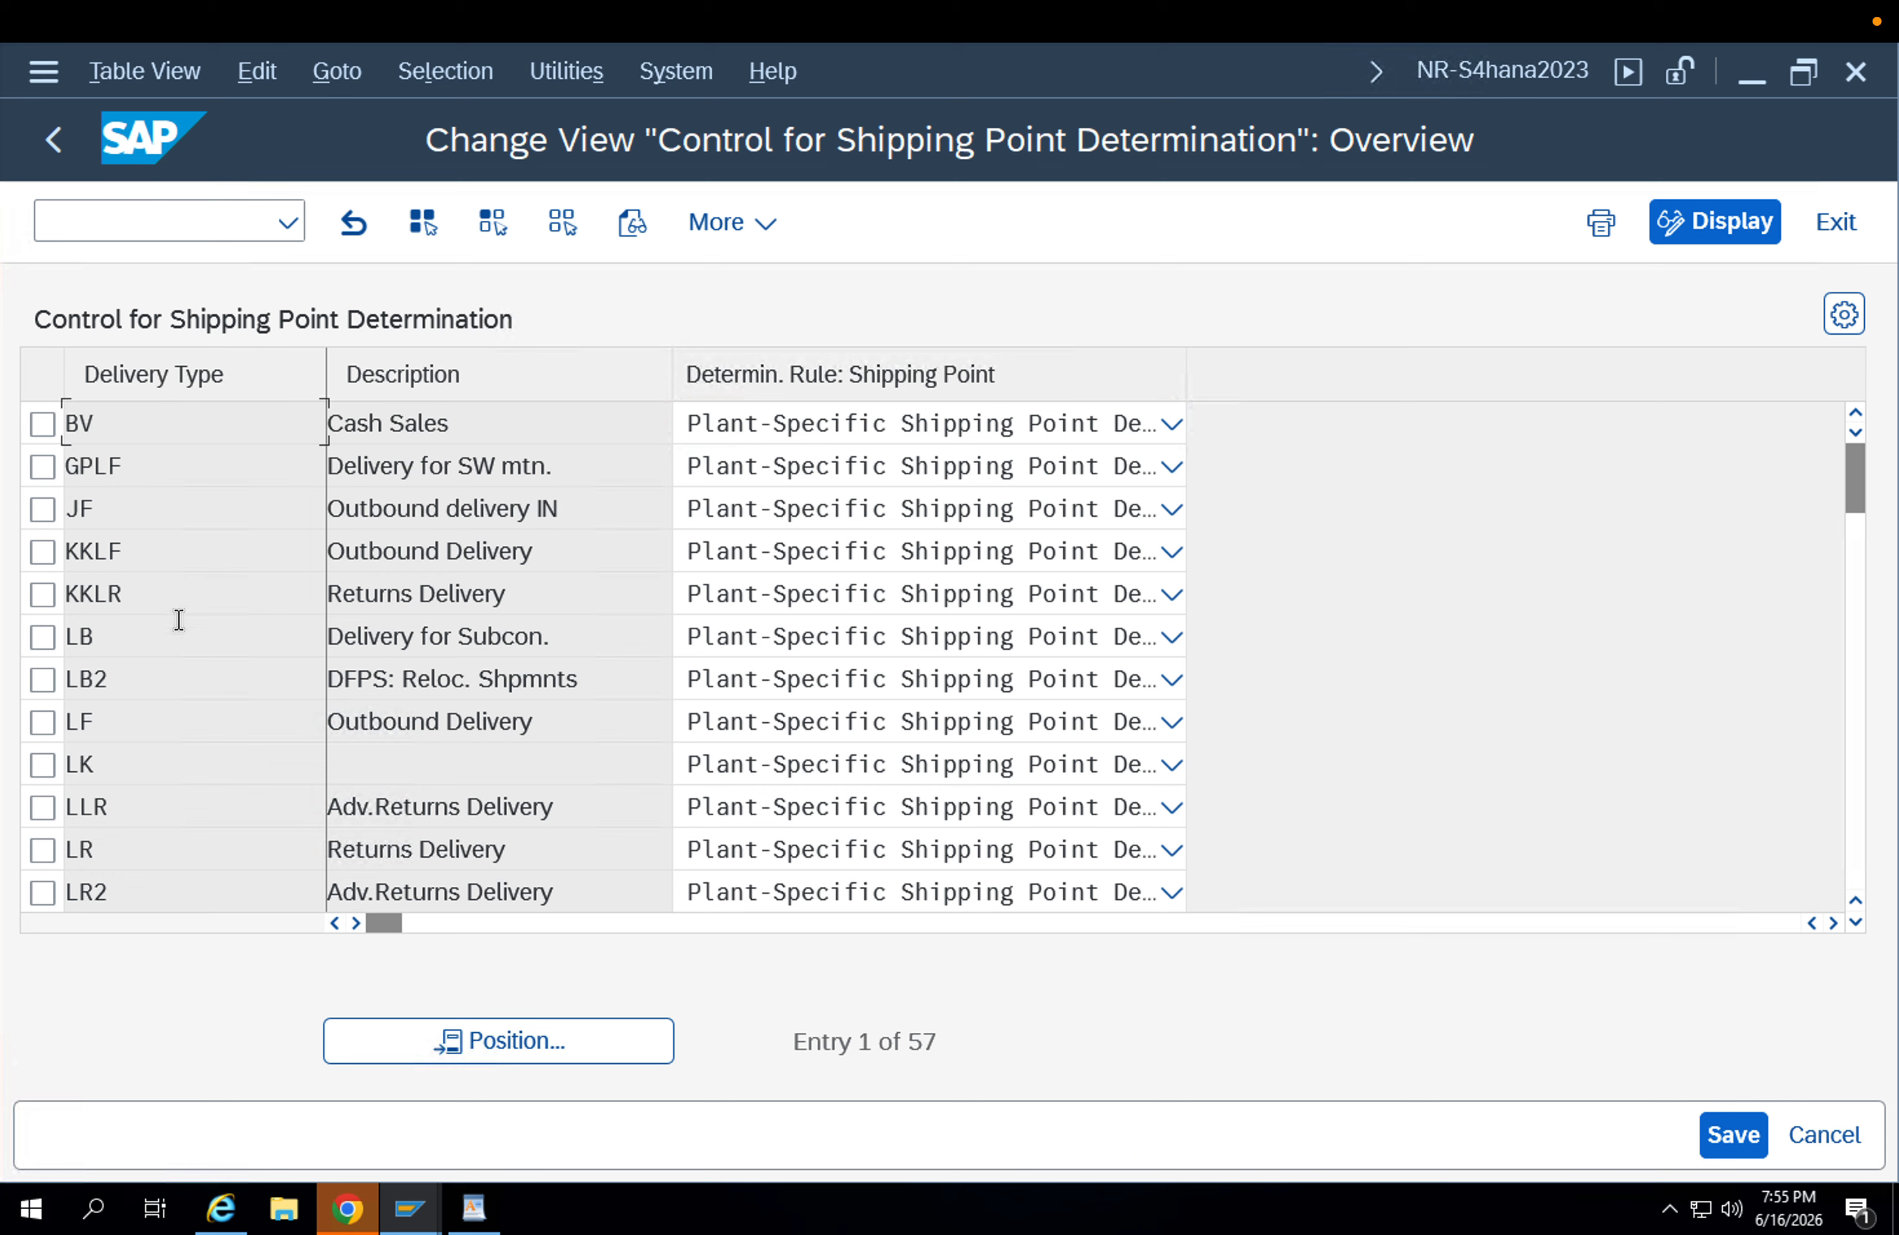
{"action": "left_click", "coordinate": [43, 637]}
{"action": "scroll", "coordinate": [170, 734], "scroll_direction": "down", "scroll_amount": 2}
{"action": "scroll", "coordinate": [169, 734], "scroll_direction": "down", "scroll_amount": 2}
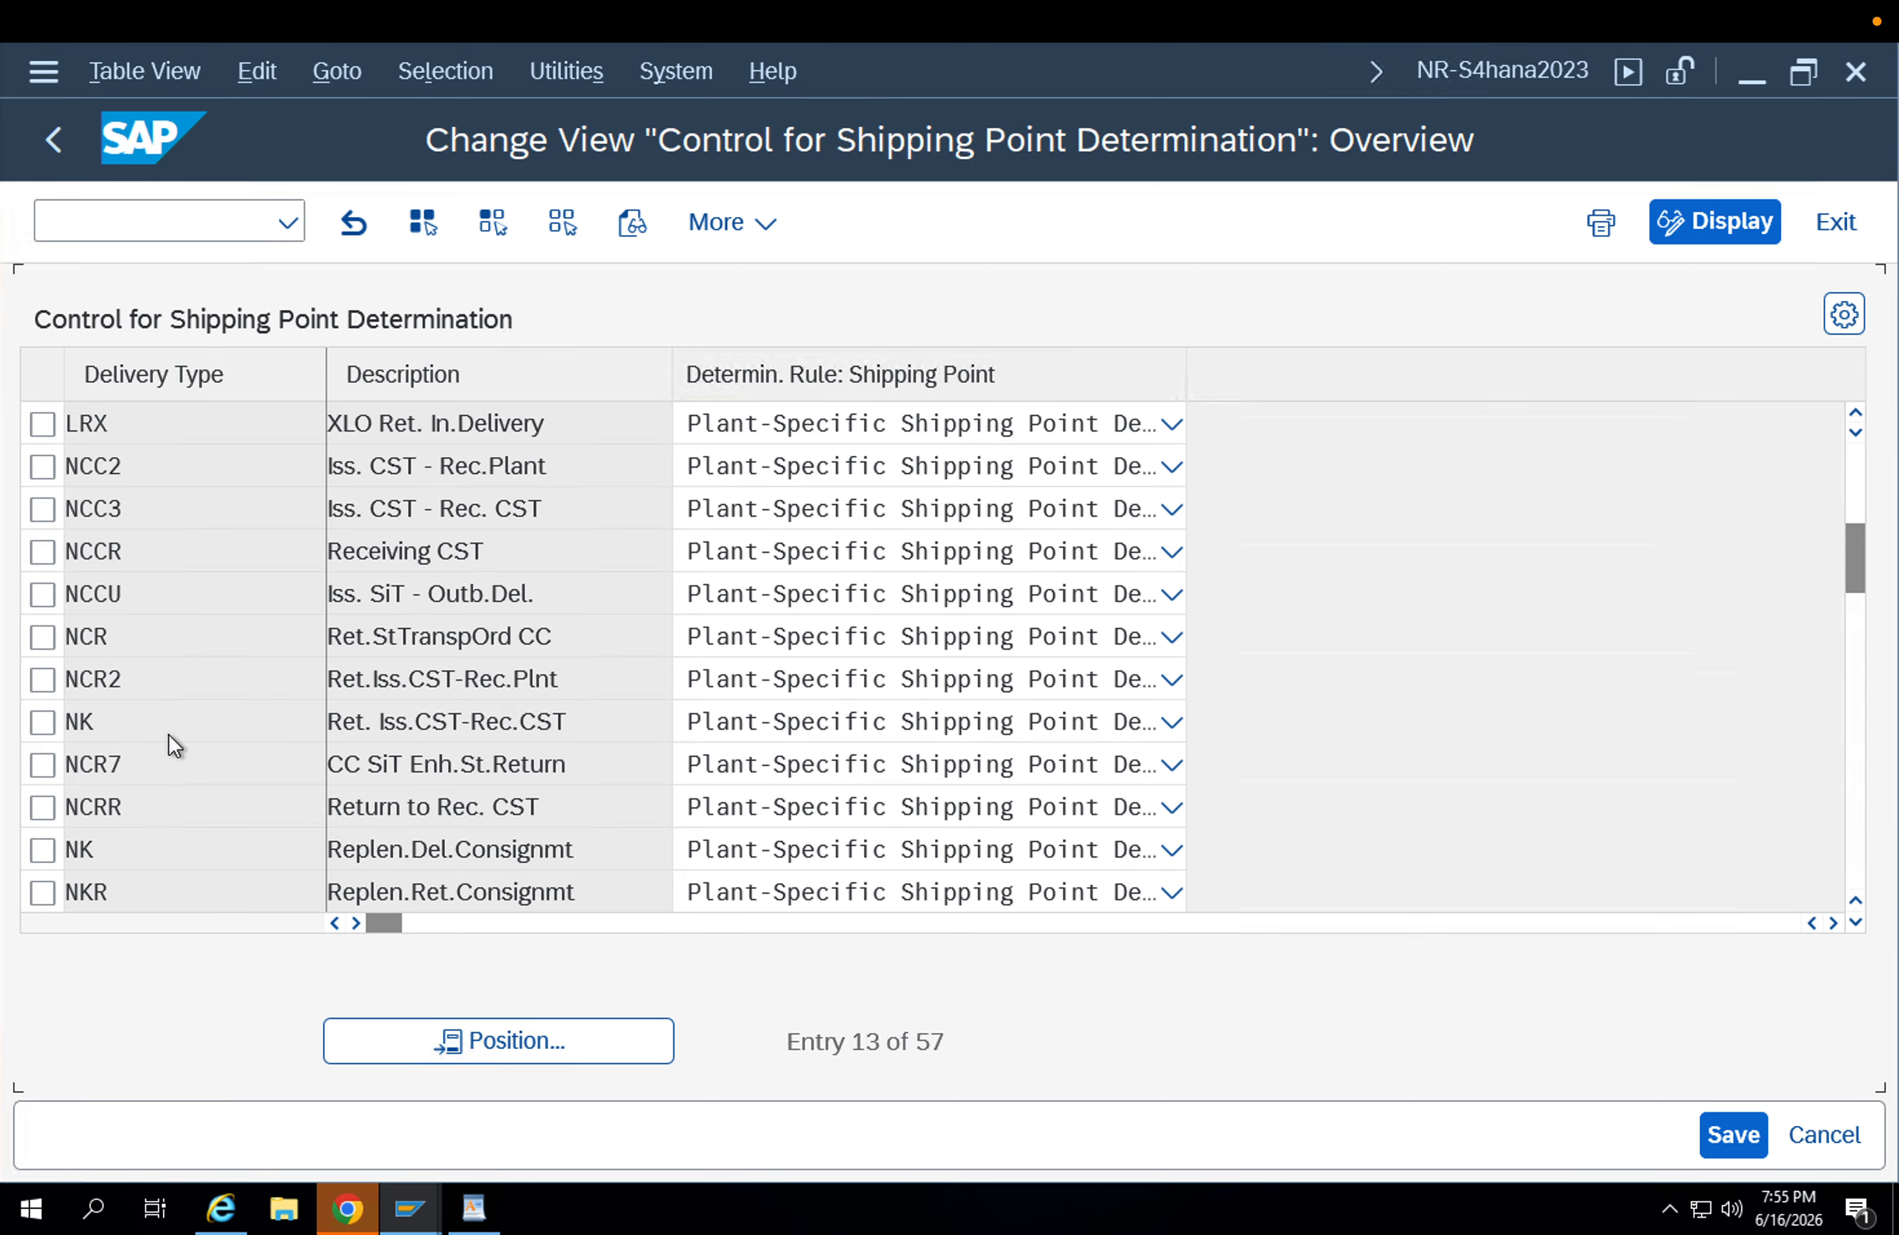
{"action": "scroll", "coordinate": [170, 734], "scroll_direction": "down", "scroll_amount": 2}
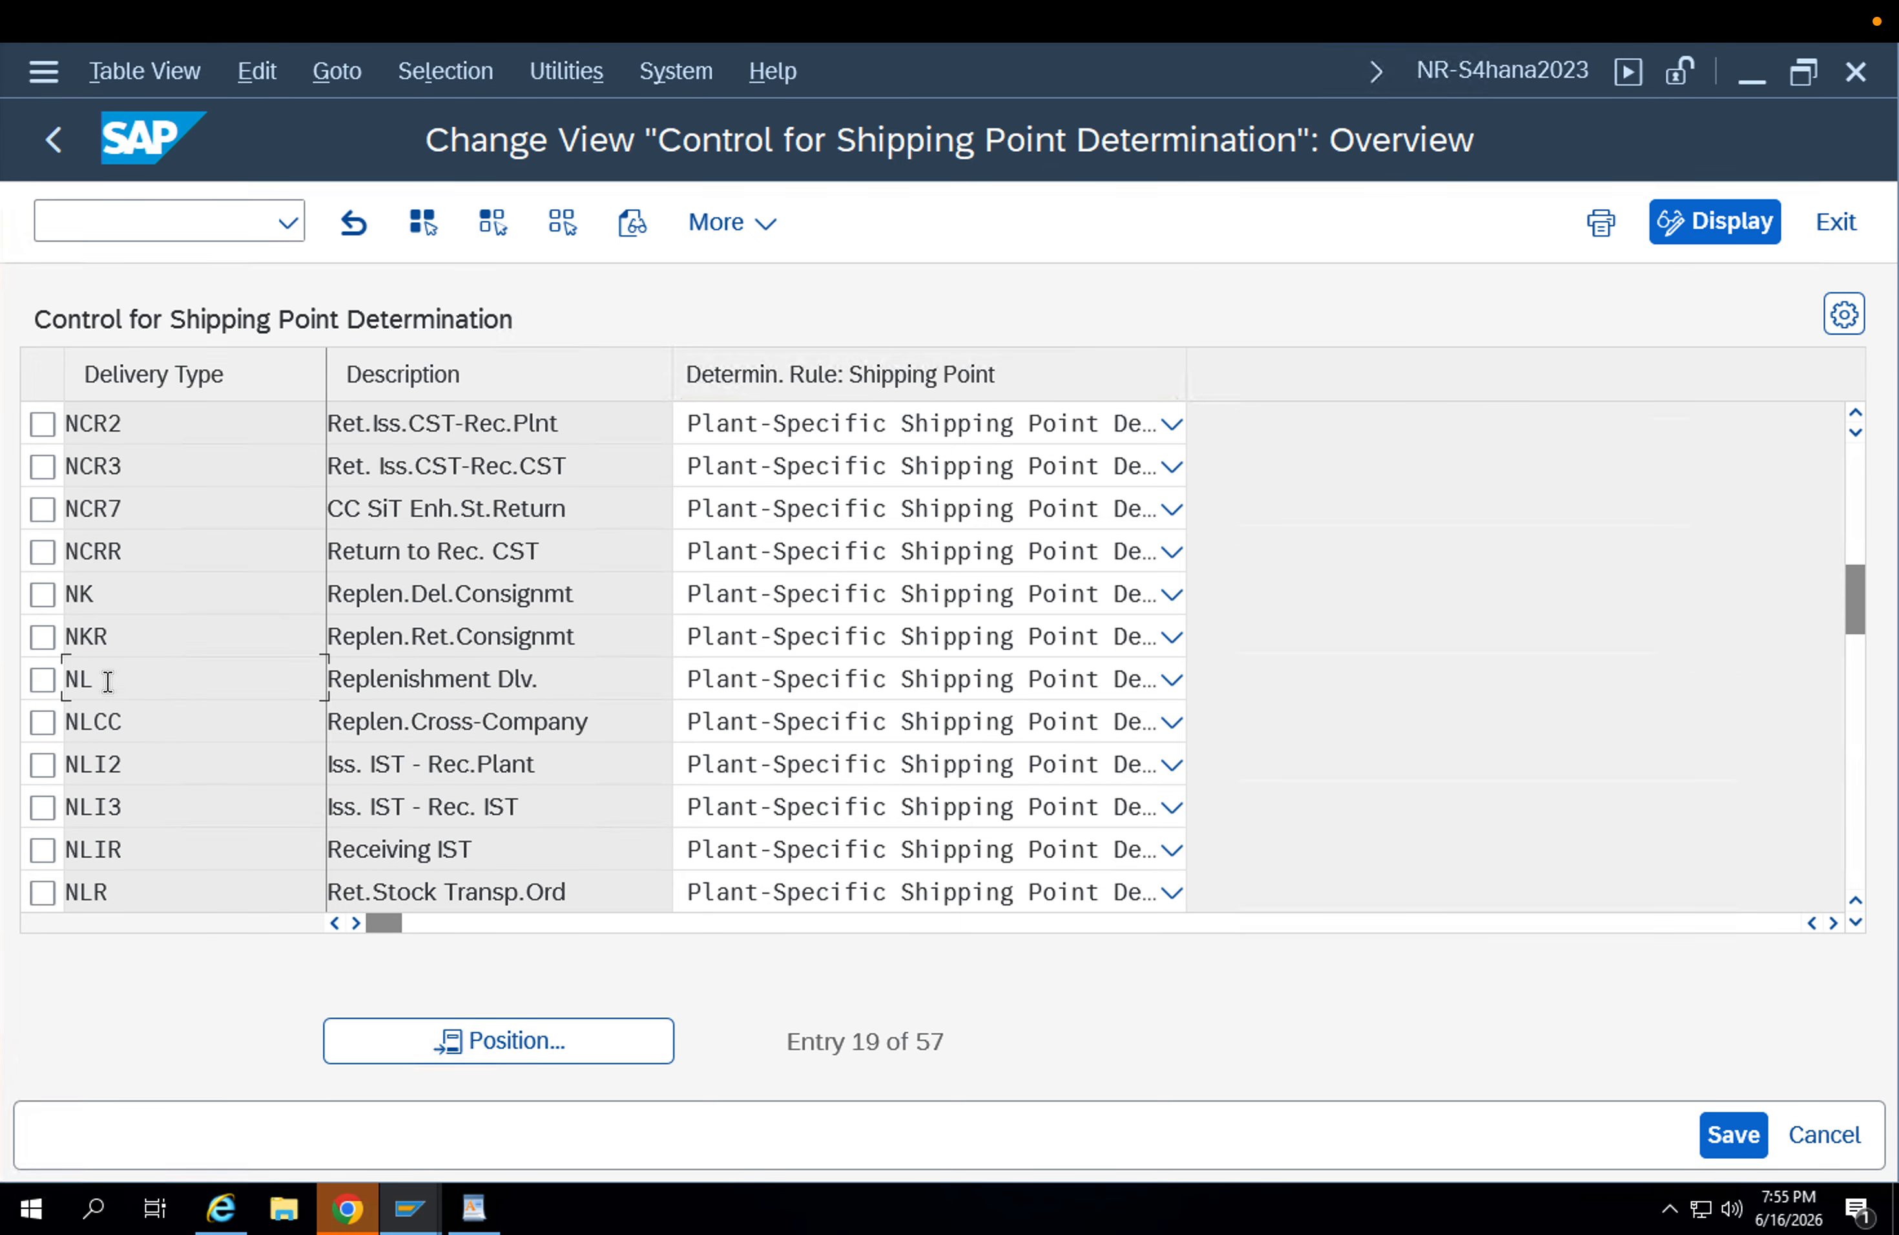
{"action": "left_click", "coordinate": [42, 681]}
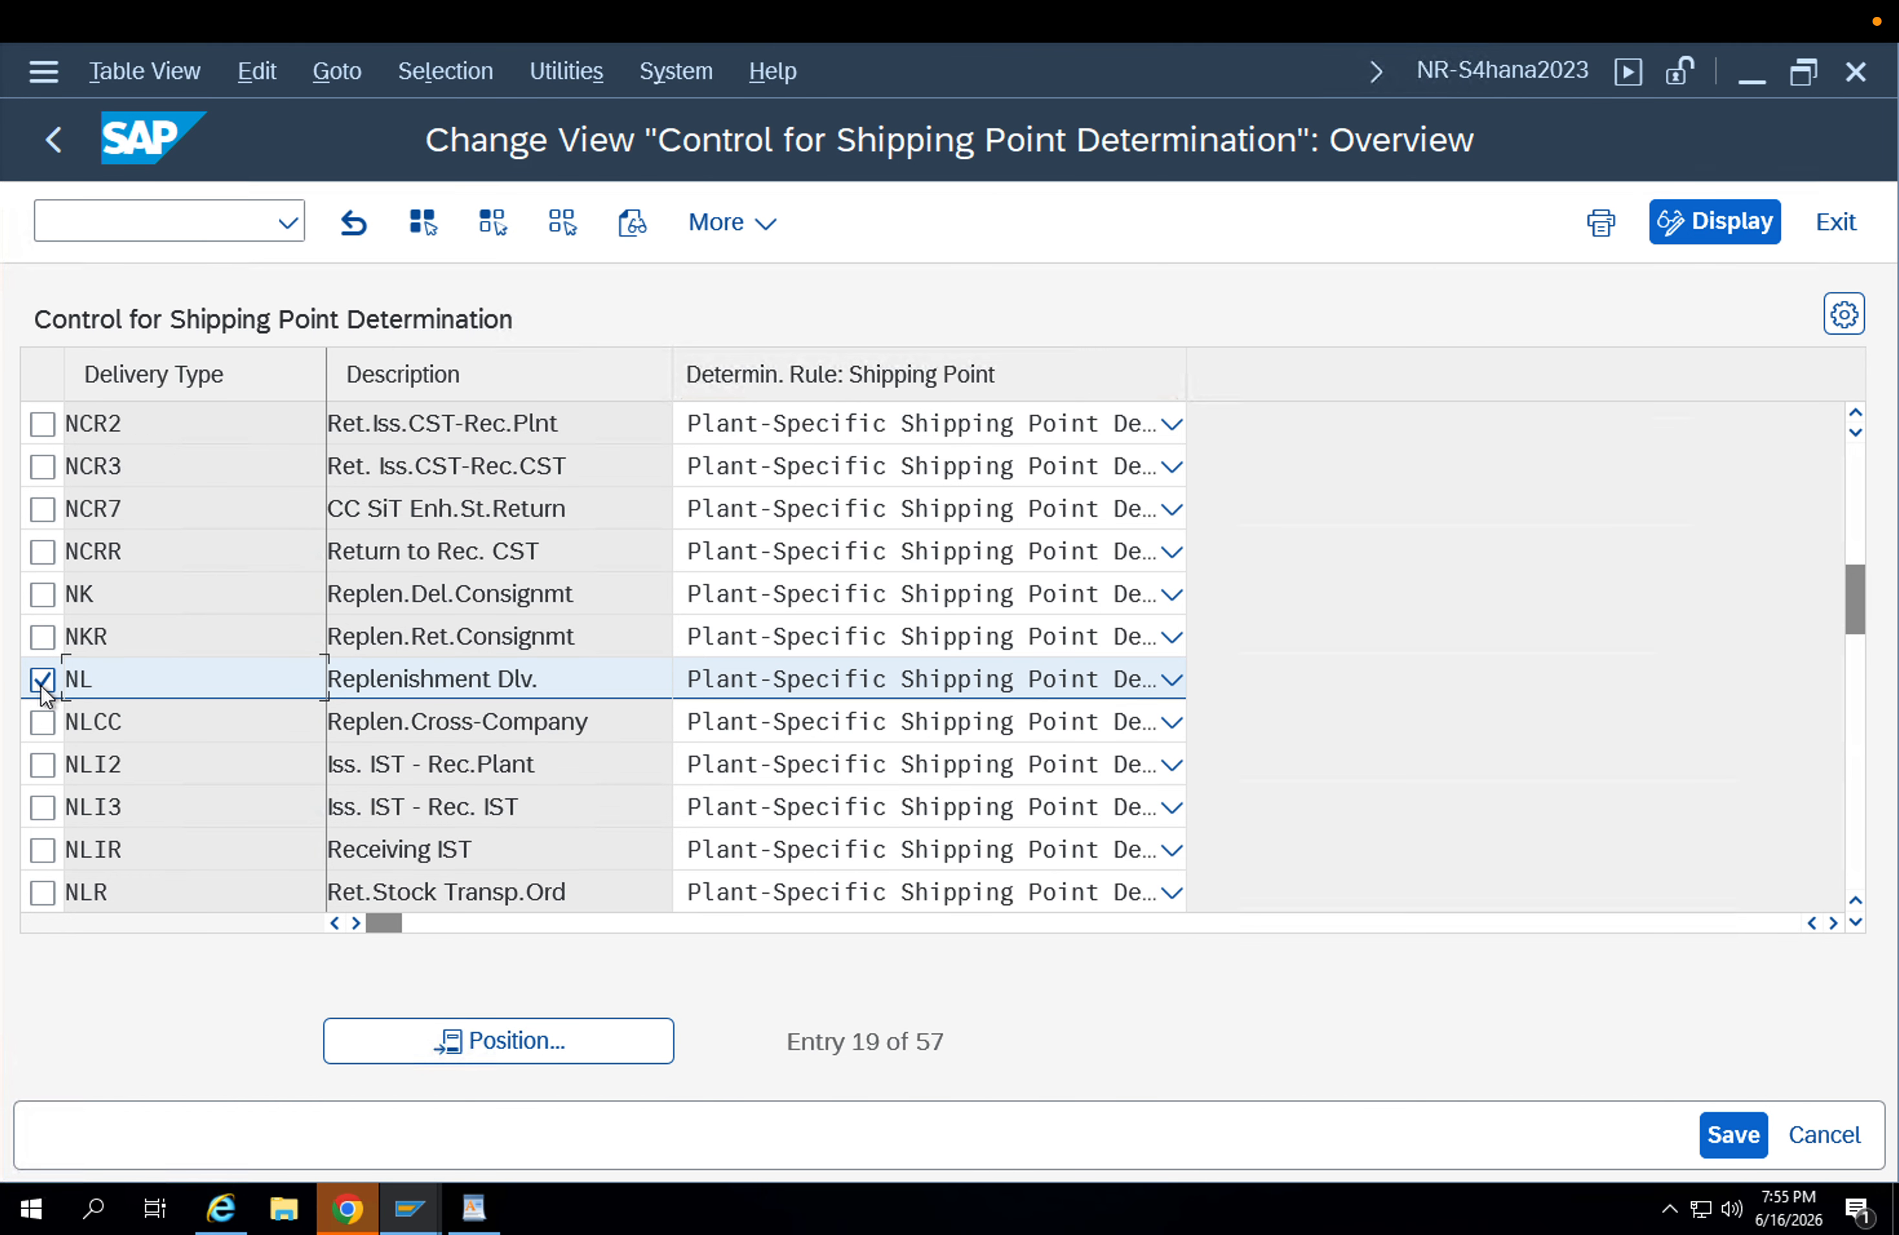
{"action": "left_click", "coordinate": [42, 681]}
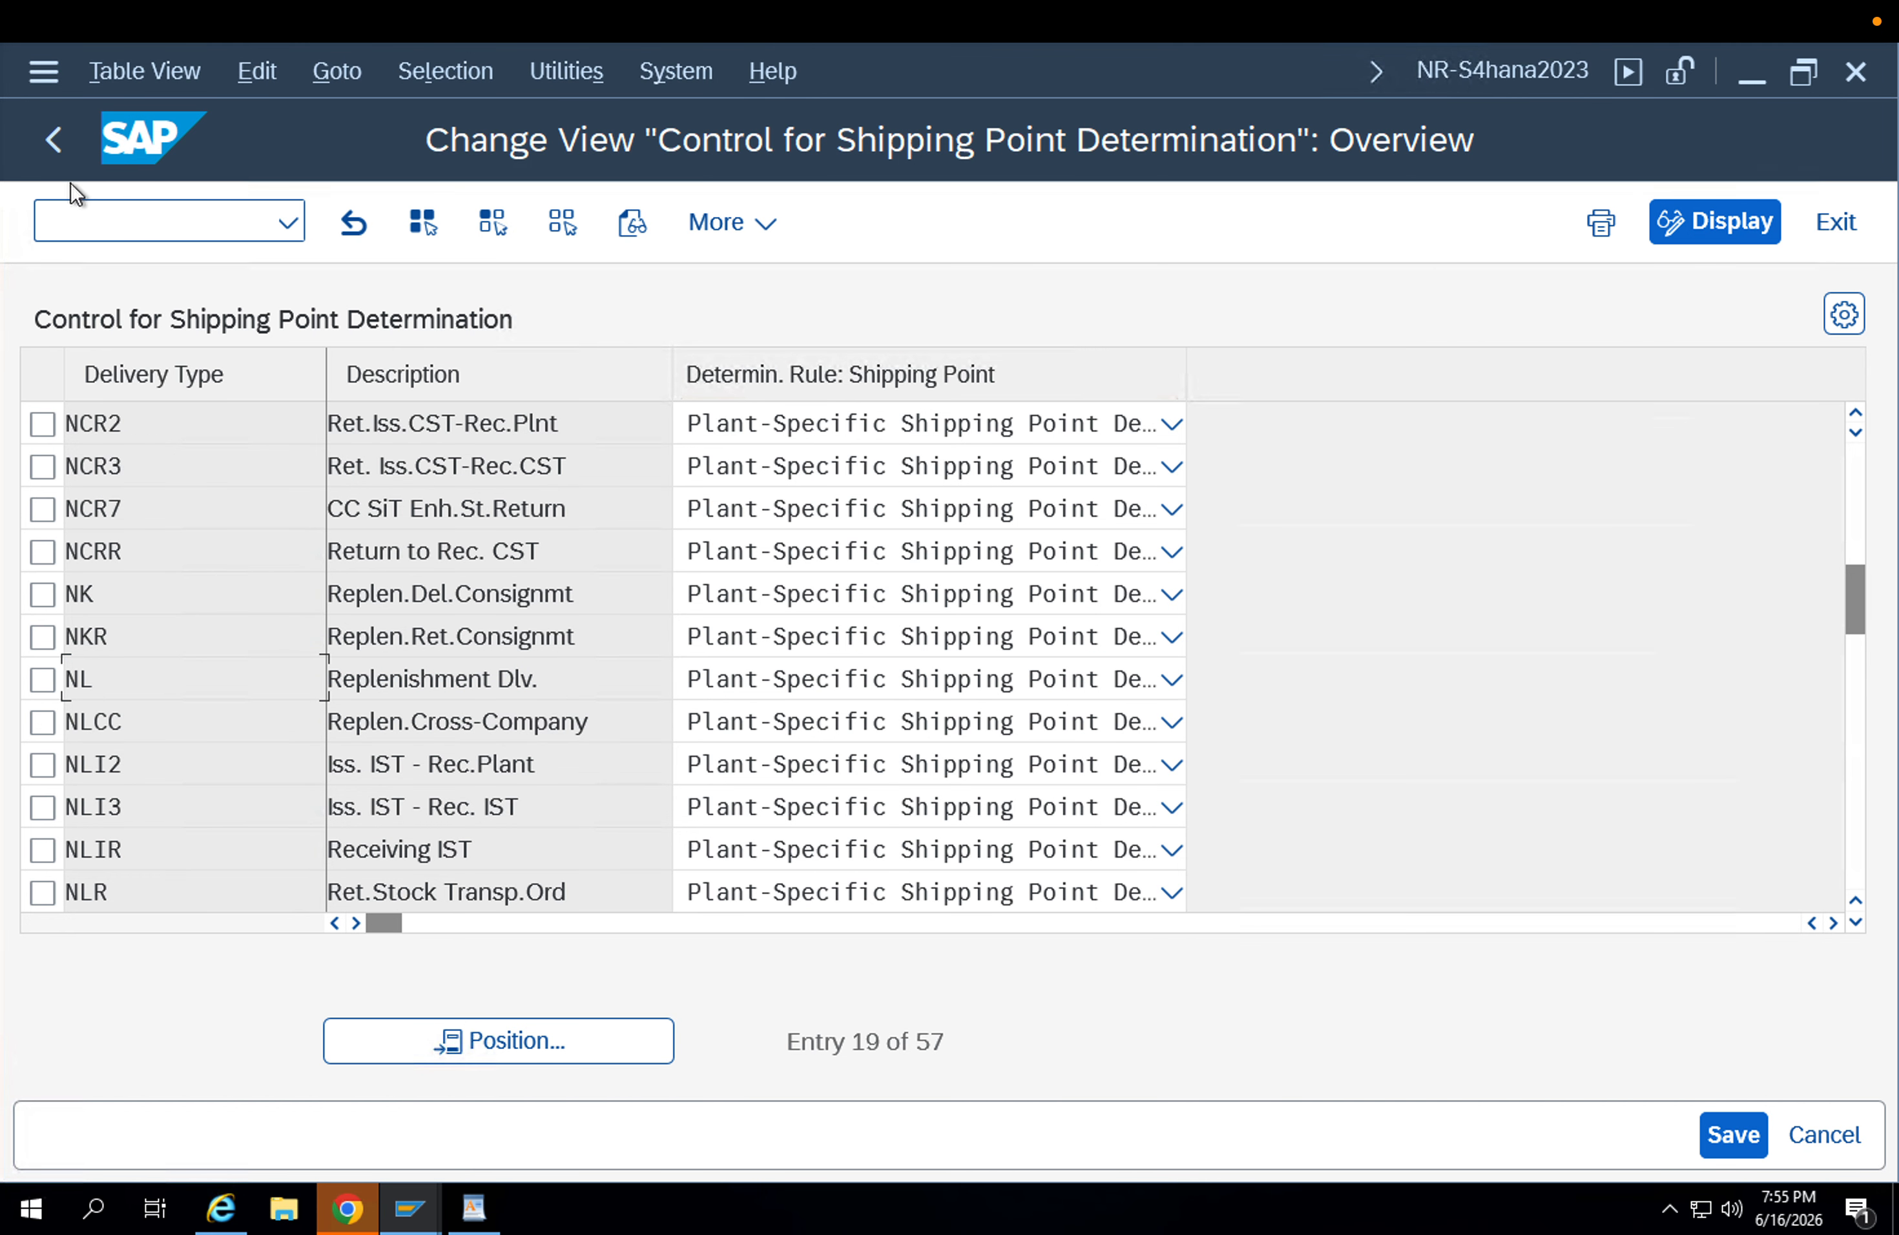
{"action": "left_click", "coordinate": [63, 146]}
Switch to the WordPad notes and append "INTRA STO ( PLANT to PLANT transfer with in the same company code)" to the Via SD route line.
{"action": "left_click", "coordinate": [474, 1208]}
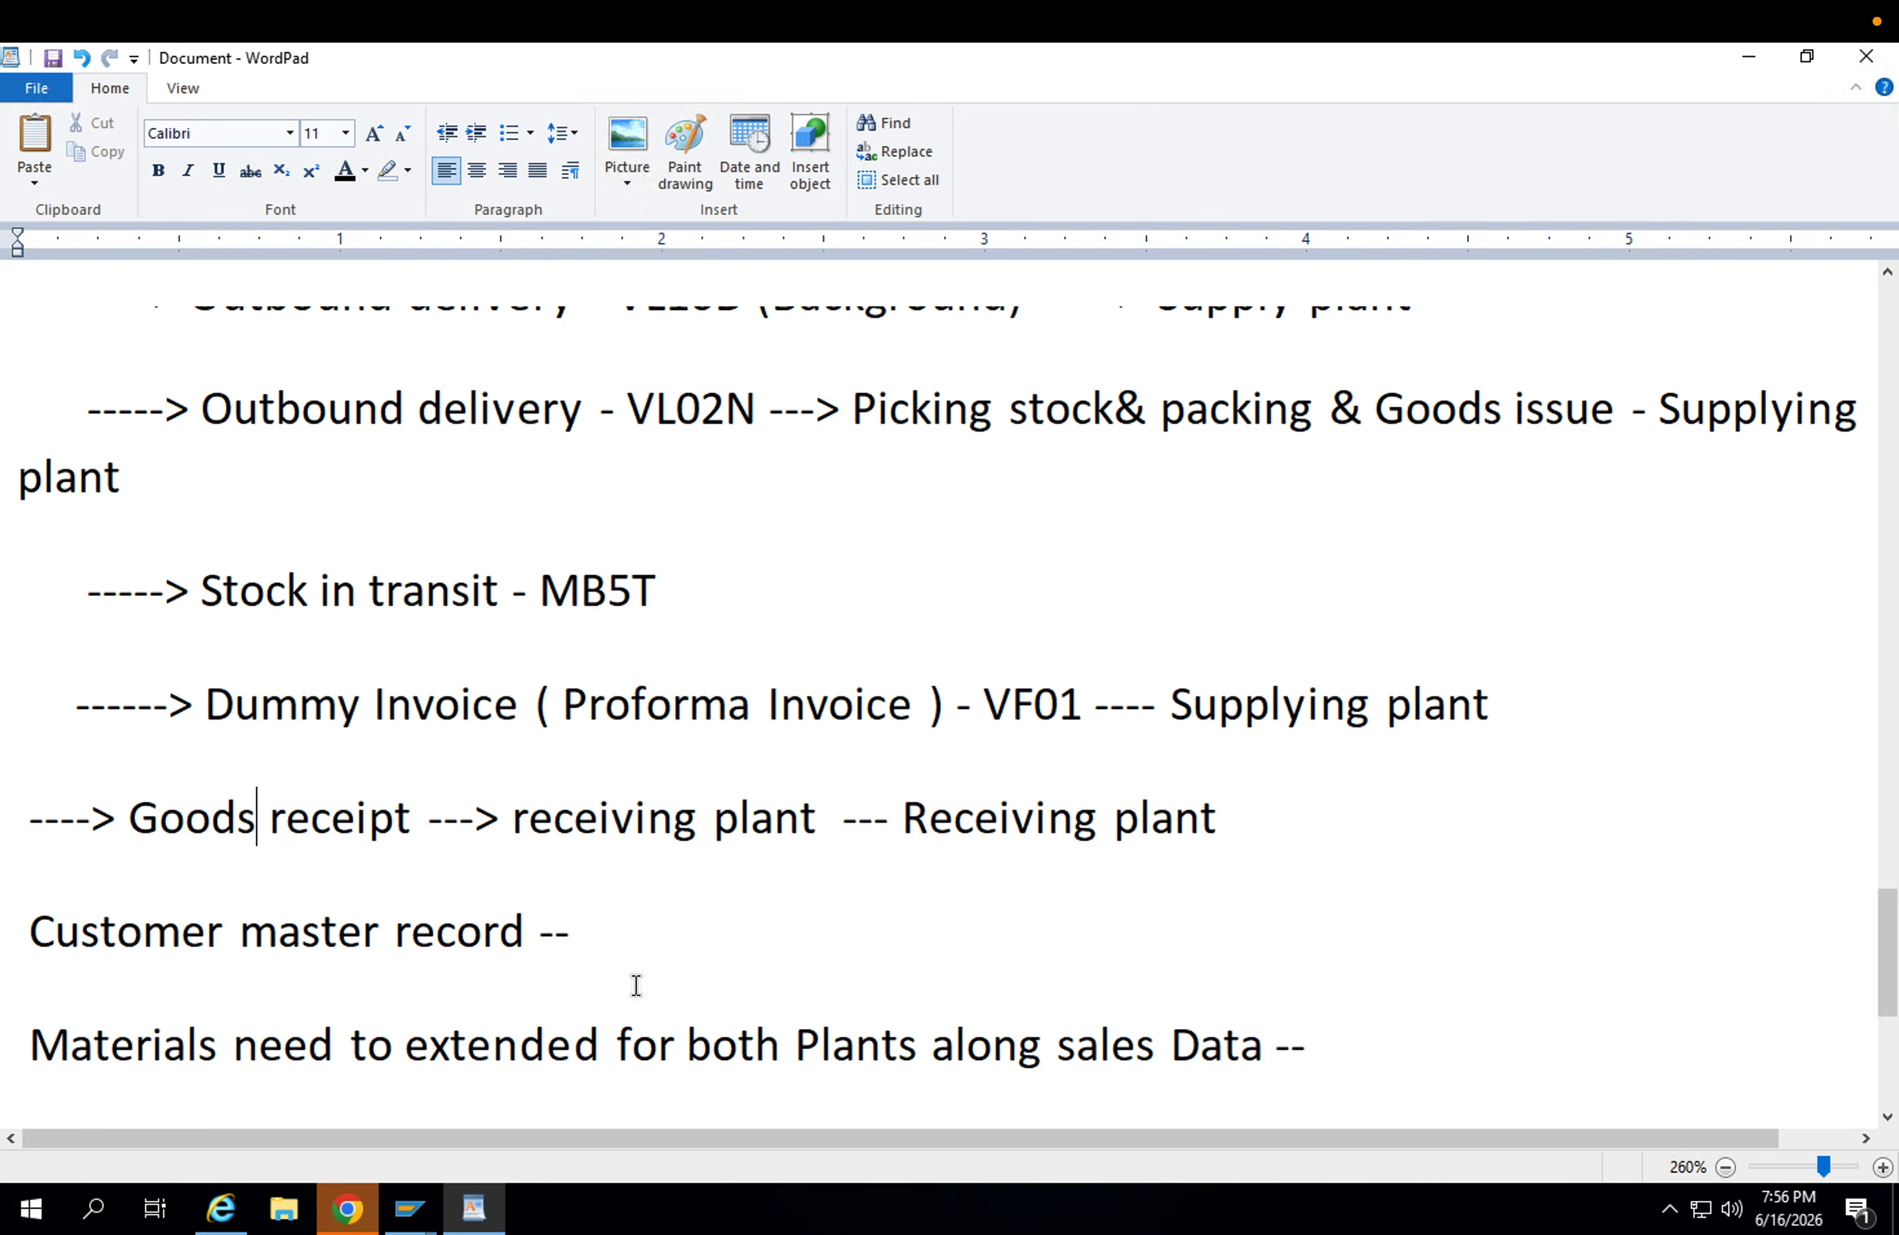
{"action": "scroll", "coordinate": [642, 914], "scroll_direction": "down", "scroll_amount": 2}
{"action": "scroll", "coordinate": [611, 896], "scroll_direction": "up", "scroll_amount": 15}
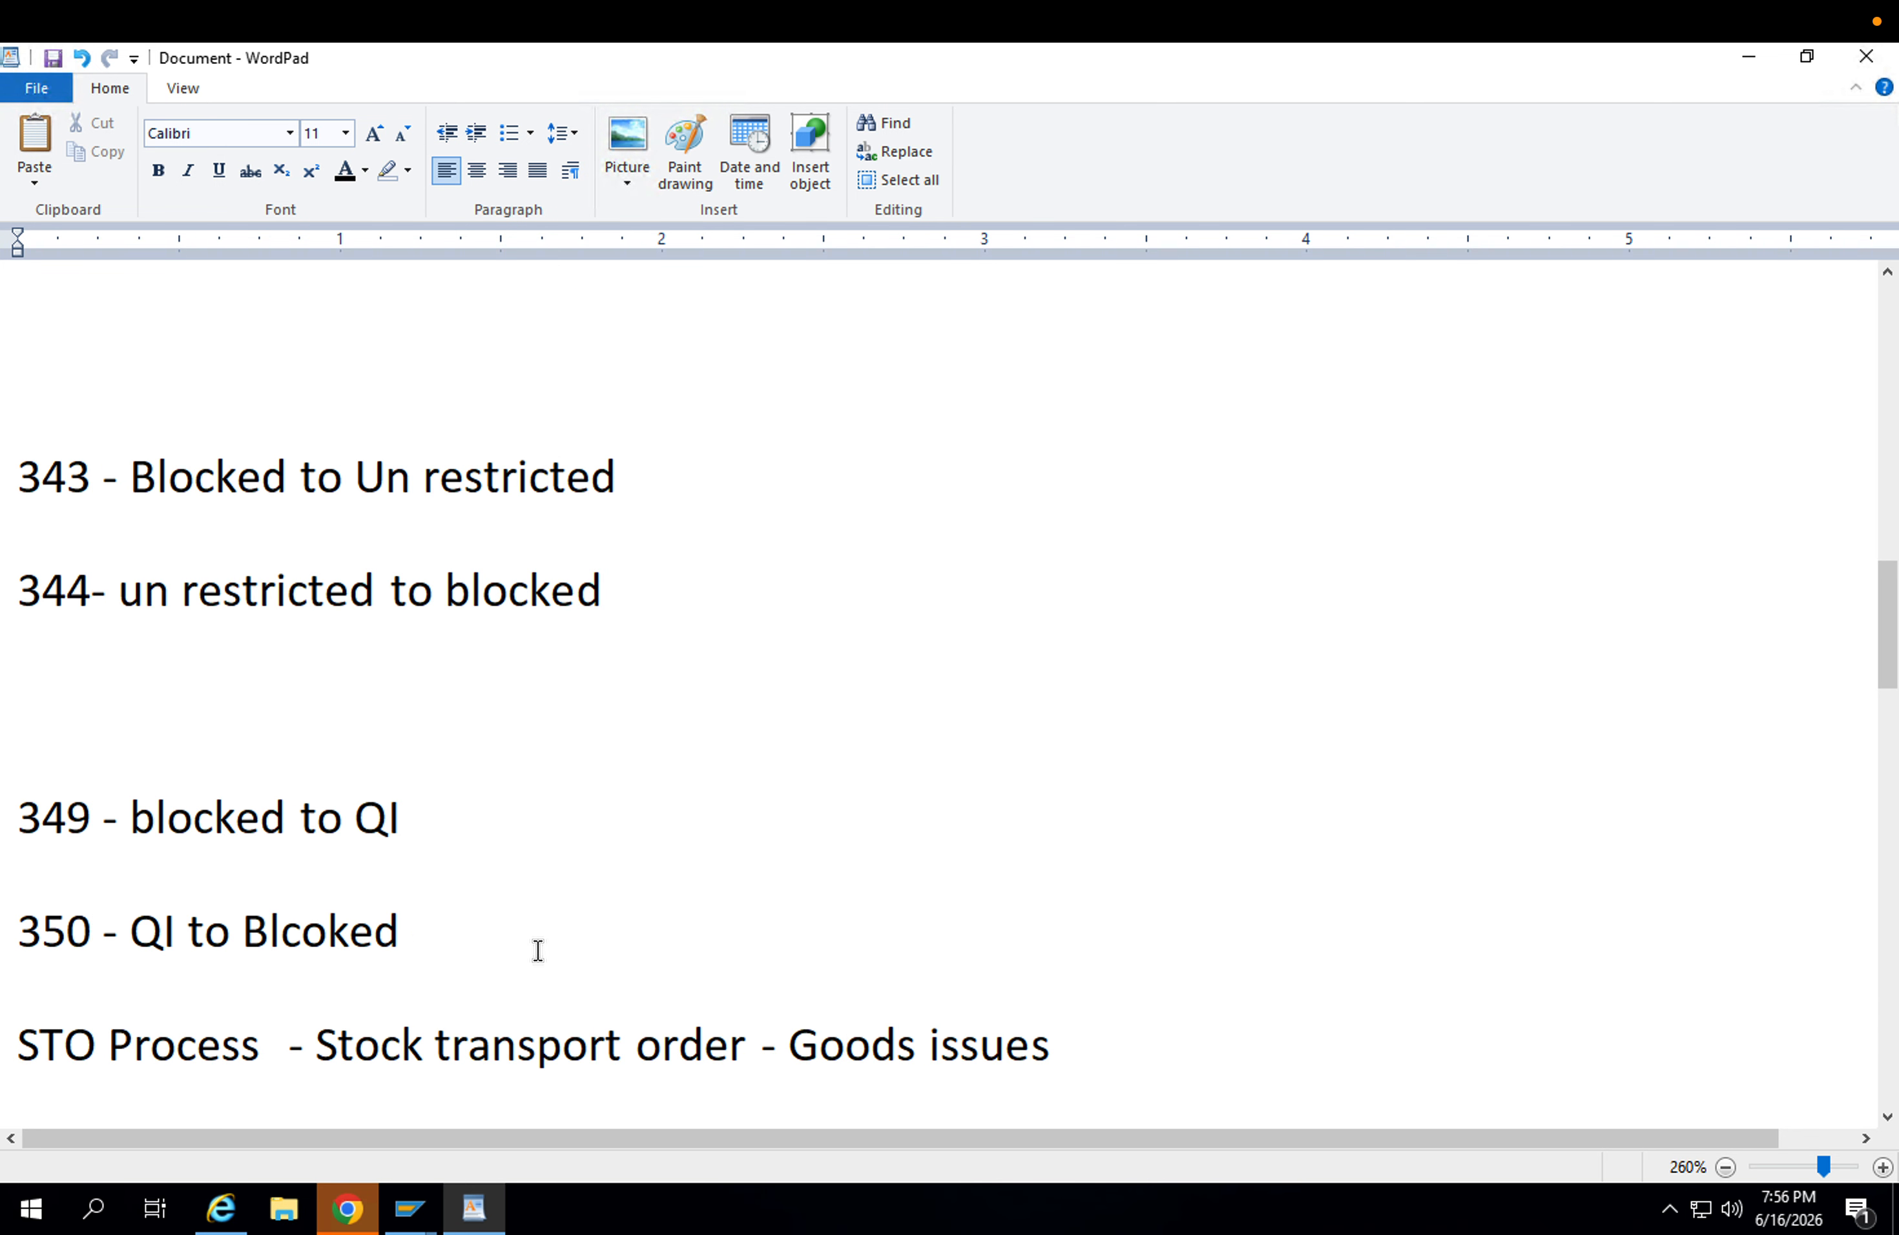
{"action": "scroll", "coordinate": [535, 946], "scroll_direction": "down", "scroll_amount": 5}
{"action": "scroll", "coordinate": [540, 942], "scroll_direction": "down", "scroll_amount": 4}
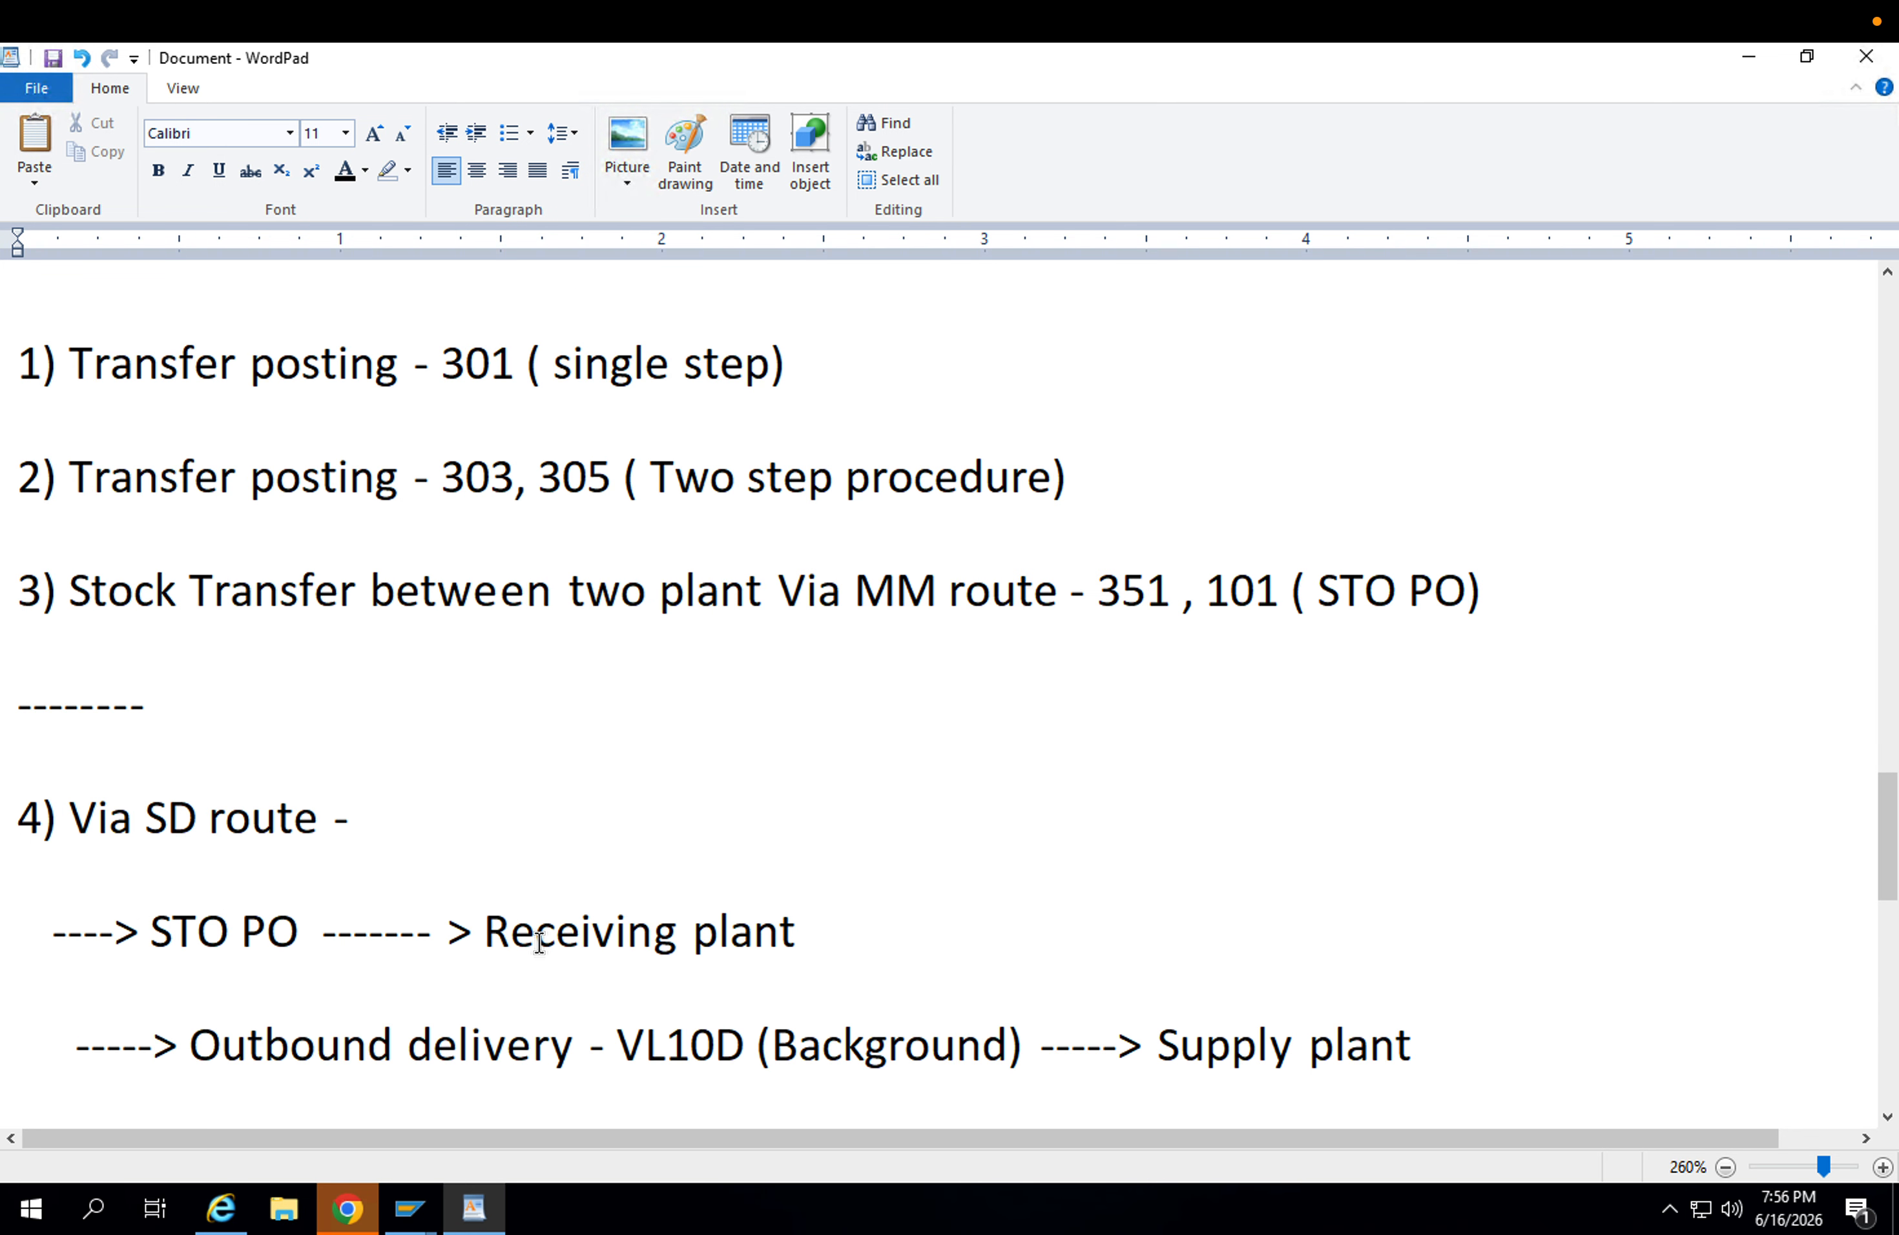
{"action": "left_click", "coordinate": [488, 827]}
{"action": "type", "text": "INTRA STO 9 P"}
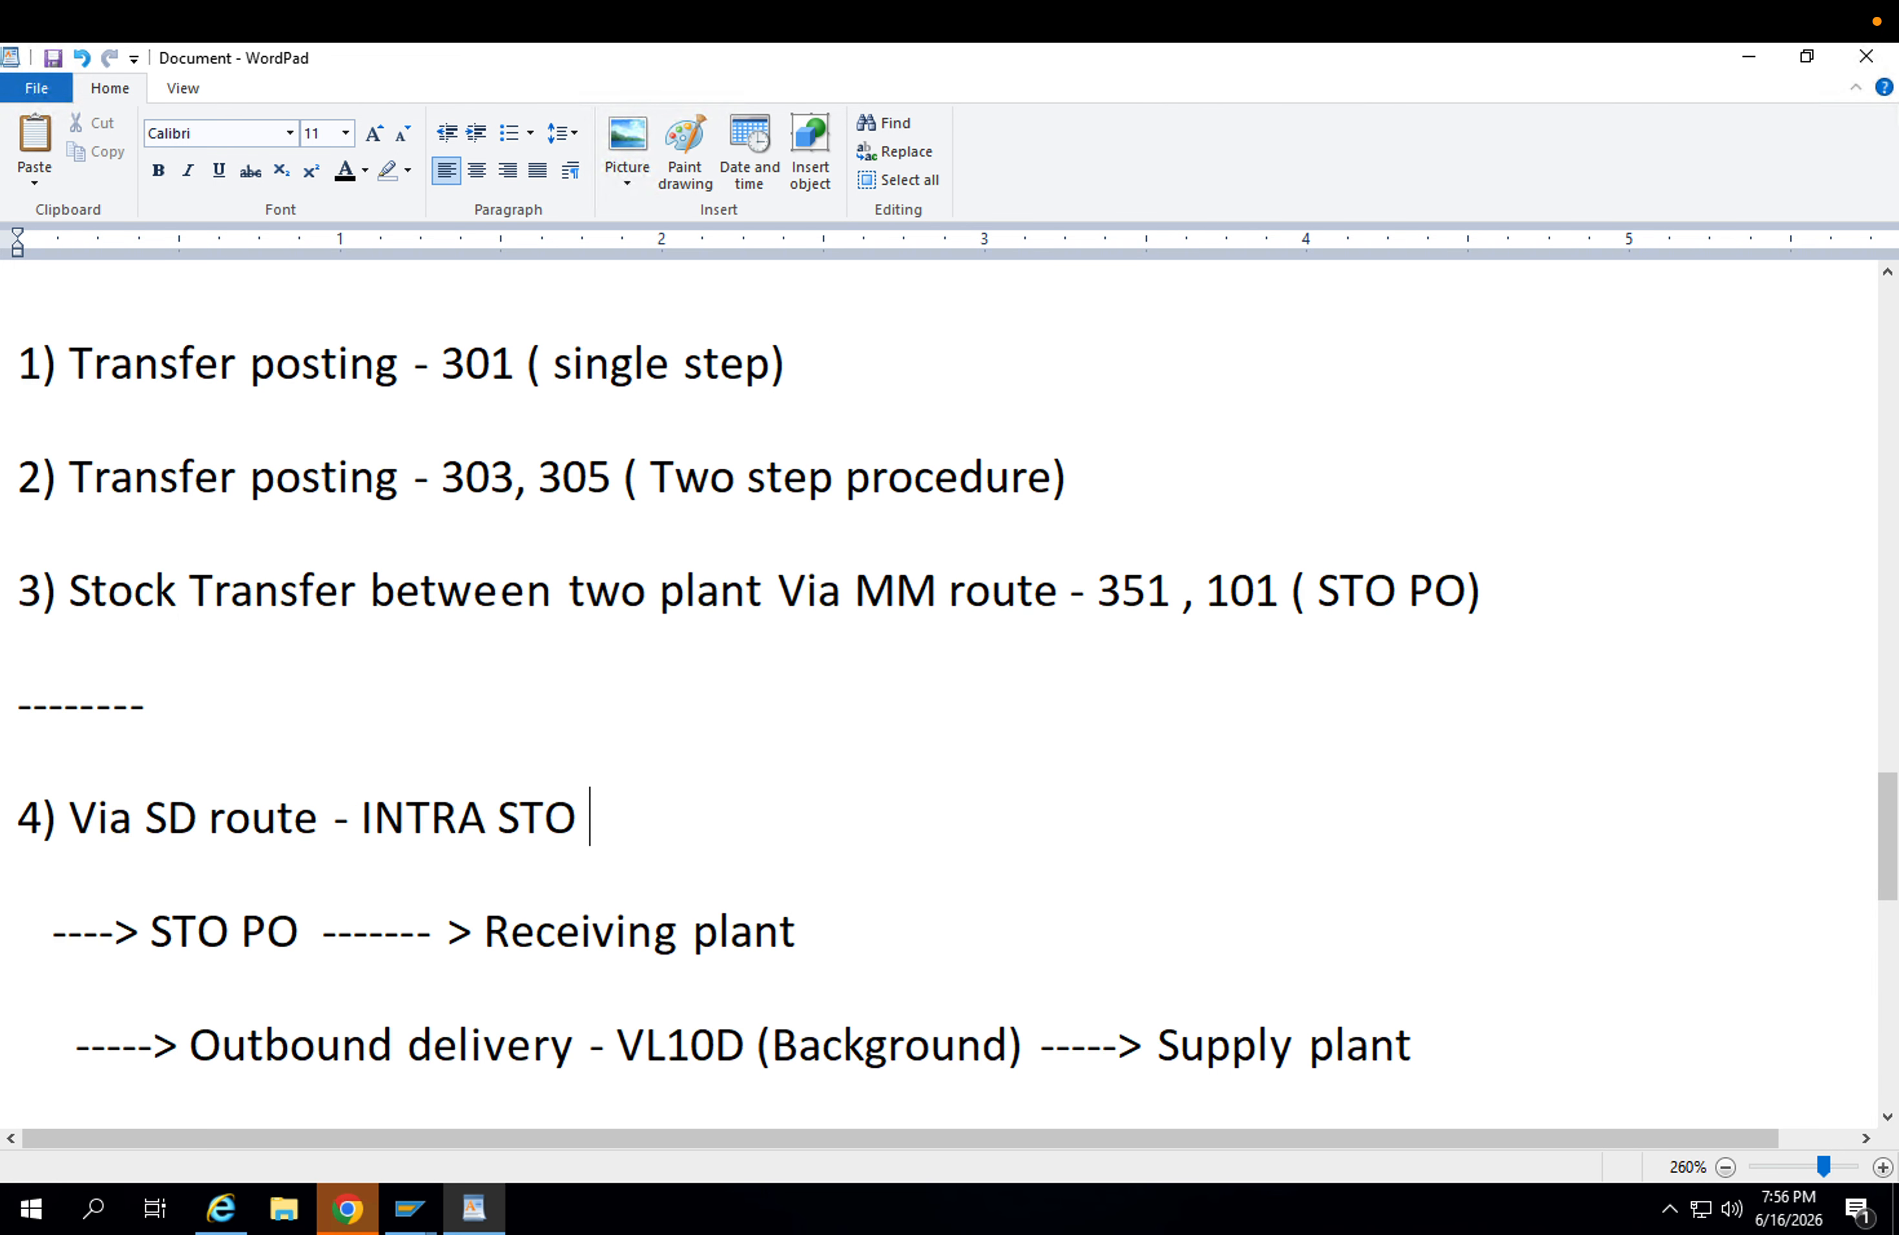
{"action": "key", "text": "BackSpace"}
{"action": "key", "text": "BackSpace"}
{"action": "type", "text": "( PLANT "}
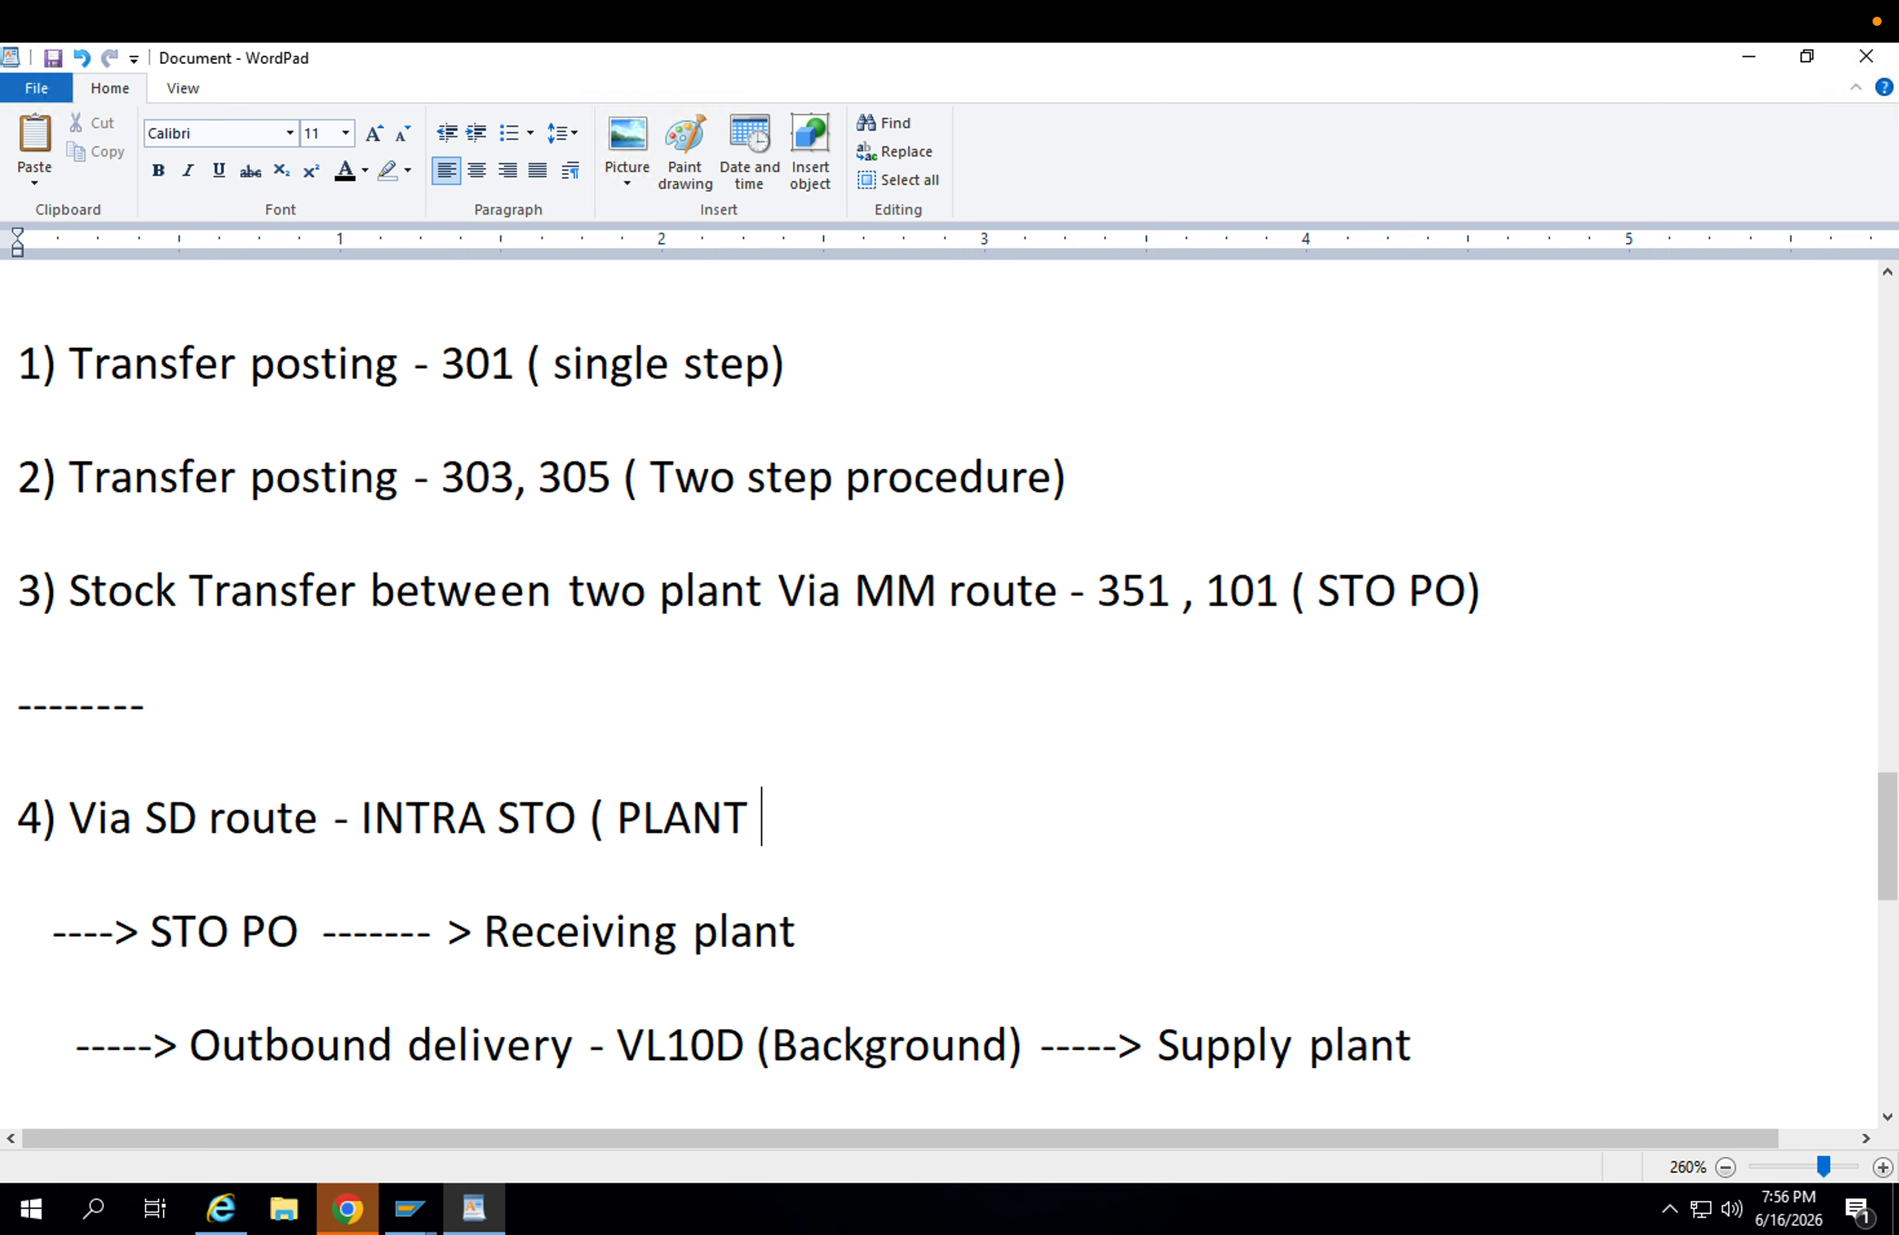
{"action": "type", "text": "to PLANT t"}
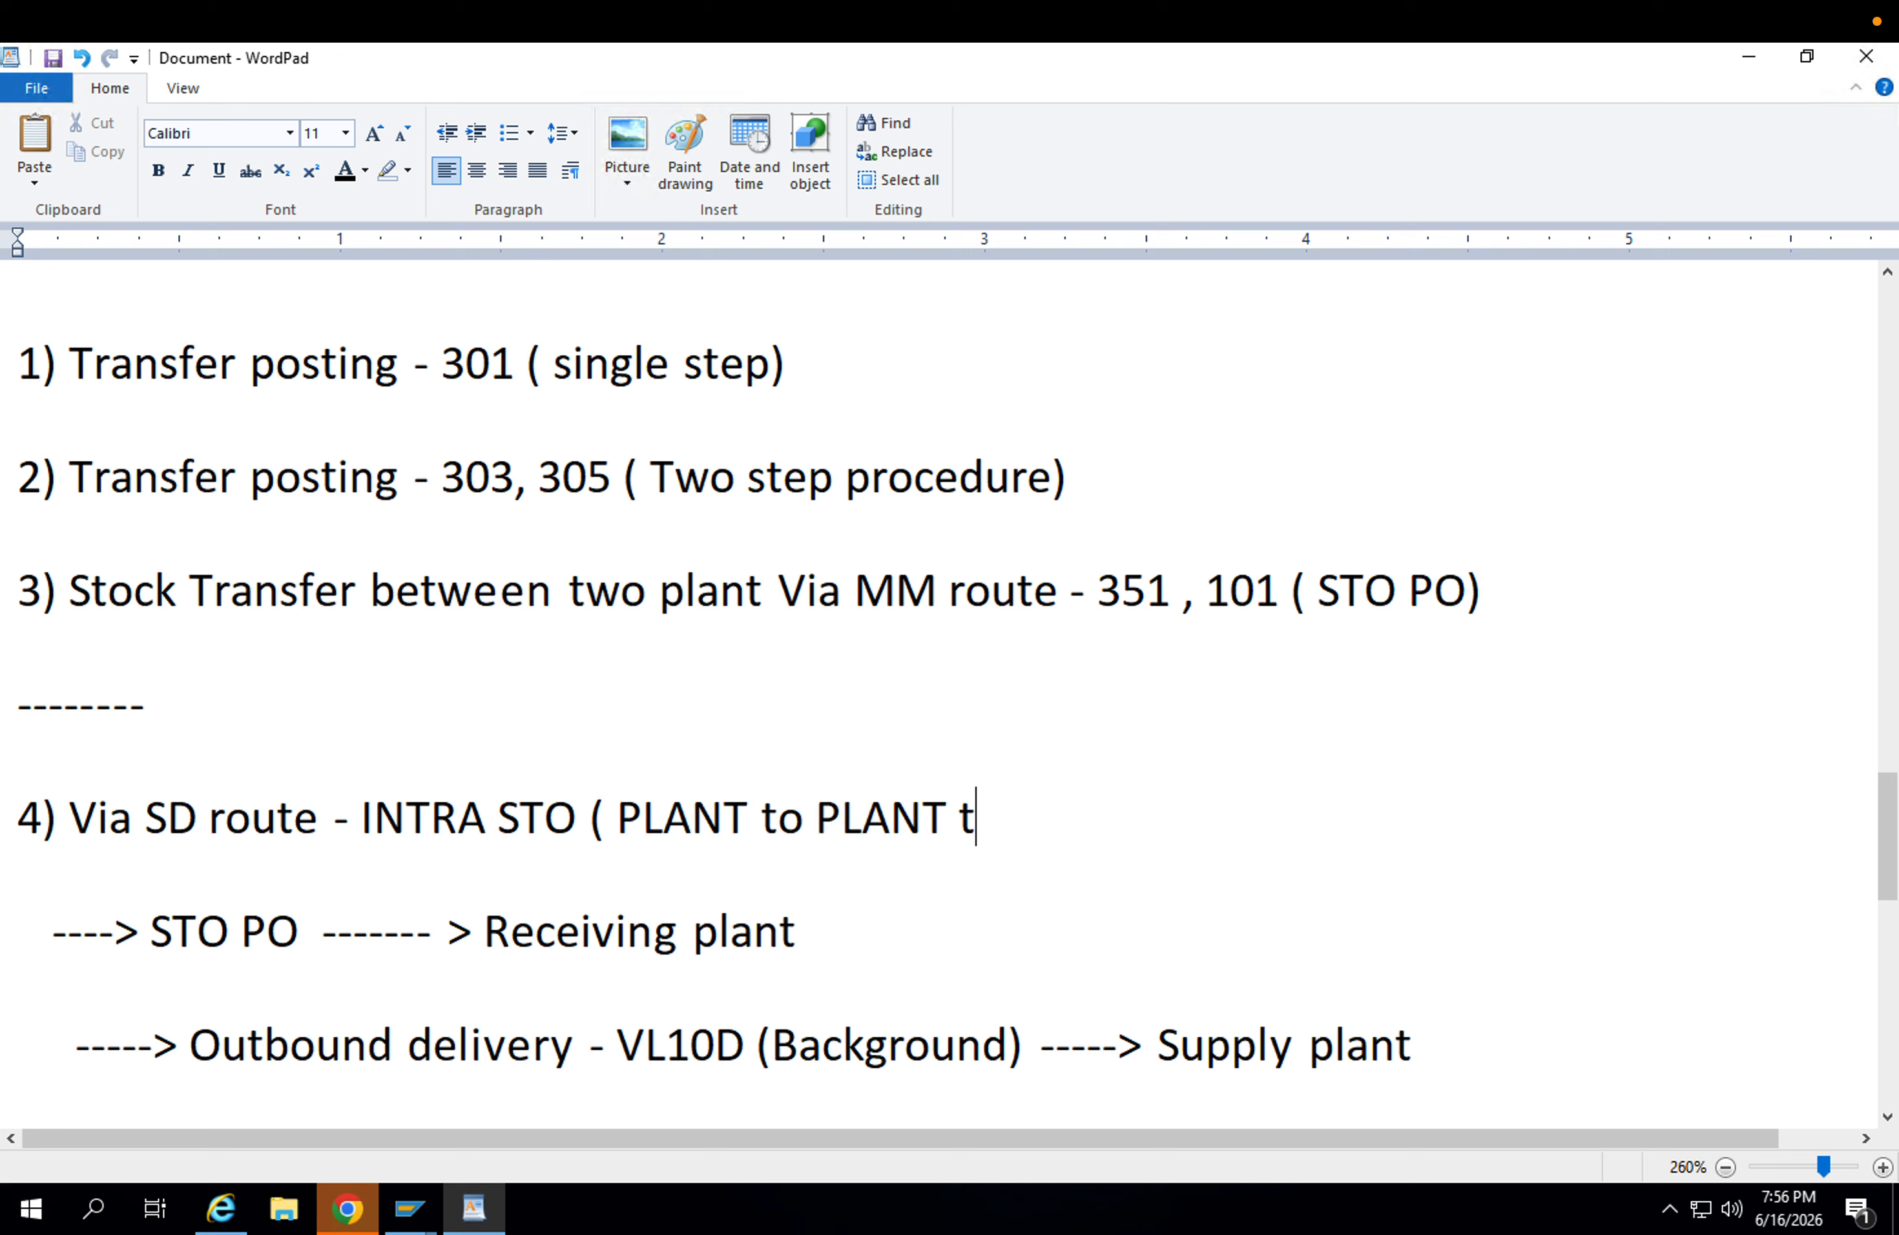
{"action": "type", "text": "ransfer "}
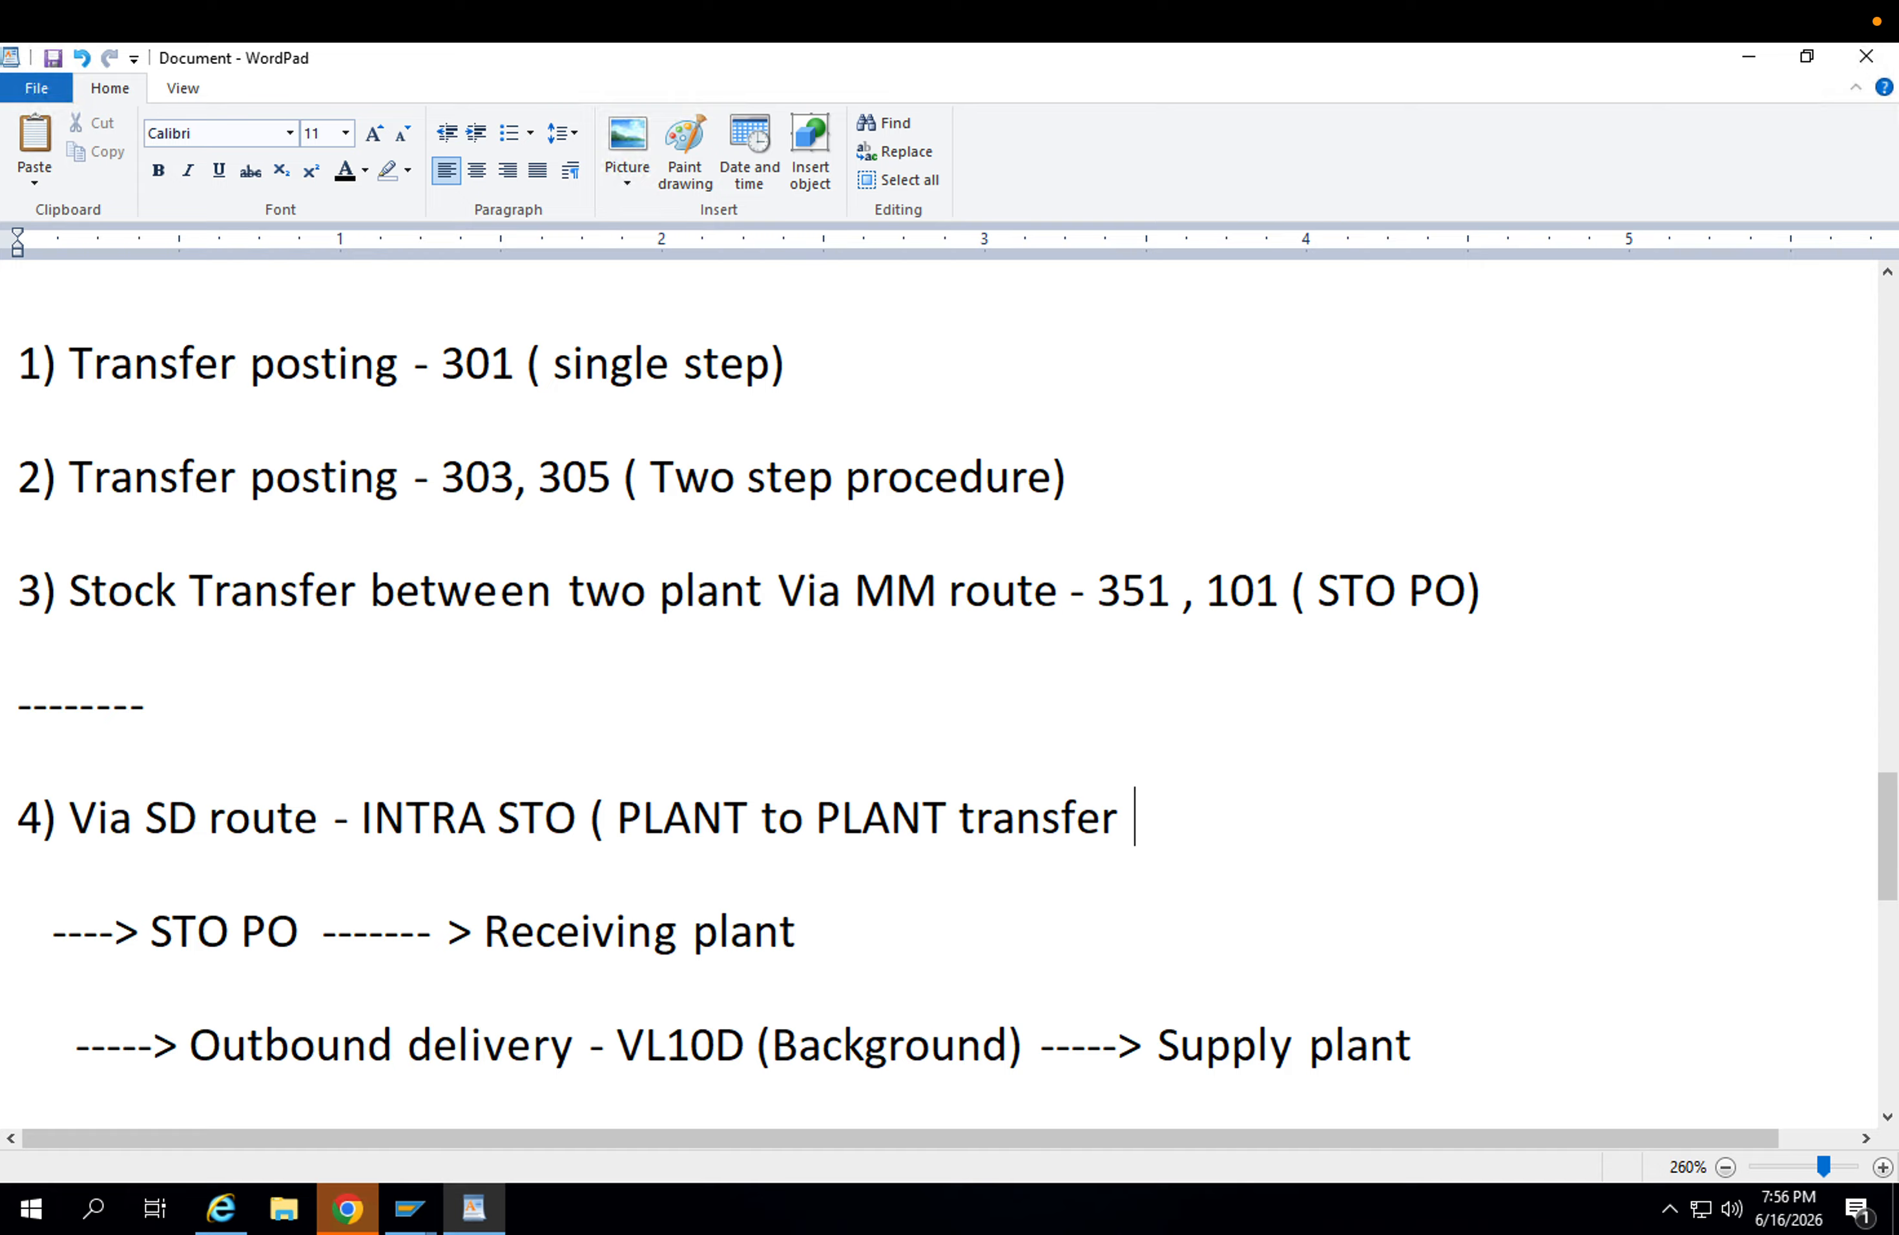
{"action": "type", "text": "with in the"}
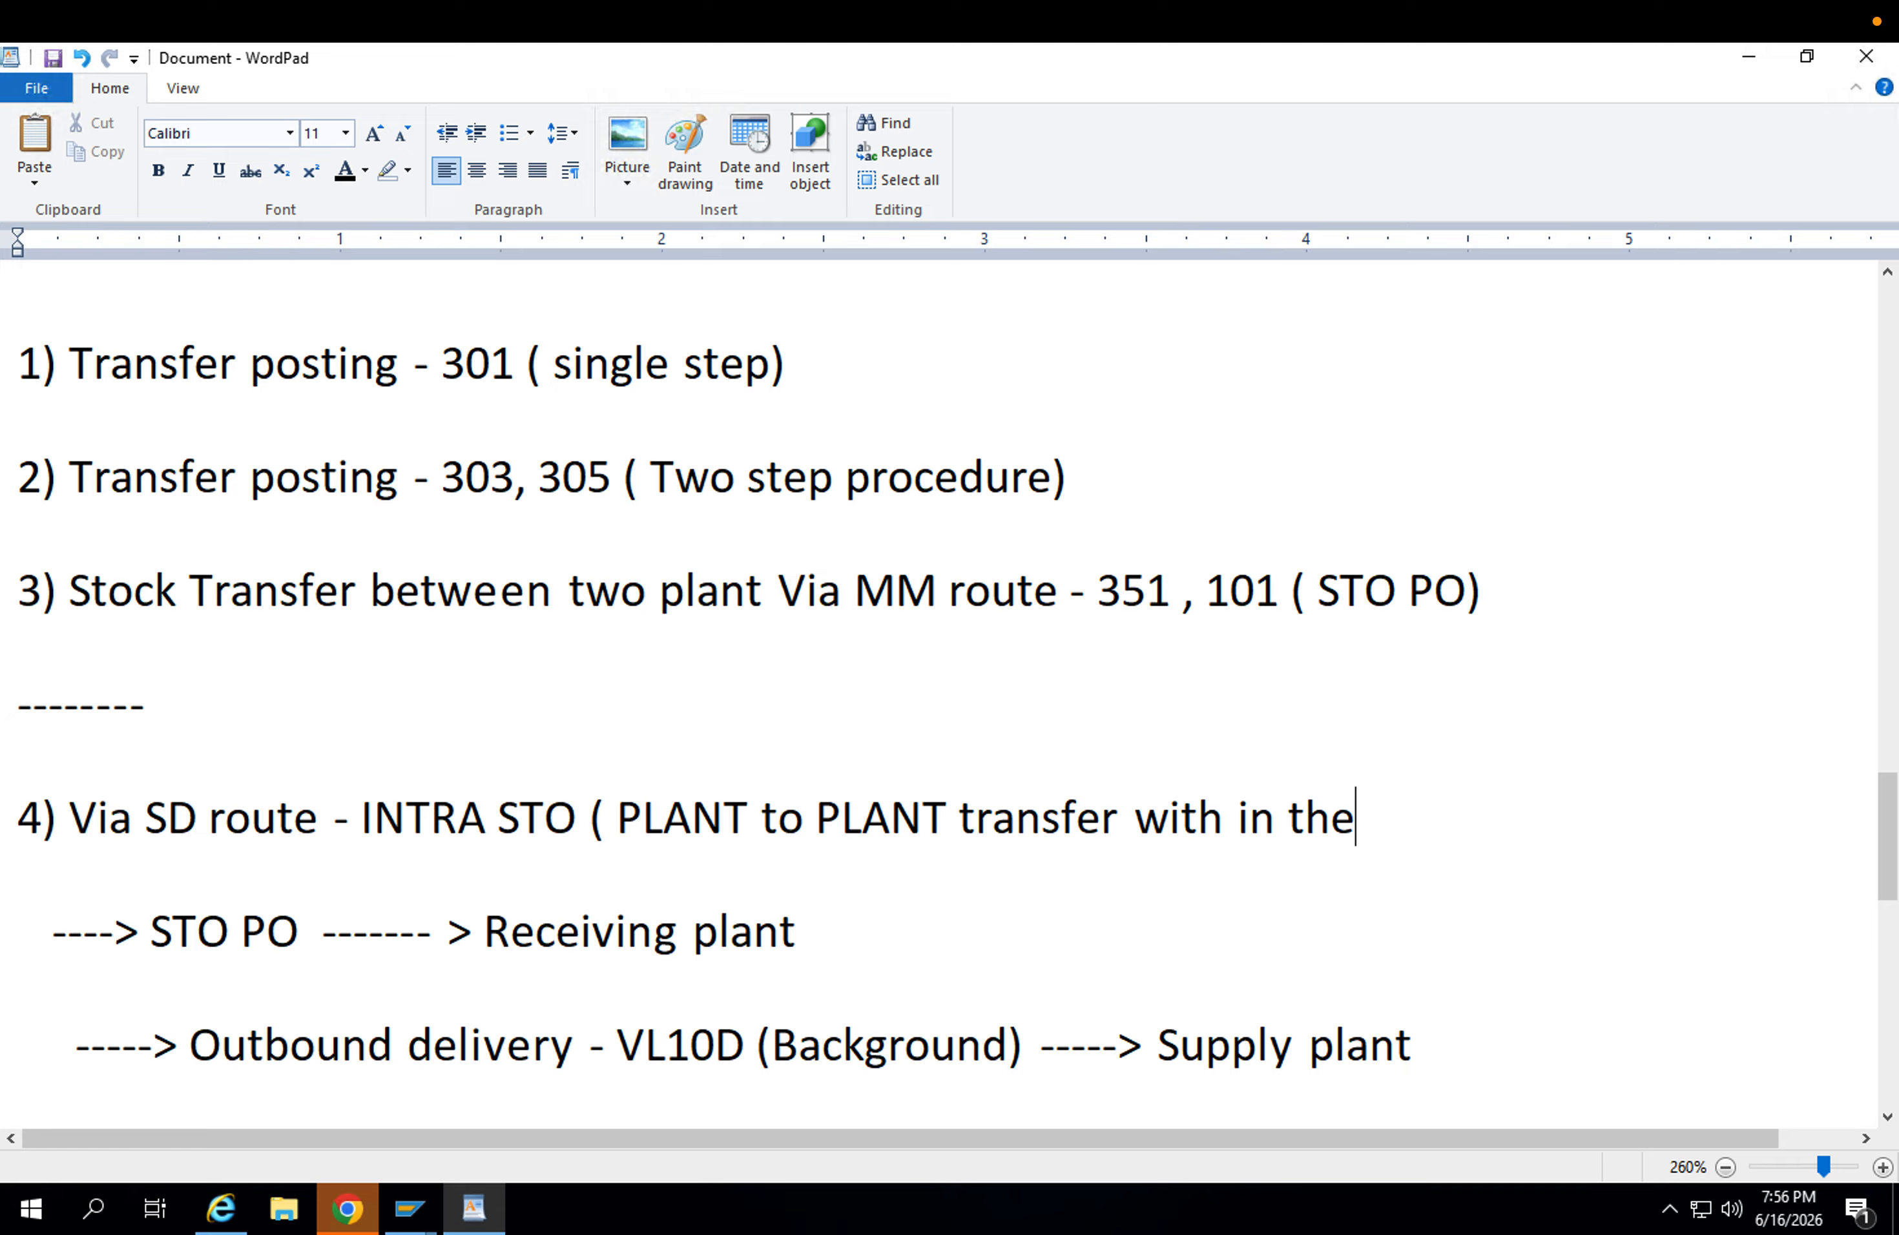
{"action": "type", "text": " same compa"}
{"action": "key", "text": "BackSpace"}
{"action": "type", "text": "o"}
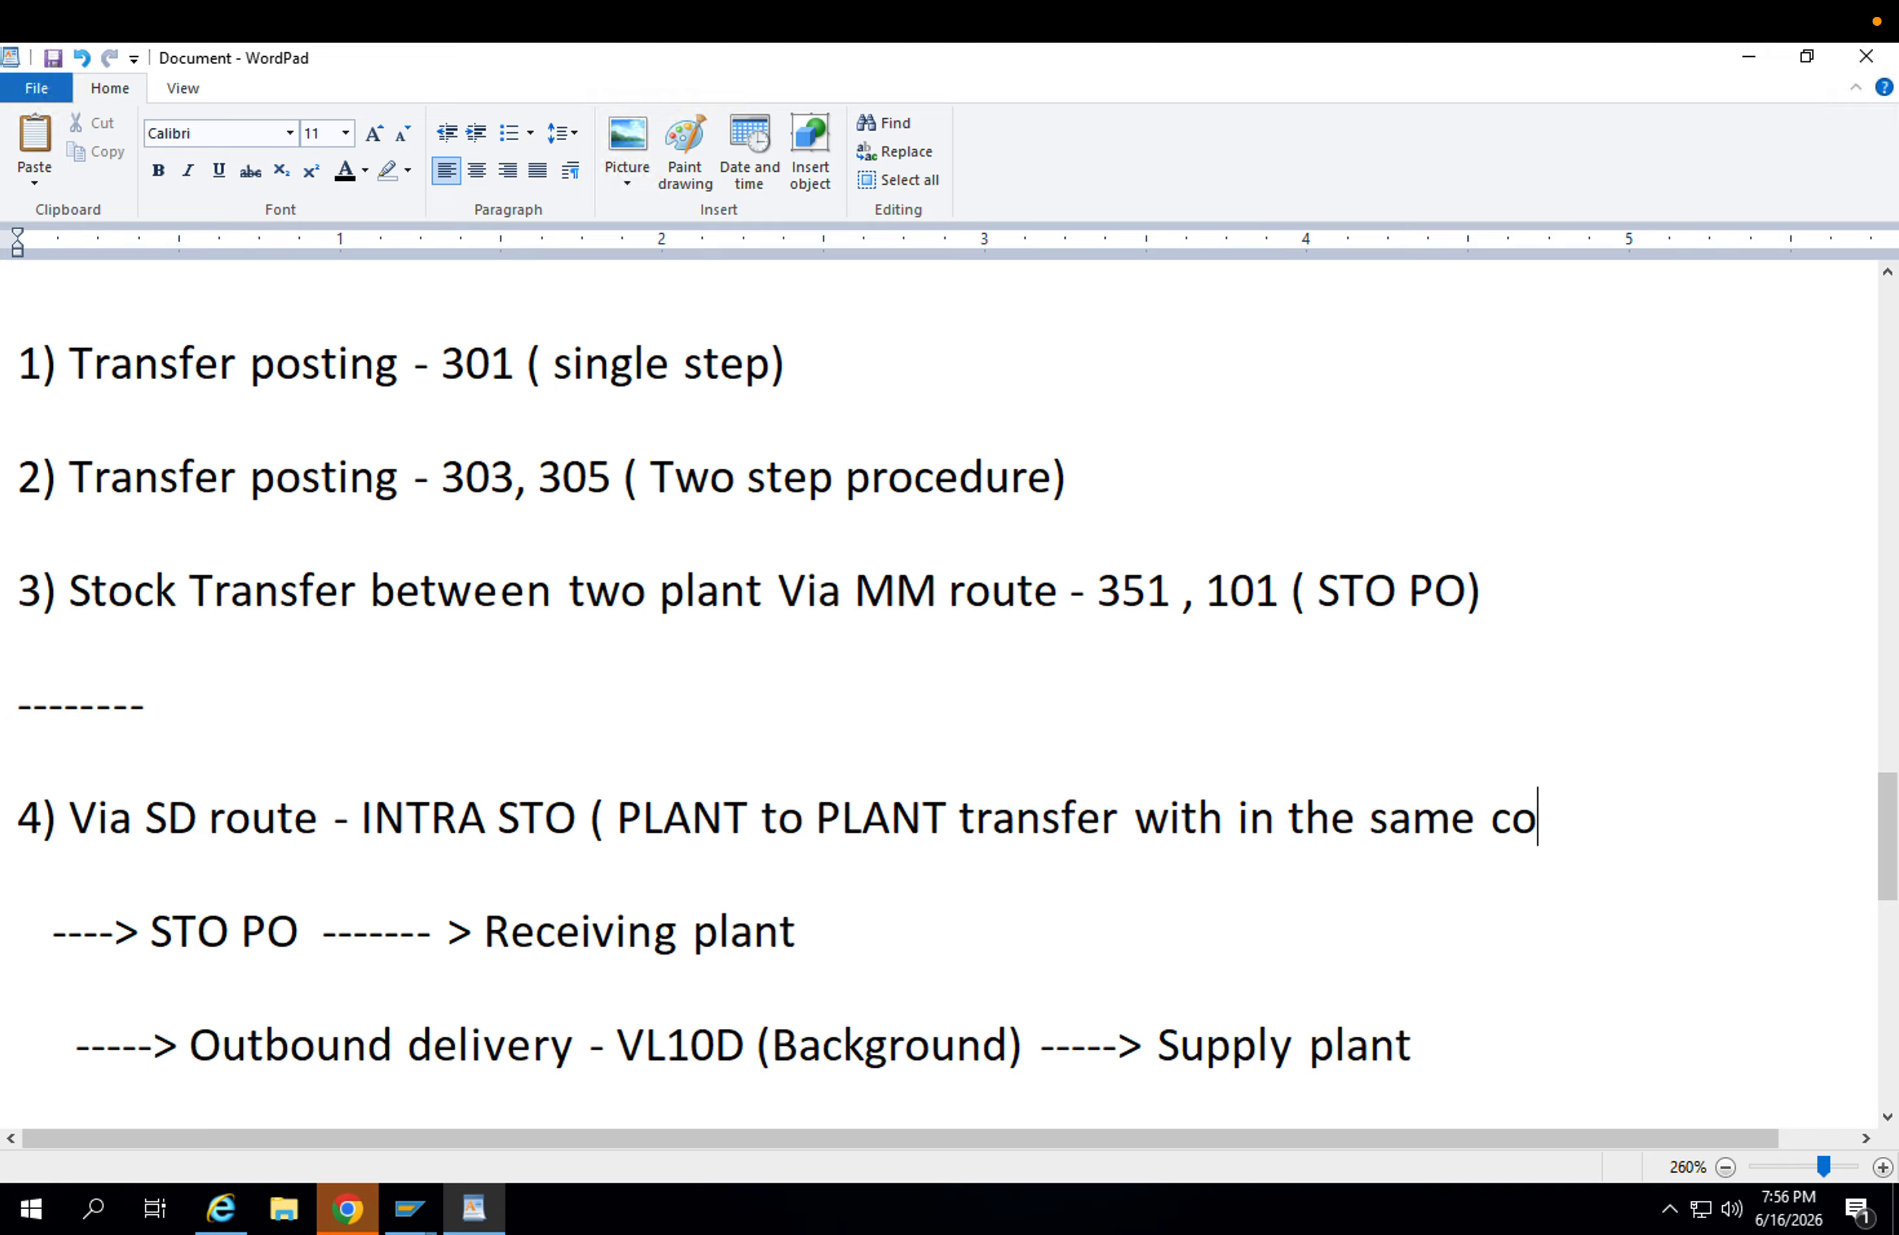
{"action": "type", "text": "mpany code"}
{"action": "type", "text": ")"}
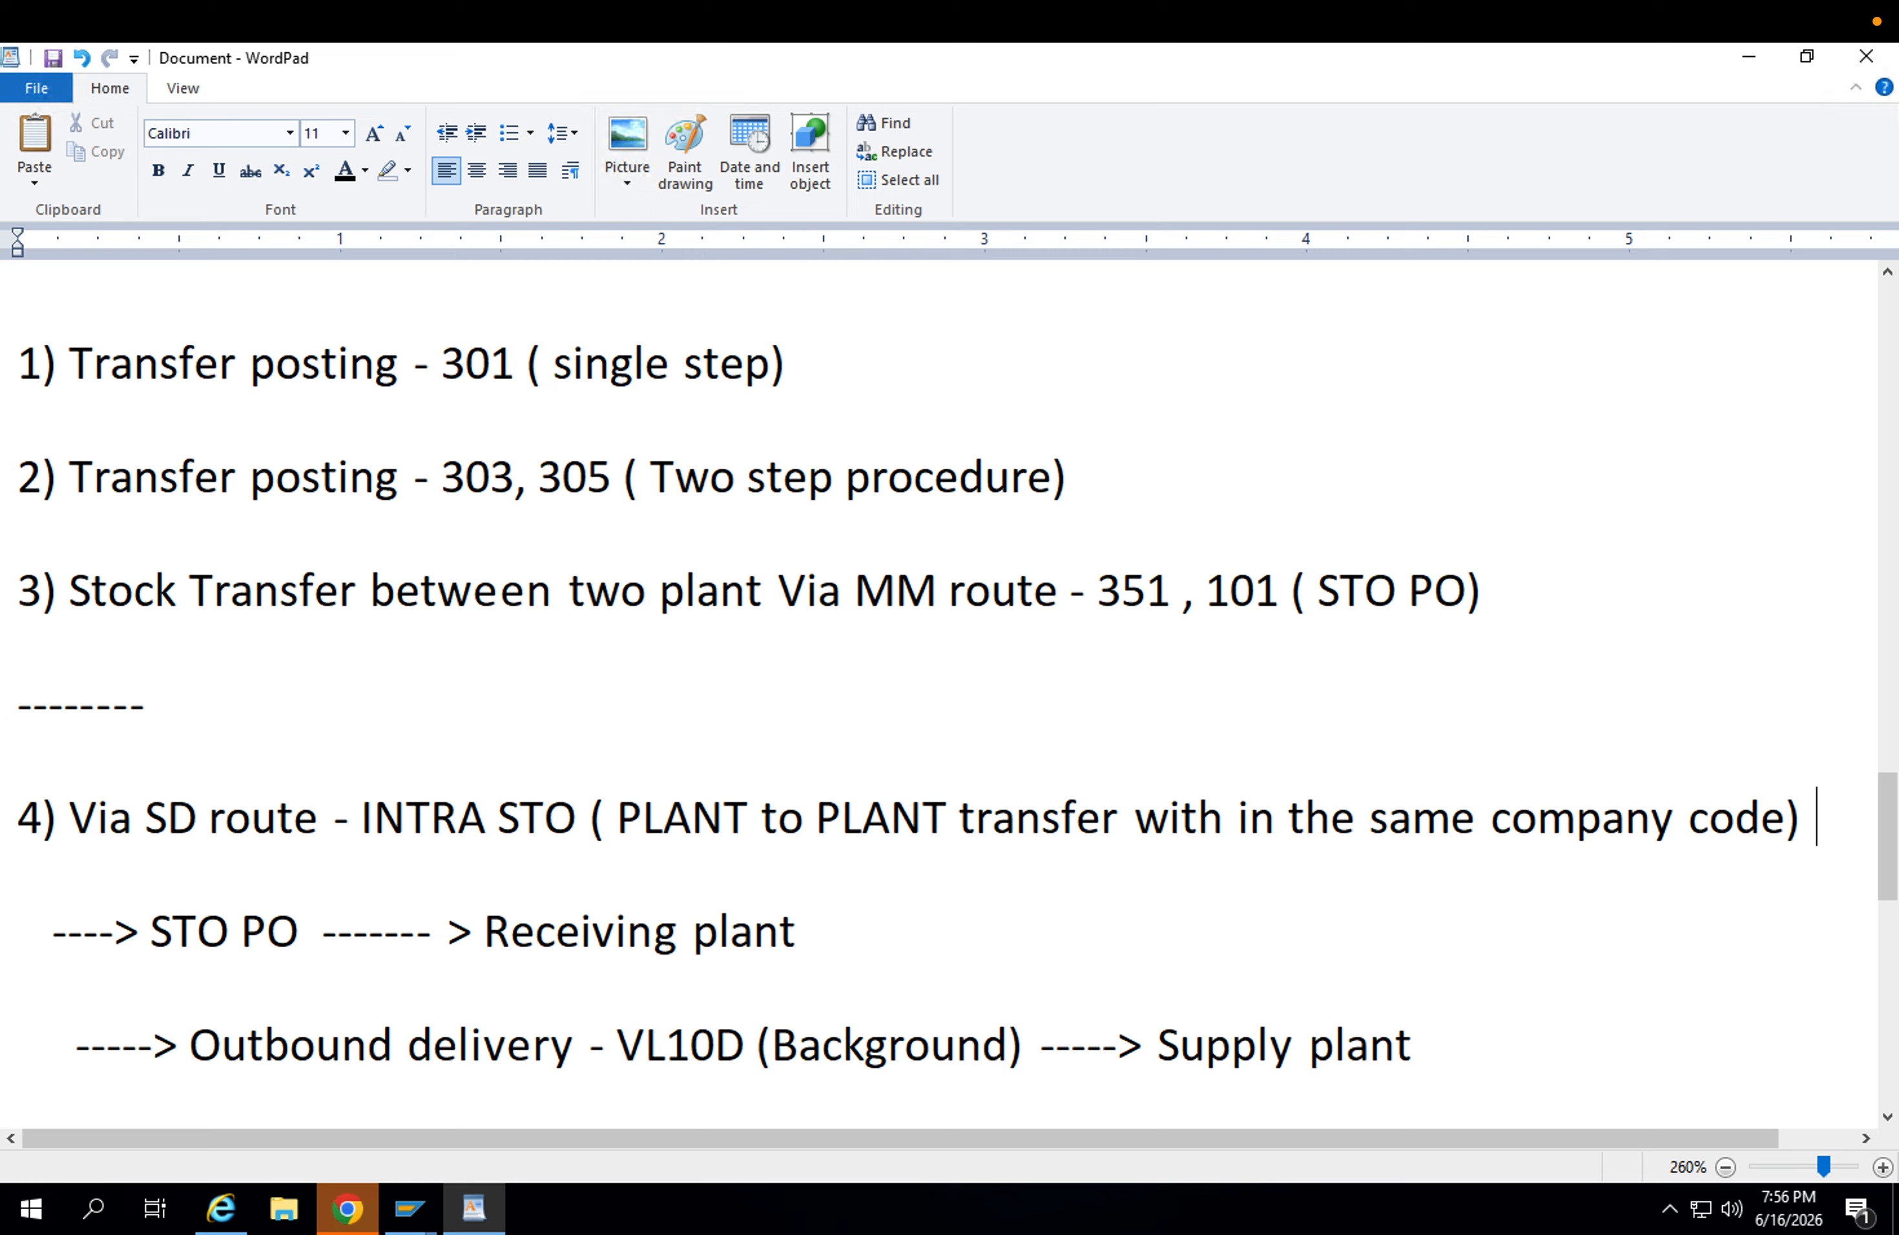
Add two lines under the Via SD route heading: "APPL - Company" and "APP1 & APP2".
{"action": "key", "text": "Return"}
{"action": "type", "text": "P"}
{"action": "key", "text": "BackSpace"}
{"action": "type", "text": "AP"}
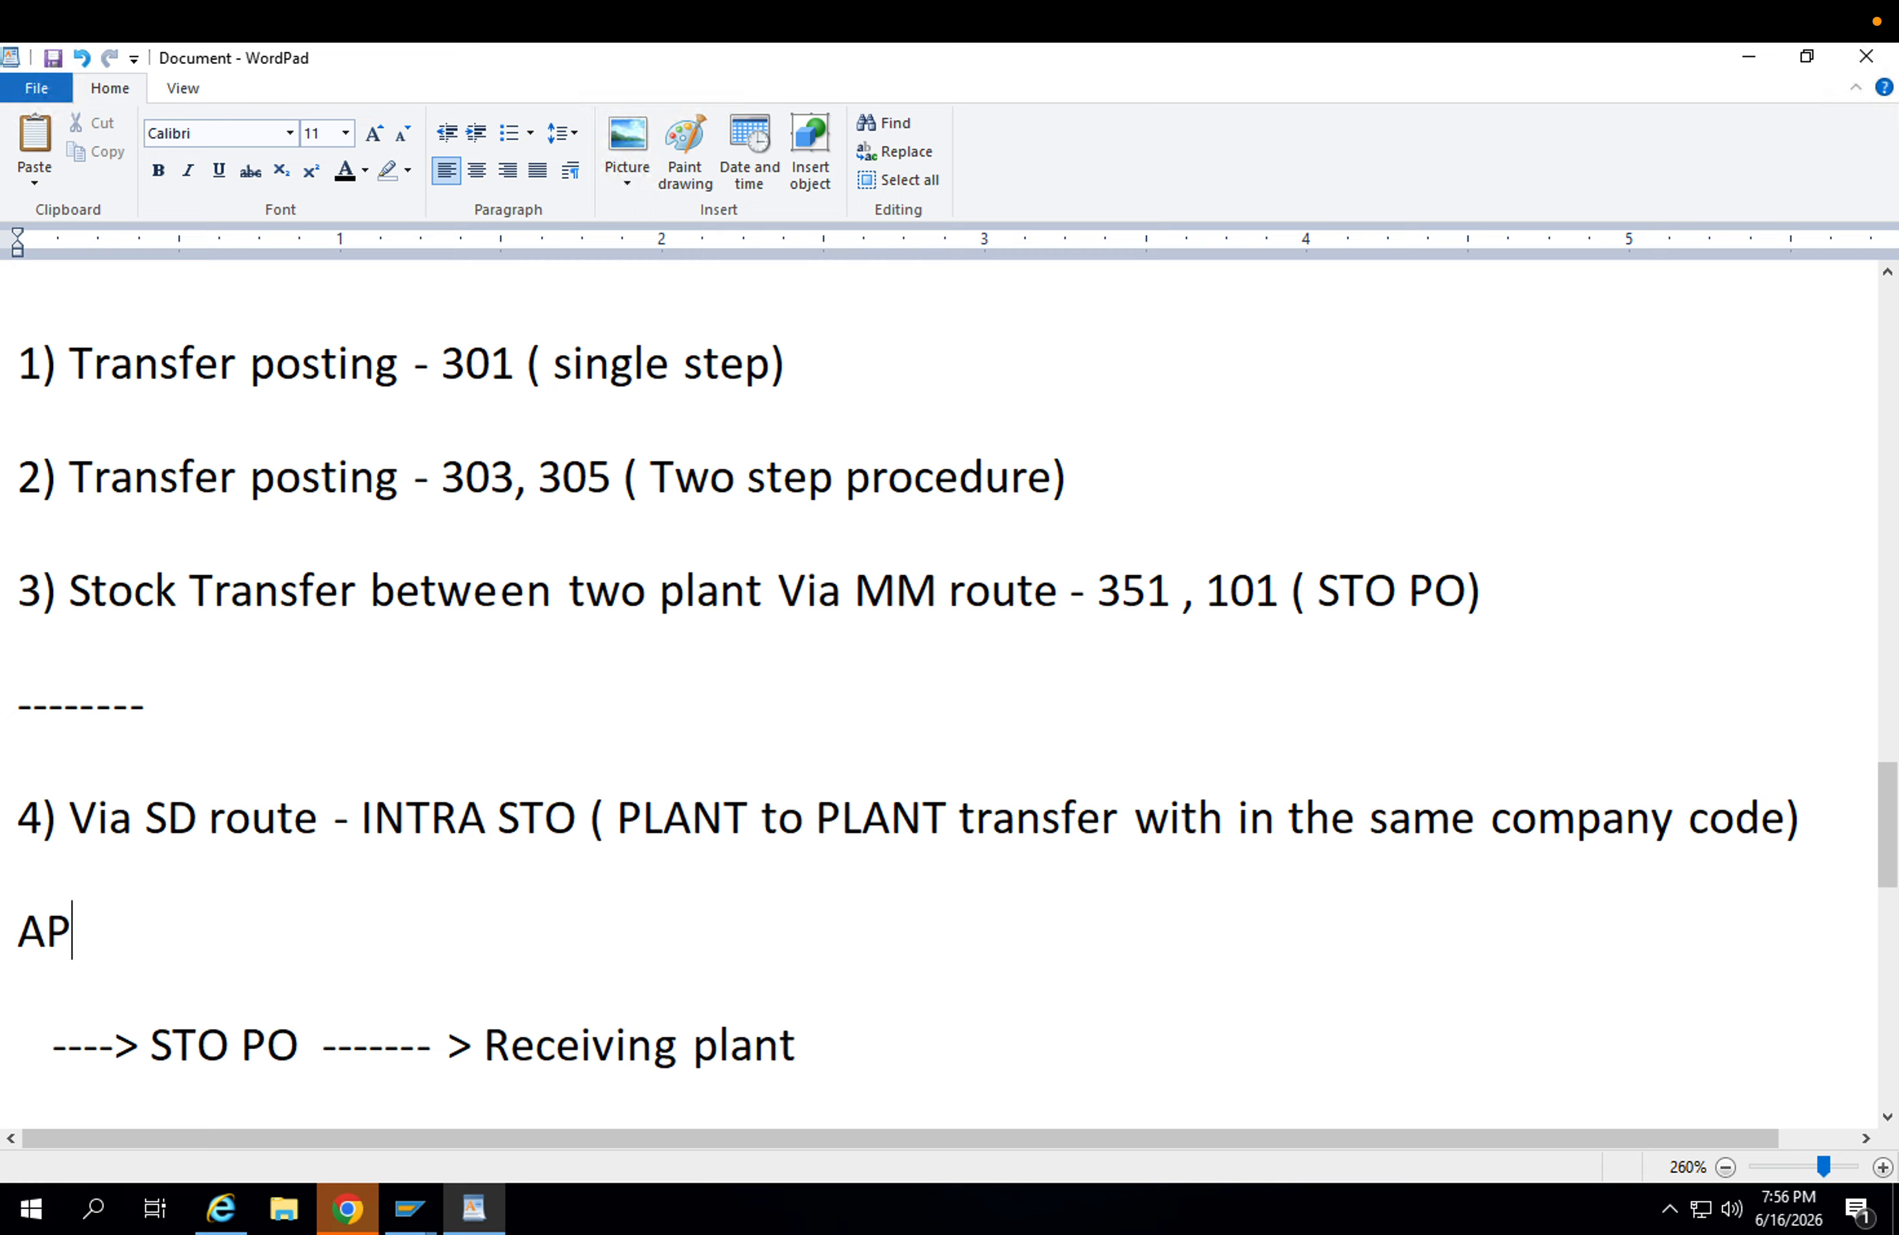
{"action": "type", "text": "PL - Company"}
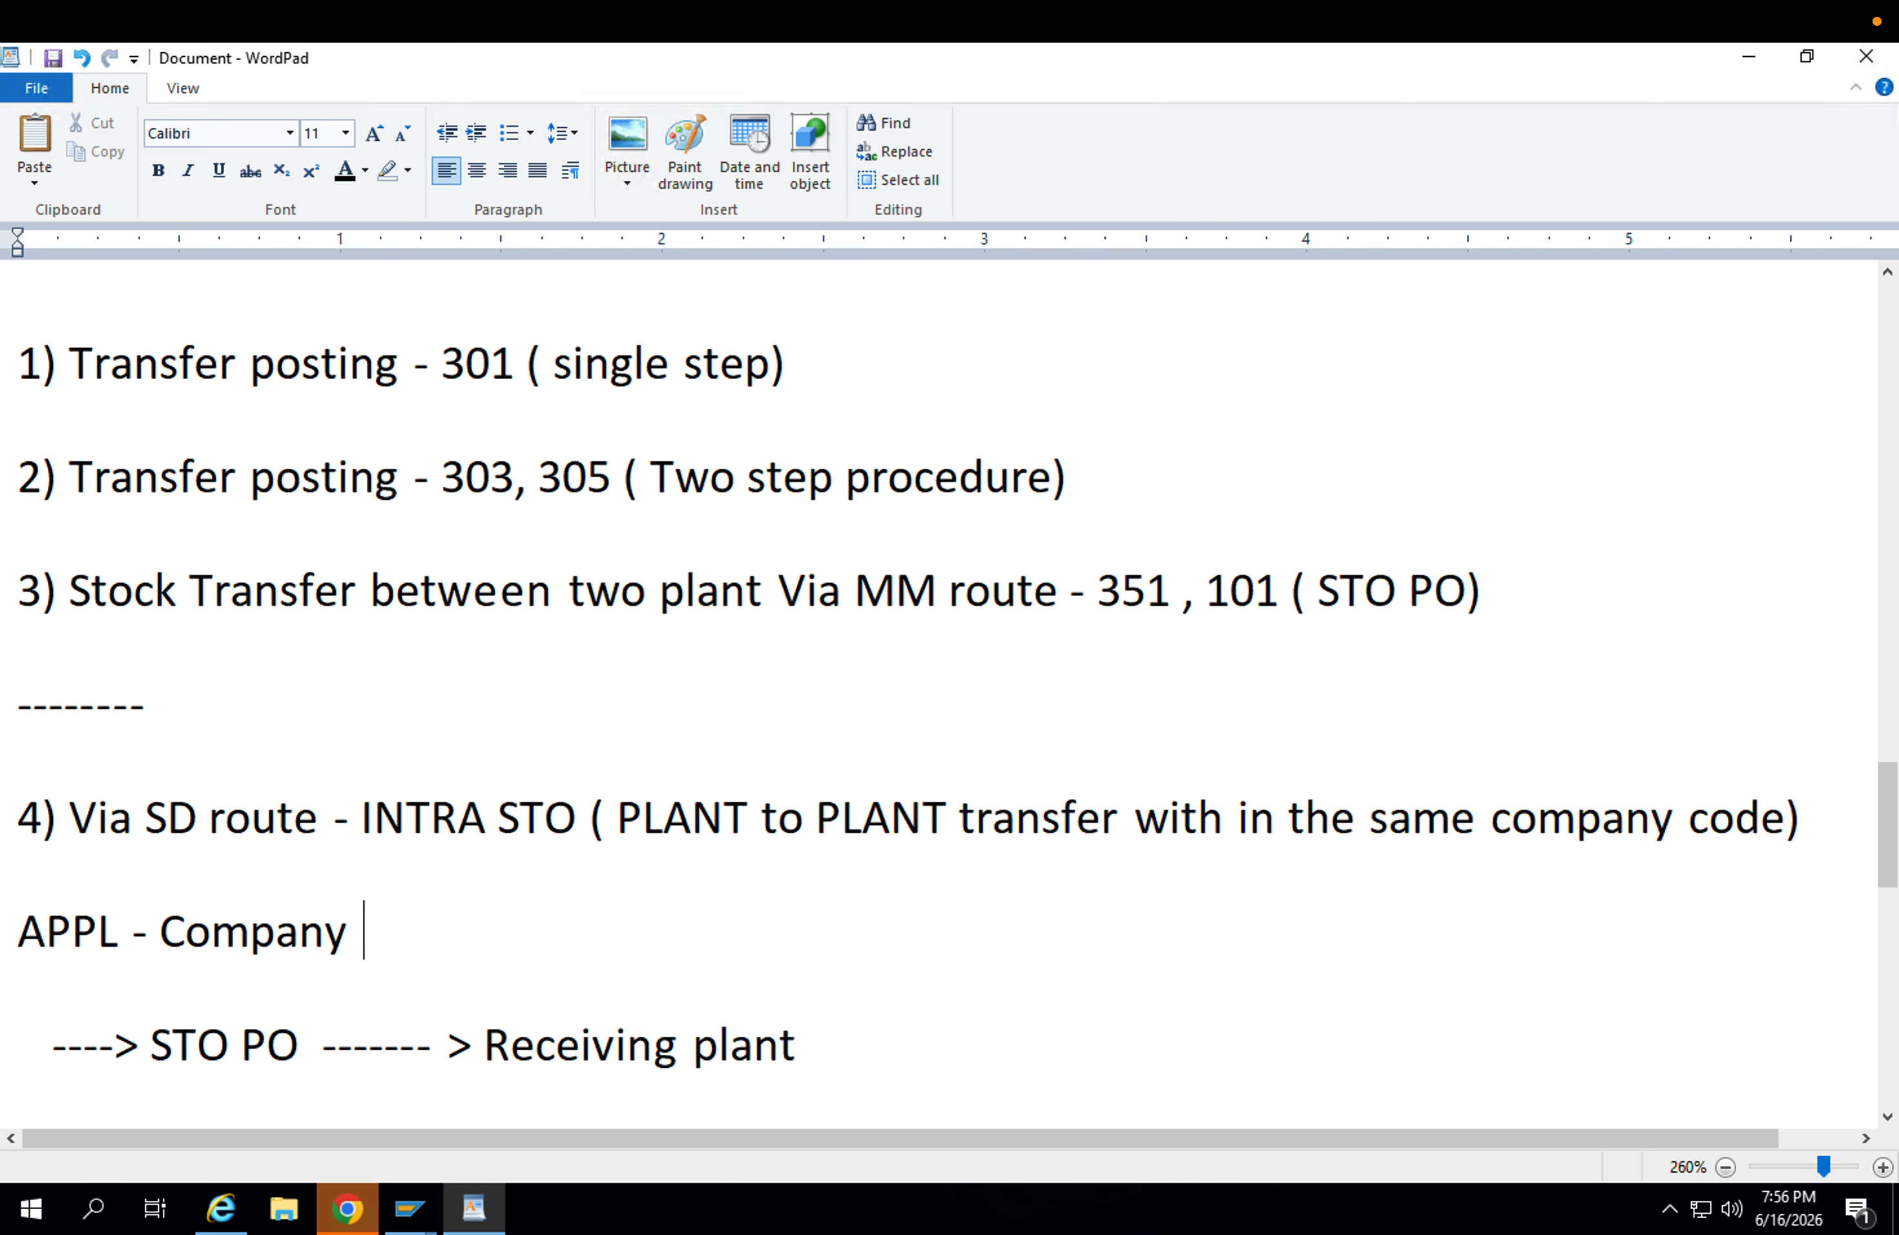
{"action": "key", "text": "Return"}
{"action": "type", "text": "APP"}
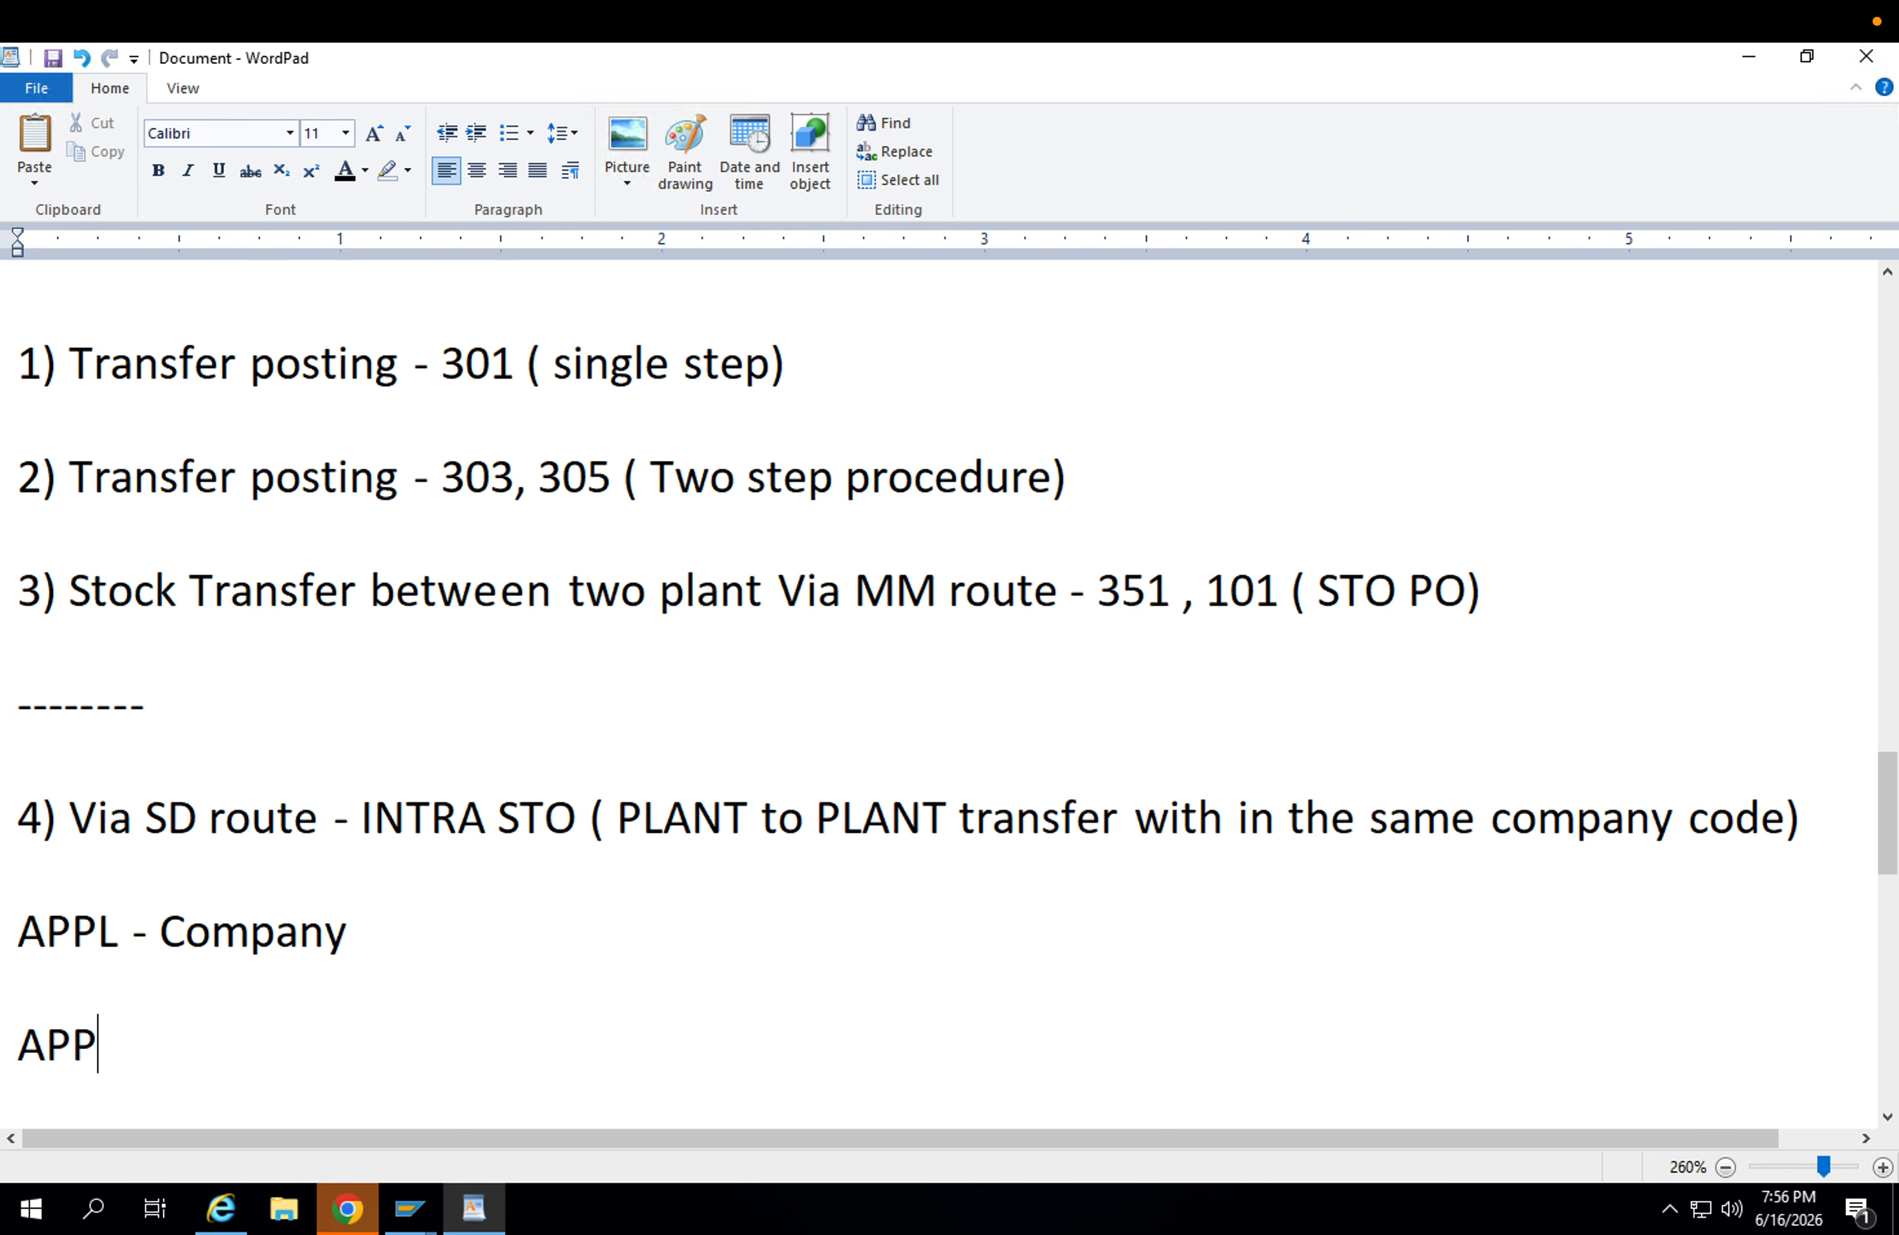
{"action": "type", "text": "1"}
{"action": "key", "text": "BackSpace"}
{"action": "type", "text": "1 & APP2"}
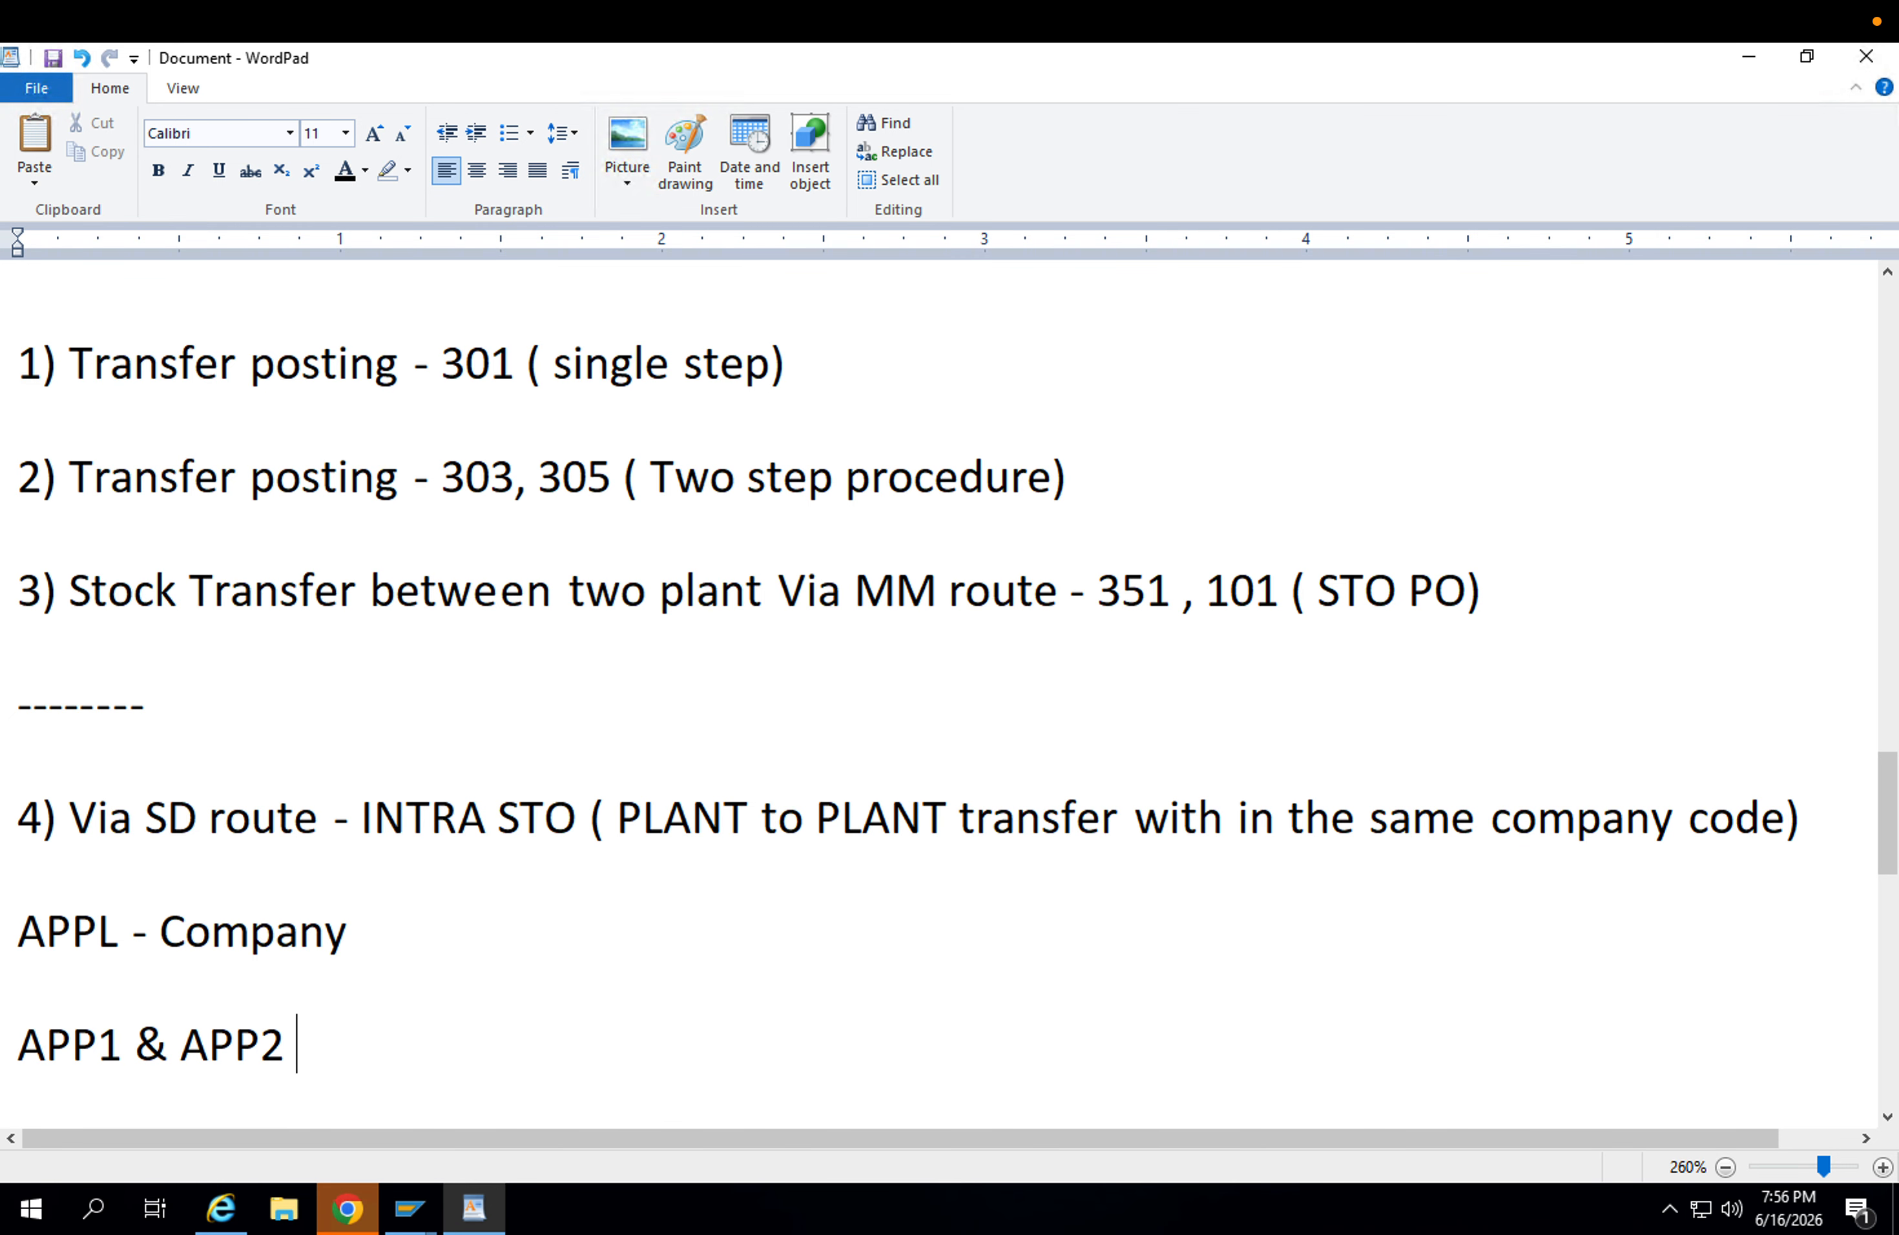
{"action": "scroll", "coordinate": [784, 890], "scroll_direction": "down", "scroll_amount": 2}
{"action": "key", "text": "super+s"}
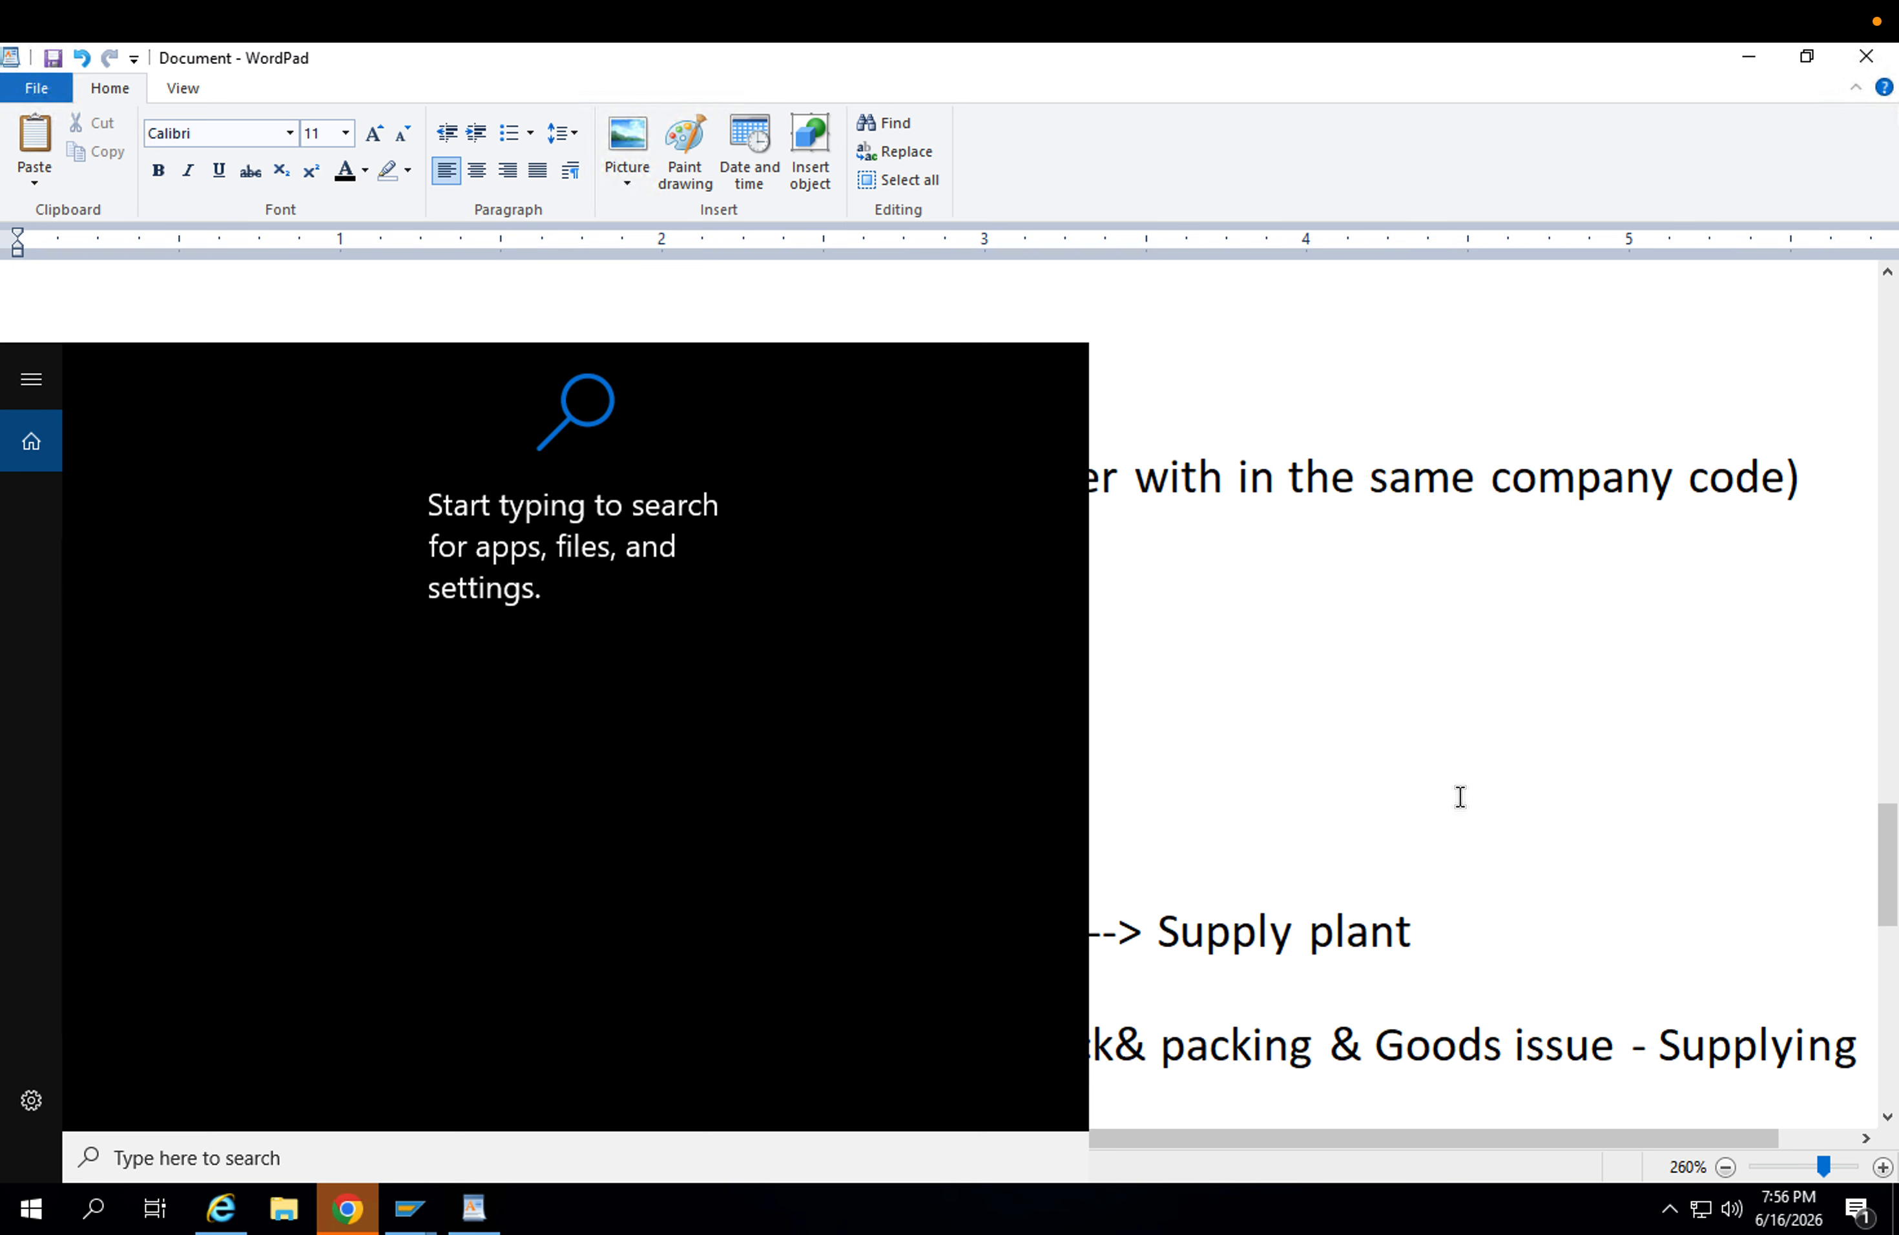
{"action": "key", "text": "Escape"}
{"action": "left_click", "coordinate": [459, 475]}
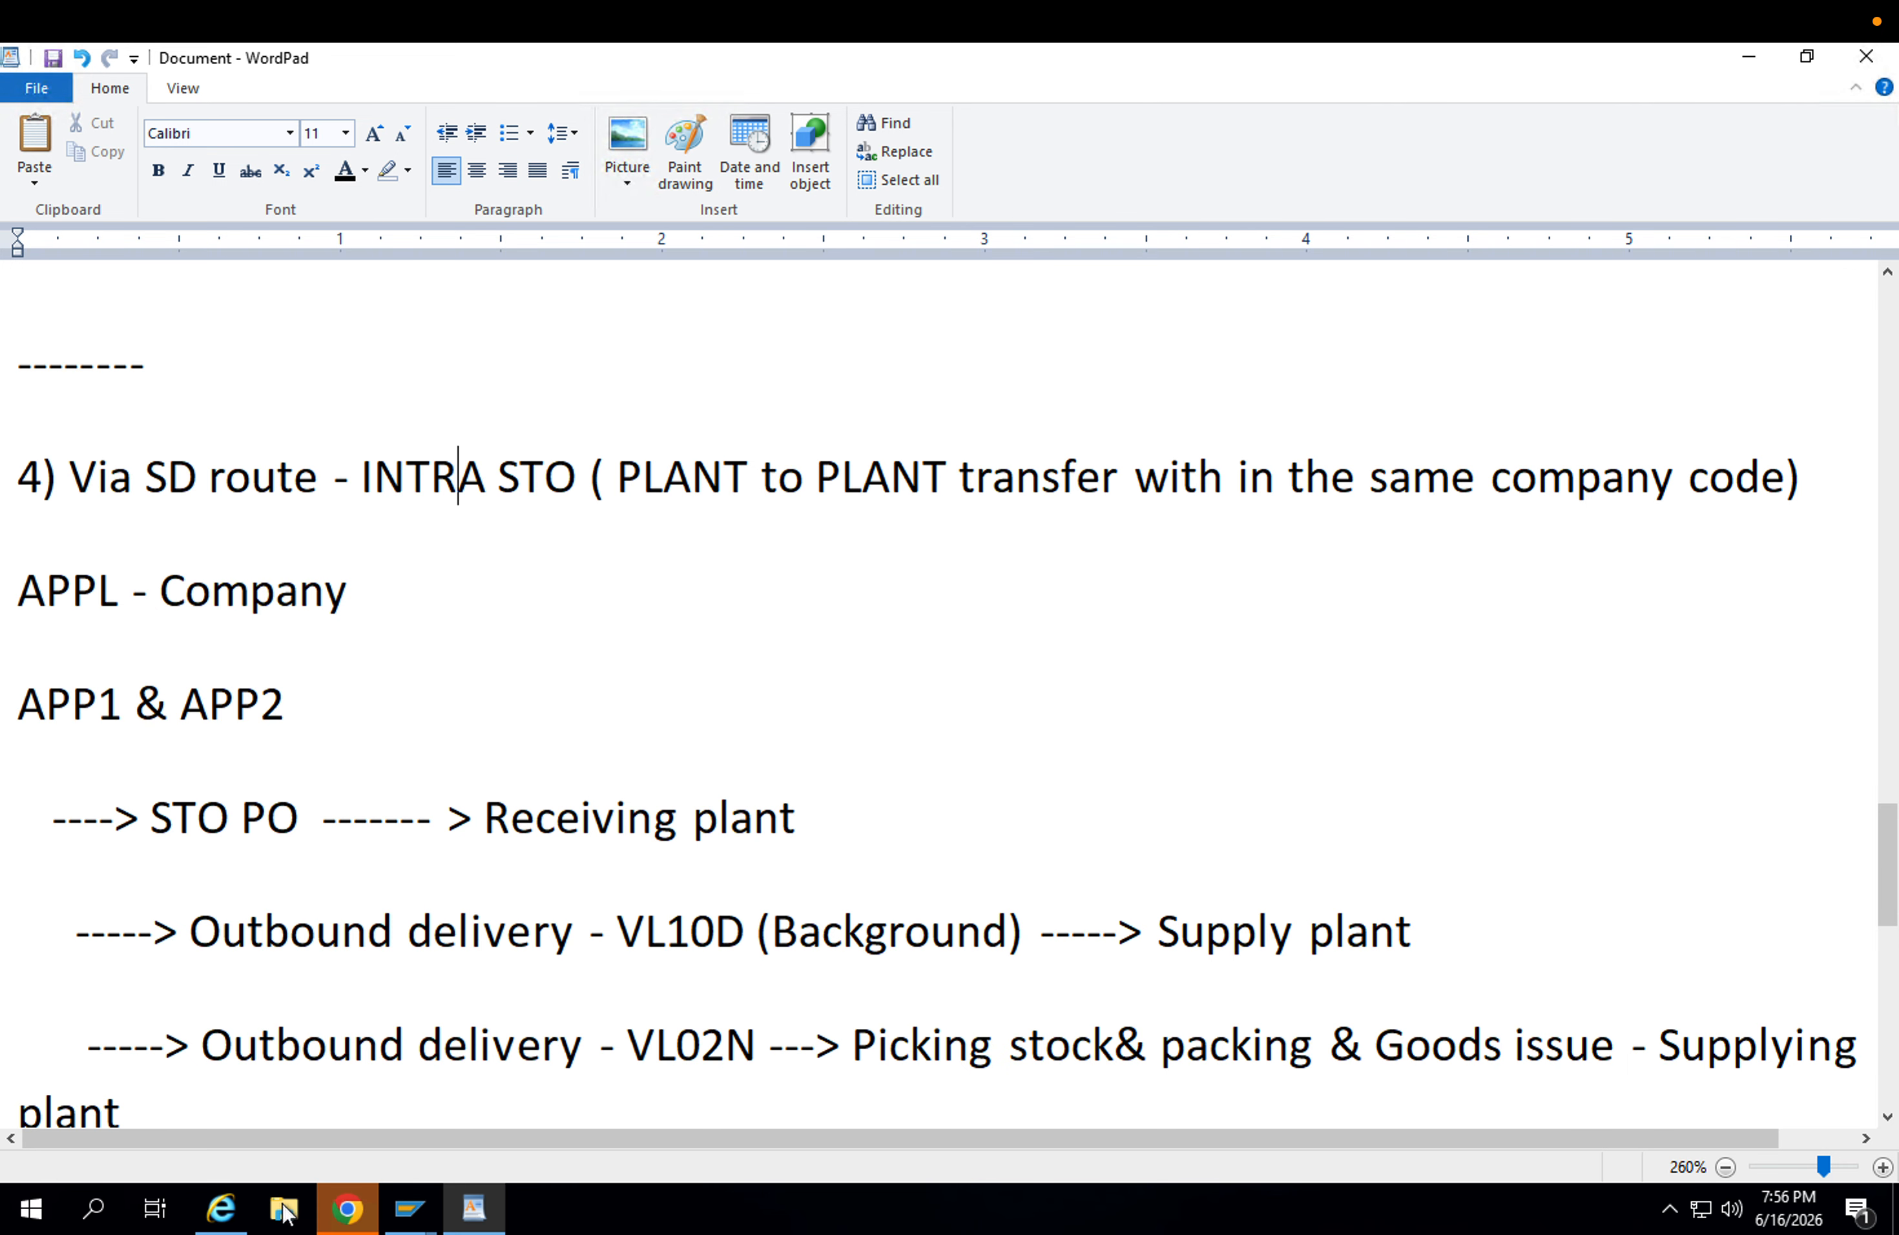
Switch back to the SAP Display IMG session and check Assign Shipping Points for shipping condition 01, loading group 0001 and plant APP1.
{"action": "mouse_move", "coordinate": [409, 1208]}
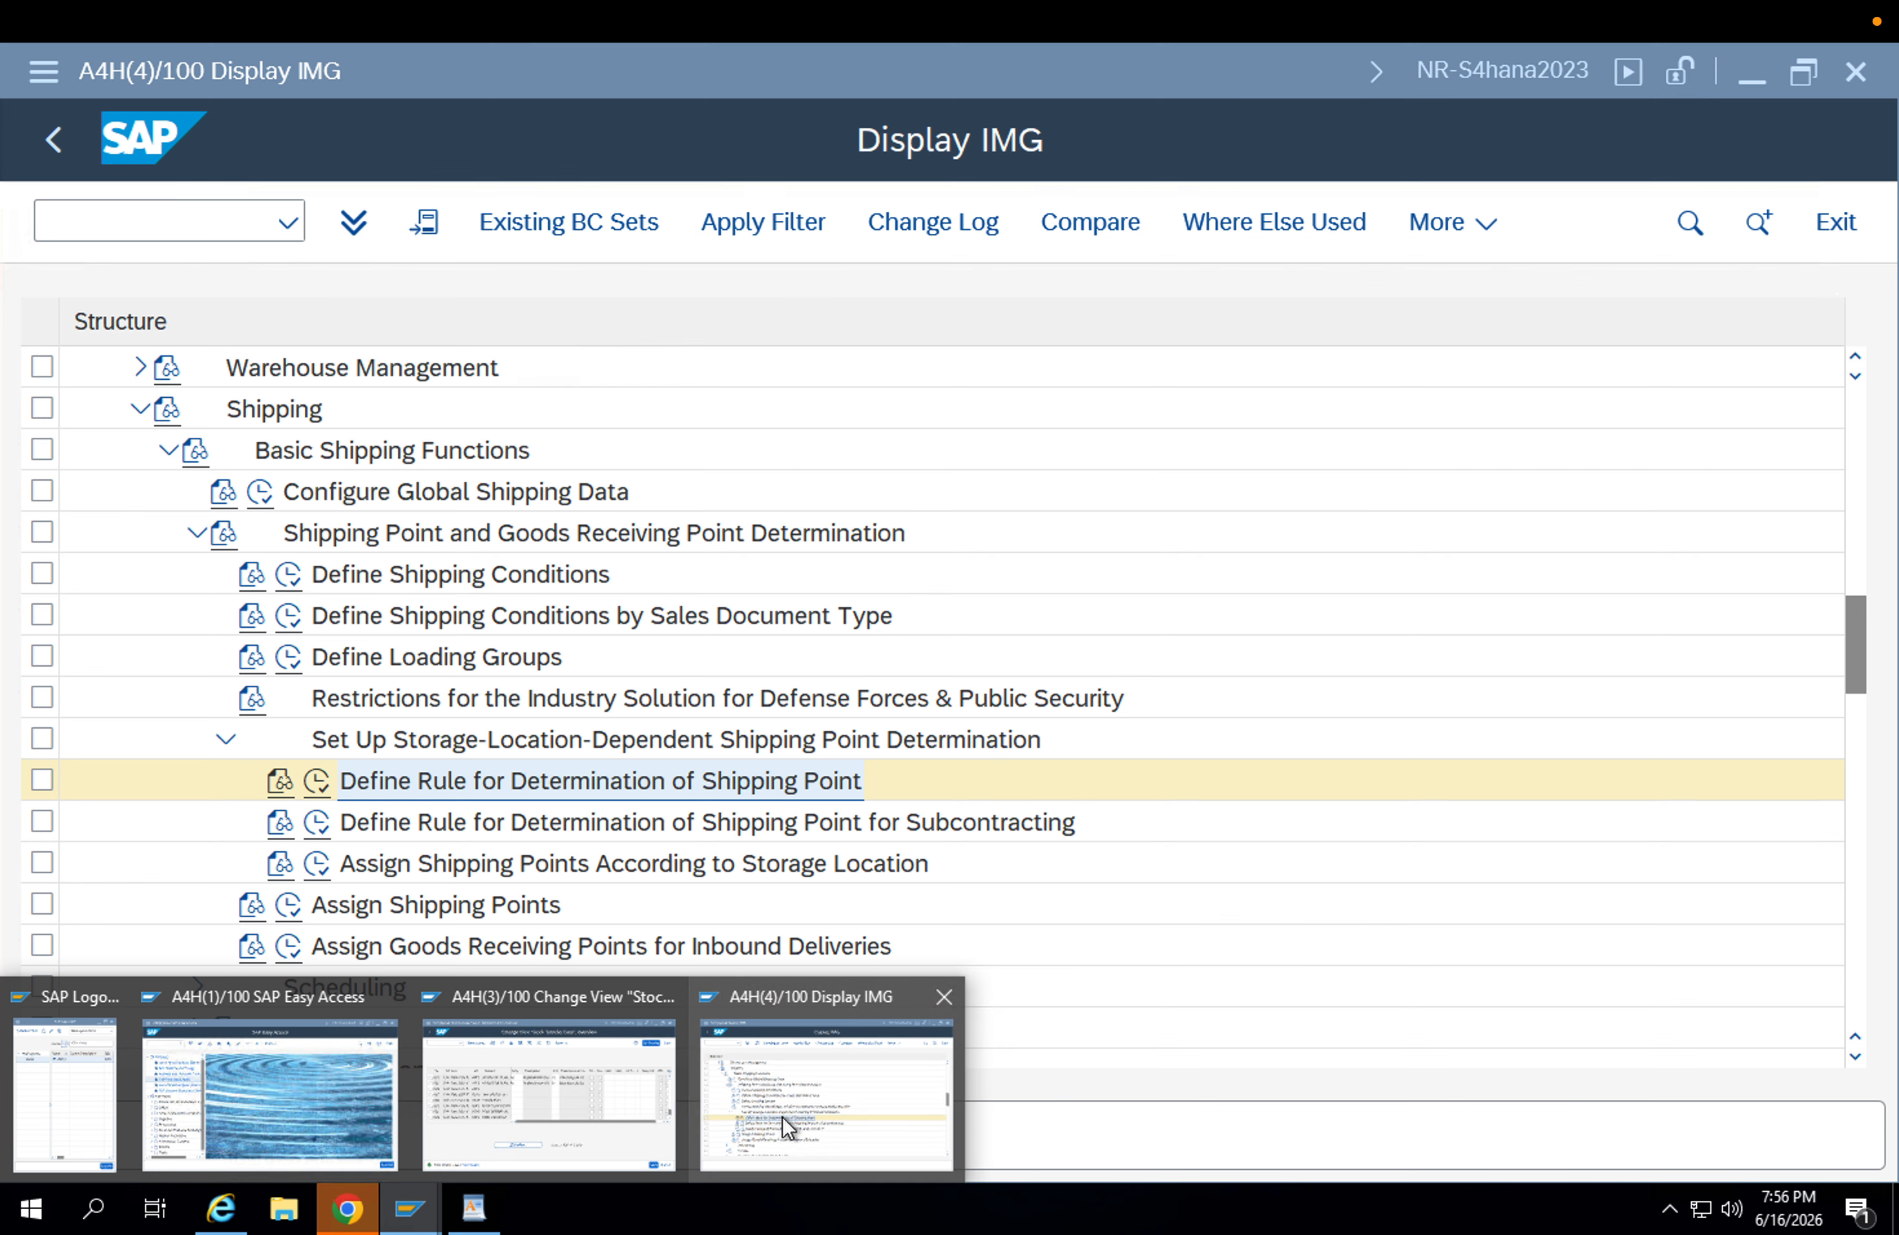
{"action": "left_click", "coordinate": [782, 1115]}
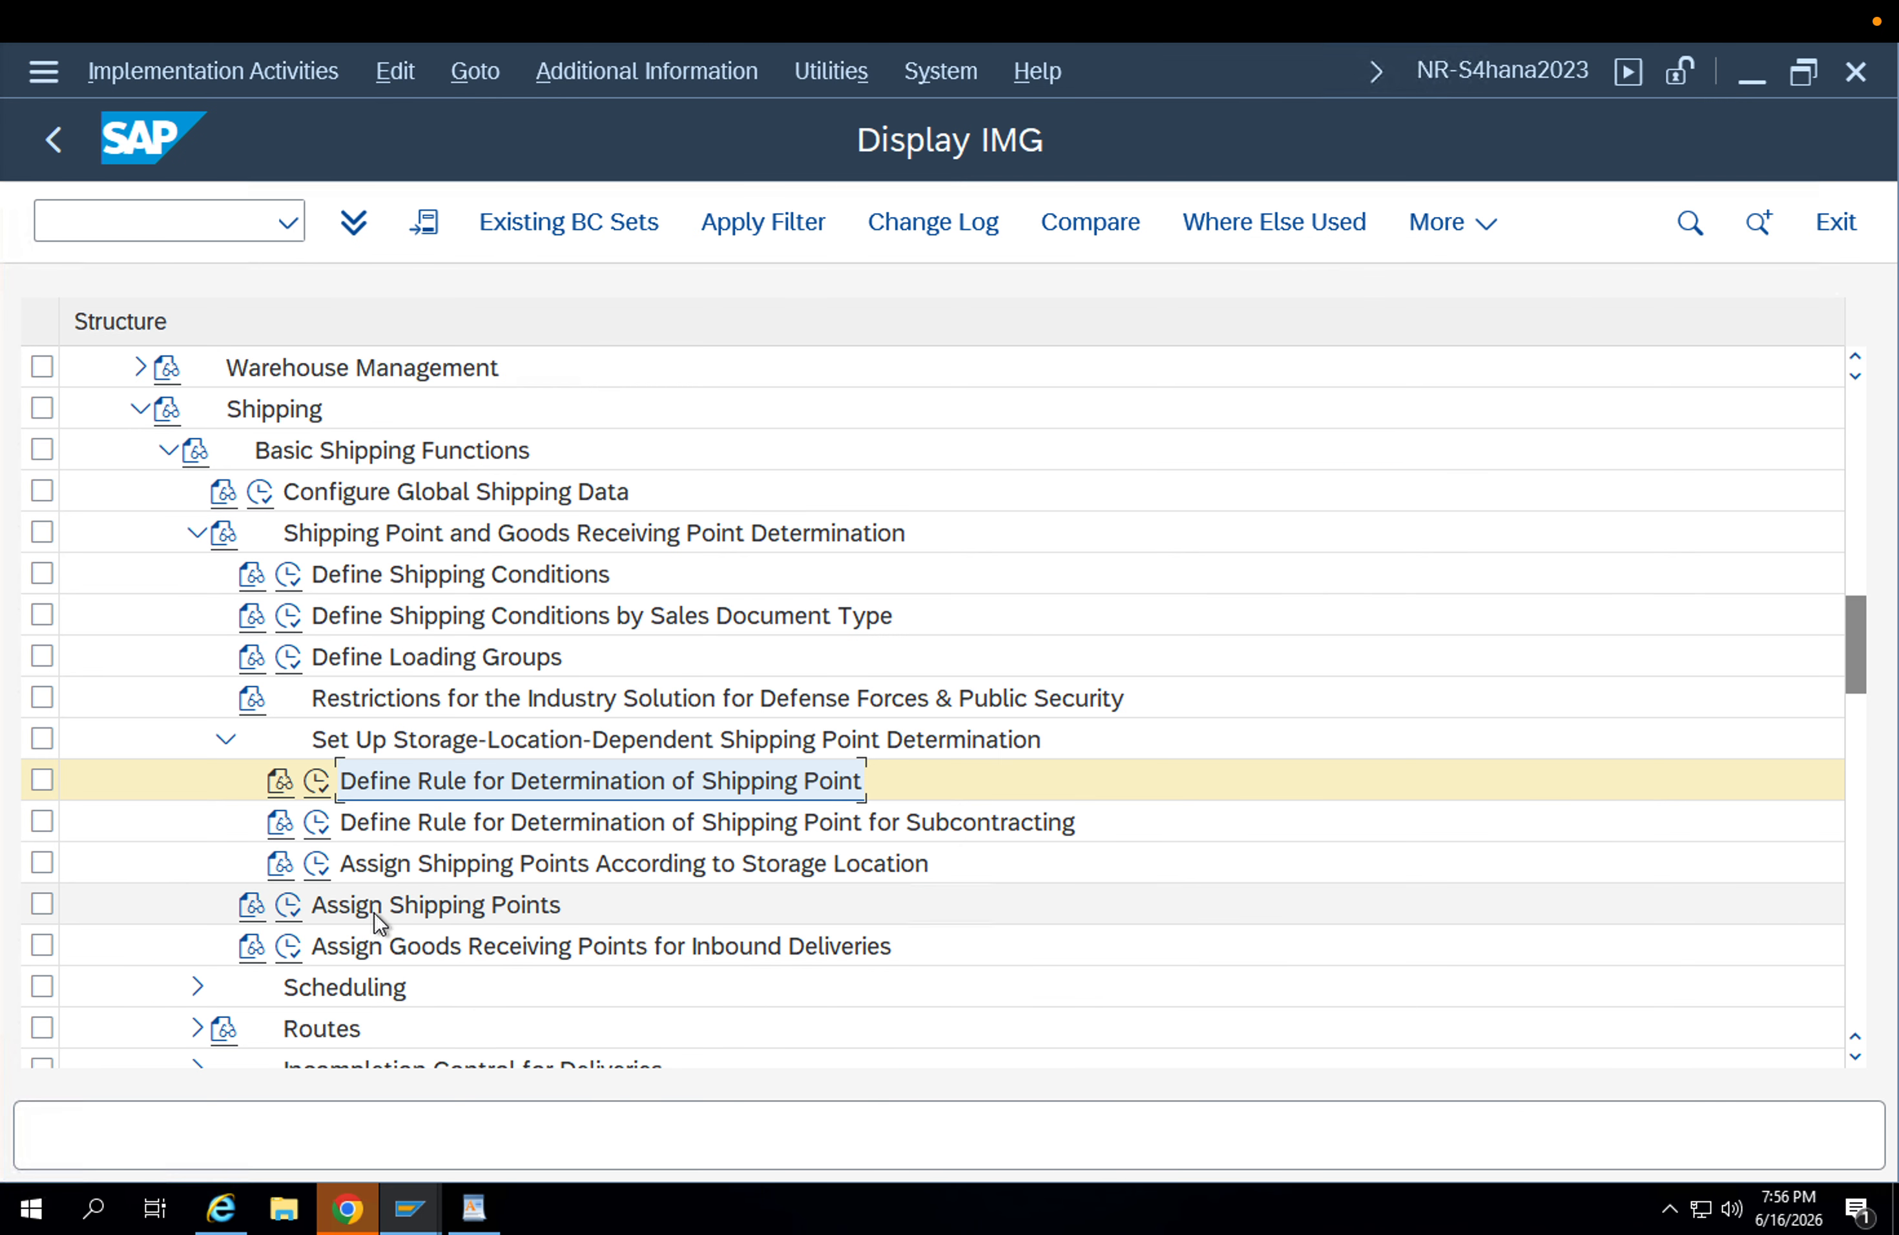
{"action": "left_click", "coordinate": [299, 913]}
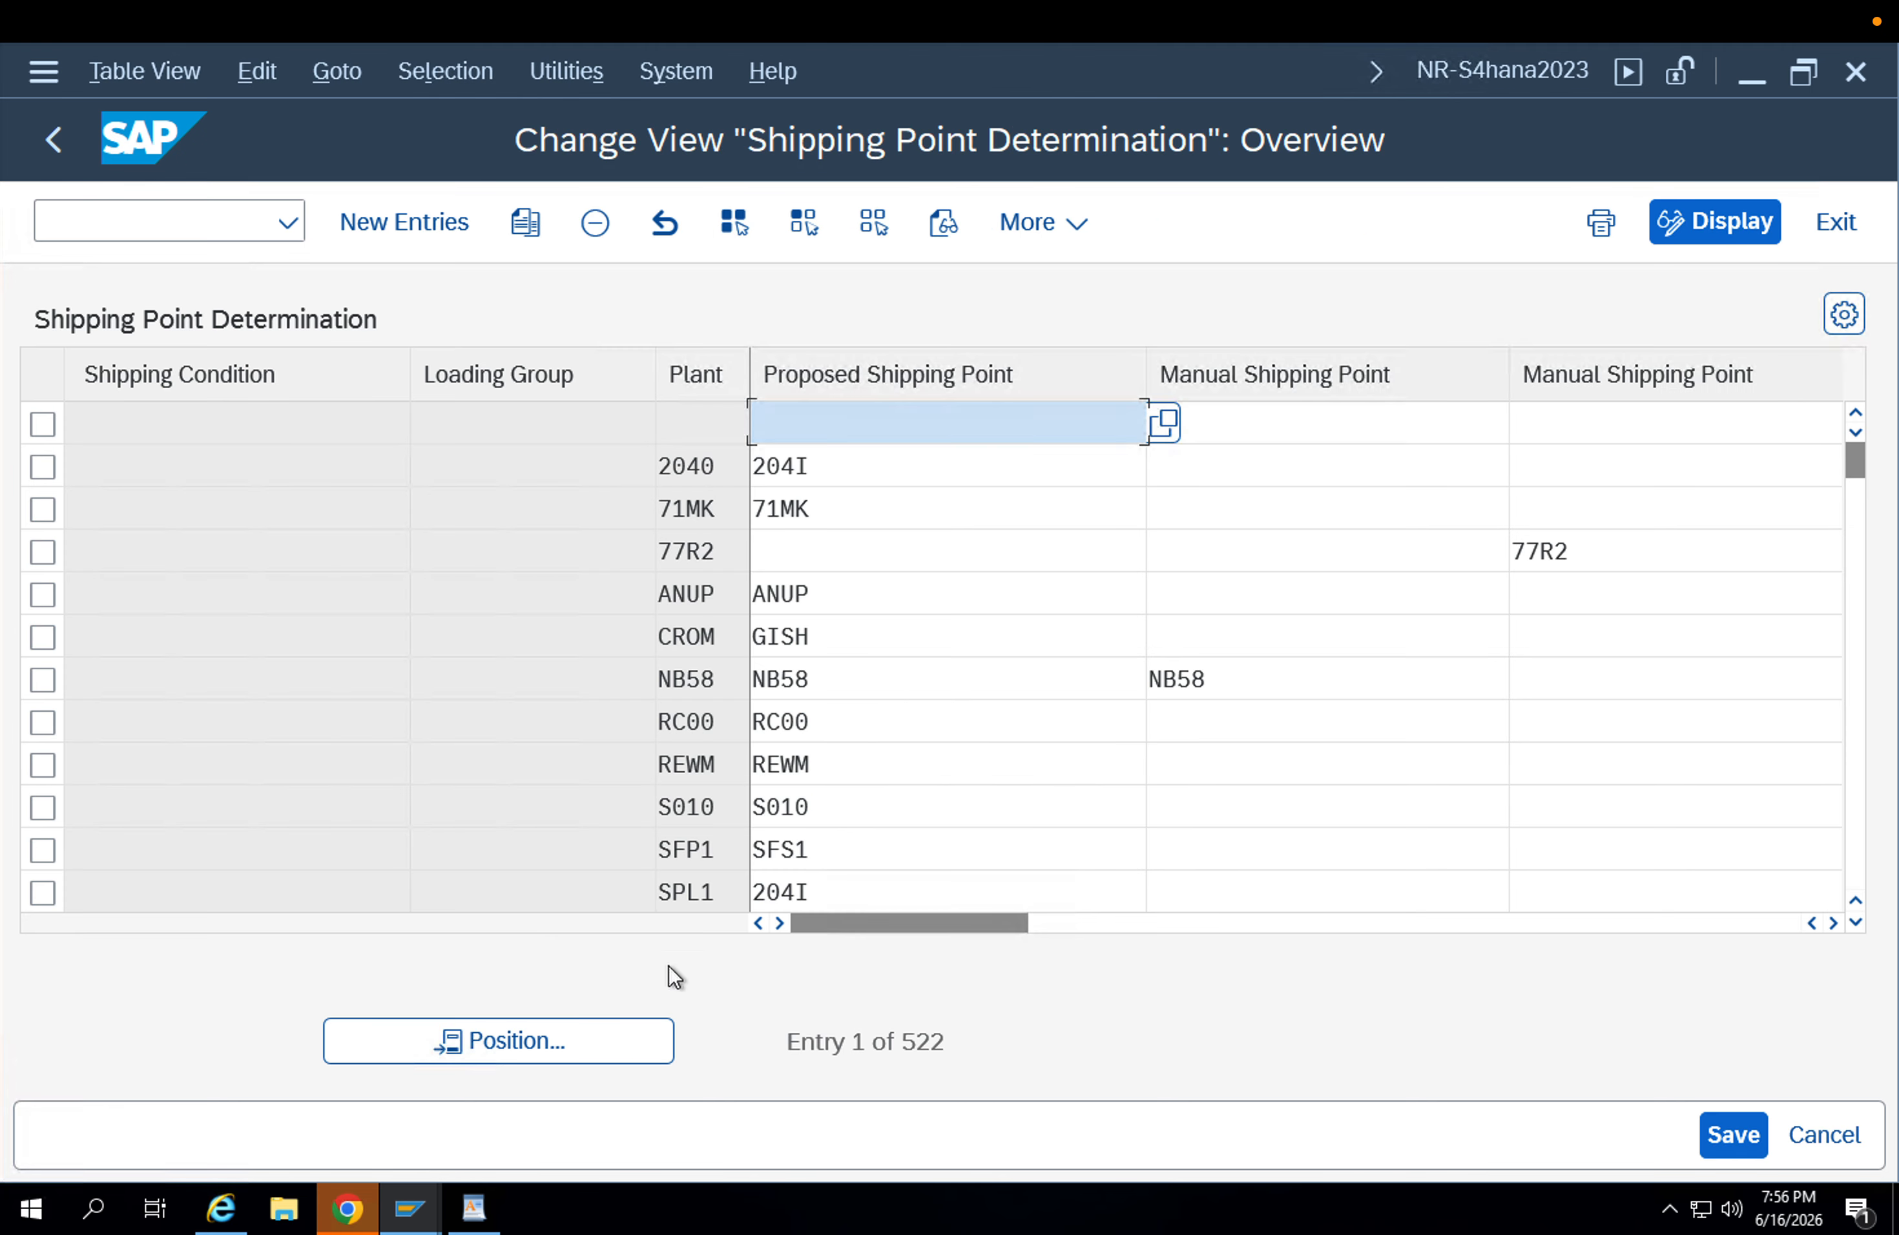
{"action": "left_click", "coordinate": [548, 1035]}
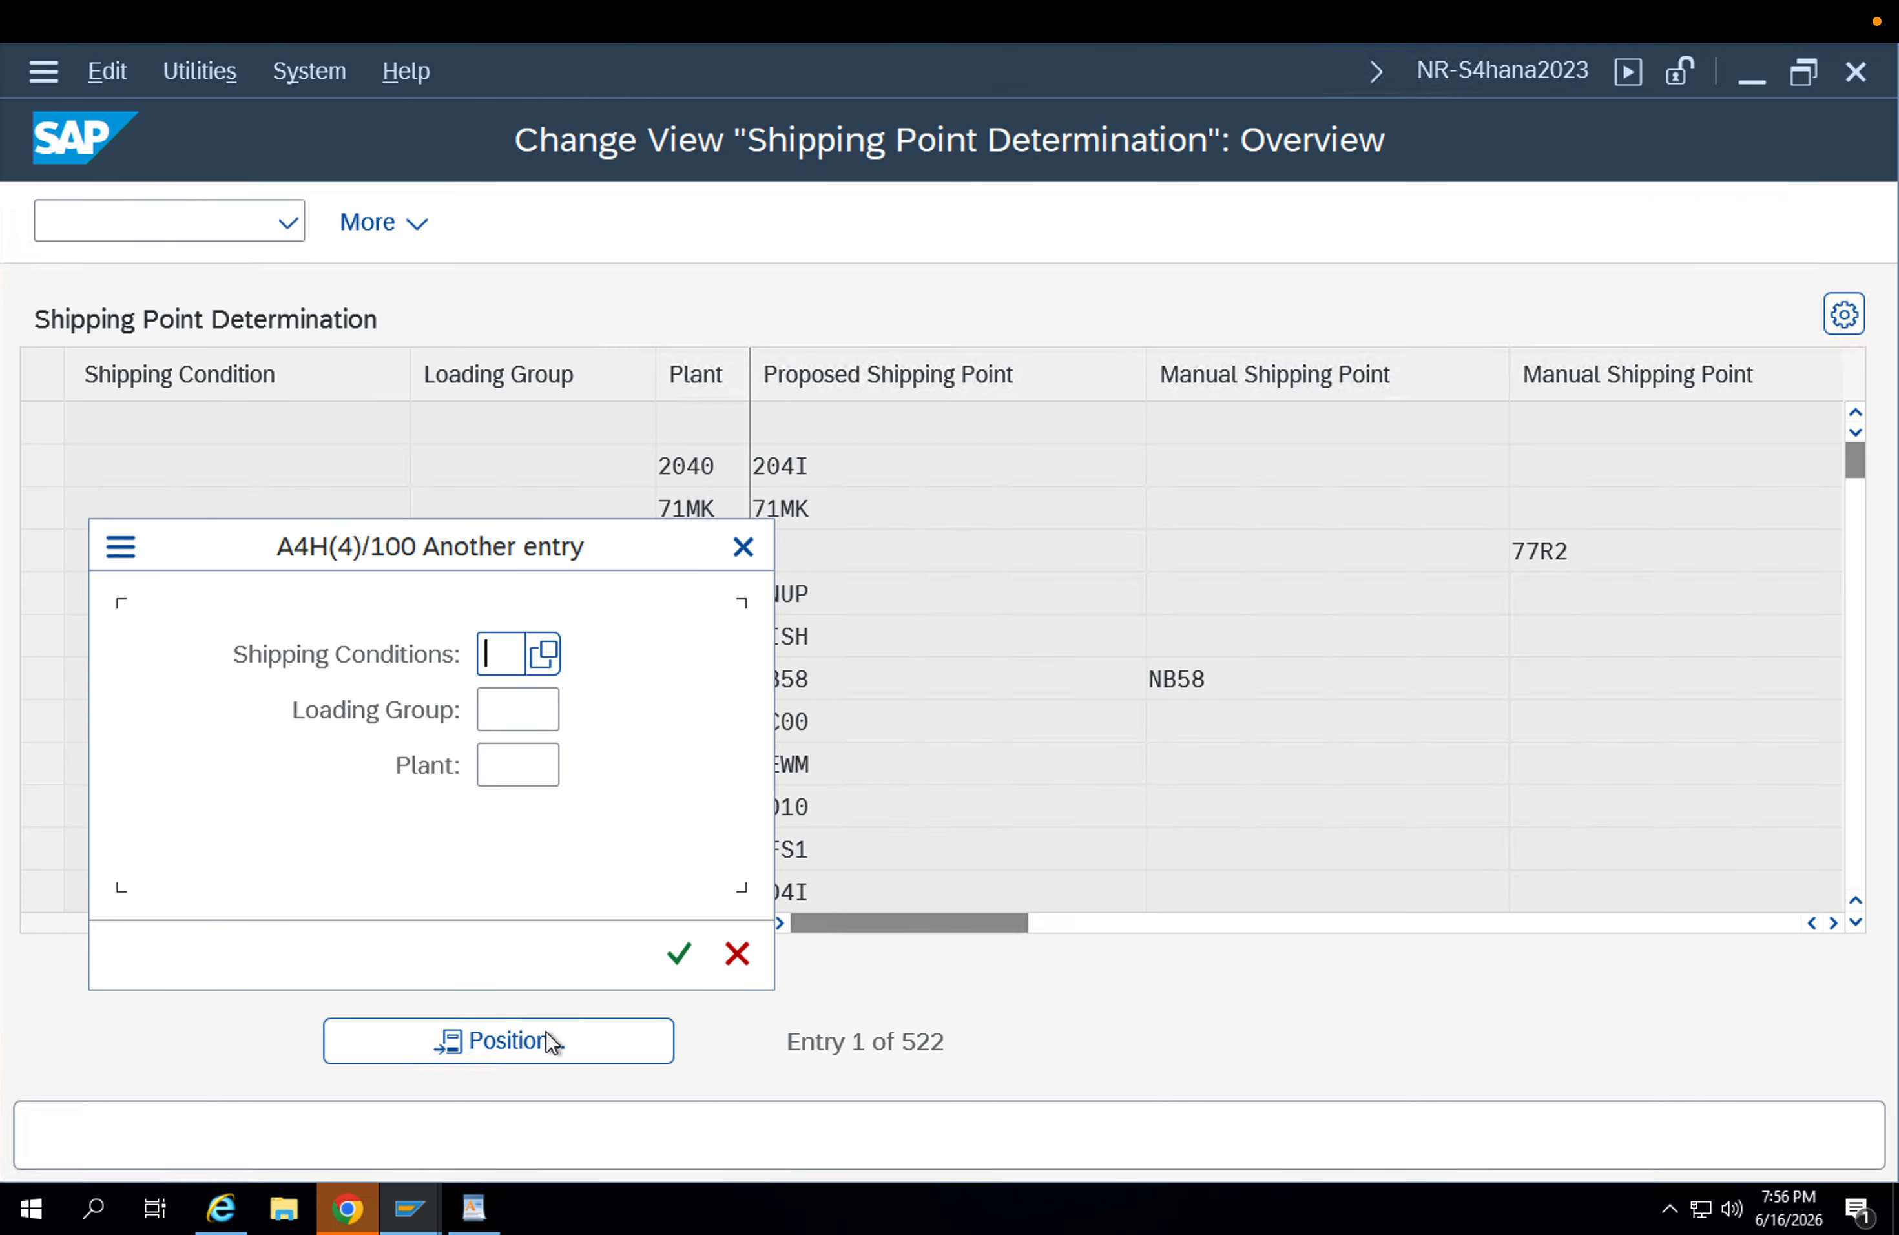
{"action": "type", "text": "01"}
{"action": "key", "text": "Tab"}
{"action": "type", "text": "0001"}
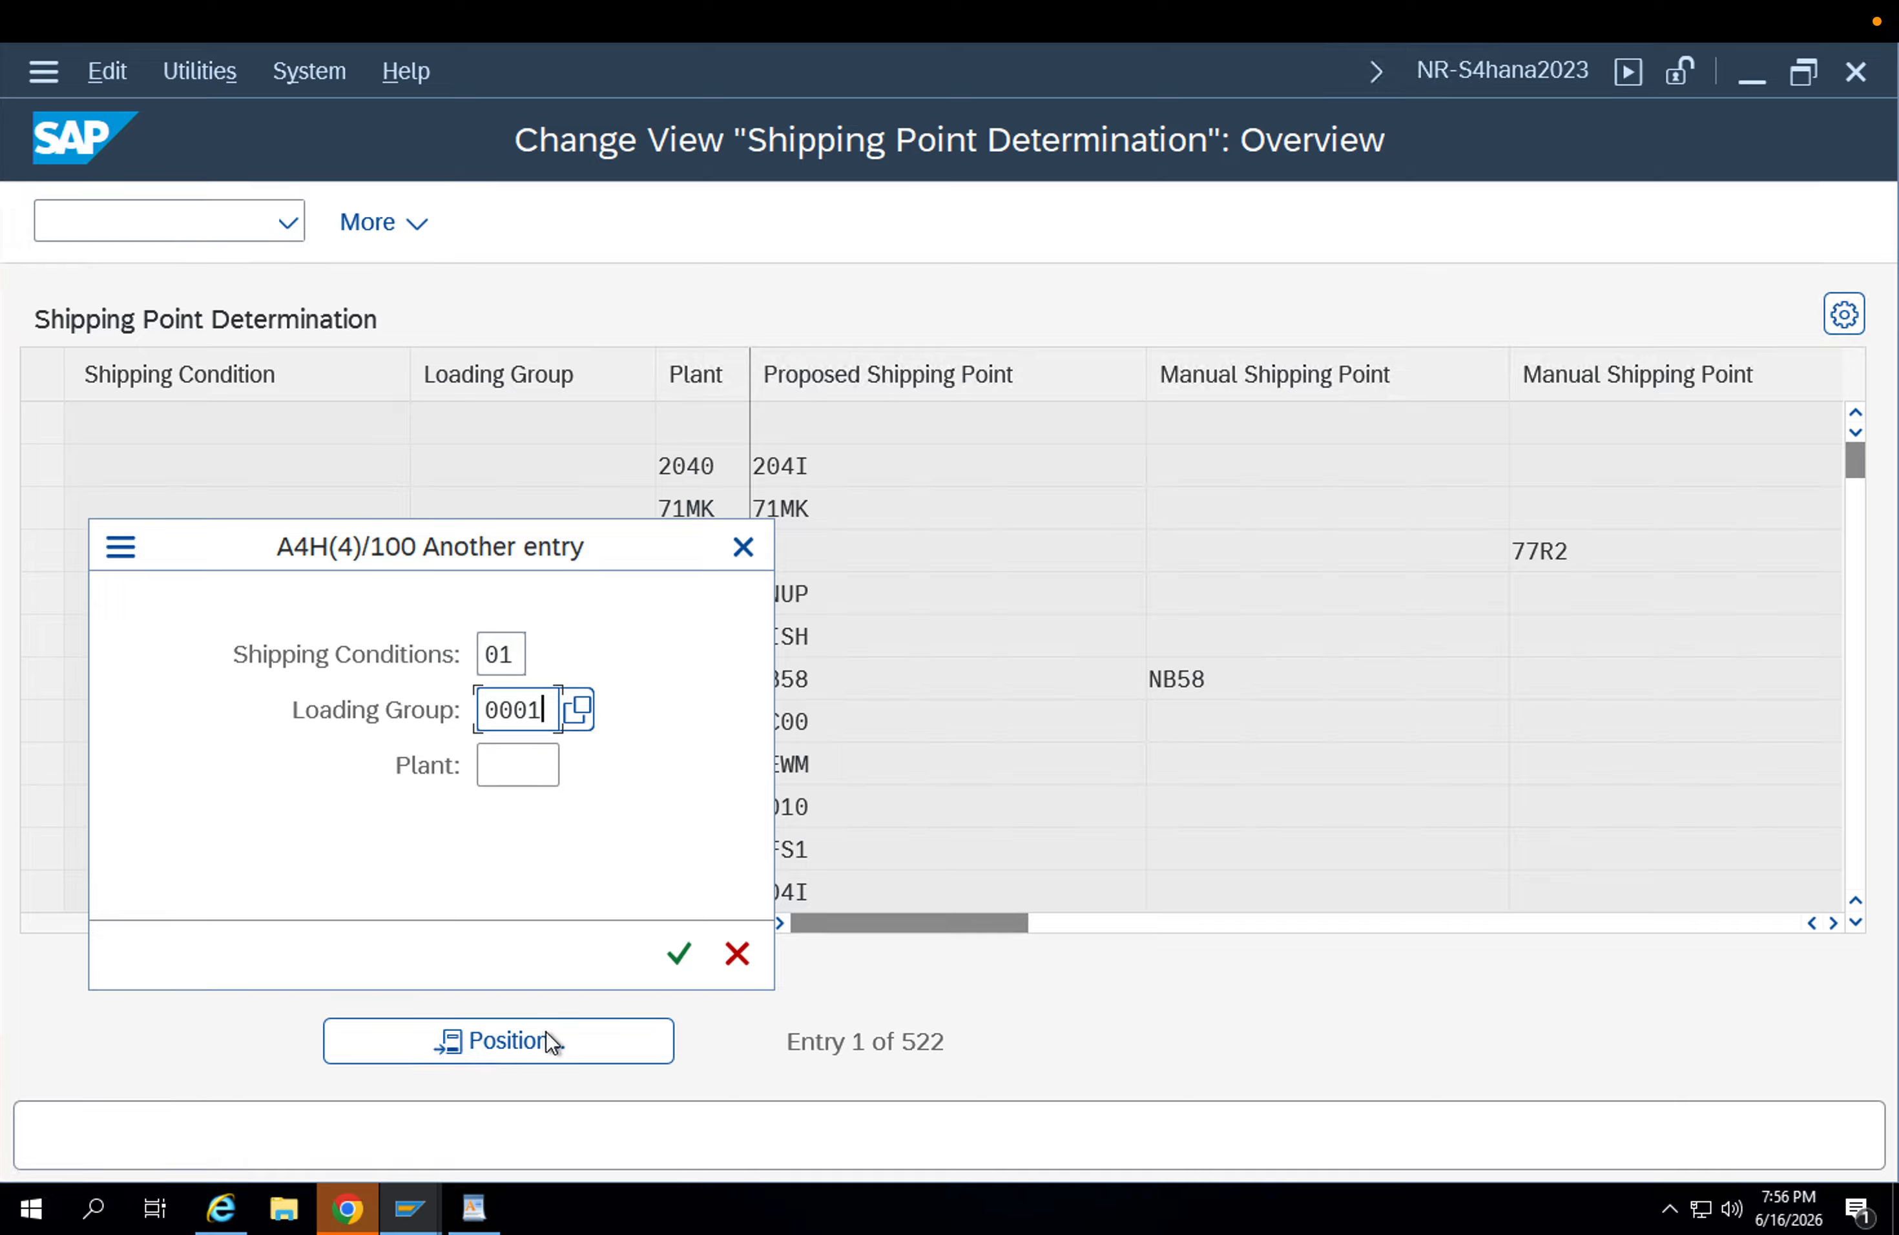
{"action": "key", "text": "Tab"}
{"action": "type", "text": "APP1"}
{"action": "key", "text": "Return"}
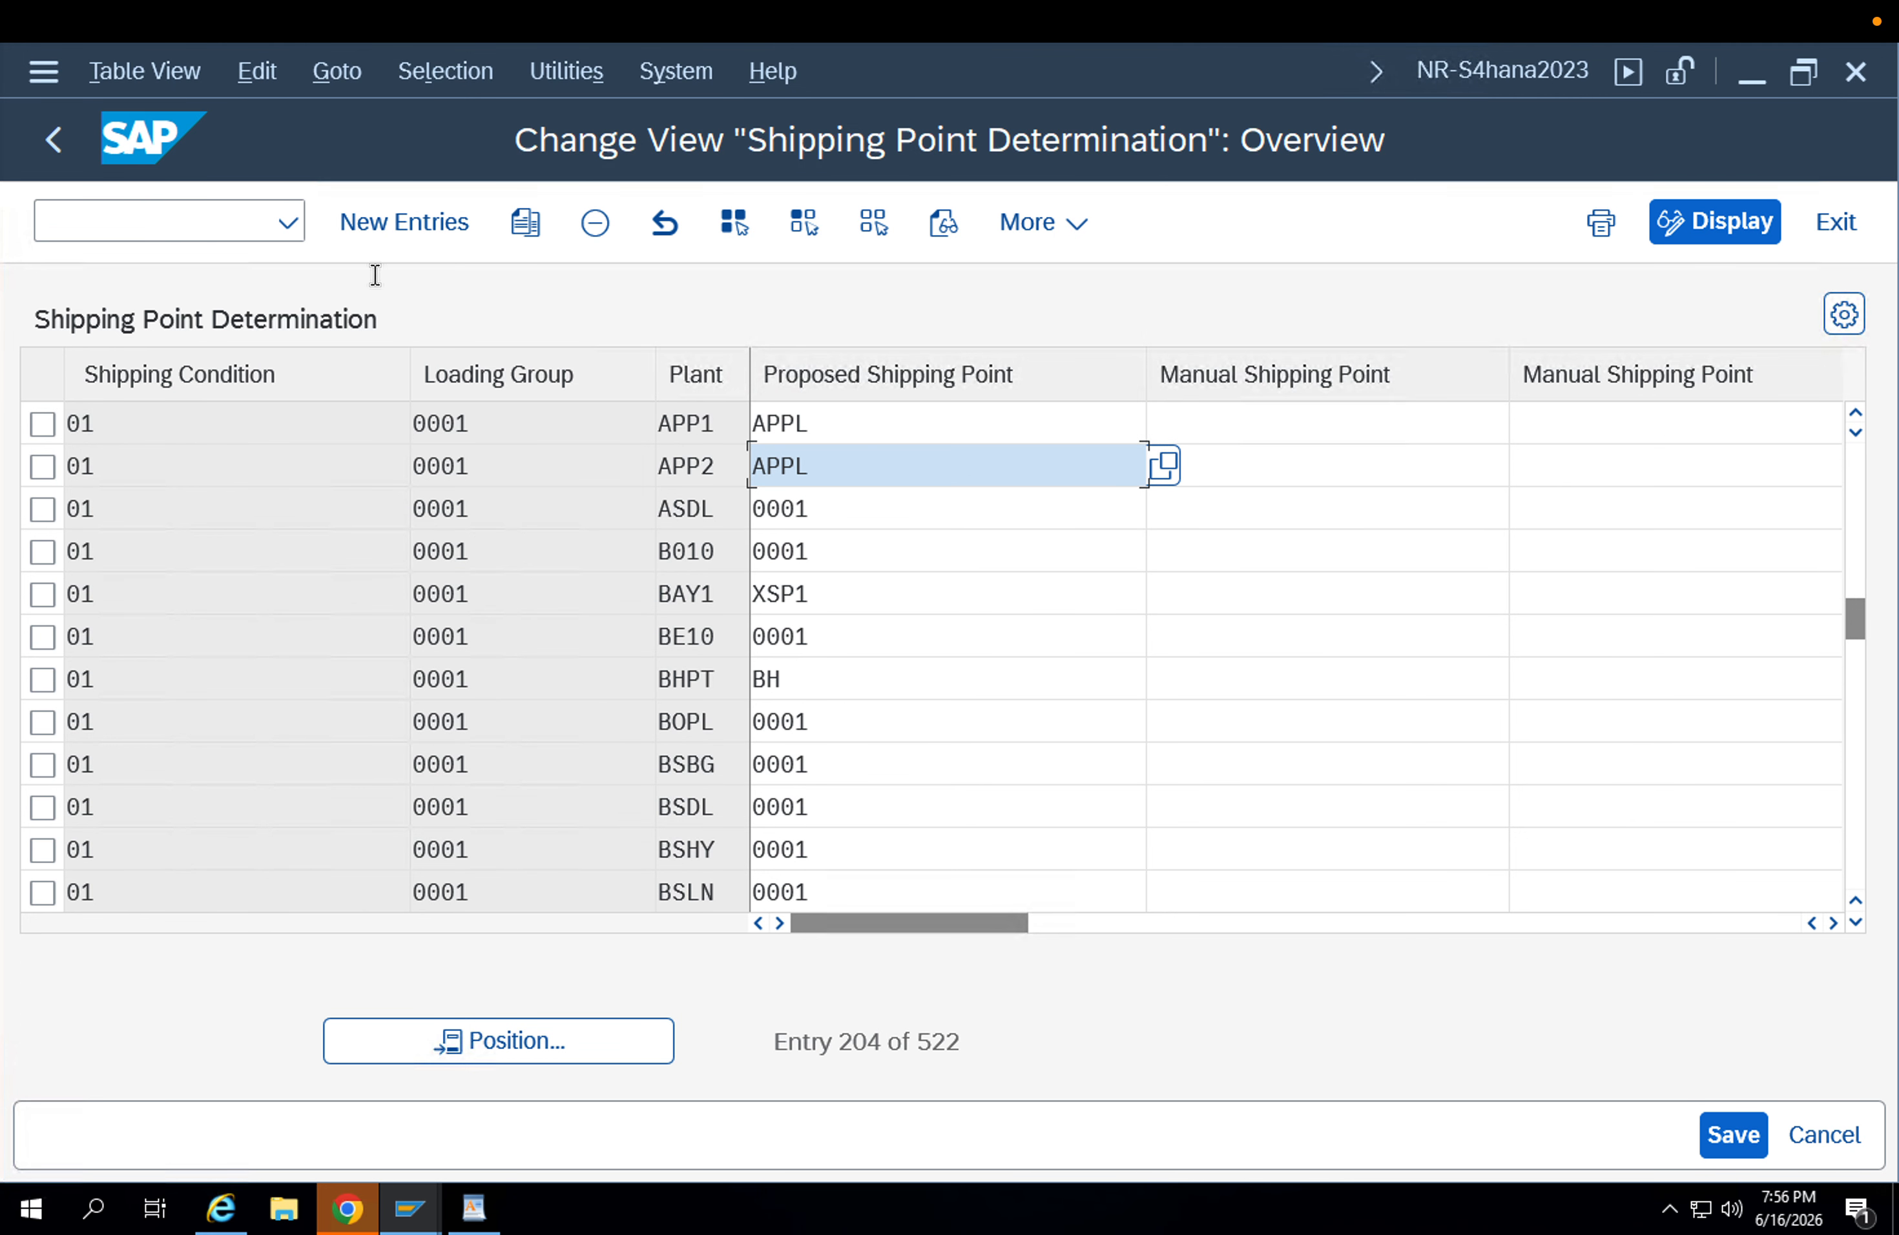
{"action": "left_click", "coordinate": [37, 150]}
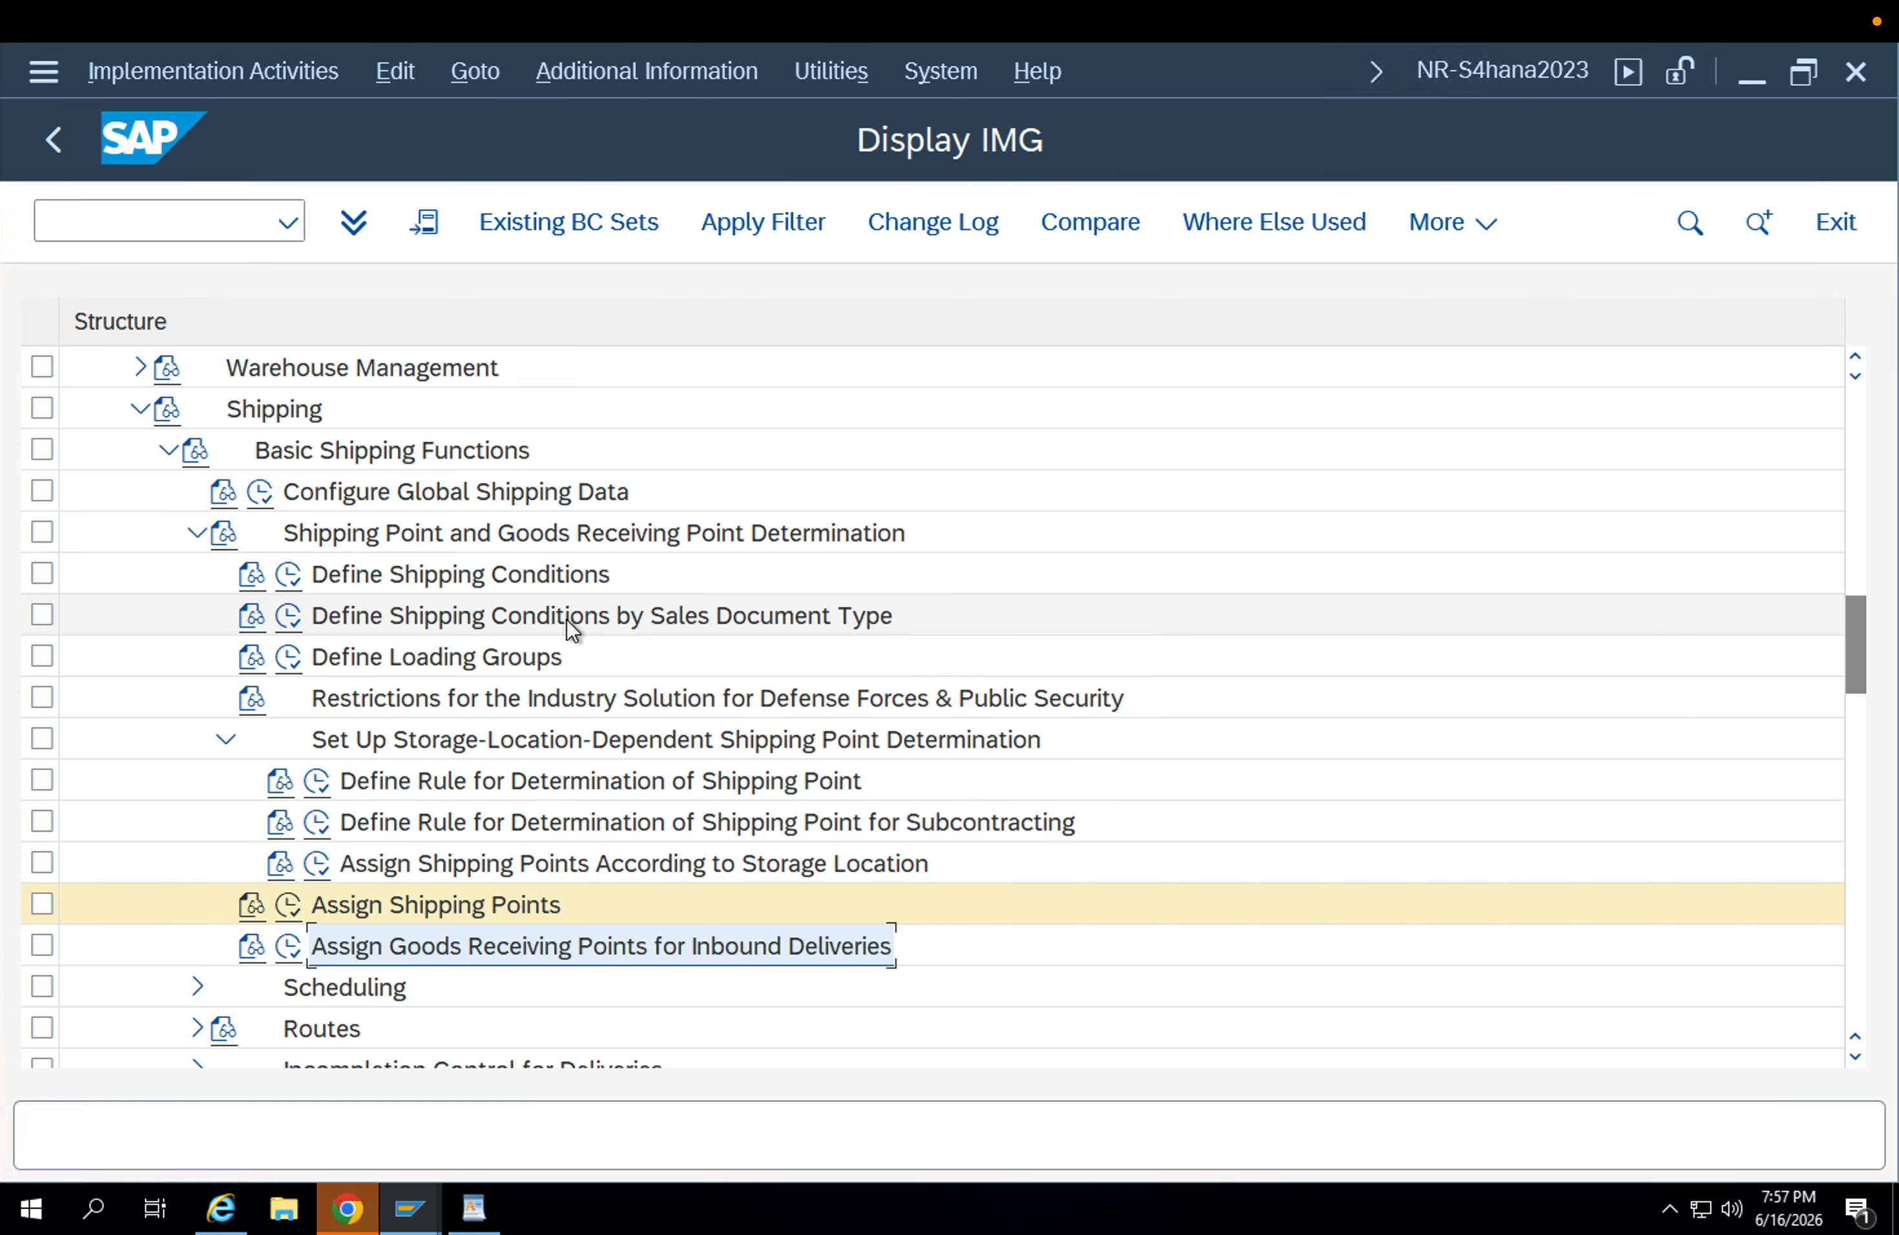
Review the entries of Define Shipping Conditions and open the Configure Global Shipping Data activity.
{"action": "left_click", "coordinate": [290, 575]}
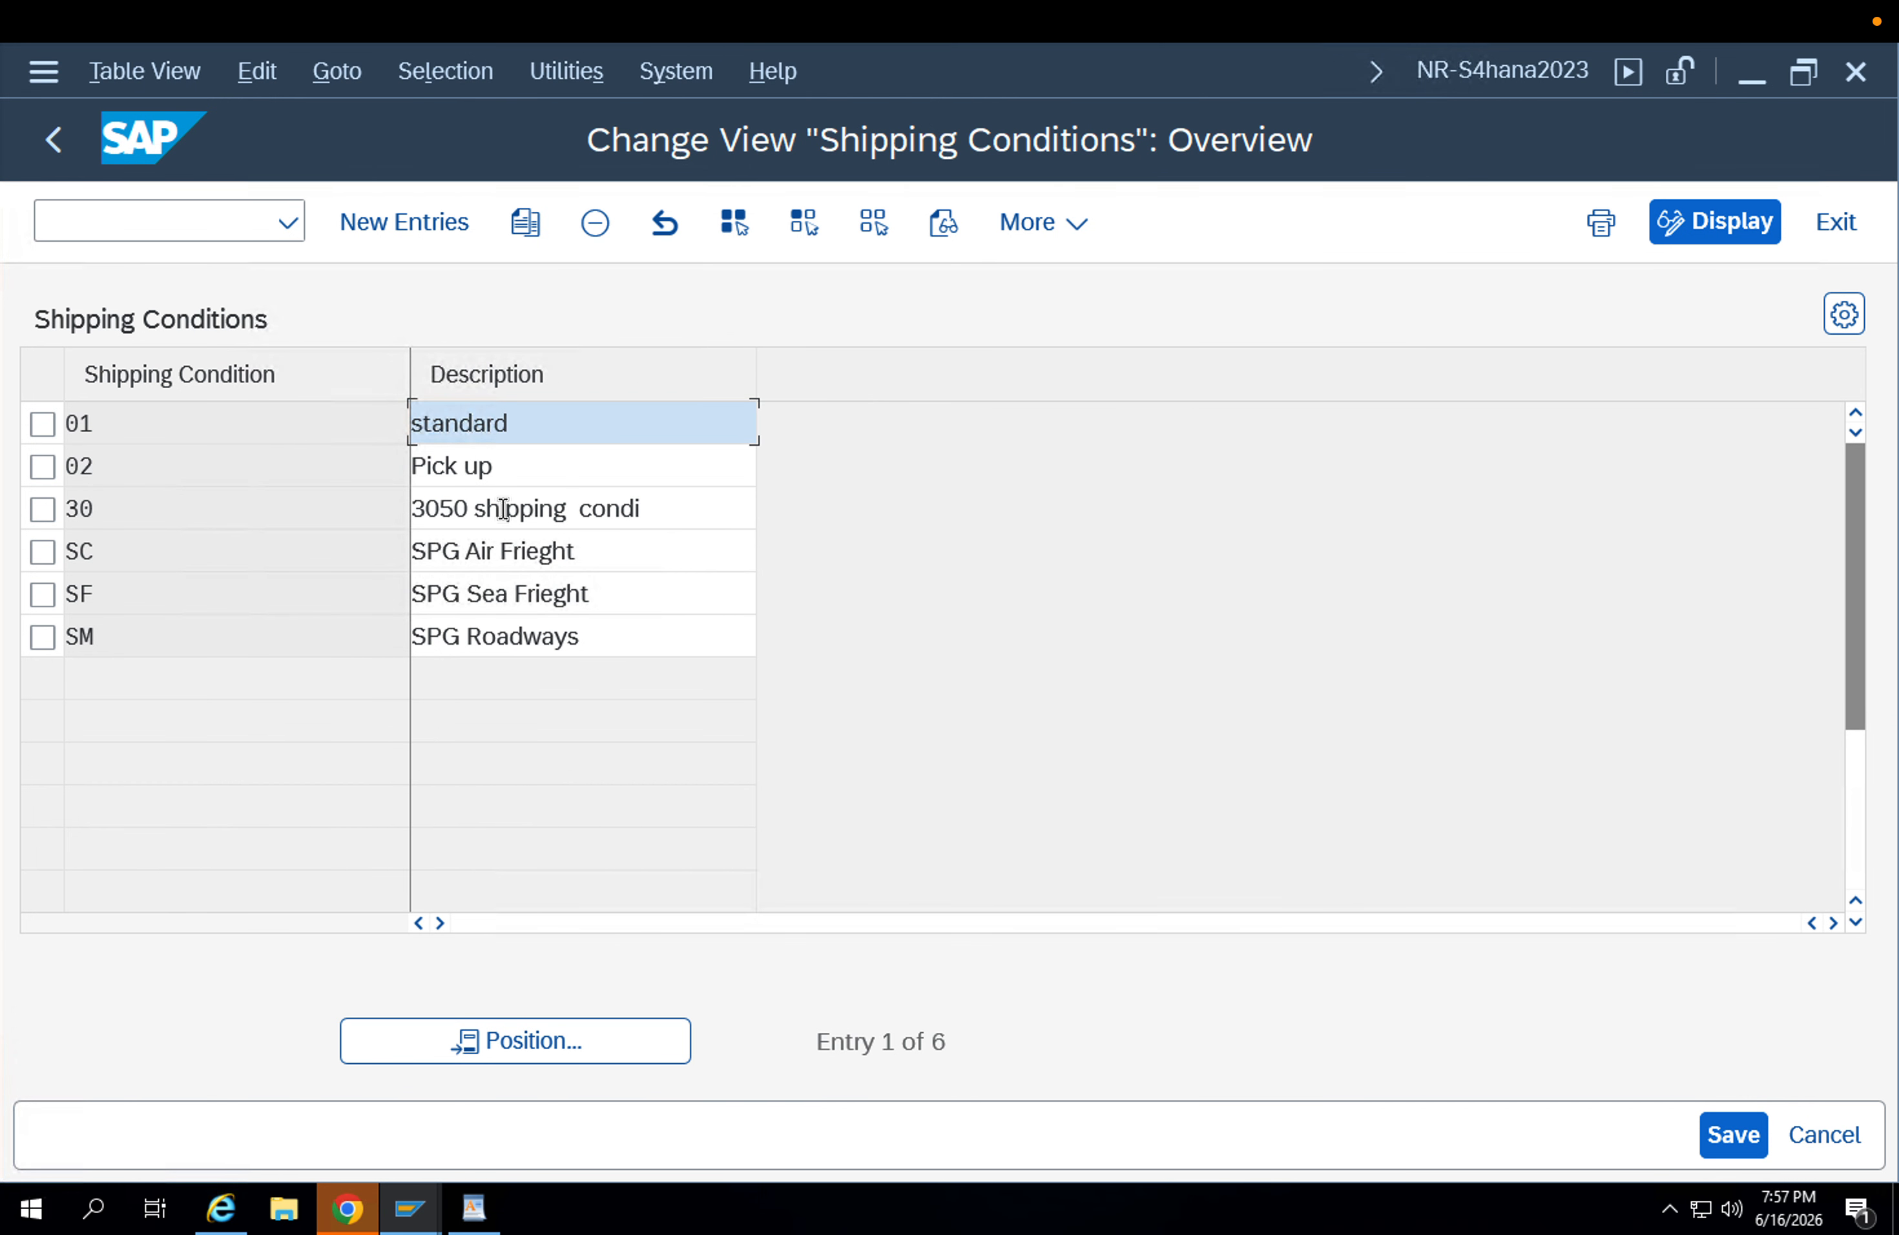
{"action": "left_click", "coordinate": [546, 495]}
{"action": "left_click", "coordinate": [63, 146]}
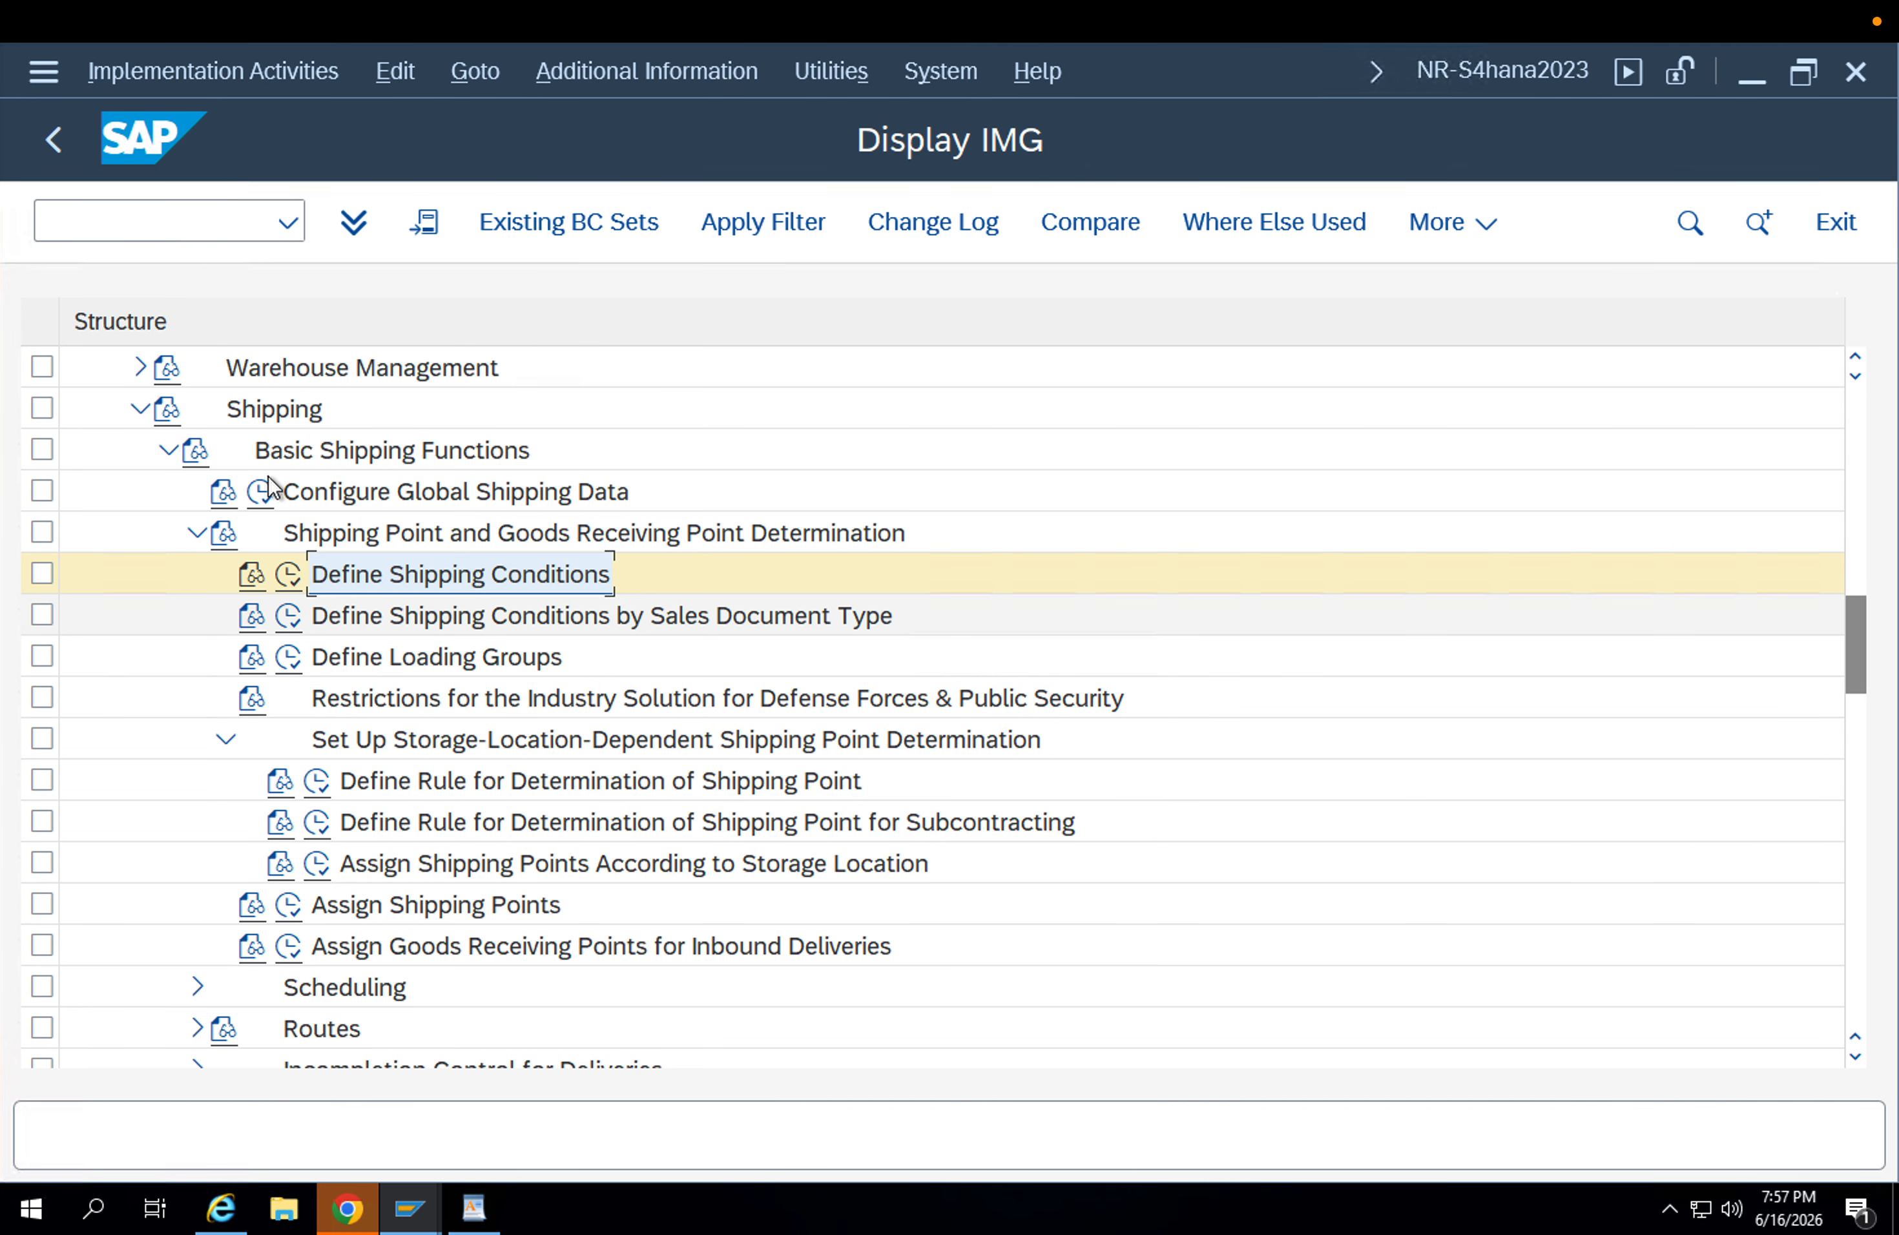
{"action": "left_click", "coordinate": [256, 492]}
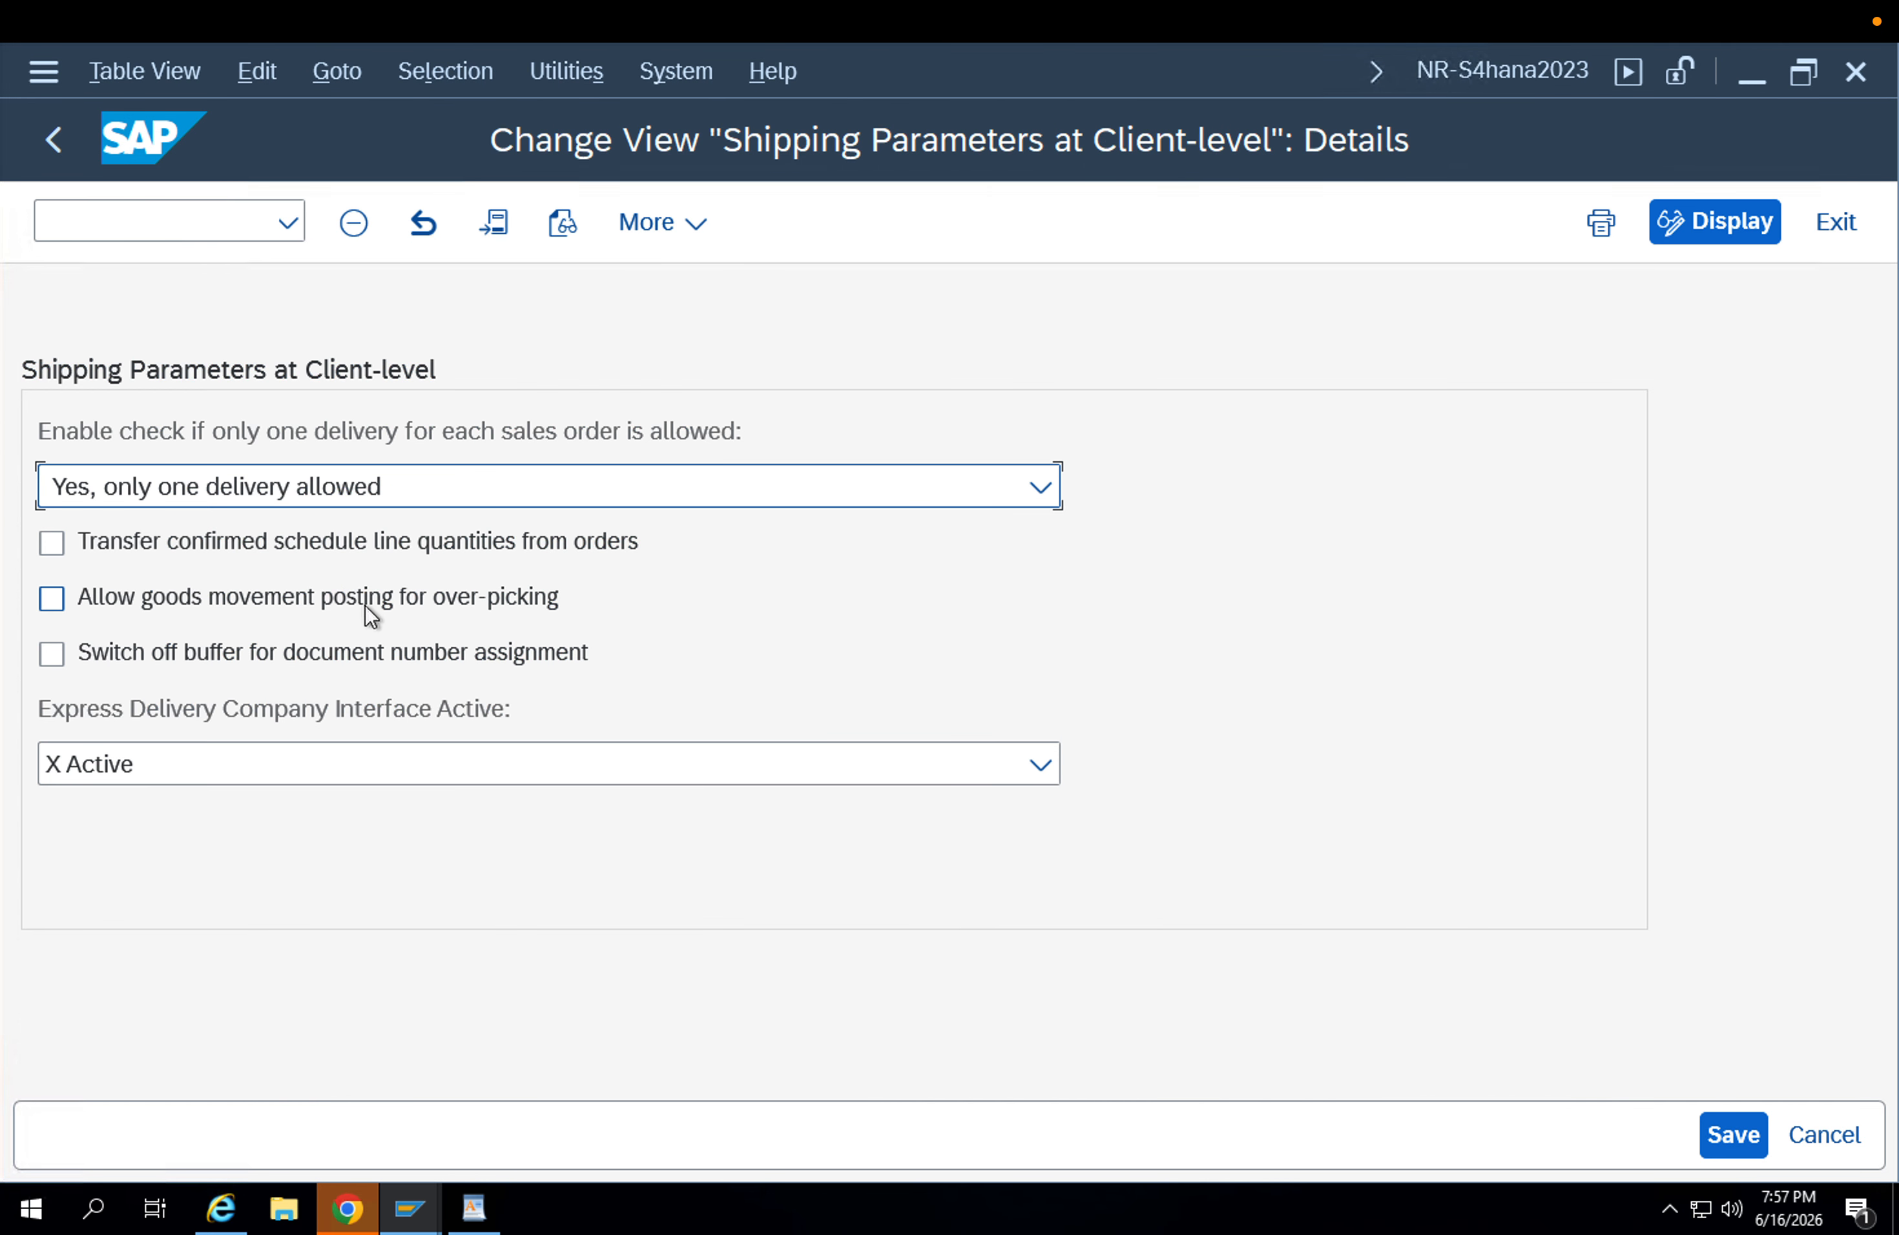
Leave the global shipping settings, collapse Logistics Execution and expand Master Data under Sales and Distribution in the IMG.
{"action": "left_click", "coordinate": [57, 143]}
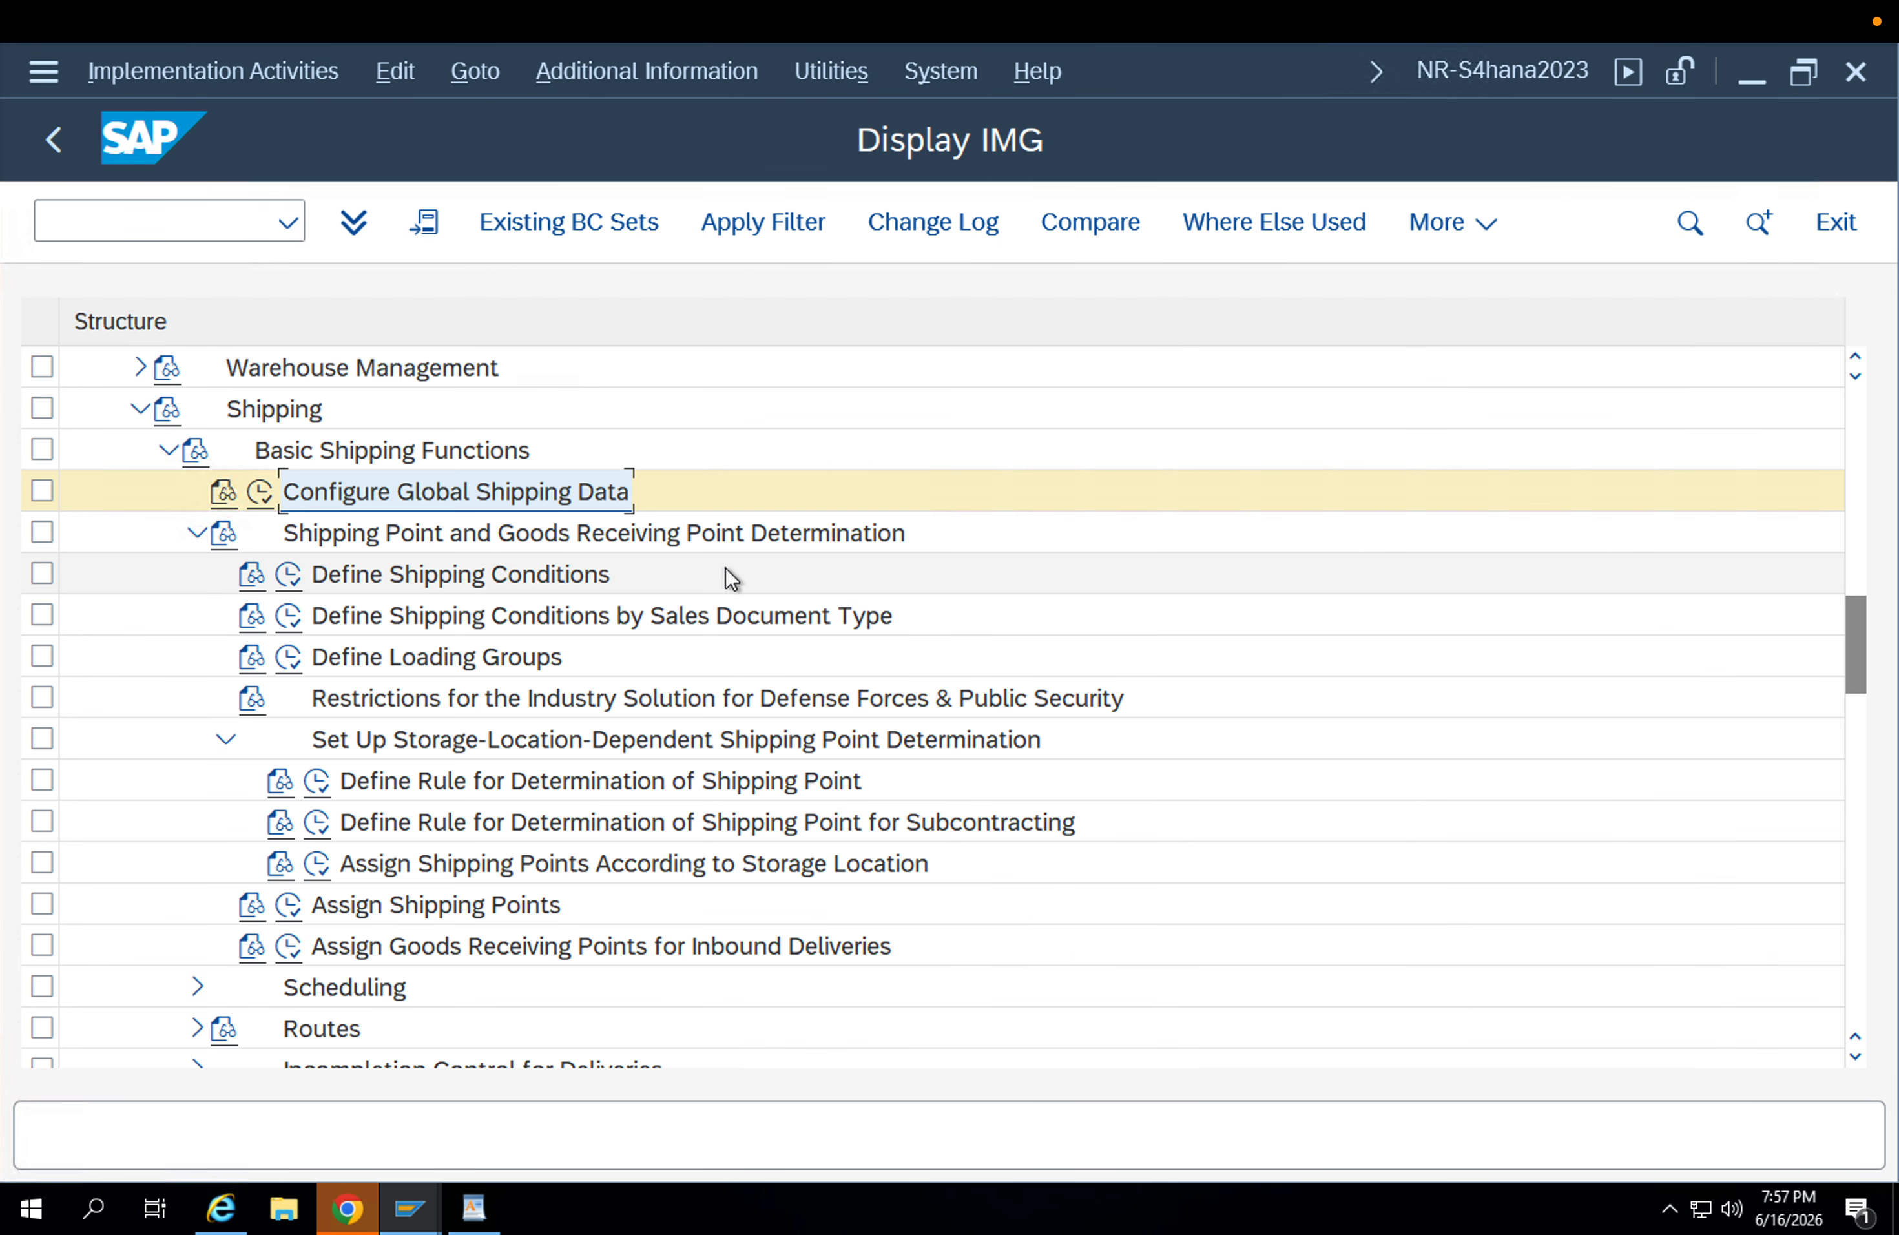
{"action": "scroll", "coordinate": [721, 574], "scroll_direction": "down", "scroll_amount": 1}
{"action": "scroll", "coordinate": [721, 575], "scroll_direction": "up", "scroll_amount": 3}
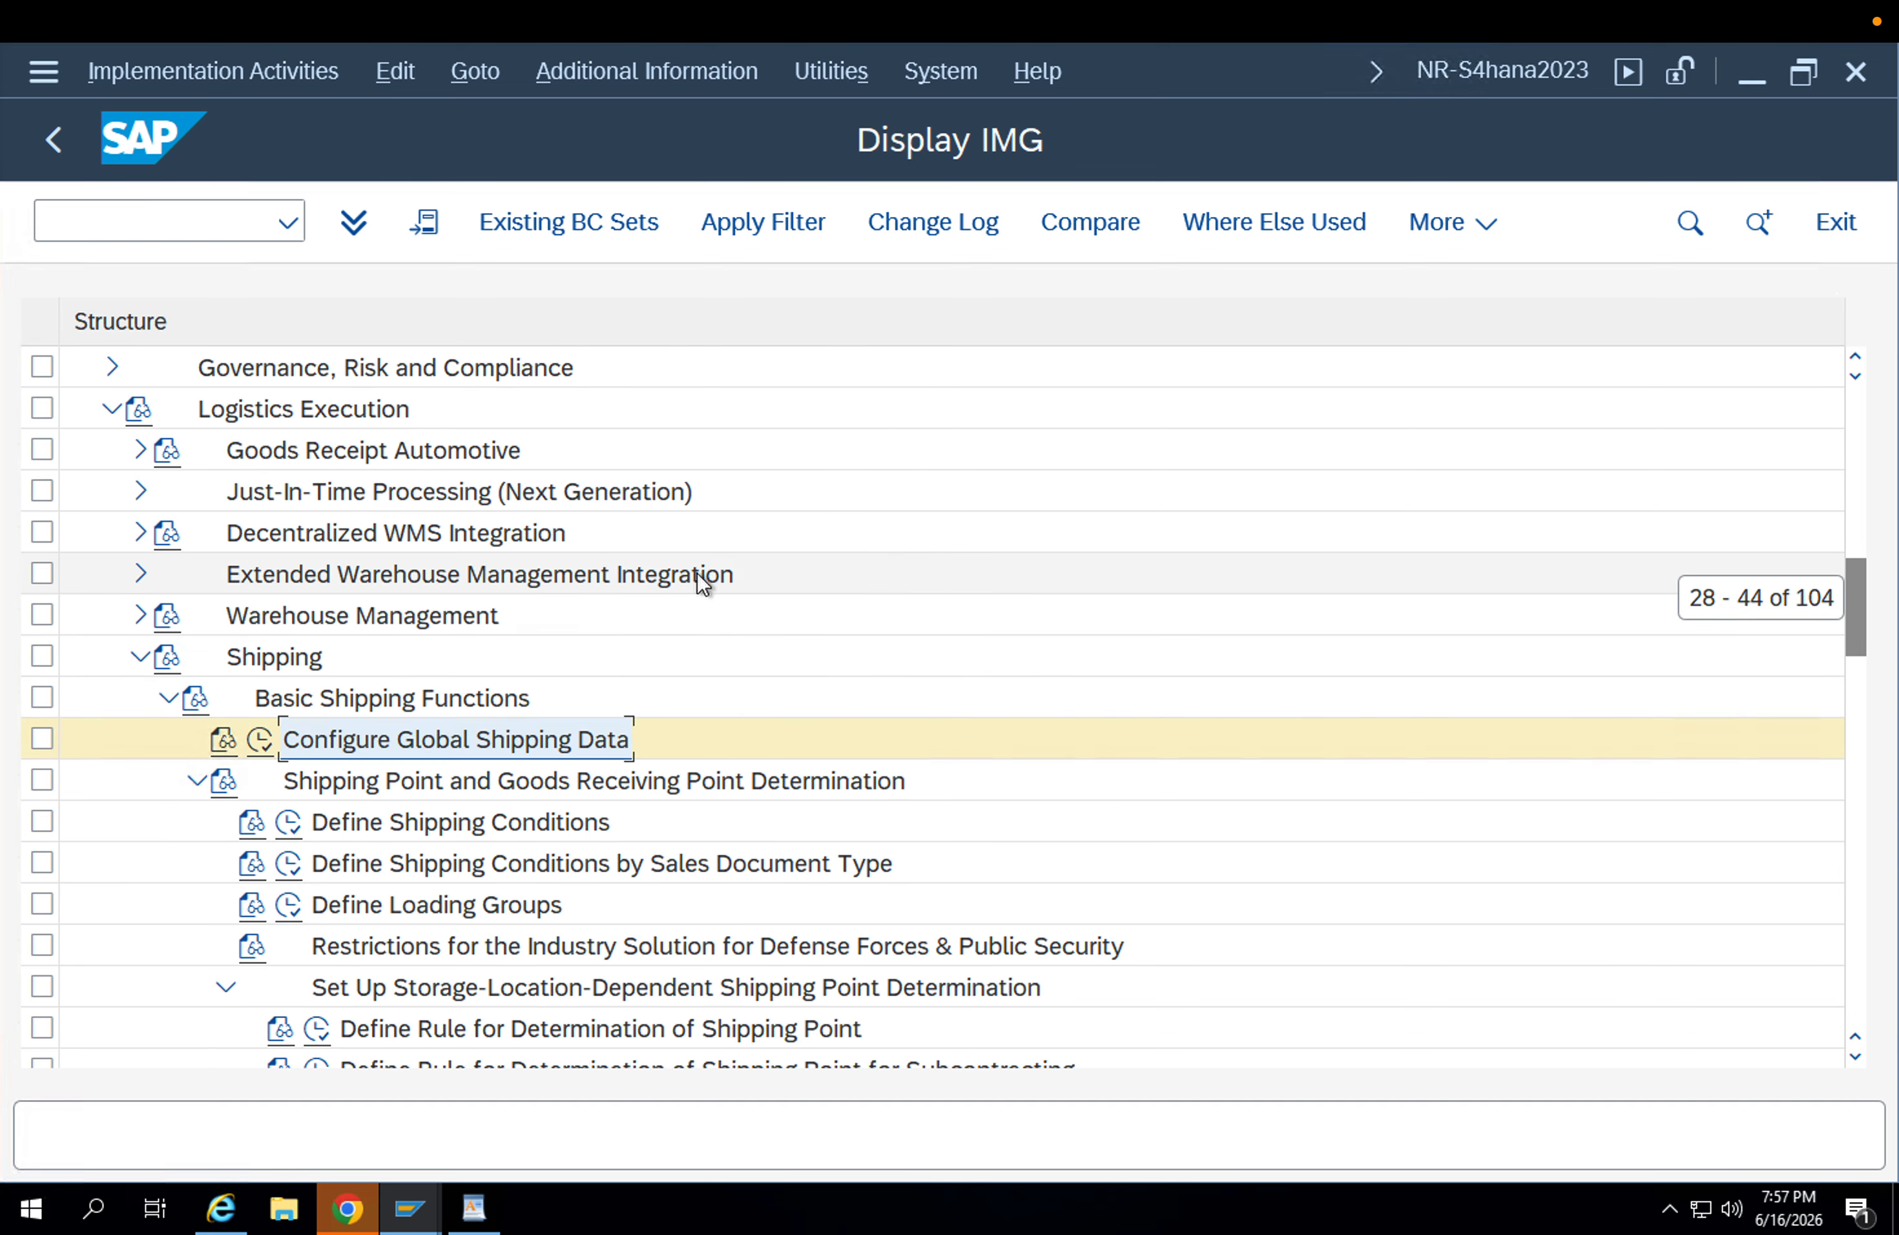
{"action": "left_click", "coordinate": [139, 656]}
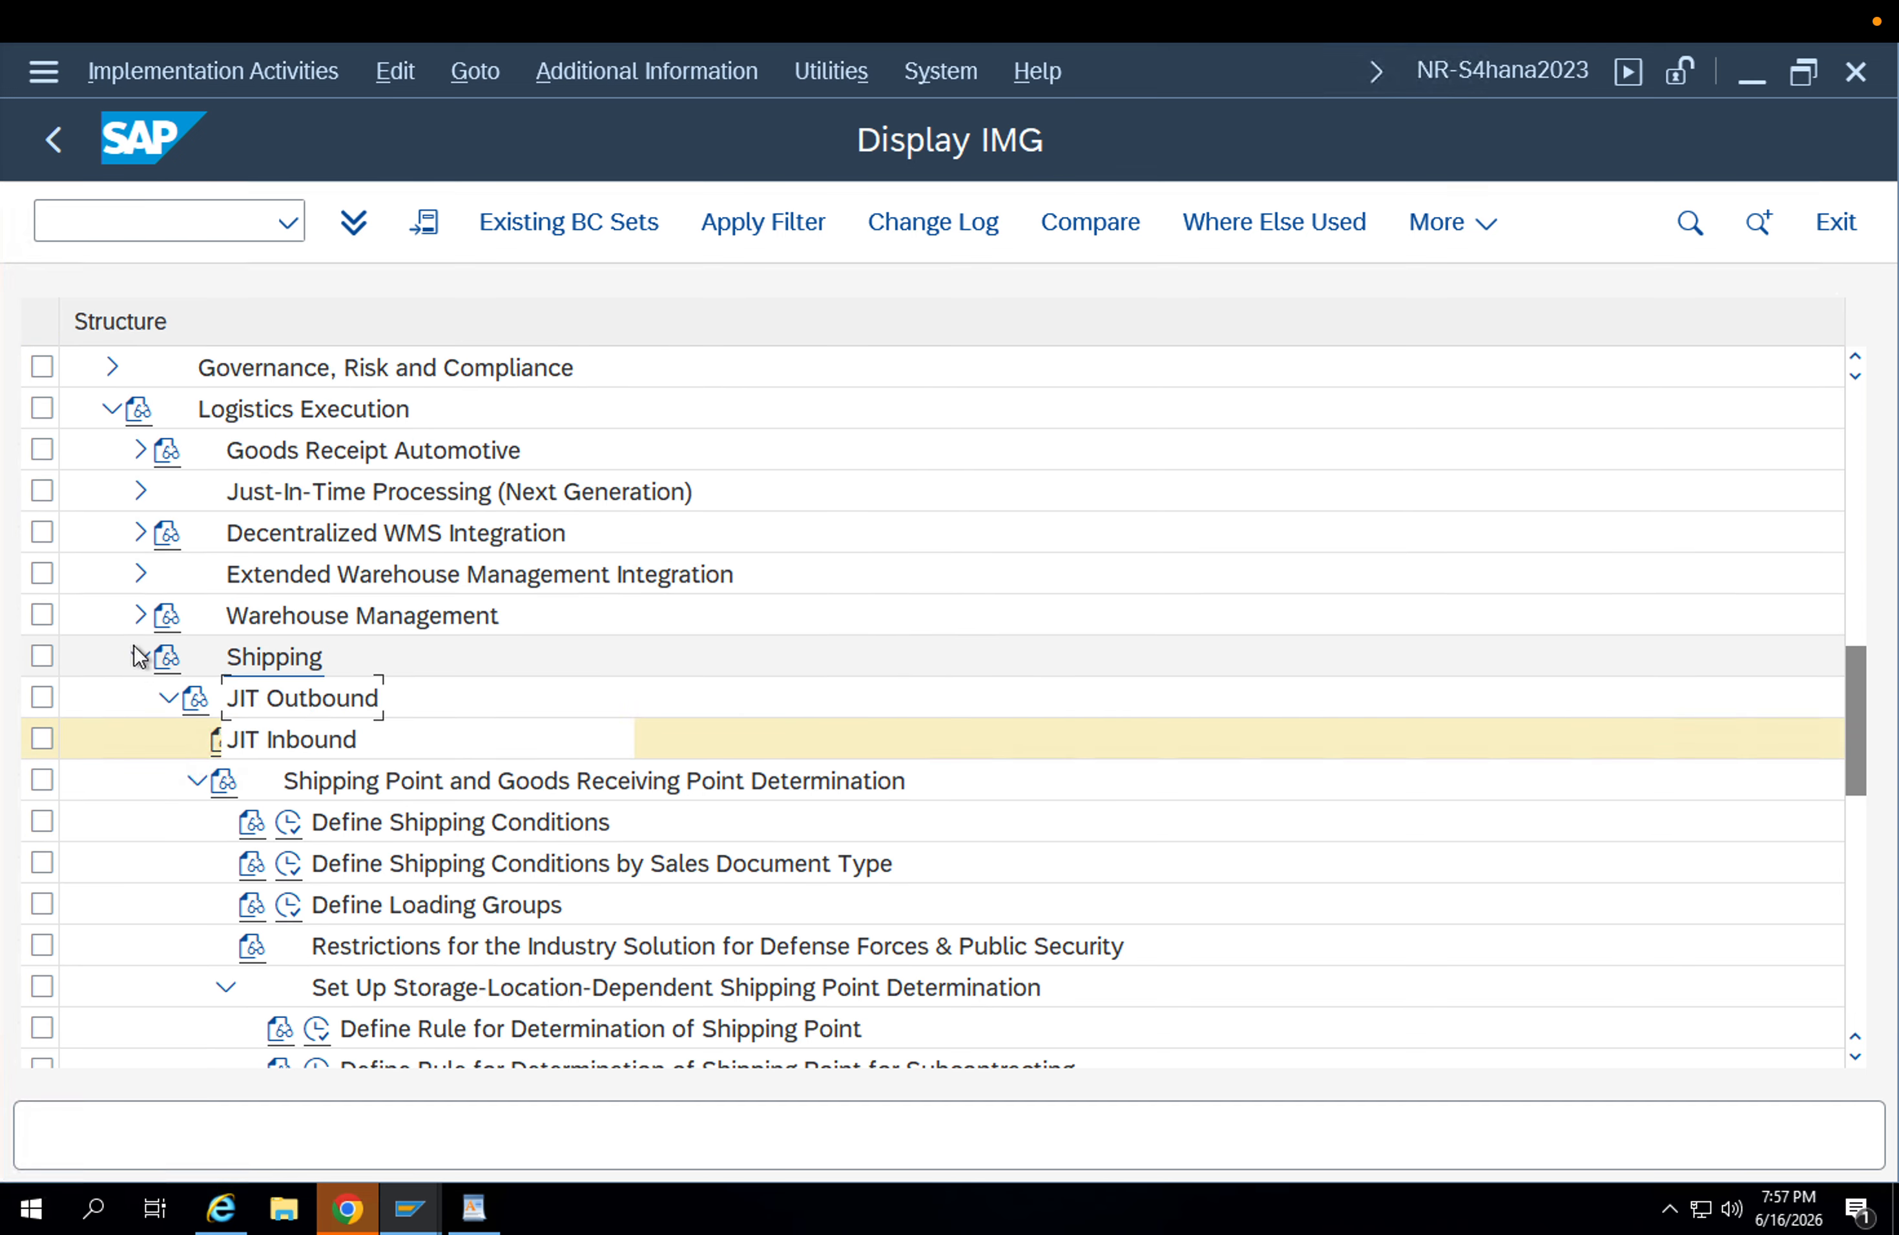
{"action": "left_click", "coordinate": [112, 409]}
{"action": "scroll", "coordinate": [169, 504], "scroll_direction": "up", "scroll_amount": 1}
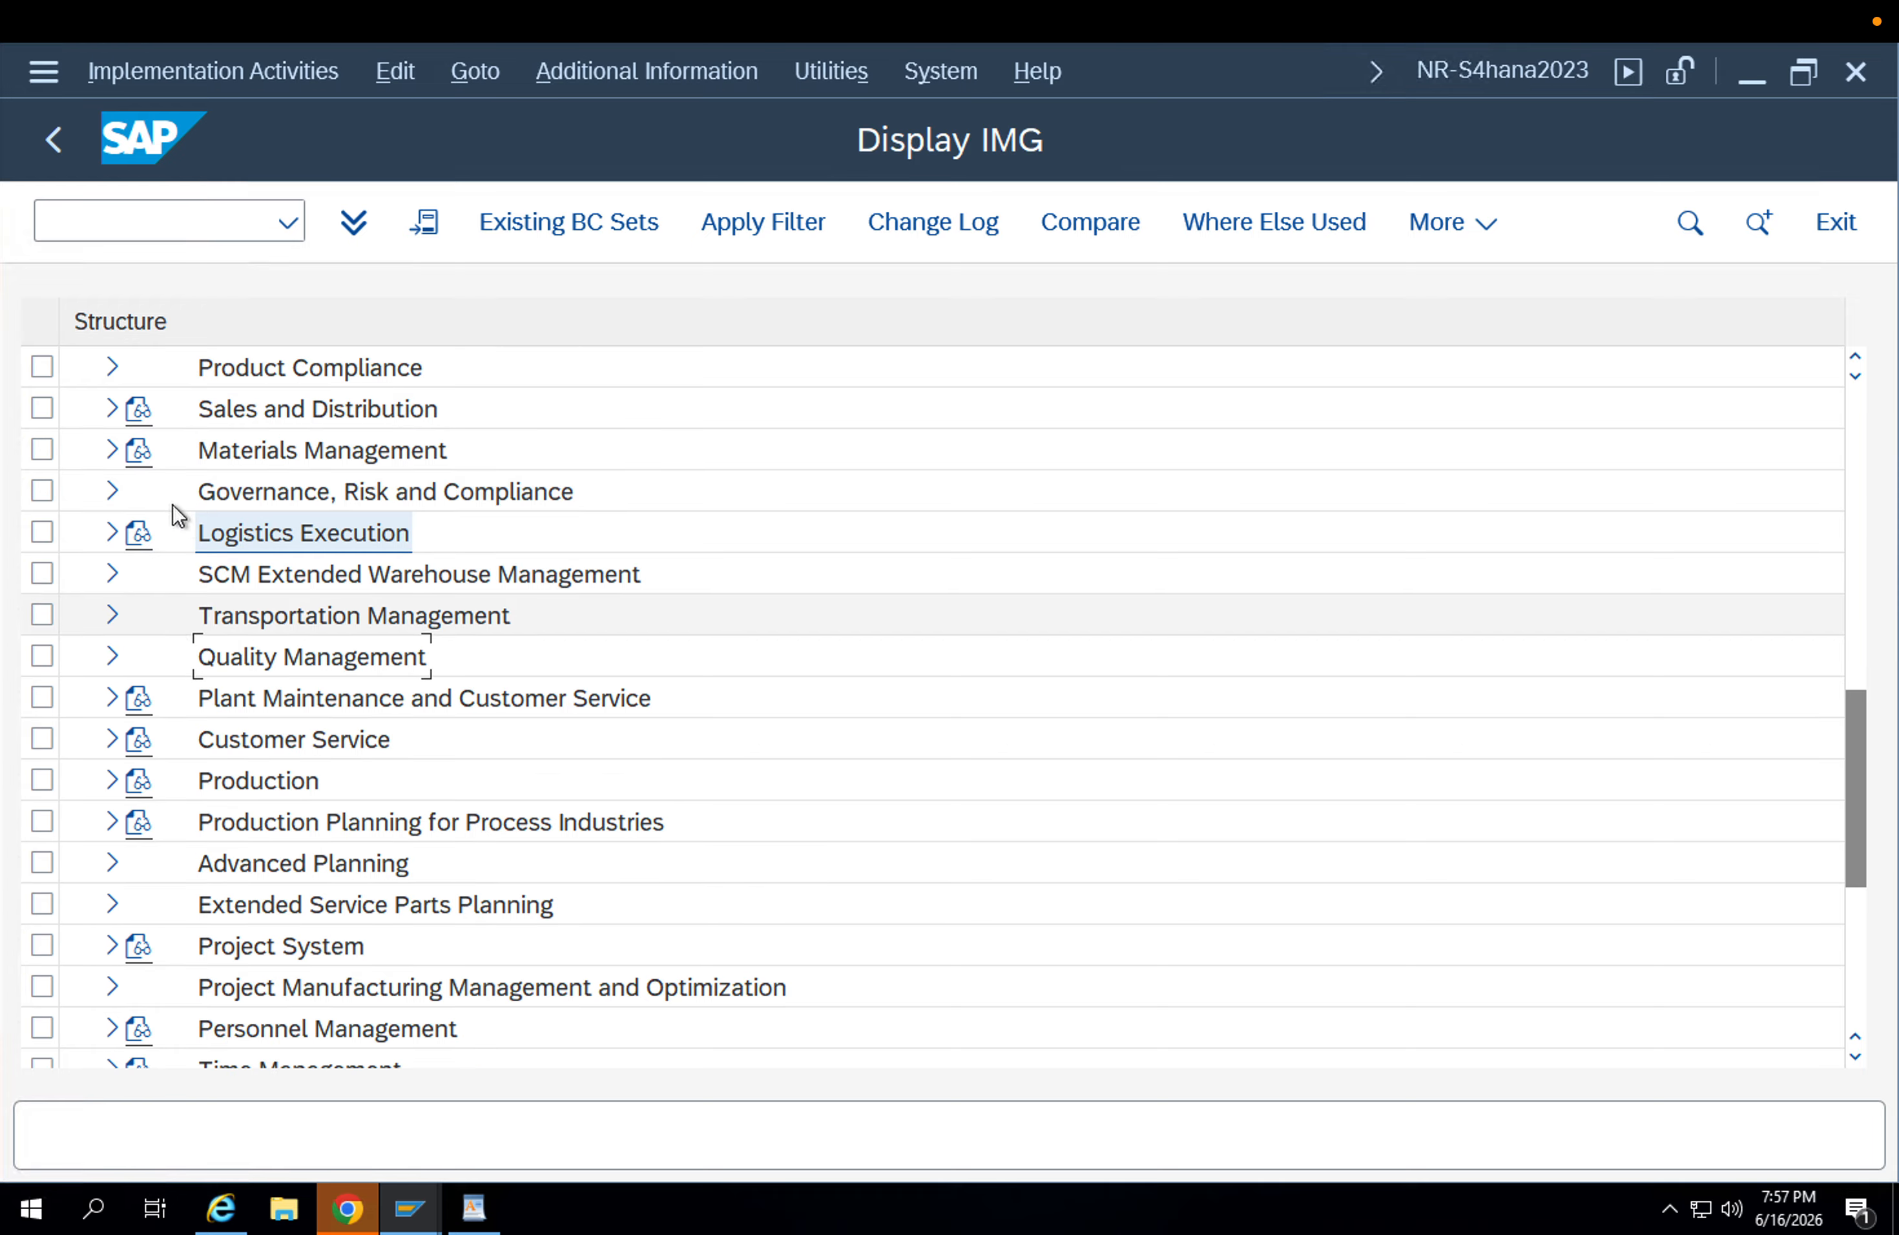
{"action": "left_click", "coordinate": [112, 409]}
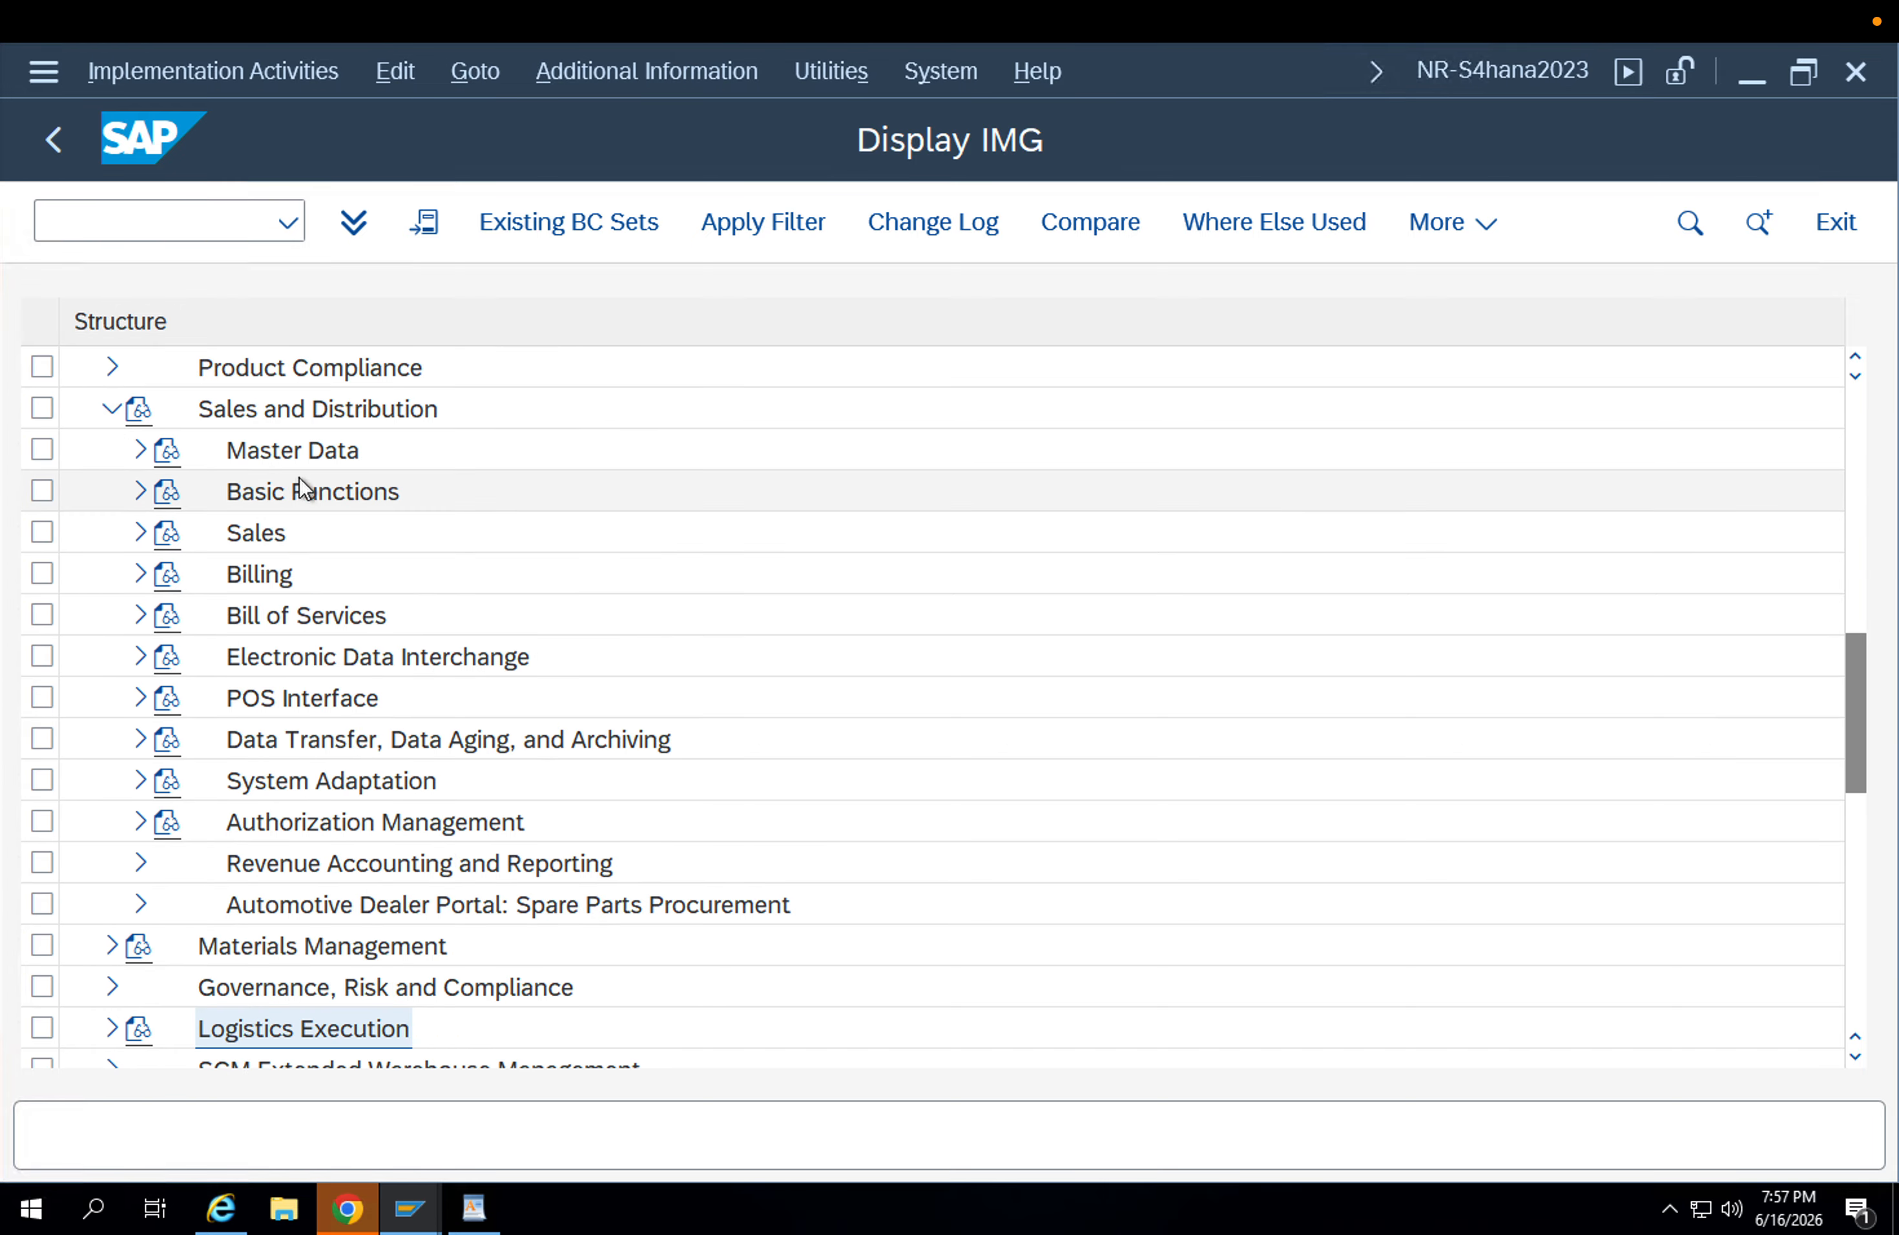
{"action": "left_click", "coordinate": [139, 451]}
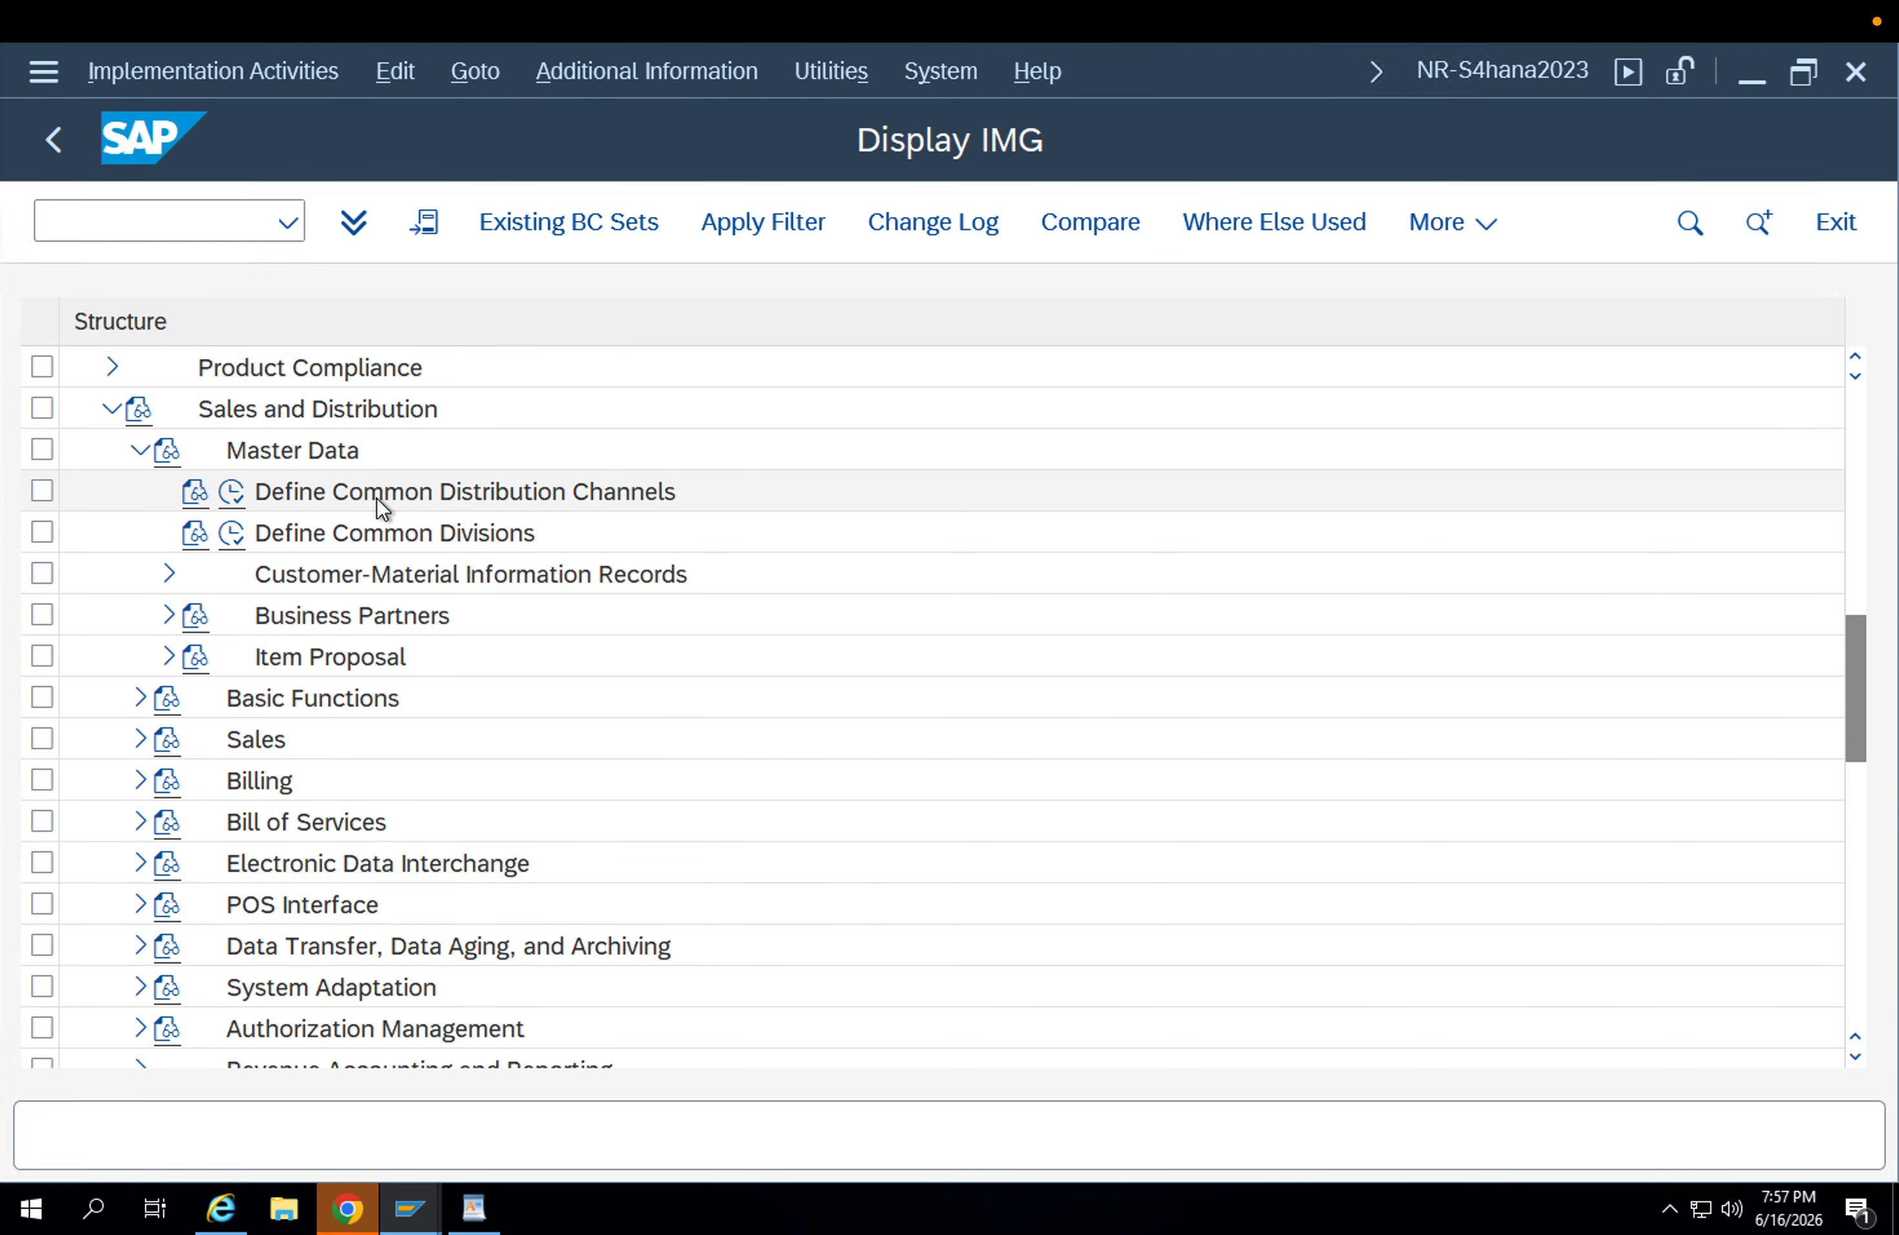
Check the Define Common Distribution Channels entry for sales organization APPL and distribution channel AP.
{"action": "left_click", "coordinate": [232, 493]}
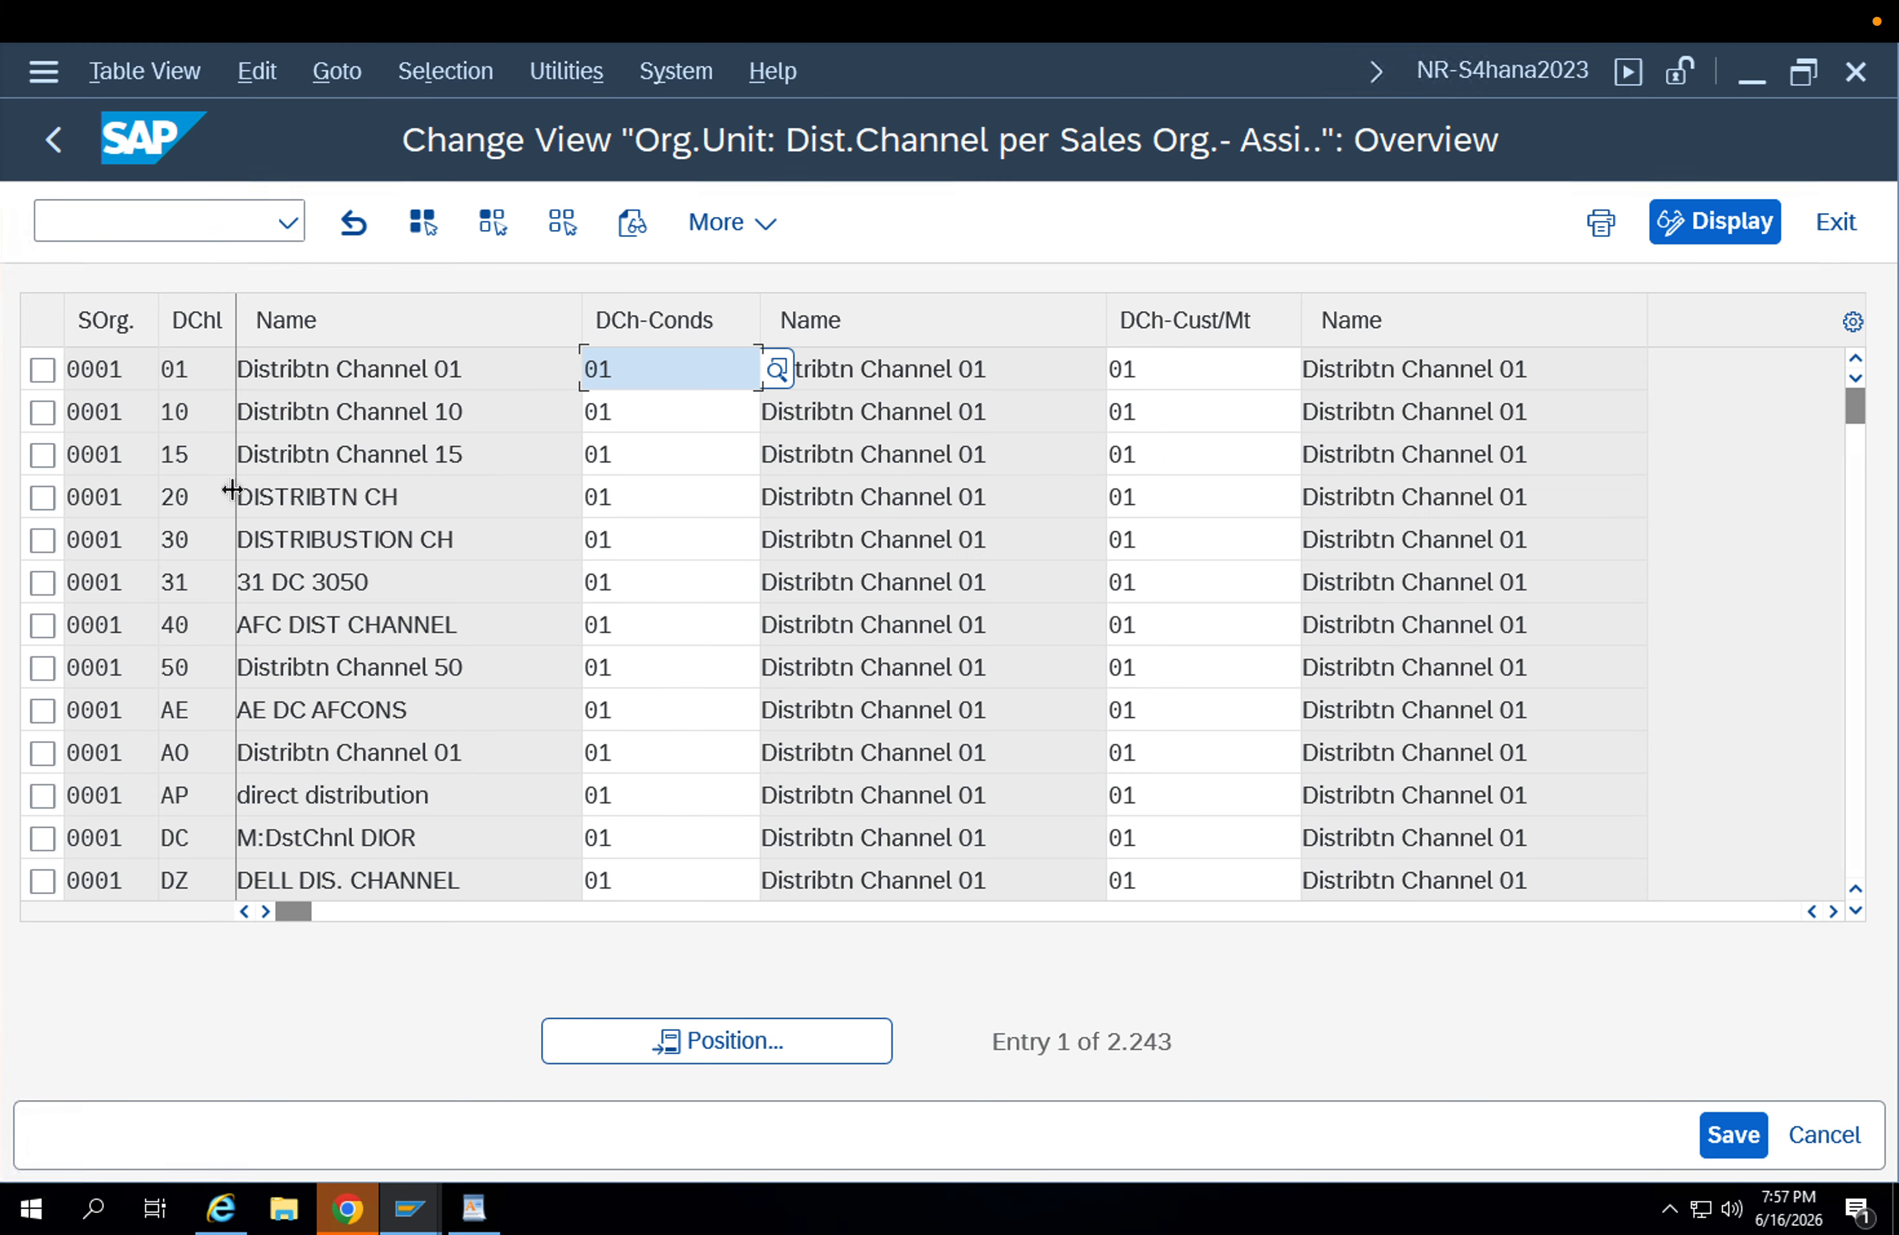
{"action": "left_click", "coordinate": [613, 1053]}
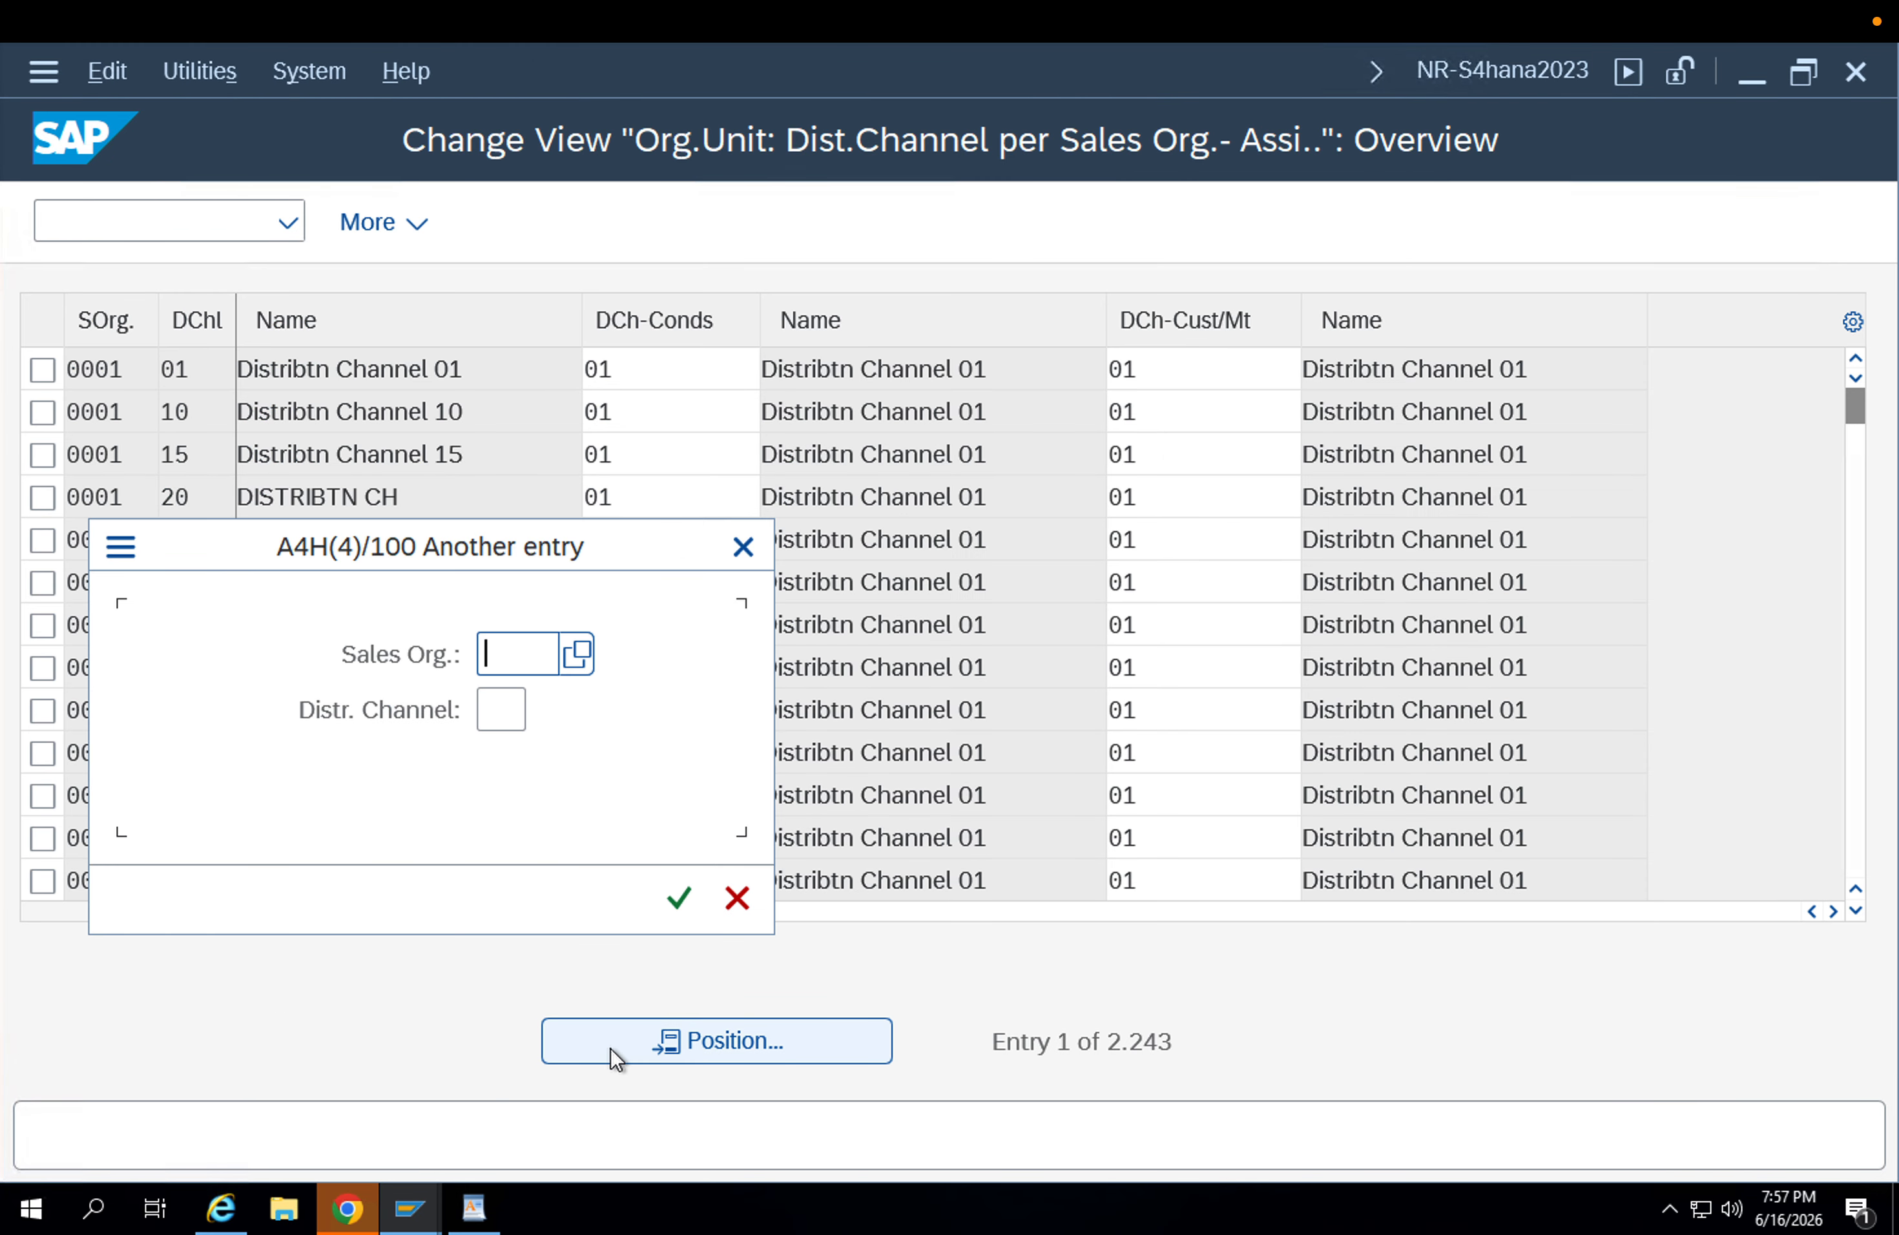
{"action": "type", "text": "appl"}
{"action": "key", "text": "Tab"}
{"action": "type", "text": "ap"}
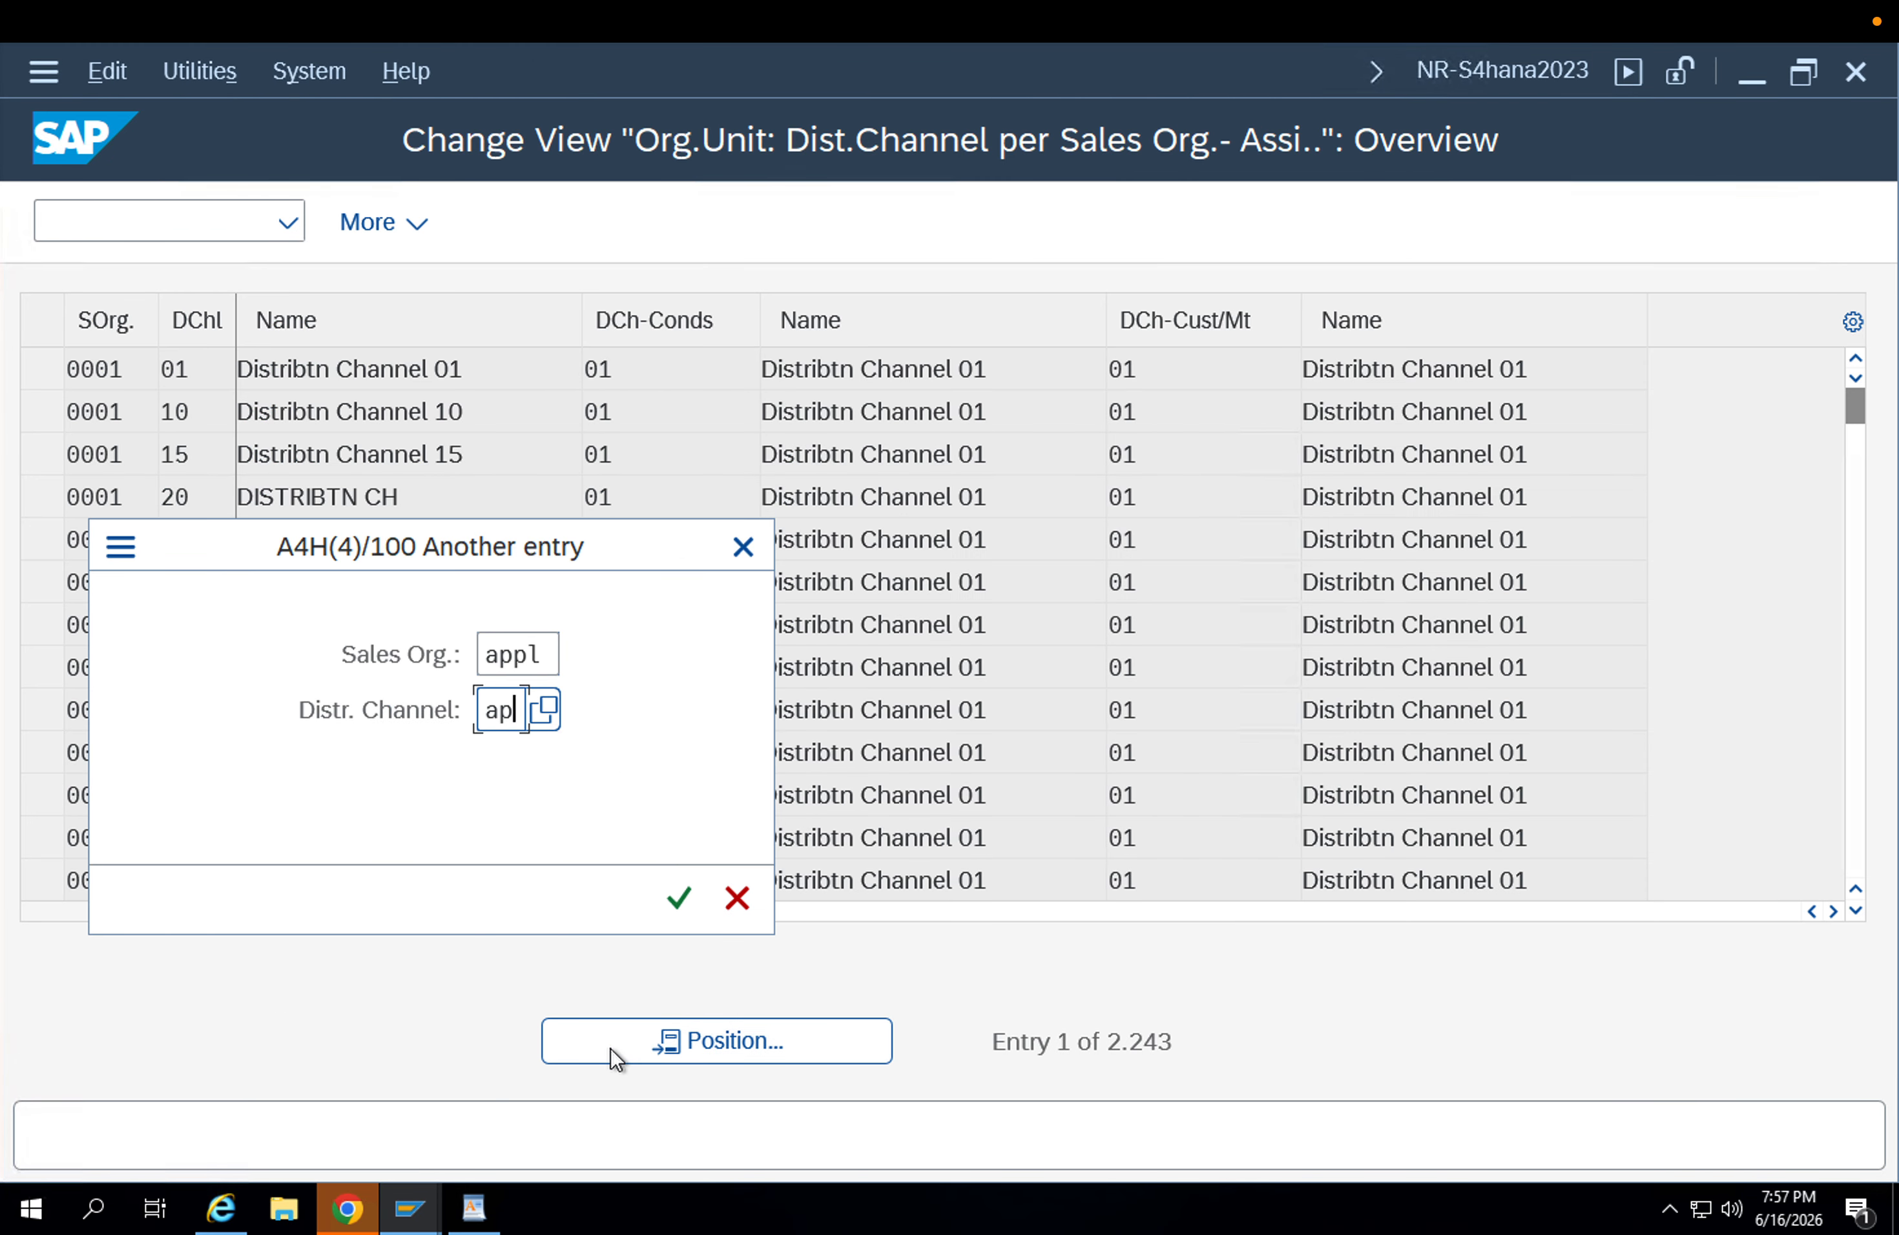
{"action": "key", "text": "Return"}
{"action": "left_click", "coordinate": [1208, 374]}
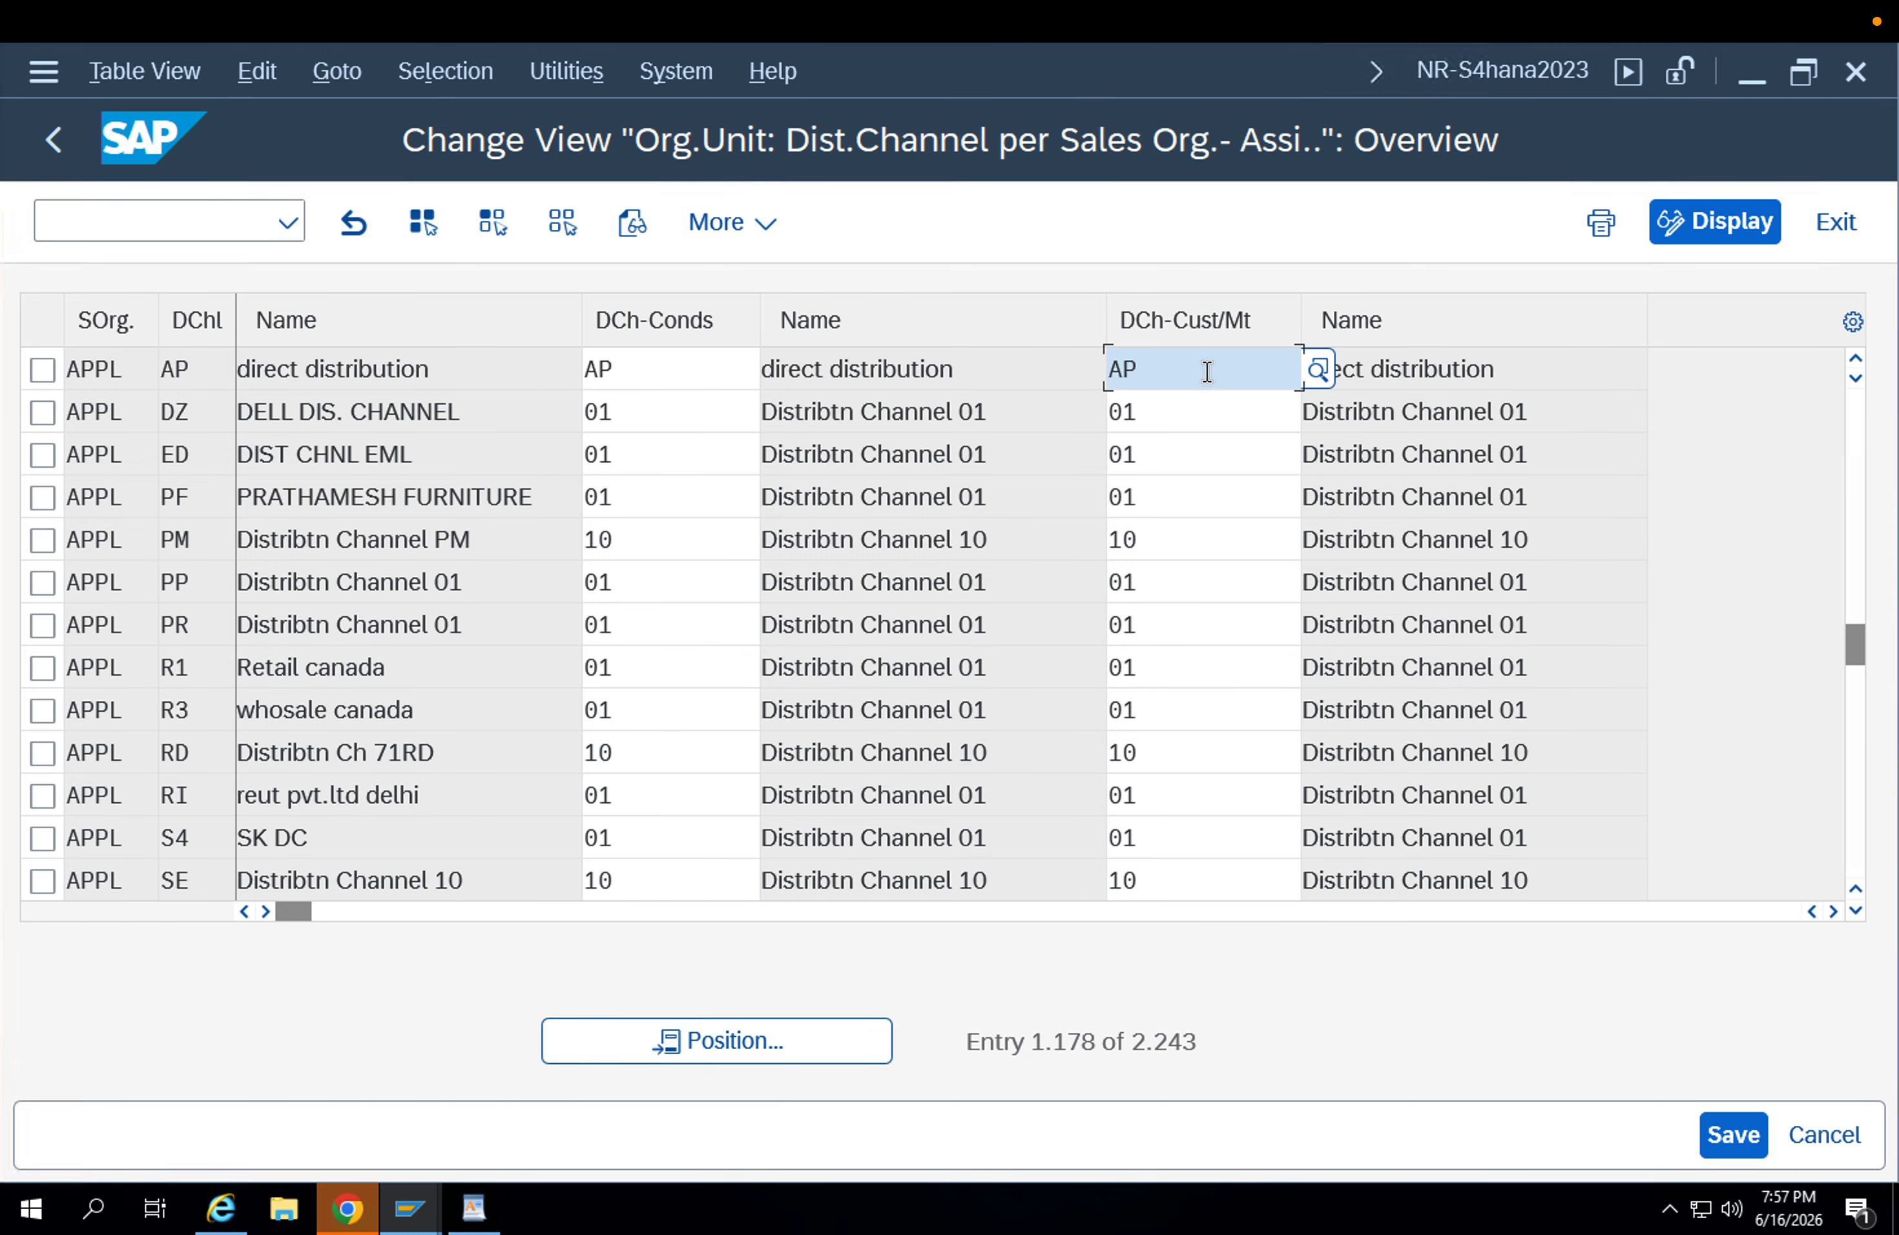
{"action": "left_click", "coordinate": [63, 153]}
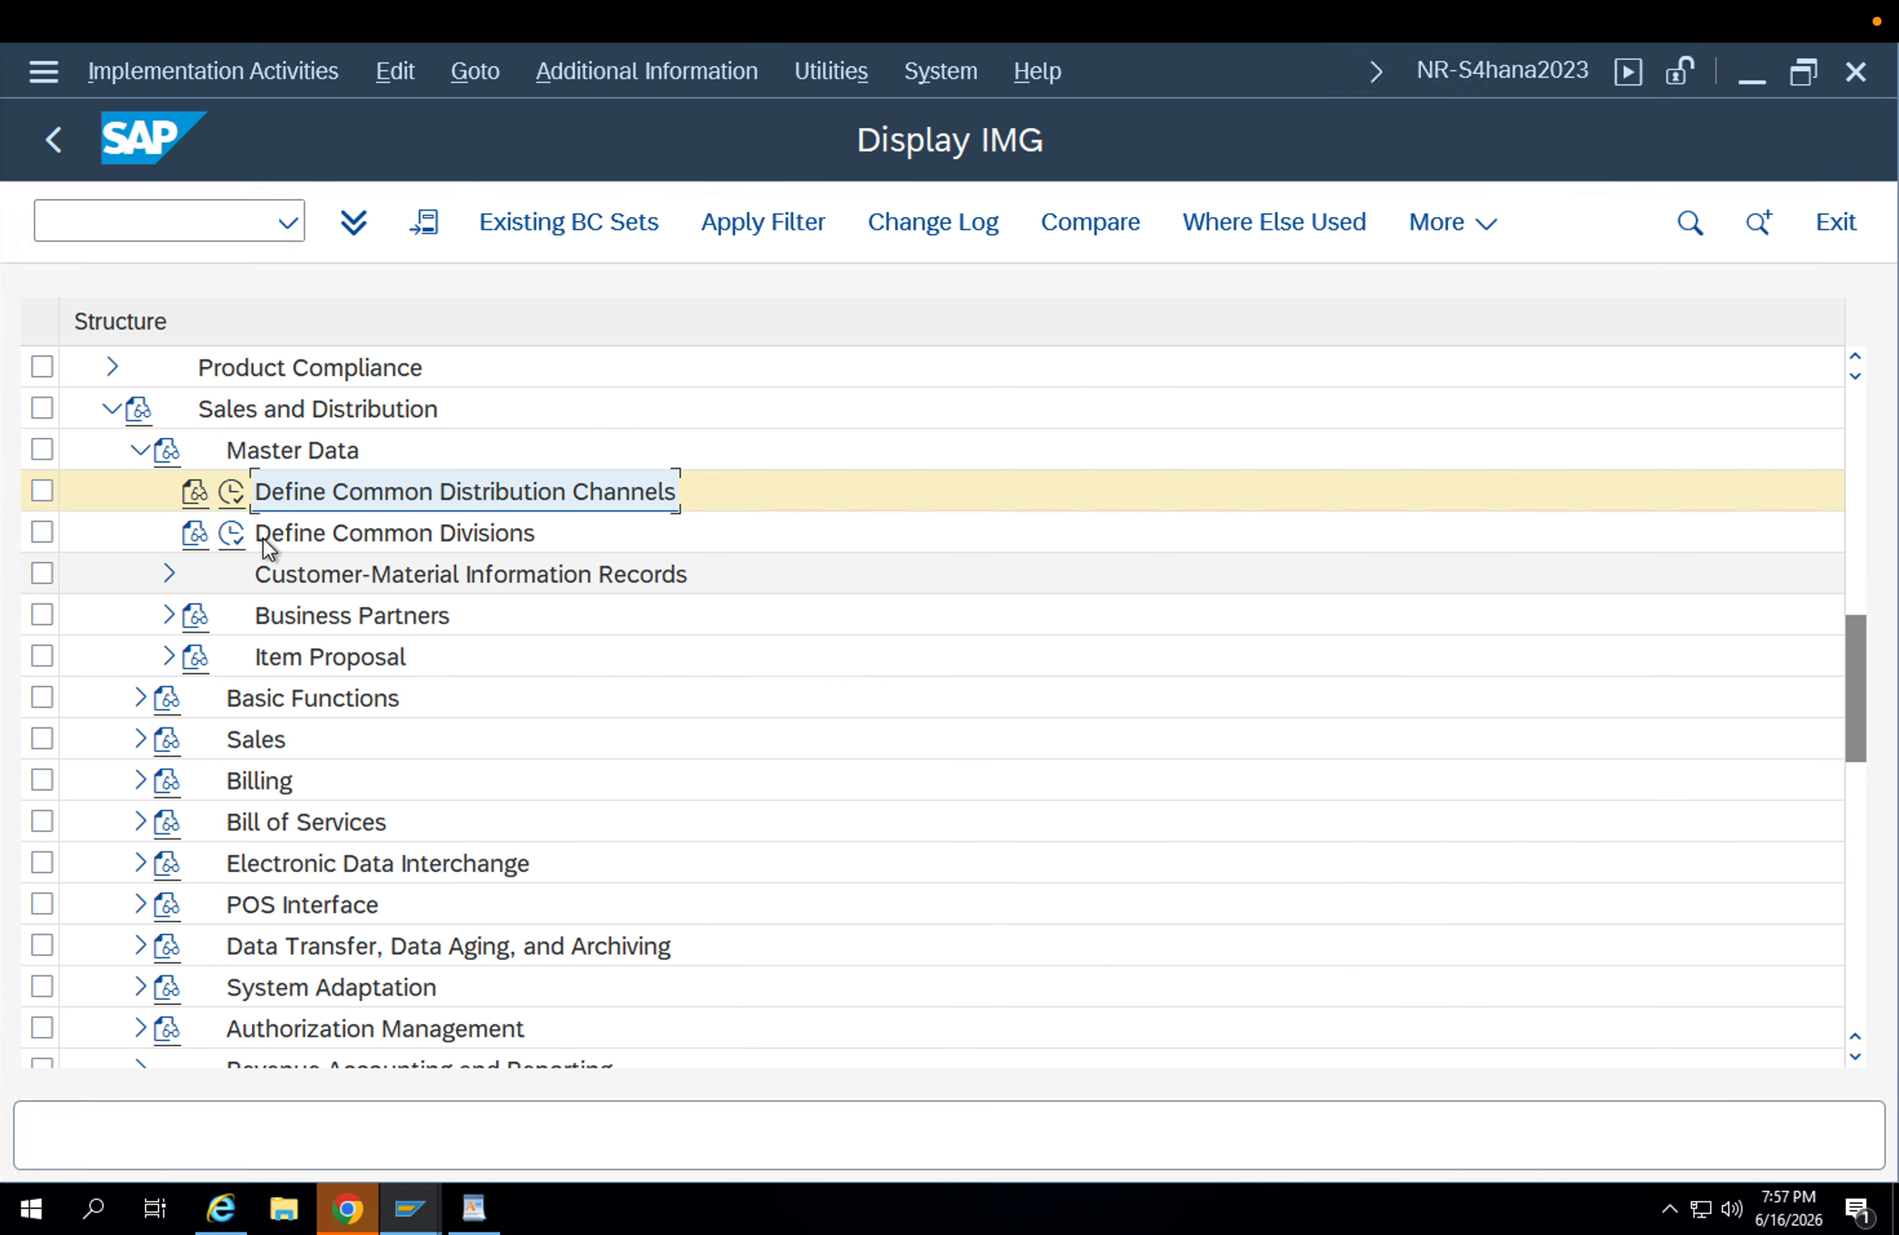
Check the Define Common Divisions entry for sales organization APPL and division AP.
{"action": "left_click", "coordinate": [235, 534]}
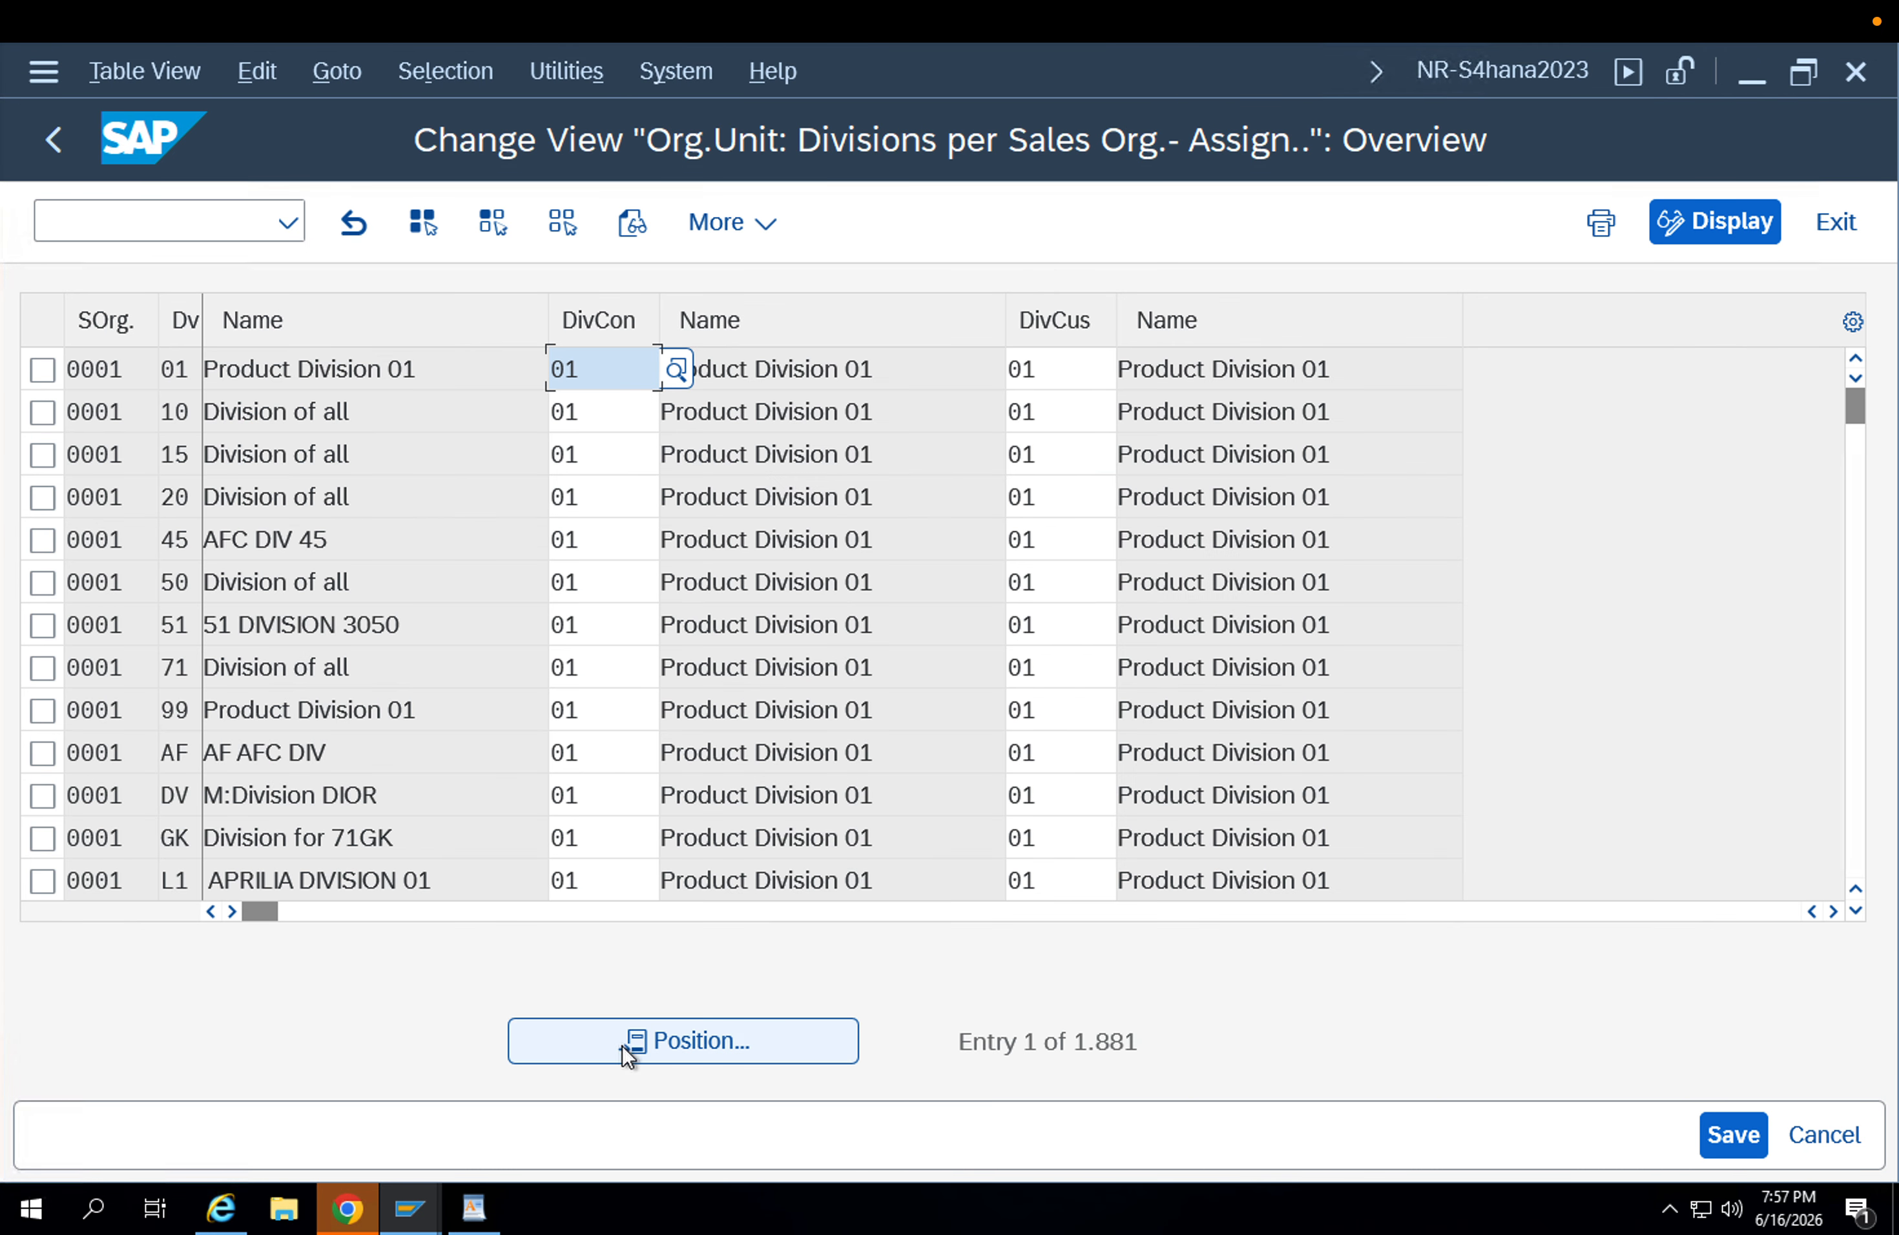
{"action": "left_click", "coordinate": [628, 1045]}
{"action": "type", "text": "appl"}
{"action": "key", "text": "Tab"}
{"action": "type", "text": "ap"}
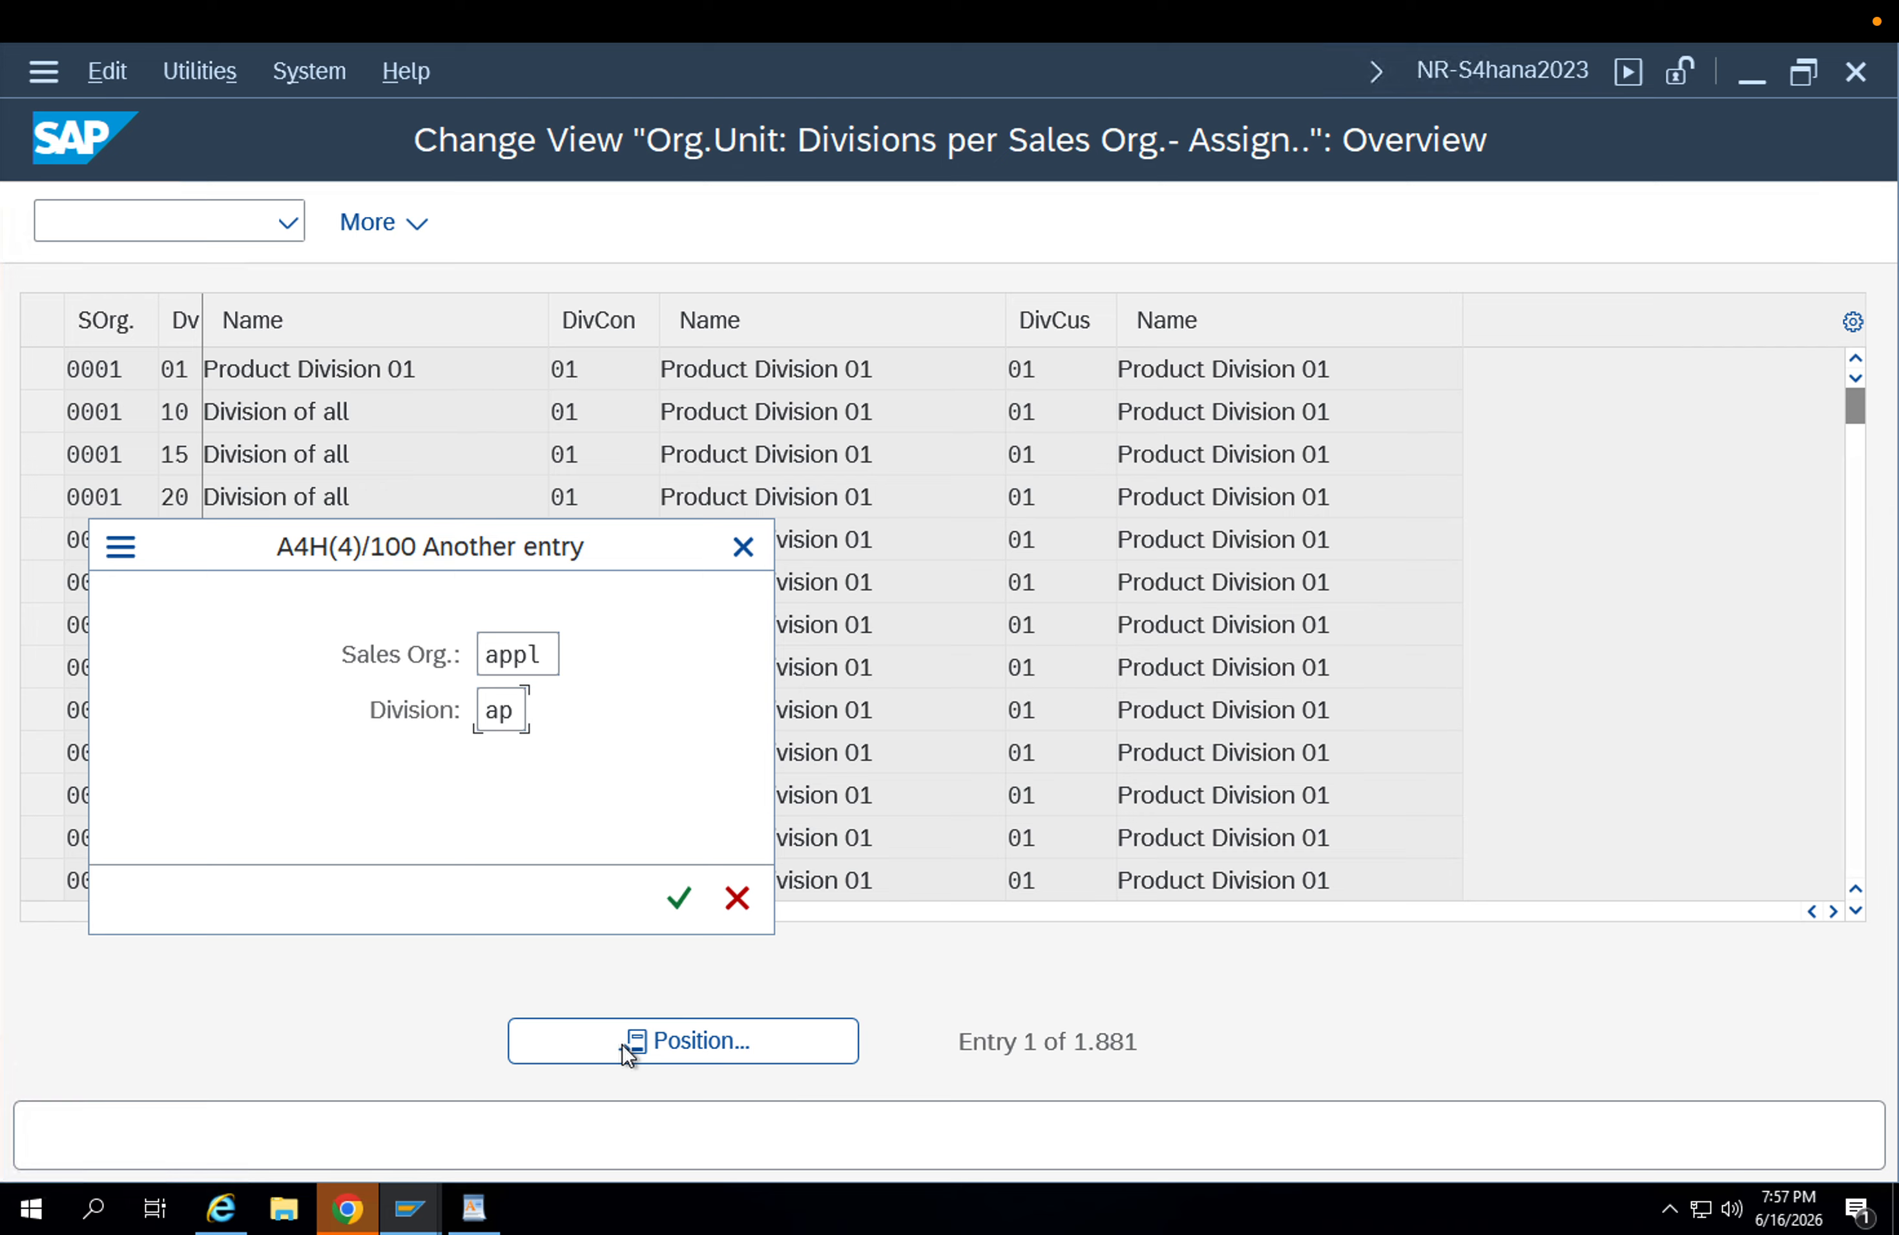
{"action": "key", "text": "Return"}
{"action": "left_click", "coordinate": [1043, 369]}
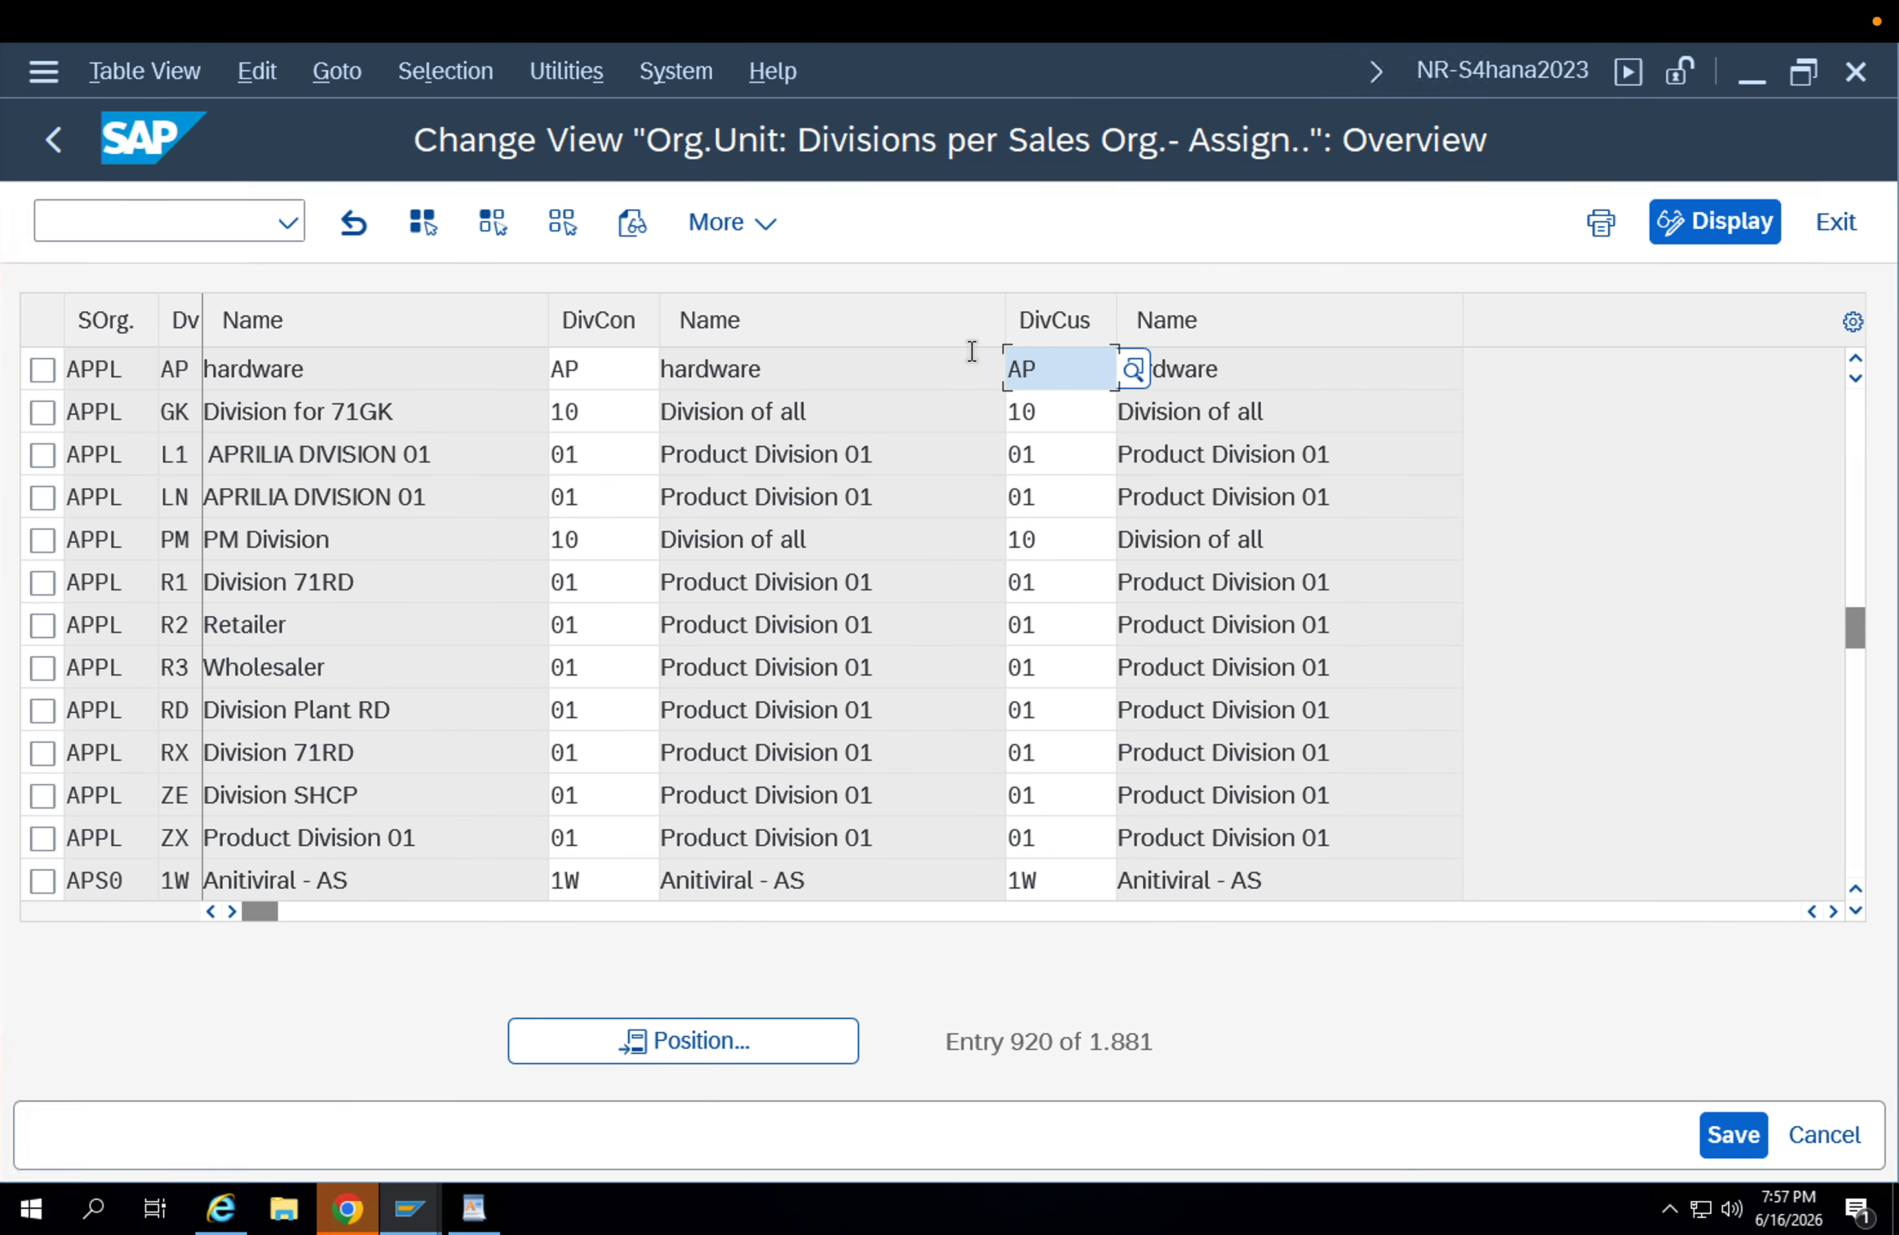
{"action": "left_click", "coordinate": [54, 139]}
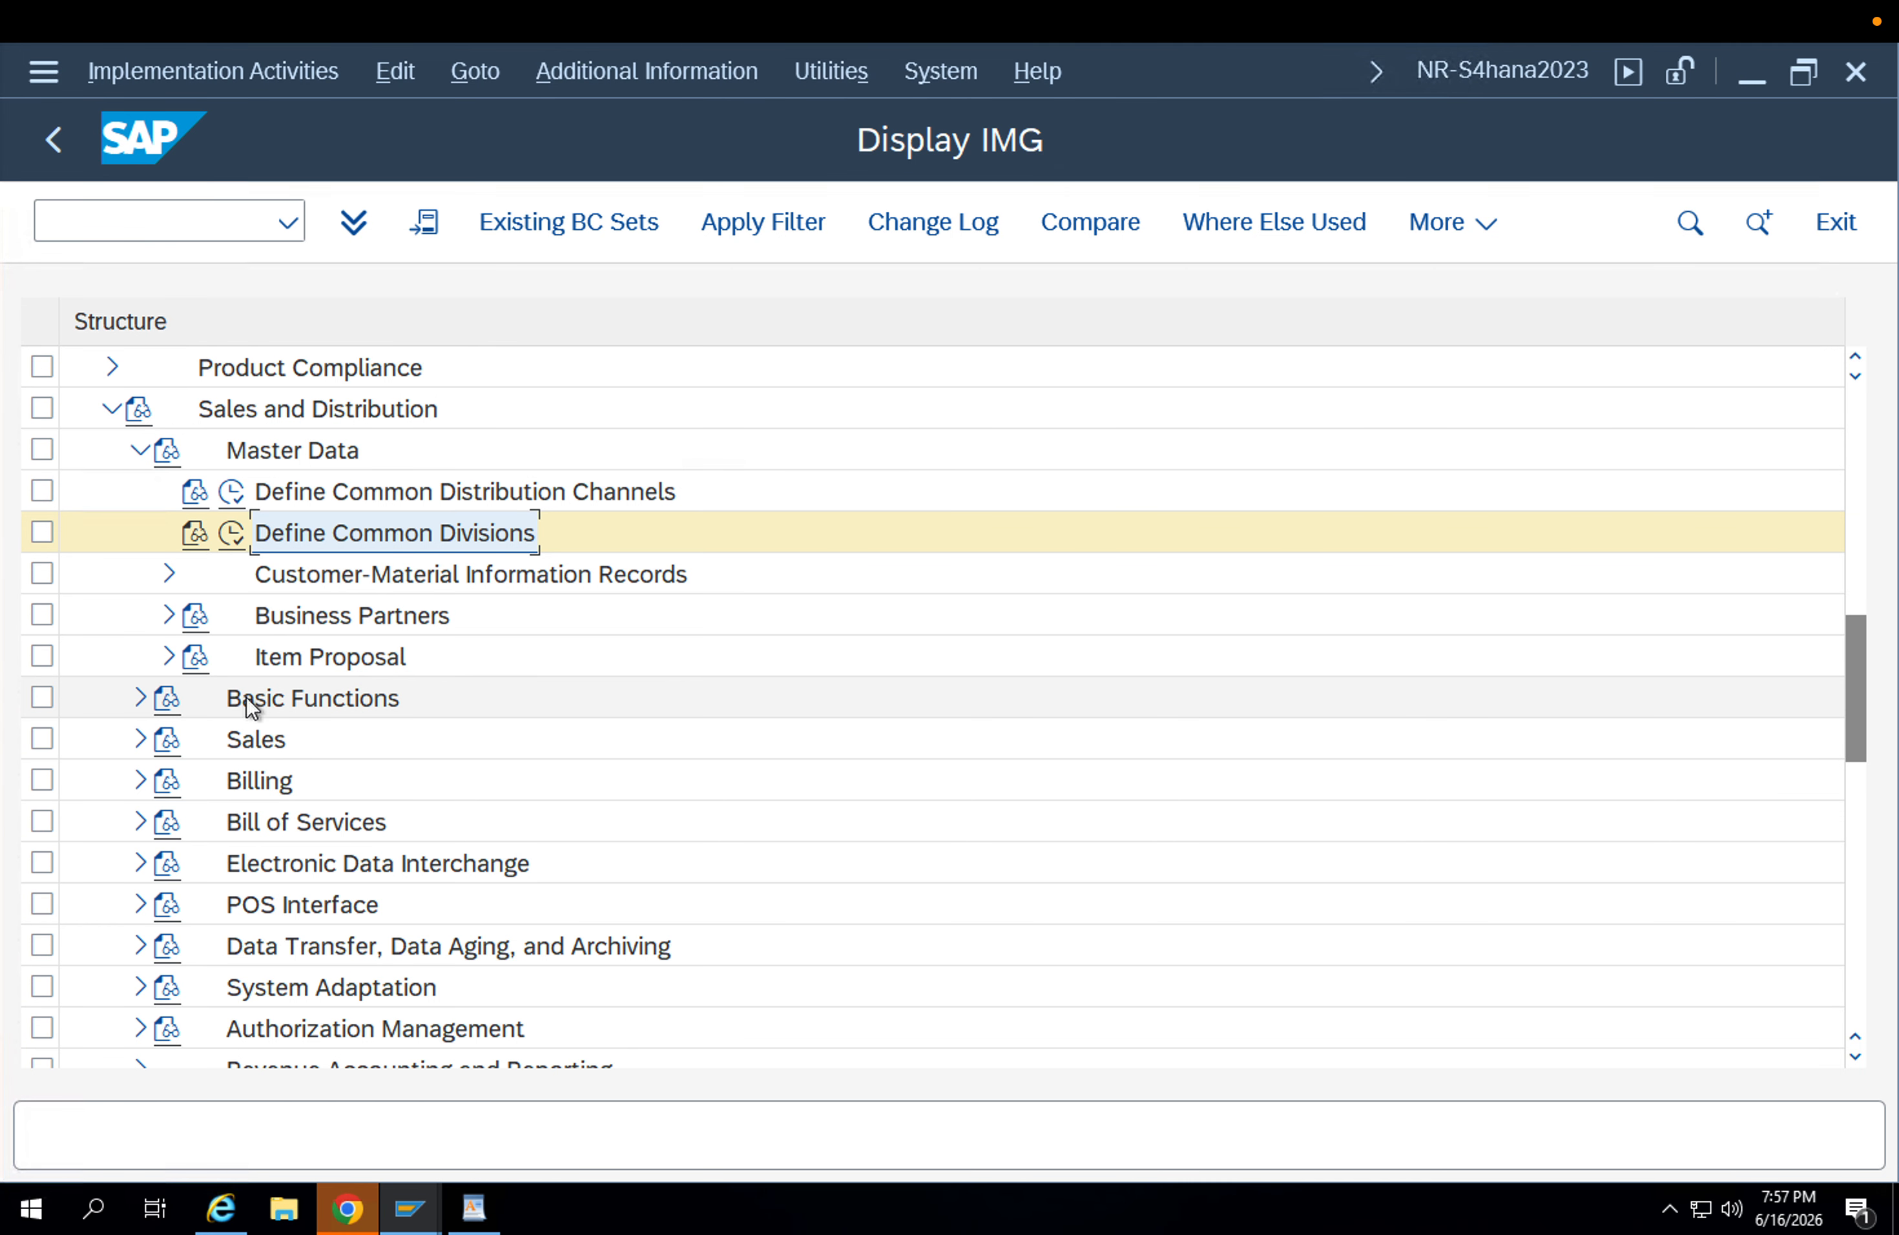
Expand Basic Functions under Sales and Distribution and point out the Pricing and Output Determination nodes.
{"action": "left_click", "coordinate": [139, 700]}
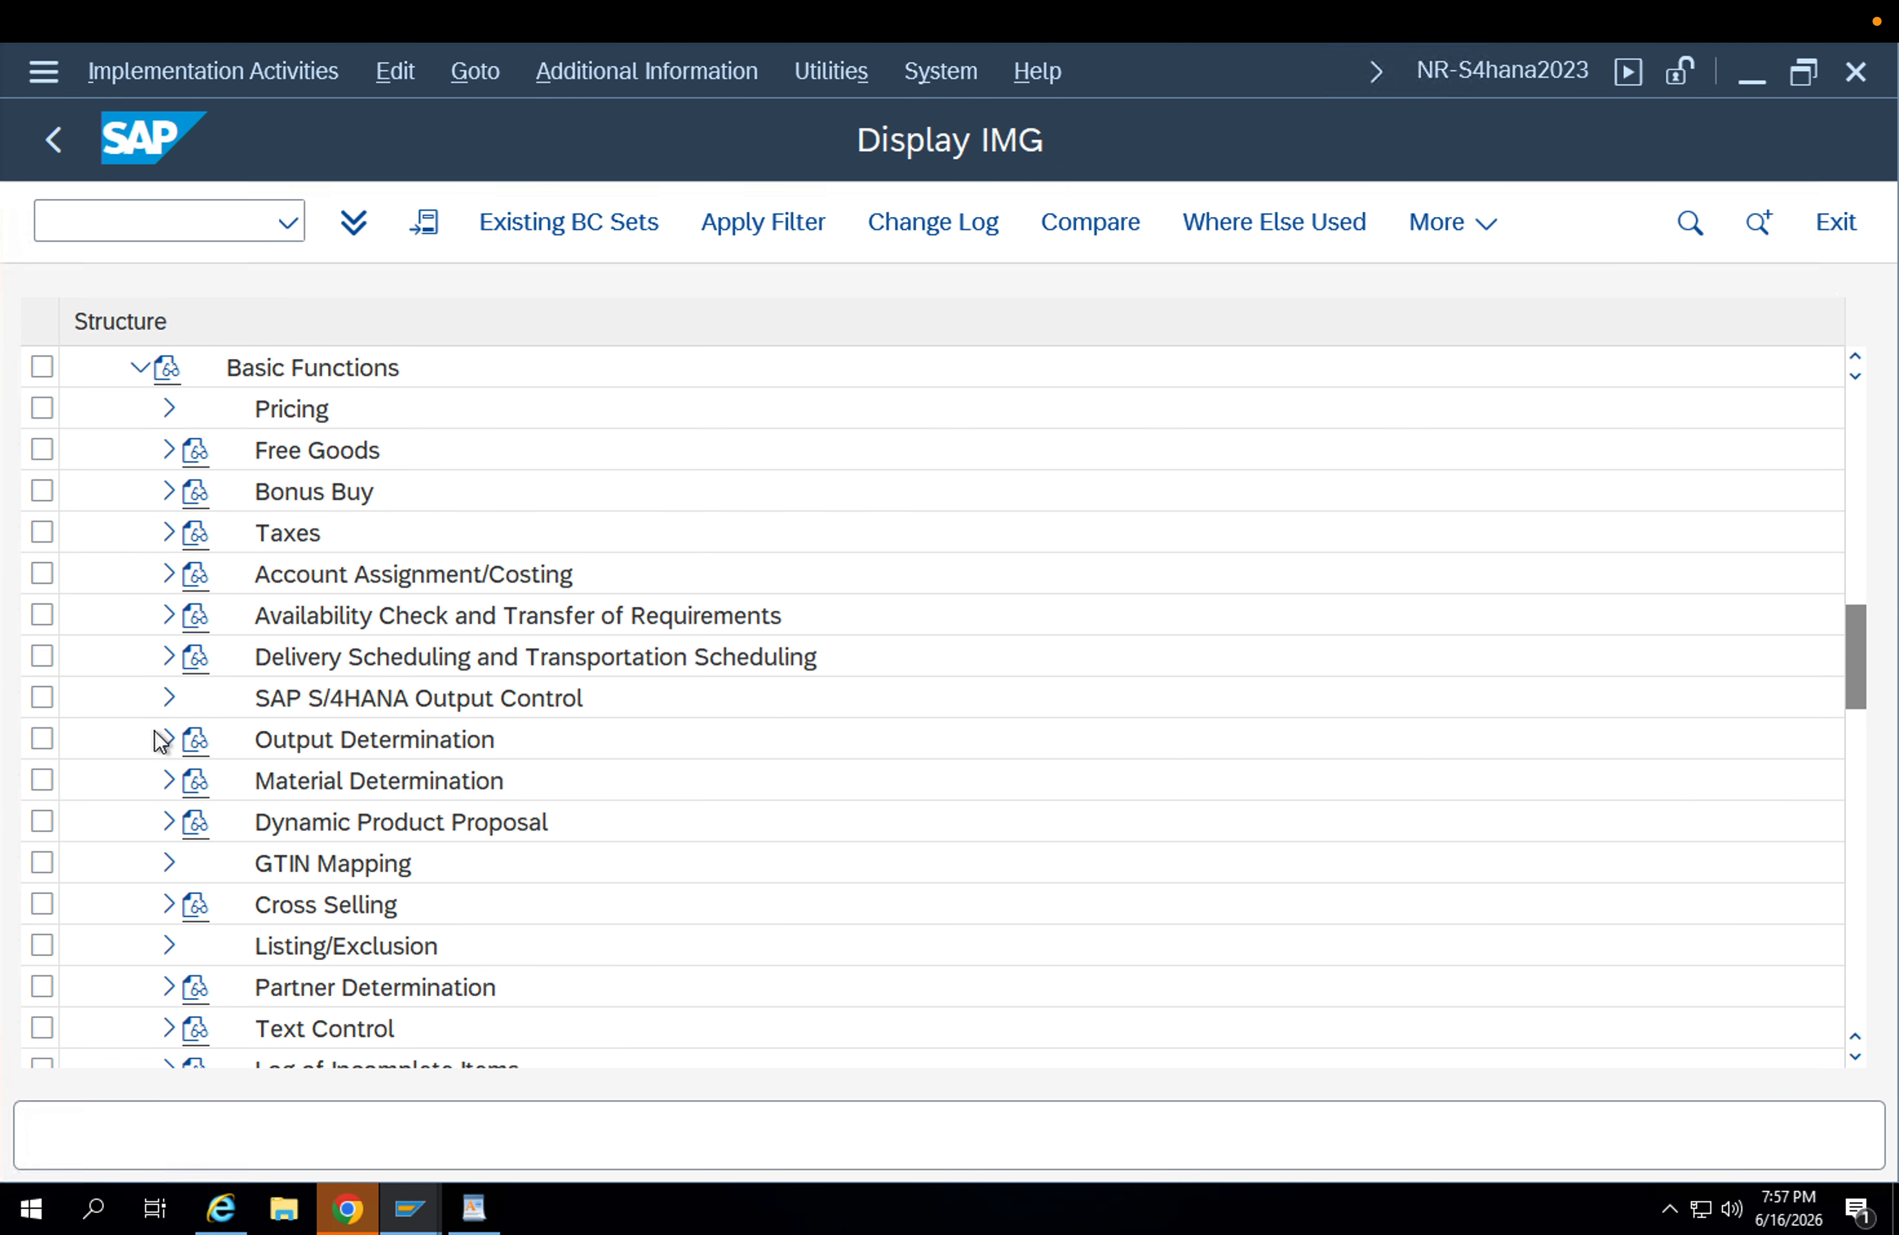
{"action": "left_click", "coordinate": [286, 410]}
{"action": "left_click", "coordinate": [379, 747]}
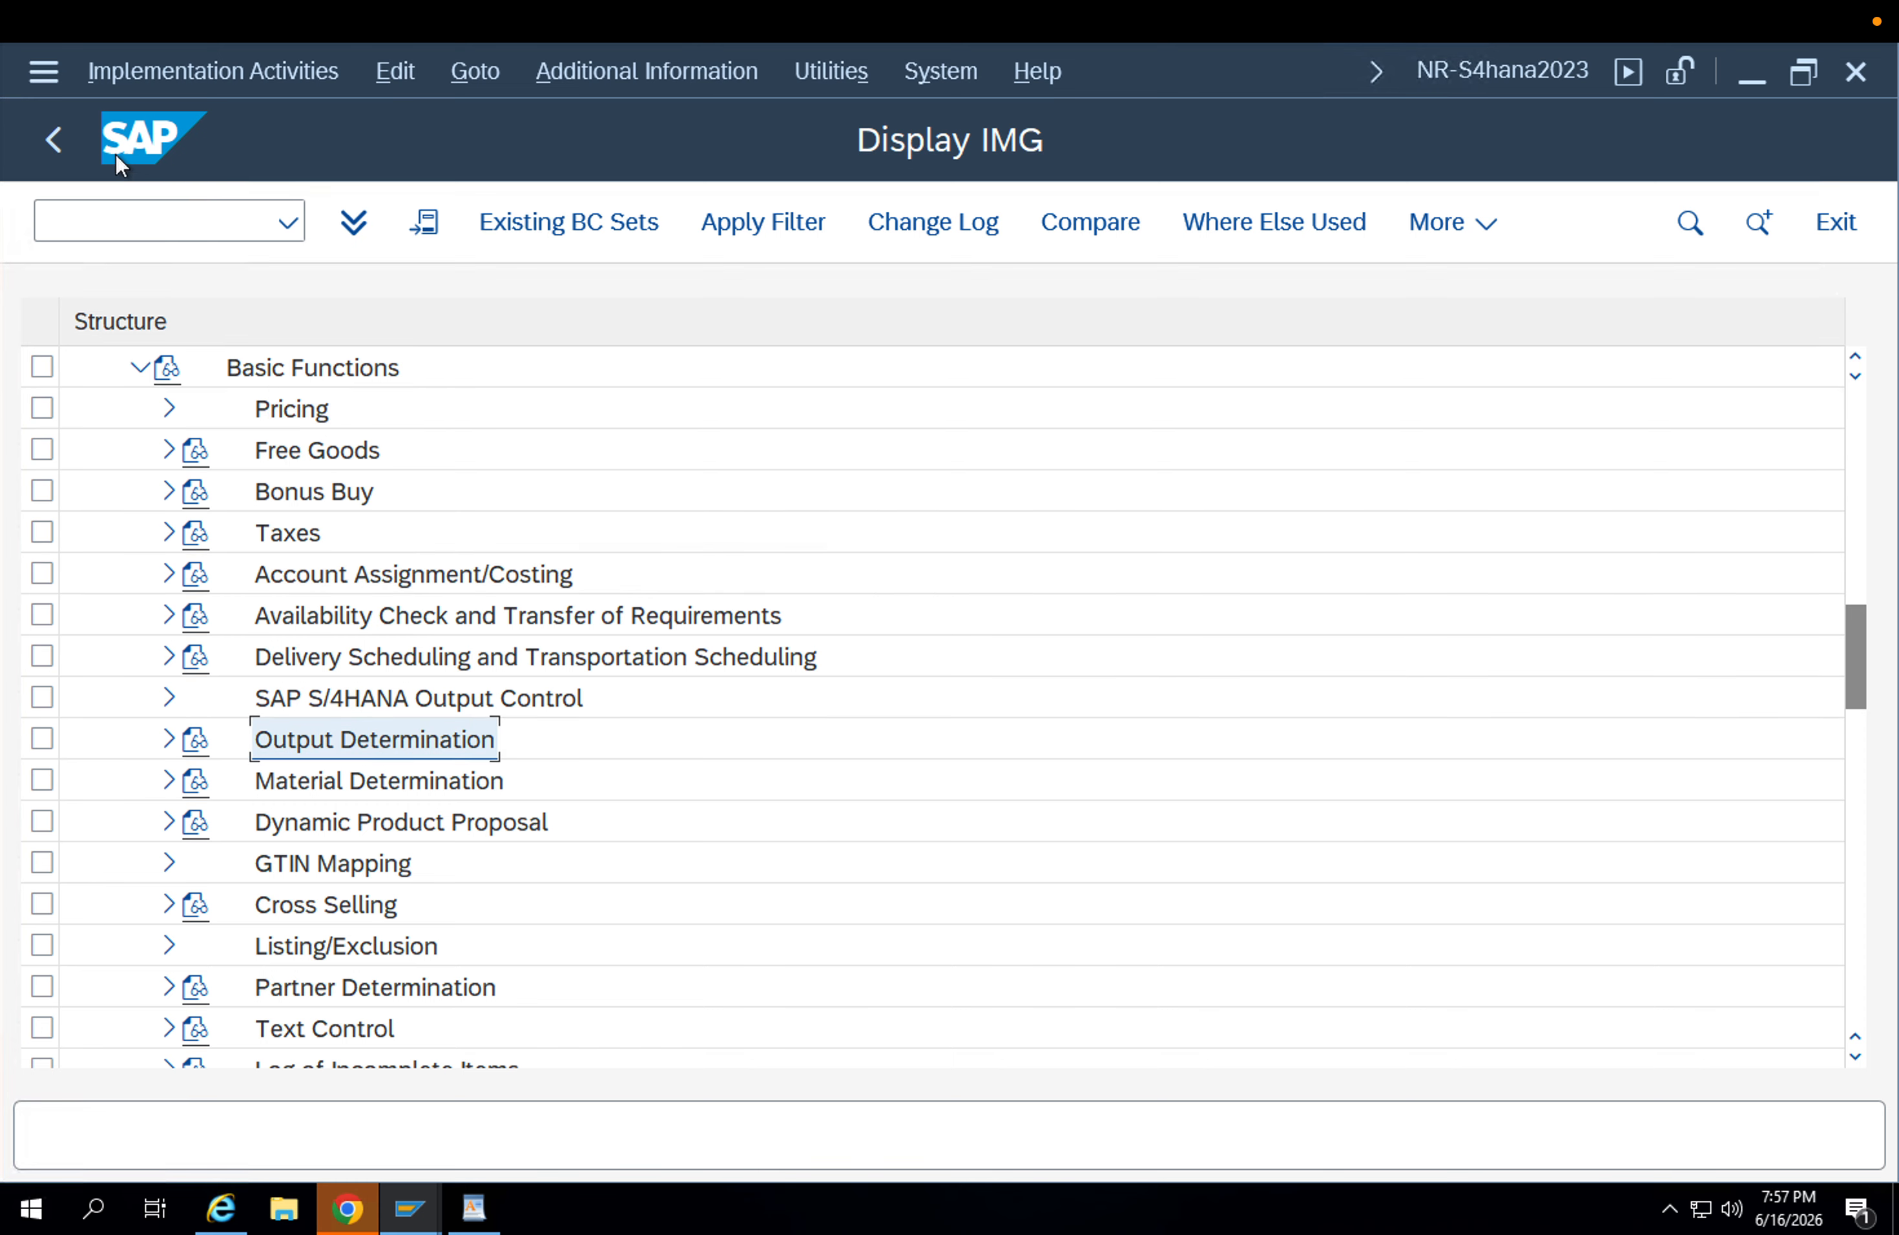
Leave the IMG for SAP Easy Access and start the Create Purchase Order transaction.
{"action": "left_click", "coordinate": [65, 143]}
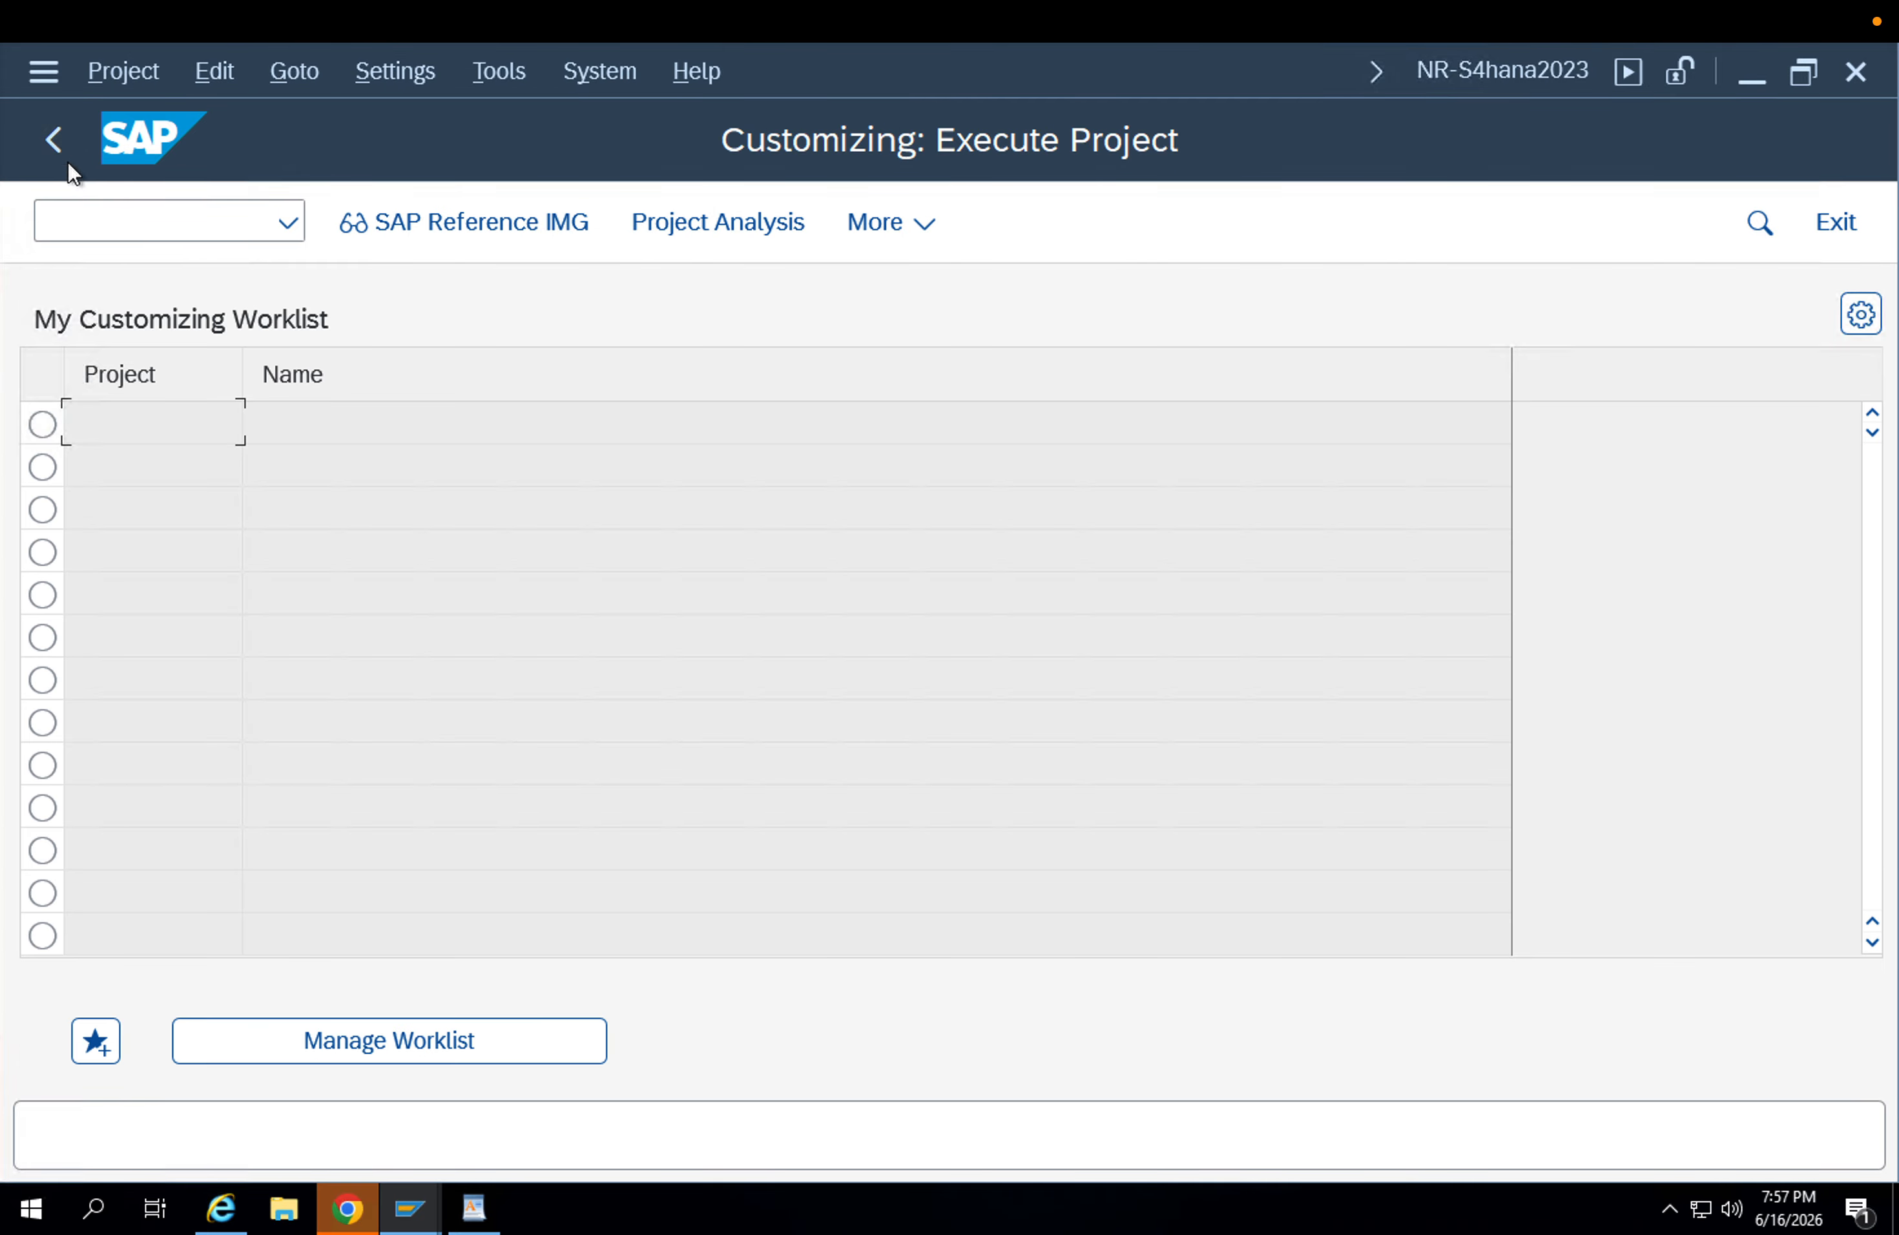
{"action": "left_click", "coordinate": [60, 146]}
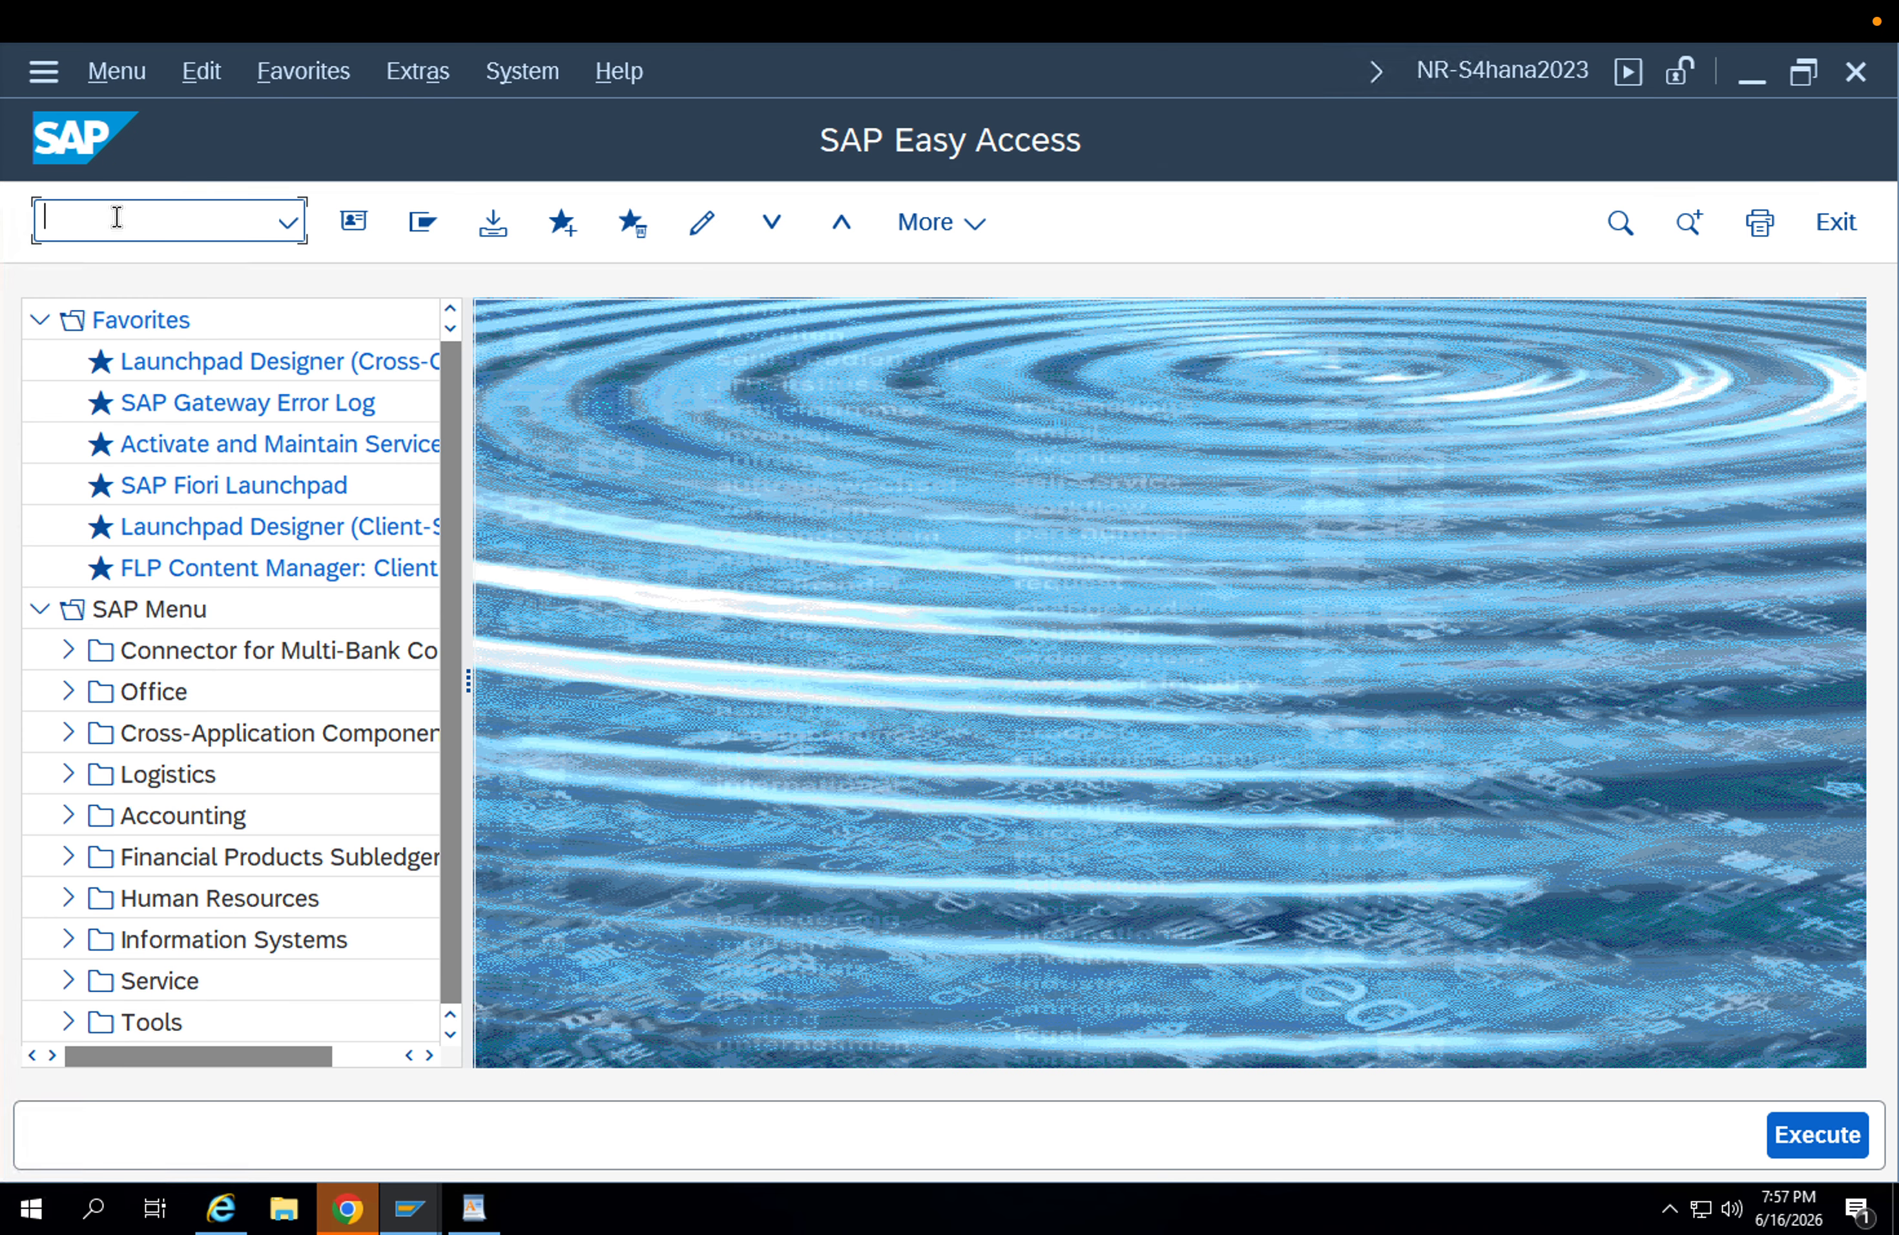
{"action": "type", "text": "me21n"}
{"action": "key", "text": "Return"}
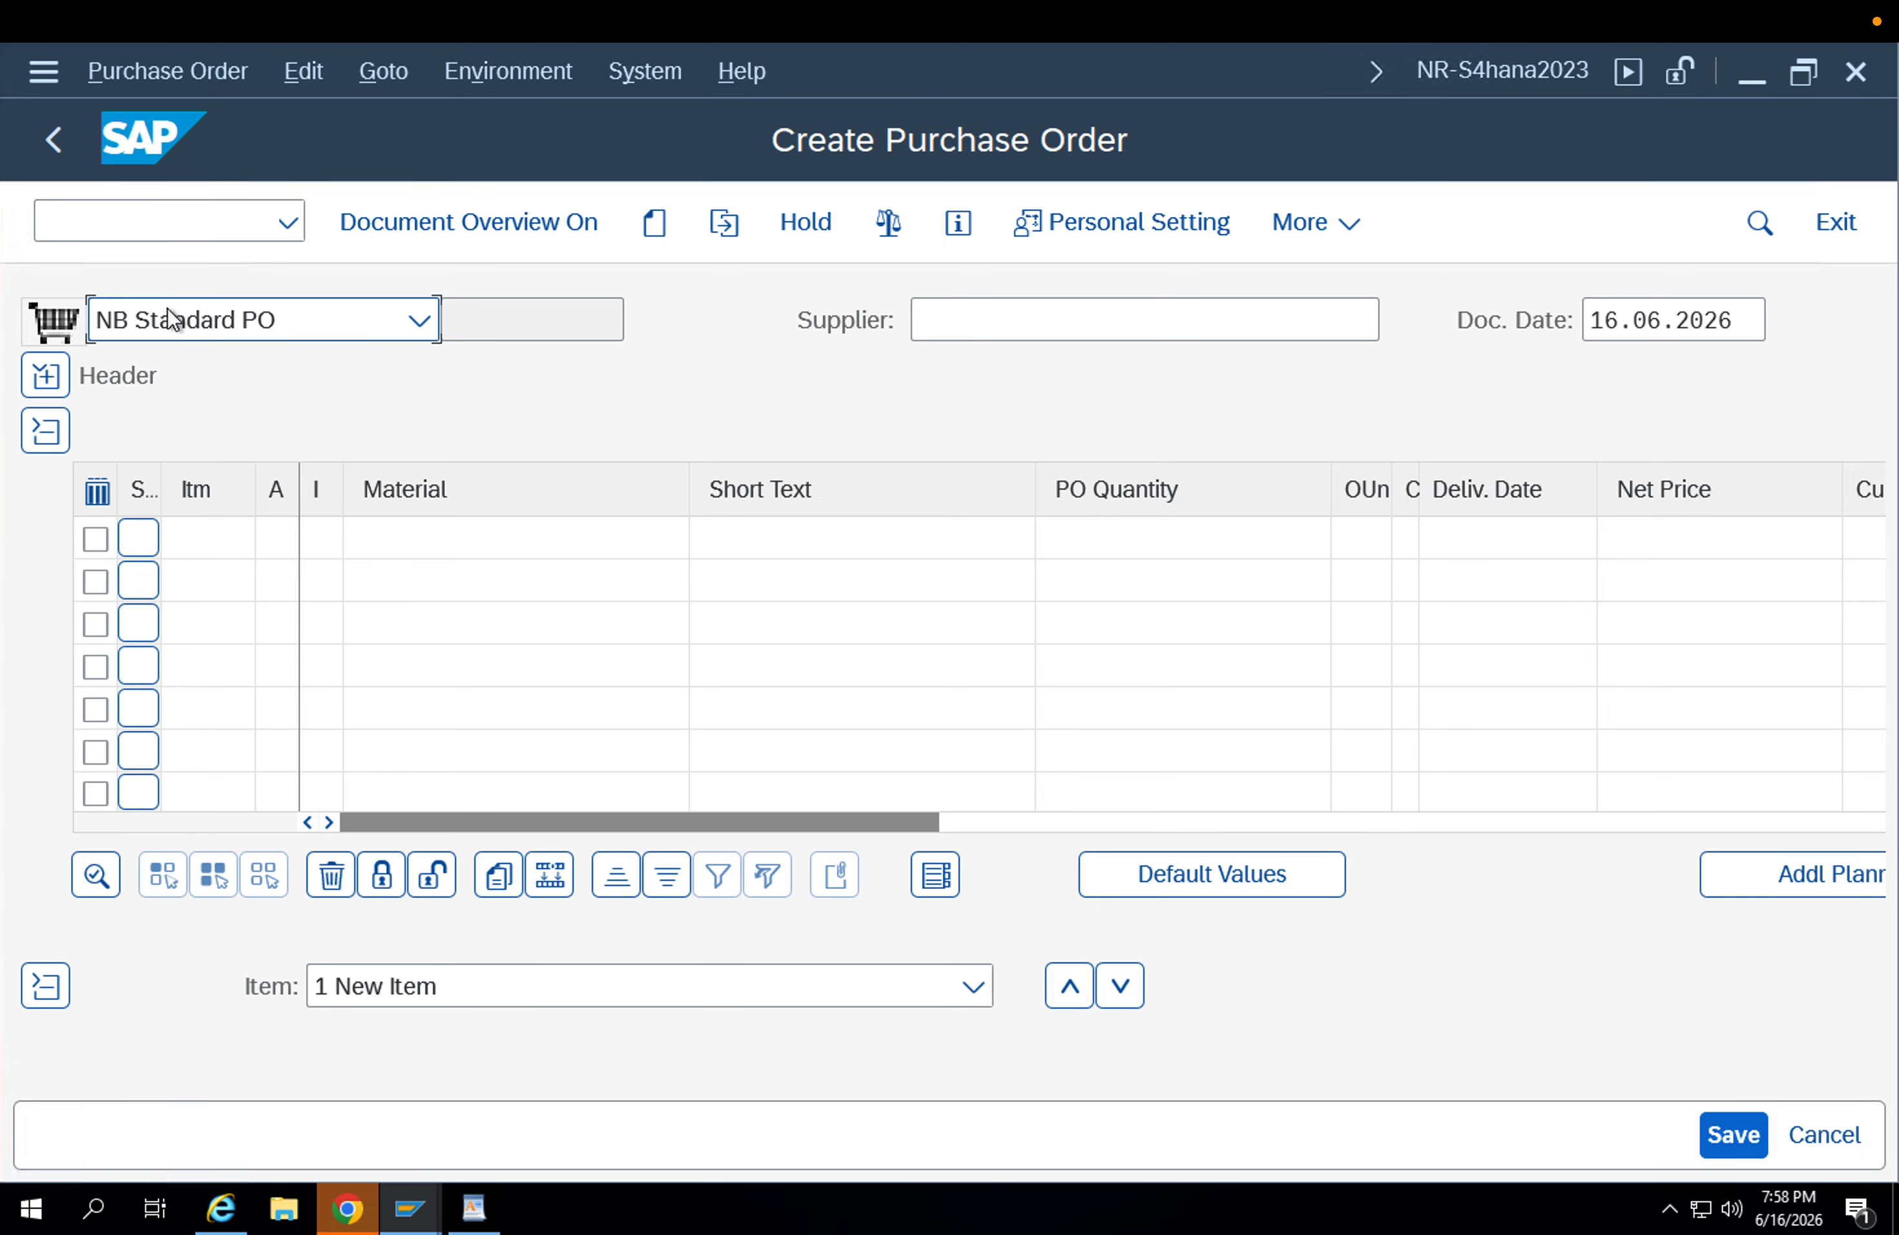
Set the purchase order's document type to UB2 Enh. Rets STO IC.
{"action": "left_click", "coordinate": [171, 317]}
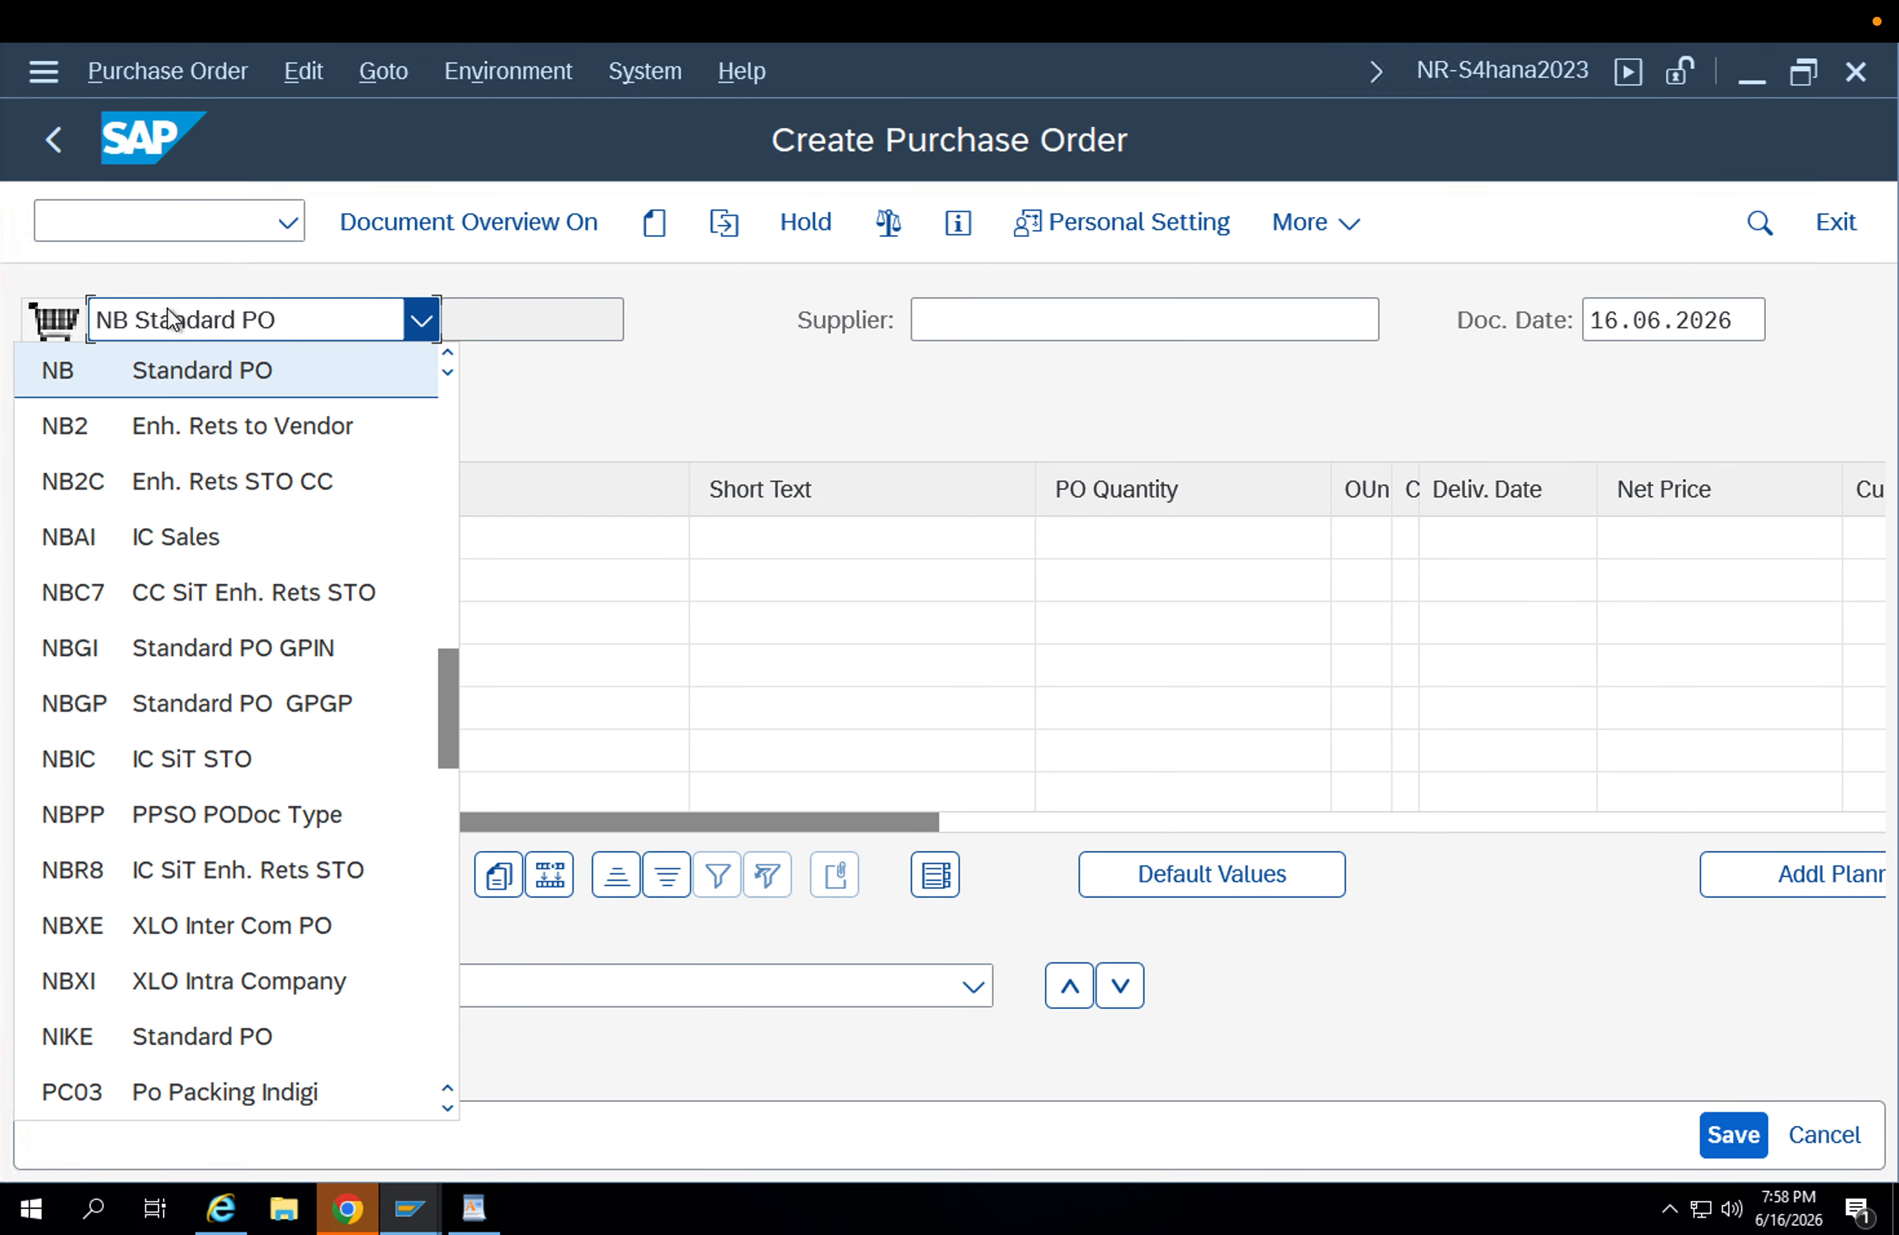
{"action": "key", "text": "u"}
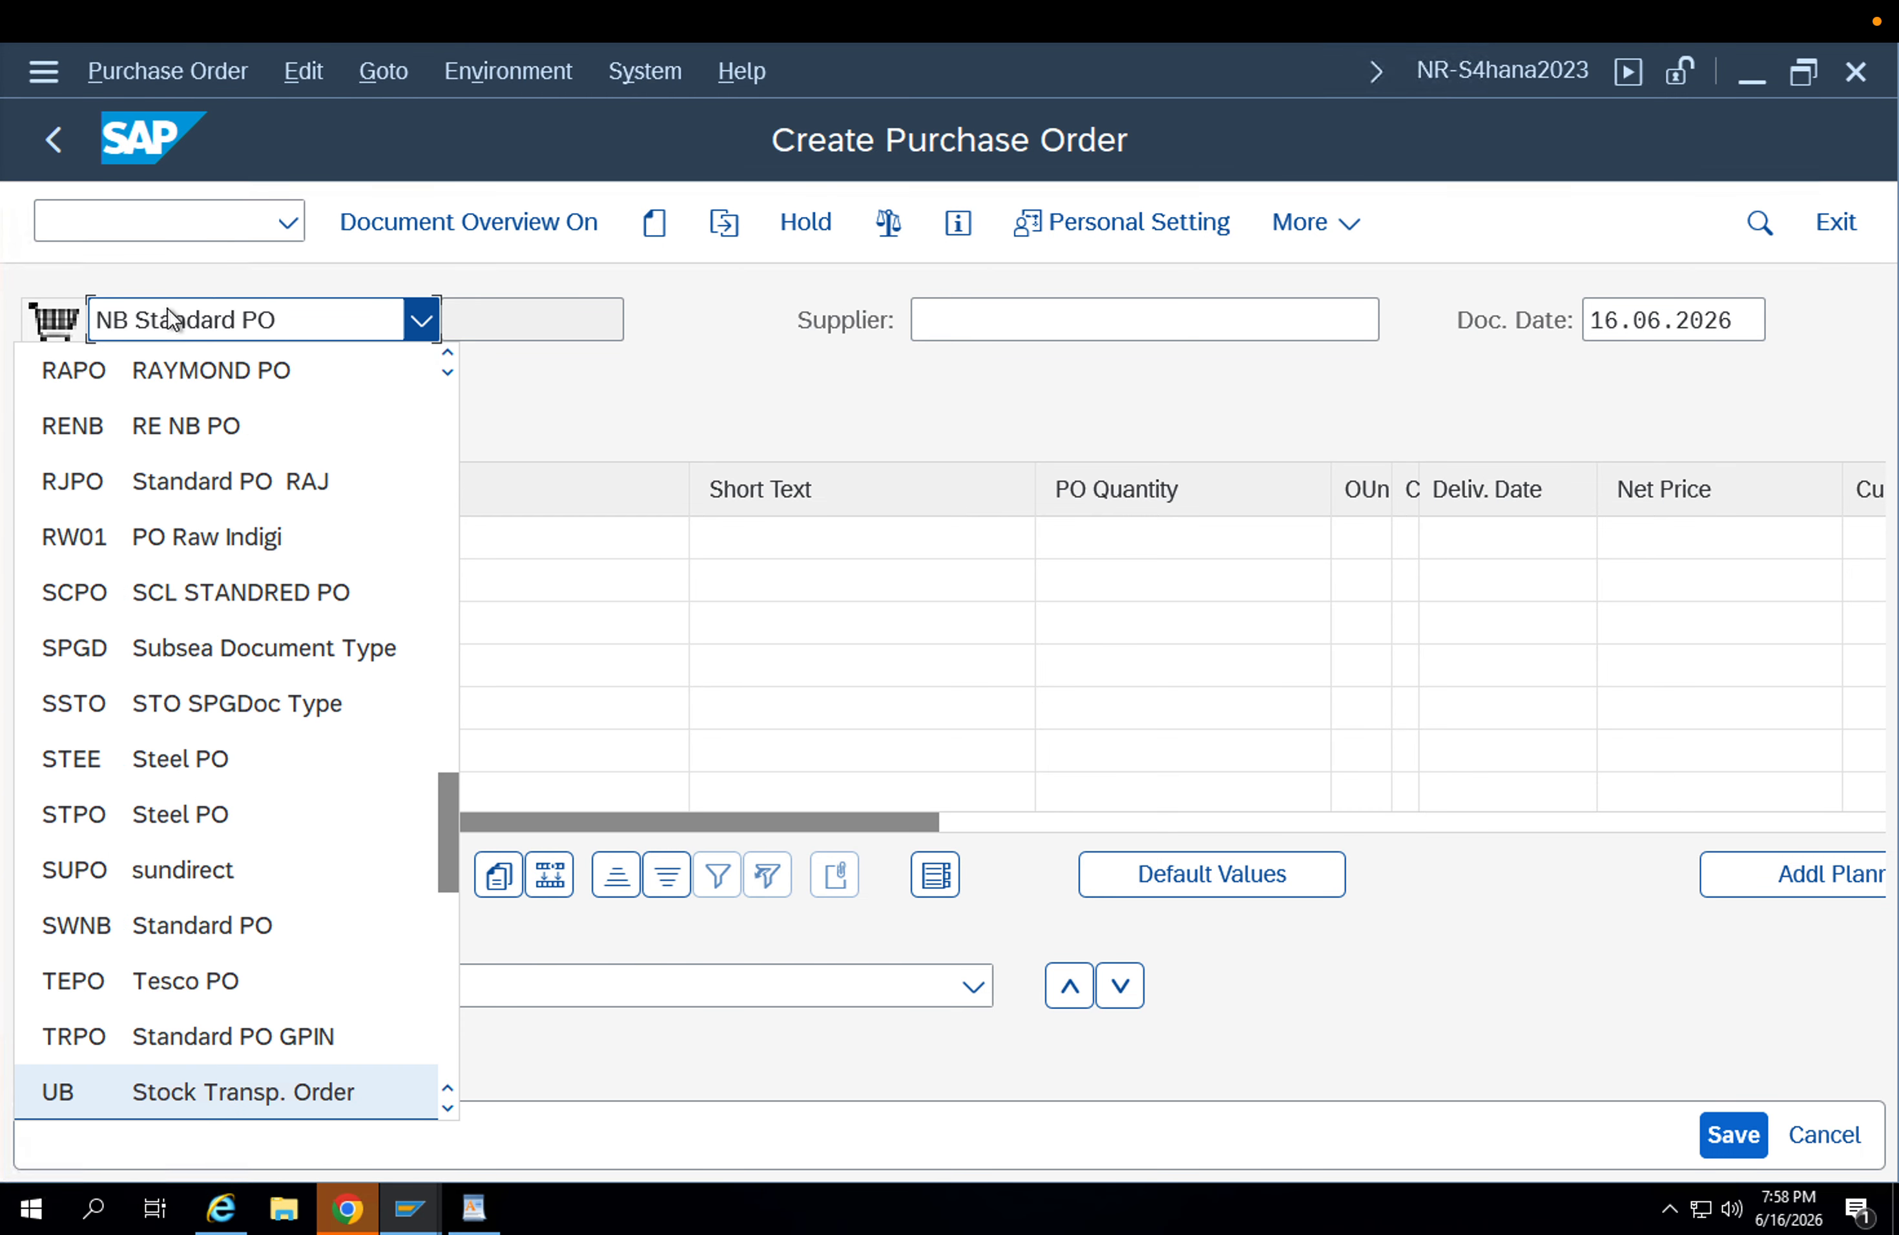
{"action": "left_click", "coordinate": [447, 1110]}
{"action": "left_click", "coordinate": [339, 1091]}
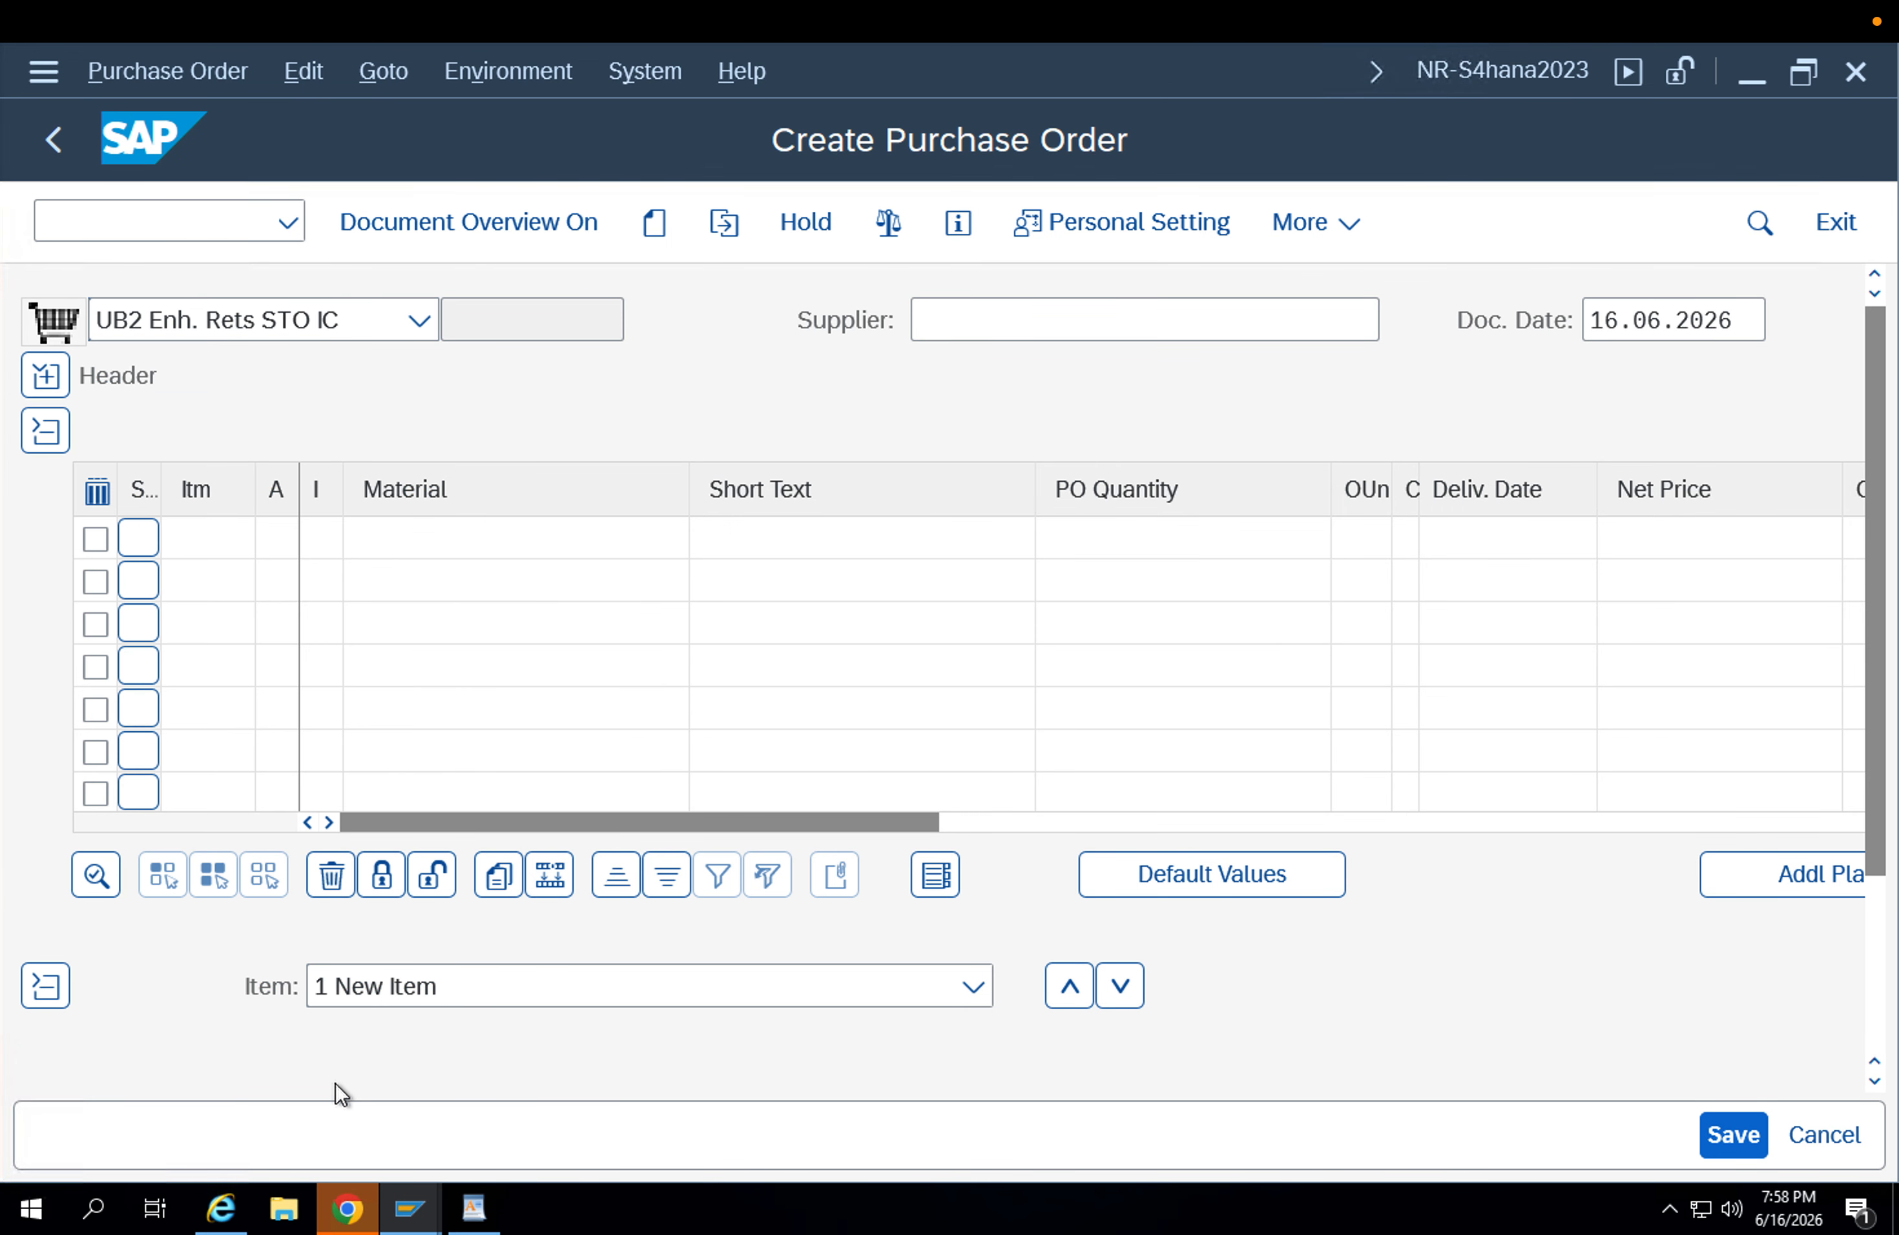
Enter APP2 as the supplying plant of the stock transport order.
{"action": "left_click", "coordinate": [981, 329]}
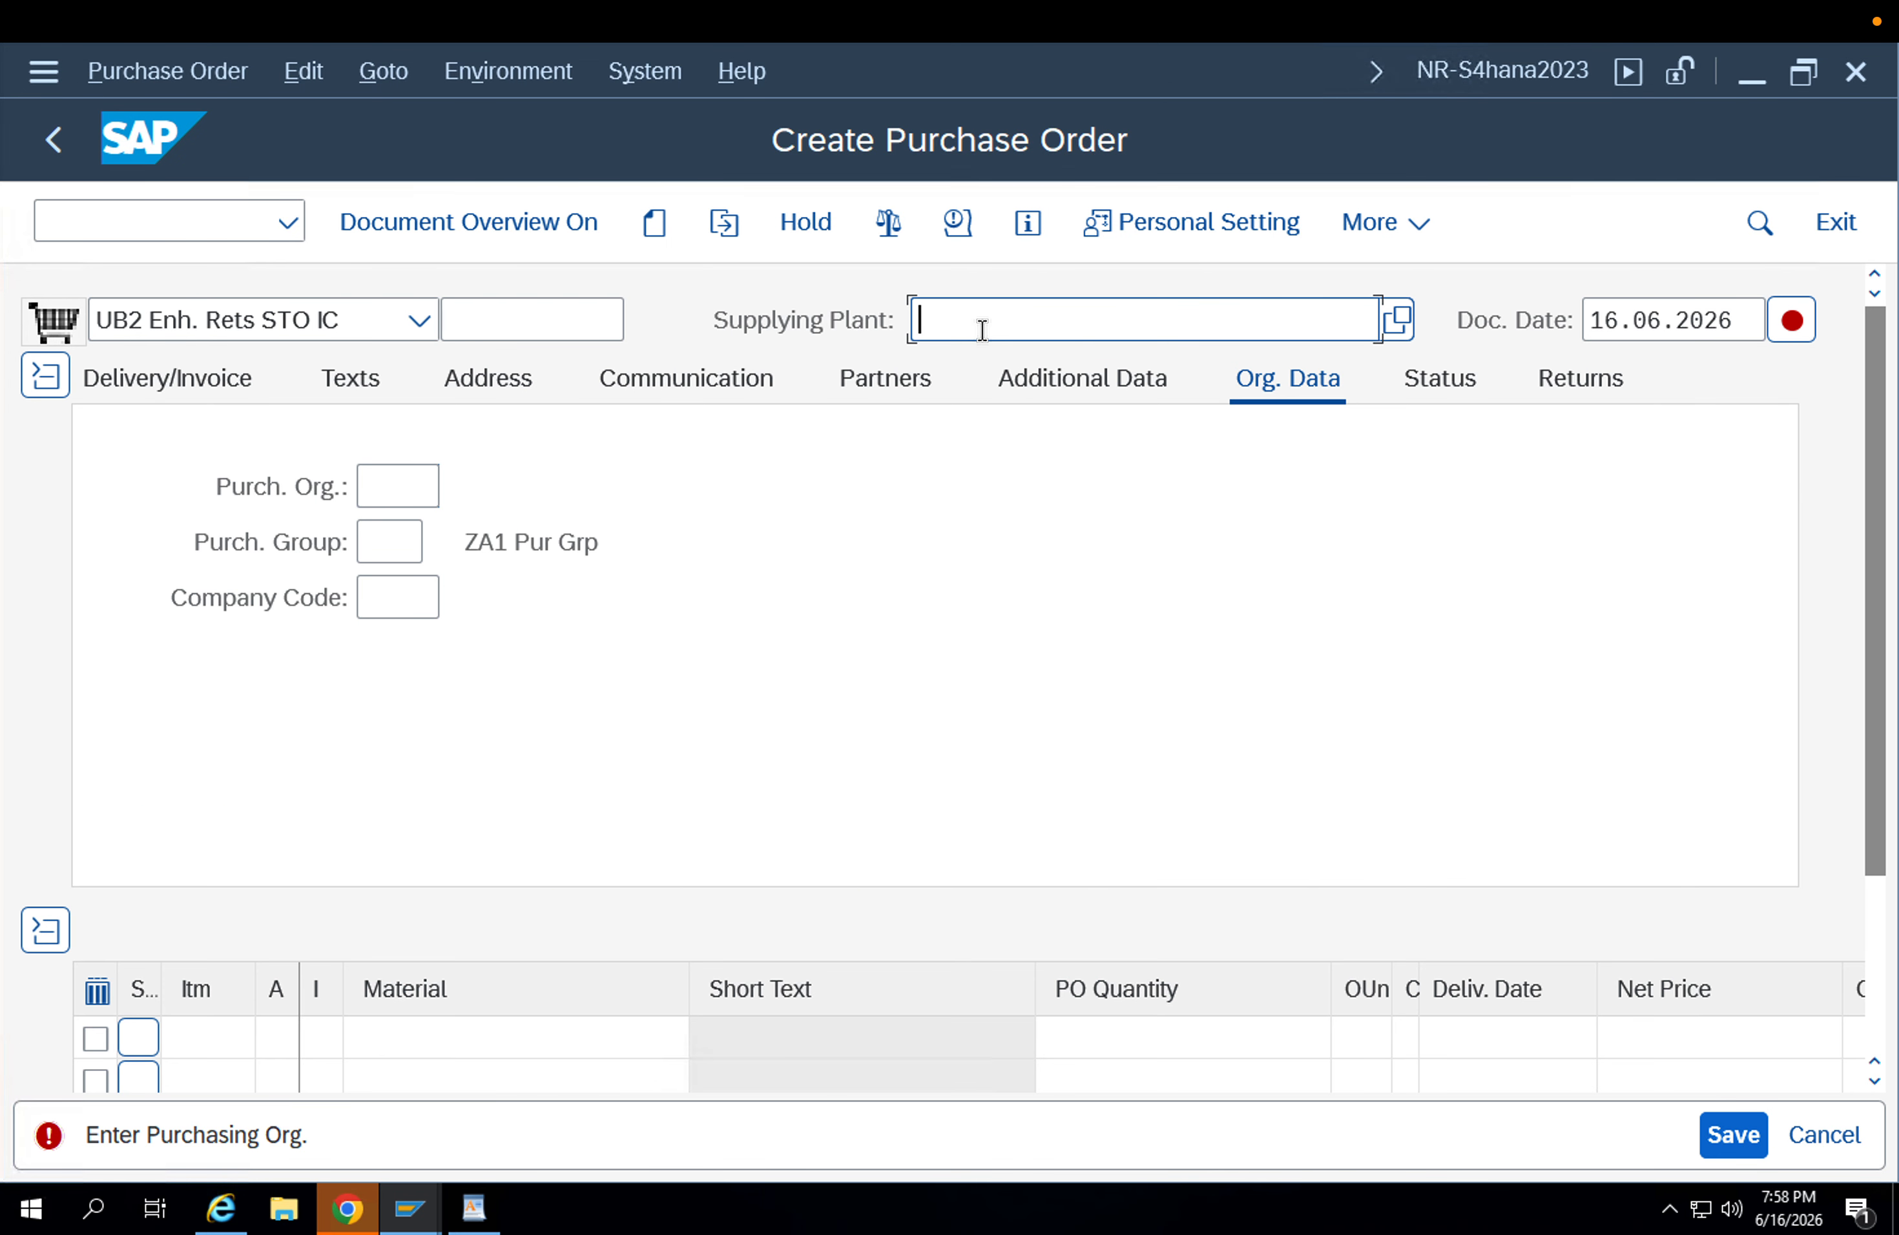
{"action": "key", "text": "Down"}
{"action": "key", "text": "Down"}
{"action": "key", "text": "Return"}
{"action": "key", "text": "BackSpace"}
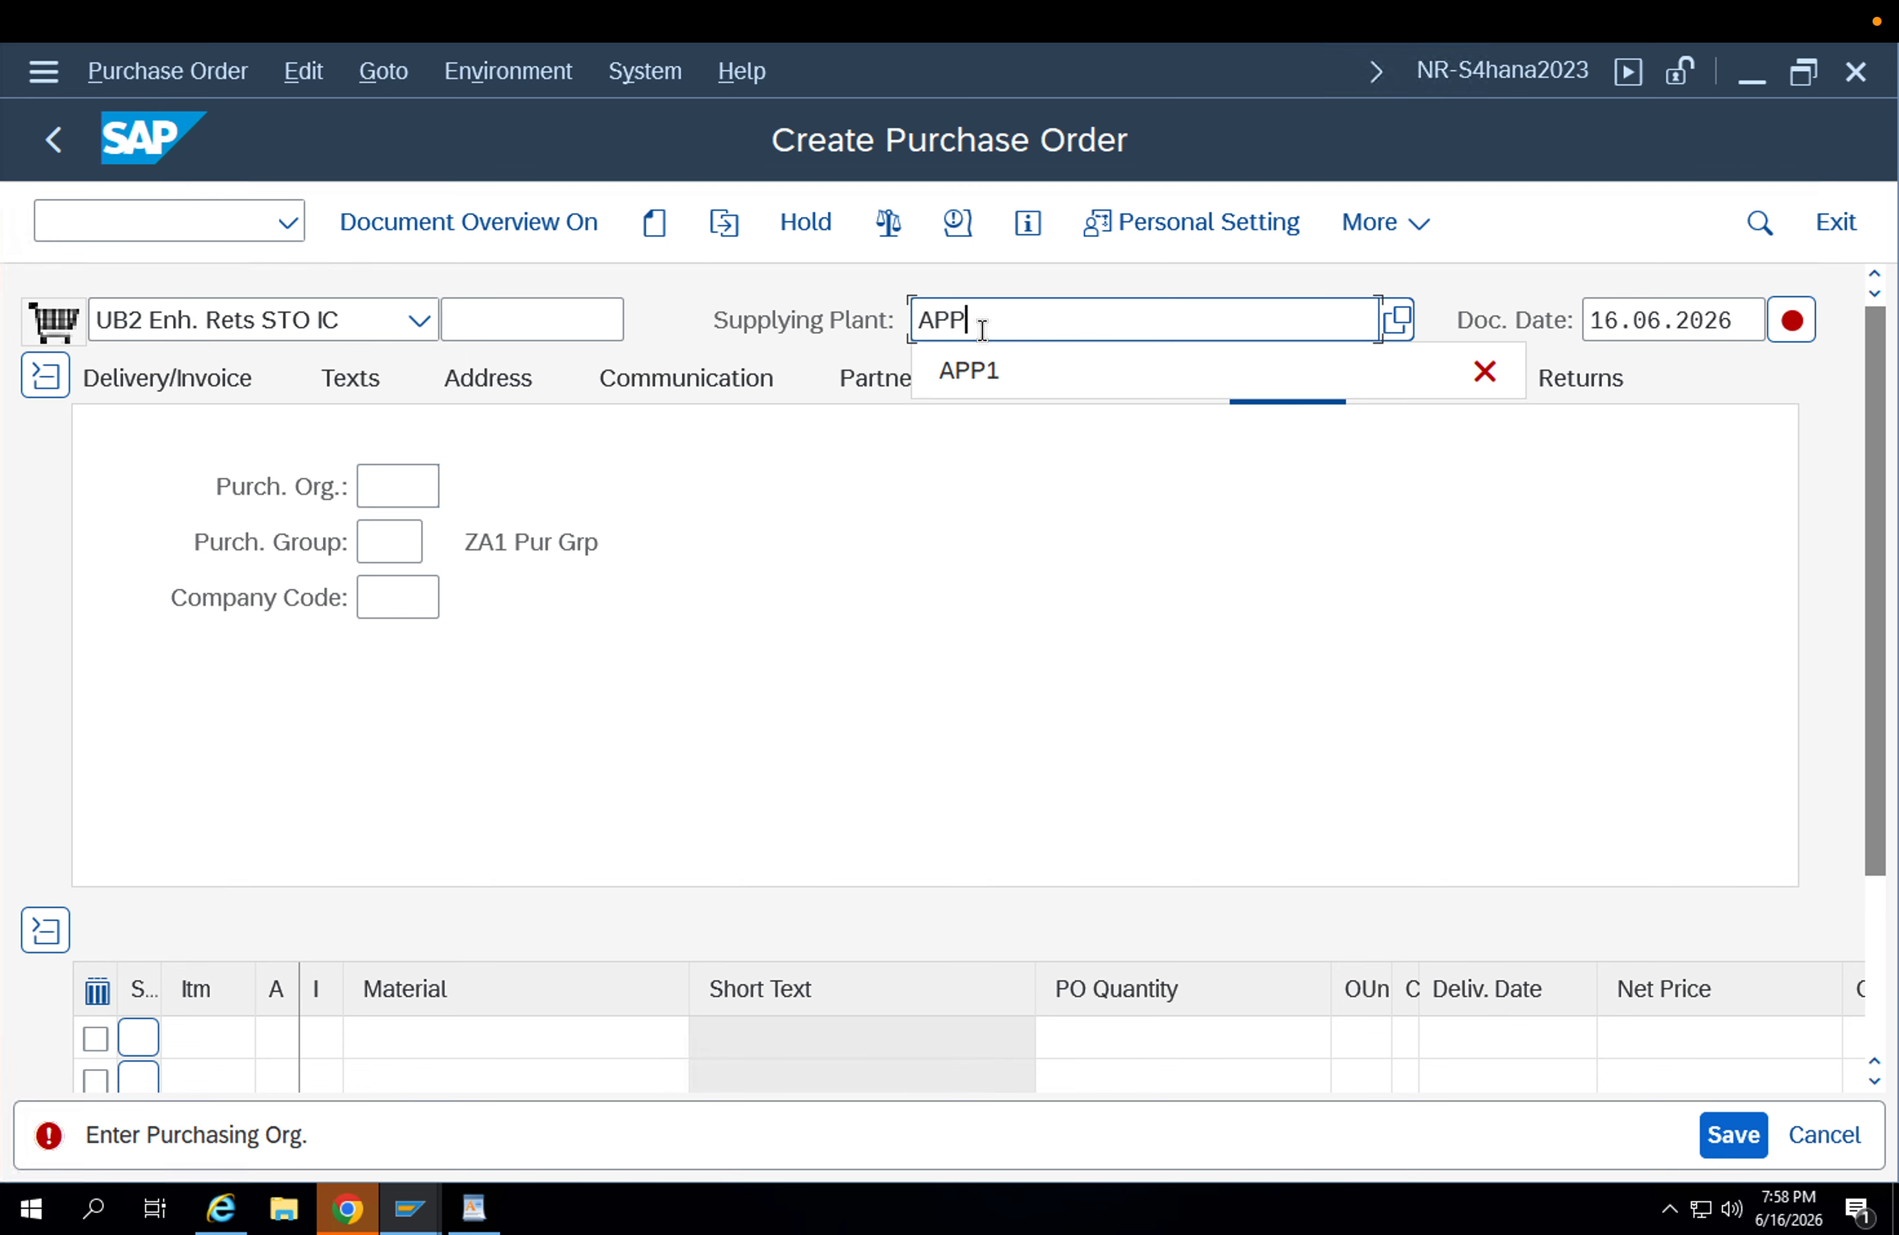
{"action": "type", "text": "2"}
{"action": "key", "text": "Return"}
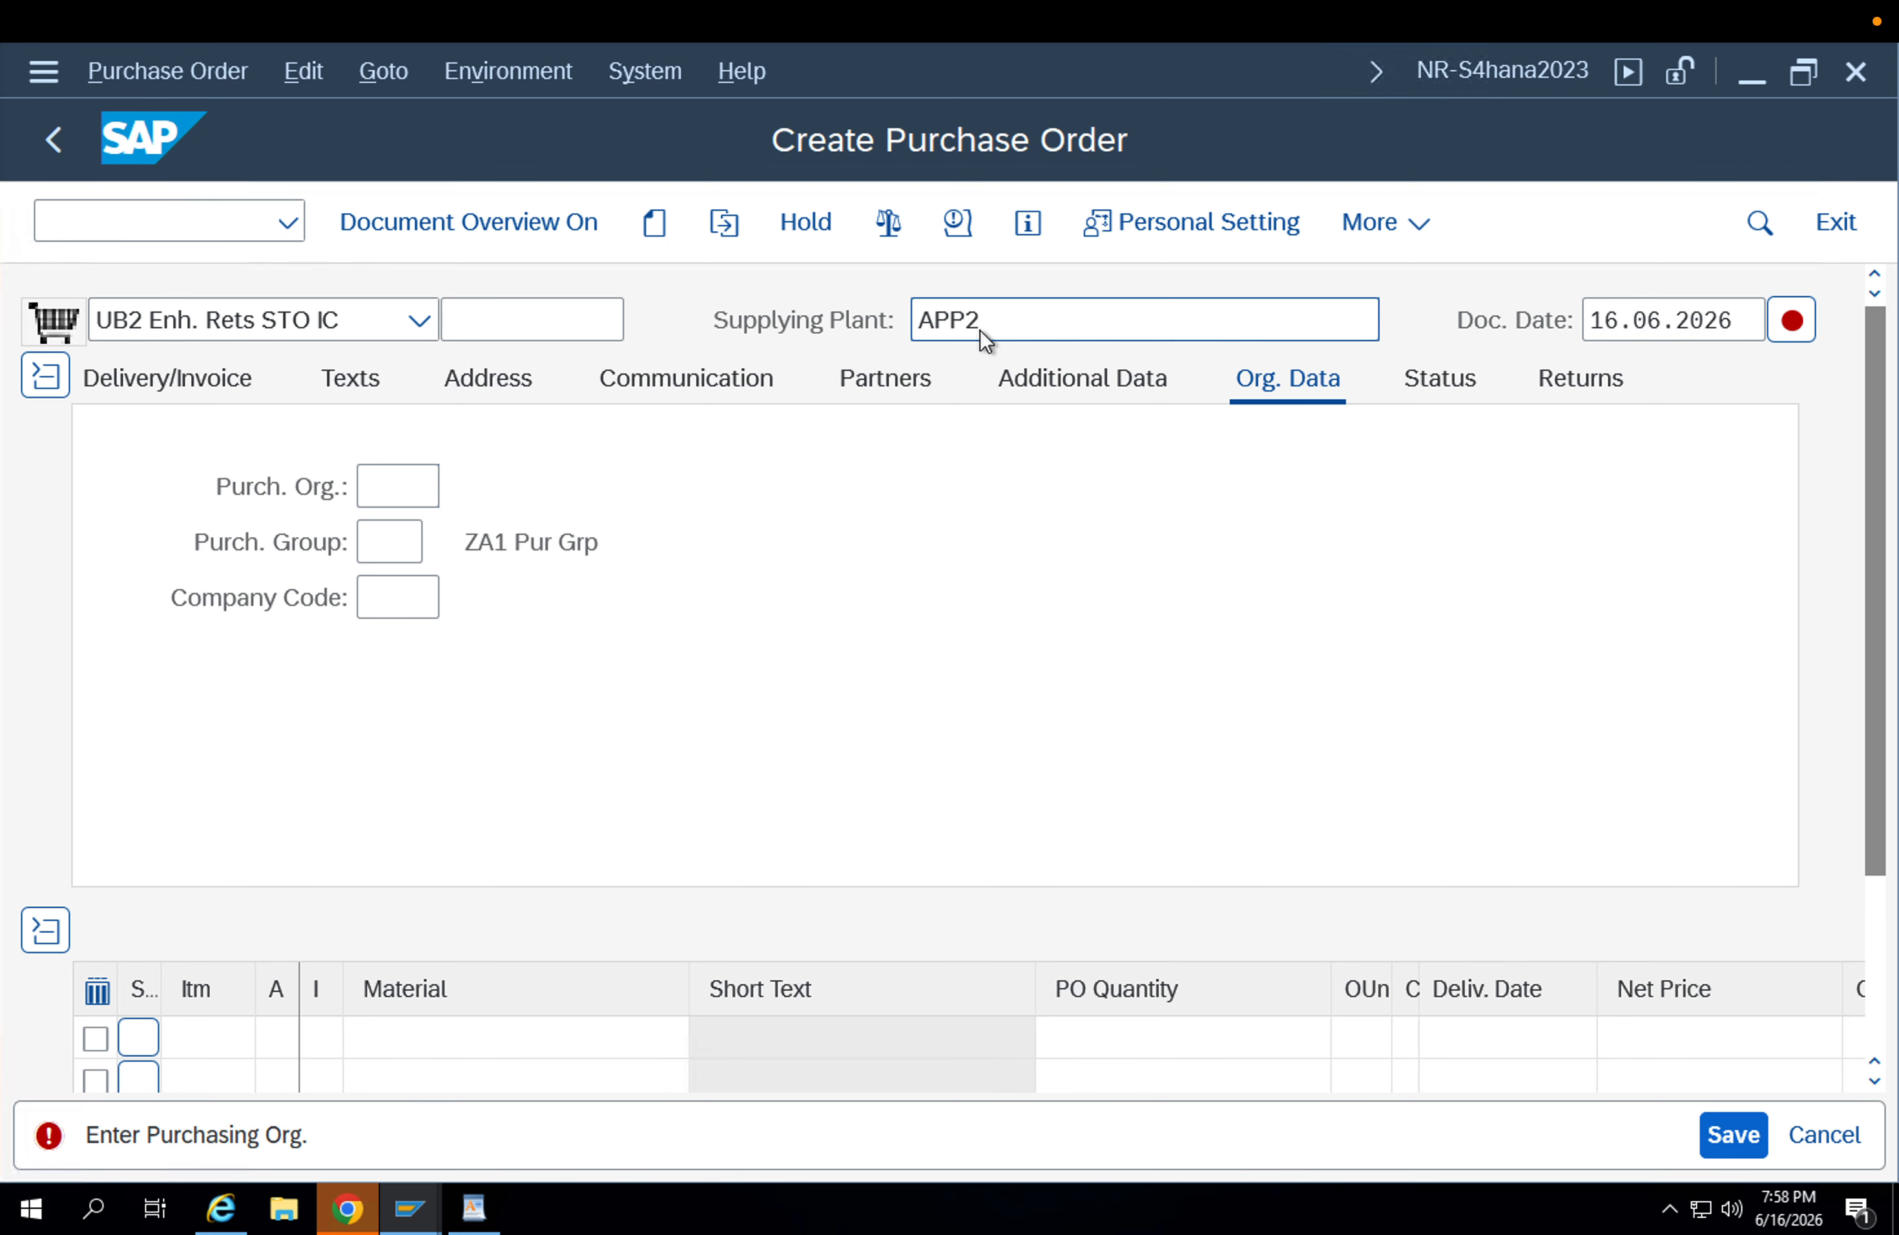
Set the purchasing organization in the order's organizational data to APP1.
{"action": "key", "text": "Down"}
{"action": "key", "text": "Down"}
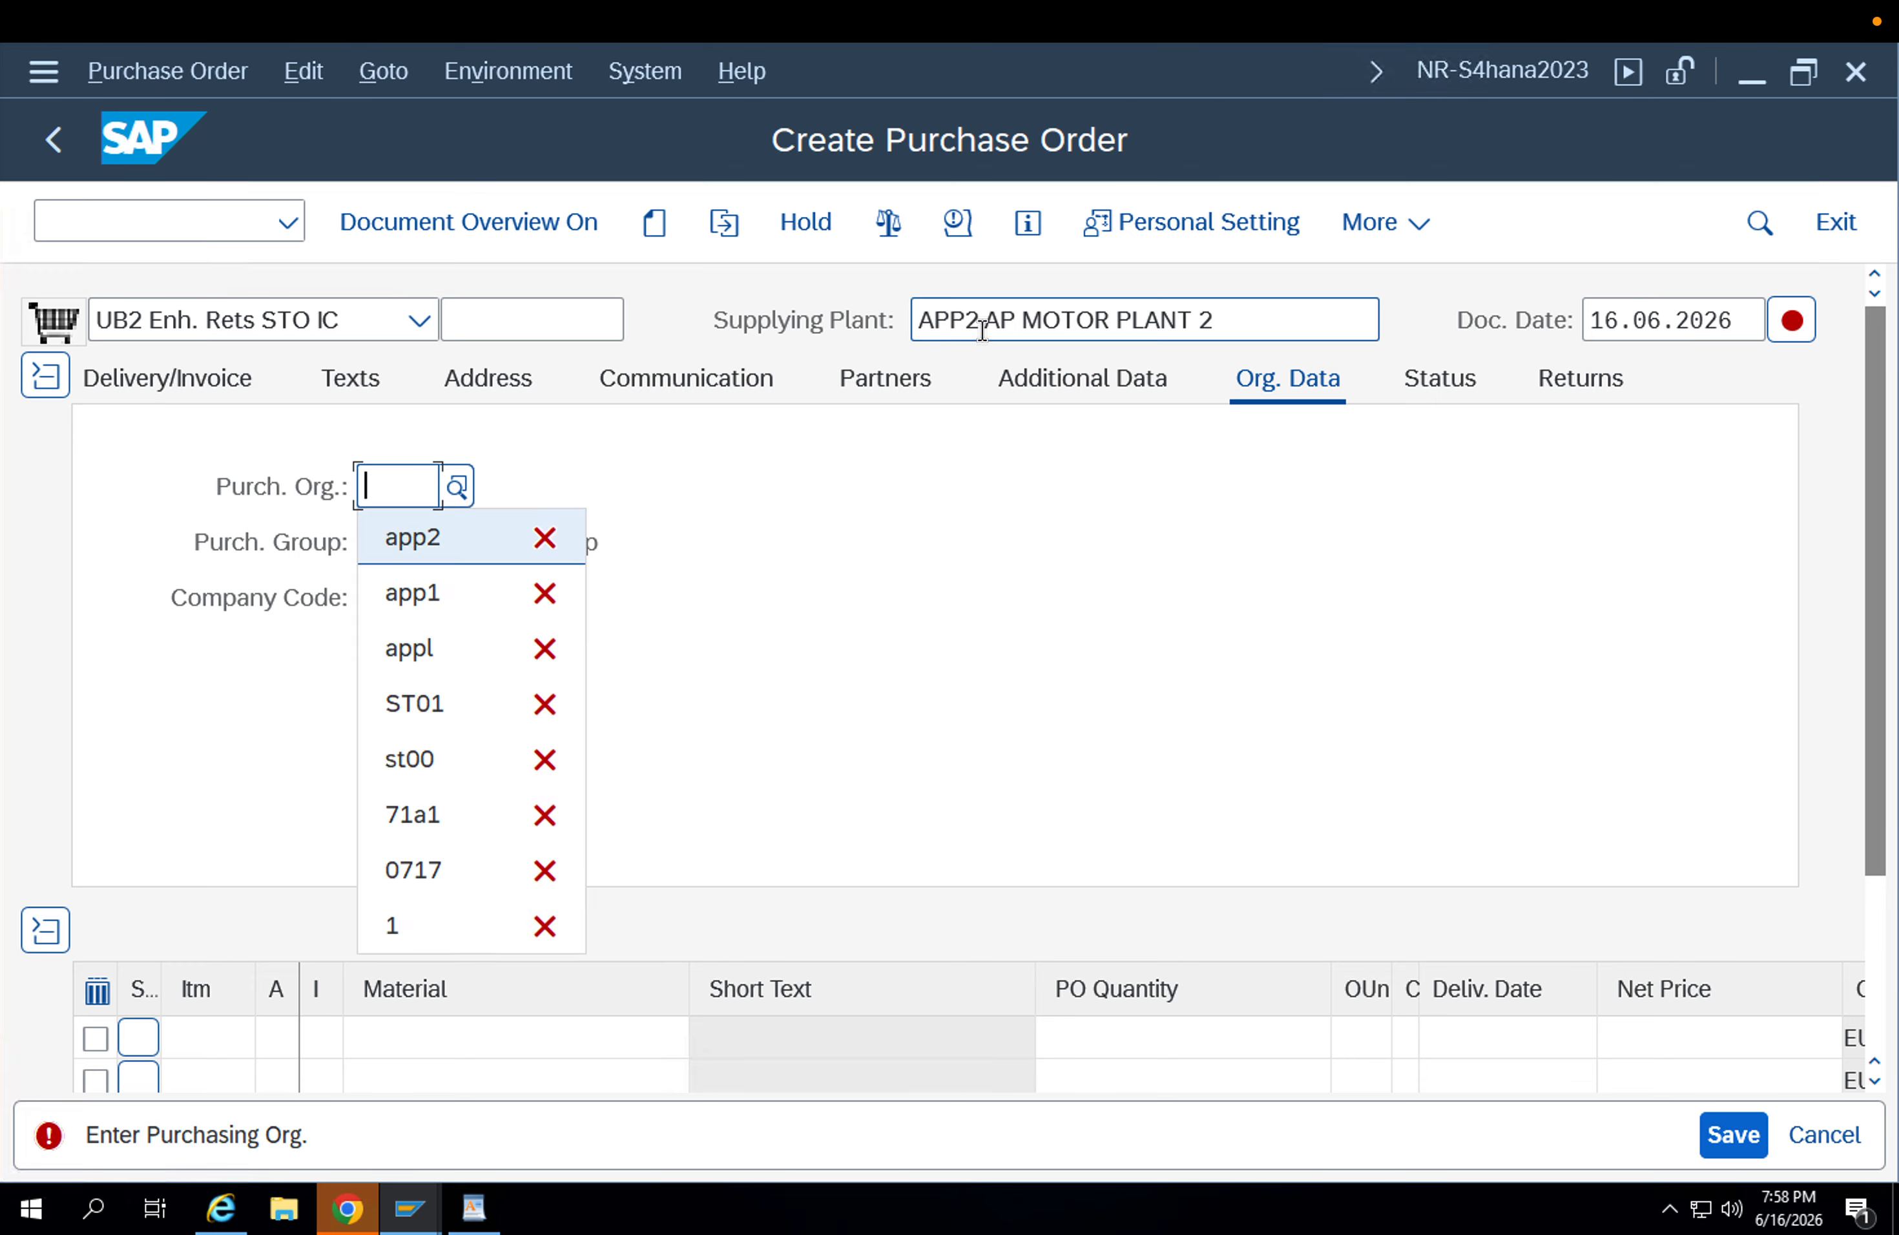
{"action": "key", "text": "Return"}
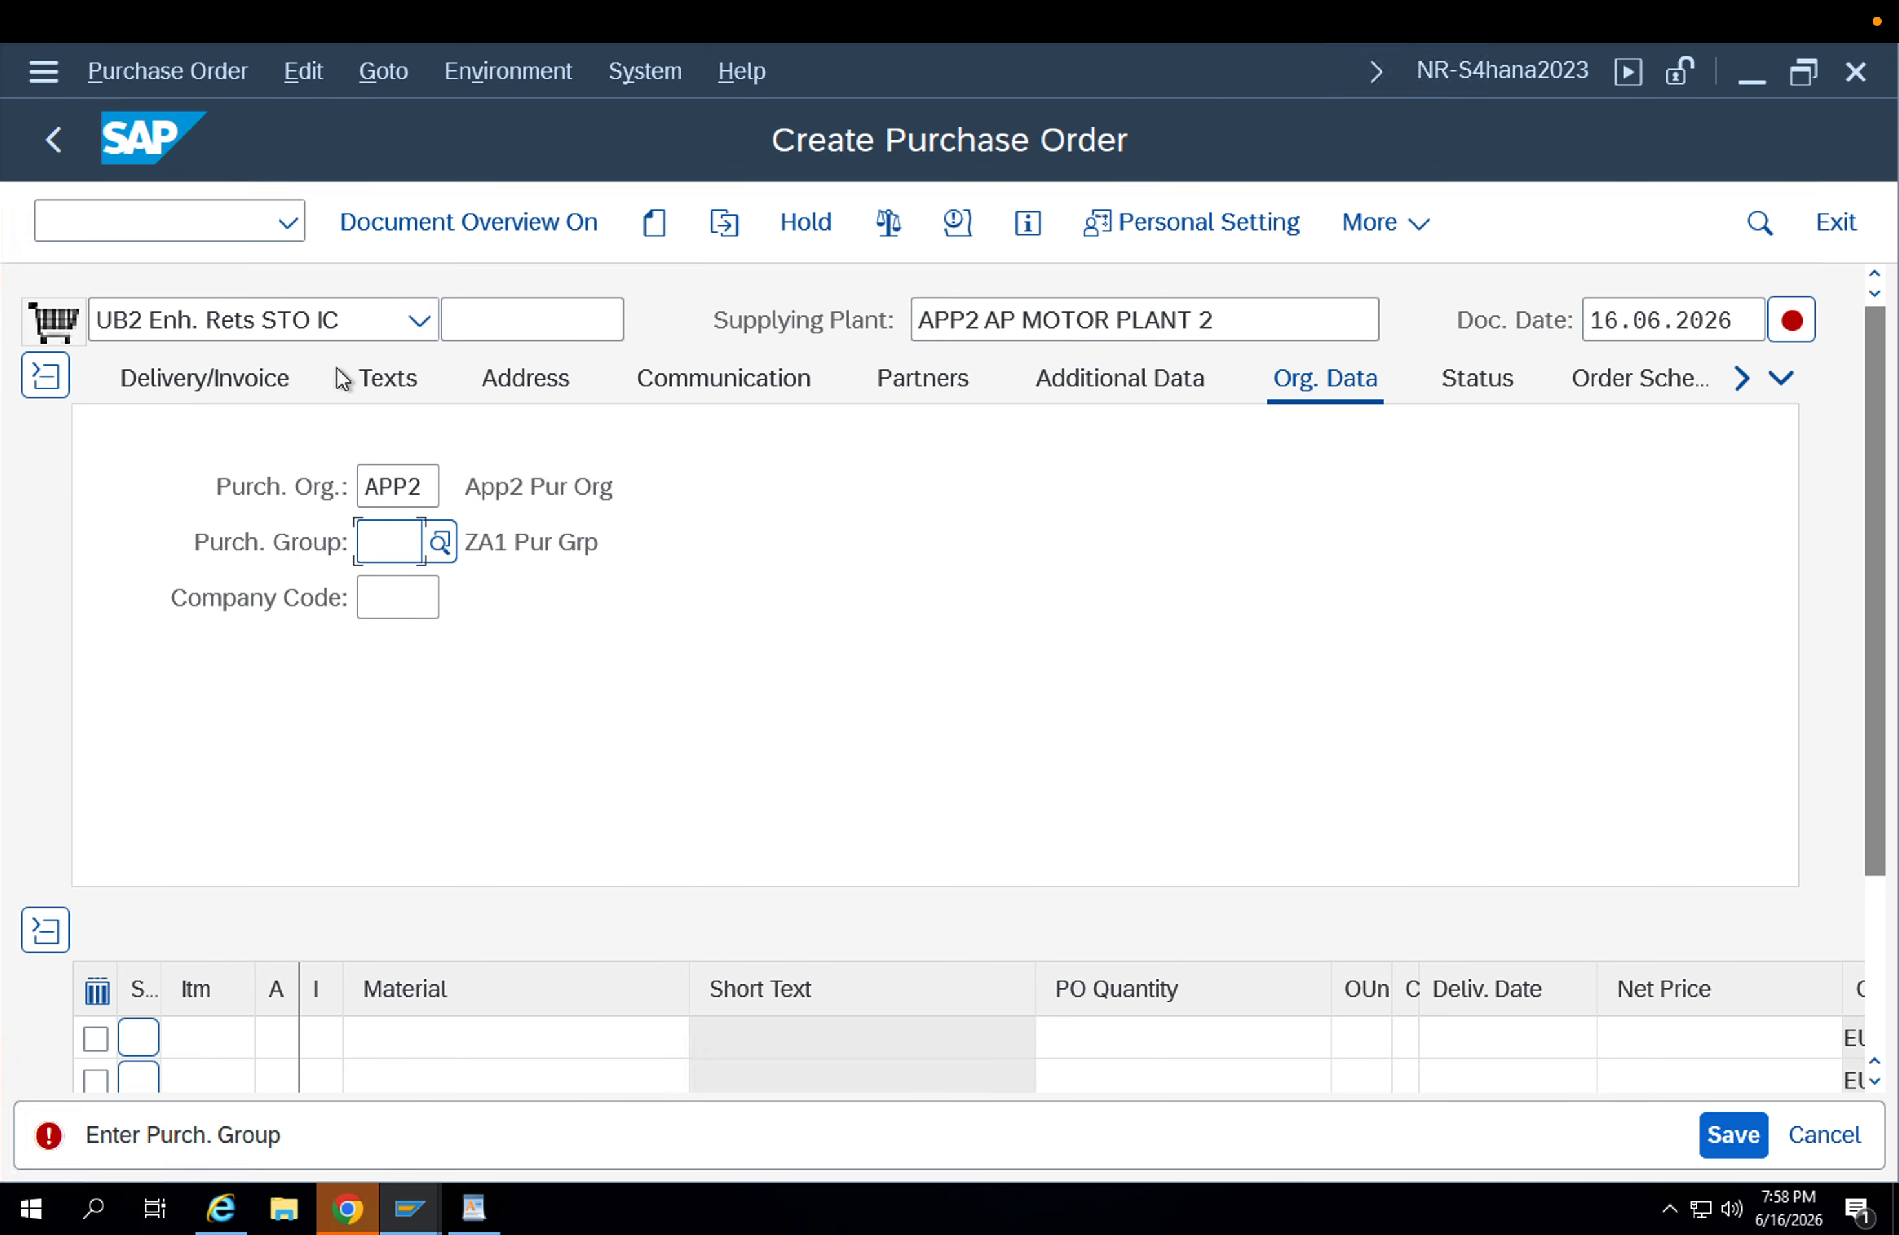
{"action": "left_click", "coordinate": [425, 485]}
{"action": "key", "text": "BackSpace"}
{"action": "type", "text": "1"}
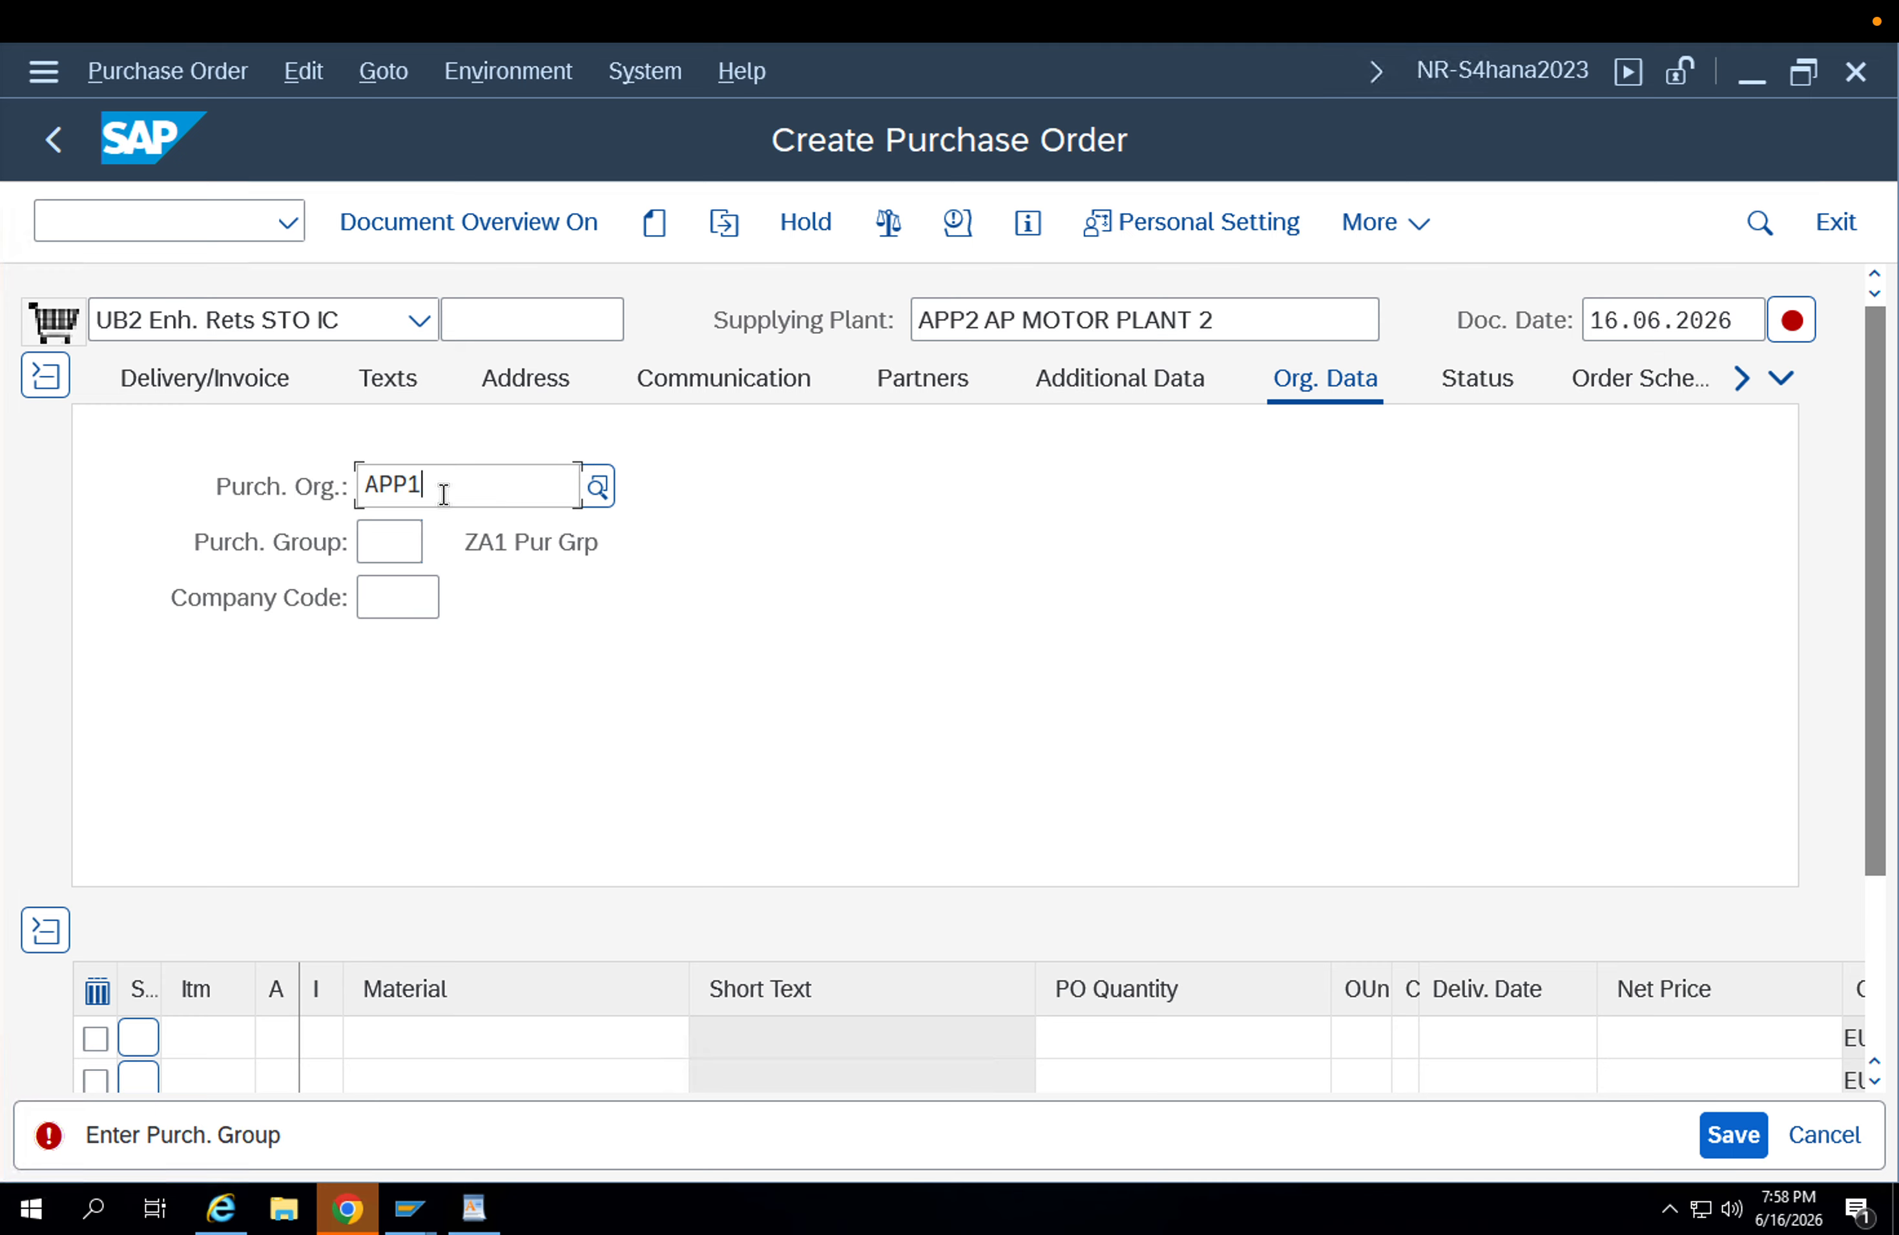
{"action": "left_click", "coordinate": [443, 686]}
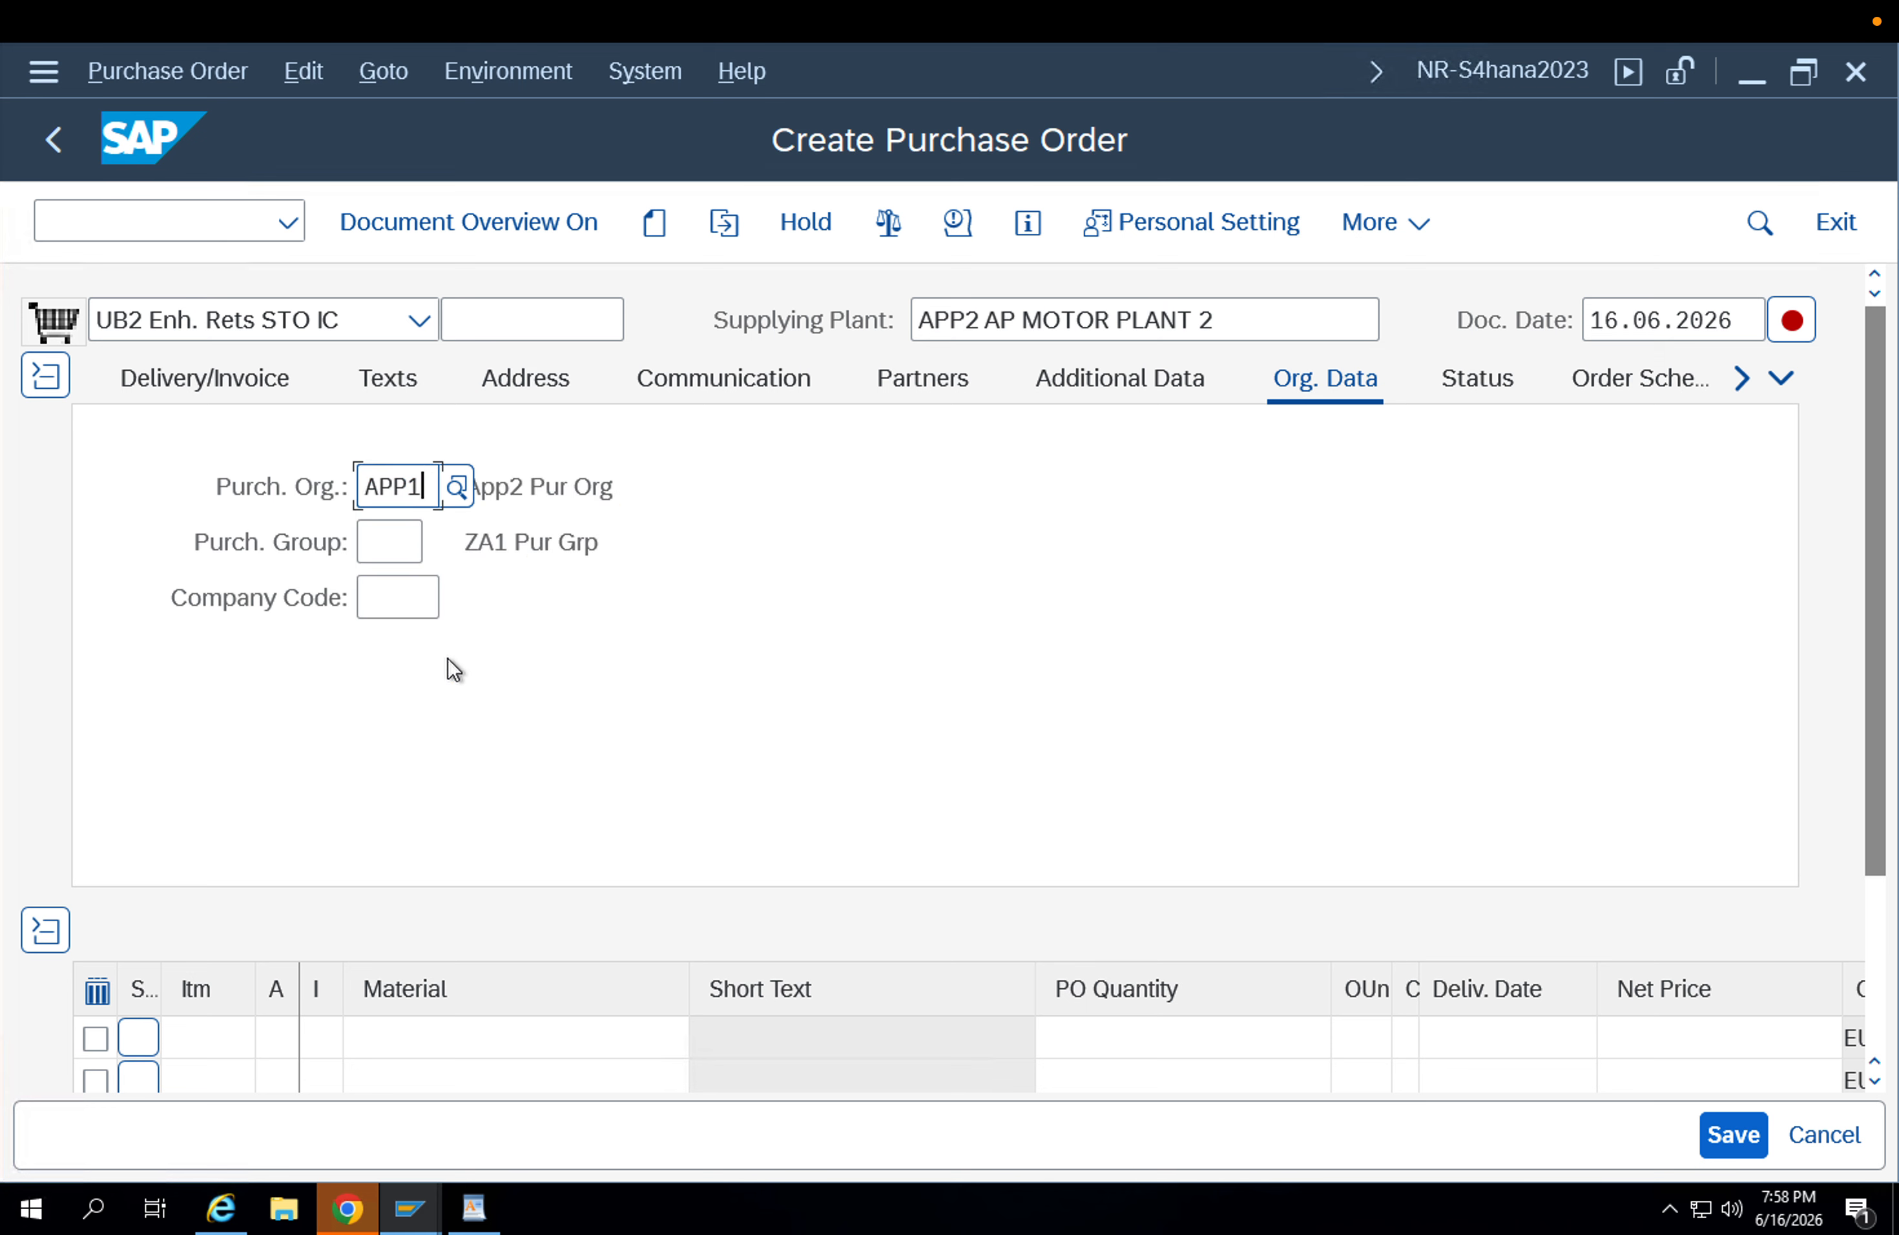
Enter purchasing group 002 and company code APPL in the order's organizational data.
{"action": "left_click", "coordinate": [384, 540]}
{"action": "type", "text": "002"}
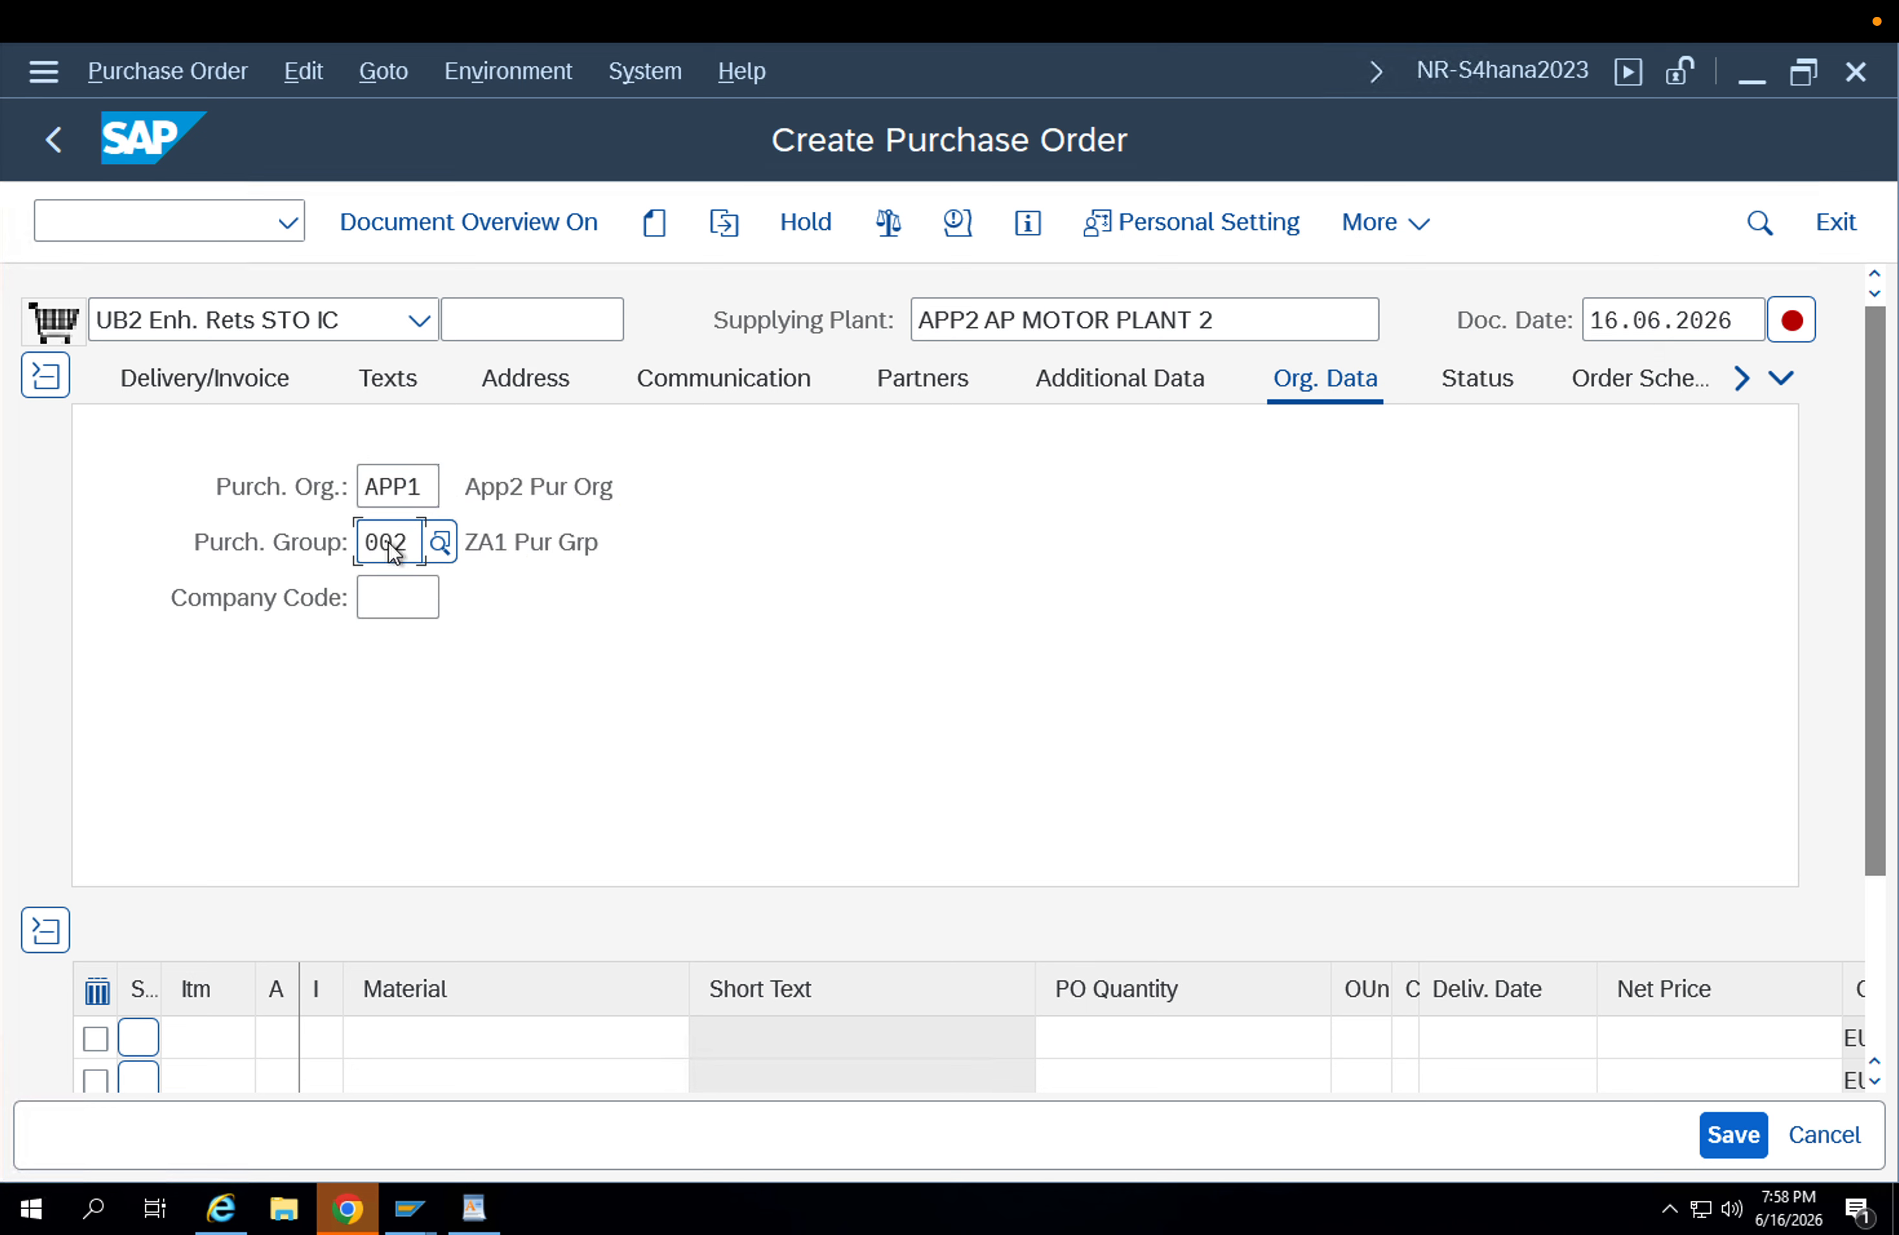
{"action": "key", "text": "Return"}
{"action": "left_click", "coordinate": [414, 648]}
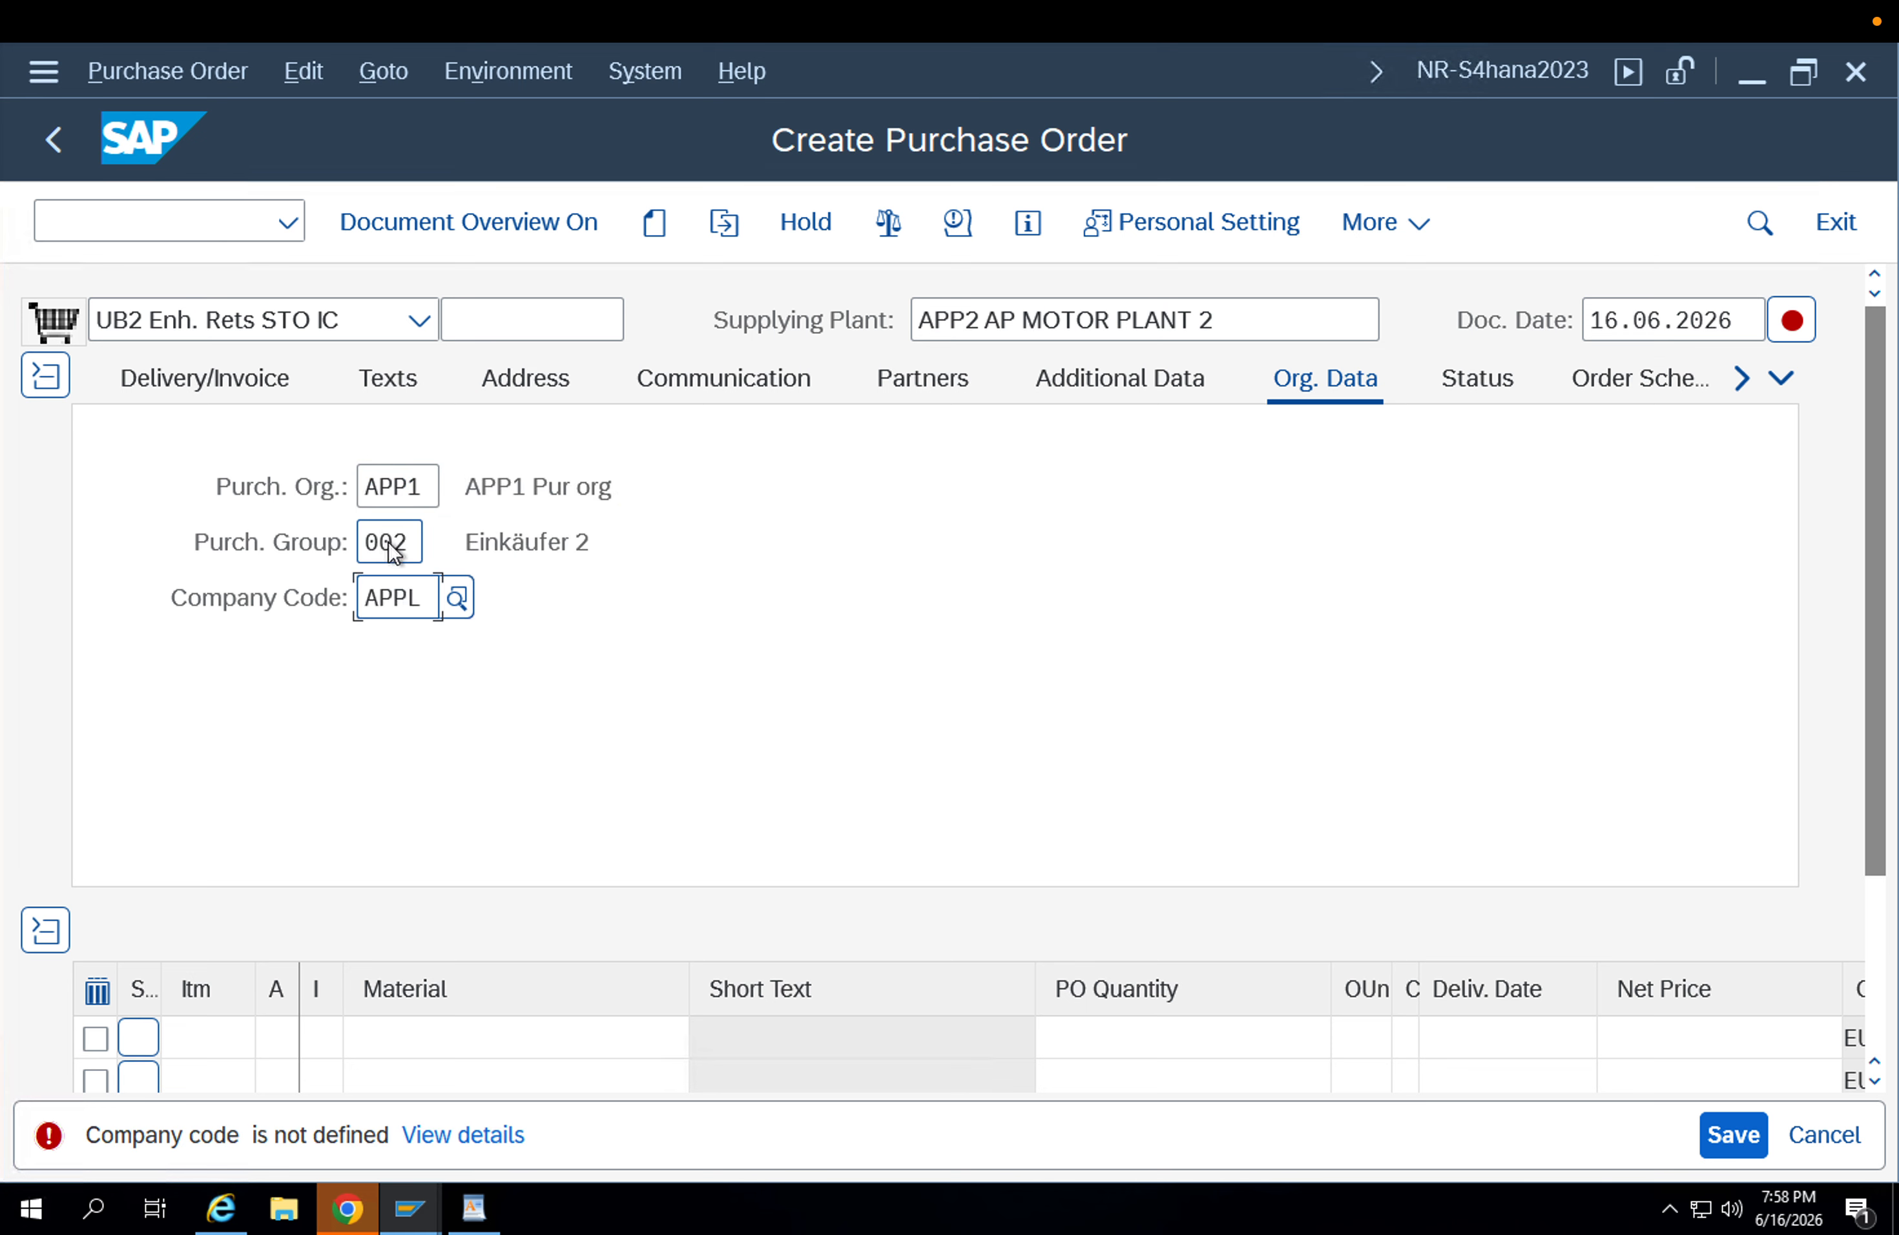
{"action": "key", "text": "Return"}
Enter material FG-001 in the first item line of the order.
{"action": "left_click", "coordinate": [465, 1023]}
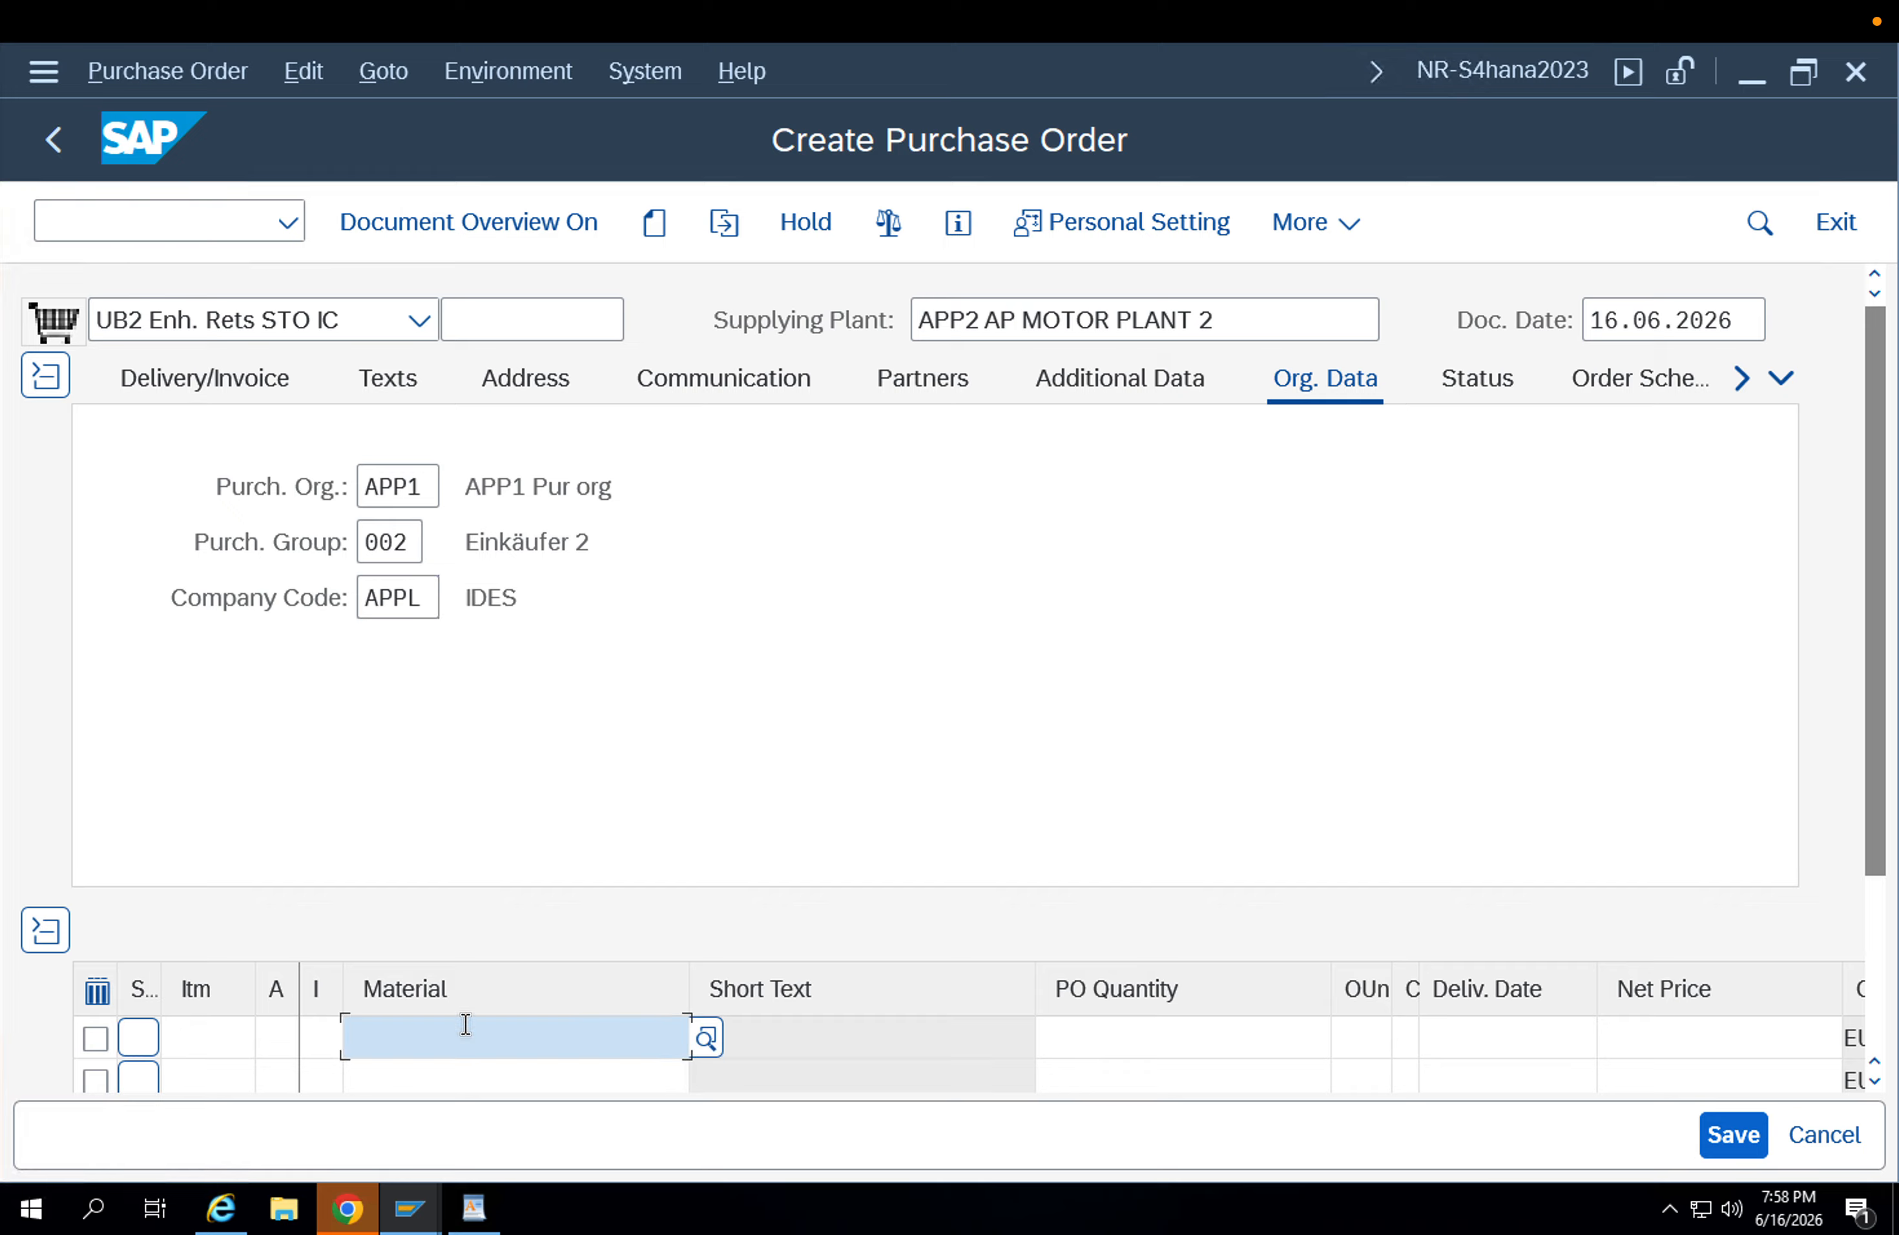
{"action": "key", "text": "Down"}
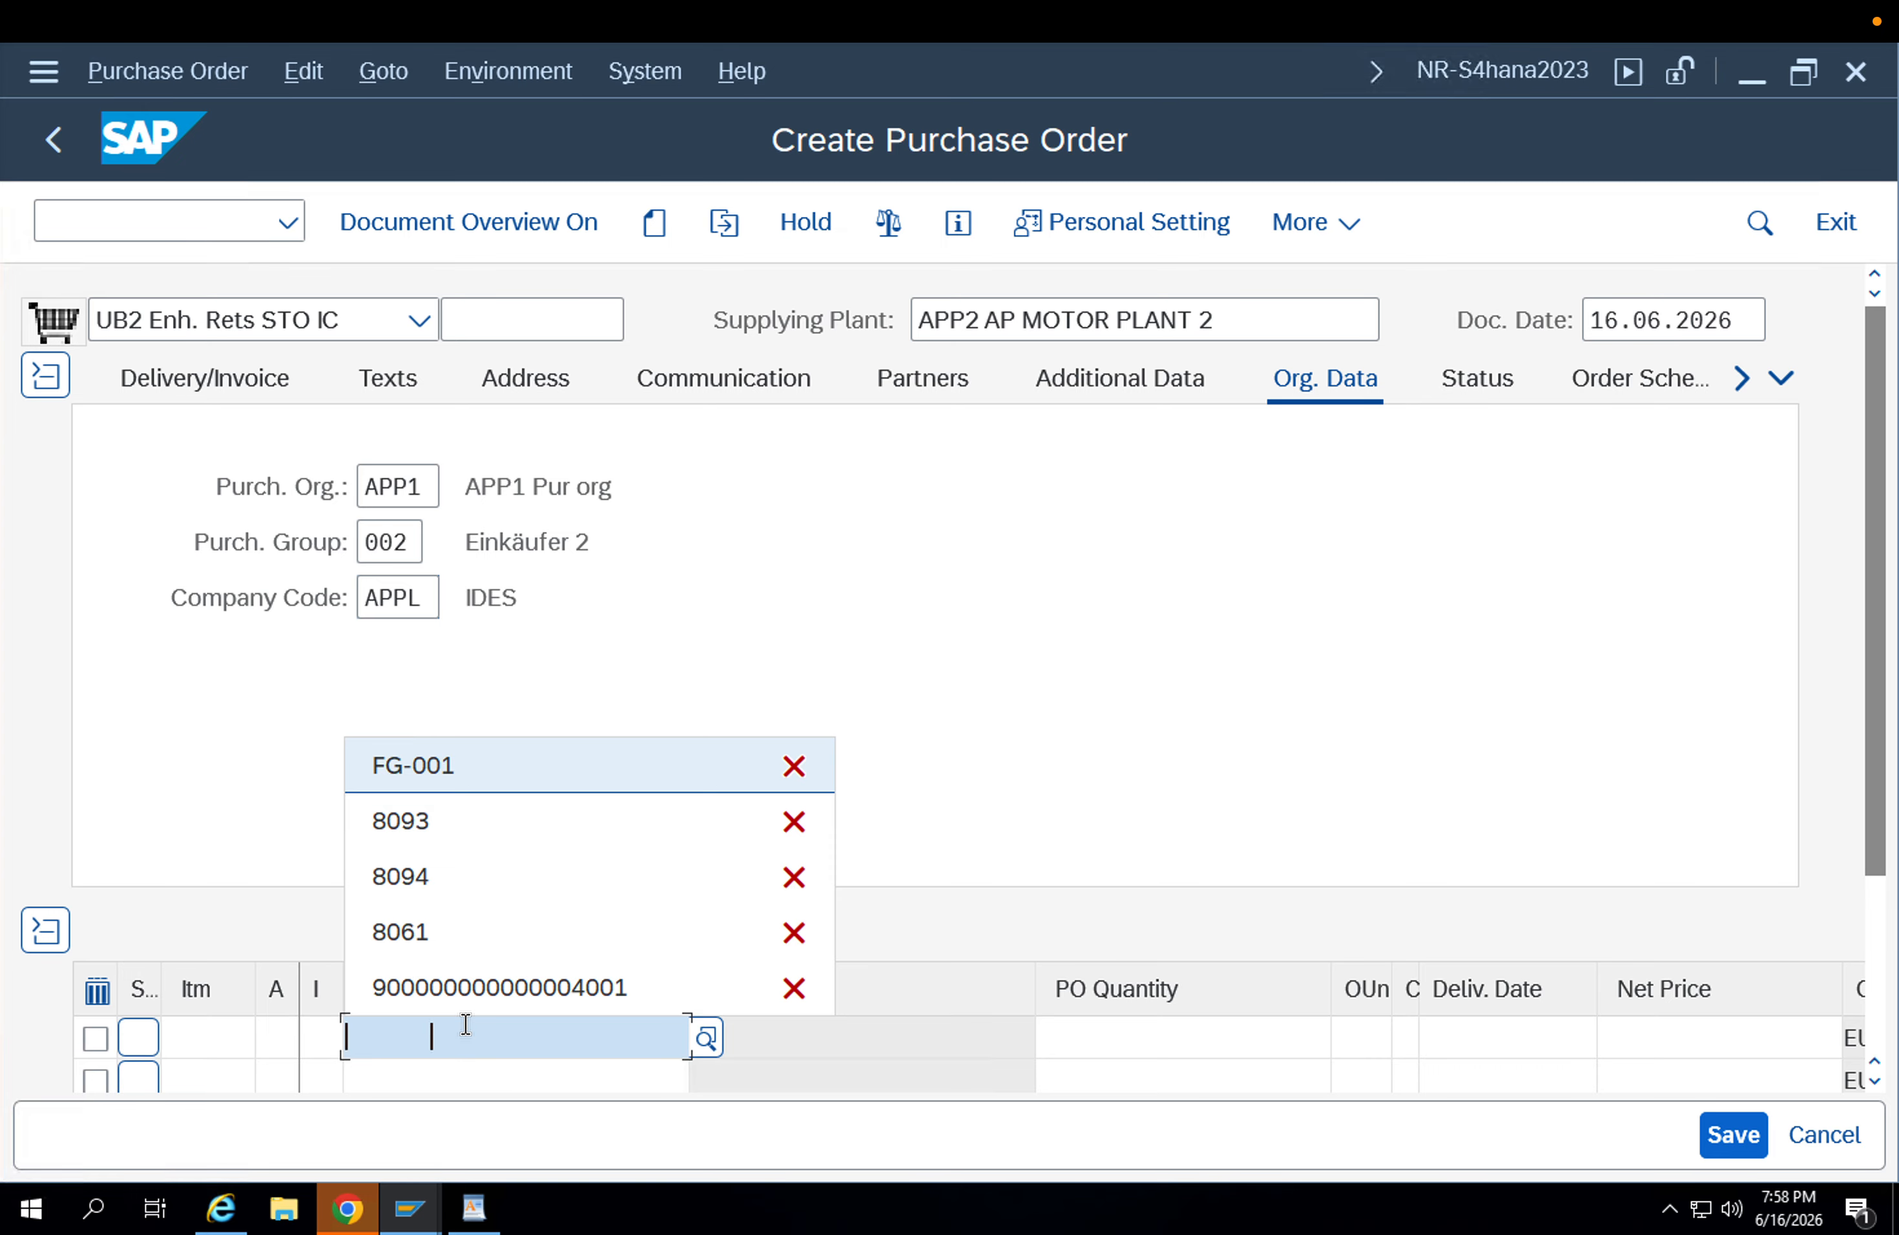
{"action": "key", "text": "Return"}
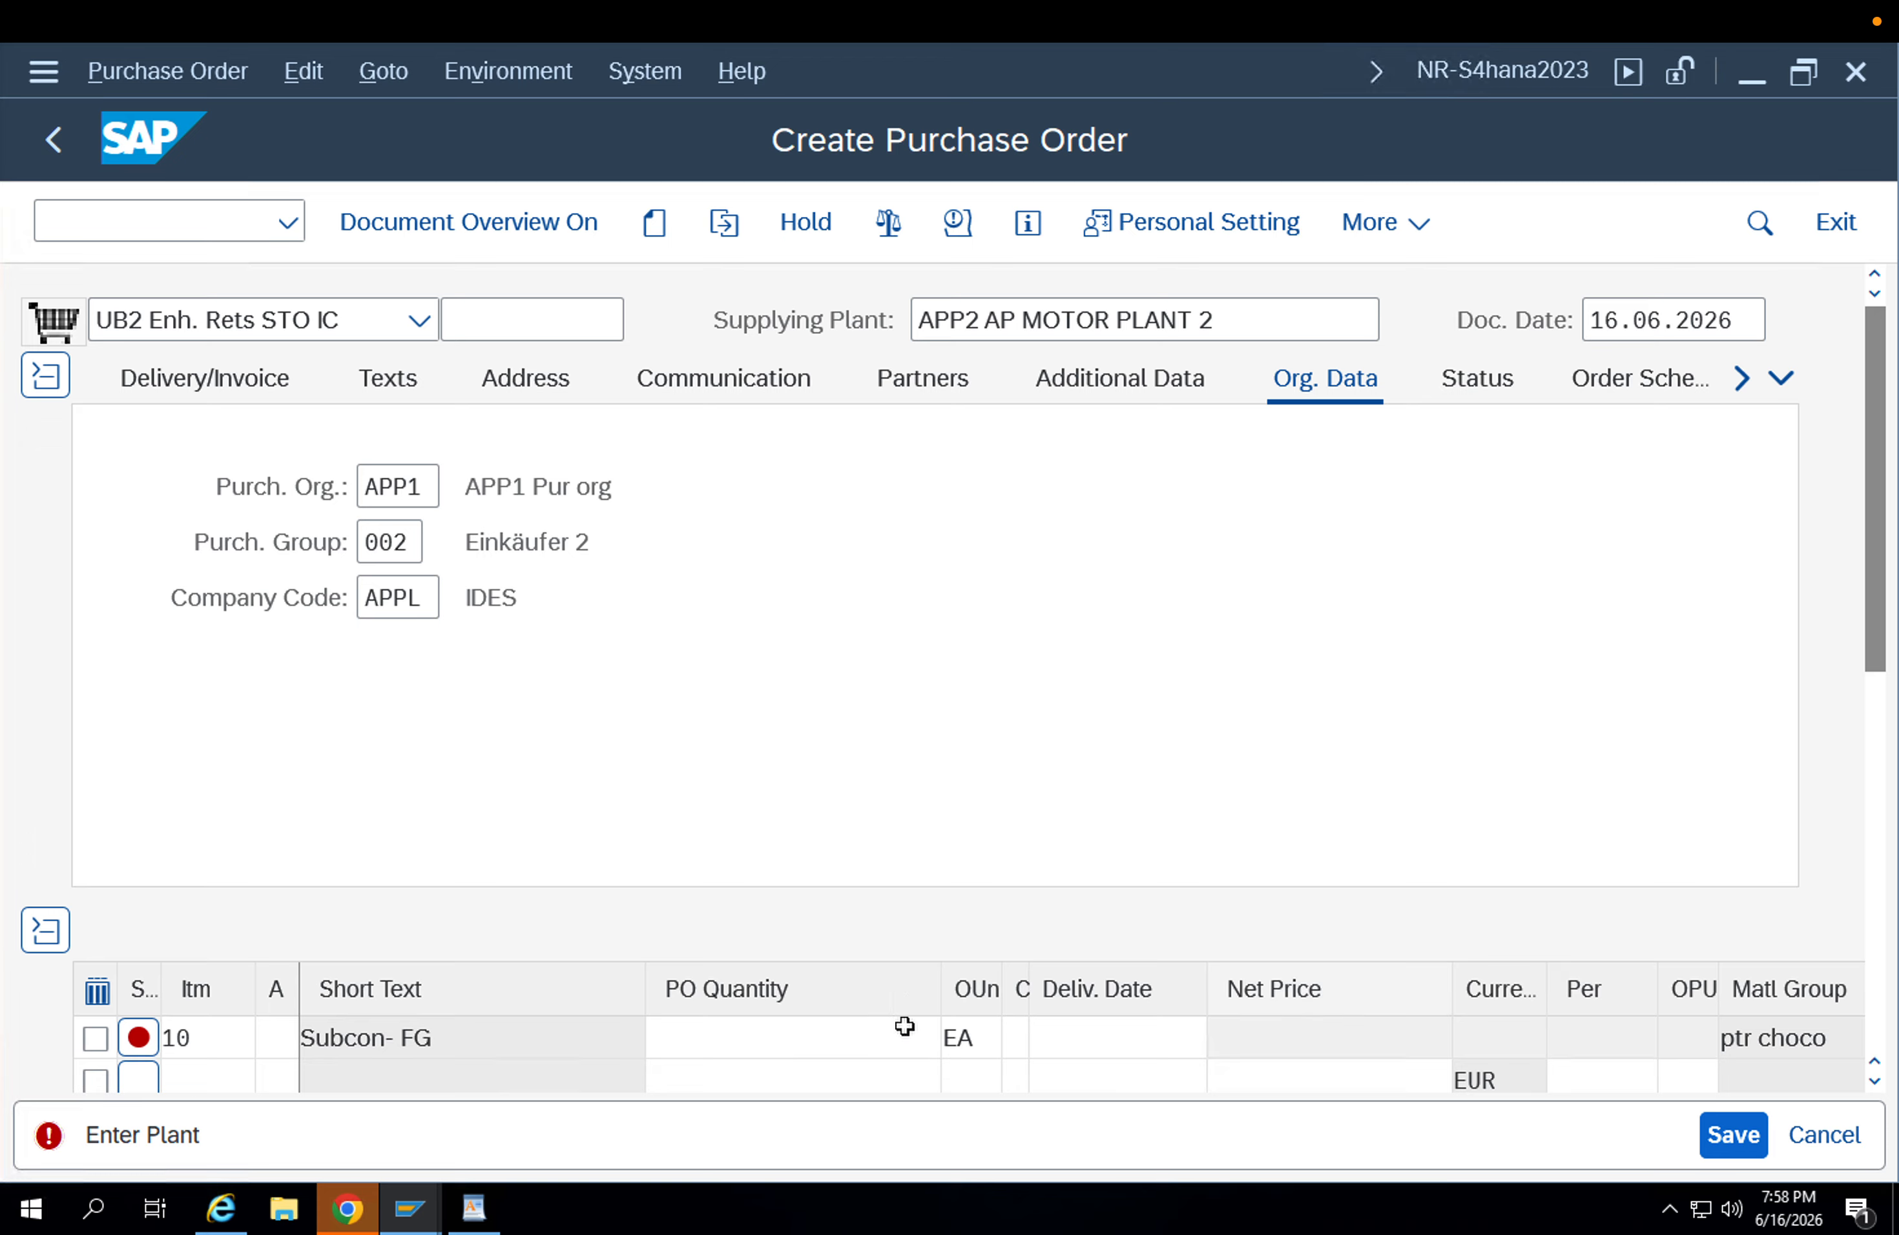
Set the PO quantity of the FG-001 item to 1.
{"action": "left_click", "coordinate": [822, 1039]}
{"action": "type", "text": "1"}
{"action": "key", "text": "Tab"}
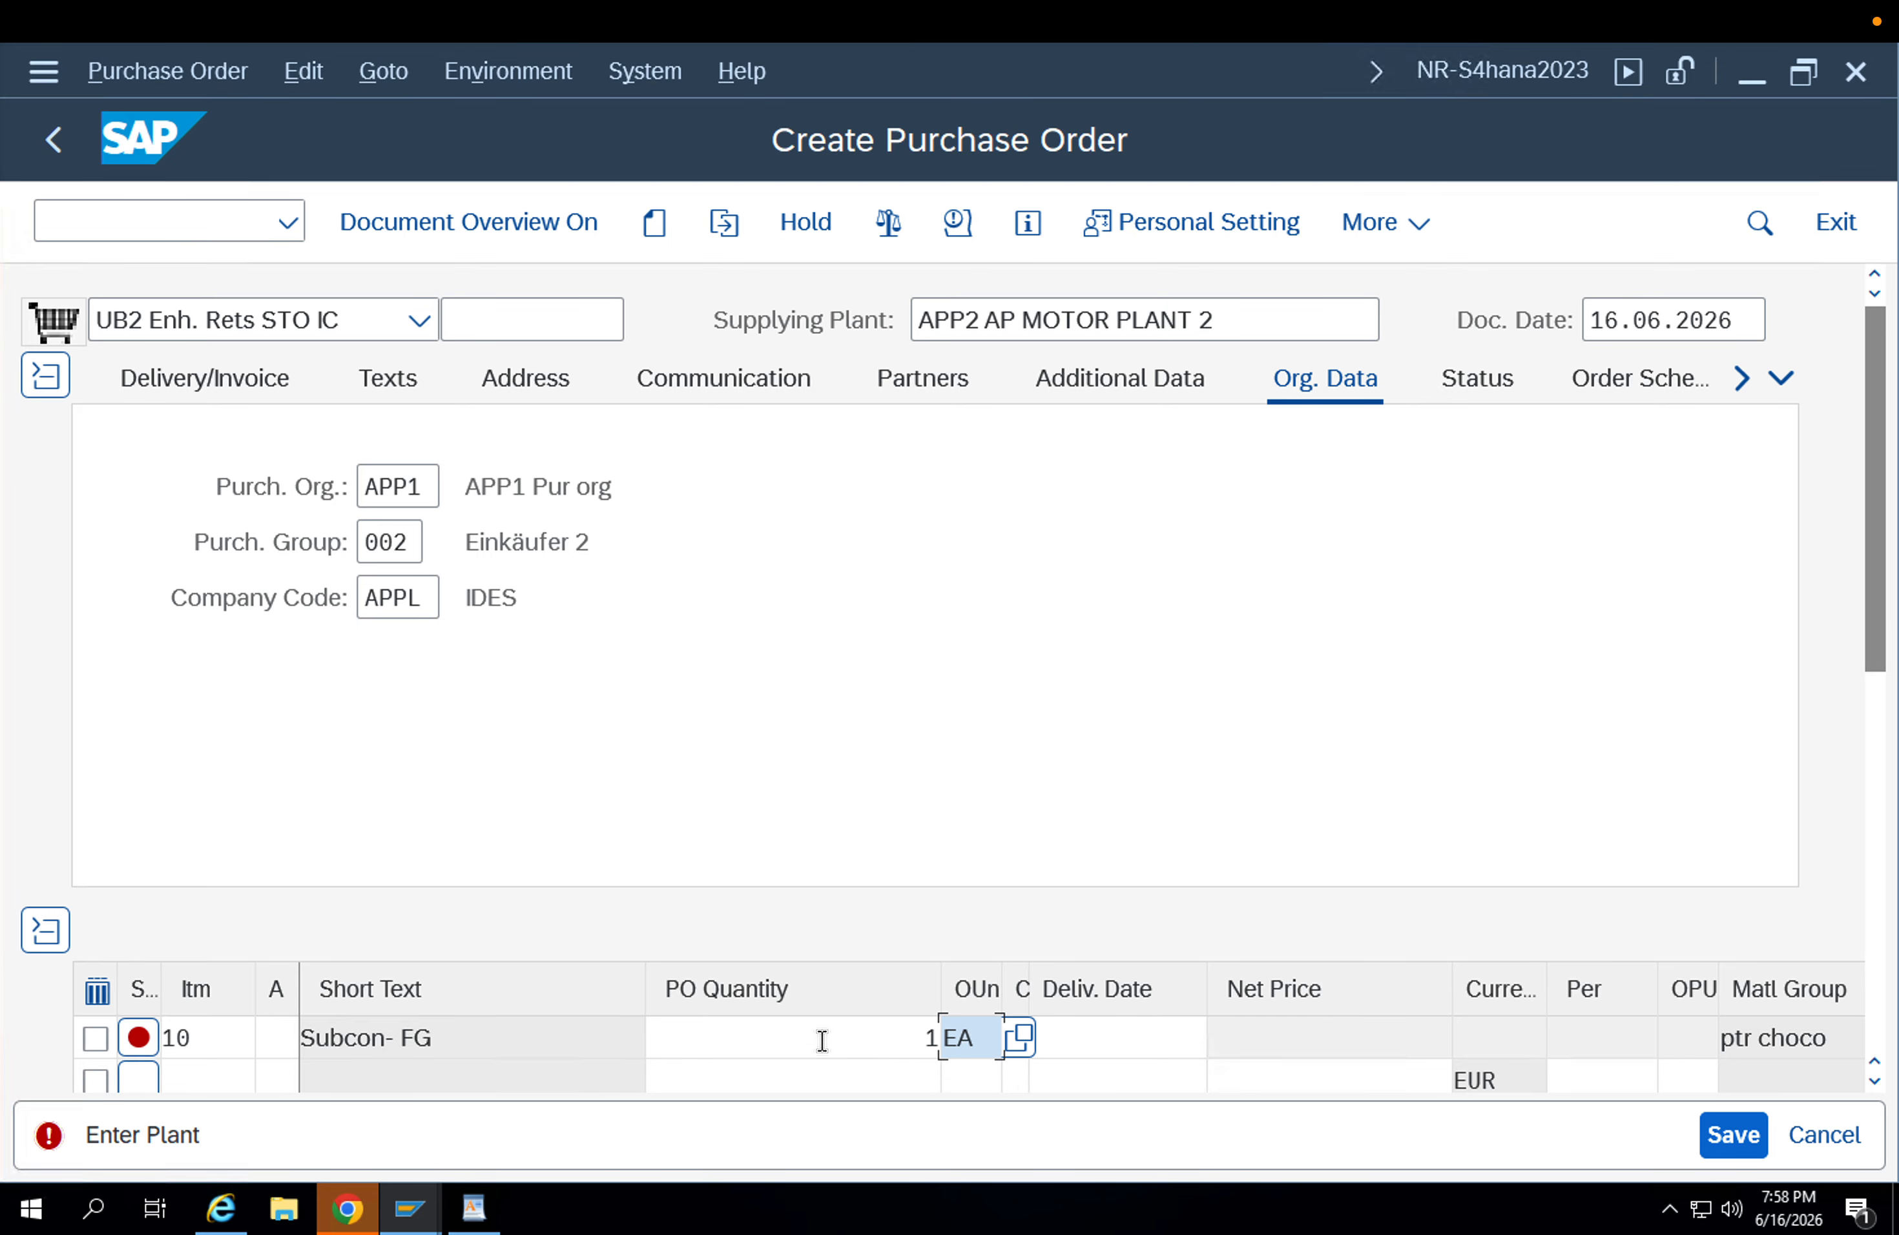
Enter APP1 as the receiving plant of the FG-001 item.
{"action": "key", "text": "shift+Tab"}
{"action": "key", "text": "shift+Tab"}
{"action": "key", "text": "shift+Tab"}
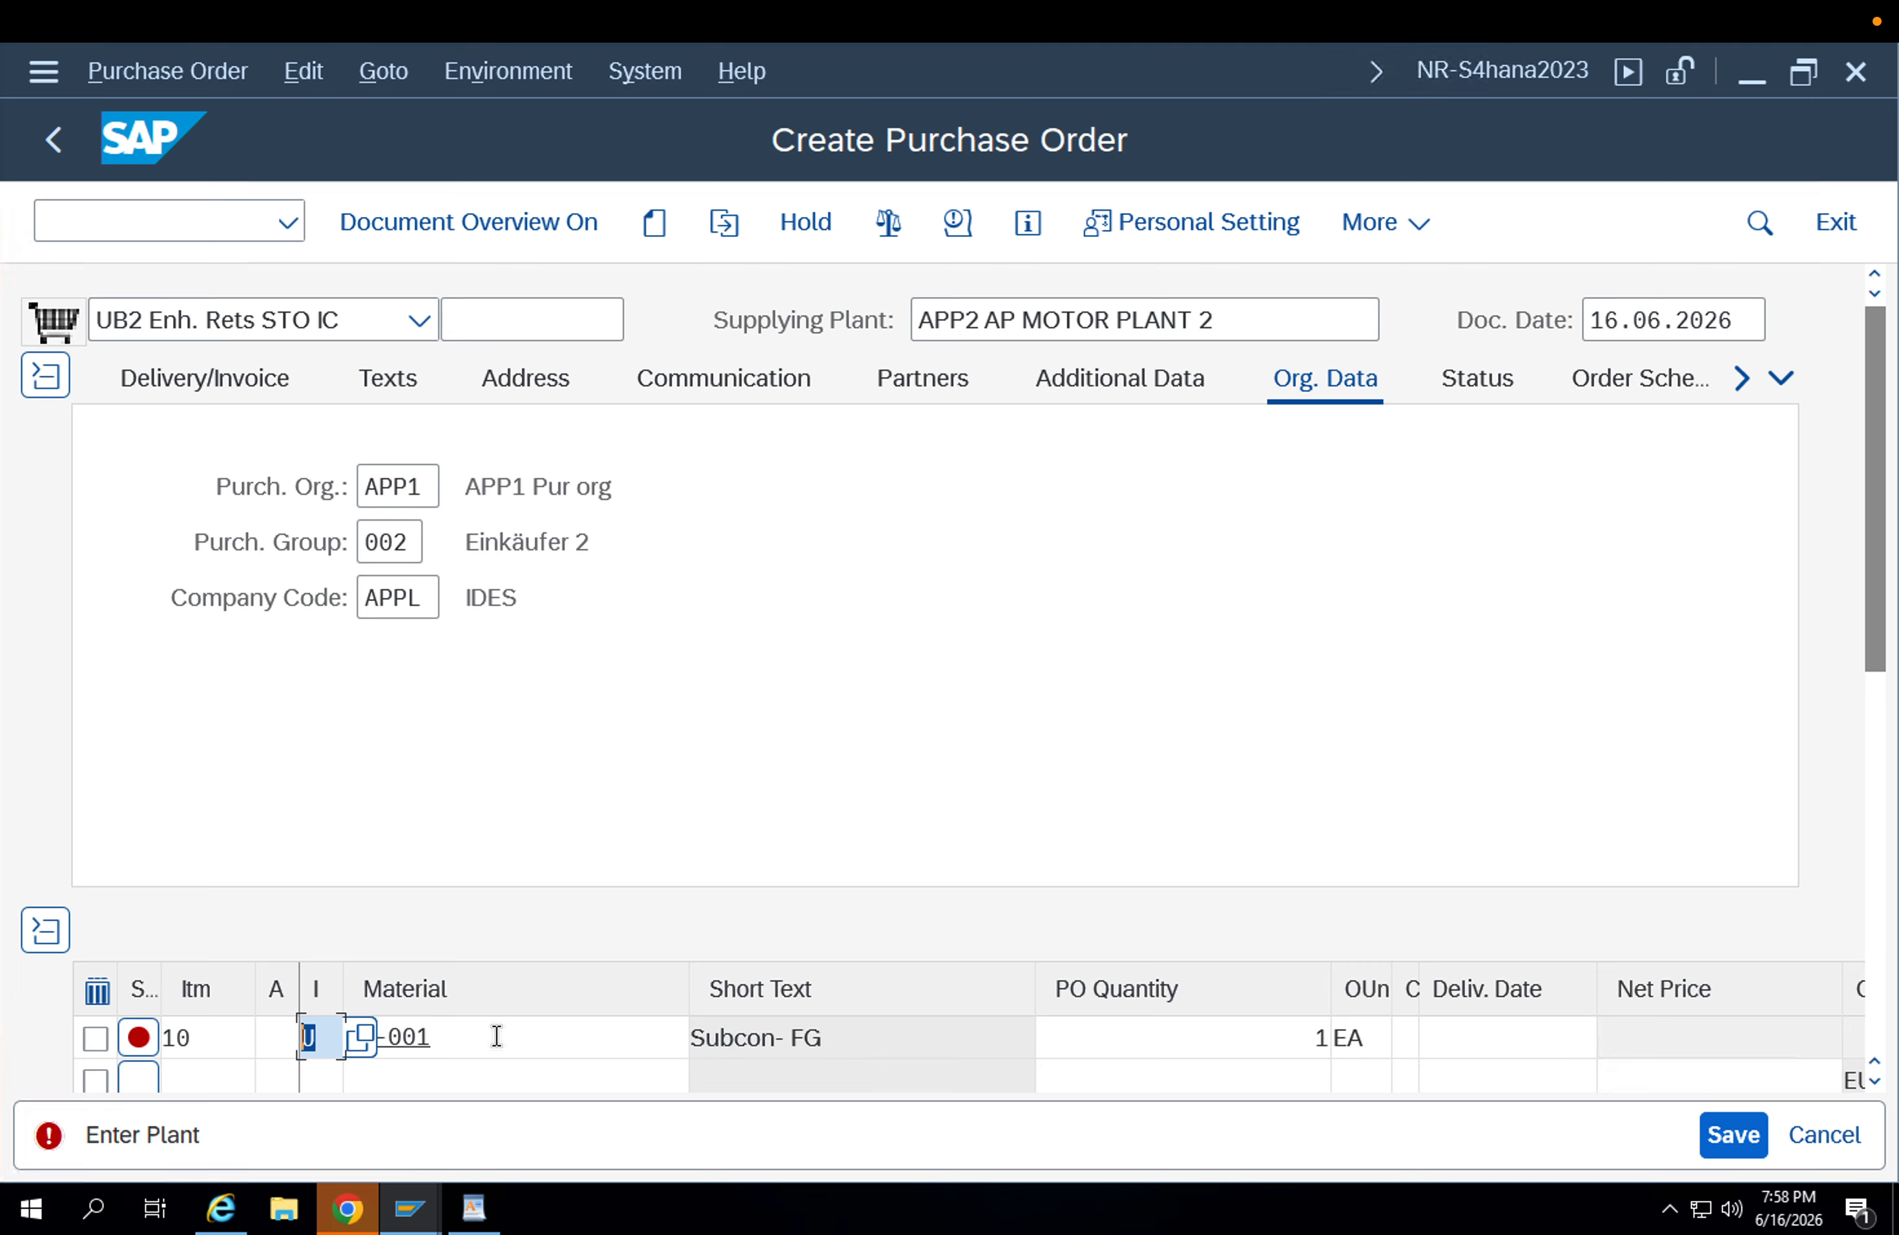
{"action": "key", "text": "Tab"}
{"action": "key", "text": "Tab"}
{"action": "key", "text": "Tab"}
{"action": "key", "text": "Tab"}
{"action": "key", "text": "Tab"}
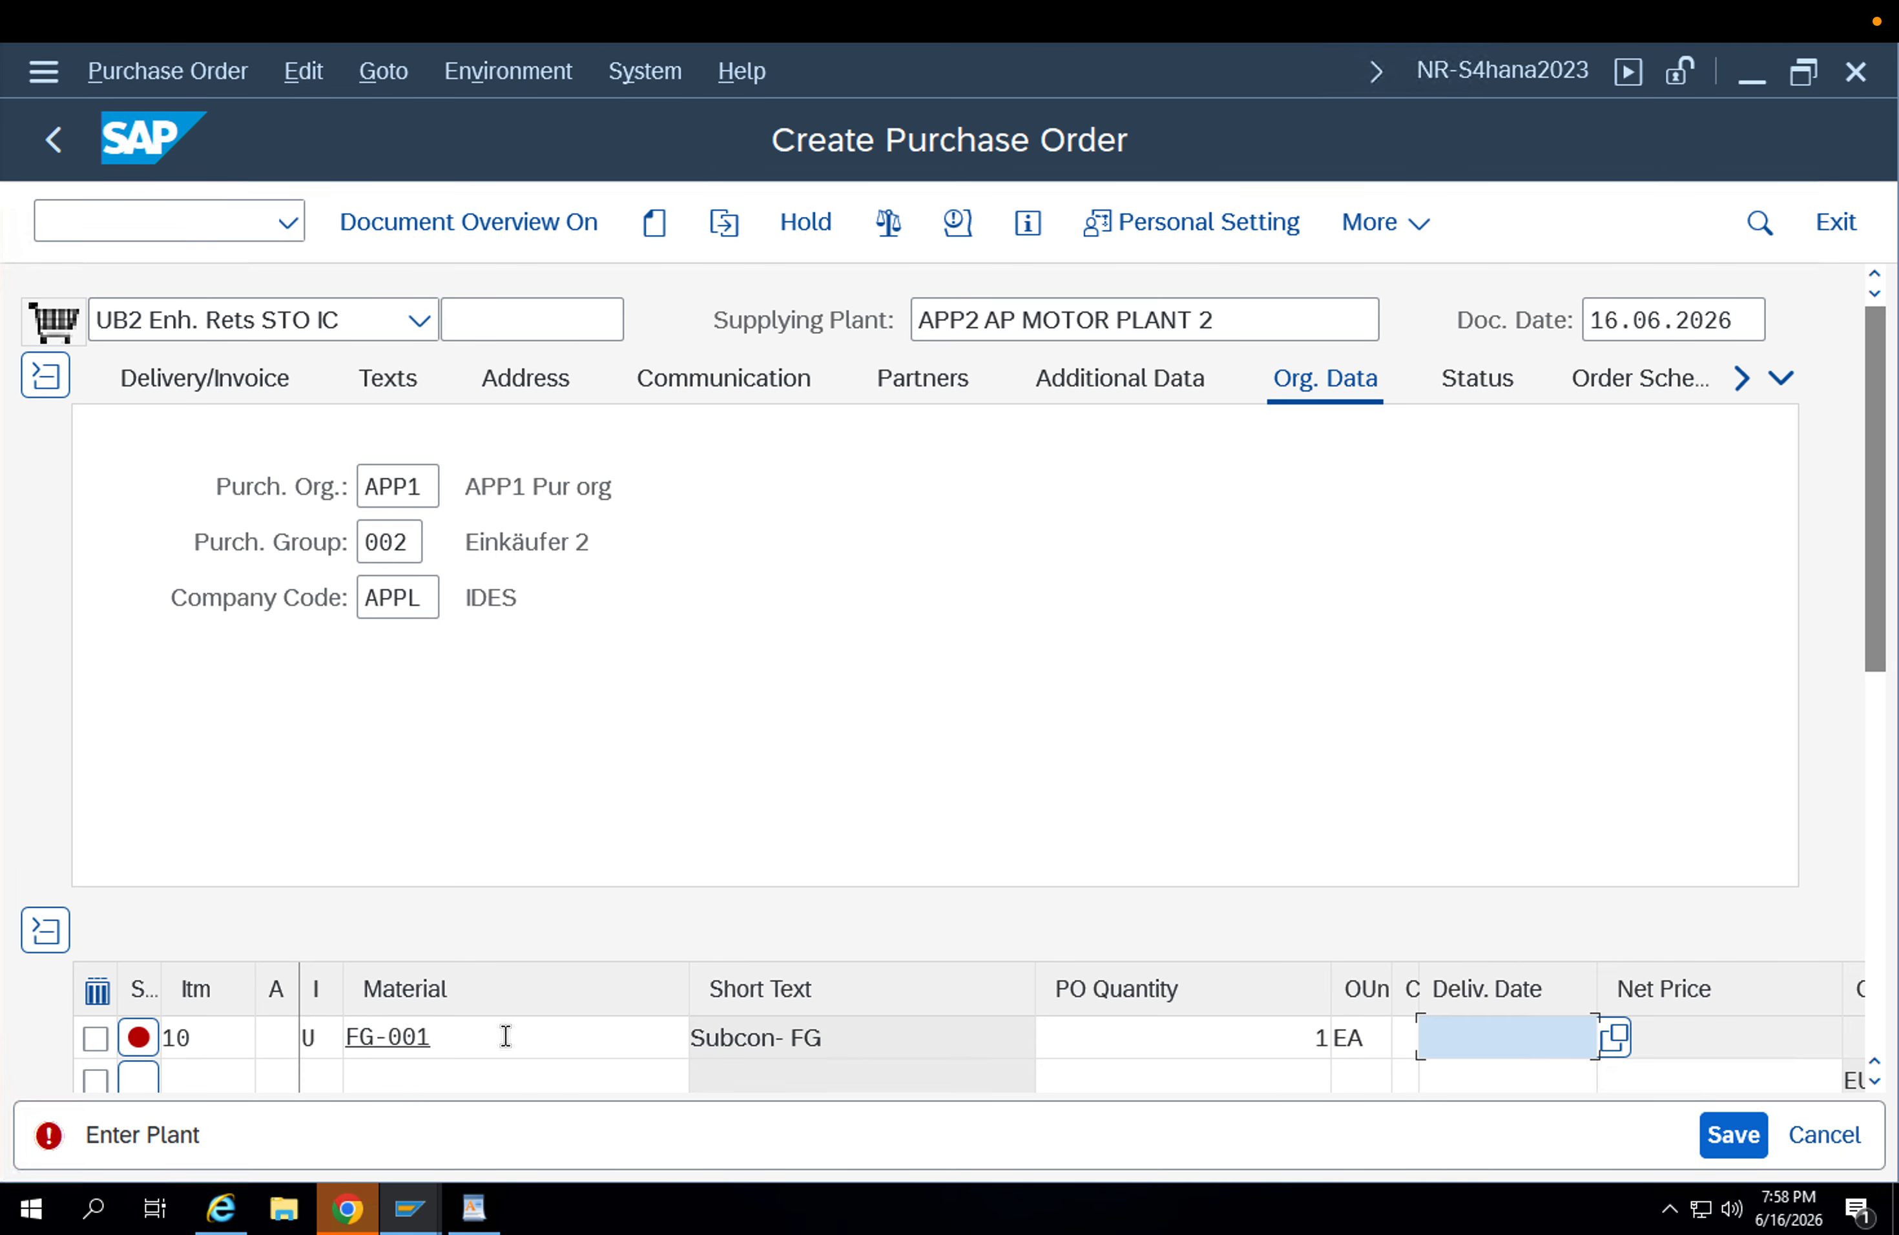
{"action": "key", "text": "Tab"}
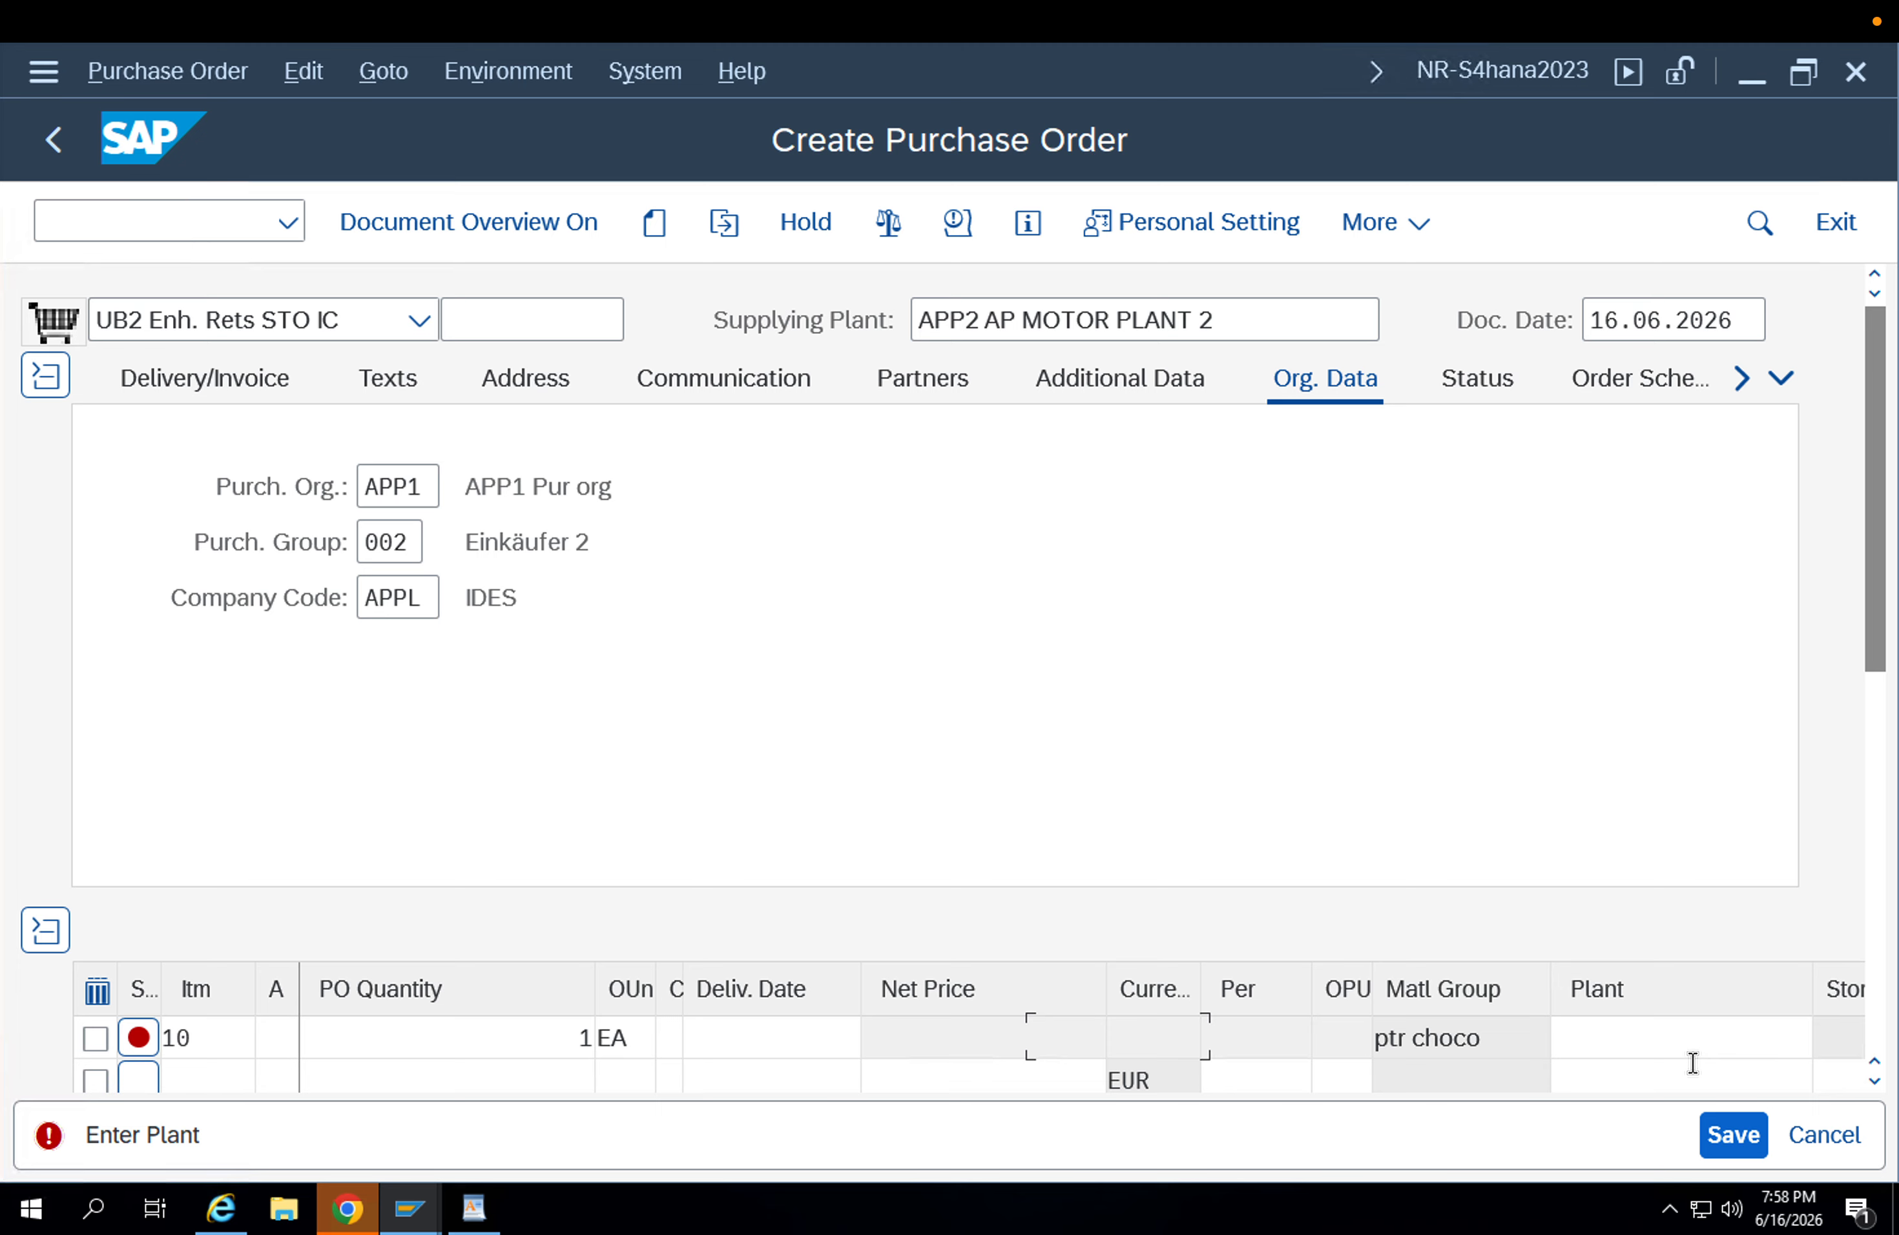
{"action": "left_click", "coordinate": [1682, 1046]}
{"action": "type", "text": "app"}
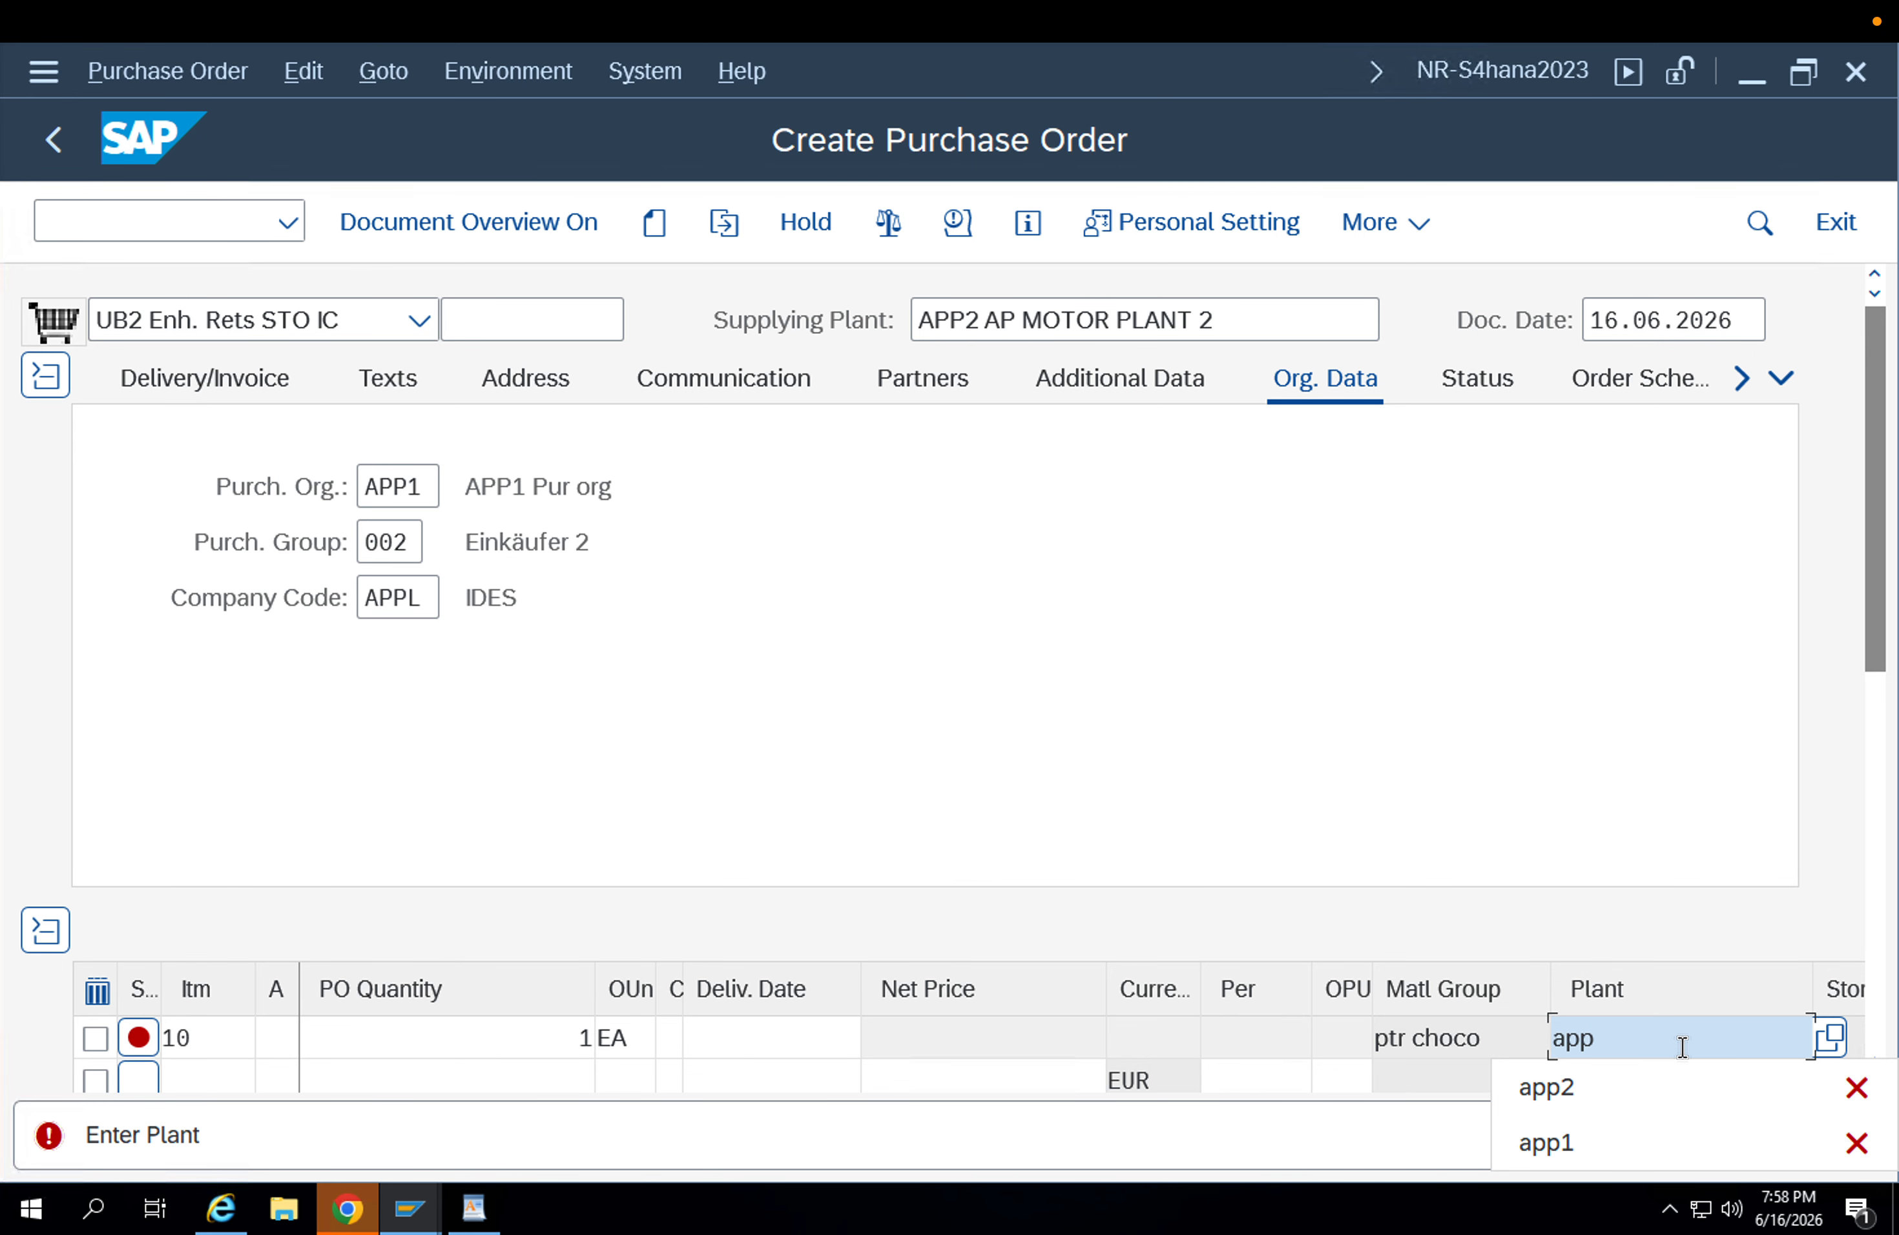
{"action": "type", "text": "1"}
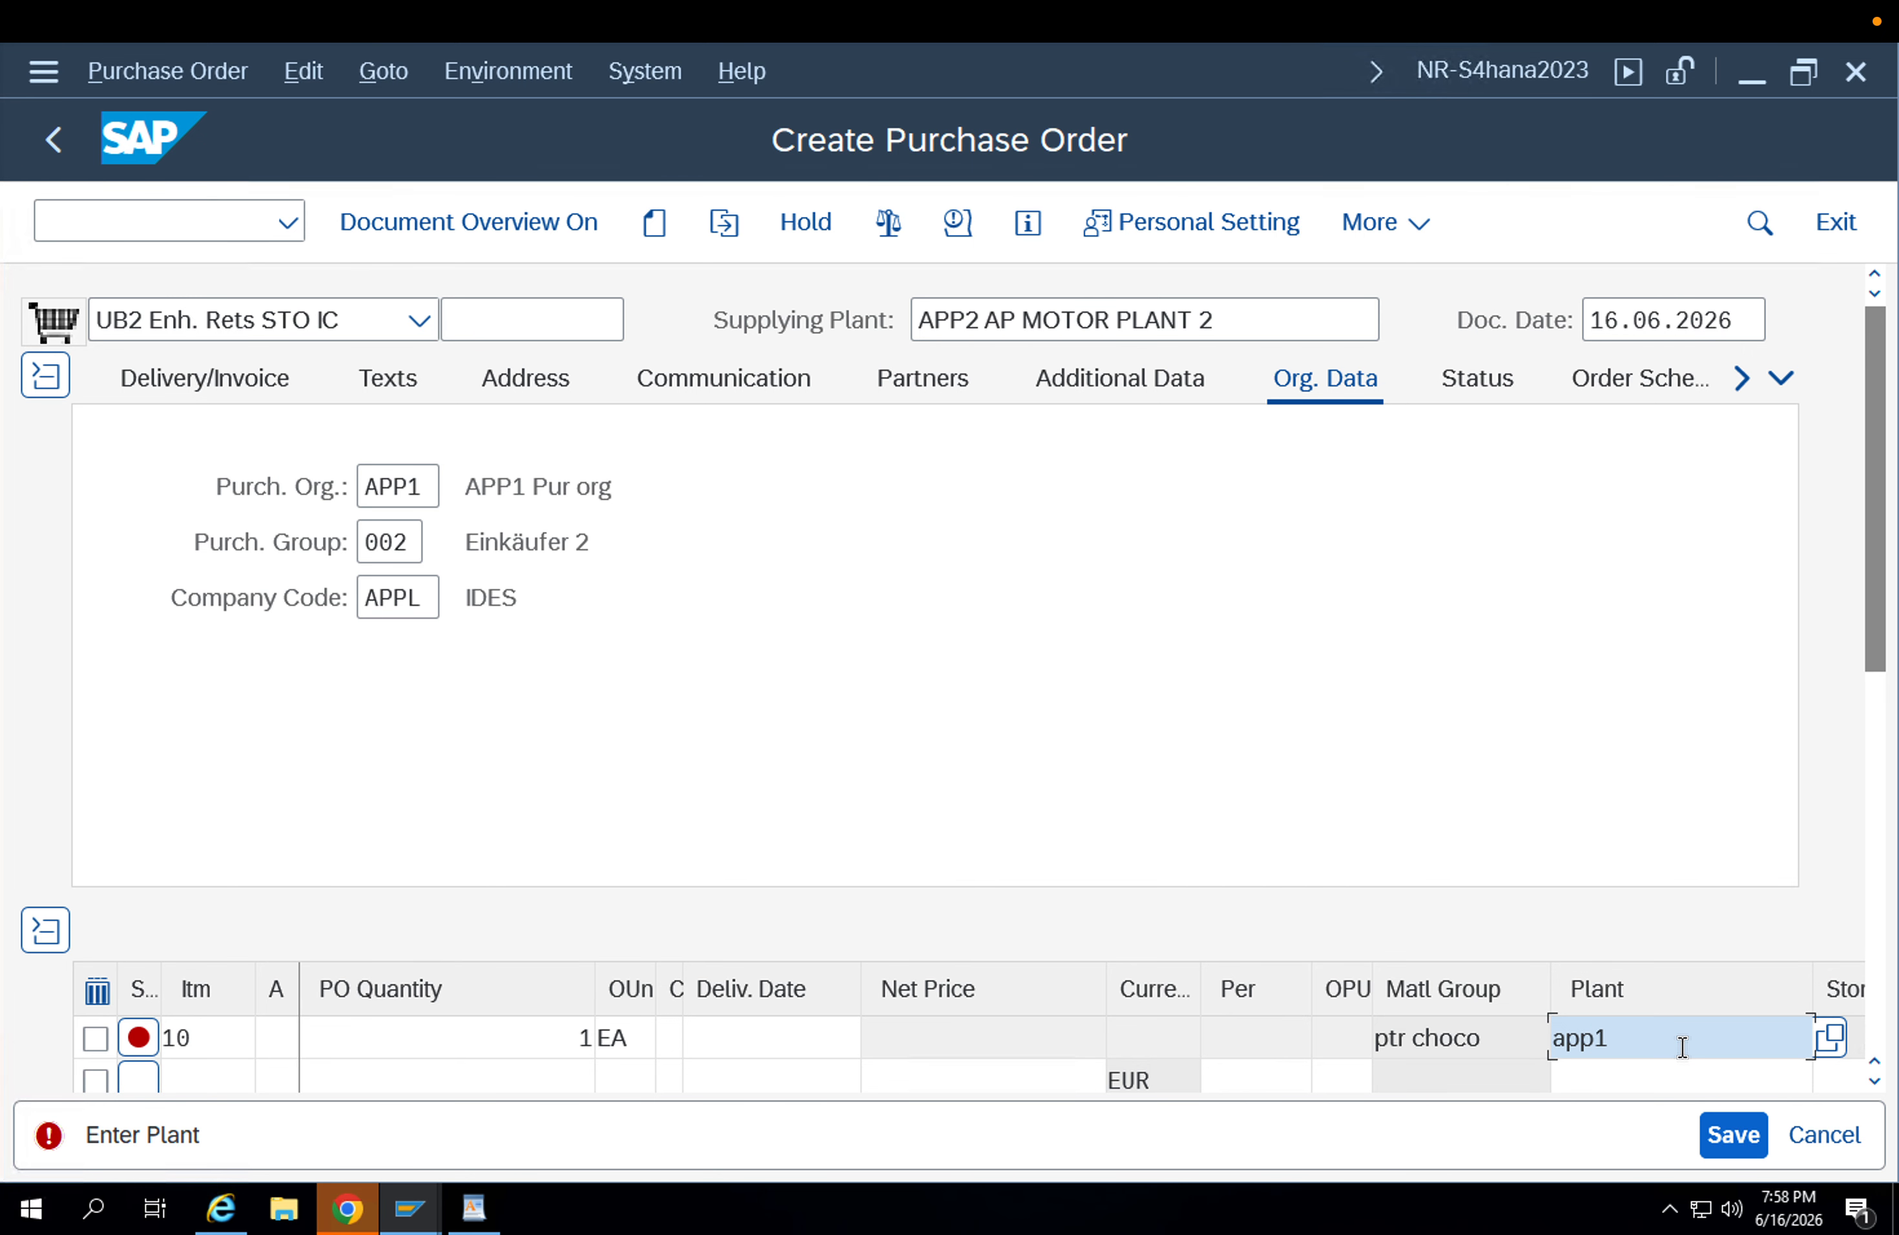
{"action": "key", "text": "BackSpace"}
{"action": "type", "text": "1"}
{"action": "key", "text": "Return"}
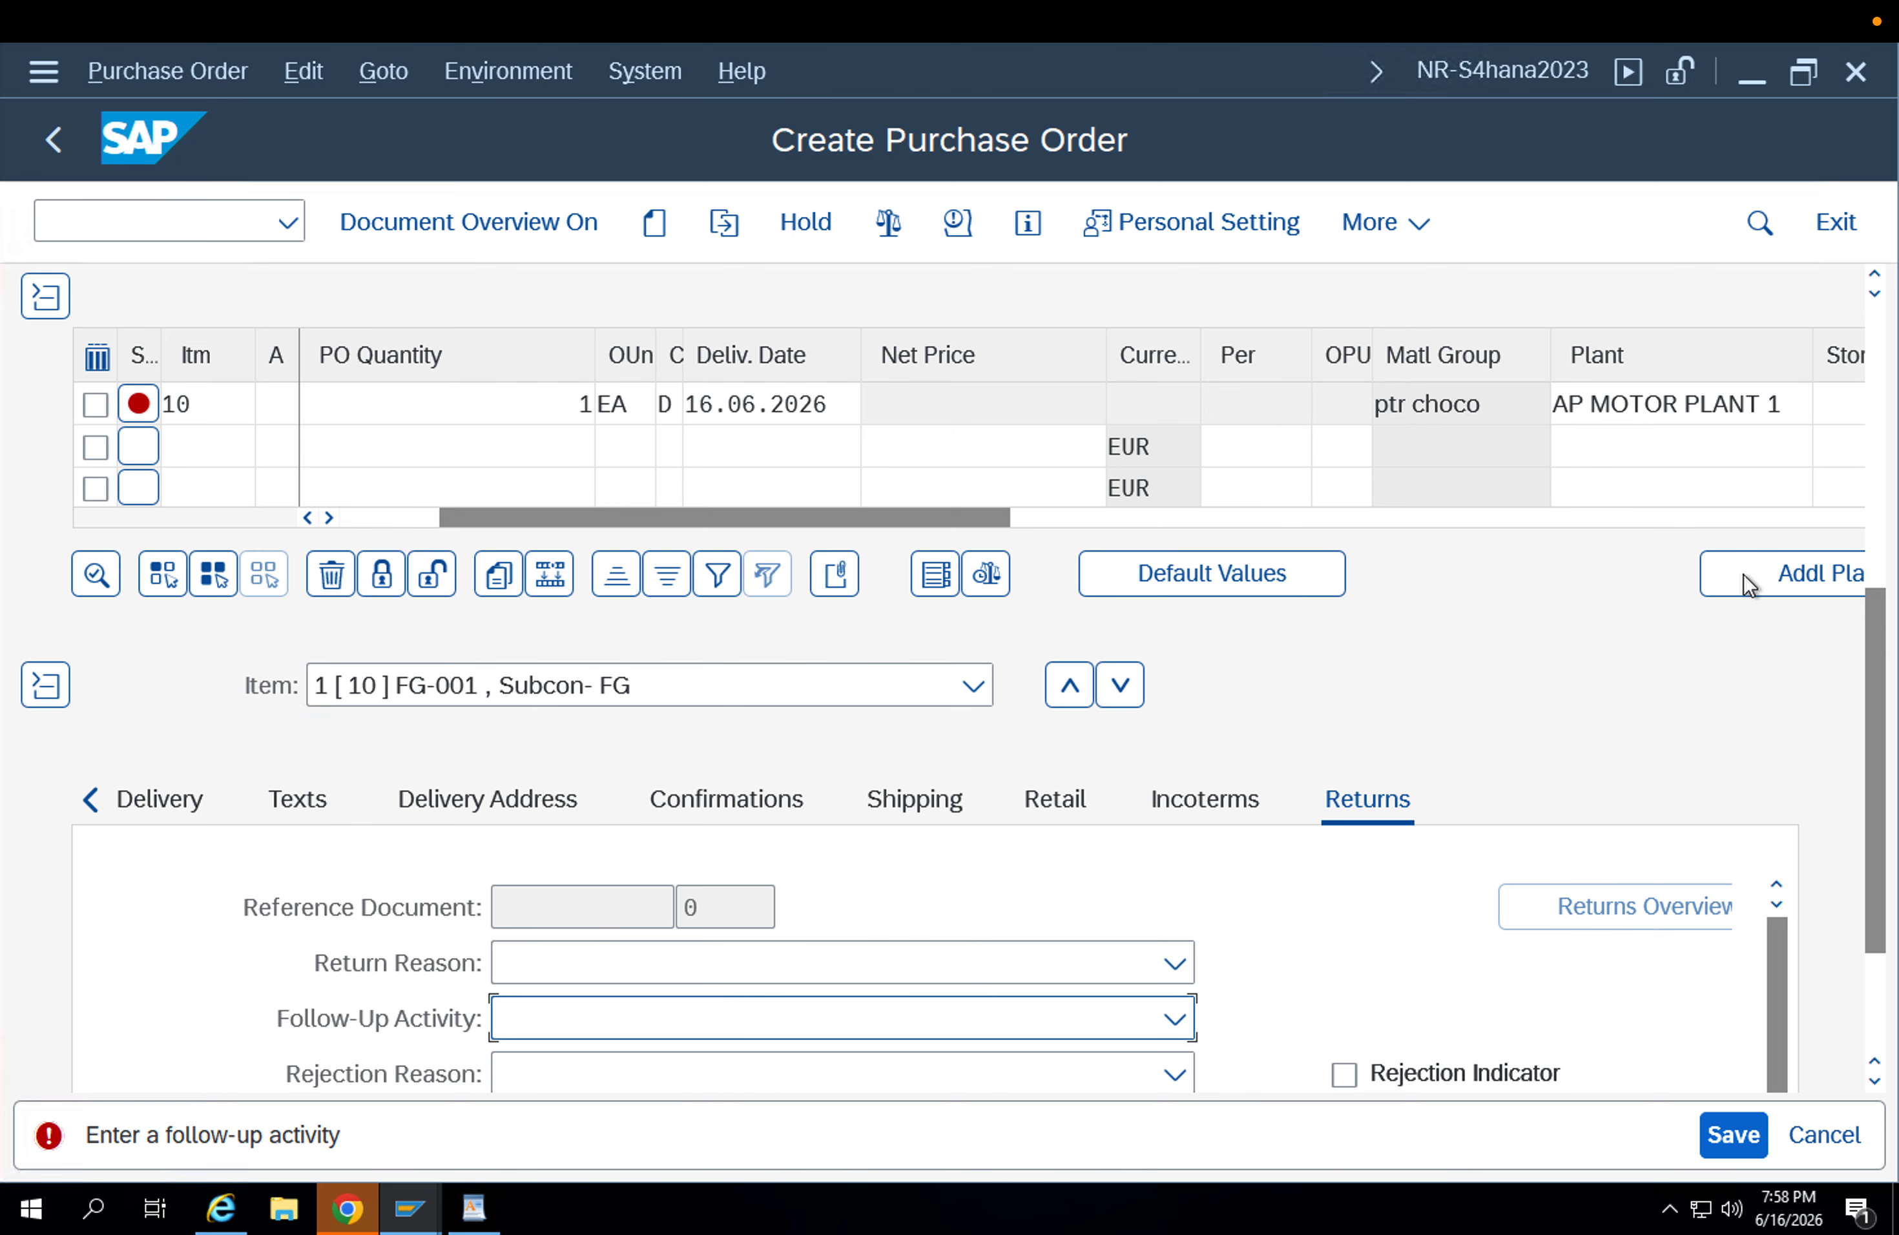
Set the item's storage location to APFG.
{"action": "left_click", "coordinate": [1829, 412]}
{"action": "key", "text": "Down"}
{"action": "key", "text": "Down"}
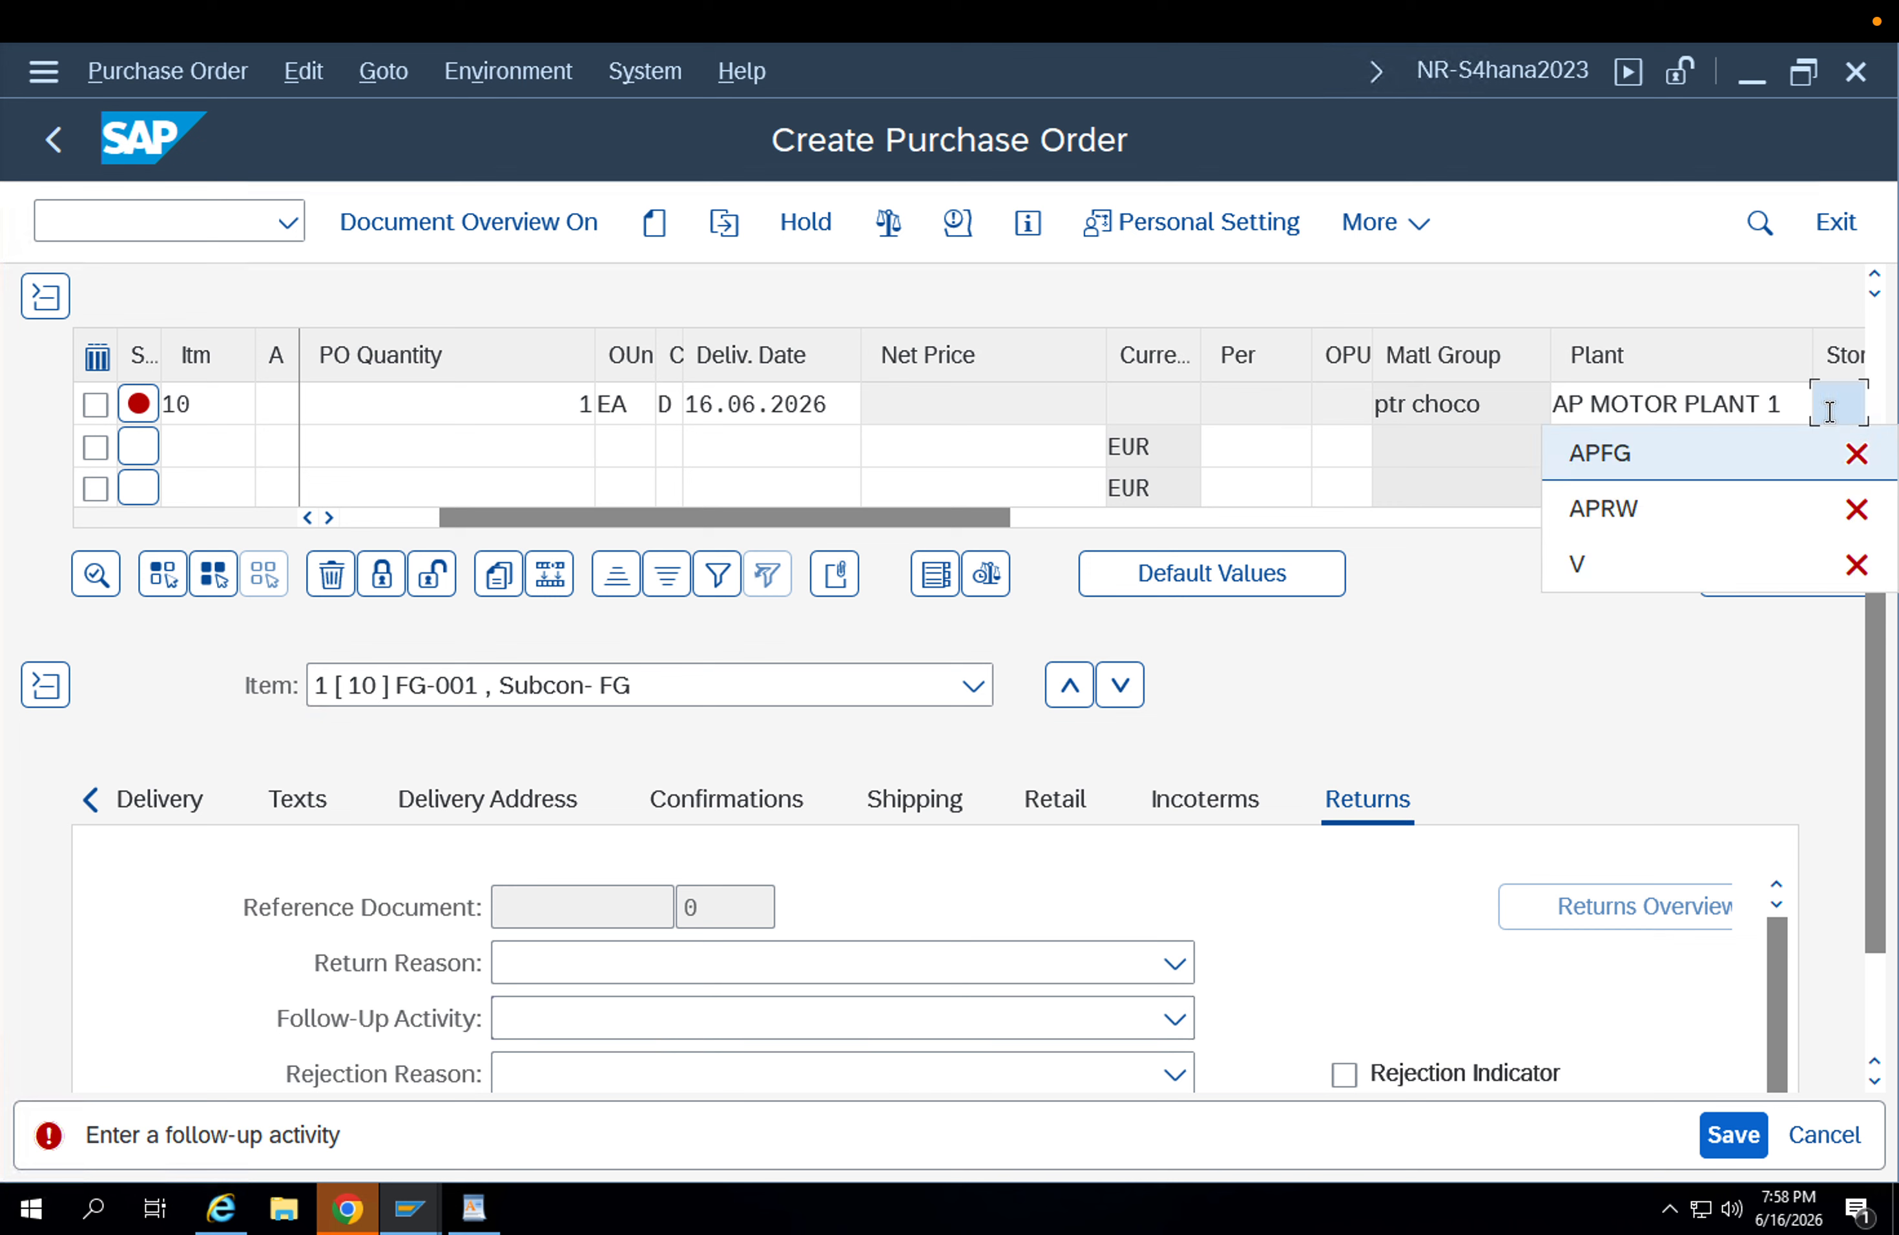
{"action": "key", "text": "Return"}
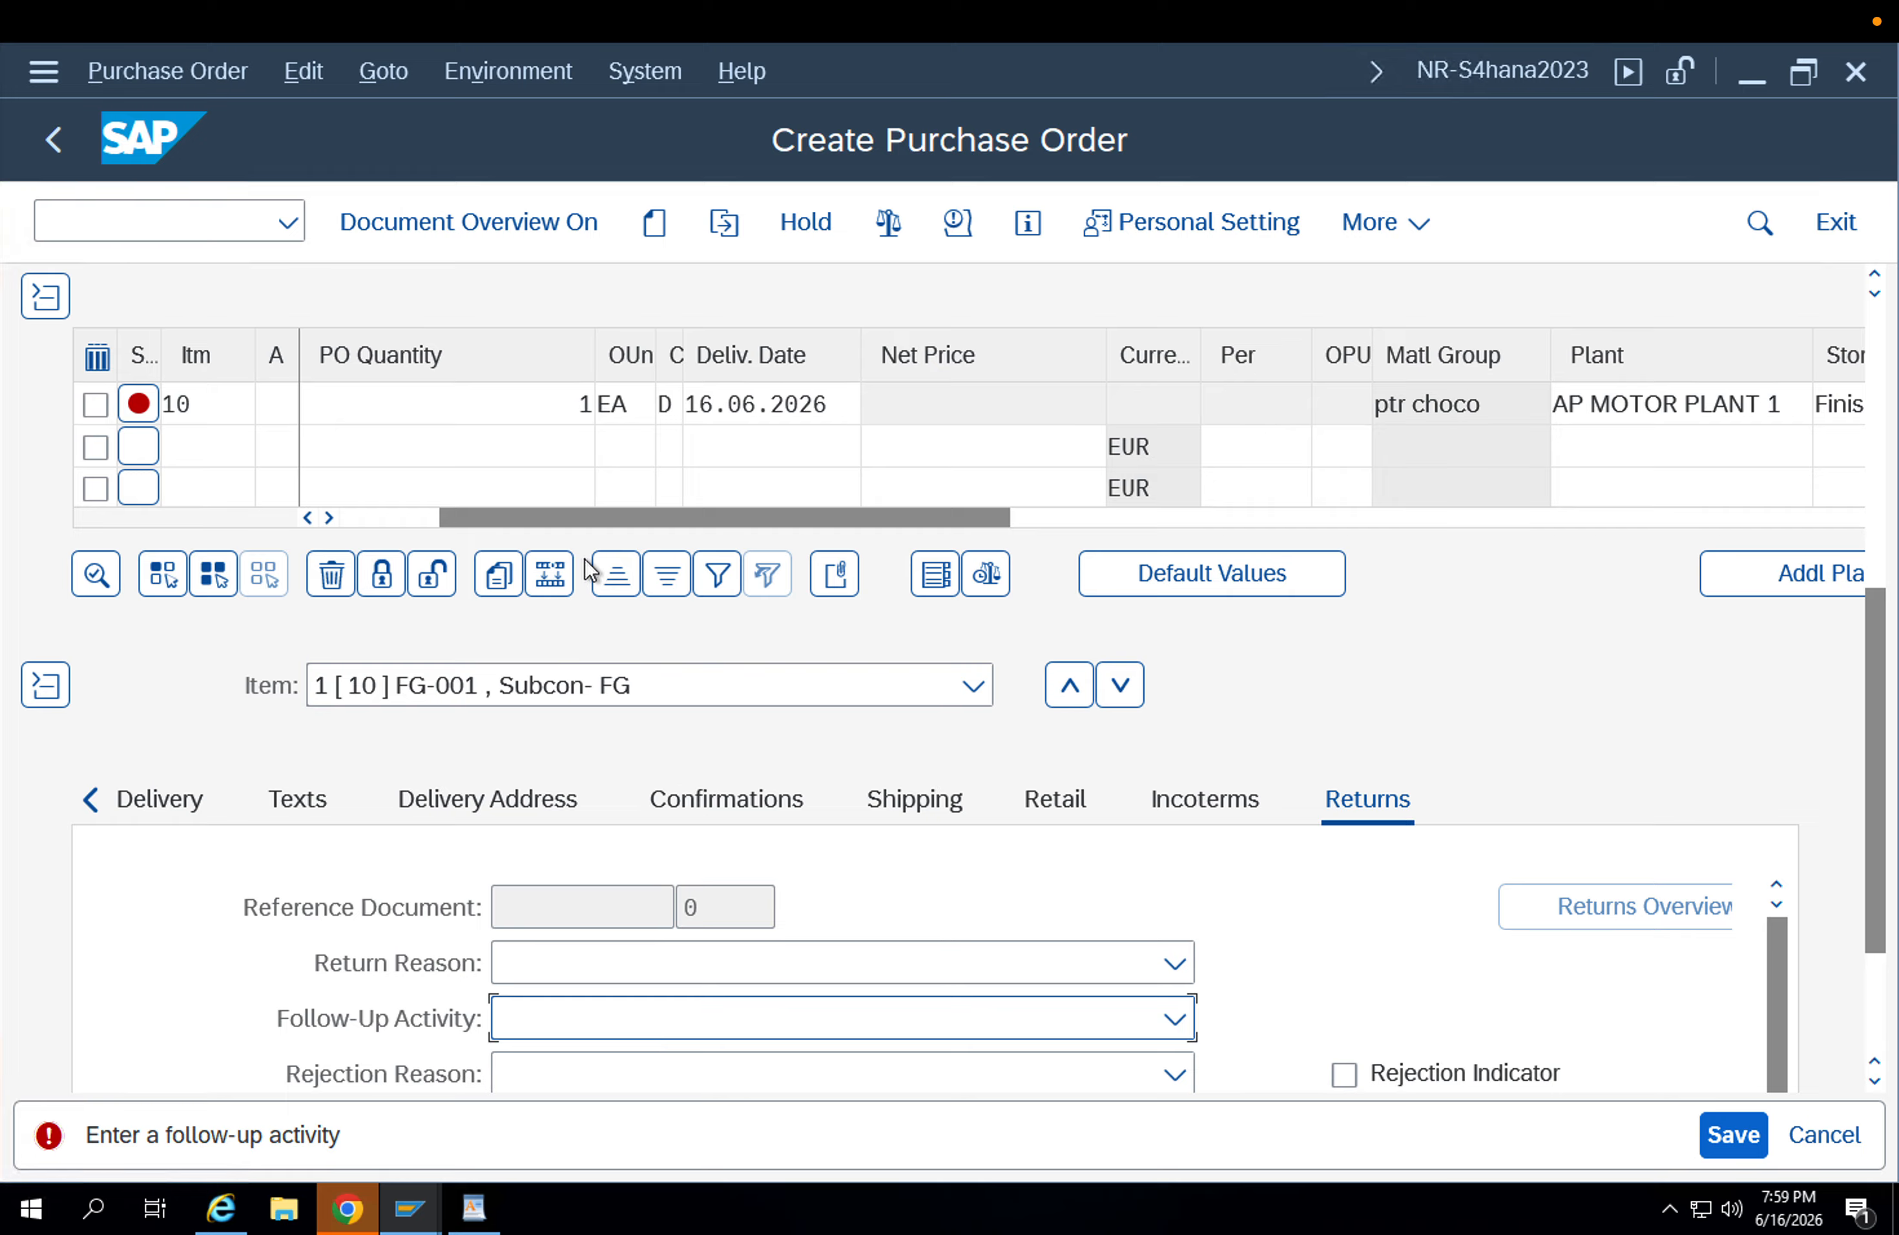
Review the item's plant and storage location, and examine the delivery type and other shipping data of the FG-001 item.
{"action": "left_click_drag", "start_coordinate": [448, 522], "coordinate": [363, 516]}
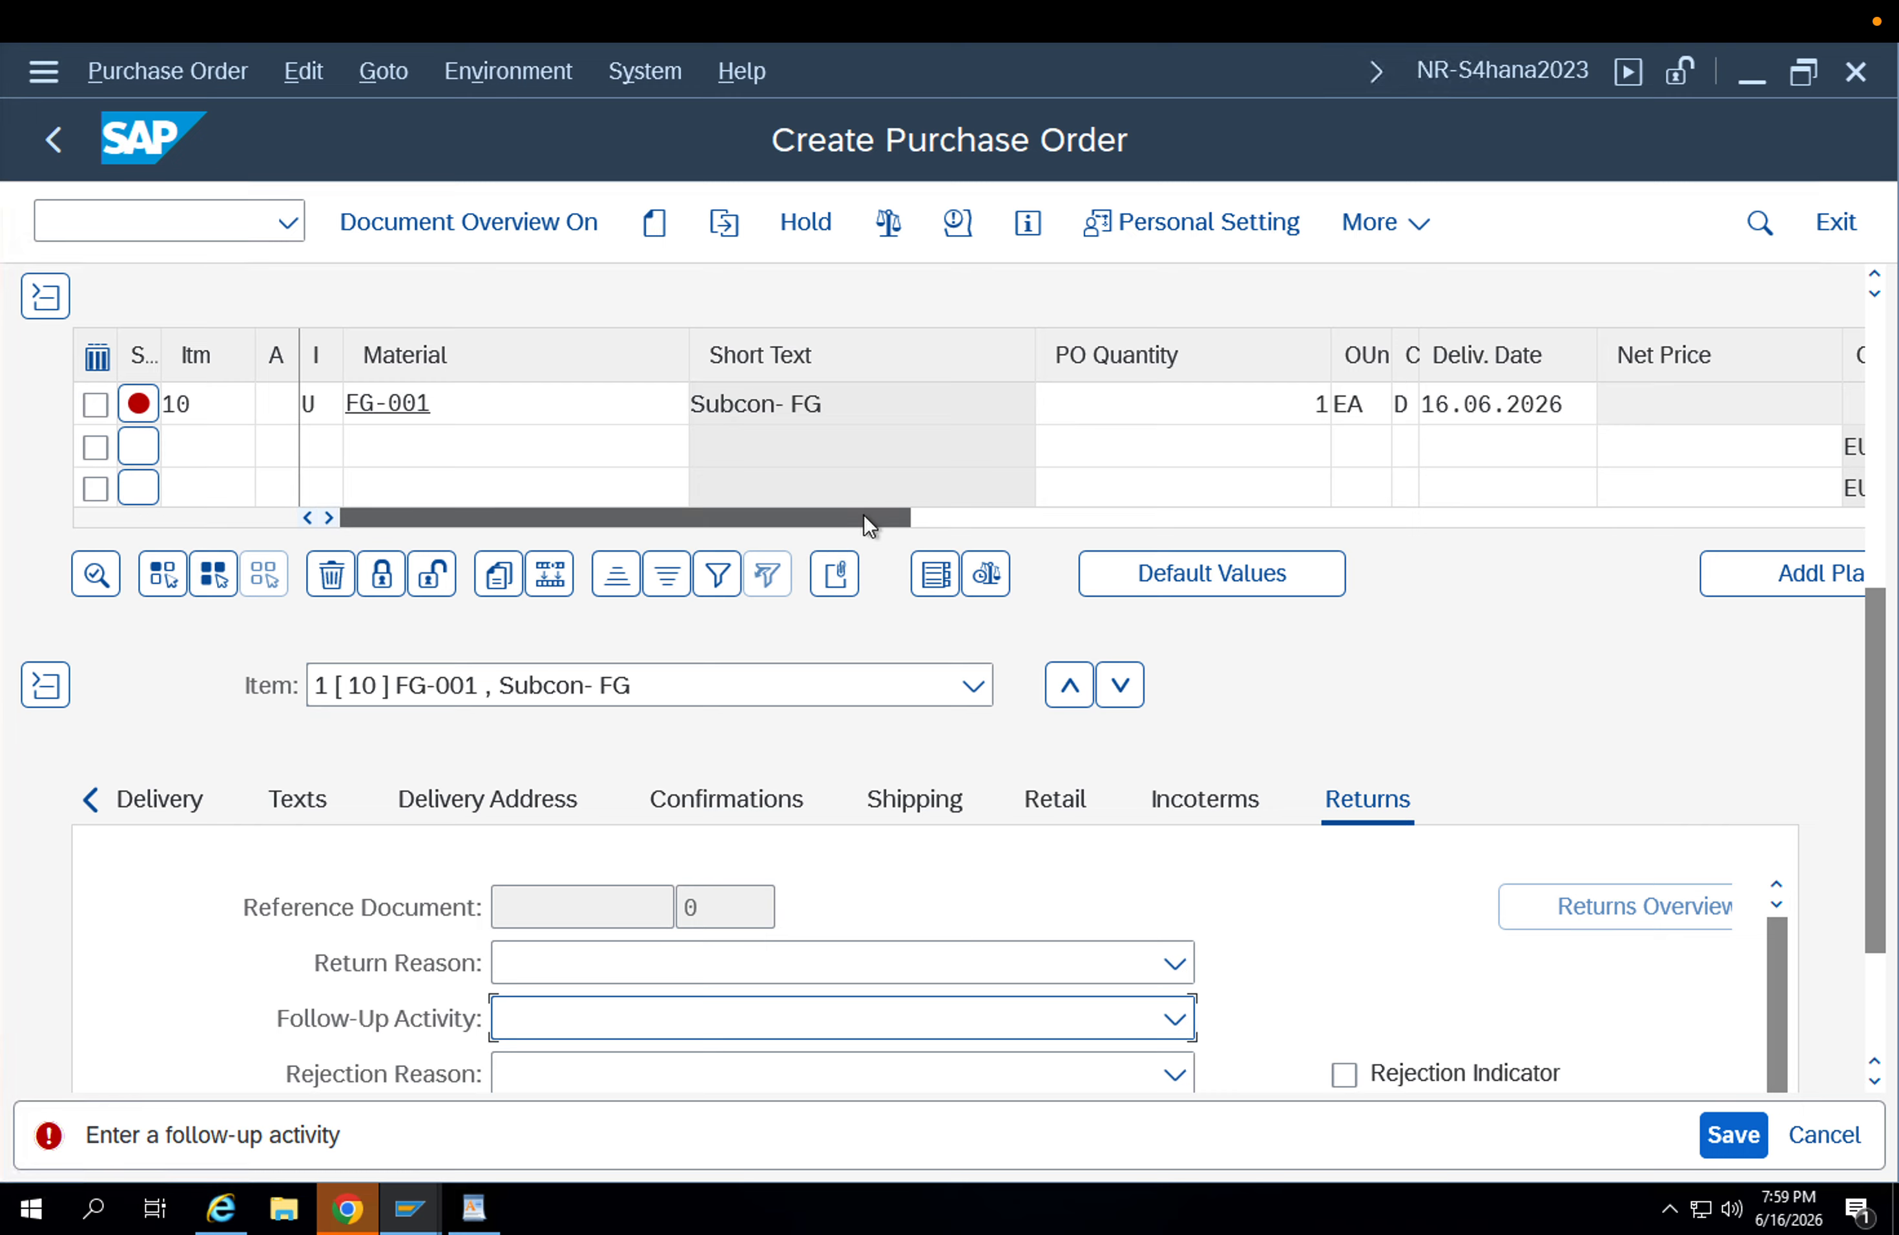
{"action": "left_click_drag", "start_coordinate": [866, 514], "coordinate": [1163, 537]}
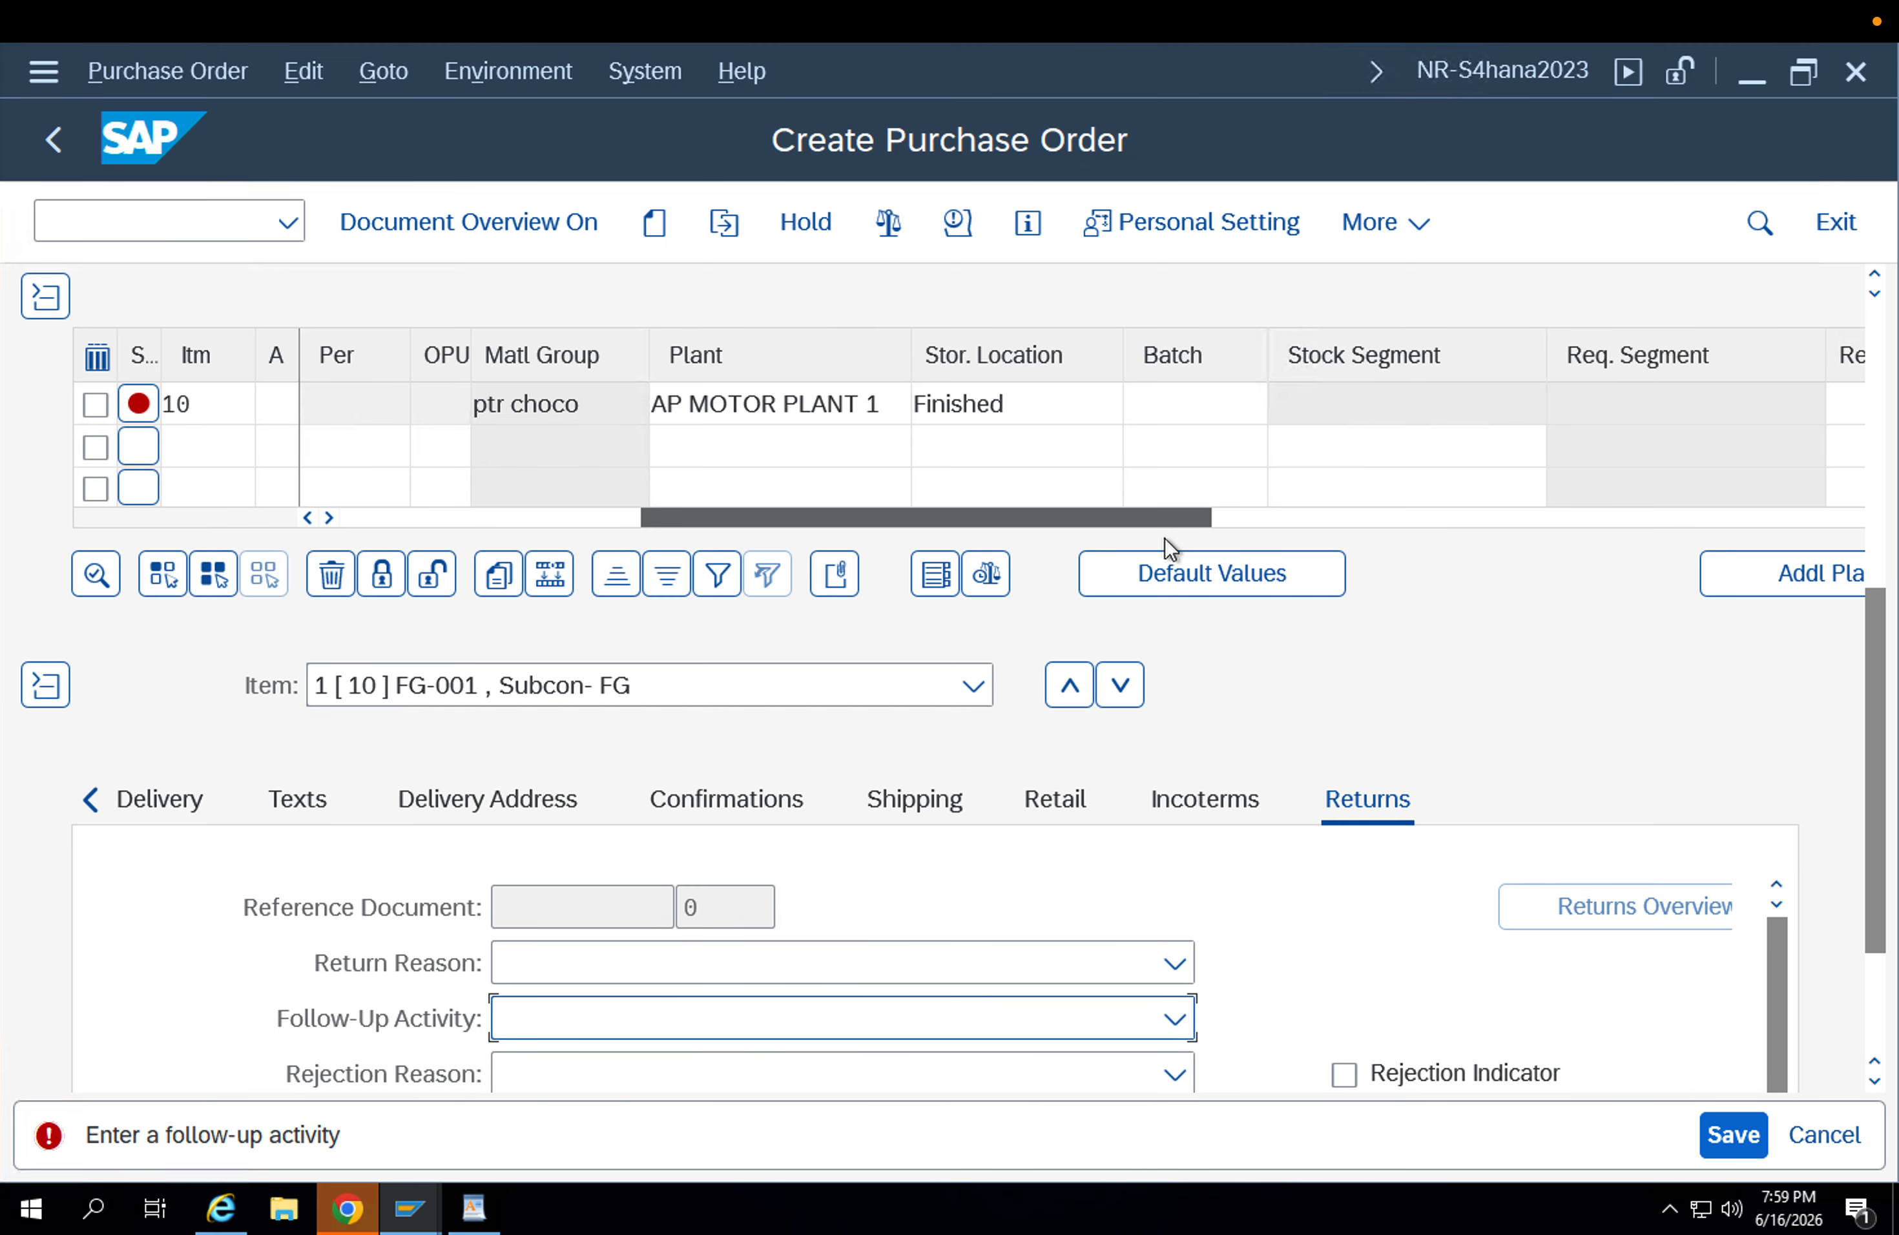
{"action": "left_click", "coordinate": [949, 817]}
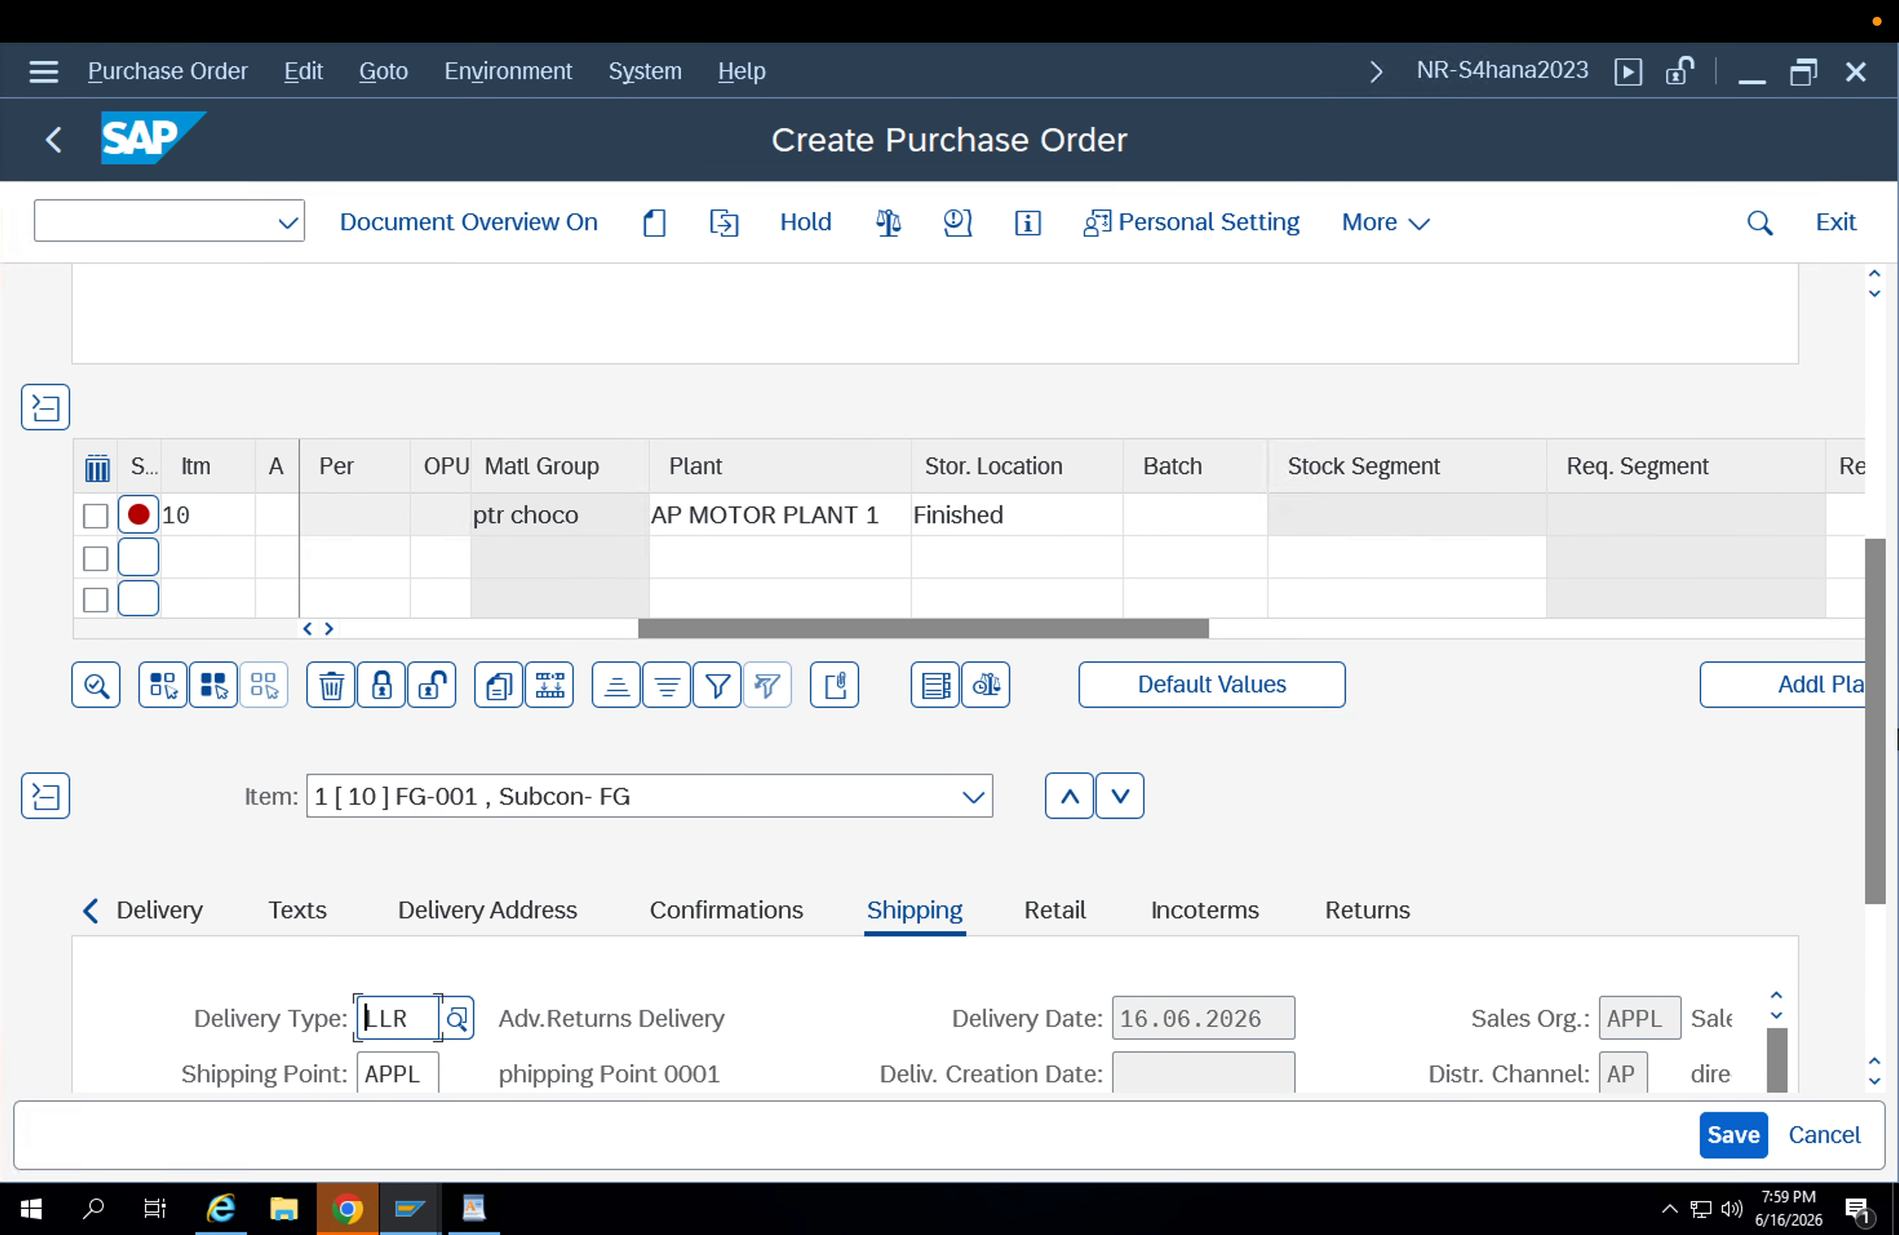
{"action": "left_click_drag", "start_coordinate": [1878, 681], "coordinate": [1898, 866]}
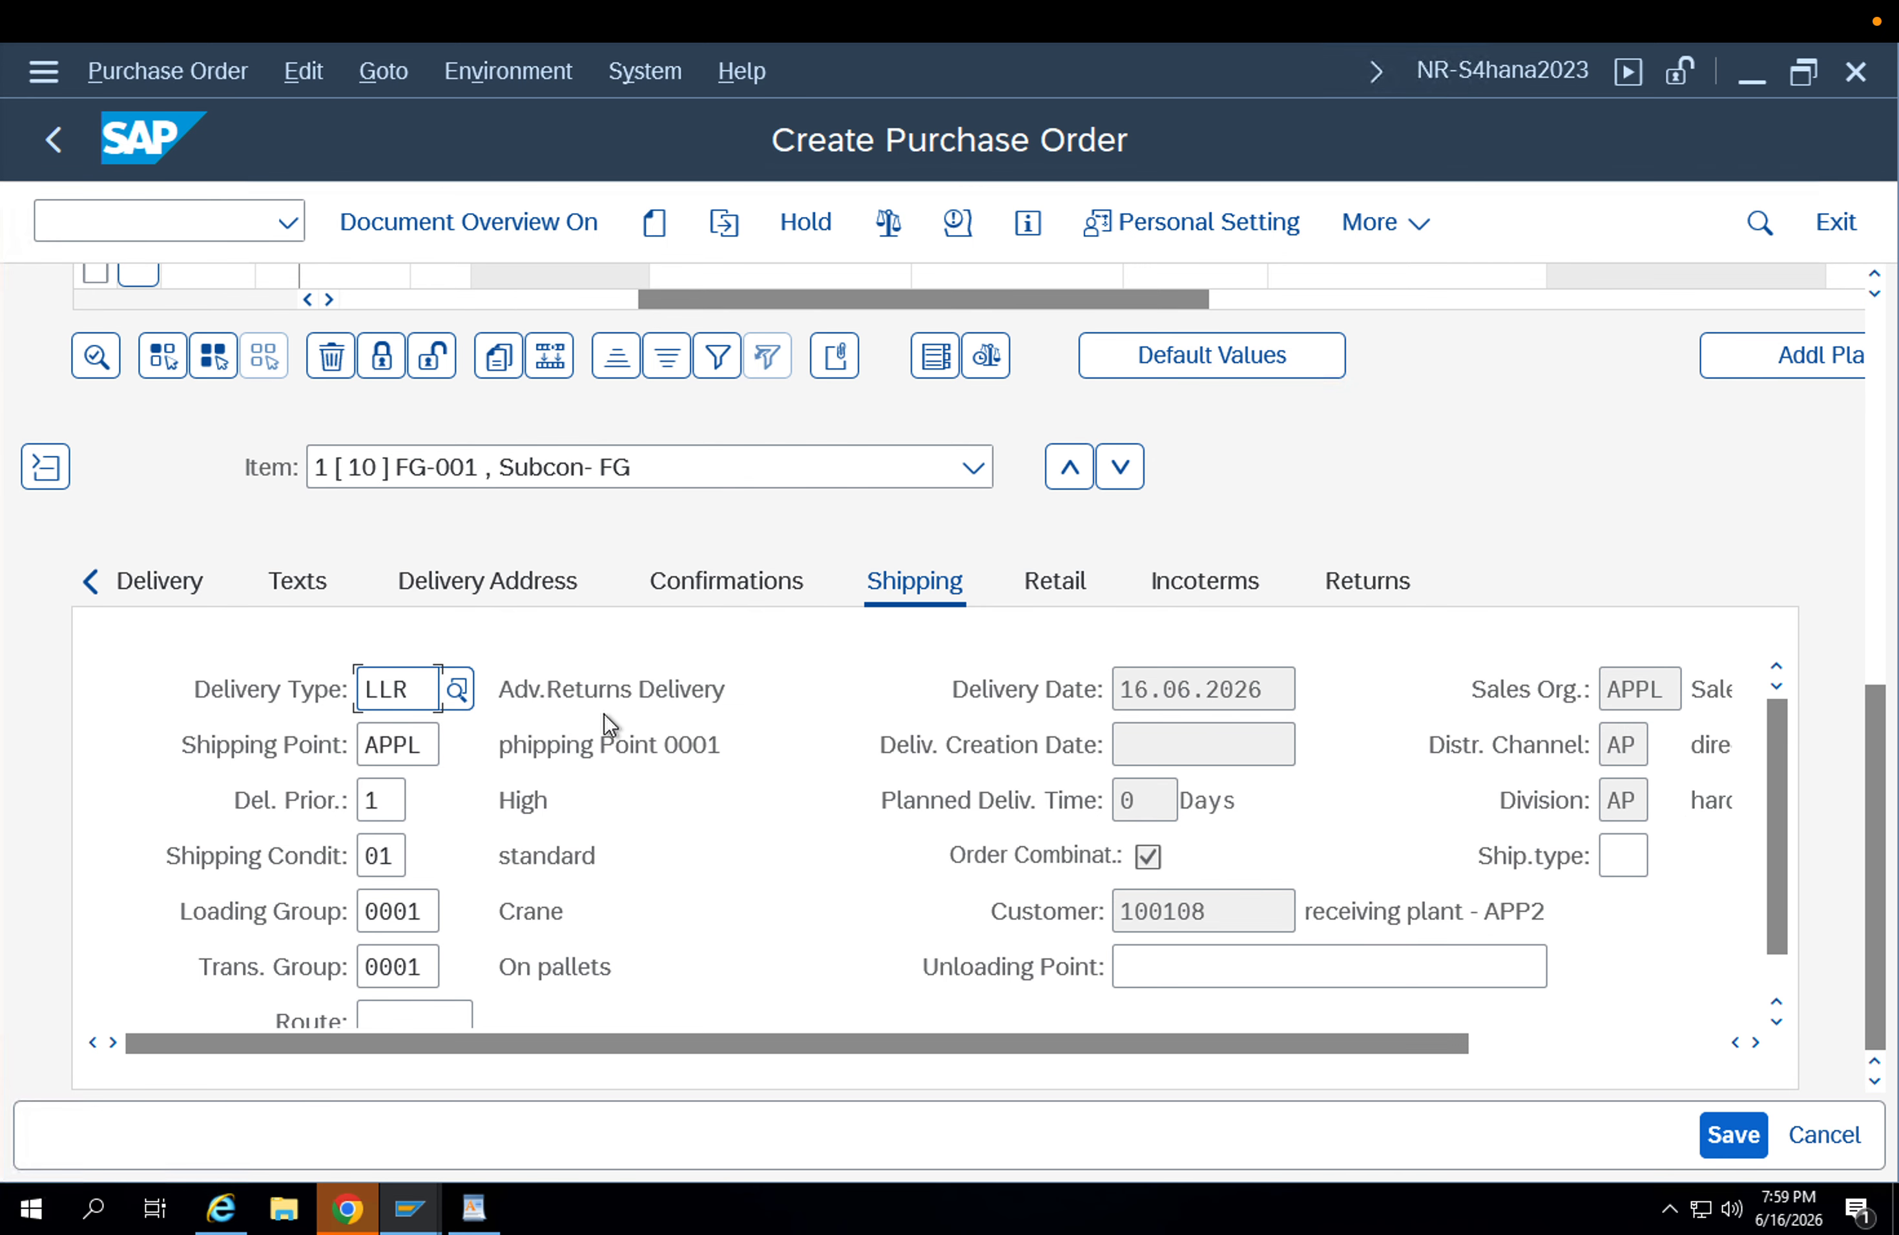
{"action": "left_click_drag", "start_coordinate": [423, 690], "coordinate": [282, 691]}
{"action": "left_click", "coordinate": [1880, 499]}
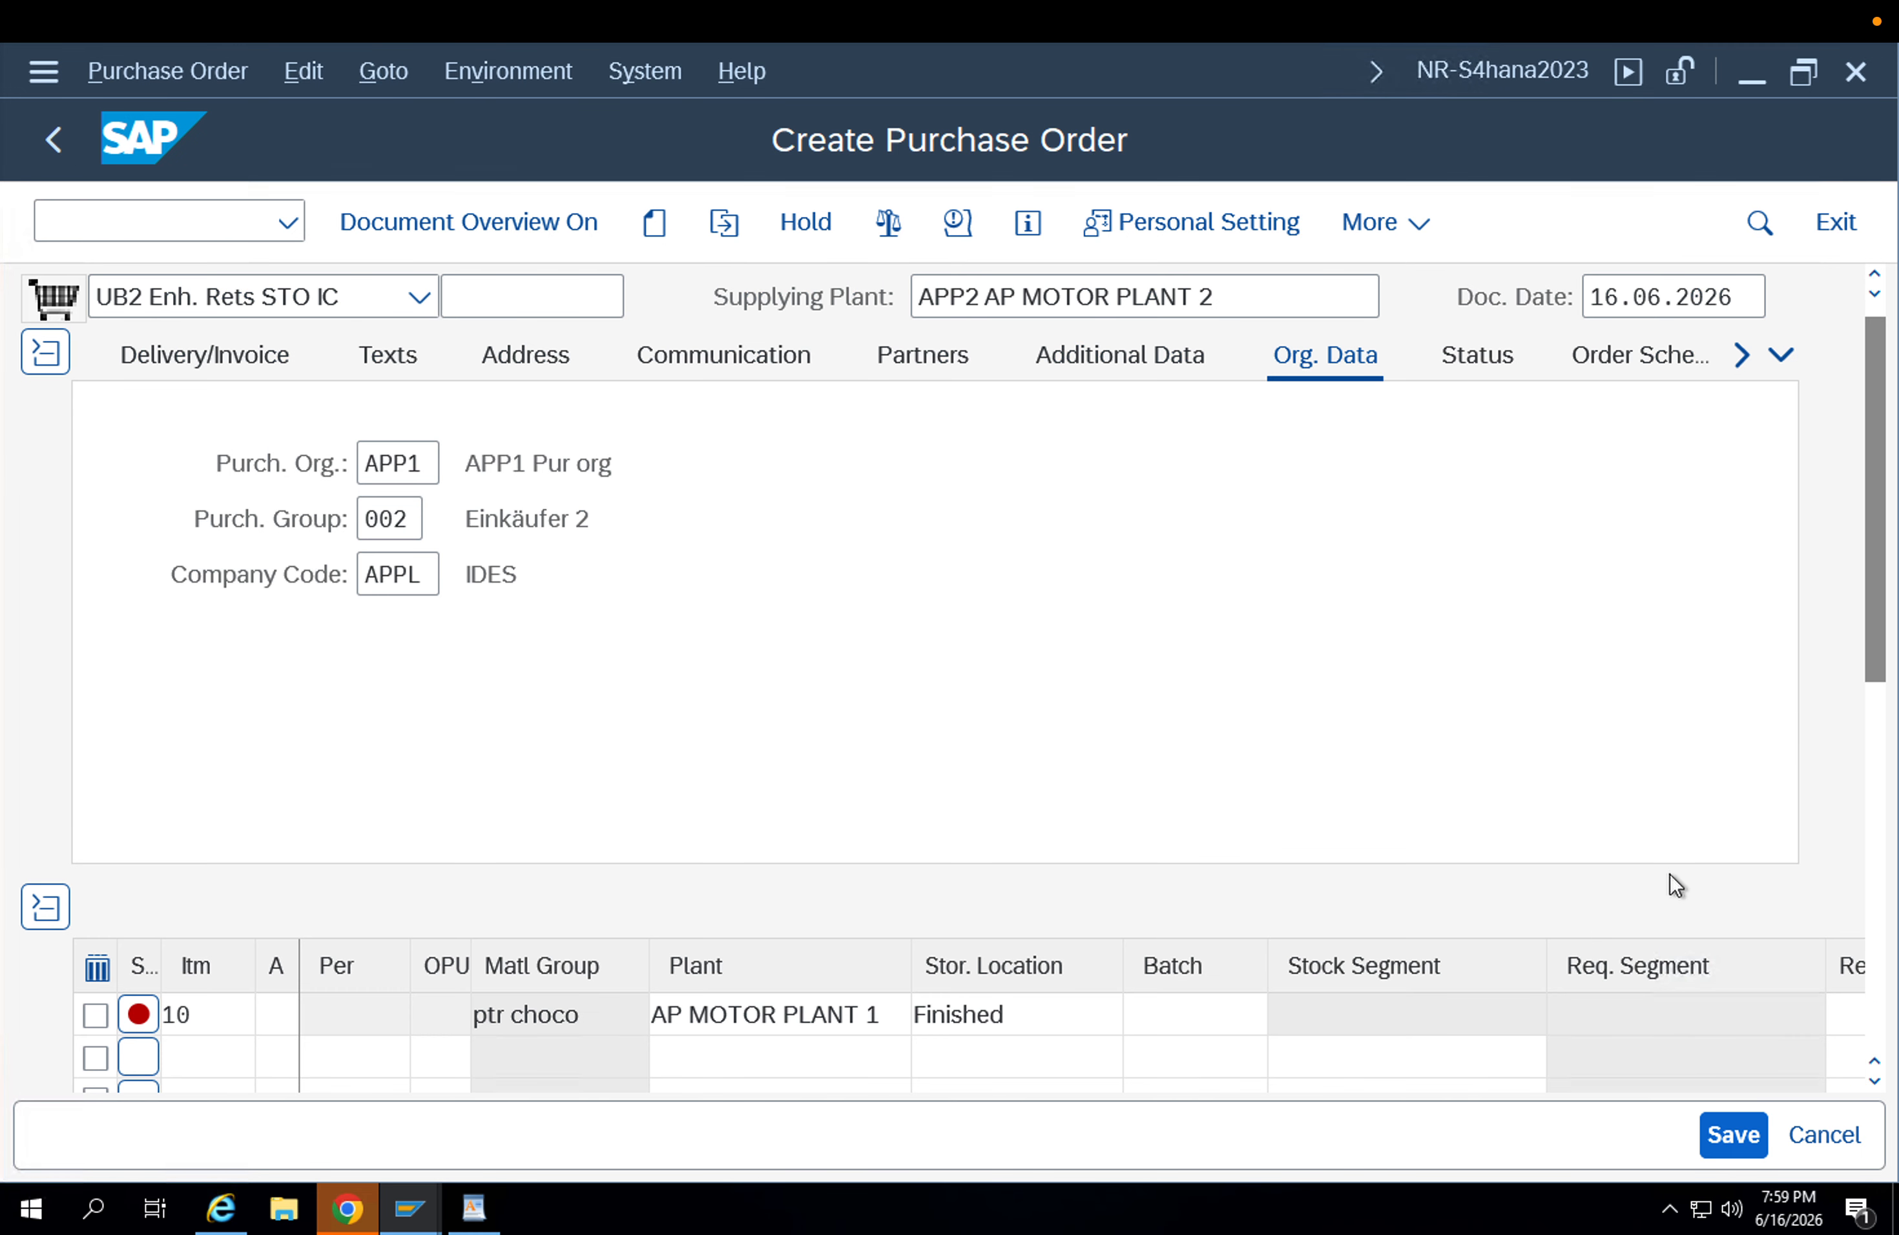
{"action": "left_click", "coordinate": [1879, 798]}
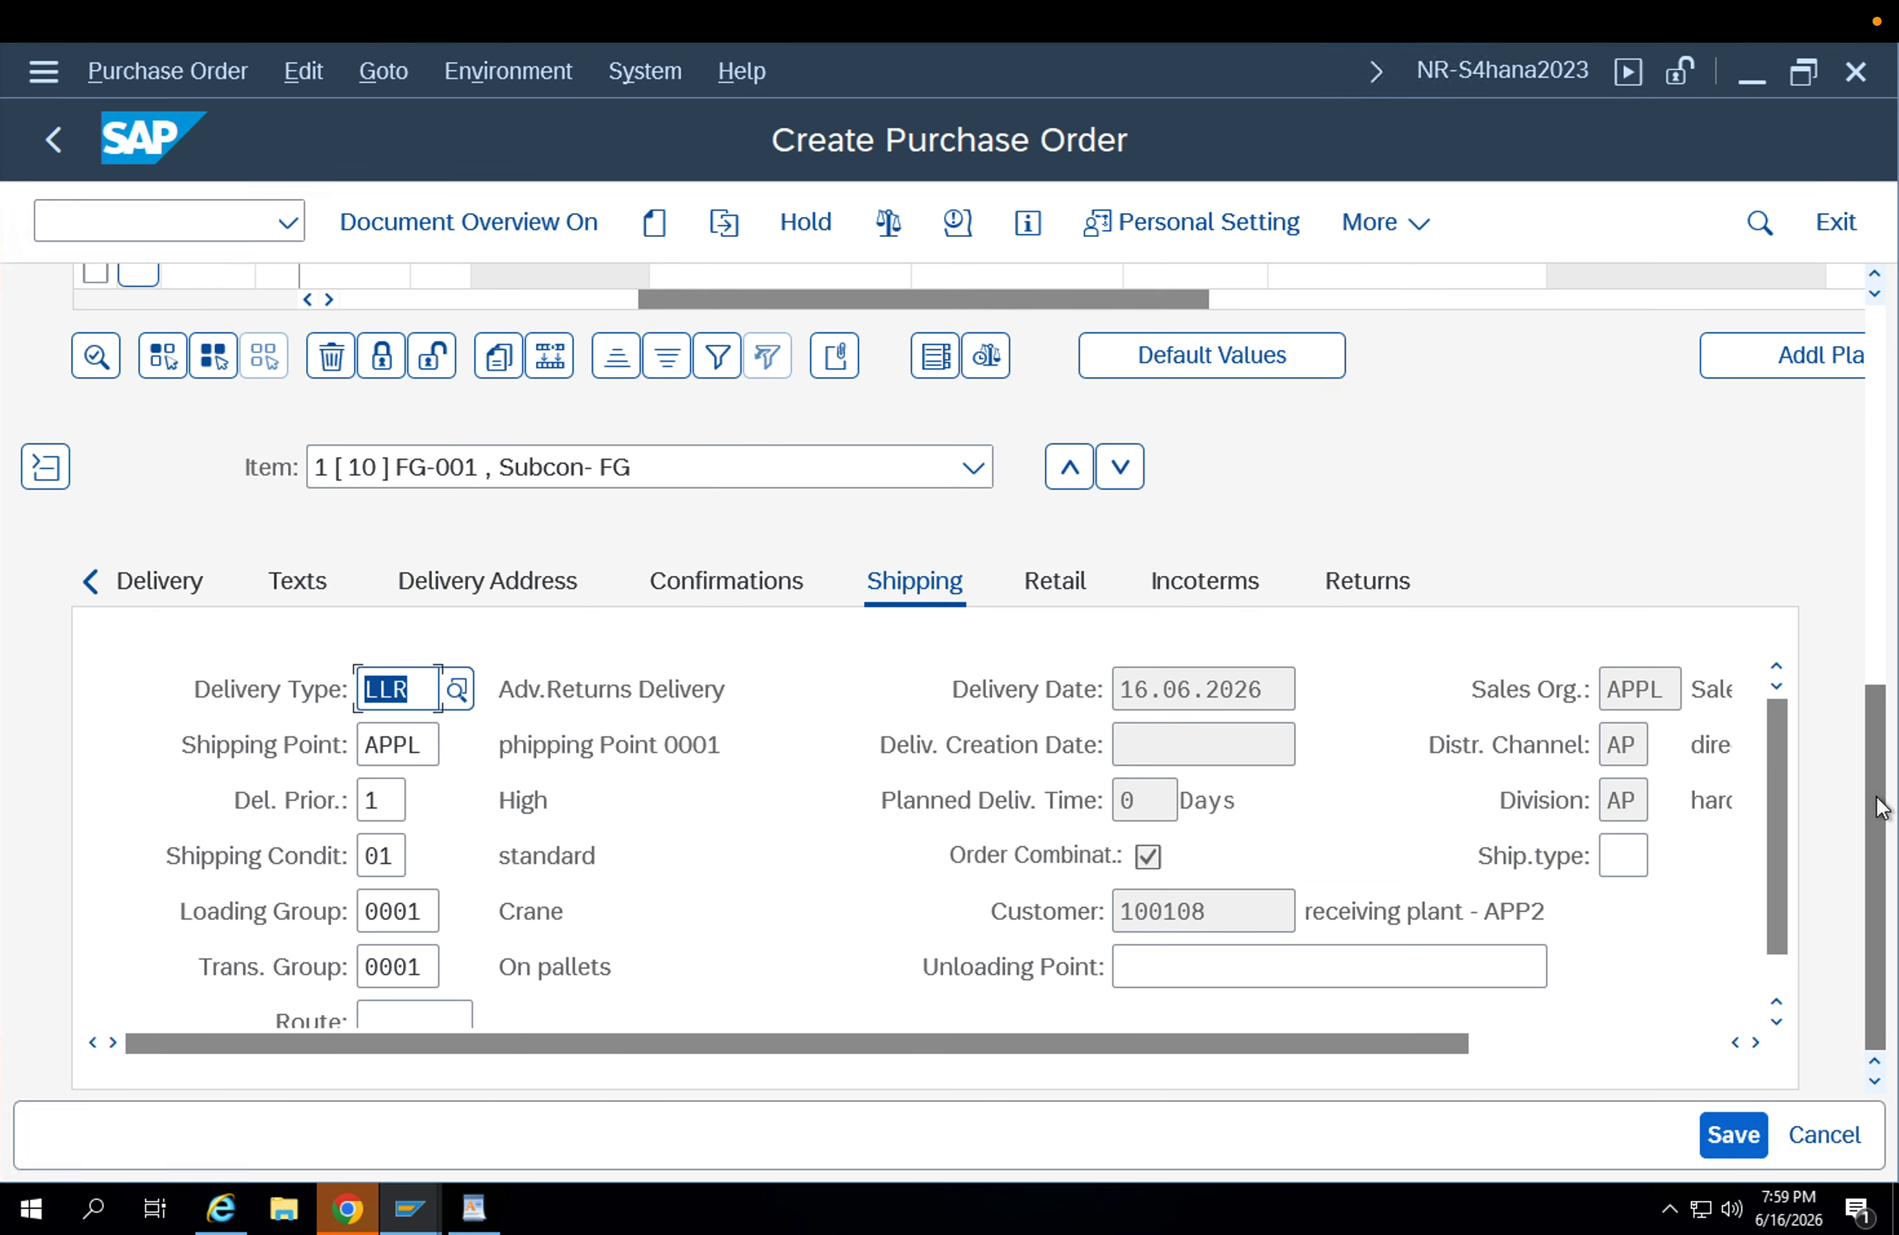
{"action": "left_click", "coordinate": [1523, 1041]}
{"action": "scroll", "coordinate": [1270, 659], "scroll_direction": "up", "scroll_amount": 5}
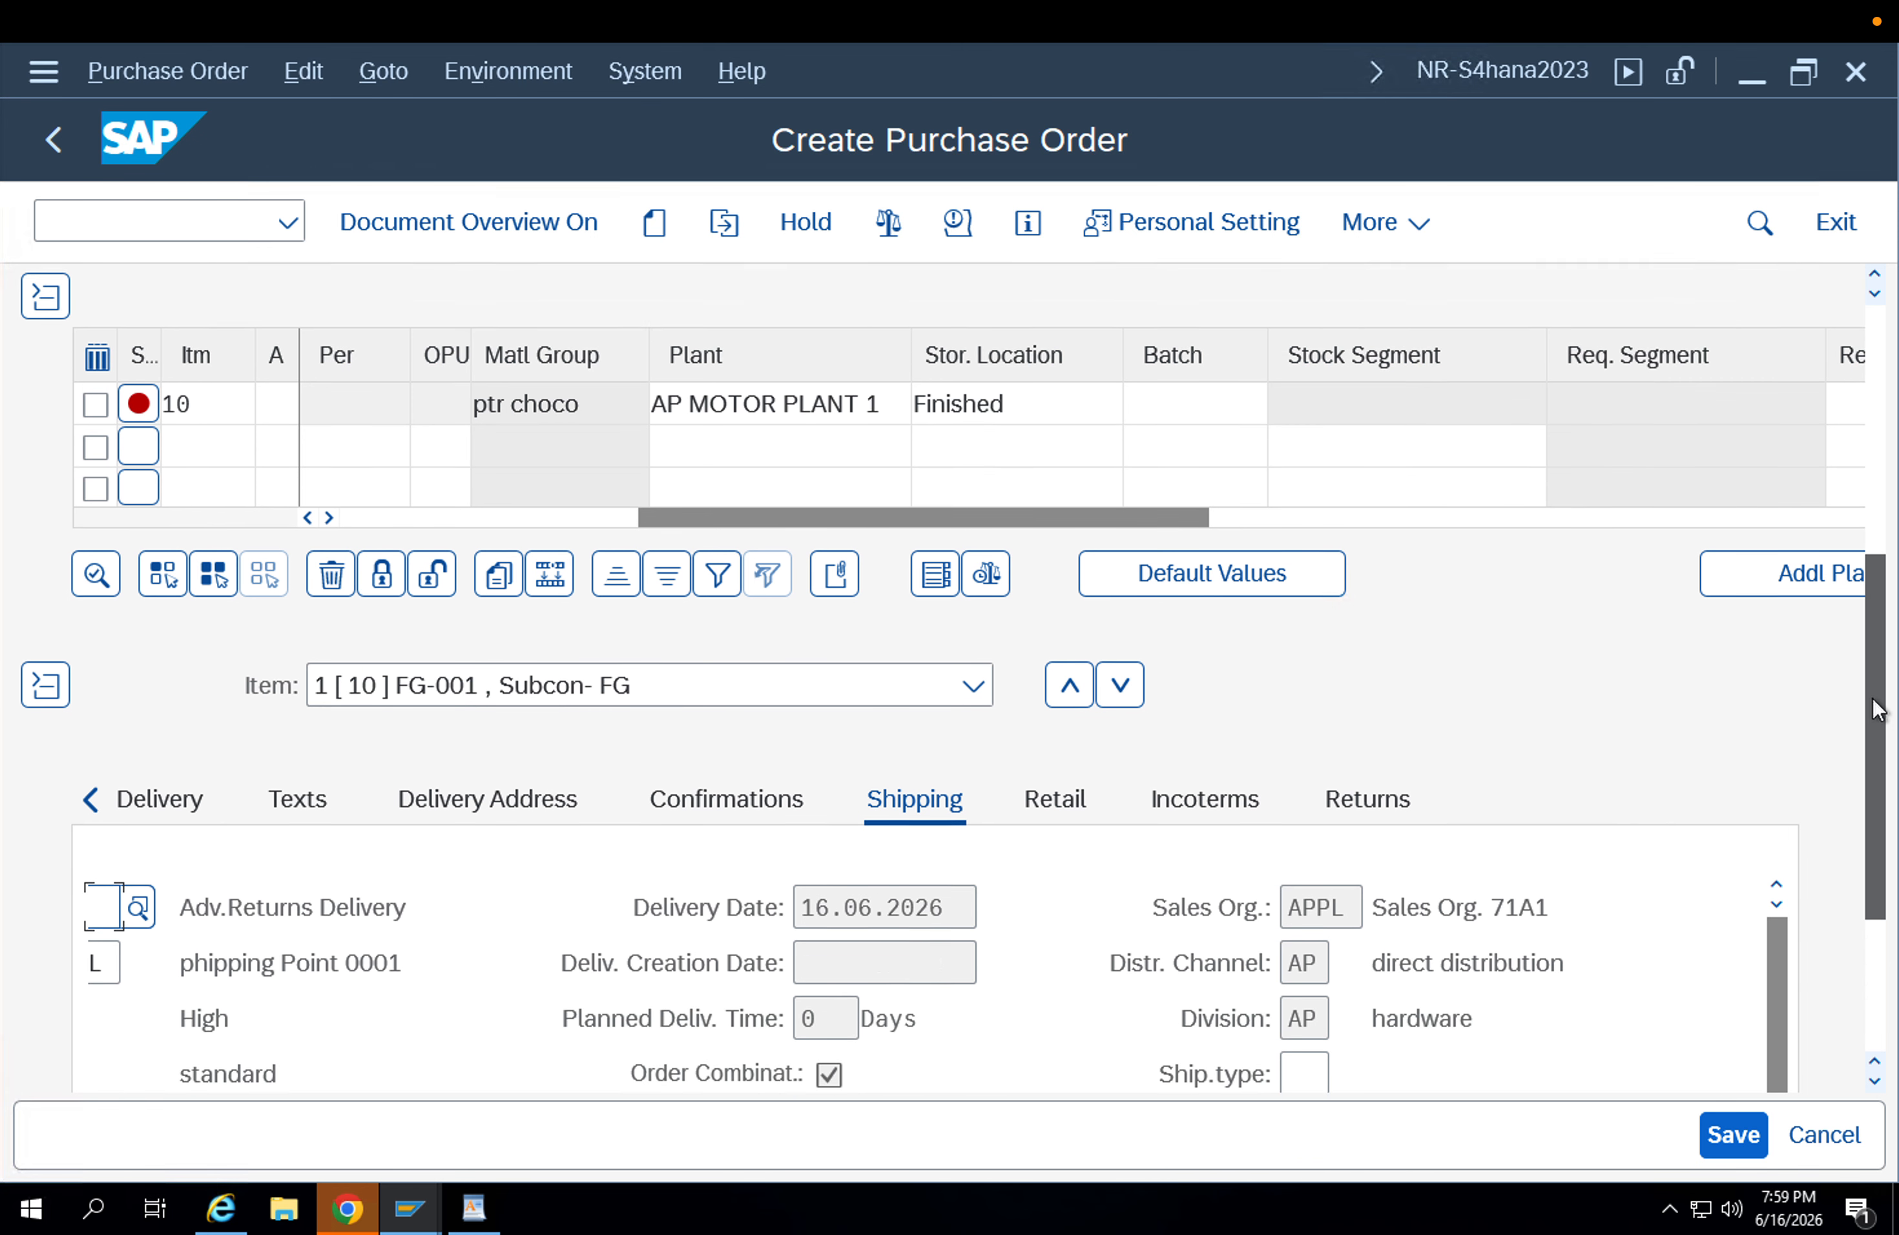
Check the issuing storage location column and the returns indicator in the order's item line.
{"action": "left_click", "coordinate": [1261, 644]}
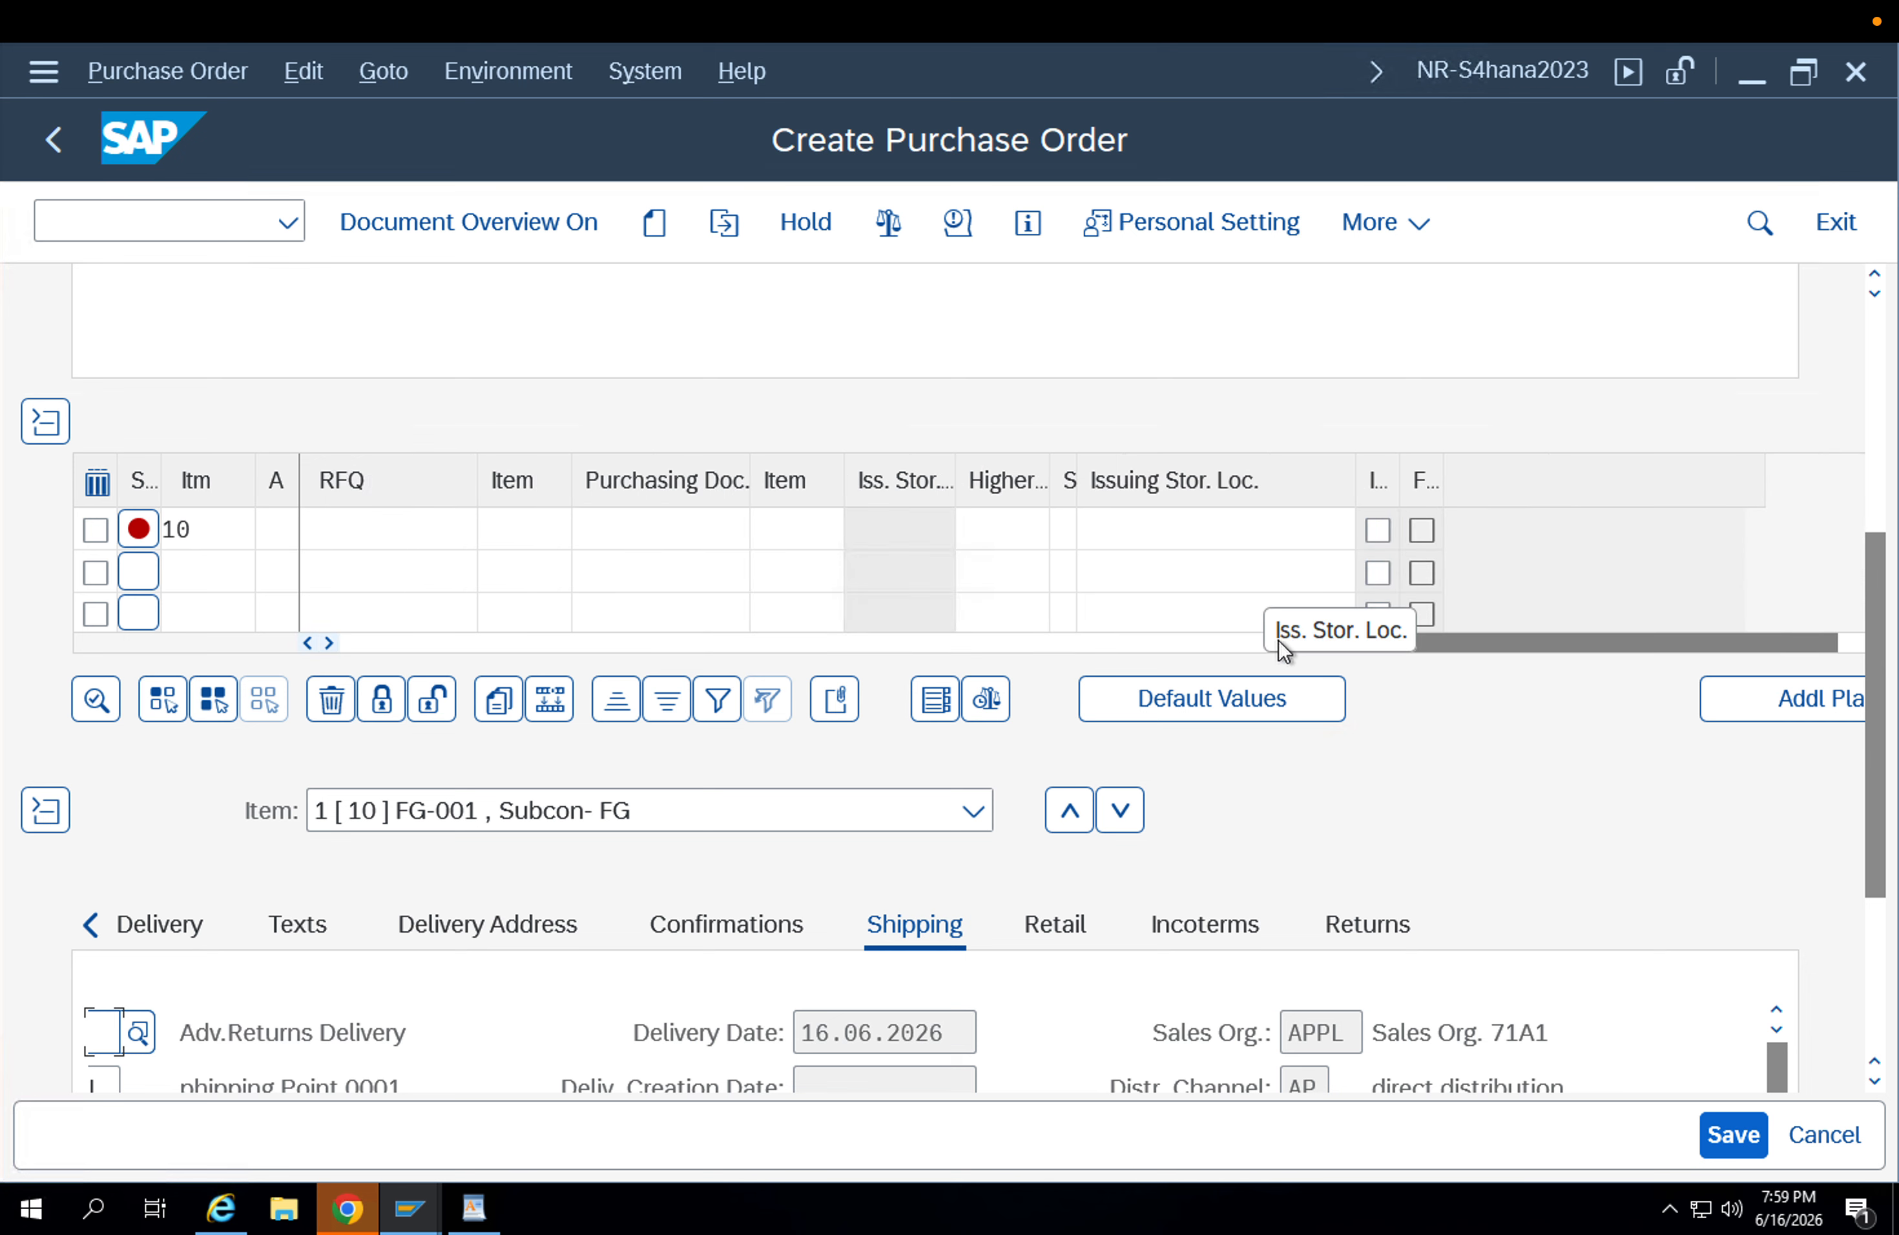
{"action": "left_click", "coordinate": [1407, 630]}
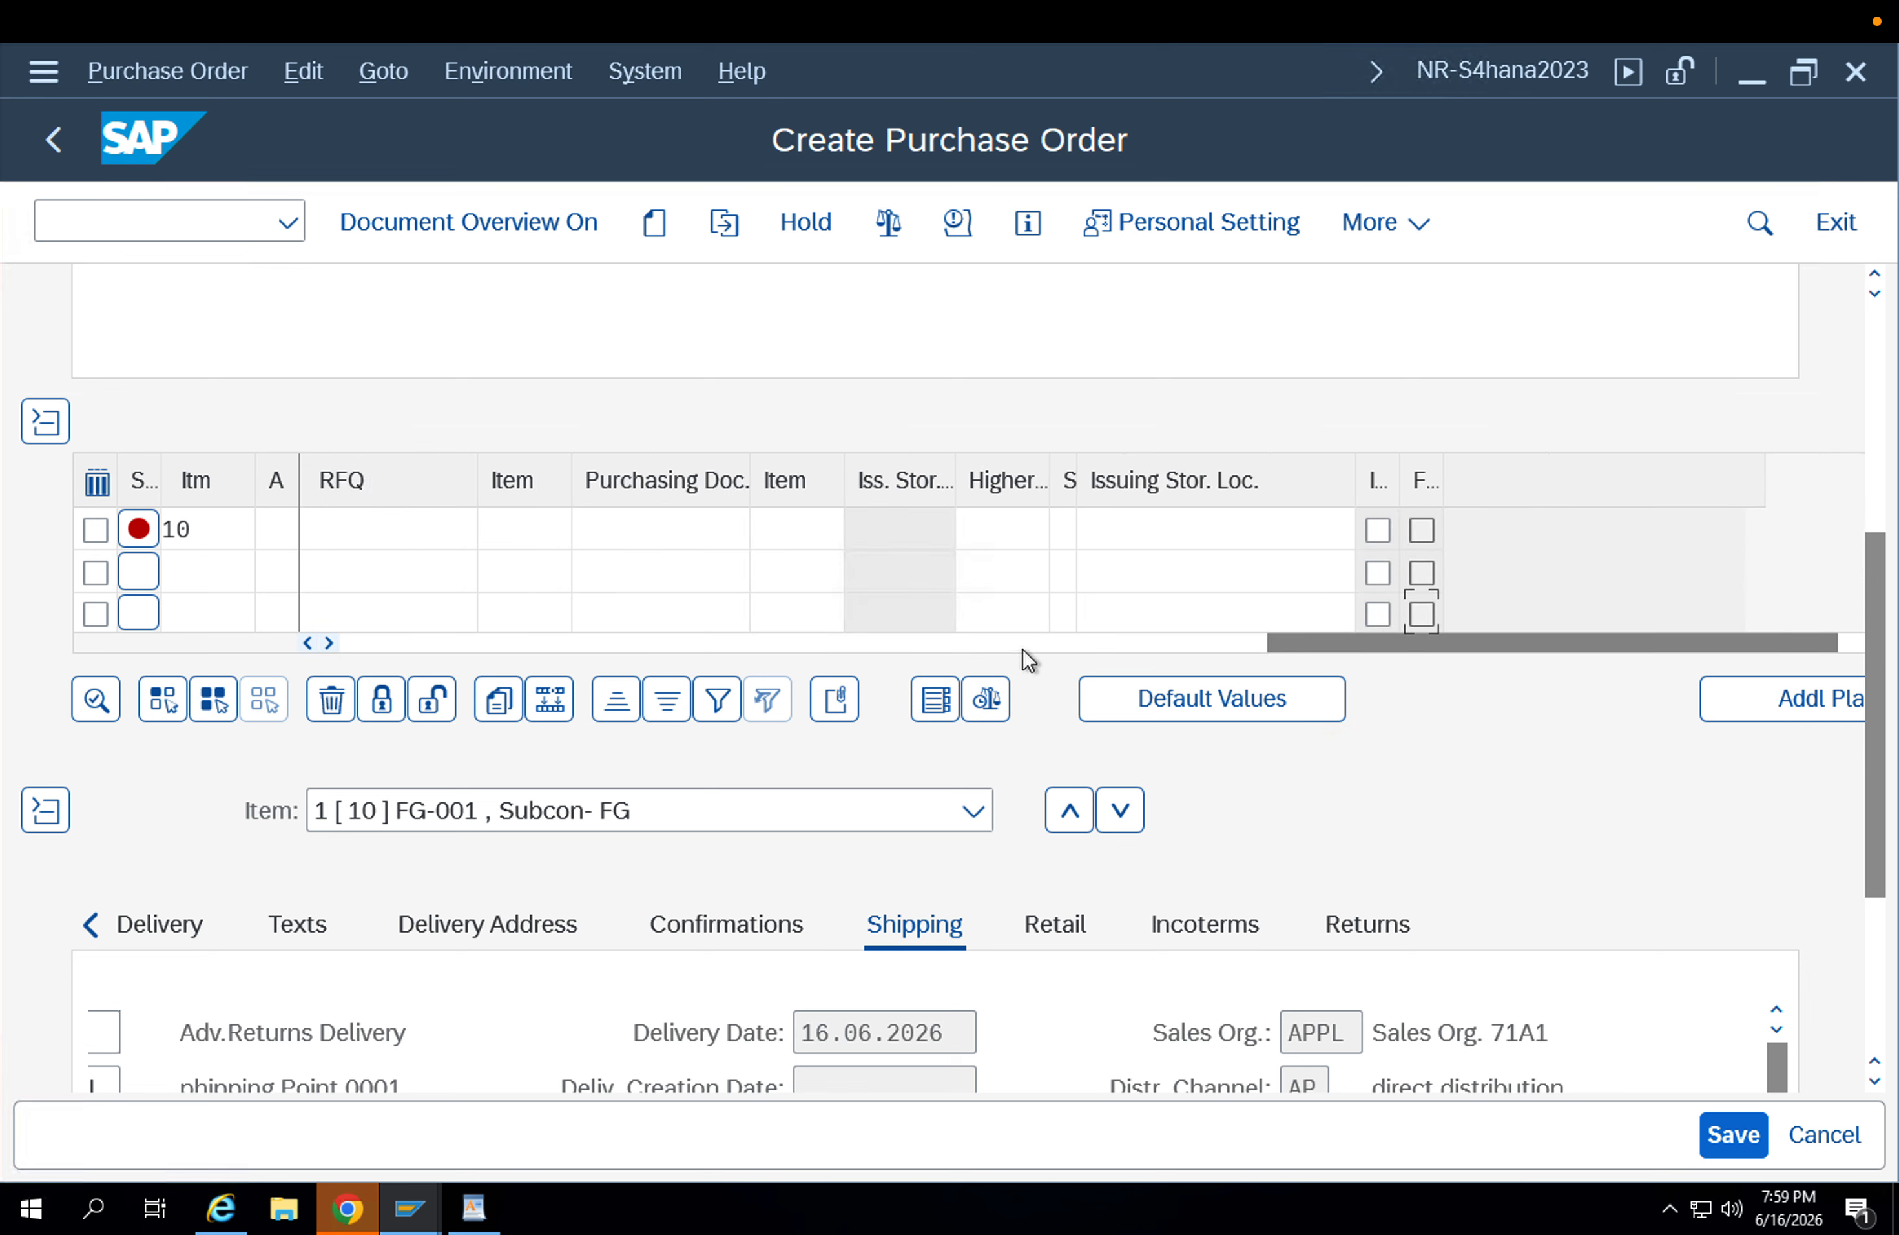
{"action": "left_click", "coordinate": [1062, 636]}
{"action": "left_click_drag", "start_coordinate": [1072, 637], "coordinate": [960, 642]}
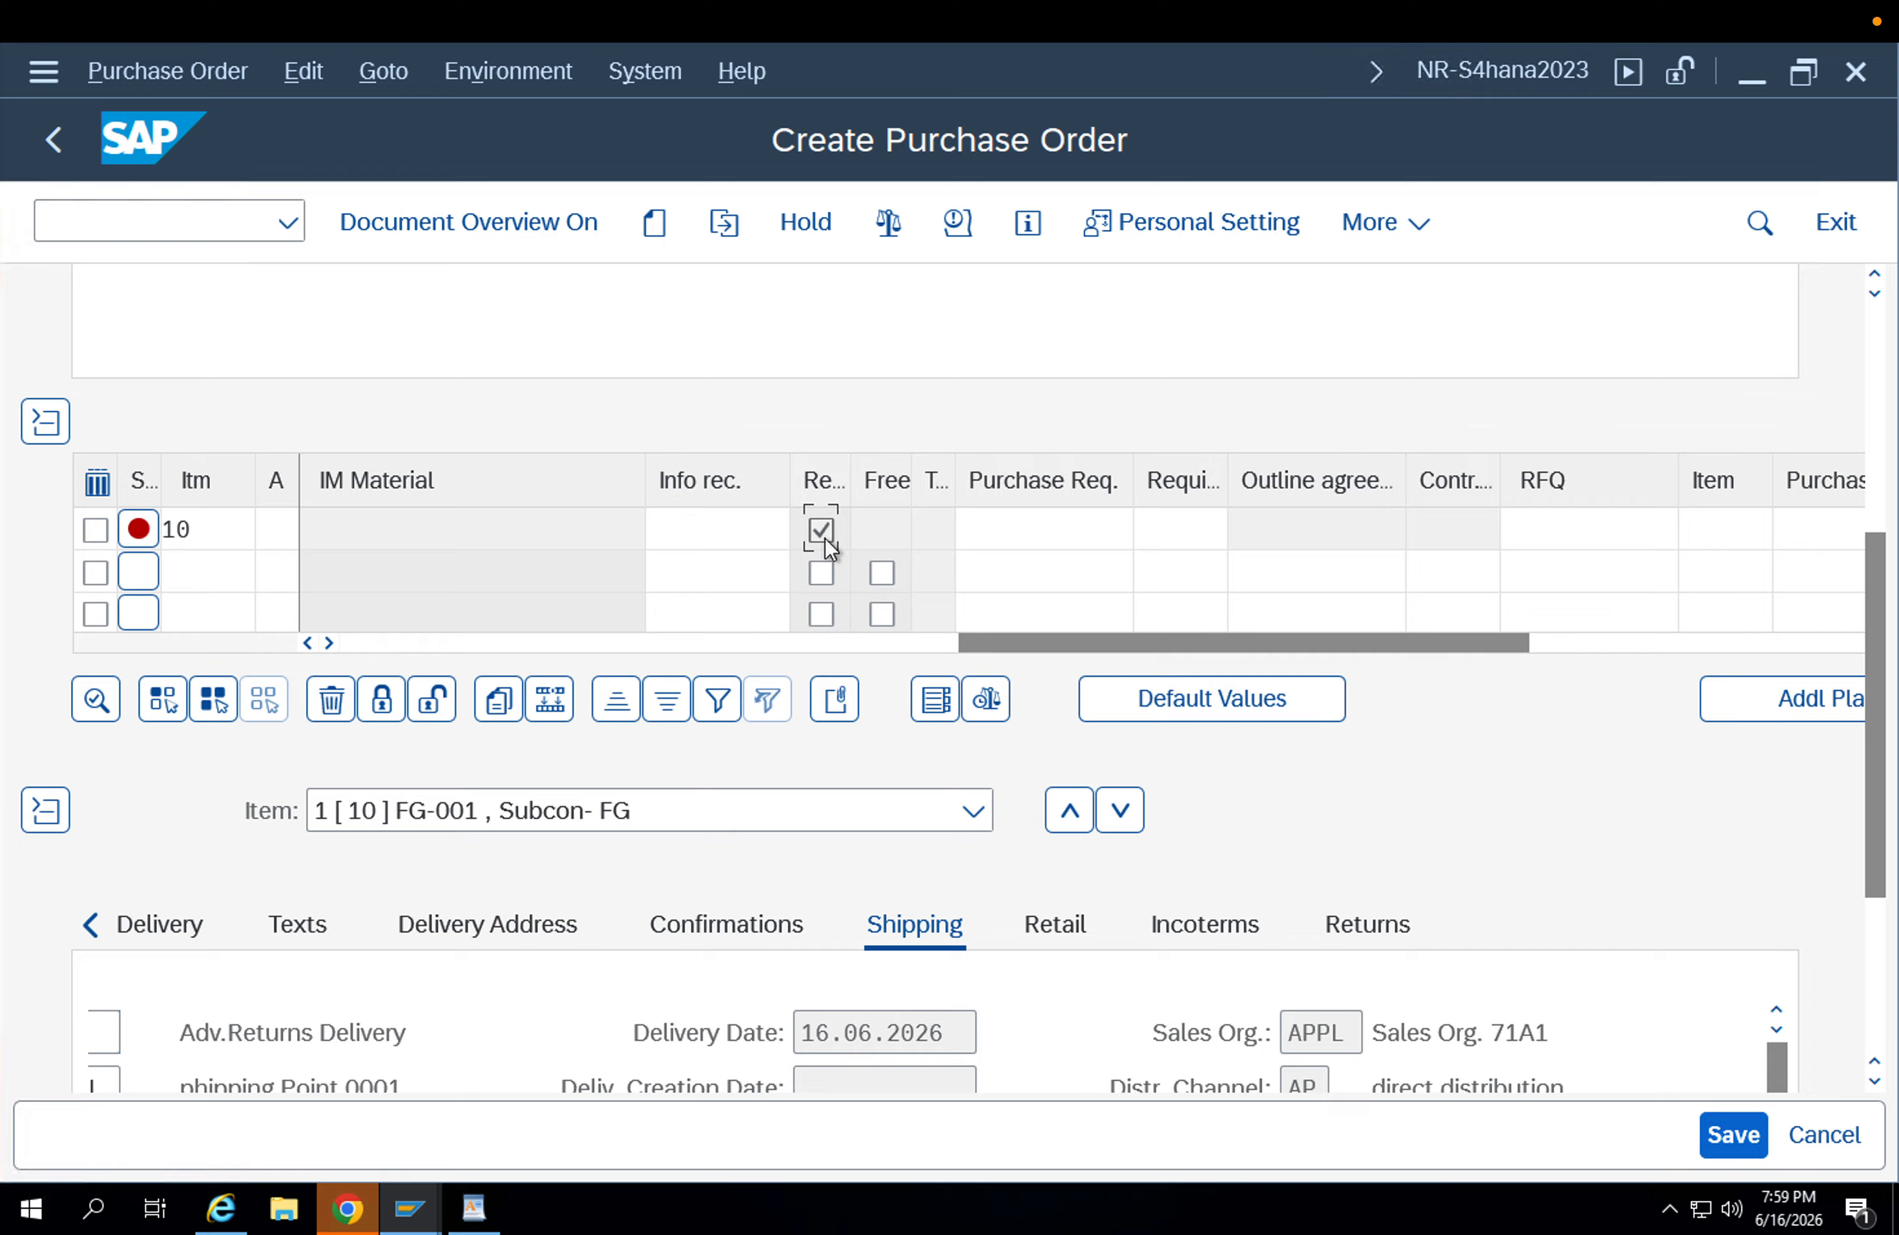
{"action": "left_click_drag", "start_coordinate": [1884, 790], "coordinate": [1873, 686]}
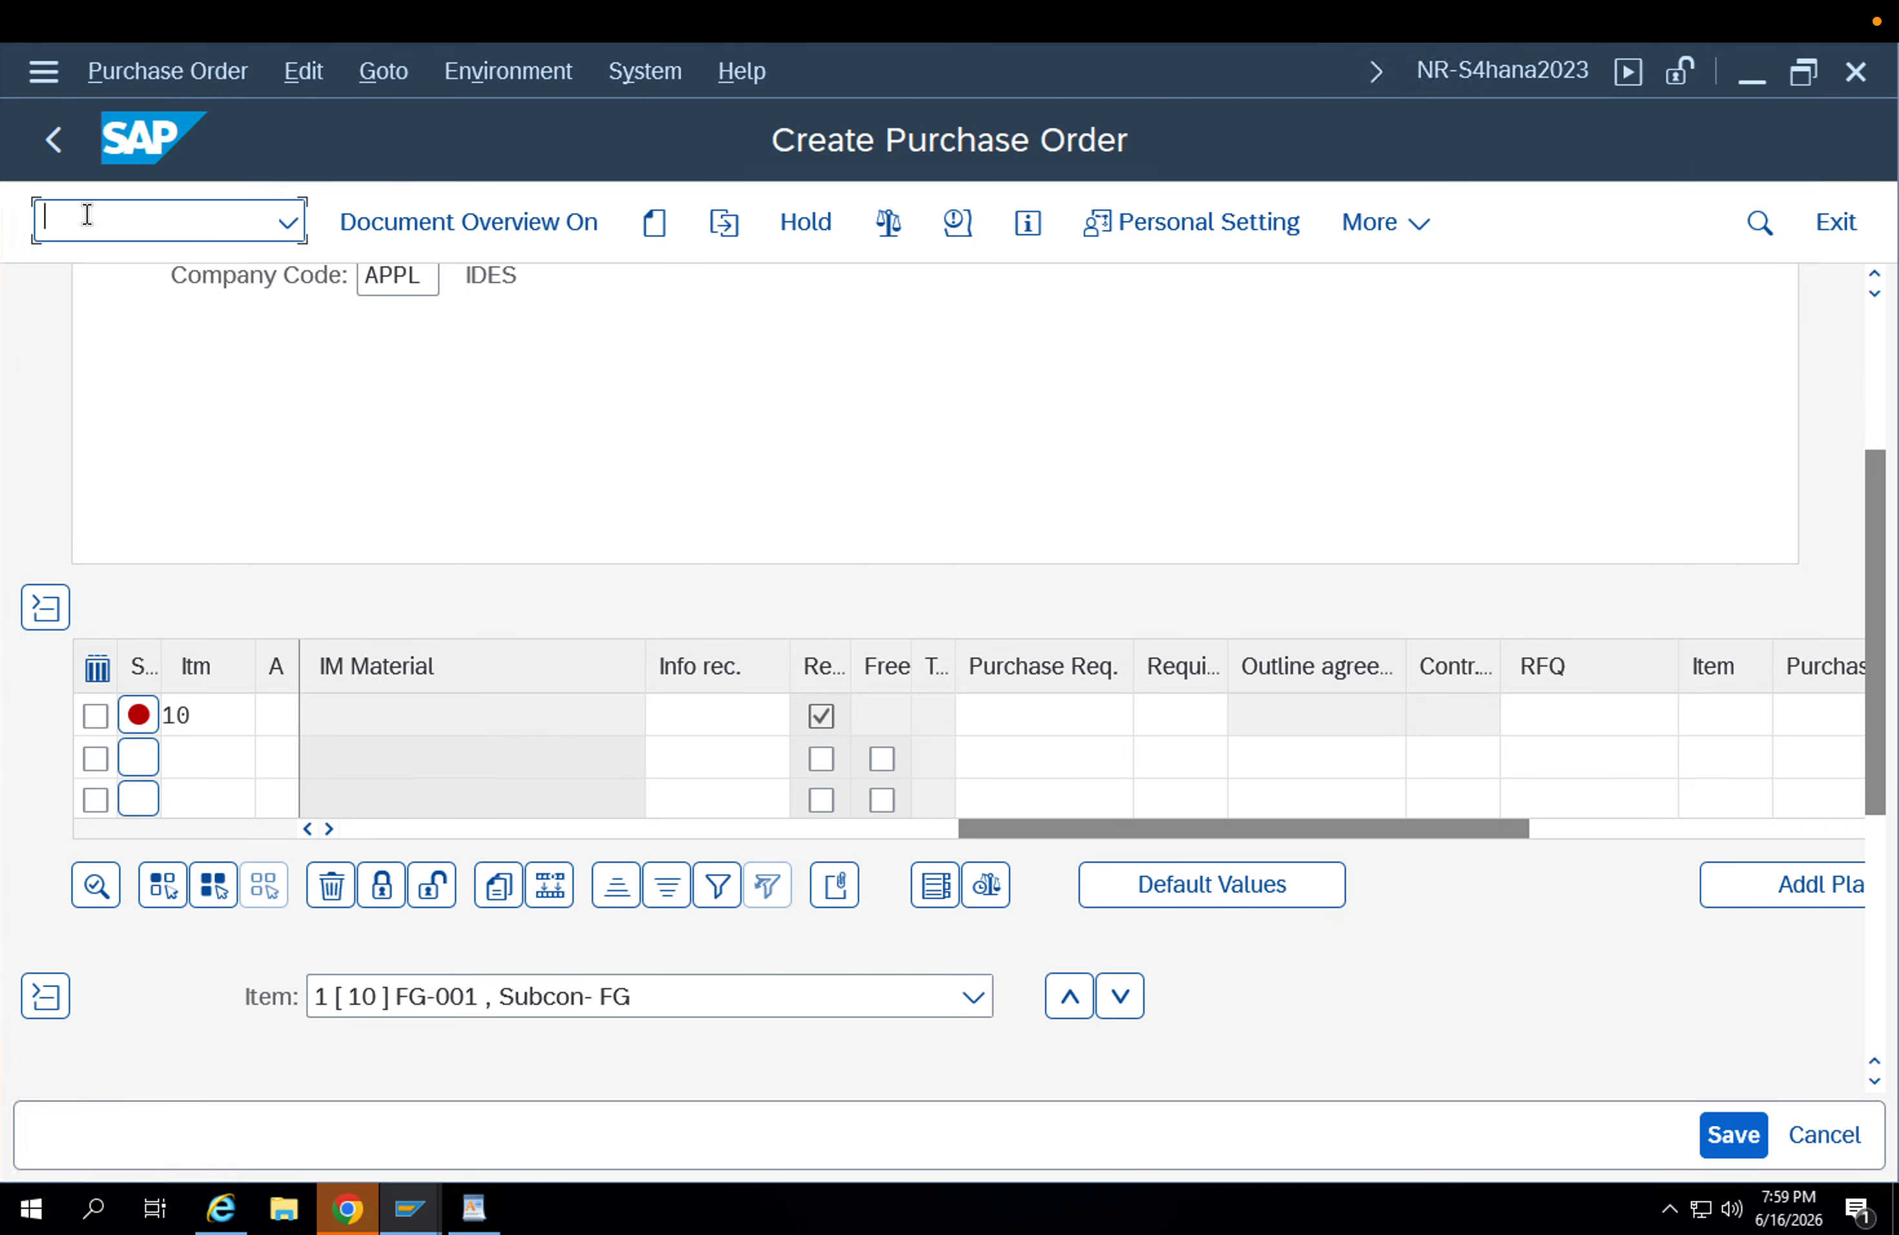
Restart the purchase order with document type UB2 Enh. Rets STO IC and look through the available document types.
{"action": "type", "text": "/nme2"}
{"action": "key", "text": "Return"}
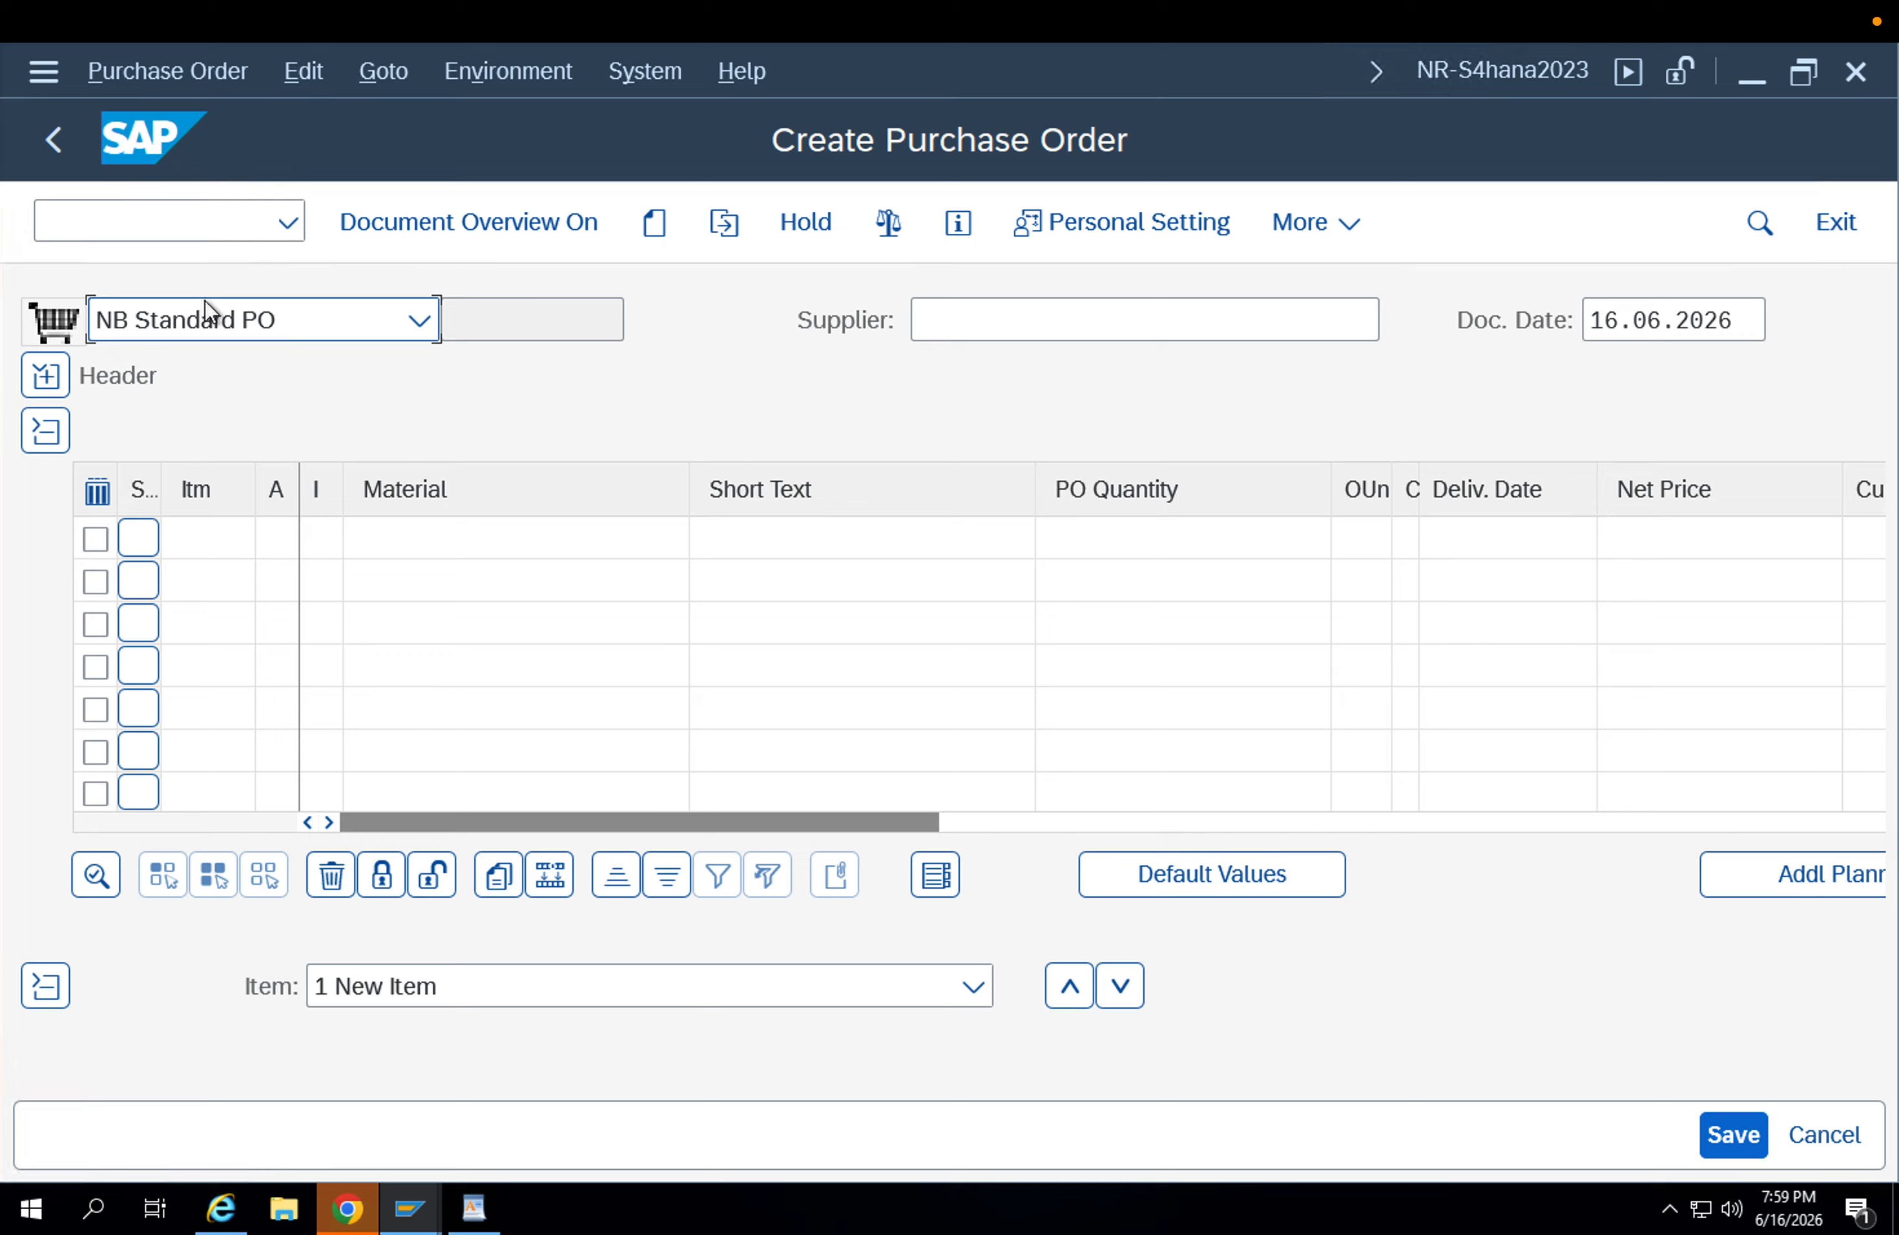
{"action": "left_click", "coordinate": [209, 319]}
{"action": "key", "text": "u"}
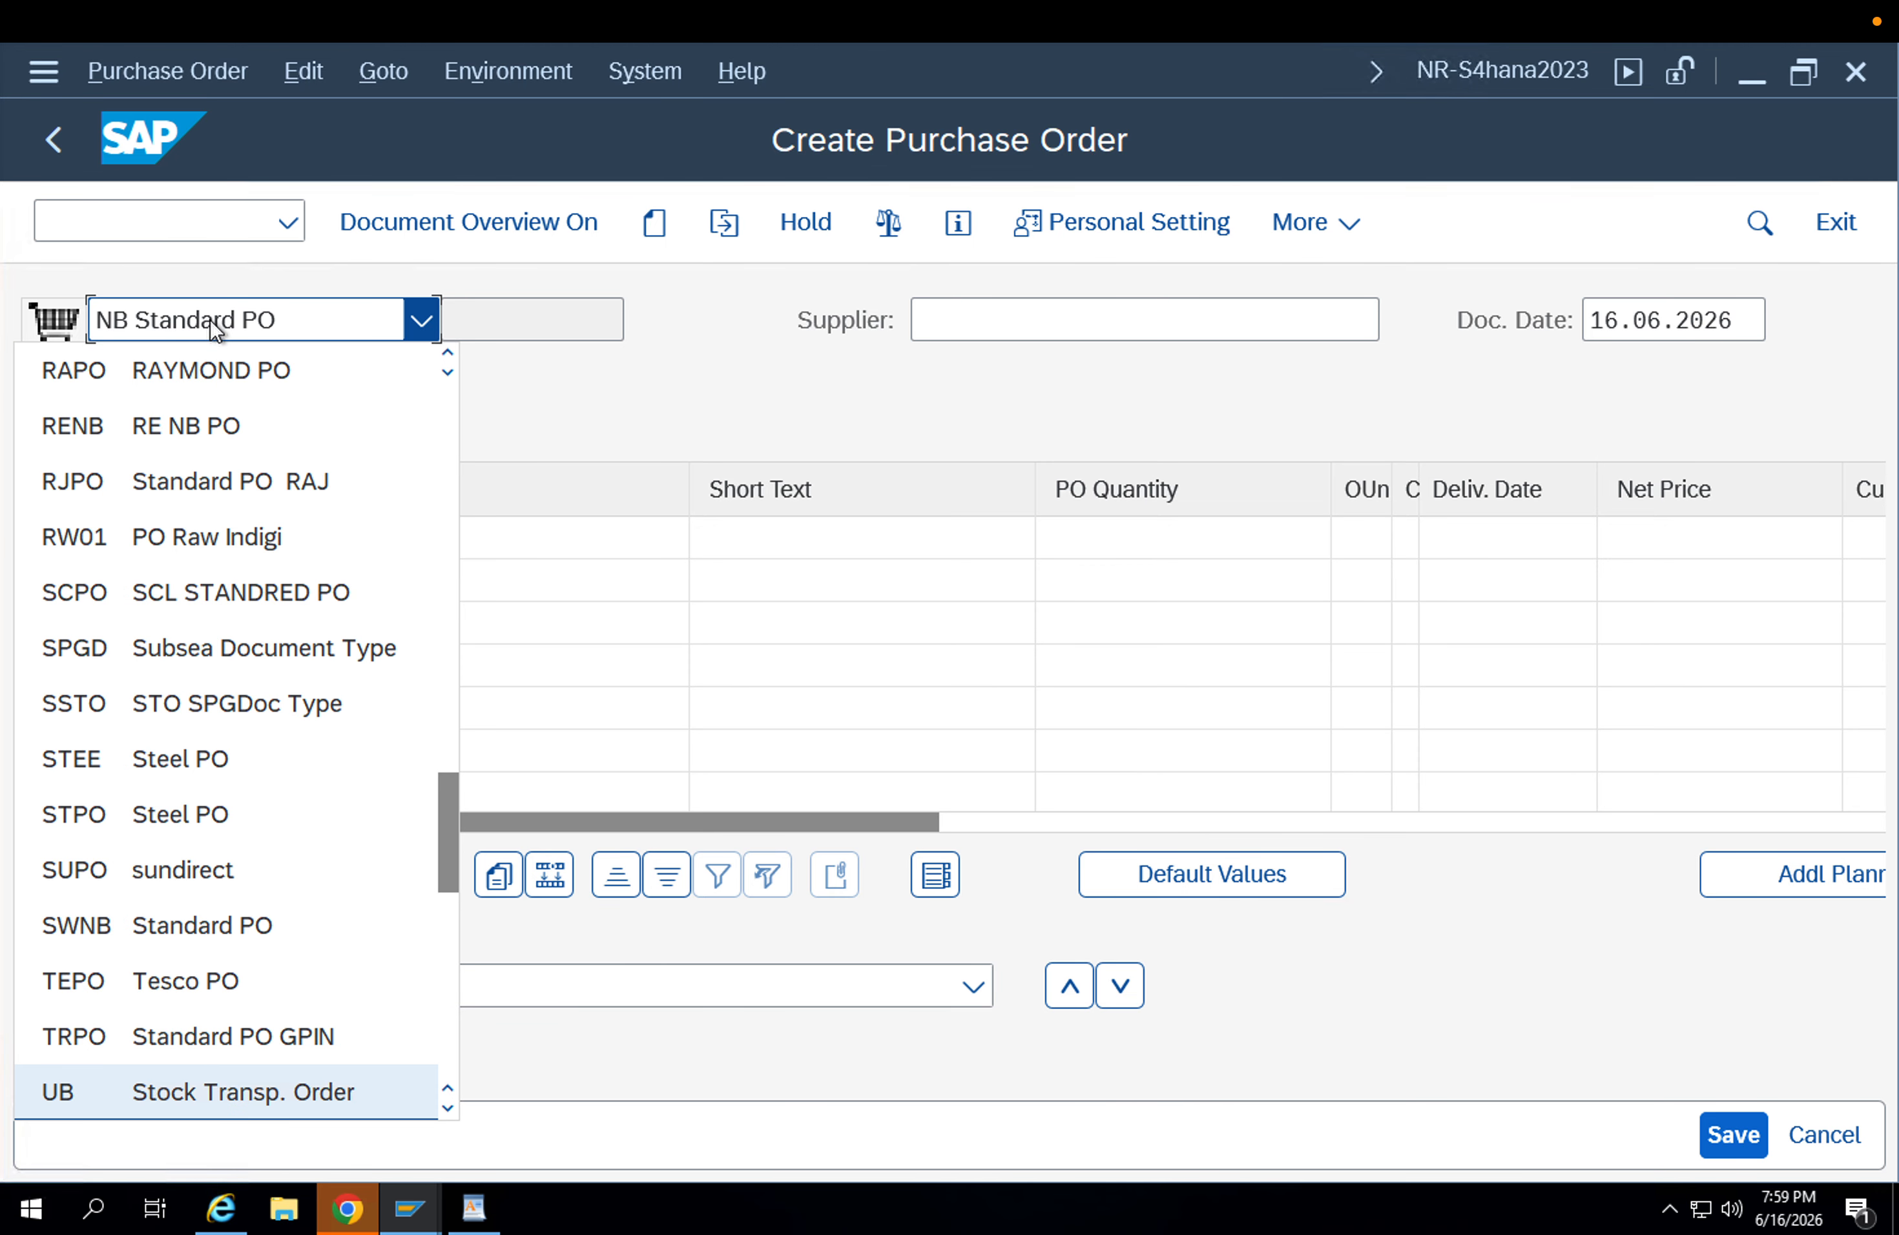
{"action": "key", "text": "Down"}
{"action": "key", "text": "Return"}
{"action": "left_click", "coordinate": [945, 318]}
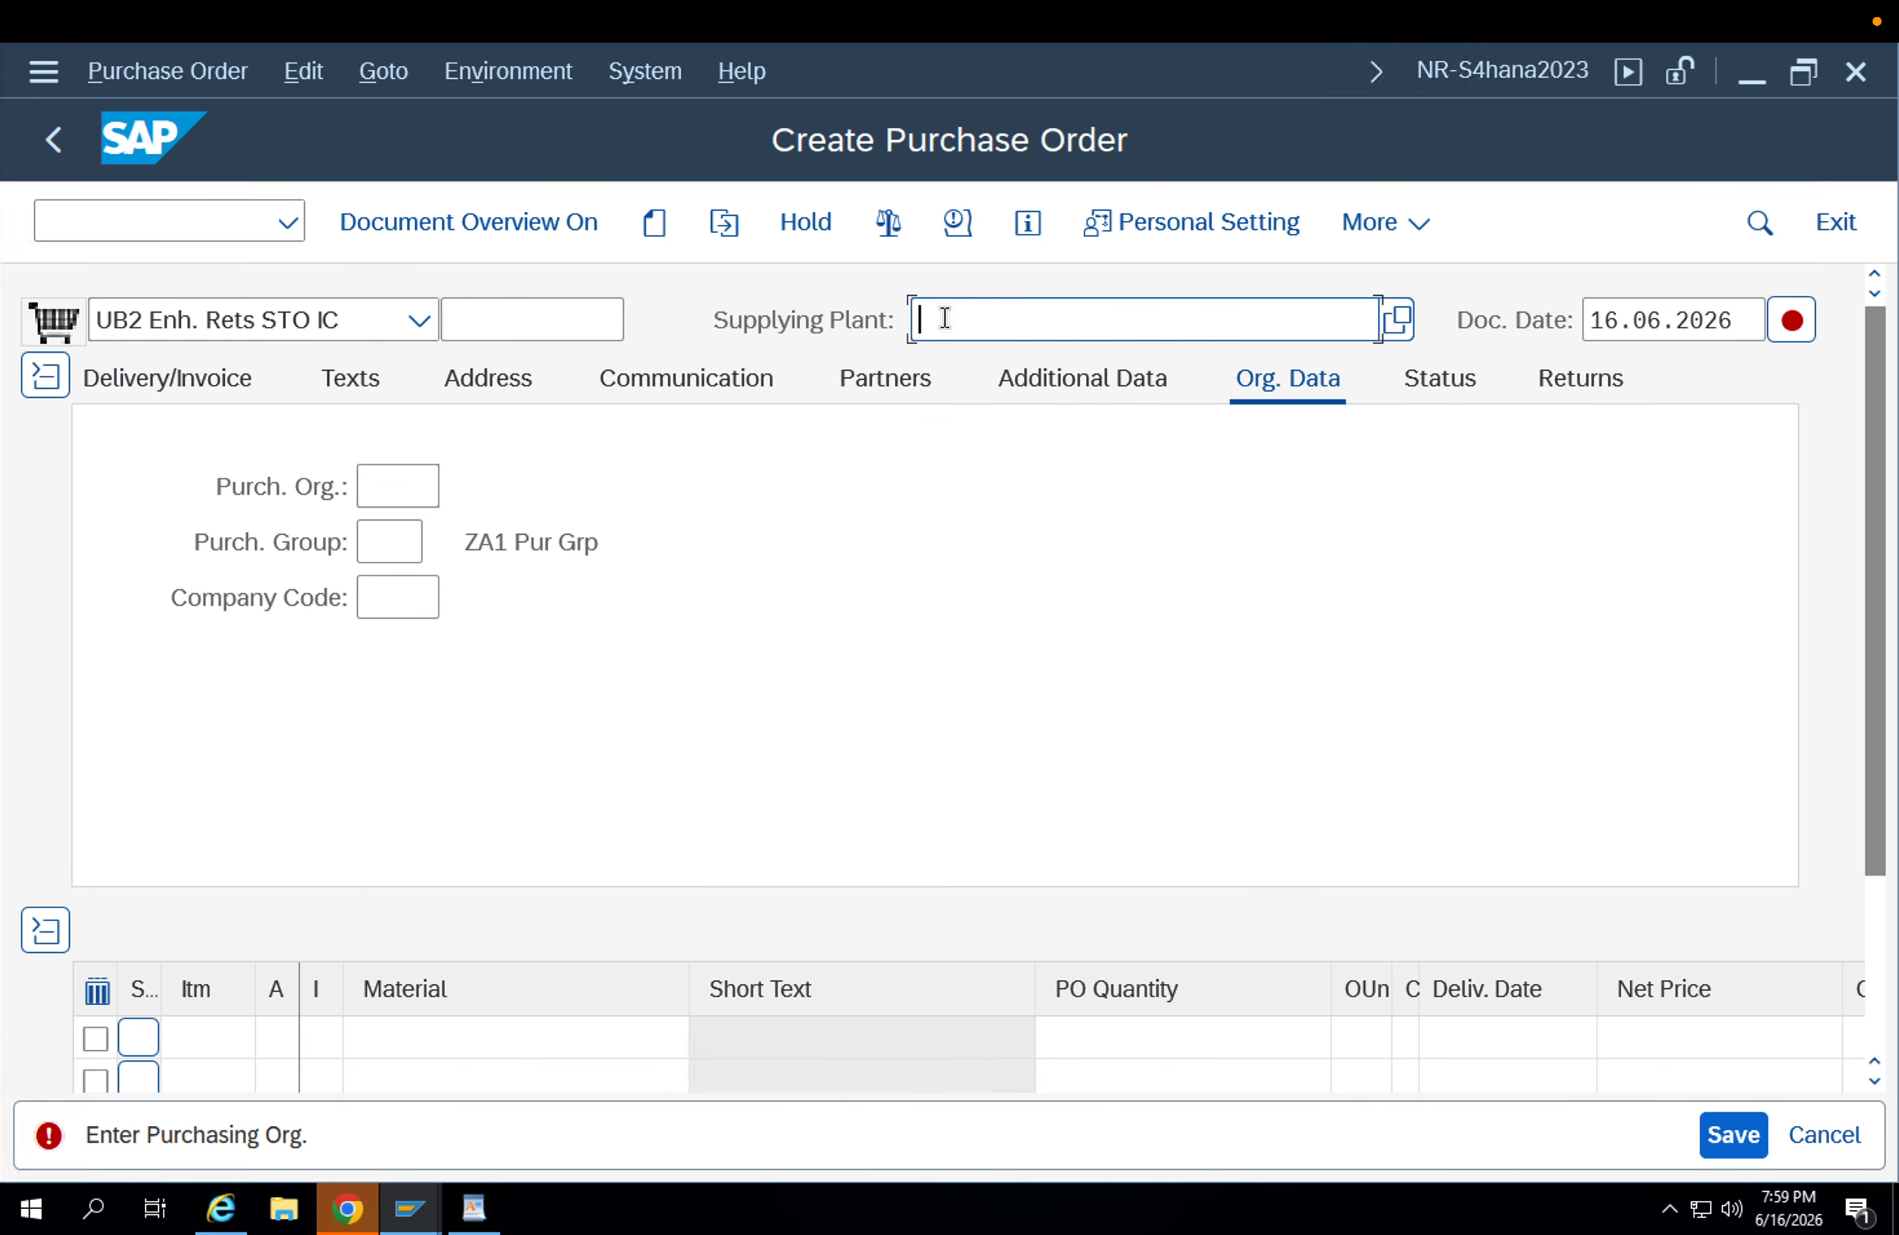
{"action": "left_click", "coordinate": [262, 329]}
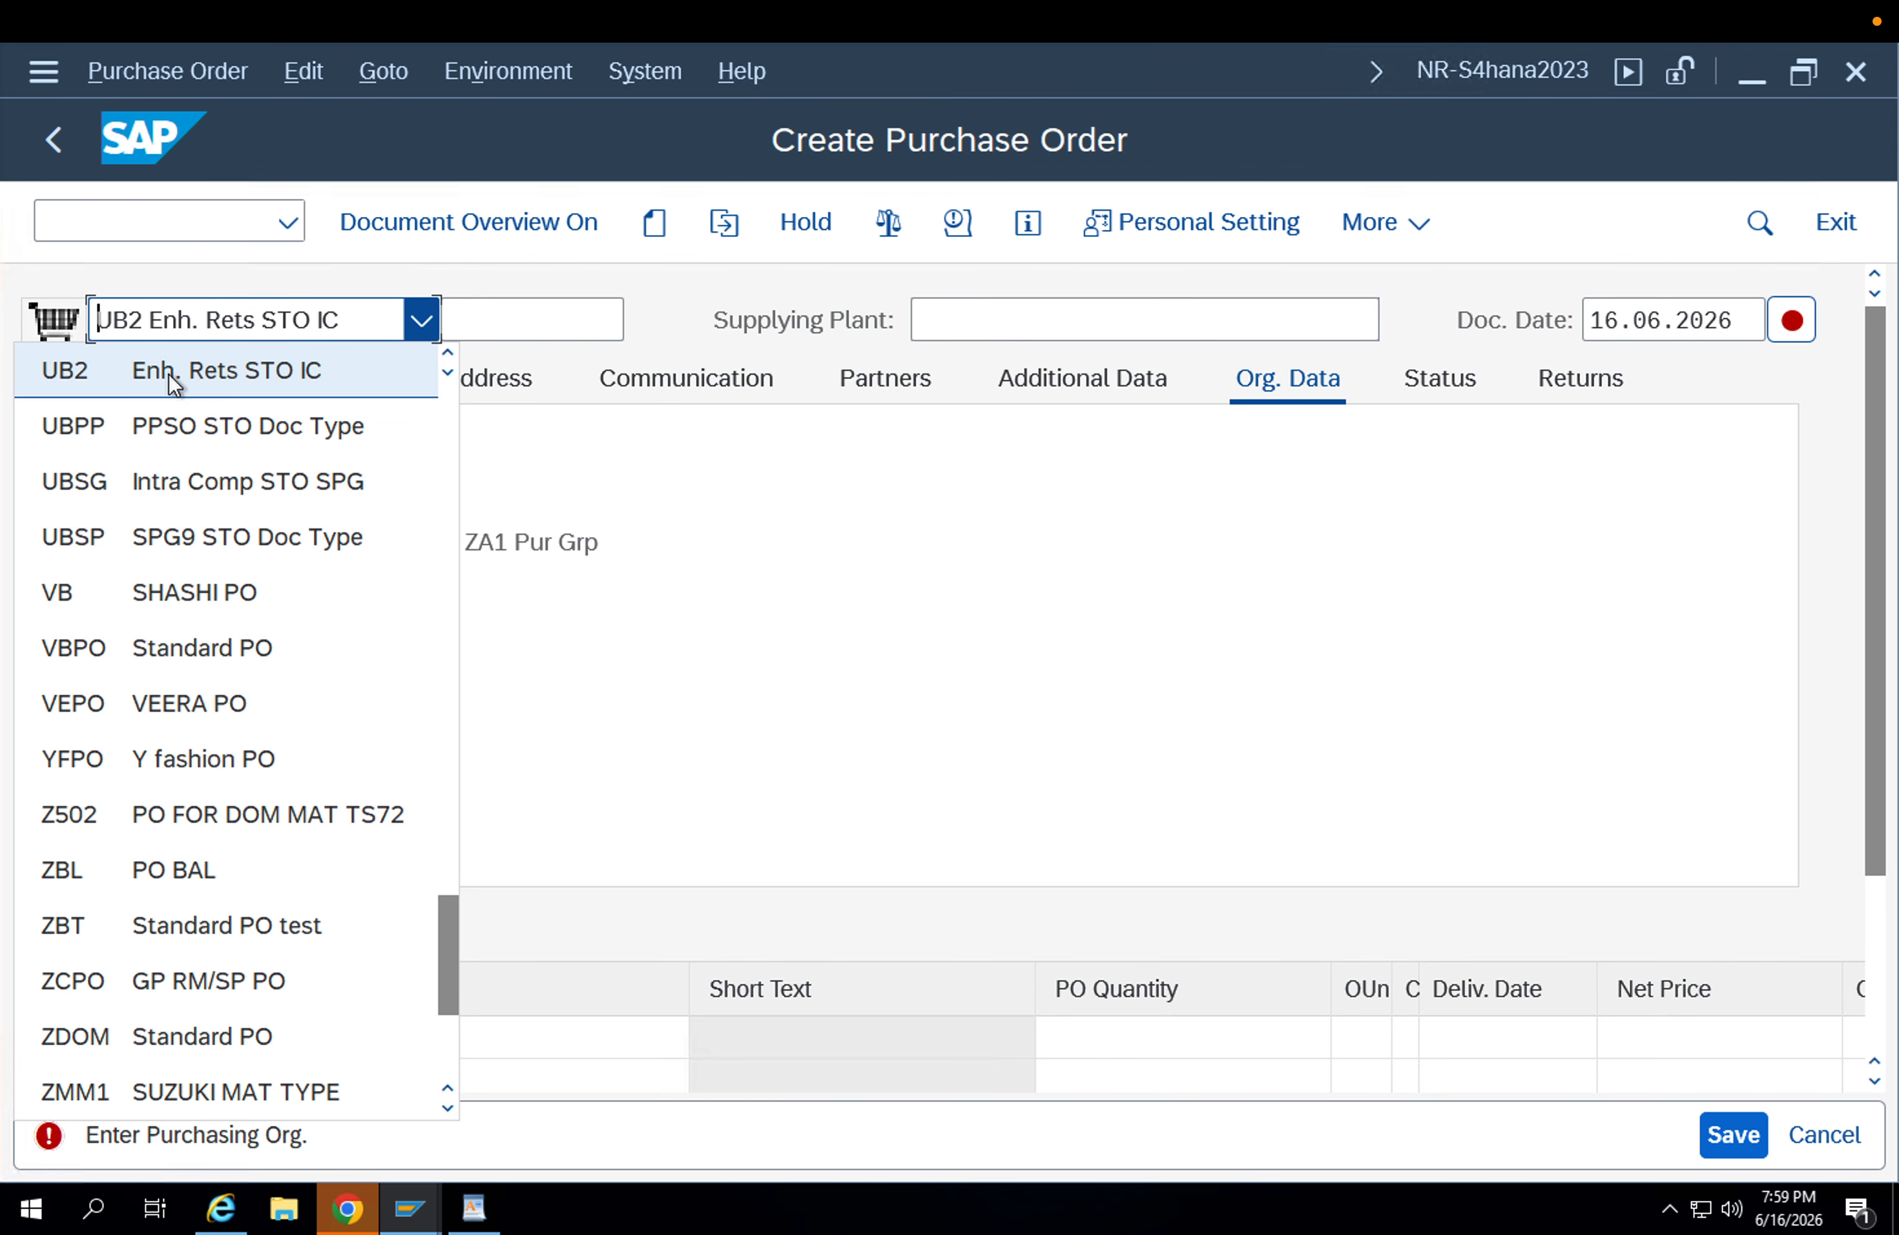
{"action": "scroll", "coordinate": [445, 437], "scroll_direction": "up", "scroll_amount": 4}
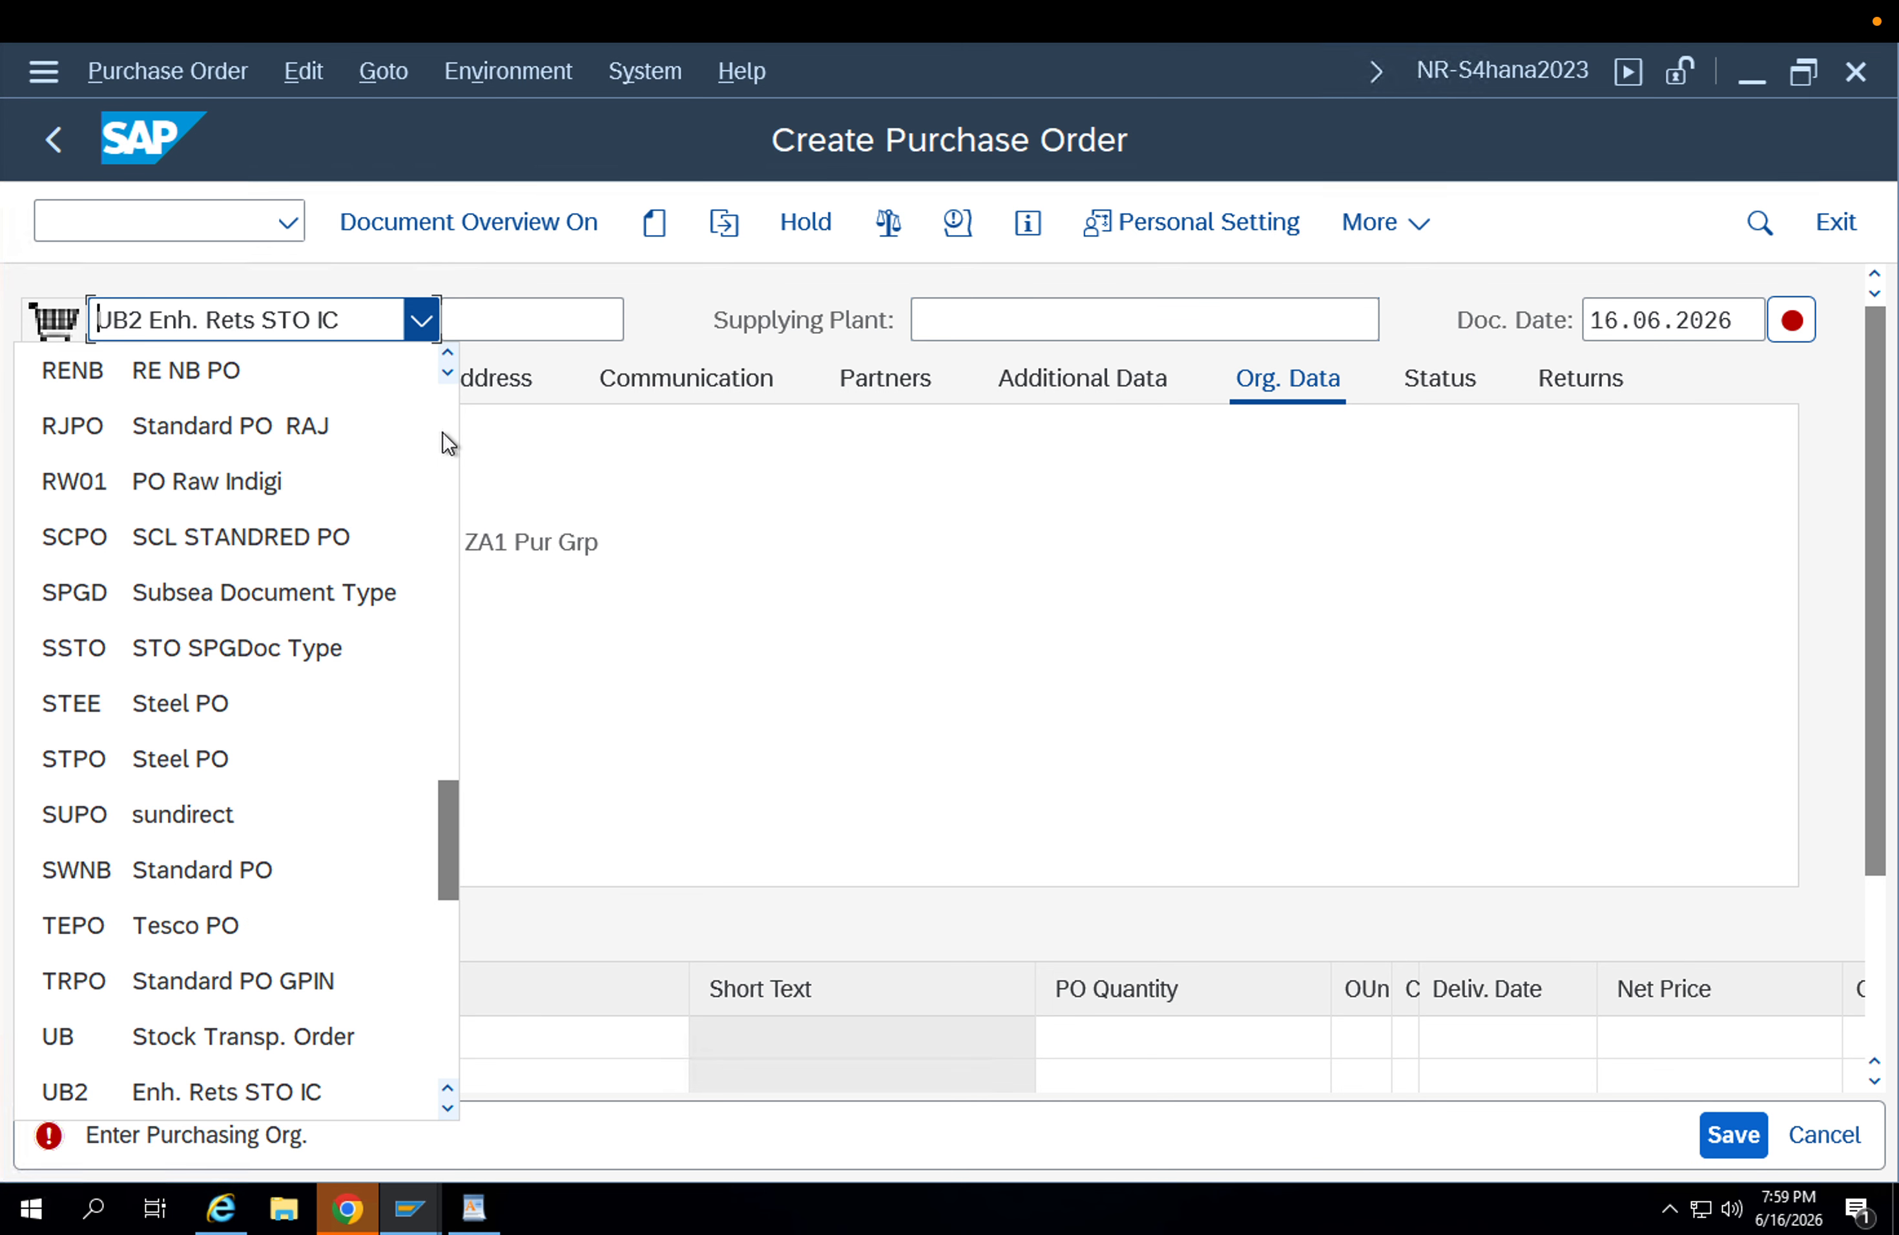
Leave the purchase order for transaction SPRO and display the SAP Reference IMG.
{"action": "left_click", "coordinate": [183, 219]}
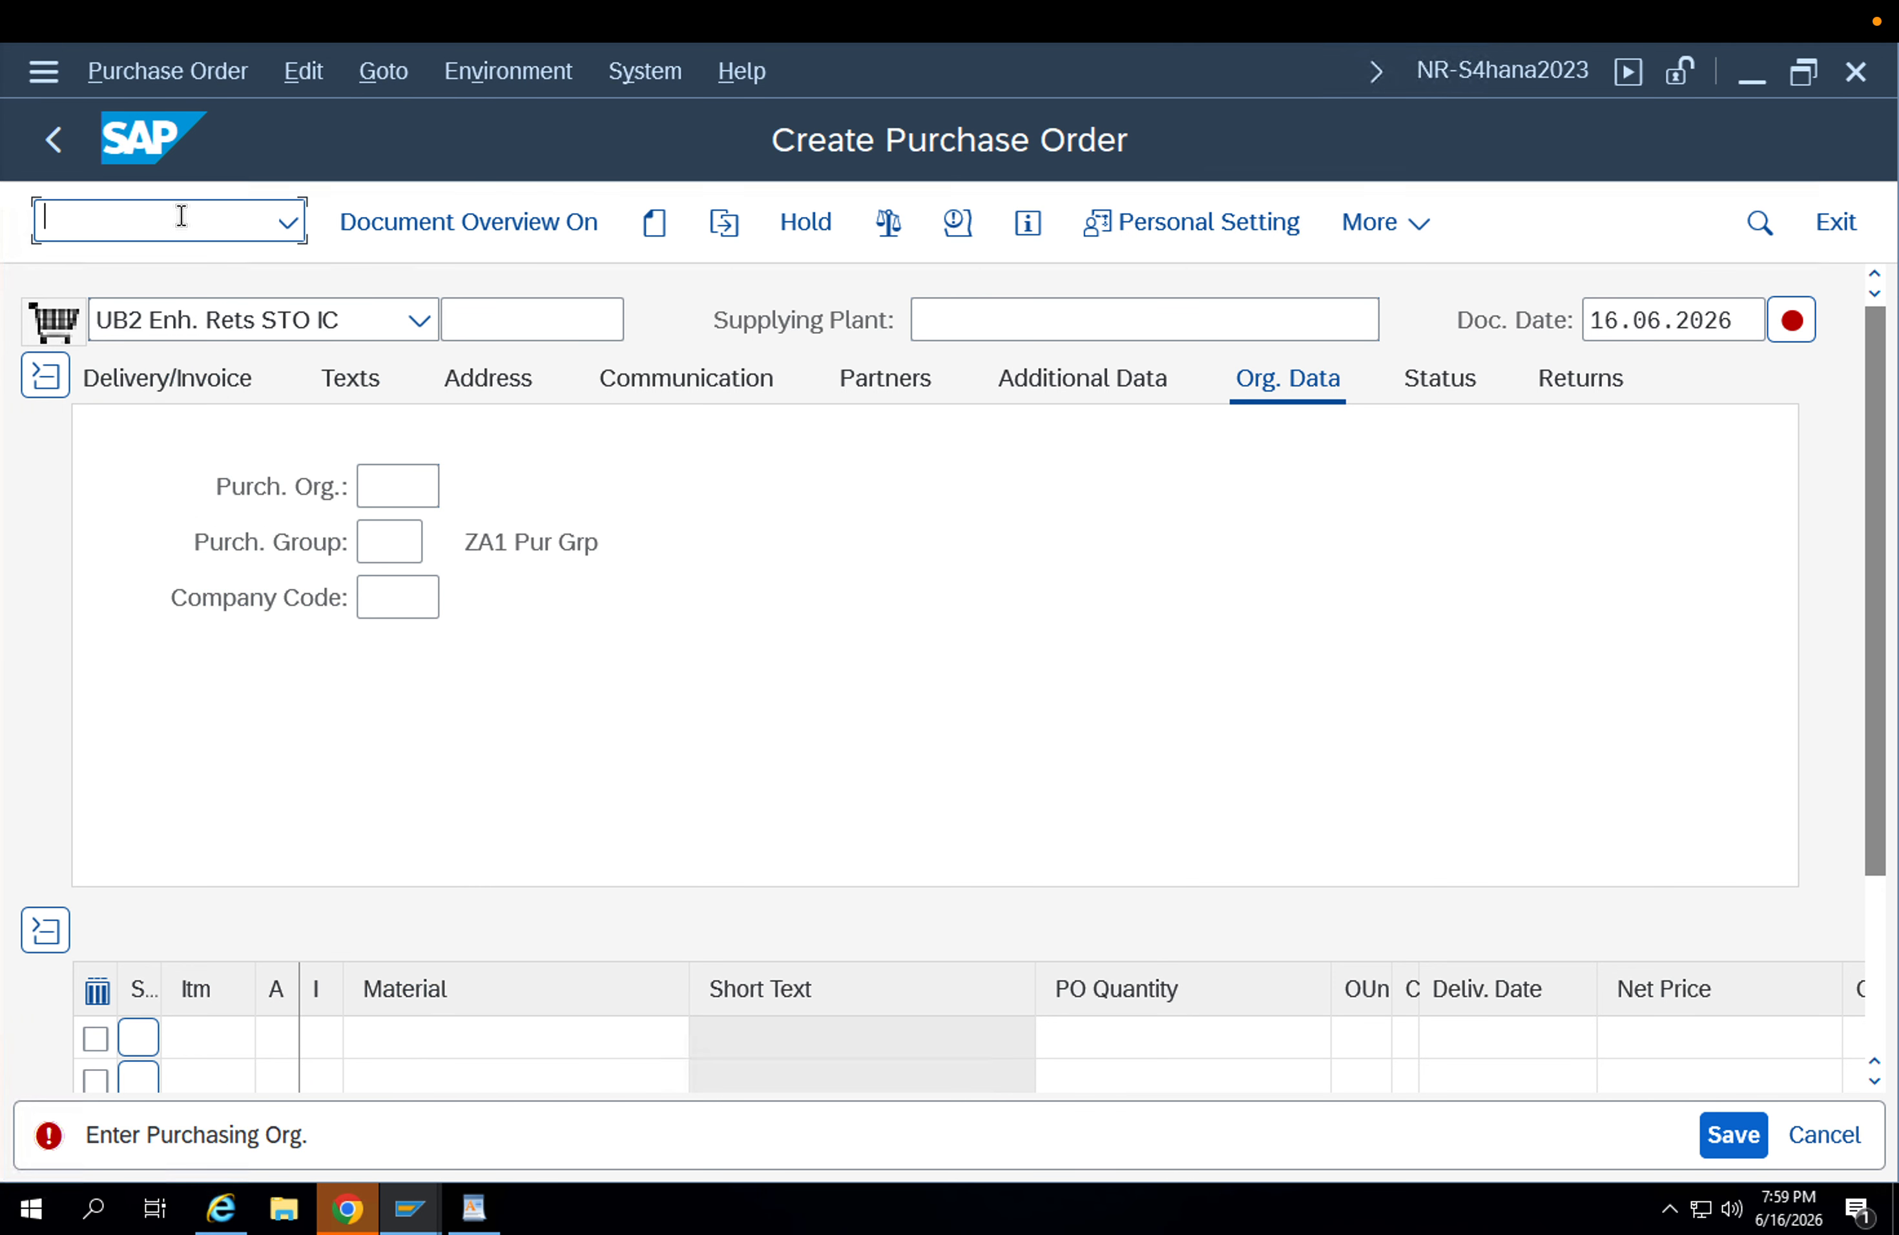
{"action": "type", "text": "/nspro"}
{"action": "key", "text": "Return"}
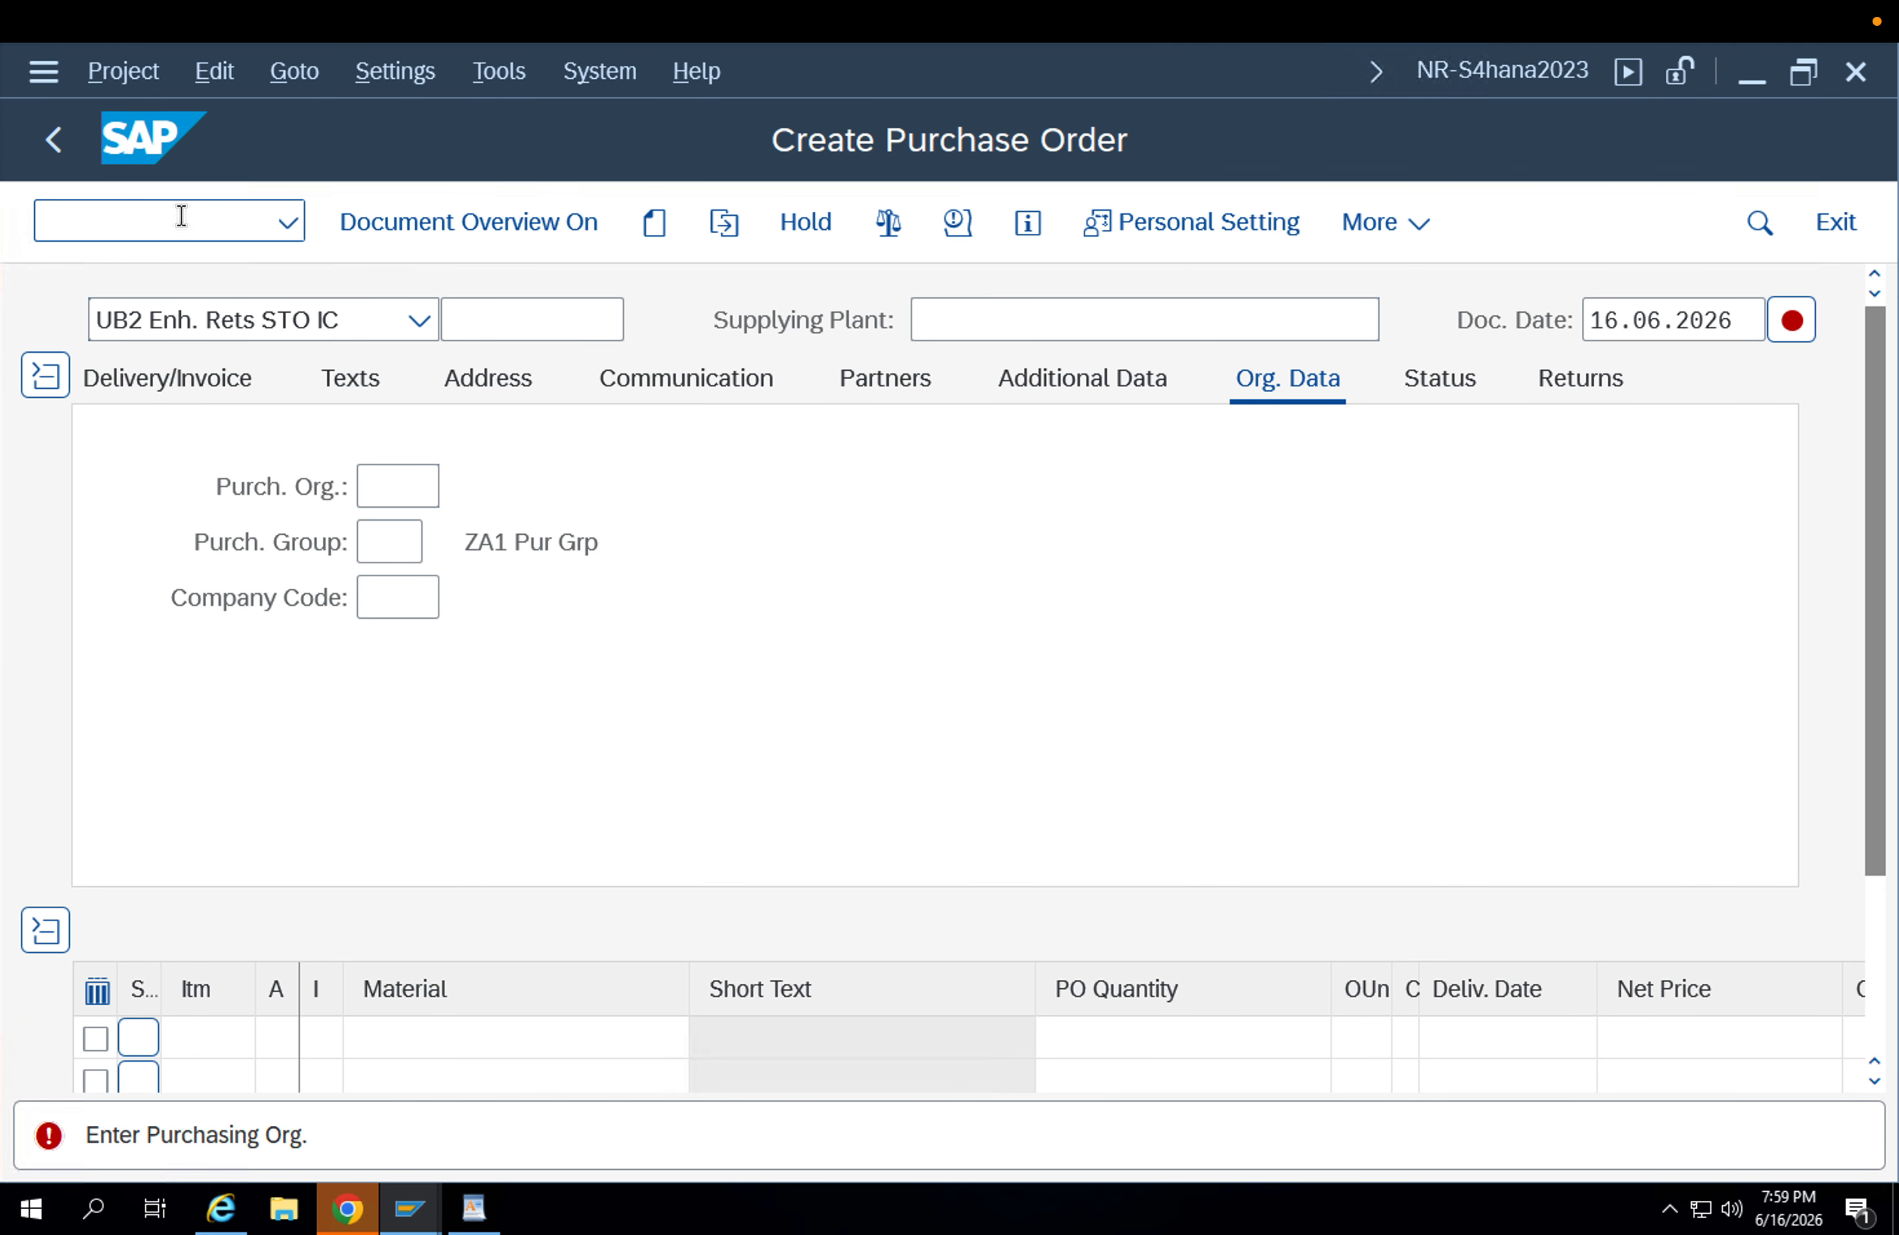
{"action": "key", "text": "F5"}
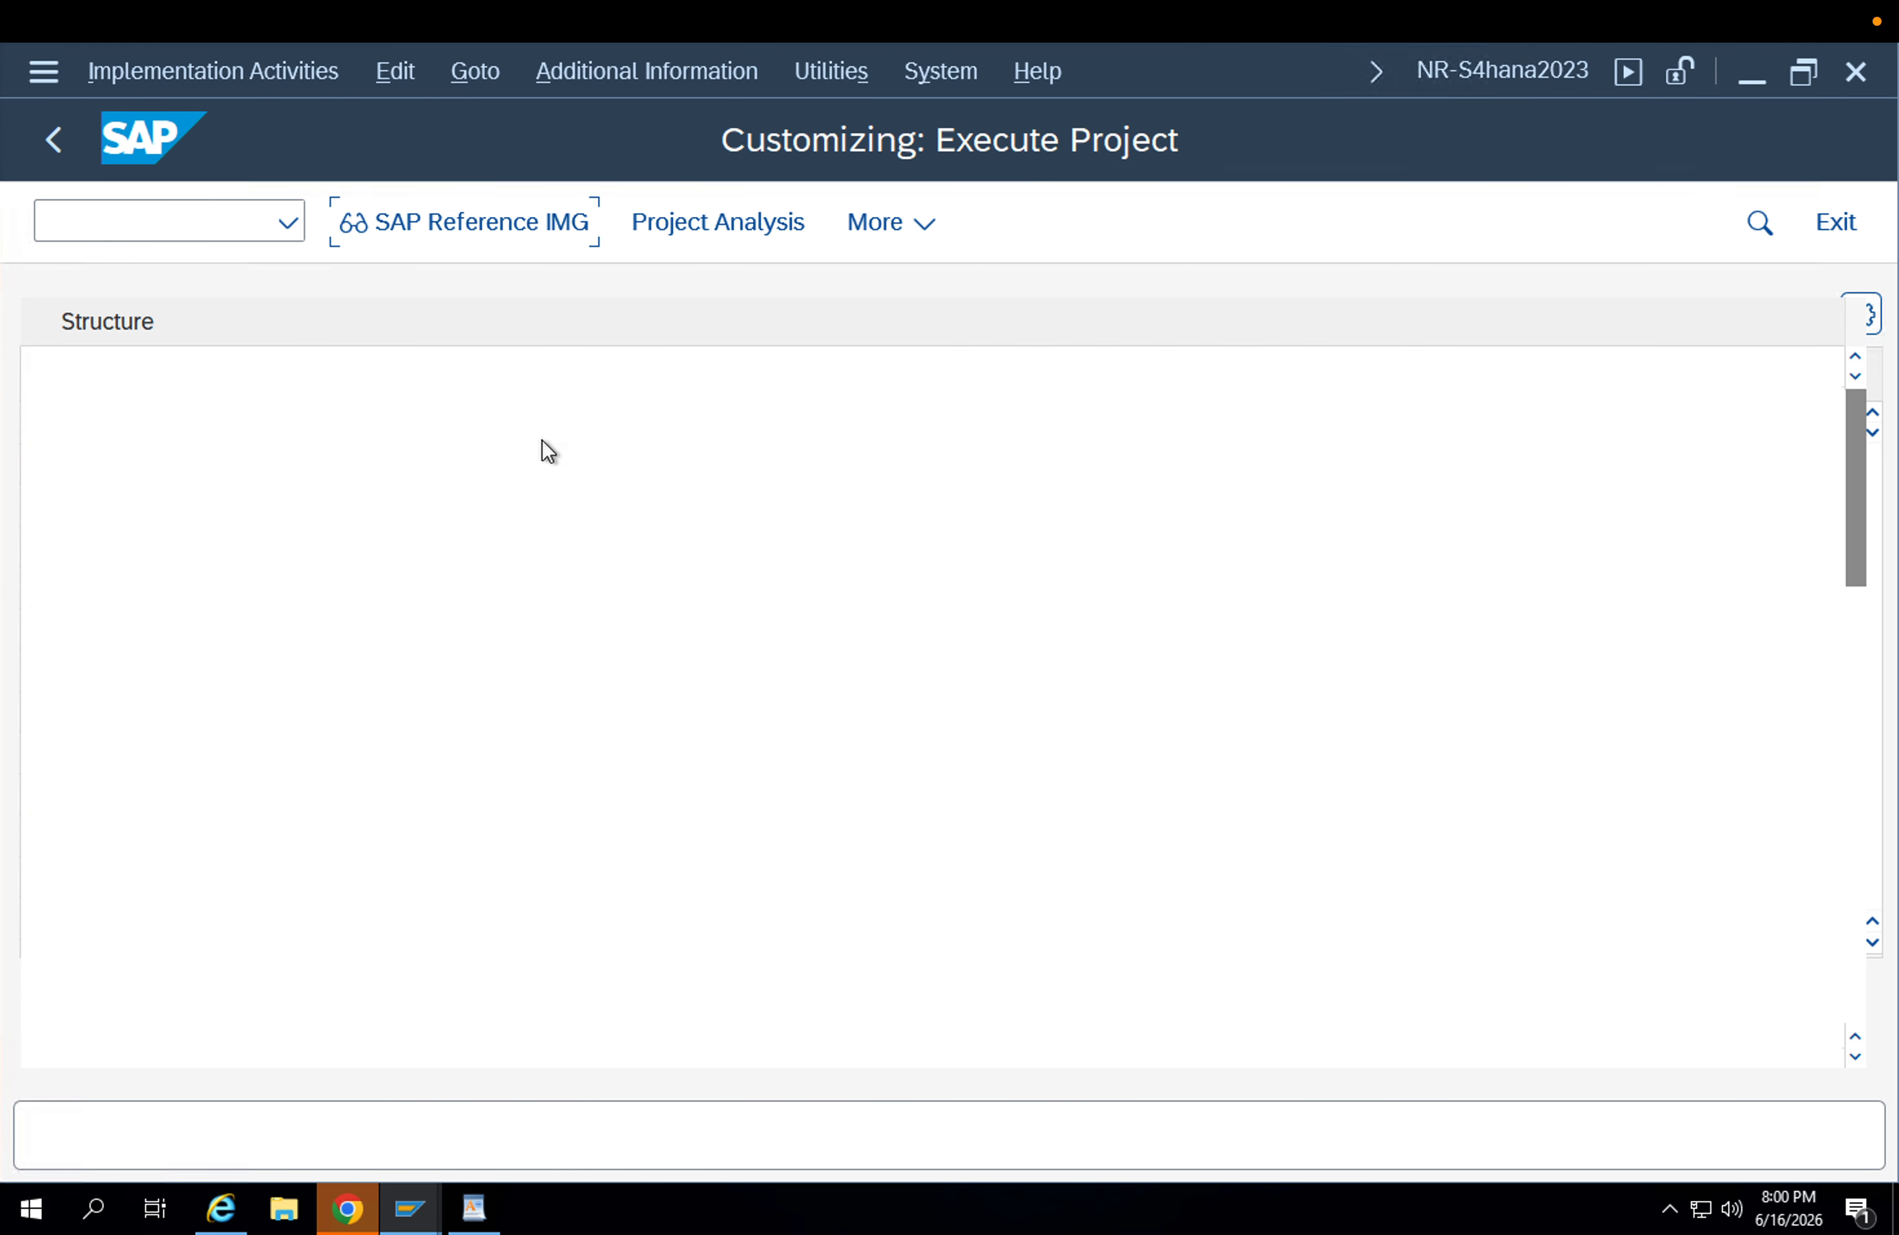
Expand Materials Management, Purchasing and Purchase Order in the IMG and open Define Document Types for Purchase Orders.
{"action": "scroll", "coordinate": [279, 825], "scroll_direction": "down", "scroll_amount": 3}
{"action": "scroll", "coordinate": [279, 826], "scroll_direction": "down", "scroll_amount": 3}
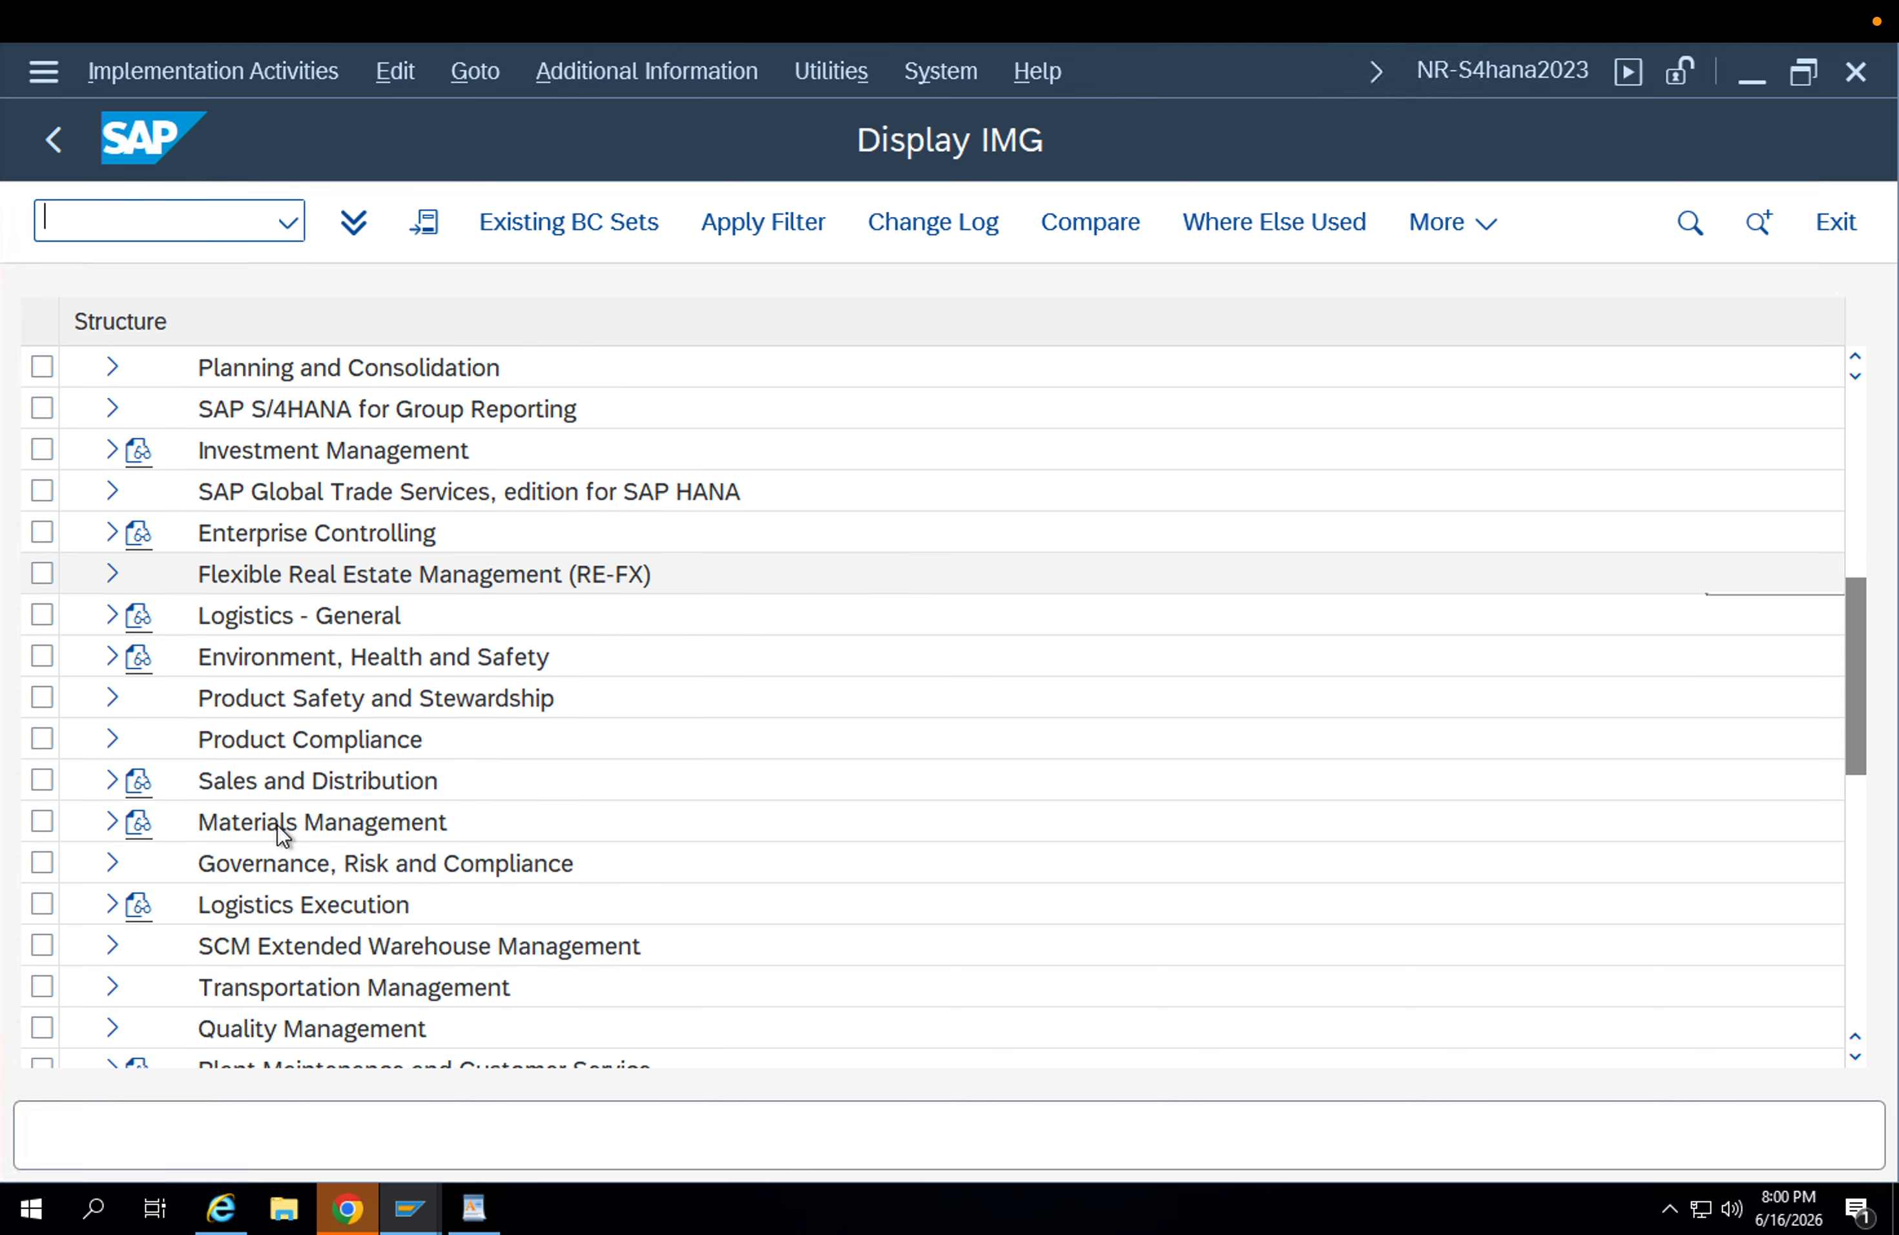
{"action": "left_click", "coordinate": [112, 698]}
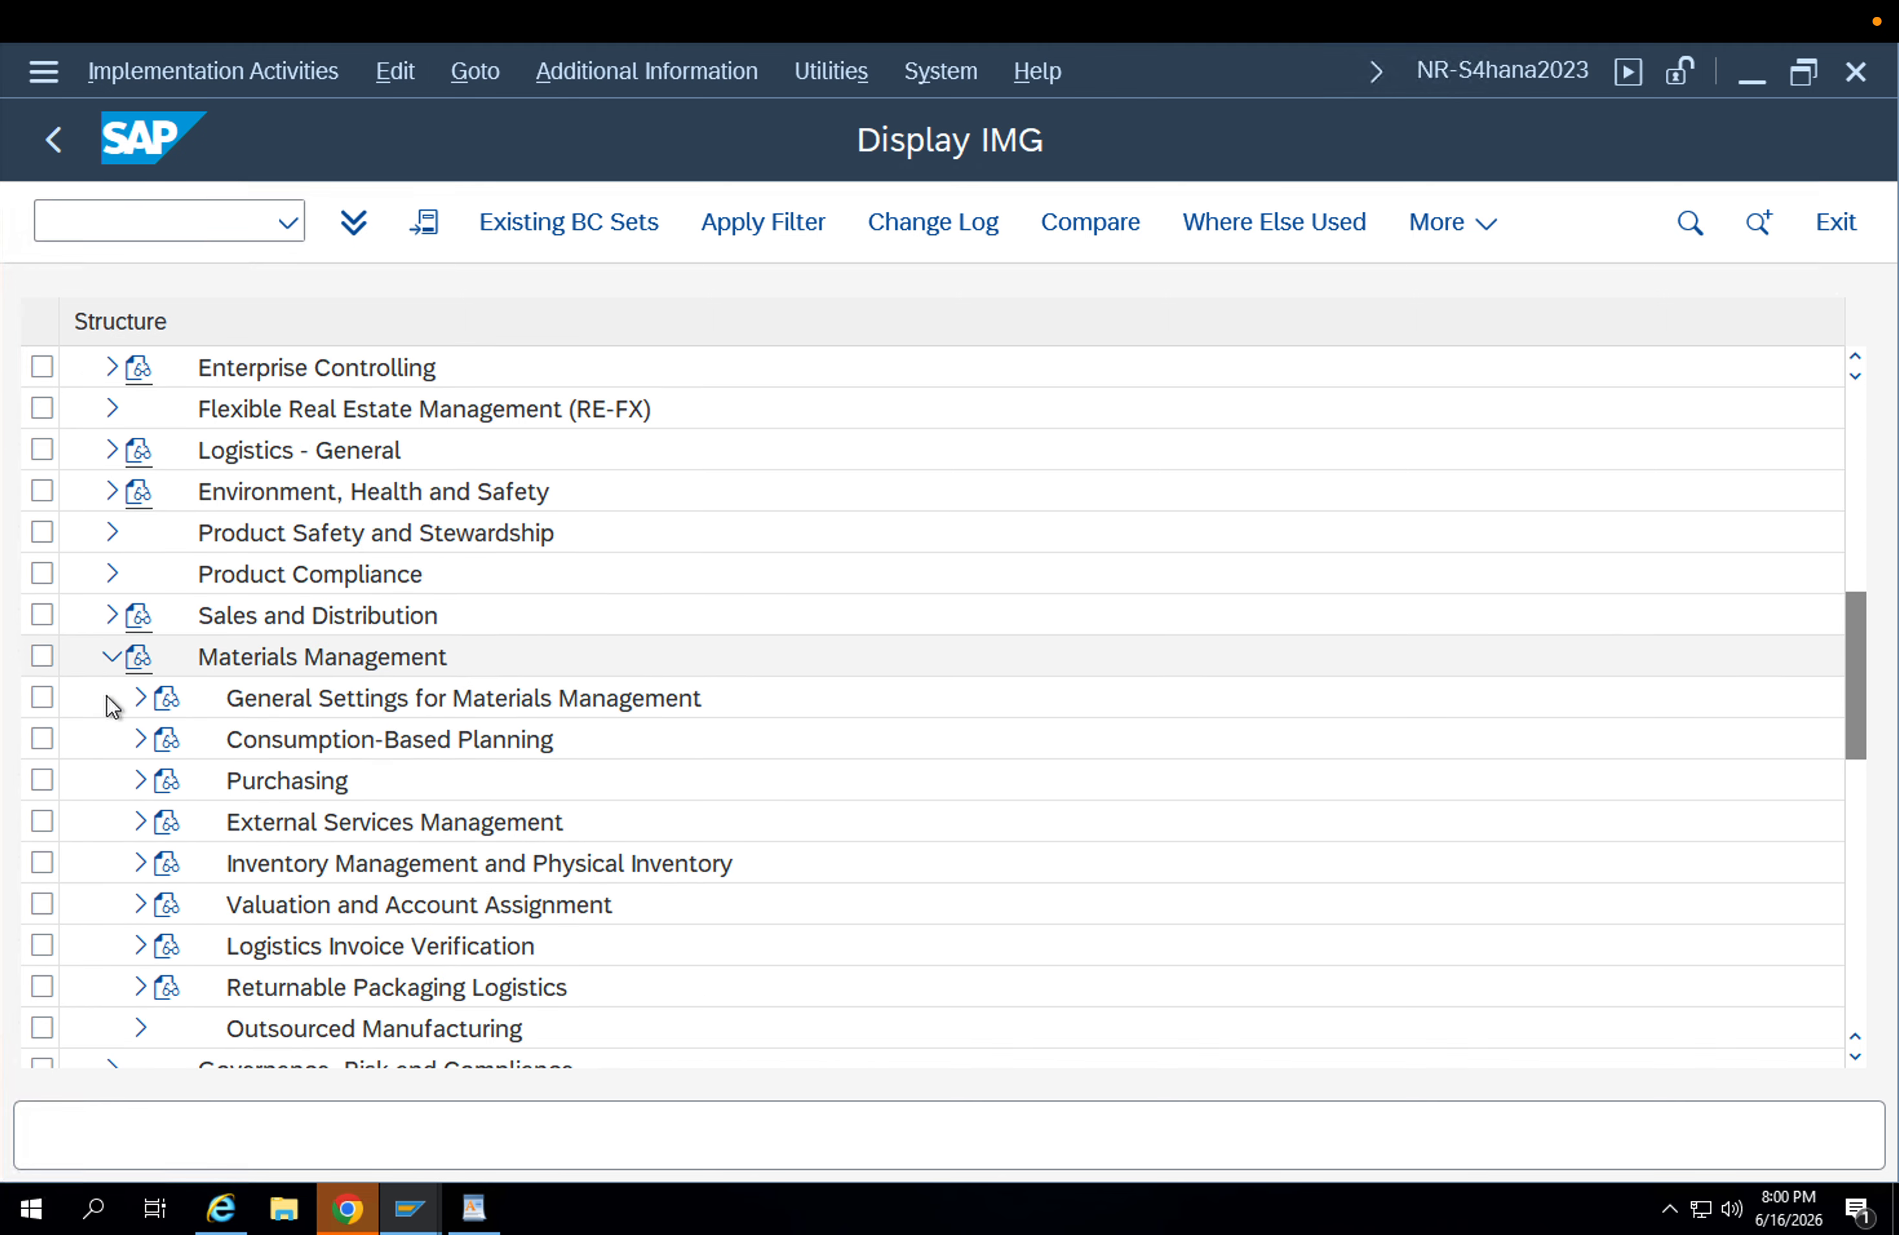
{"action": "left_click", "coordinate": [140, 781]}
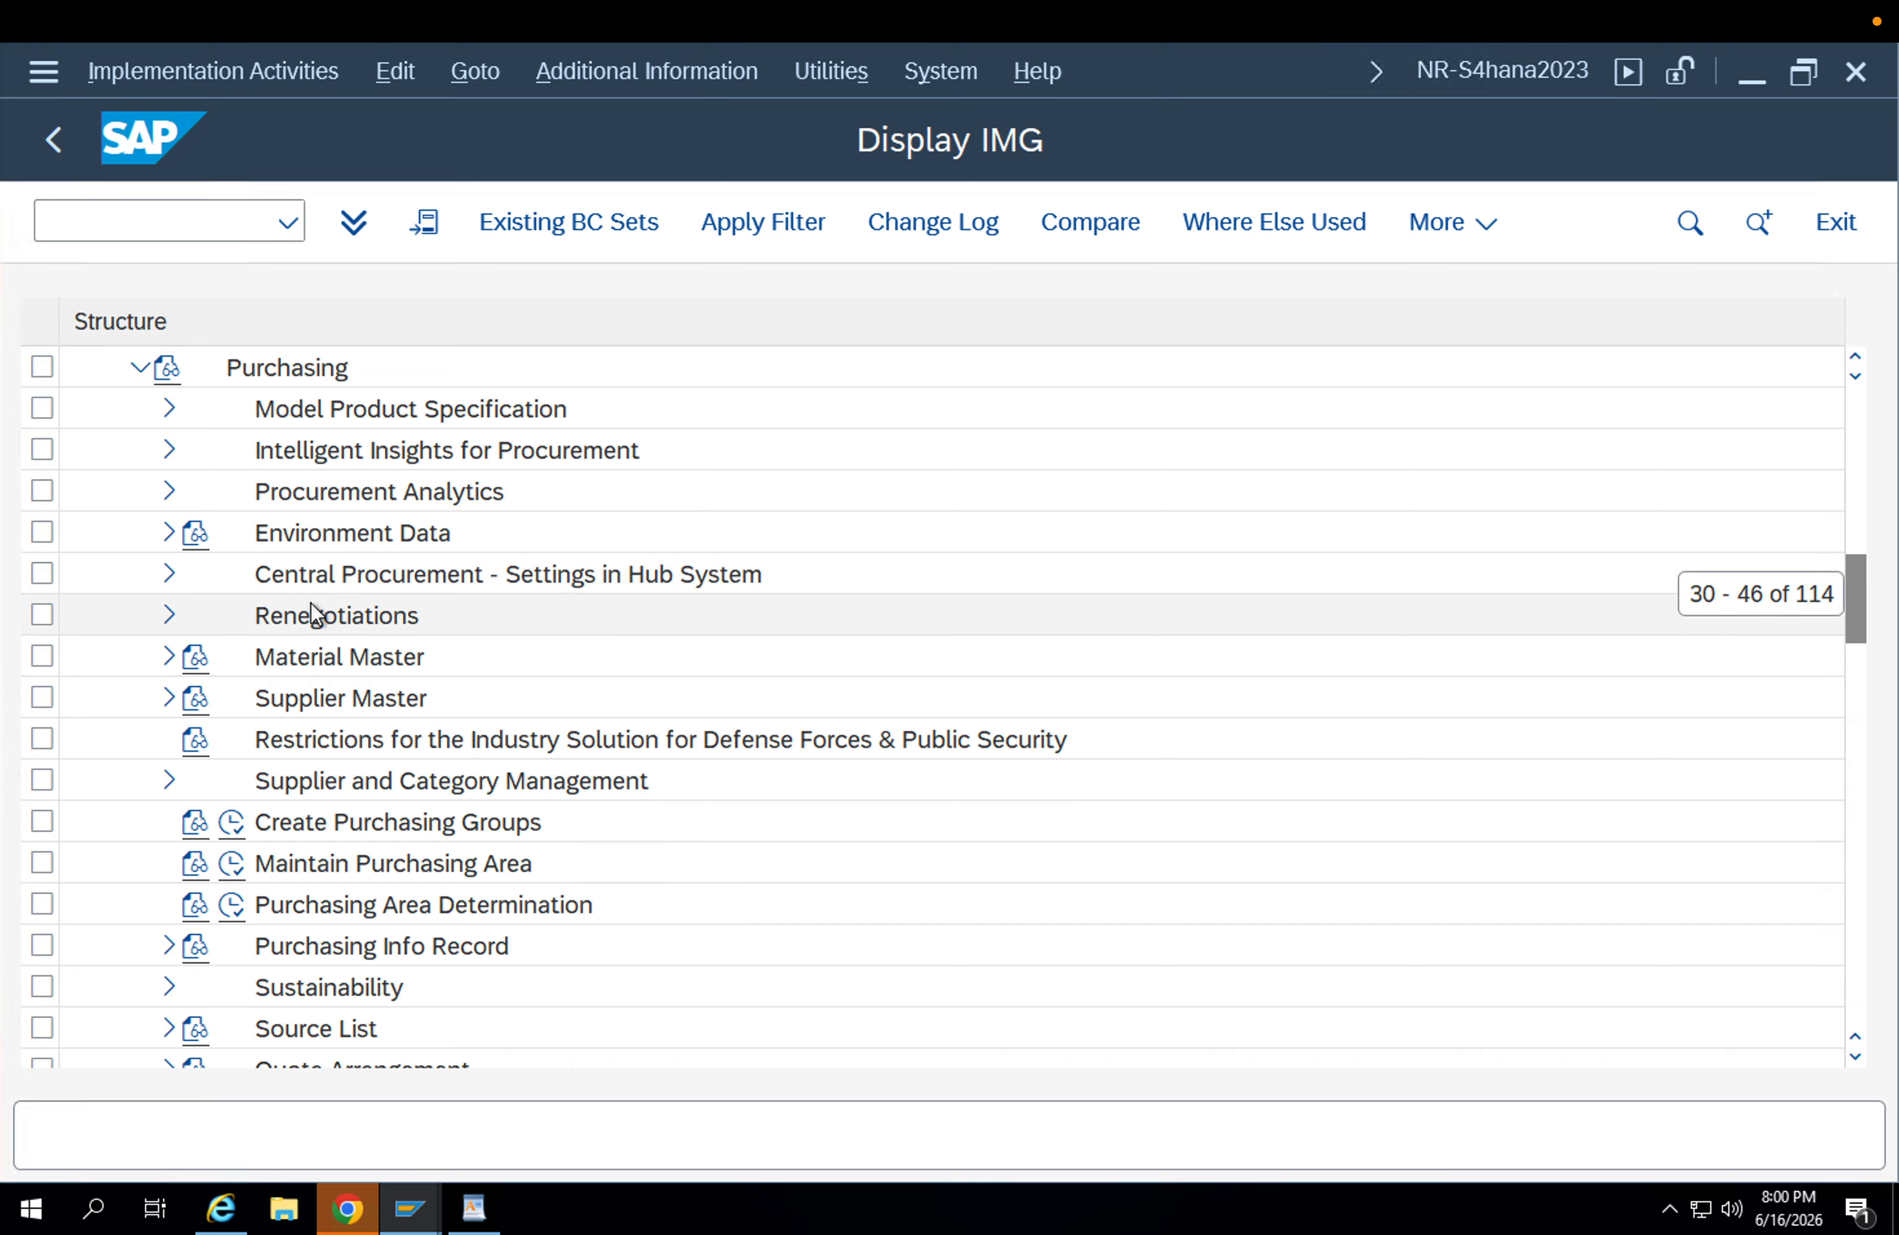
{"action": "scroll", "coordinate": [351, 679], "scroll_direction": "down", "scroll_amount": 1}
{"action": "scroll", "coordinate": [334, 717], "scroll_direction": "down", "scroll_amount": 1}
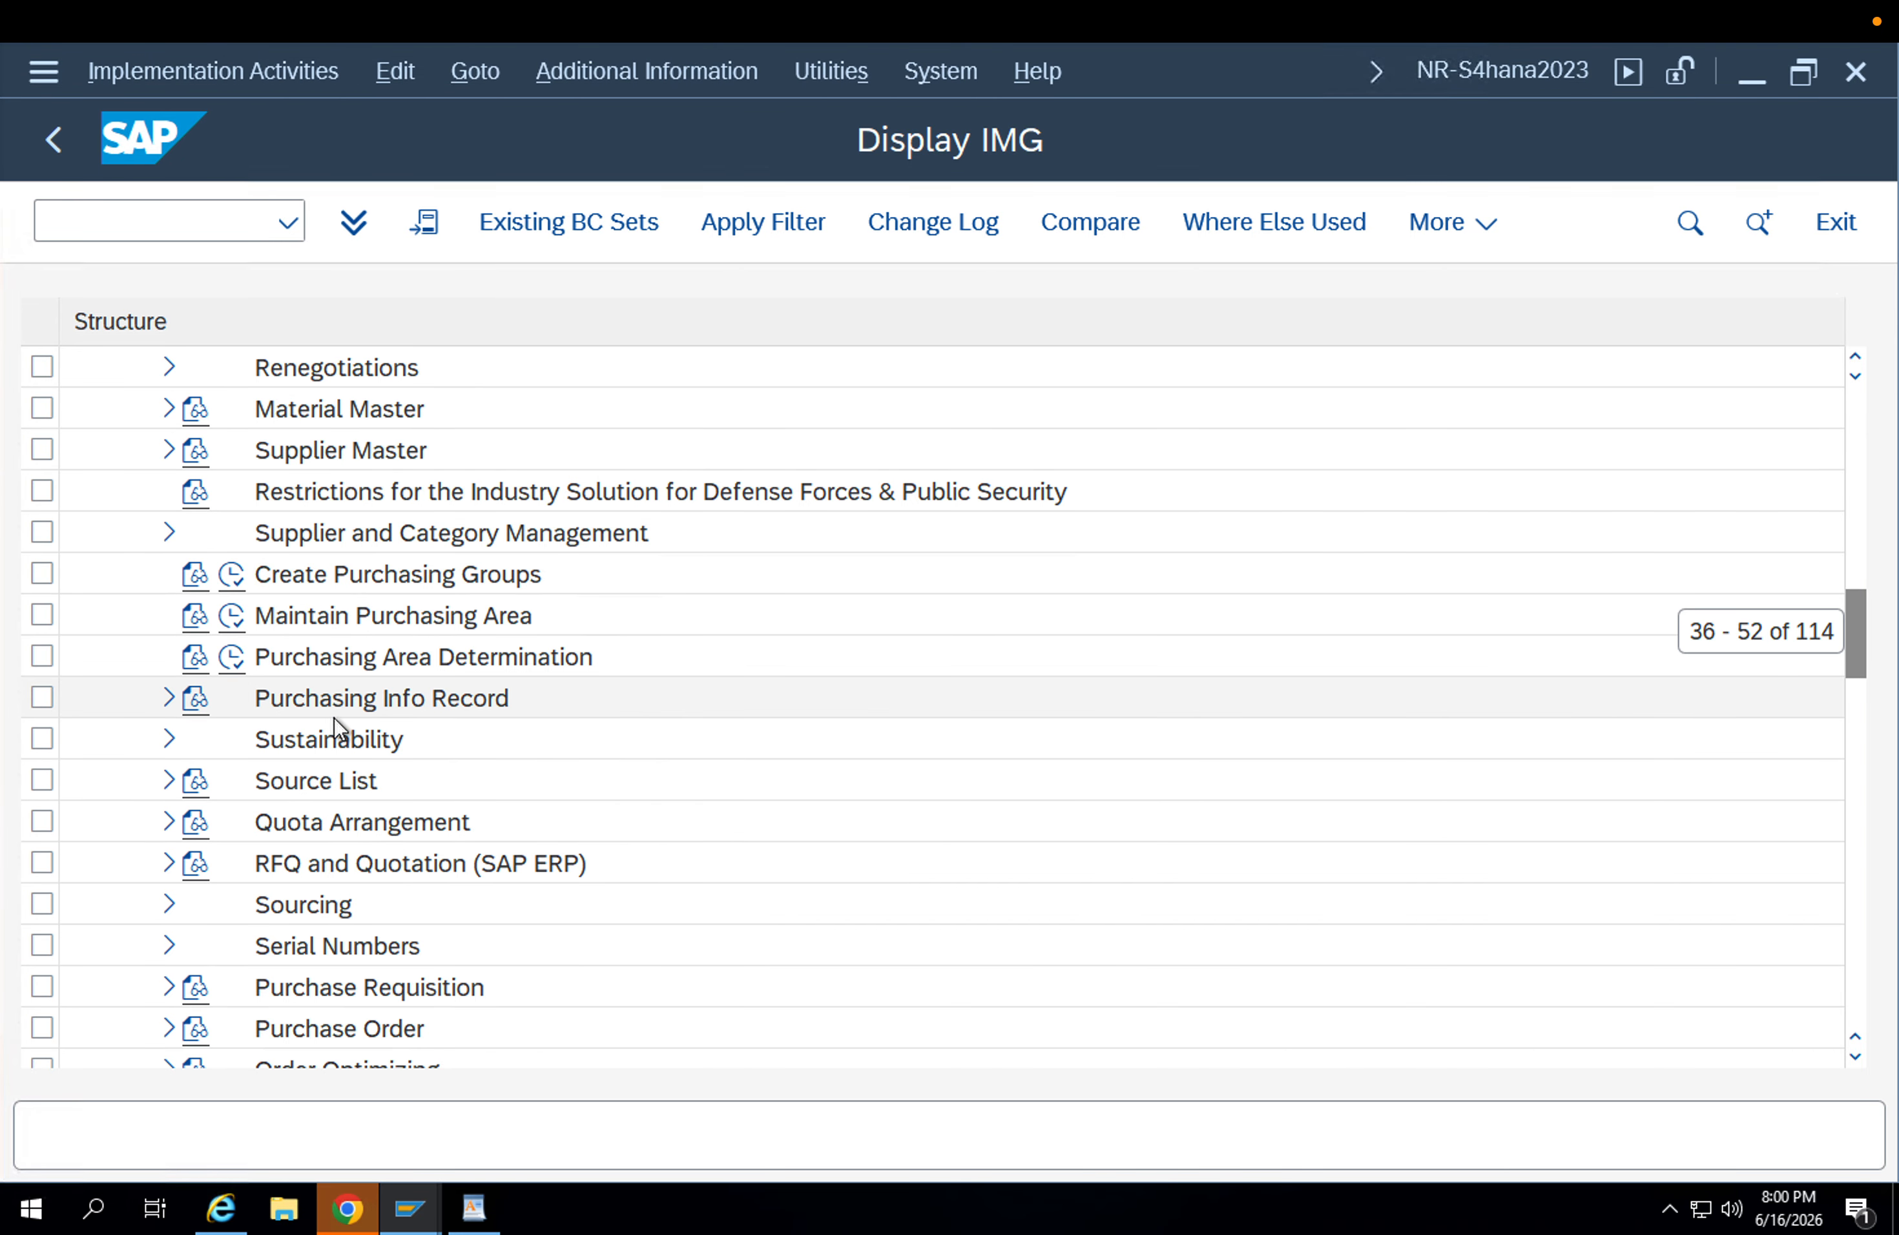
{"action": "scroll", "coordinate": [355, 824], "scroll_direction": "down", "scroll_amount": 3}
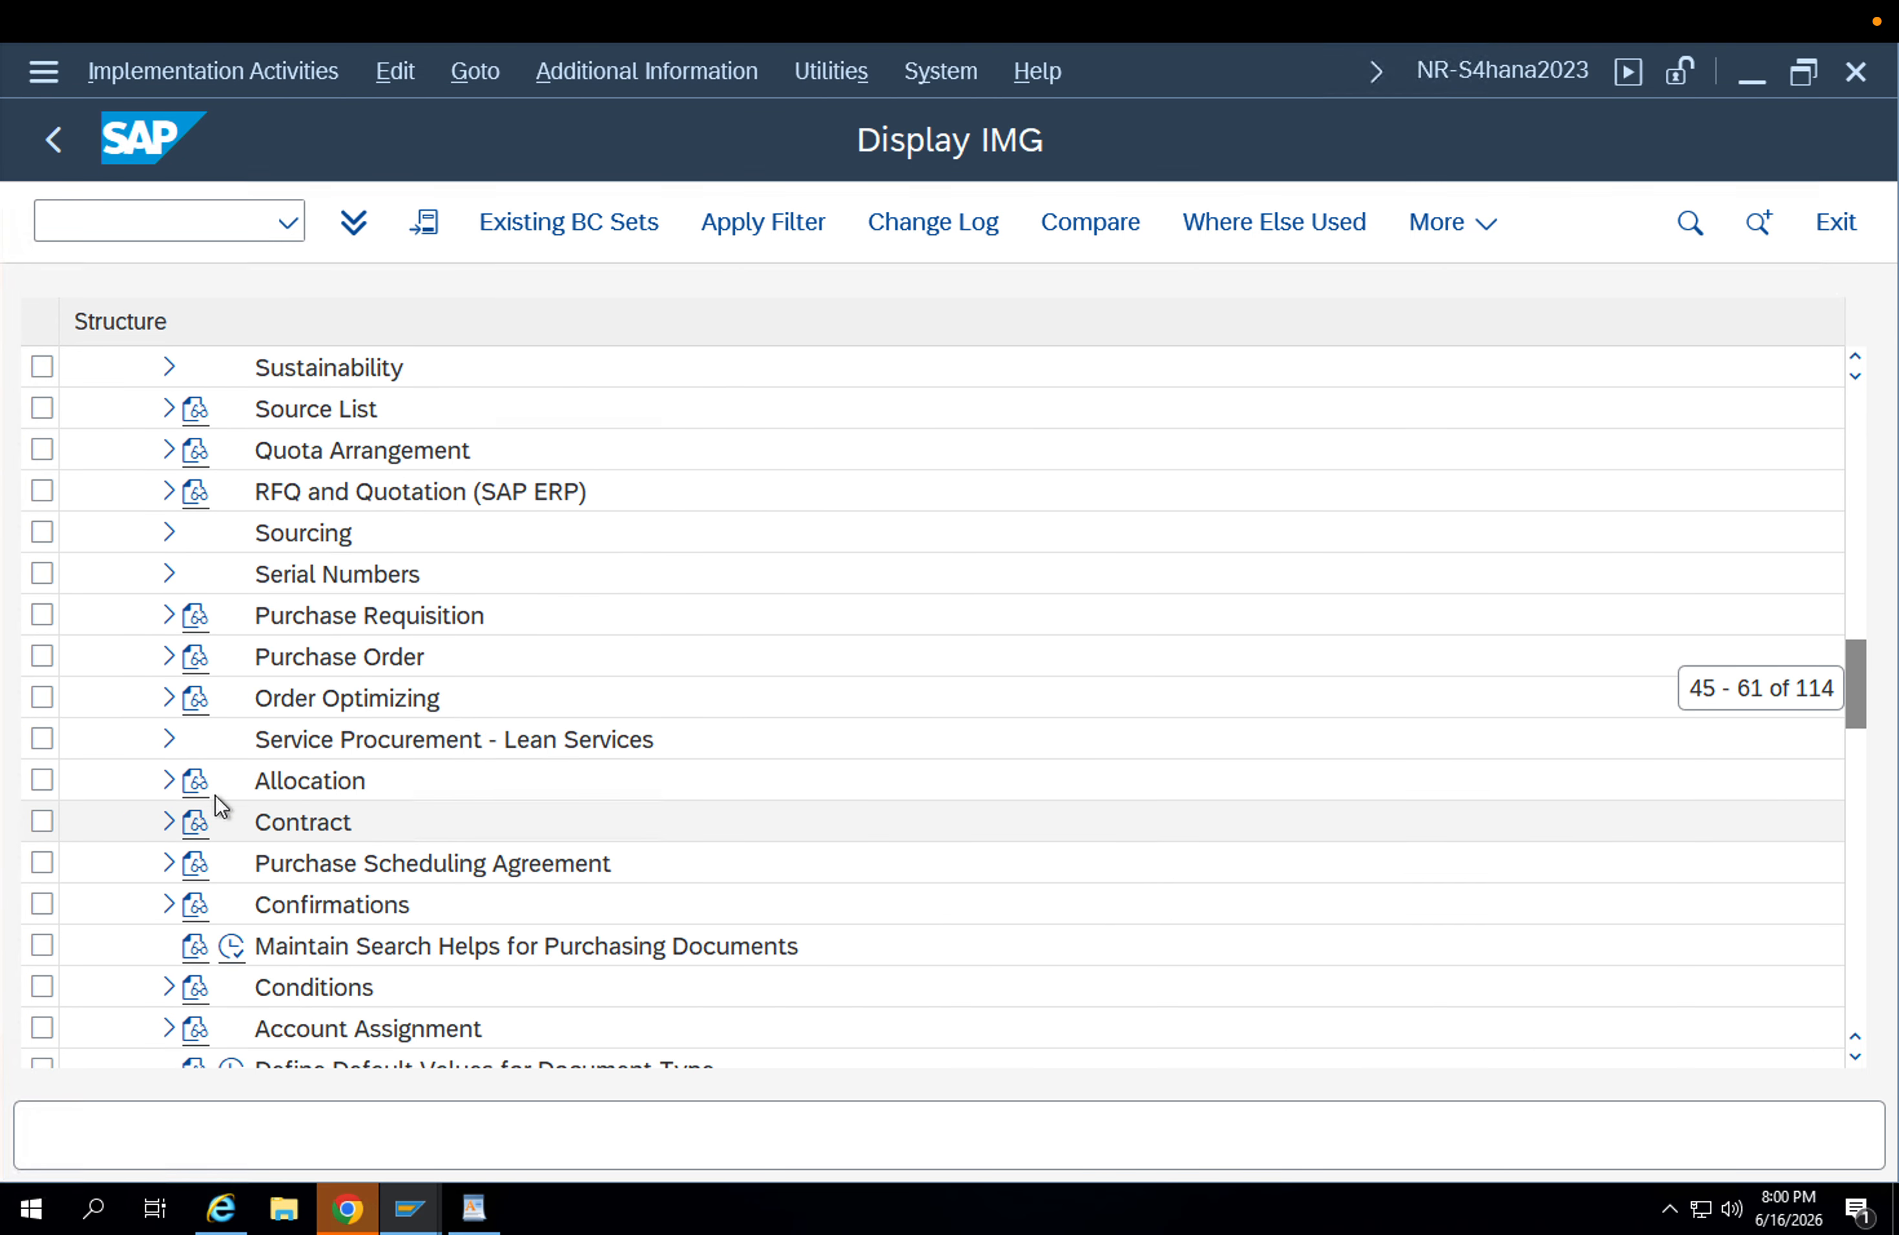
{"action": "left_click", "coordinate": [165, 658]}
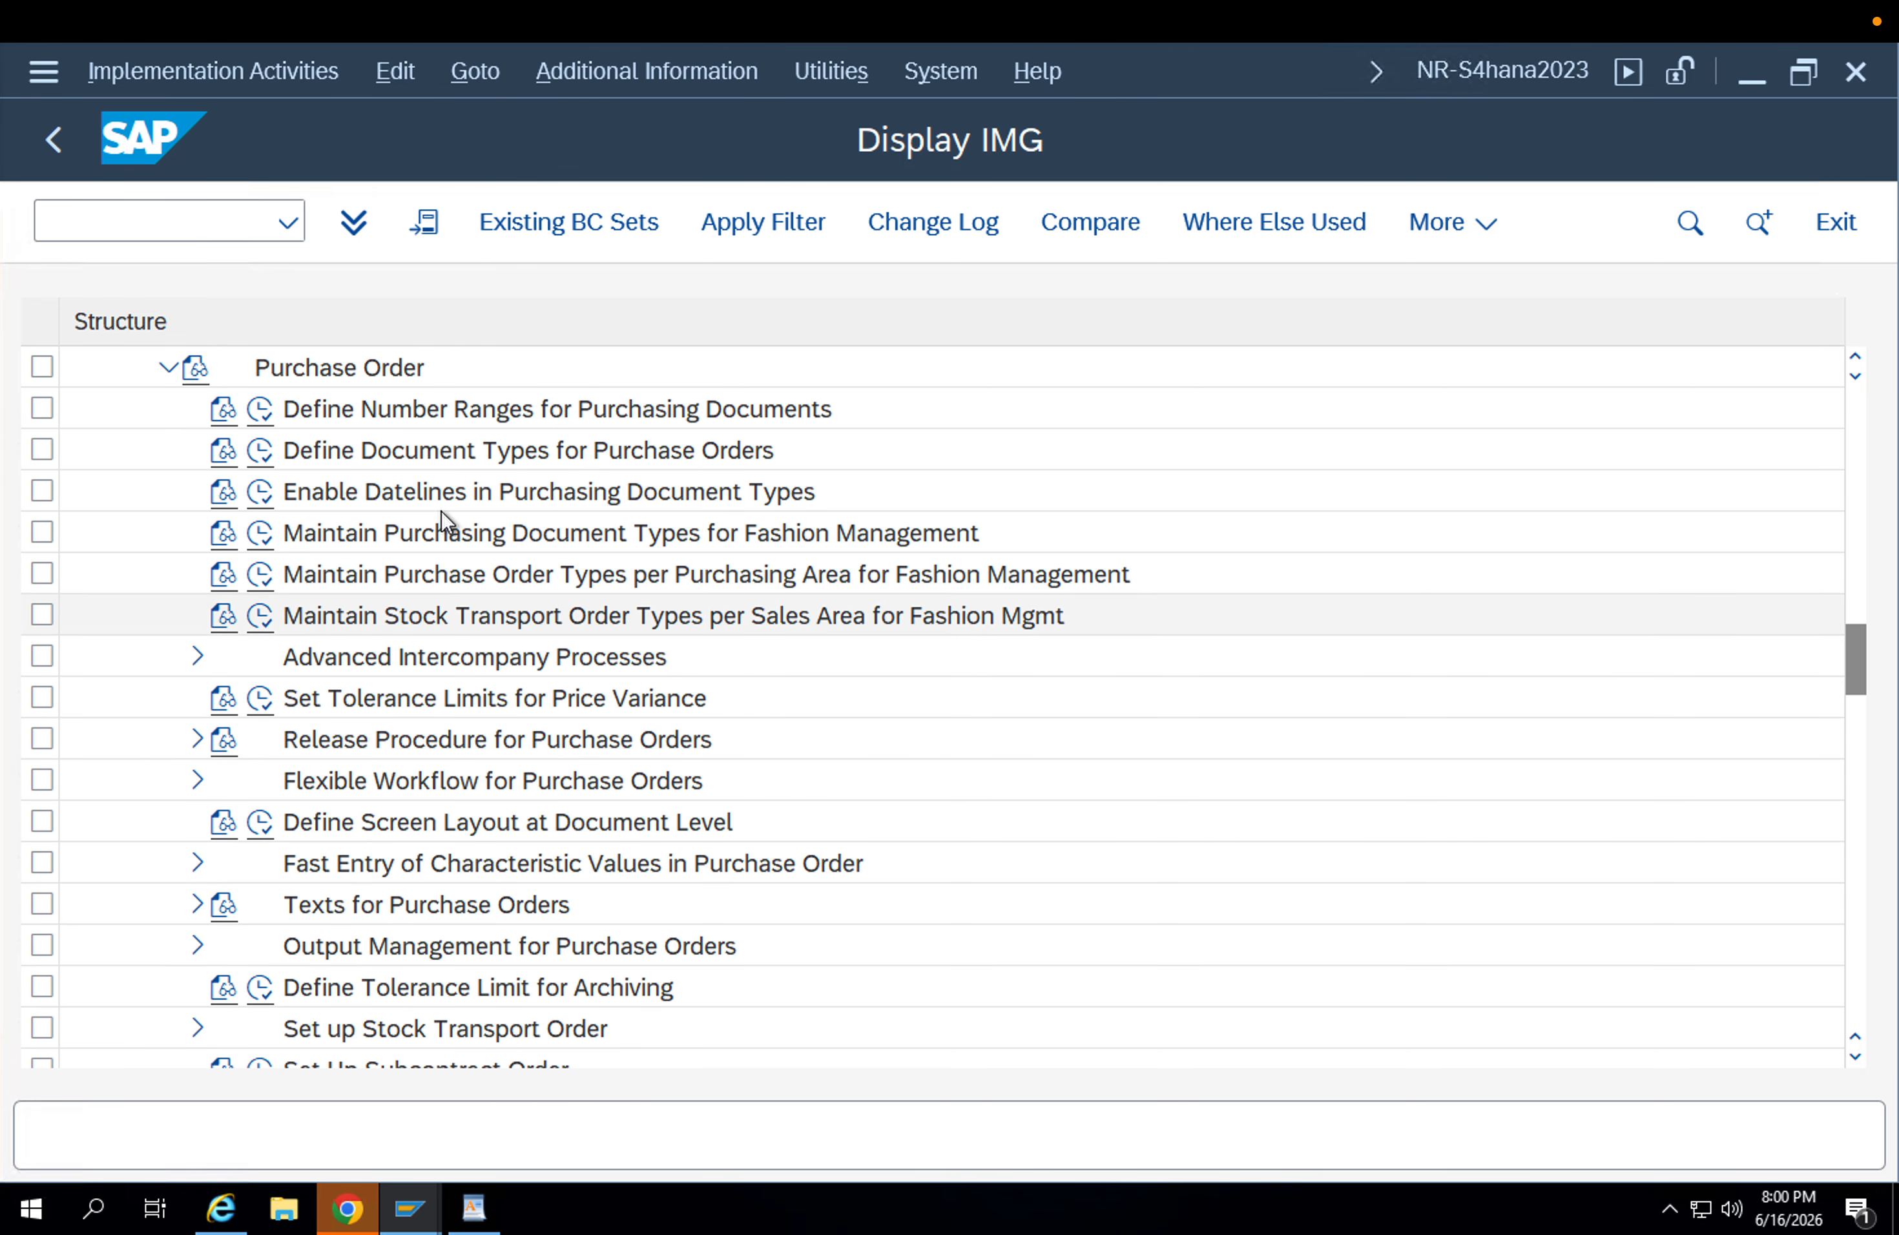
{"action": "left_click", "coordinate": [403, 454]}
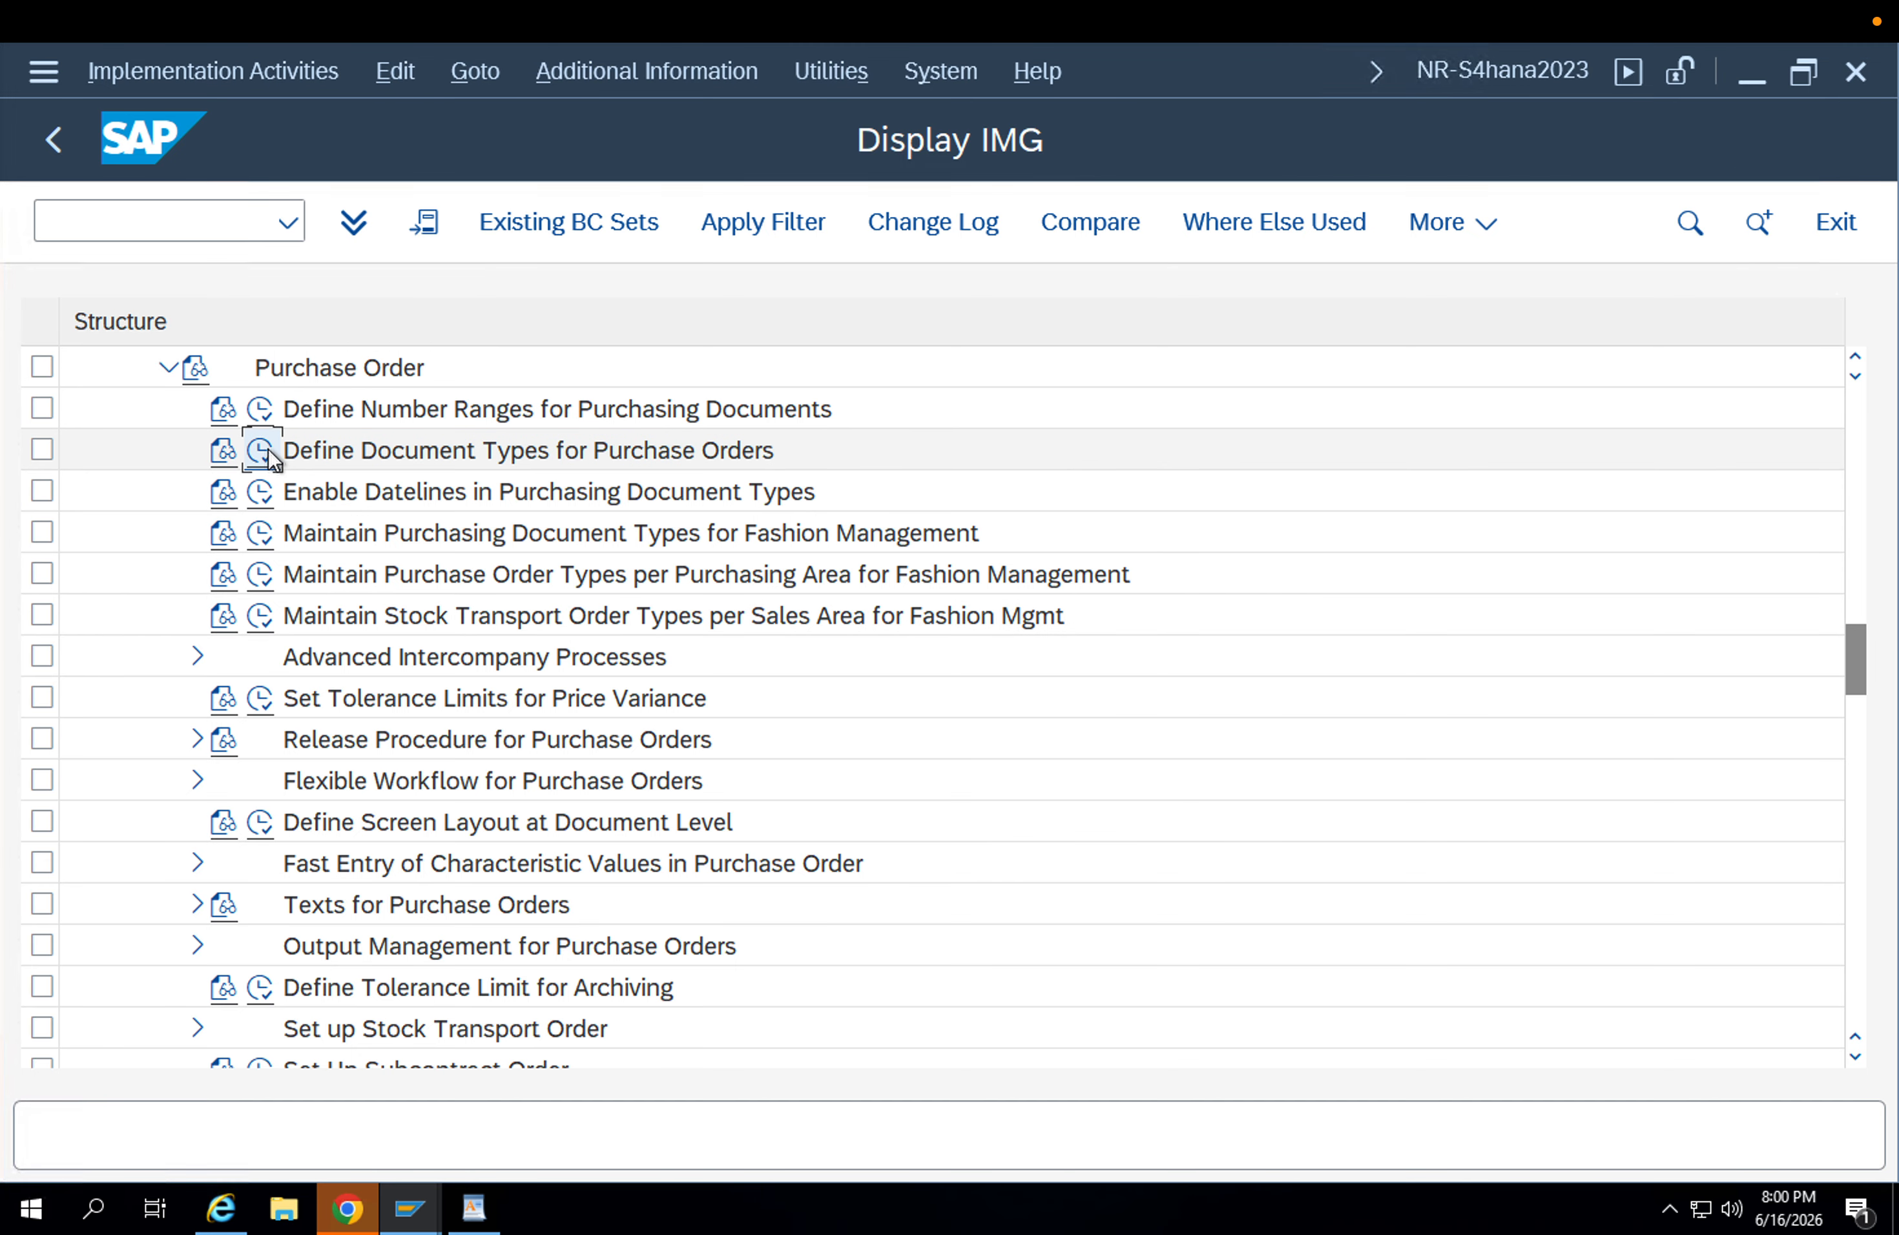
Open Define Document Types for Purchase Orders, locate document type UB Stock Transp. Order and start a copy of it.
{"action": "left_click", "coordinate": [269, 448]}
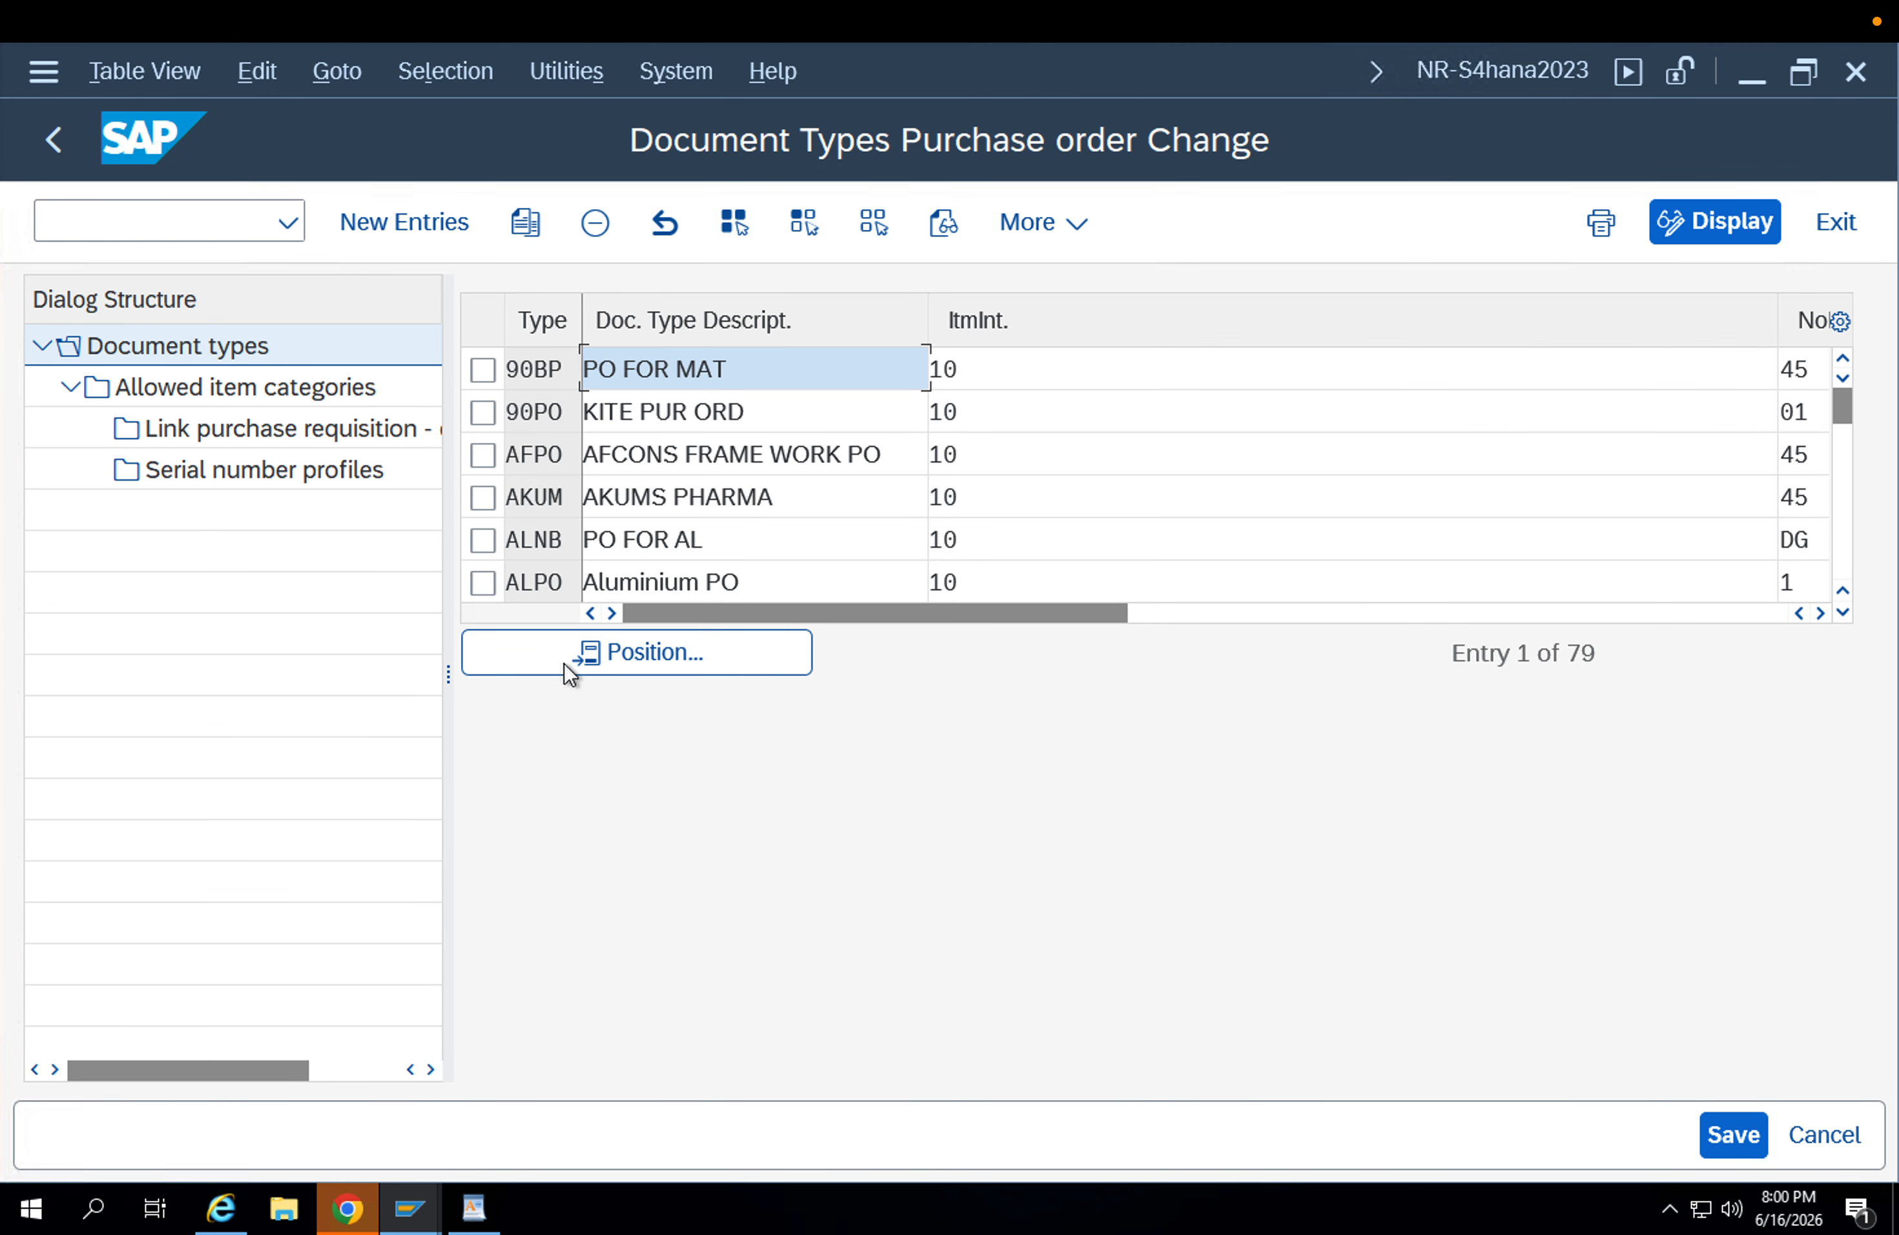
{"action": "left_click", "coordinate": [565, 664]}
{"action": "type", "text": "NB"}
{"action": "key", "text": "Return"}
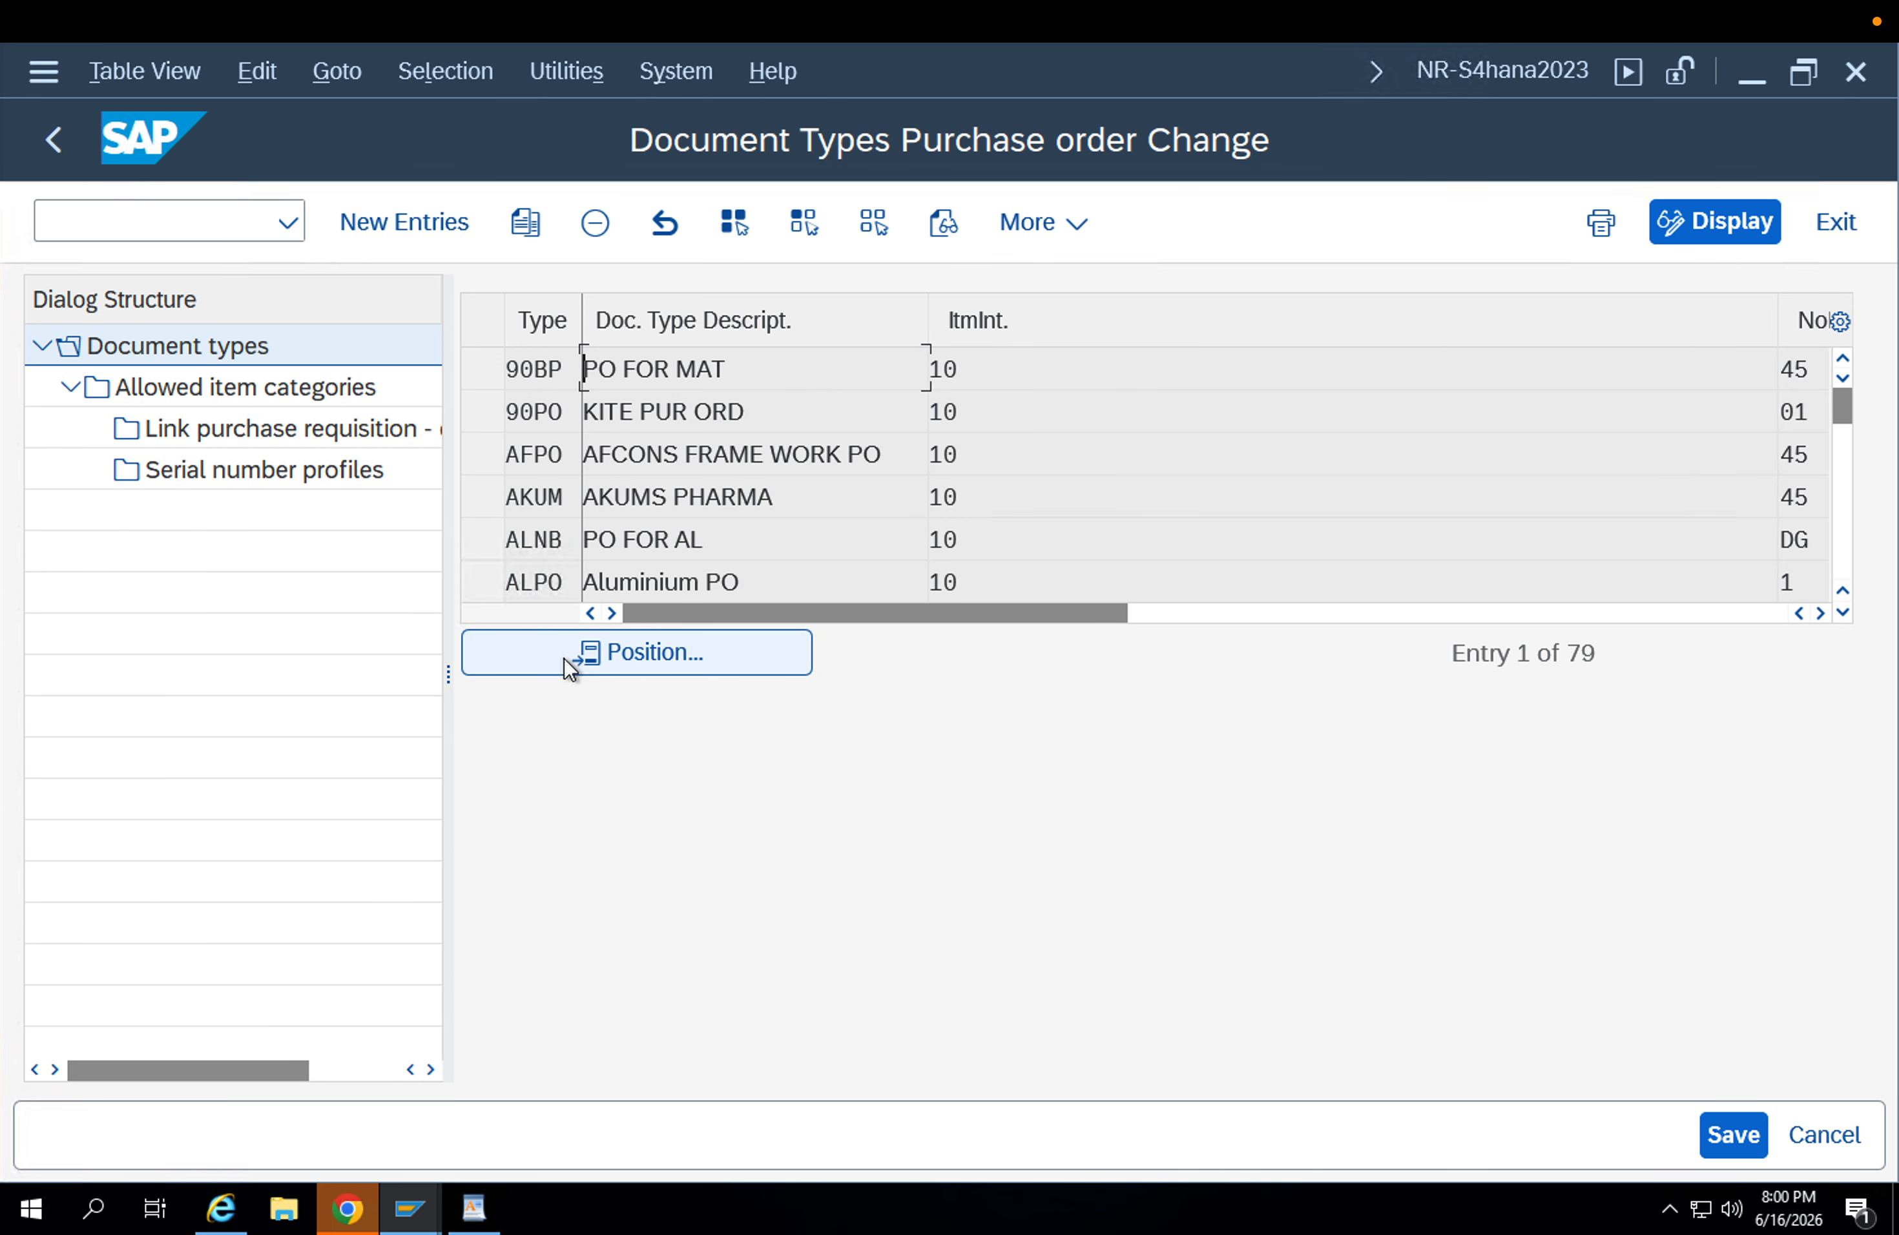
{"action": "left_click", "coordinate": [482, 371]}
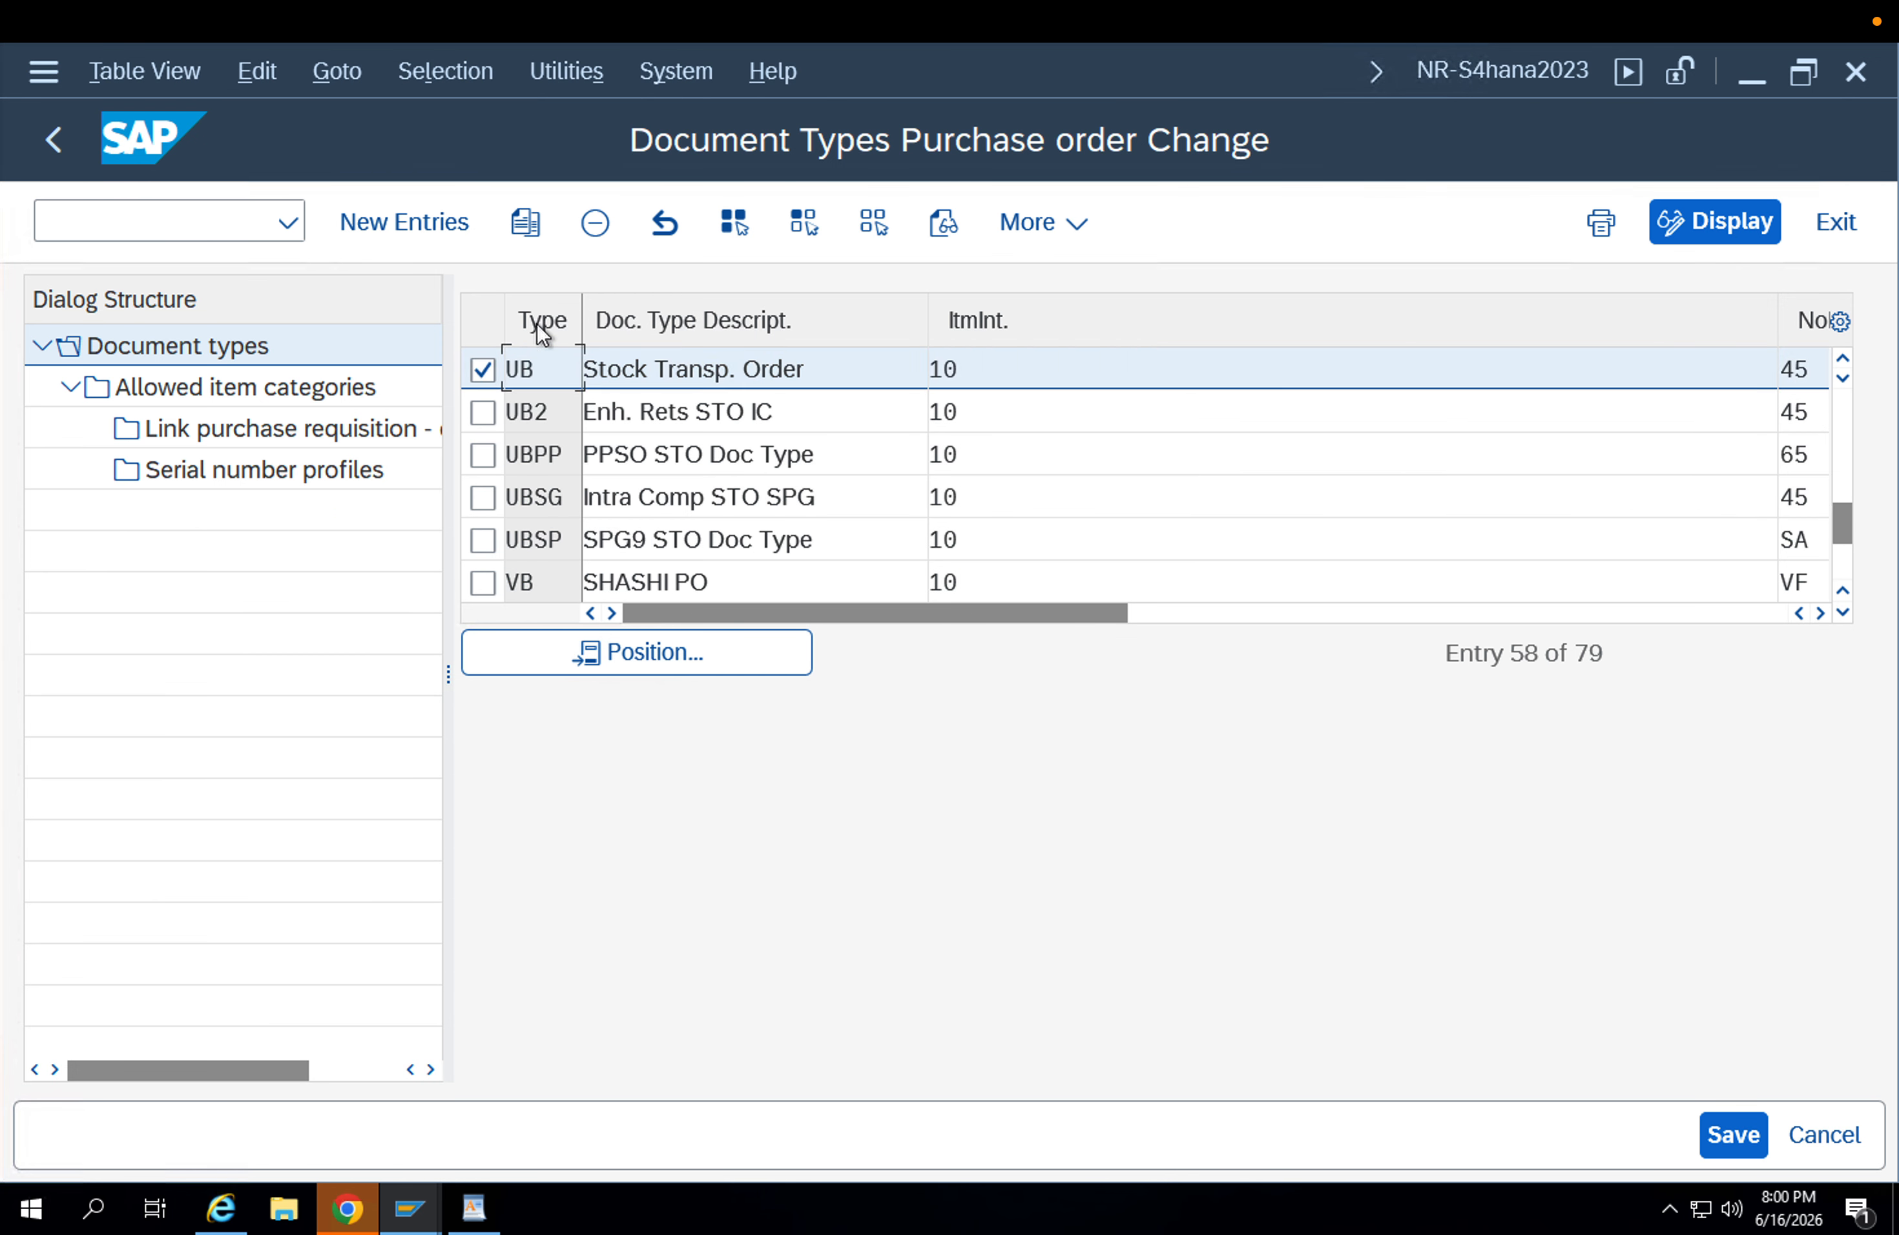
{"action": "left_click", "coordinate": [536, 225]}
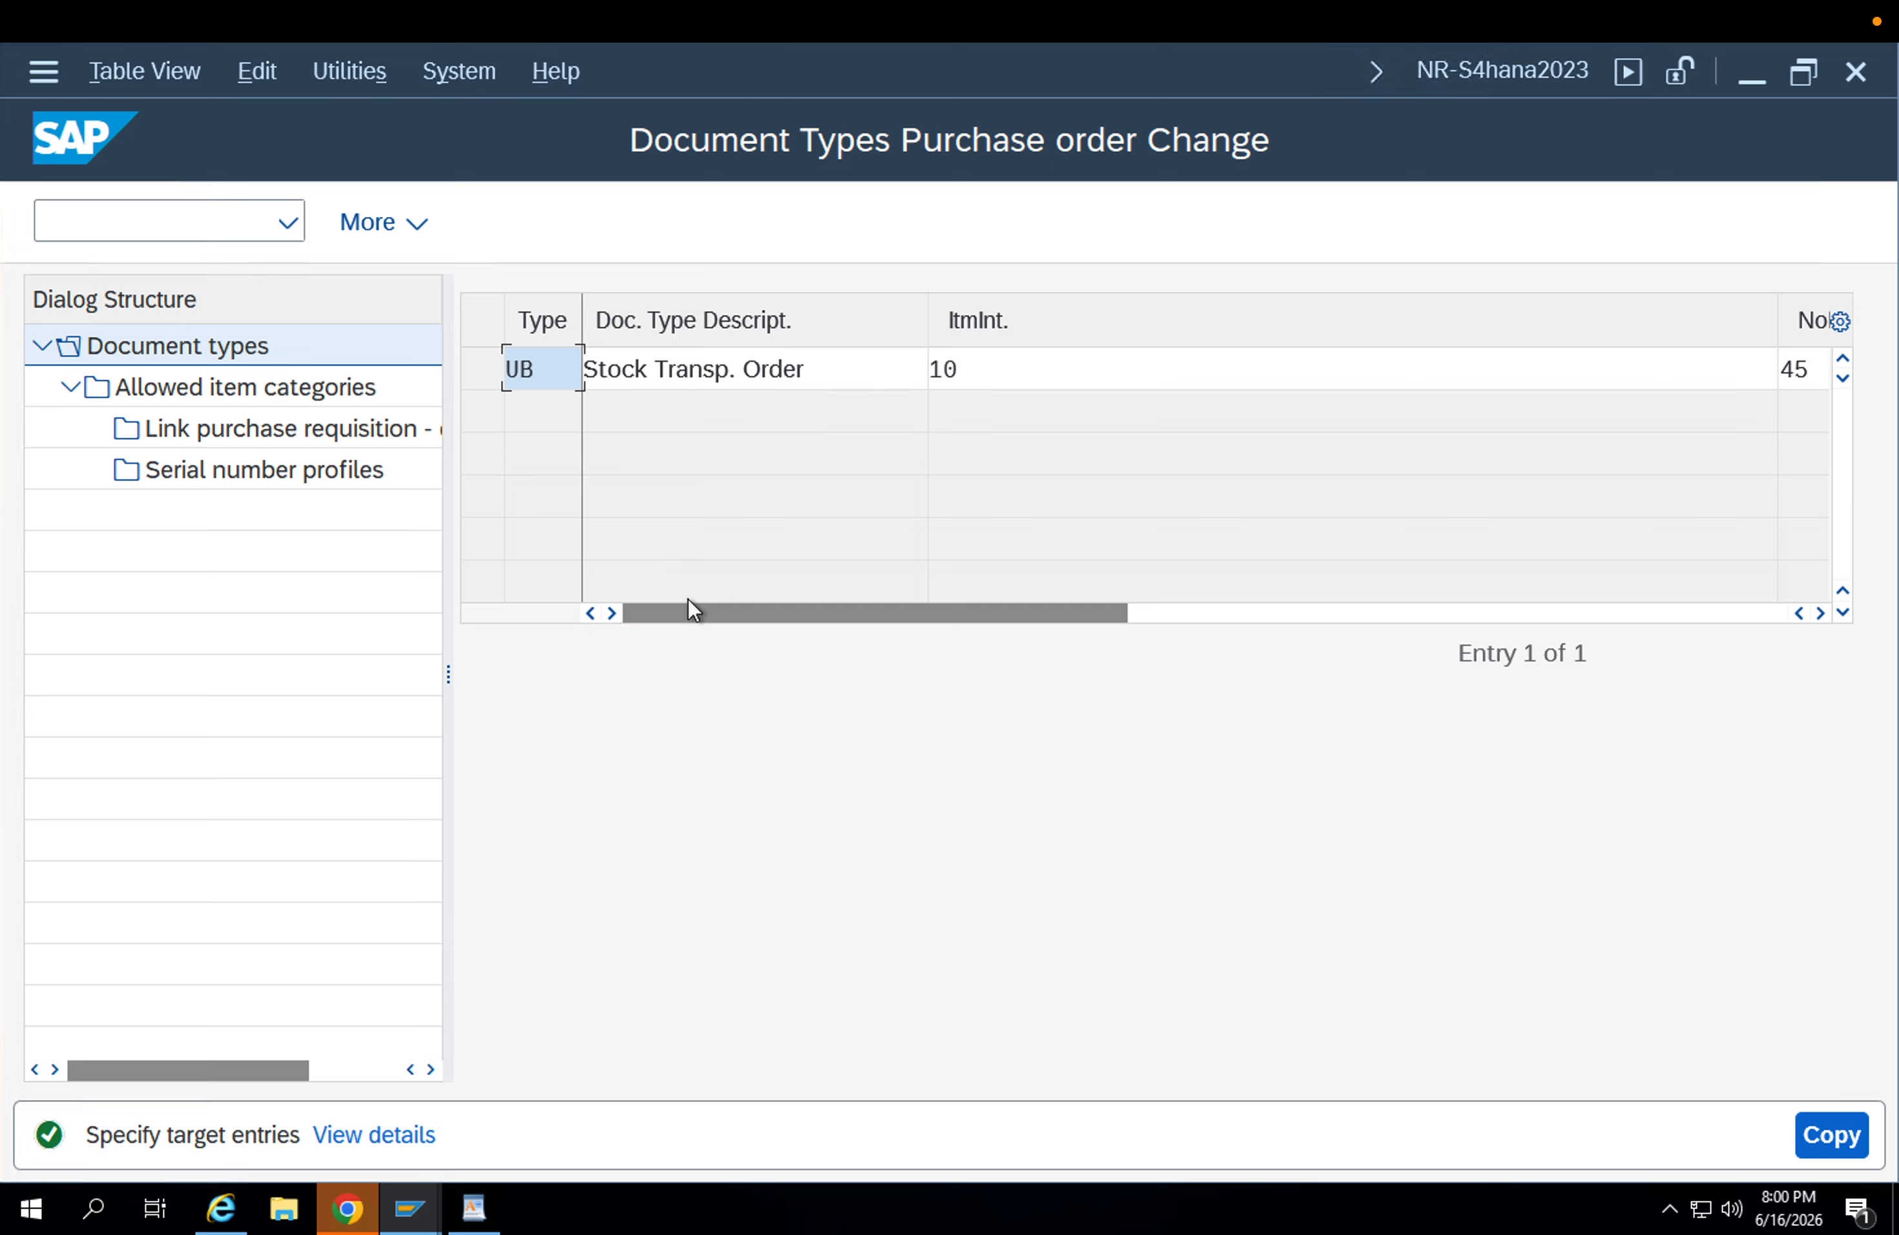
Enter ZU1B as the type of the copied Stock Transp. Order entry and confirm it.
{"action": "type", "text": "ZUB"}
{"action": "key", "text": "BackSpace"}
{"action": "key", "text": "BackSpace"}
{"action": "type", "text": "U1B"}
{"action": "left_click", "coordinate": [825, 375]}
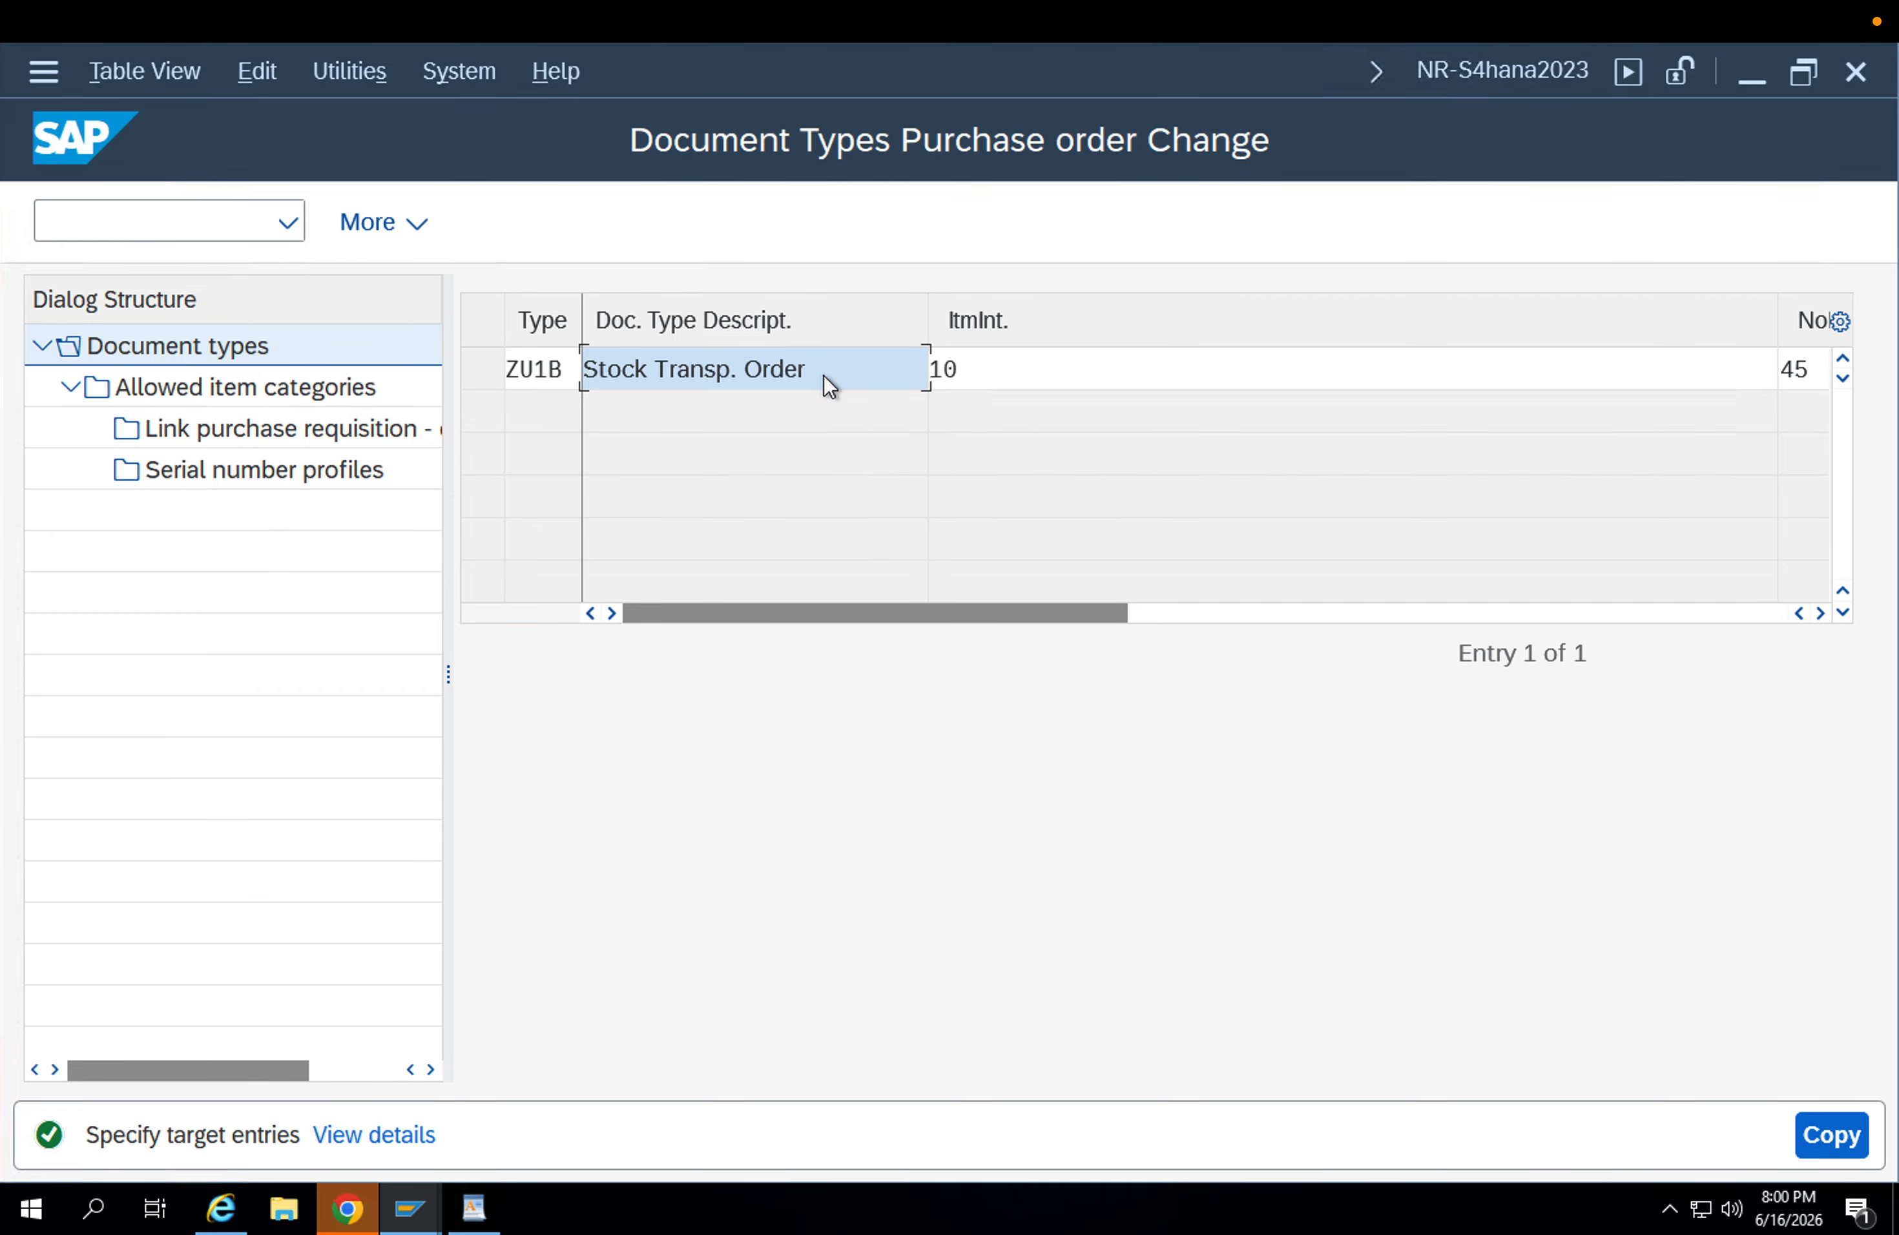
{"action": "key", "text": "Return"}
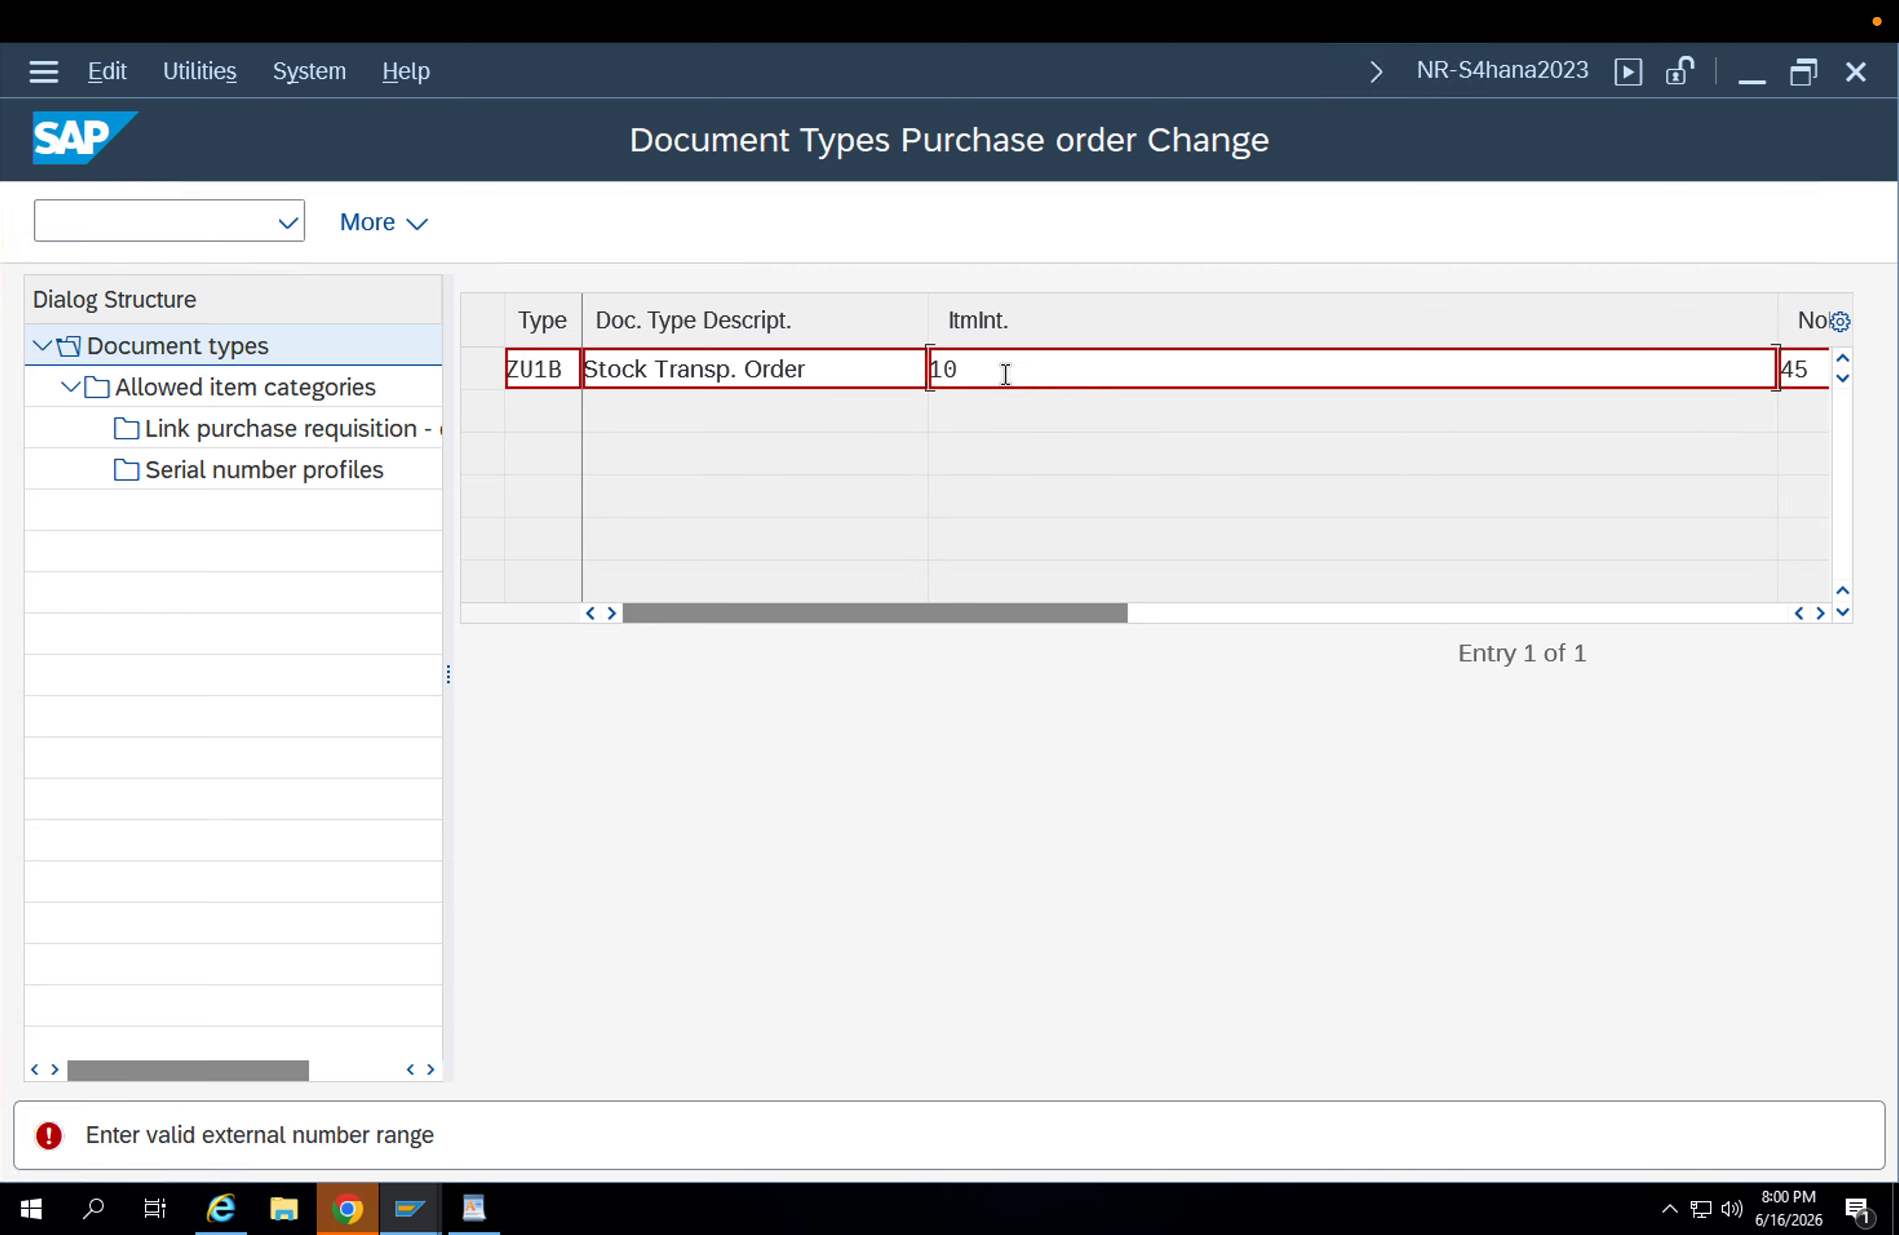
Clear the item interval of ZU1B and enter 45 as its internal number range.
{"action": "key", "text": "Tab"}
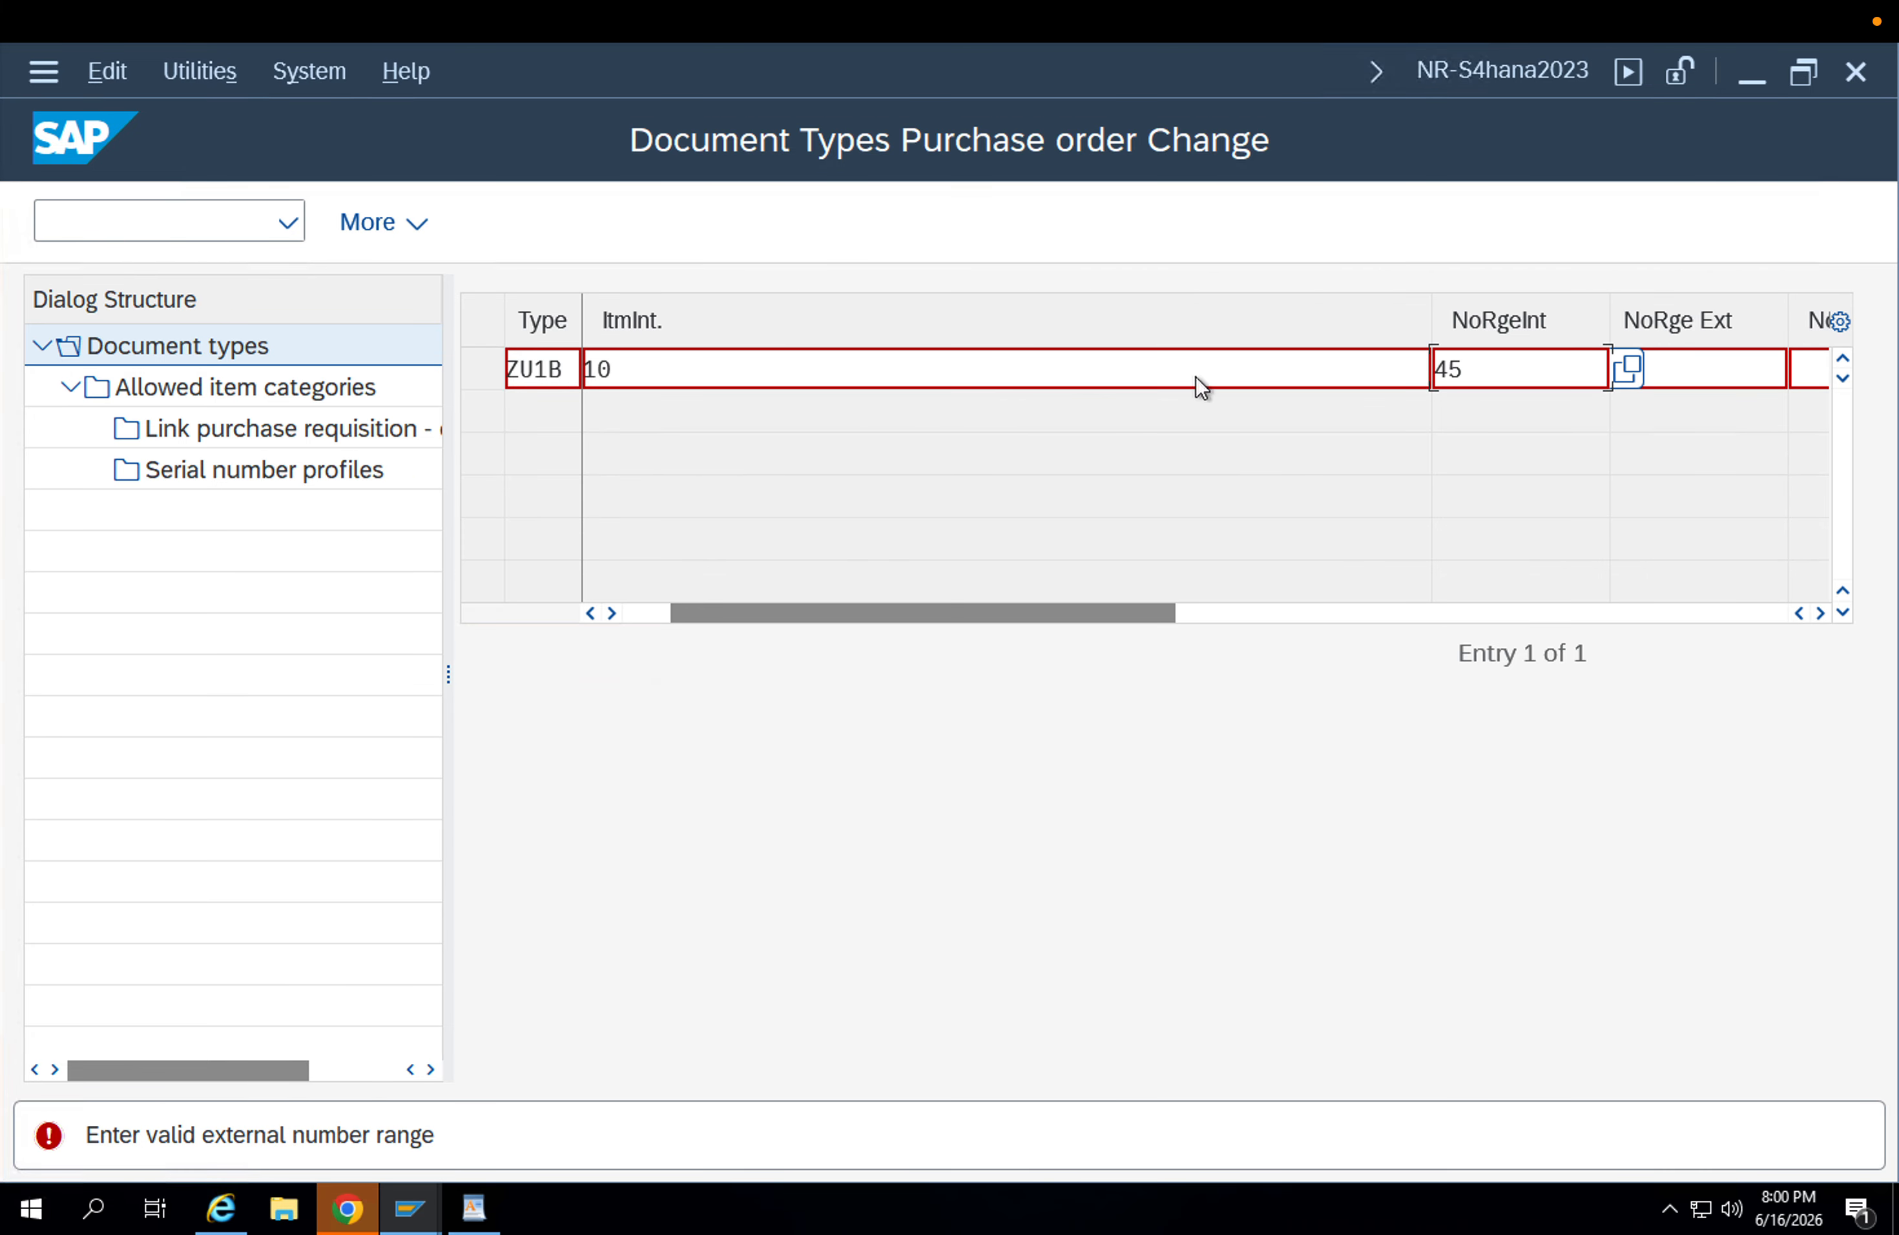
{"action": "left_click_drag", "start_coordinate": [1478, 361], "coordinate": [1336, 362]}
{"action": "key", "text": "BackSpace"}
{"action": "key", "text": "Return"}
{"action": "left_click", "coordinate": [1347, 363]}
{"action": "key", "text": "BackSpace"}
{"action": "key", "text": "Tab"}
{"action": "type", "text": "45"}
{"action": "key", "text": "Return"}
Remove the external number range from ZU1B and copy the entry with all its dependent entries.
{"action": "left_click", "coordinate": [1661, 360]}
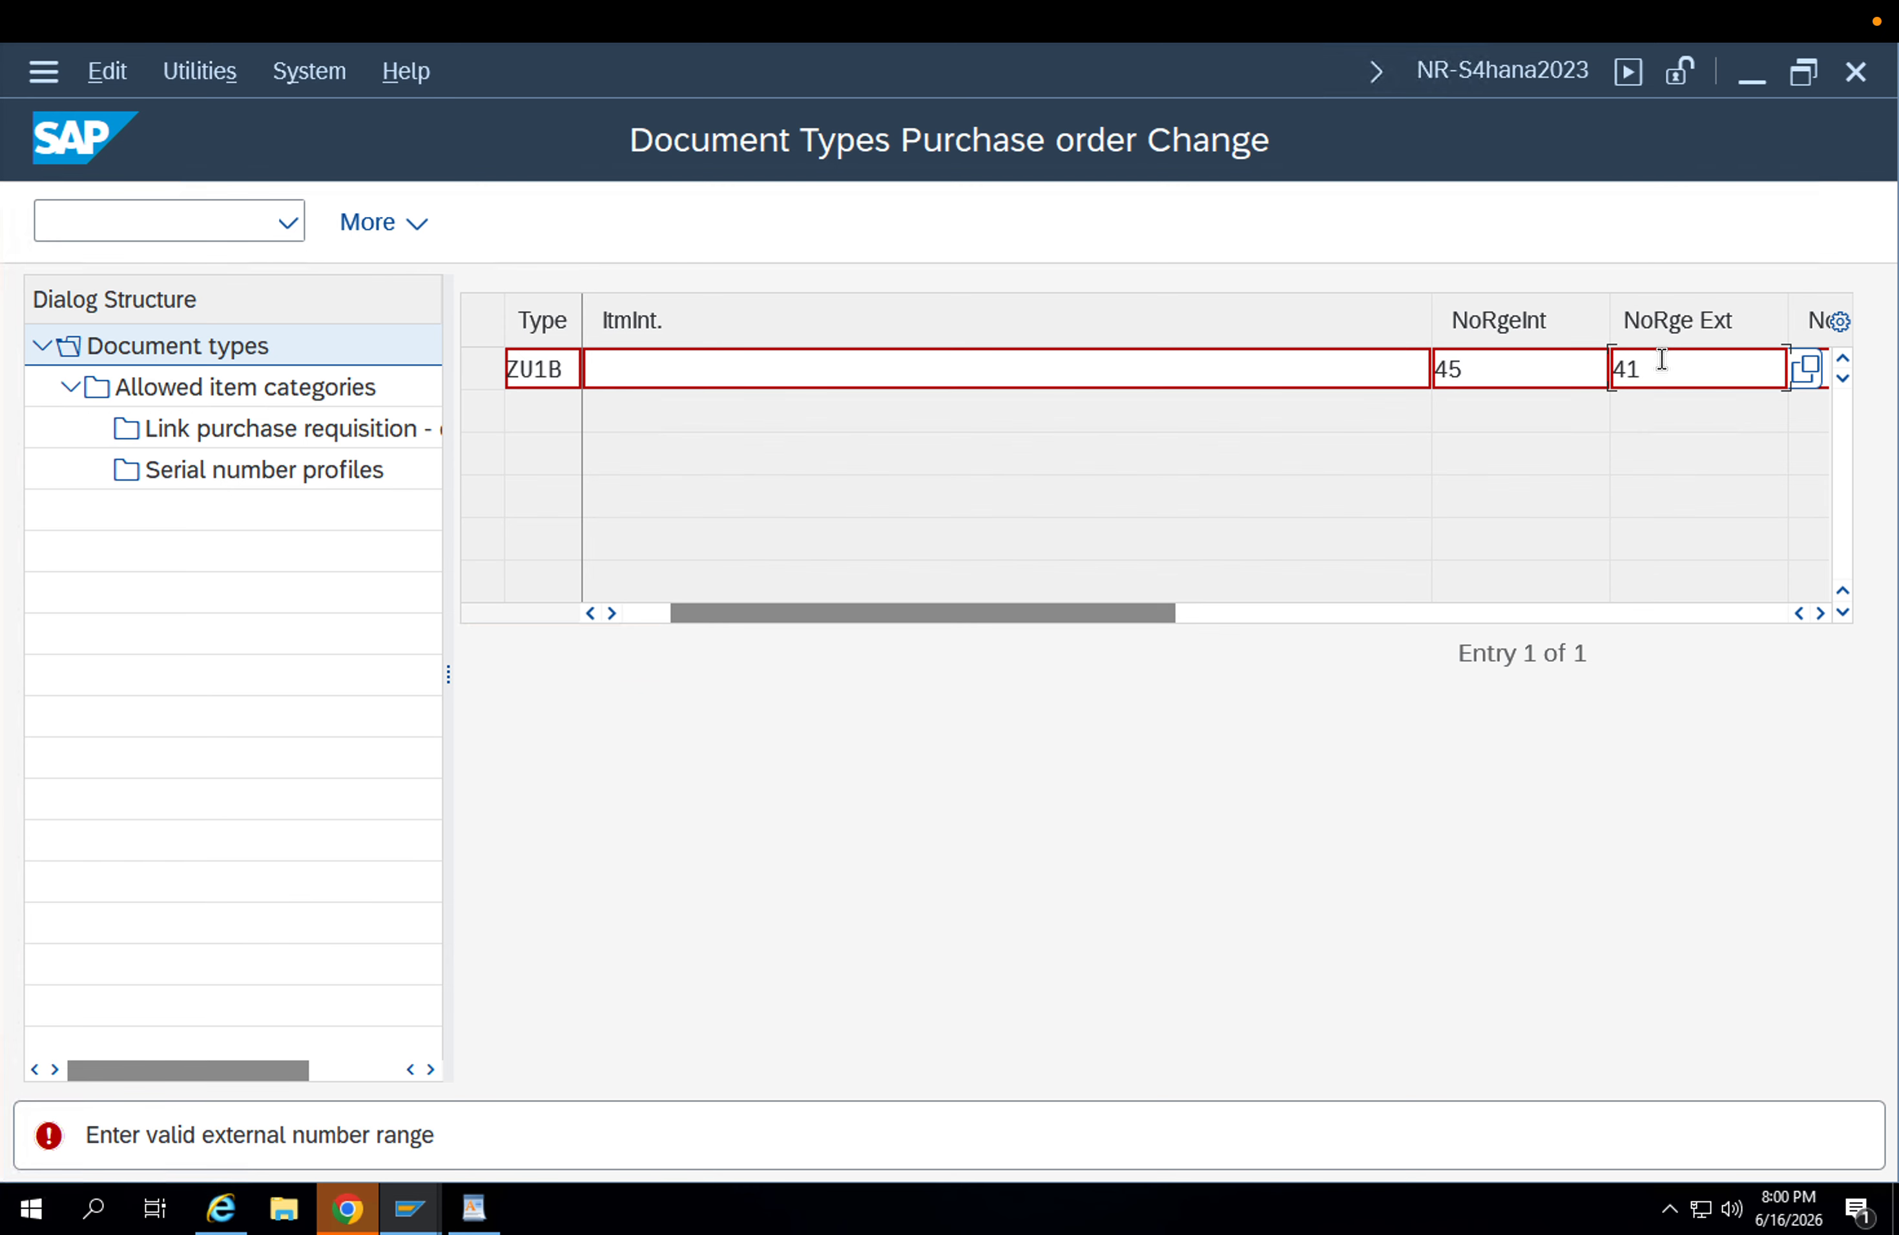
{"action": "key", "text": "BackSpace"}
{"action": "key", "text": "BackSpace"}
{"action": "key", "text": "Return"}
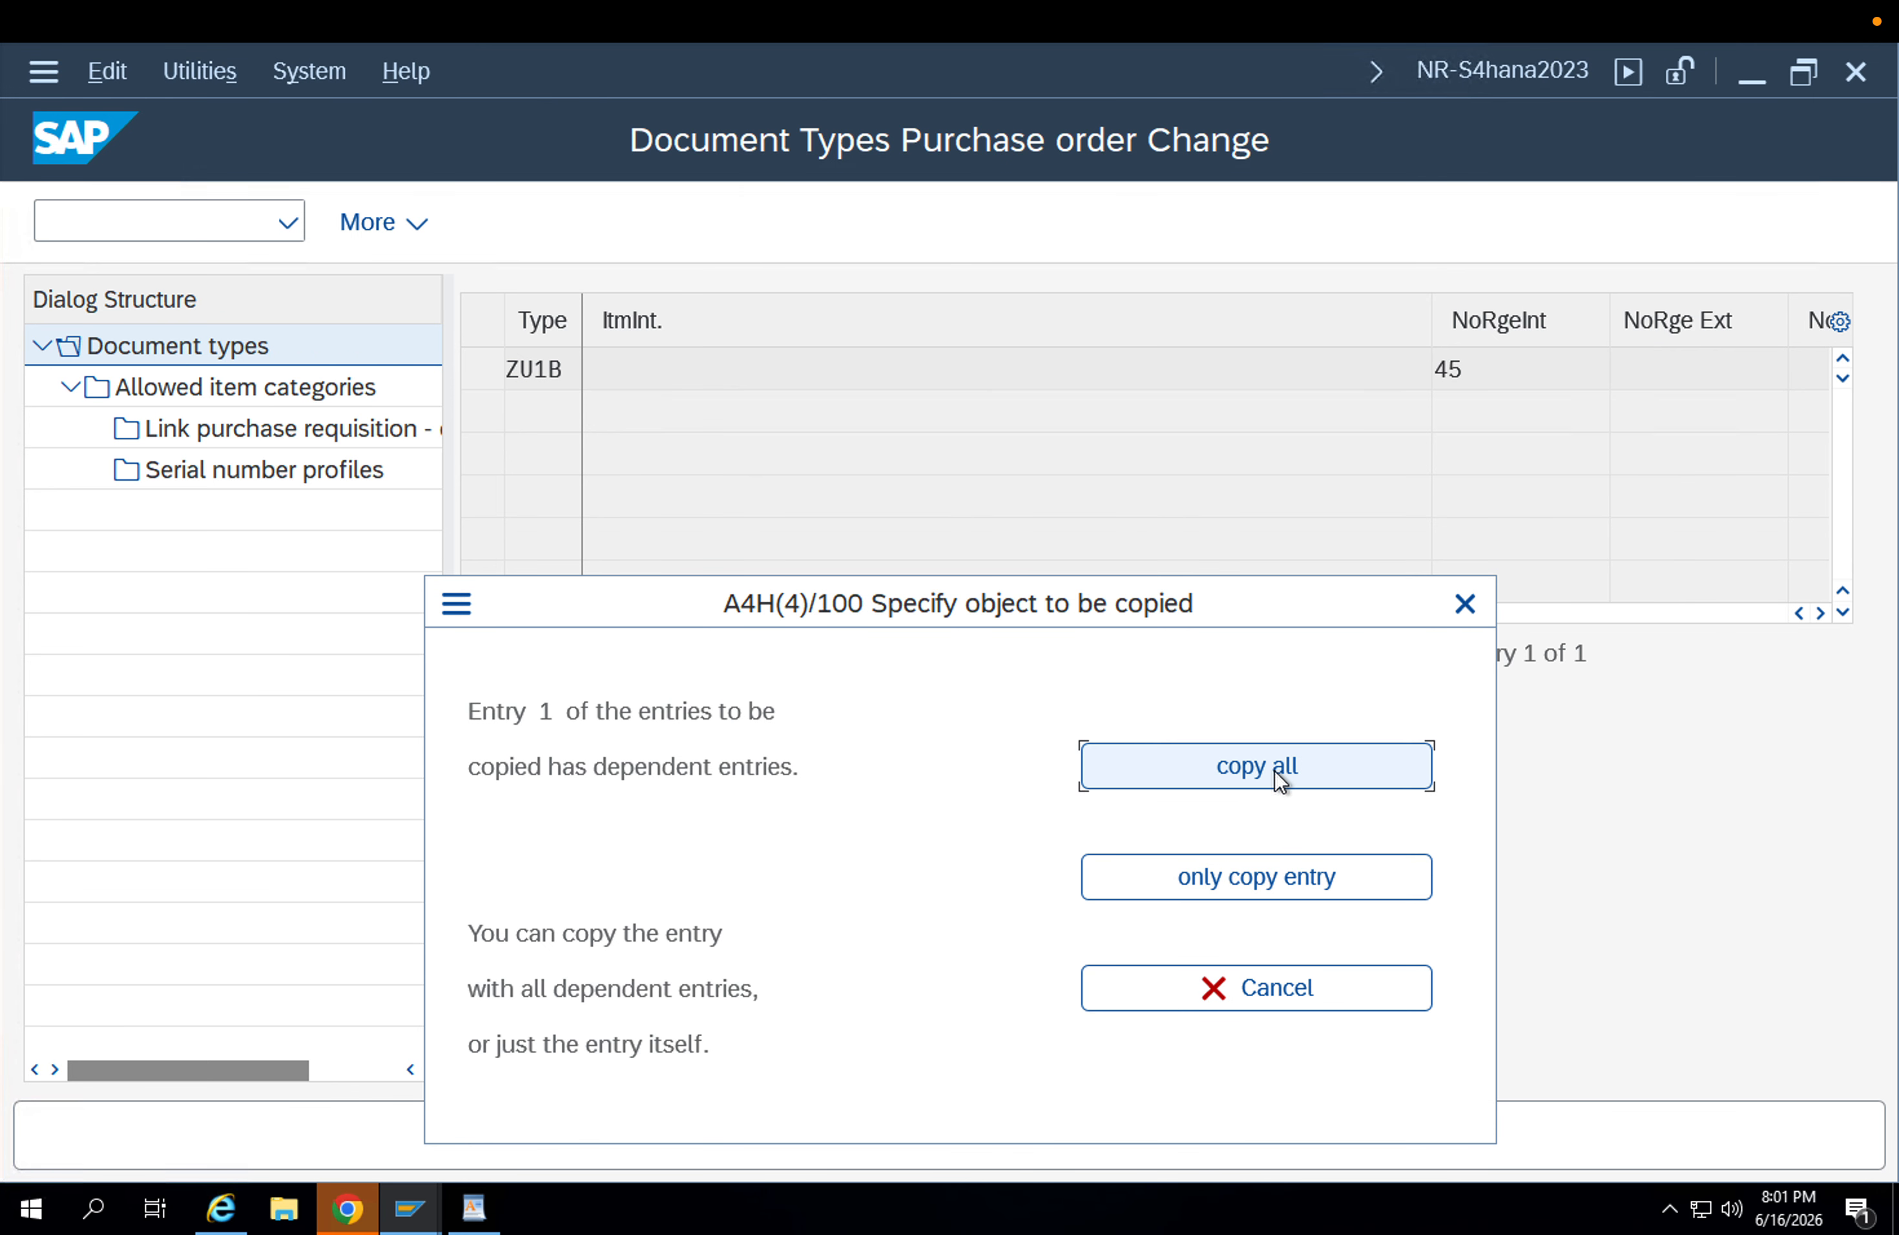
{"action": "left_click", "coordinate": [1274, 768]}
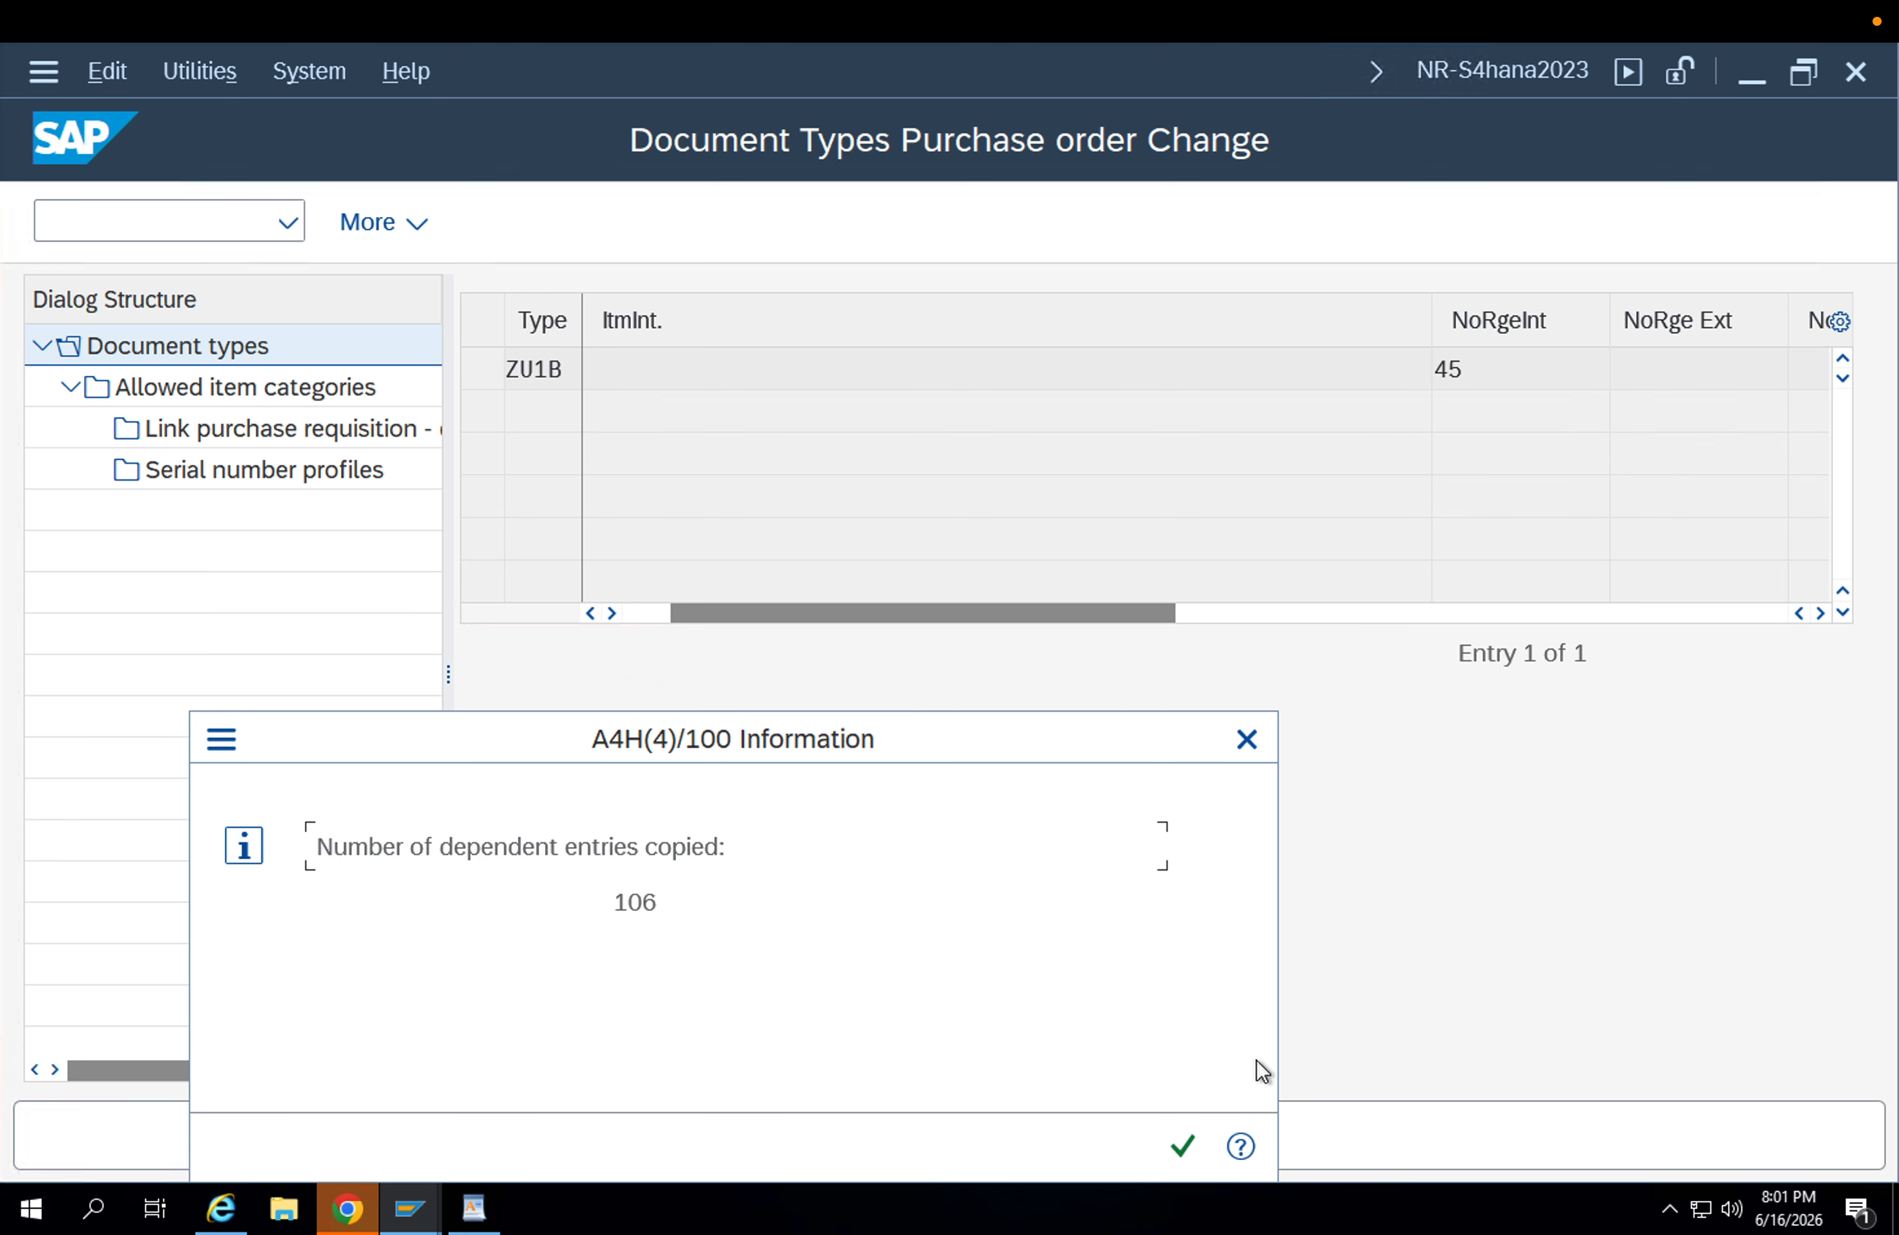
{"action": "left_click", "coordinate": [1182, 1145]}
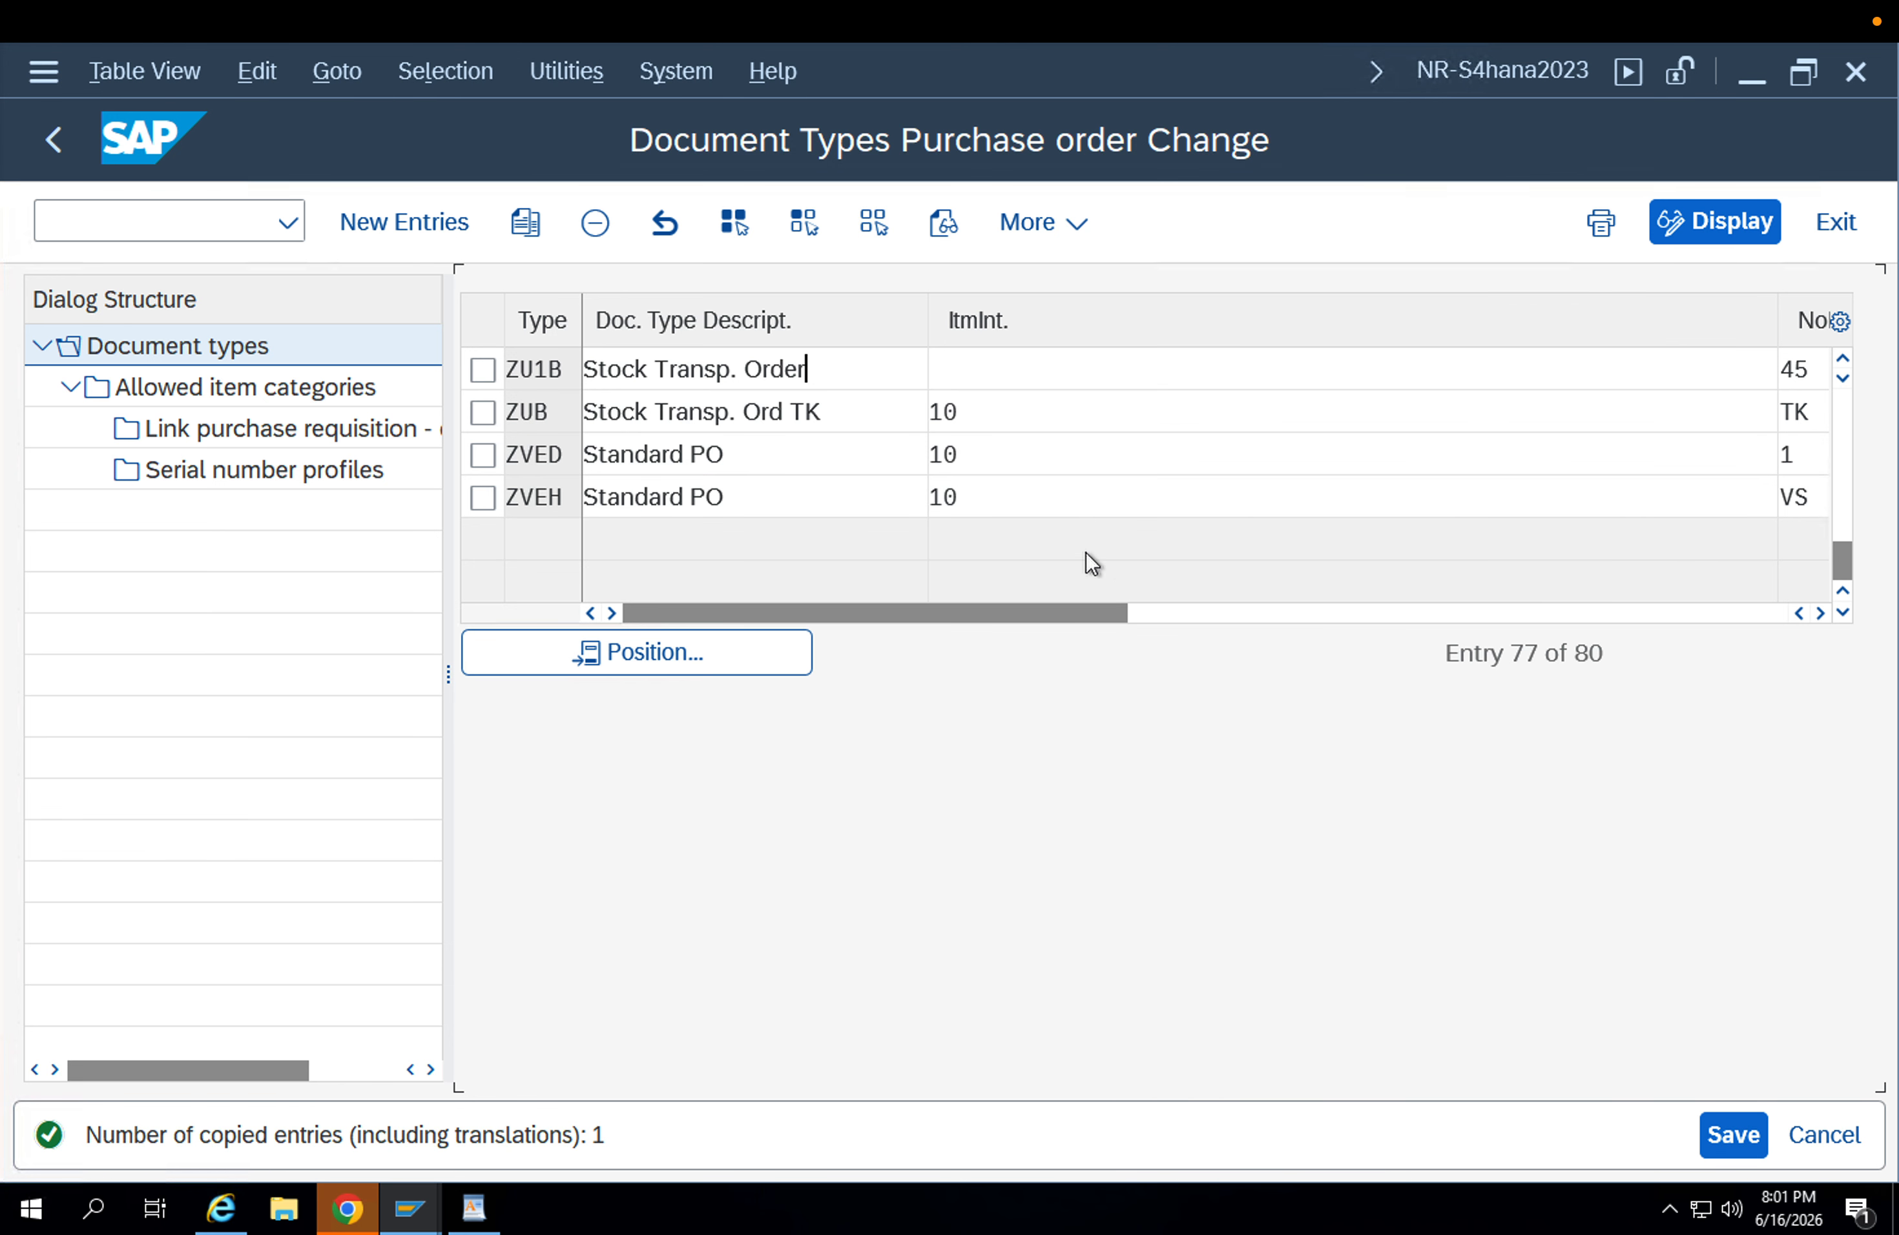
Set the item interval of ZU1B to 10 and save the document type in the proposed customizing request.
{"action": "left_click", "coordinate": [985, 368]}
{"action": "type", "text": "10"}
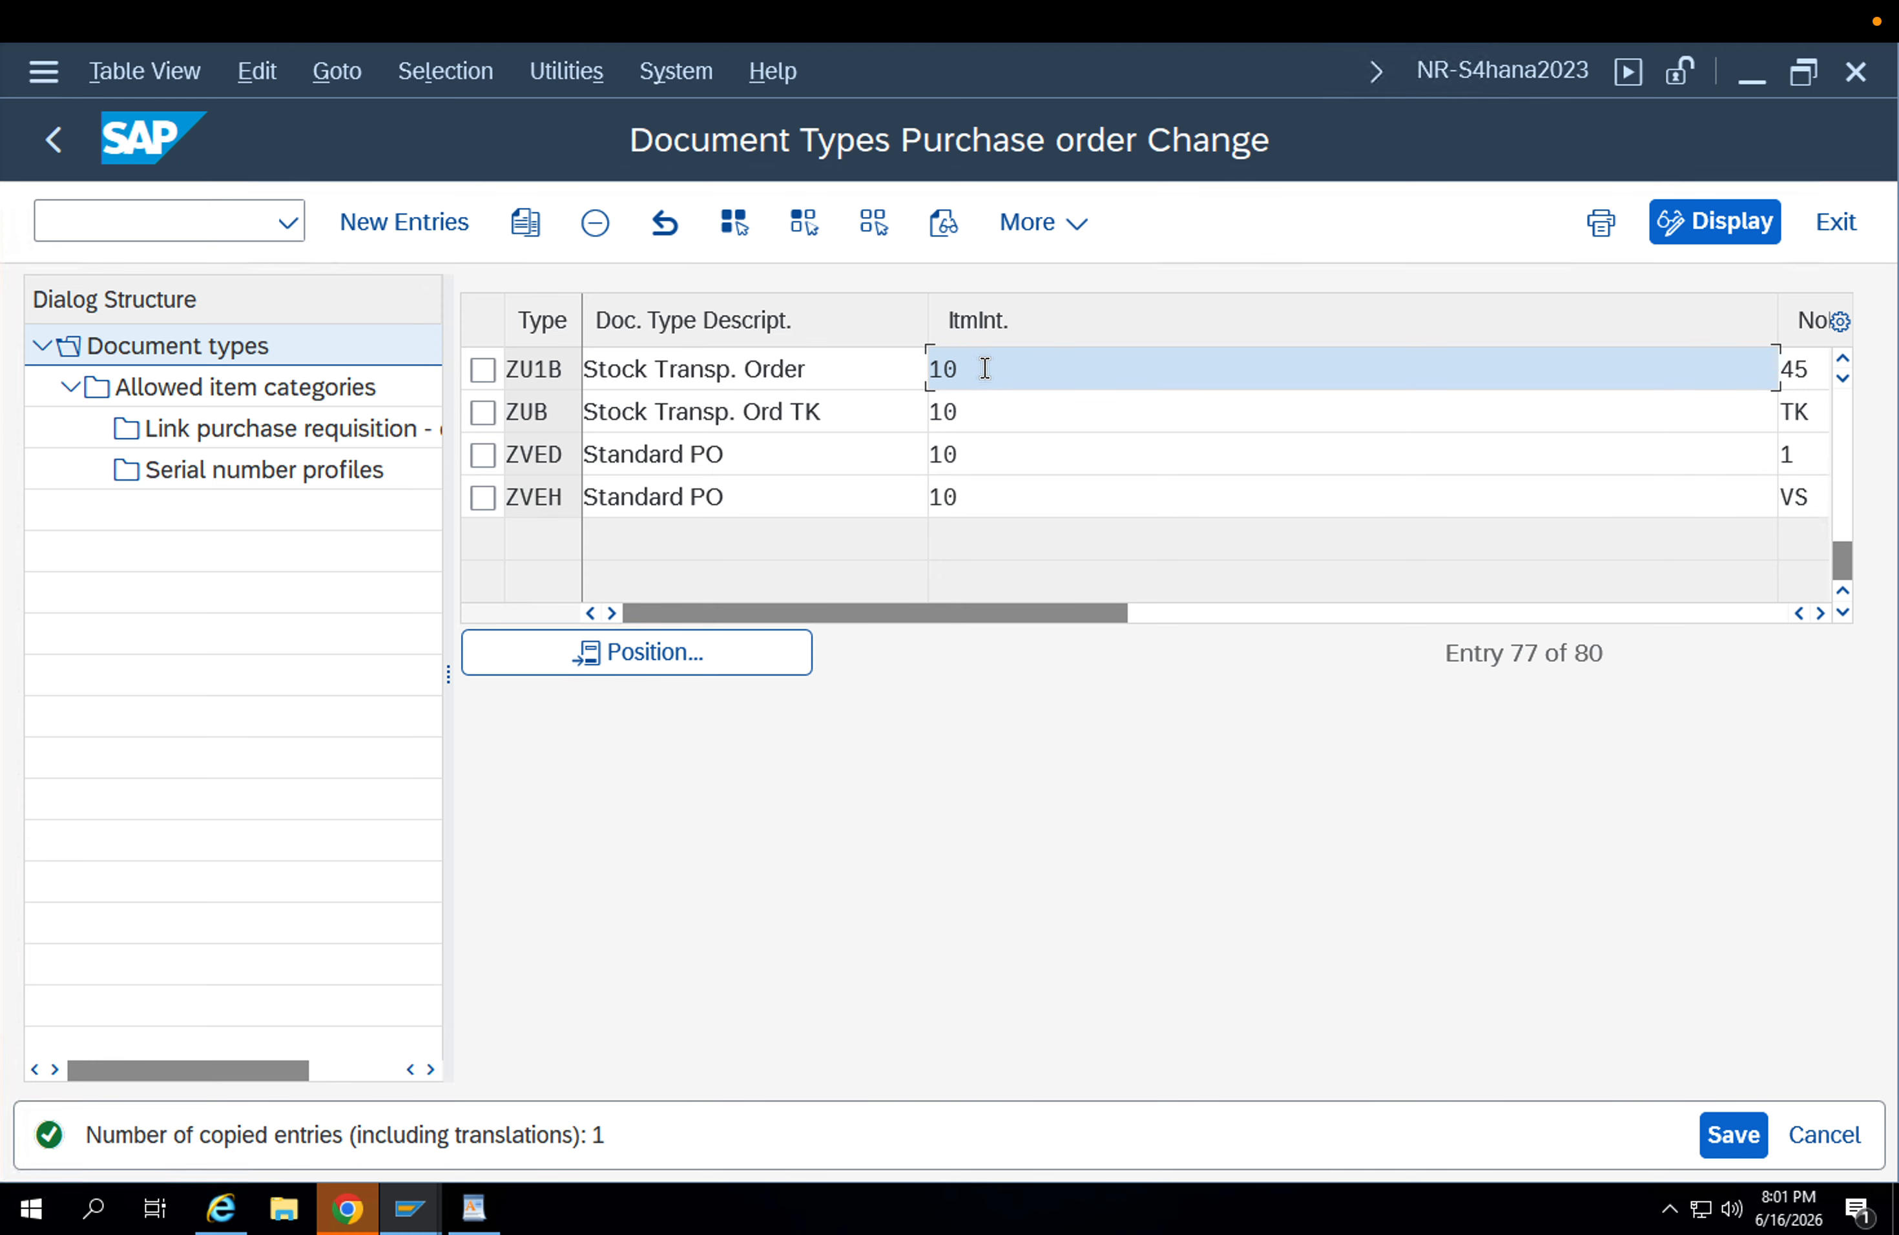
{"action": "key", "text": "Return"}
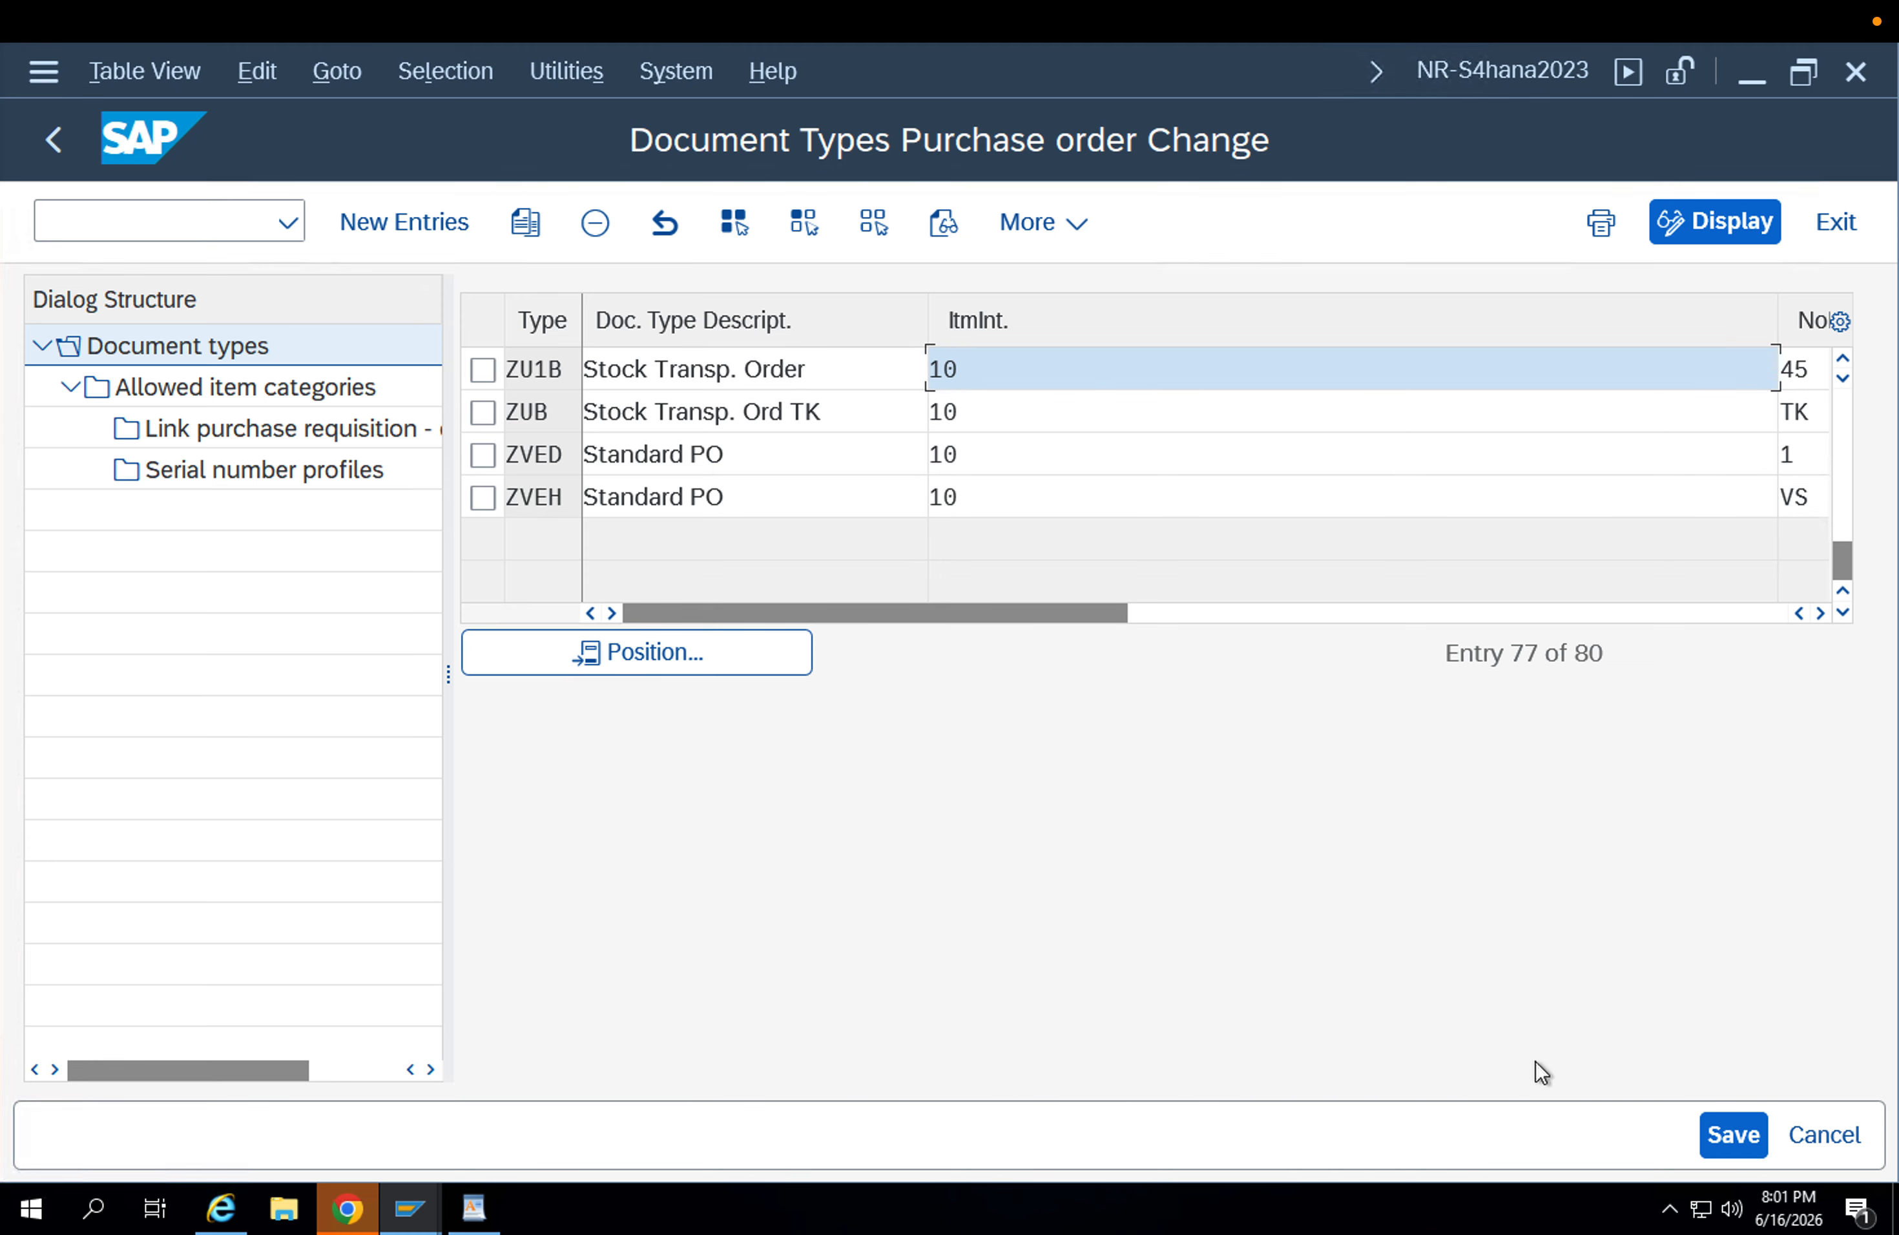
{"action": "left_click", "coordinate": [1728, 1126]}
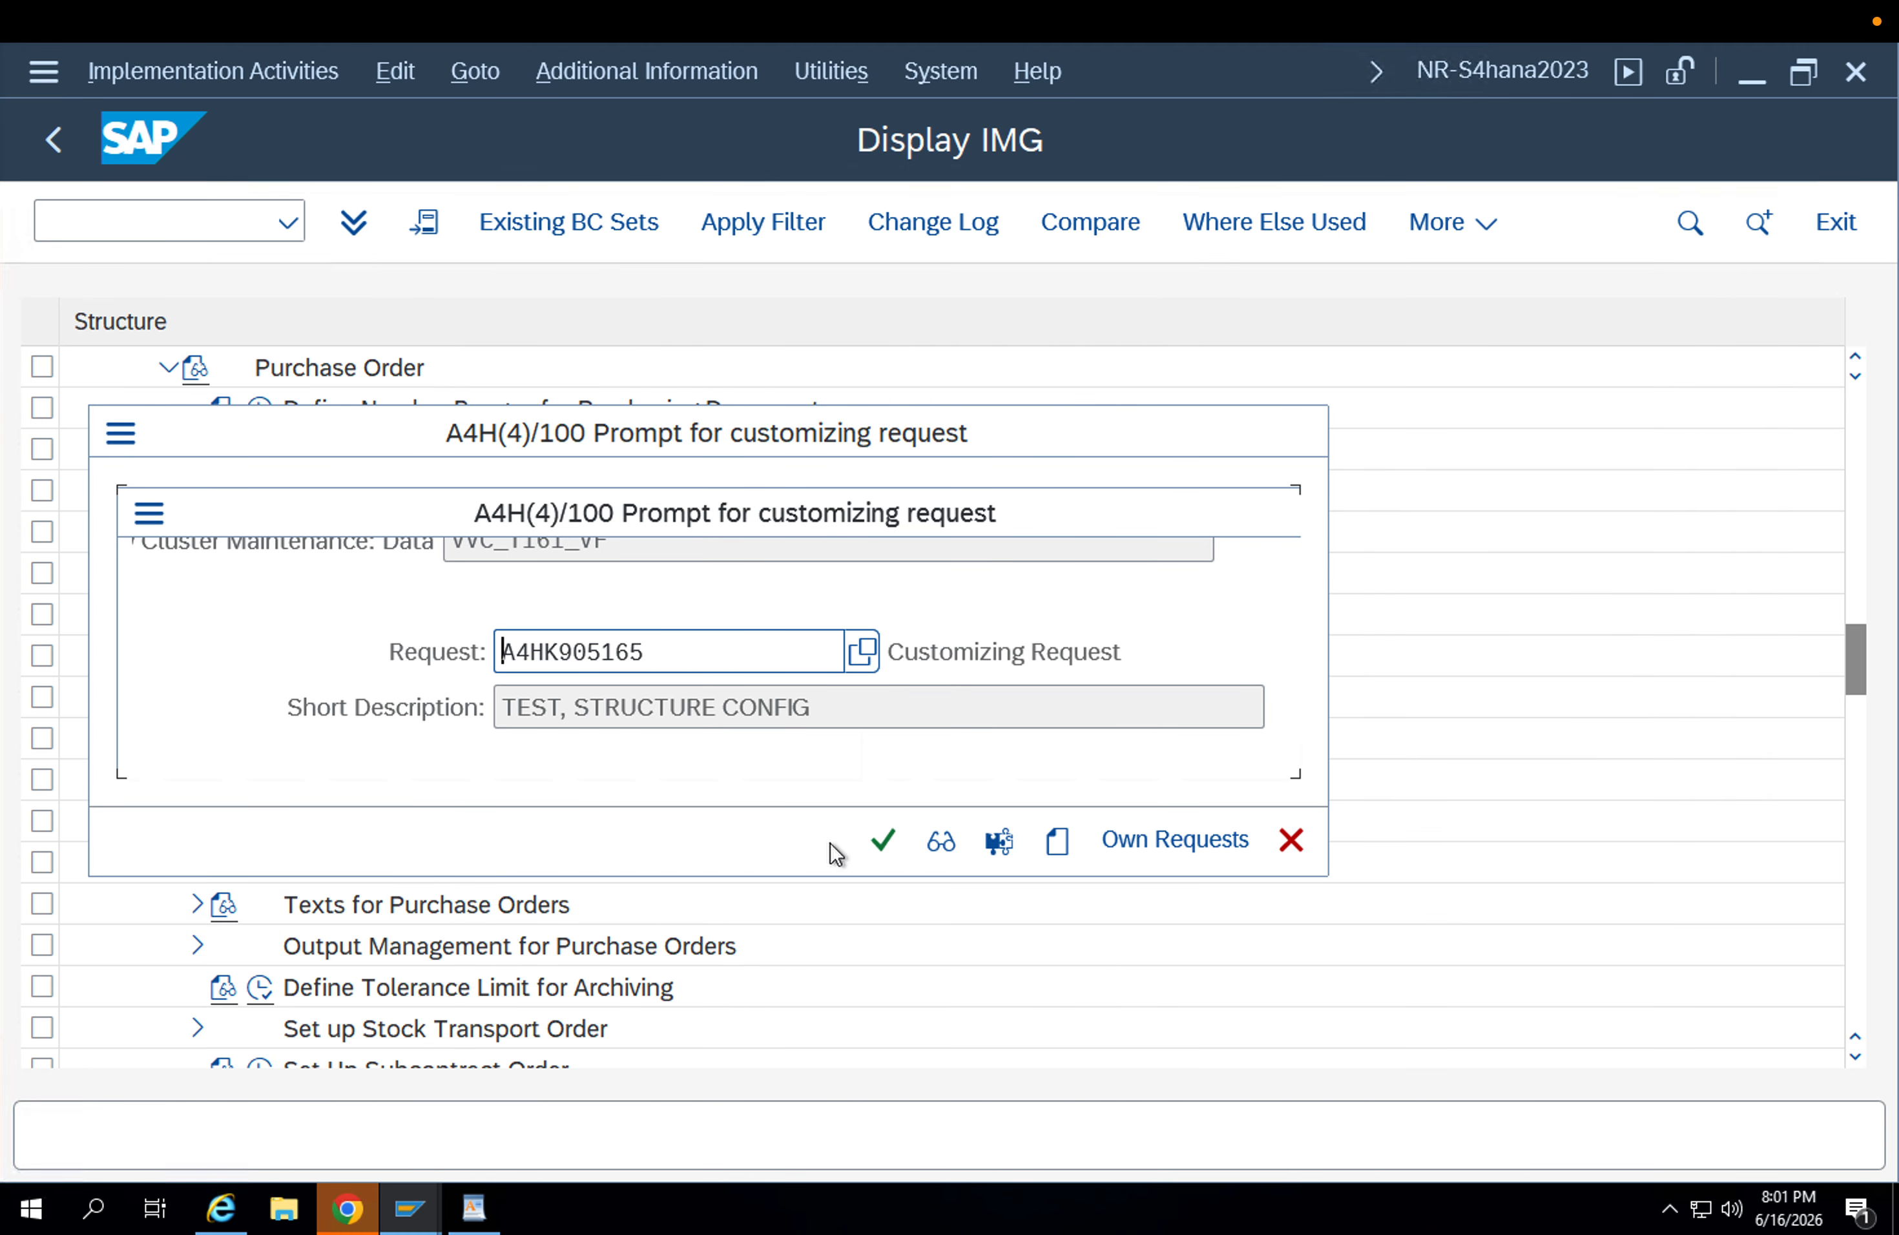
{"action": "left_click", "coordinate": [877, 843]}
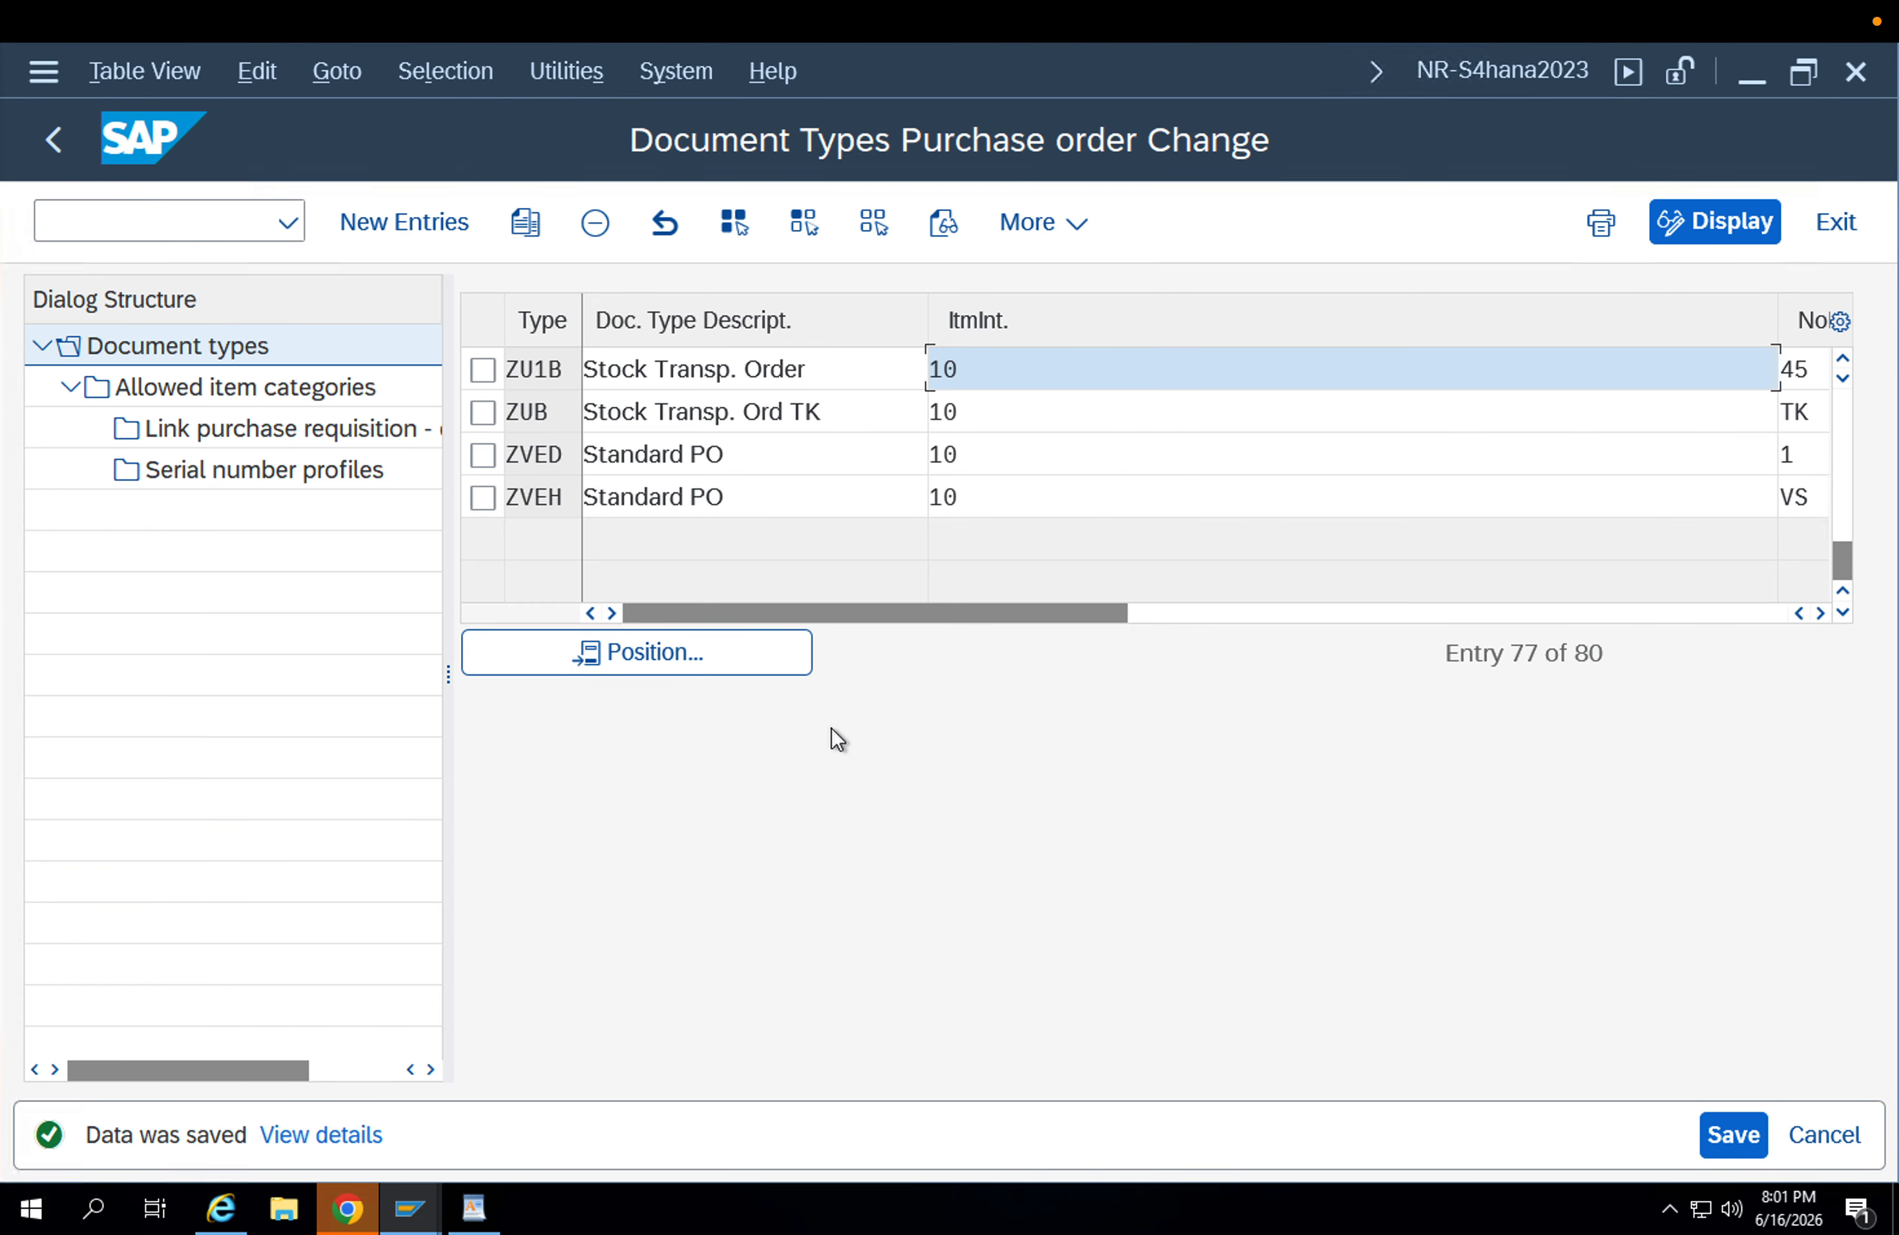
Examine the allowed item categories for document type ZU1B and return to the document type list.
{"action": "left_click", "coordinate": [483, 369]}
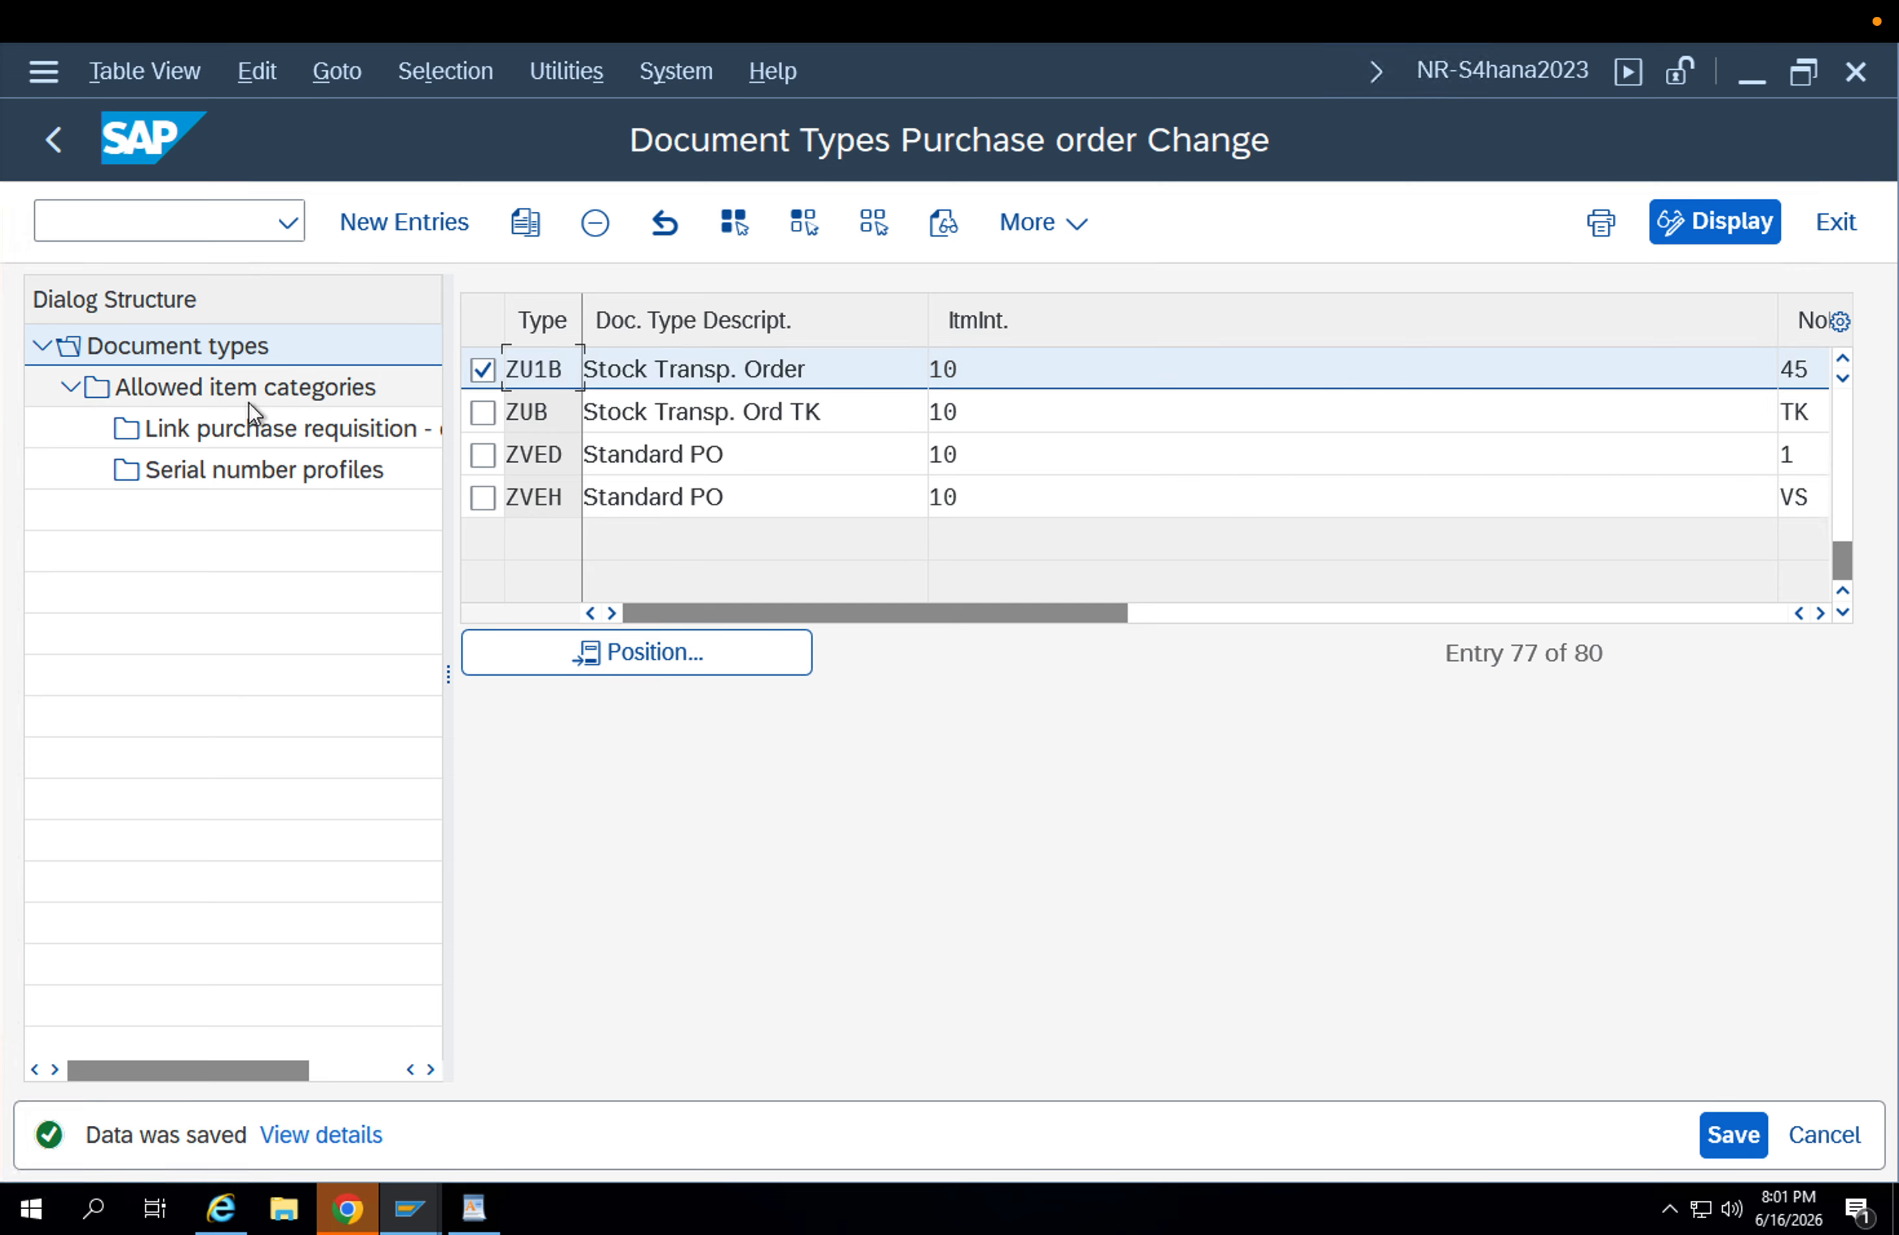
{"action": "double_click", "coordinate": [211, 388]}
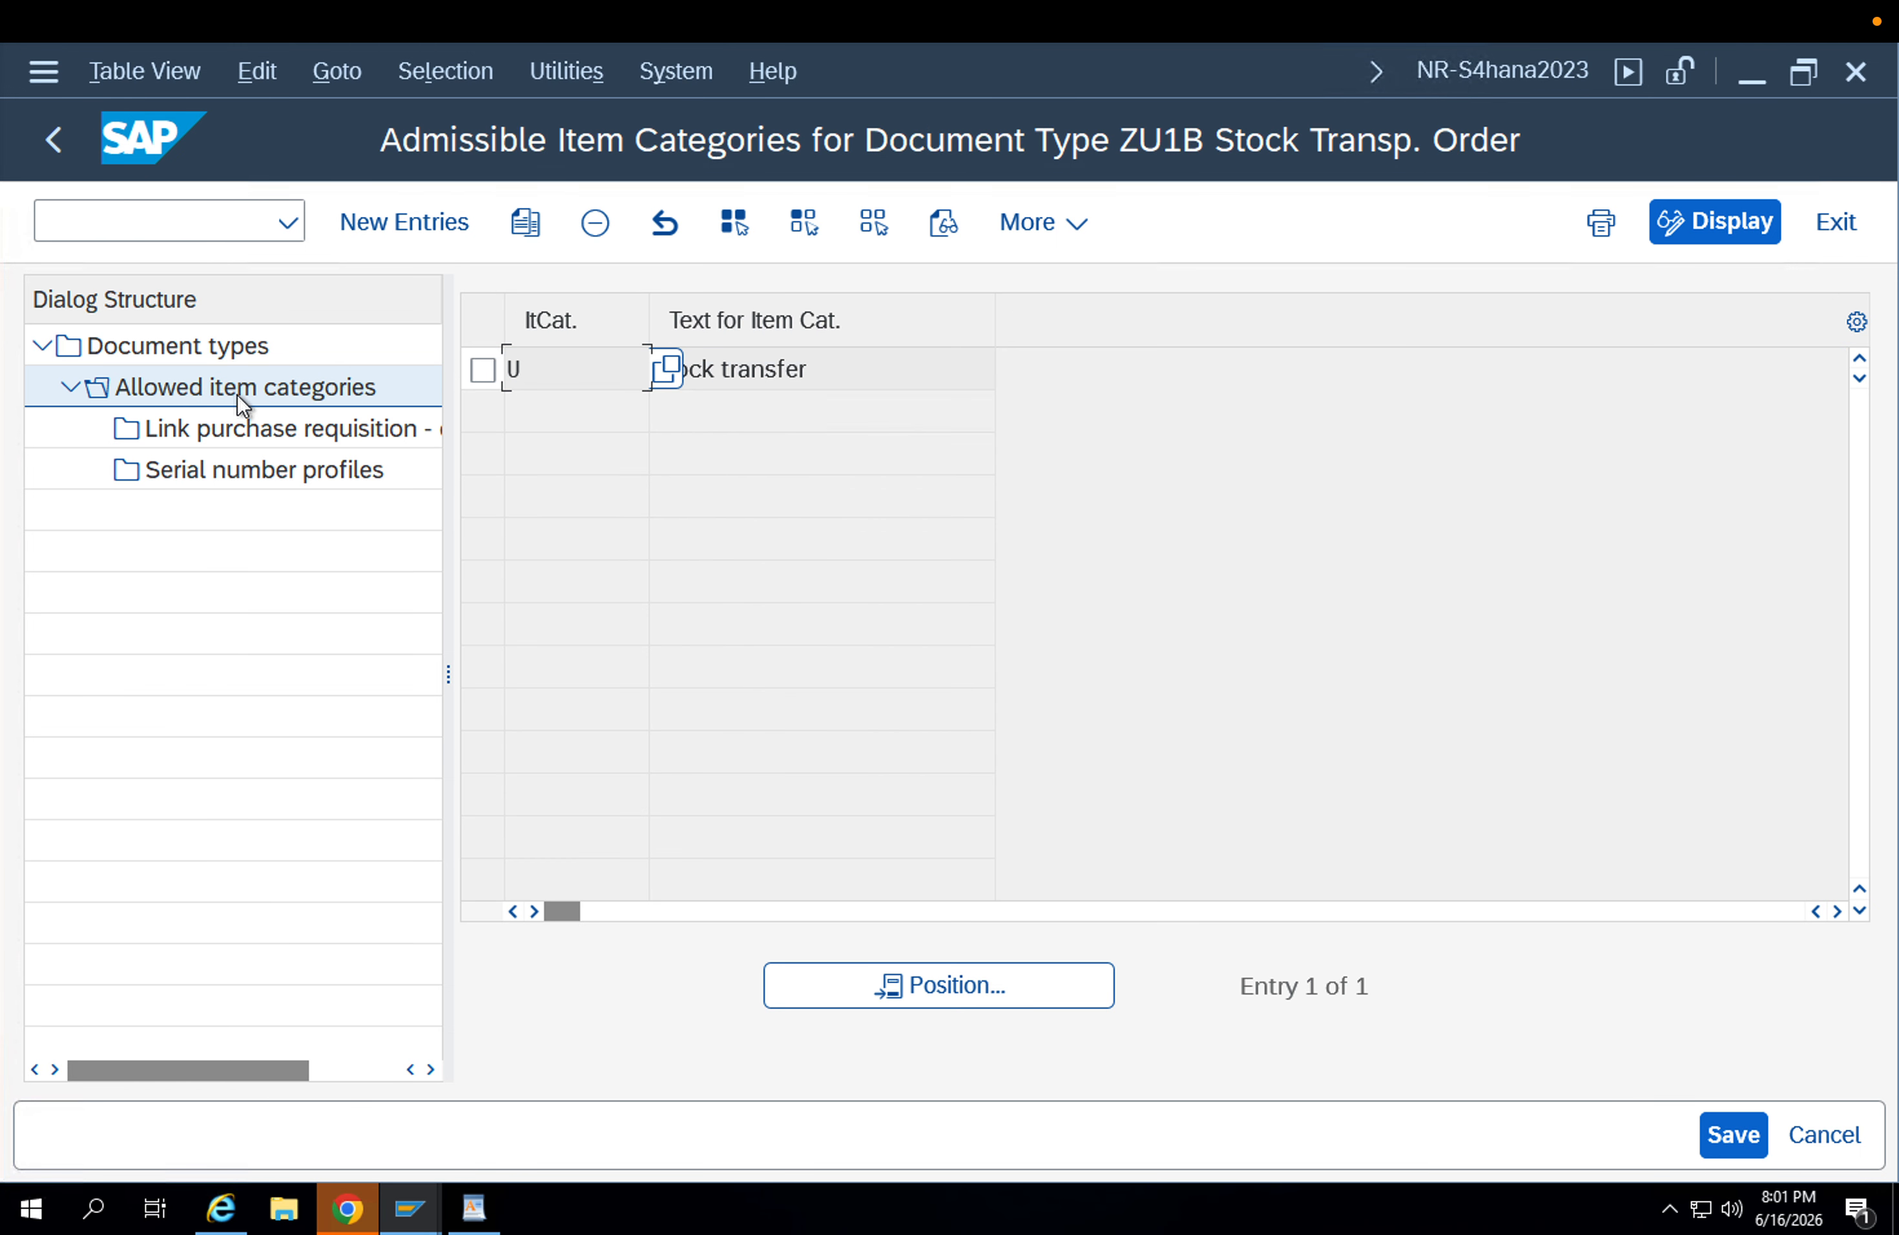
{"action": "left_click_drag", "start_coordinate": [807, 368], "coordinate": [589, 361]}
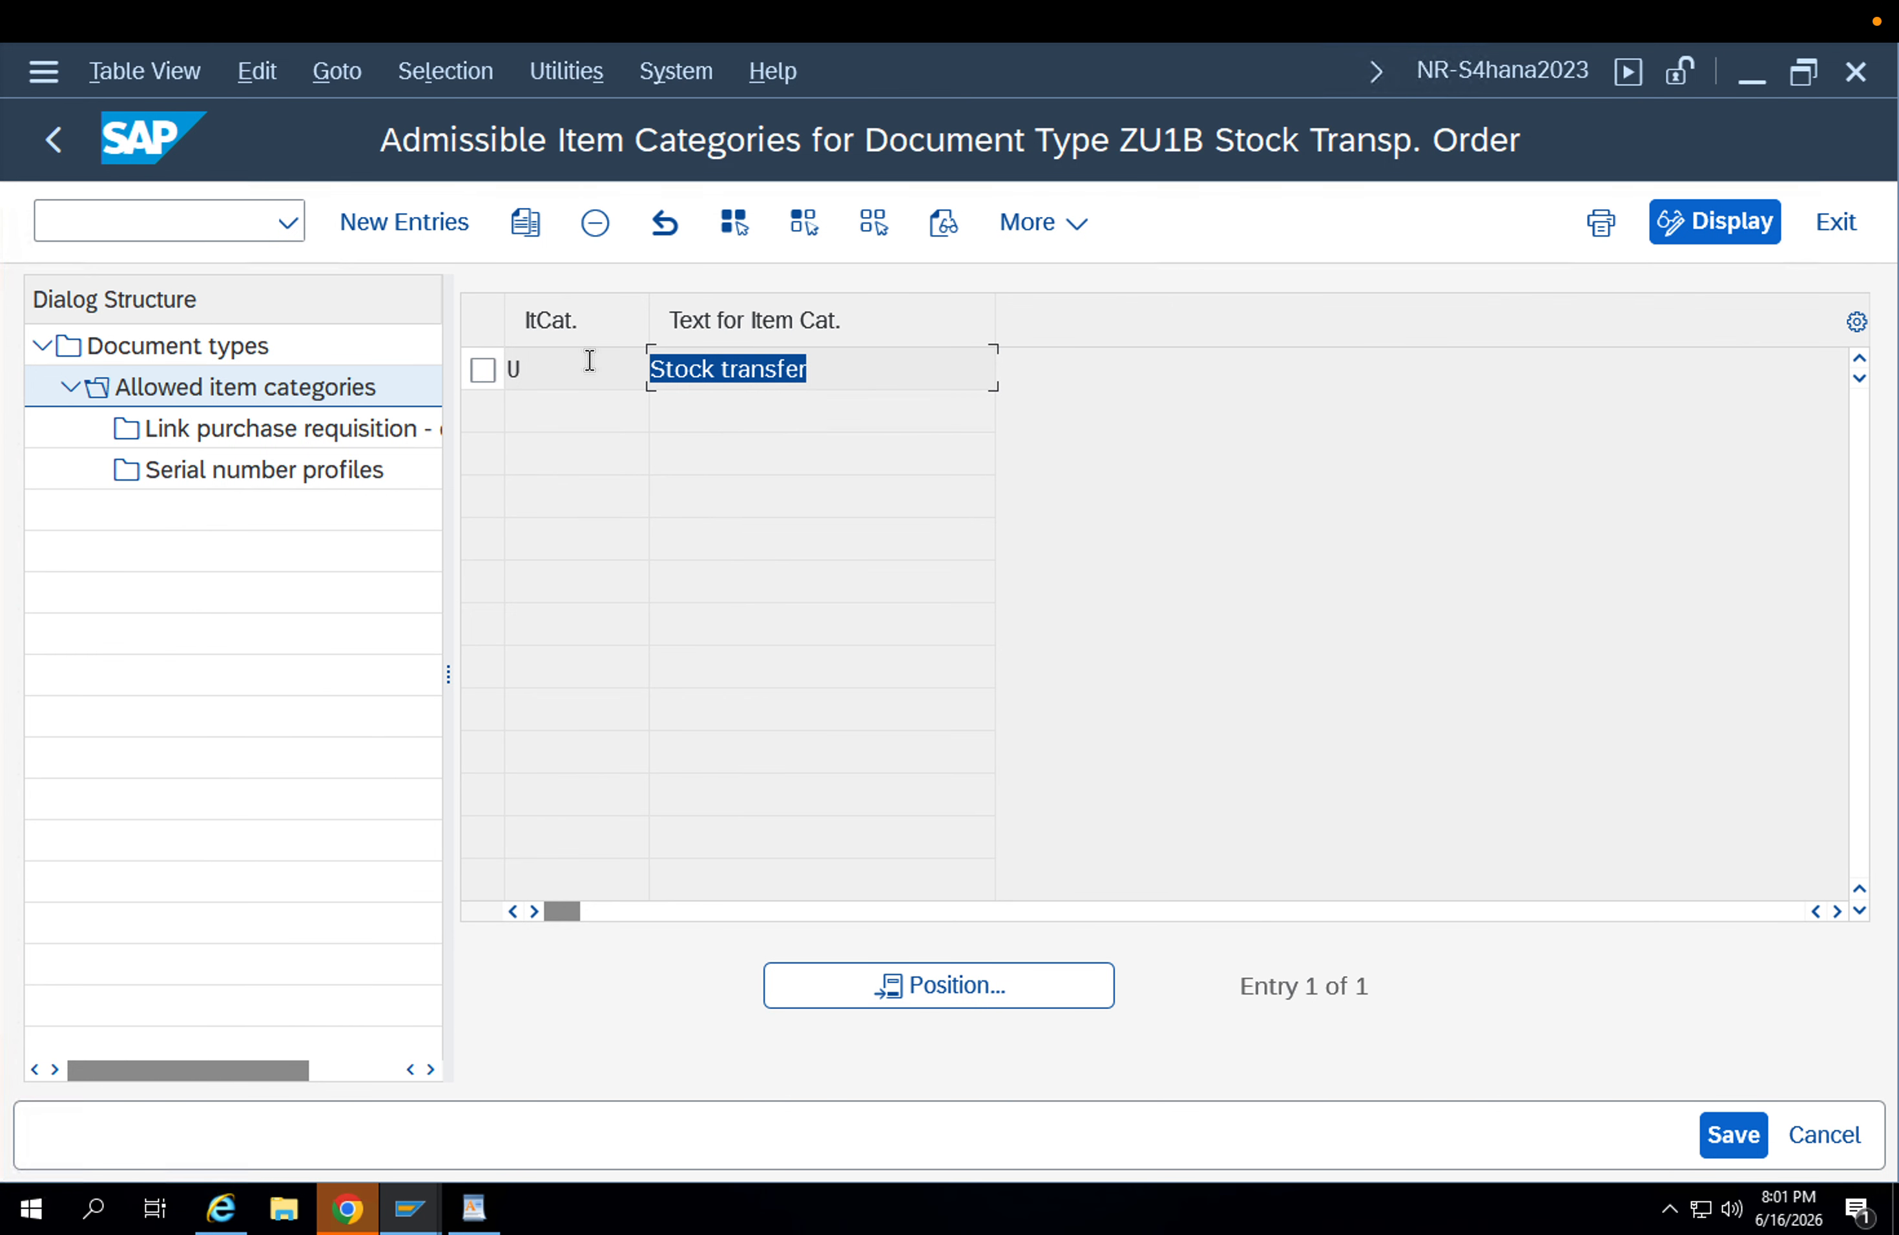
{"action": "key", "text": "ctrl+c"}
{"action": "left_click", "coordinate": [549, 369]}
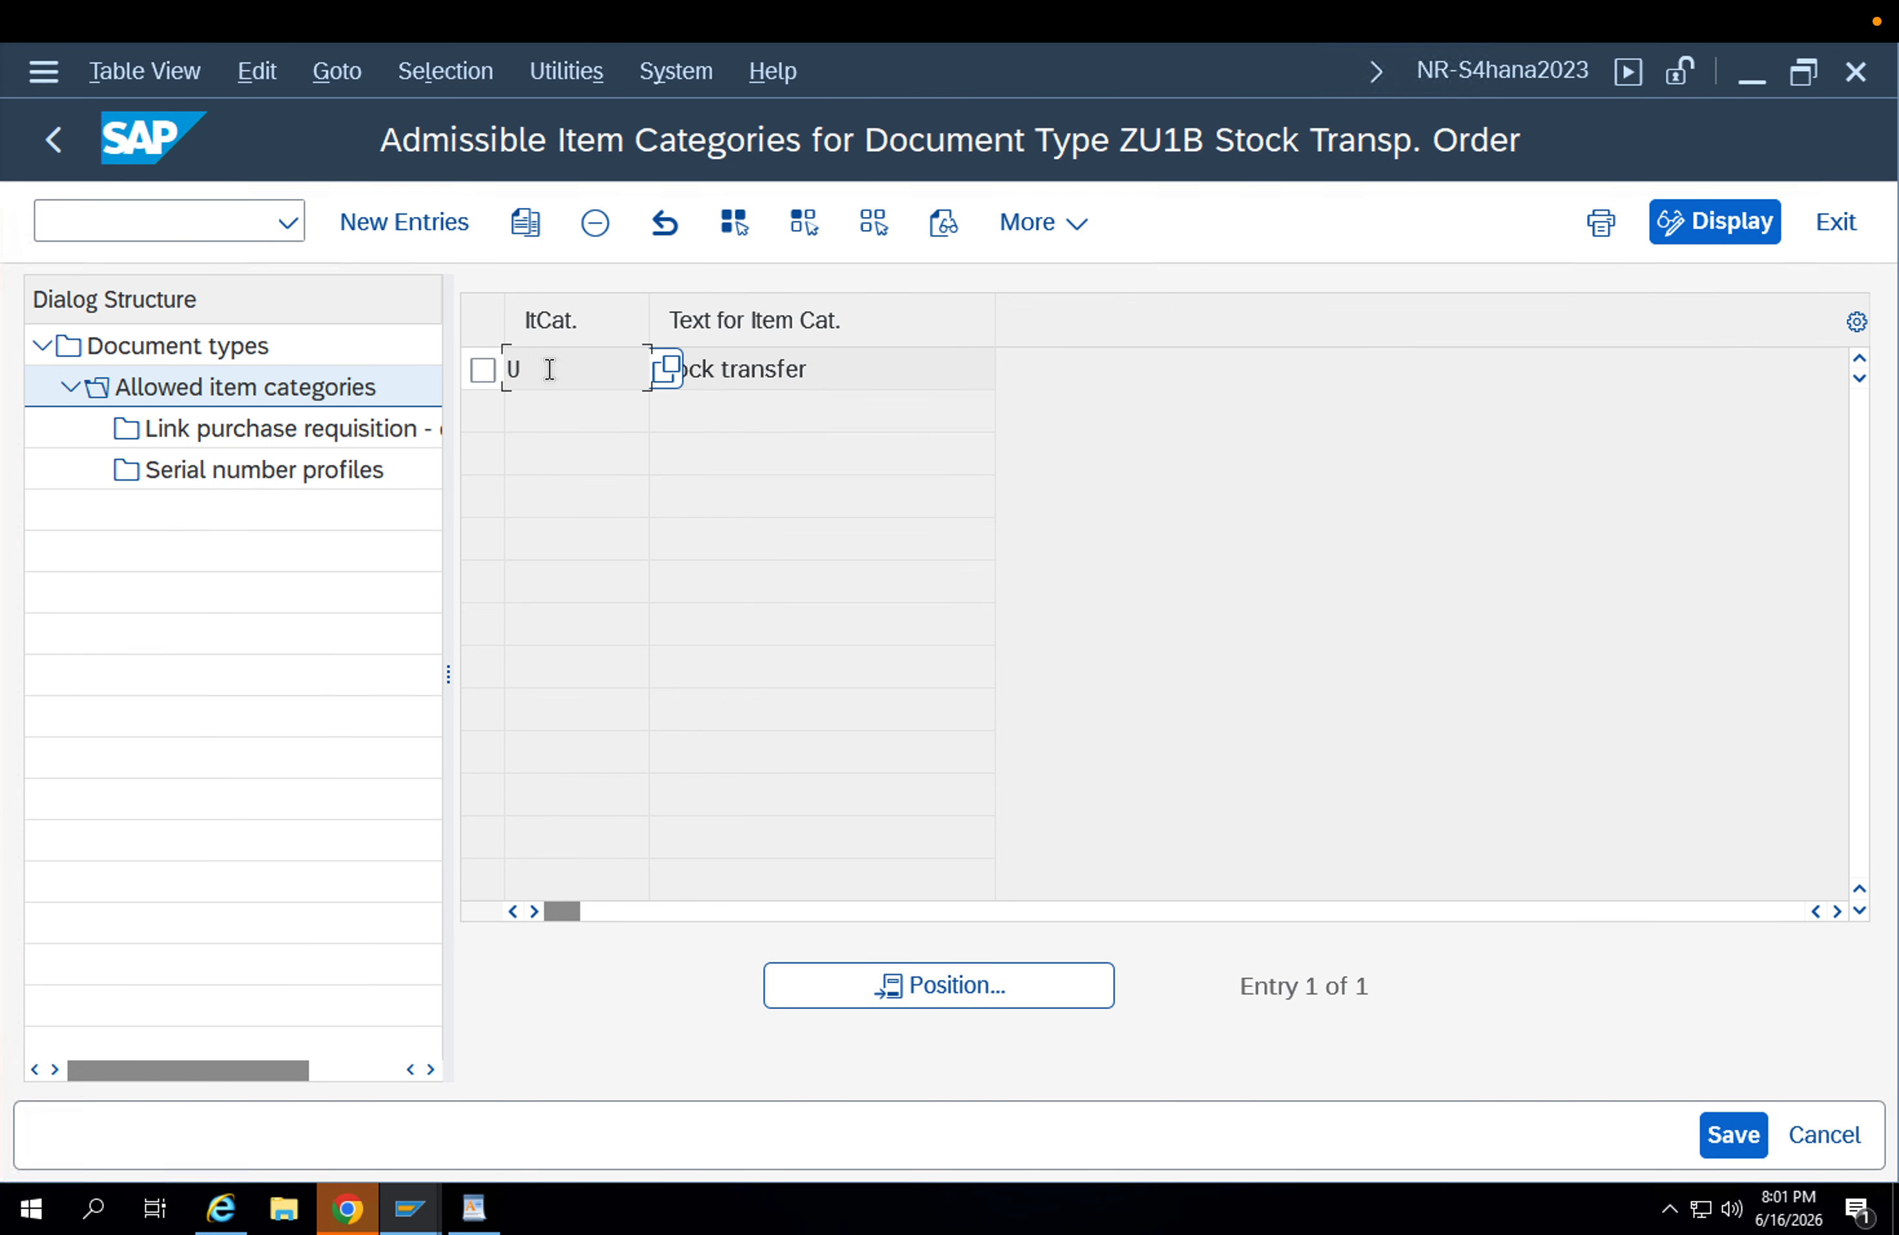
{"action": "left_click", "coordinate": [53, 139]}
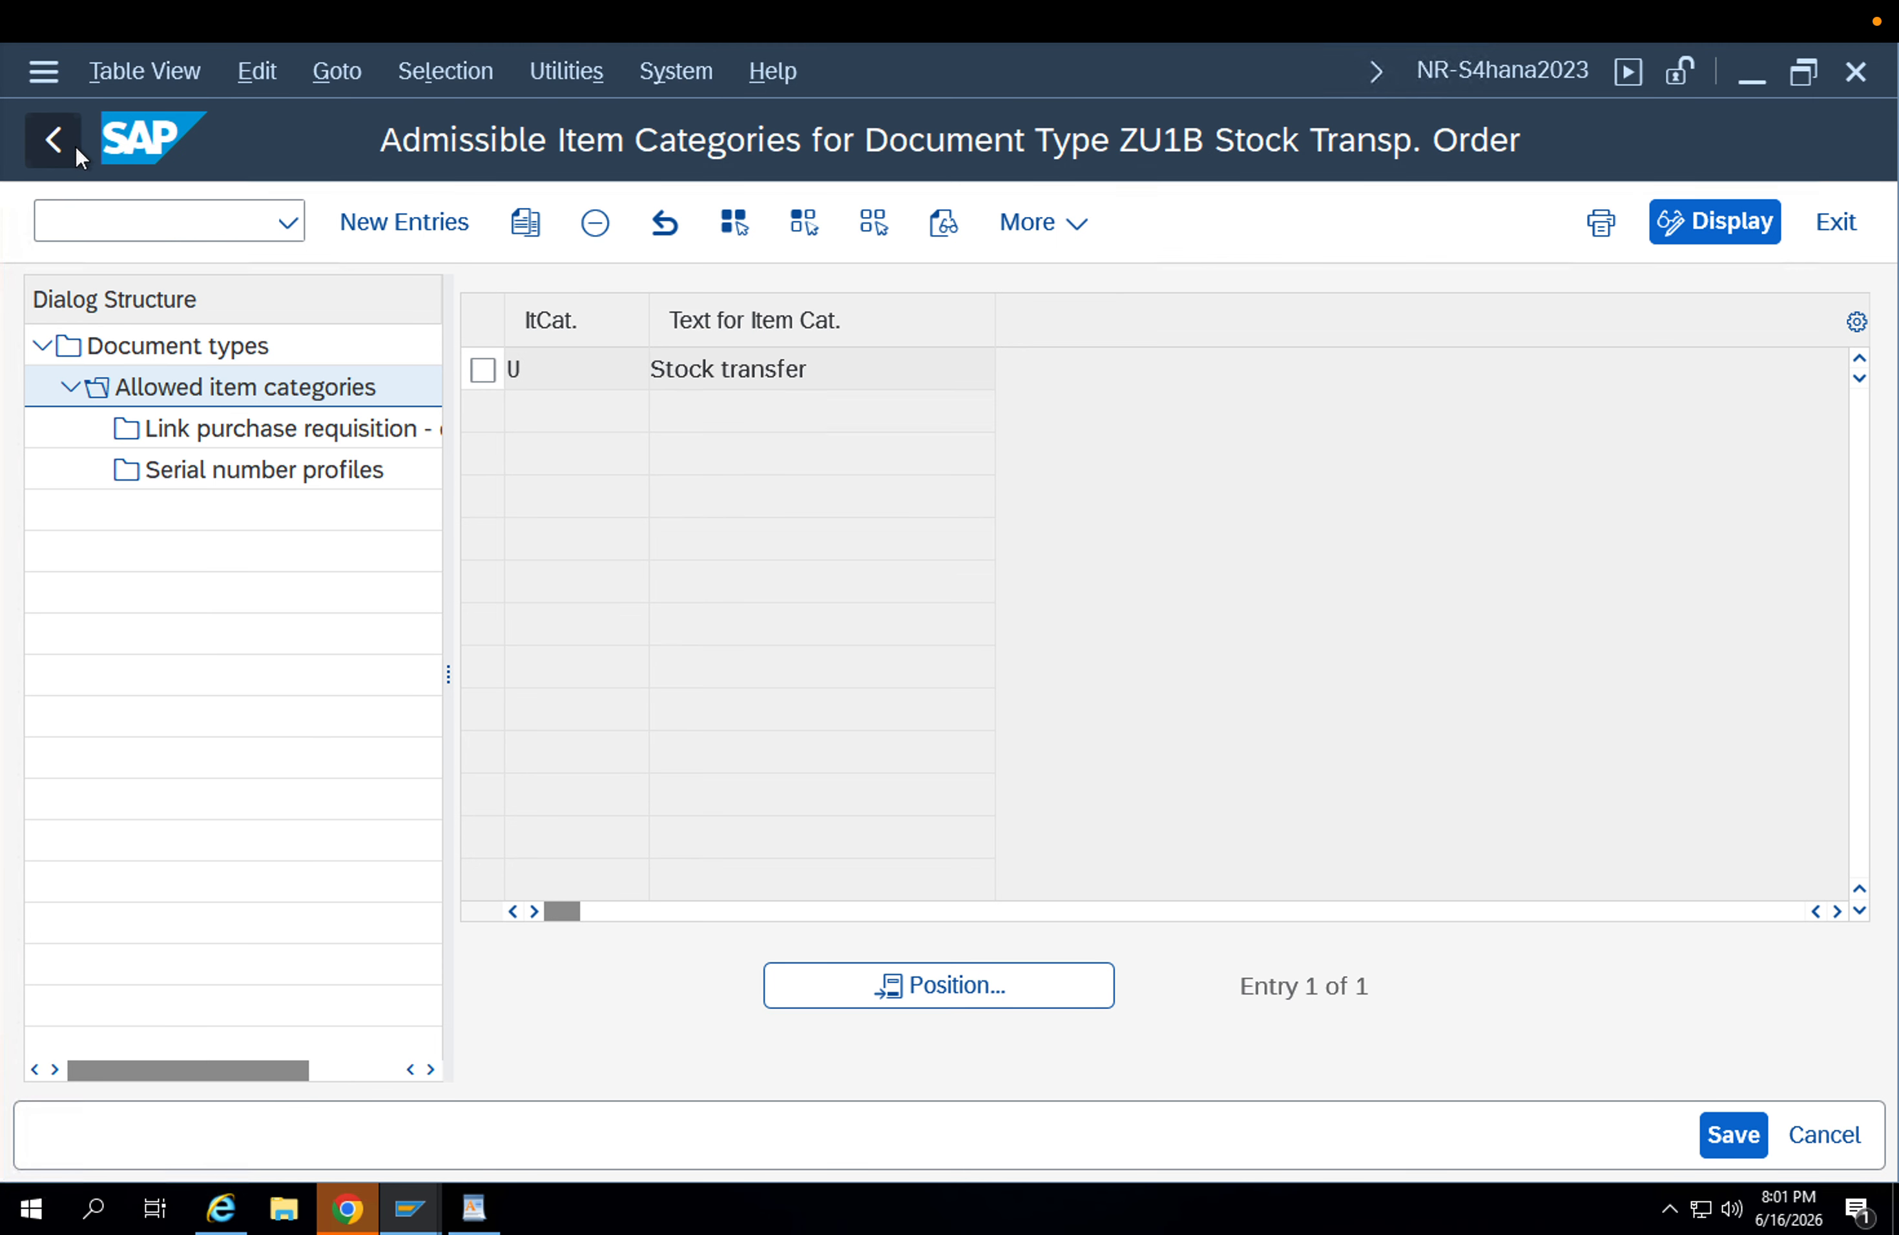
Locate document type NB Standard PO and display its allowed item categories.
{"action": "left_click", "coordinate": [738, 651]}
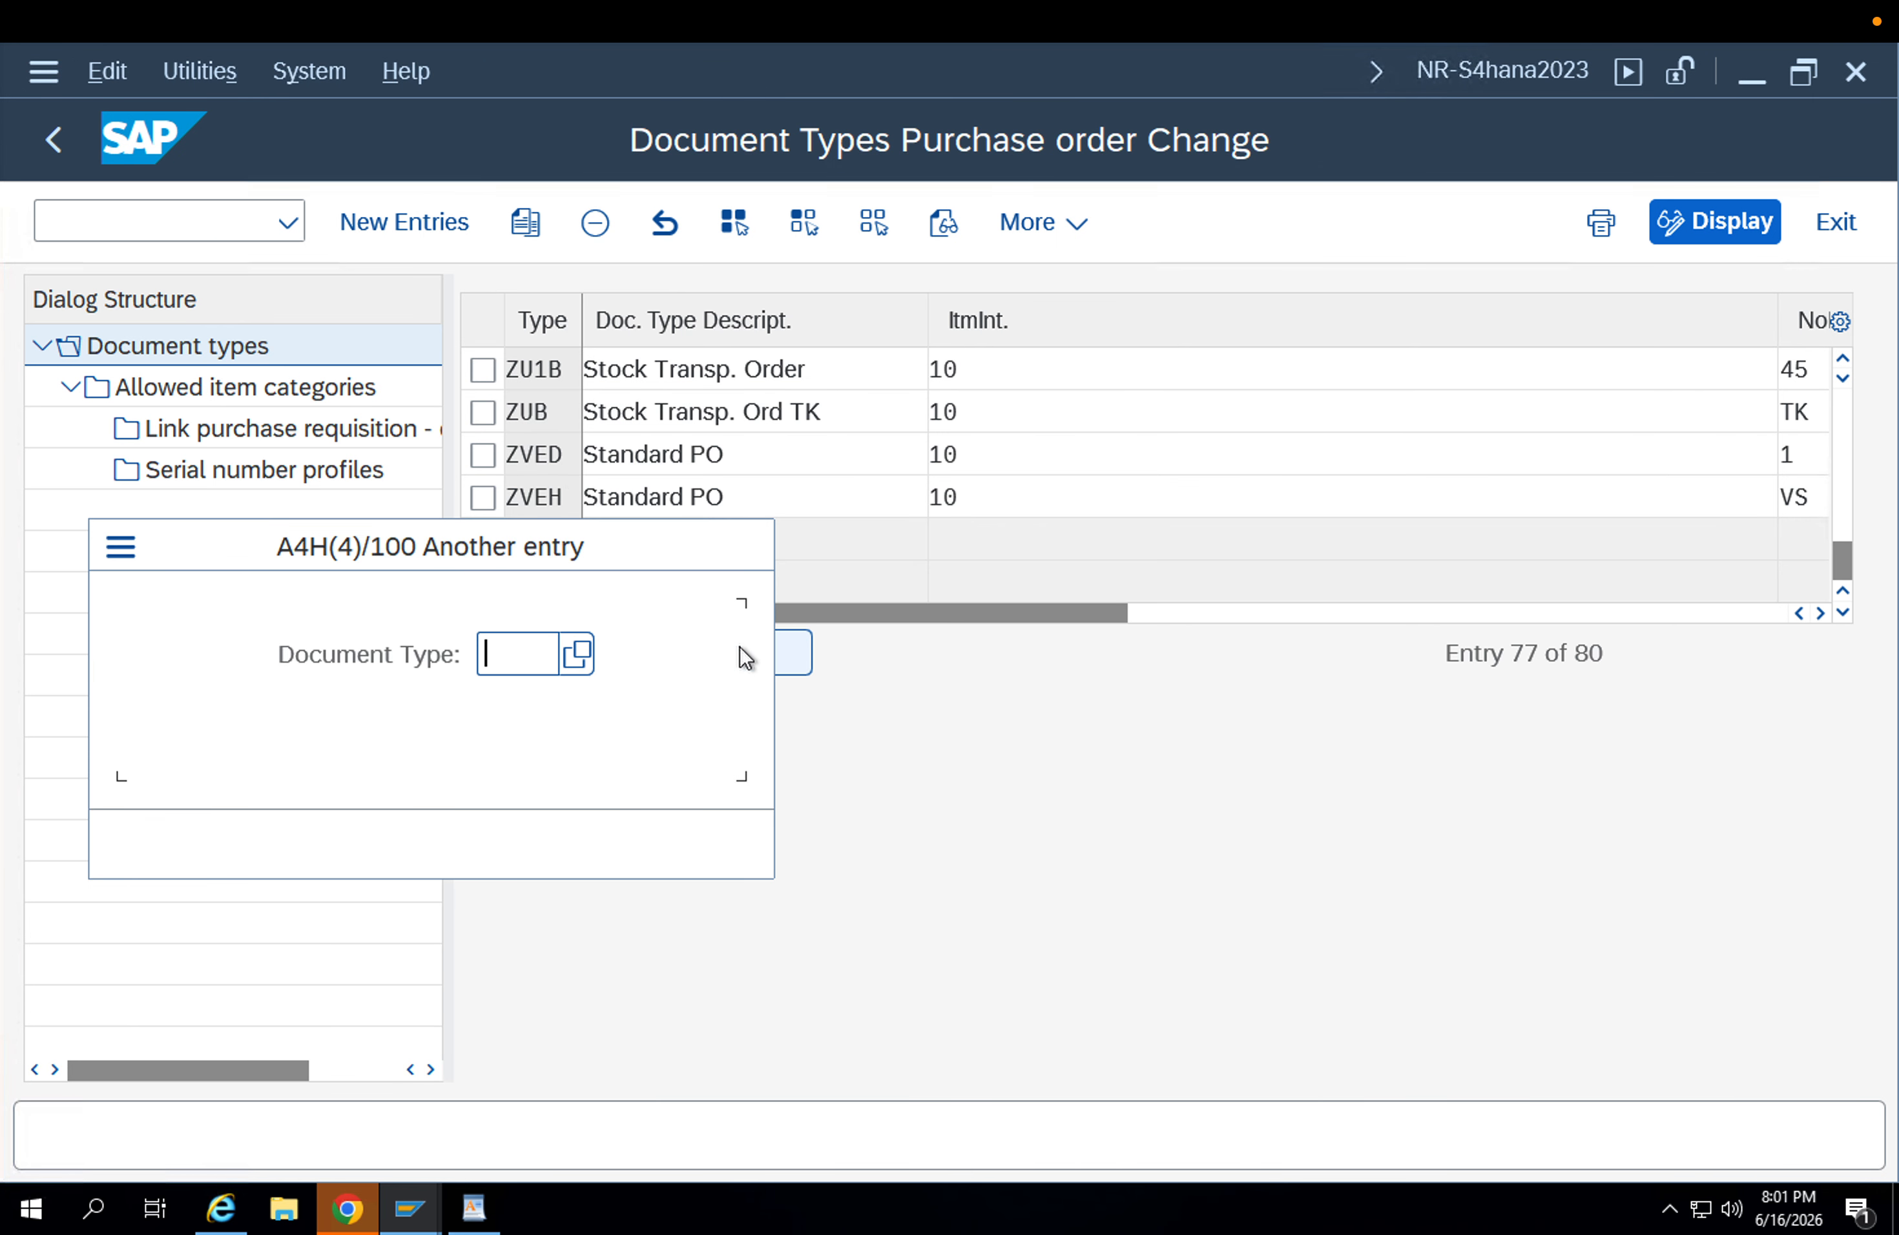
{"action": "type", "text": "NB"}
{"action": "key", "text": "Return"}
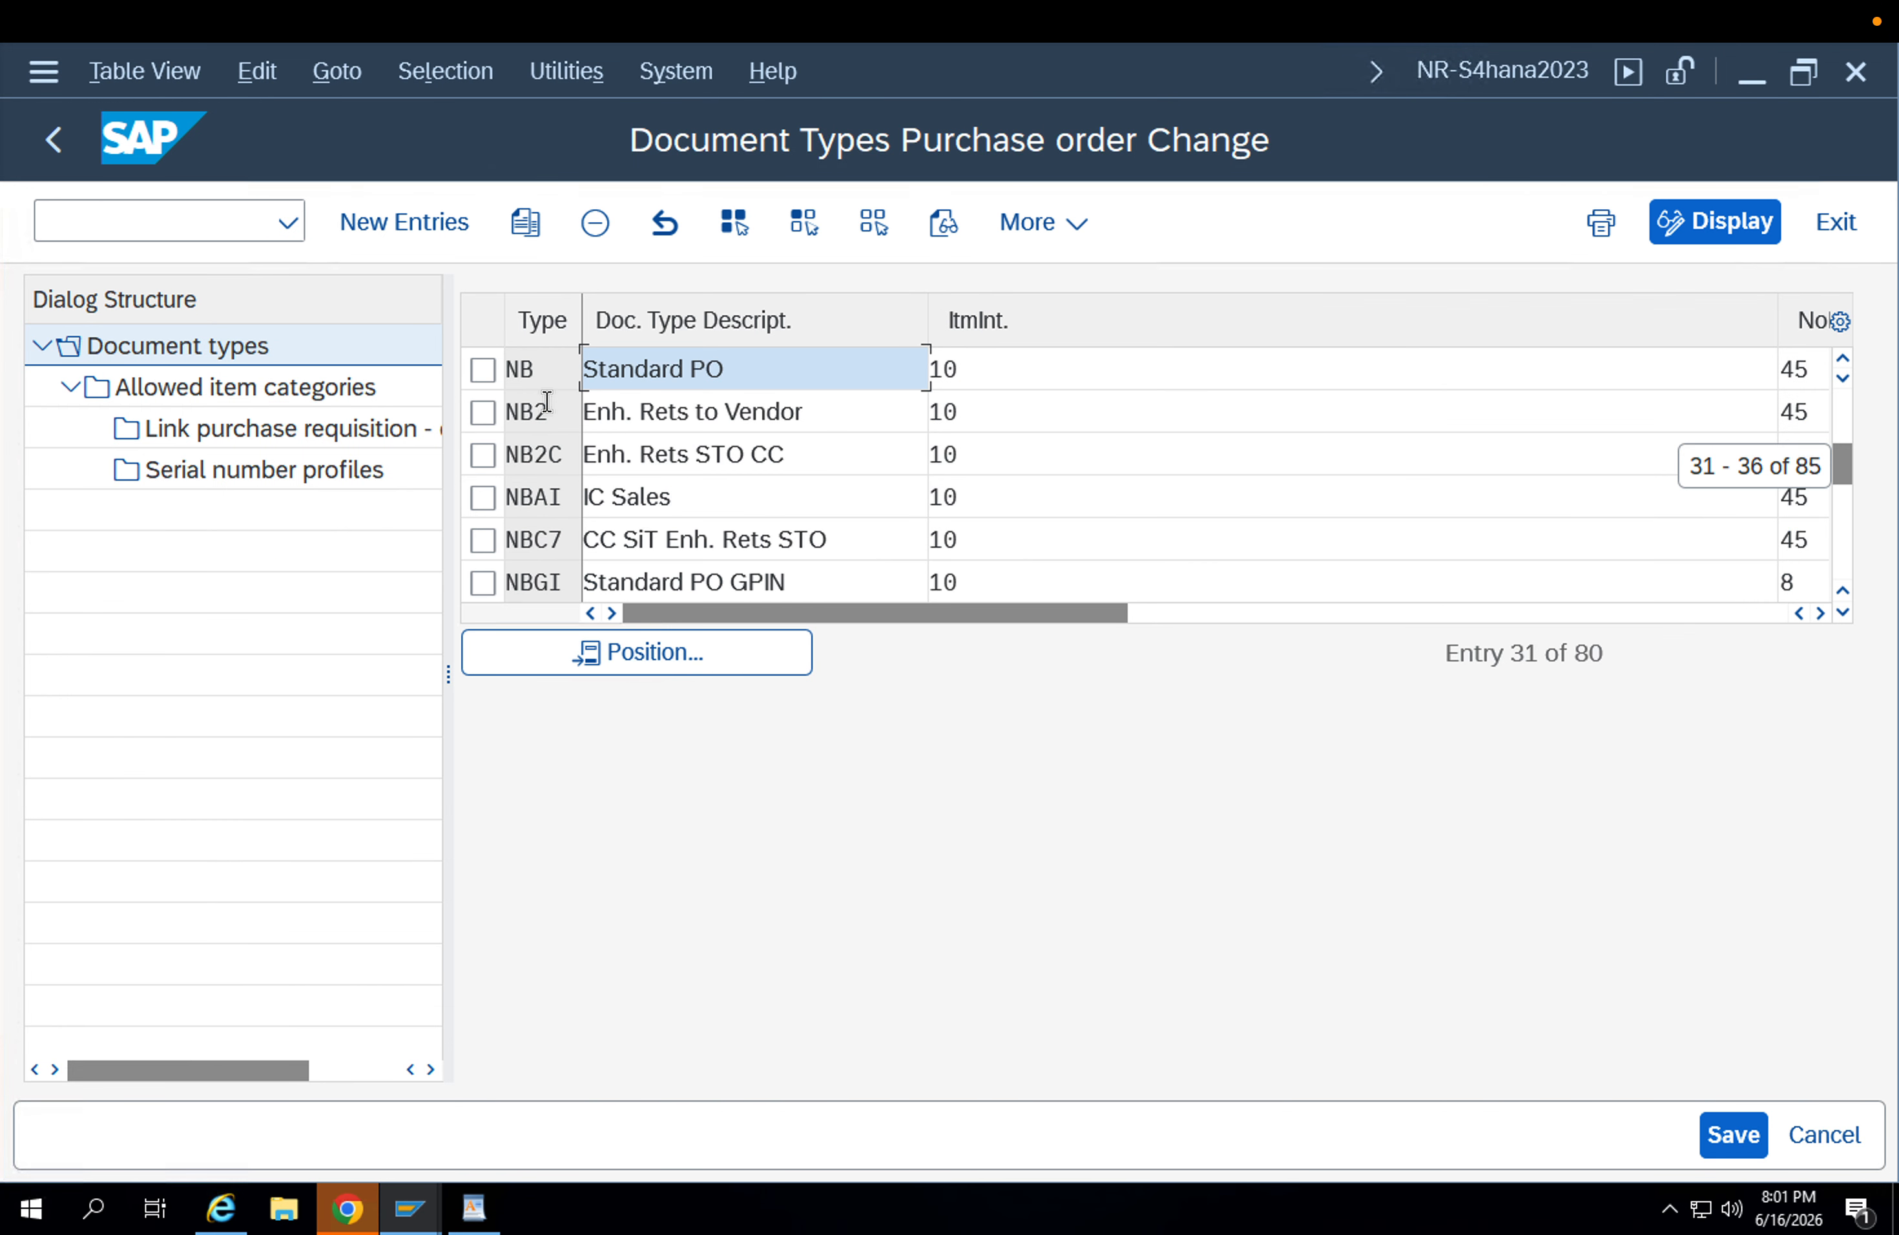
{"action": "left_click", "coordinate": [482, 370]}
{"action": "left_click", "coordinate": [228, 393]}
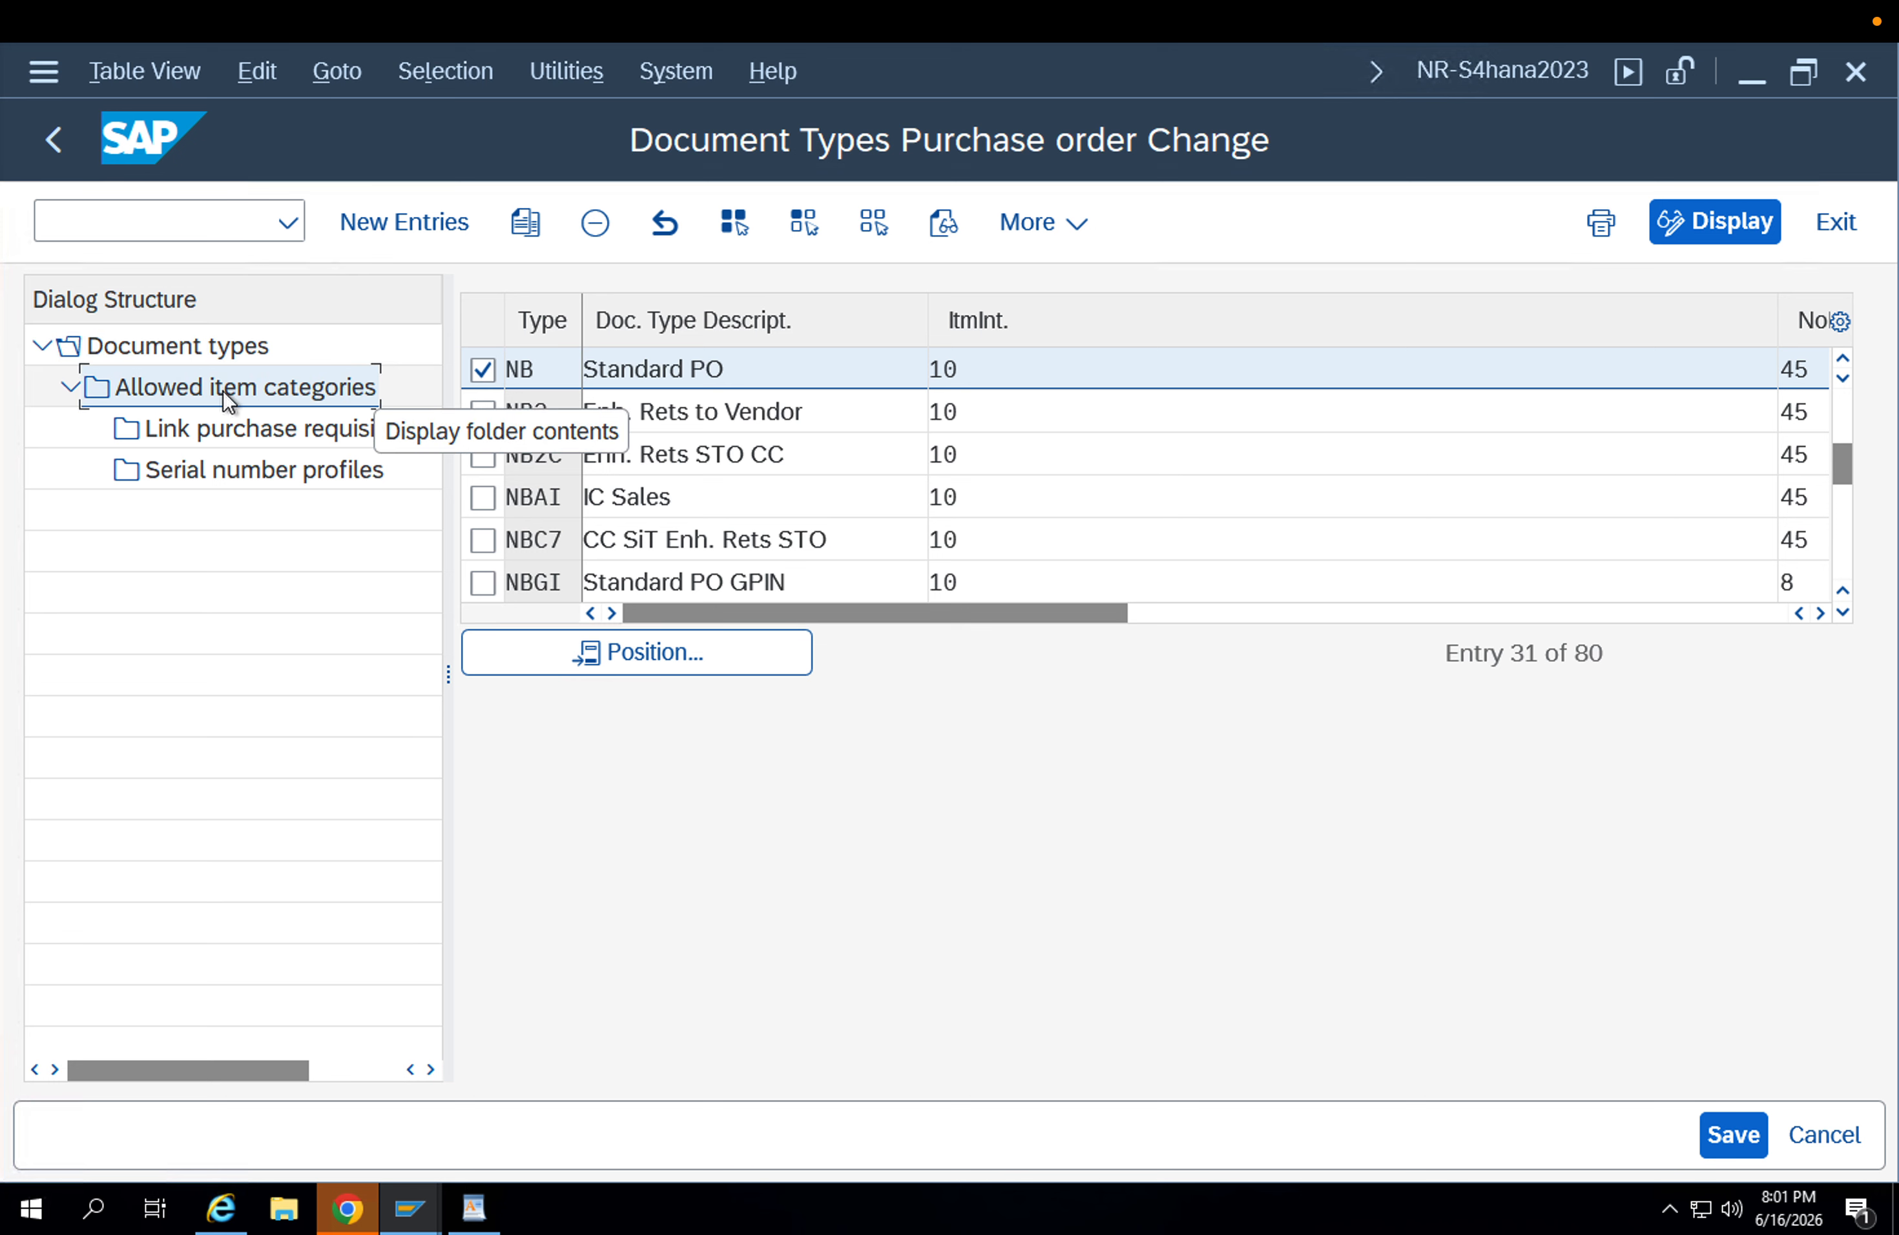
{"action": "double_click", "coordinate": [222, 391]}
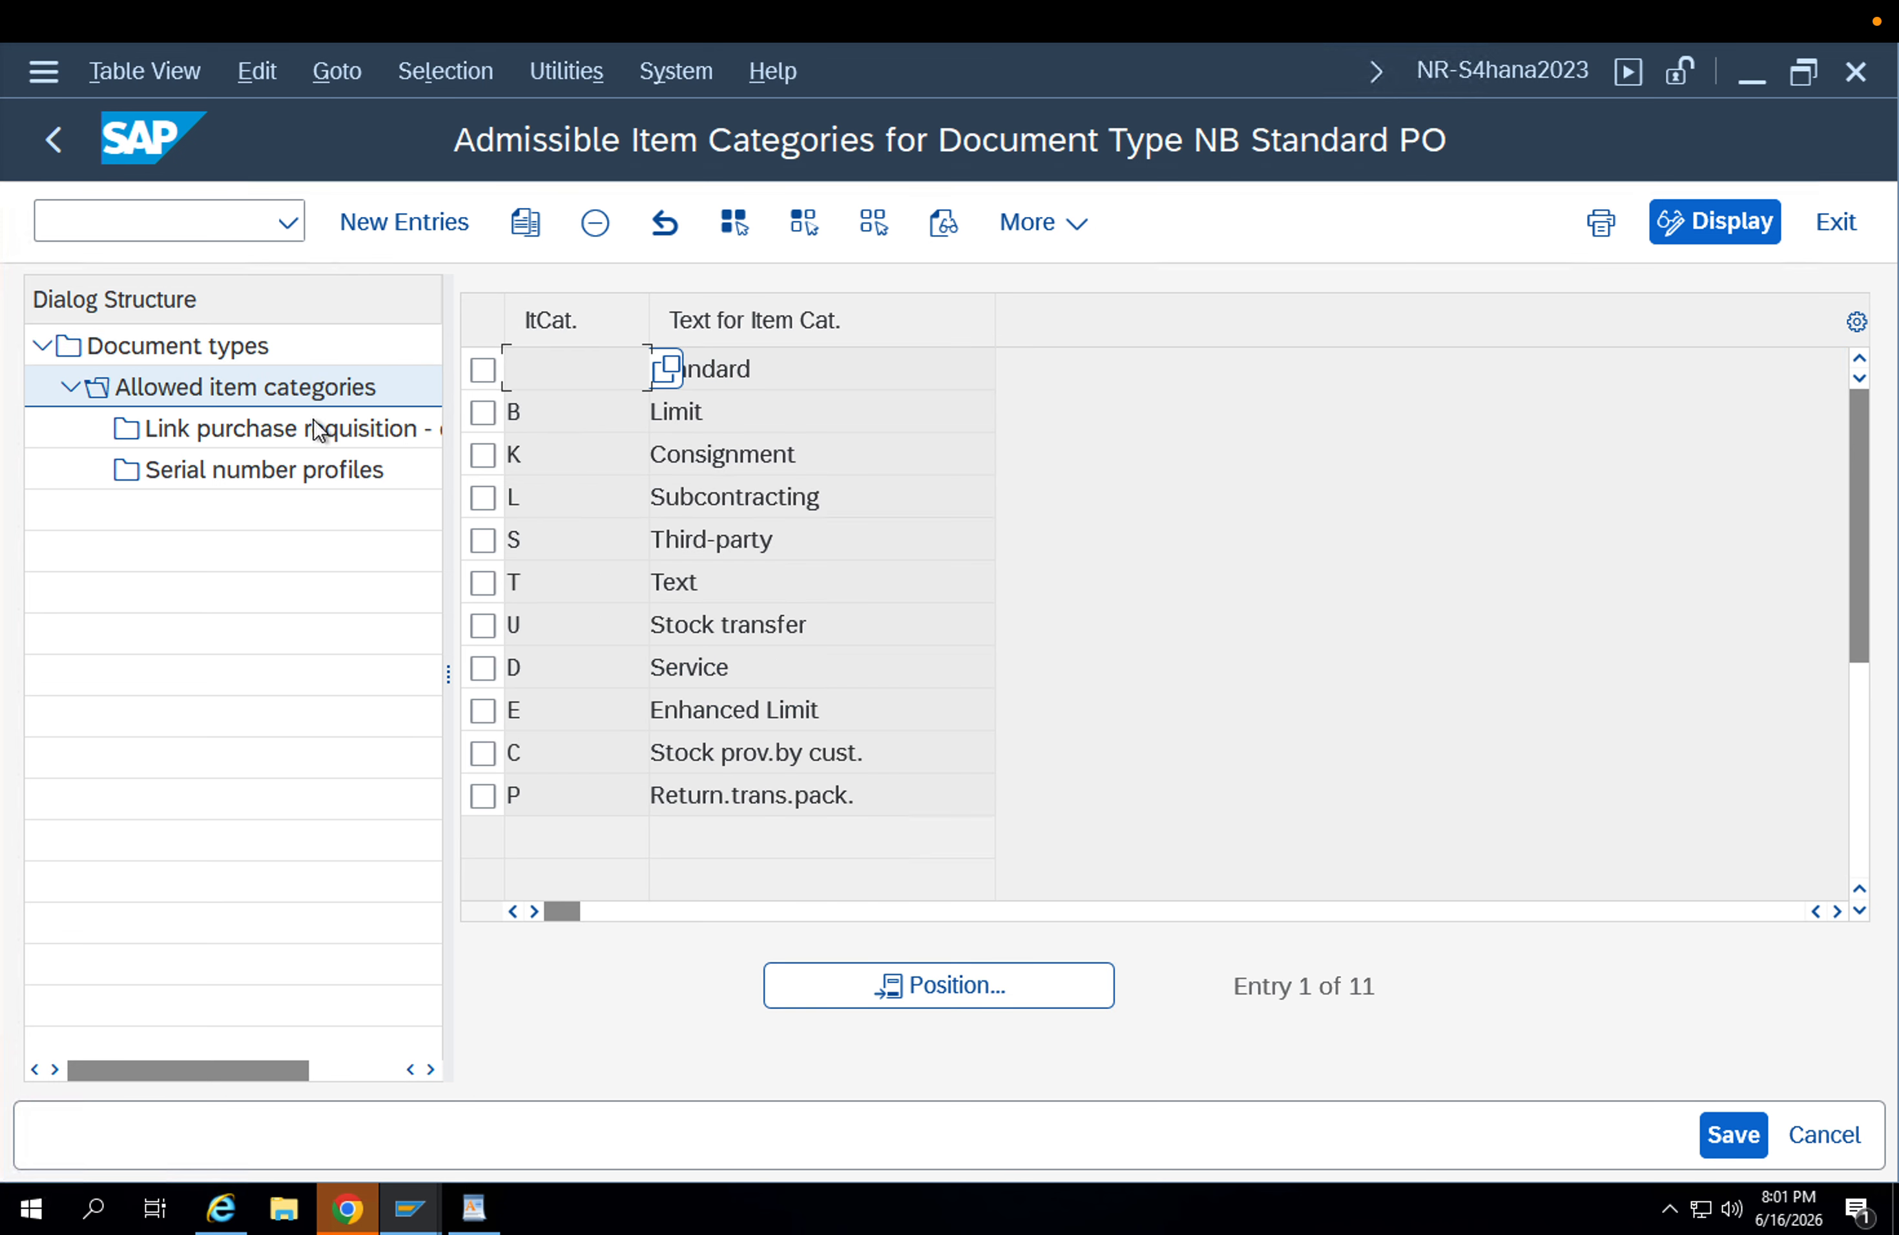
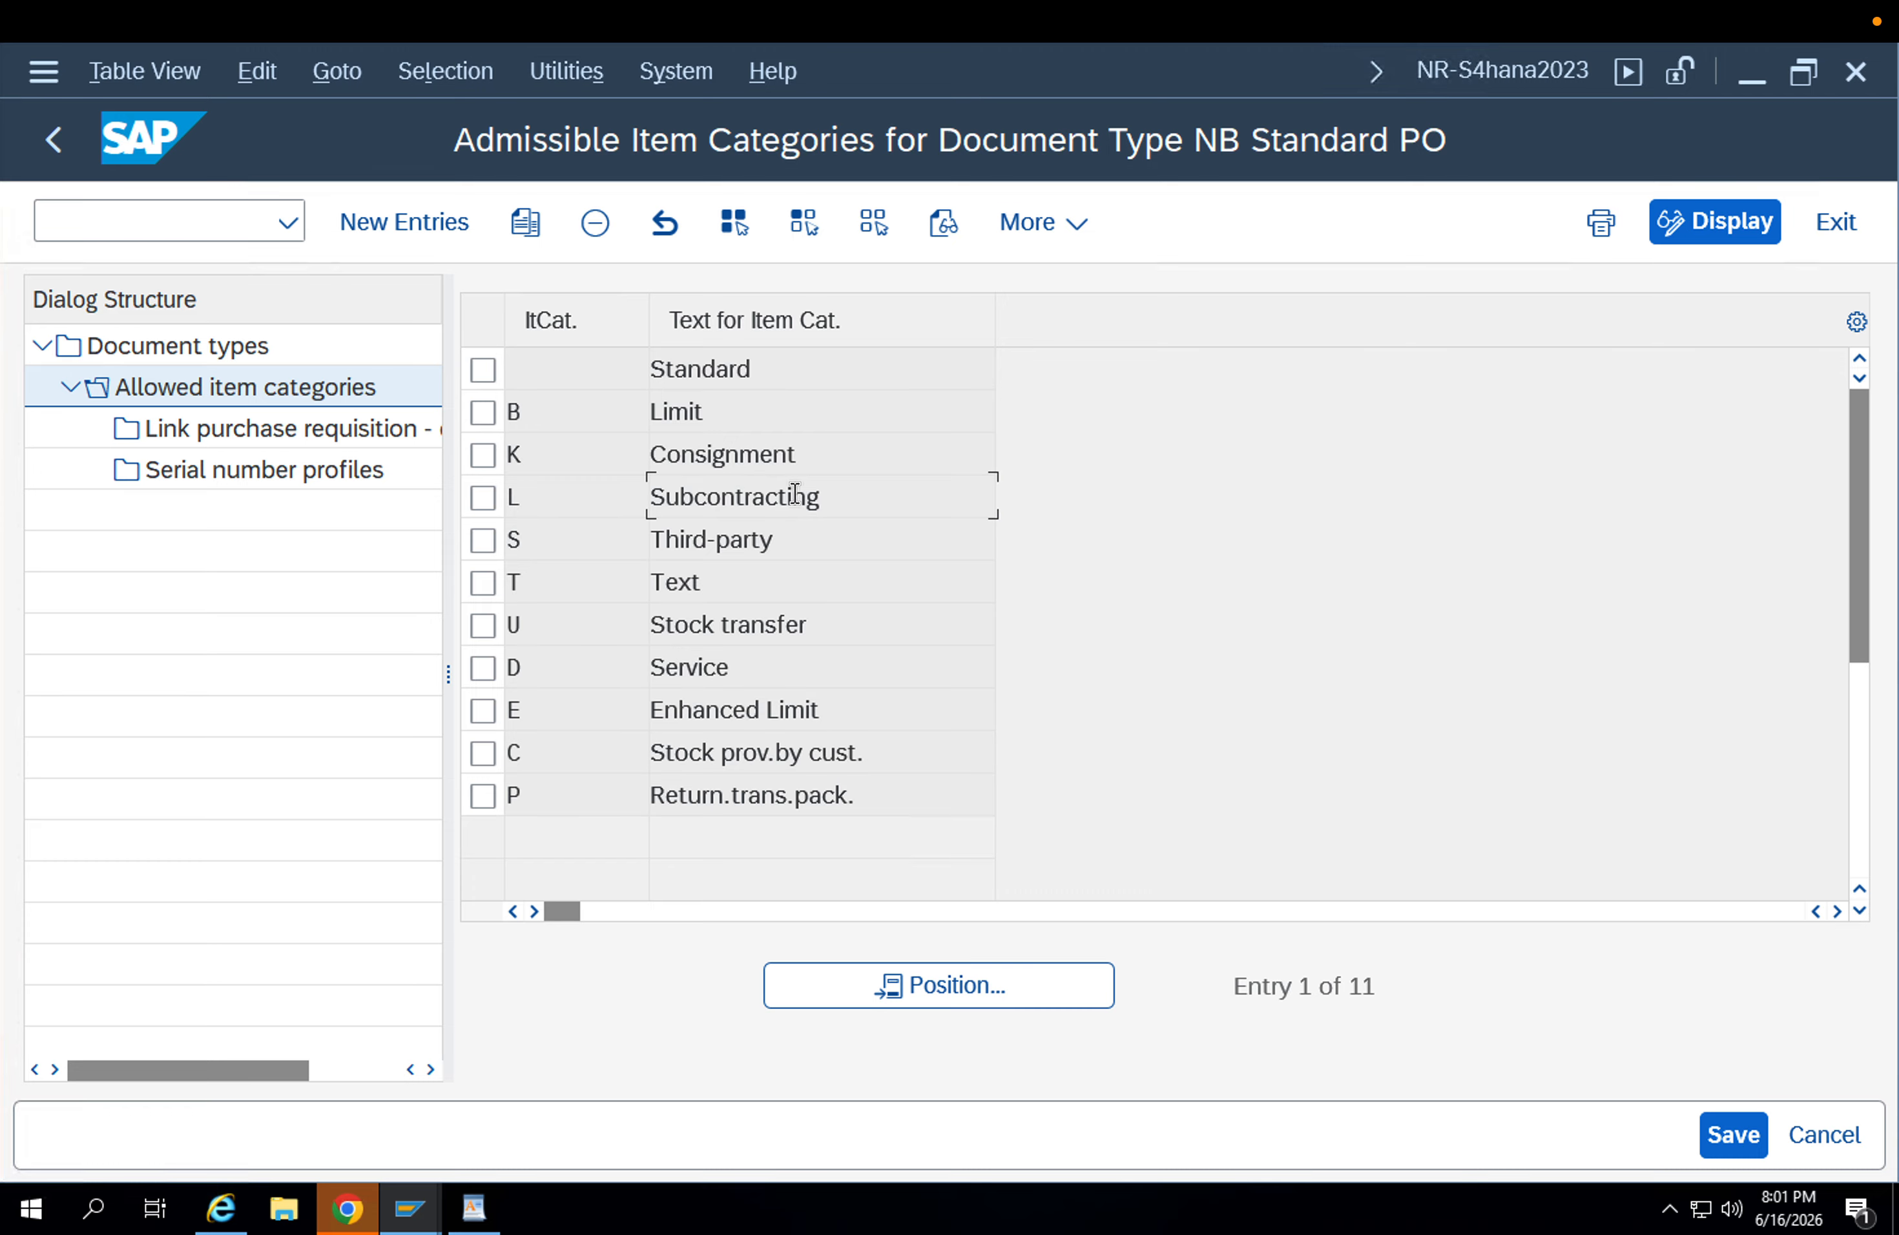
Examine the Subcontracting, Consignment and Third-party item categories allowed for document type NB.
{"action": "left_click_drag", "start_coordinate": [839, 492], "coordinate": [591, 498]}
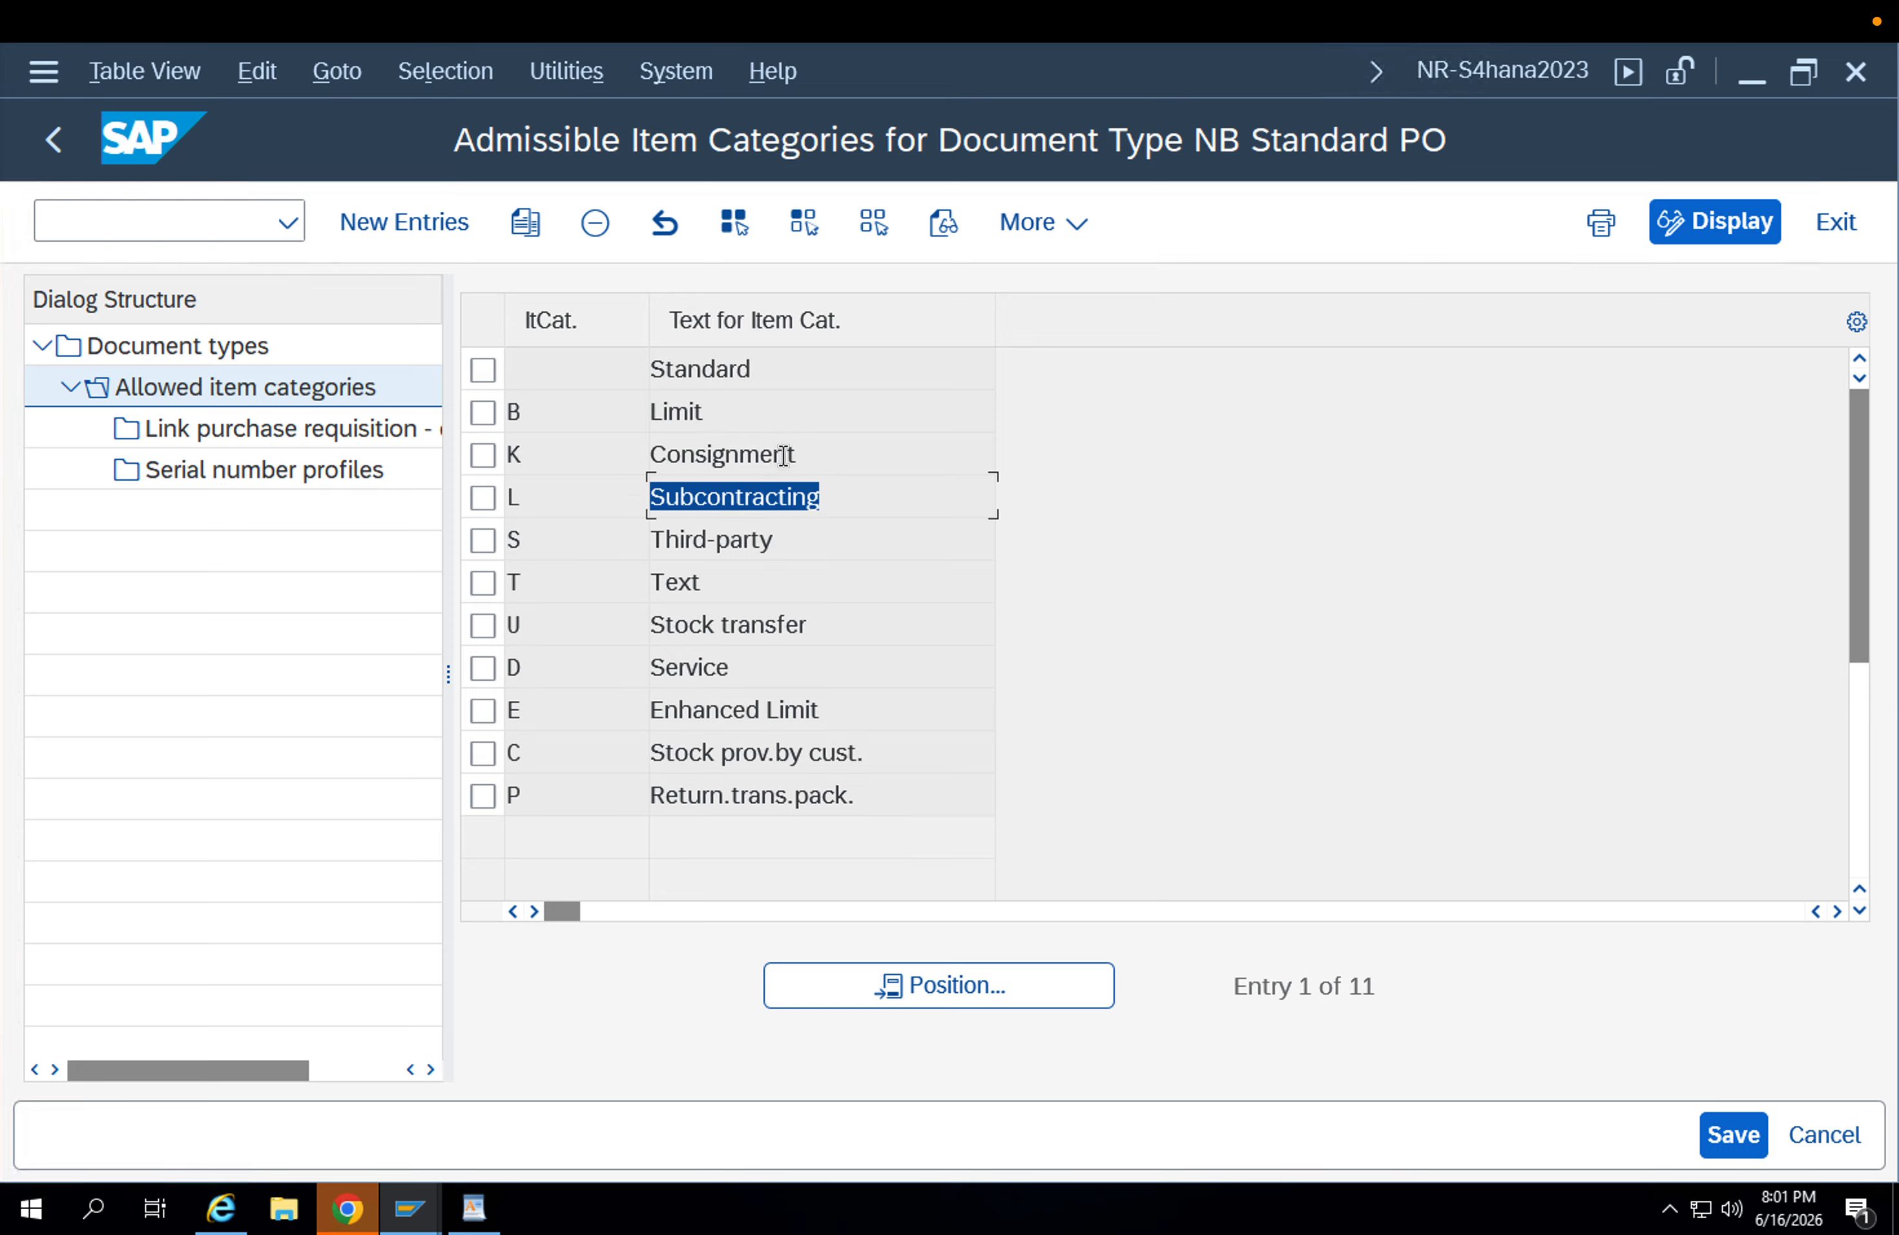
{"action": "left_click_drag", "start_coordinate": [783, 454], "coordinate": [597, 456]}
{"action": "left_click_drag", "start_coordinate": [794, 539], "coordinate": [597, 542]}
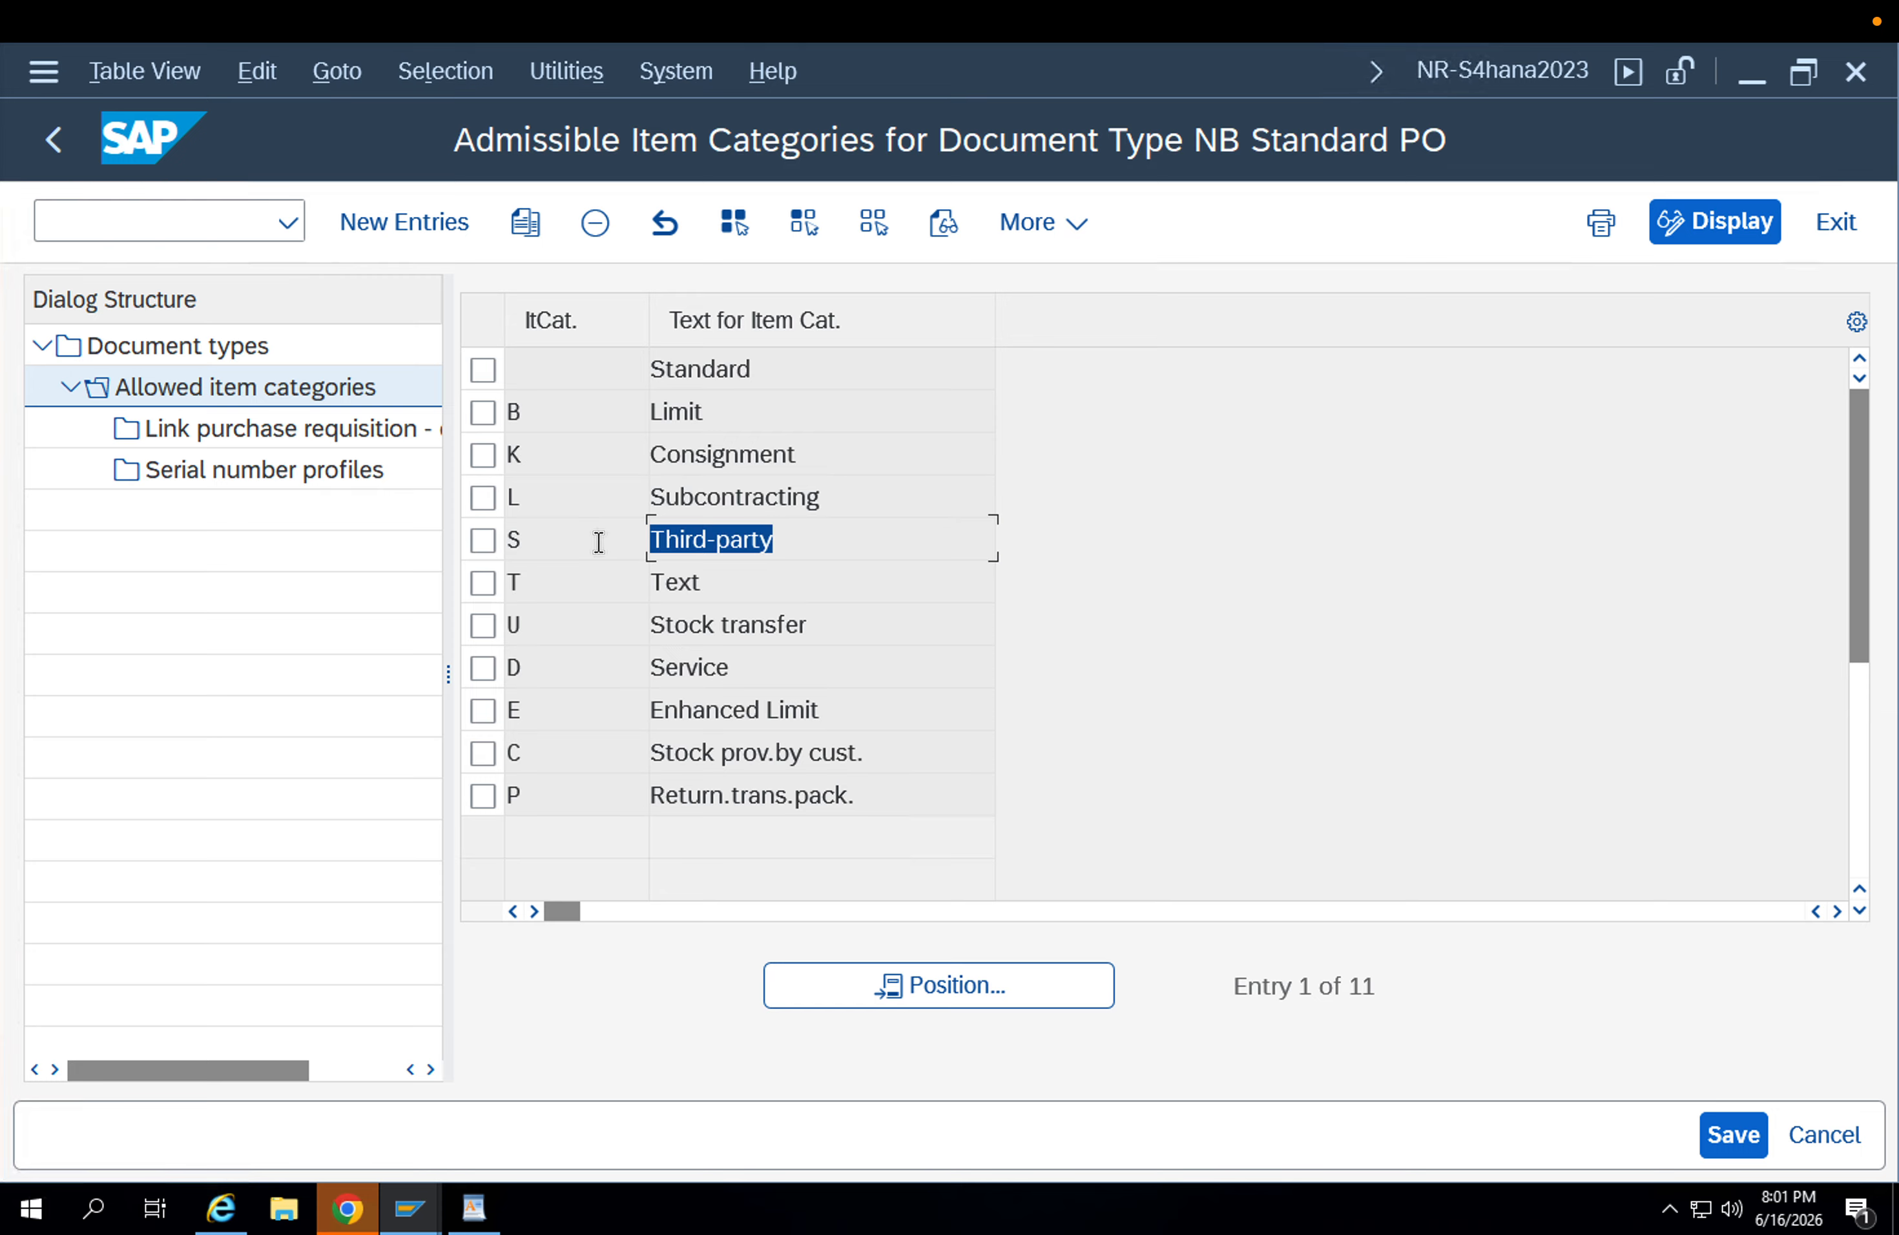
Return to the purchase order document types and position the list at document type ZU1B.
{"action": "left_click", "coordinate": [71, 148]}
{"action": "left_click", "coordinate": [614, 642]}
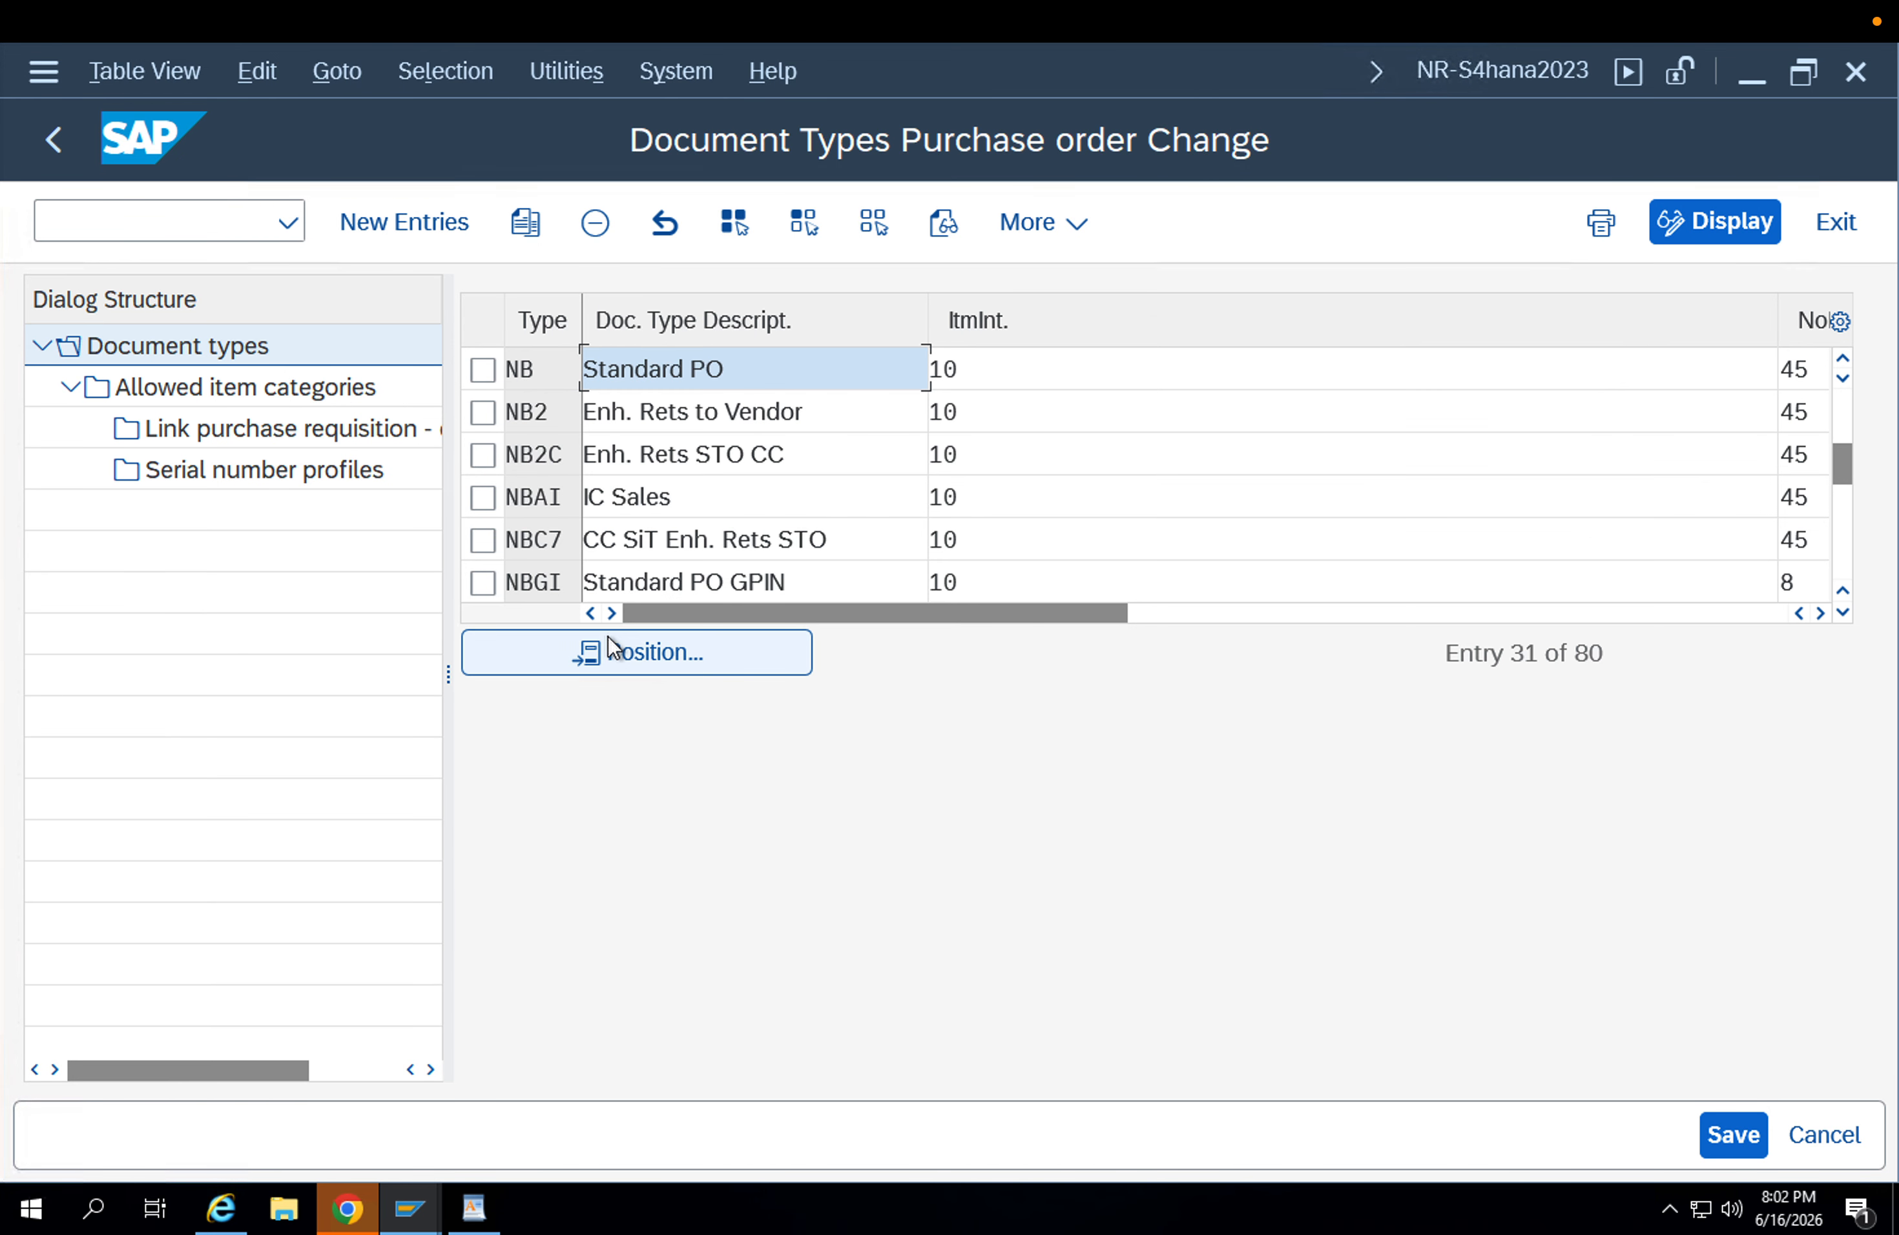
{"action": "type", "text": "ui"}
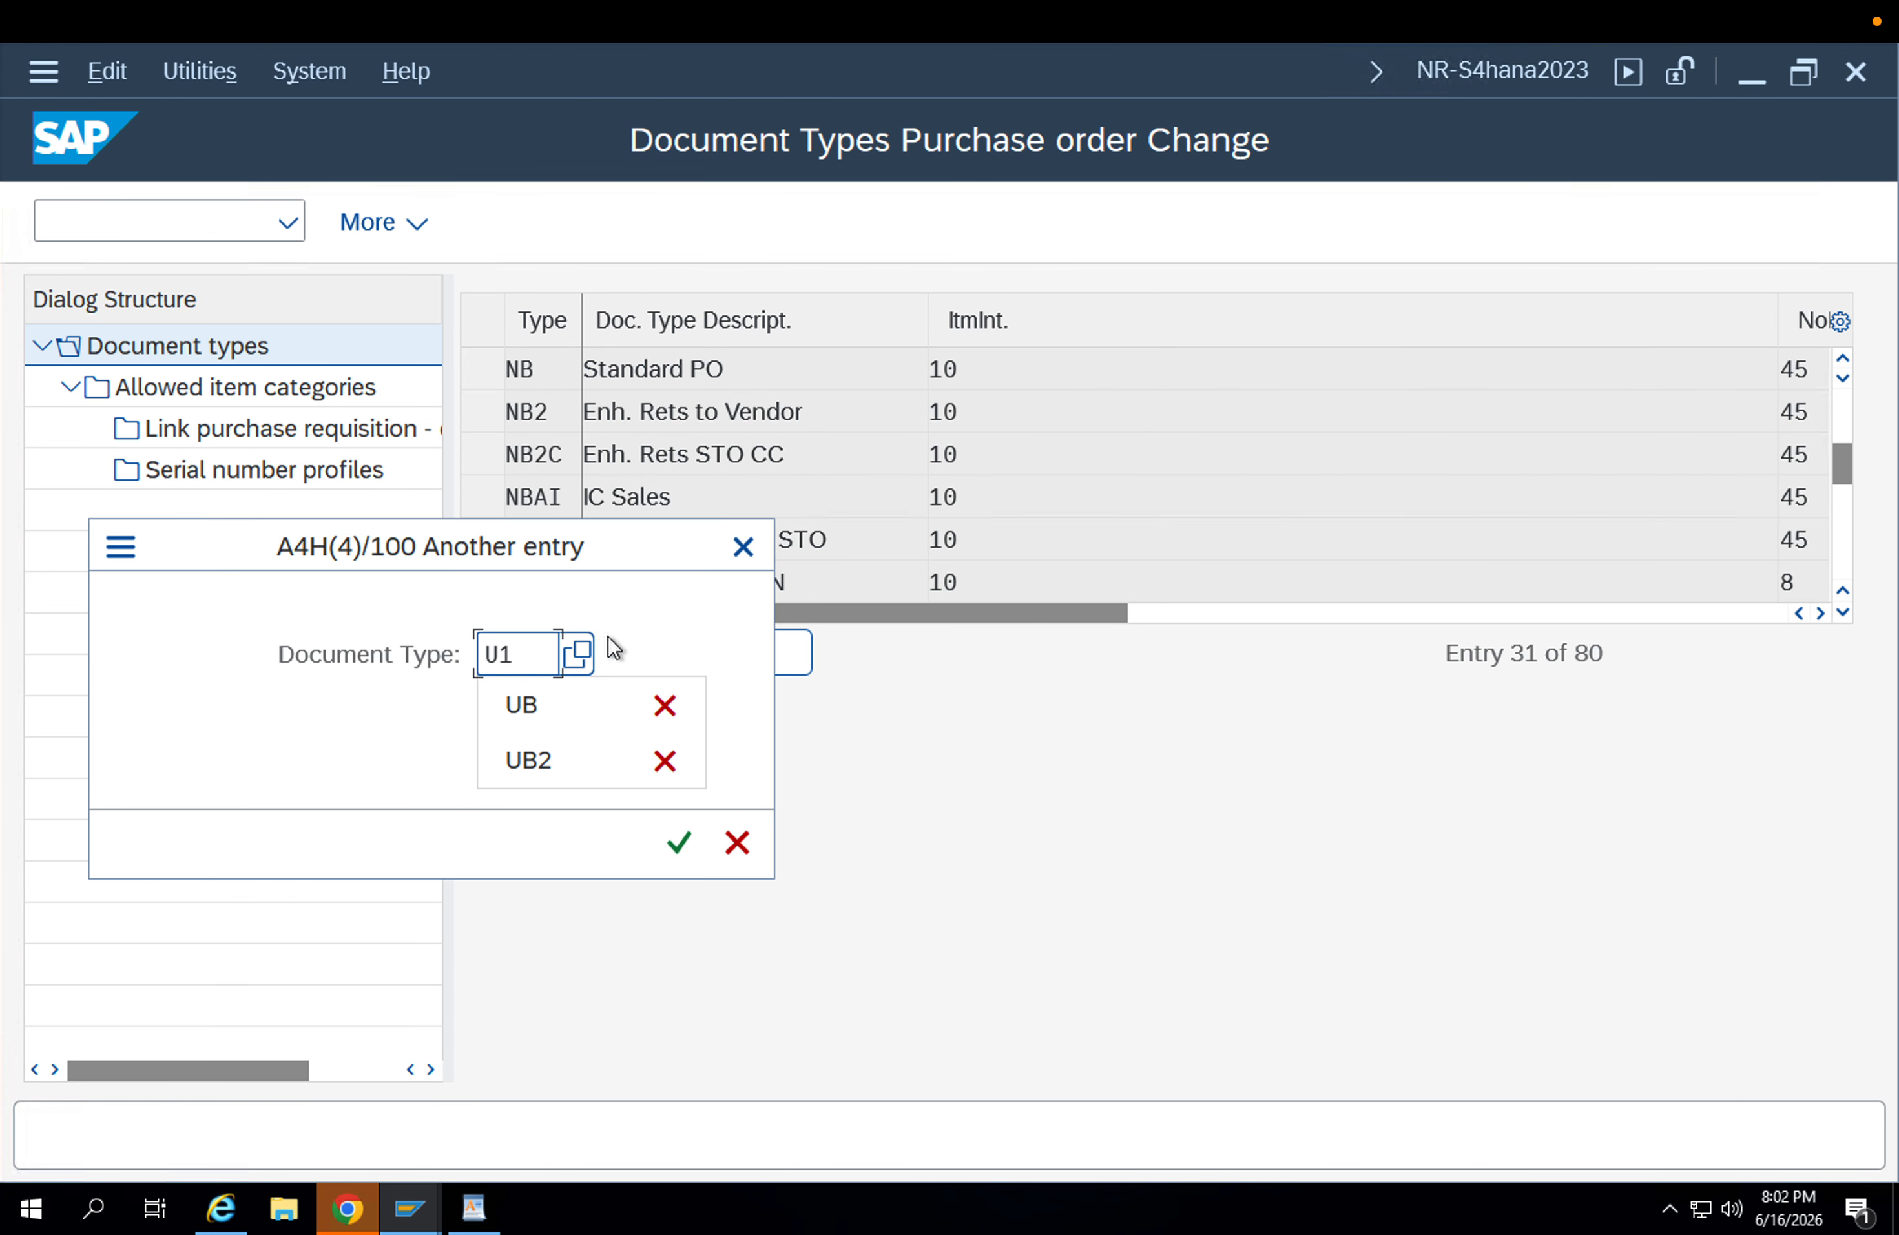
{"action": "key", "text": "BackSpace"}
{"action": "key", "text": "BackSpace"}
{"action": "type", "text": "Zu1B"}
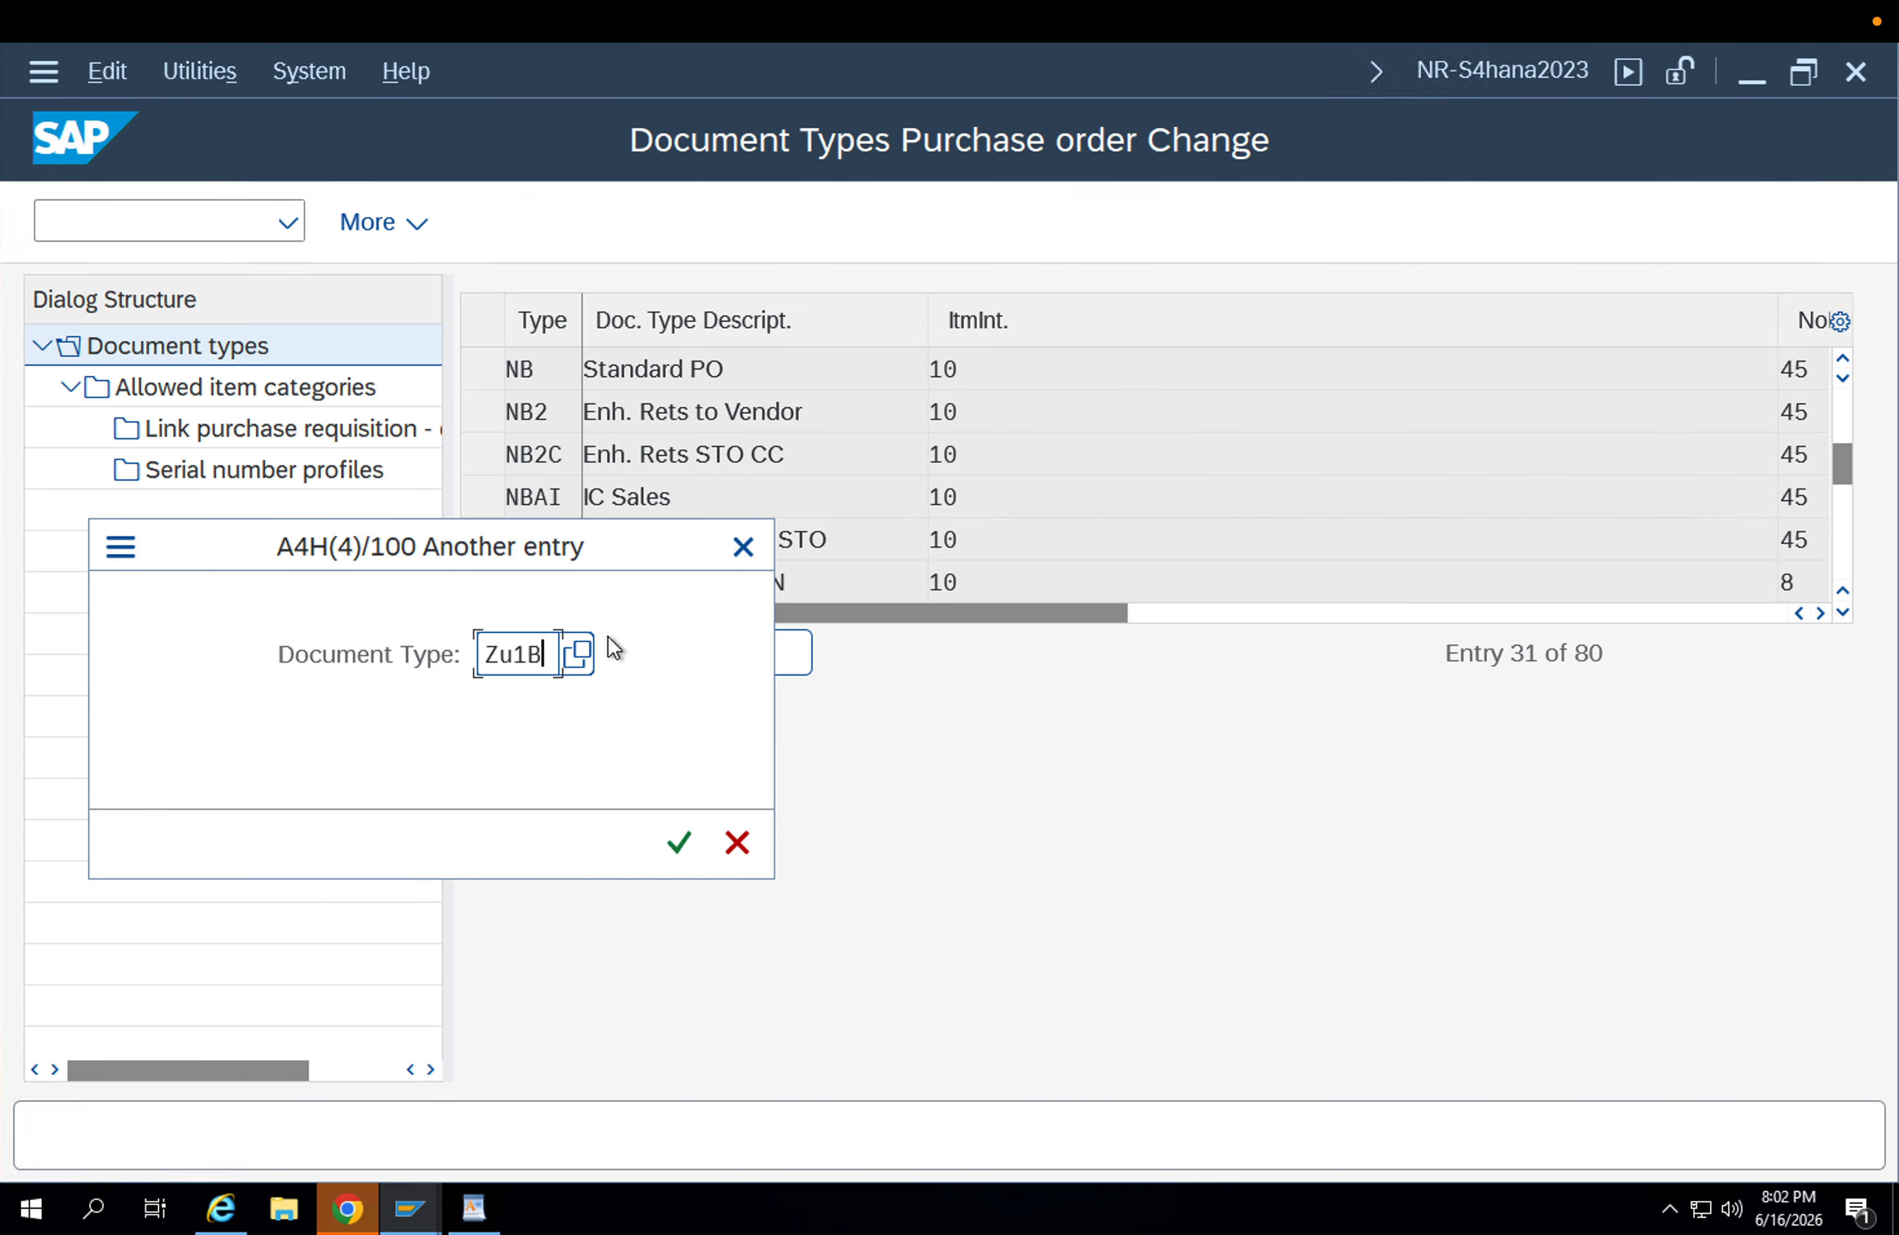
{"action": "key", "text": "Return"}
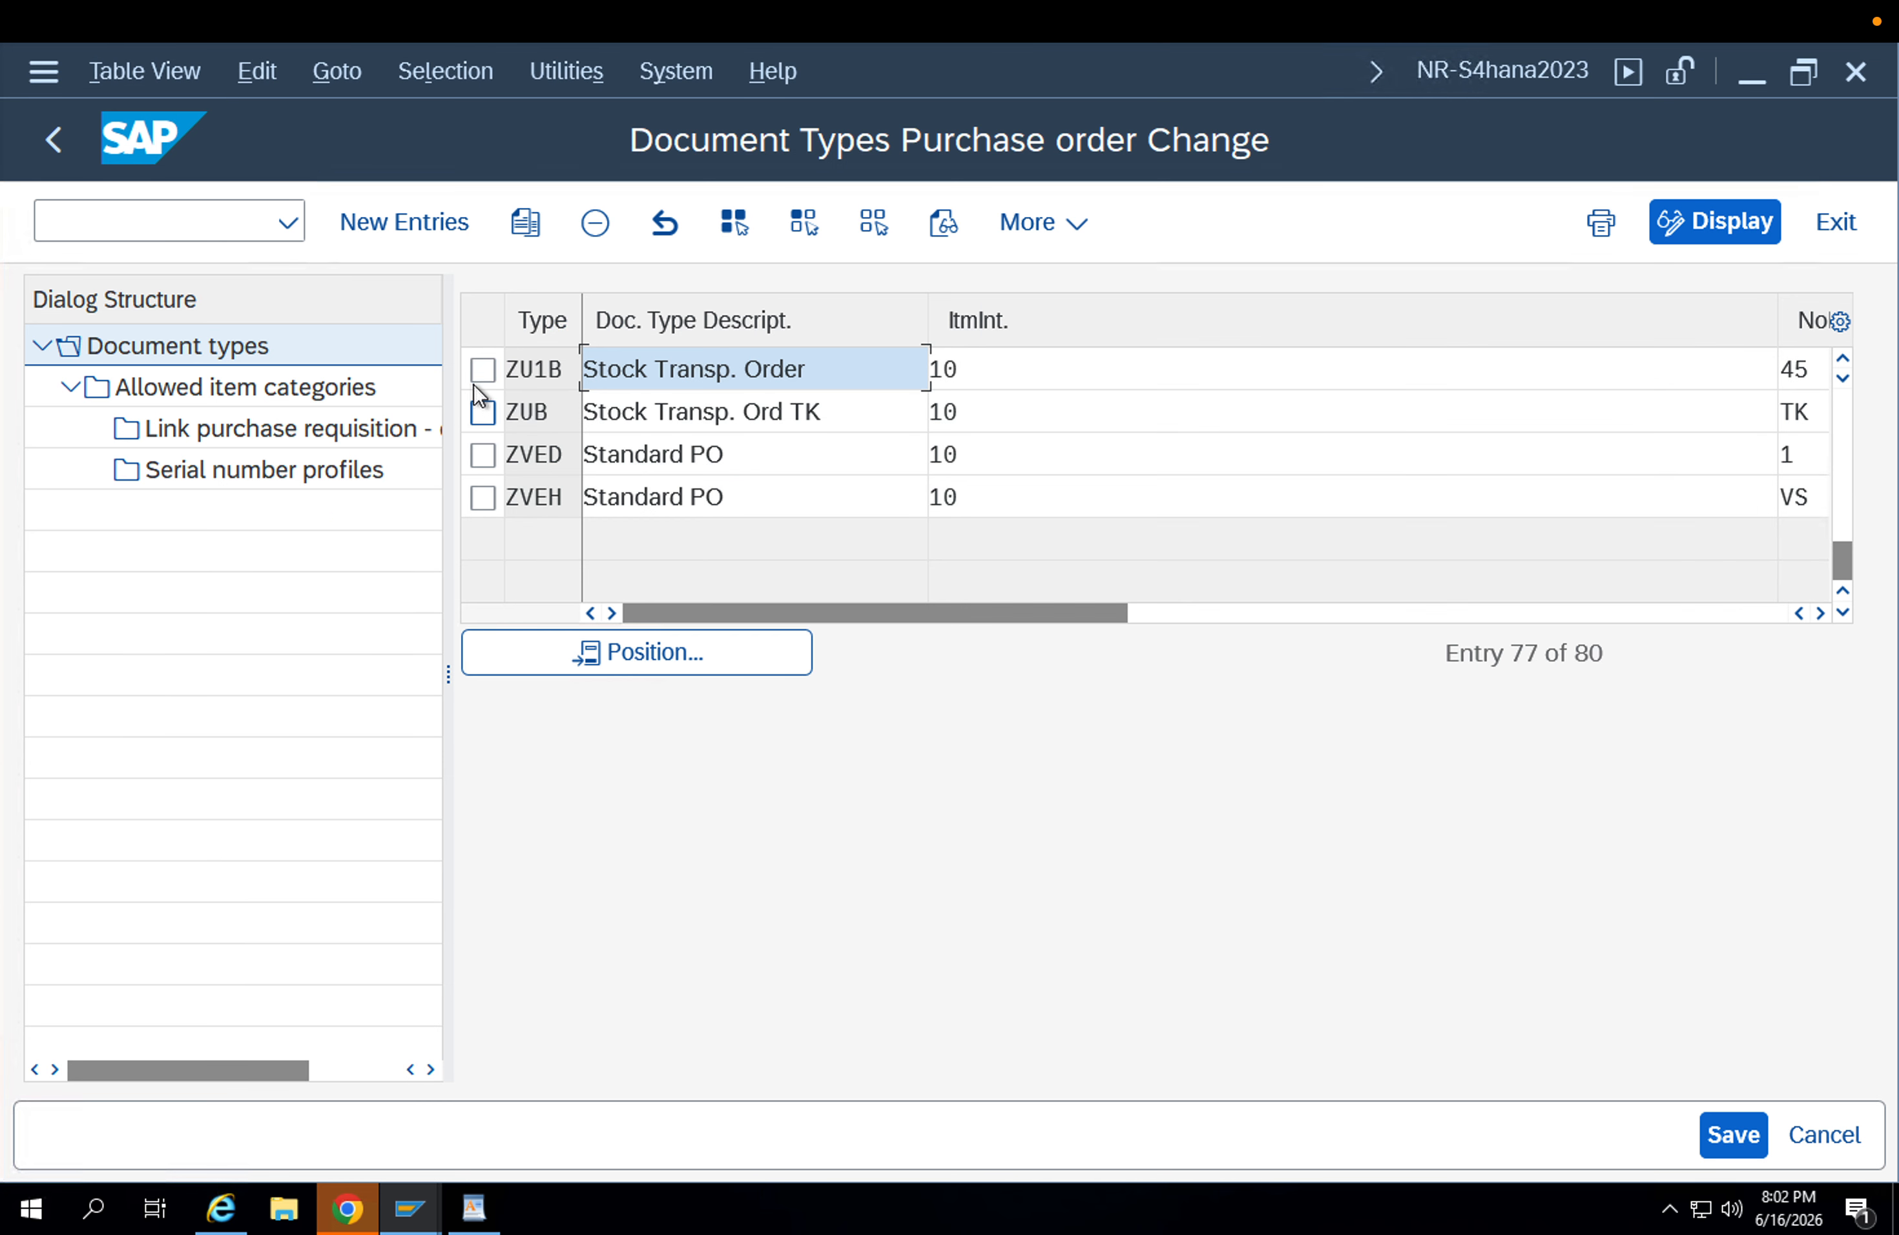
Show the allowed item categories for document type ZU1B.
{"action": "left_click", "coordinate": [481, 369]}
{"action": "double_click", "coordinate": [278, 392]}
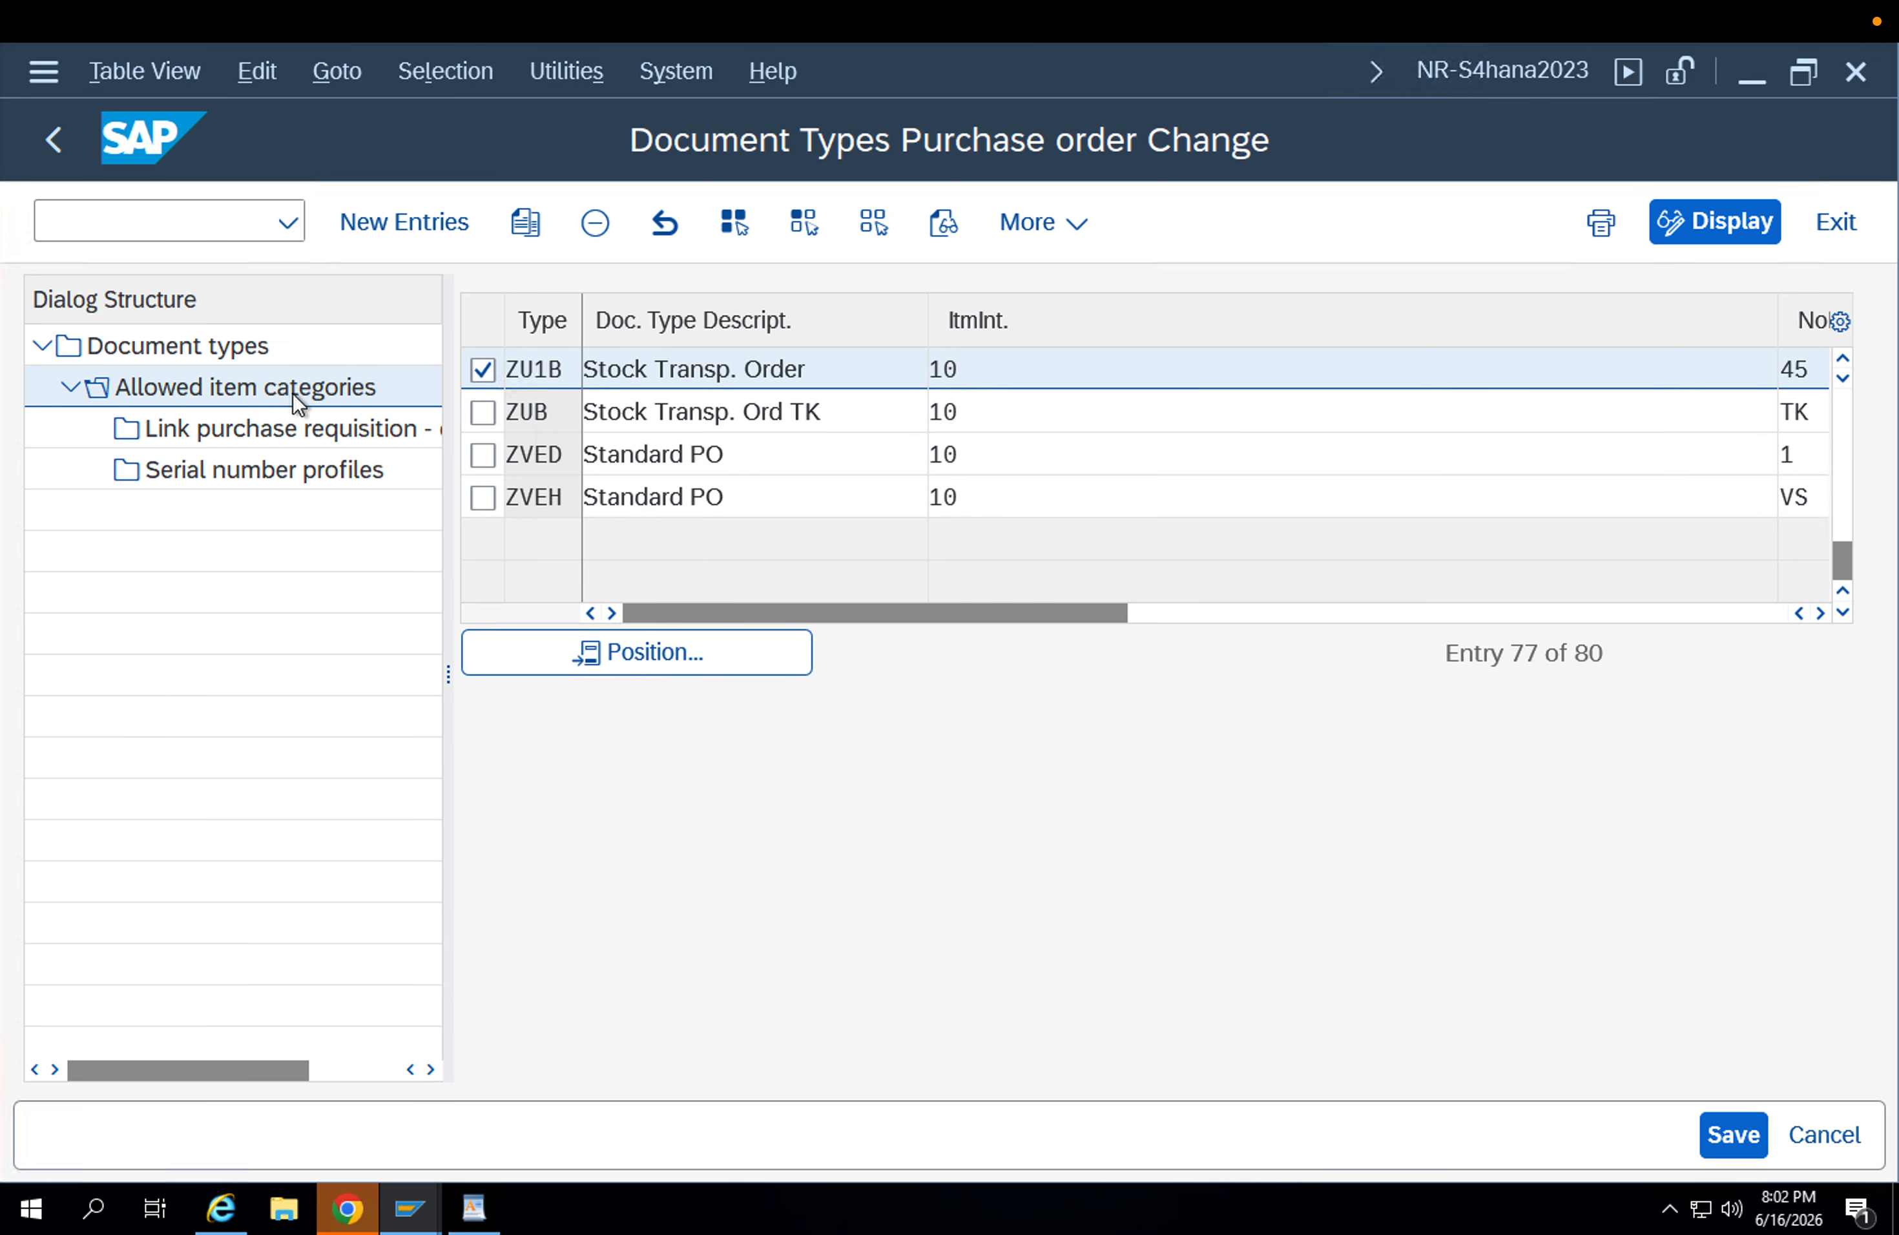
{"action": "key", "text": "Tab"}
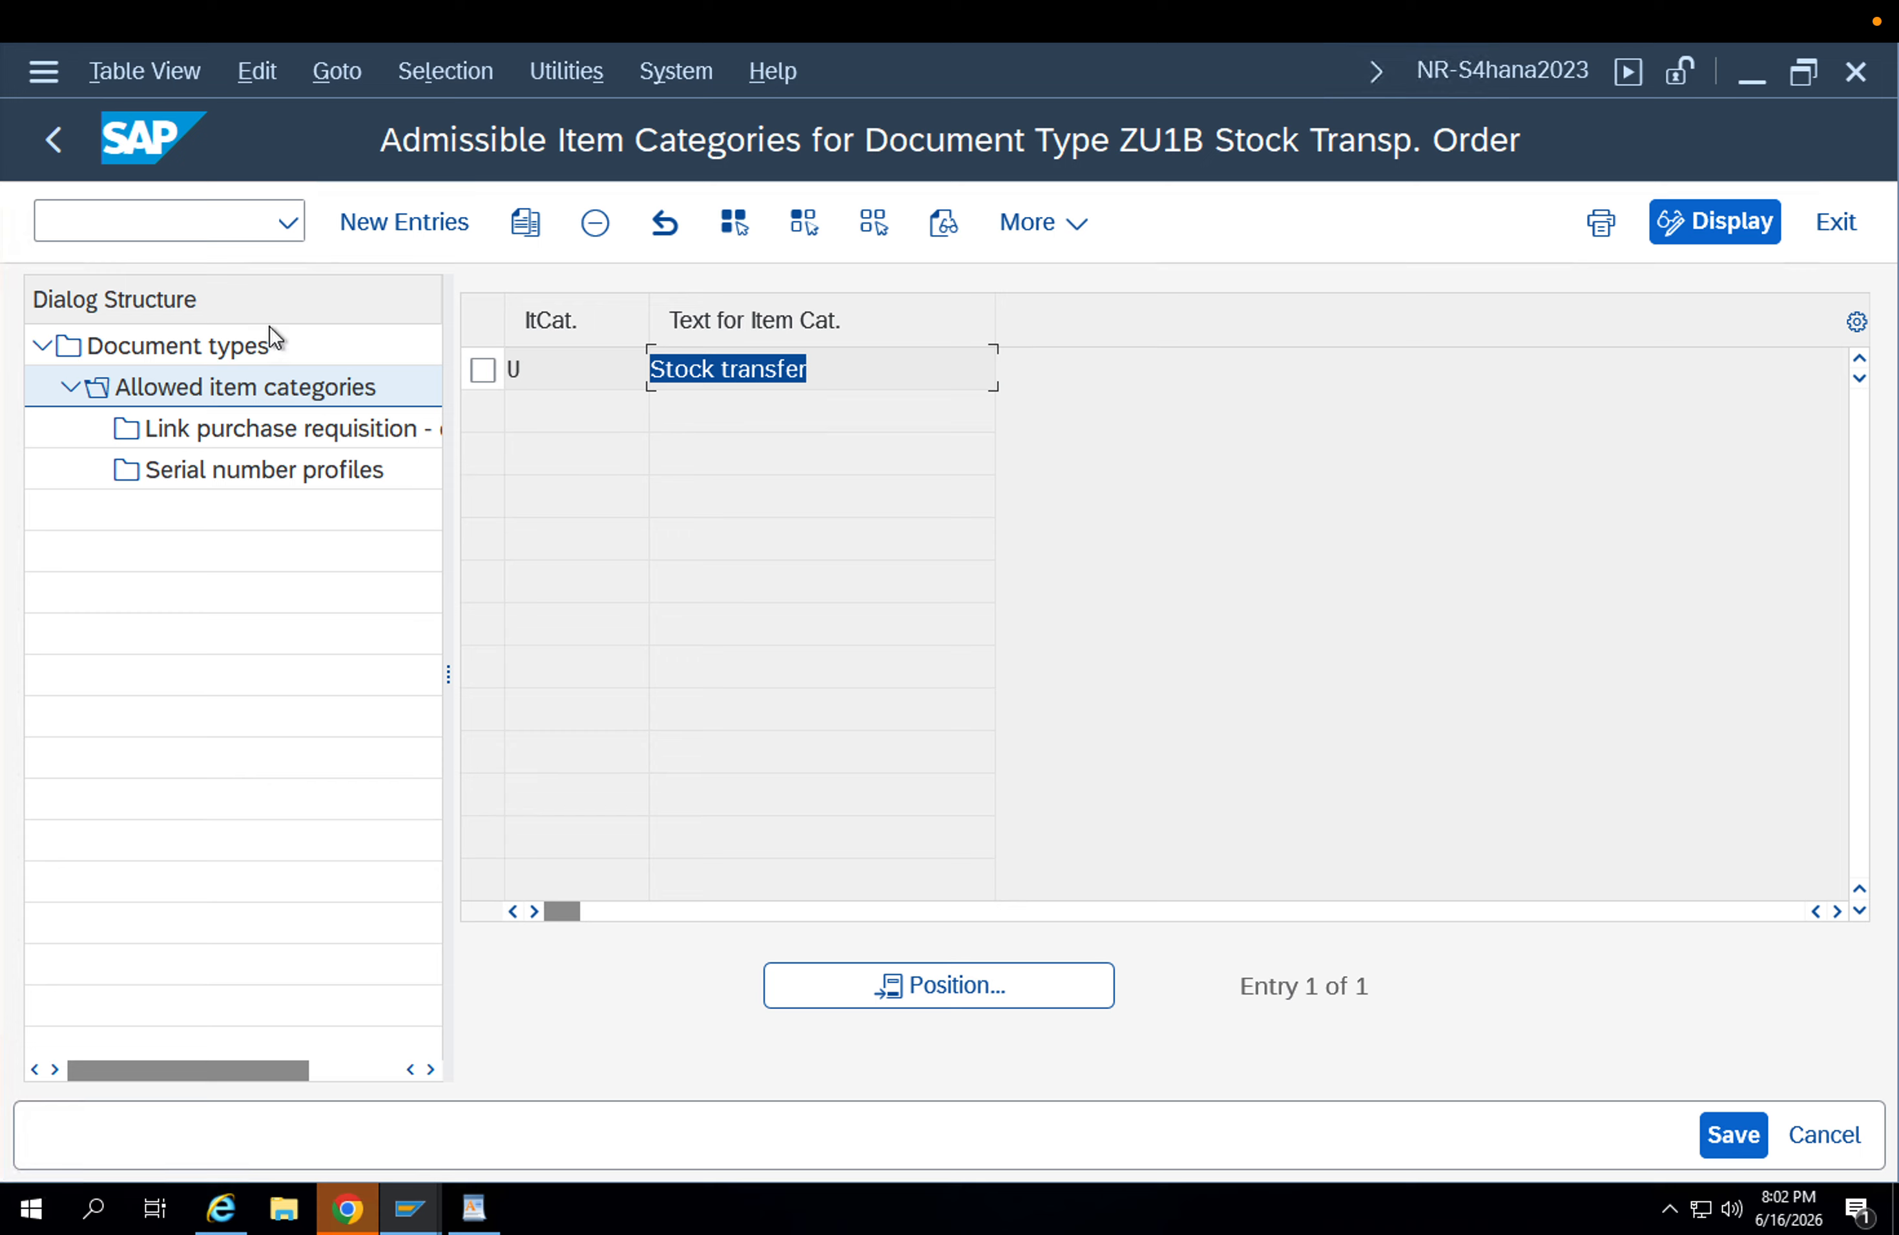
Run transaction /nspro and display the SAP Reference IMG.
{"action": "left_click", "coordinate": [205, 230]}
{"action": "type", "text": "/n"}
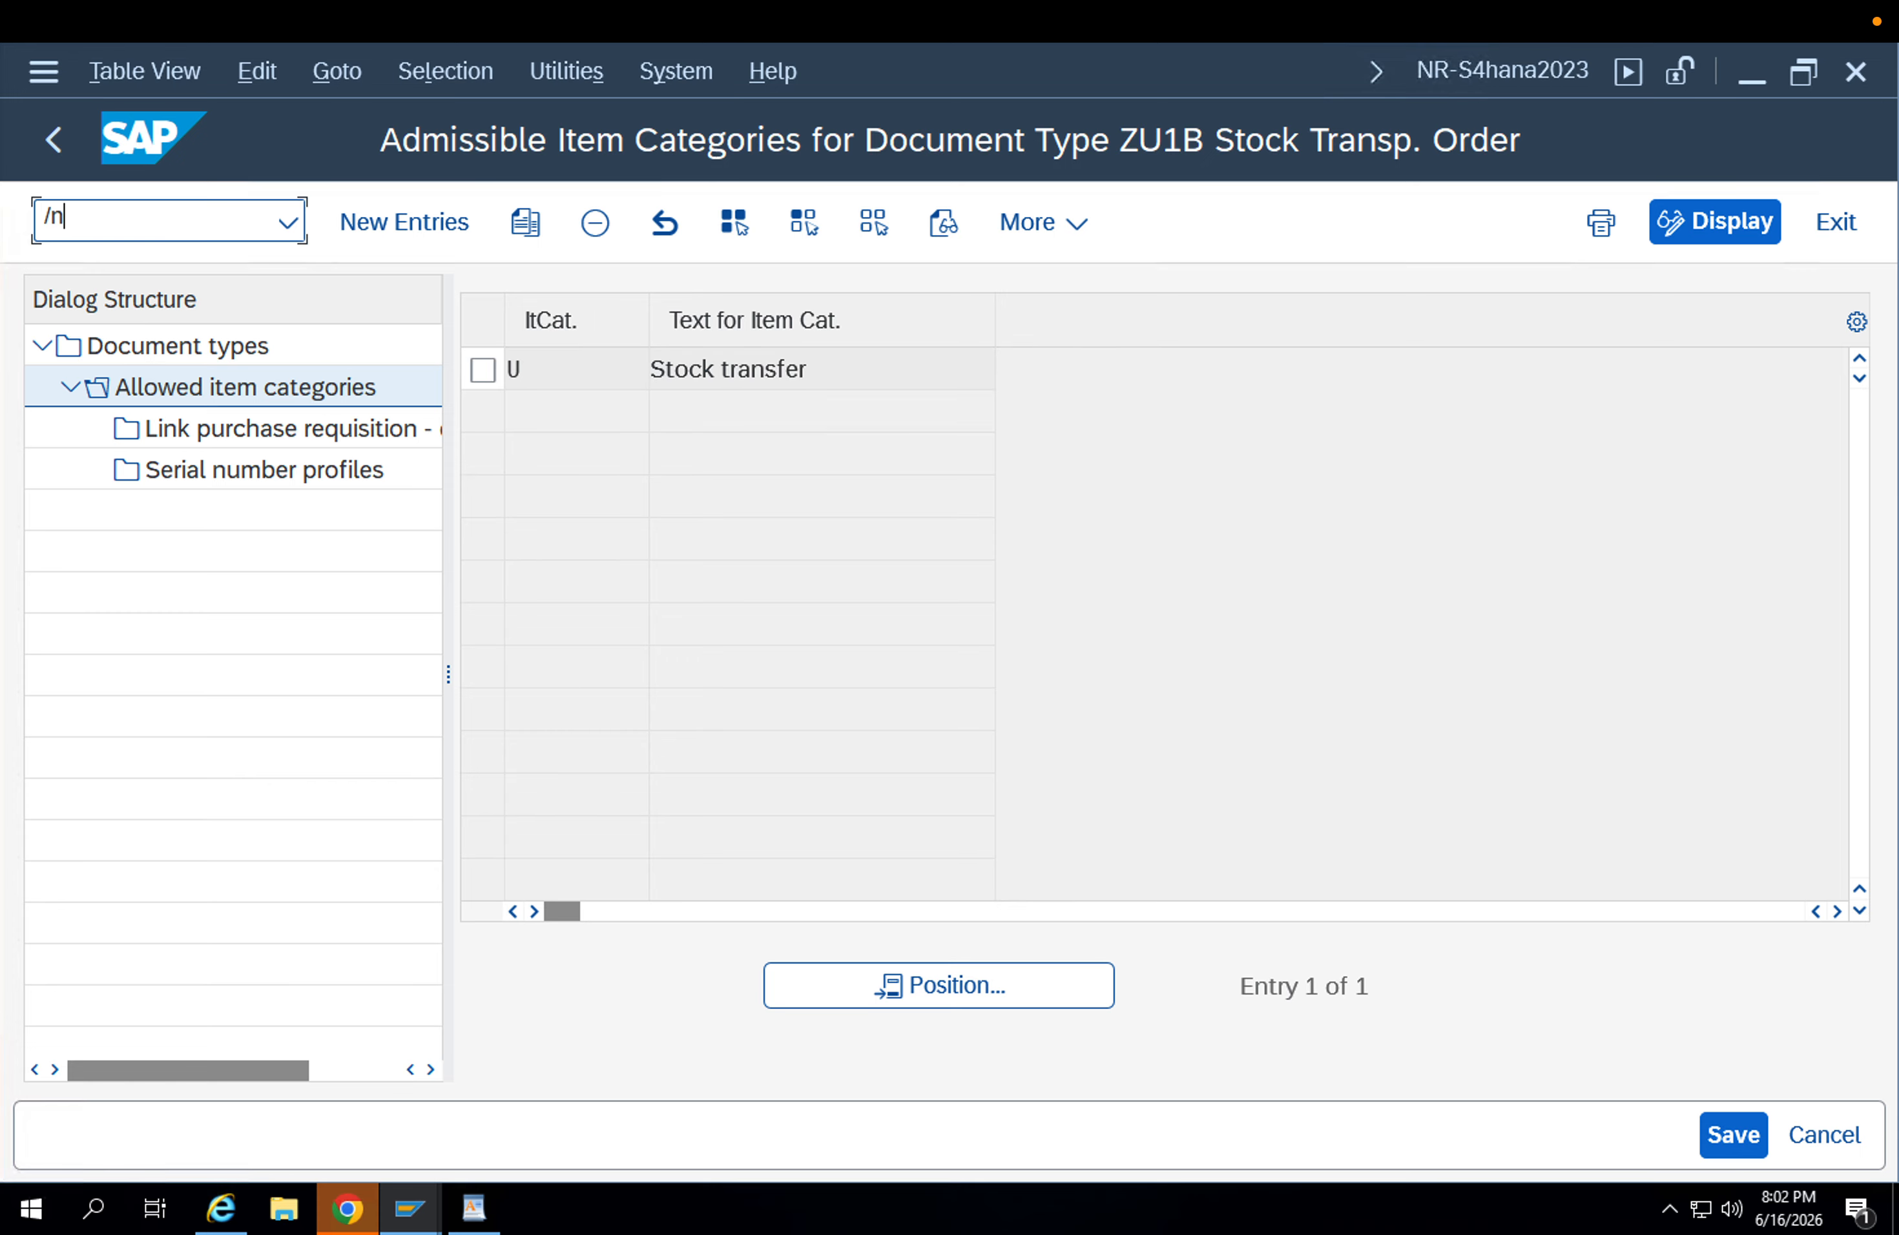
{"action": "type", "text": "spro"}
{"action": "key", "text": "Return"}
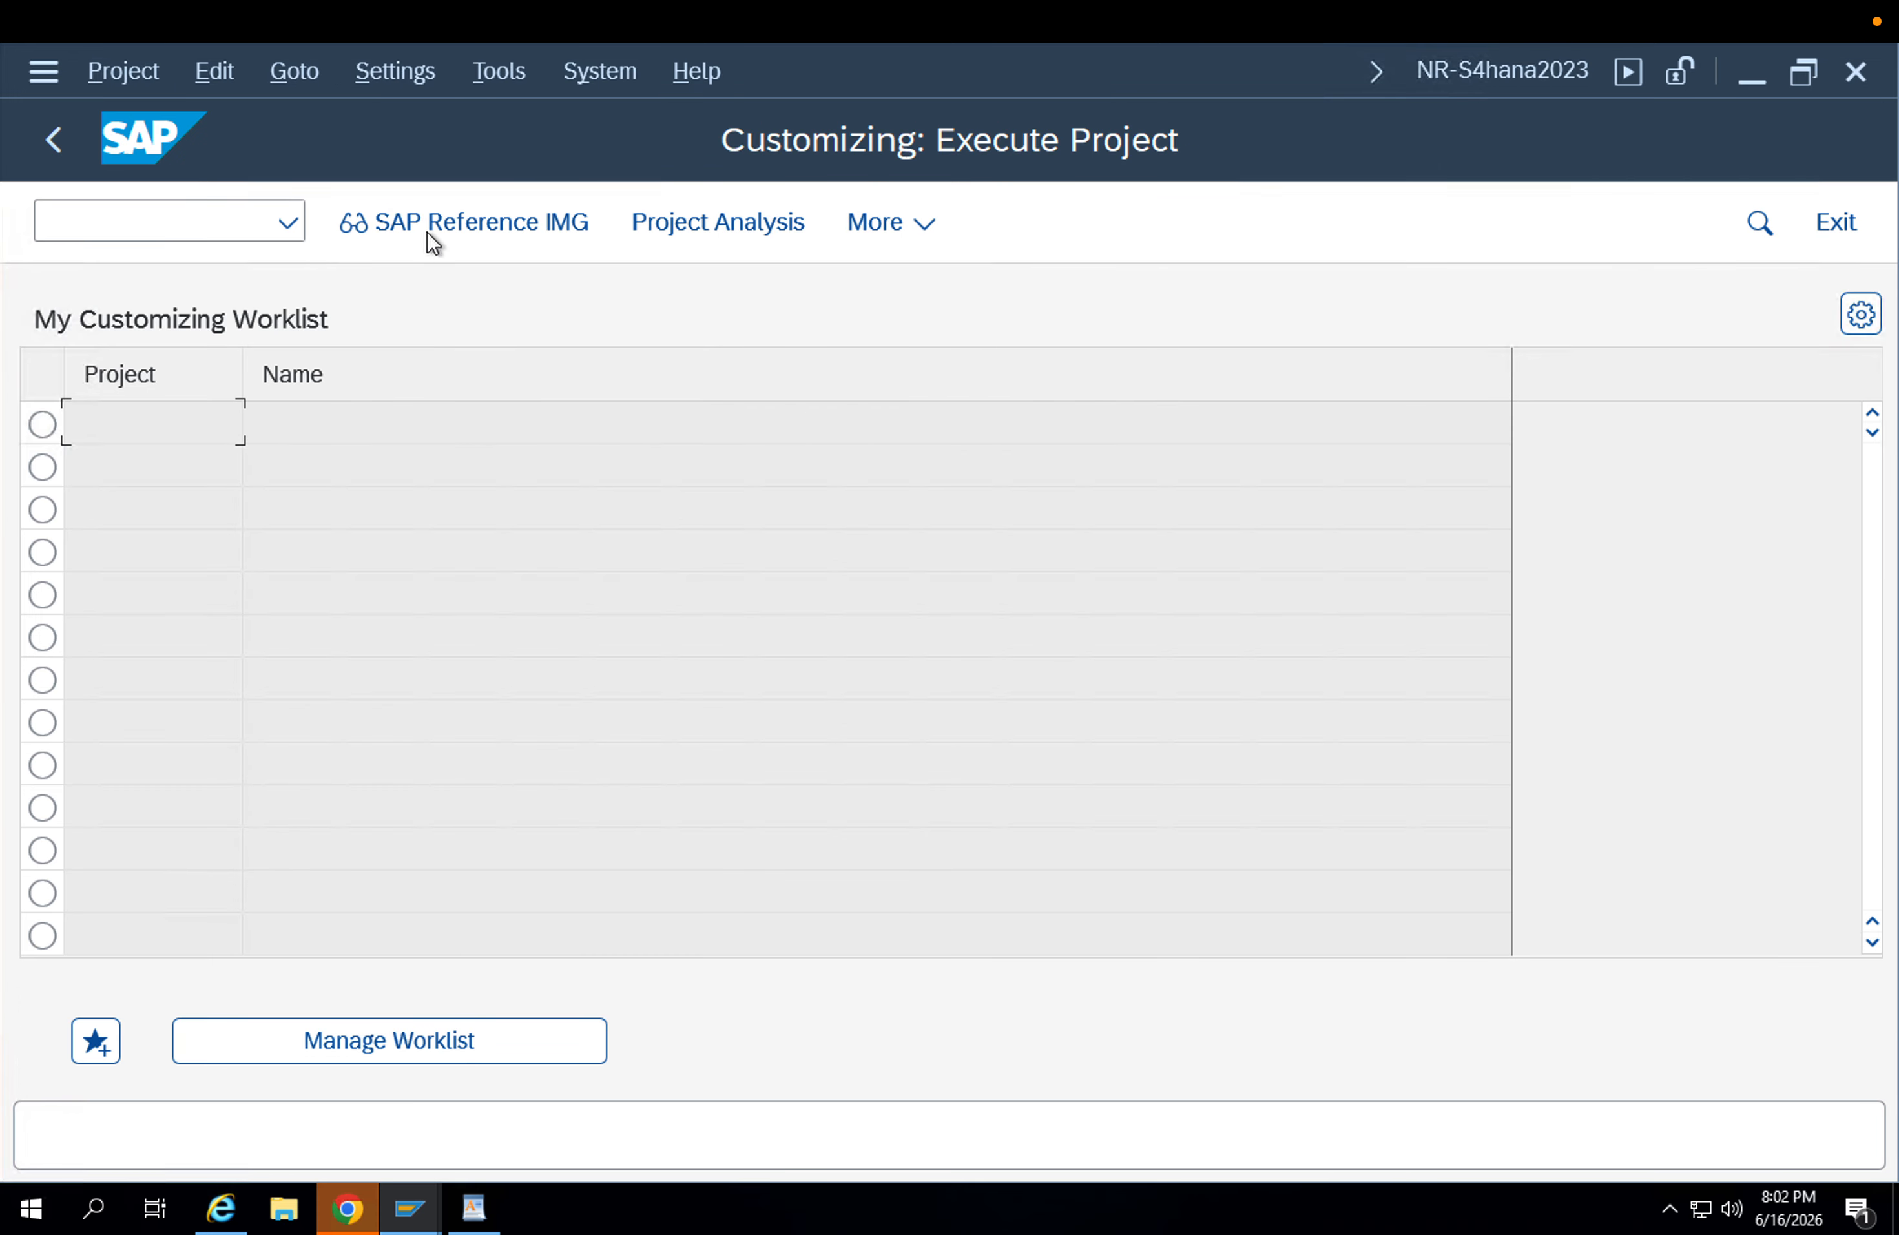
{"action": "left_click", "coordinate": [481, 223]}
Expand the IMG structure from Materials Management through Purchasing to the Purchase Order activities.
{"action": "scroll", "coordinate": [350, 770], "scroll_direction": "down", "scroll_amount": 2}
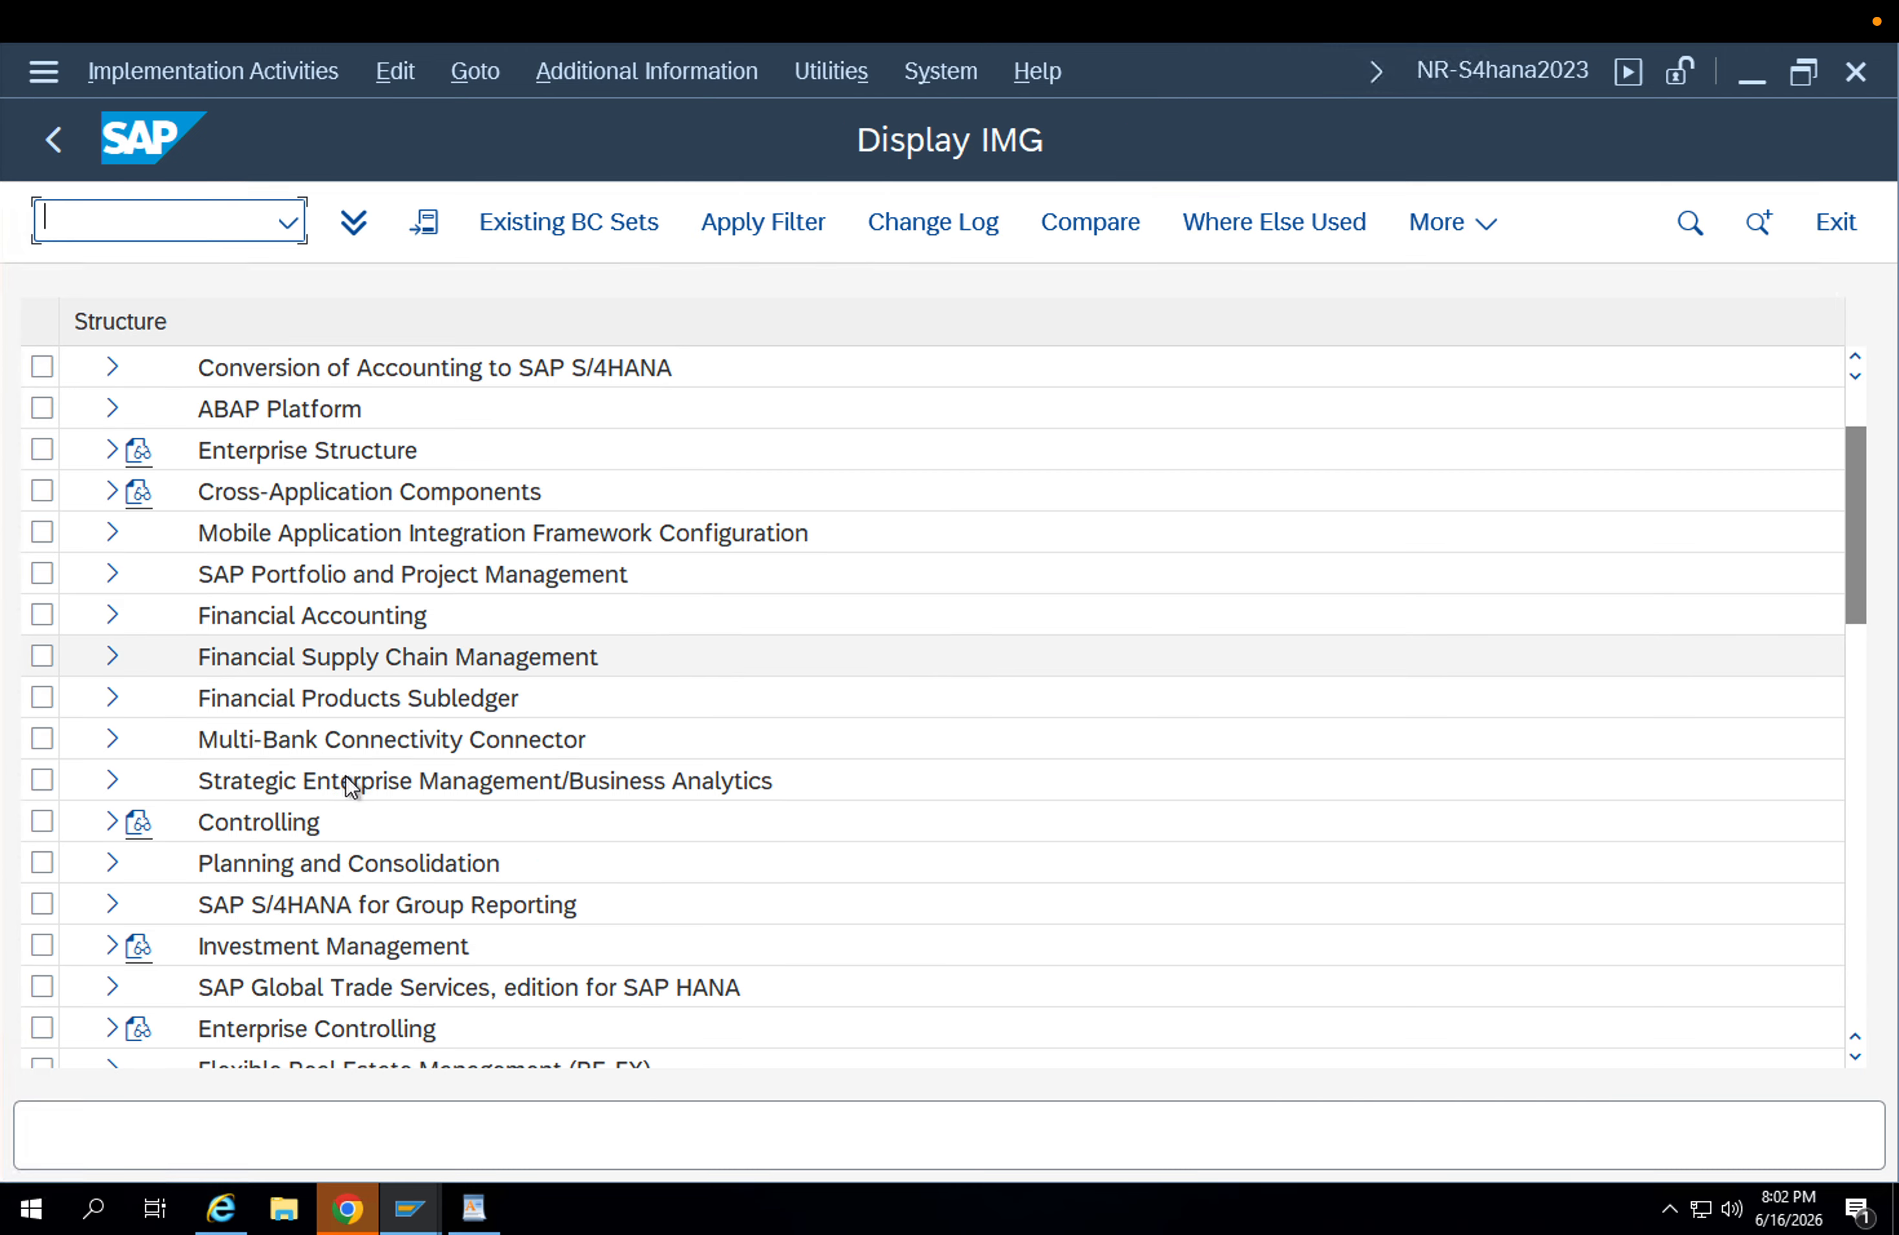
{"action": "scroll", "coordinate": [350, 784], "scroll_direction": "down", "scroll_amount": 6}
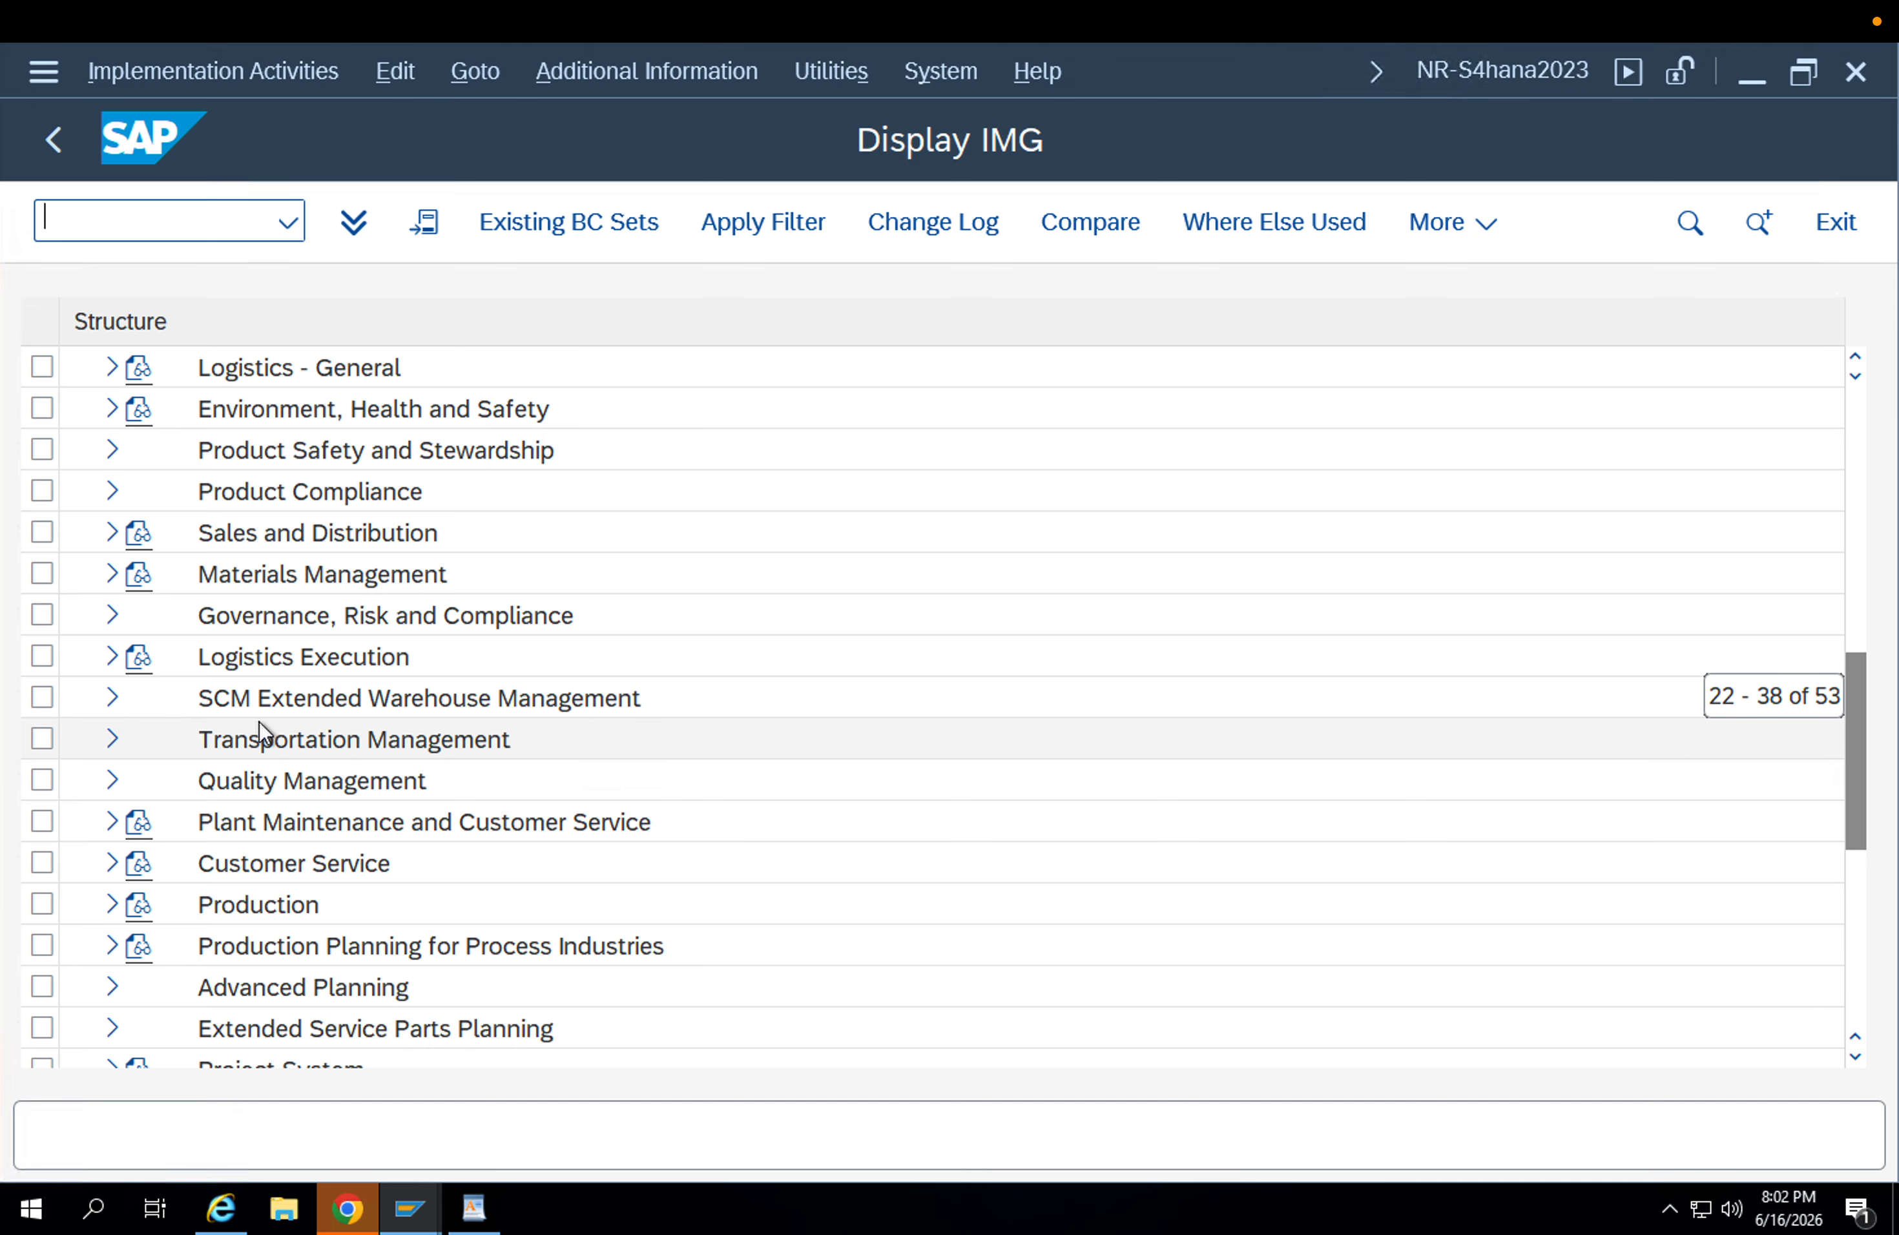
{"action": "left_click", "coordinate": [110, 576]}
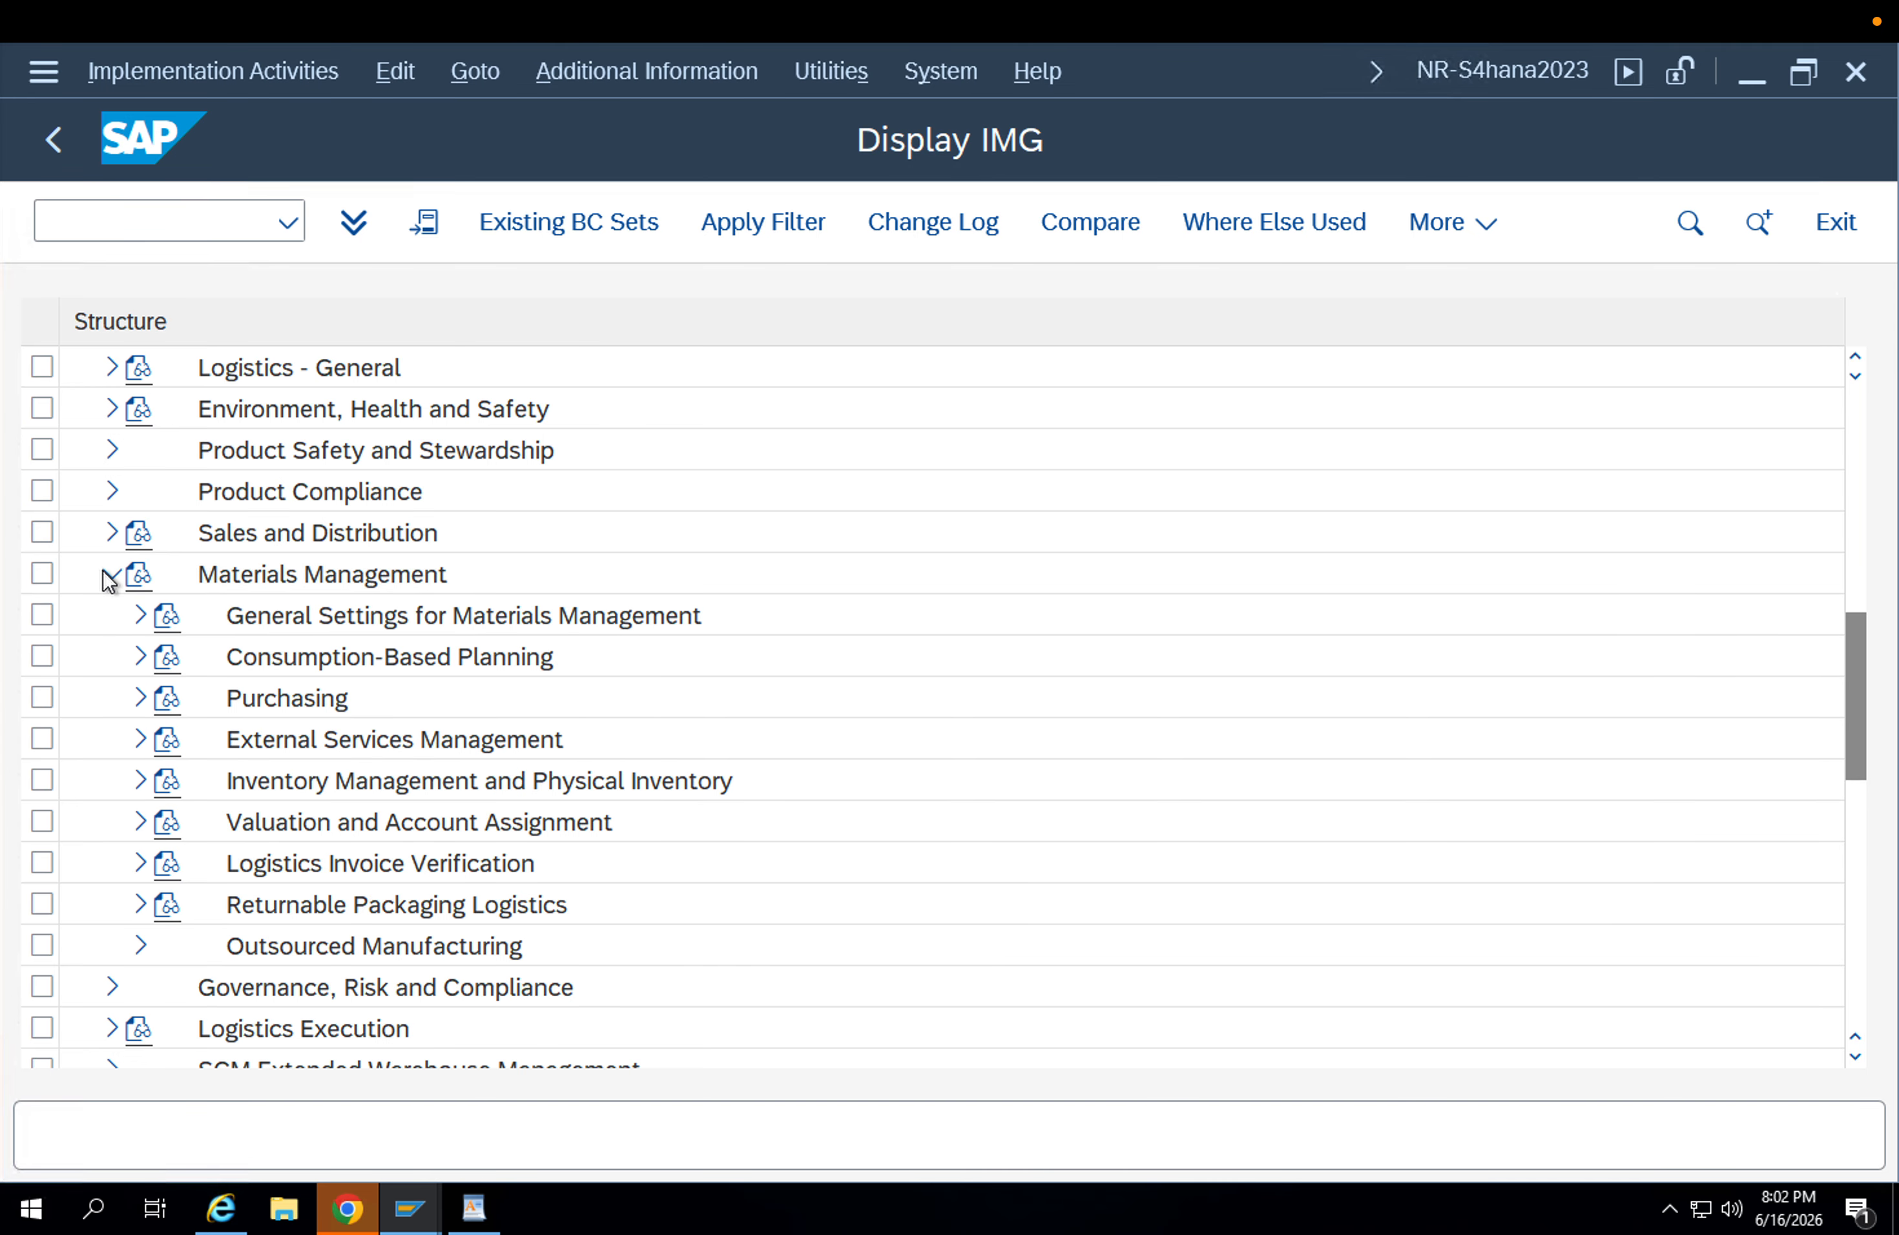
{"action": "left_click", "coordinate": [139, 699]}
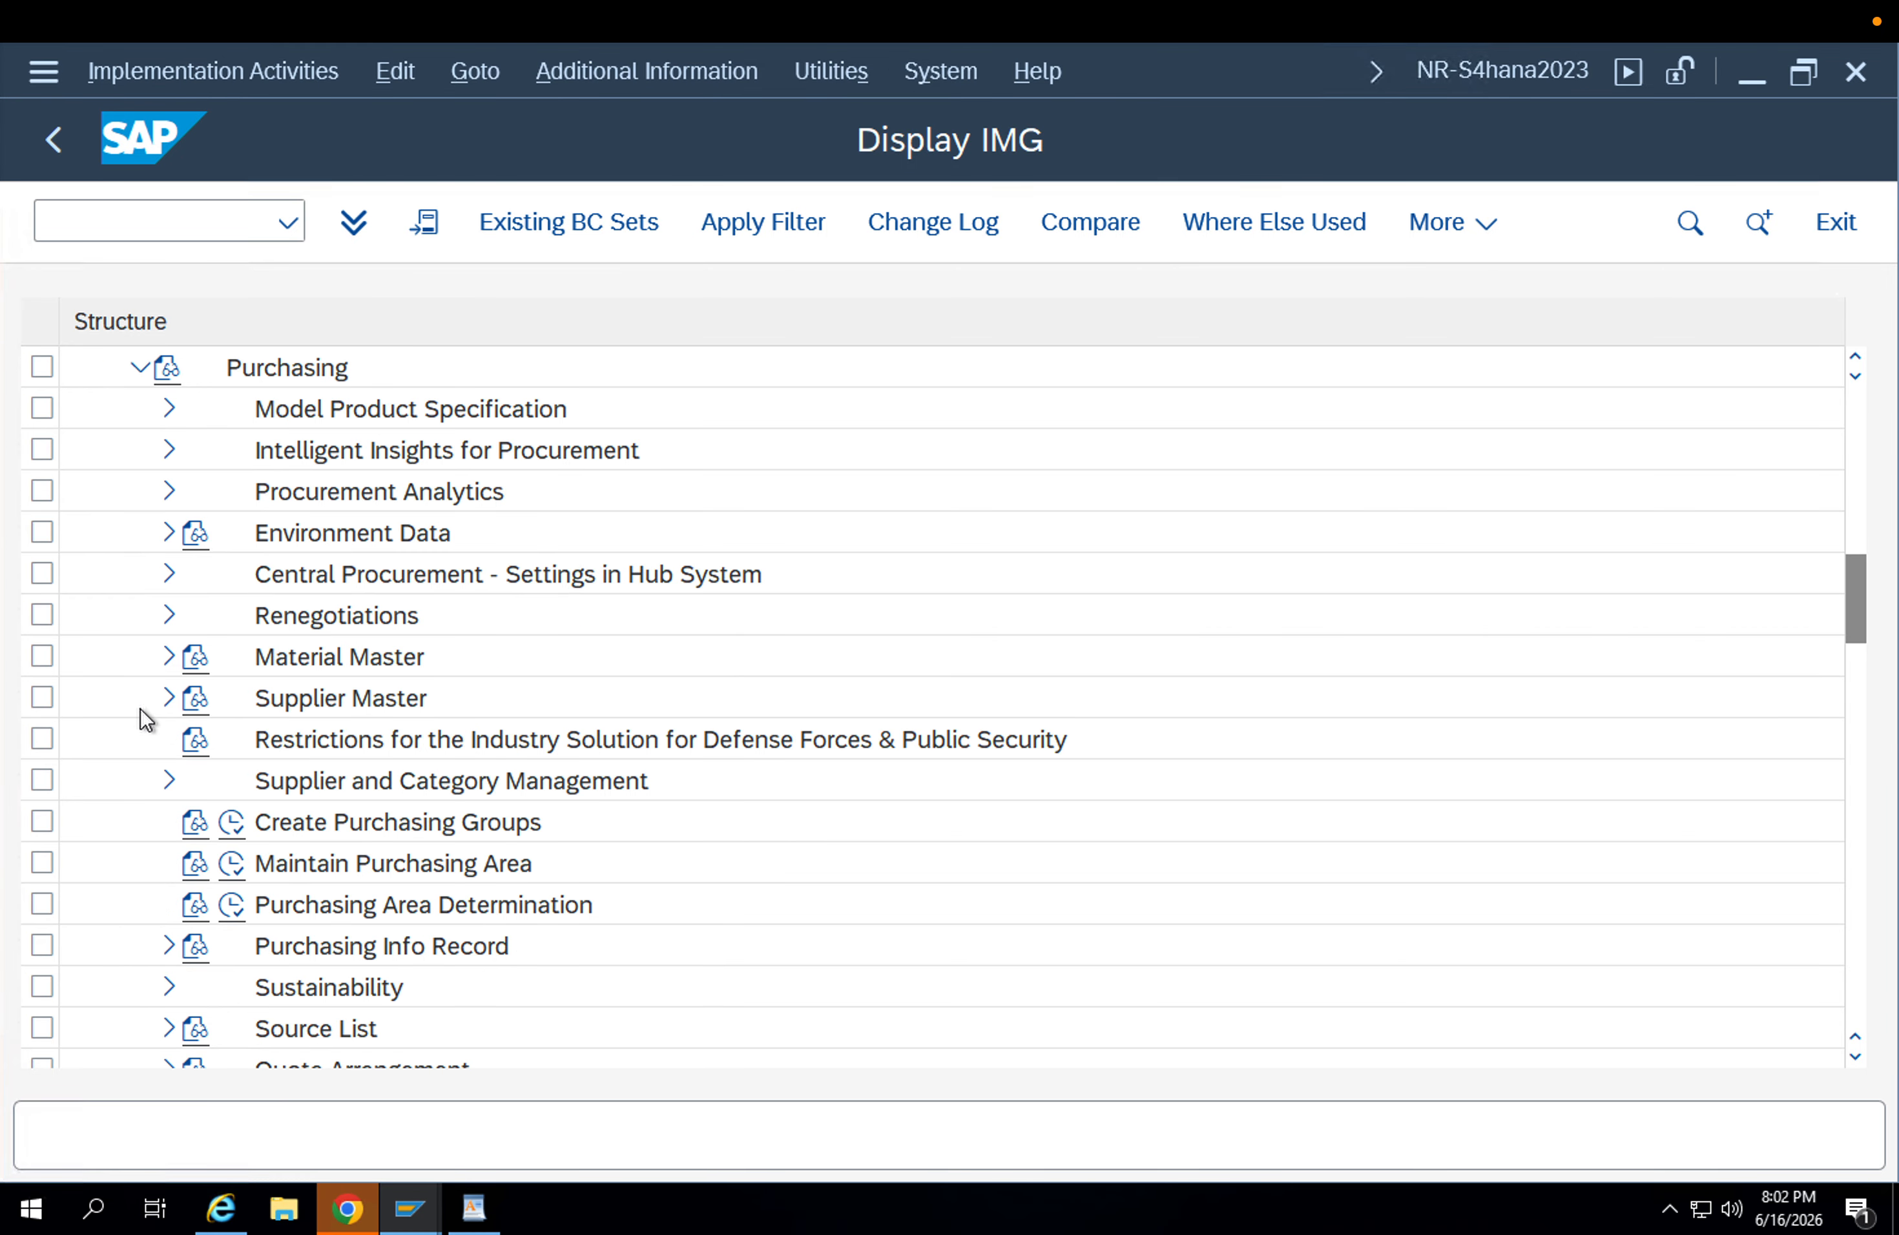
{"action": "scroll", "coordinate": [358, 801], "scroll_direction": "down", "scroll_amount": 1}
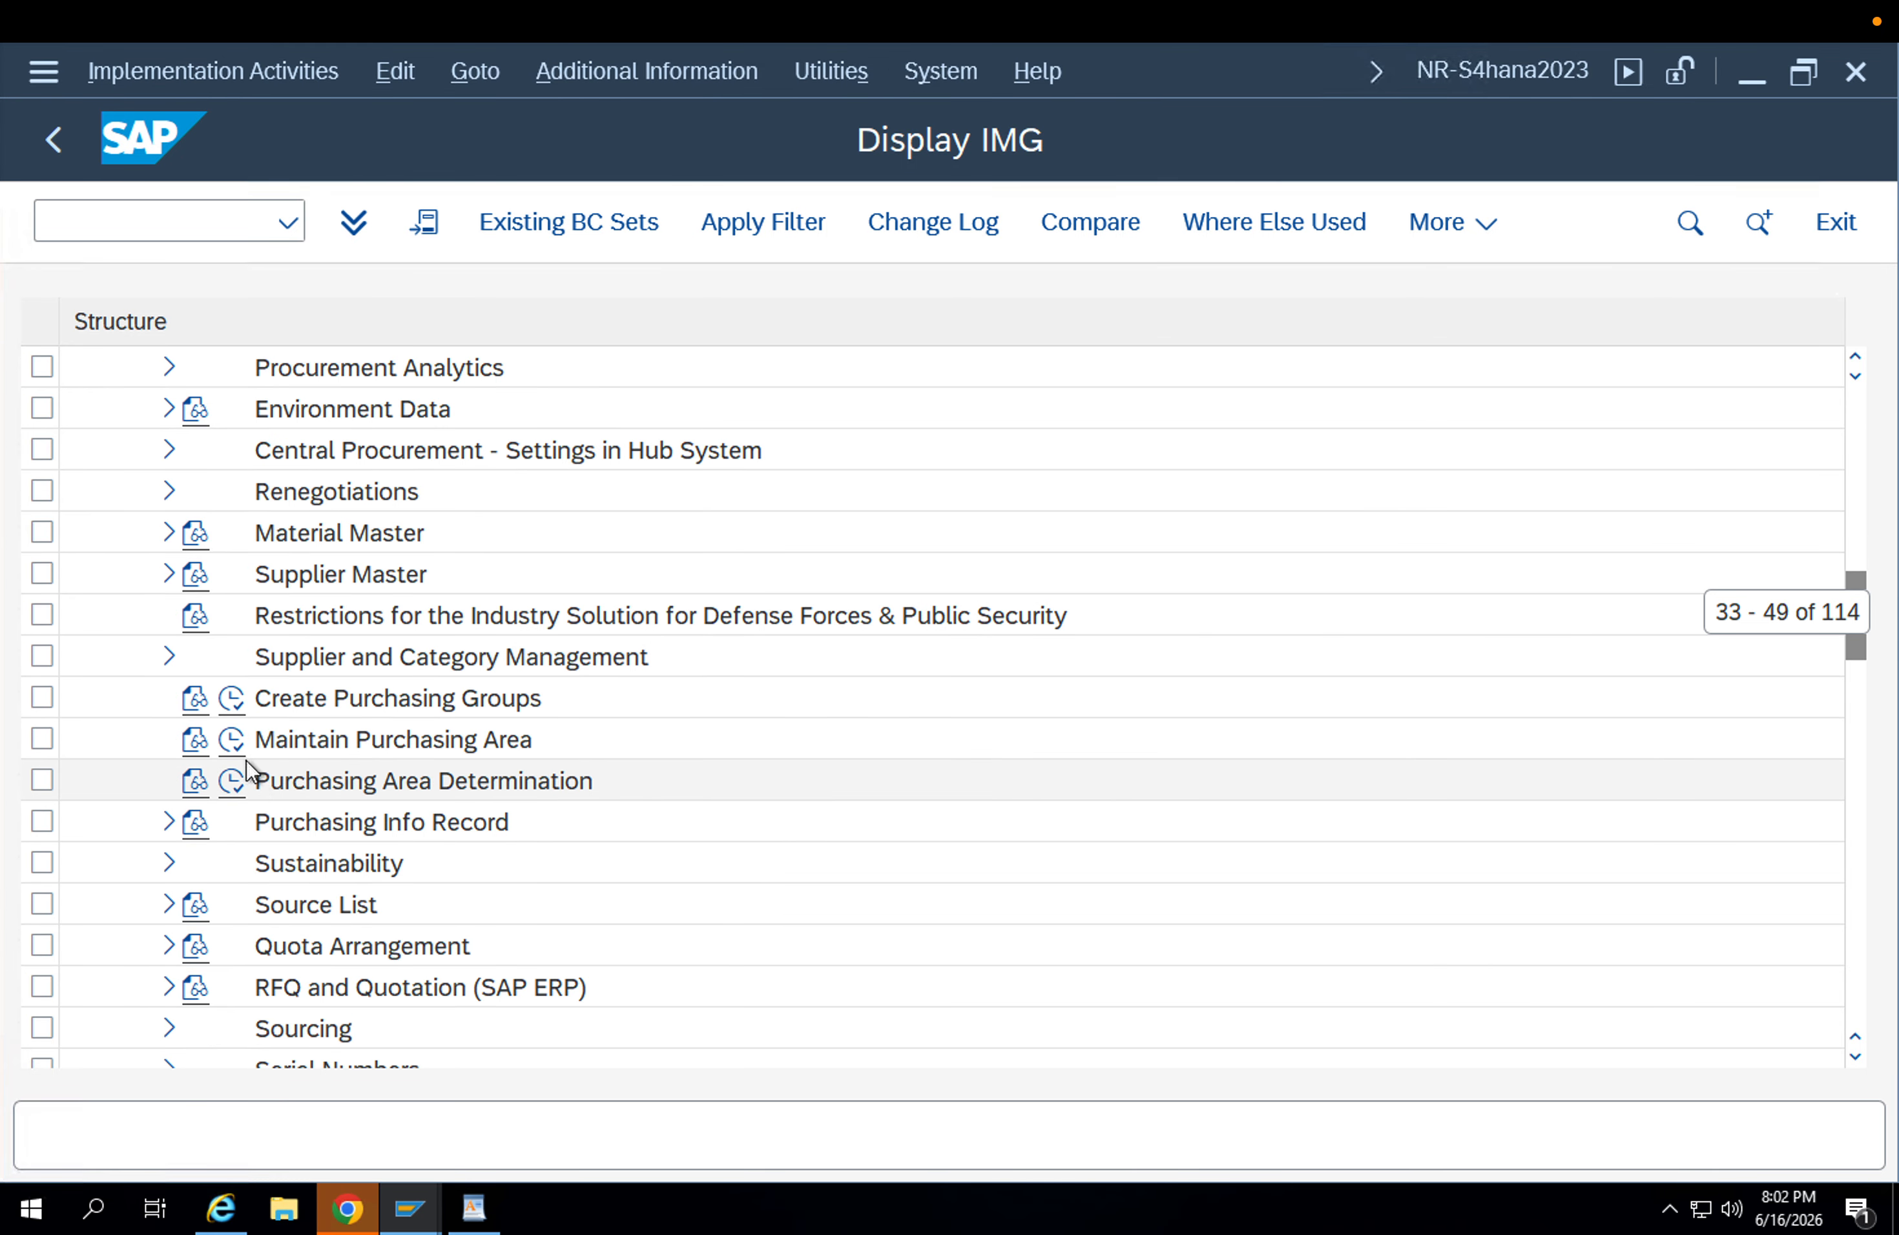
{"action": "scroll", "coordinate": [264, 810], "scroll_direction": "down", "scroll_amount": 1}
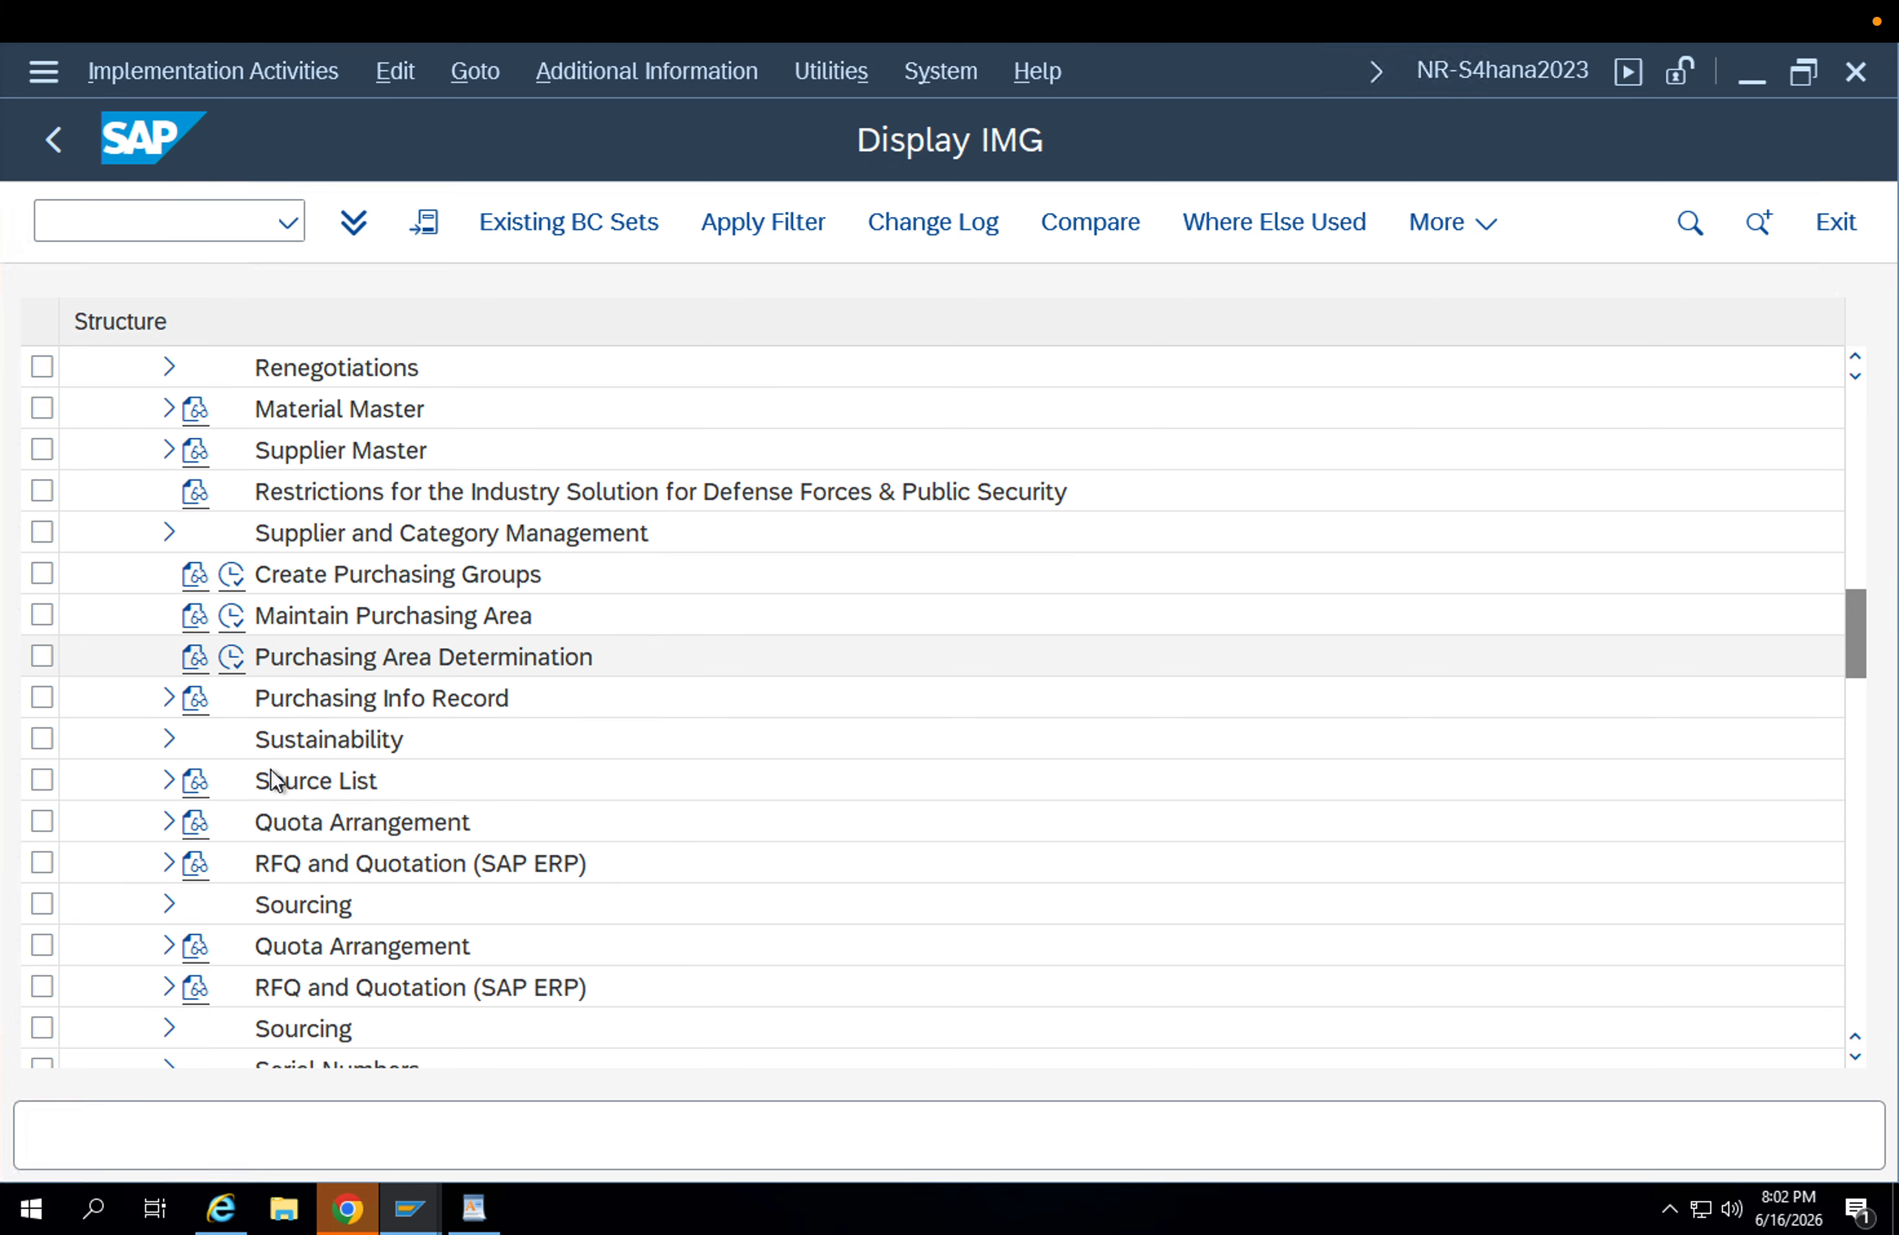
{"action": "scroll", "coordinate": [269, 778], "scroll_direction": "up", "scroll_amount": 1}
{"action": "scroll", "coordinate": [269, 776], "scroll_direction": "down", "scroll_amount": 4}
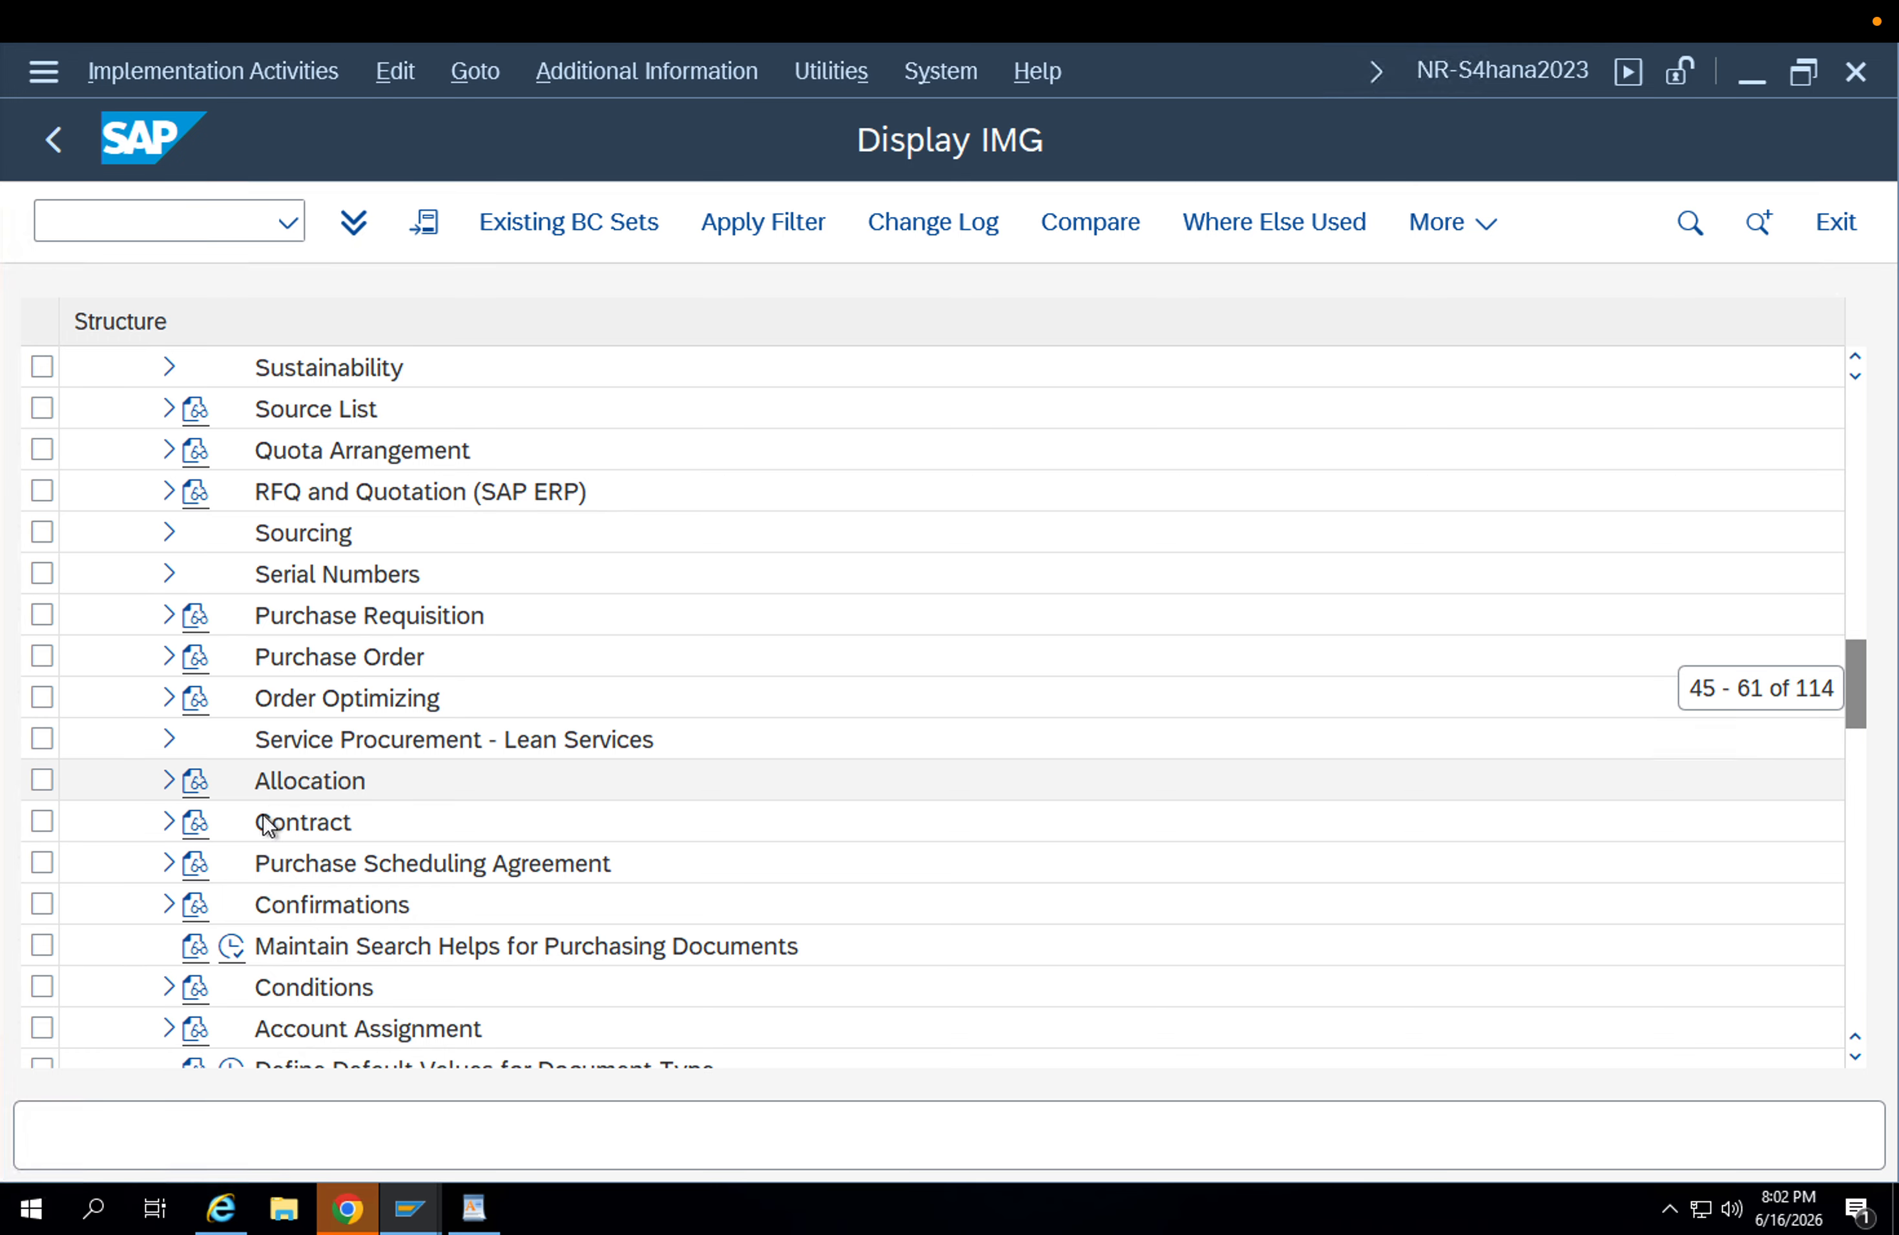
{"action": "left_click", "coordinate": [169, 657]}
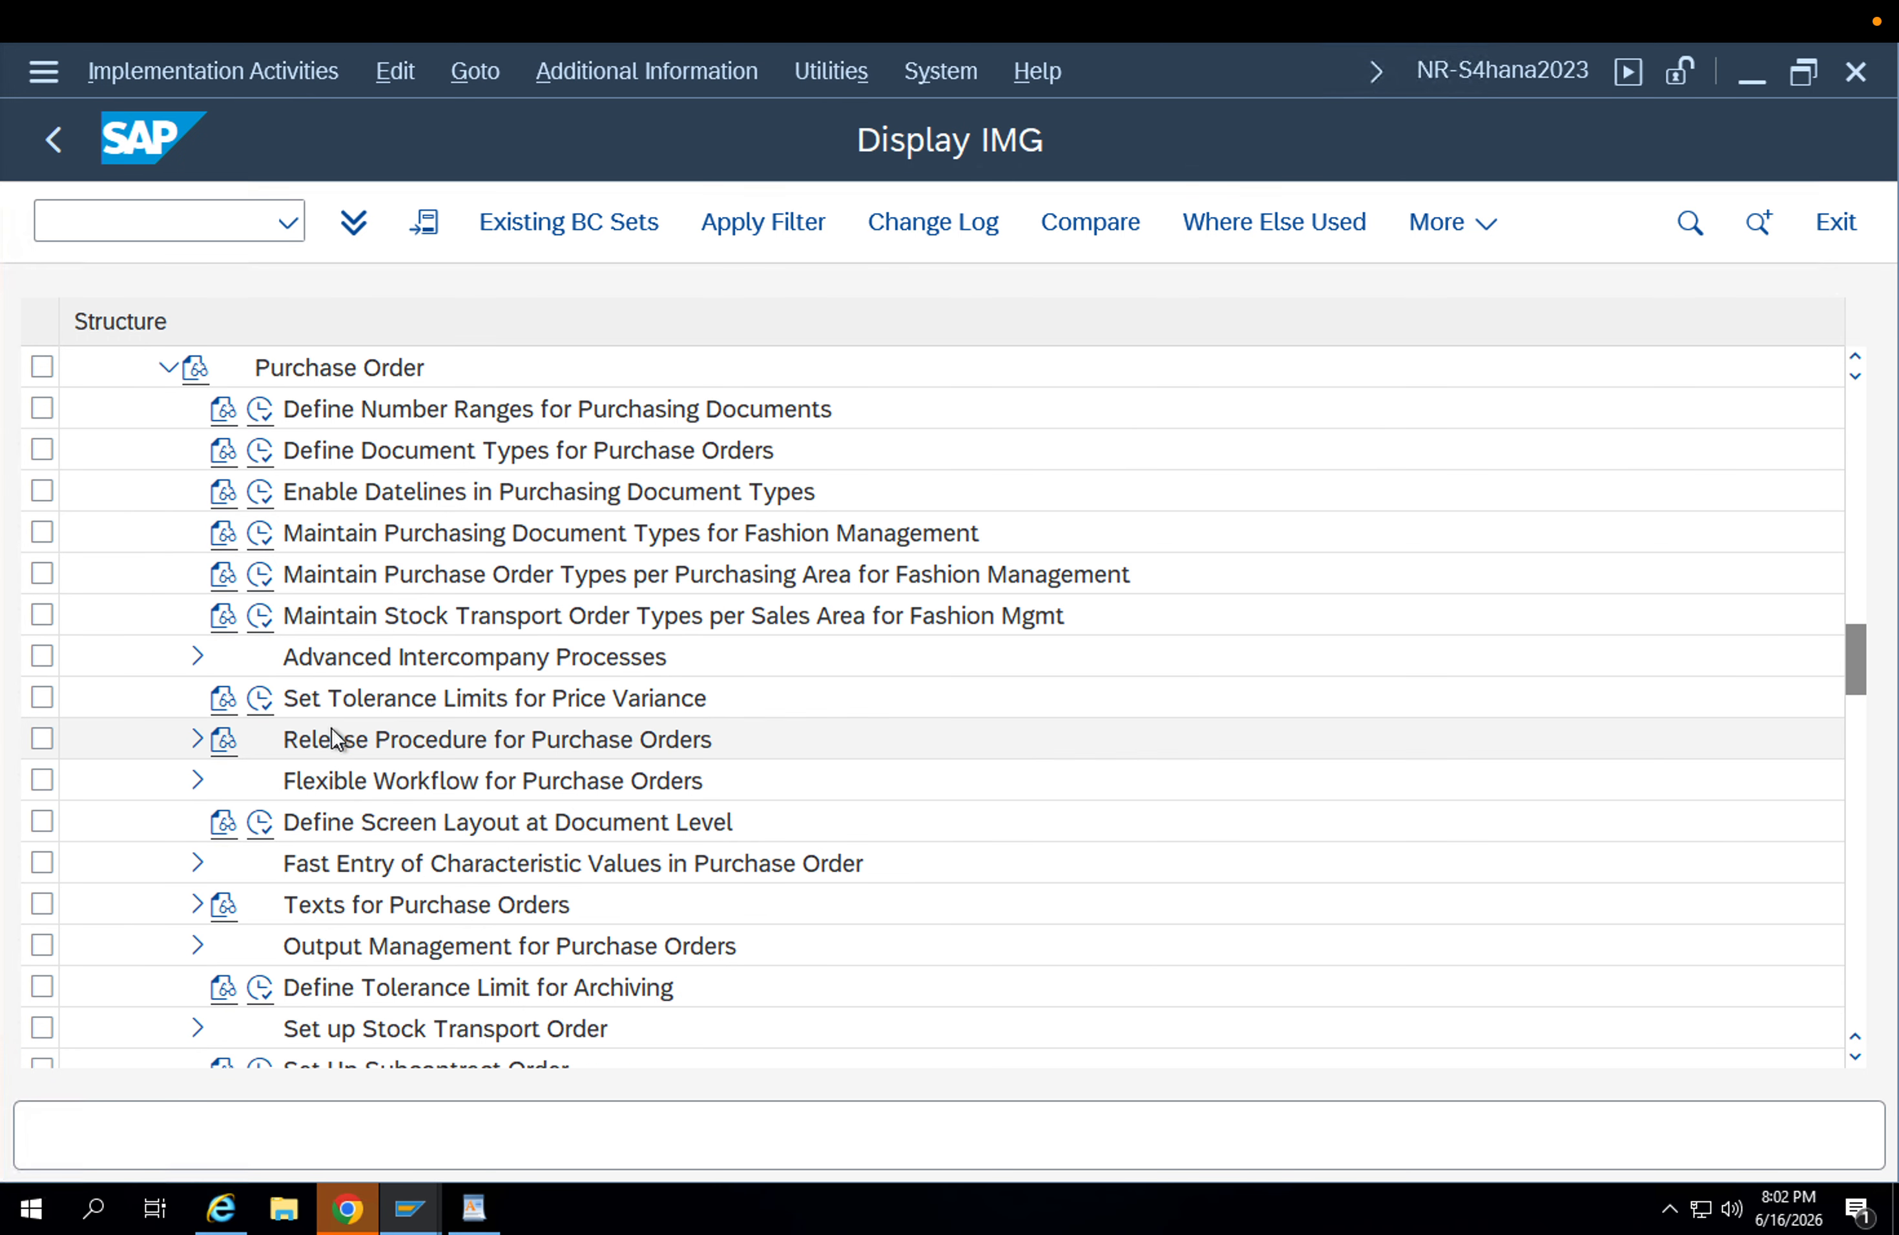
Under Set up Stock Transport Order, open the activity Configure Delivery Type & Availability Check Procedure by Plant.
{"action": "left_click", "coordinate": [339, 716]}
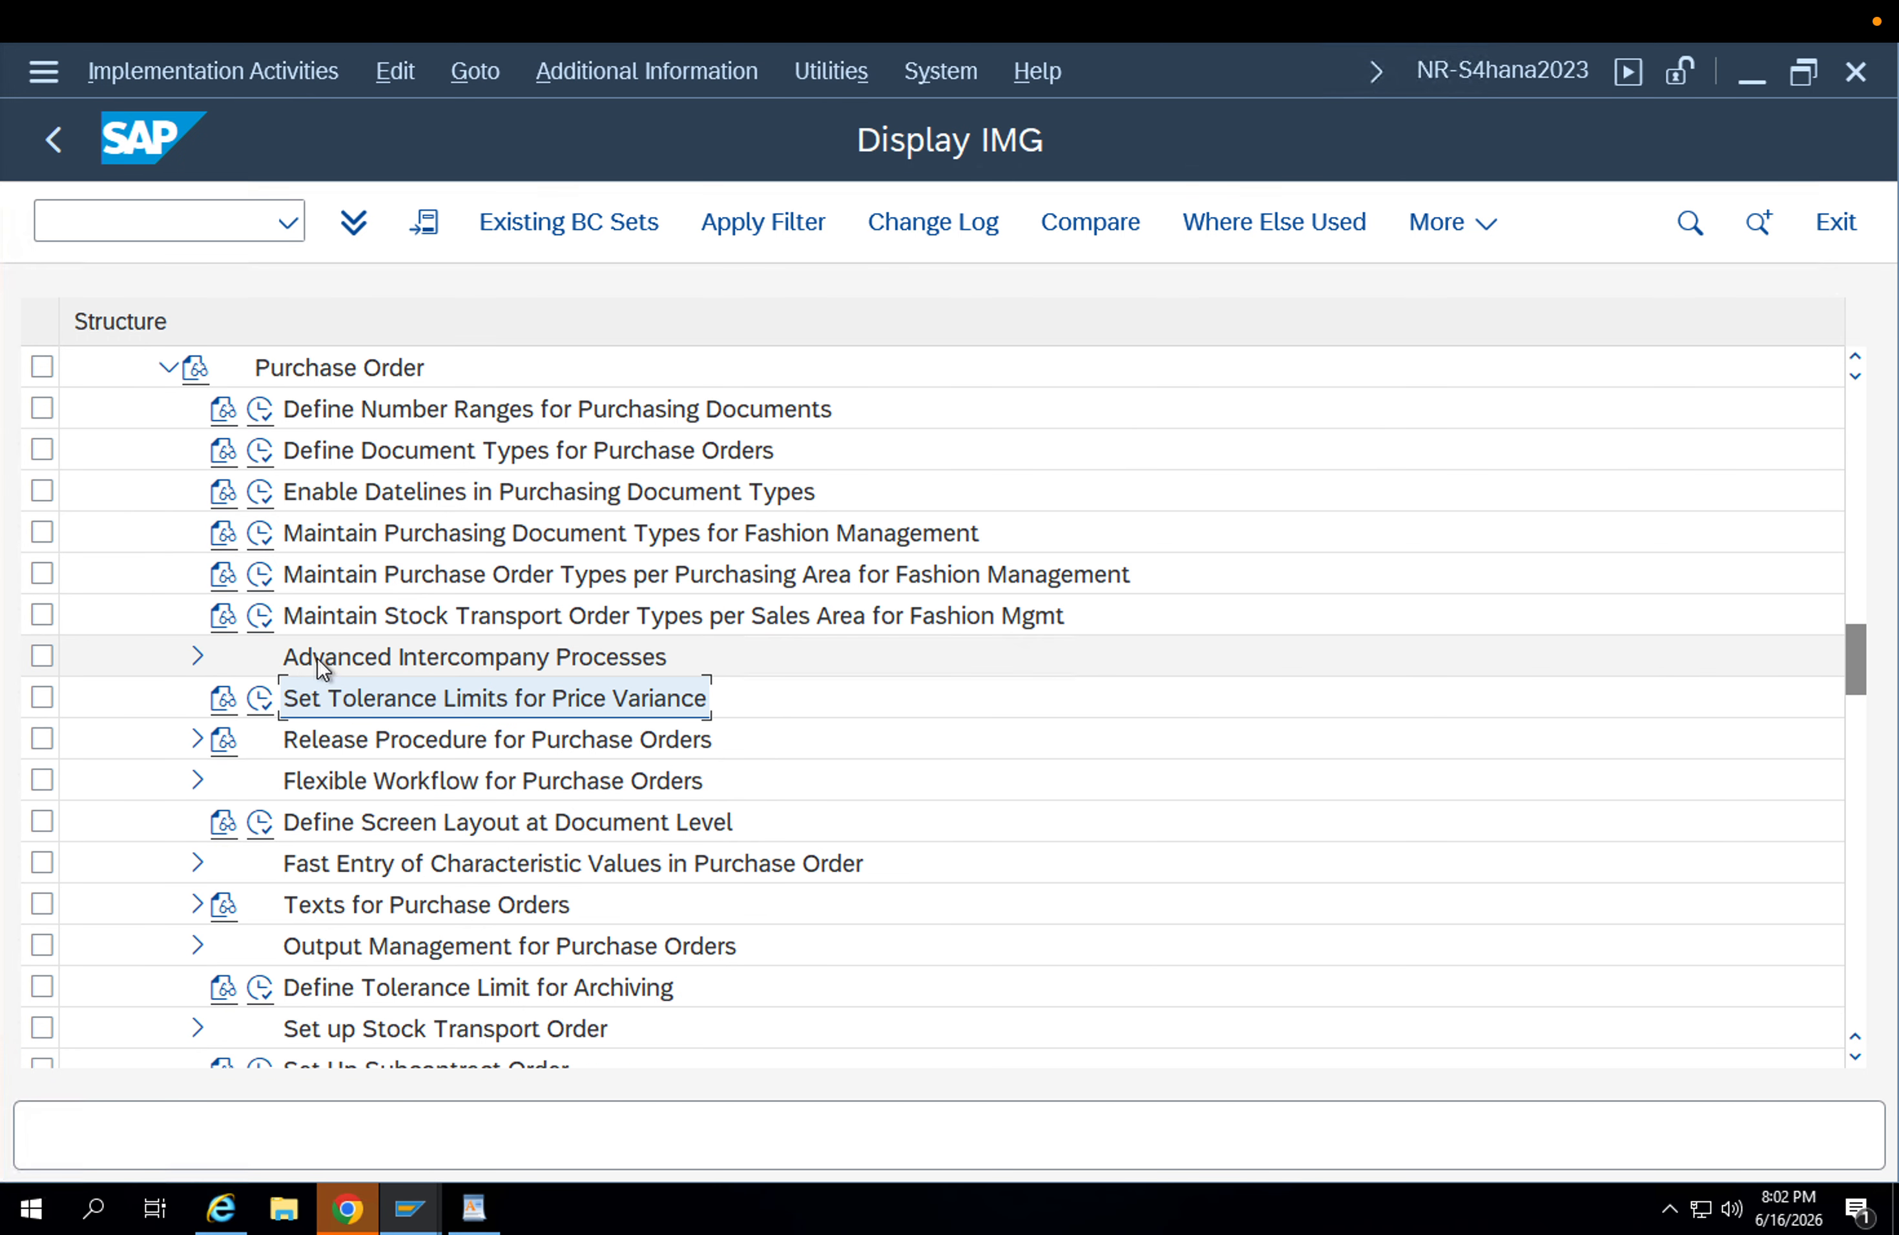
{"action": "scroll", "coordinate": [360, 777], "scroll_direction": "down", "scroll_amount": 1}
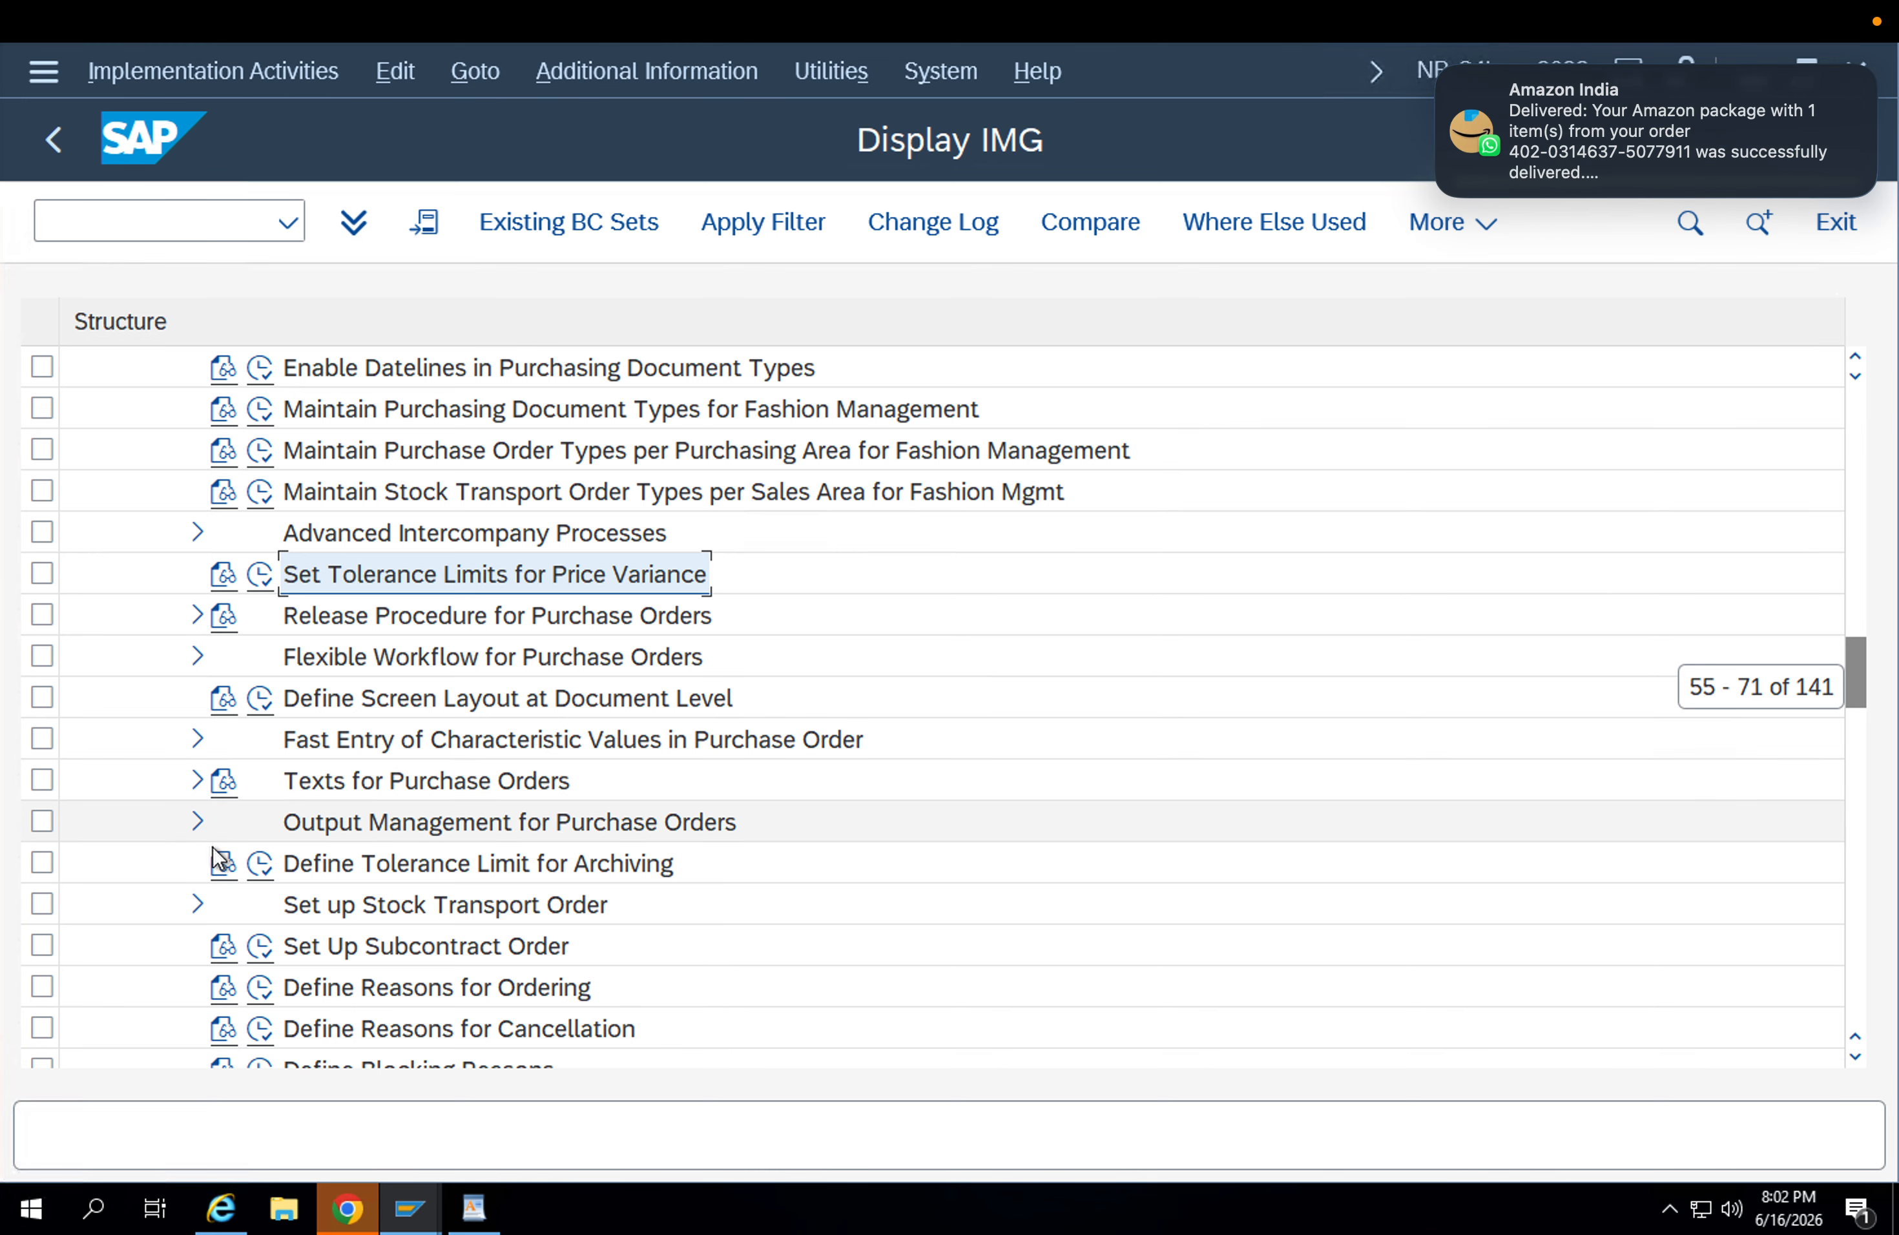
{"action": "left_click", "coordinate": [197, 904]}
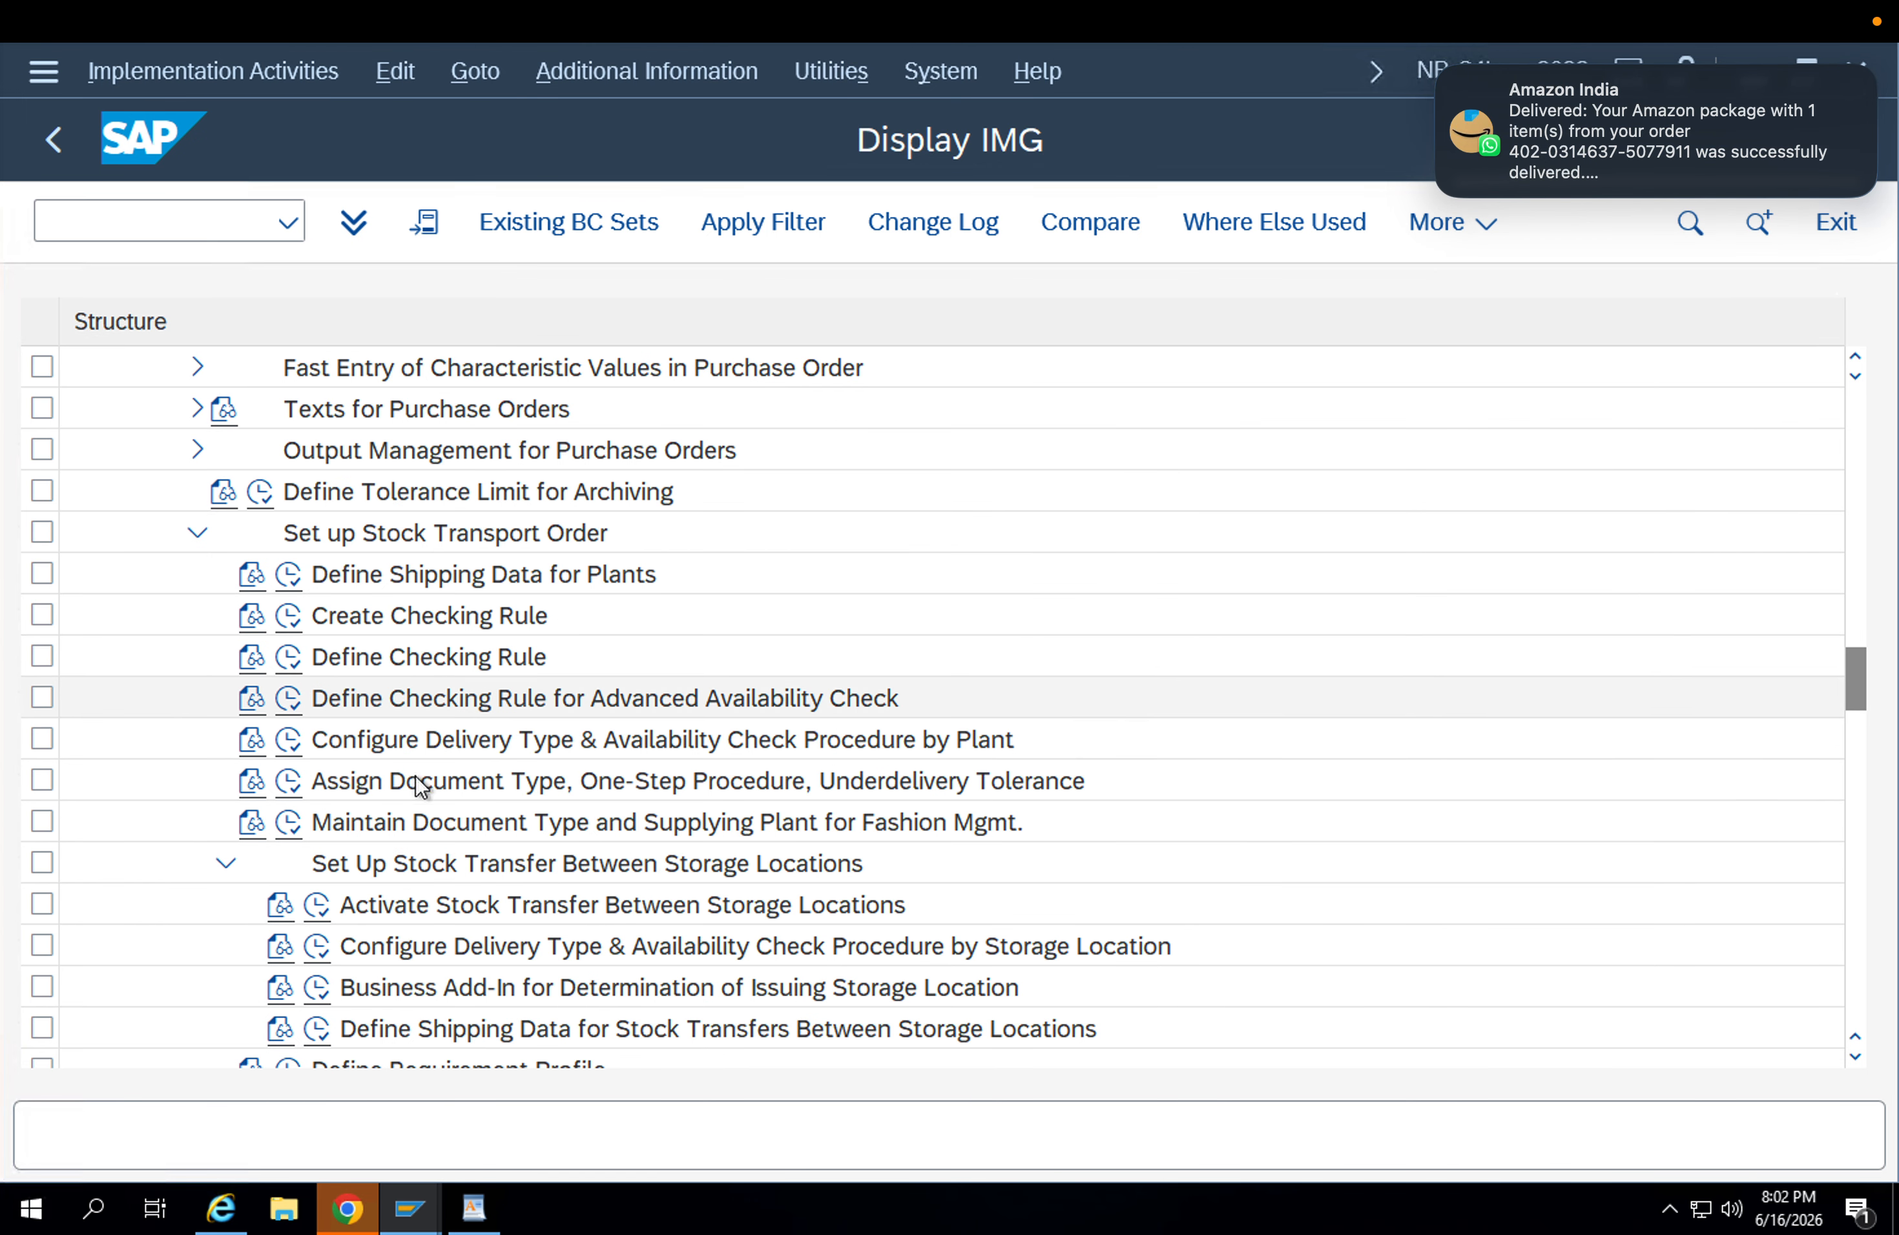
{"action": "left_click", "coordinate": [288, 742]}
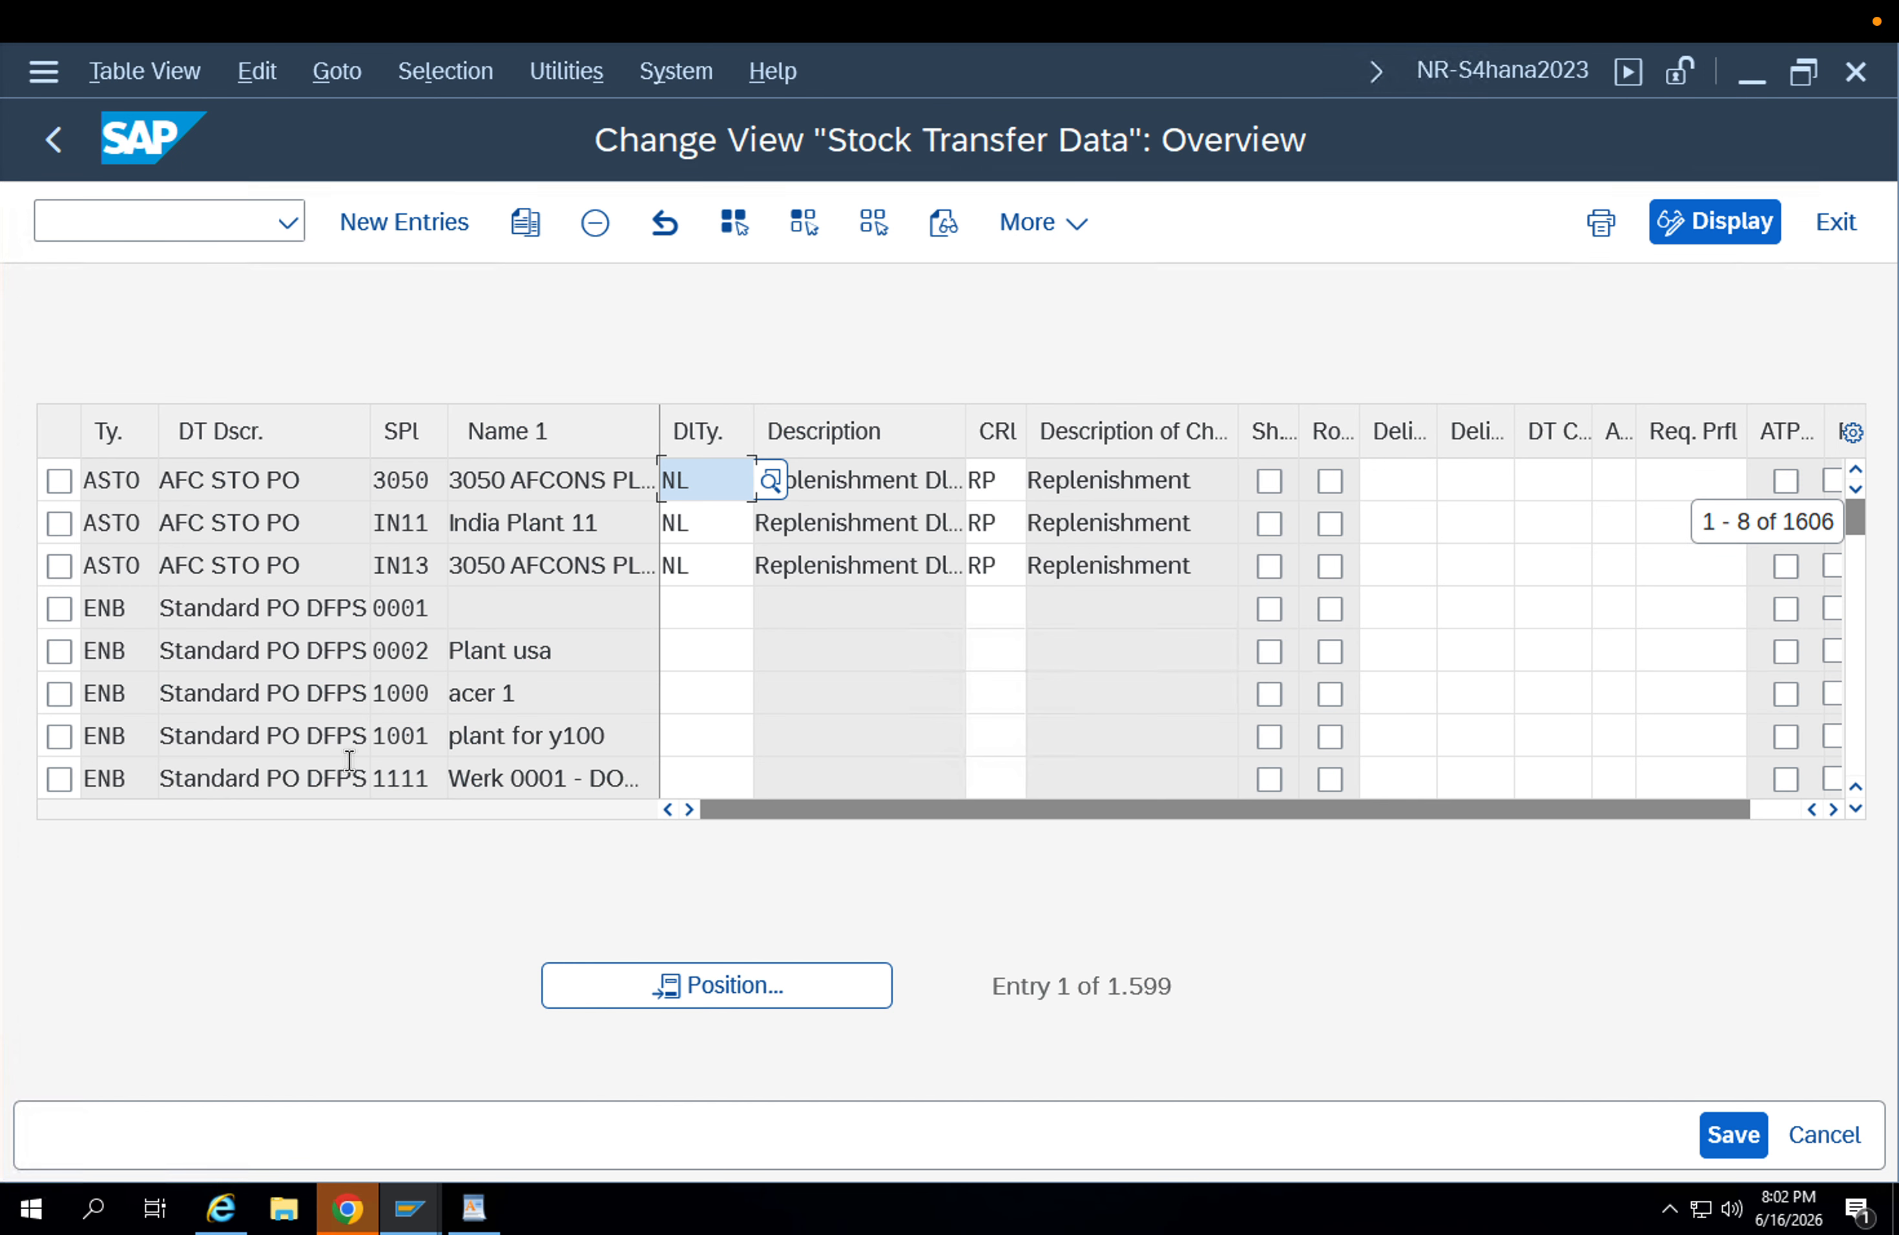
Position the stock transfer data at document type UB2 without specifying a supplying plant.
{"action": "left_click", "coordinate": [731, 1000]}
{"action": "type", "text": "UB2"}
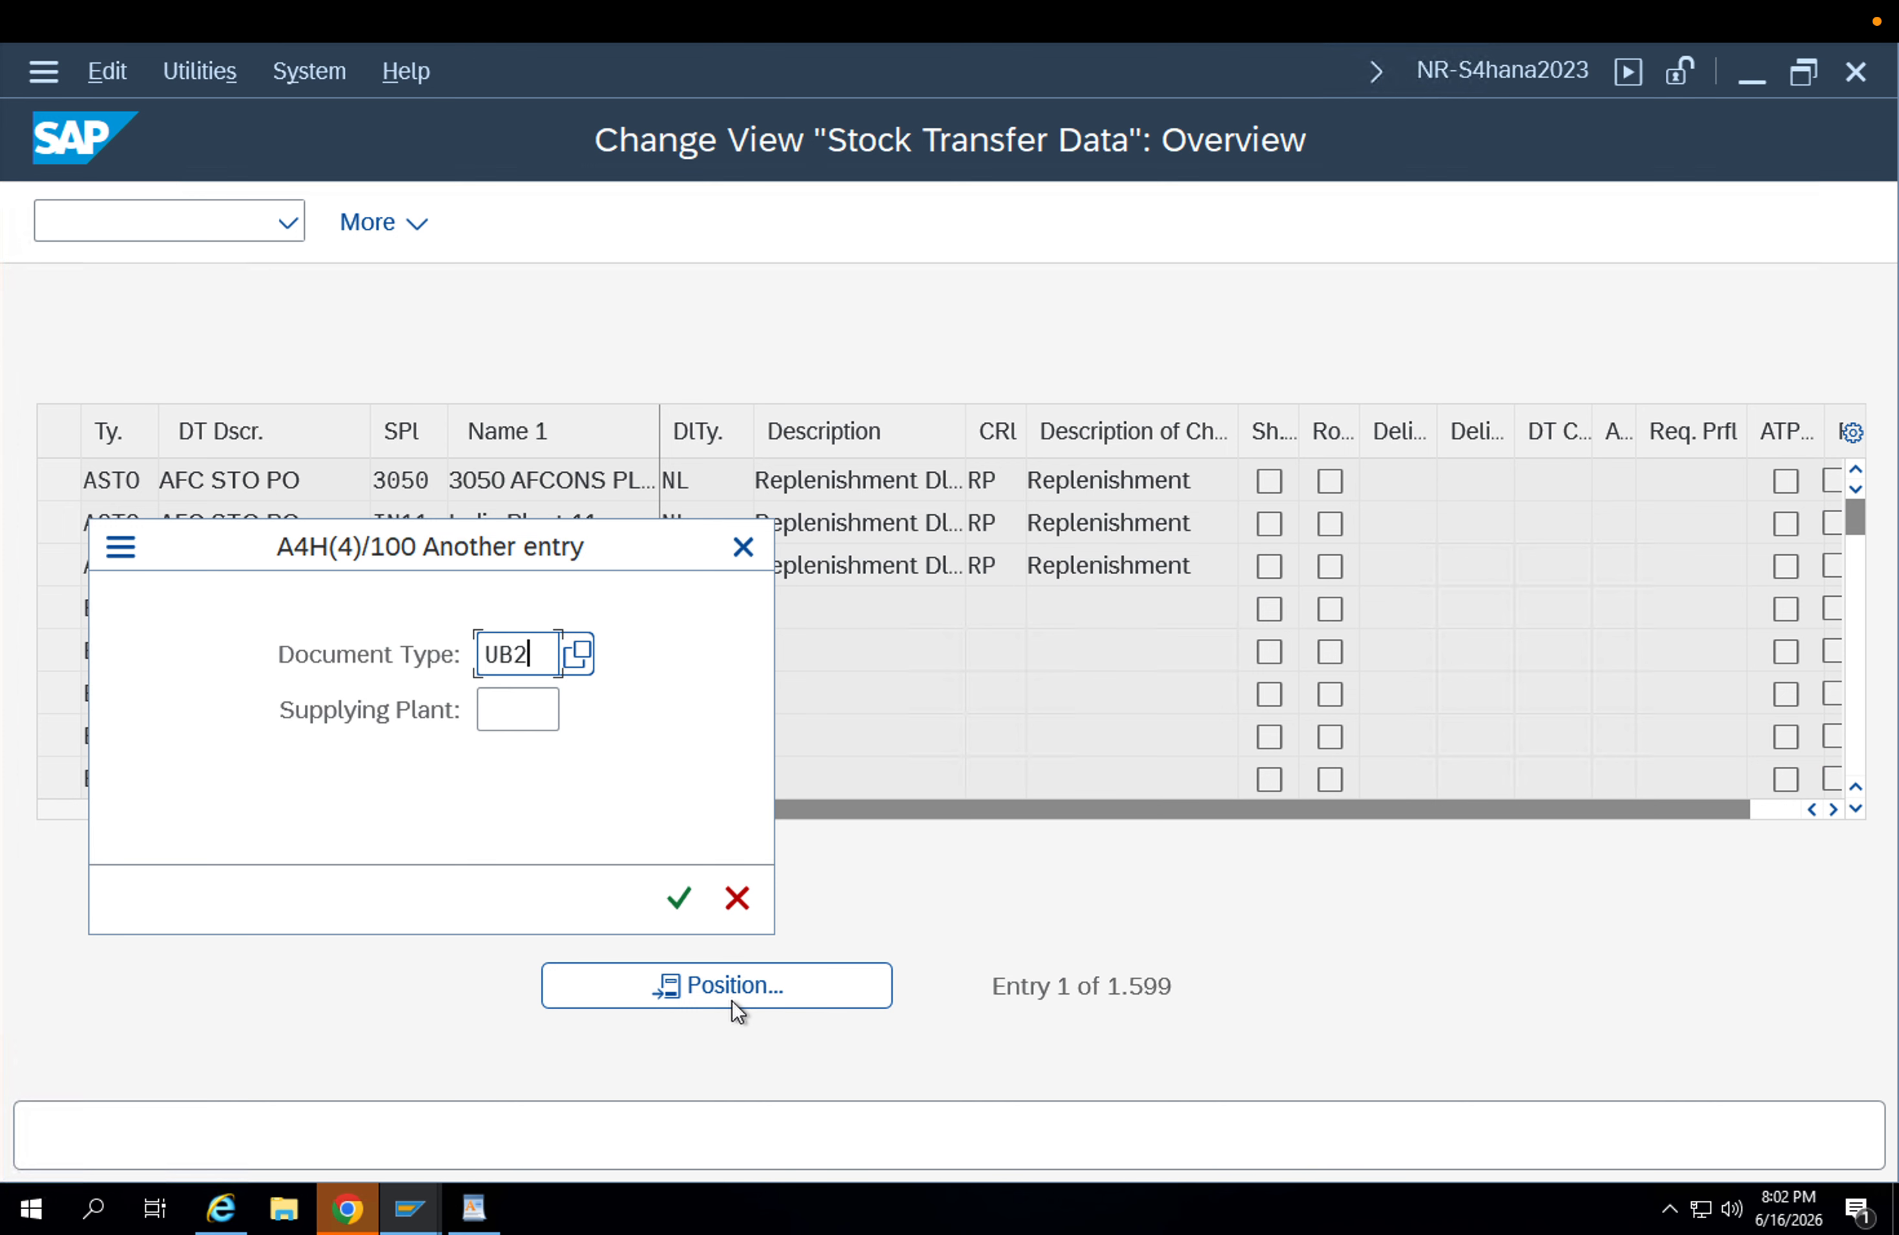
{"action": "key", "text": "Return"}
{"action": "left_click", "coordinate": [60, 481]}
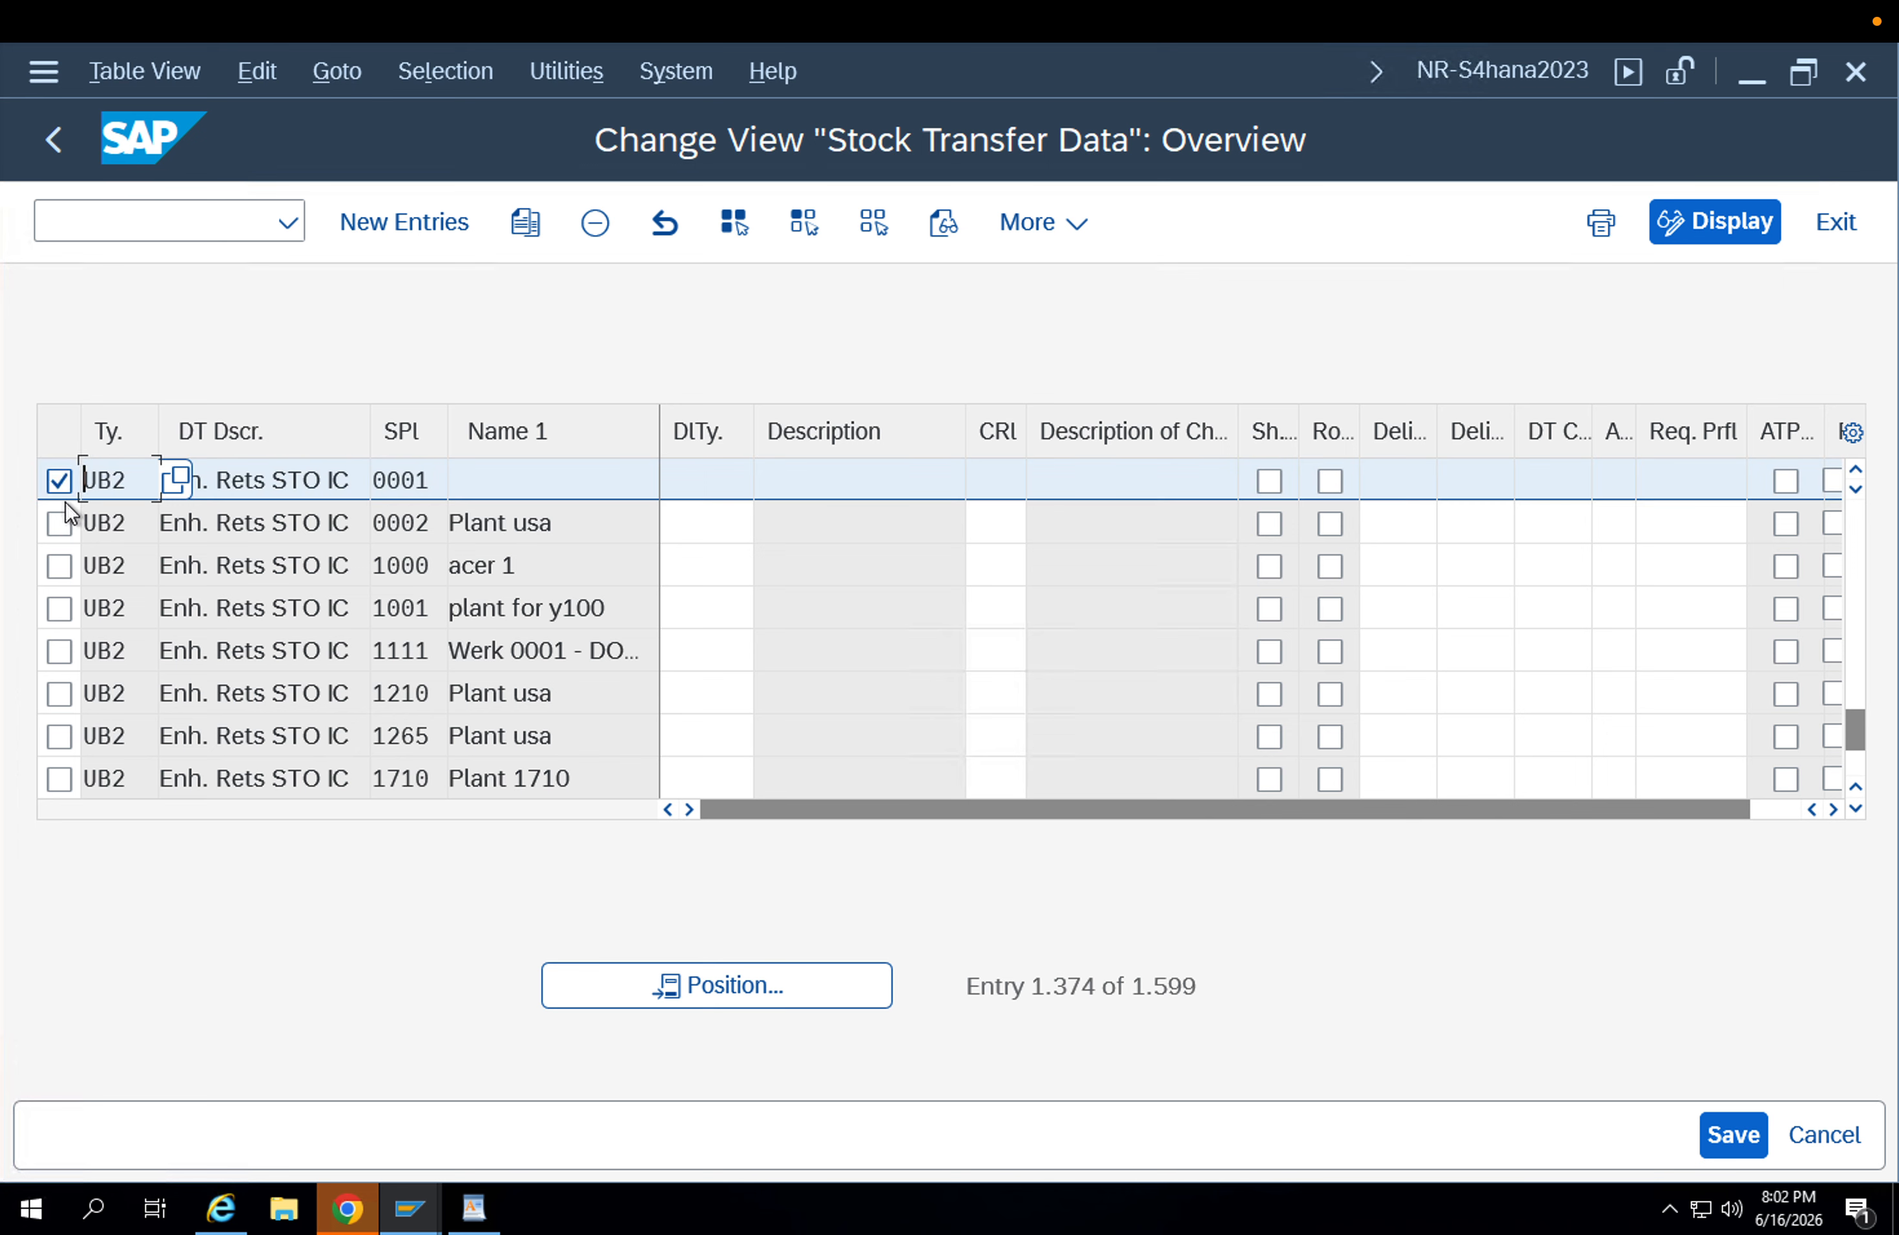
{"action": "left_click", "coordinate": [60, 488]}
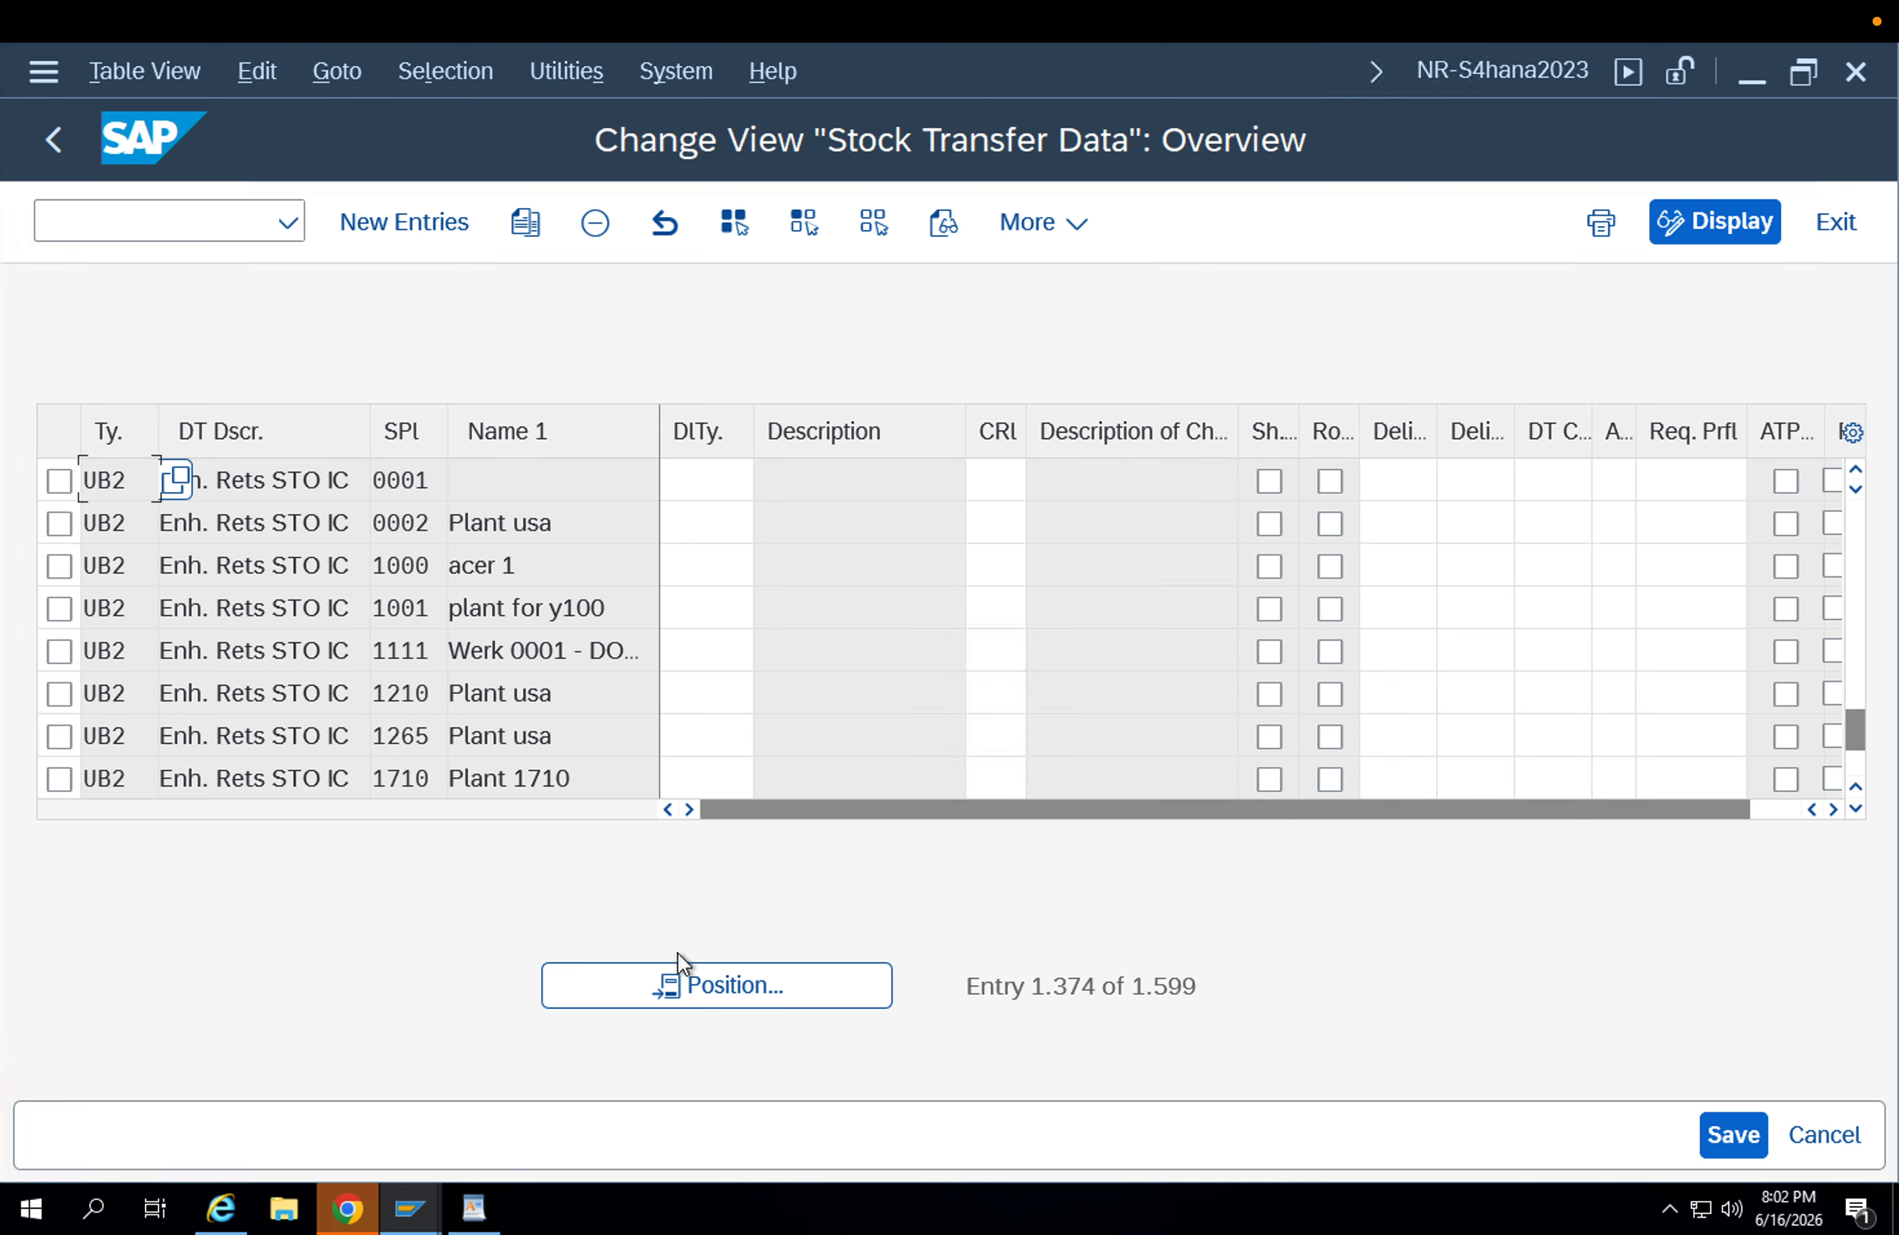
Position the list at document type UB2 with supplying plant APP1, and select the UB2 entries for plants APP1 and APP2.
{"action": "left_click", "coordinate": [669, 981]}
{"action": "type", "text": "UB2"}
{"action": "key", "text": "Tab"}
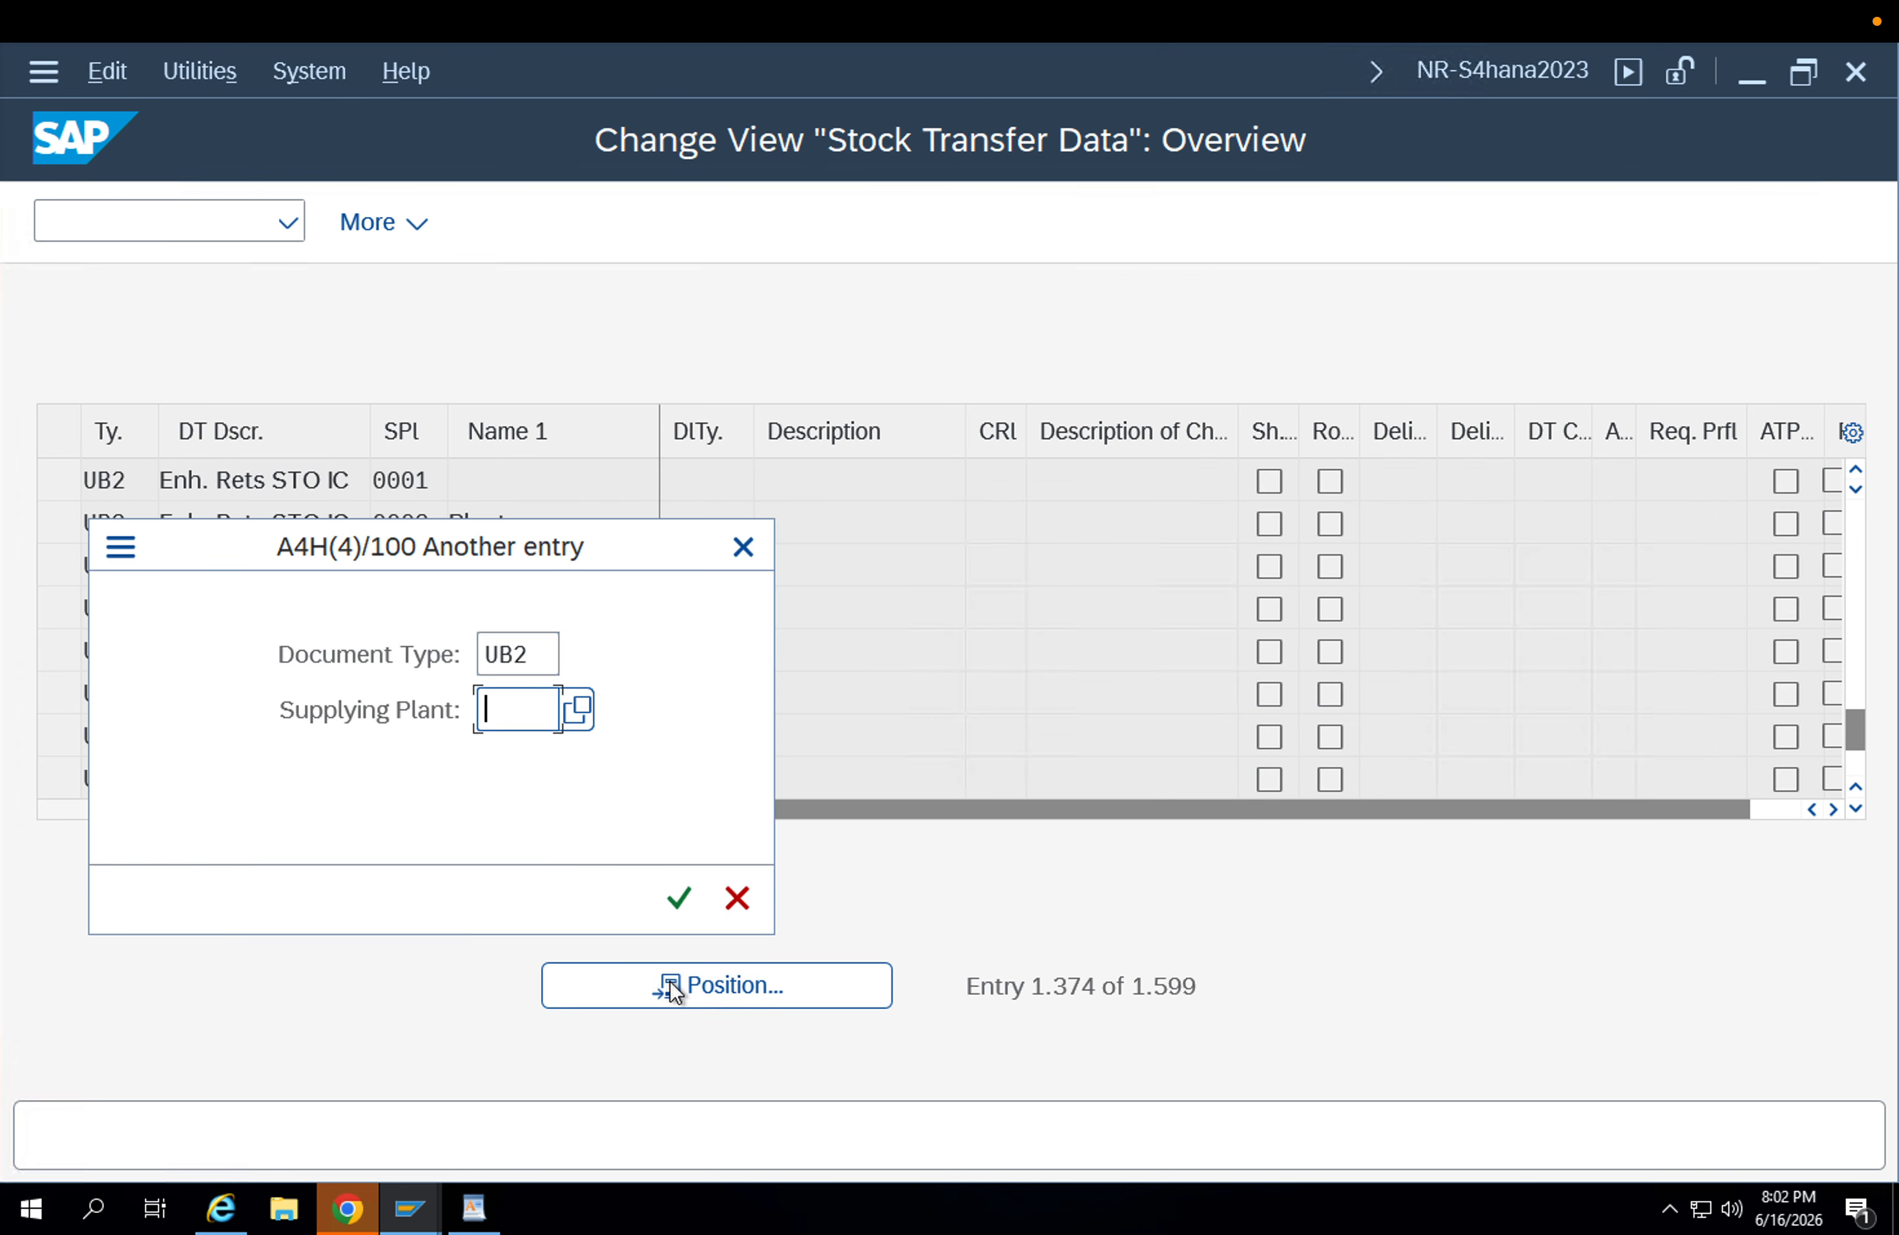
{"action": "type", "text": "APP1"}
{"action": "key", "text": "Return"}
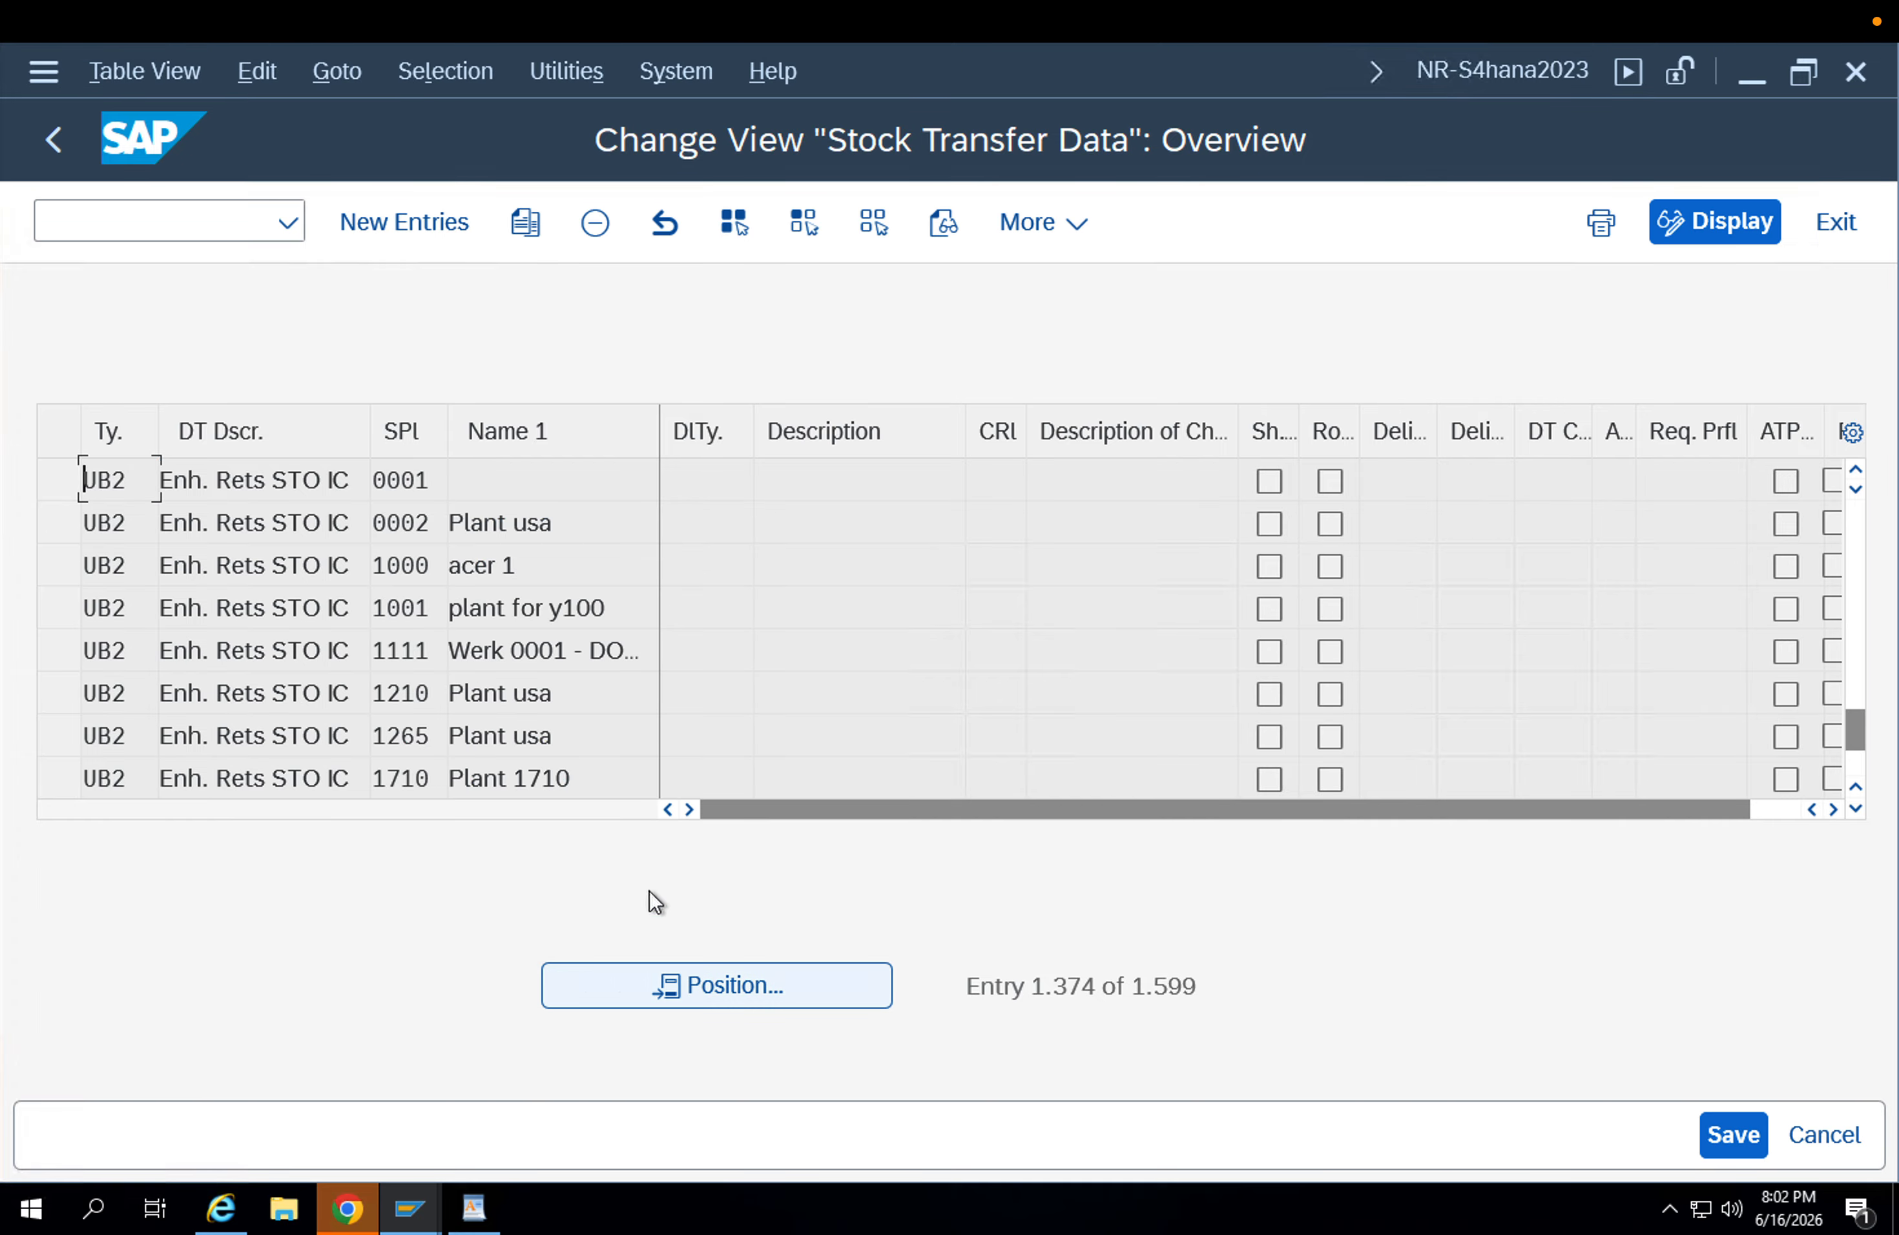
{"action": "left_click", "coordinate": [60, 483]}
{"action": "left_click", "coordinate": [60, 521]}
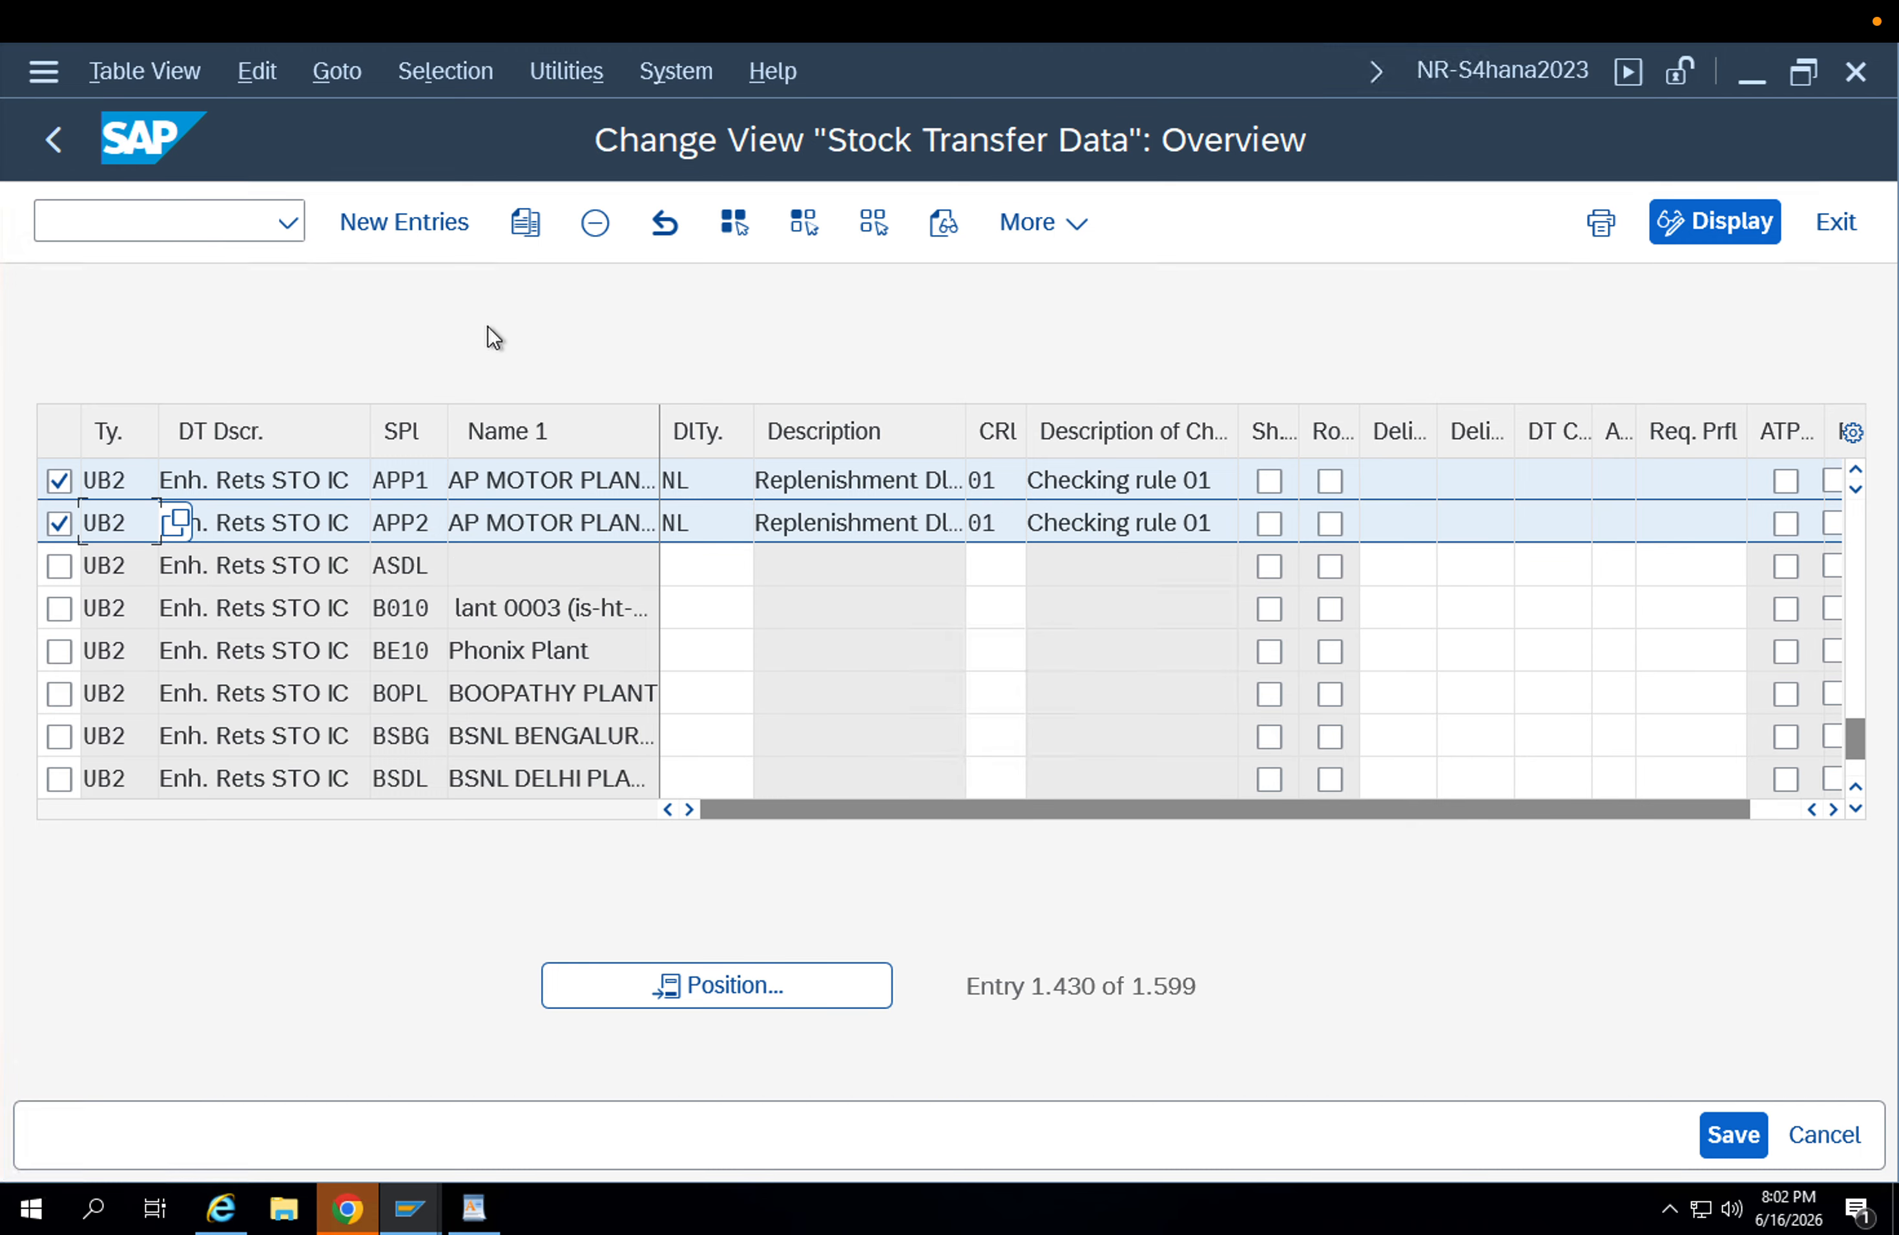
Copy the selected APP1 and APP2 entries, setting the document type of both copies to ZU1B.
{"action": "left_click", "coordinate": [529, 222]}
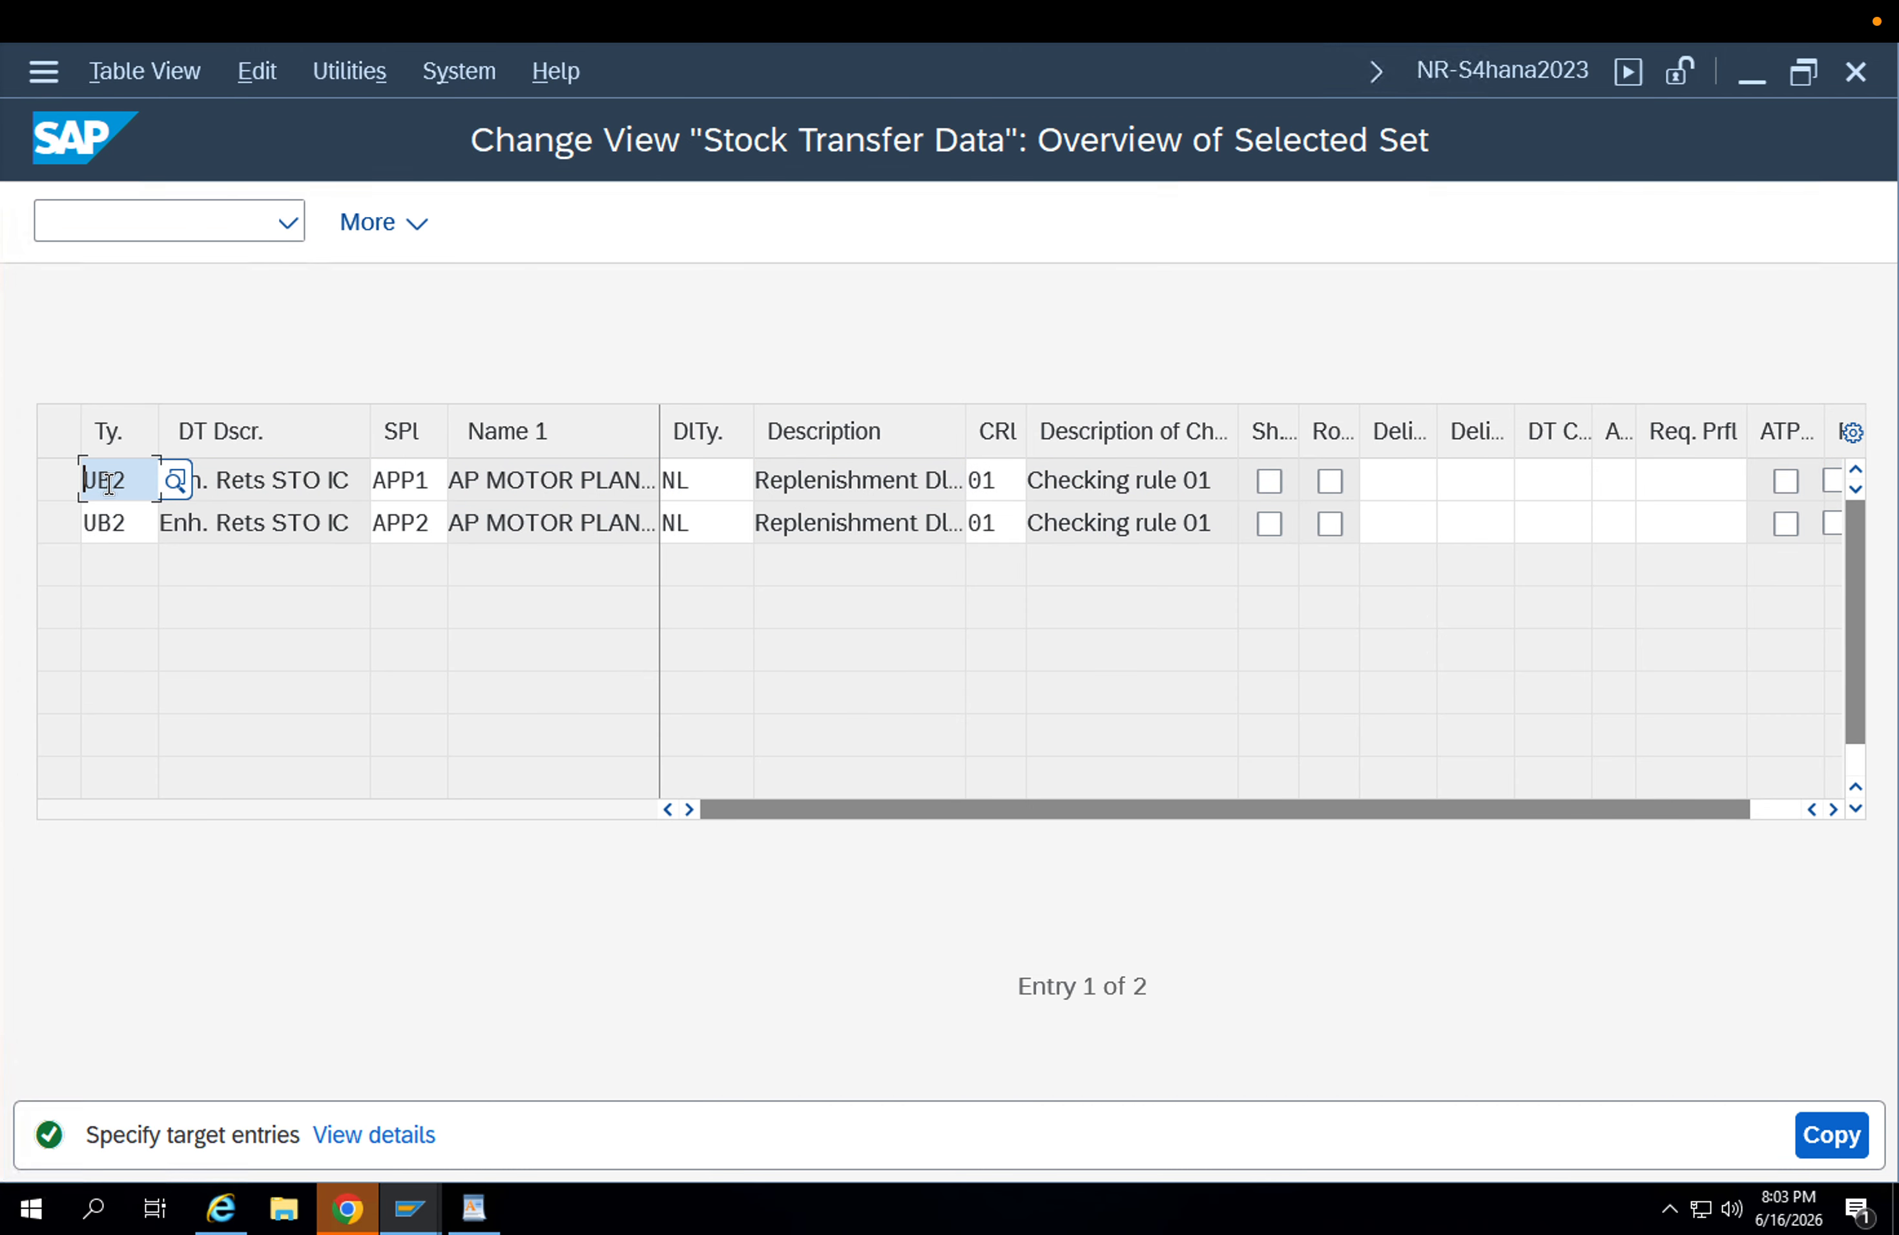
{"action": "key", "text": "Delete"}
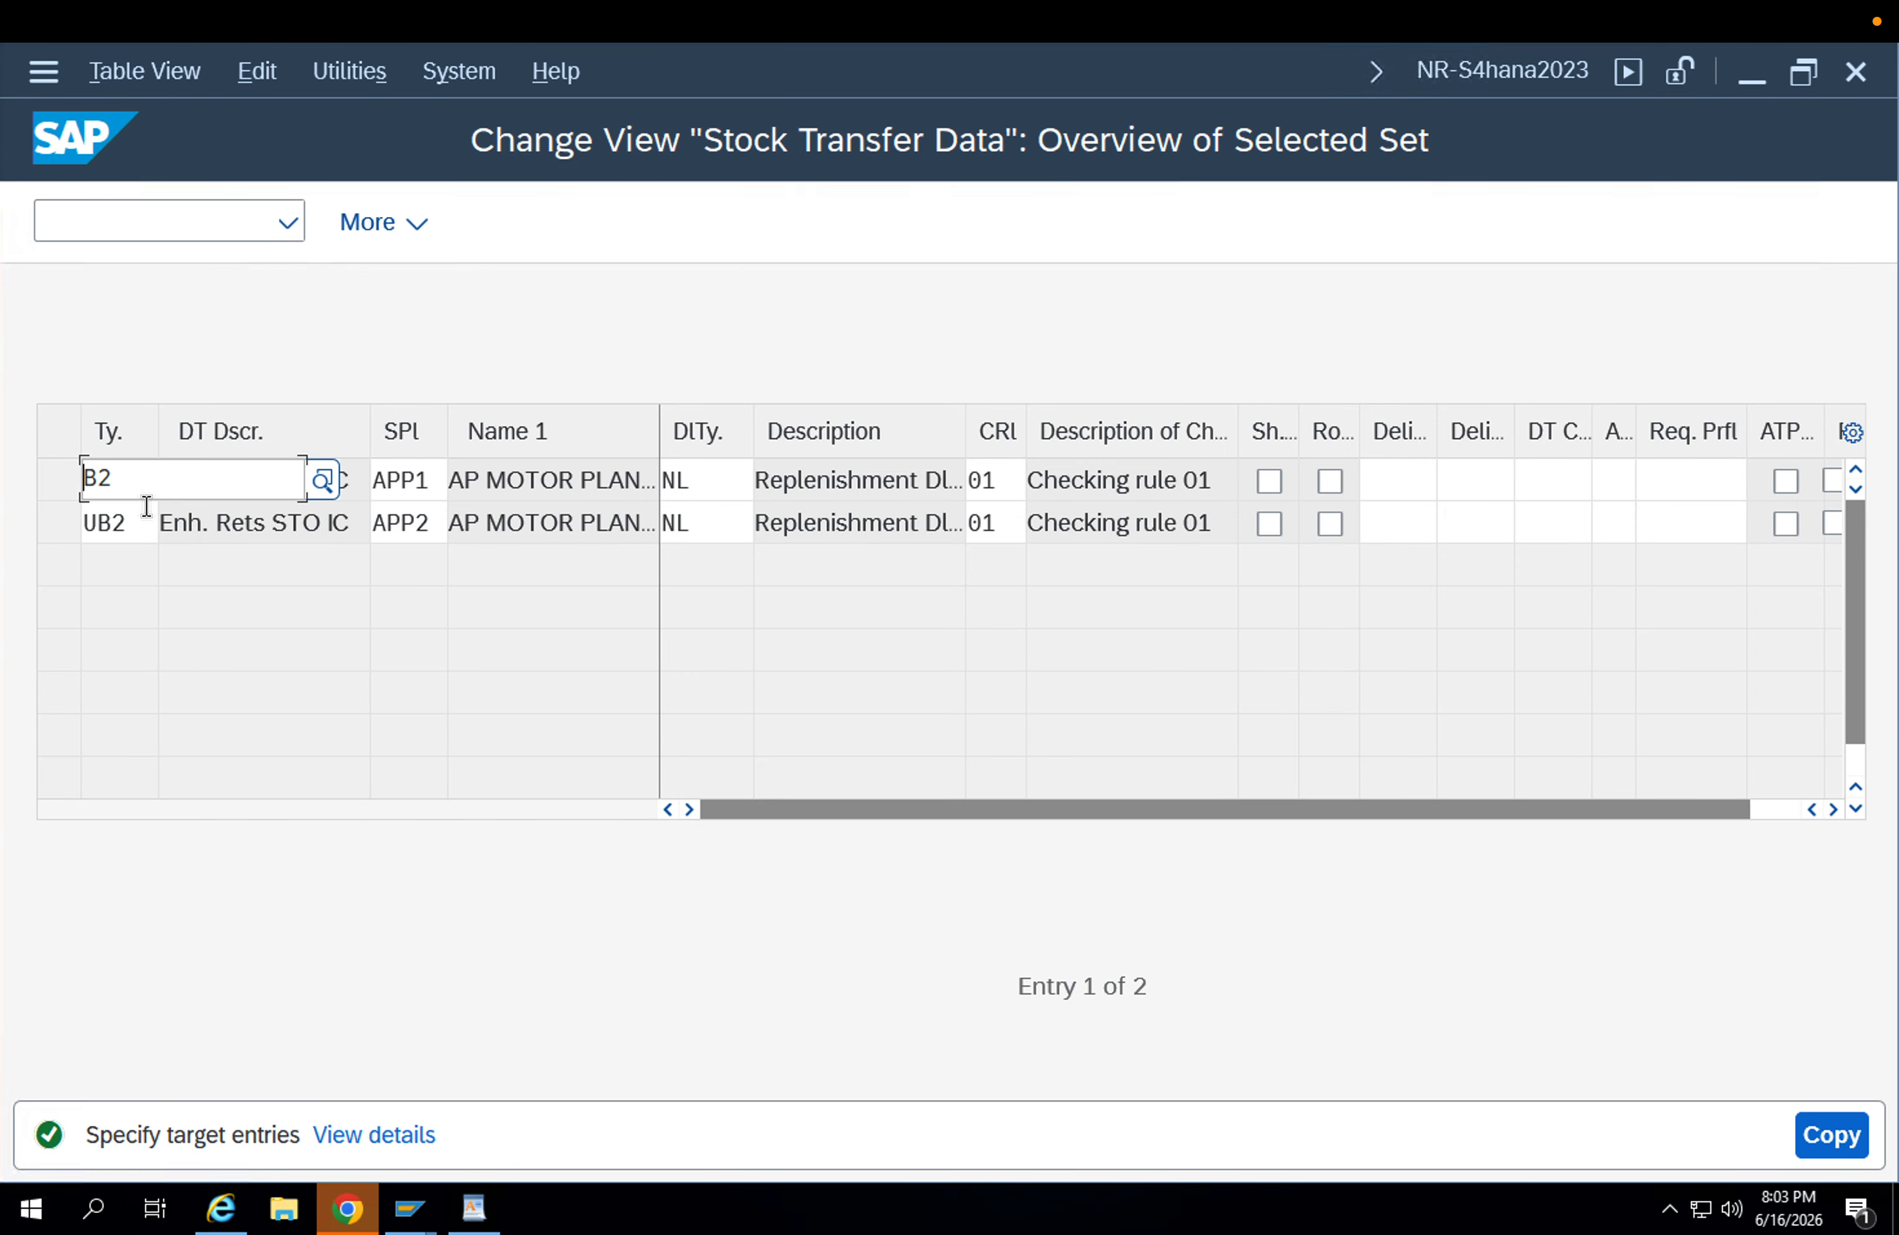
{"action": "key", "text": "Delete"}
{"action": "key", "text": "Delete"}
{"action": "type", "text": "ZU1B"}
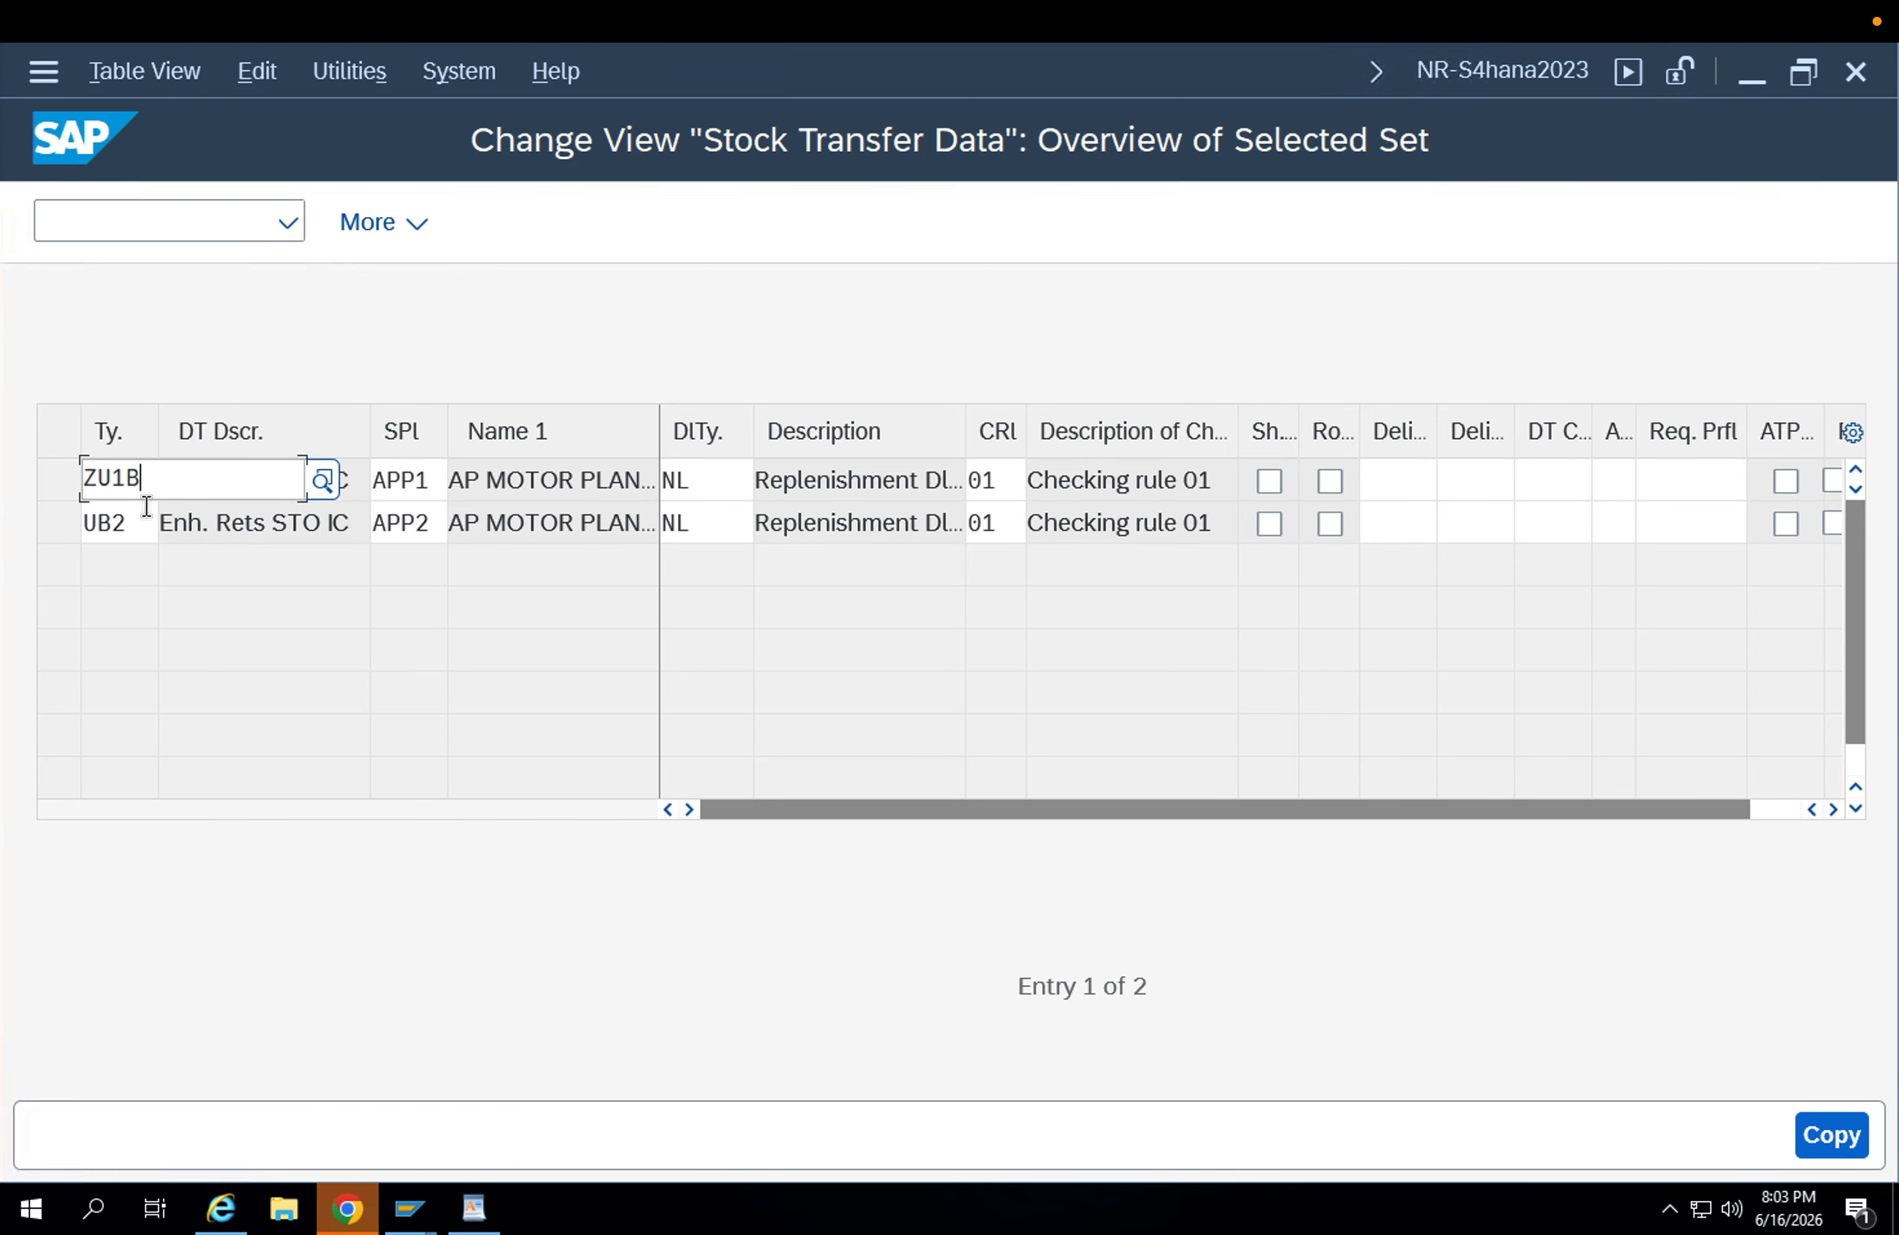
{"action": "left_click", "coordinate": [173, 600]}
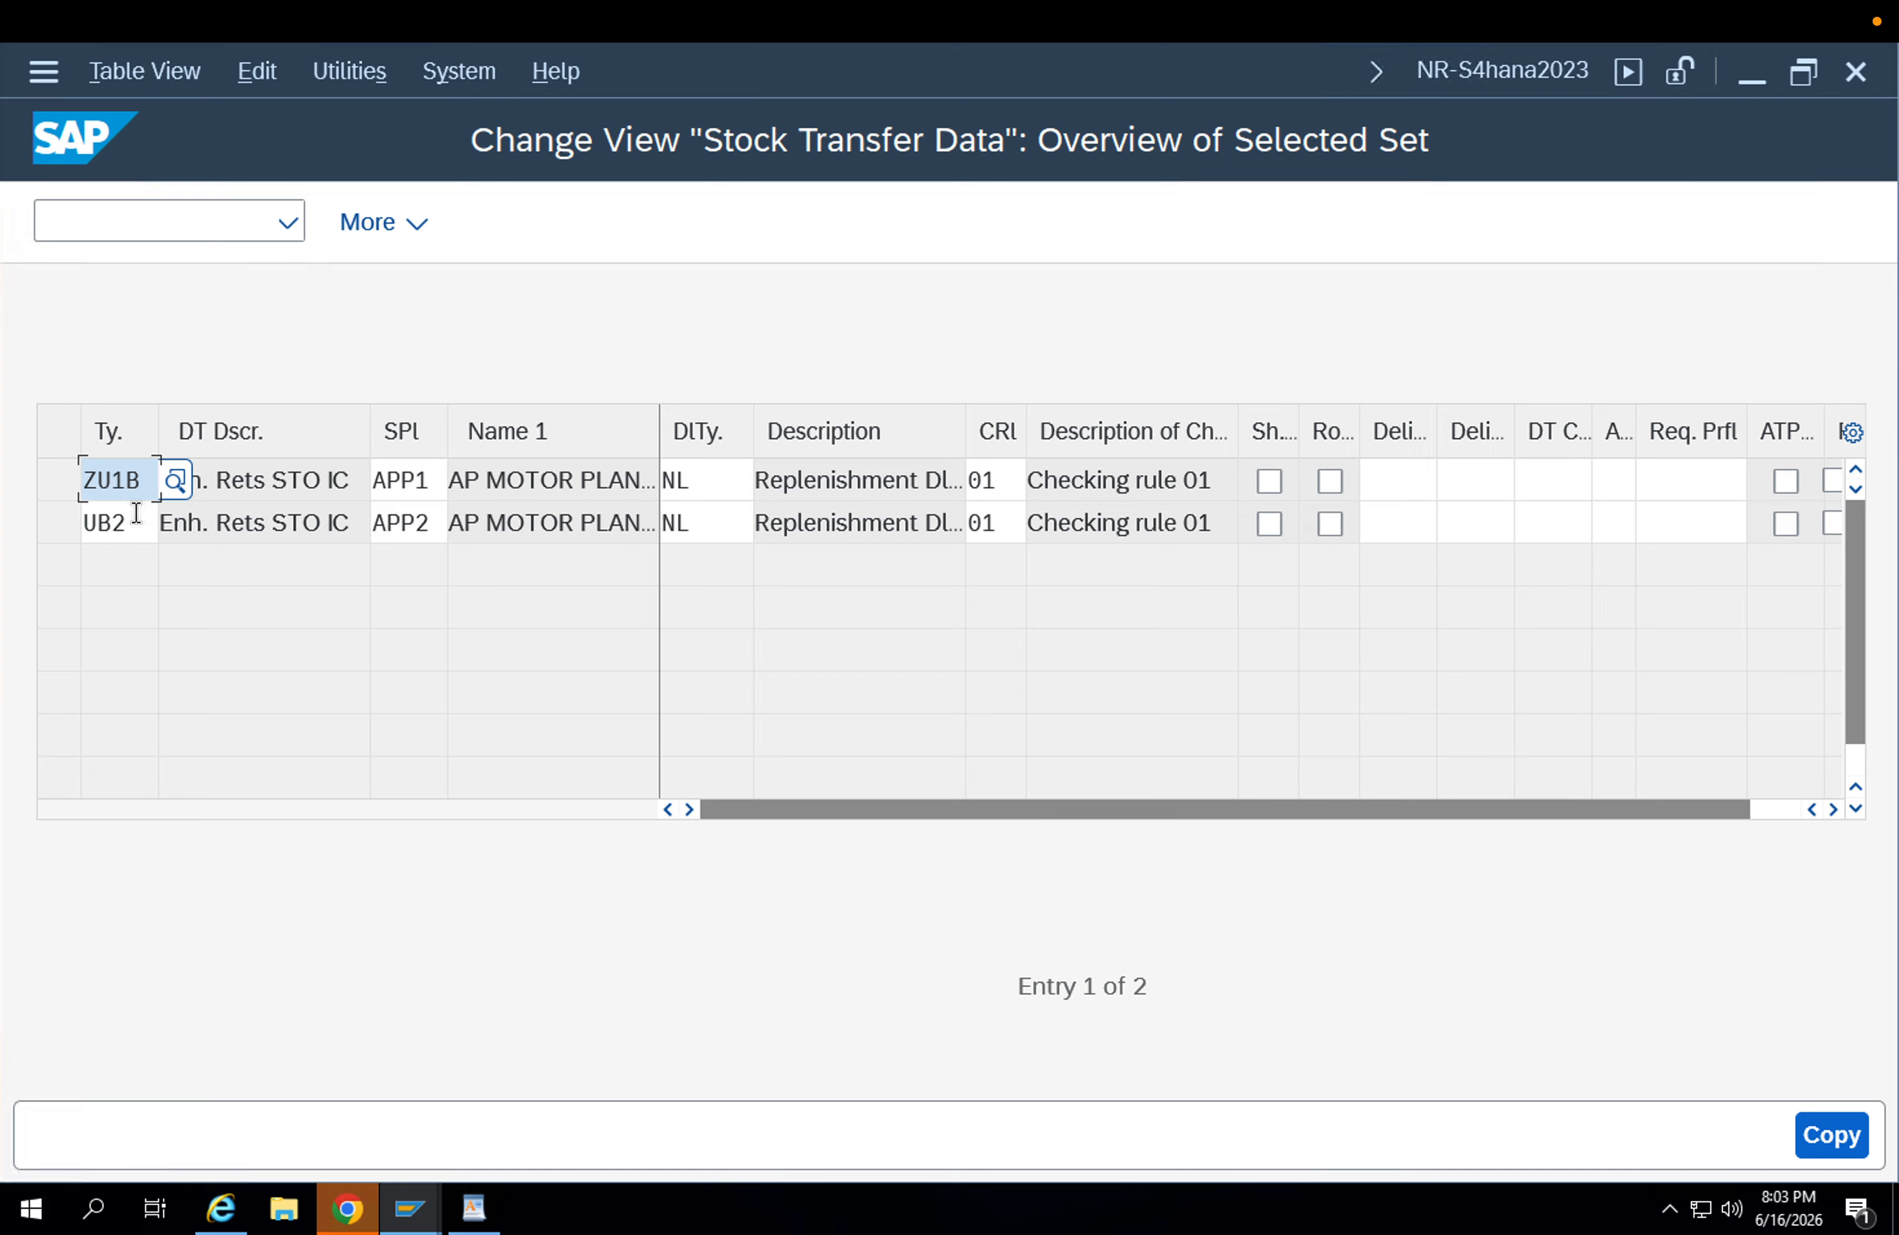
{"action": "left_click_drag", "start_coordinate": [139, 514], "coordinate": [3, 505]}
{"action": "type", "text": "ZU1"}
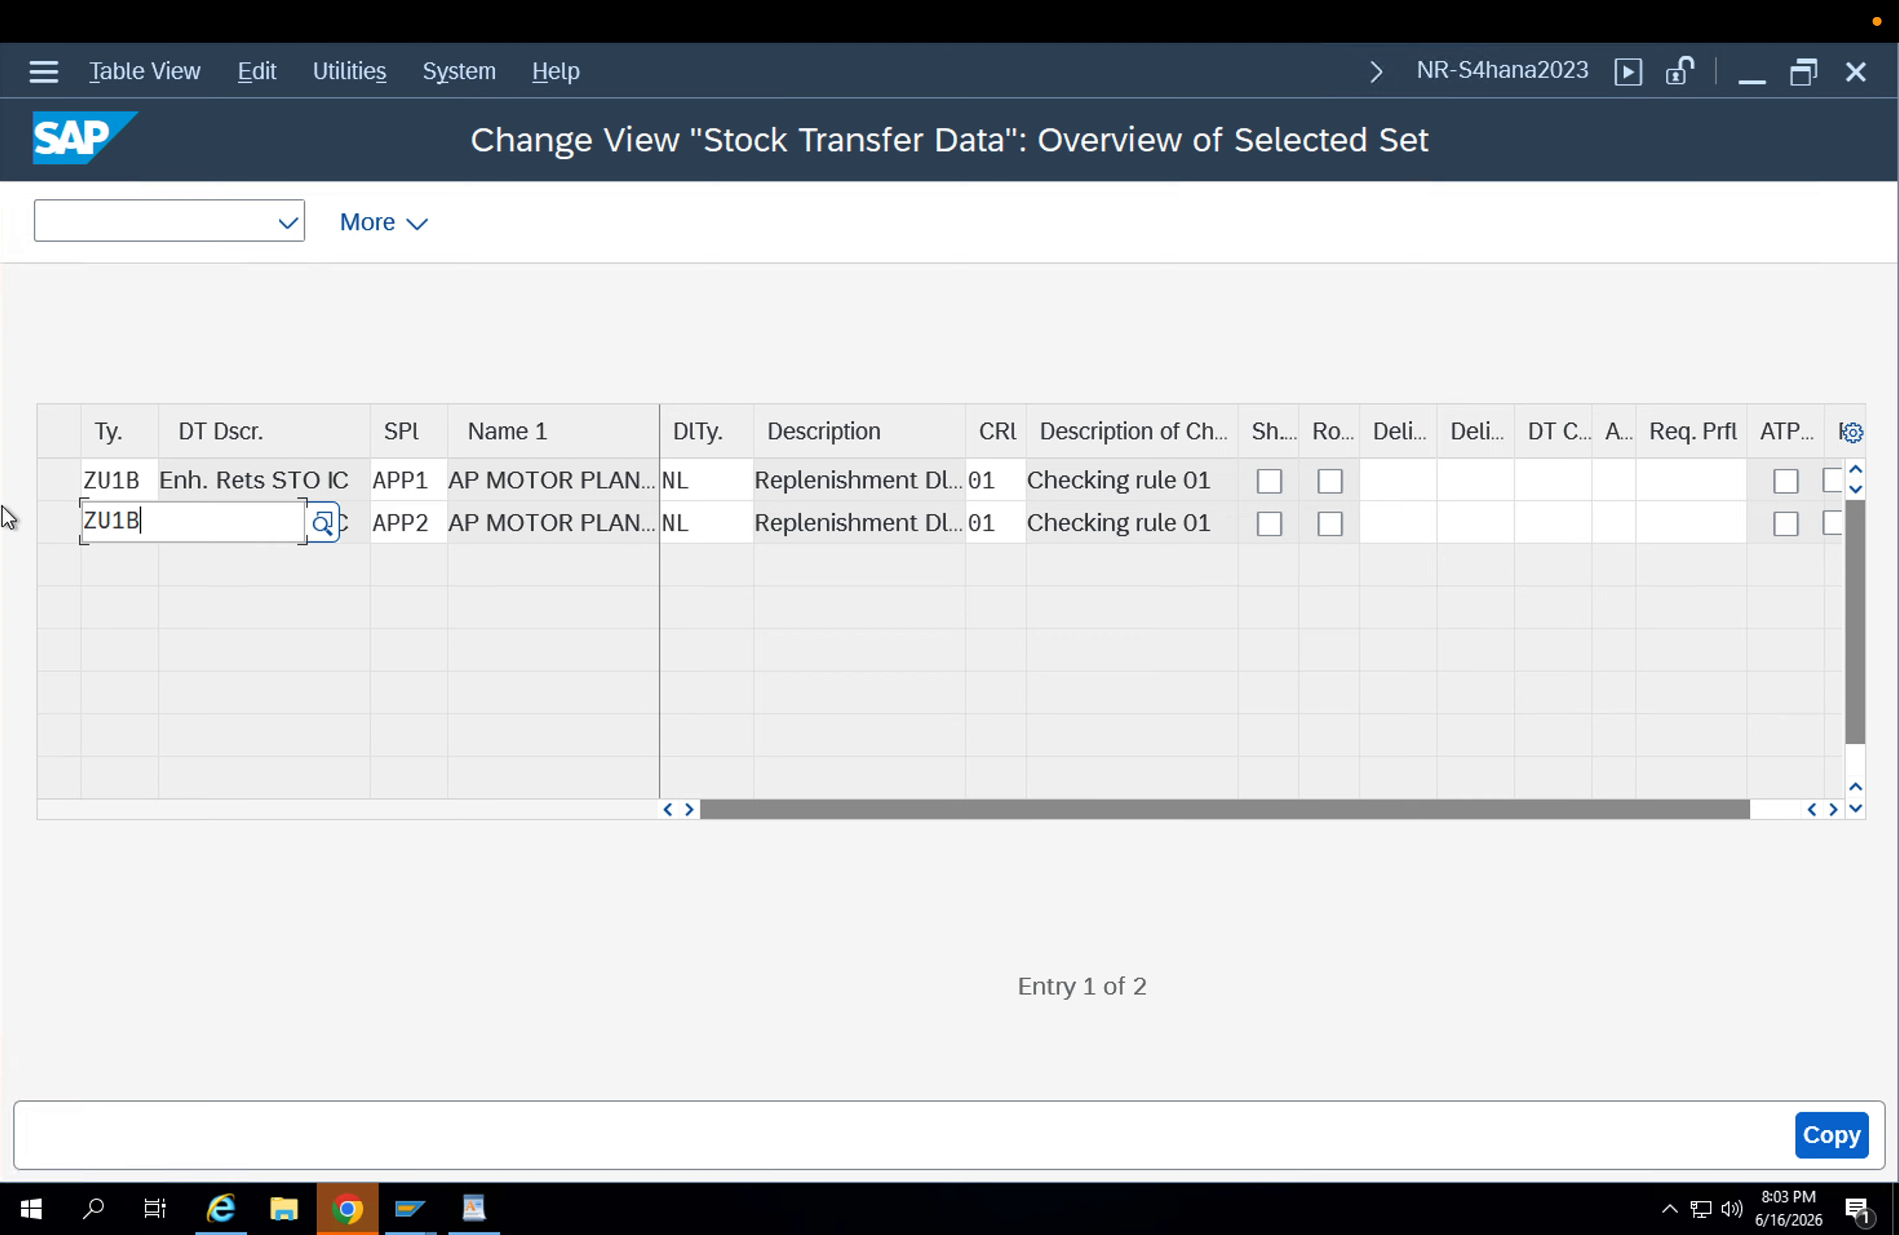
{"action": "key", "text": "Return"}
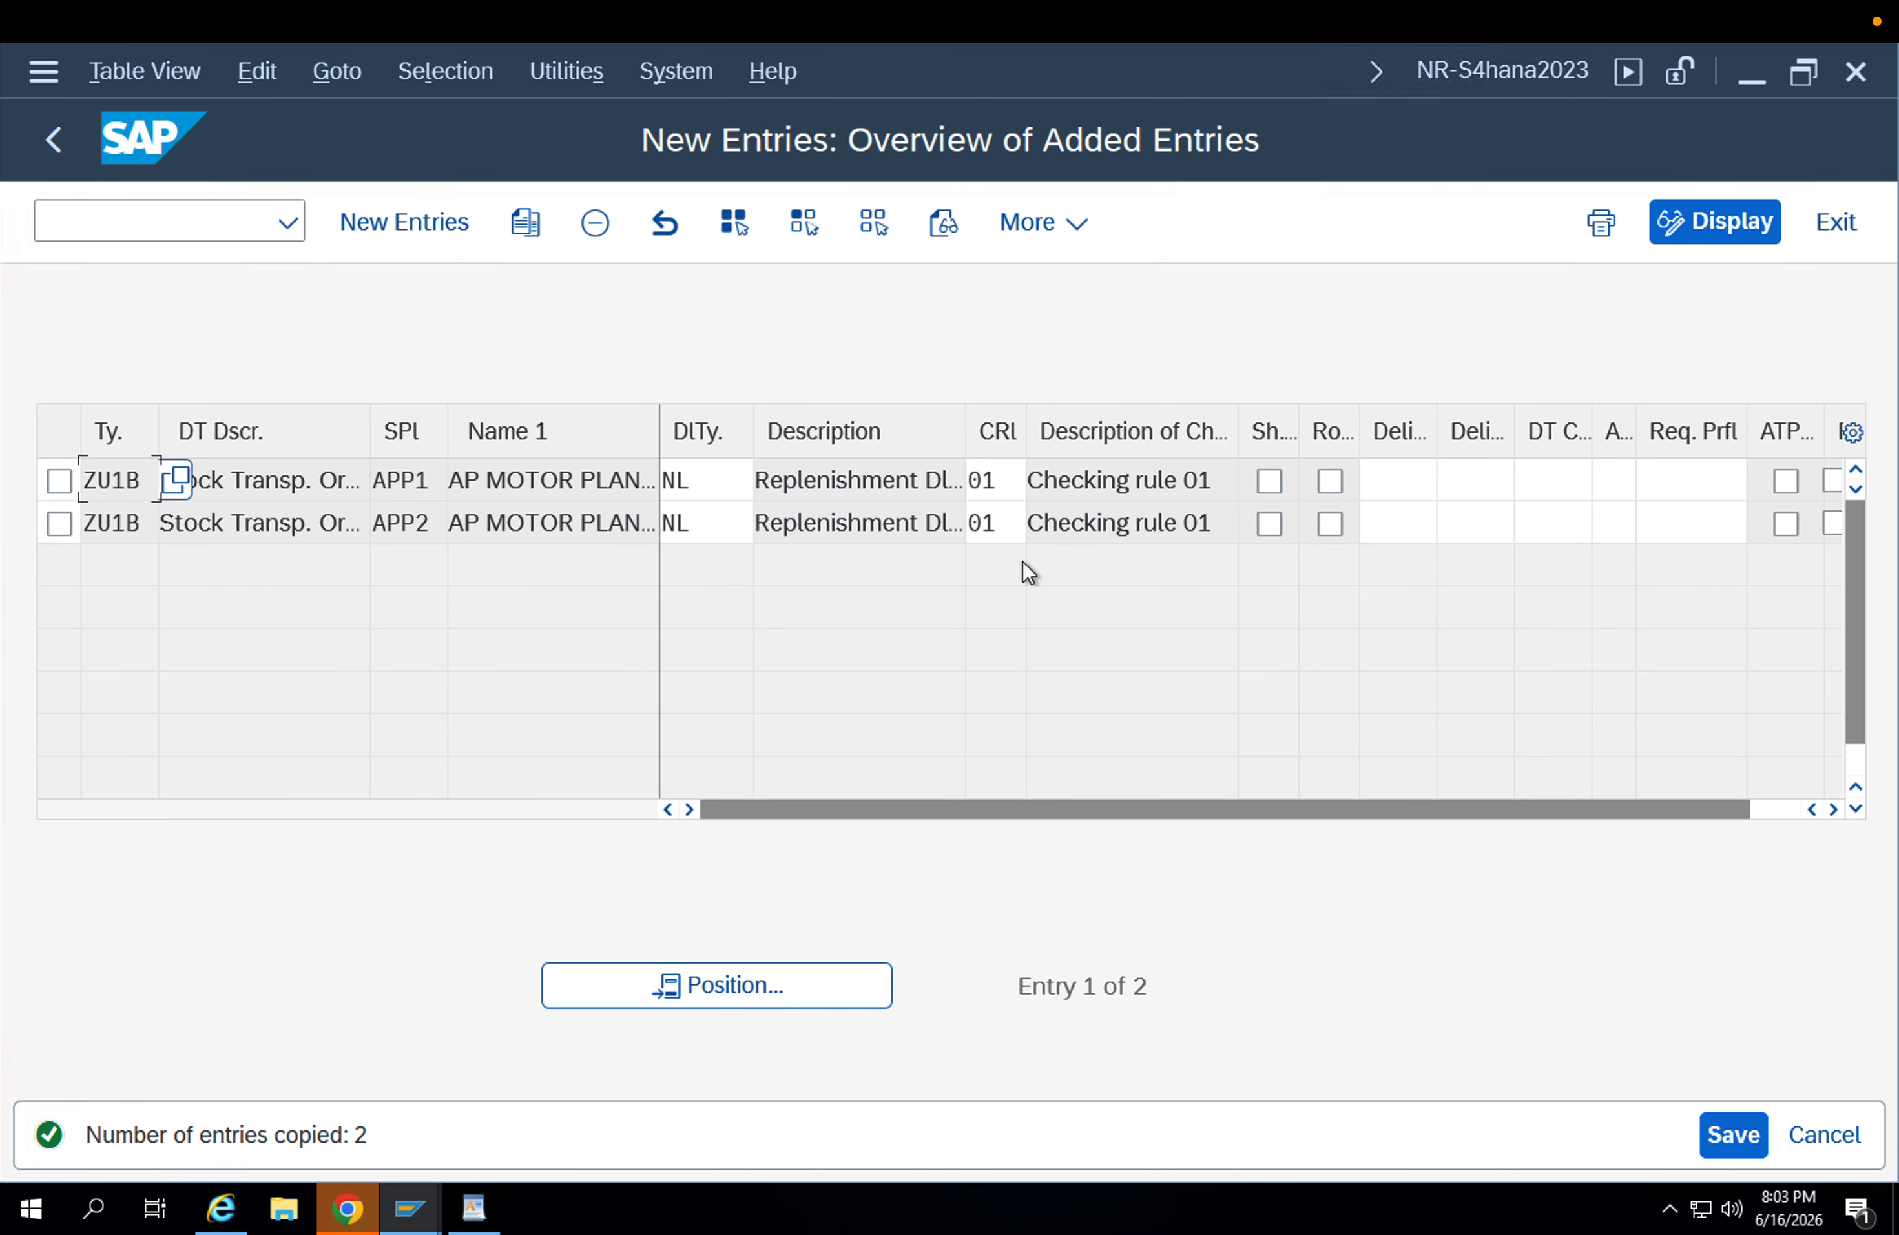
Save the copied ZU1B stock transfer entries to the proposed customizing request.
{"action": "left_click", "coordinate": [1739, 1136]}
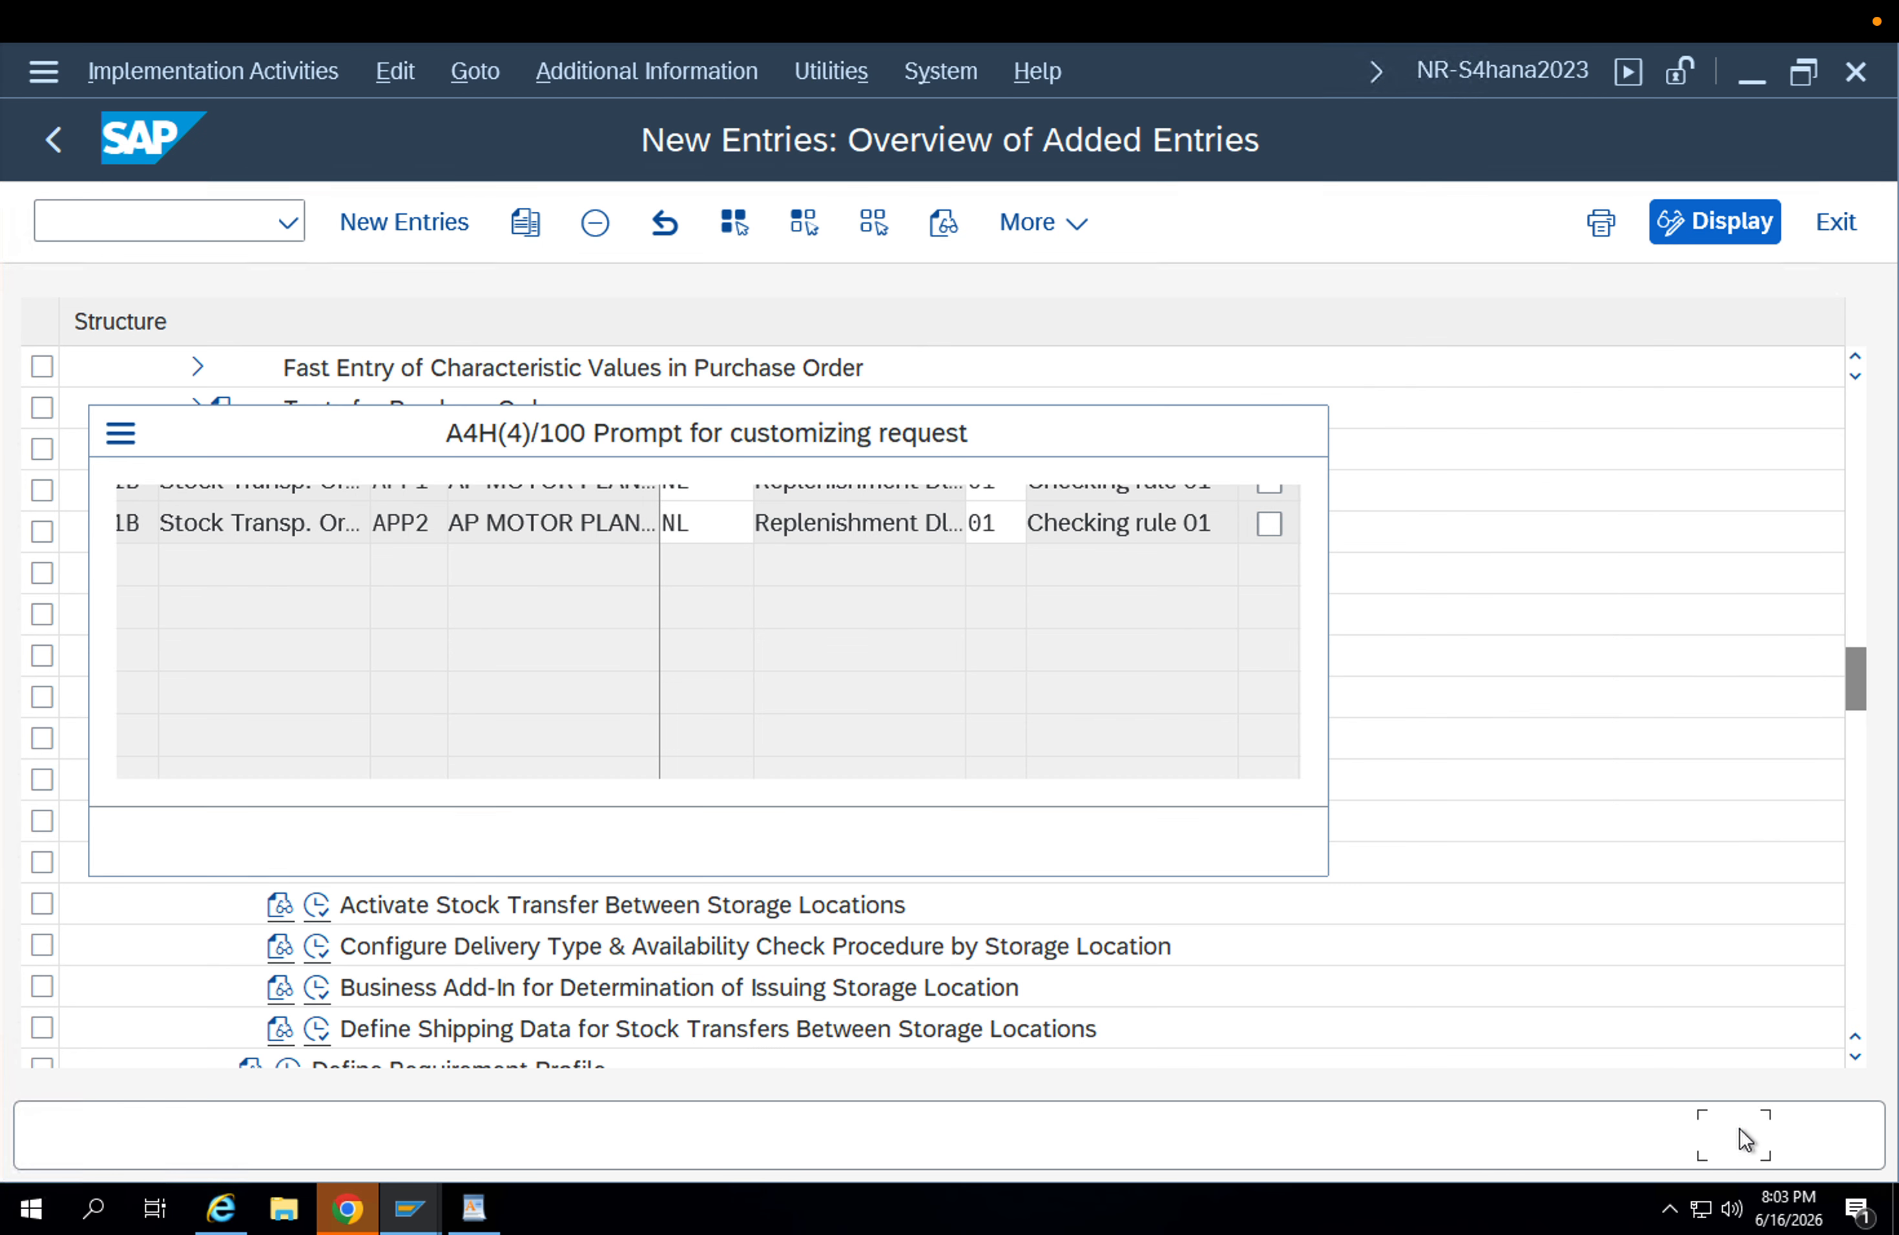
{"action": "left_click", "coordinate": [884, 844]}
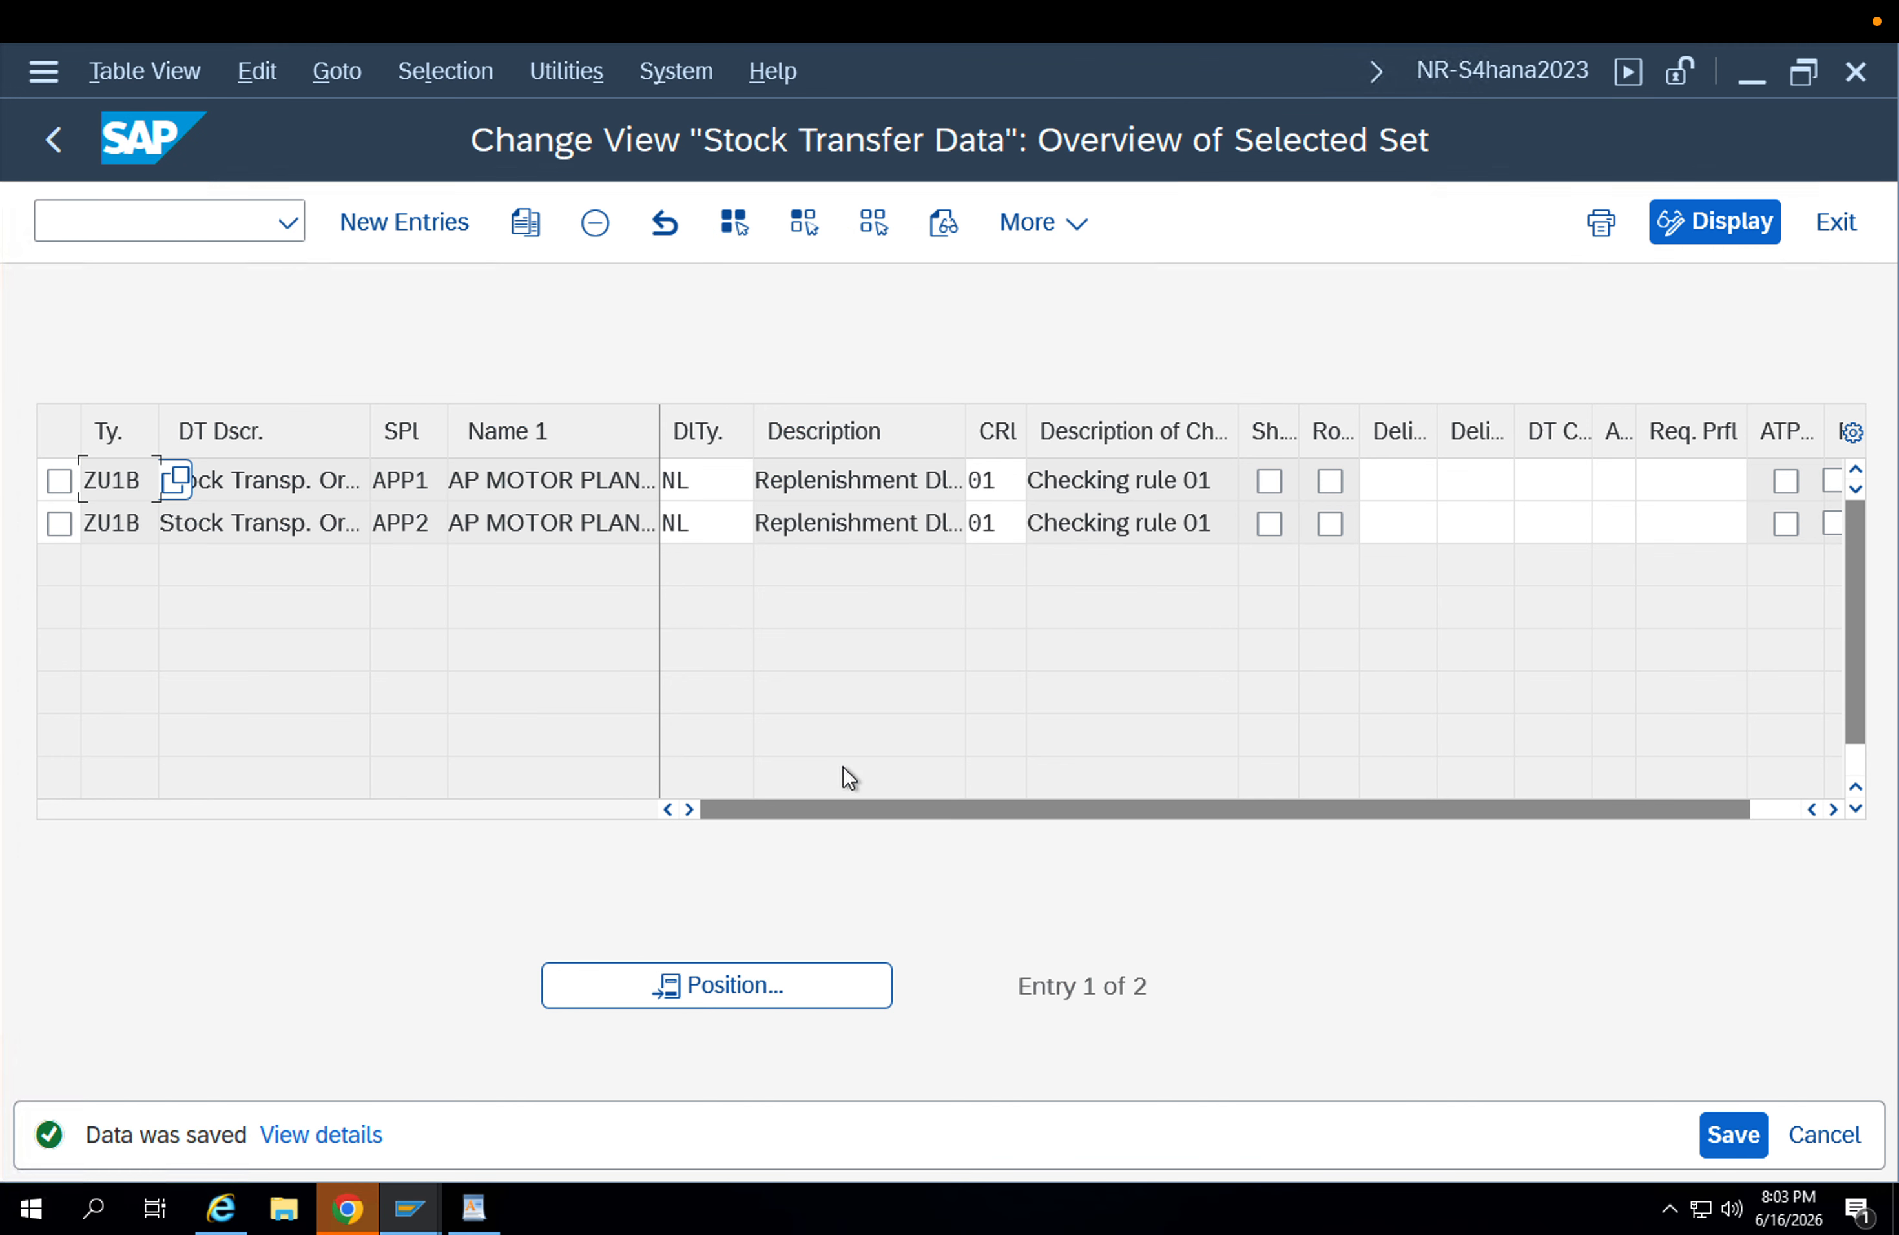
{"action": "left_click", "coordinate": [499, 473]}
Return to the IMG structure and open the activity Assign Document Type, One-Step Procedure, Underdelivery Tolerance.
{"action": "left_click", "coordinate": [53, 139]}
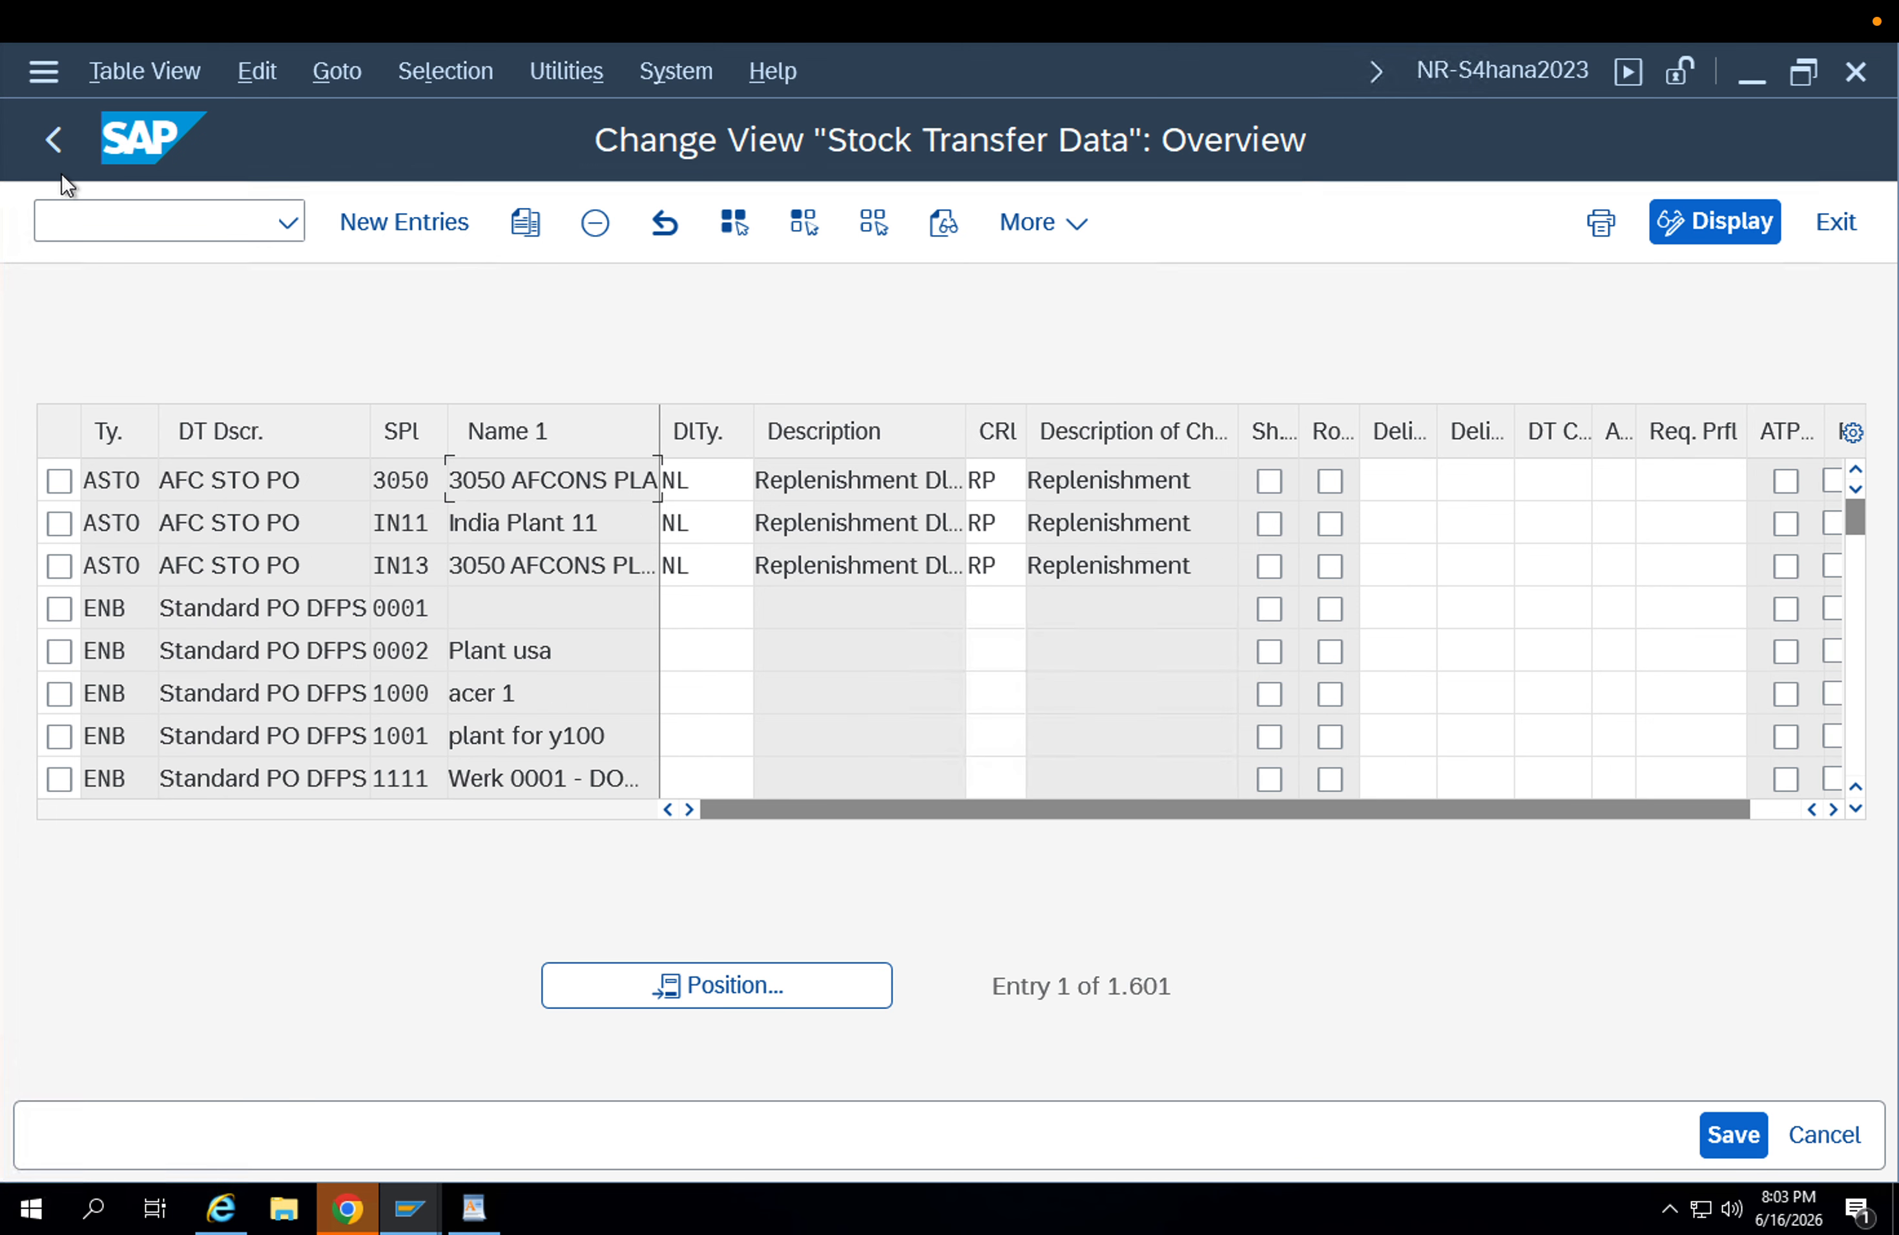
{"action": "left_click", "coordinate": [56, 150]}
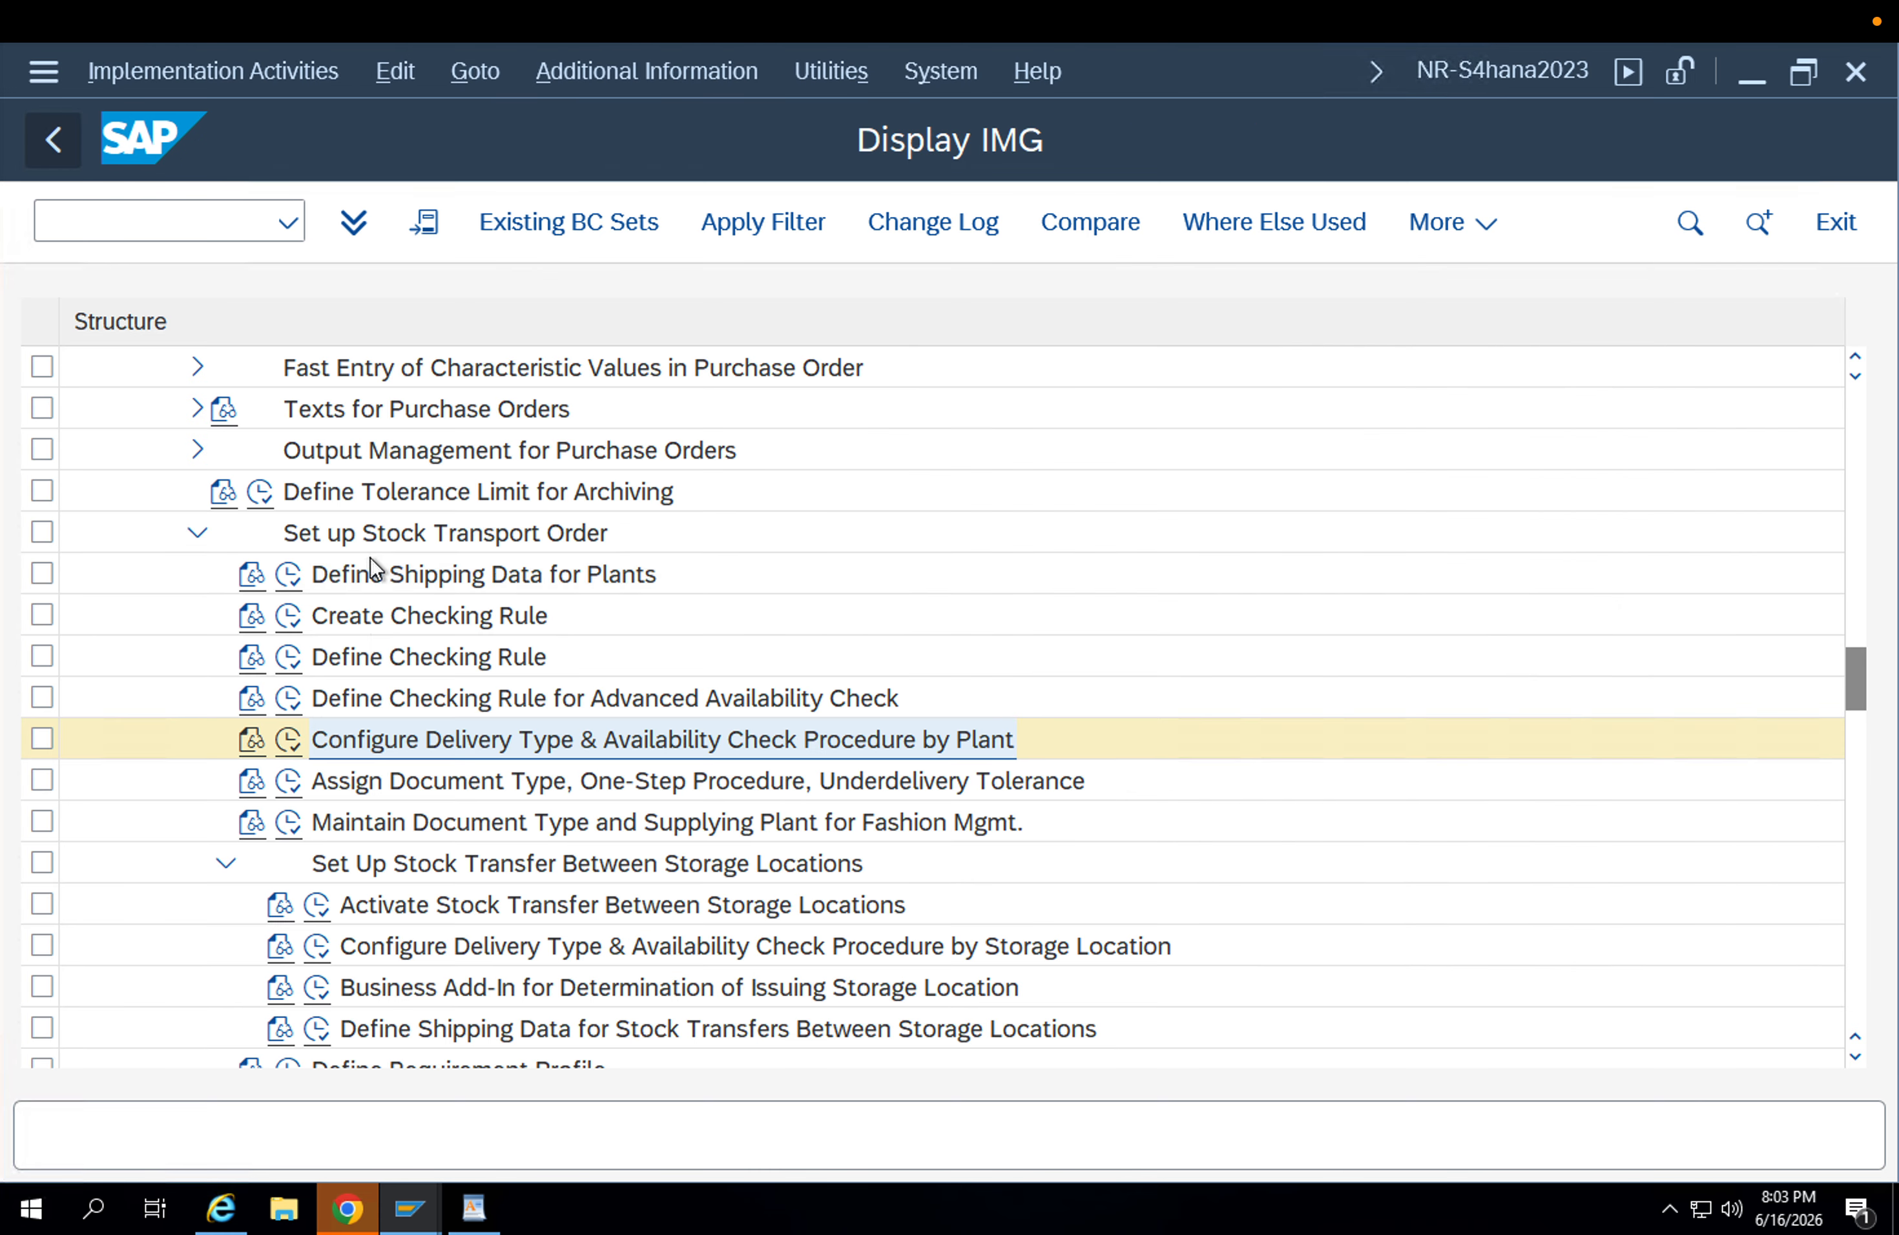
{"action": "left_click", "coordinate": [303, 788]}
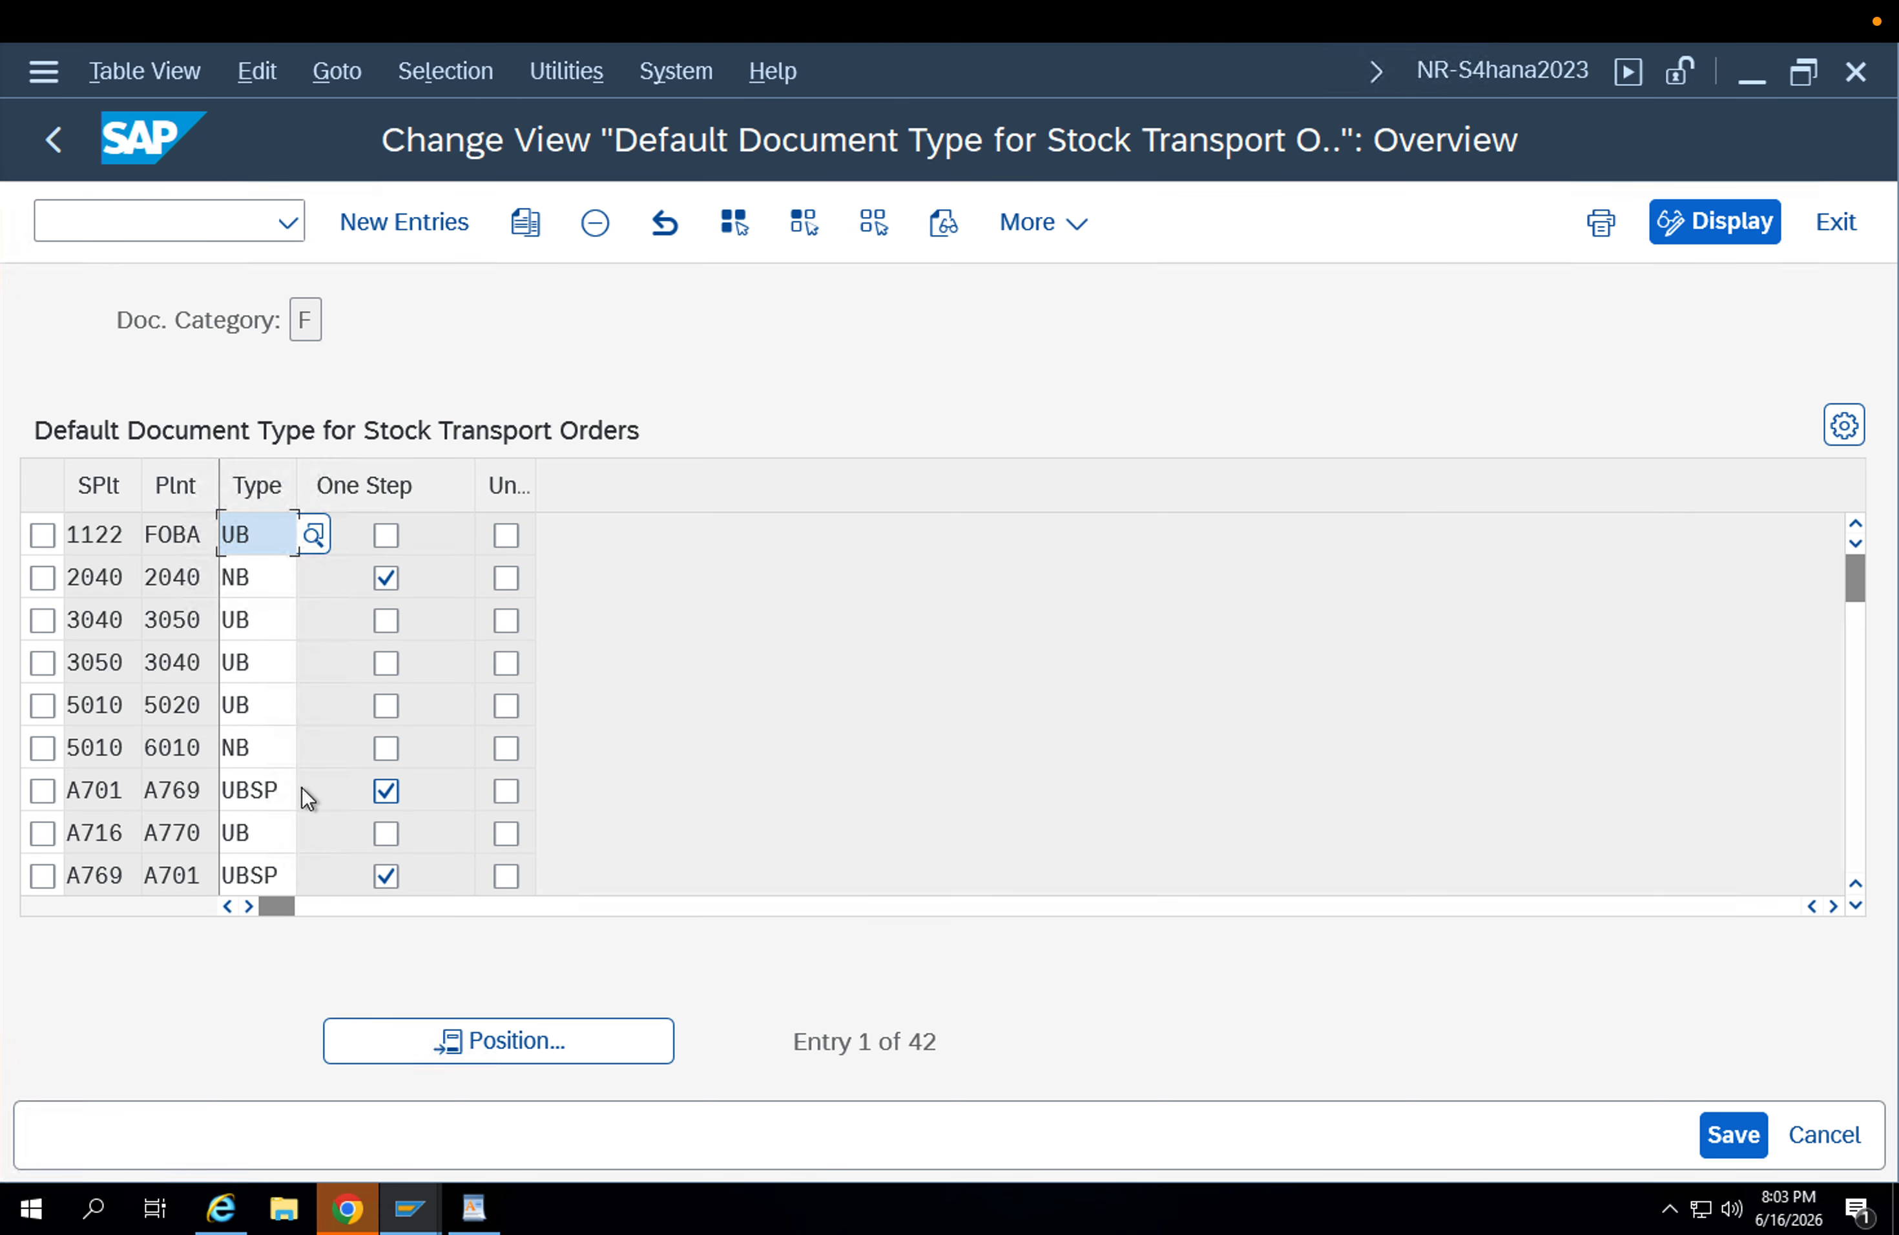
{"action": "left_click", "coordinate": [453, 1041]}
{"action": "type", "text": "U"}
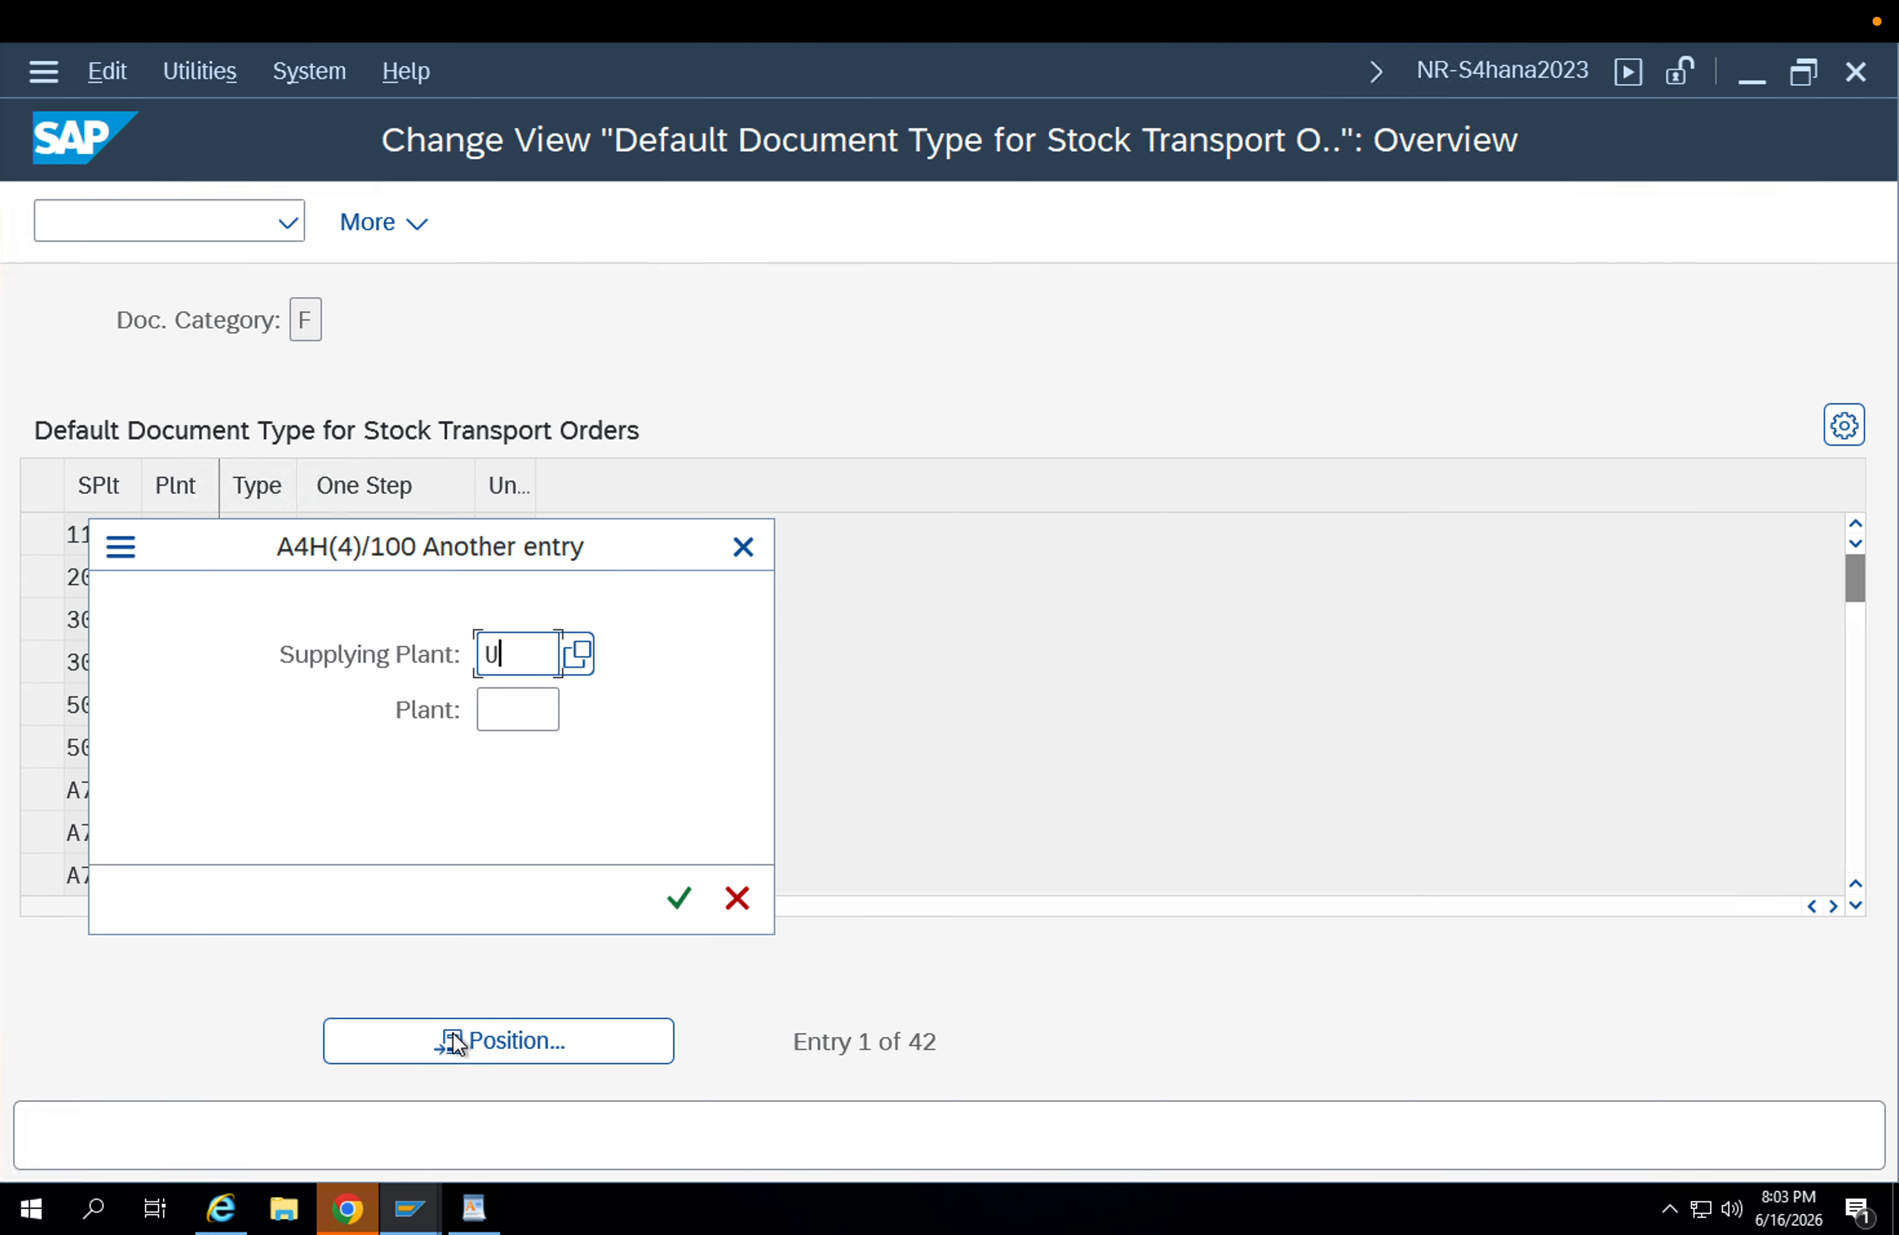
{"action": "type", "text": "B2"}
{"action": "key", "text": "Return"}
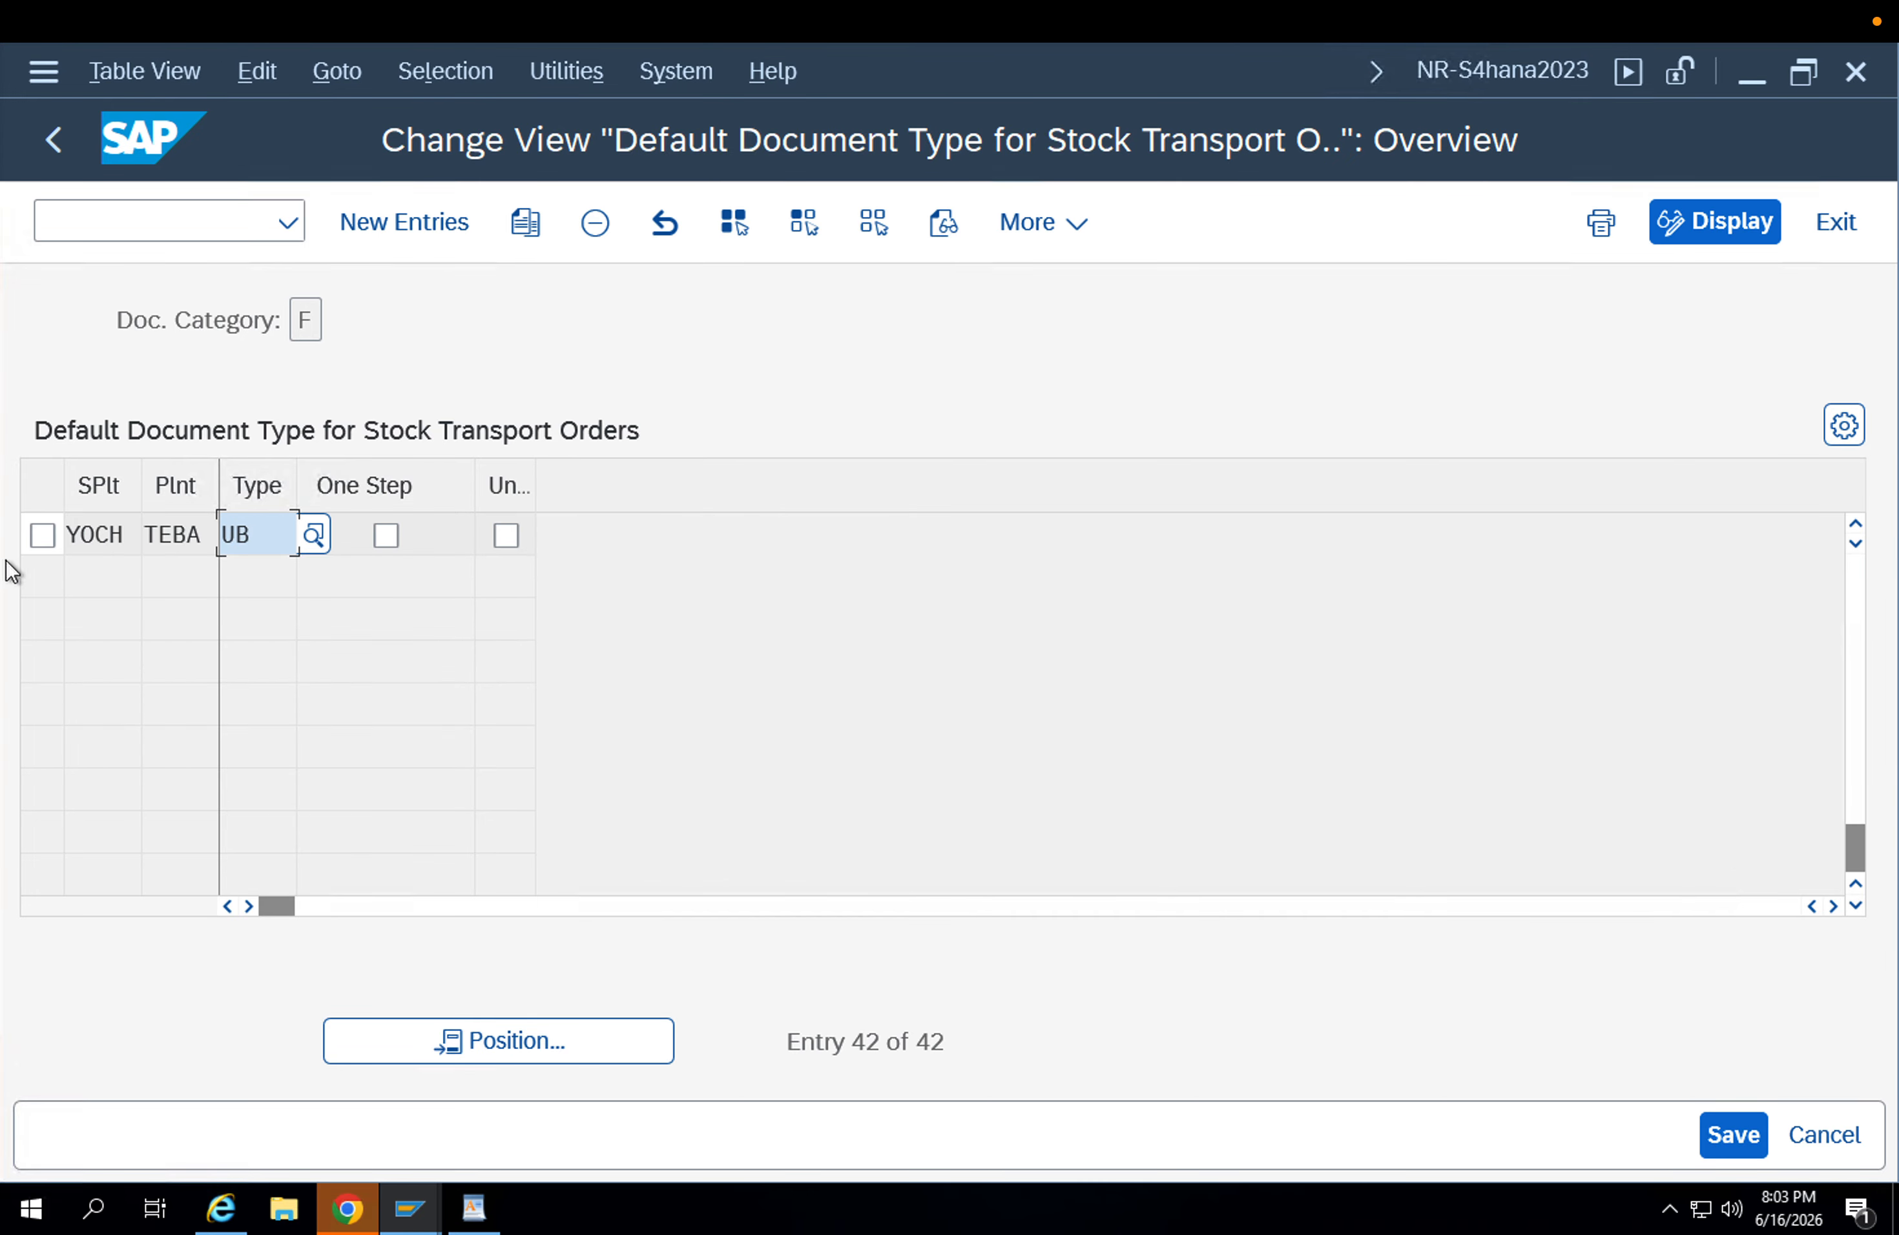
Try to copy the default document type entries APP1–APP2 and APP2–APP1, with ZU1B as the type of the first copy.
{"action": "left_click", "coordinate": [492, 1035]}
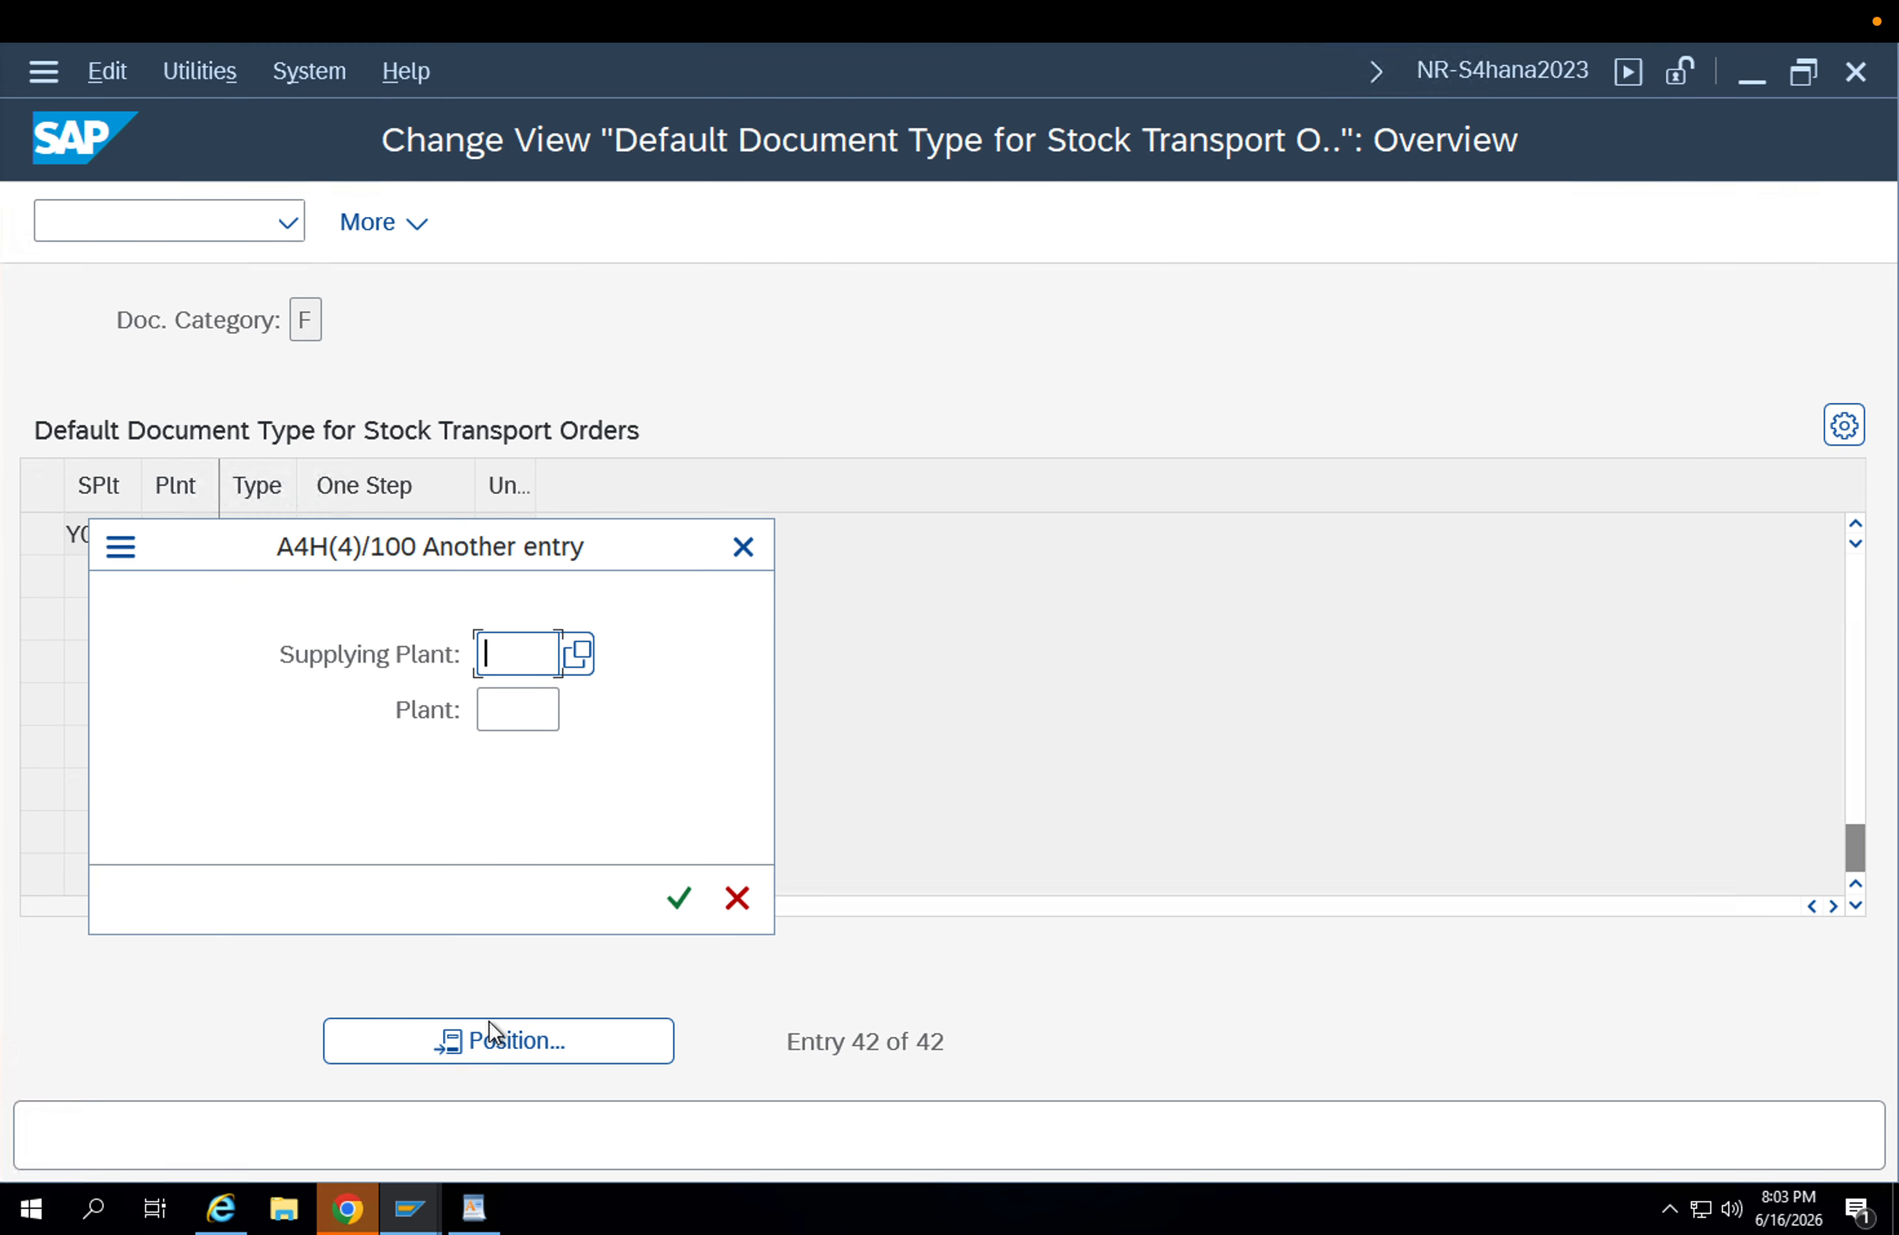
{"action": "type", "text": "APP1"}
{"action": "key", "text": "Return"}
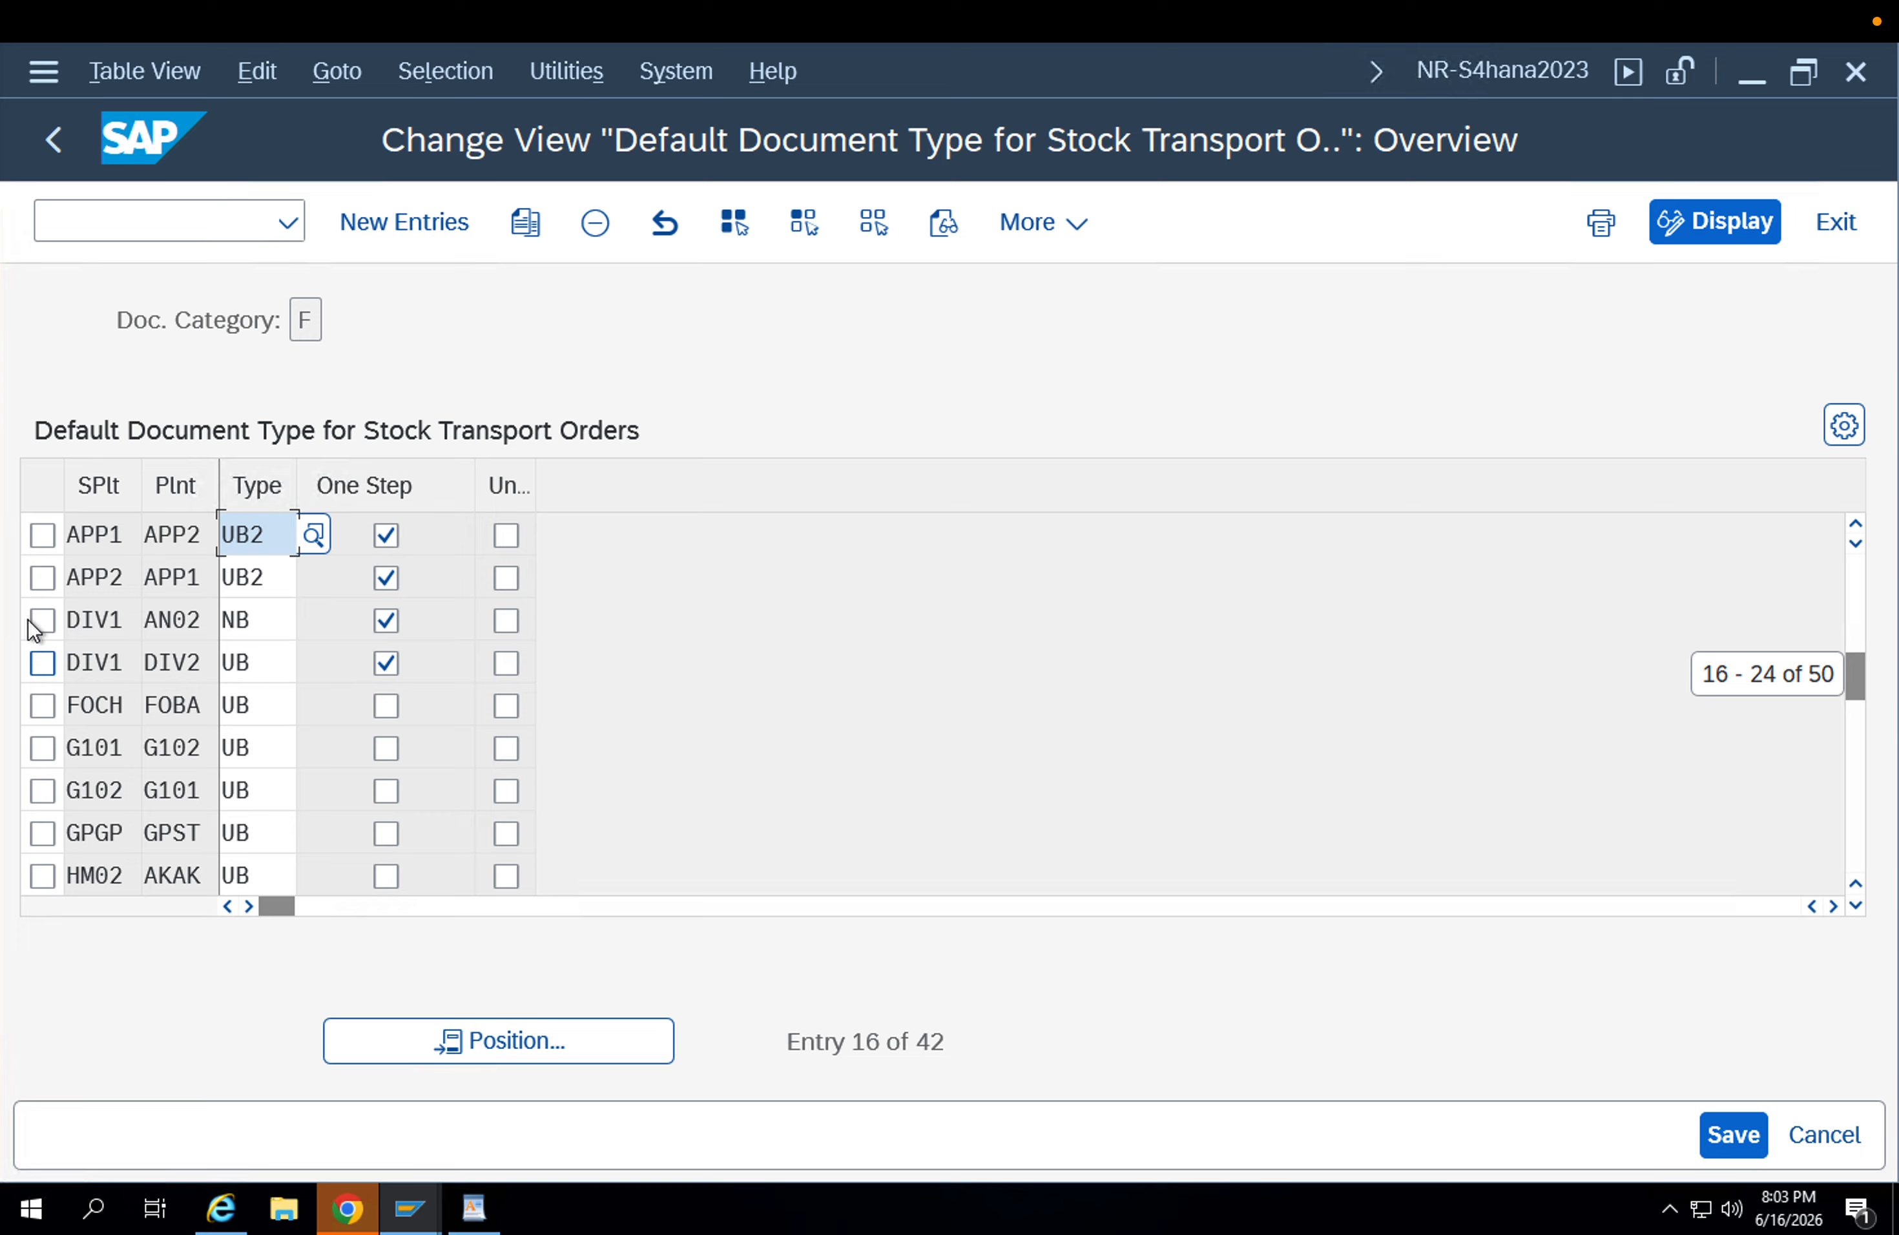
{"action": "left_click", "coordinate": [43, 535]}
{"action": "left_click", "coordinate": [43, 577]}
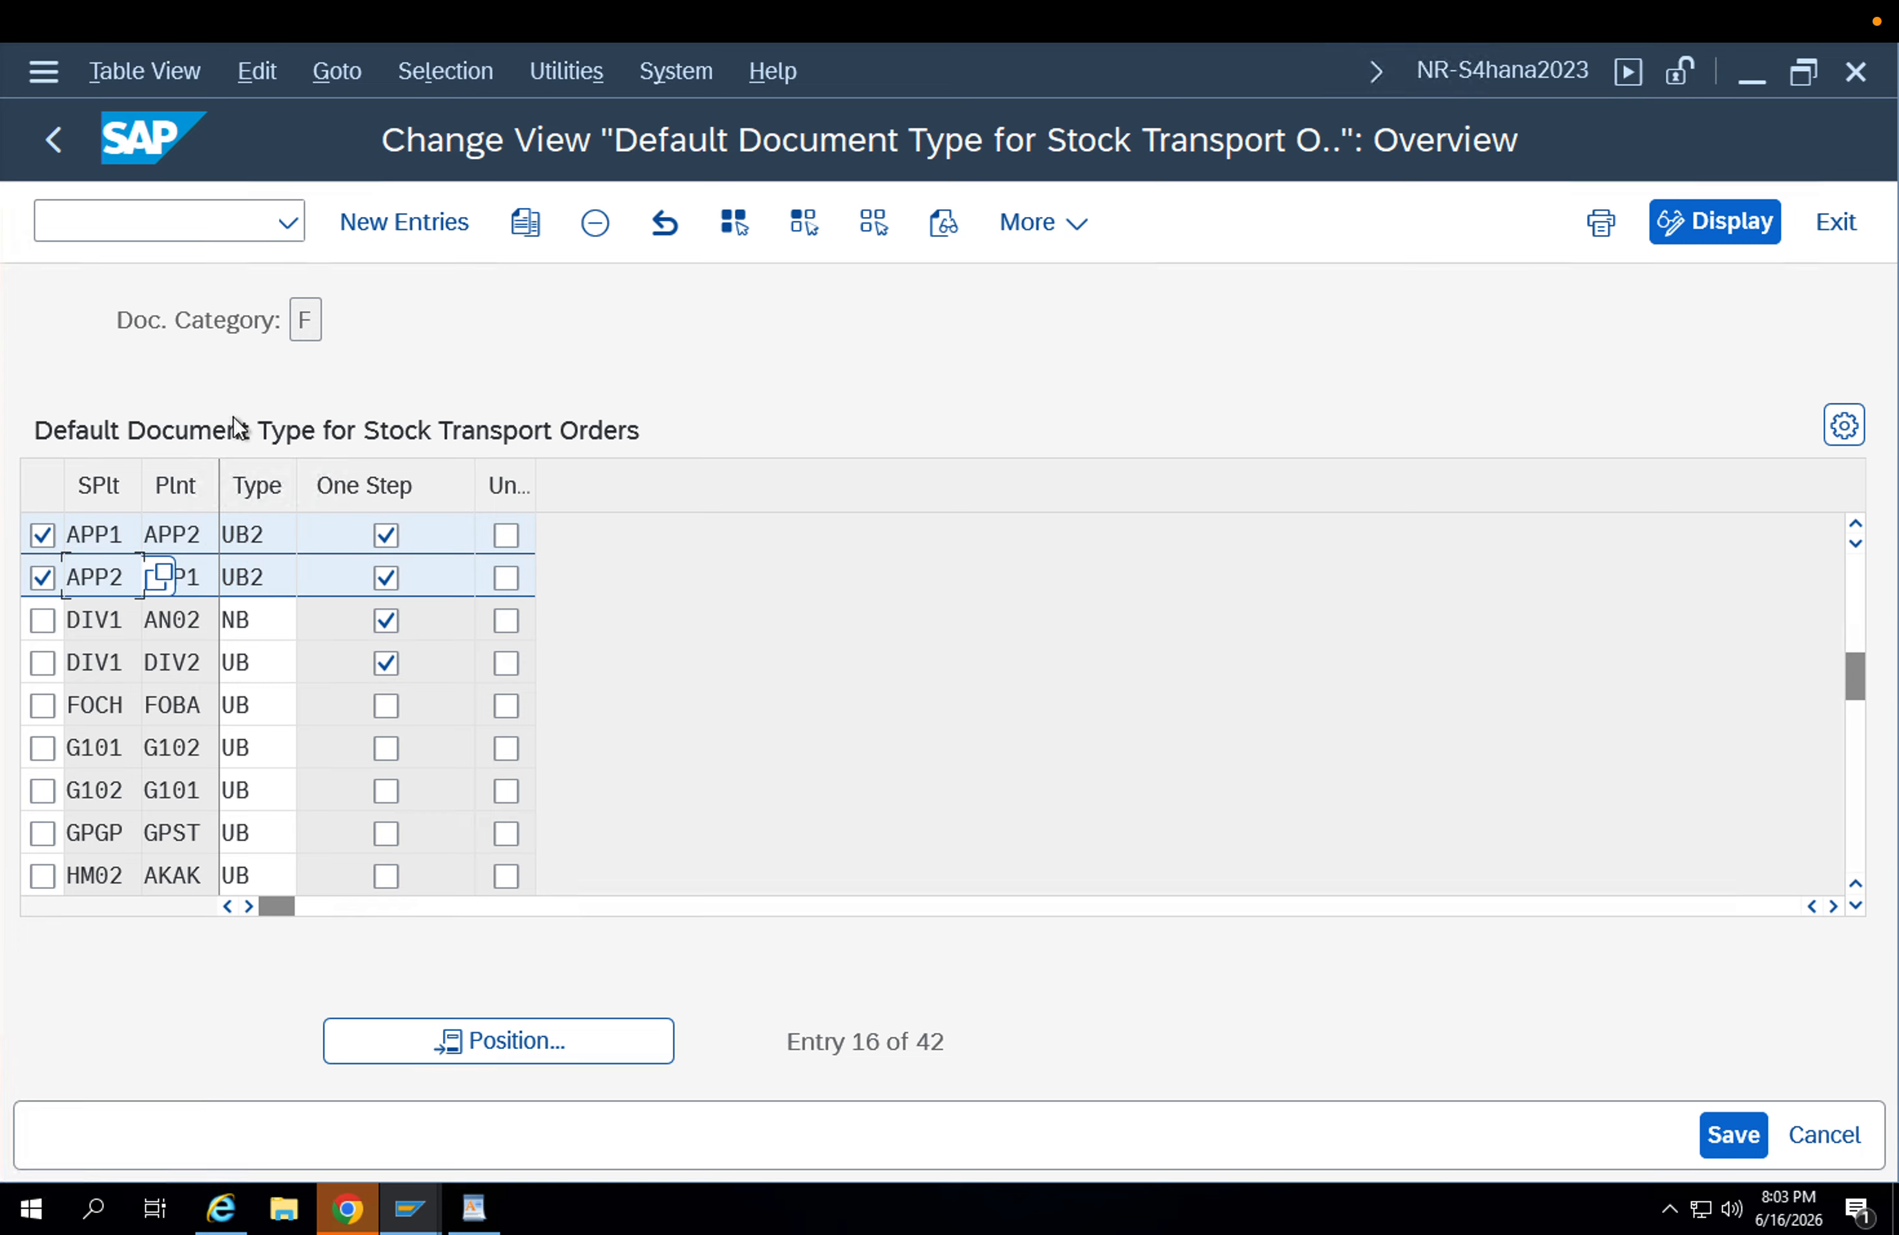
{"action": "left_click", "coordinate": [522, 225]}
{"action": "key", "text": "Tab"}
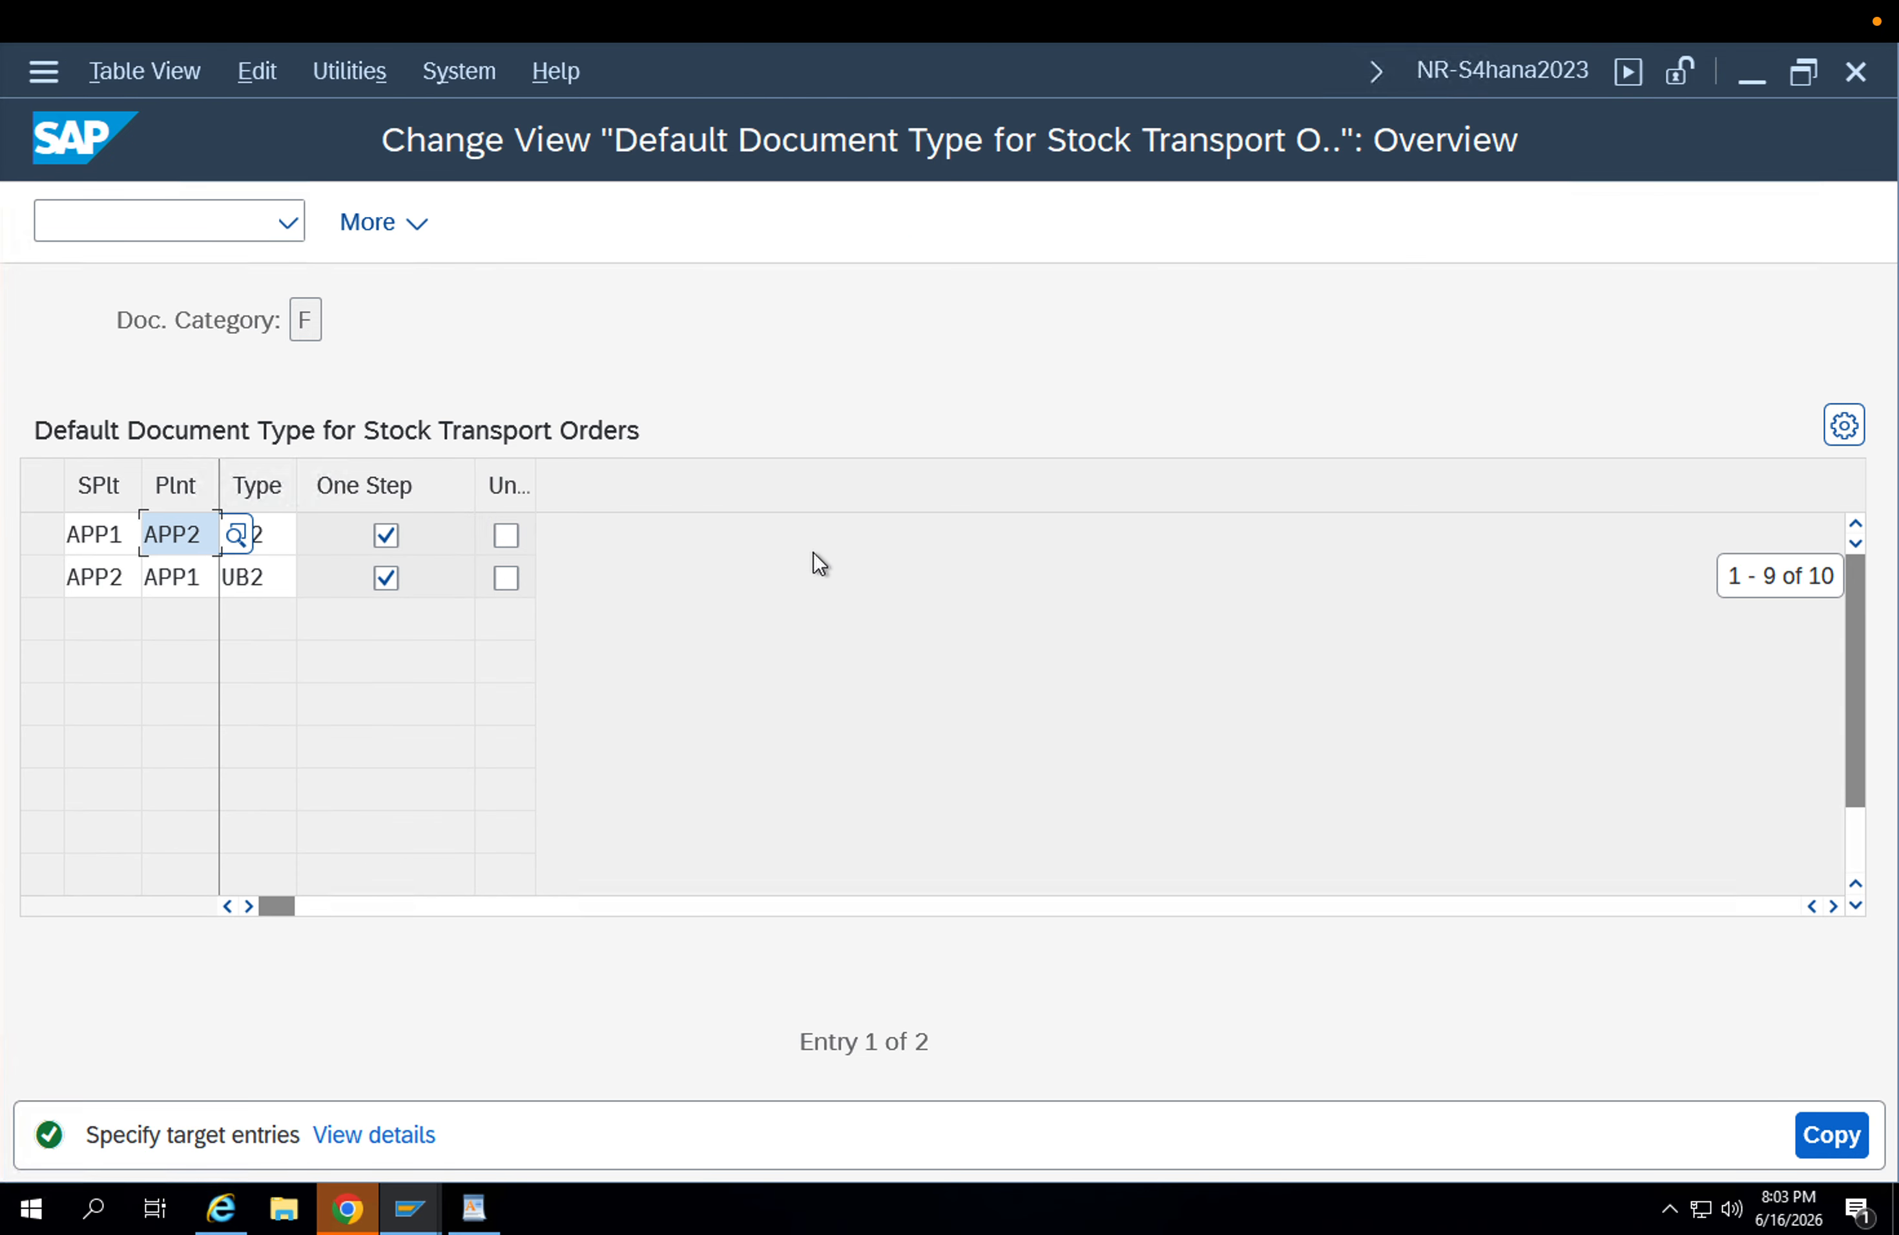
{"action": "key", "text": "Tab"}
{"action": "left_click_drag", "start_coordinate": [281, 535], "coordinate": [143, 538]}
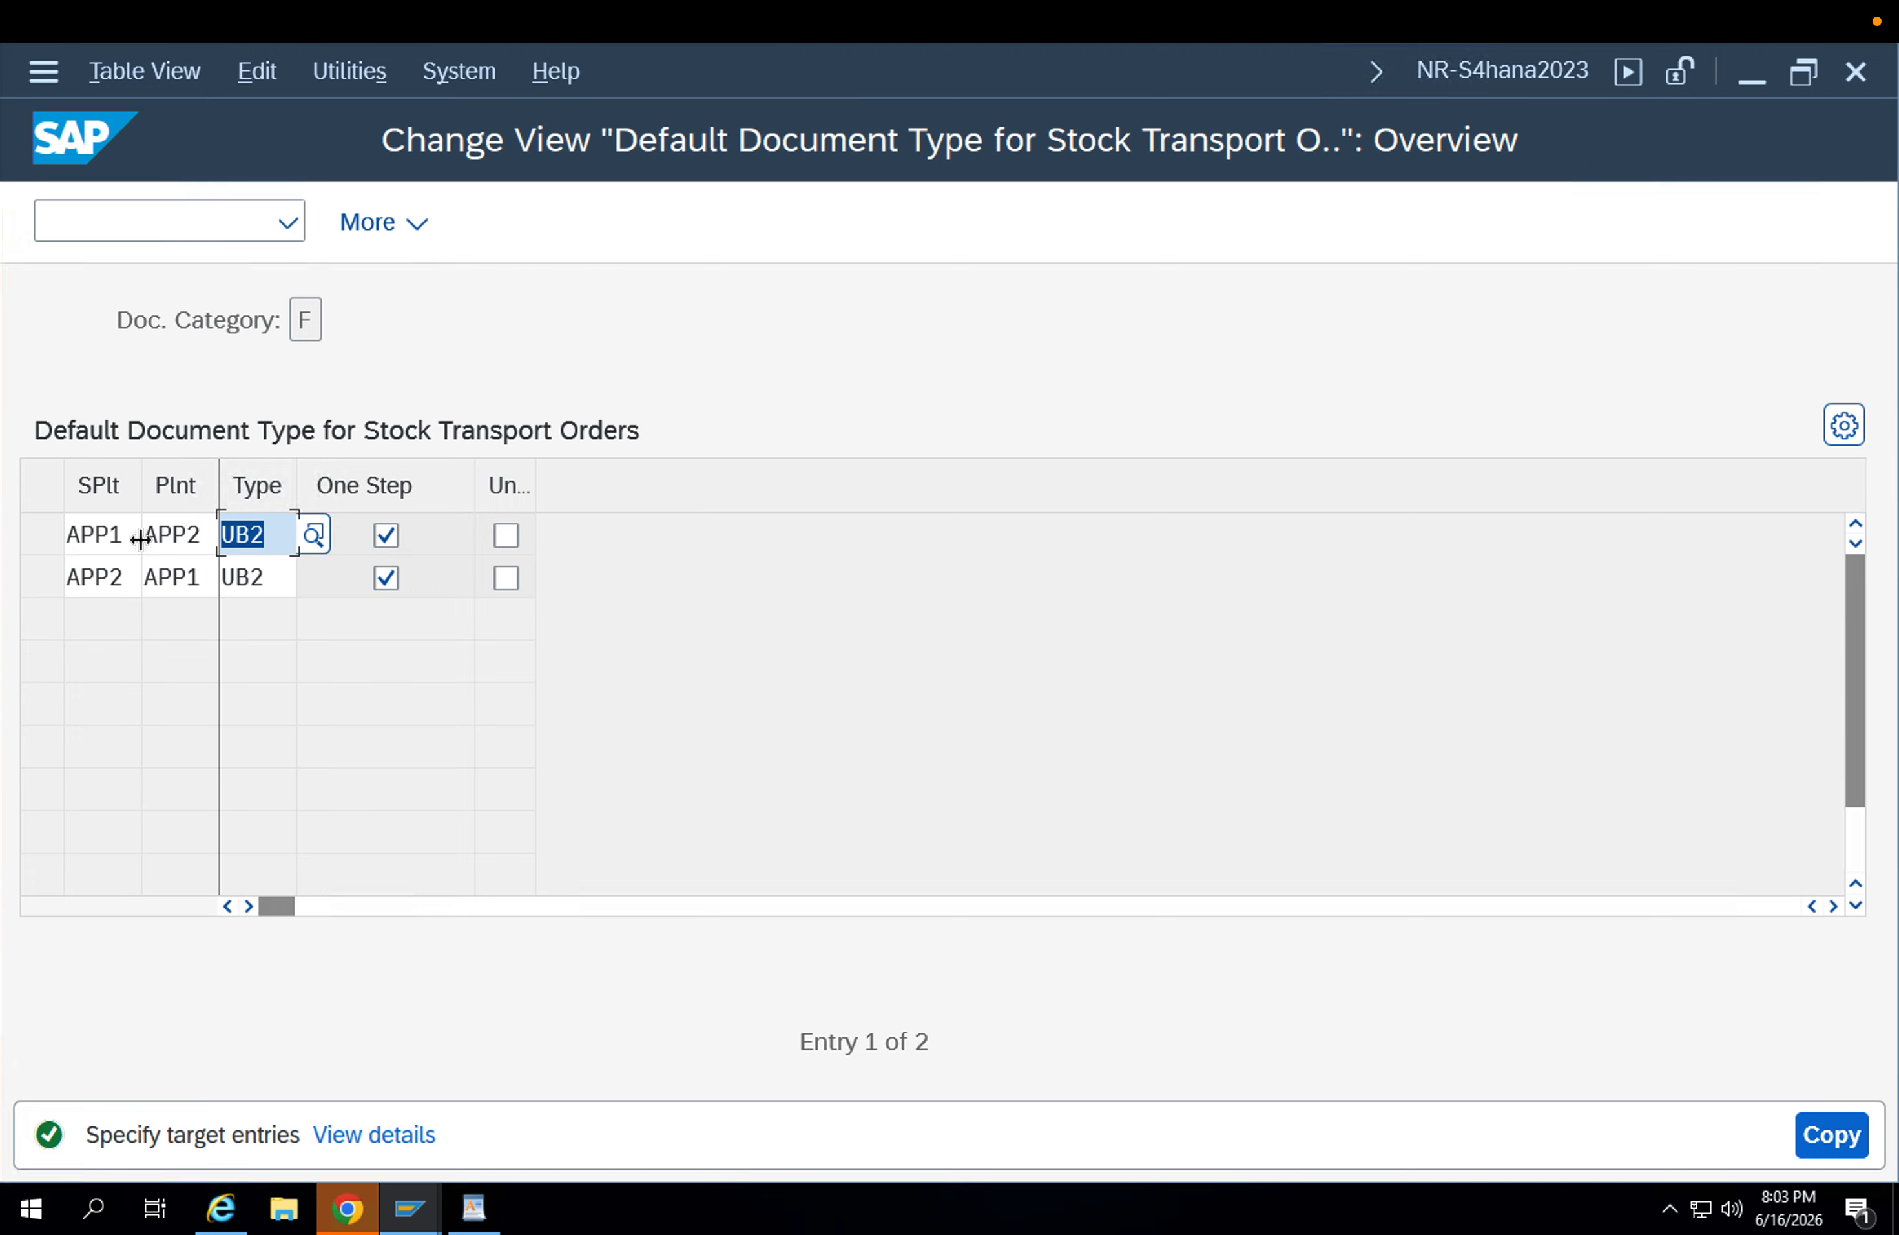
{"action": "type", "text": "ZU1B"}
{"action": "key", "text": "Return"}
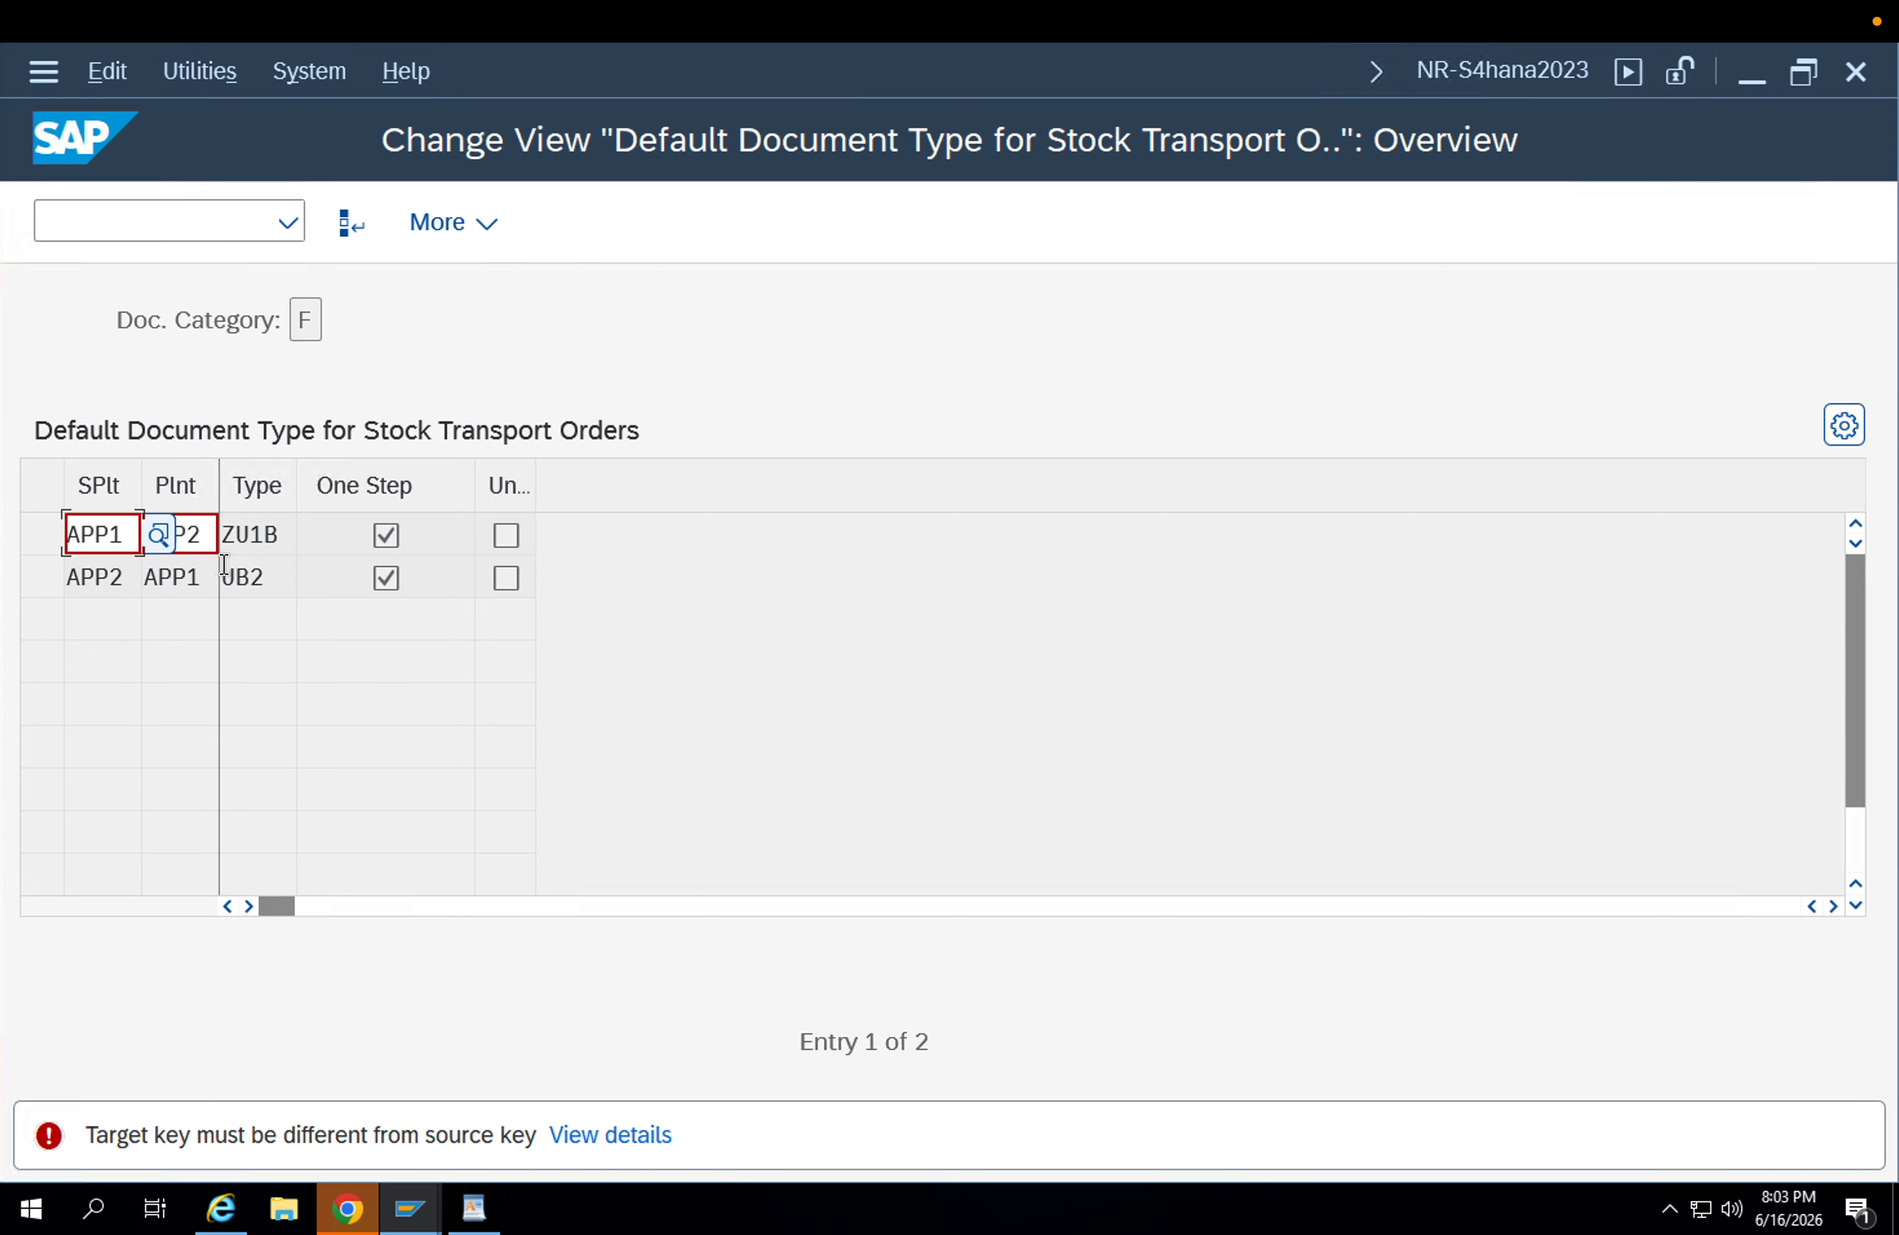
{"action": "key", "text": "F12"}
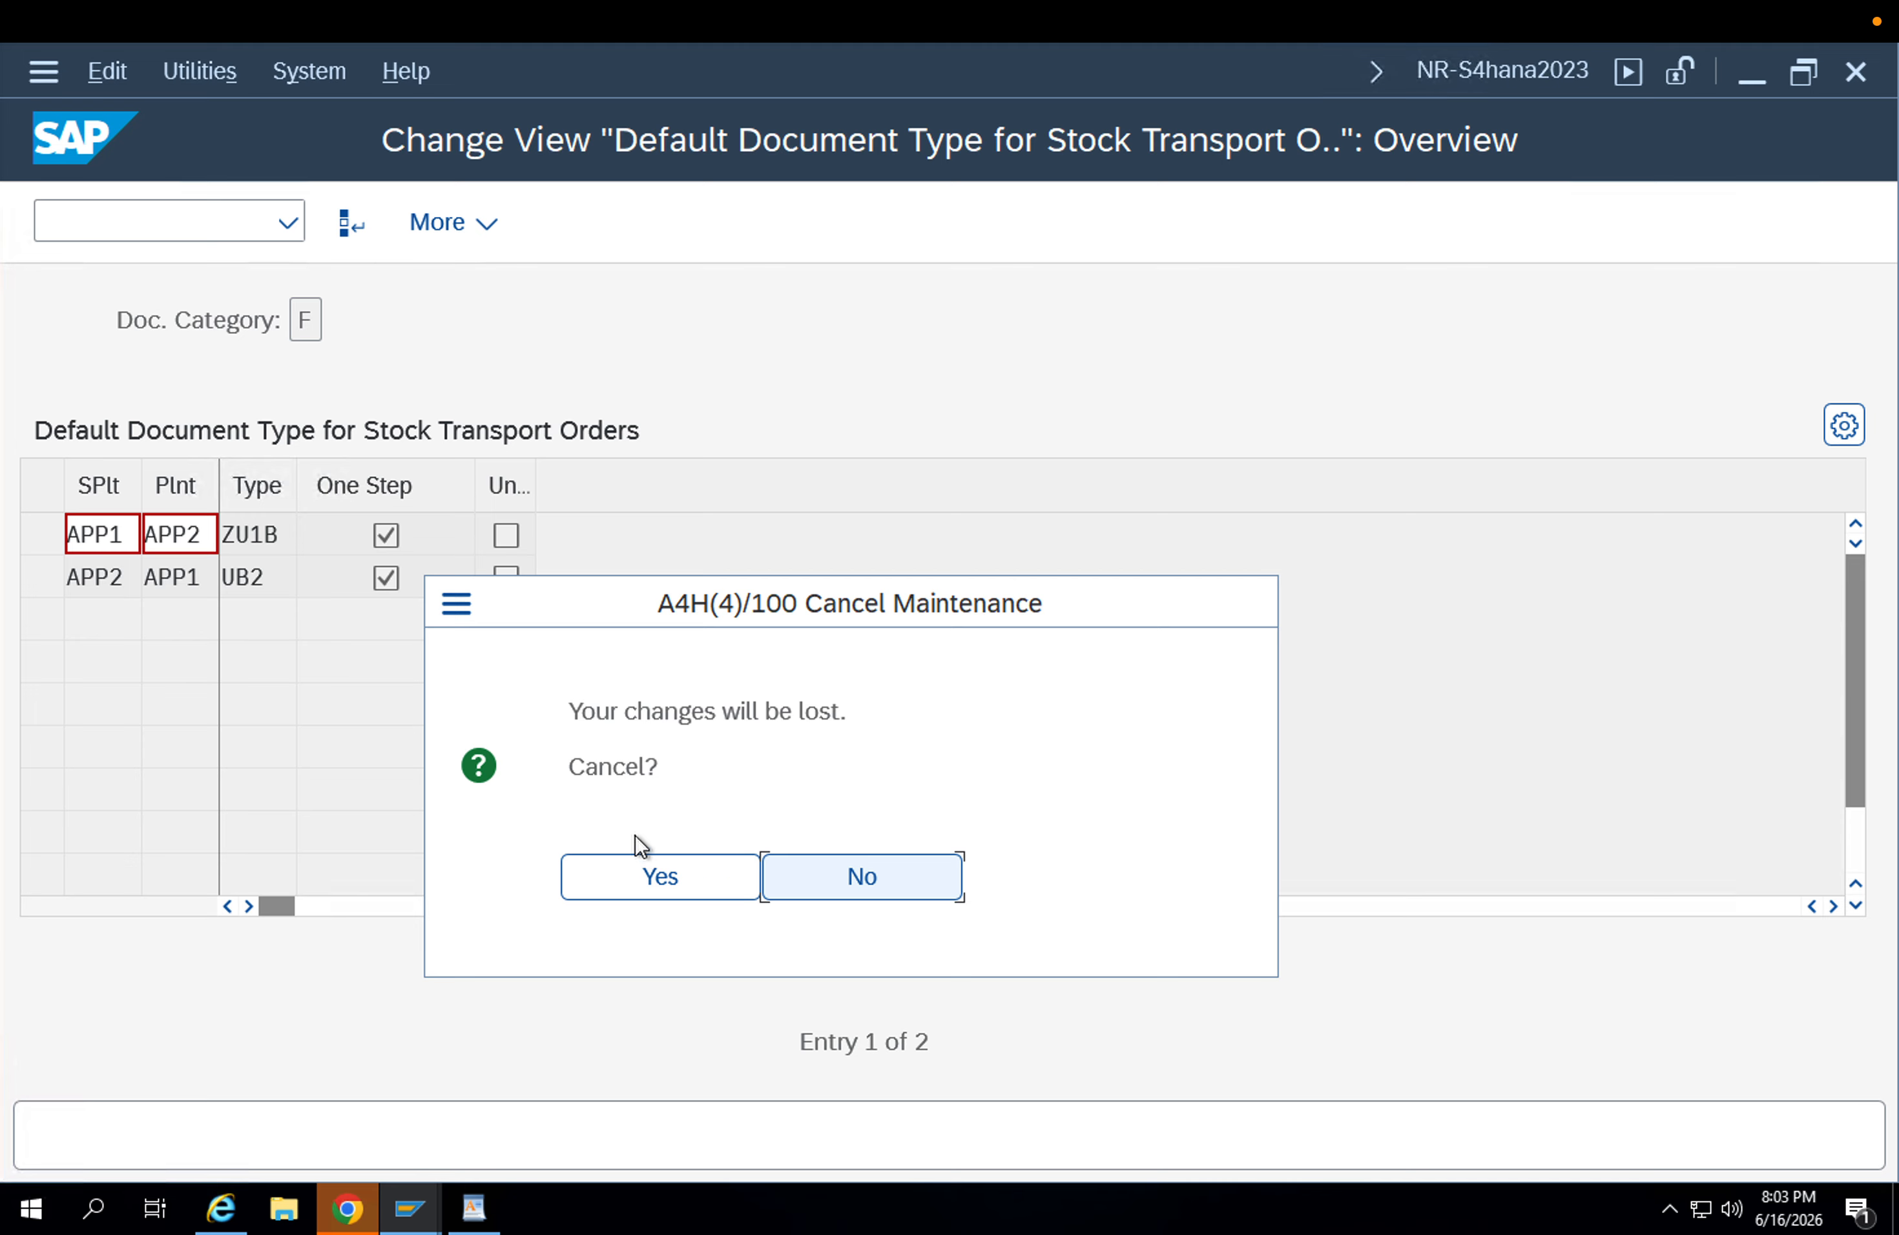
{"action": "left_click", "coordinate": [645, 857]}
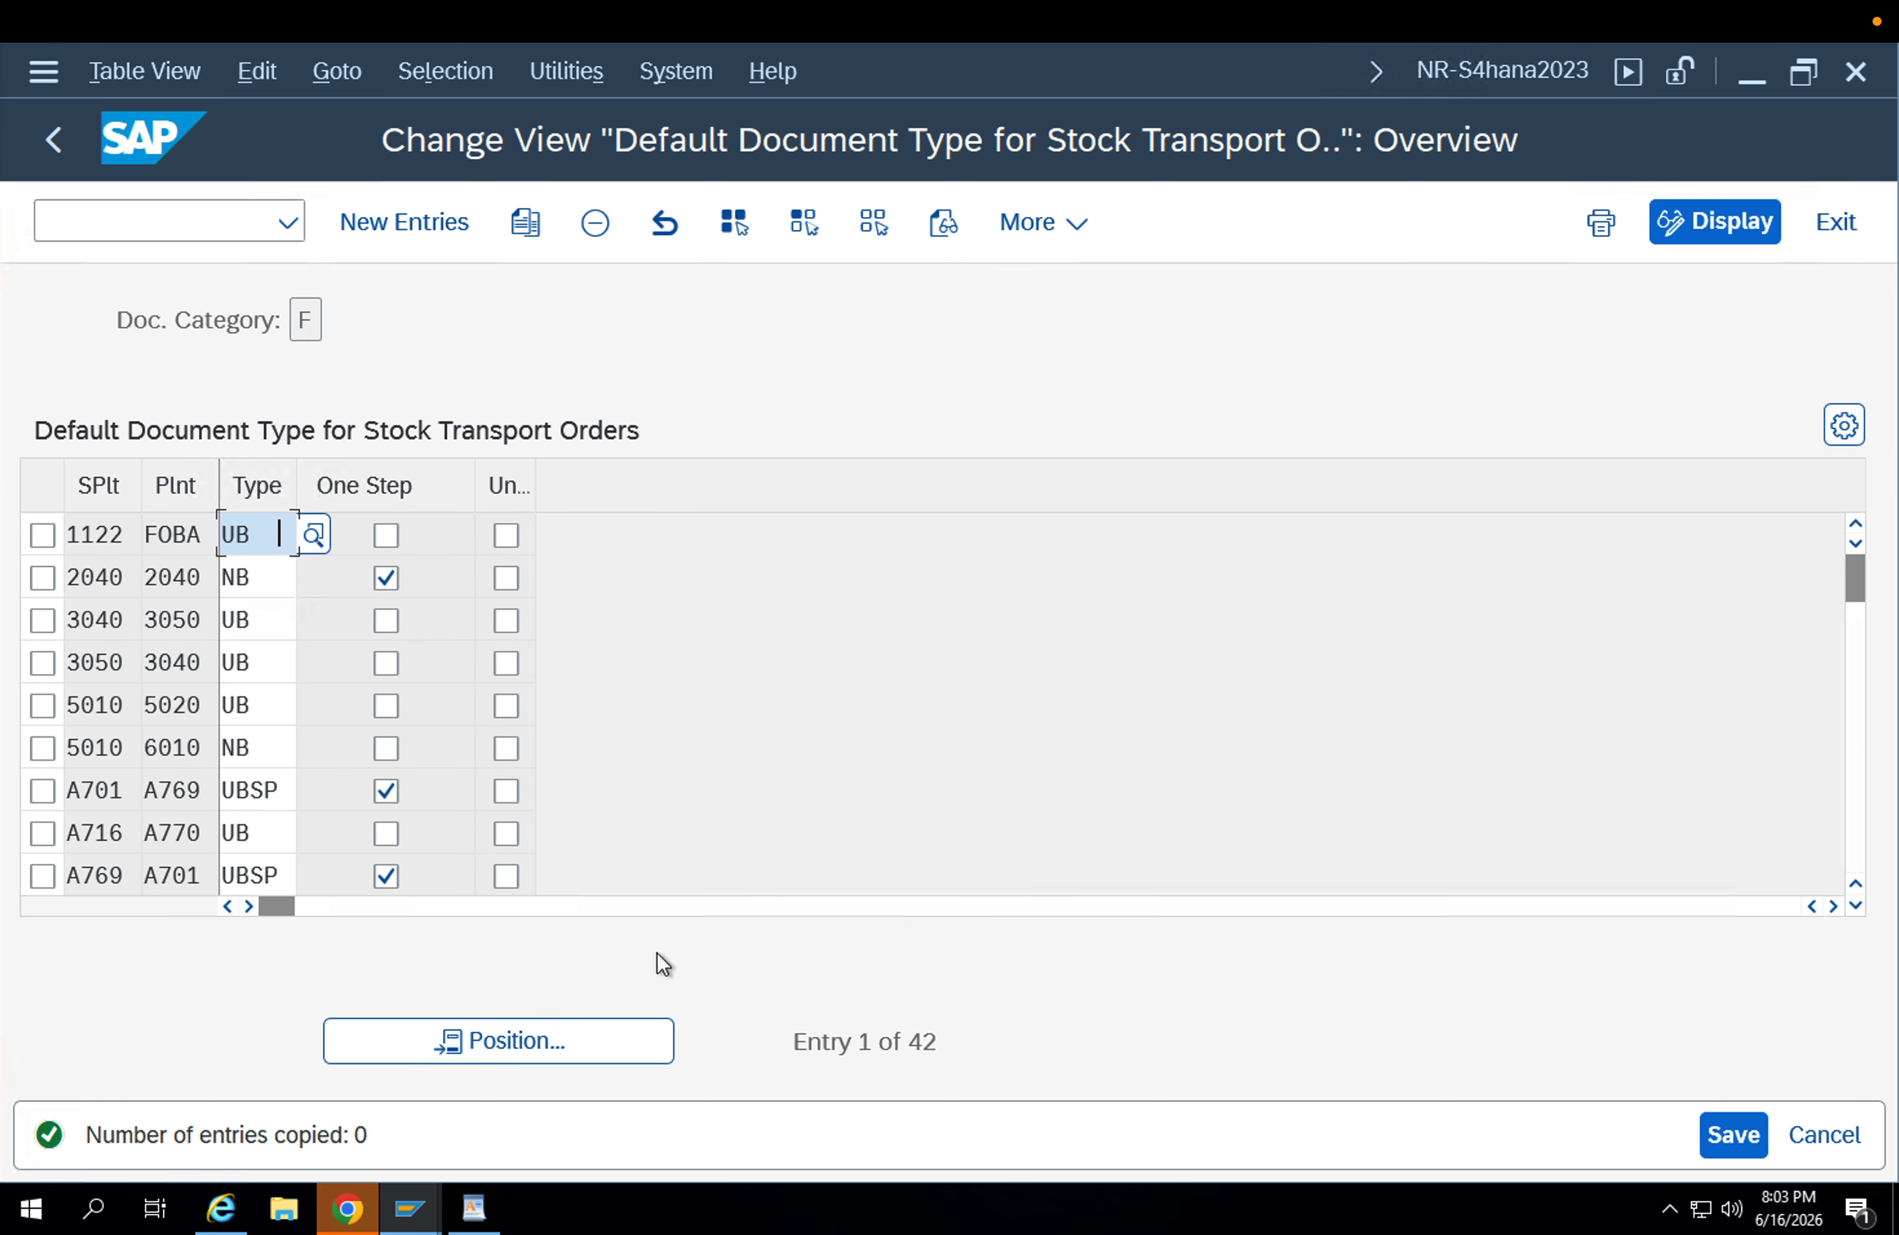
Delete the UB2 default document type entries for APP1–APP2 and APP2–APP1, and save the deletion to the customizing request.
{"action": "left_click", "coordinate": [565, 1034]}
{"action": "type", "text": "App1"}
{"action": "key", "text": "Return"}
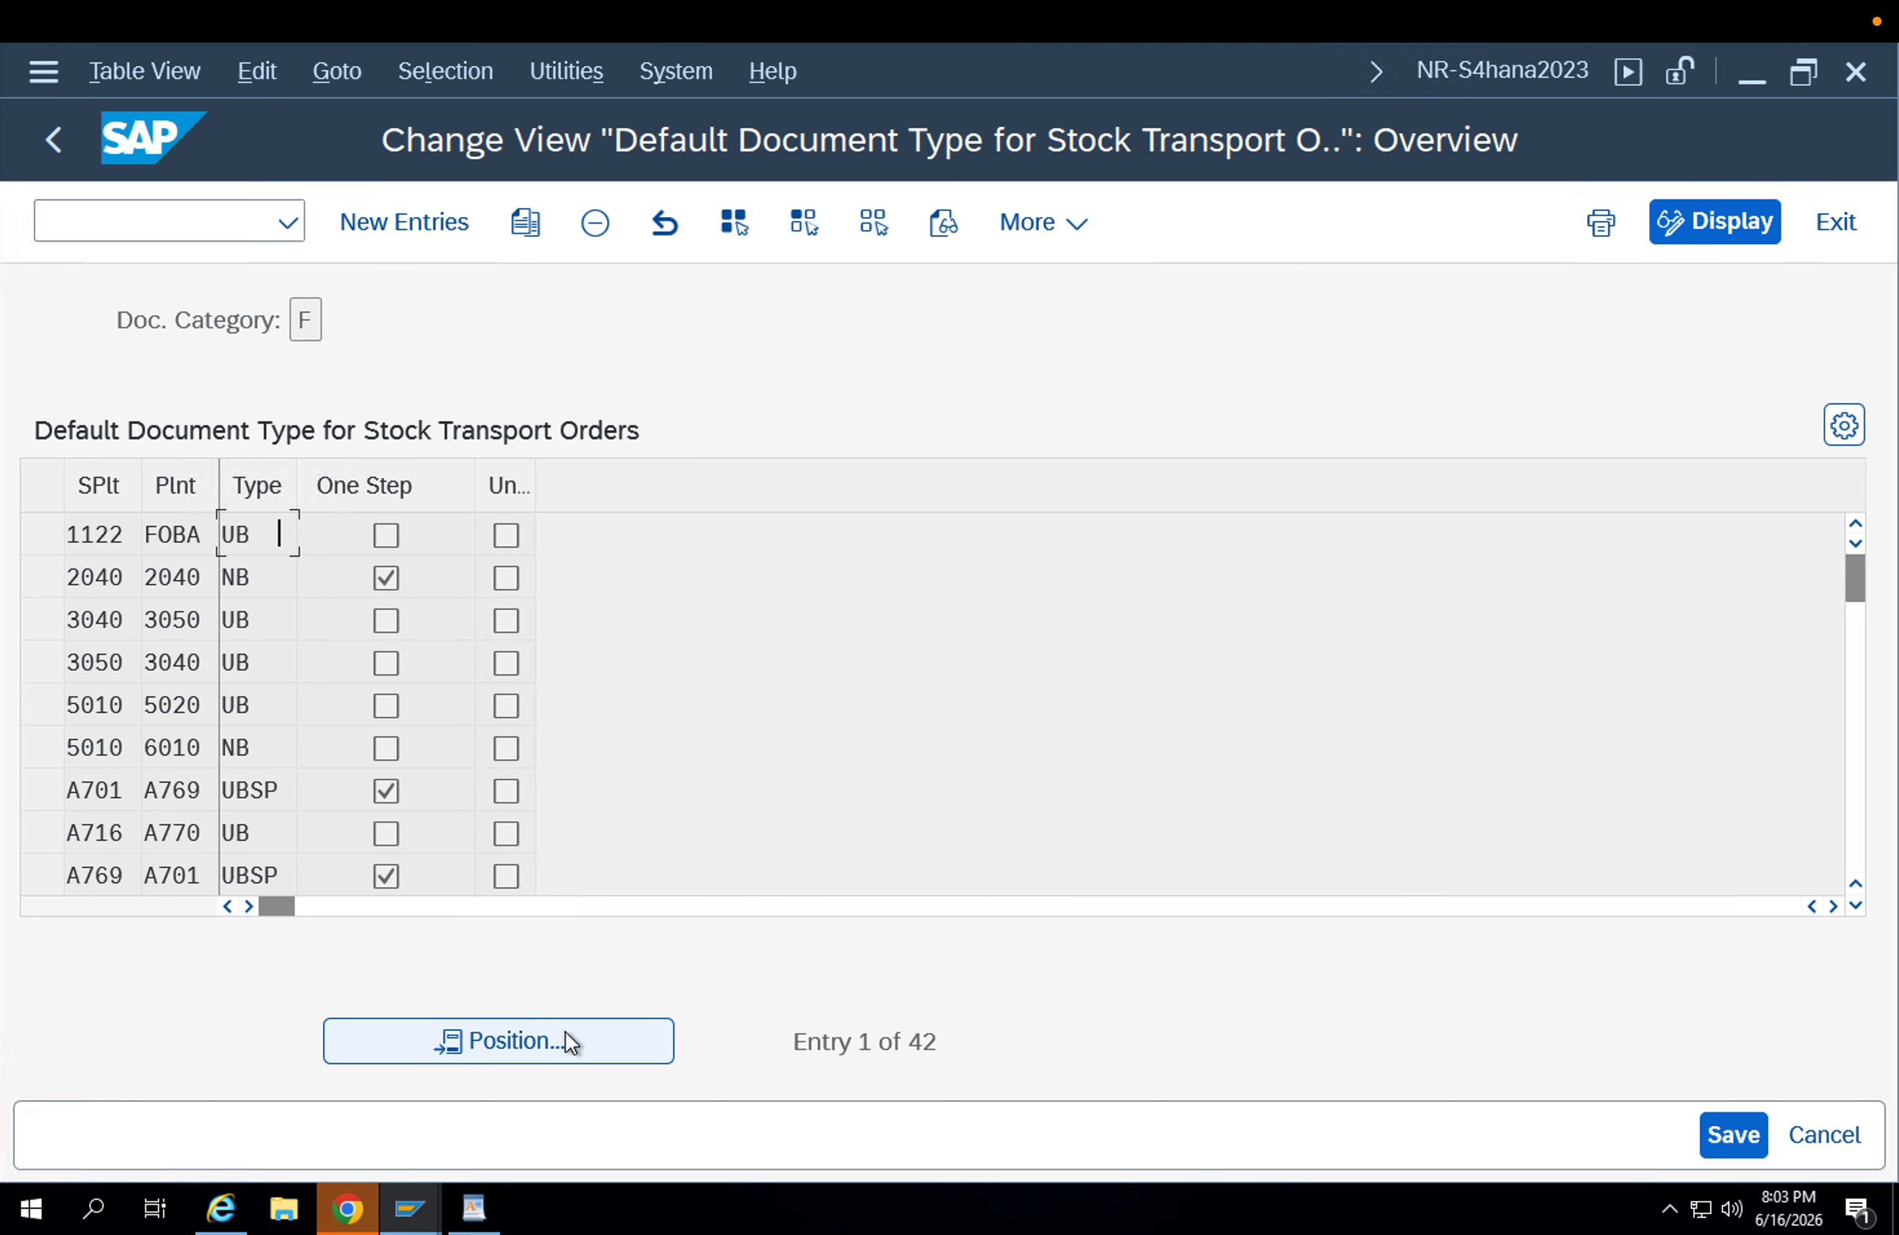
{"action": "left_click", "coordinate": [593, 235]}
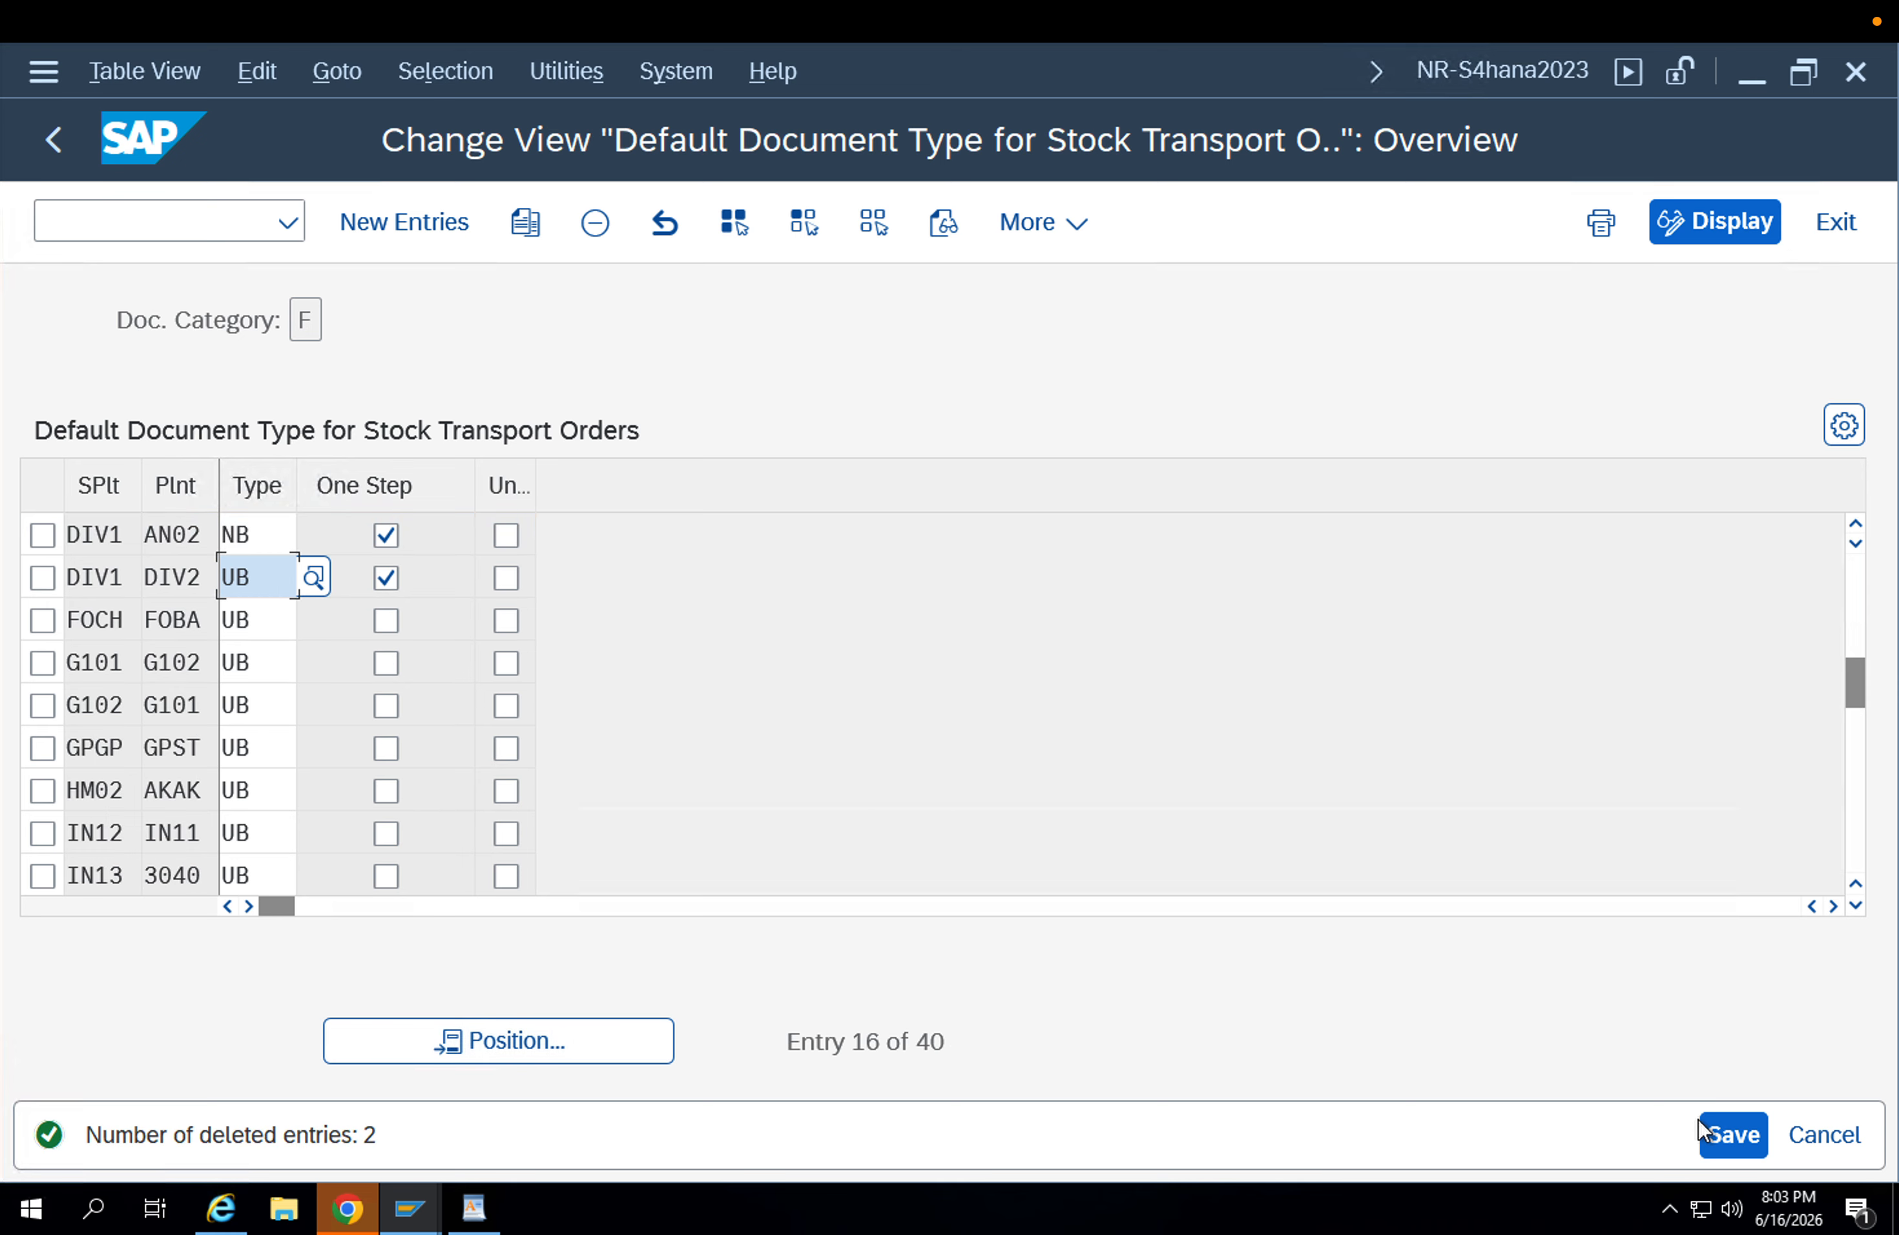
{"action": "left_click", "coordinate": [1716, 1127]}
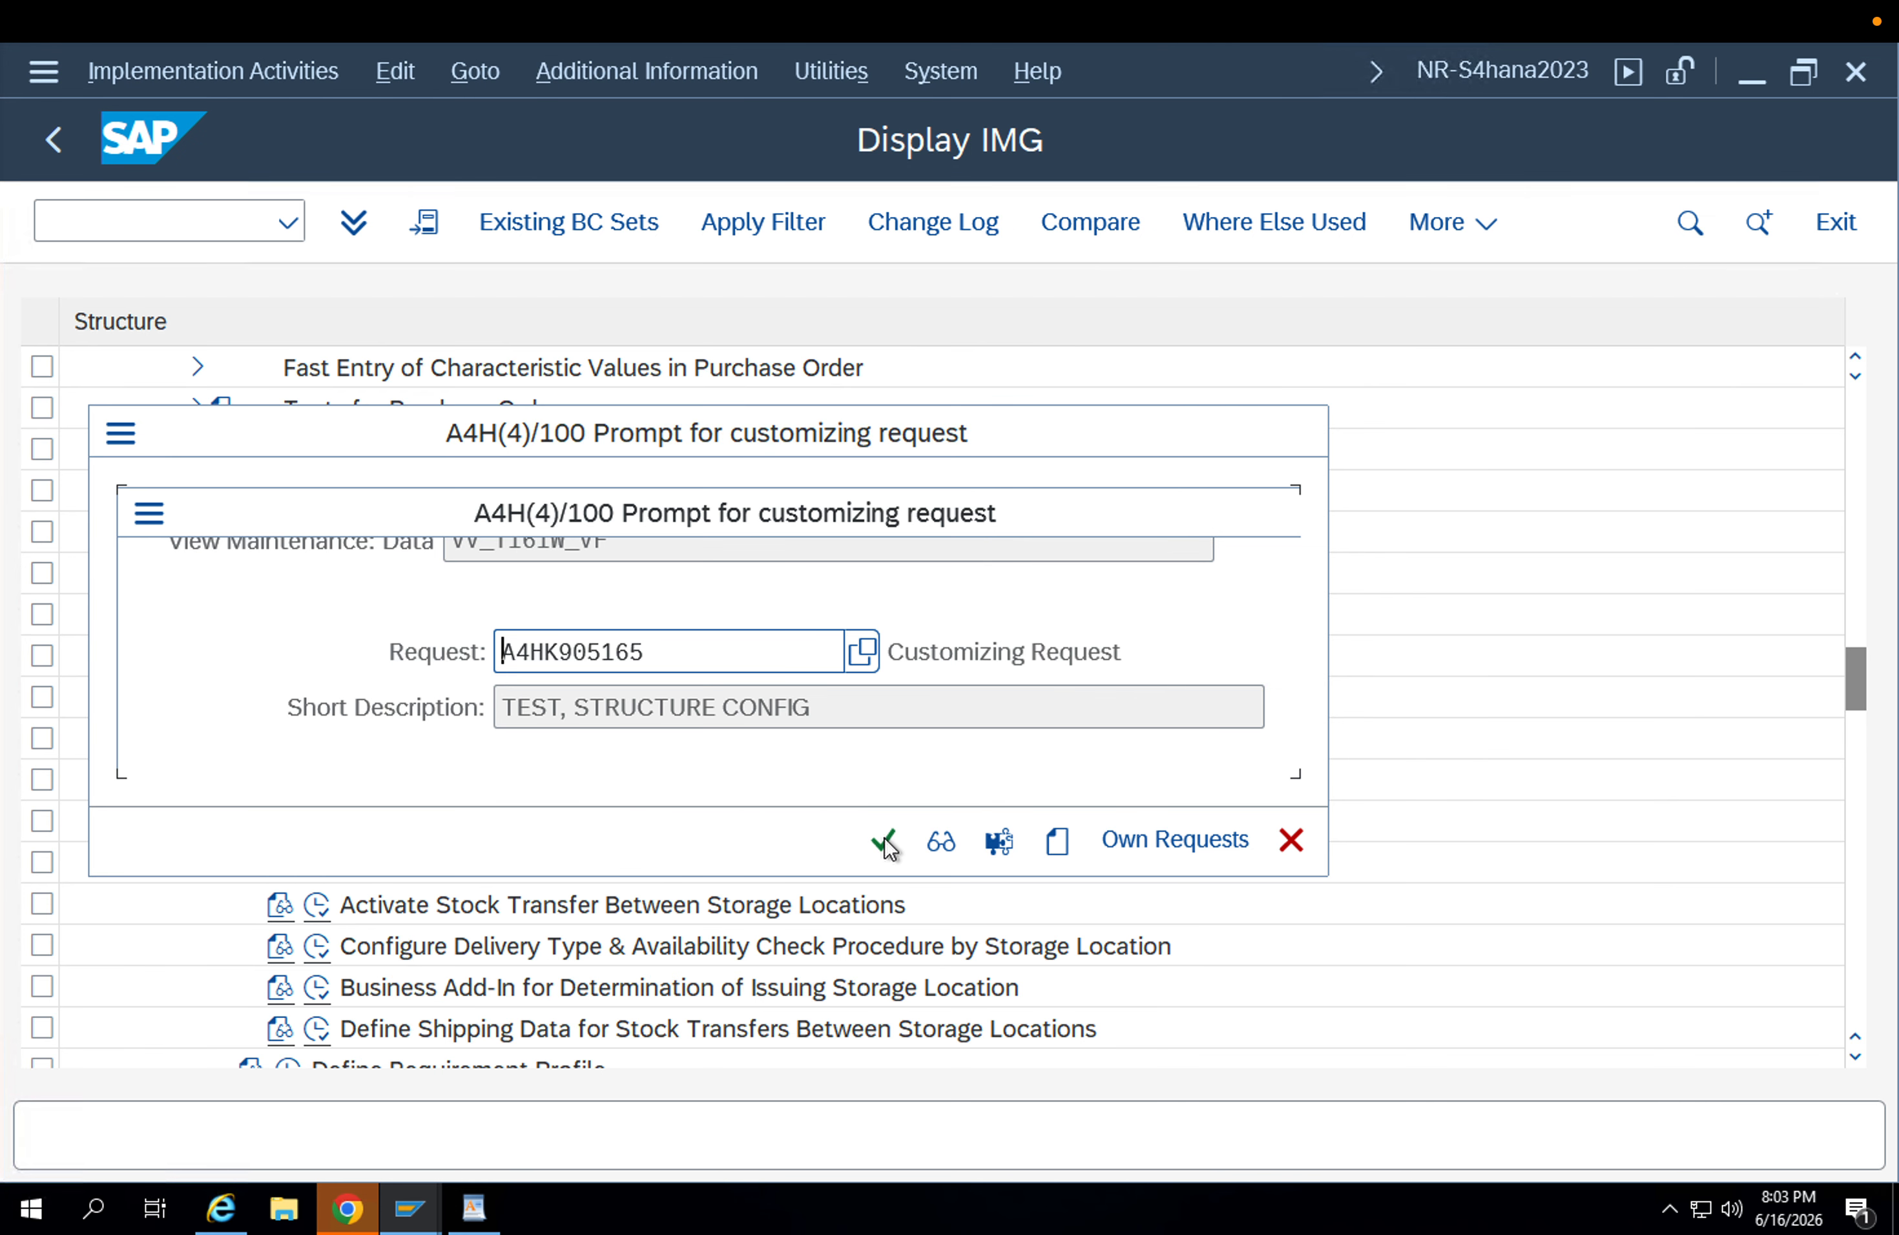
{"action": "left_click", "coordinate": [884, 840]}
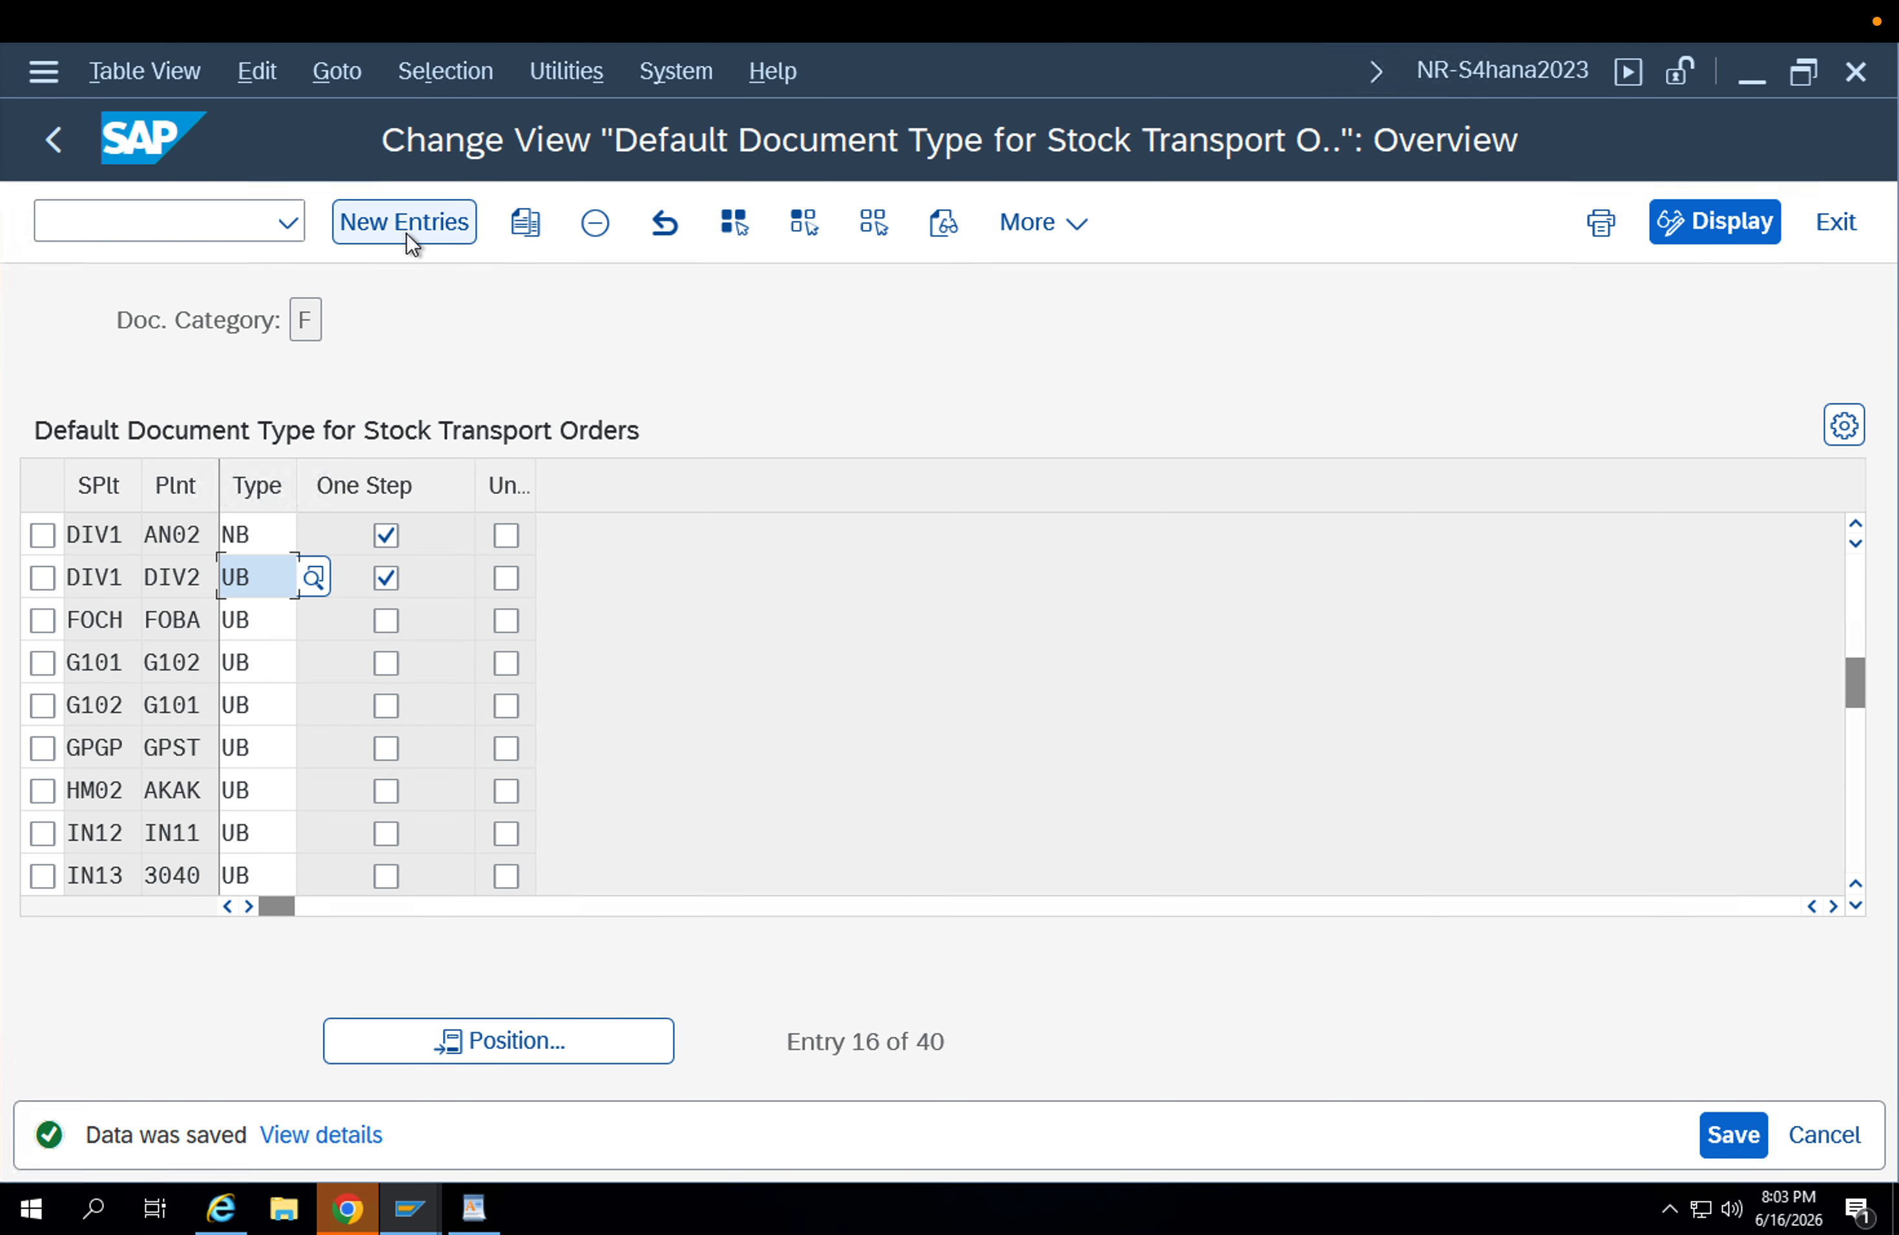
Add a default document type entry for supplying plant APP1 and plant APP2 with type ZU1B and One Step enabled.
{"action": "left_click", "coordinate": [406, 233]}
{"action": "type", "text": "APp1"}
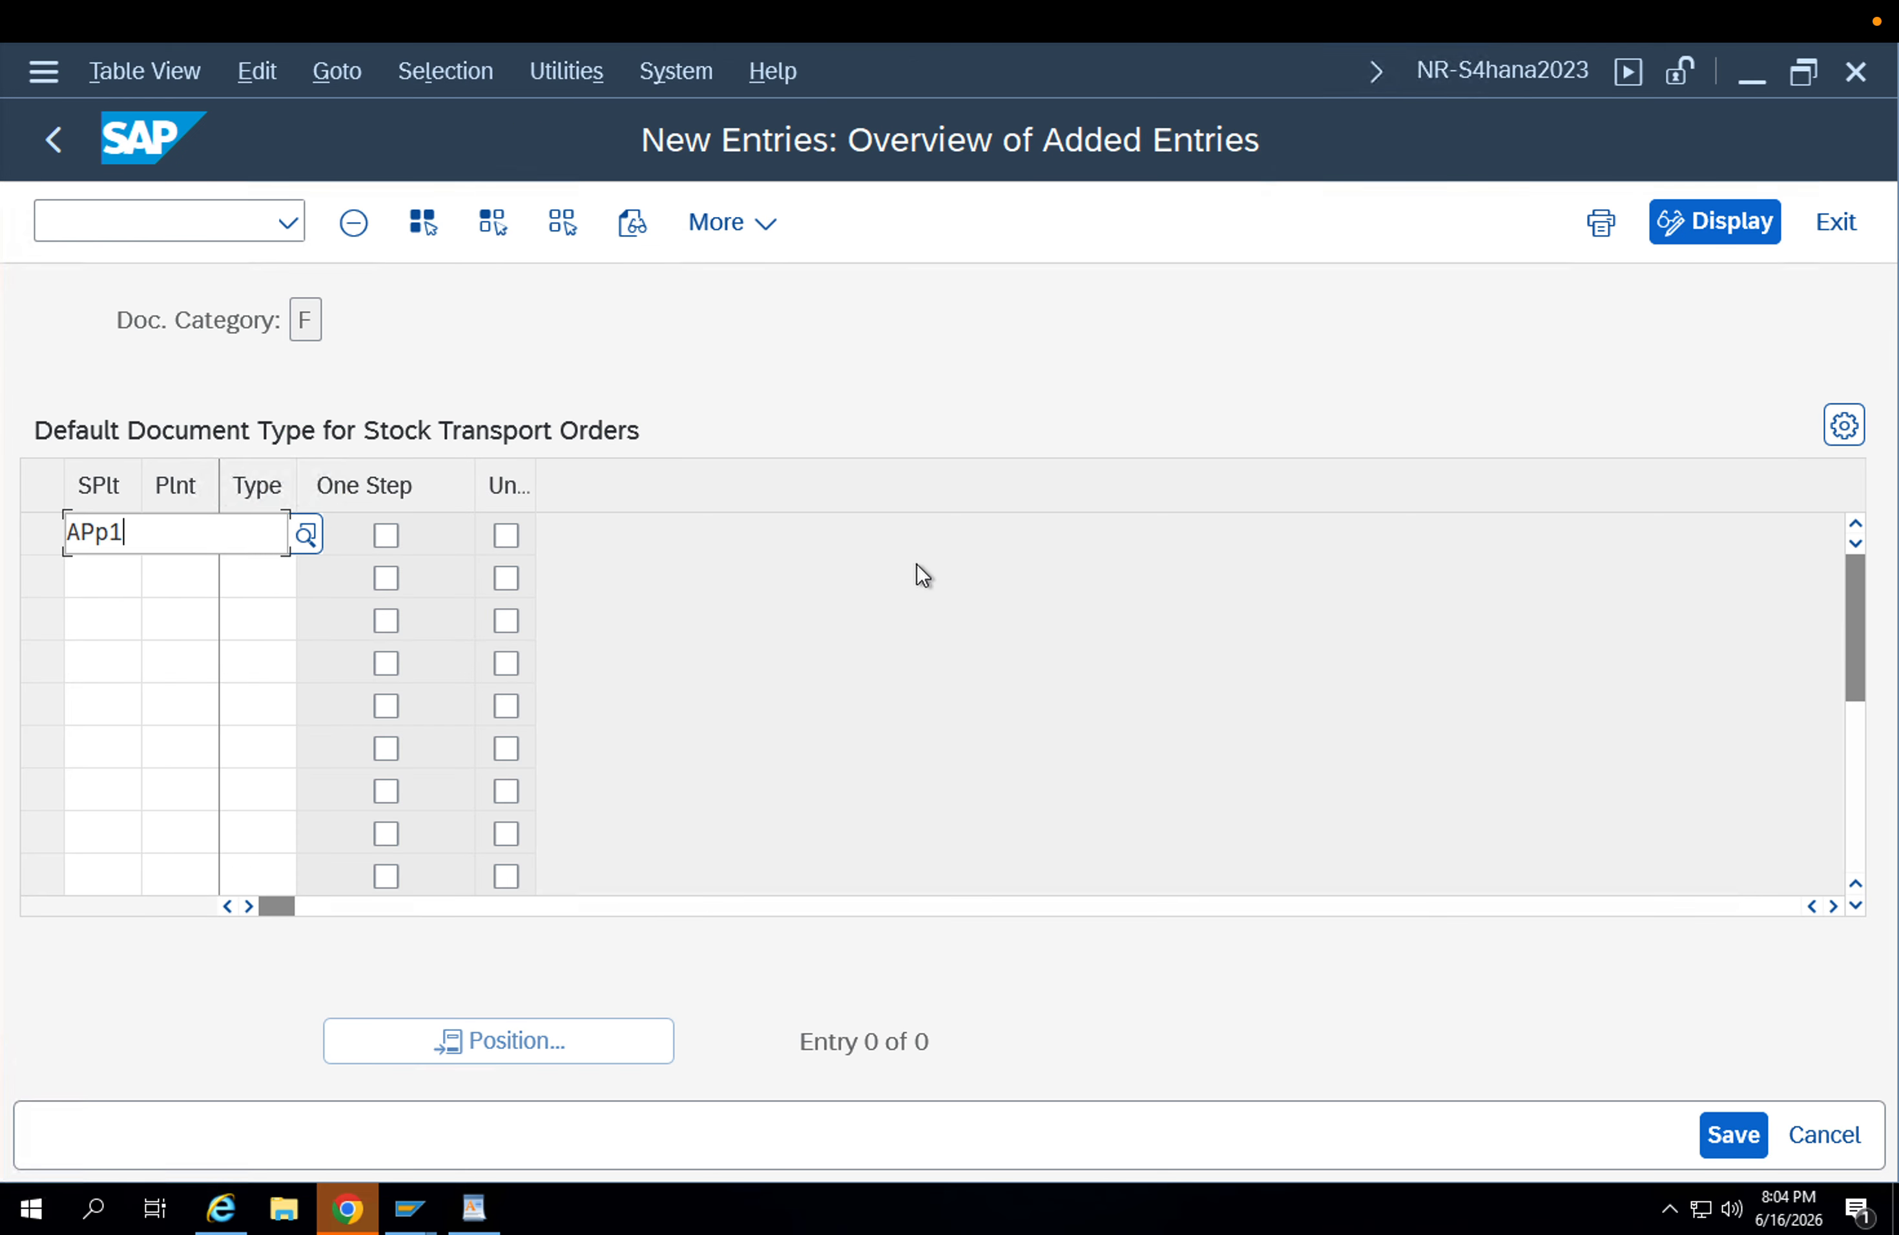
{"action": "key", "text": "Tab"}
{"action": "type", "text": "App2"}
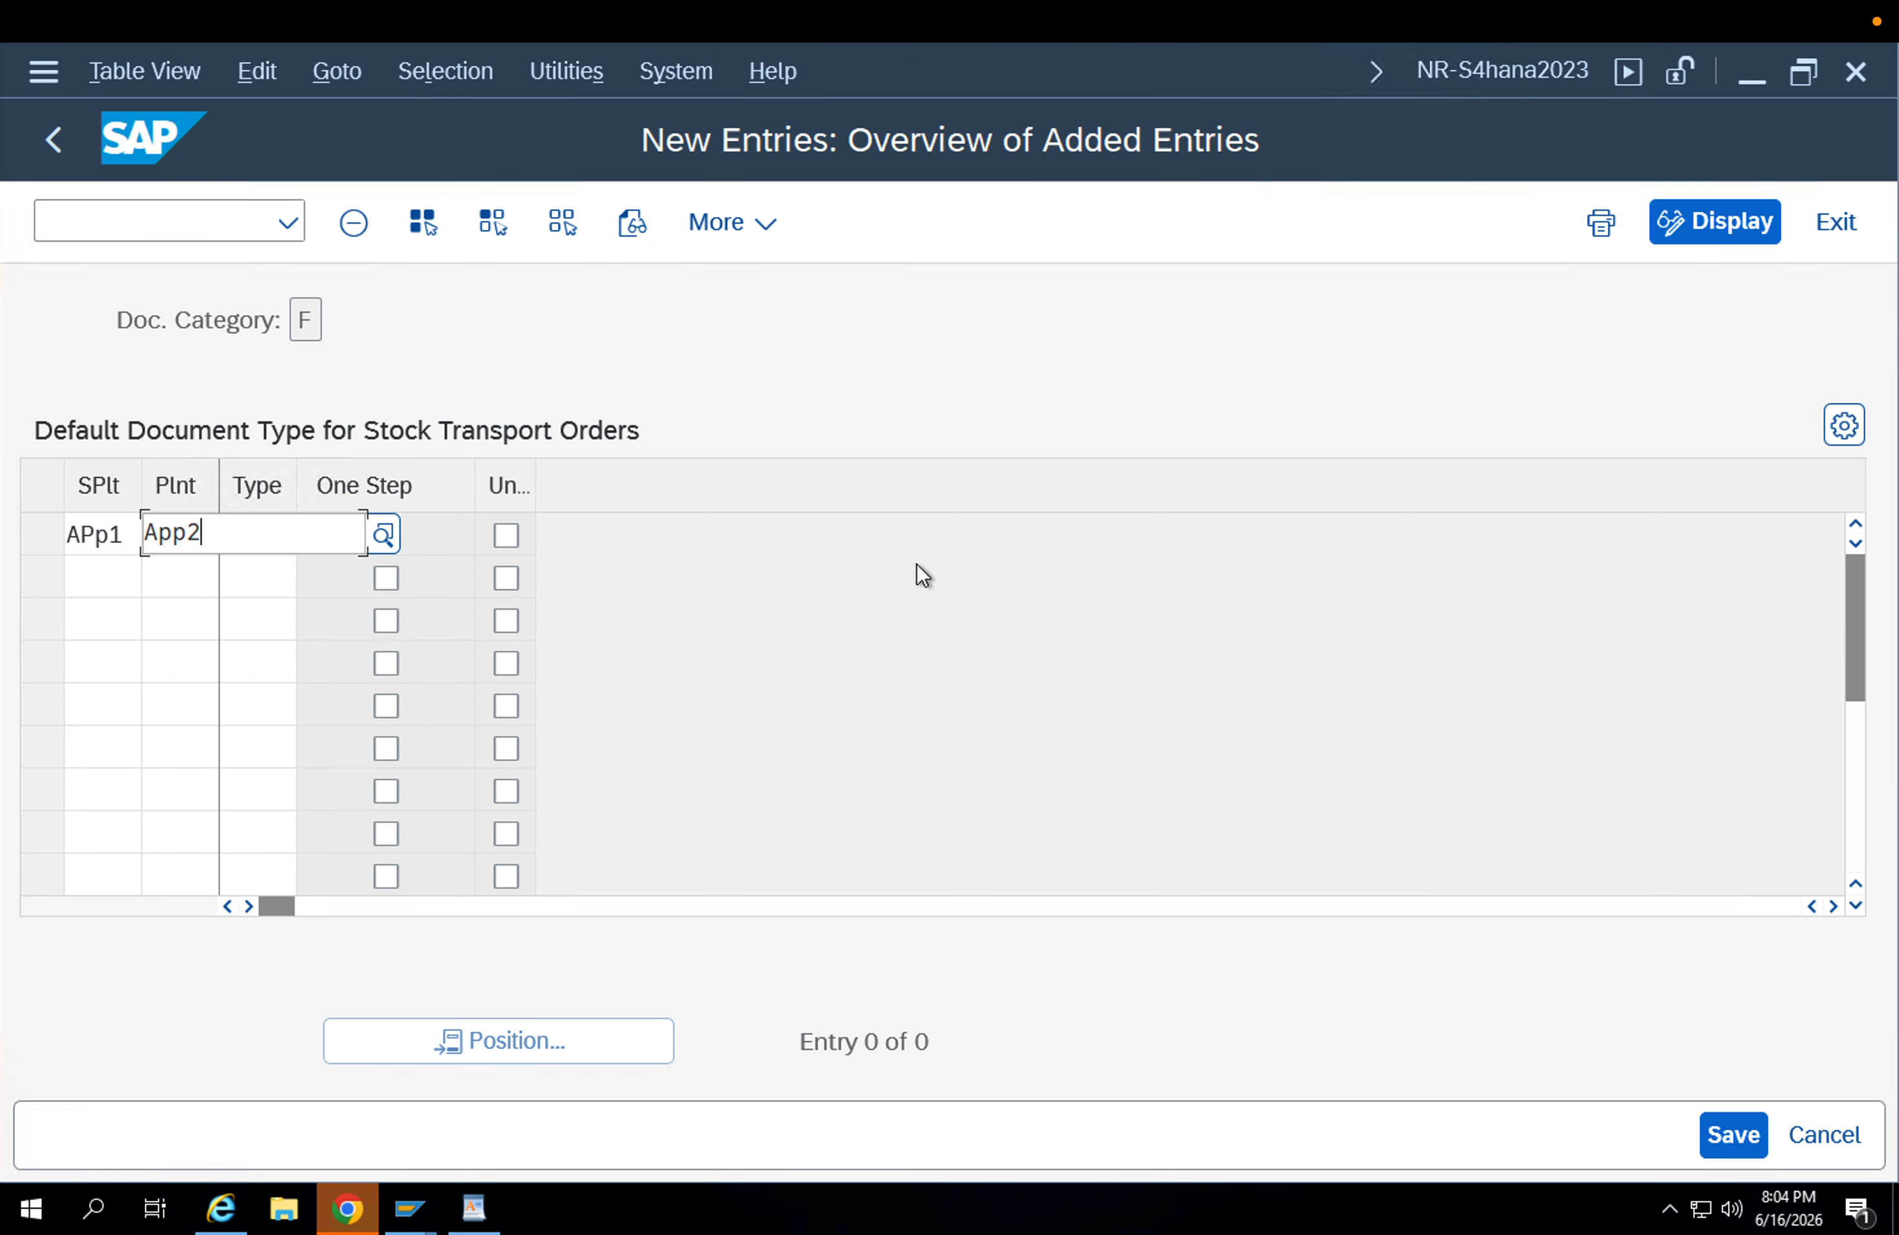
{"action": "key", "text": "Tab"}
{"action": "type", "text": "ZU"}
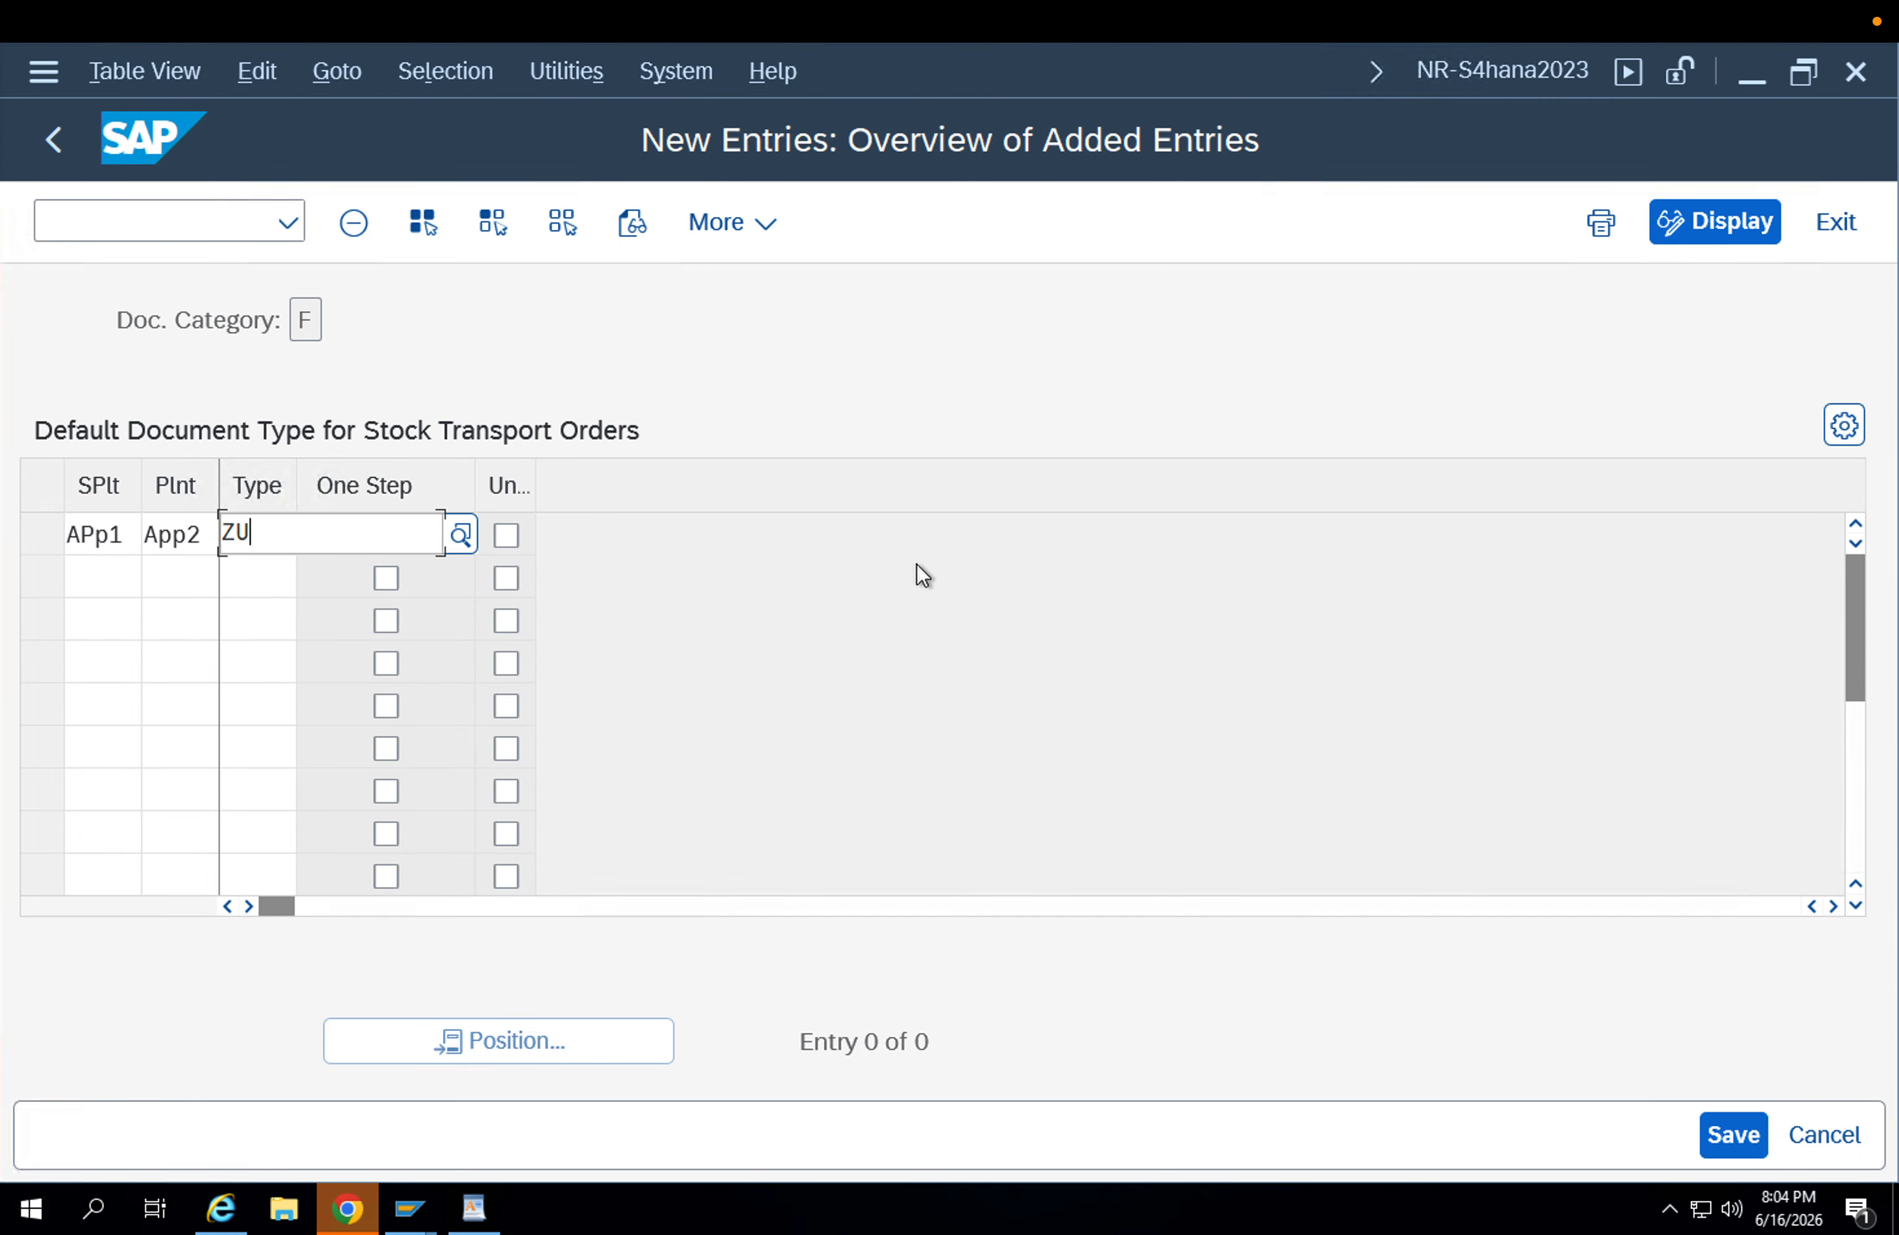
{"action": "type", "text": "1B"}
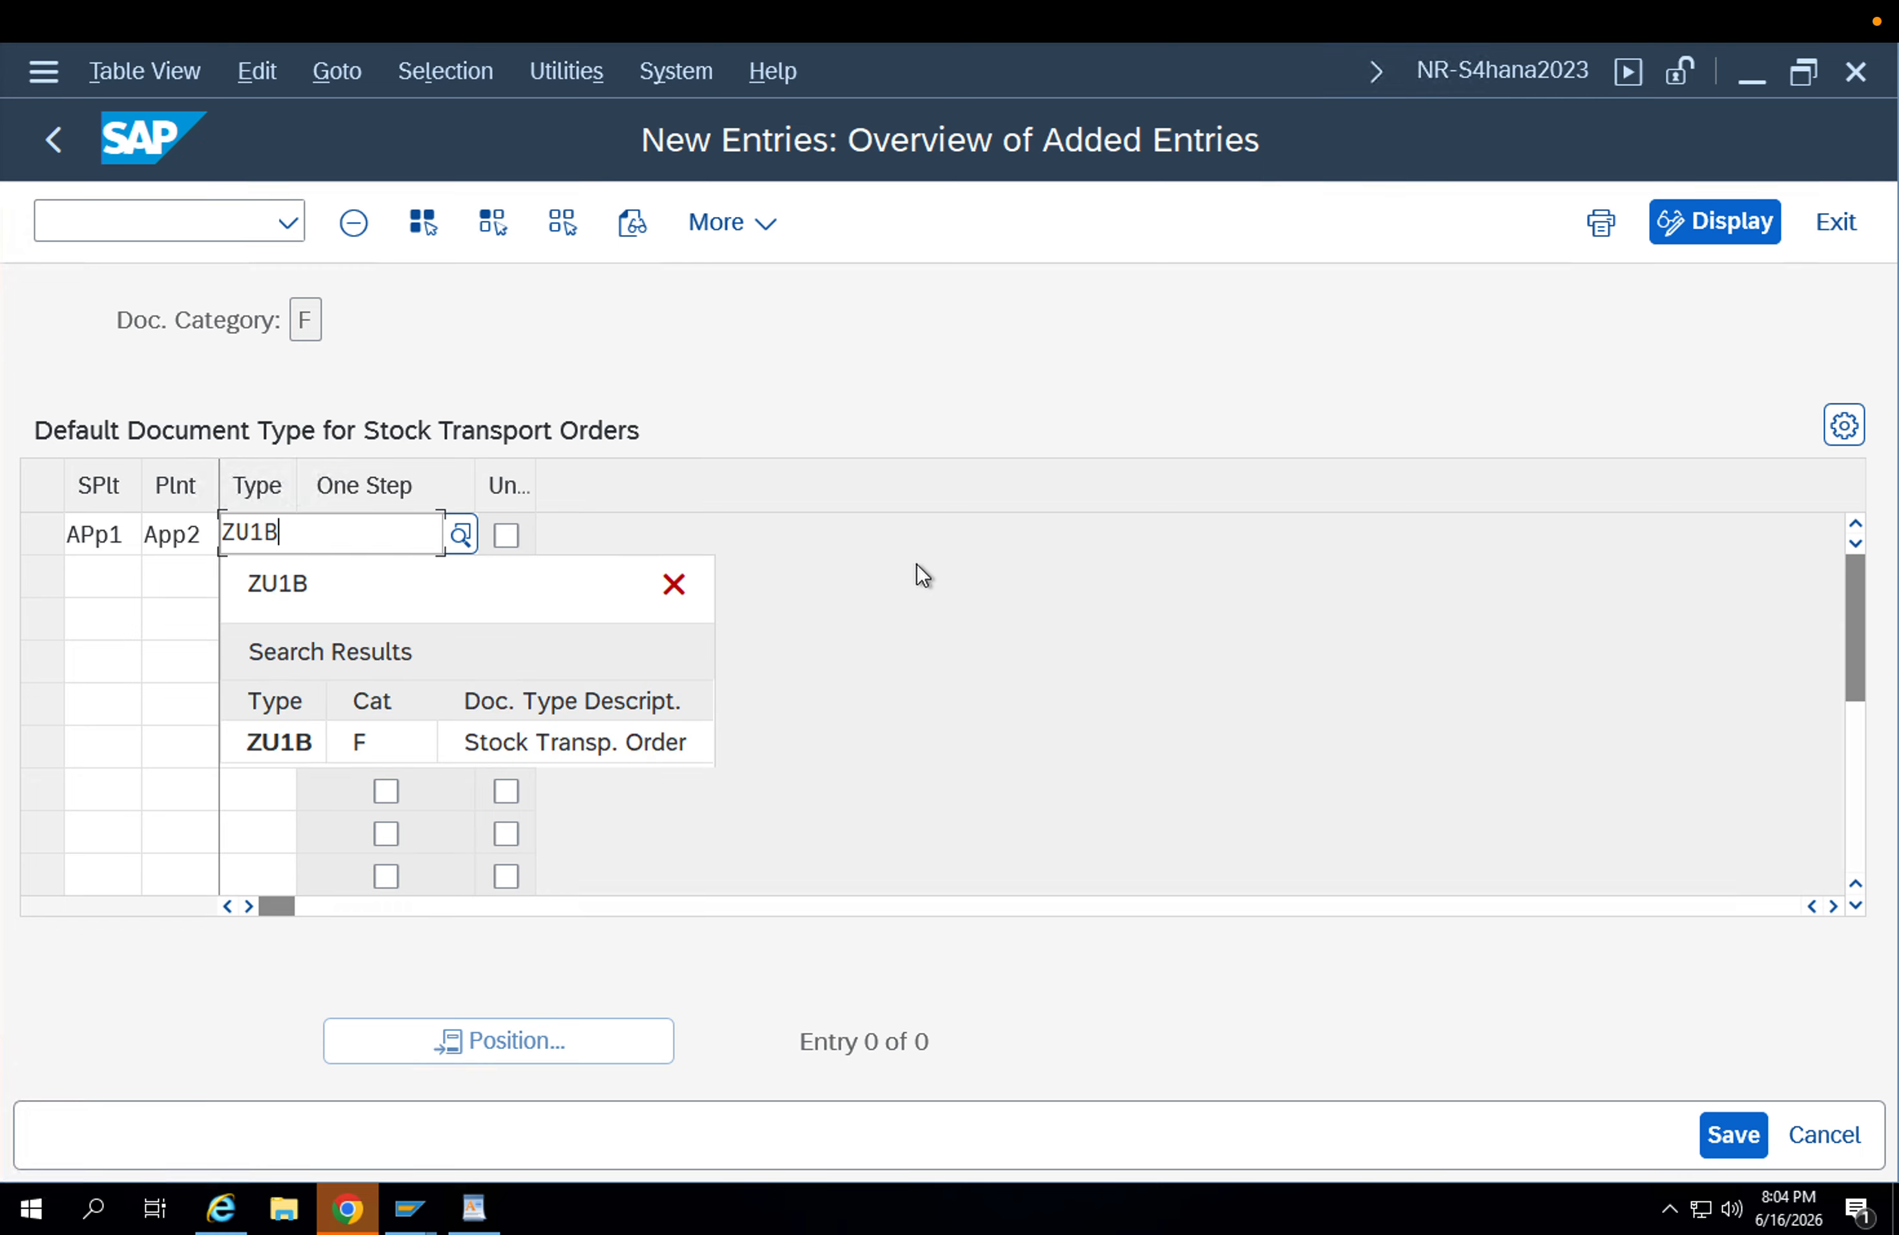
{"action": "key", "text": "Return"}
{"action": "key", "text": "Tab"}
{"action": "key", "text": "space"}
{"action": "key", "text": "Return"}
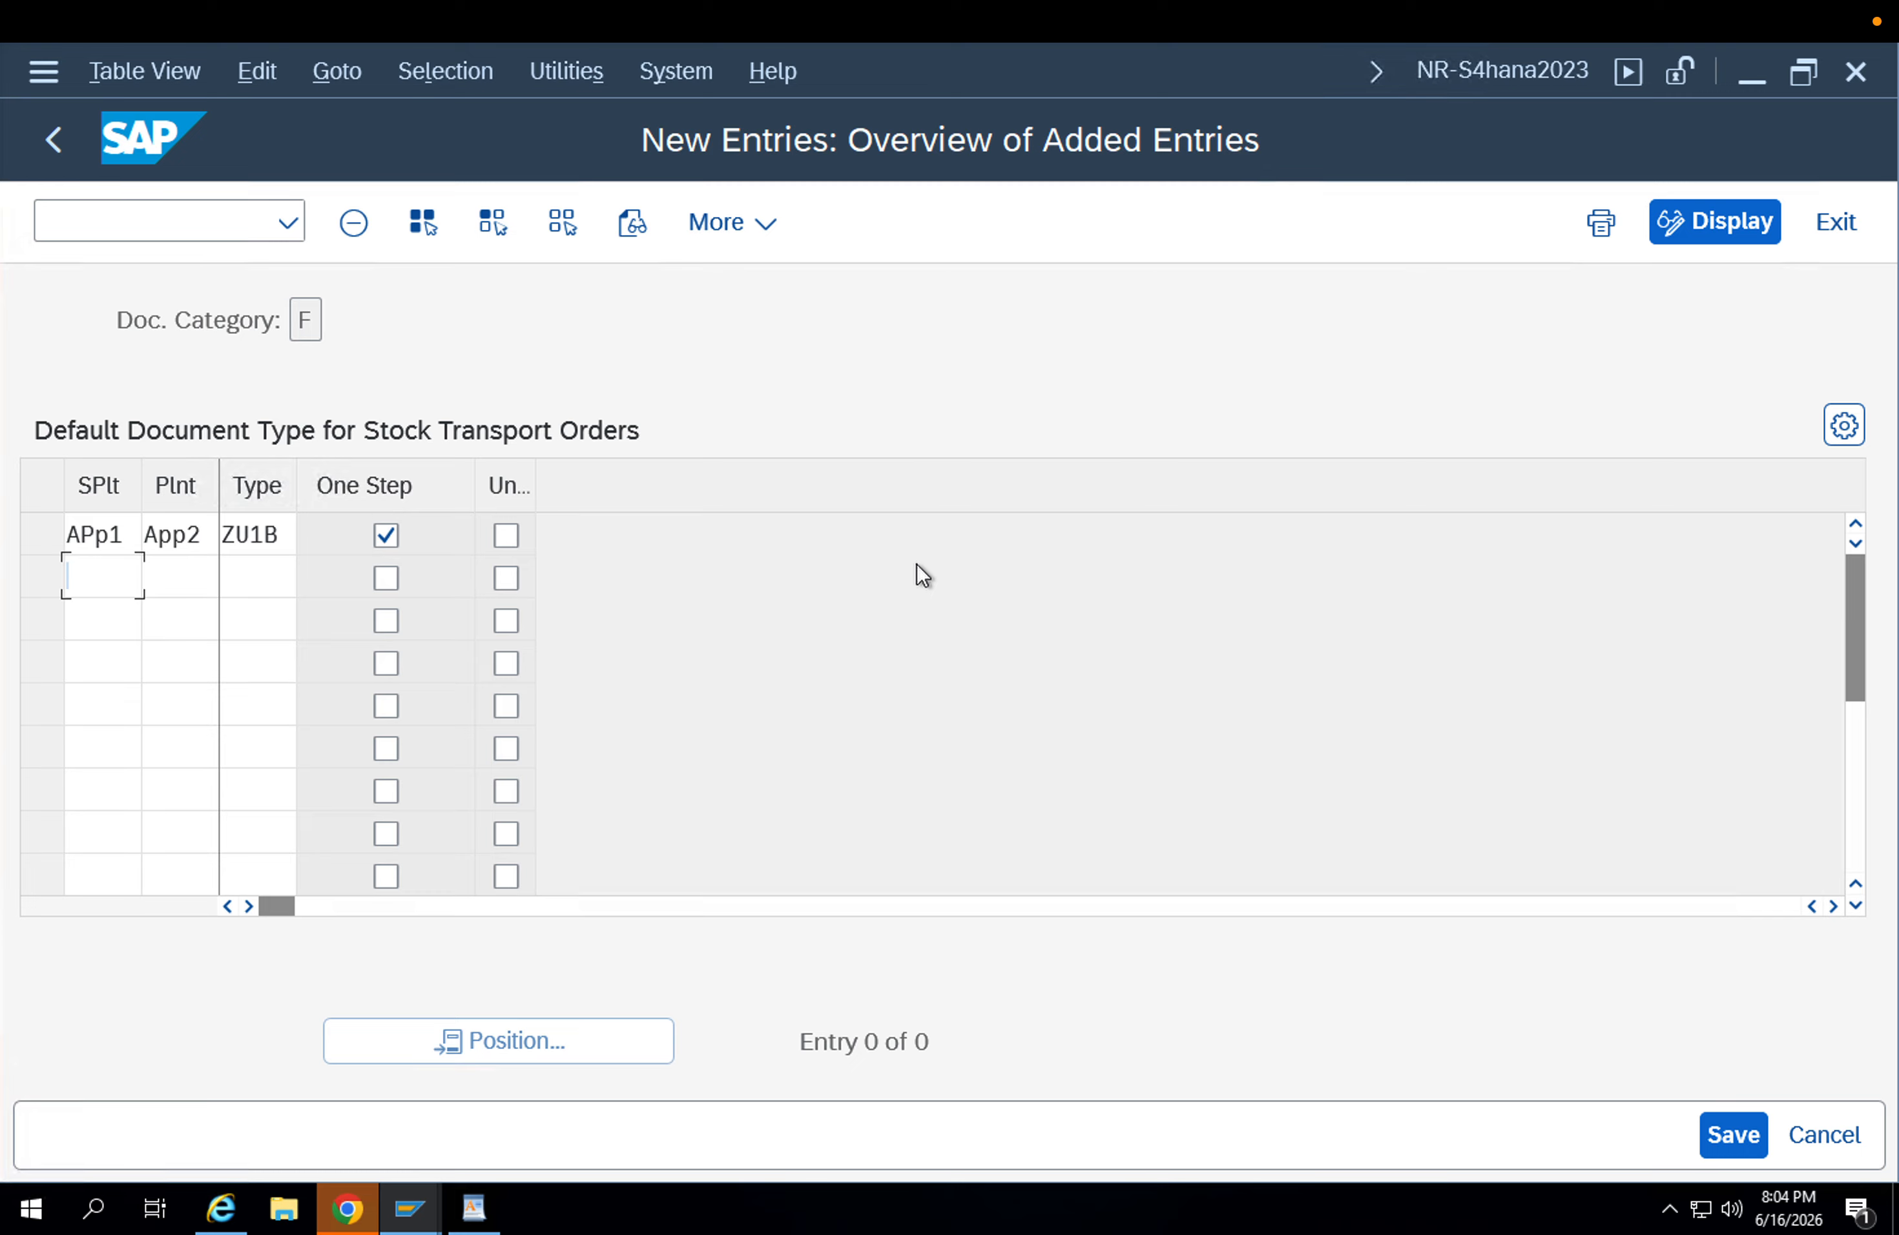
Add an entry for supplying plant APP2 and plant APP1 with type ZU1B and One Step enabled, and save the entries.
{"action": "type", "text": "APp2"}
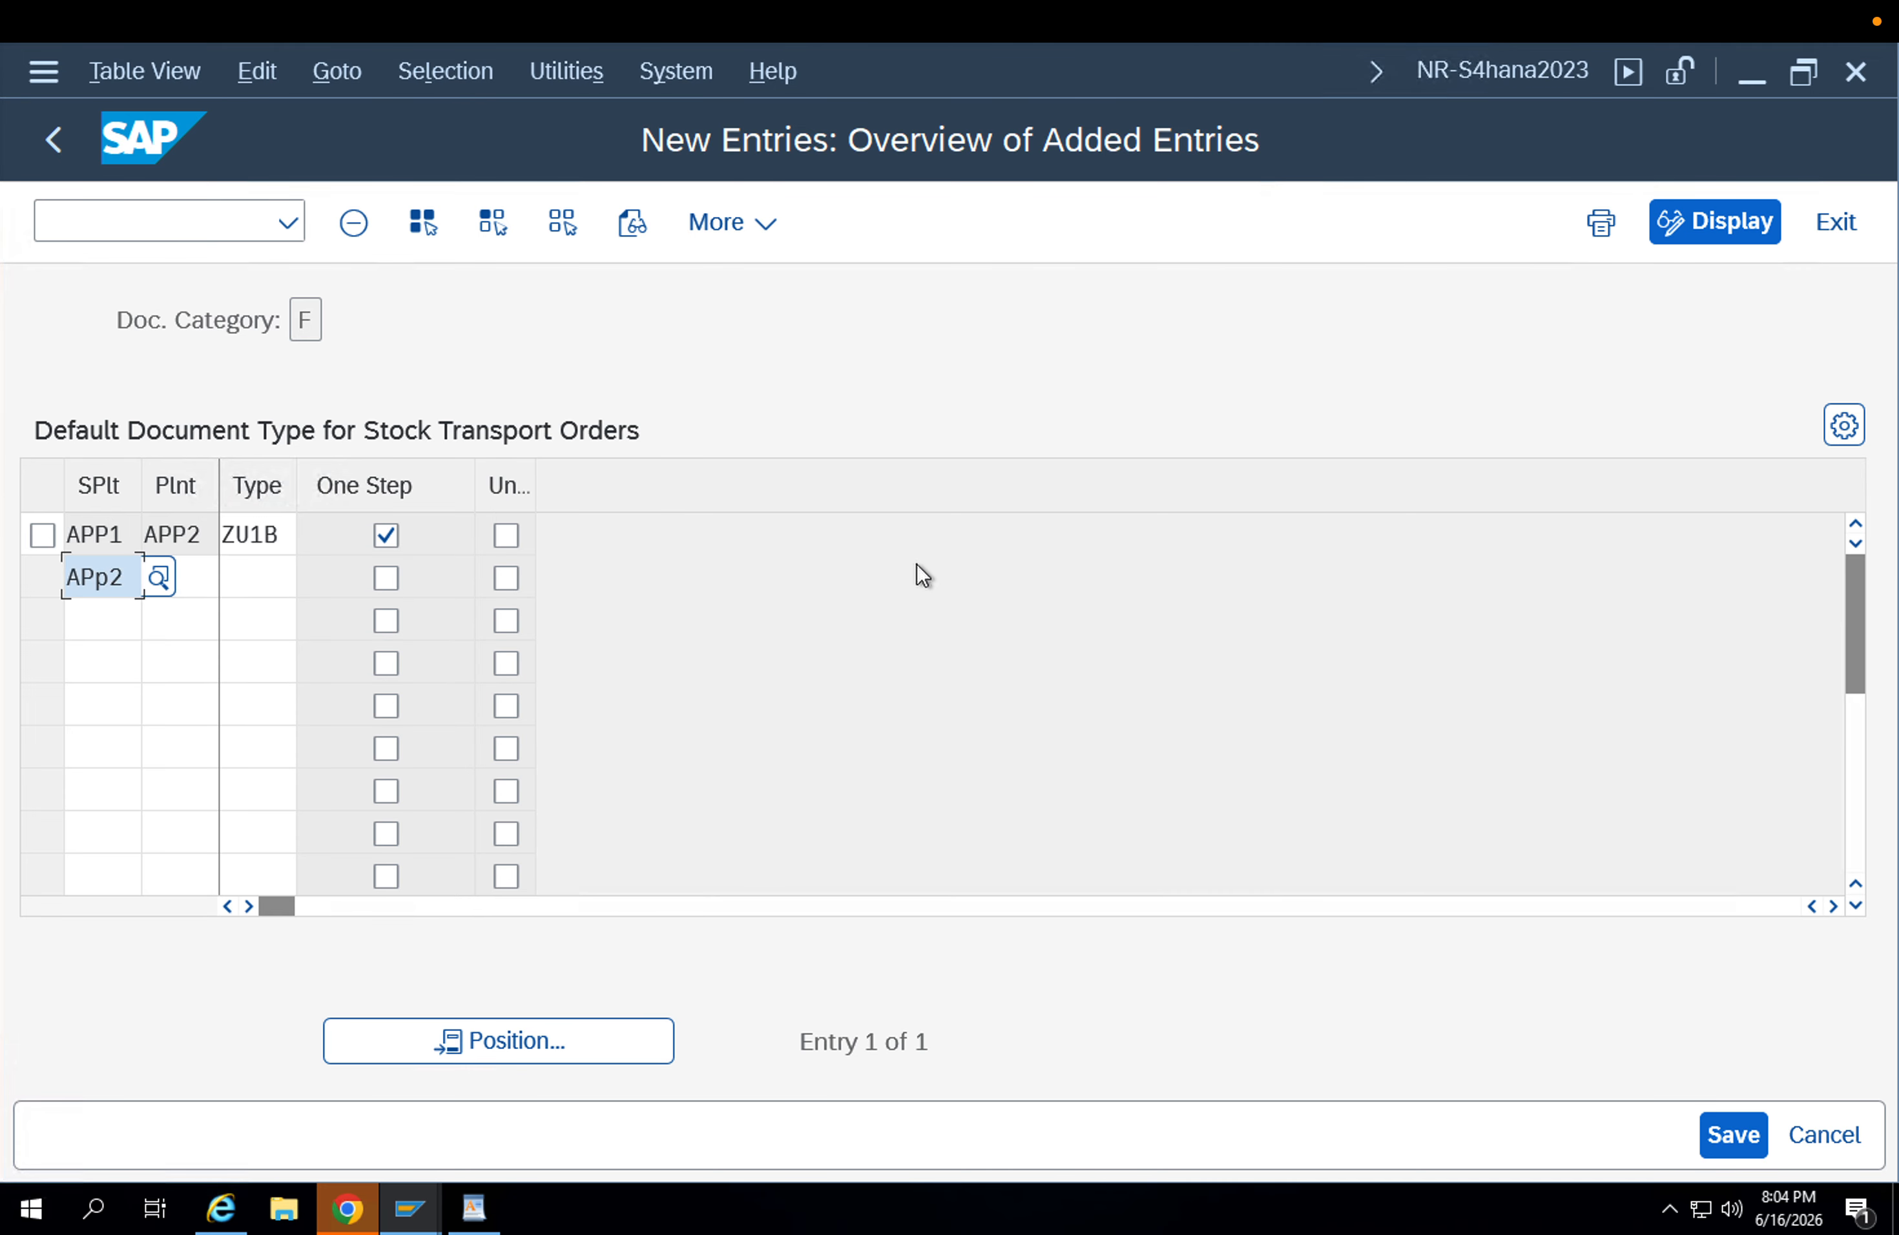
{"action": "key", "text": "Tab"}
{"action": "type", "text": "APp1"}
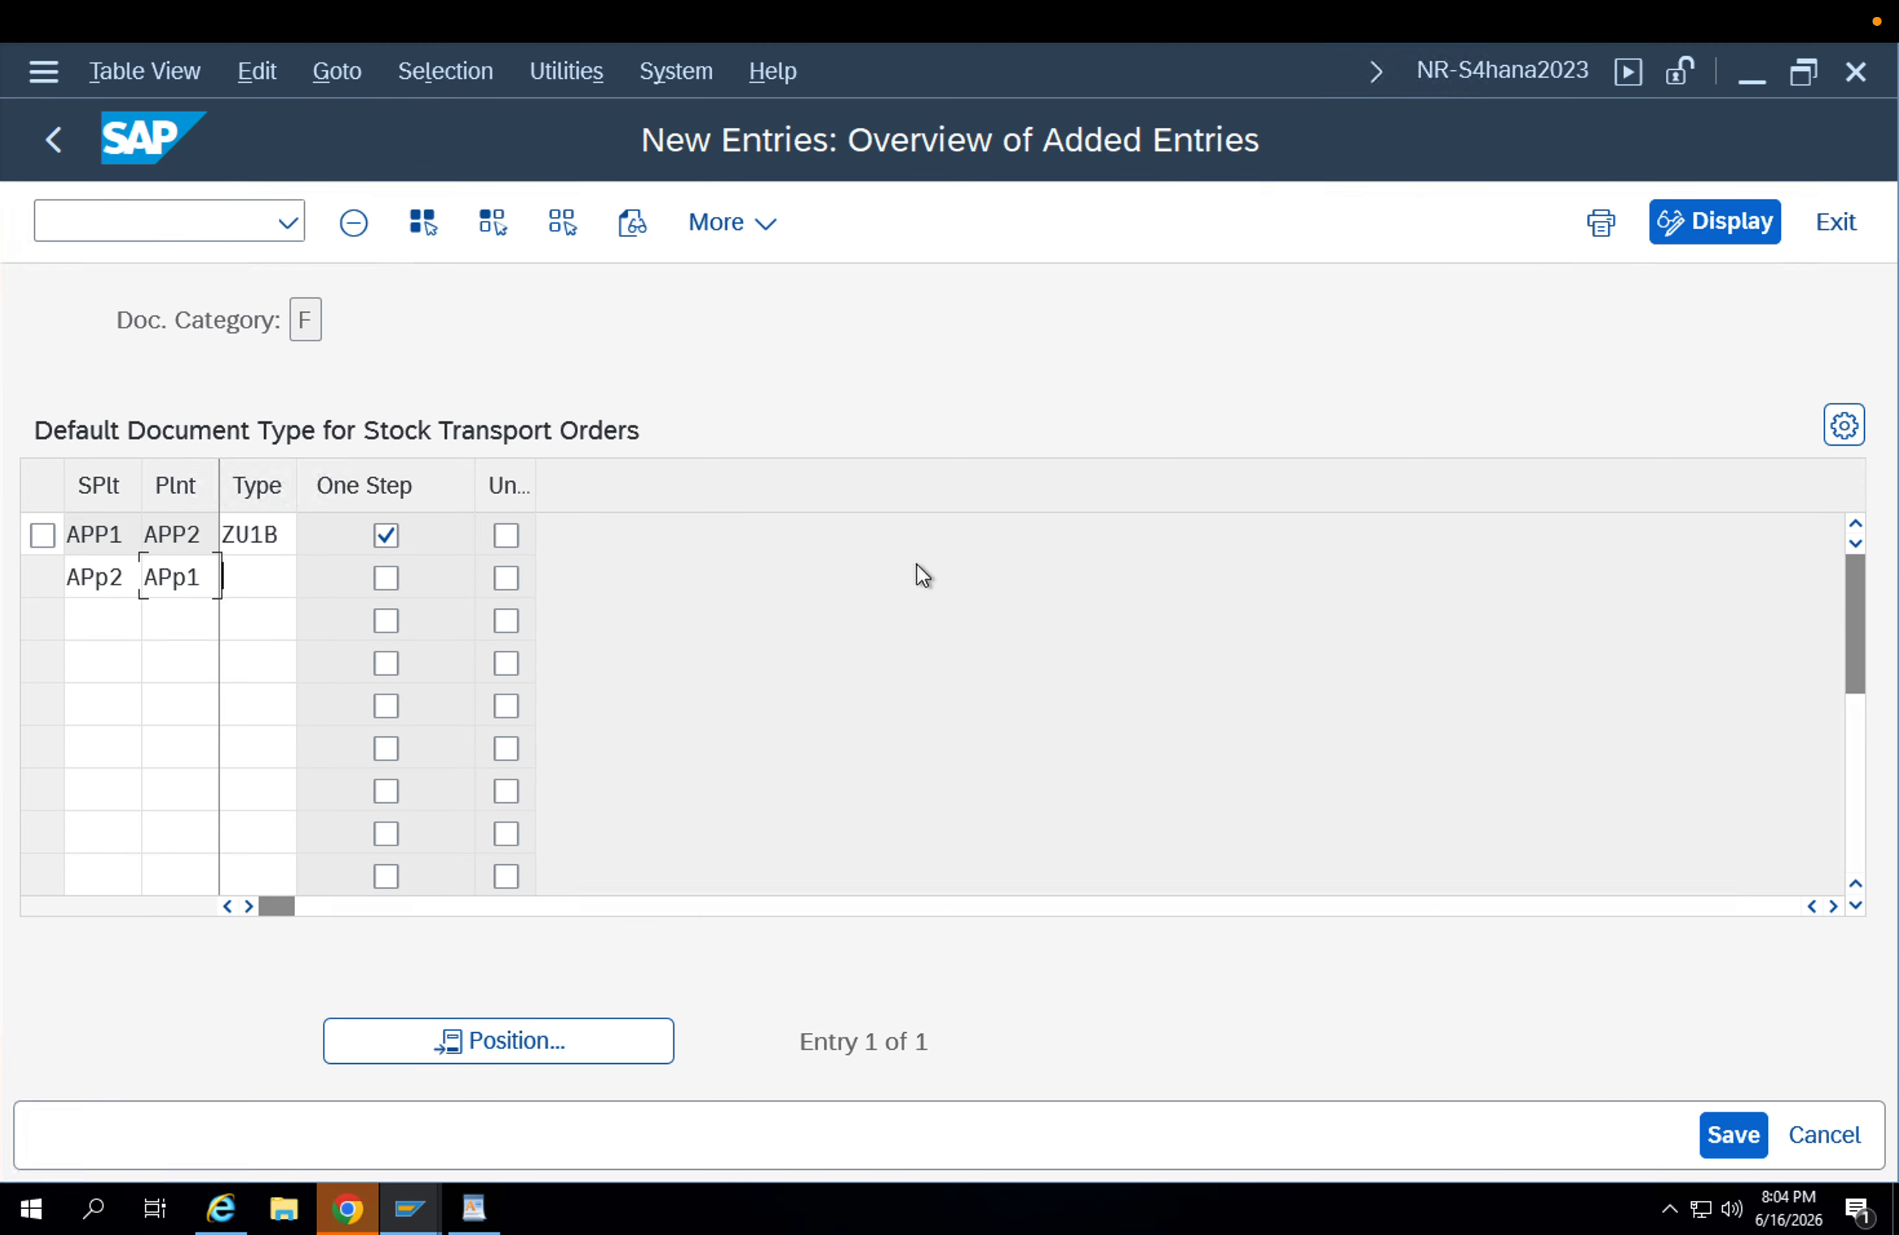
{"action": "key", "text": "Tab"}
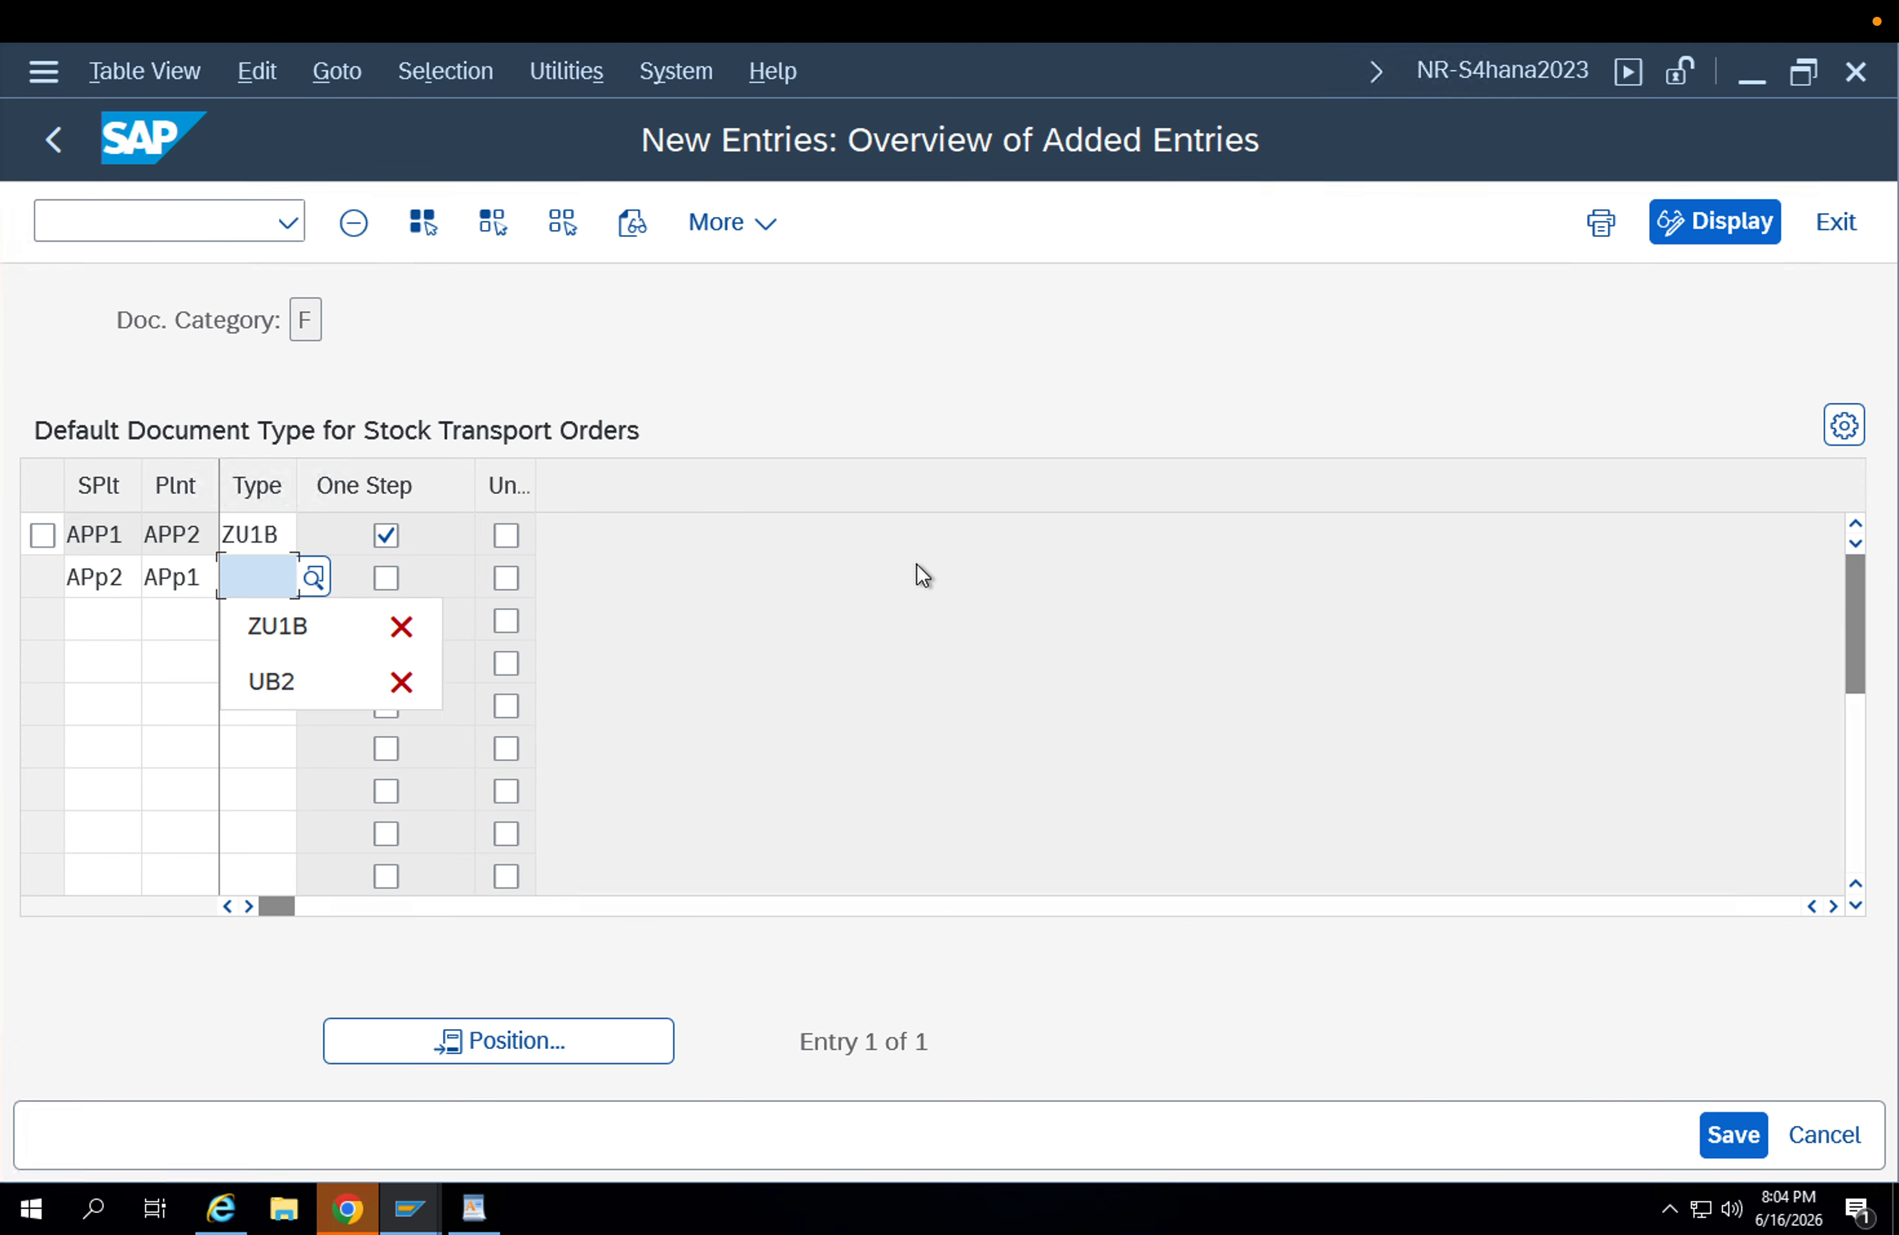
{"action": "key", "text": "Down"}
{"action": "key", "text": "Return"}
{"action": "key", "text": "Return"}
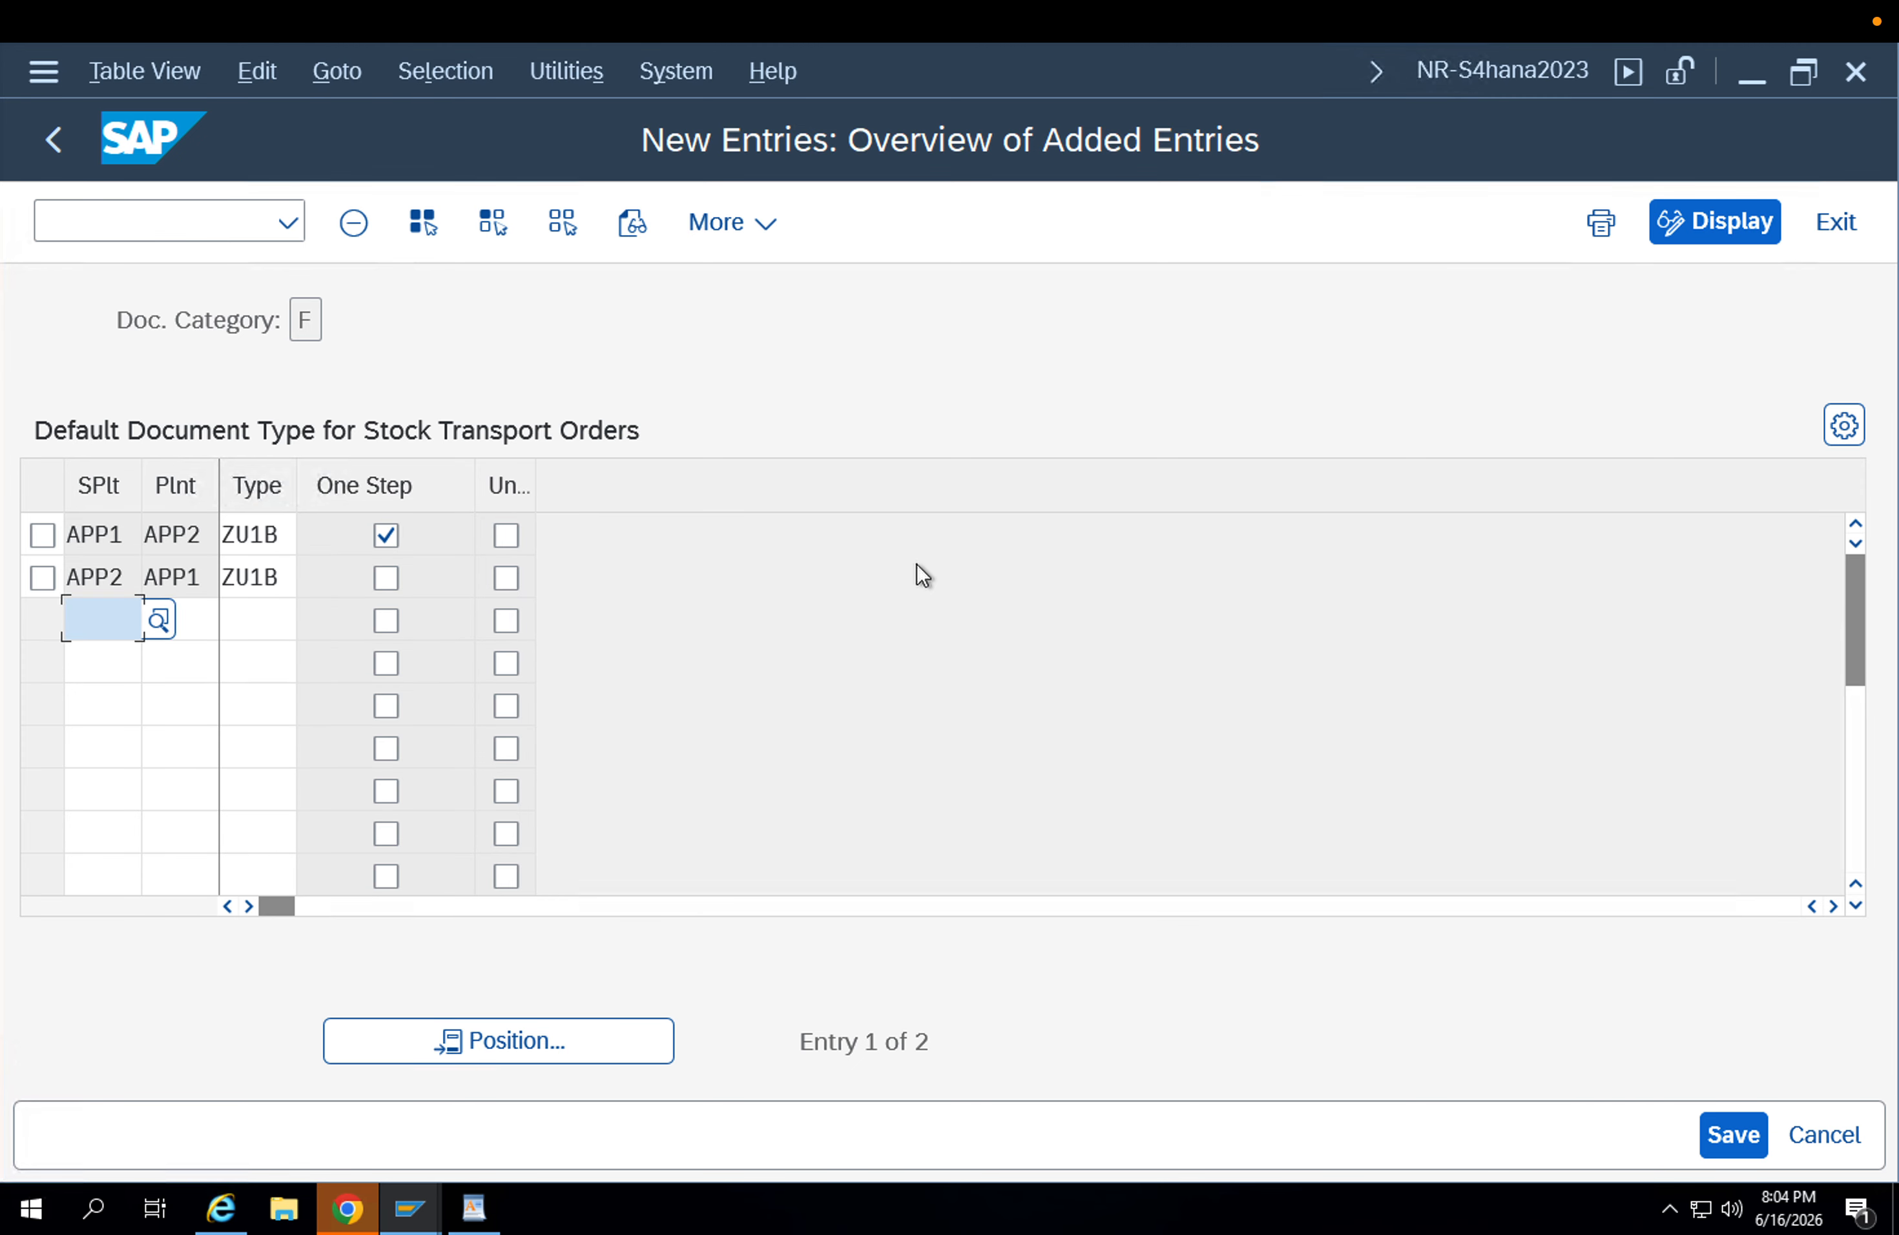
{"action": "left_click", "coordinate": [385, 578]}
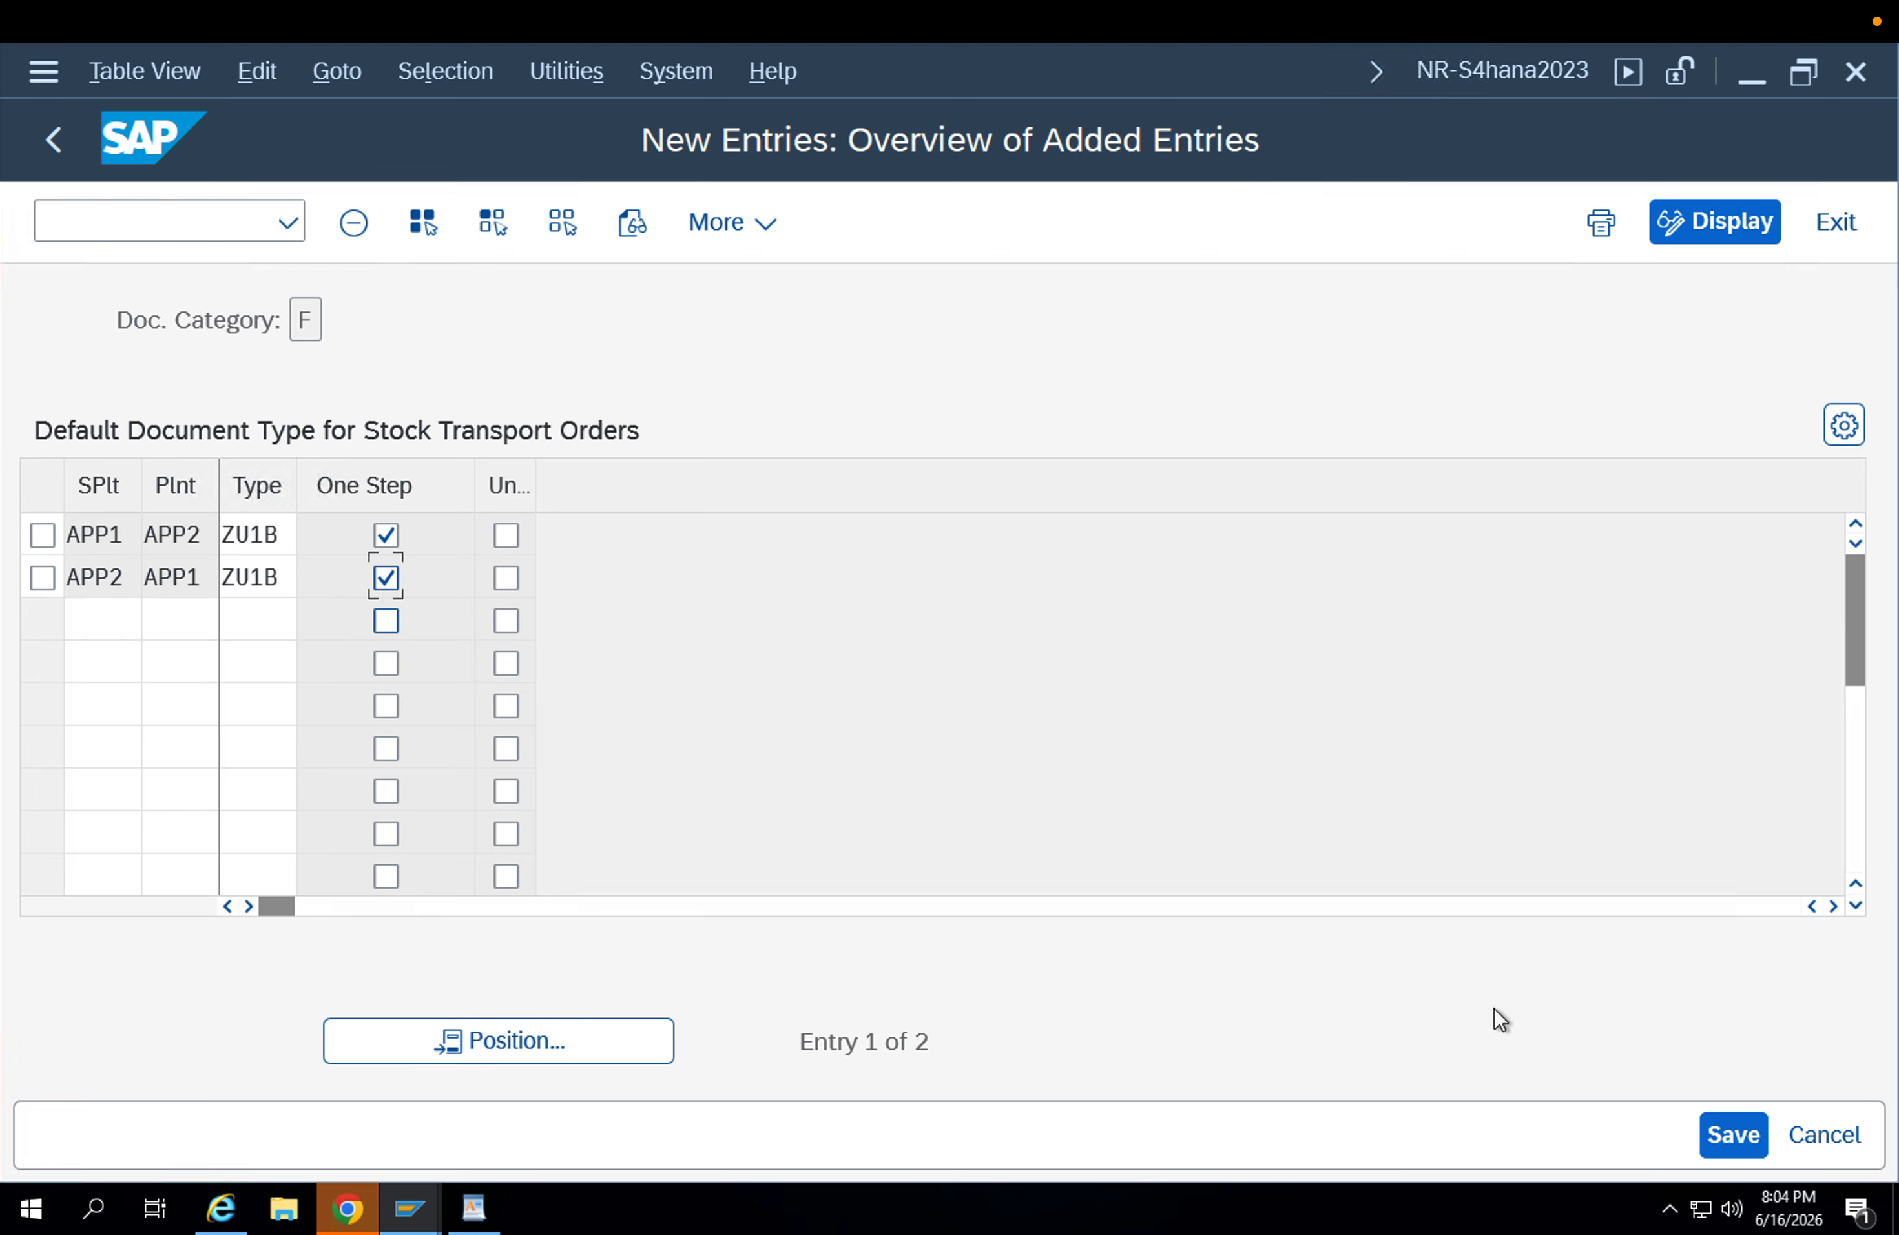
{"action": "left_click", "coordinate": [1756, 1128]}
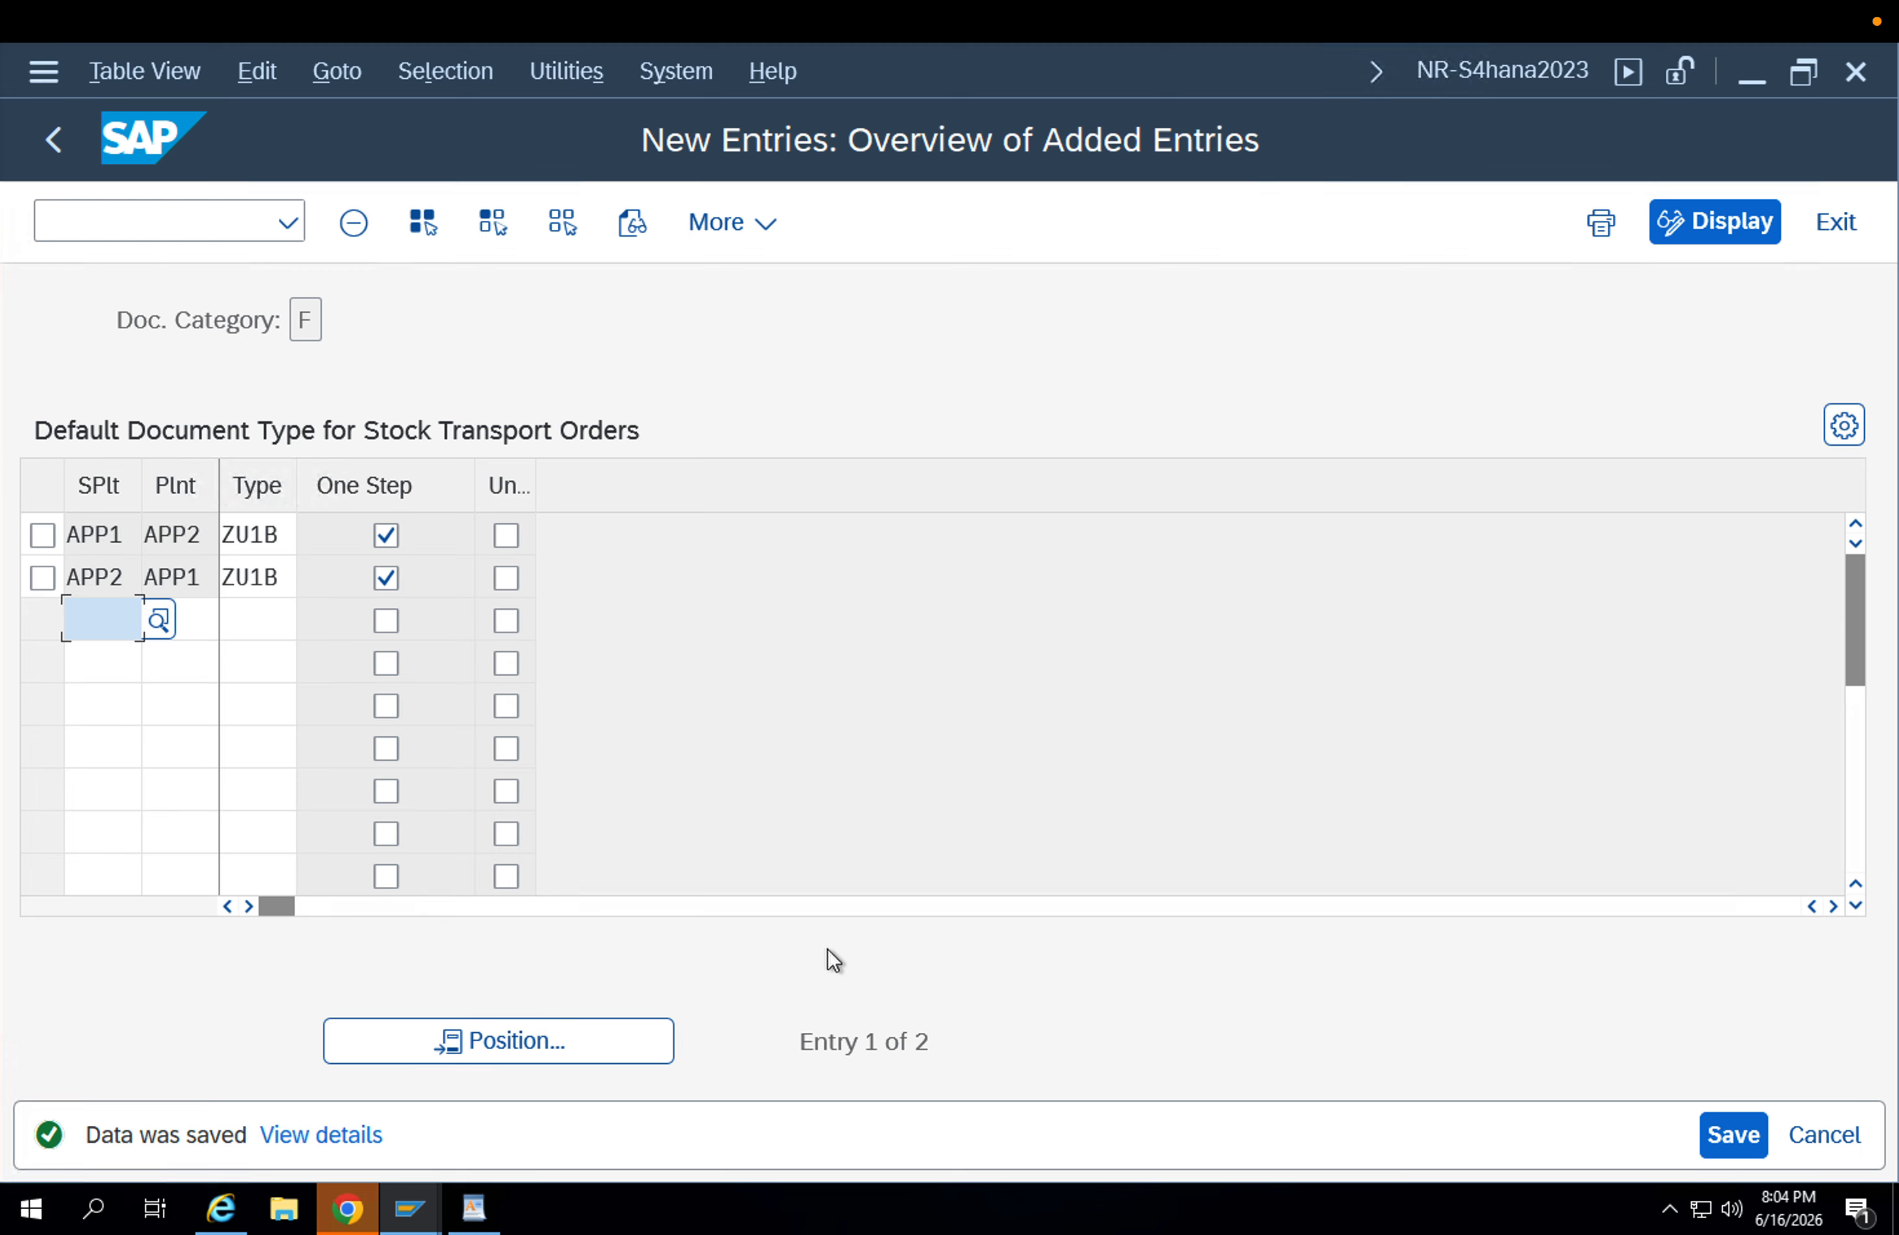
Leave the customizing view and start transaction ME21N to create a purchase order.
{"action": "left_click", "coordinate": [53, 218]}
{"action": "type", "text": "/"}
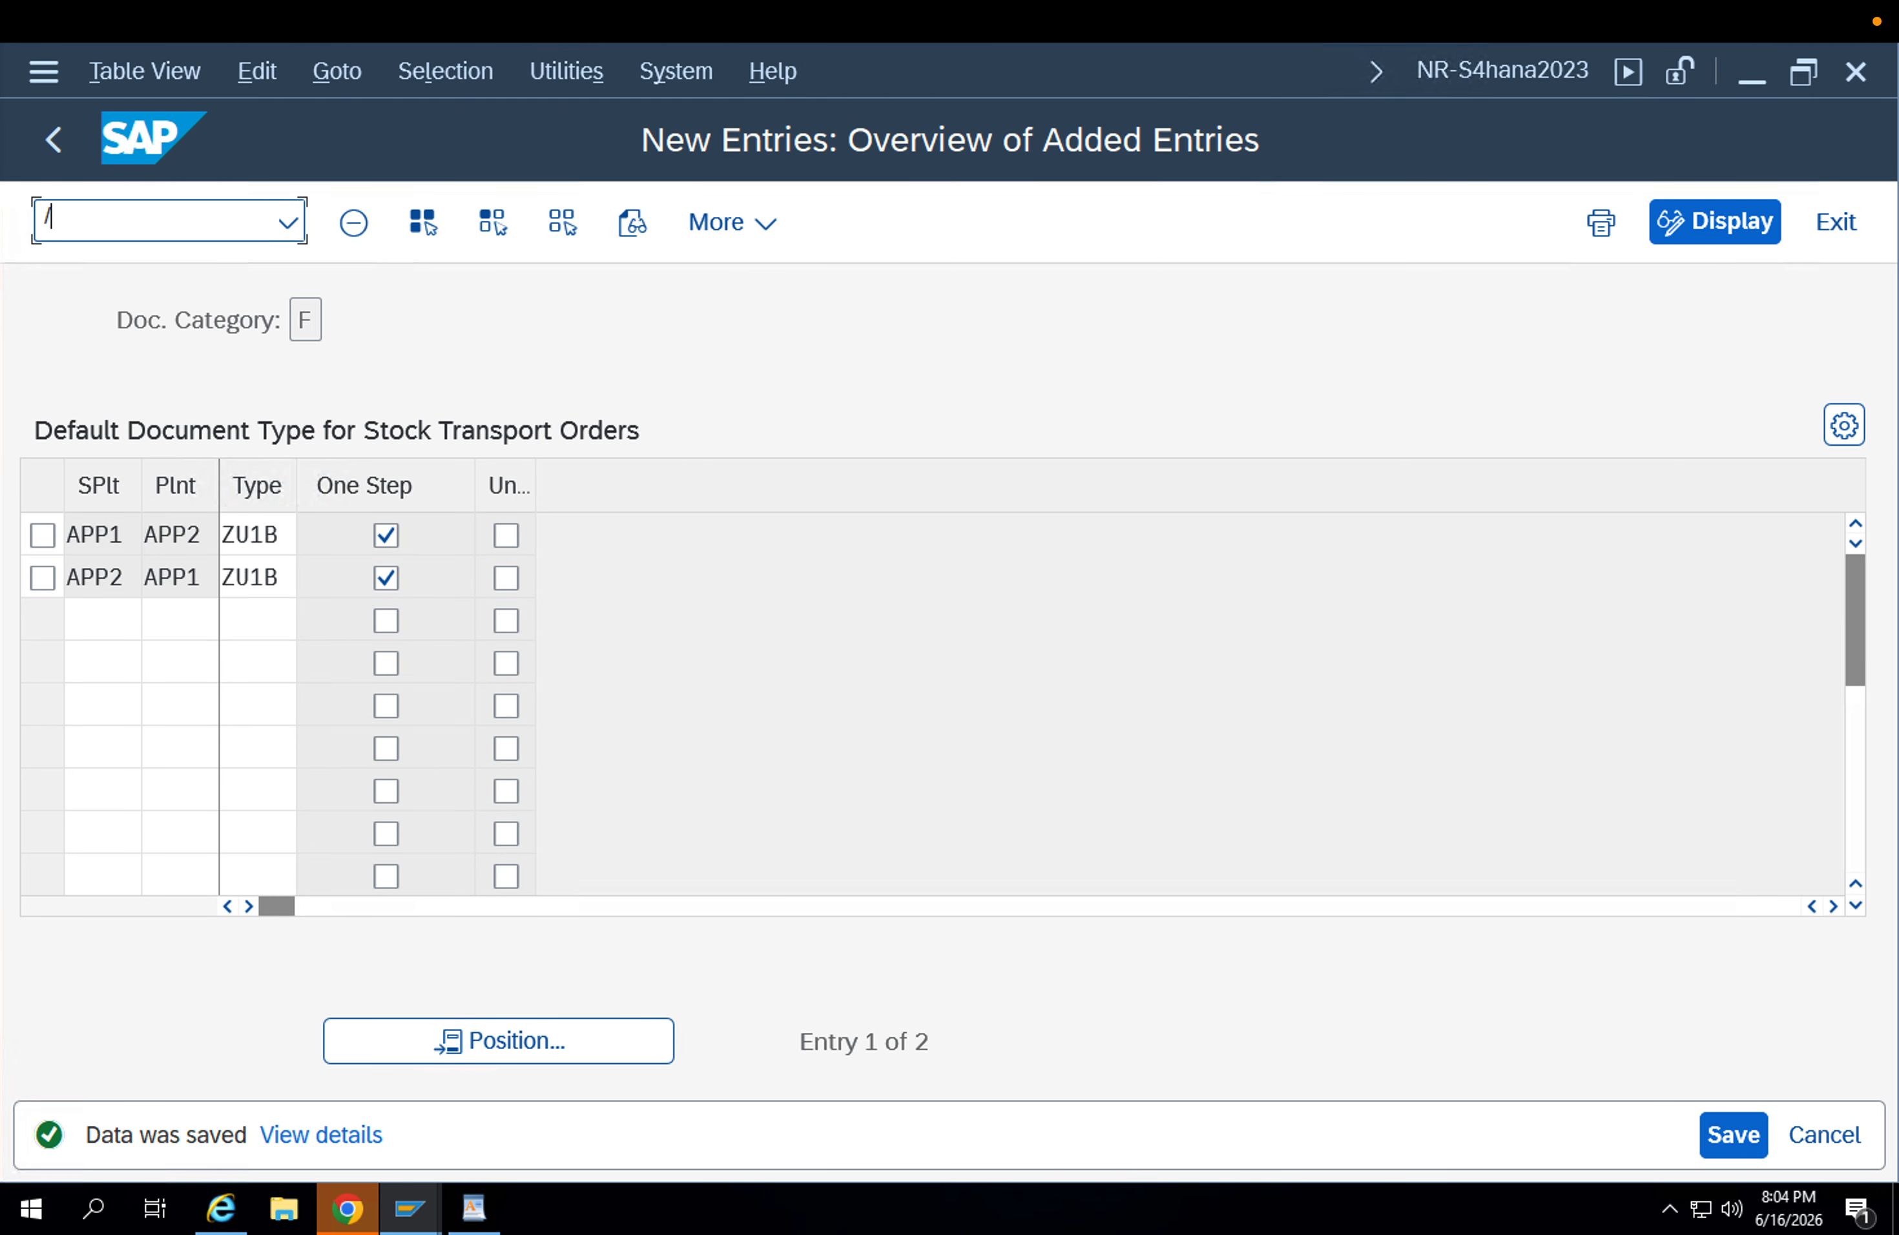
{"action": "type", "text": "nme21"}
{"action": "key", "text": "Return"}
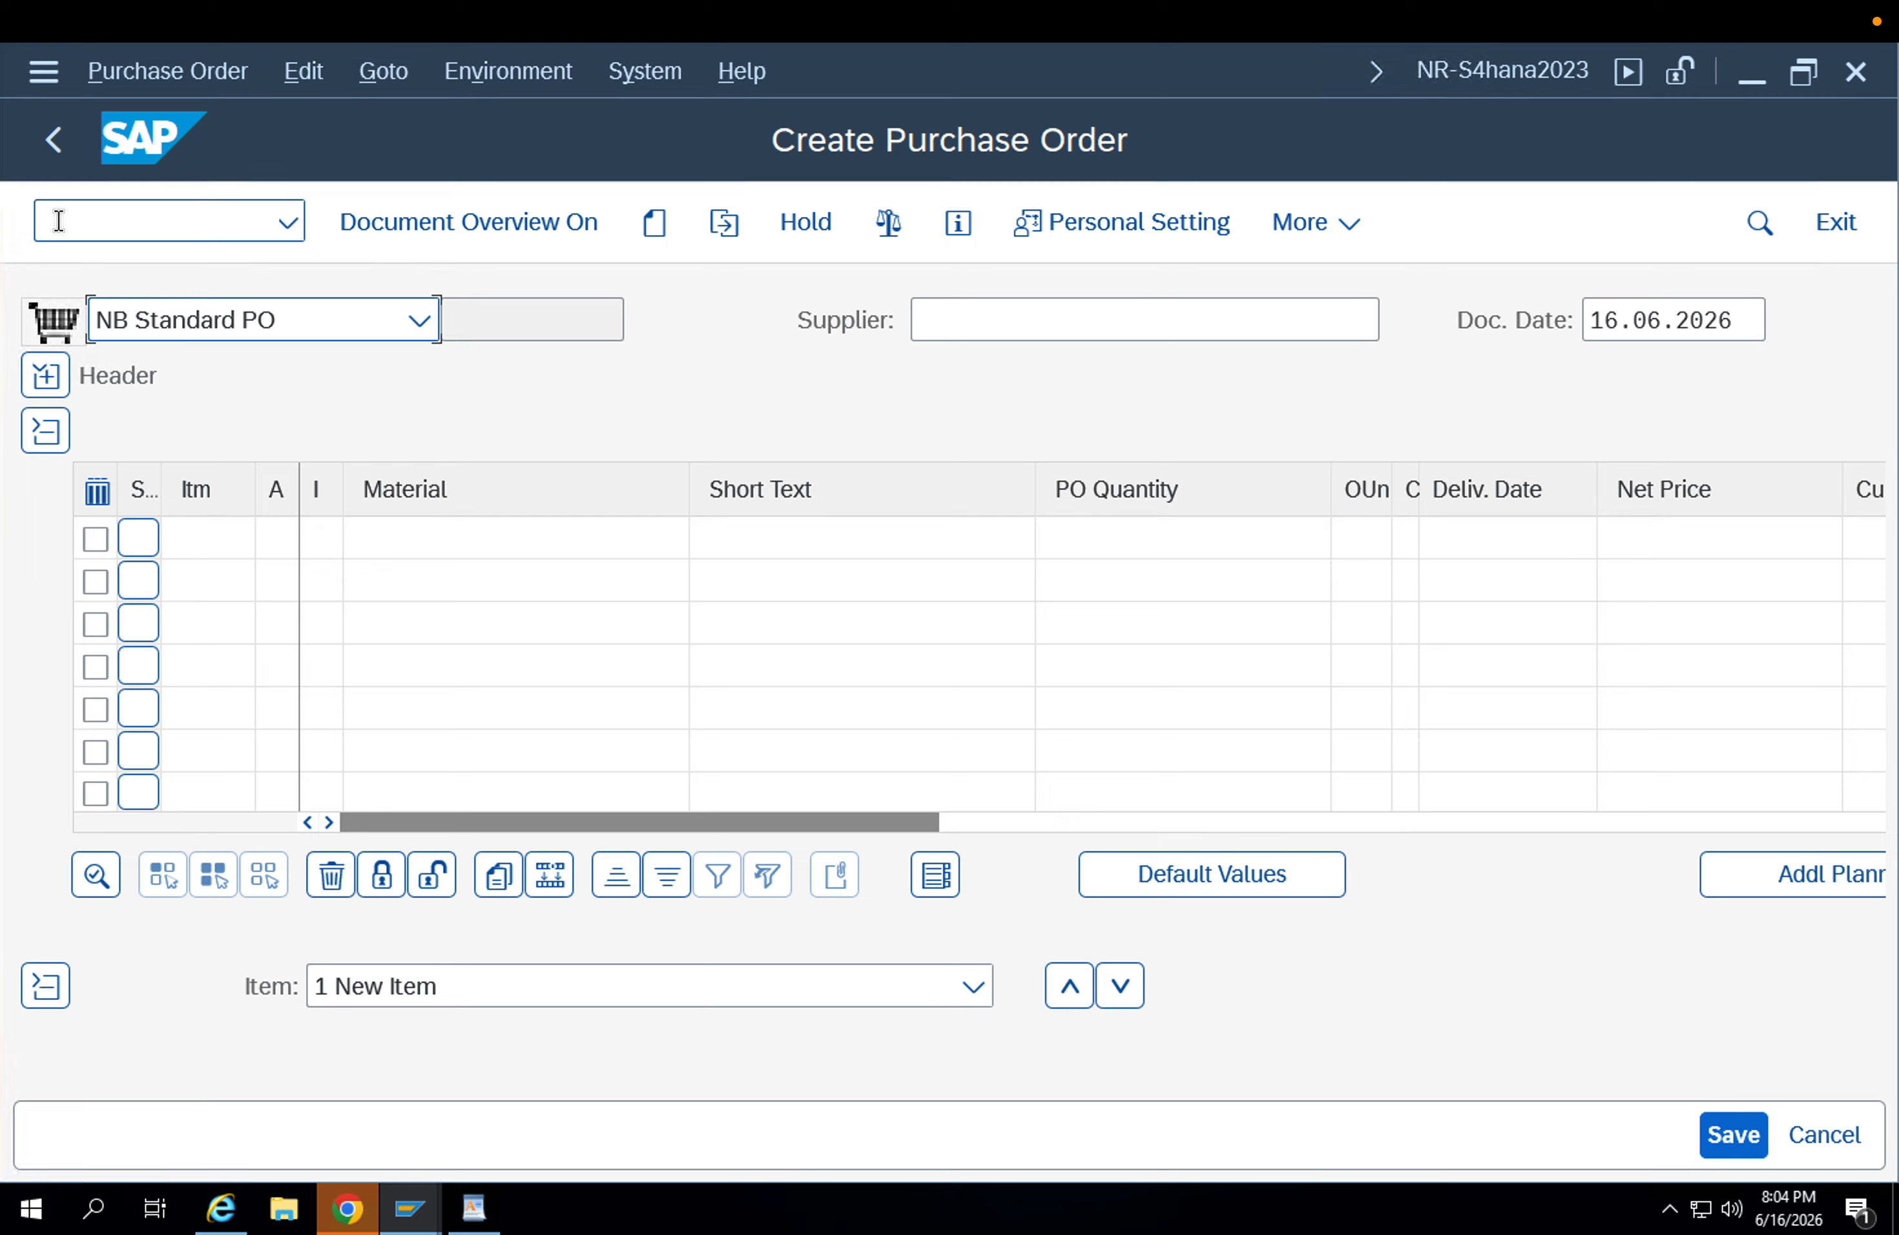
Set the order type to VBPO Standard PO and enter APP2 as the supplier.
{"action": "left_click", "coordinate": [229, 322]}
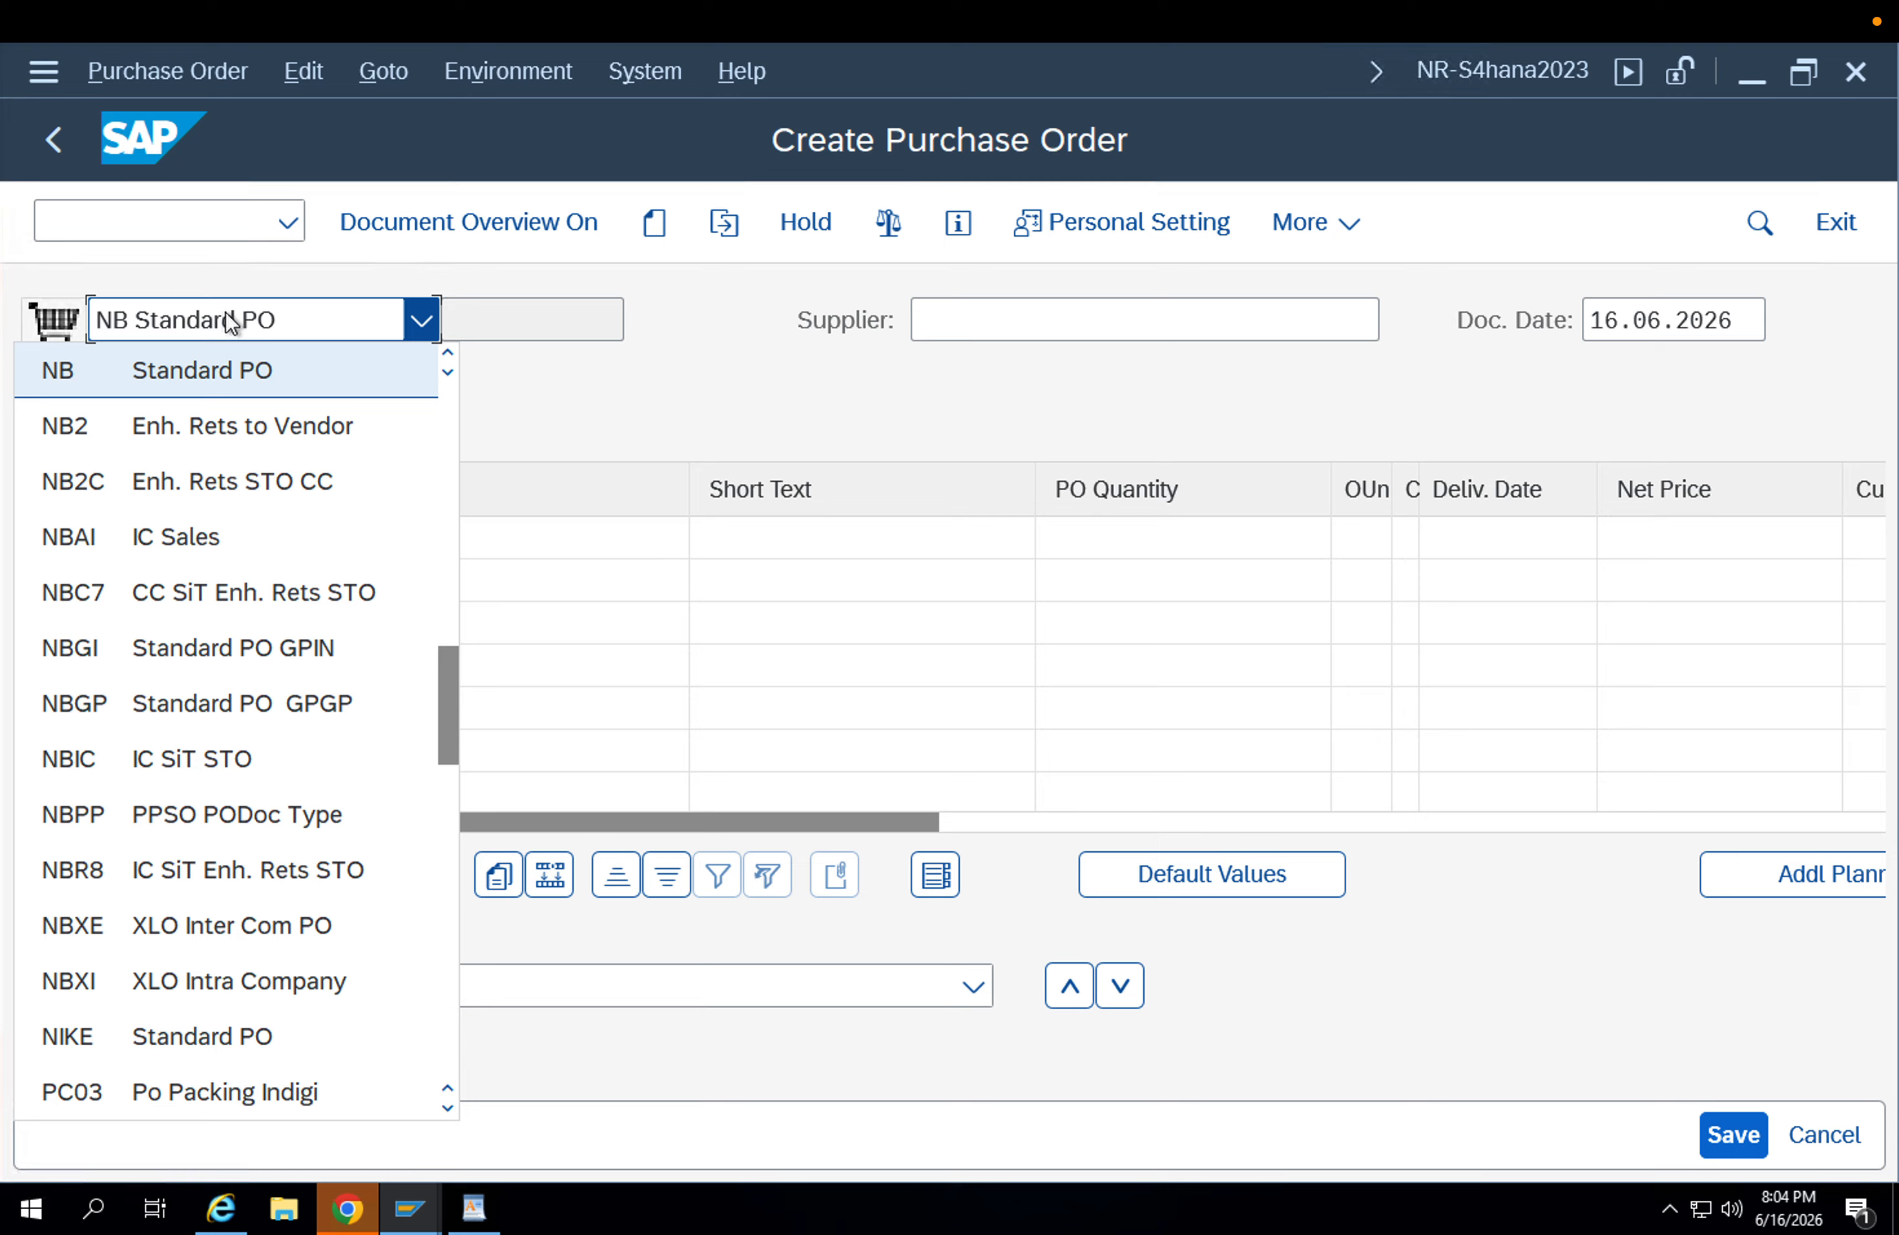
{"action": "key", "text": "Down"}
{"action": "key", "text": "Down"}
{"action": "key", "text": "Down"}
{"action": "key", "text": "Down"}
{"action": "key", "text": "Down"}
{"action": "key", "text": "Down"}
{"action": "key", "text": "Down"}
{"action": "key", "text": "Down"}
{"action": "key", "text": "Down"}
{"action": "key", "text": "Down"}
{"action": "key", "text": "Down"}
{"action": "key", "text": "Down"}
{"action": "key", "text": "Down"}
{"action": "key", "text": "Down"}
{"action": "key", "text": "Down"}
{"action": "key", "text": "Down"}
{"action": "key", "text": "Down"}
{"action": "key", "text": "Down"}
{"action": "key", "text": "Down"}
{"action": "key", "text": "Down"}
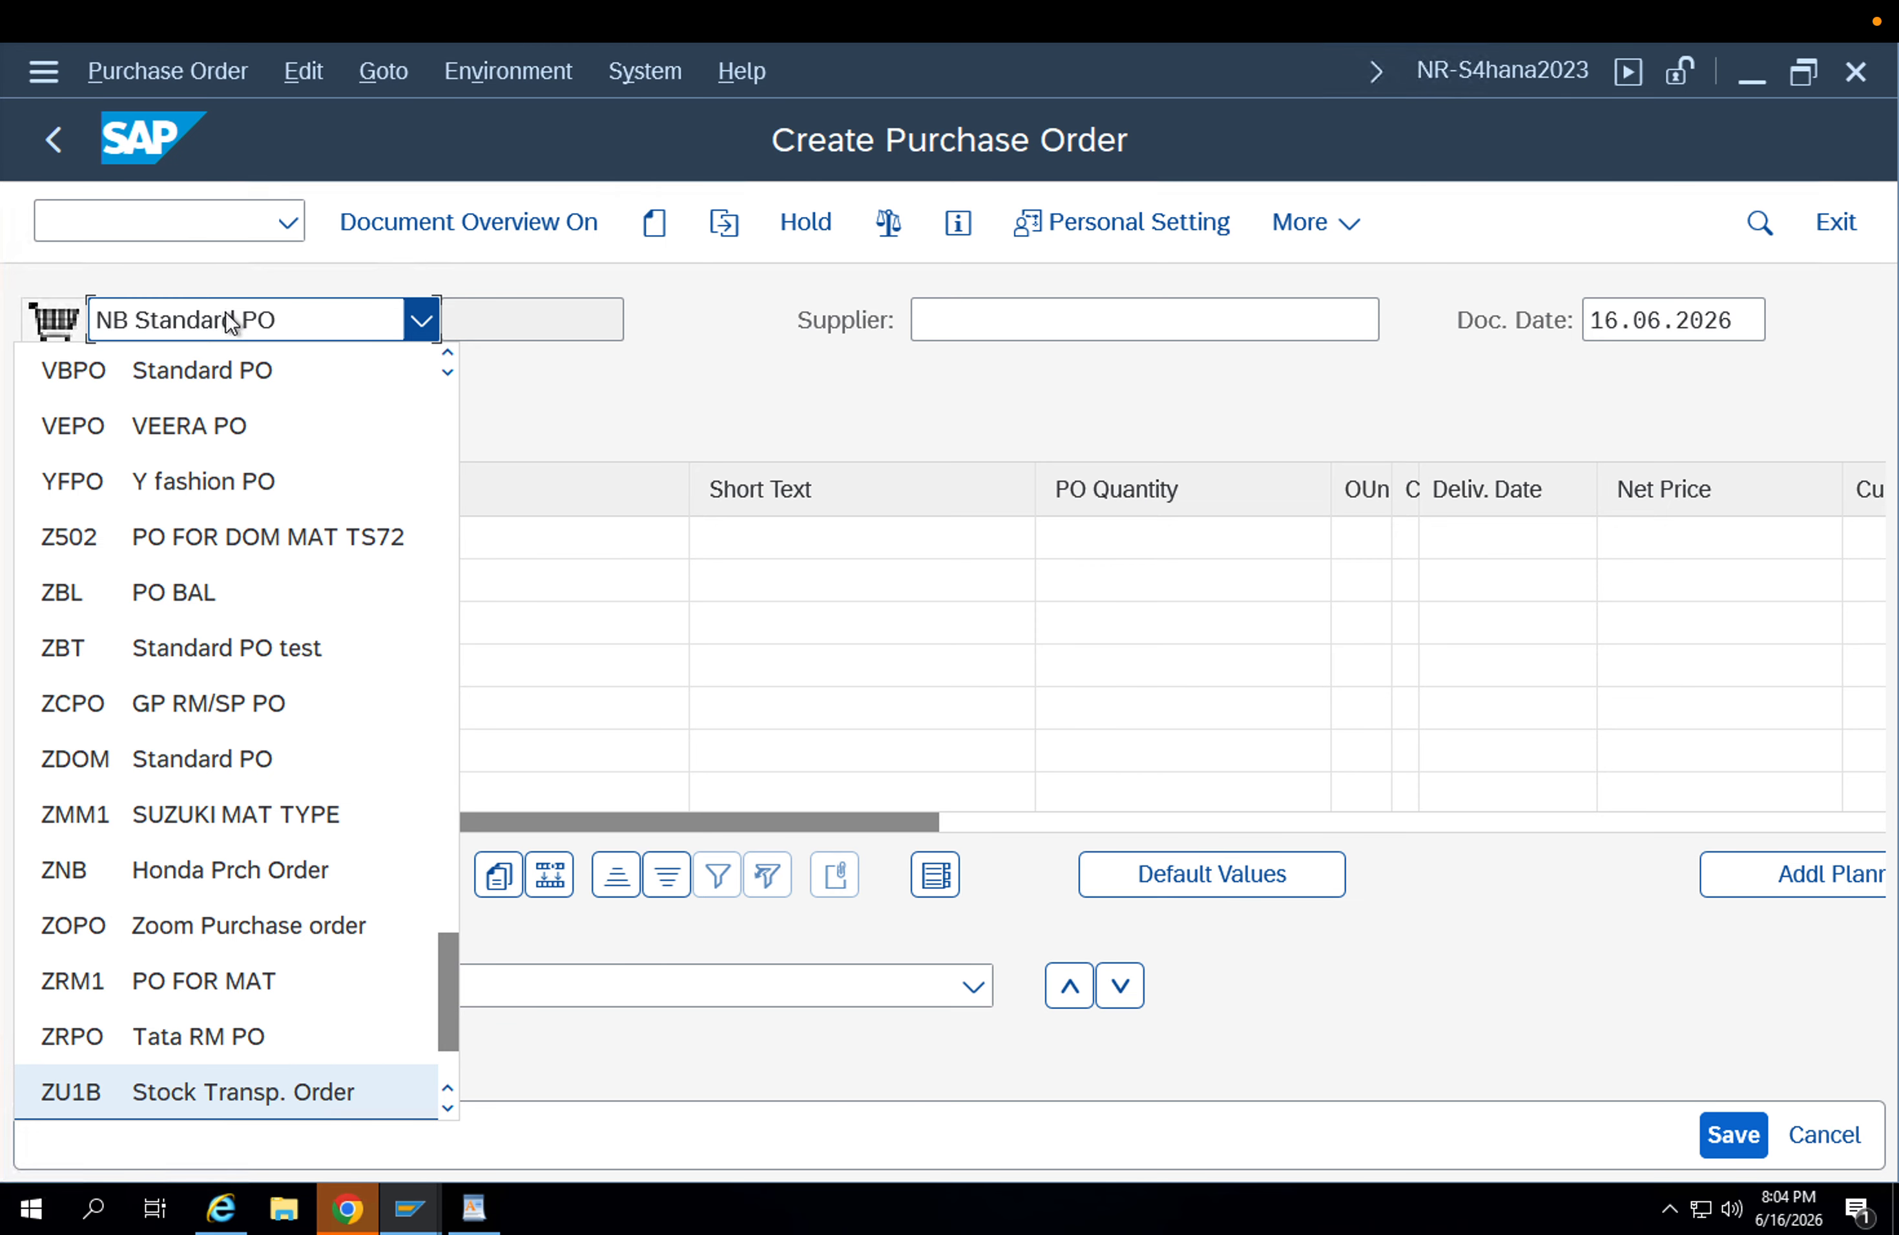
{"action": "left_click", "coordinate": [391, 348]}
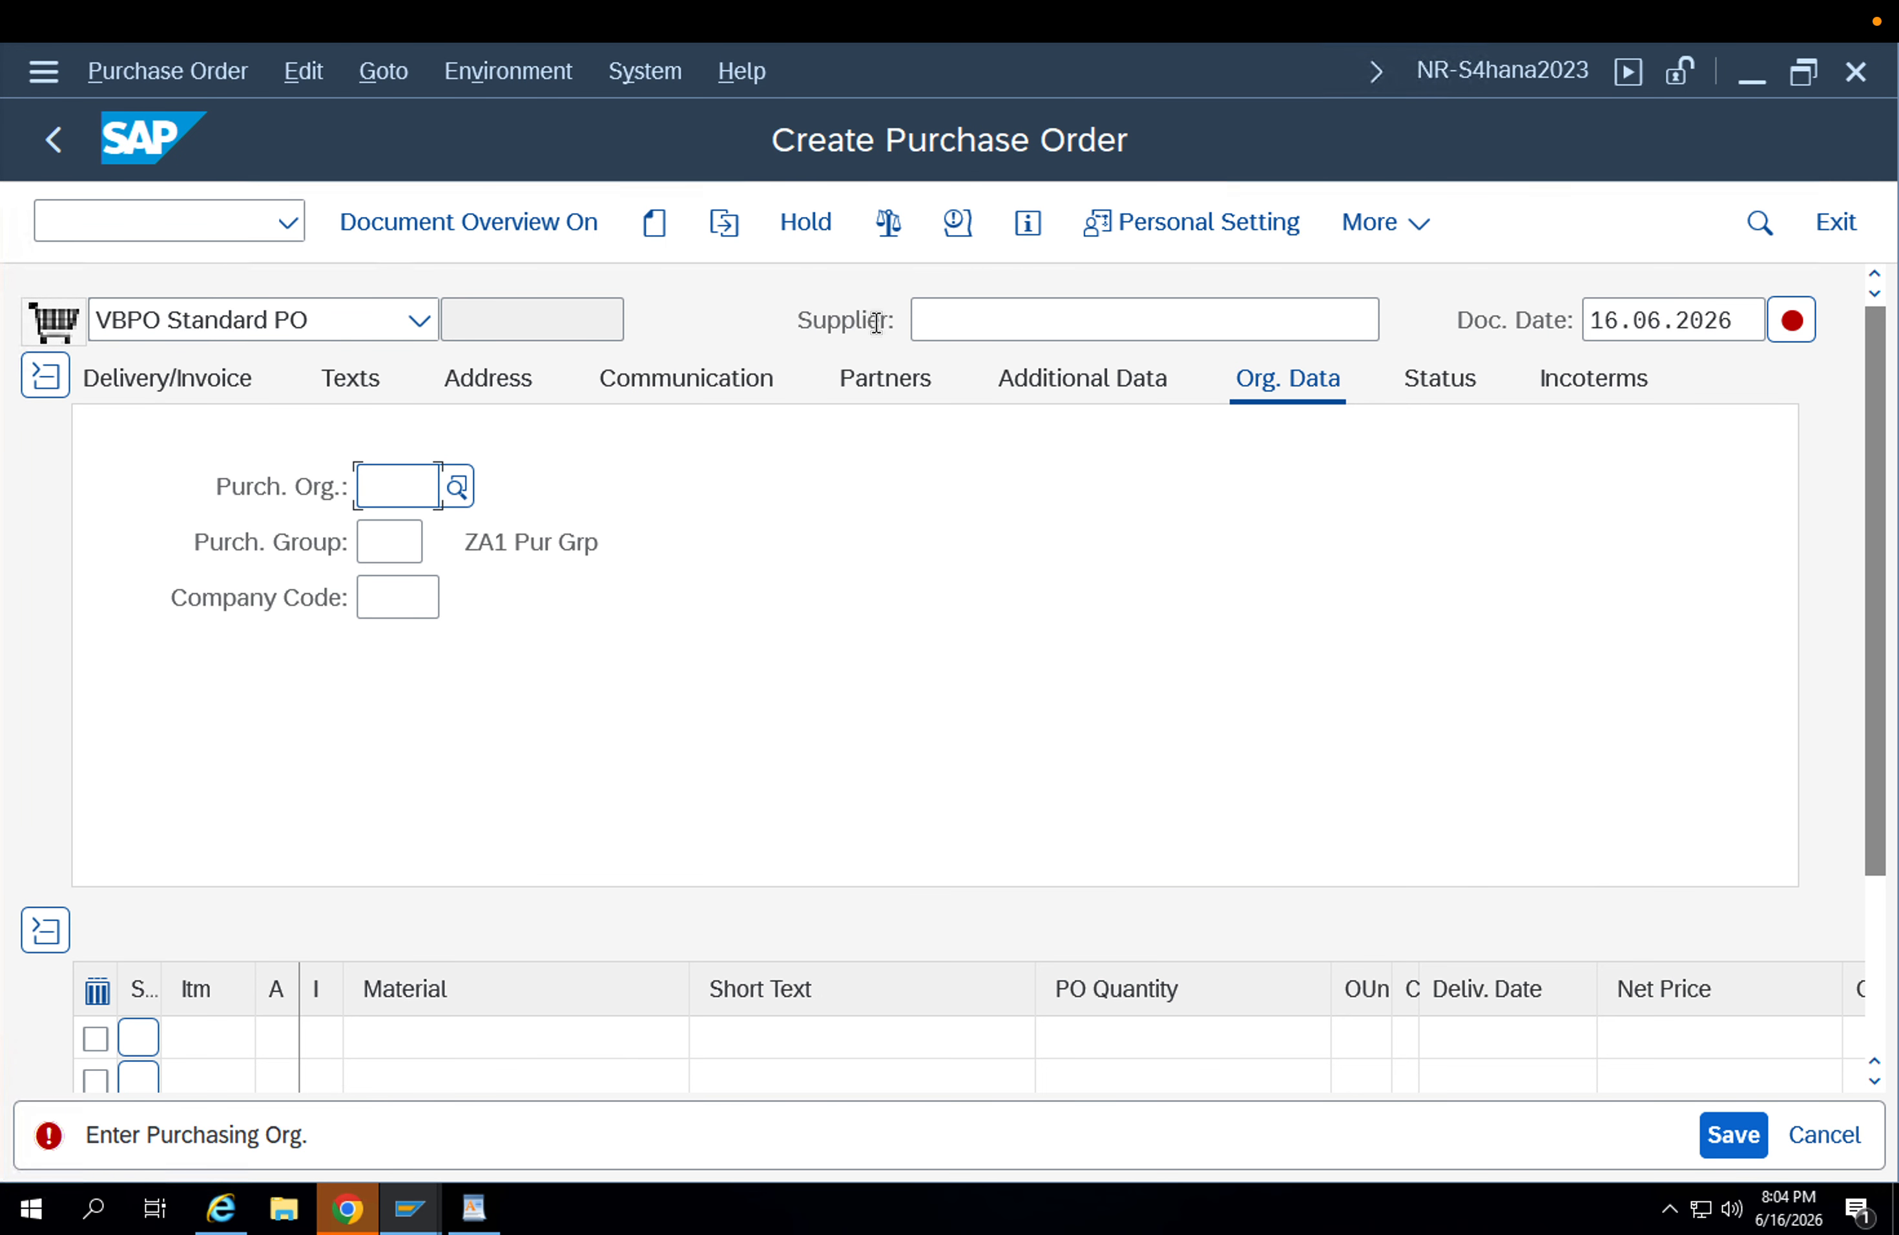
{"action": "left_click", "coordinate": [968, 339]}
{"action": "left_click", "coordinate": [970, 368]}
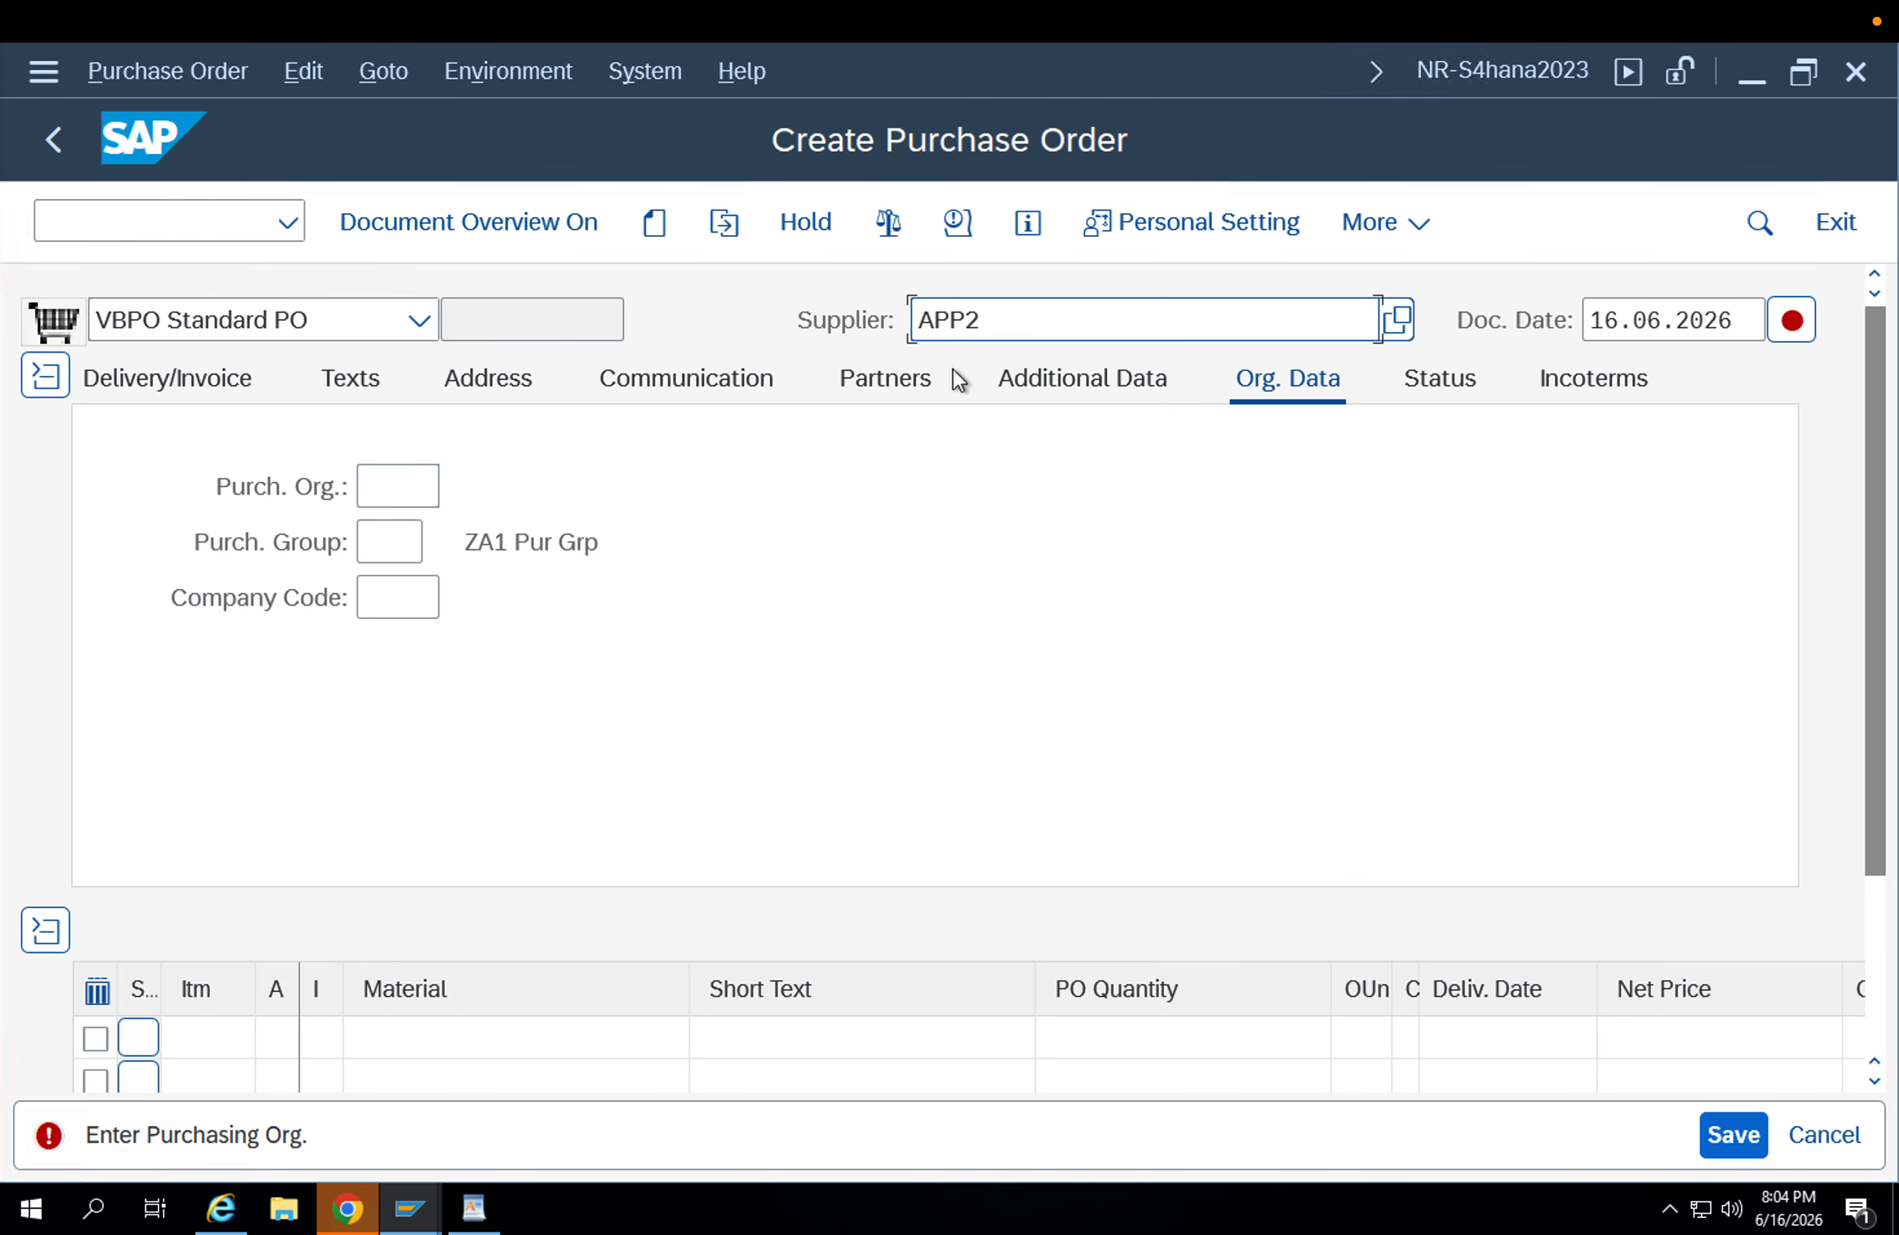
{"action": "key", "text": "Return"}
Enter purchasing organization APP1, purchasing group 002 and company code APPL in the order's organizational data.
{"action": "type", "text": "app1"}
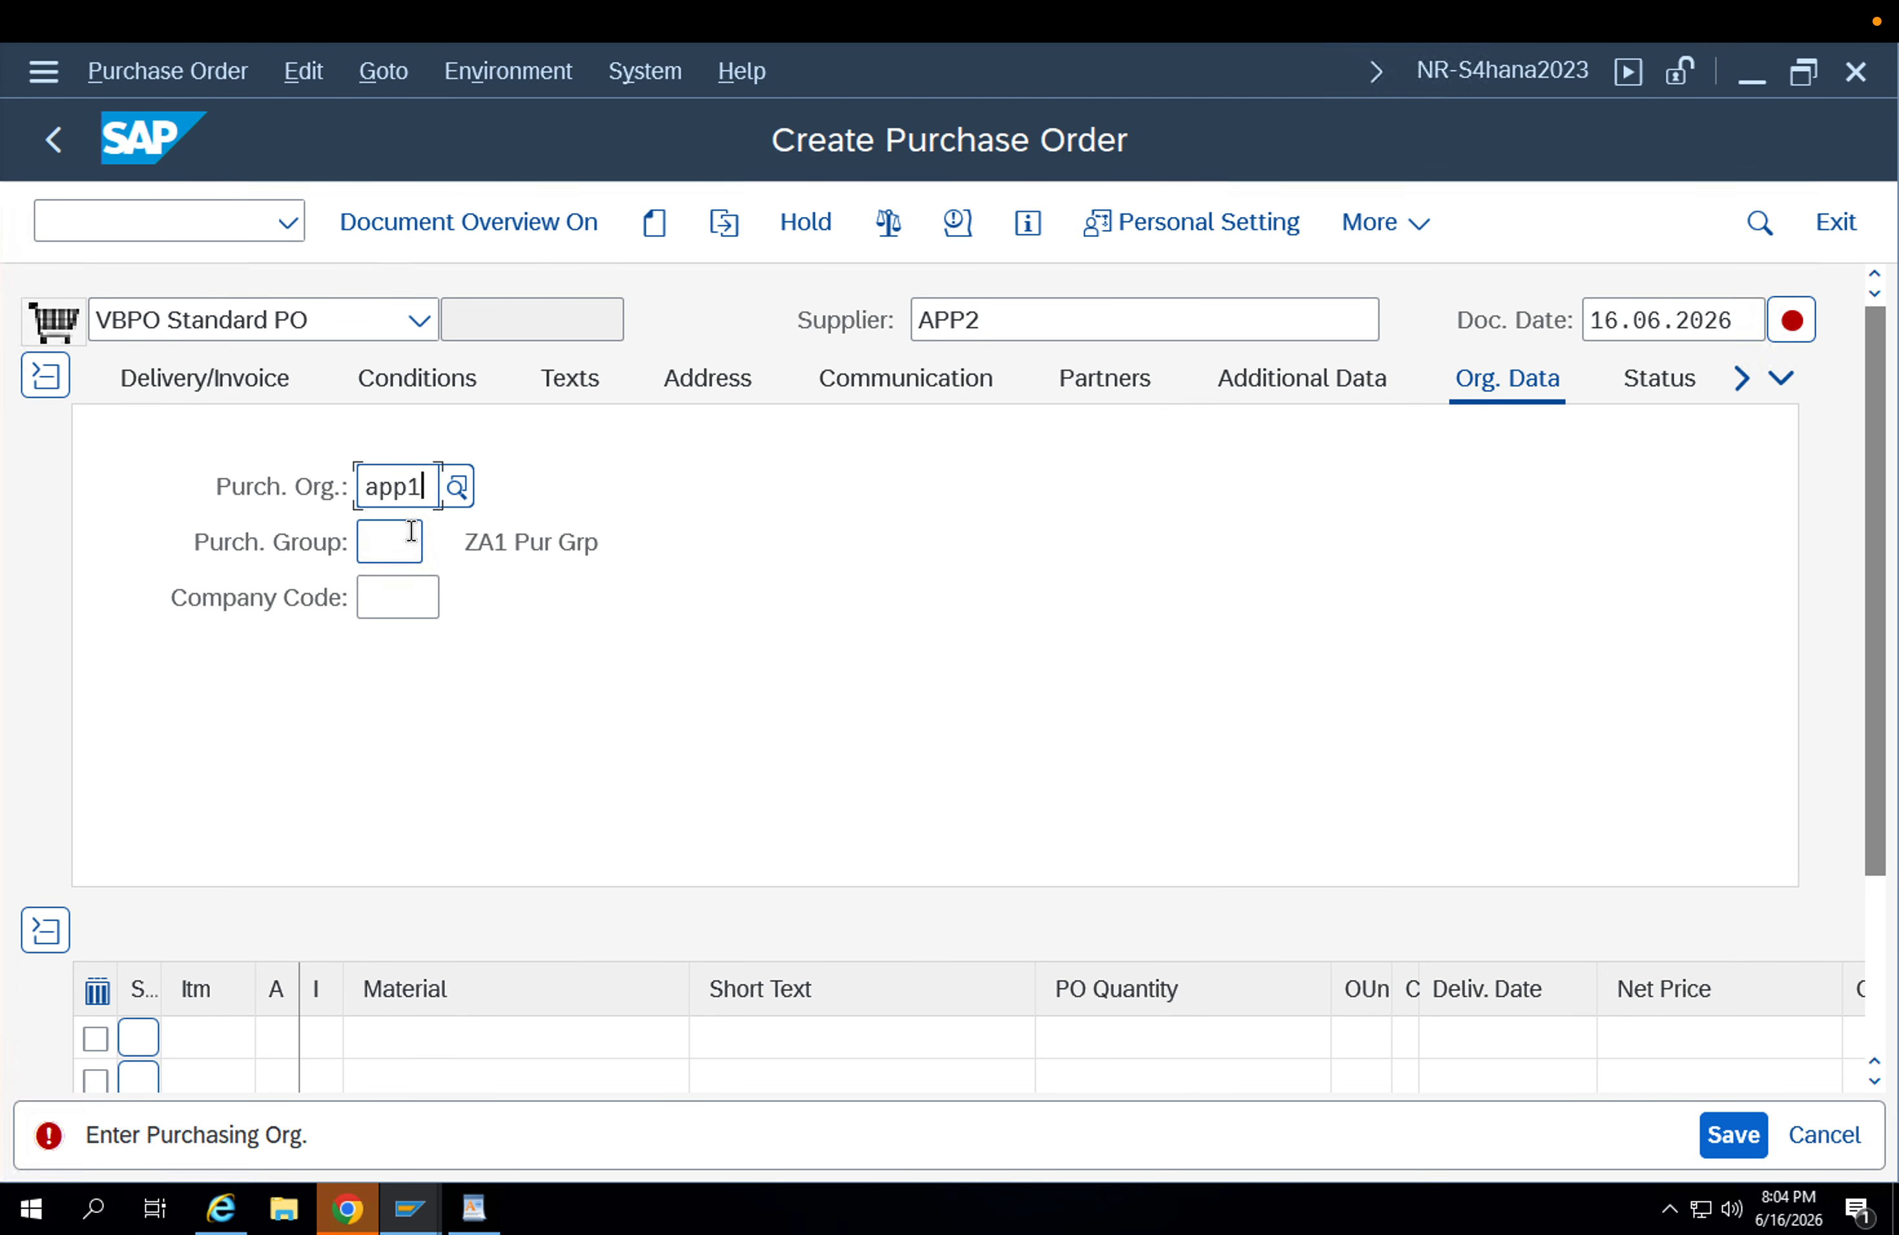
{"action": "left_click", "coordinate": [409, 538]}
{"action": "left_click", "coordinate": [409, 591]}
{"action": "left_click", "coordinate": [398, 603]}
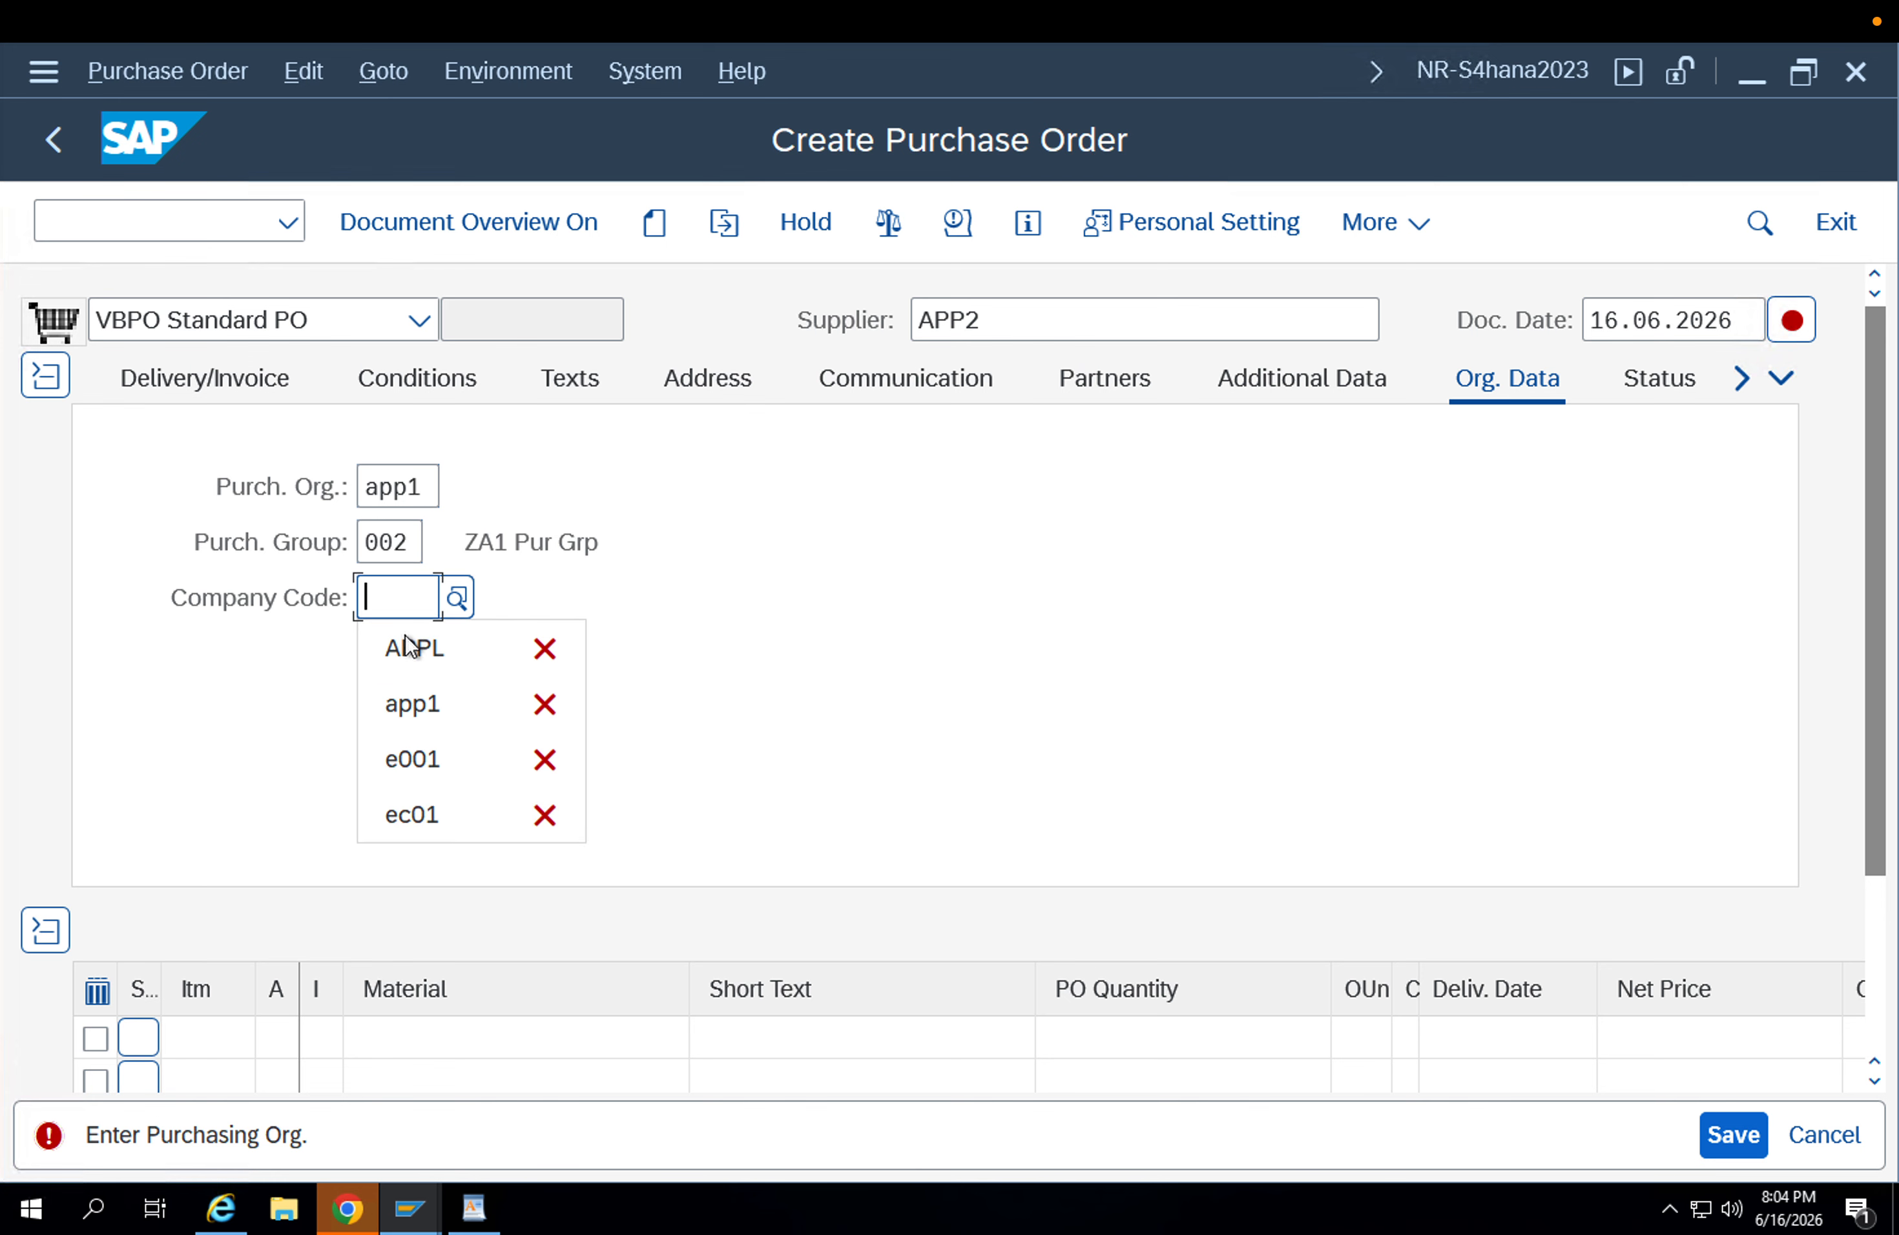
{"action": "left_click", "coordinate": [407, 646]}
{"action": "key", "text": "Return"}
Add material FG-001 as the first item of the purchase order.
{"action": "left_click", "coordinate": [464, 1035]}
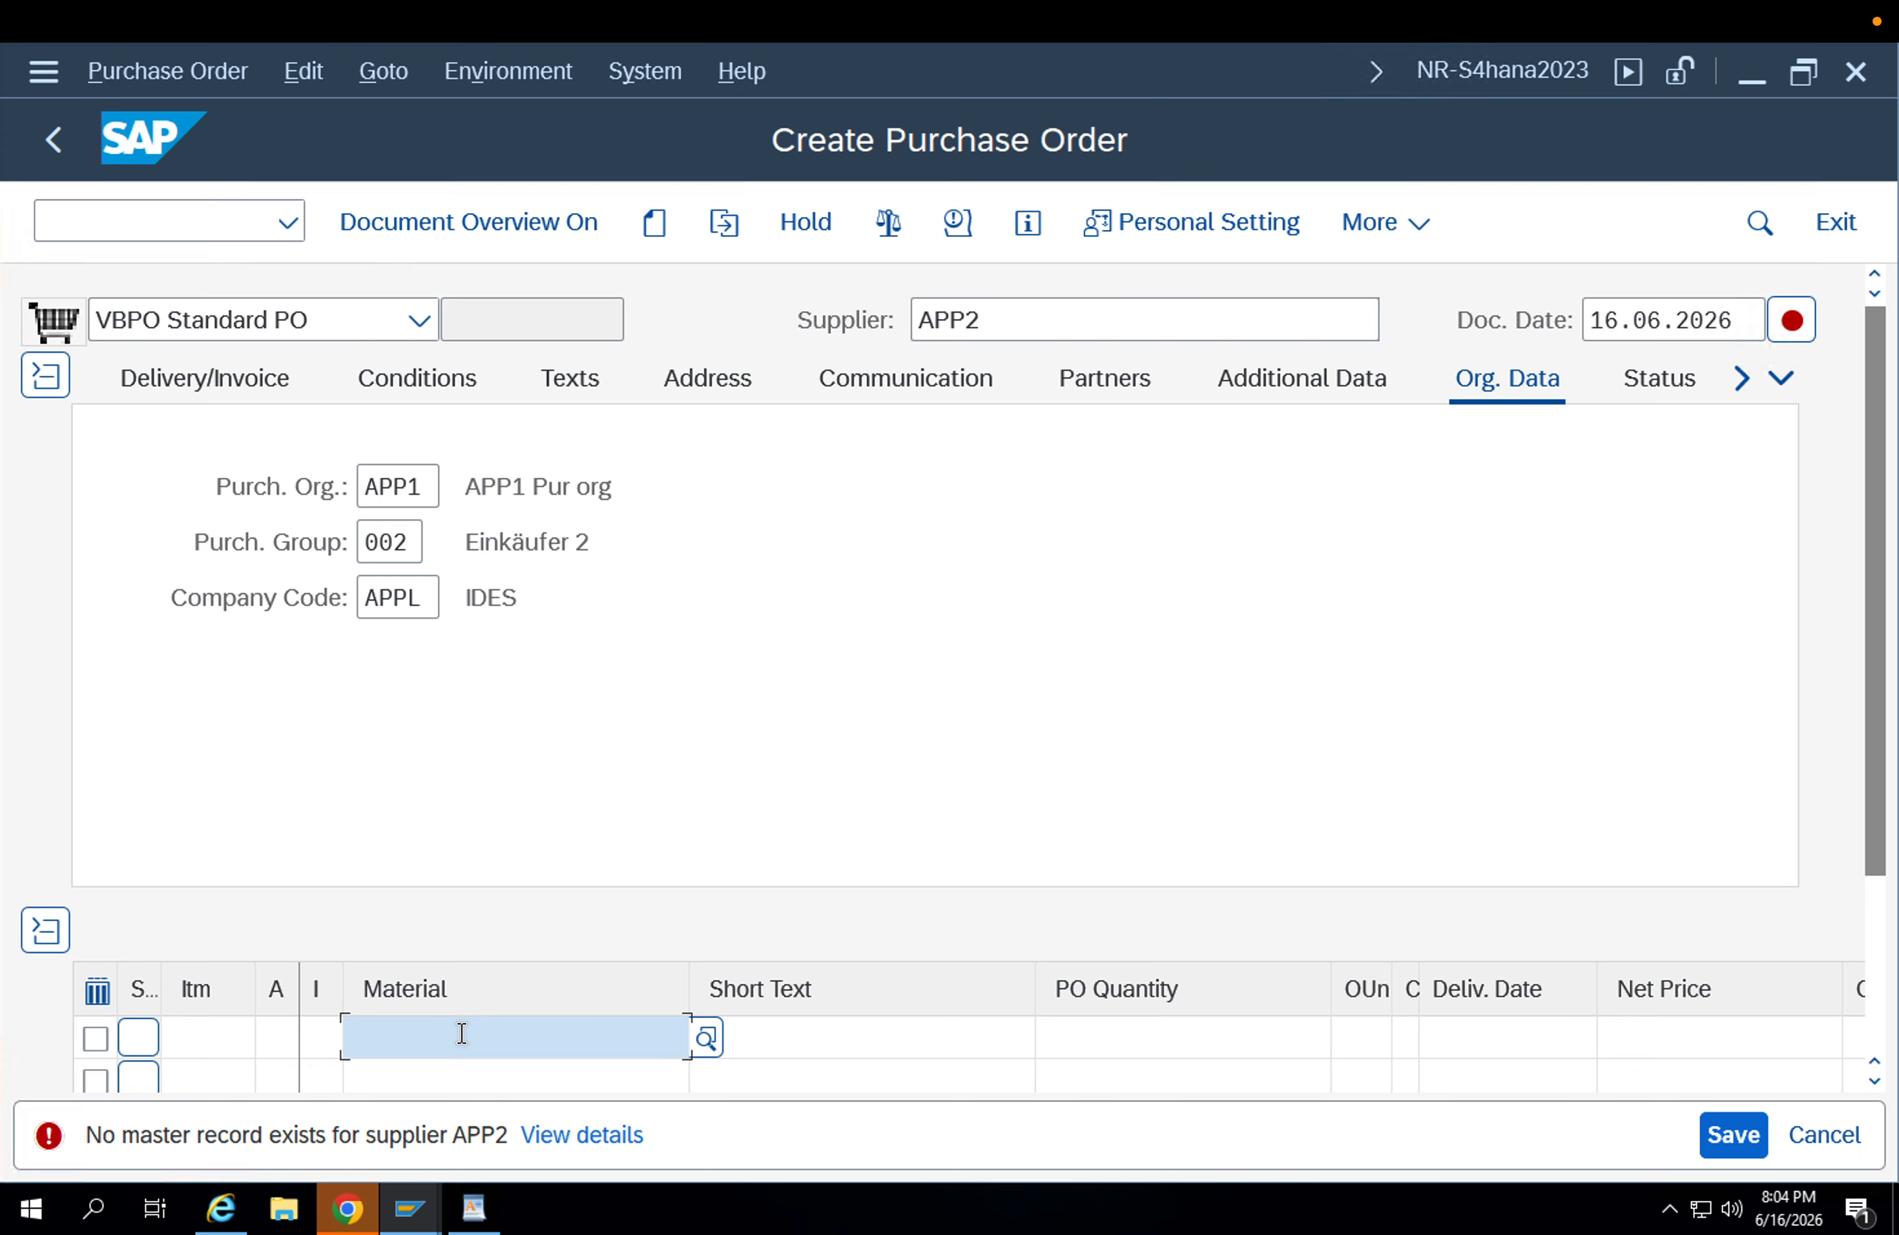
{"action": "left_click", "coordinate": [462, 1035]}
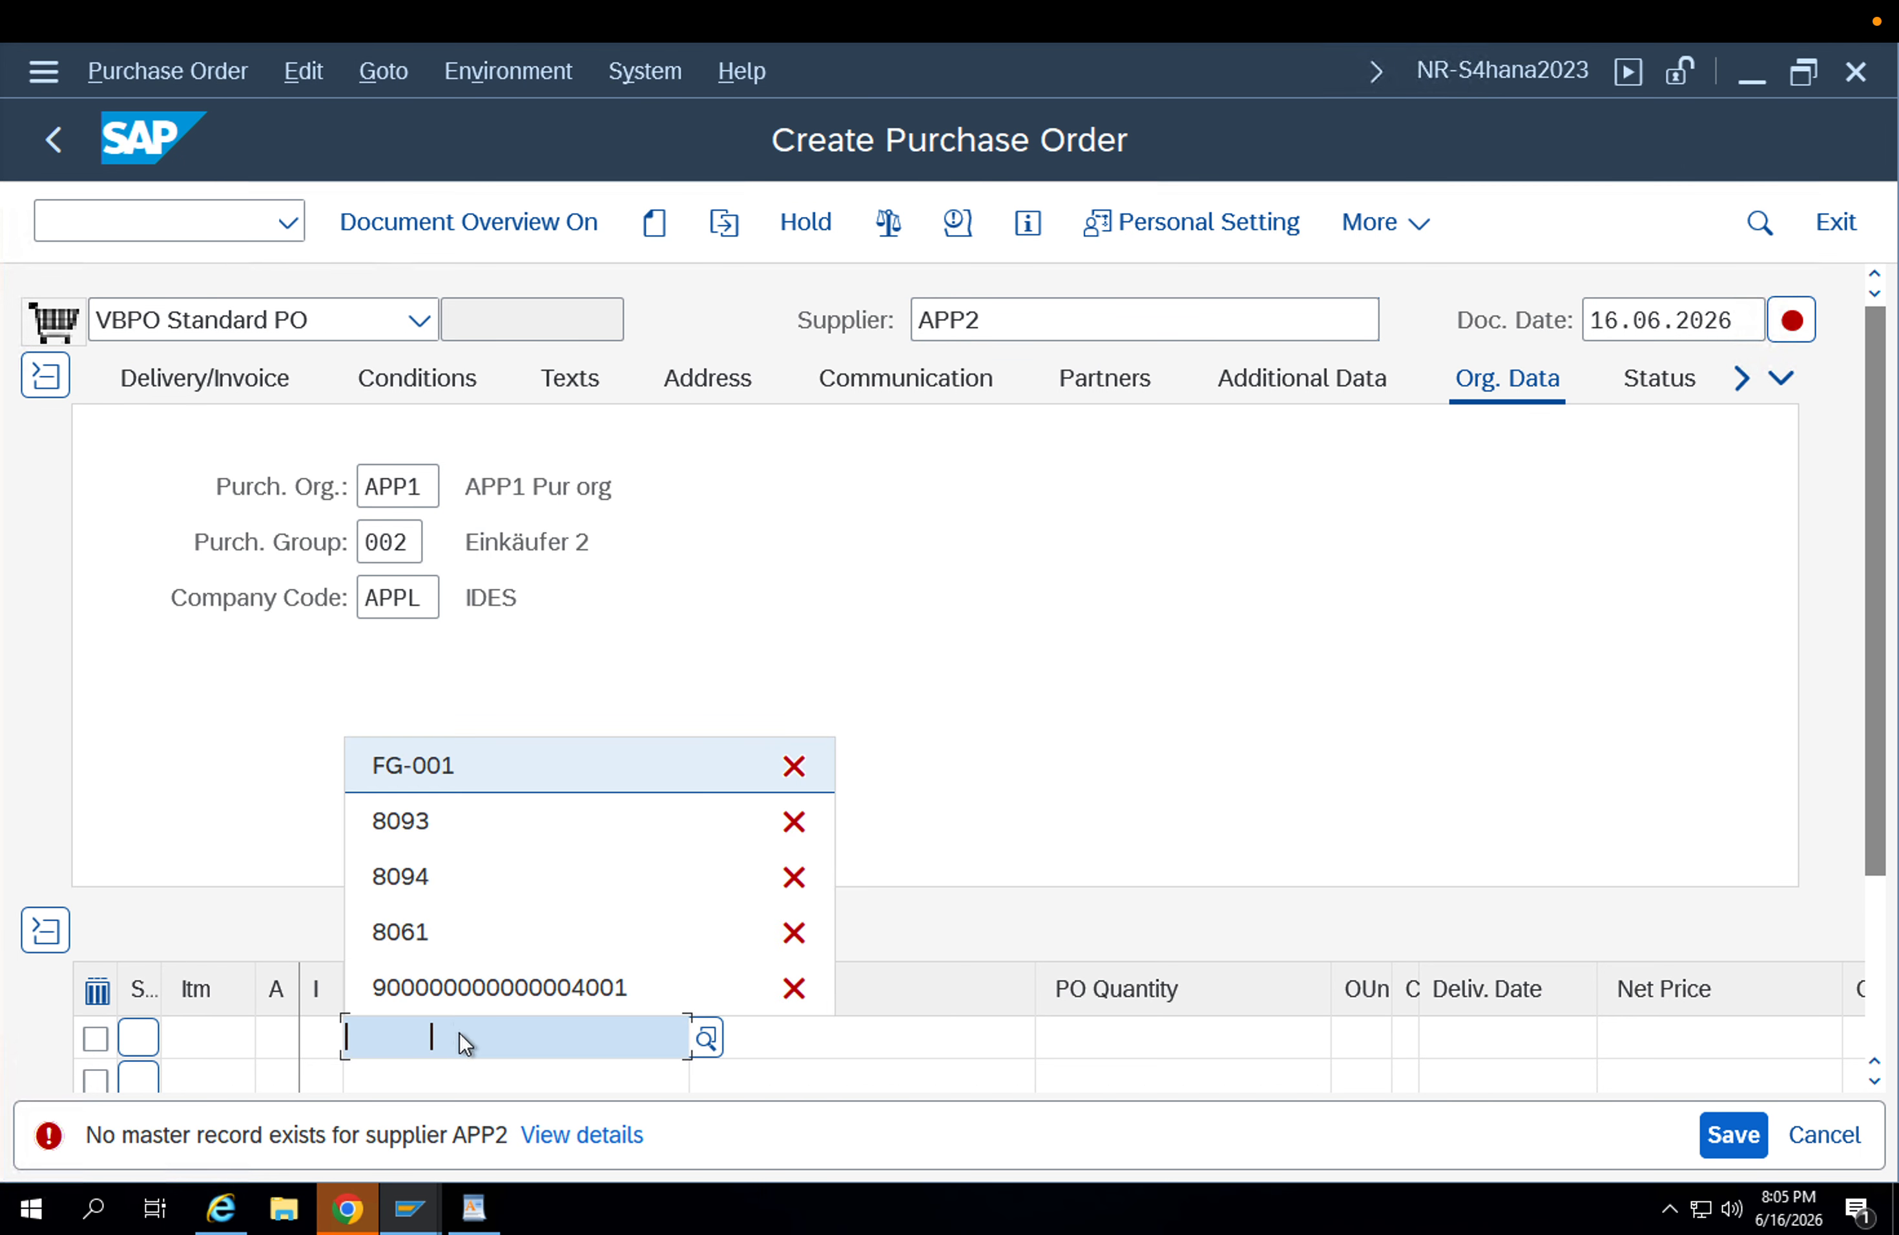
{"action": "key", "text": "Return"}
{"action": "key", "text": "Return"}
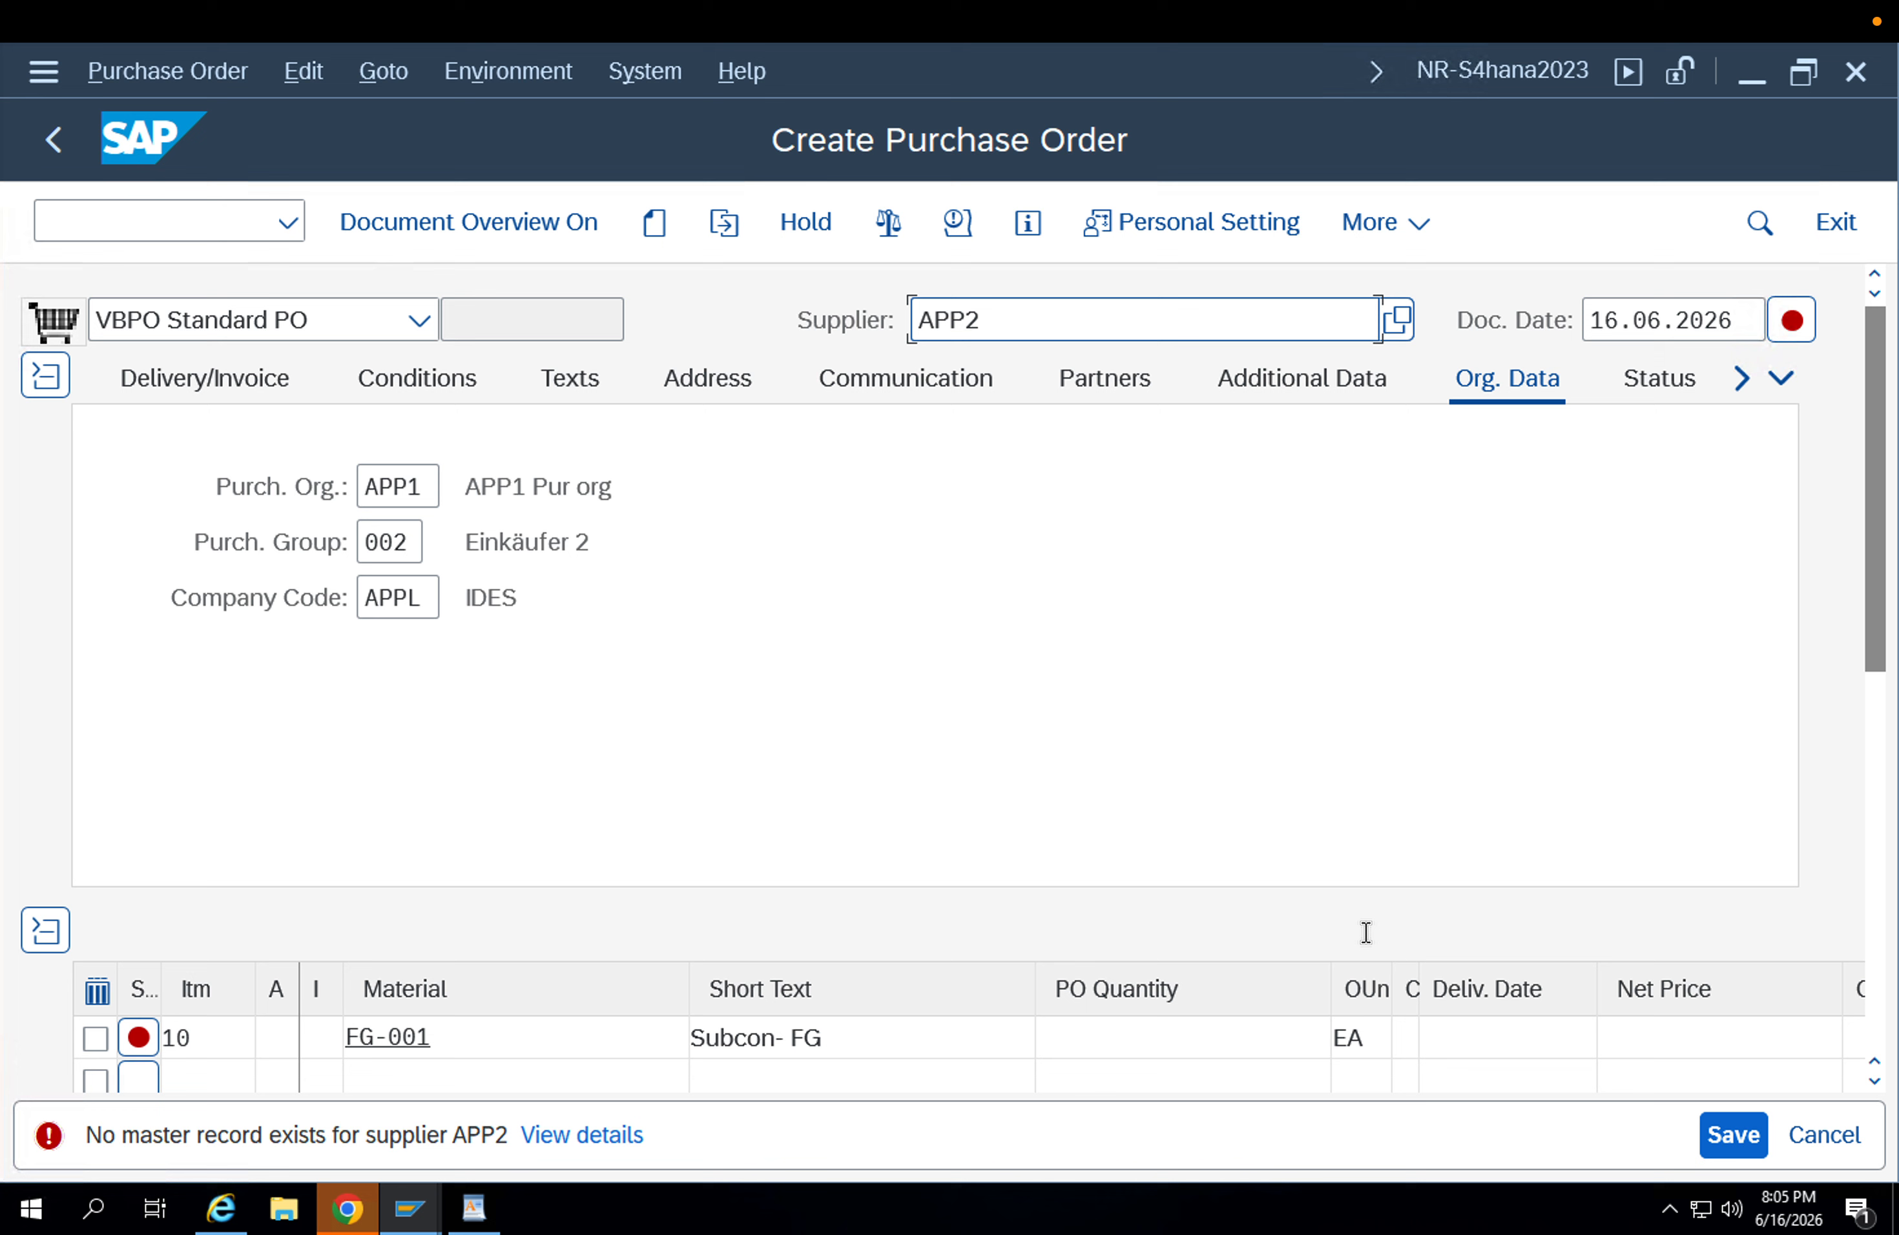
Clear the supplier and enter APP2 there again.
{"action": "left_click_drag", "start_coordinate": [1009, 309], "coordinate": [846, 327]}
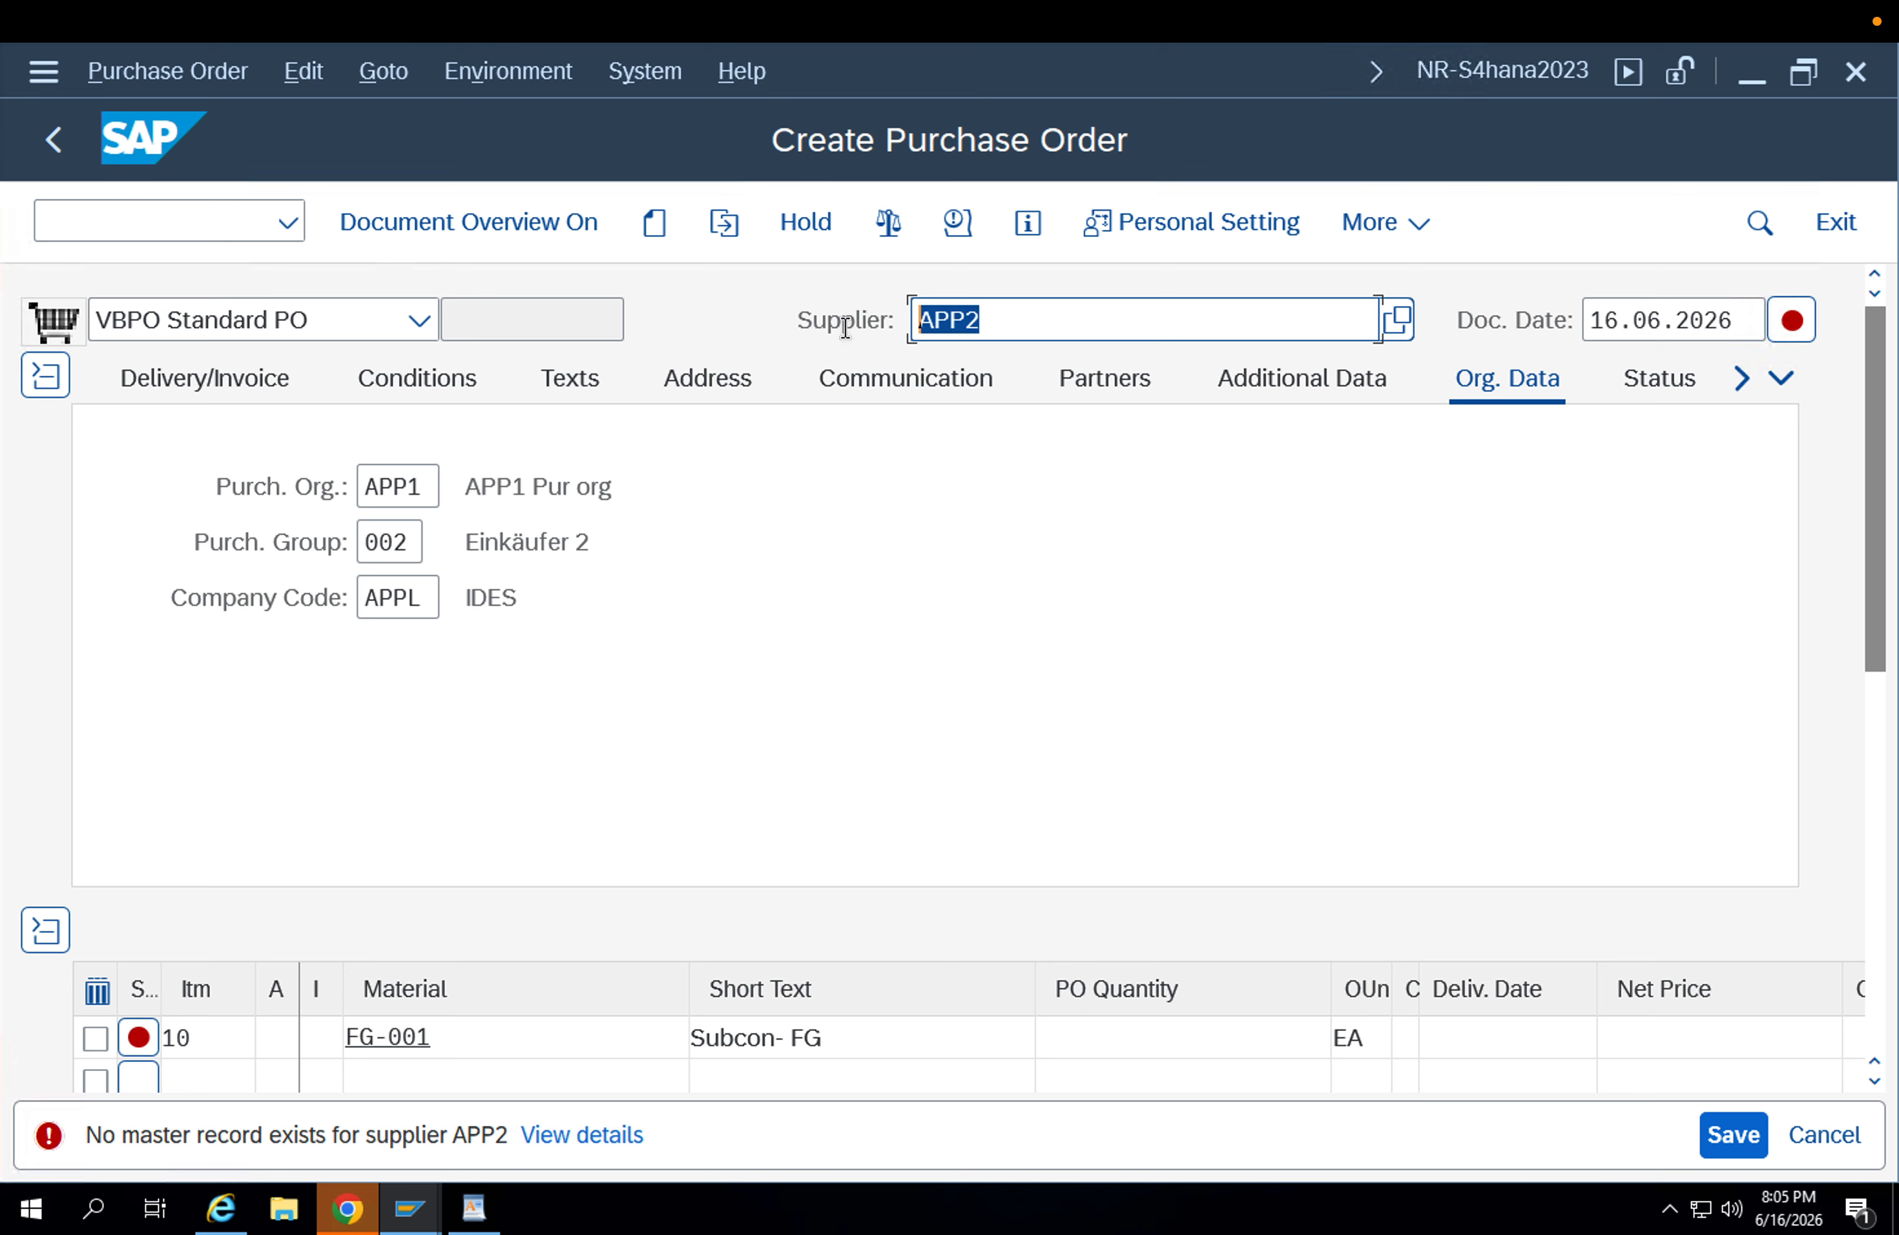
{"action": "key", "text": "BackSpace"}
{"action": "key", "text": "Down"}
{"action": "key", "text": "Return"}
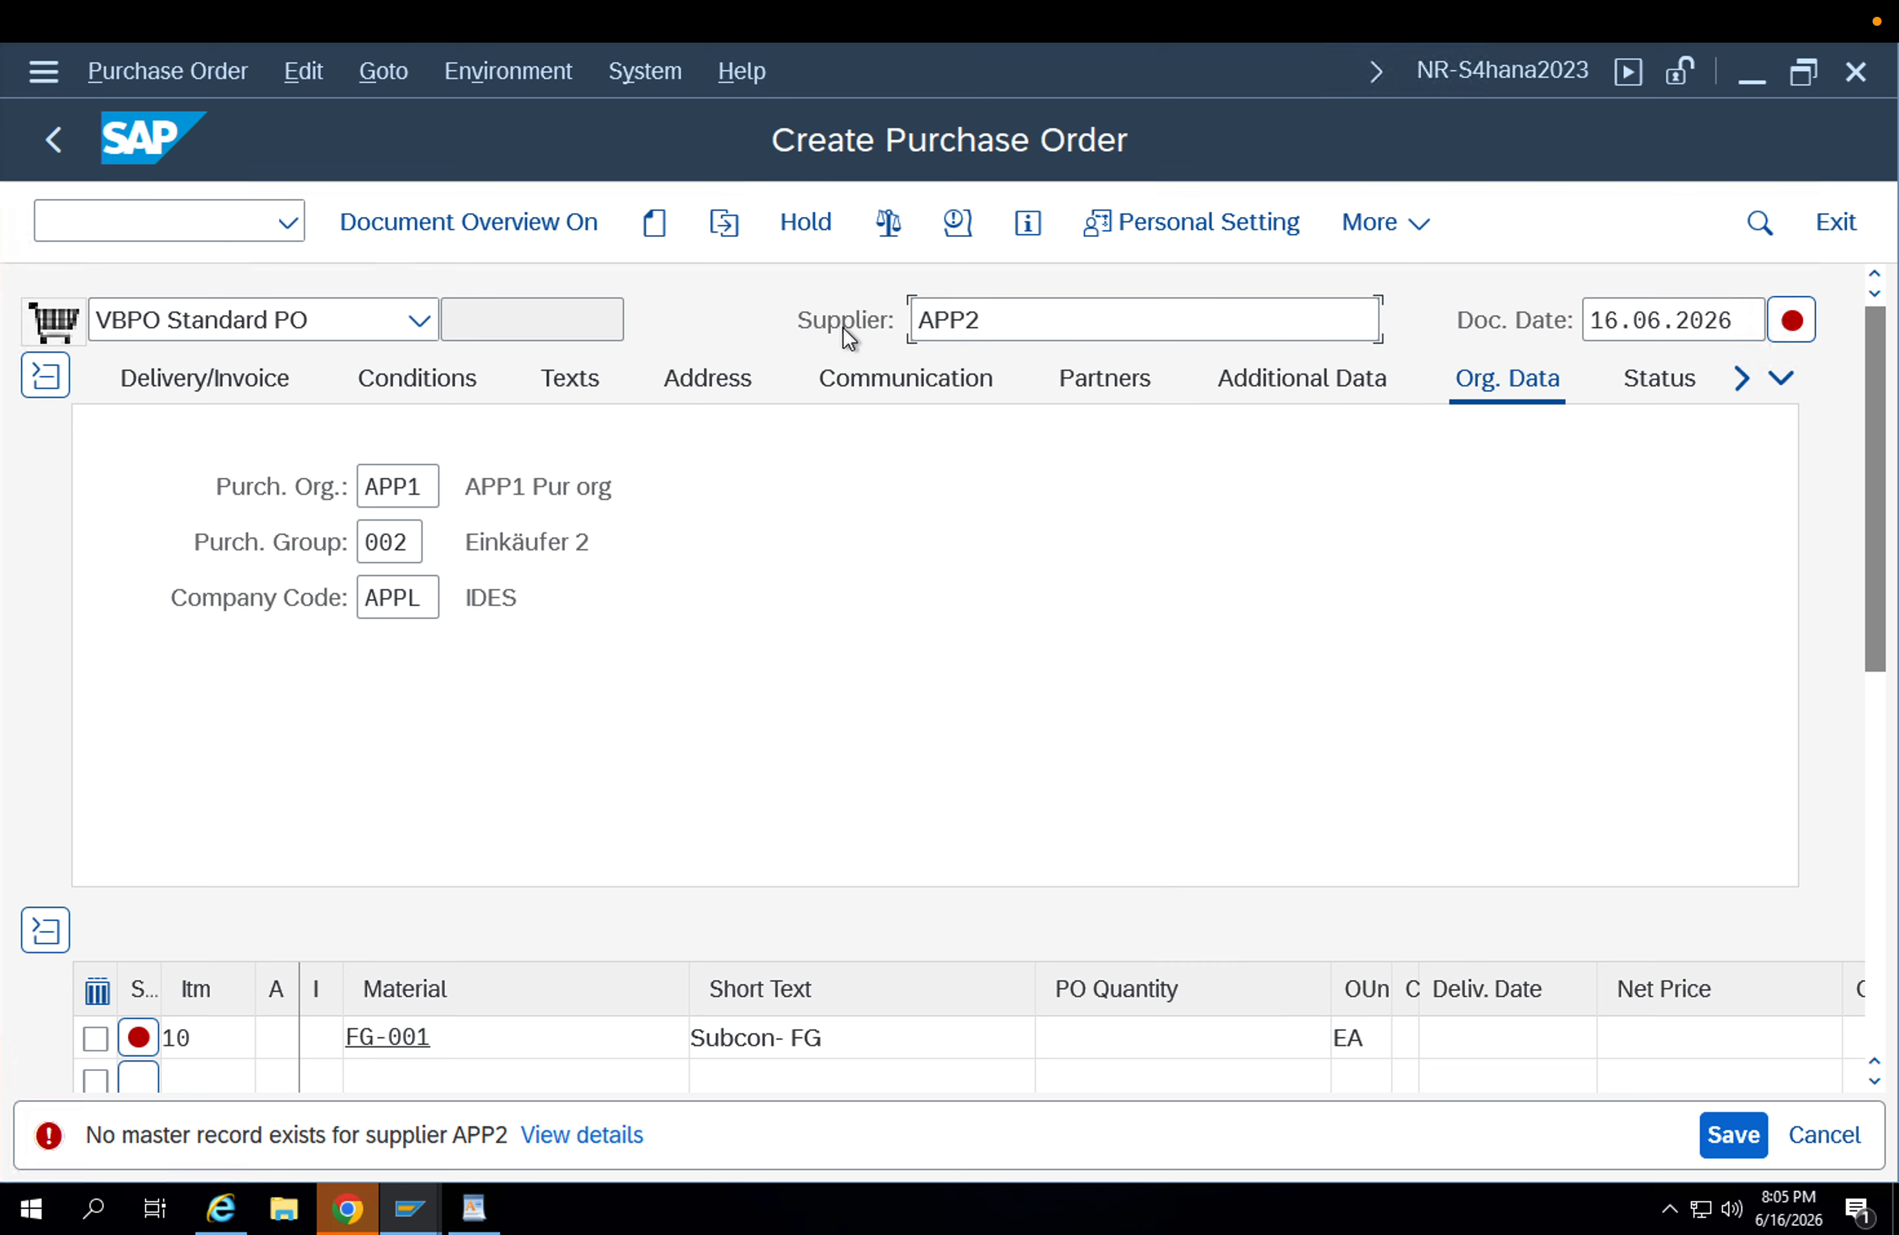
{"action": "key", "text": "Return"}
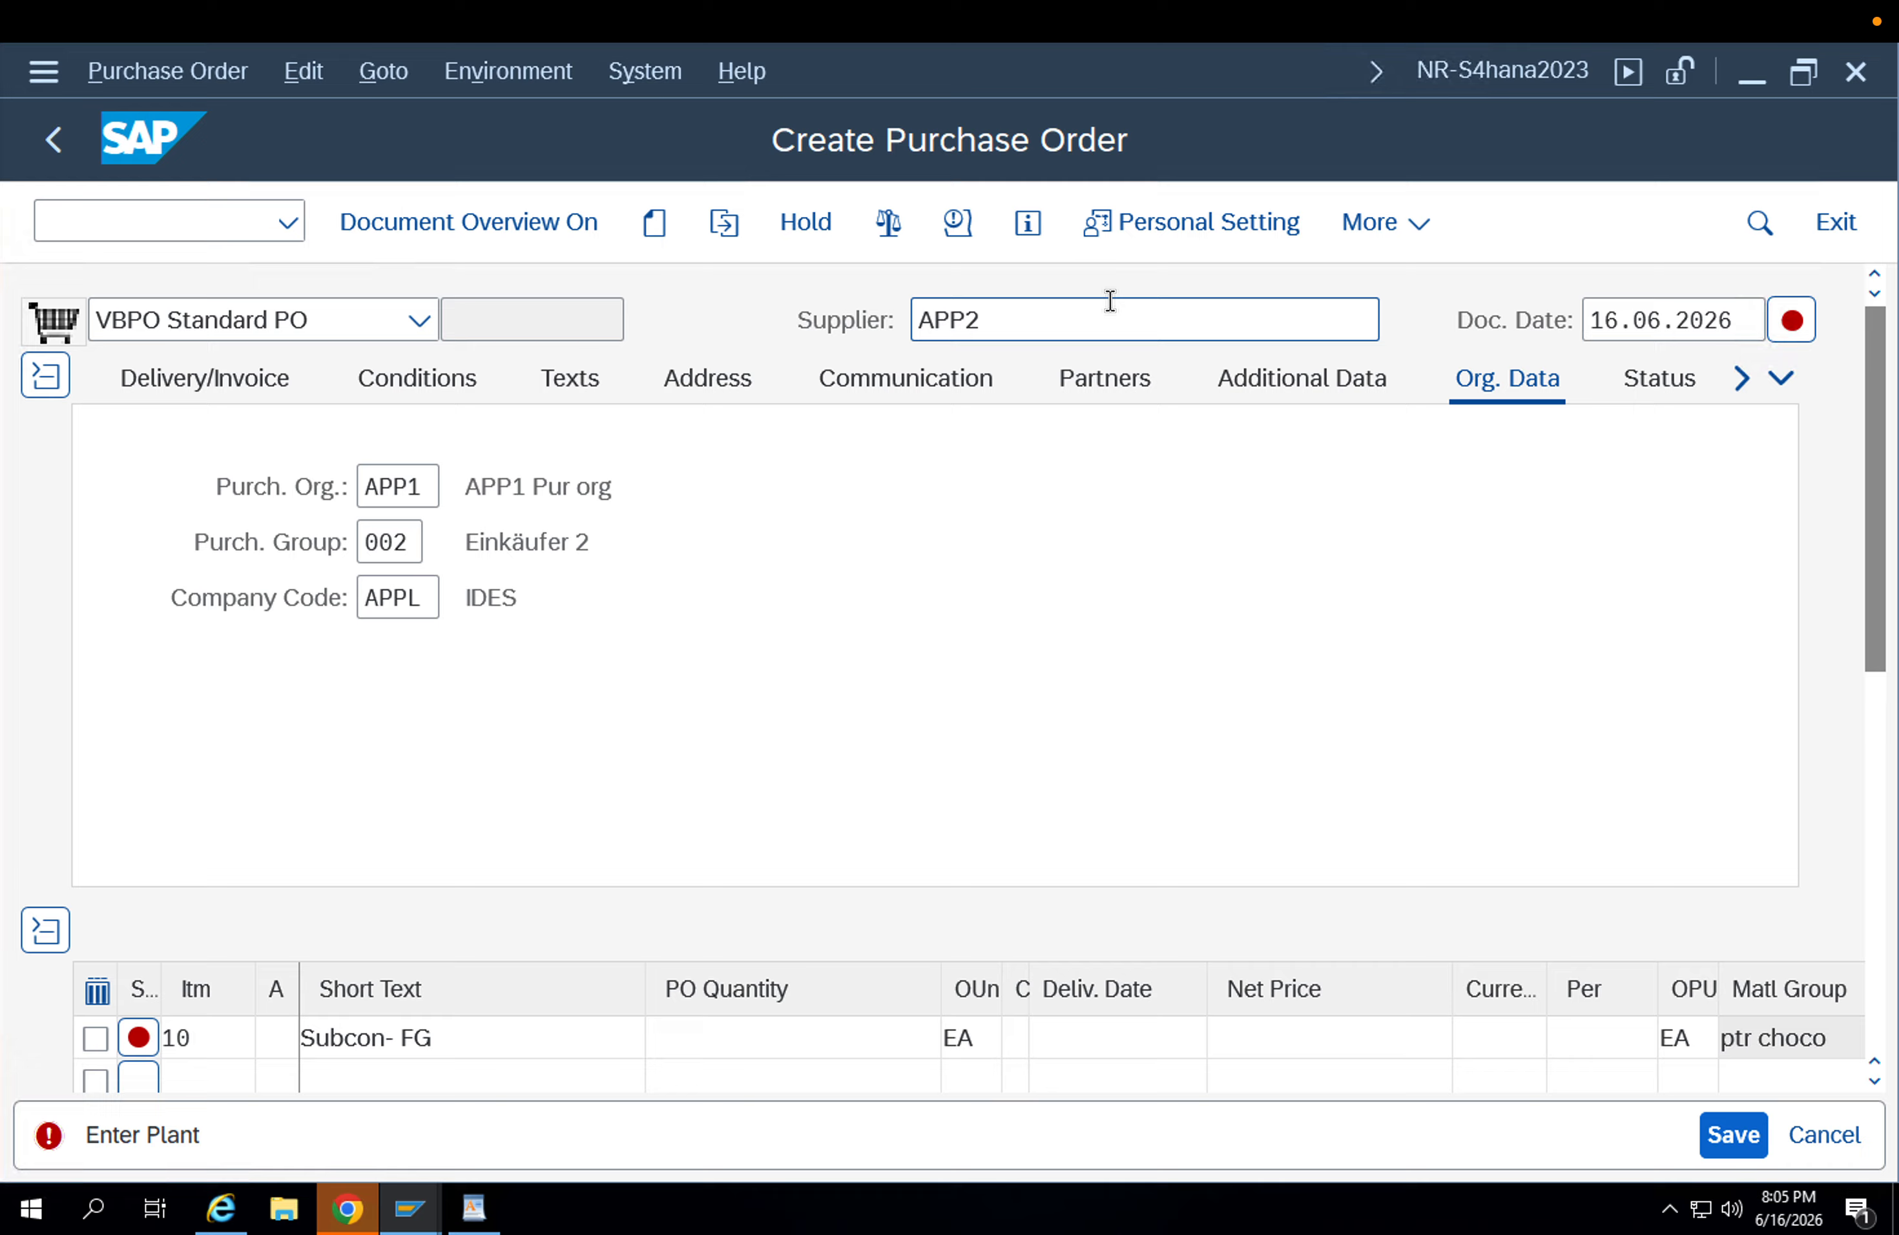
Empty the supplier field and change the order type to ZU1B Stock Transp. Order.
{"action": "left_click", "coordinate": [1025, 313]}
{"action": "key", "text": "BackSpace"}
{"action": "key", "text": "BackSpace"}
{"action": "key", "text": "BackSpace"}
{"action": "key", "text": "BackSpace"}
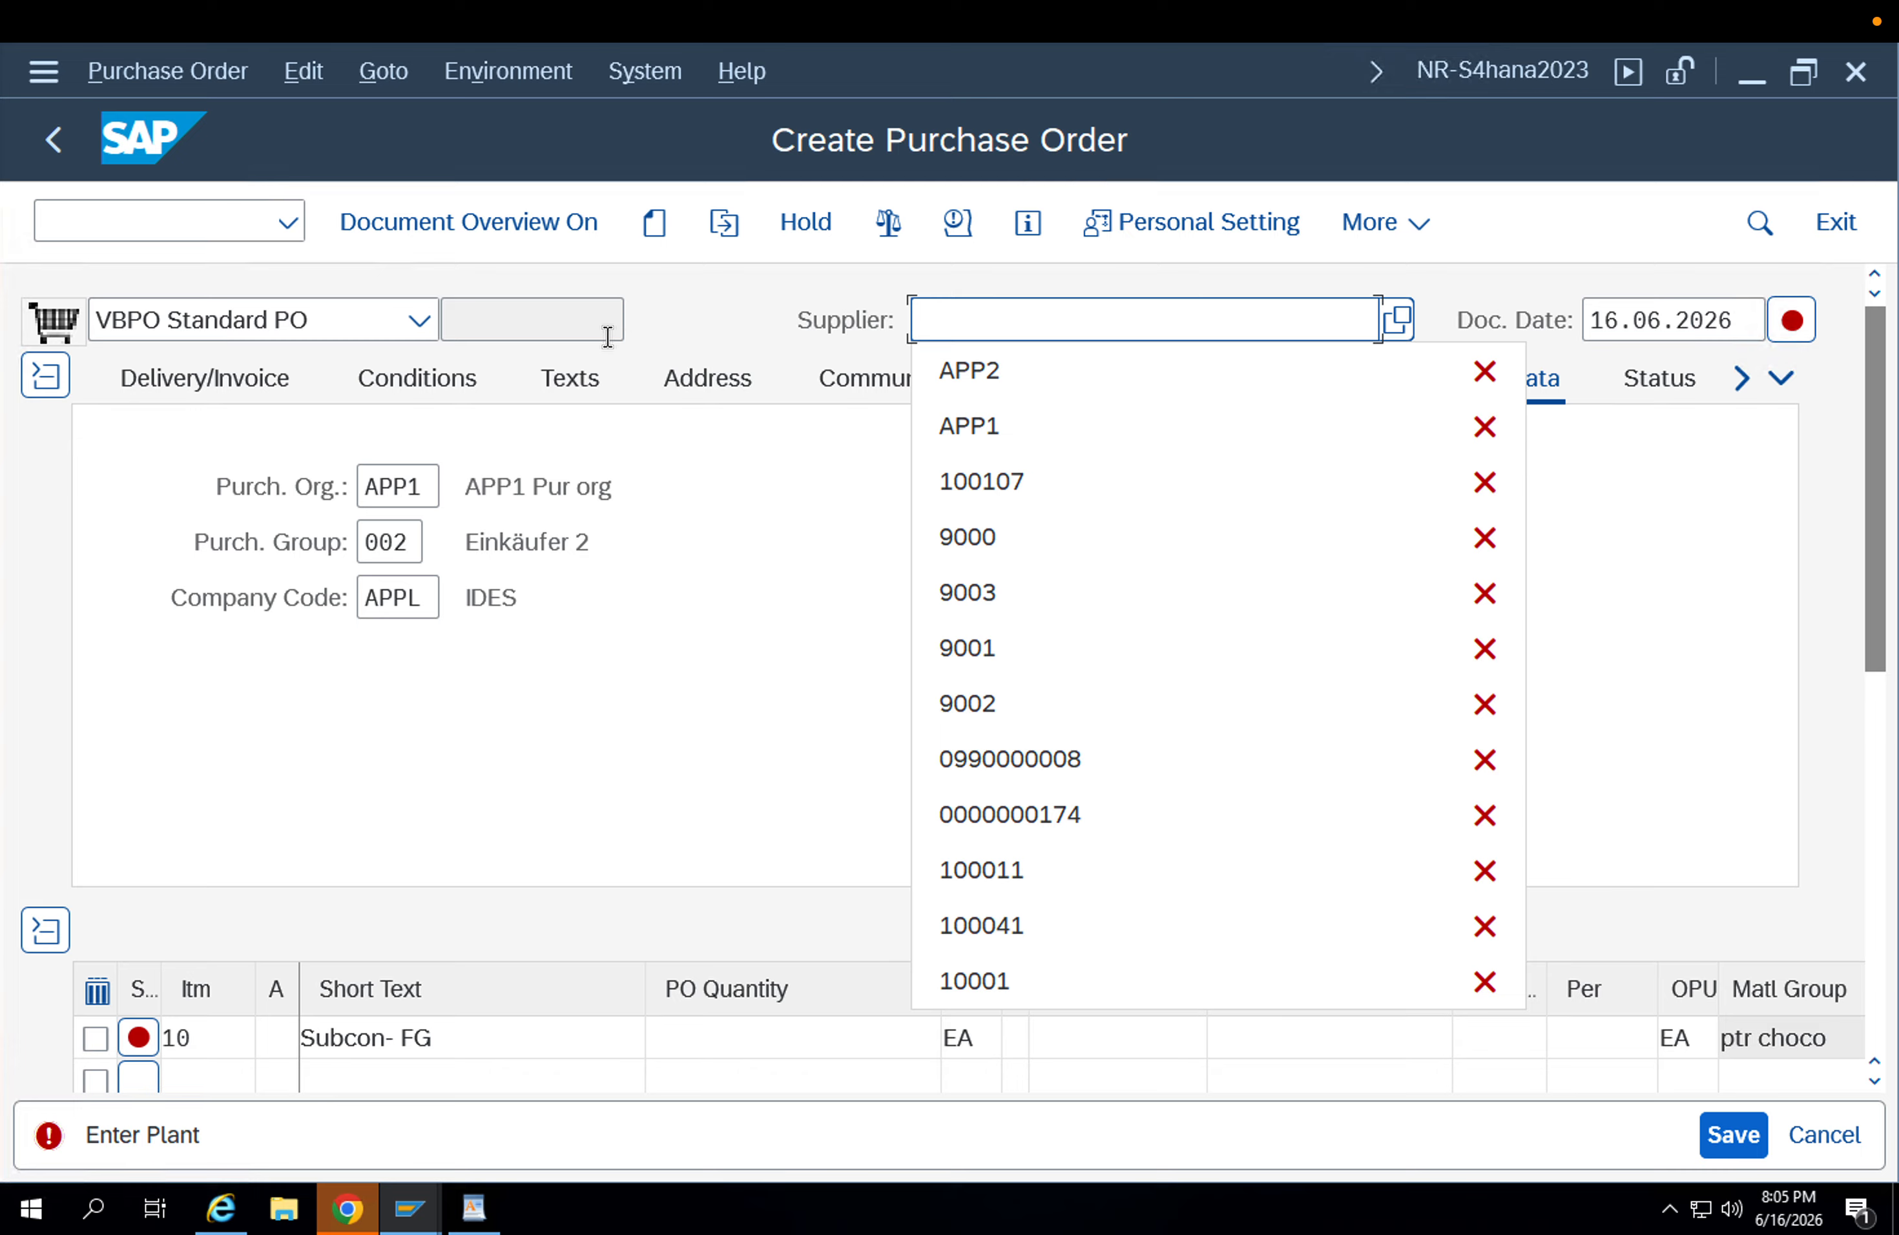
{"action": "left_click", "coordinate": [345, 319]}
{"action": "type", "text": "zu"}
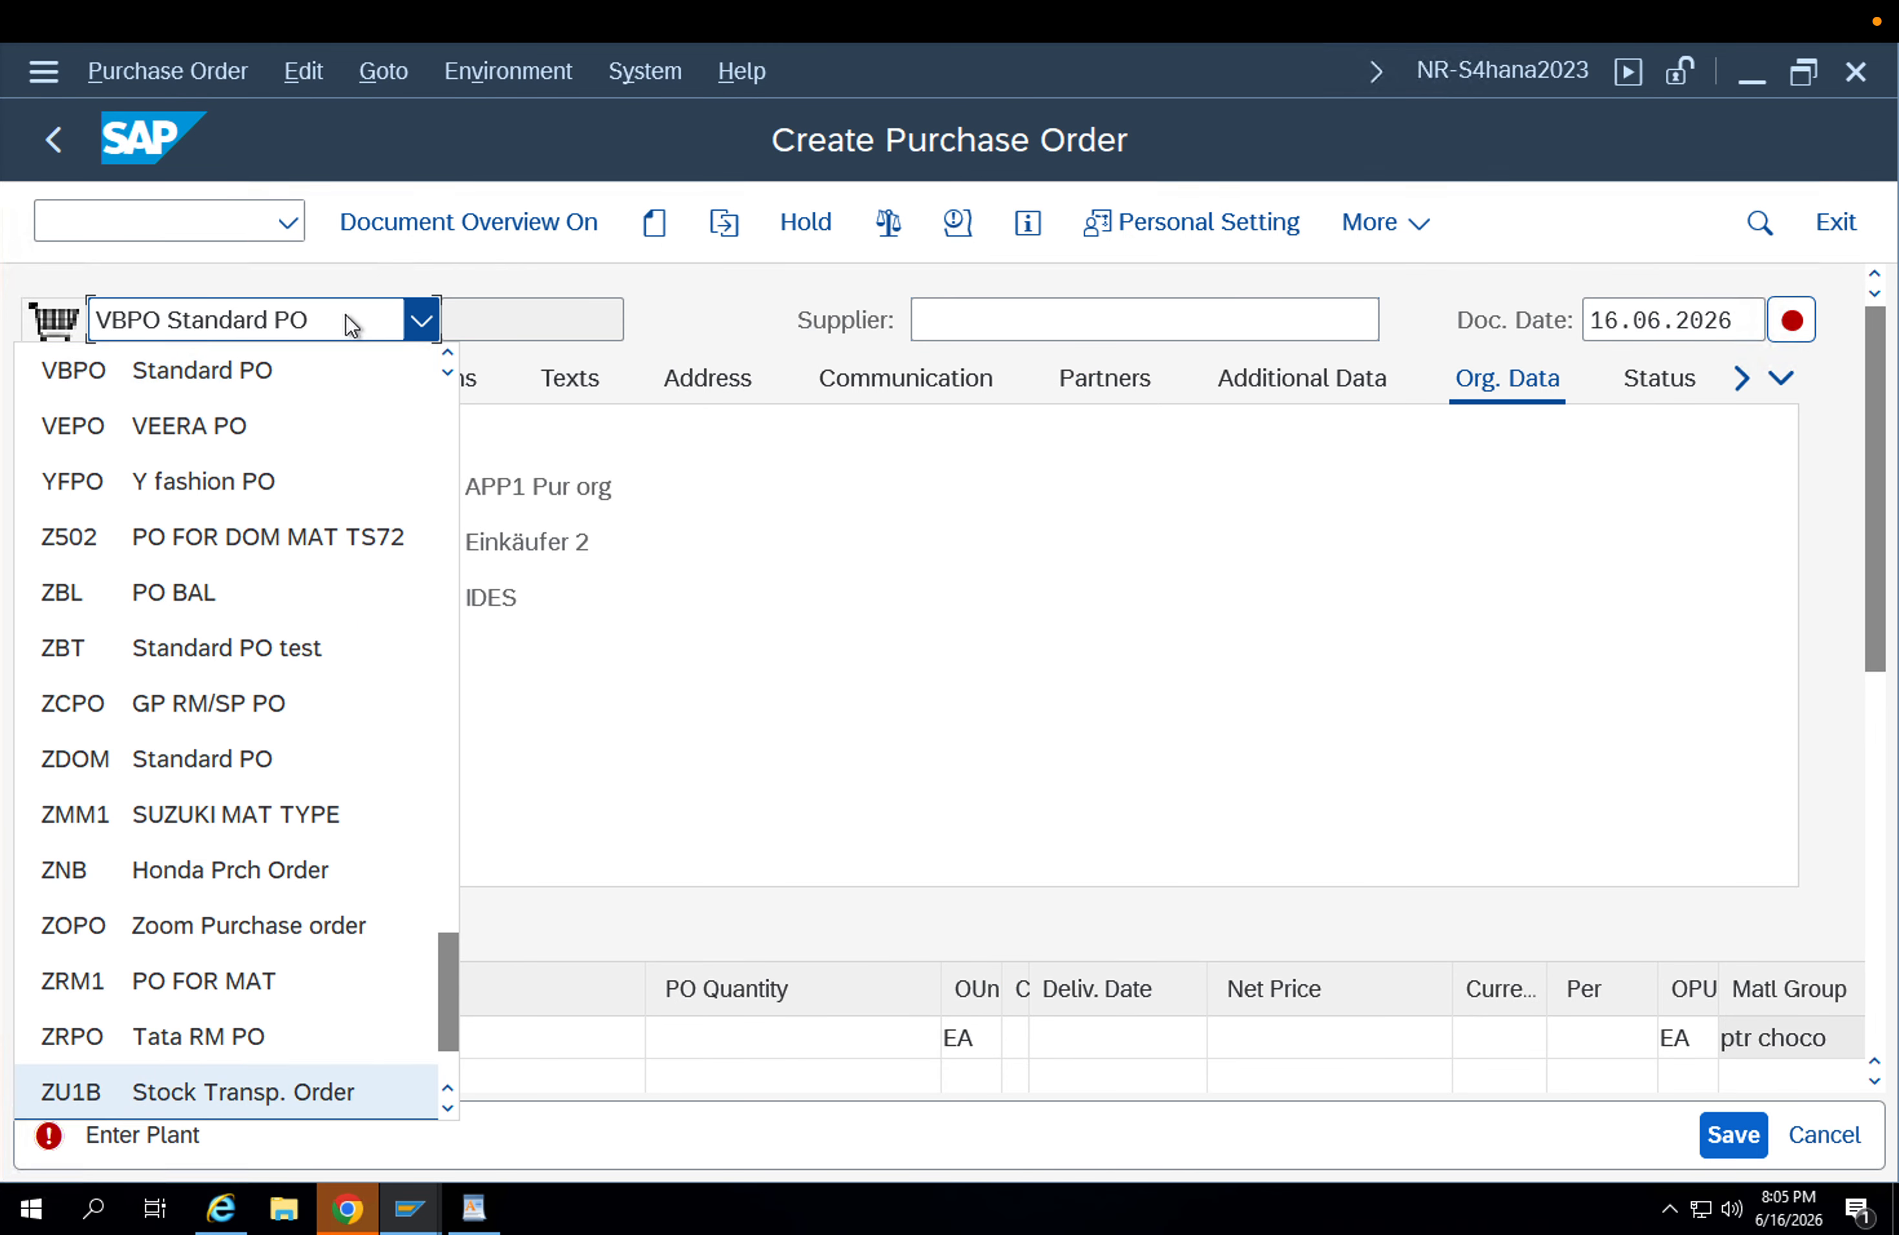
{"action": "left_click", "coordinate": [143, 1093]}
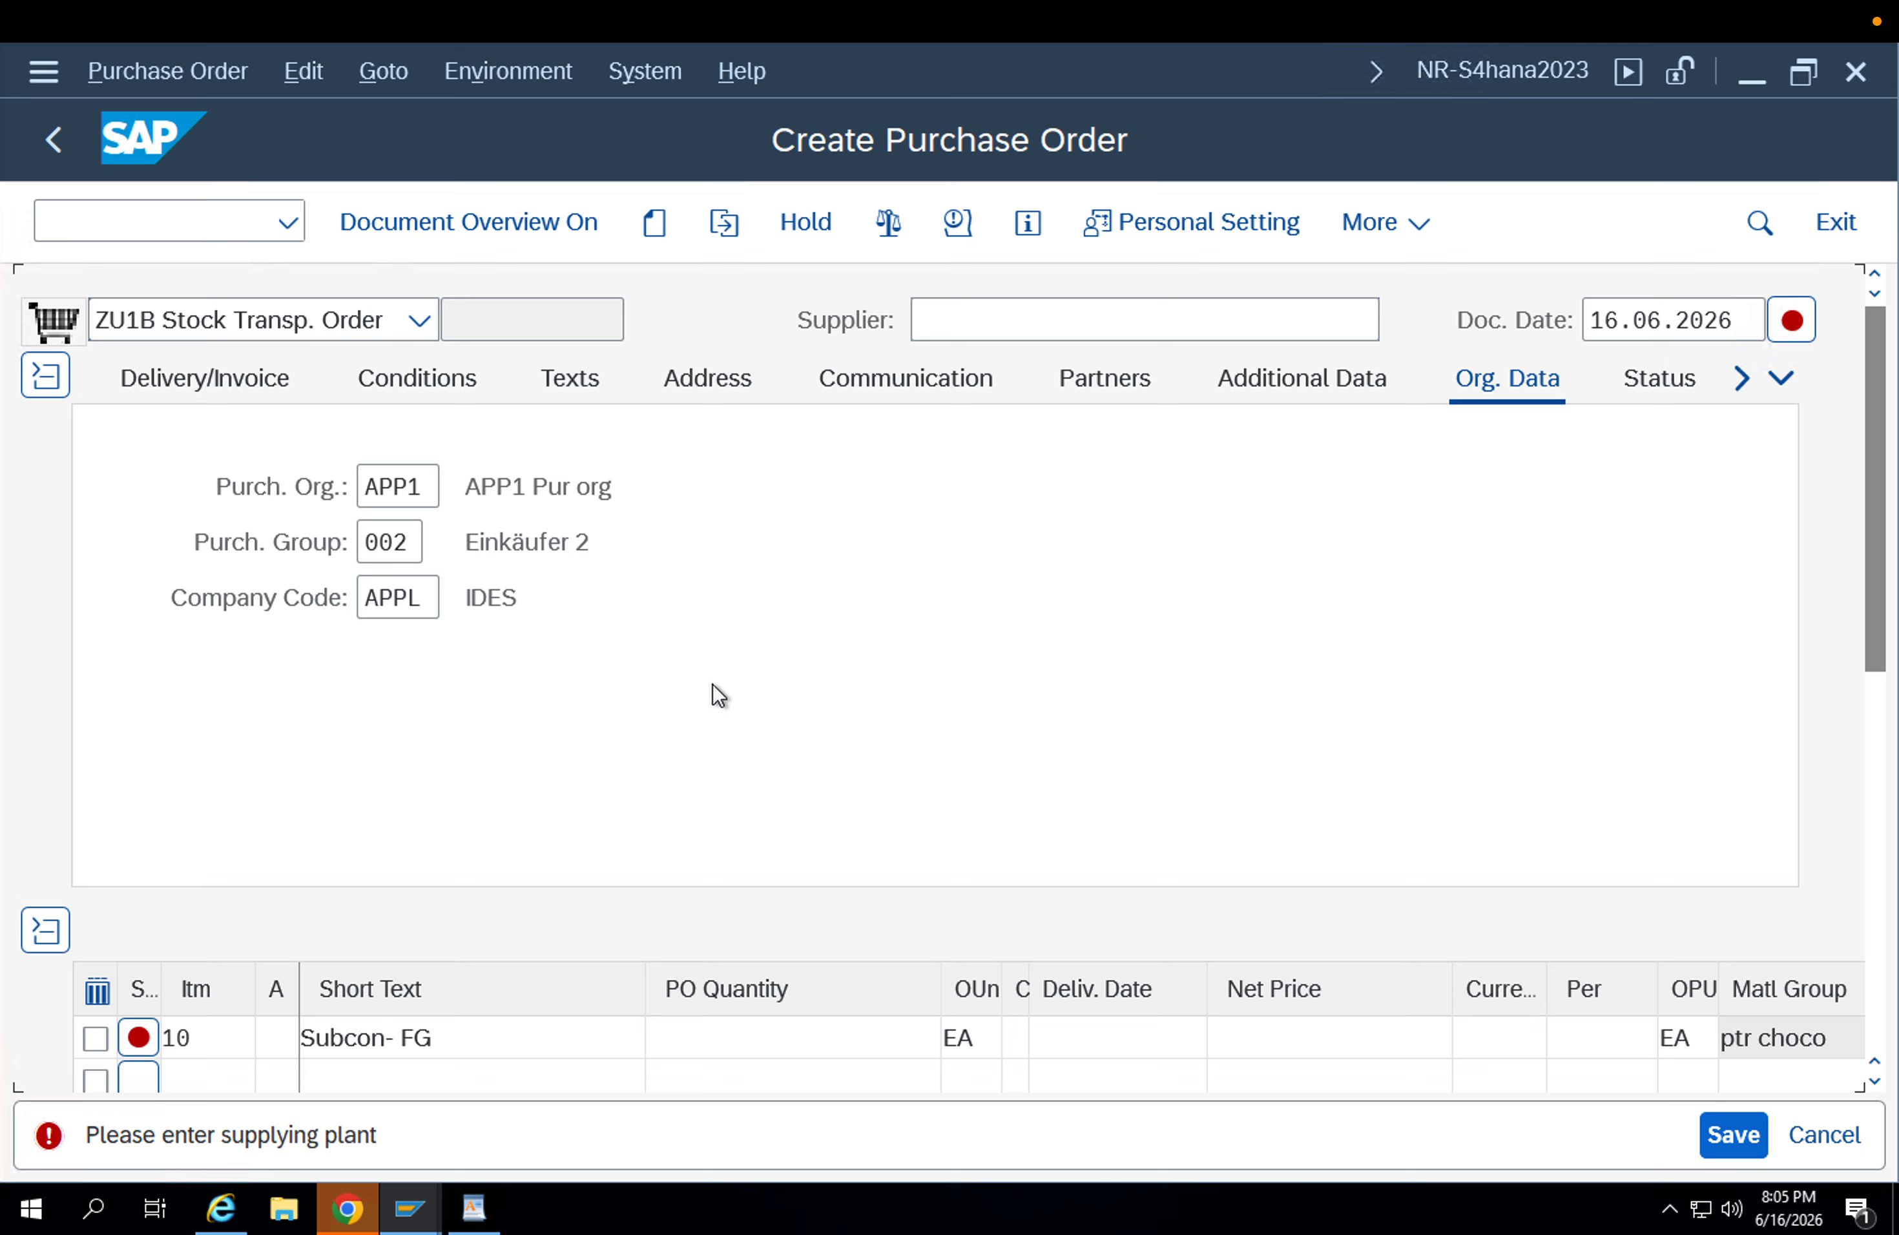
Set the supplying plant of the stock transport order to APP2.
{"action": "left_click", "coordinate": [938, 321]}
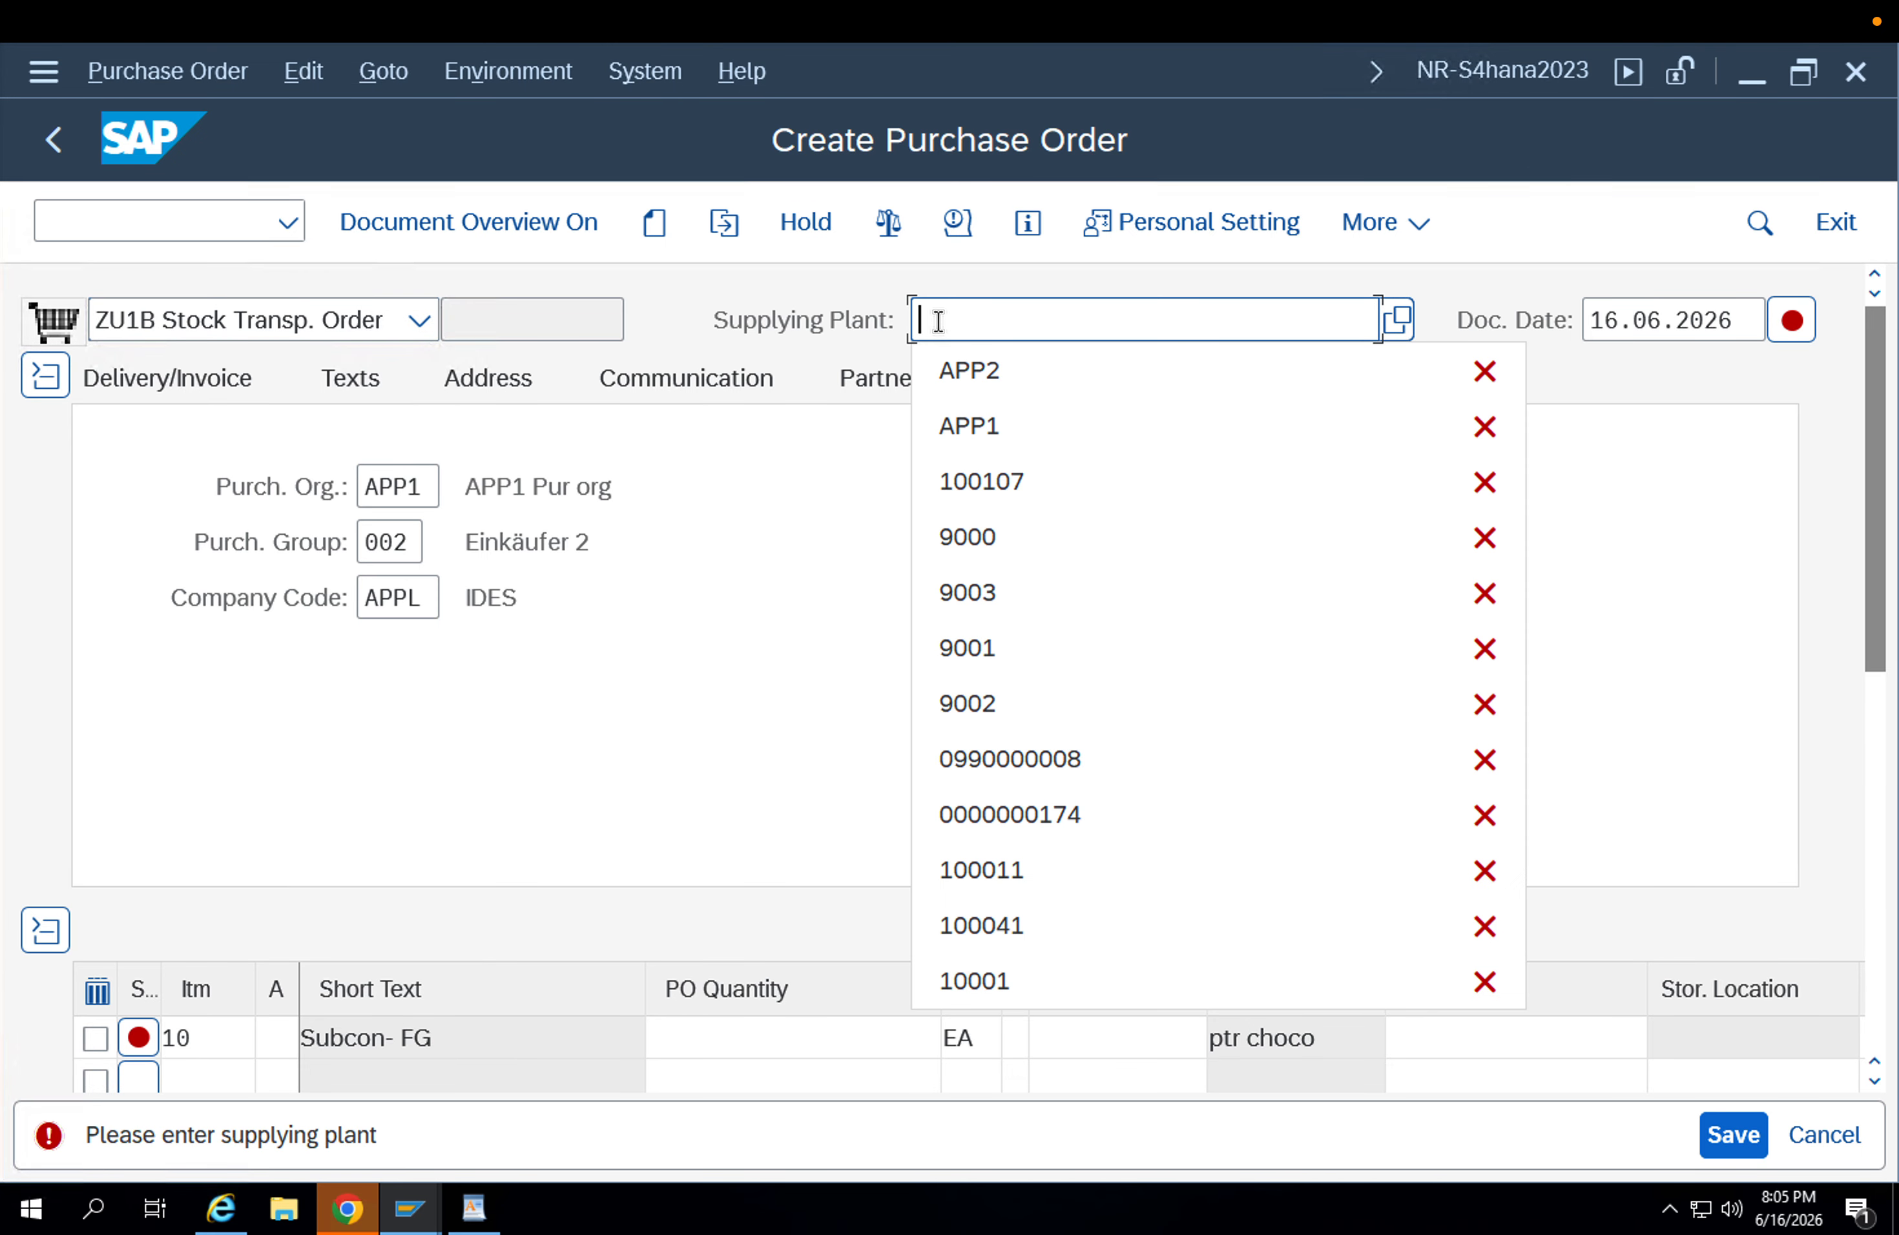
{"action": "key", "text": "Down"}
{"action": "key", "text": "Return"}
{"action": "key", "text": "Return"}
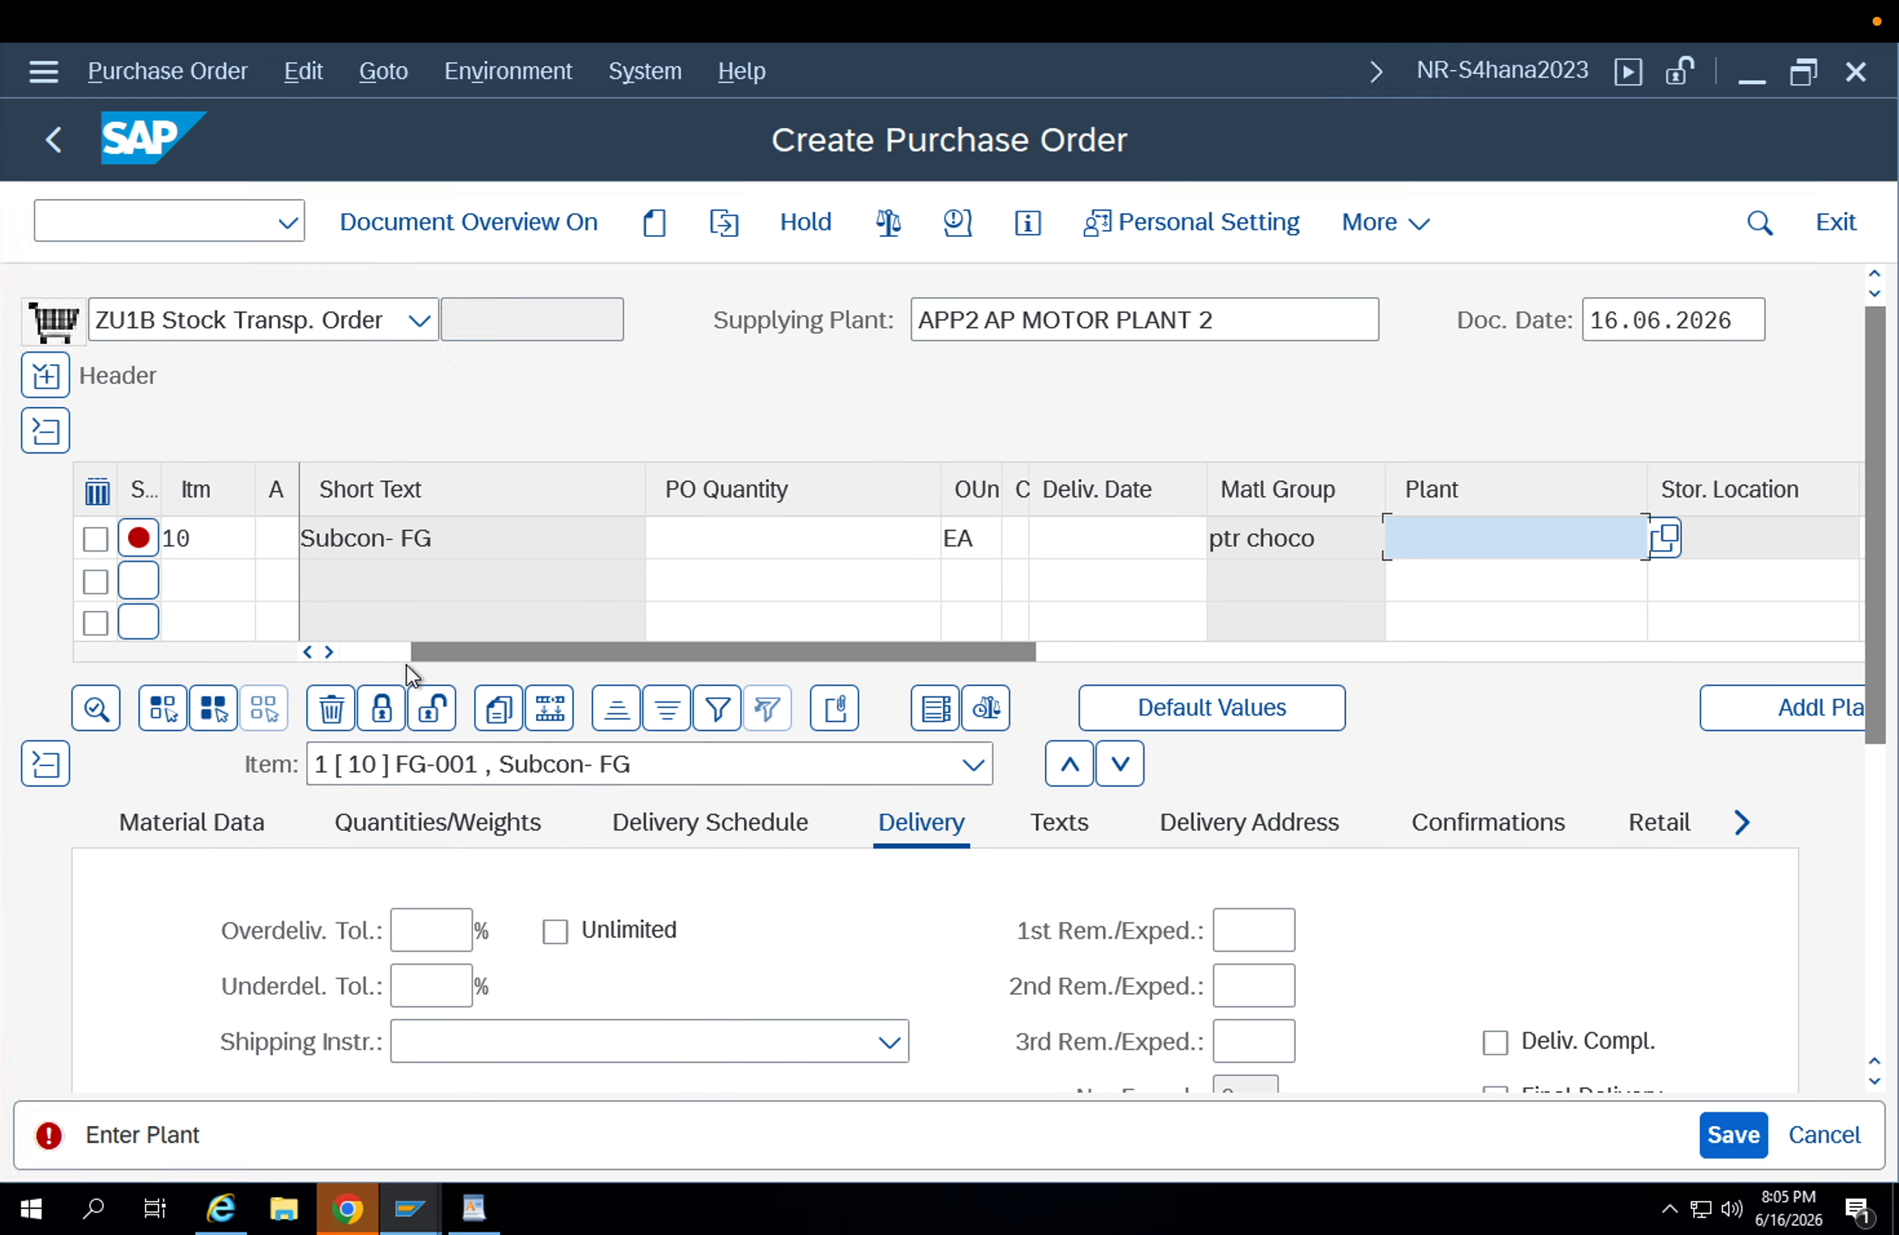
Enter quantity 1 and receiving plant APP1 for the FG-001 item.
{"action": "left_click", "coordinate": [343, 654]}
{"action": "left_click", "coordinate": [343, 653]}
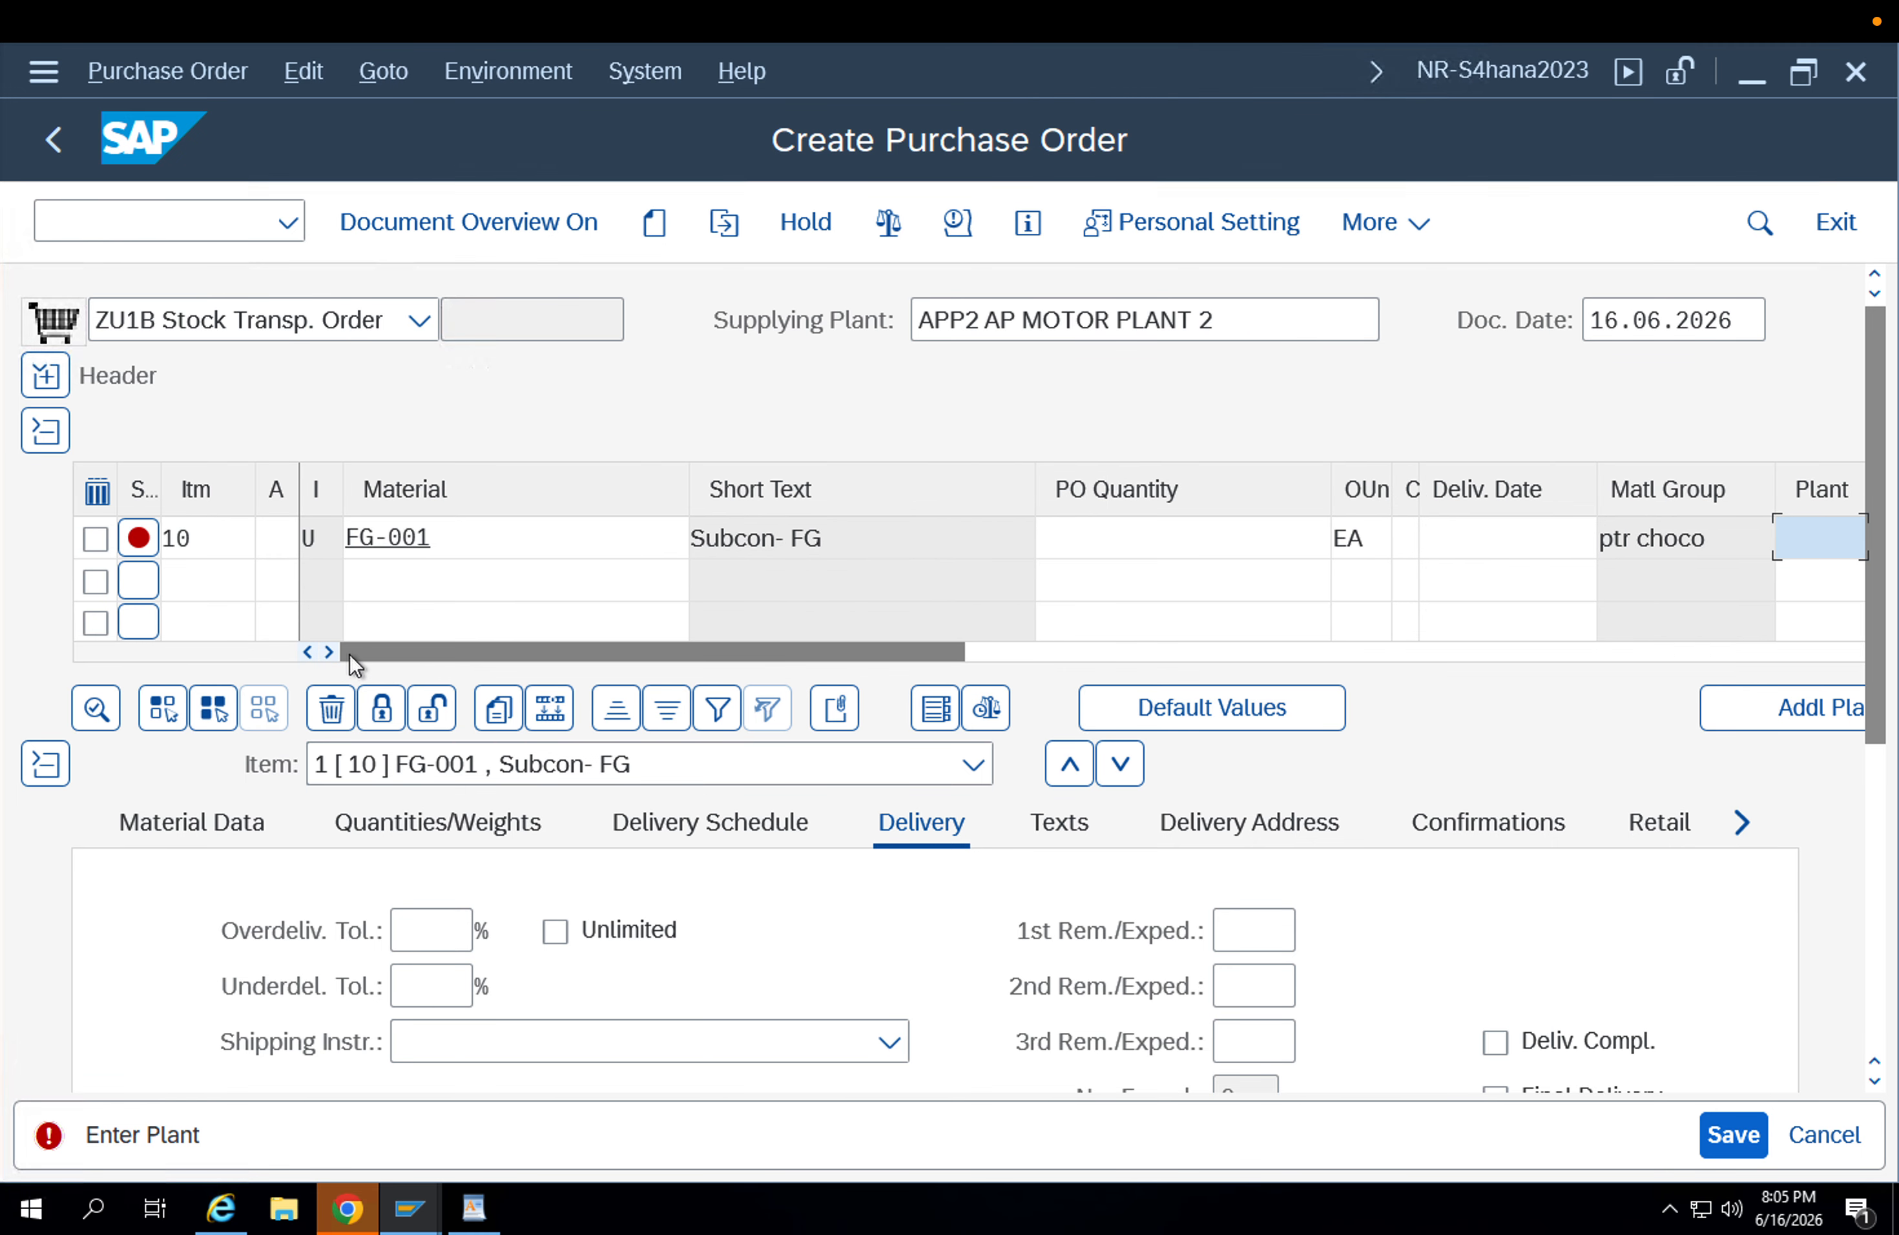
{"action": "left_click", "coordinate": [447, 551]}
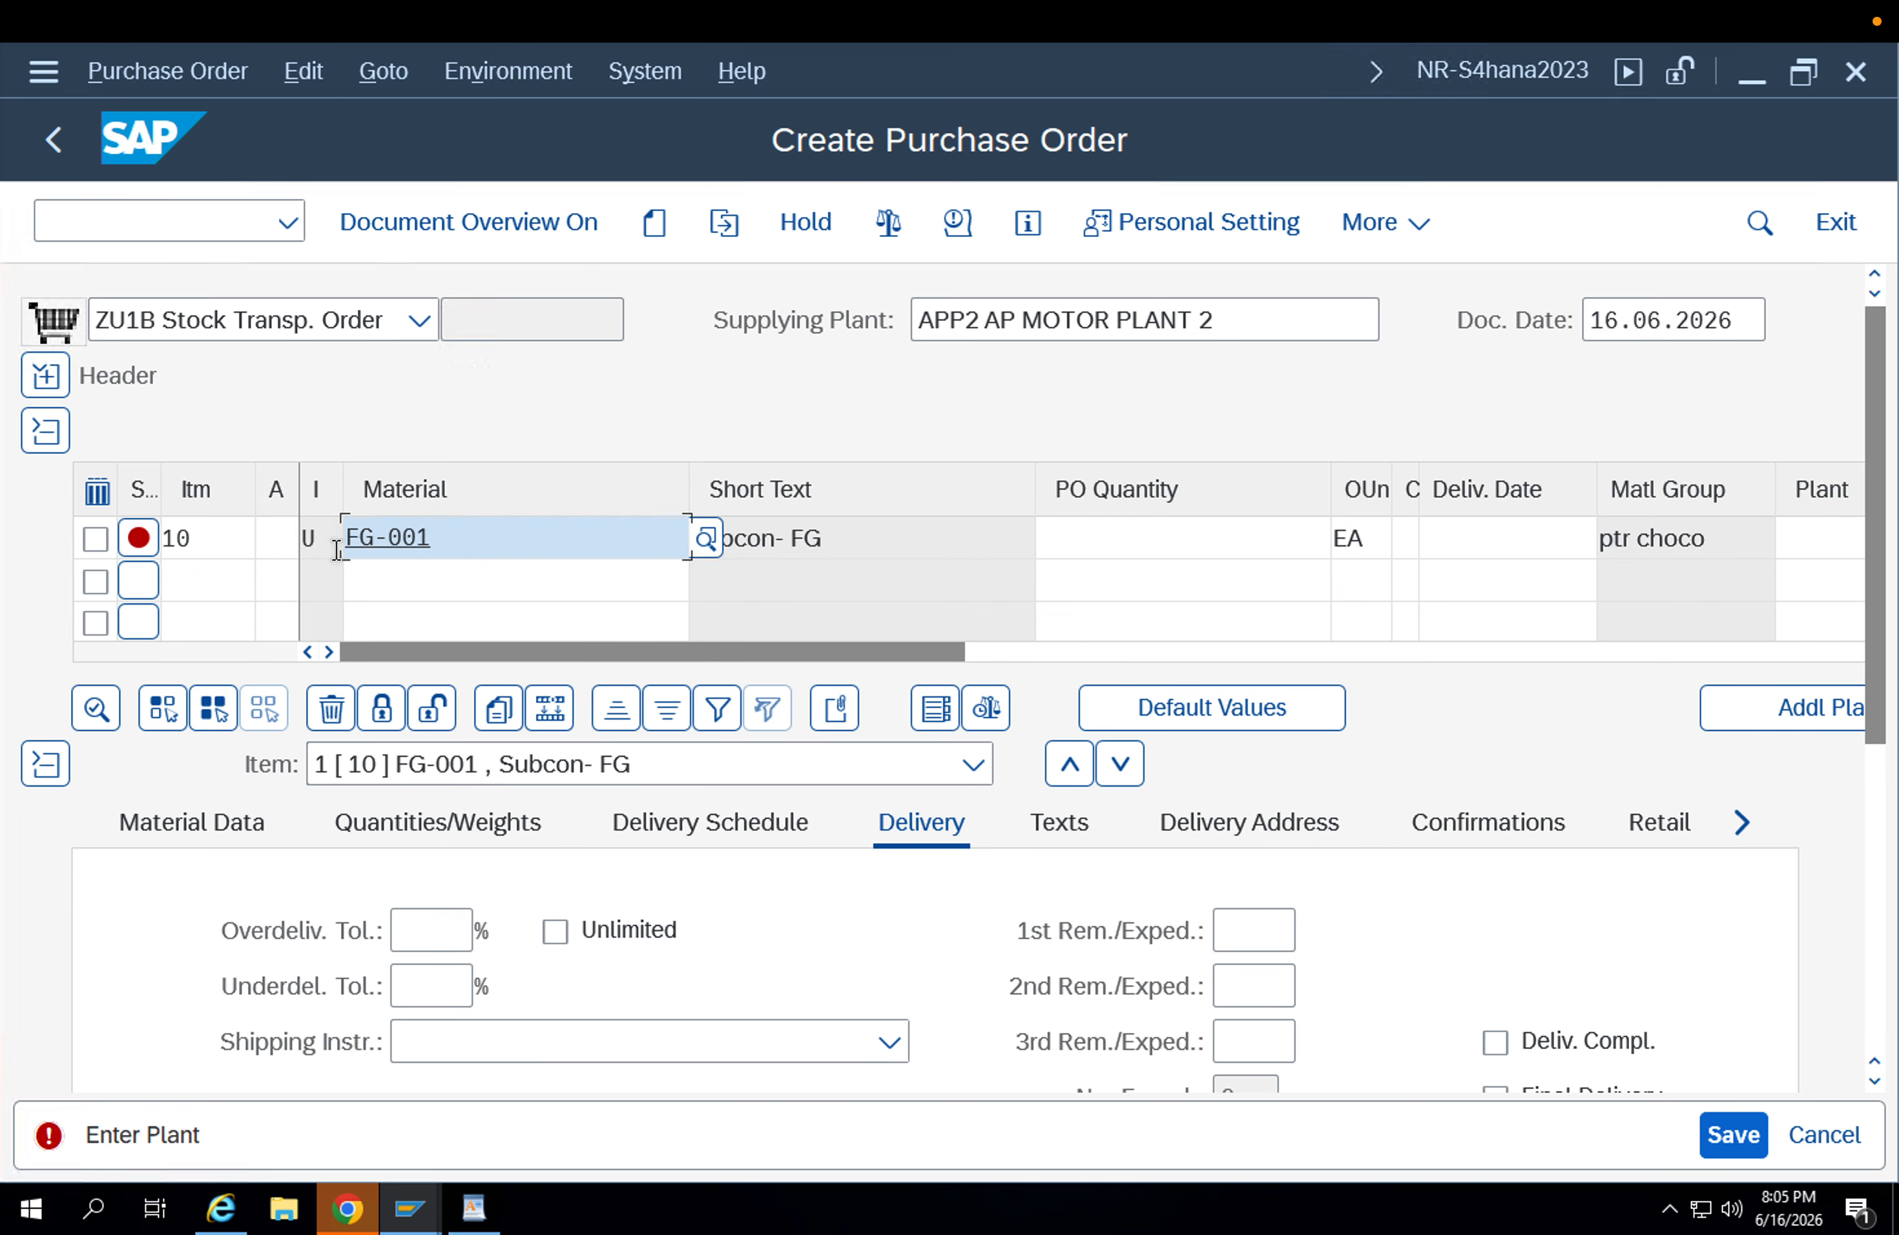
{"action": "left_click", "coordinate": [1136, 530]}
{"action": "type", "text": "1"}
{"action": "key", "text": "Tab"}
{"action": "key", "text": "Tab"}
{"action": "key", "text": "Tab"}
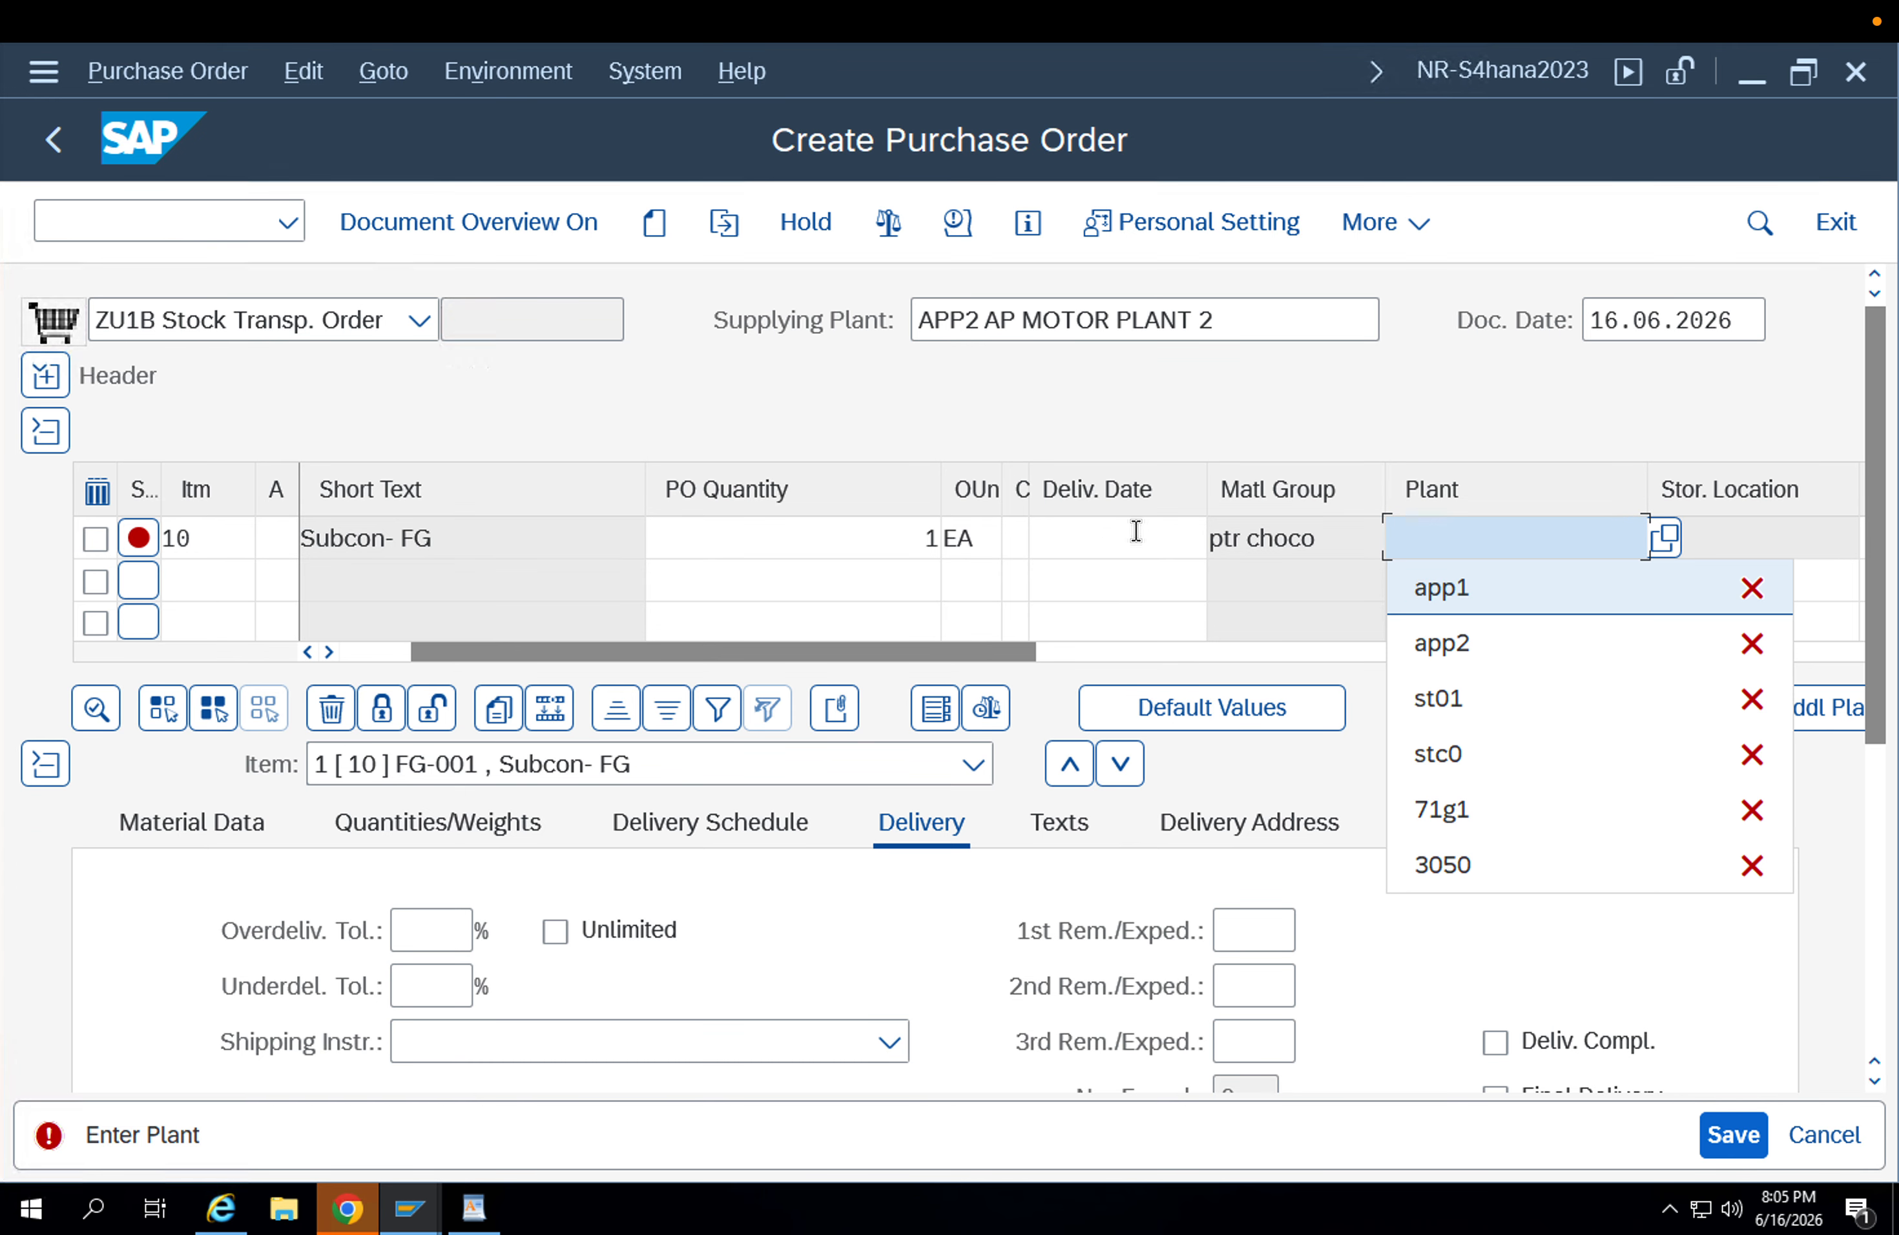
{"action": "key", "text": "Down"}
{"action": "key", "text": "Up"}
{"action": "key", "text": "Return"}
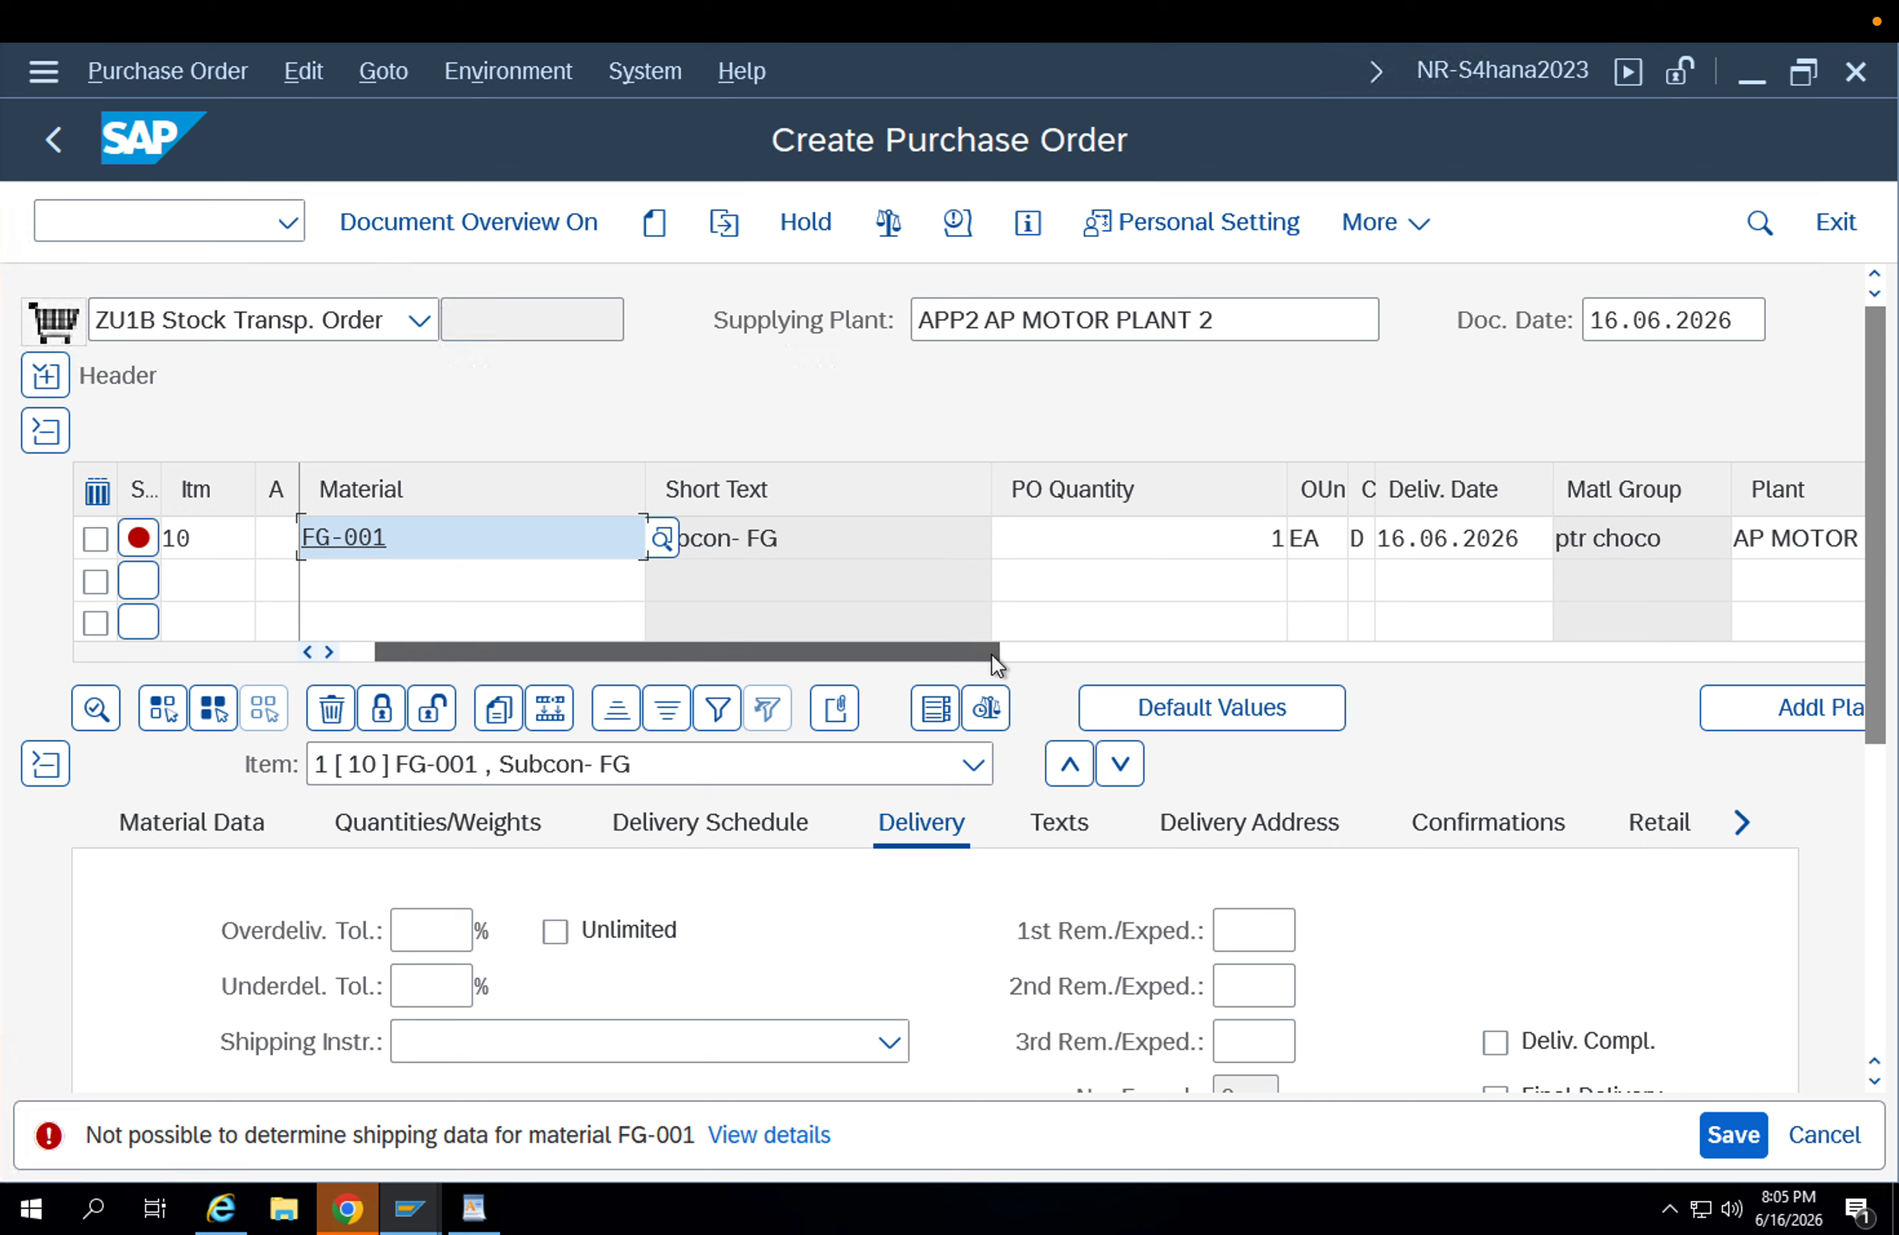
Set the storage location of the FG-001 item to APFG.
{"action": "left_click_drag", "start_coordinate": [996, 654], "coordinate": [1123, 651]}
{"action": "left_click", "coordinate": [1046, 549]}
{"action": "key", "text": "space"}
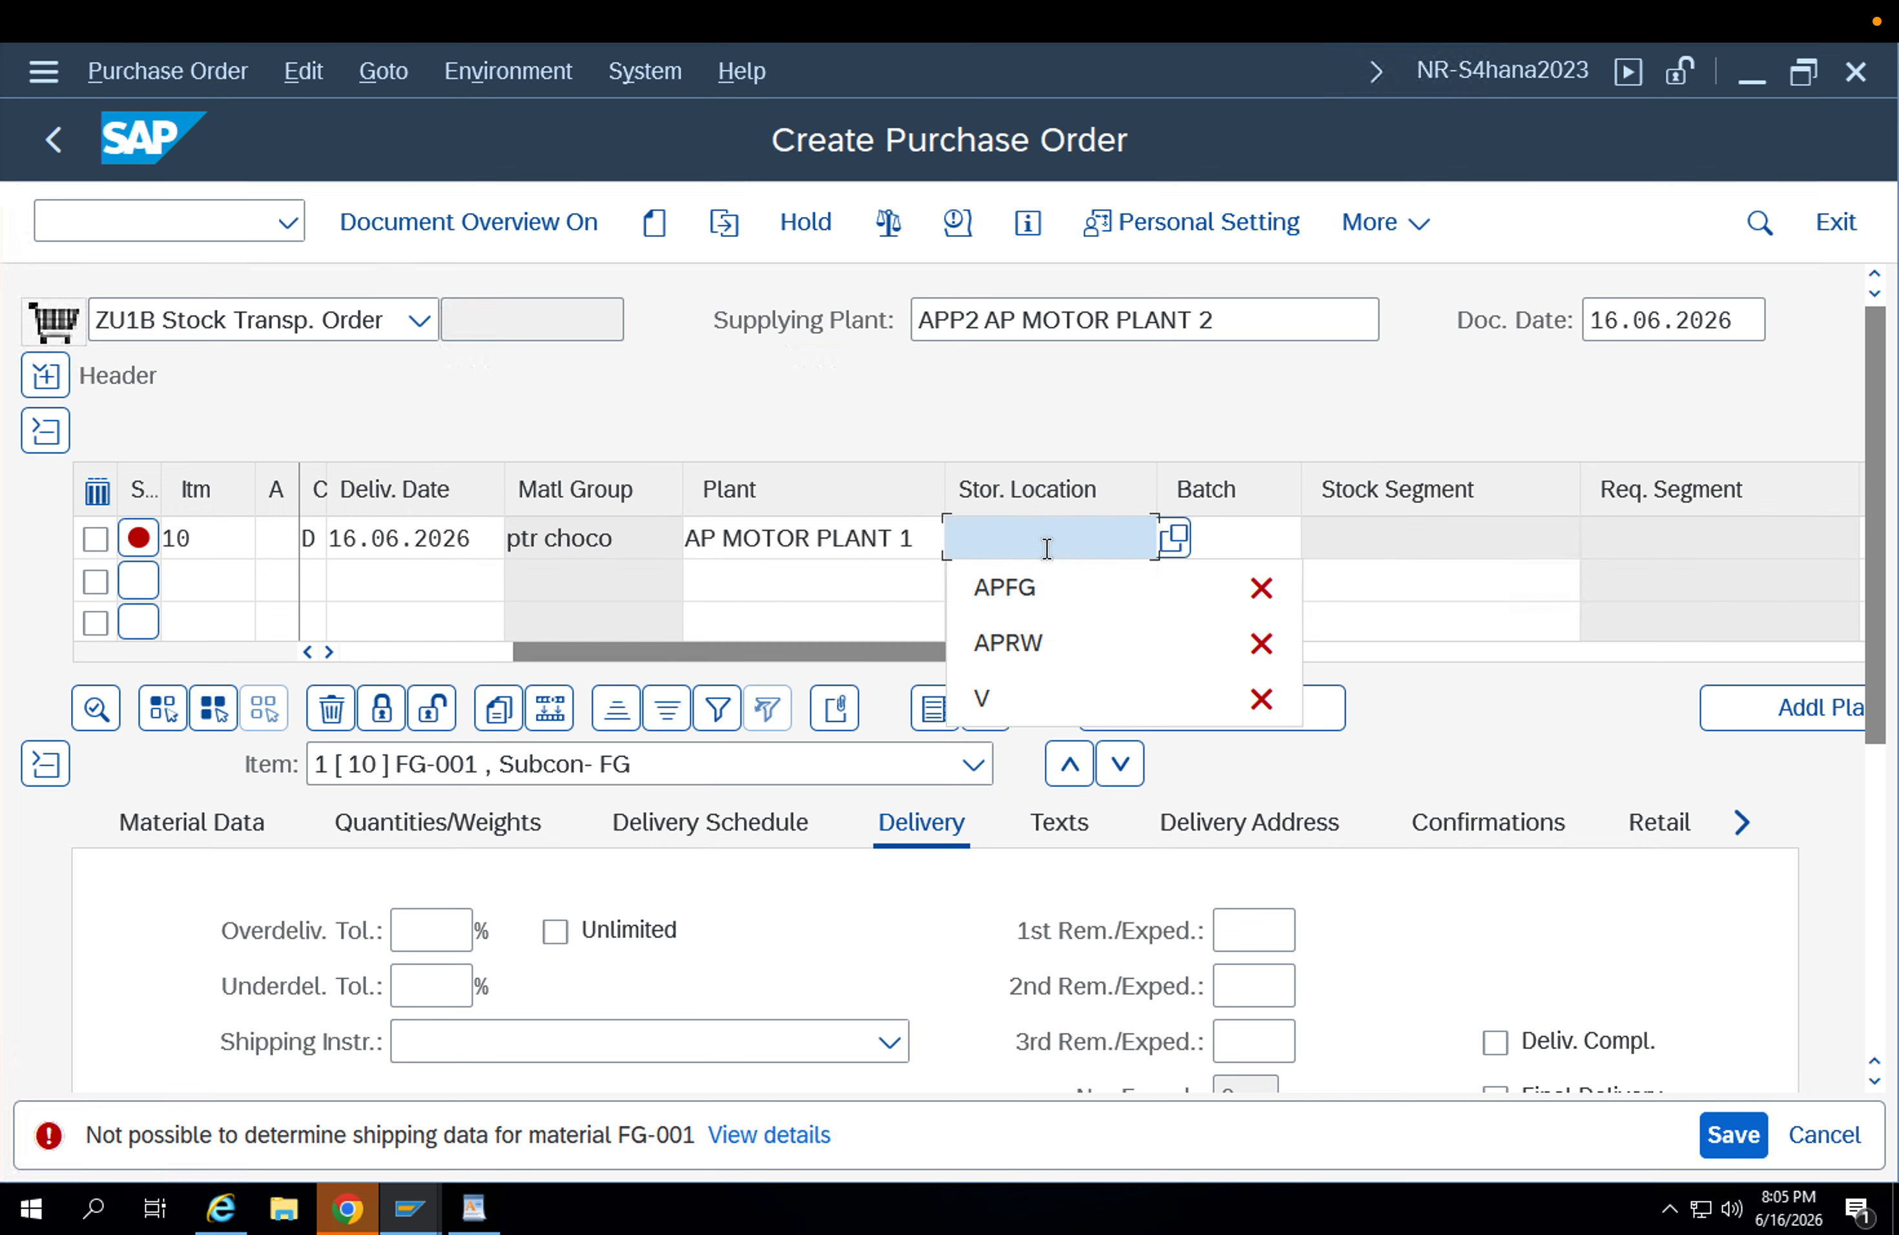
{"action": "key", "text": "Down"}
{"action": "key", "text": "Return"}
{"action": "key", "text": "Return"}
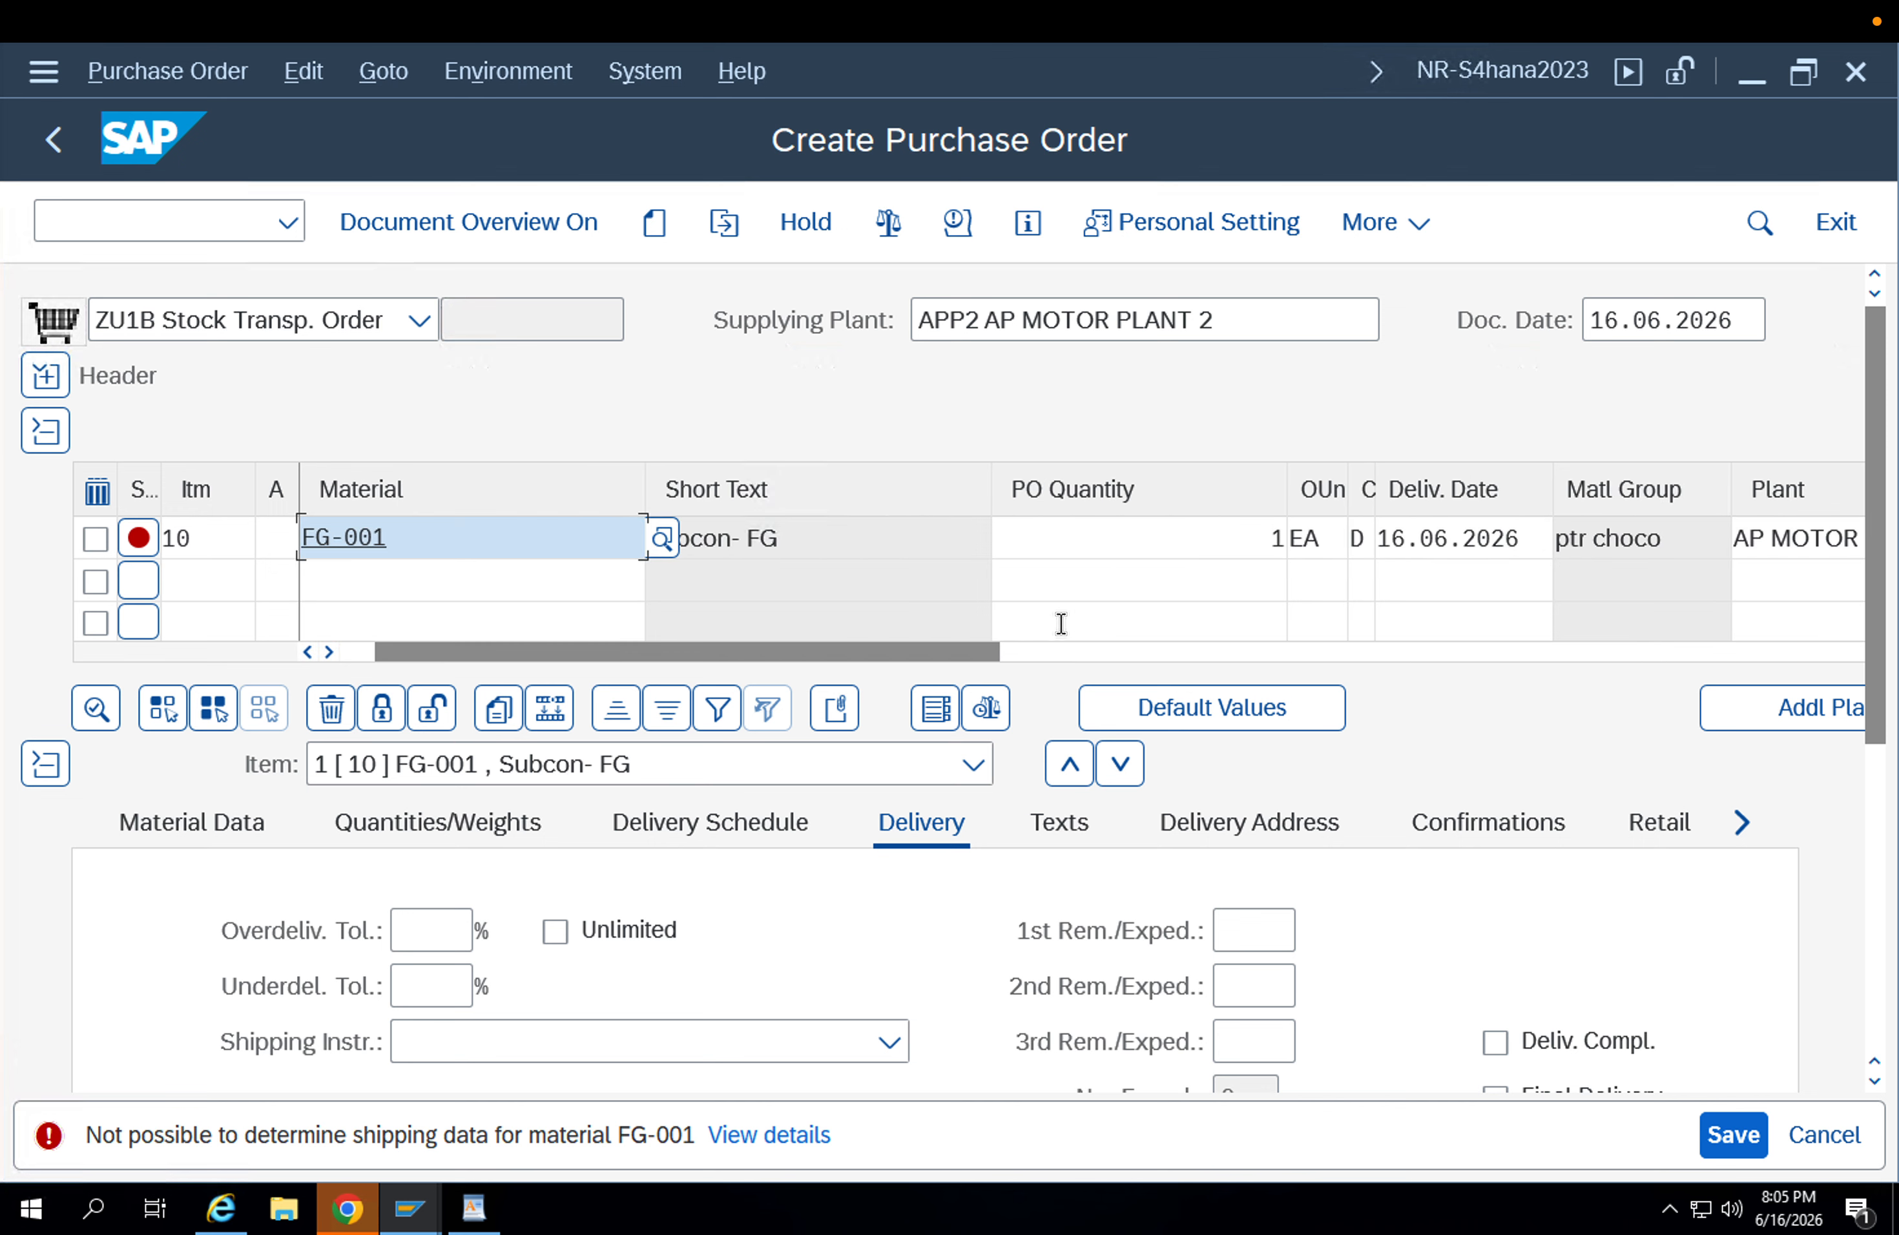
Read the explanation of the shipping point message for item 10, then close it and acknowledge the message.
{"action": "left_click", "coordinate": [1047, 544]}
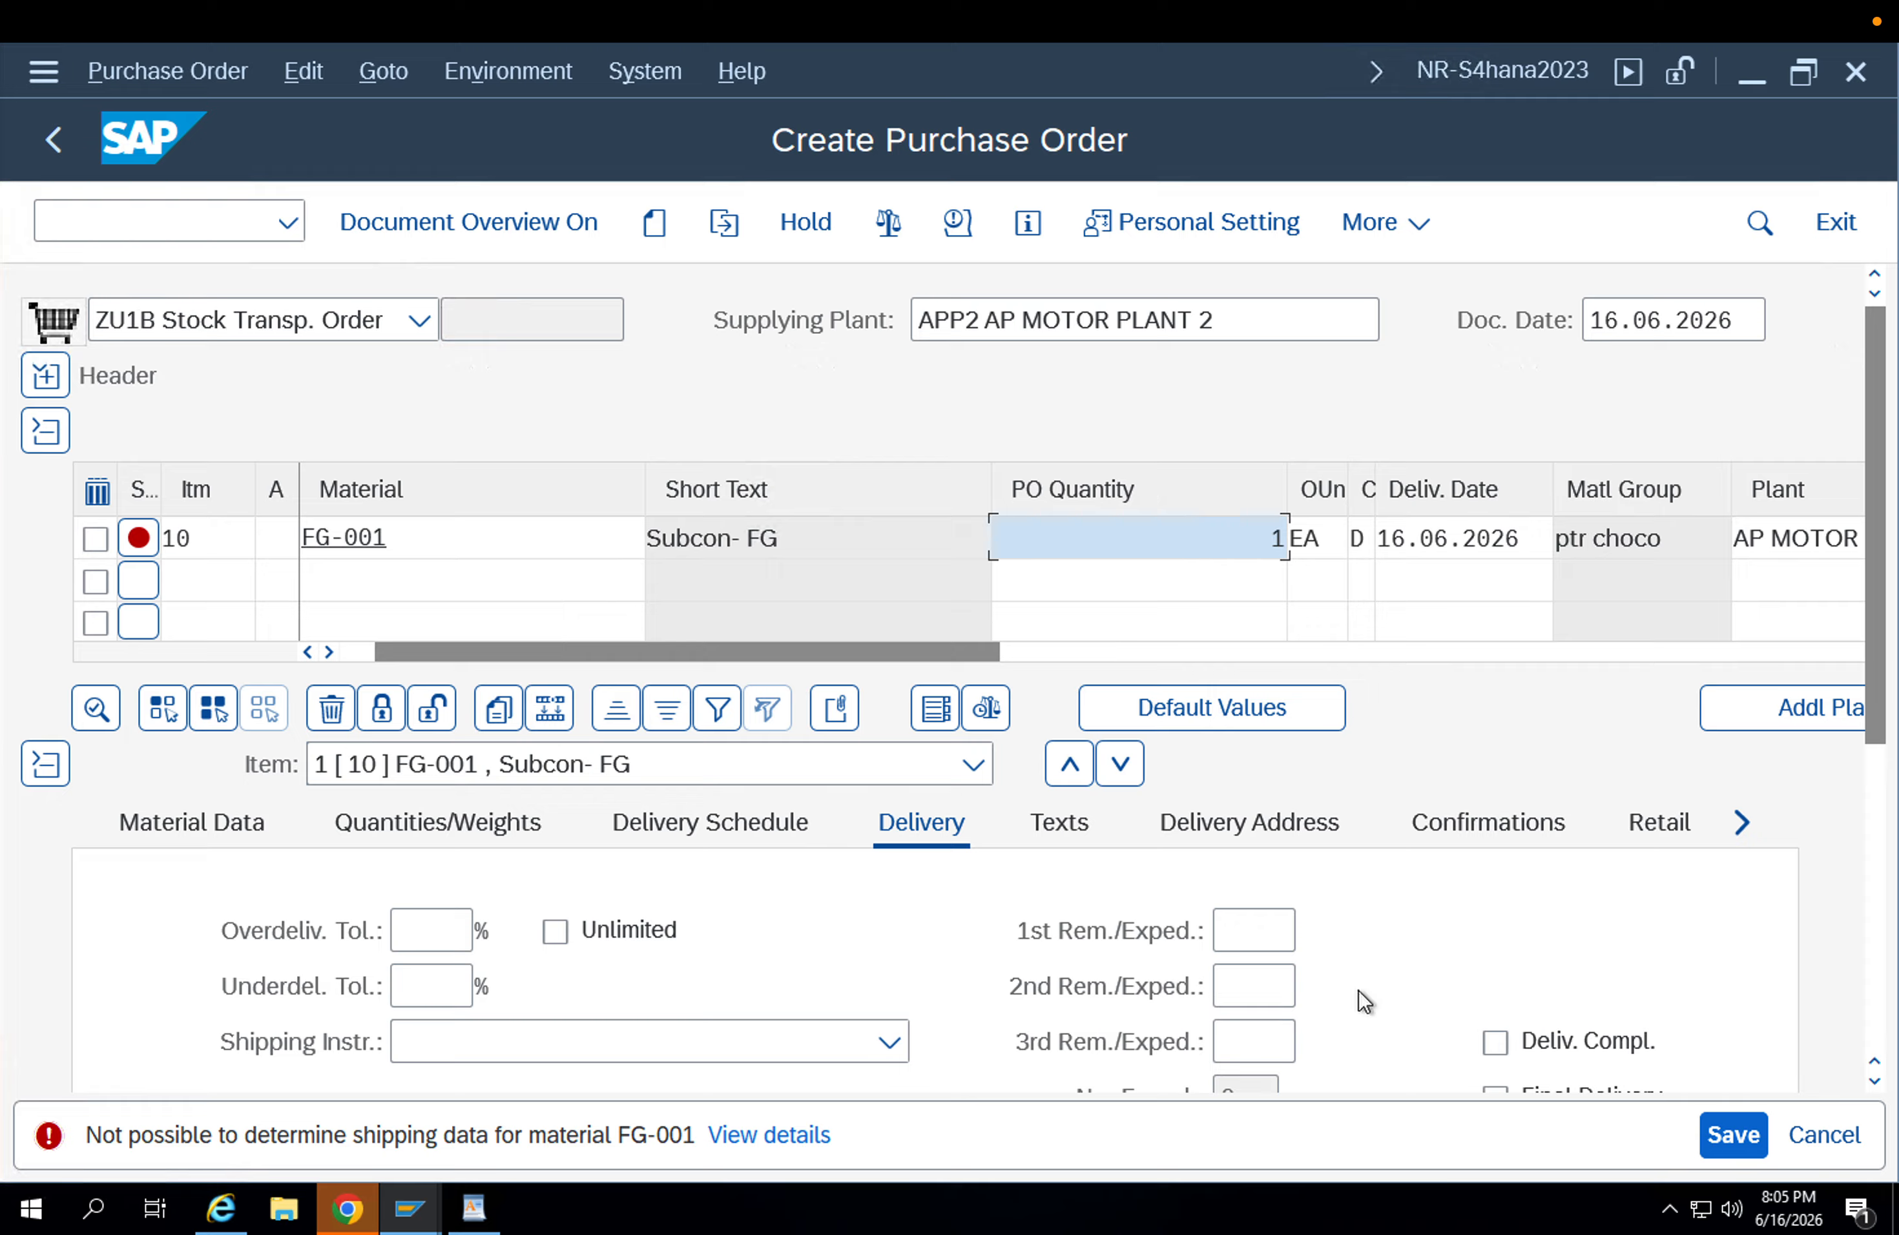
{"action": "left_click", "coordinate": [1740, 824]}
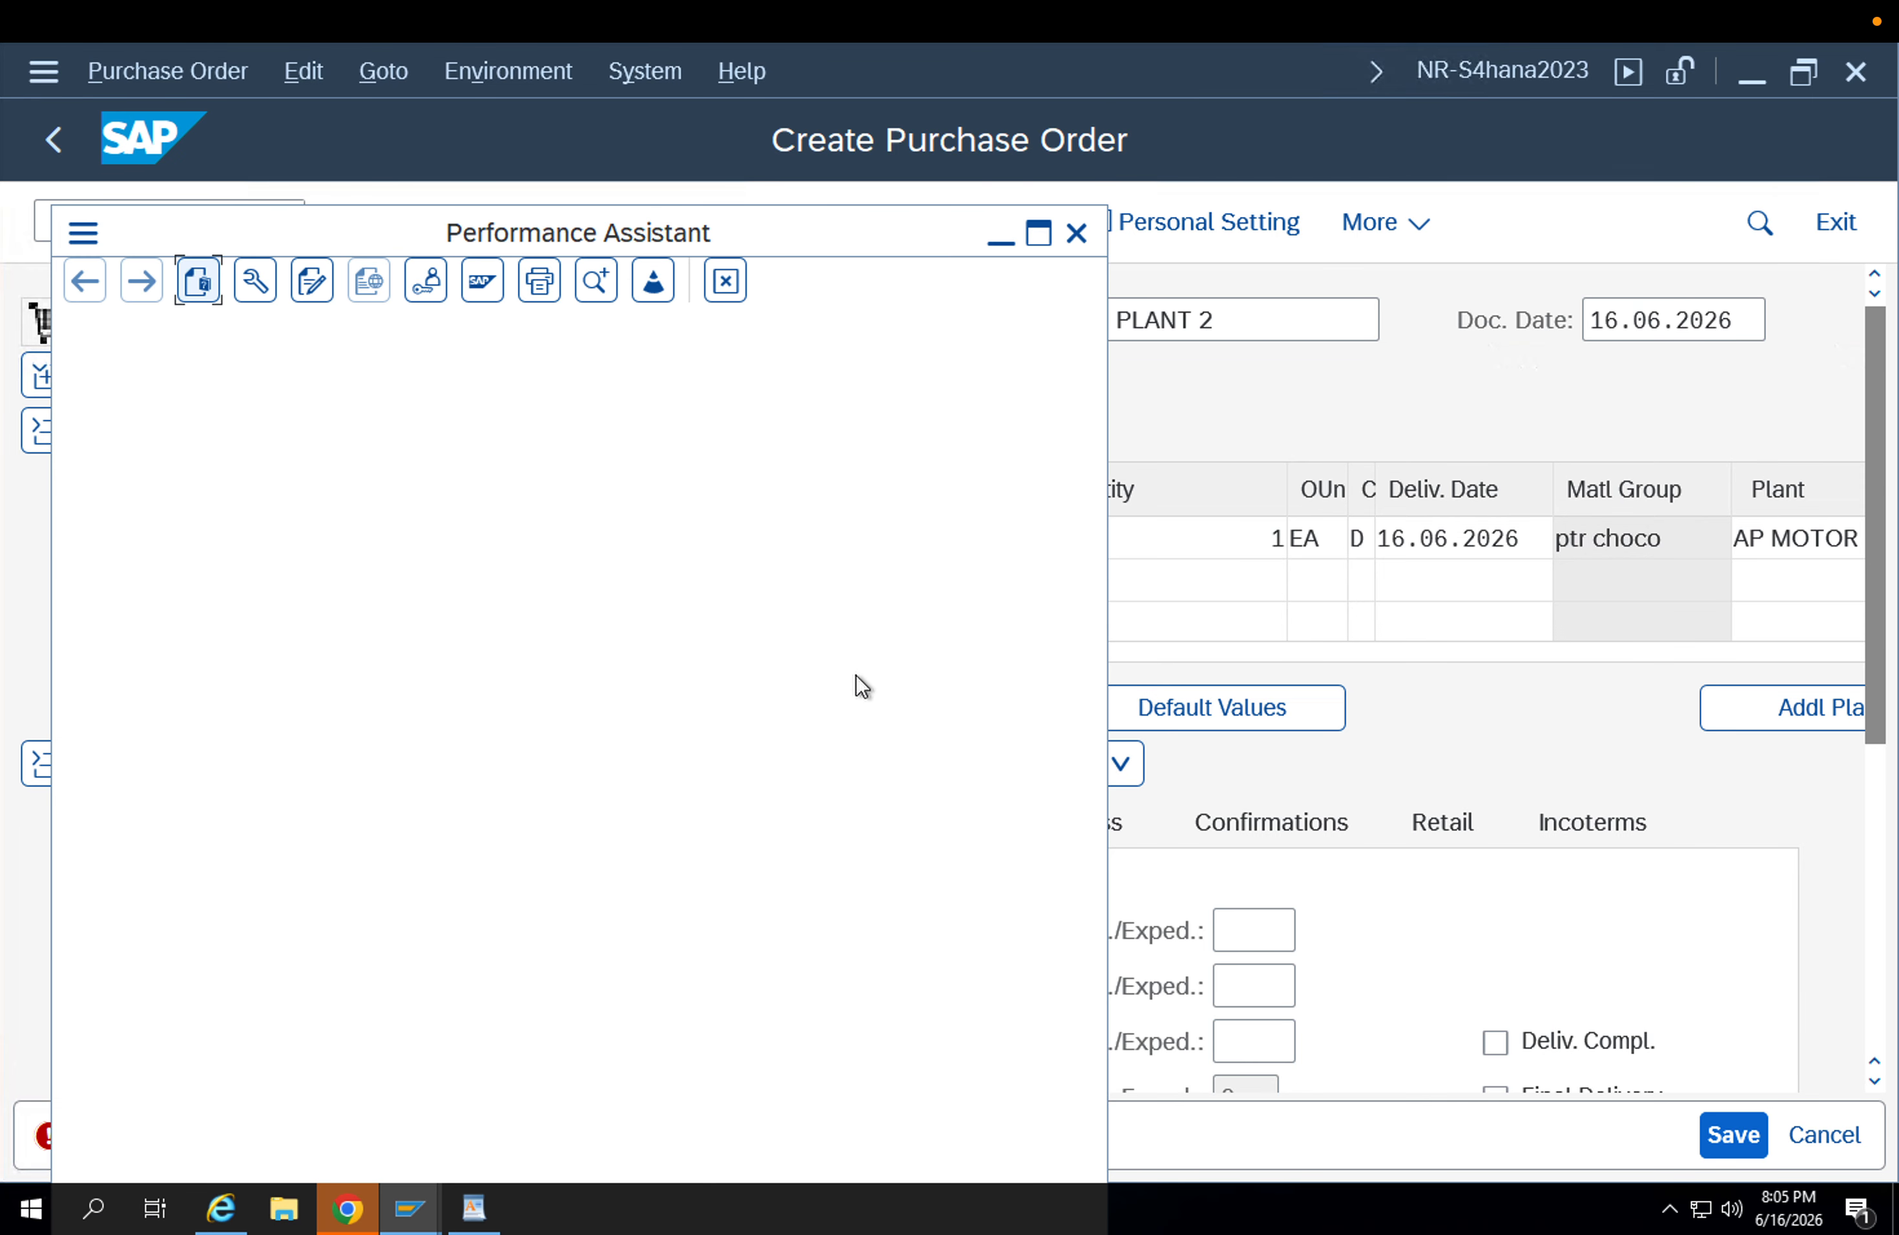
{"action": "left_click", "coordinate": [1077, 232]}
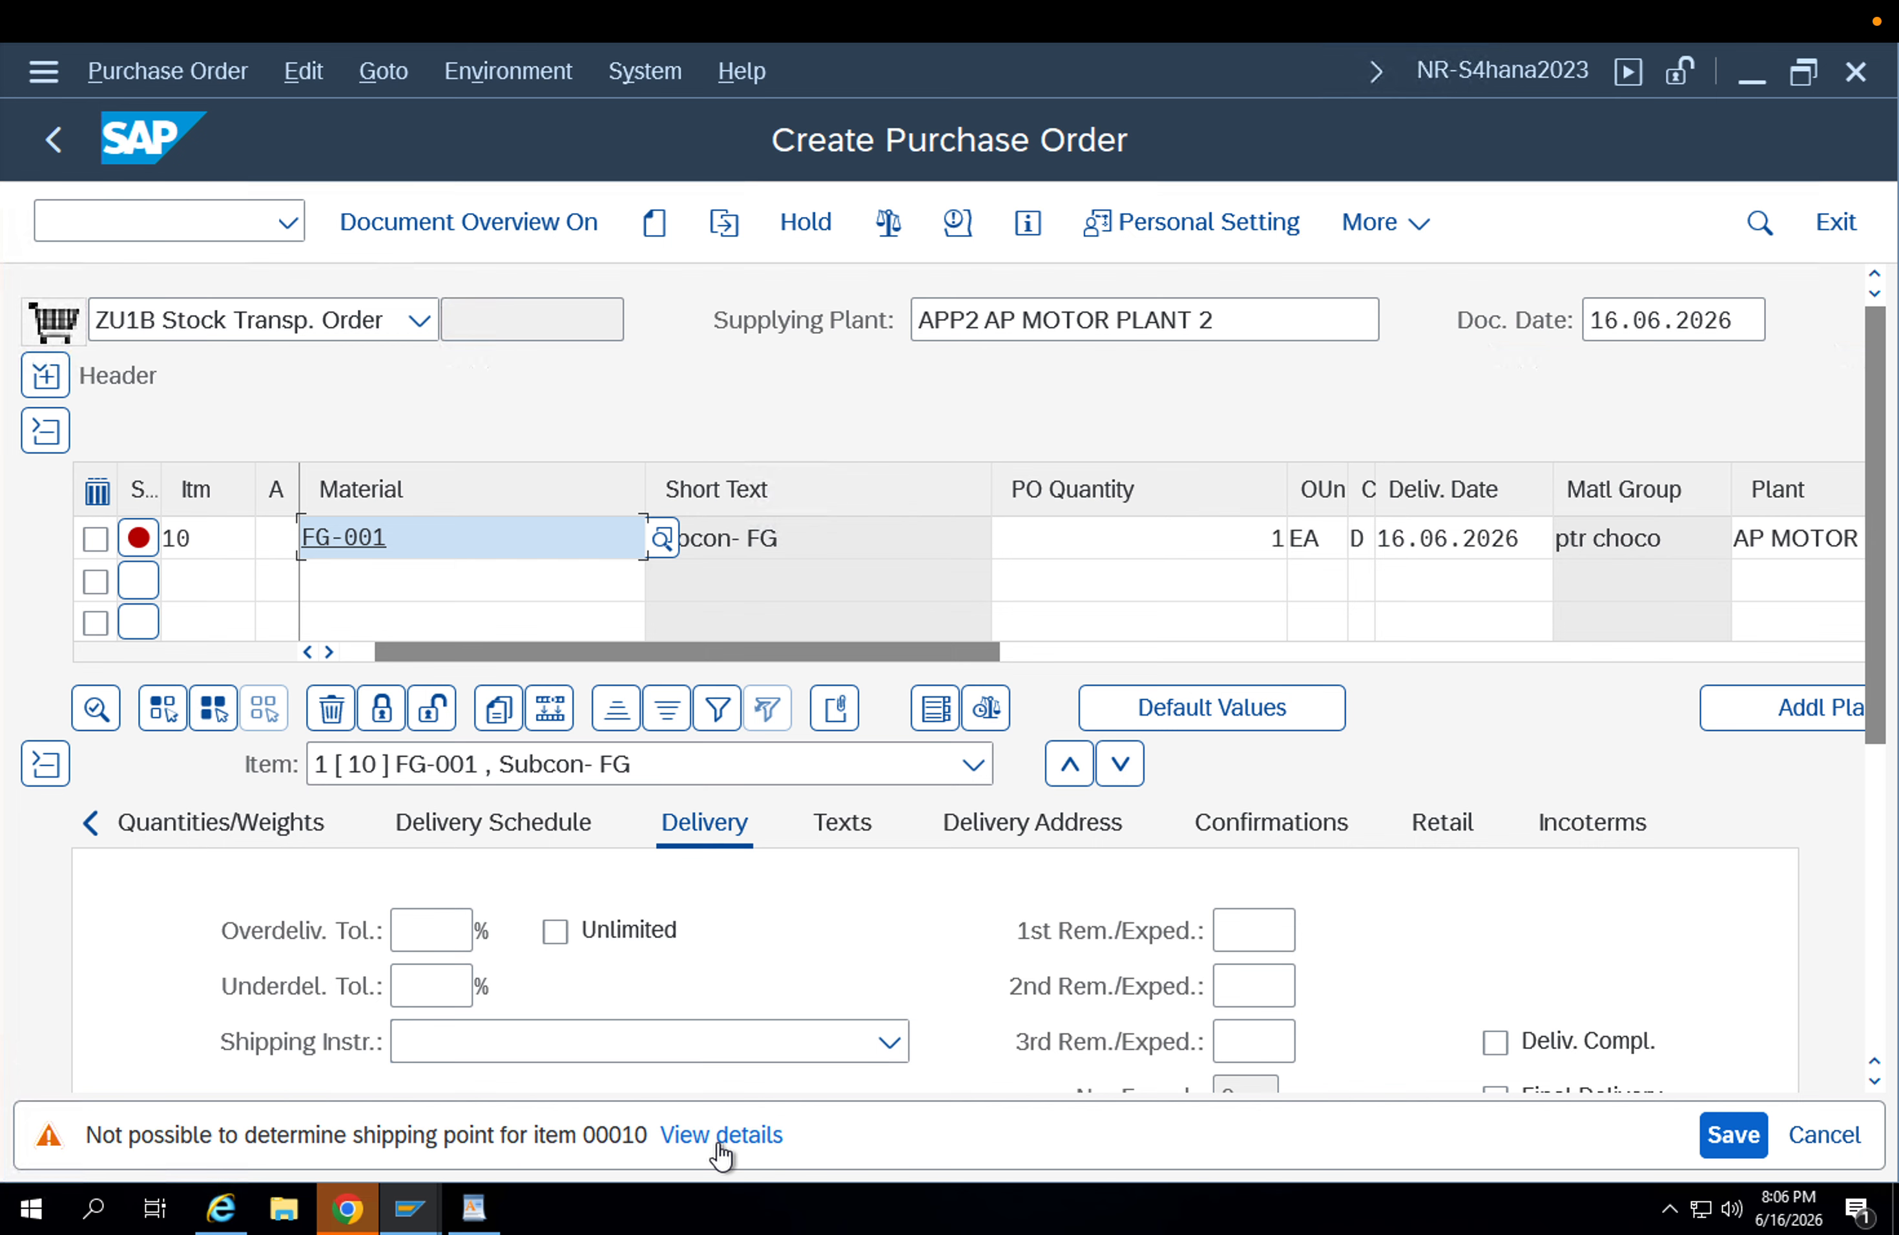
{"action": "left_click", "coordinate": [721, 1135]}
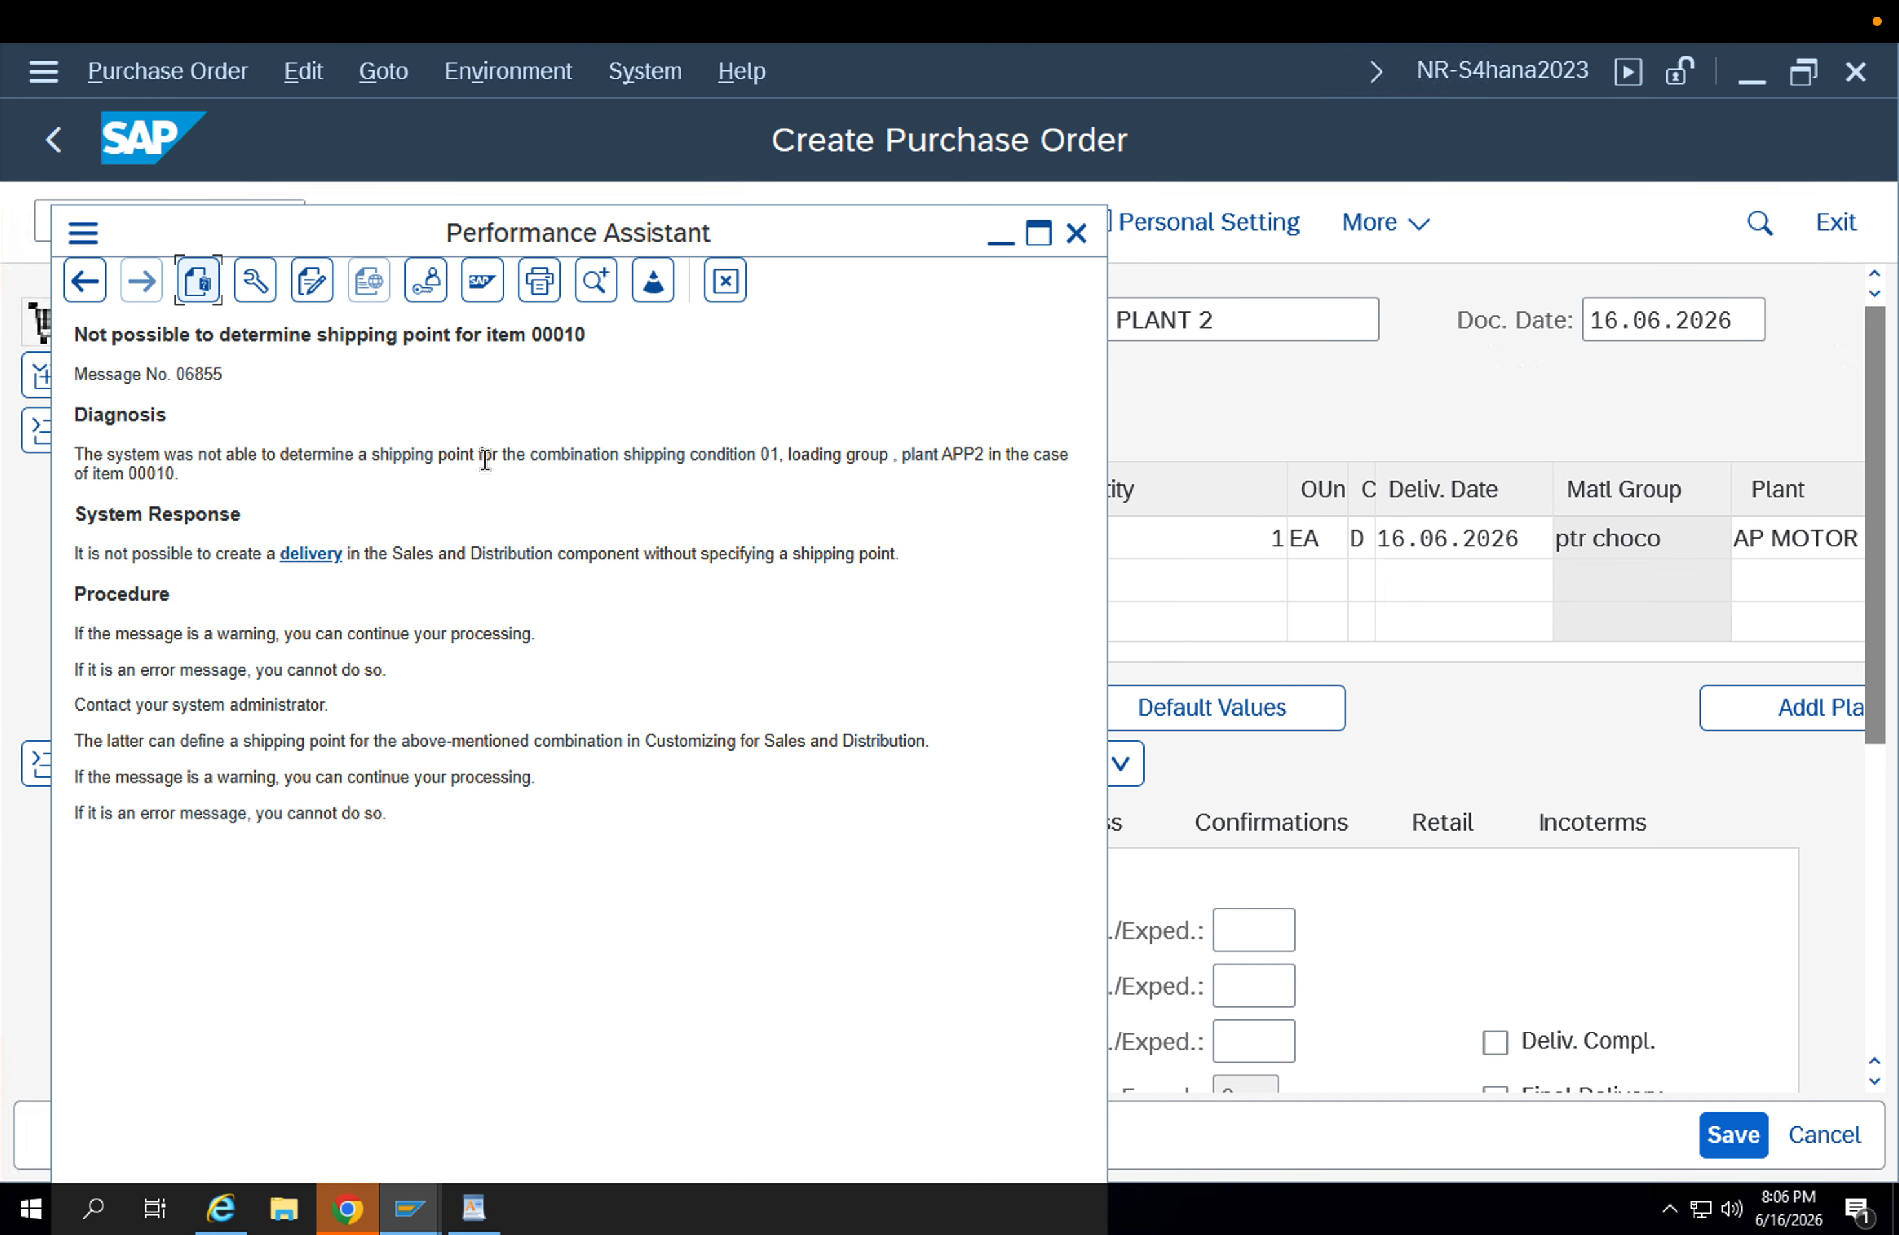
{"action": "key", "text": "Escape"}
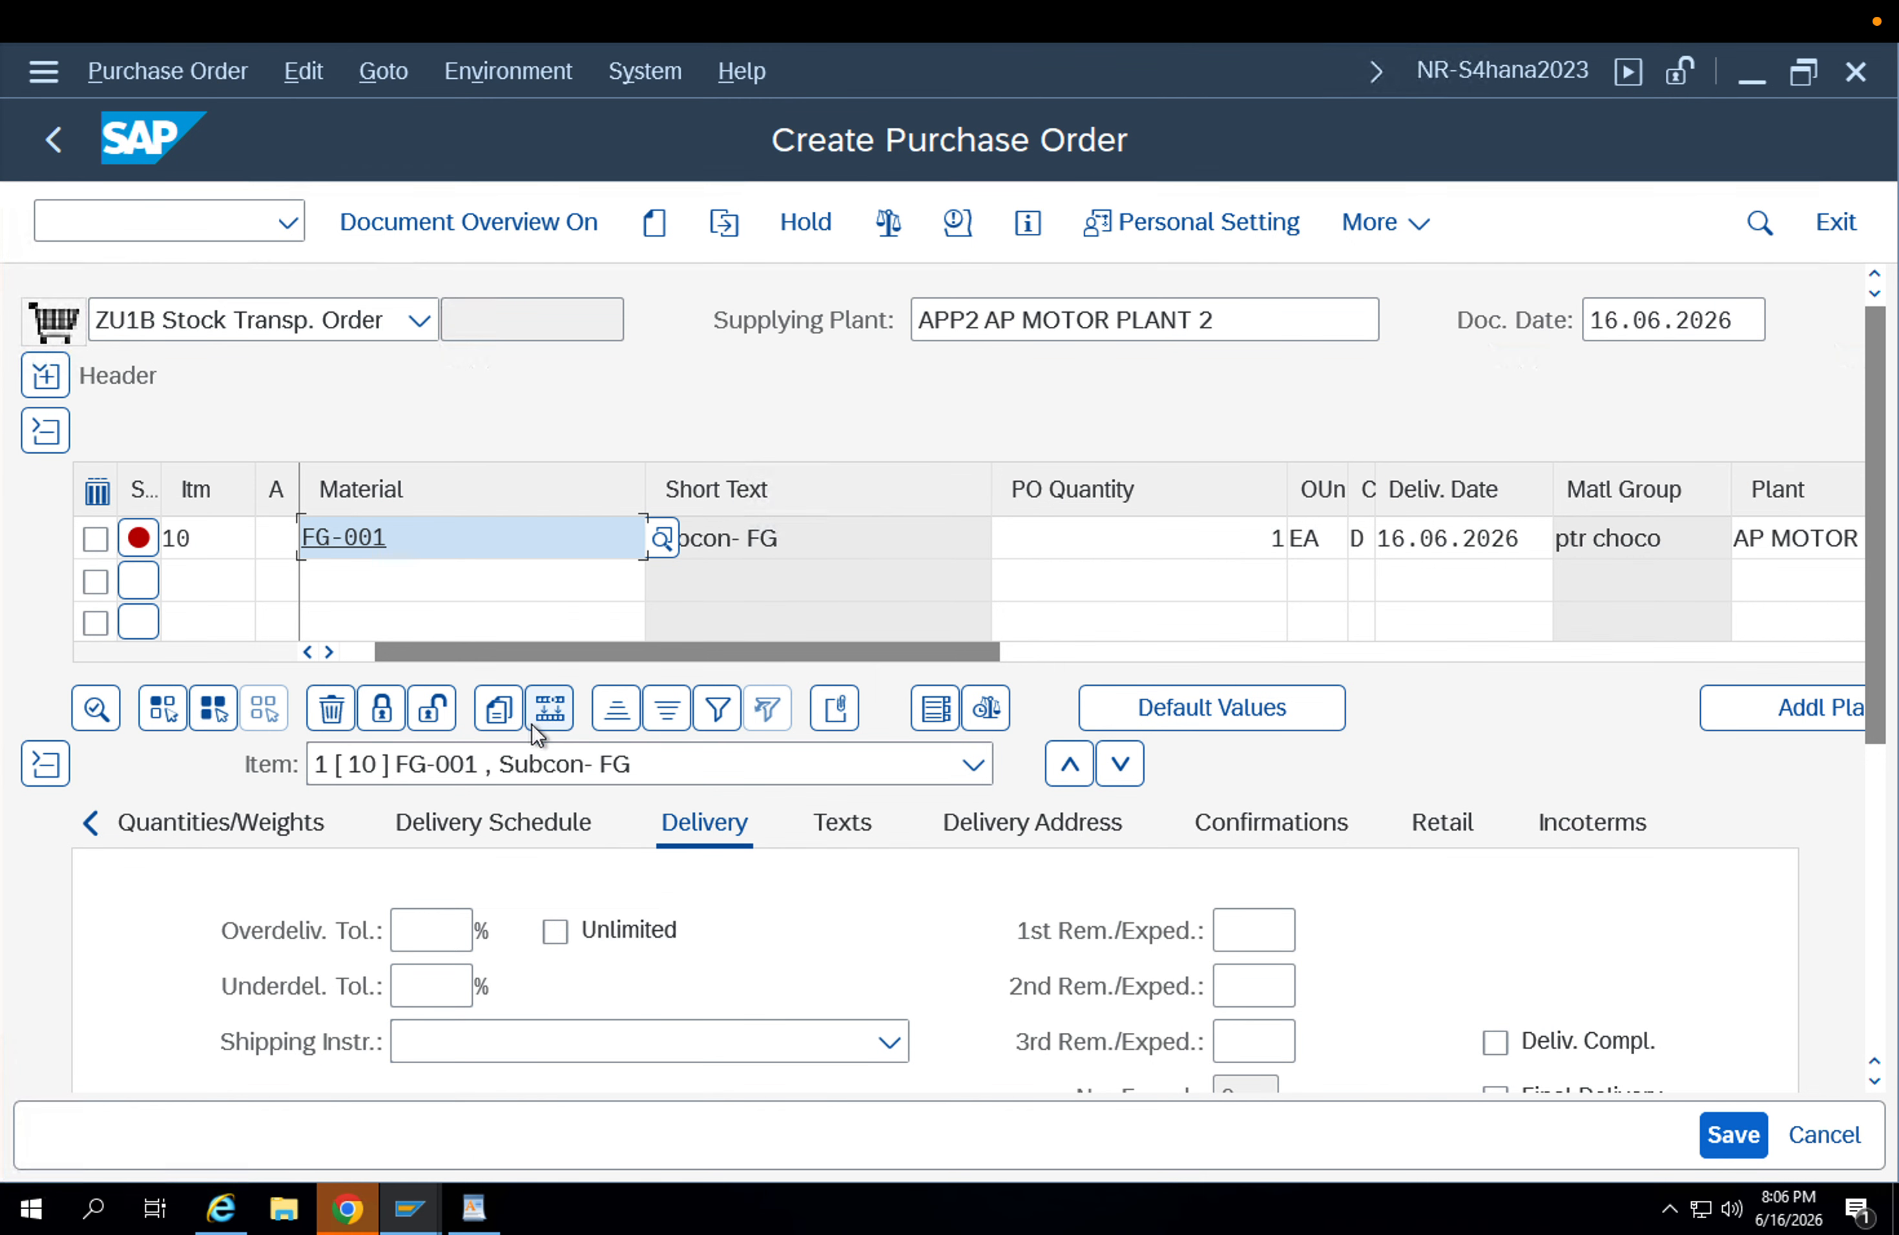
{"action": "key", "text": "Return"}
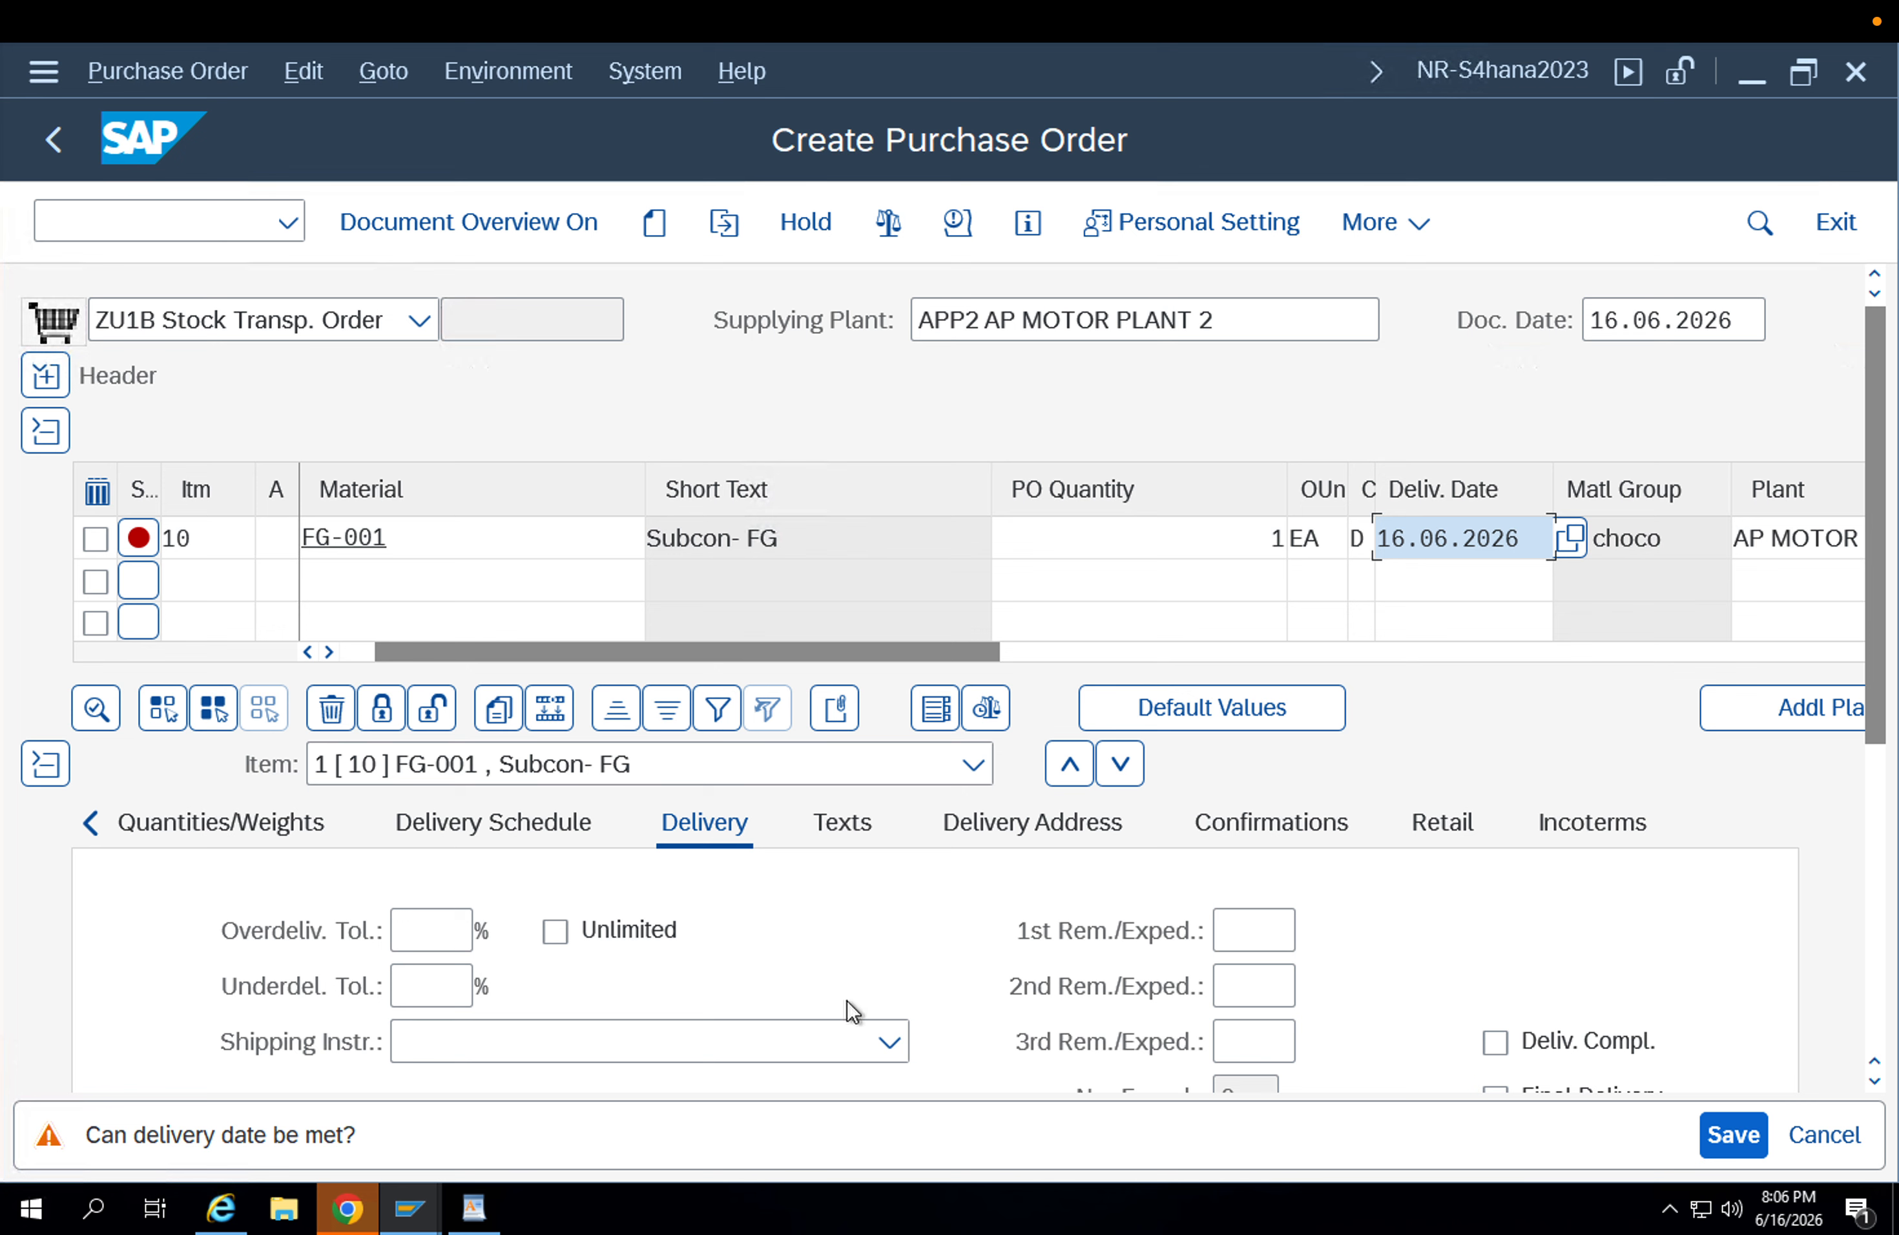
Open the message list for item 10 and examine the possible causes of the shipping data error for FG-001.
{"action": "left_click", "coordinate": [153, 534]}
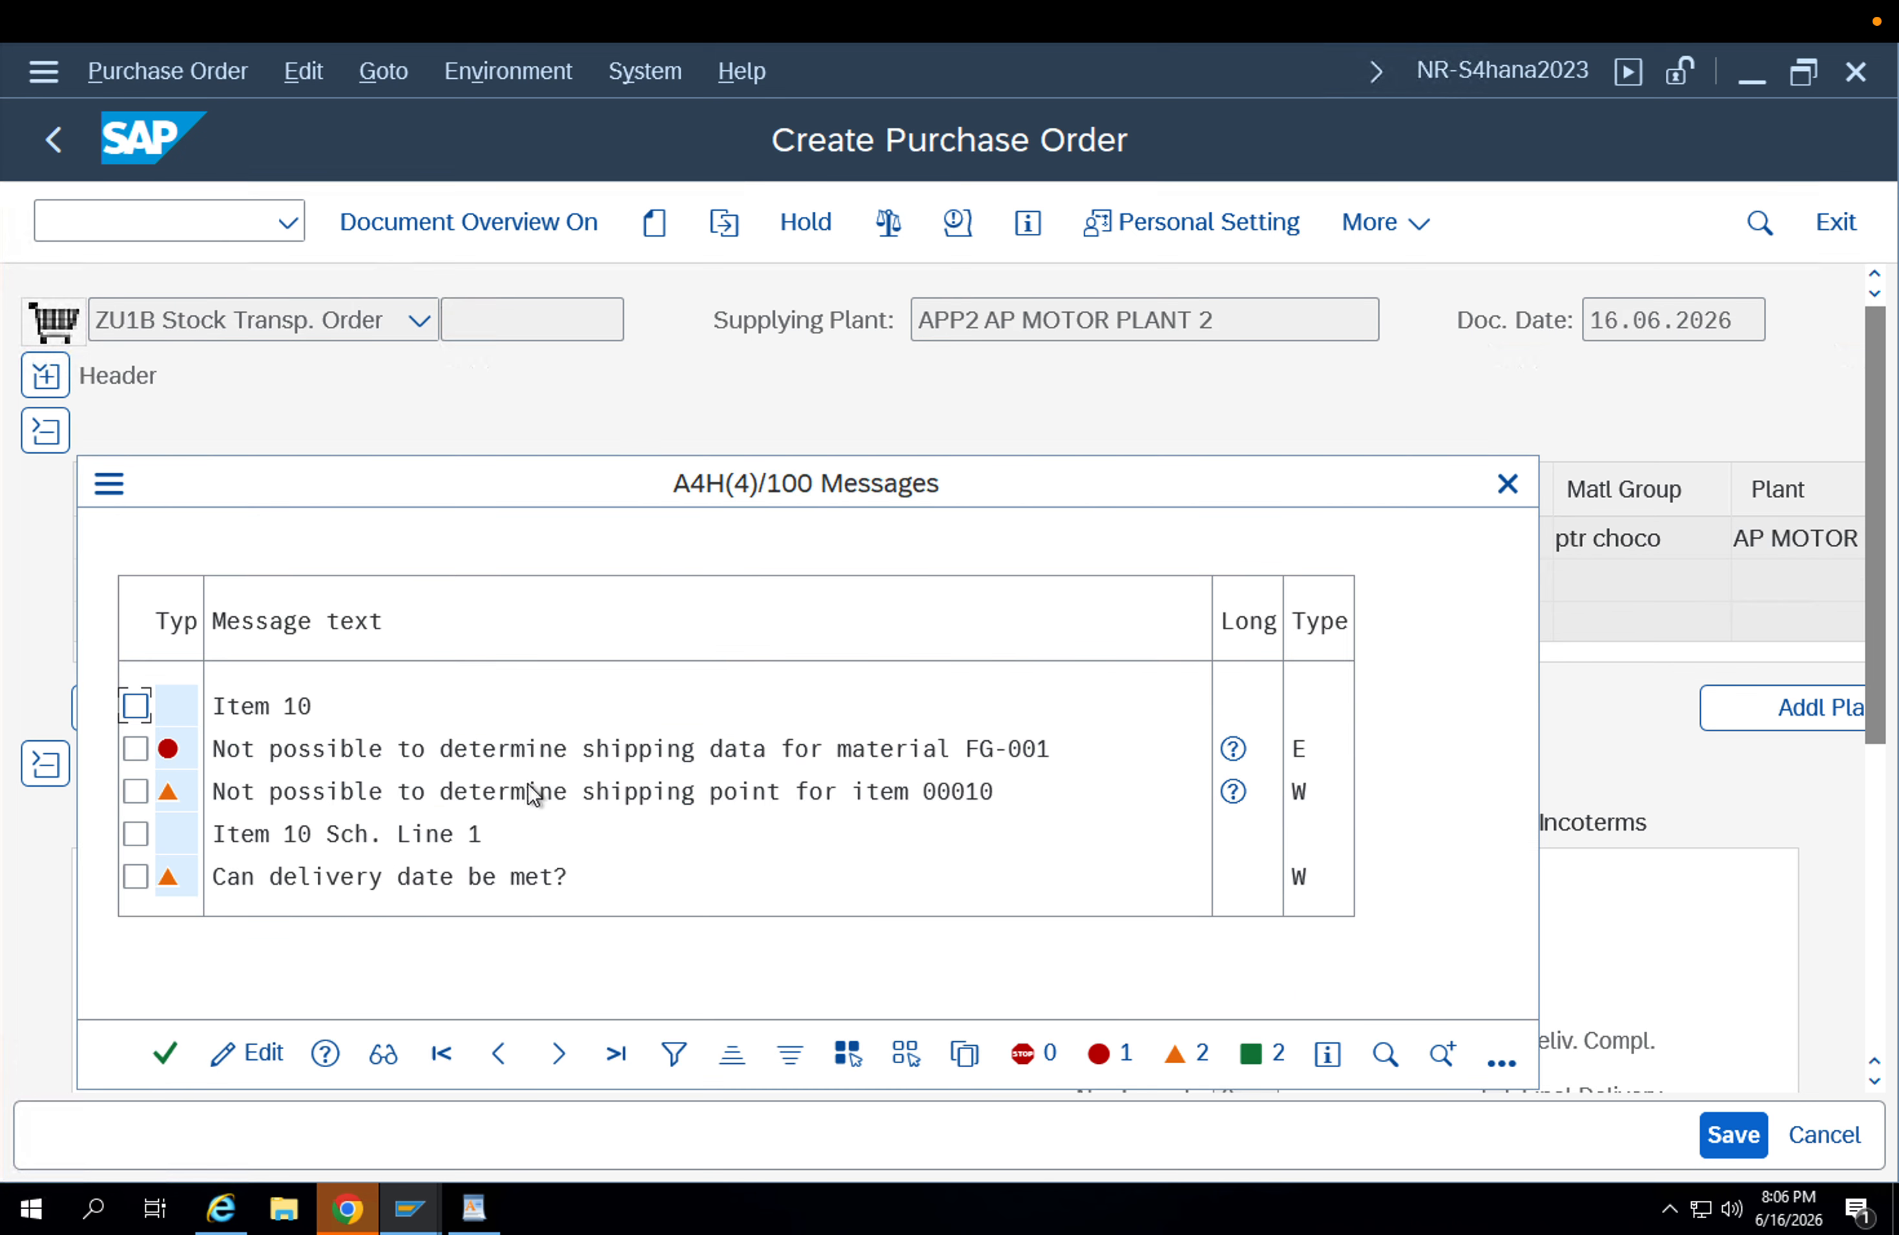
{"action": "left_click", "coordinate": [774, 749]}
{"action": "left_click", "coordinate": [1235, 751]}
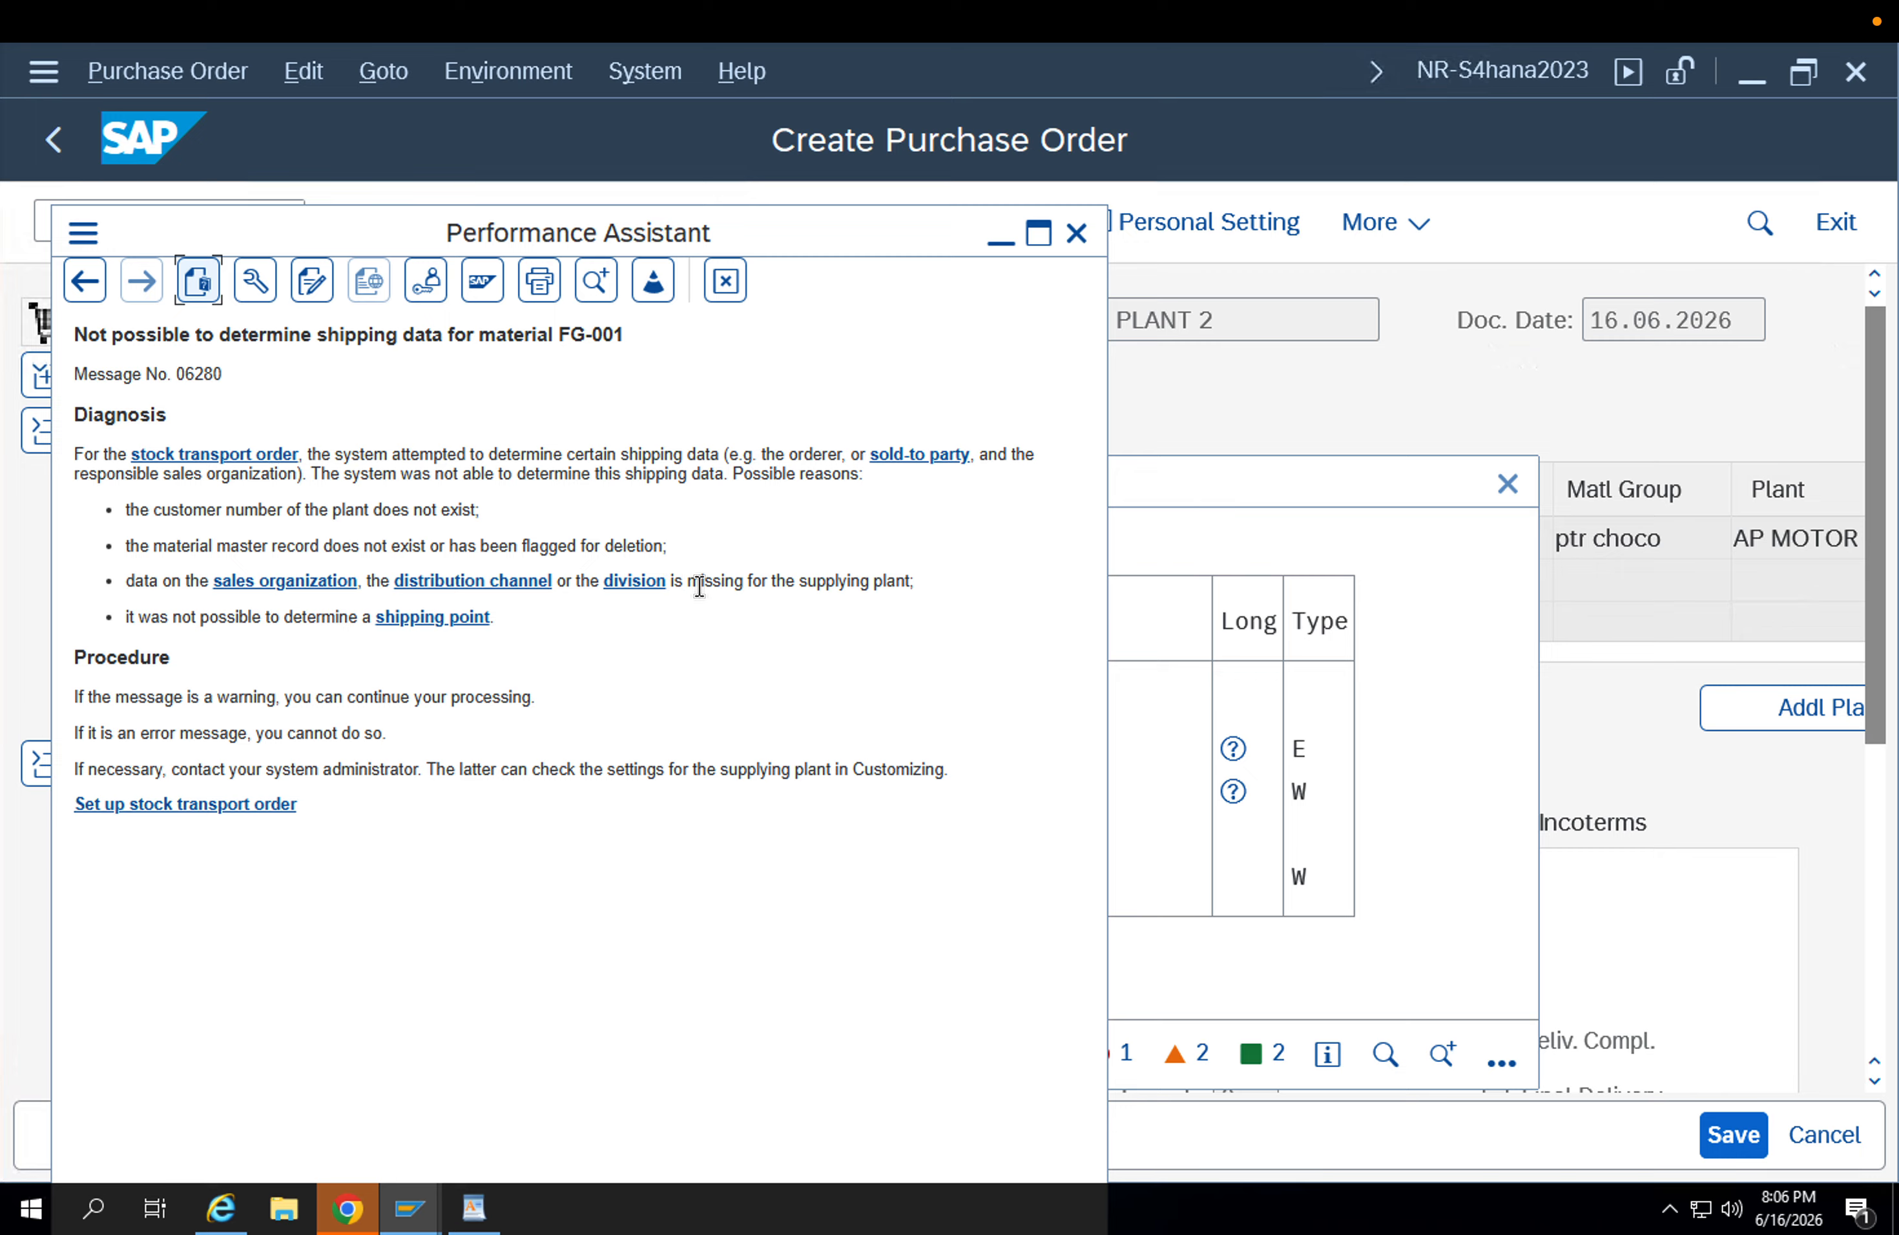
{"action": "left_click_drag", "start_coordinate": [904, 581], "coordinate": [124, 575]}
{"action": "left_click", "coordinate": [523, 620]}
{"action": "left_click_drag", "start_coordinate": [494, 619], "coordinate": [141, 616]}
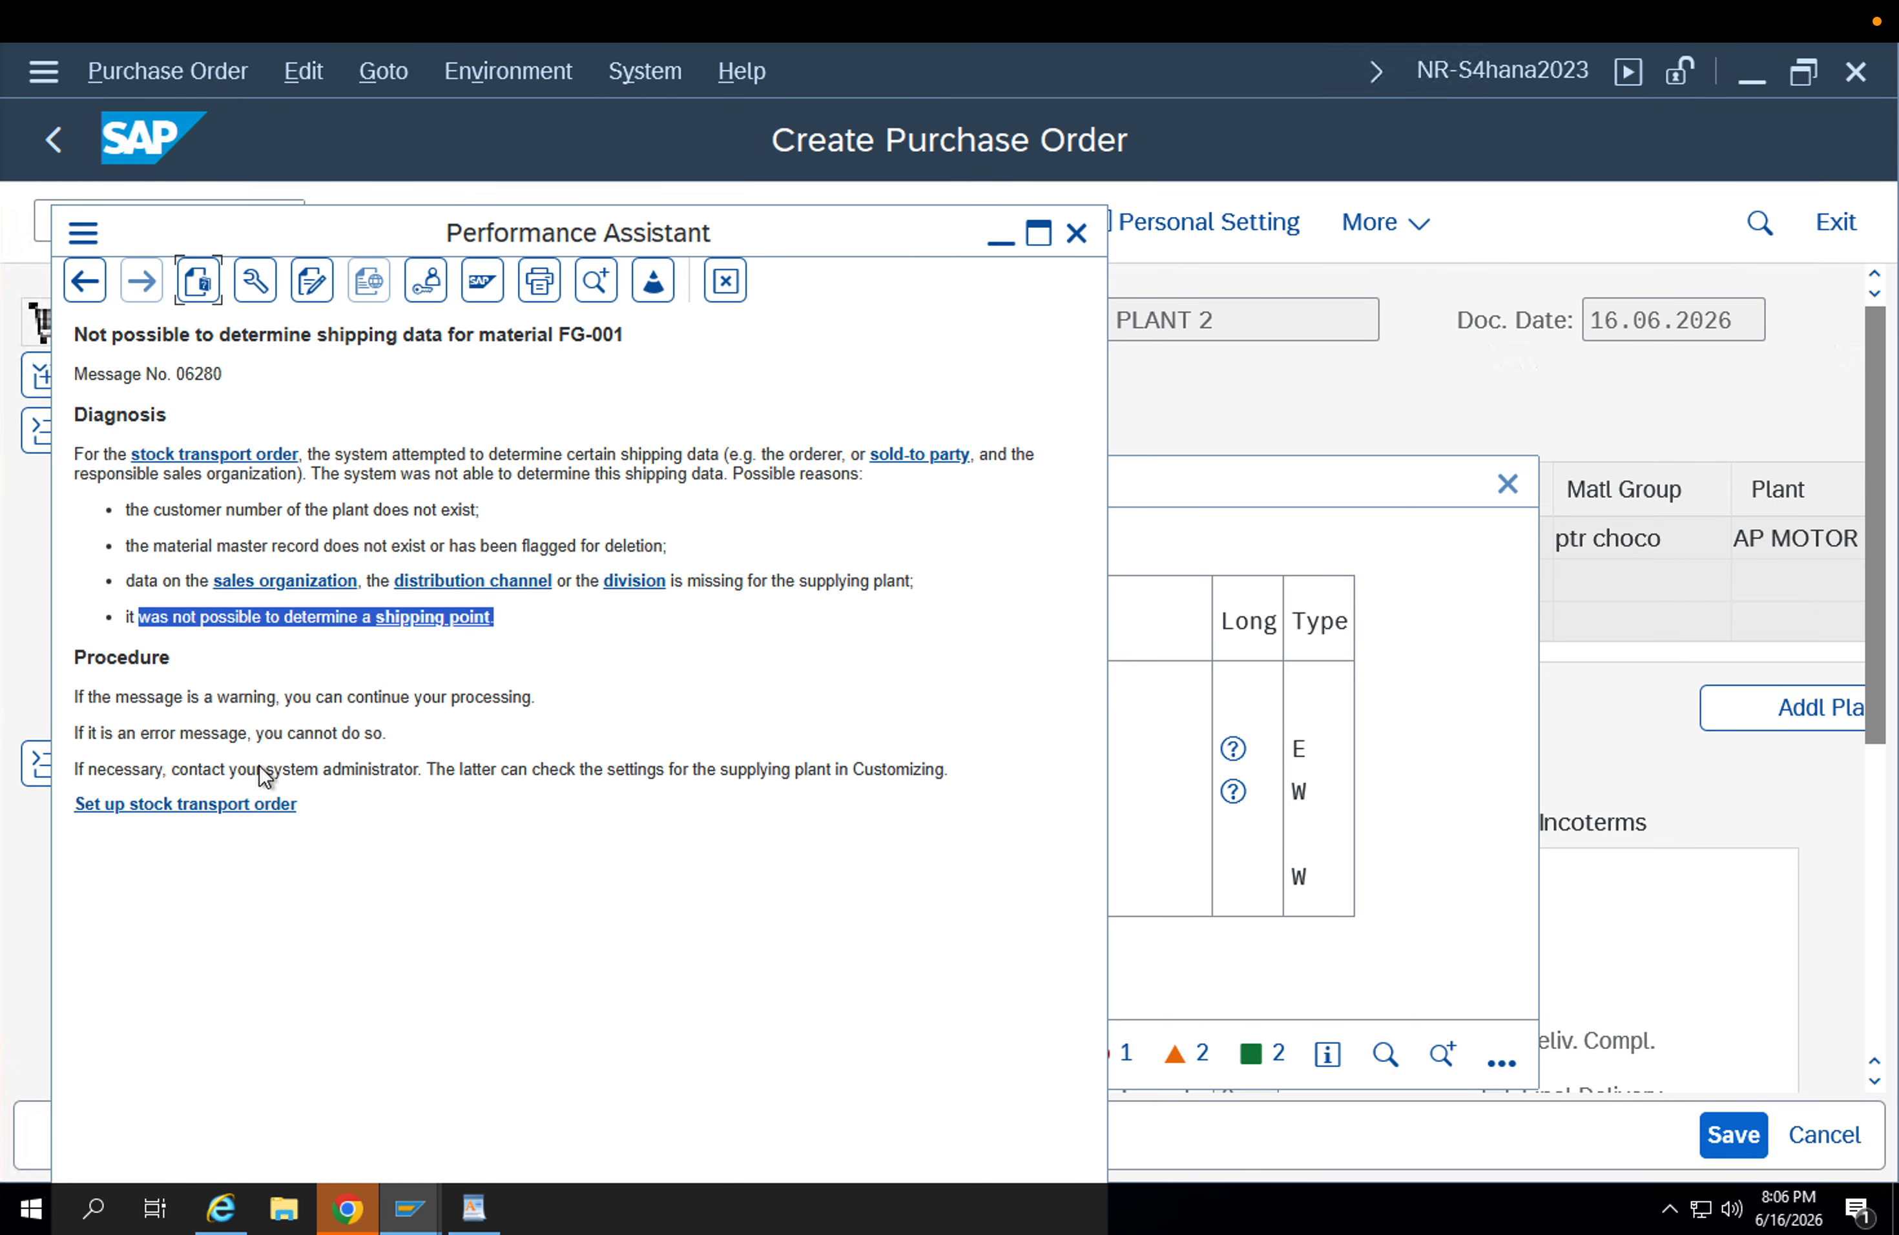
Go from the error explanation to the Purchasing customizing and open Define Shipping Data for Plants.
{"action": "left_click", "coordinate": [255, 806]}
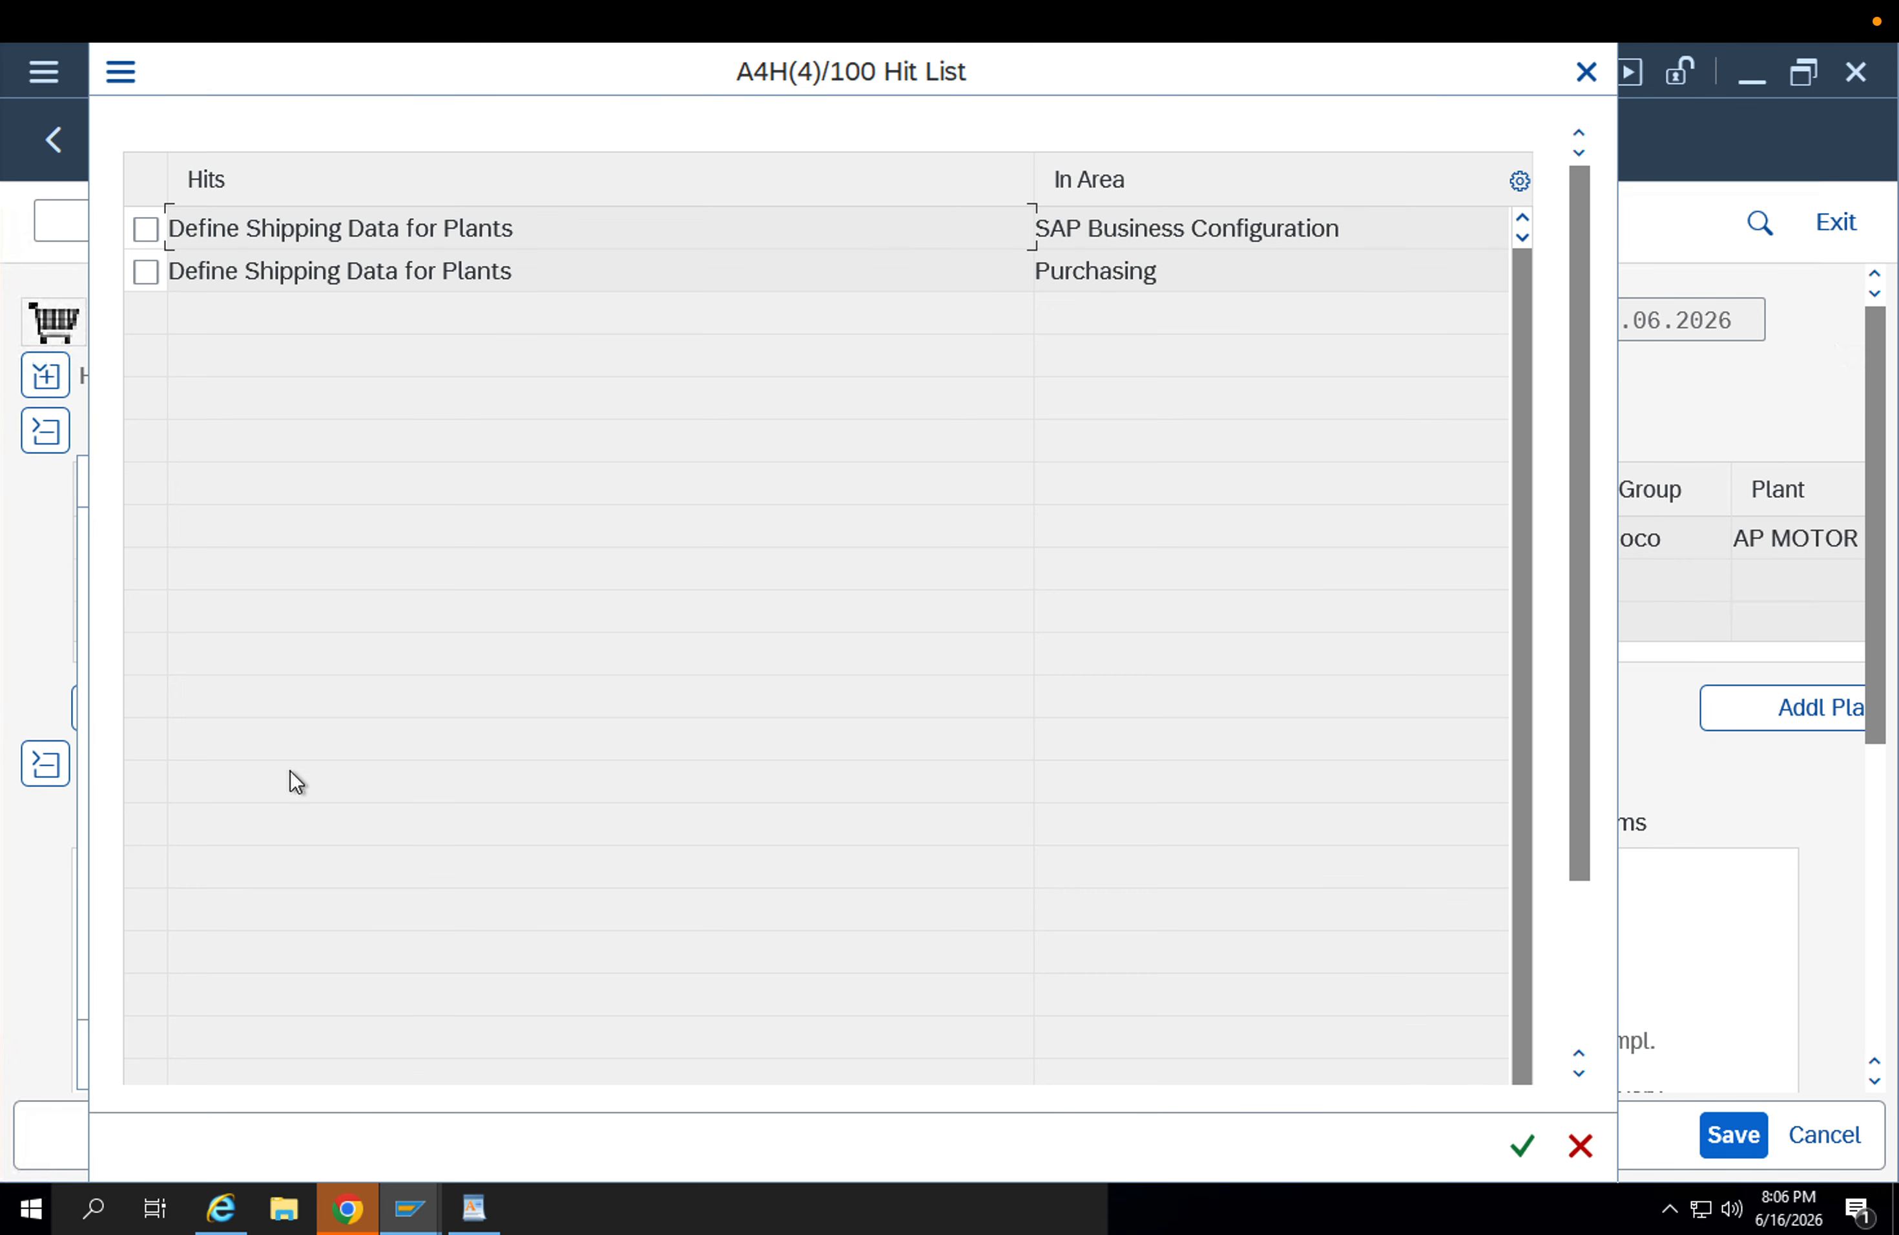
{"action": "left_click", "coordinate": [1128, 287]}
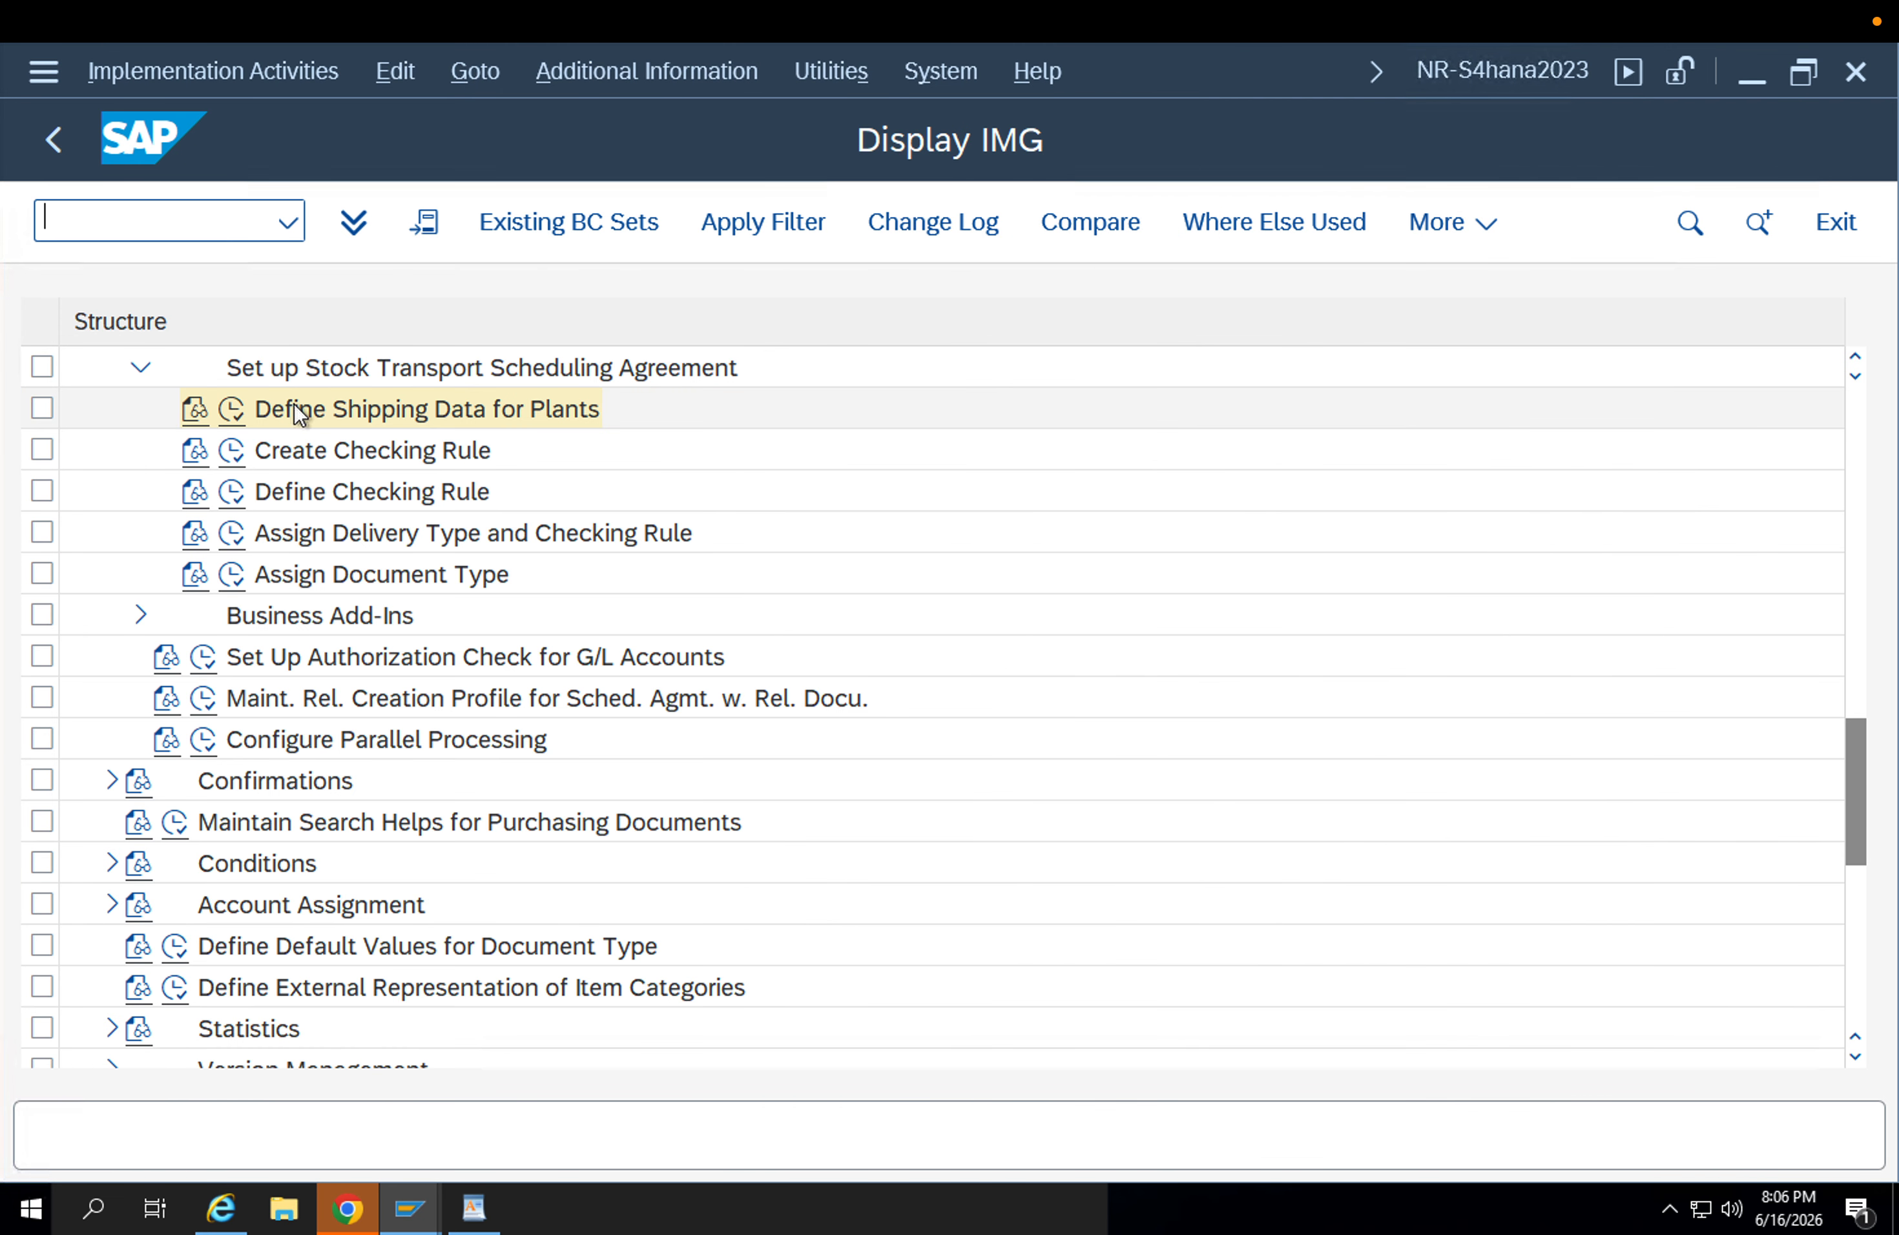
{"action": "left_click", "coordinate": [235, 409]}
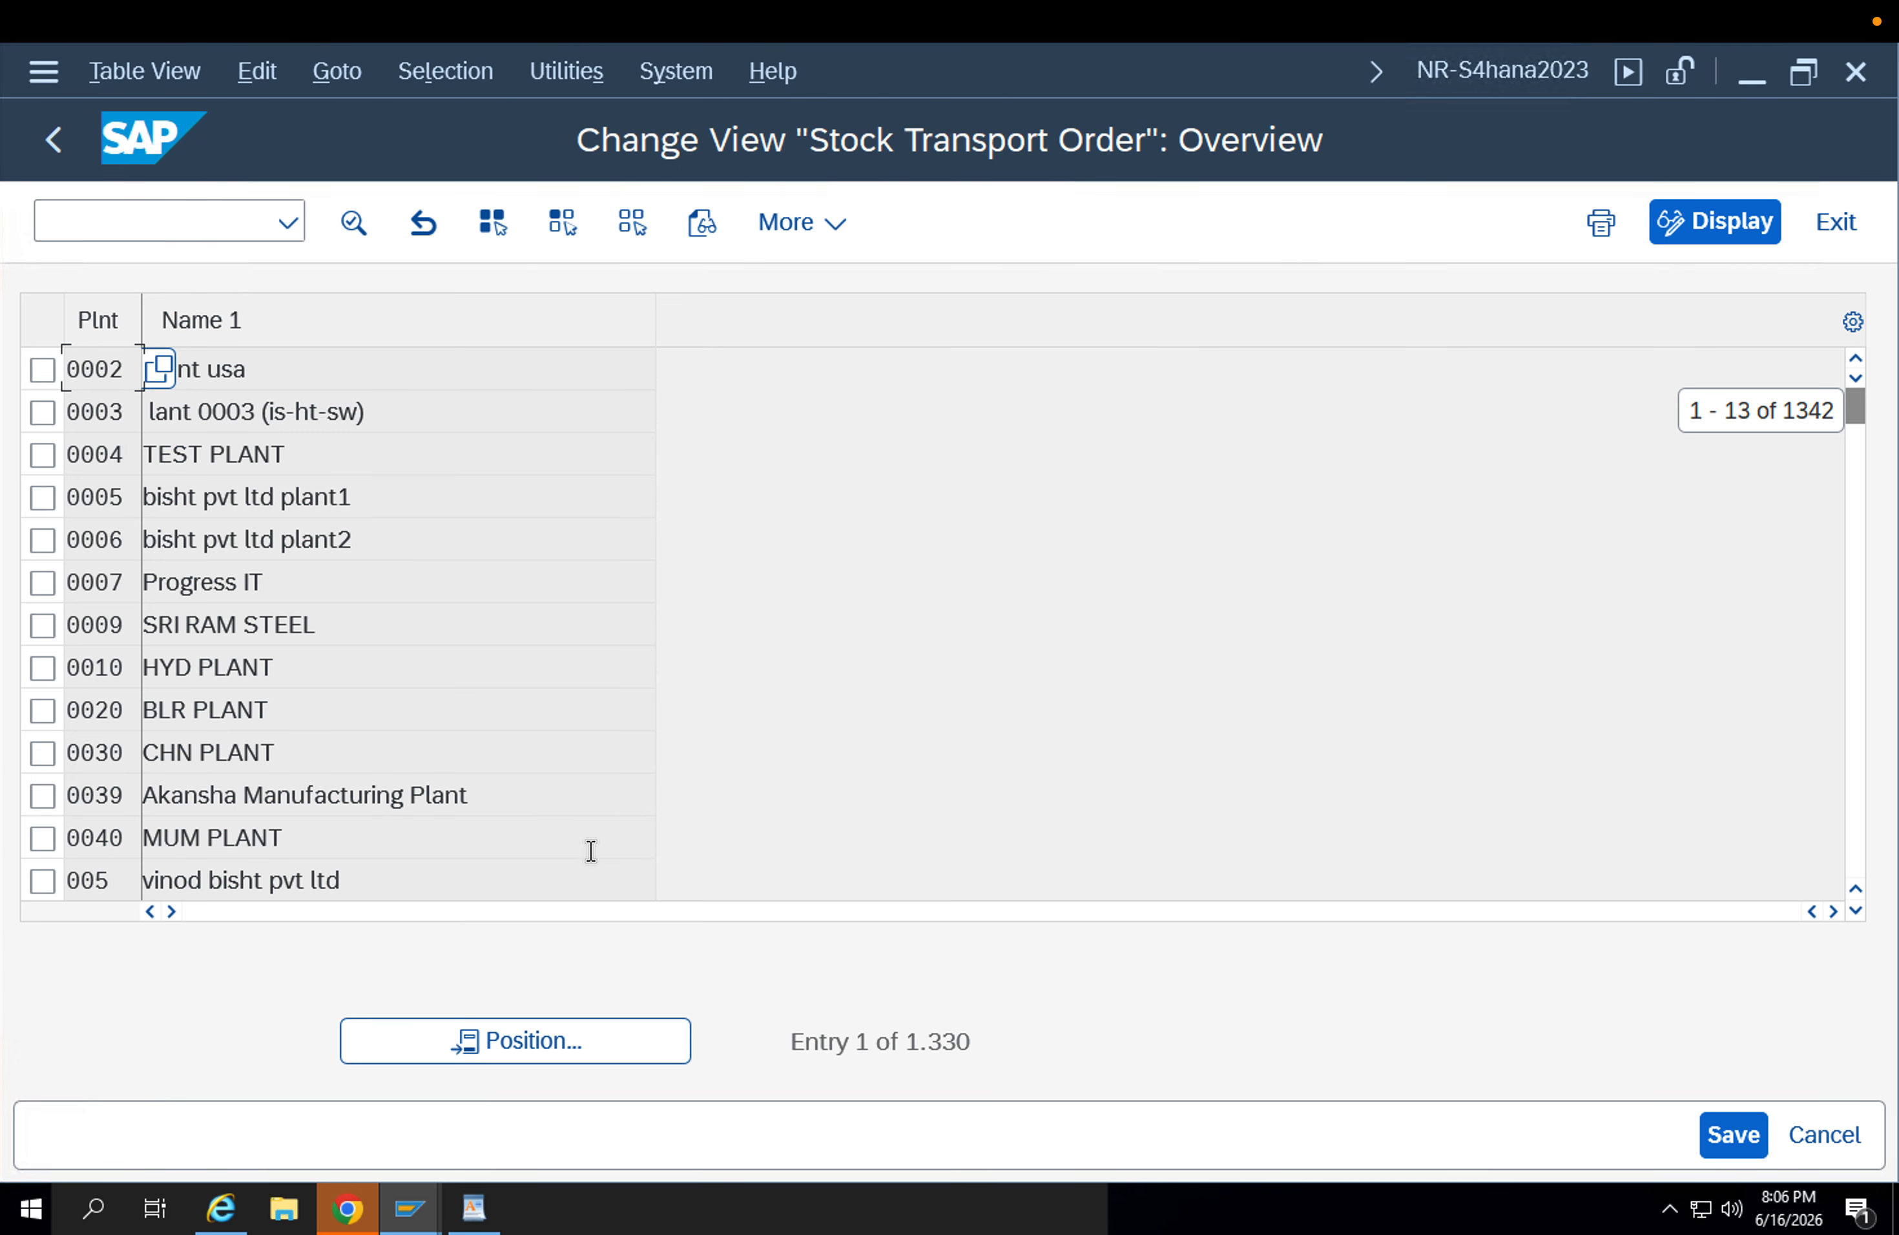
Find plant APP2 in the stock transport order plant list, check its shipping details, and return to the list.
{"action": "left_click", "coordinate": [524, 1020]}
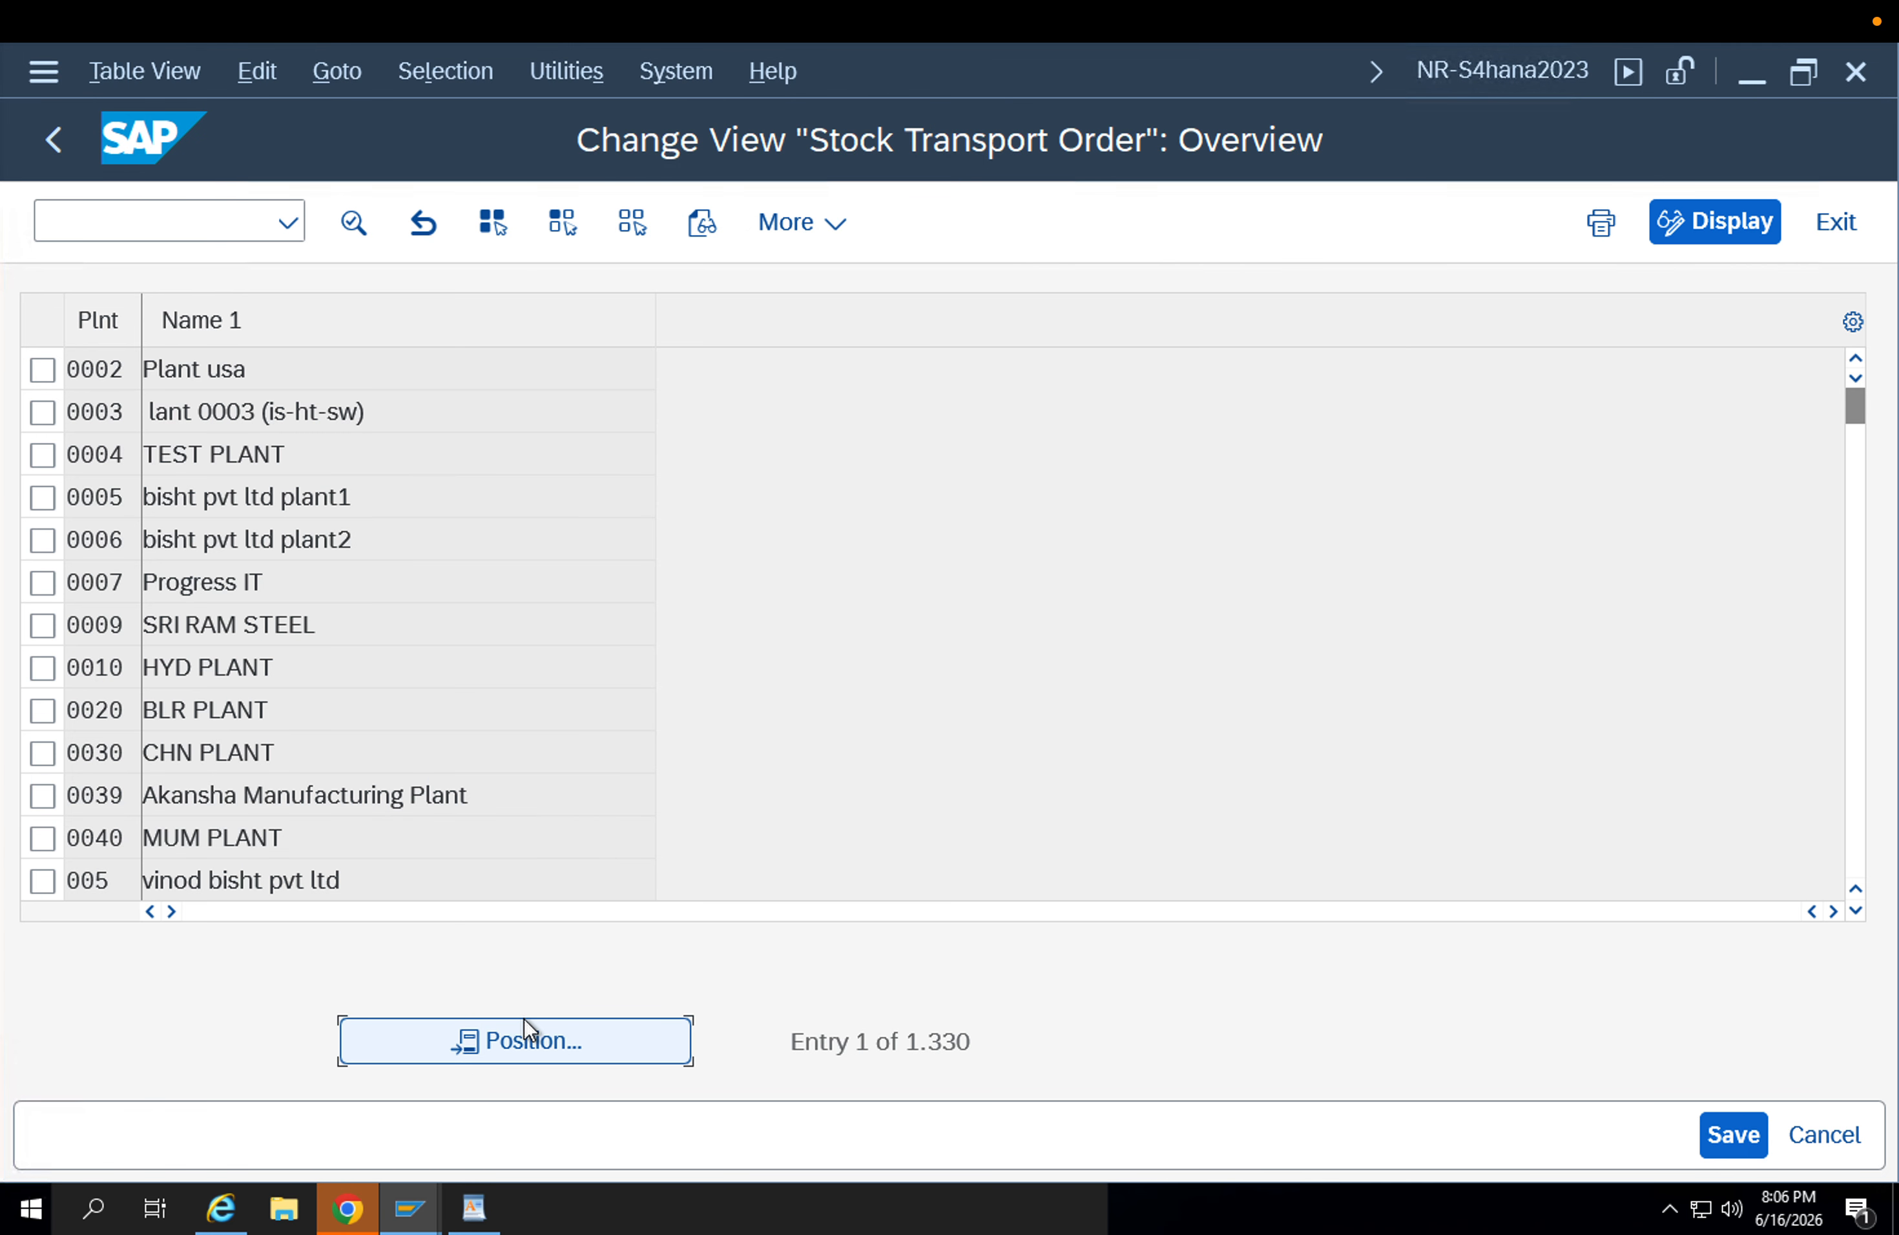
{"action": "type", "text": "app1"}
{"action": "key", "text": "Return"}
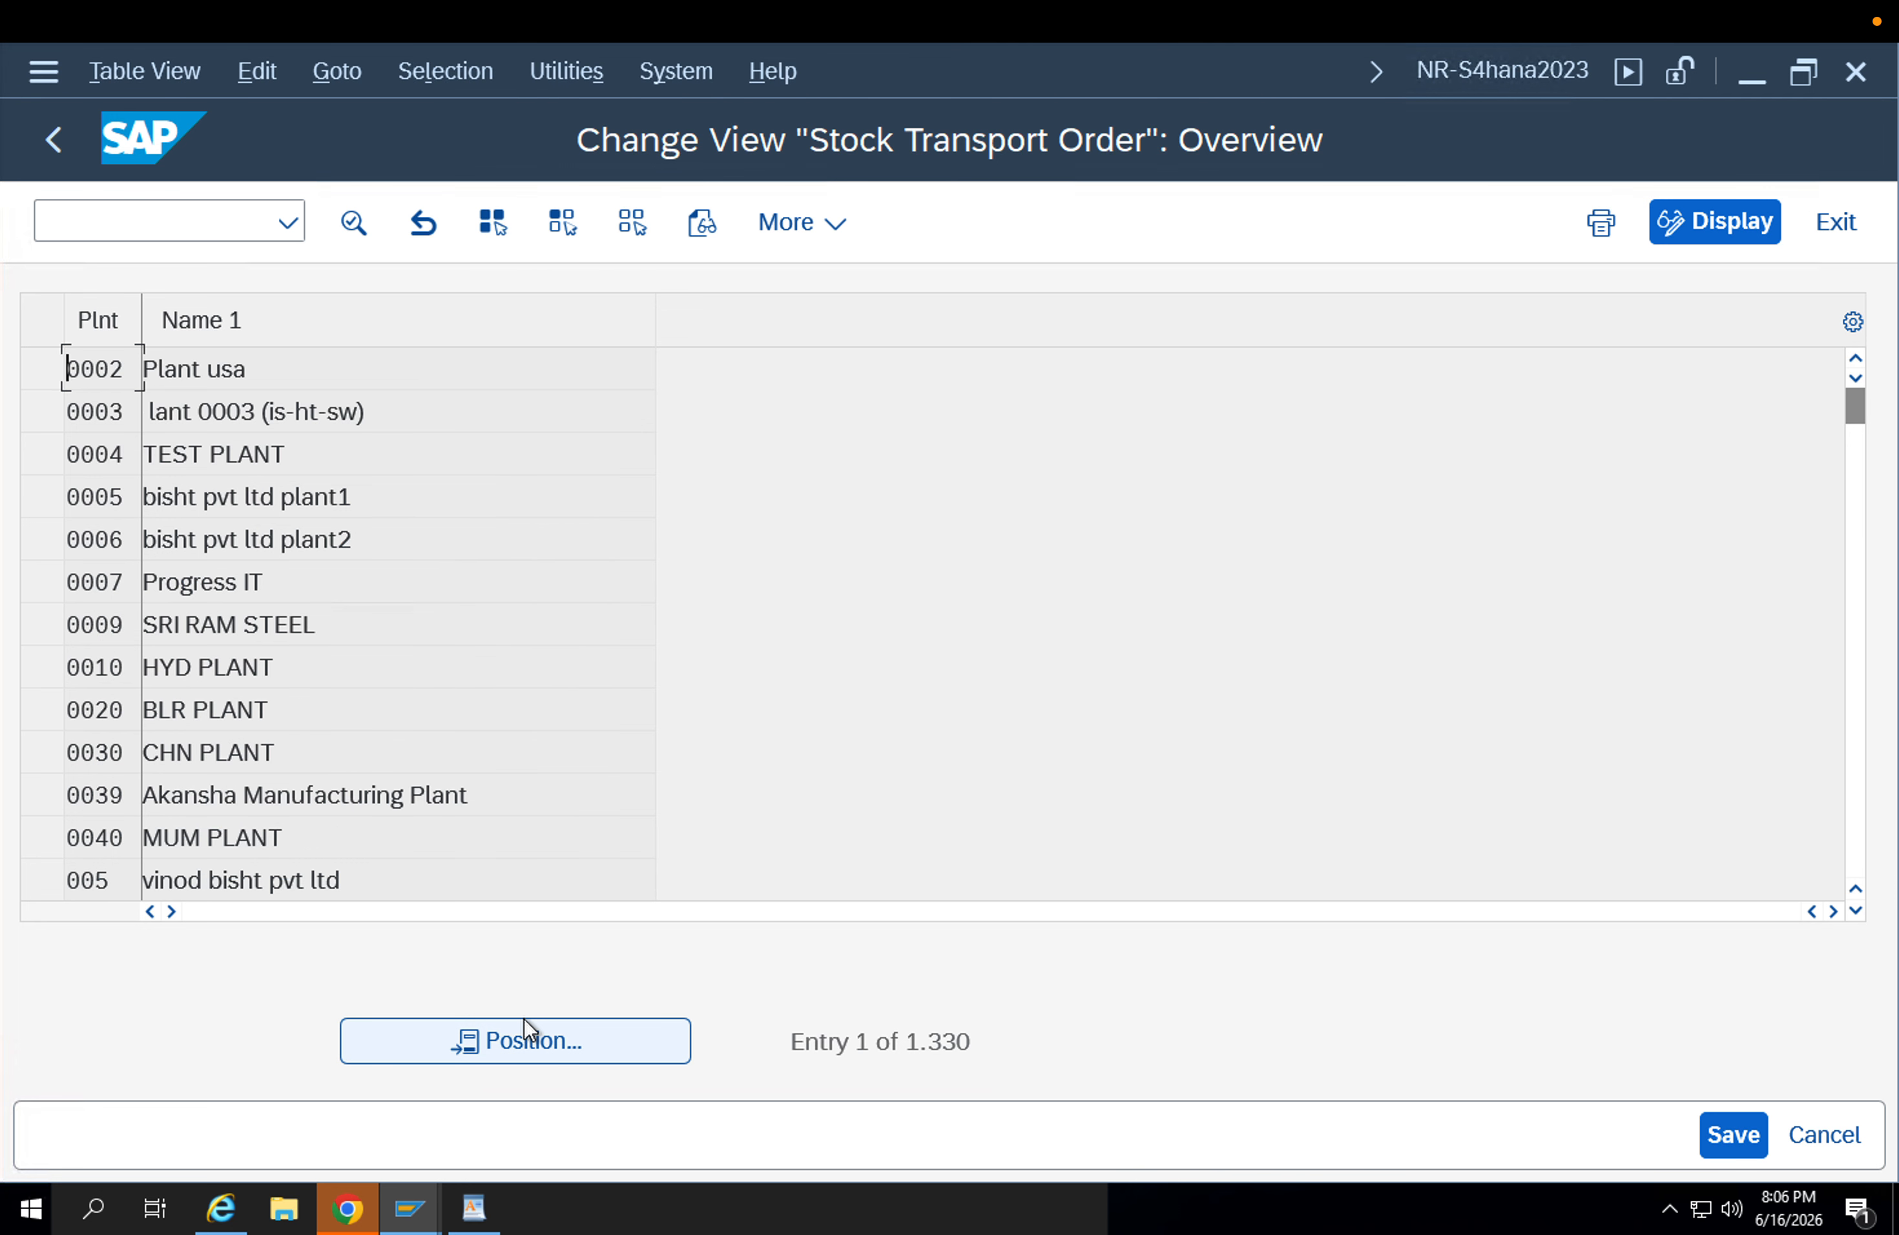
{"action": "left_click", "coordinate": [525, 1018]}
{"action": "type", "text": "app2"}
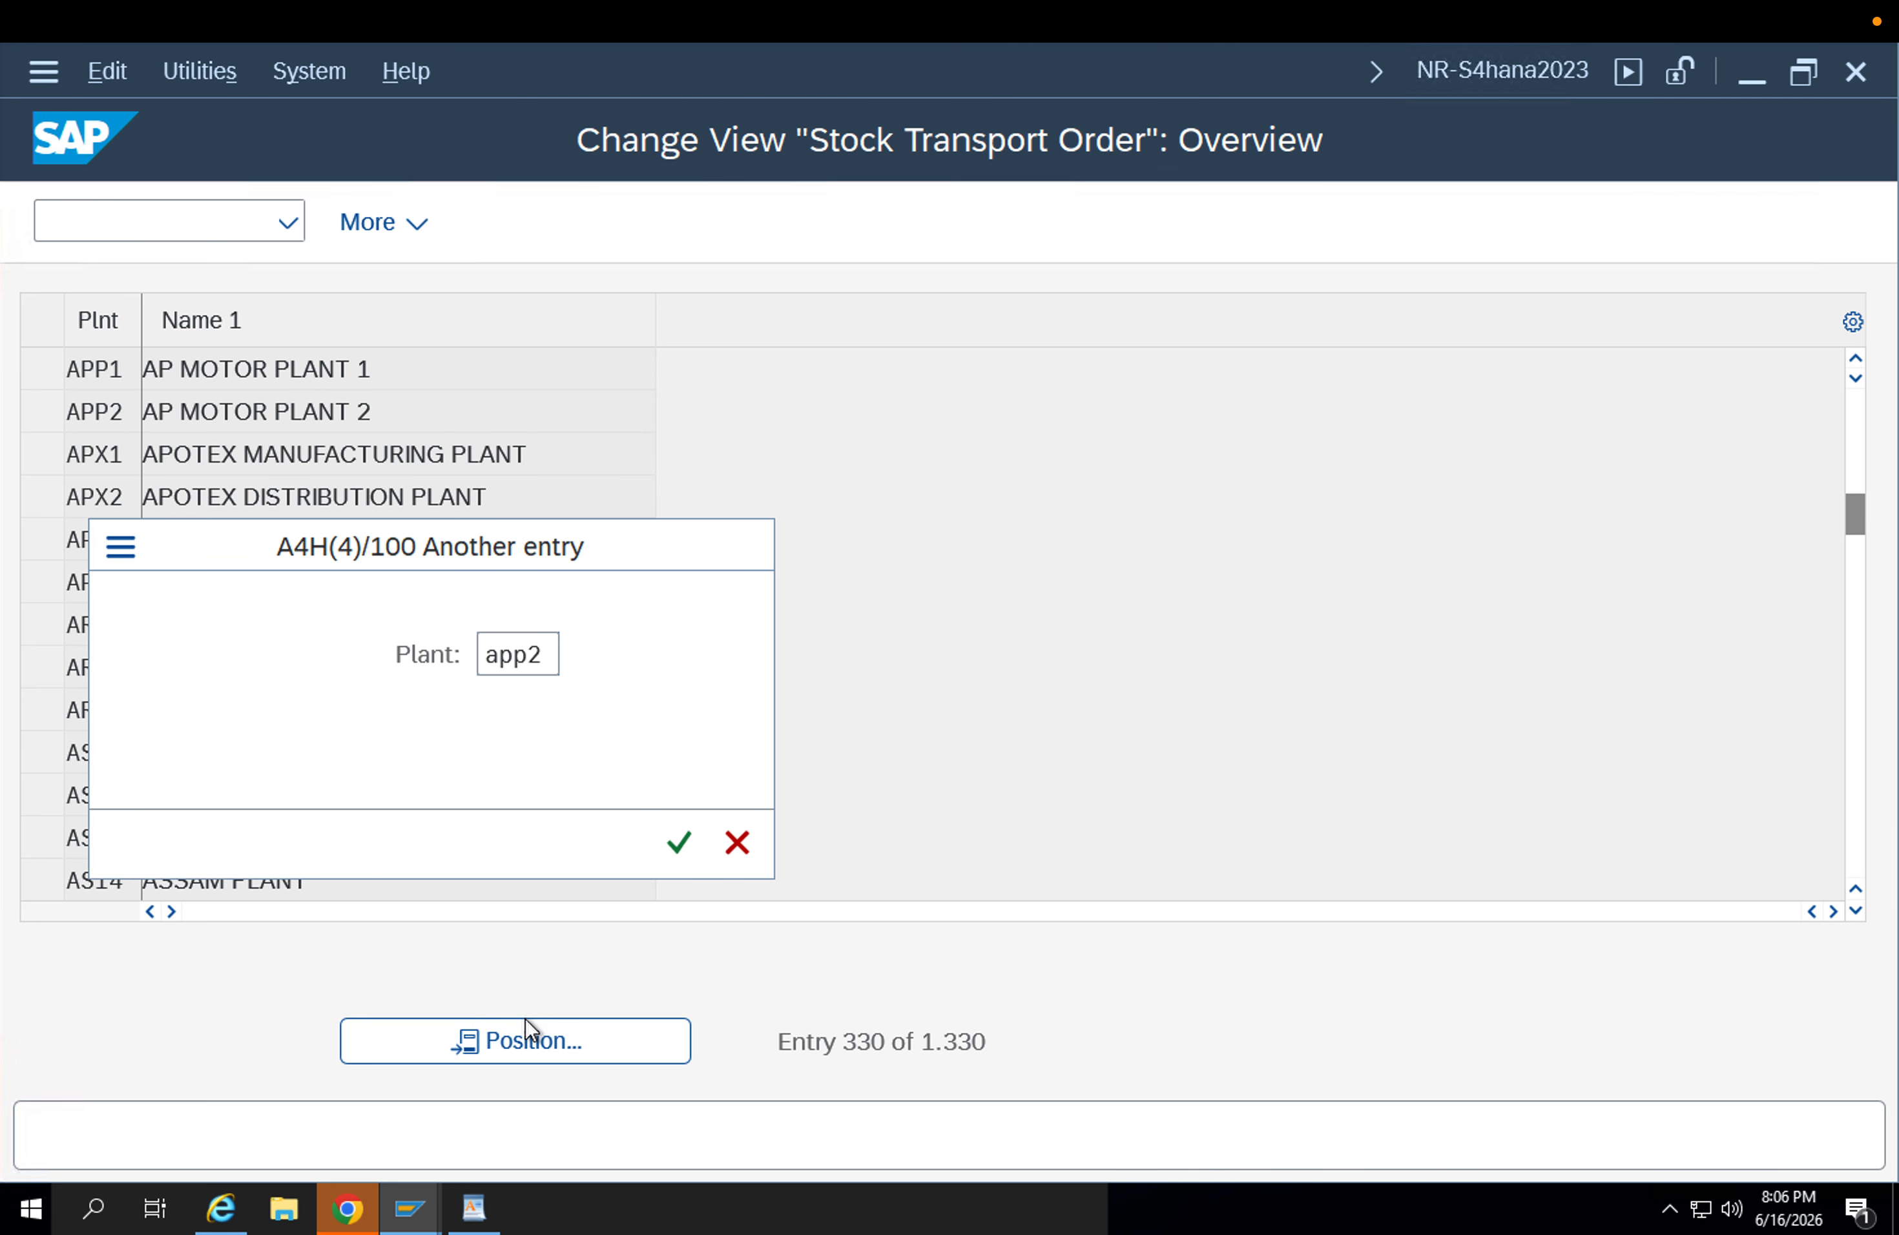
{"action": "key", "text": "Return"}
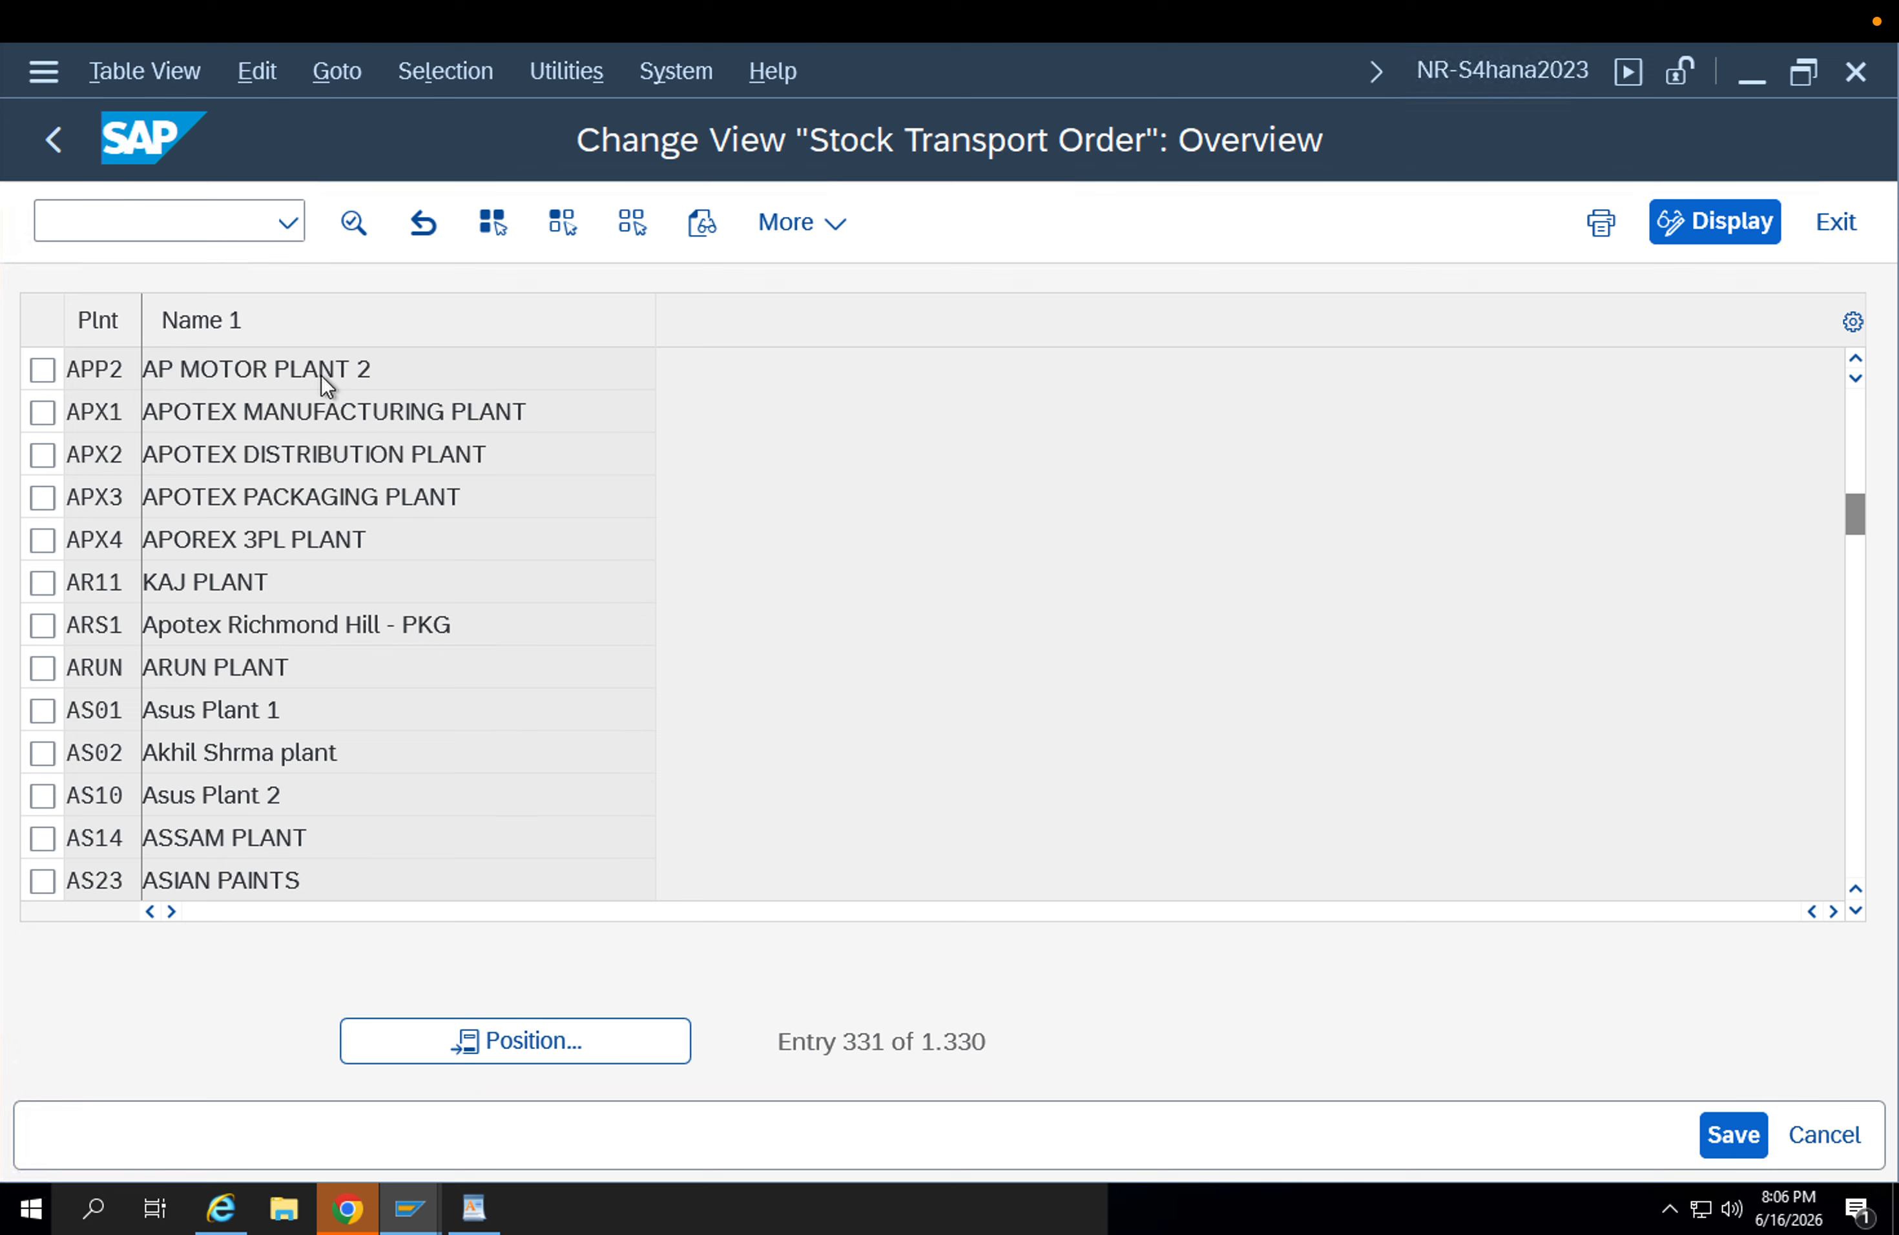
{"action": "double_click", "coordinate": [321, 375]}
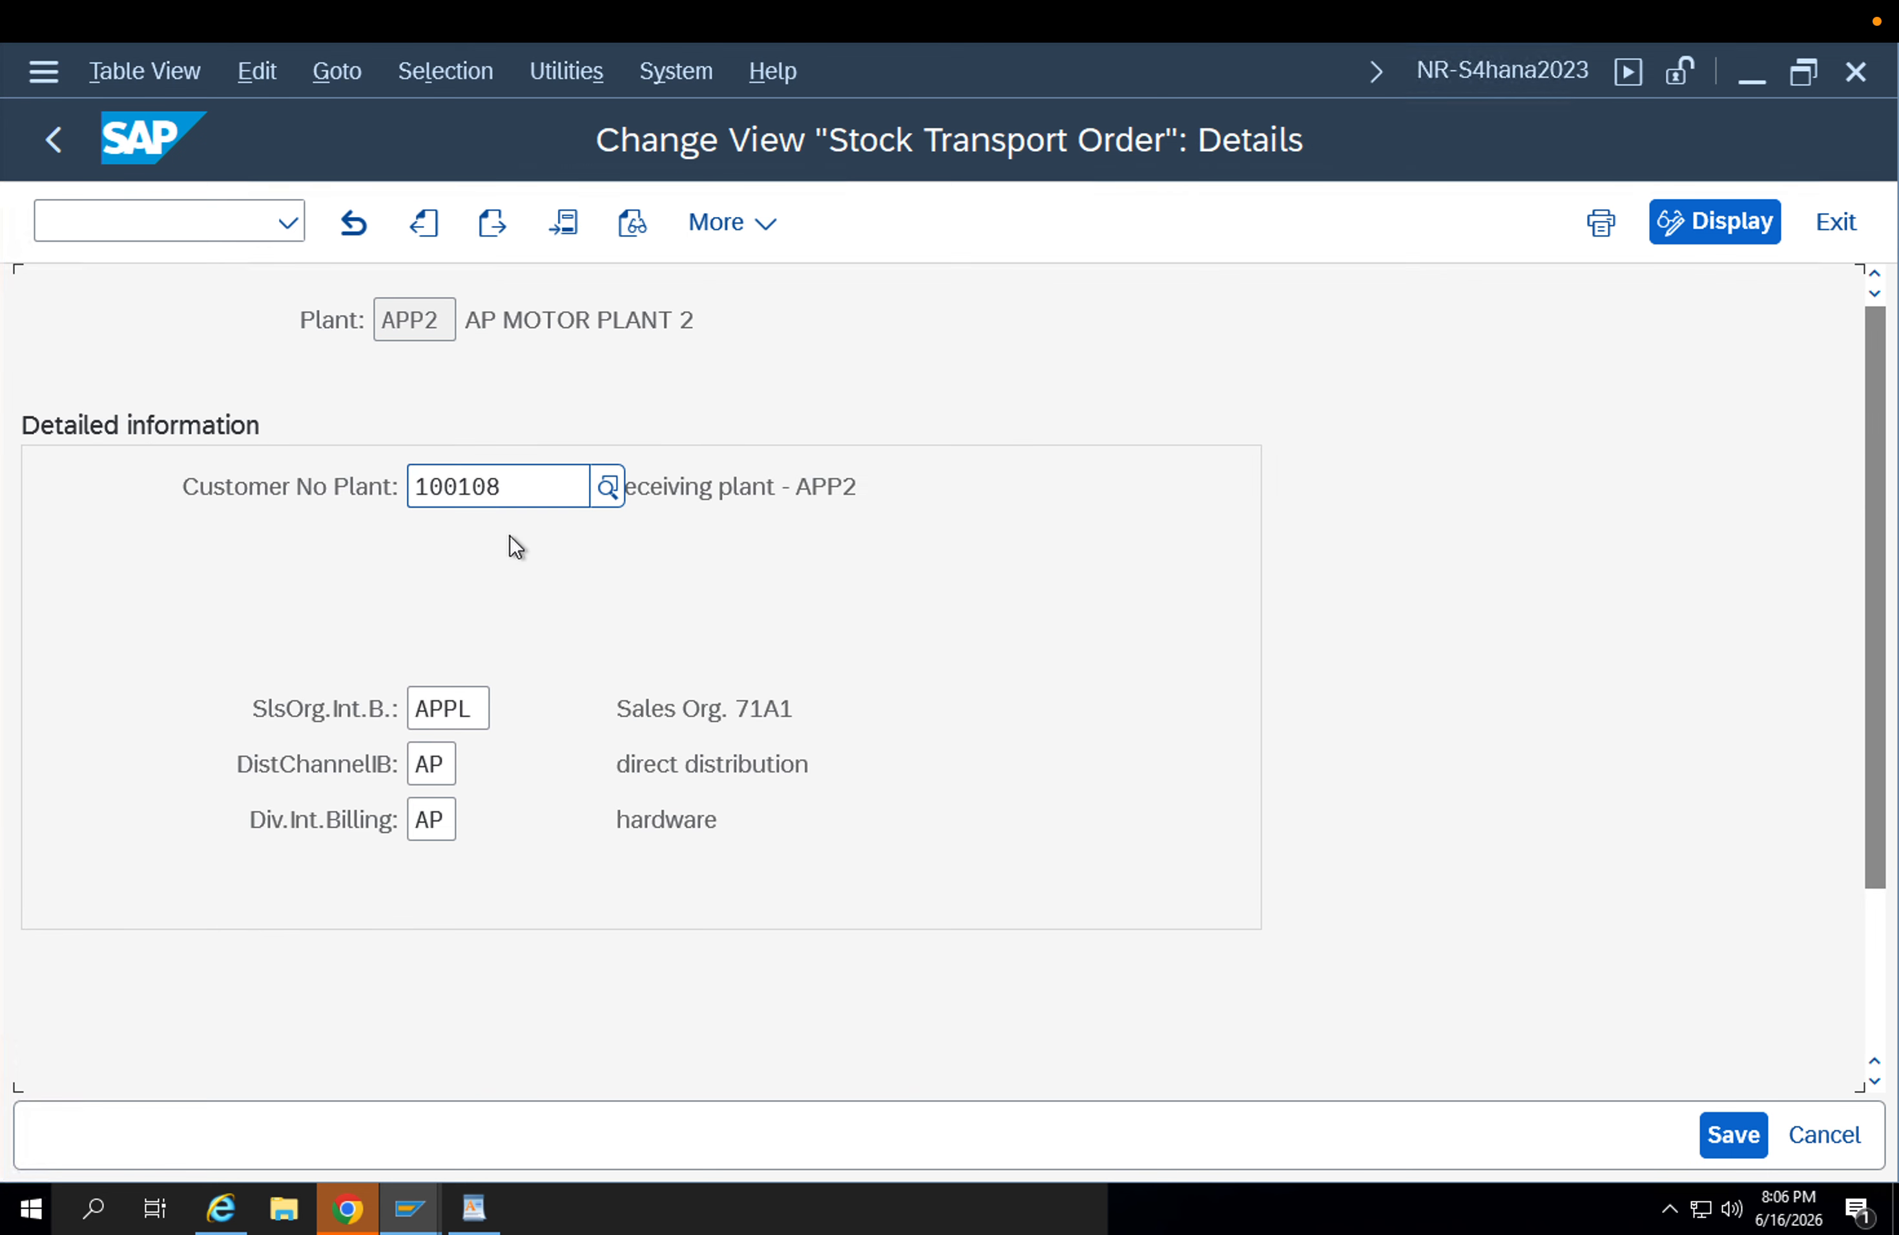
{"action": "key", "text": "F3"}
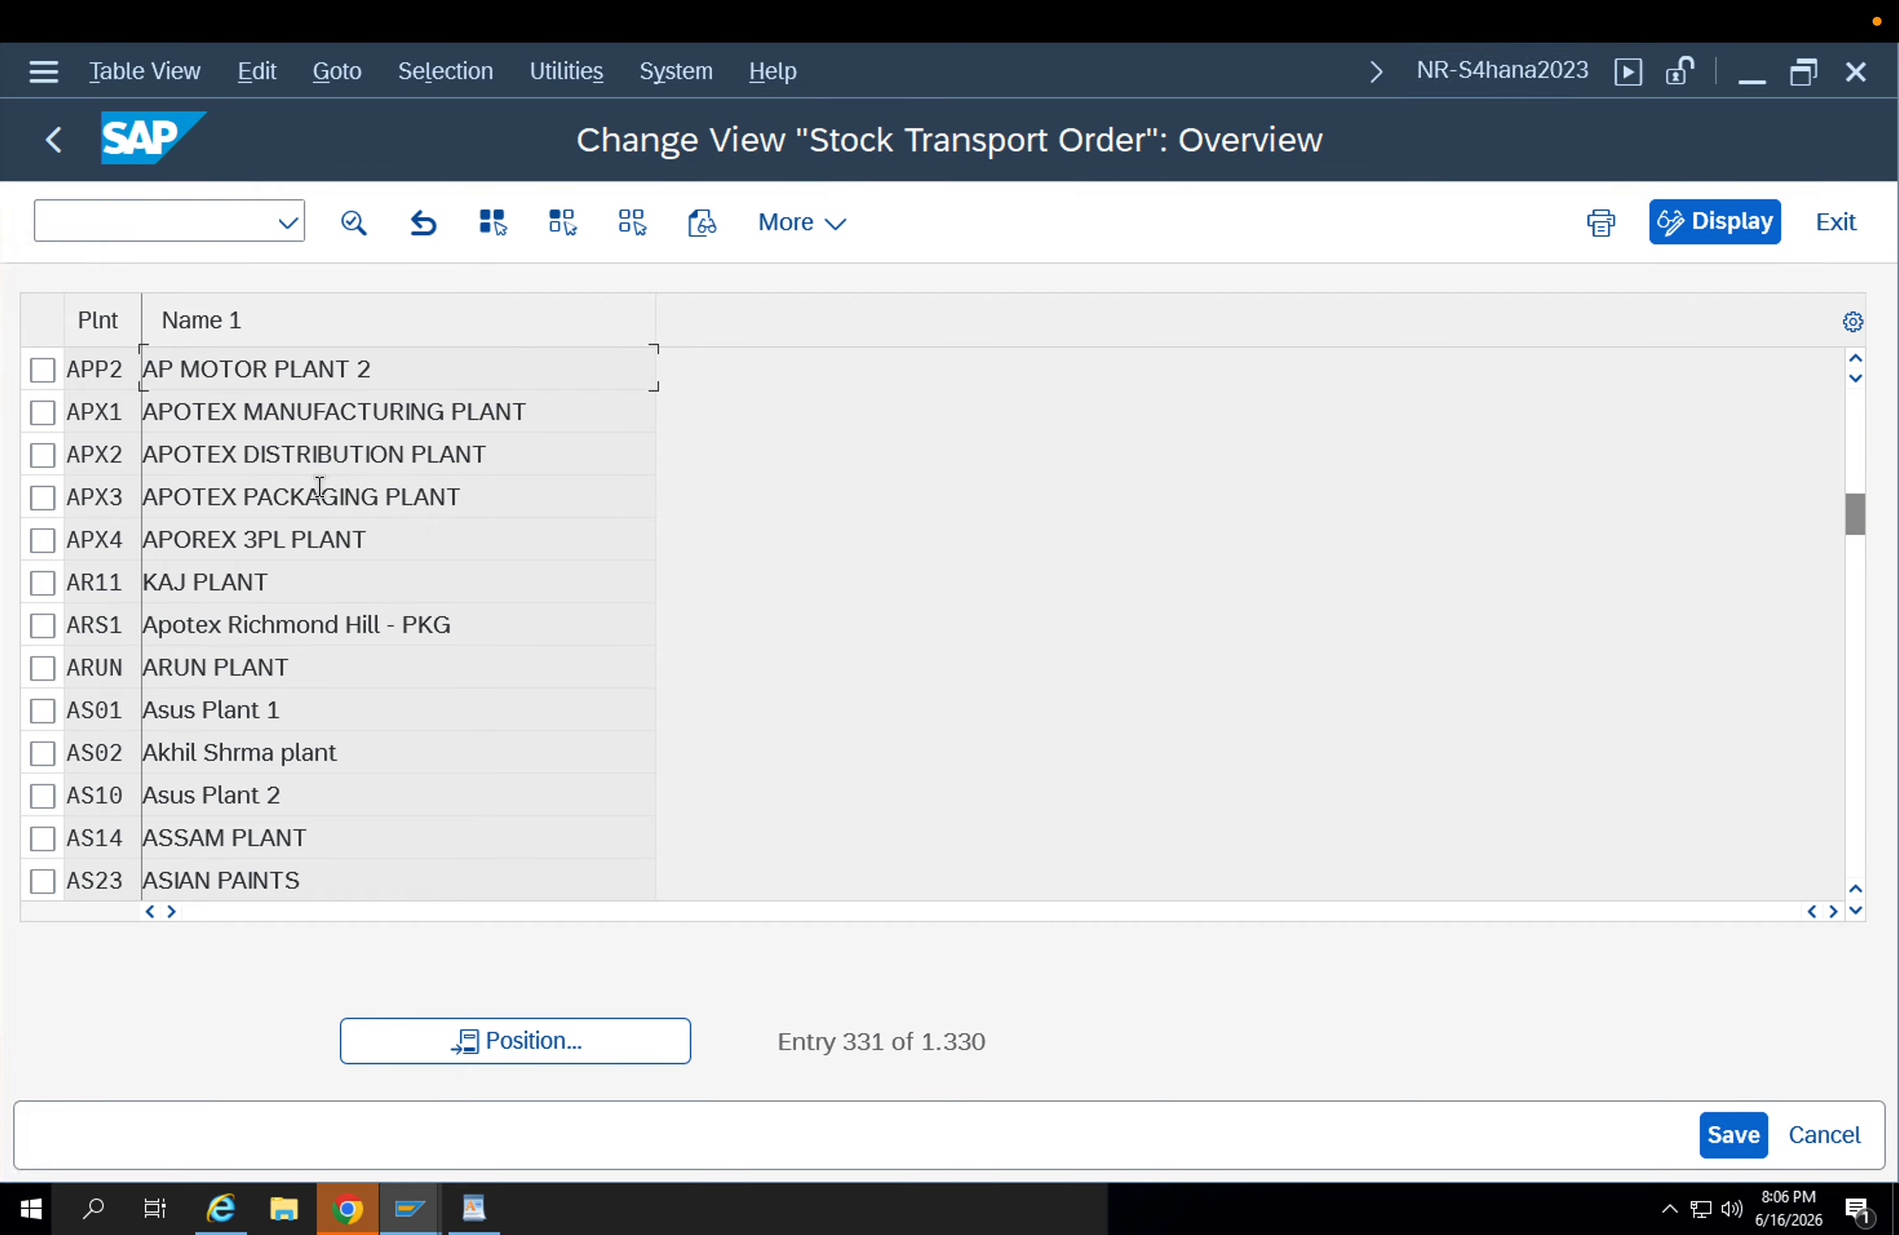
Find plant APP1 in the list, check its customer number and sales area, and return to the customizing structure.
{"action": "left_click", "coordinate": [488, 1035]}
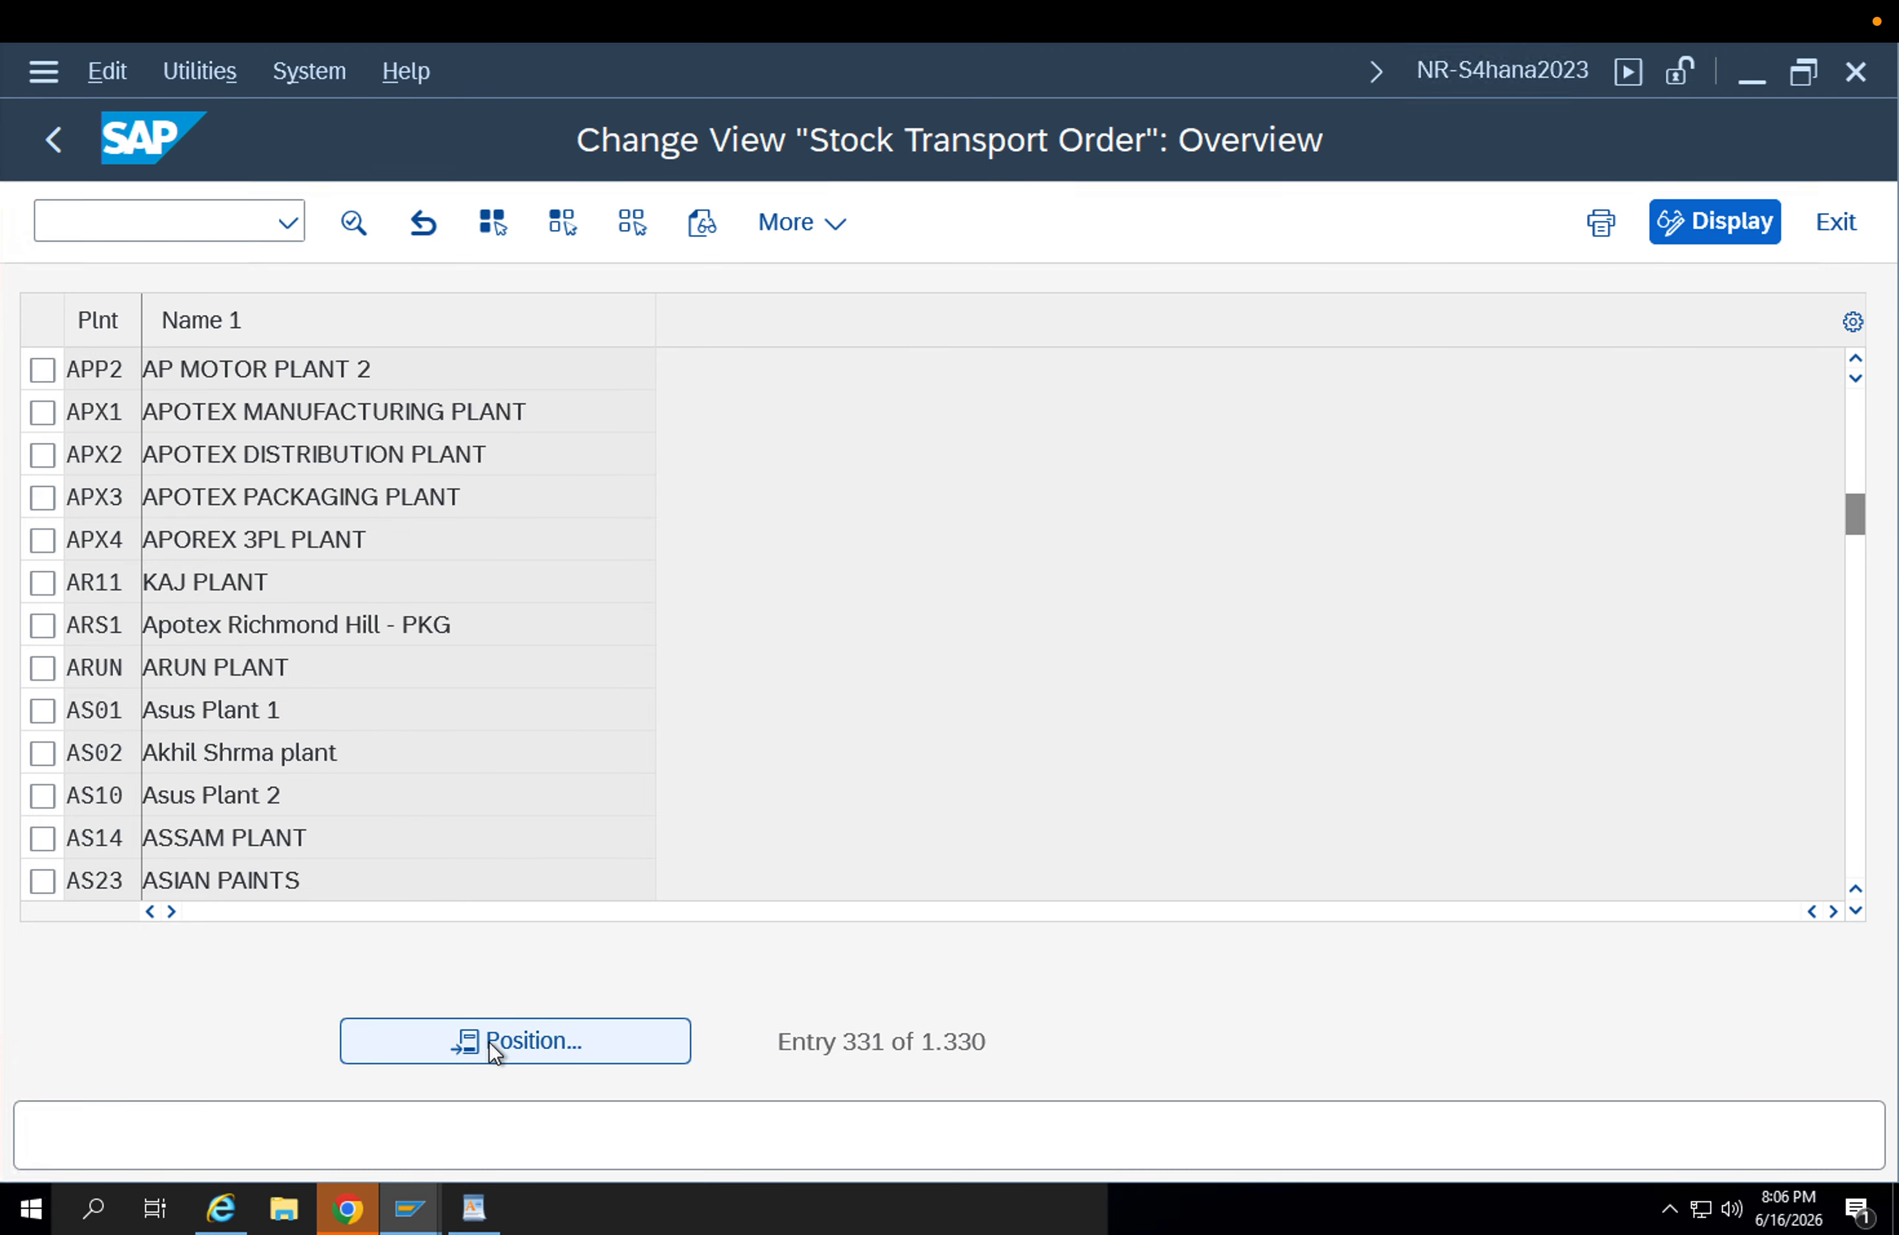
{"action": "type", "text": "app1"}
{"action": "key", "text": "Return"}
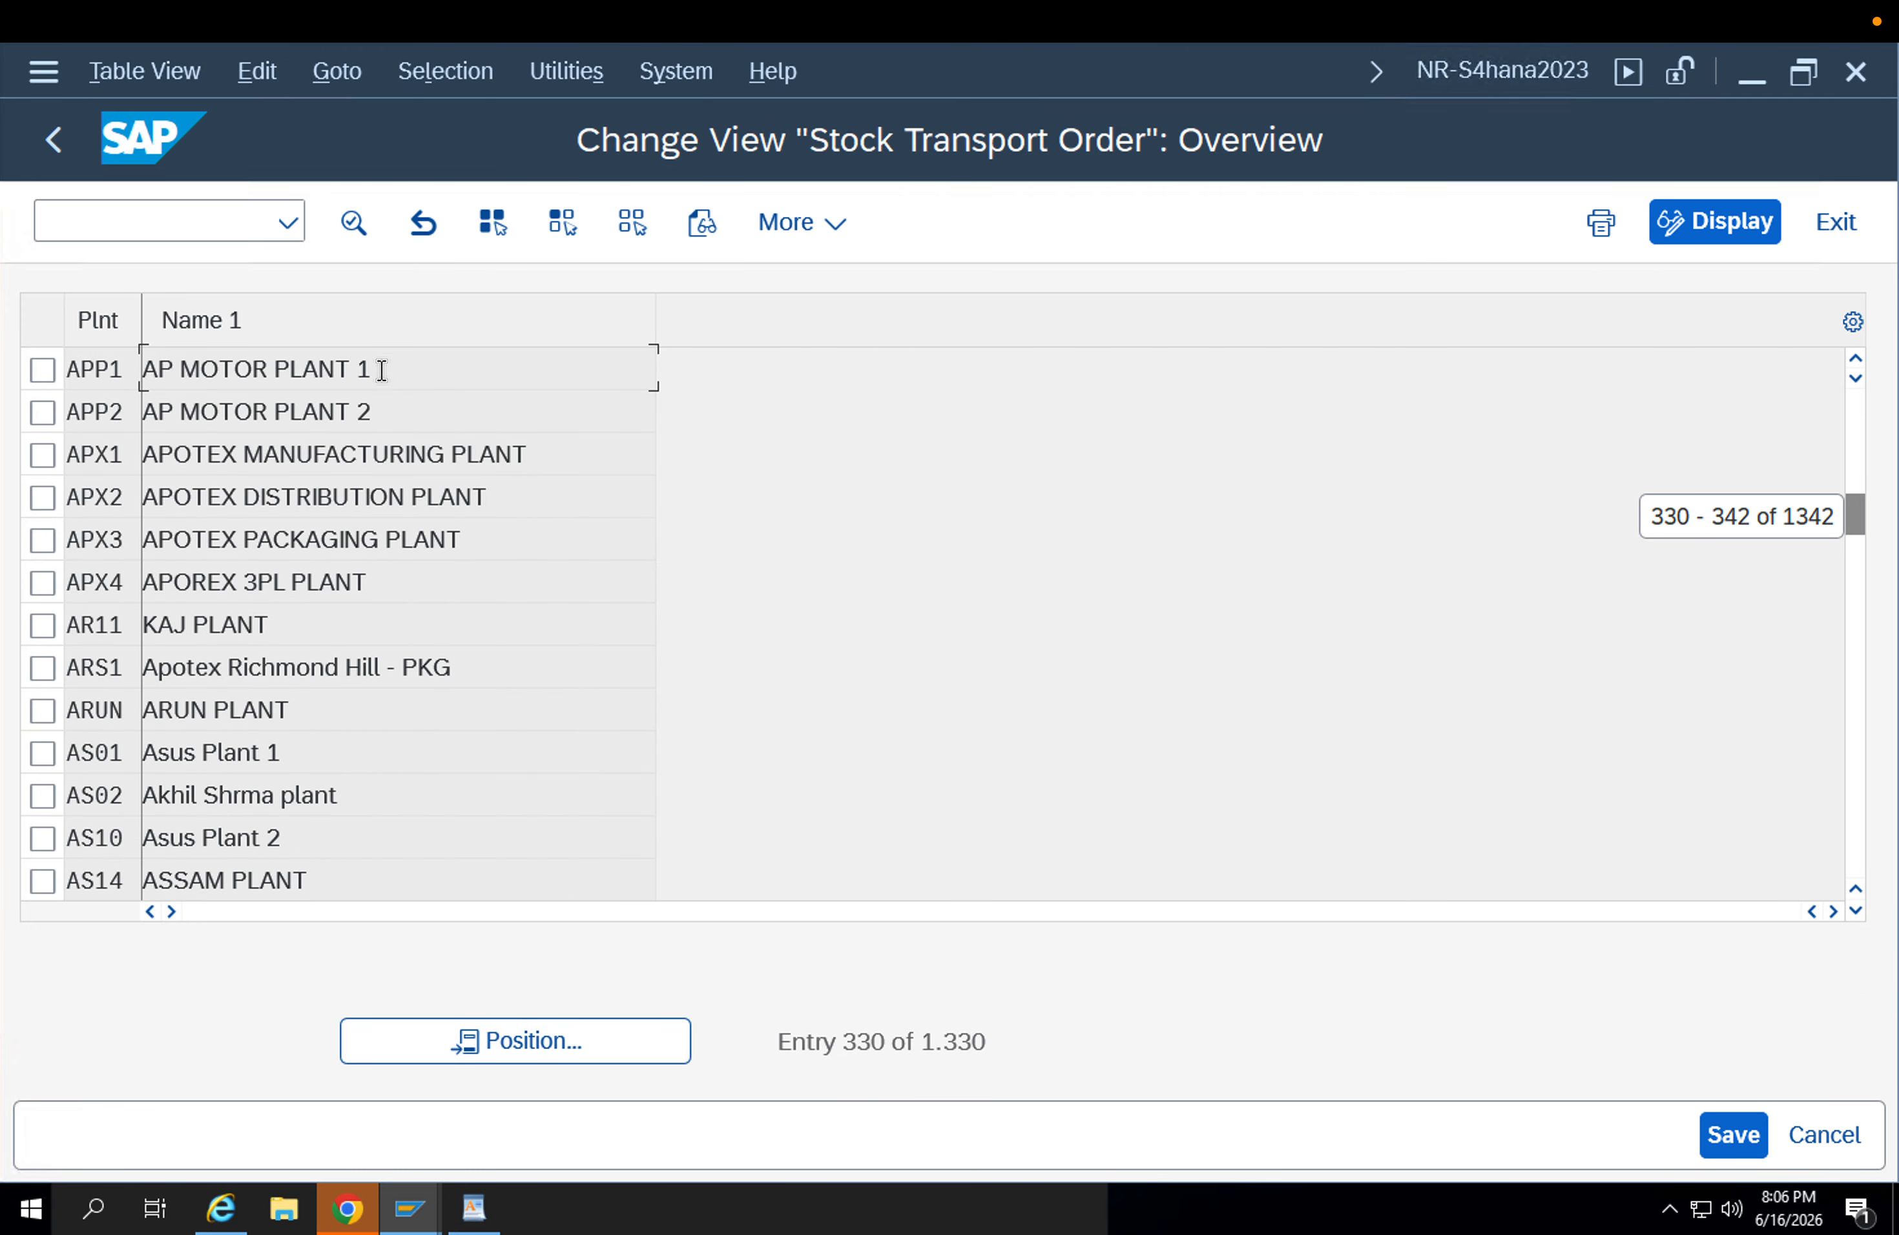
{"action": "double_click", "coordinate": [381, 365]}
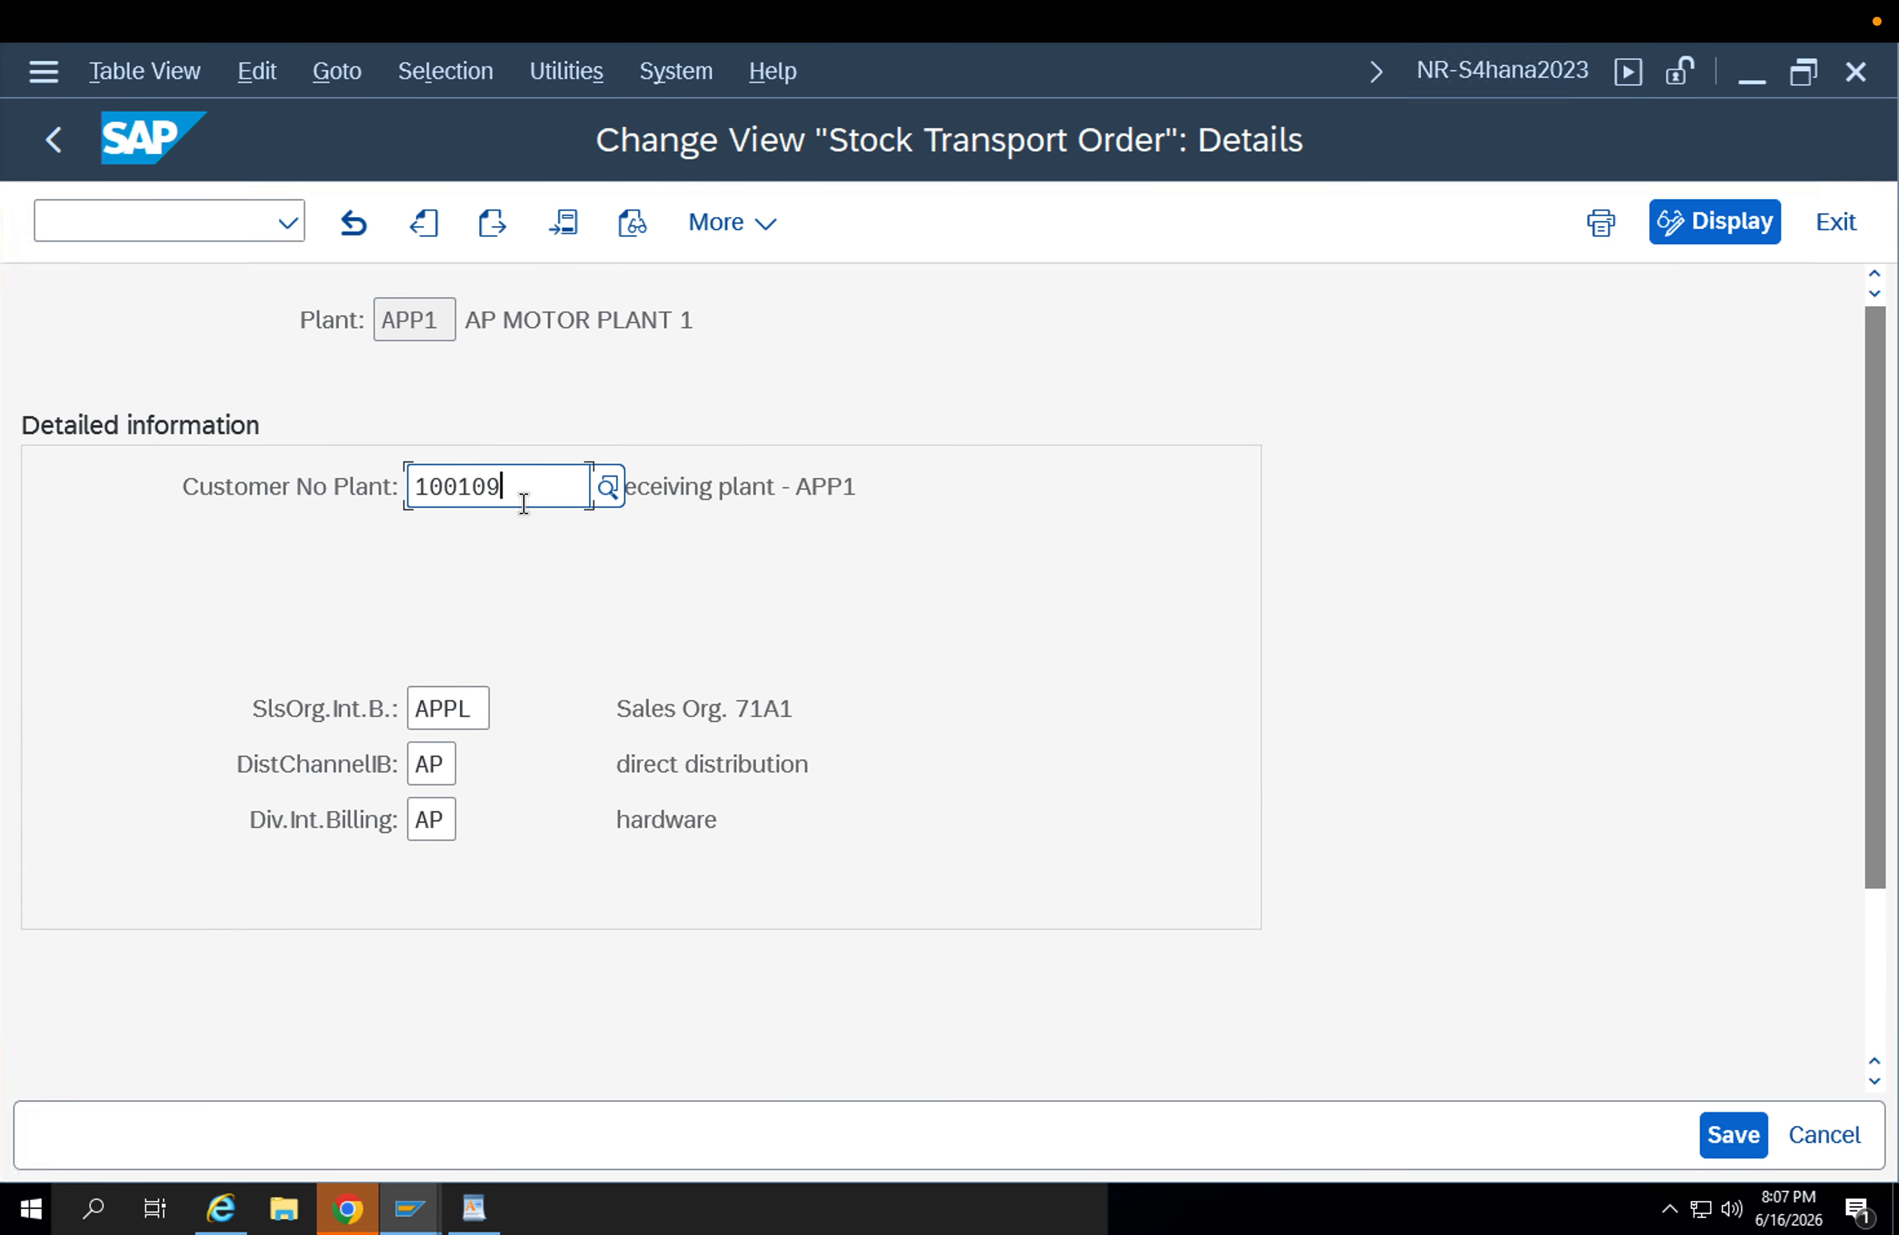
{"action": "key", "text": "F3"}
{"action": "key", "text": "F3"}
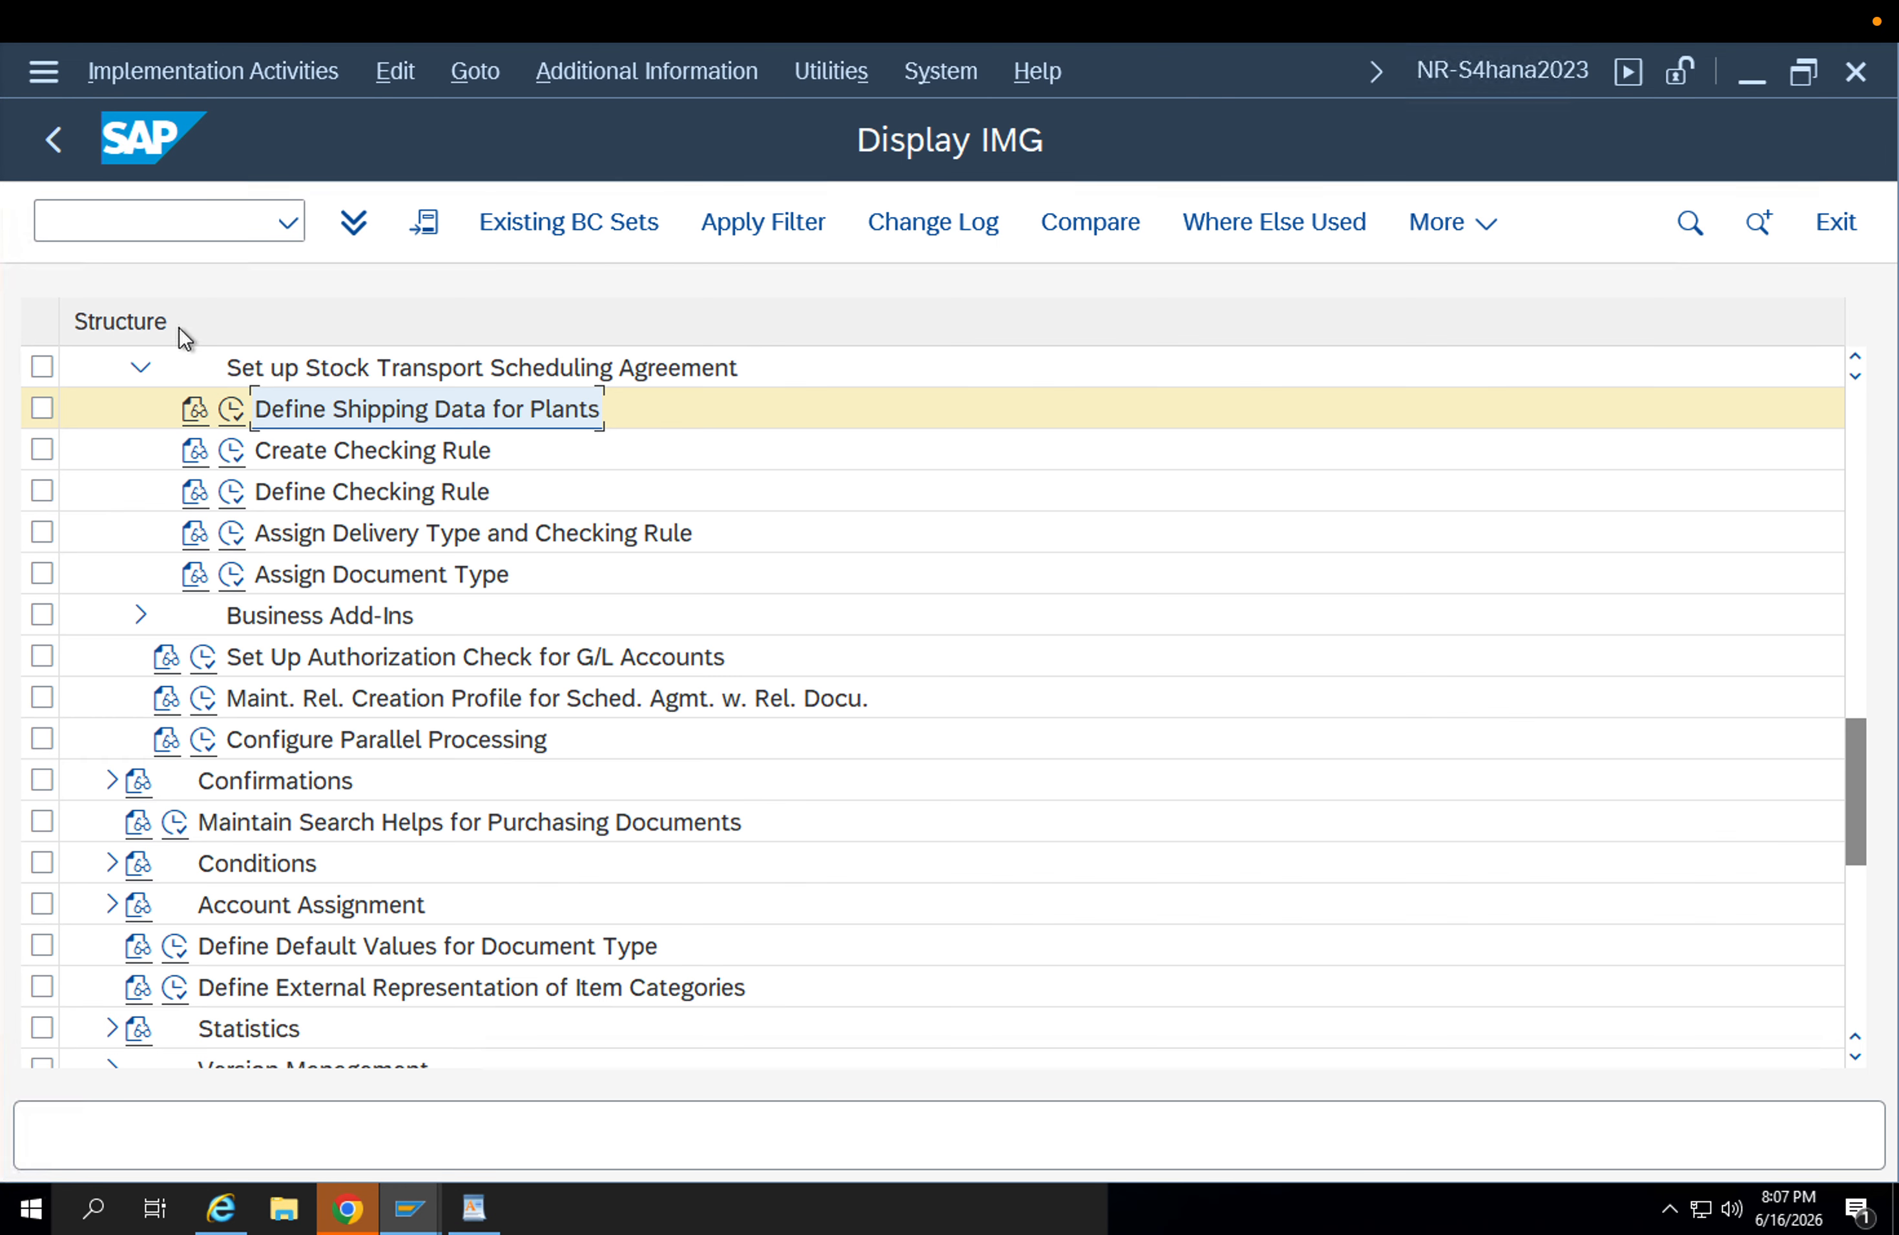
Open and leave Assign Delivery Type and Checking Rule, and look through the surrounding Purchasing customizing activities.
{"action": "left_click", "coordinate": [239, 532]}
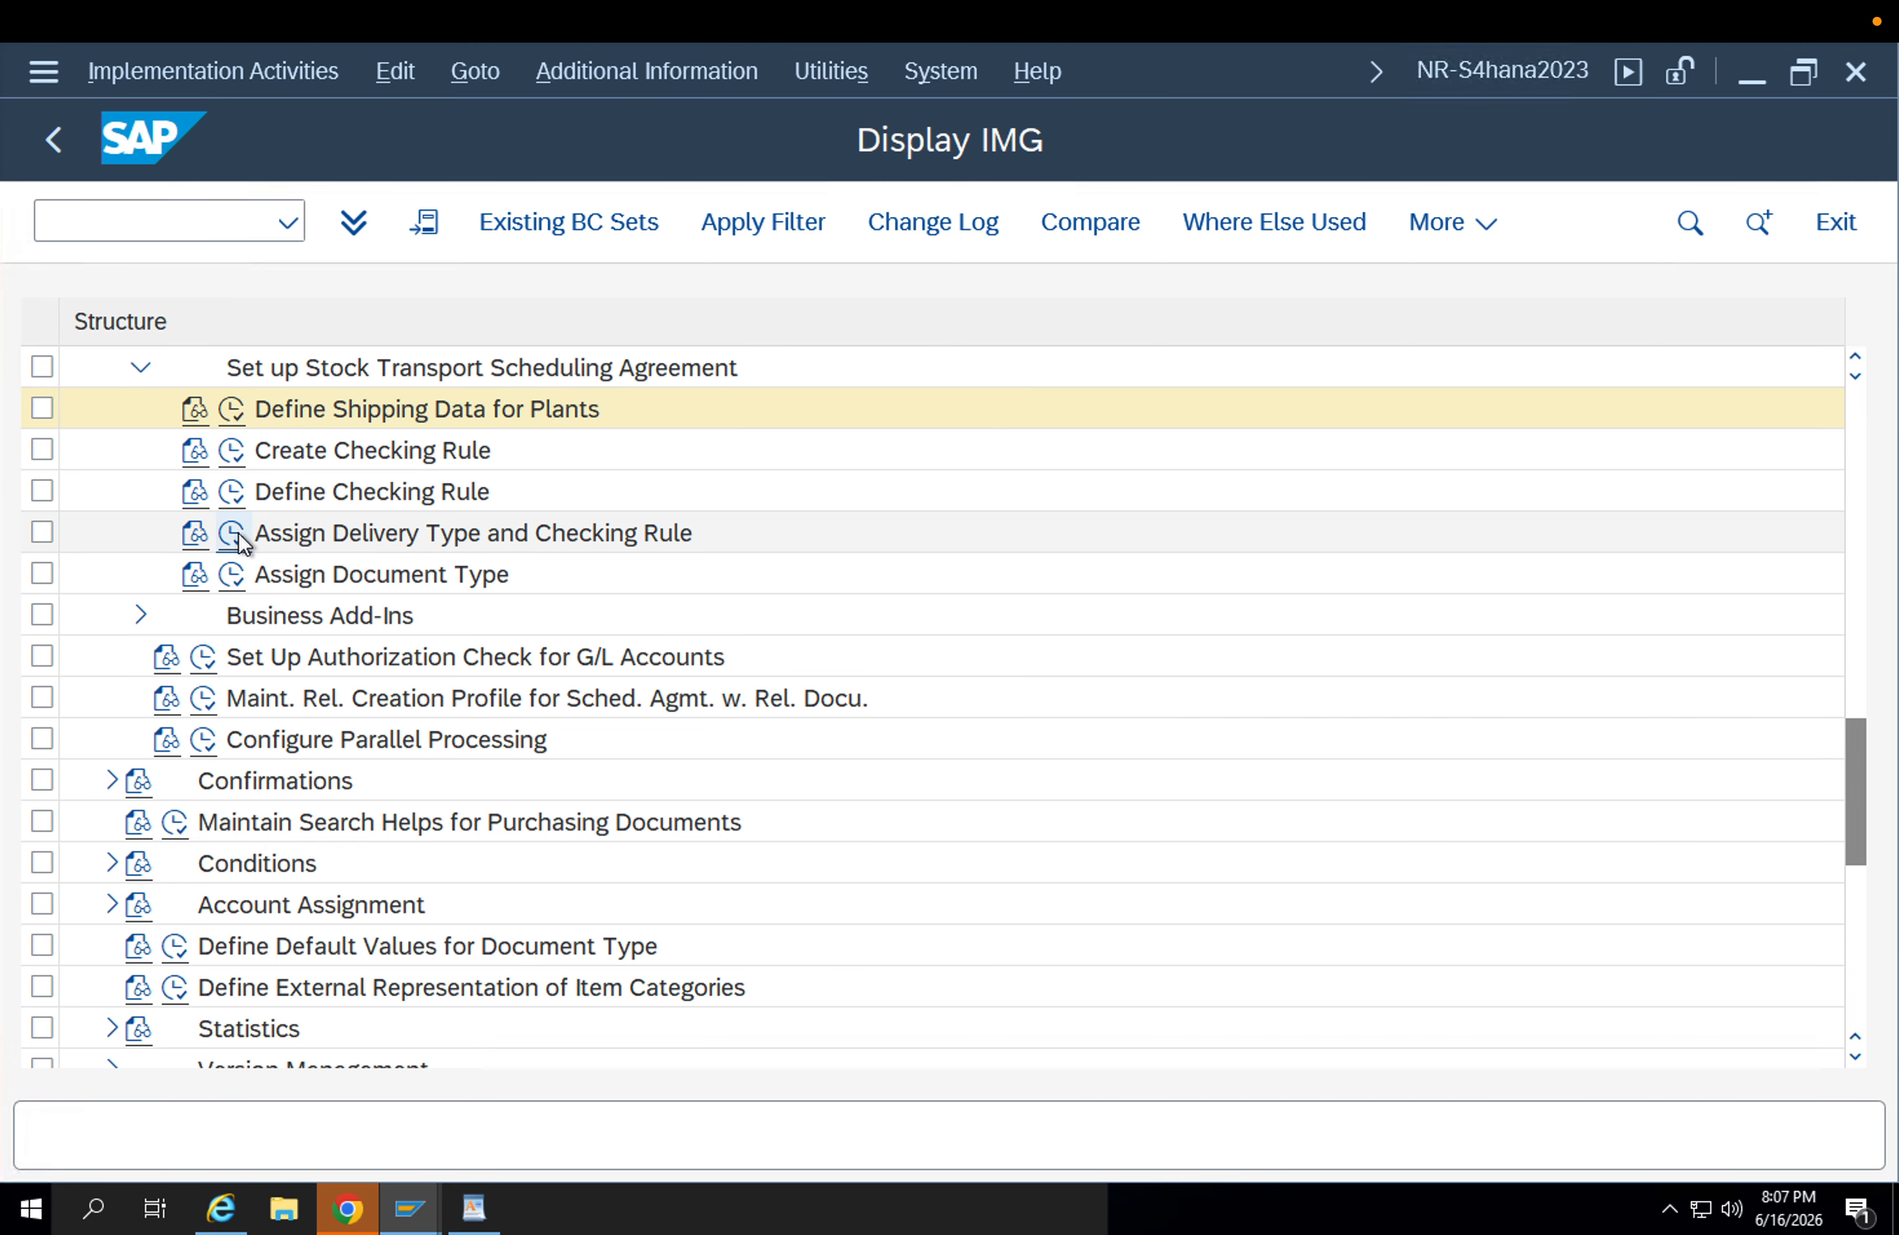
{"action": "key", "text": "F3"}
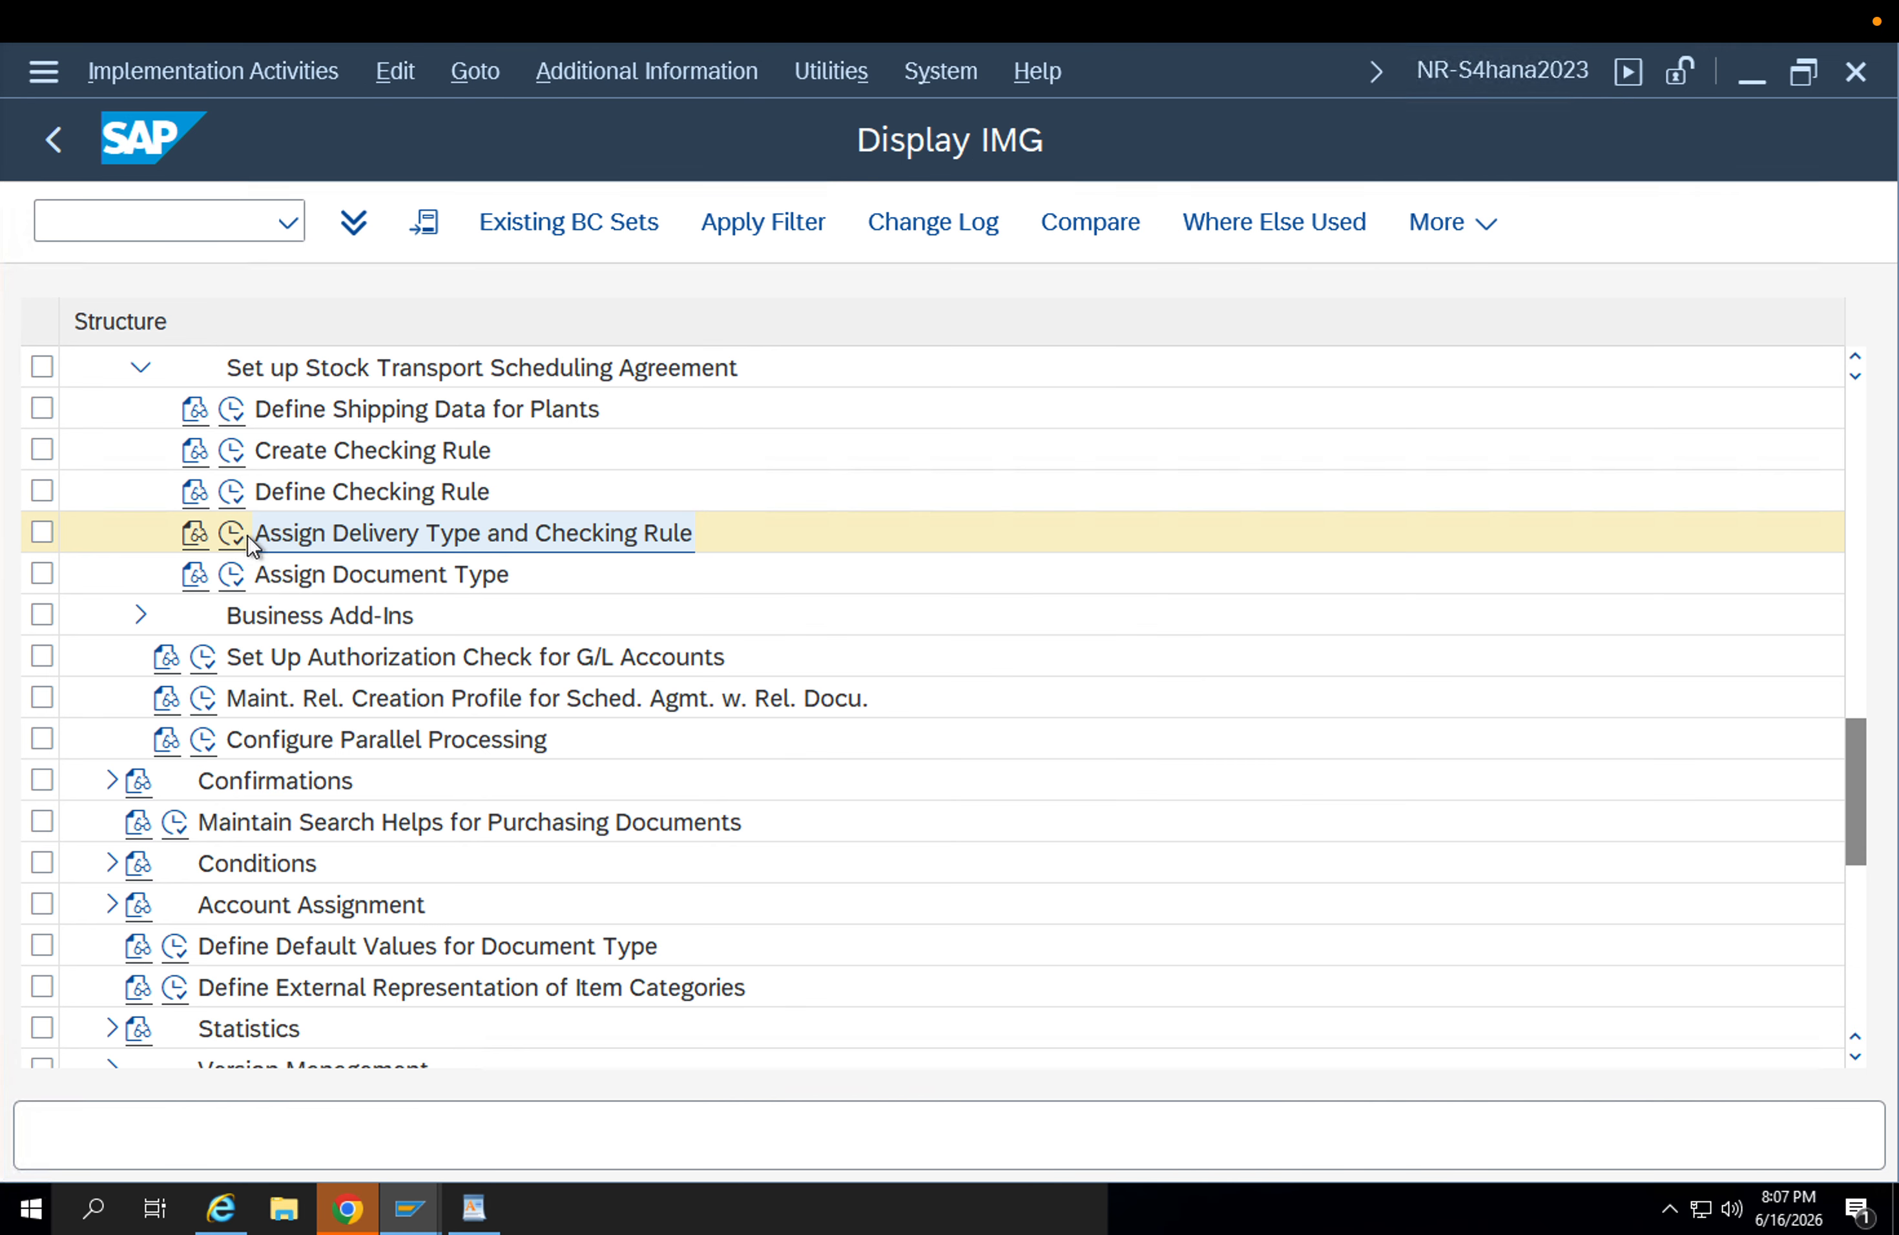
{"action": "scroll", "coordinate": [492, 613], "scroll_direction": "down", "scroll_amount": 2}
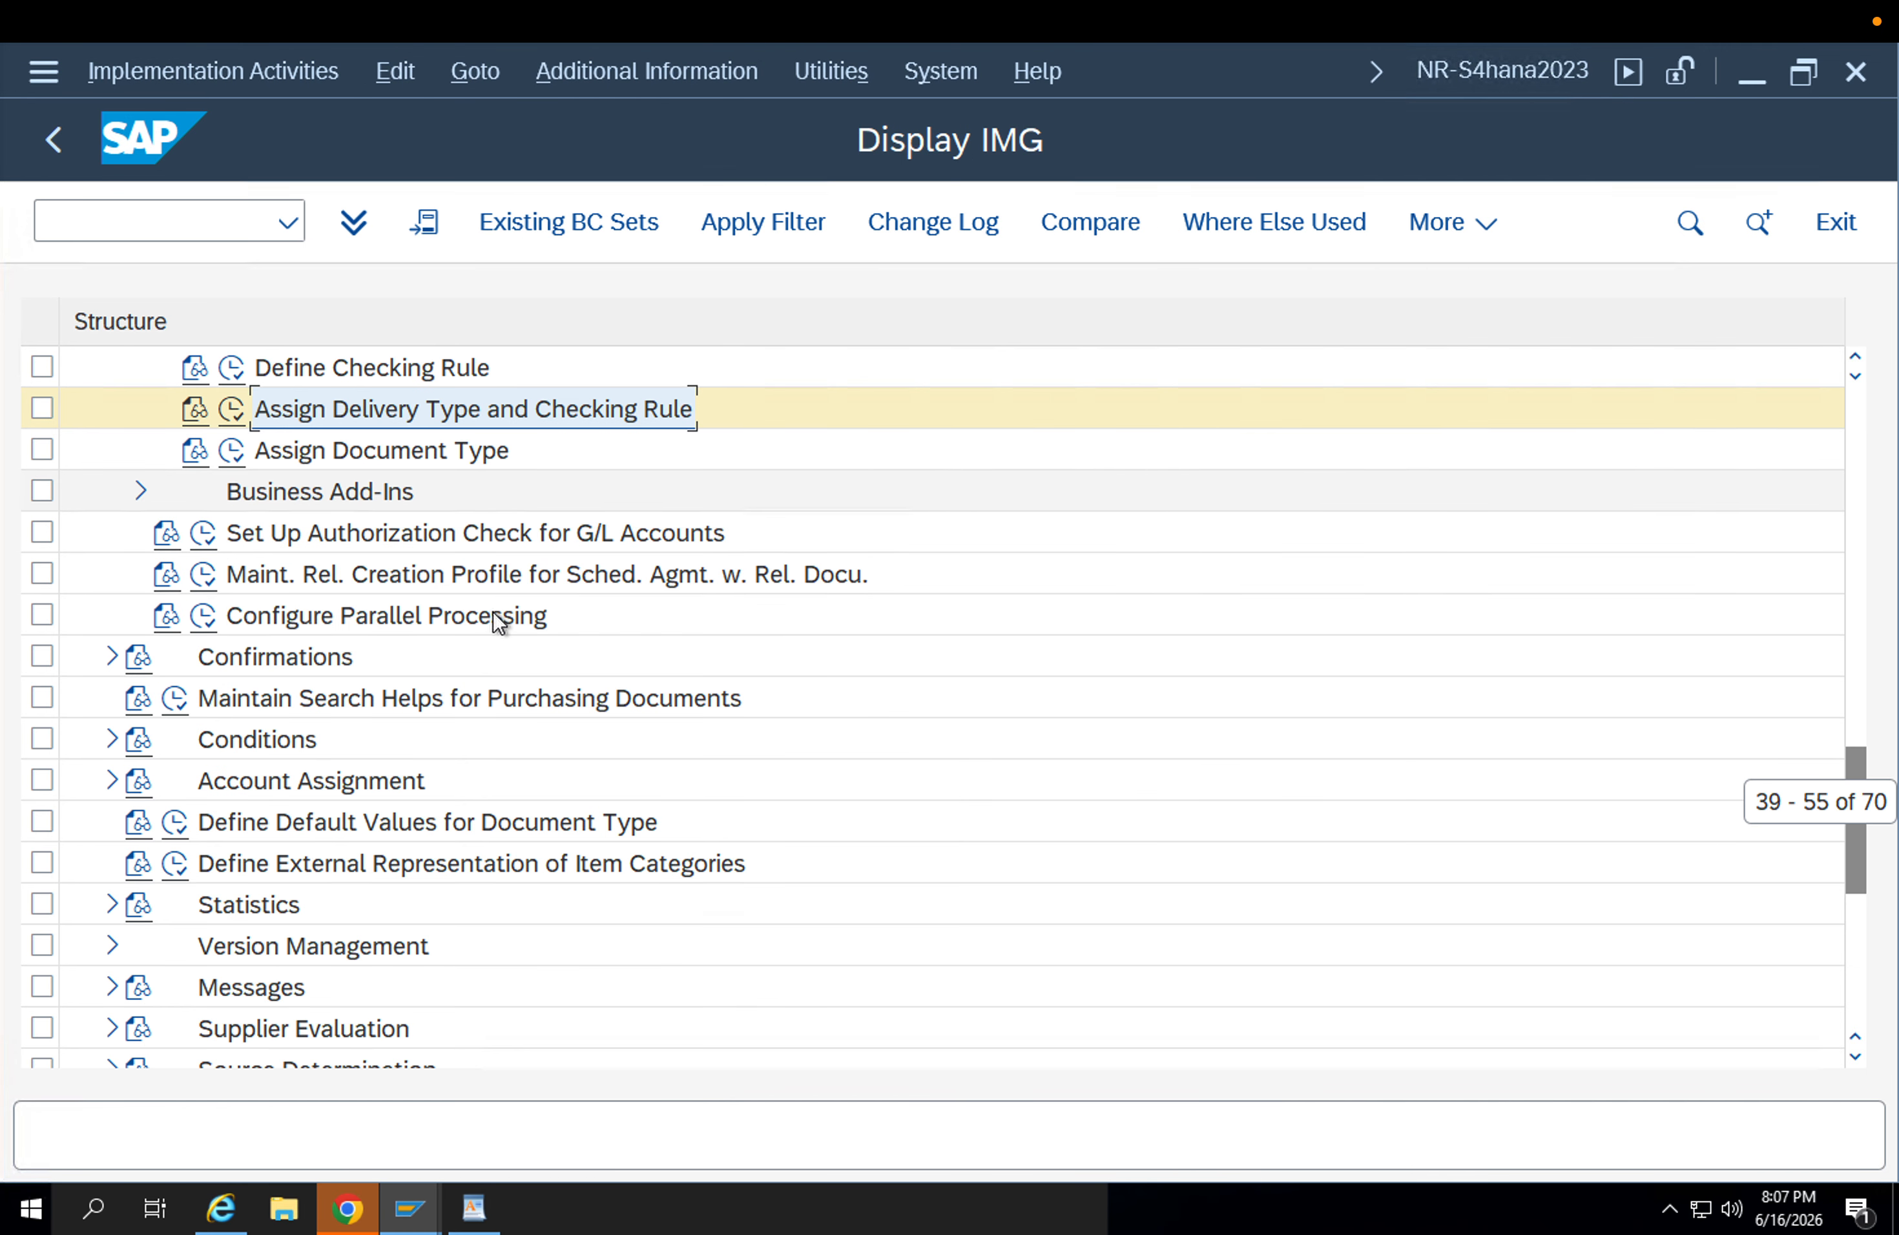
{"action": "scroll", "coordinate": [492, 614], "scroll_direction": "up", "scroll_amount": 2}
{"action": "scroll", "coordinate": [487, 617], "scroll_direction": "up", "scroll_amount": 2}
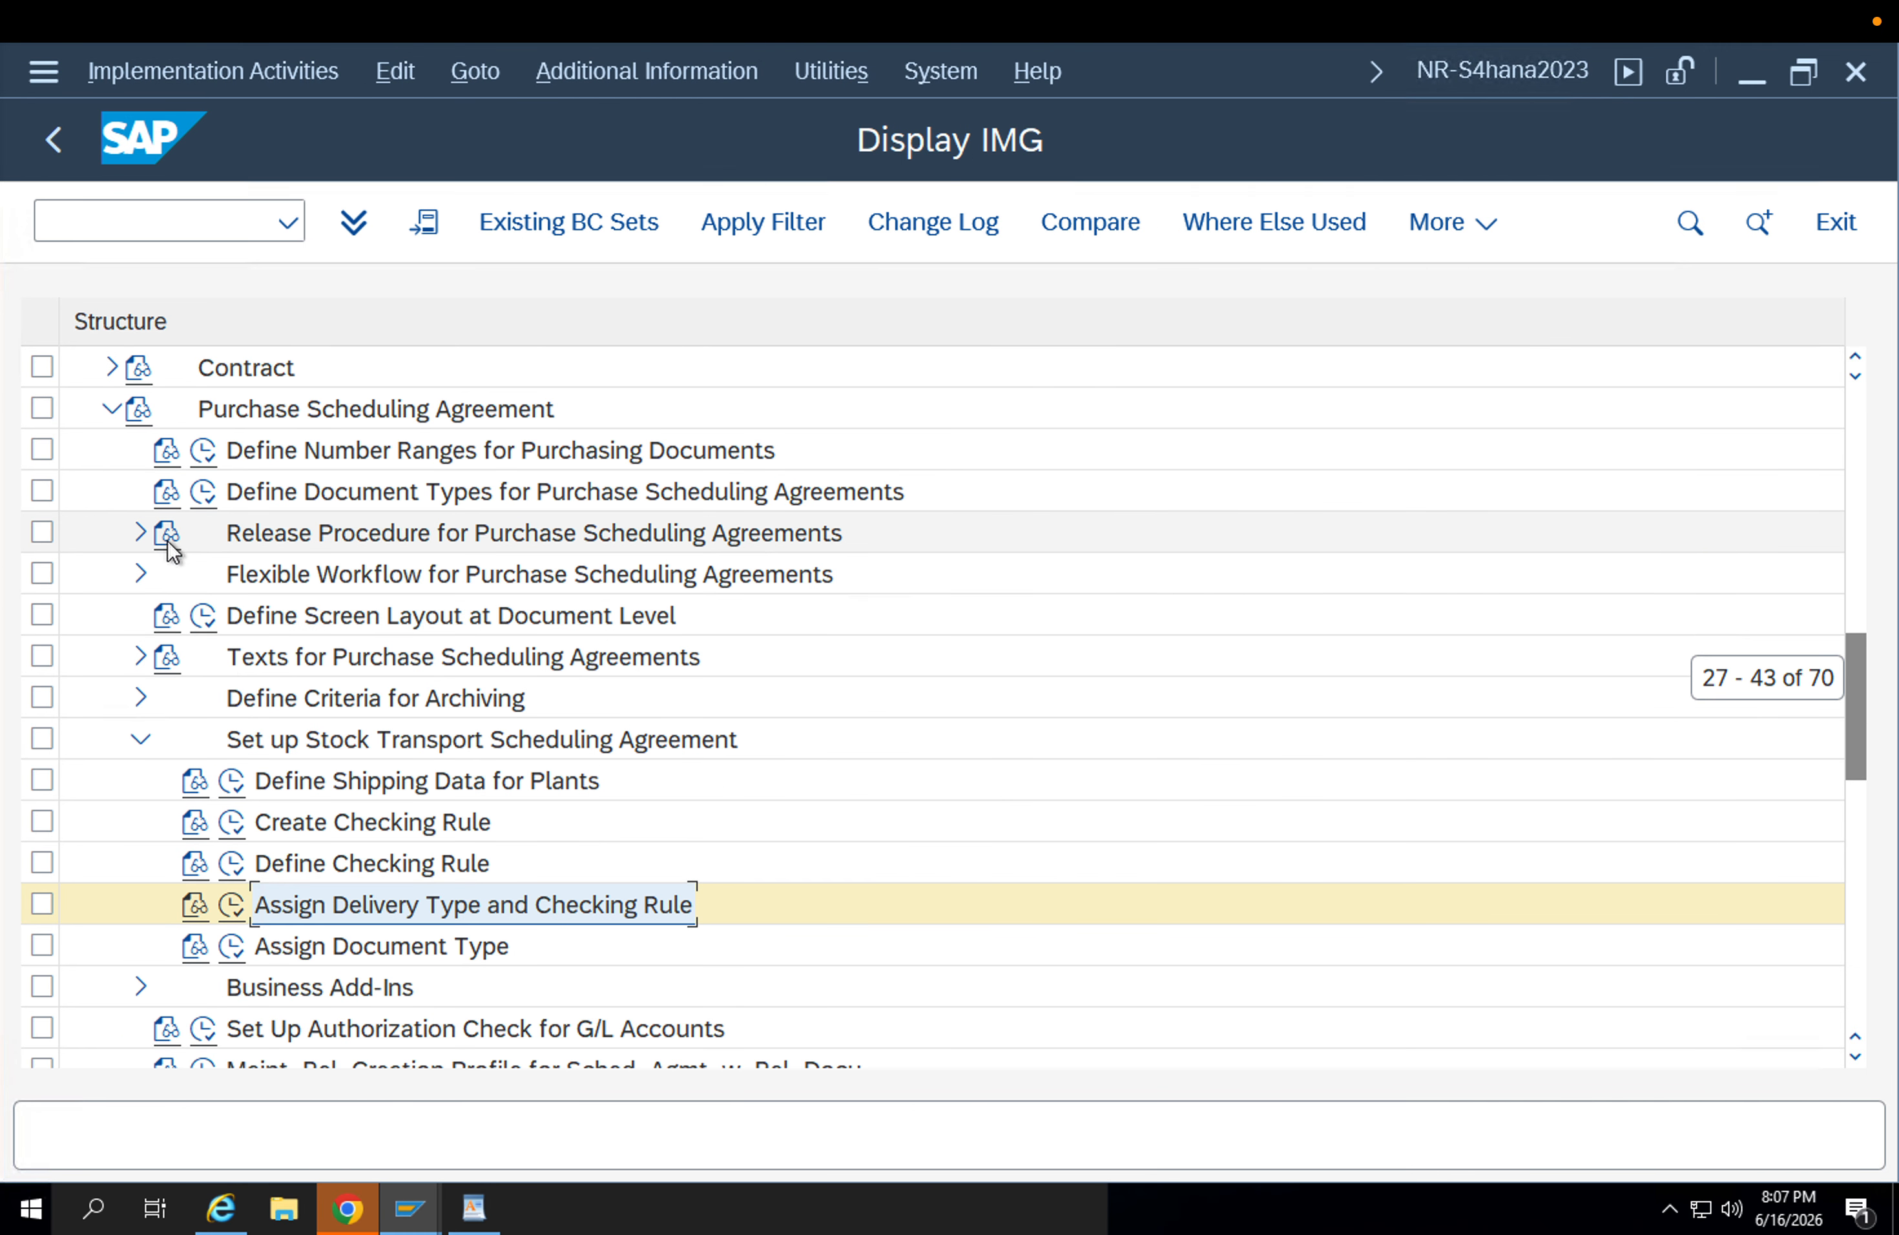
{"action": "scroll", "coordinate": [173, 561], "scroll_direction": "up", "scroll_amount": 2}
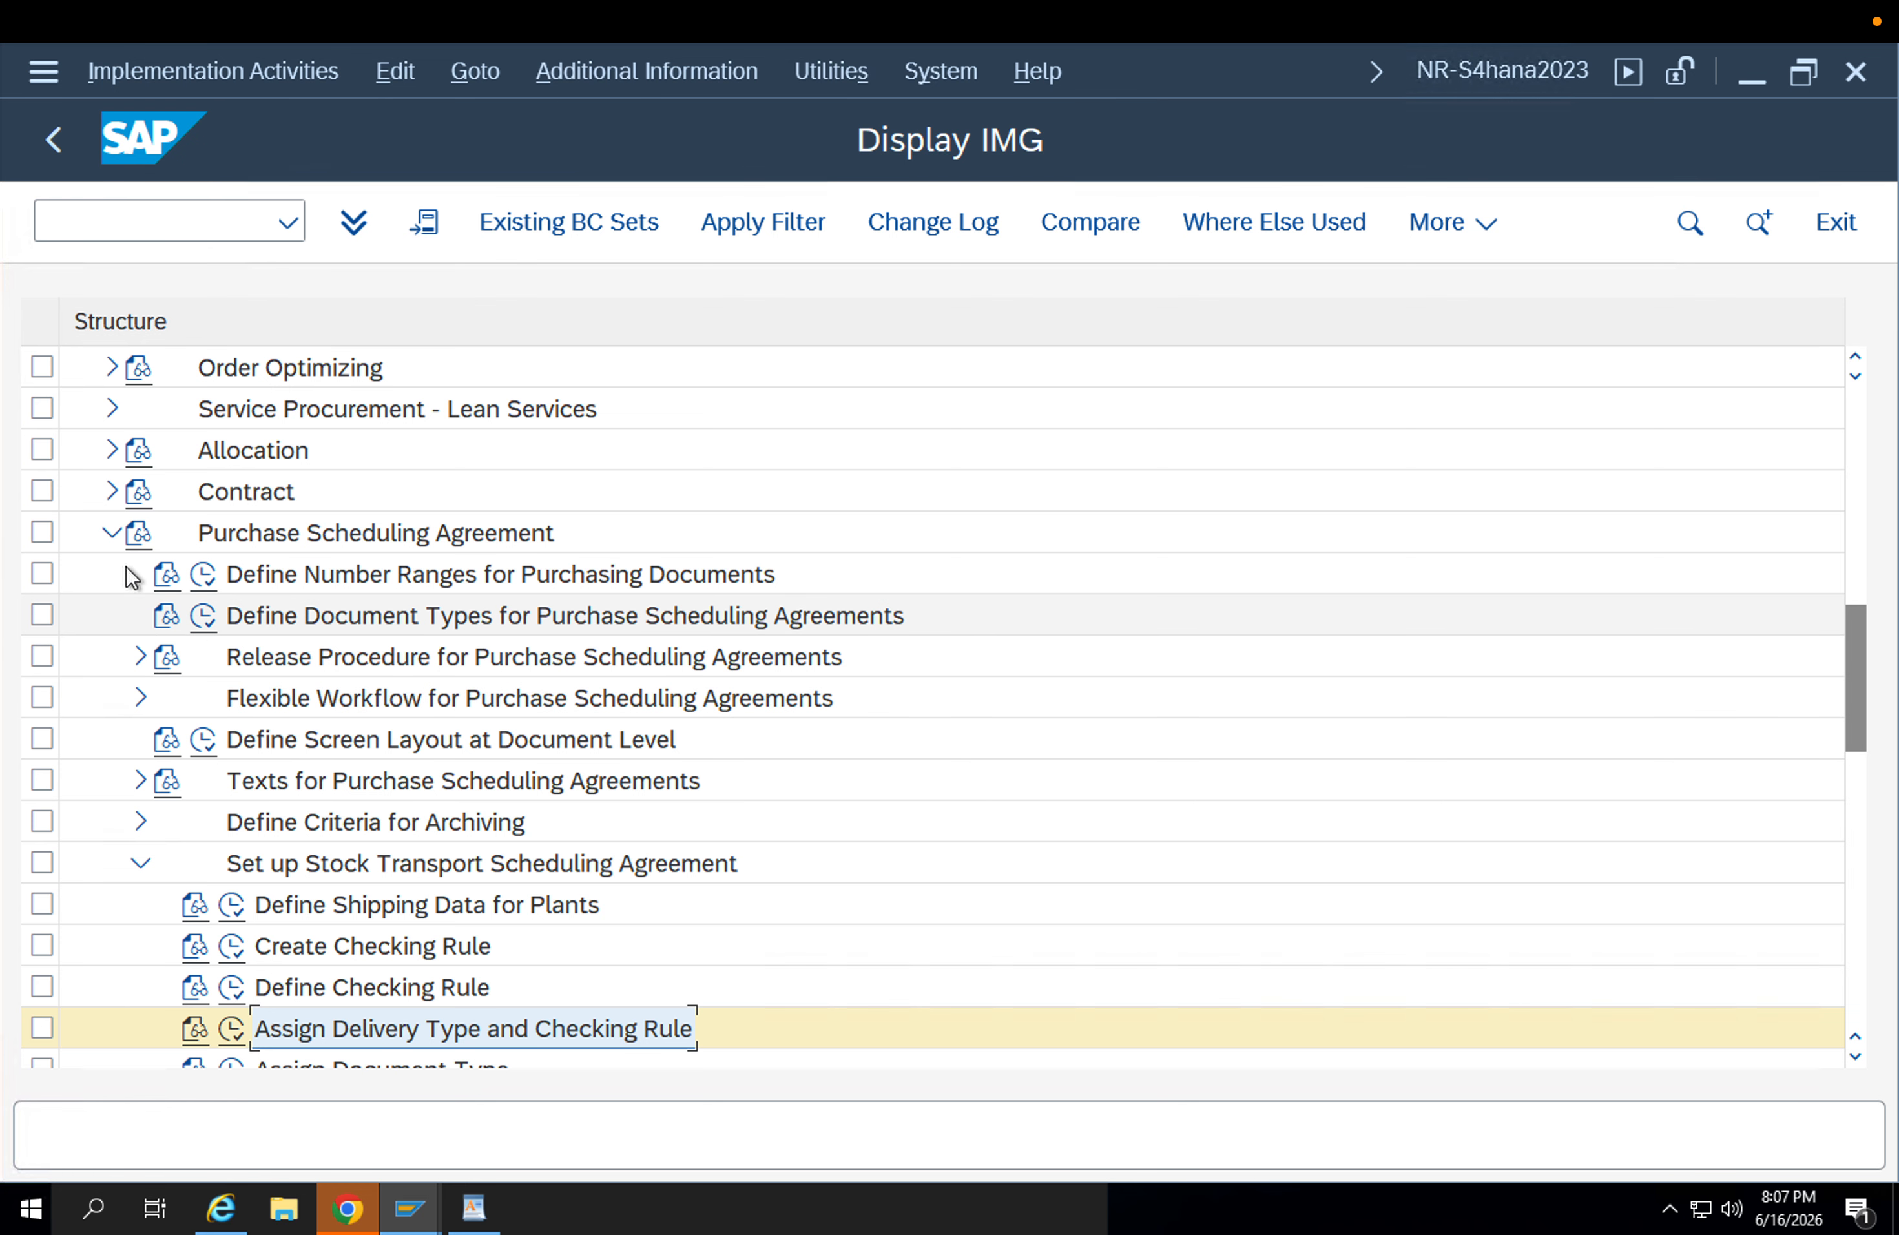
{"action": "scroll", "coordinate": [557, 737], "scroll_direction": "down", "scroll_amount": 4}
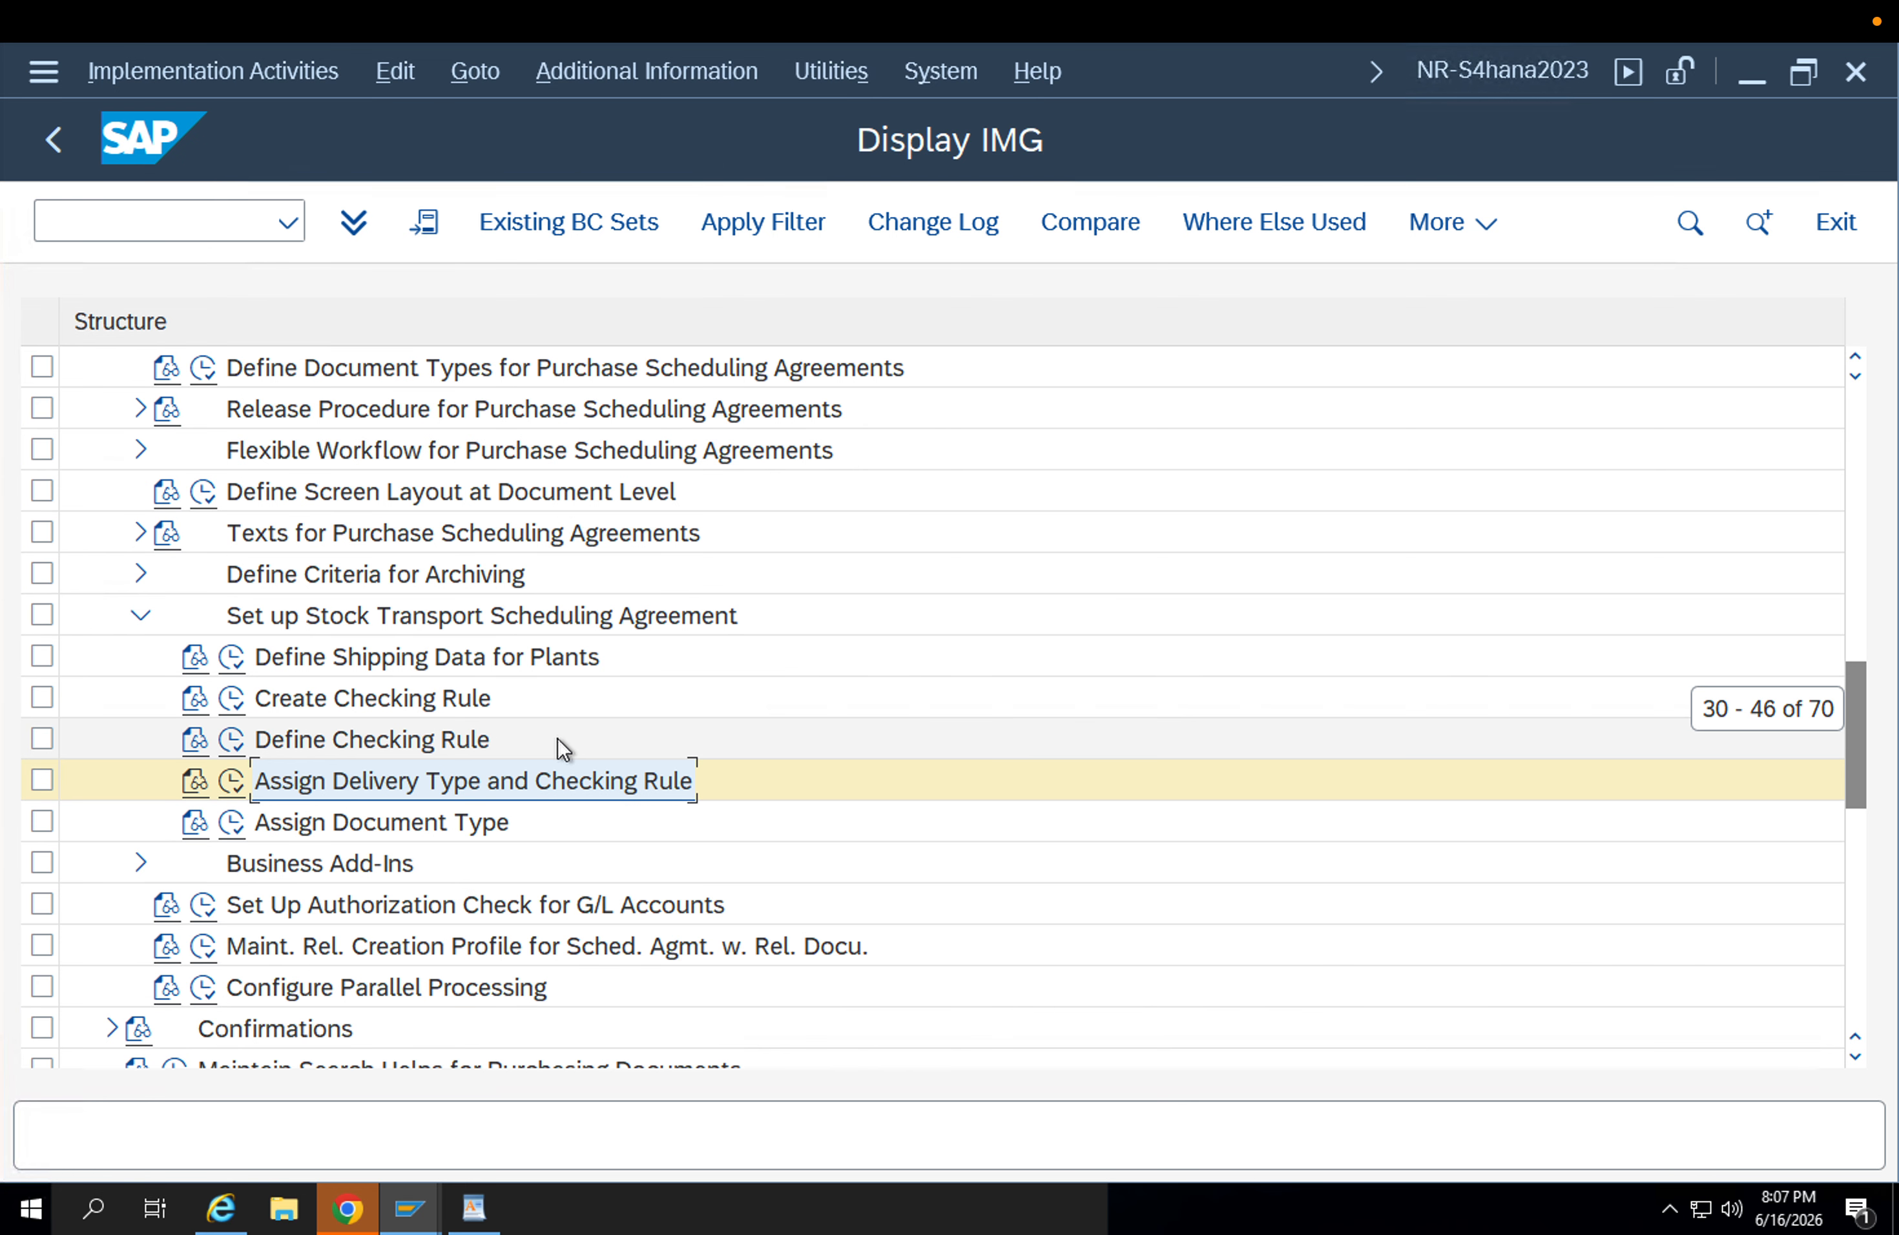
{"action": "scroll", "coordinate": [564, 748], "scroll_direction": "down", "scroll_amount": 2}
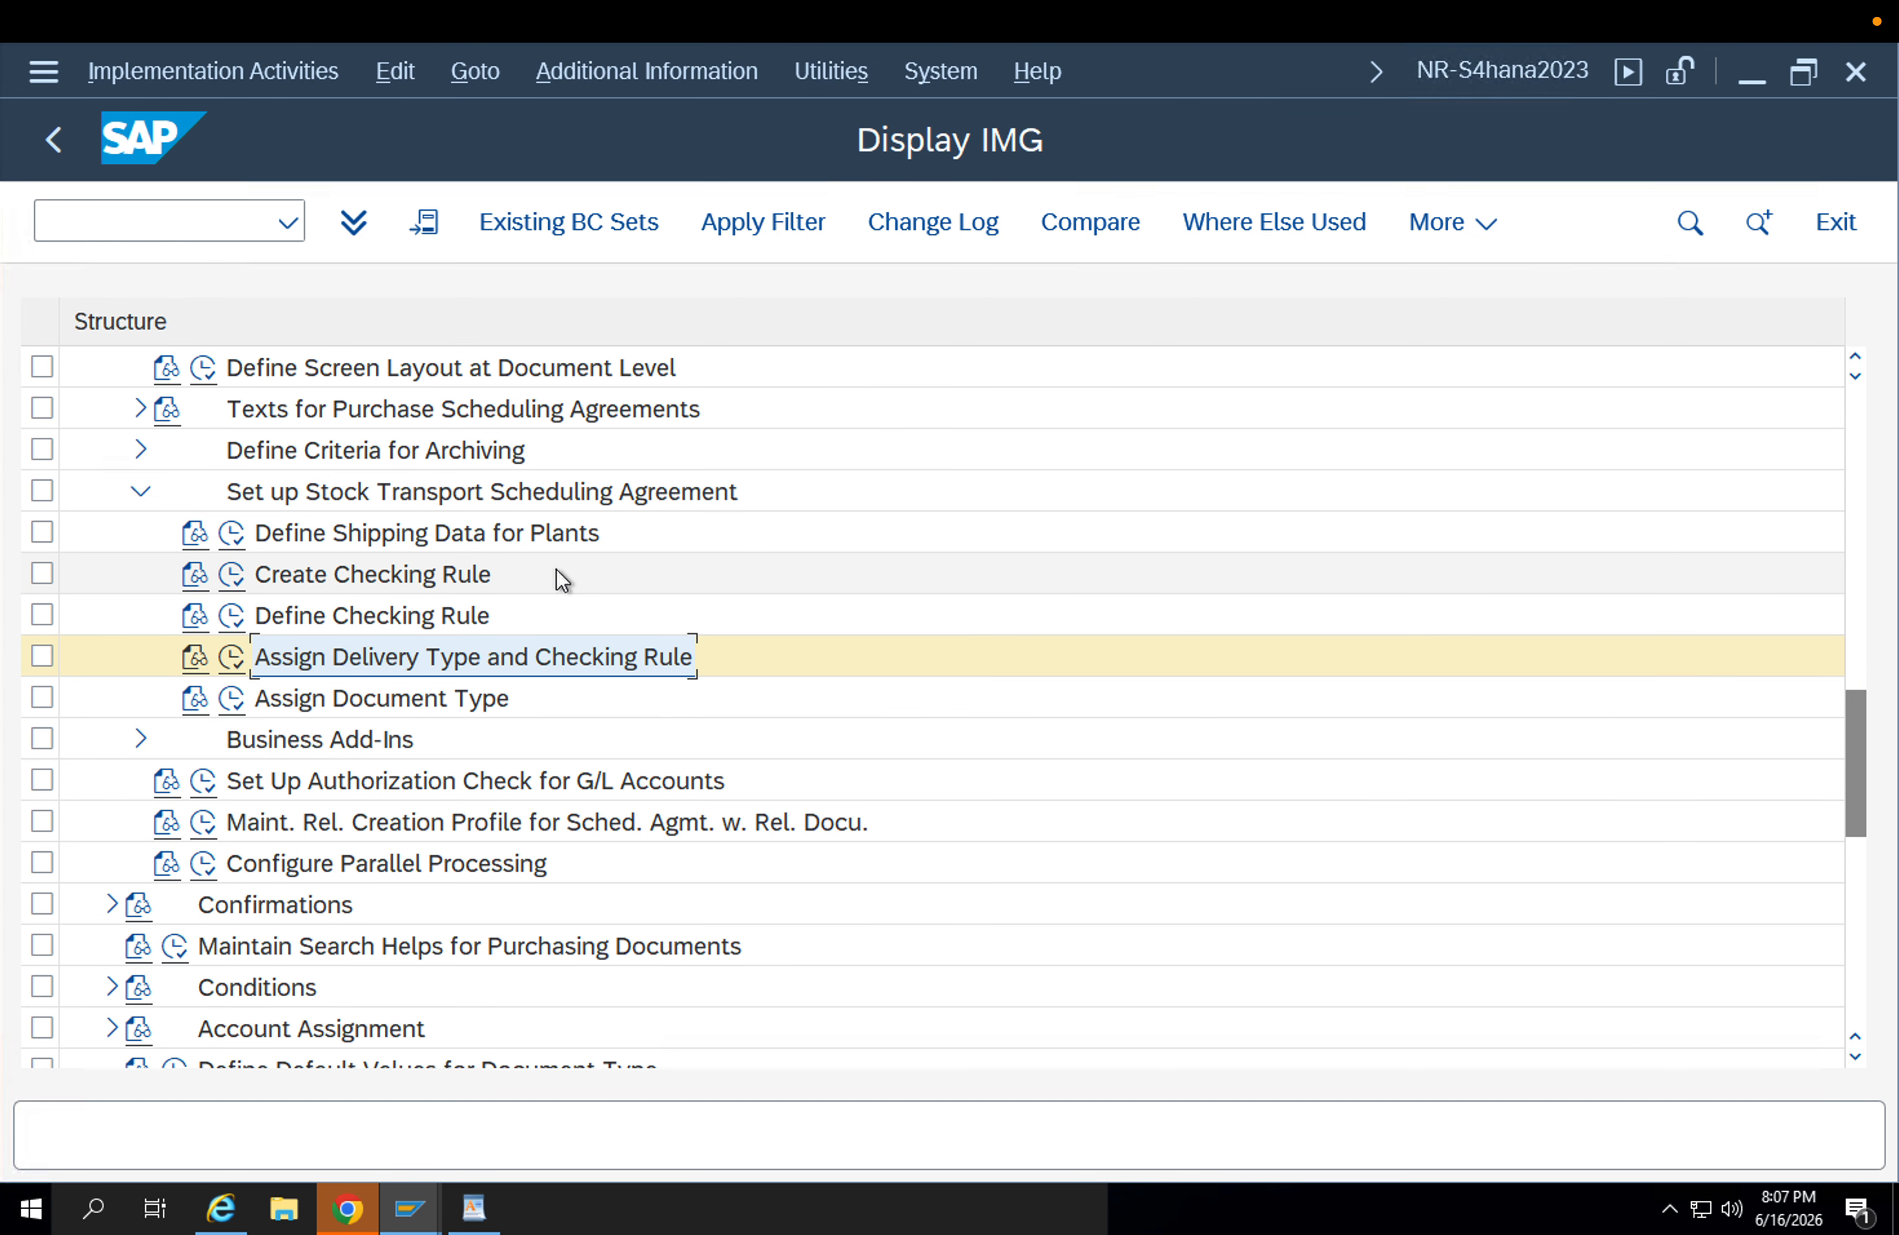
{"action": "scroll", "coordinate": [433, 726], "scroll_direction": "down", "scroll_amount": 2}
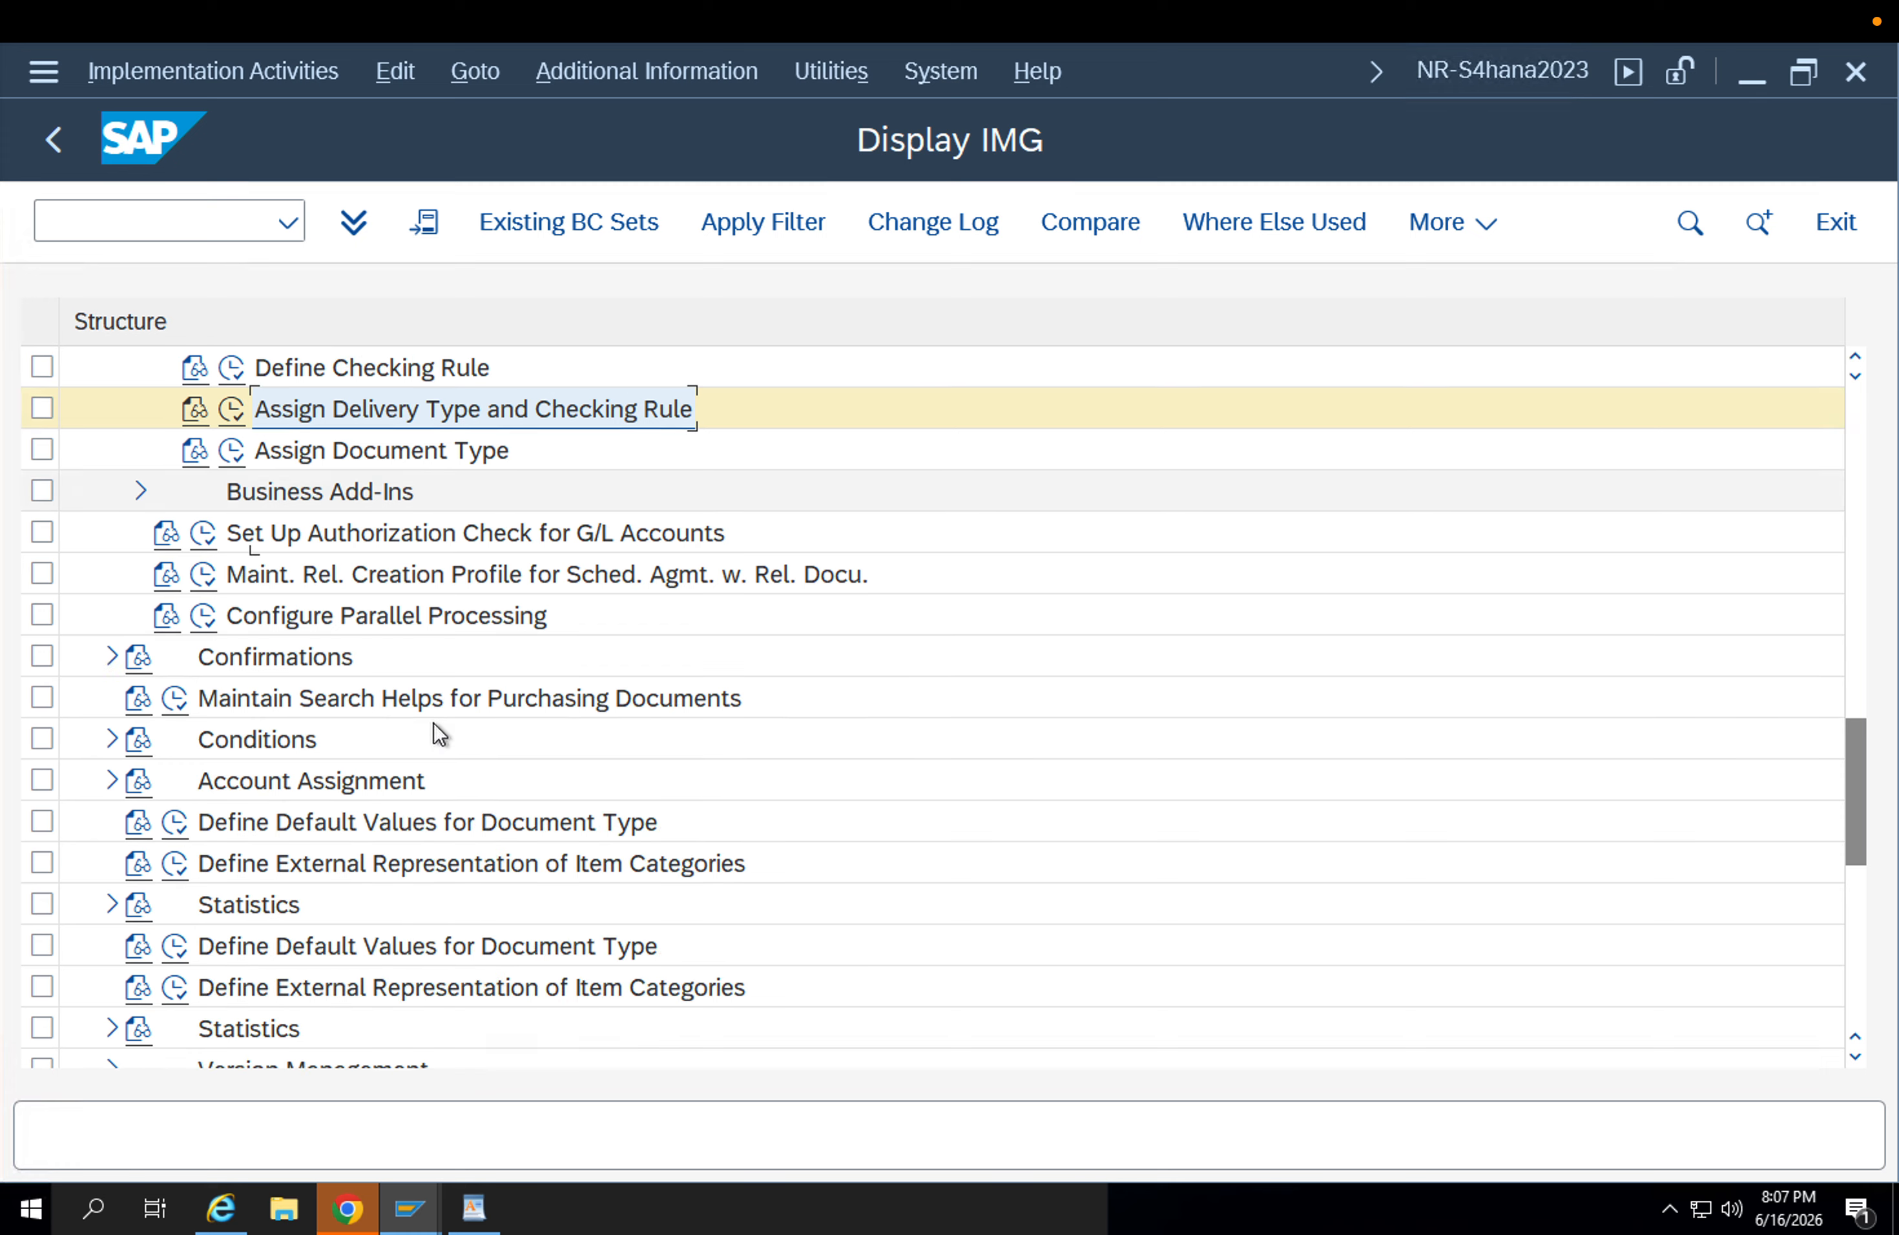
{"action": "scroll", "coordinate": [433, 724], "scroll_direction": "down", "scroll_amount": 2}
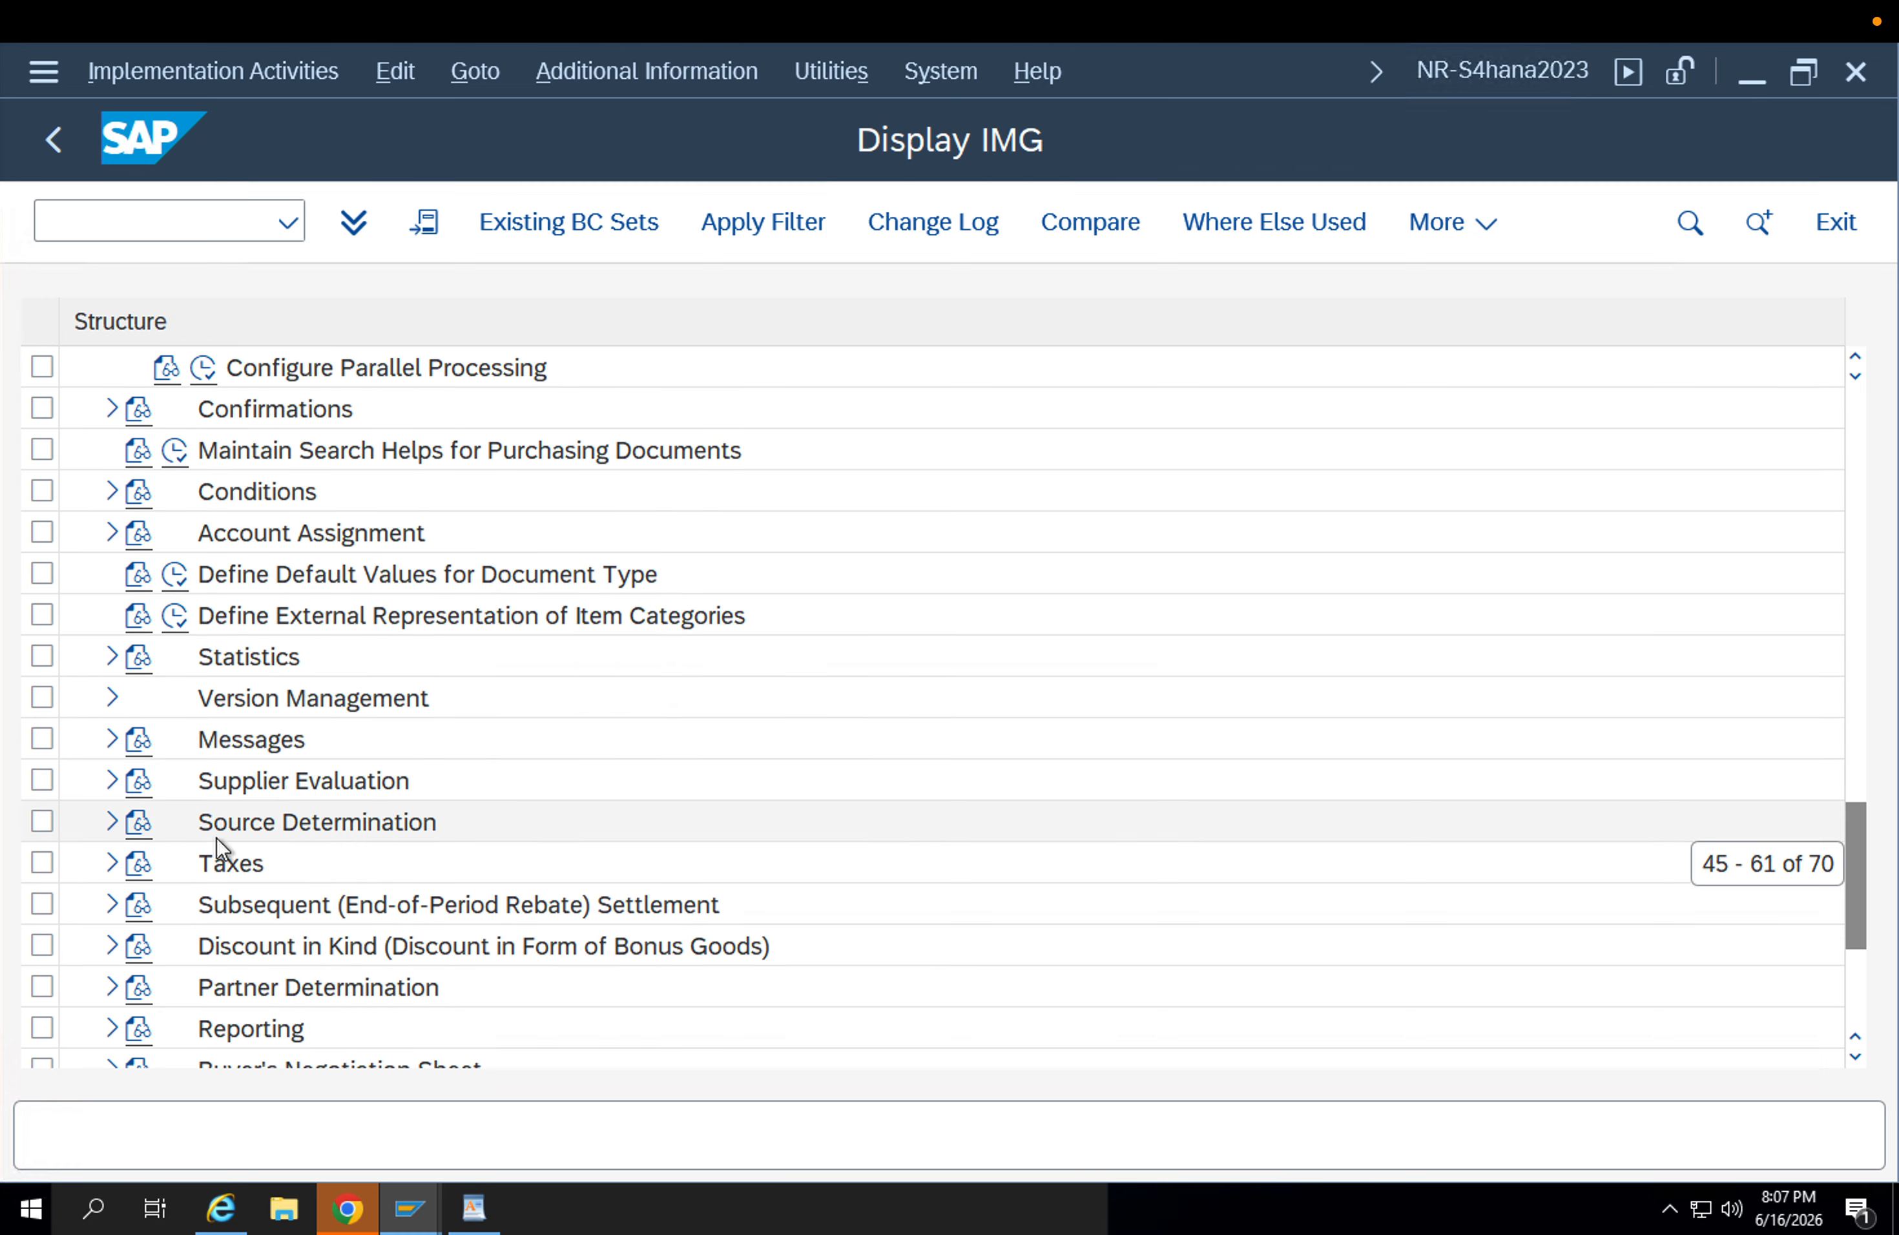
{"action": "scroll", "coordinate": [289, 721], "scroll_direction": "up", "scroll_amount": 4}
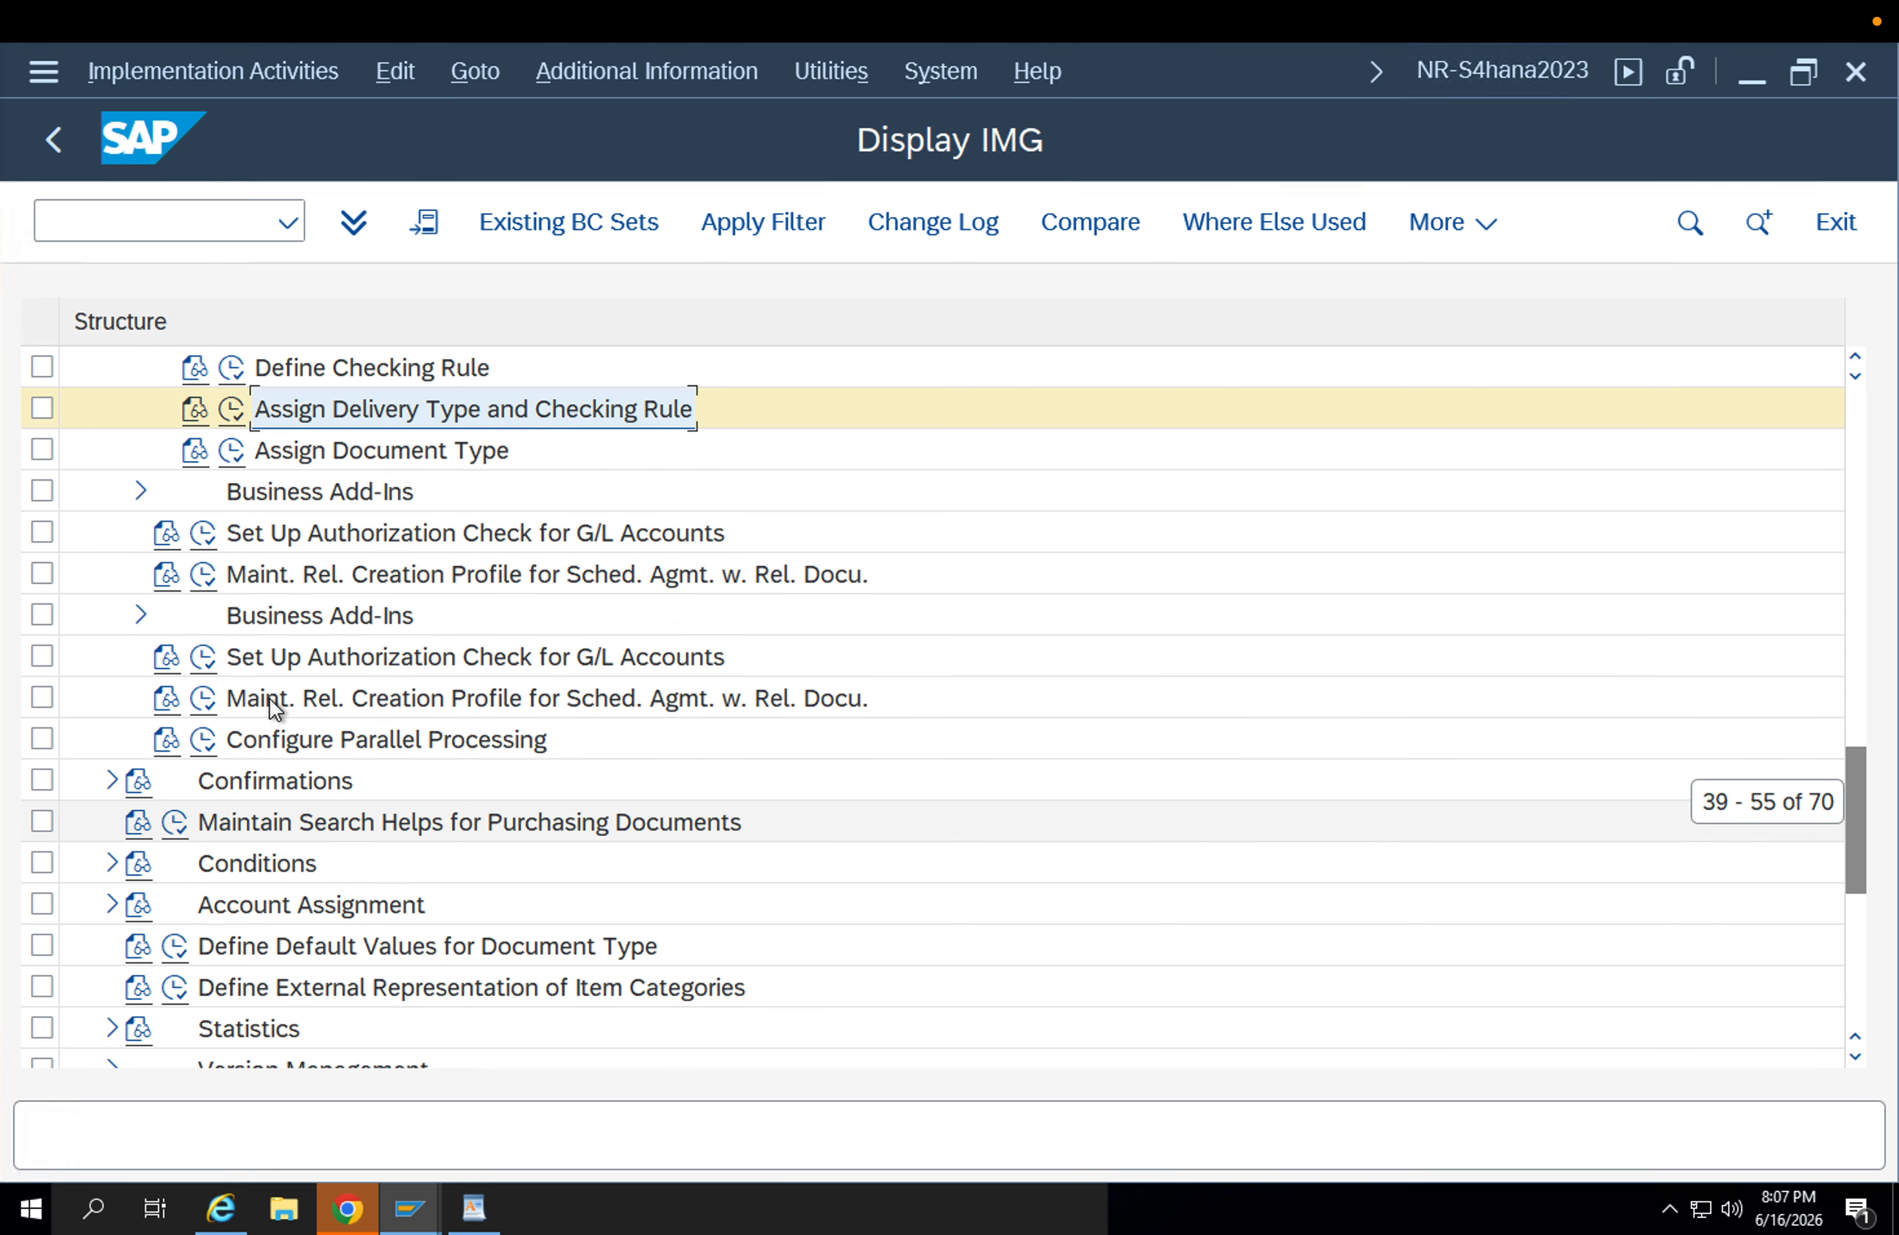
Reopen Define Shipping Data for Plants under the stock transport scheduling agreement setup and leave it again.
{"action": "left_click", "coordinate": [343, 540]}
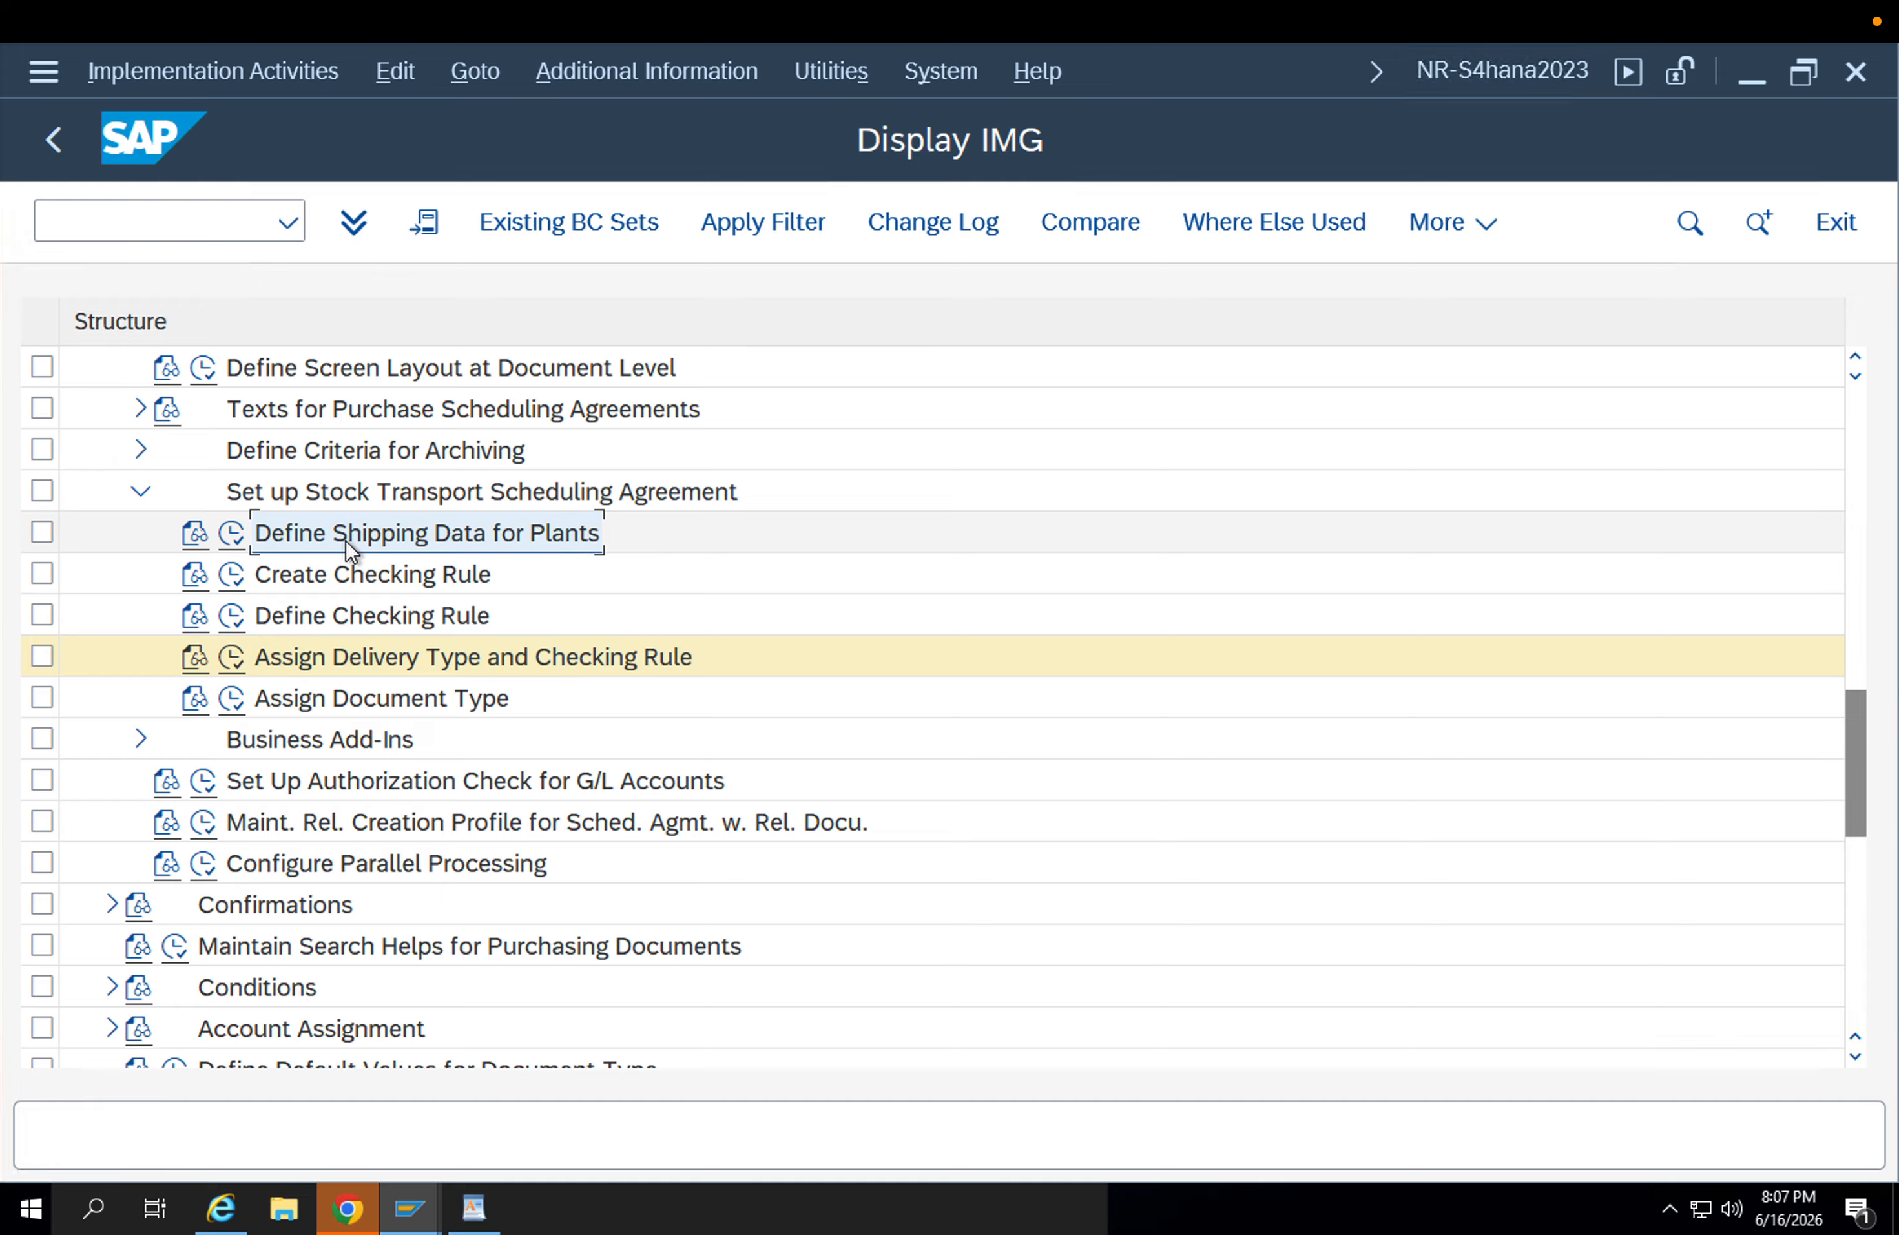
{"action": "left_click", "coordinate": [232, 533]}
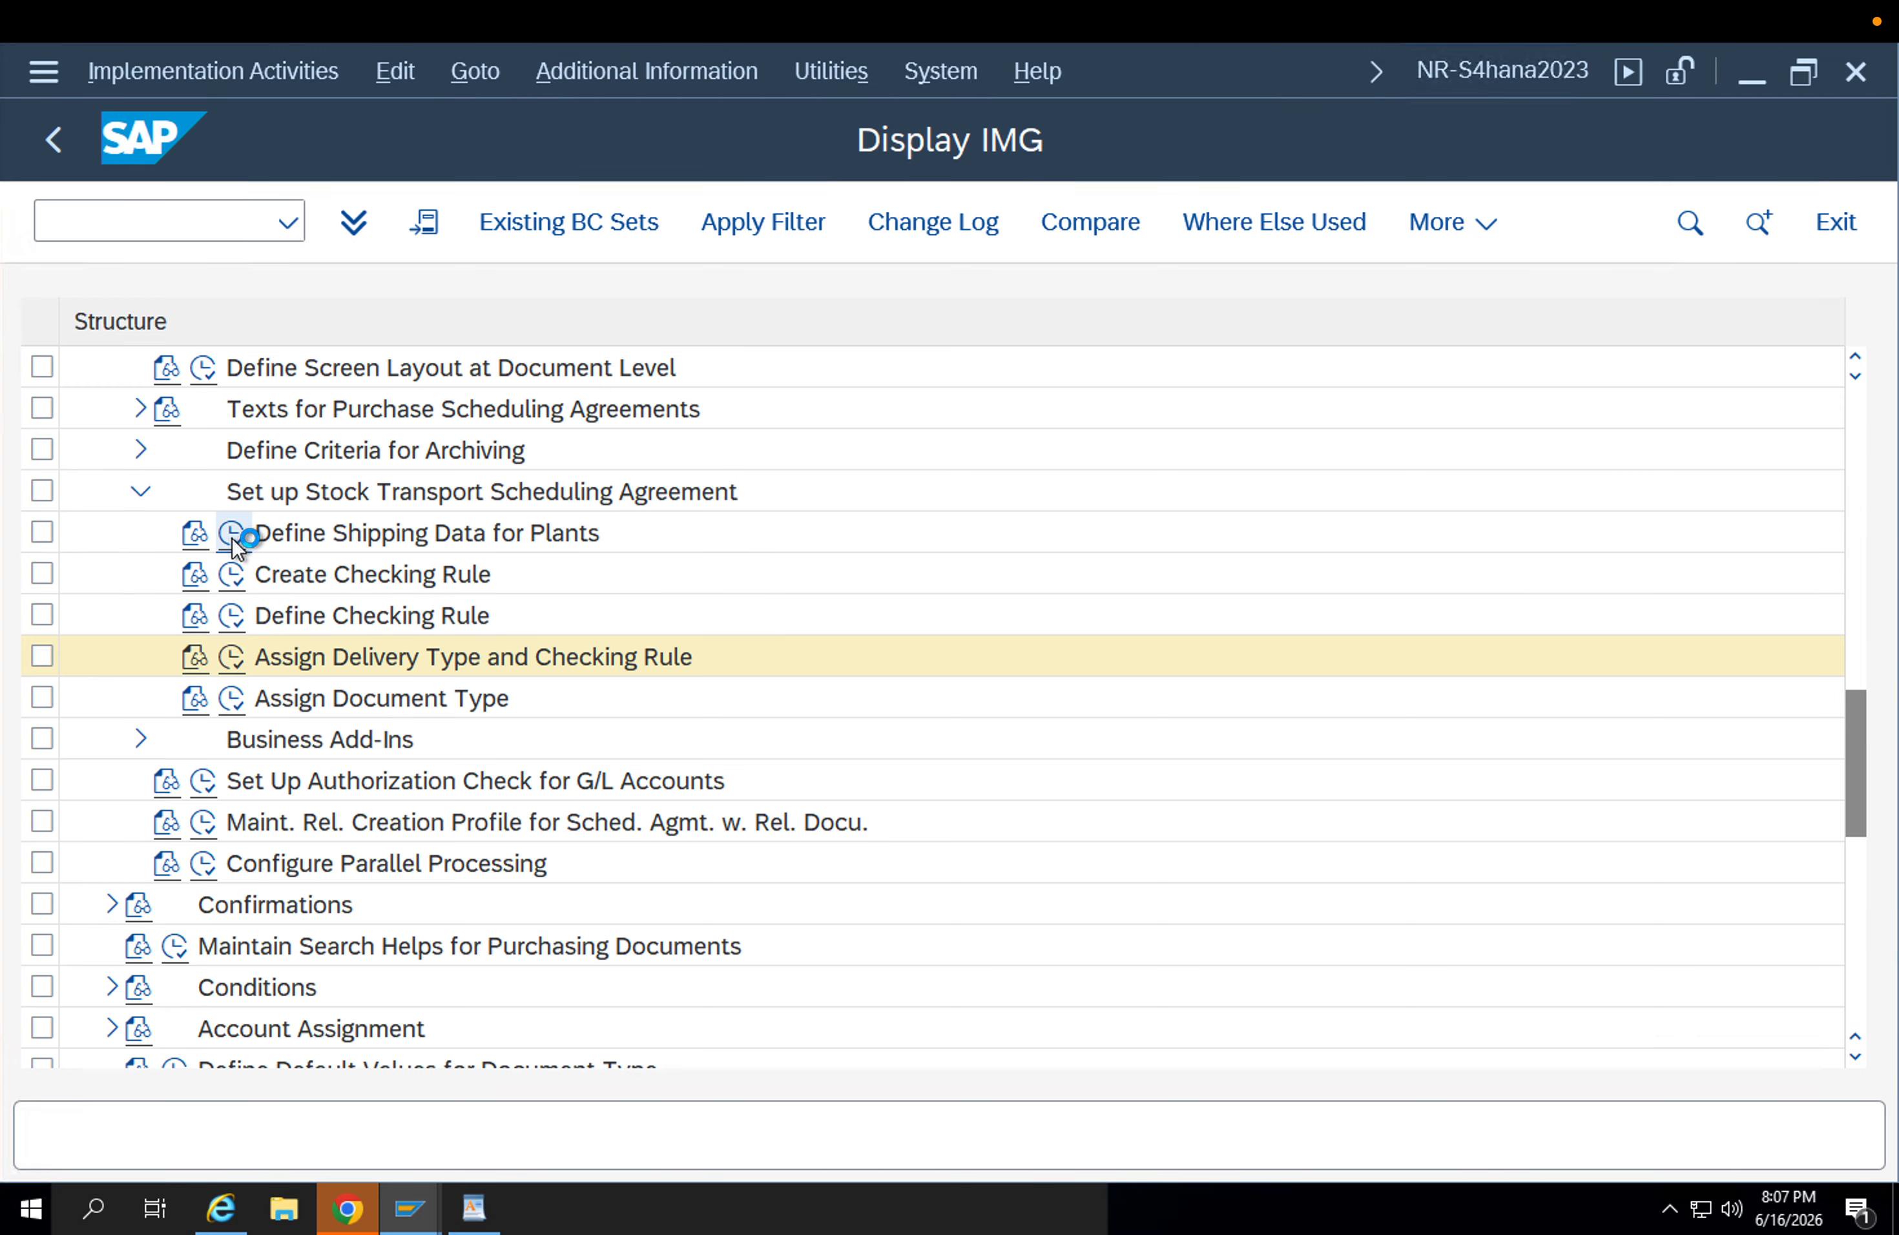
{"action": "key", "text": "F3"}
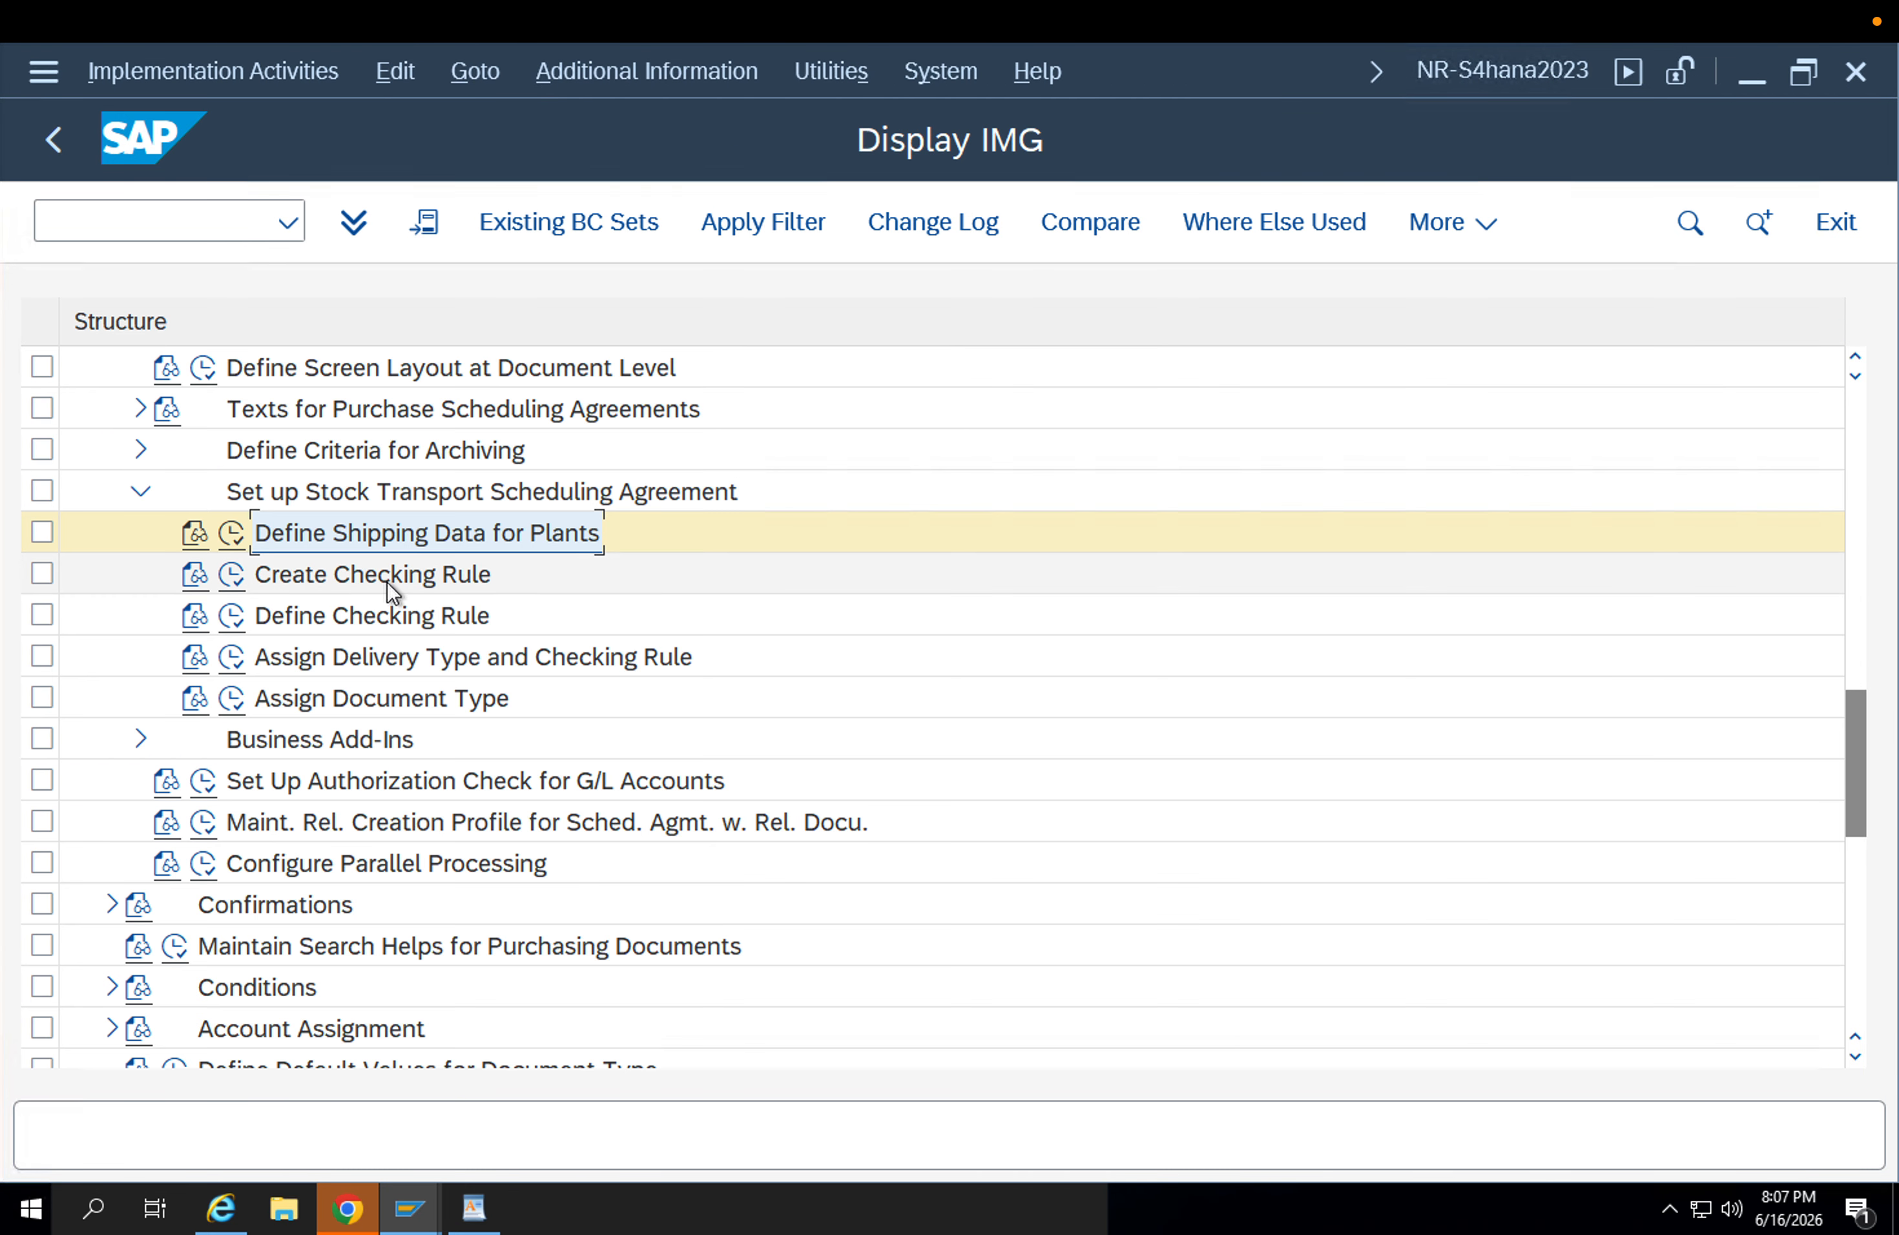
Collapse Purchase Scheduling Agreement, expand Set up Stock Transport Order under Purchase Order, and open its Define Shipping Data for Plants.
{"action": "scroll", "coordinate": [388, 581], "scroll_direction": "up", "scroll_amount": 2}
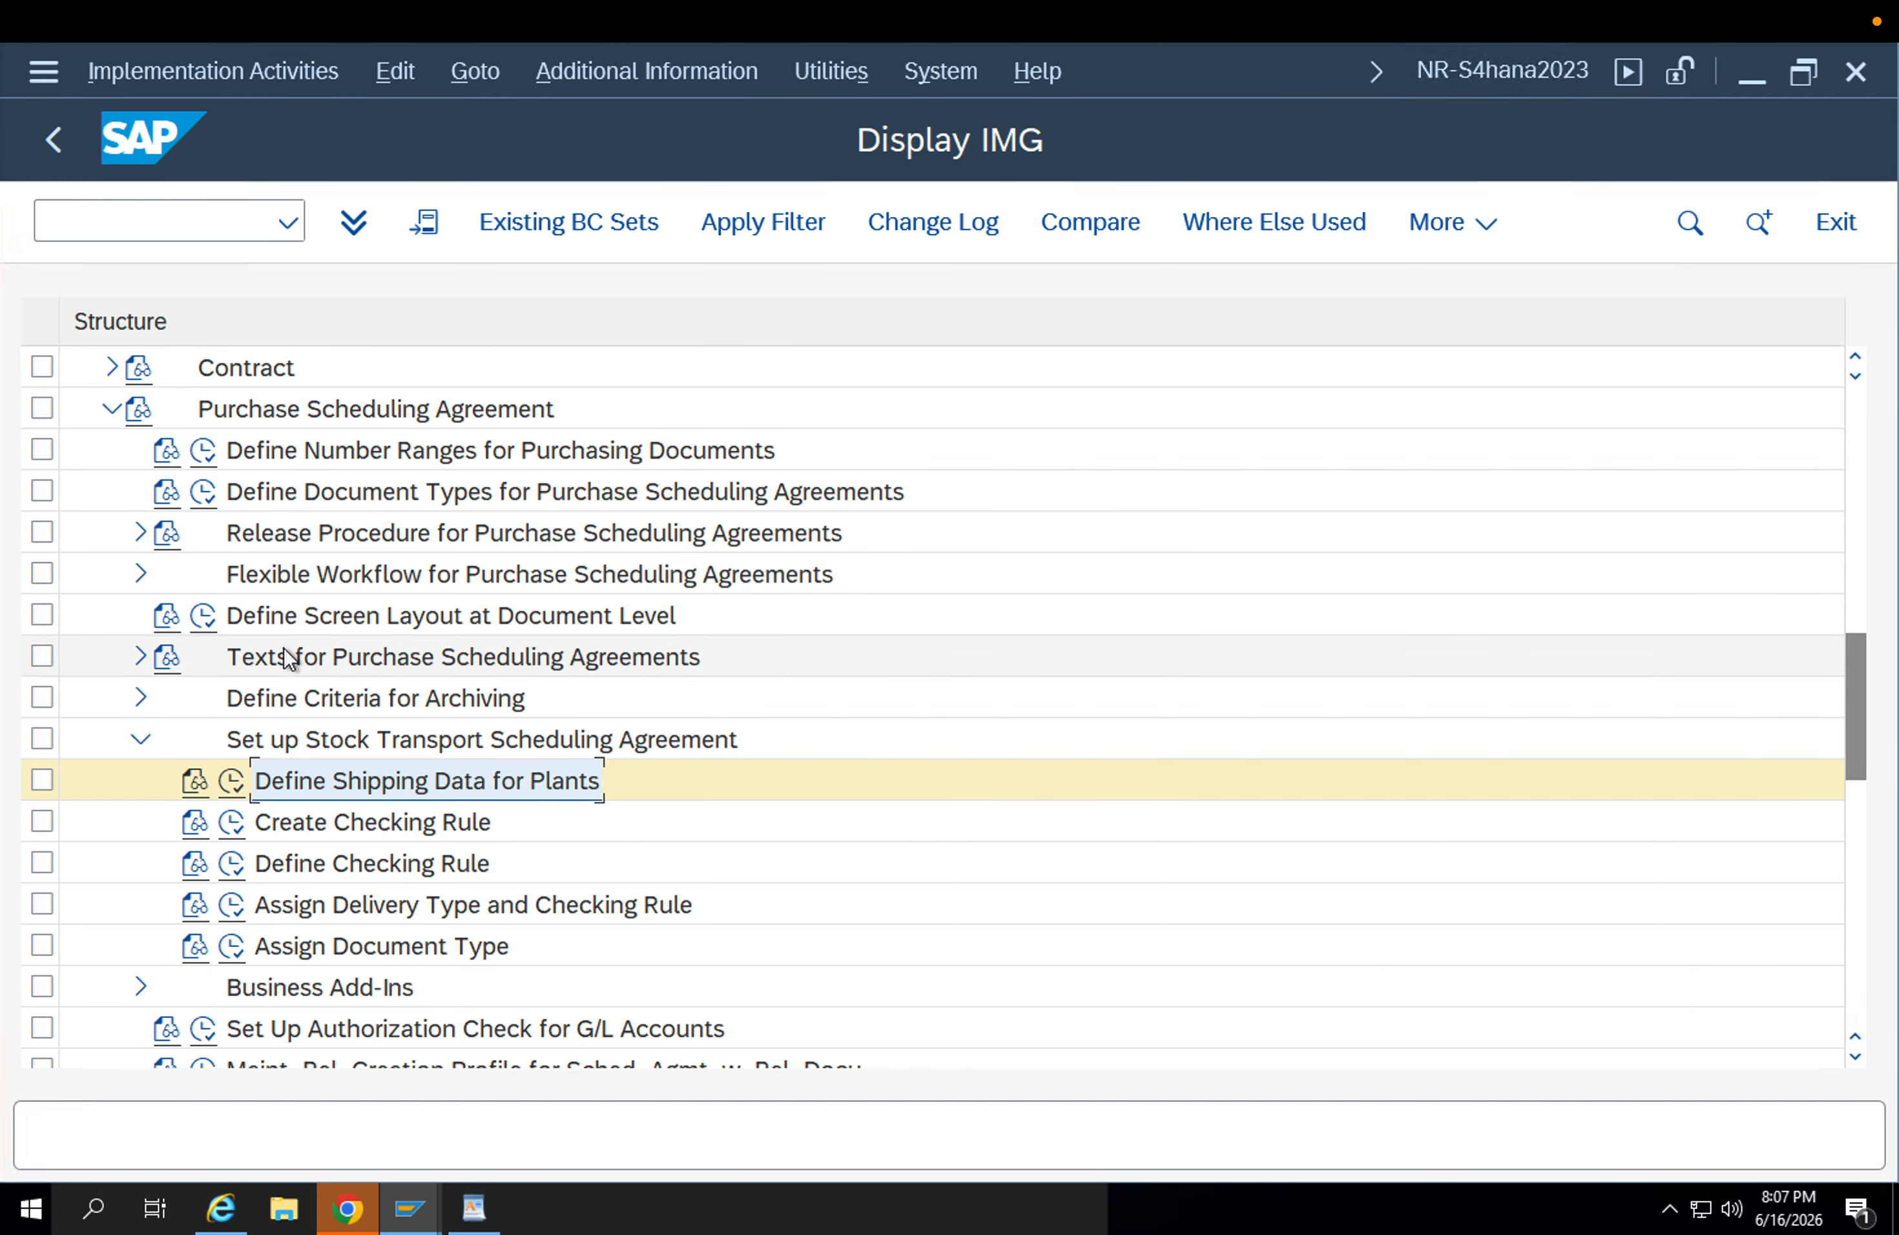
{"action": "scroll", "coordinate": [289, 657], "scroll_direction": "up", "scroll_amount": 1}
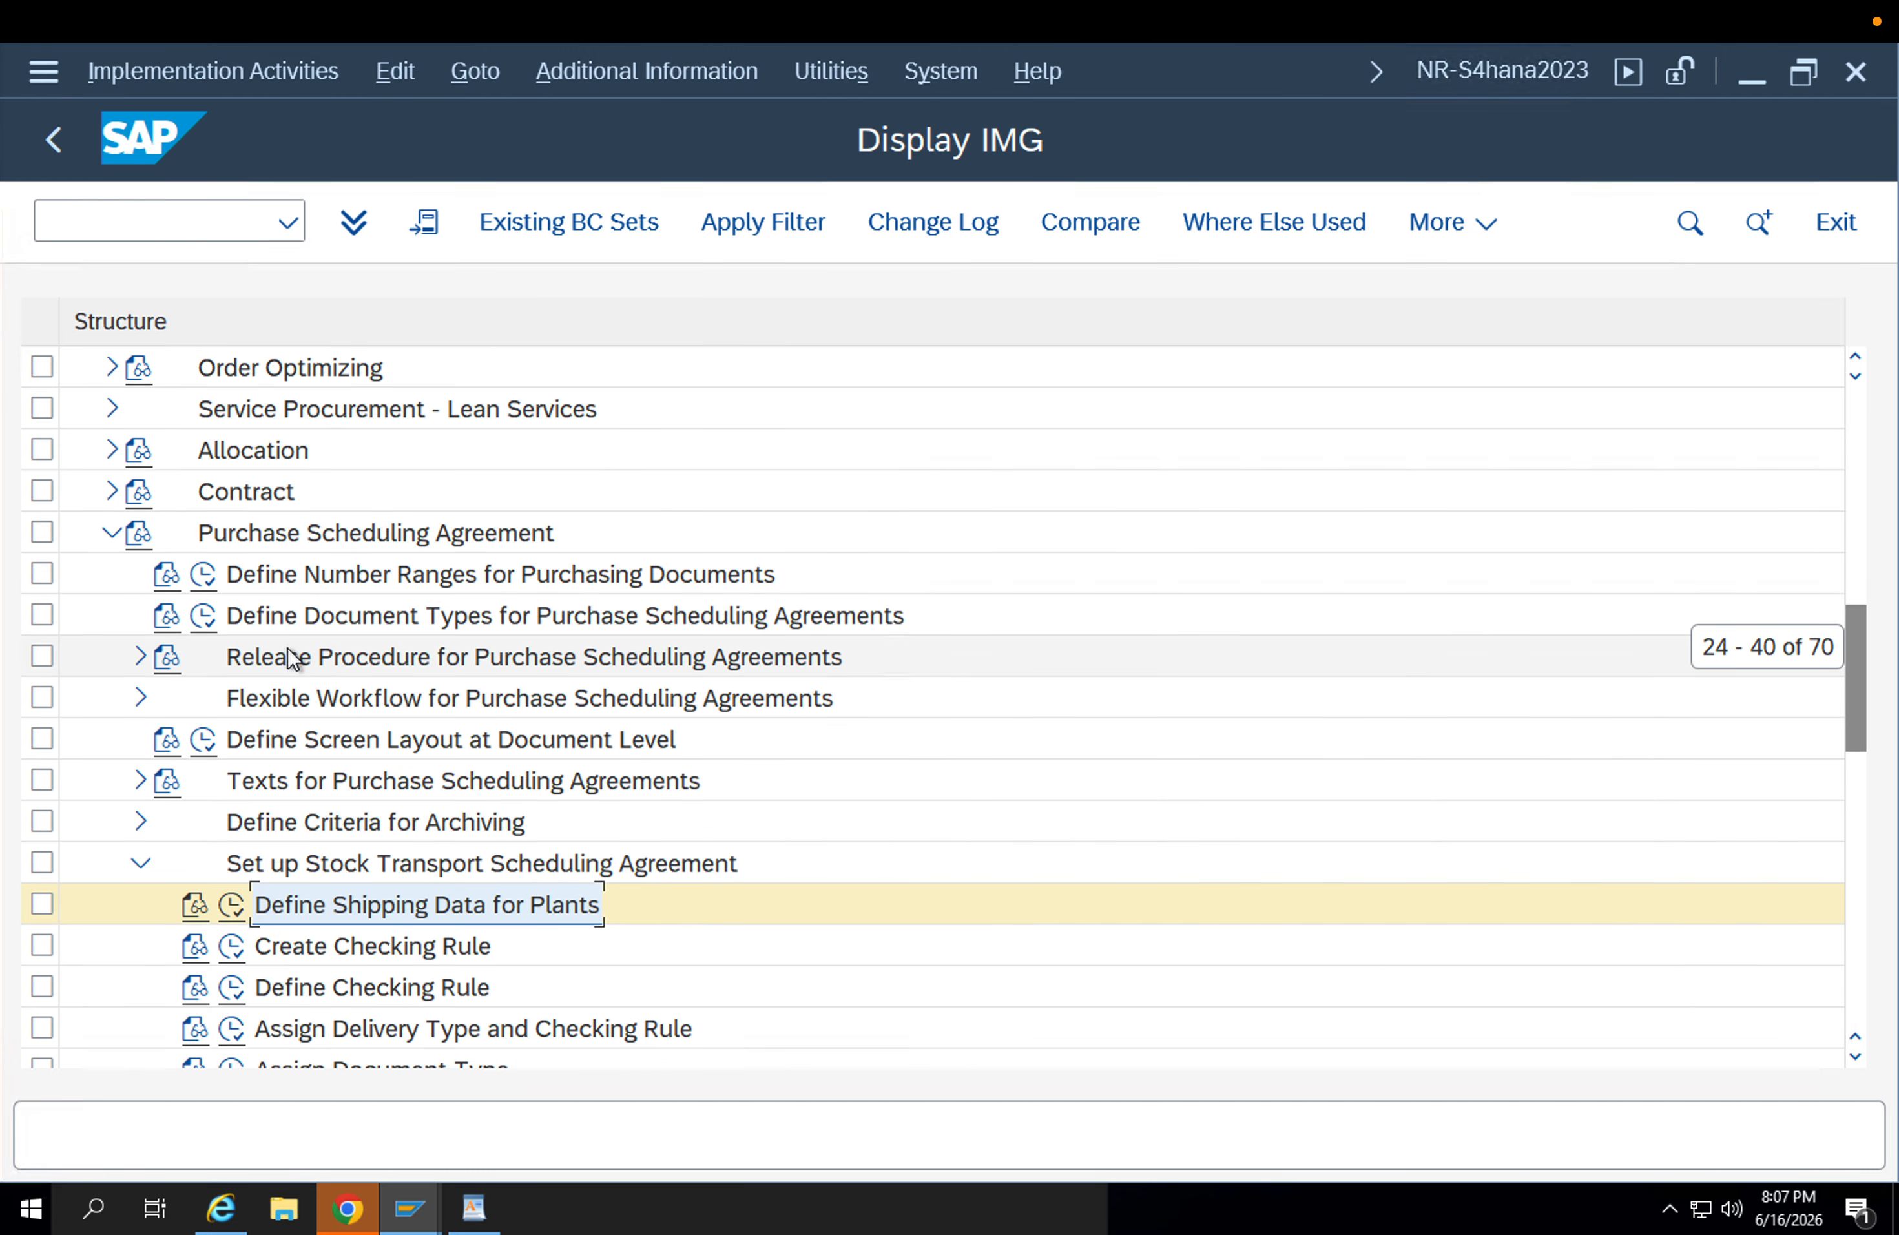
{"action": "left_click", "coordinate": [102, 537]}
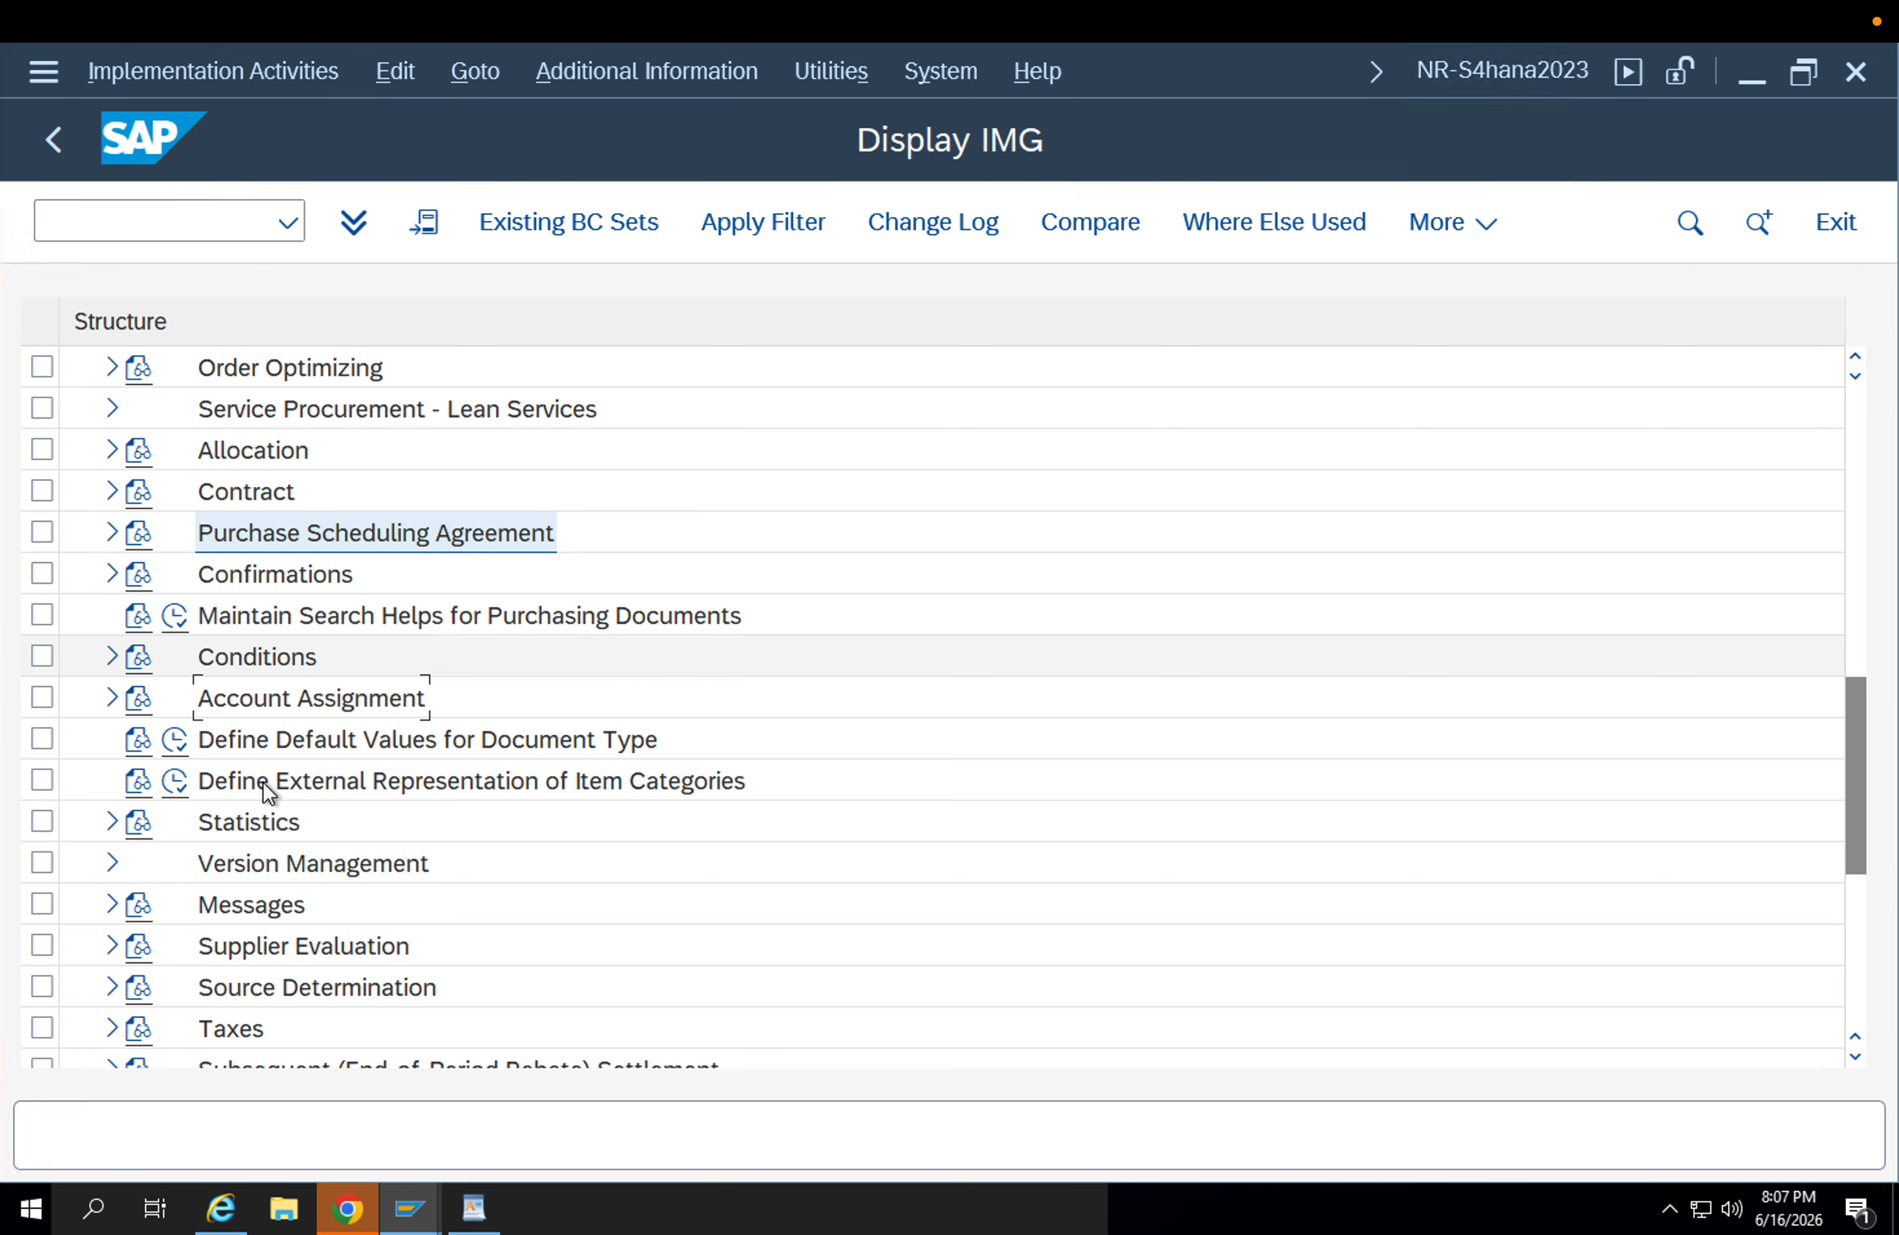
{"action": "scroll", "coordinate": [240, 531], "scroll_direction": "up", "scroll_amount": 5}
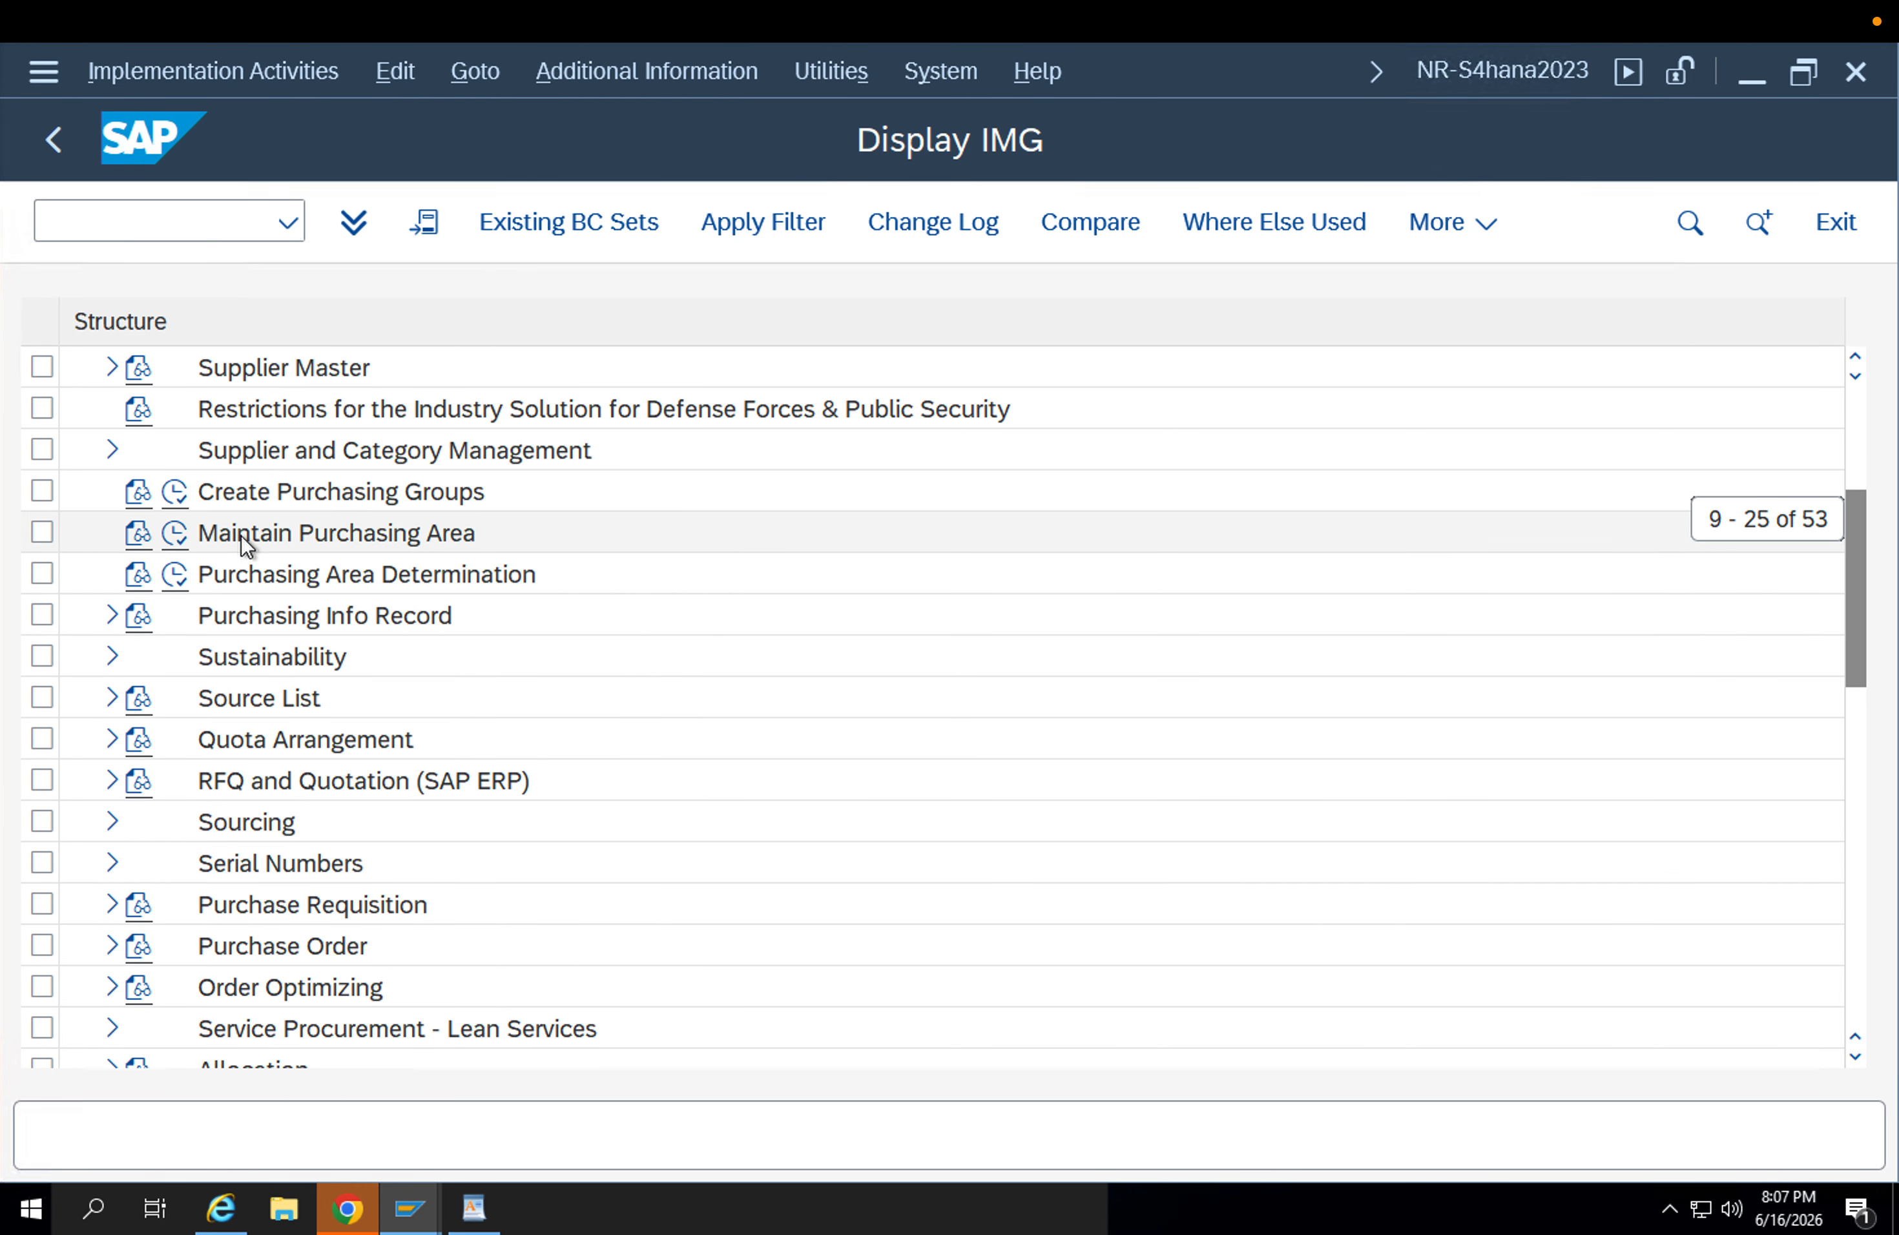
{"action": "scroll", "coordinate": [240, 534], "scroll_direction": "down", "scroll_amount": 2}
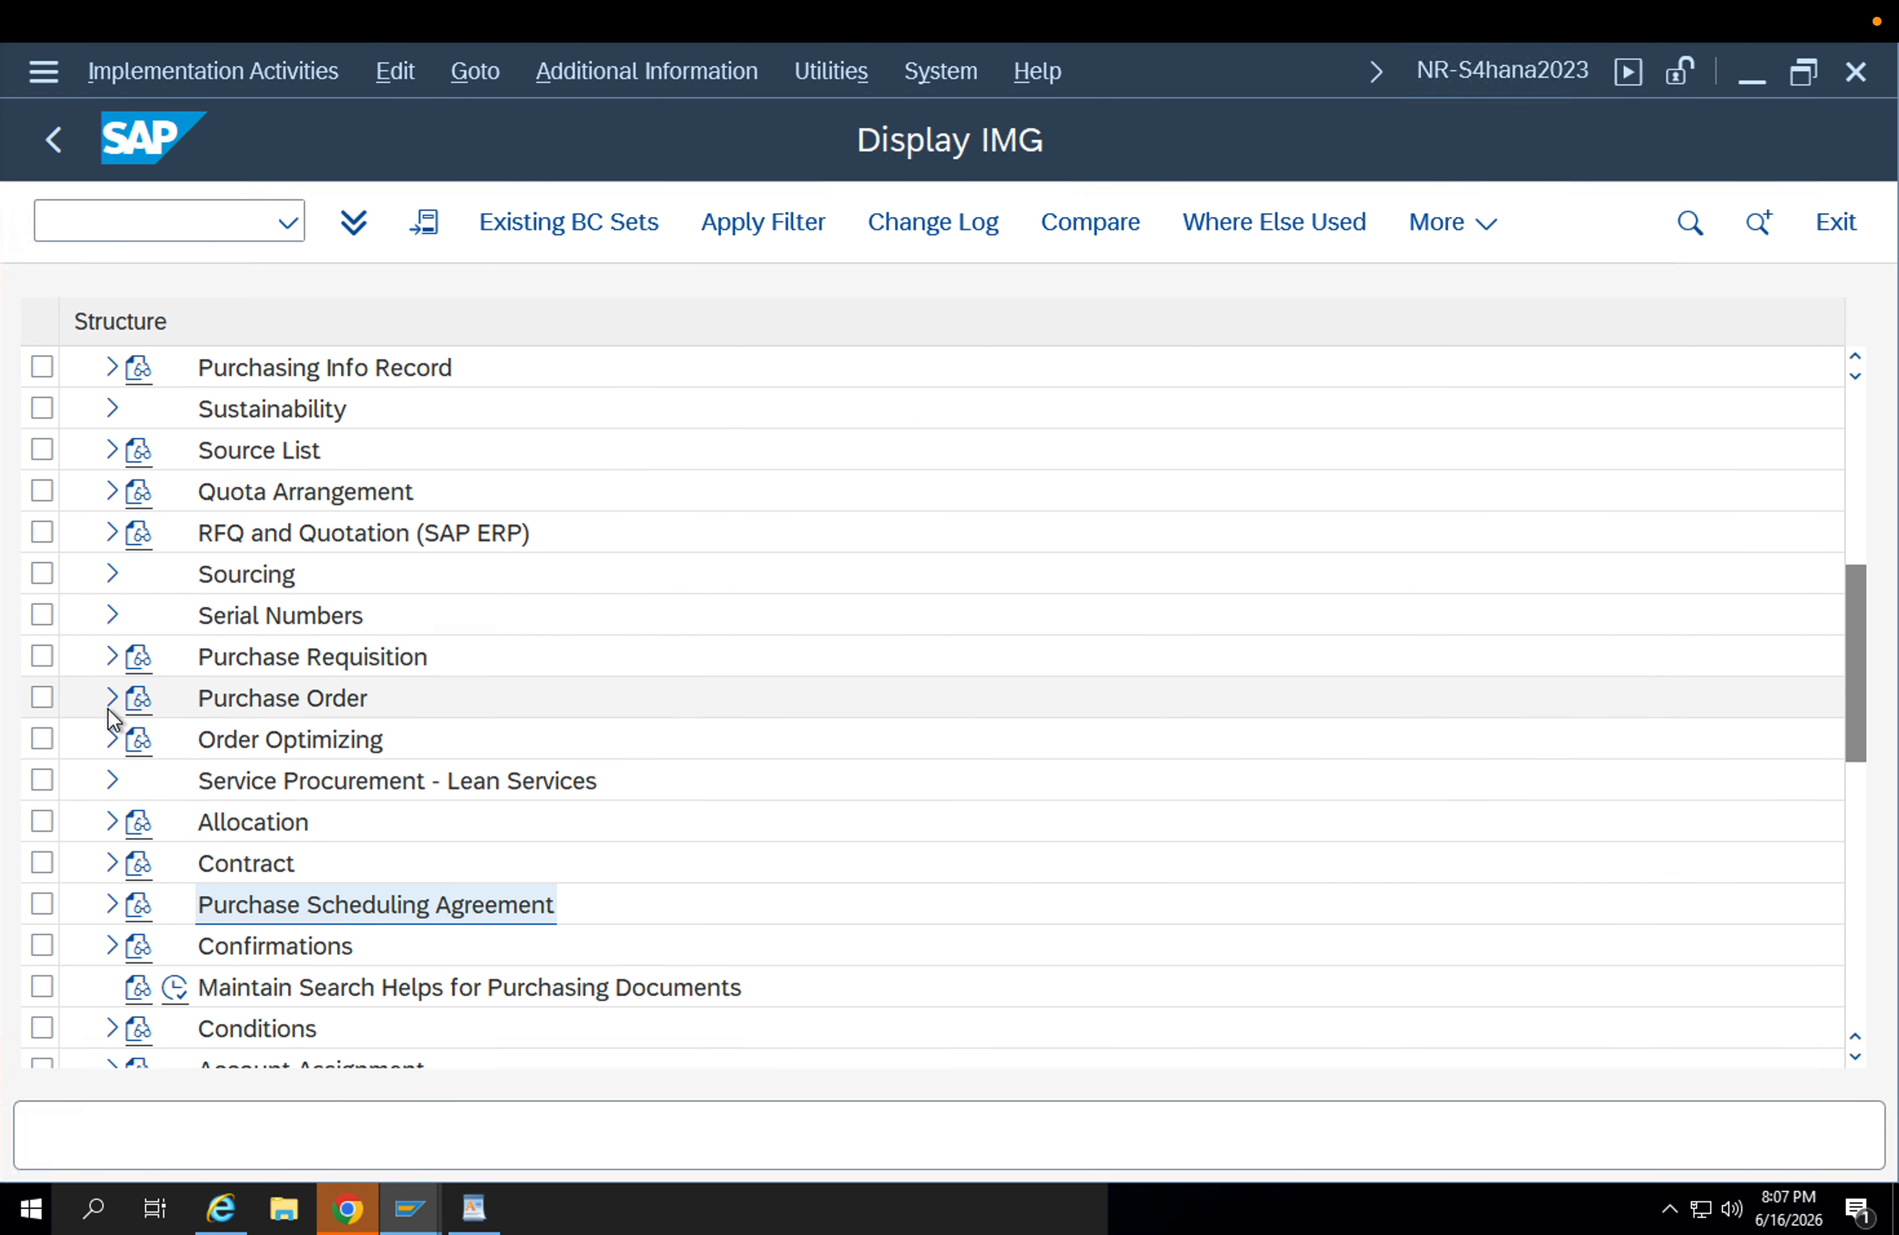
{"action": "left_click", "coordinate": [111, 702]}
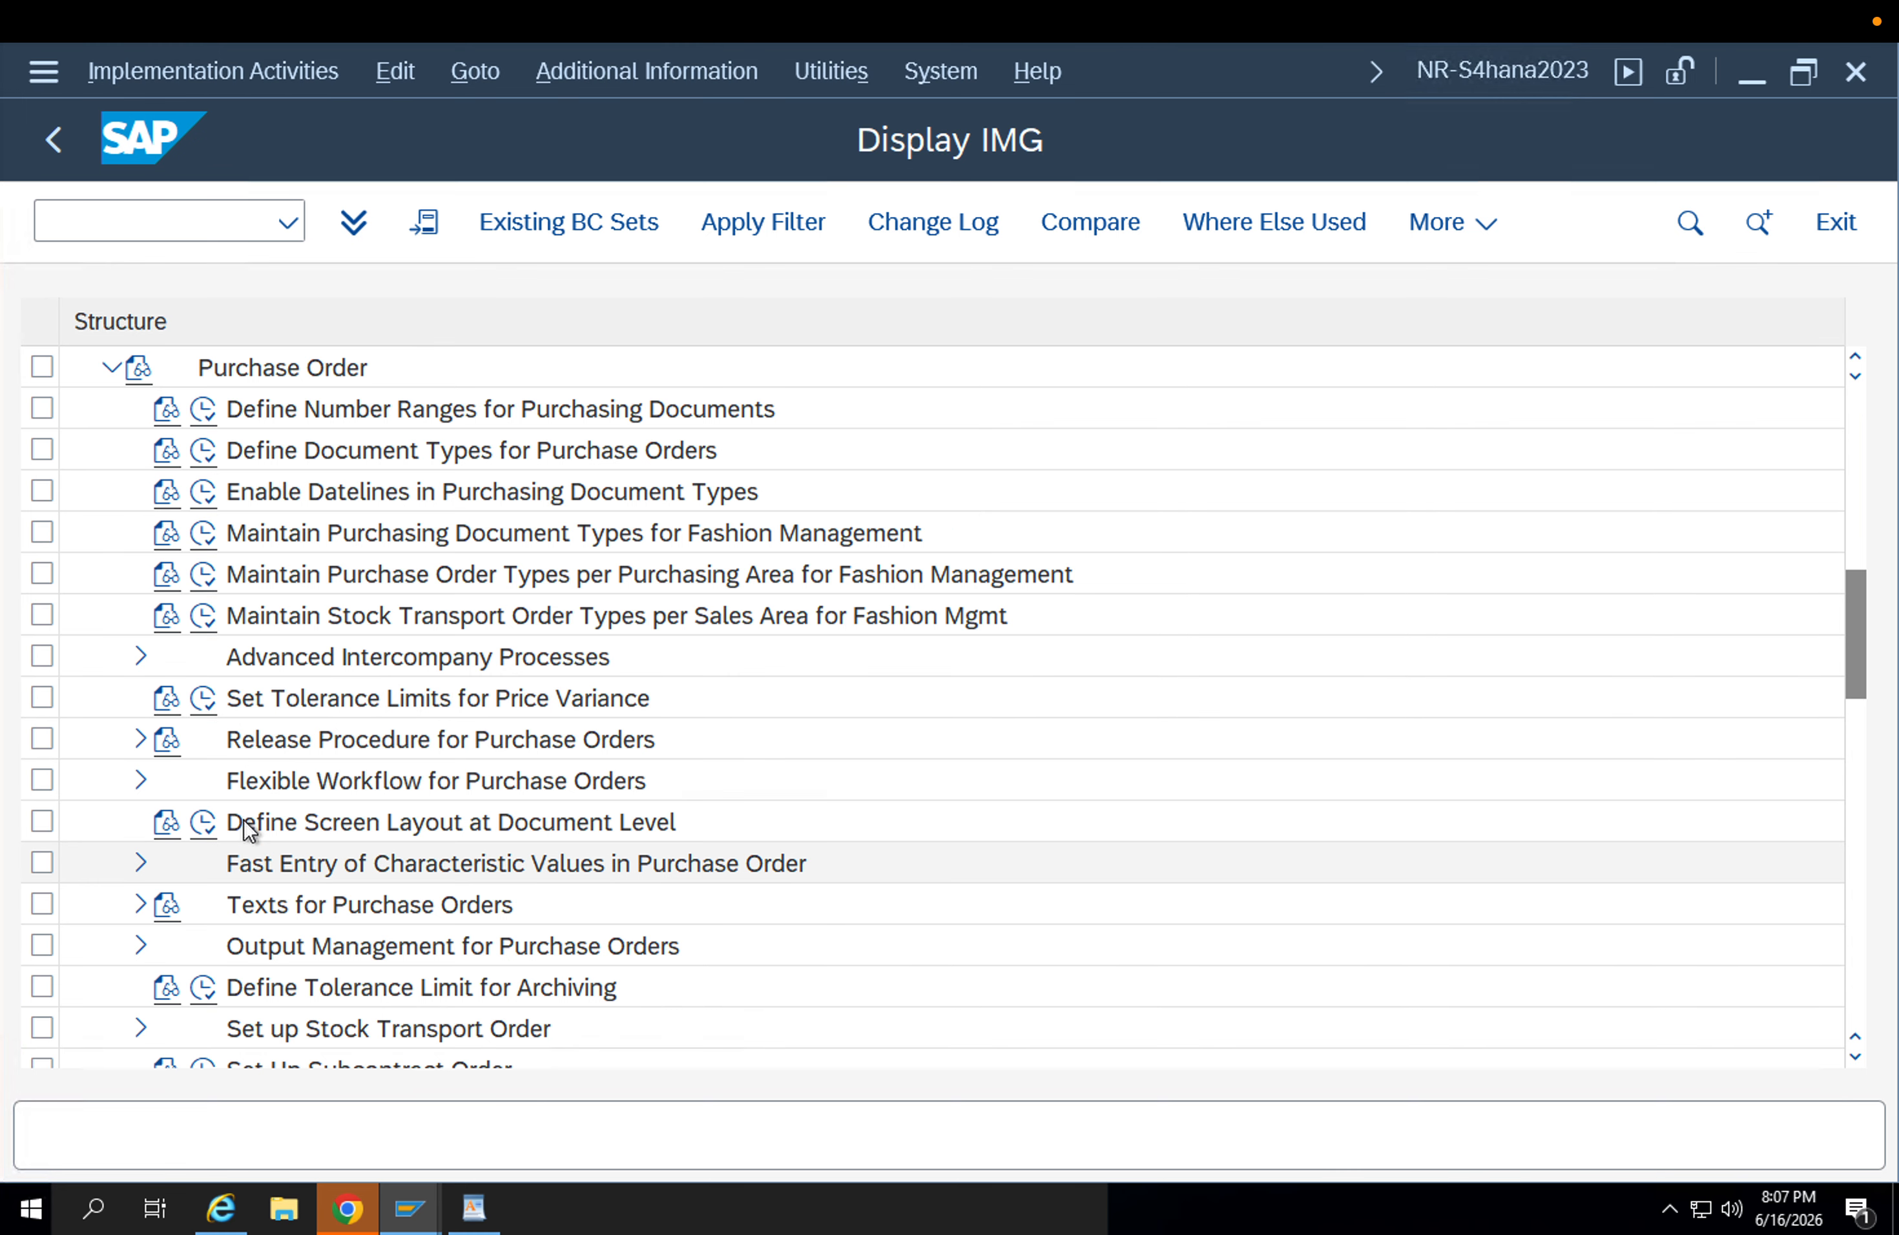
{"action": "scroll", "coordinate": [285, 874], "scroll_direction": "down", "scroll_amount": 2}
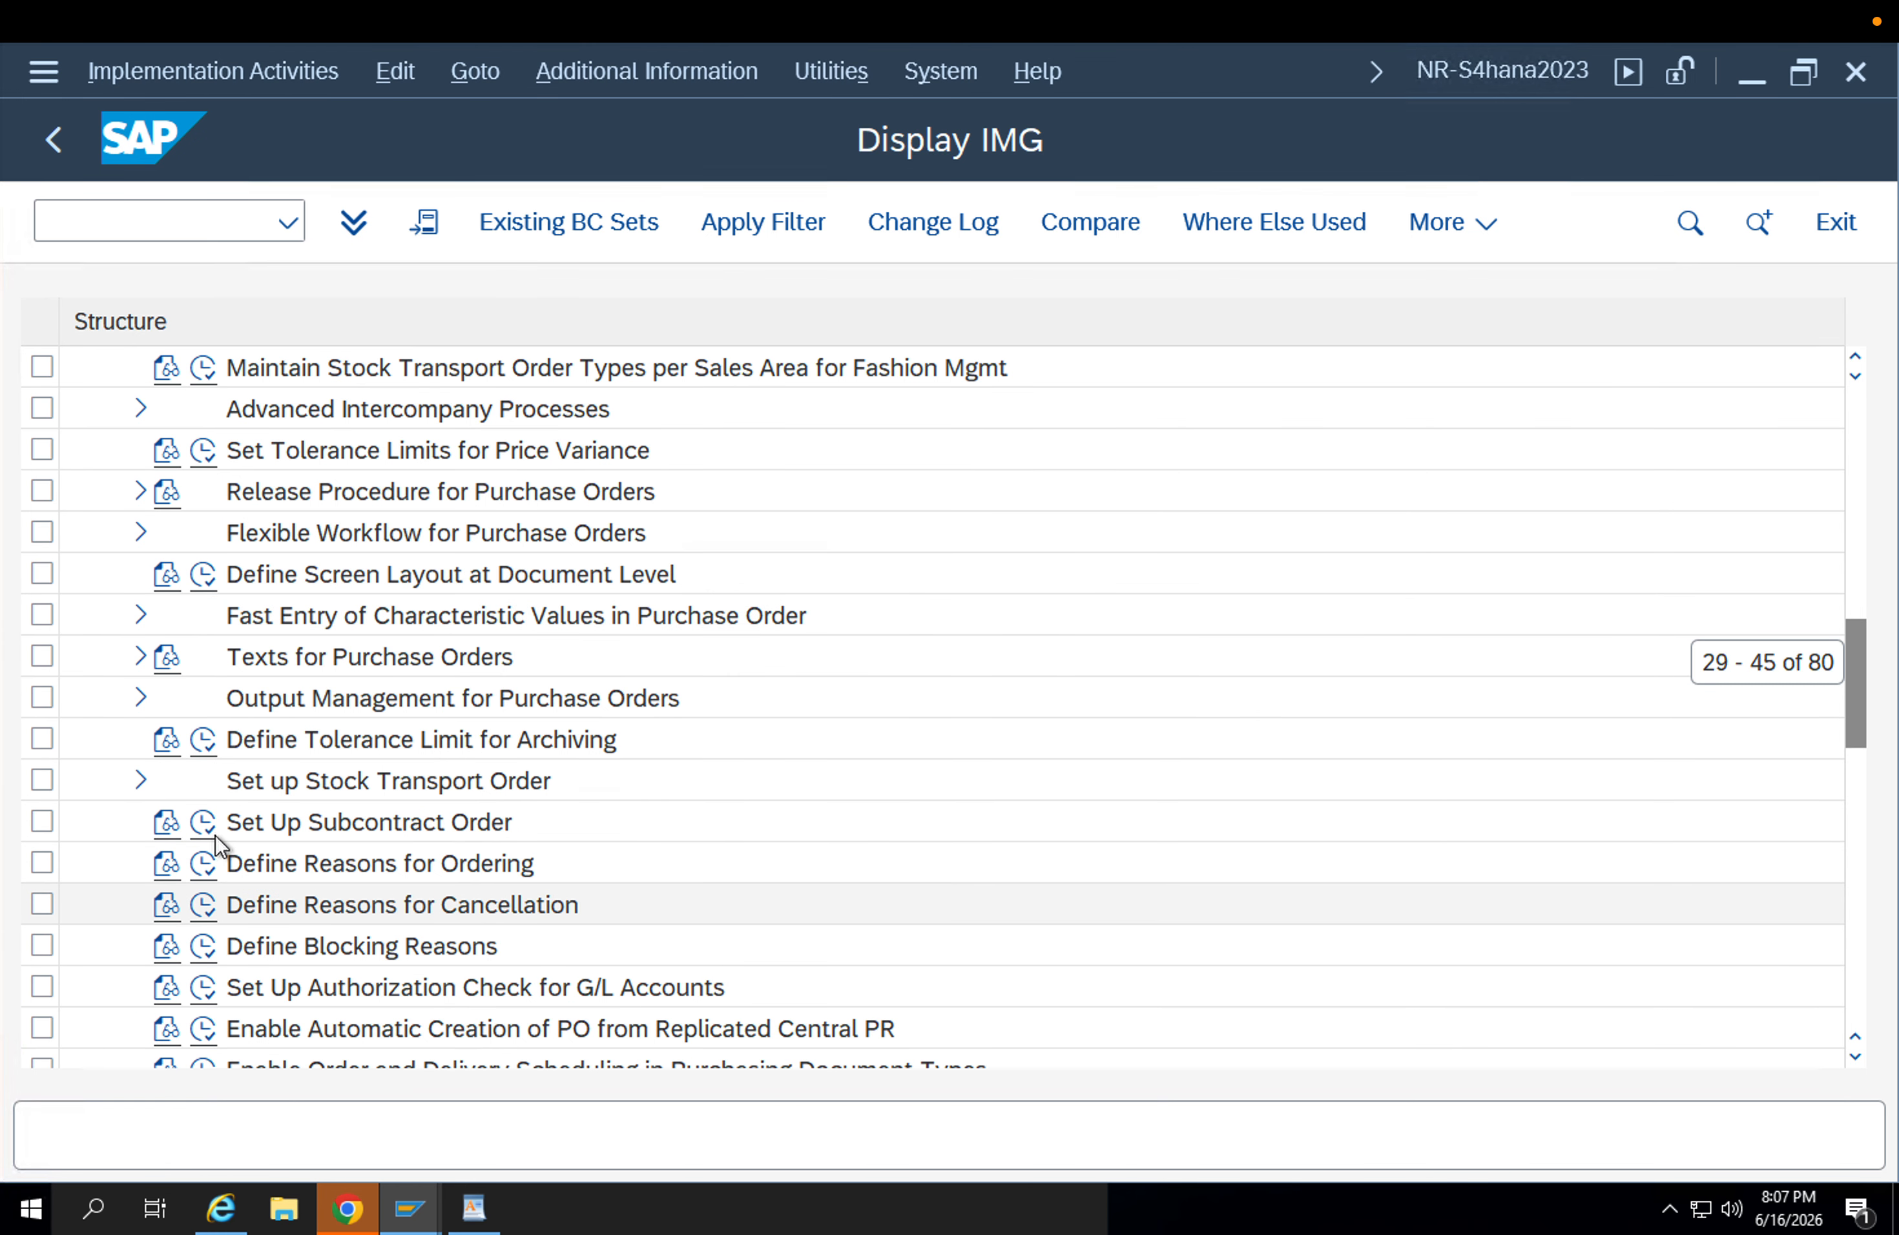
{"action": "left_click", "coordinate": [141, 780]}
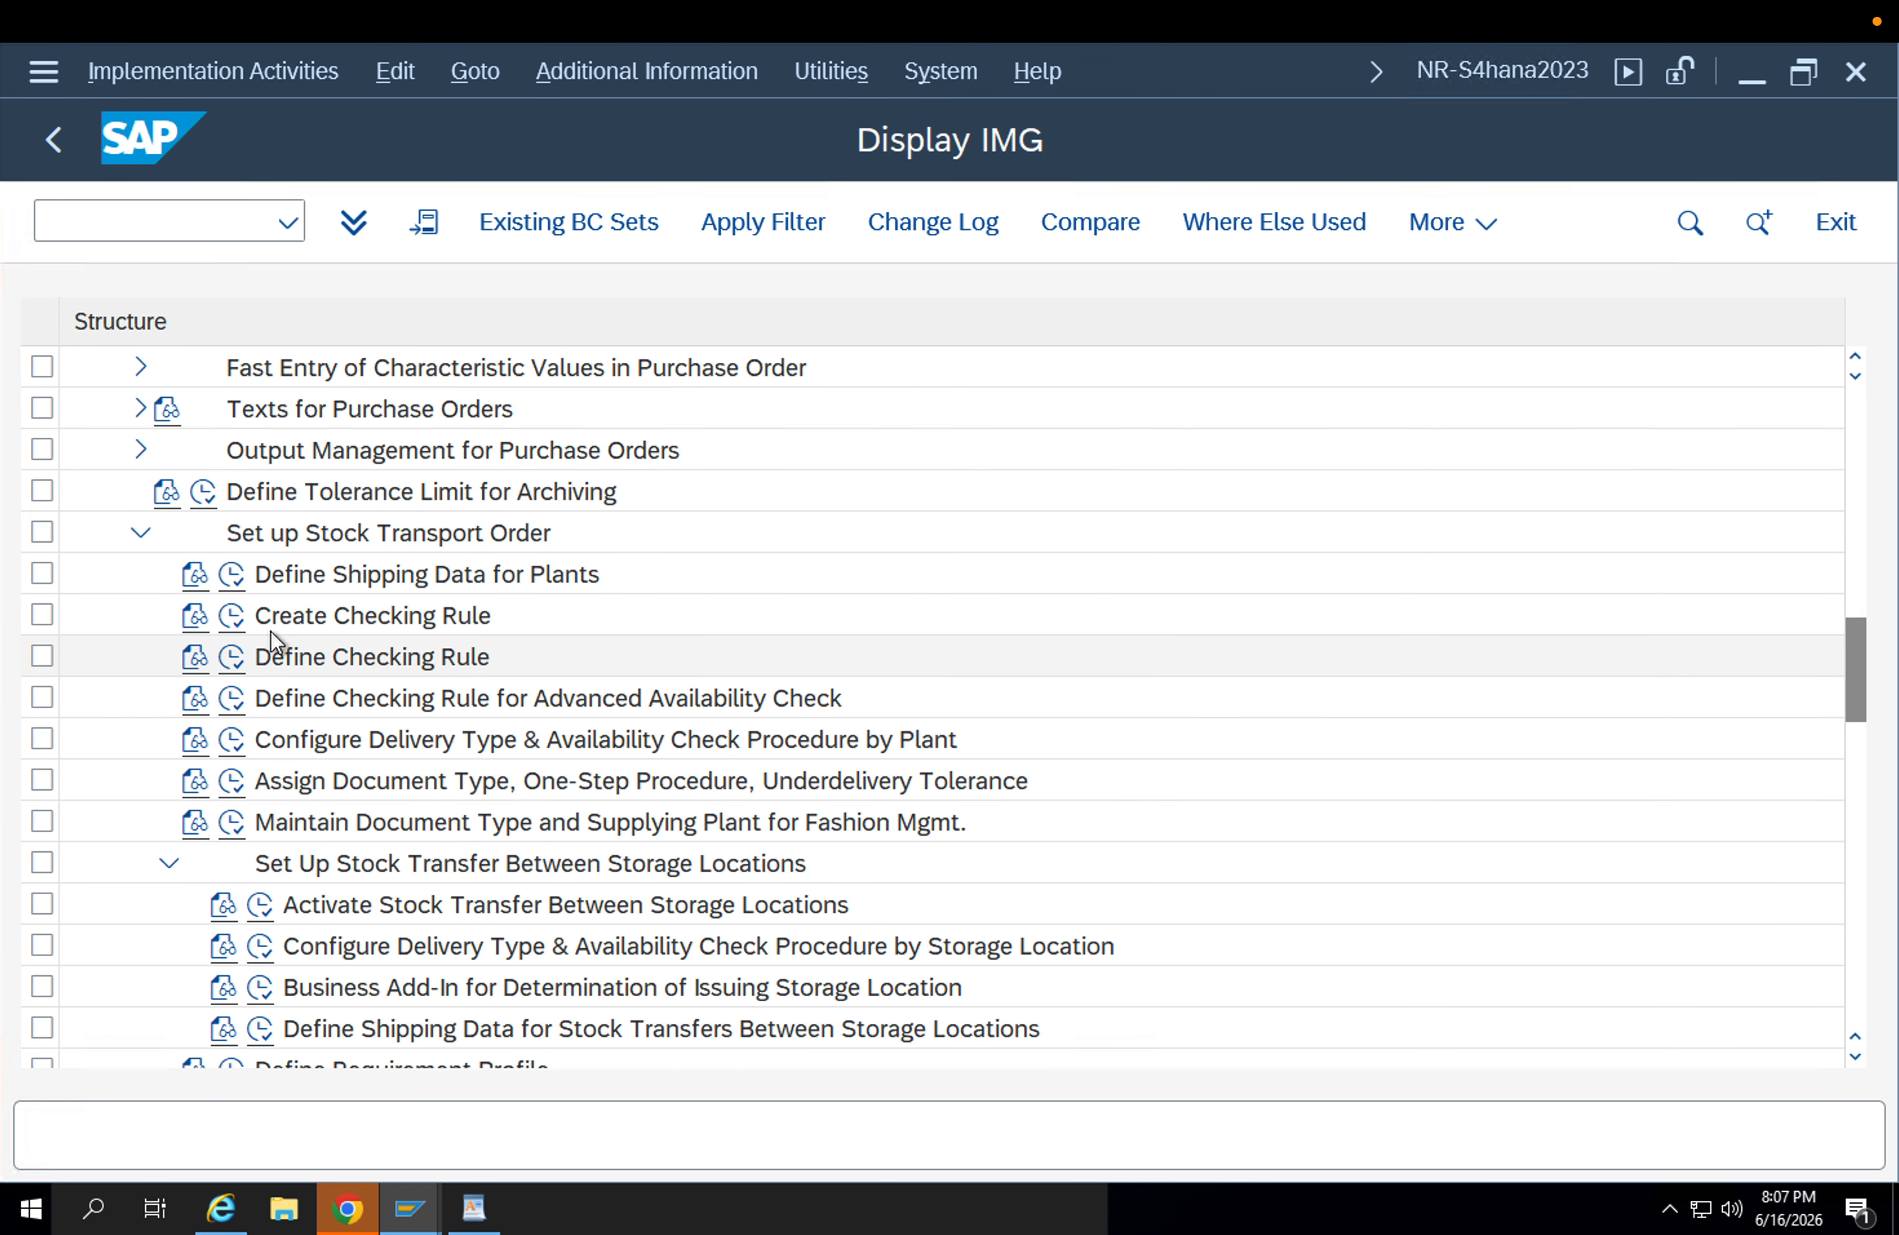
{"action": "left_click", "coordinate": [232, 575]}
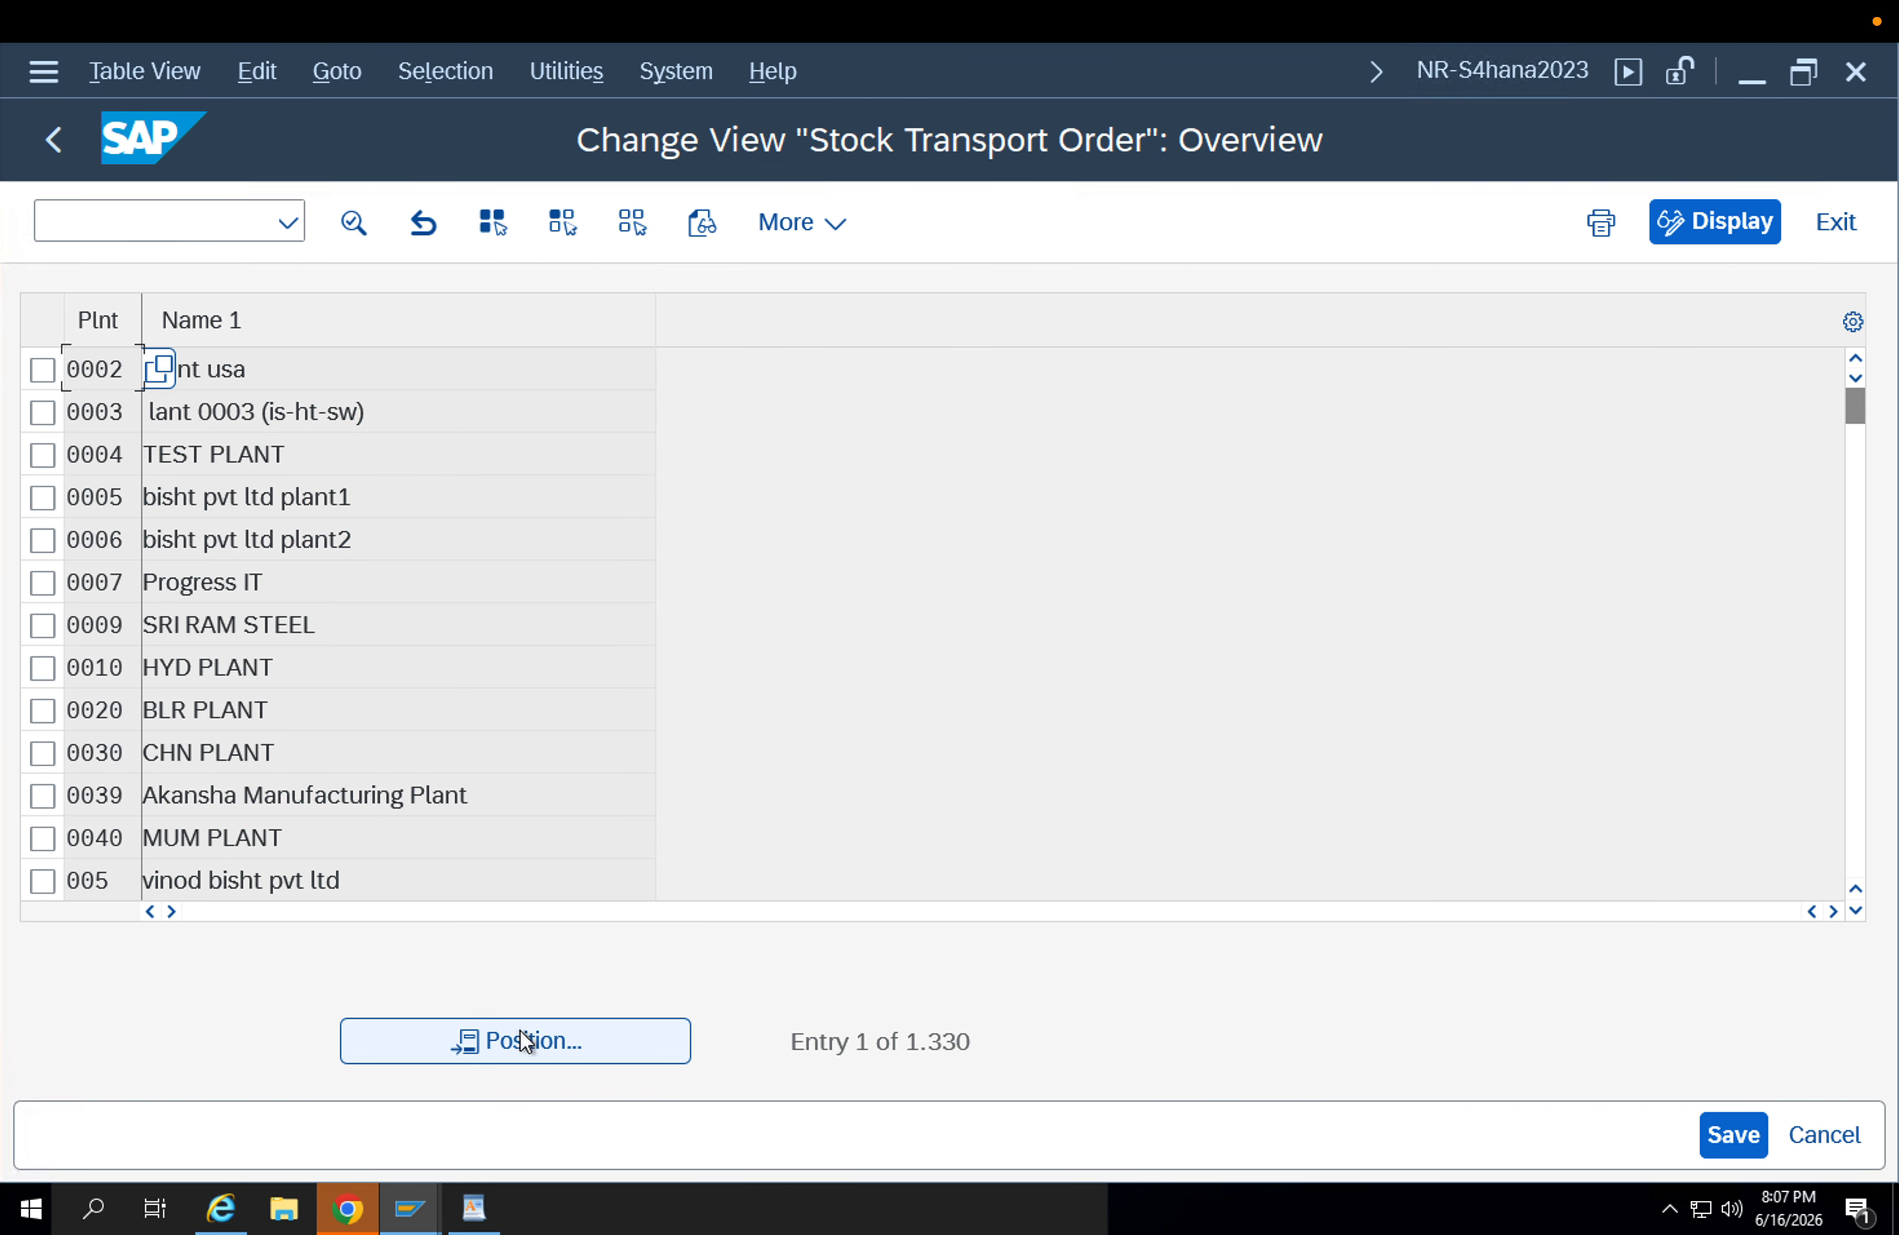
Look up plant APP1 under the Purchase Order setup, check its shipping details, and return to the customizing structure.
{"action": "left_click", "coordinate": [522, 1039]}
{"action": "type", "text": "a"}
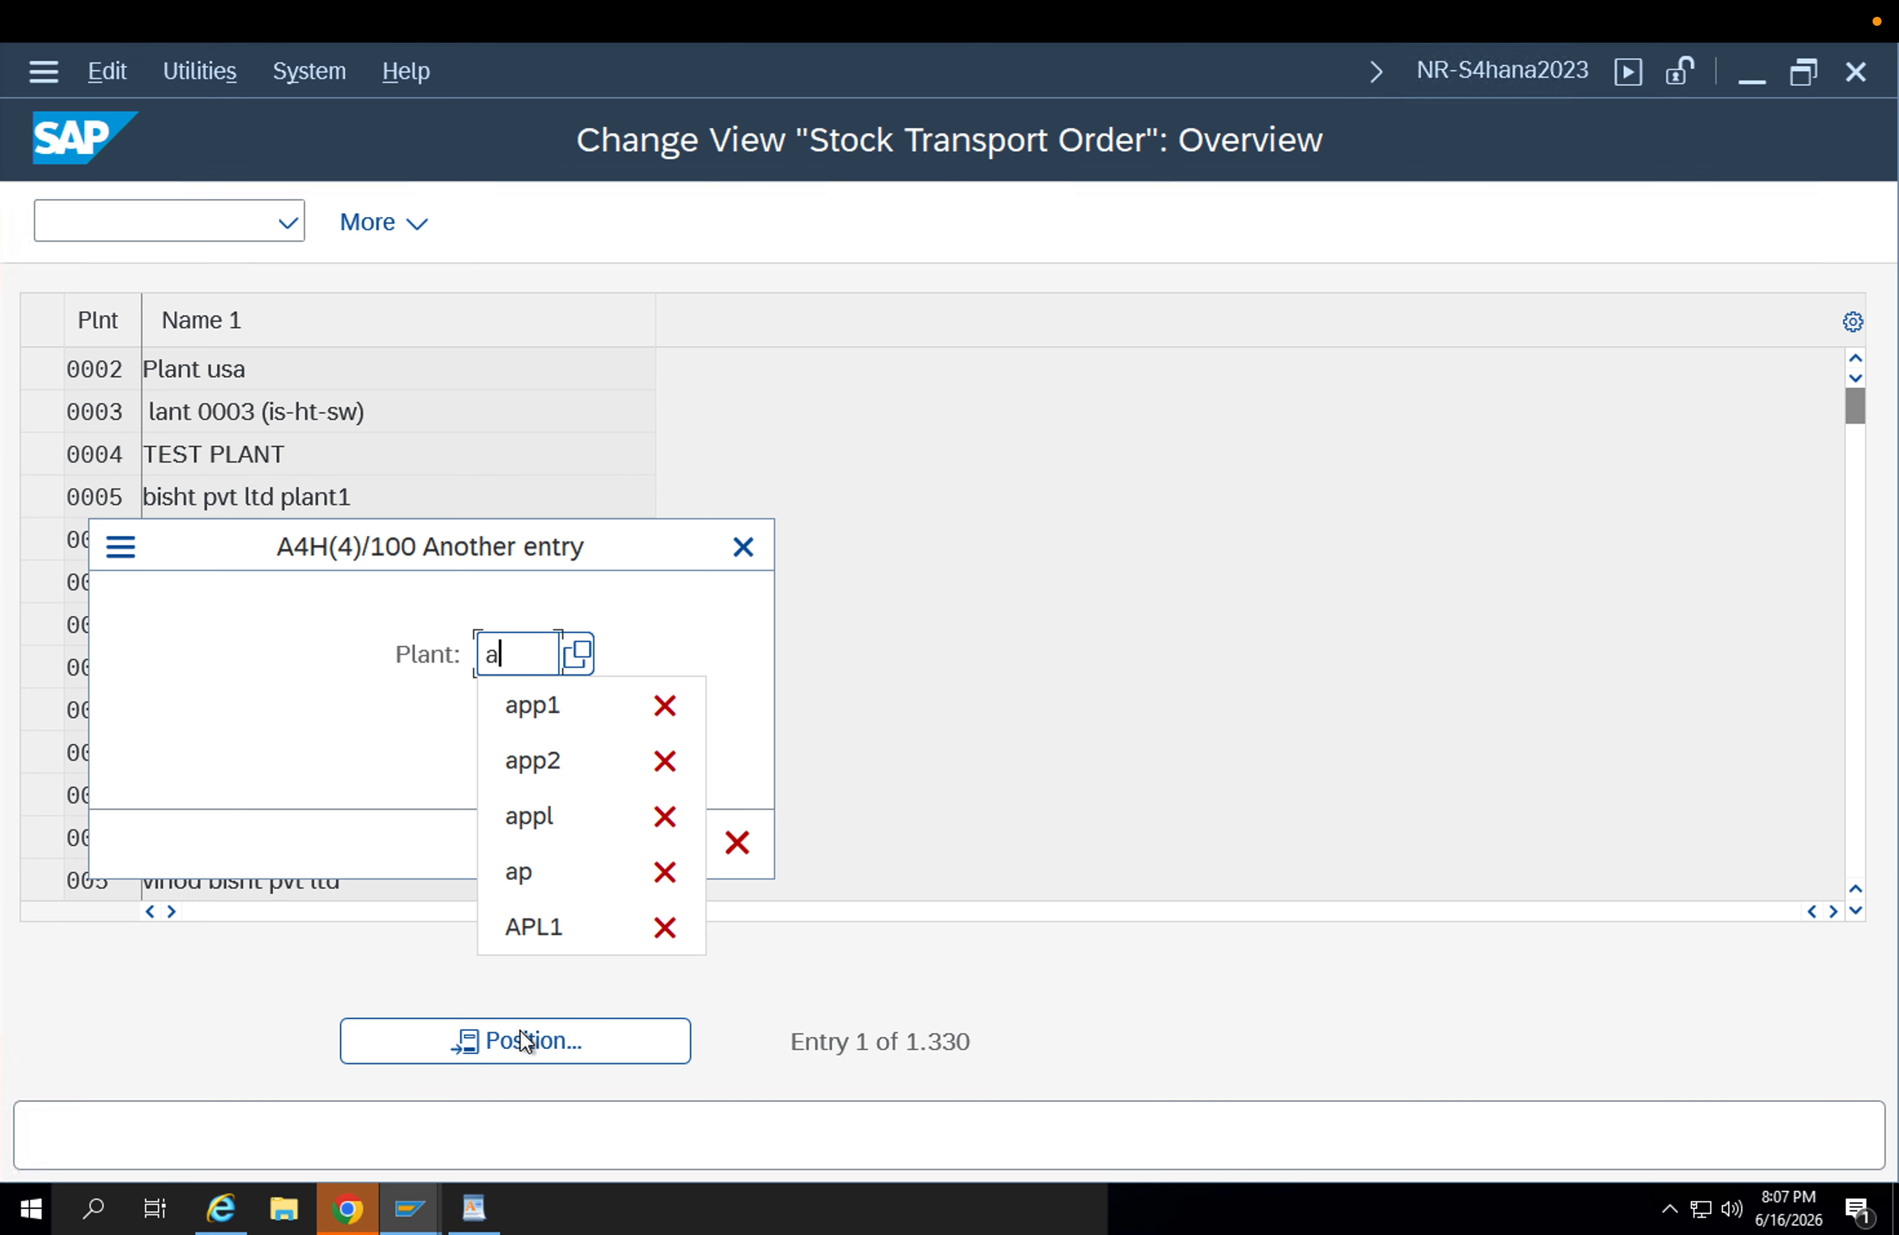
{"action": "type", "text": "pp1"}
{"action": "key", "text": "Return"}
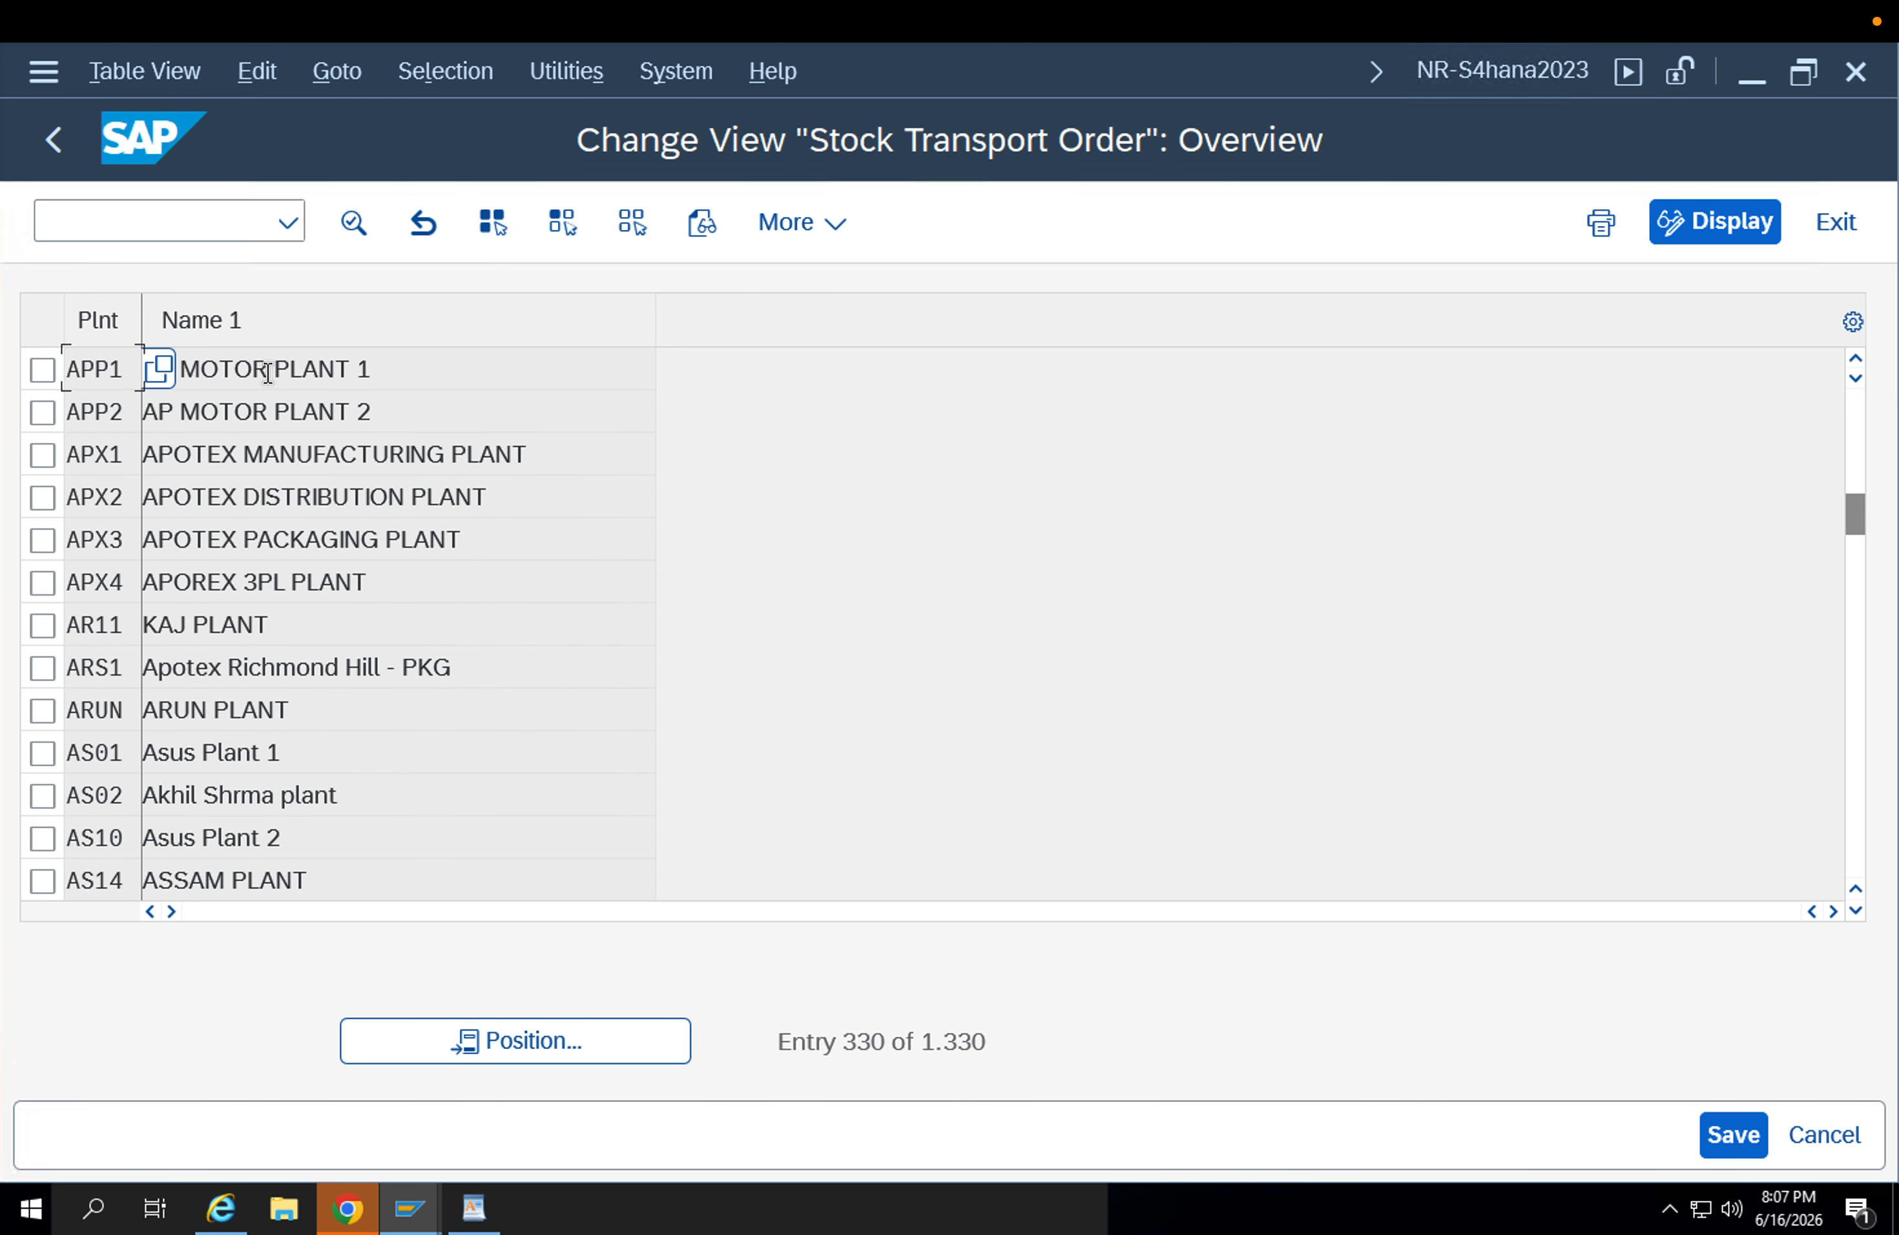
{"action": "double_click", "coordinate": [265, 369]}
{"action": "left_click_drag", "start_coordinate": [551, 491], "coordinate": [227, 499]}
{"action": "key", "text": "F3"}
{"action": "key", "text": "F3"}
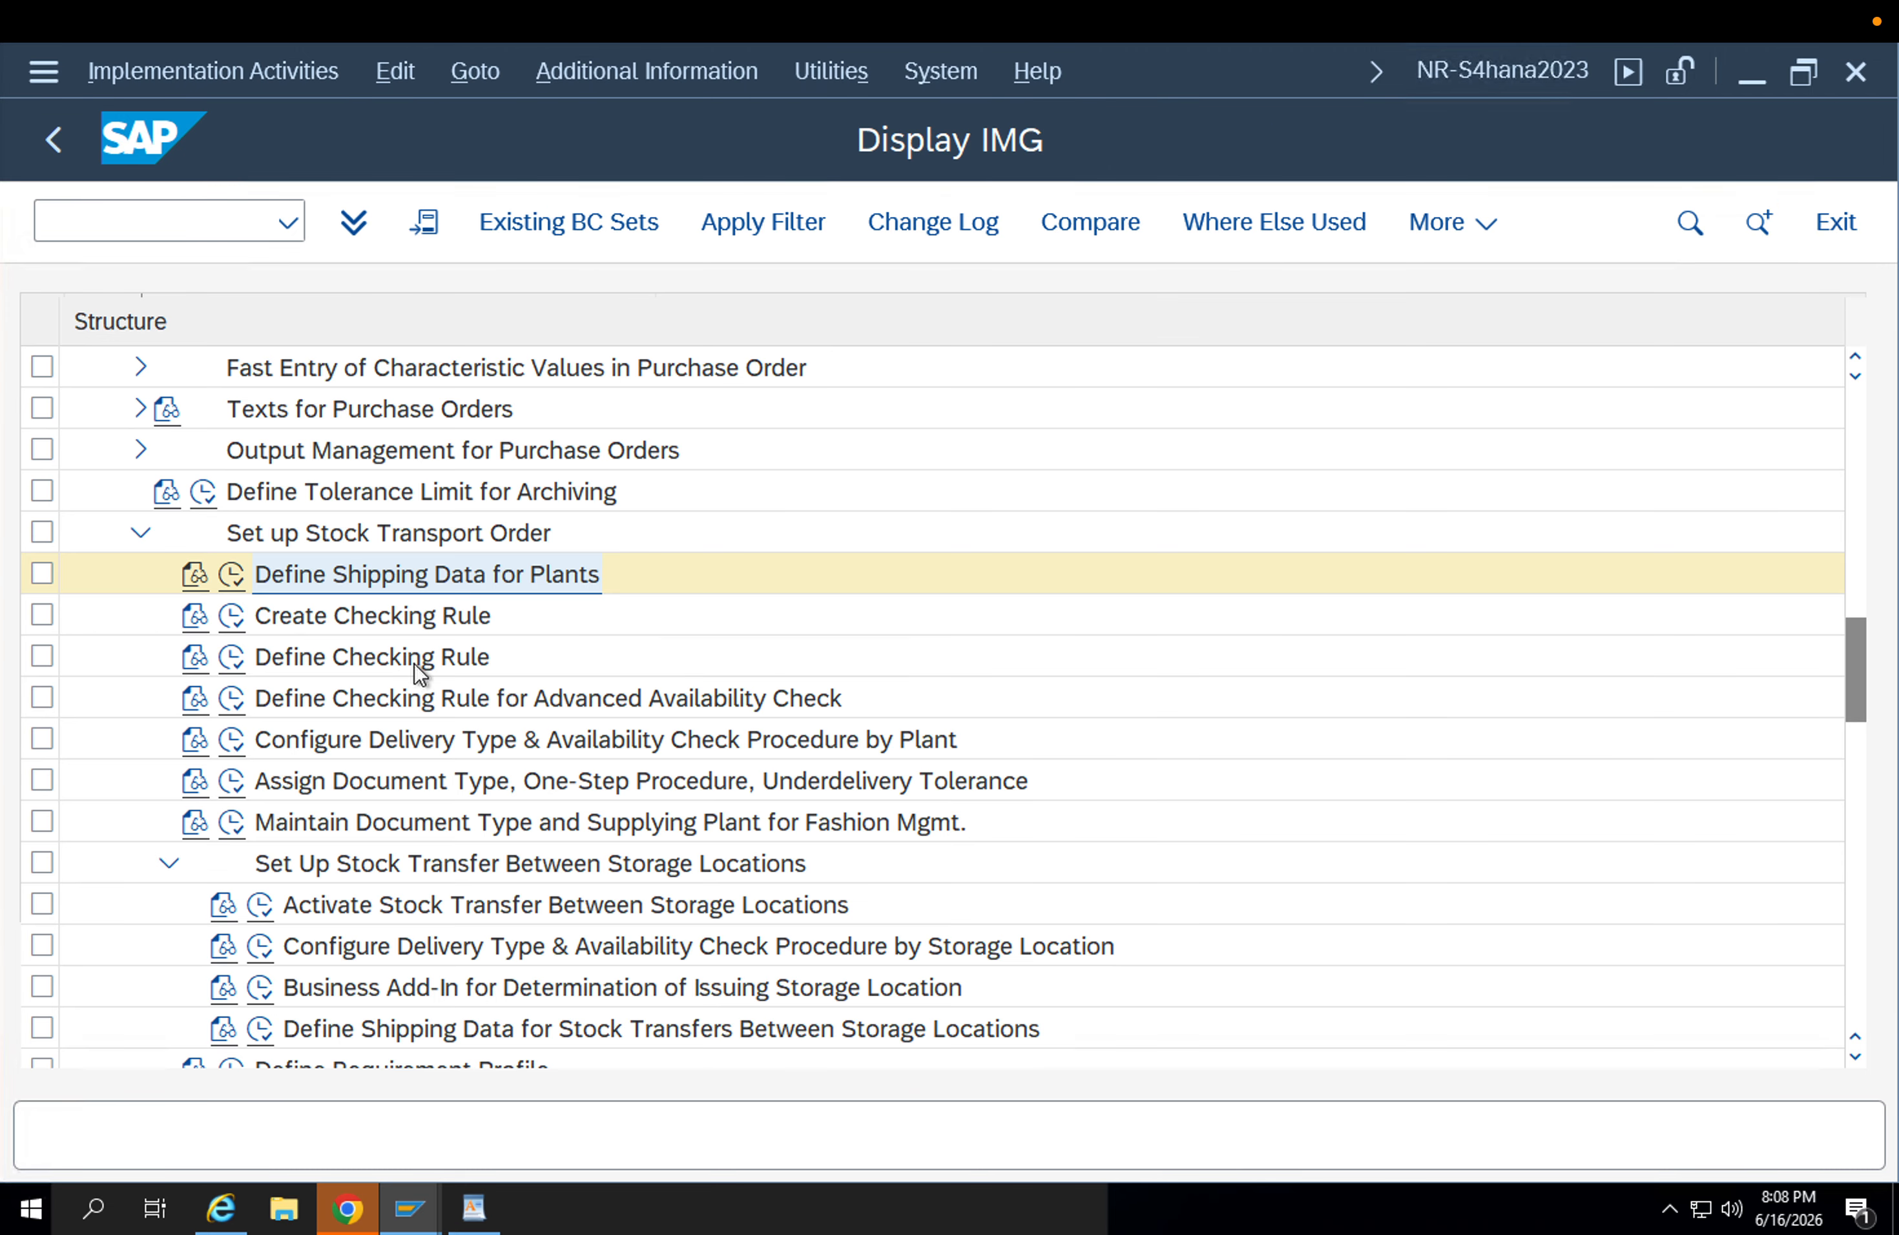
Look up document type ZU1B in Configure Delivery Type & Availability Check Procedure by Plant, check its entries, and return to the customizing structure.
{"action": "left_click", "coordinate": [232, 738]}
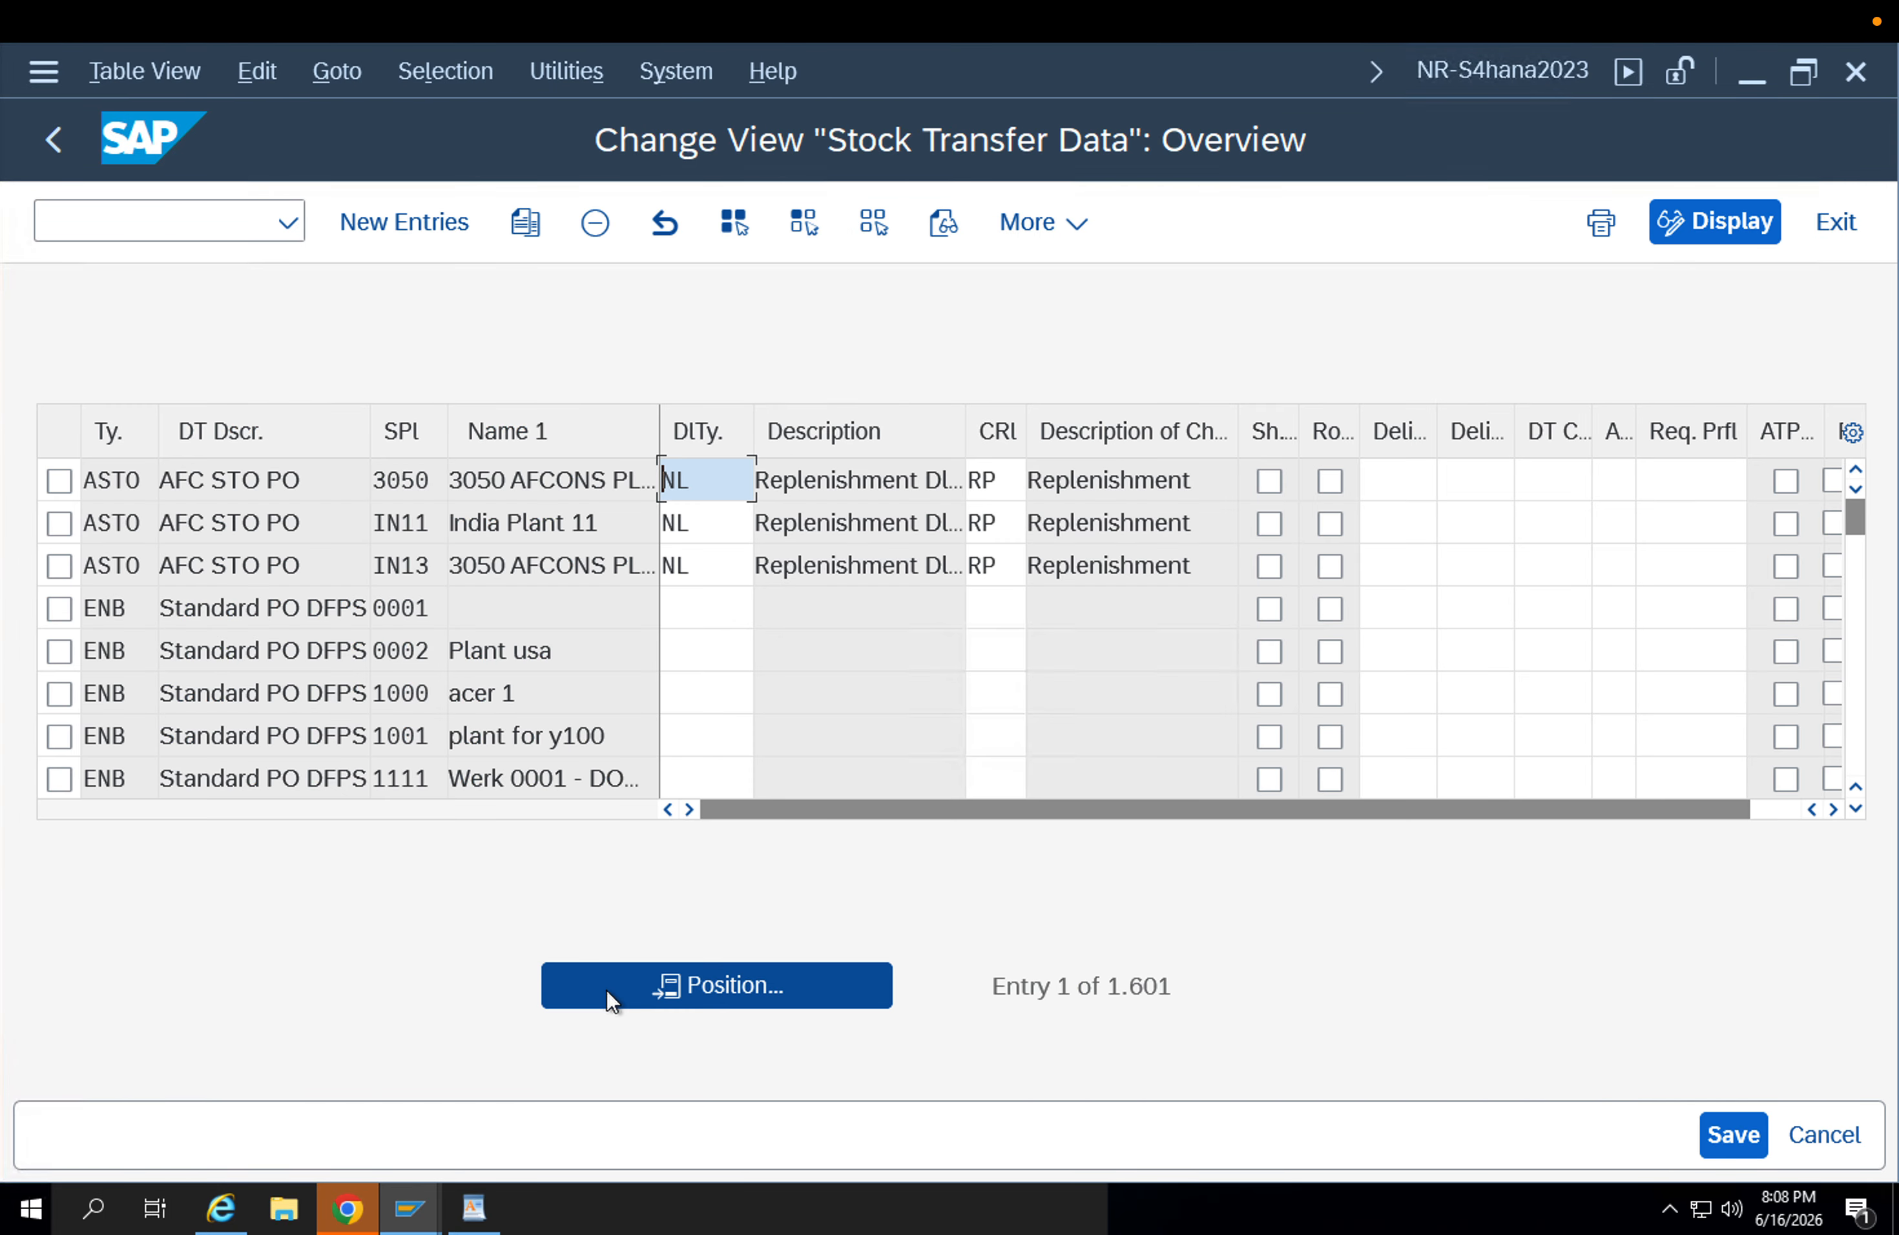
{"action": "left_click", "coordinate": [607, 990]}
{"action": "type", "text": "zu"}
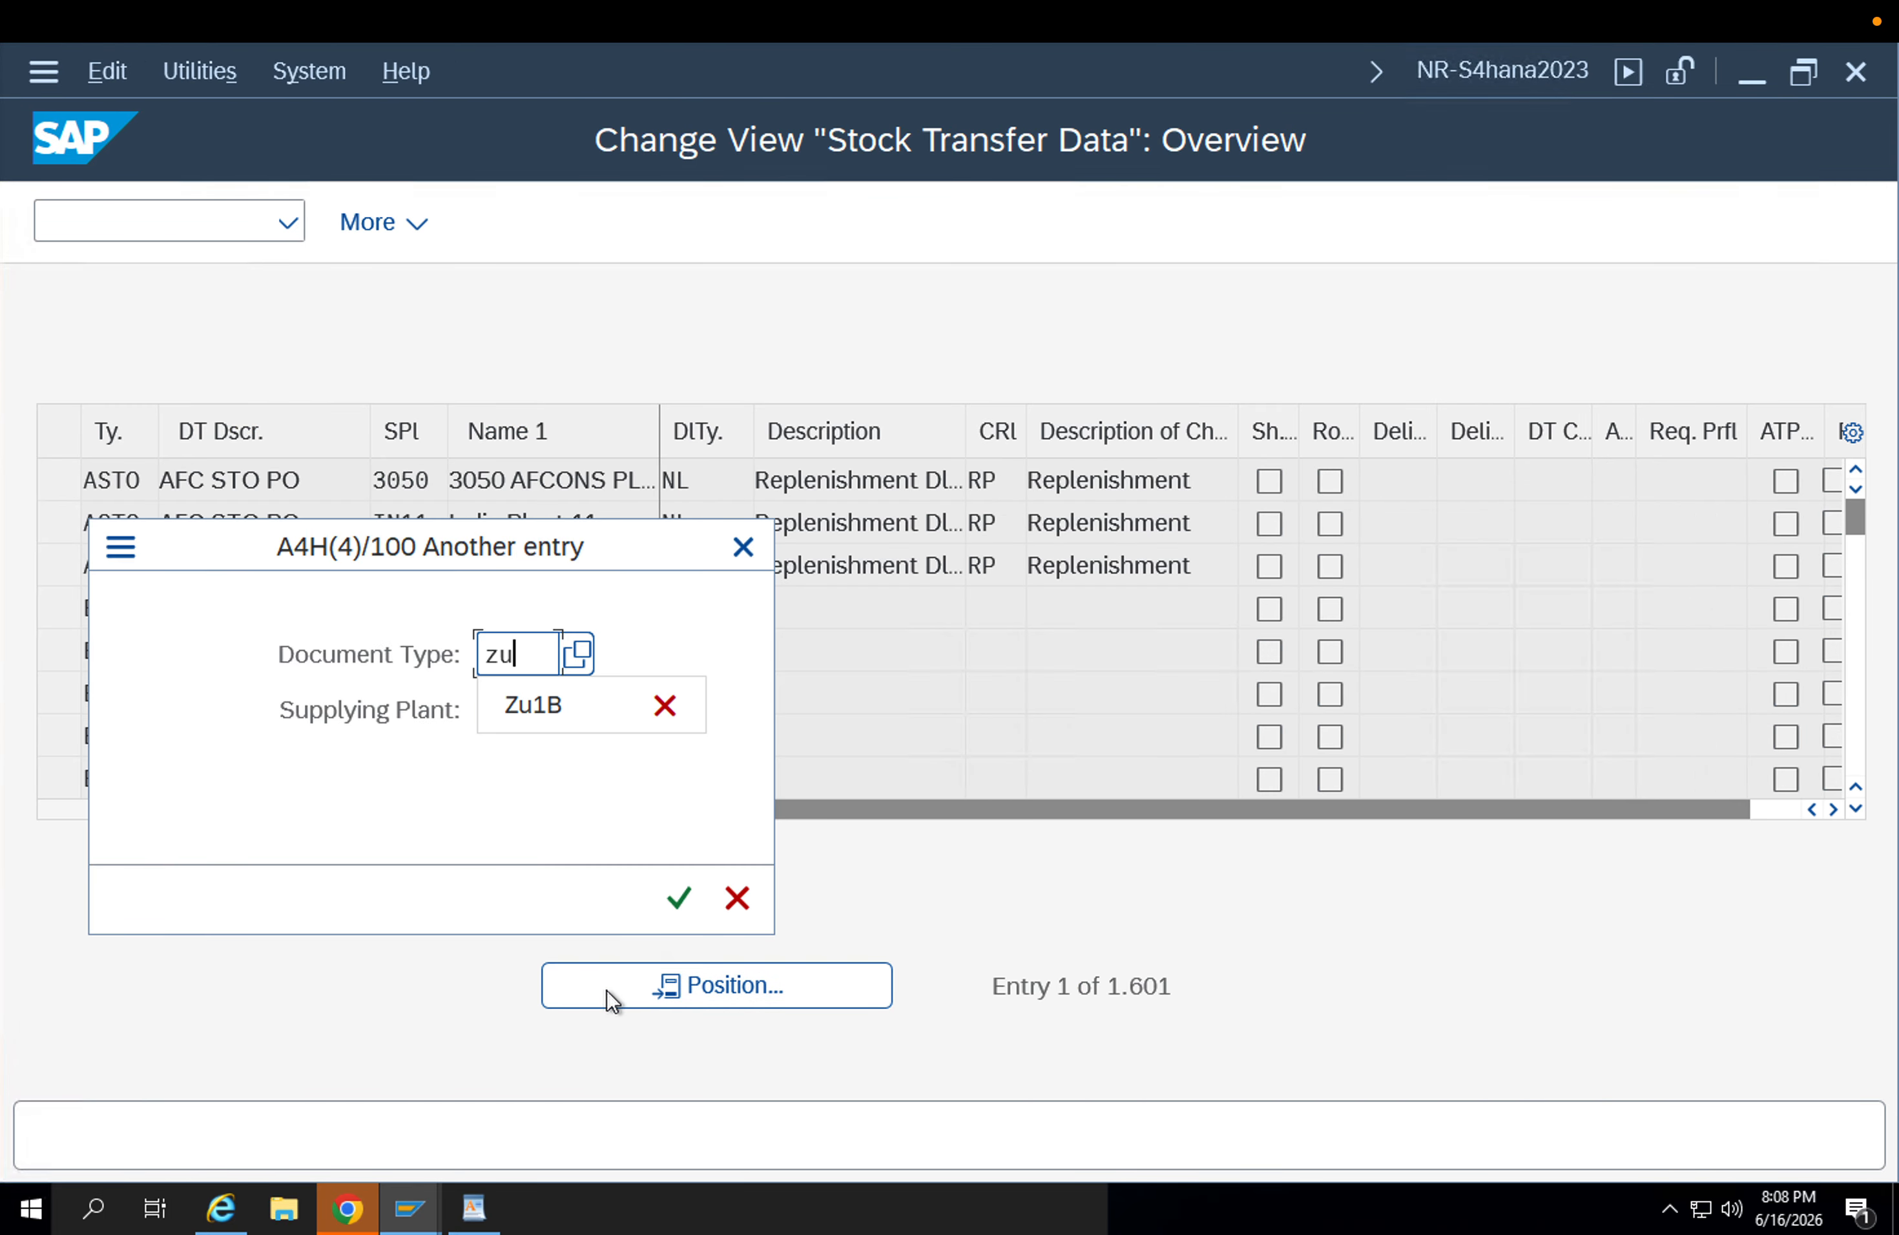
{"action": "type", "text": "1b"}
{"action": "key", "text": "Return"}
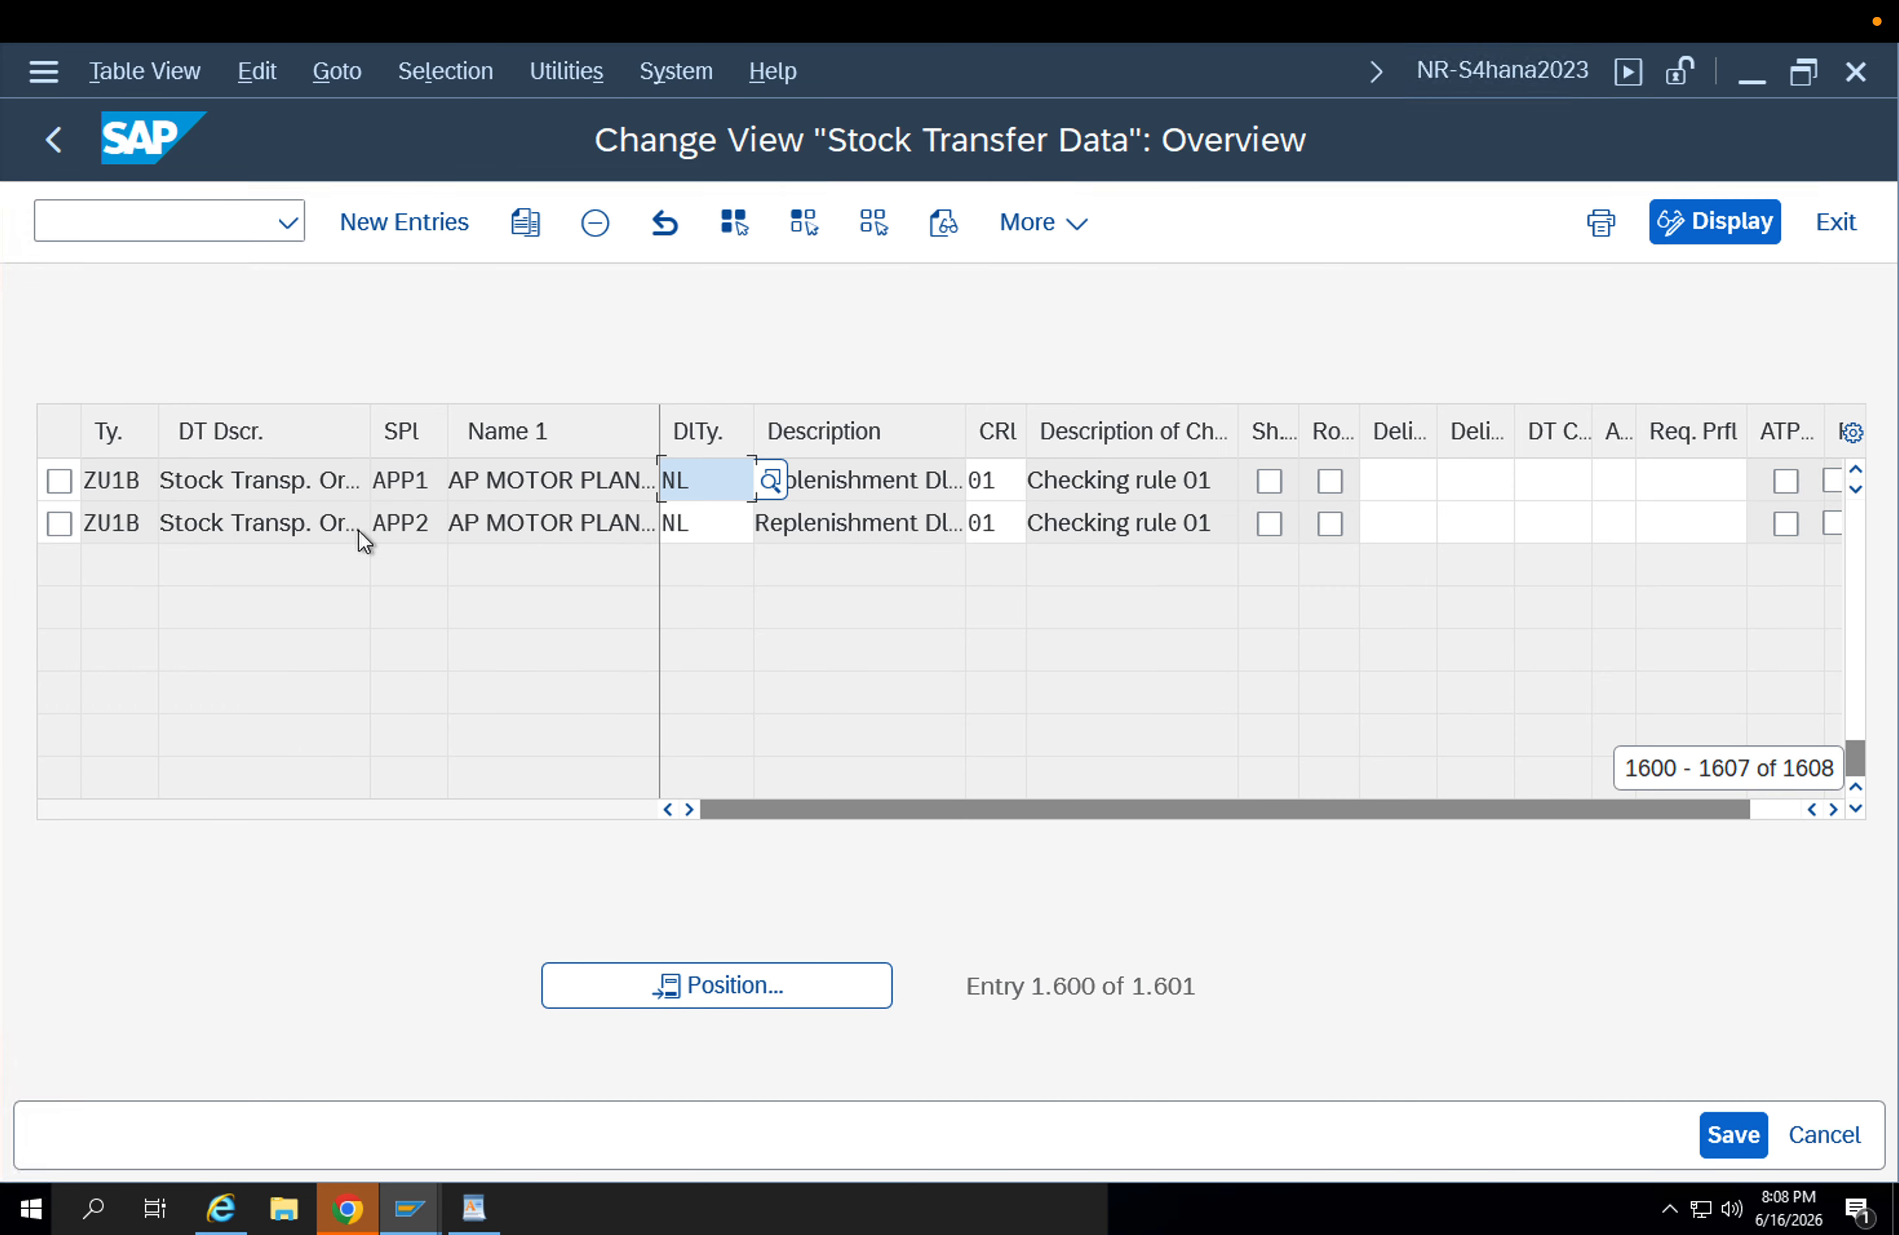
{"action": "left_click", "coordinate": [709, 522]}
{"action": "key", "text": "F3"}
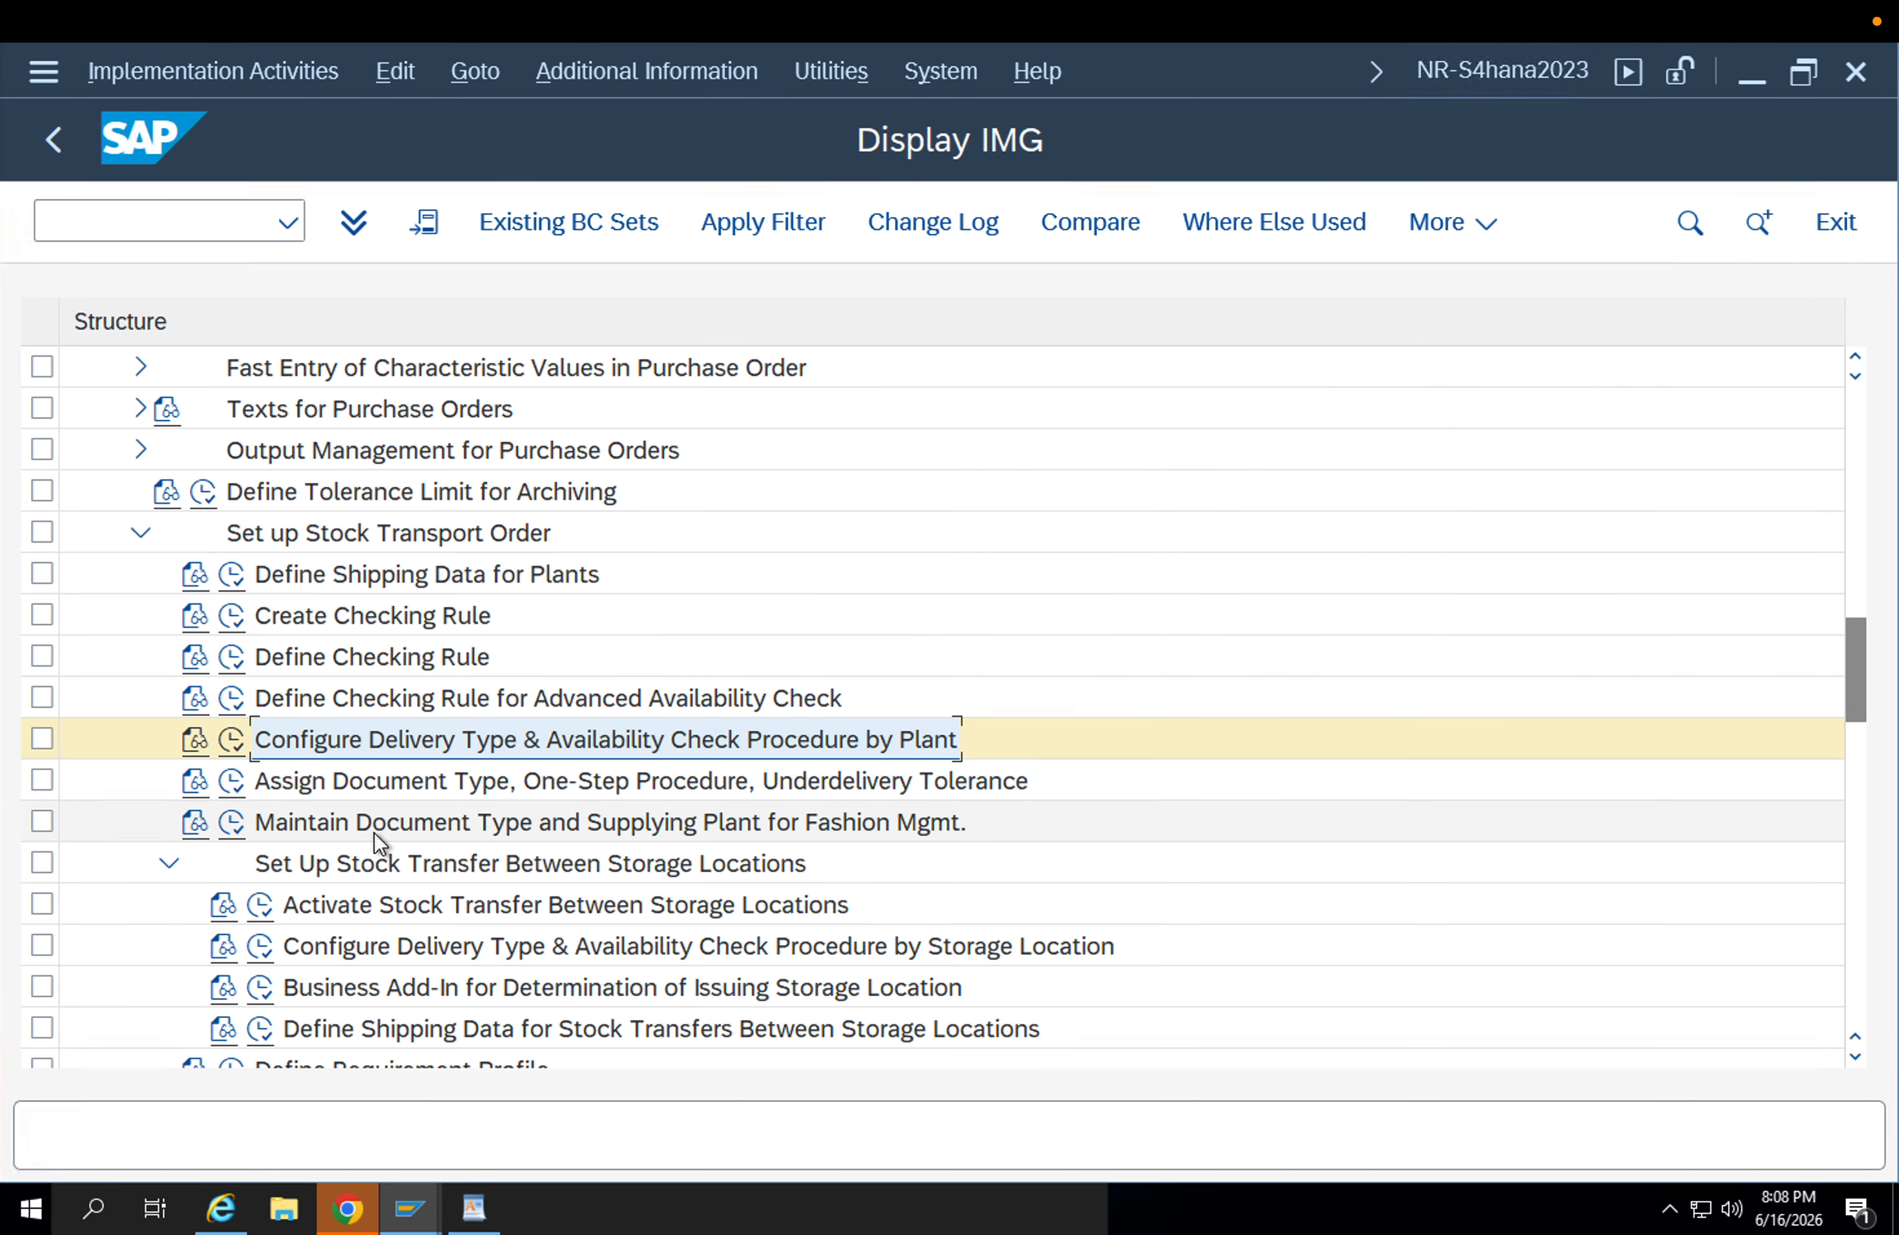
{"action": "scroll", "coordinate": [847, 646], "scroll_direction": "up", "scroll_amount": 3}
{"action": "scroll", "coordinate": [847, 642], "scroll_direction": "down", "scroll_amount": 9}
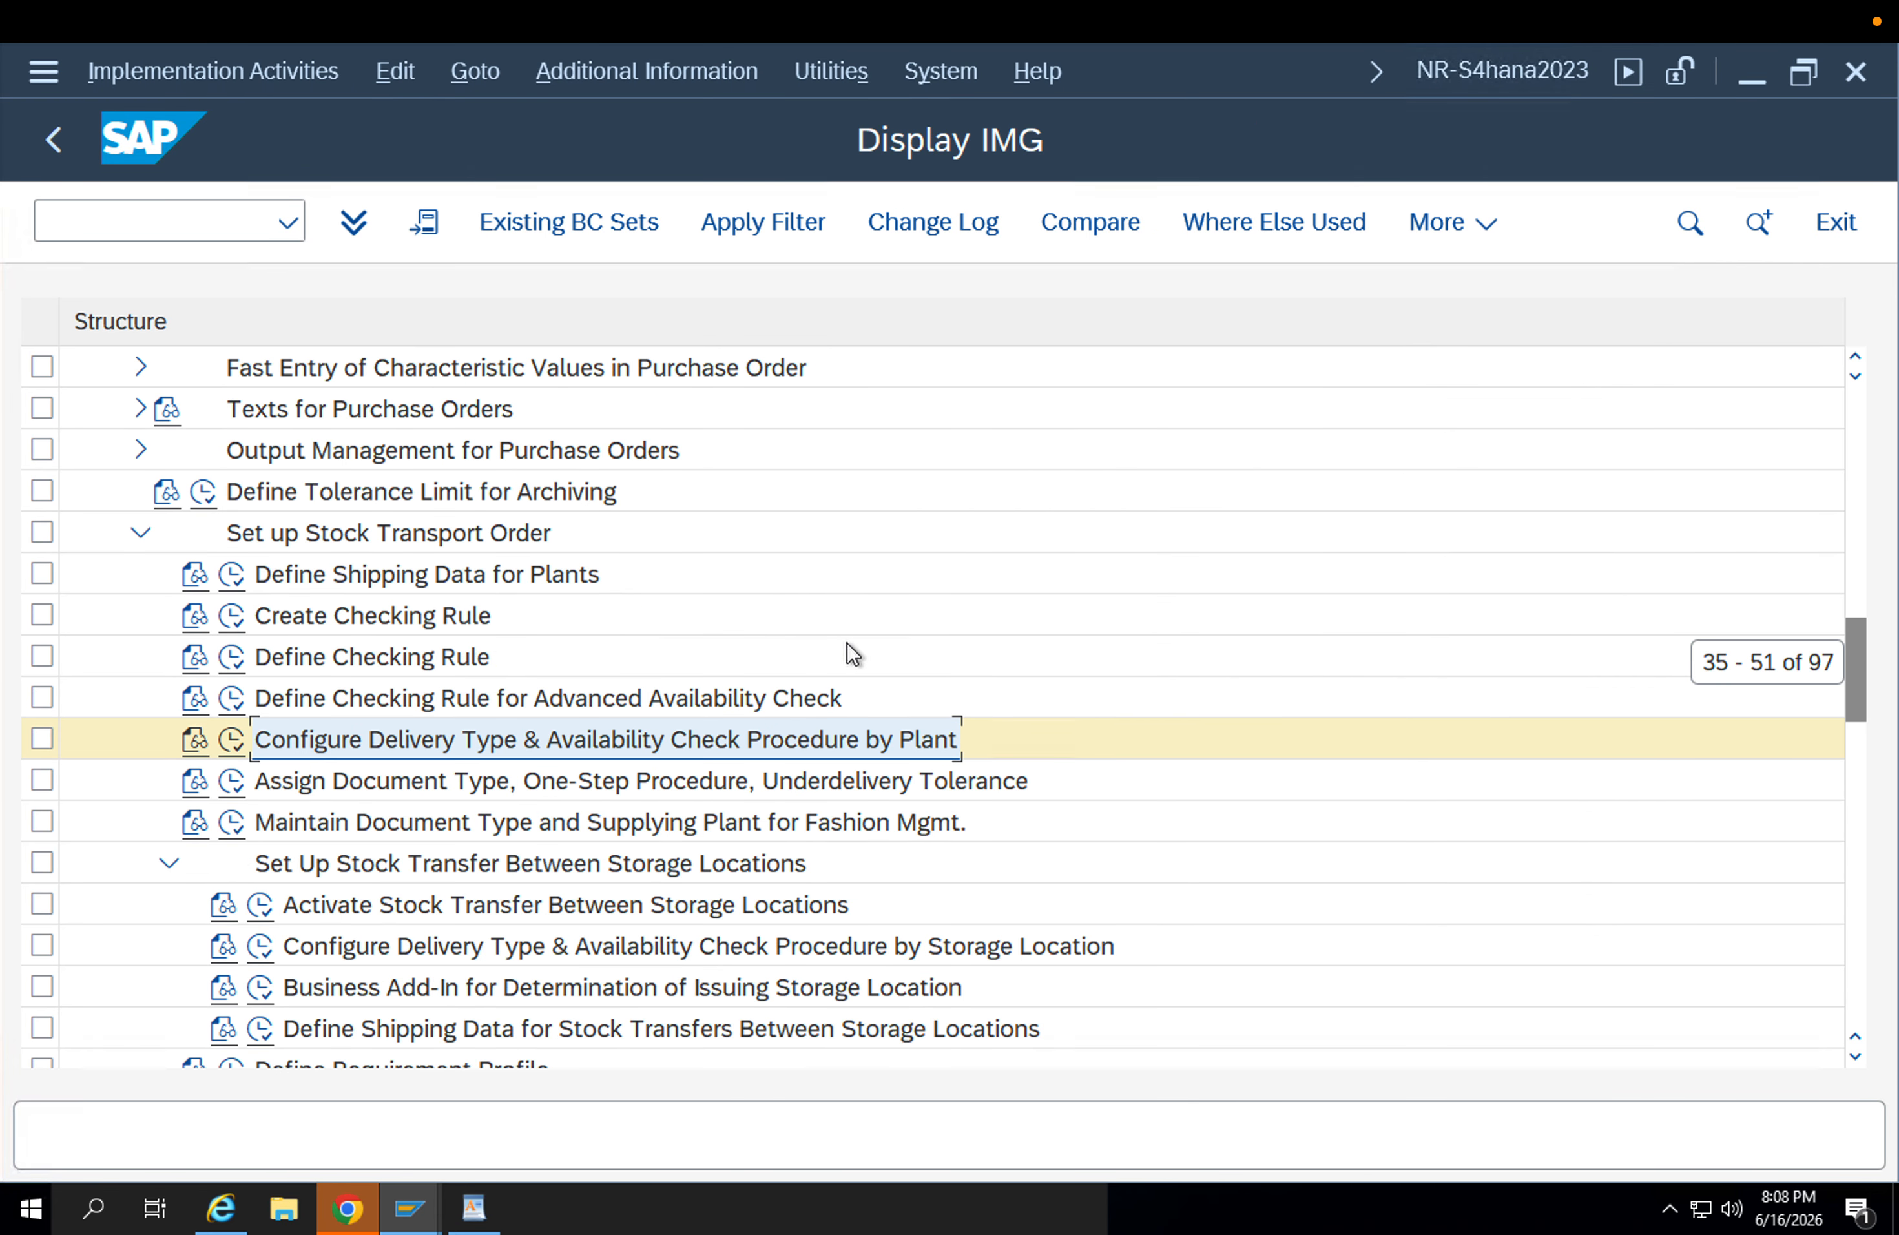
{"action": "scroll", "coordinate": [847, 642], "scroll_direction": "down", "scroll_amount": 9}
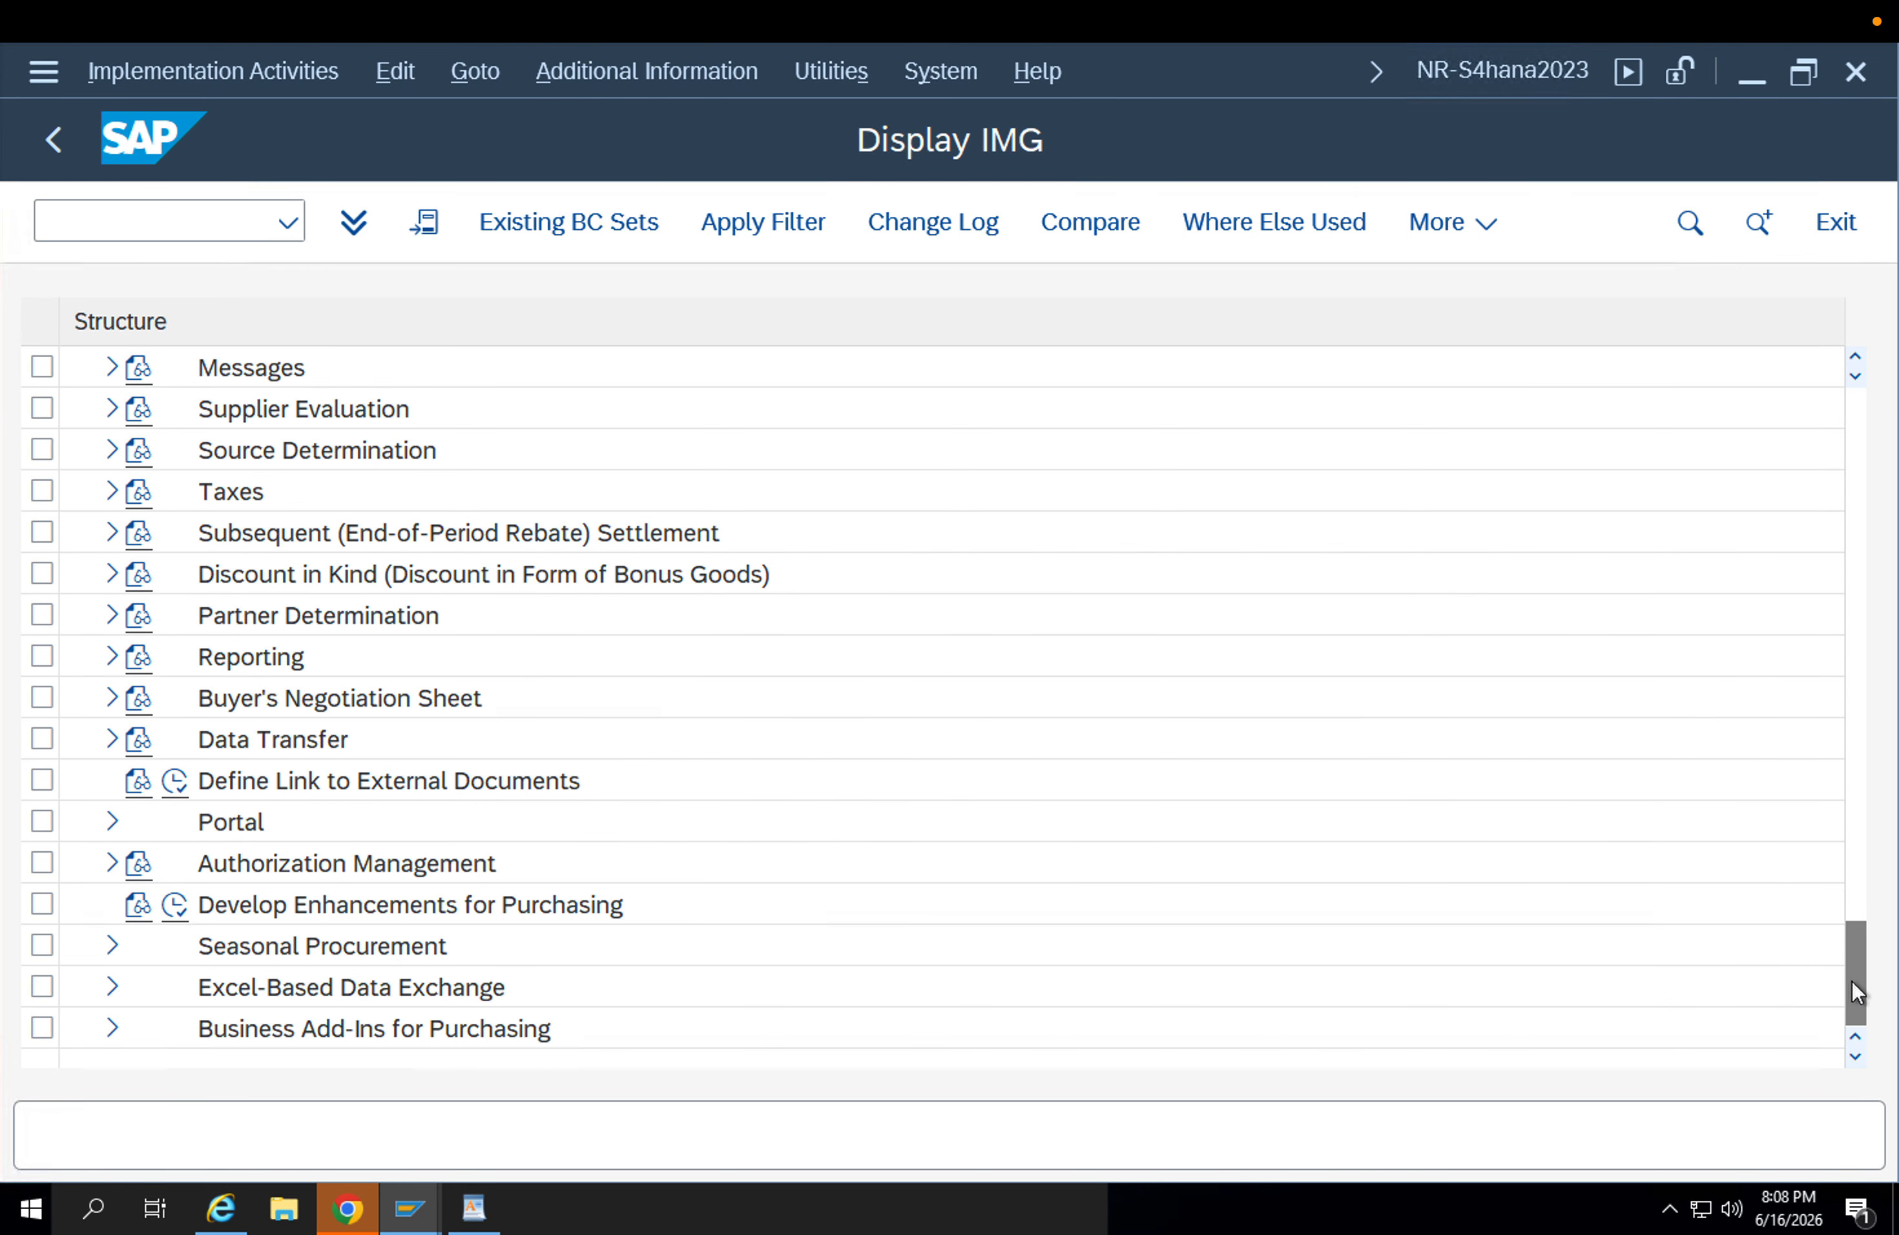
{"action": "left_click_drag", "start_coordinate": [1854, 989], "coordinate": [1878, 382]}
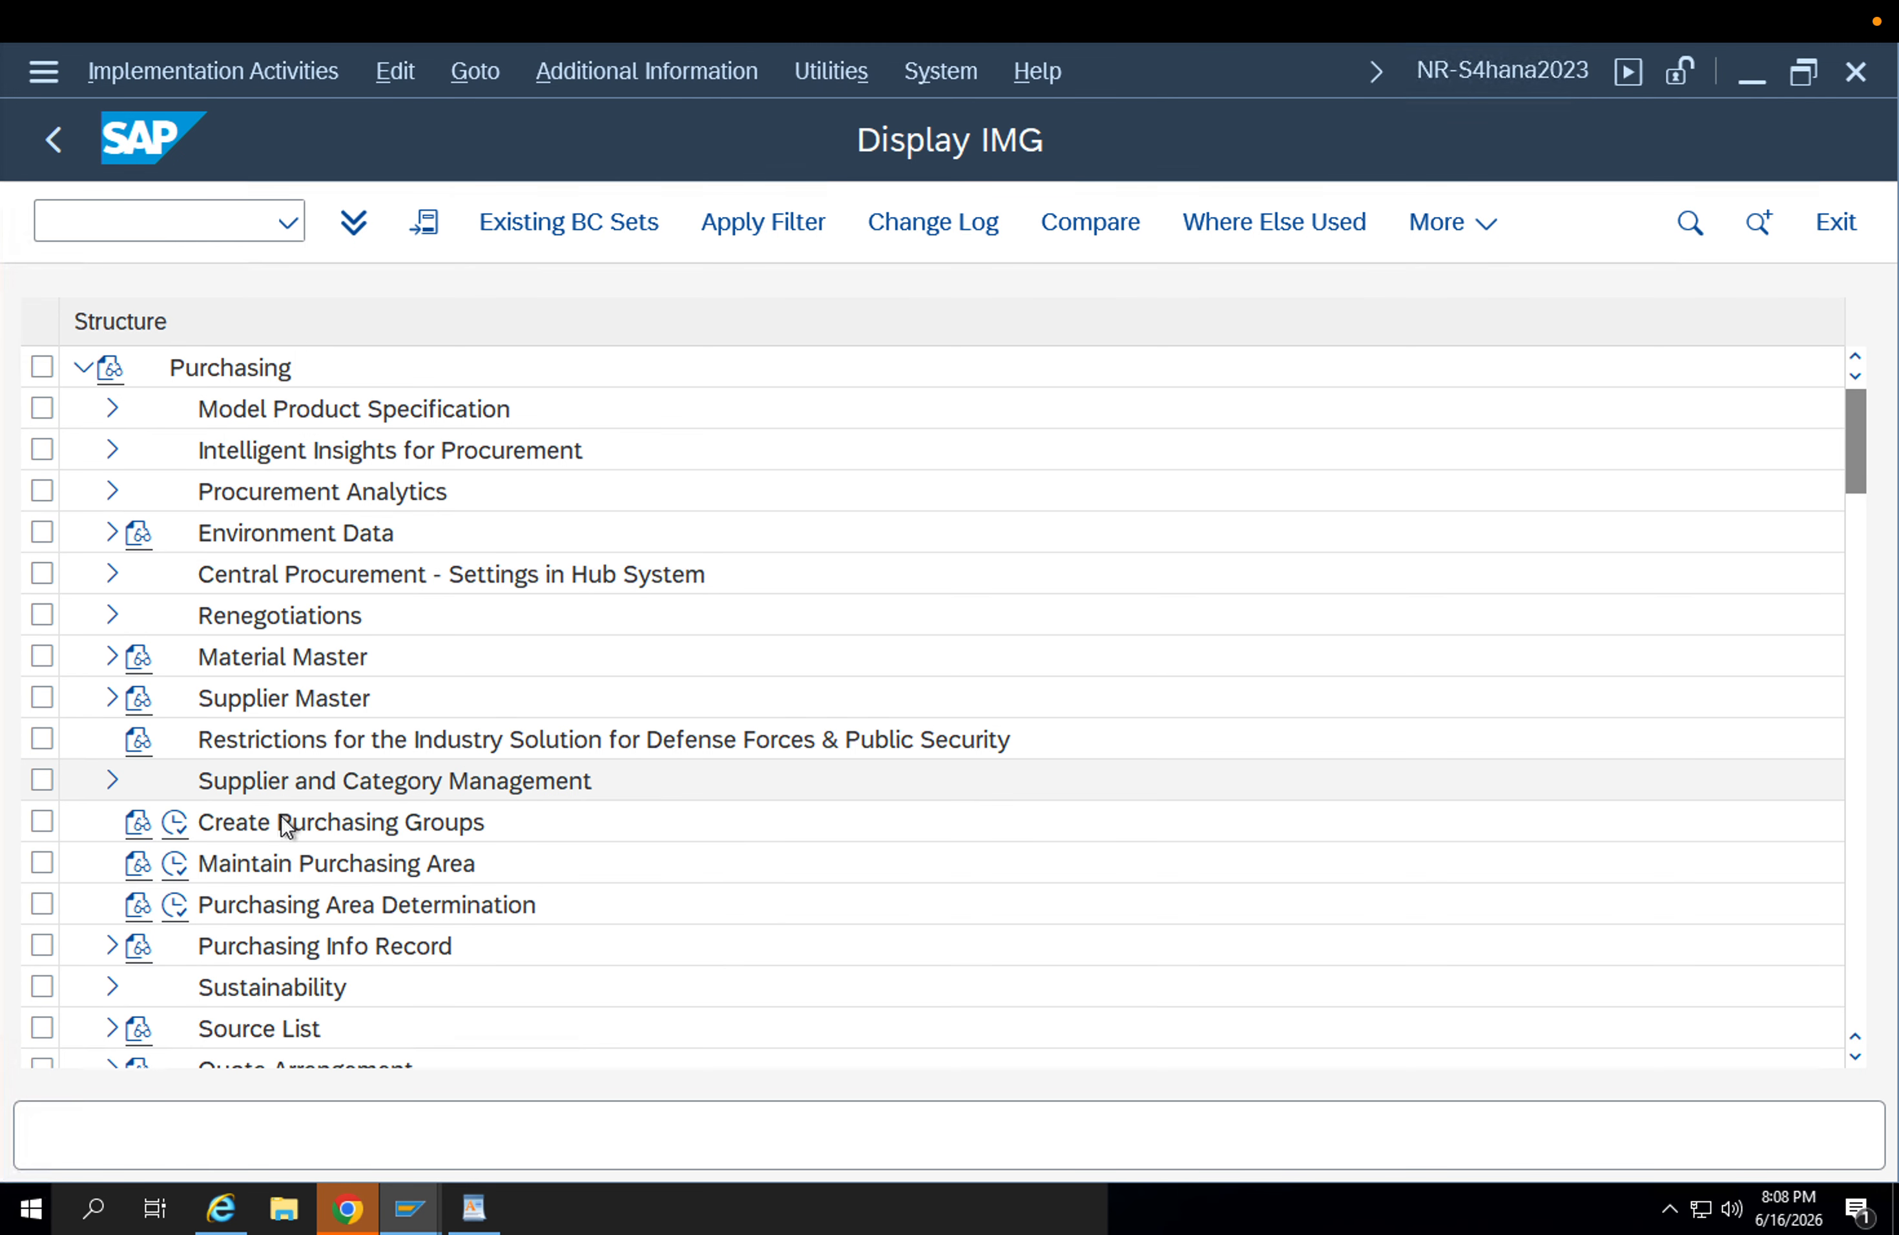
{"action": "scroll", "coordinate": [351, 825], "scroll_direction": "down", "scroll_amount": 1}
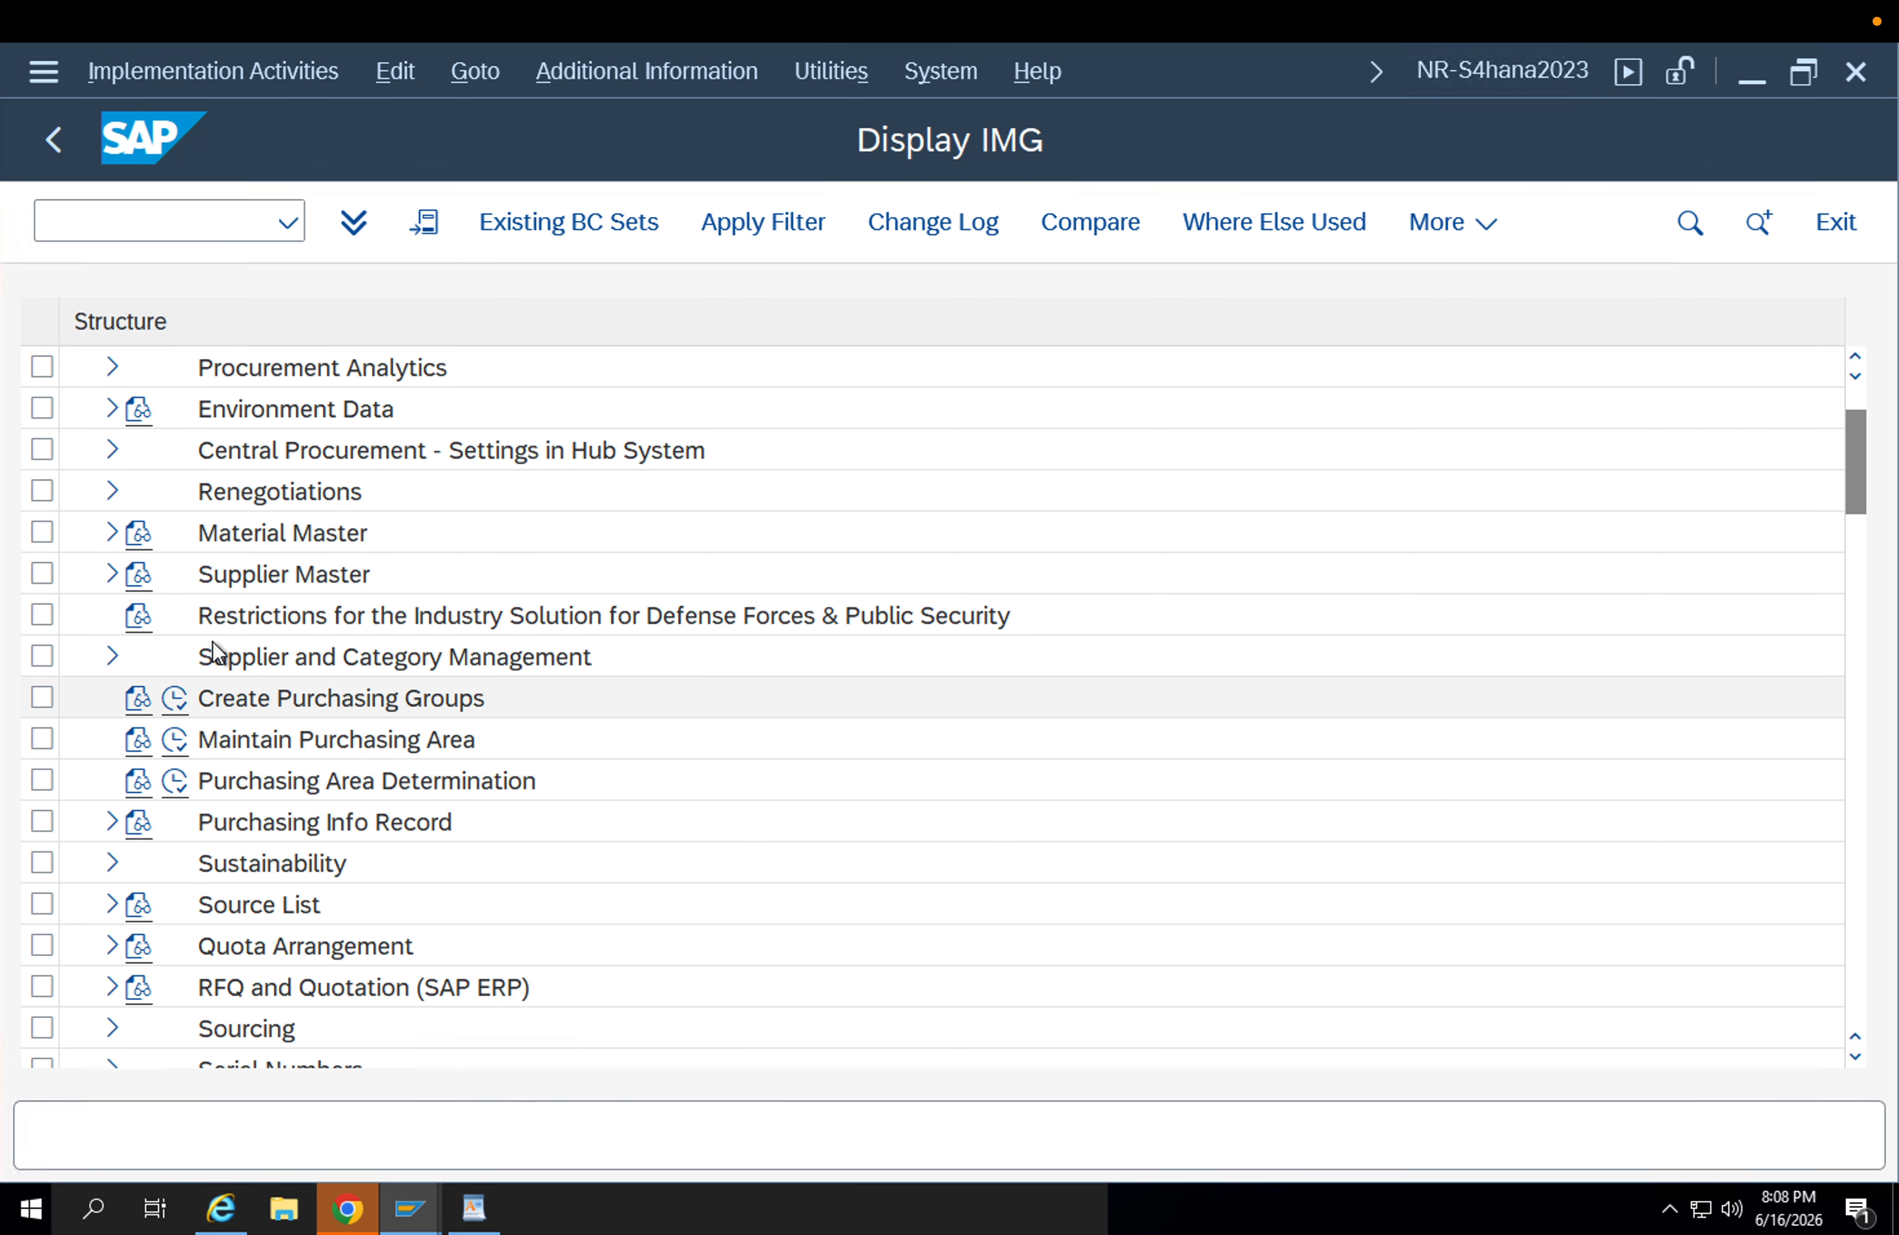
{"action": "scroll", "coordinate": [192, 561], "scroll_direction": "up", "scroll_amount": 1}
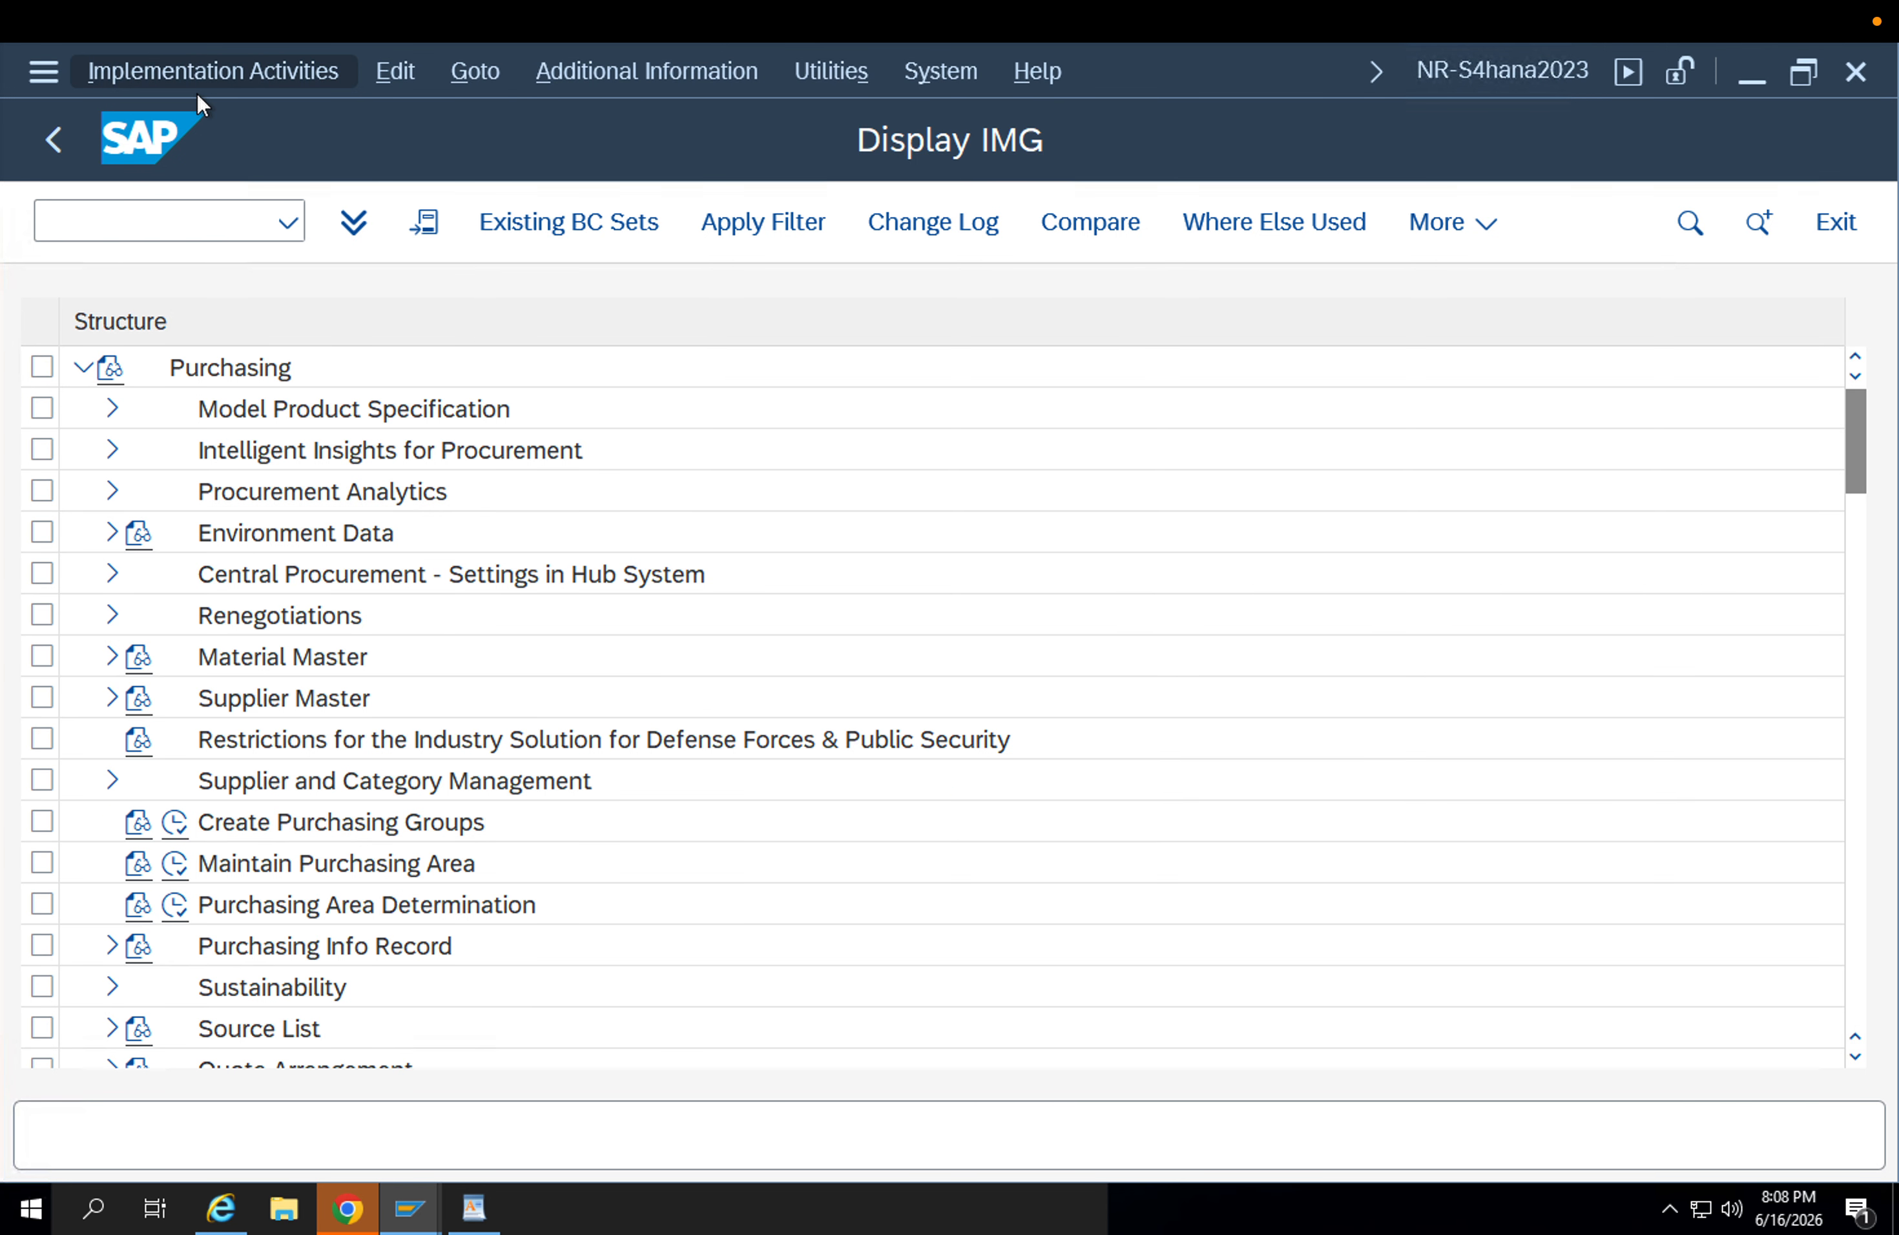
{"action": "left_click", "coordinate": [192, 233]}
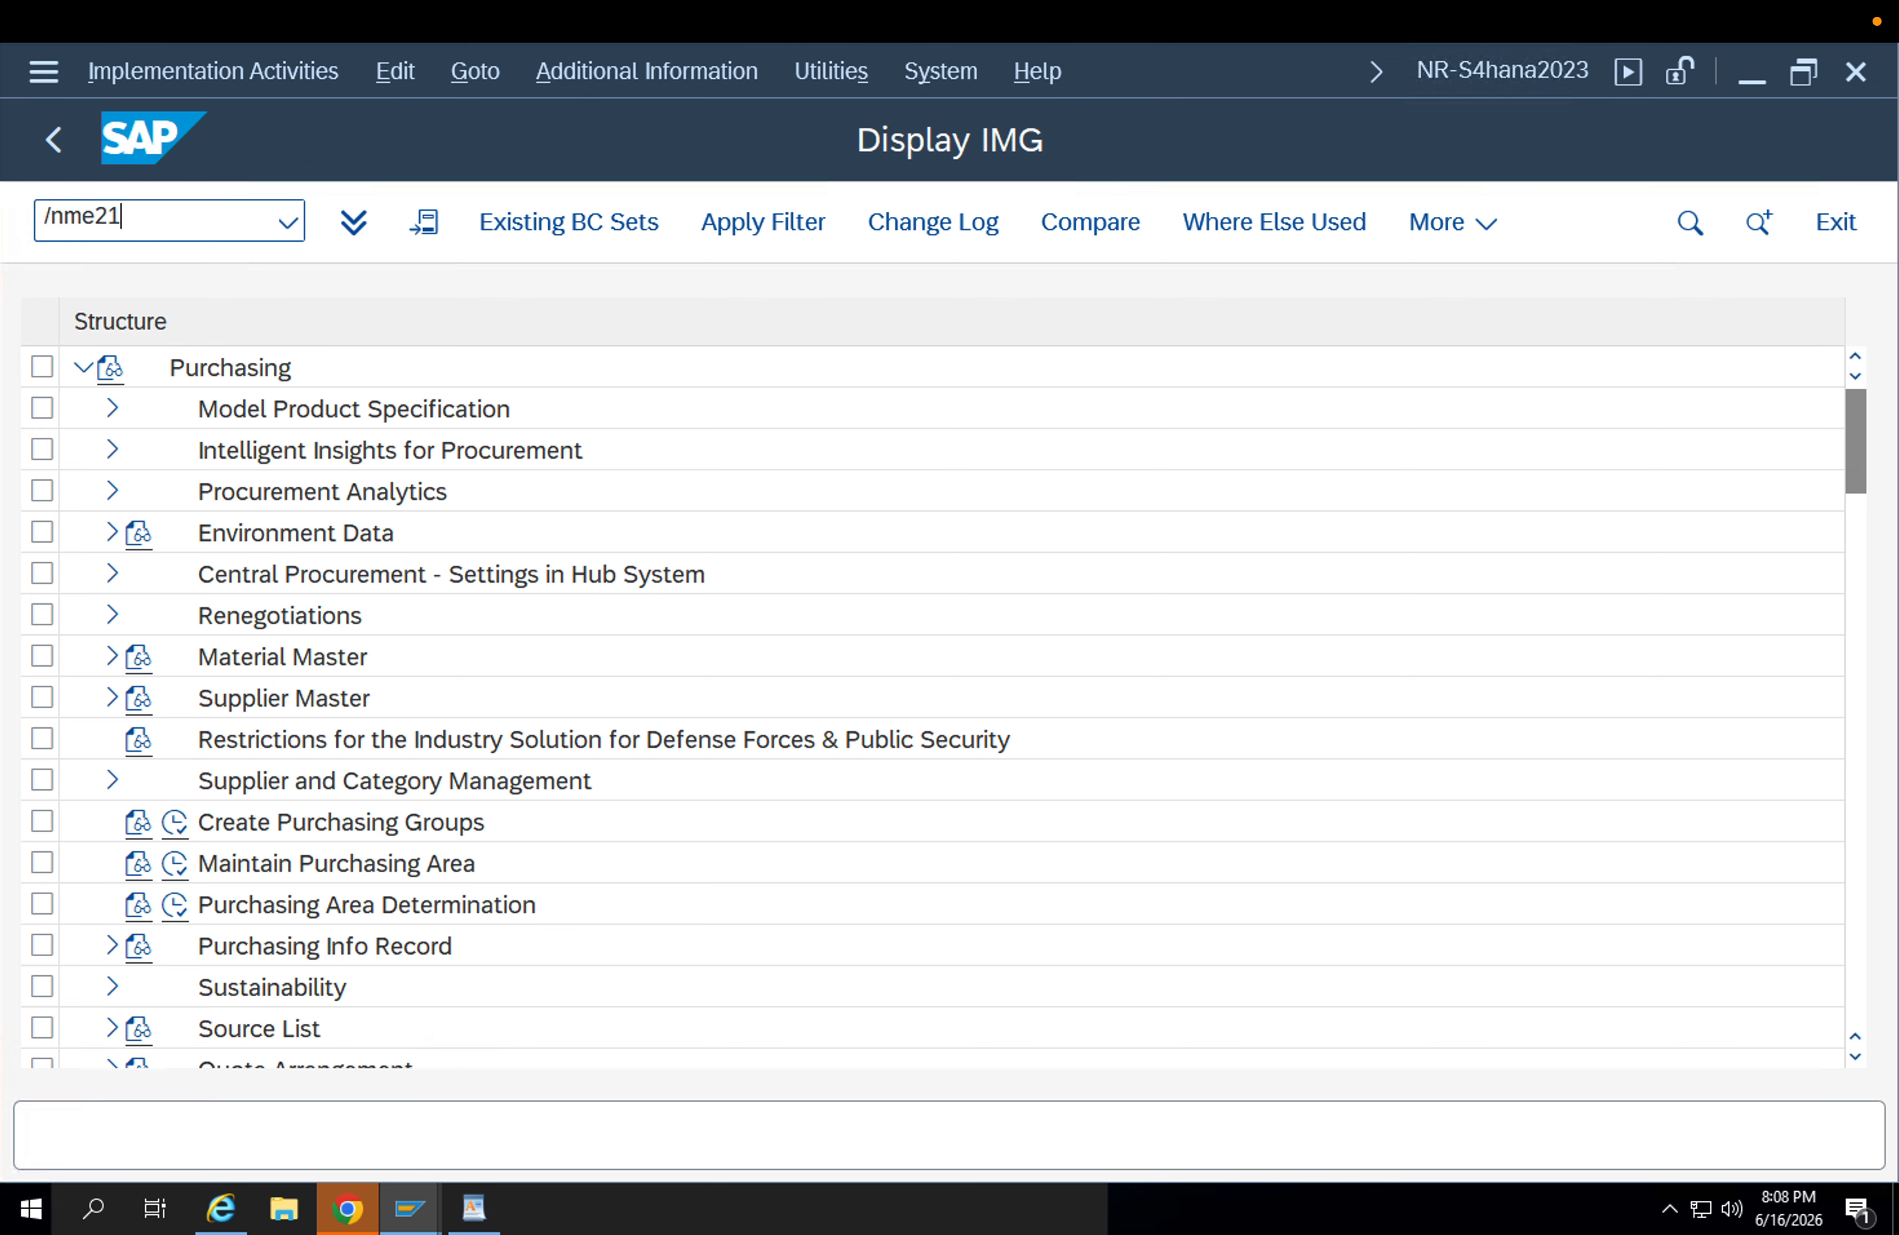
{"action": "type", "text": "/nme21"}
{"action": "key", "text": "Return"}
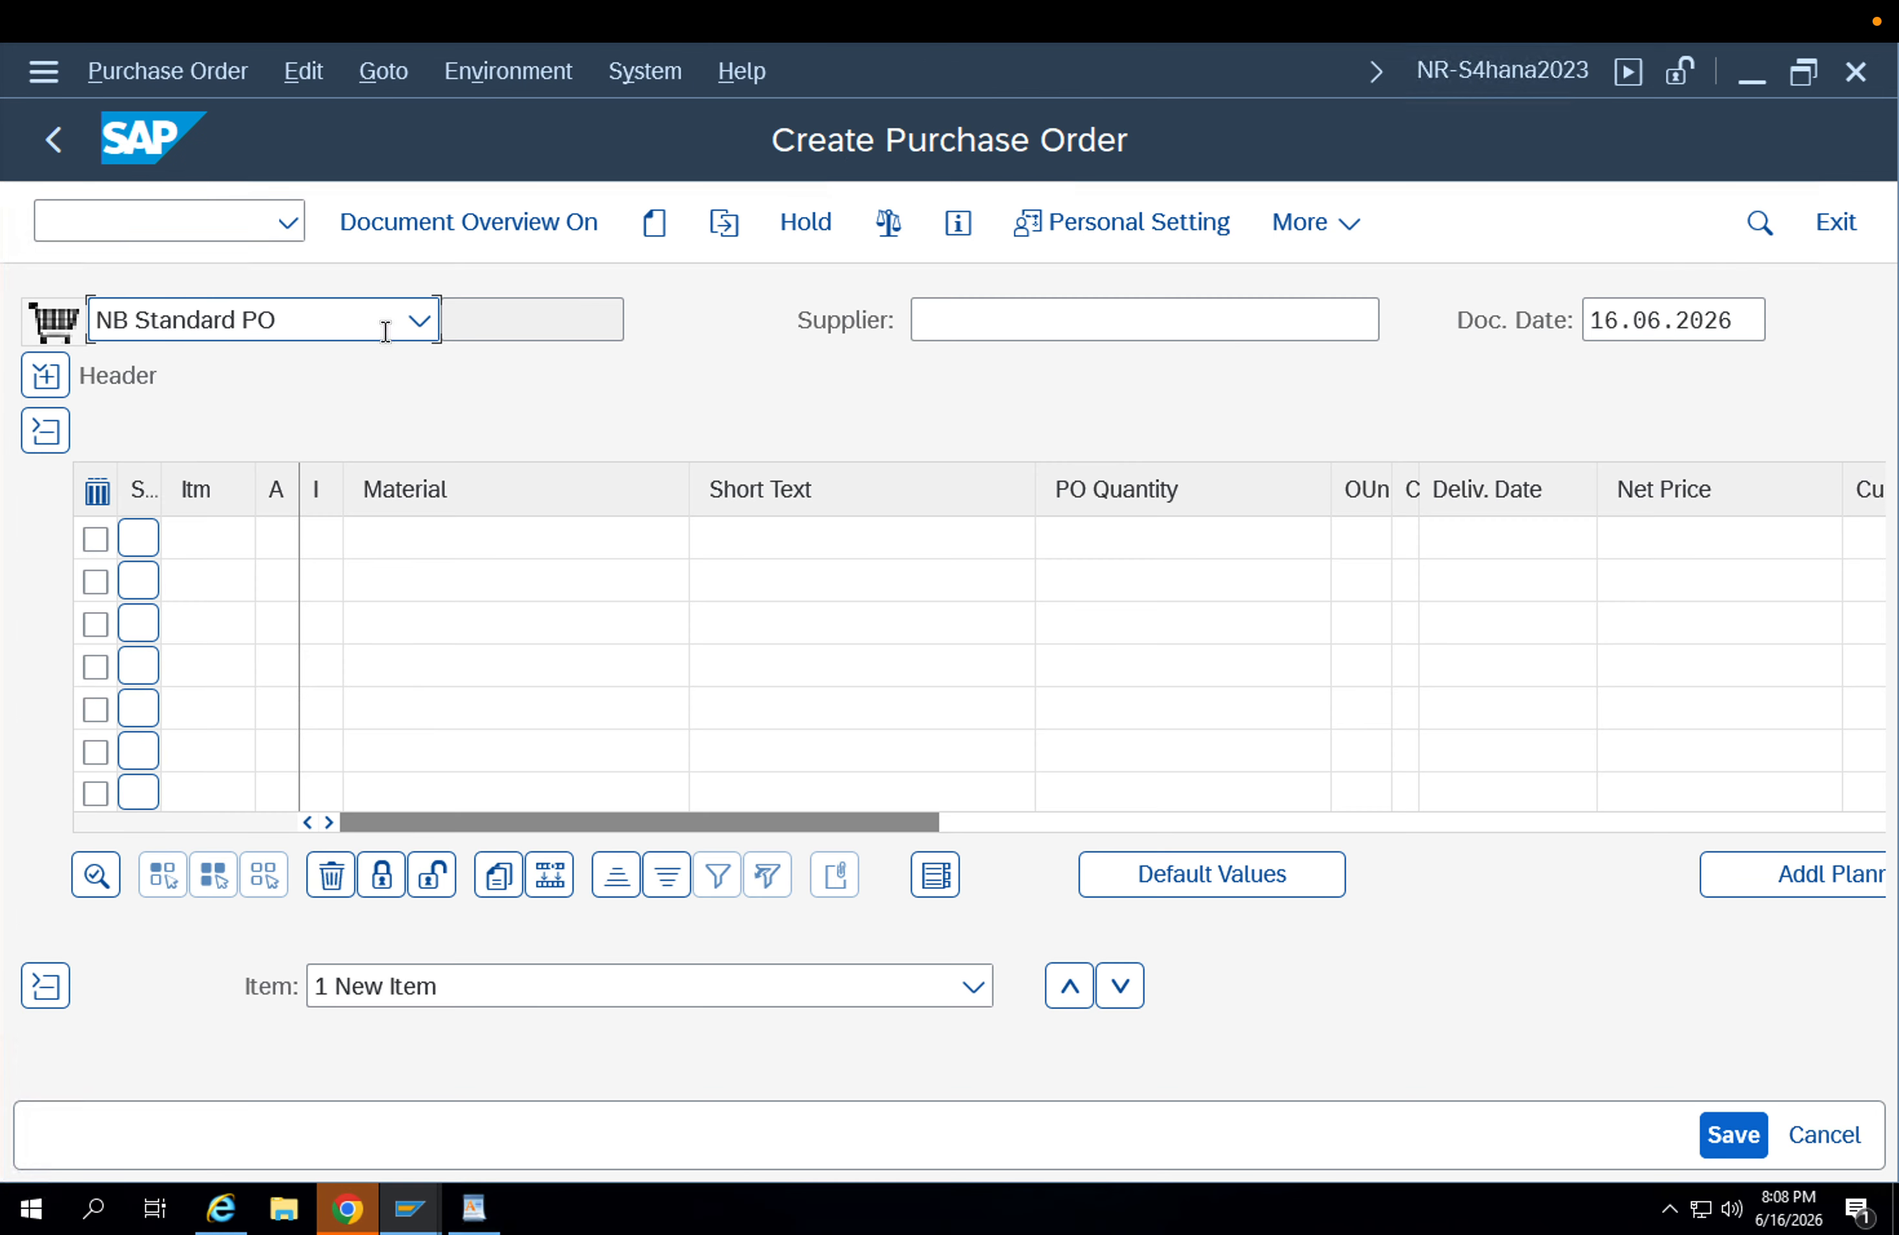
{"action": "left_click", "coordinate": [312, 325]}
{"action": "right_click", "coordinate": [312, 325], "text": "ctrl+shift"}
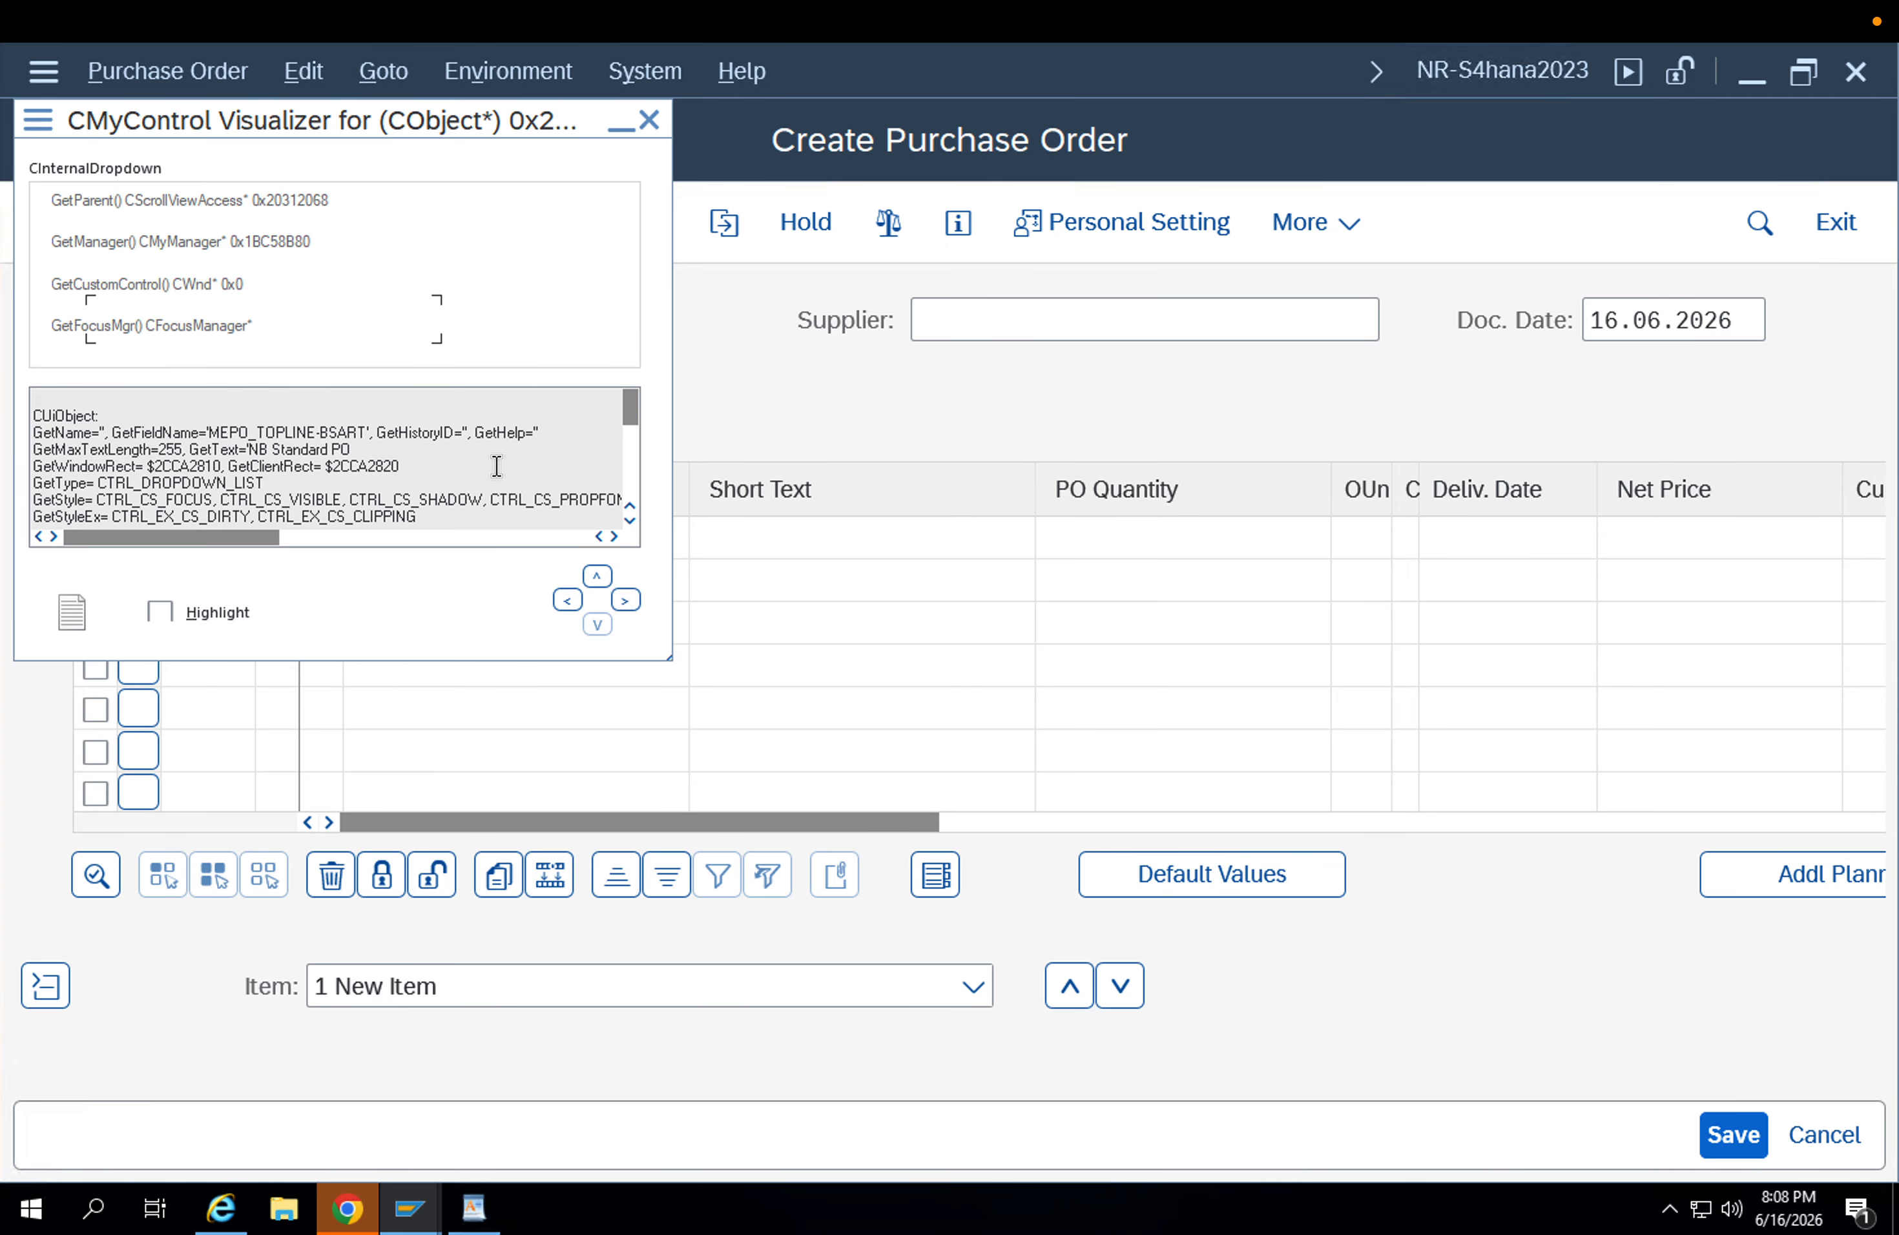
{"action": "key", "text": "Escape"}
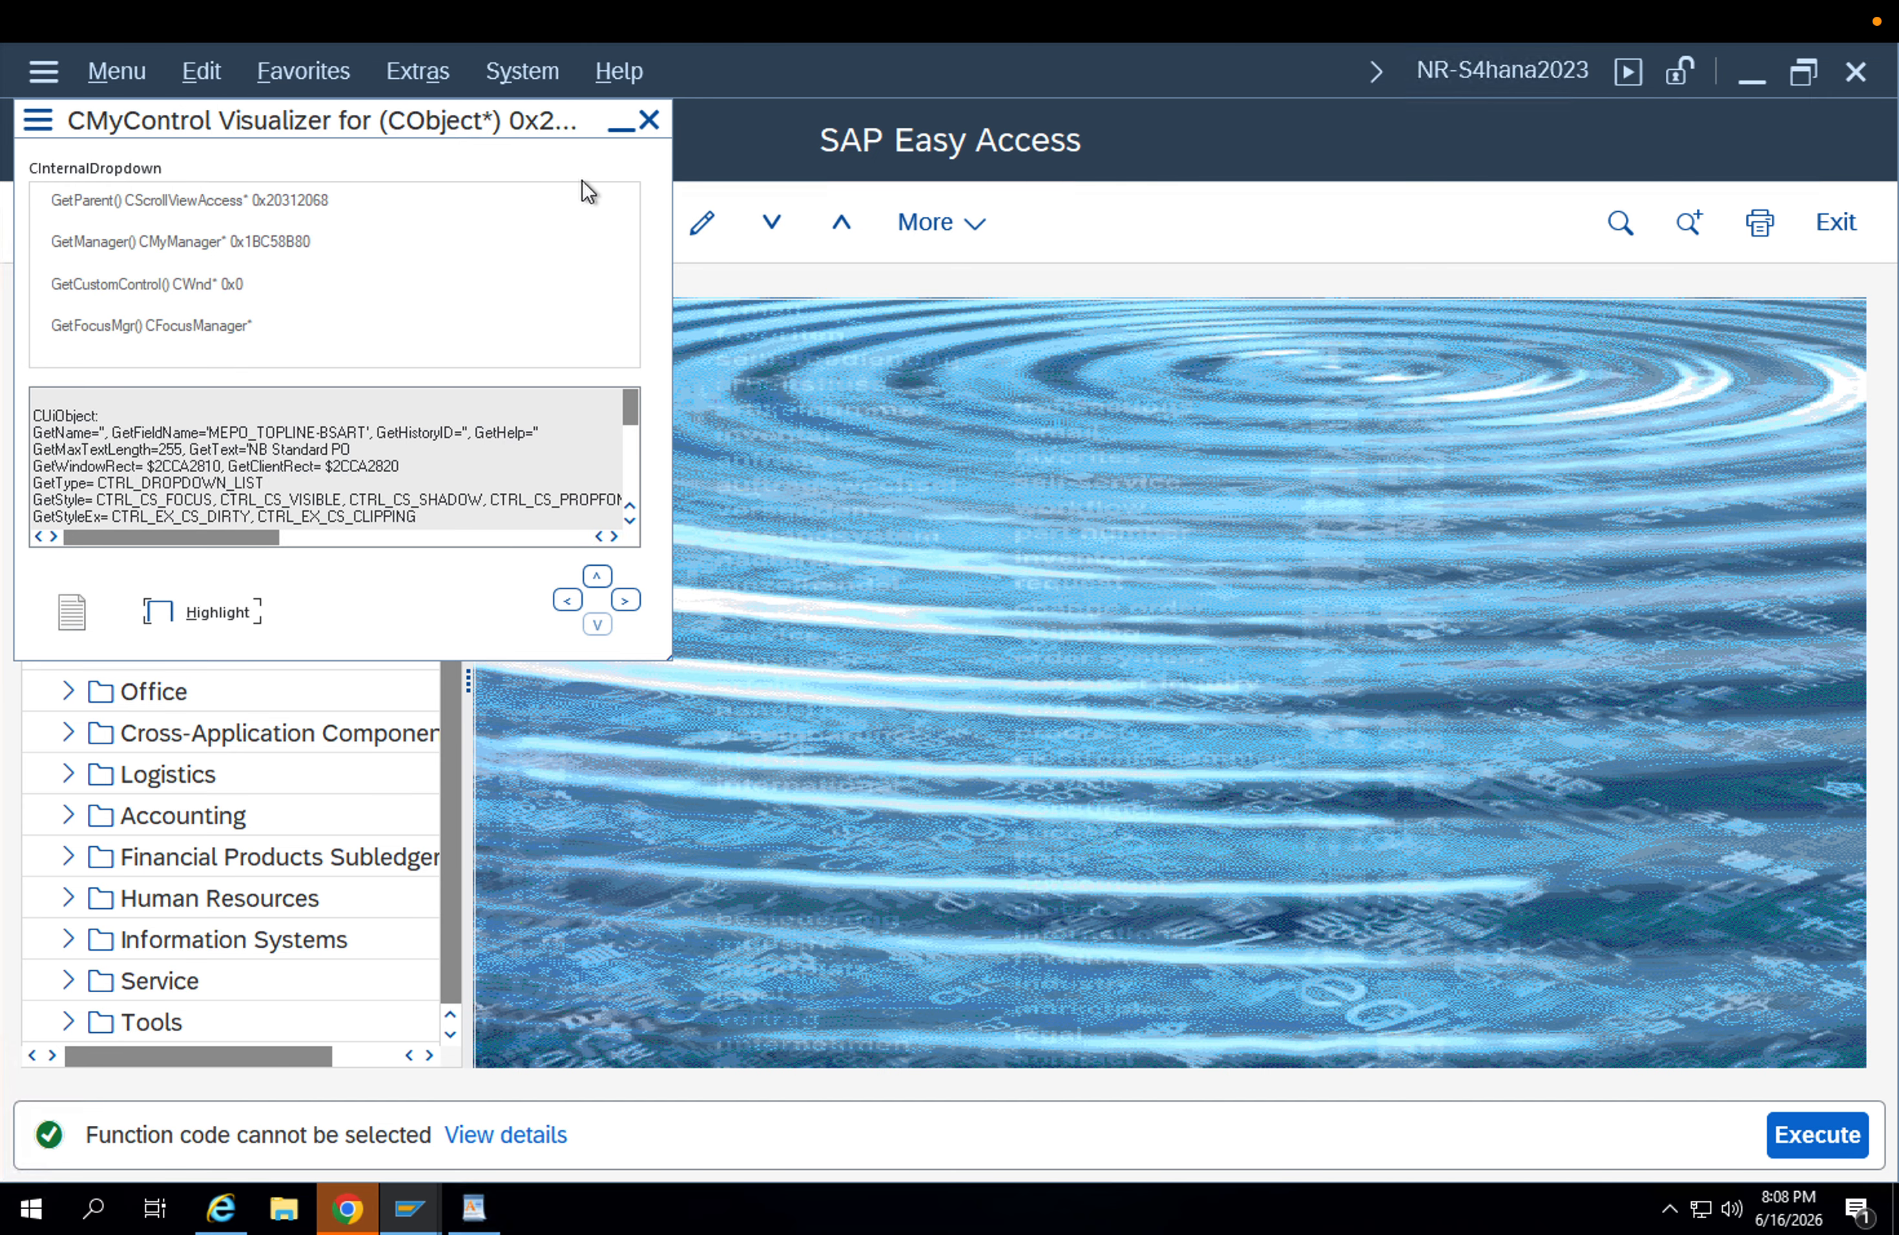
{"action": "left_click", "coordinate": [648, 121]}
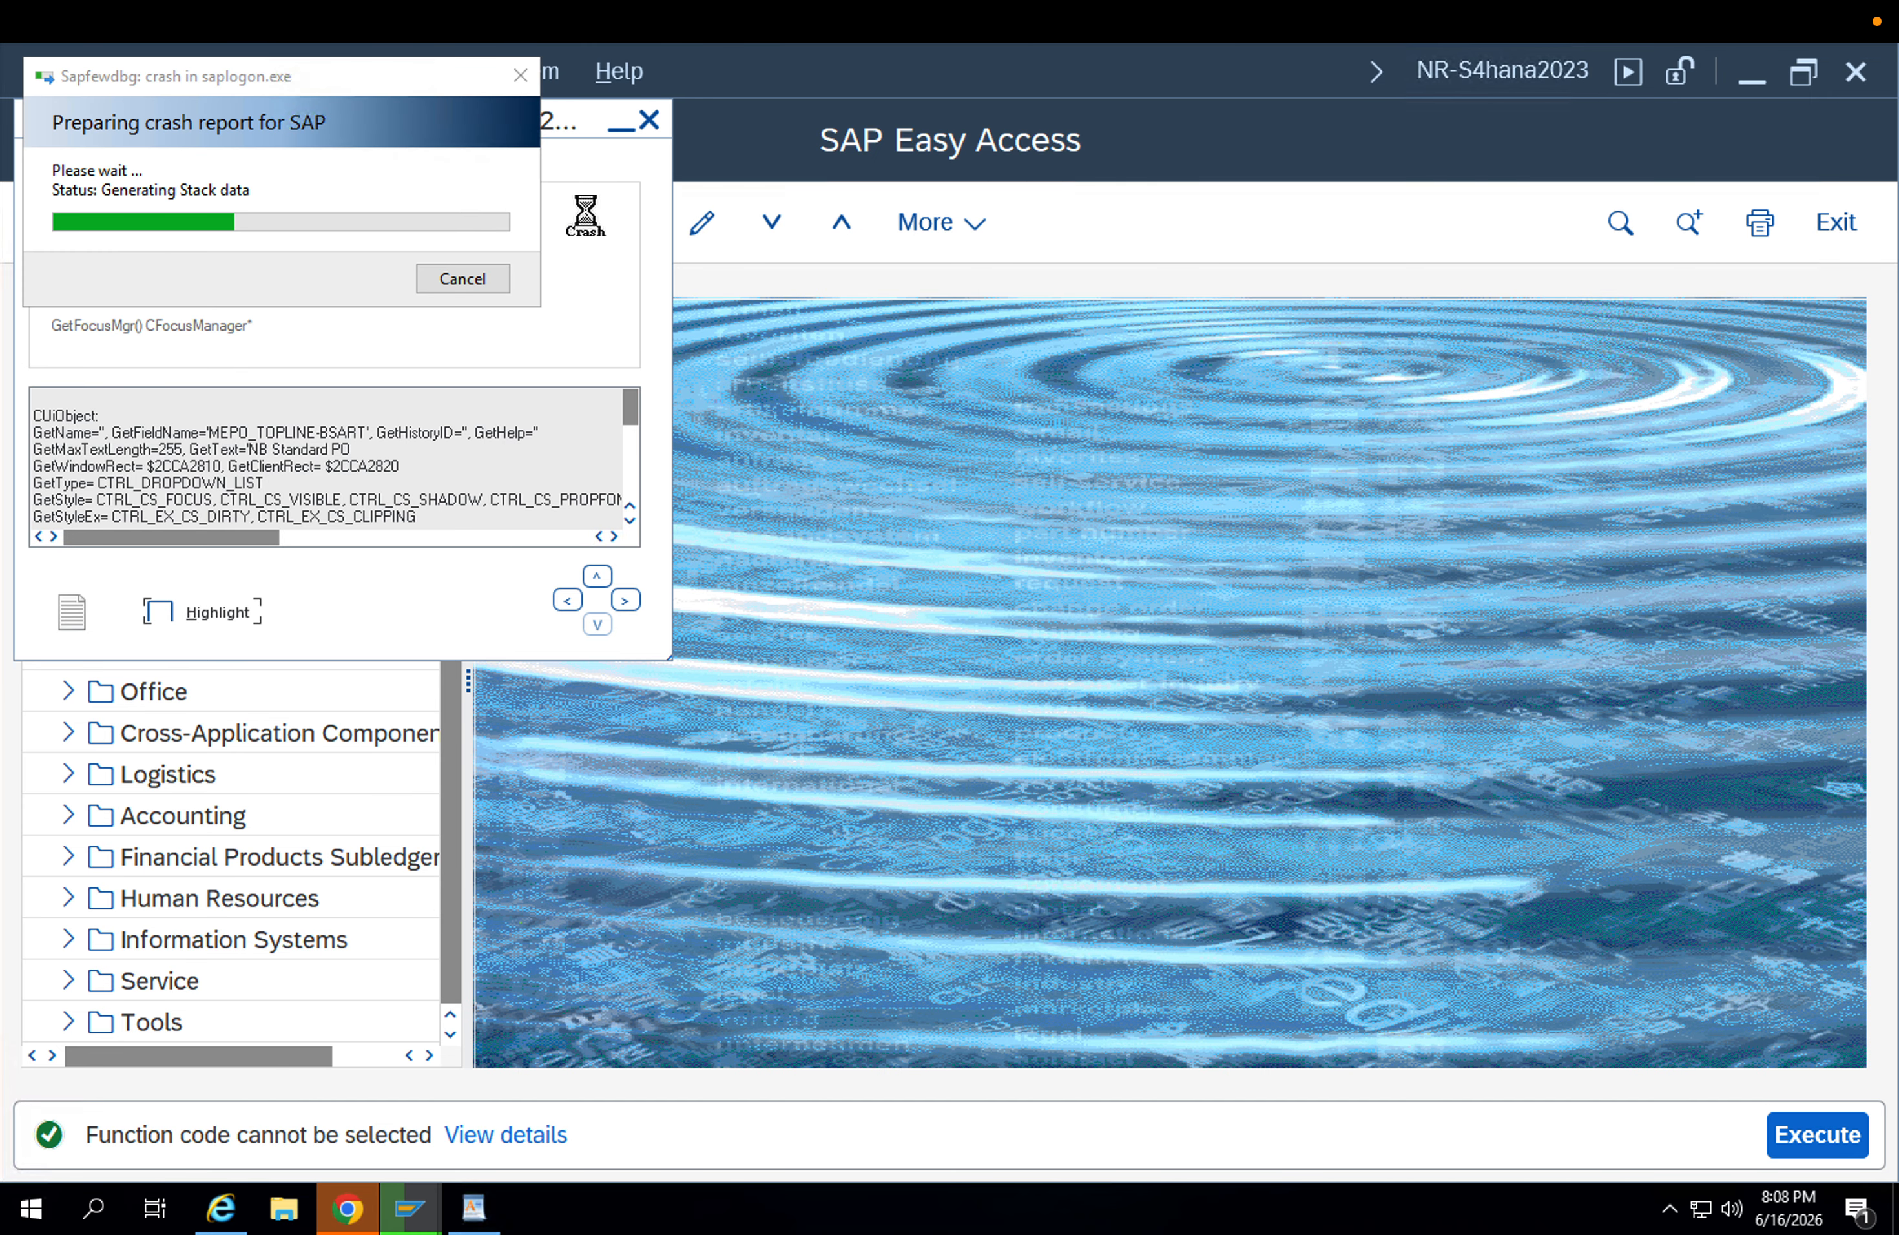
{"action": "left_click", "coordinate": [478, 274]}
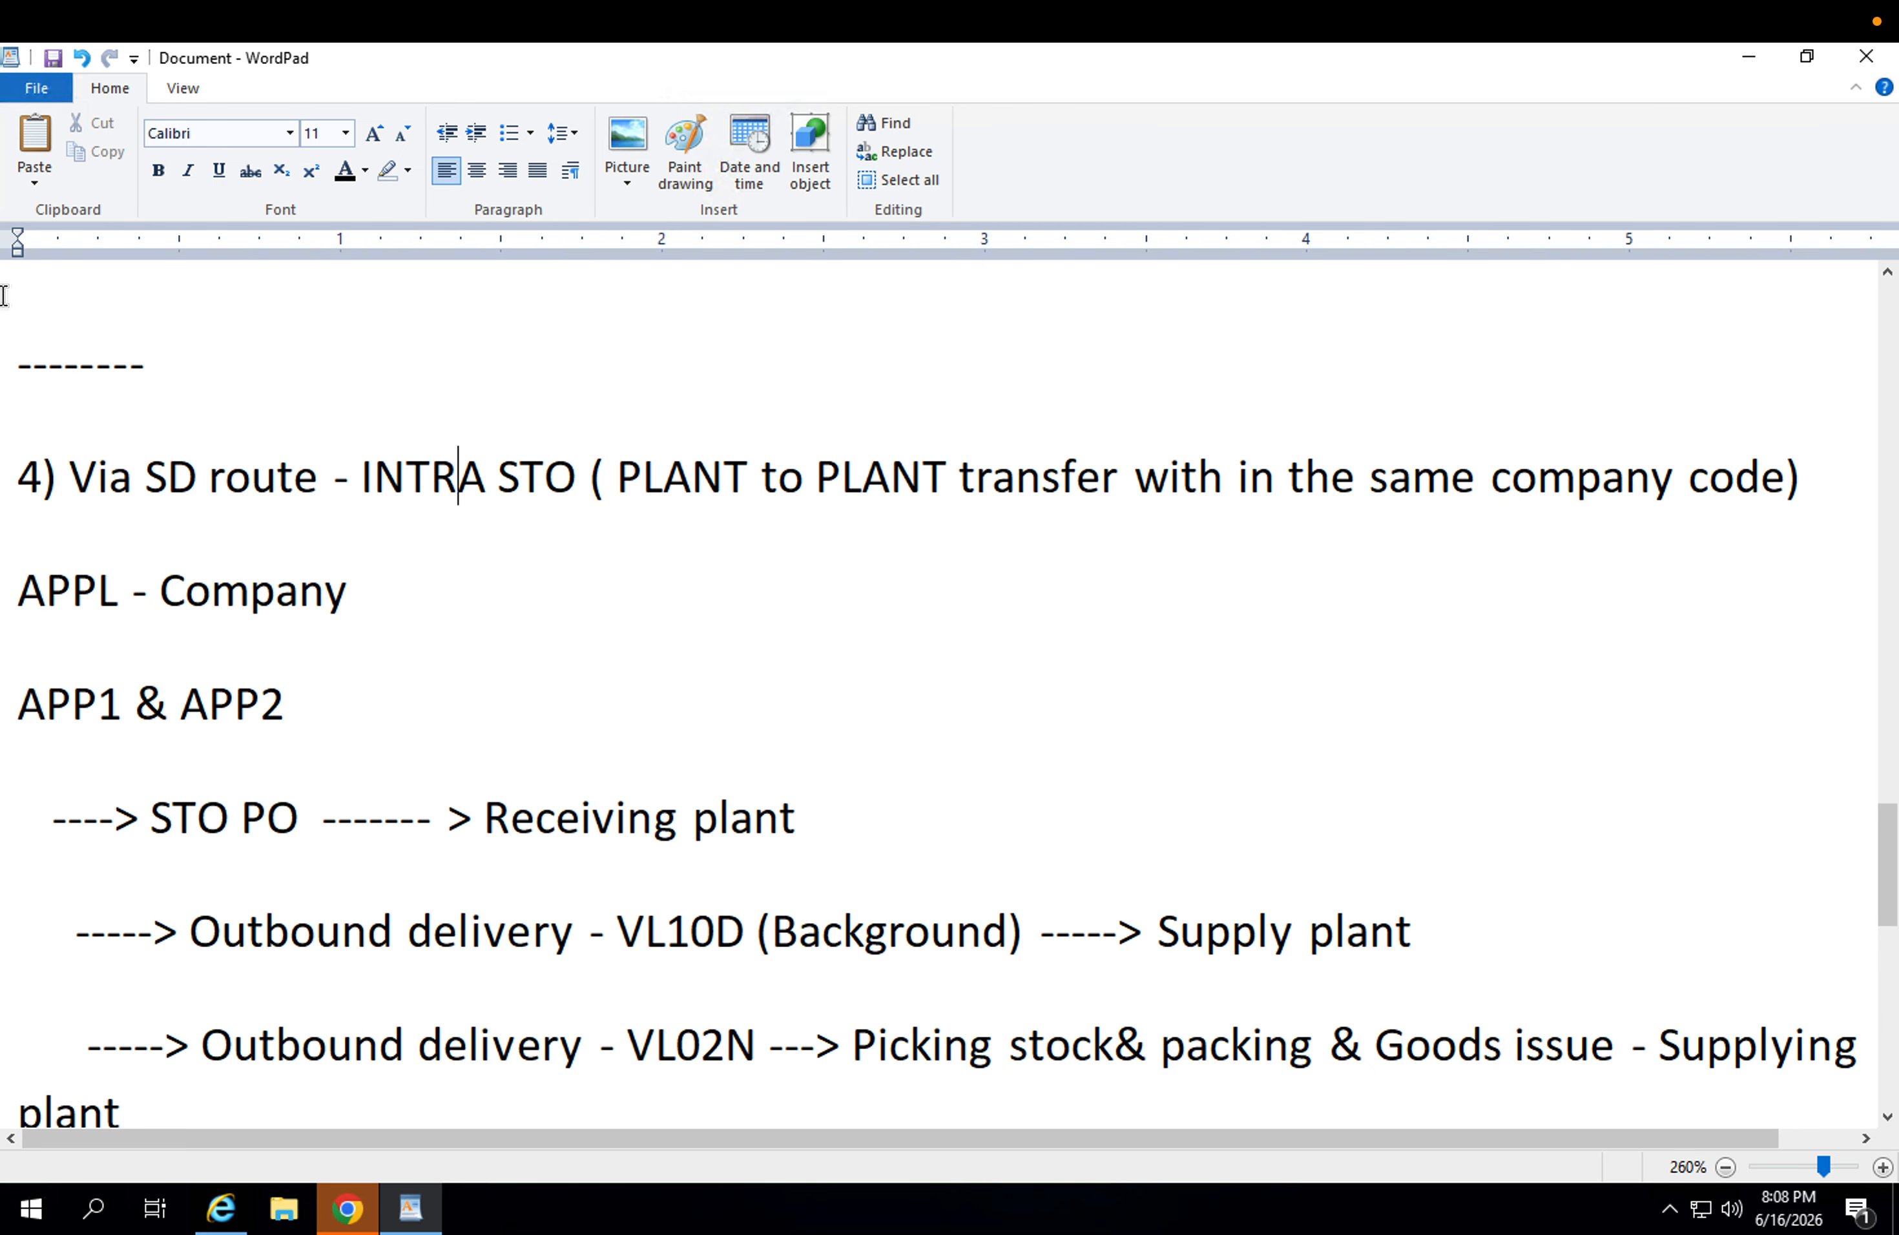
Clear the desktop by minimizing the WordPad notes and Chrome and closing the Internet Explorer window.
{"action": "left_click", "coordinate": [1732, 68]}
{"action": "left_click", "coordinate": [1088, 428]}
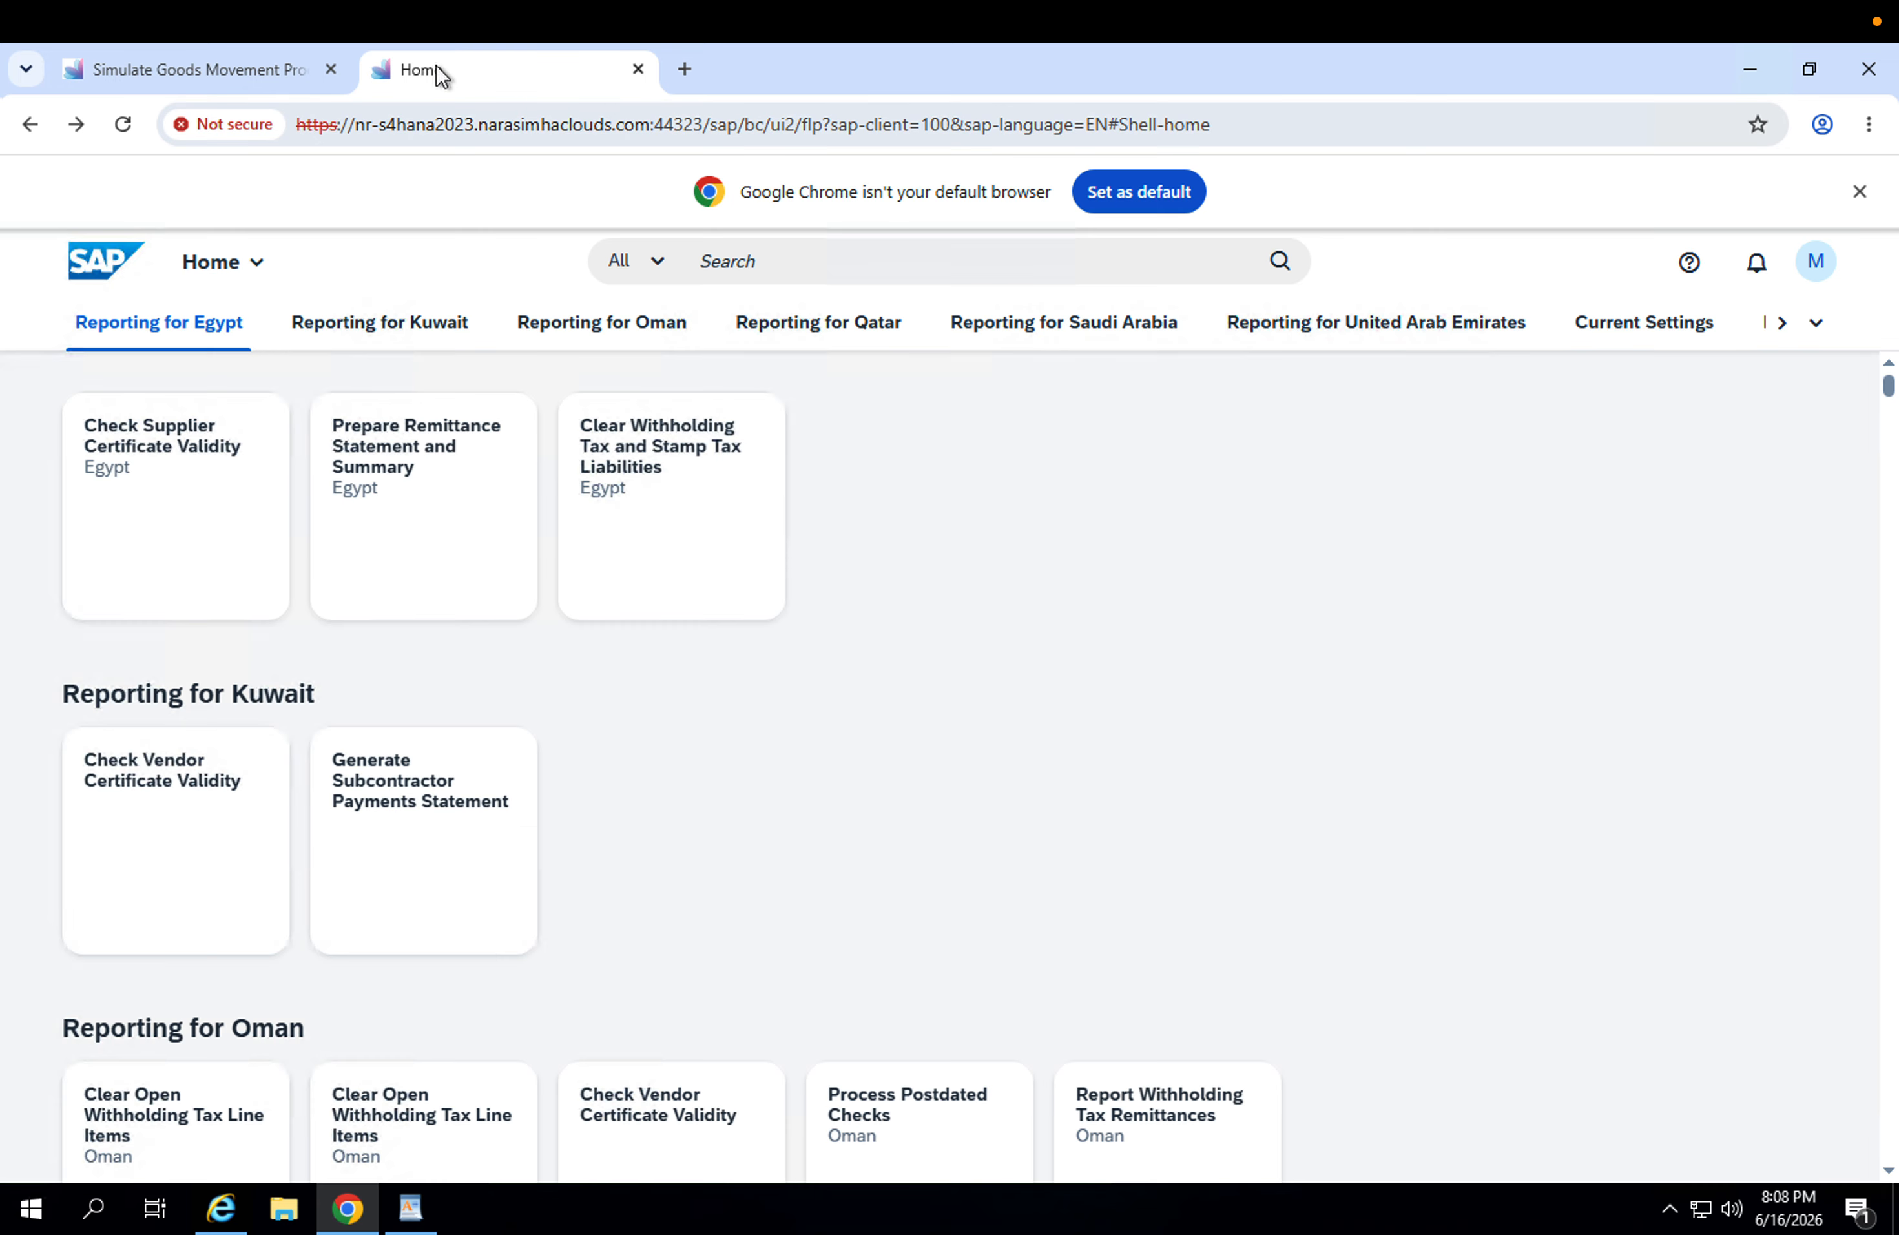
{"action": "left_click", "coordinate": [1764, 71]}
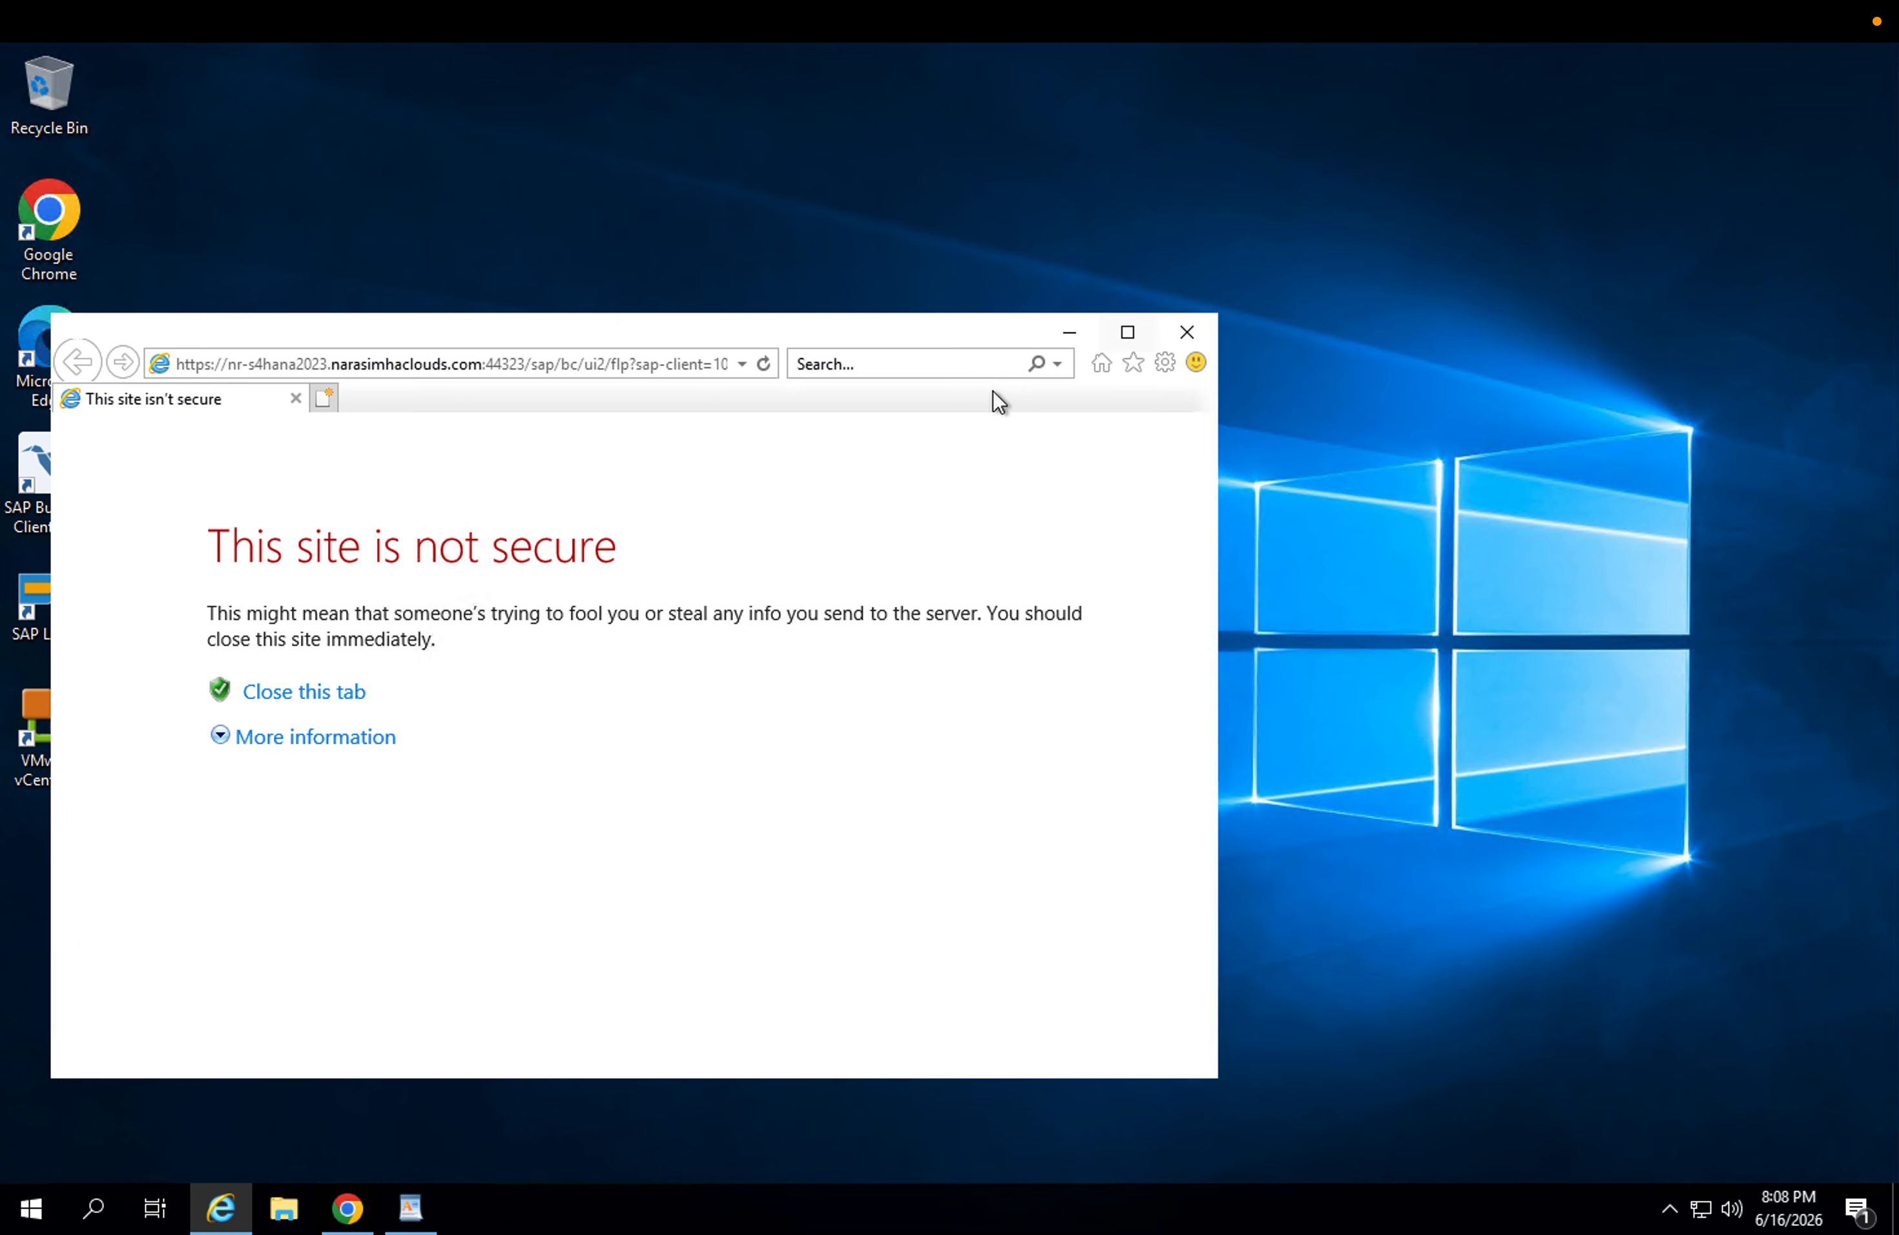
{"action": "left_click", "coordinate": [1184, 332]}
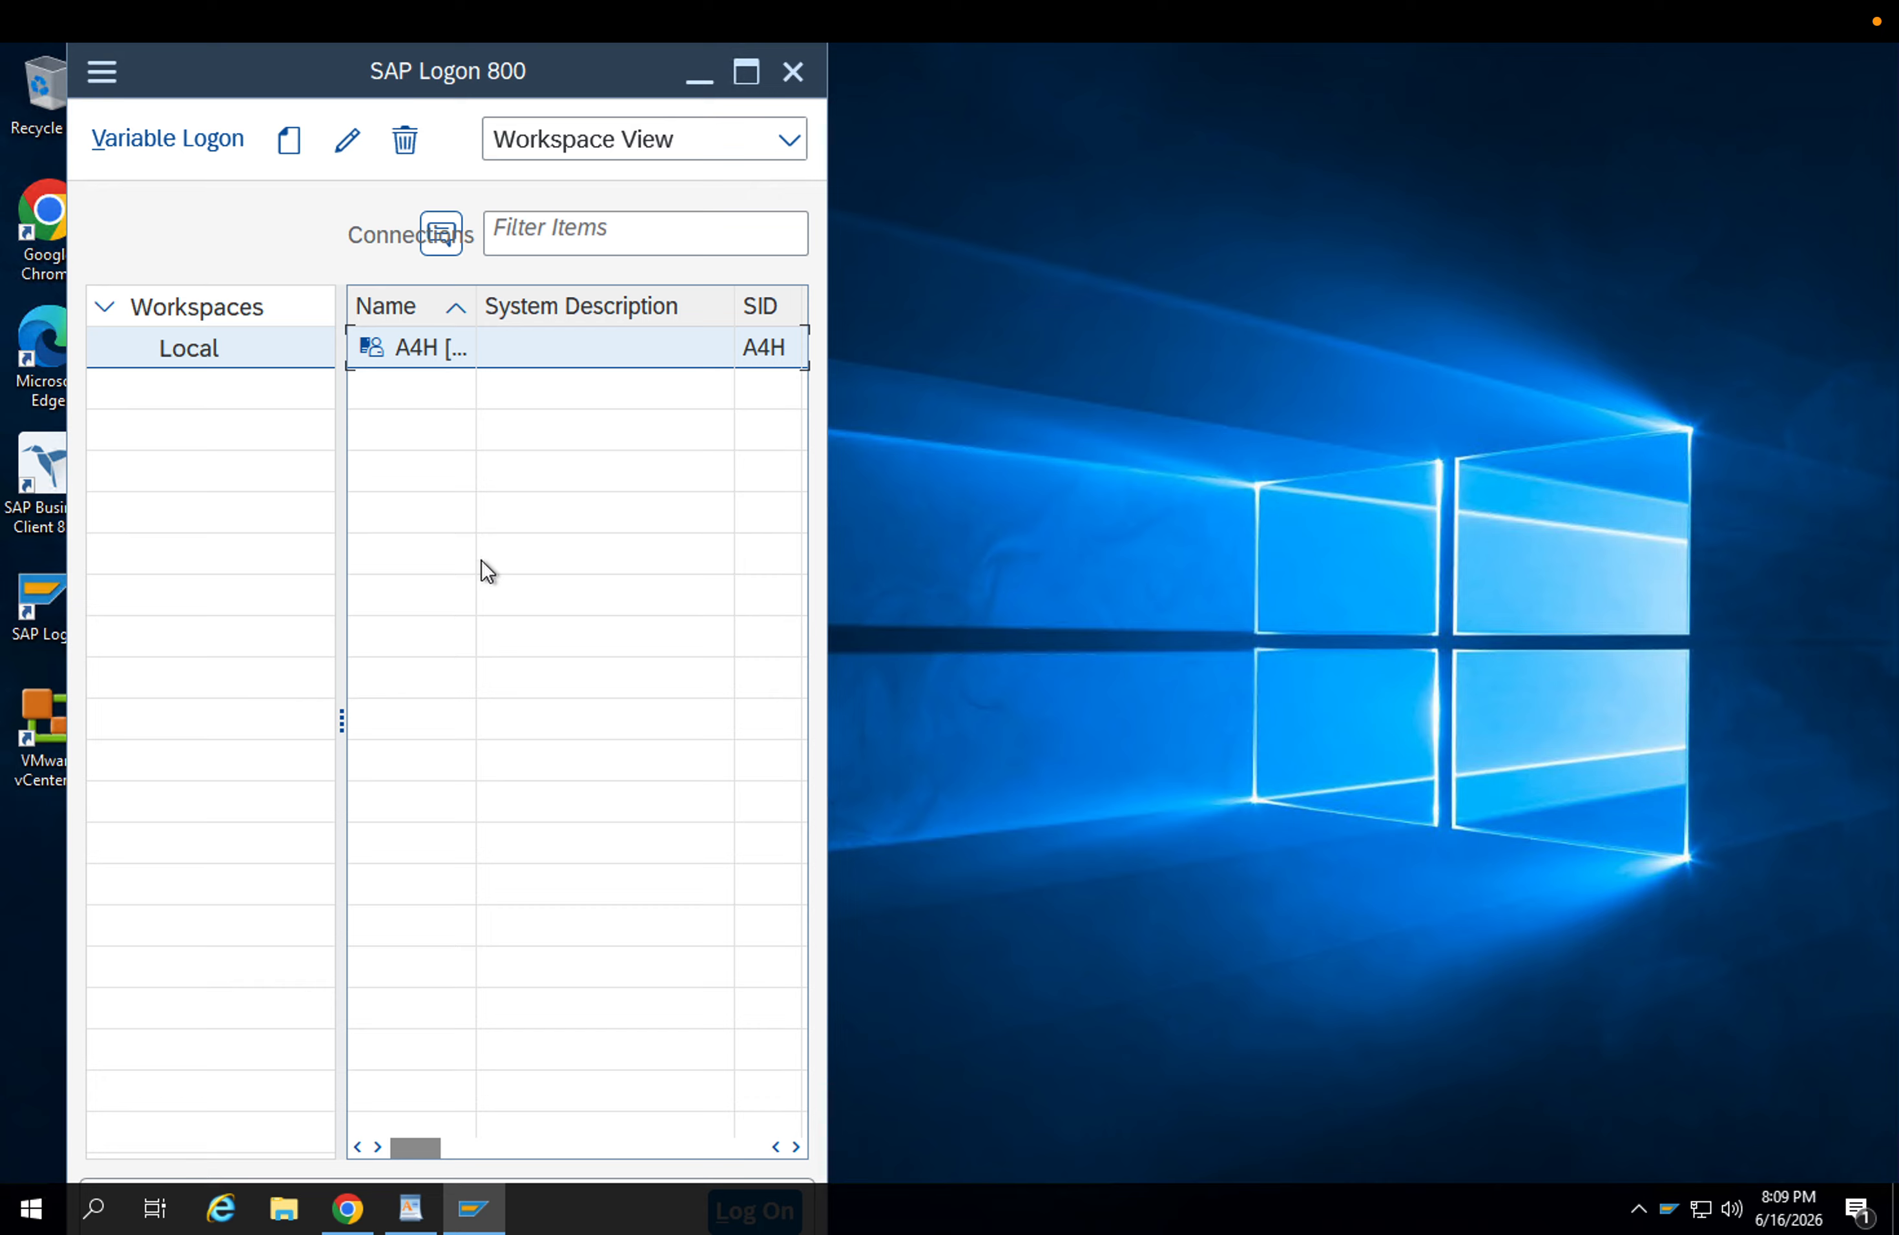
Open the A4H connection in SAP Logon and log on to client 100 with the user name and account password.
{"action": "scroll", "coordinate": [491, 559], "scroll_direction": "right", "scroll_amount": 3}
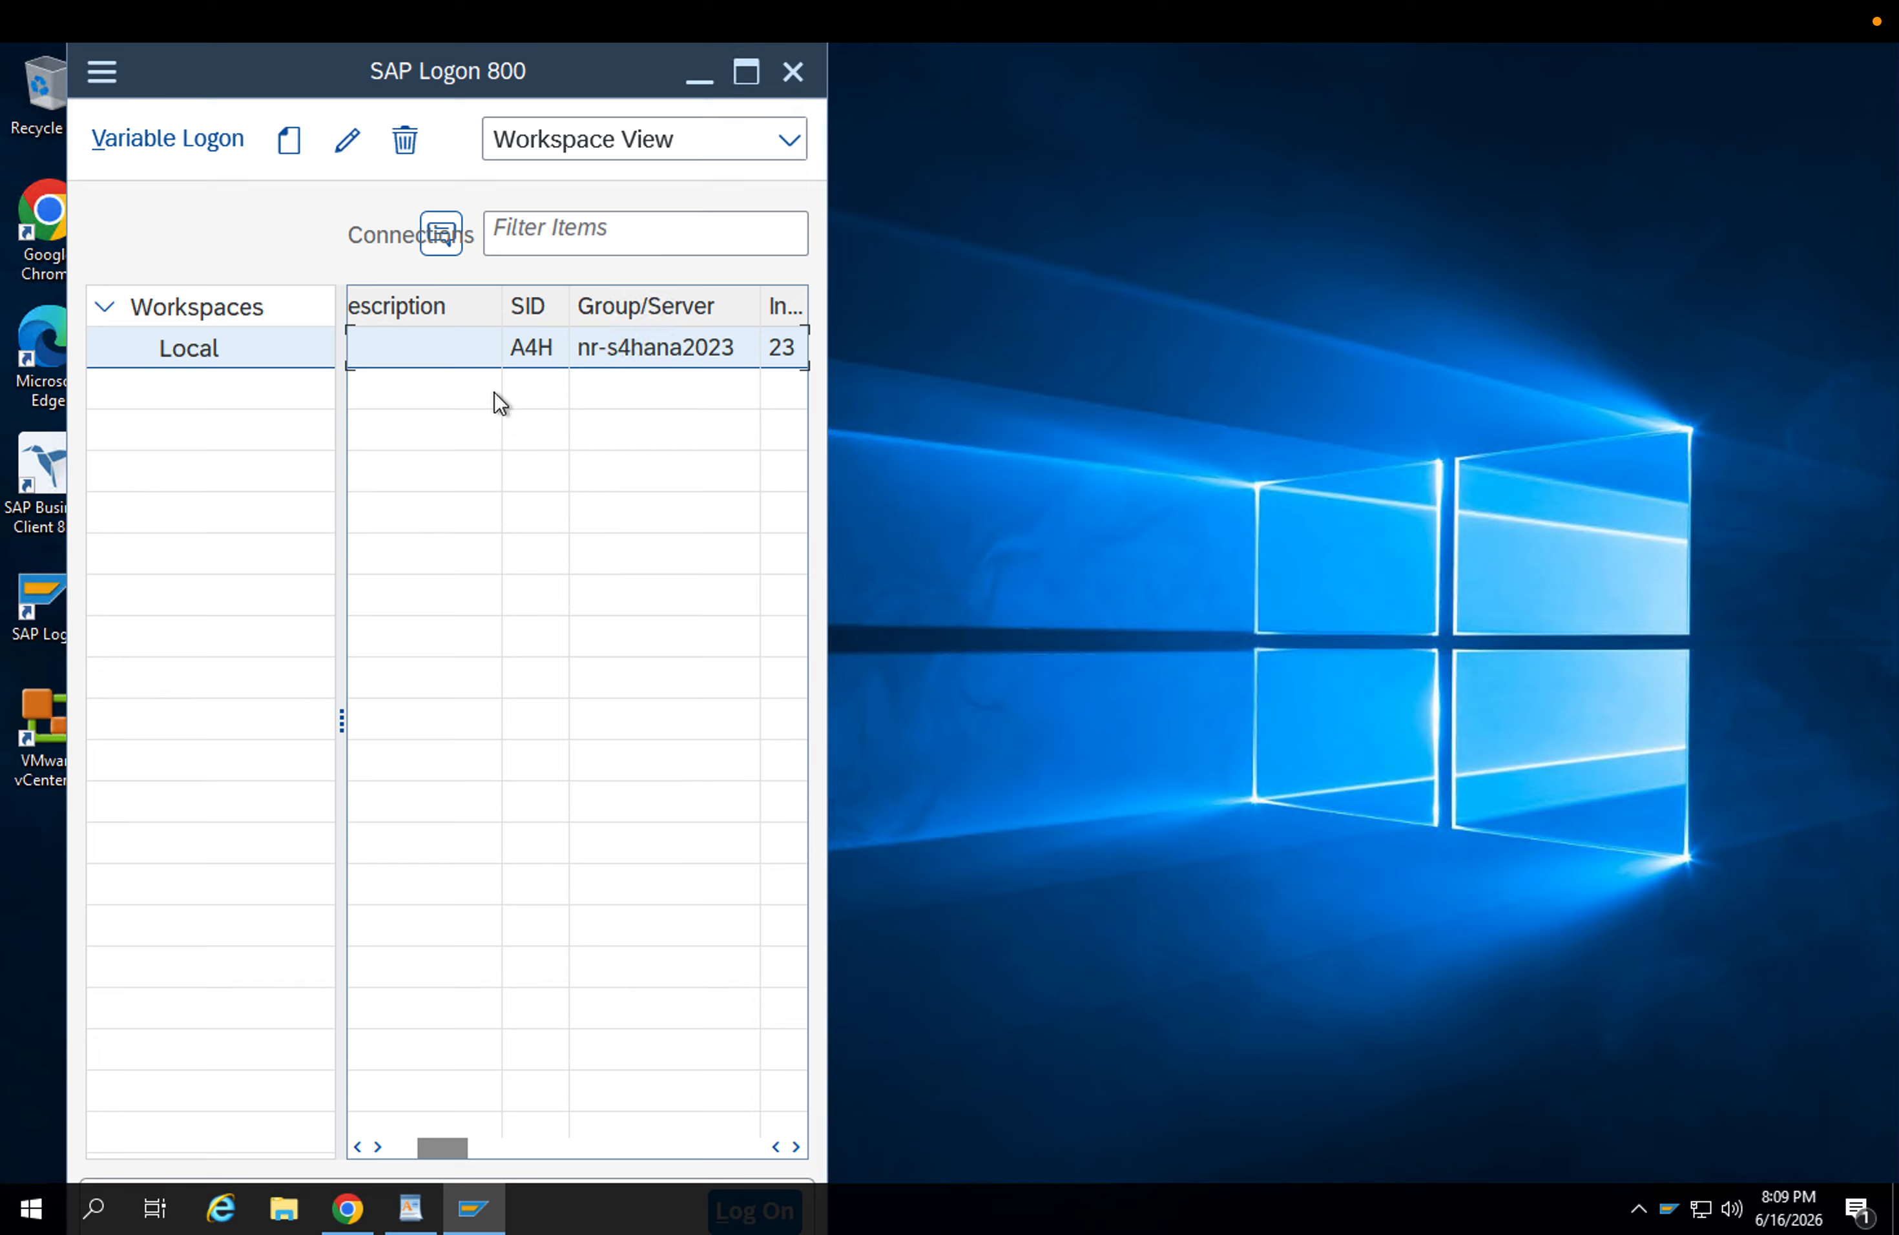
{"action": "double_click", "coordinate": [511, 354]}
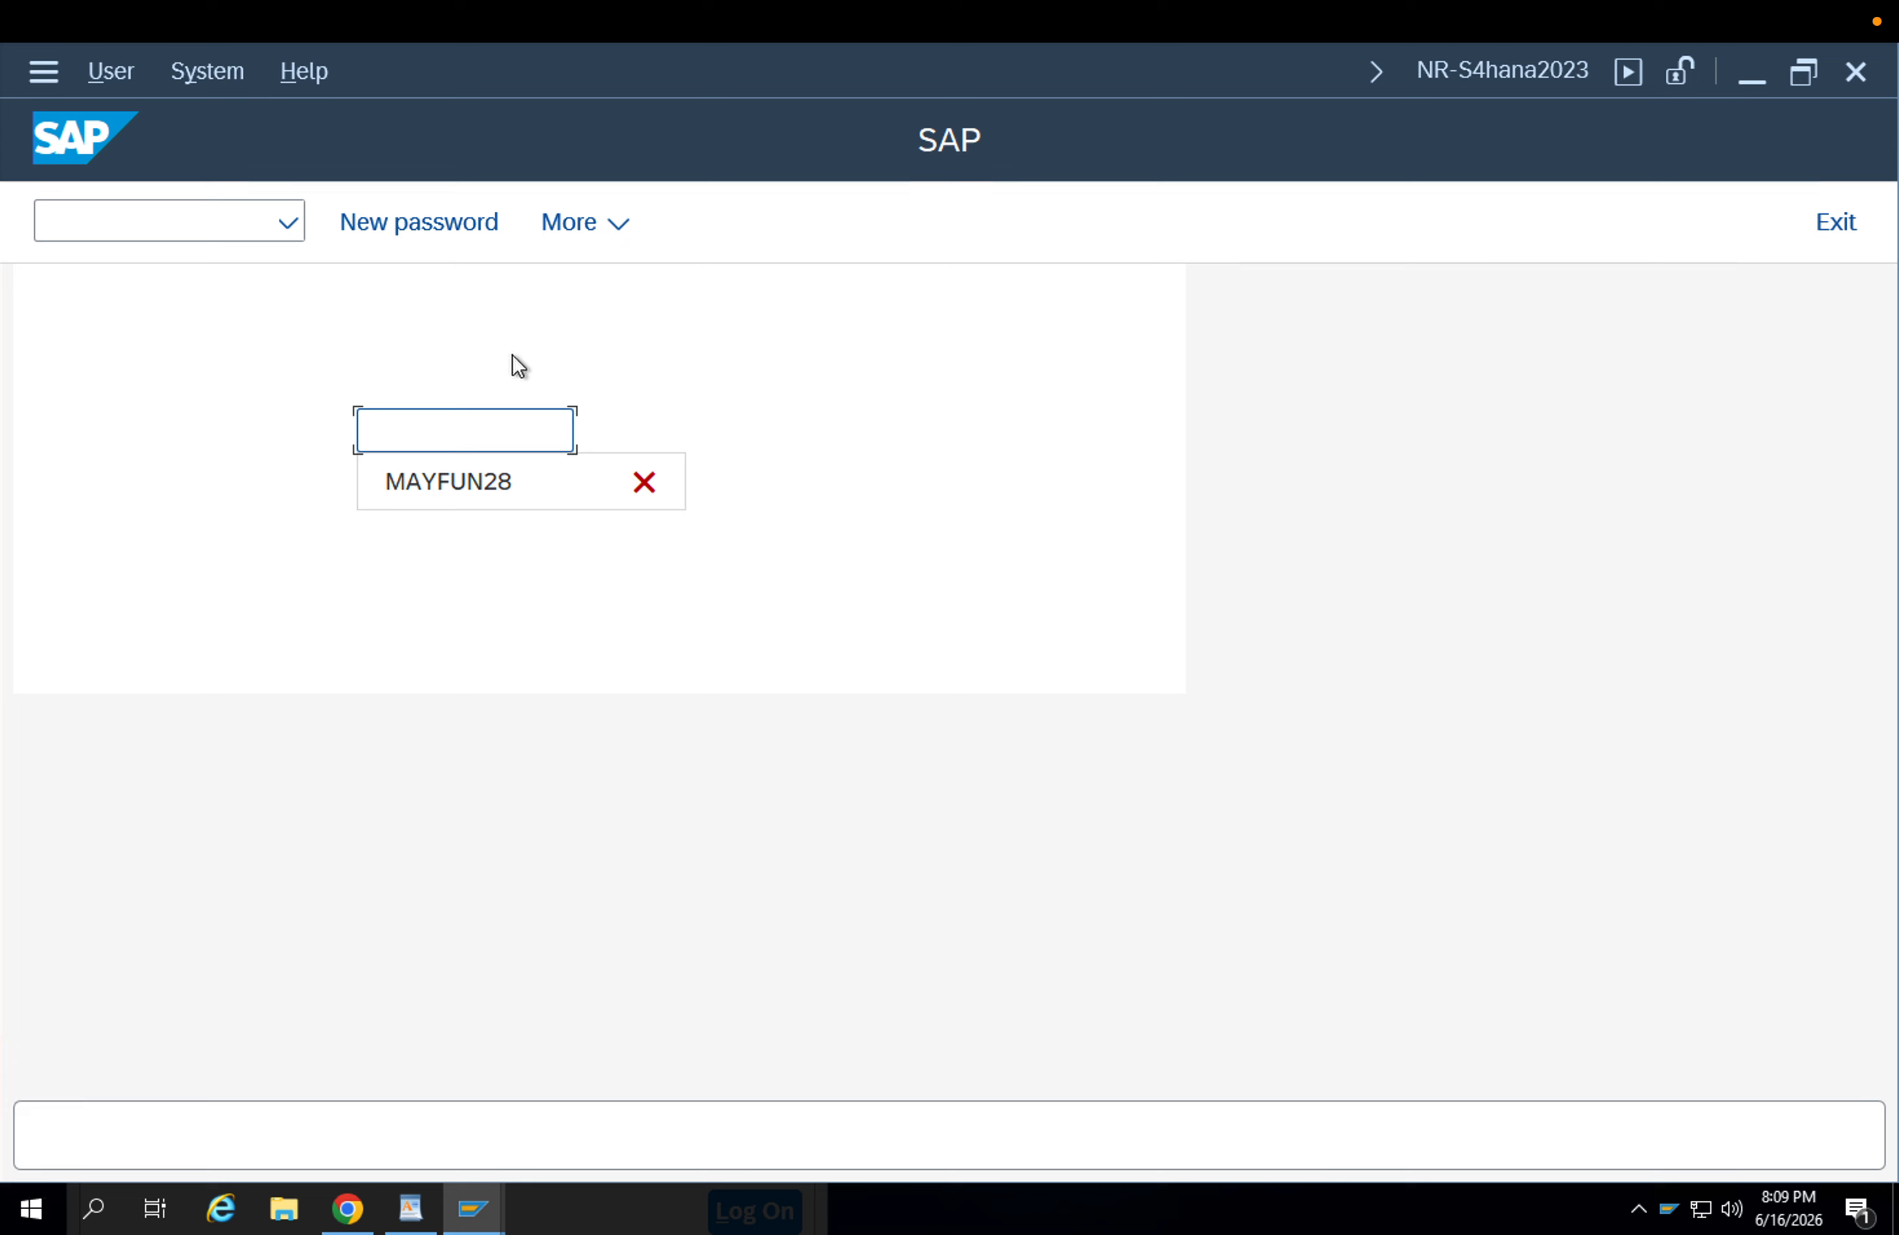
{"action": "key", "text": "Tab"}
{"action": "type", "text": "•••••••"}
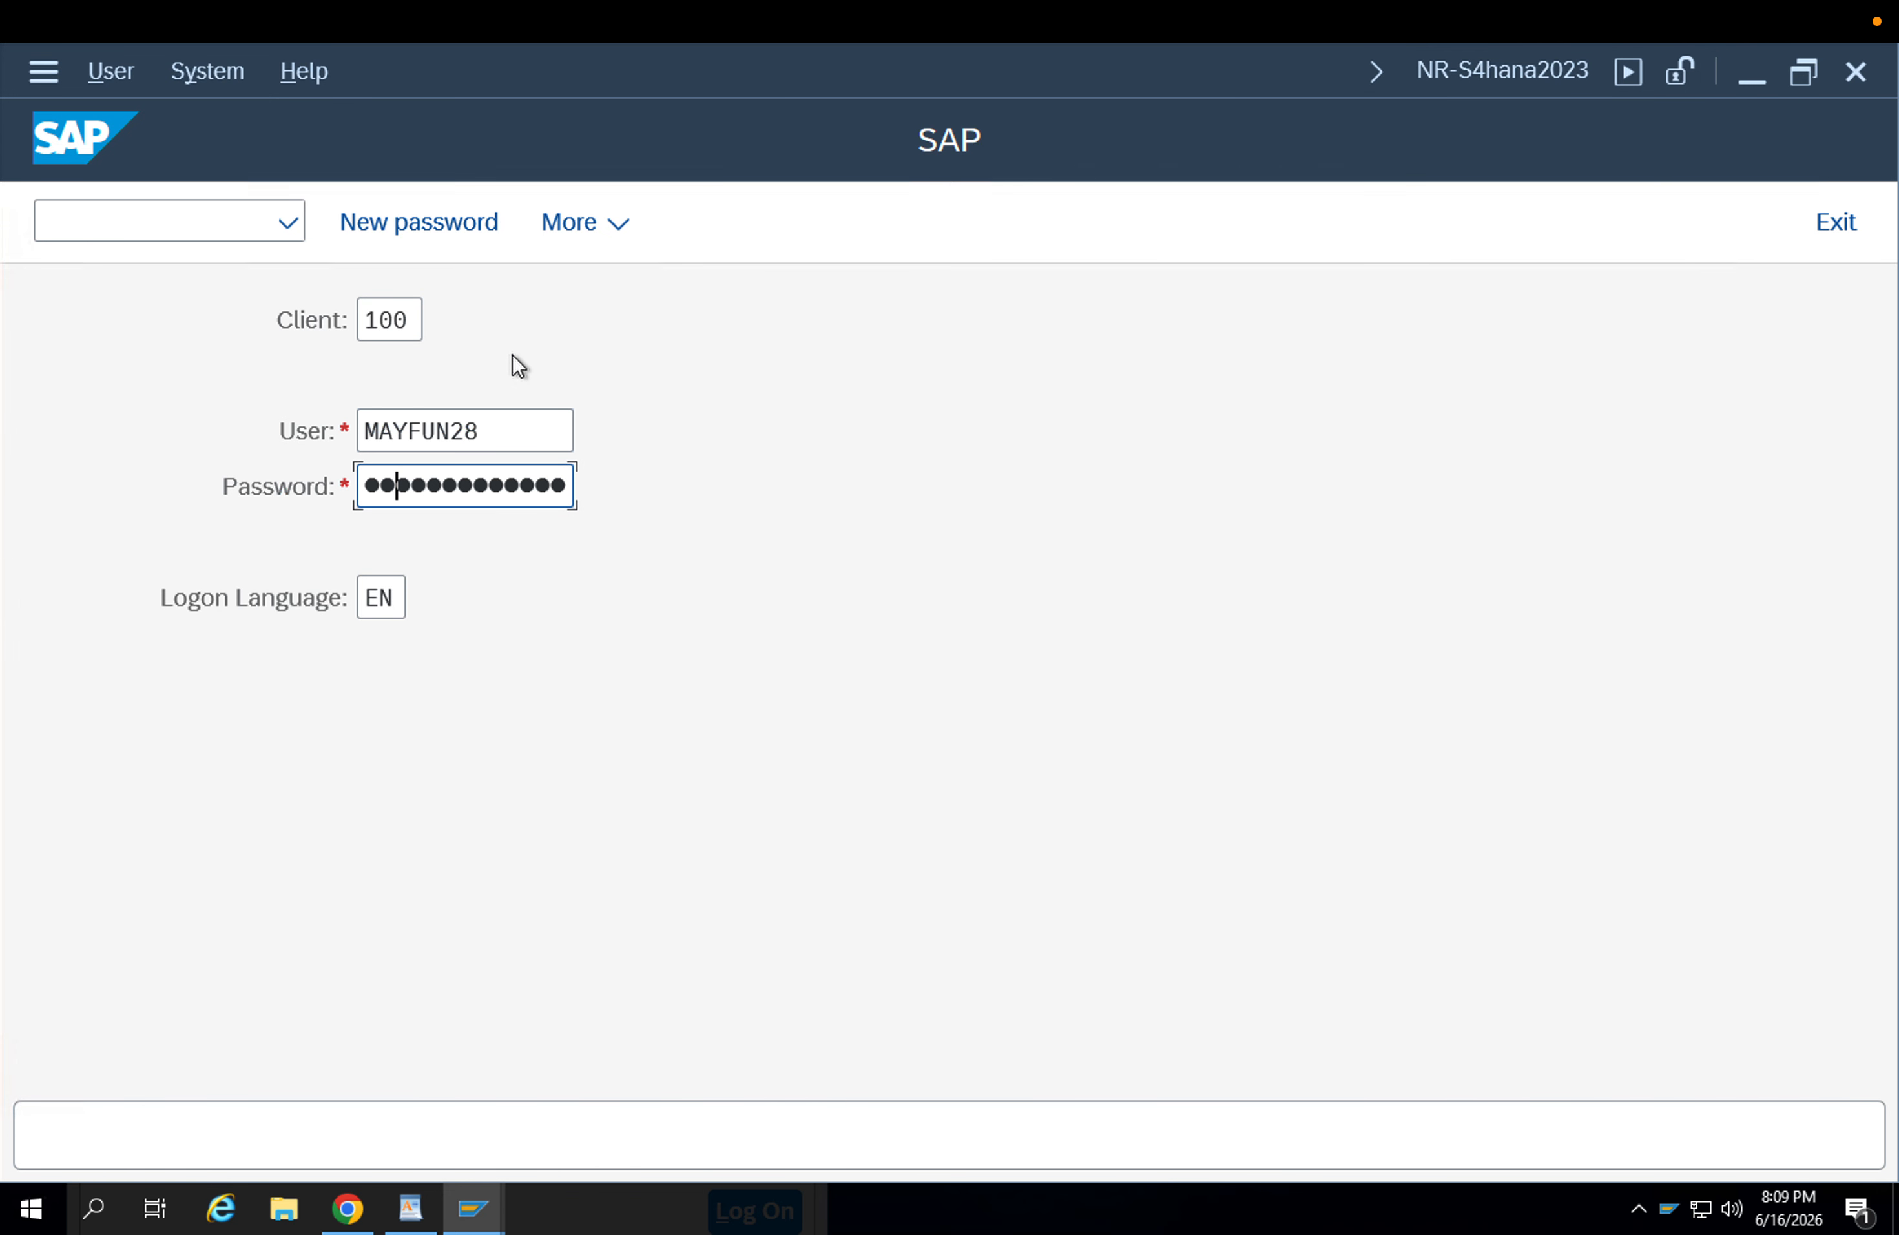
{"action": "type", "text": "••"}
{"action": "key", "text": "Return"}
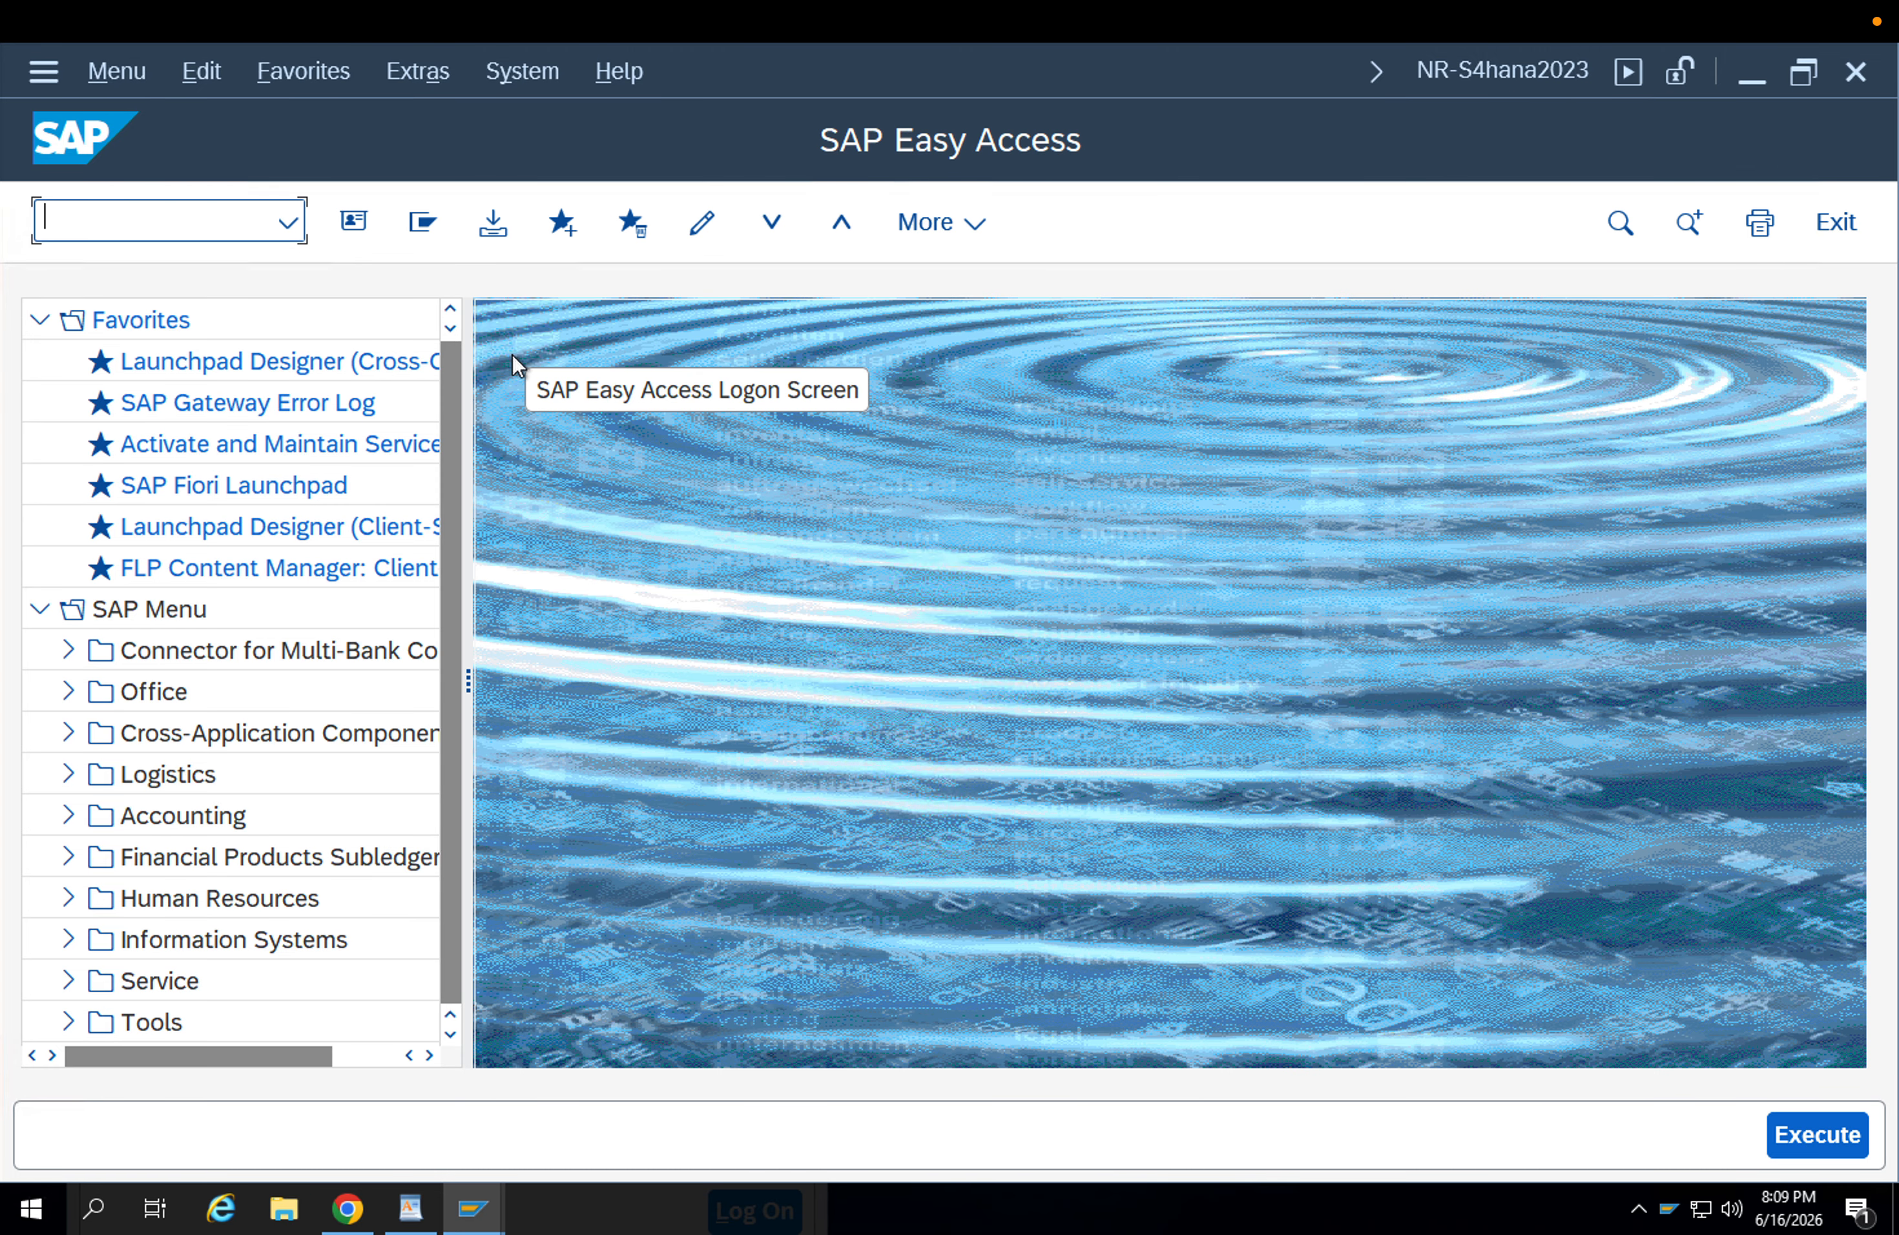
Open the customizing project screen and the Create Purchase Order transaction, and set the order type to ZU1B Stock Transp. Order.
{"action": "key", "text": "Return"}
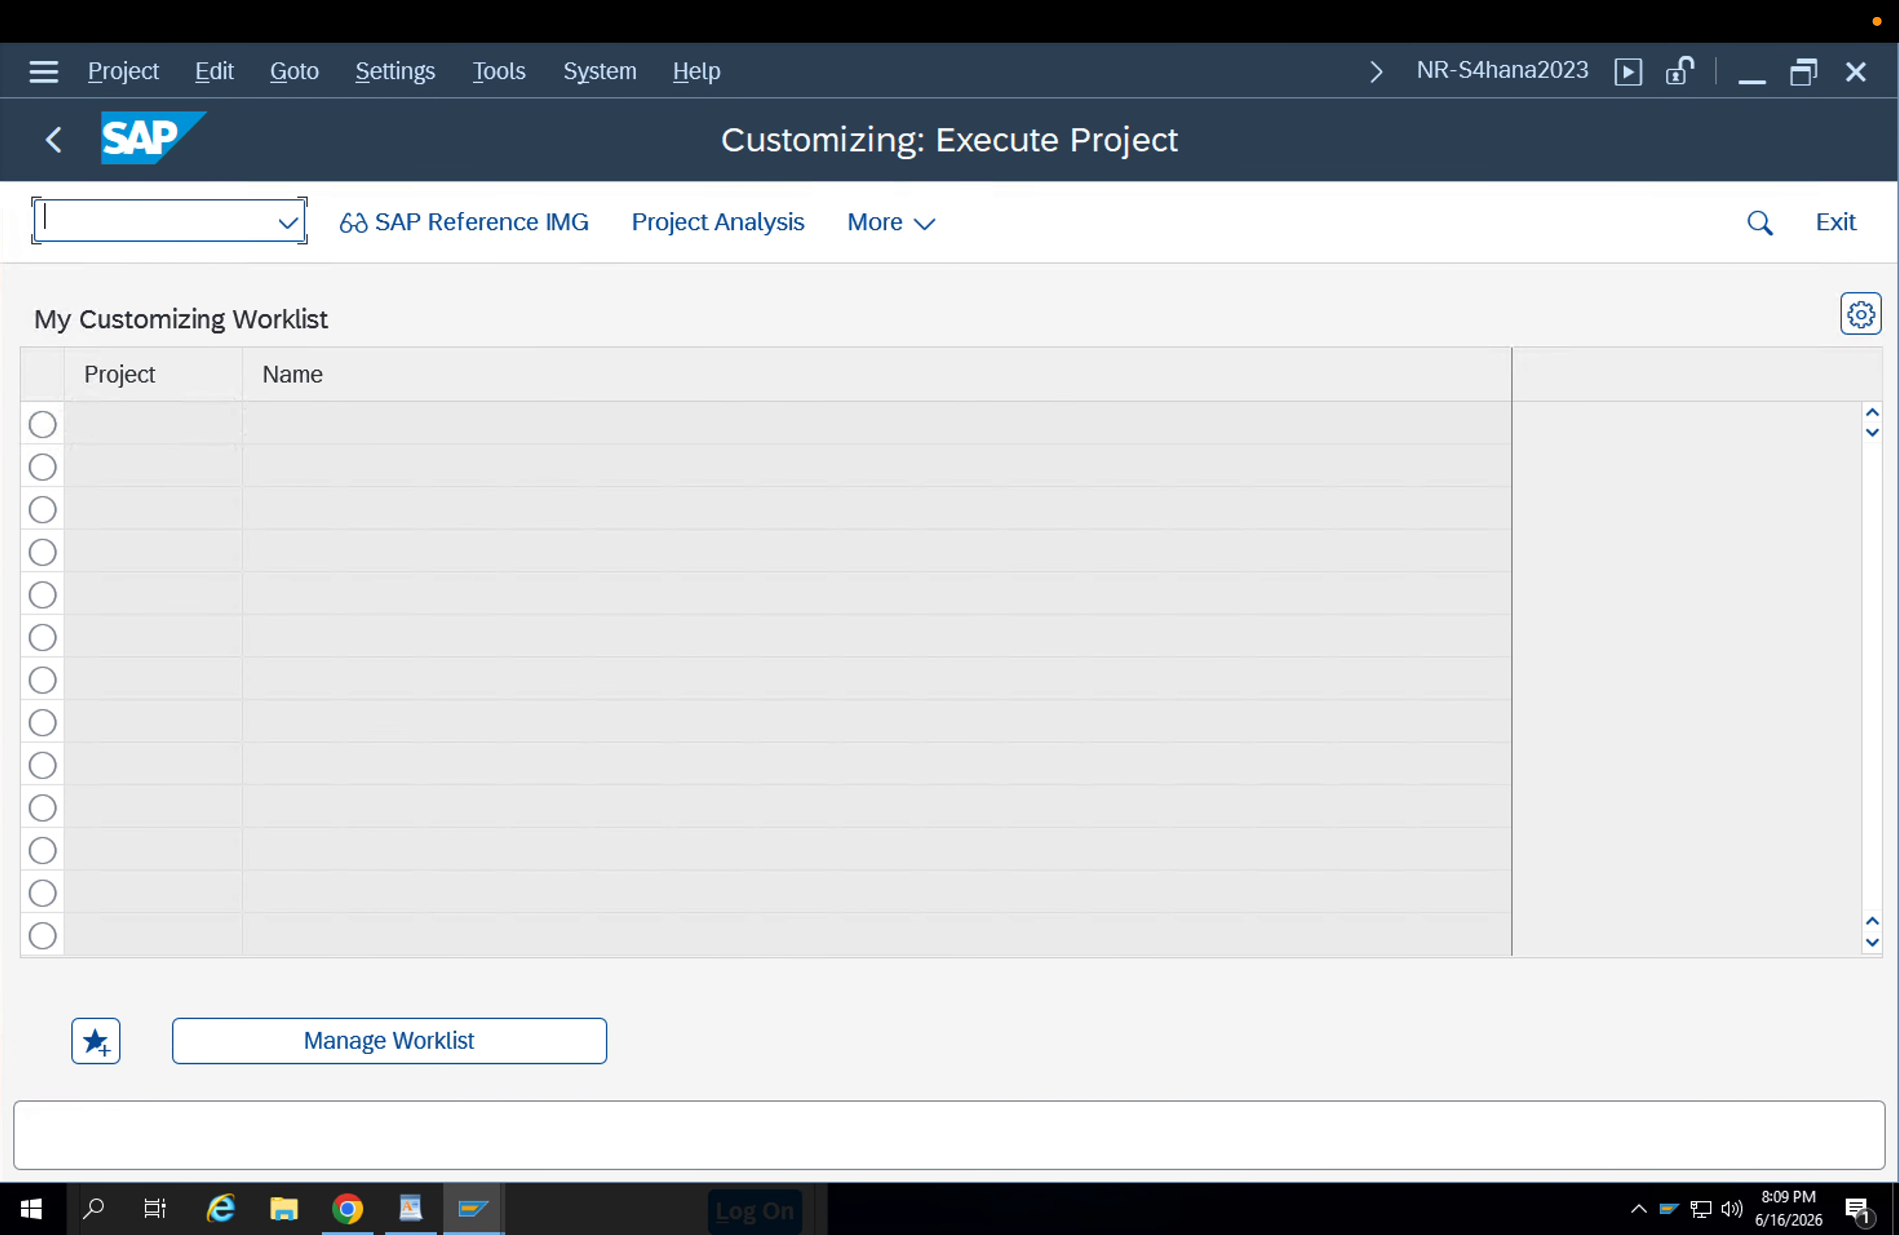
{"action": "key", "text": "Return"}
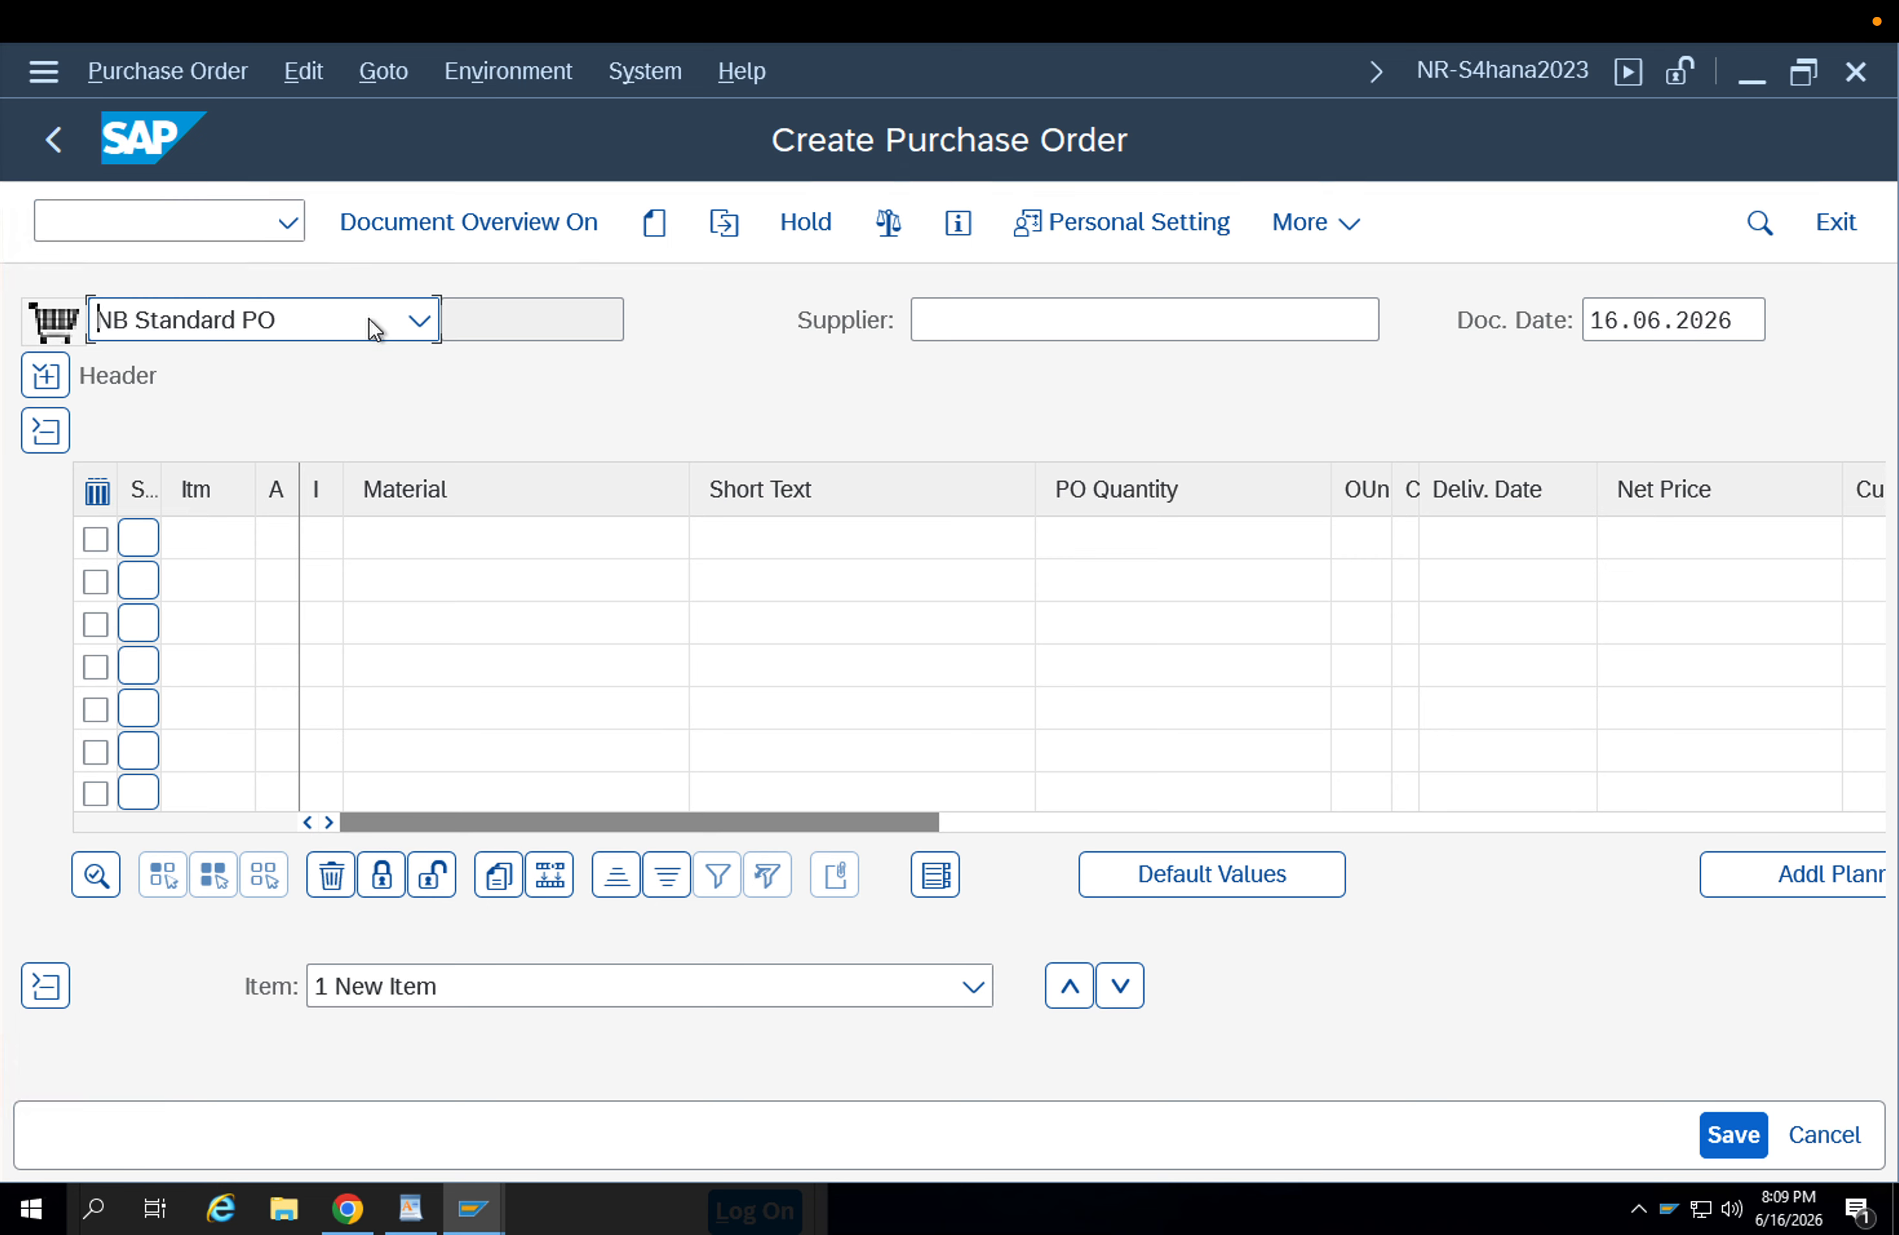
{"action": "left_click", "coordinate": [370, 318]}
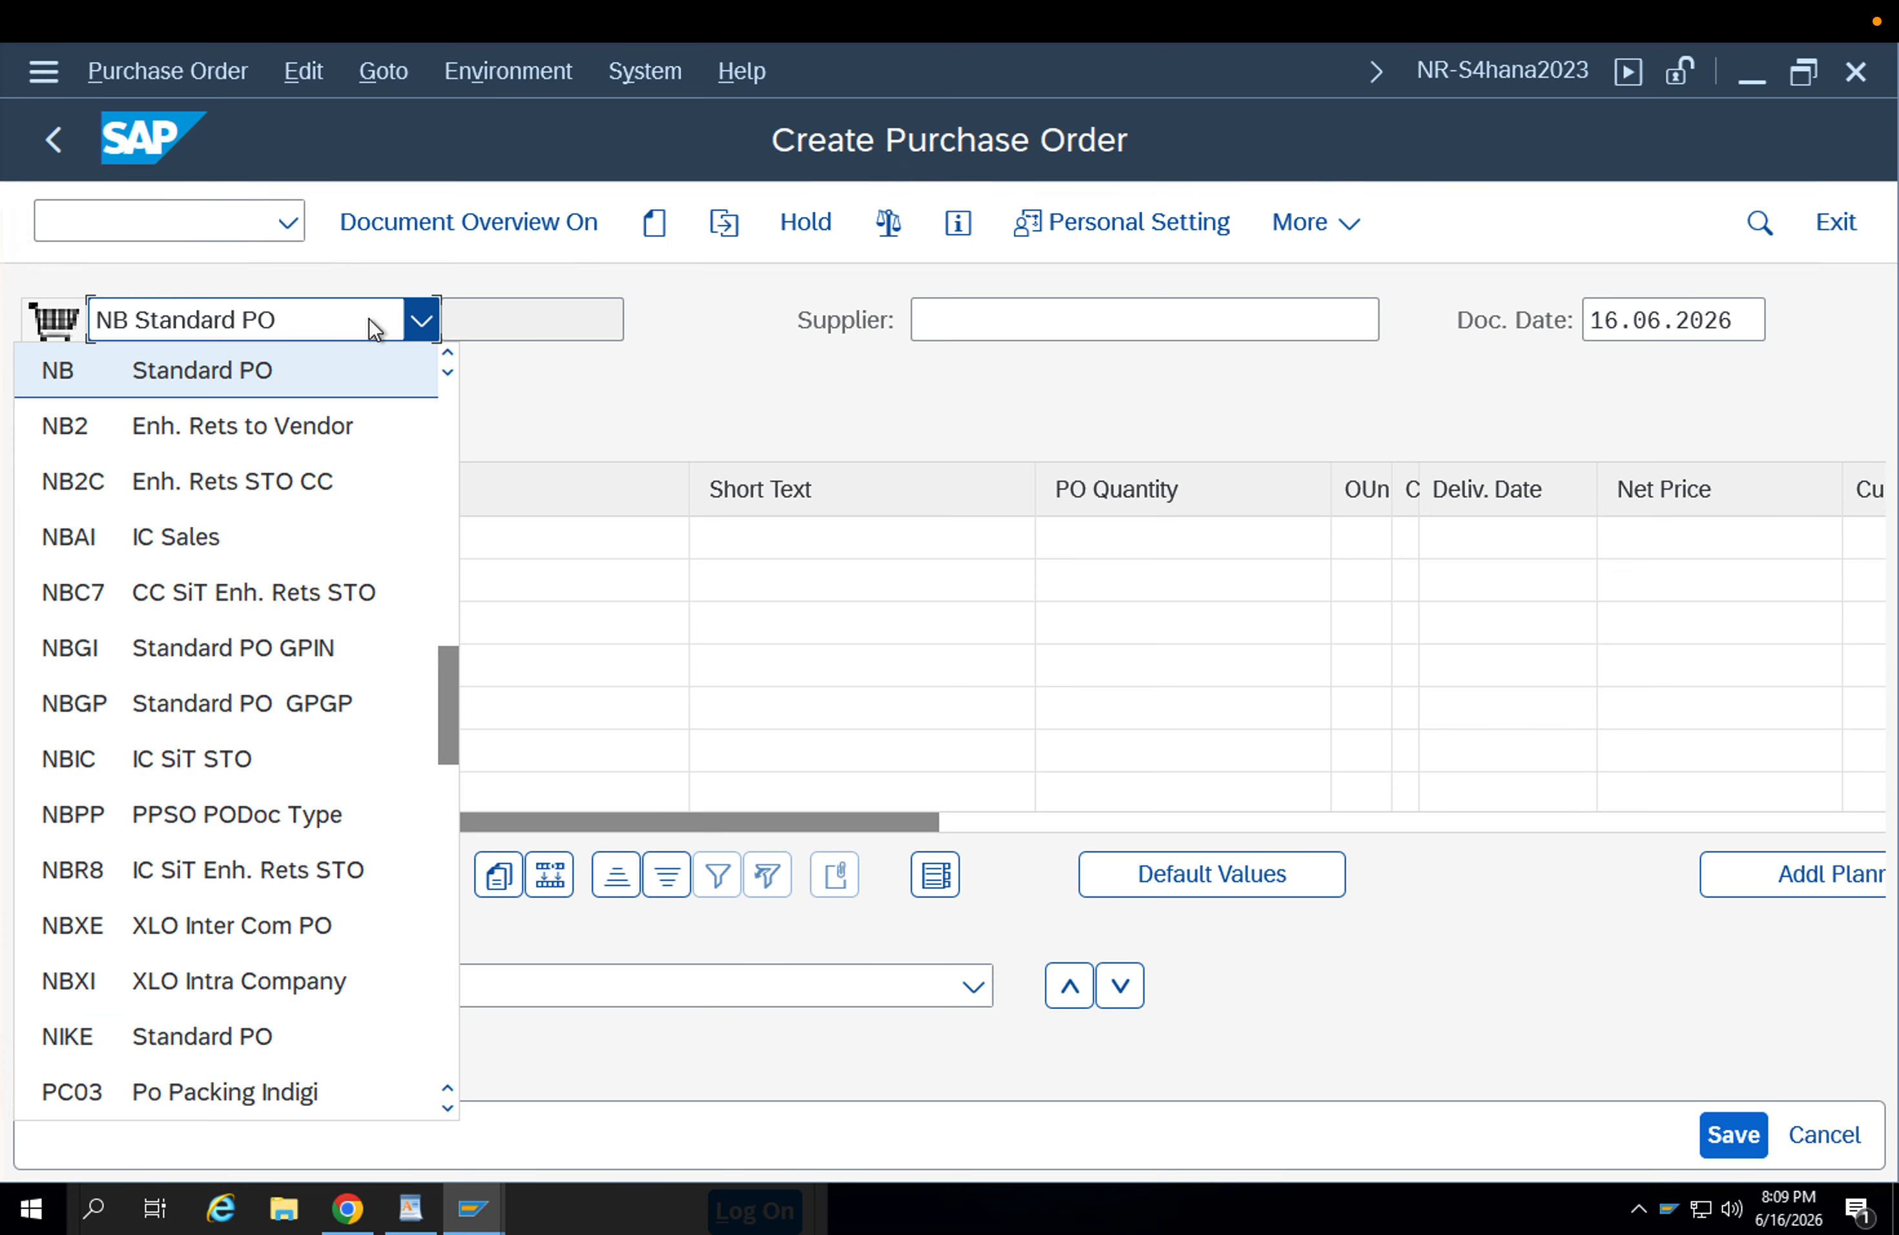
{"action": "type", "text": "zu"}
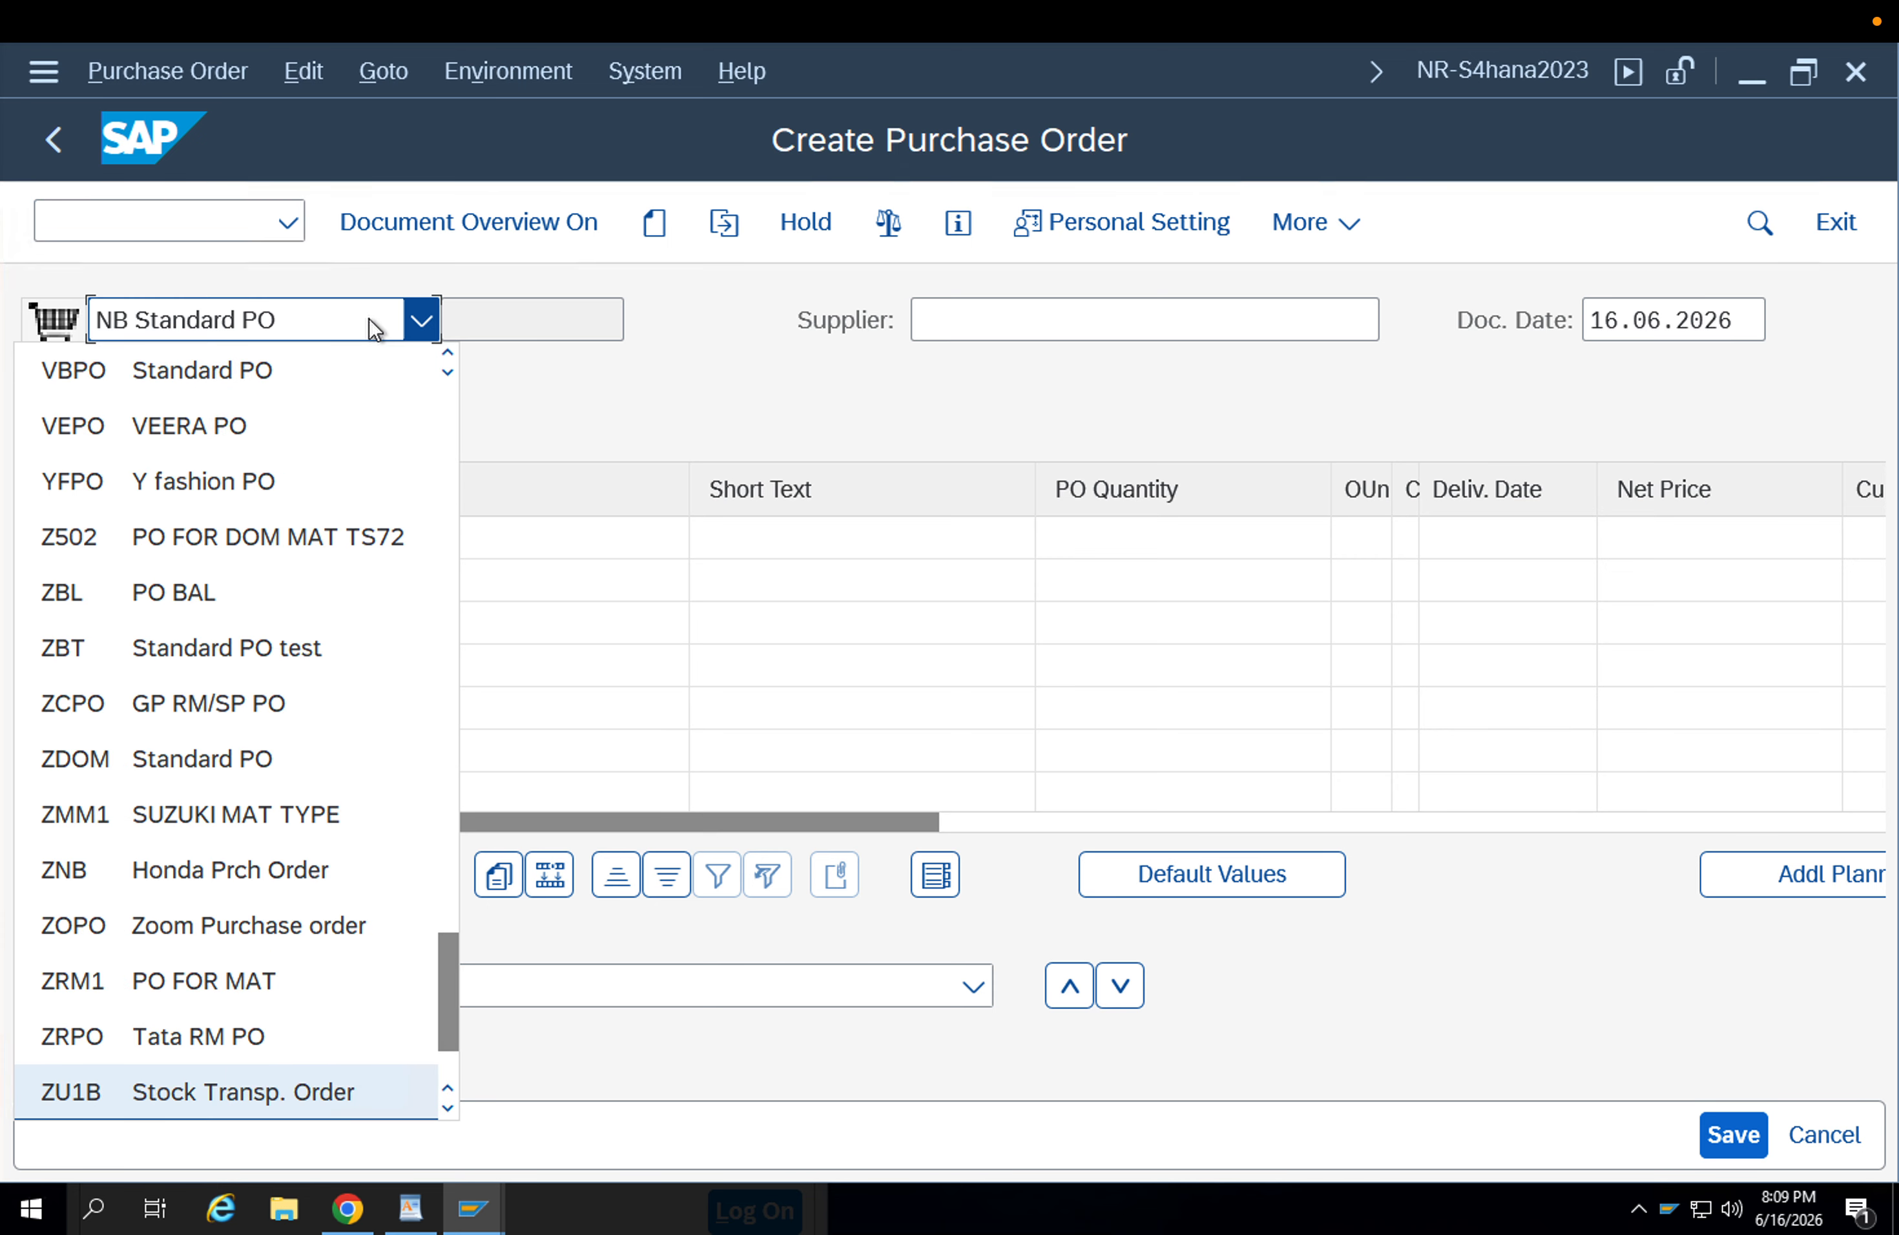
{"action": "key", "text": "Return"}
Set the supplying plant of the stock transport order to APP1.
{"action": "left_click", "coordinate": [1009, 338]}
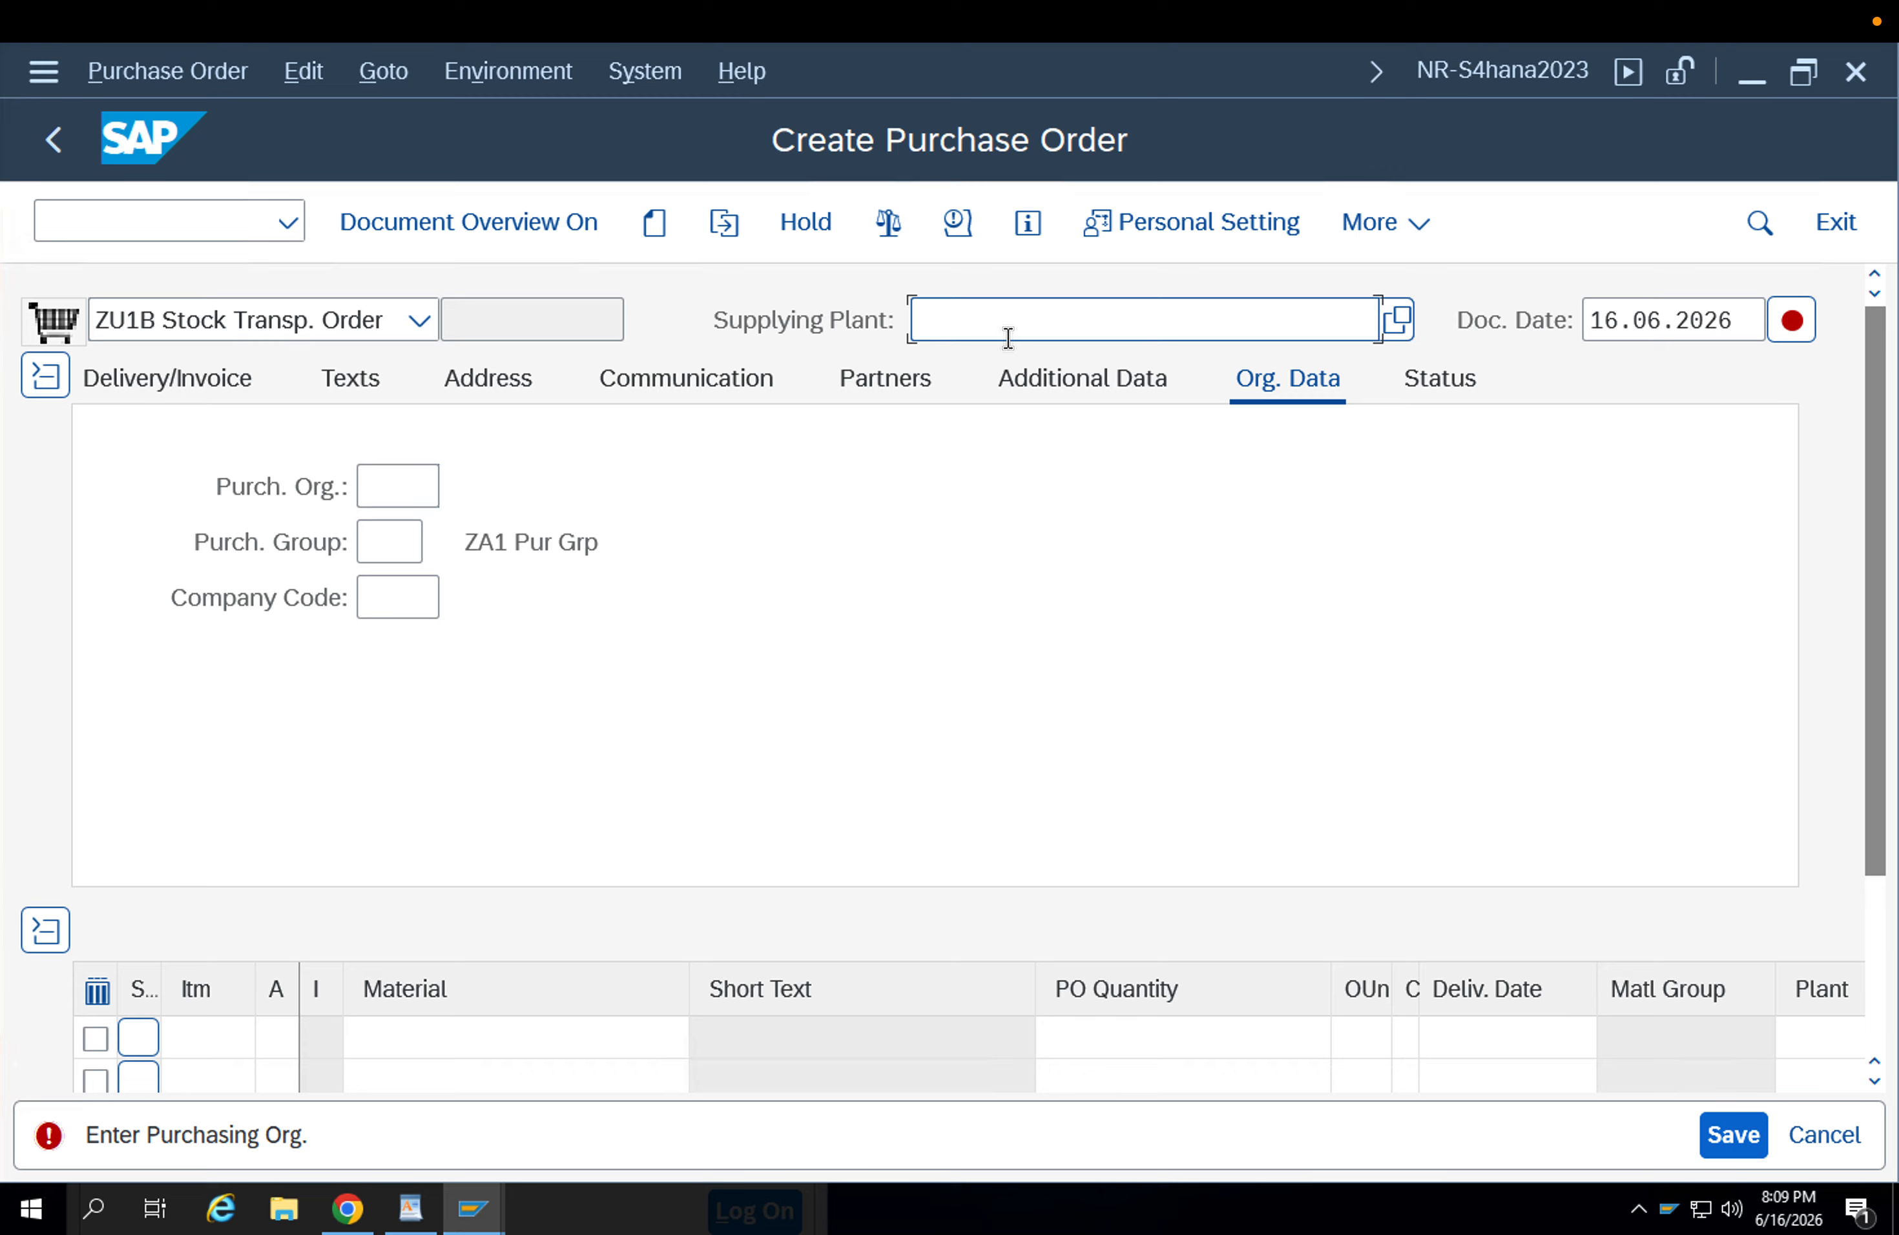
{"action": "type", "text": "app1"}
{"action": "key", "text": "Return"}
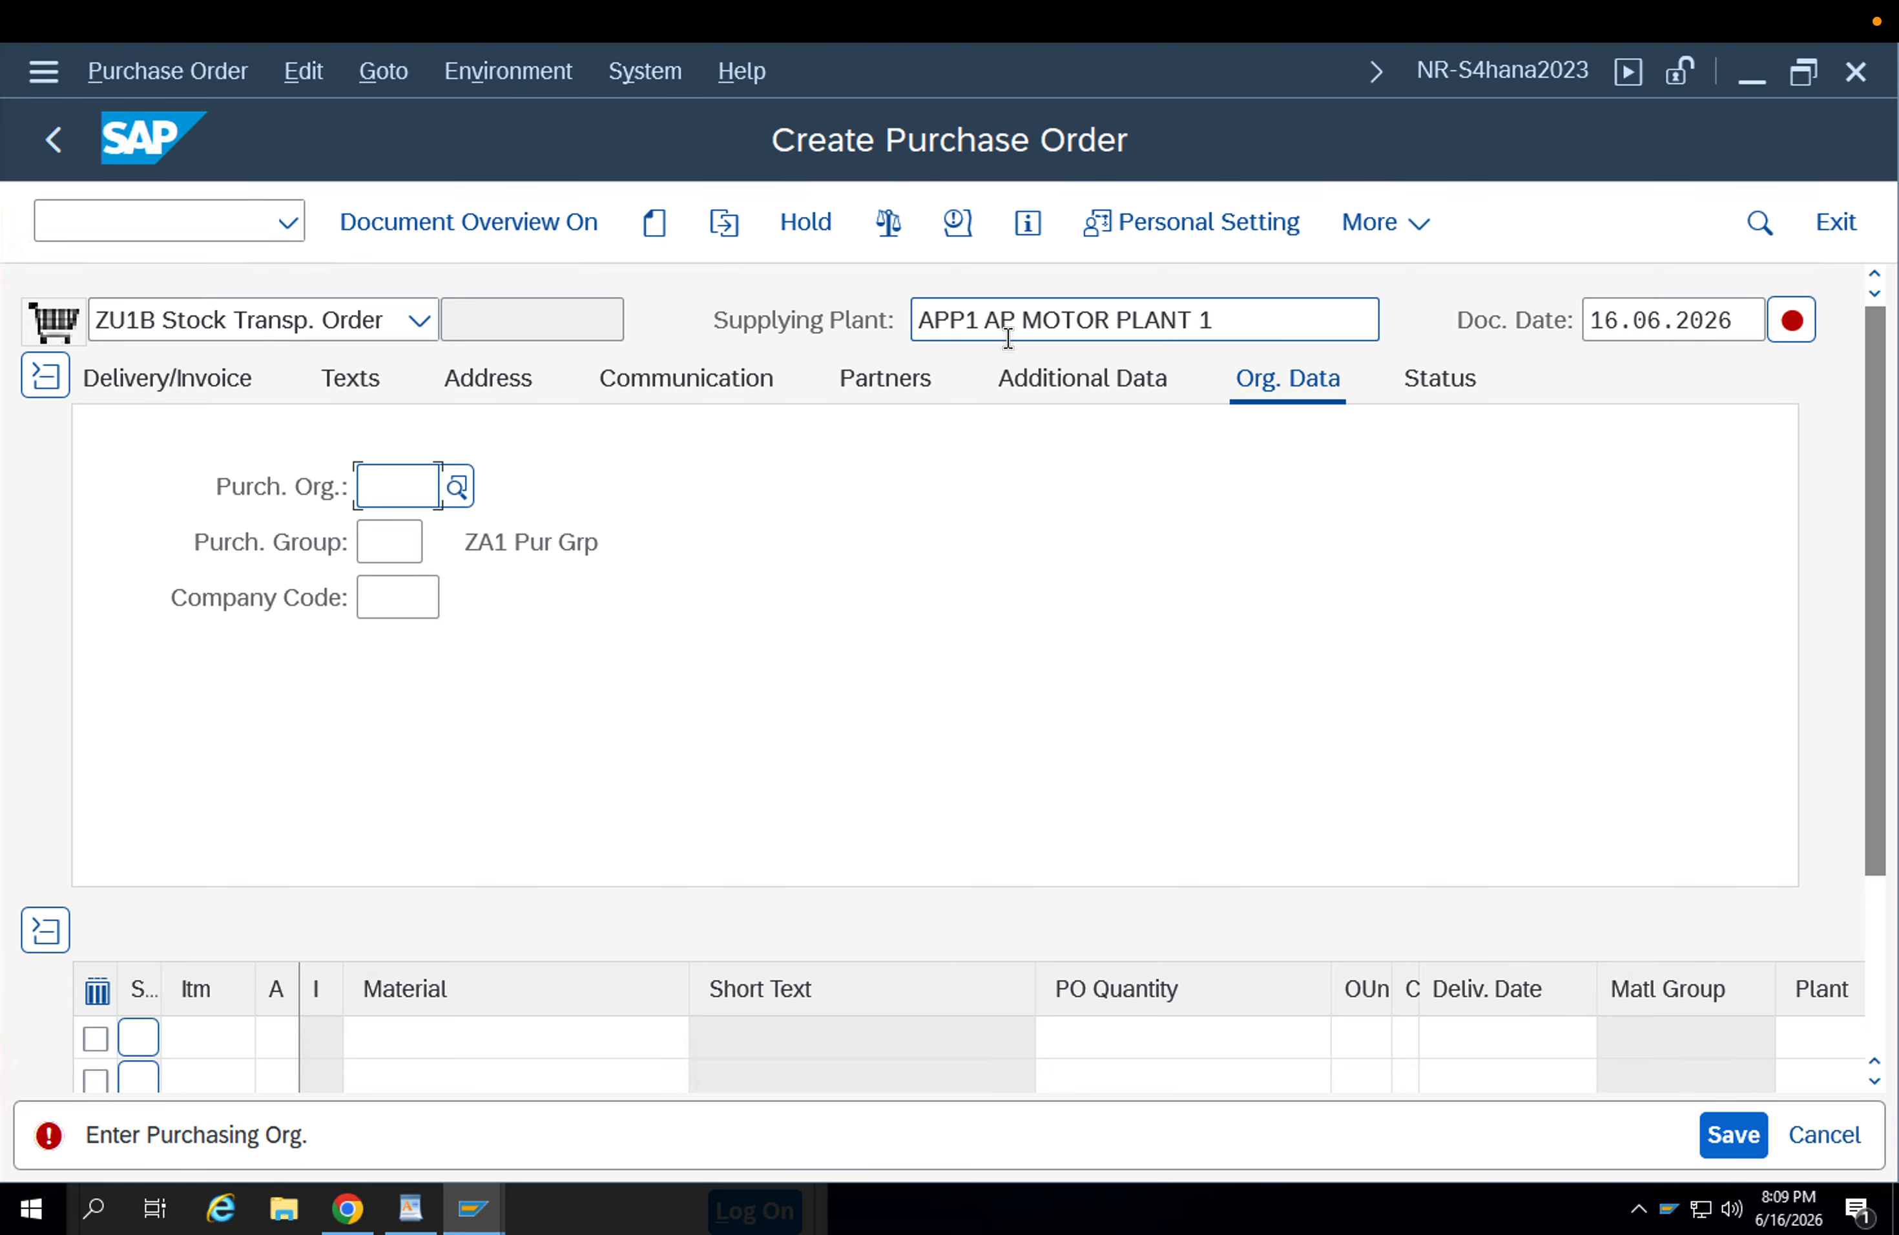
{"action": "left_click_drag", "start_coordinate": [1231, 318], "coordinate": [688, 369]}
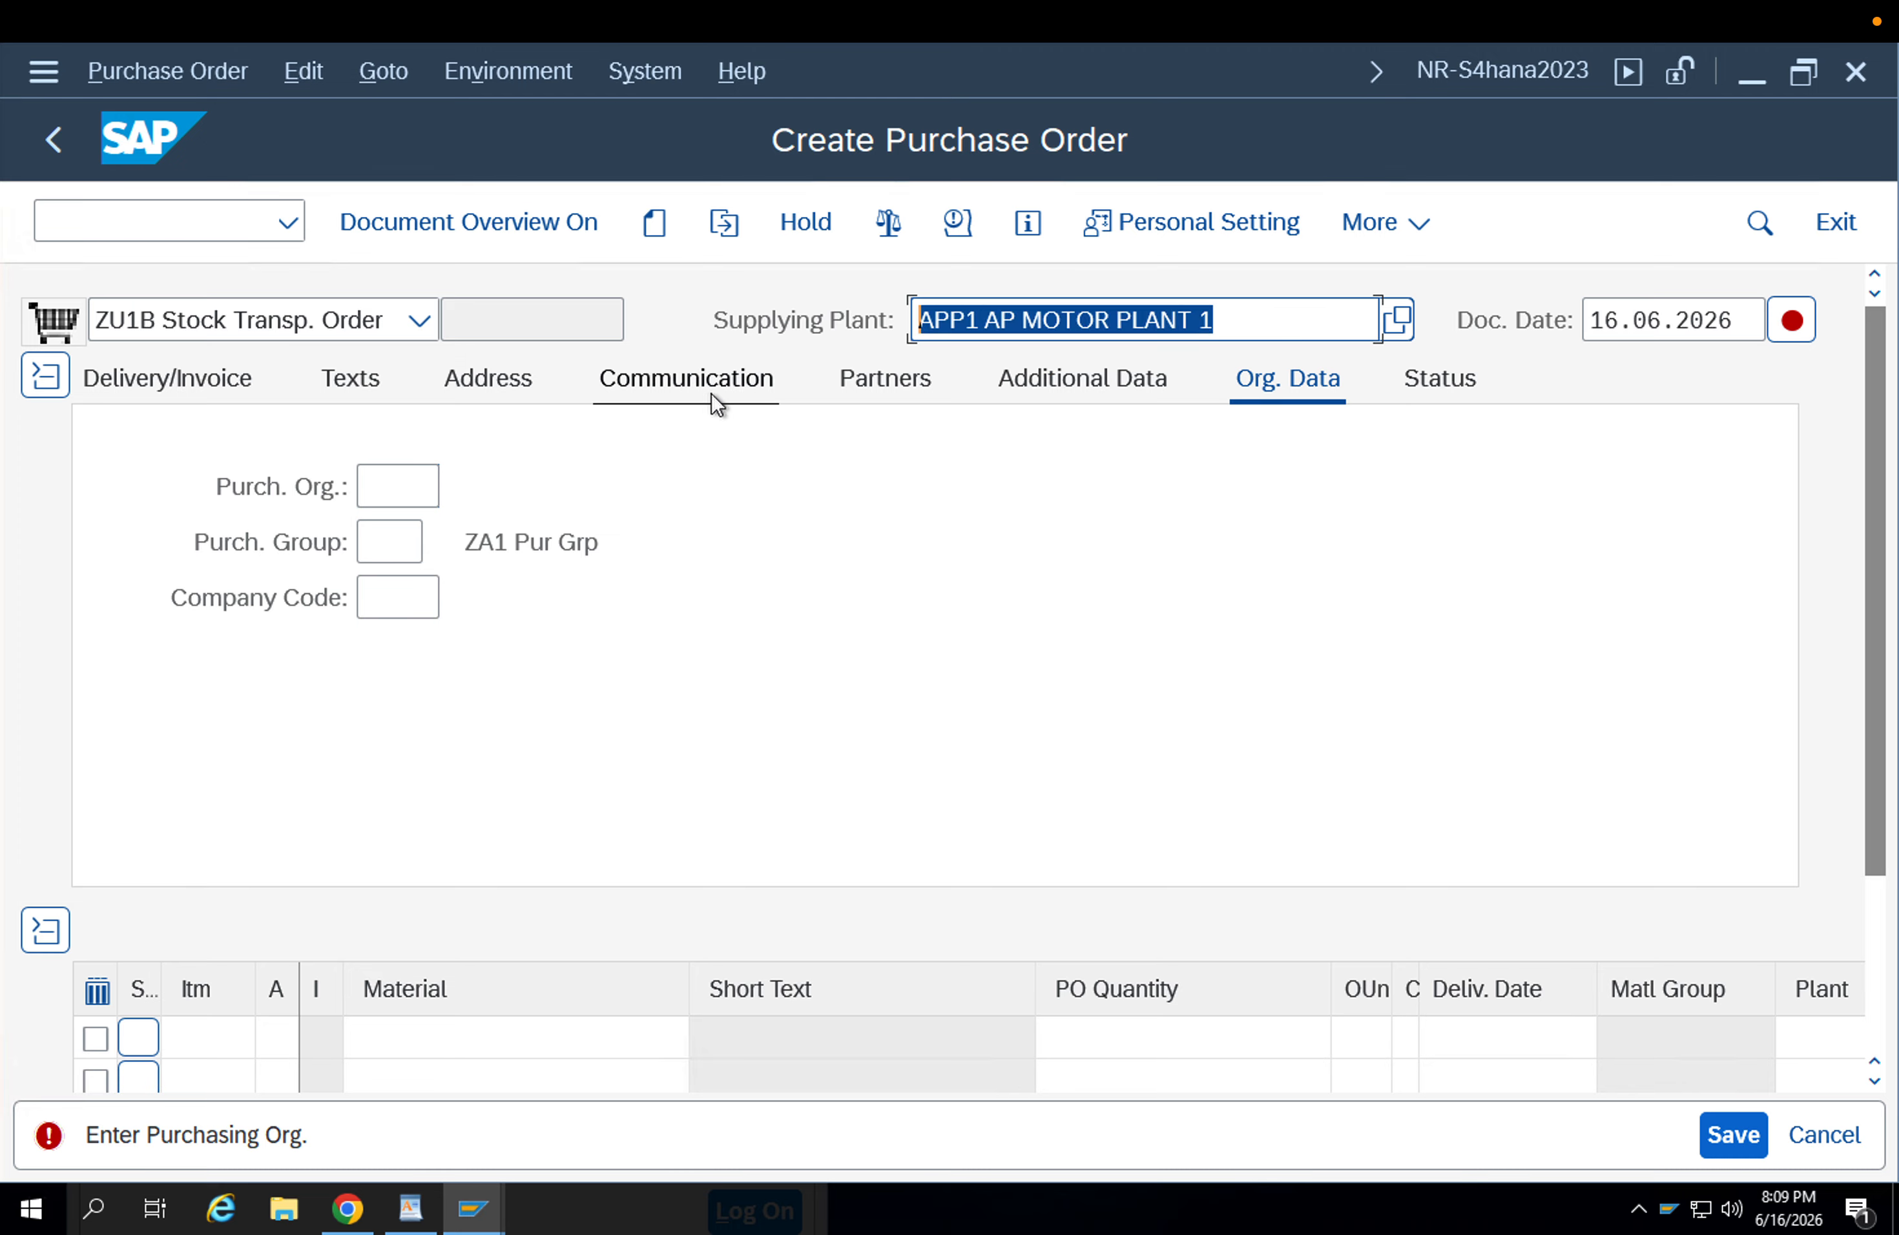
Fill in the organizational data with purchasing organization APP2, purchasing group 002 and company code APP1.
{"action": "left_click", "coordinate": [378, 480]}
{"action": "key", "text": "Down"}
{"action": "key", "text": "Down"}
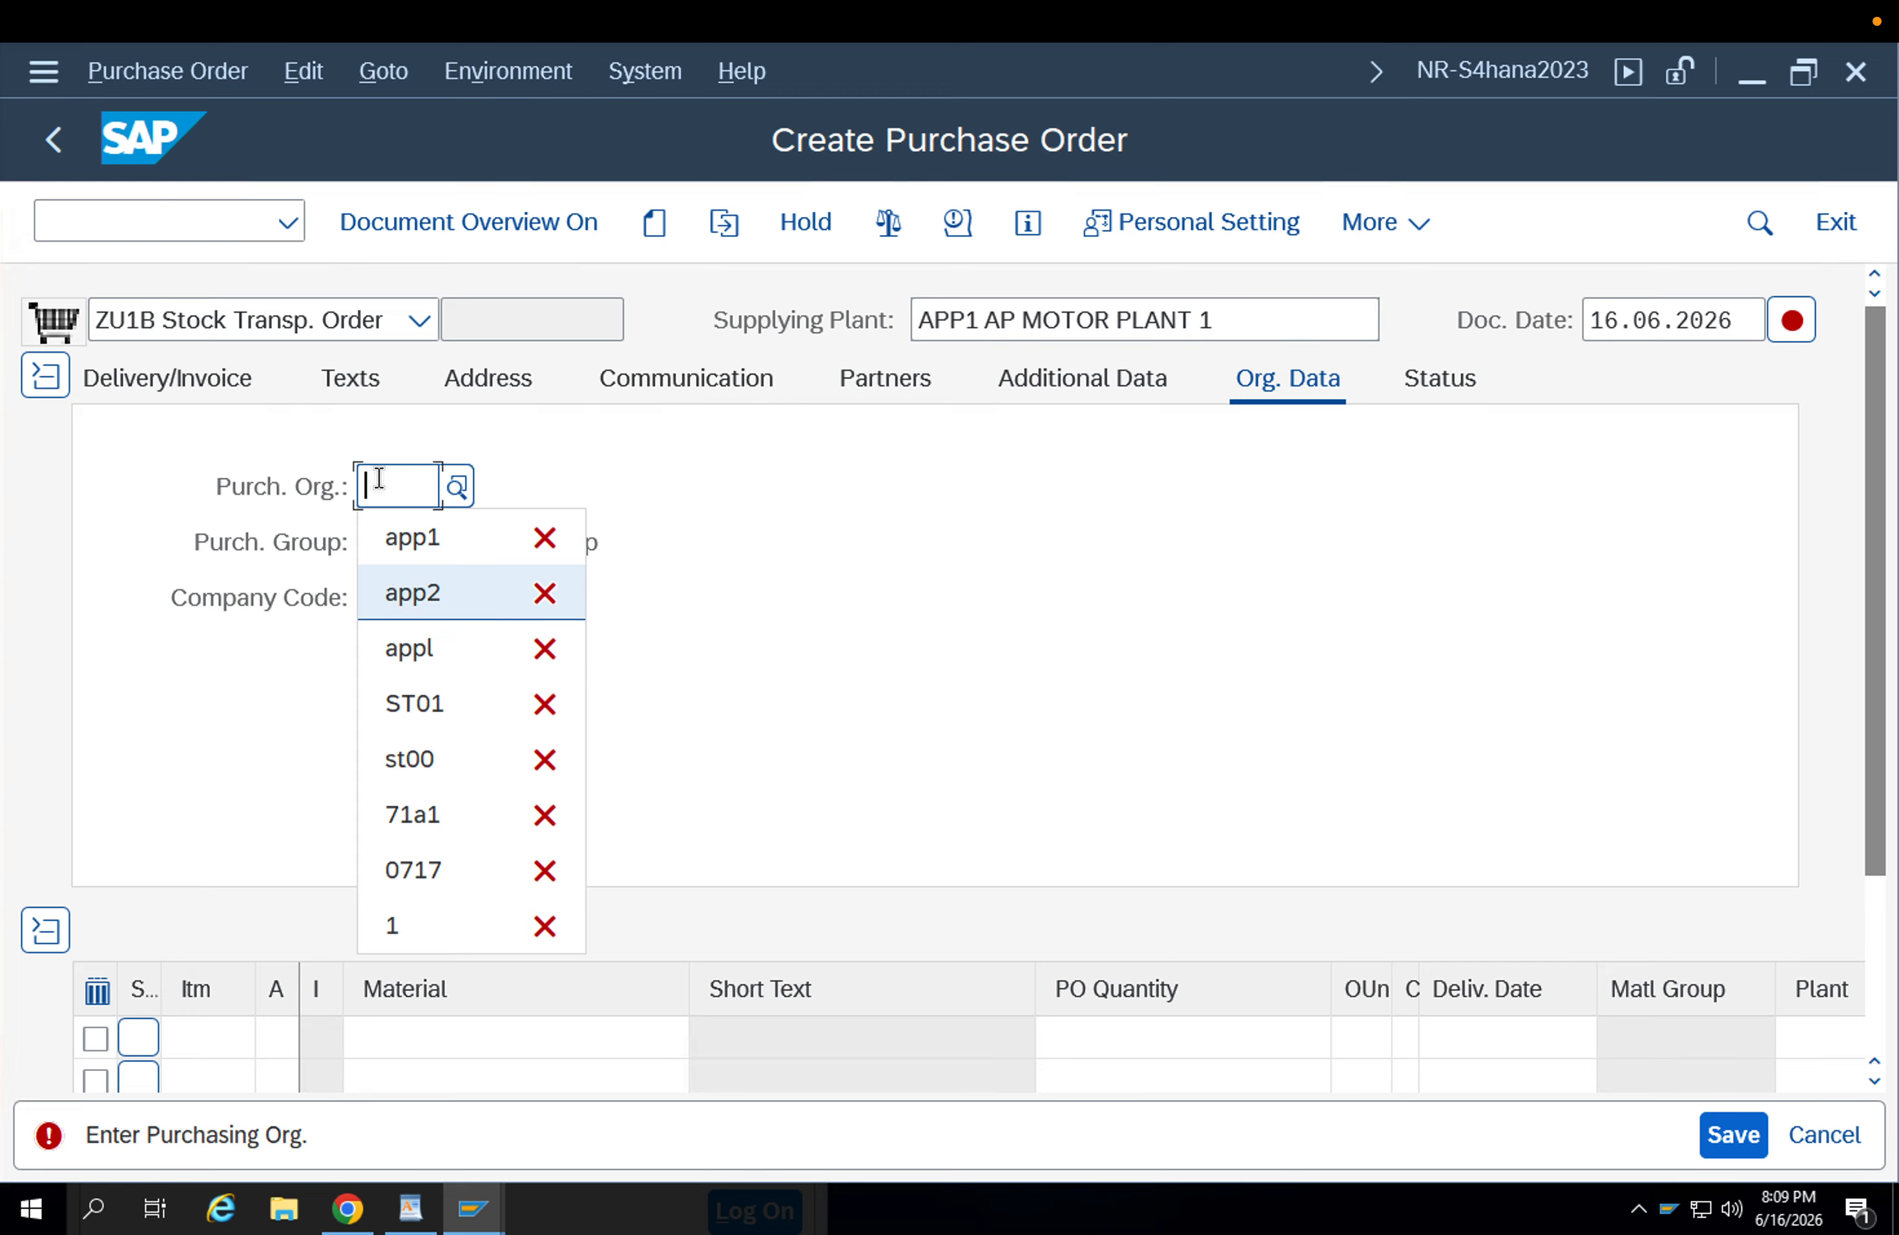
{"action": "left_click", "coordinate": [445, 595]}
{"action": "key", "text": "Return"}
{"action": "left_click", "coordinate": [416, 555]}
{"action": "key", "text": "Down"}
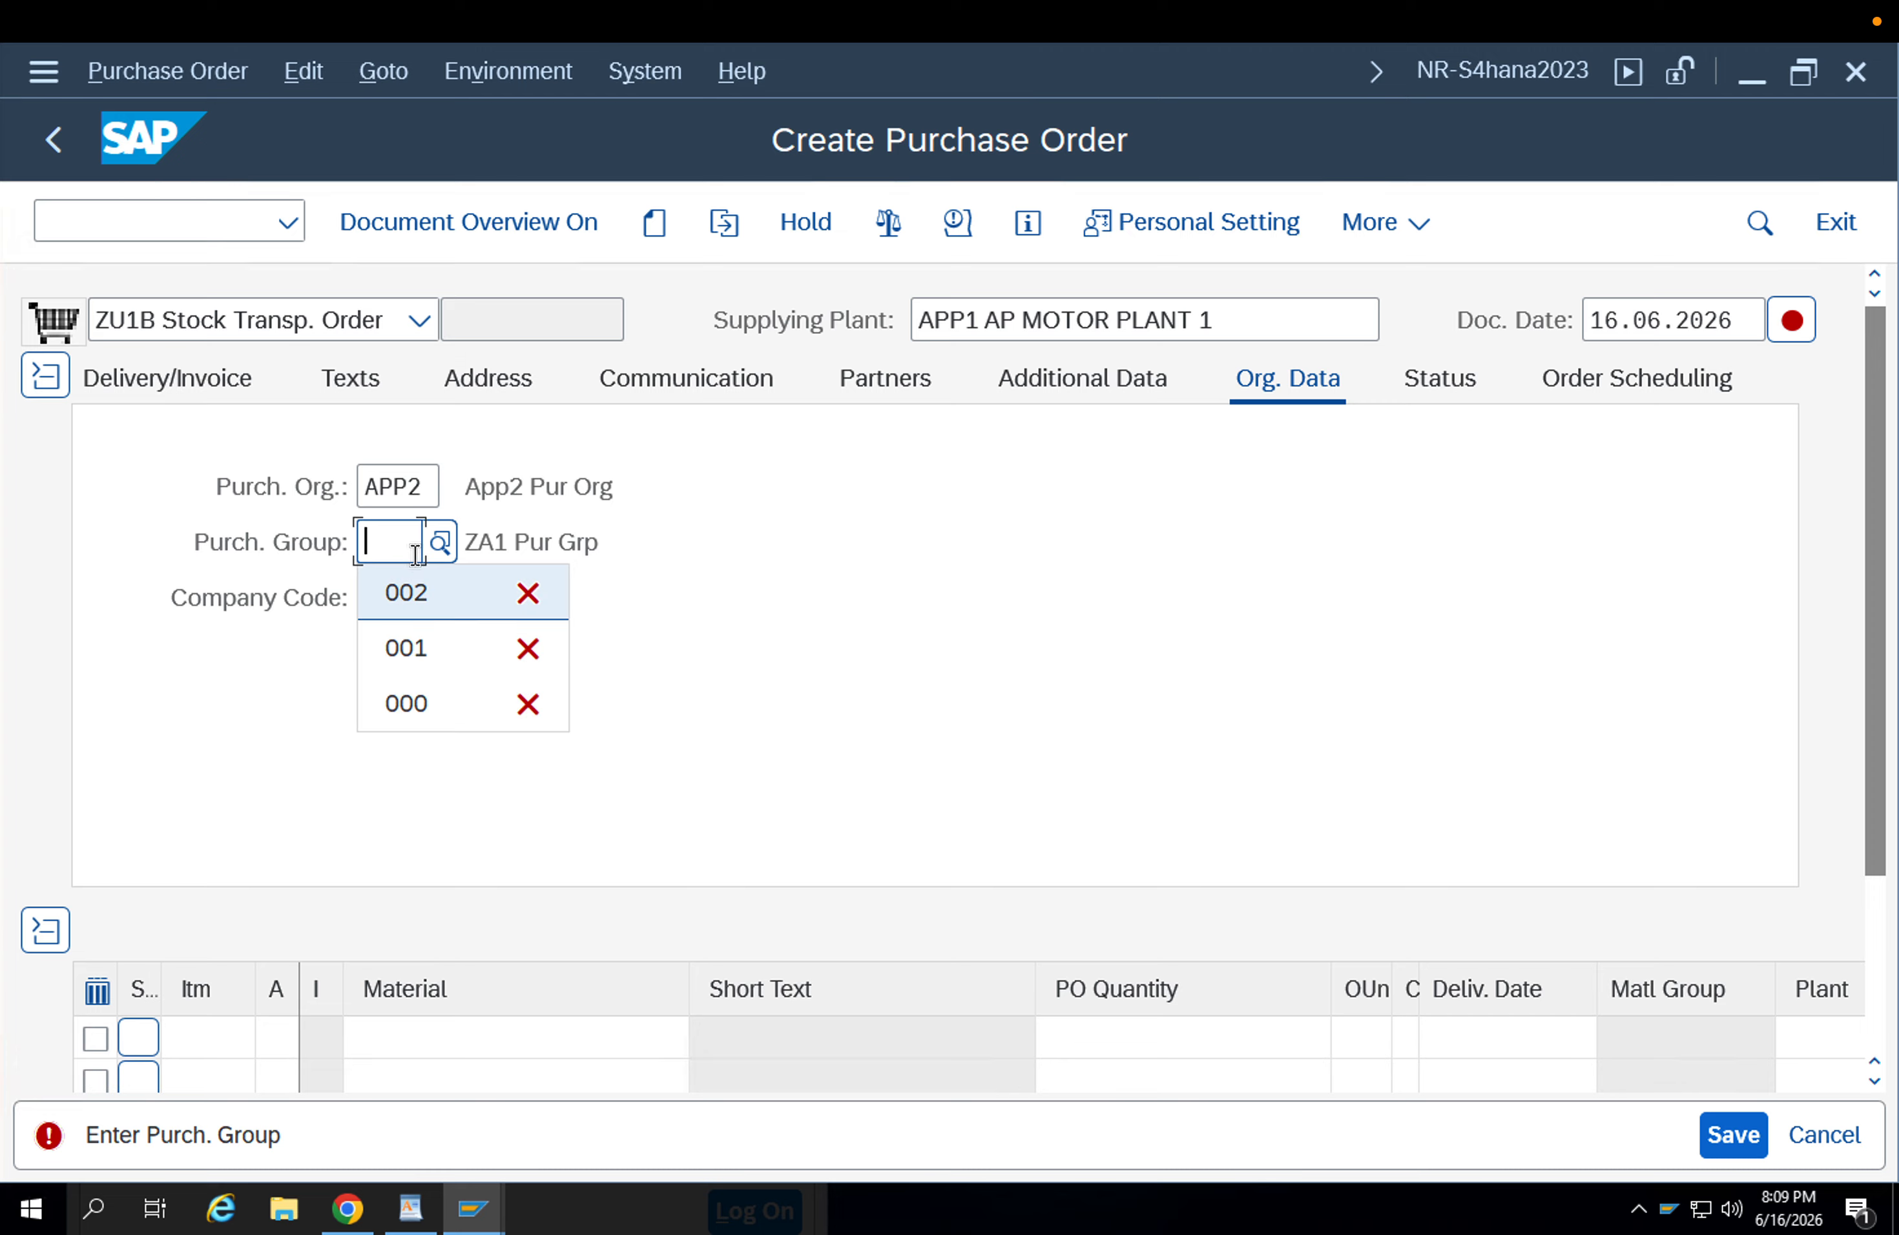
{"action": "key", "text": "Return"}
{"action": "key", "text": "Return"}
{"action": "type", "text": "app1"}
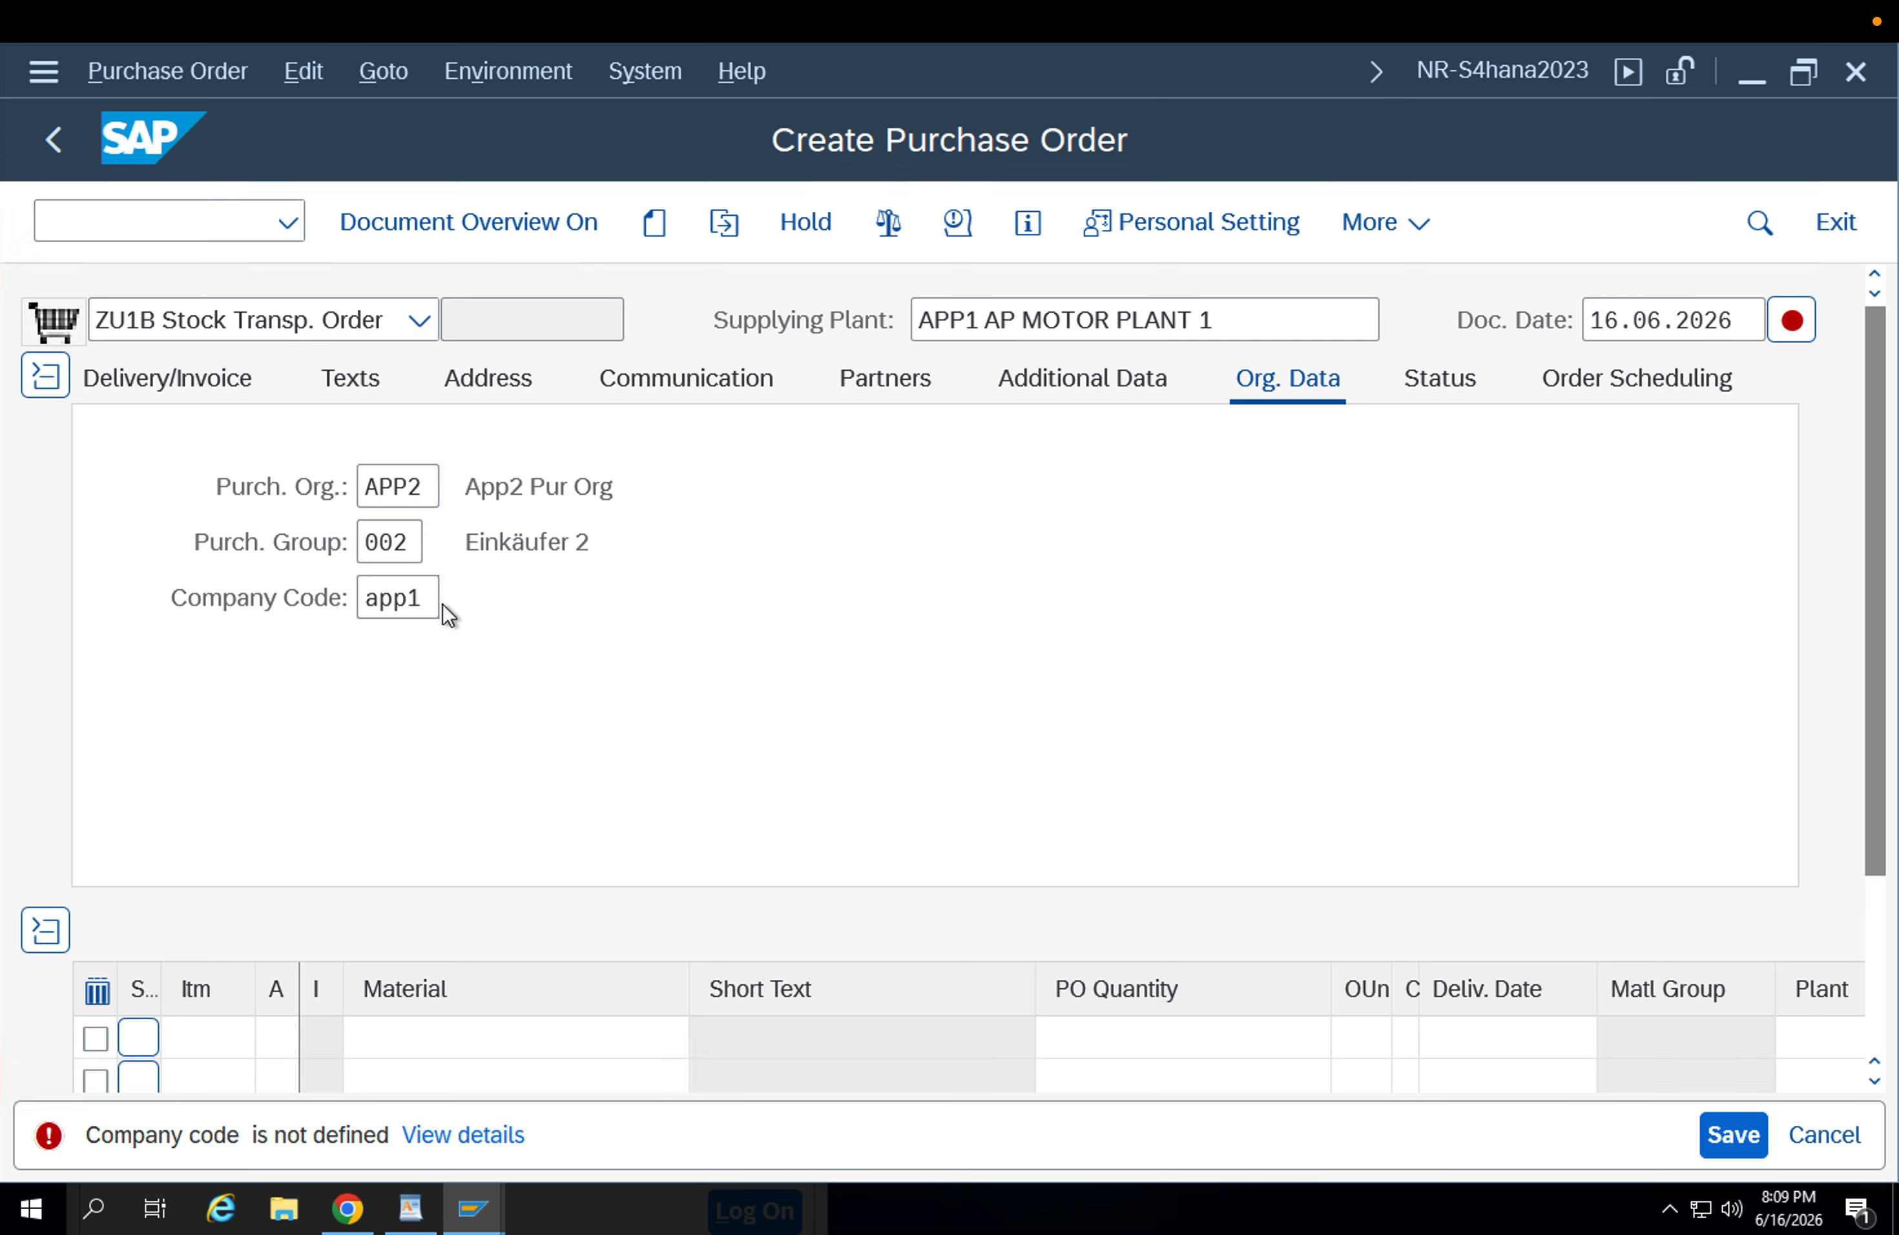
{"action": "key", "text": "Return"}
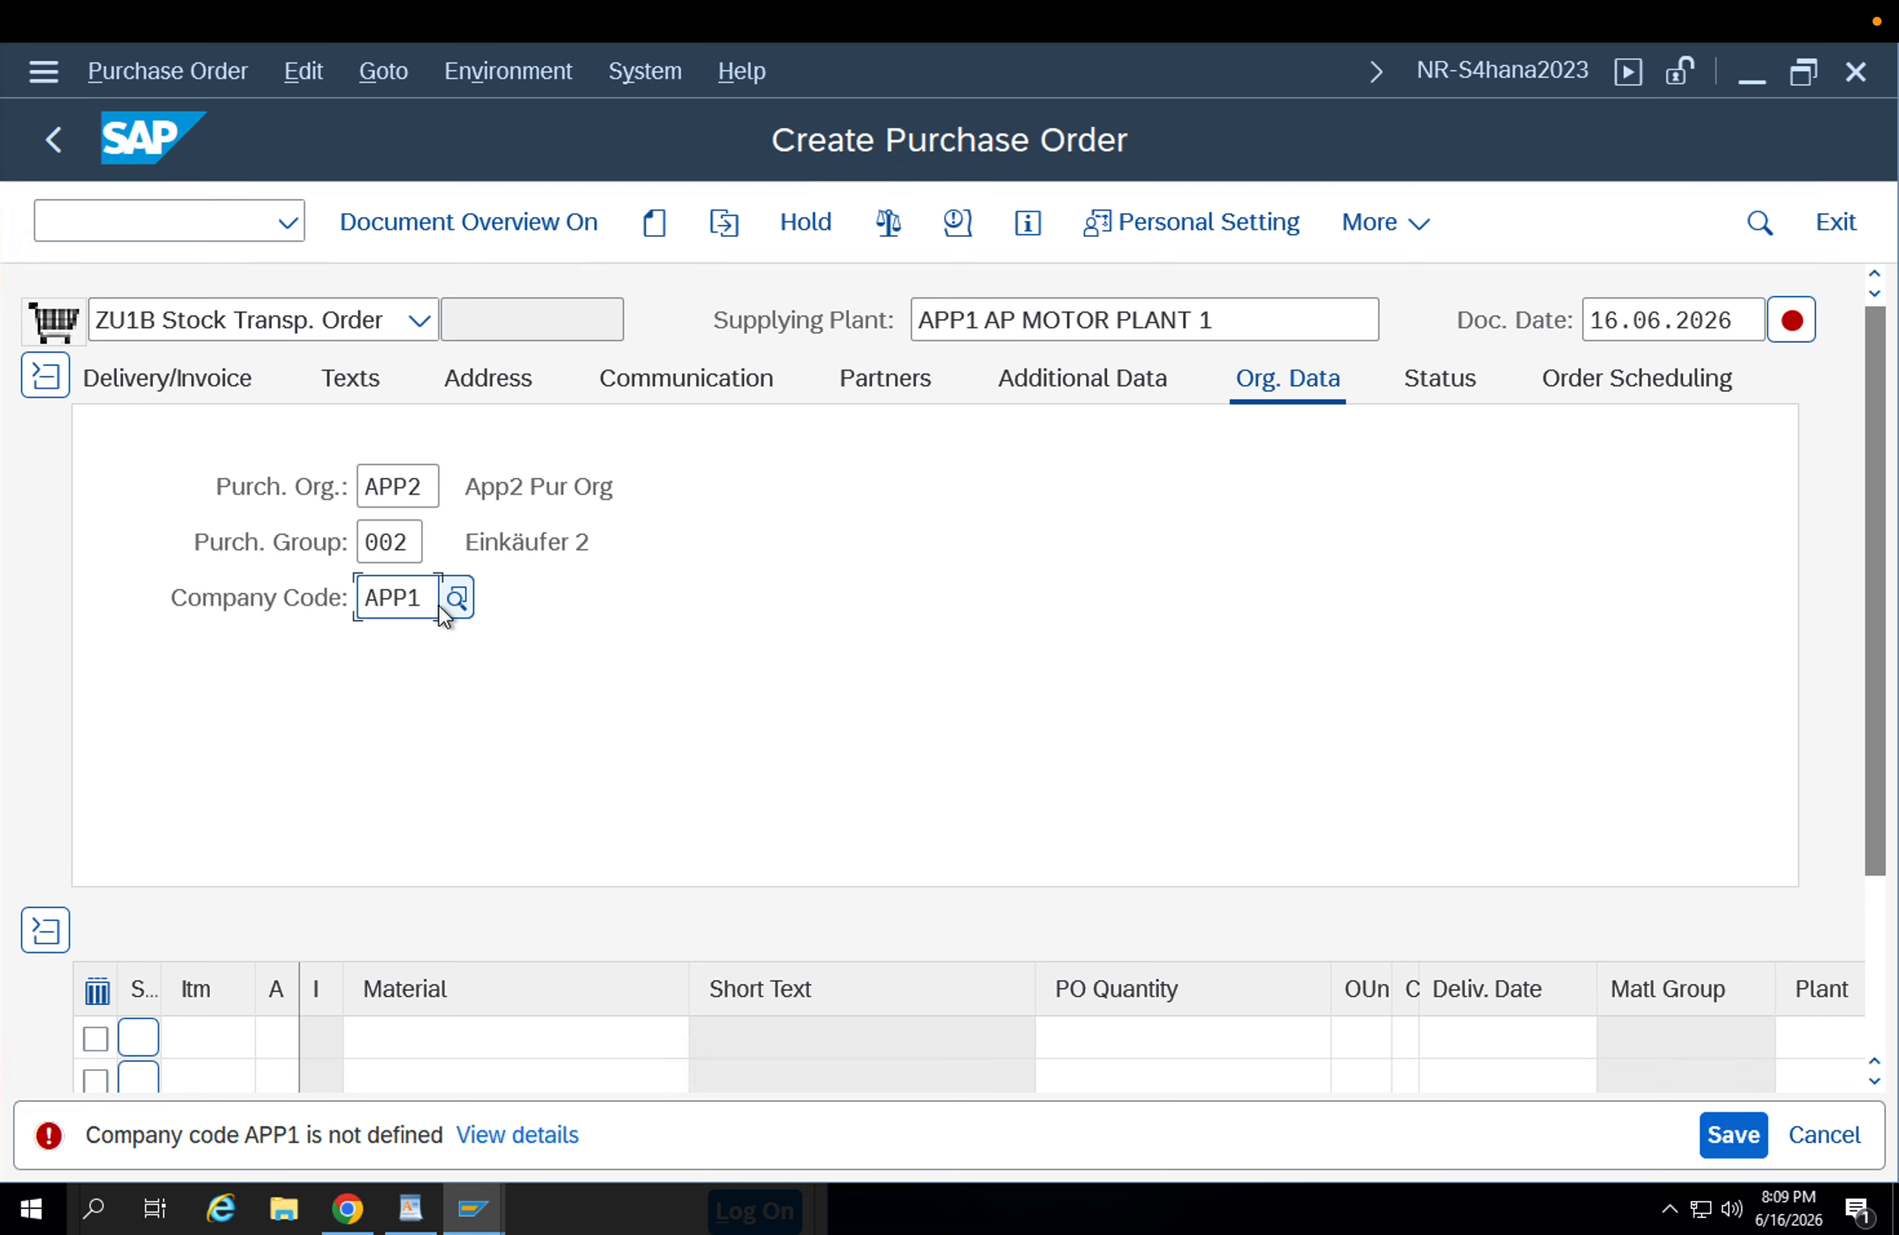
Enter material FG-001 in the first item line of the purchase order.
{"action": "left_click", "coordinate": [403, 1036]}
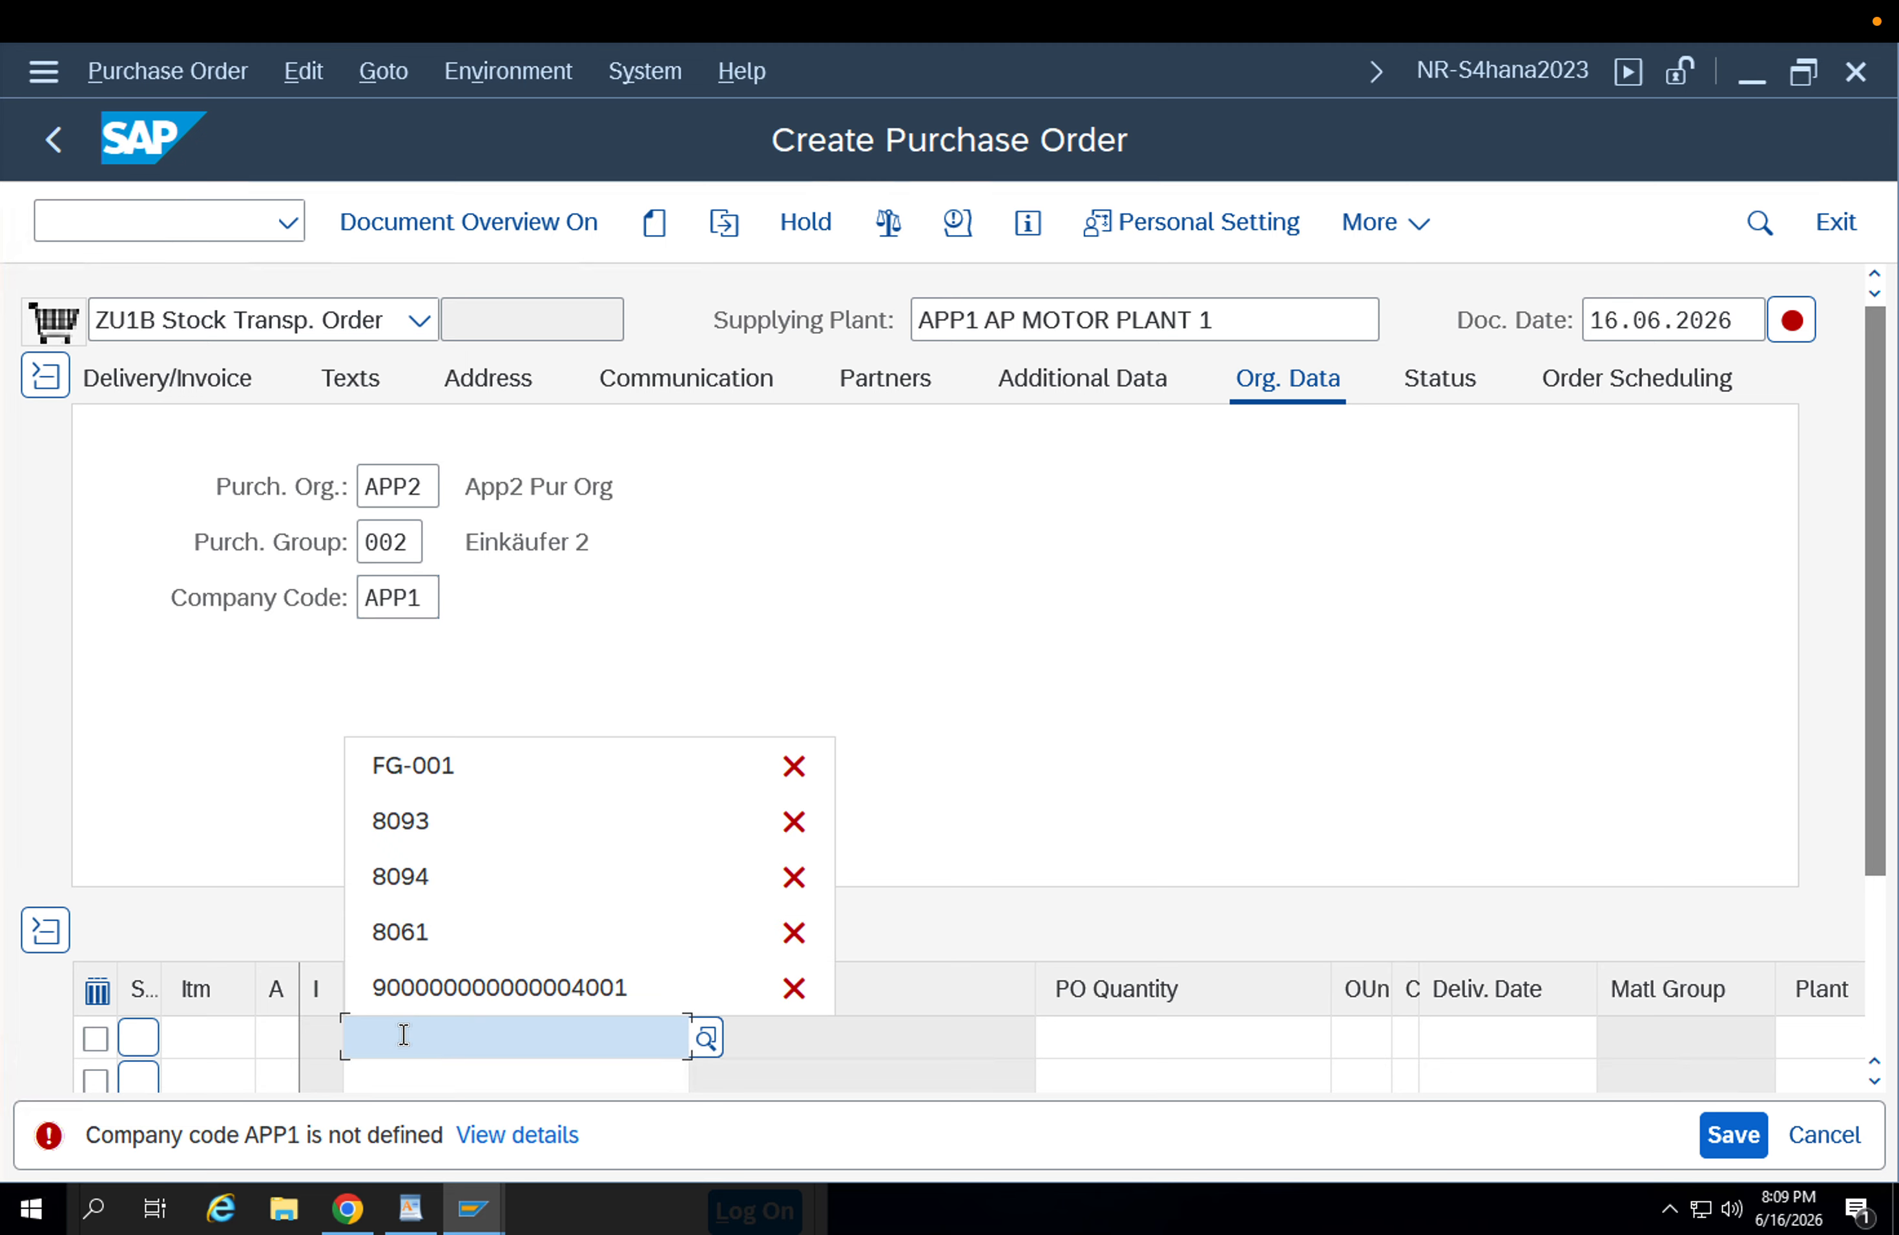
{"action": "key", "text": "Down"}
{"action": "key", "text": "Return"}
{"action": "key", "text": "Return"}
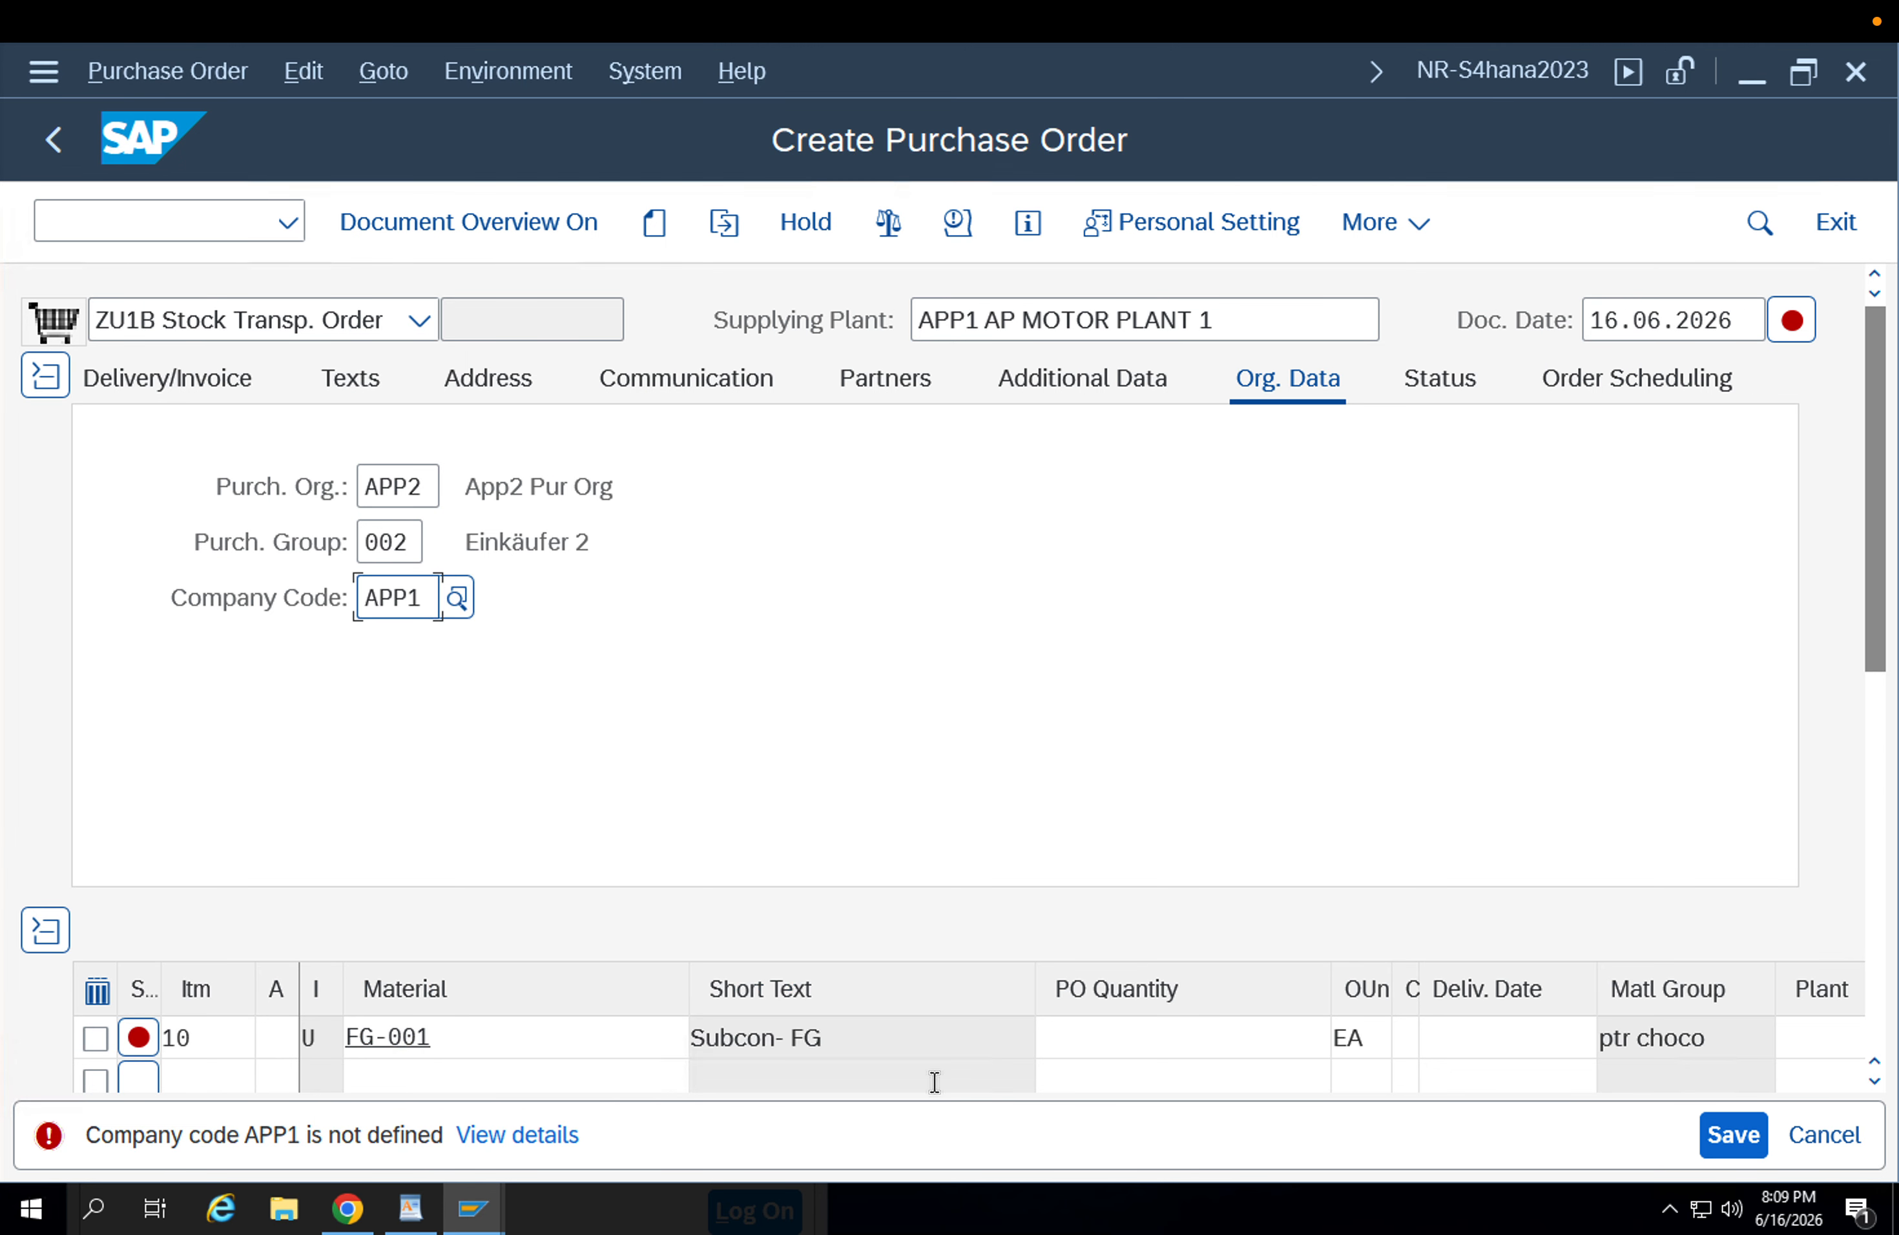
Set the FG-001 item's order quantity to 1 and its receiving plant to APP2, and confirm the line.
{"action": "left_click", "coordinate": [1129, 1050]}
{"action": "type", "text": "1"}
{"action": "key", "text": "Tab"}
{"action": "key", "text": "Tab"}
{"action": "key", "text": "Tab"}
{"action": "key", "text": "Tab"}
{"action": "key", "text": "Tab"}
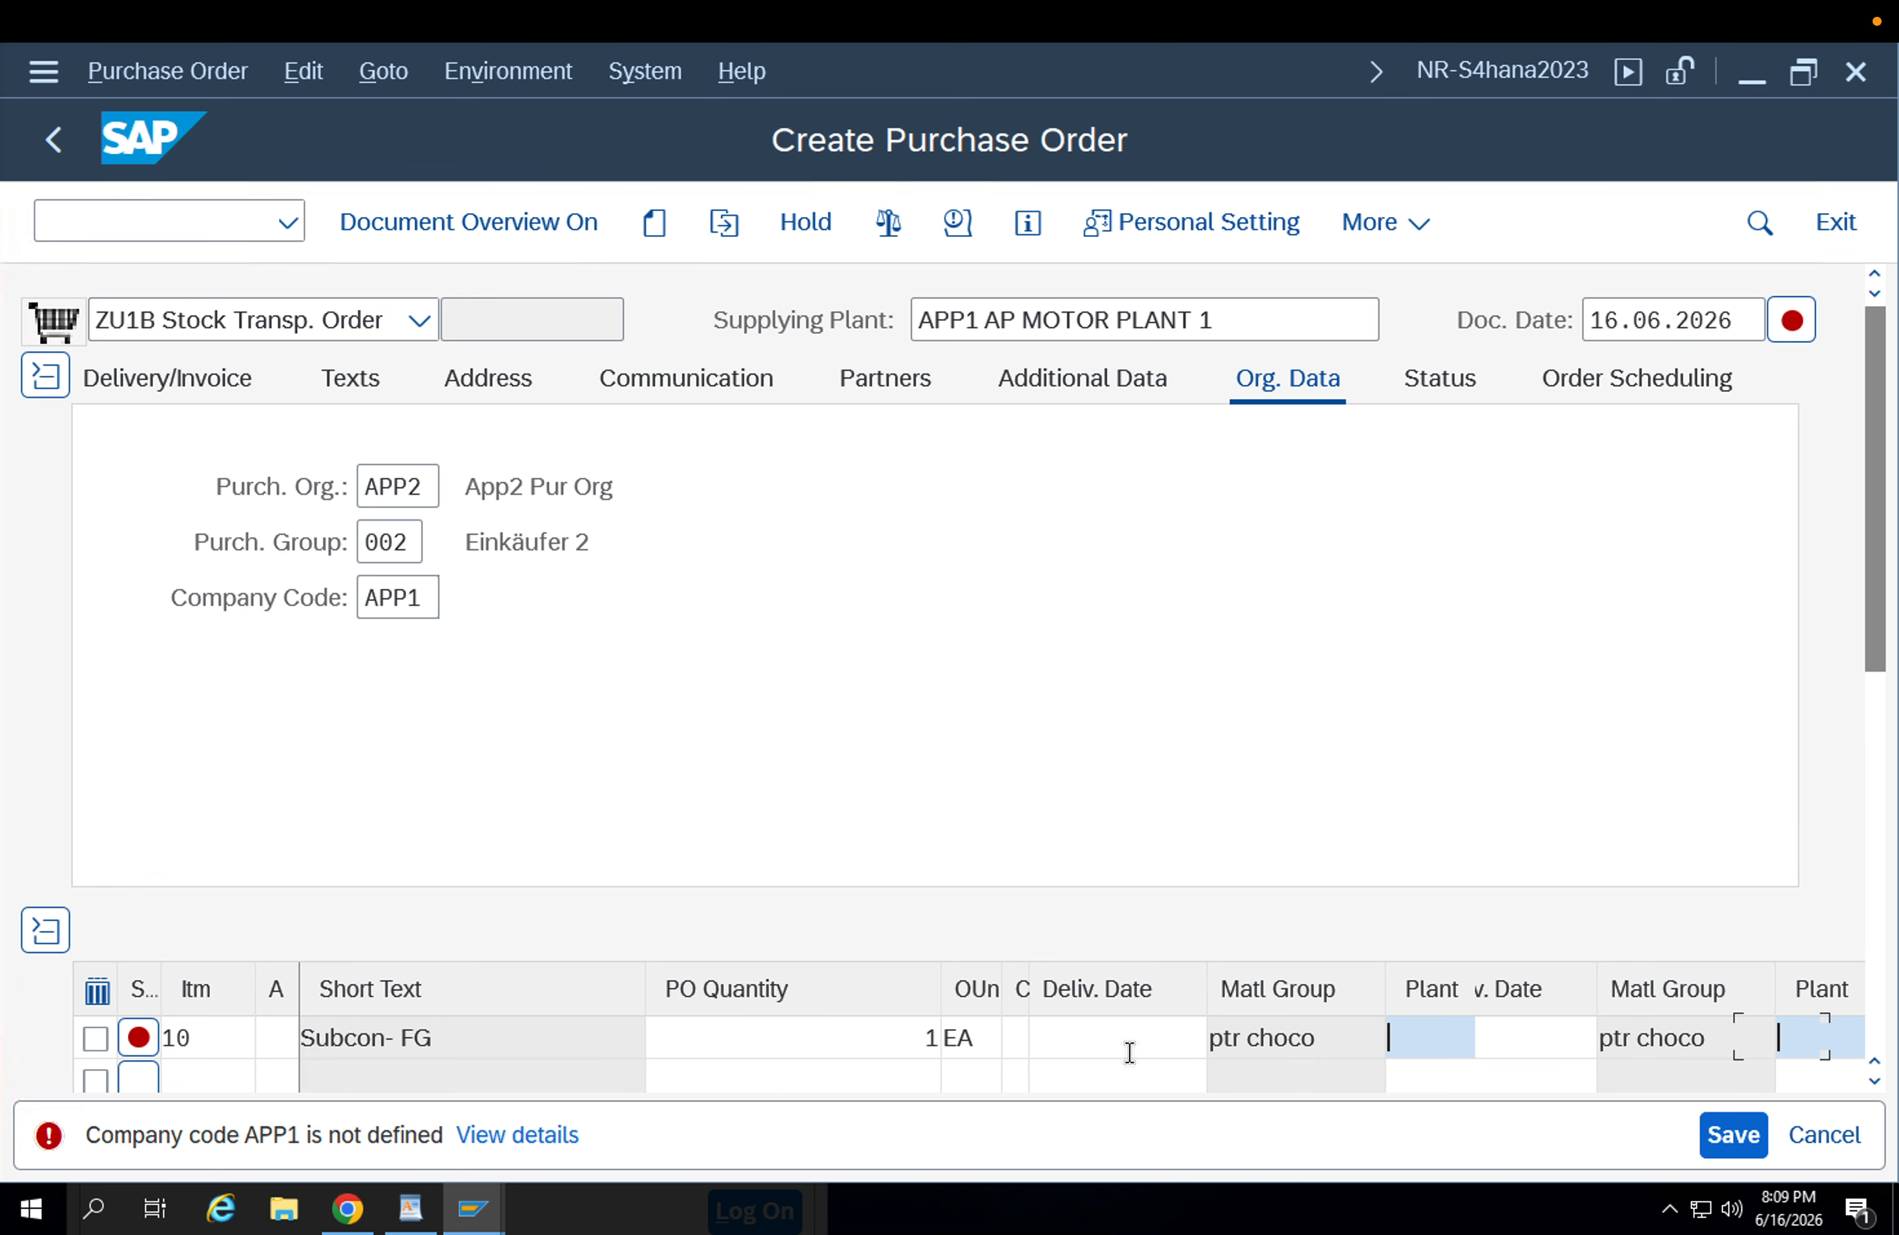
{"action": "left_click", "coordinate": [1129, 1050]}
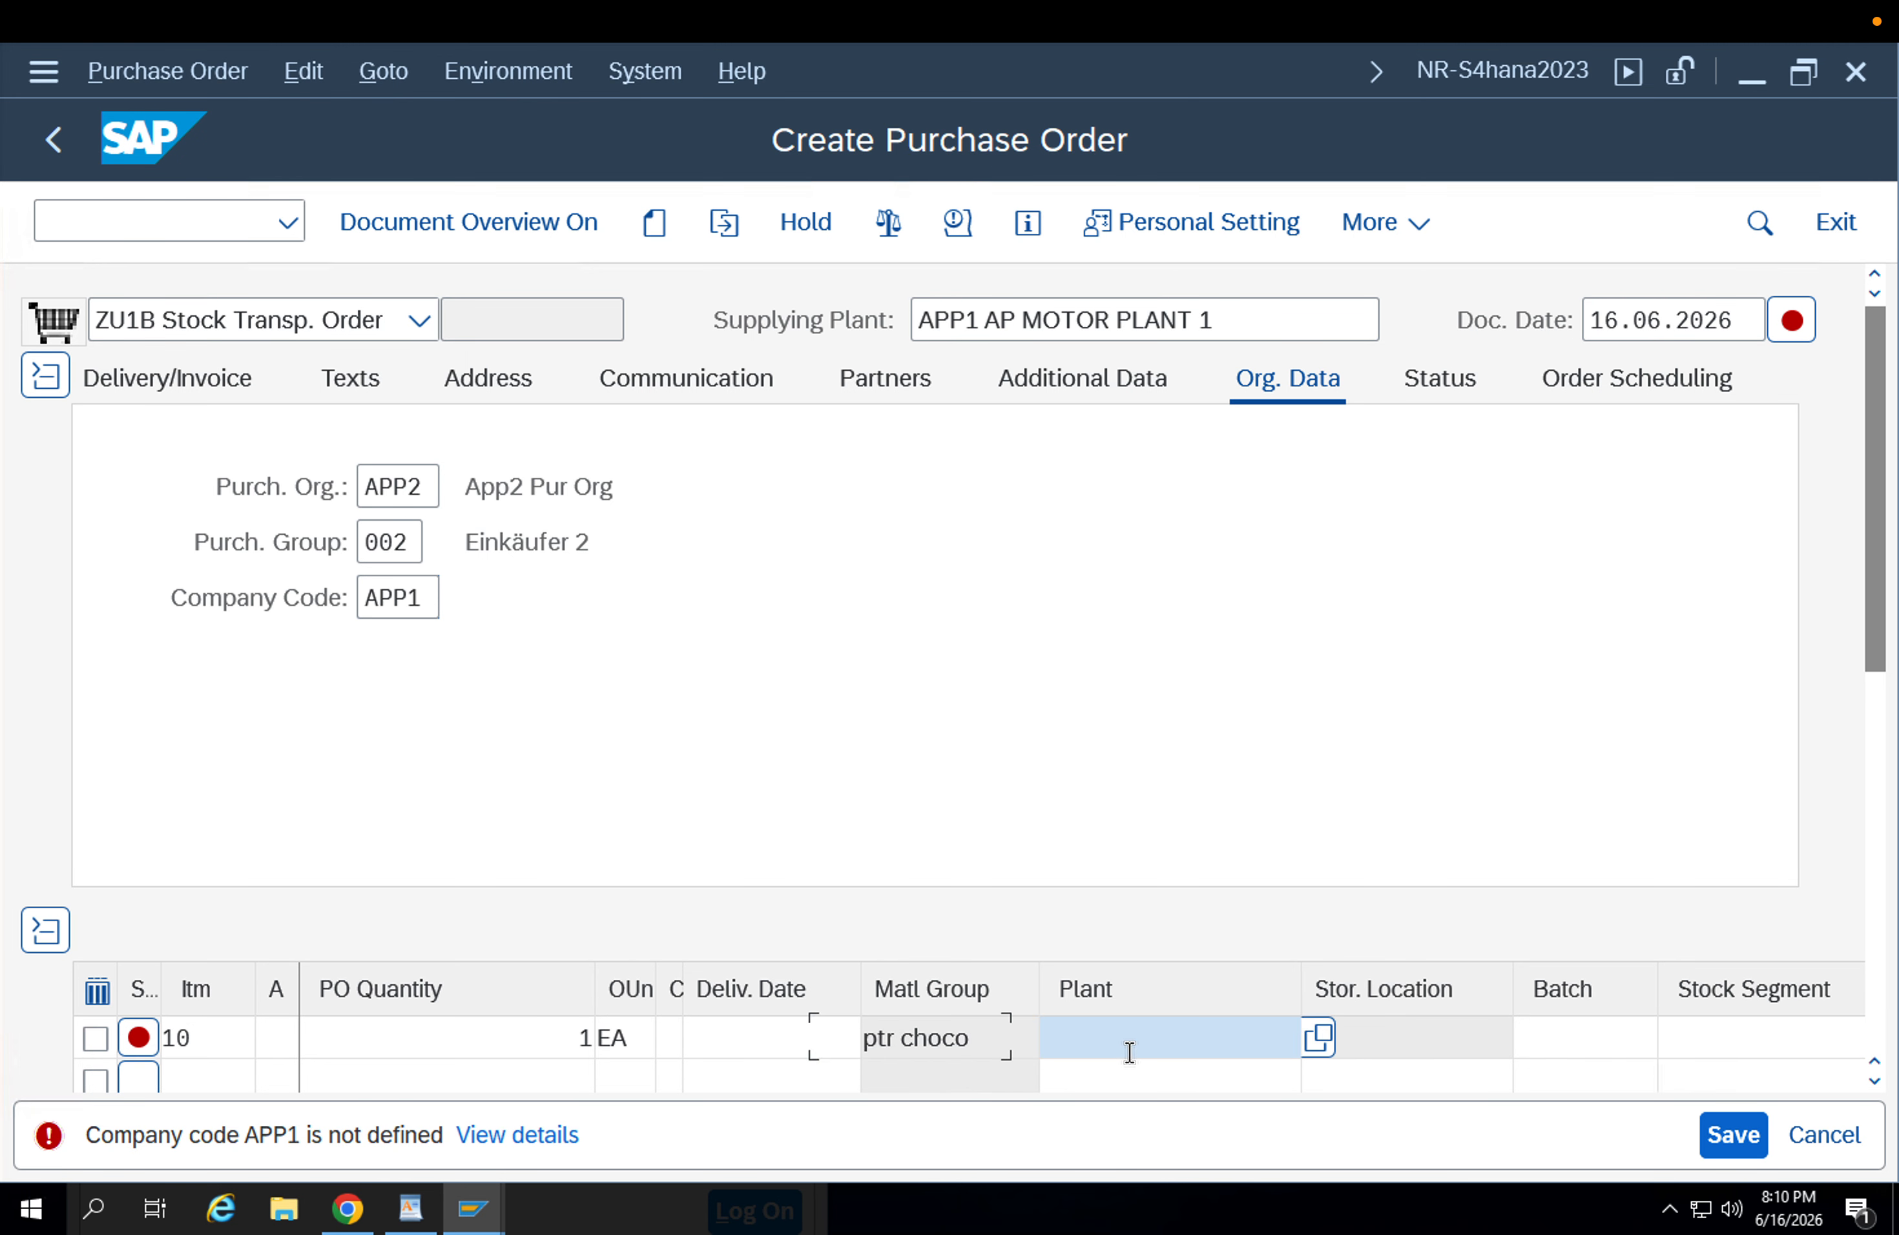
{"action": "key", "text": "Down"}
{"action": "key", "text": "Down"}
{"action": "key", "text": "Down"}
{"action": "key", "text": "Return"}
{"action": "key", "text": "Return"}
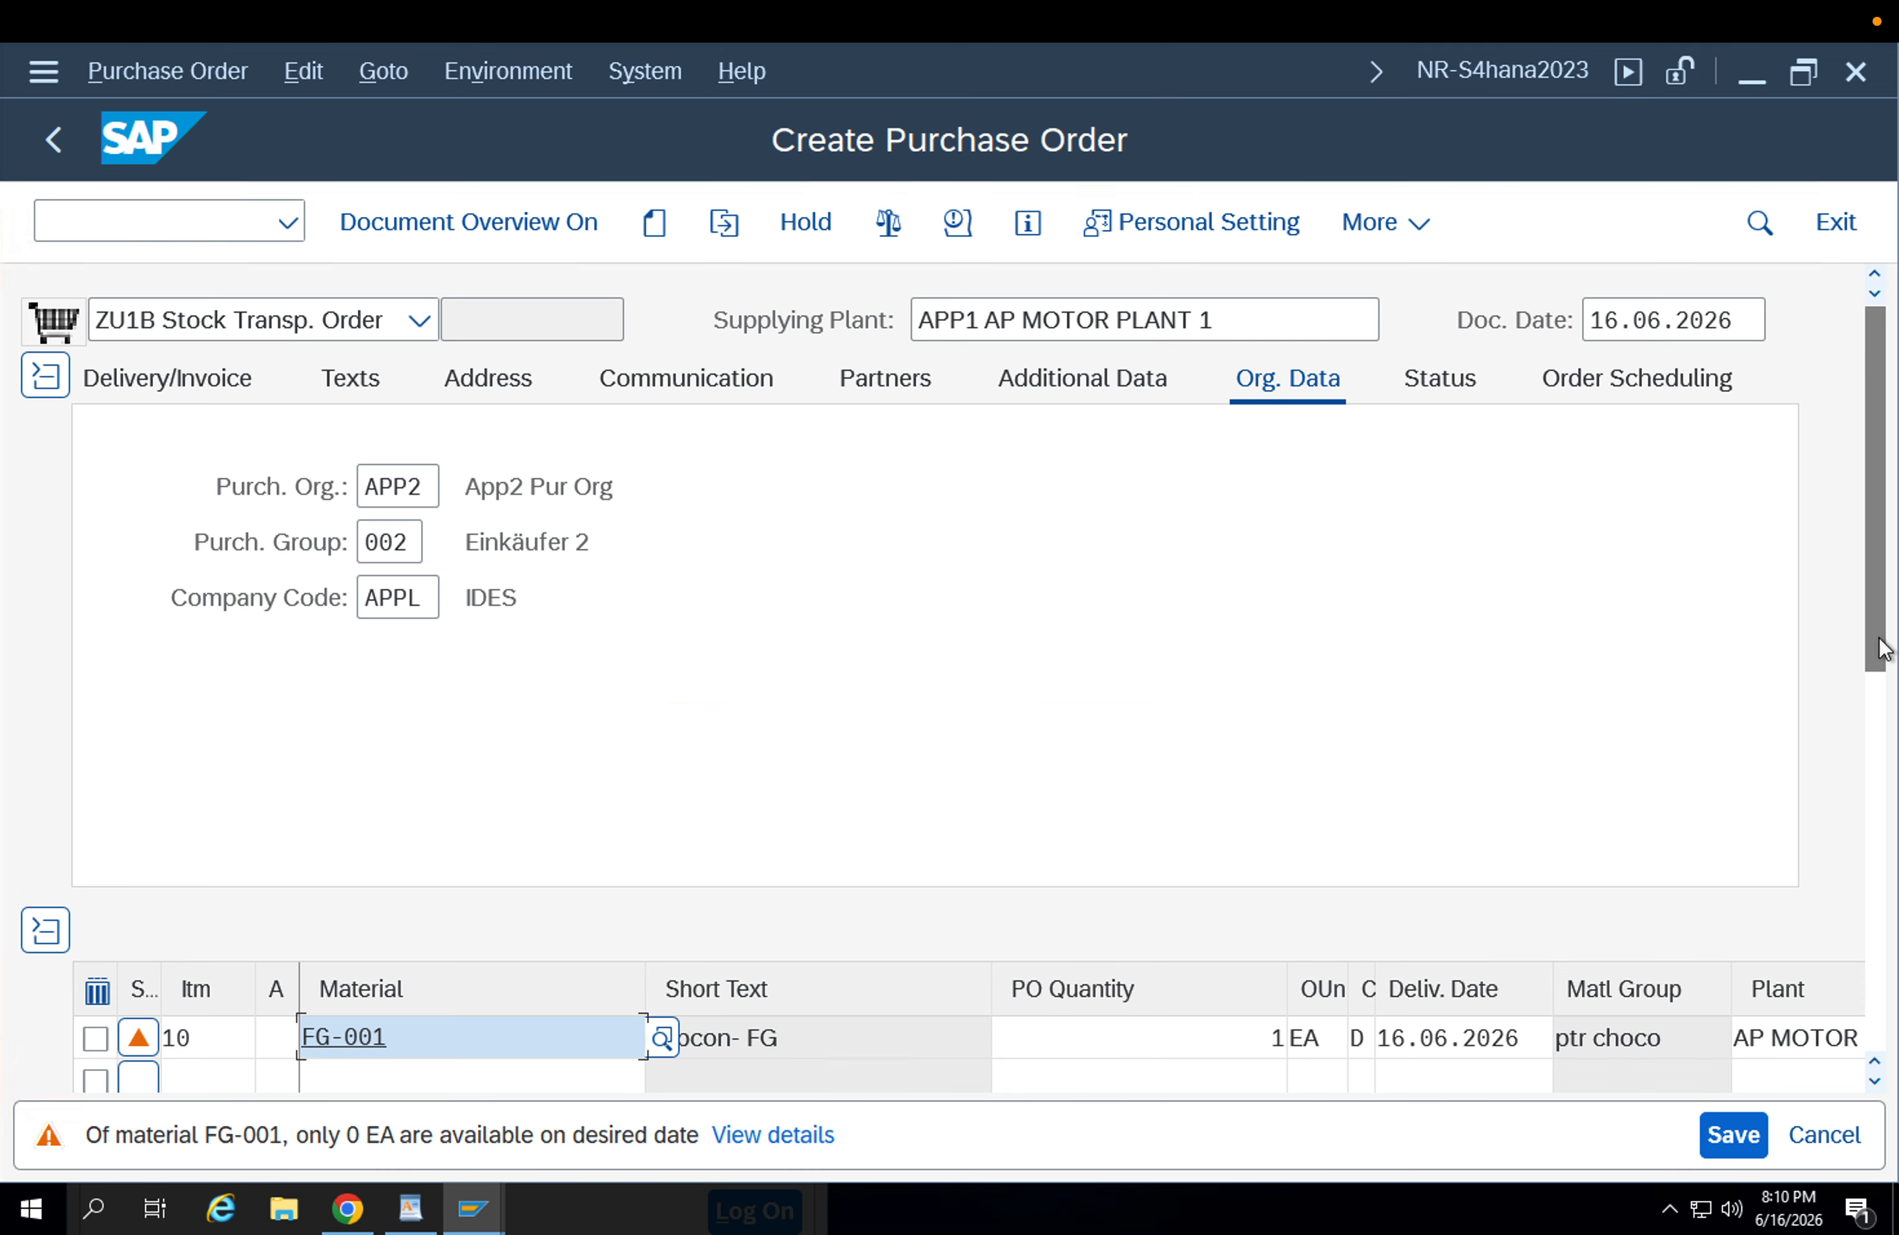
Review the FG-001 item's shipping data, including delivery type, shipping point, delivery priority, shipping condition, loading and transport groups, and customer.
{"action": "left_click_drag", "start_coordinate": [1880, 648], "coordinate": [1896, 912]}
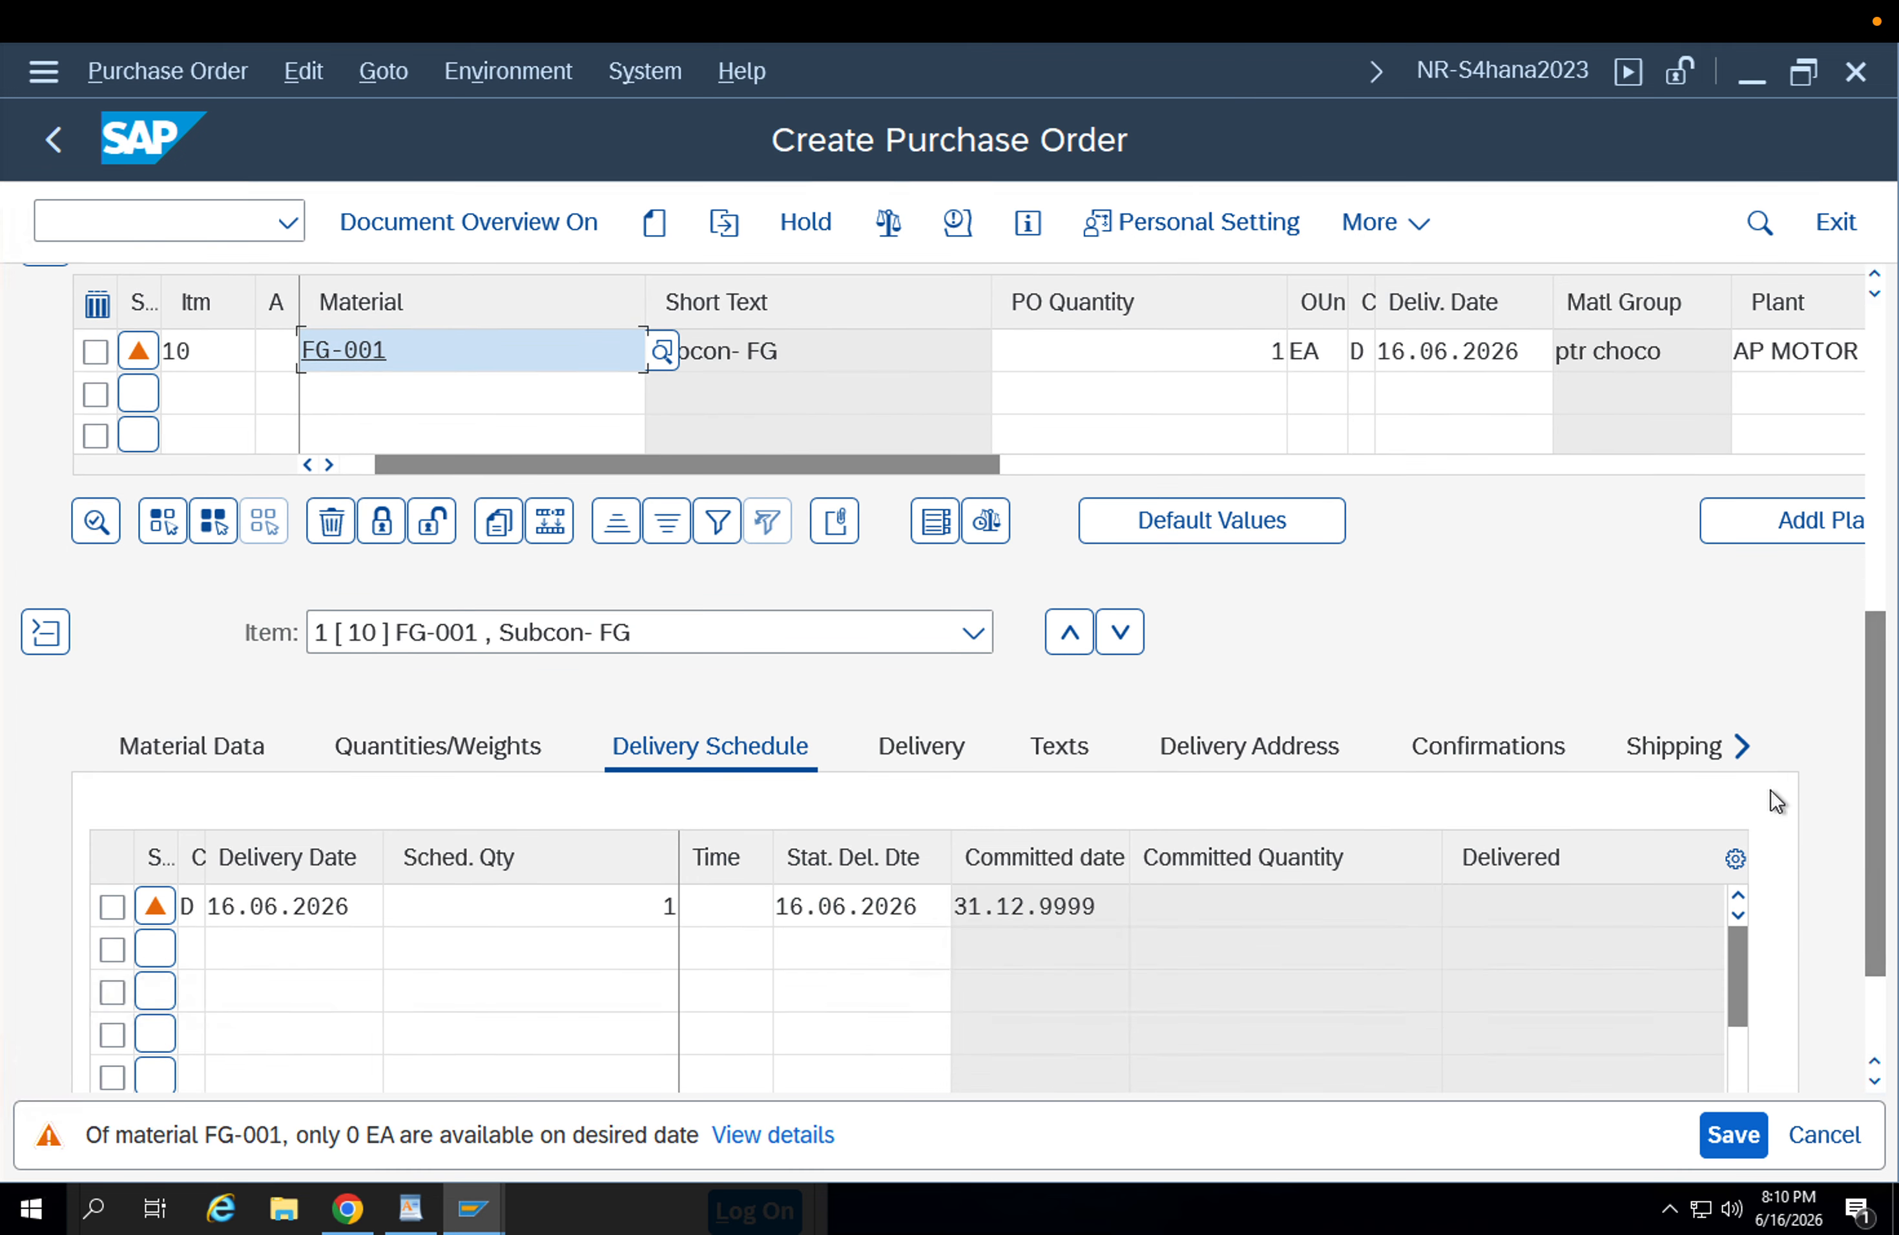
{"action": "left_click", "coordinate": [1719, 764]}
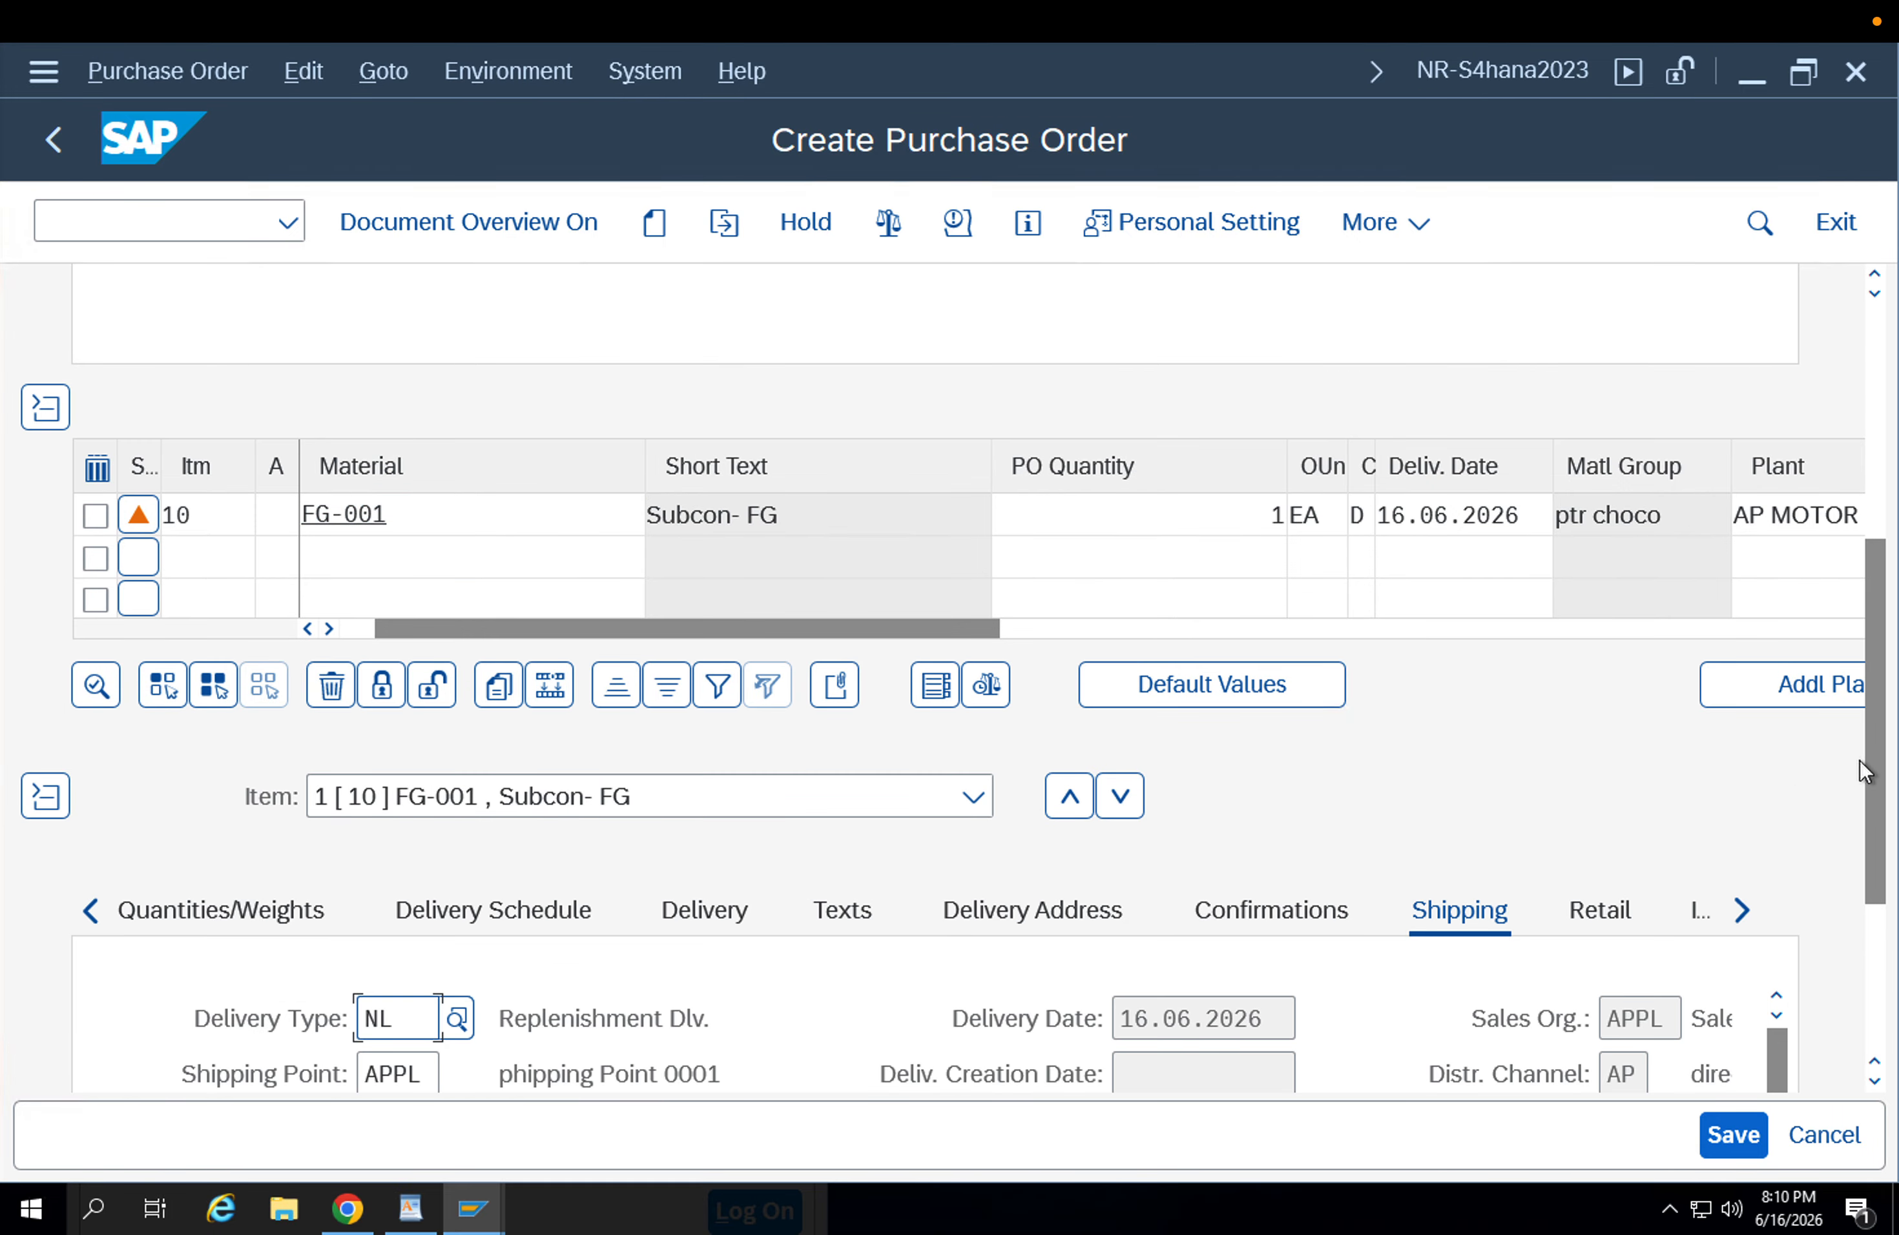
{"action": "left_click", "coordinate": [1876, 906]}
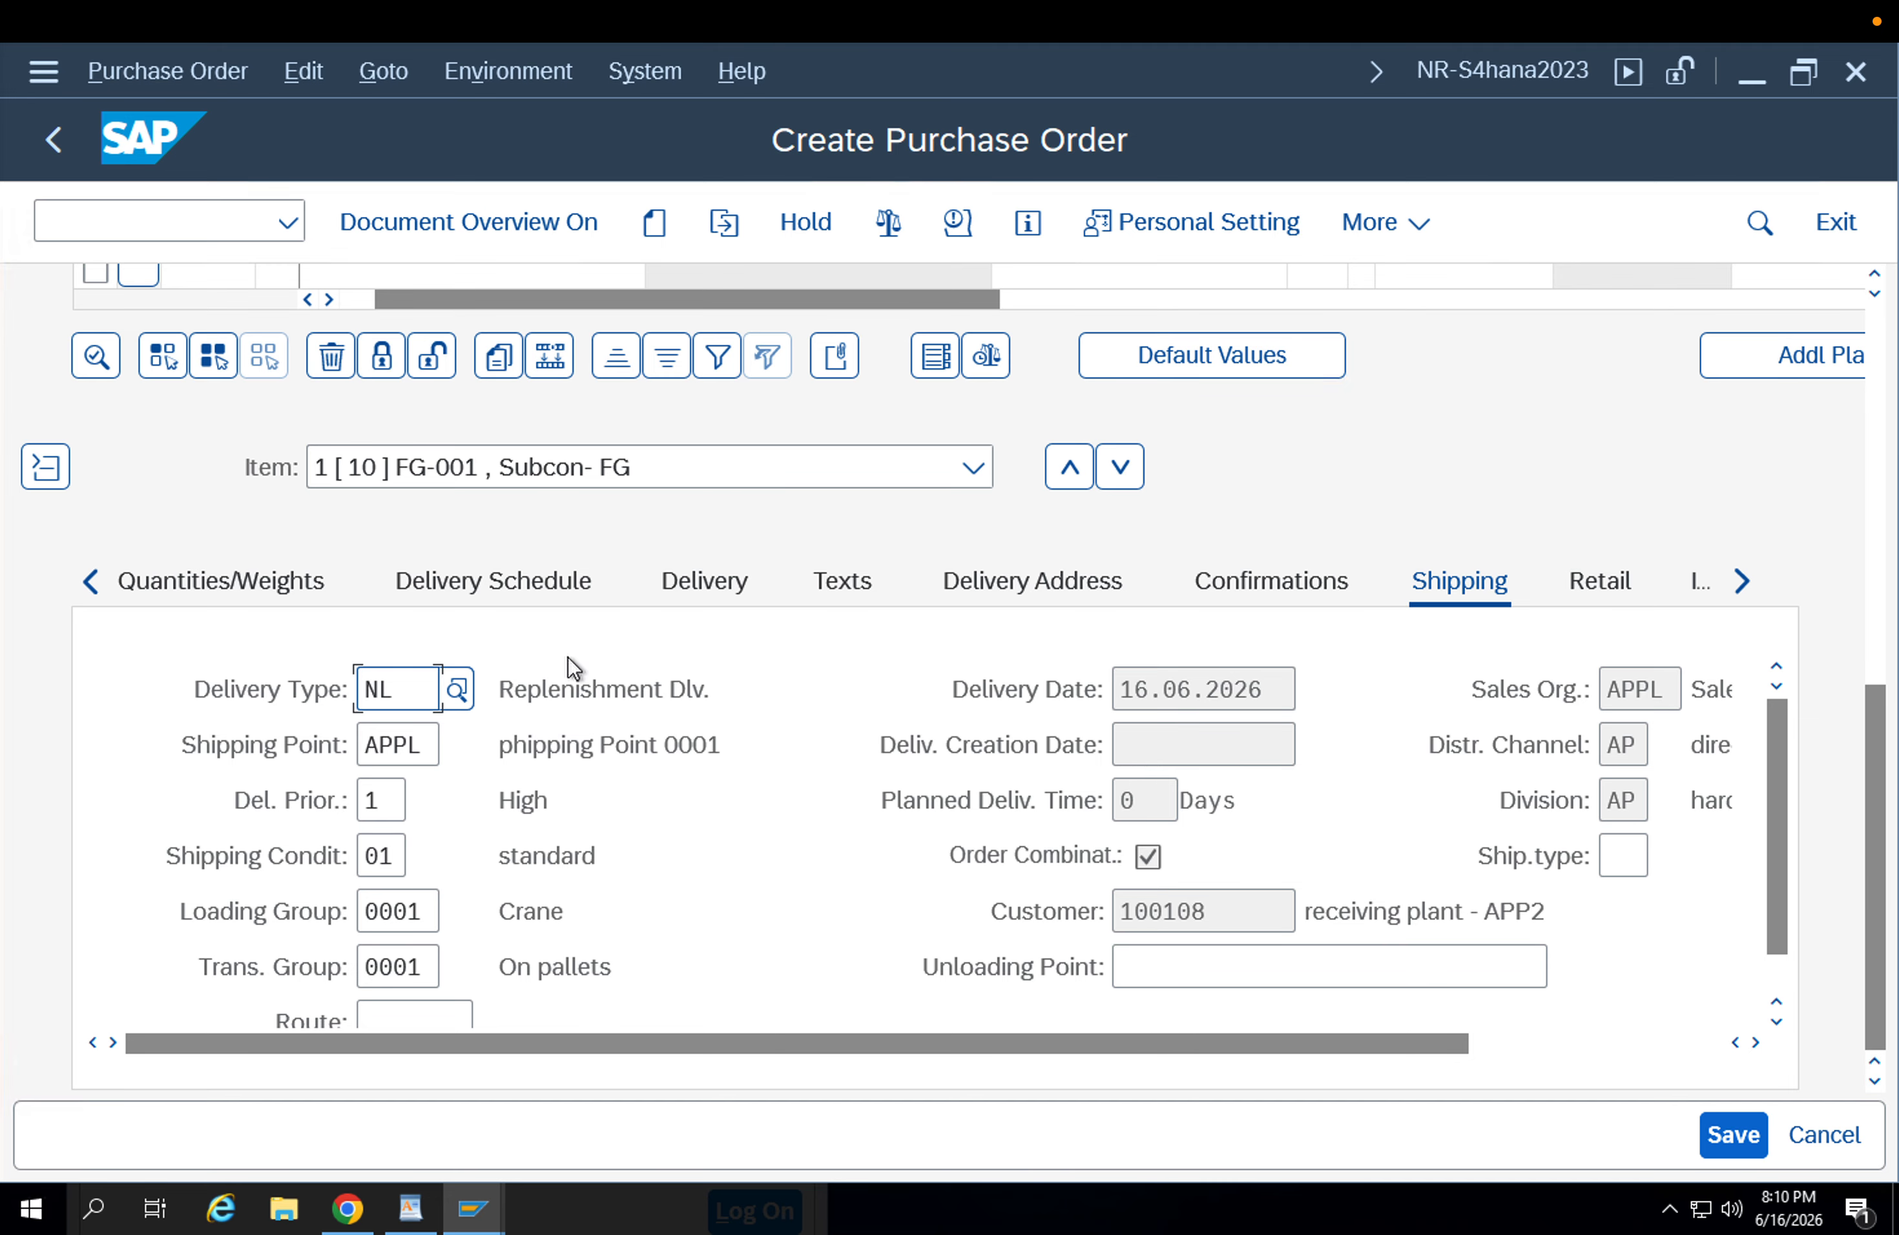
{"action": "left_click", "coordinate": [386, 688]}
{"action": "left_click_drag", "start_coordinate": [296, 687], "coordinate": [282, 683]}
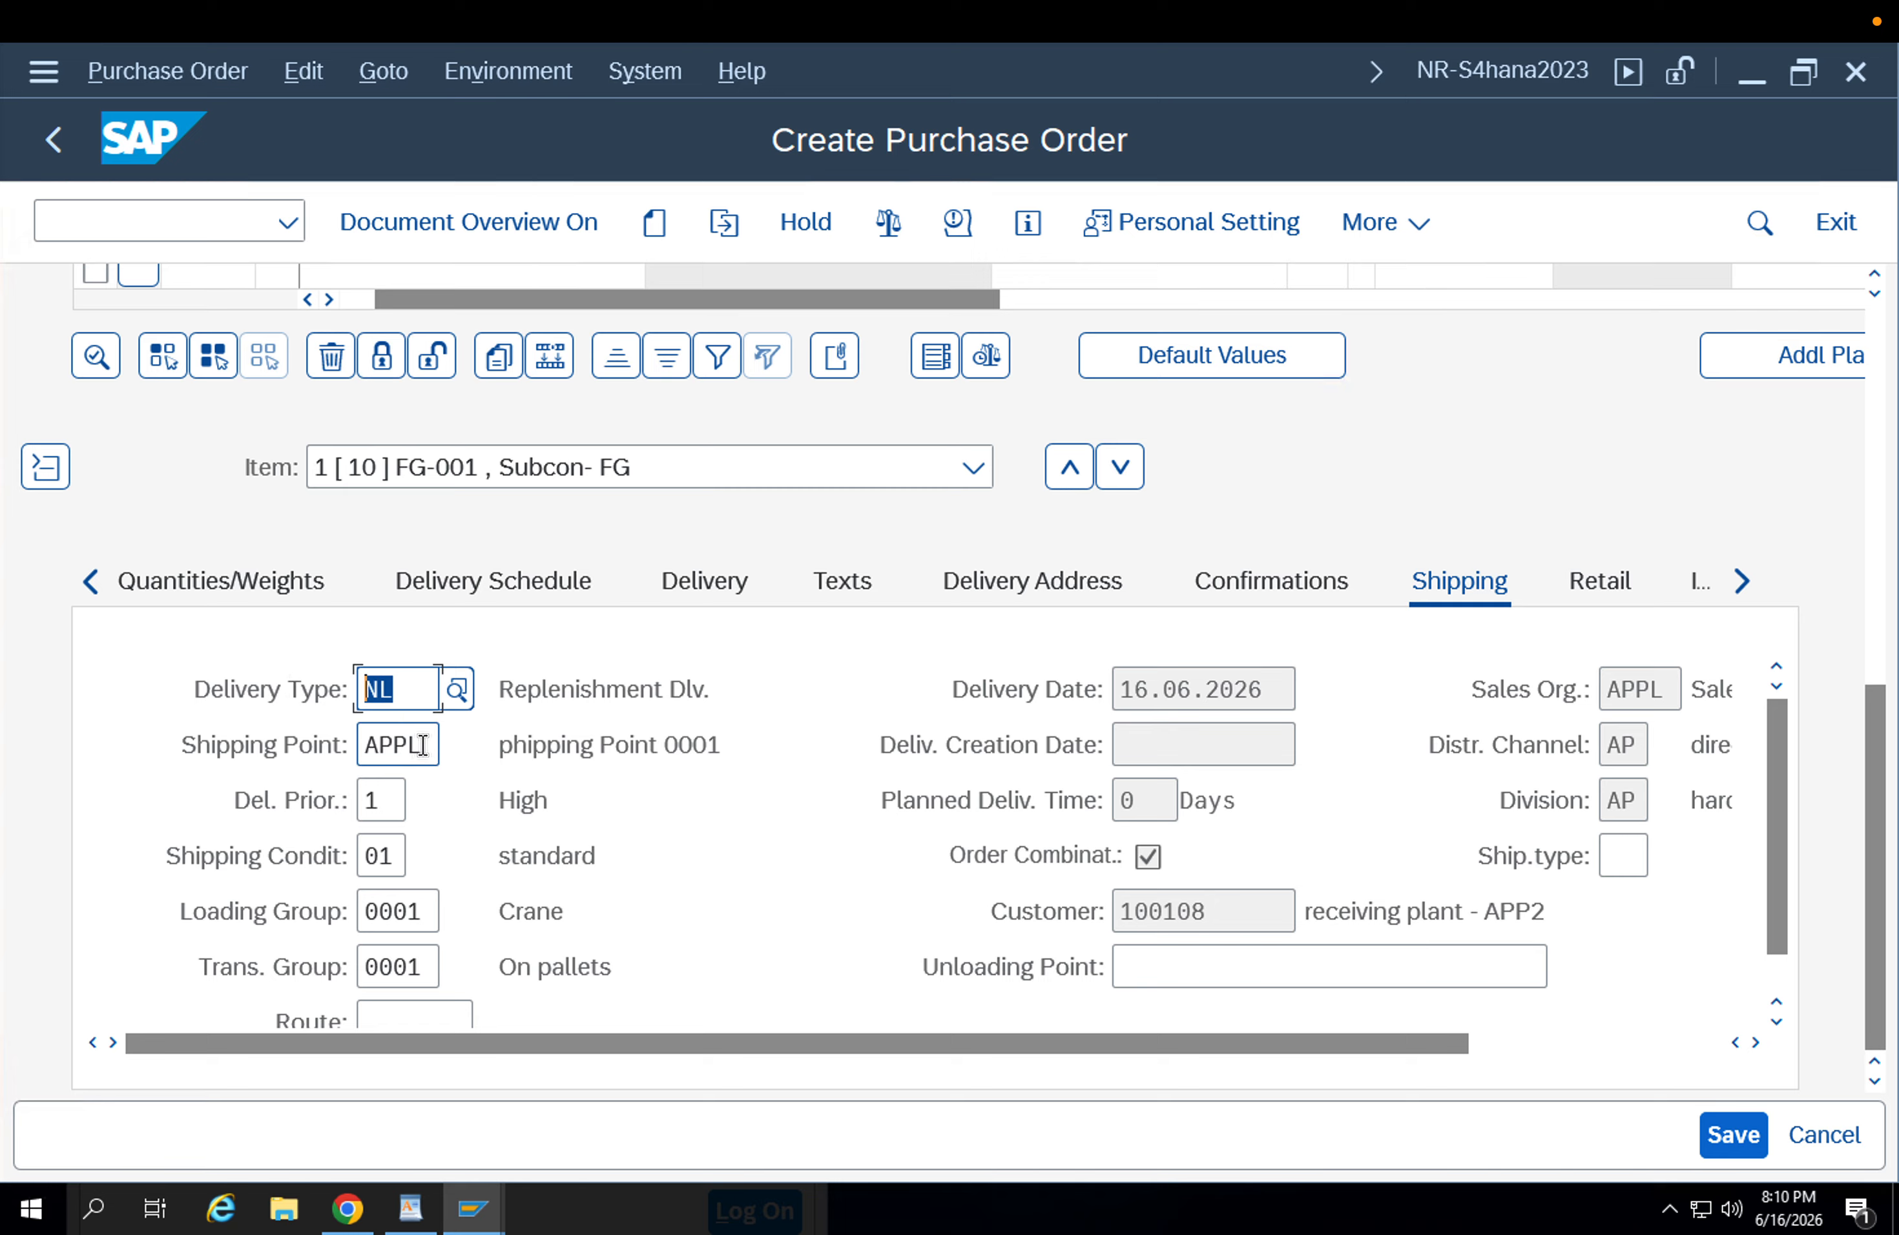
{"action": "left_click_drag", "start_coordinate": [422, 744], "coordinate": [326, 738]}
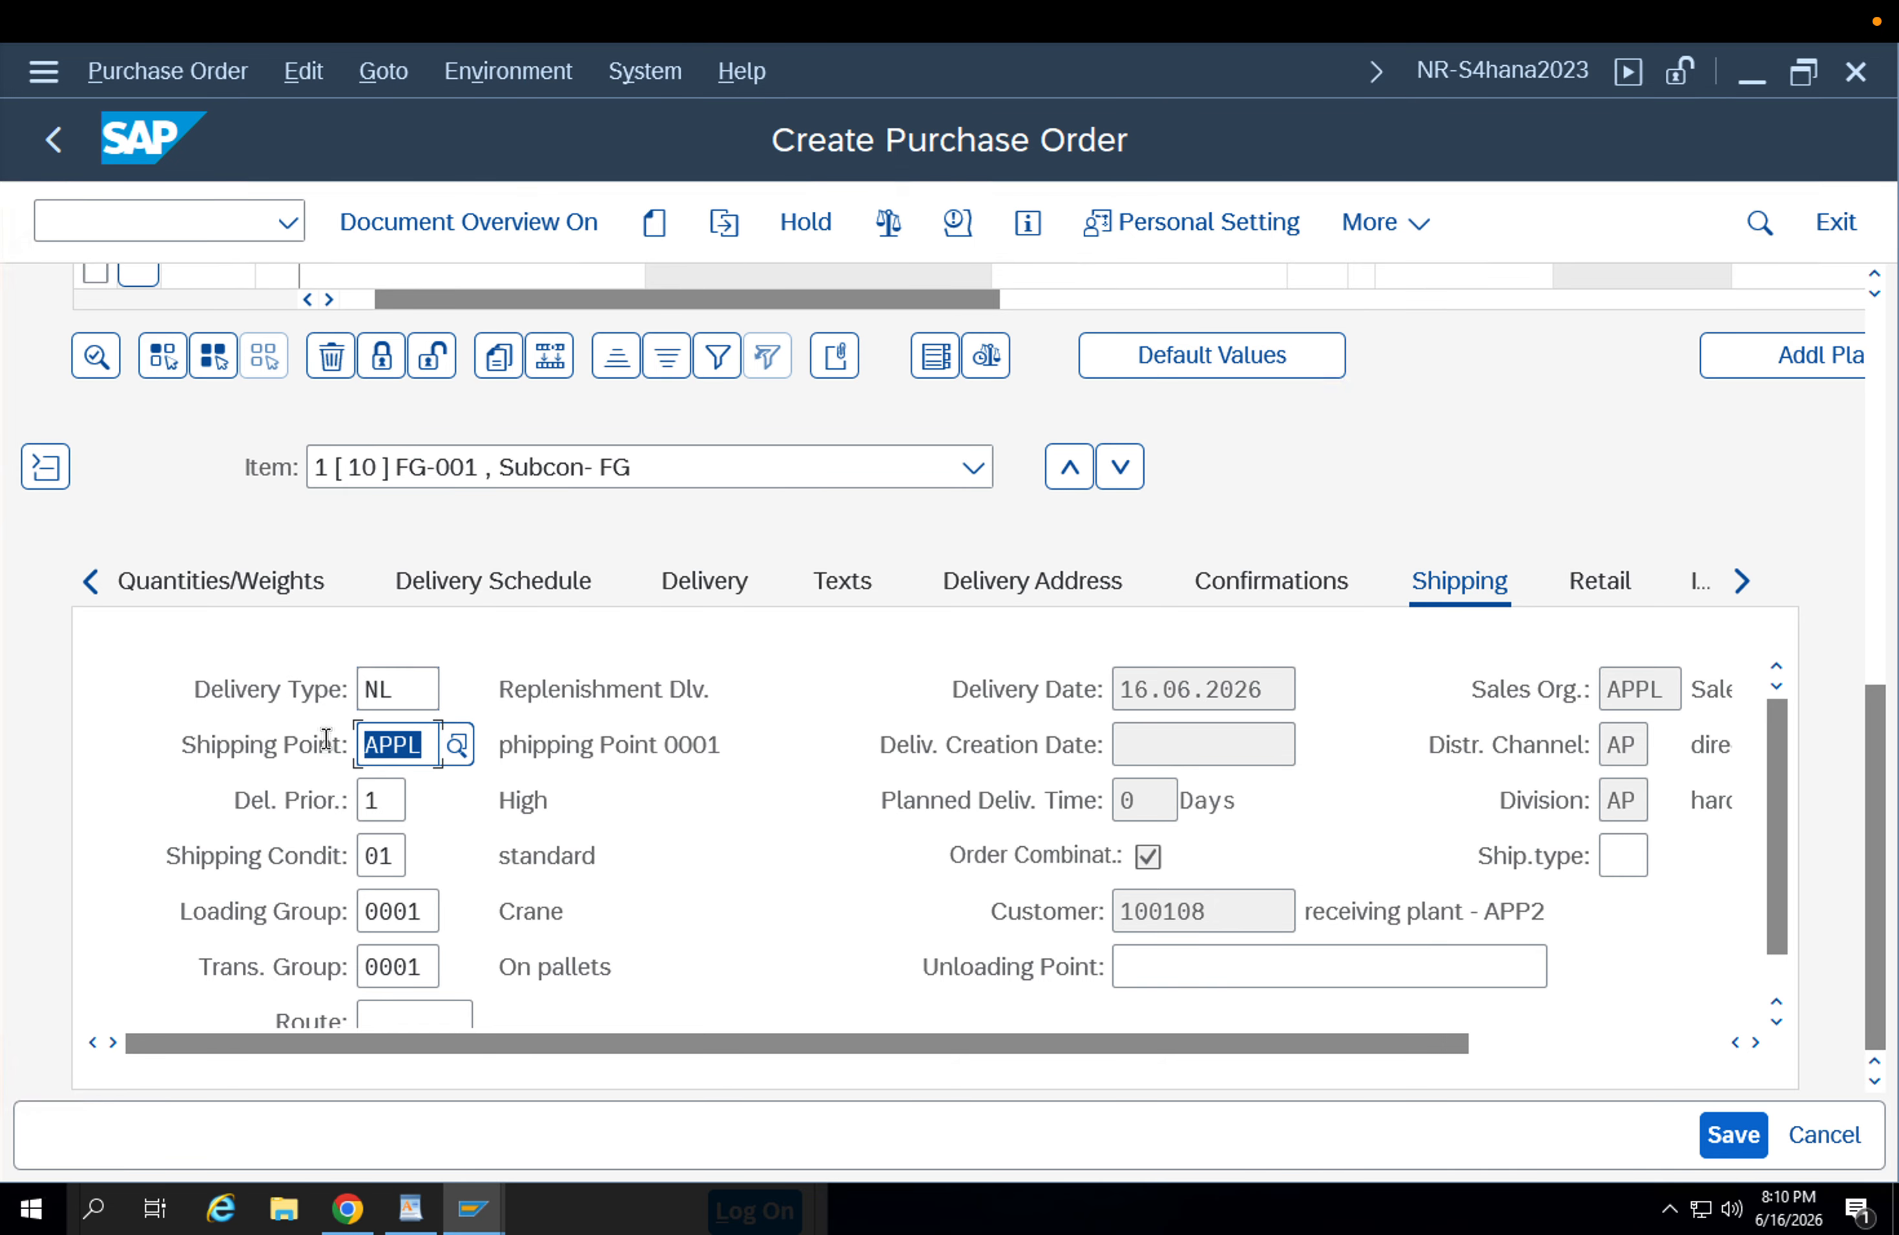
{"action": "left_click", "coordinate": [378, 797]}
{"action": "left_click", "coordinate": [382, 853]}
{"action": "left_click", "coordinate": [395, 911]}
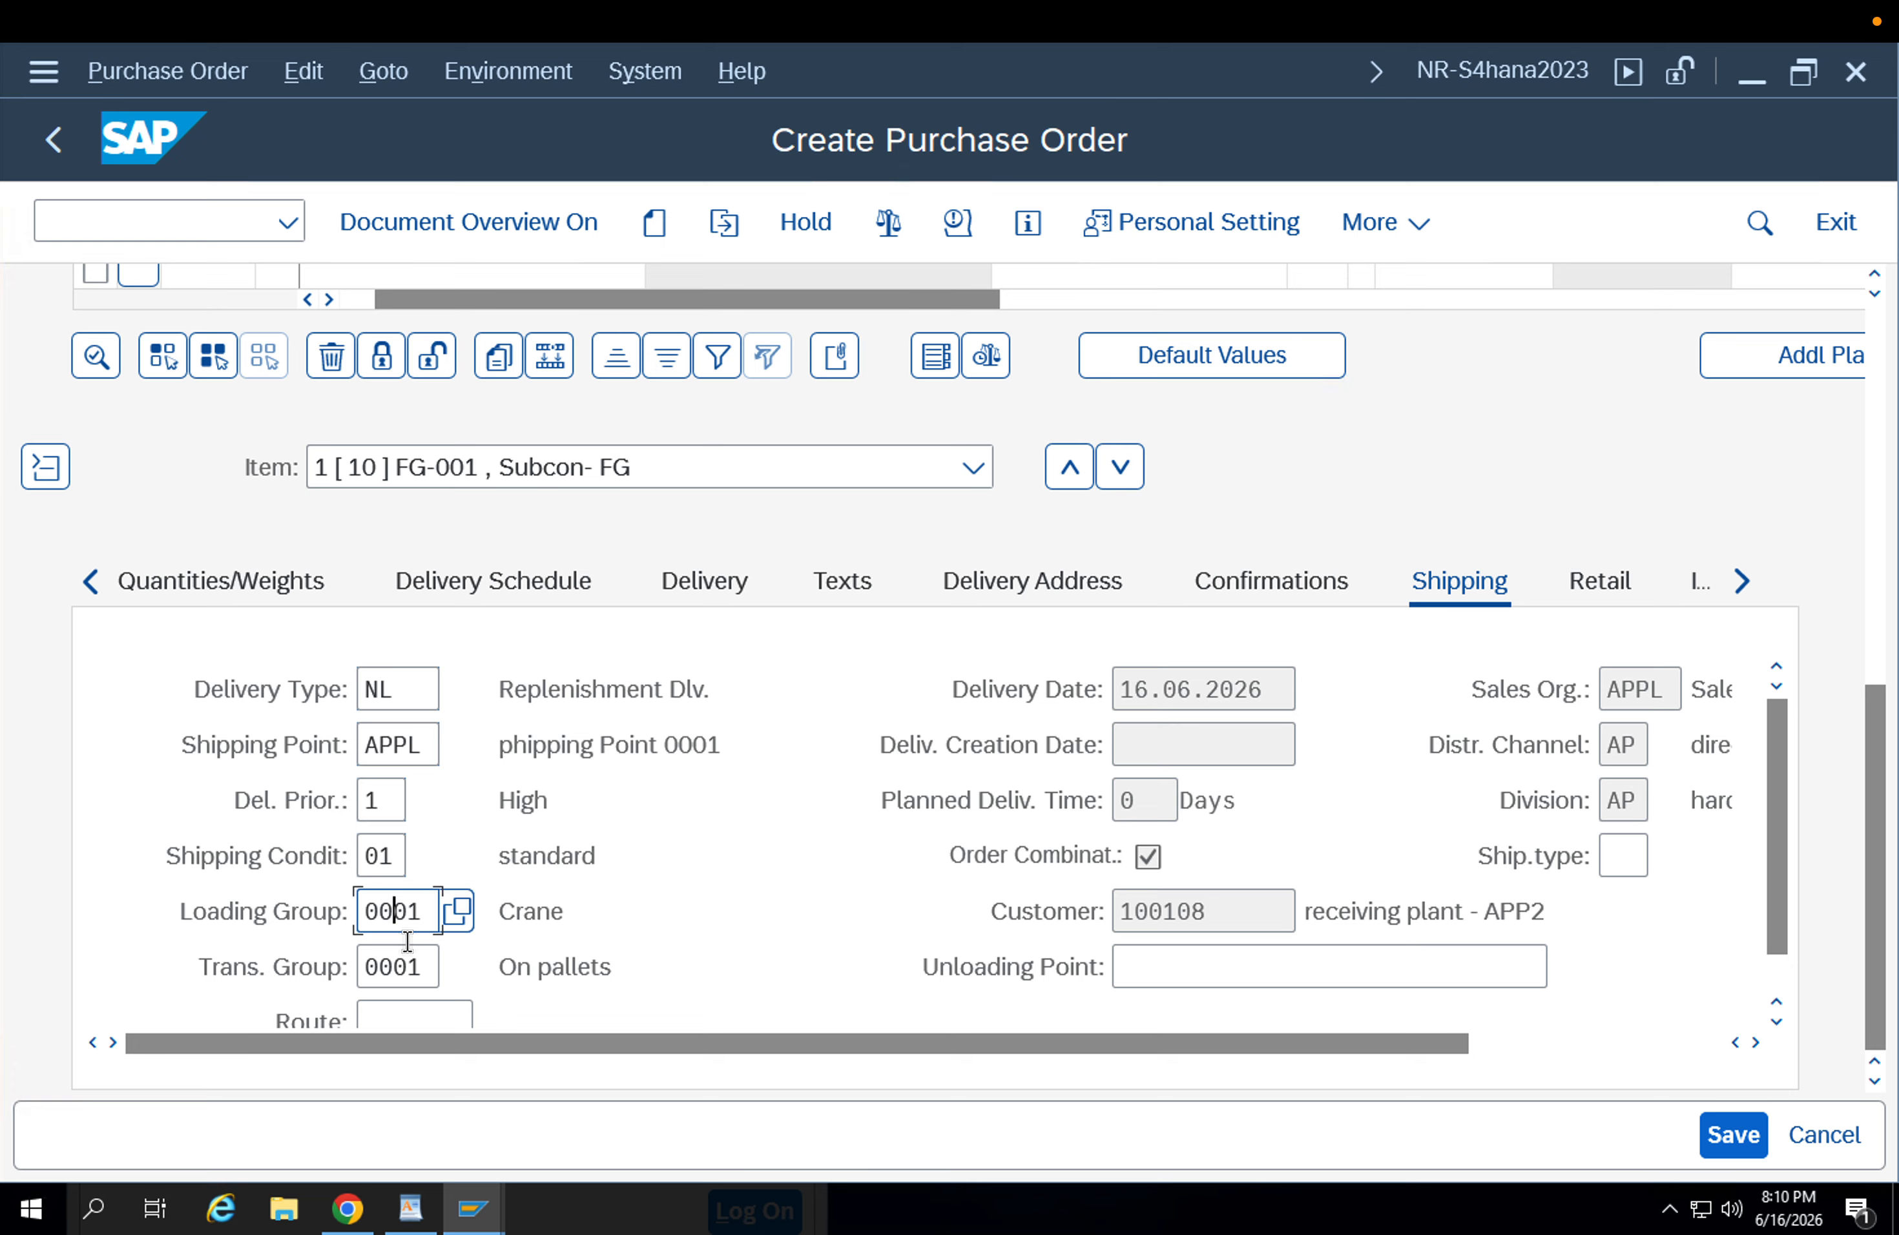
{"action": "left_click", "coordinate": [395, 966]}
{"action": "left_click_drag", "start_coordinate": [1269, 911], "coordinate": [1084, 914]}
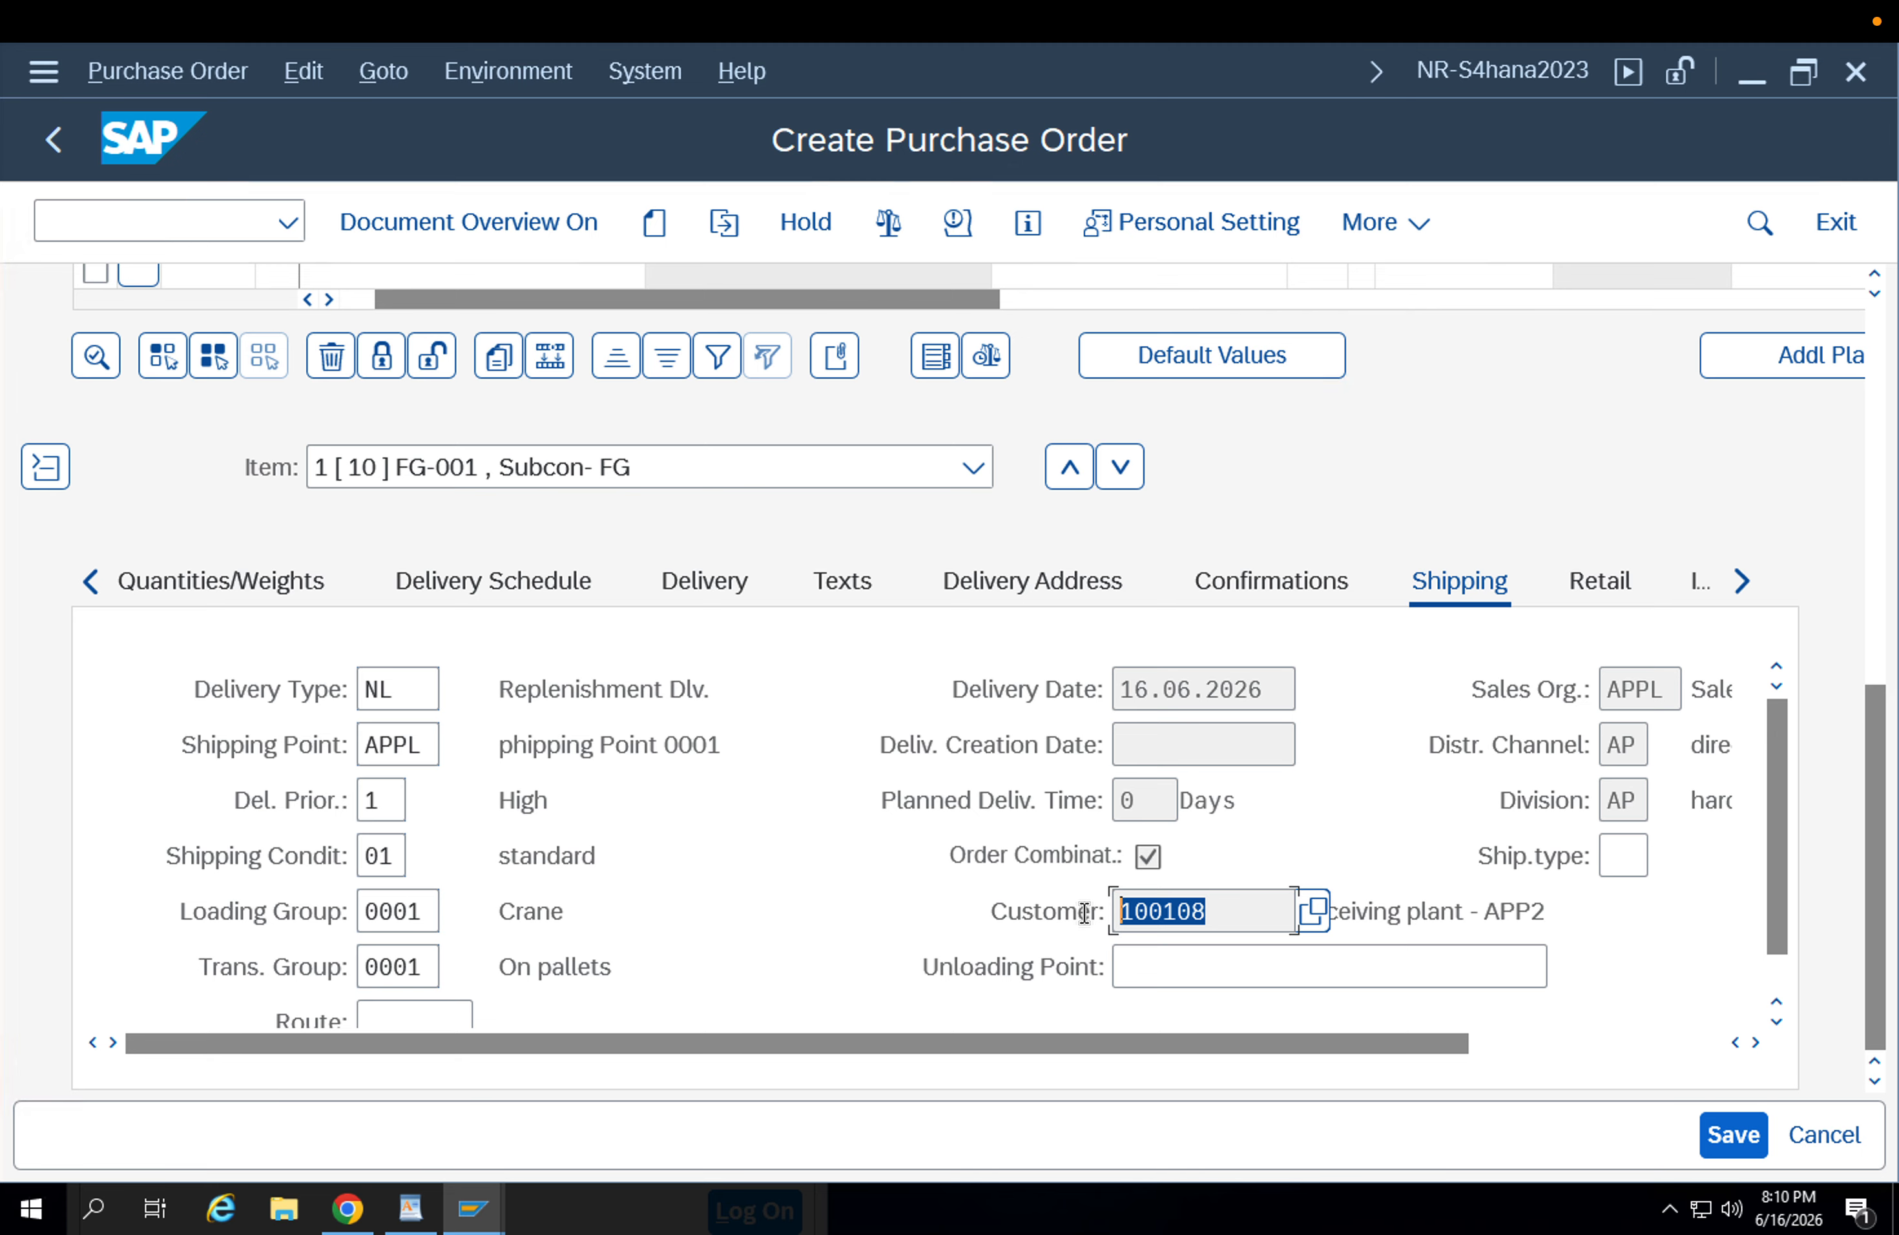
{"action": "left_click", "coordinate": [1490, 1041]}
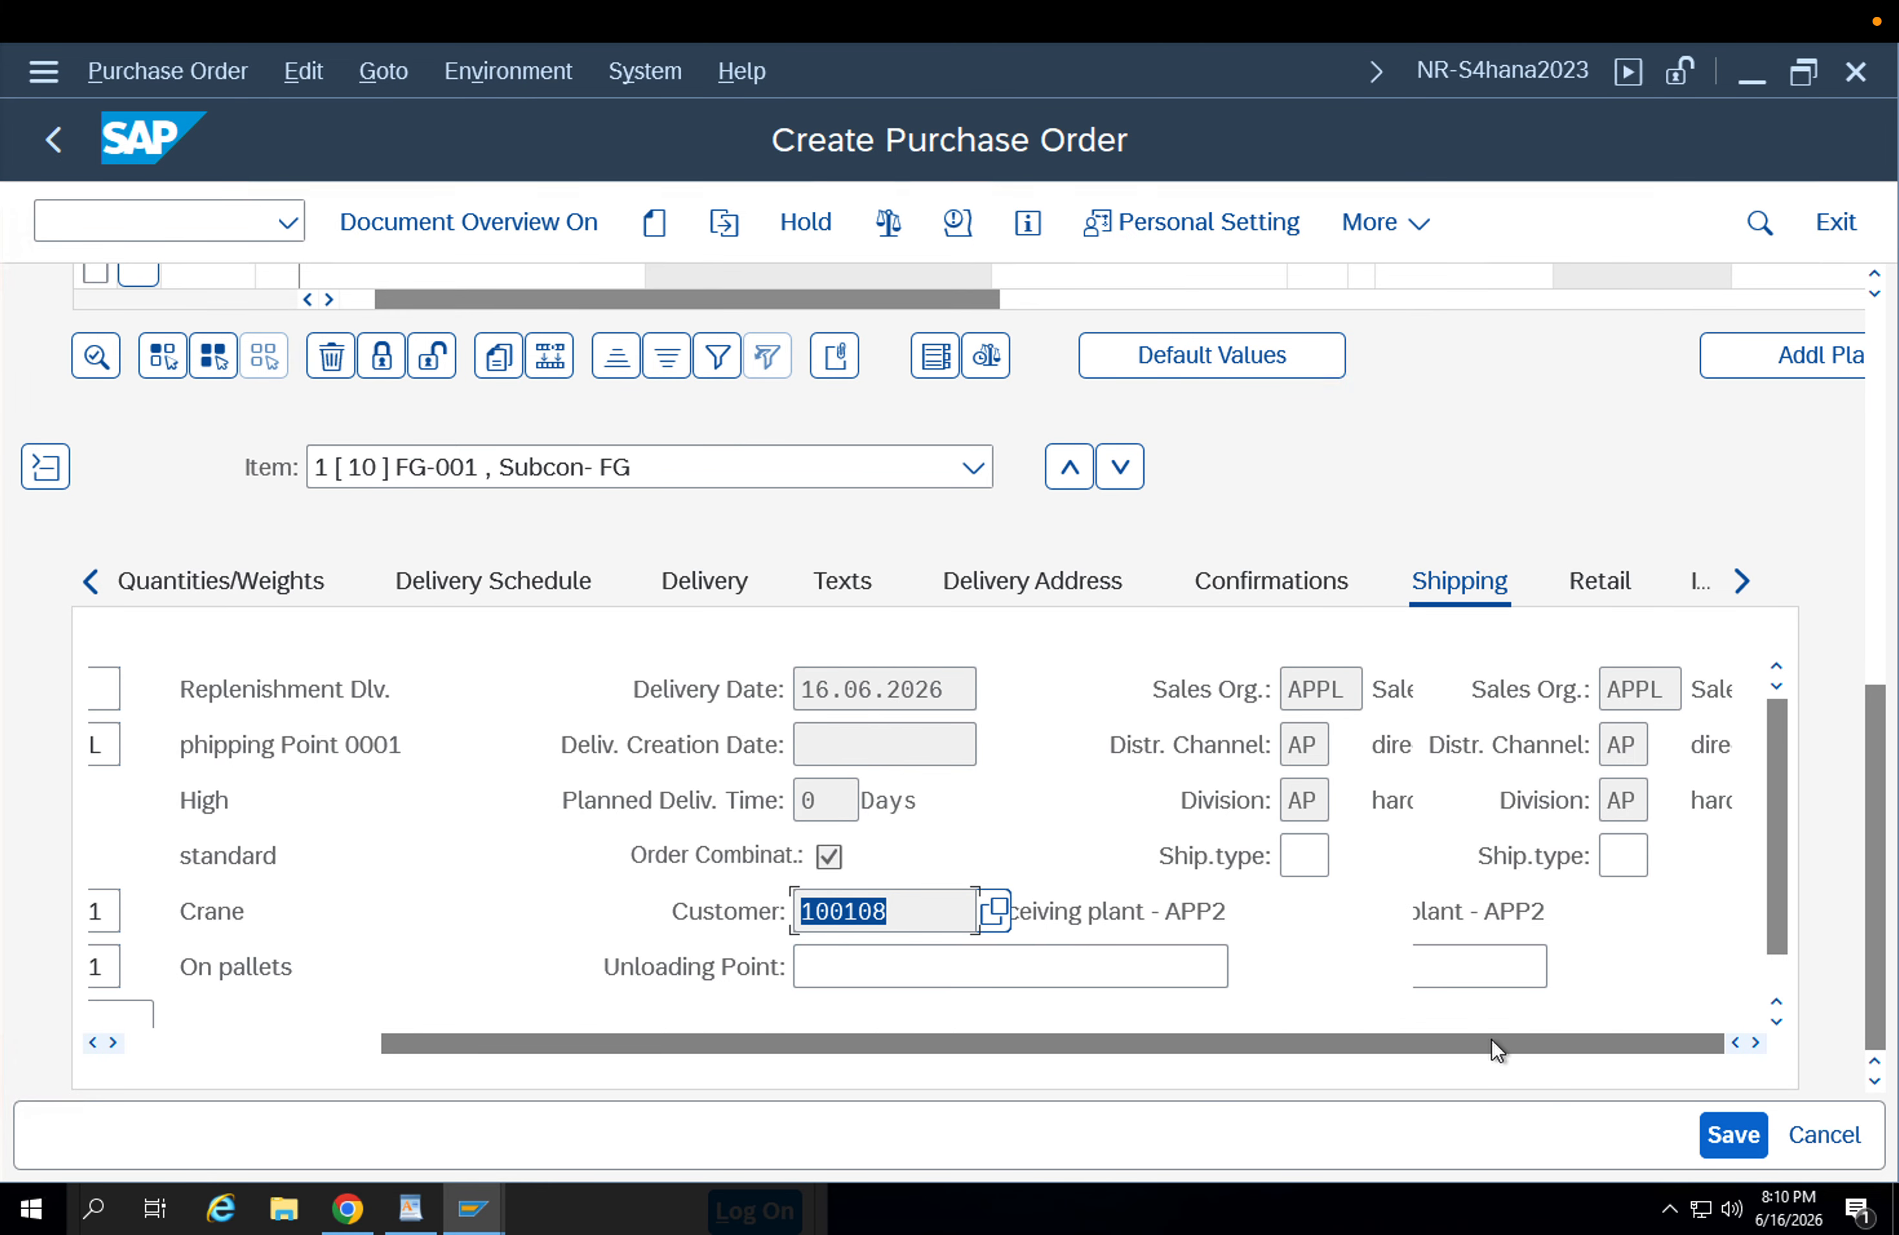
Return to the order header and save the ZU1B stock transport order.
{"action": "left_click", "coordinate": [1882, 585]}
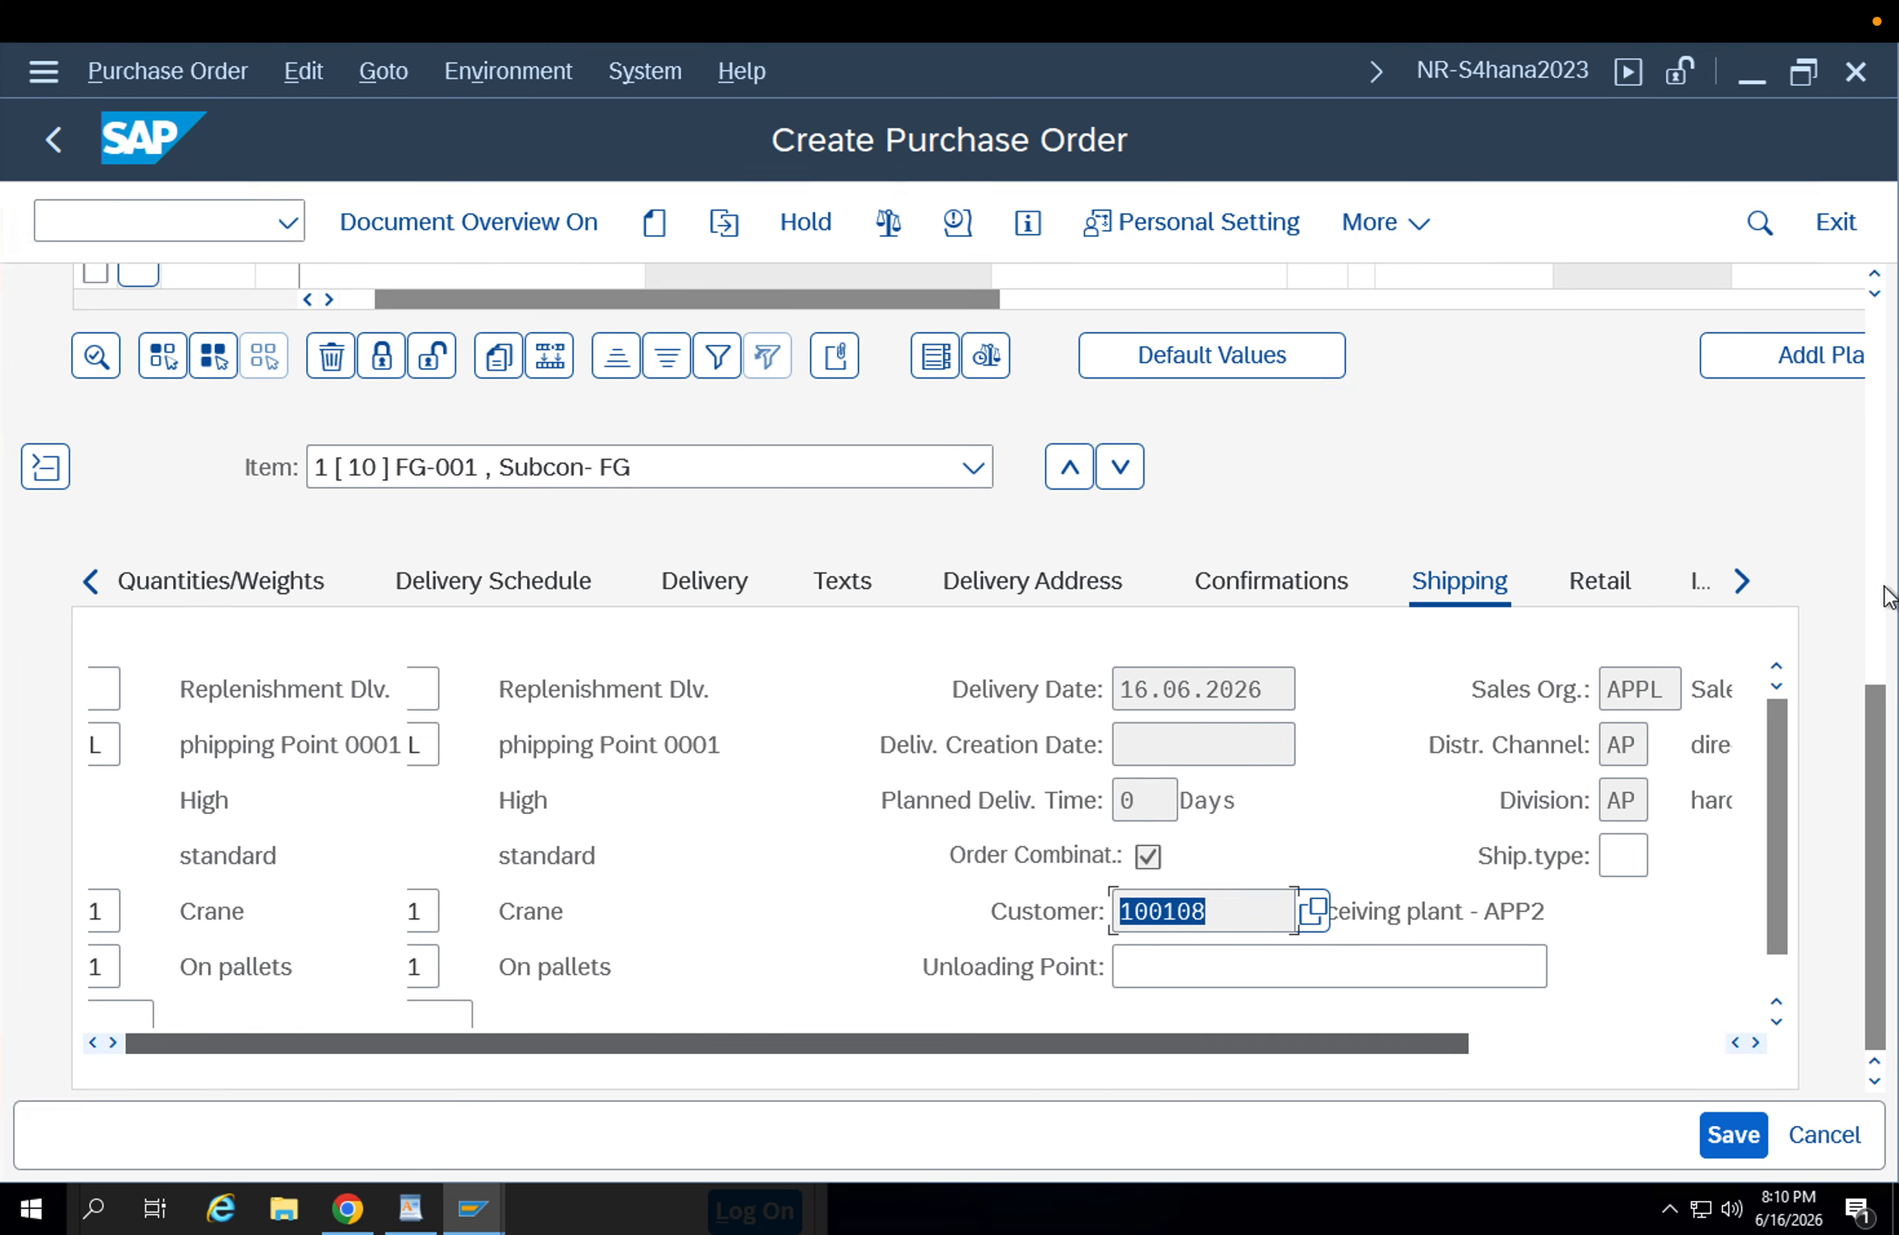
{"action": "left_click", "coordinate": [1882, 751]}
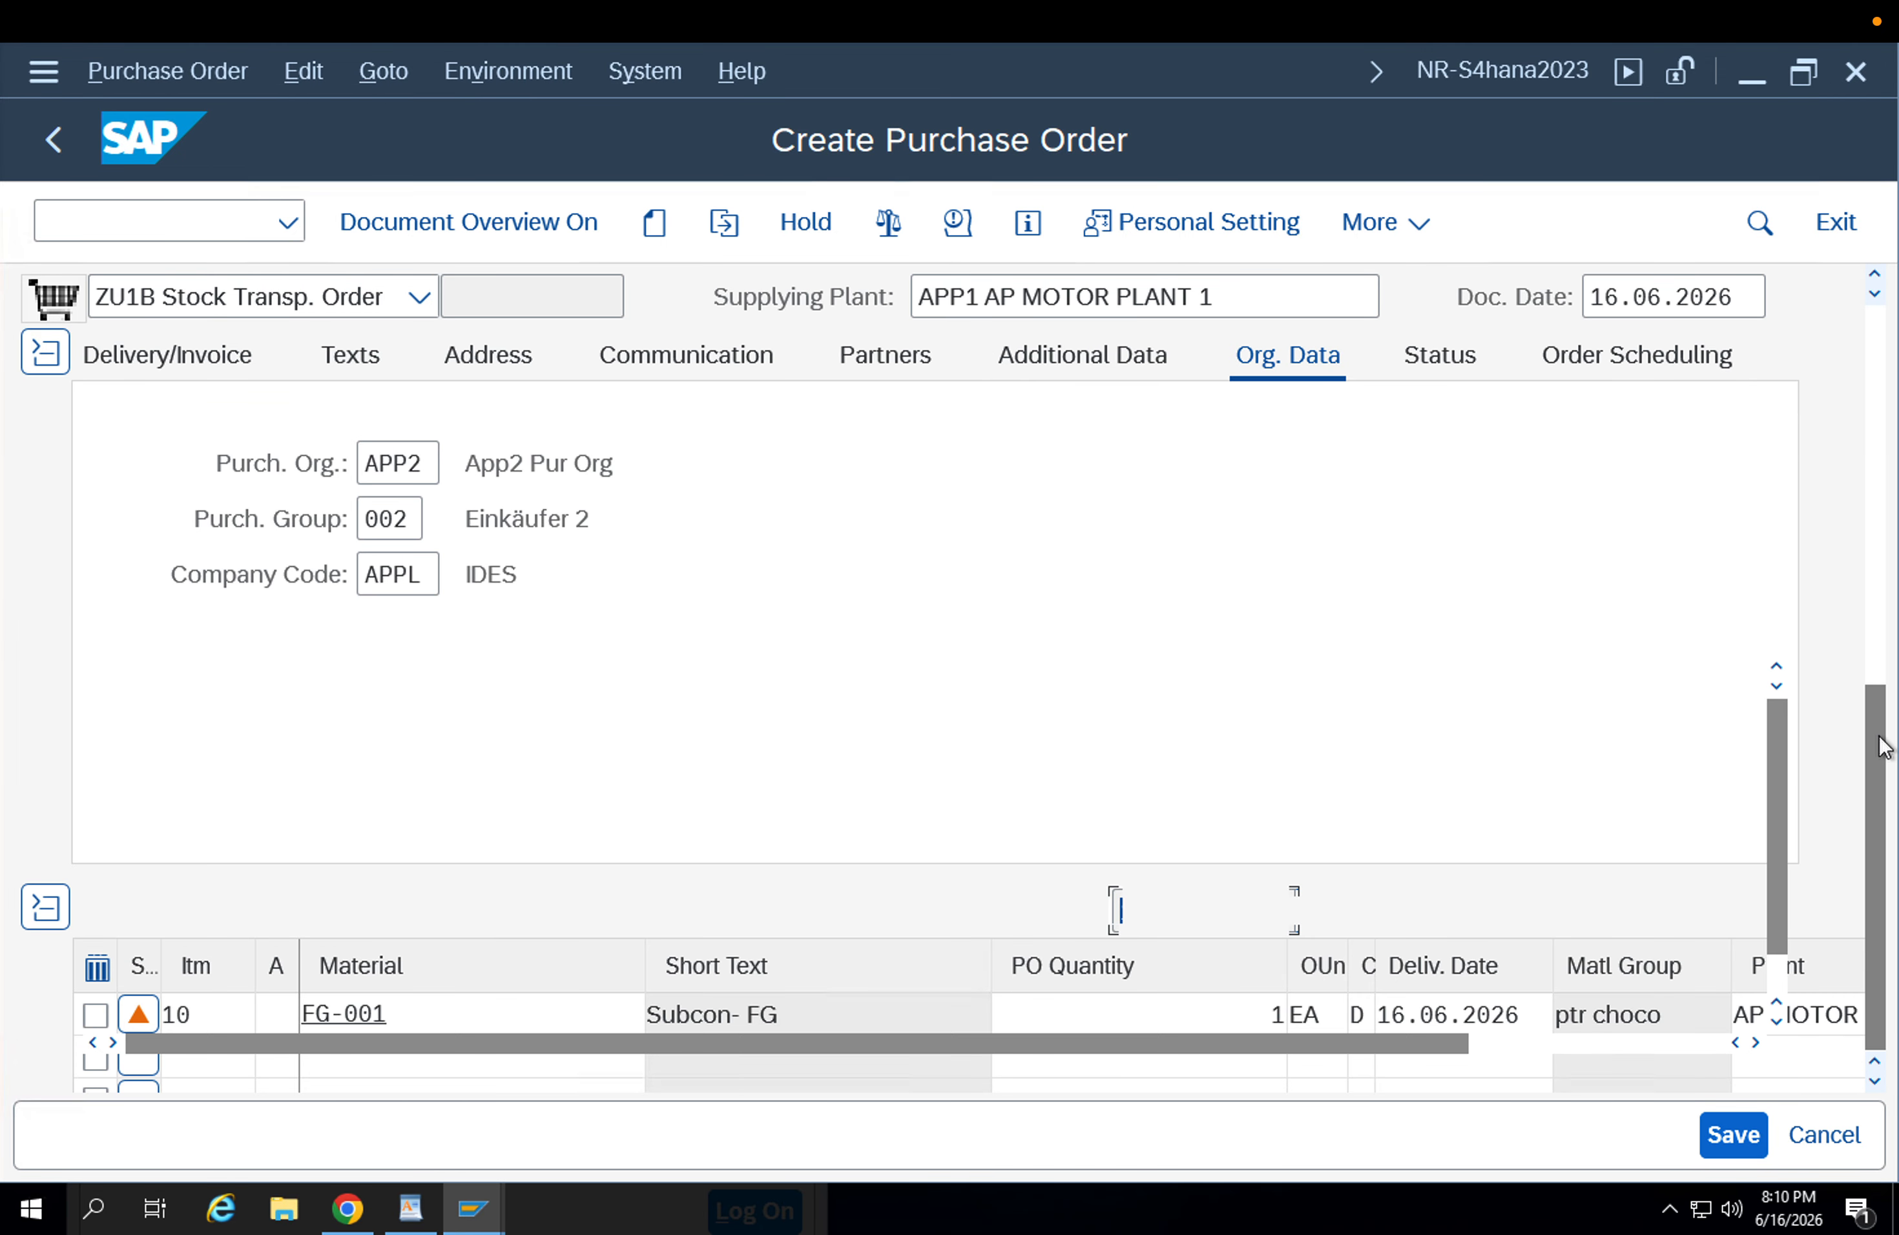
{"action": "left_click", "coordinate": [1882, 425]}
{"action": "scroll", "coordinate": [1883, 425], "scroll_direction": "up", "scroll_amount": 5}
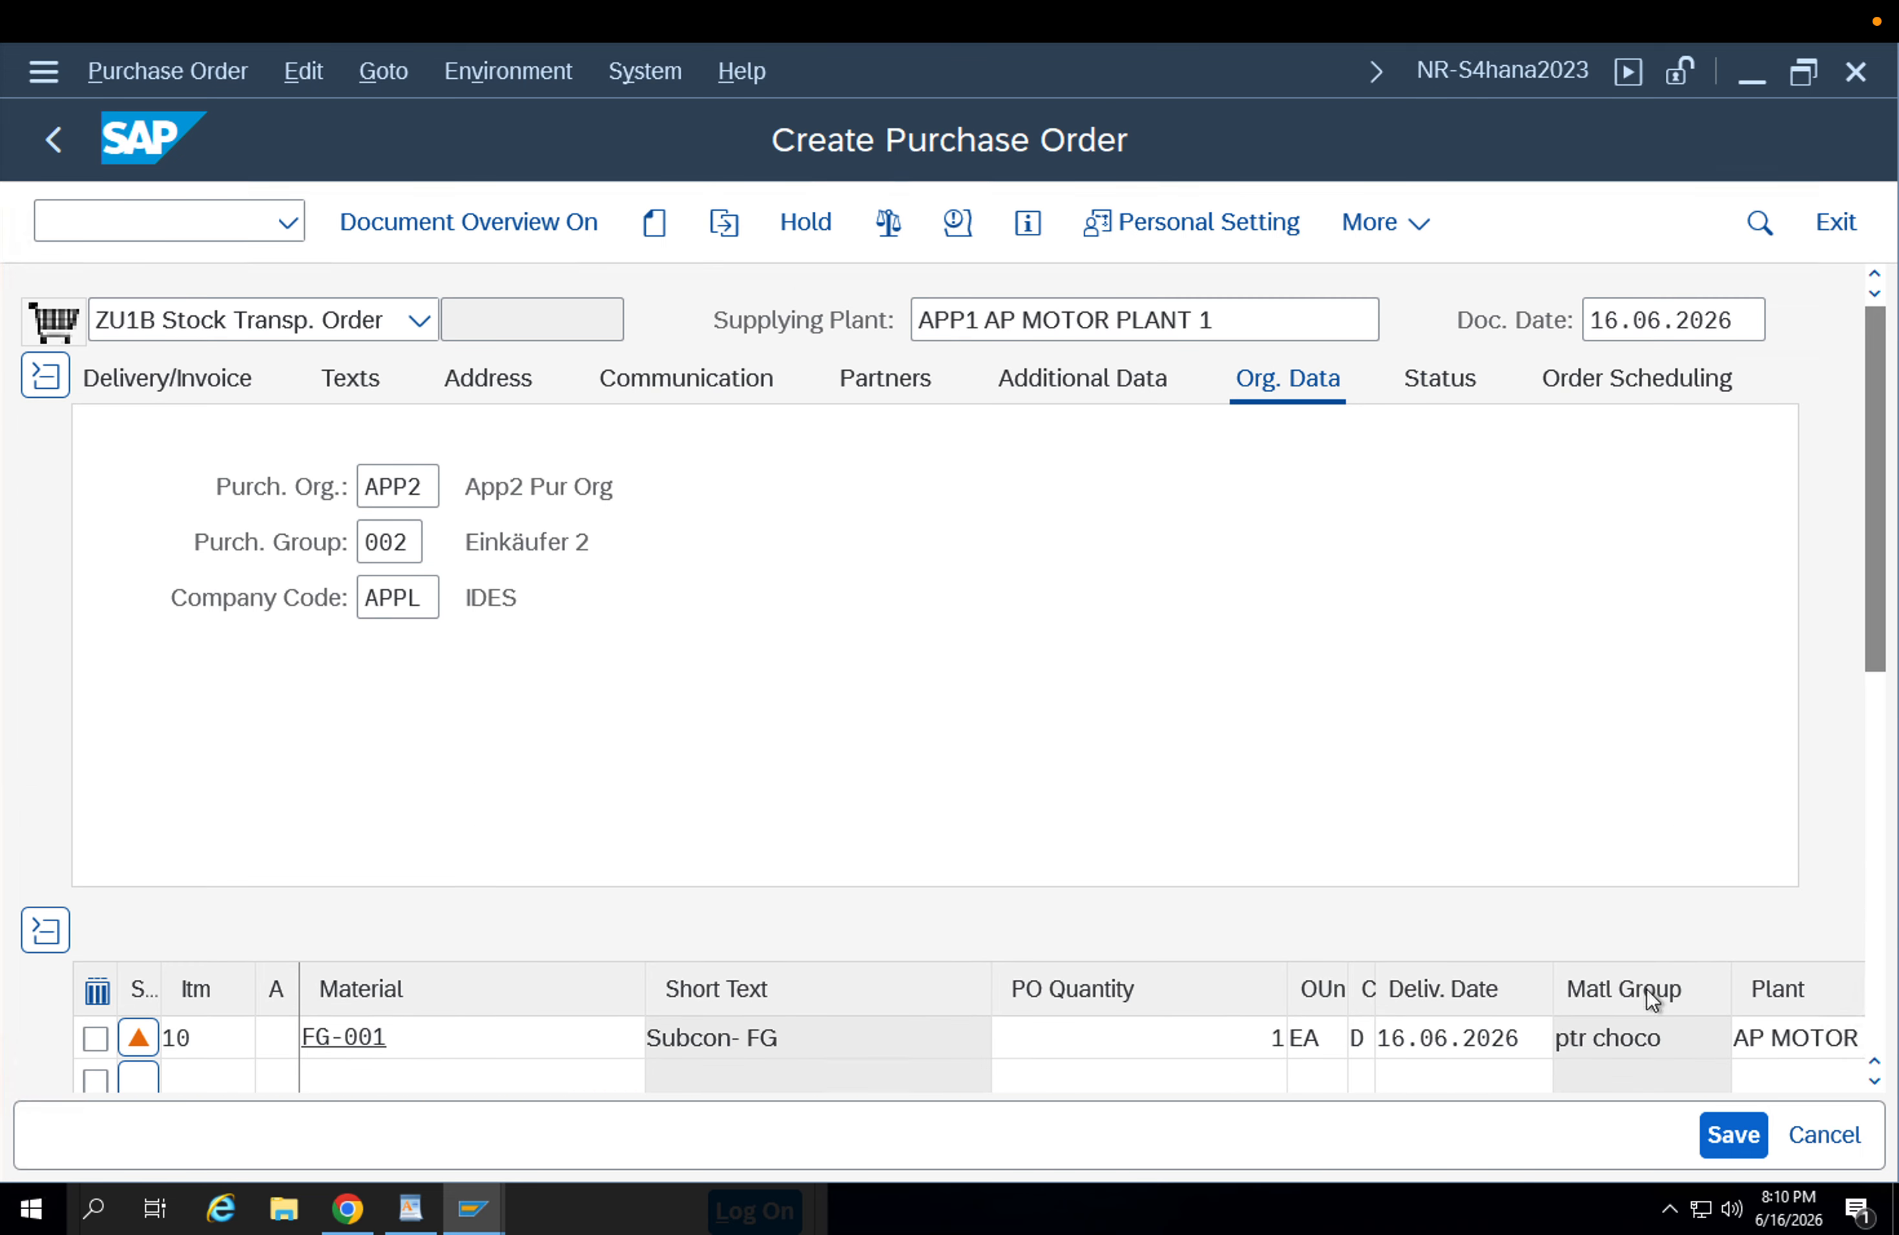
{"action": "left_click", "coordinate": [1728, 1134]}
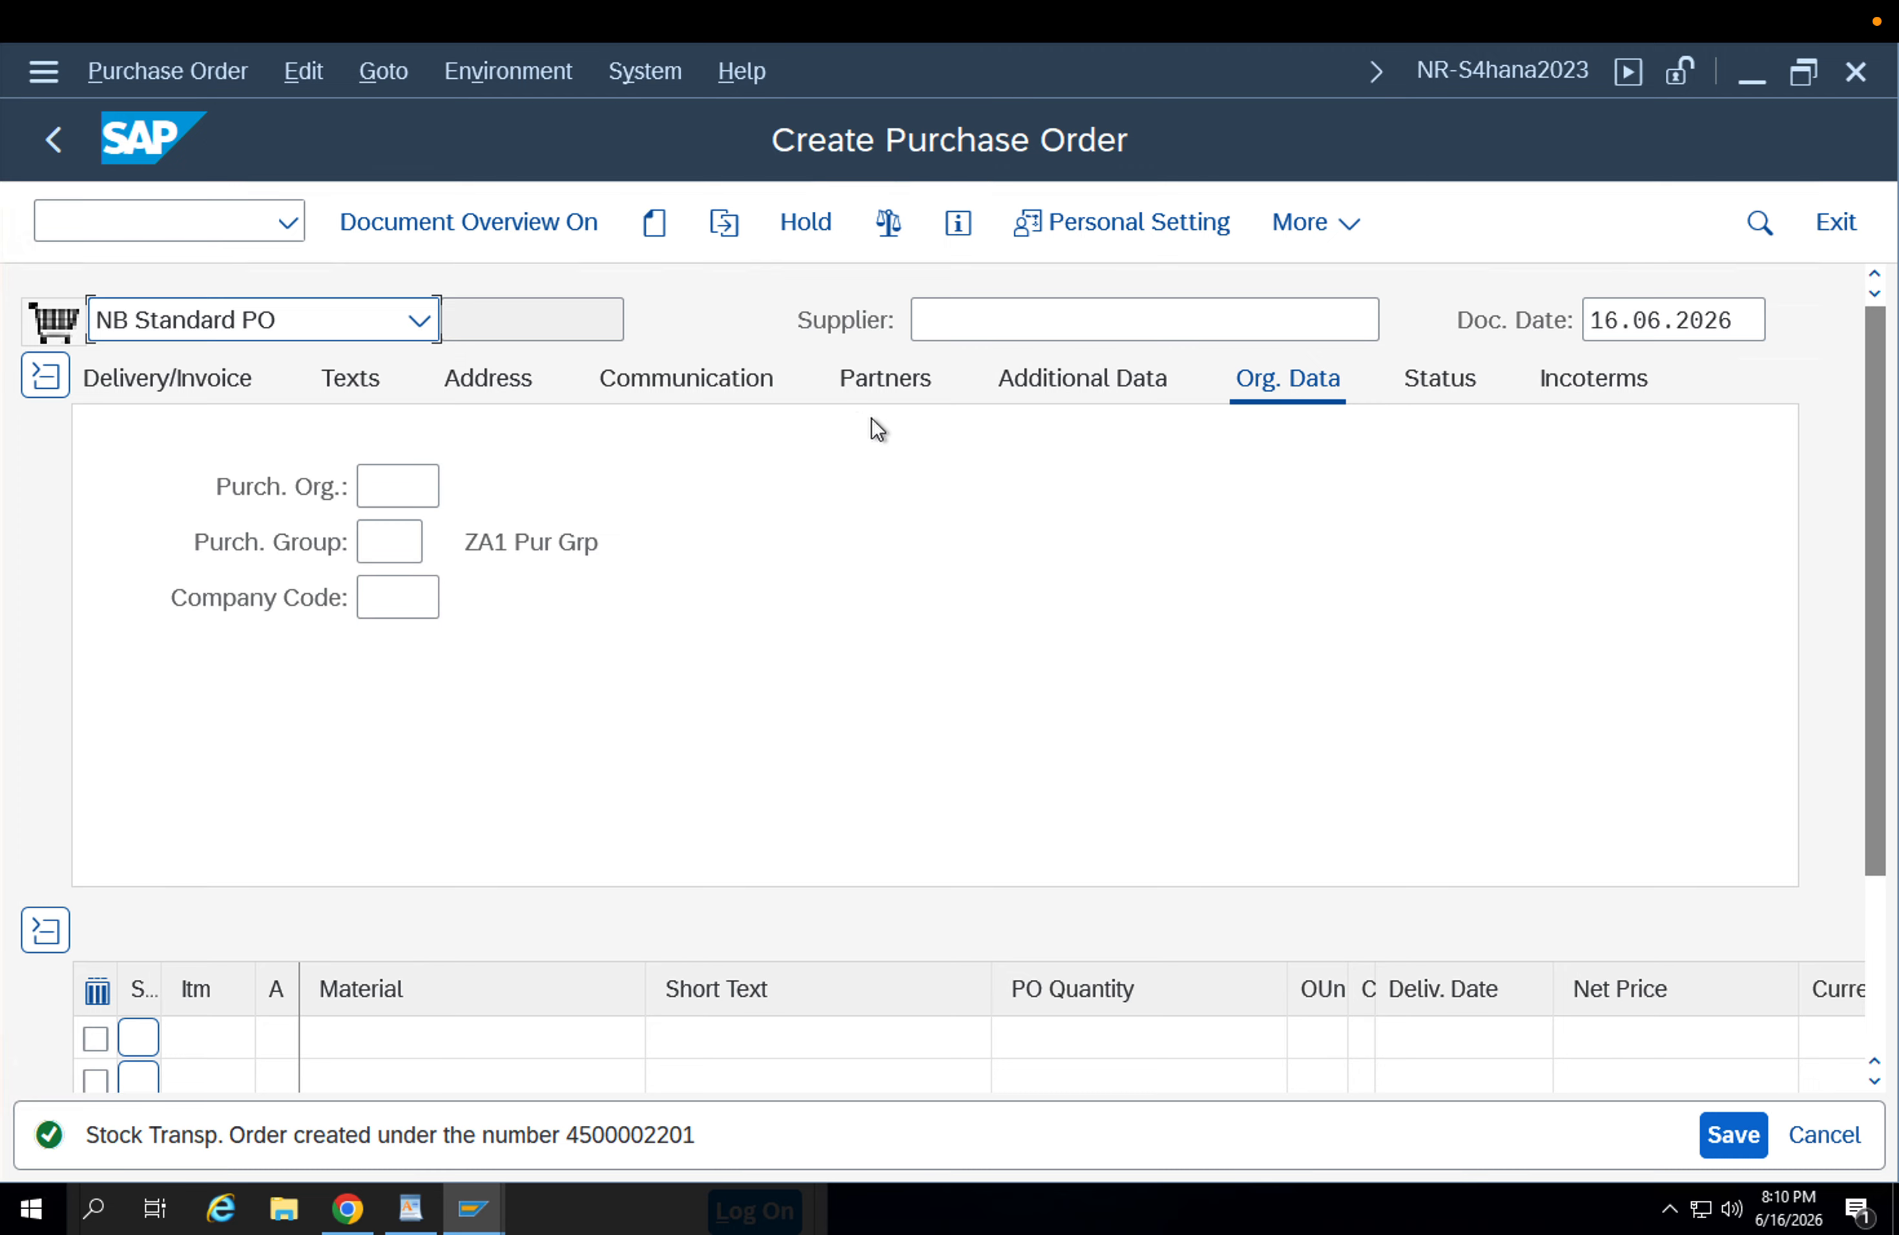
Display the stock transport order just saved and return to its header data.
{"action": "left_click", "coordinate": [723, 223]}
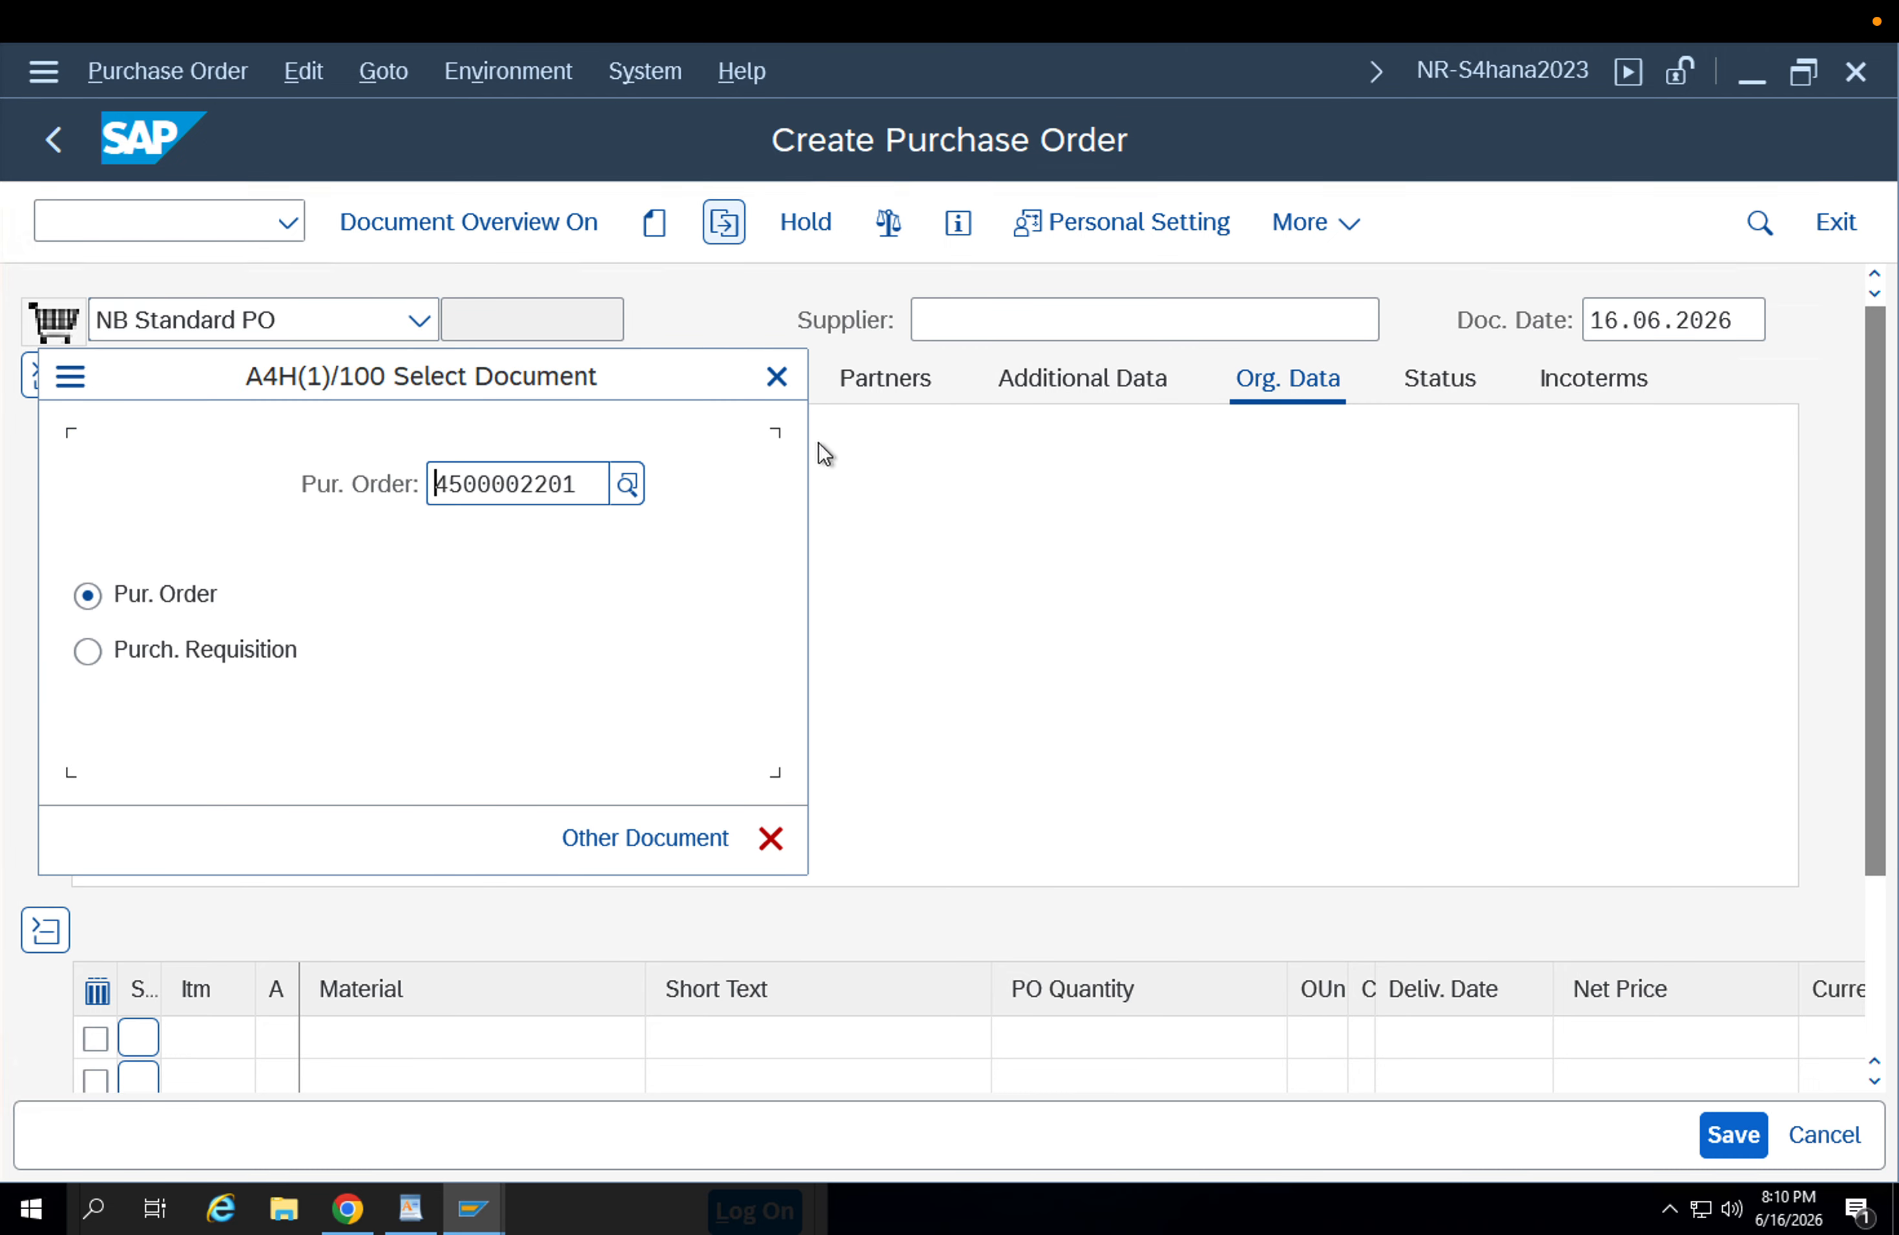
{"action": "key", "text": "Return"}
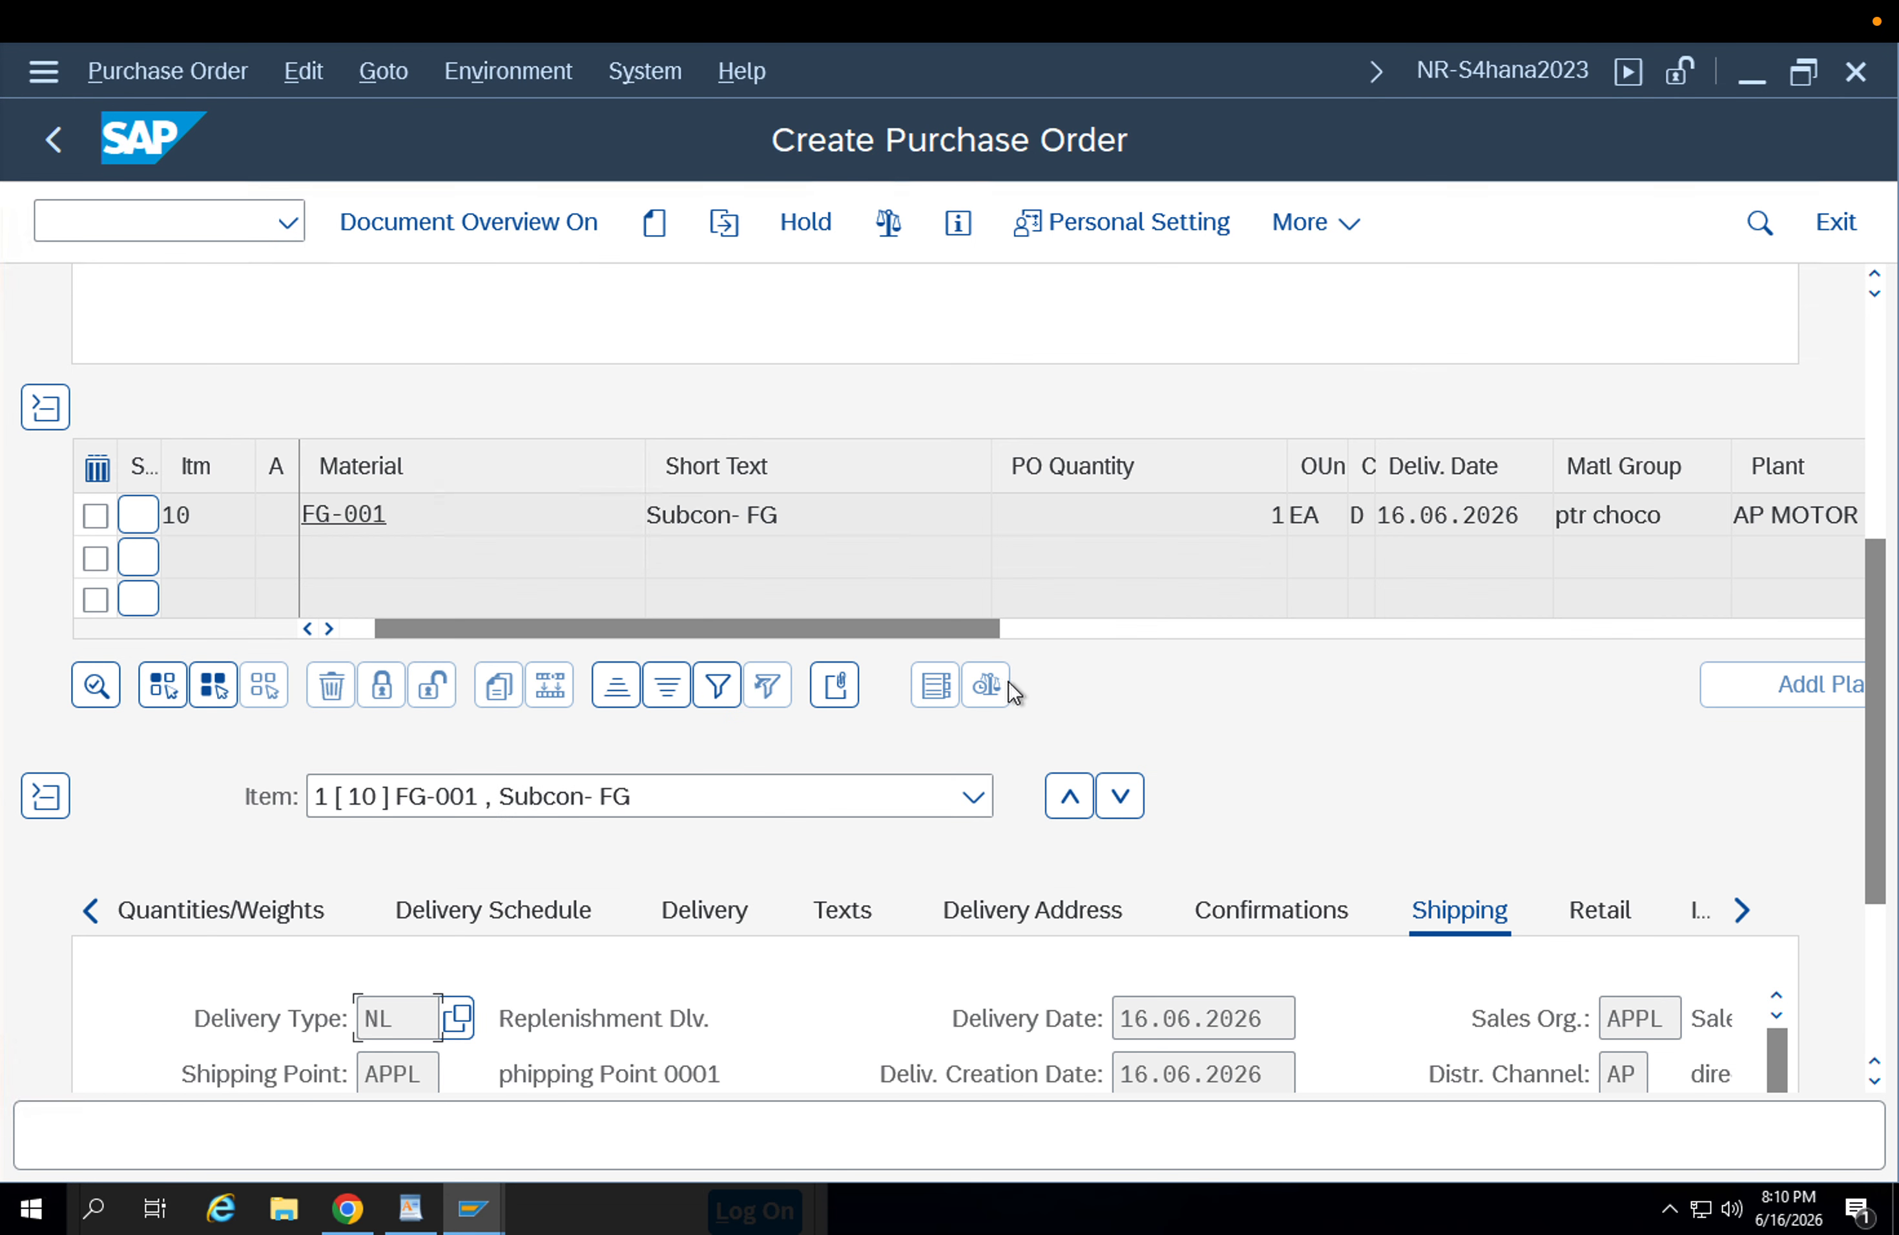
{"action": "left_click", "coordinate": [1877, 405]}
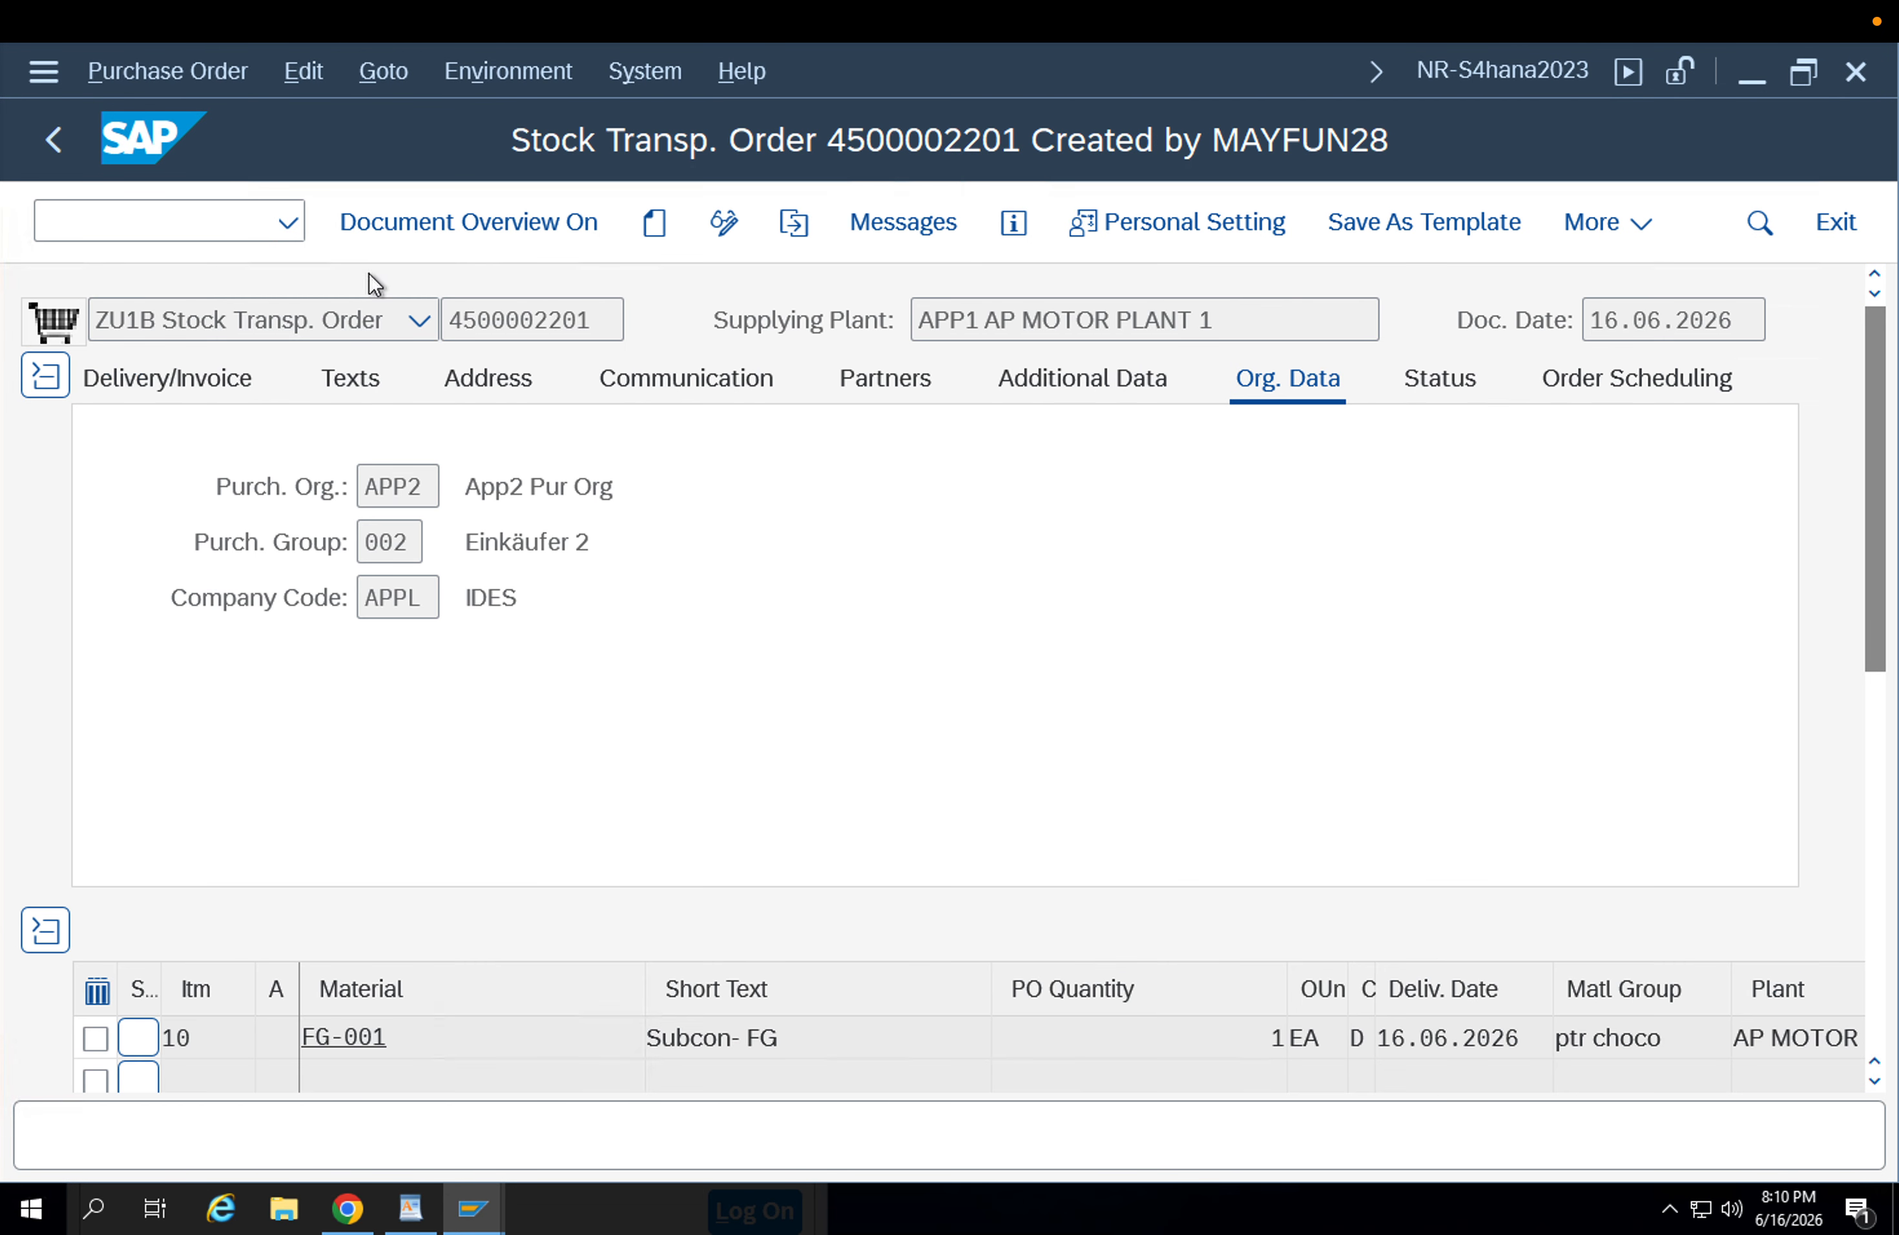
Open the Stock Overview transaction MMBE in a new session and run it for material FG-001.
{"action": "left_click", "coordinate": [206, 223]}
{"action": "type", "text": "/omm"}
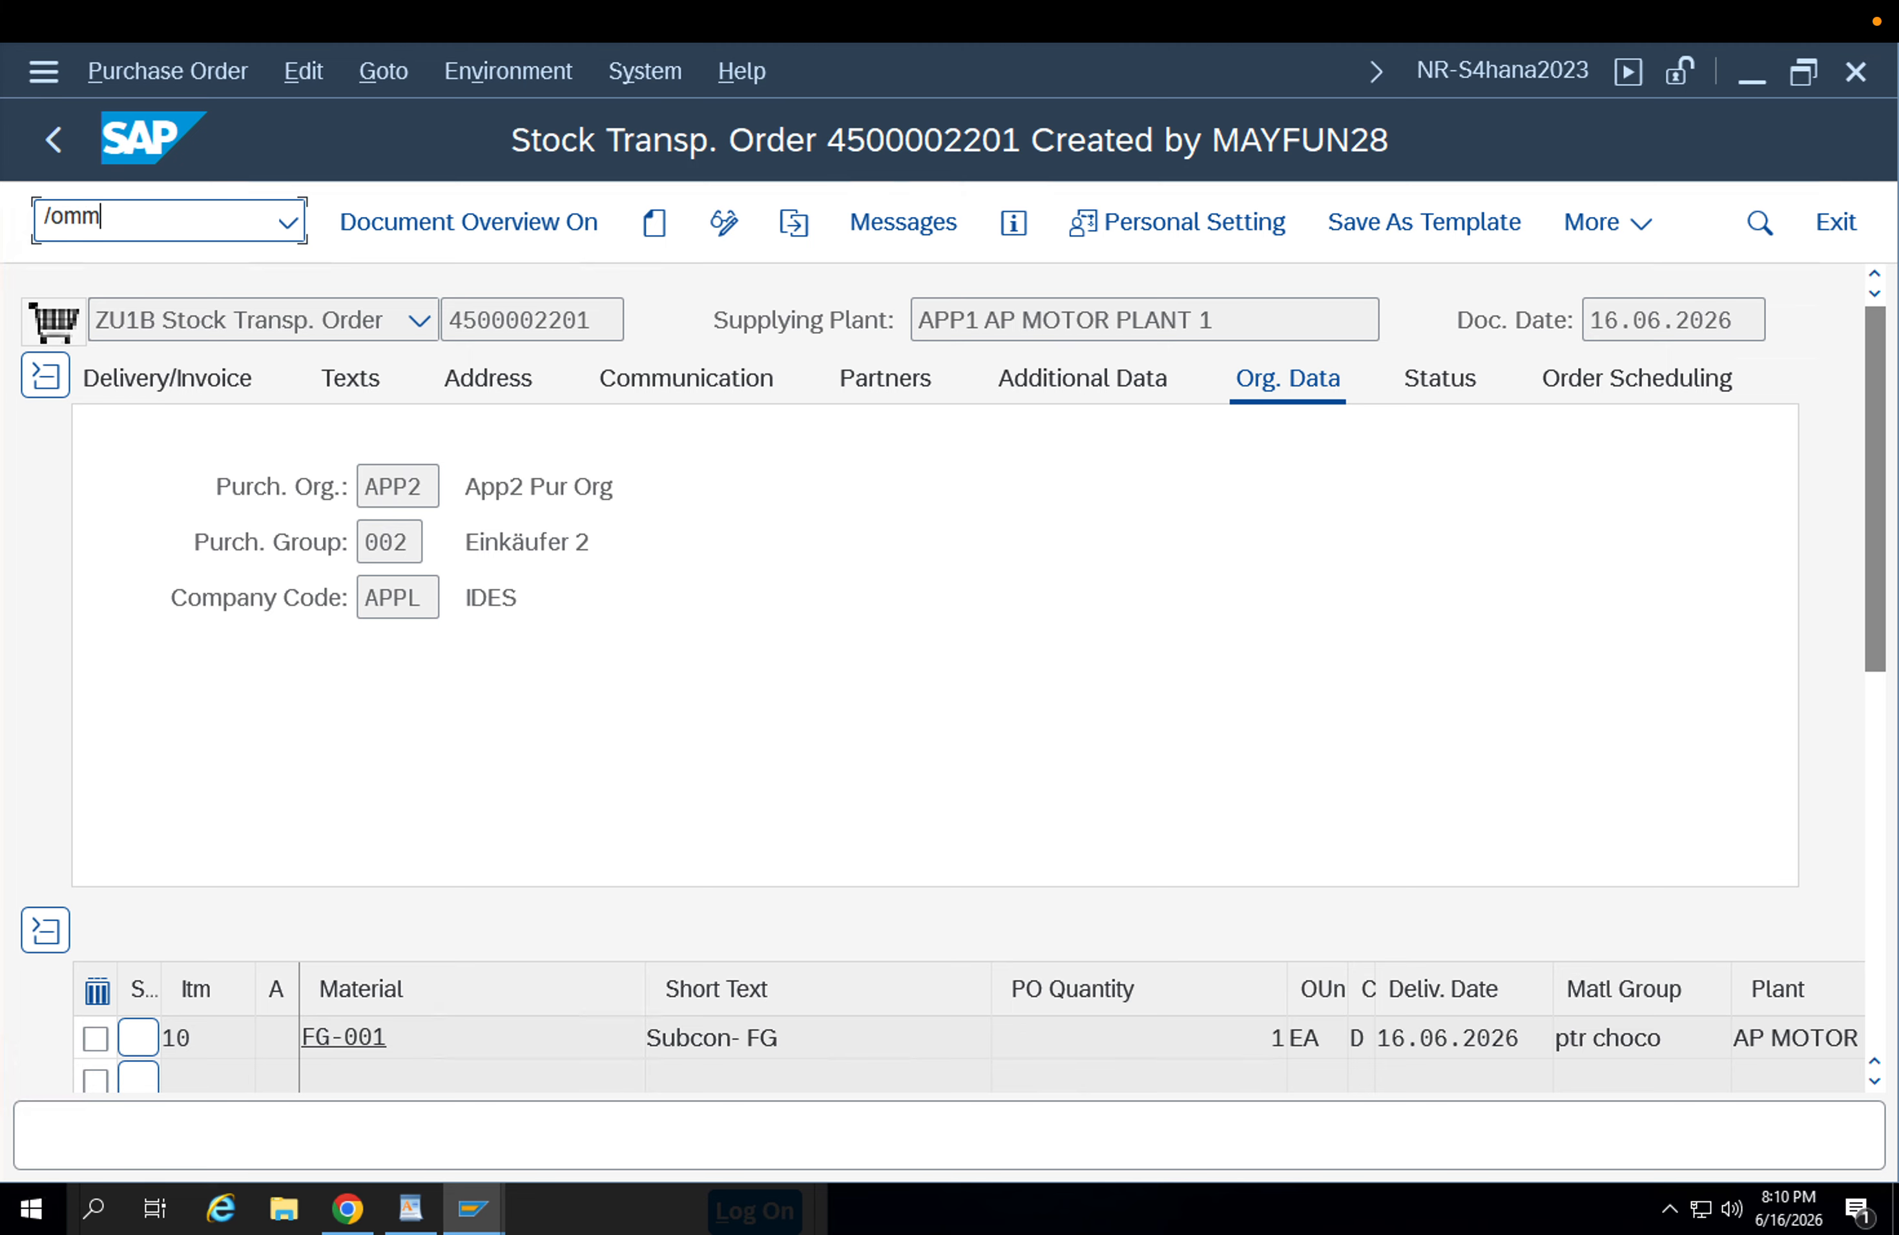
{"action": "type", "text": "be"}
{"action": "key", "text": "Return"}
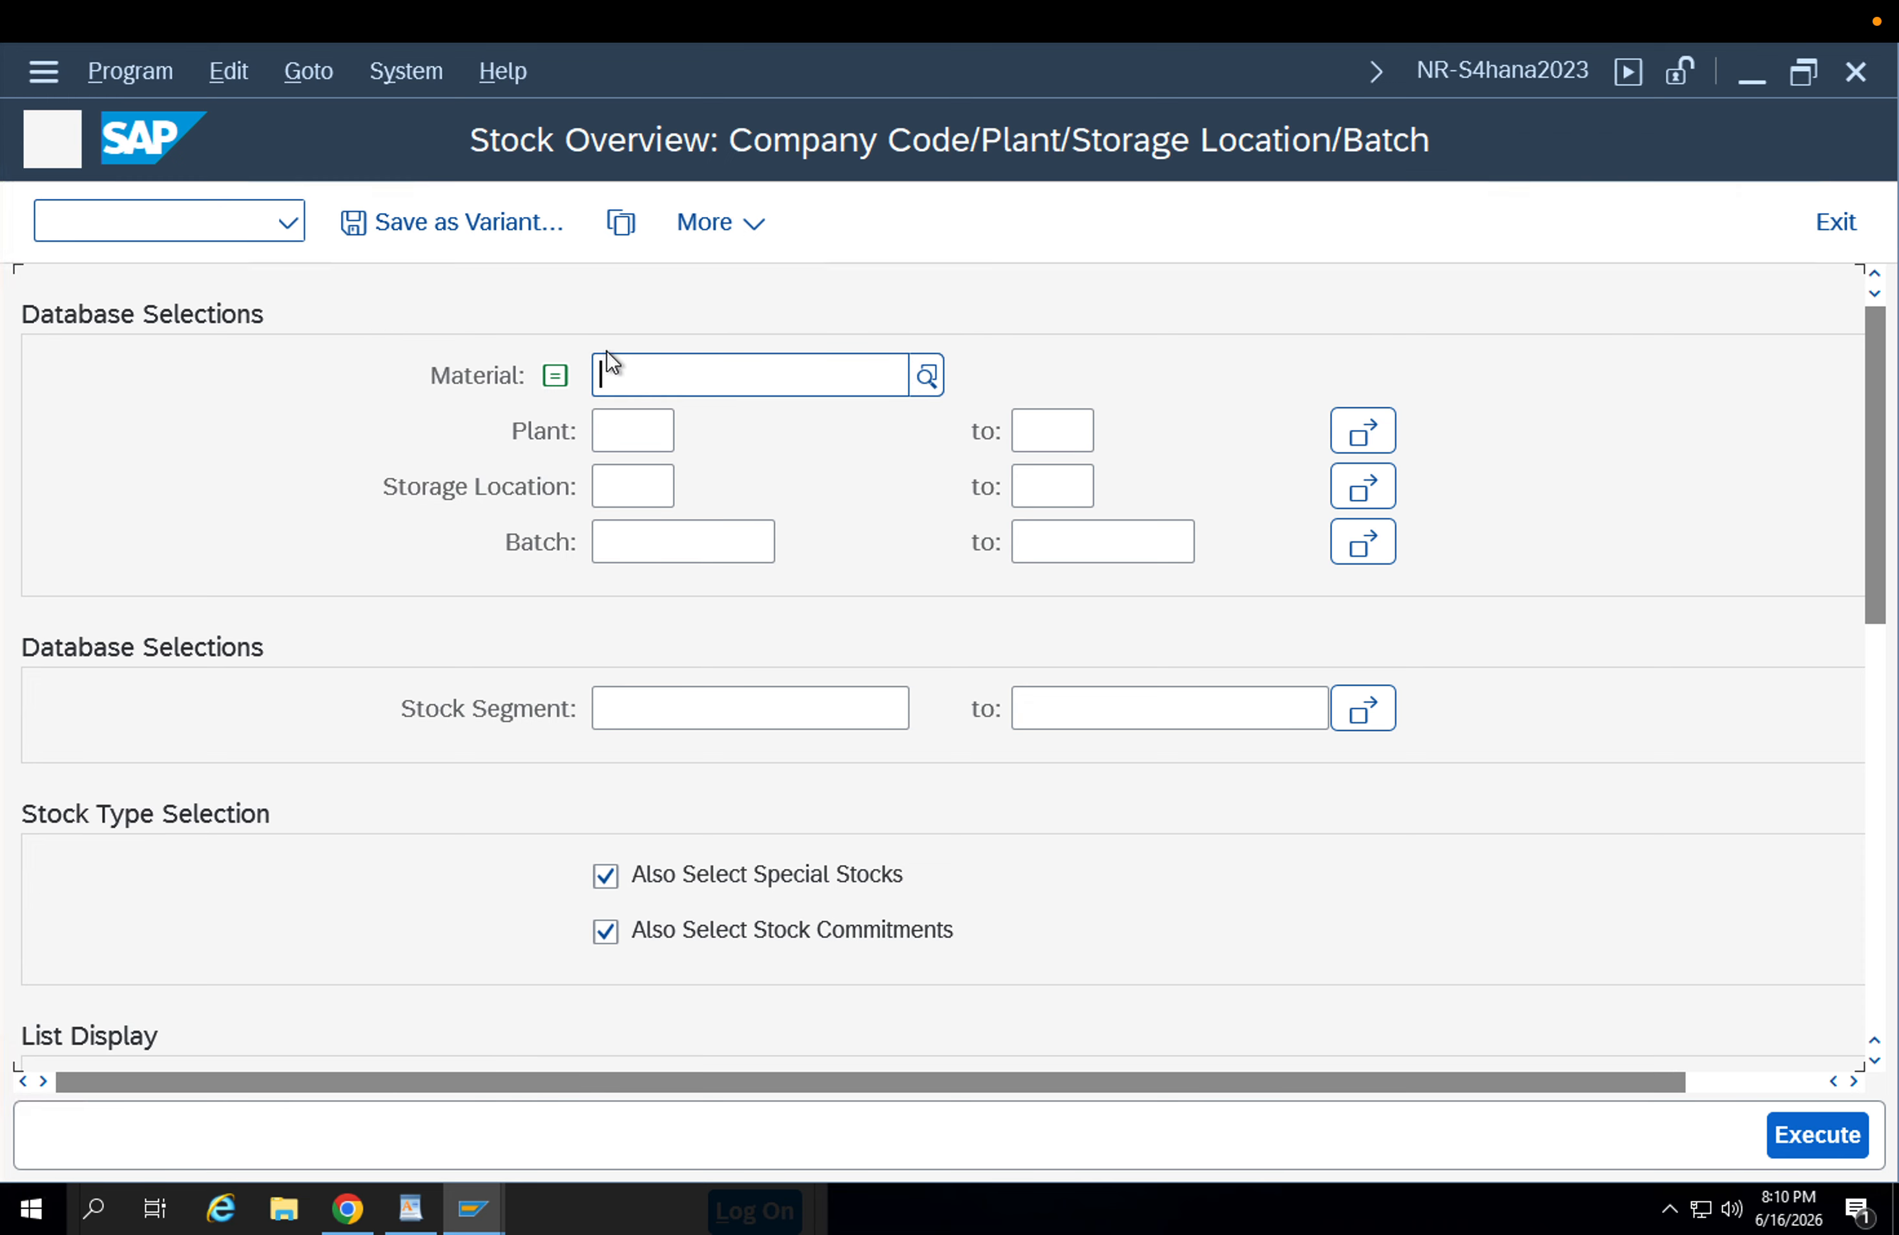
{"action": "left_click", "coordinate": [636, 373]}
{"action": "left_click", "coordinate": [641, 418]}
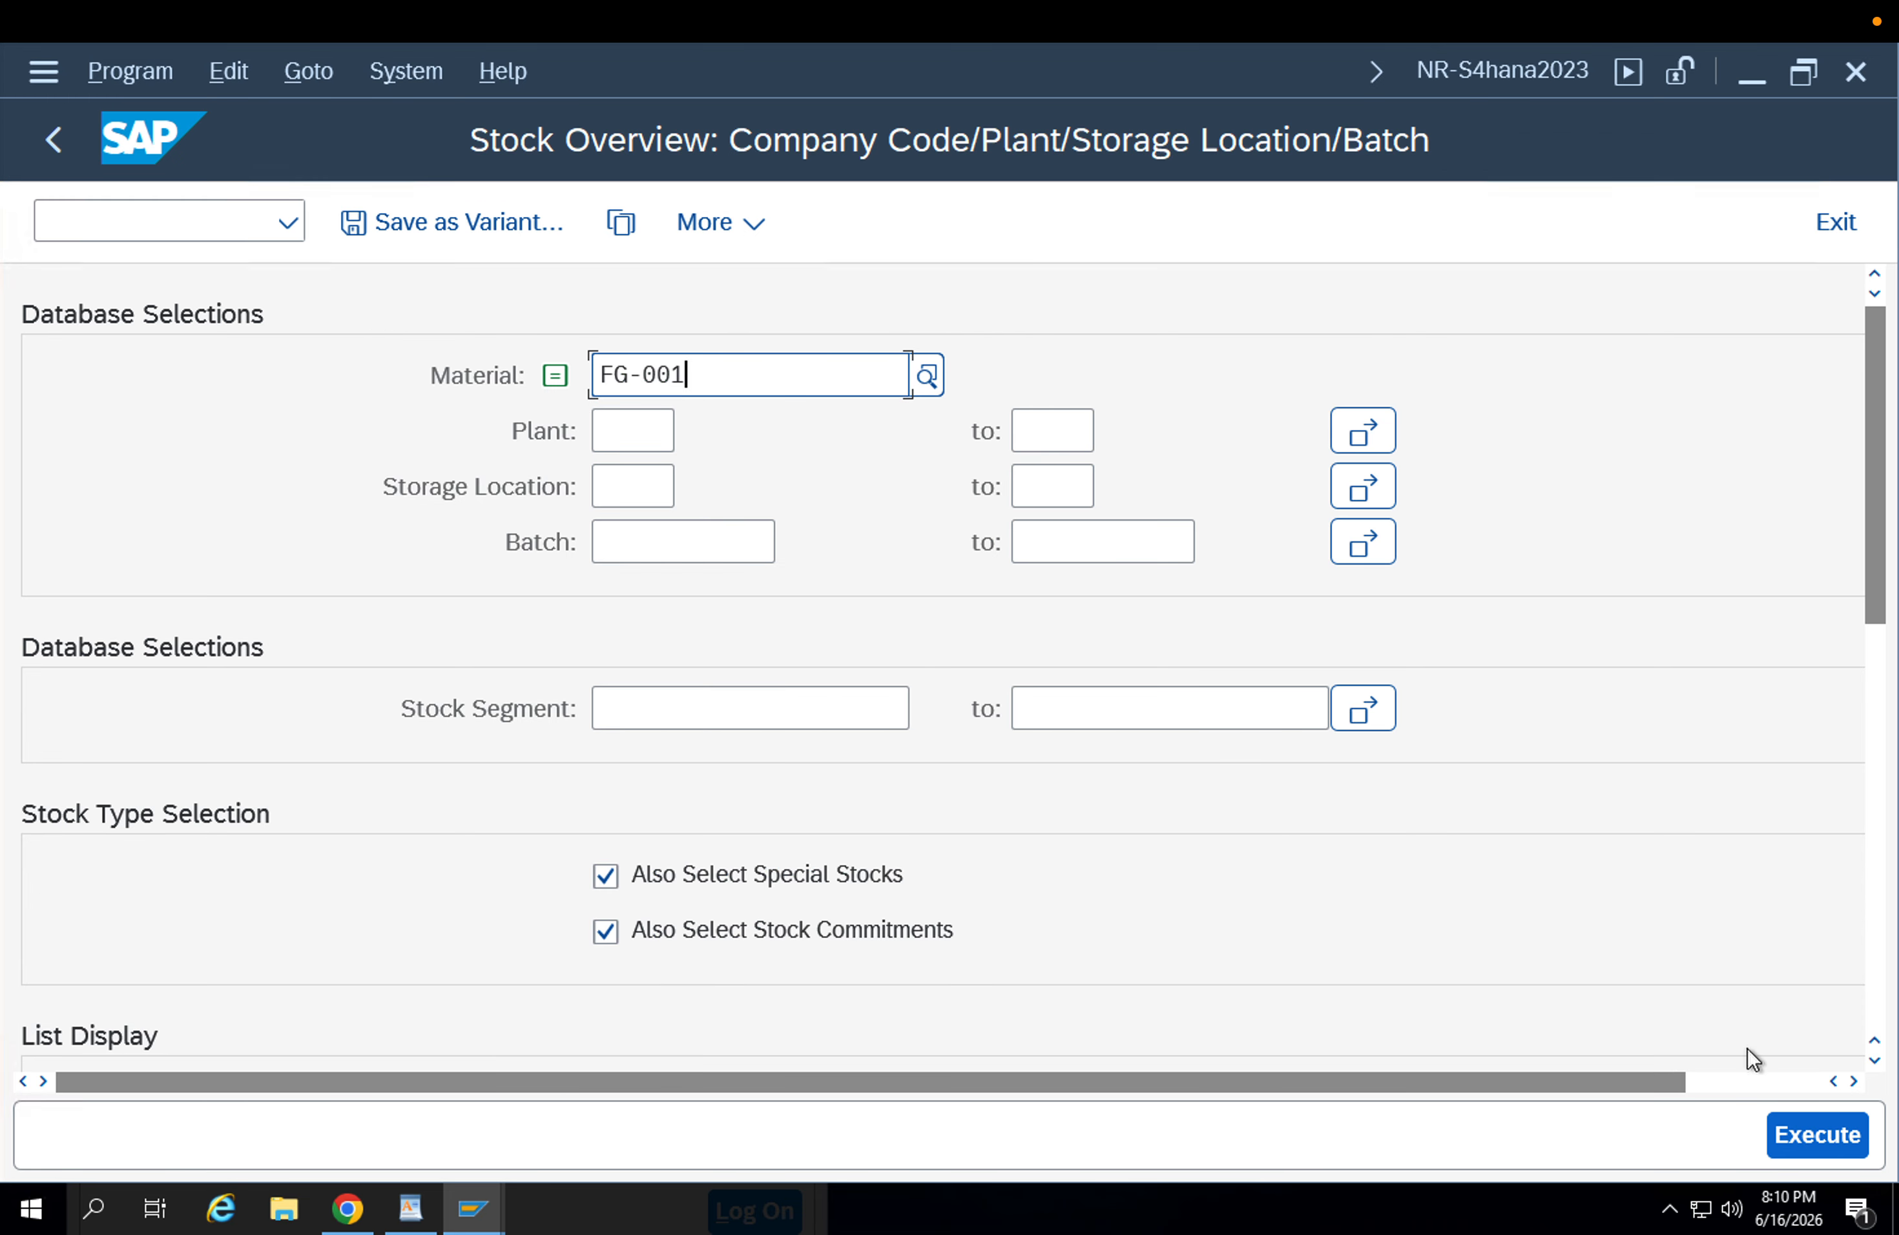
{"action": "left_click", "coordinate": [1770, 1127]}
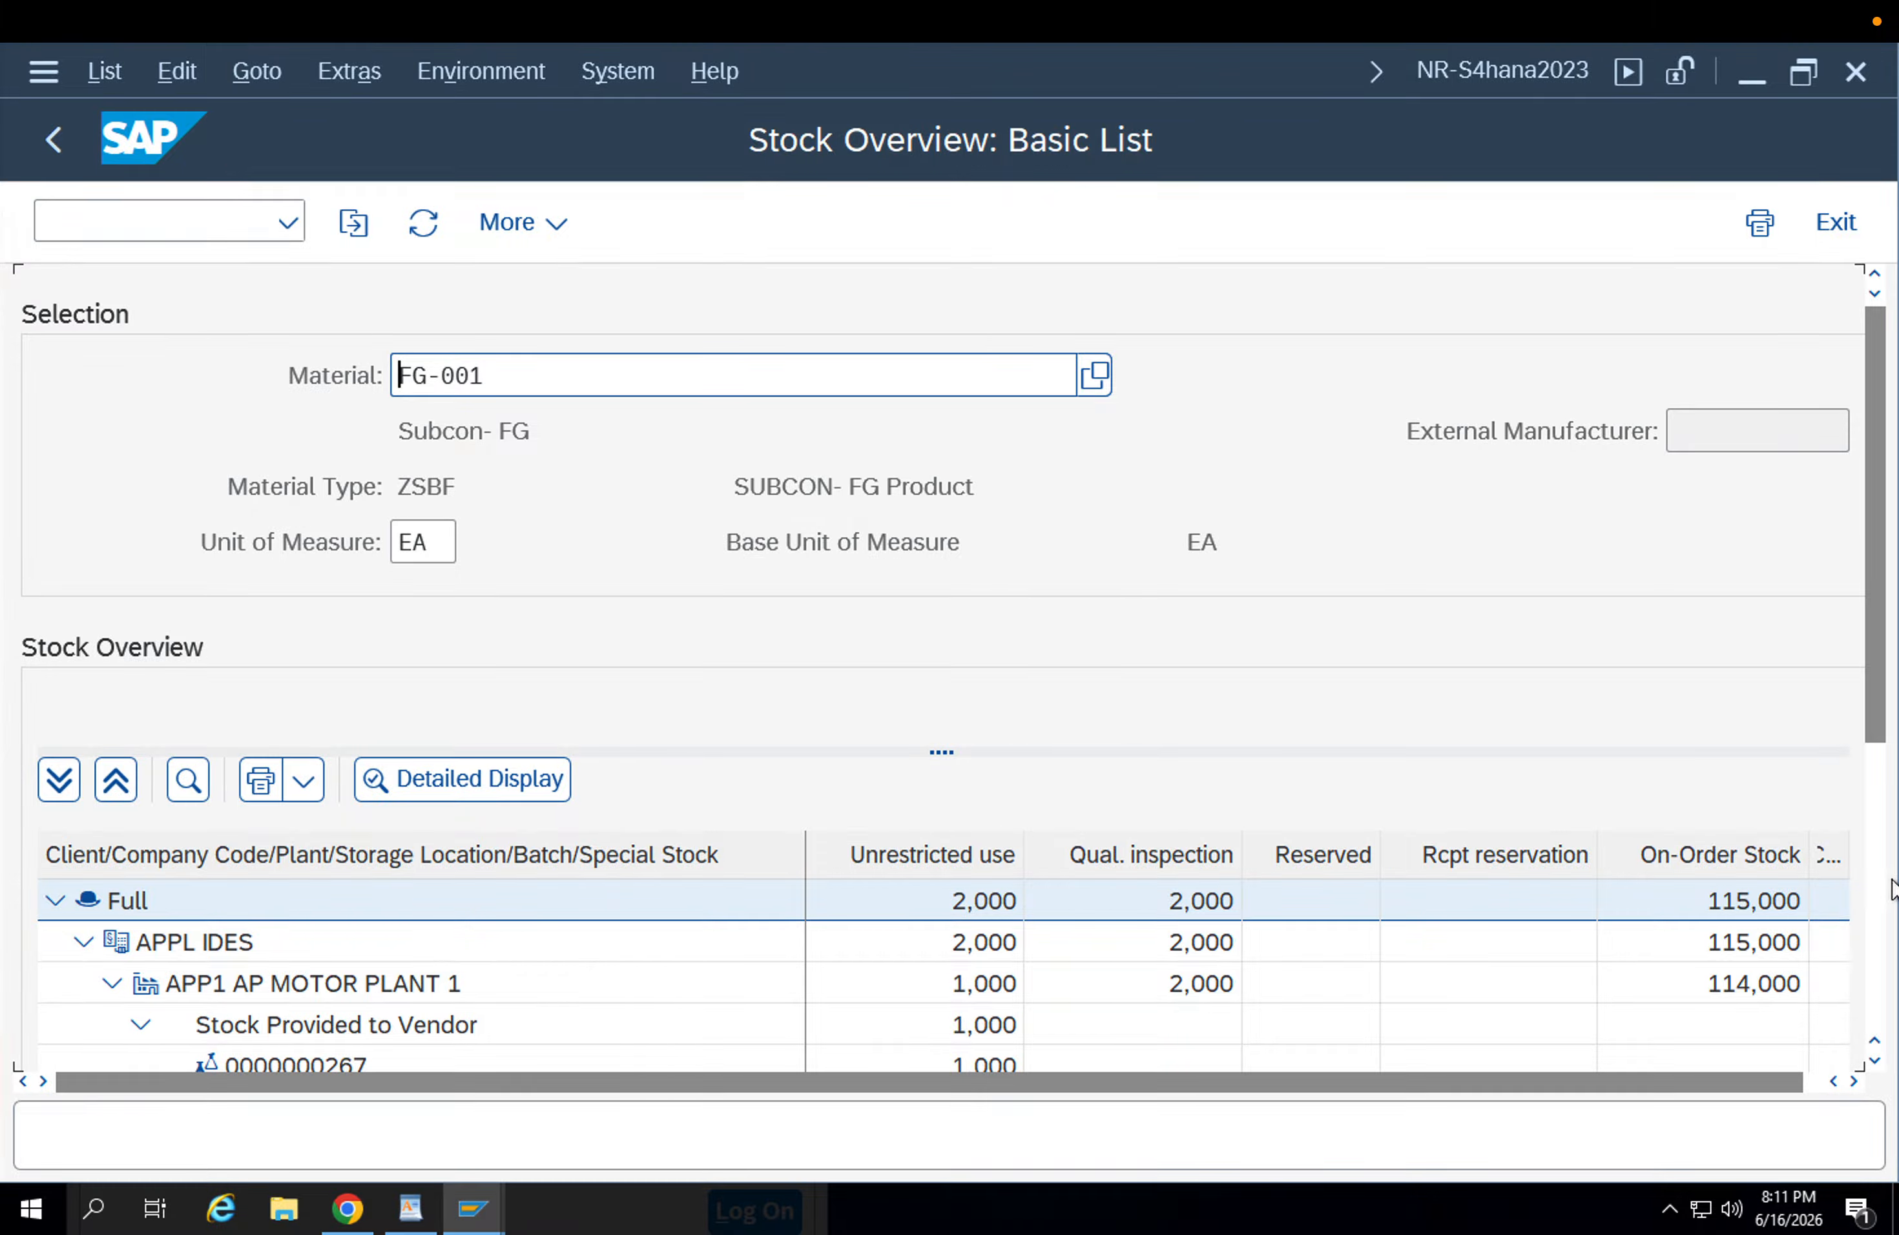
Examine the FG-001 stock by storage location and batch in supplying plant APP1, including storage locations APFG Finished and APRW RawMaterial.
{"action": "left_click", "coordinate": [1876, 800]}
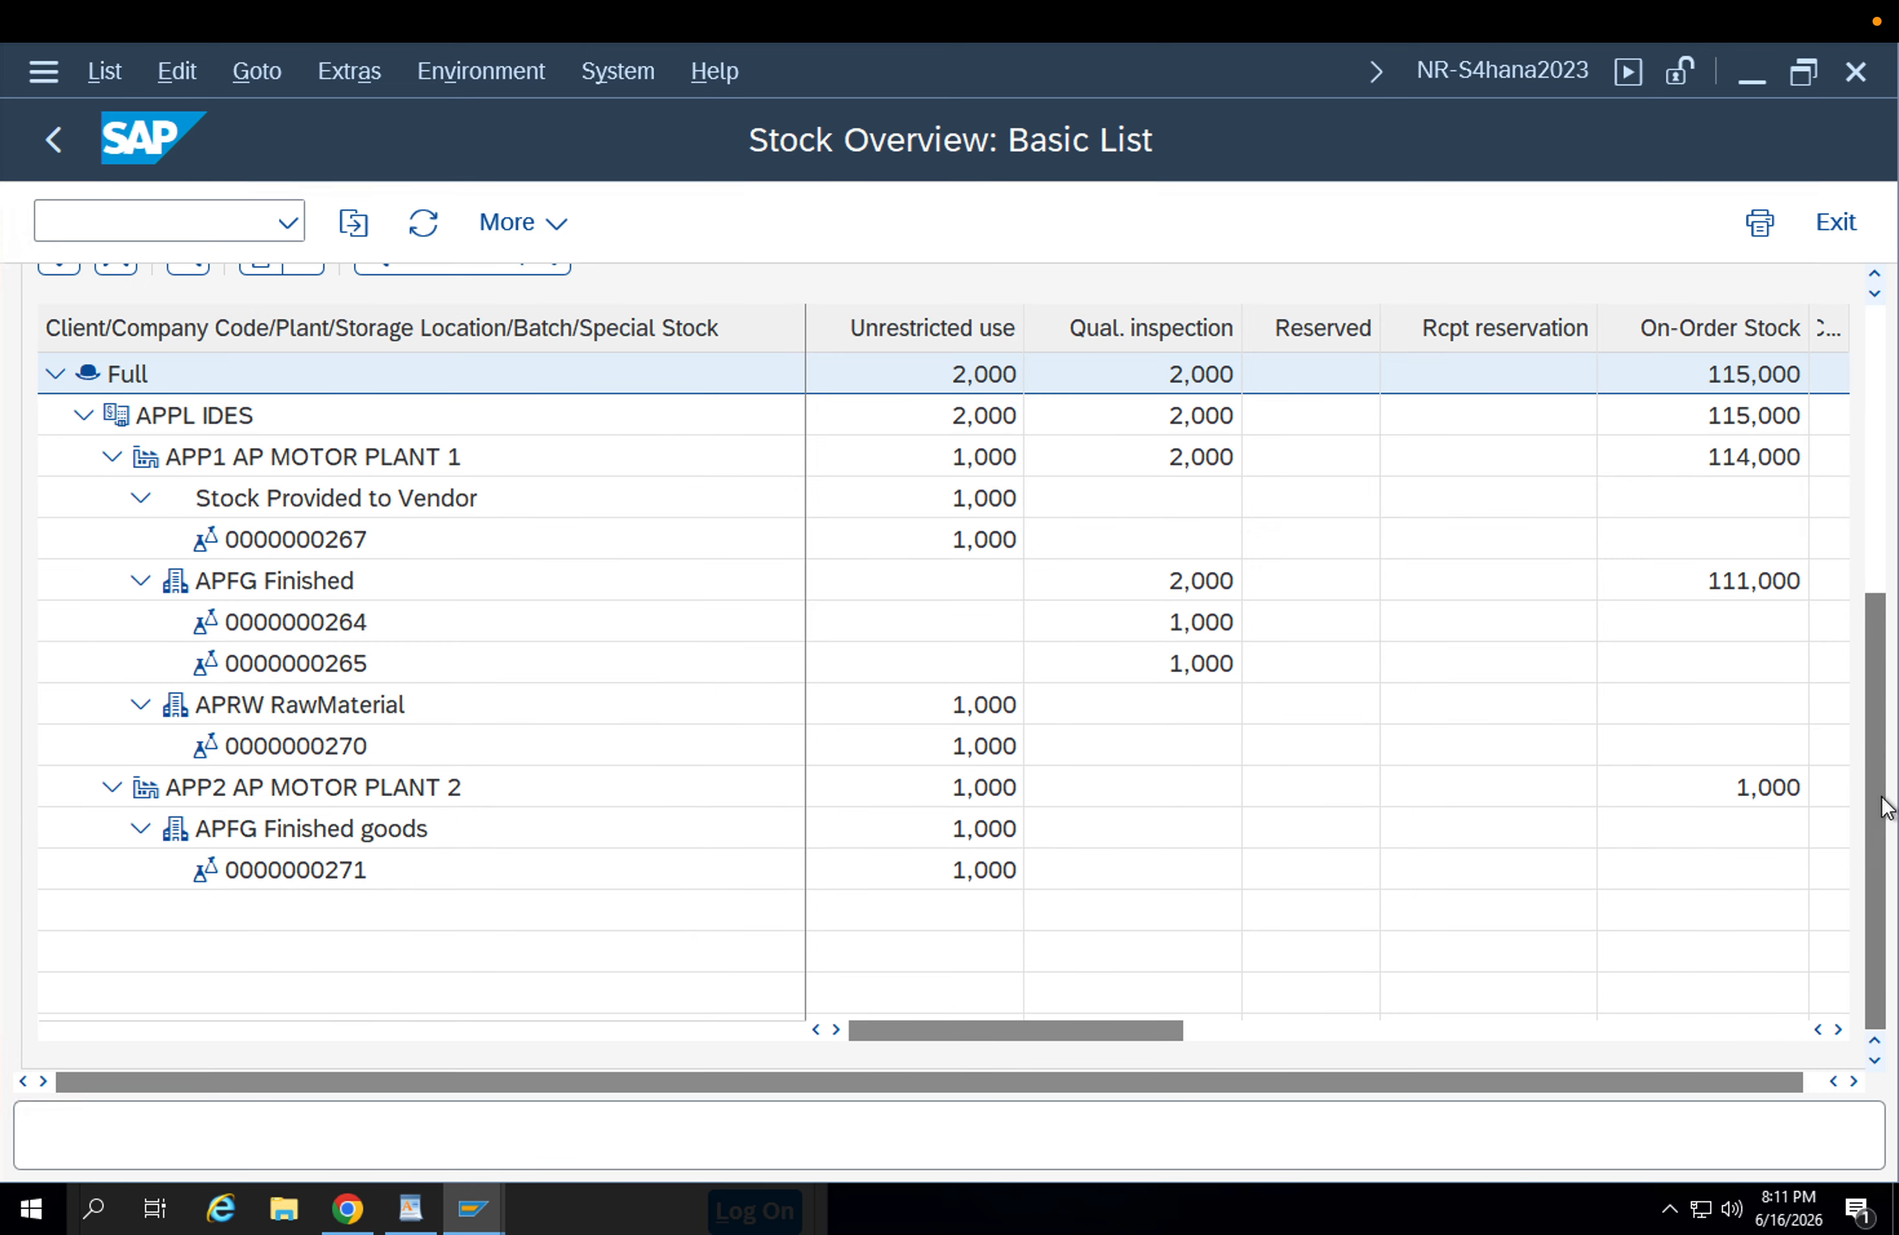
{"action": "mouse_move", "coordinate": [1883, 806]}
{"action": "left_mouse_down"}
{"action": "mouse_move", "coordinate": [1891, 637]}
{"action": "mouse_move", "coordinate": [1894, 798]}
{"action": "left_mouse_up"}
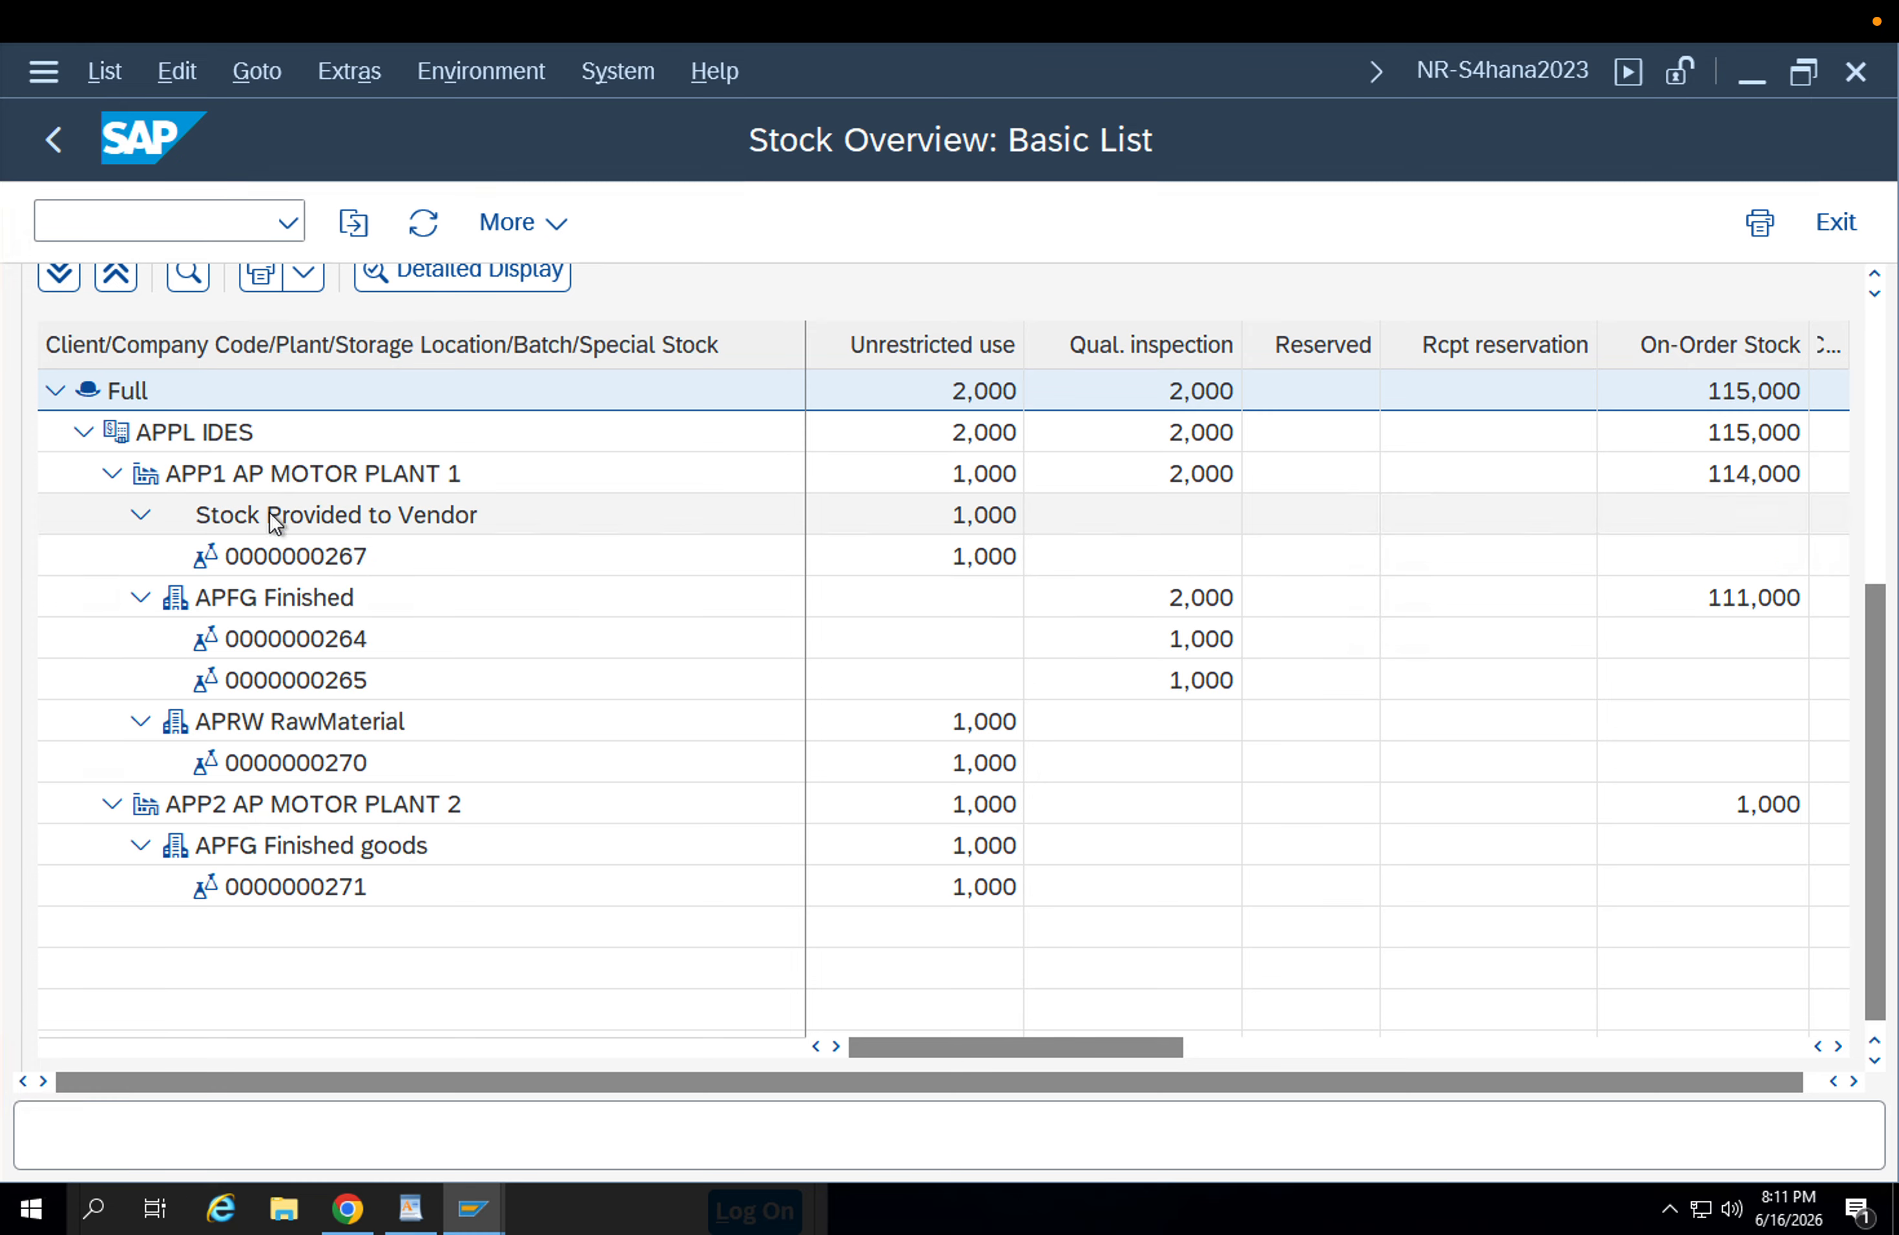
{"action": "left_click", "coordinate": [262, 485]}
{"action": "left_click", "coordinate": [308, 607]}
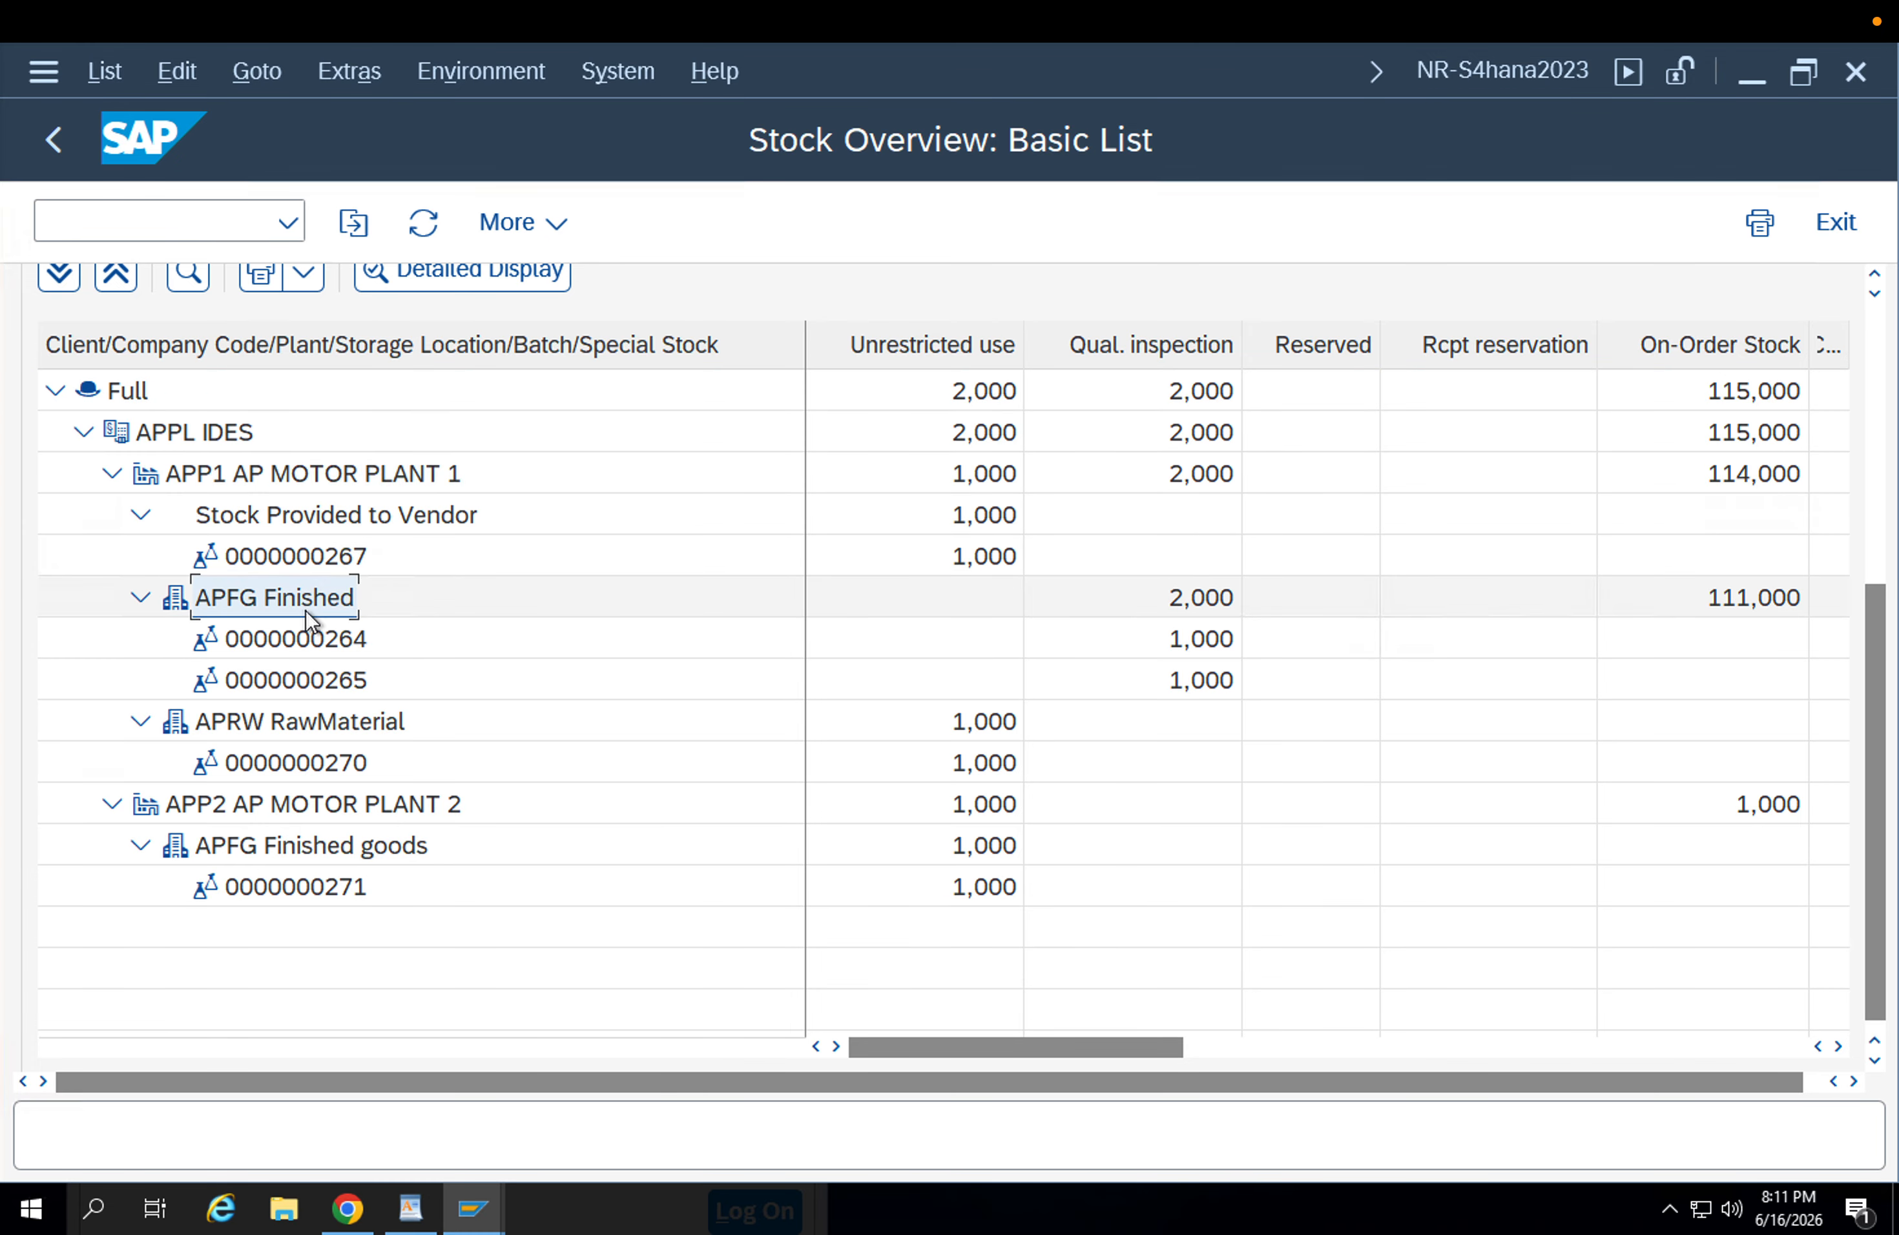
{"action": "left_click", "coordinate": [304, 635]}
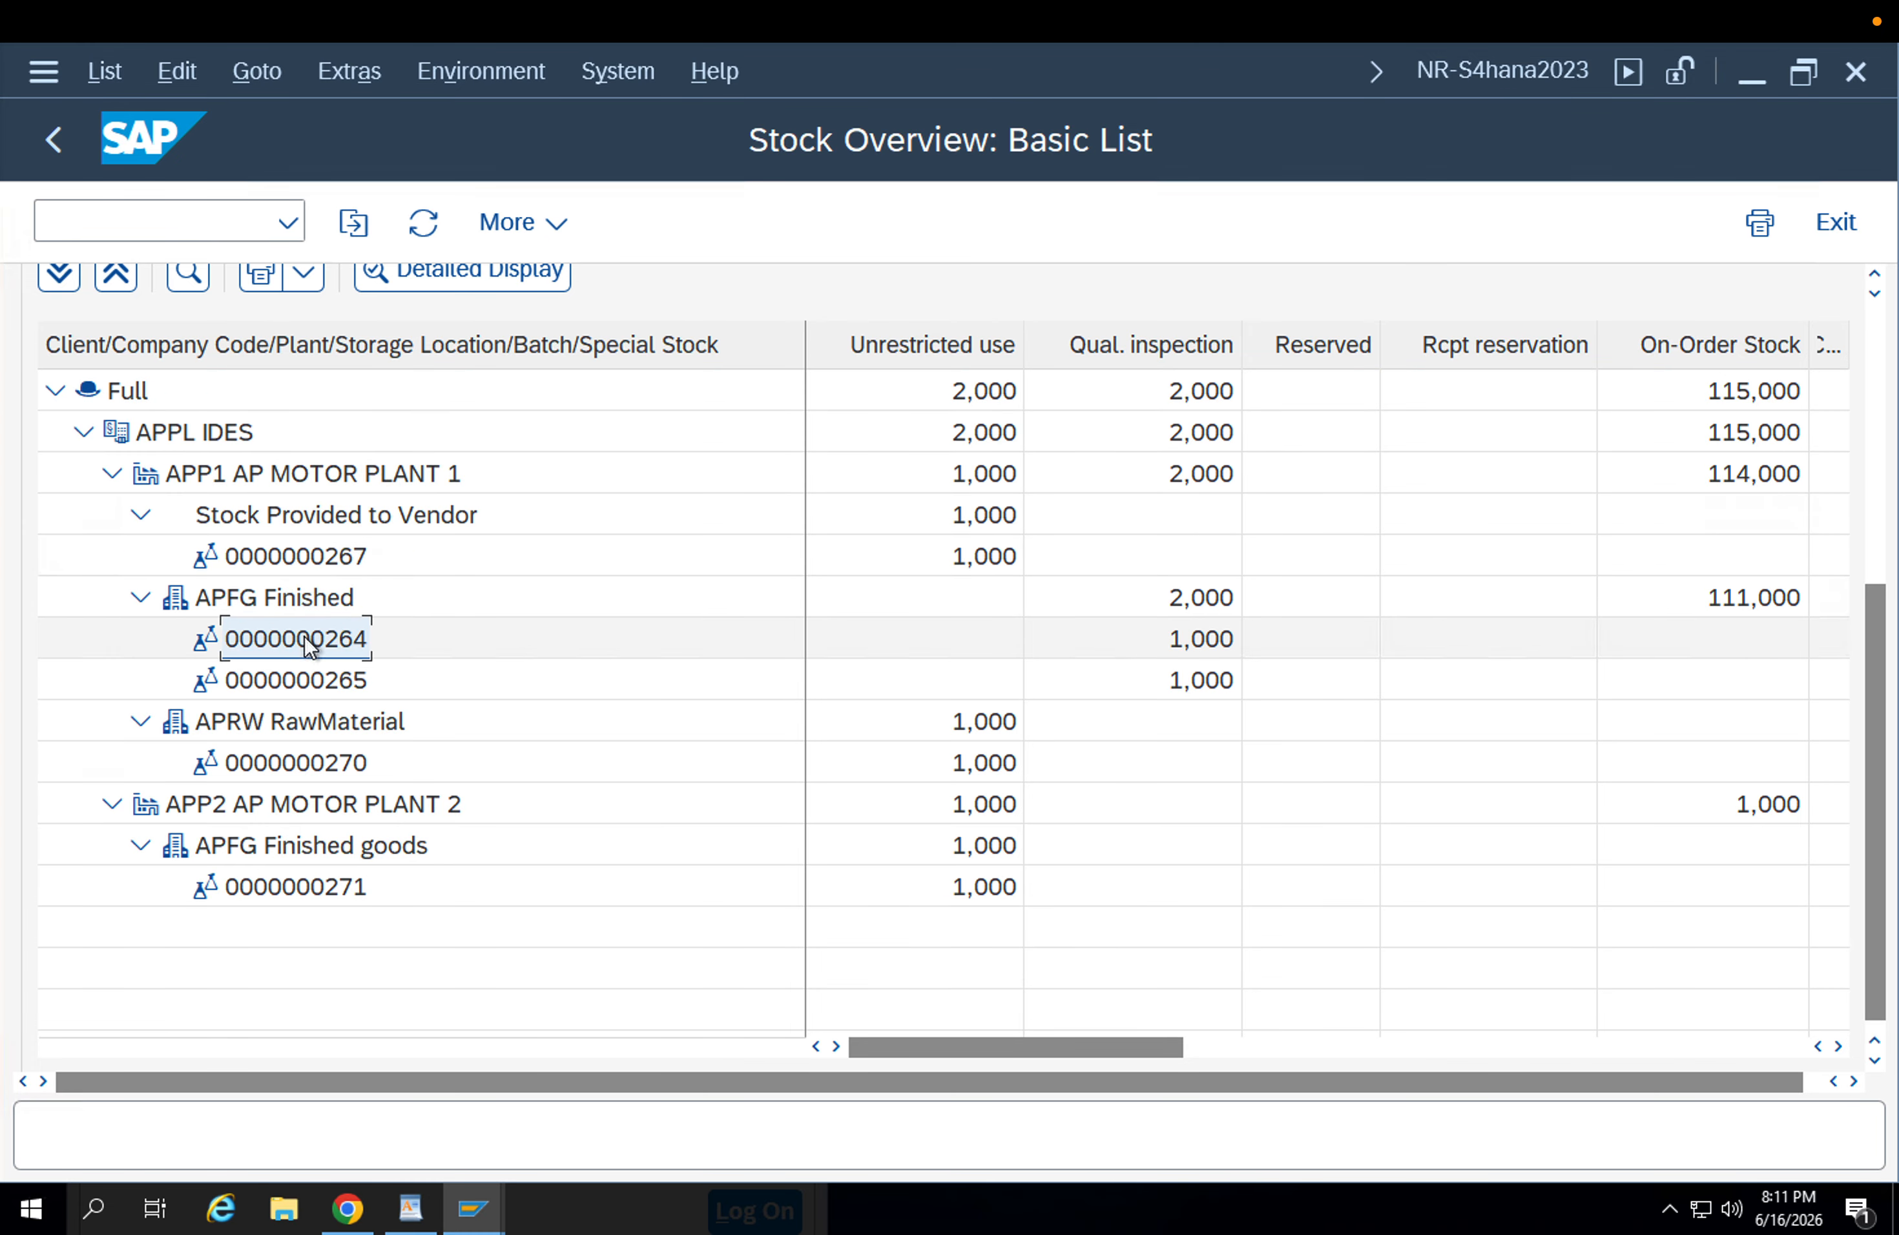
{"action": "left_click", "coordinate": [313, 684]}
{"action": "left_click", "coordinate": [314, 726]}
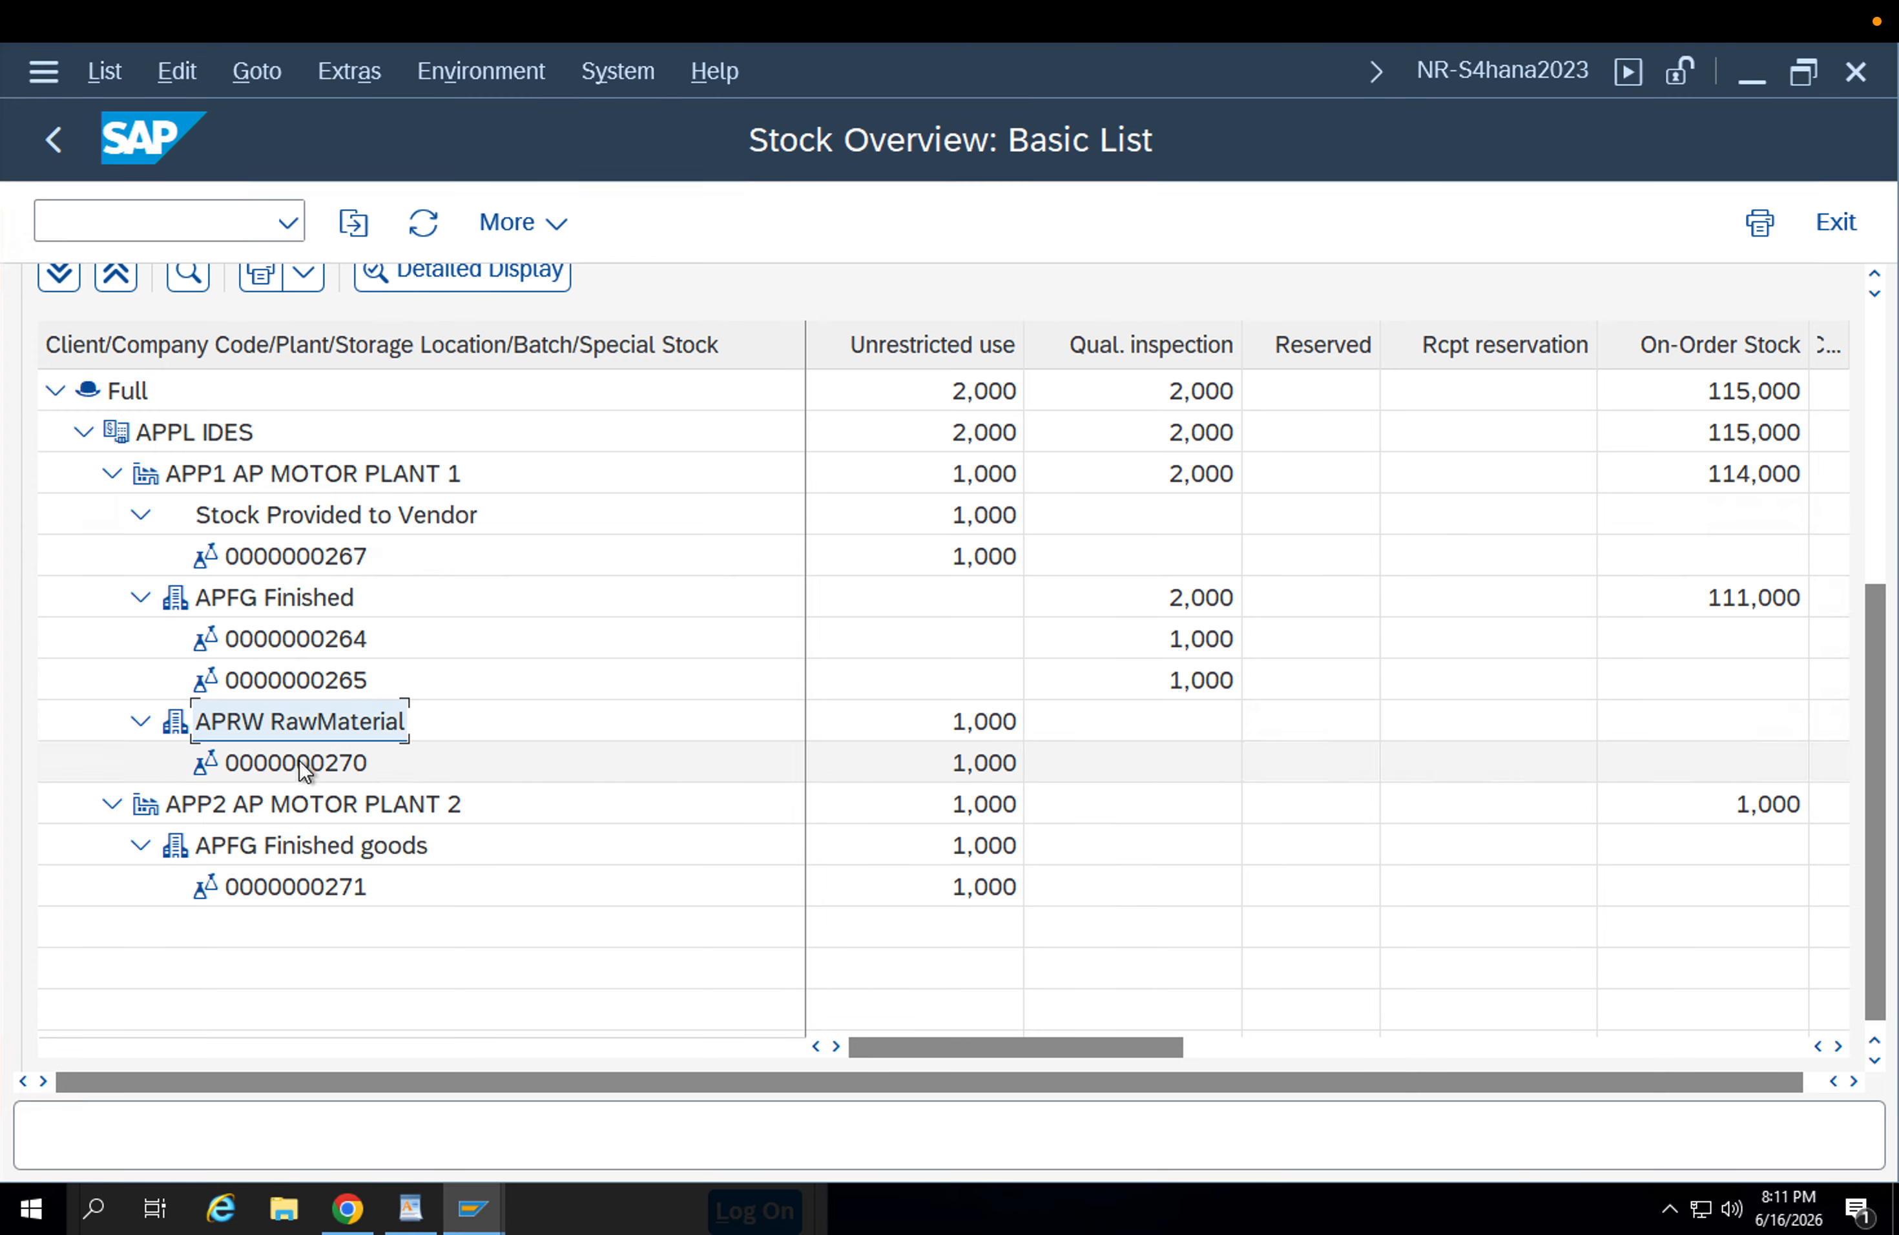
{"action": "left_click", "coordinate": [300, 760]}
{"action": "left_click", "coordinate": [284, 732]}
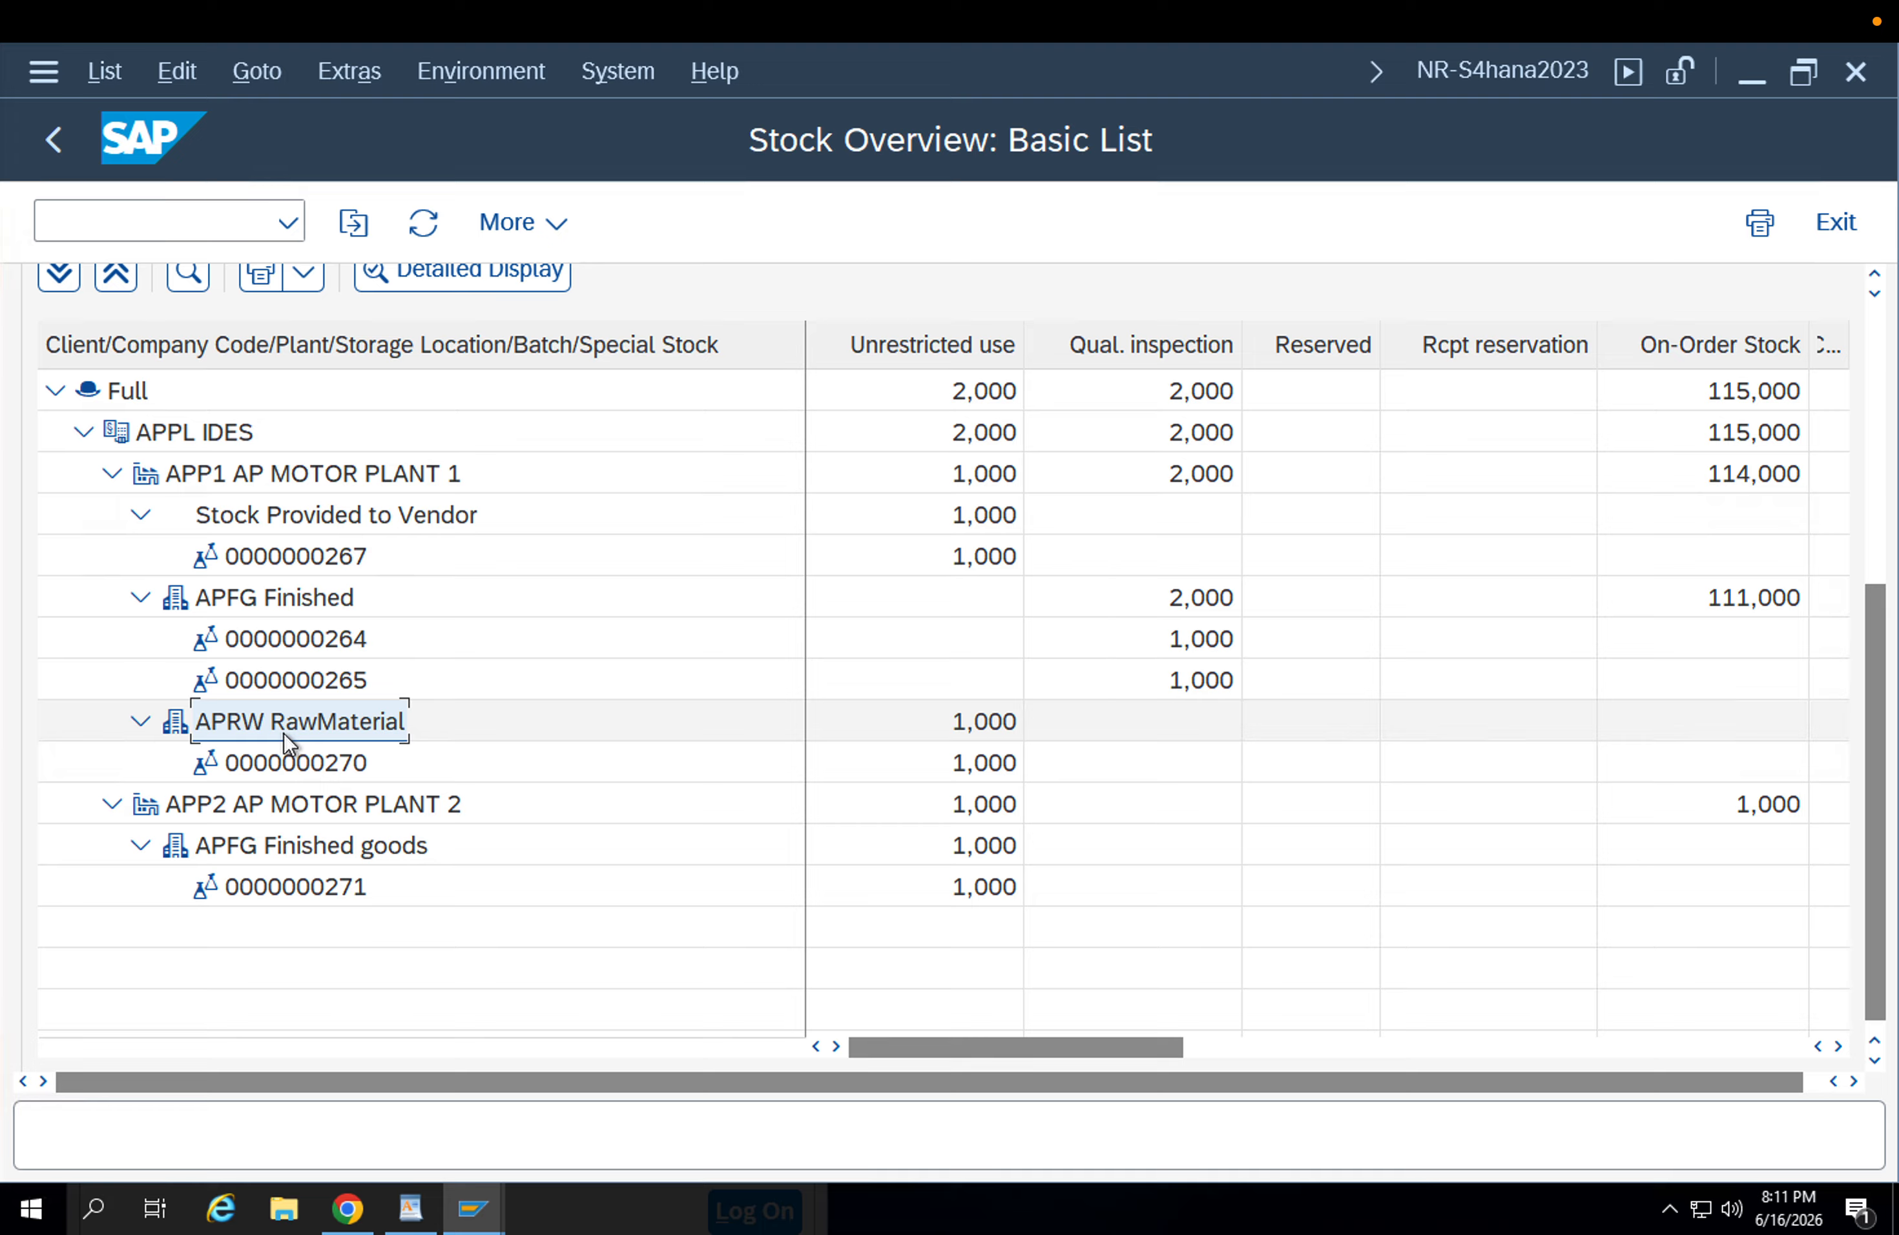
{"action": "left_click", "coordinate": [298, 763]}
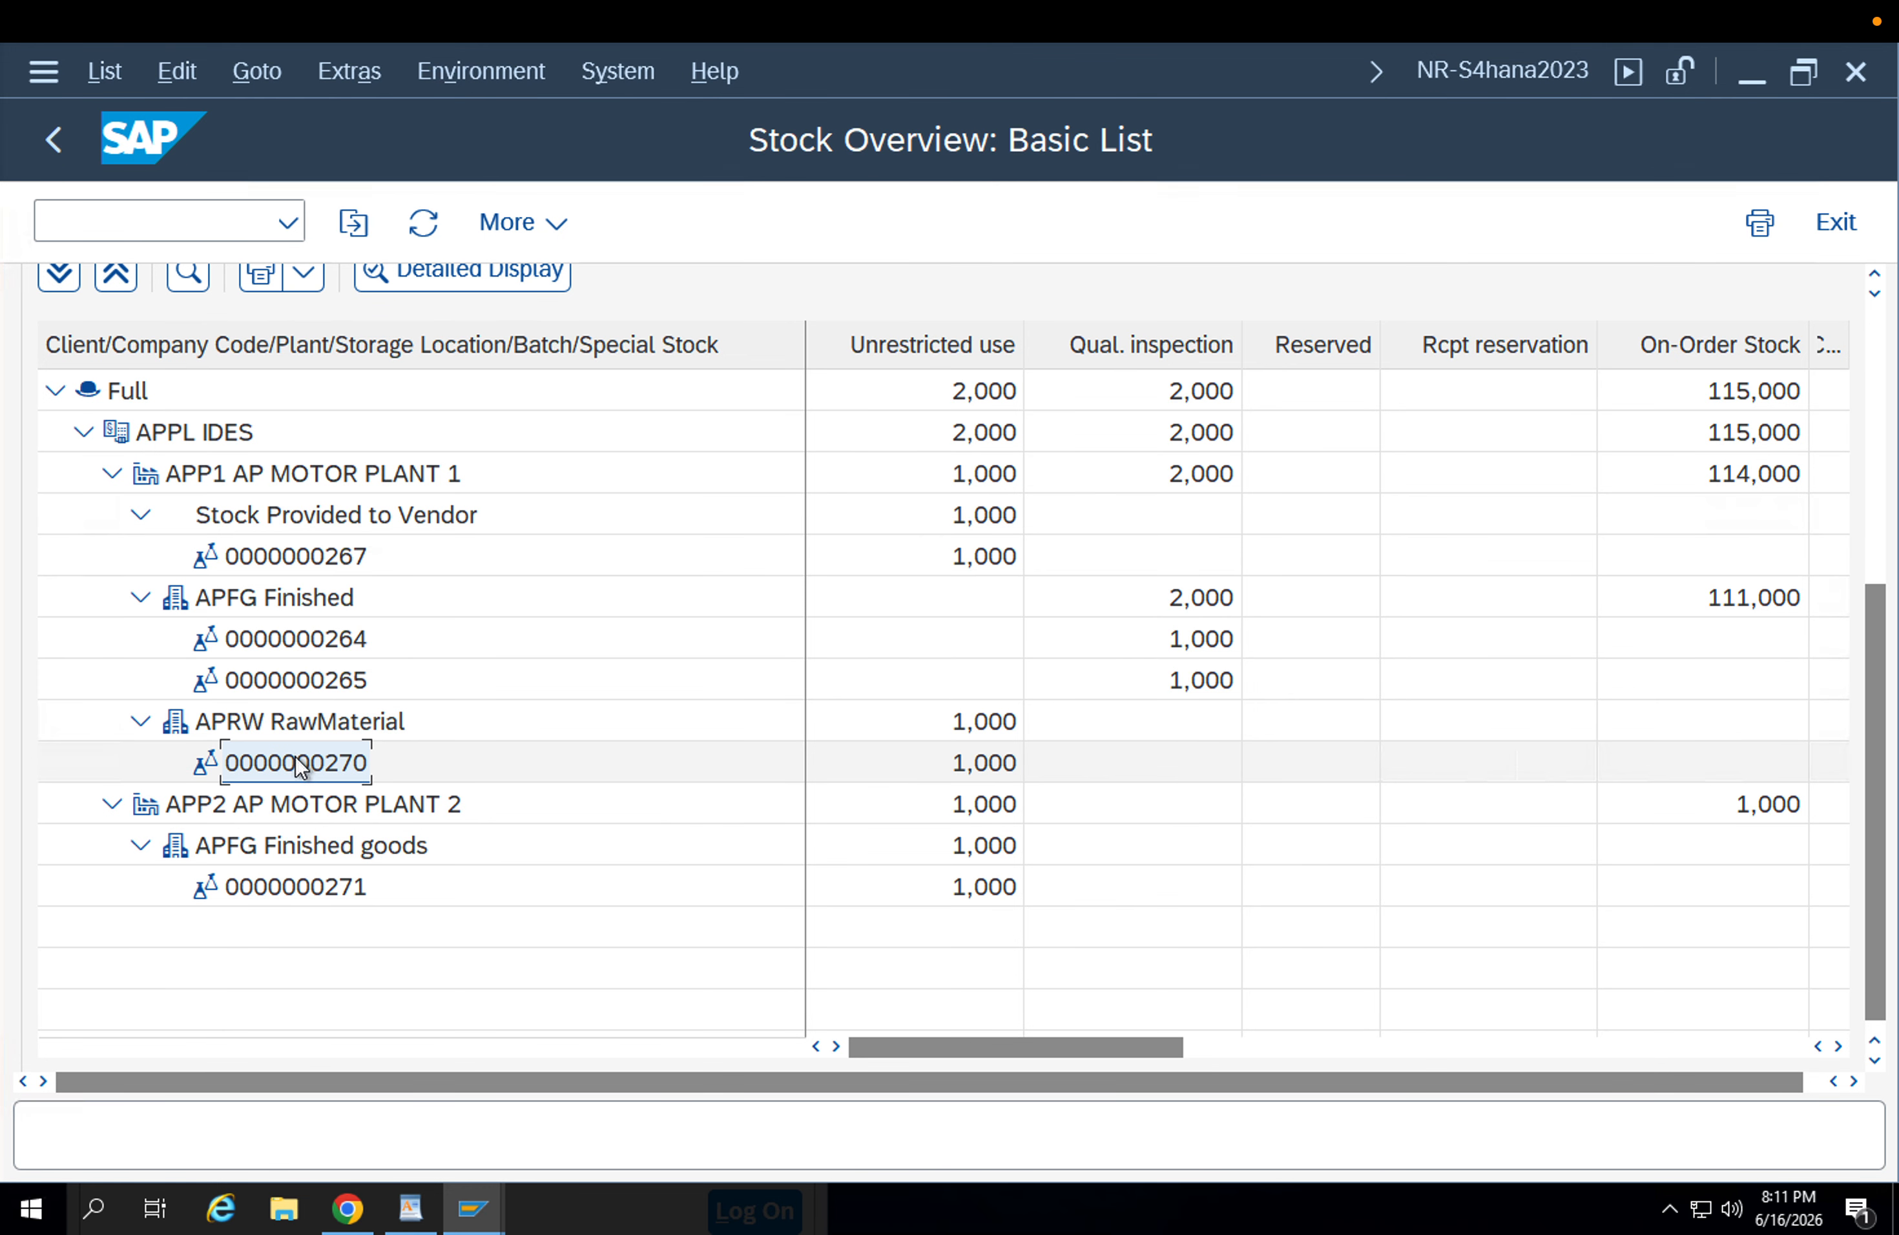
{"action": "left_click", "coordinate": [308, 726]}
{"action": "left_click", "coordinate": [310, 760]}
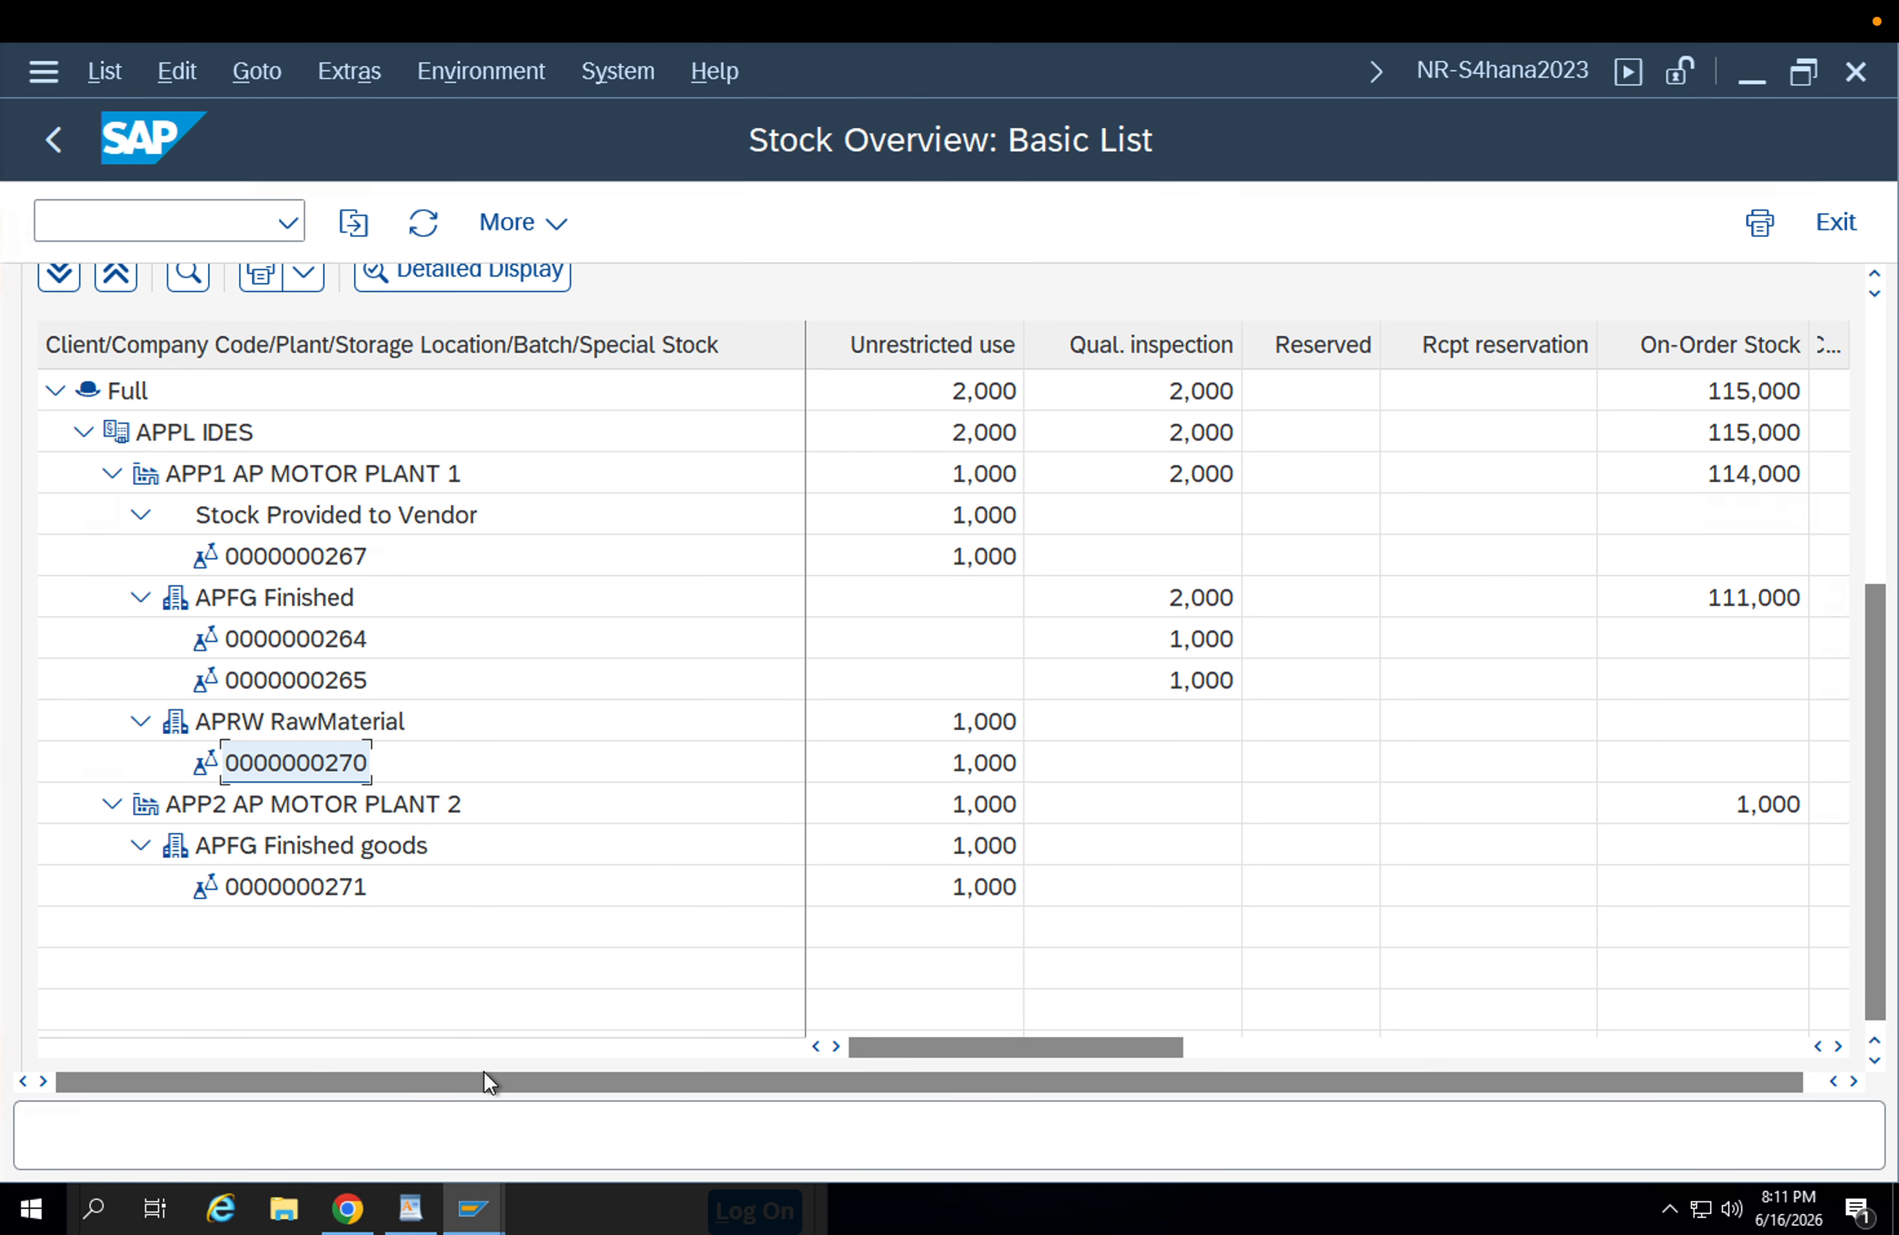
Return to the saved stock transport order's session and highlight its supplying plant and order number.
{"action": "mouse_move", "coordinate": [491, 1212]}
{"action": "left_click", "coordinate": [461, 1097]}
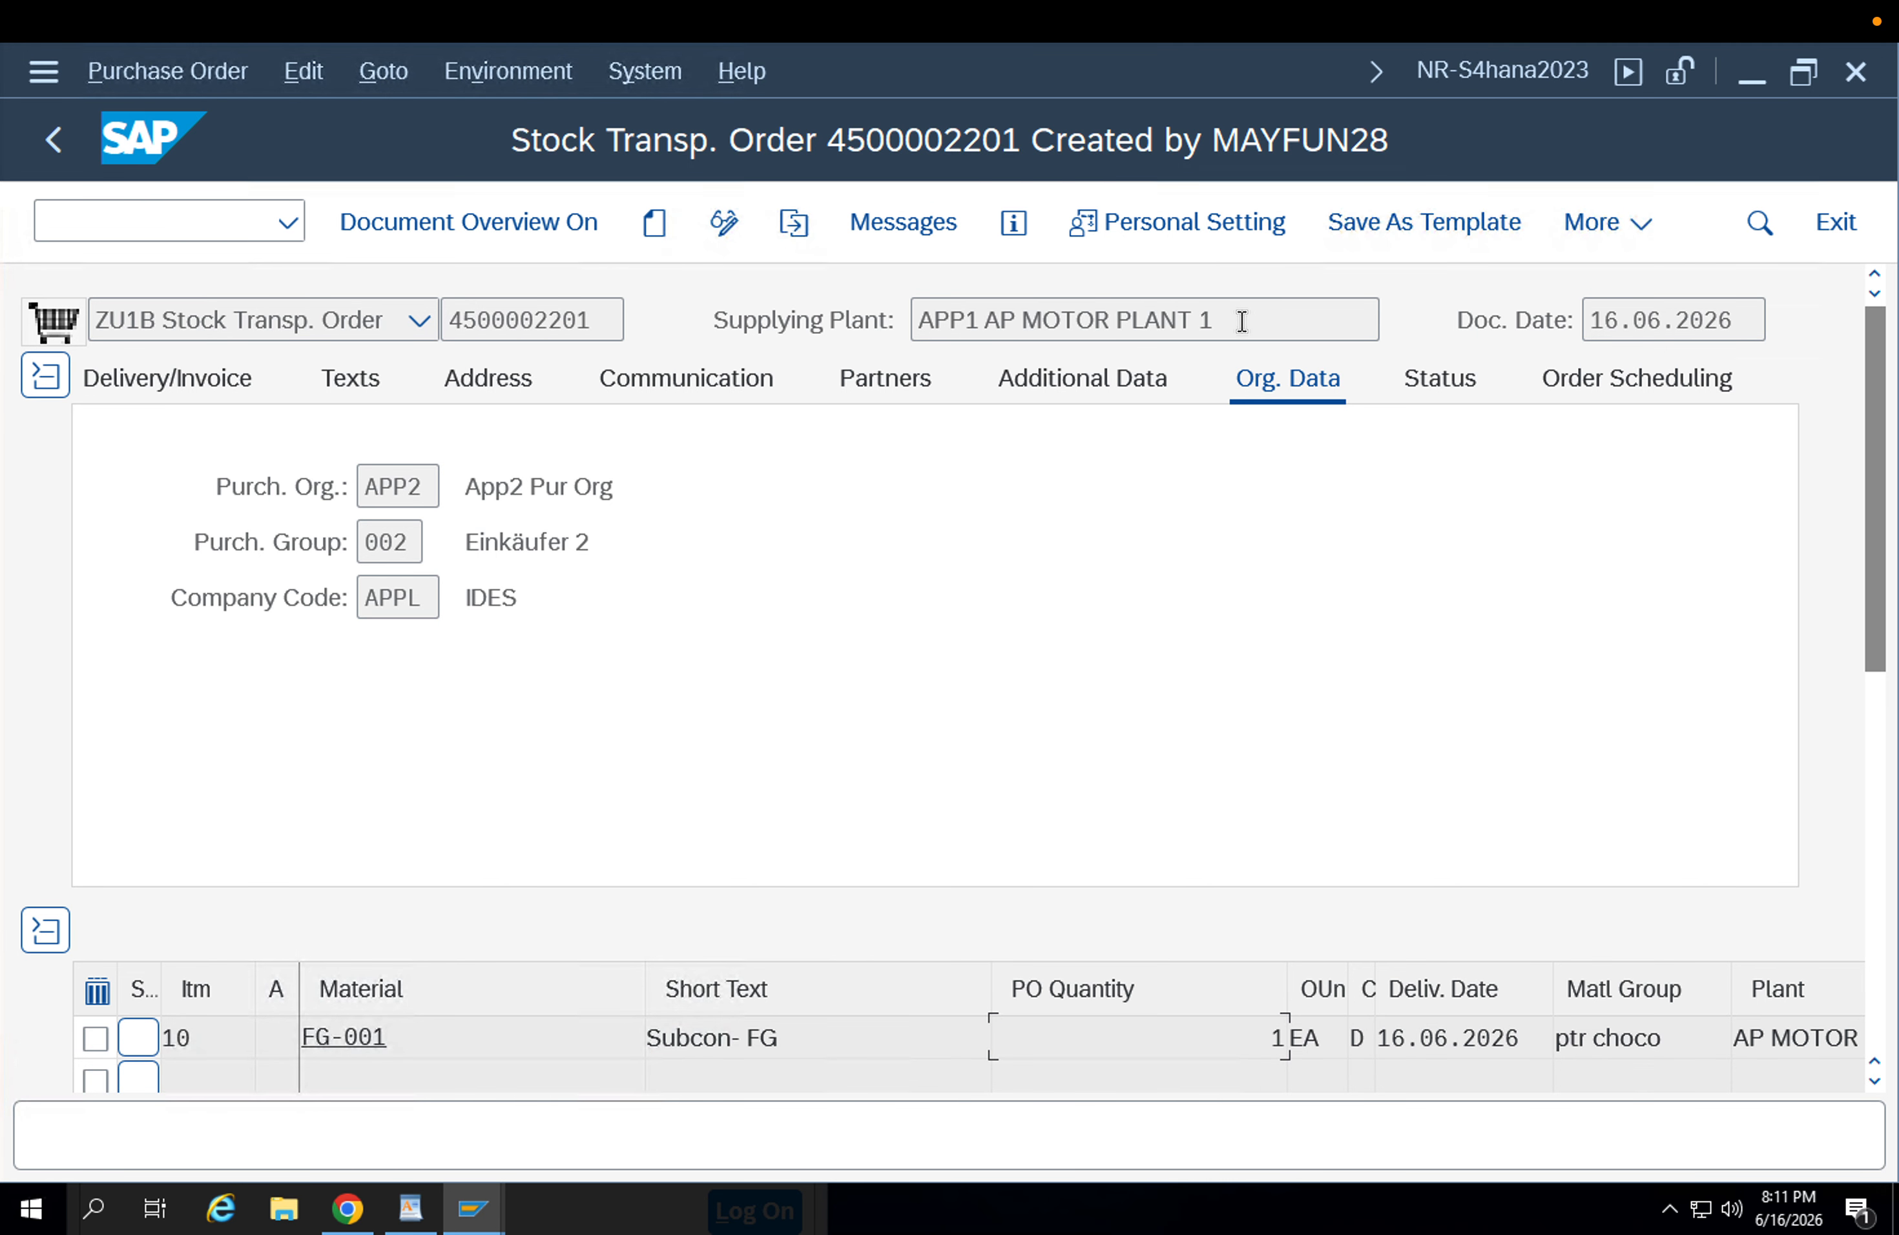
{"action": "left_click_drag", "start_coordinate": [1242, 318], "coordinate": [890, 322]}
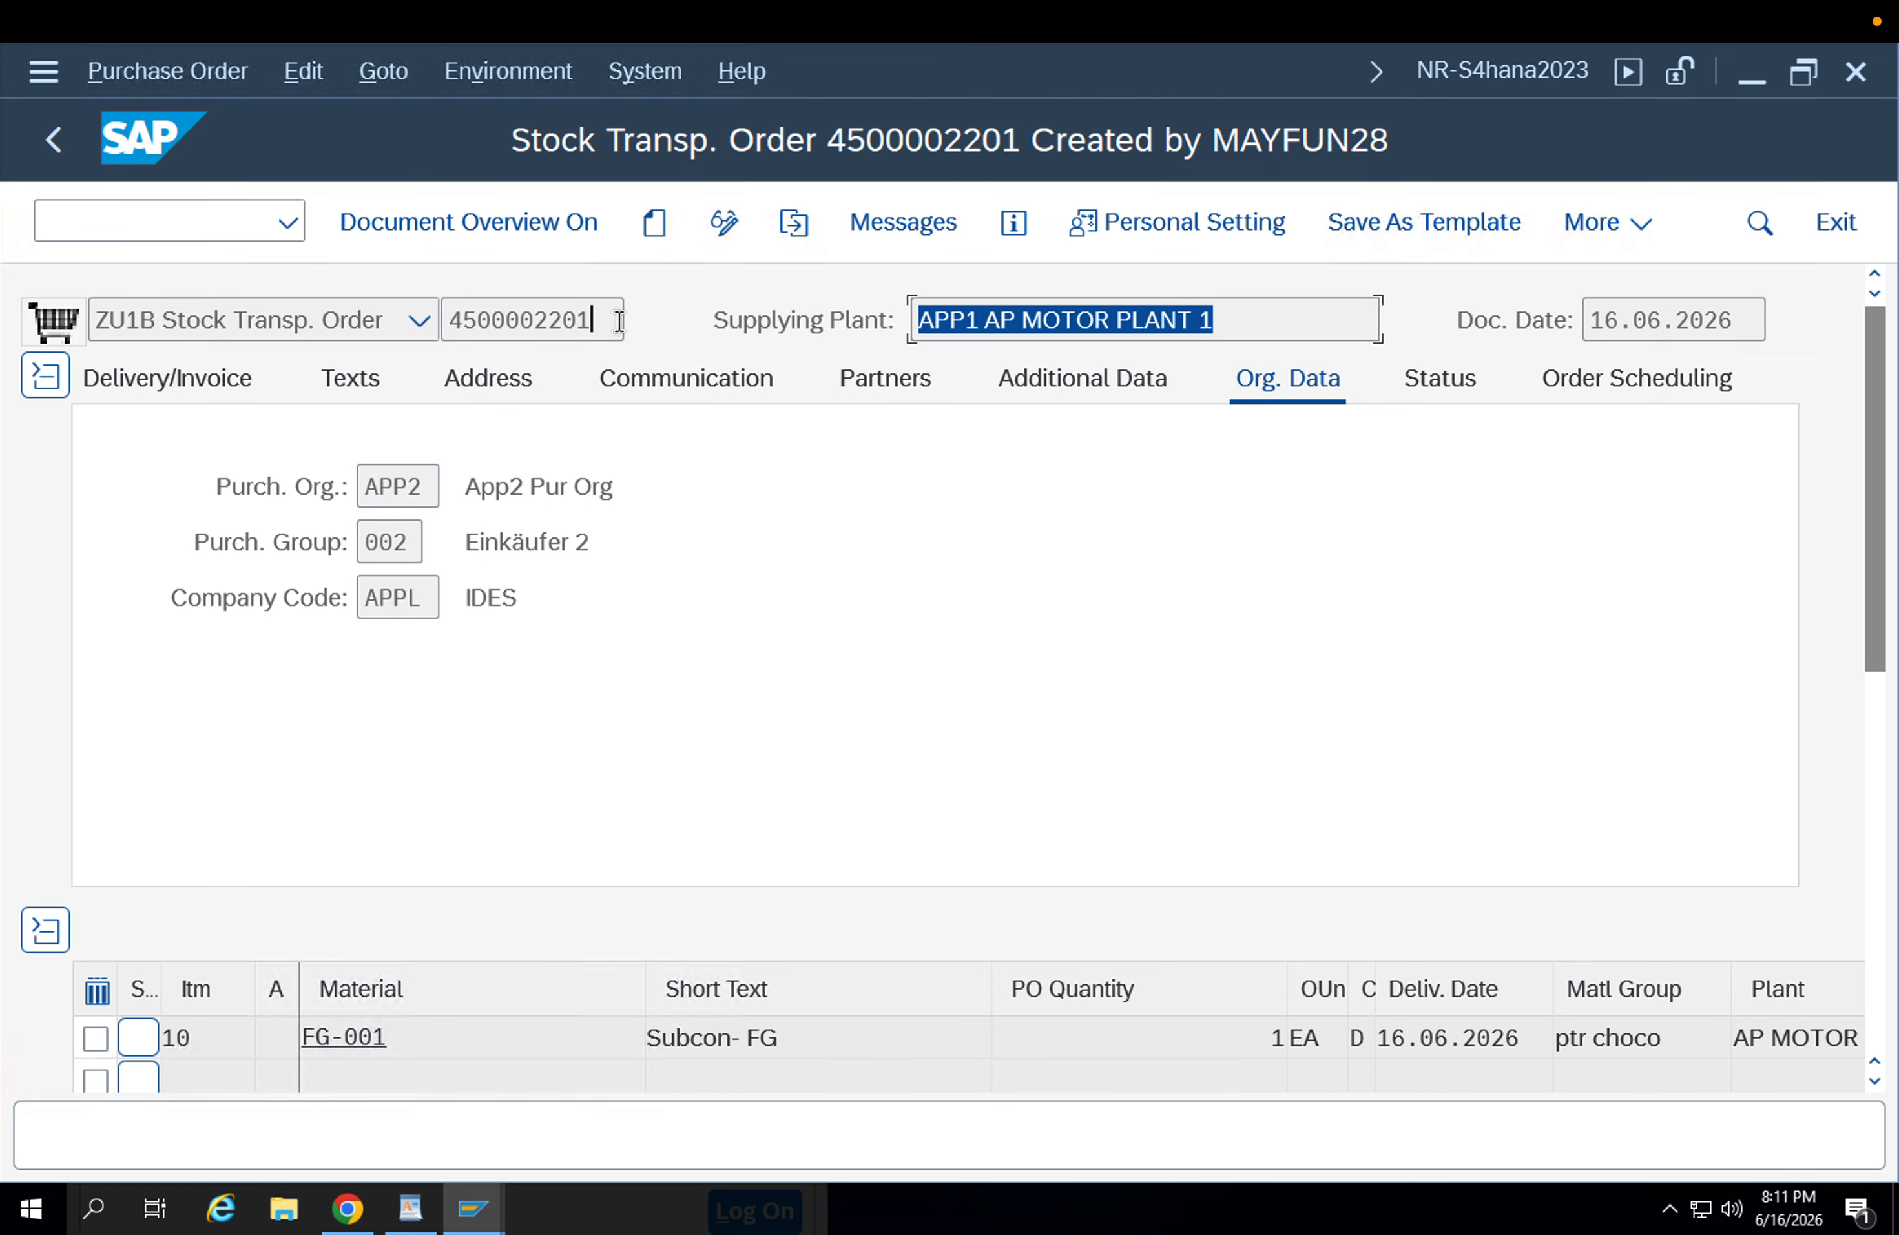
{"action": "left_click_drag", "start_coordinate": [611, 315], "coordinate": [441, 313]}
{"action": "key", "text": "ctrl+c"}
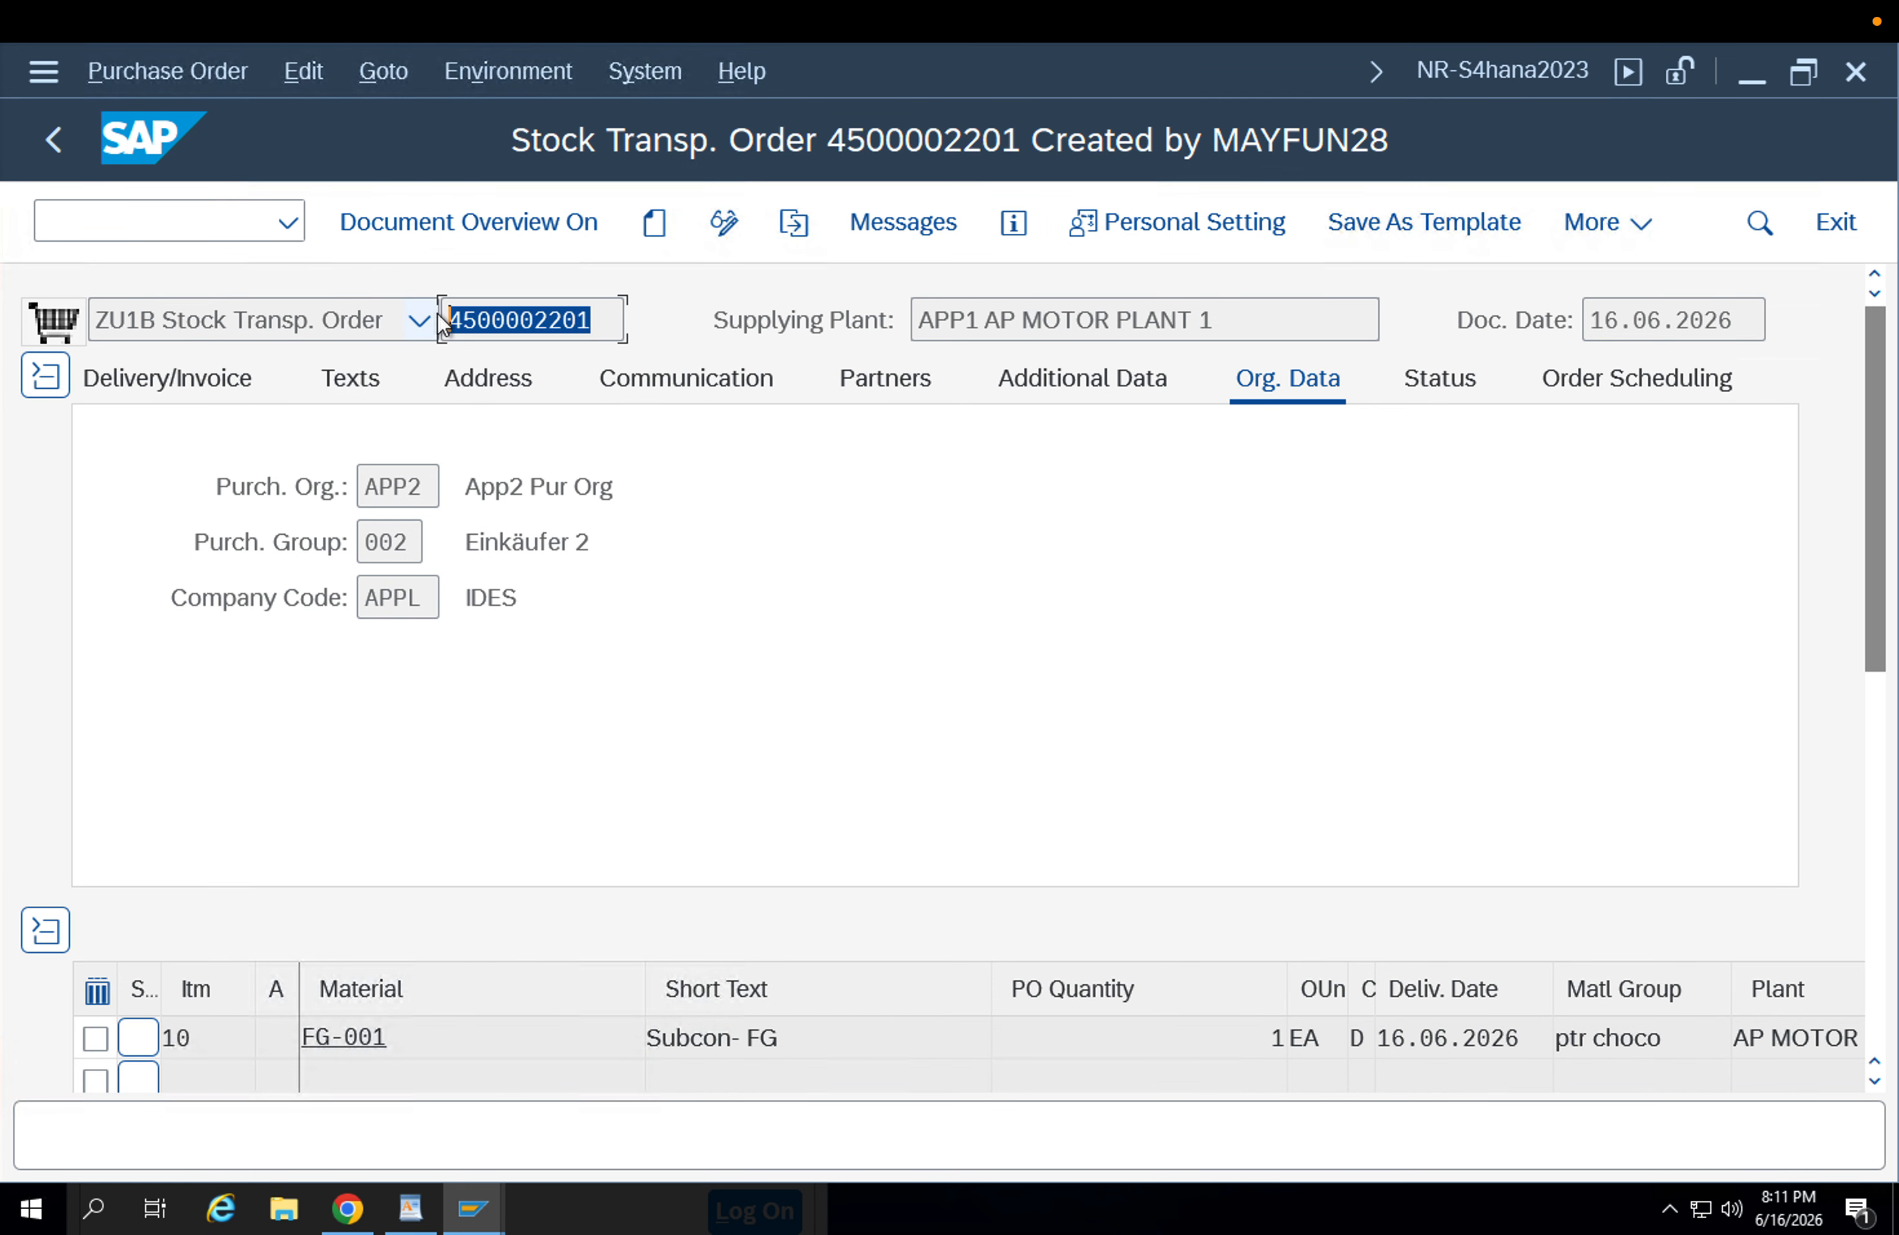
{"action": "left_click", "coordinate": [442, 323]}
Open the Purchase Order Items delivery selection transaction in place of the stock transport order.
{"action": "left_click", "coordinate": [144, 232]}
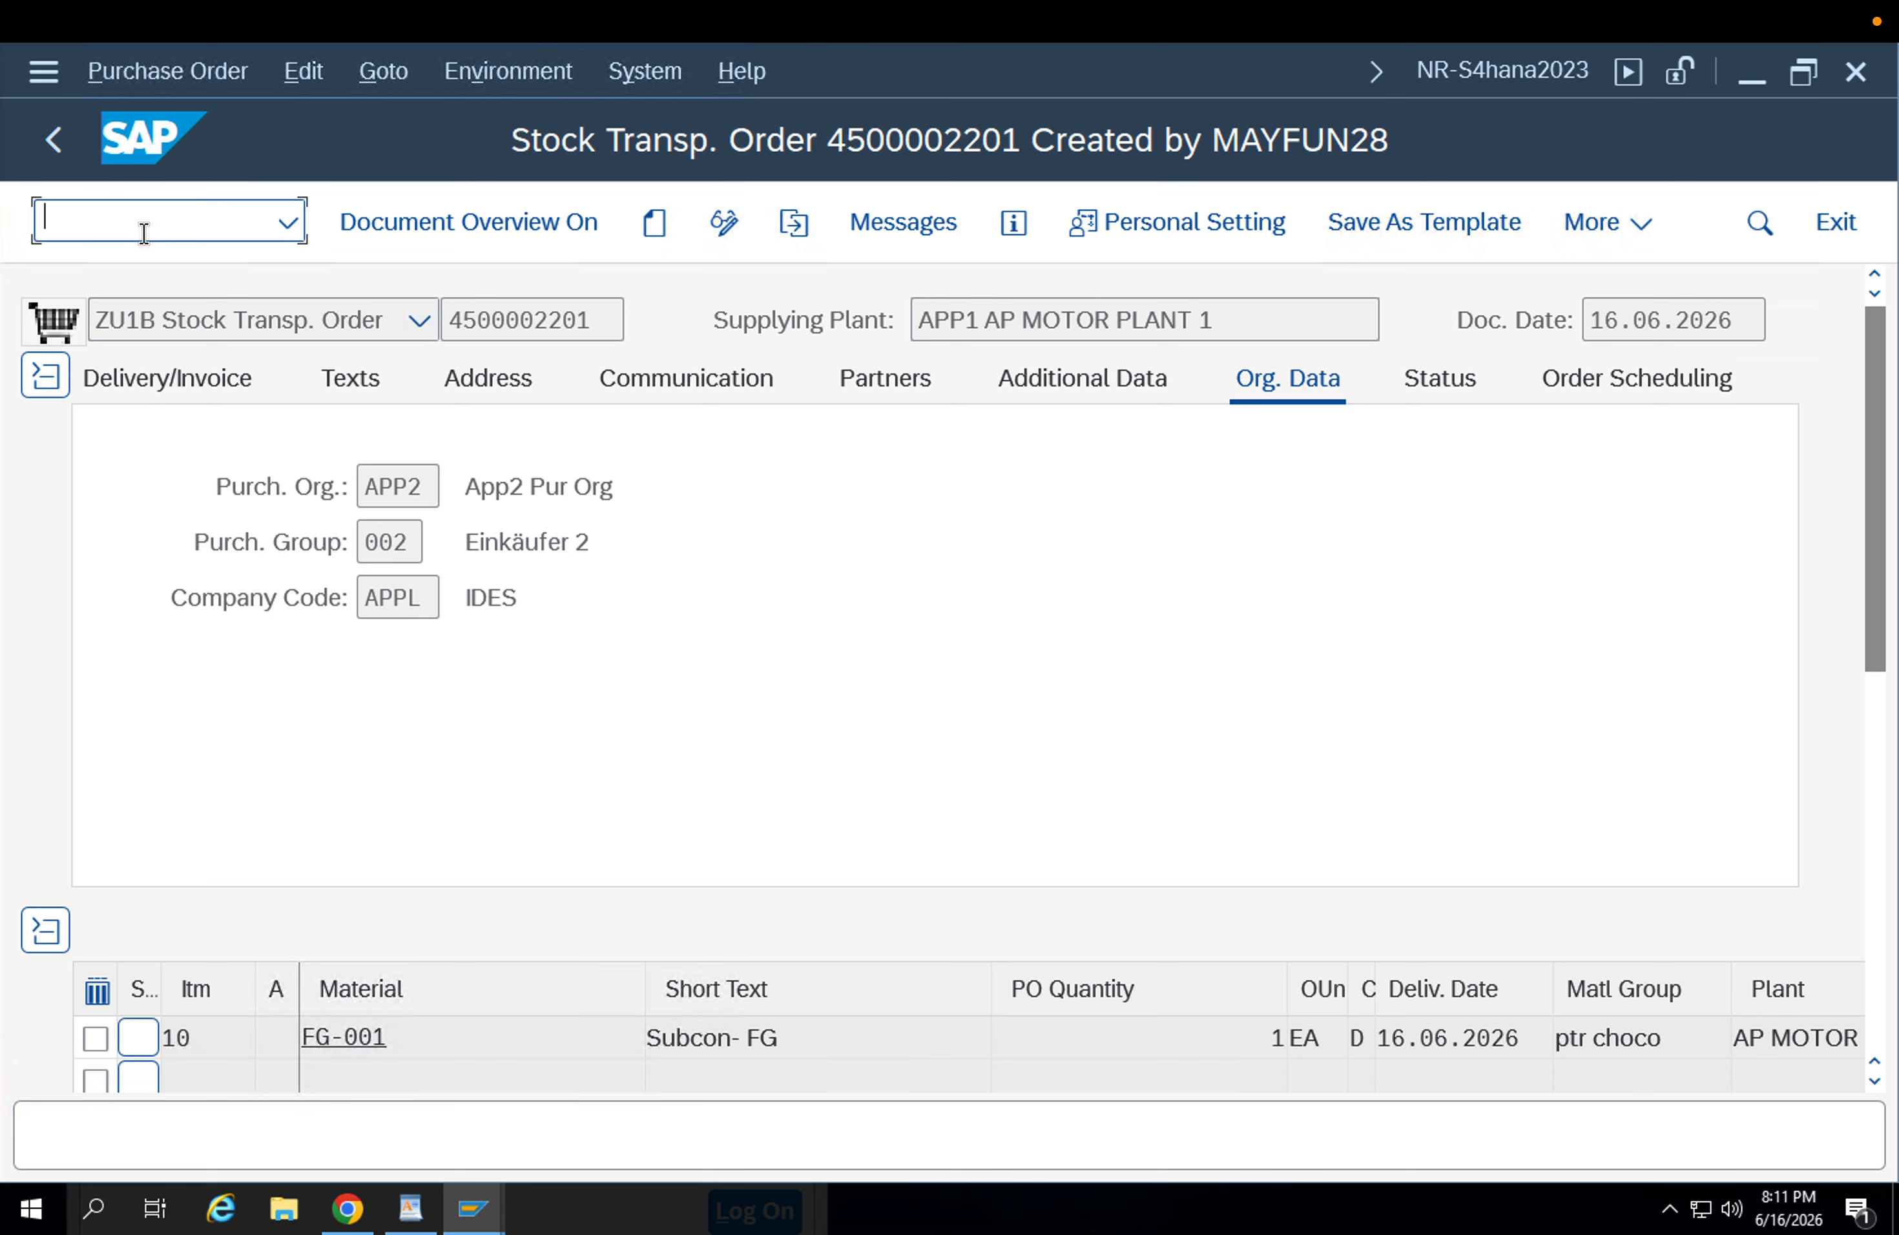
{"action": "type", "text": "/nvl10d"}
{"action": "key", "text": "Return"}
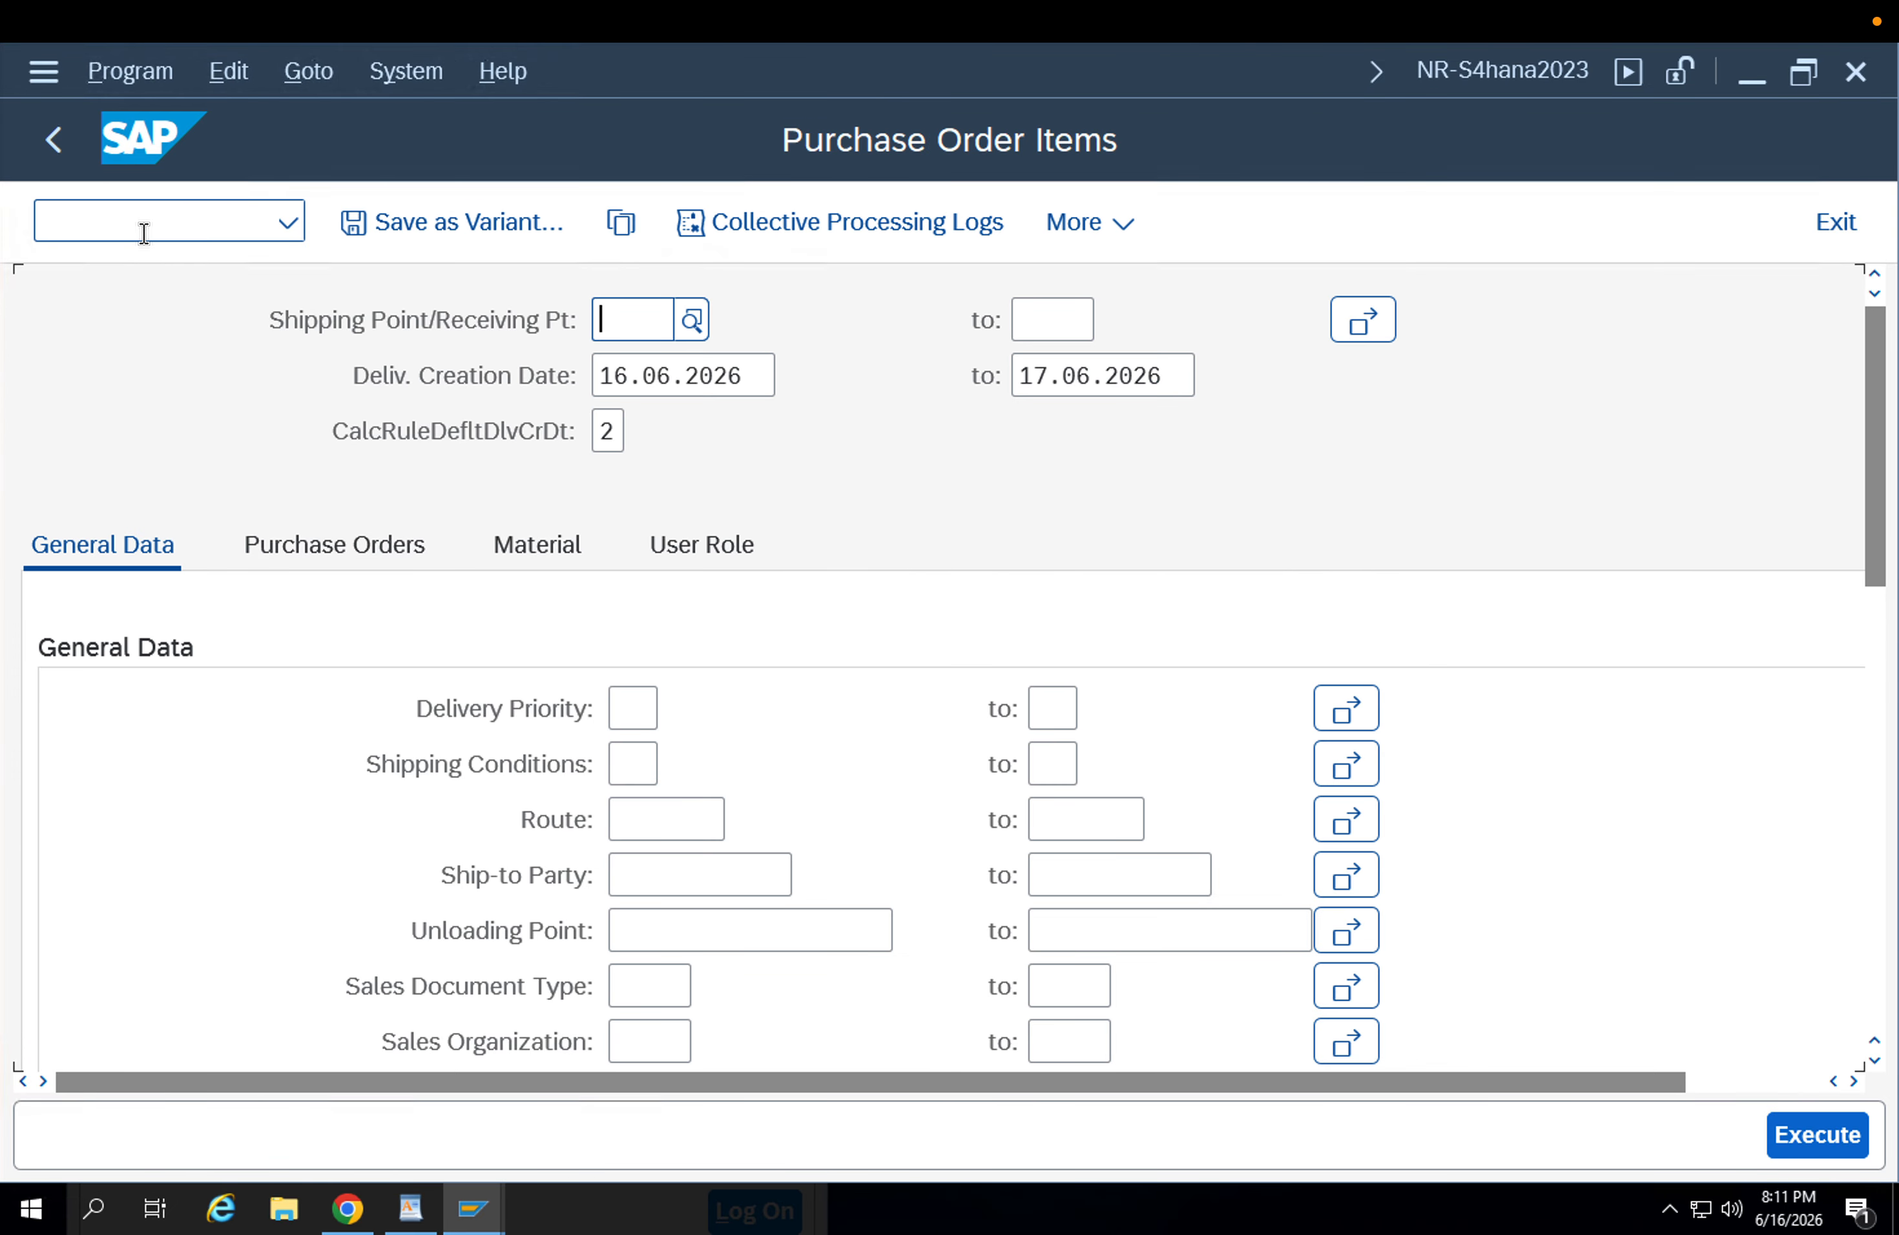
Highlight transaction VL10D in the WordPad process notes, and return to the Purchase Order Items session in SAP.
{"action": "left_click", "coordinate": [411, 1209]}
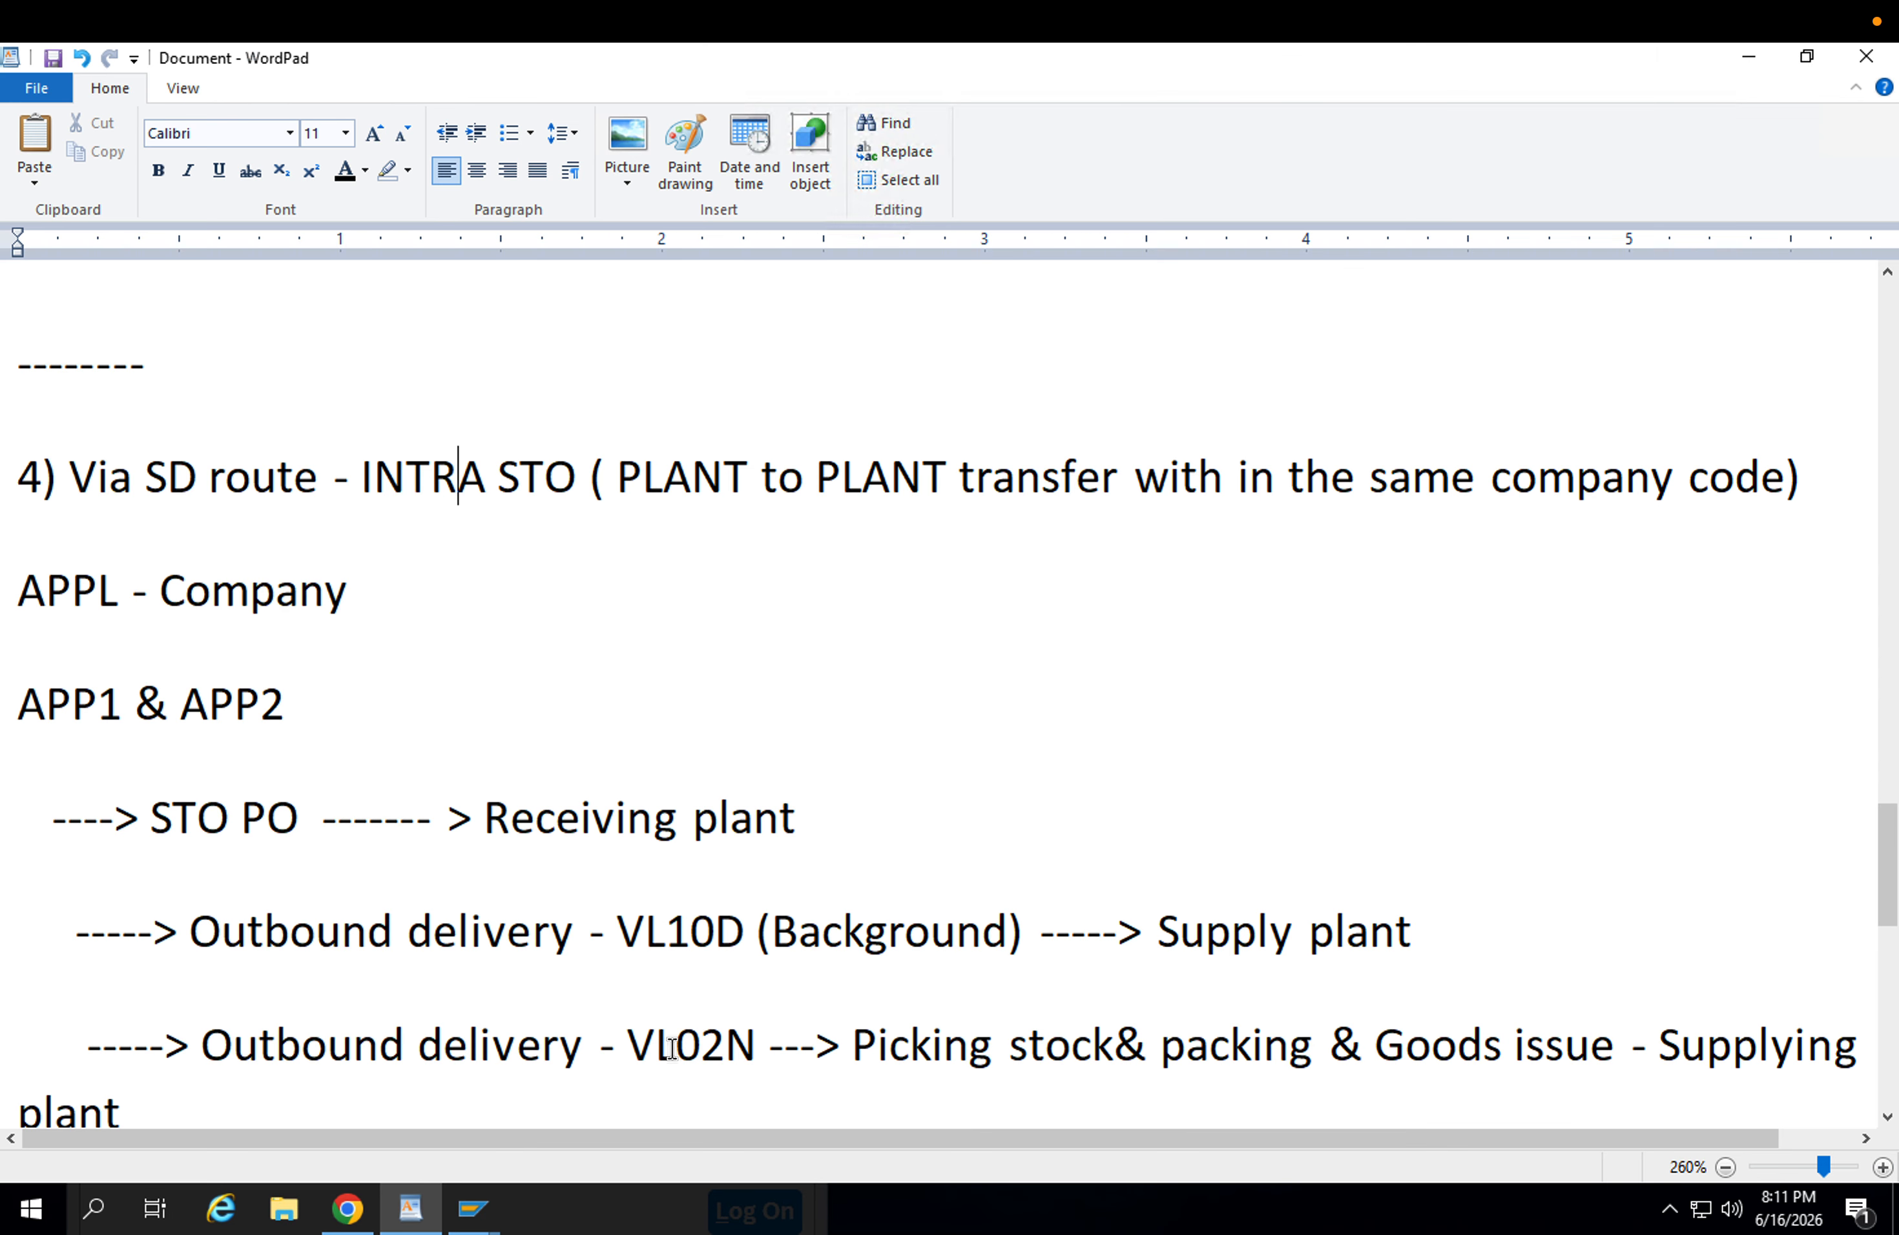
{"action": "left_click_drag", "start_coordinate": [746, 934], "coordinate": [625, 923]}
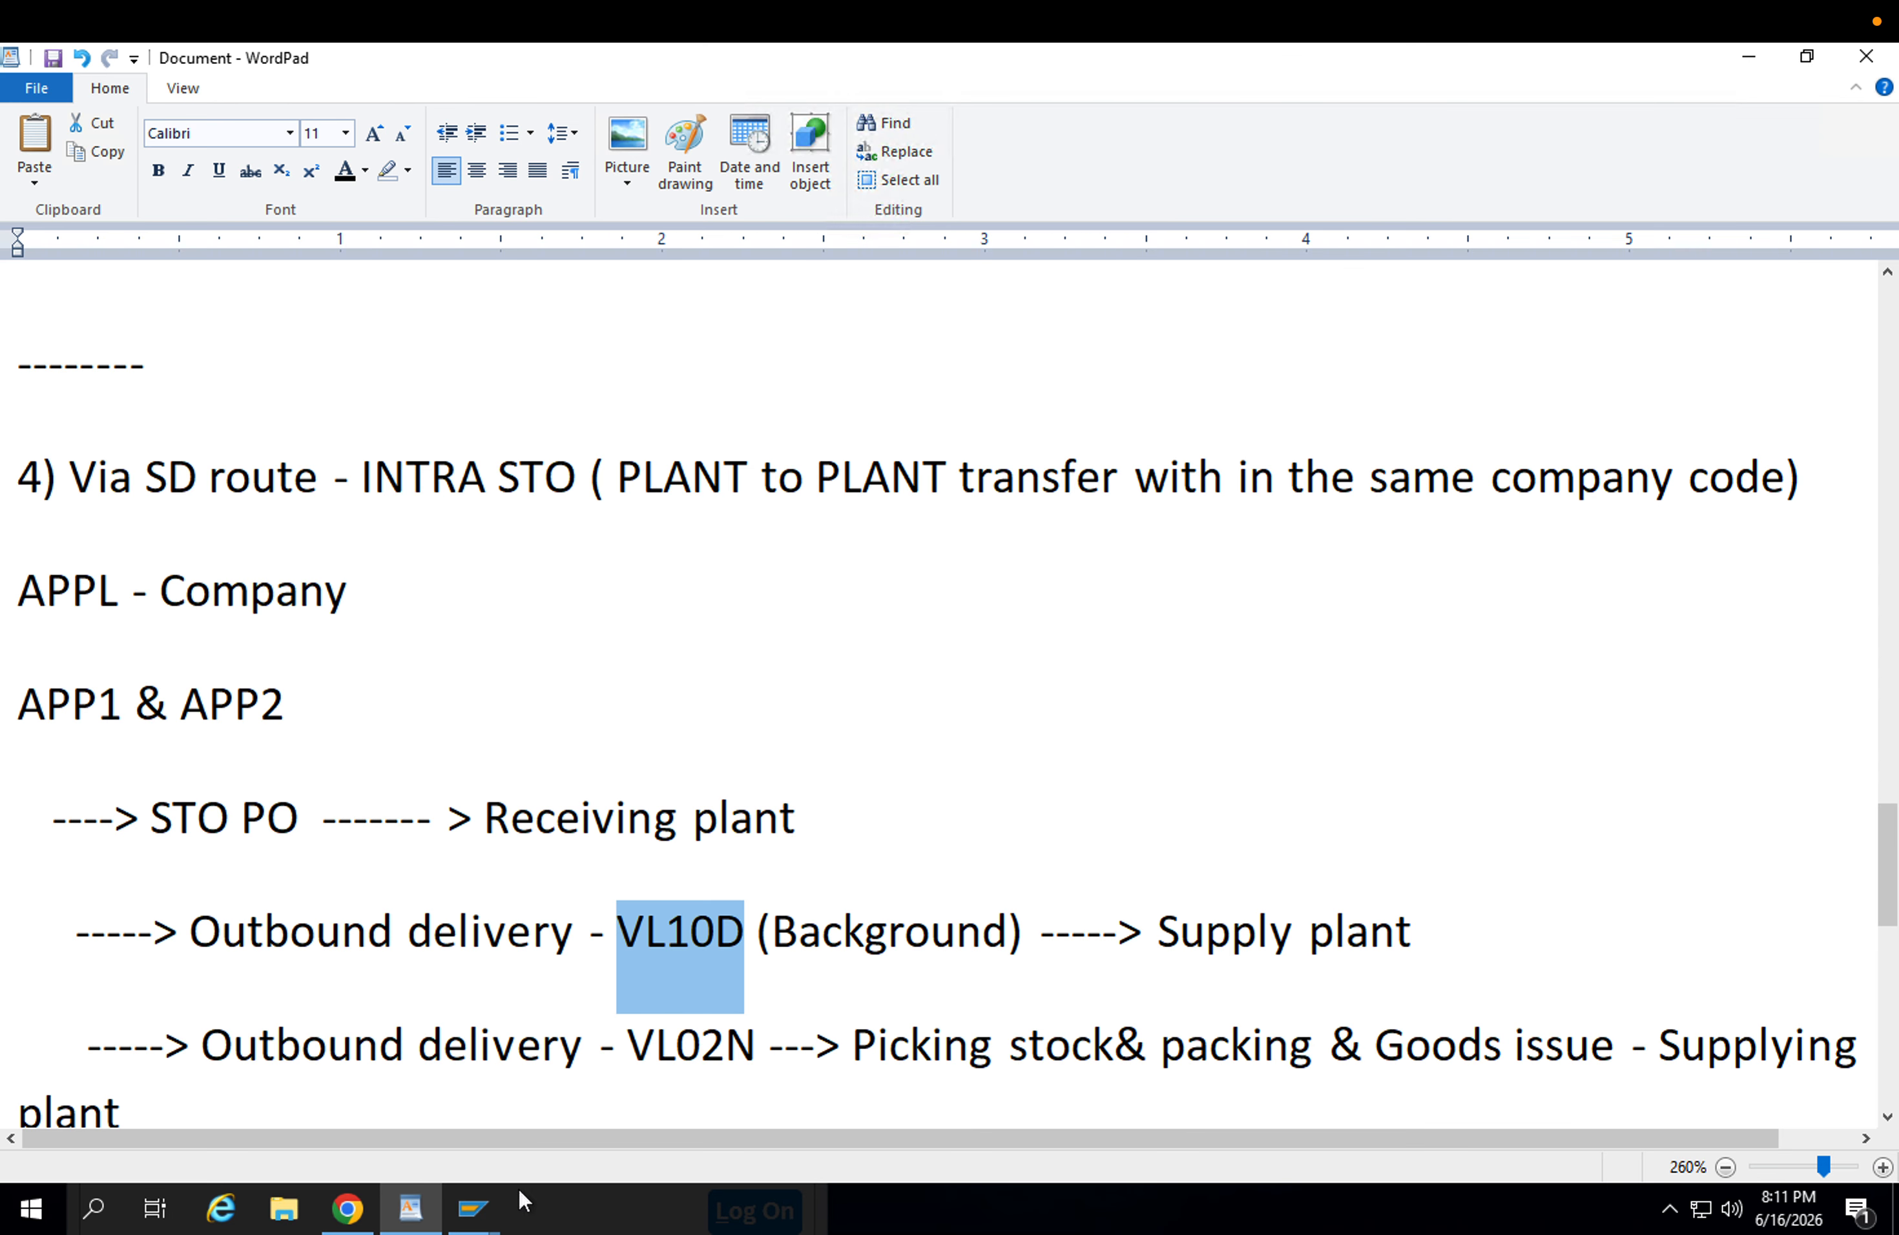
{"action": "mouse_move", "coordinate": [494, 1195]}
{"action": "left_click", "coordinate": [634, 1123]}
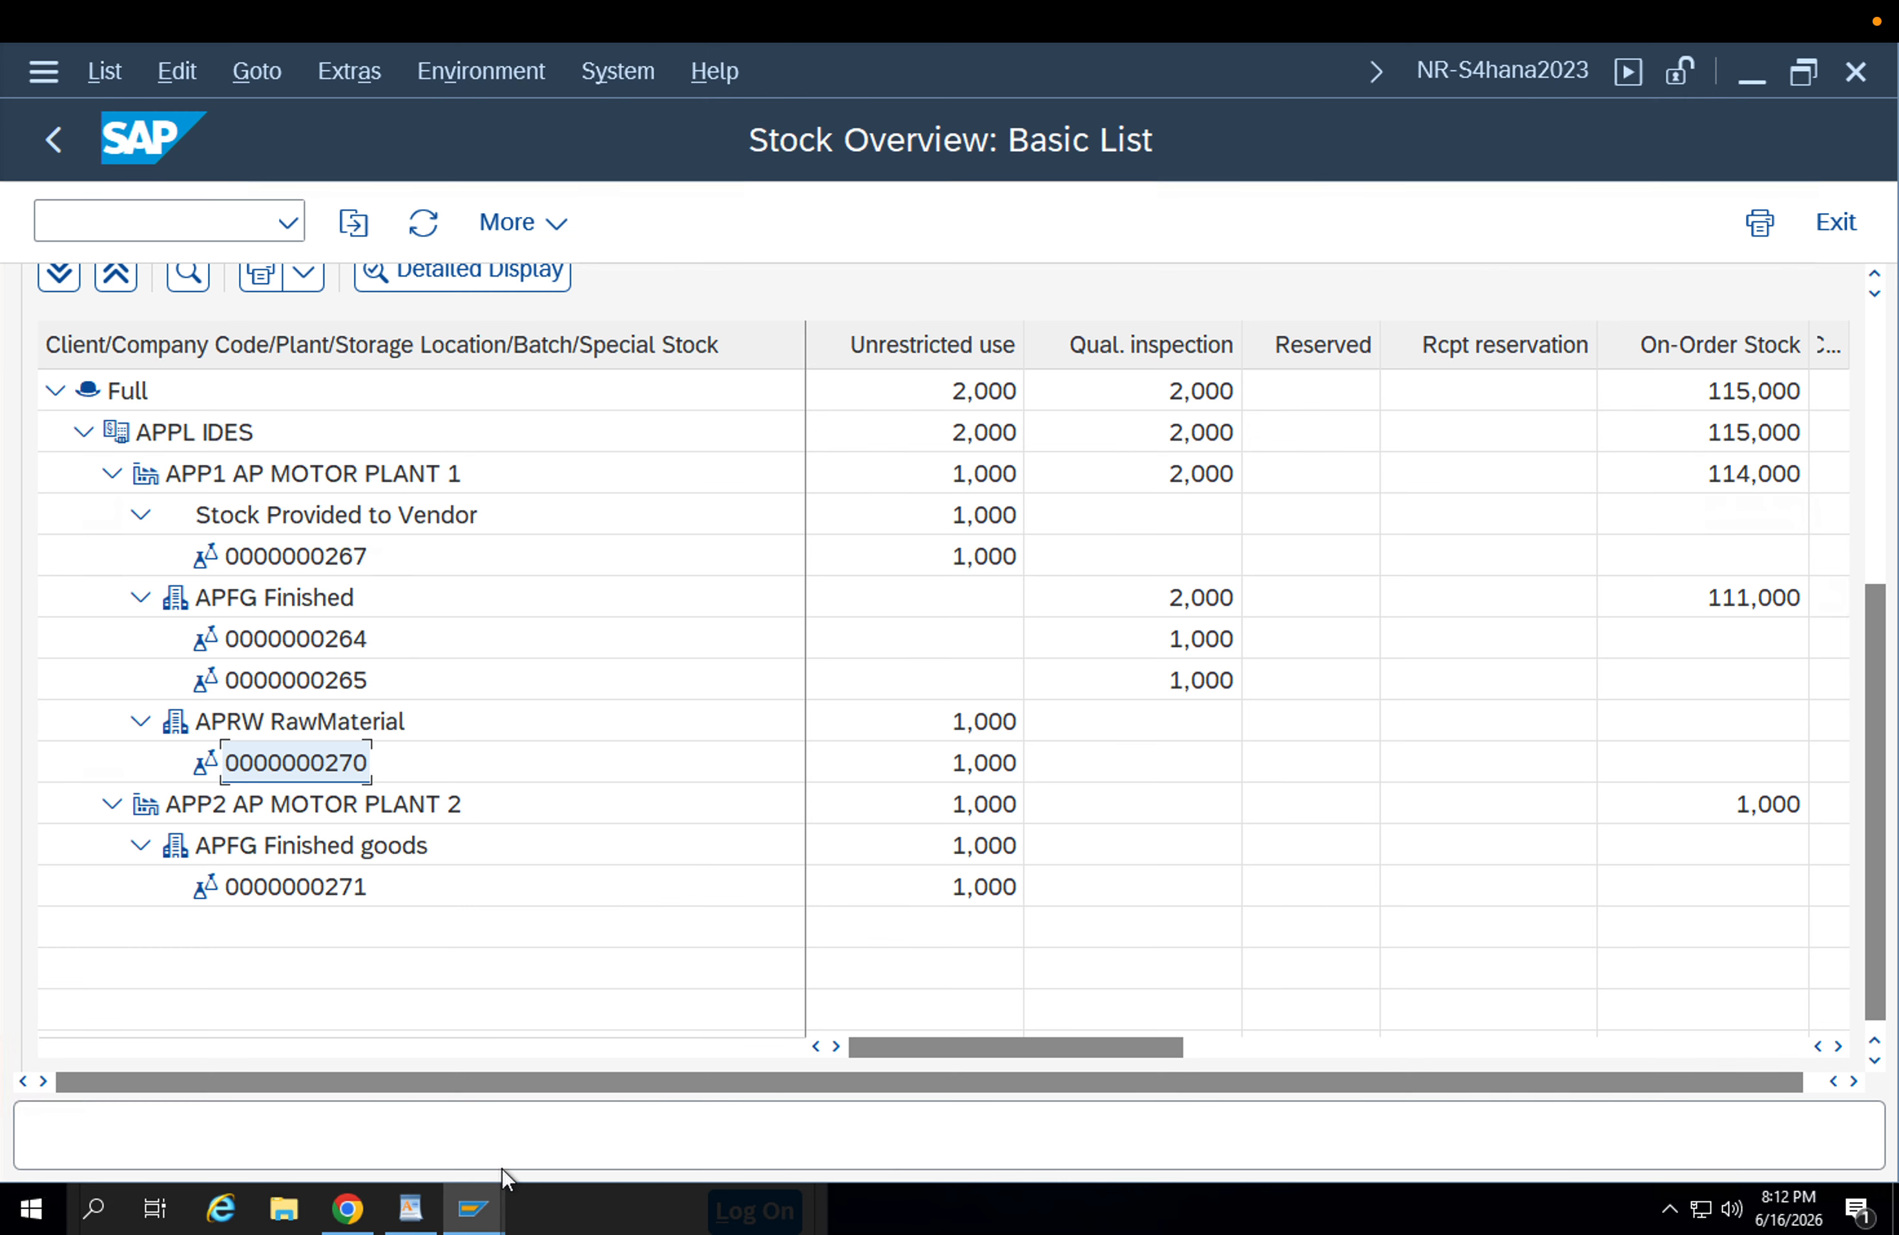
{"action": "left_click", "coordinate": [451, 1073]}
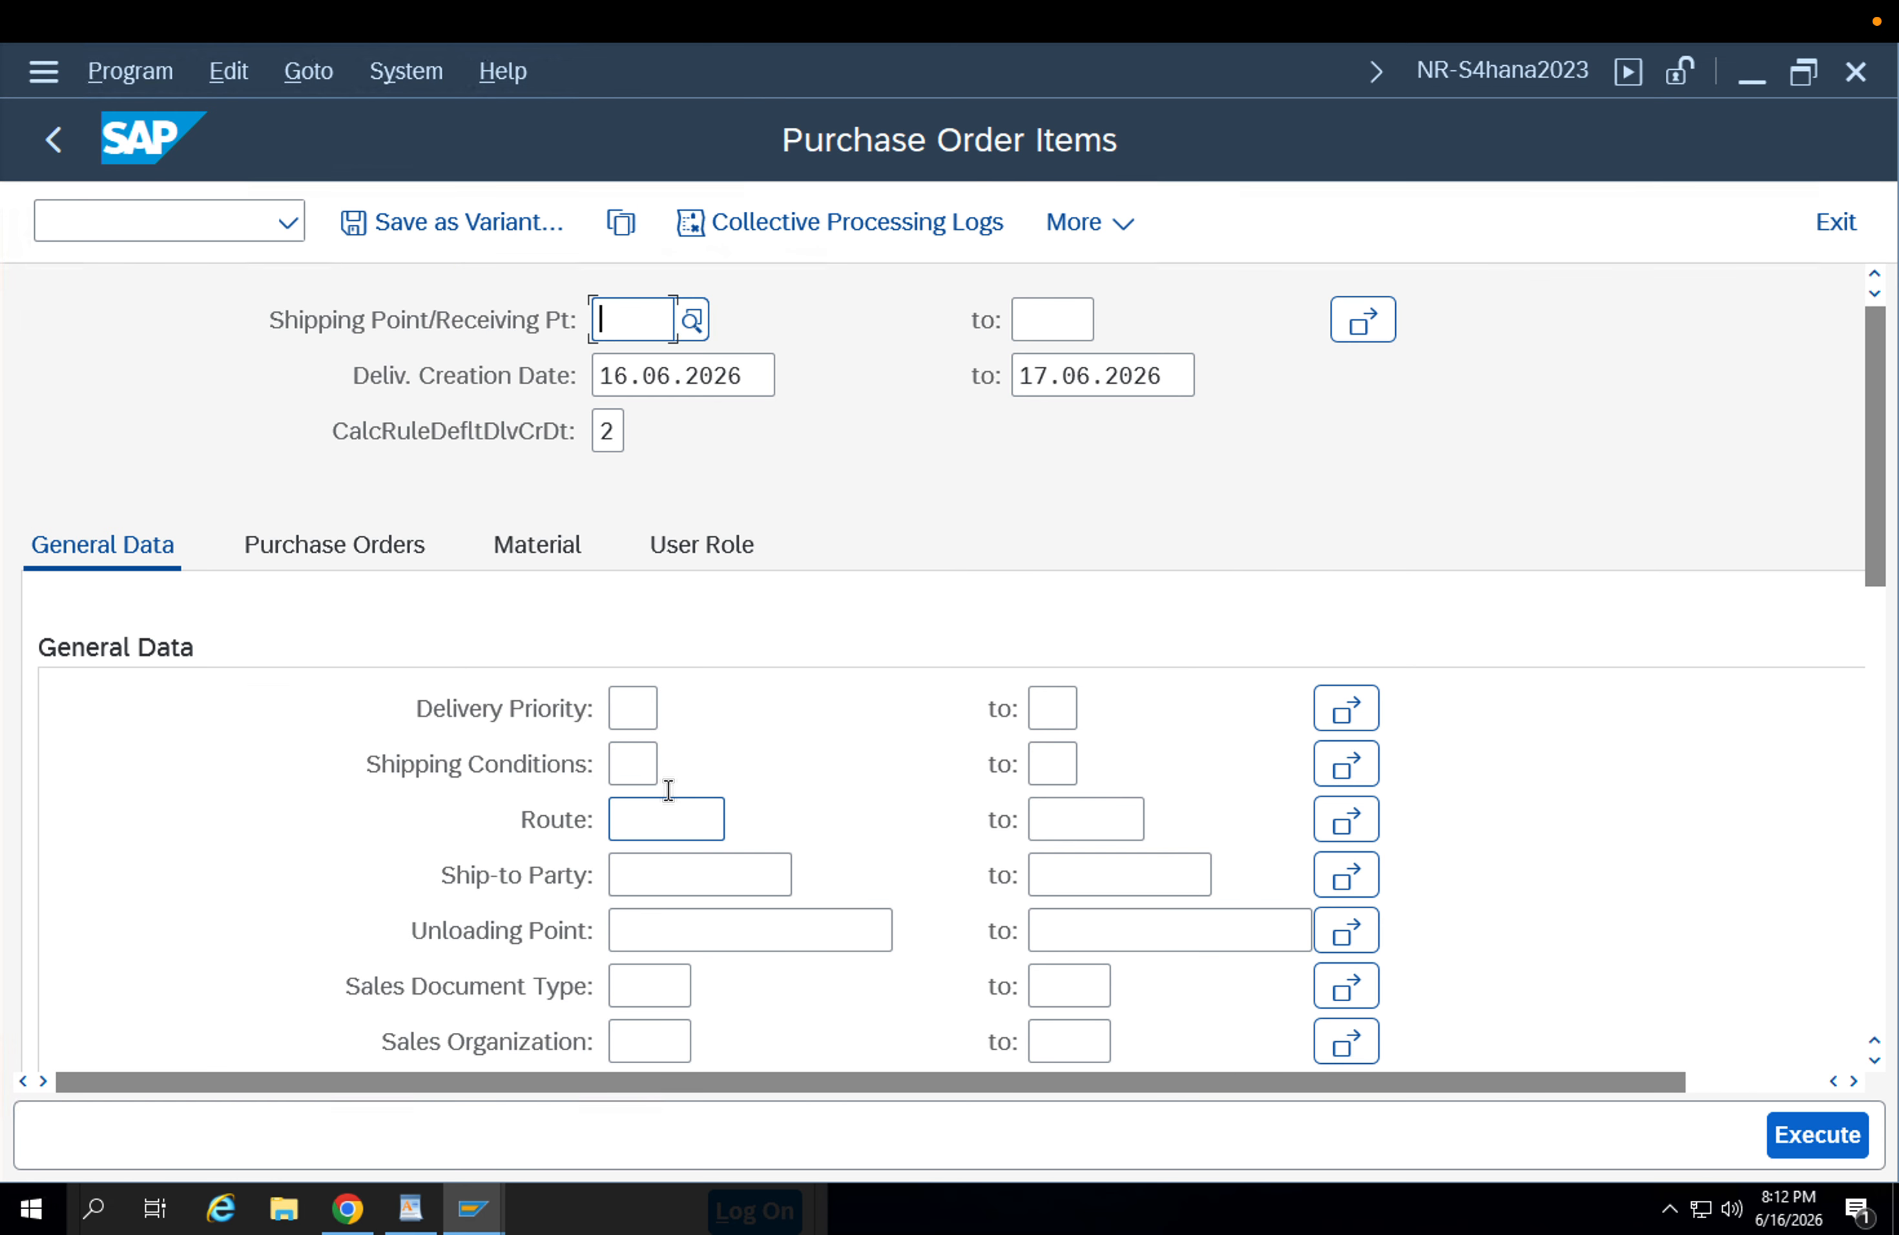
Clear the start and end dates of the delivery creation date range.
{"action": "left_click_drag", "start_coordinate": [741, 375], "coordinate": [511, 386]}
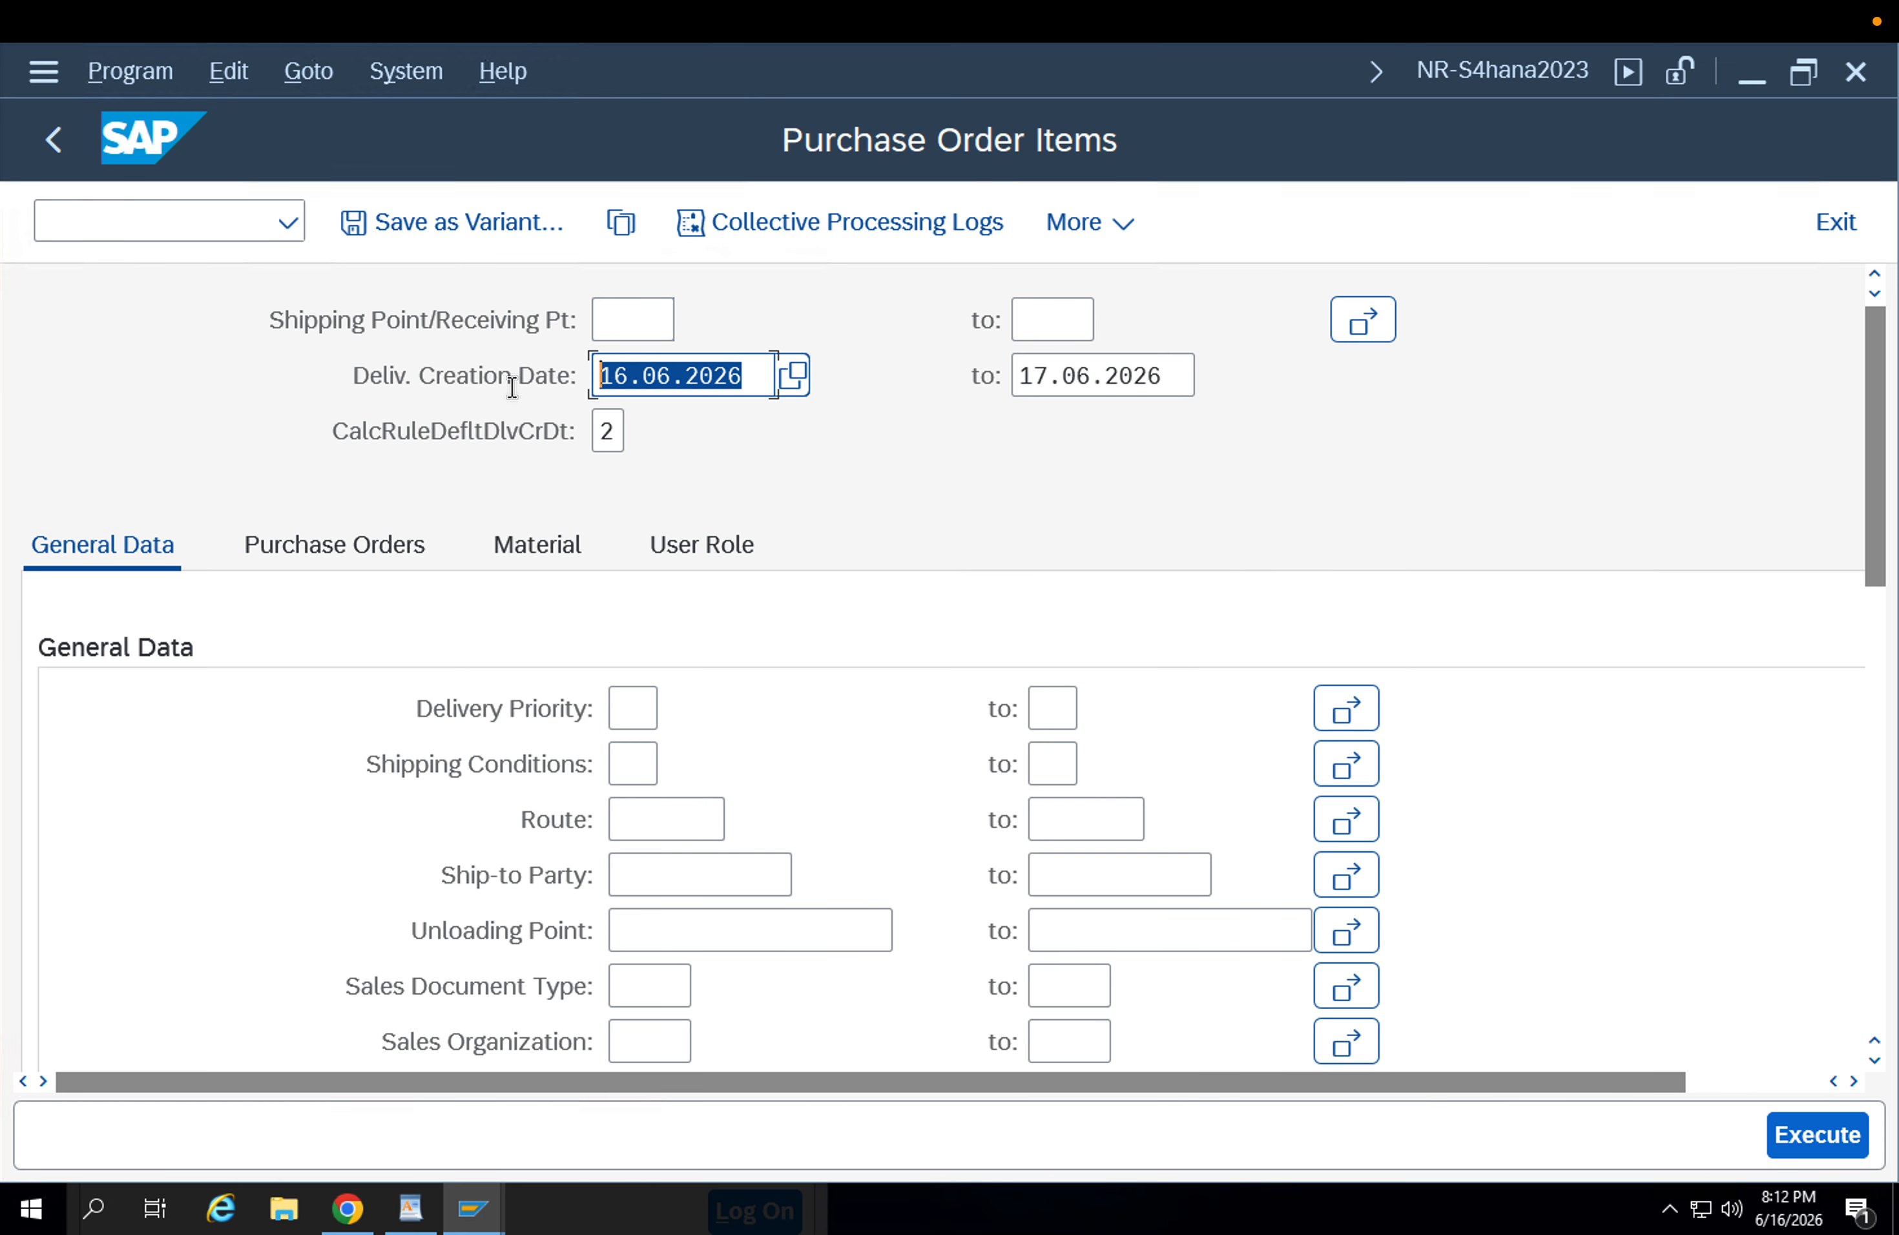
{"action": "key", "text": "Delete"}
{"action": "key", "text": "Tab"}
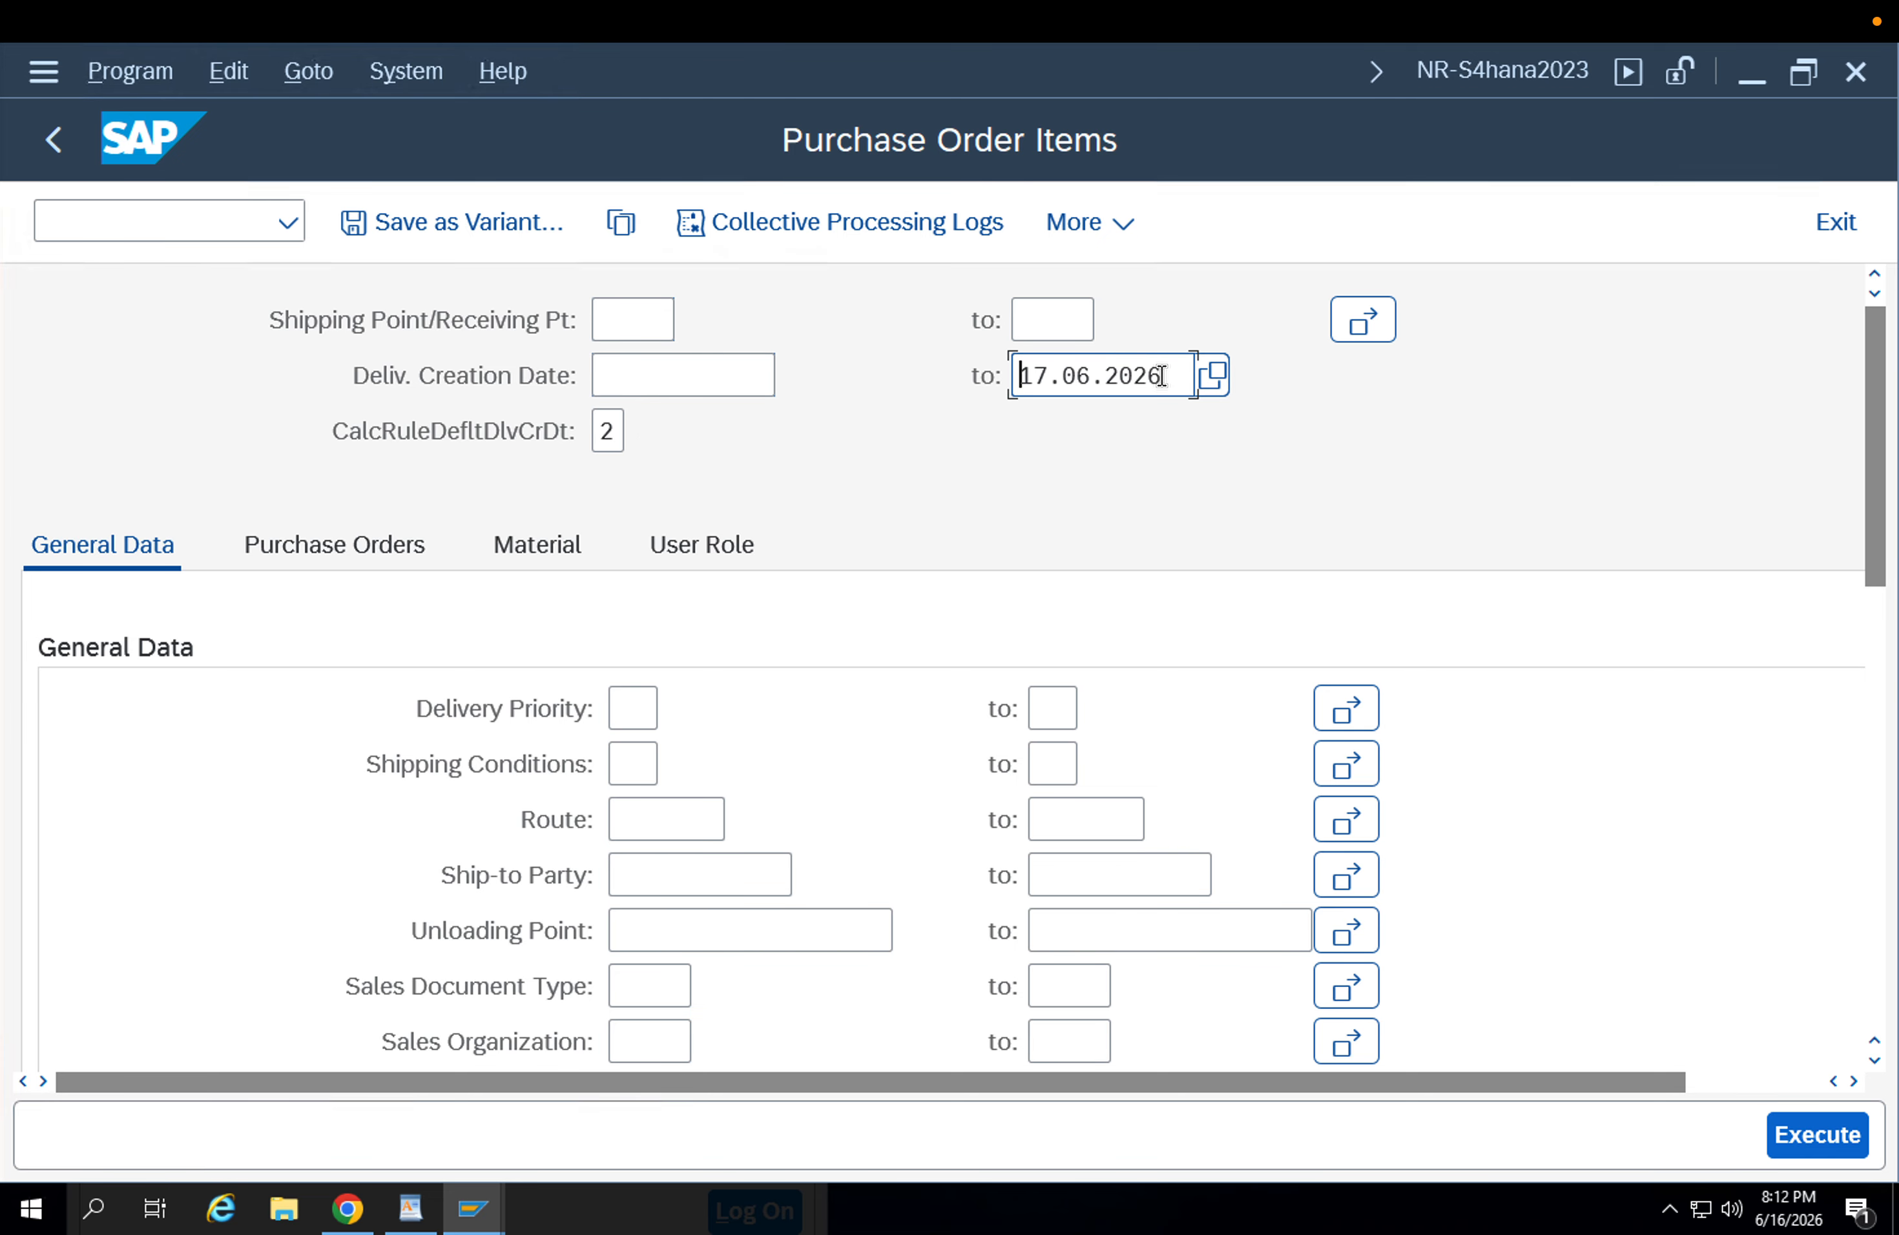
{"action": "left_click_drag", "start_coordinate": [1161, 376], "coordinate": [966, 372]}
{"action": "key", "text": "Delete"}
Restrict the selection to the stock transport order's purchasing document number, without a delivery creation end date, and execute it.
{"action": "left_click", "coordinate": [318, 560]}
{"action": "left_click", "coordinate": [673, 716]}
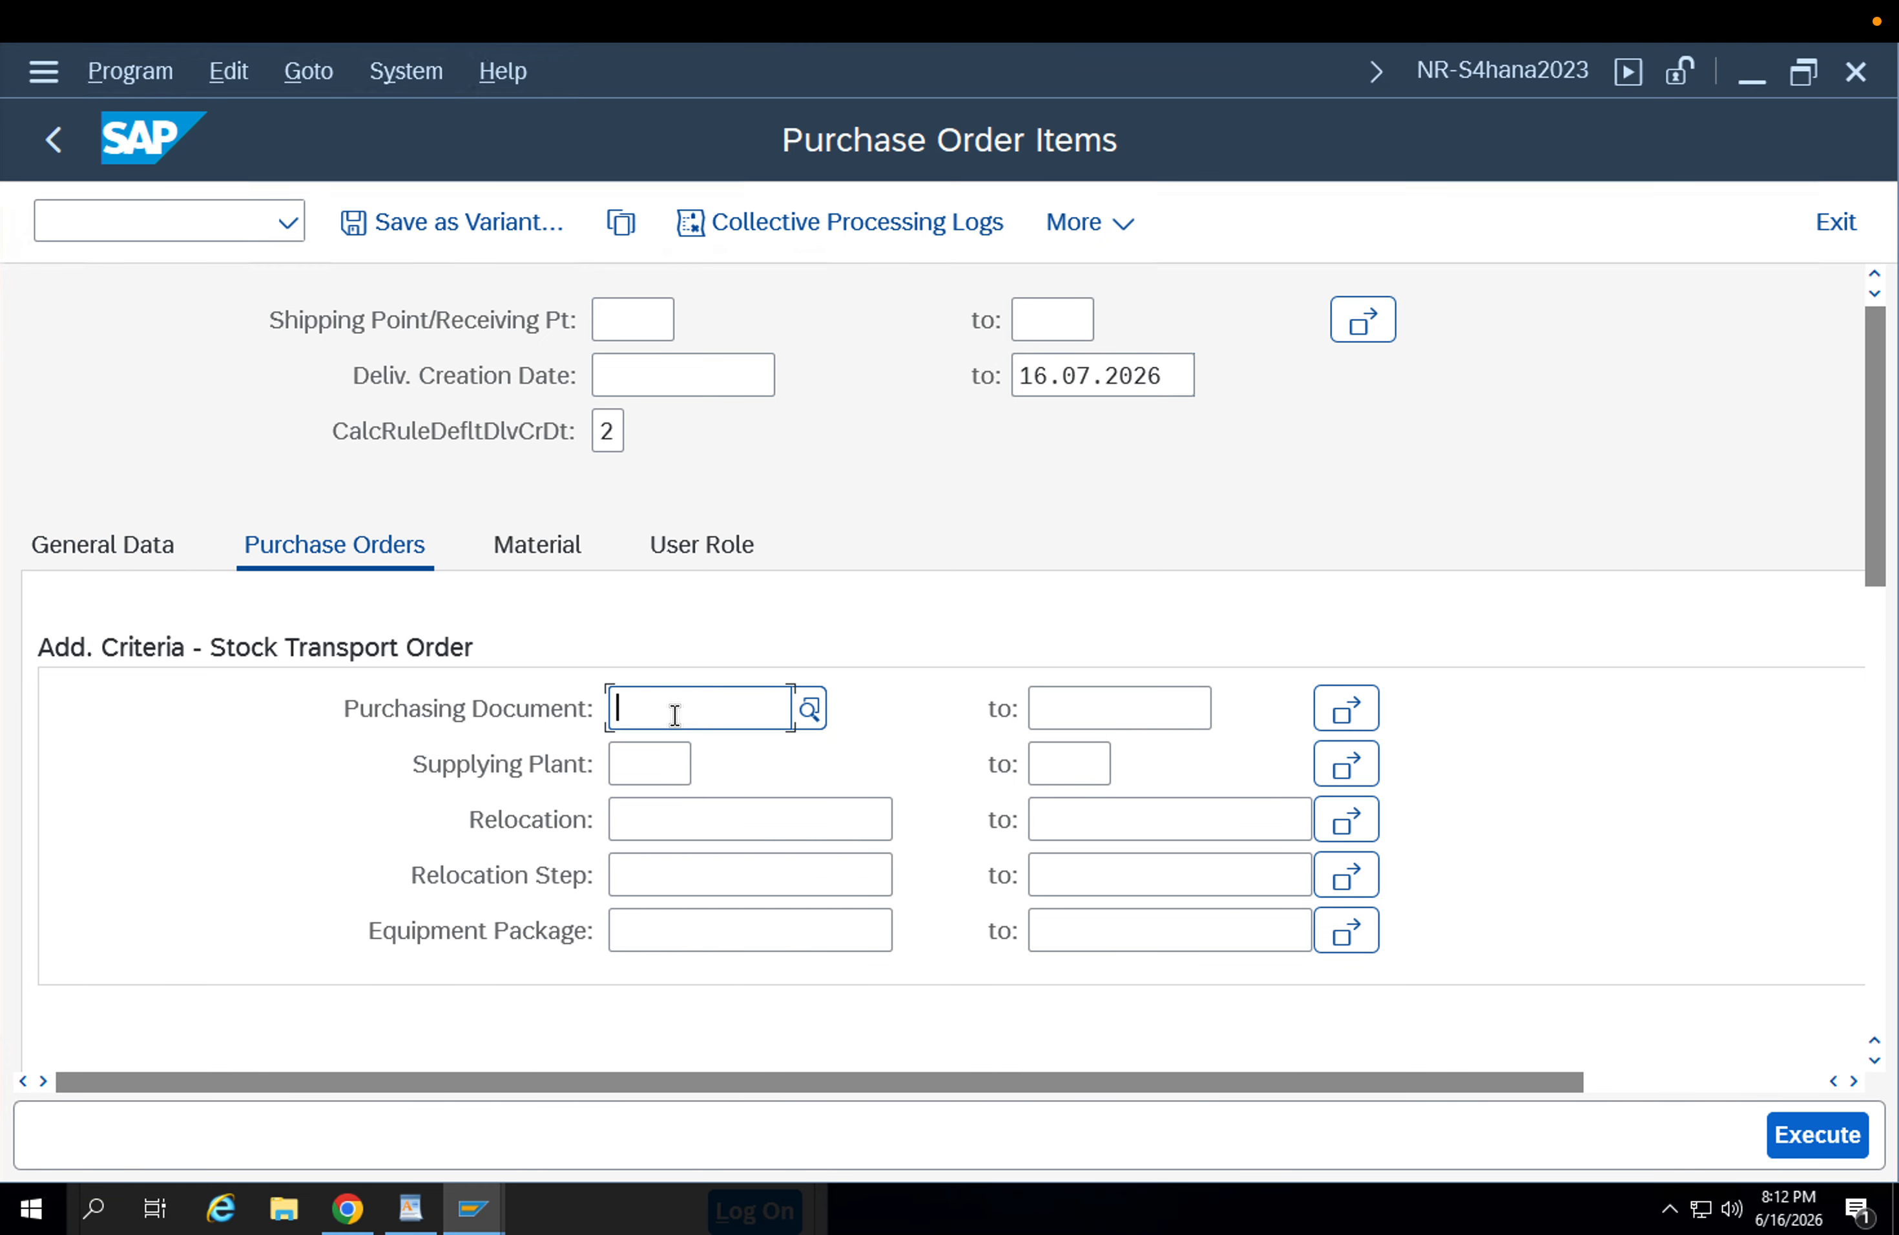
{"action": "key", "text": "ctrl+v"}
{"action": "left_click_drag", "start_coordinate": [1146, 376], "coordinate": [941, 371]}
{"action": "key", "text": "Delete"}
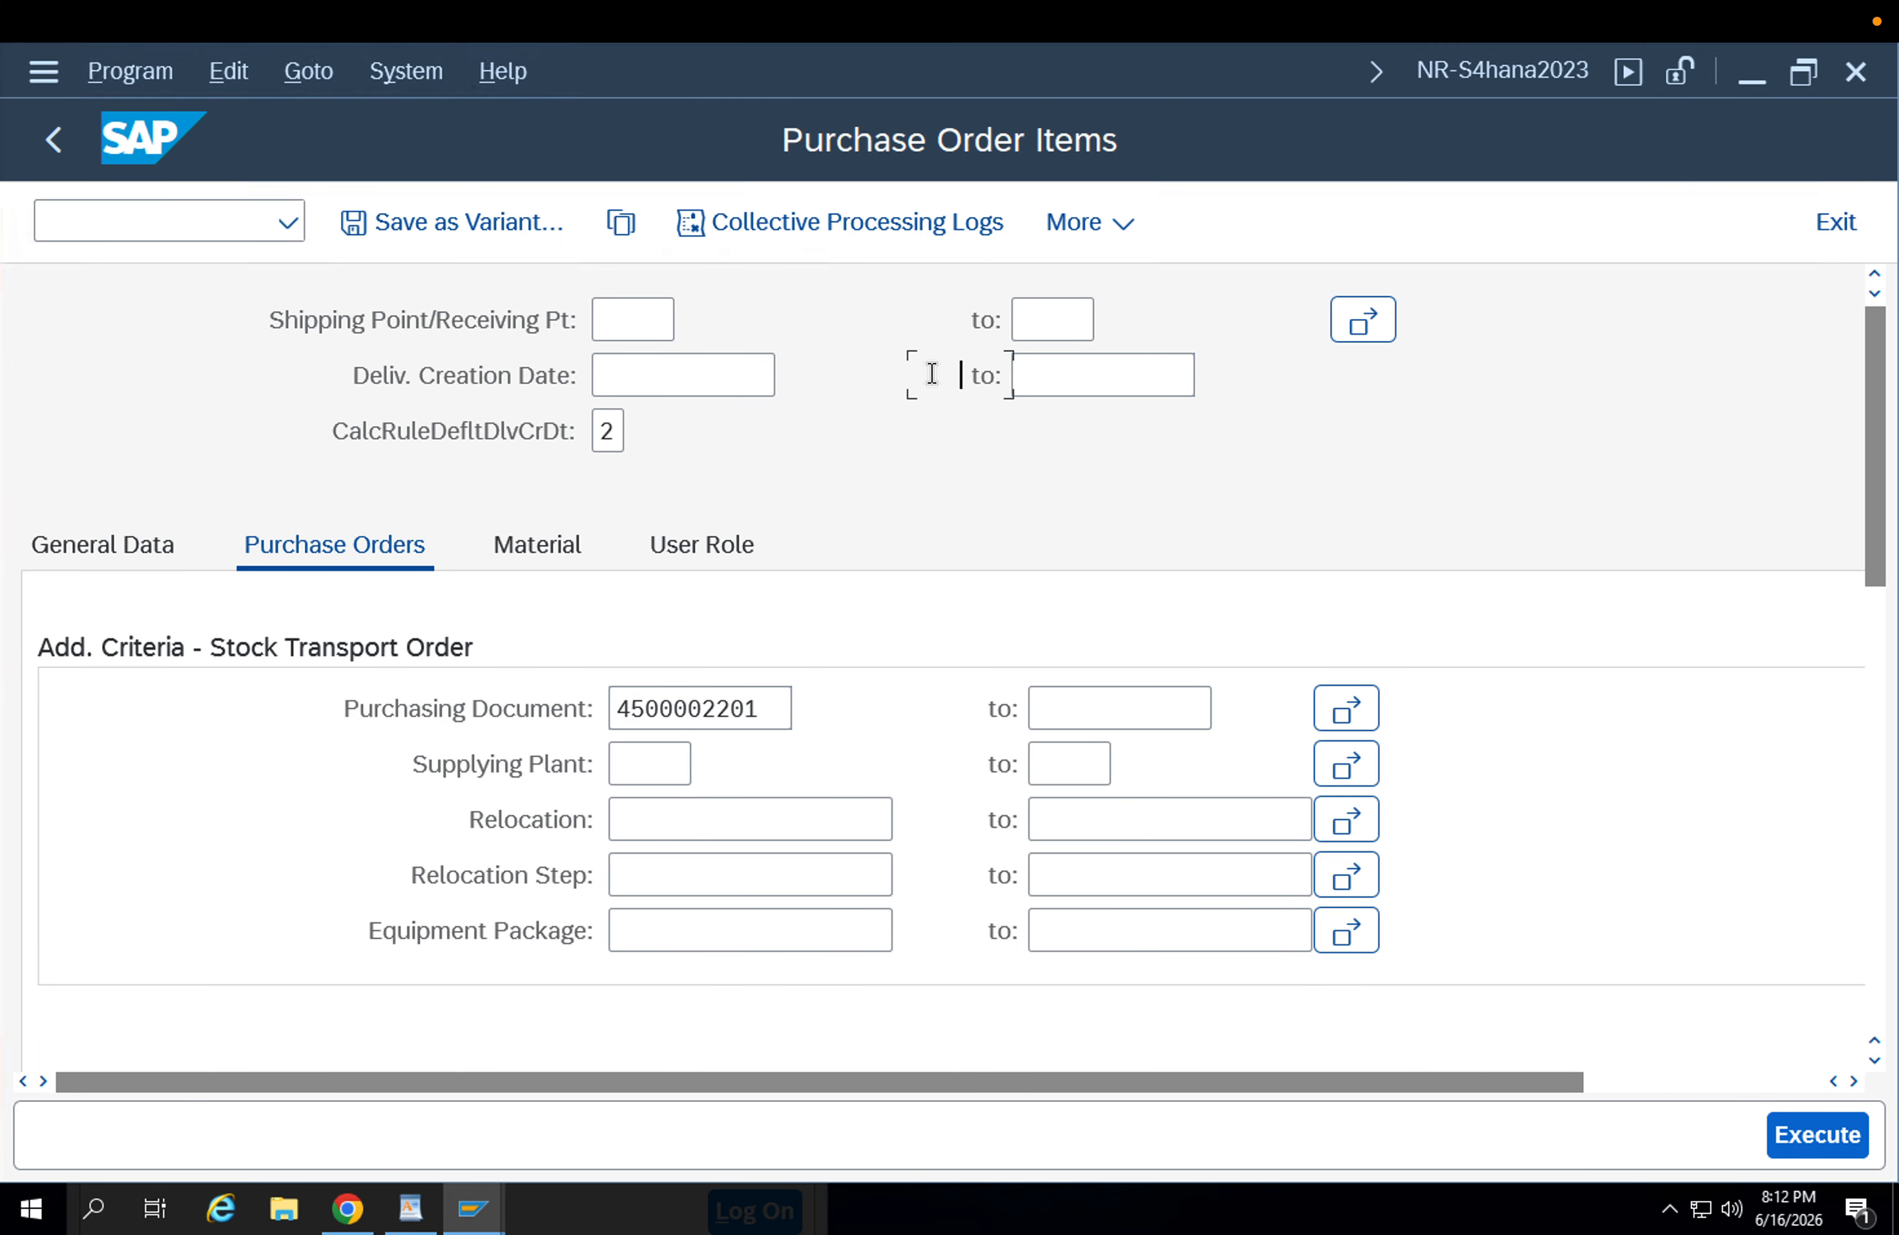
{"action": "left_click", "coordinate": [771, 701]}
{"action": "left_click", "coordinate": [1791, 1134]}
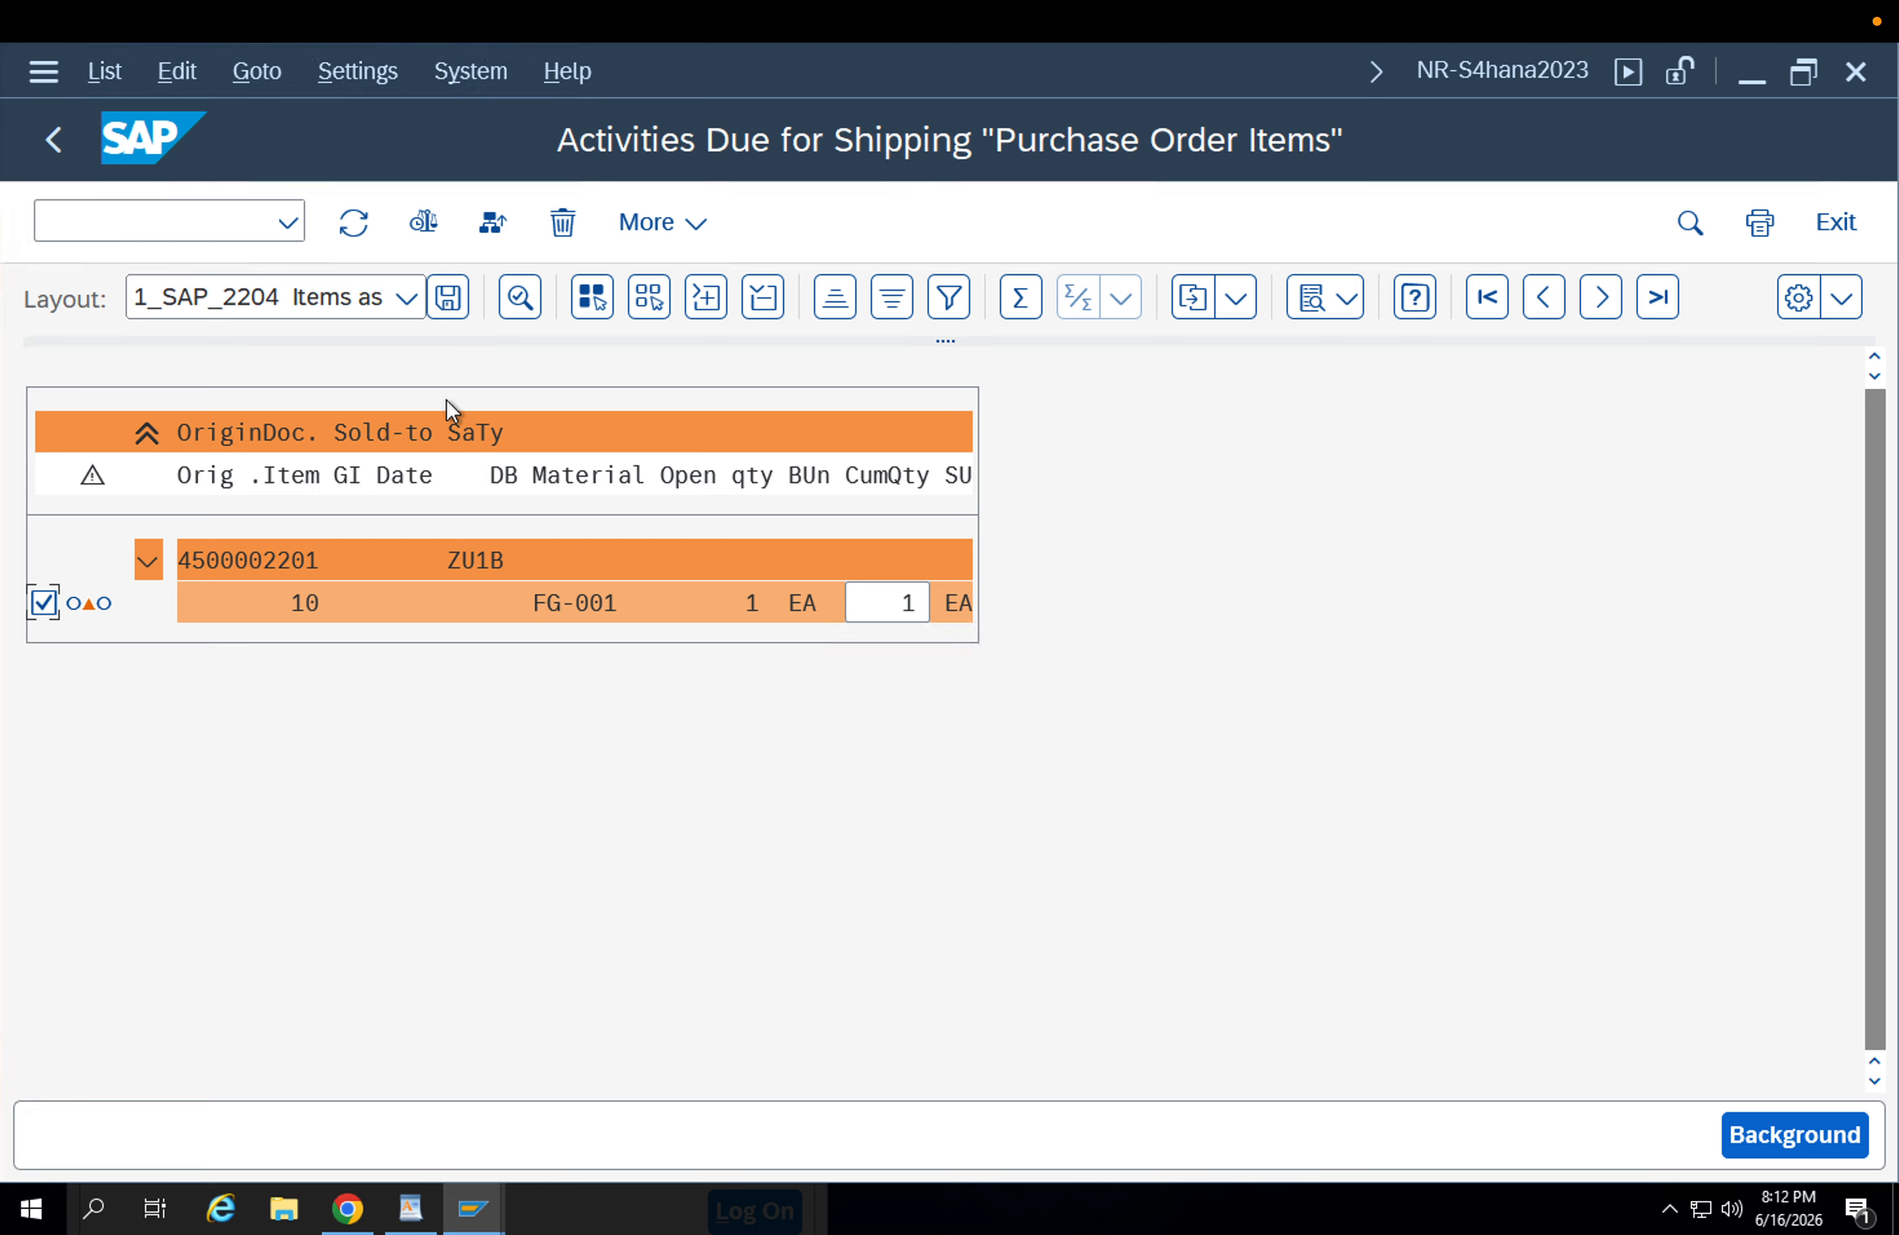
{"action": "left_click", "coordinate": [425, 230]}
{"action": "left_click", "coordinate": [1843, 305]}
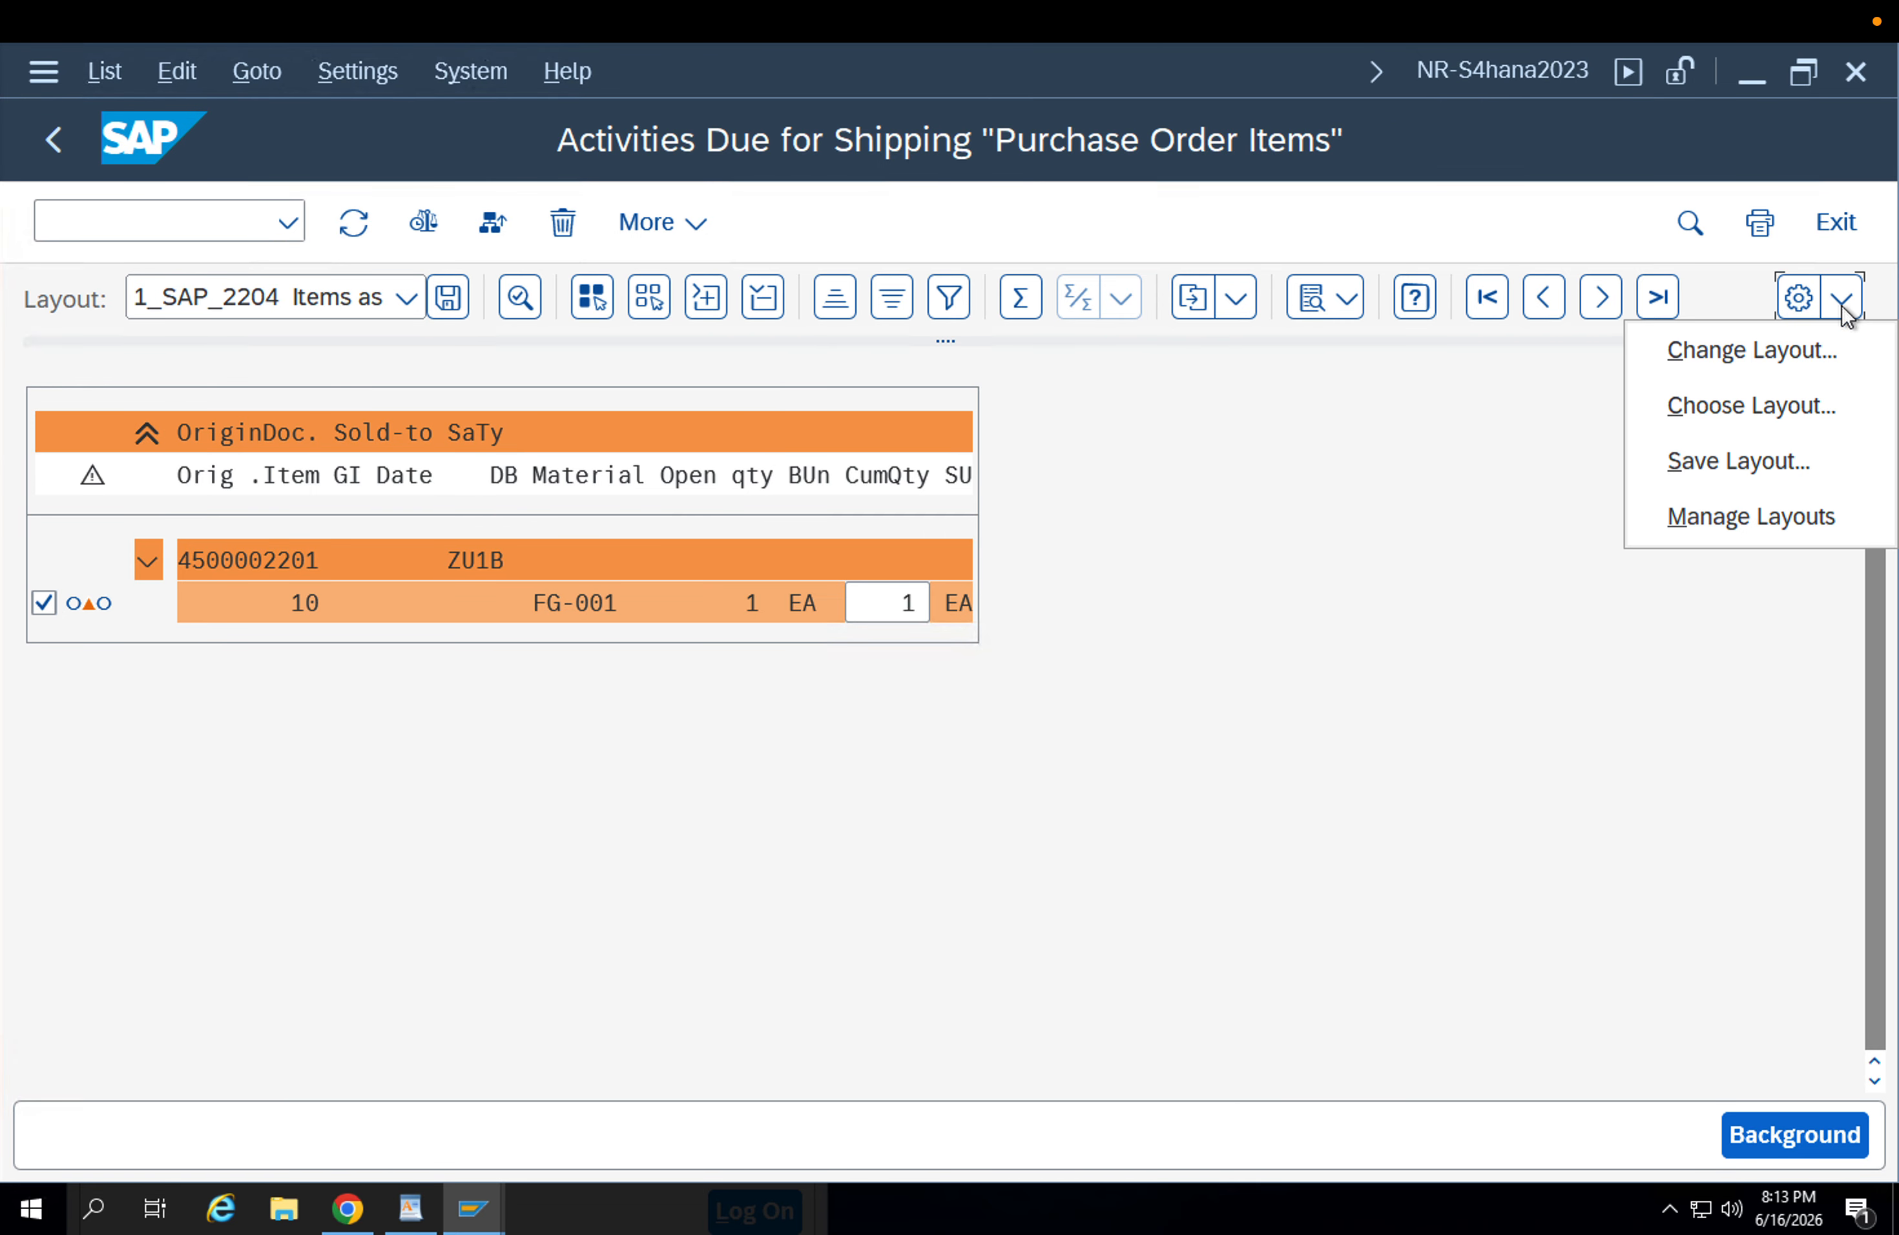
{"action": "left_click", "coordinate": [1298, 447]}
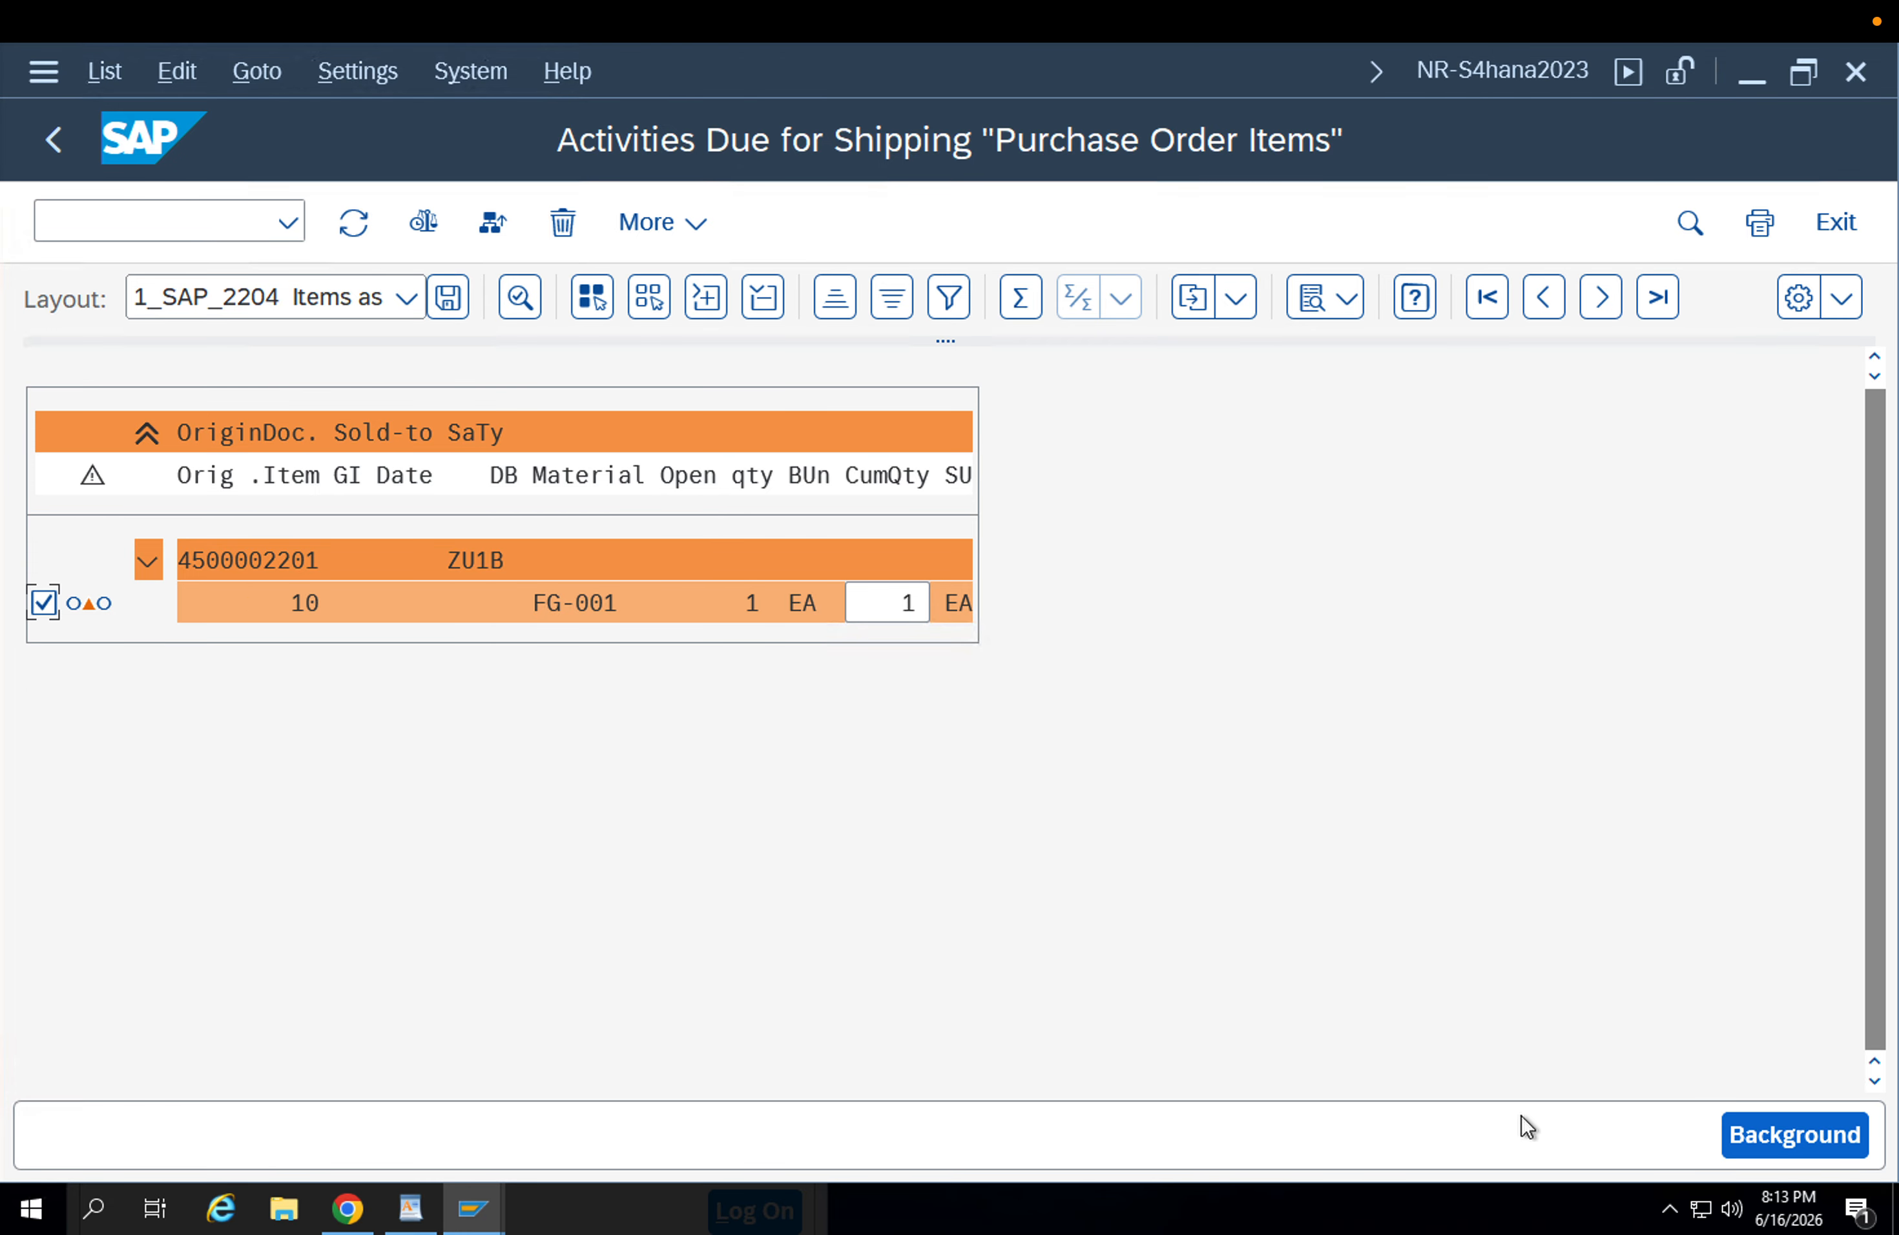
Create the delivery for the FG-001 order item in the background and display its delivery creation log.
{"action": "left_click", "coordinate": [1779, 1133]}
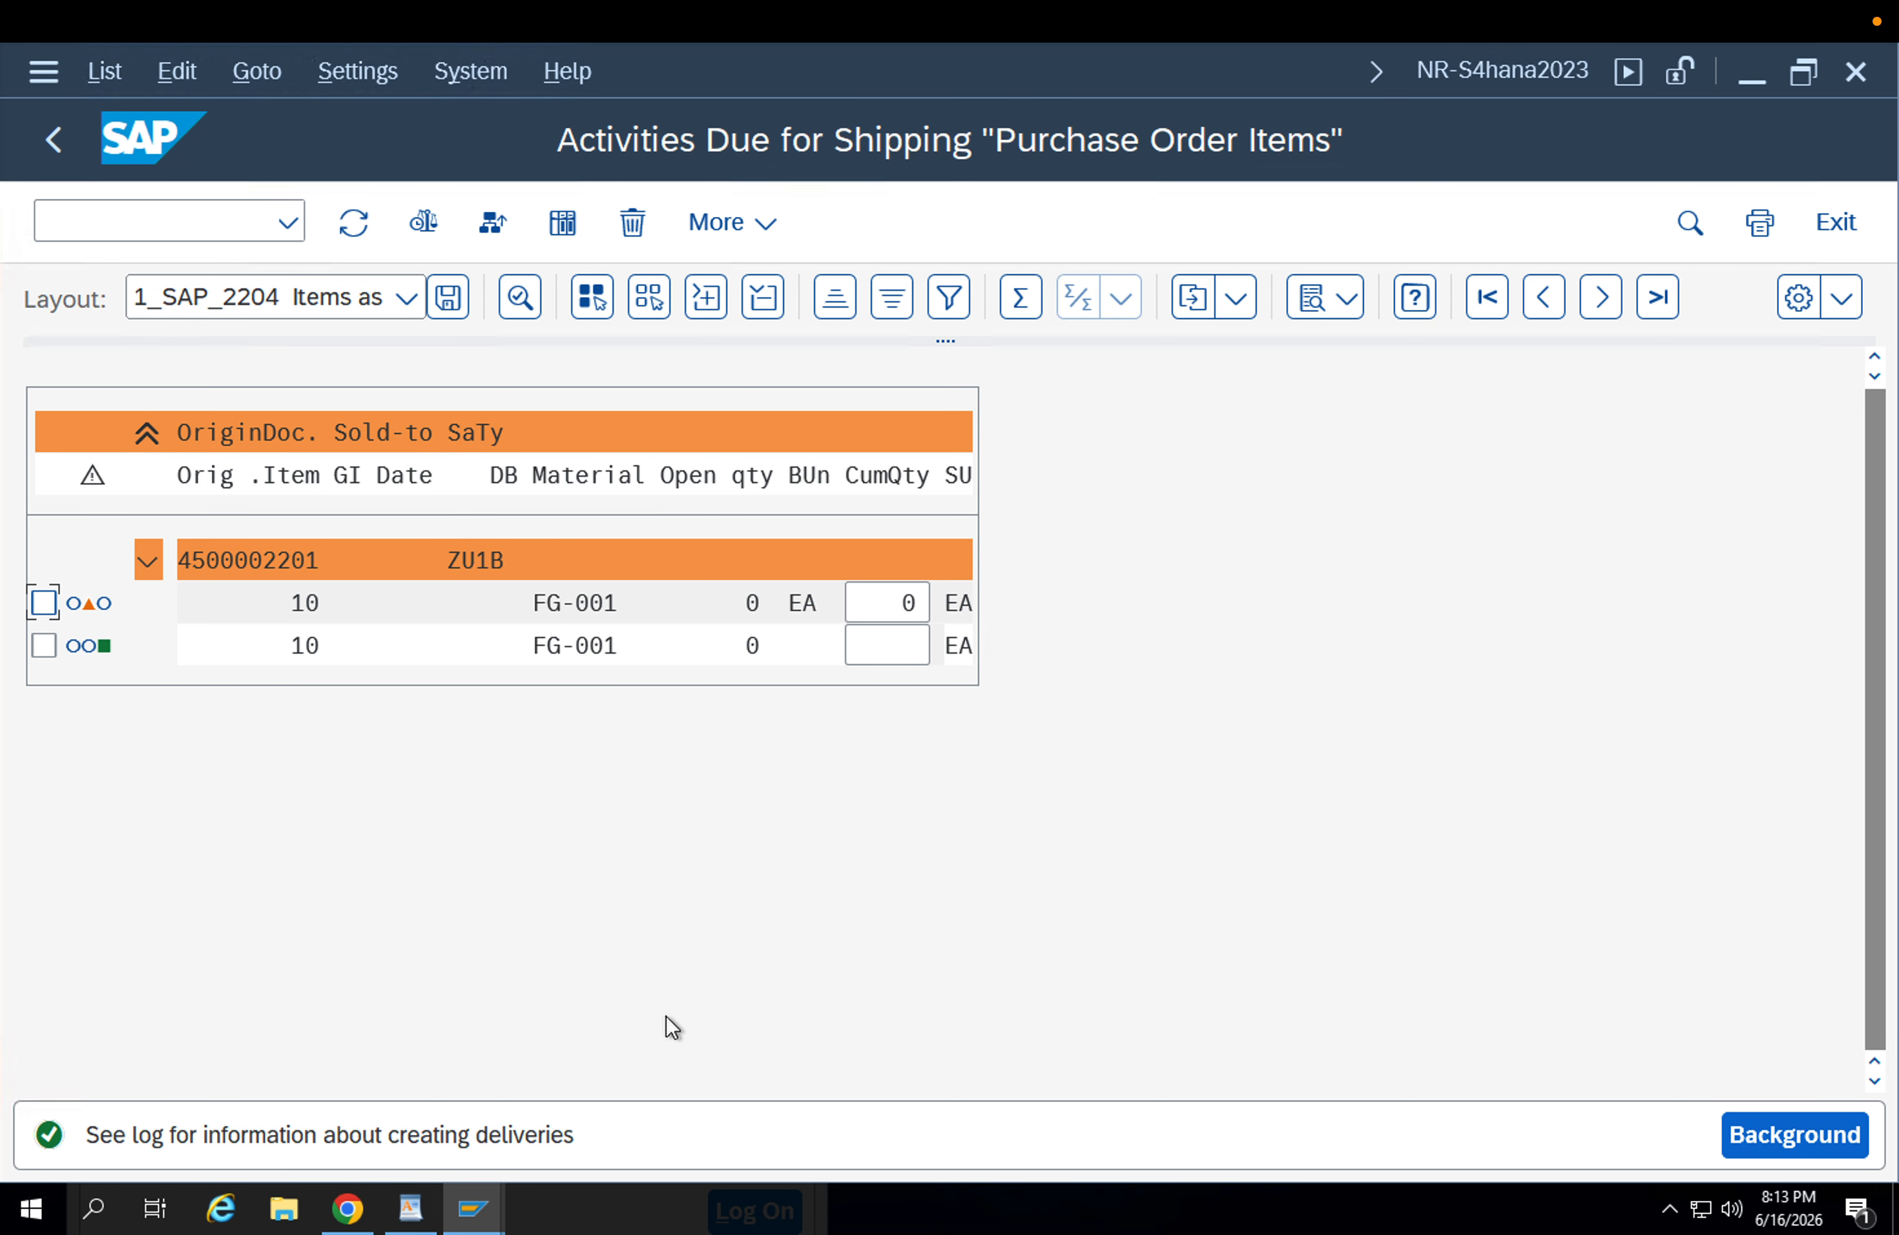
{"action": "left_click", "coordinate": [44, 645]}
{"action": "left_click", "coordinate": [564, 225]}
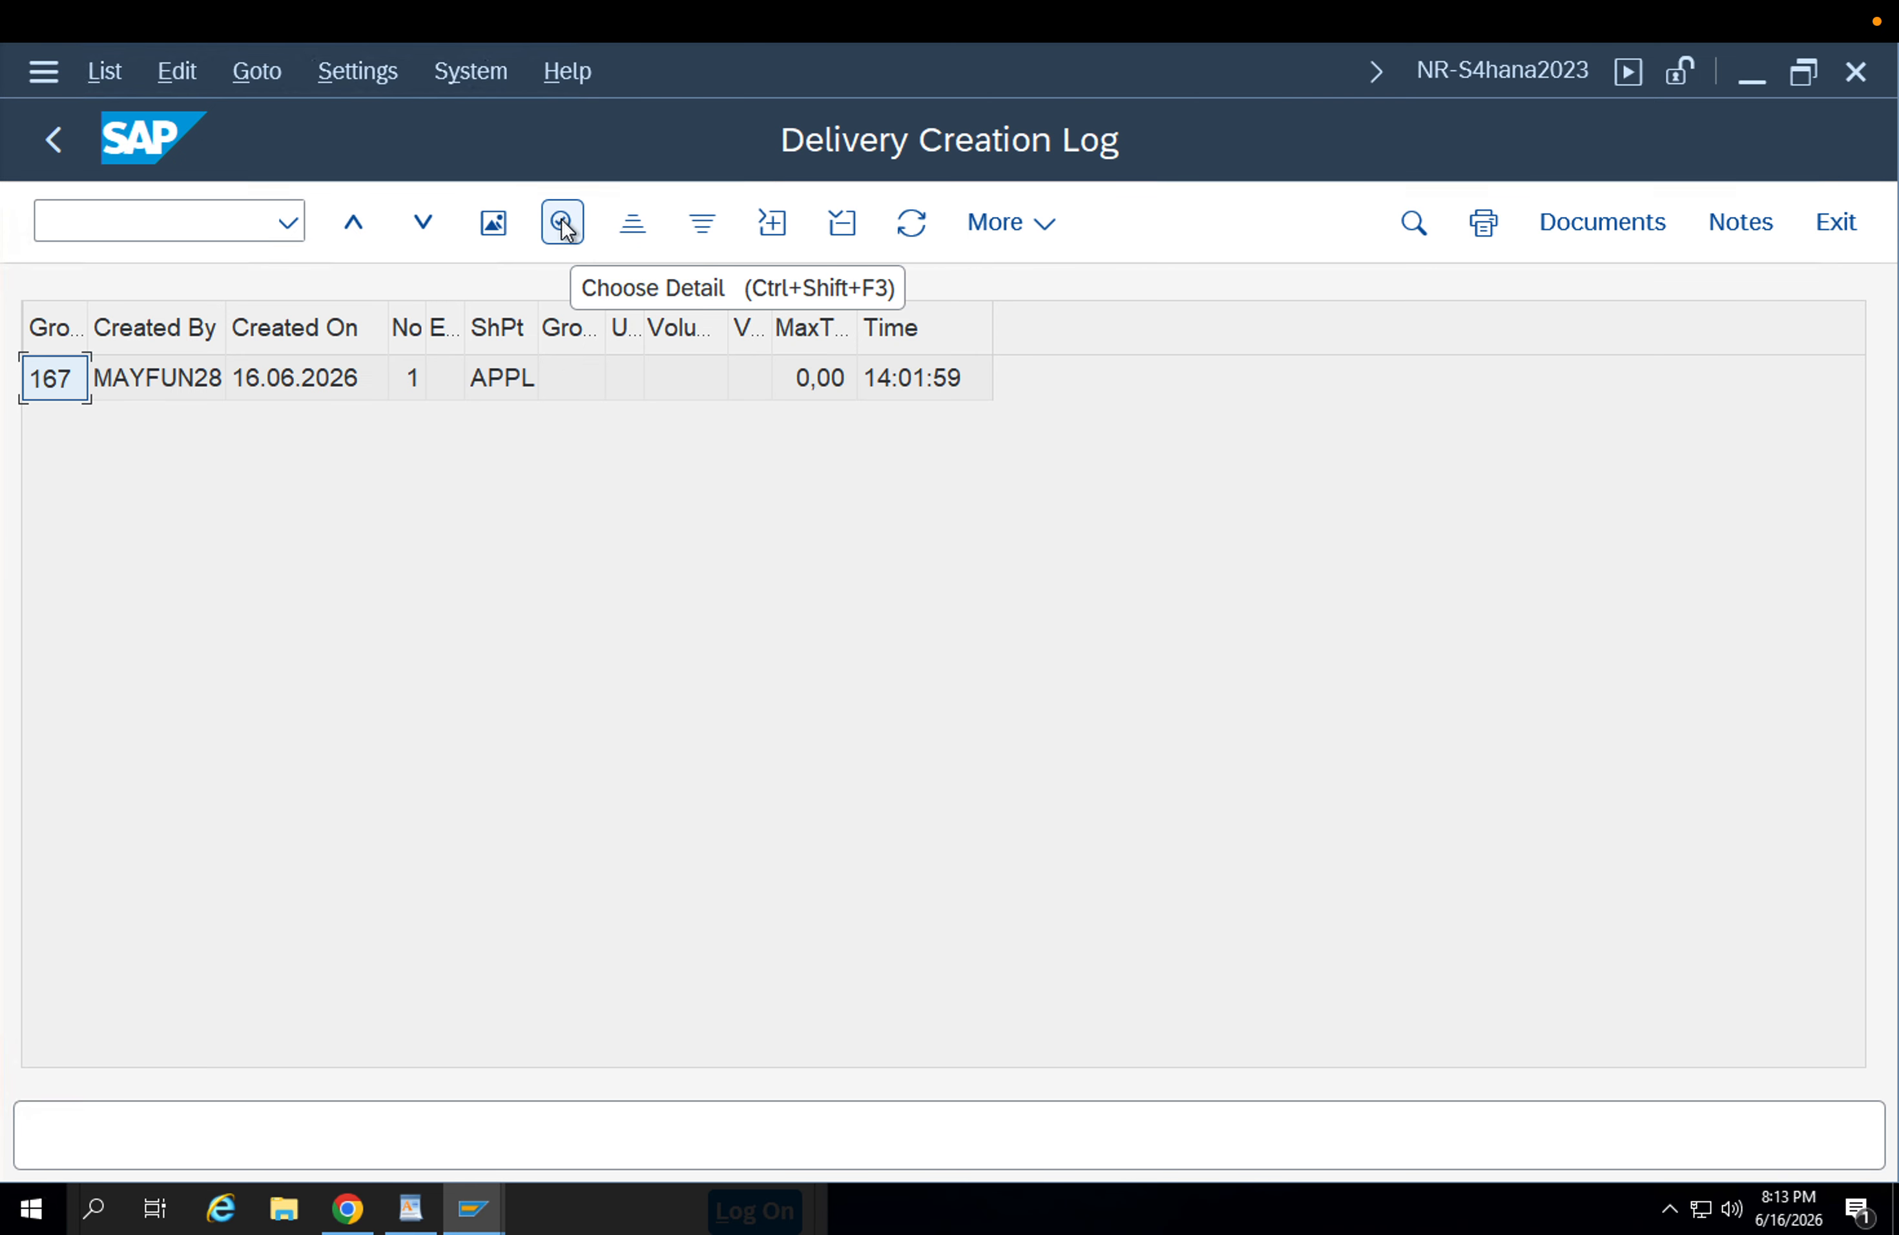
List the documents created by the log's group and copy the SD document number.
{"action": "left_click", "coordinate": [211, 374]}
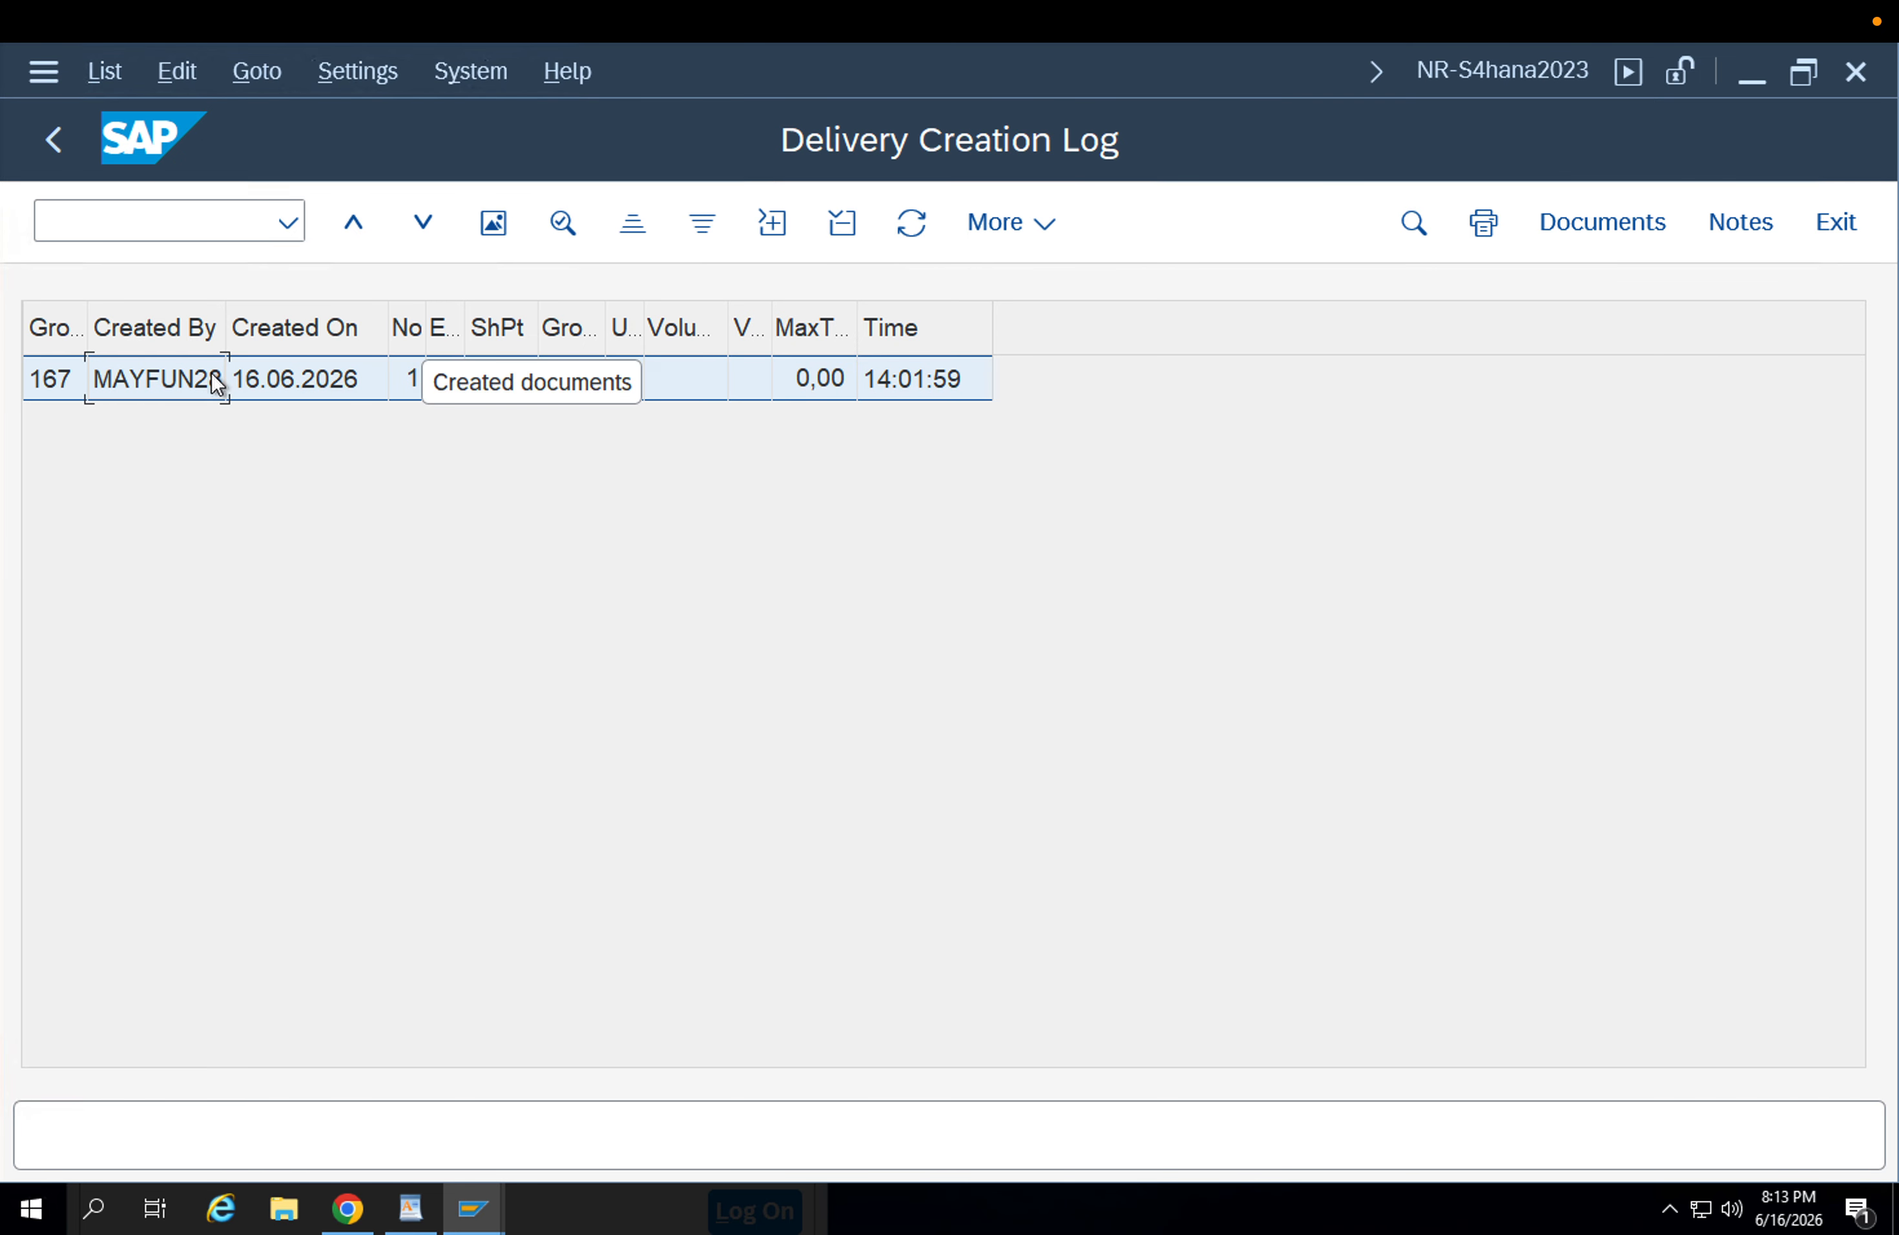
{"action": "left_click", "coordinate": [493, 225]}
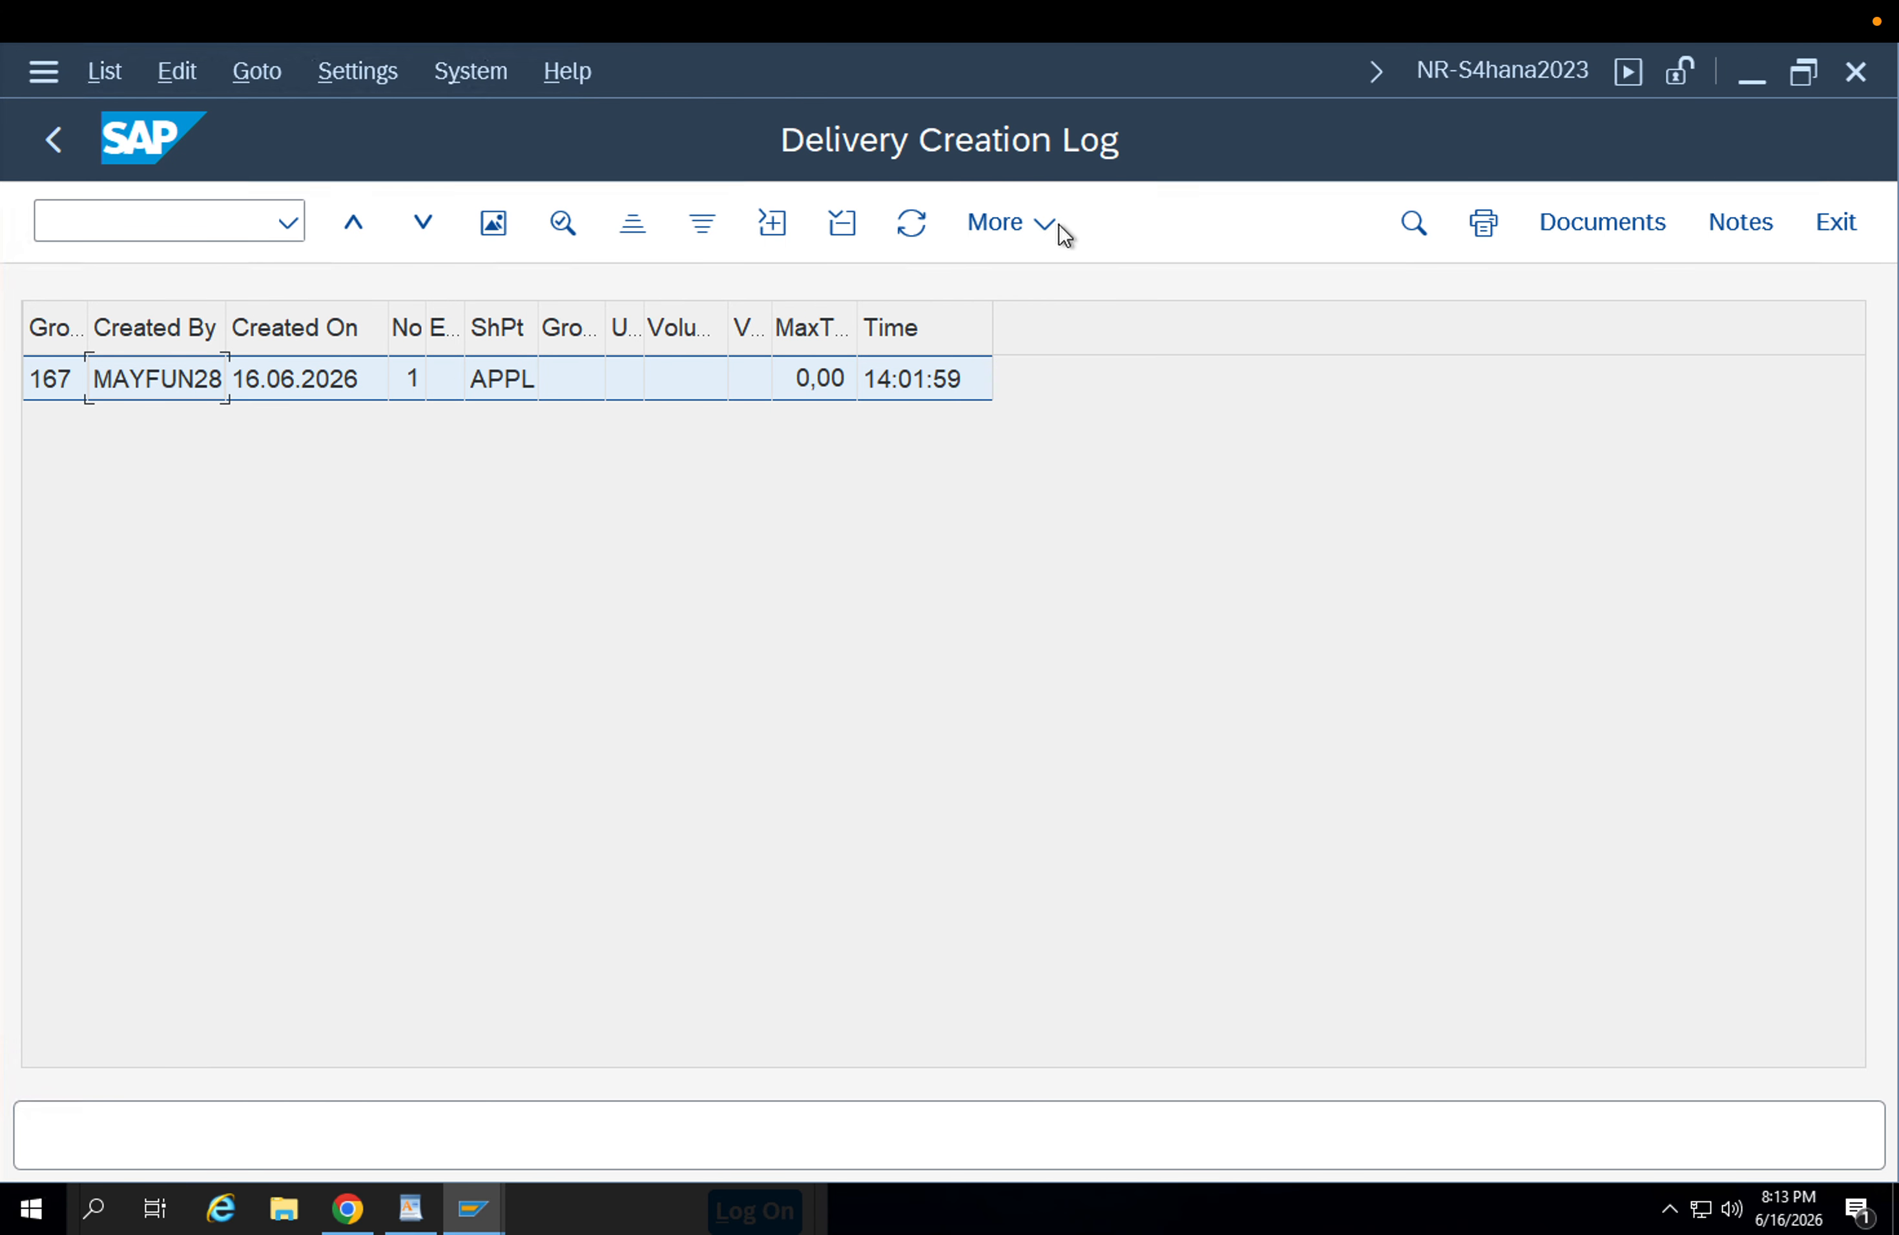
{"action": "left_click", "coordinate": [1634, 225]}
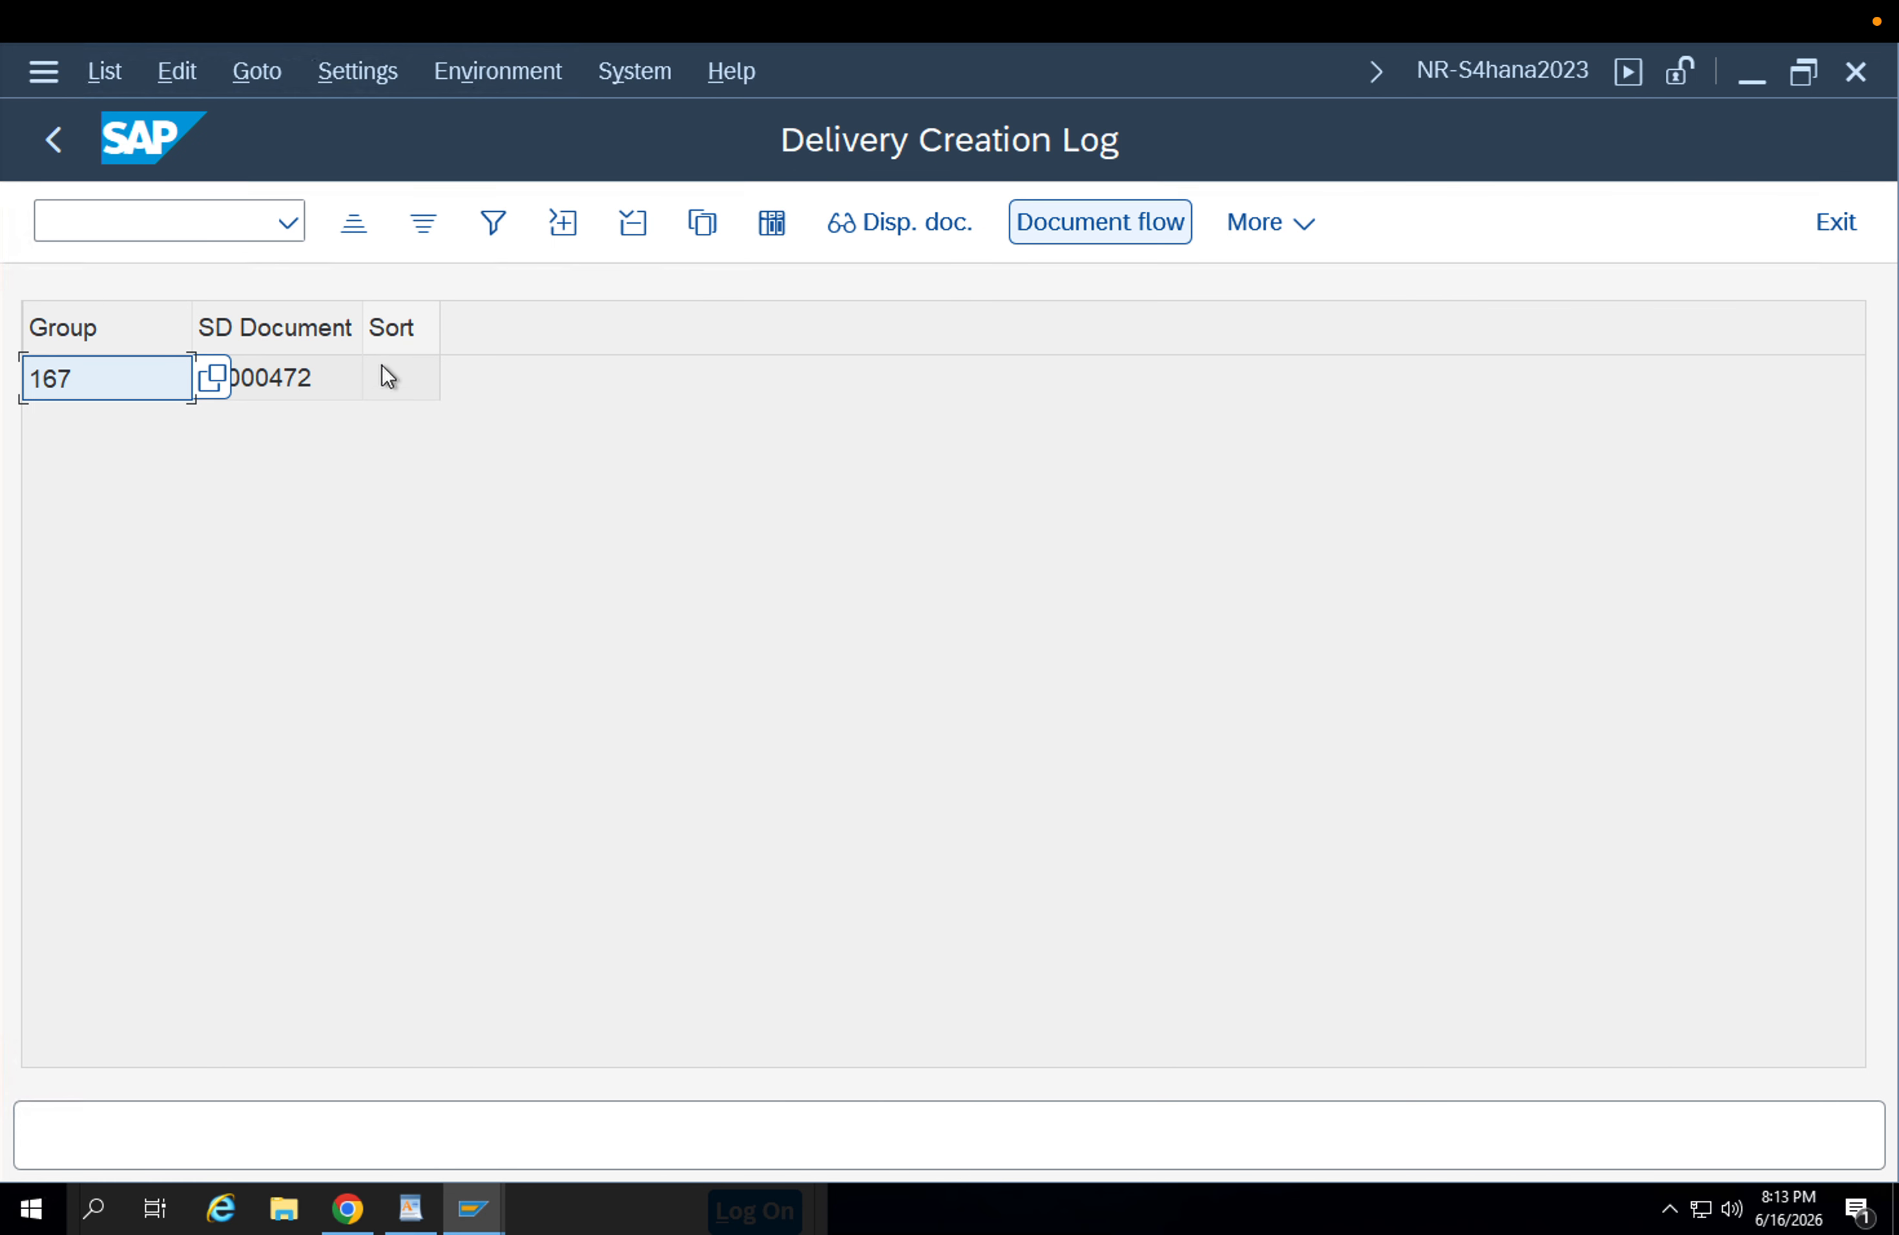
{"action": "left_click", "coordinate": [305, 382]}
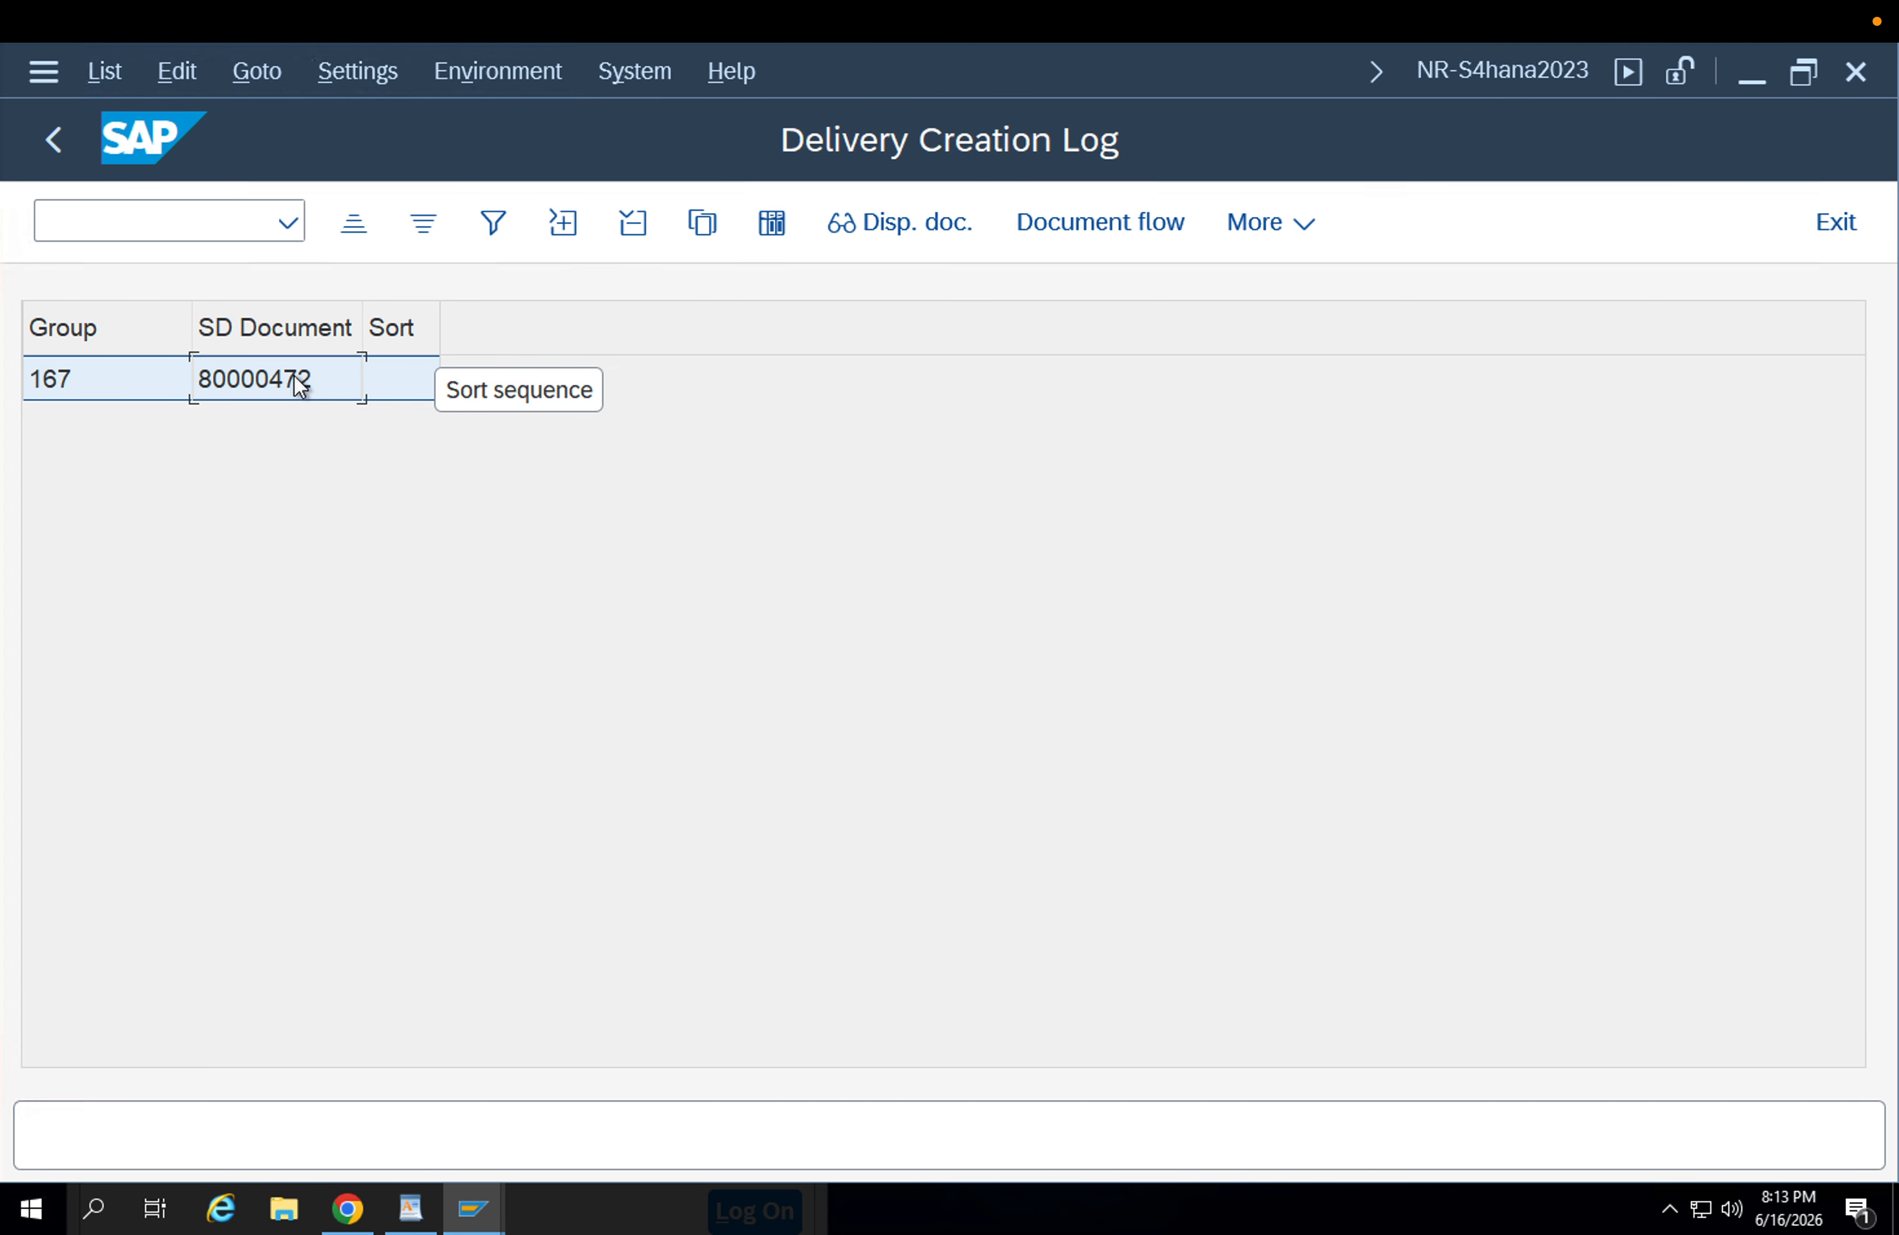
{"action": "key", "text": "alt"}
{"action": "key", "text": "Escape"}
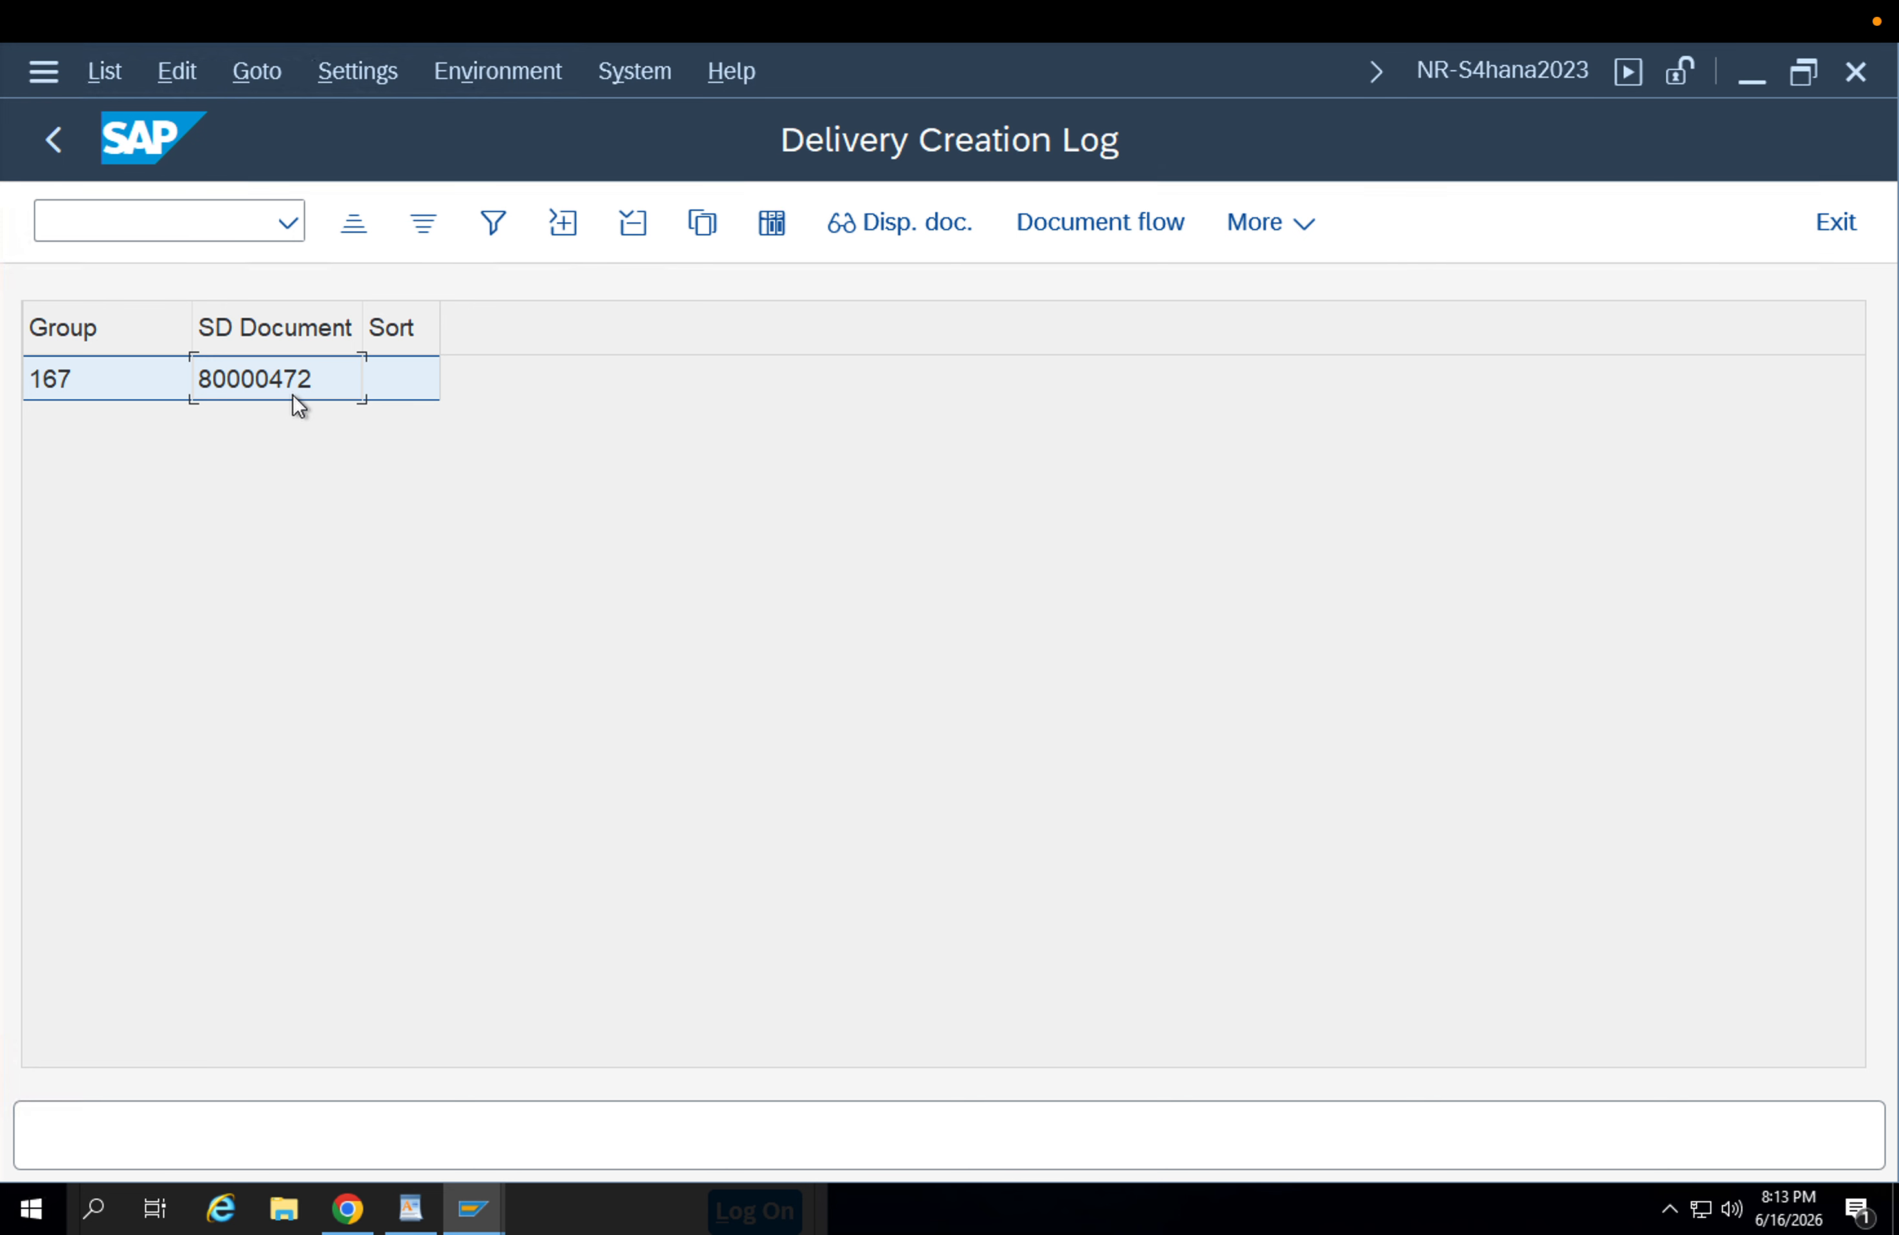
{"action": "key", "text": "ctrl+c"}
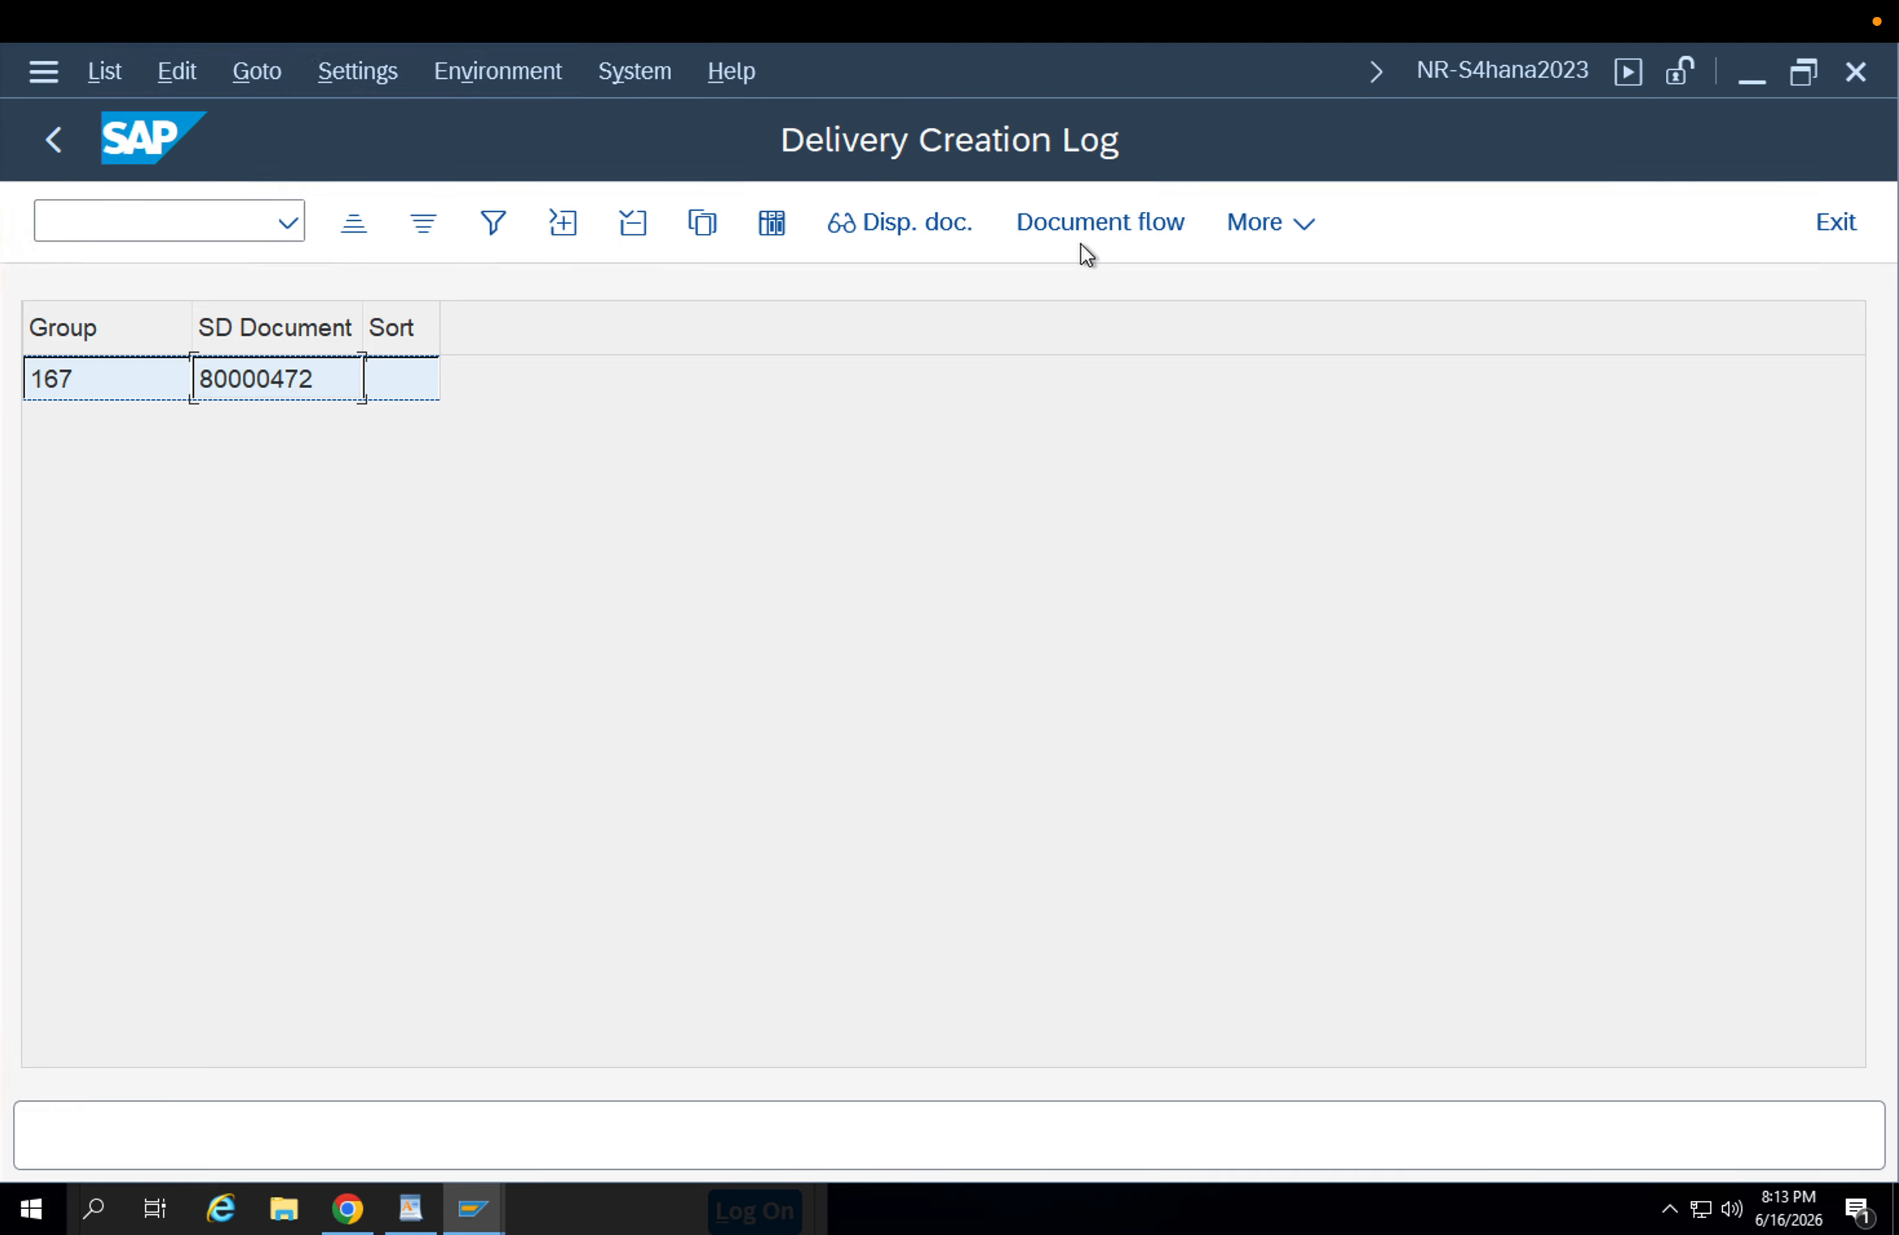
Return to the log's group list and check the notes for the delivery group.
{"action": "left_click", "coordinate": [57, 147]}
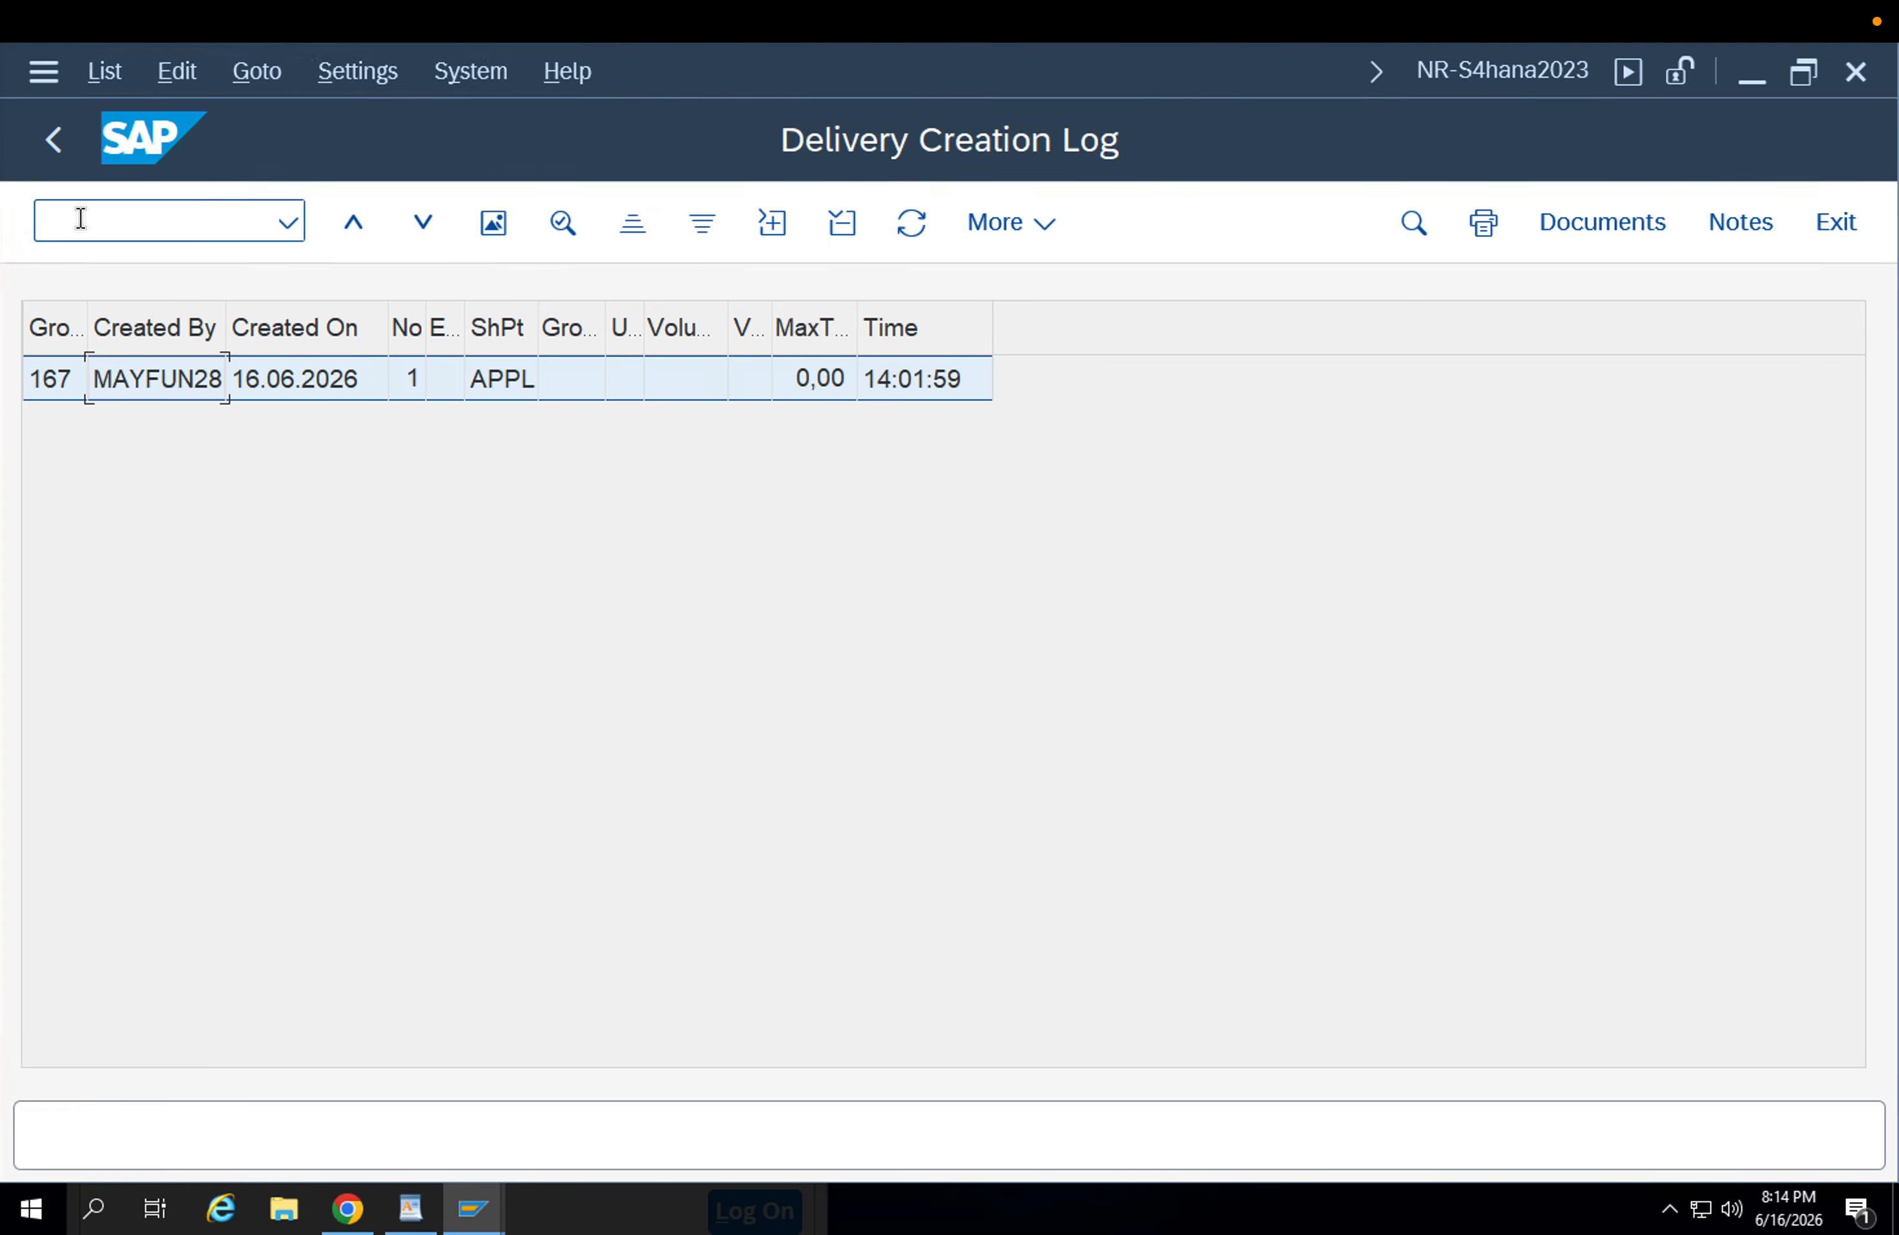
{"action": "left_click", "coordinate": [1769, 229]}
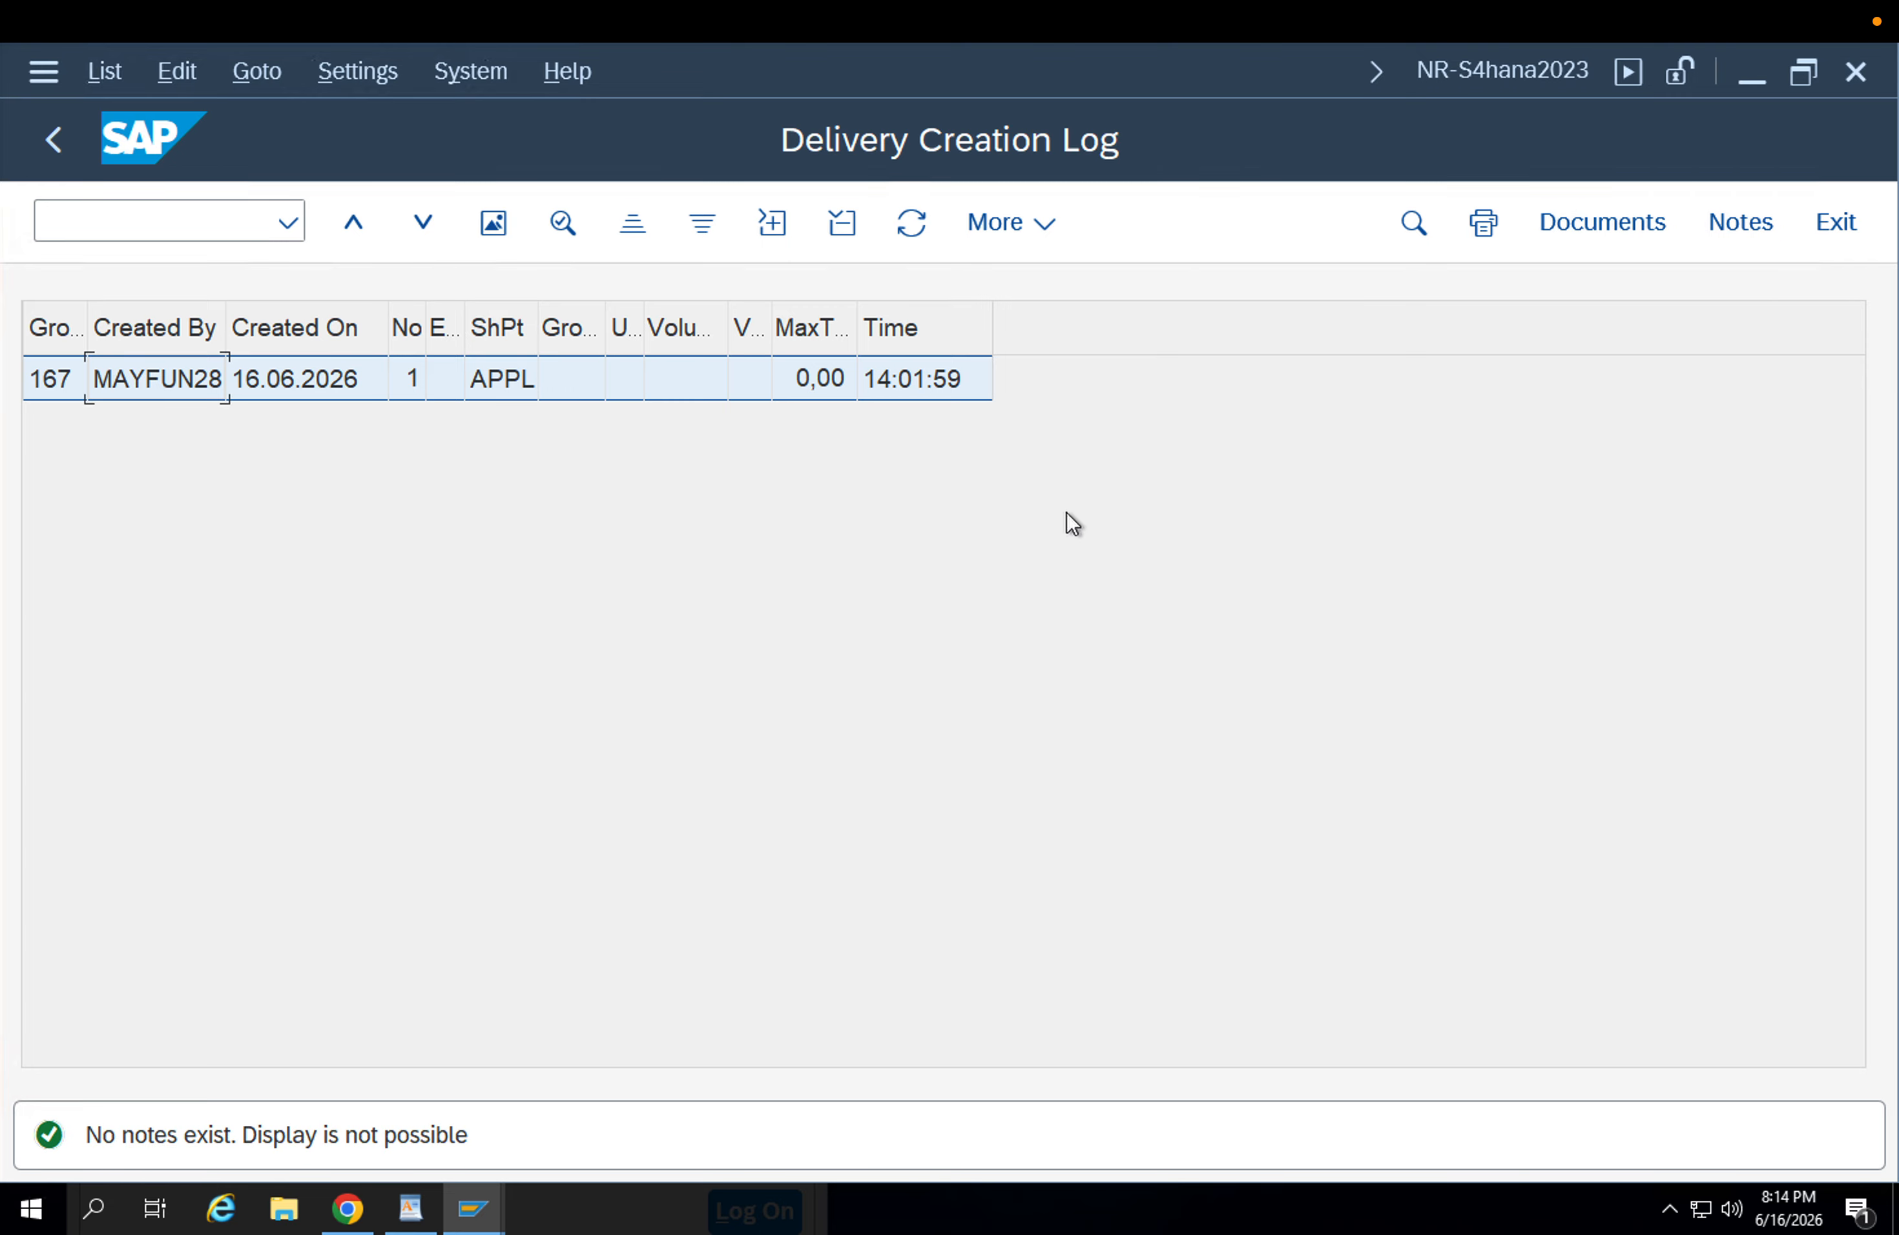
Open purchase order display ME23N in a new session and examine the delivery entry in the order's history.
{"action": "left_click", "coordinate": [140, 215]}
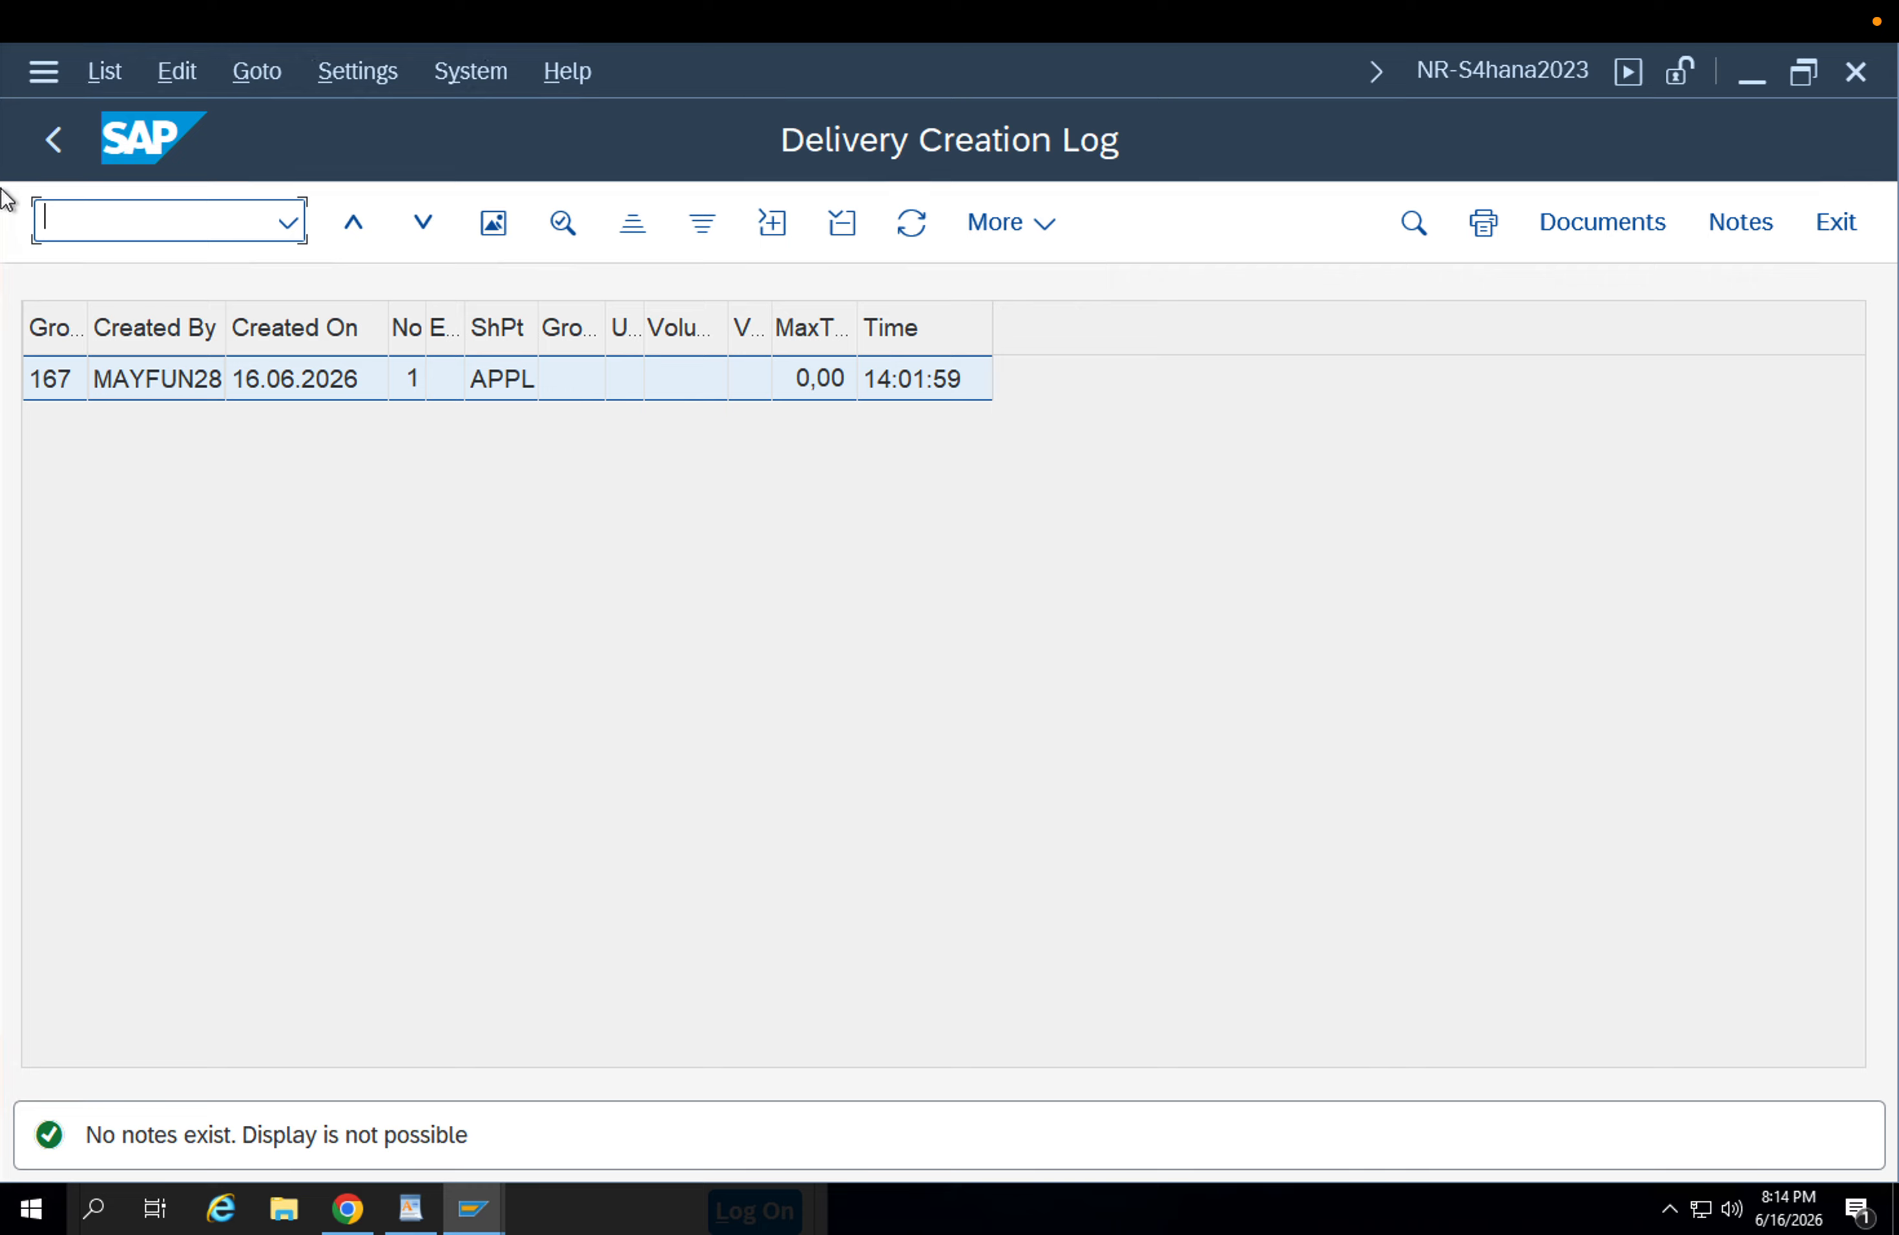
{"action": "type", "text": "/nme23n"}
{"action": "key", "text": "Return"}
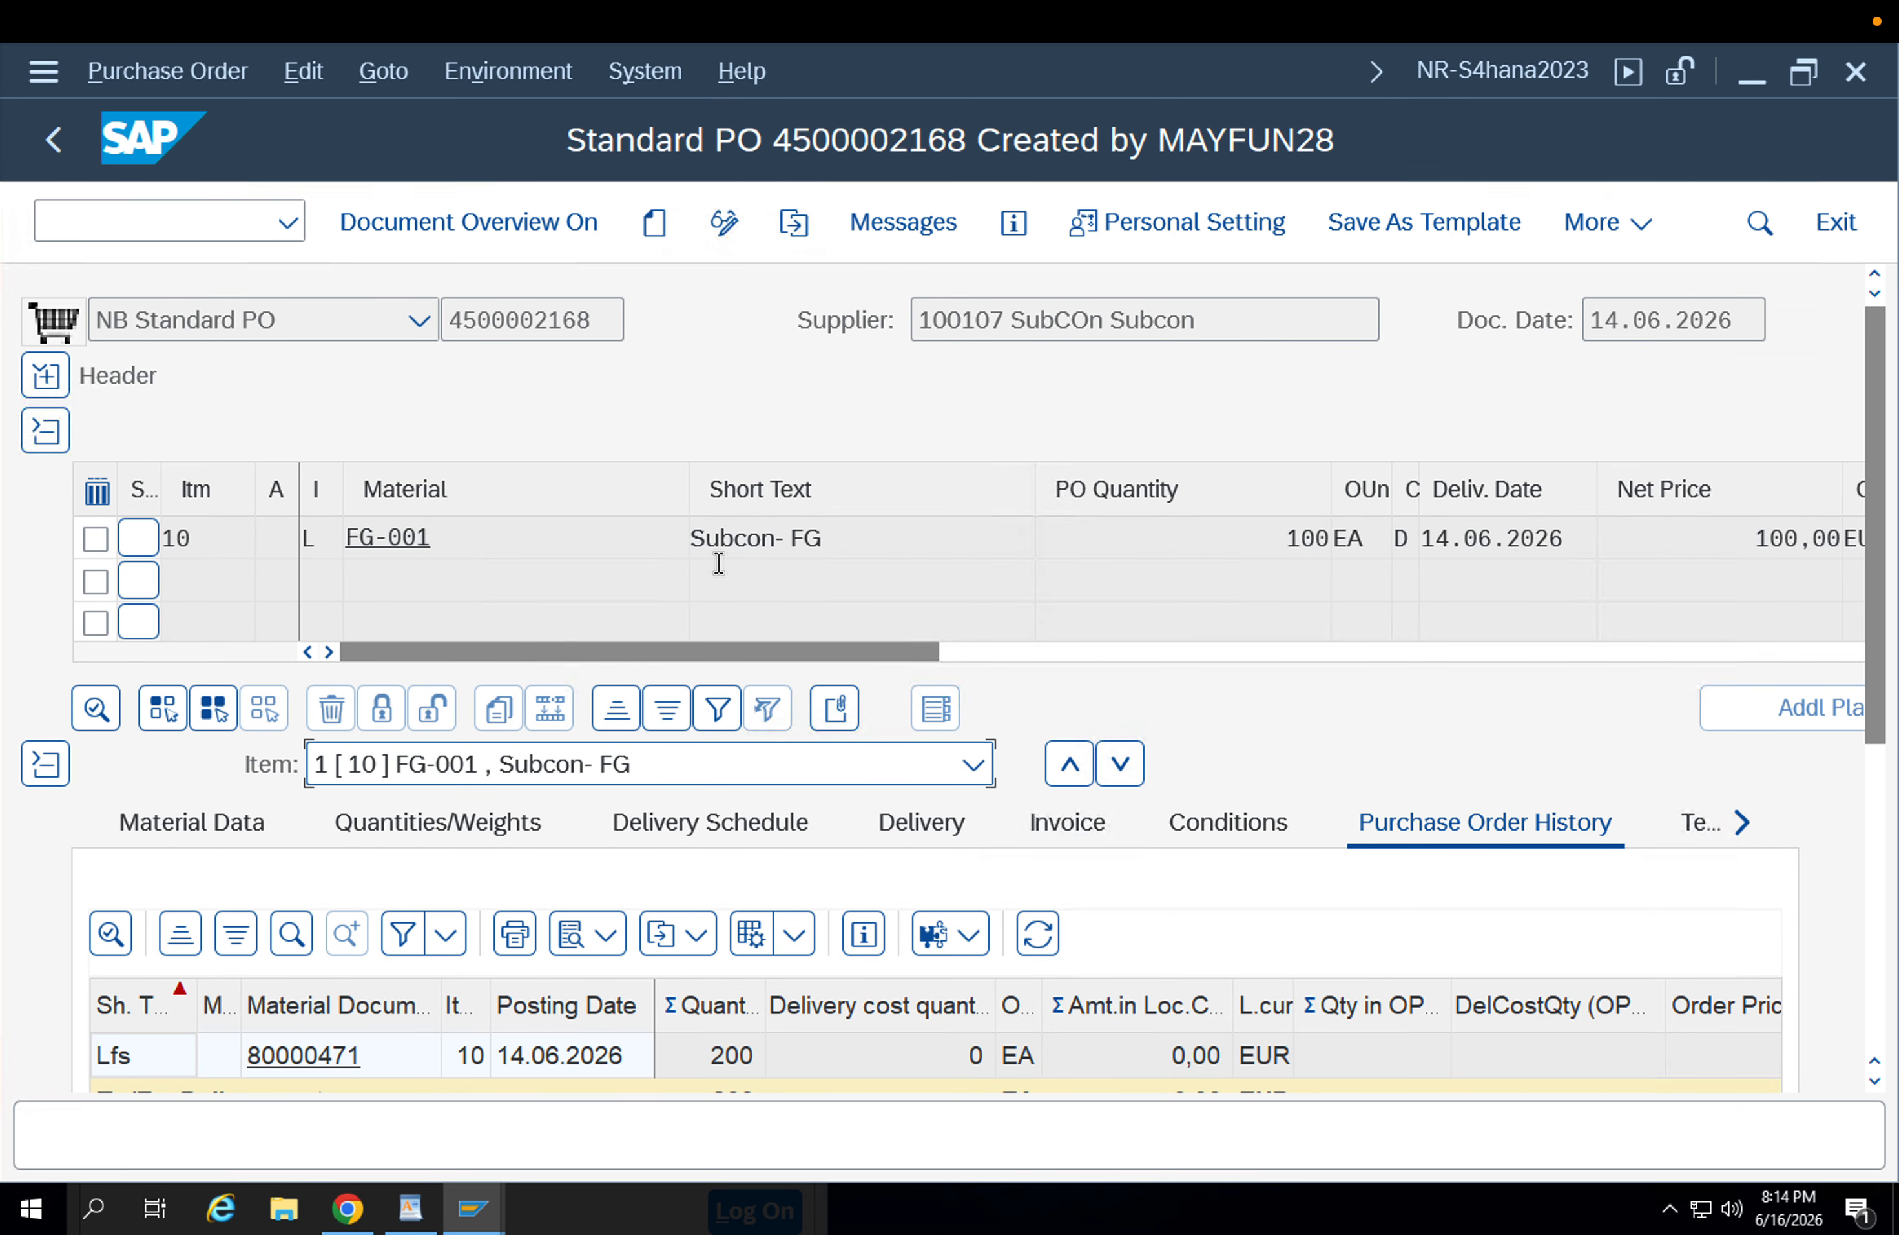
{"action": "left_click_drag", "start_coordinate": [1881, 713], "coordinate": [1886, 854]}
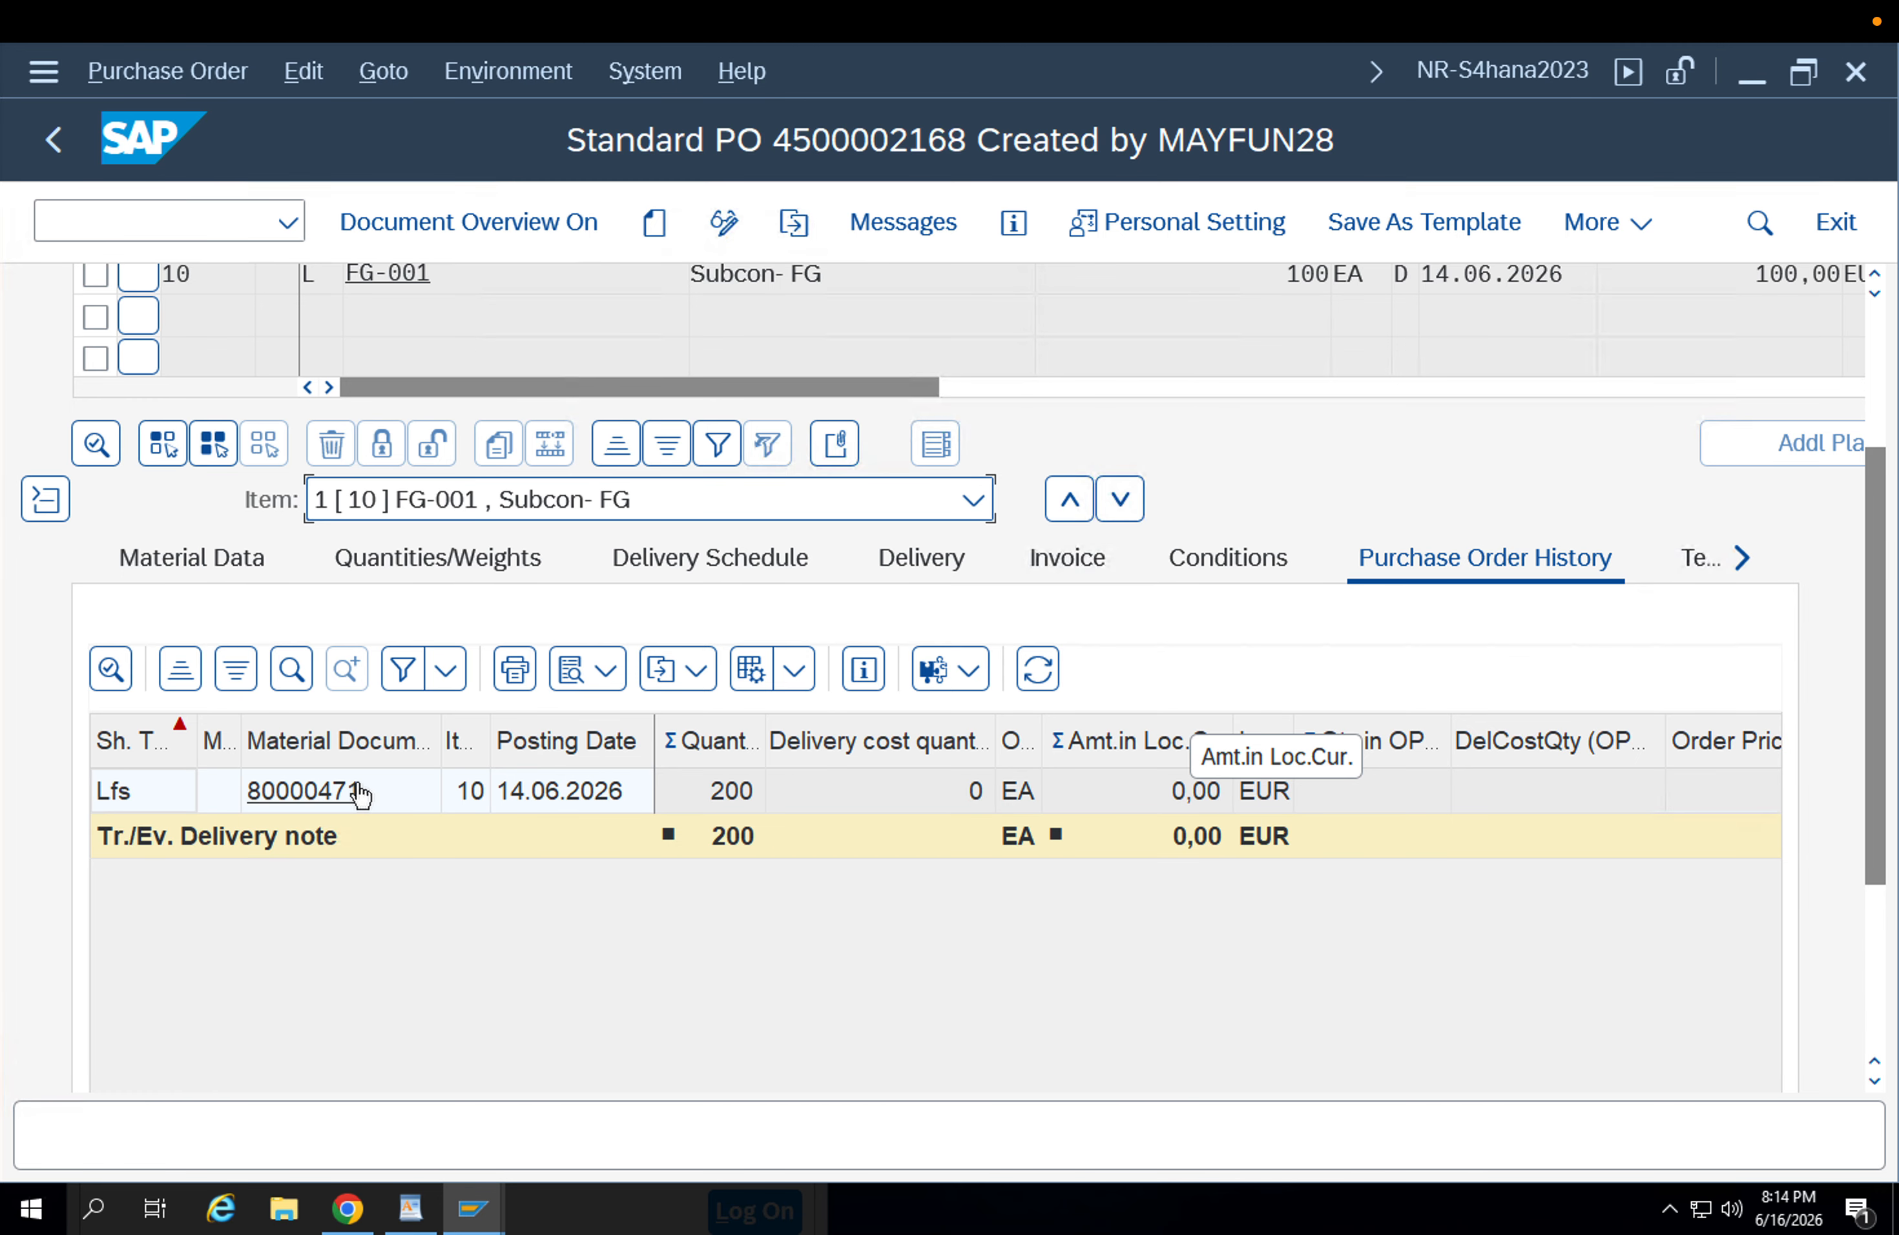
{"action": "left_click", "coordinate": [1879, 429]}
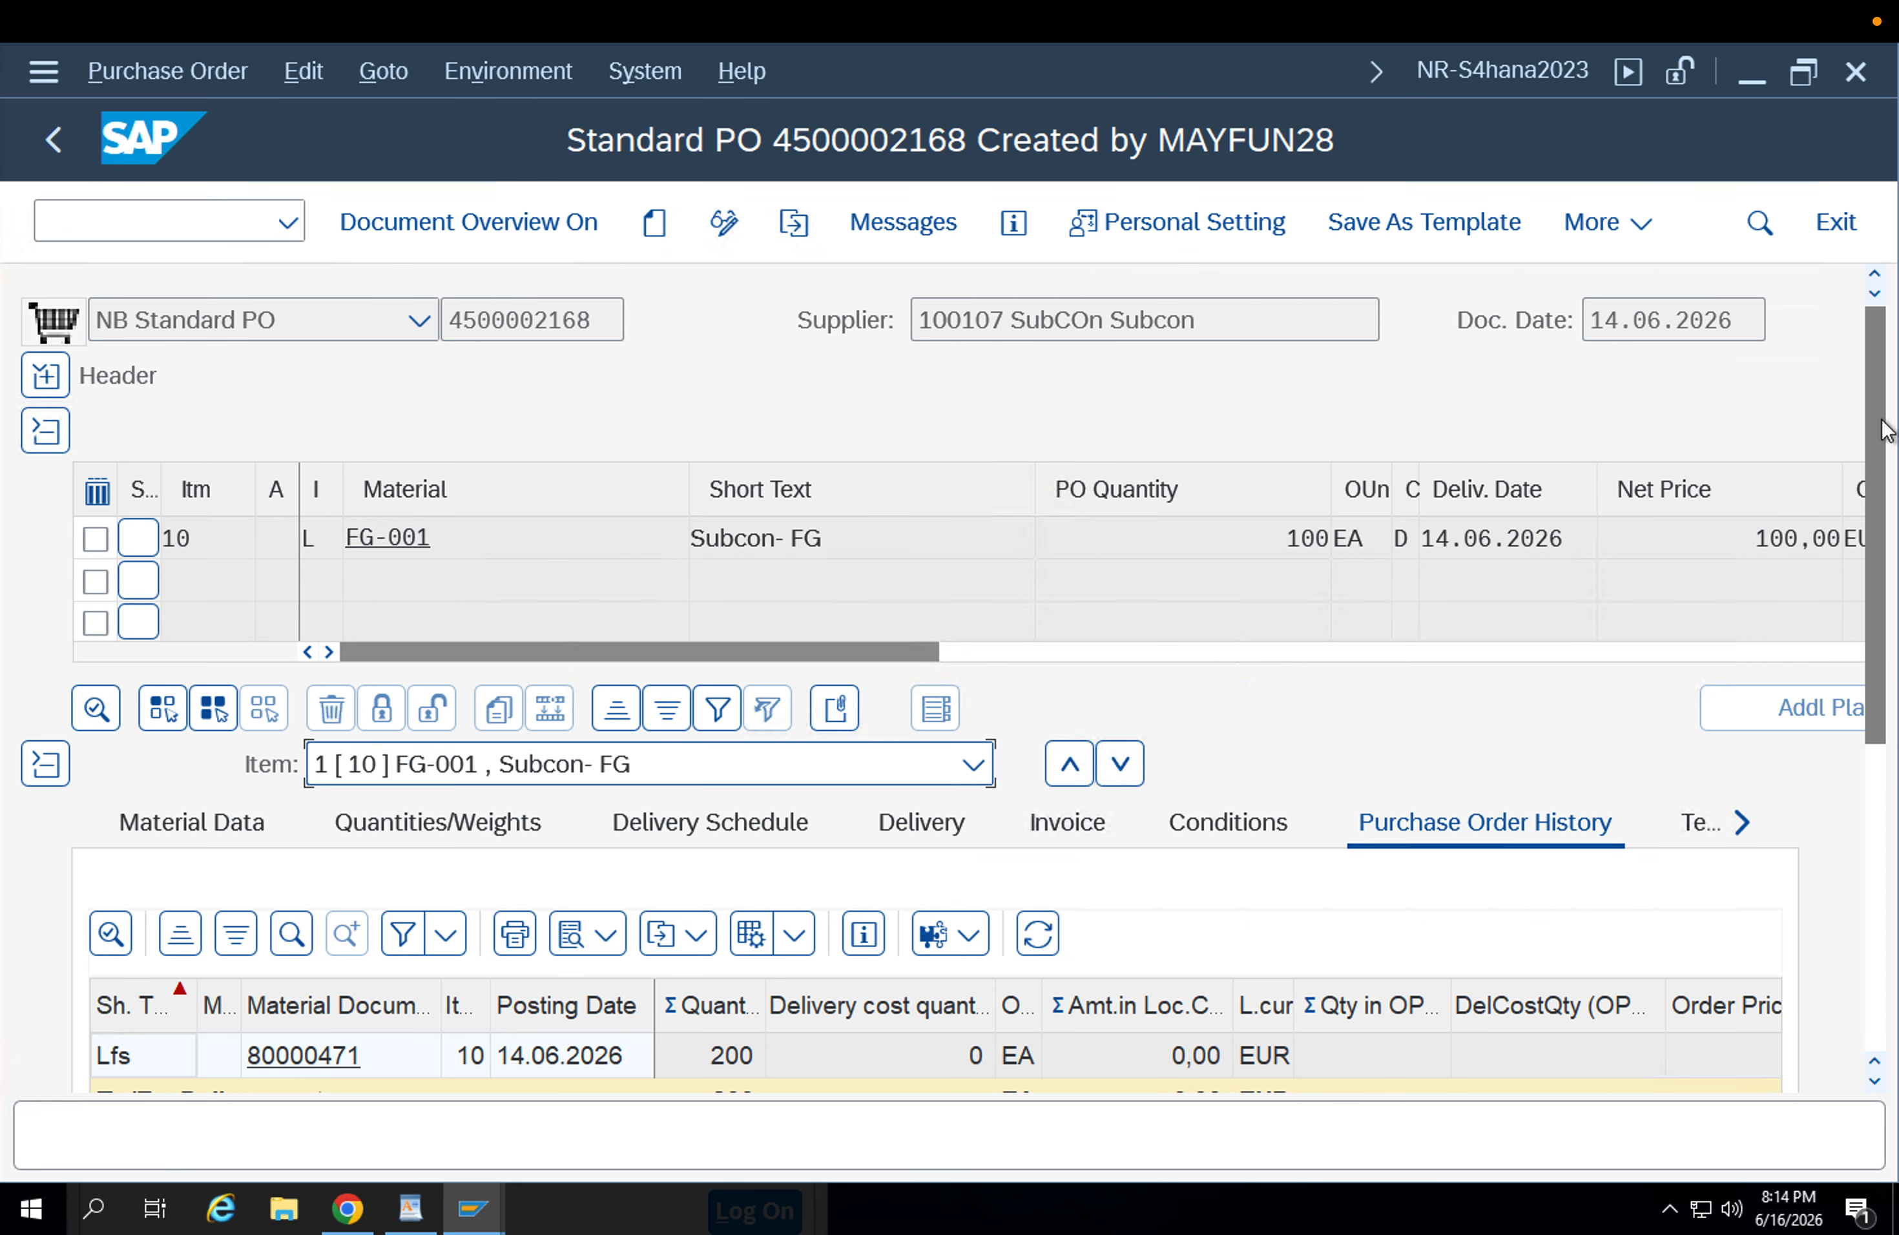
{"action": "left_click", "coordinate": [790, 229]}
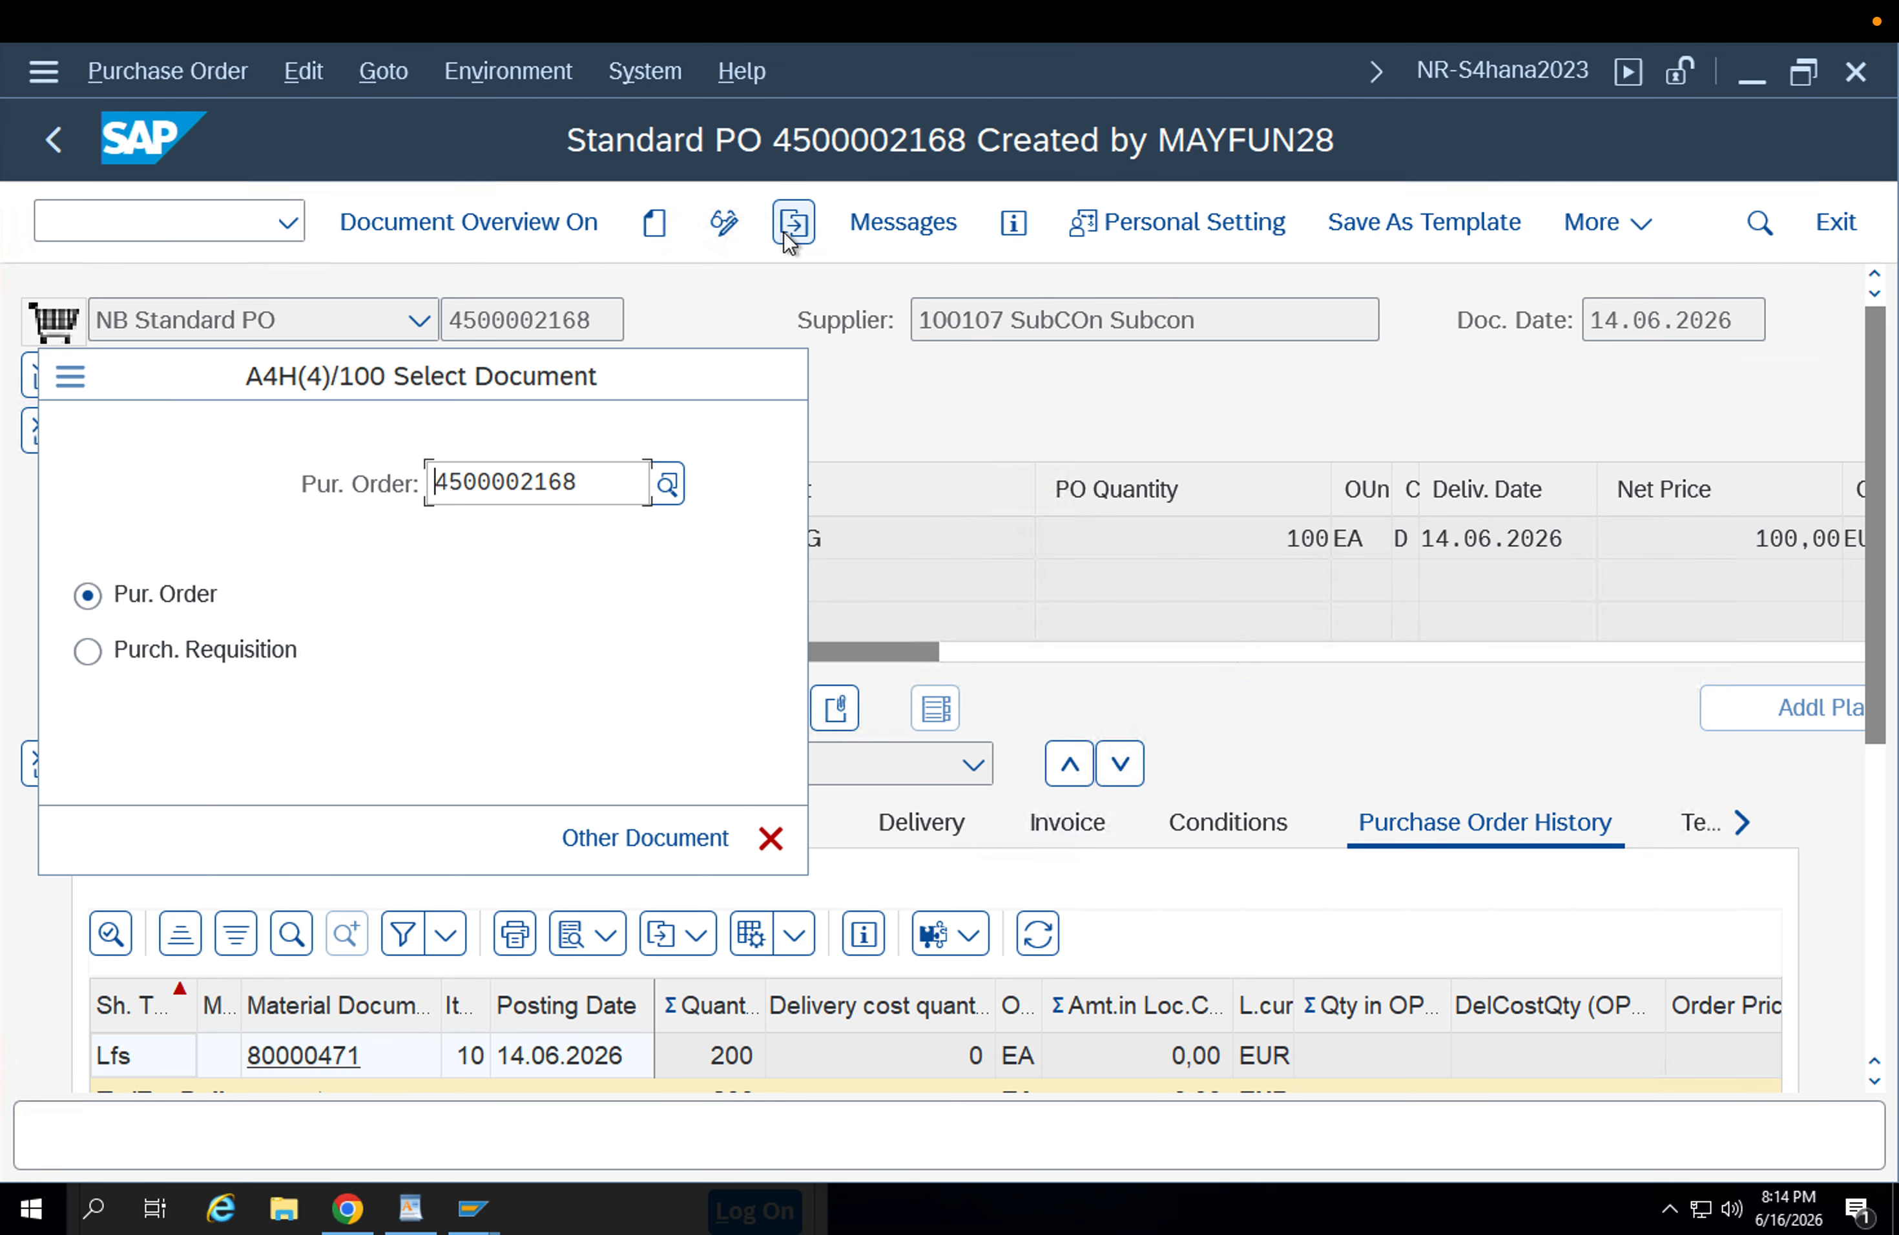
{"action": "left_click_drag", "start_coordinate": [598, 482], "coordinate": [291, 484]}
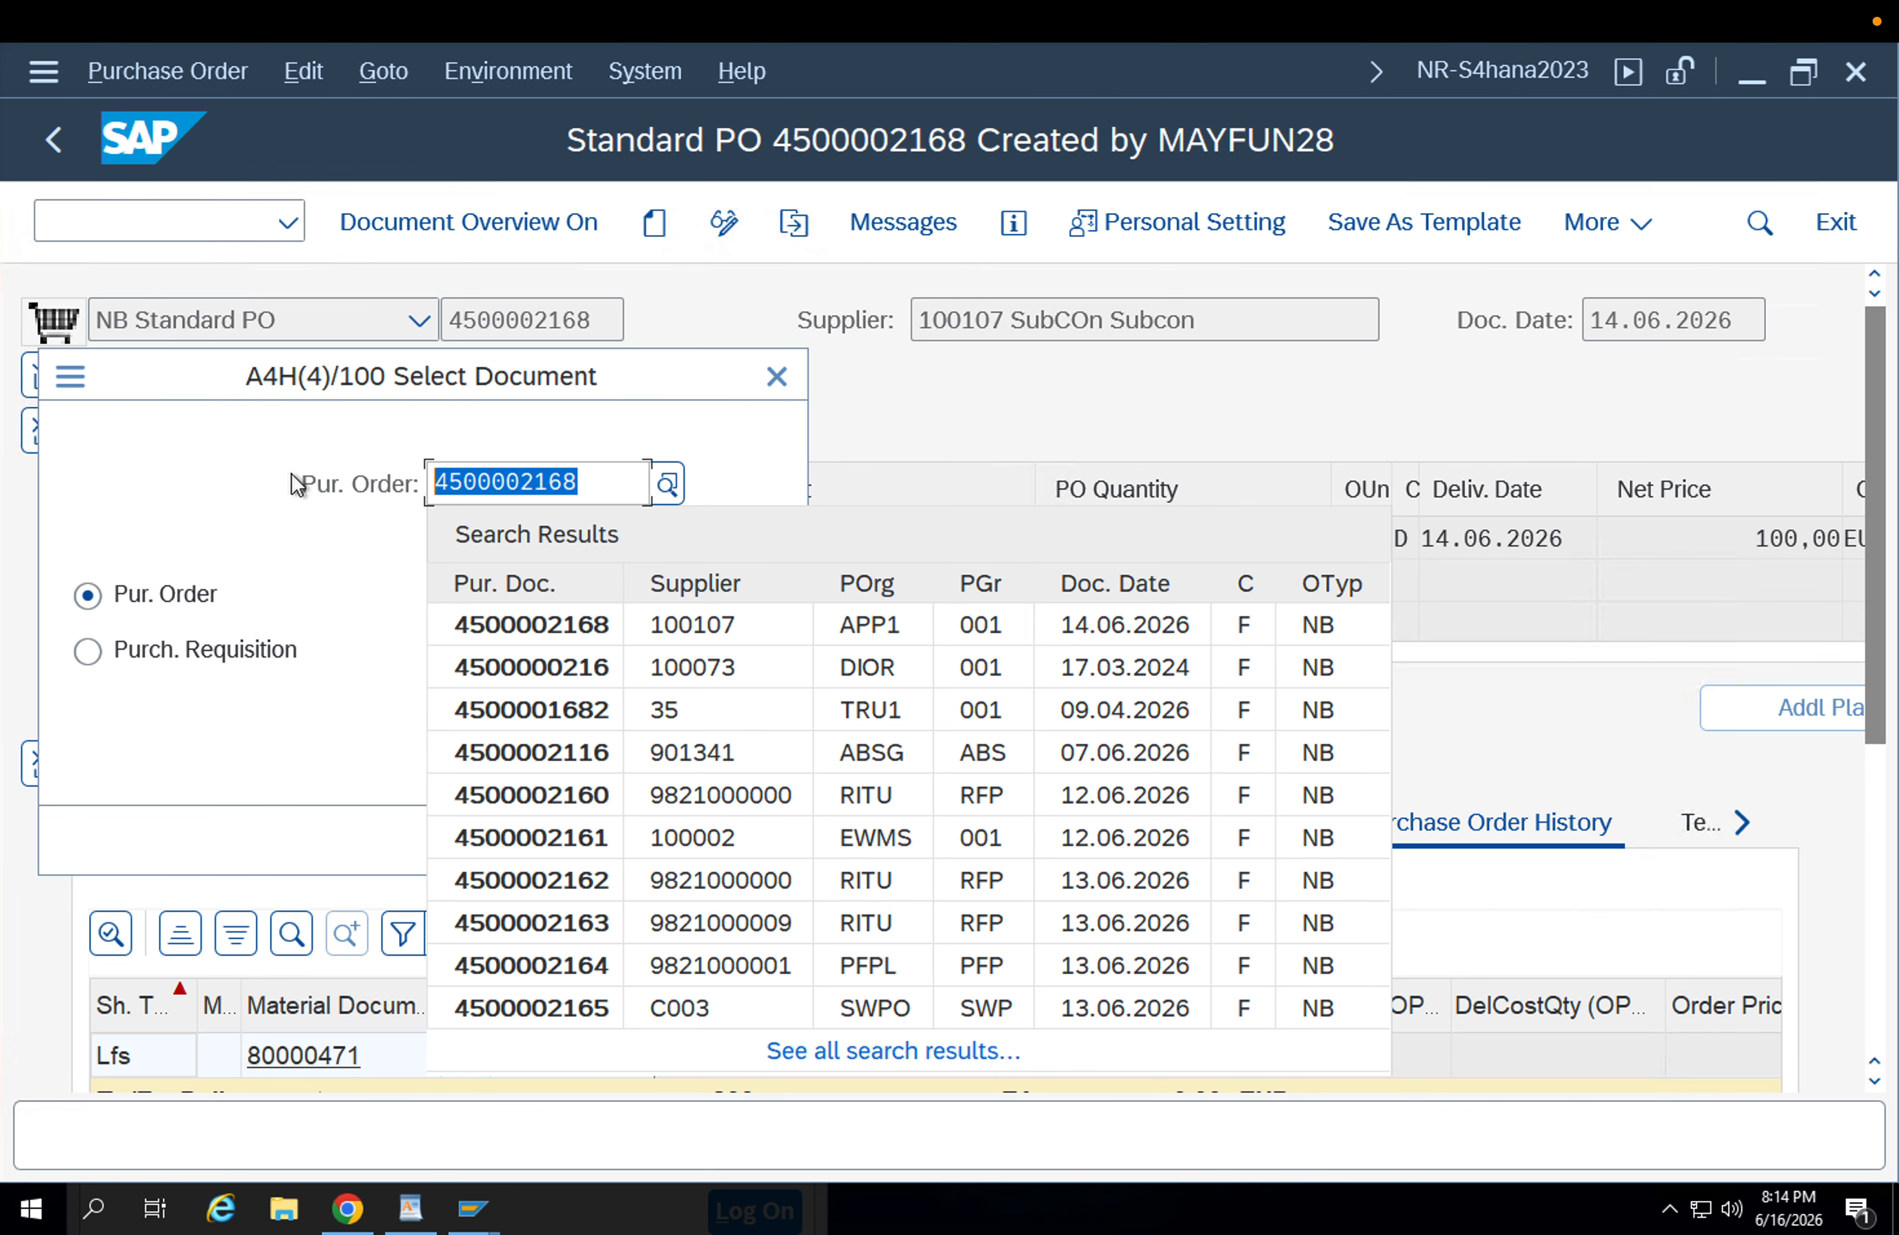
{"action": "key", "text": "BackSpace"}
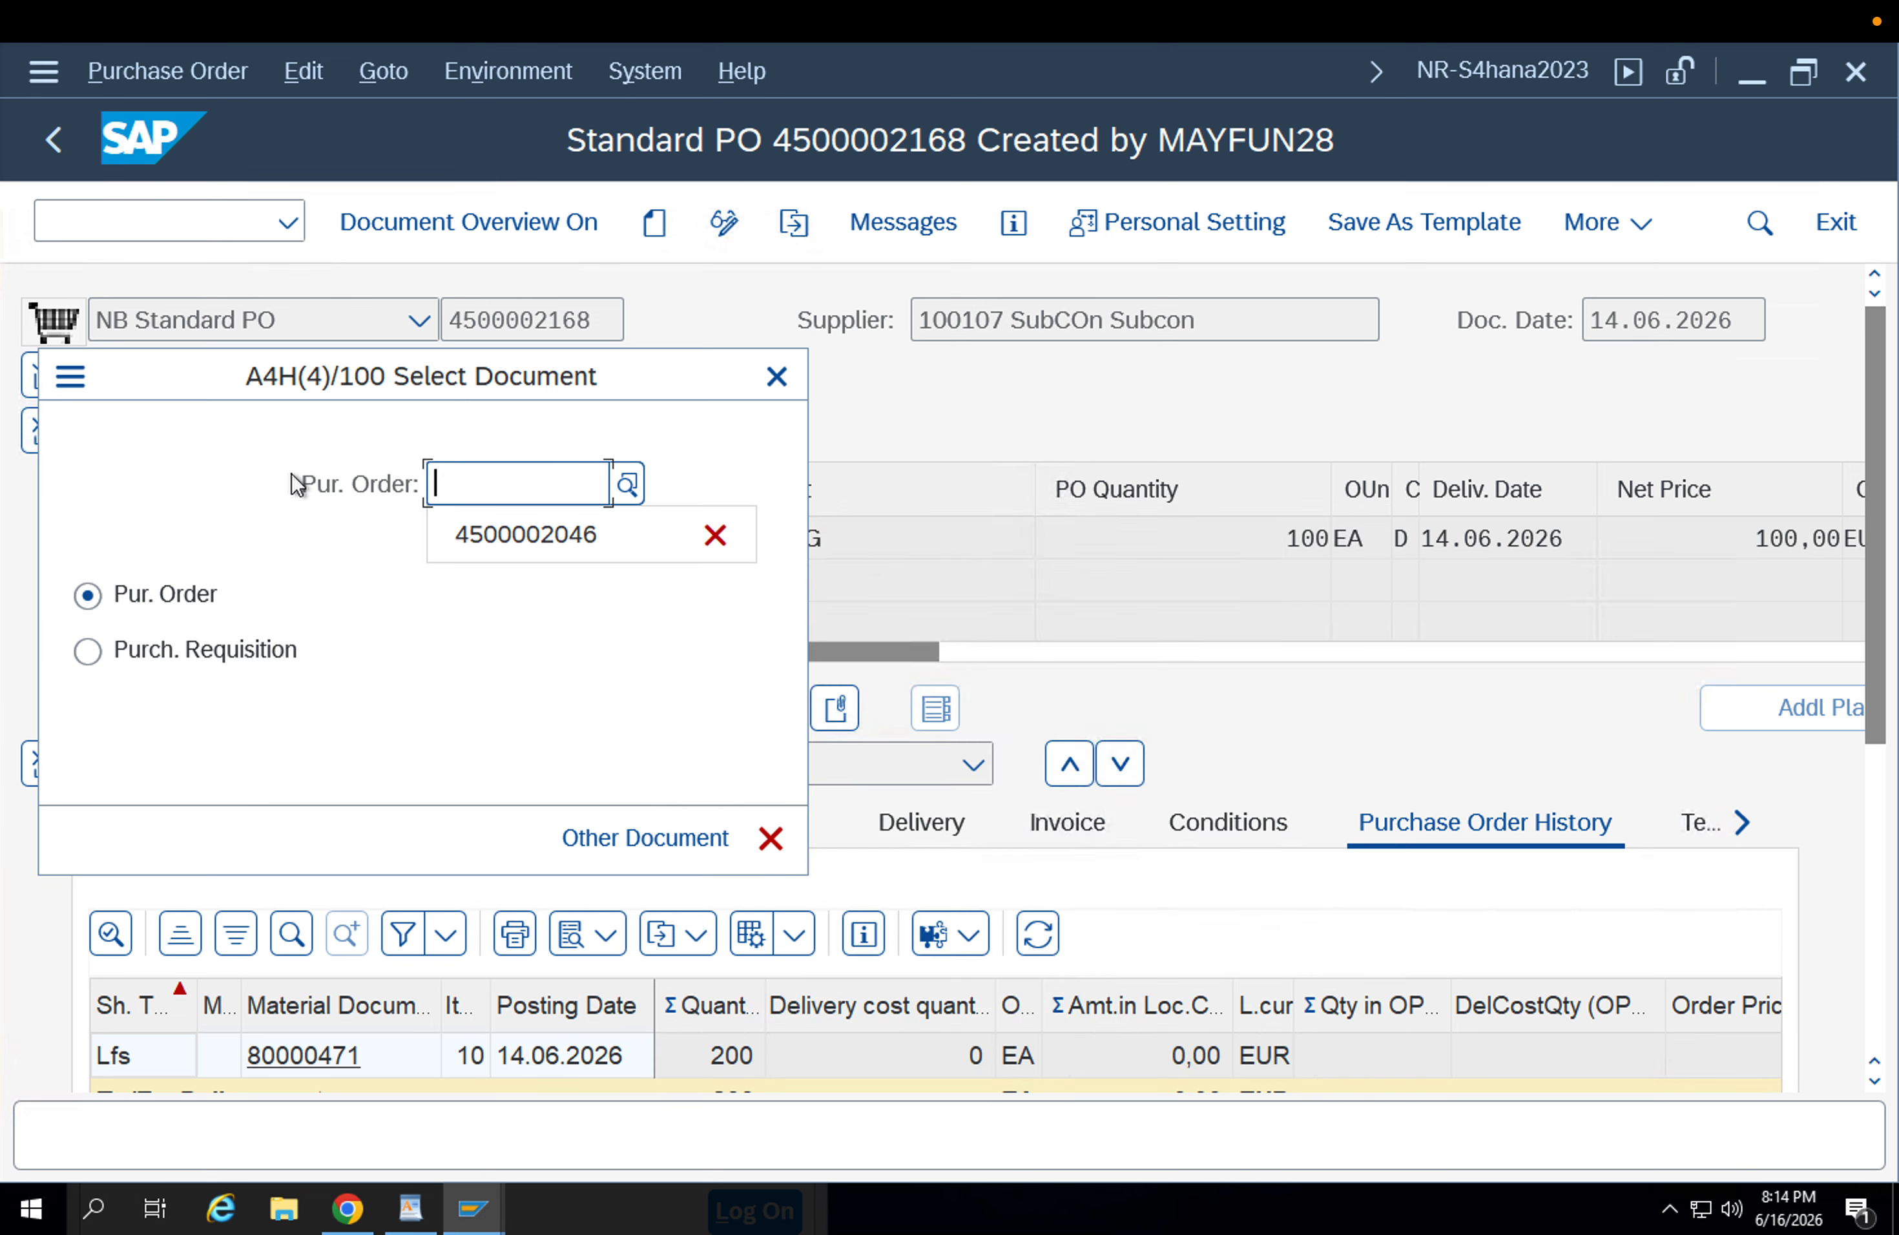
{"action": "left_click", "coordinate": [472, 533]}
{"action": "key", "text": "Return"}
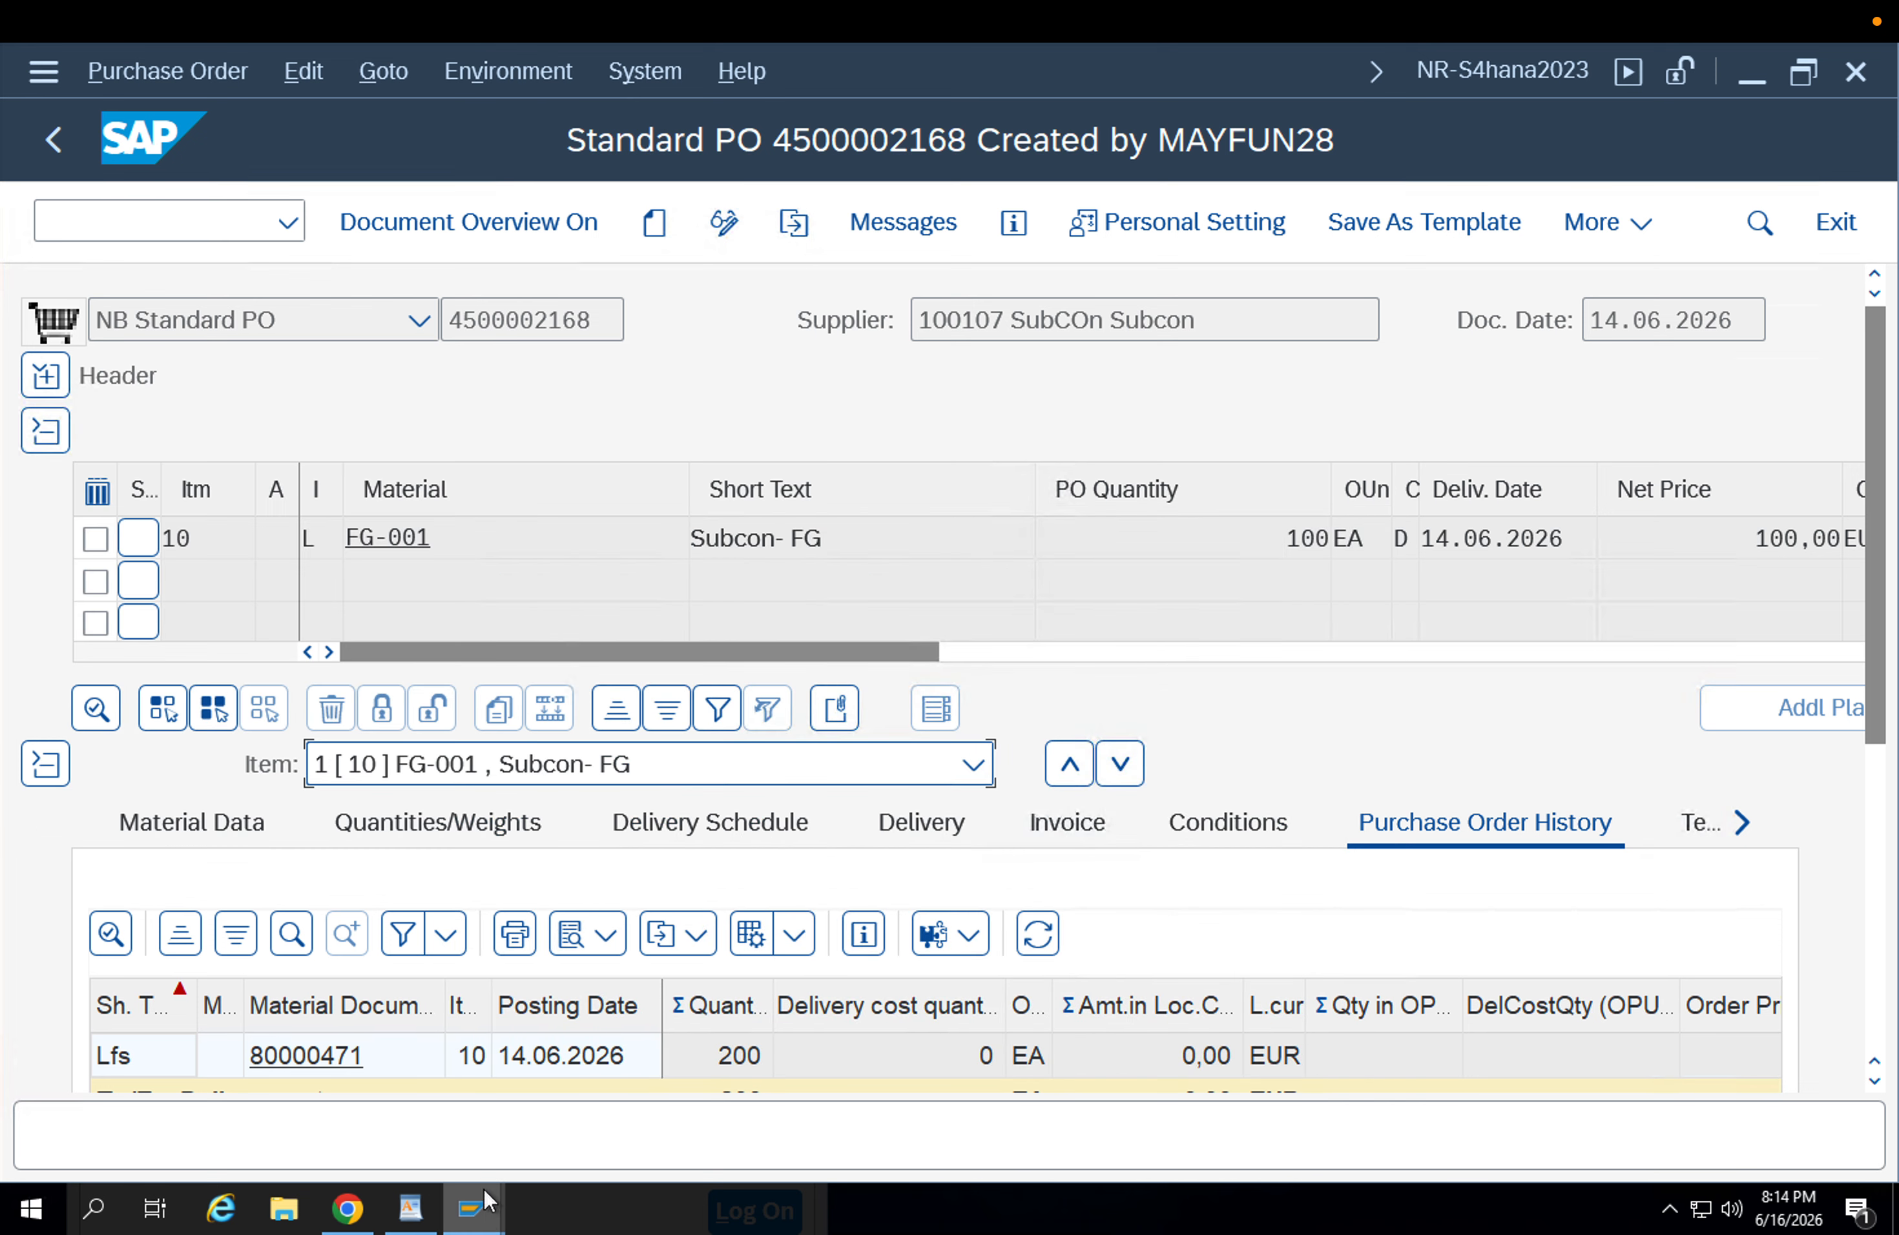
Close the Delivery Creation Log and open the ZU1B stock transport order from the Activities Due for Shipping list.
{"action": "left_click", "coordinate": [484, 1188]}
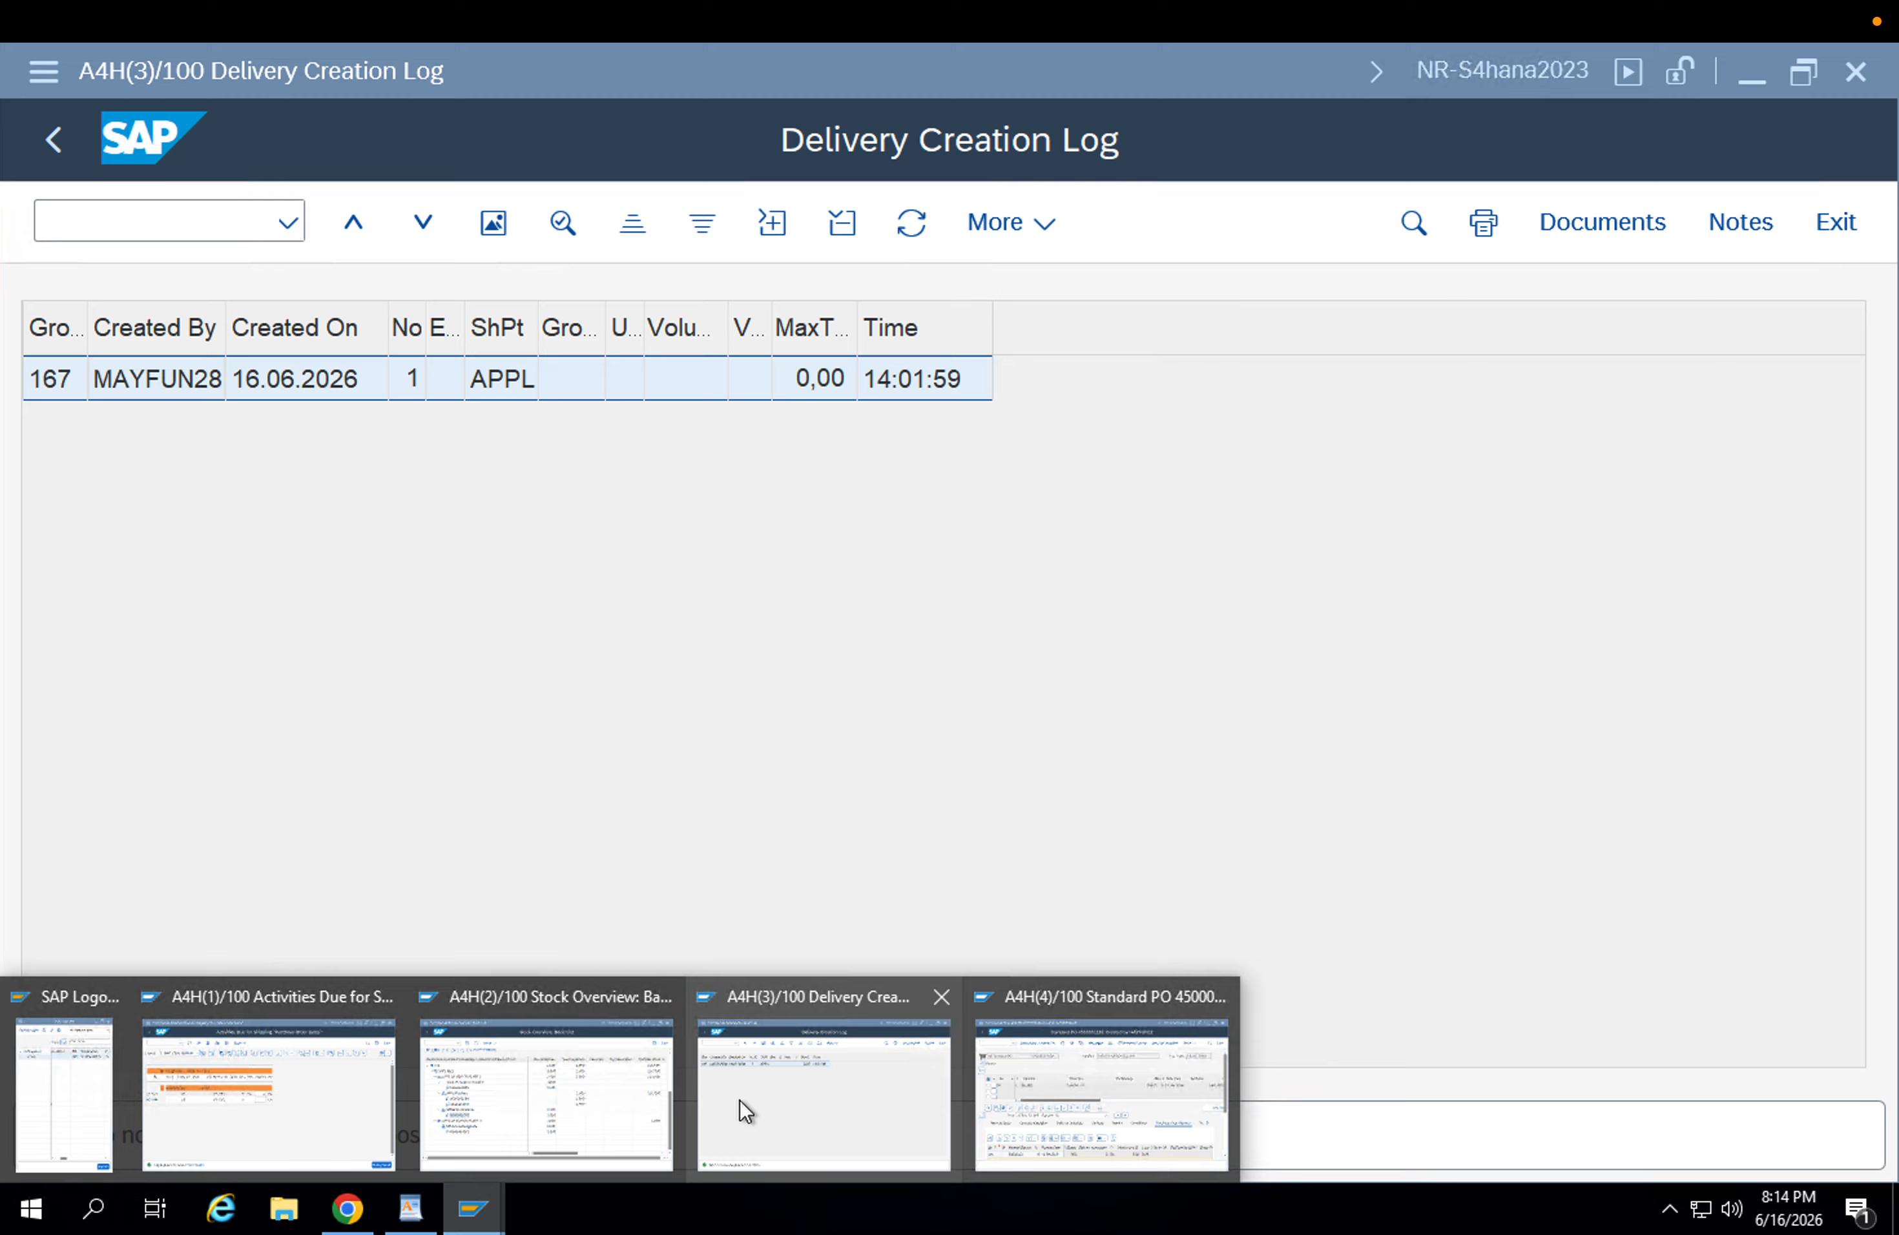
{"action": "left_click", "coordinate": [740, 1099]}
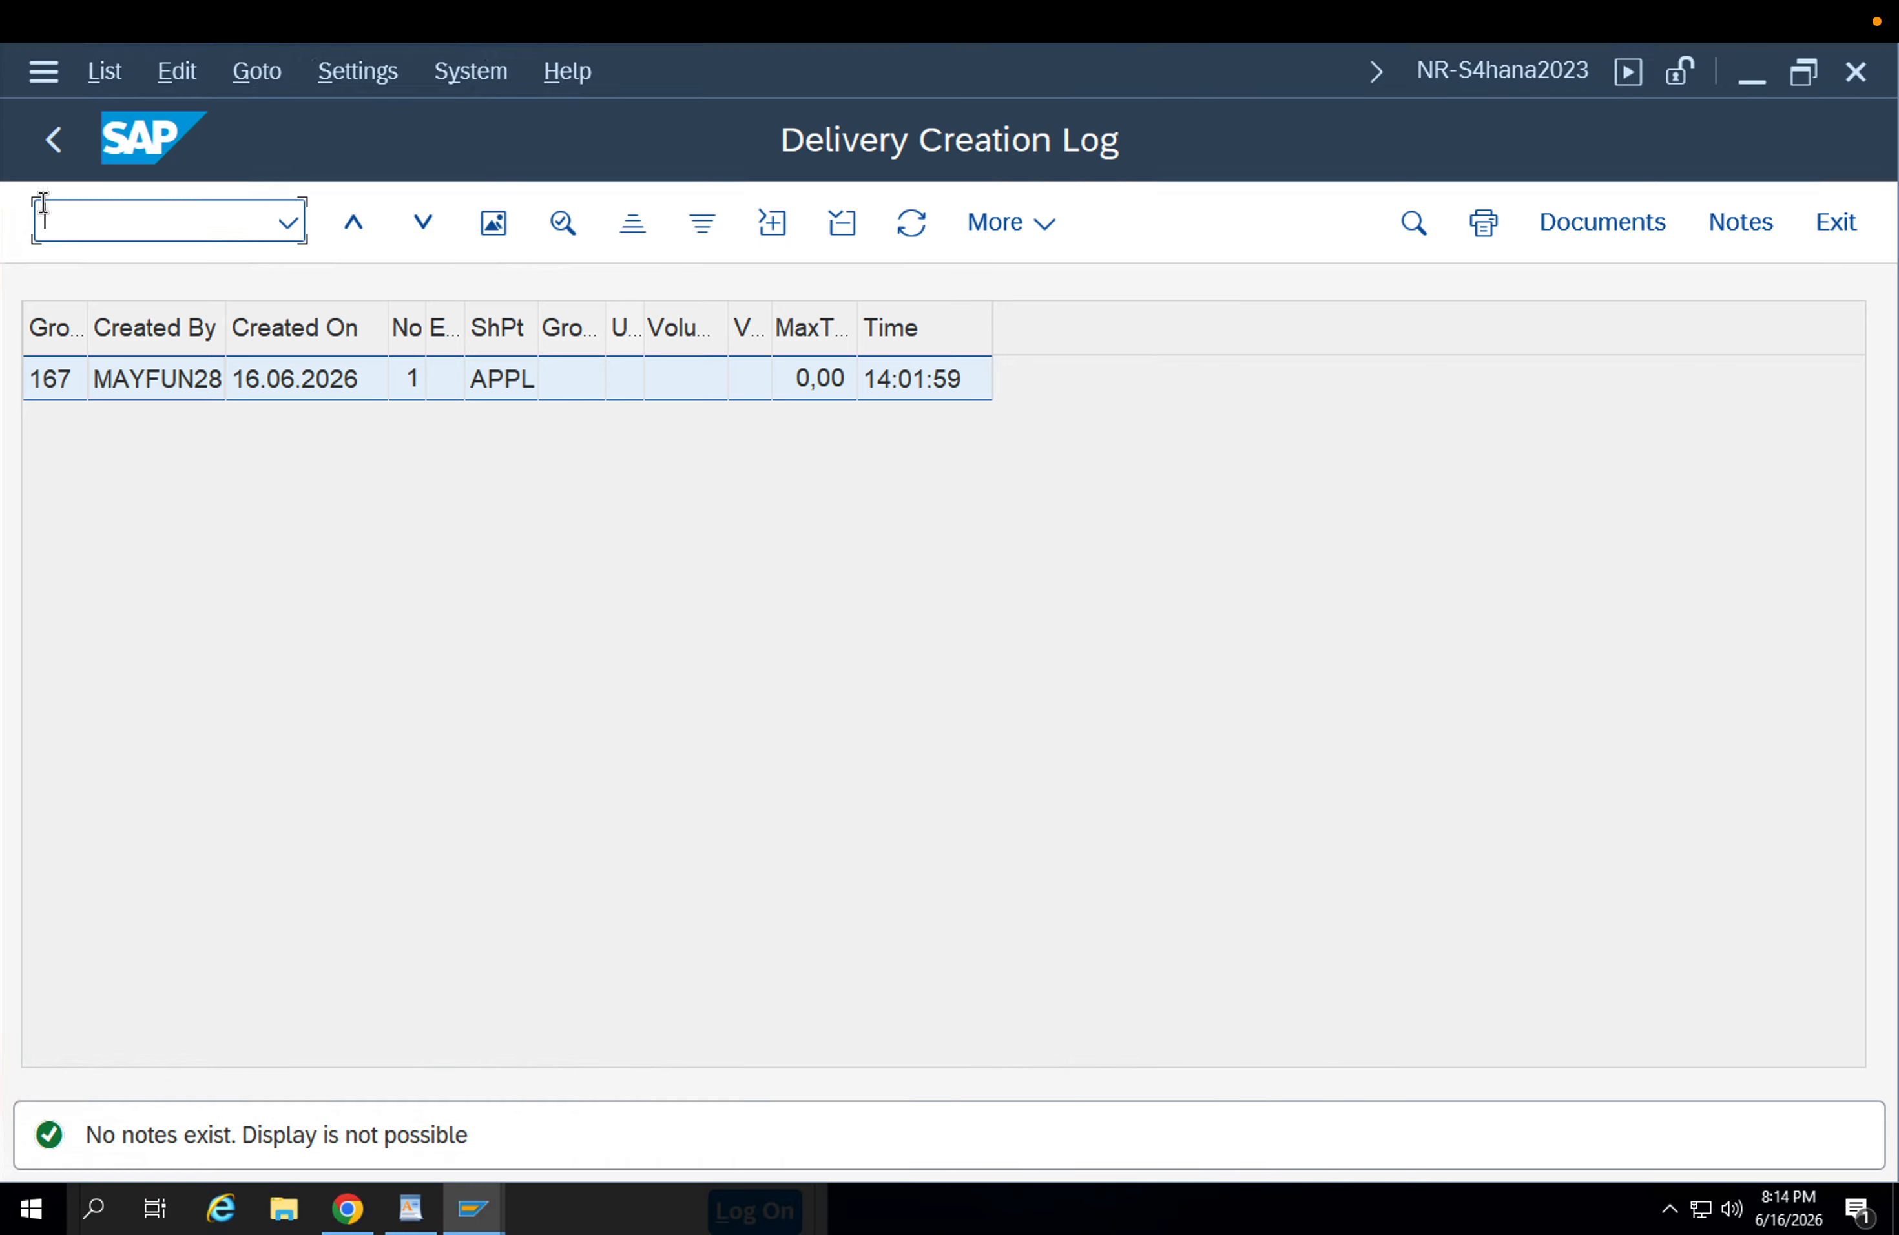
{"action": "left_click", "coordinate": [51, 146]}
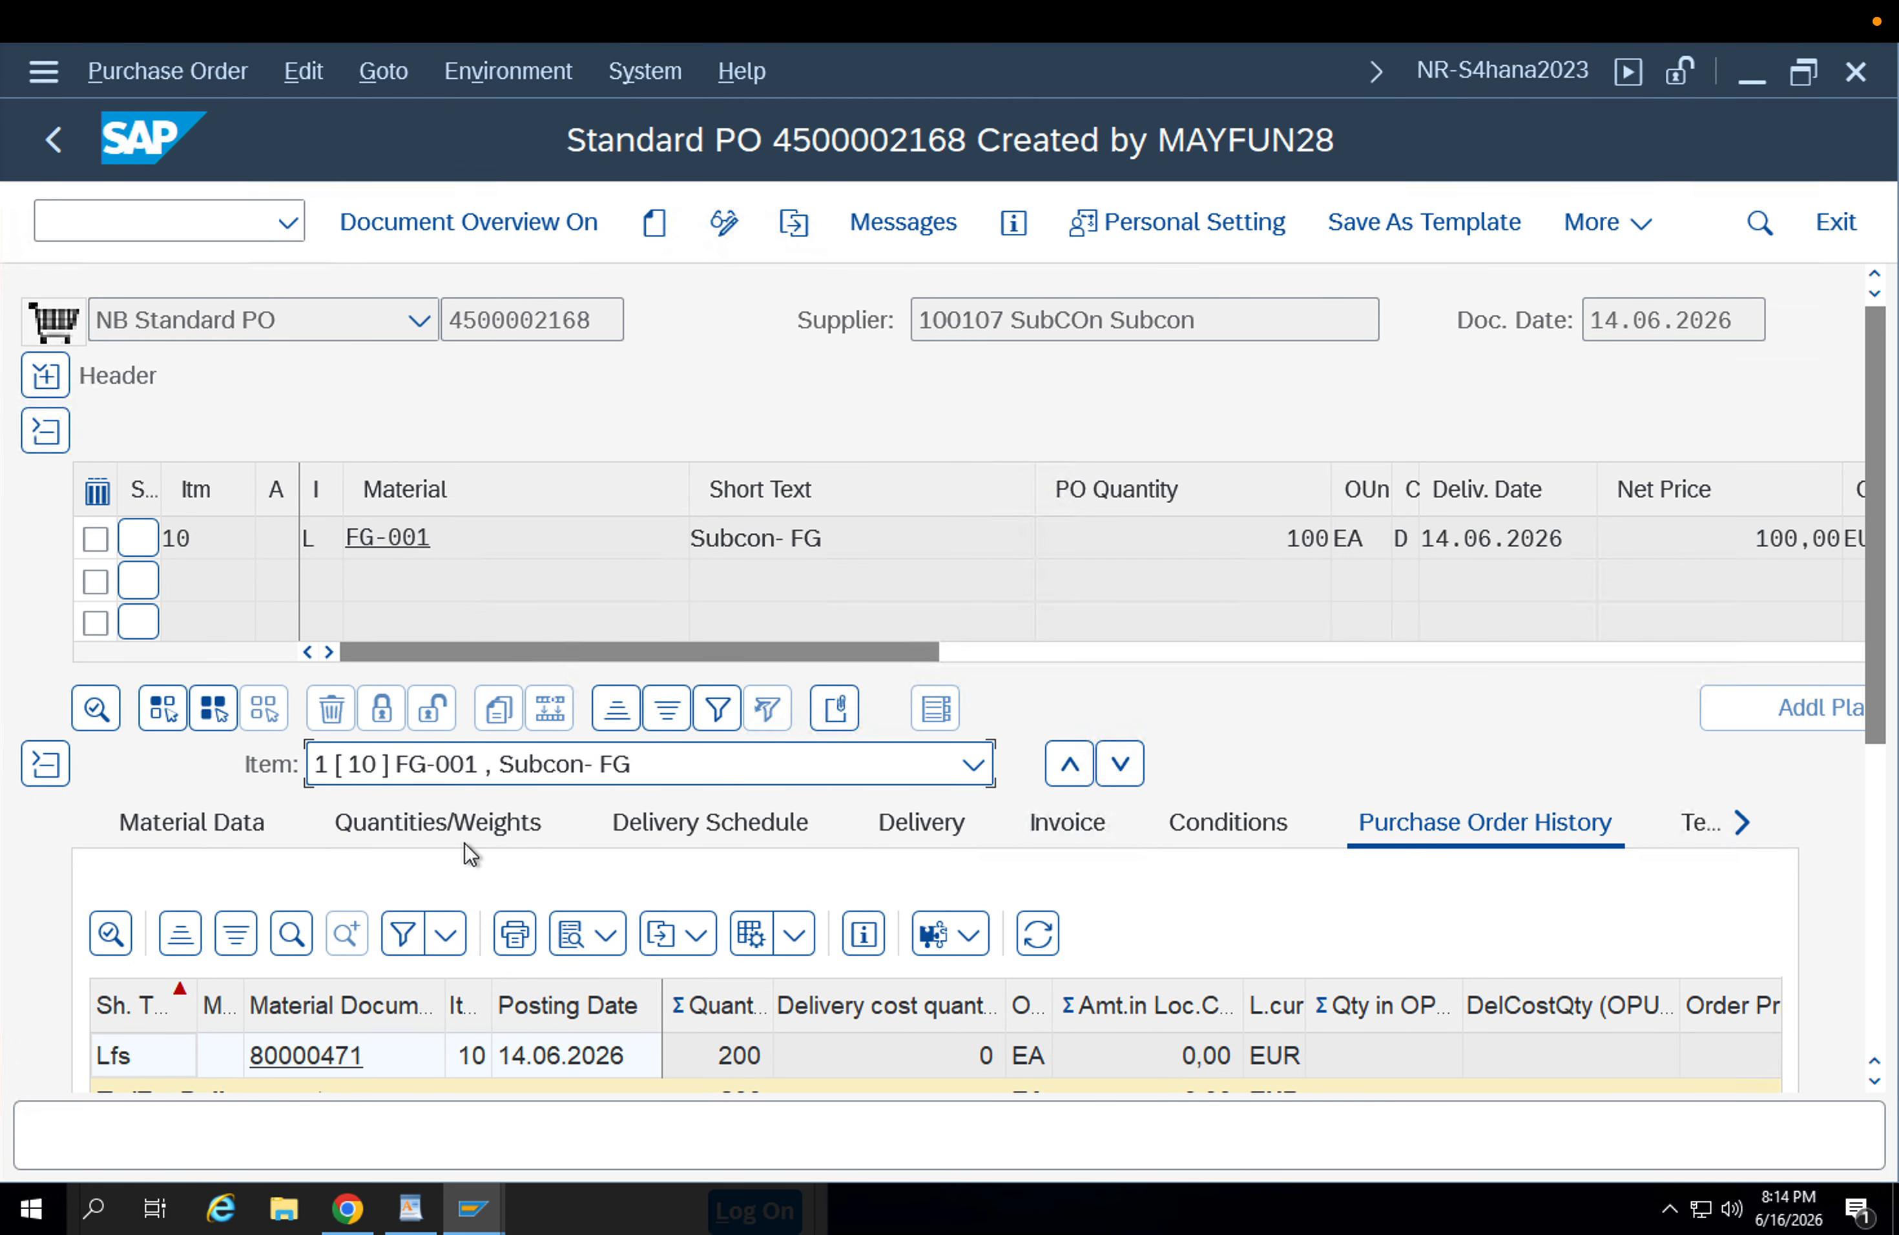
{"action": "left_click", "coordinate": [482, 1207]}
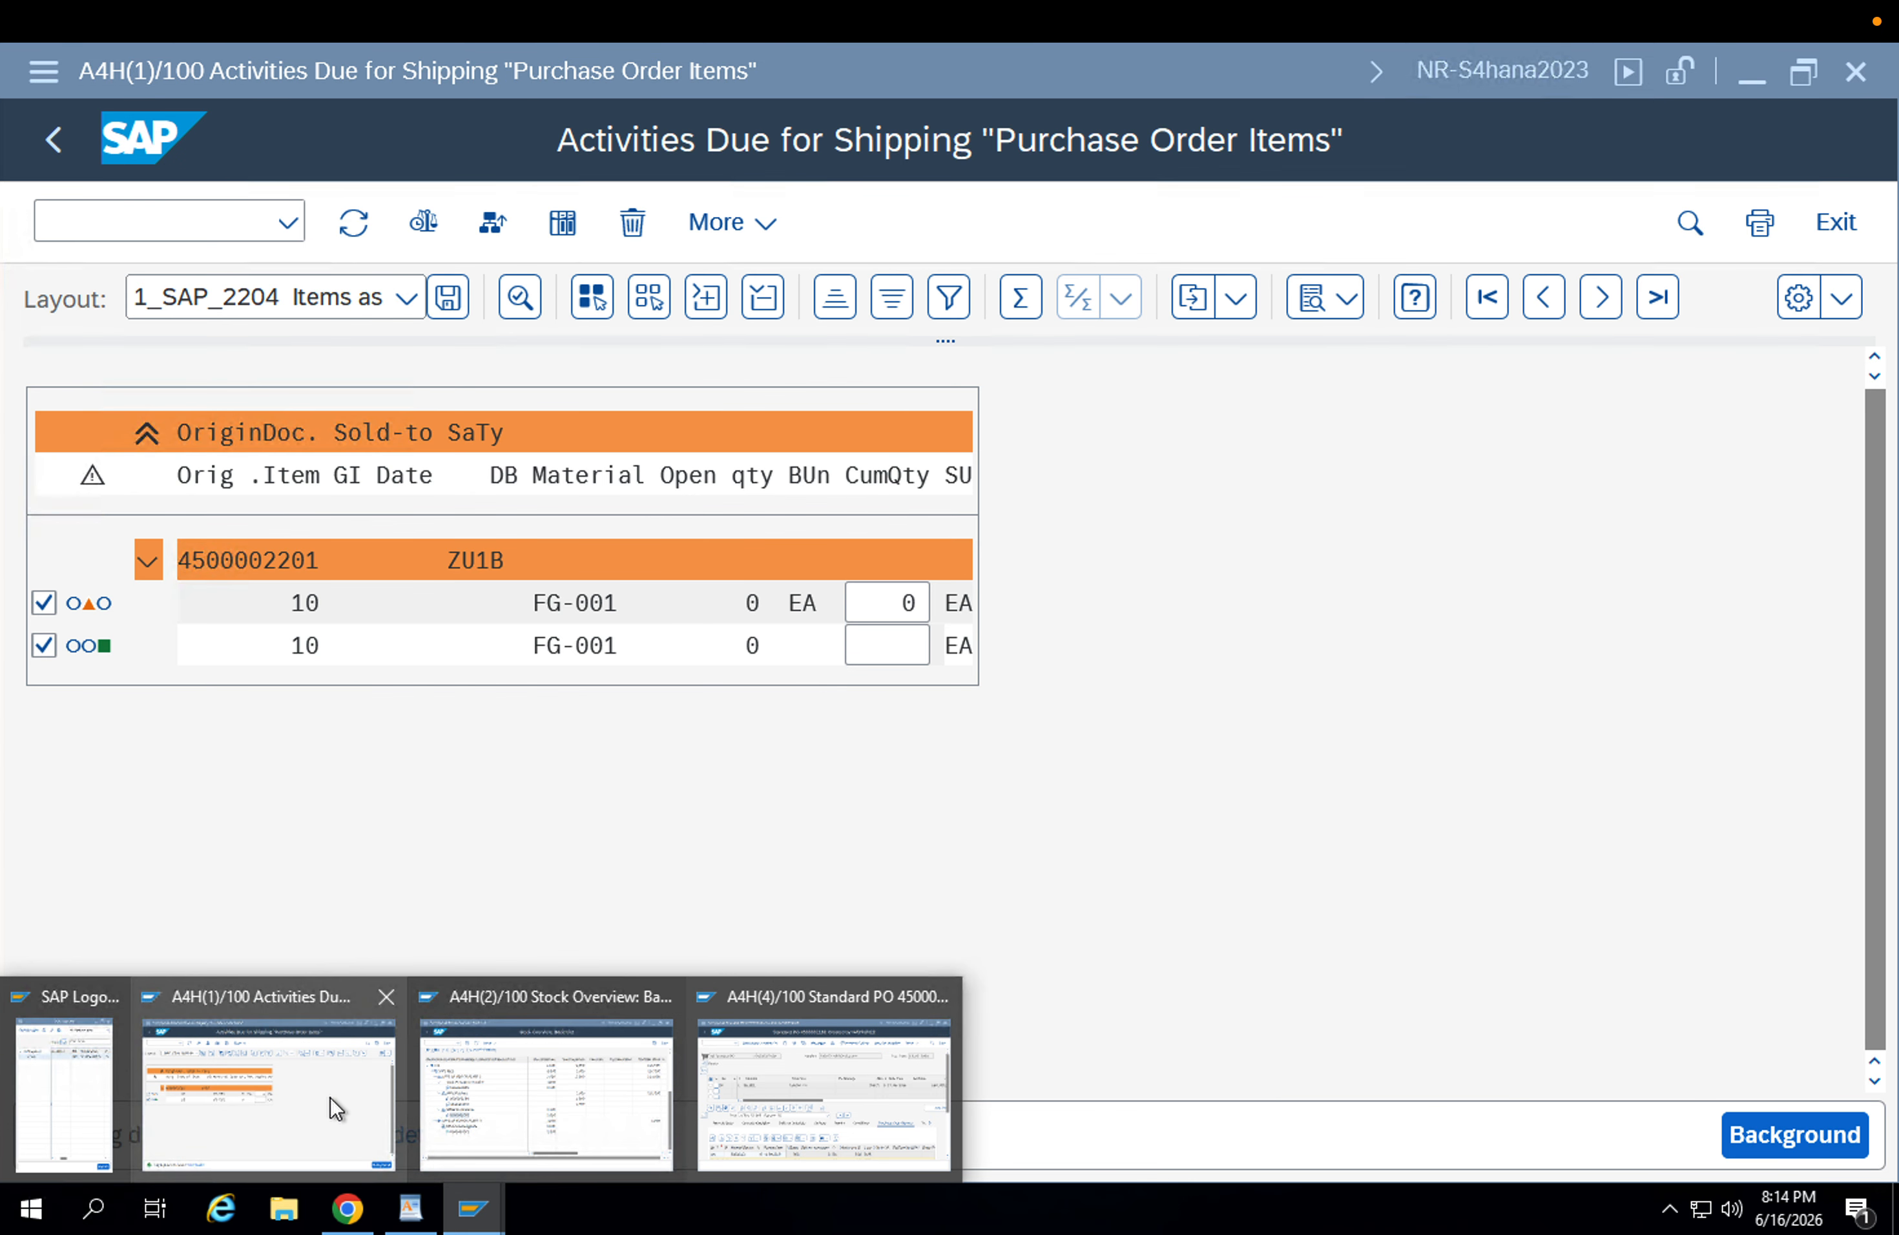
{"action": "left_click", "coordinate": [330, 1096]}
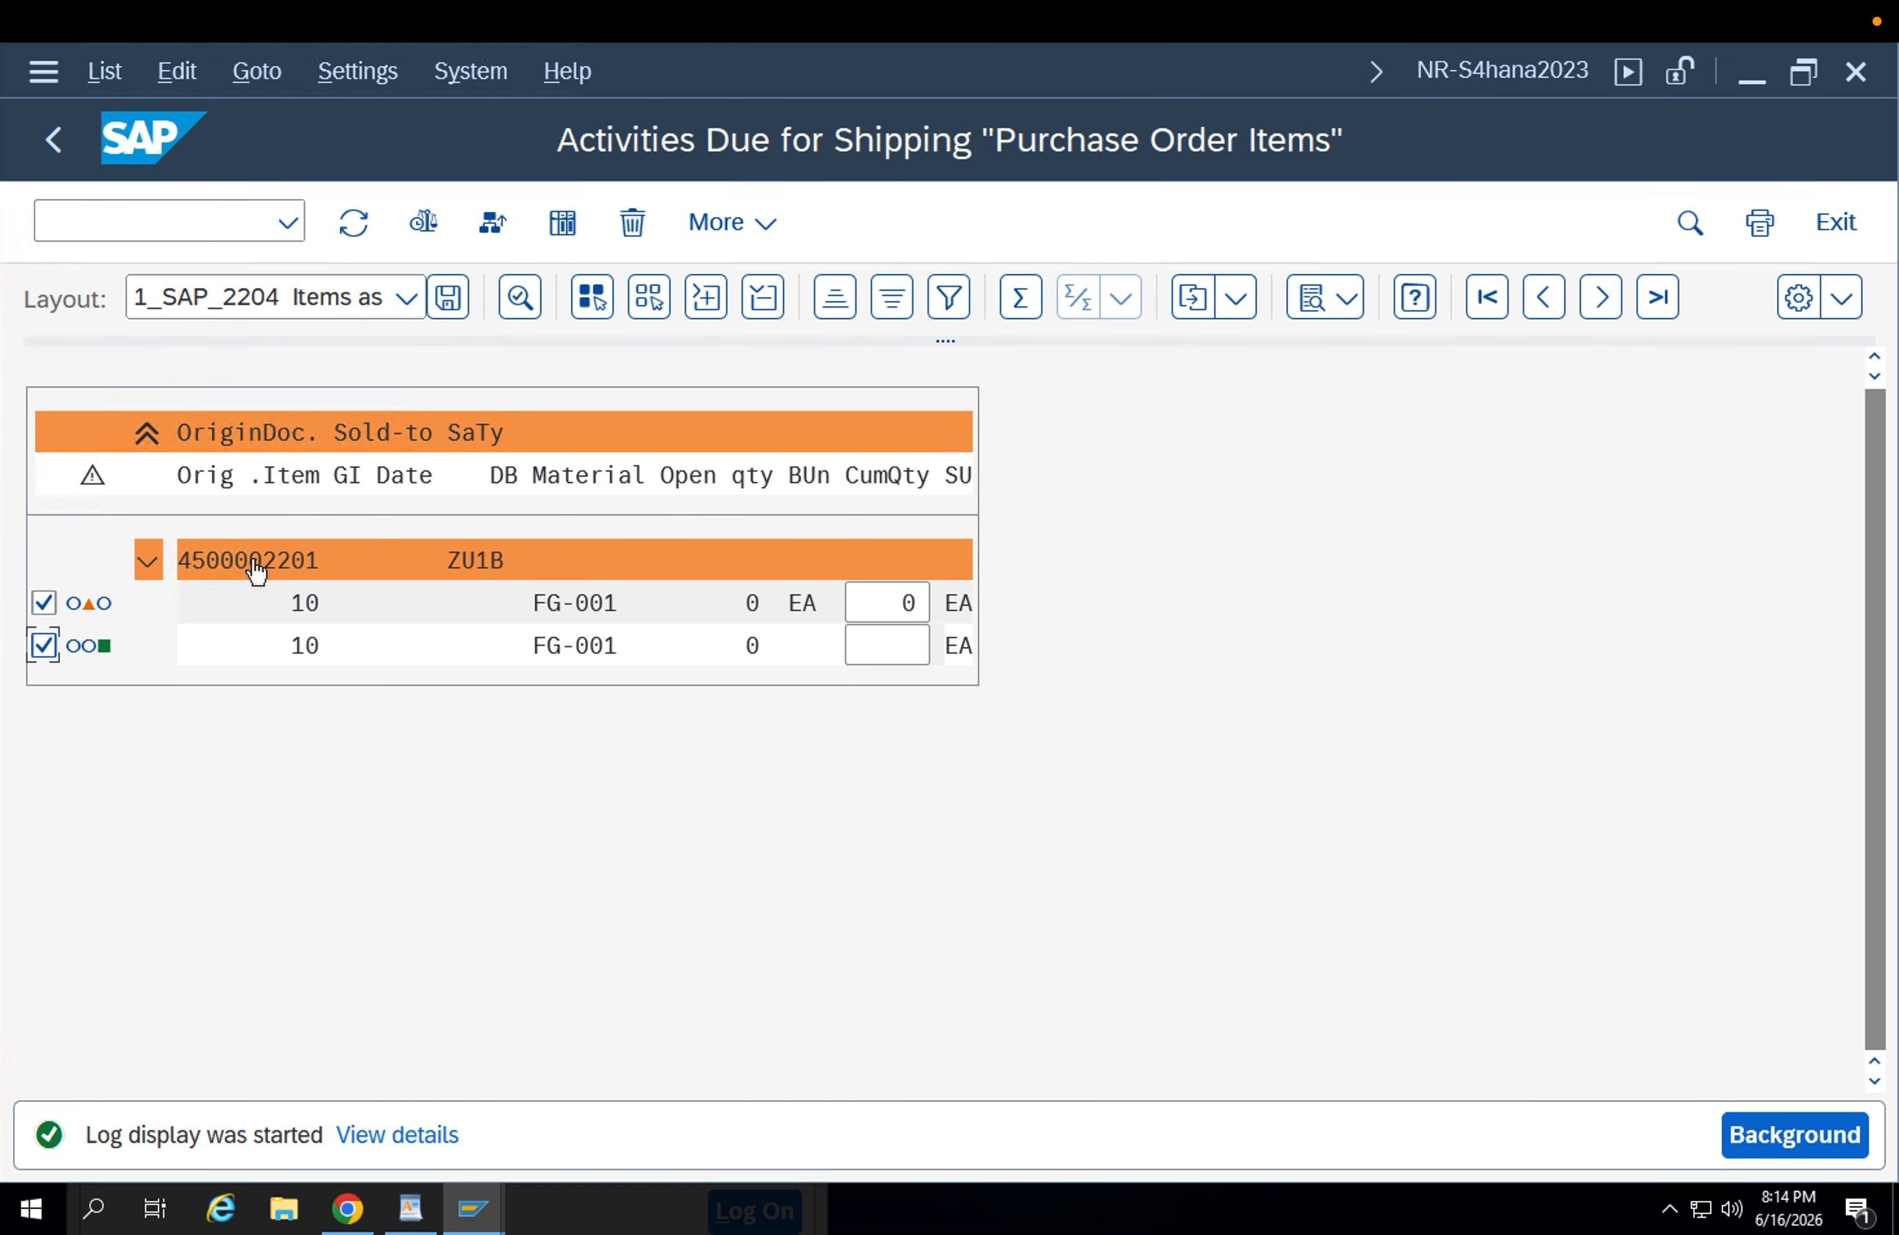
{"action": "left_click", "coordinate": [275, 556]}
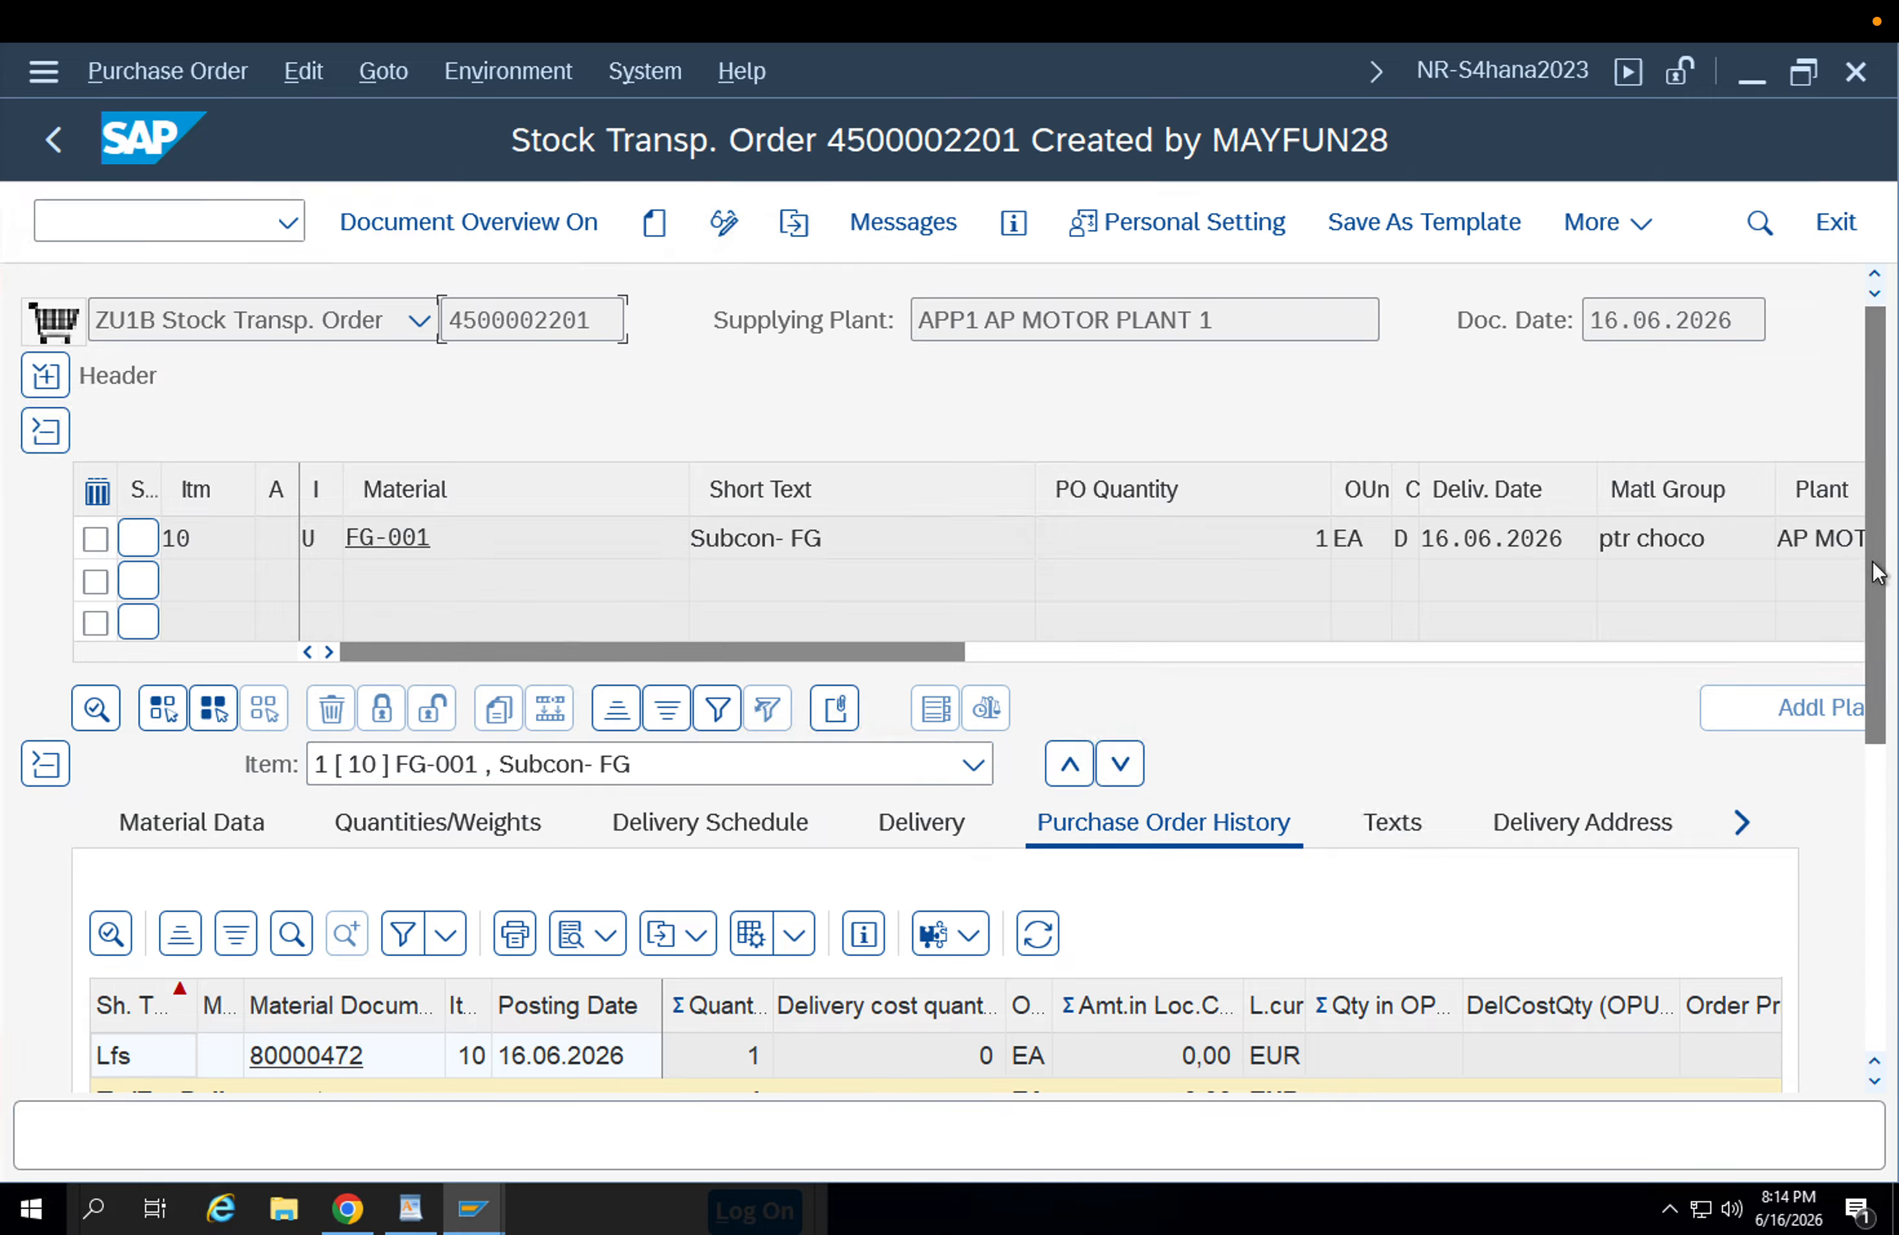
Open the outbound delivery listed in the stock transport order's purchase order history and select its delivery number.
{"action": "left_click_drag", "start_coordinate": [1872, 554], "coordinate": [1893, 758]}
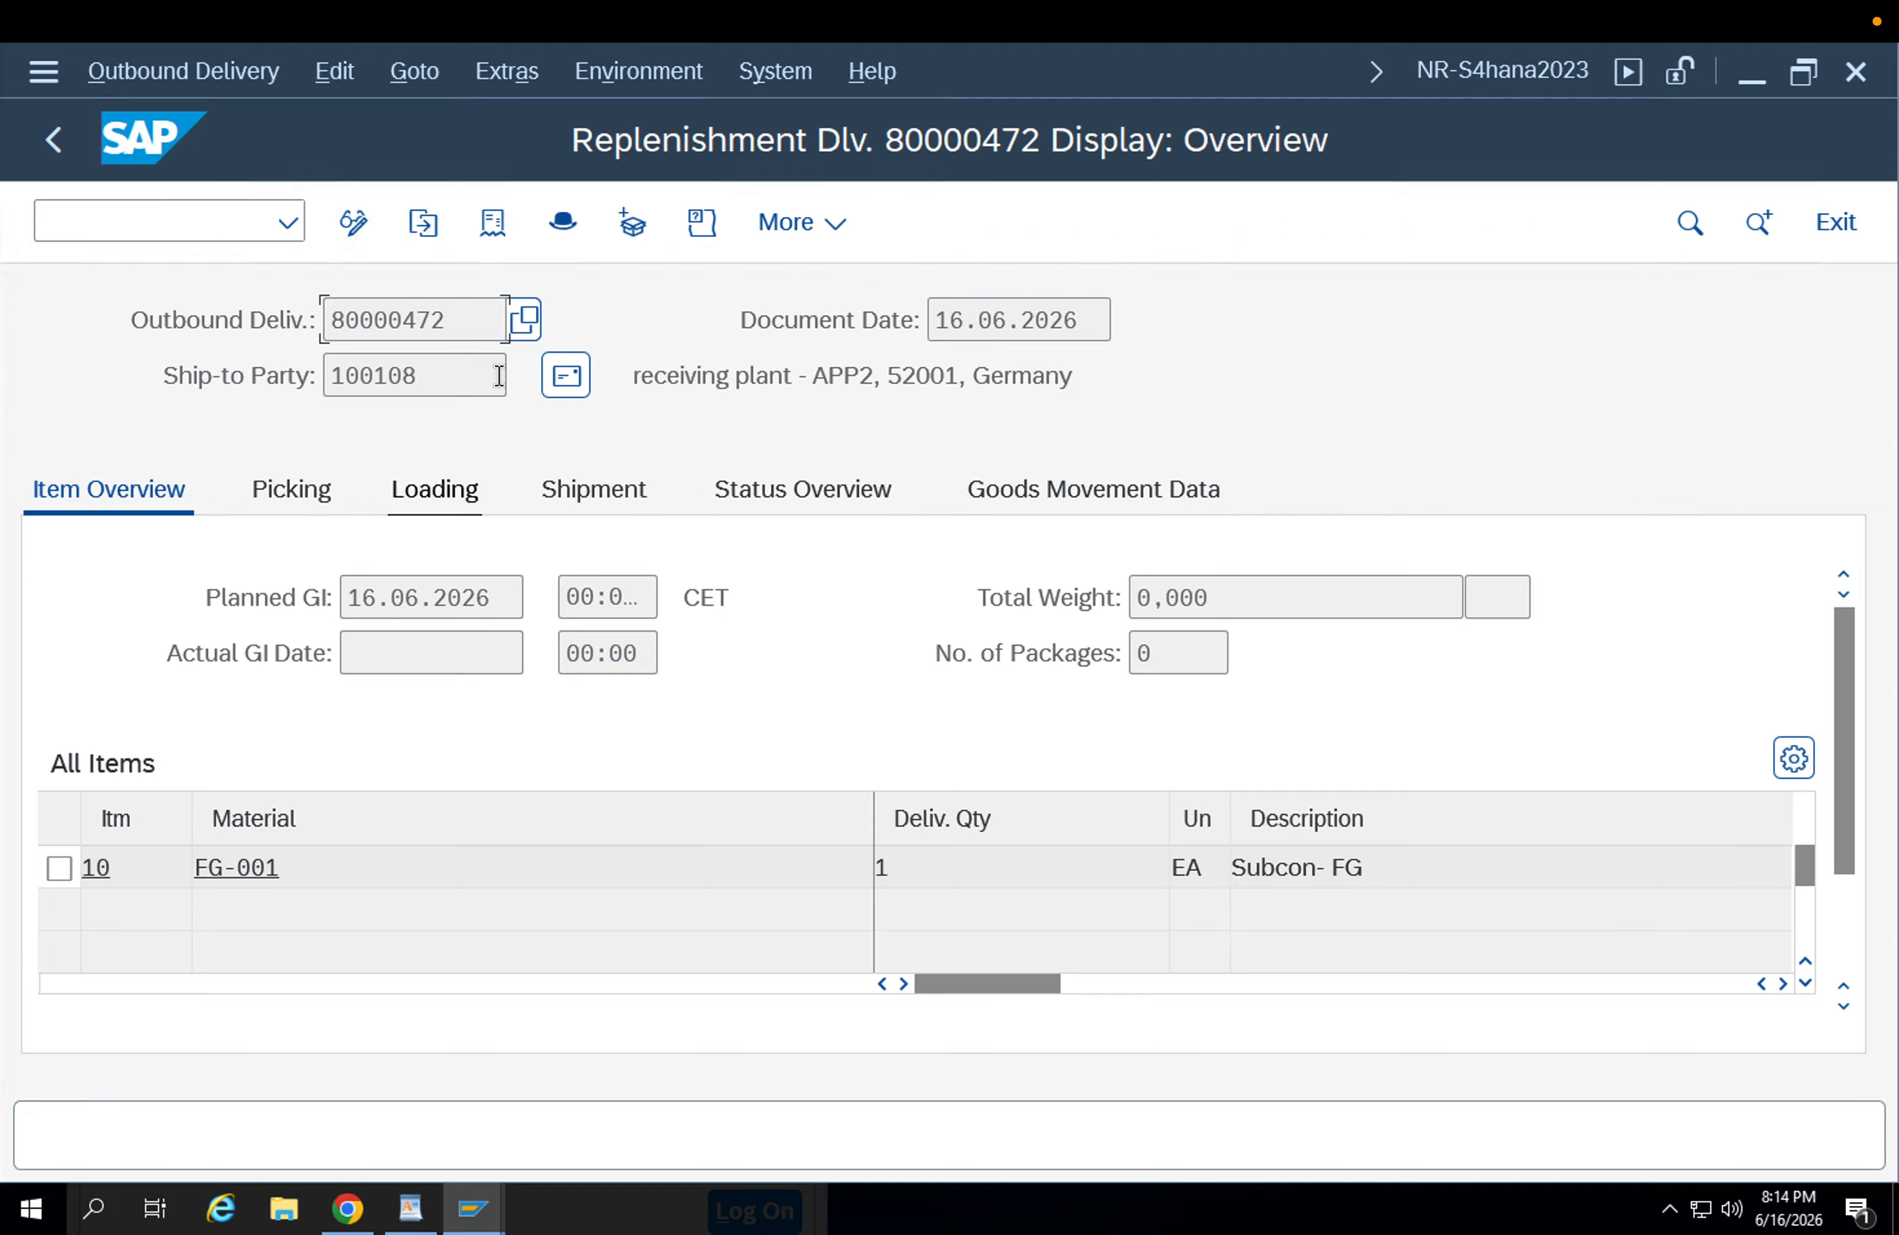
{"action": "left_click_drag", "start_coordinate": [425, 321], "coordinate": [312, 319]}
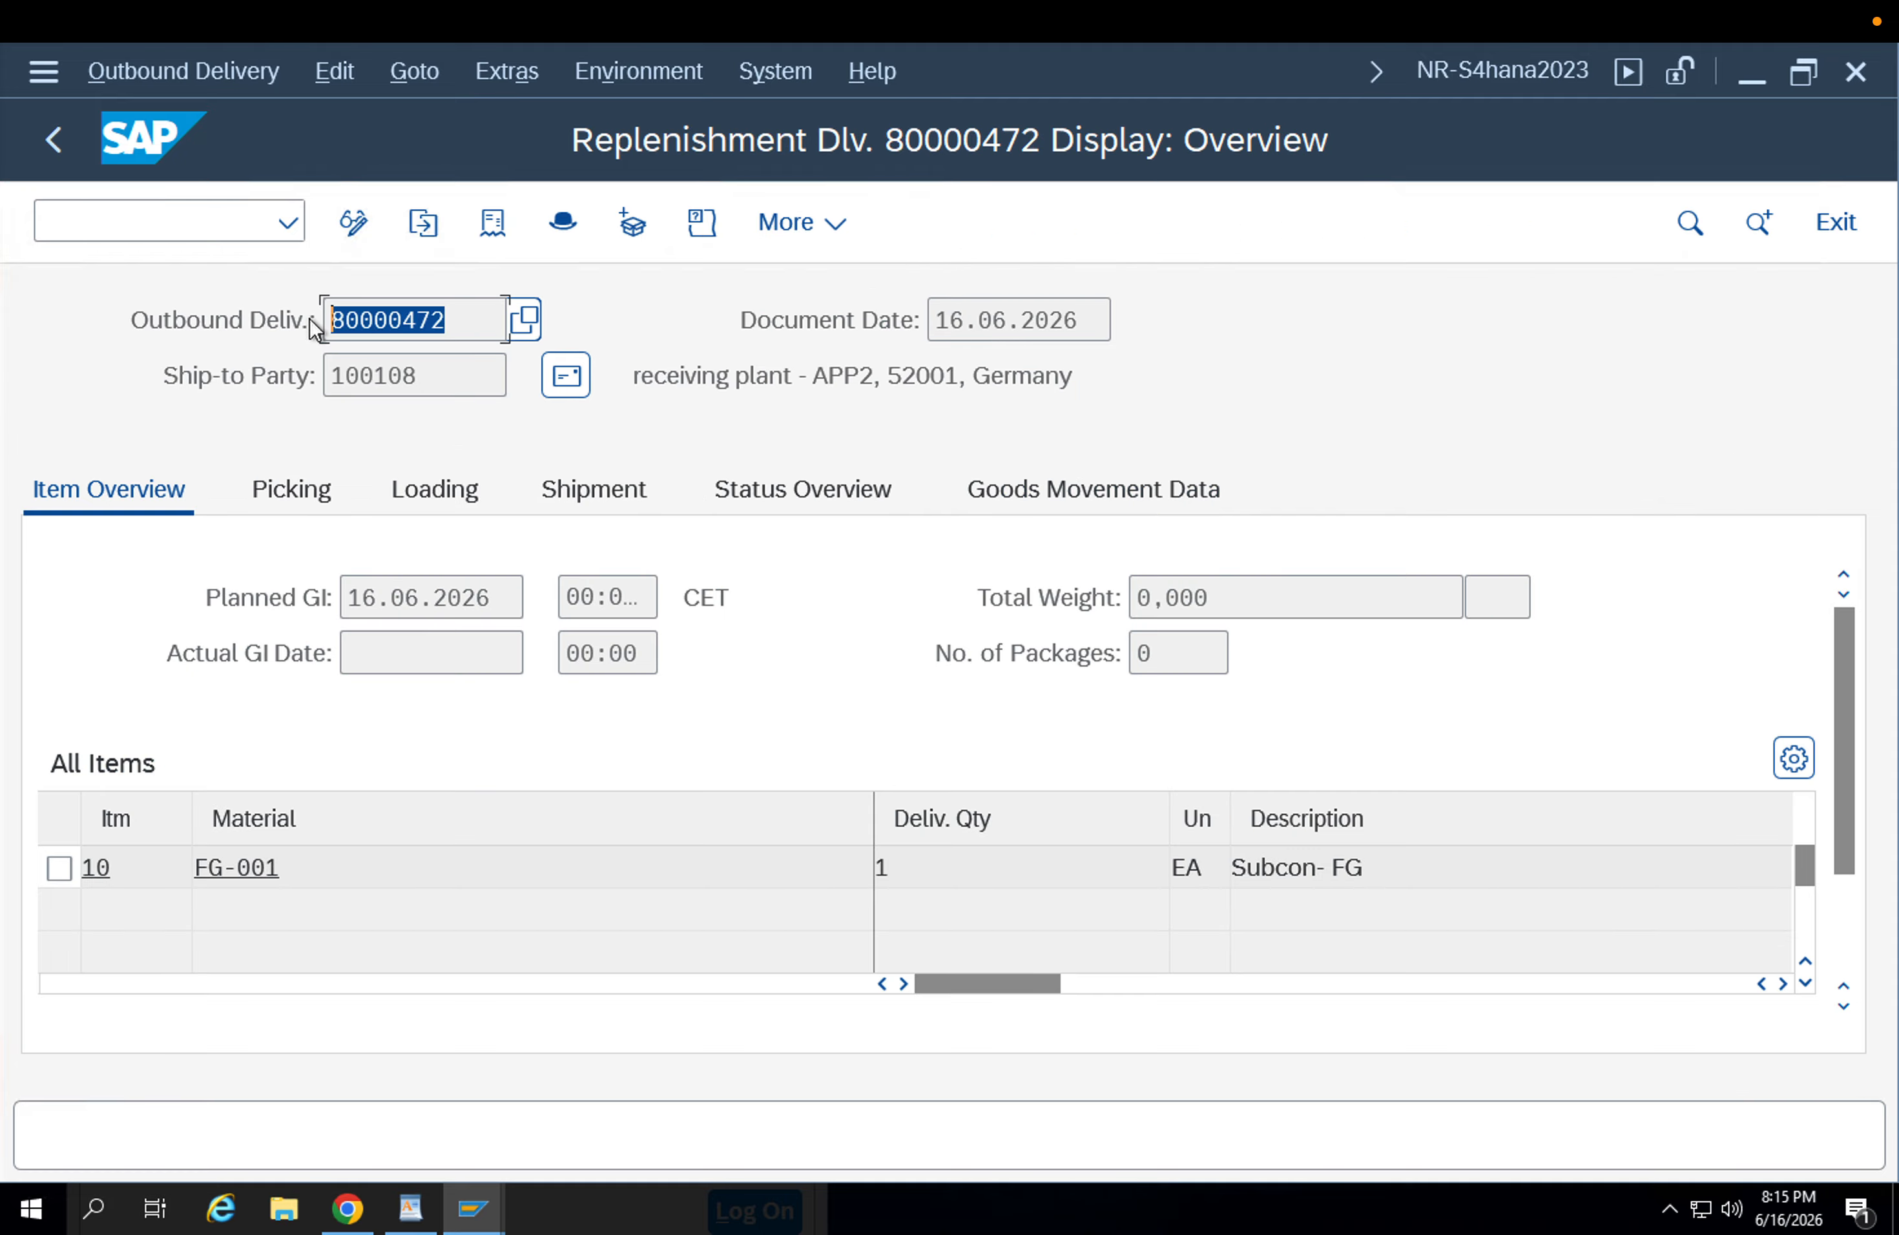
{"action": "left_click", "coordinate": [315, 325]}
Start transaction VL02N in the same session and open the replenishment delivery for change.
{"action": "left_click", "coordinate": [207, 232]}
{"action": "type", "text": "/"}
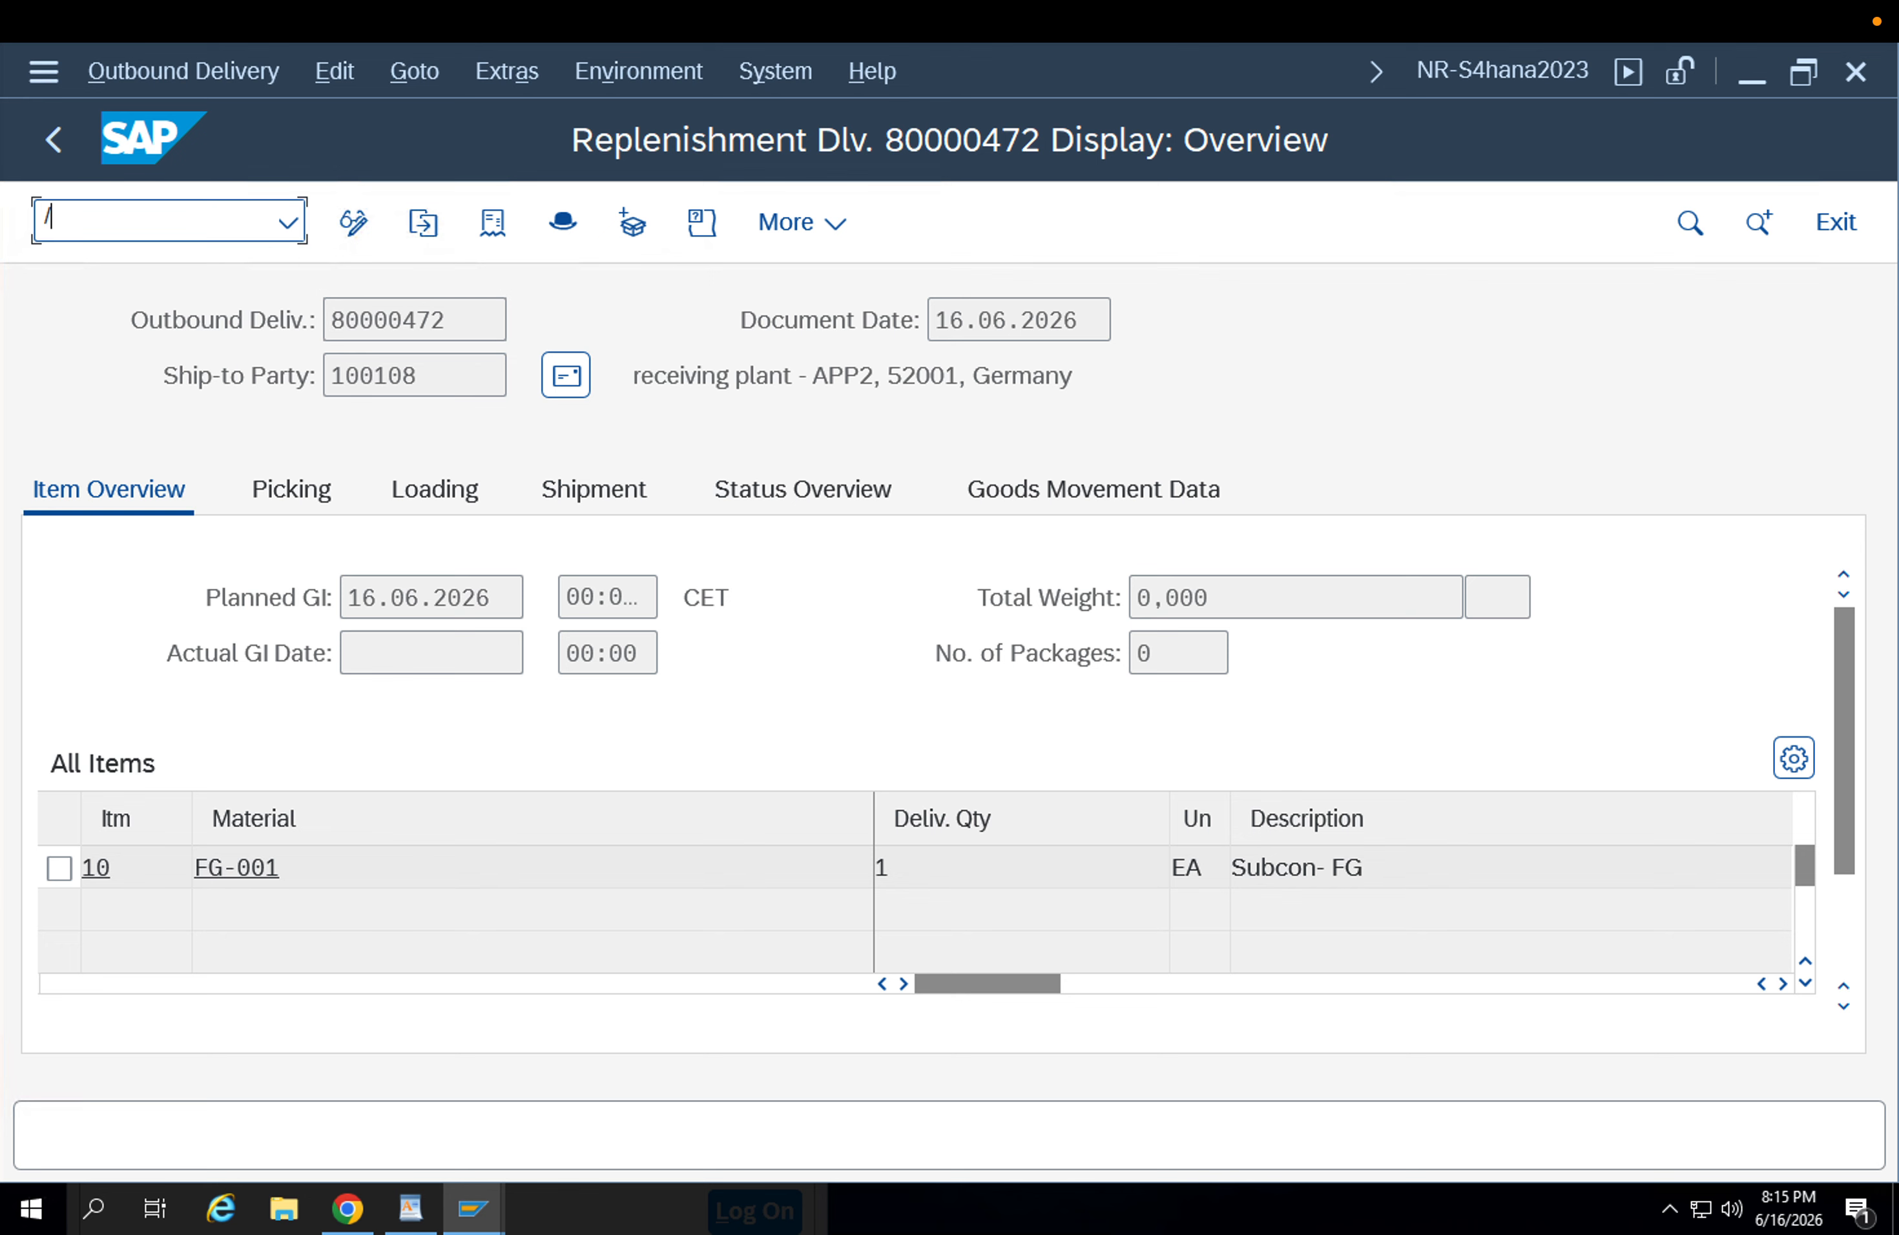
{"action": "type", "text": "nvl02n"}
{"action": "key", "text": "Return"}
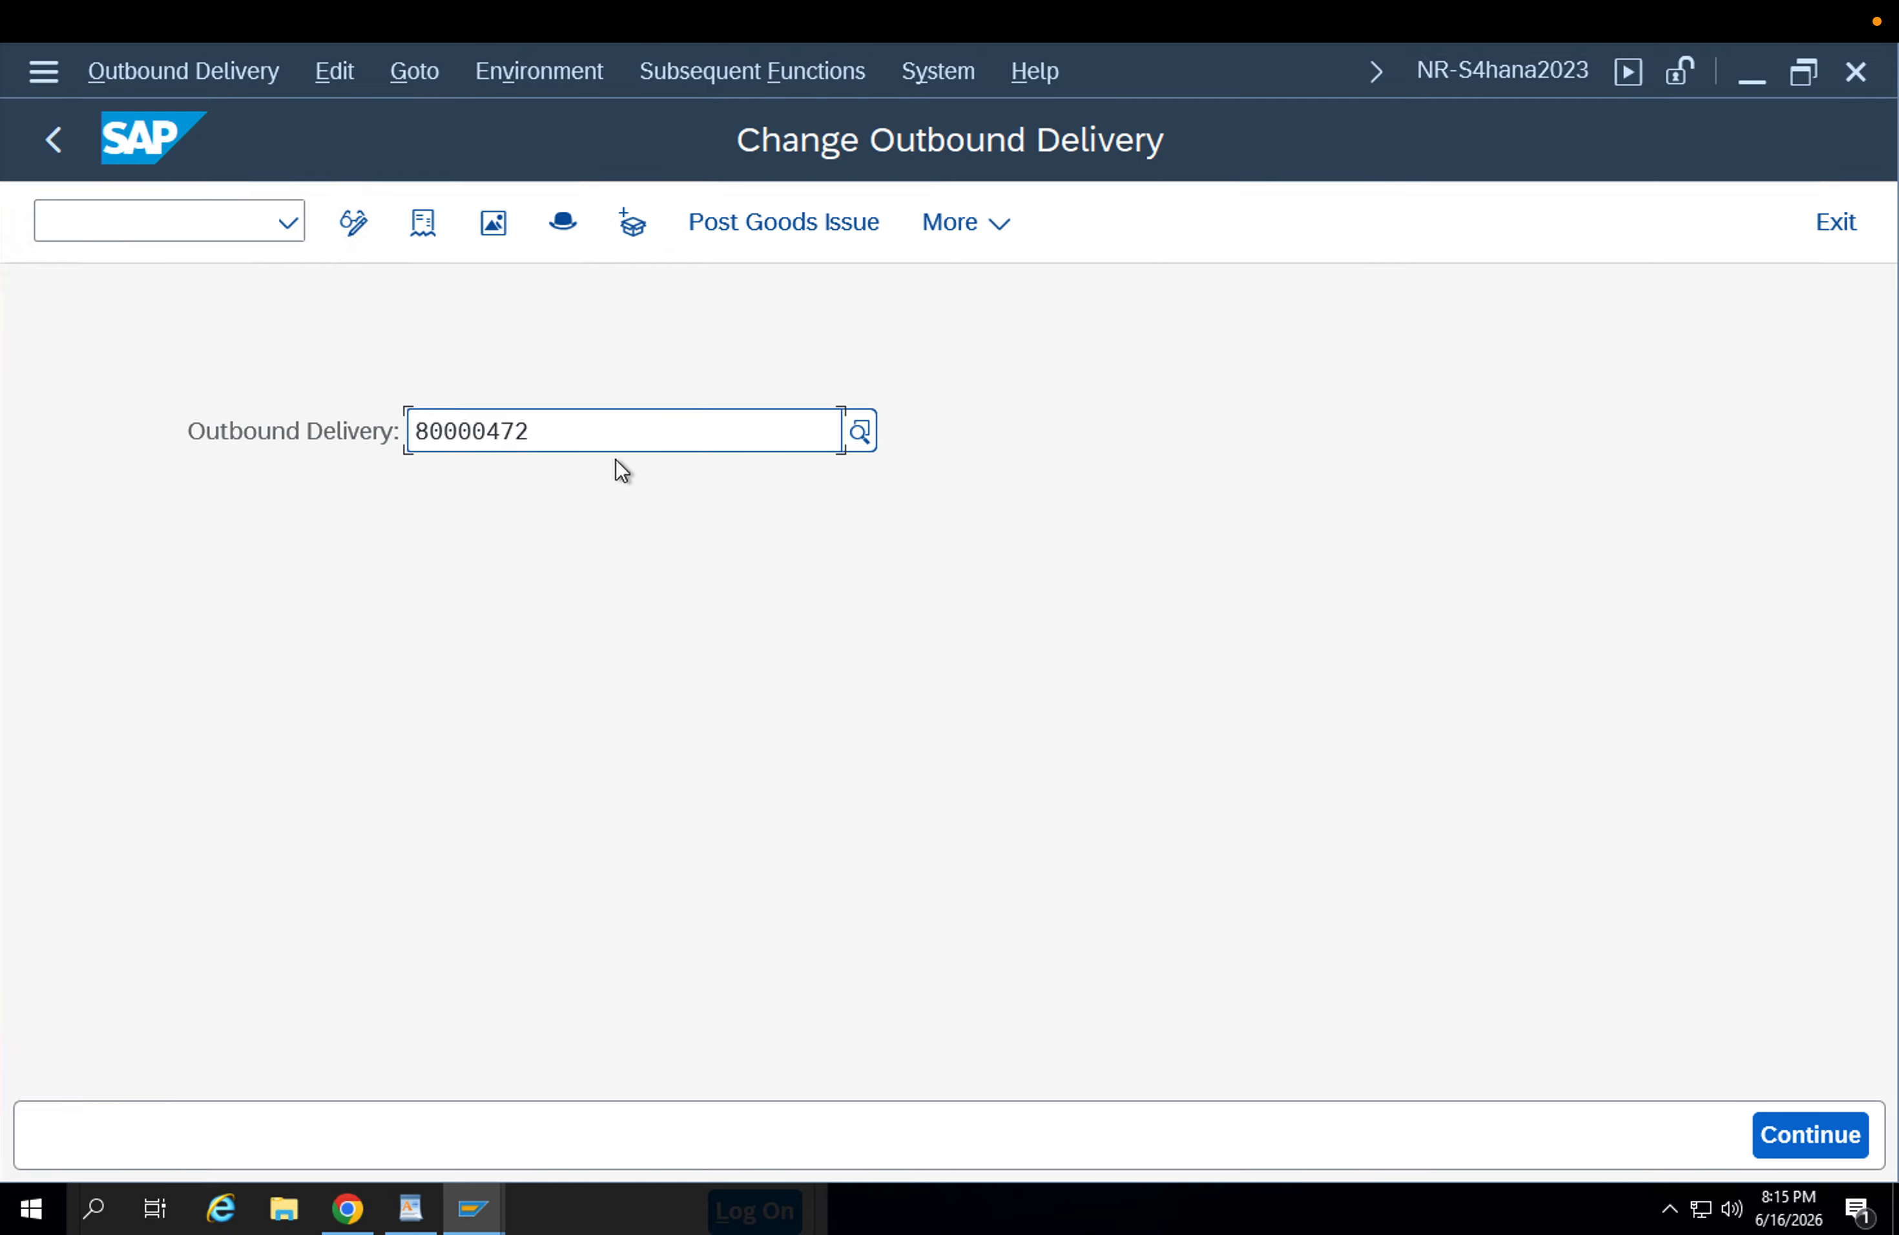
{"action": "key", "text": "Return"}
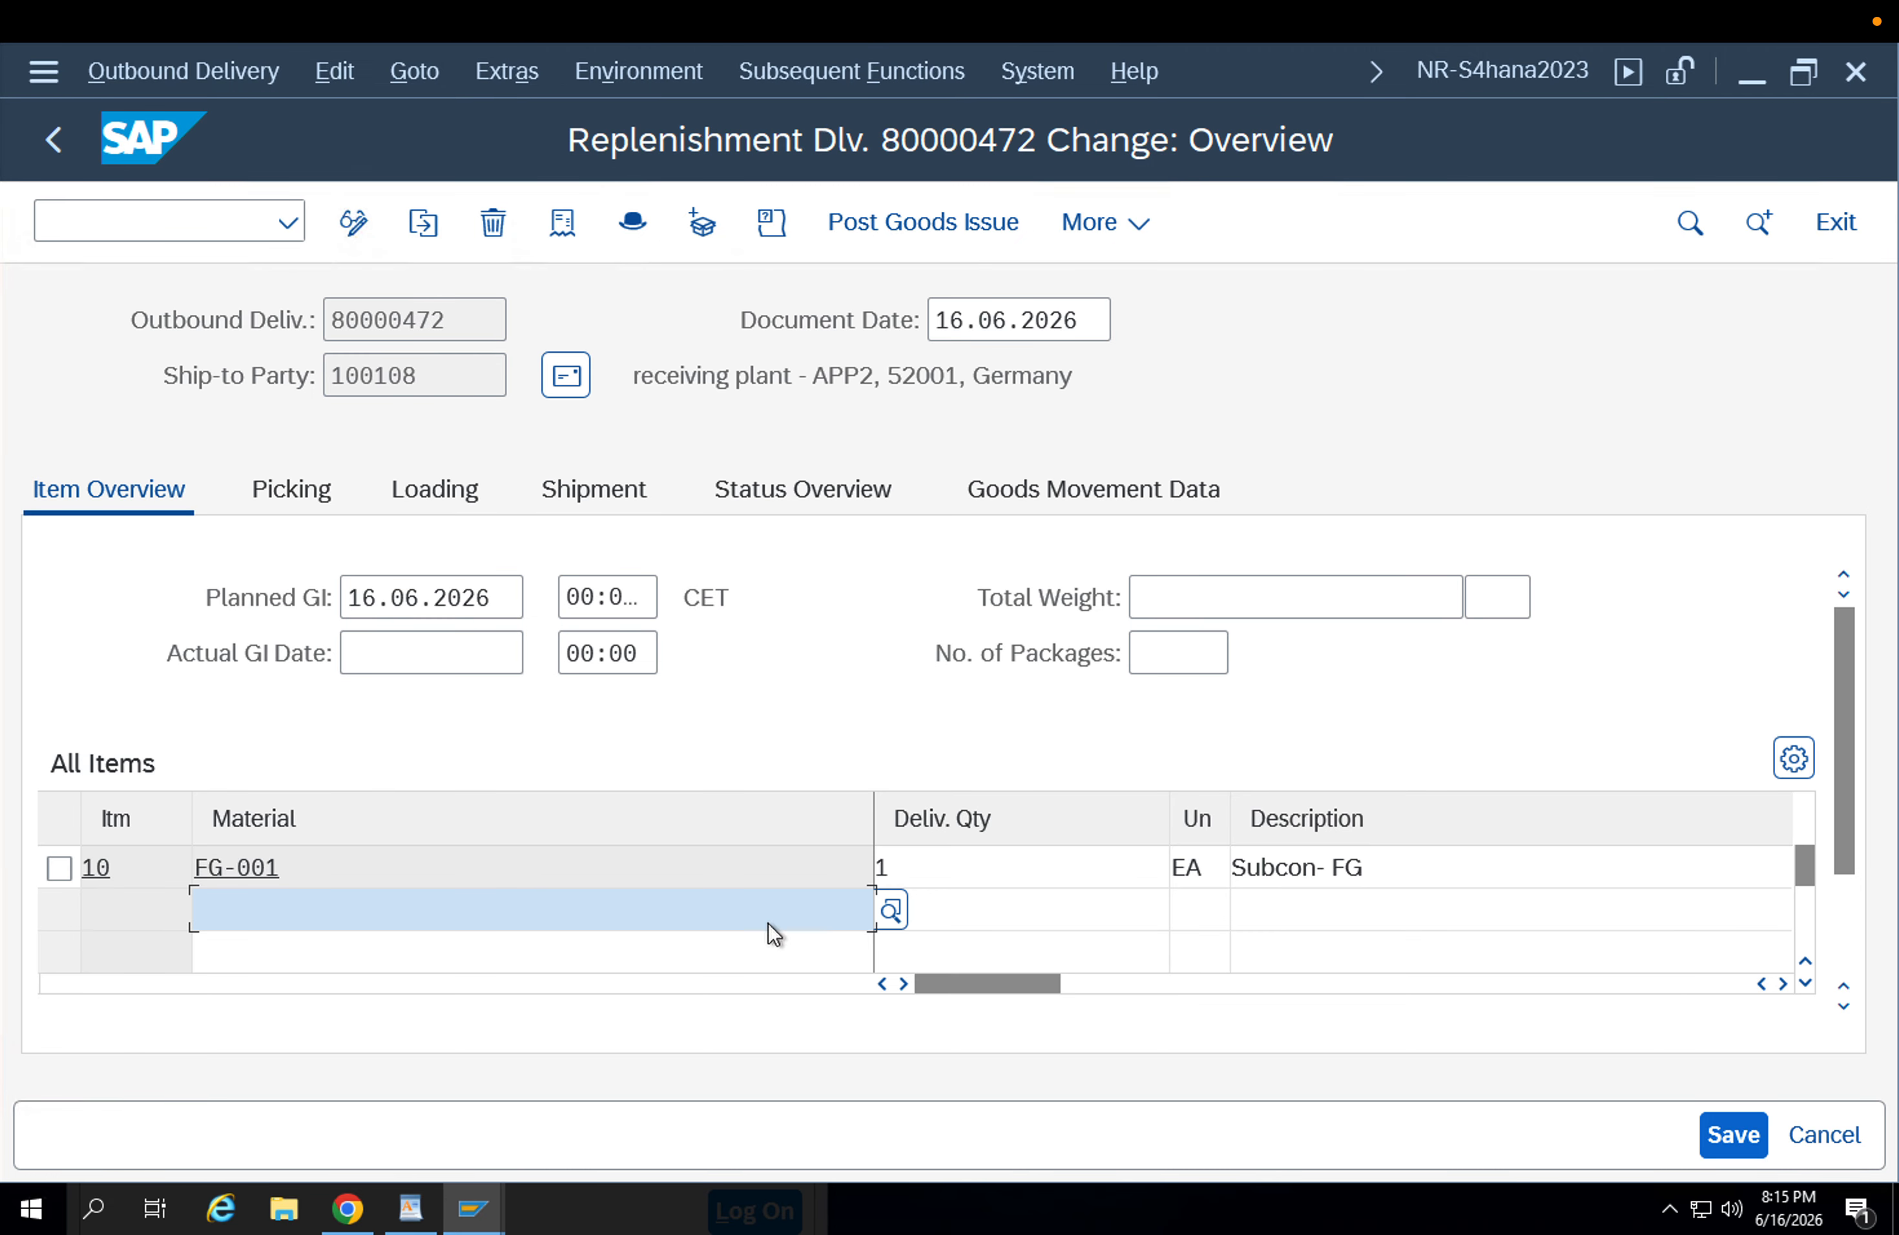
Go to the picked quantity of item FG-001 in the picking data and look through the delivery's subsequent functions.
{"action": "left_click", "coordinate": [1115, 847]}
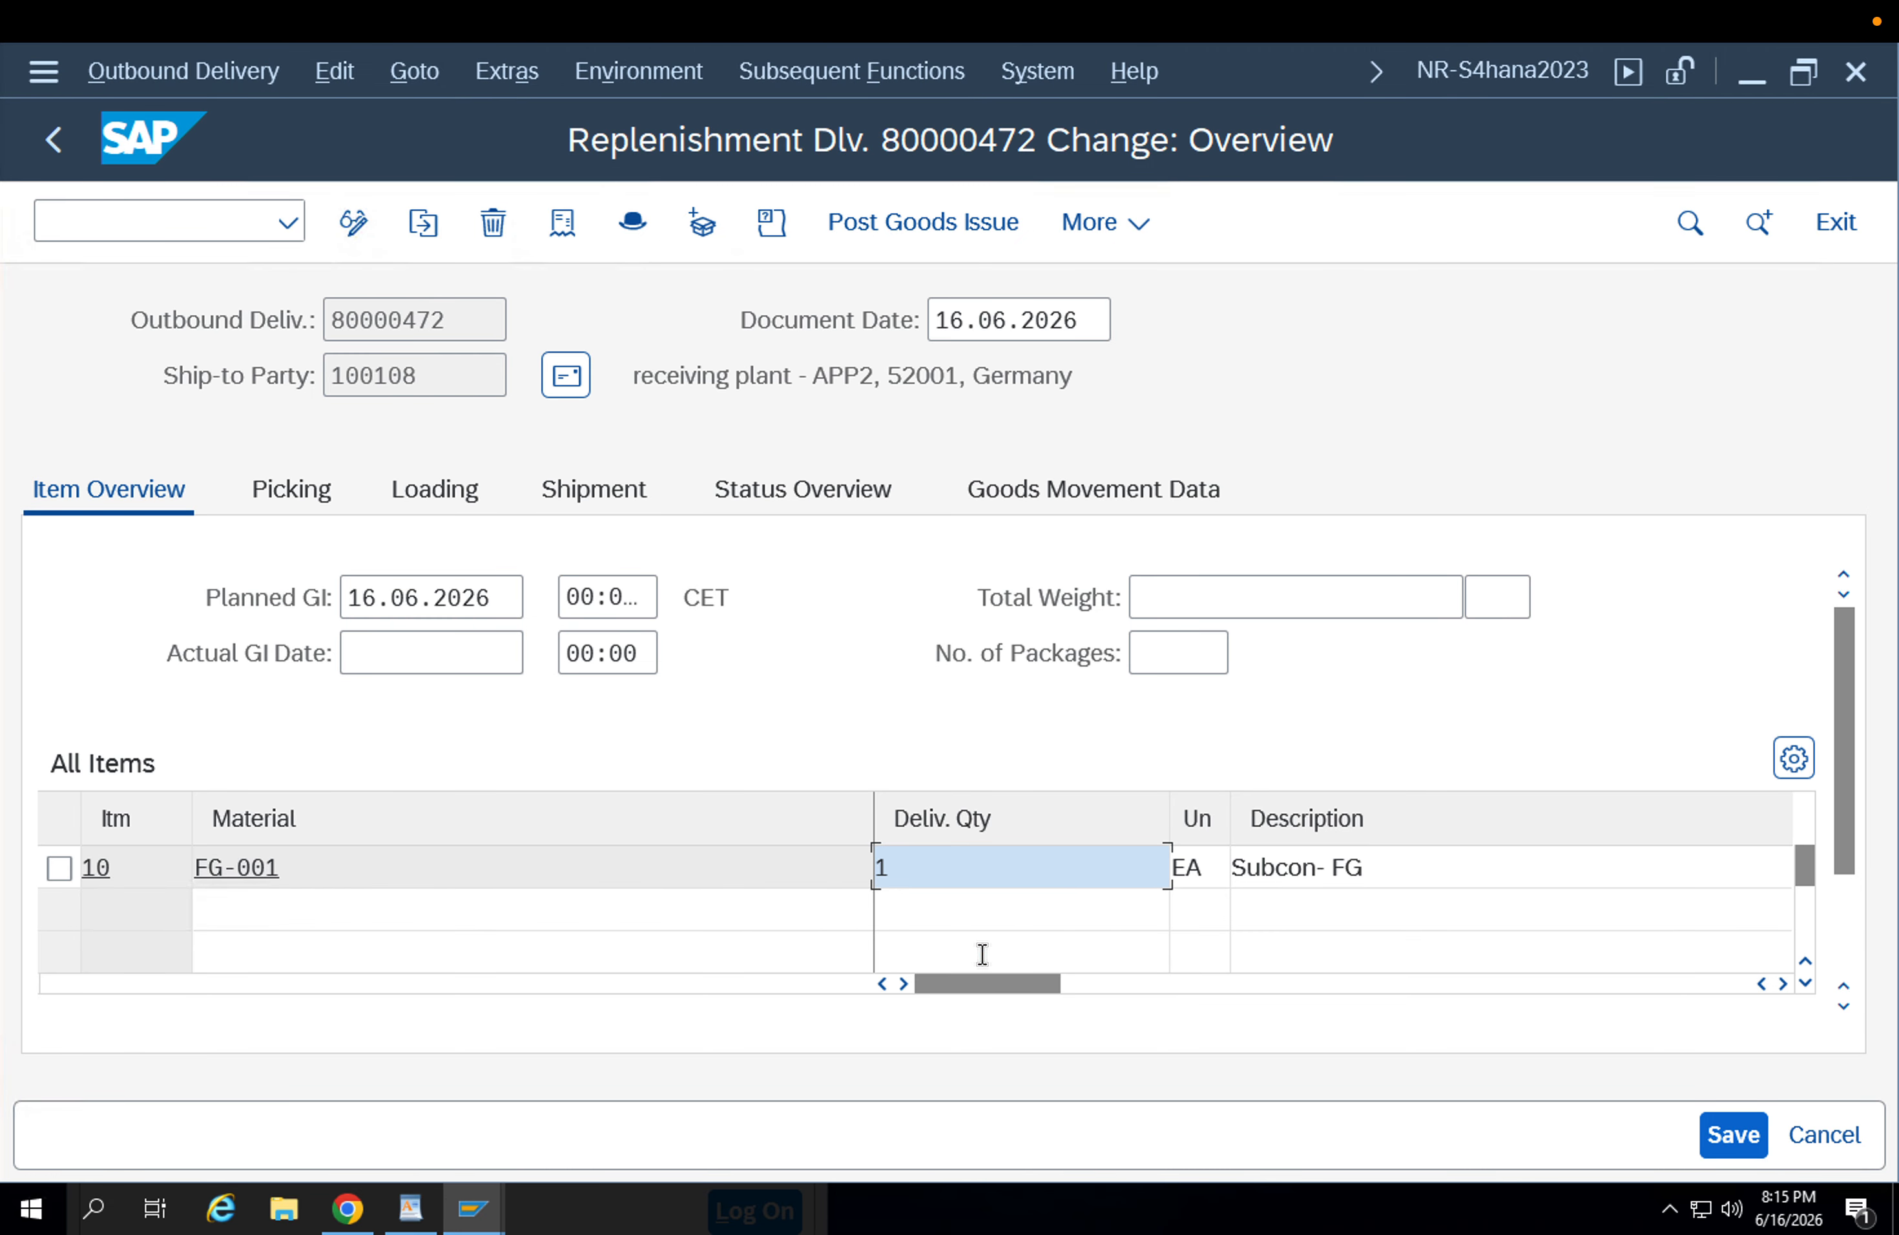
{"action": "left_click", "coordinate": [325, 498]}
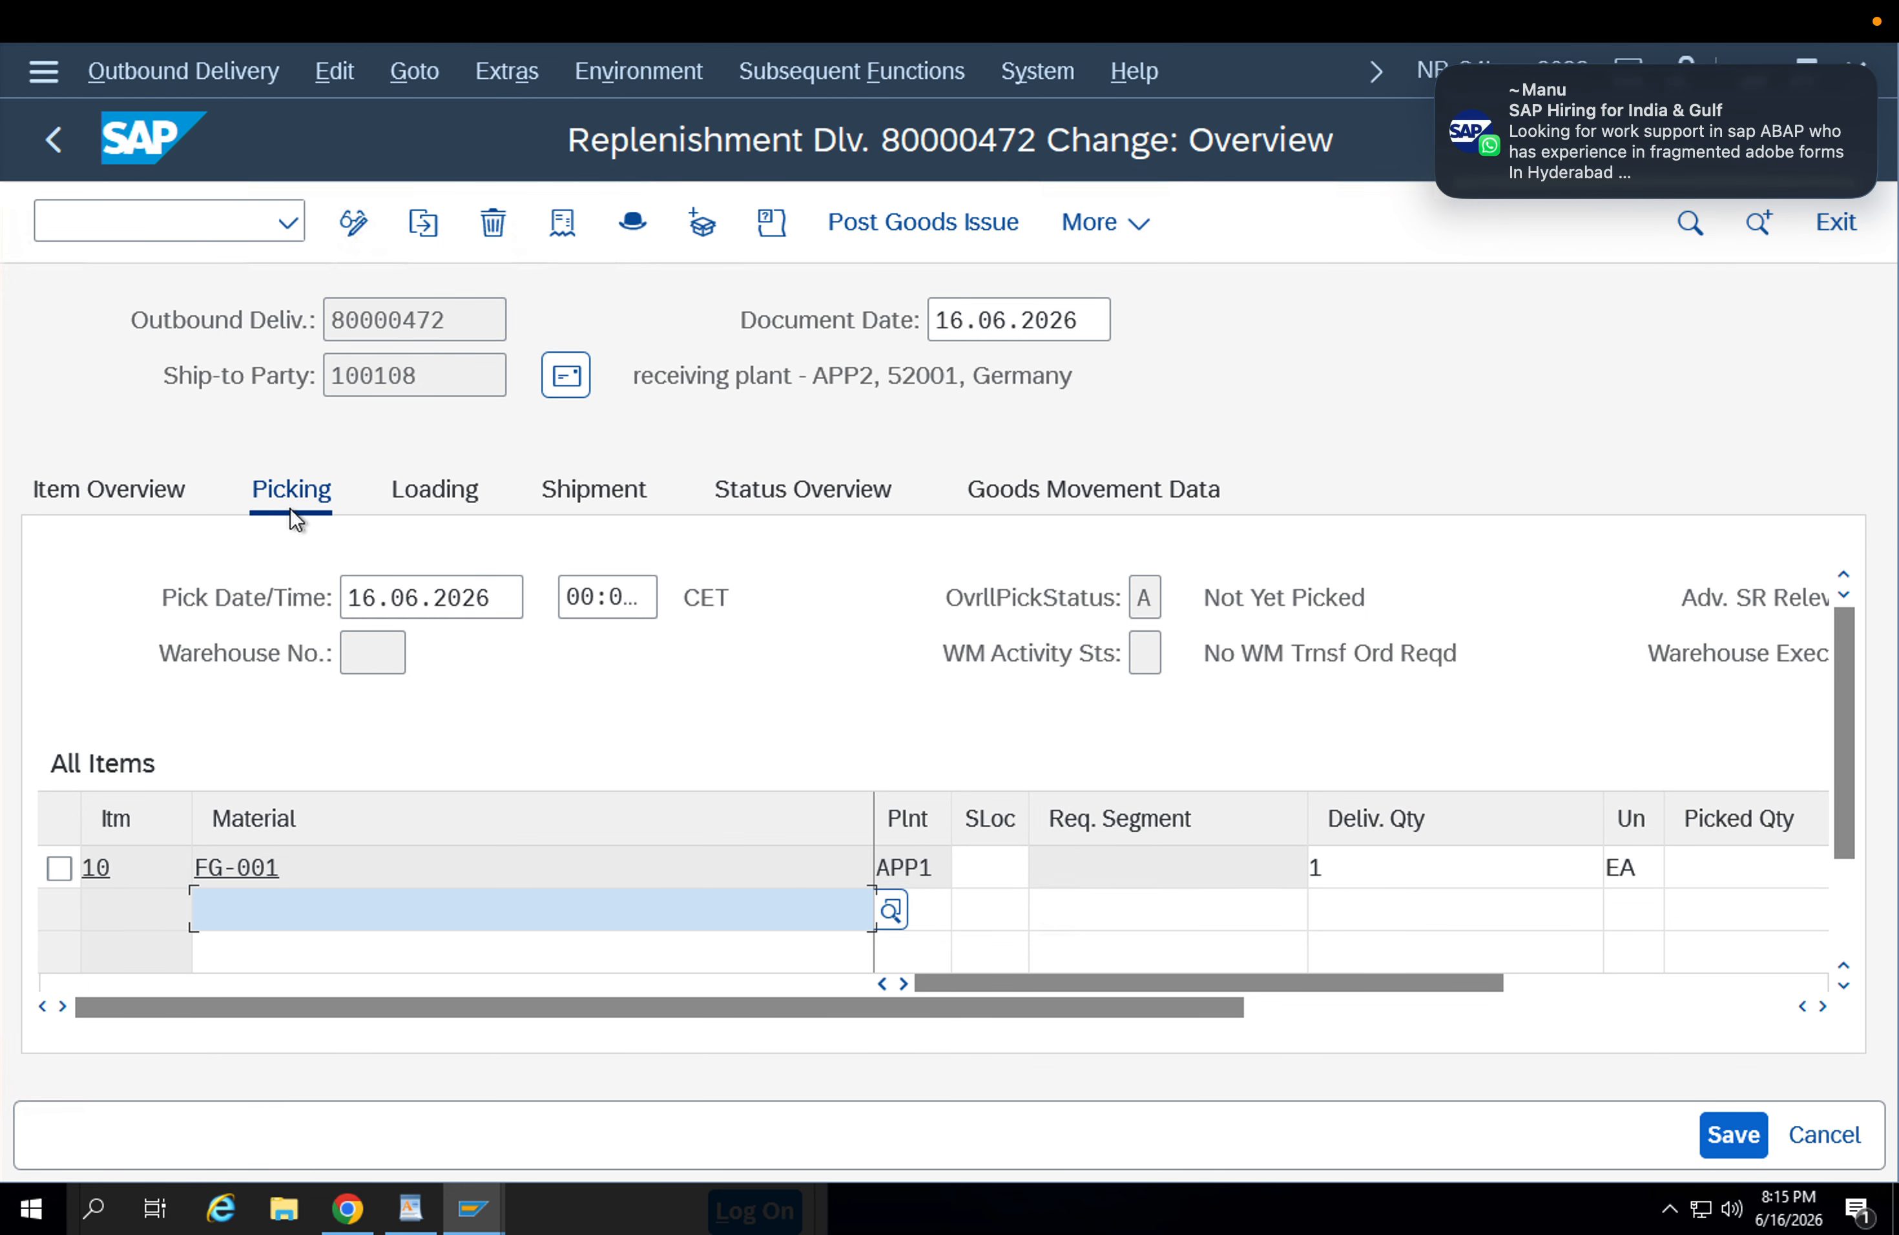
{"action": "left_click", "coordinate": [1725, 867]}
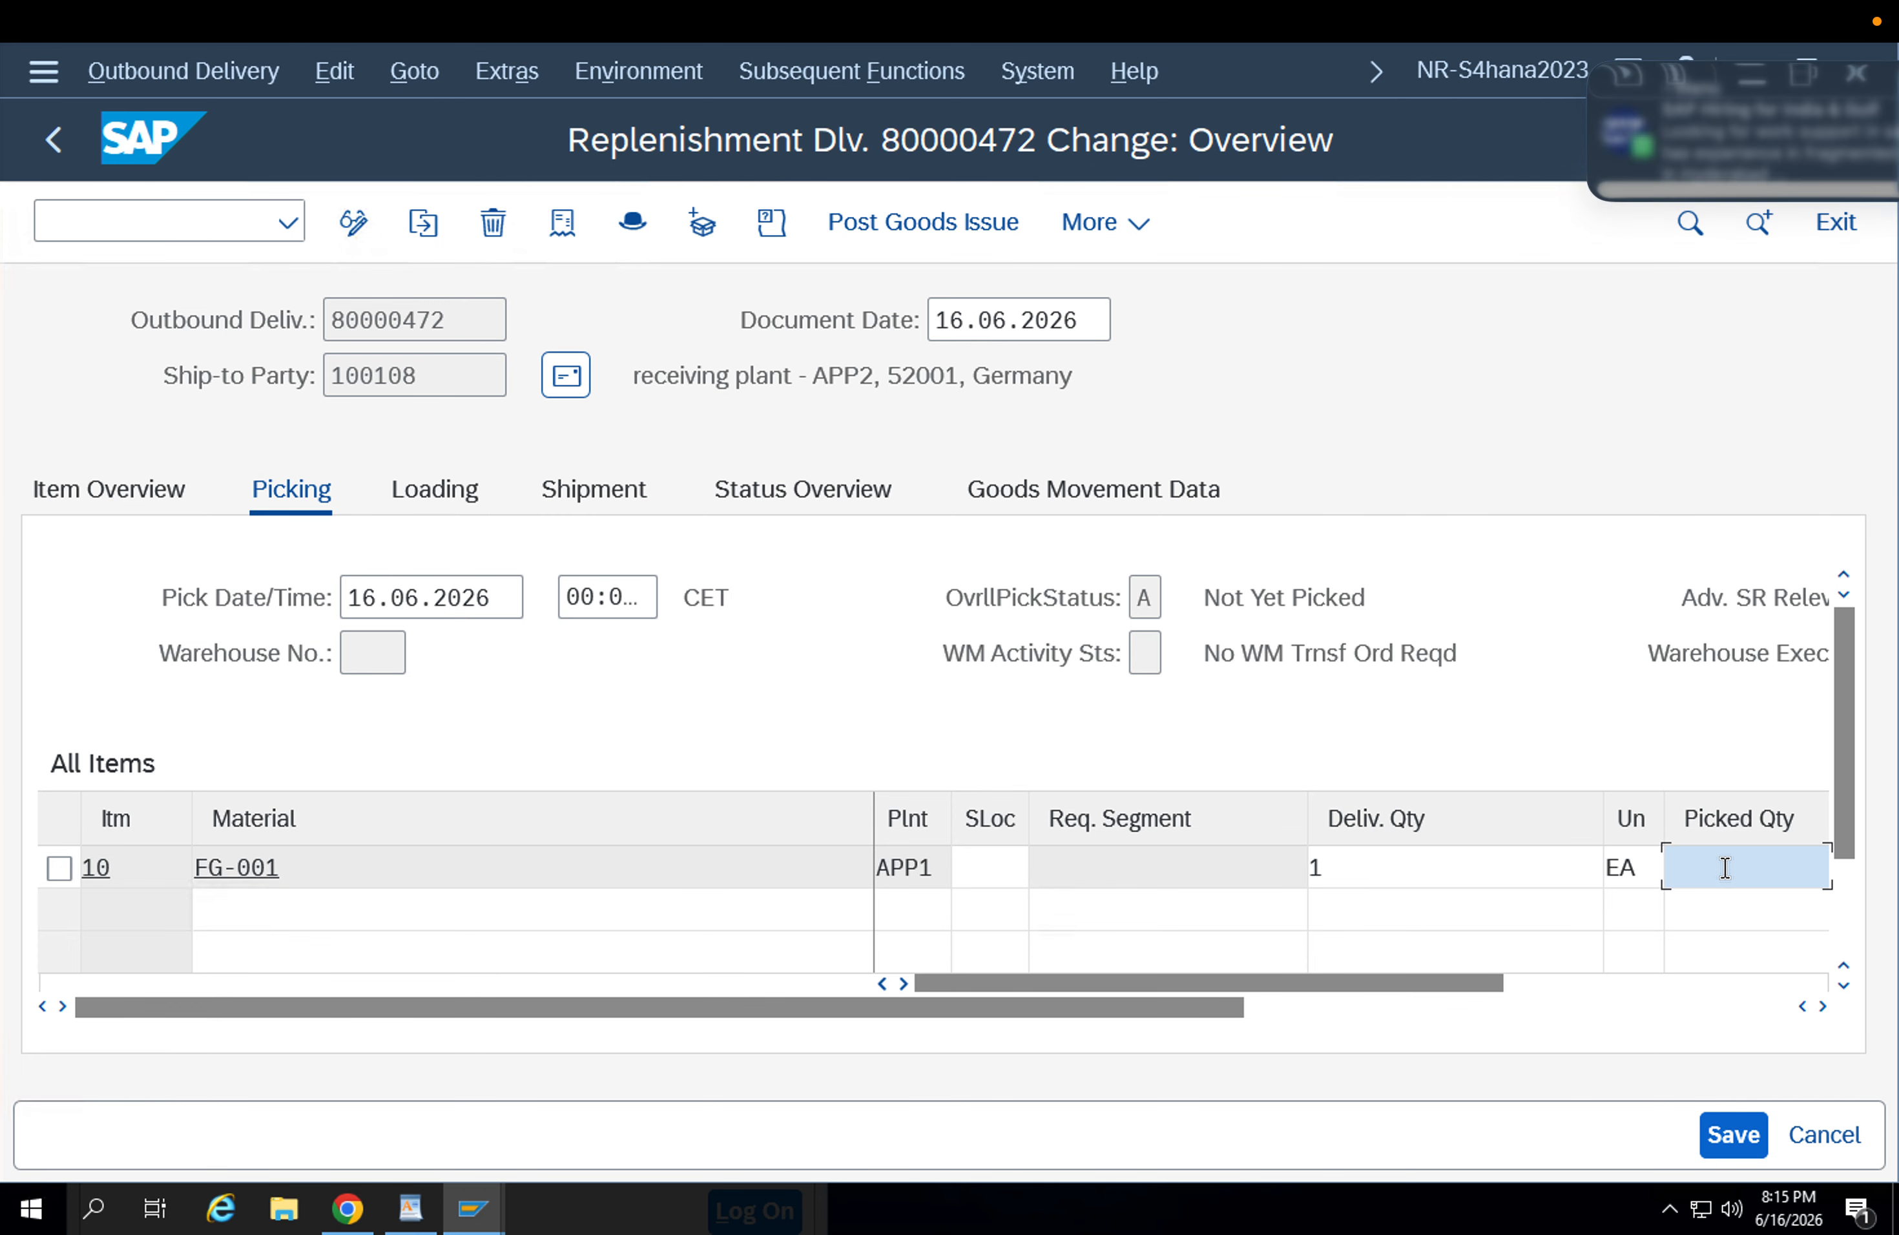
{"action": "left_click", "coordinate": [860, 74]}
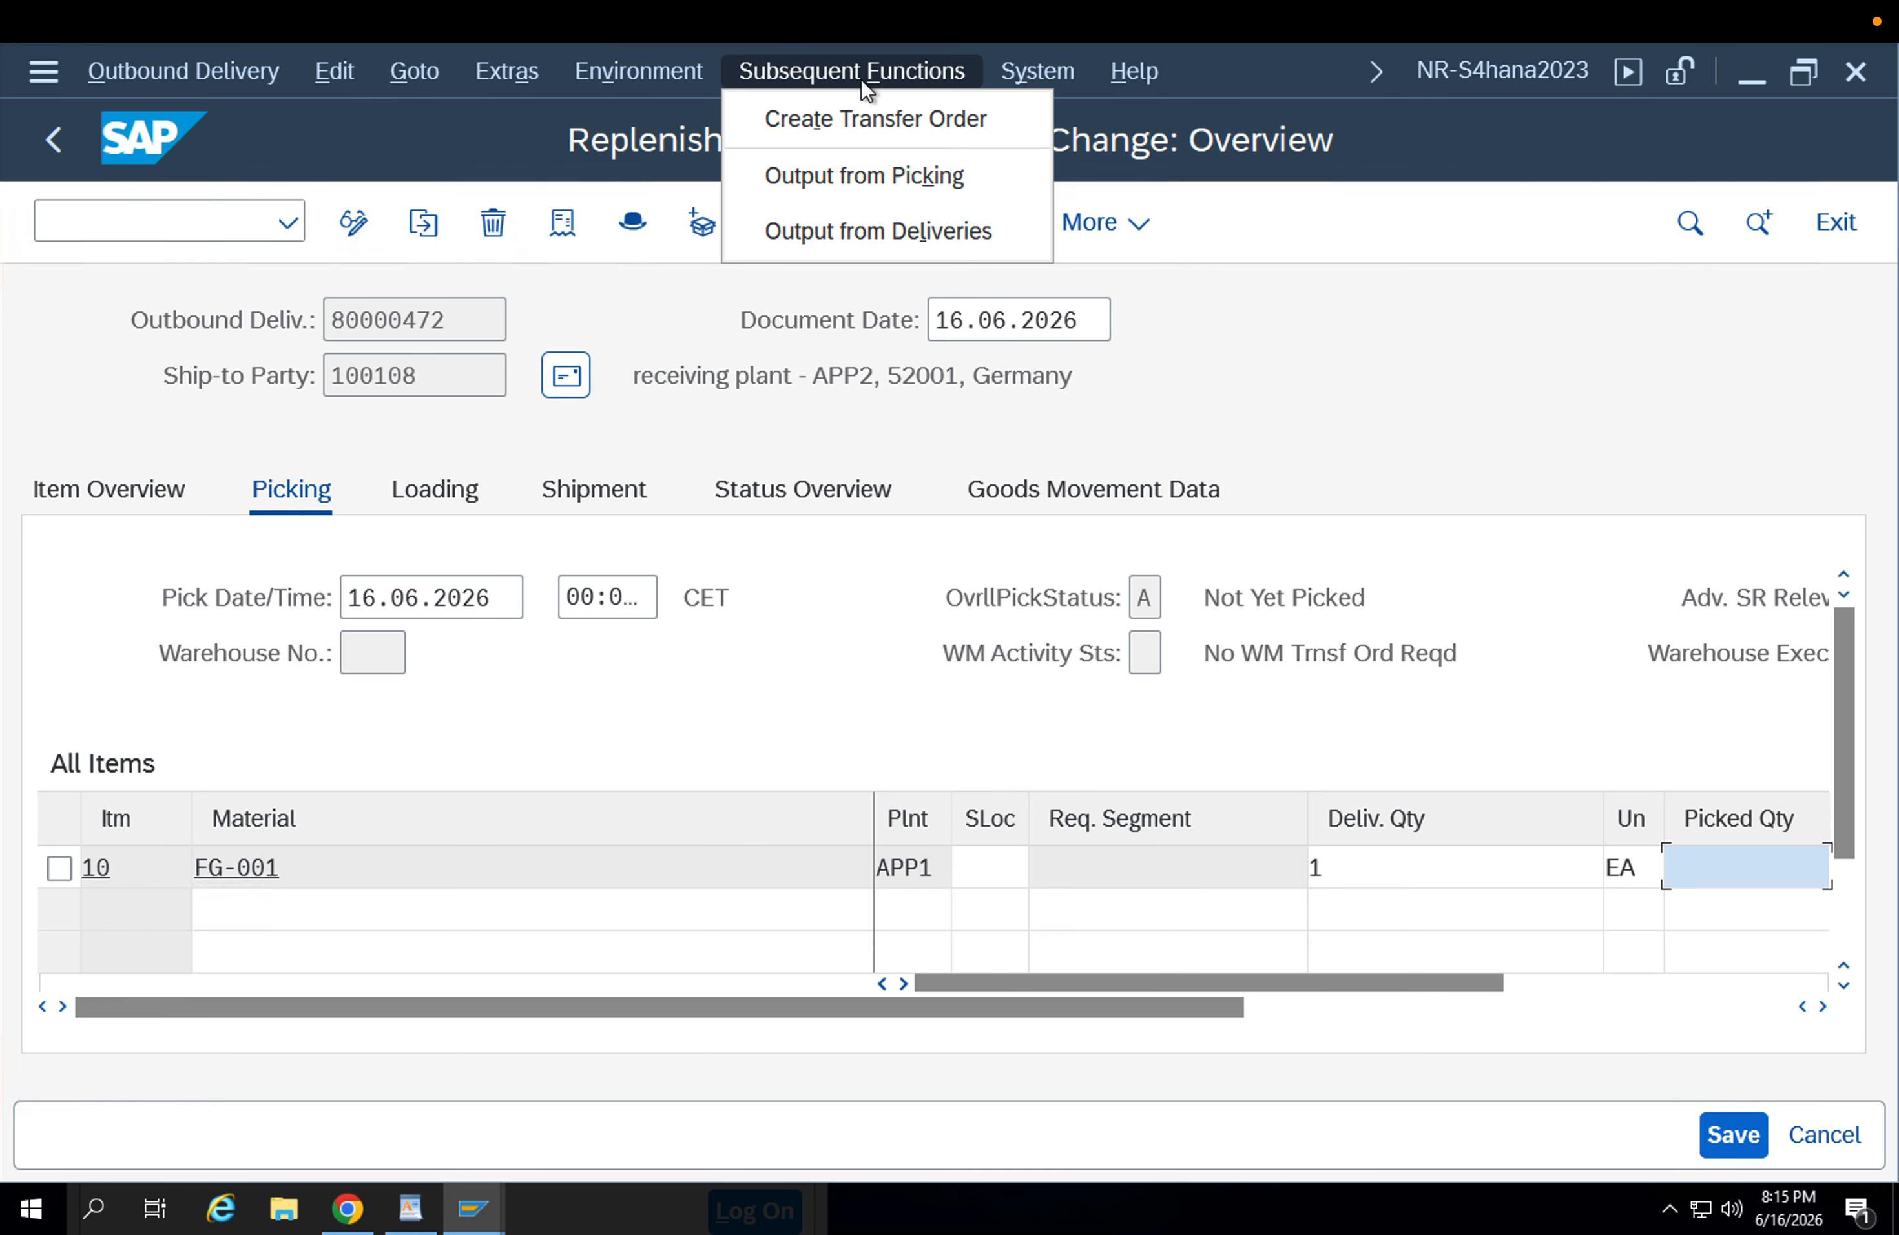
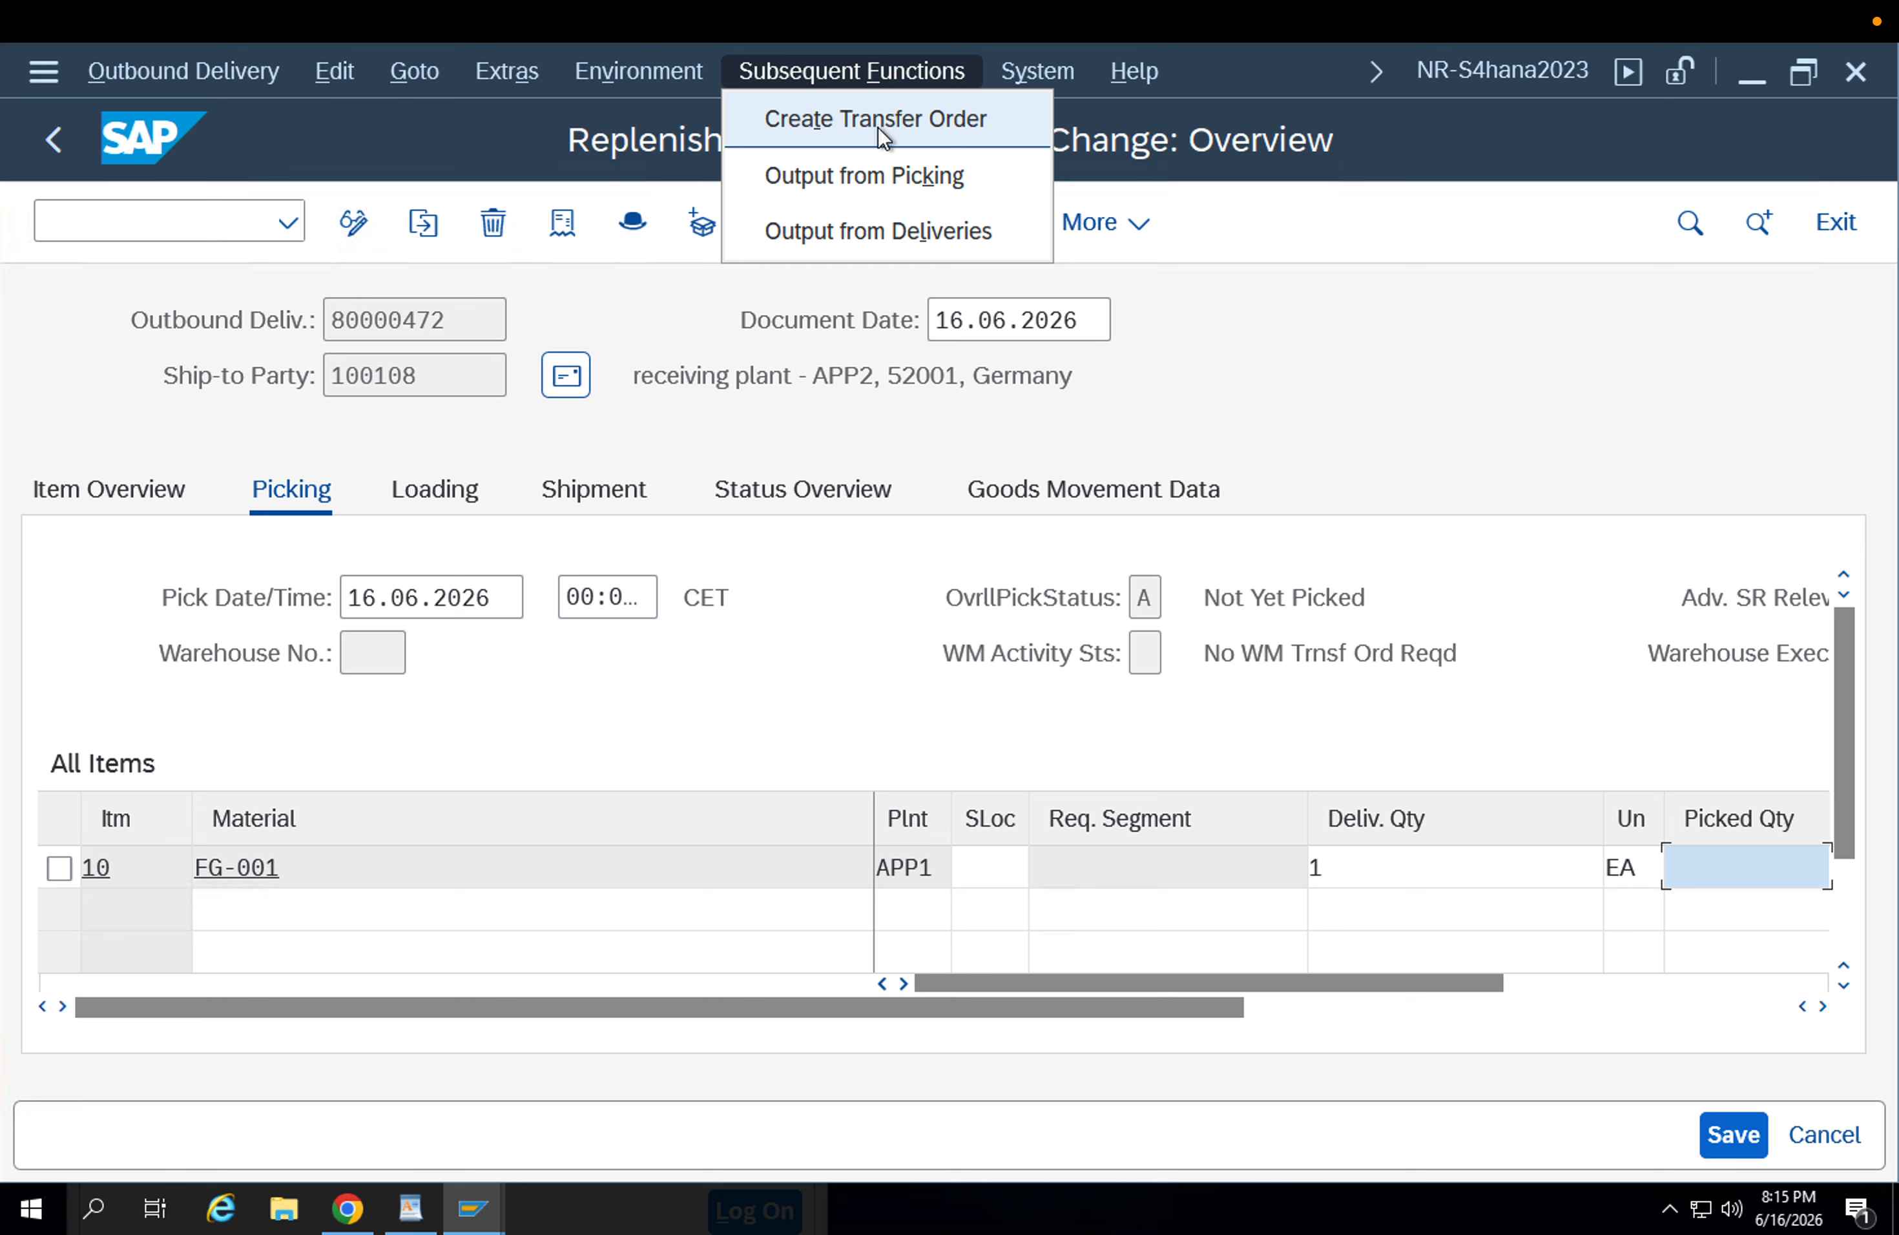
Pick quantity 1 of item FG-001 from storage location APRW and save the replenishment delivery.
{"action": "left_click", "coordinate": [1687, 860]}
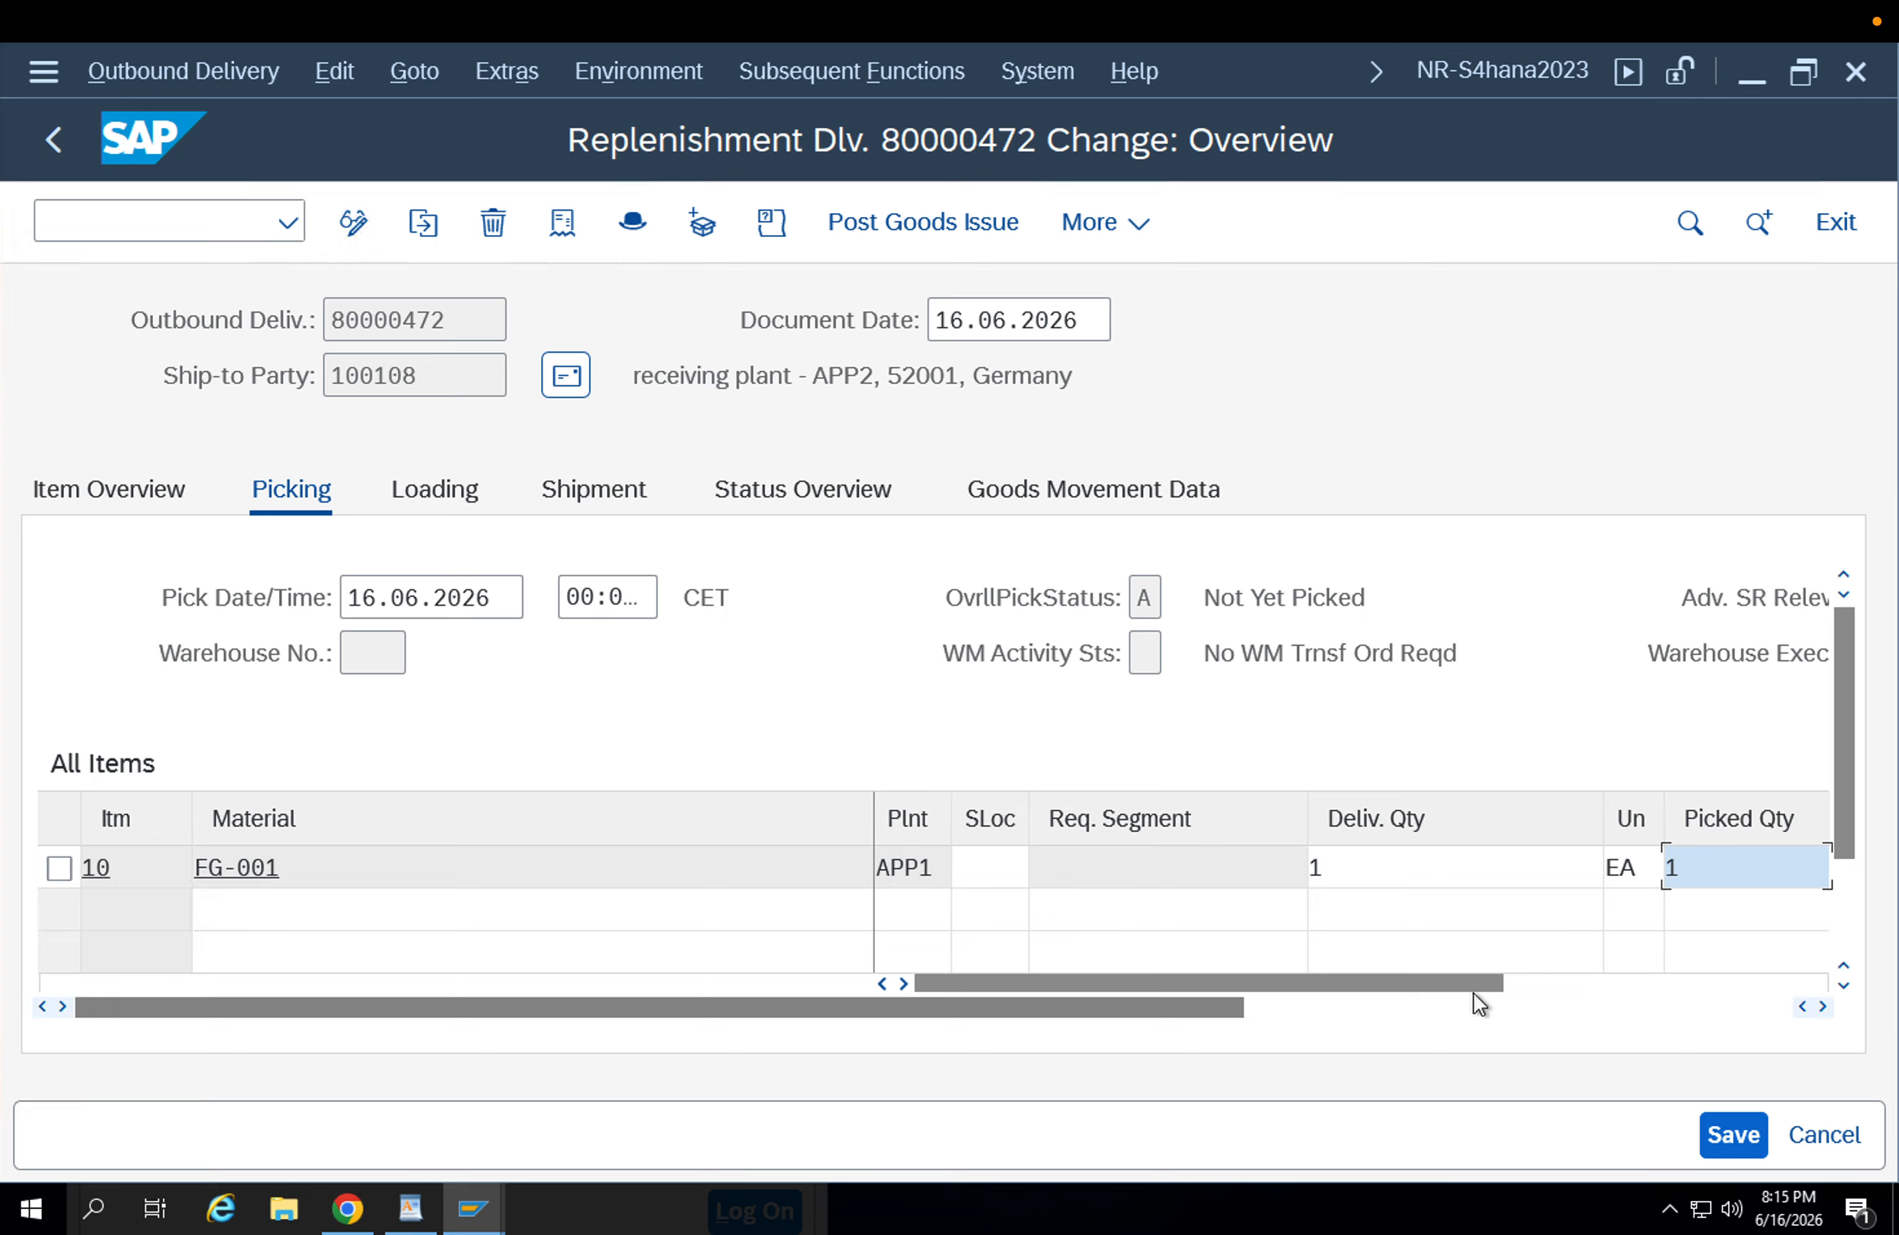
{"action": "left_click", "coordinate": [1008, 879]}
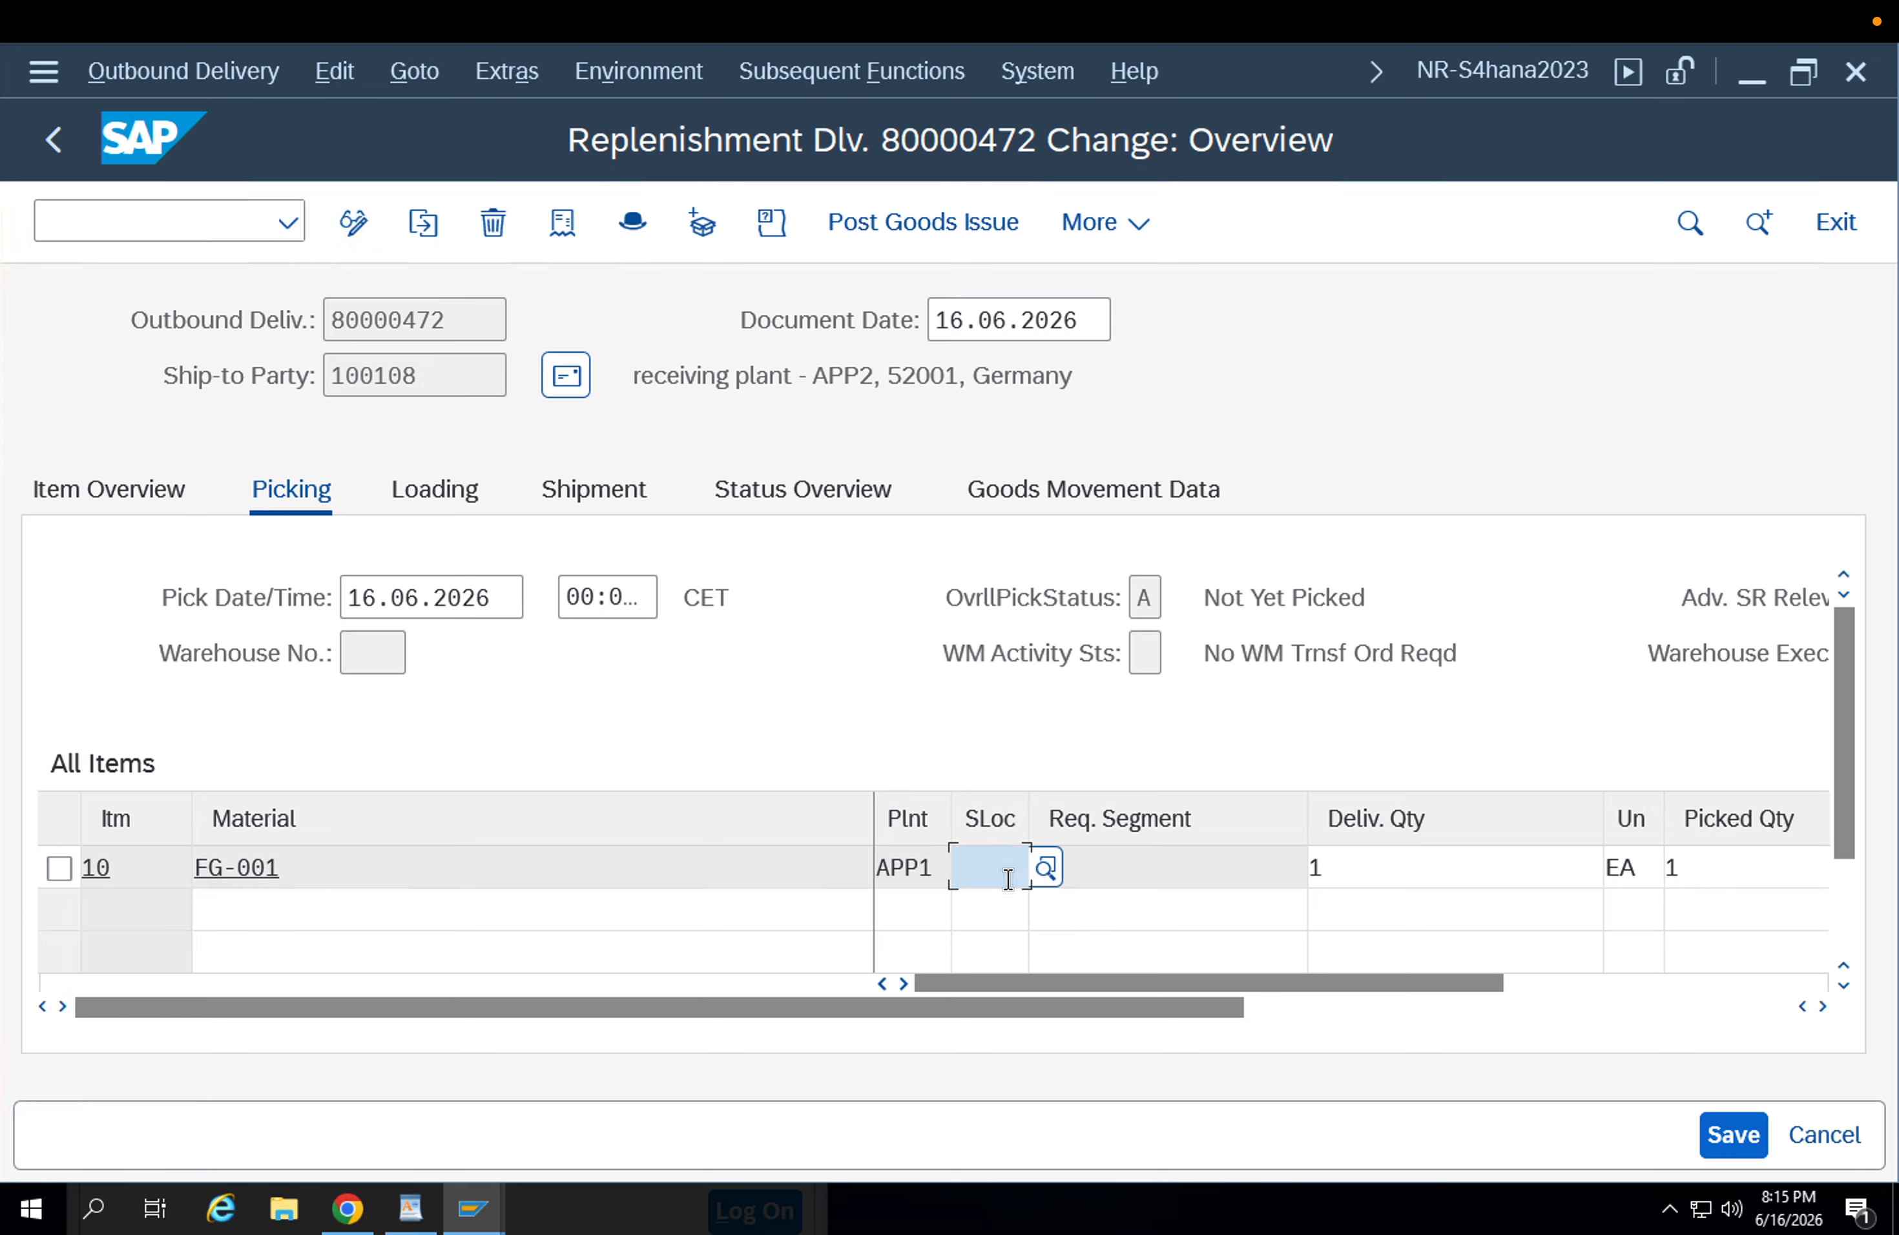
{"action": "type", "text": "aprw"}
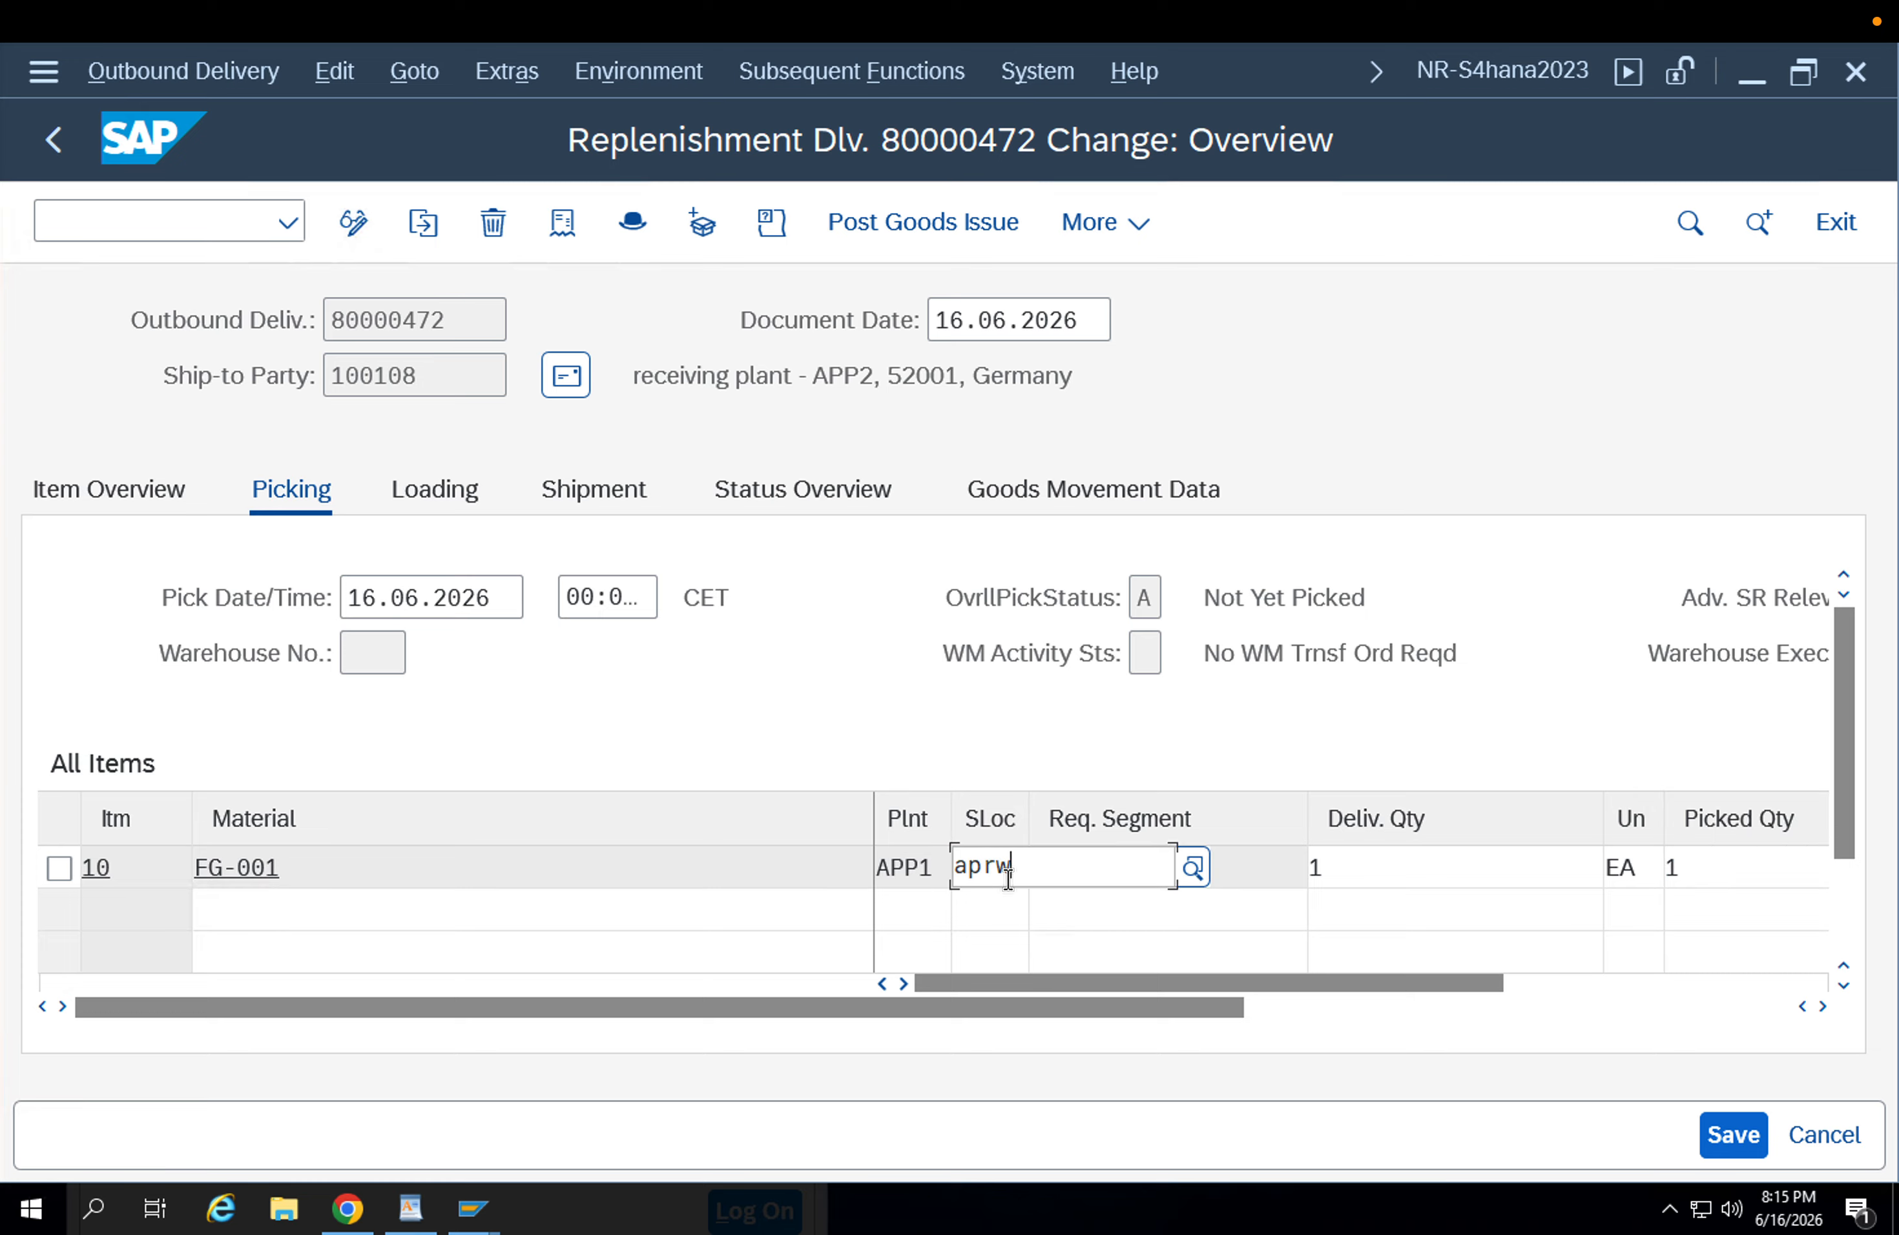
{"action": "key", "text": "Return"}
{"action": "left_click", "coordinate": [1716, 873]}
{"action": "left_click_drag", "start_coordinate": [1496, 988], "coordinate": [1663, 987]}
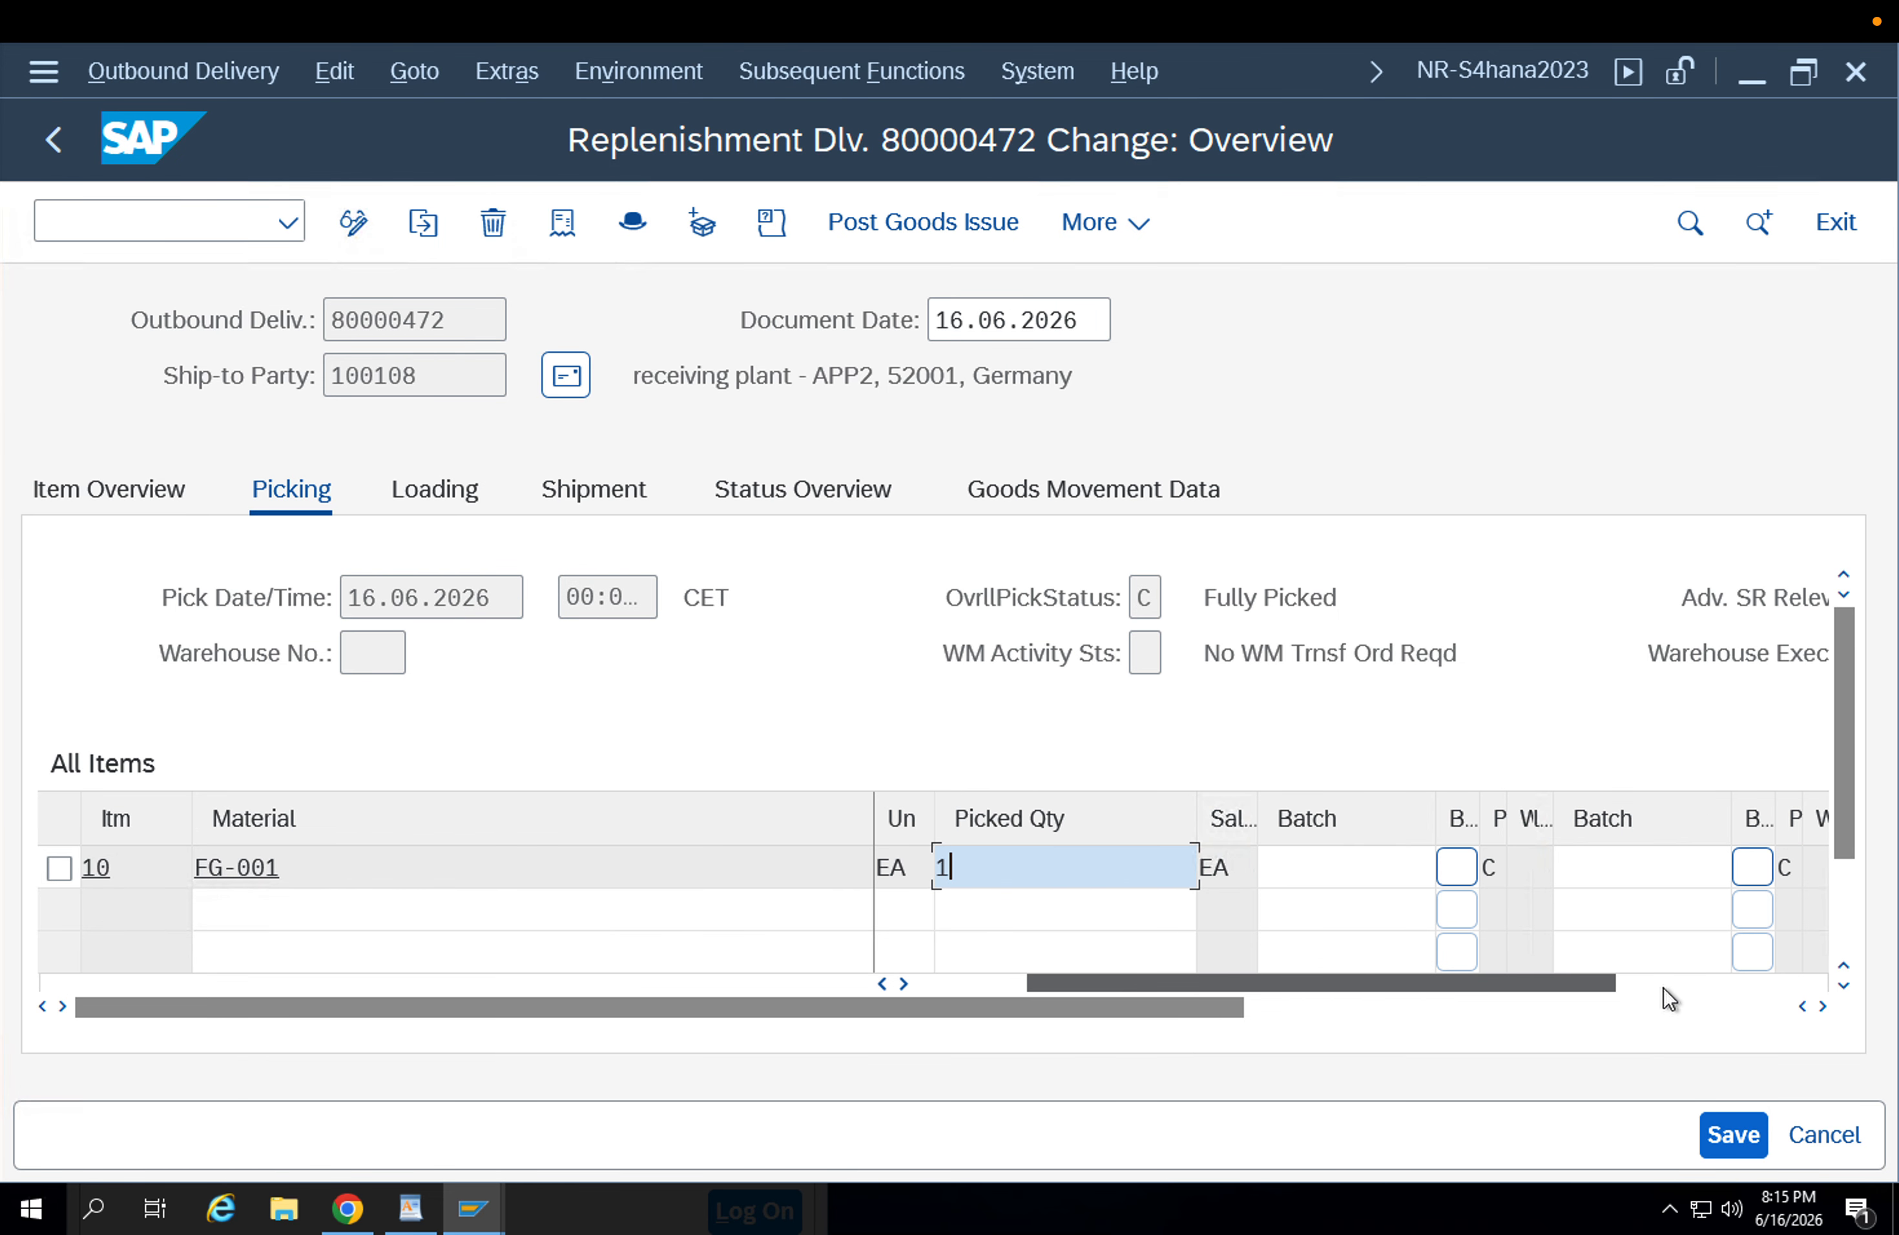
{"action": "left_click", "coordinate": [1313, 1009]}
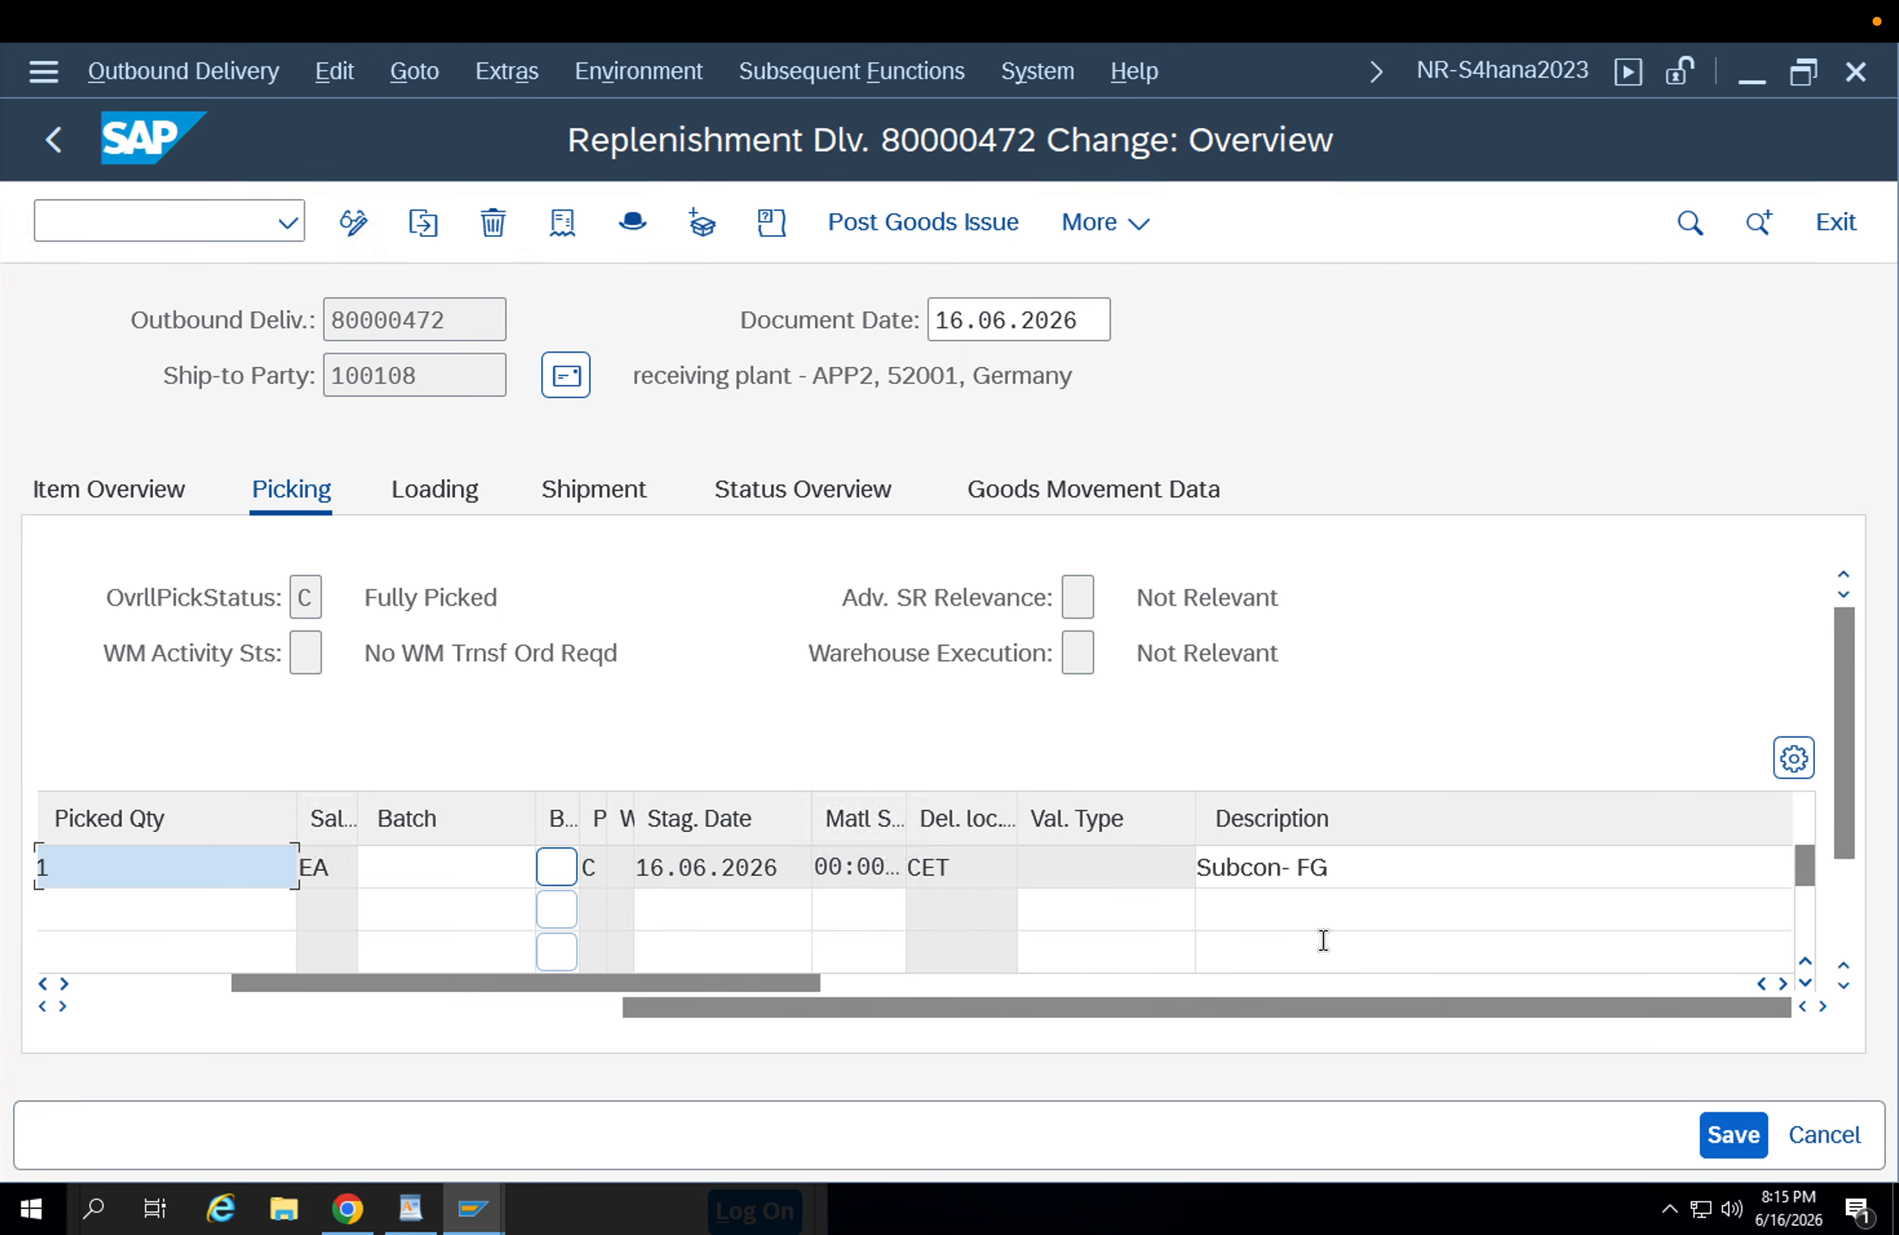
{"action": "left_click", "coordinate": [581, 1009]}
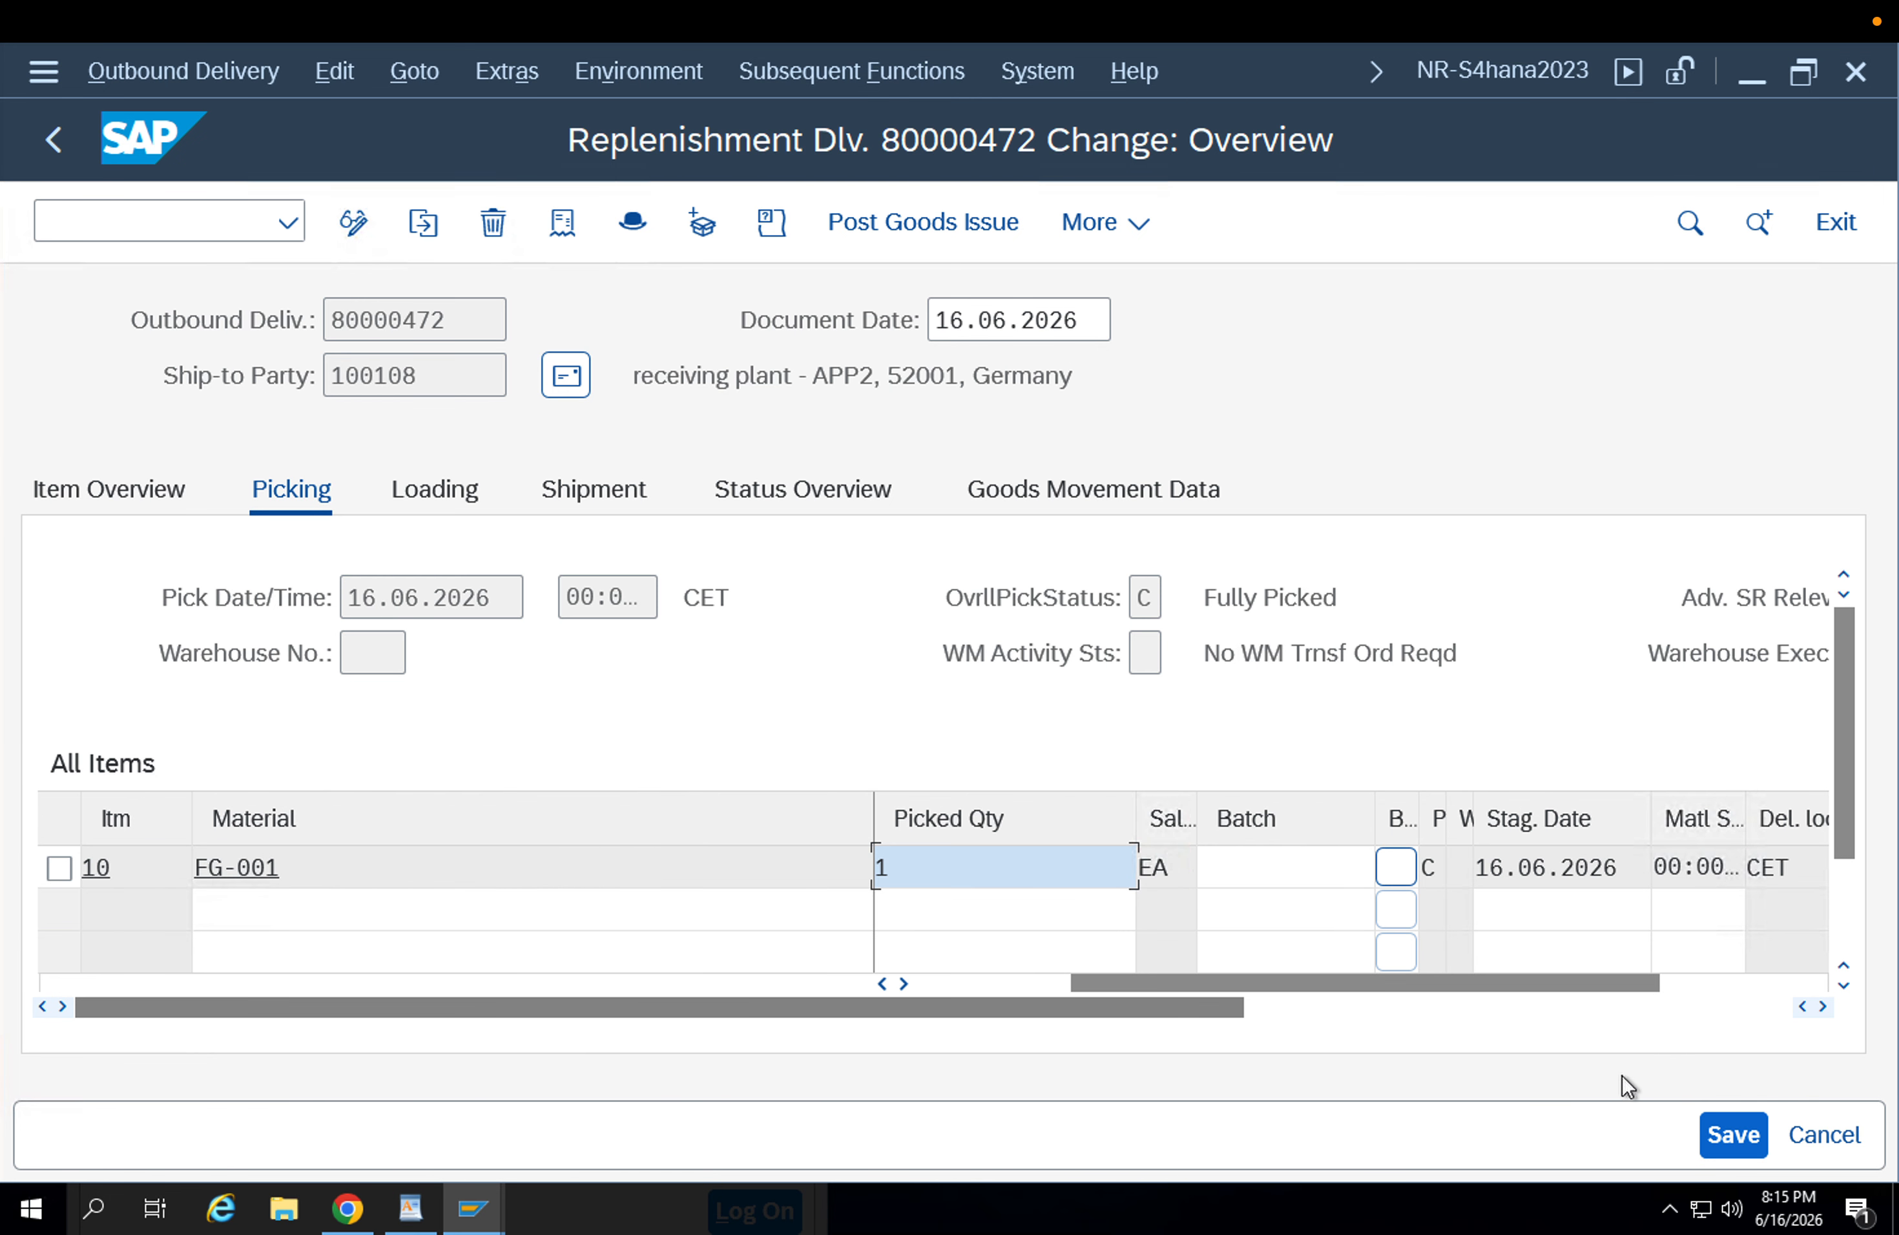
{"action": "left_click", "coordinate": [1732, 1134]}
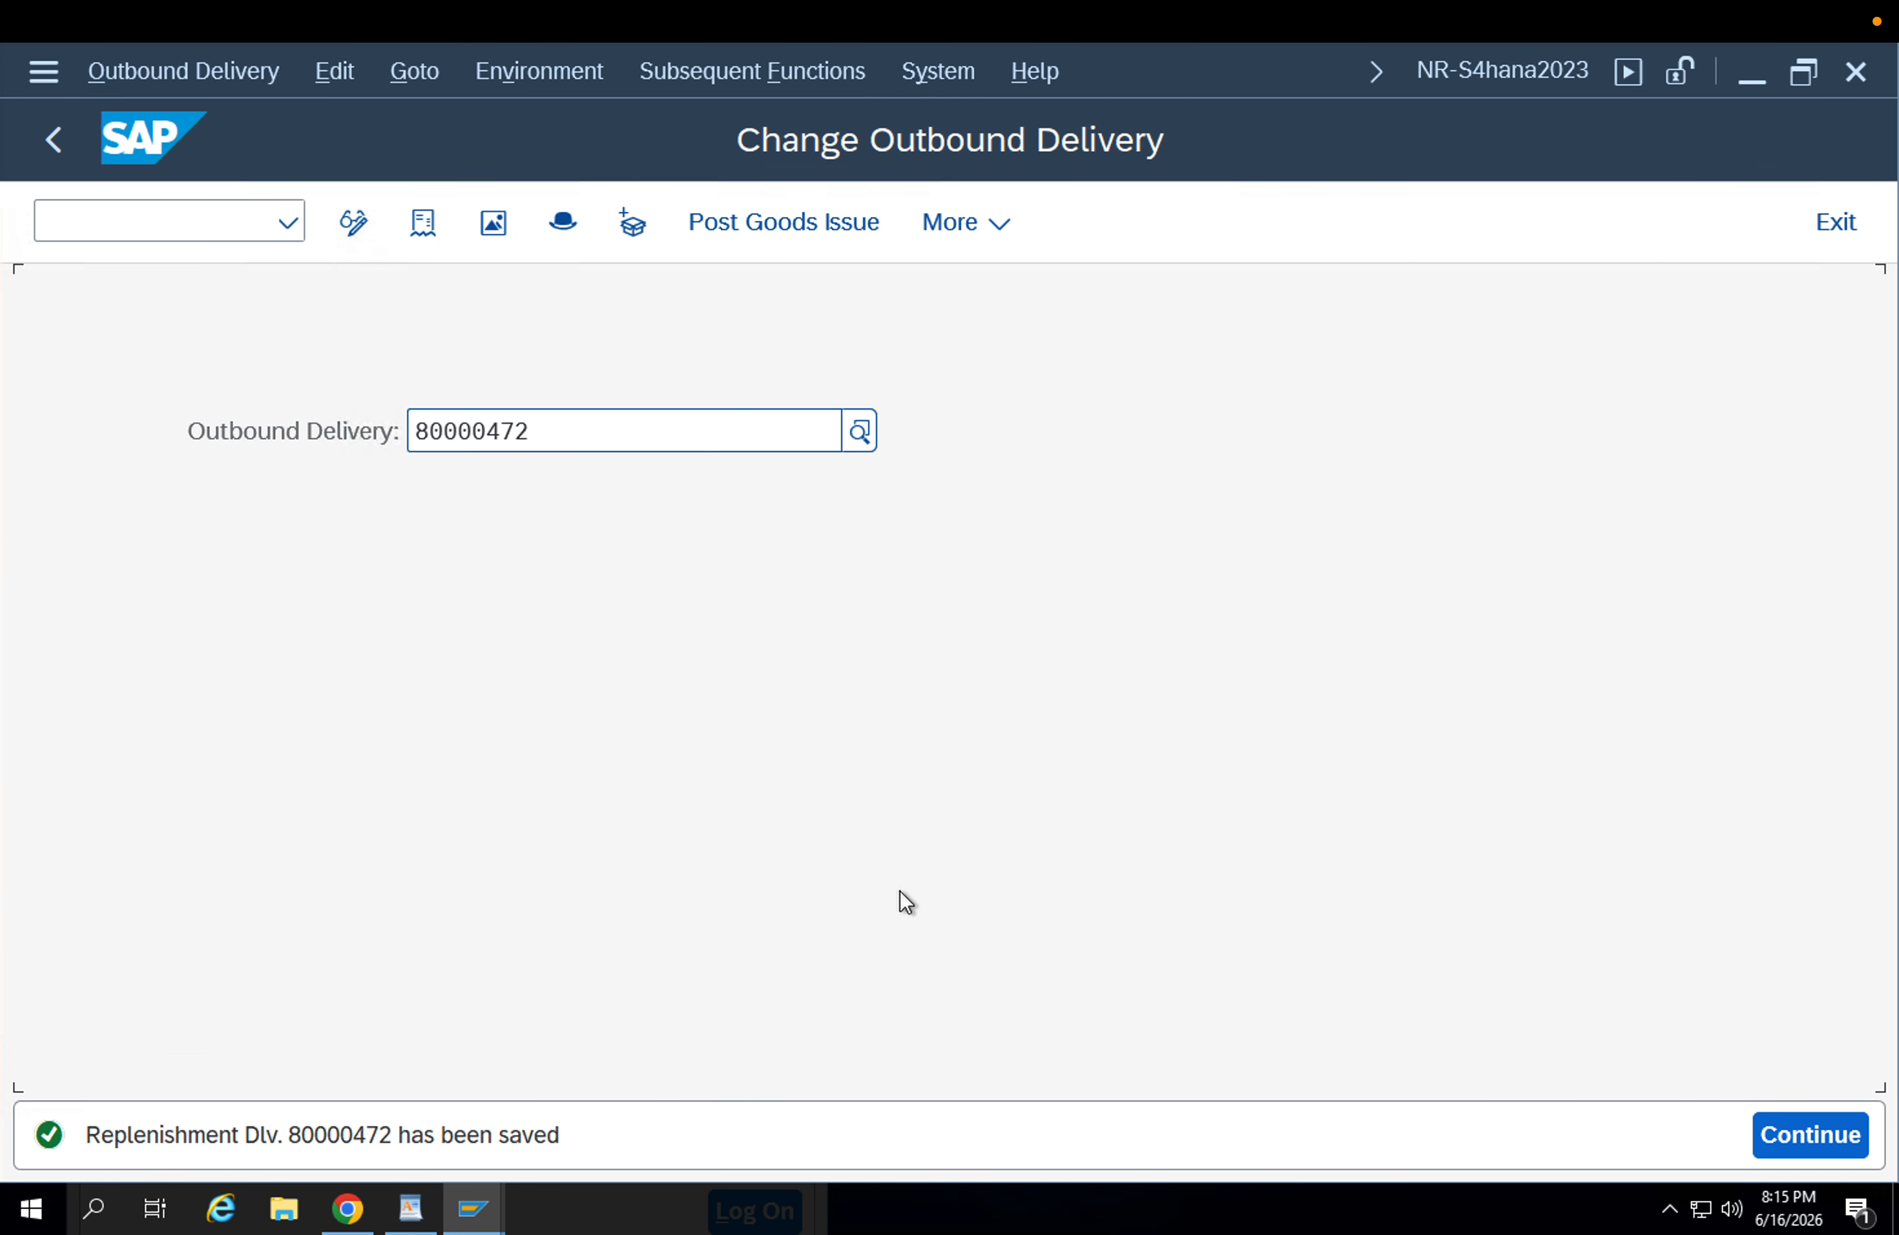
Reopen the saved outbound delivery for change and check the delivery and picked quantities of item FG-001.
{"action": "key", "text": "Return"}
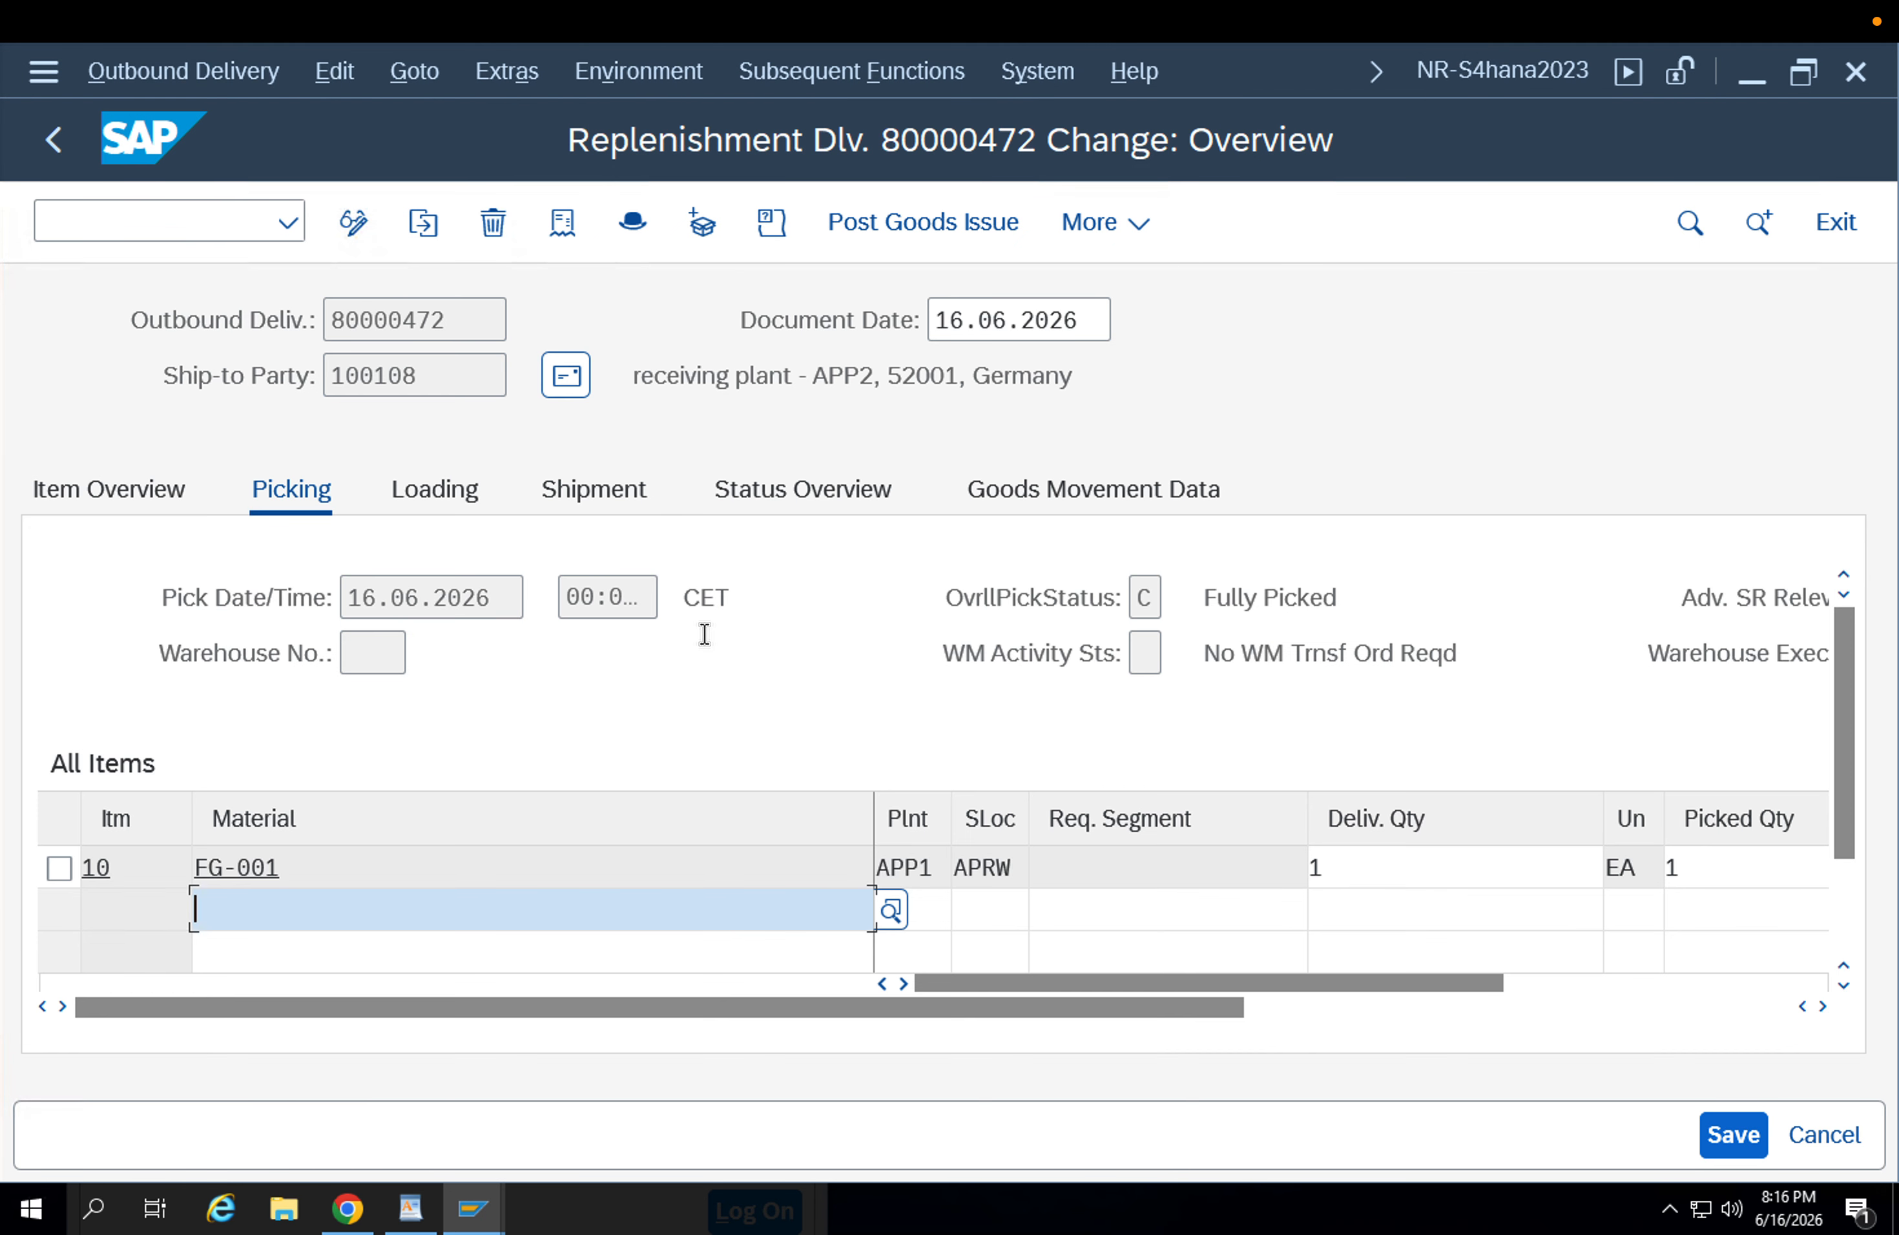
{"action": "left_click", "coordinate": [1408, 868]}
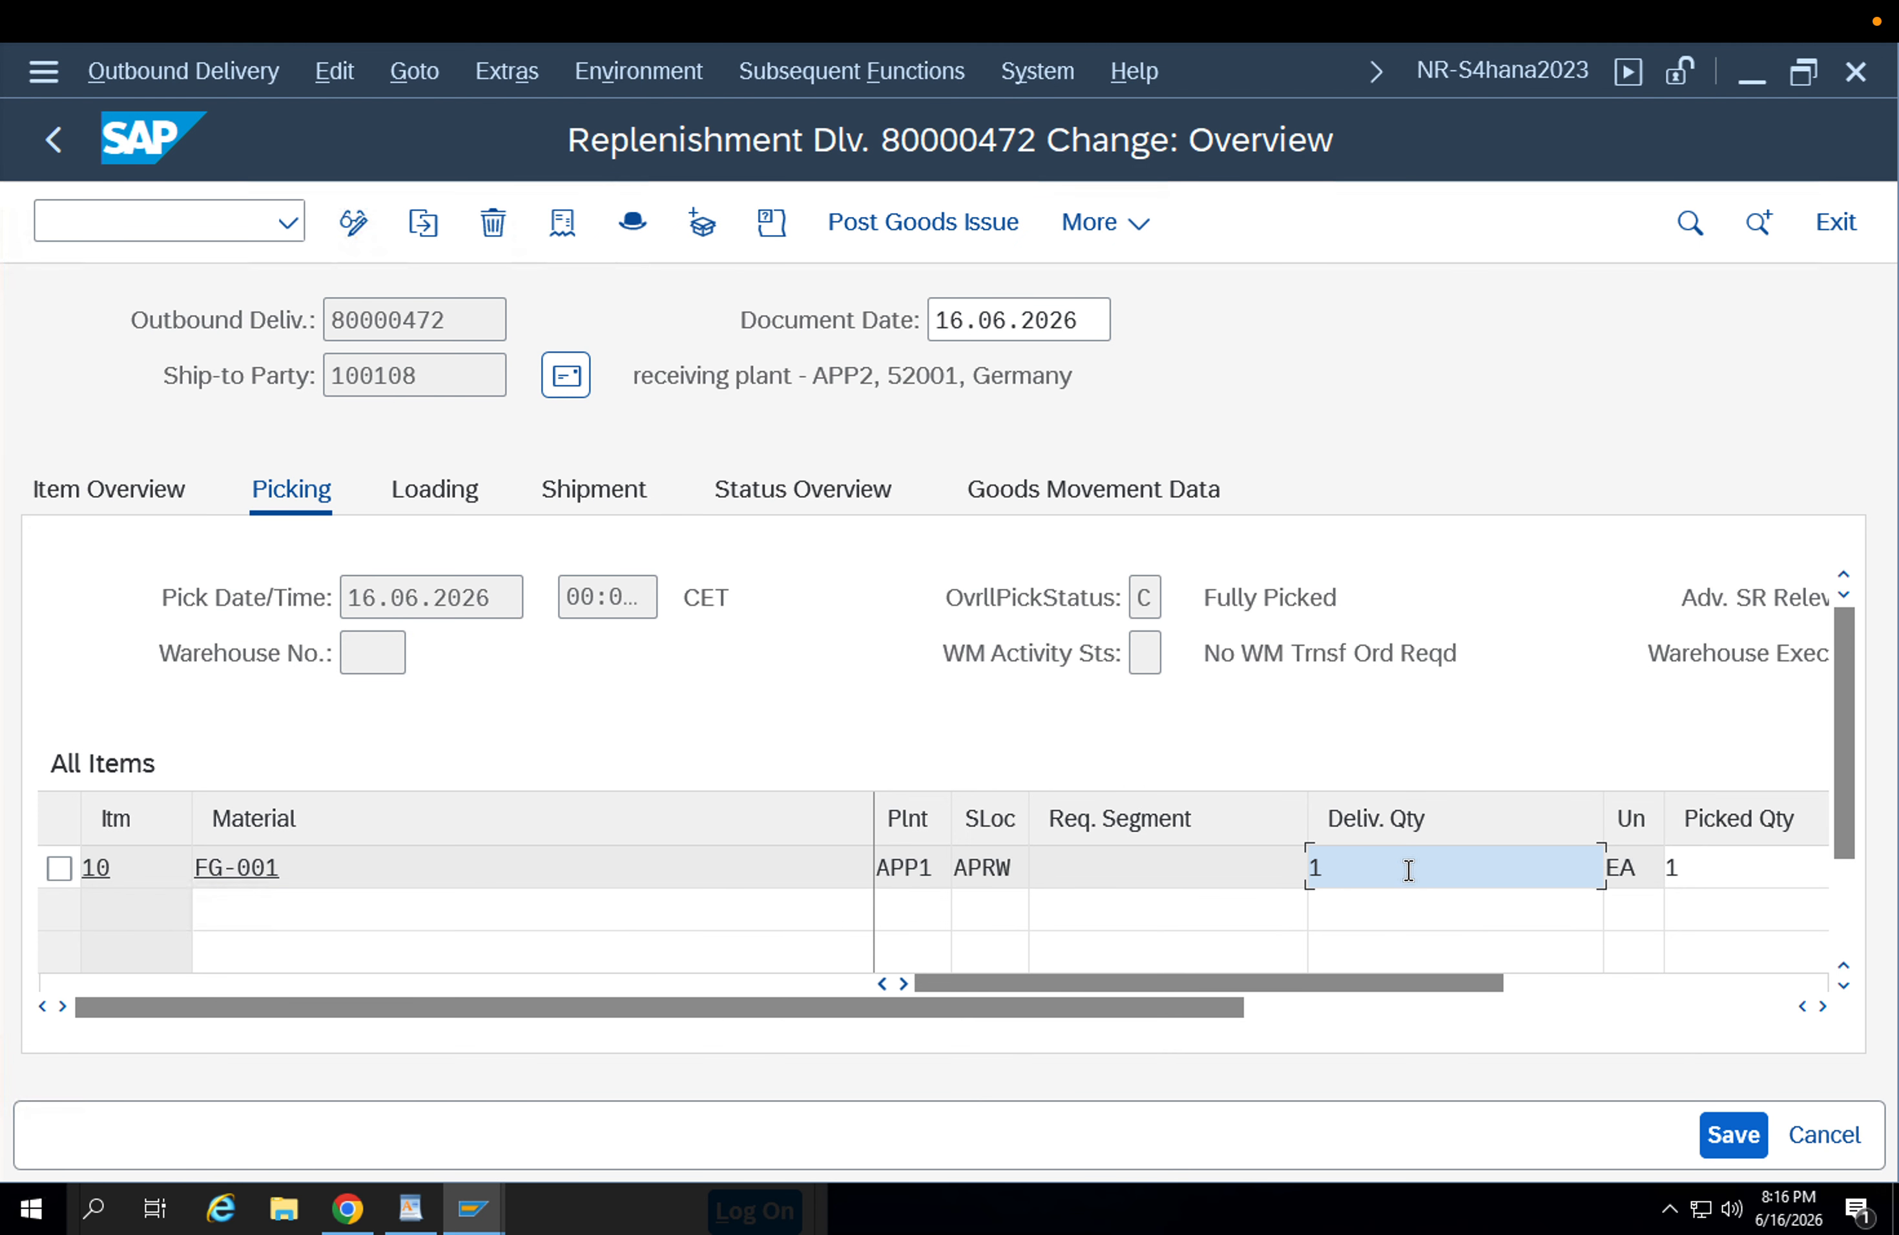
{"action": "left_click", "coordinate": [1660, 867]}
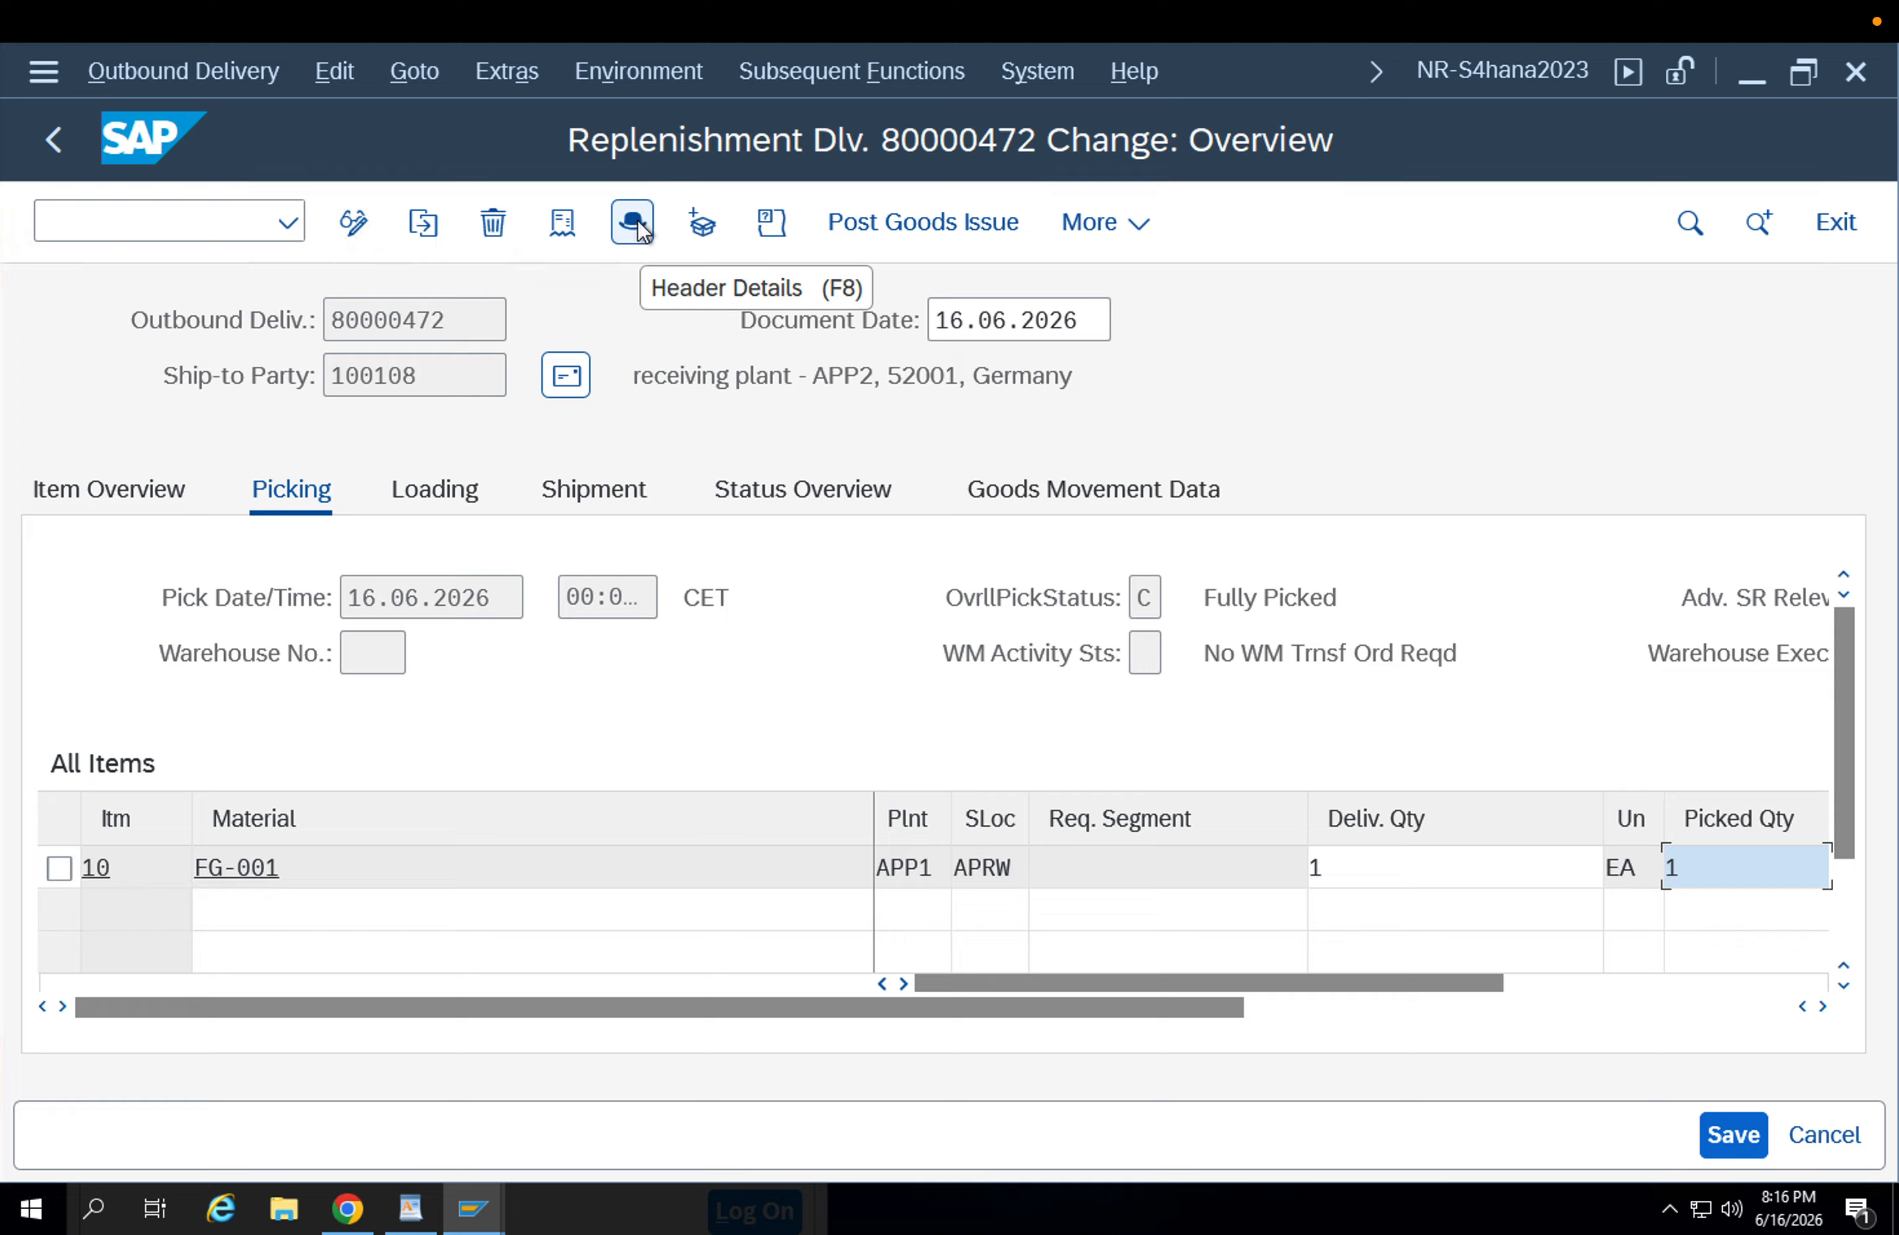
Try to pack the delivery into handling units and return to the delivery overview.
{"action": "left_click", "coordinate": [702, 225]}
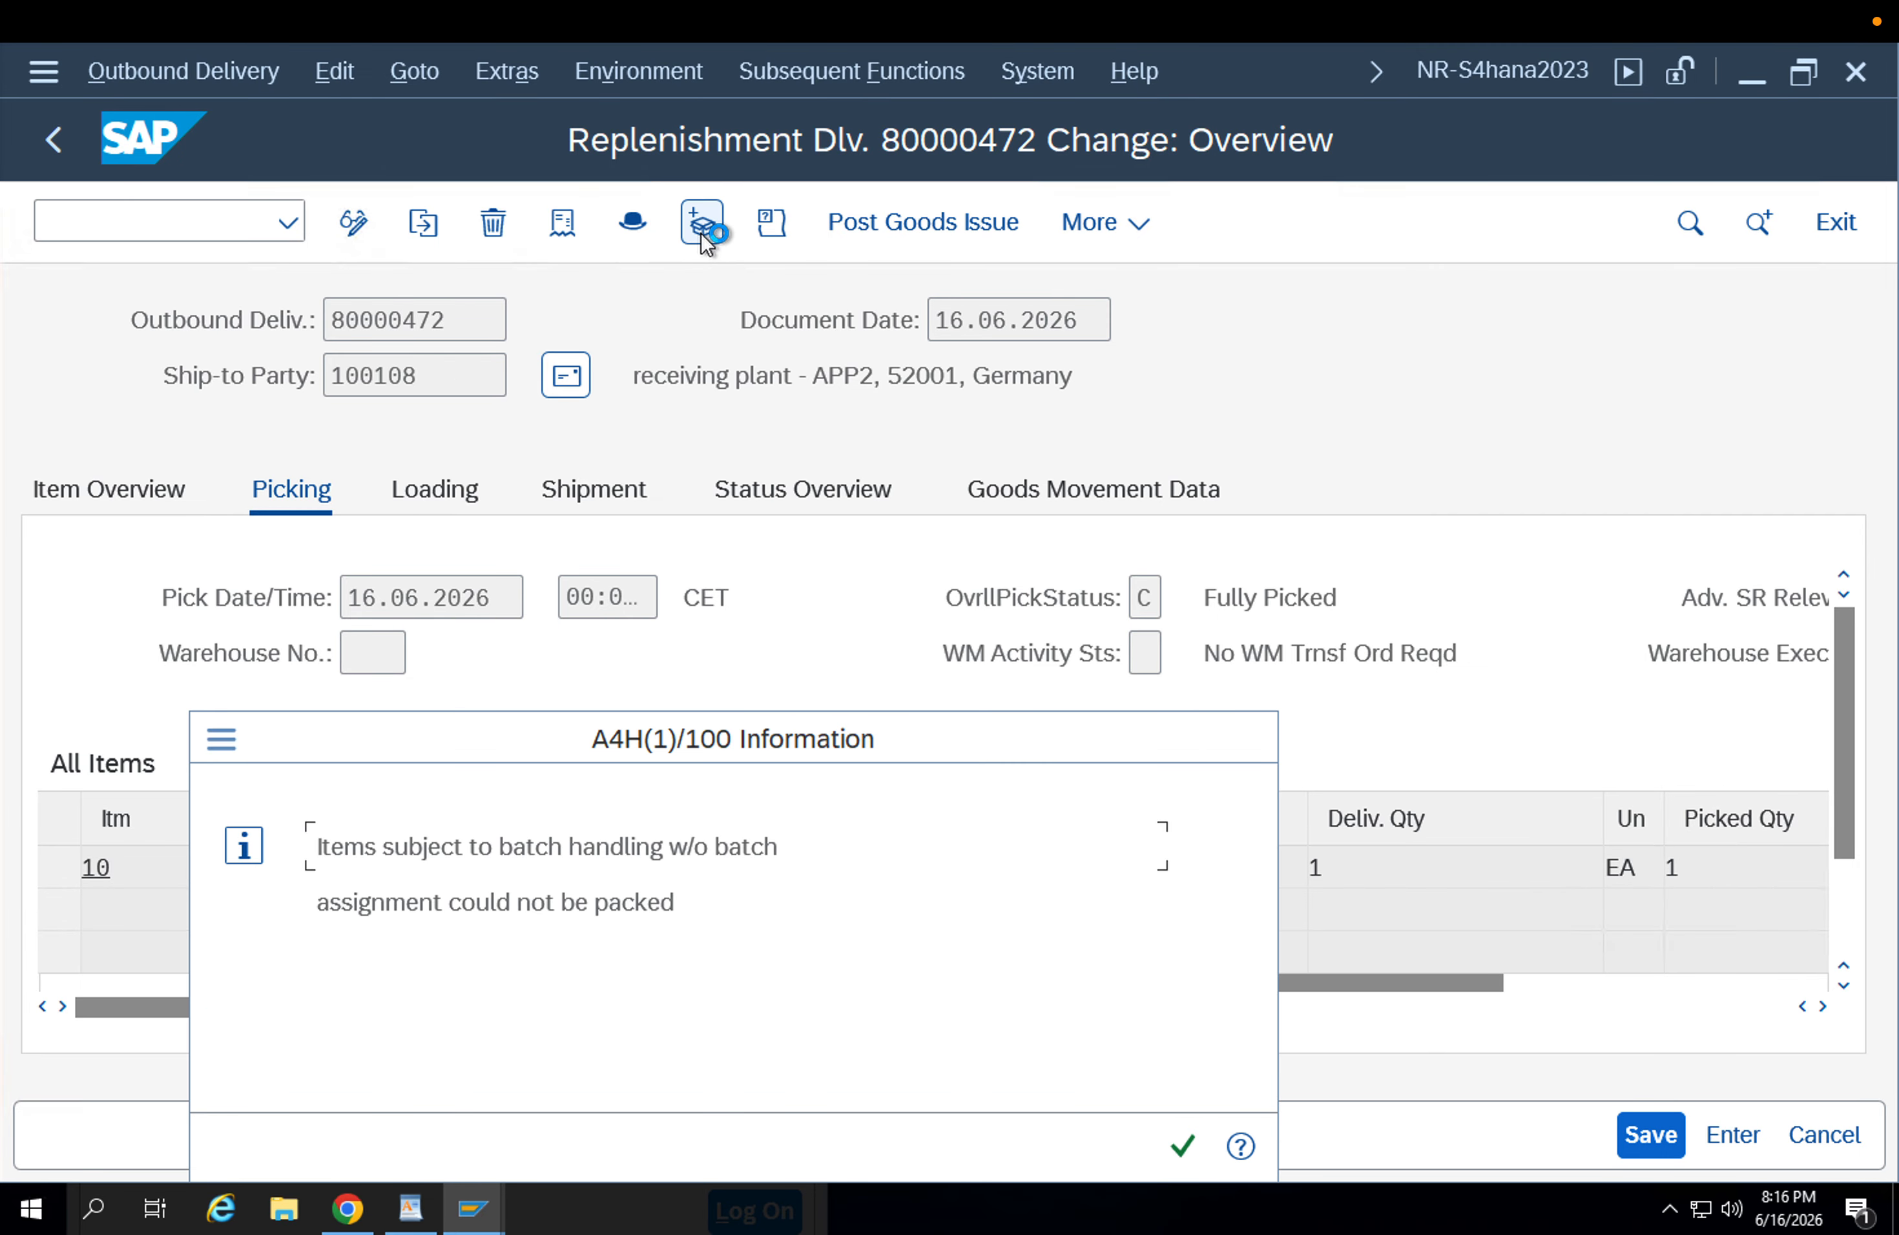
{"action": "key", "text": "Return"}
{"action": "left_click", "coordinate": [306, 534]}
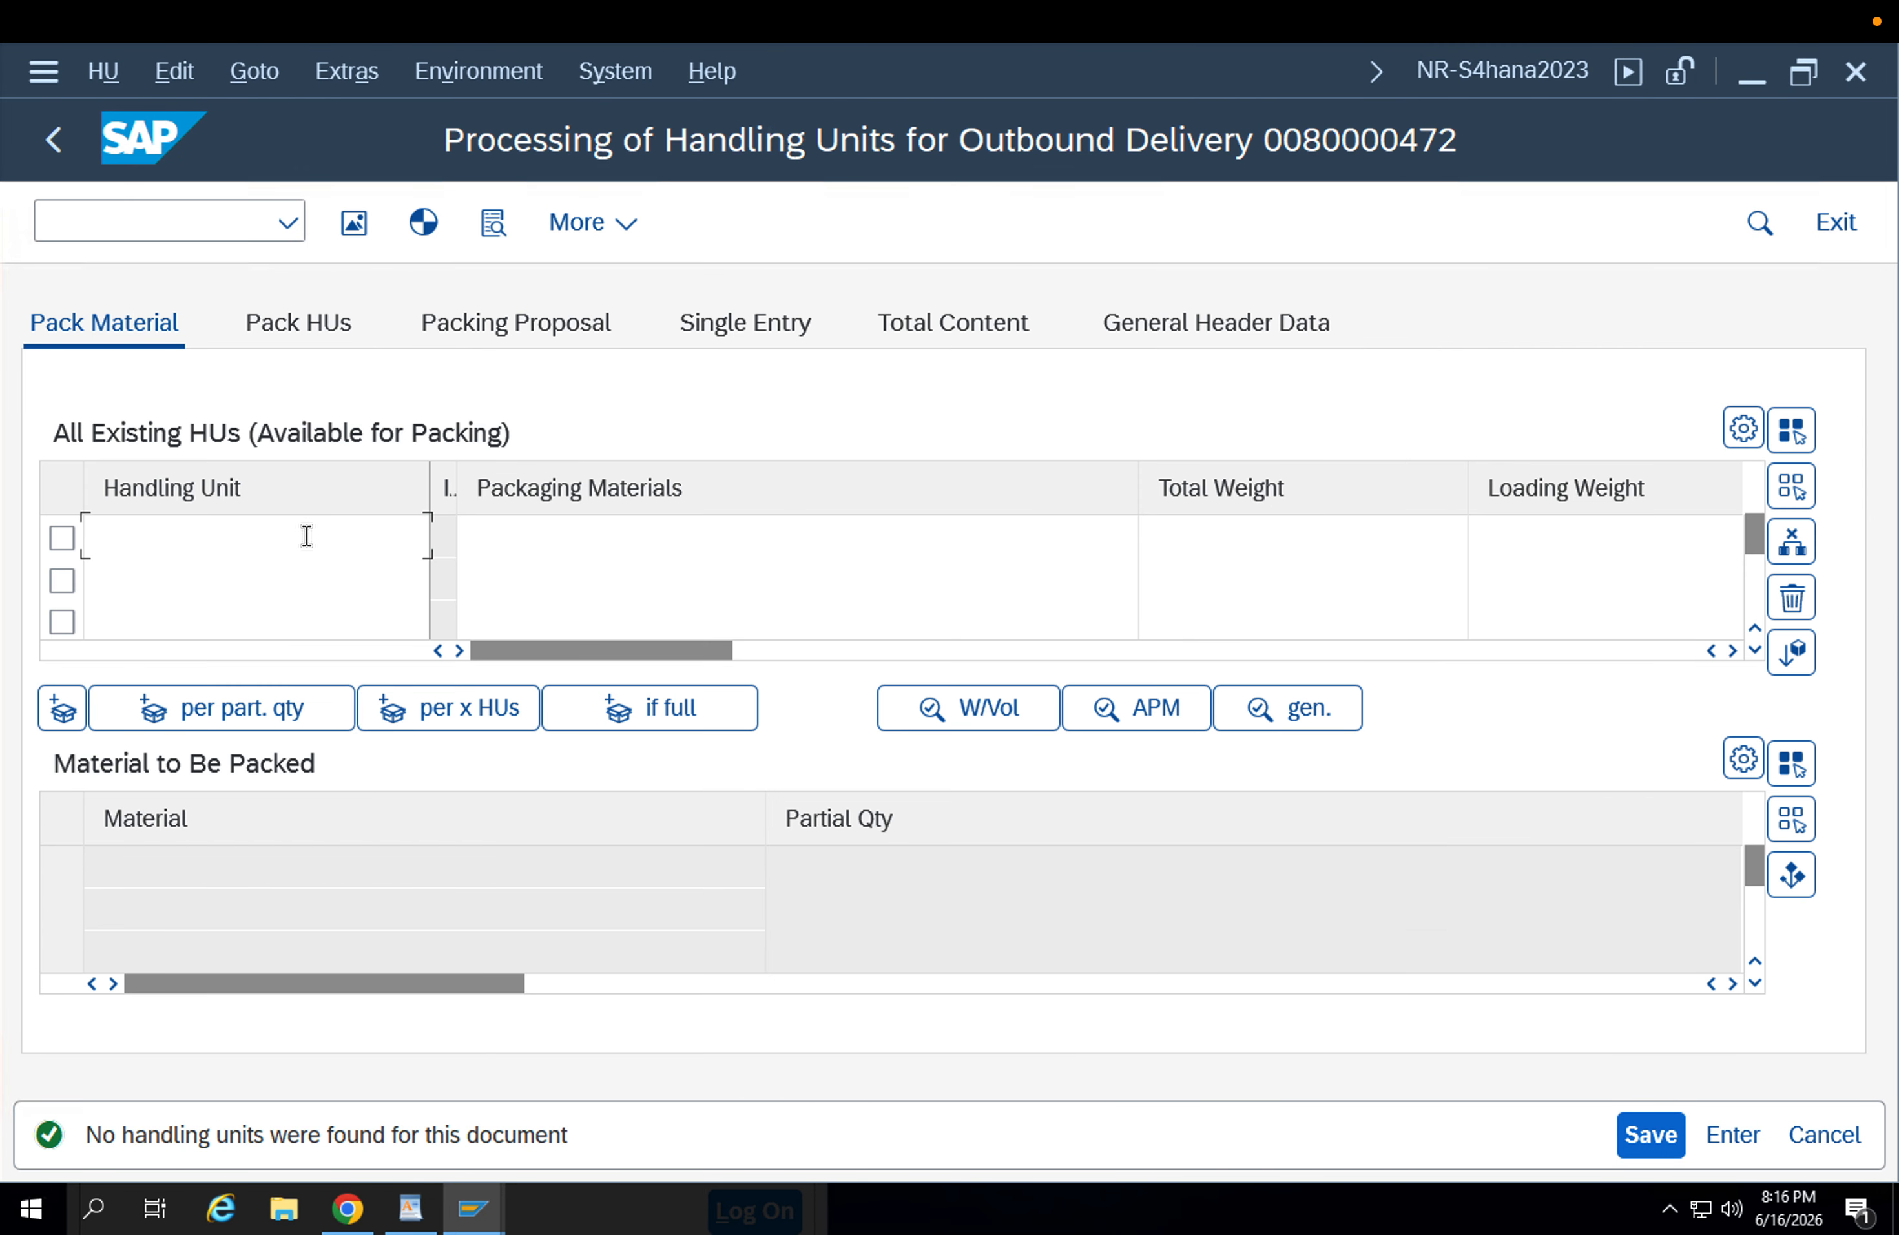
{"action": "left_click", "coordinate": [573, 534]}
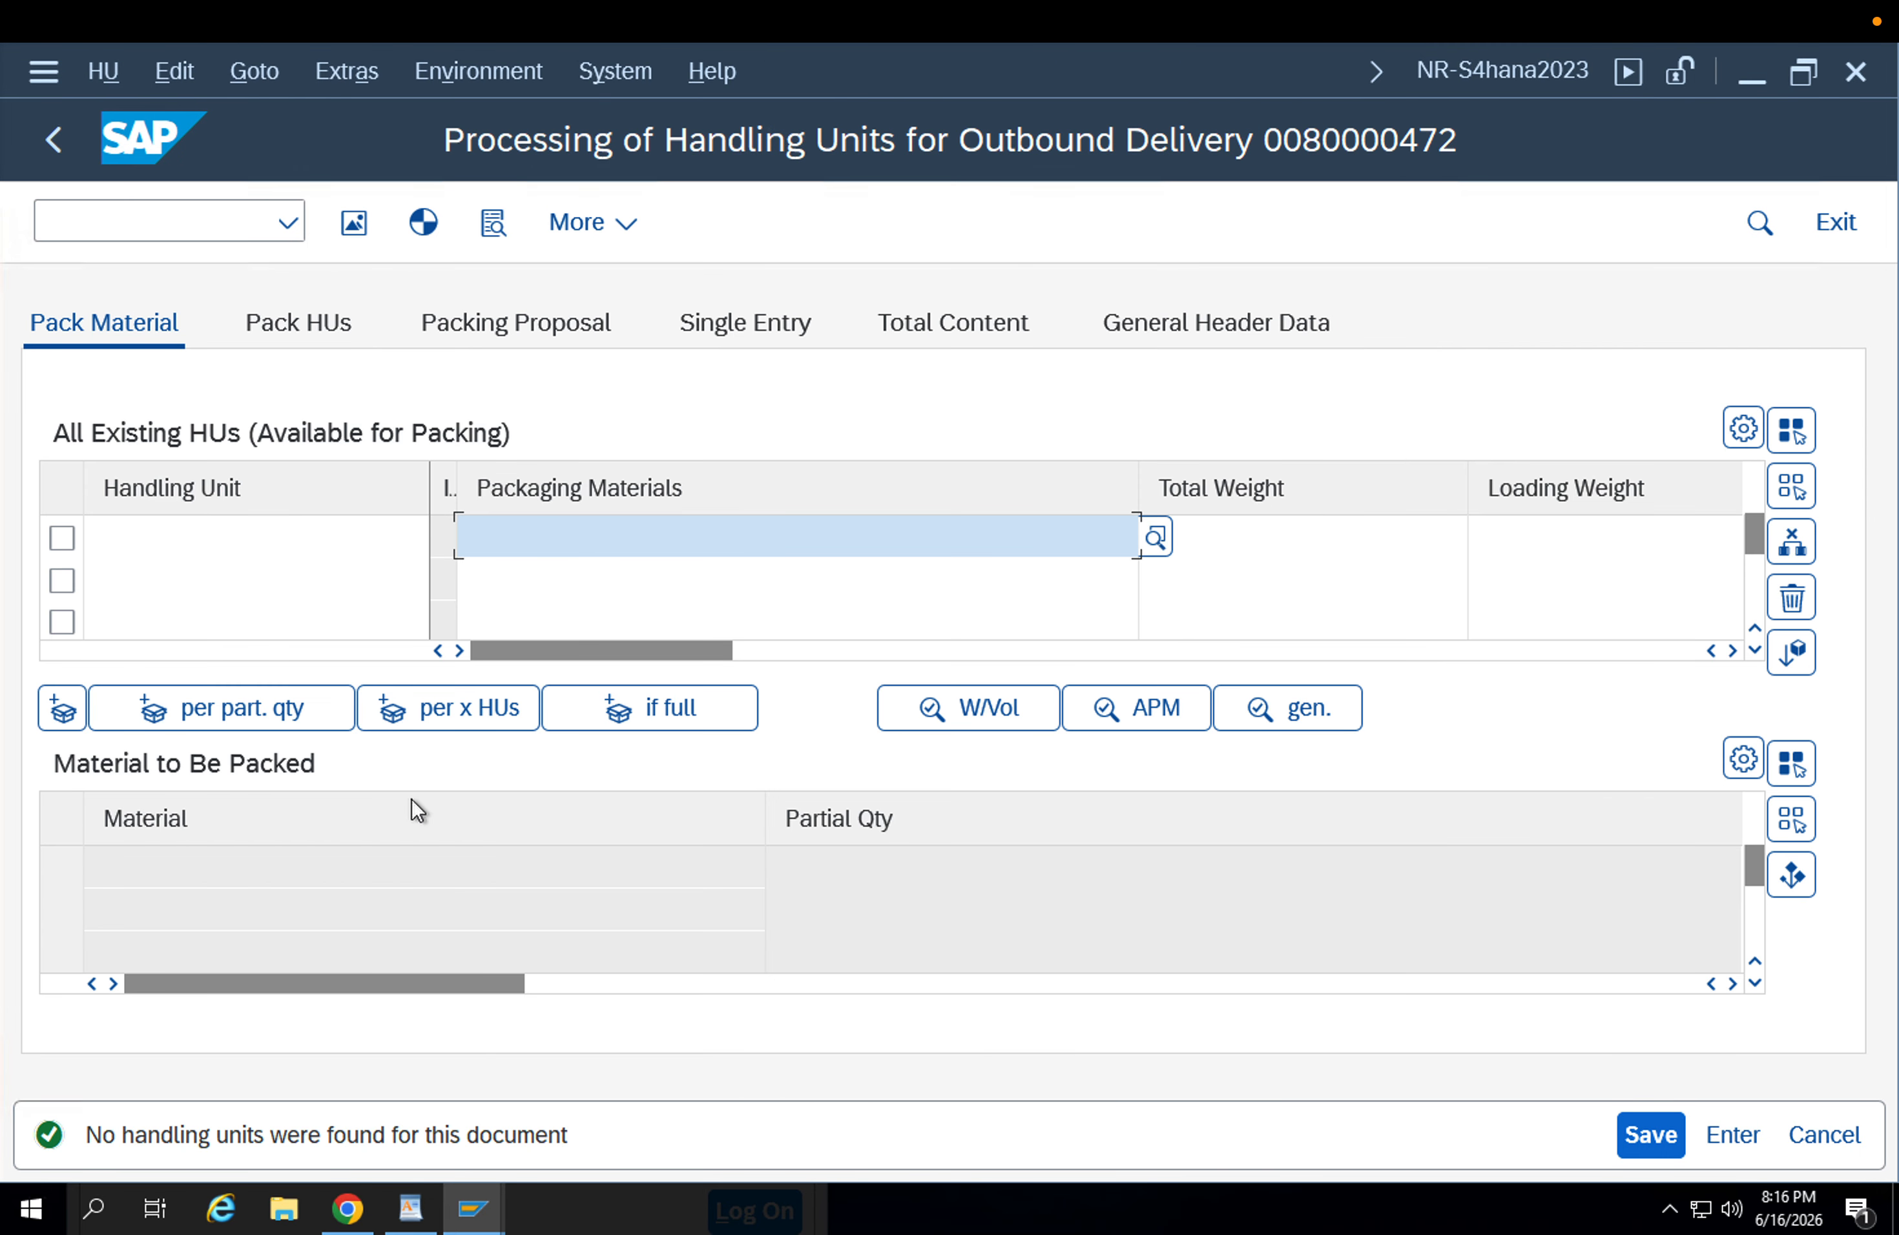
{"action": "left_click", "coordinate": [53, 139]}
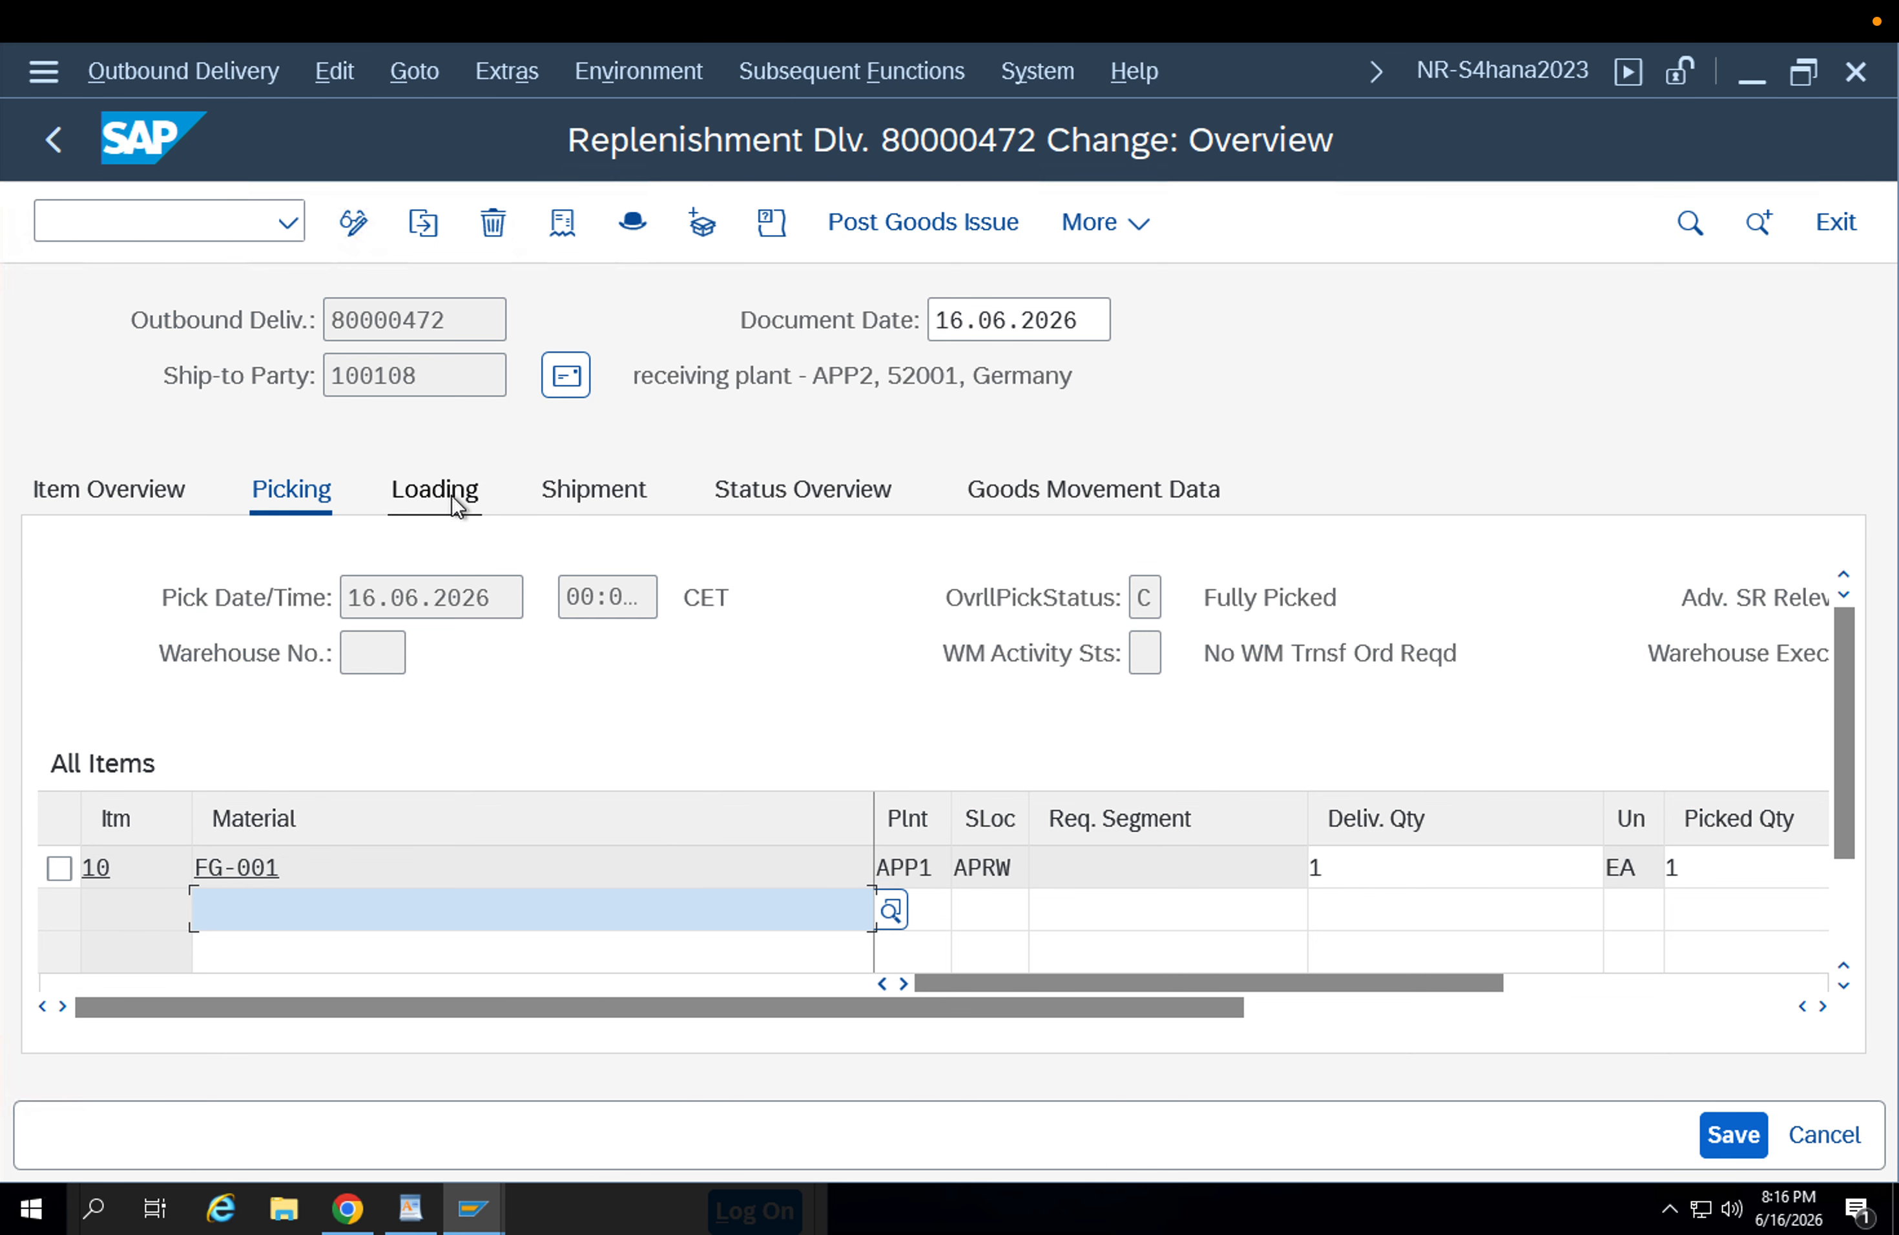
Try to post the goods issue from the delivery overview, read the goods movement error log and return to the overview.
{"action": "left_click", "coordinate": [927, 243]}
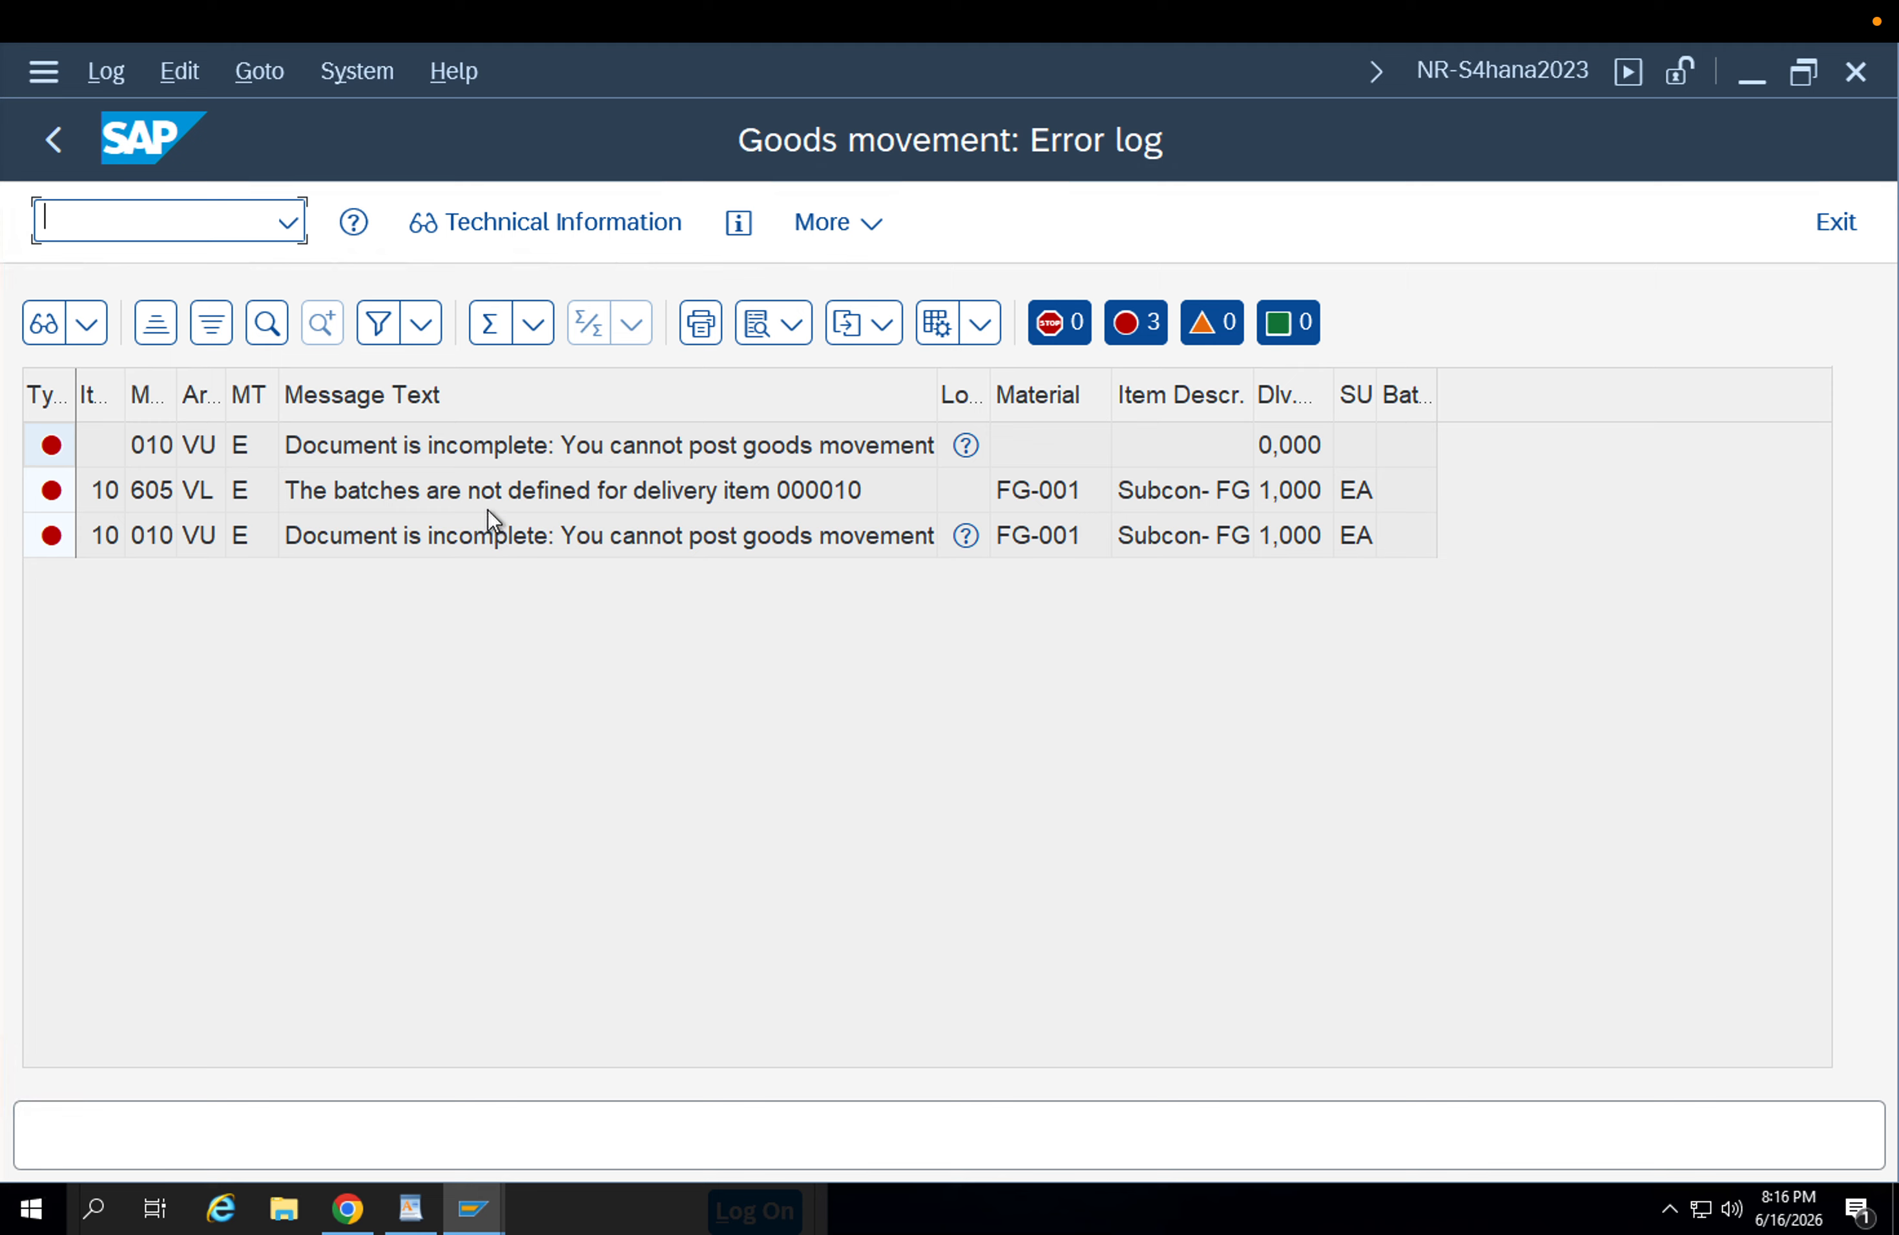
{"action": "left_click", "coordinate": [488, 509]}
{"action": "left_click", "coordinate": [53, 140]}
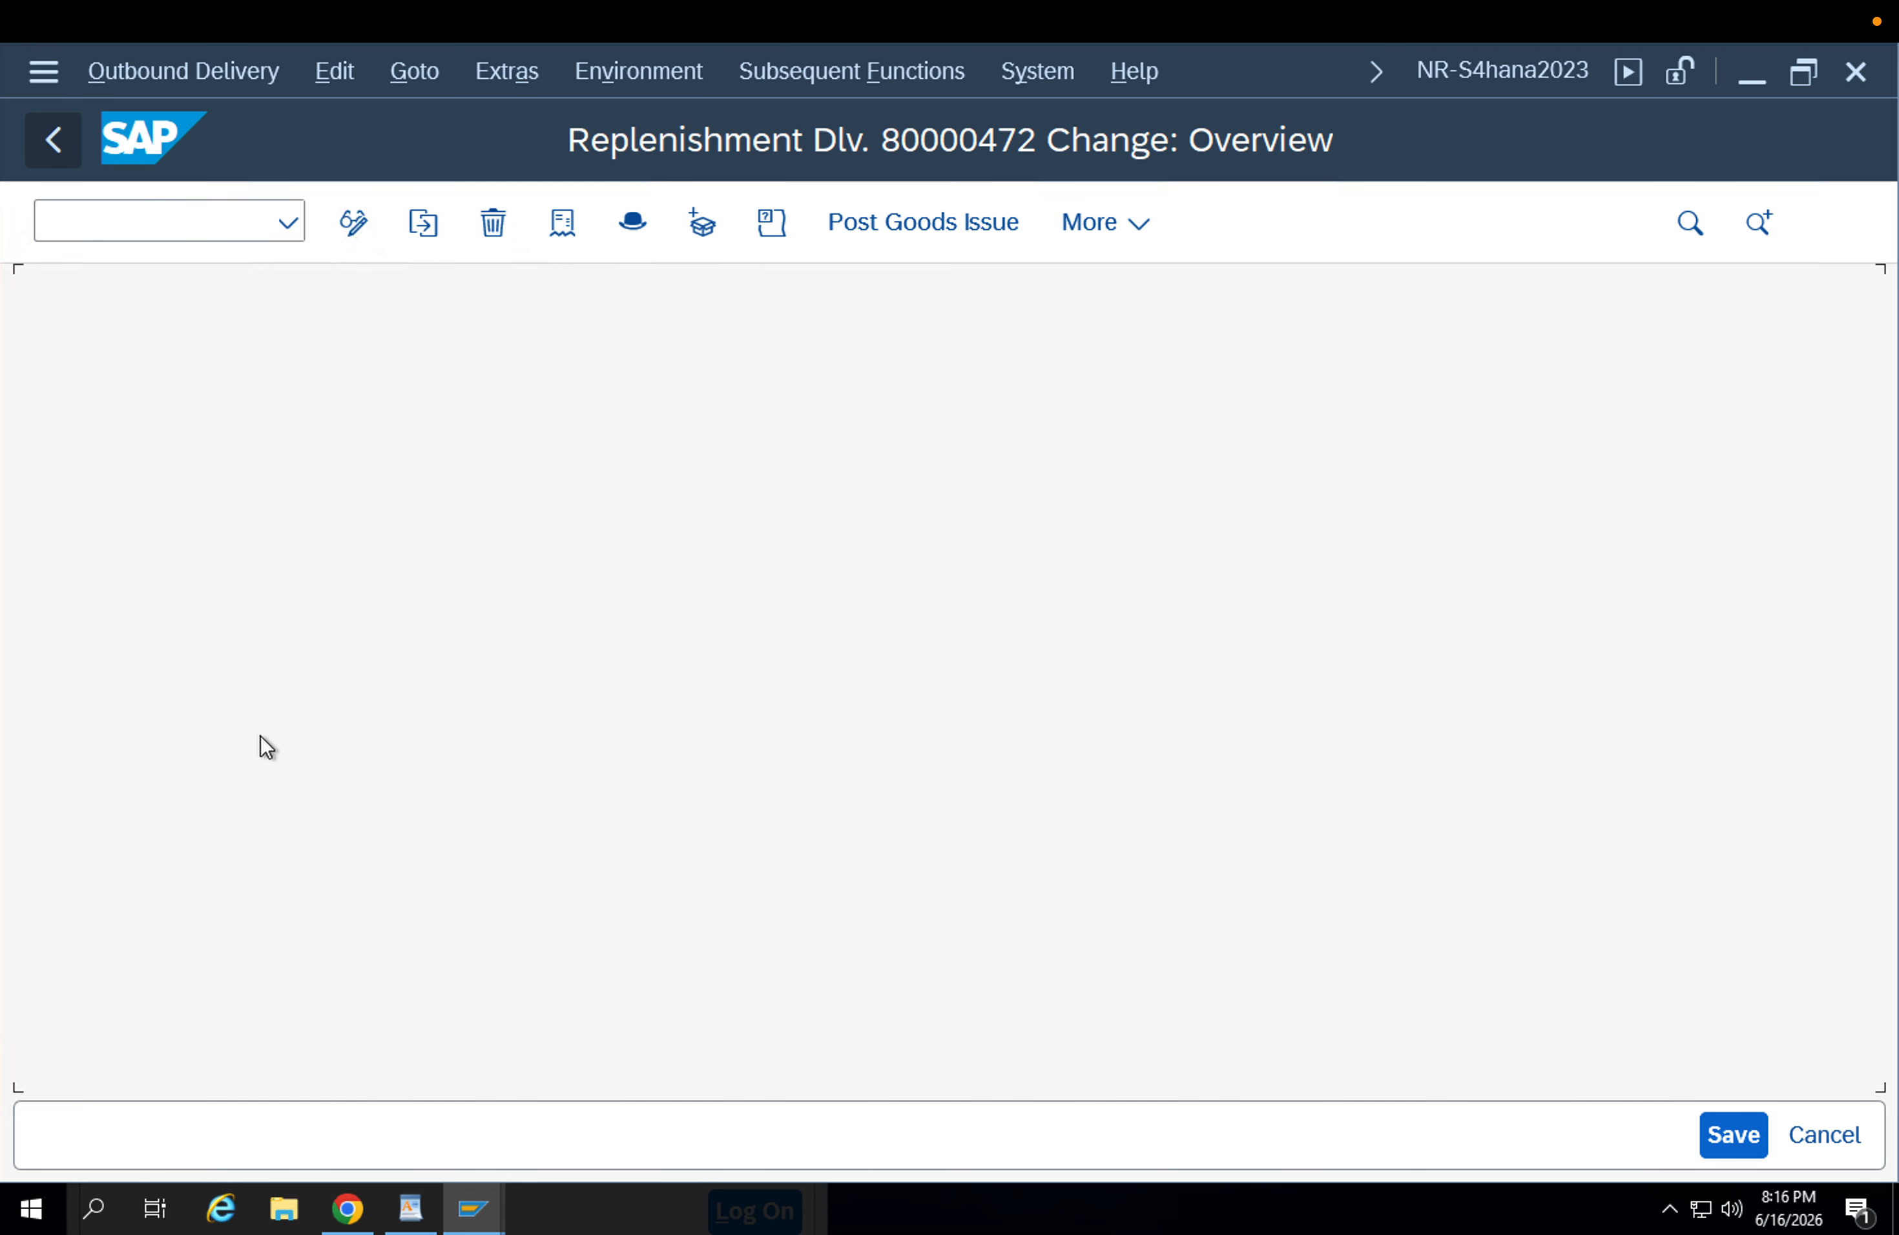
{"action": "left_click", "coordinate": [1742, 875]}
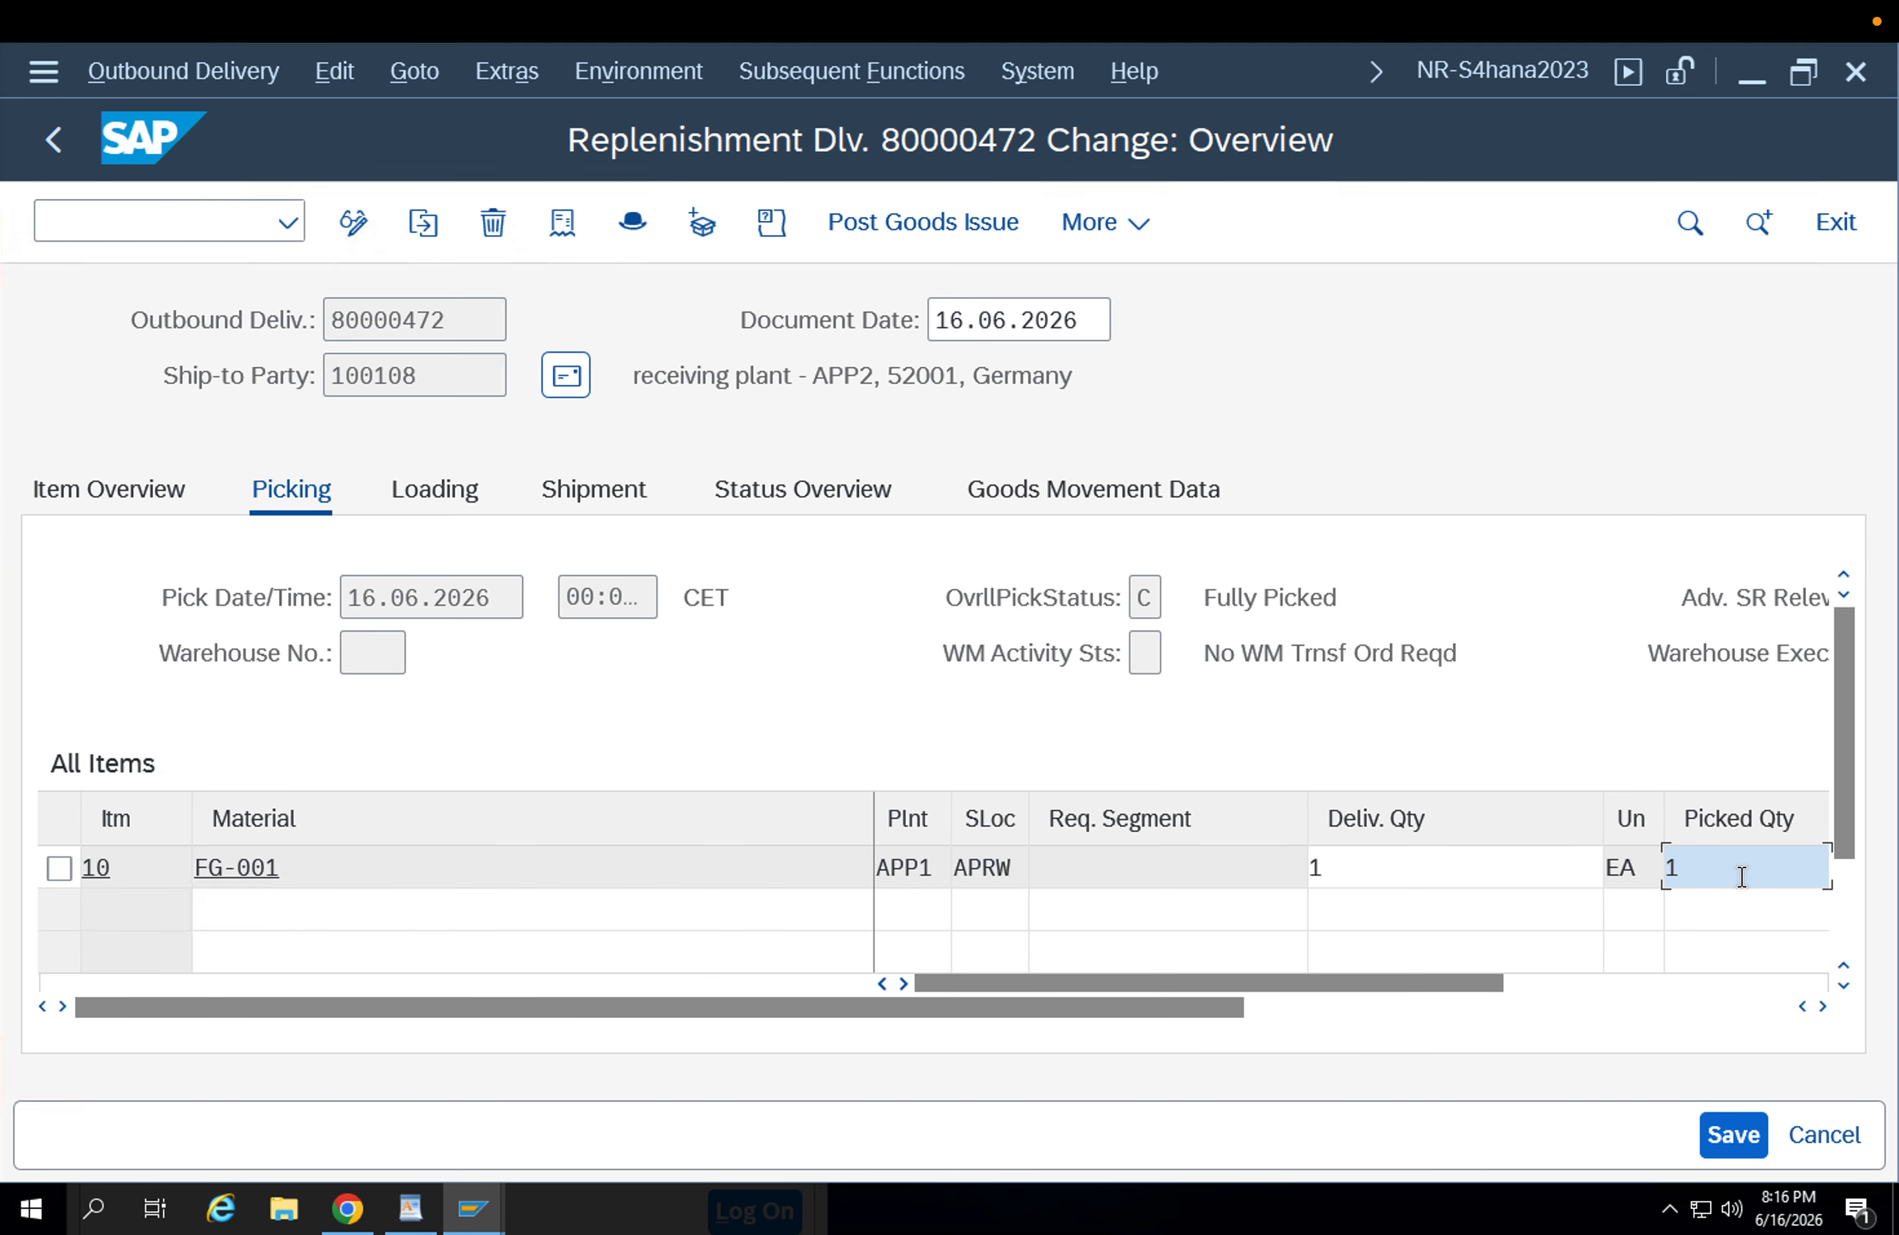
{"action": "key", "text": "Tab"}
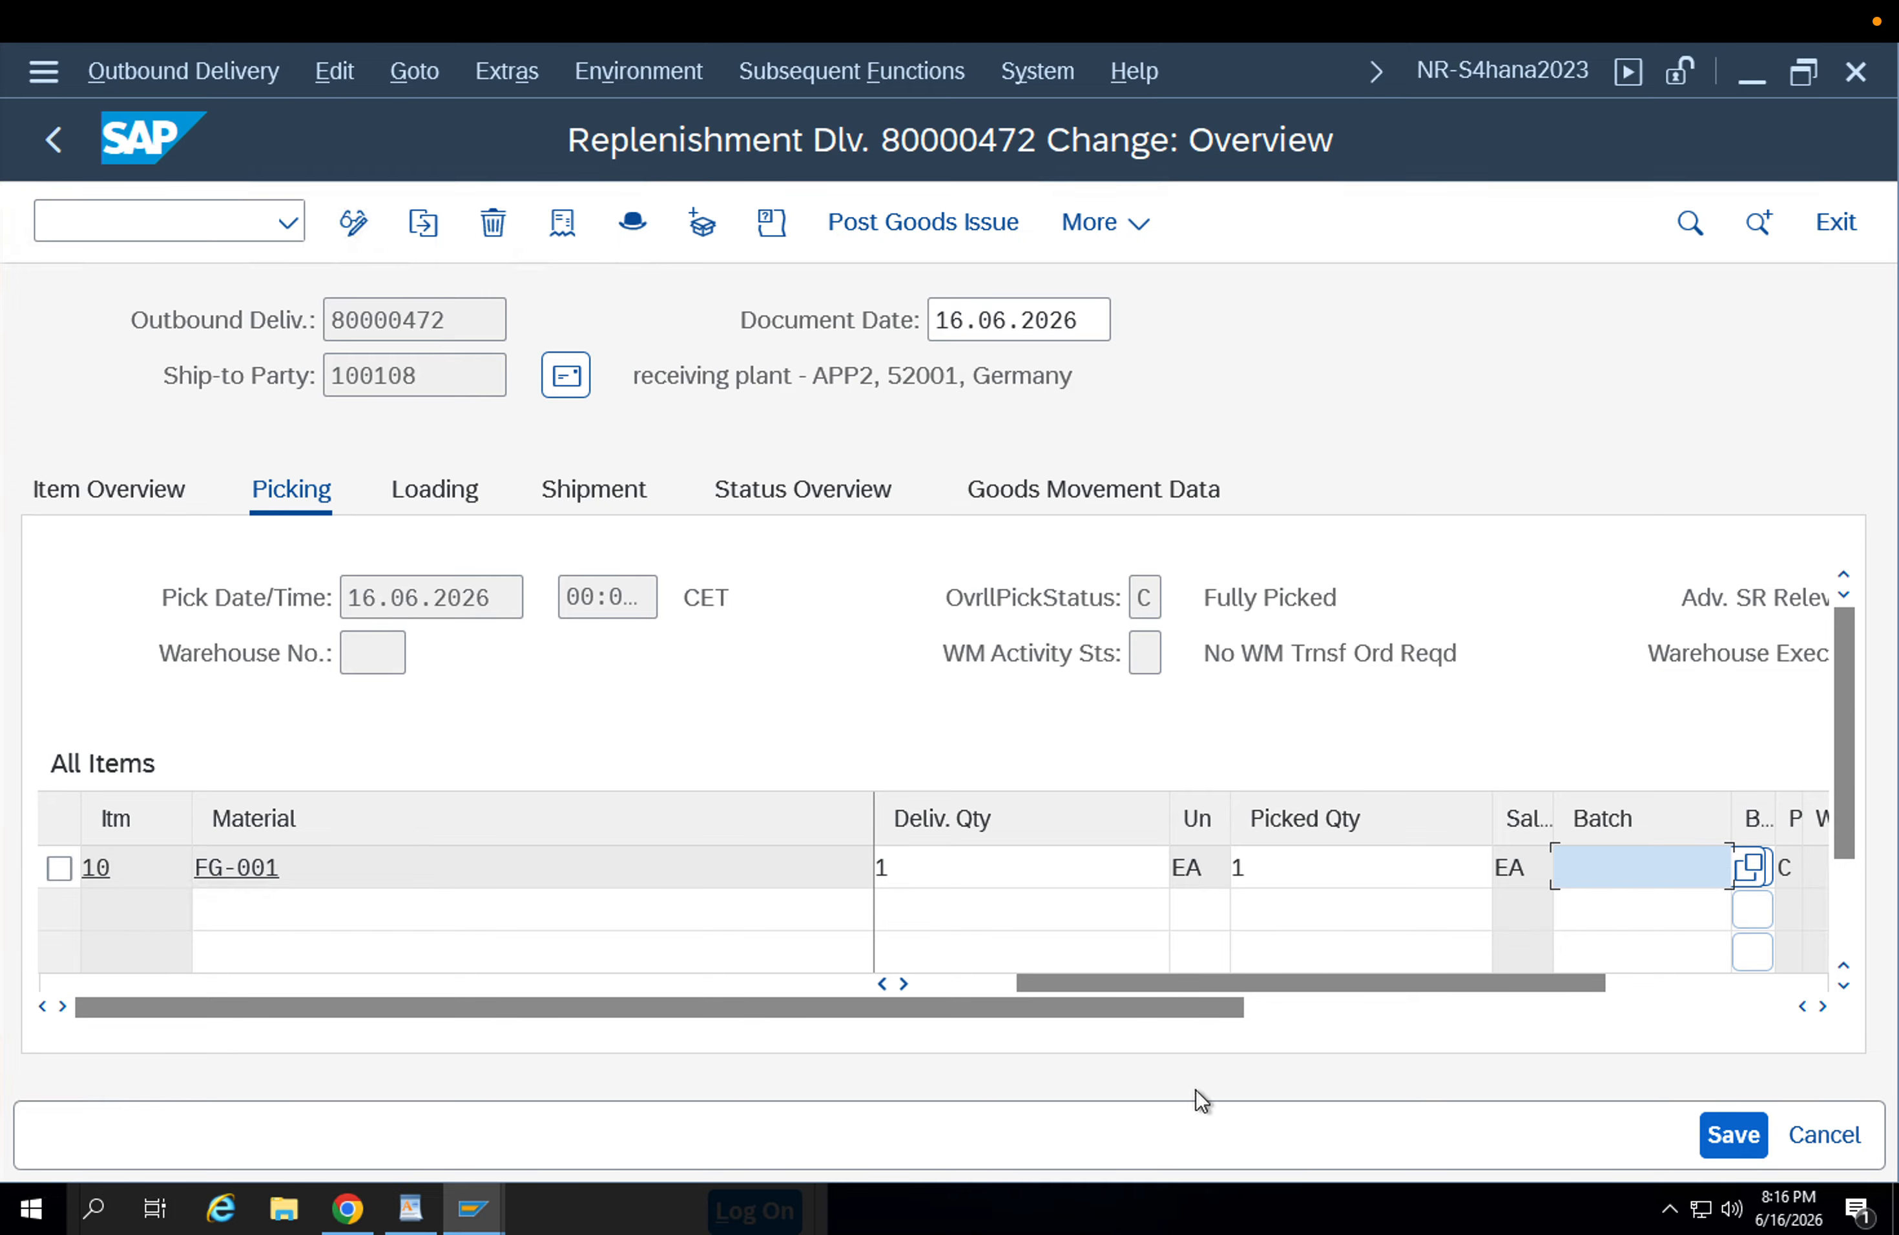
{"action": "left_click", "coordinate": [473, 1208]}
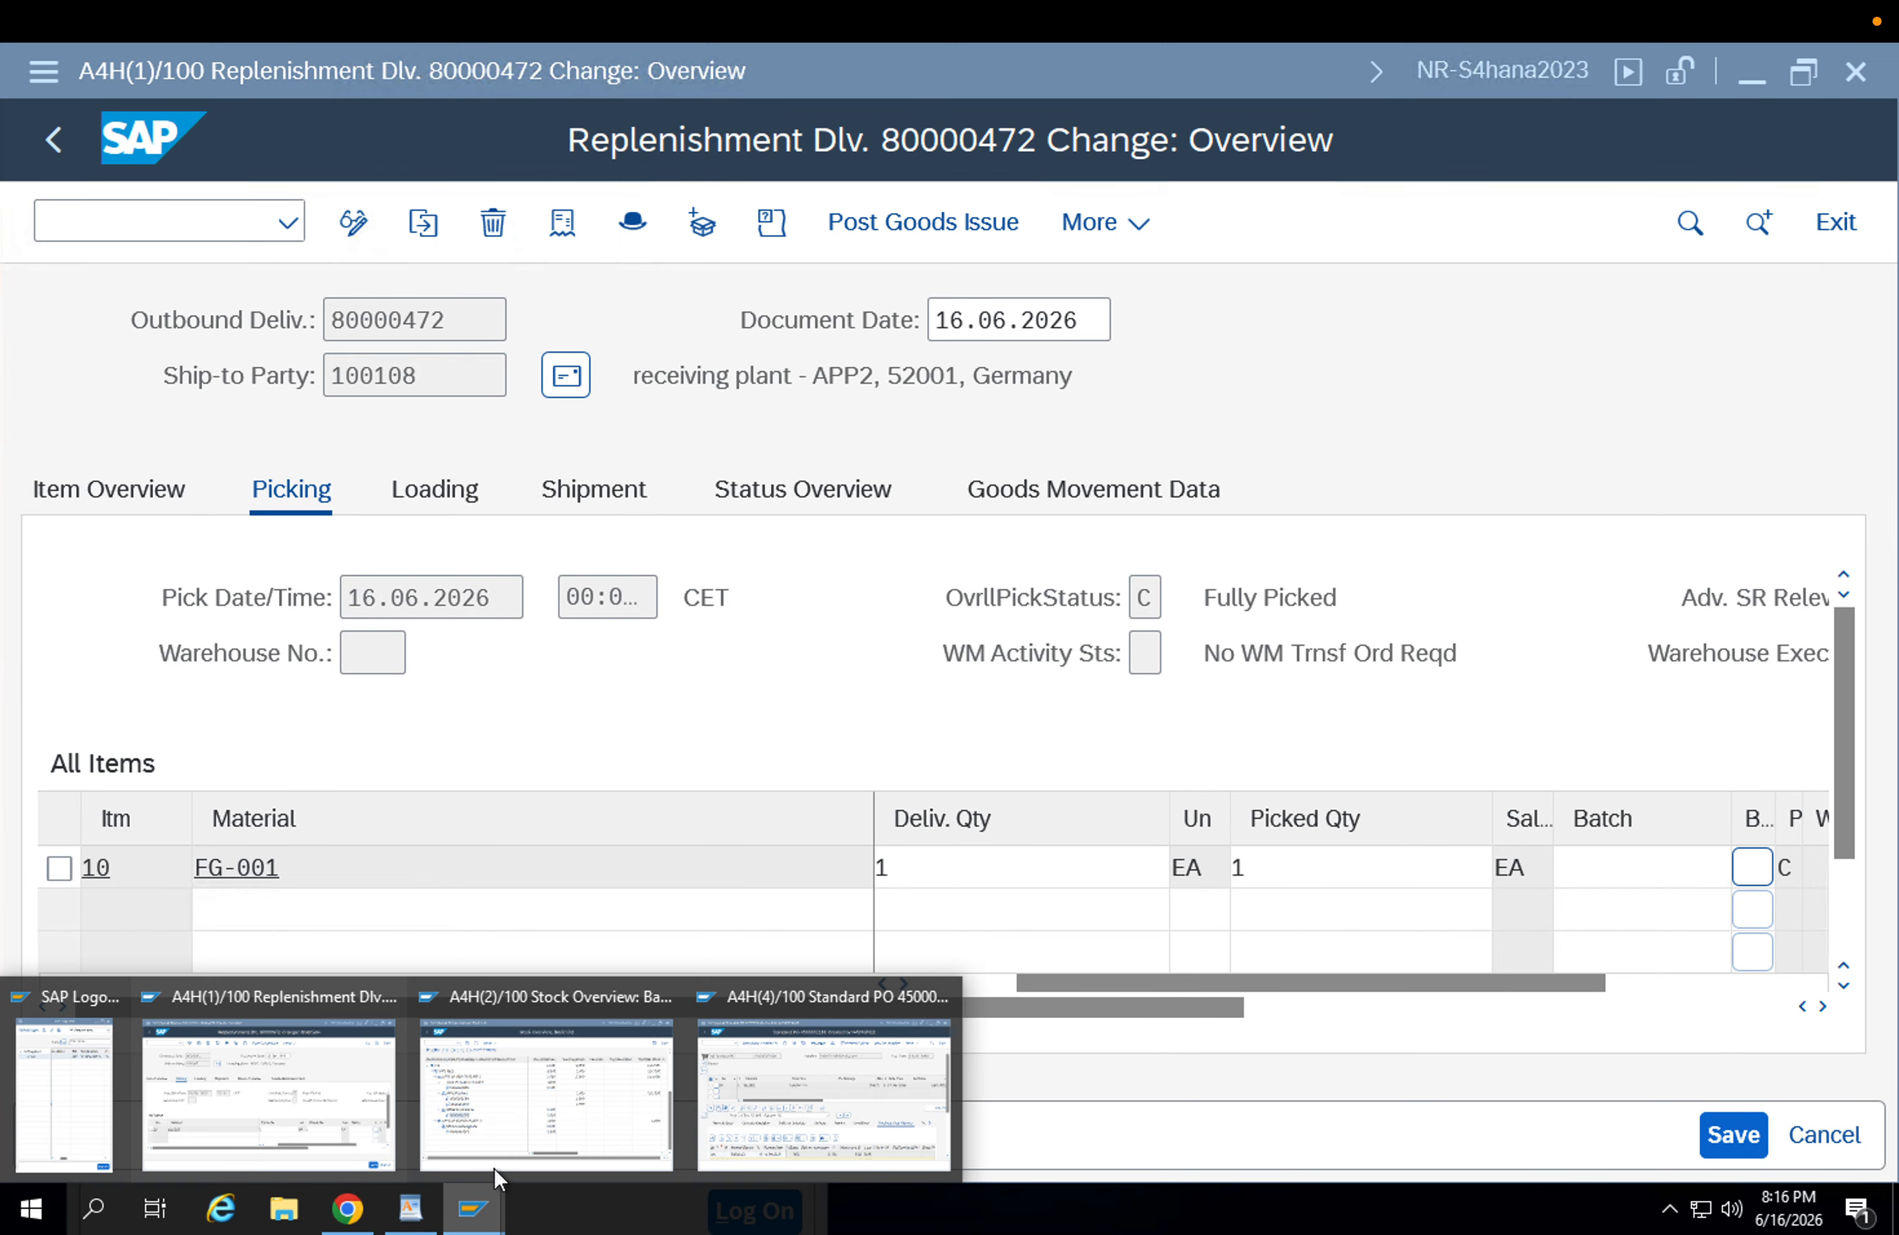
{"action": "left_click", "coordinate": [512, 1131]}
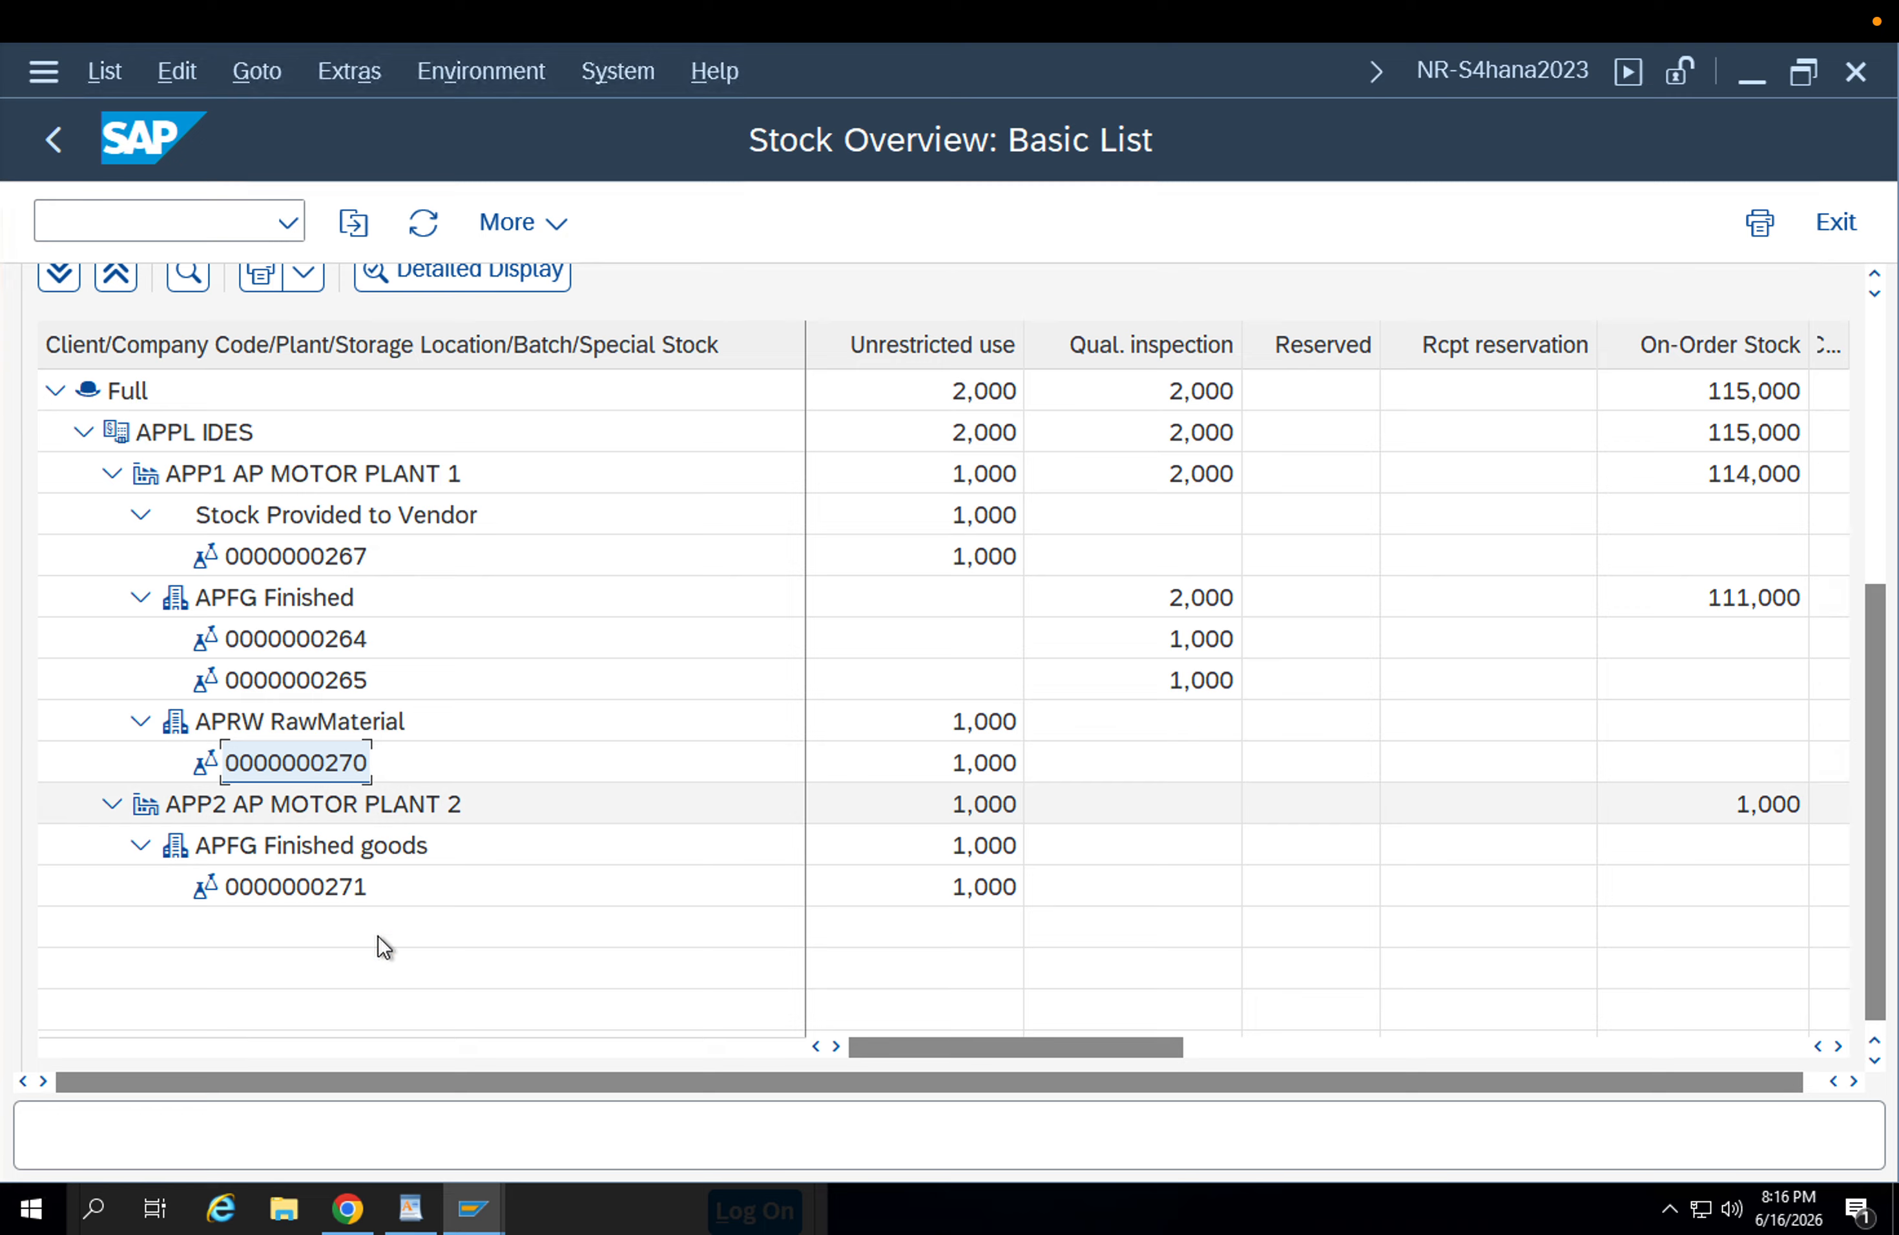
{"action": "left_click", "coordinate": [491, 1199]}
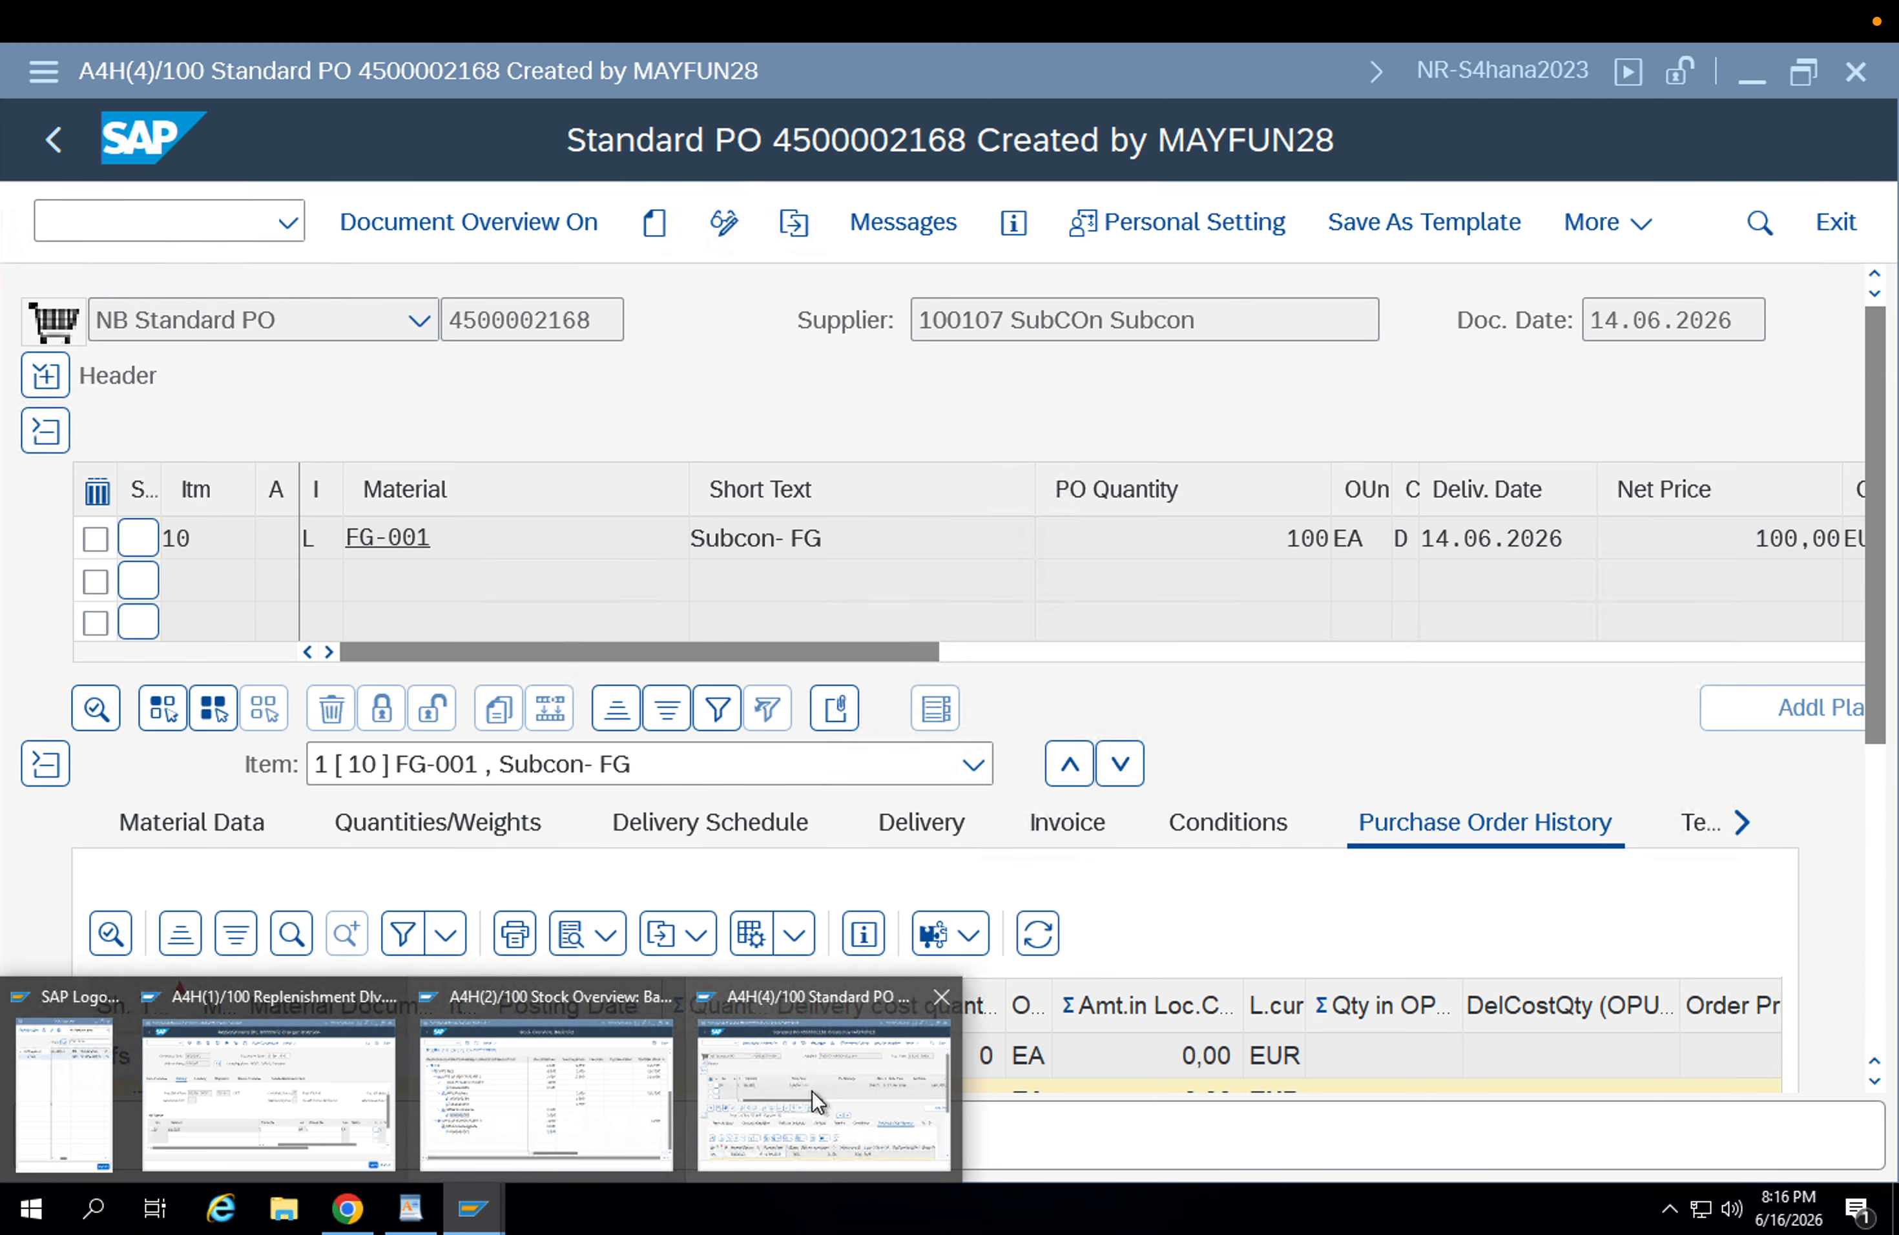
{"action": "left_click", "coordinate": [811, 1091]}
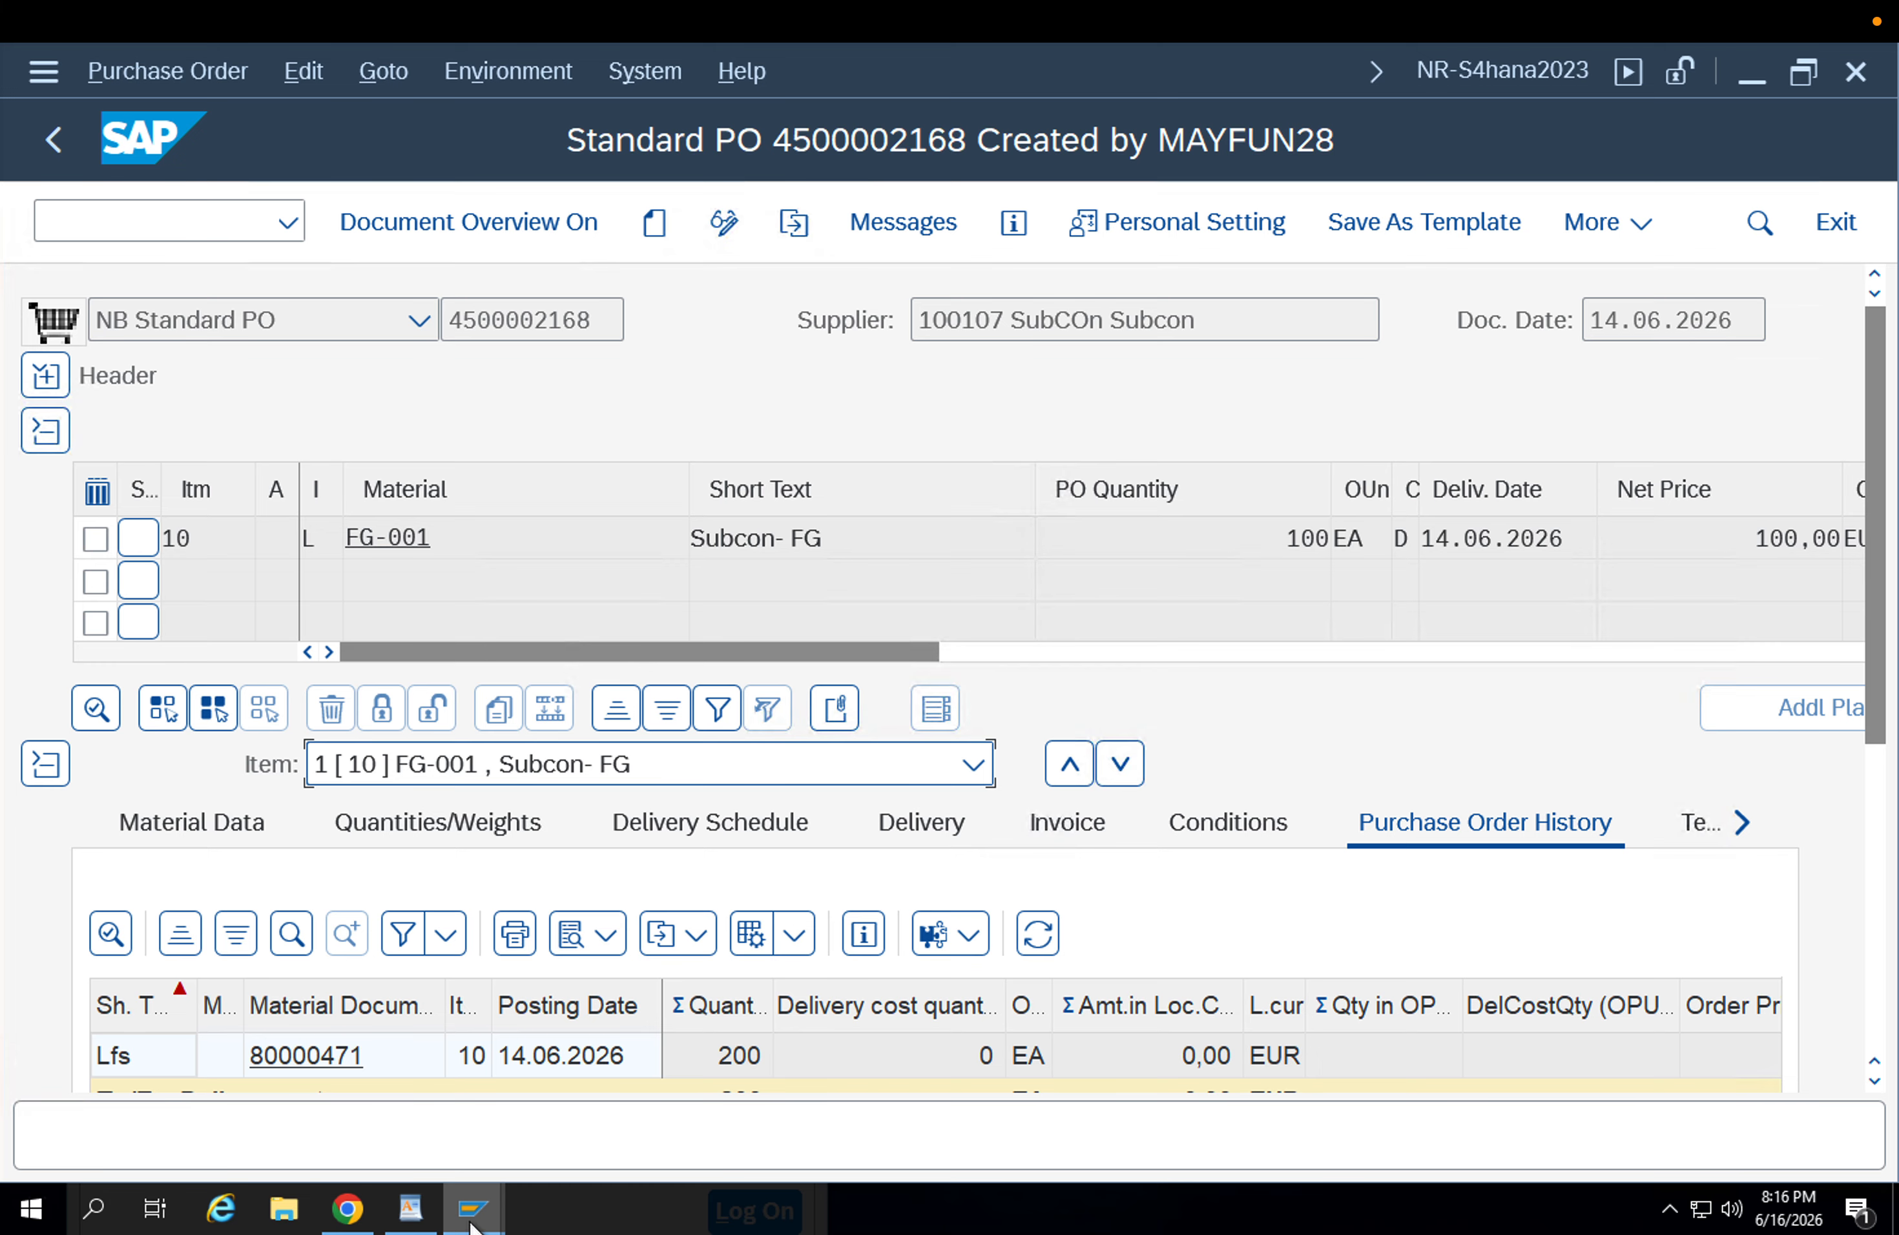
{"action": "mouse_move", "coordinate": [473, 1207]}
{"action": "left_click", "coordinate": [361, 1078]}
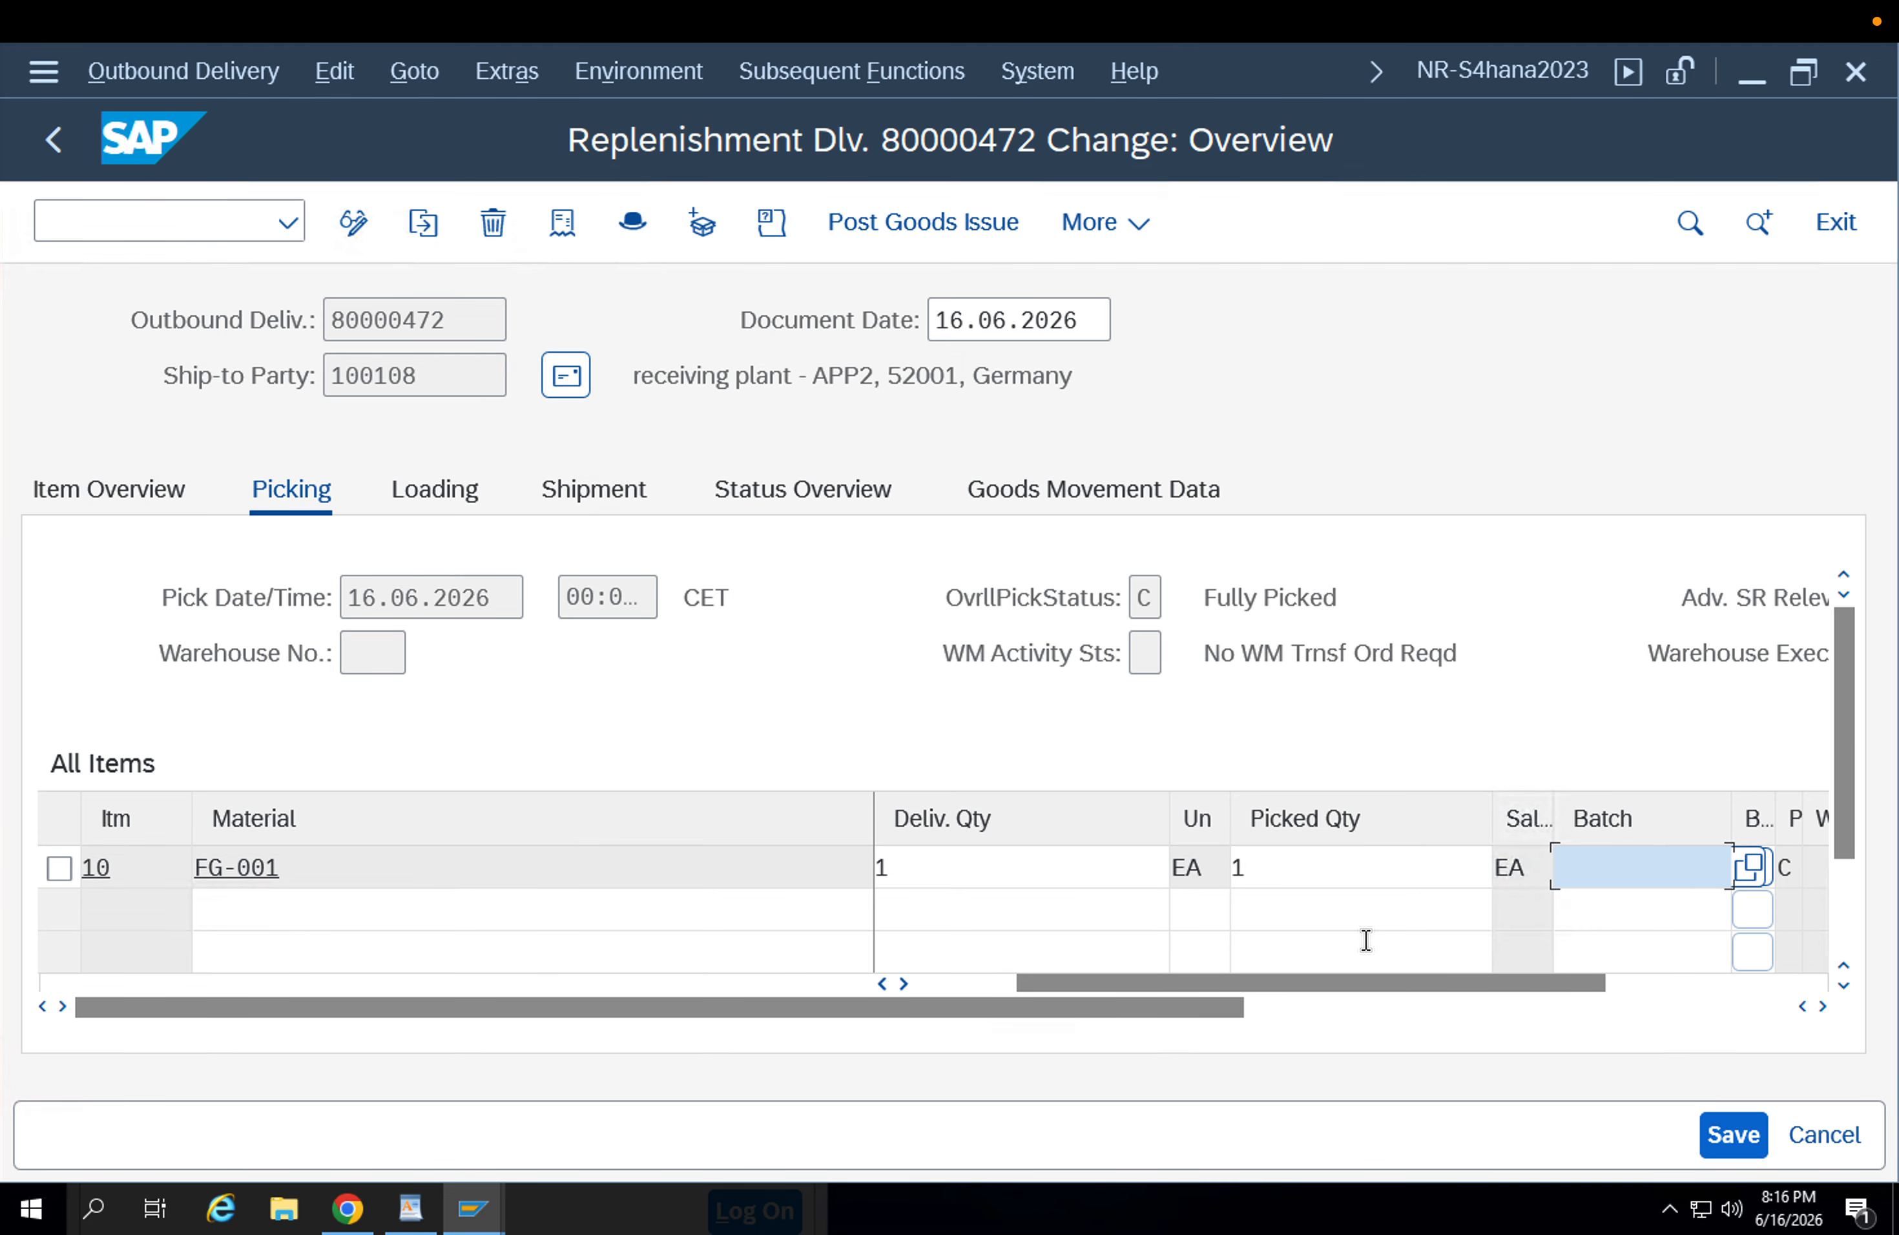
{"action": "key", "text": "ctrl+v"}
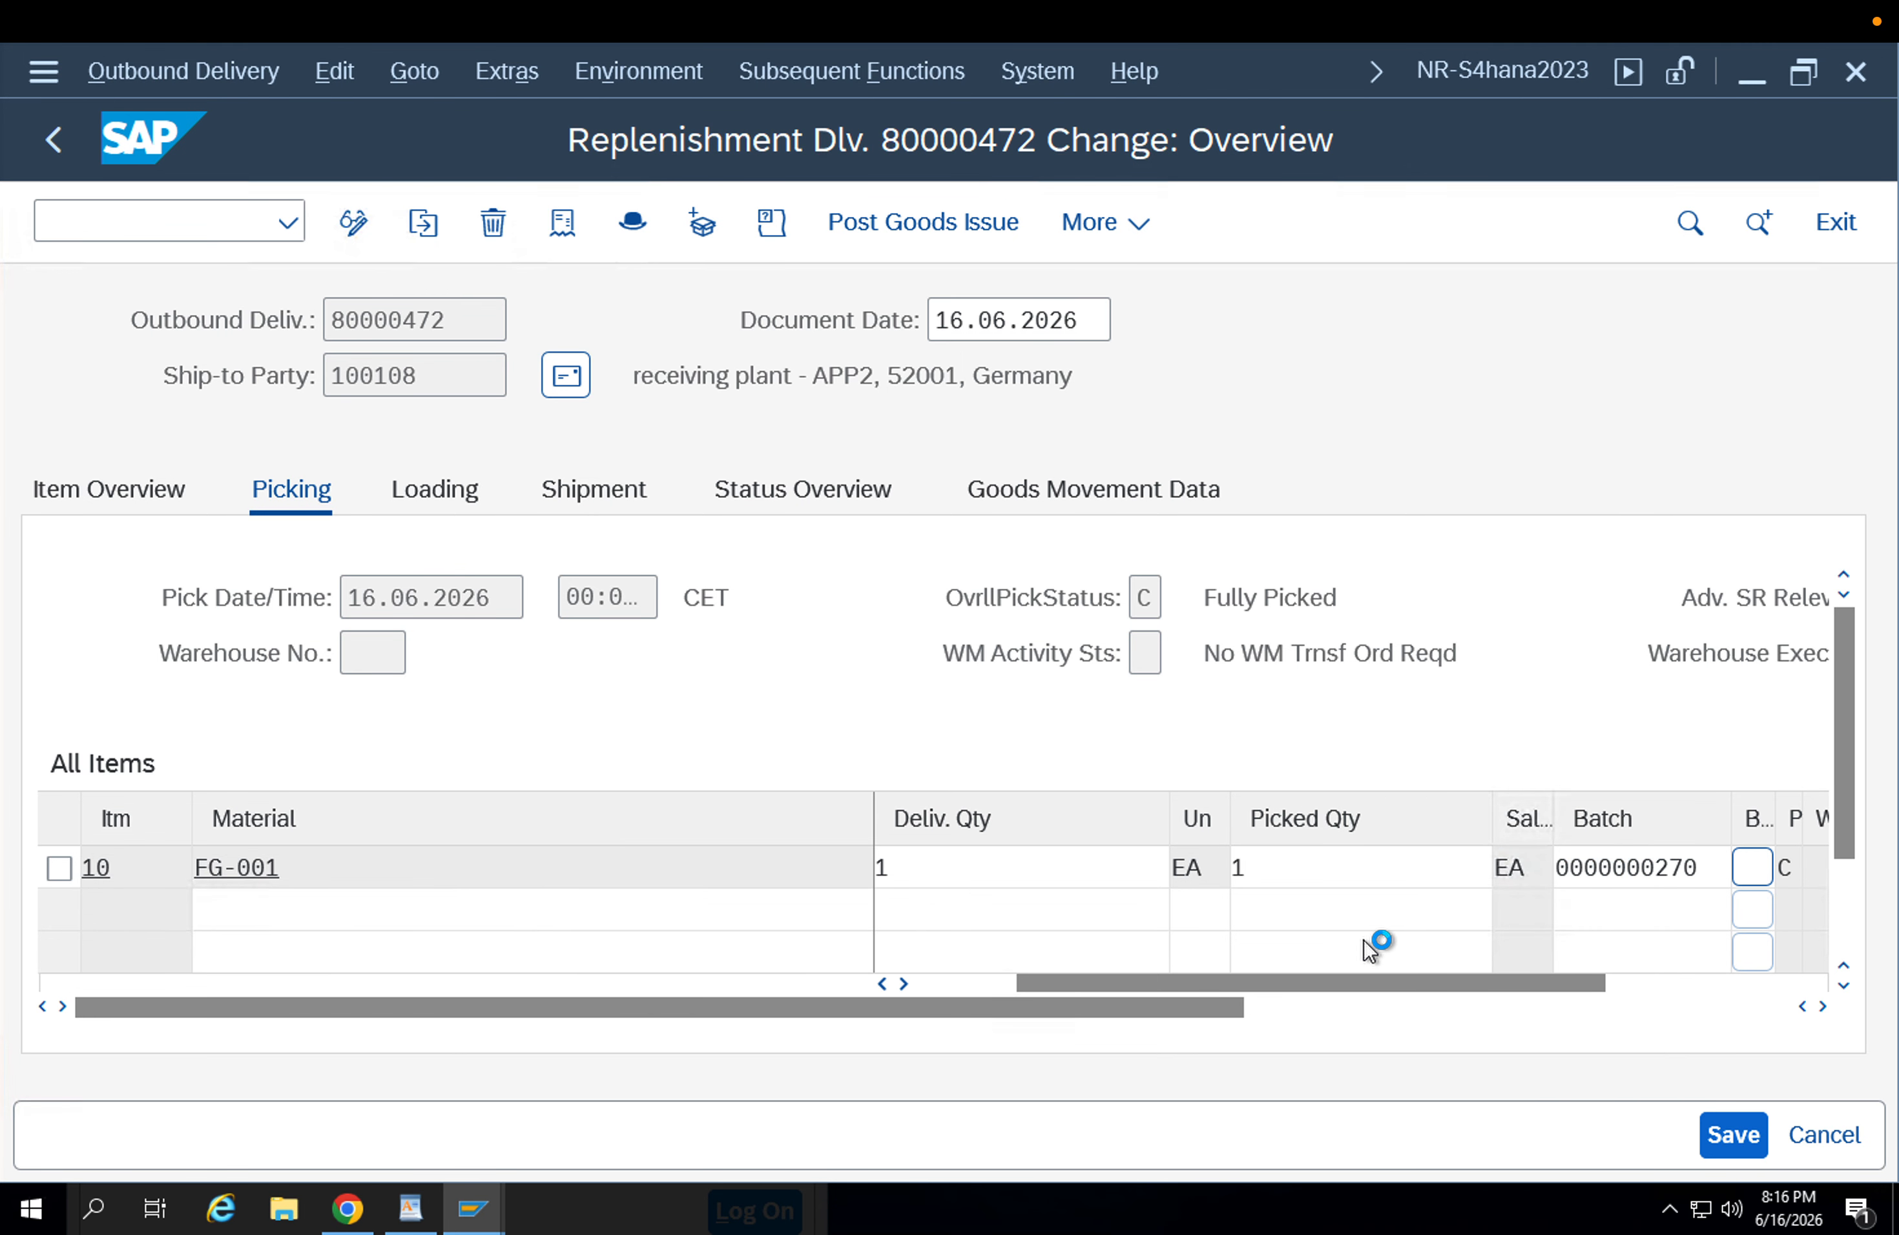
{"action": "left_click", "coordinate": [1724, 1142]}
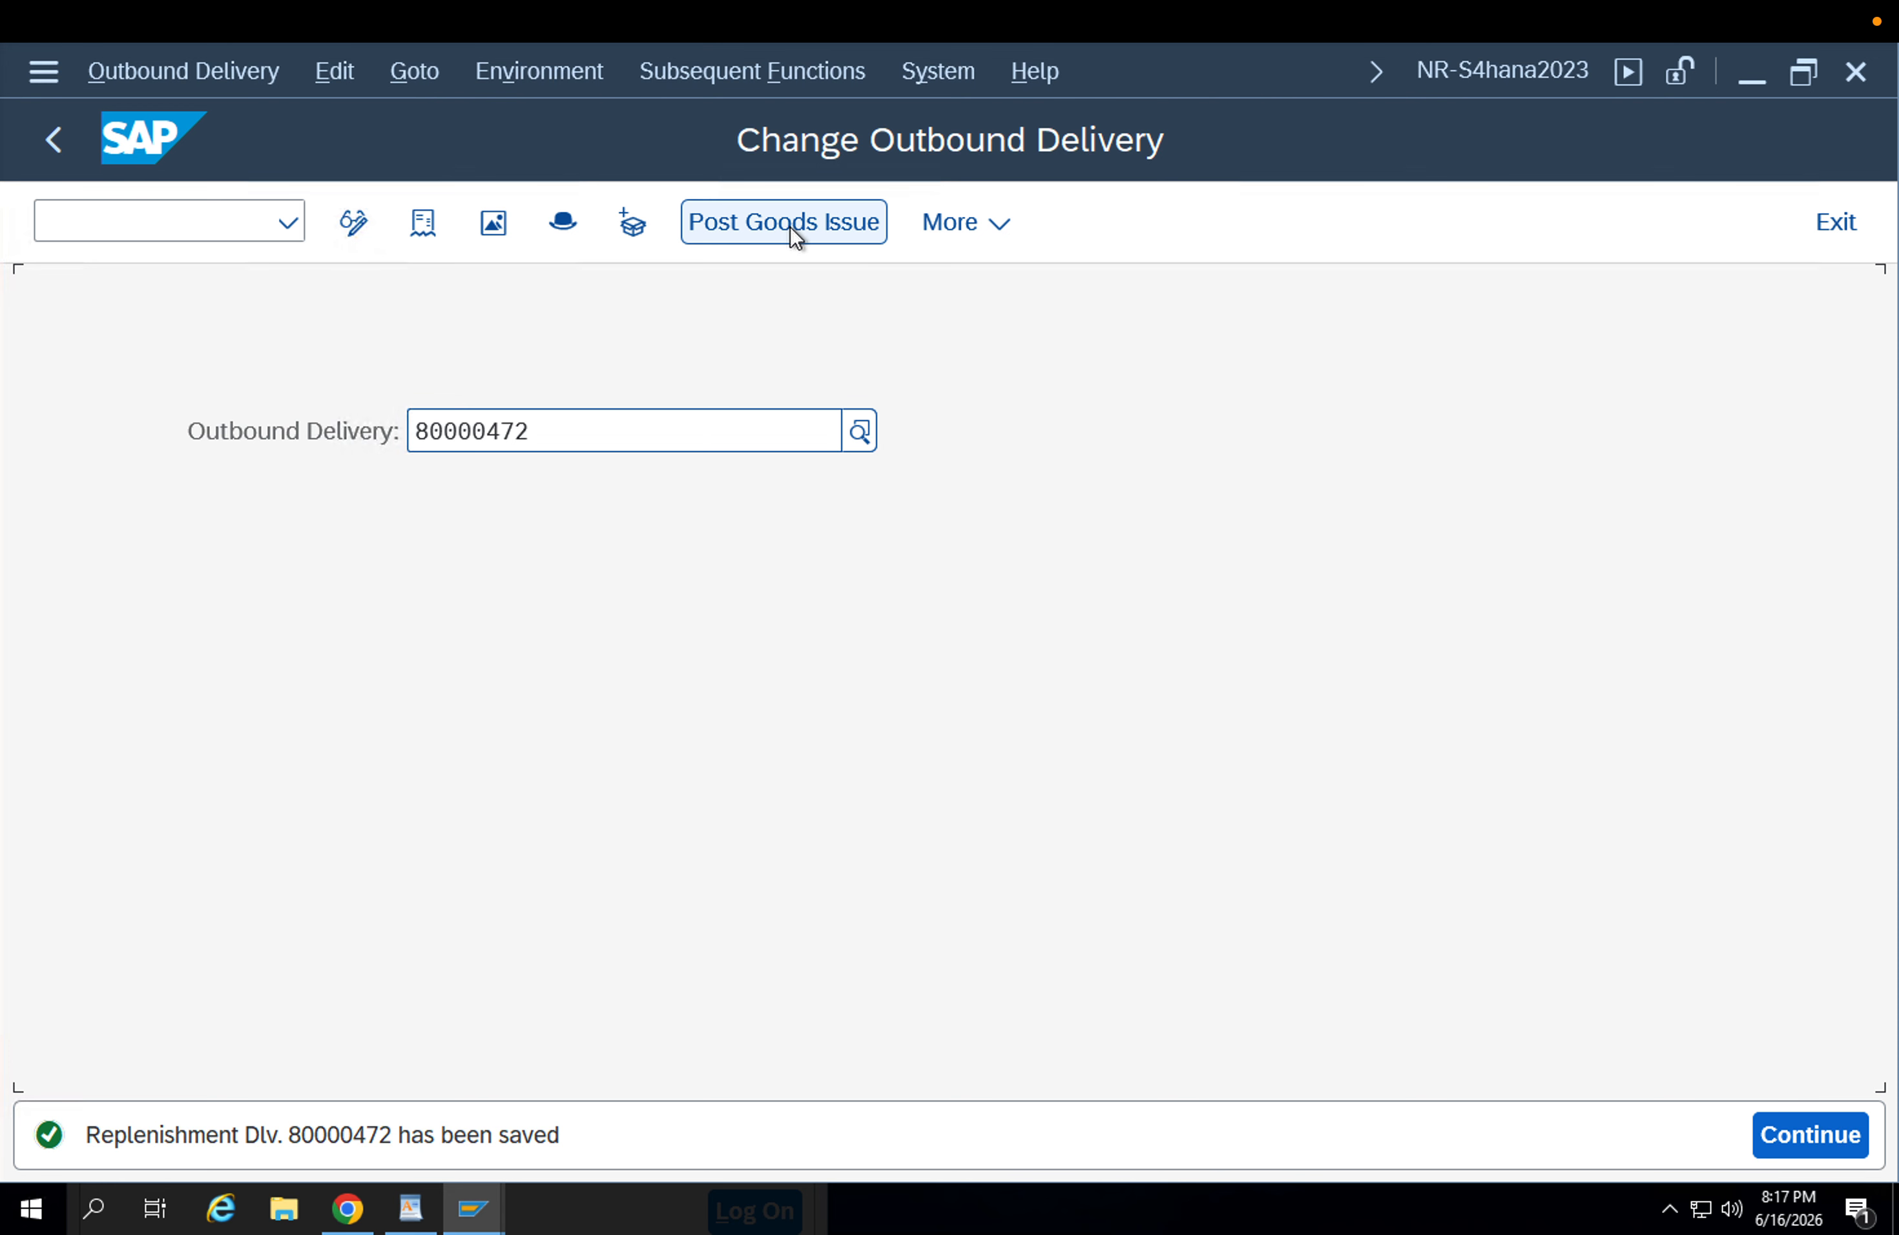
Check the status of the picking request in the outbound delivery's document flow and return to the initial screen.
{"action": "left_click", "coordinate": [789, 226]}
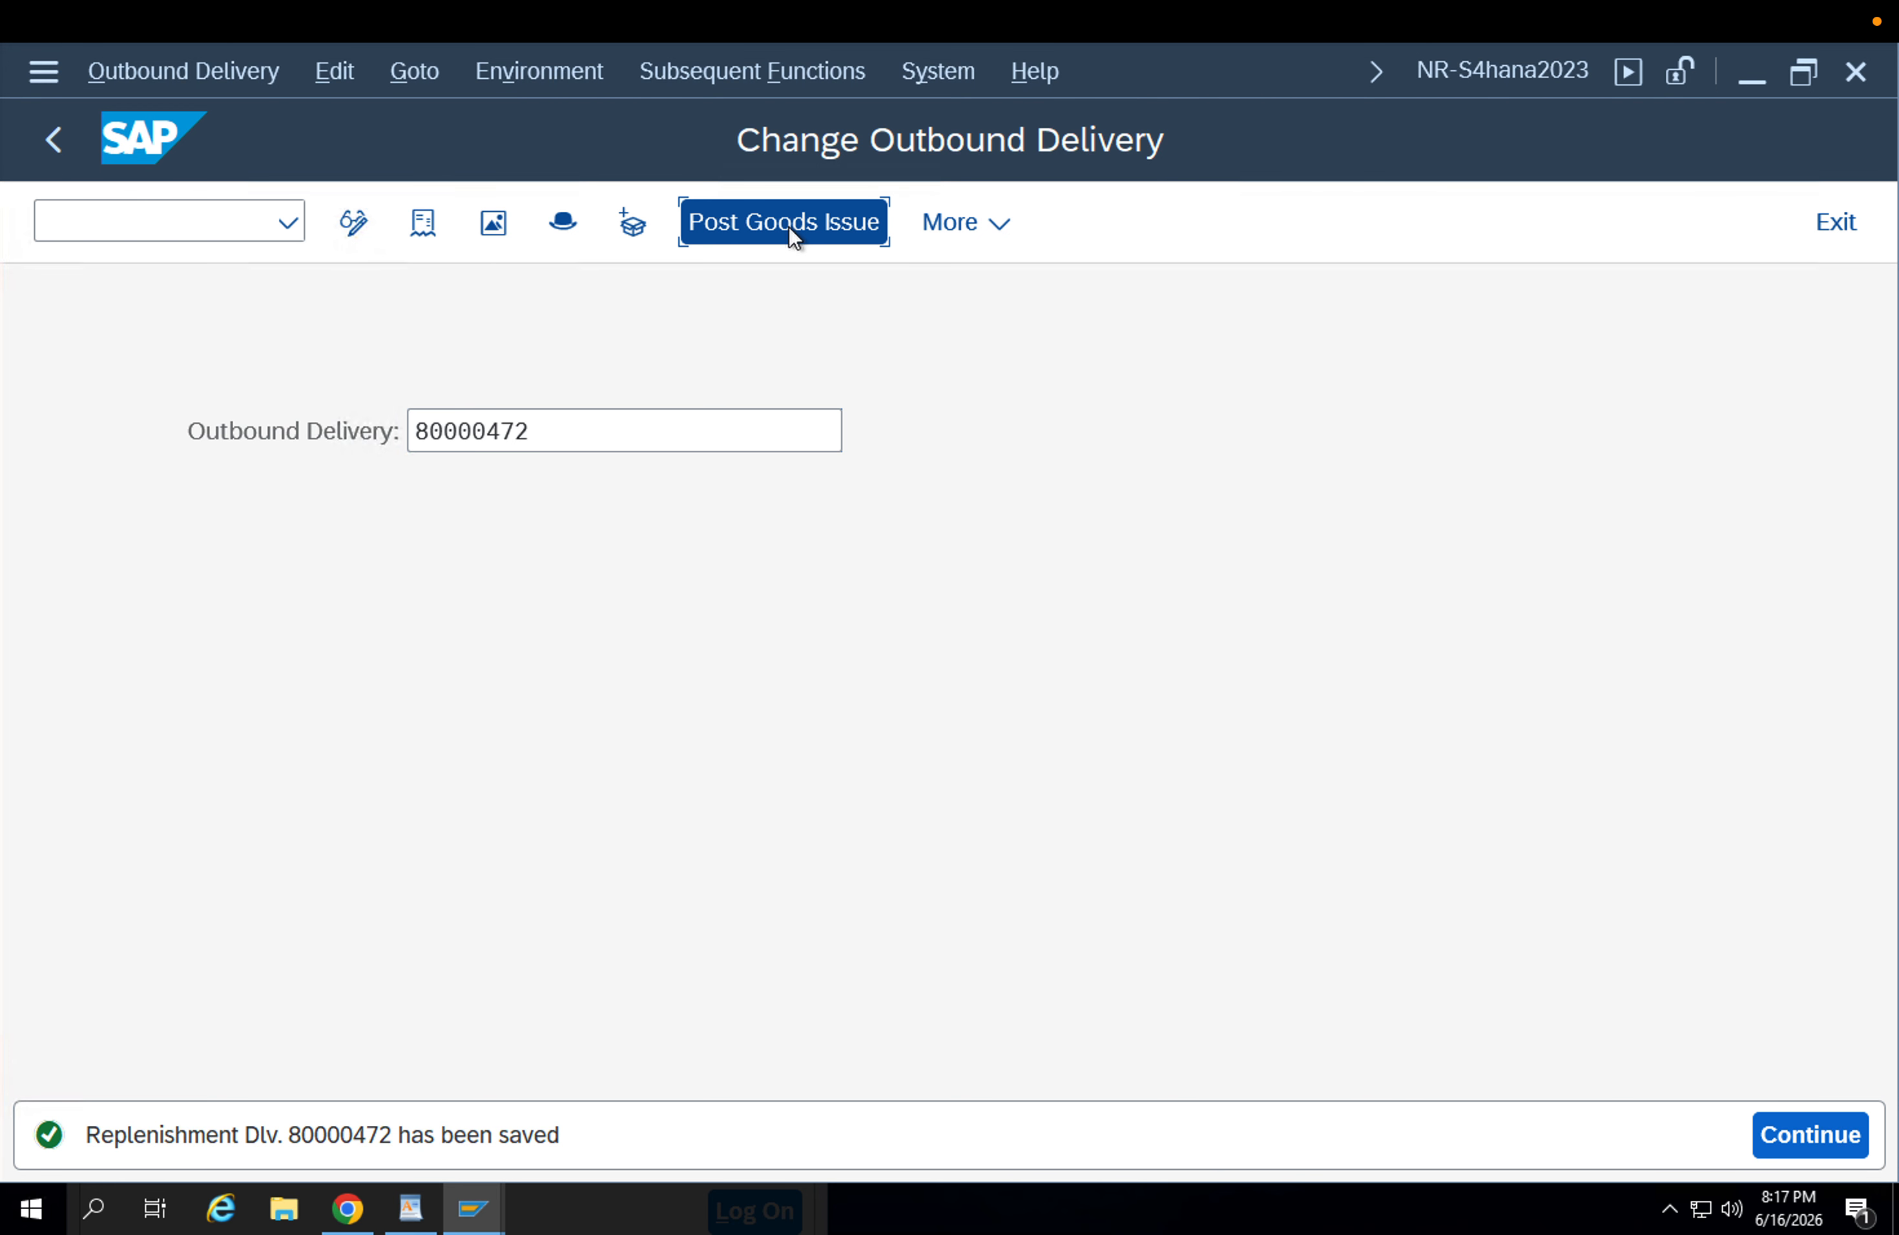
{"action": "left_click", "coordinate": [425, 222]}
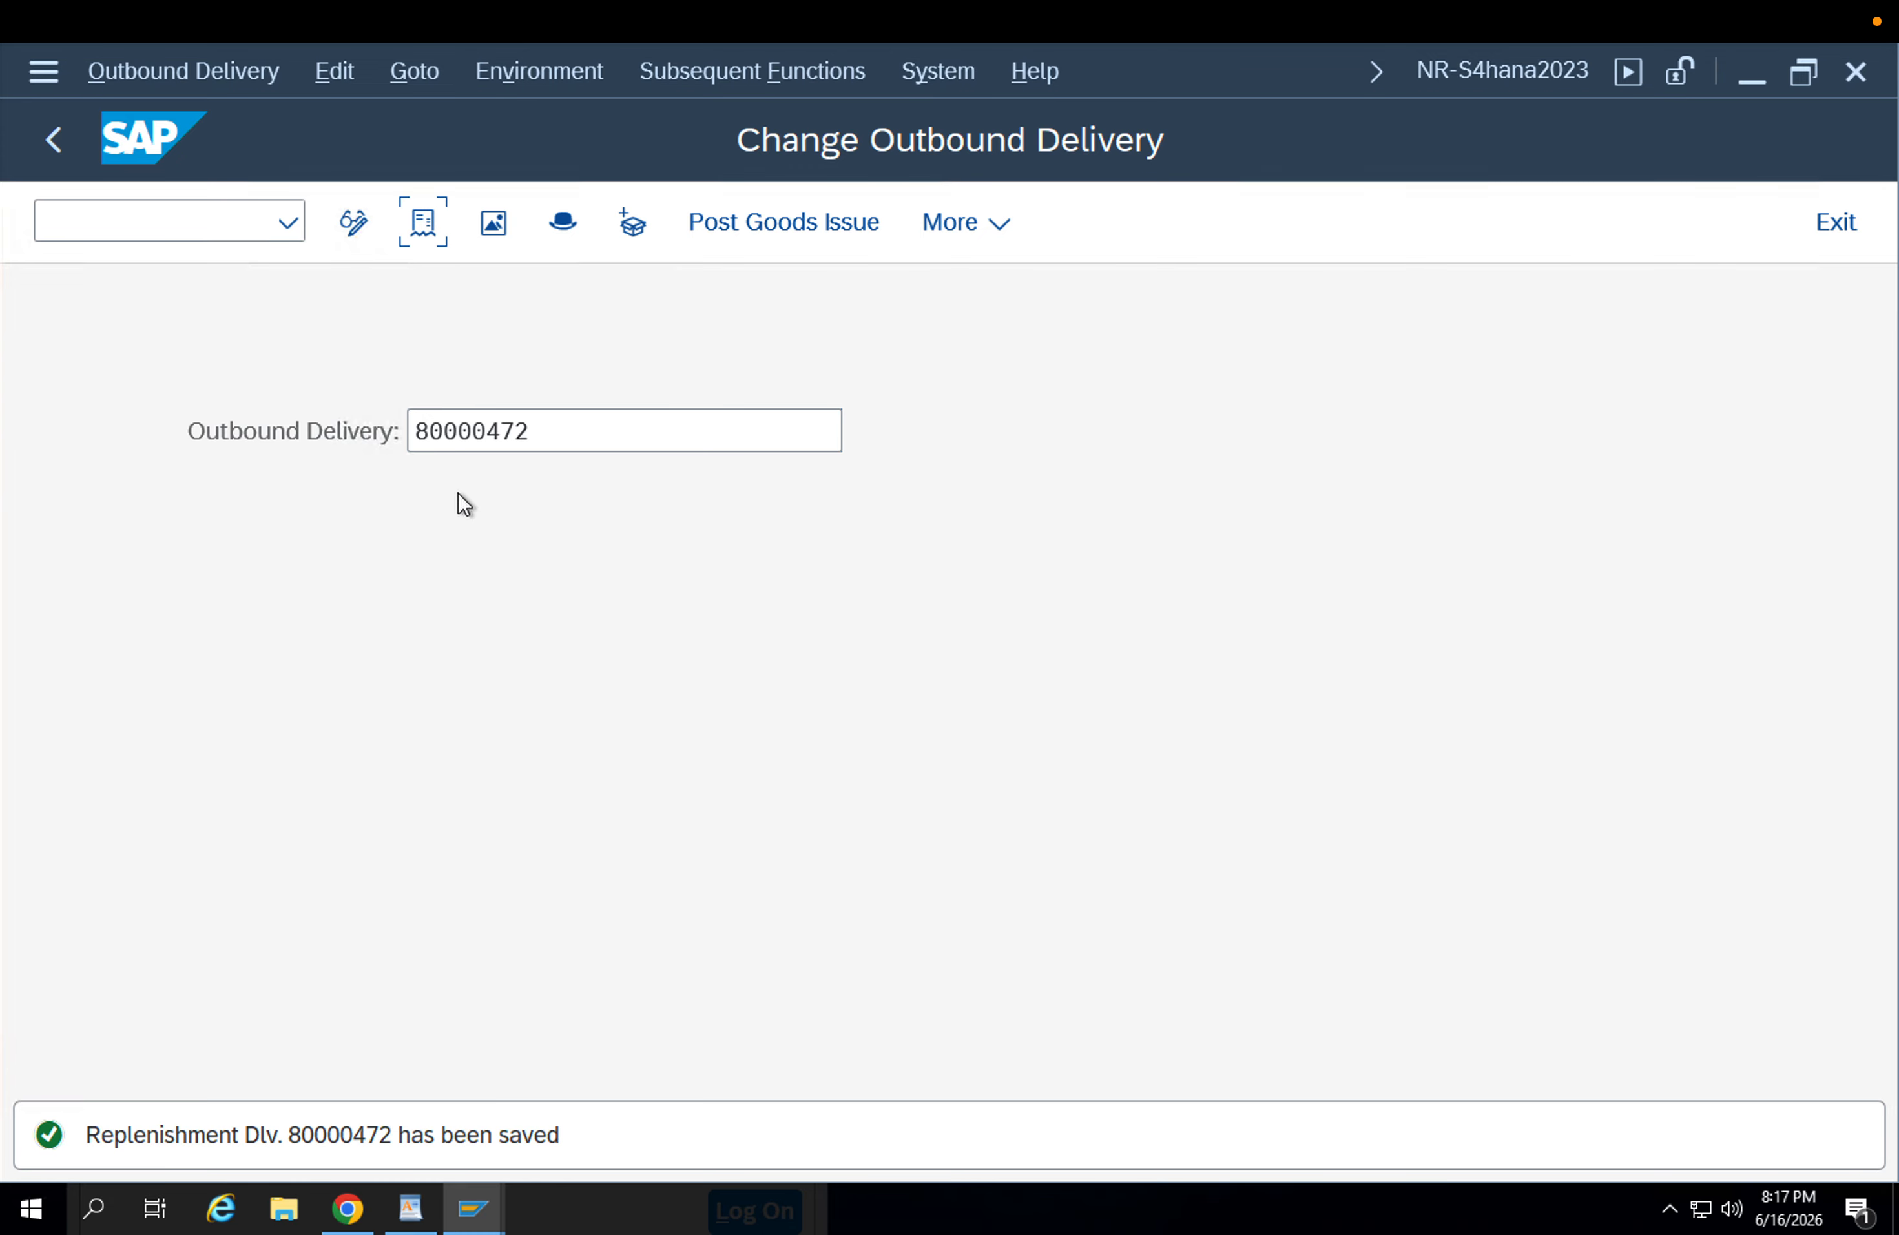
{"action": "left_click", "coordinate": [422, 227]}
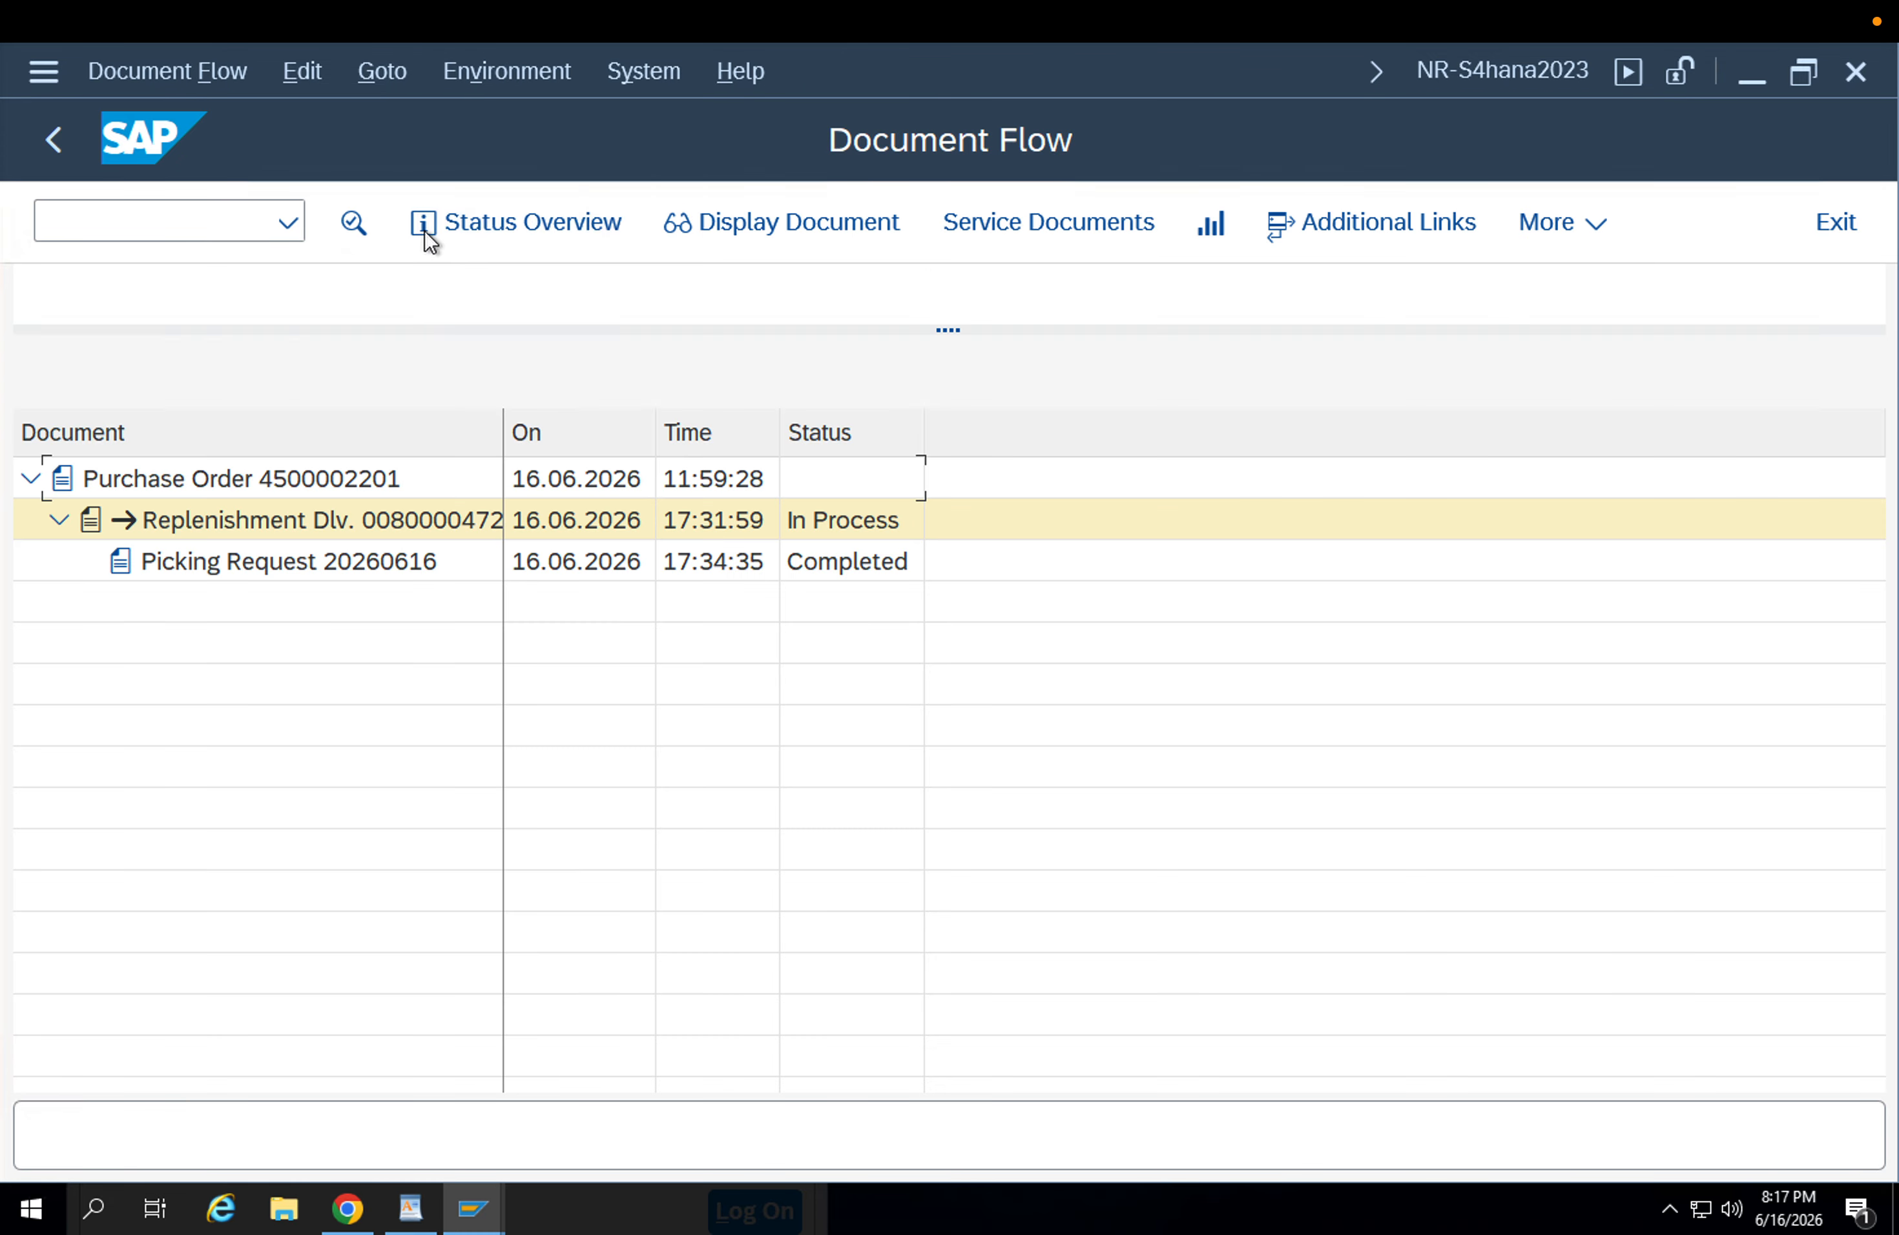
{"action": "left_click", "coordinate": [254, 564]}
{"action": "left_click", "coordinate": [798, 571]}
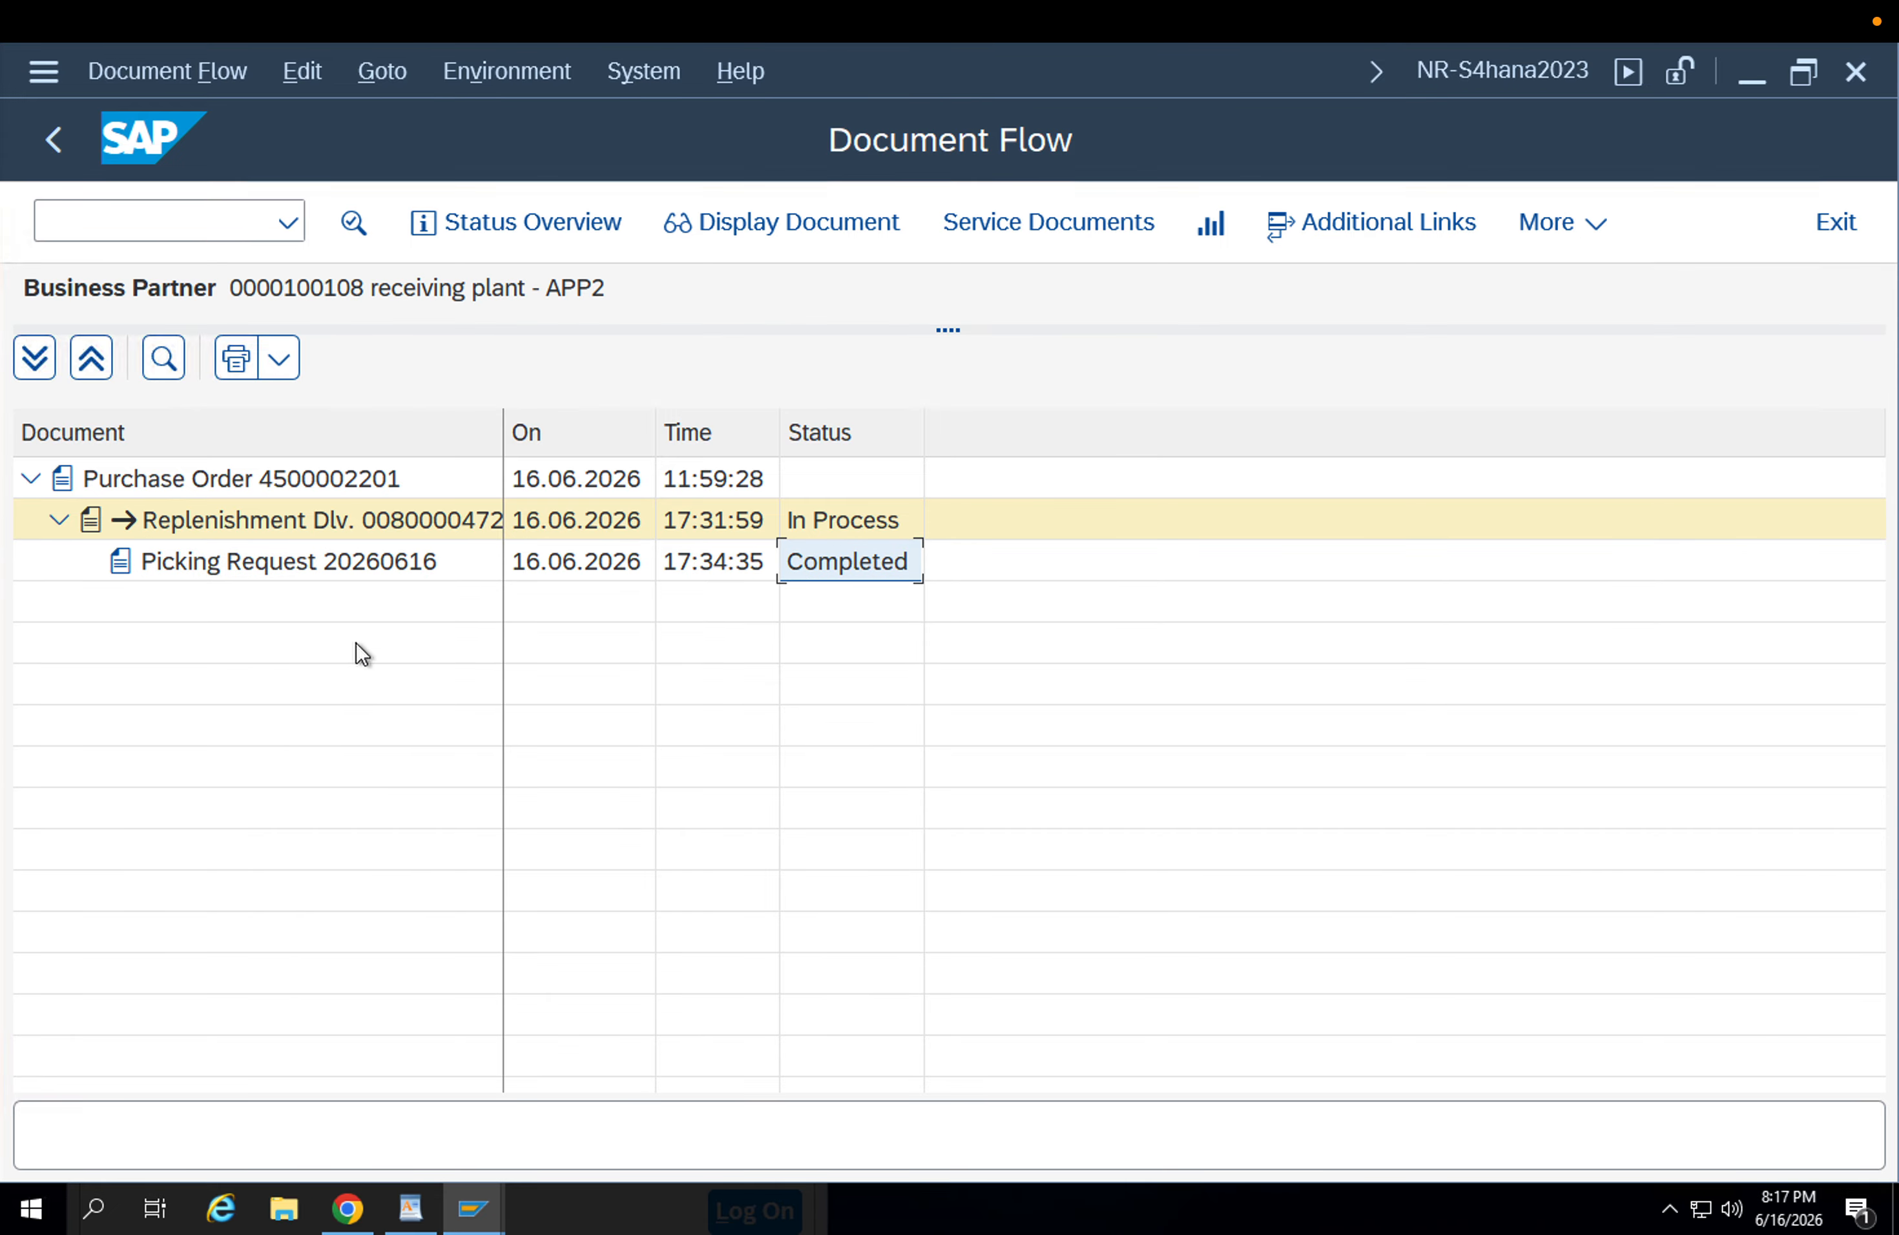
{"action": "left_click", "coordinate": [54, 139]}
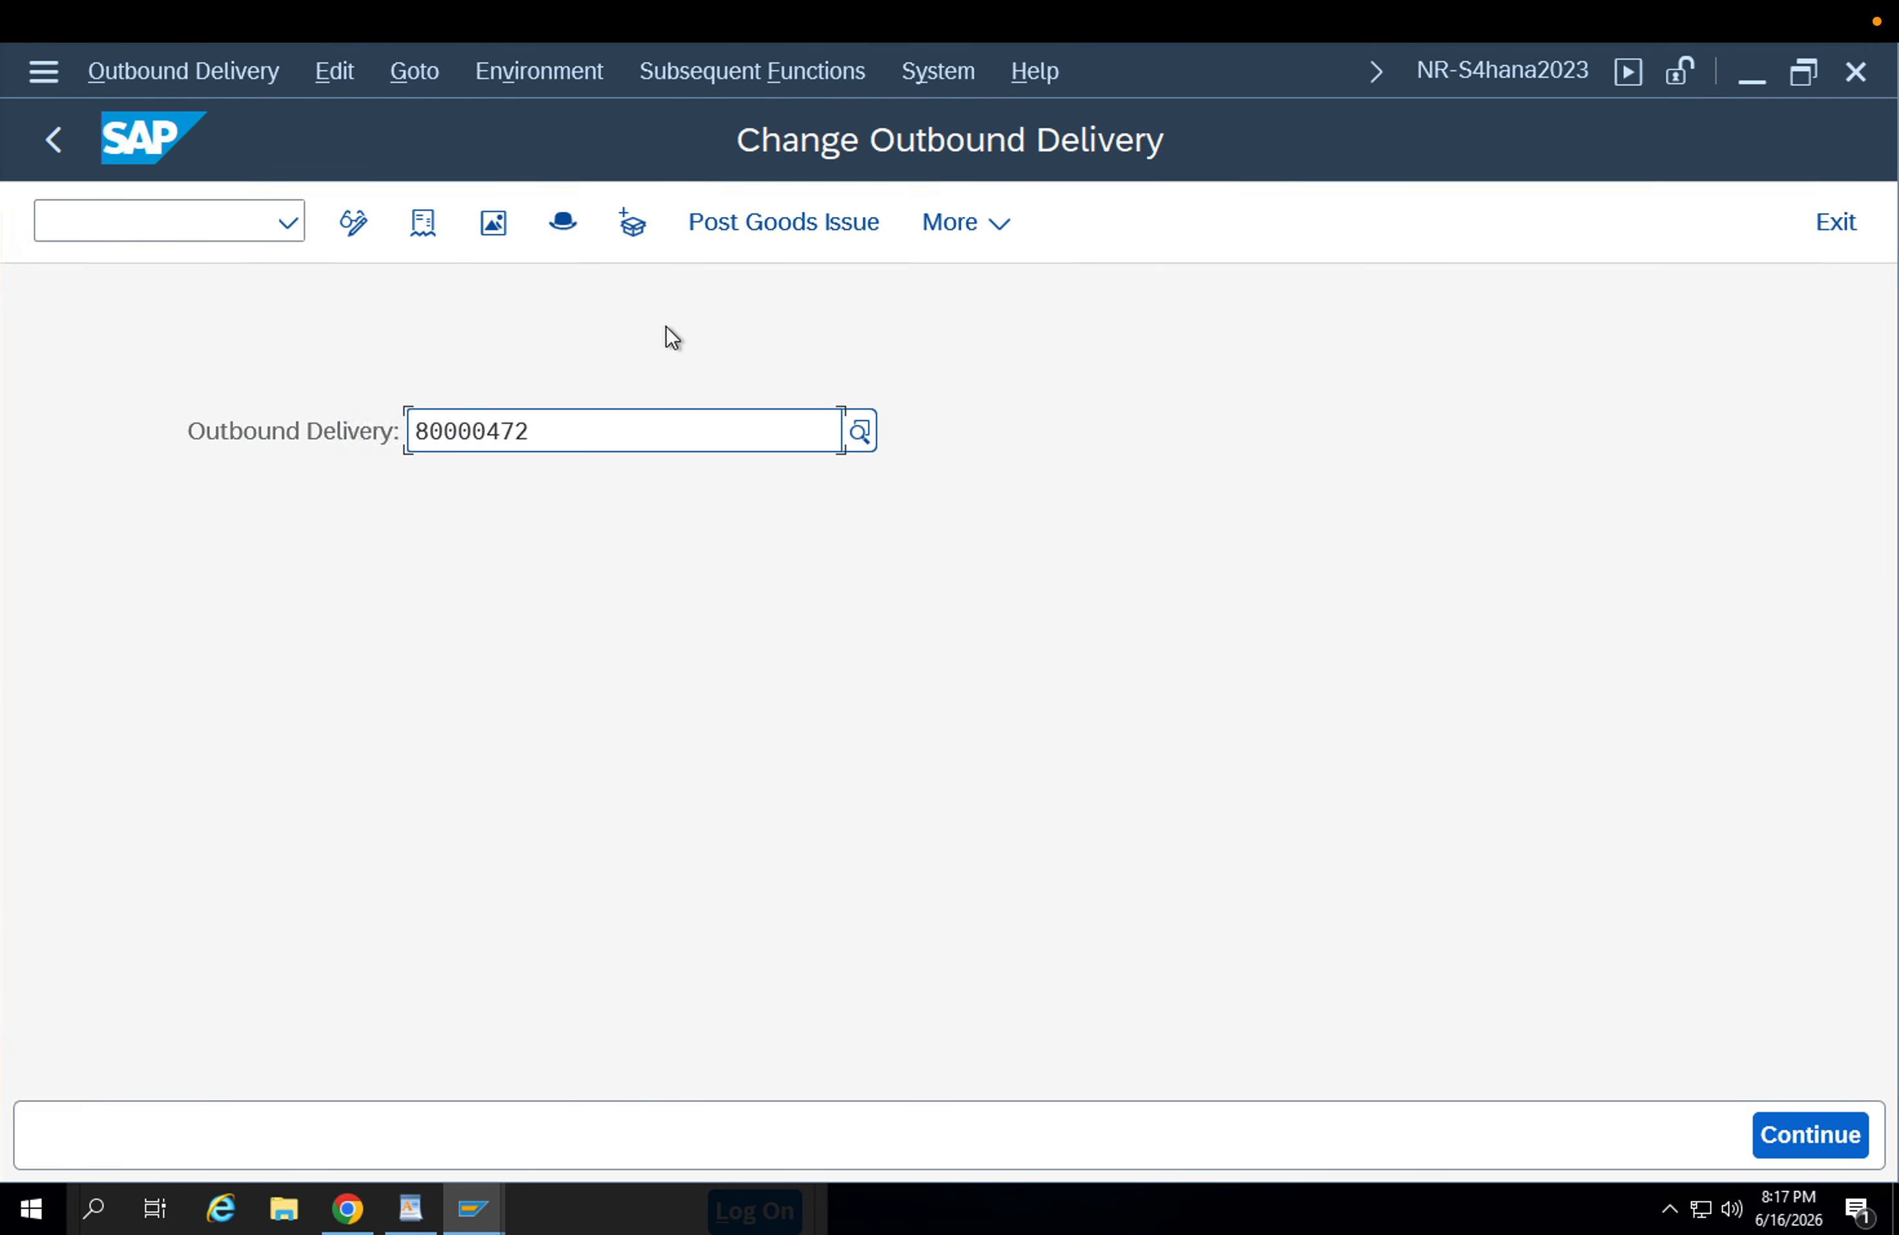
Try again to post the goods issue directly from the initial screen and read the error entry for FG-001.
{"action": "left_click", "coordinate": [726, 223]}
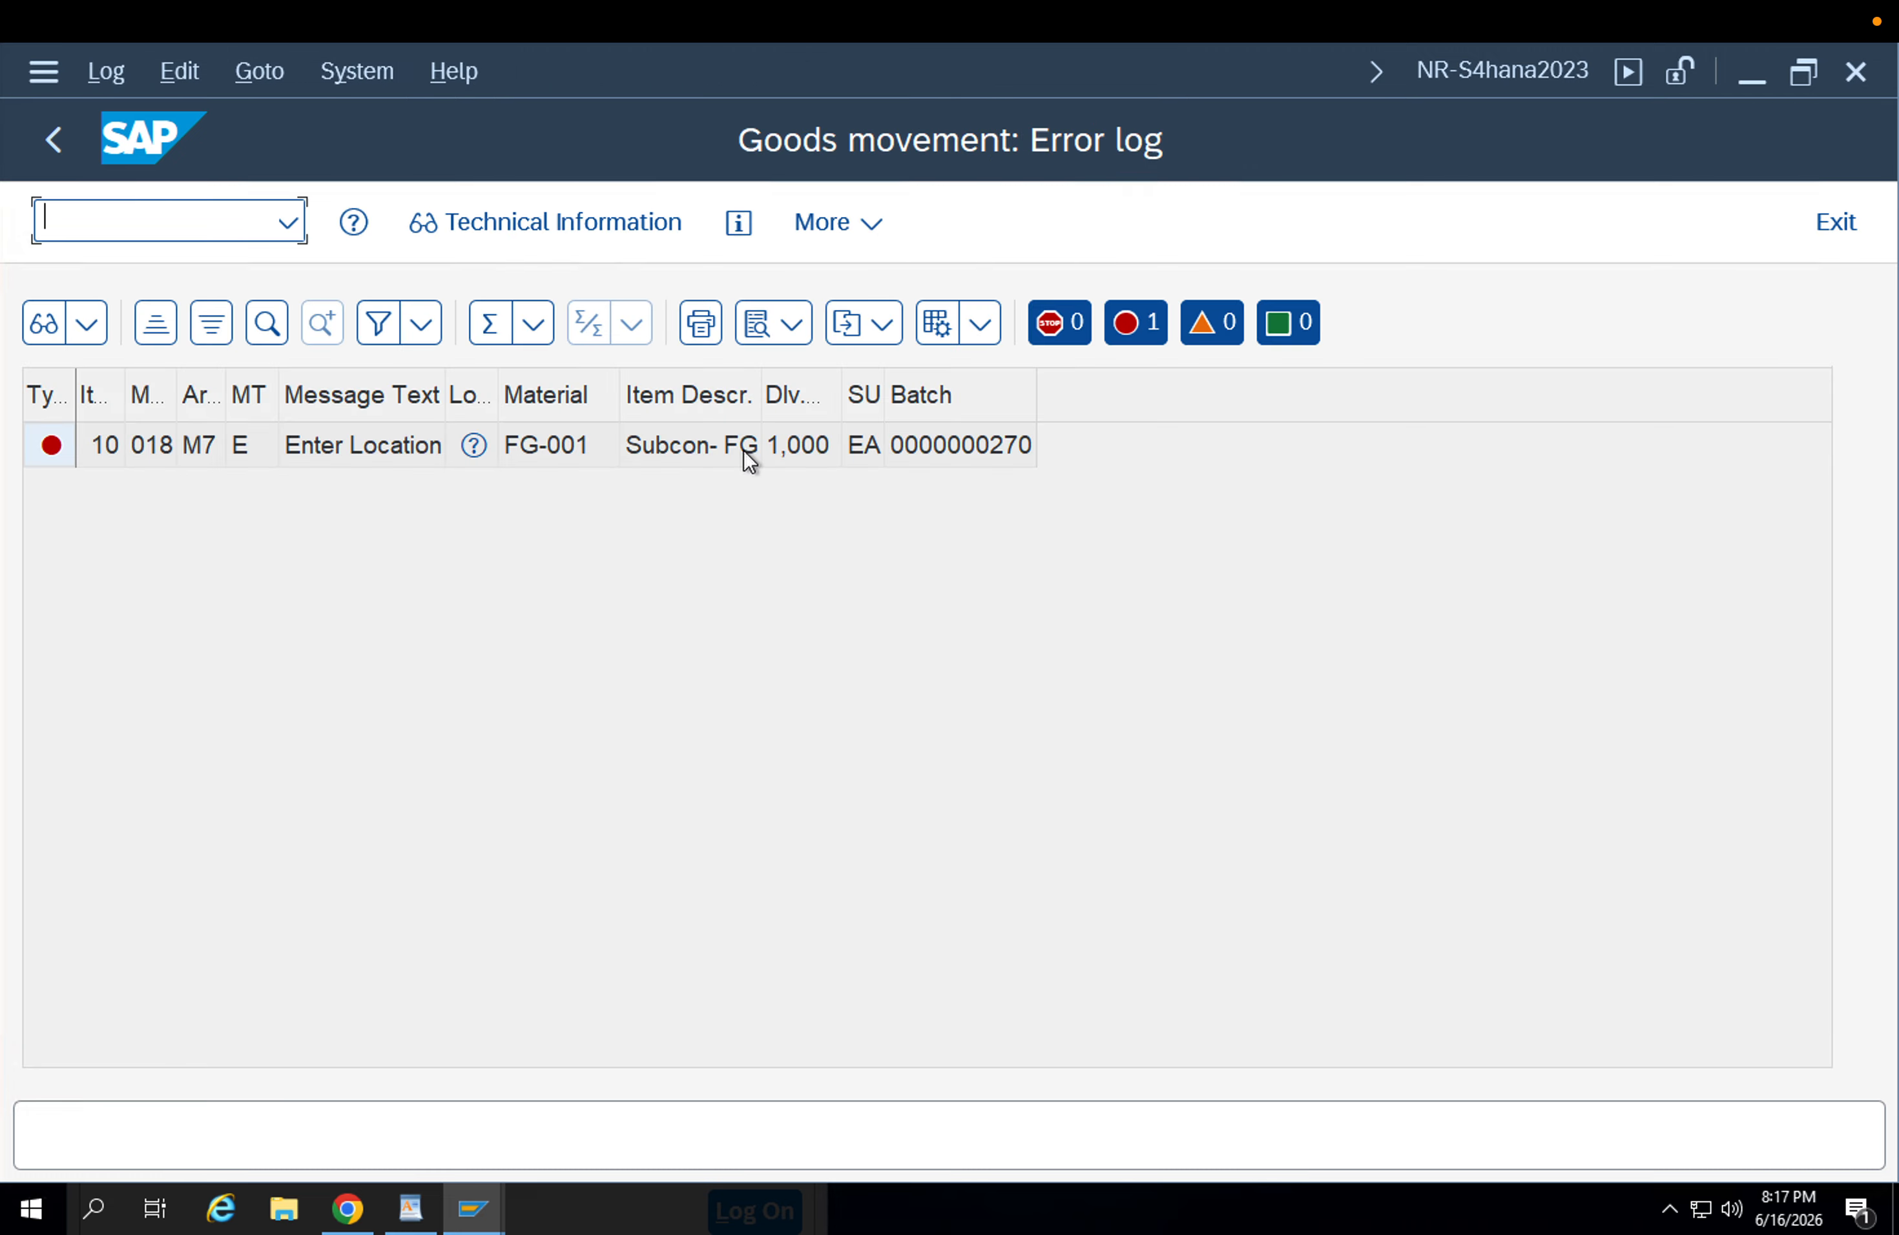
{"action": "left_click", "coordinate": [312, 457]}
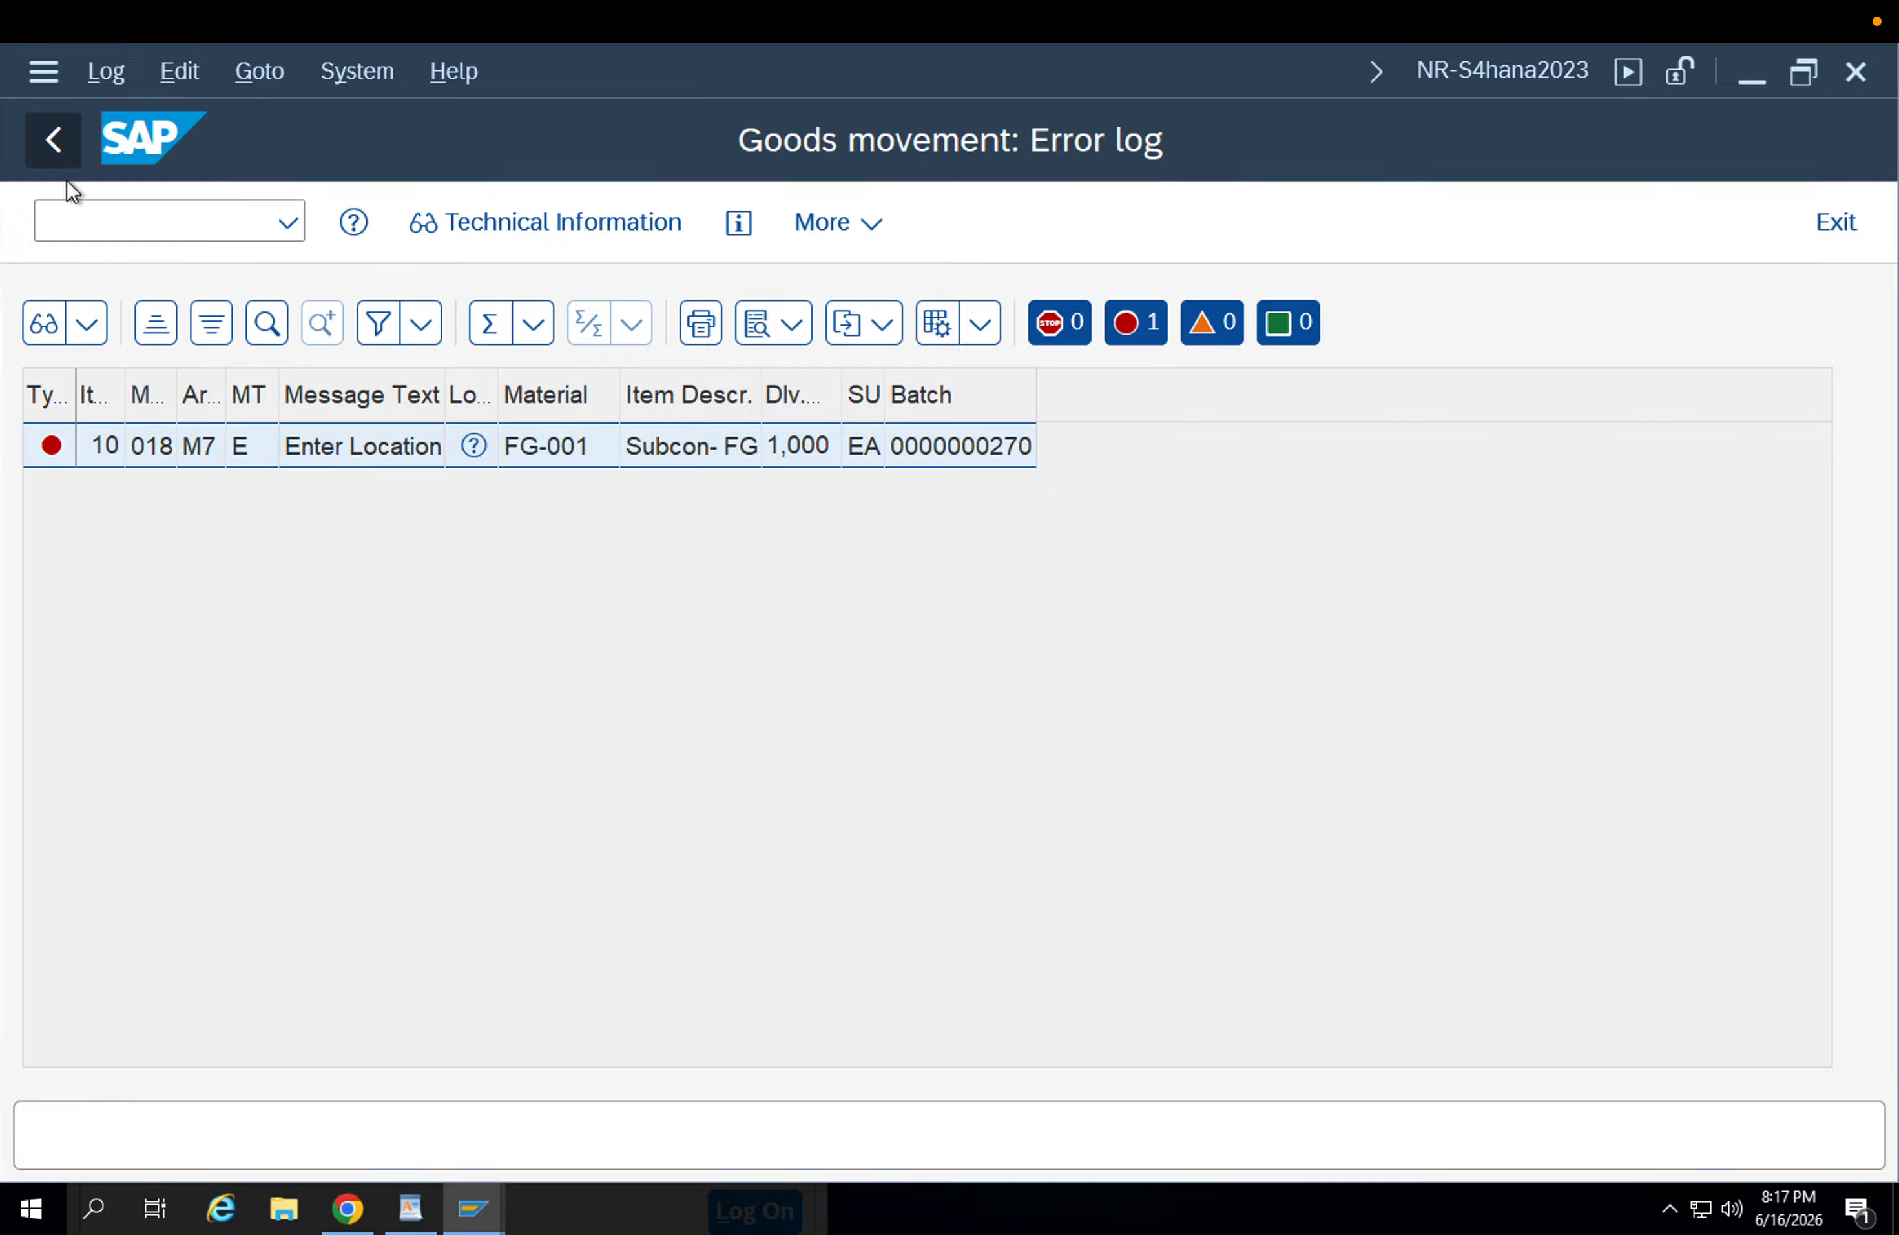
{"action": "left_click", "coordinate": [53, 140]}
Return to the delivery overview, open the details of item 10 and check its picking, batch split and material data for the location.
{"action": "key", "text": "Return"}
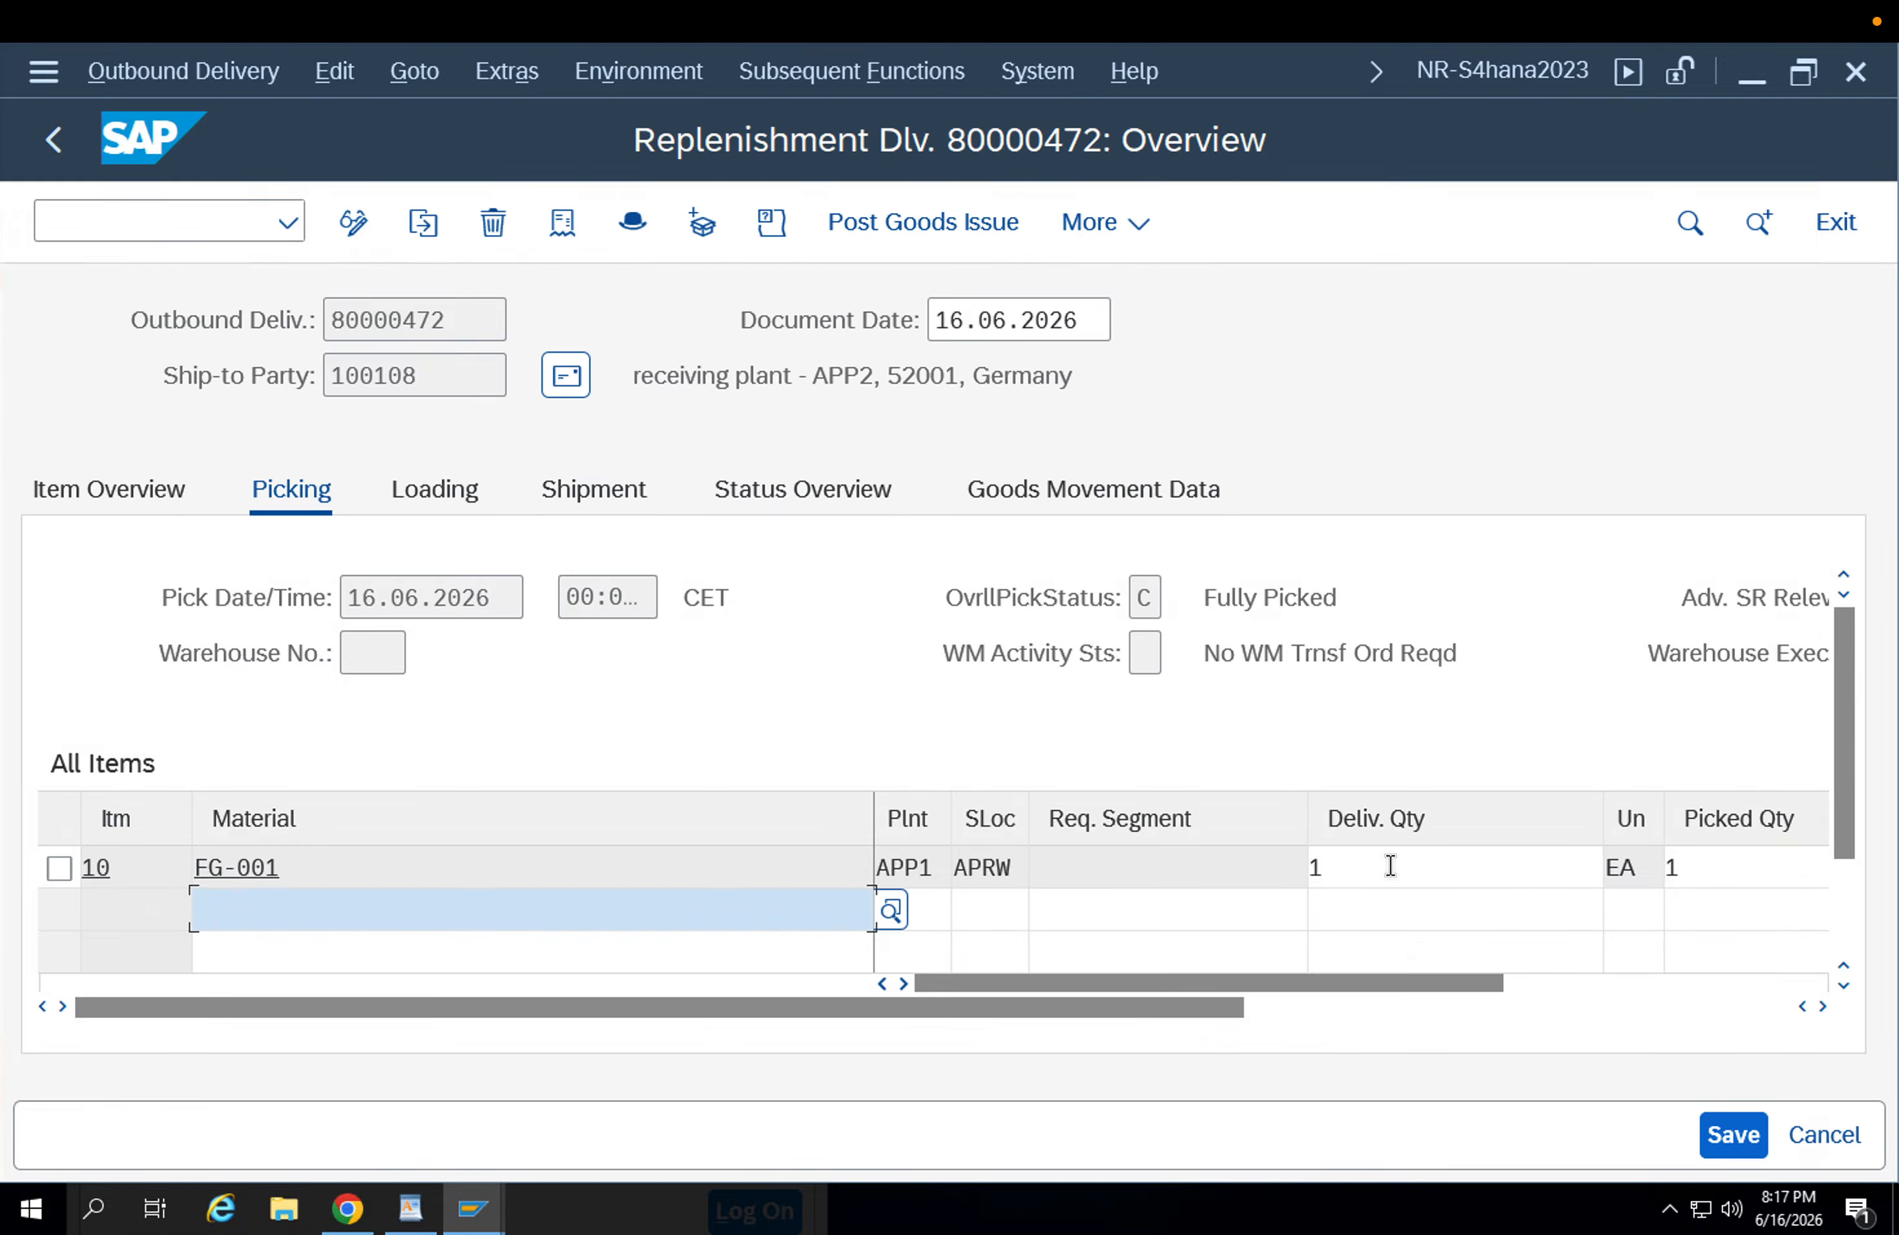
{"action": "double_click", "coordinate": [1391, 866]}
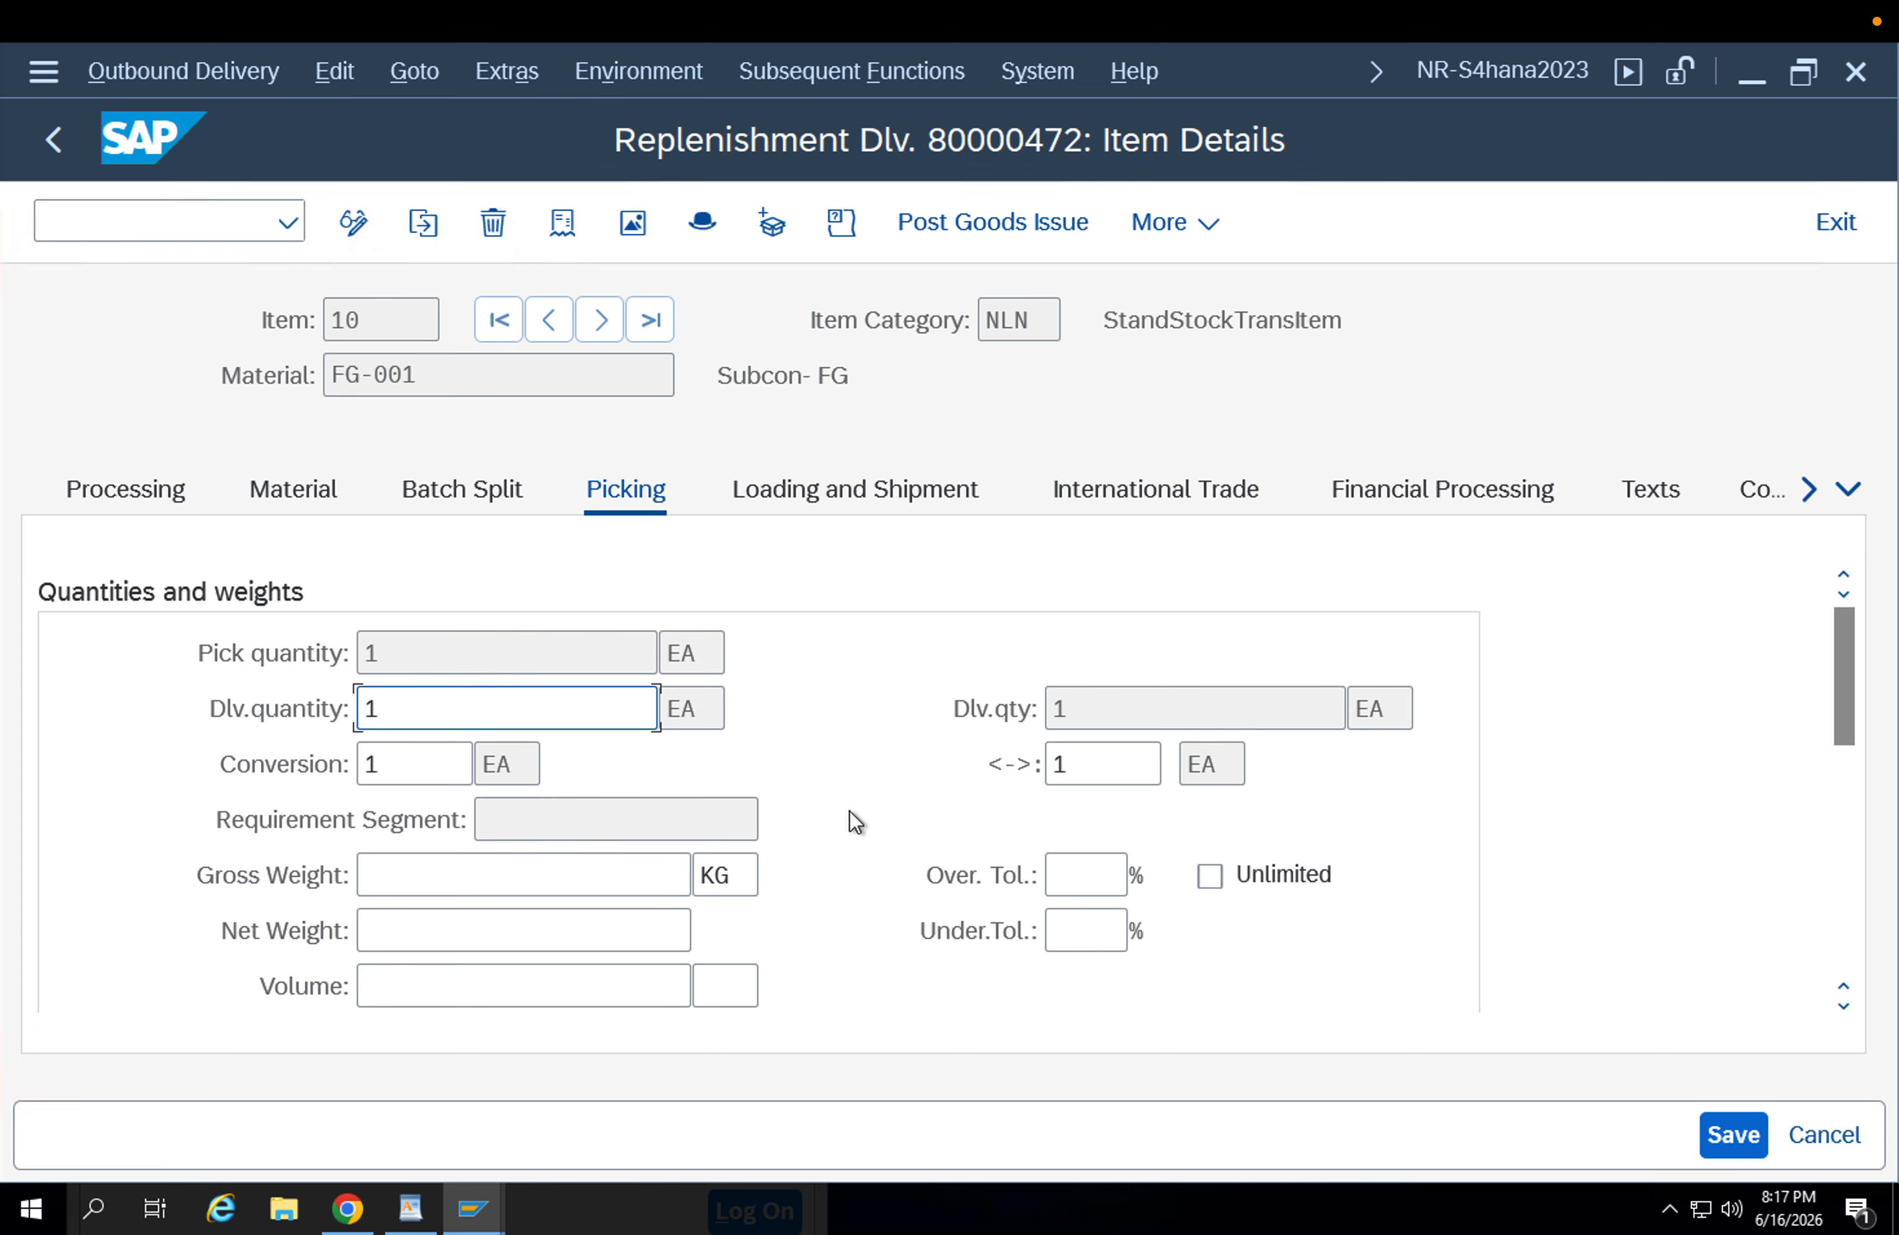
{"action": "scroll", "coordinate": [856, 822], "scroll_direction": "down", "scroll_amount": 10}
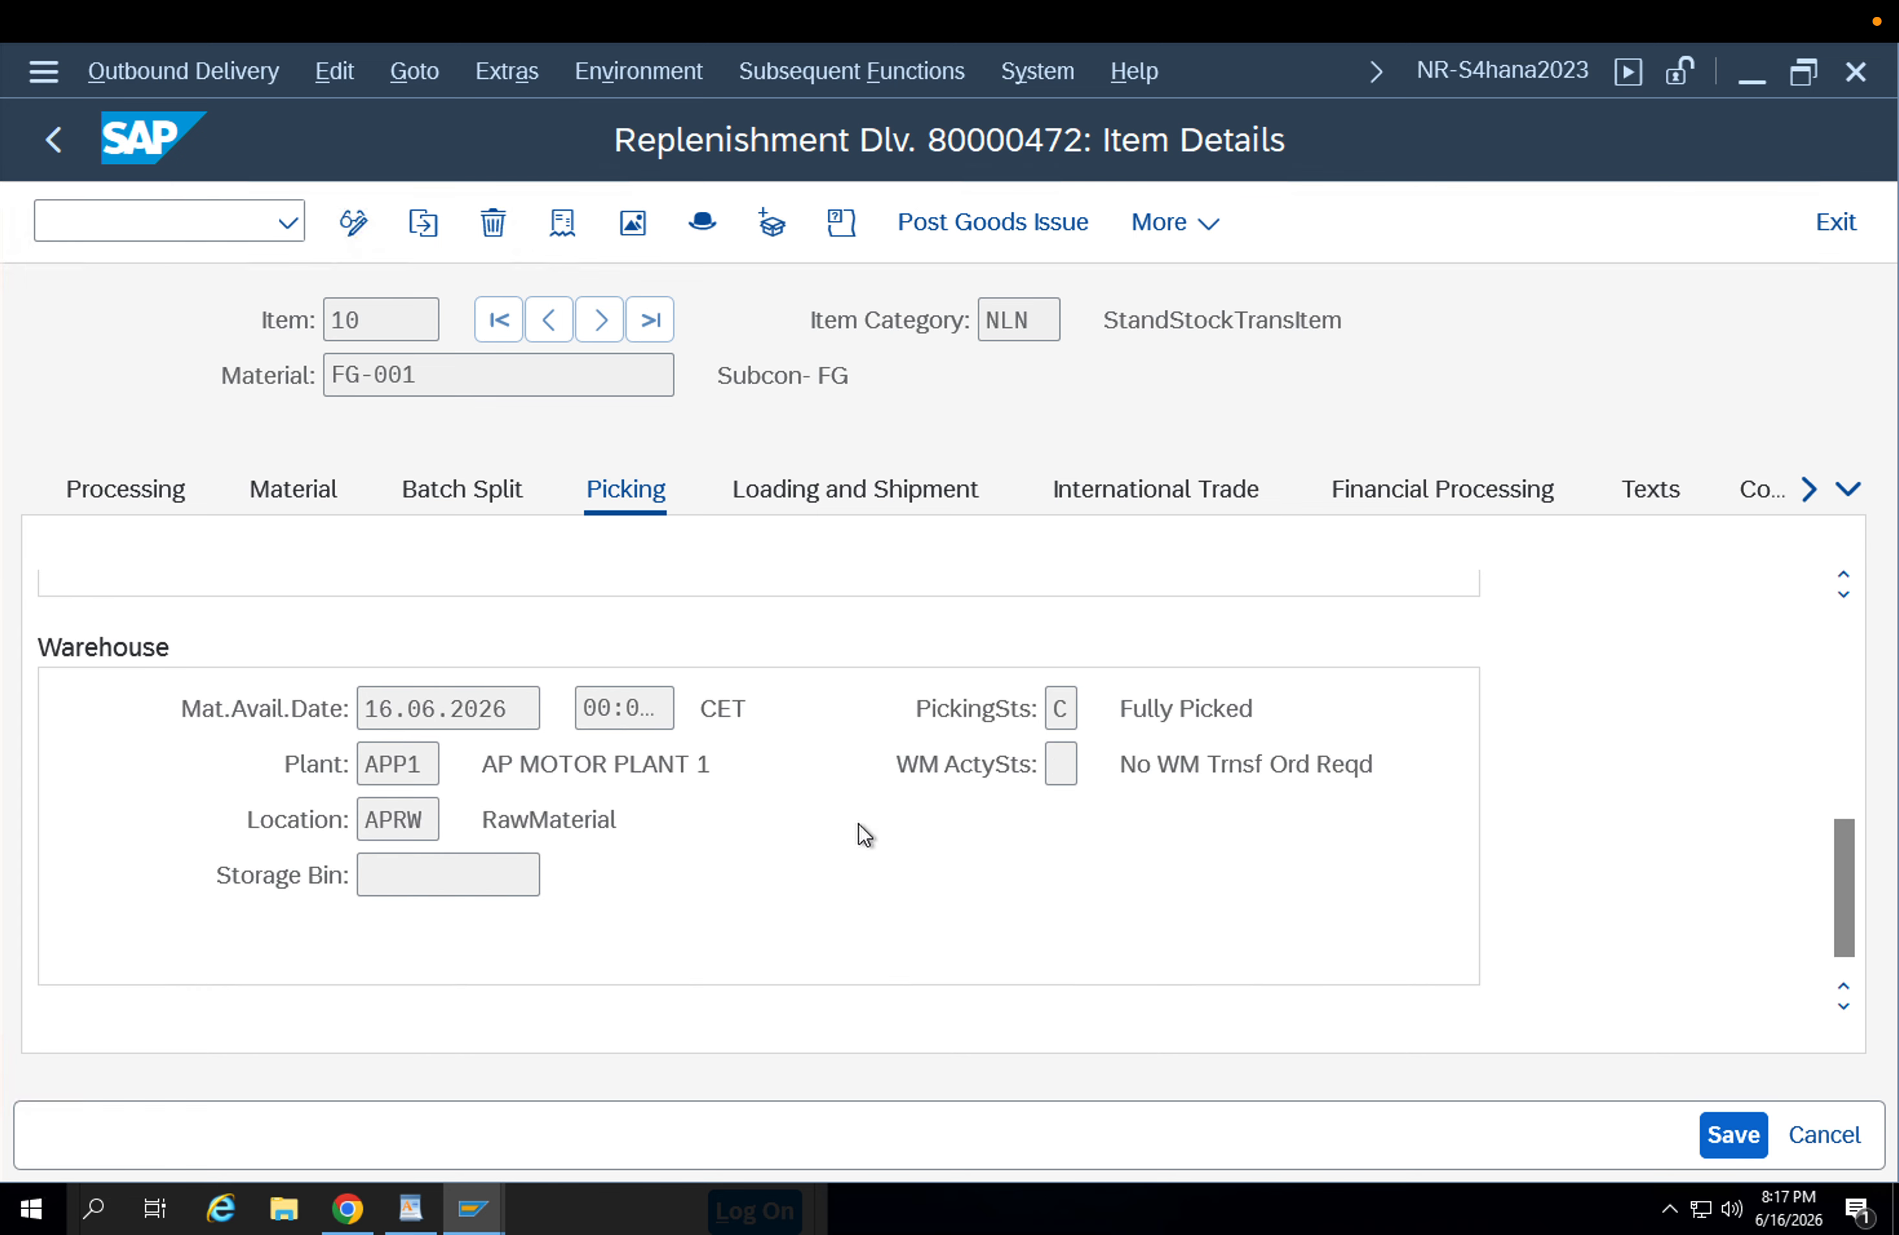
{"action": "scroll", "coordinate": [864, 834], "scroll_direction": "up", "scroll_amount": 6}
{"action": "scroll", "coordinate": [858, 826], "scroll_direction": "up", "scroll_amount": 3}
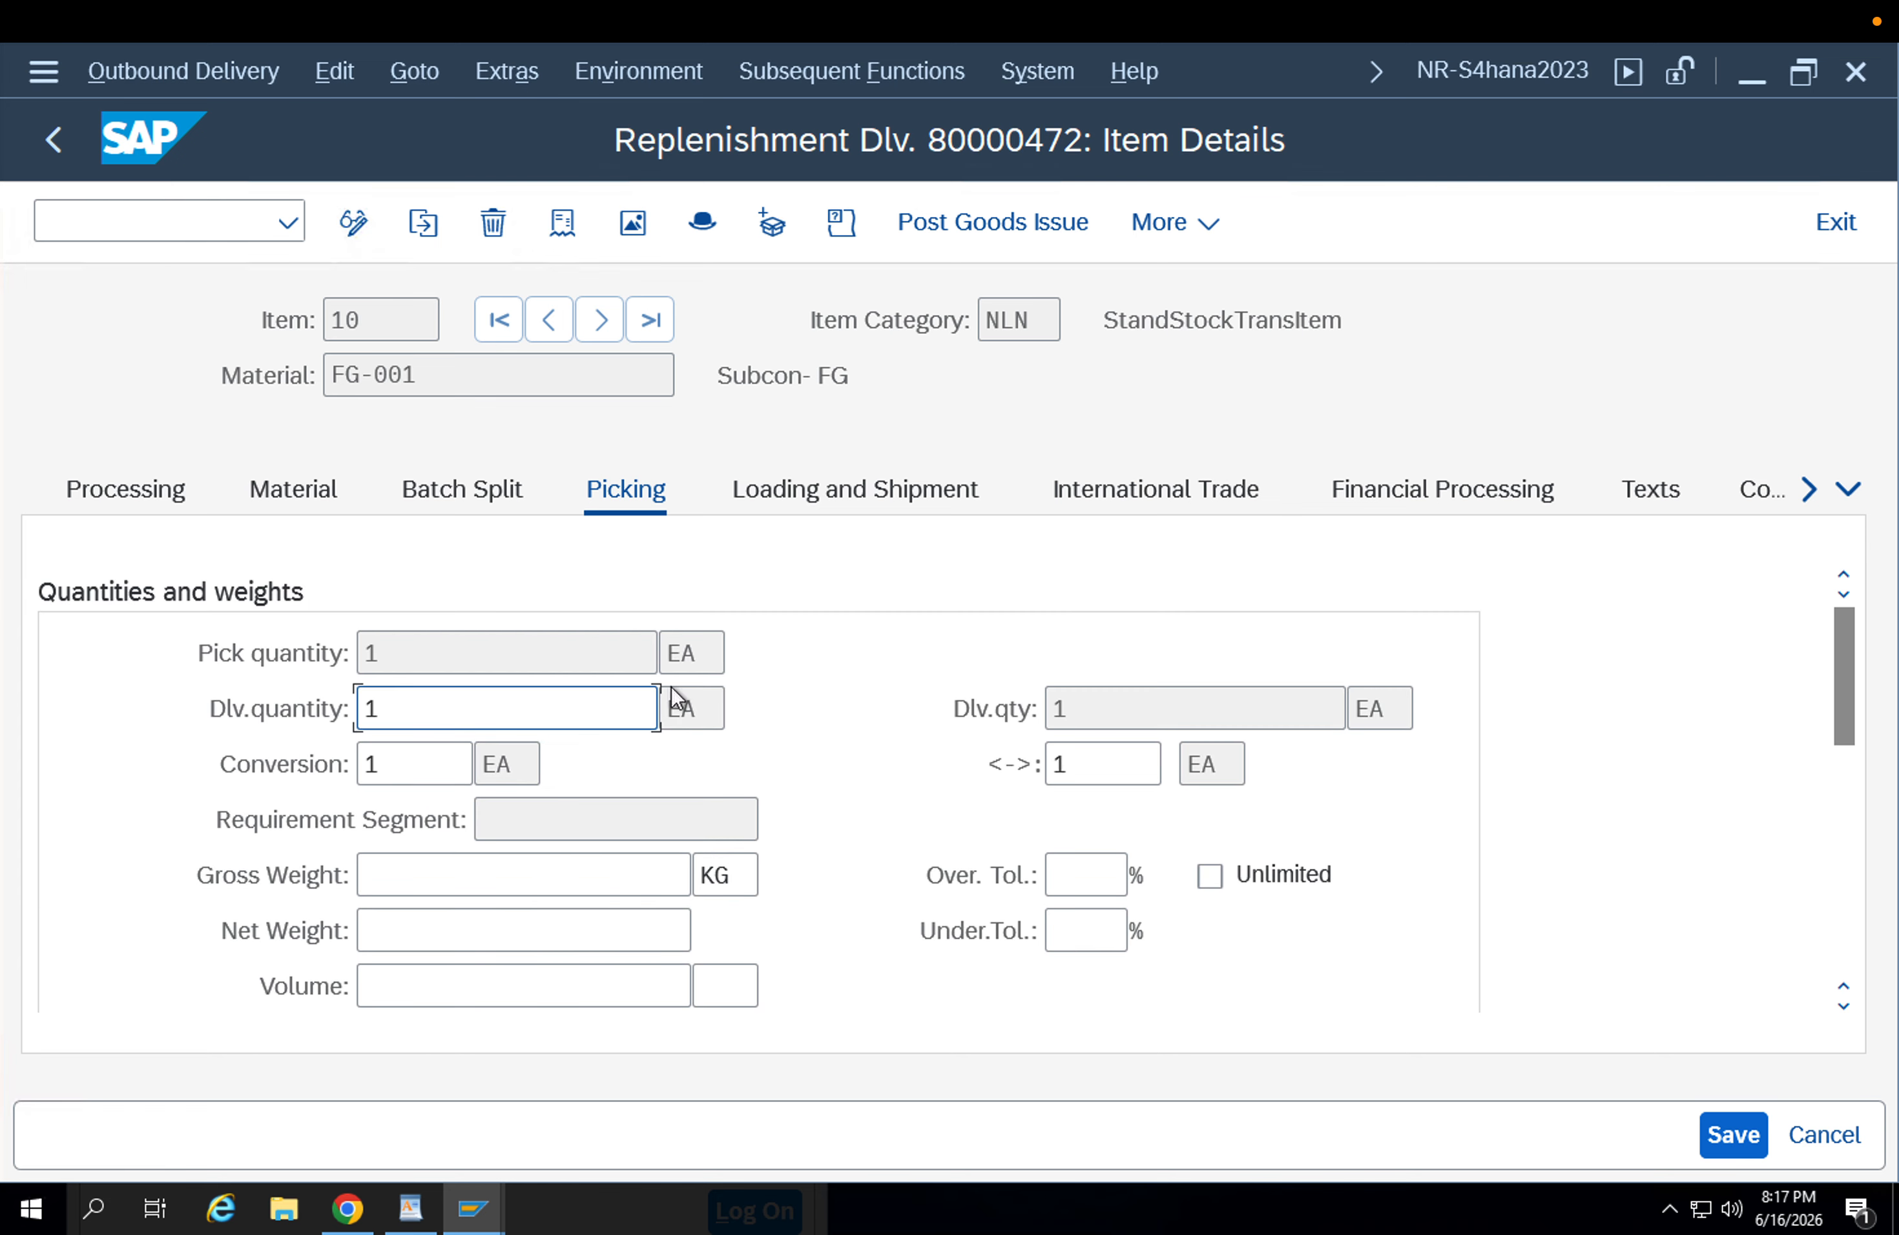
{"action": "left_click", "coordinate": [449, 489]}
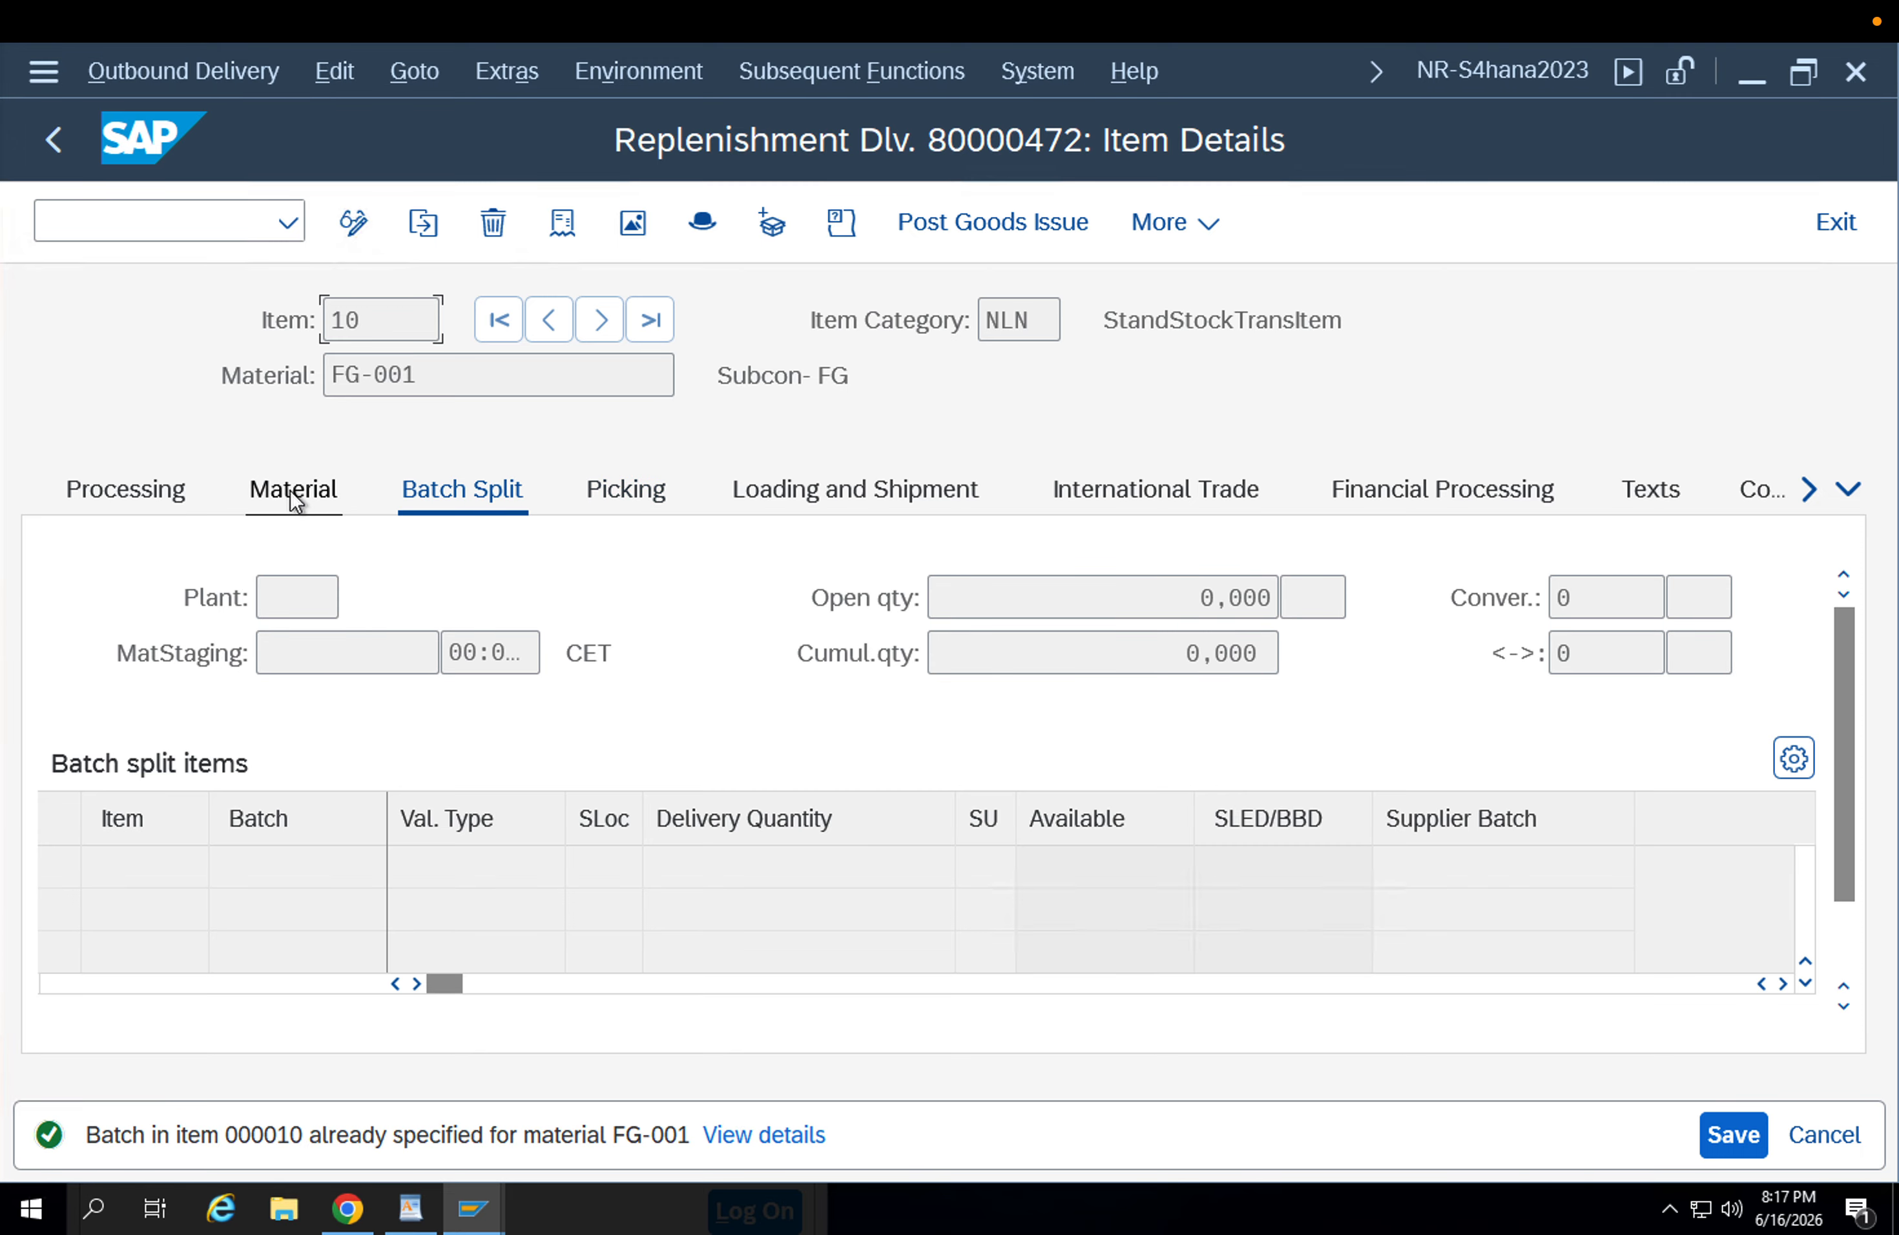
{"action": "left_click", "coordinate": [292, 489]}
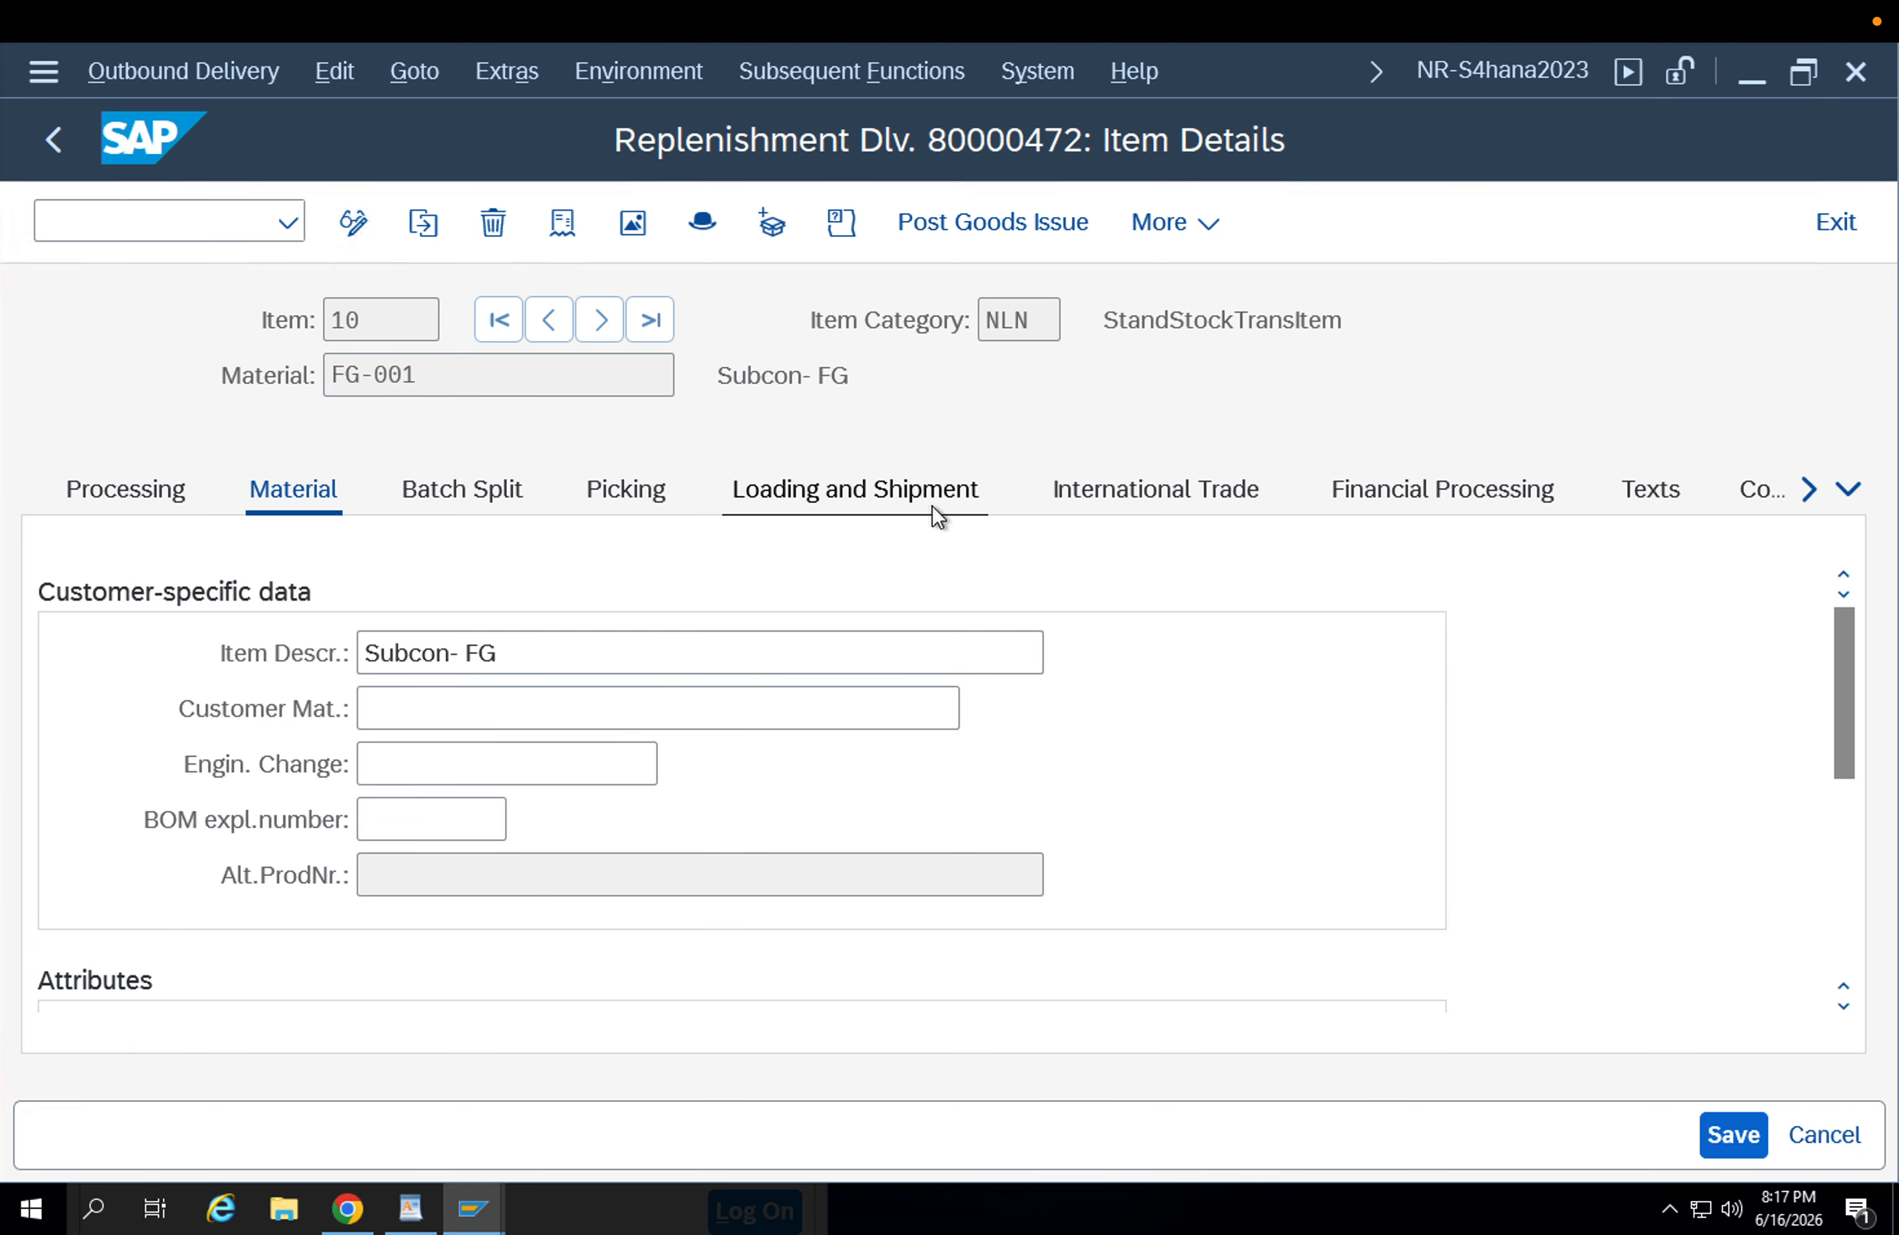
Check item 10's loading and shipment, international trade, financial processing and conditions data, and return to the delivery overview.
{"action": "left_click", "coordinate": [933, 505]}
{"action": "scroll", "coordinate": [1071, 701], "scroll_direction": "down", "scroll_amount": 5}
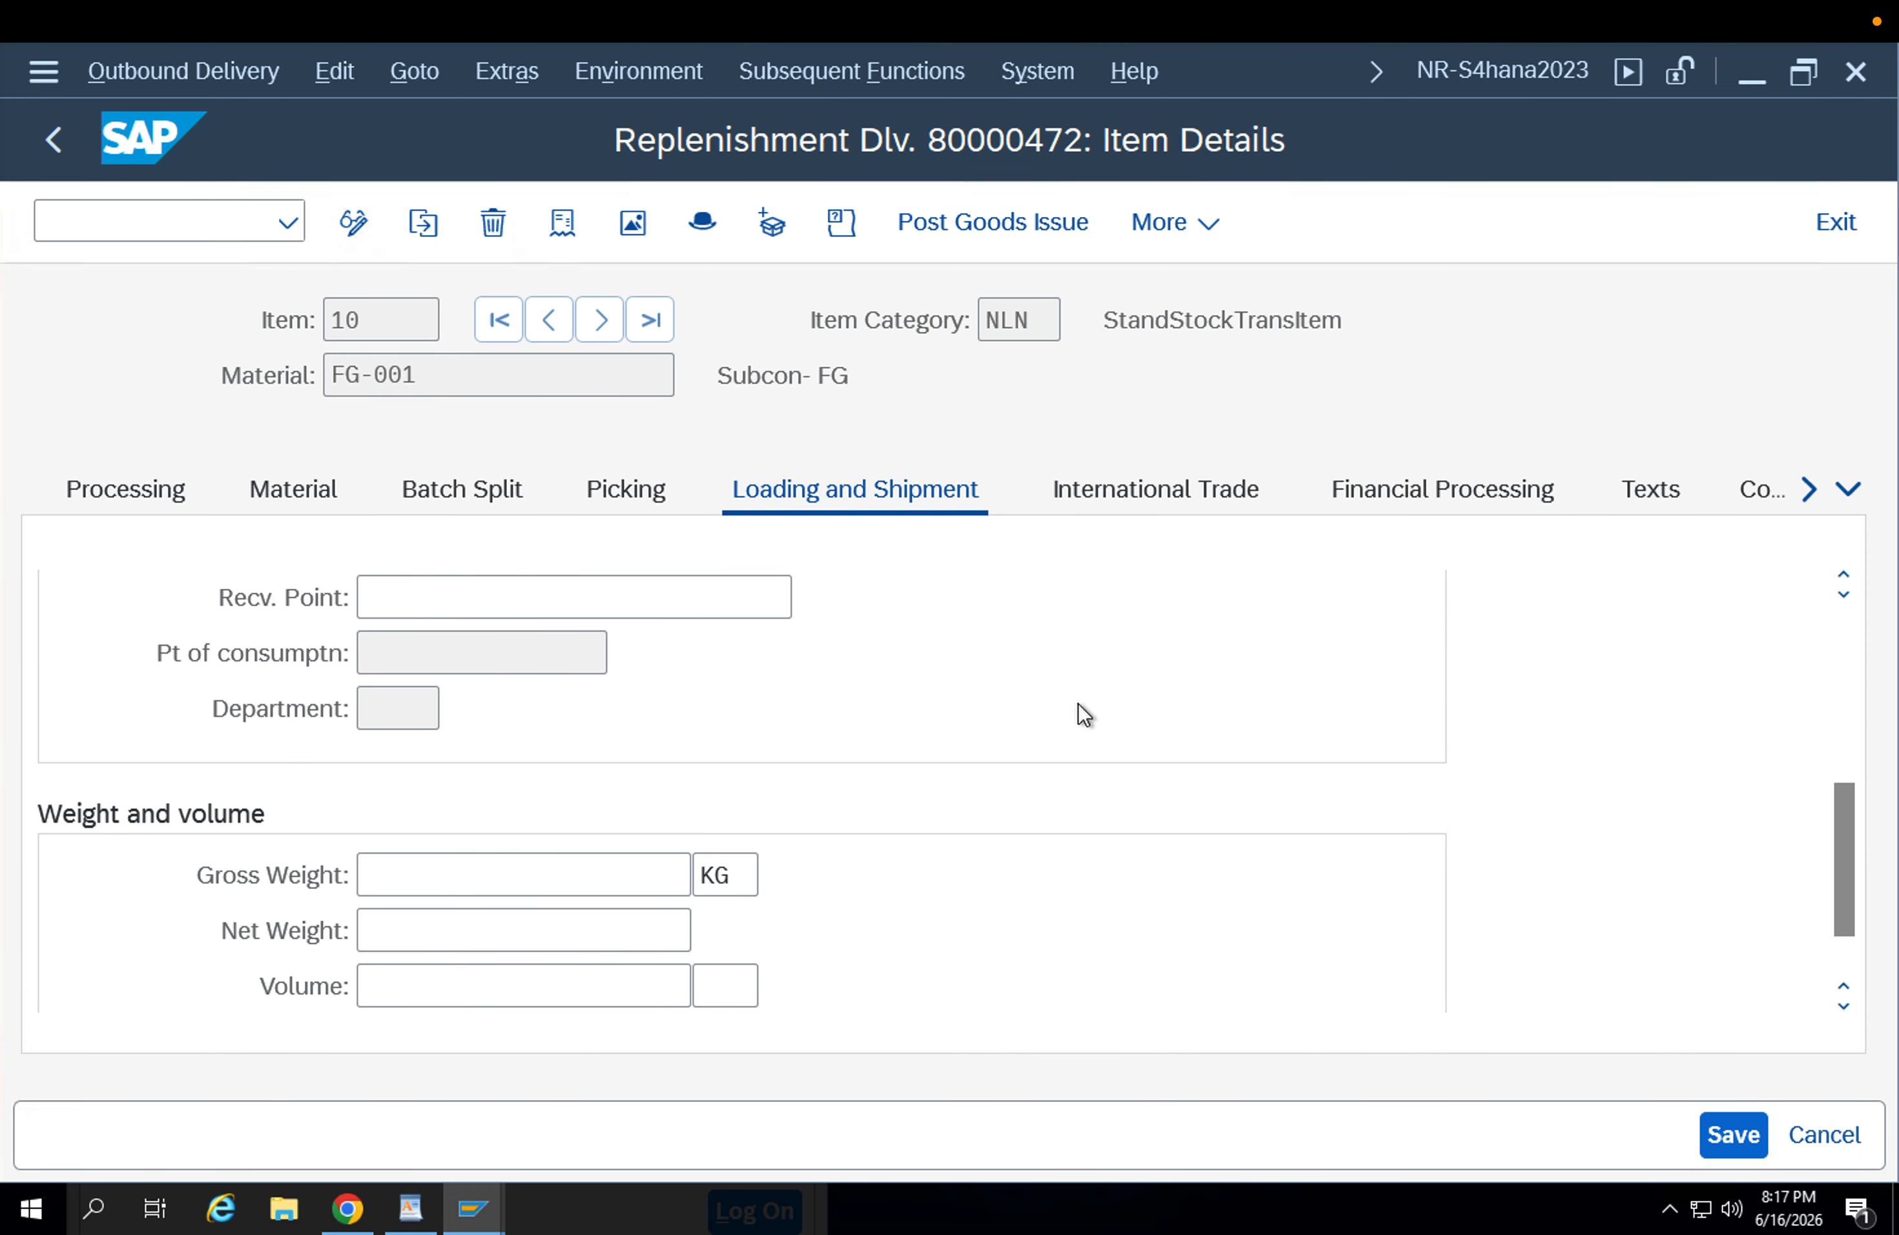
{"action": "scroll", "coordinate": [1078, 704], "scroll_direction": "down", "scroll_amount": 1}
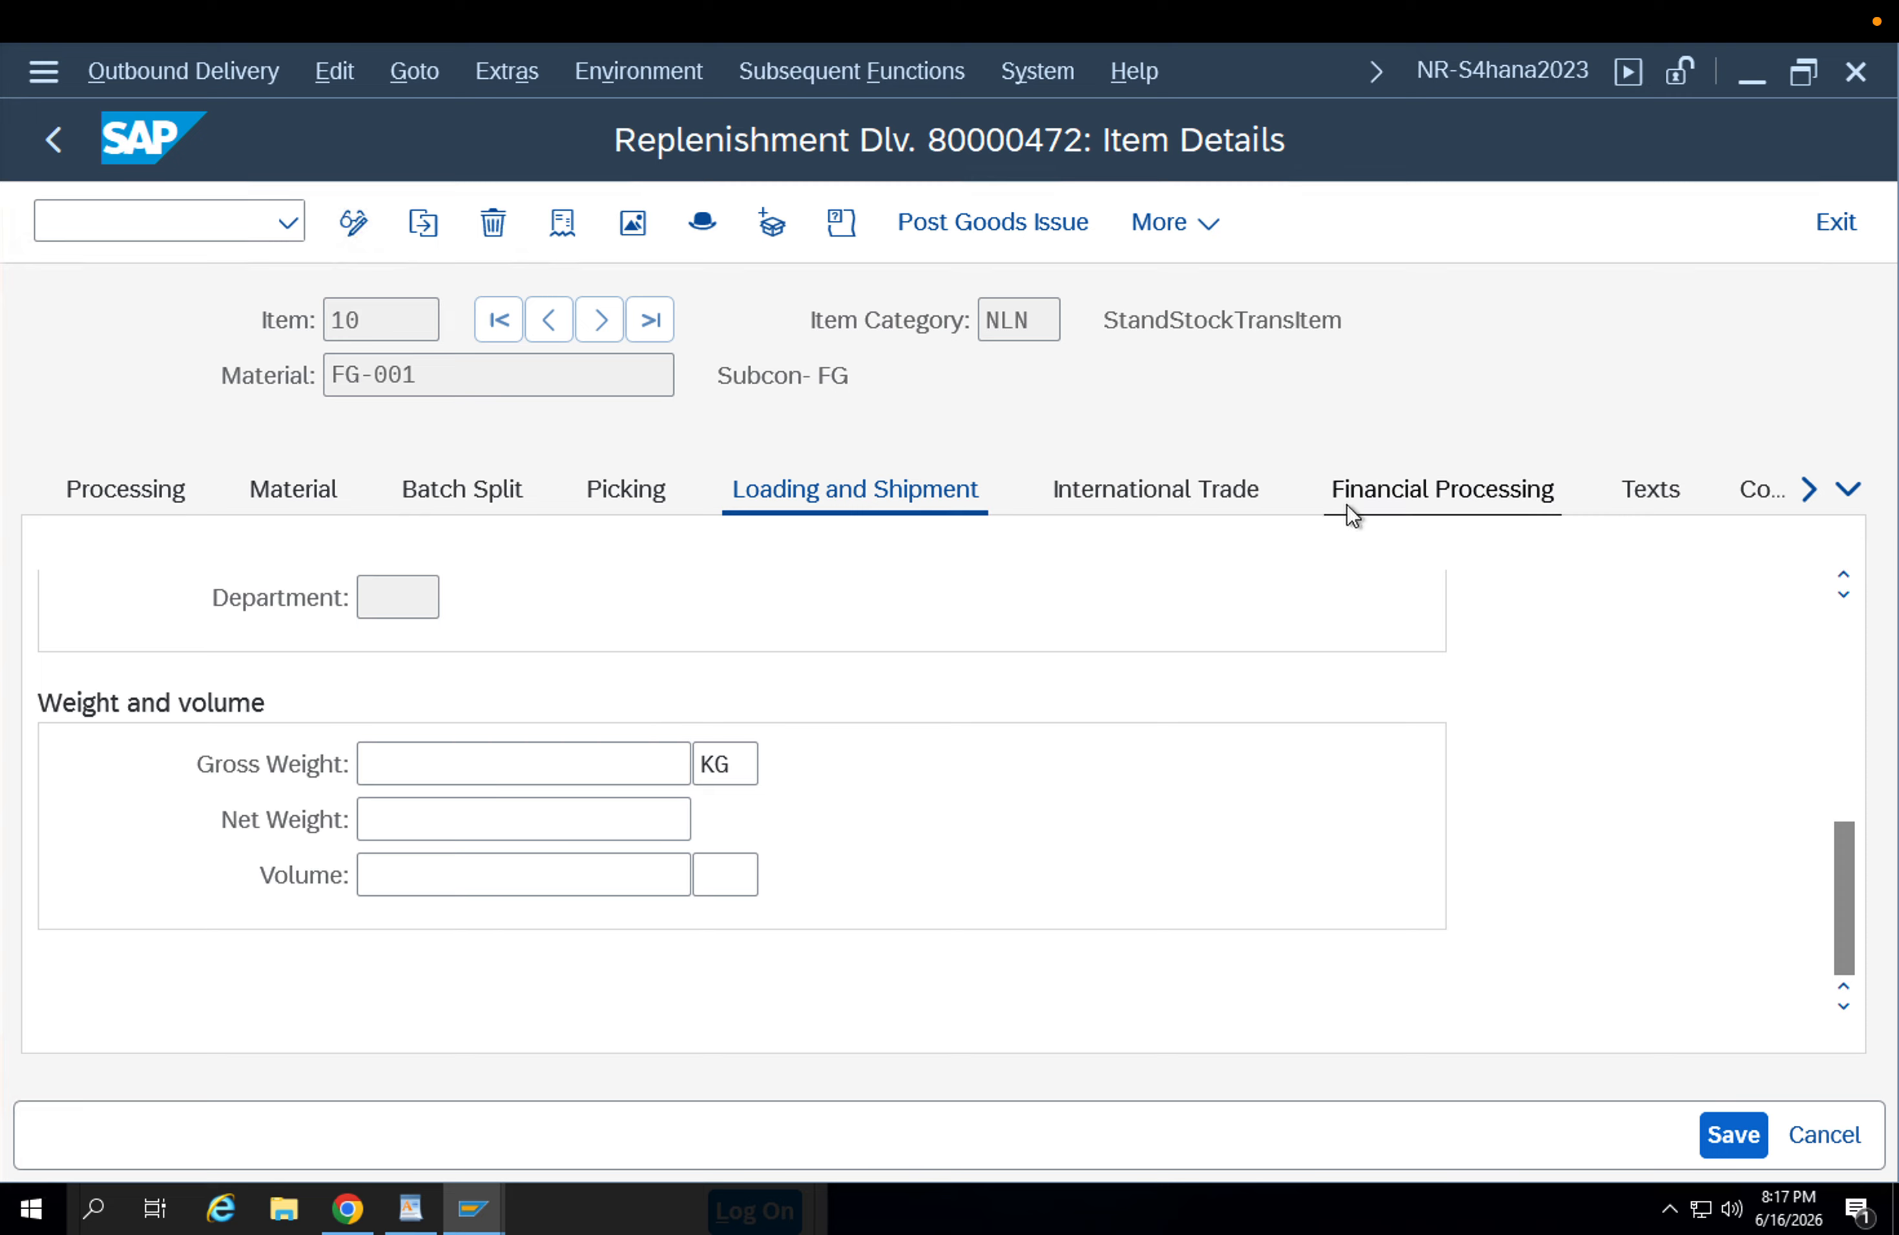
{"action": "left_click", "coordinate": [1182, 499]}
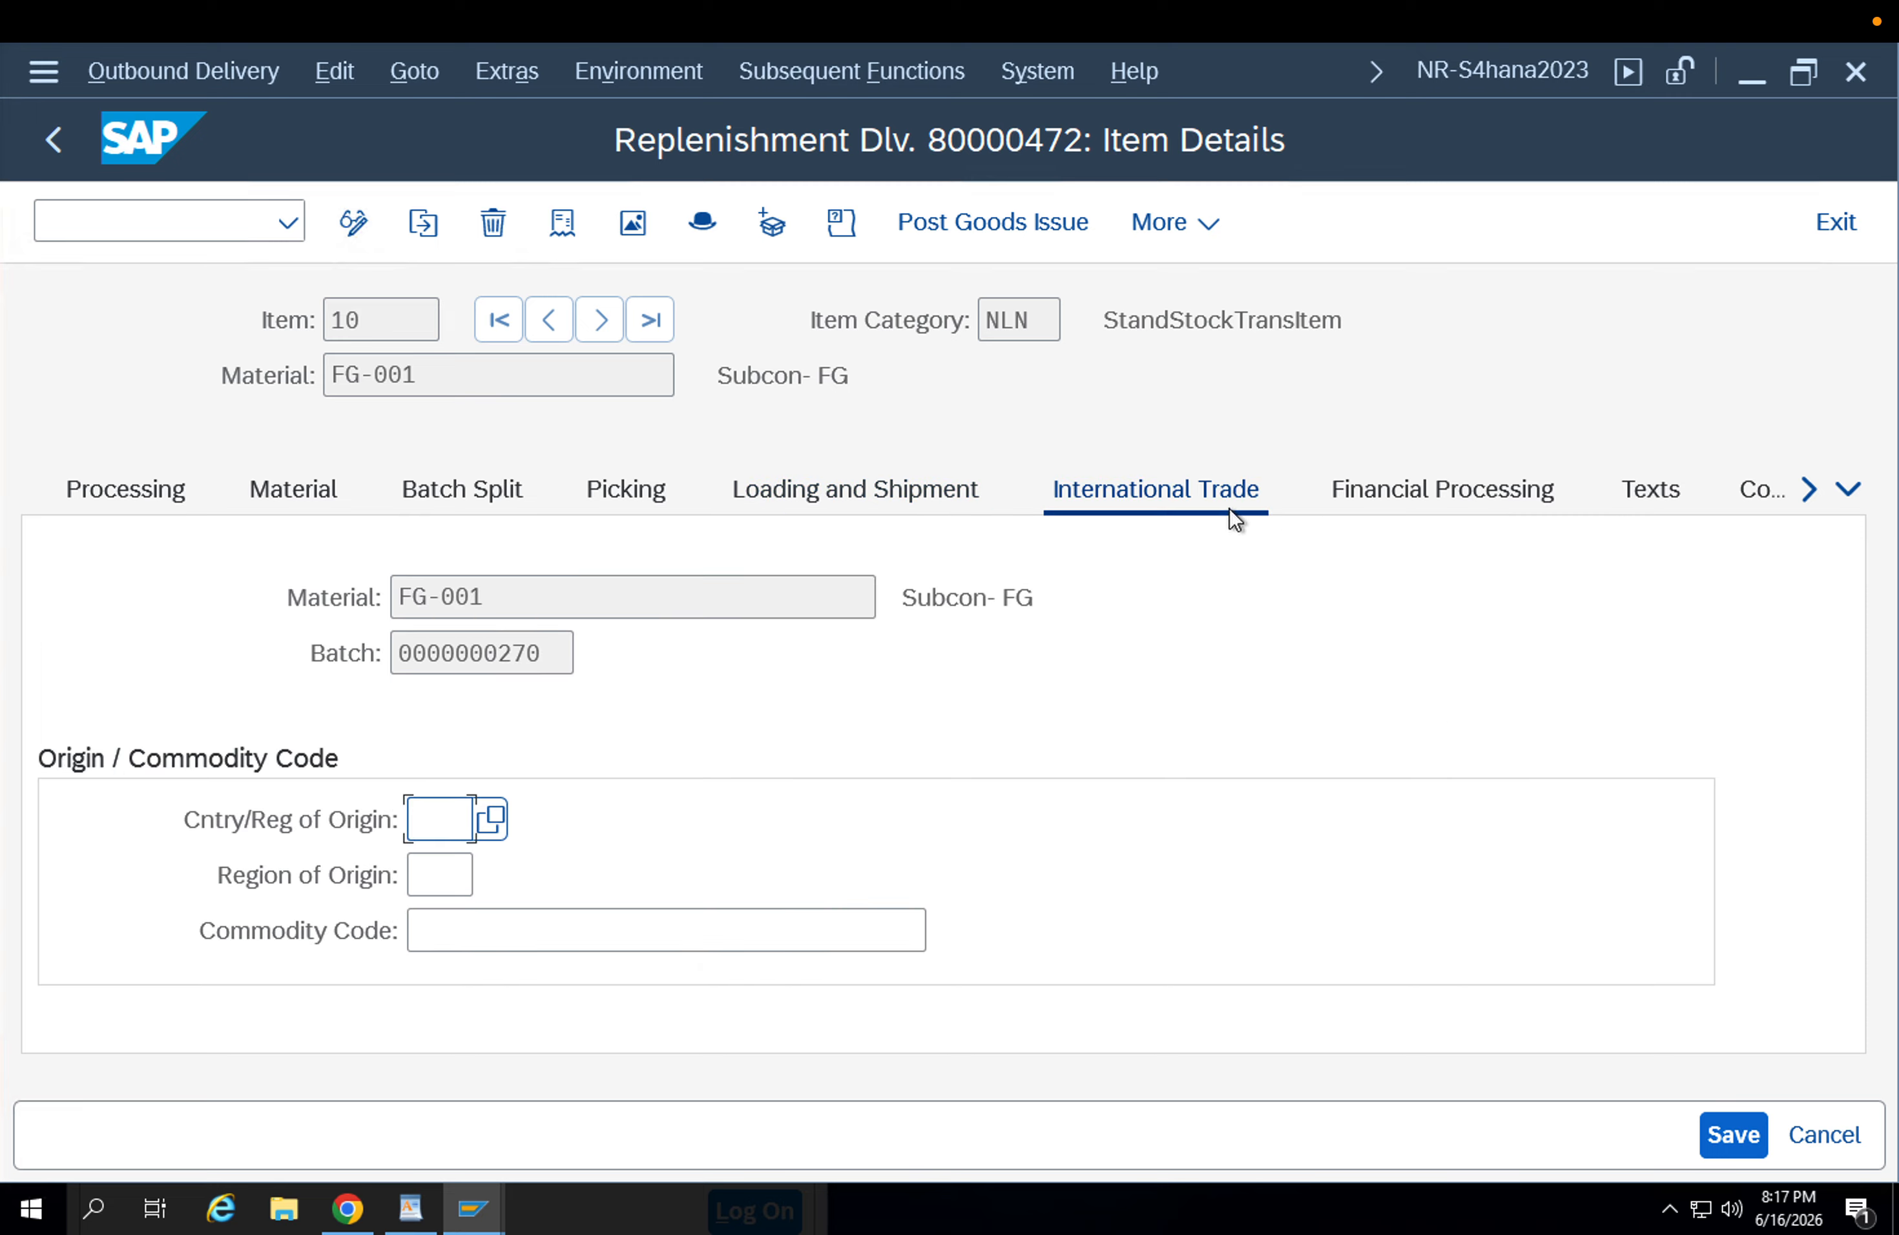
{"action": "left_click", "coordinate": [1361, 495]}
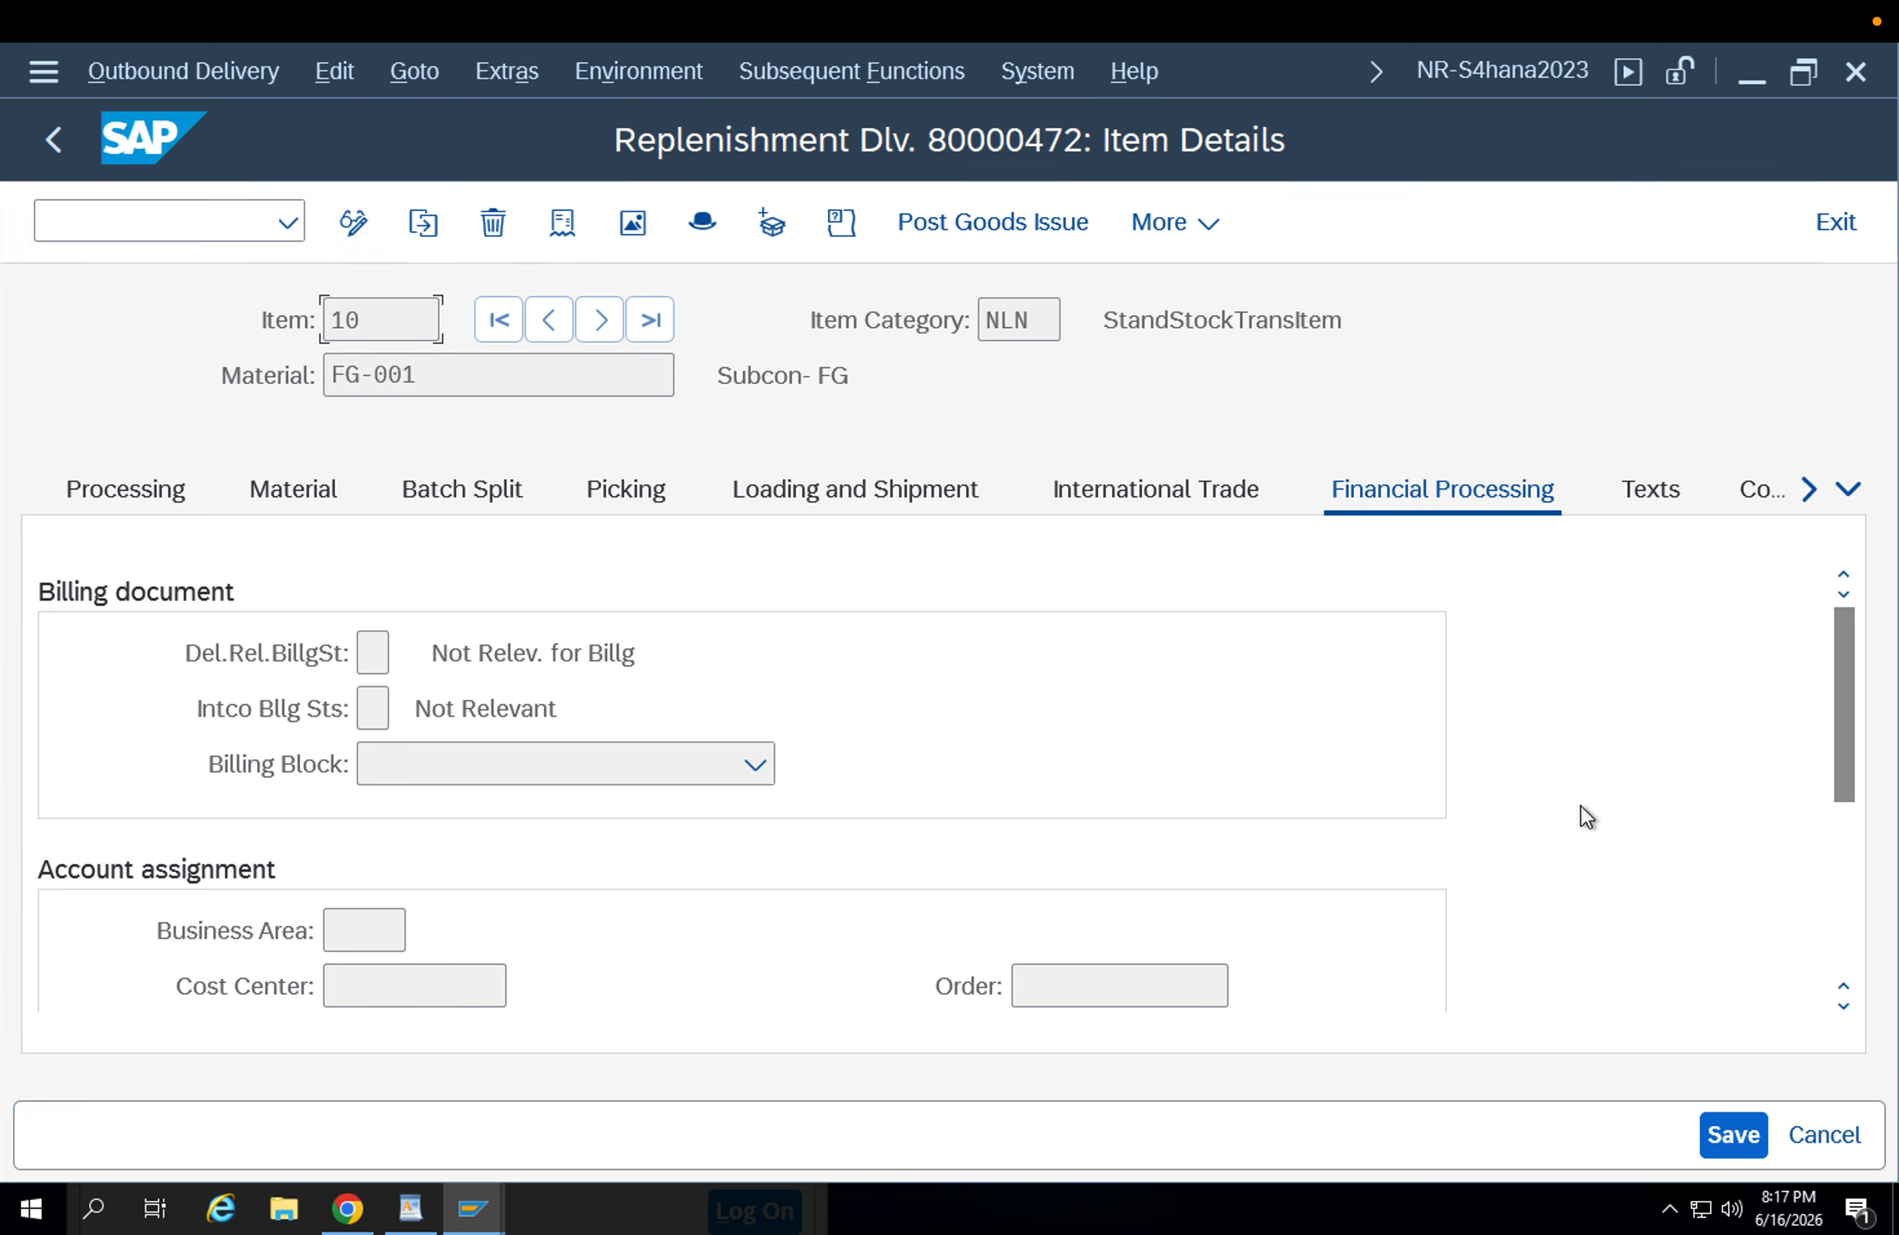
{"action": "scroll", "coordinate": [1852, 849], "scroll_direction": "down", "scroll_amount": 5}
{"action": "scroll", "coordinate": [1819, 629], "scroll_direction": "up", "scroll_amount": 5}
{"action": "left_click", "coordinate": [1761, 489]}
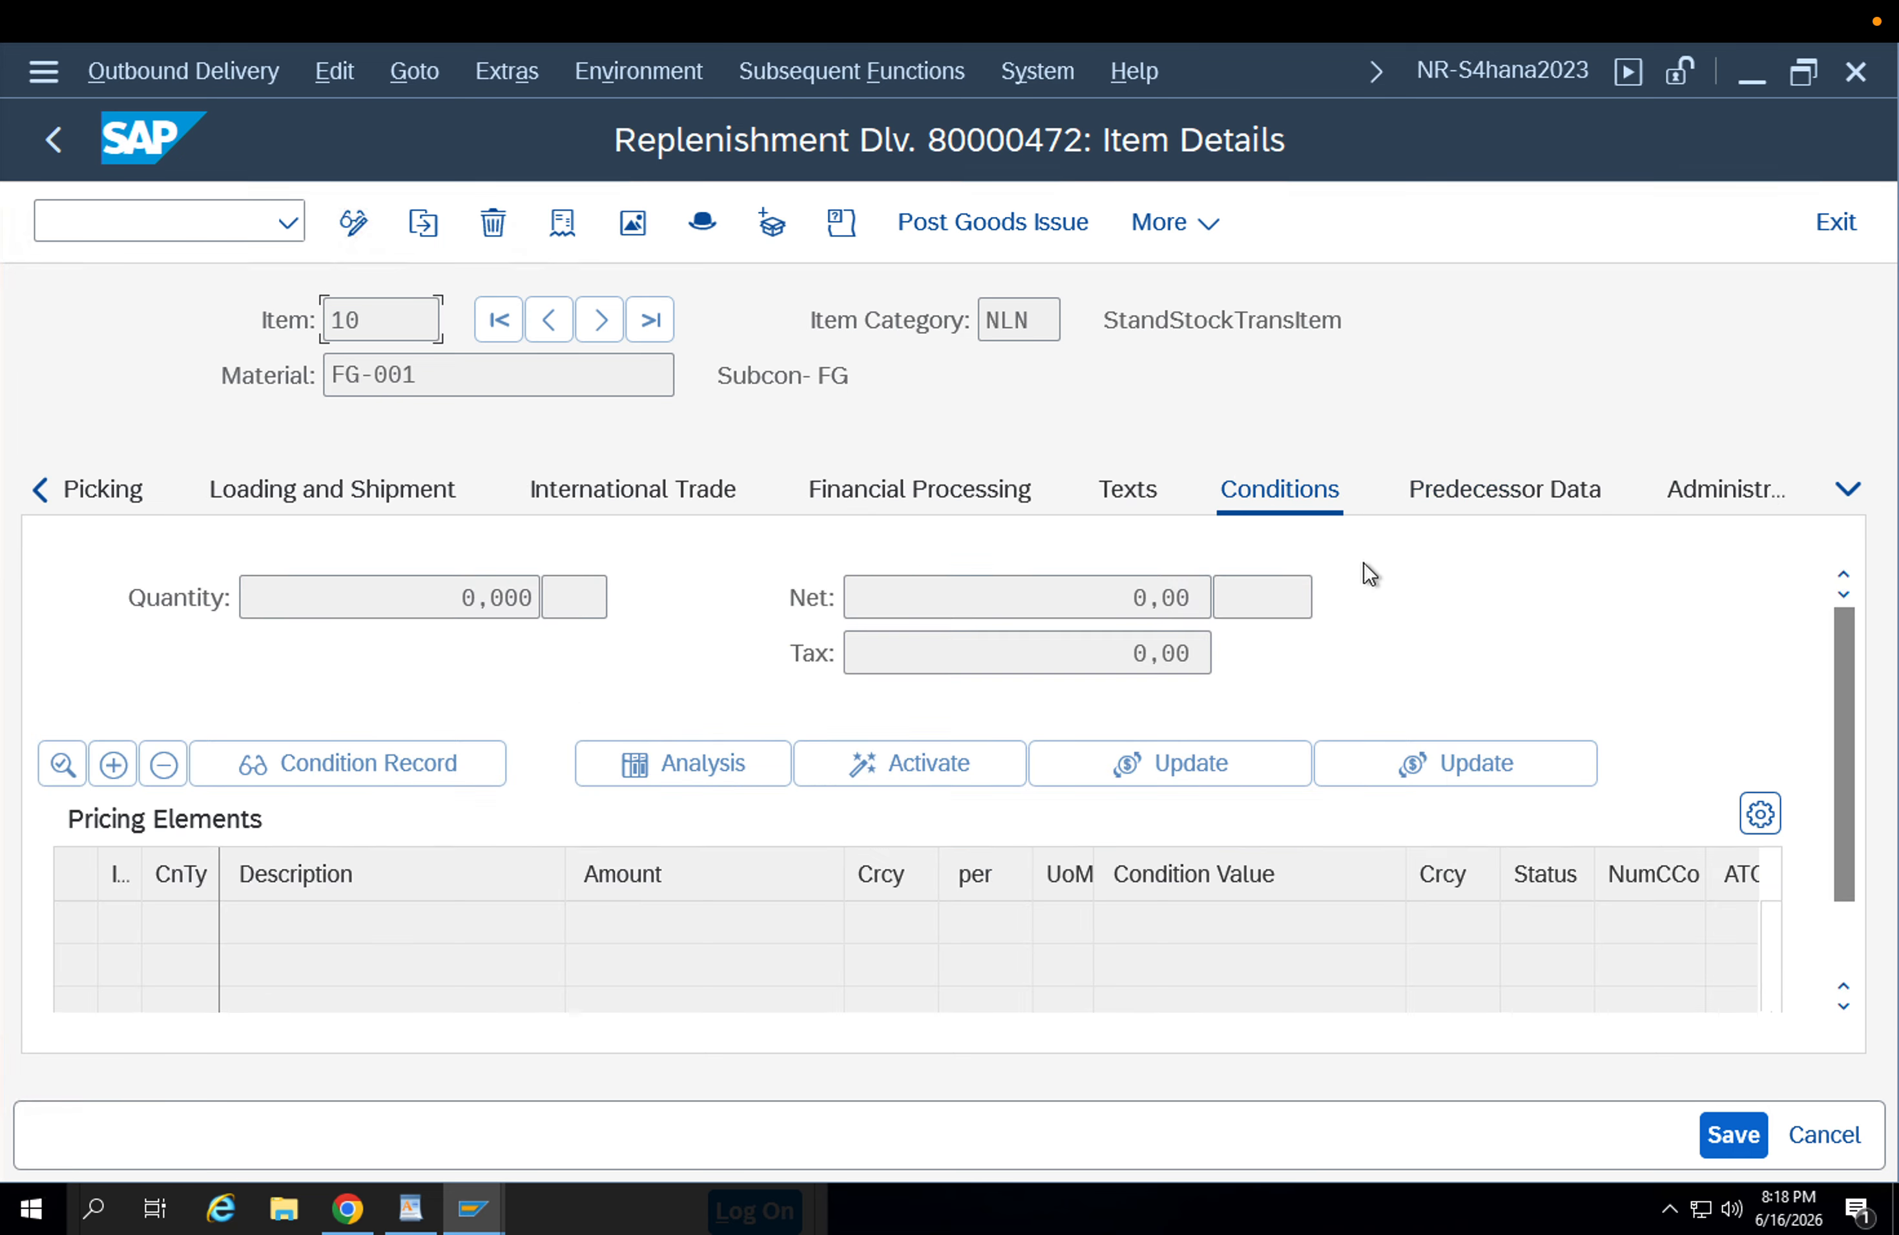
{"action": "left_click", "coordinate": [53, 139]}
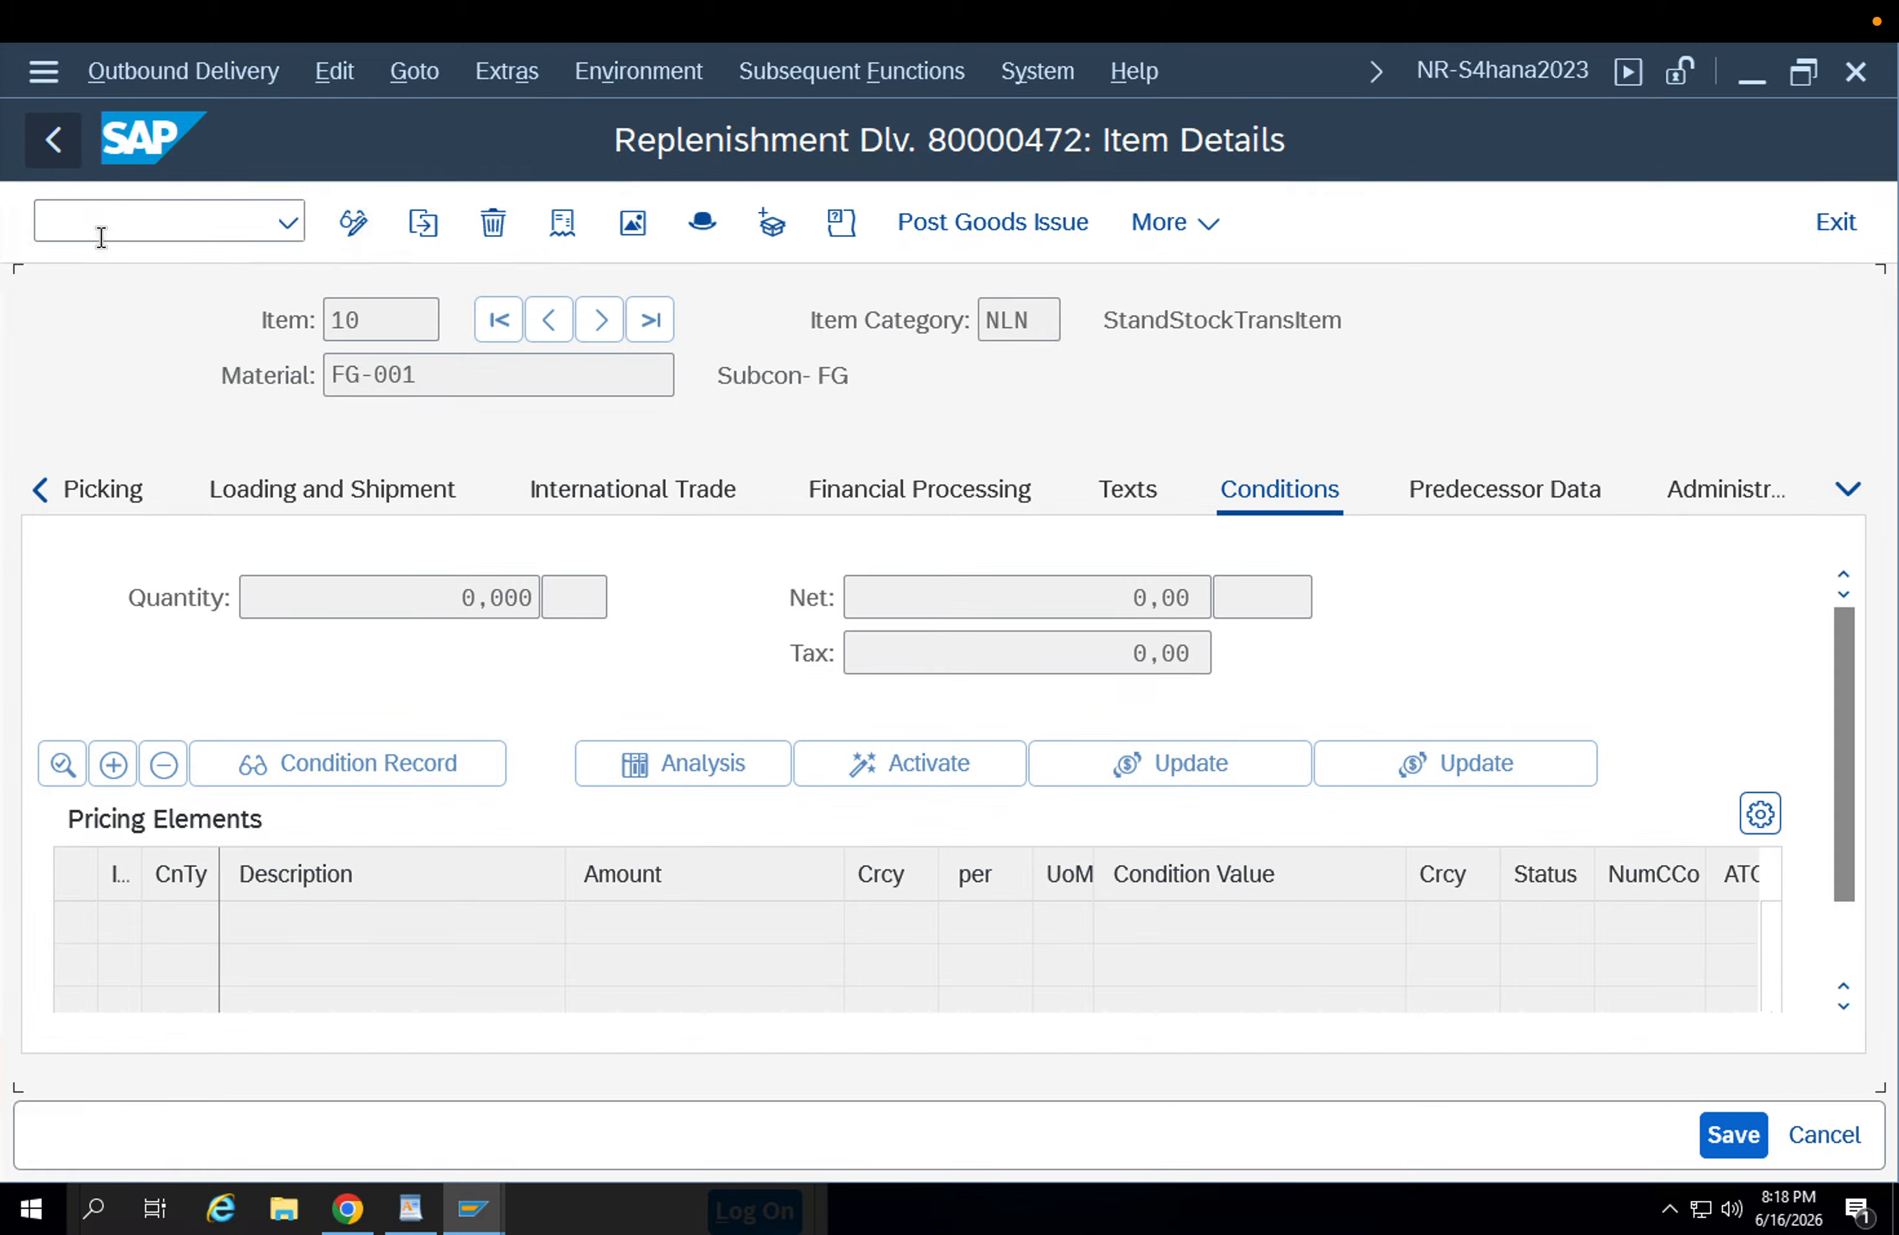
Examine all the picking columns of item FG-001 in the delivery overview for a location entry.
{"action": "left_click", "coordinate": [1318, 866]}
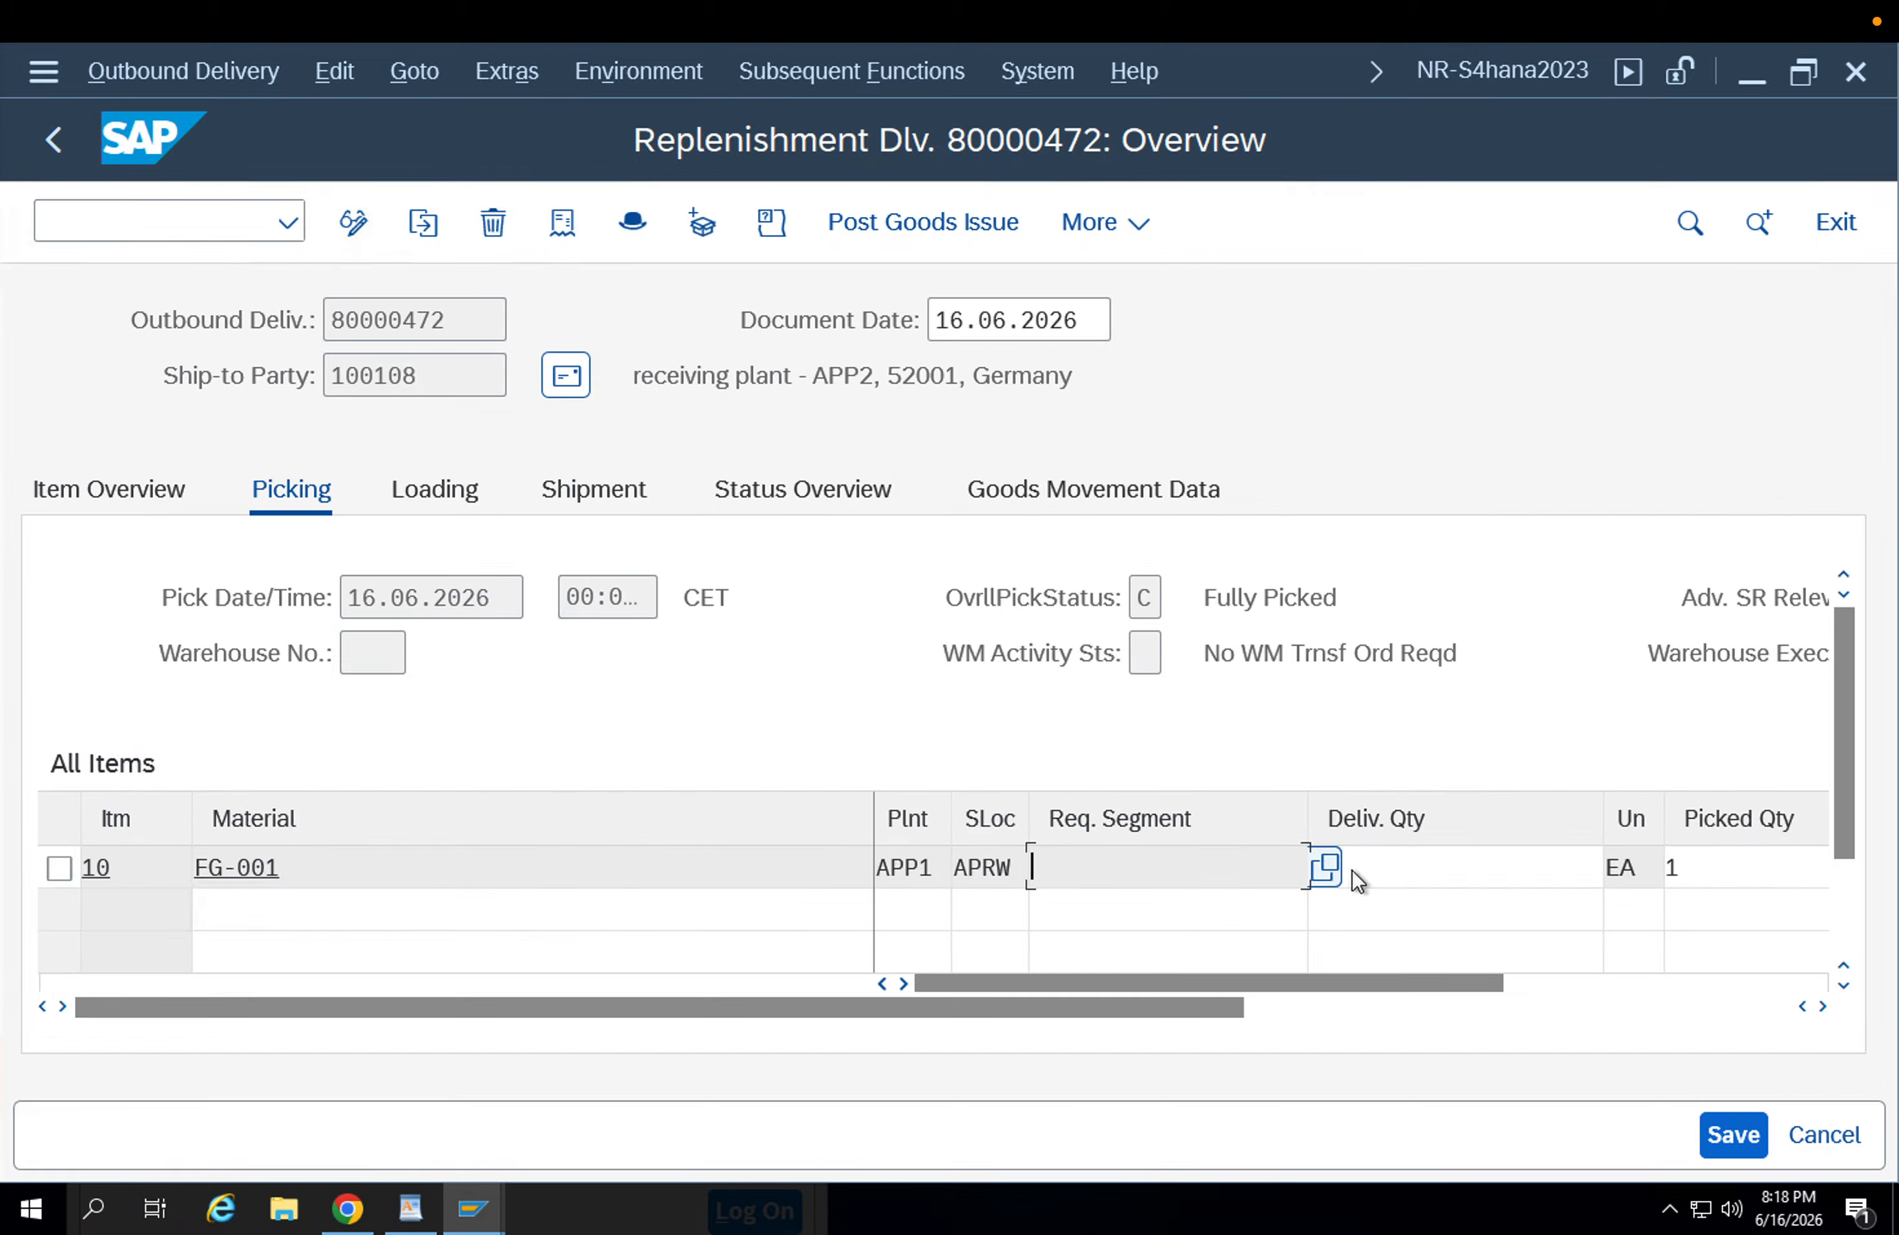
{"action": "key", "text": "Tab"}
{"action": "key", "text": "Tab"}
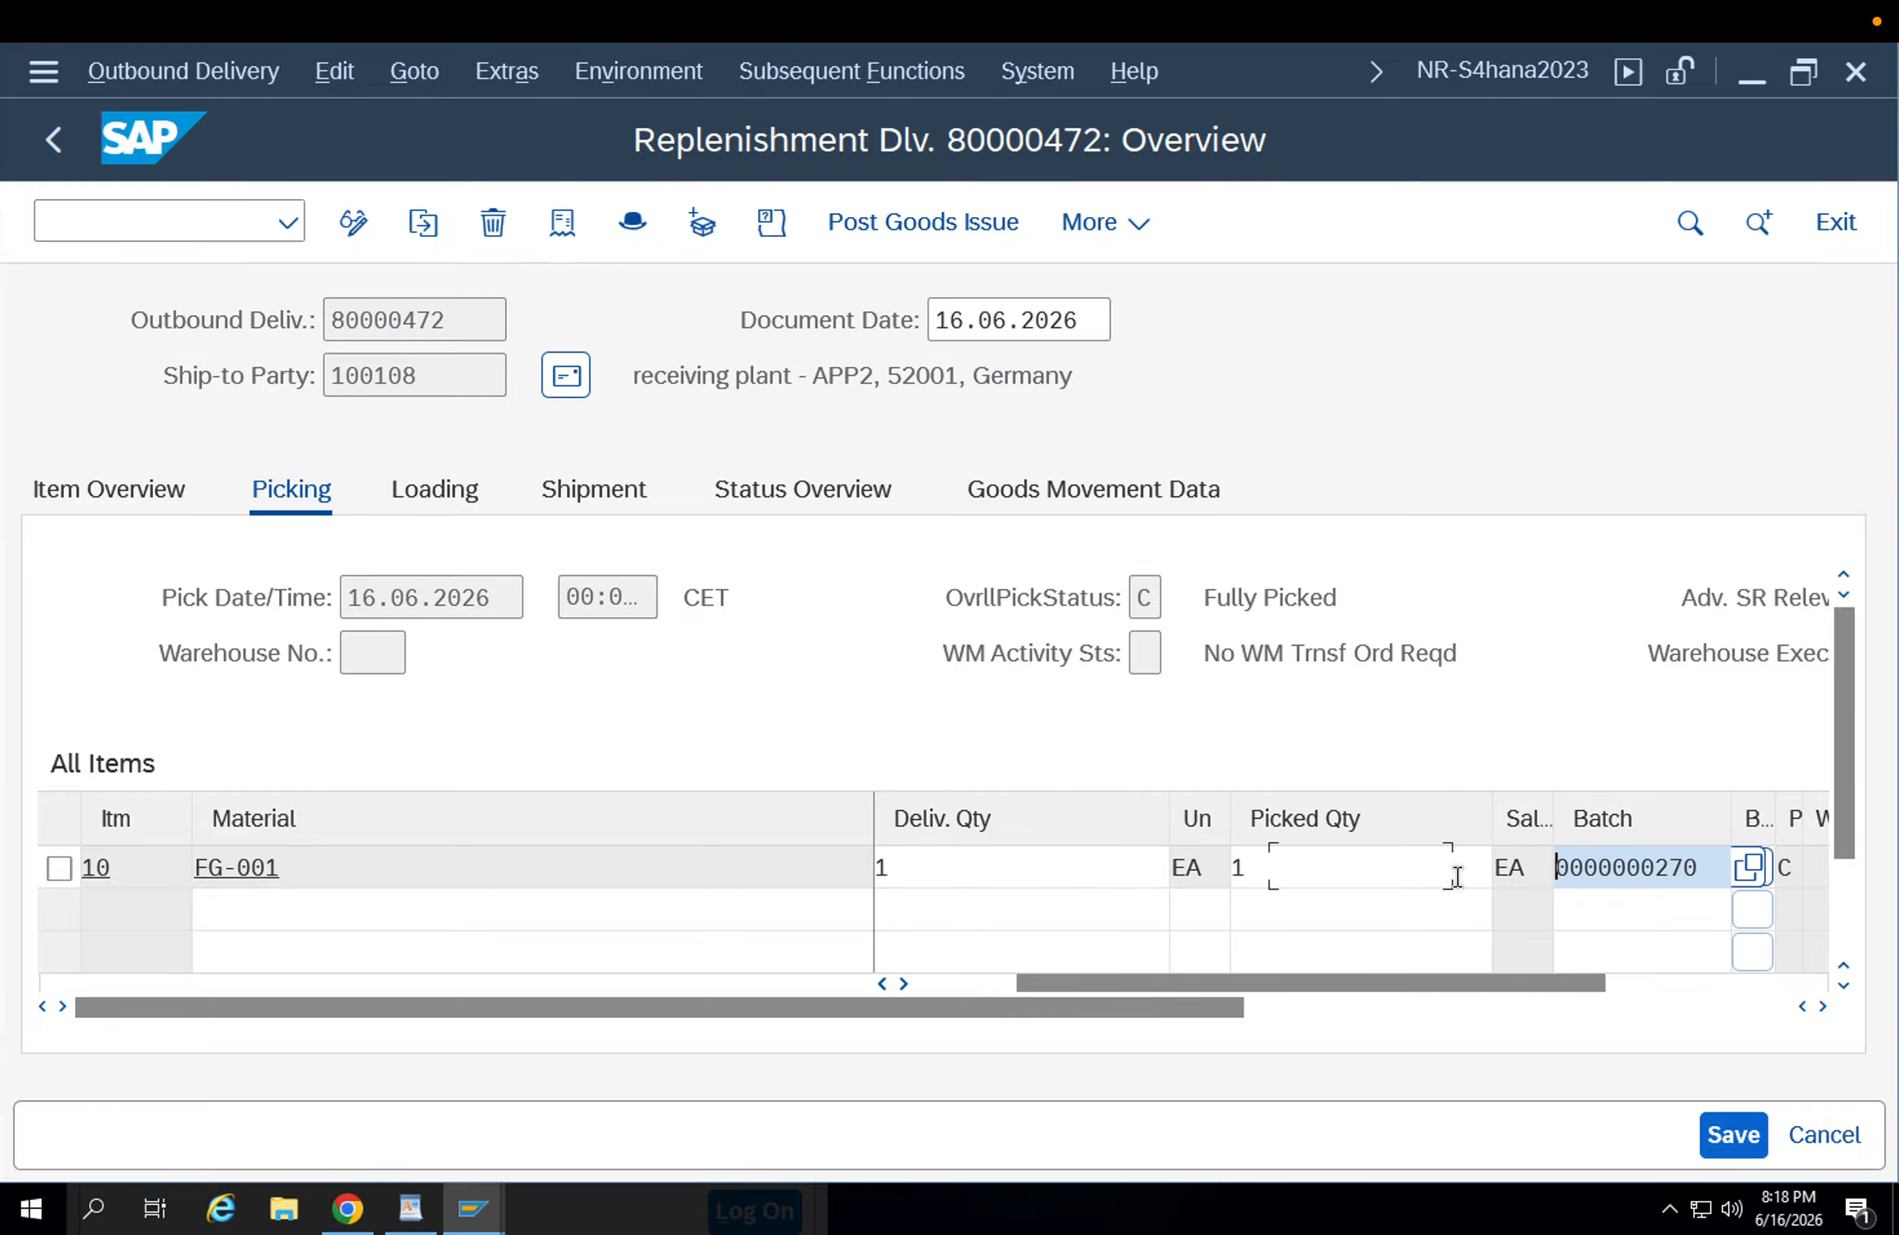
{"action": "key", "text": "Tab"}
{"action": "key", "text": "Tab"}
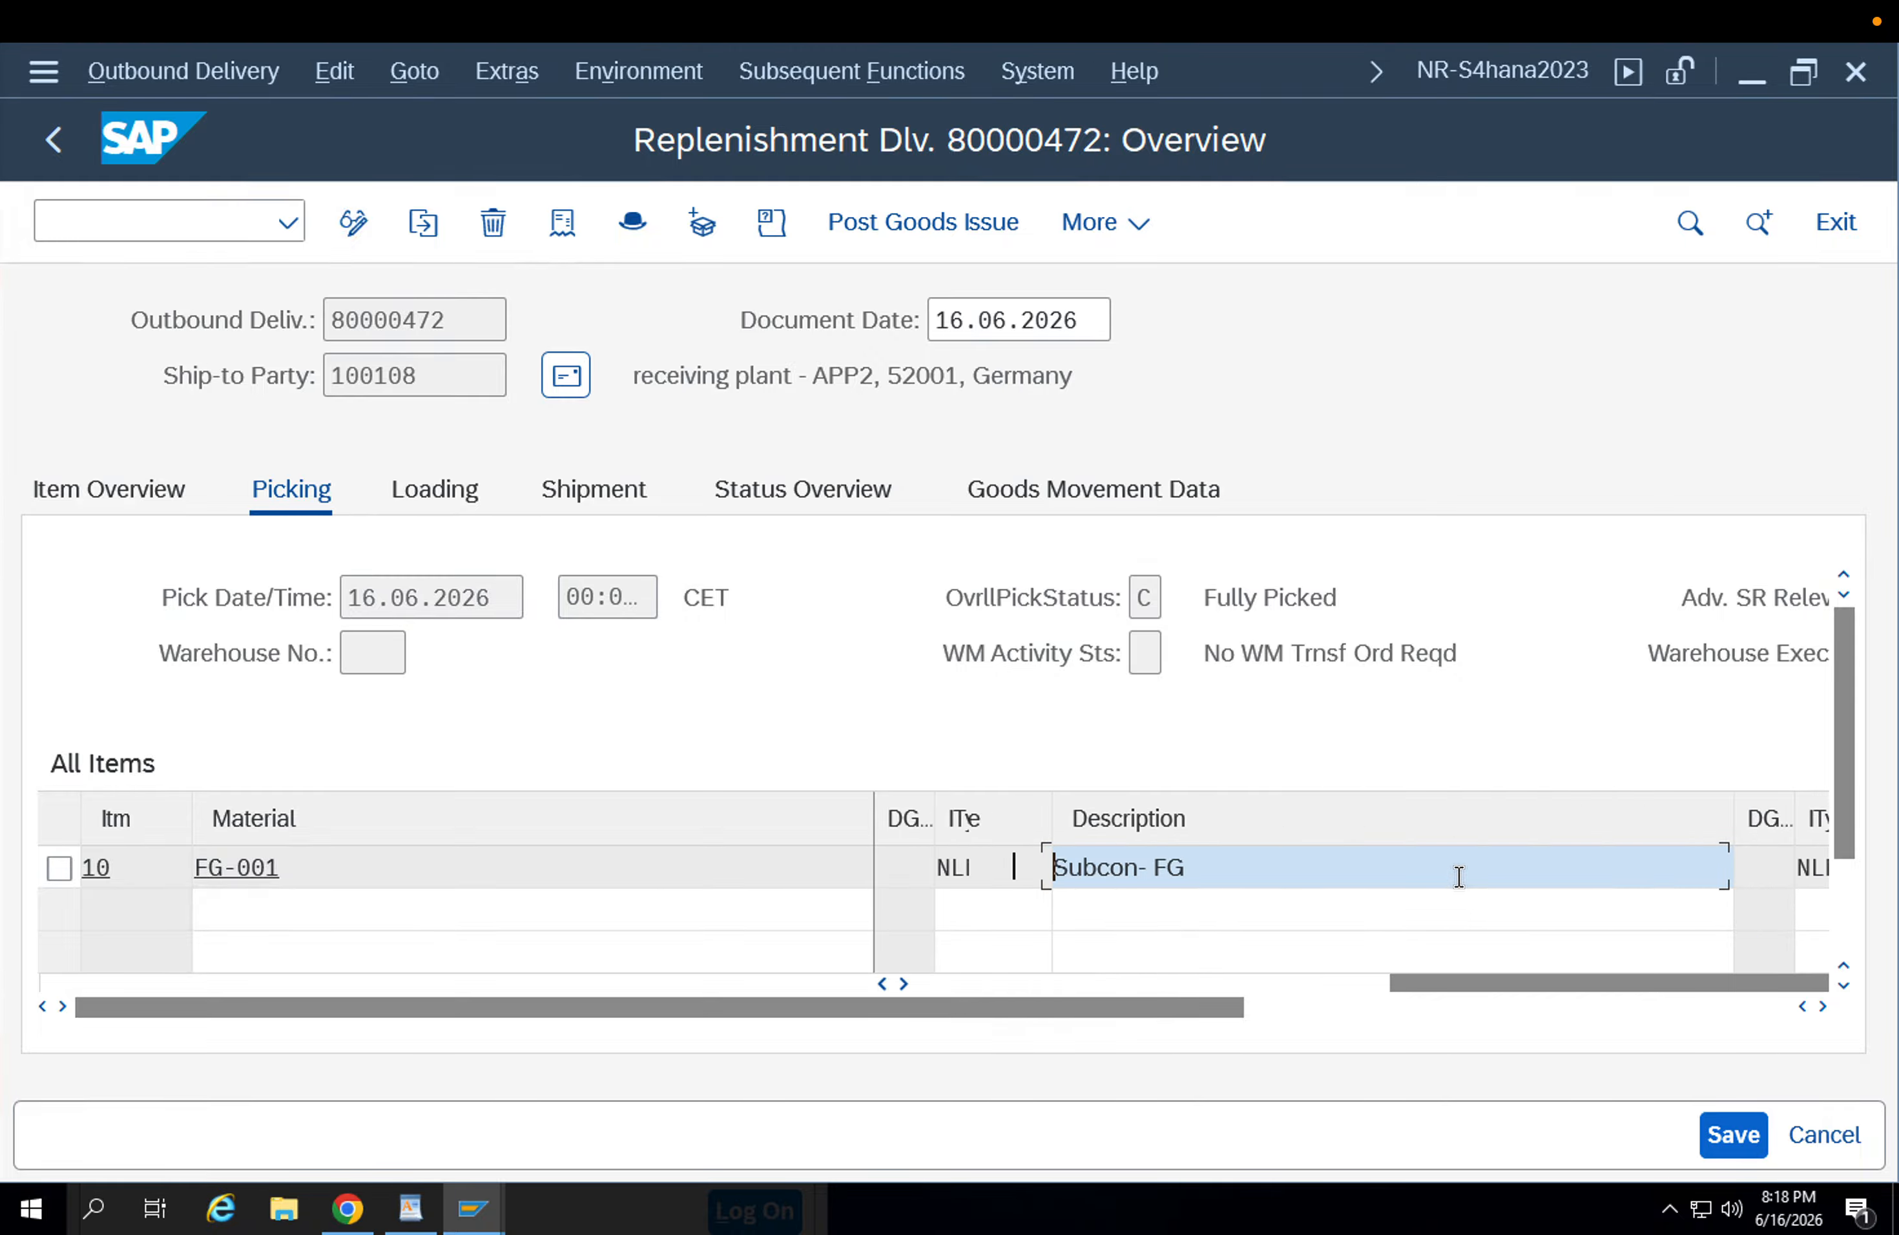
{"action": "key", "text": "Tab"}
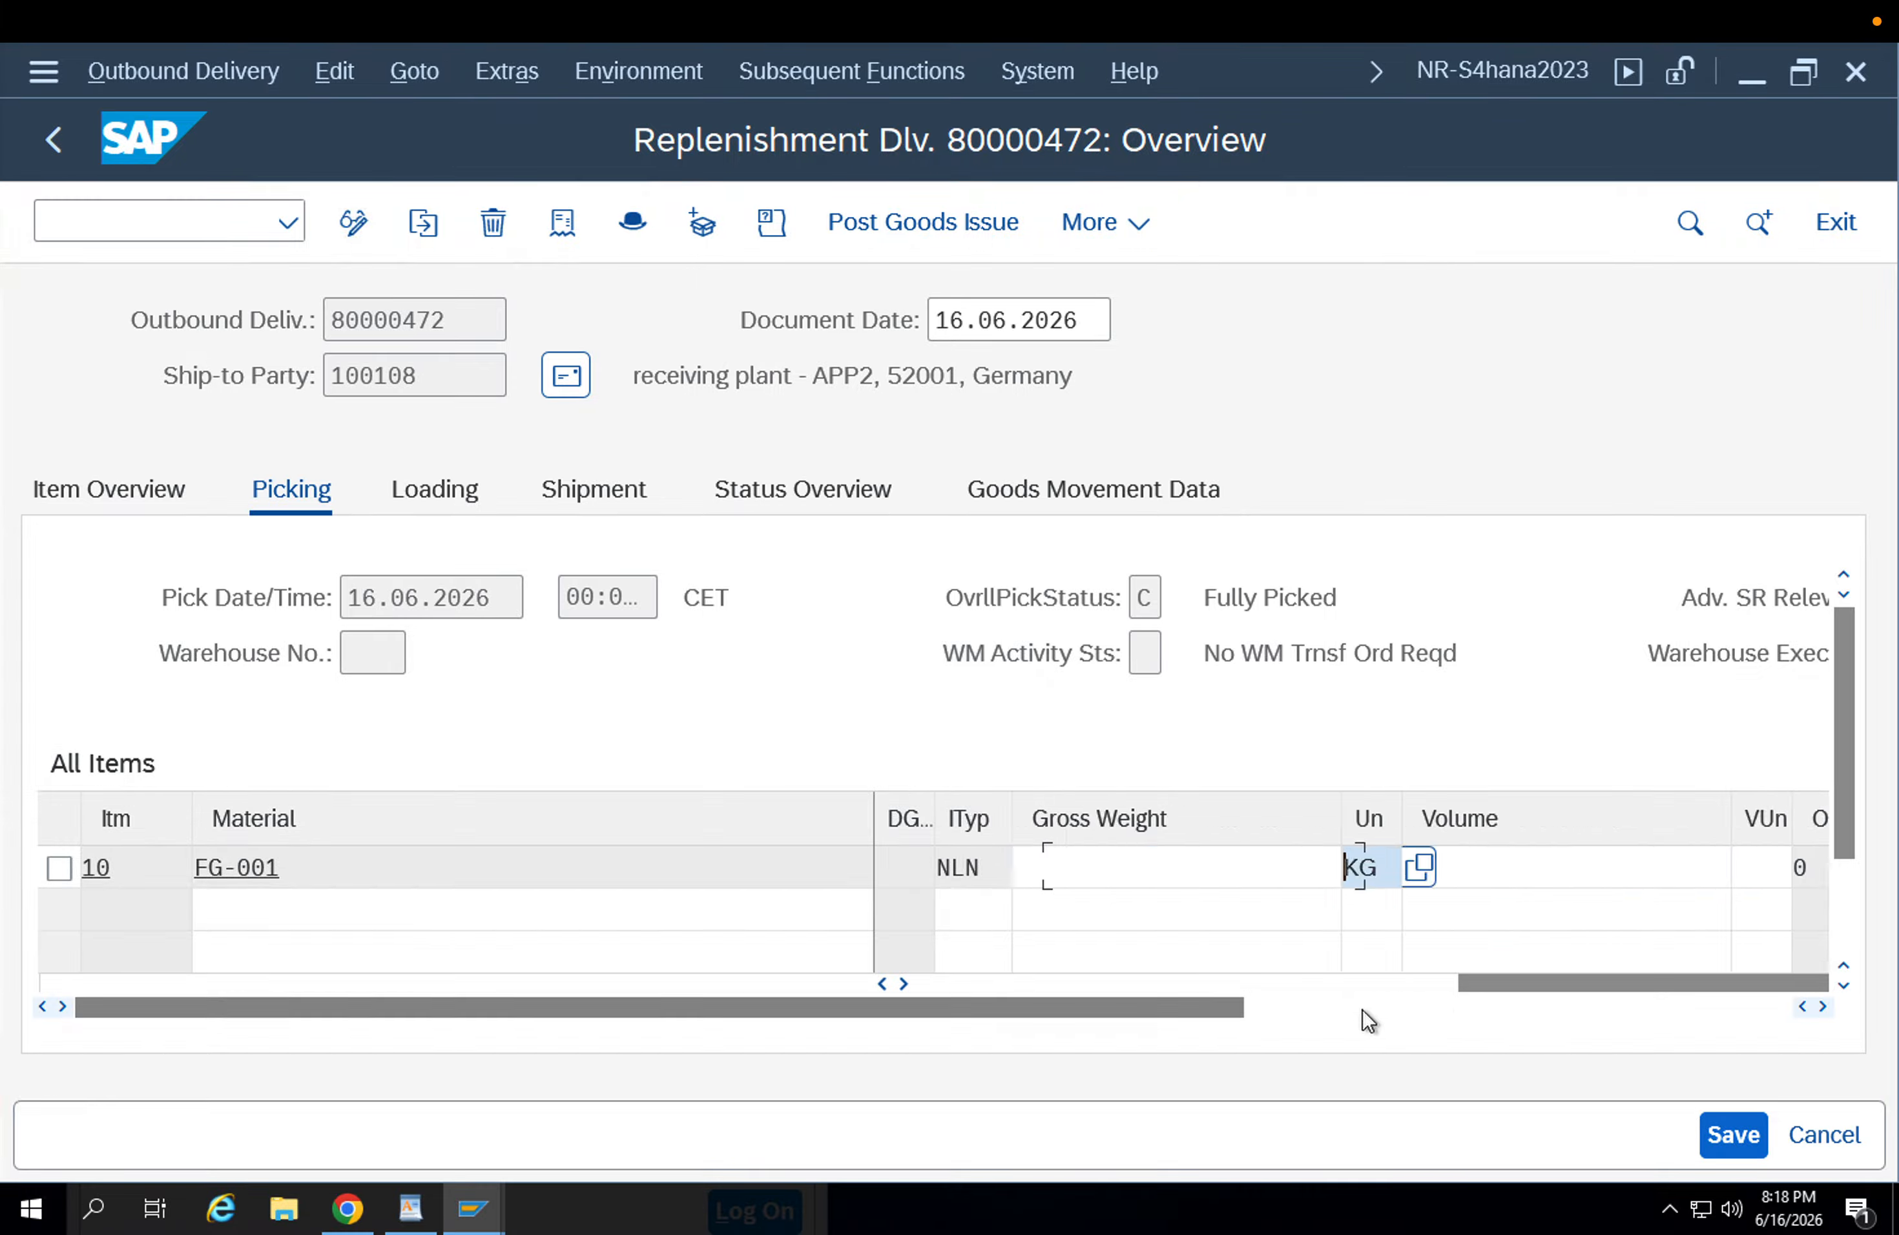
{"action": "left_click", "coordinate": [1367, 1012]}
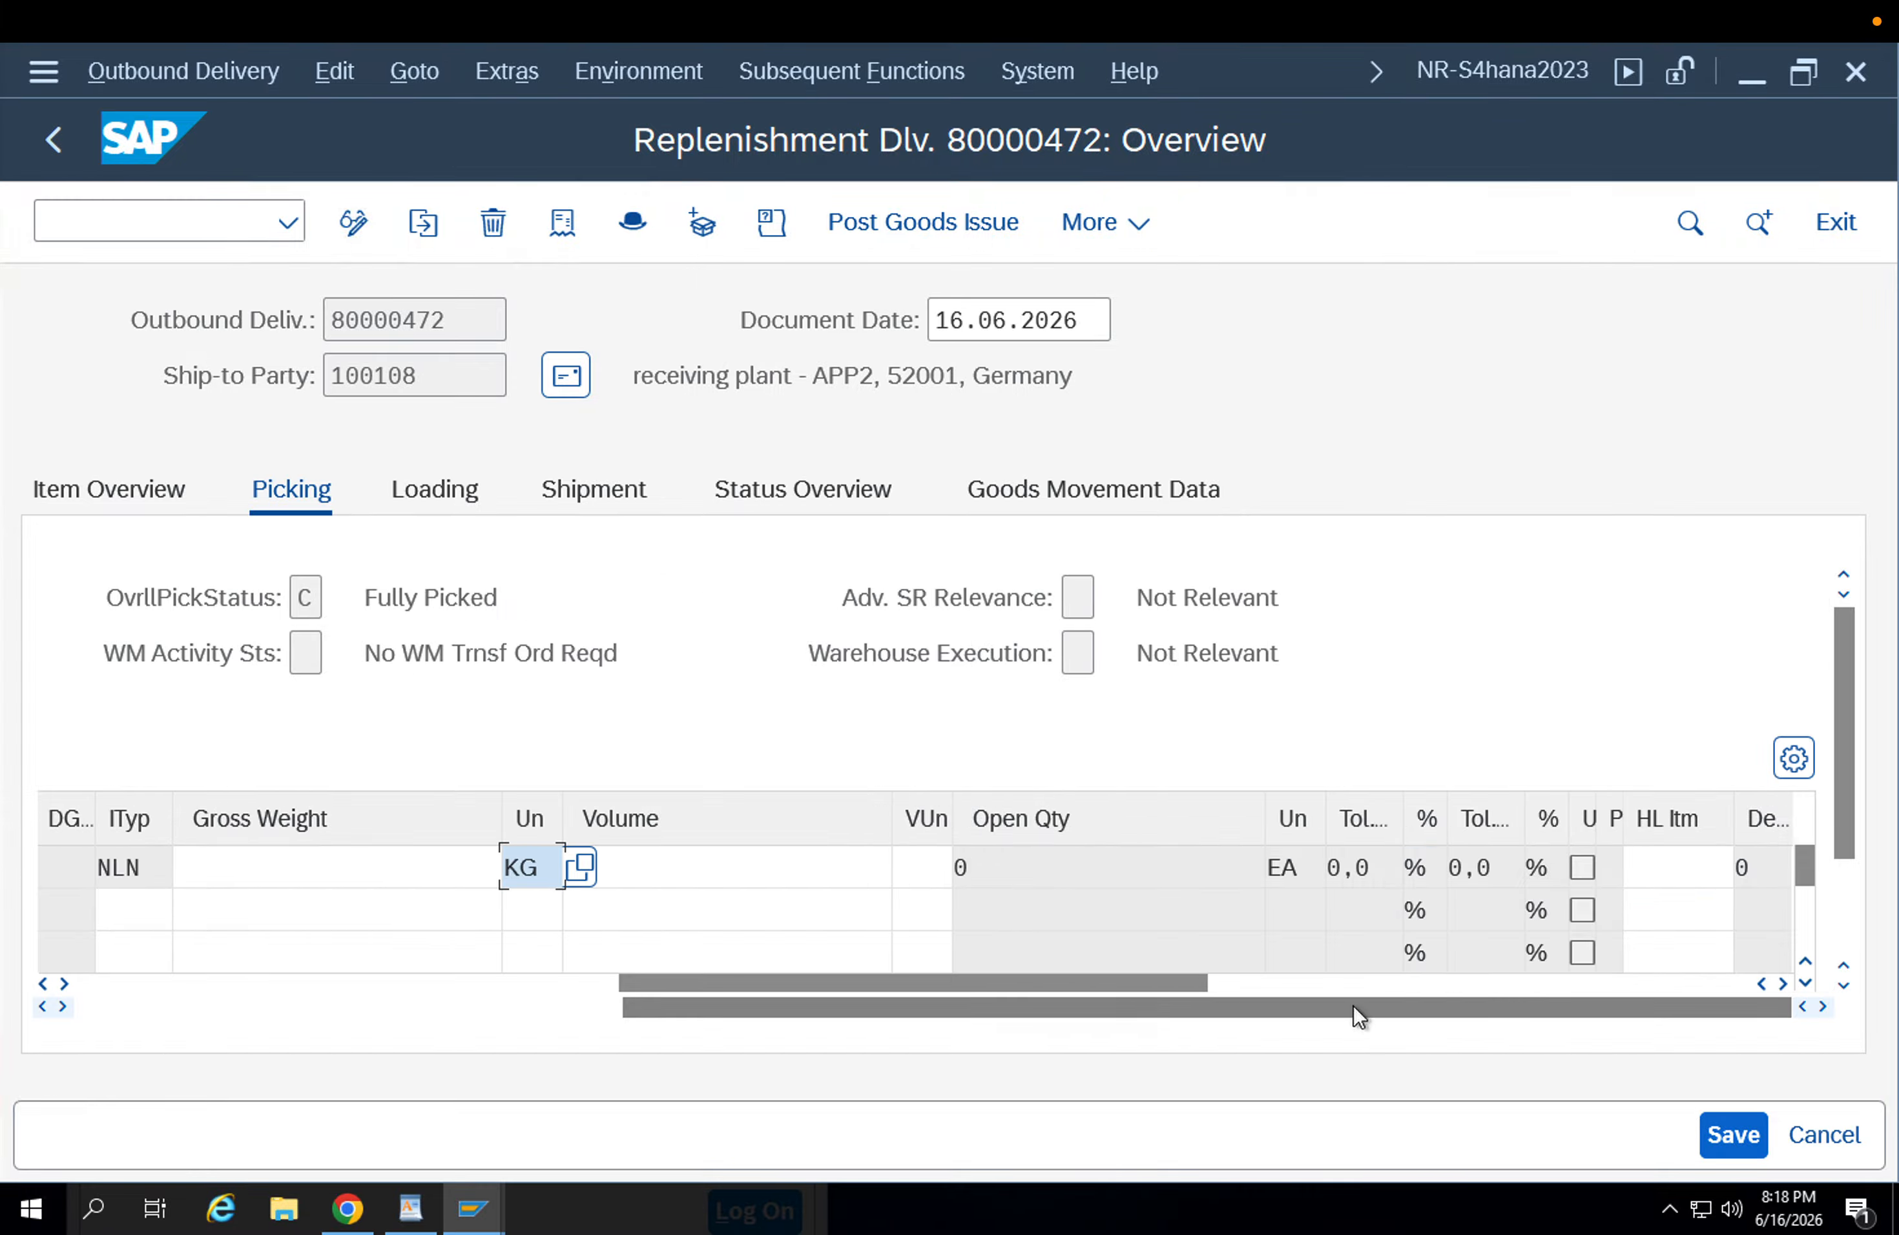
{"action": "left_click", "coordinate": [1354, 1004]}
{"action": "left_click_drag", "start_coordinate": [1290, 985], "coordinate": [642, 978]}
{"action": "left_click", "coordinate": [345, 1015]}
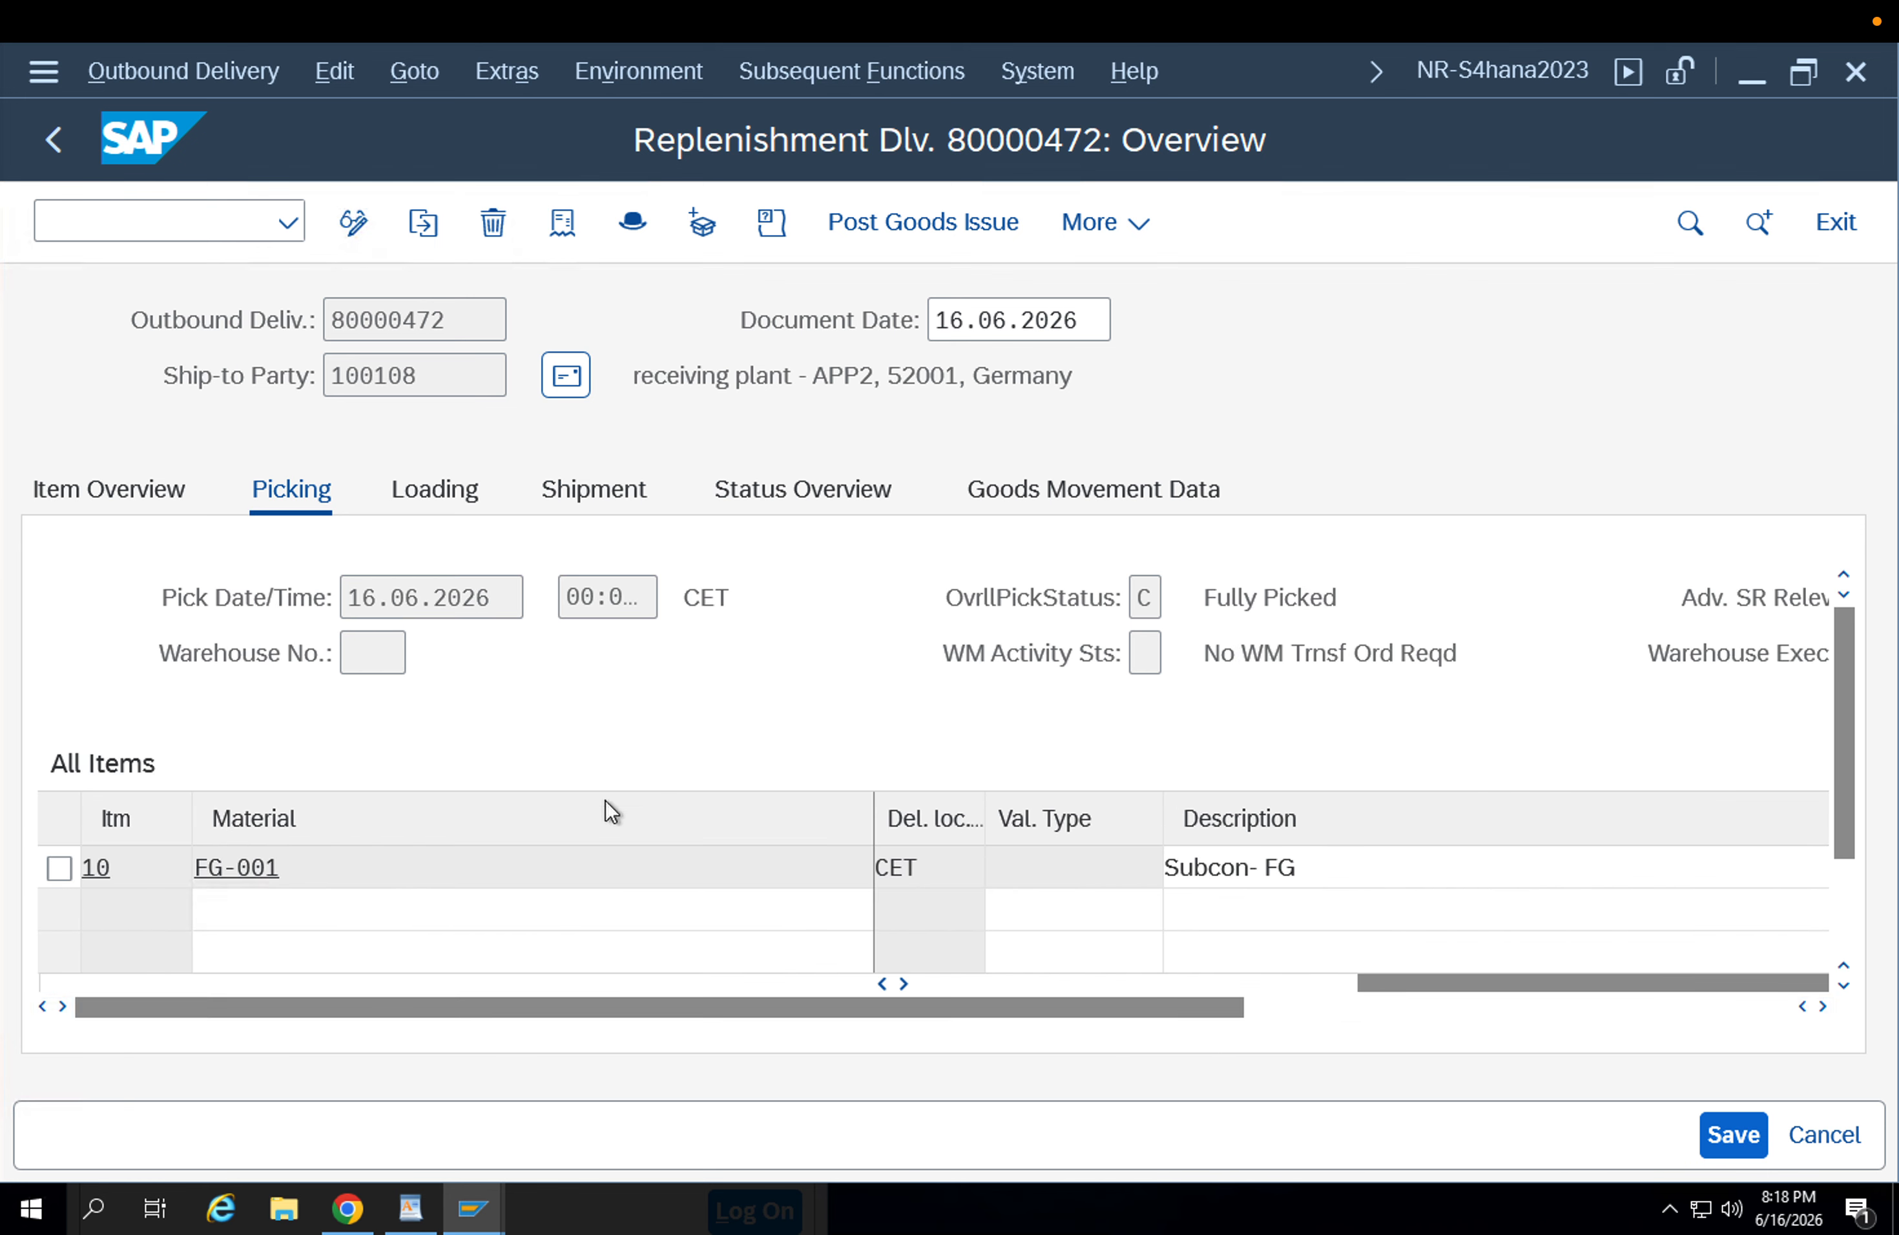
{"action": "left_click", "coordinate": [1298, 870]}
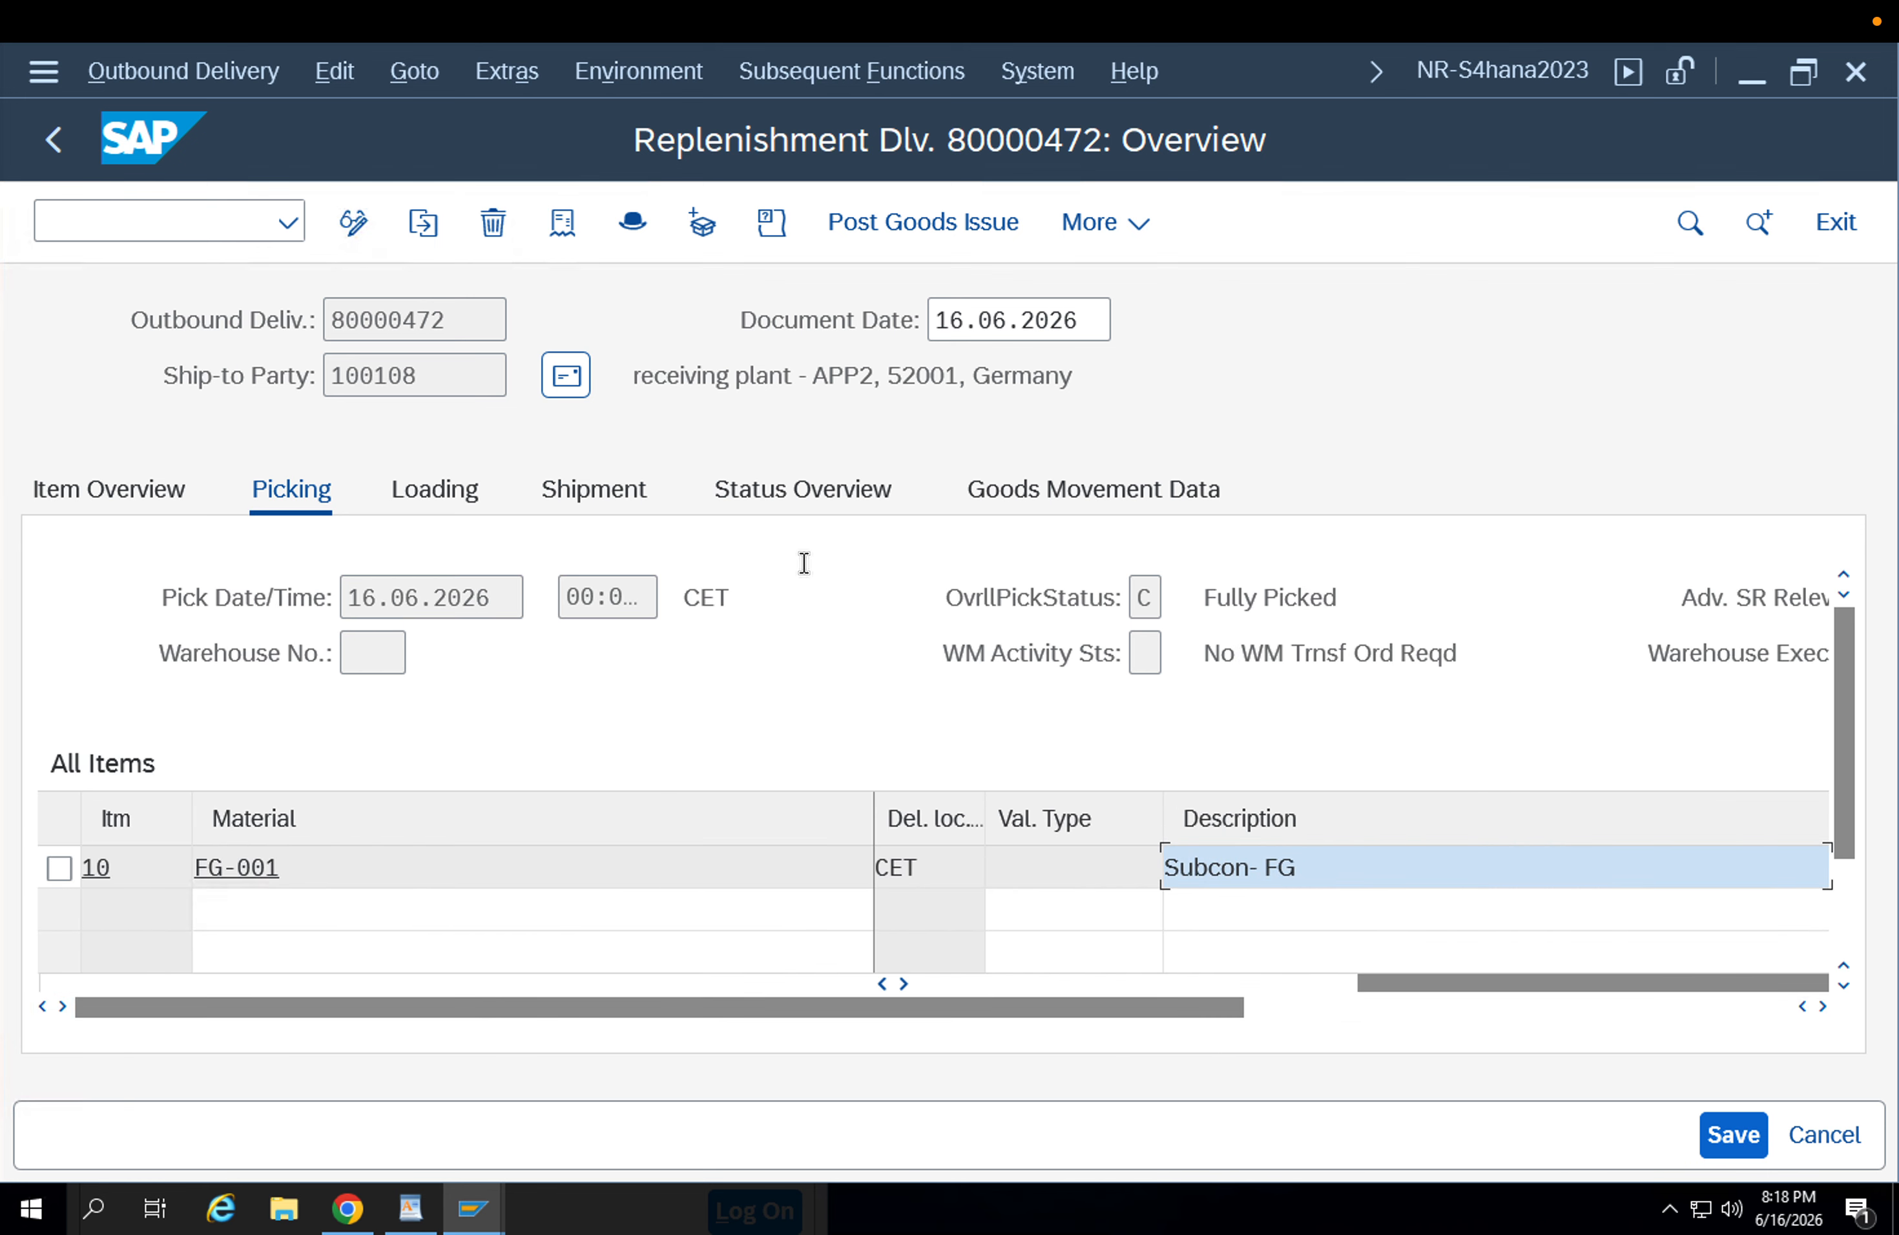
Examine the shipment columns of item FG-001, glance at the loading data and return to the picking data.
{"action": "left_click", "coordinate": [585, 473]}
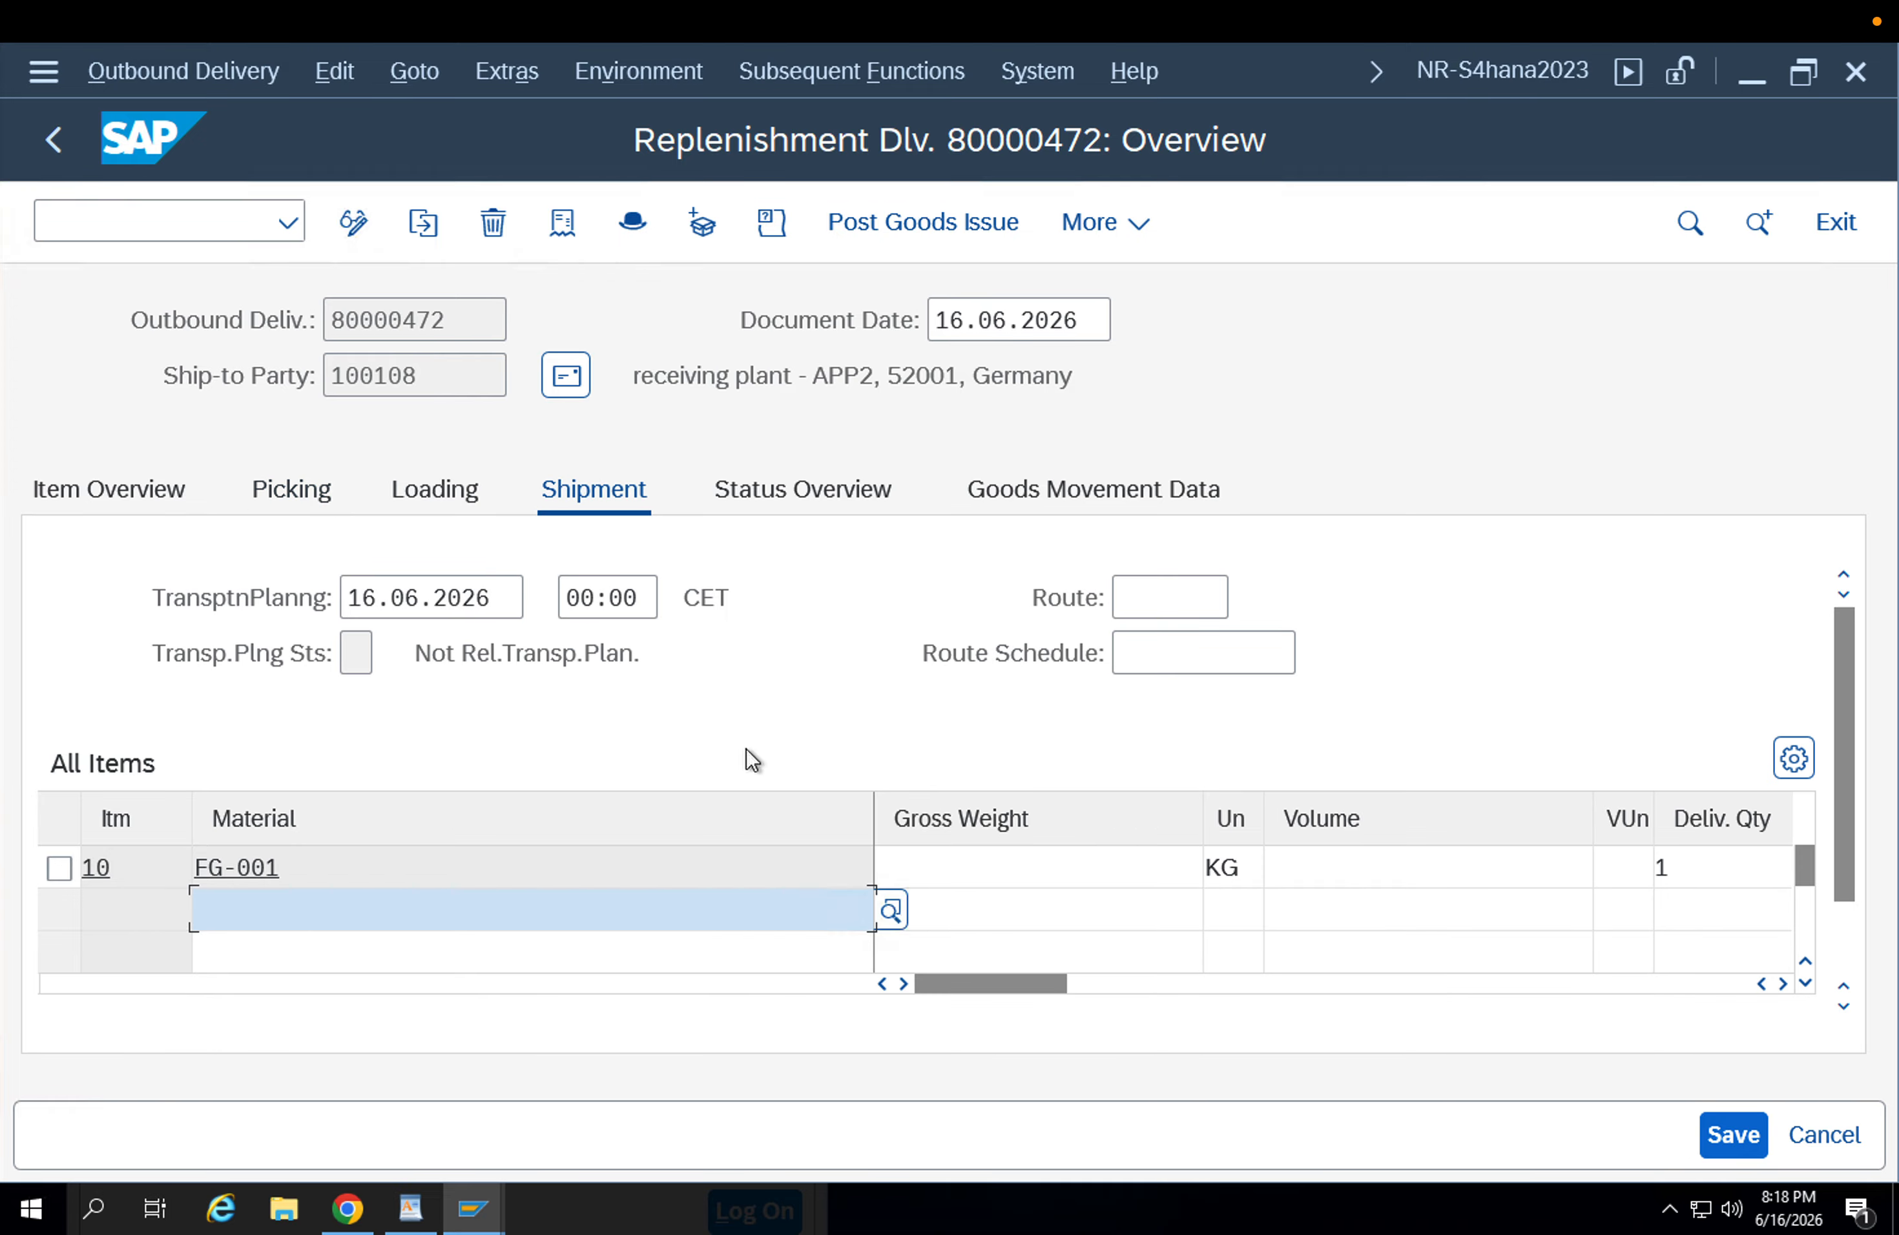
{"action": "key", "text": "Tab"}
{"action": "key", "text": "Tab"}
{"action": "key", "text": "Tab"}
{"action": "key", "text": "Tab"}
{"action": "key", "text": "Tab"}
{"action": "key", "text": "Tab"}
{"action": "key", "text": "Tab"}
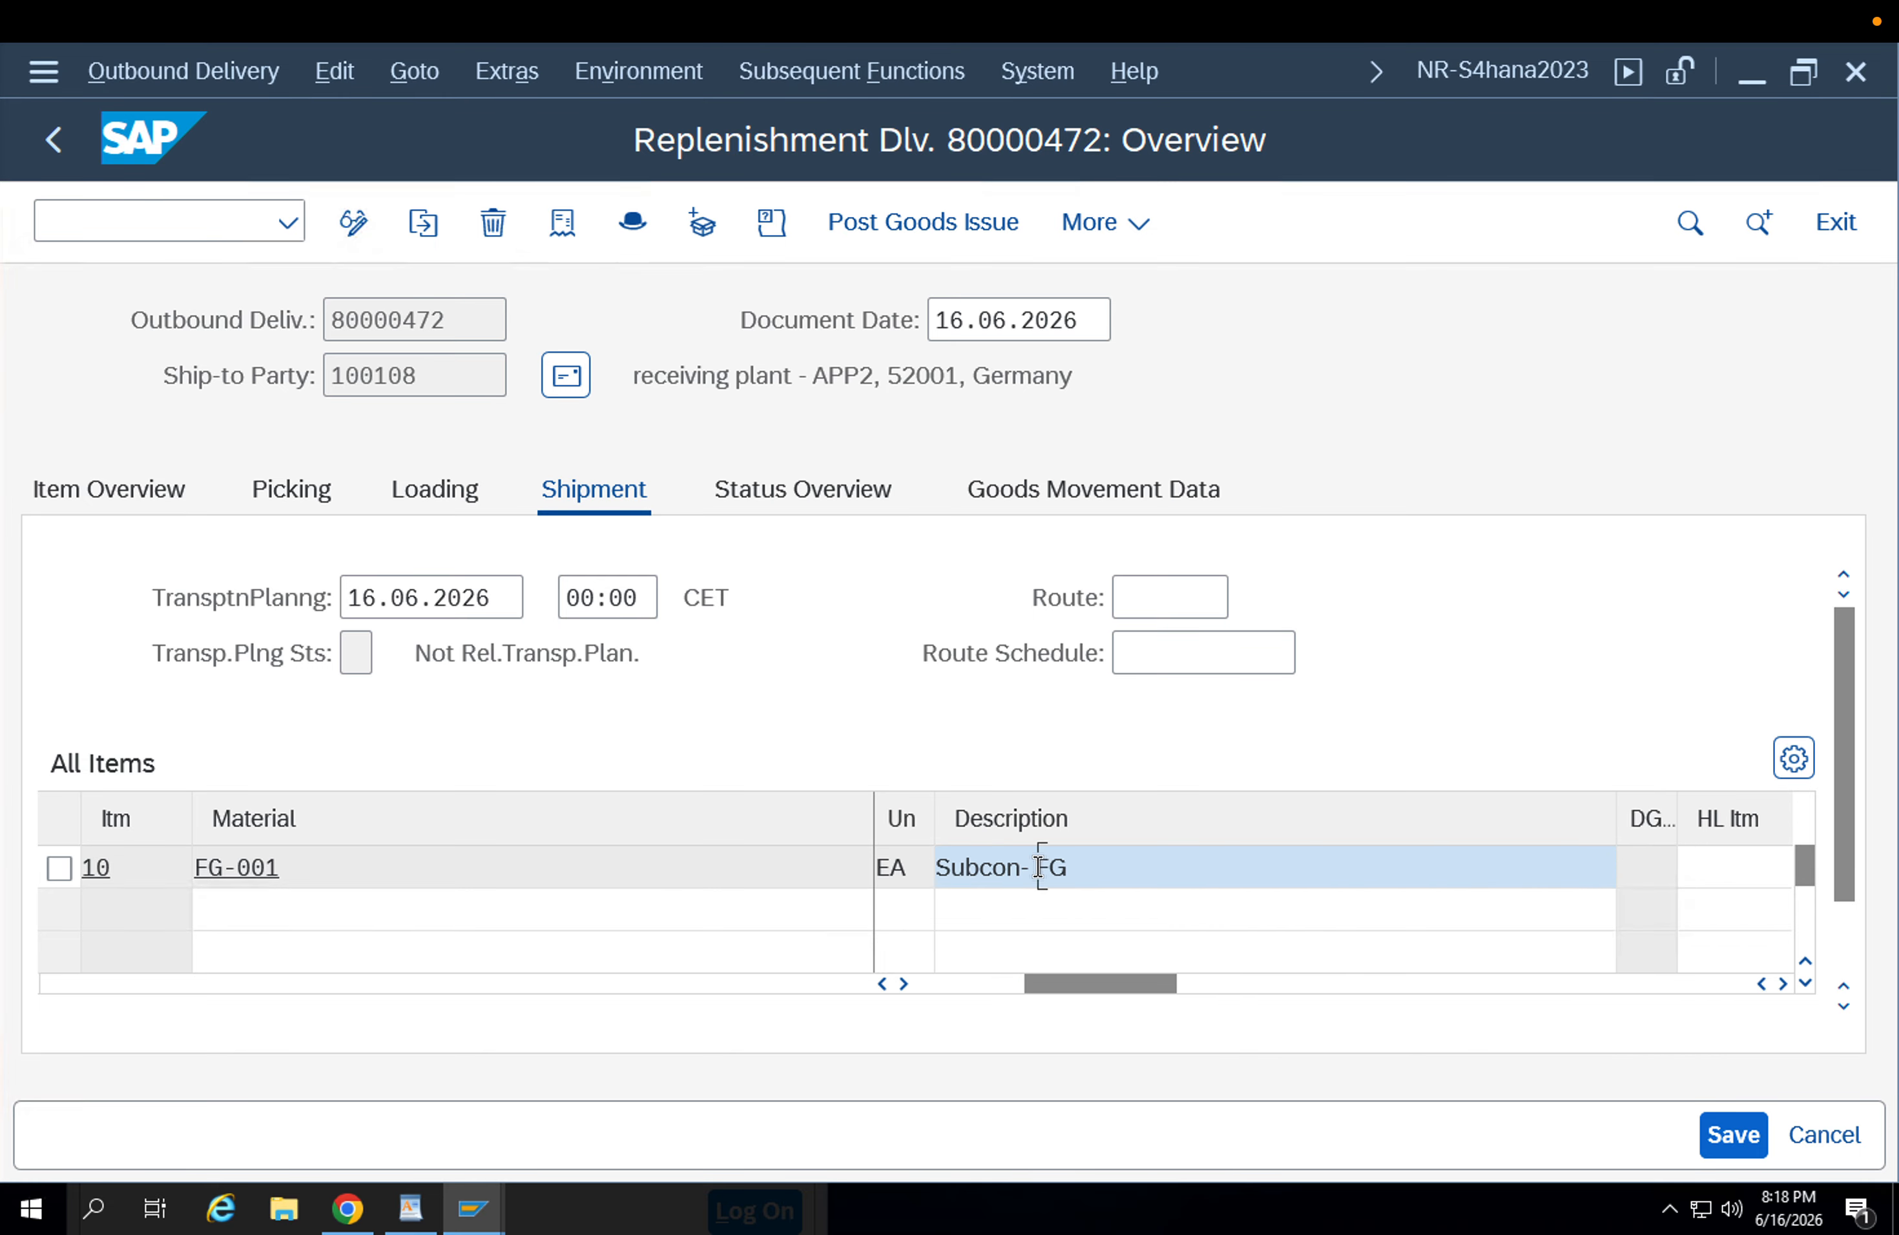
{"action": "key", "text": "Tab"}
{"action": "key", "text": "Tab"}
{"action": "key", "text": "Tab"}
{"action": "key", "text": "Tab"}
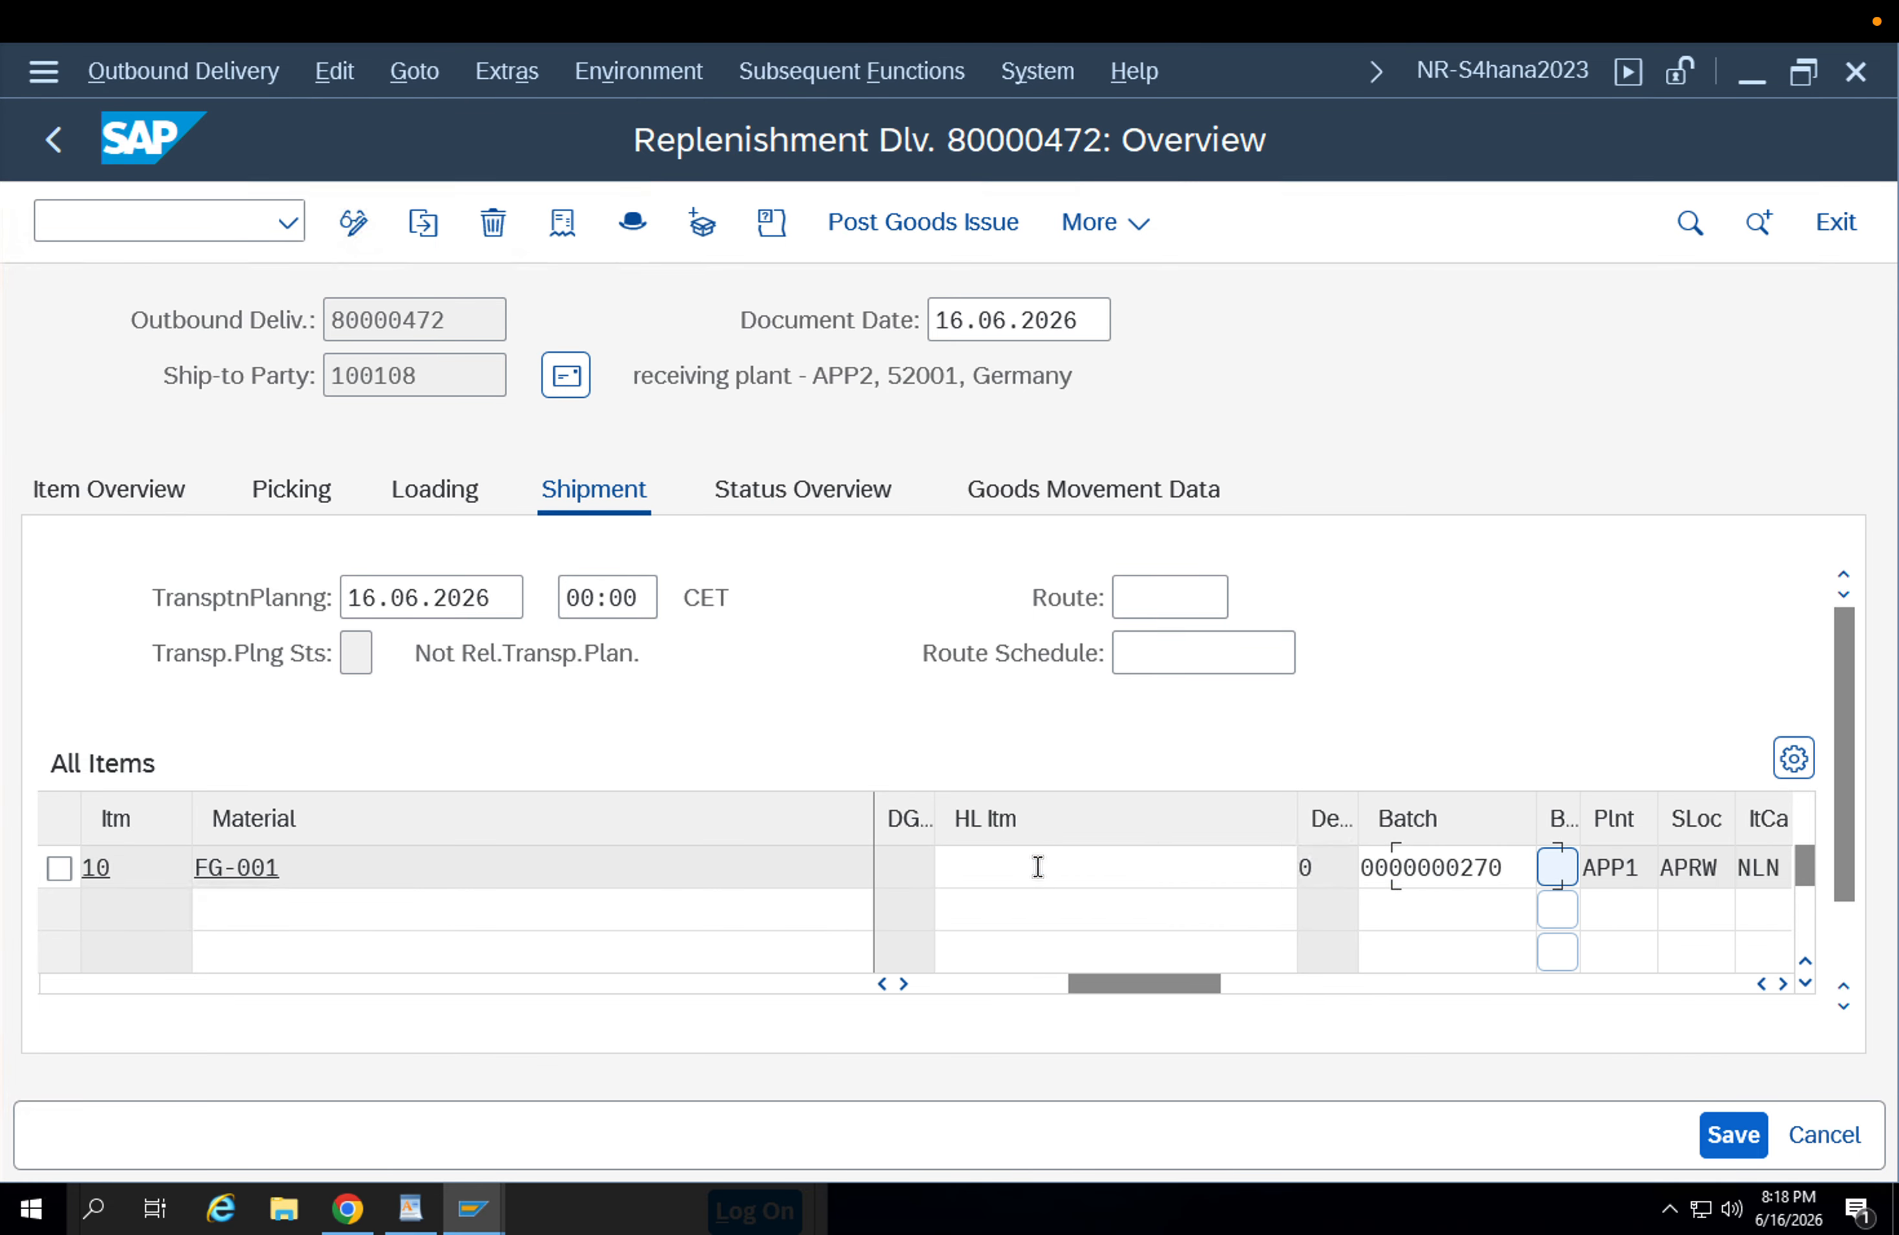
{"action": "key", "text": "Tab"}
{"action": "key", "text": "Tab"}
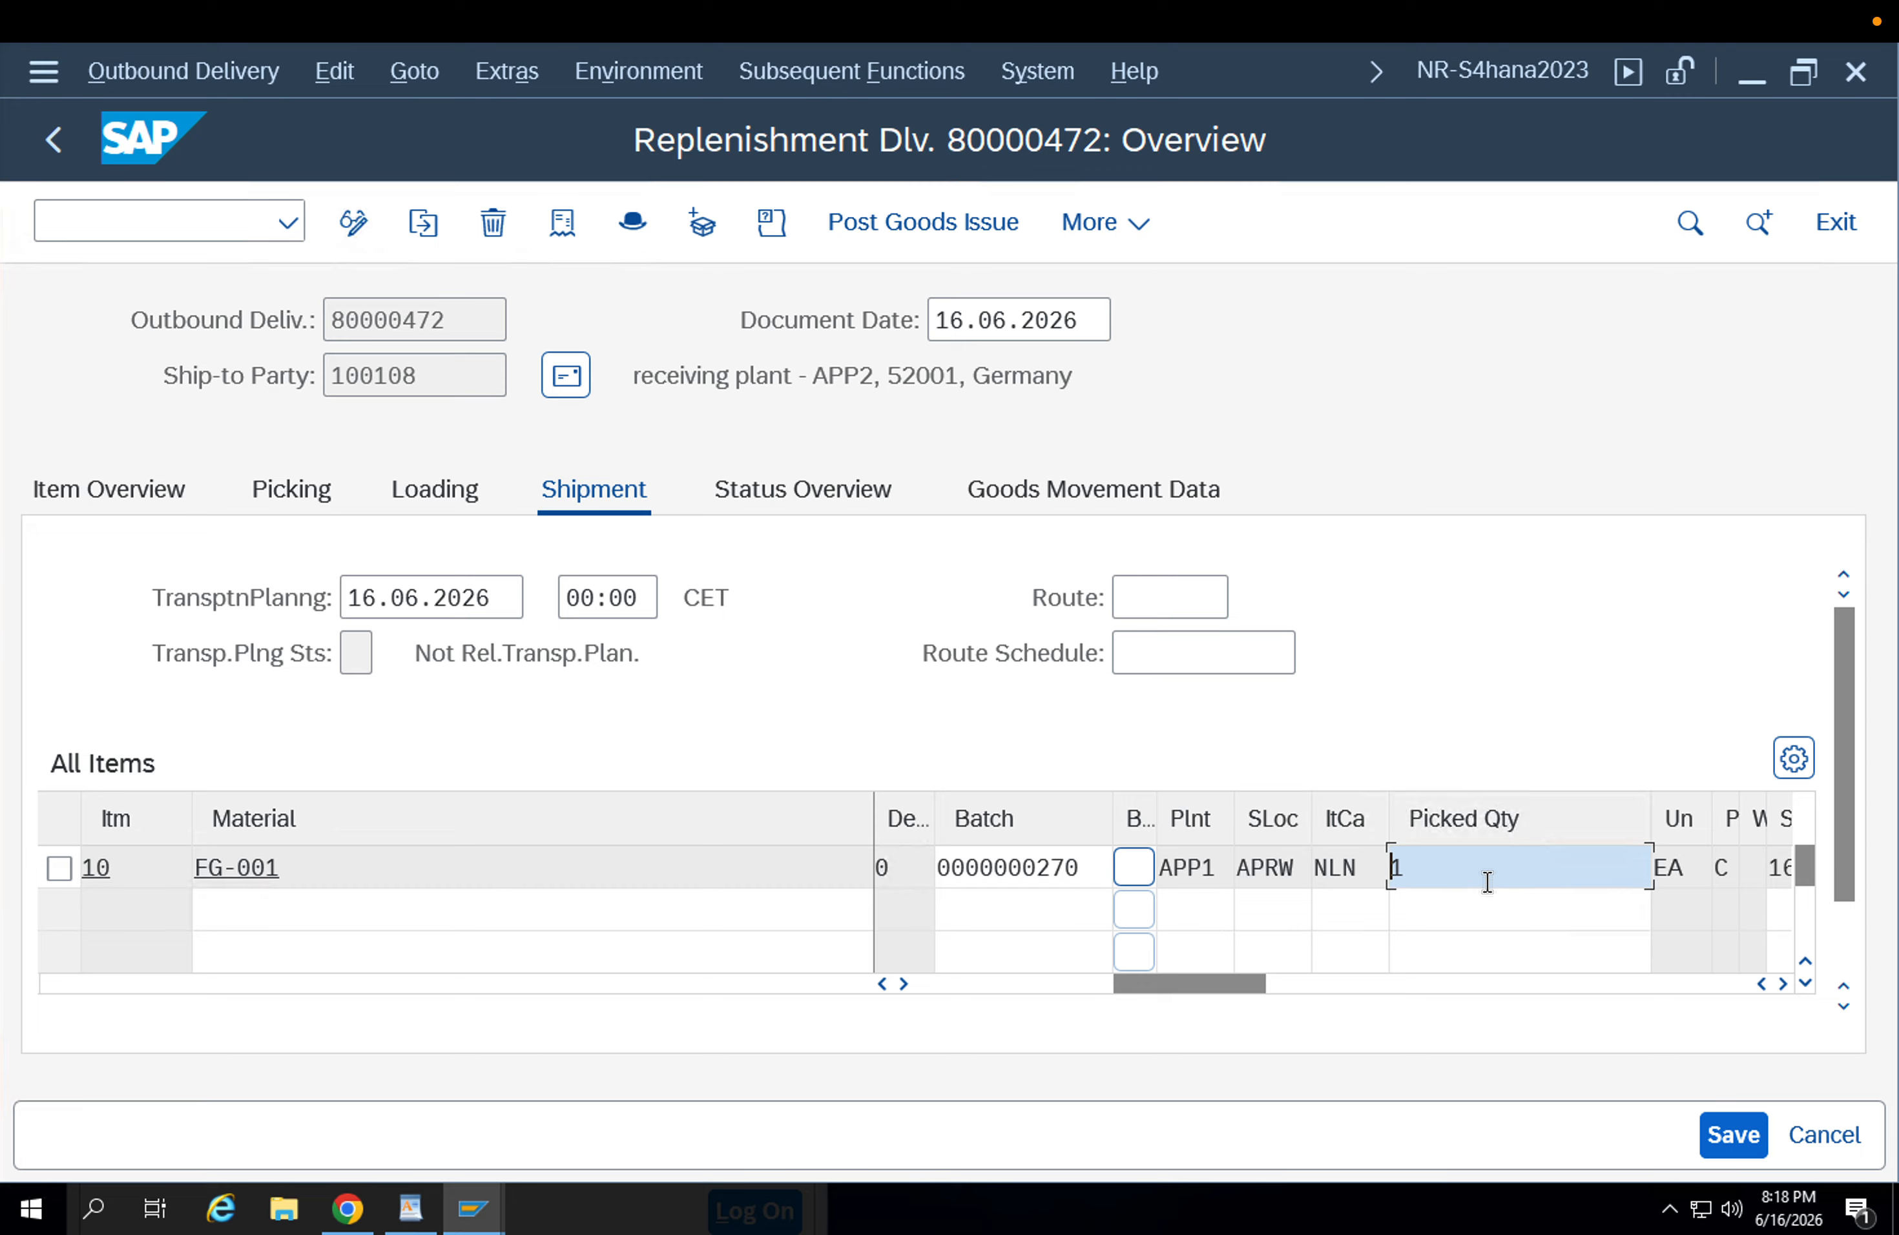
{"action": "key", "text": "Tab"}
{"action": "key", "text": "Tab"}
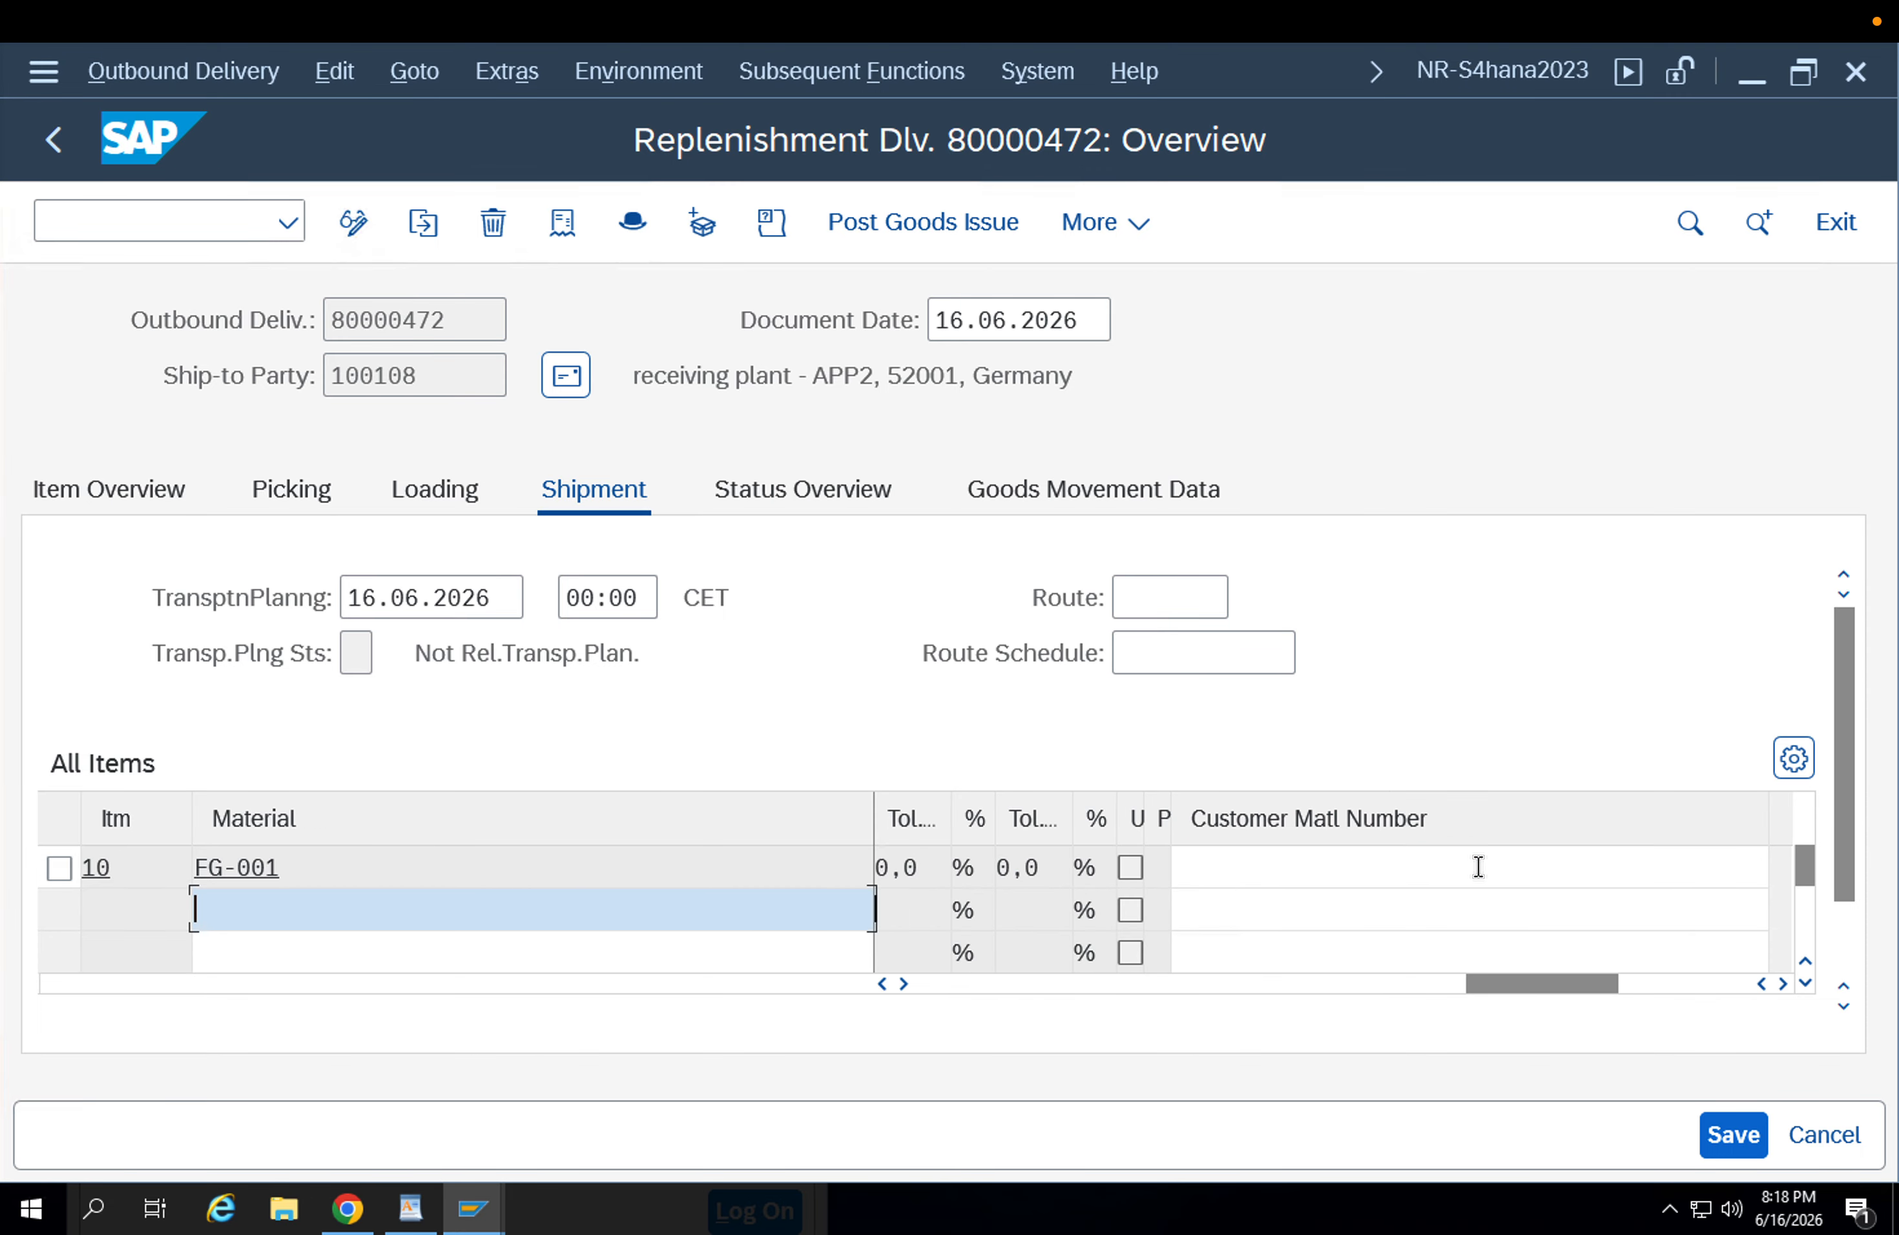
{"action": "key", "text": "Tab"}
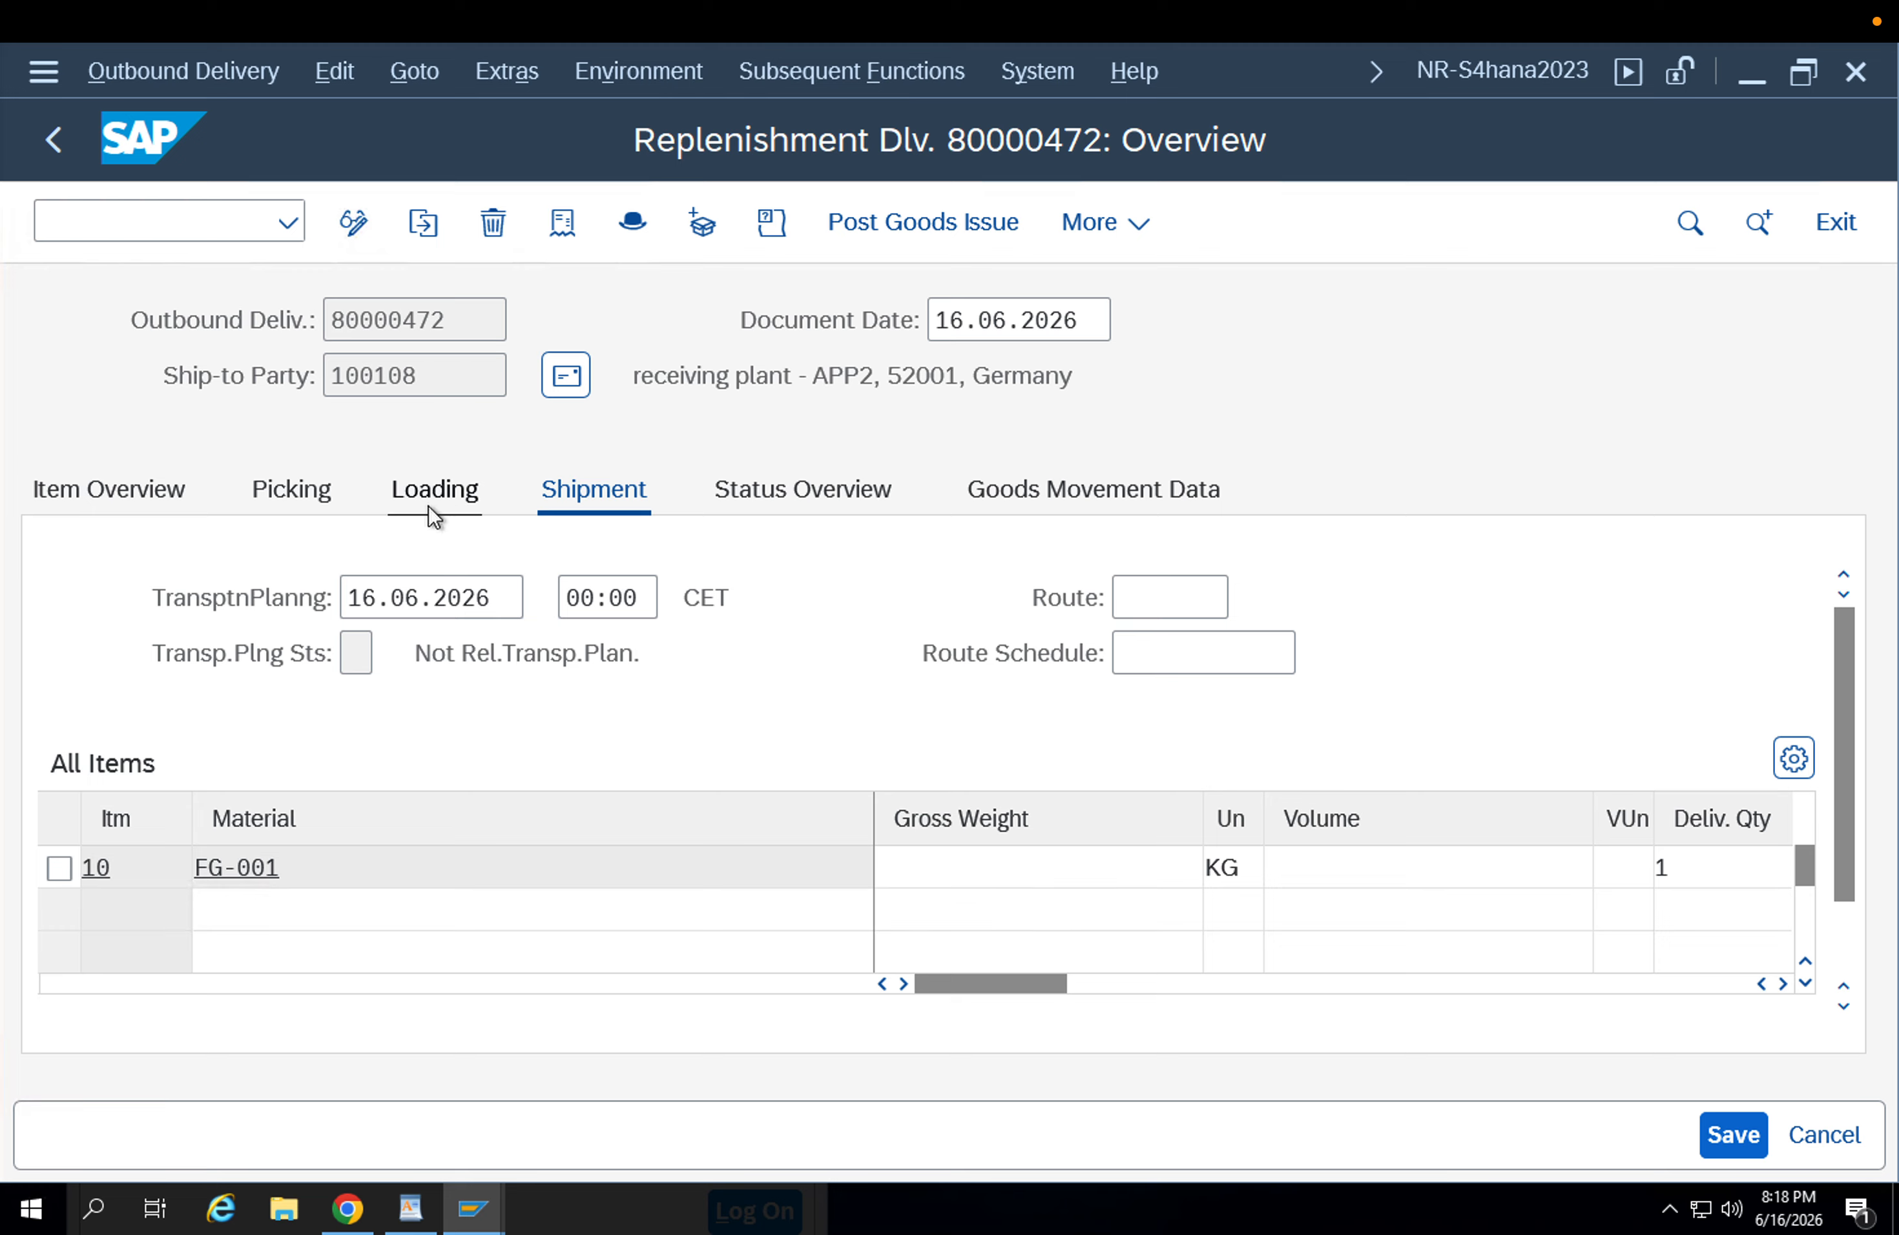
{"action": "left_click", "coordinate": [435, 504]}
{"action": "left_click", "coordinate": [330, 496]}
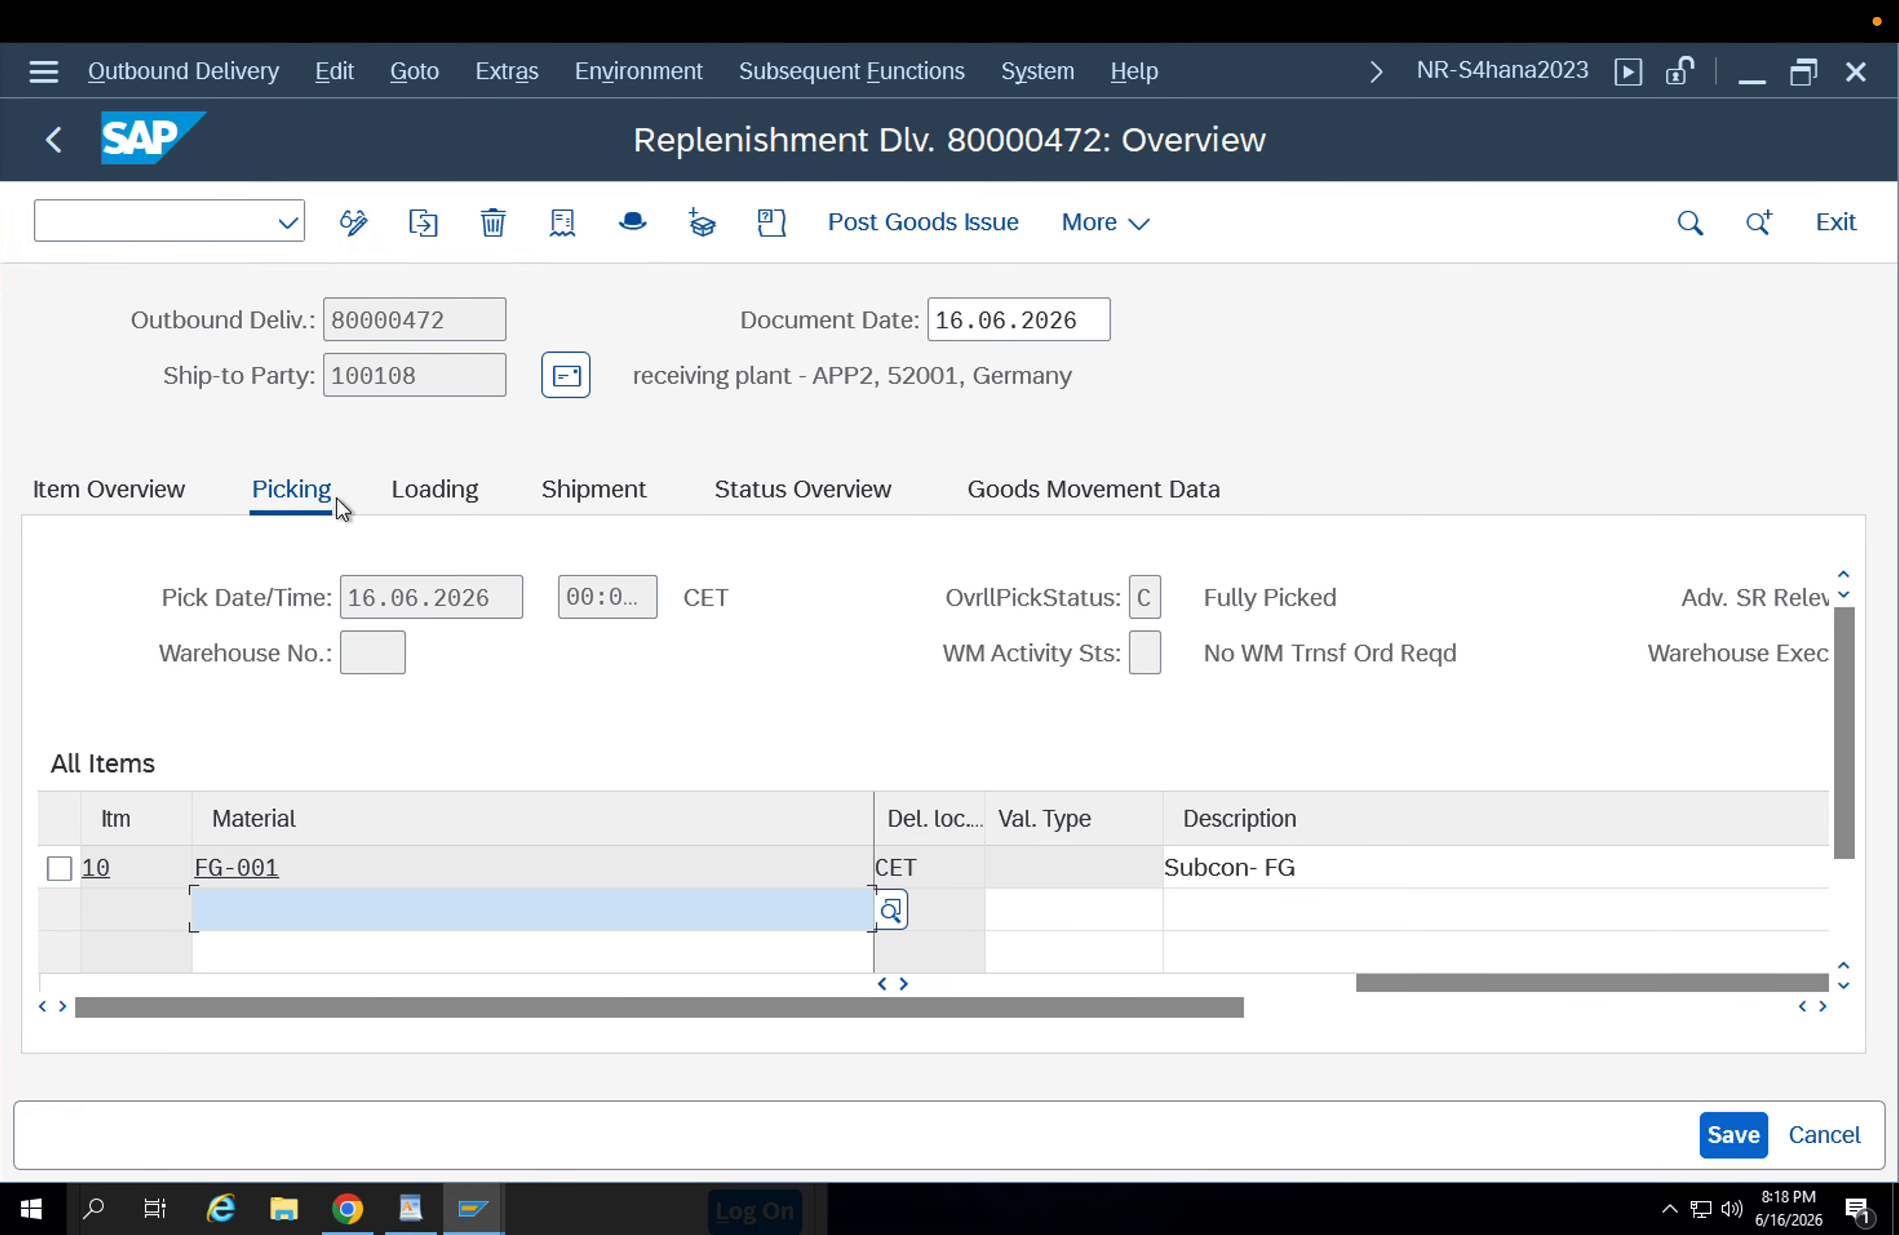
Switch to the purchase order session, open the selection for another document and clear its purchase order number.
{"action": "left_click", "coordinate": [472, 1208]}
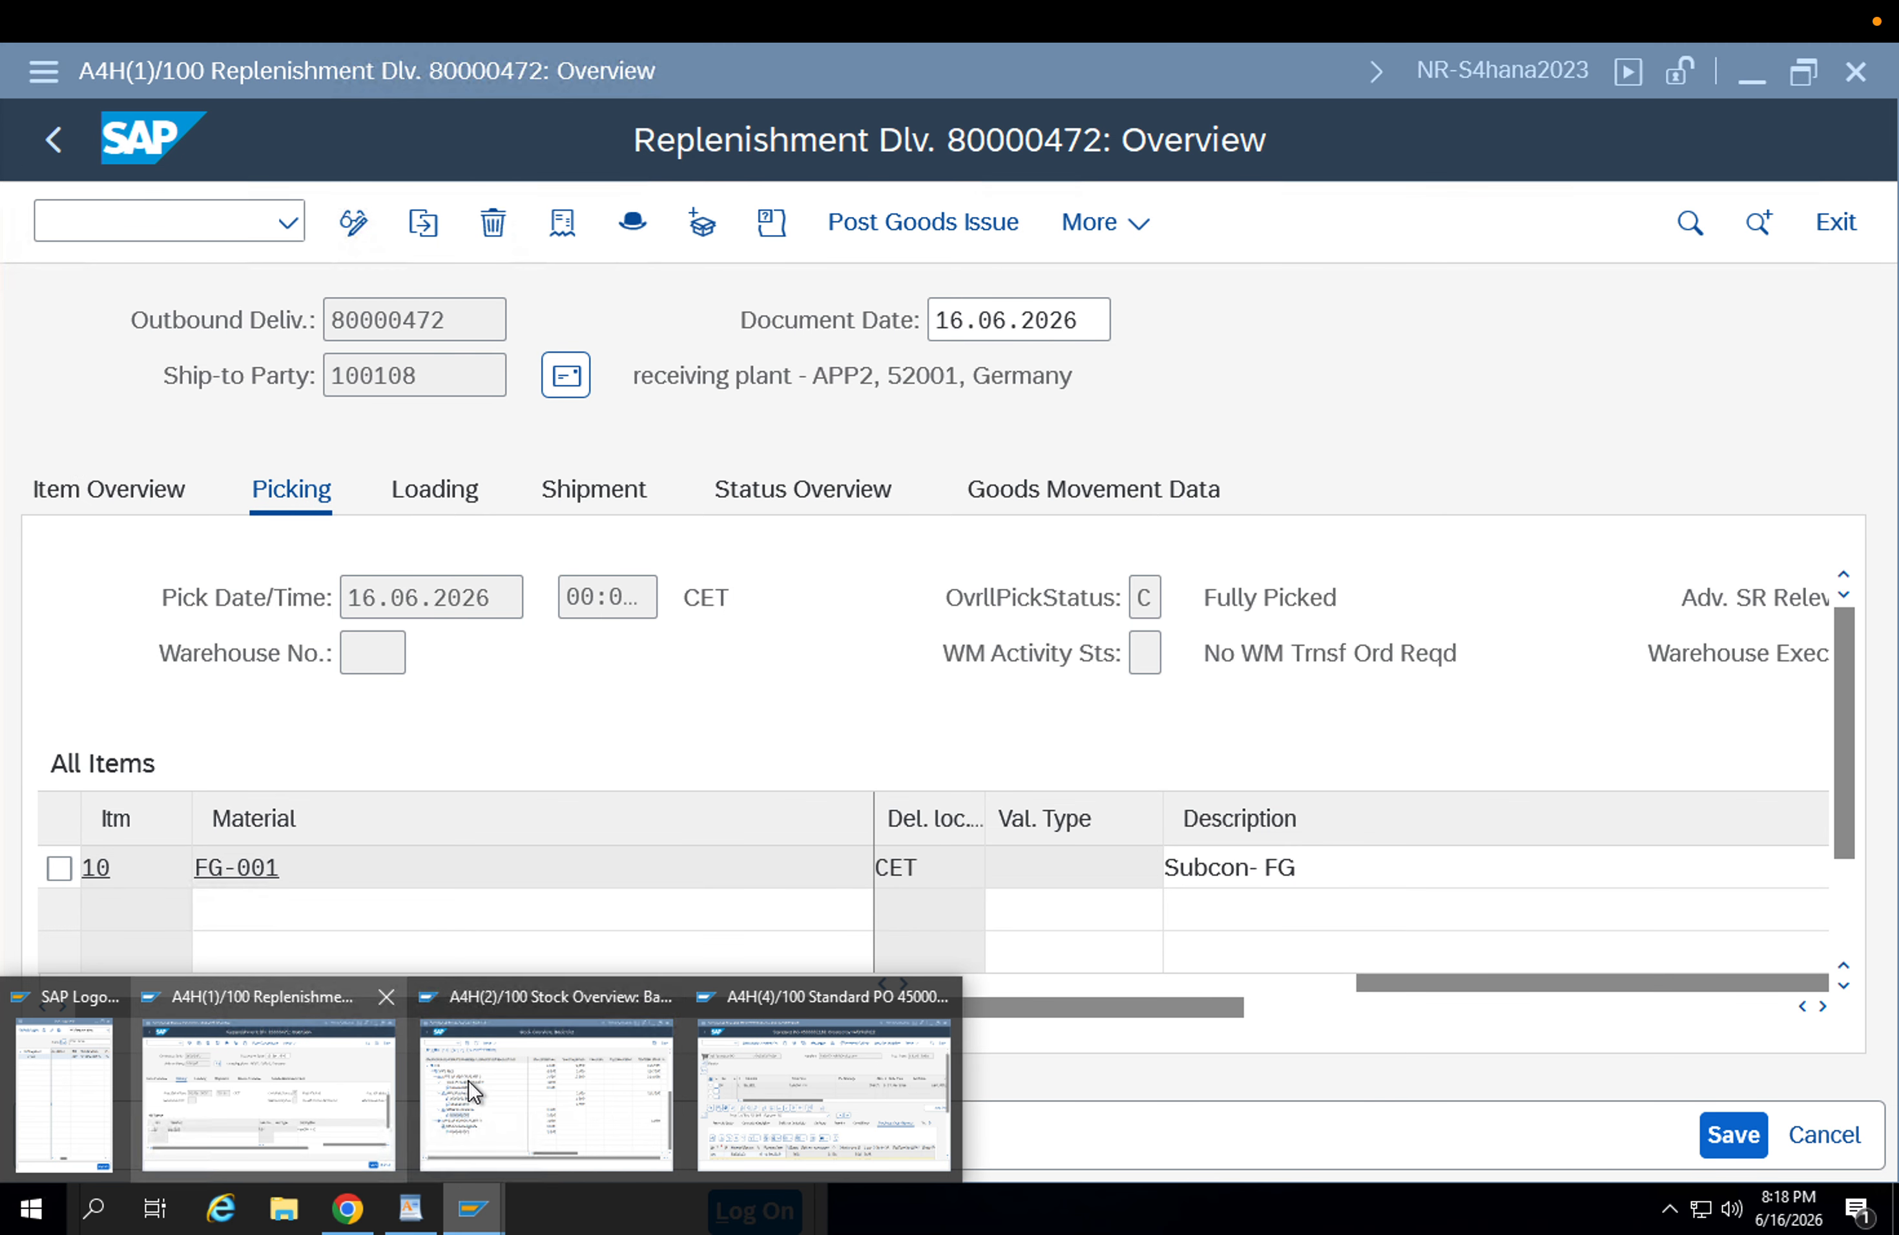
{"action": "left_click", "coordinate": [331, 1074]}
{"action": "left_click", "coordinate": [471, 1207]}
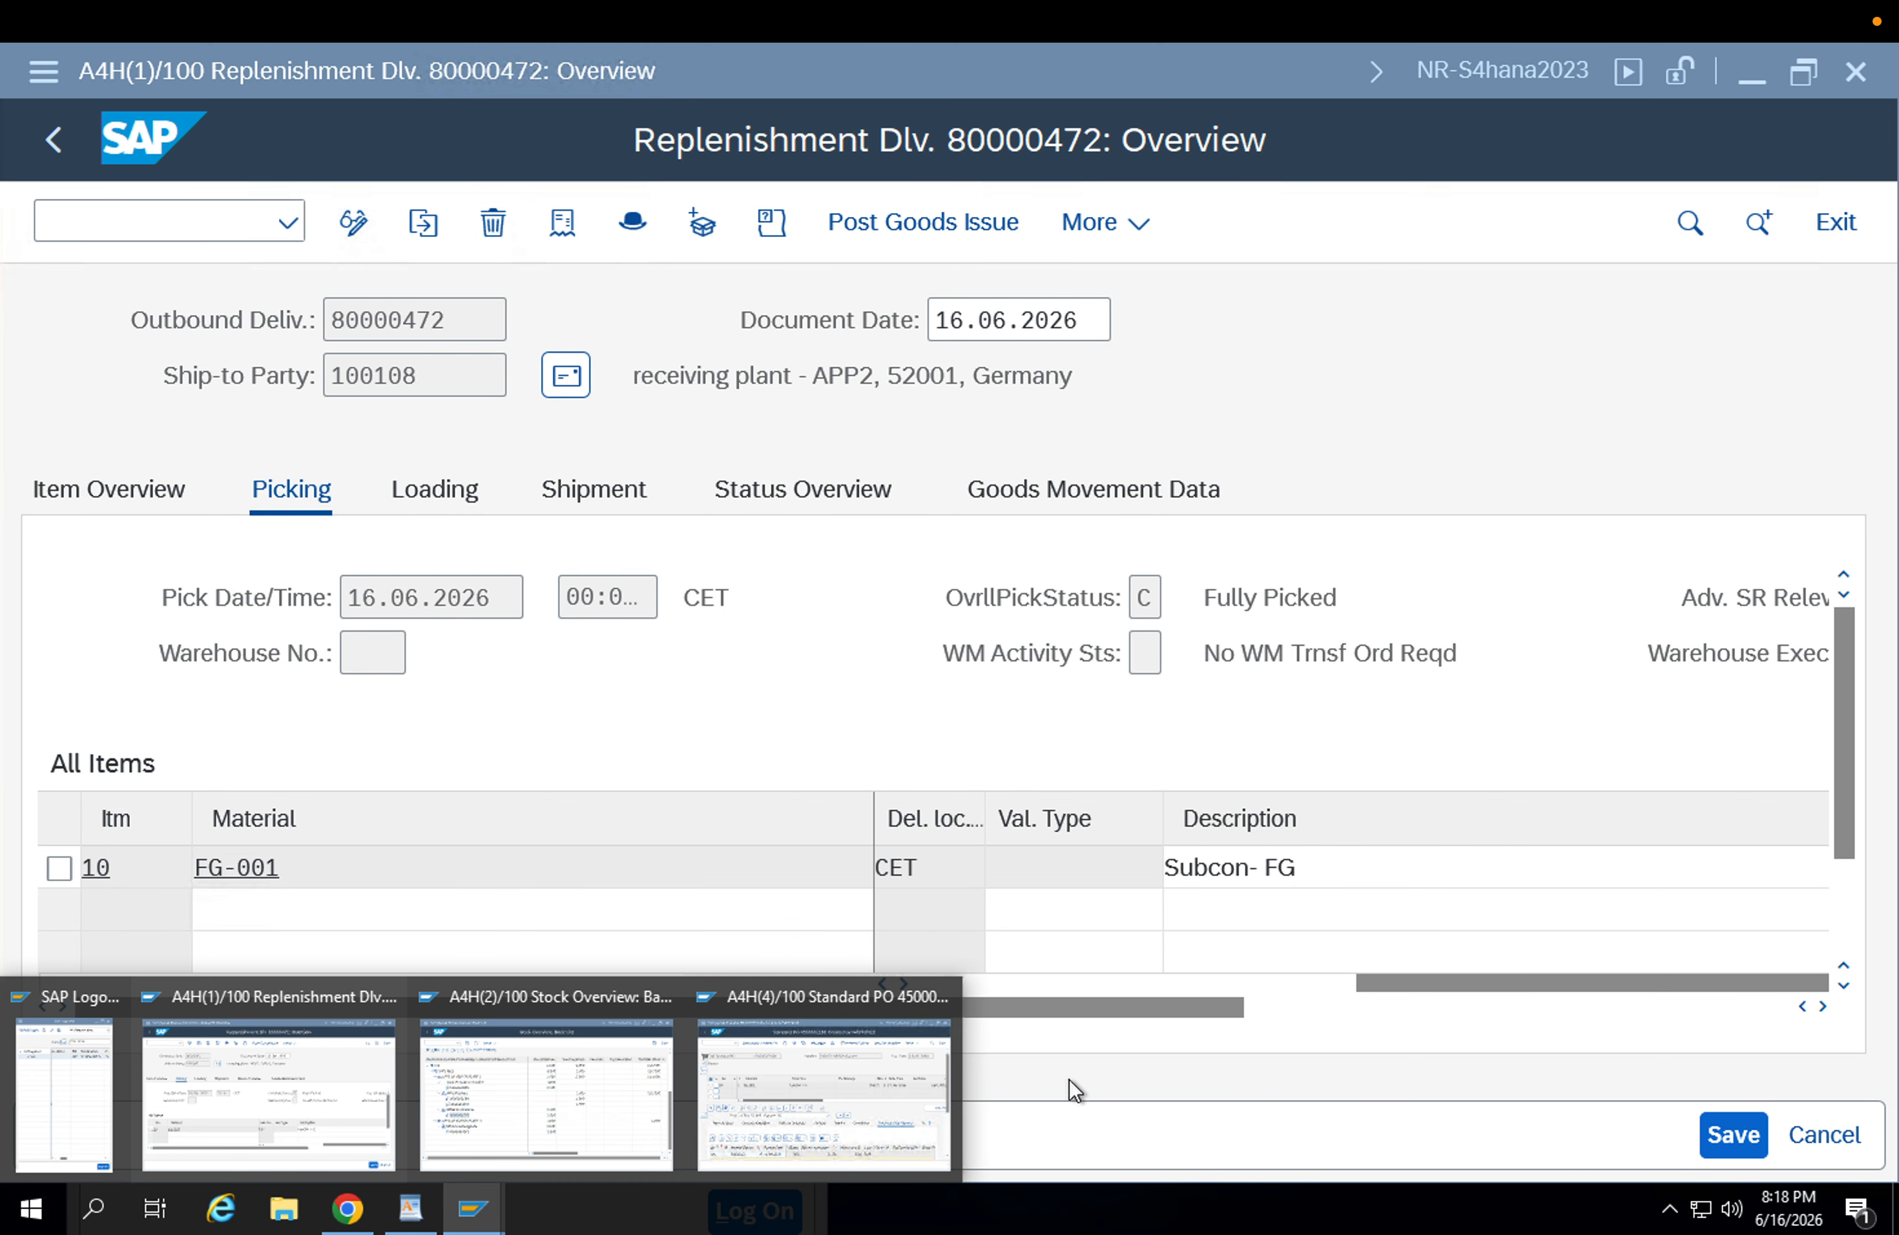
{"action": "left_click", "coordinate": [868, 1074]}
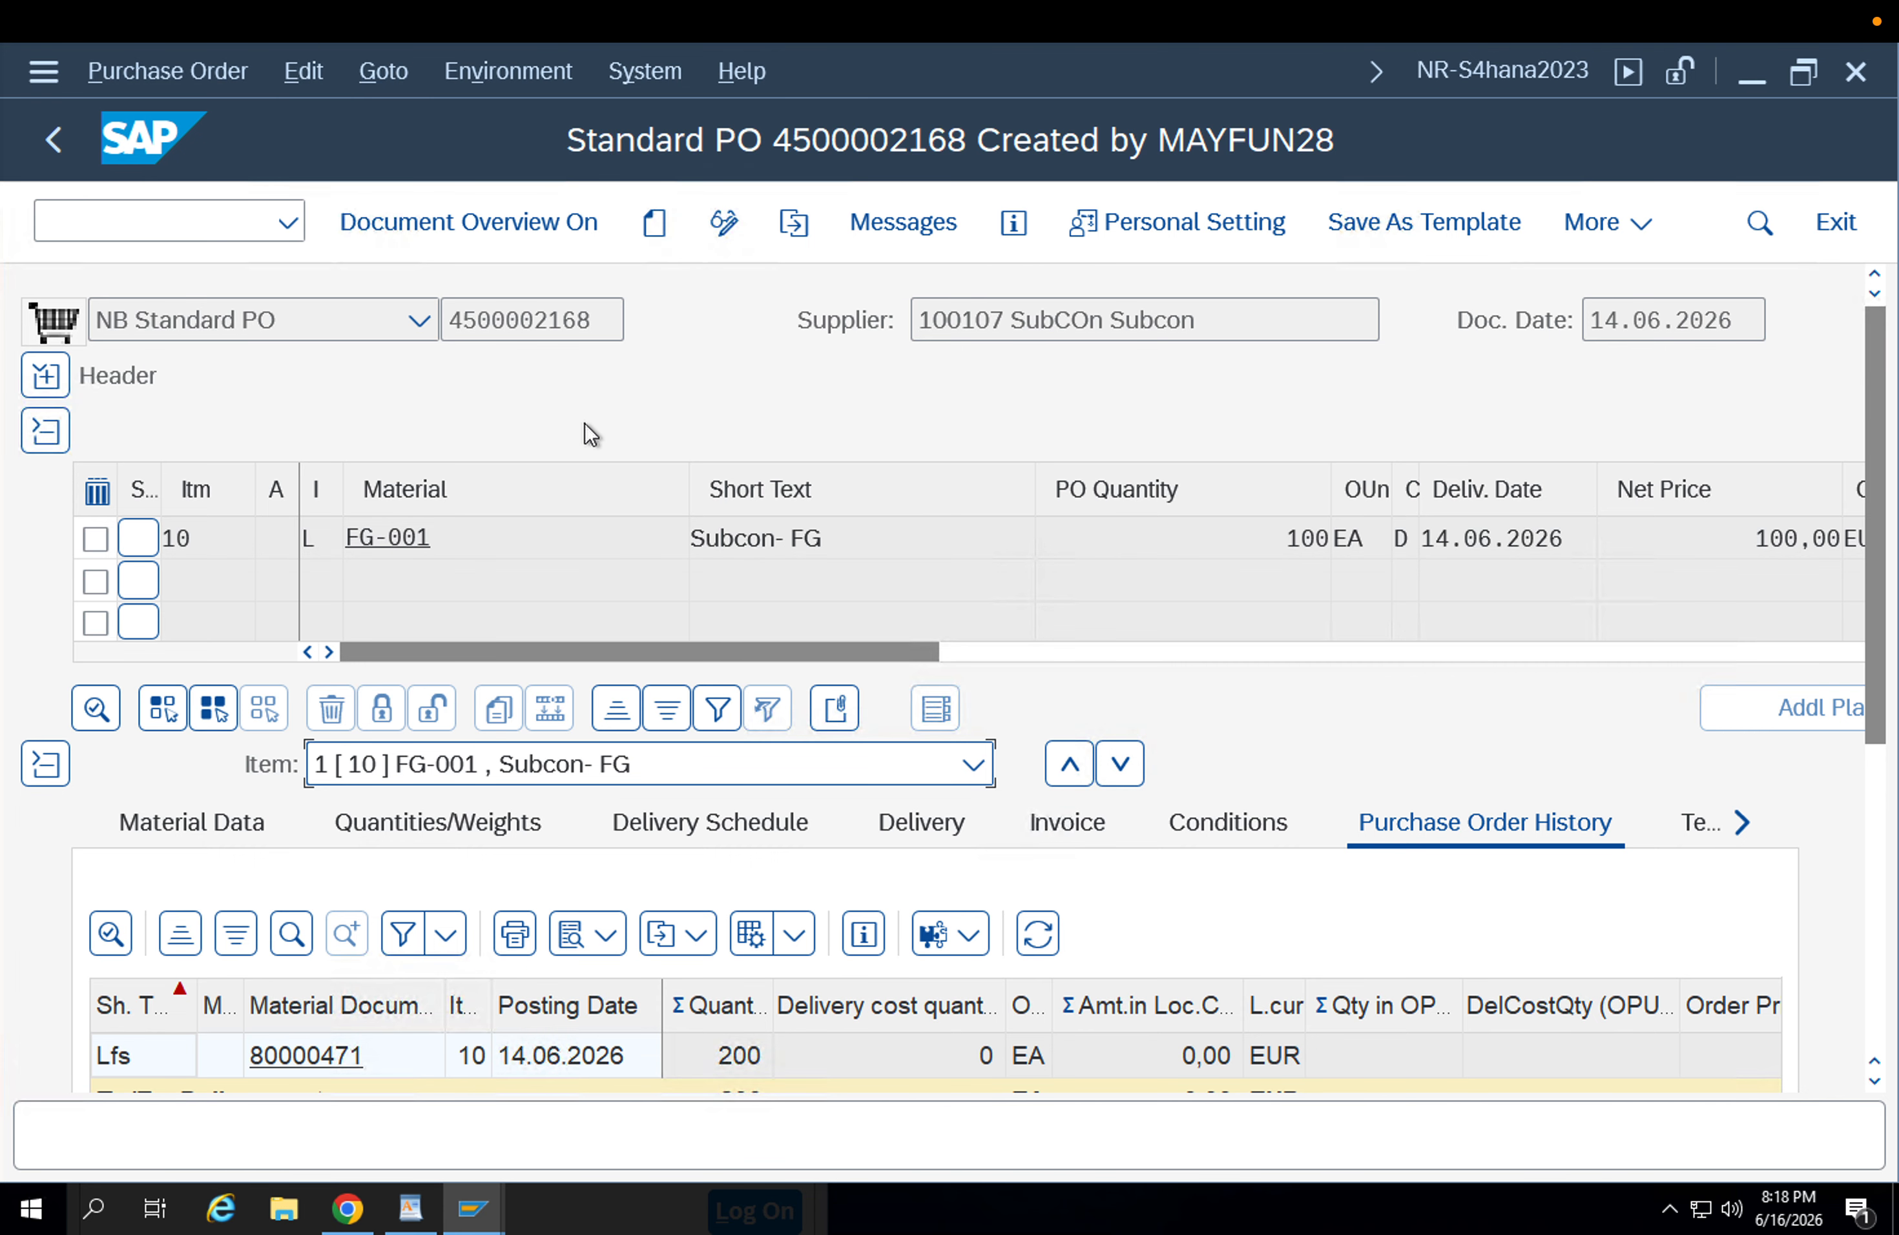
{"action": "left_click", "coordinate": [794, 240]}
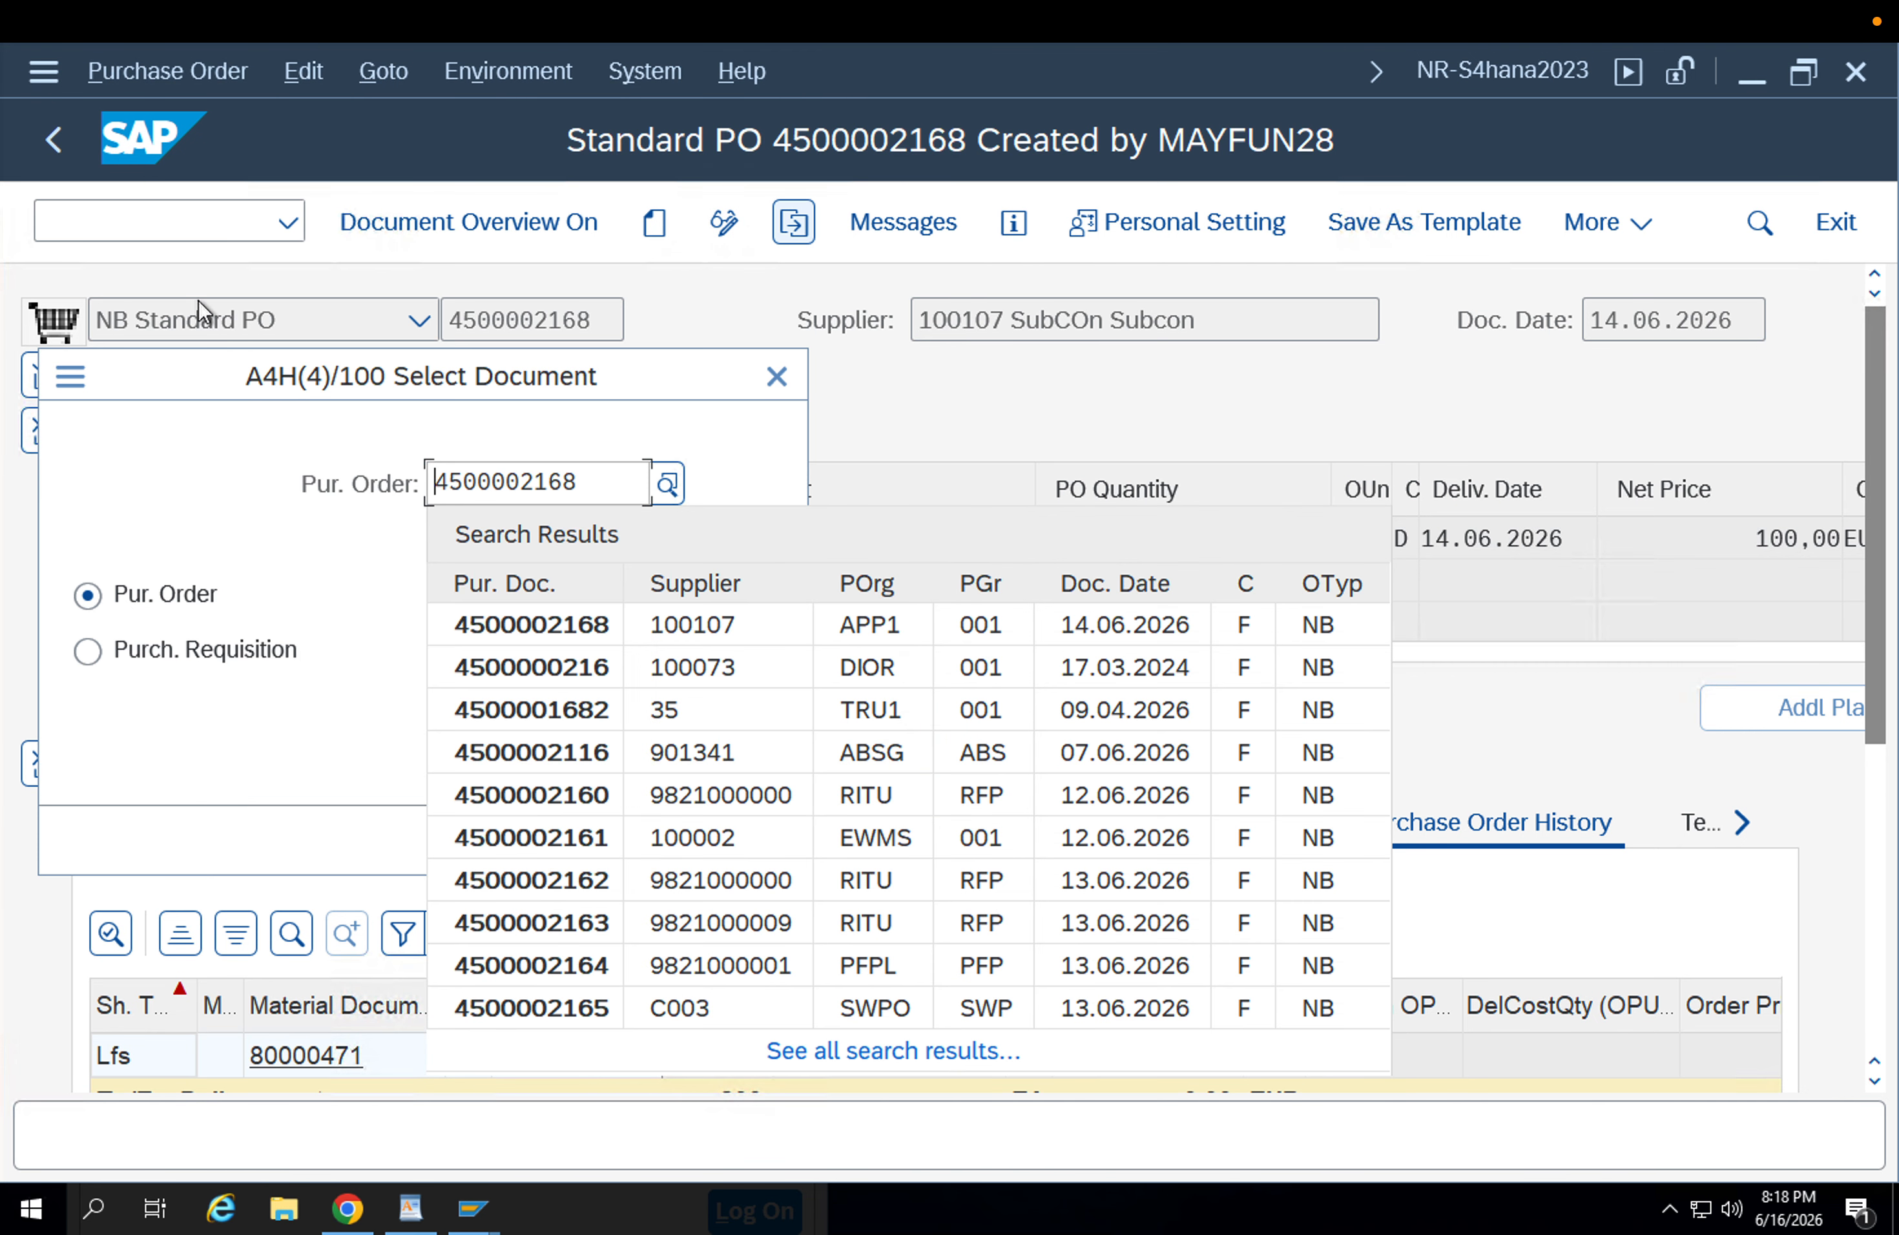
{"action": "left_click_drag", "start_coordinate": [585, 487], "coordinate": [258, 470]}
{"action": "key", "text": "BackSpace"}
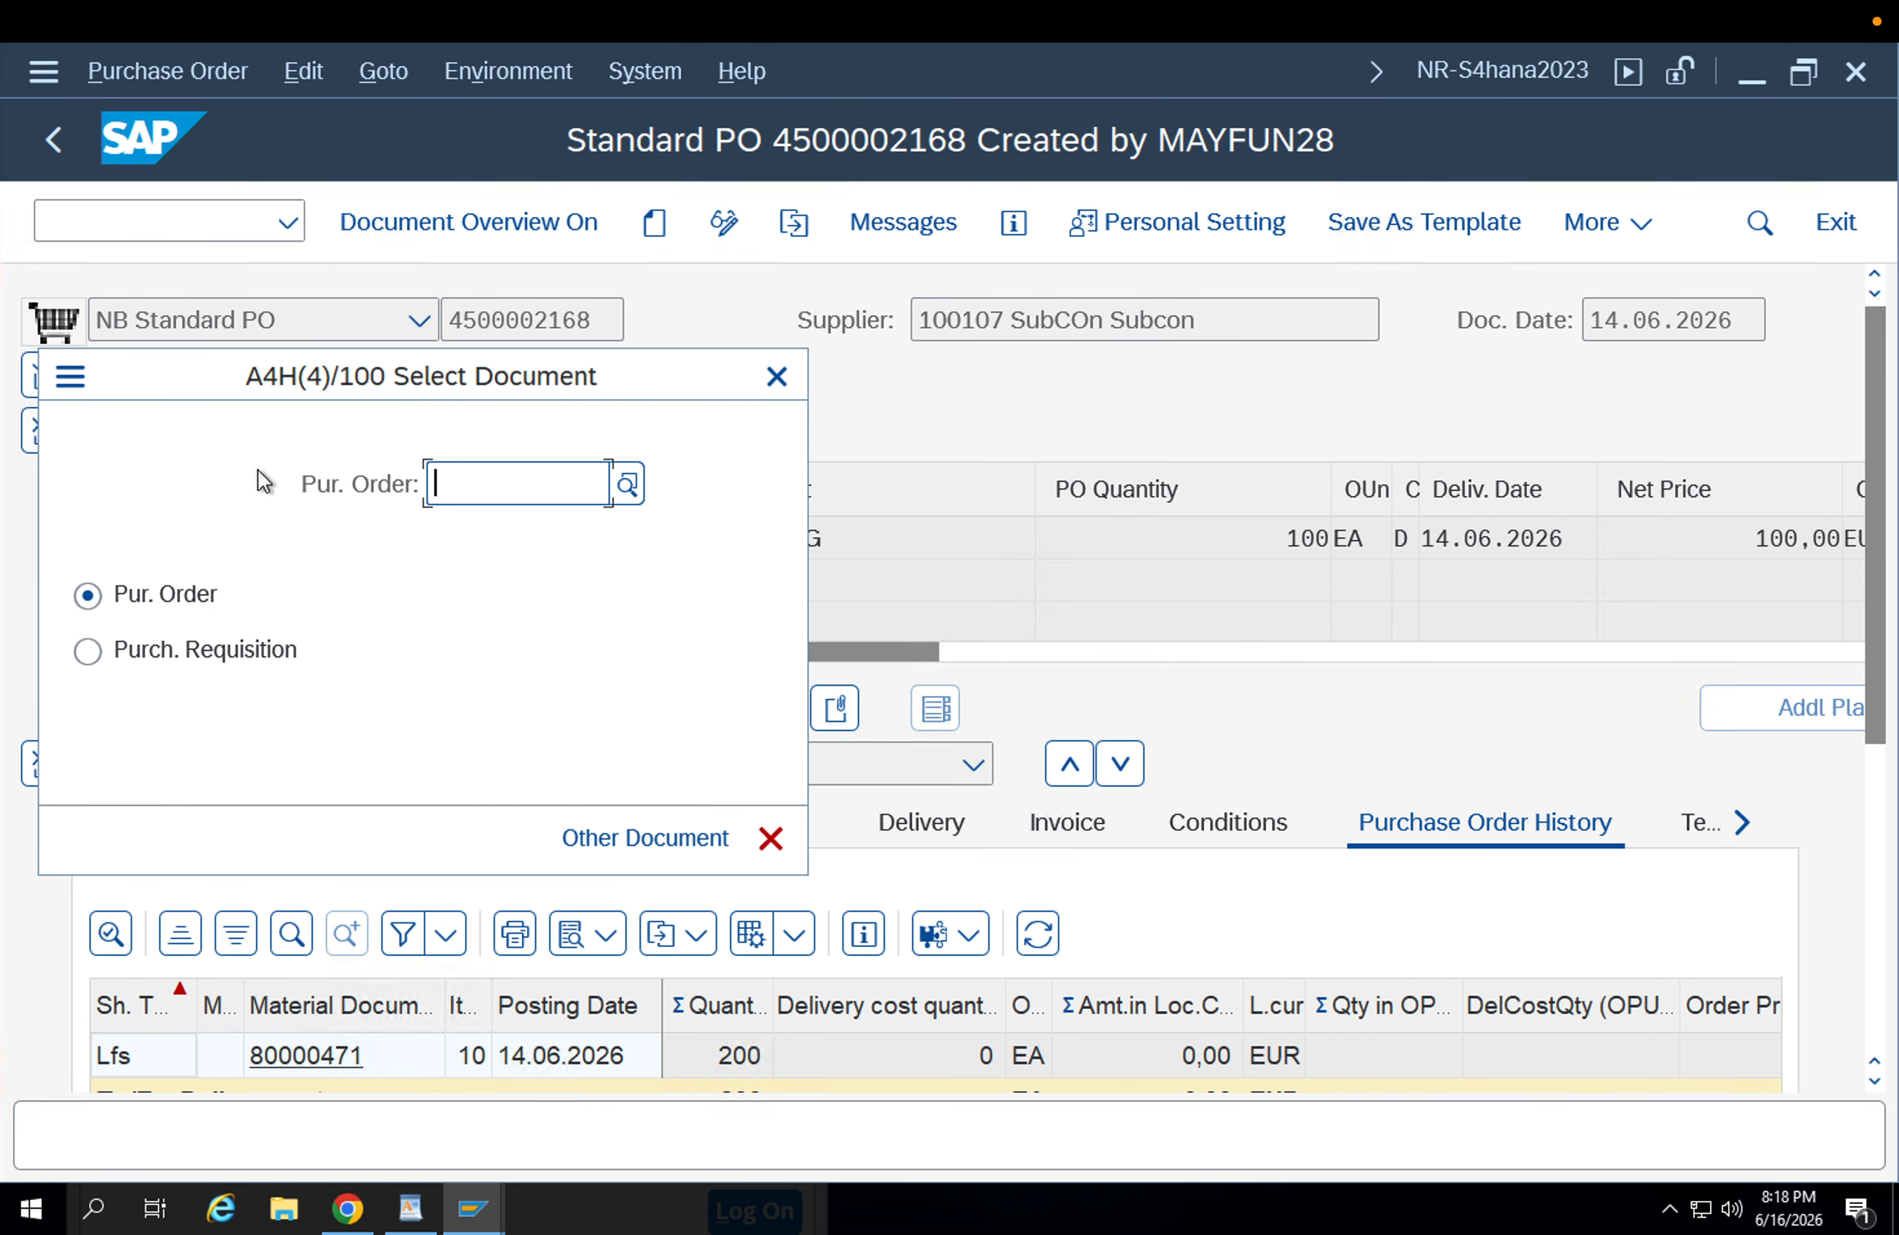
{"action": "left_click", "coordinate": [431, 472]}
Switch to the replenishment delivery session, open its document flow and pick up the number of the preceding purchase order.
{"action": "mouse_move", "coordinate": [474, 1207]}
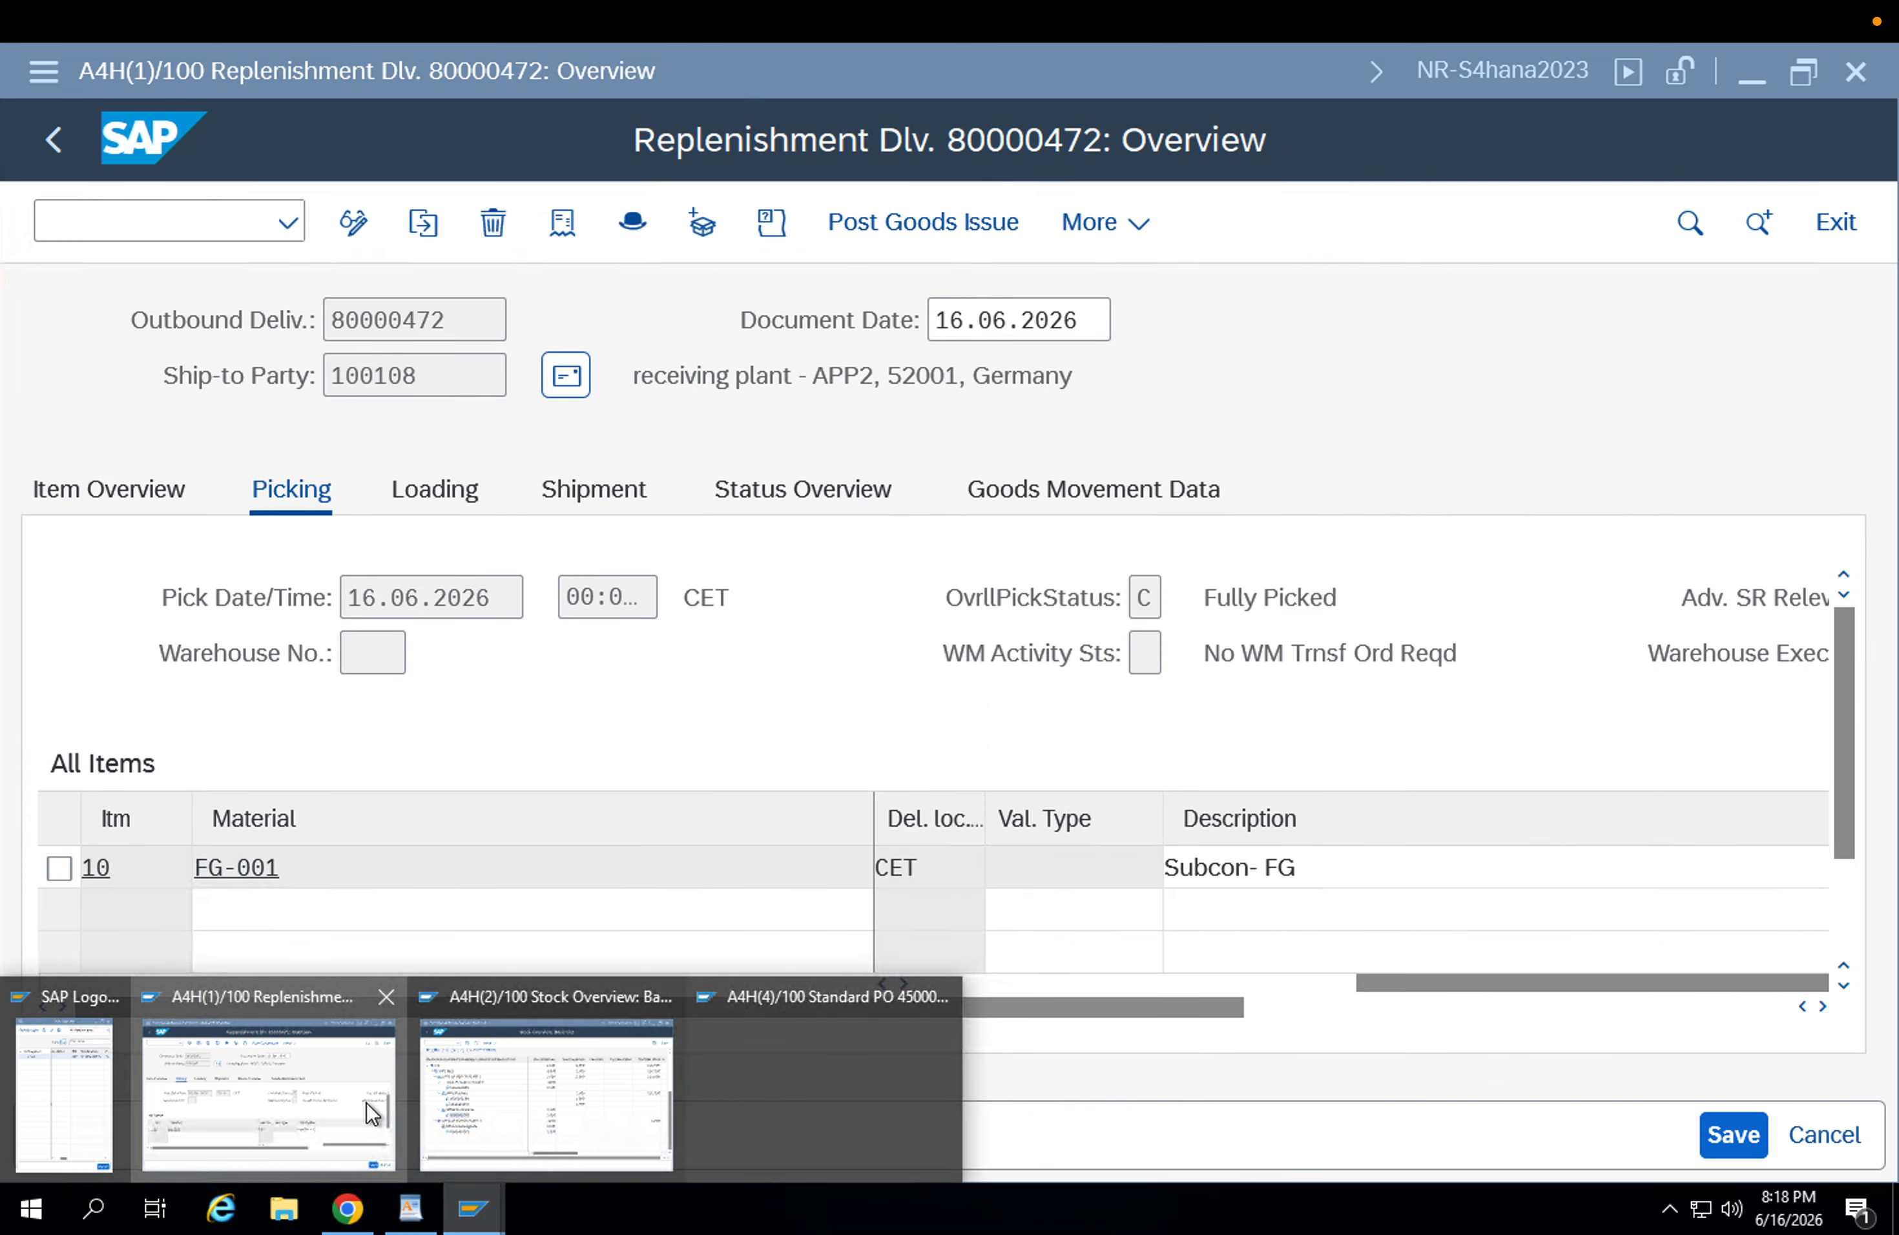
{"action": "left_click", "coordinate": [366, 1103]}
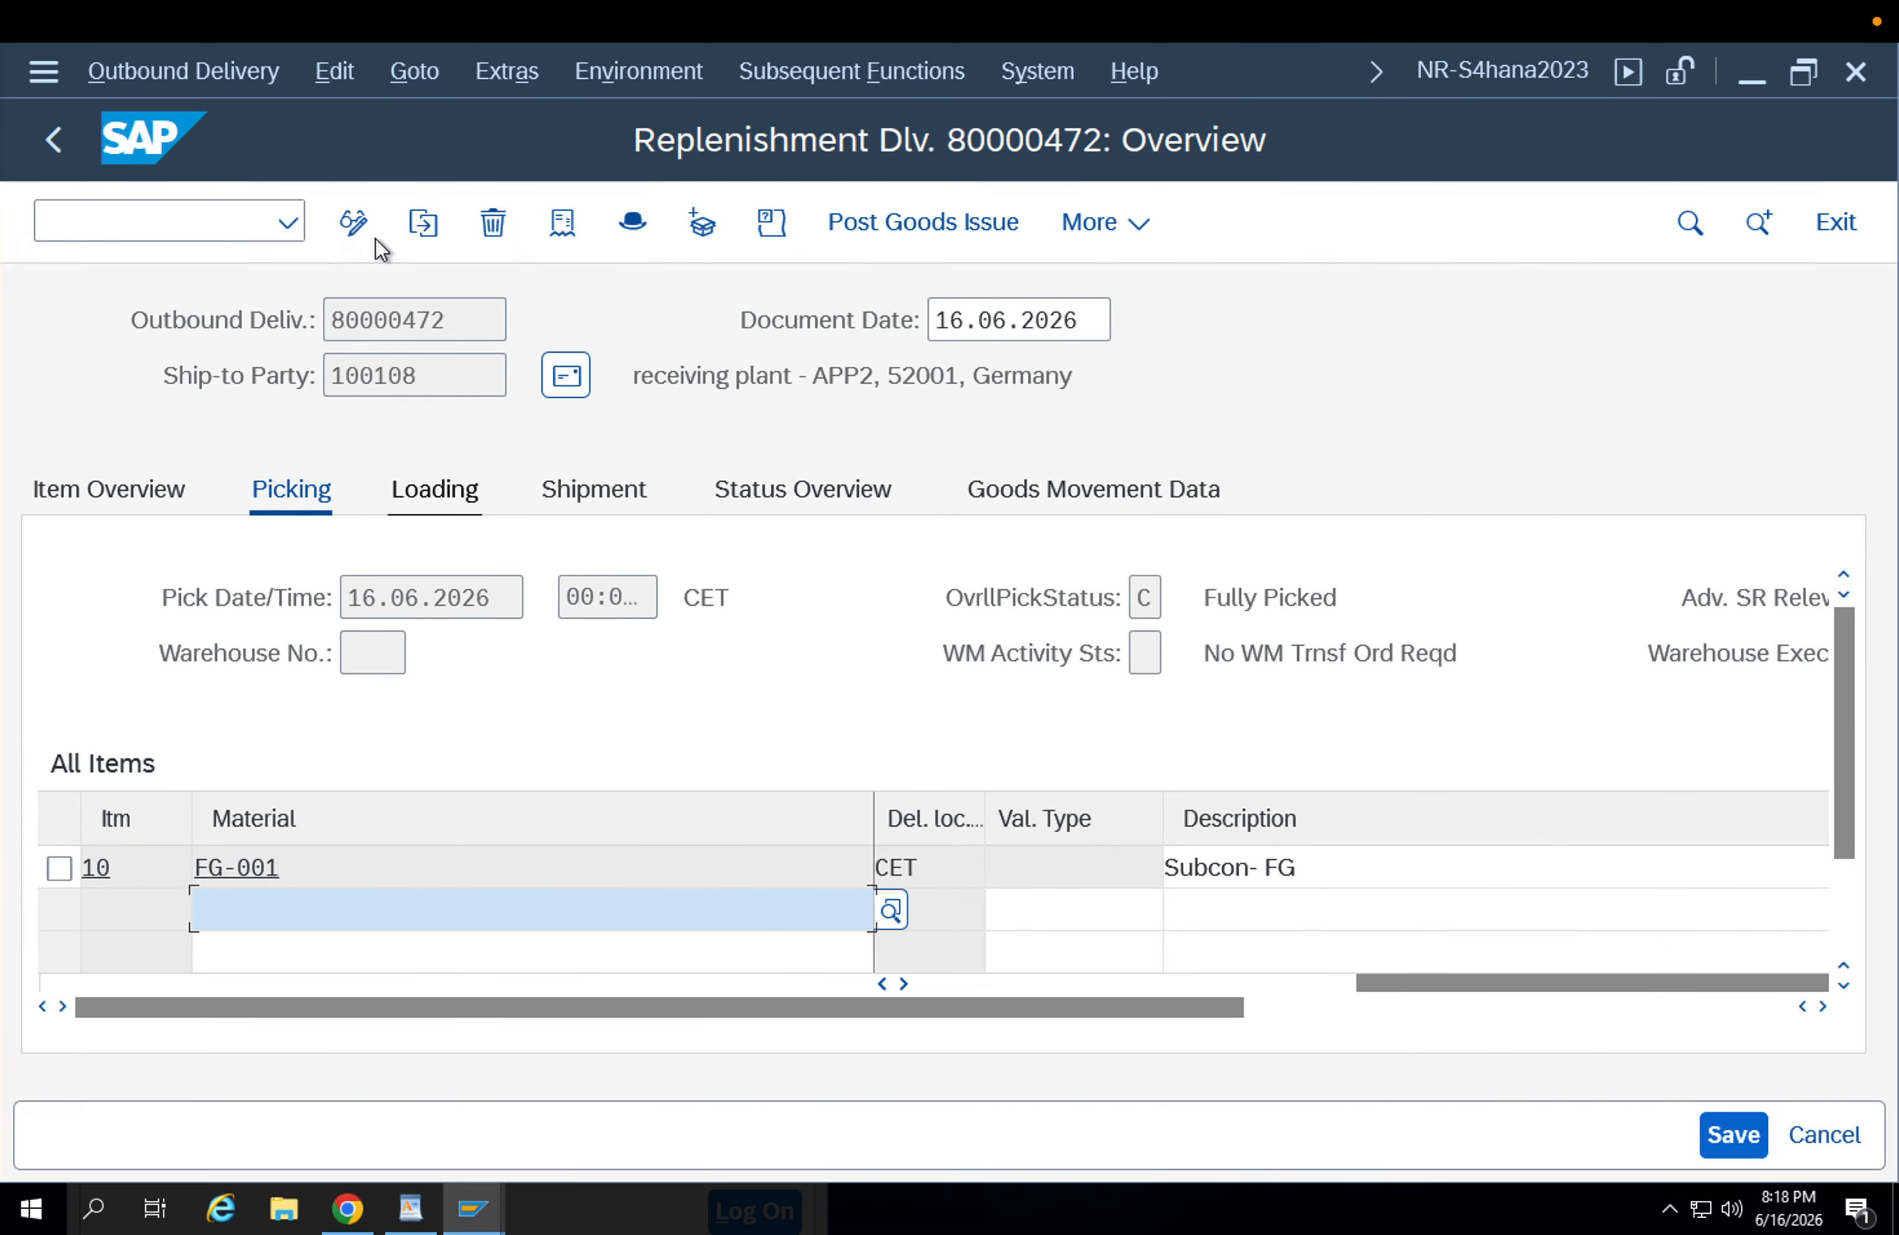
{"action": "left_click", "coordinate": [578, 228]}
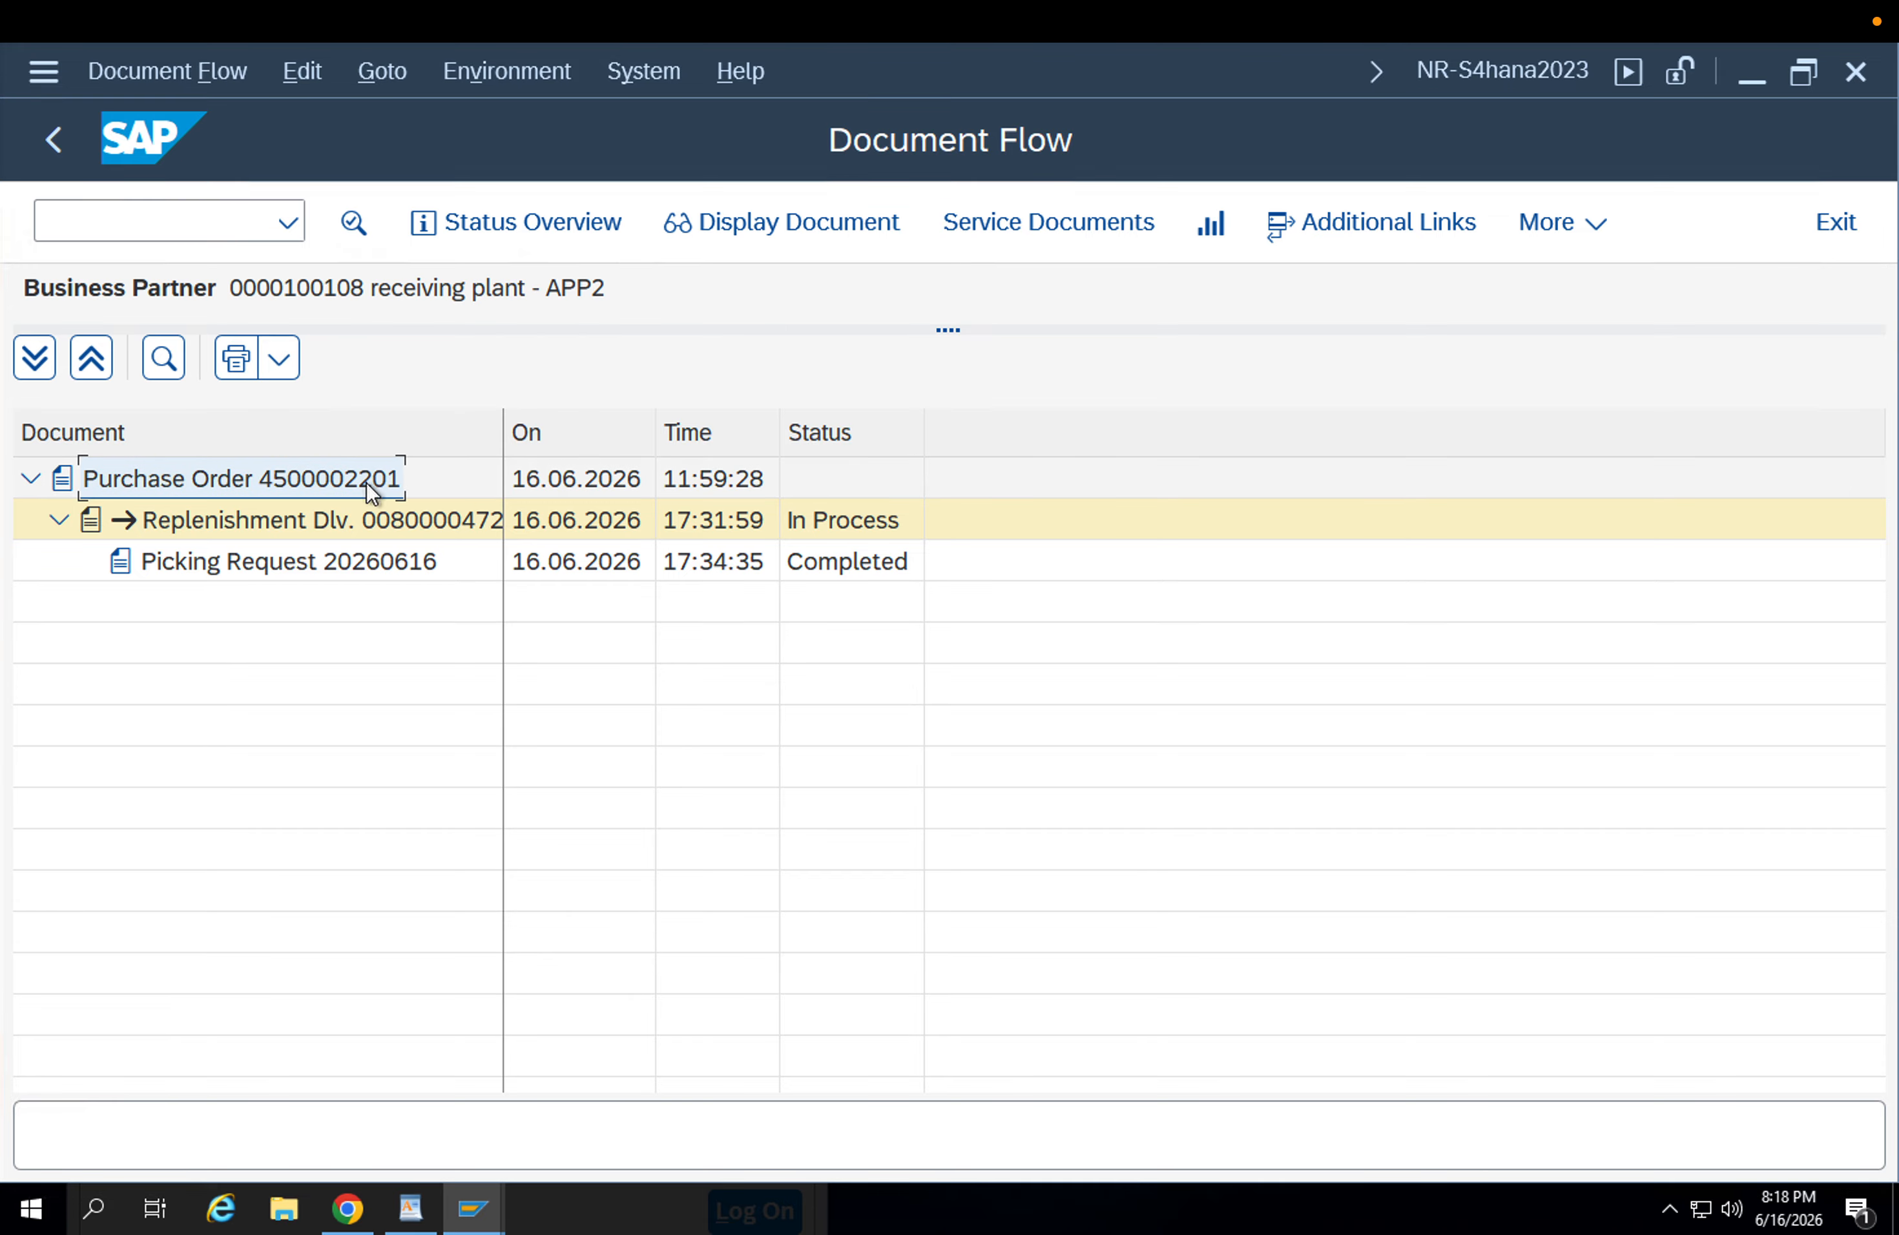
{"action": "left_click", "coordinate": [366, 485]}
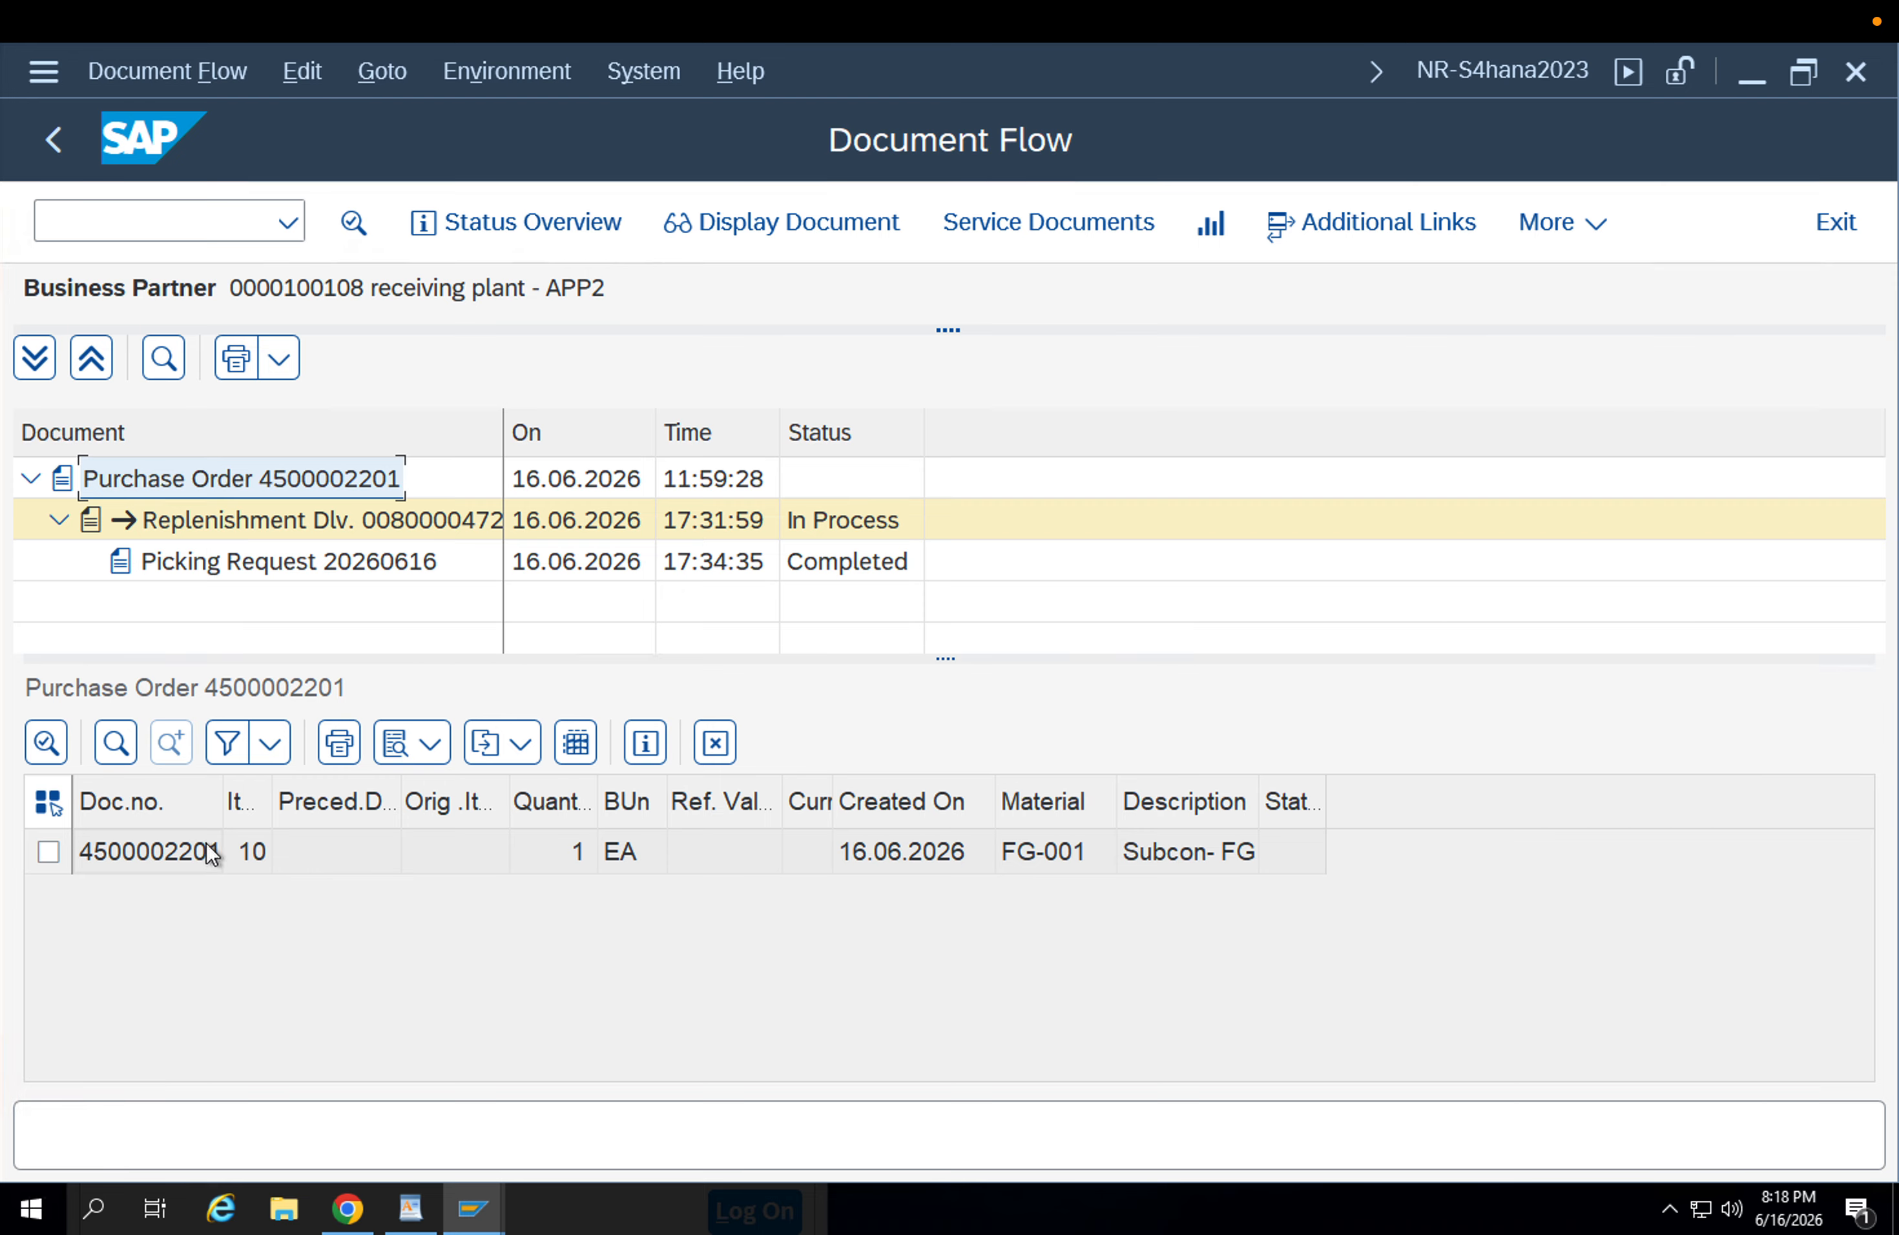
{"action": "left_click", "coordinate": [192, 856]}
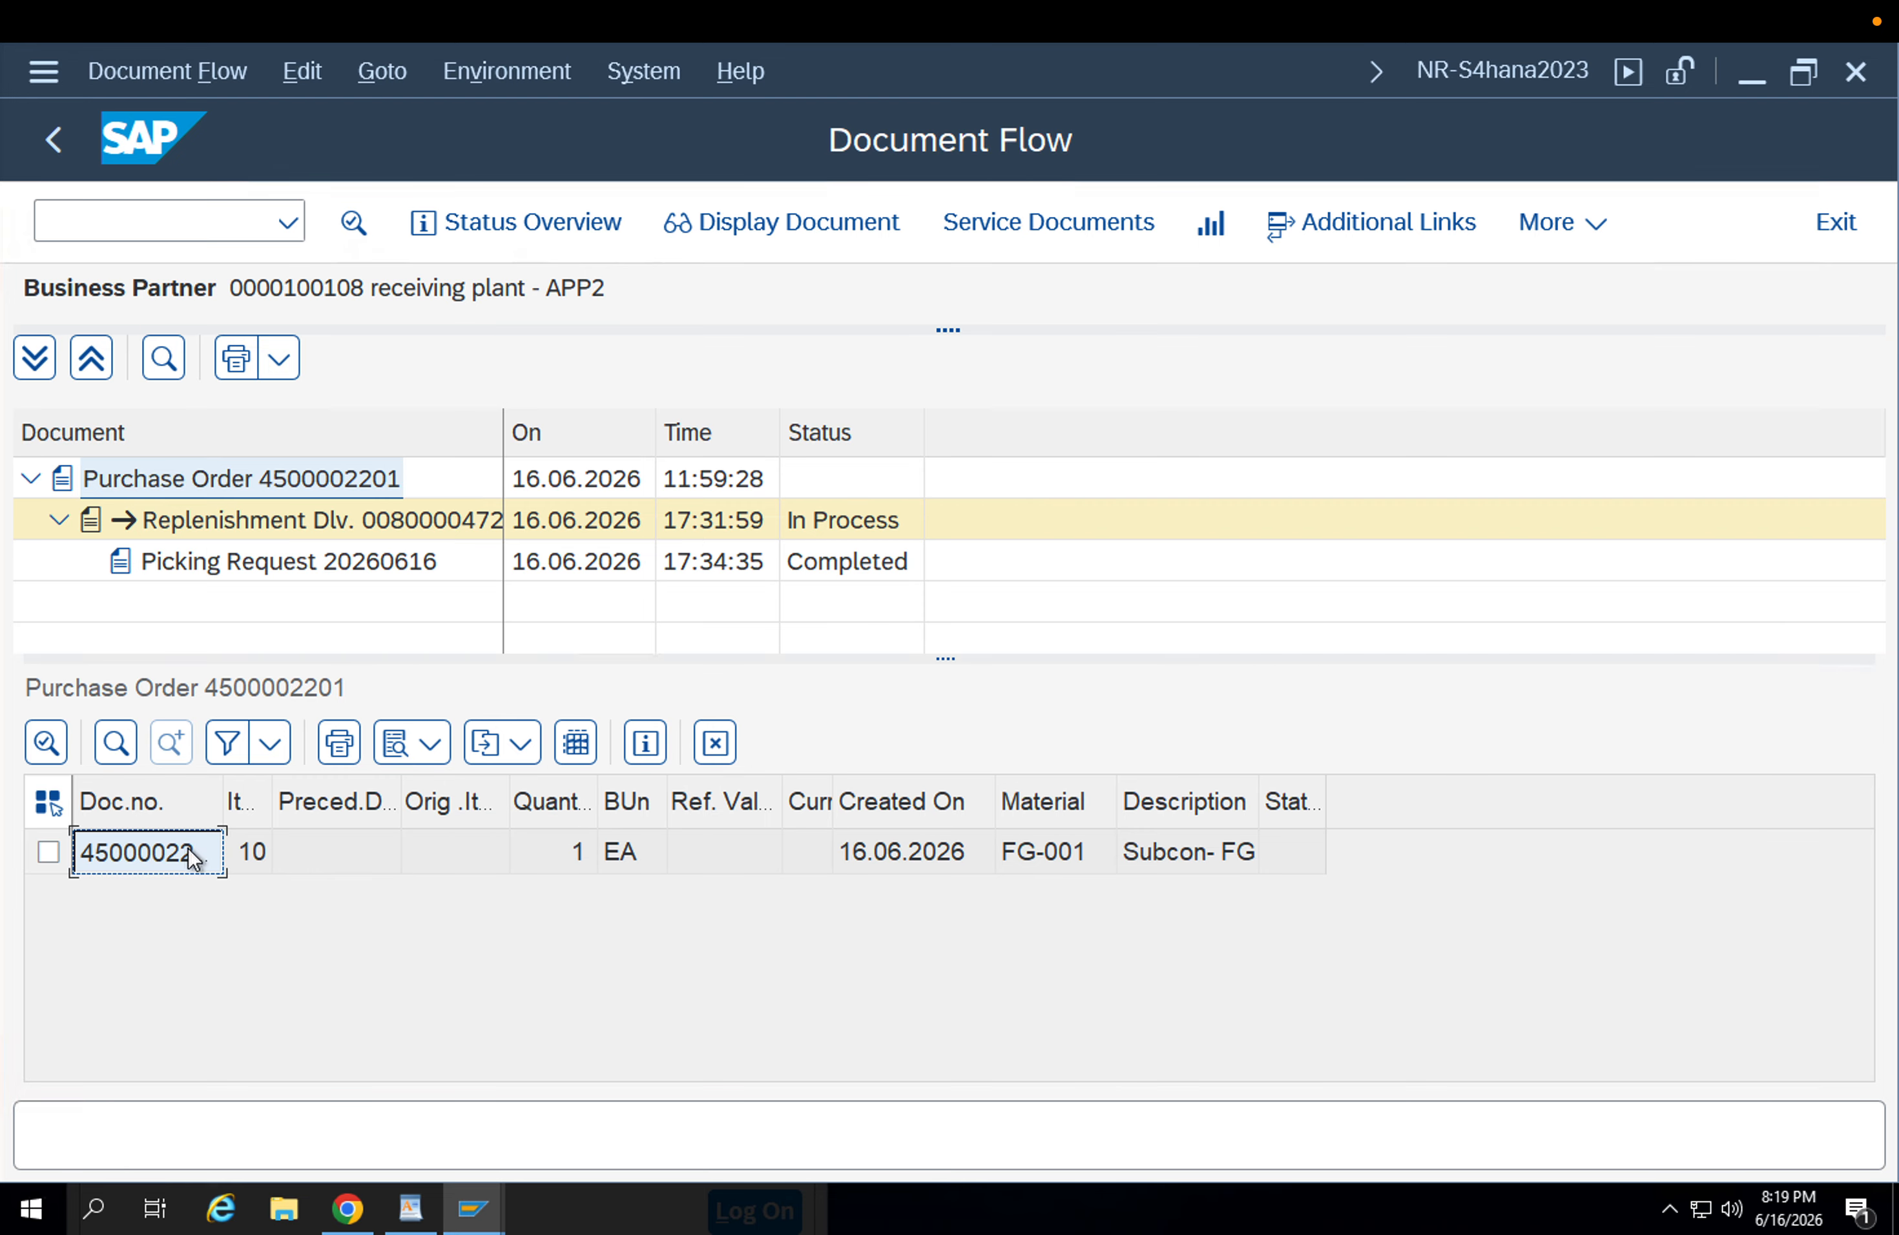
Return to the purchase order session and load the stock transport order using the copied purchase order number.
{"action": "left_click", "coordinate": [472, 1209]}
{"action": "left_click", "coordinate": [719, 1111]}
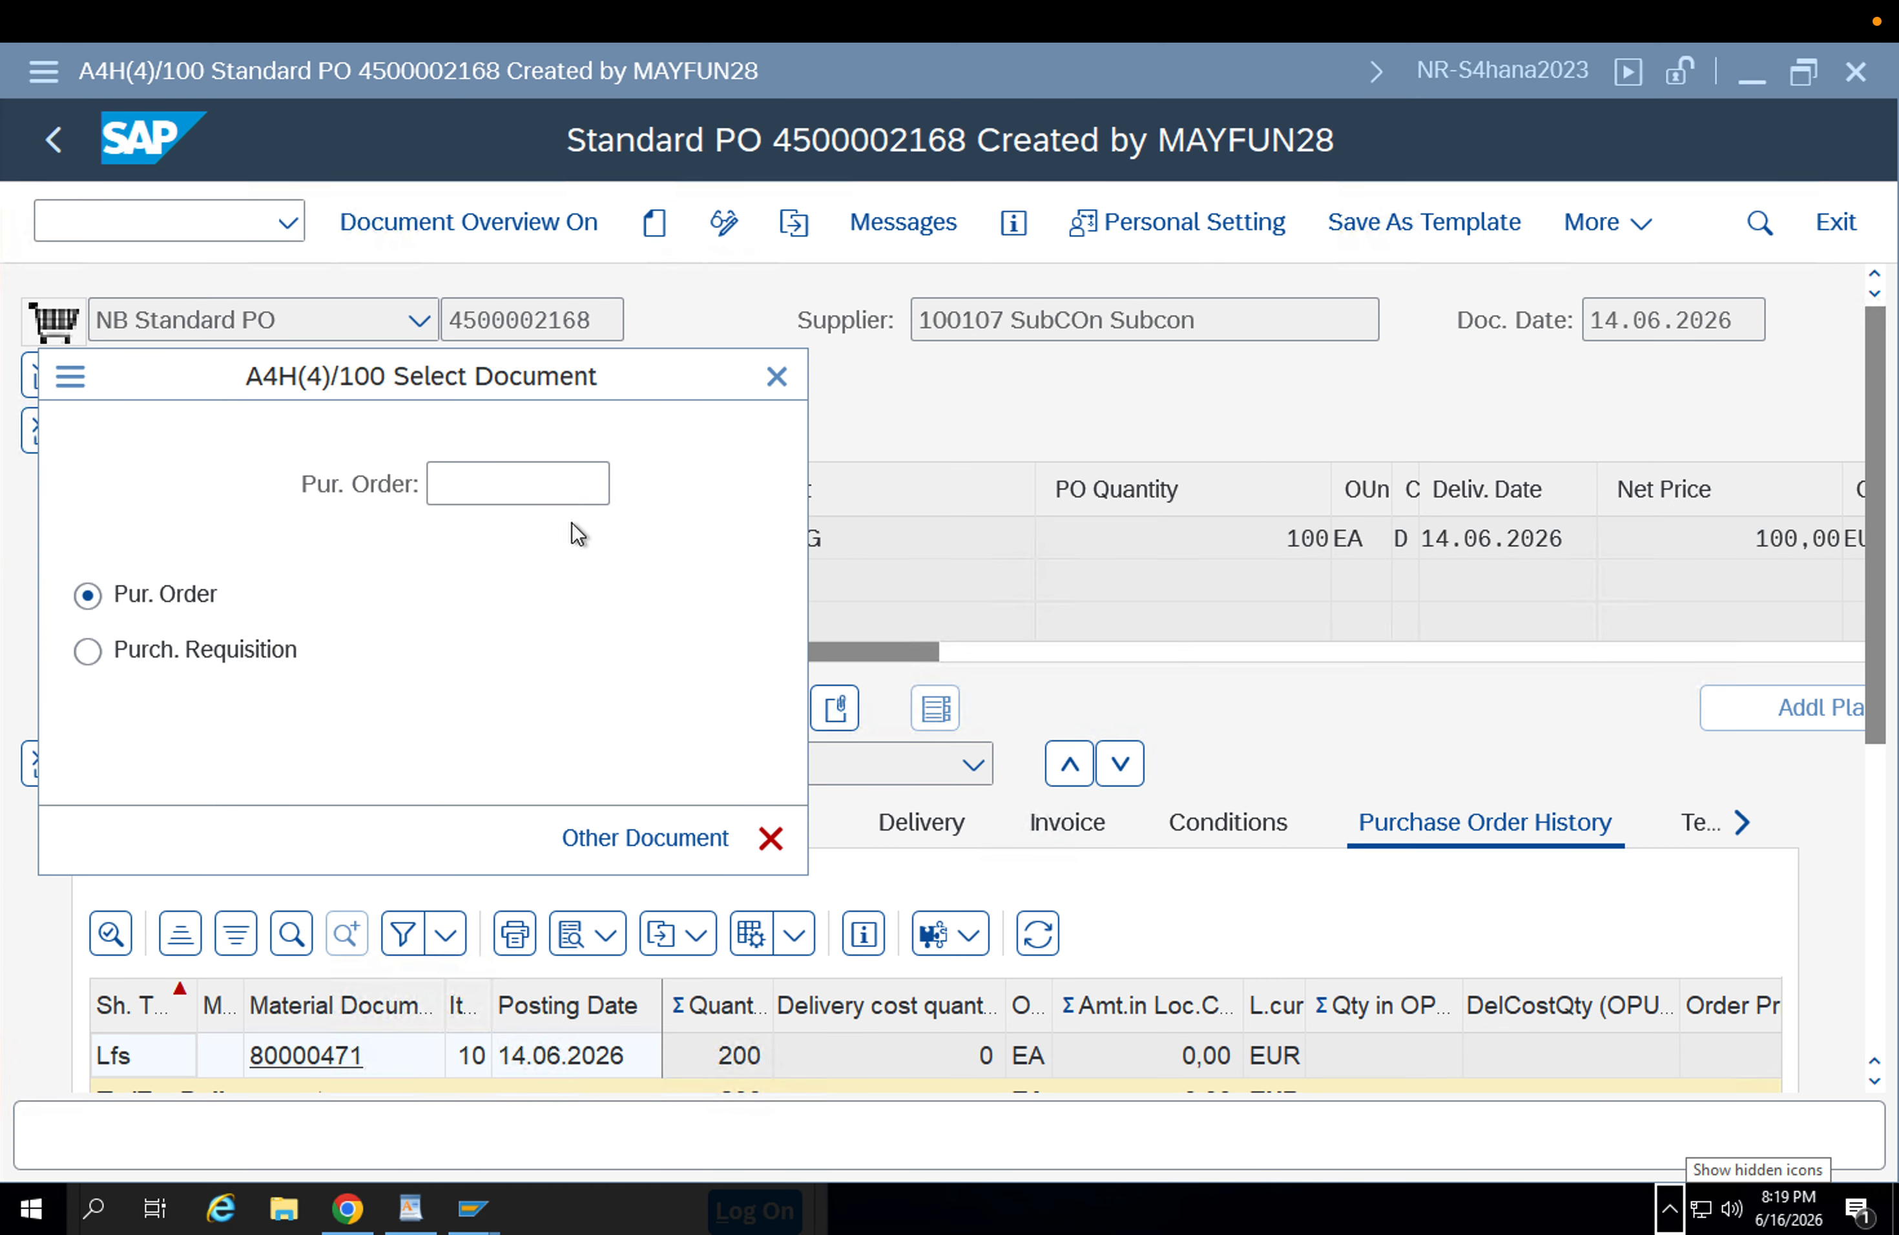
{"action": "left_click", "coordinate": [547, 491]}
{"action": "key", "text": "ctrl+v"}
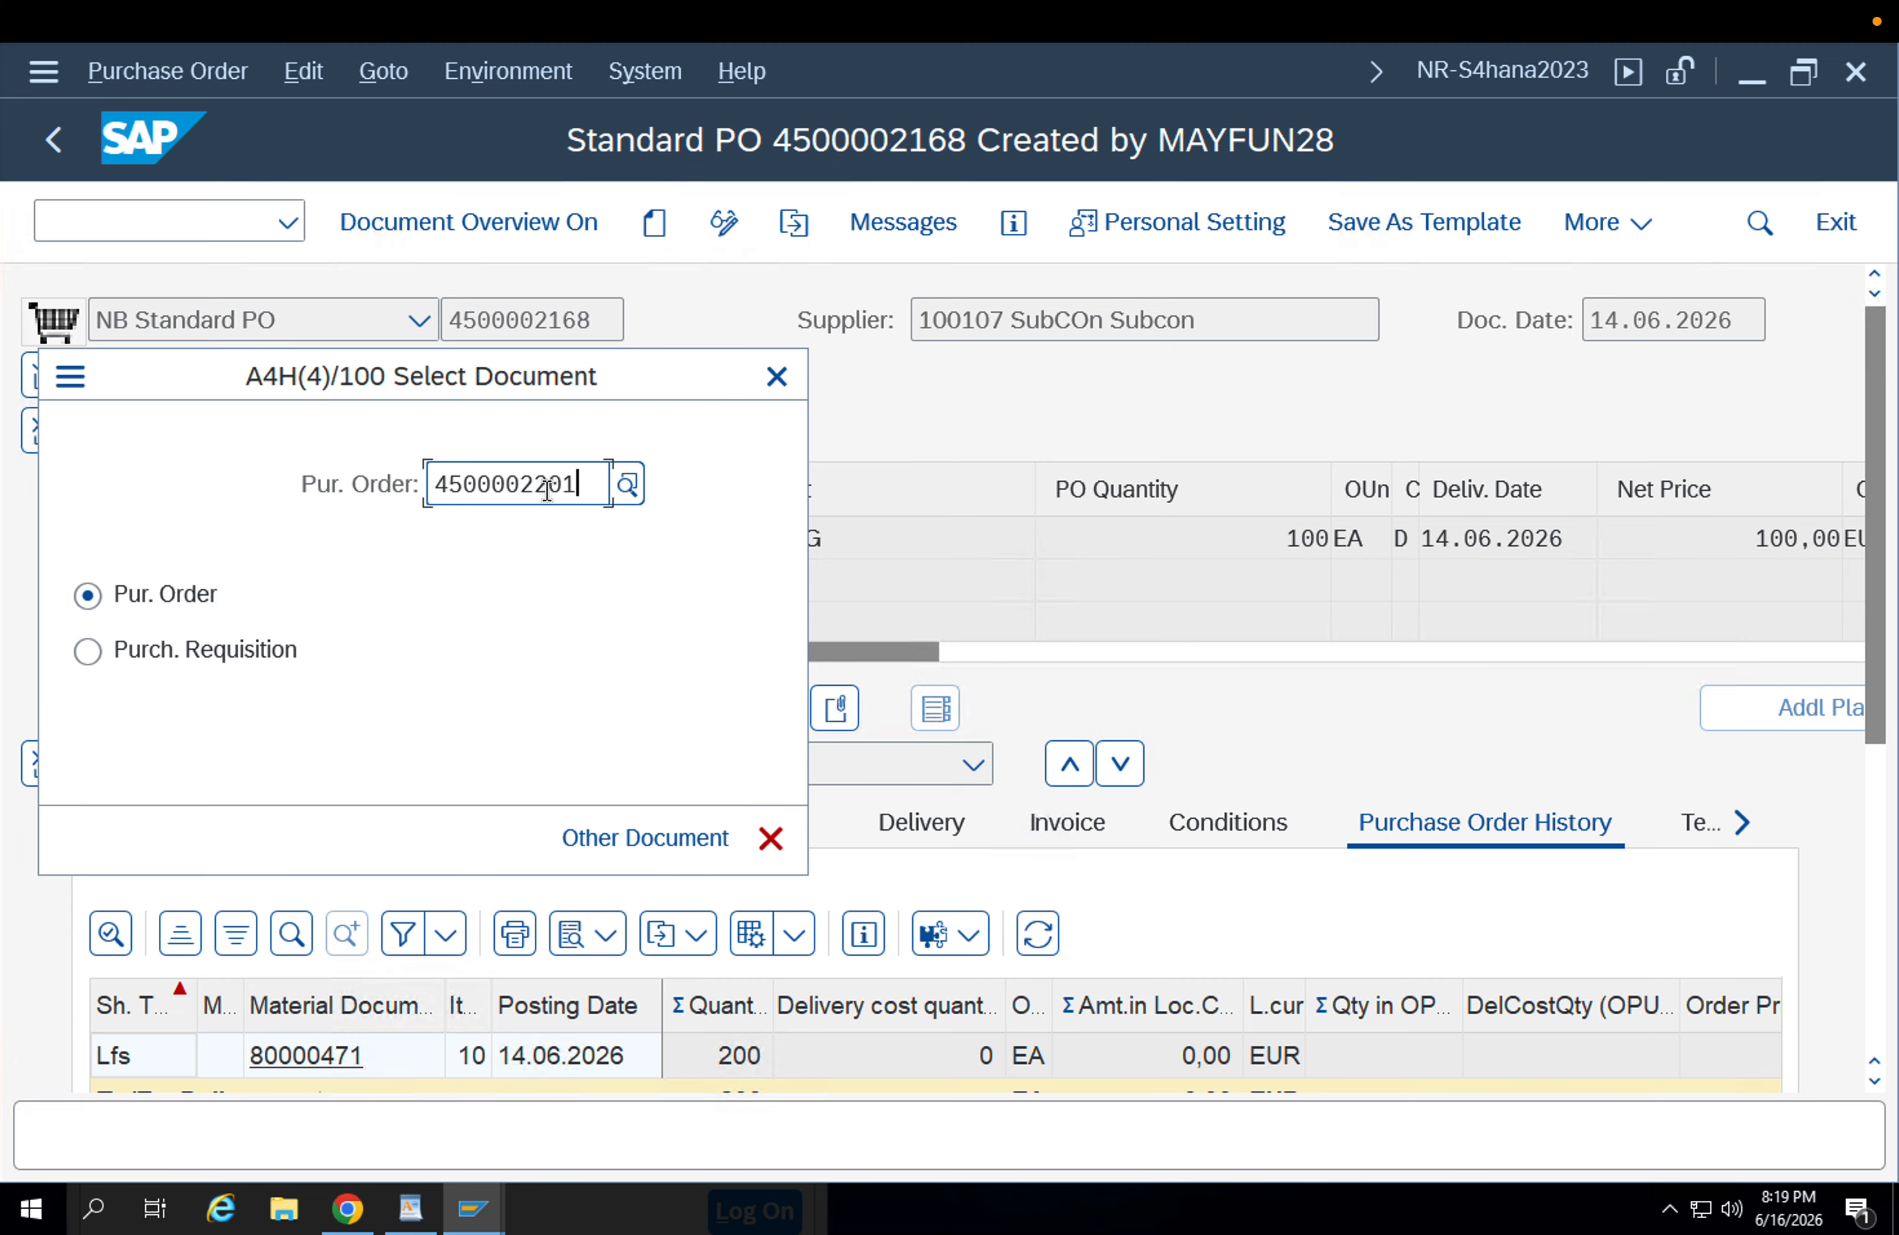
{"action": "key", "text": "Return"}
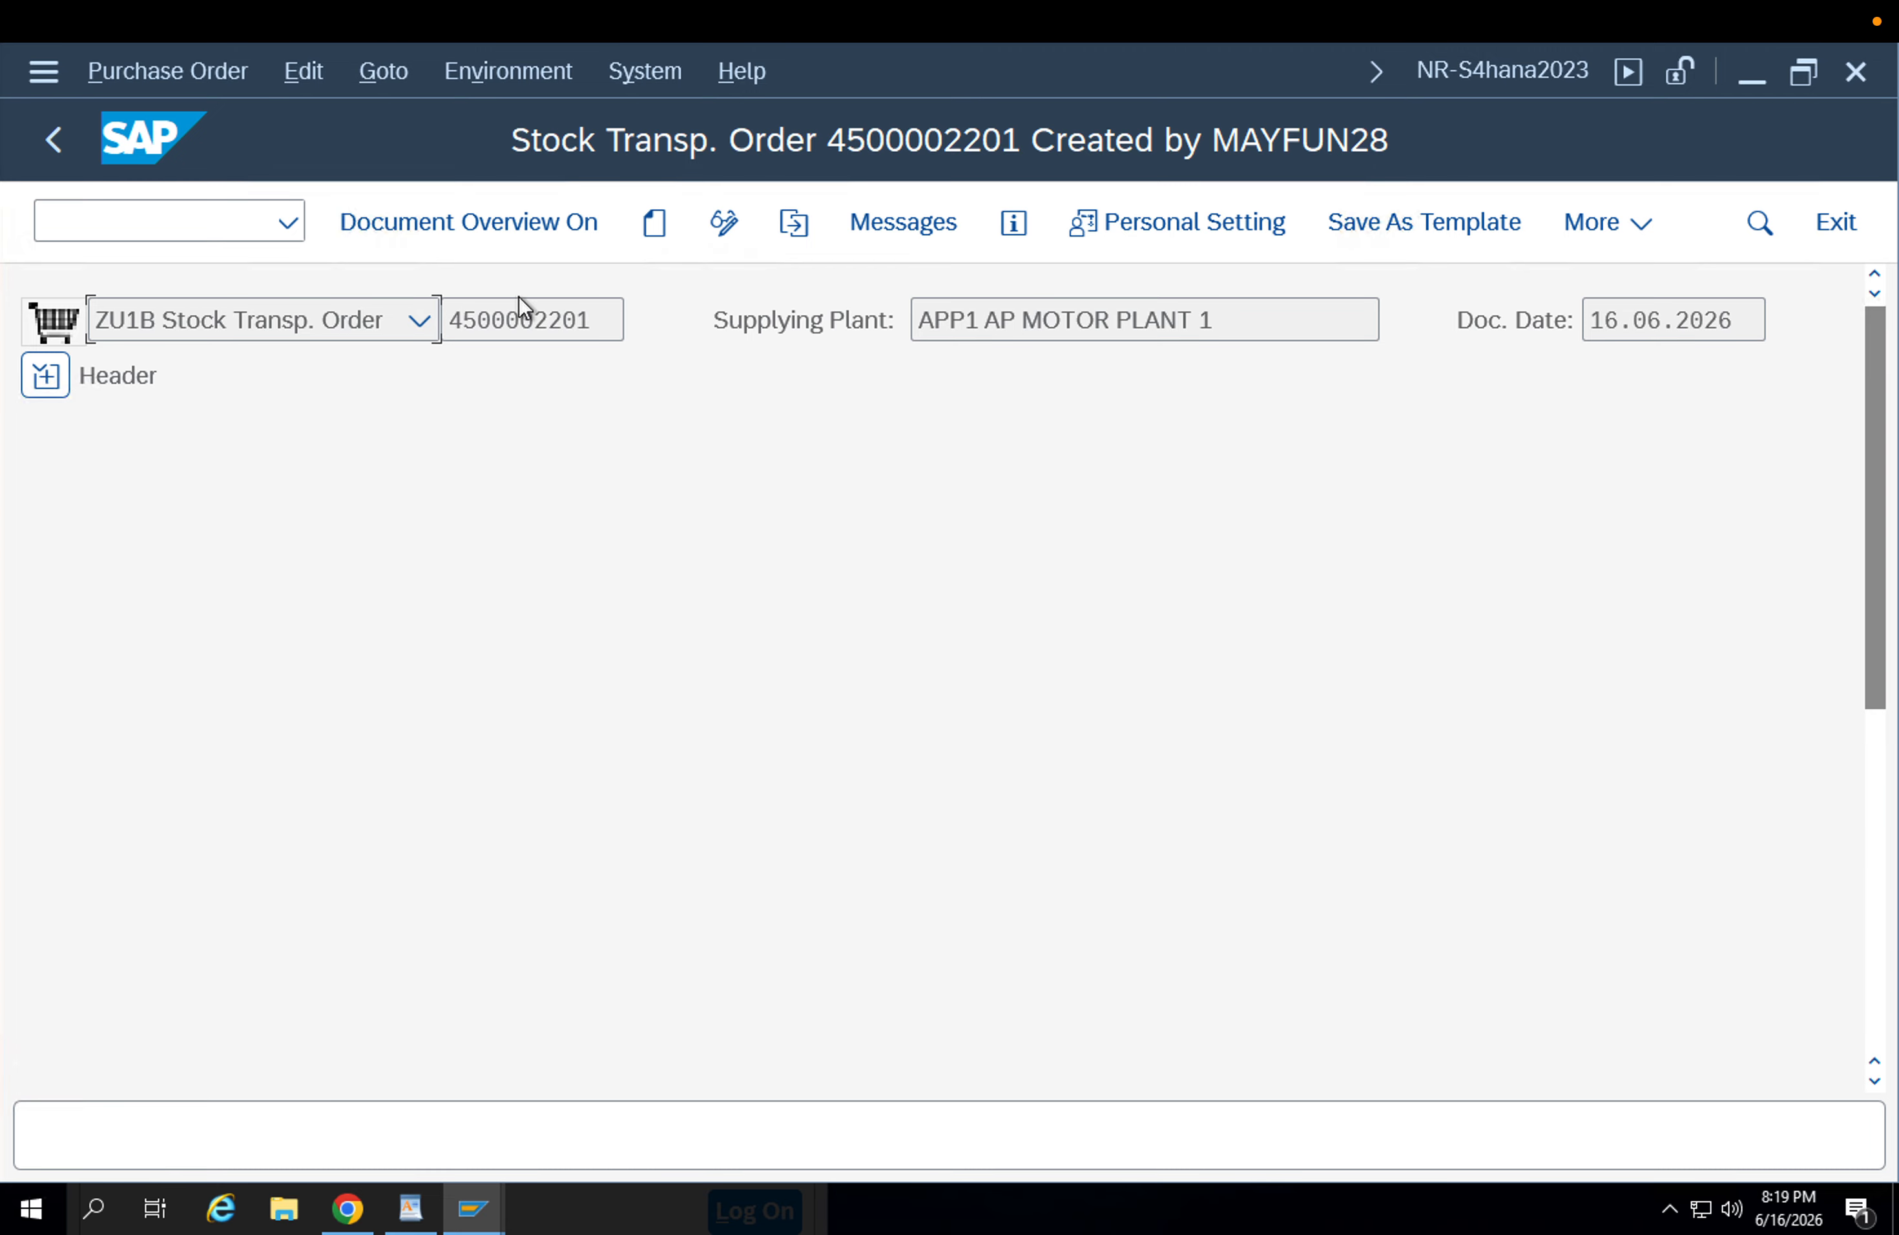
Put the stock transport order into change mode, reload it and expand the header to reach the item overview.
{"action": "left_click", "coordinate": [724, 222]}
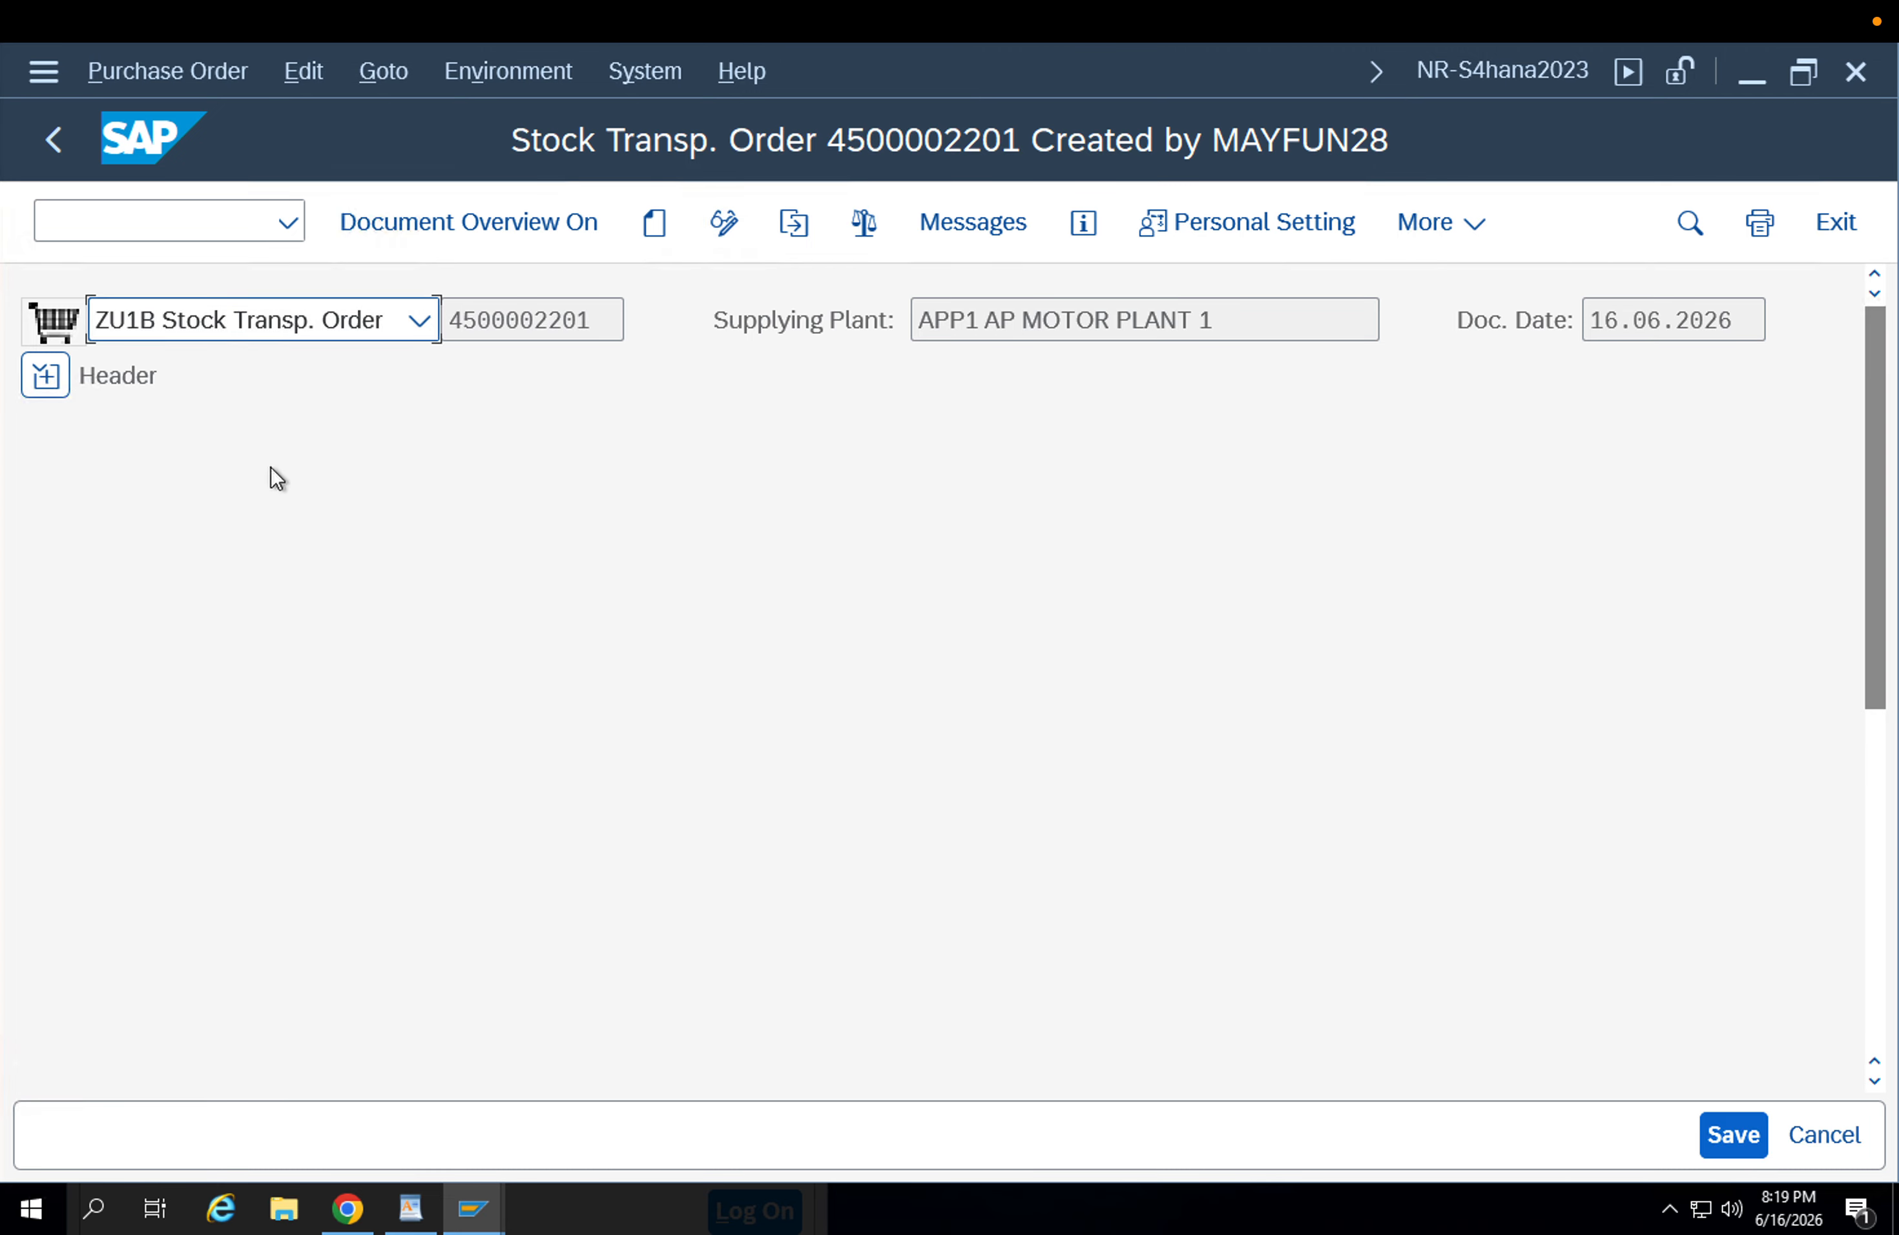
{"action": "left_click", "coordinate": [1878, 746]}
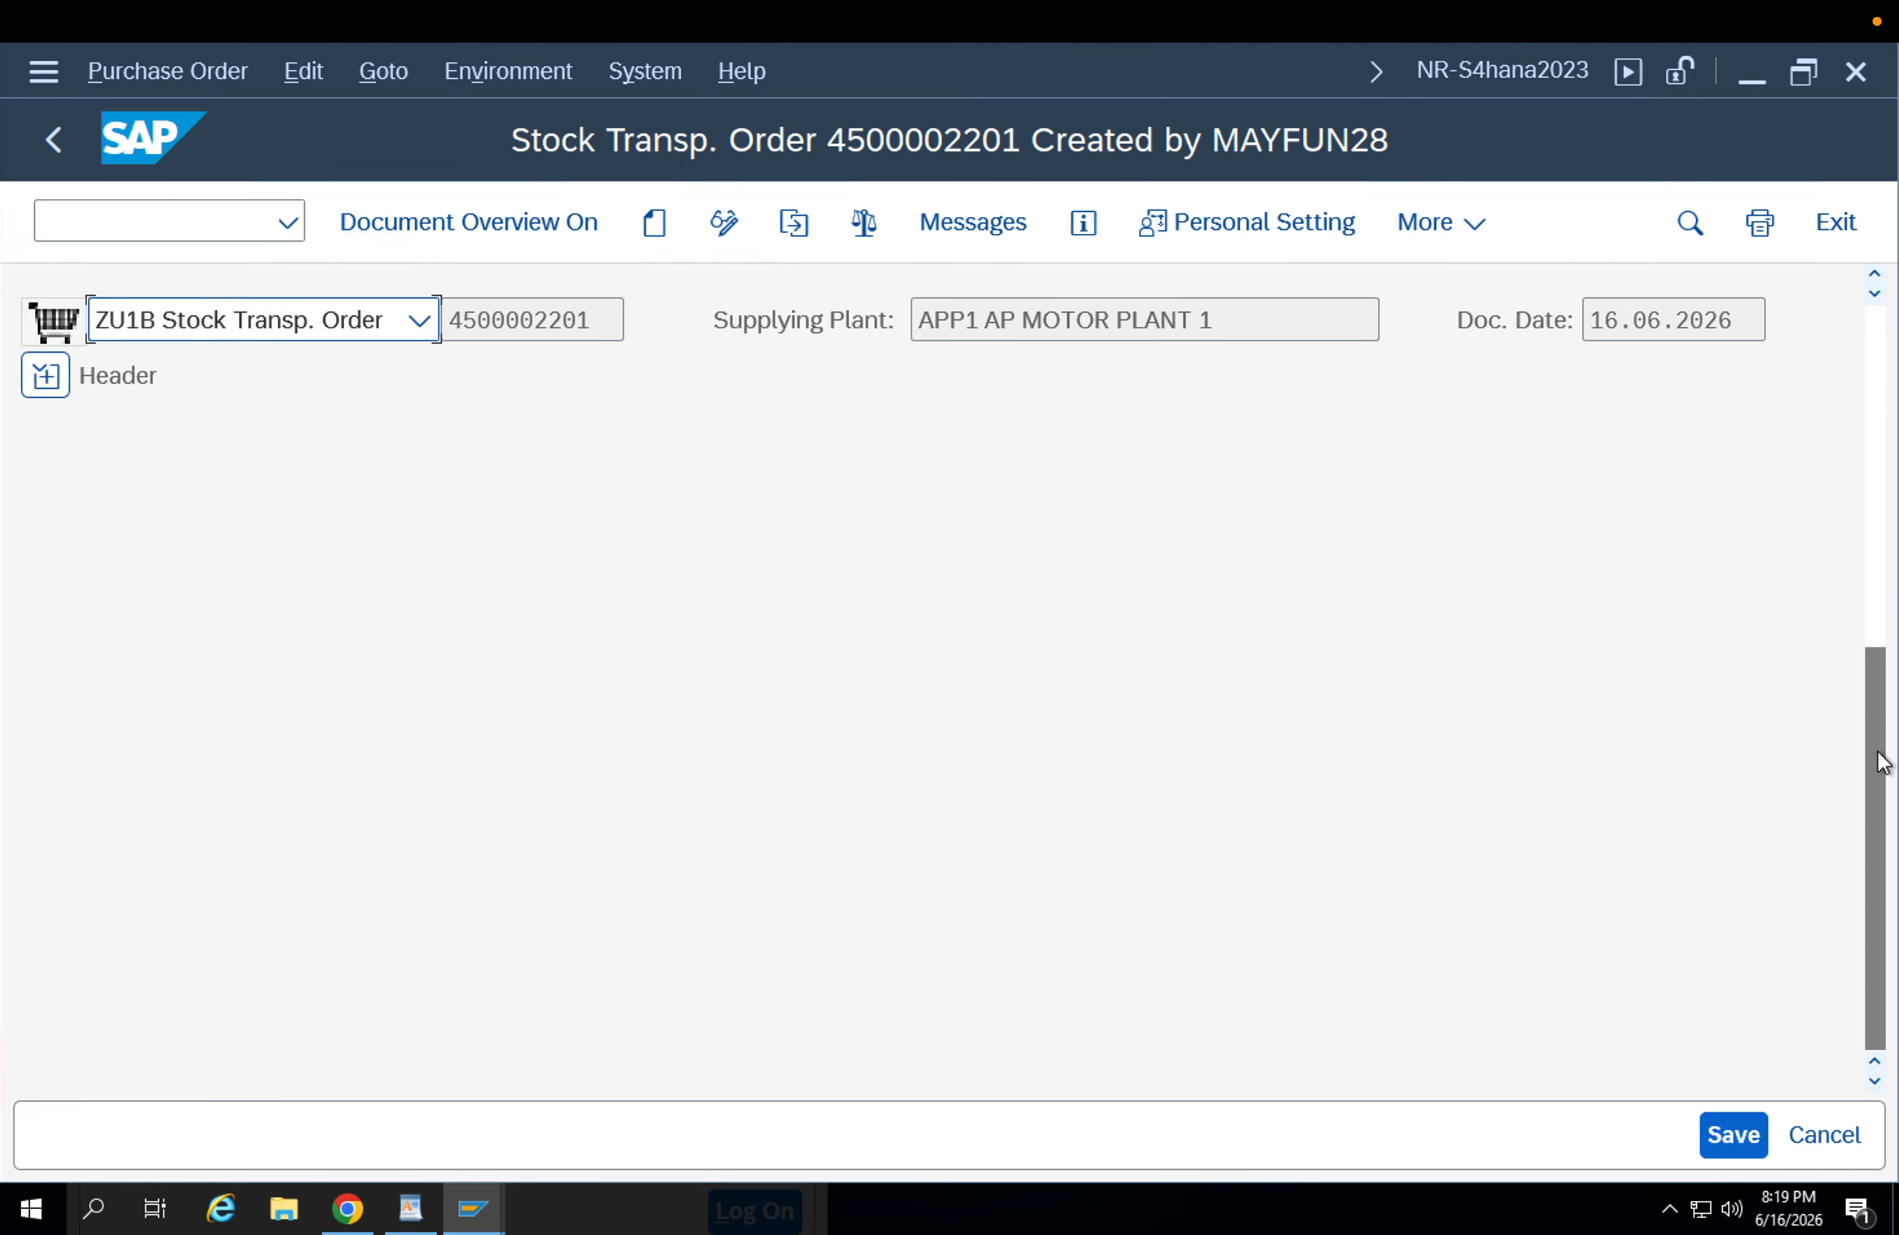
{"action": "left_click", "coordinate": [793, 225]}
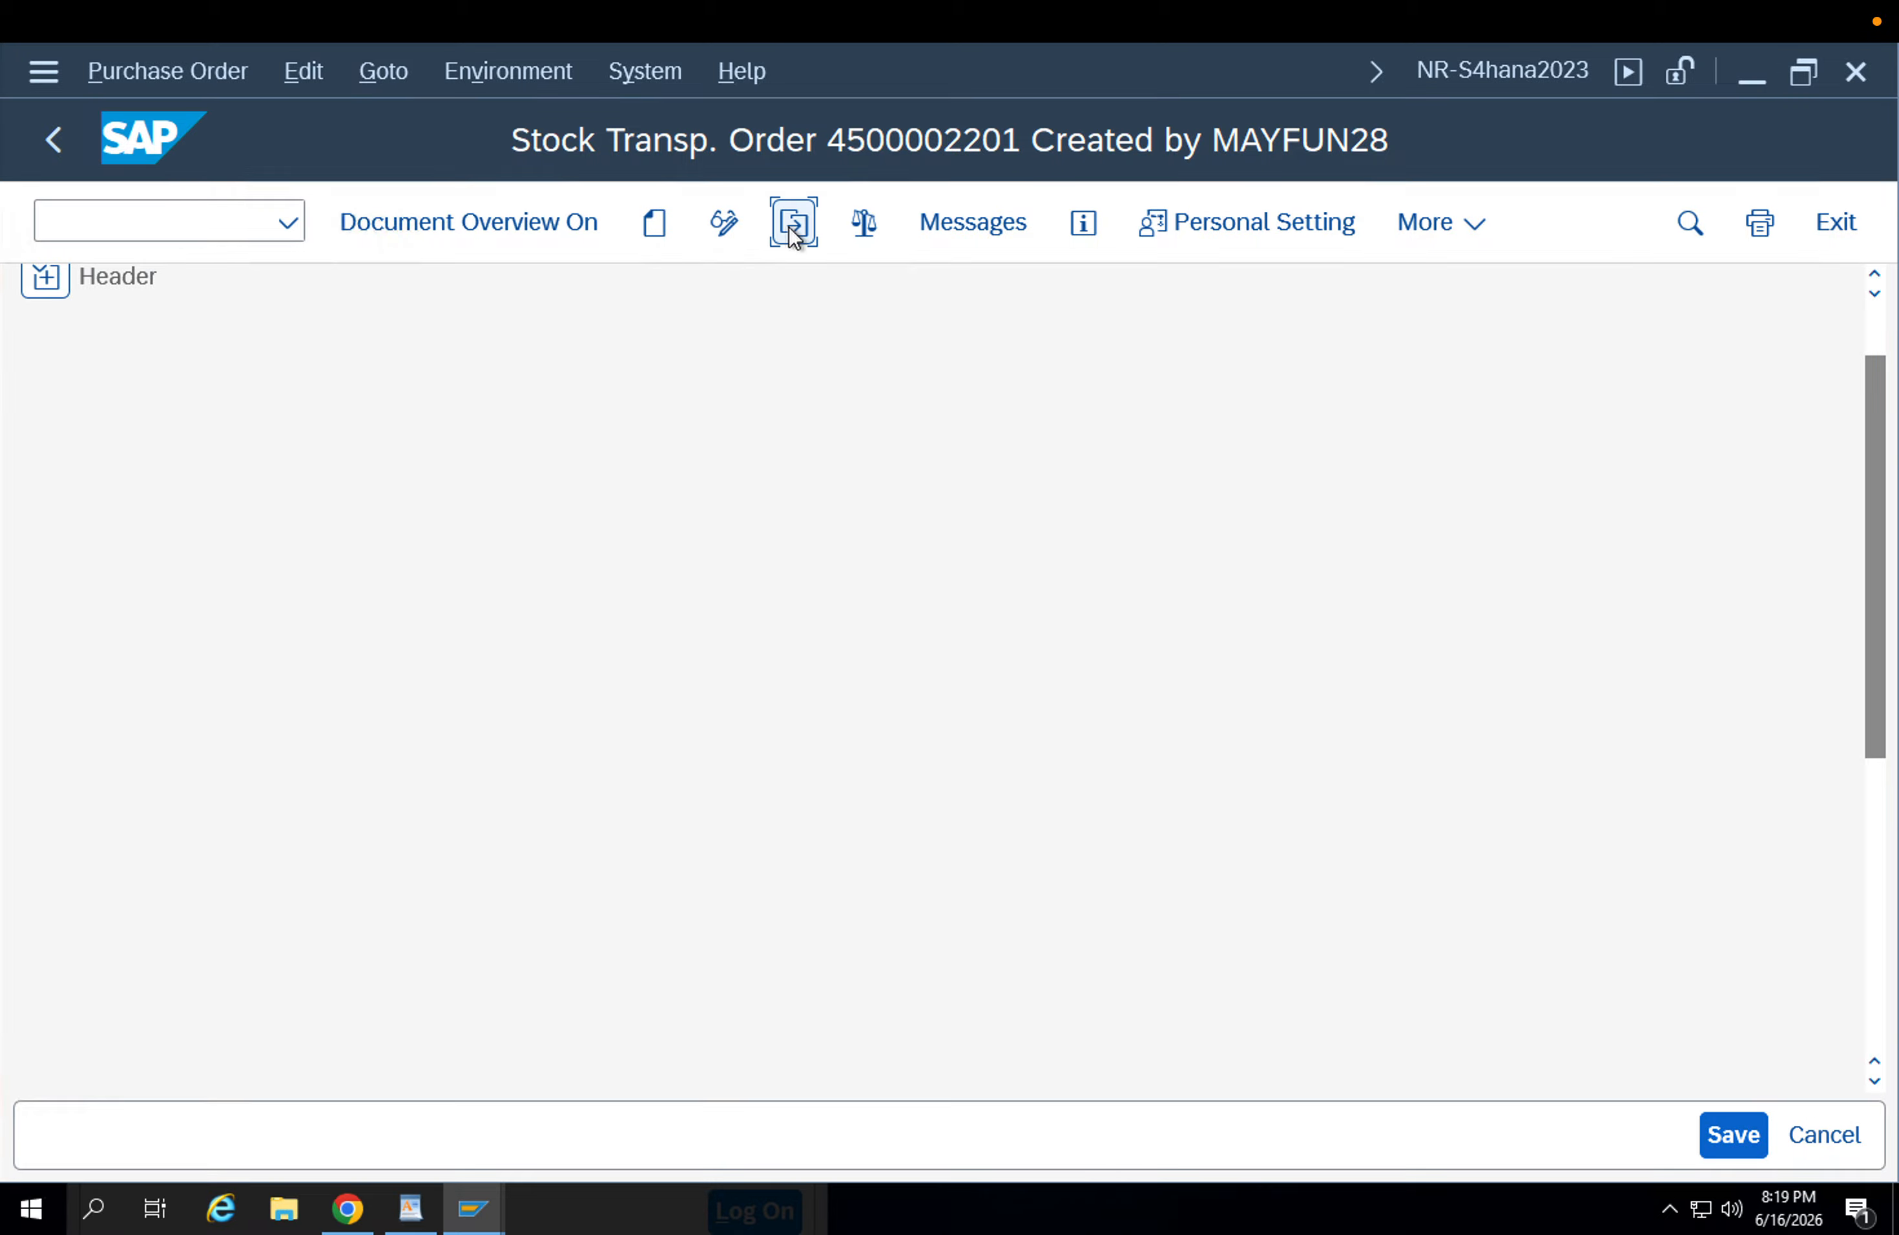
{"action": "key", "text": "Return"}
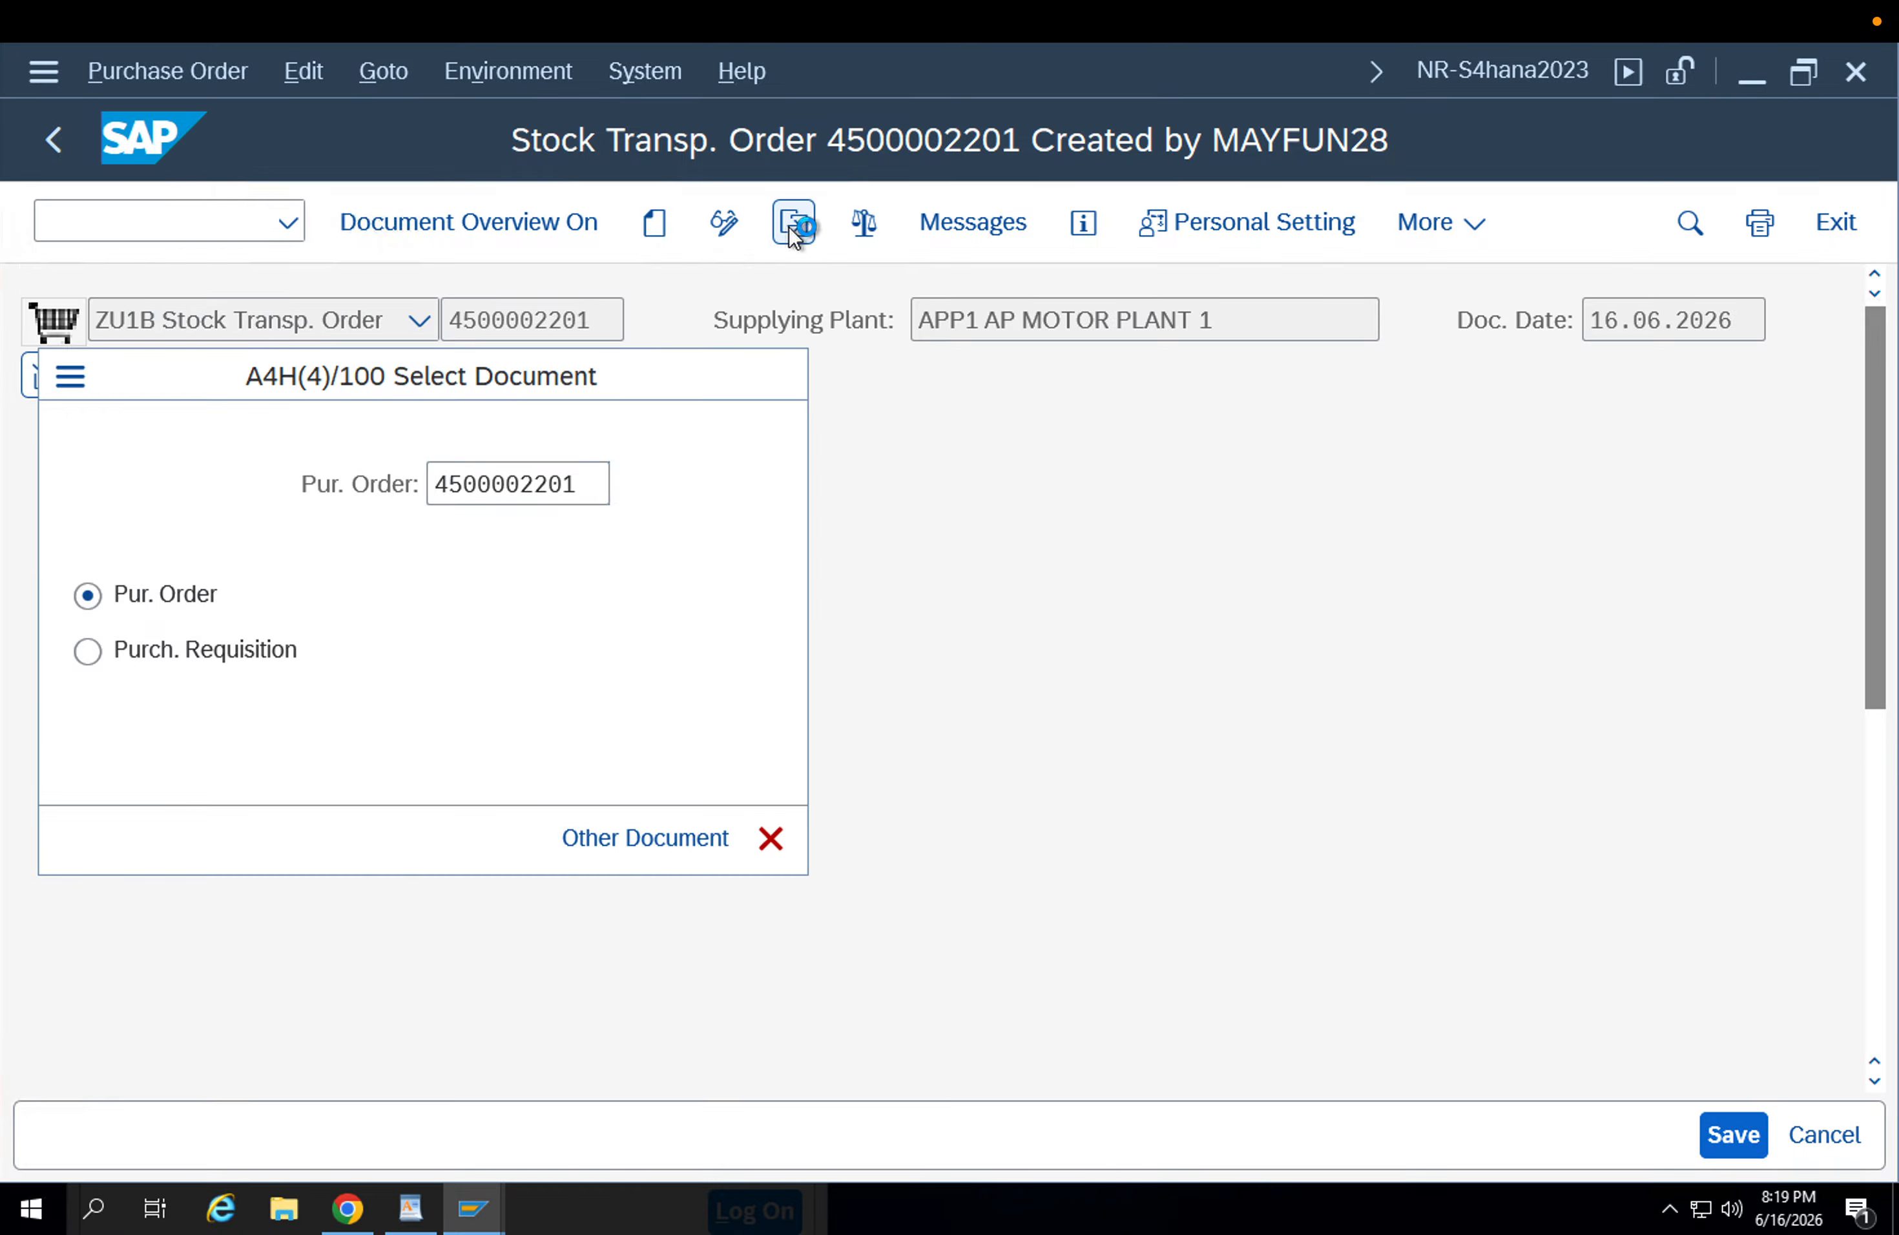
{"action": "left_click", "coordinate": [45, 376]}
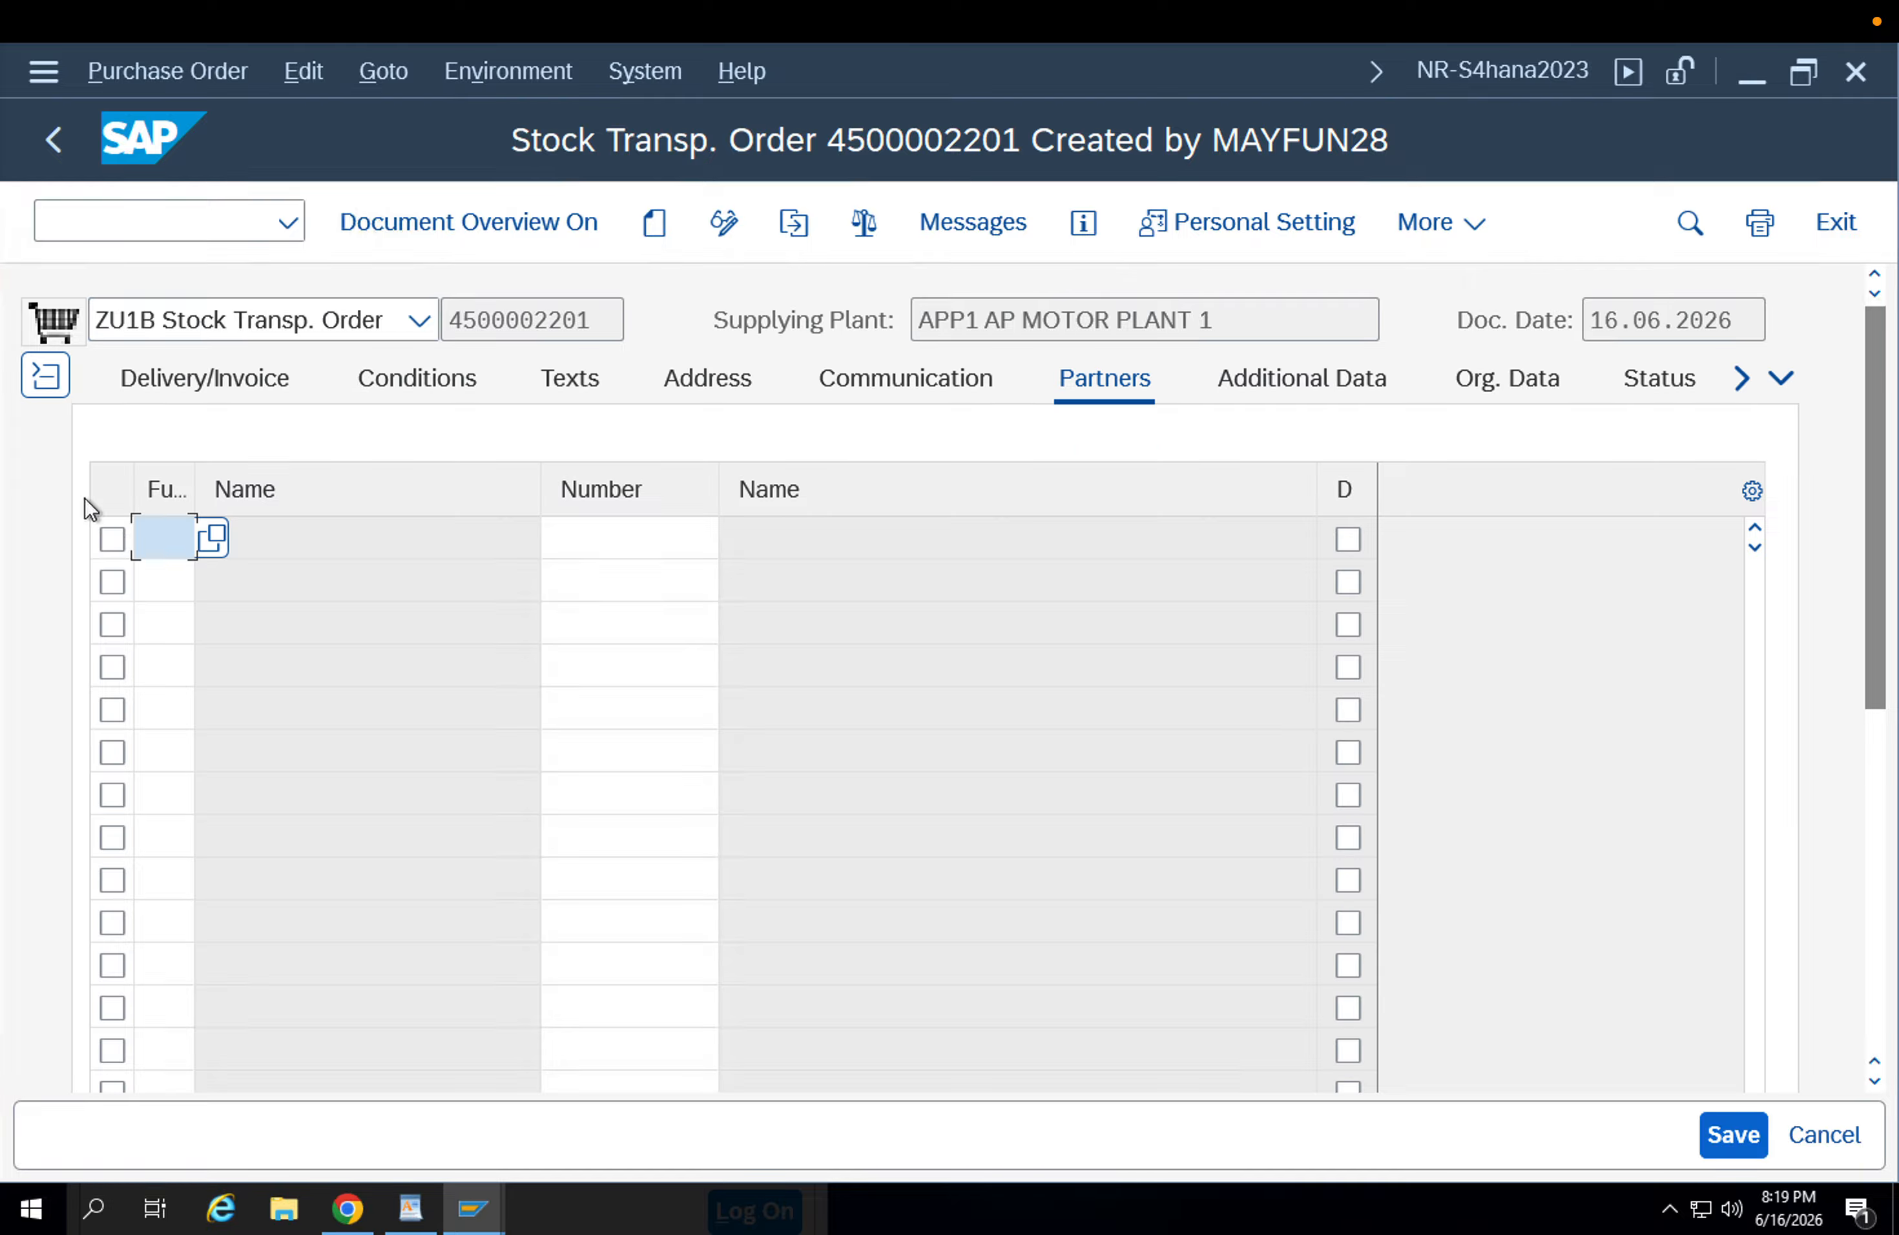
{"action": "scroll", "coordinate": [834, 543], "scroll_direction": "down", "scroll_amount": 5}
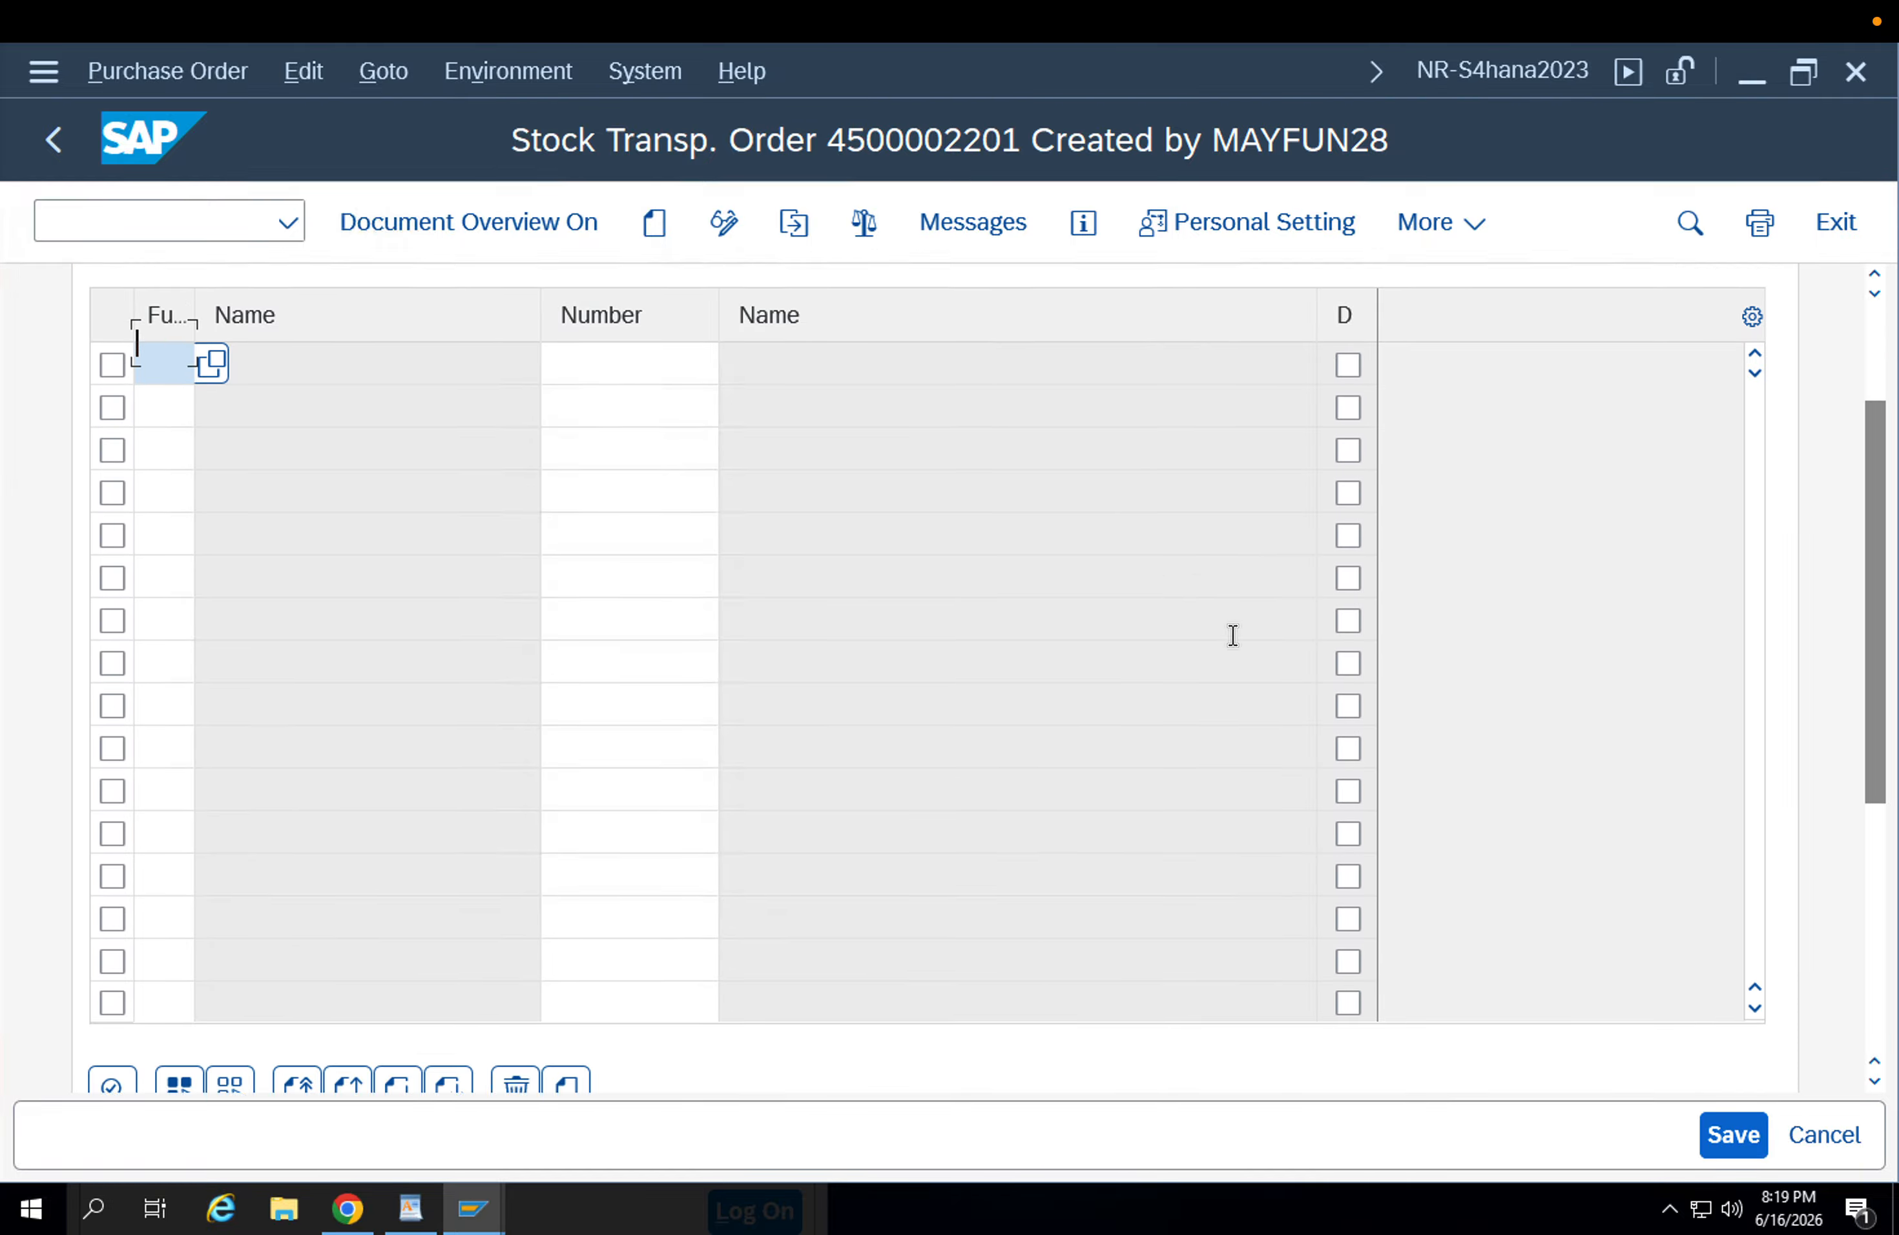
{"action": "scroll", "coordinate": [1195, 663], "scroll_direction": "down", "scroll_amount": 5}
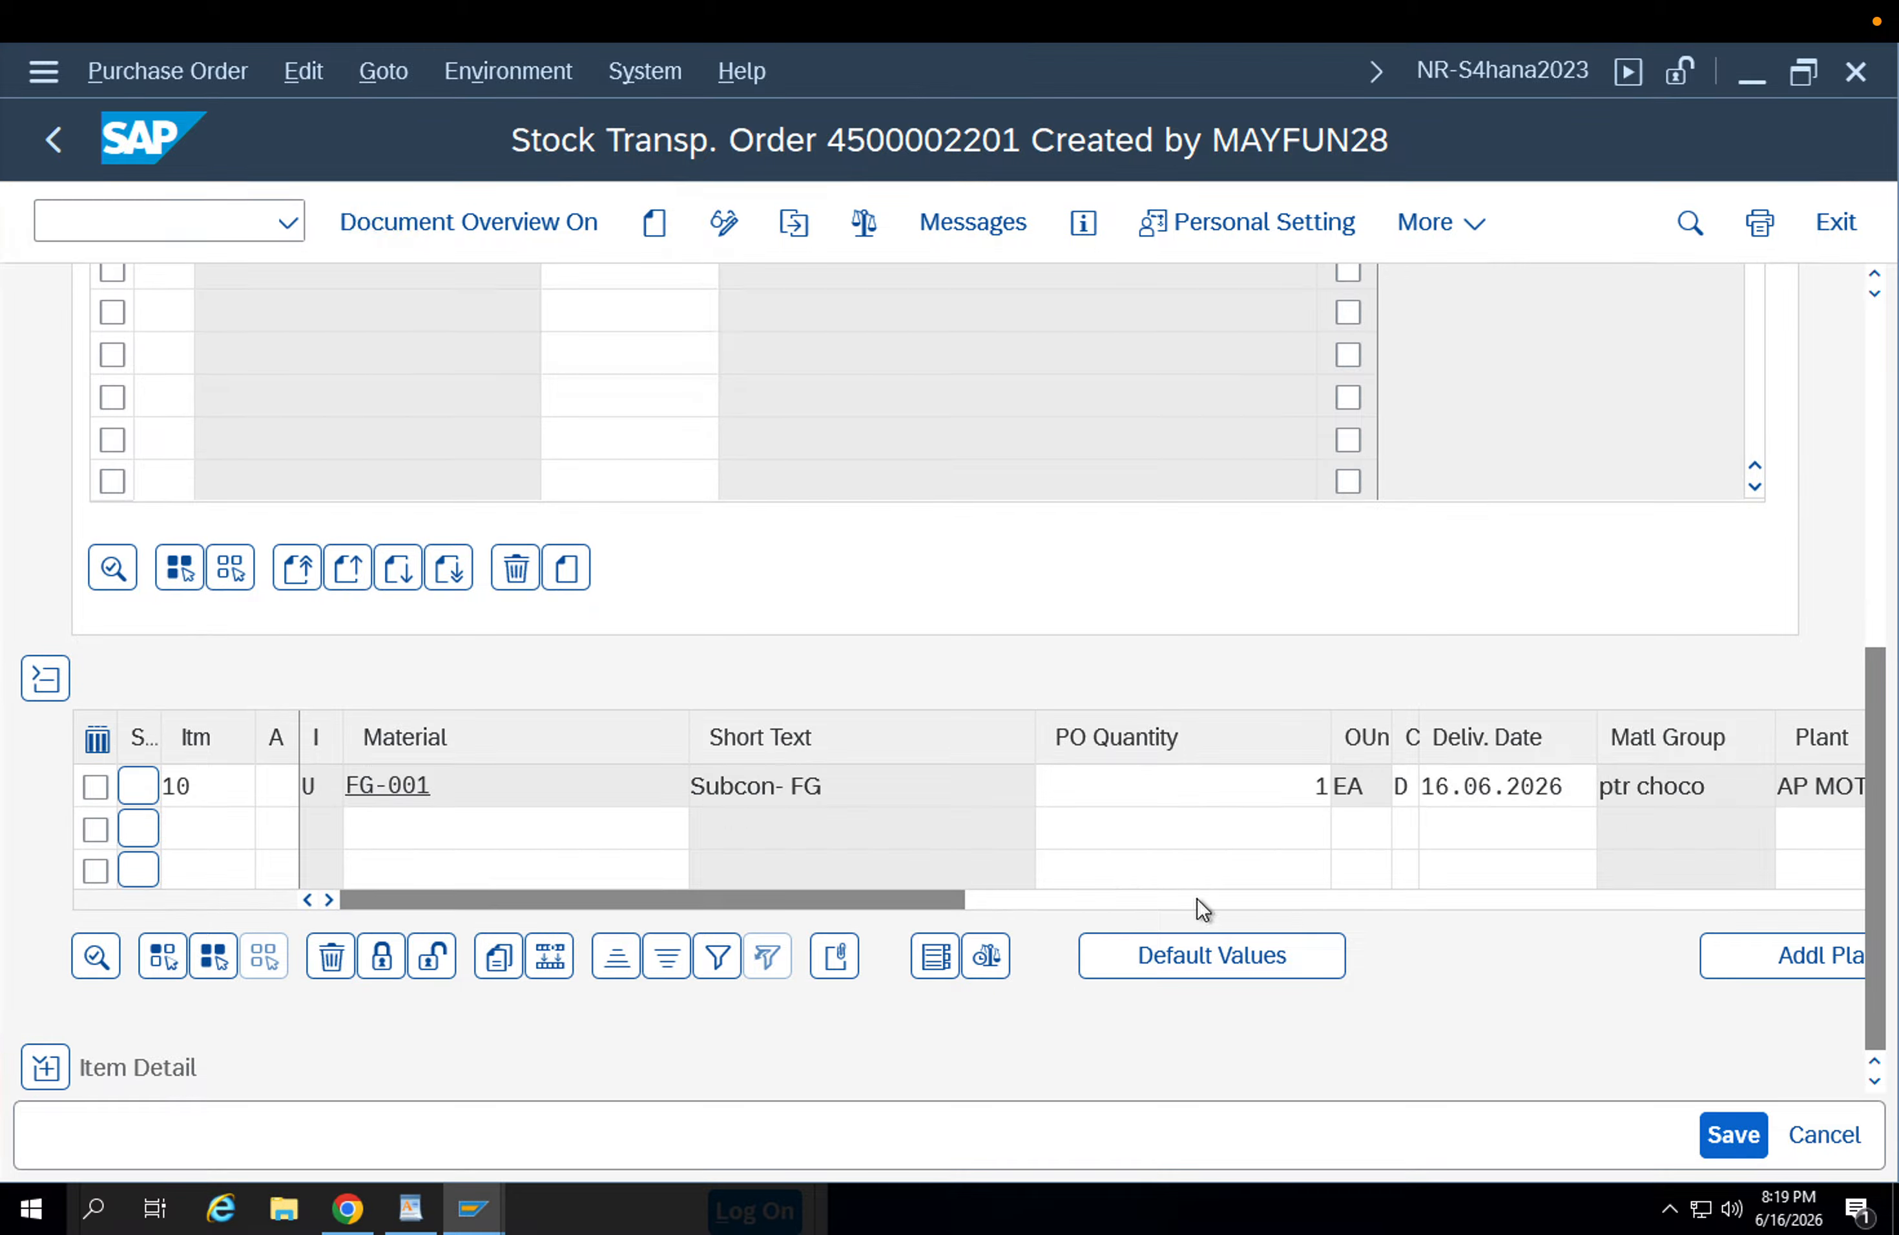
{"action": "scroll", "coordinate": [1078, 877], "scroll_direction": "up", "scroll_amount": 10}
{"action": "scroll", "coordinate": [1822, 797], "scroll_direction": "down", "scroll_amount": 2}
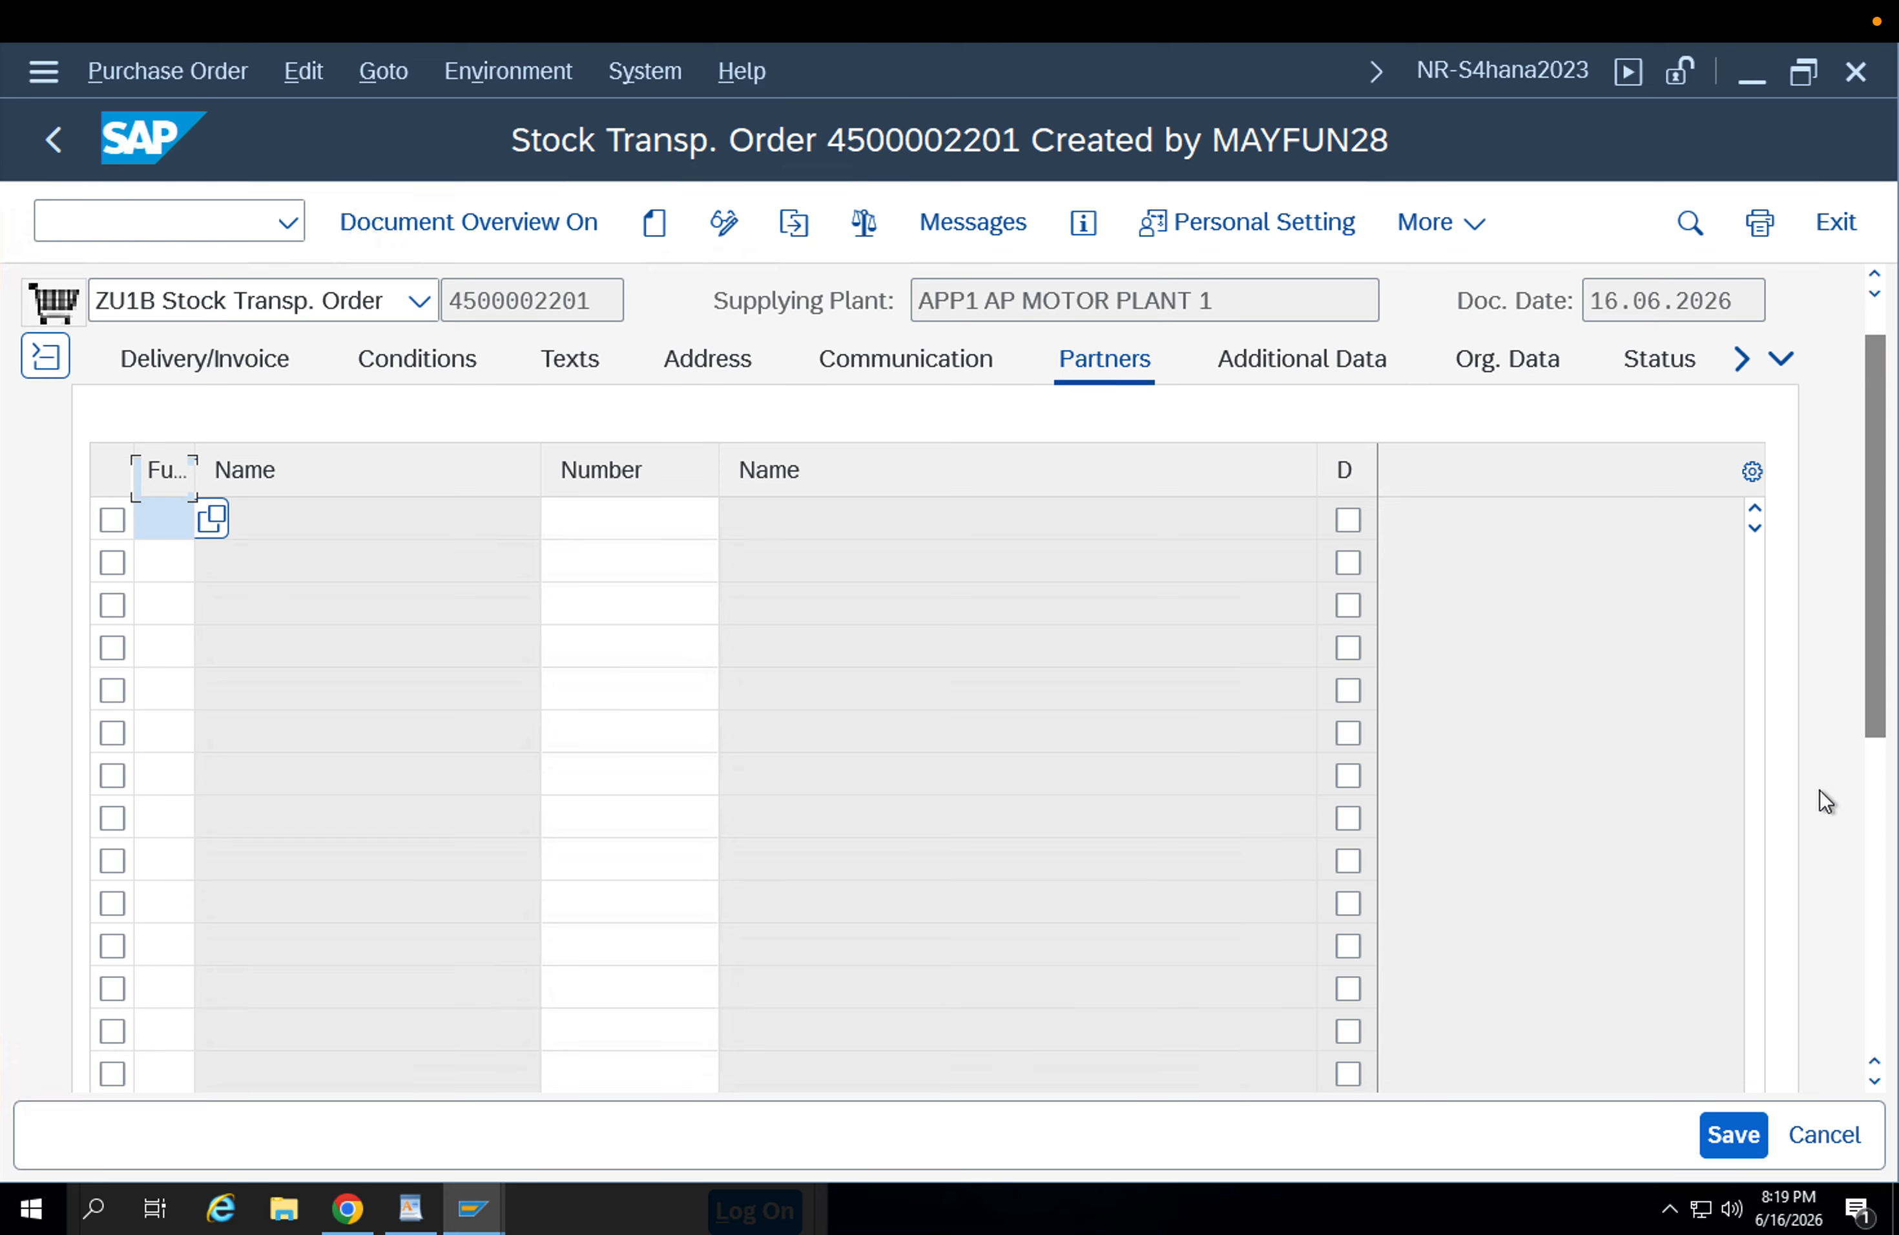
{"action": "scroll", "coordinate": [1873, 783], "scroll_direction": "down", "scroll_amount": 5}
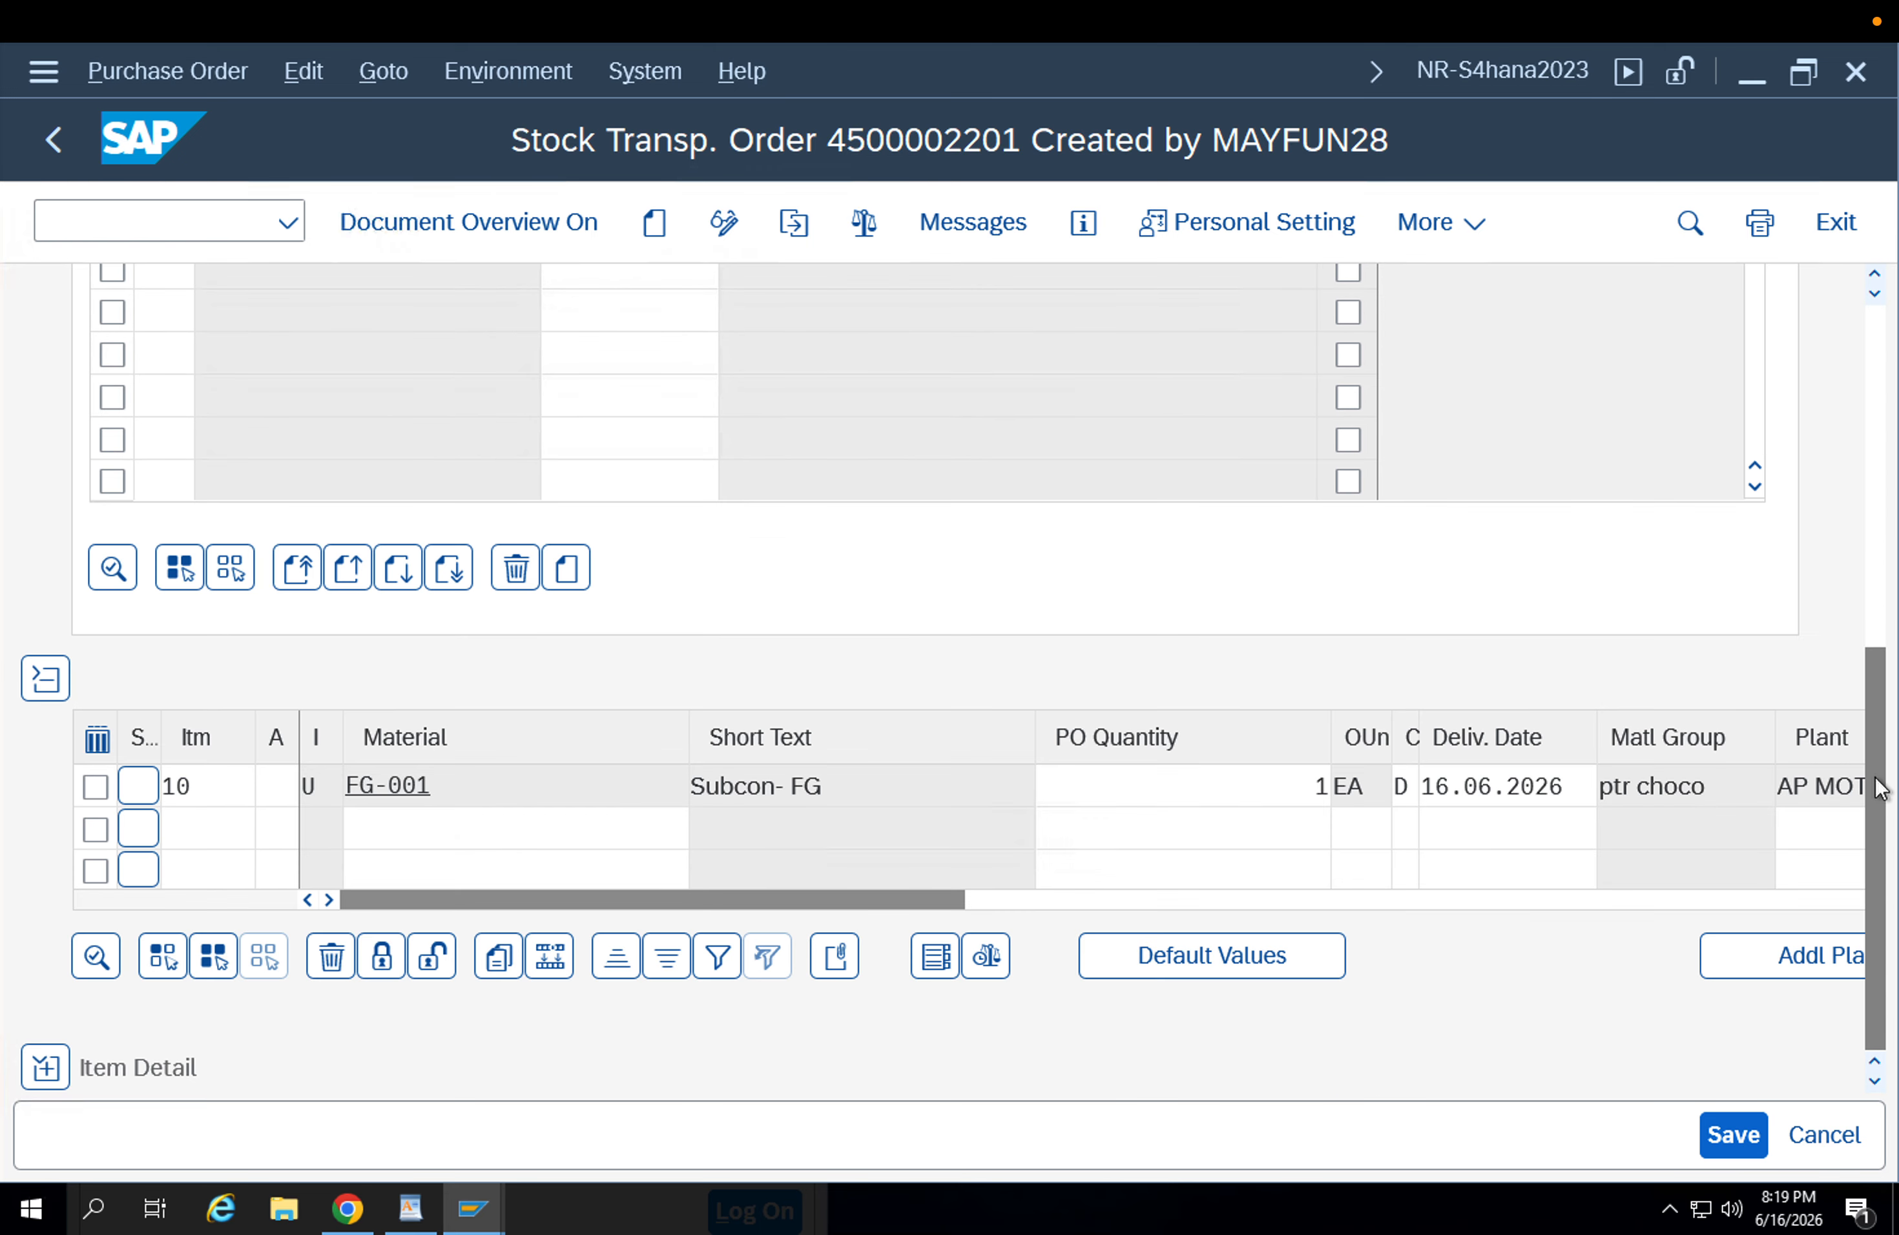
Set the storage location of item 10 for AP MOTOR PLANT 2 to APFG and save the stock transport order.
{"action": "left_click", "coordinate": [1043, 898]}
{"action": "left_click_drag", "start_coordinate": [1047, 895], "coordinate": [650, 922]}
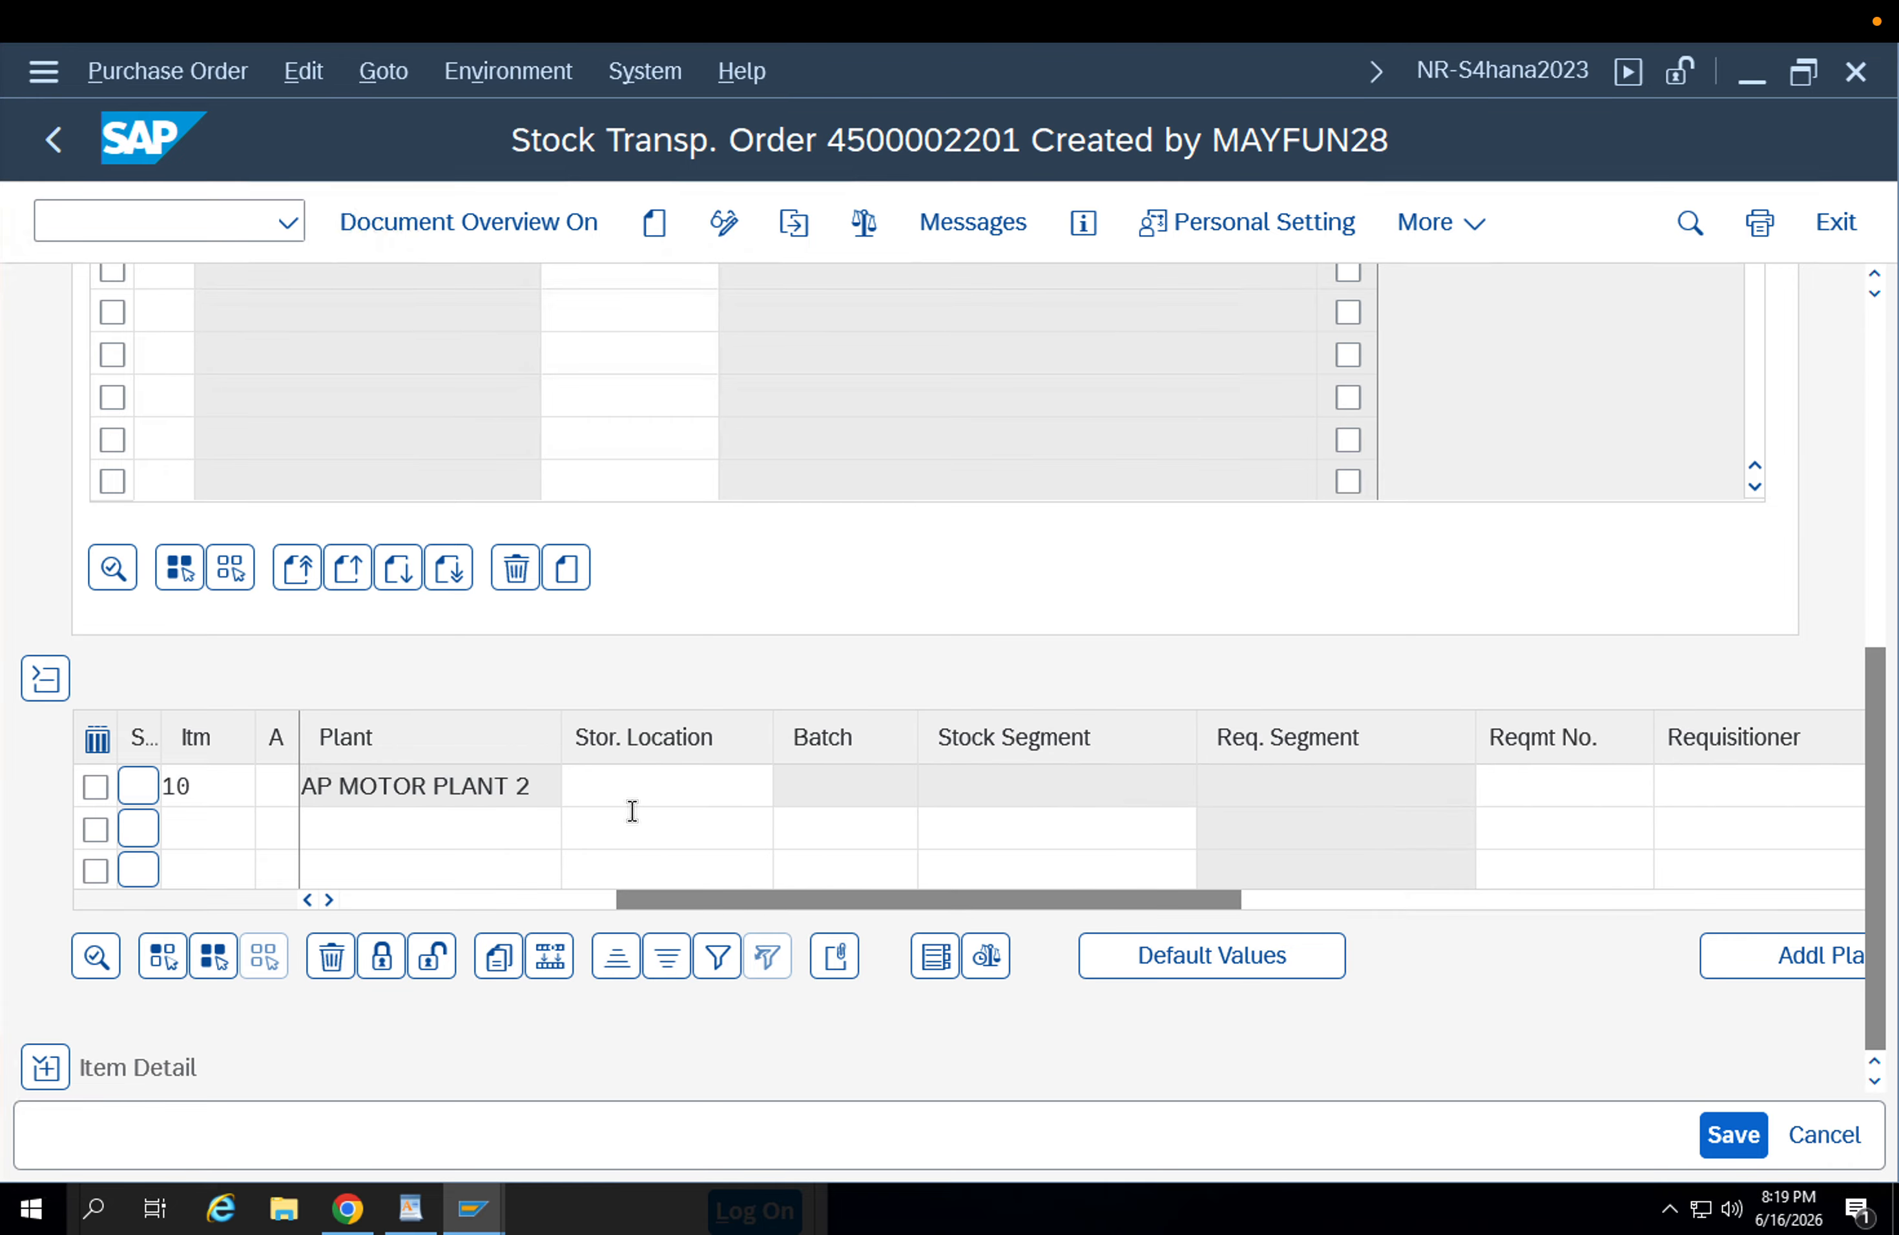
{"action": "left_click", "coordinate": [627, 790]}
{"action": "key", "text": "Down"}
{"action": "key", "text": "Down"}
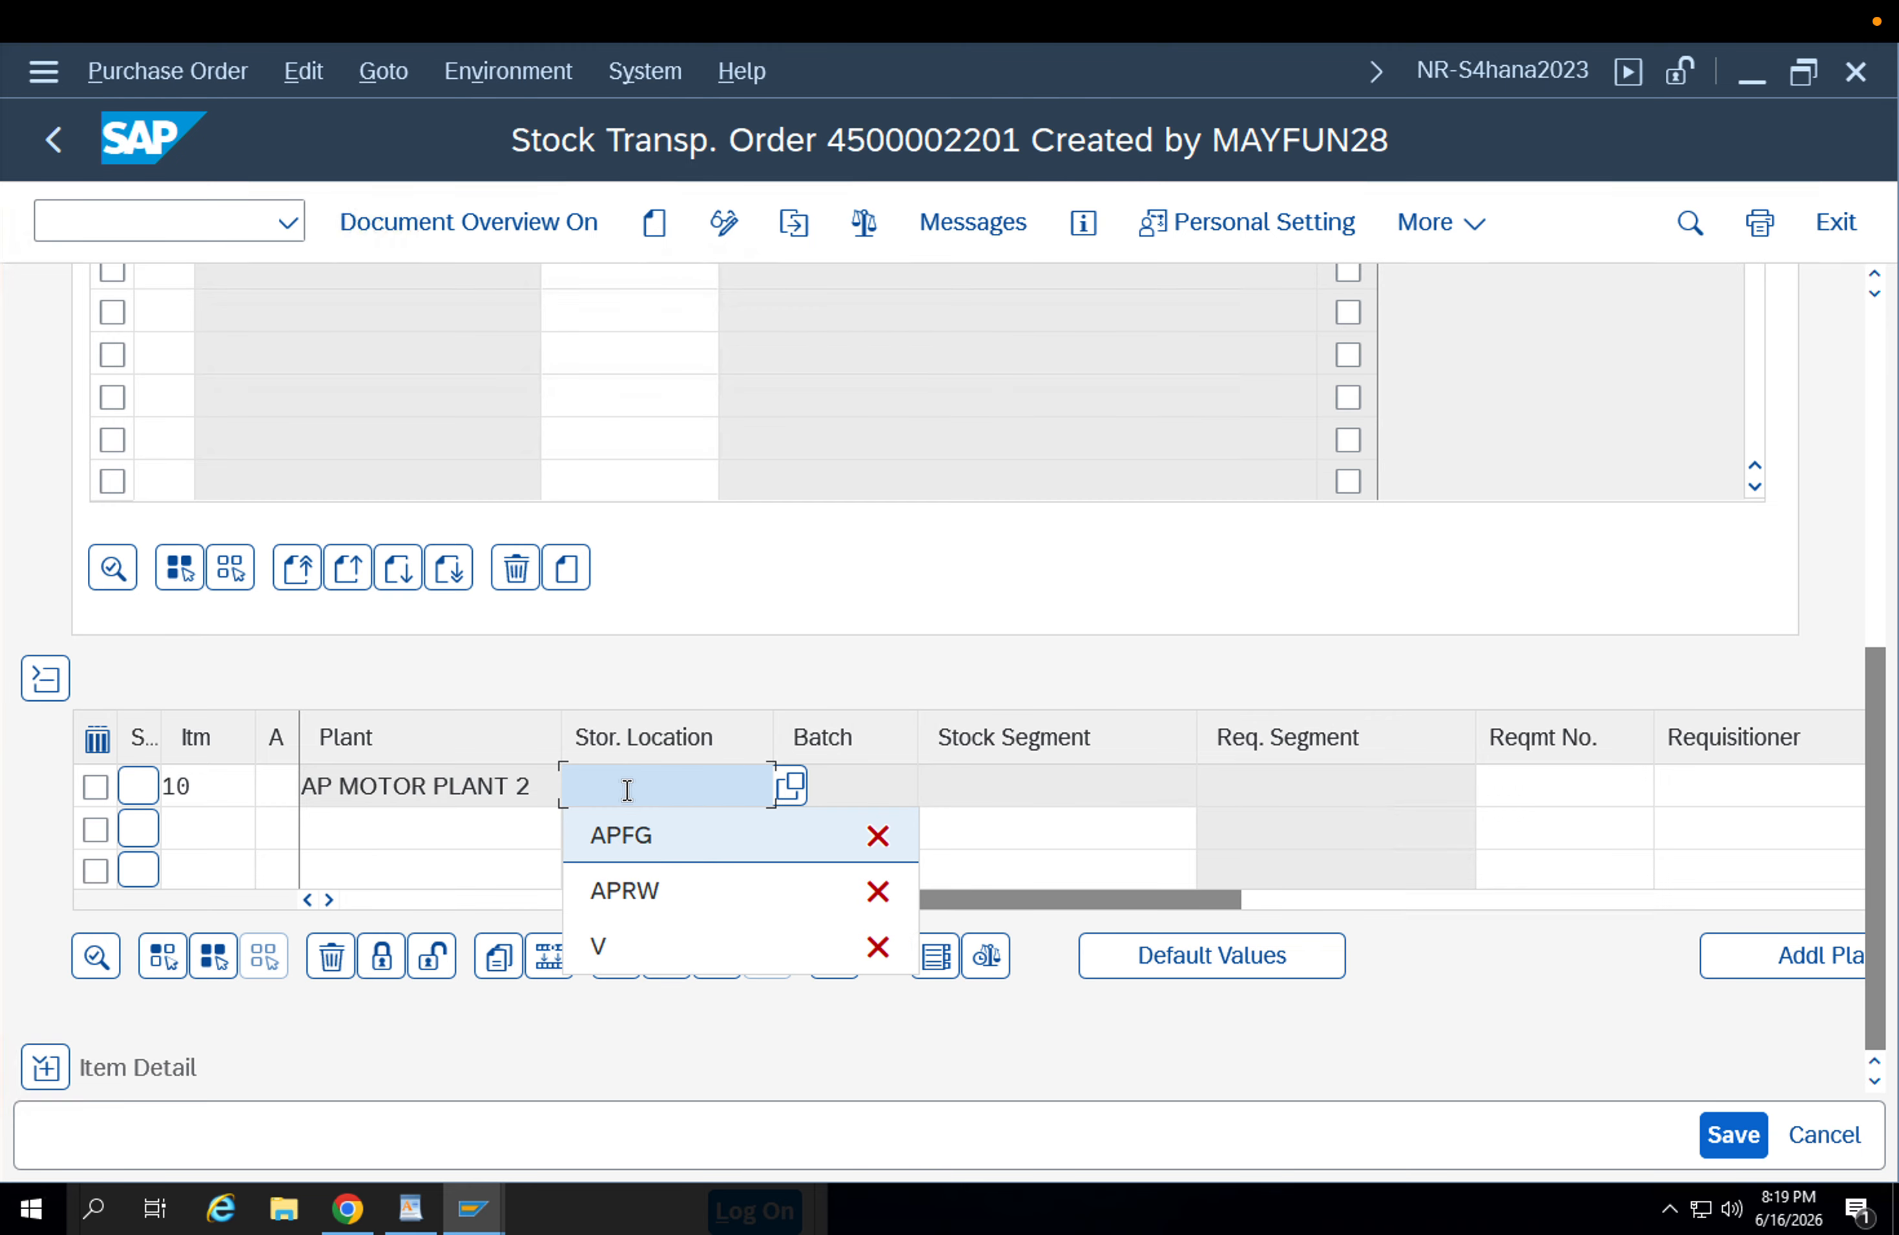
{"action": "key", "text": "Return"}
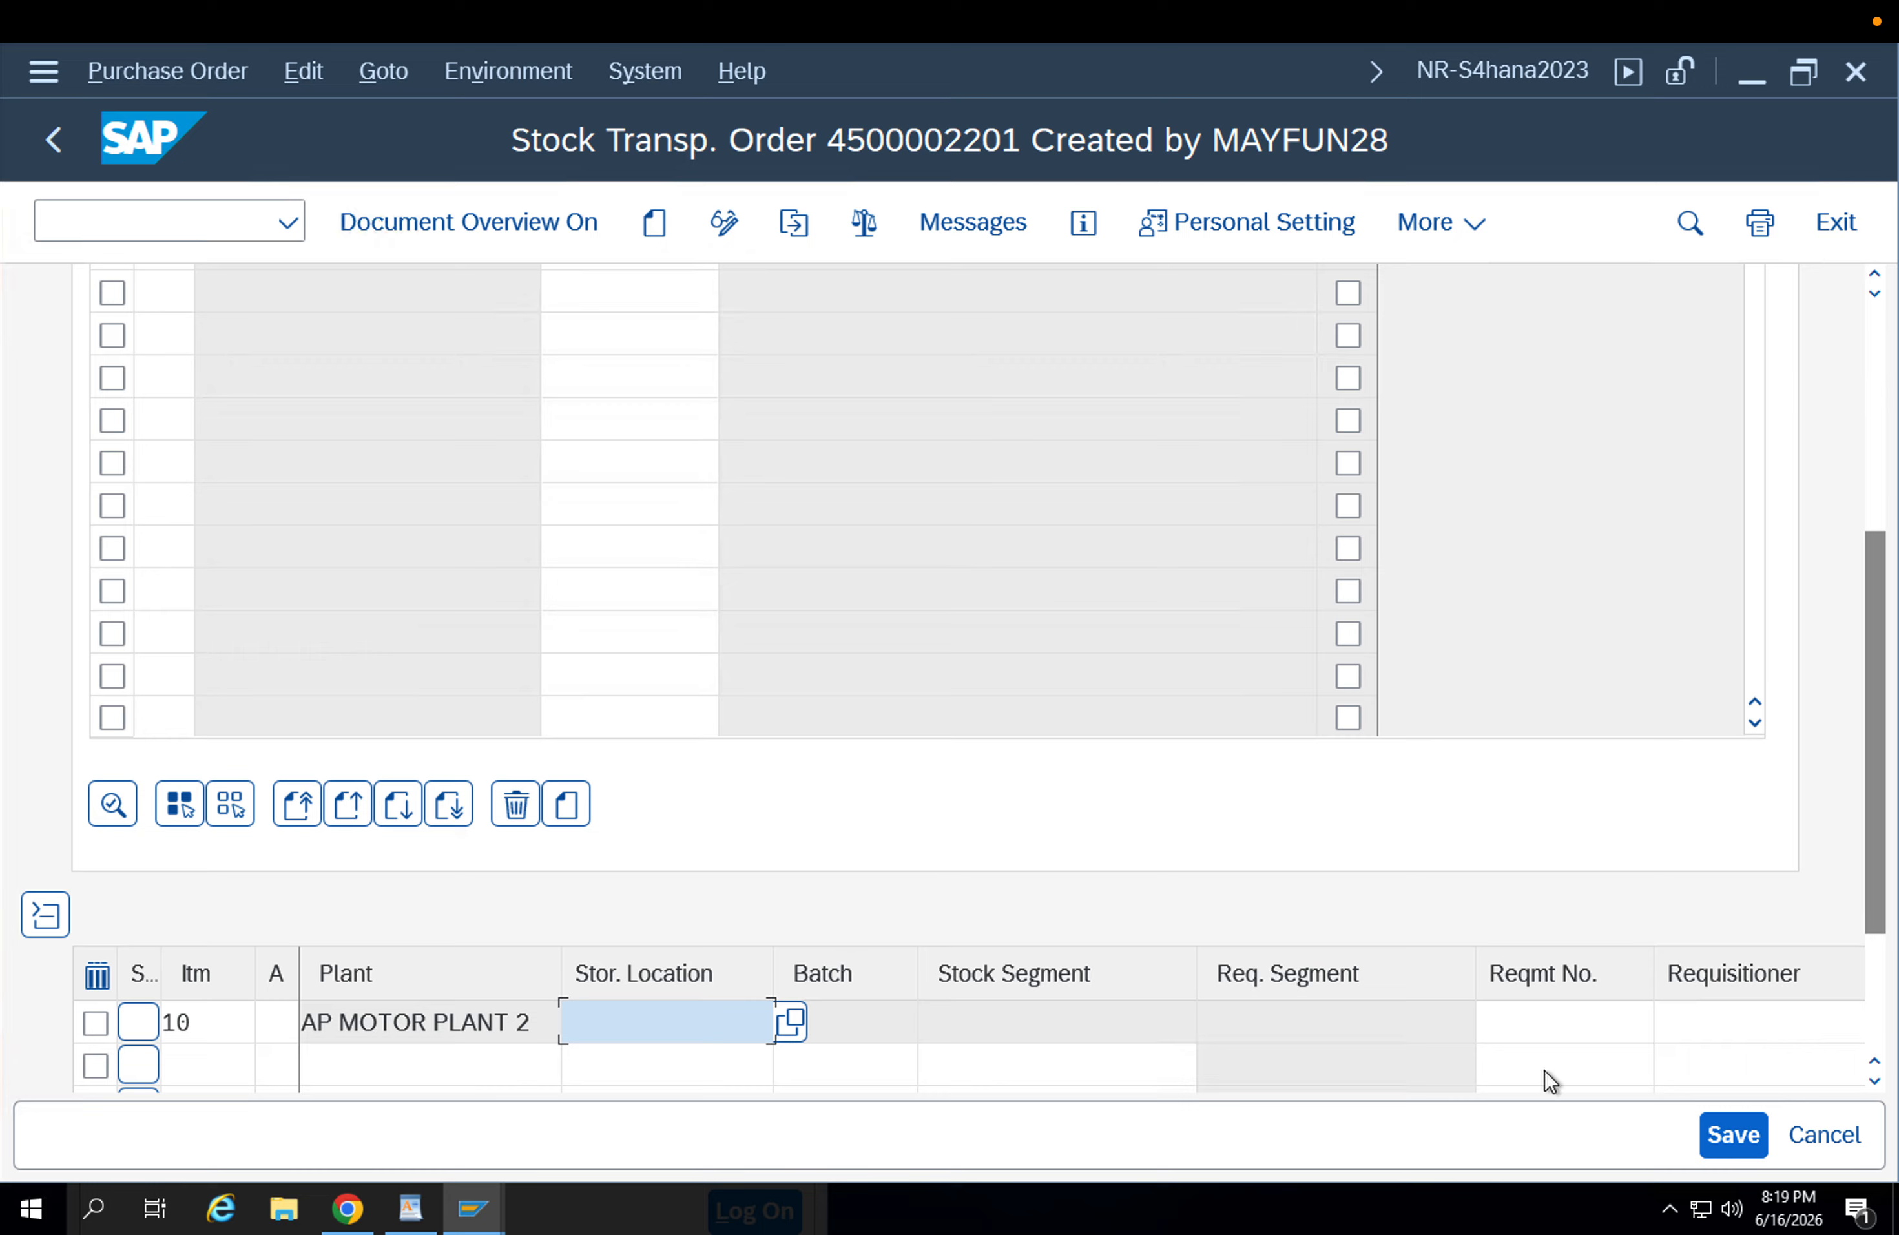
{"action": "type", "text": "appf"}
{"action": "key", "text": "Return"}
{"action": "type", "text": "apfg"}
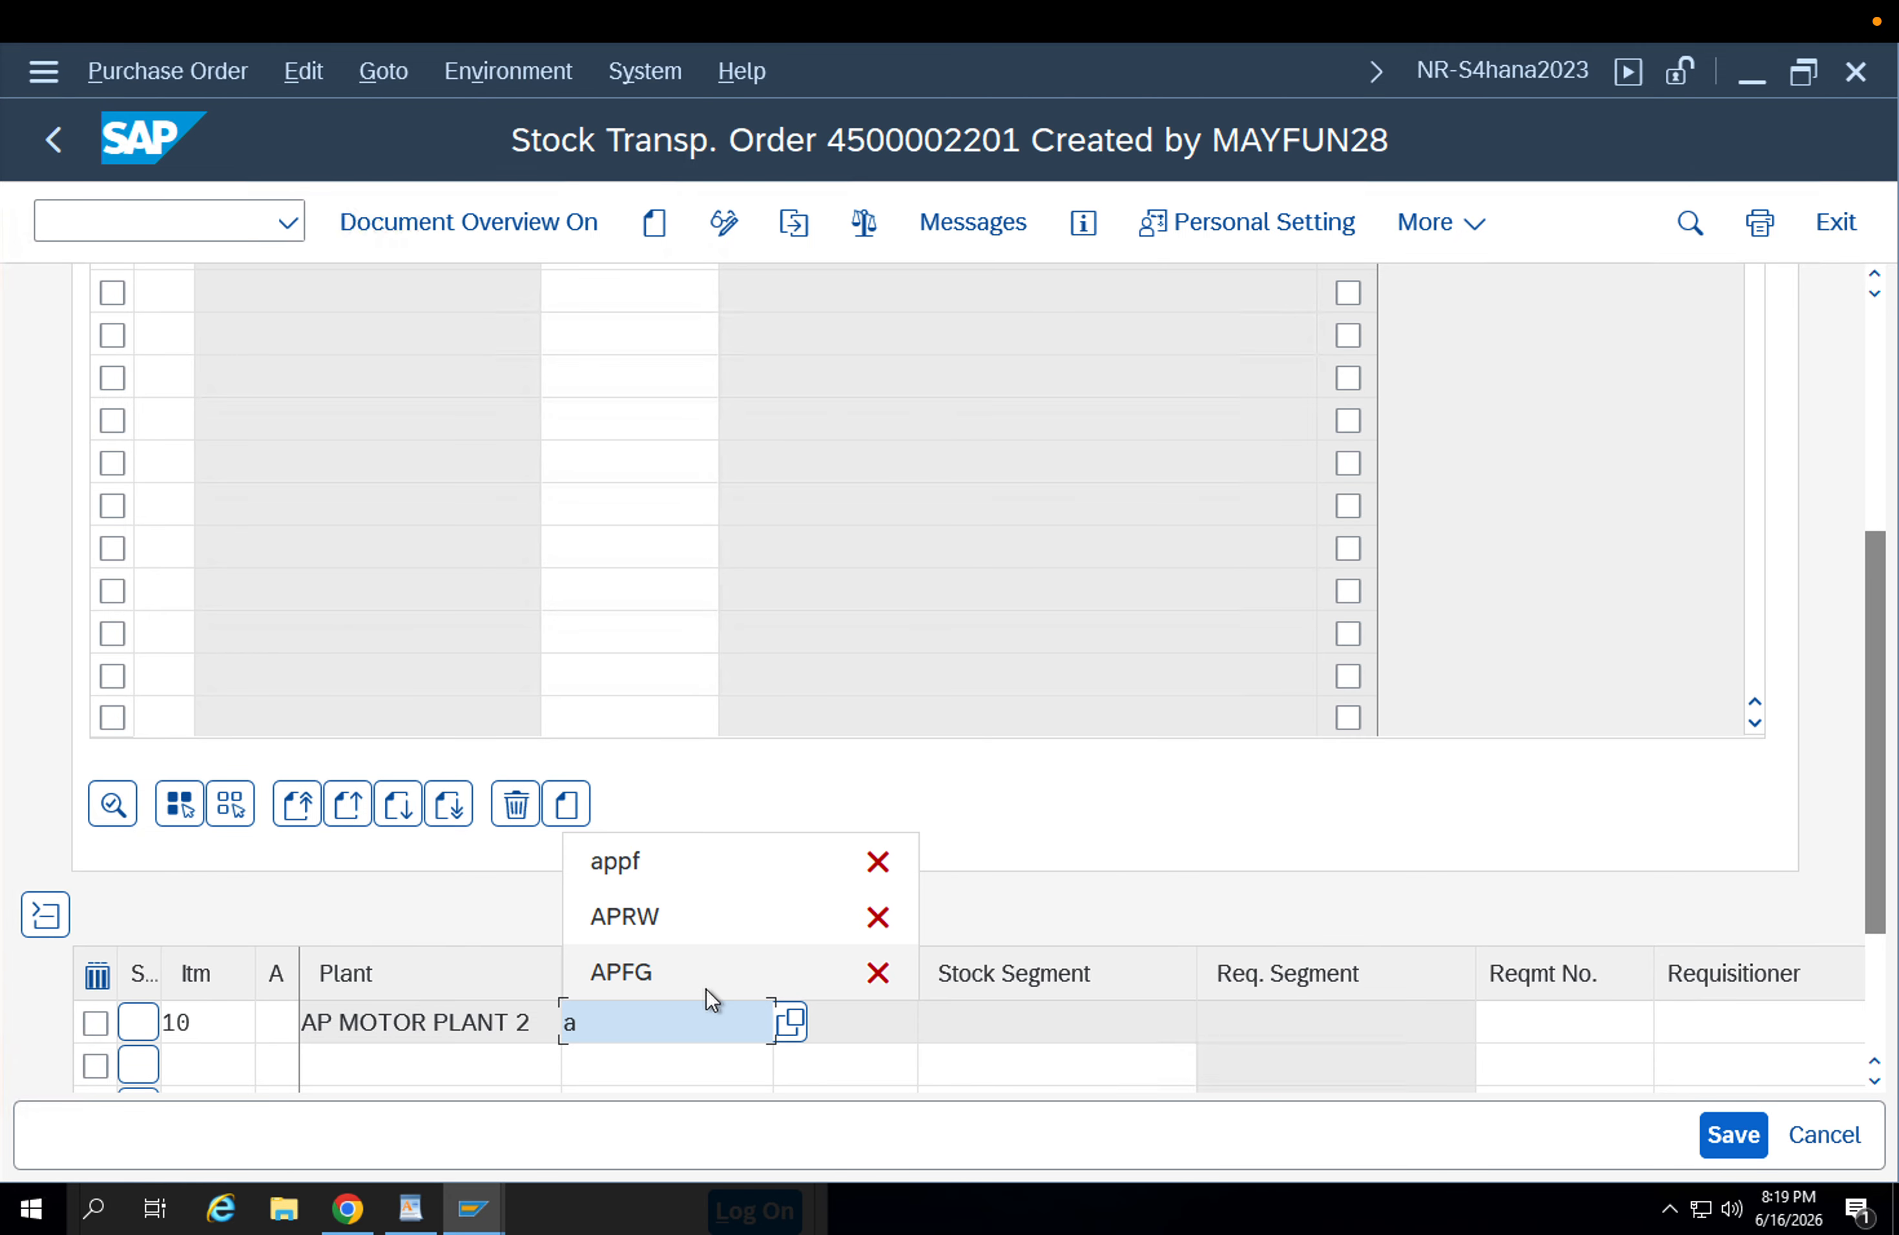
{"action": "key", "text": "Return"}
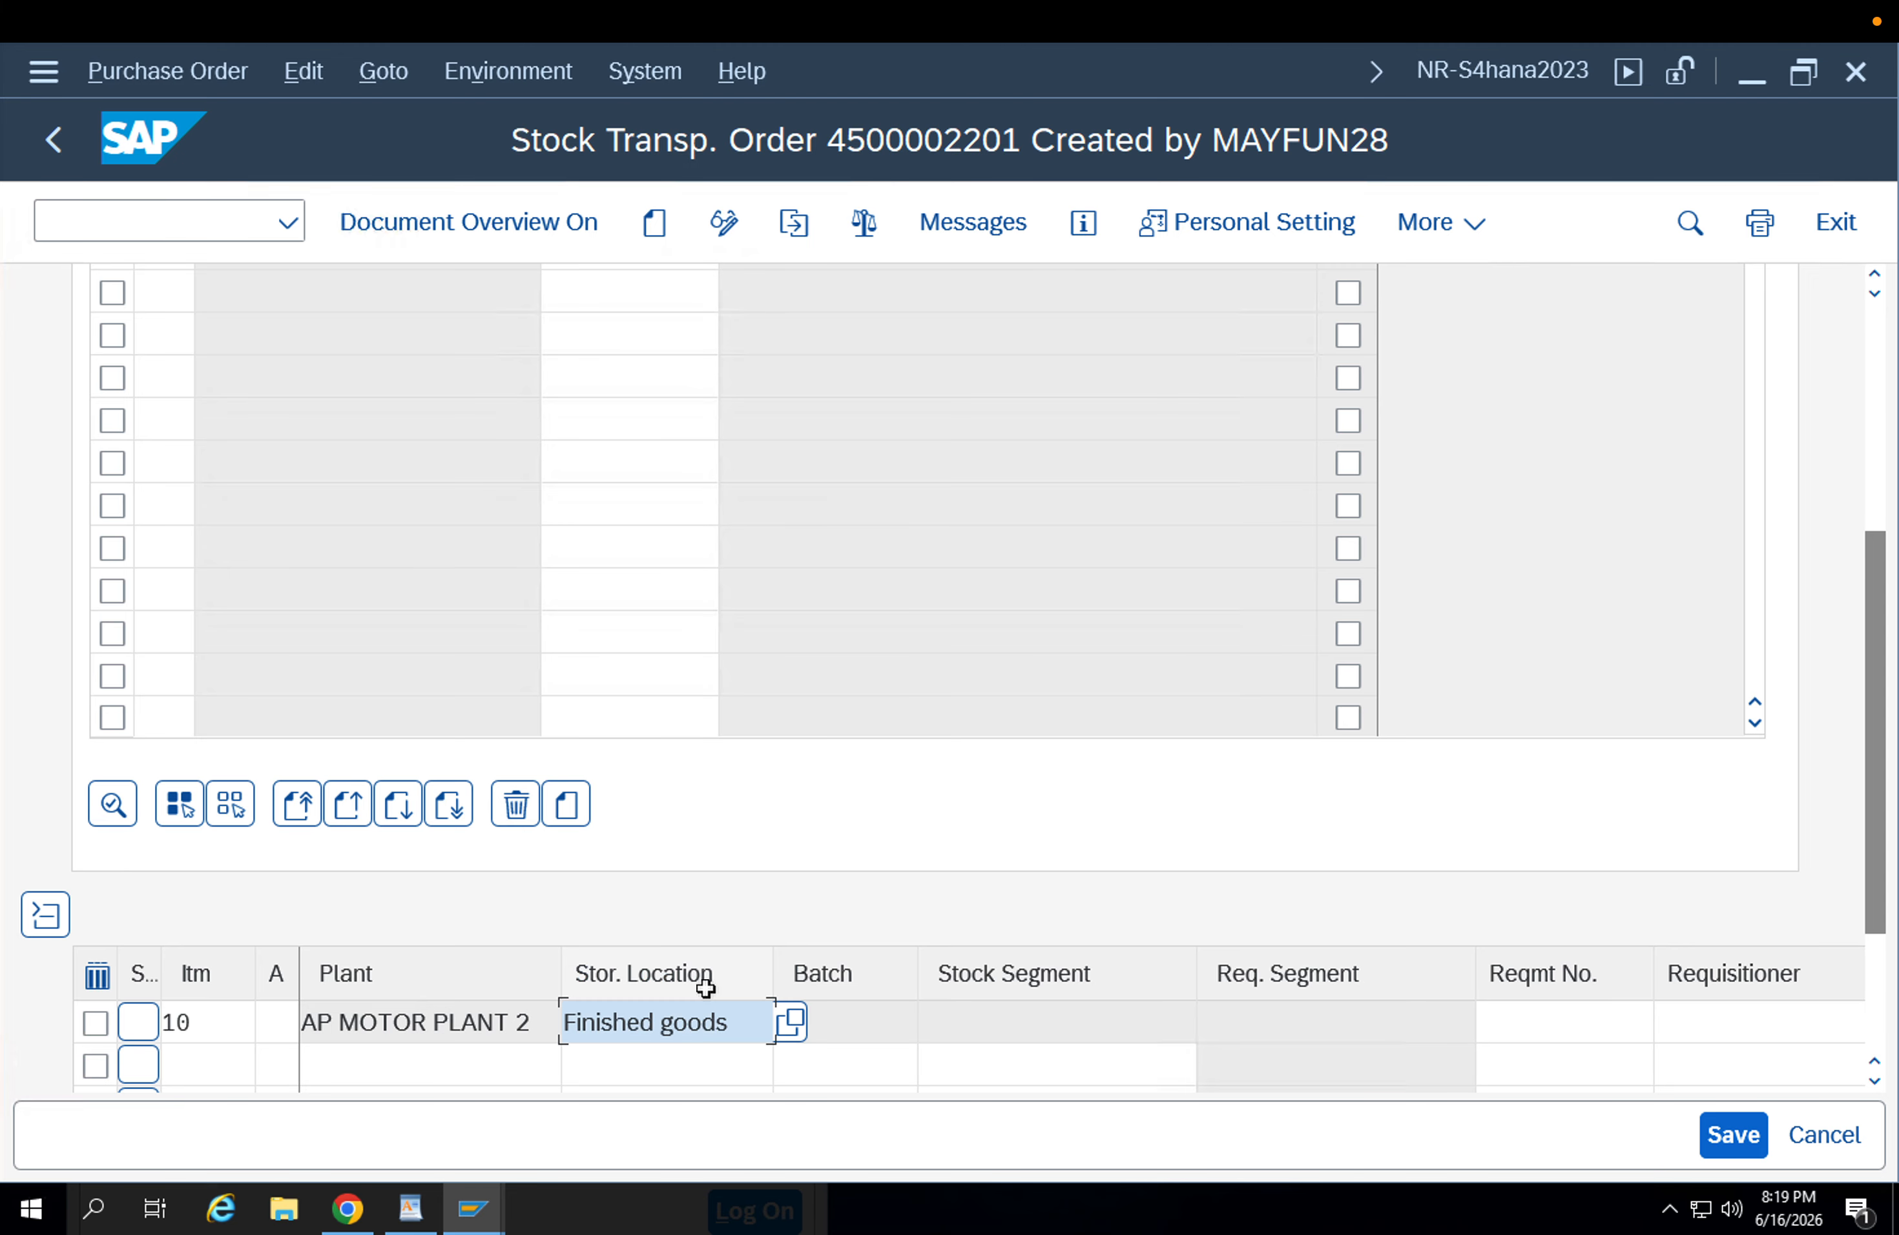
{"action": "left_click", "coordinate": [1731, 1145]}
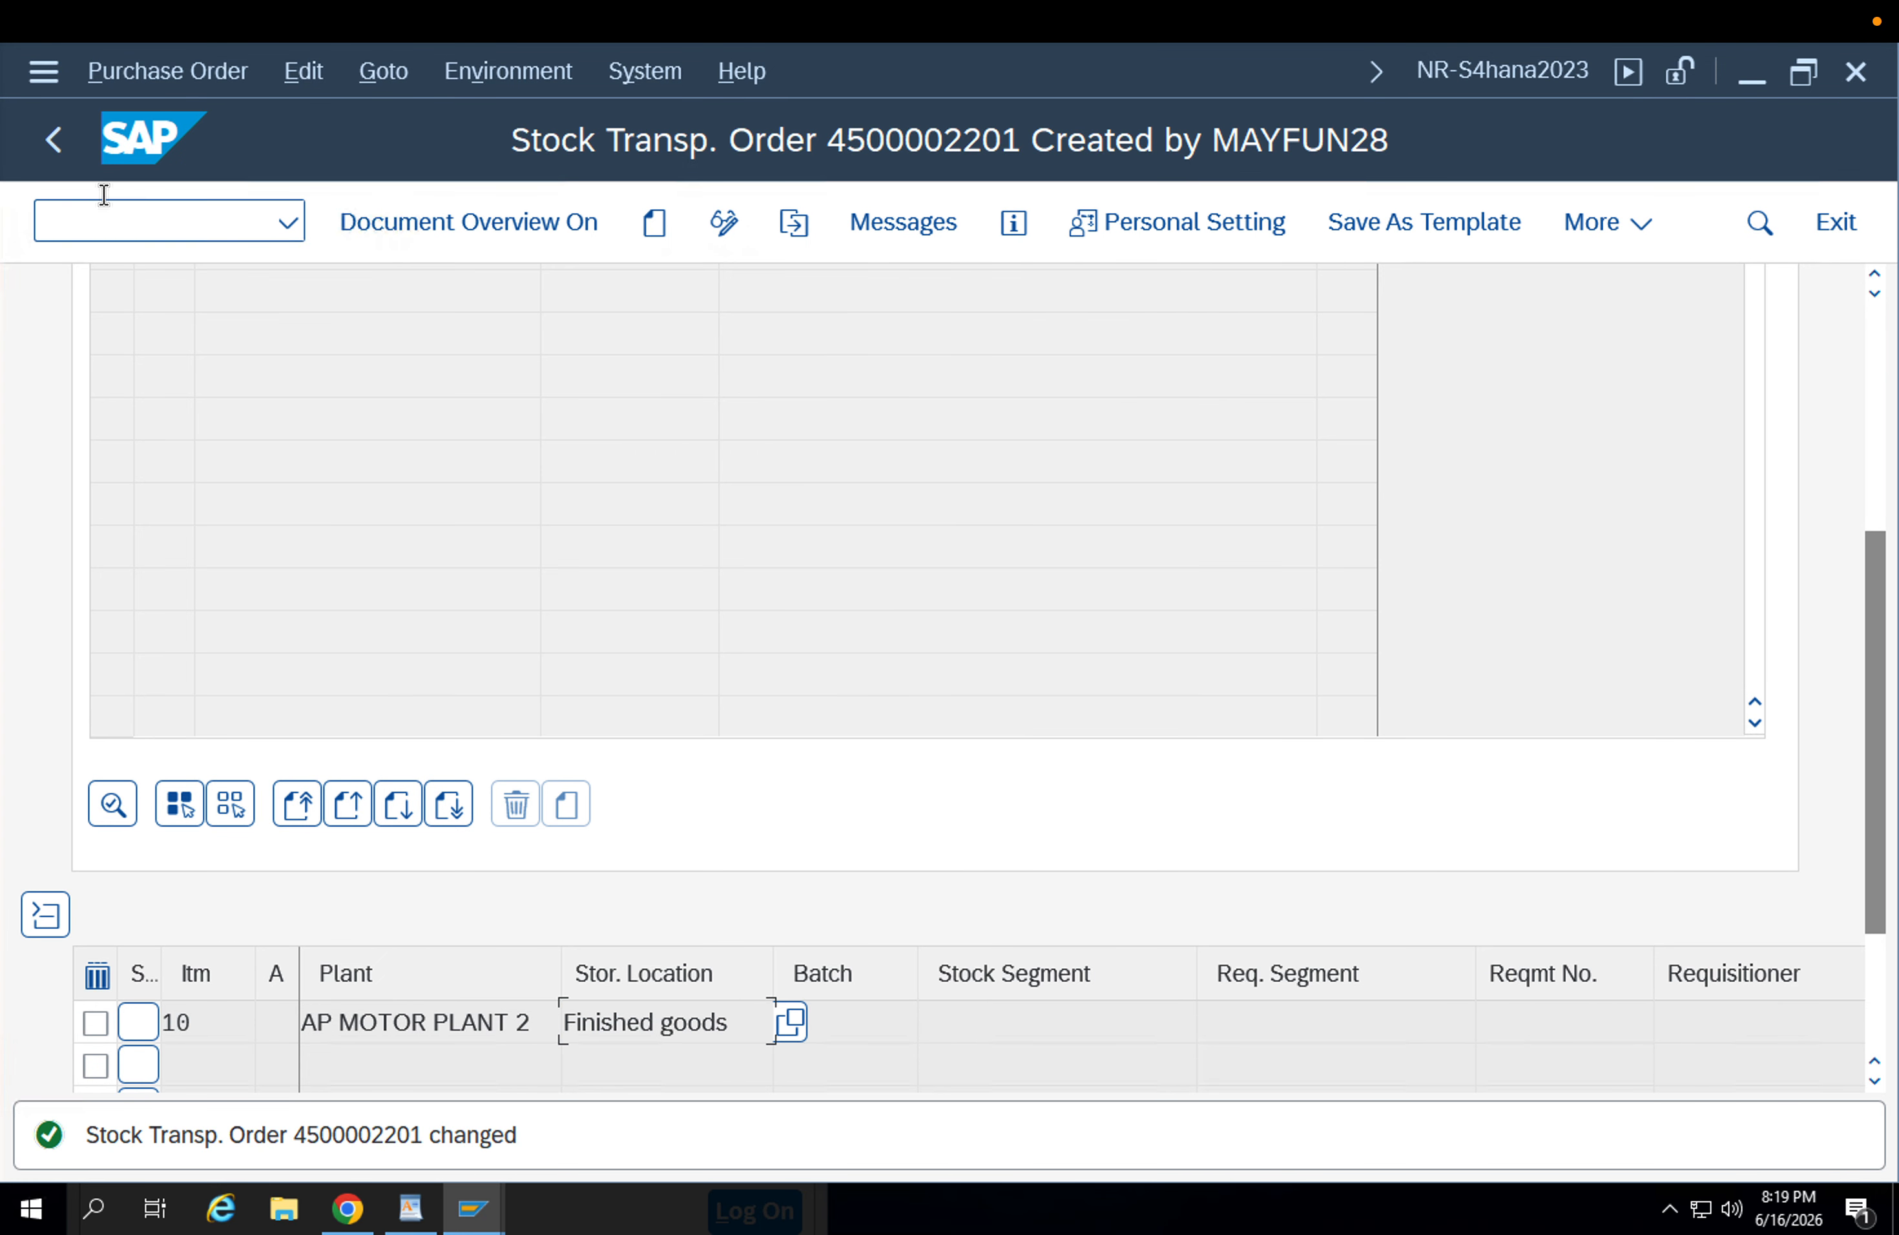
{"action": "left_click", "coordinate": [56, 149]}
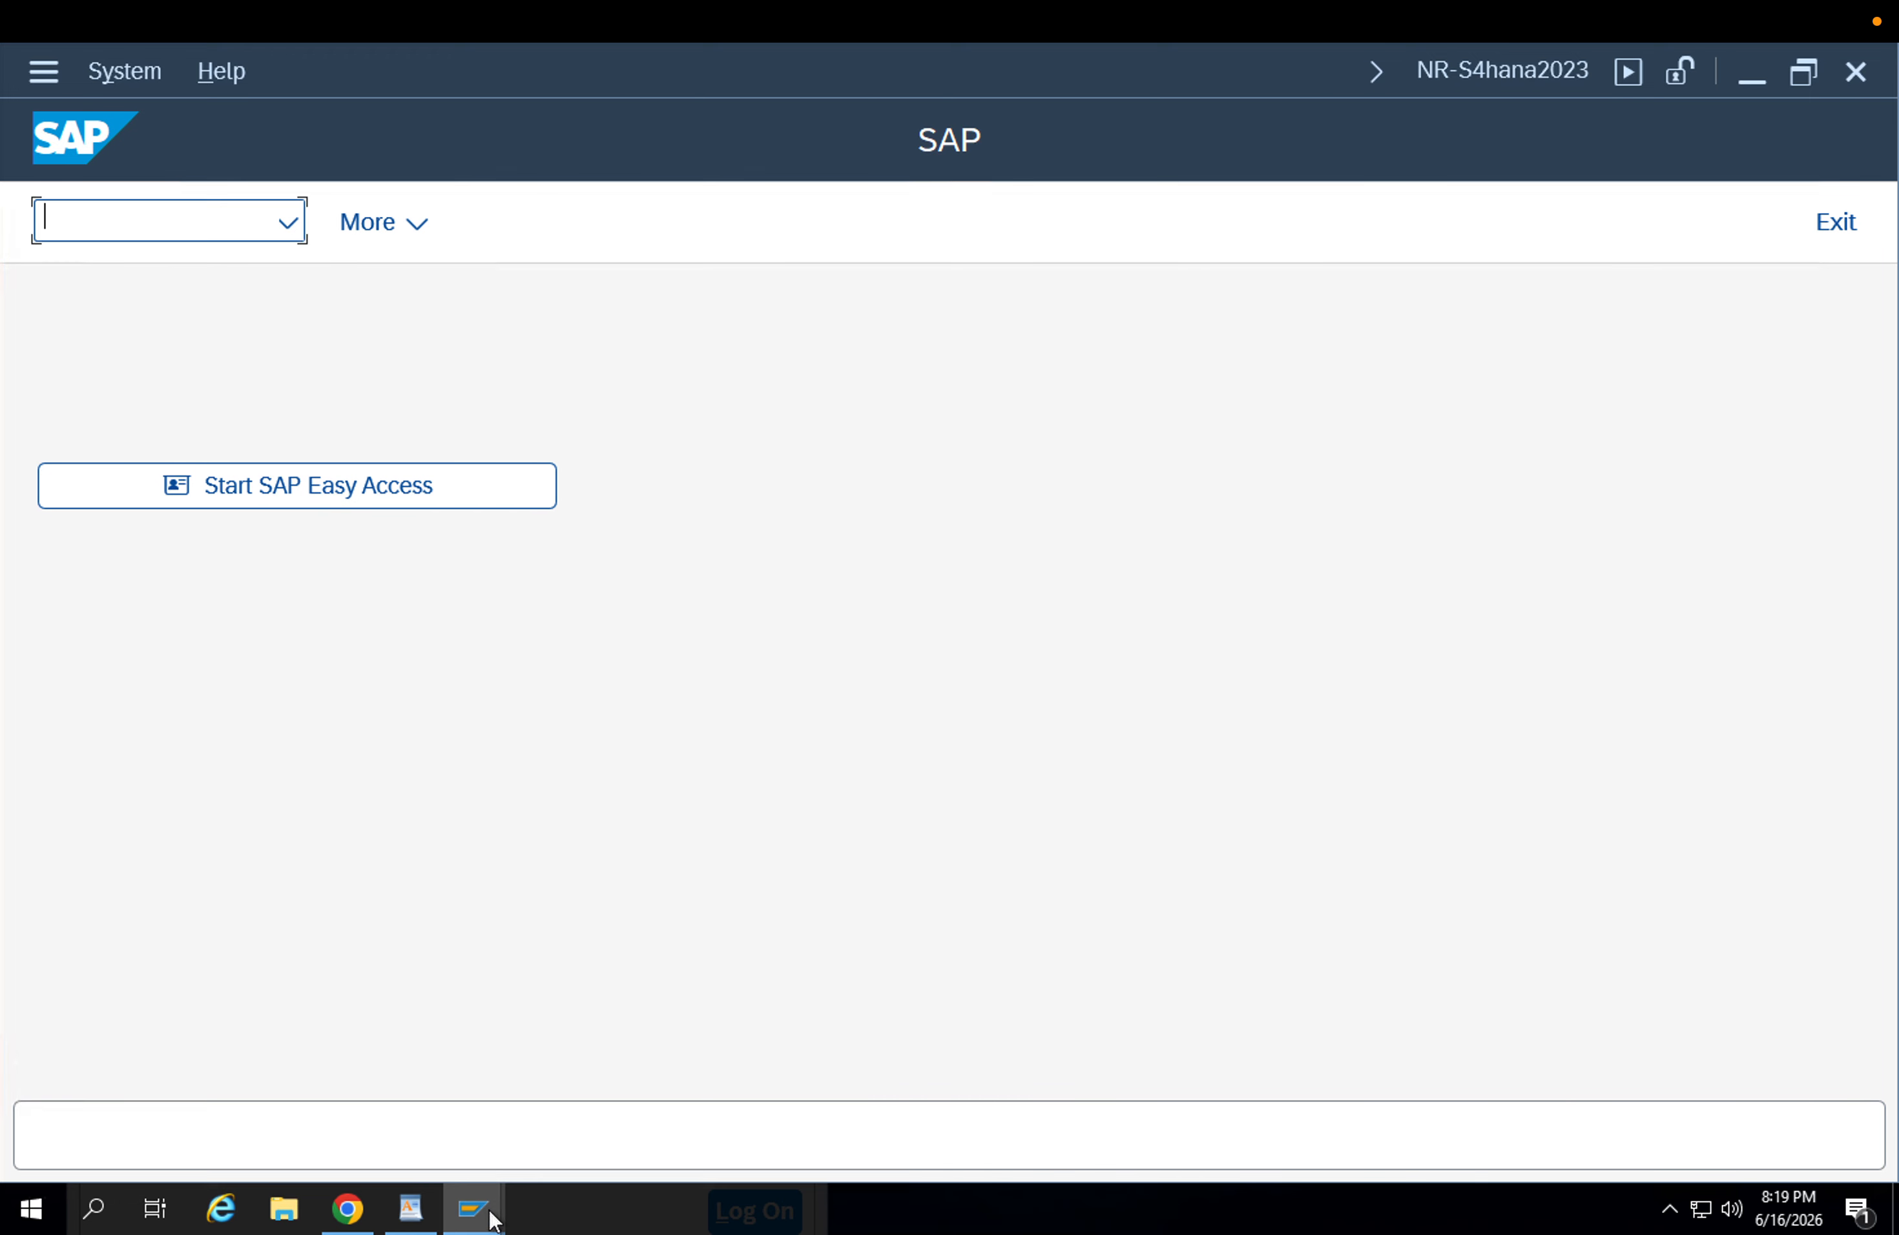
Switch to the delivery session, start transaction VL02N and post goods issue for the replenishment delivery.
{"action": "mouse_move", "coordinate": [491, 1221]}
{"action": "left_click", "coordinate": [810, 1076]}
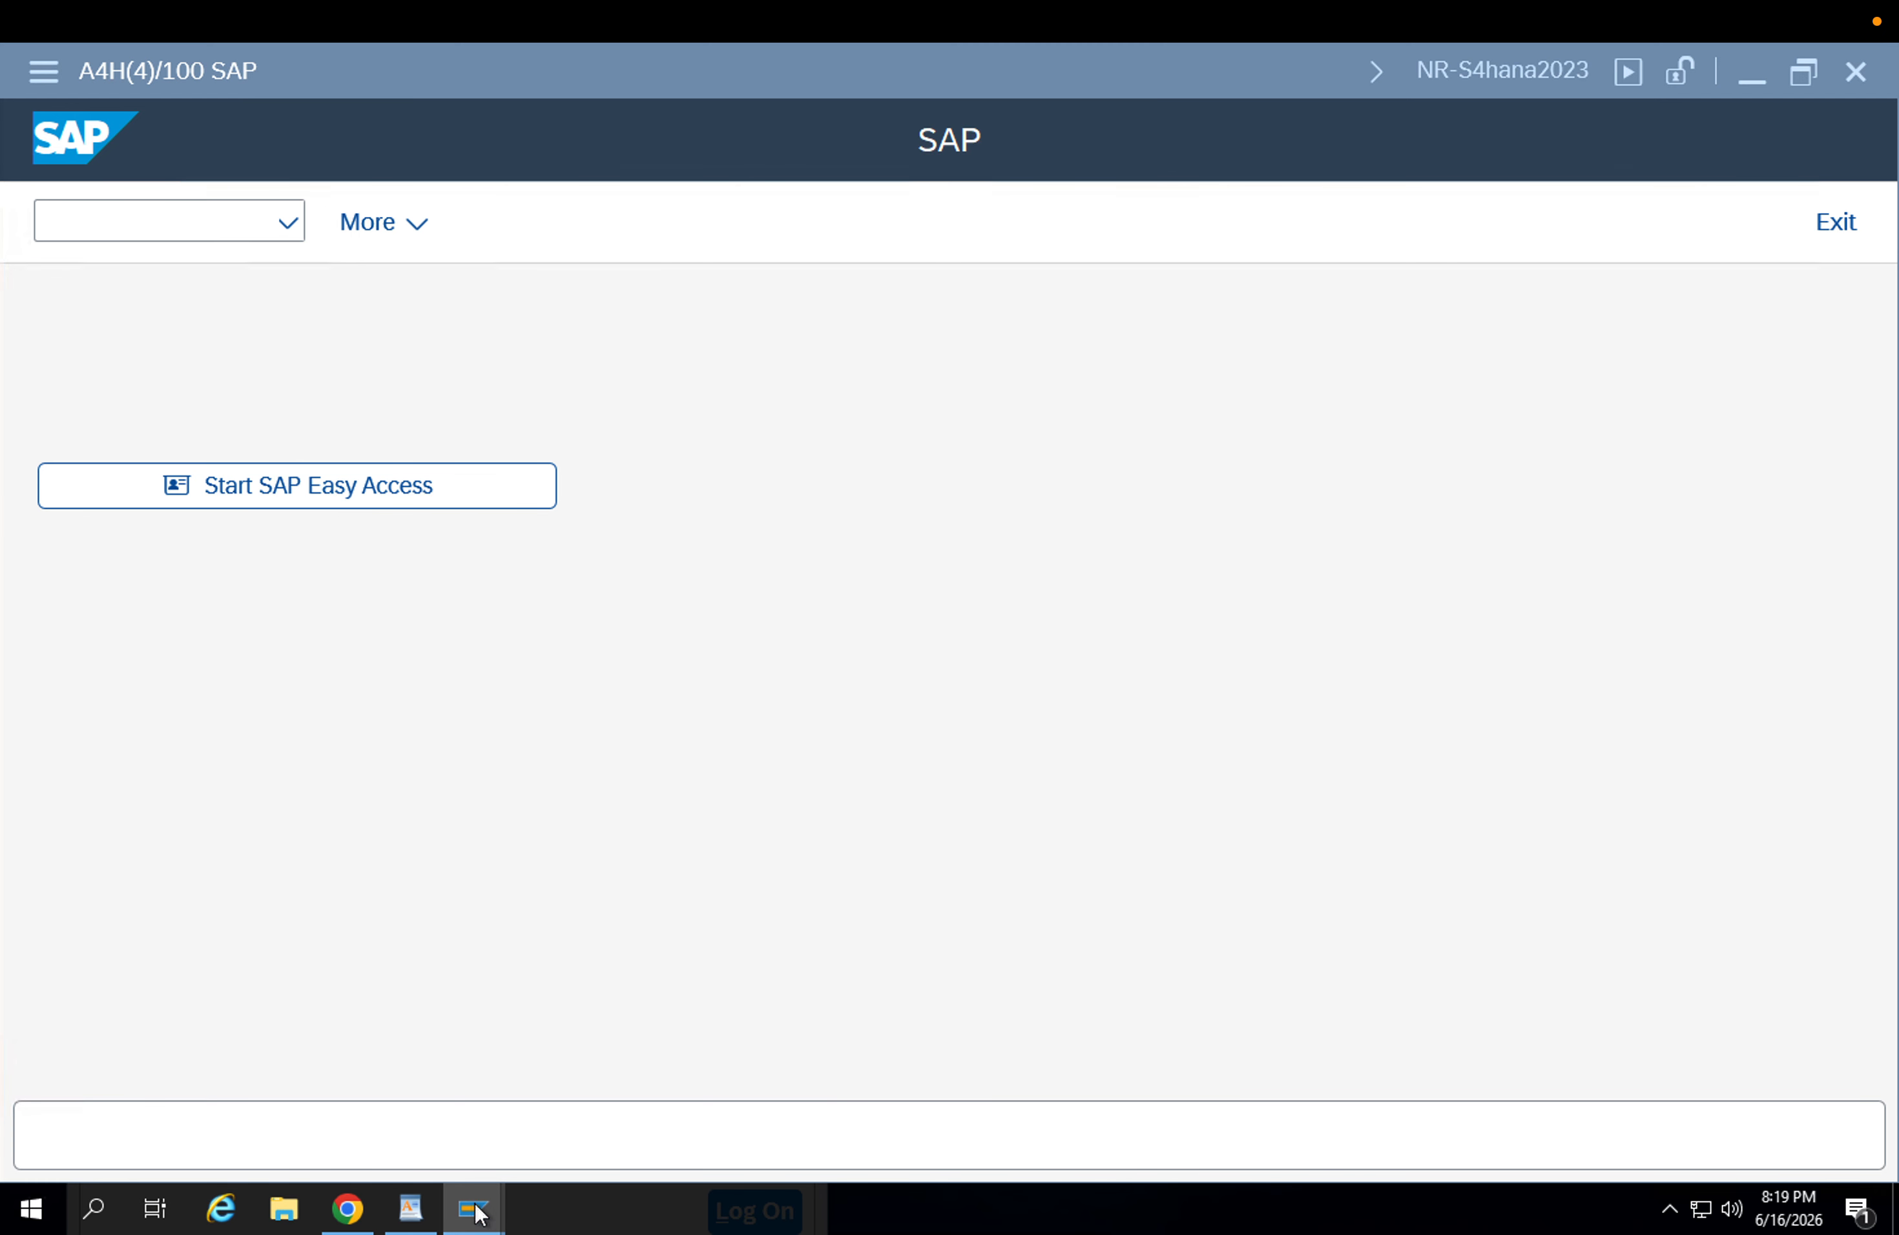
{"action": "left_click", "coordinate": [479, 1213]}
{"action": "left_click", "coordinate": [352, 1026]}
{"action": "left_click", "coordinate": [199, 235]}
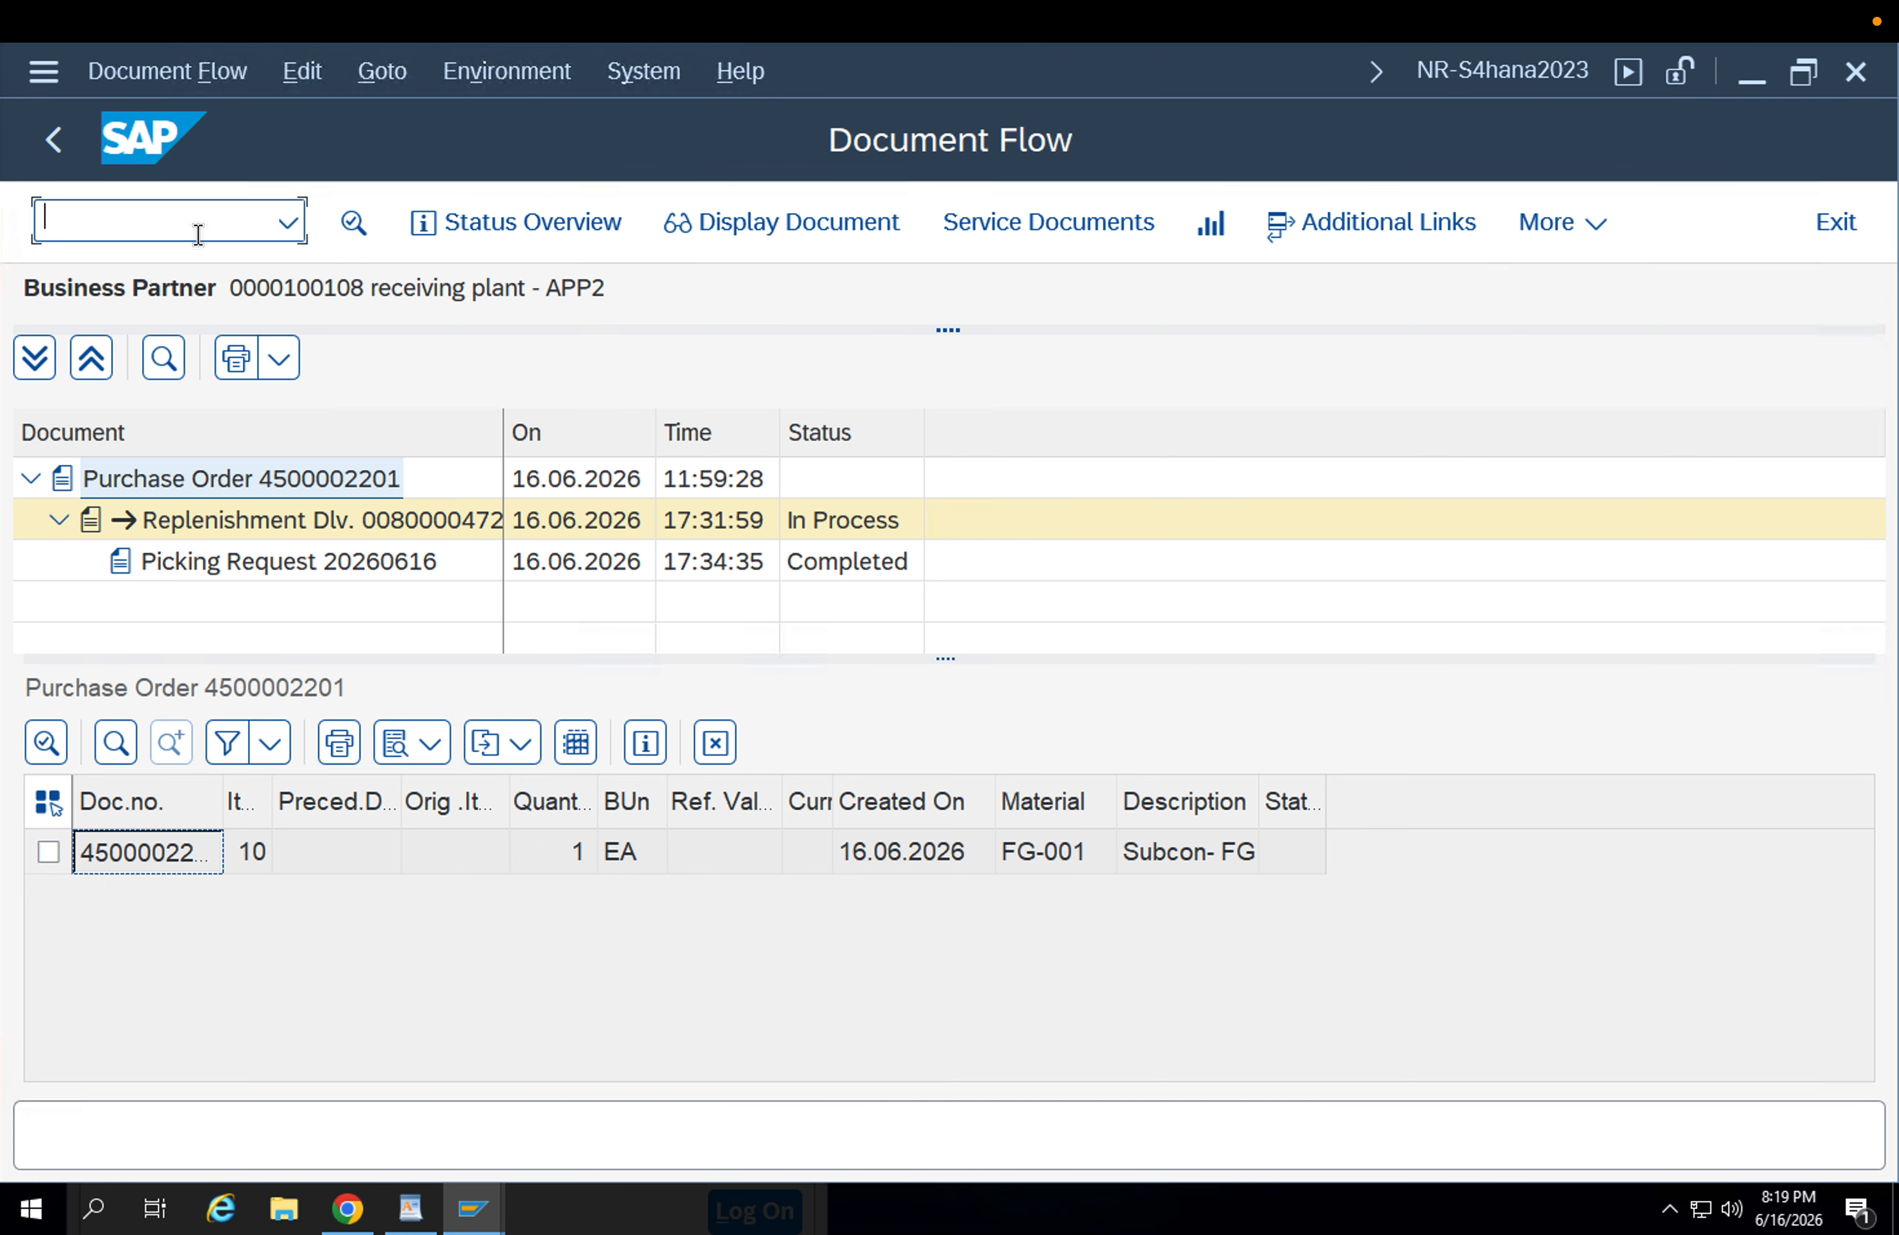
{"action": "type", "text": "/nvl02n"}
{"action": "key", "text": "Return"}
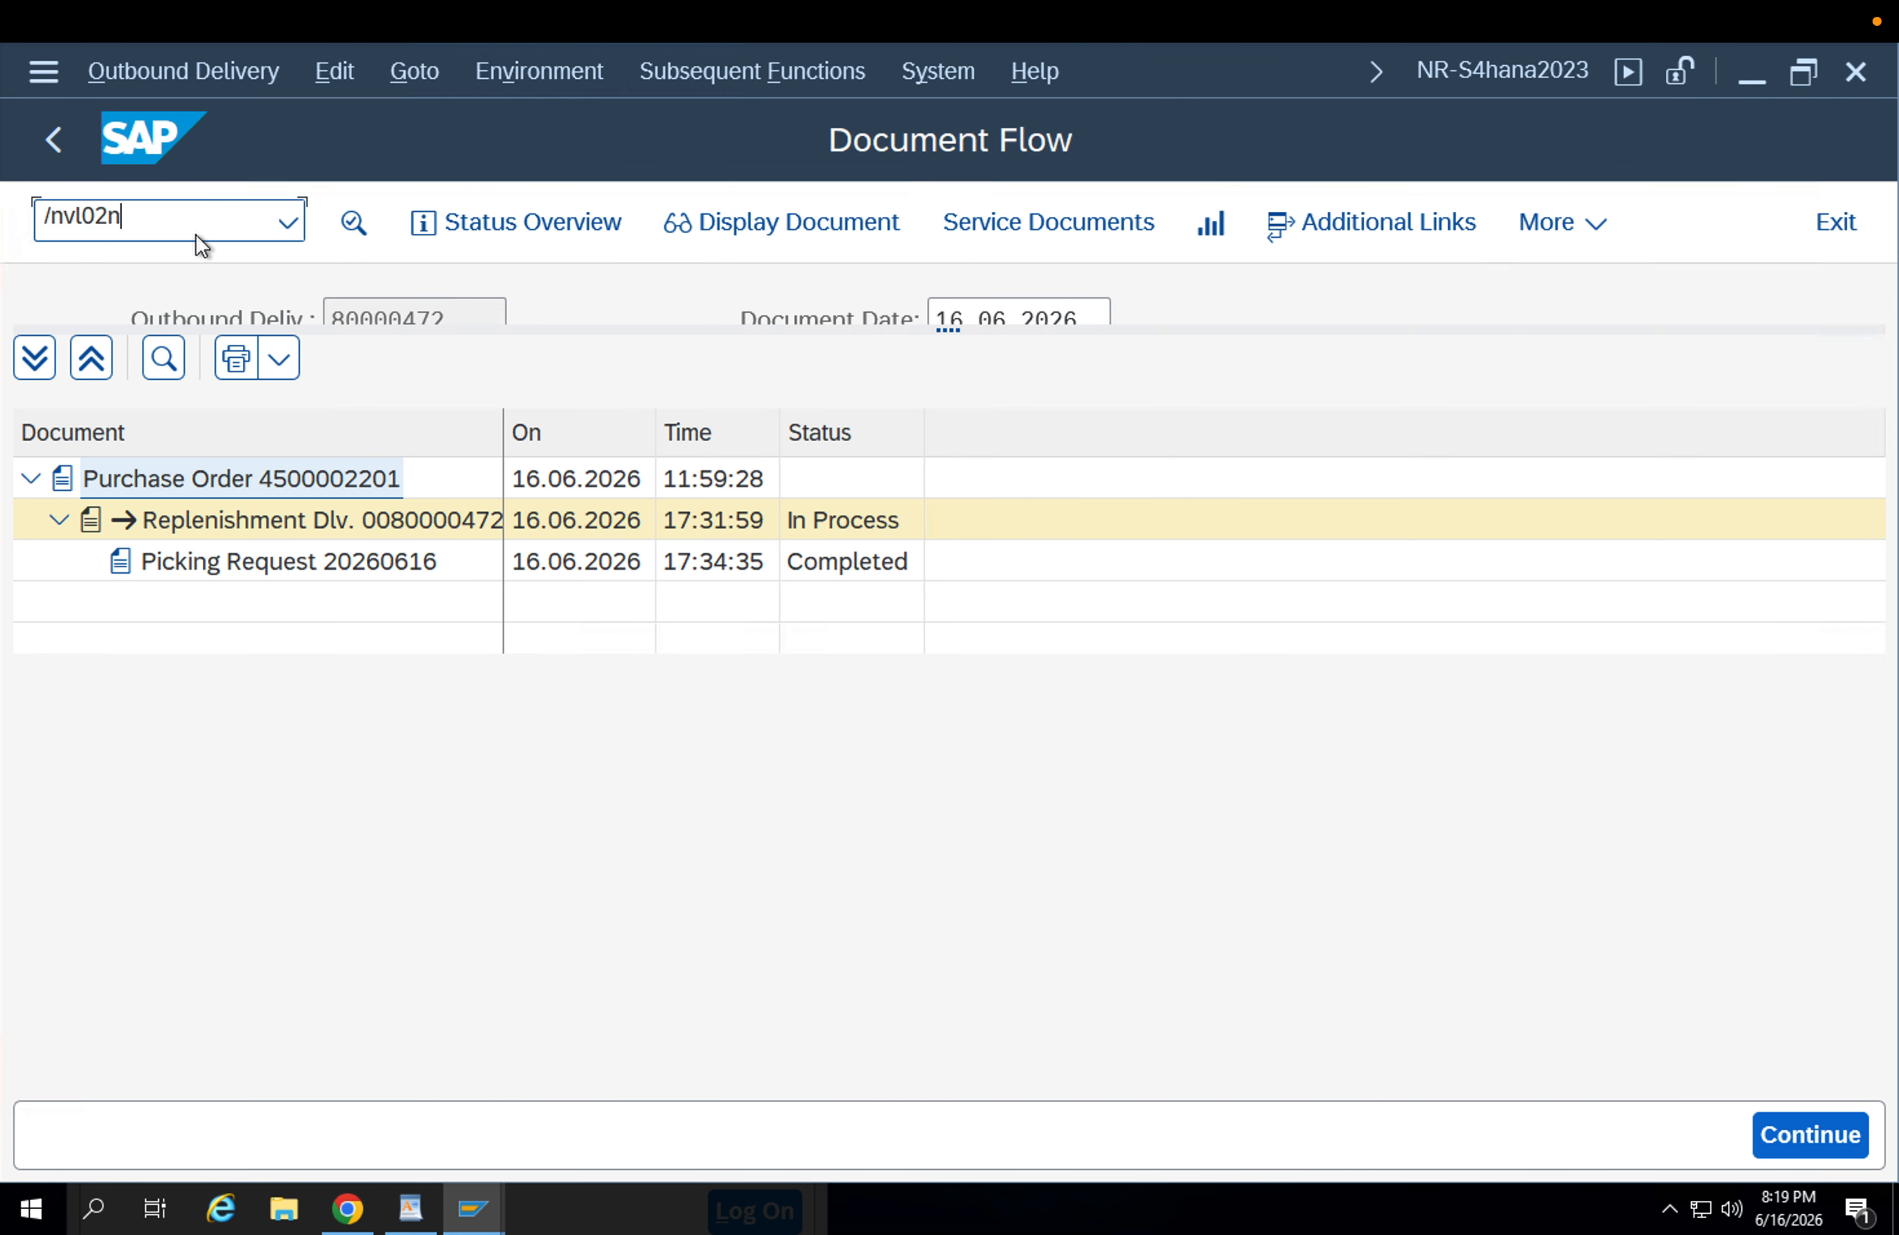
{"action": "left_click", "coordinate": [838, 241]}
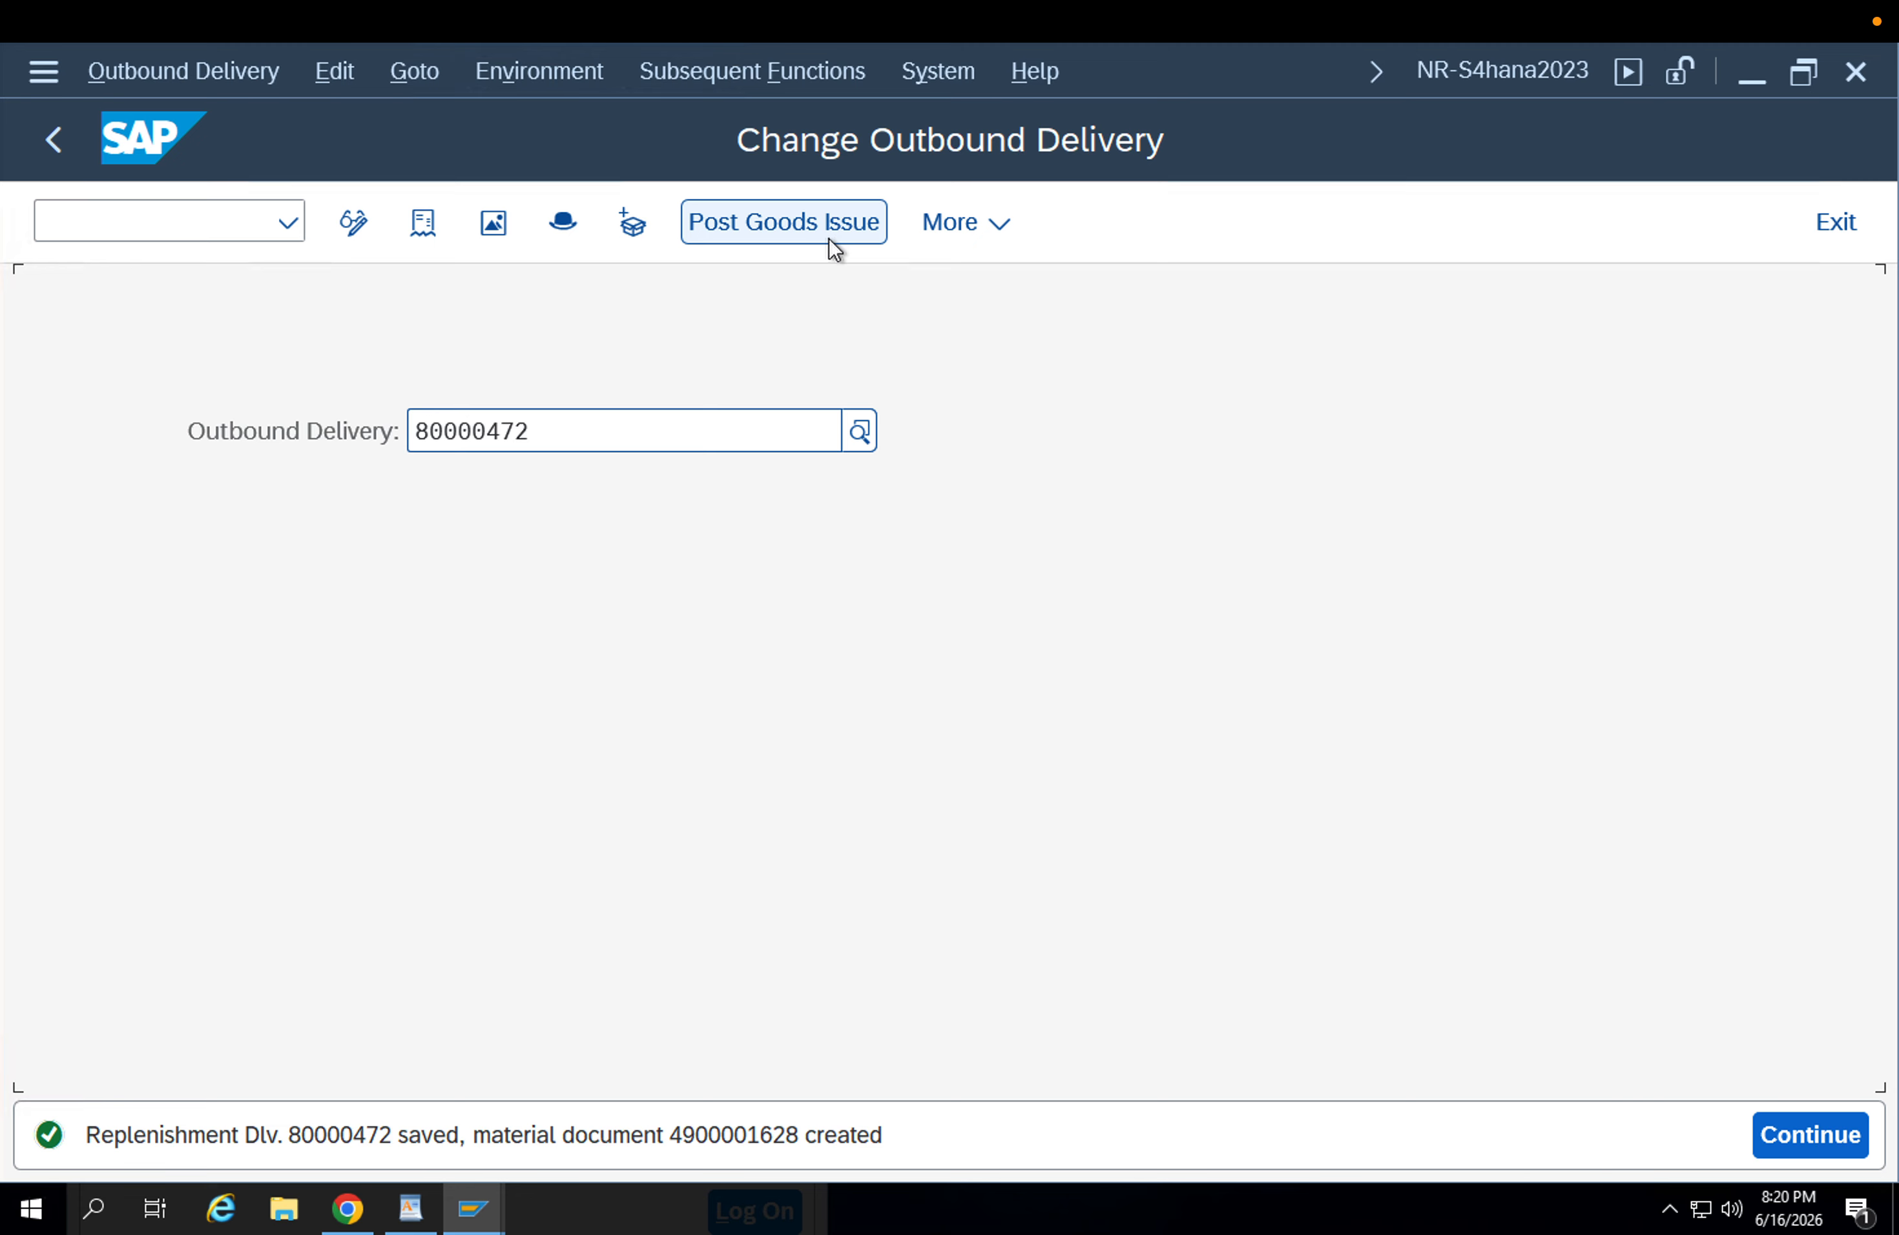
Open the delivery's document flow, check the status of the transfer to stock in transit and list its items.
{"action": "left_click", "coordinate": [424, 222]}
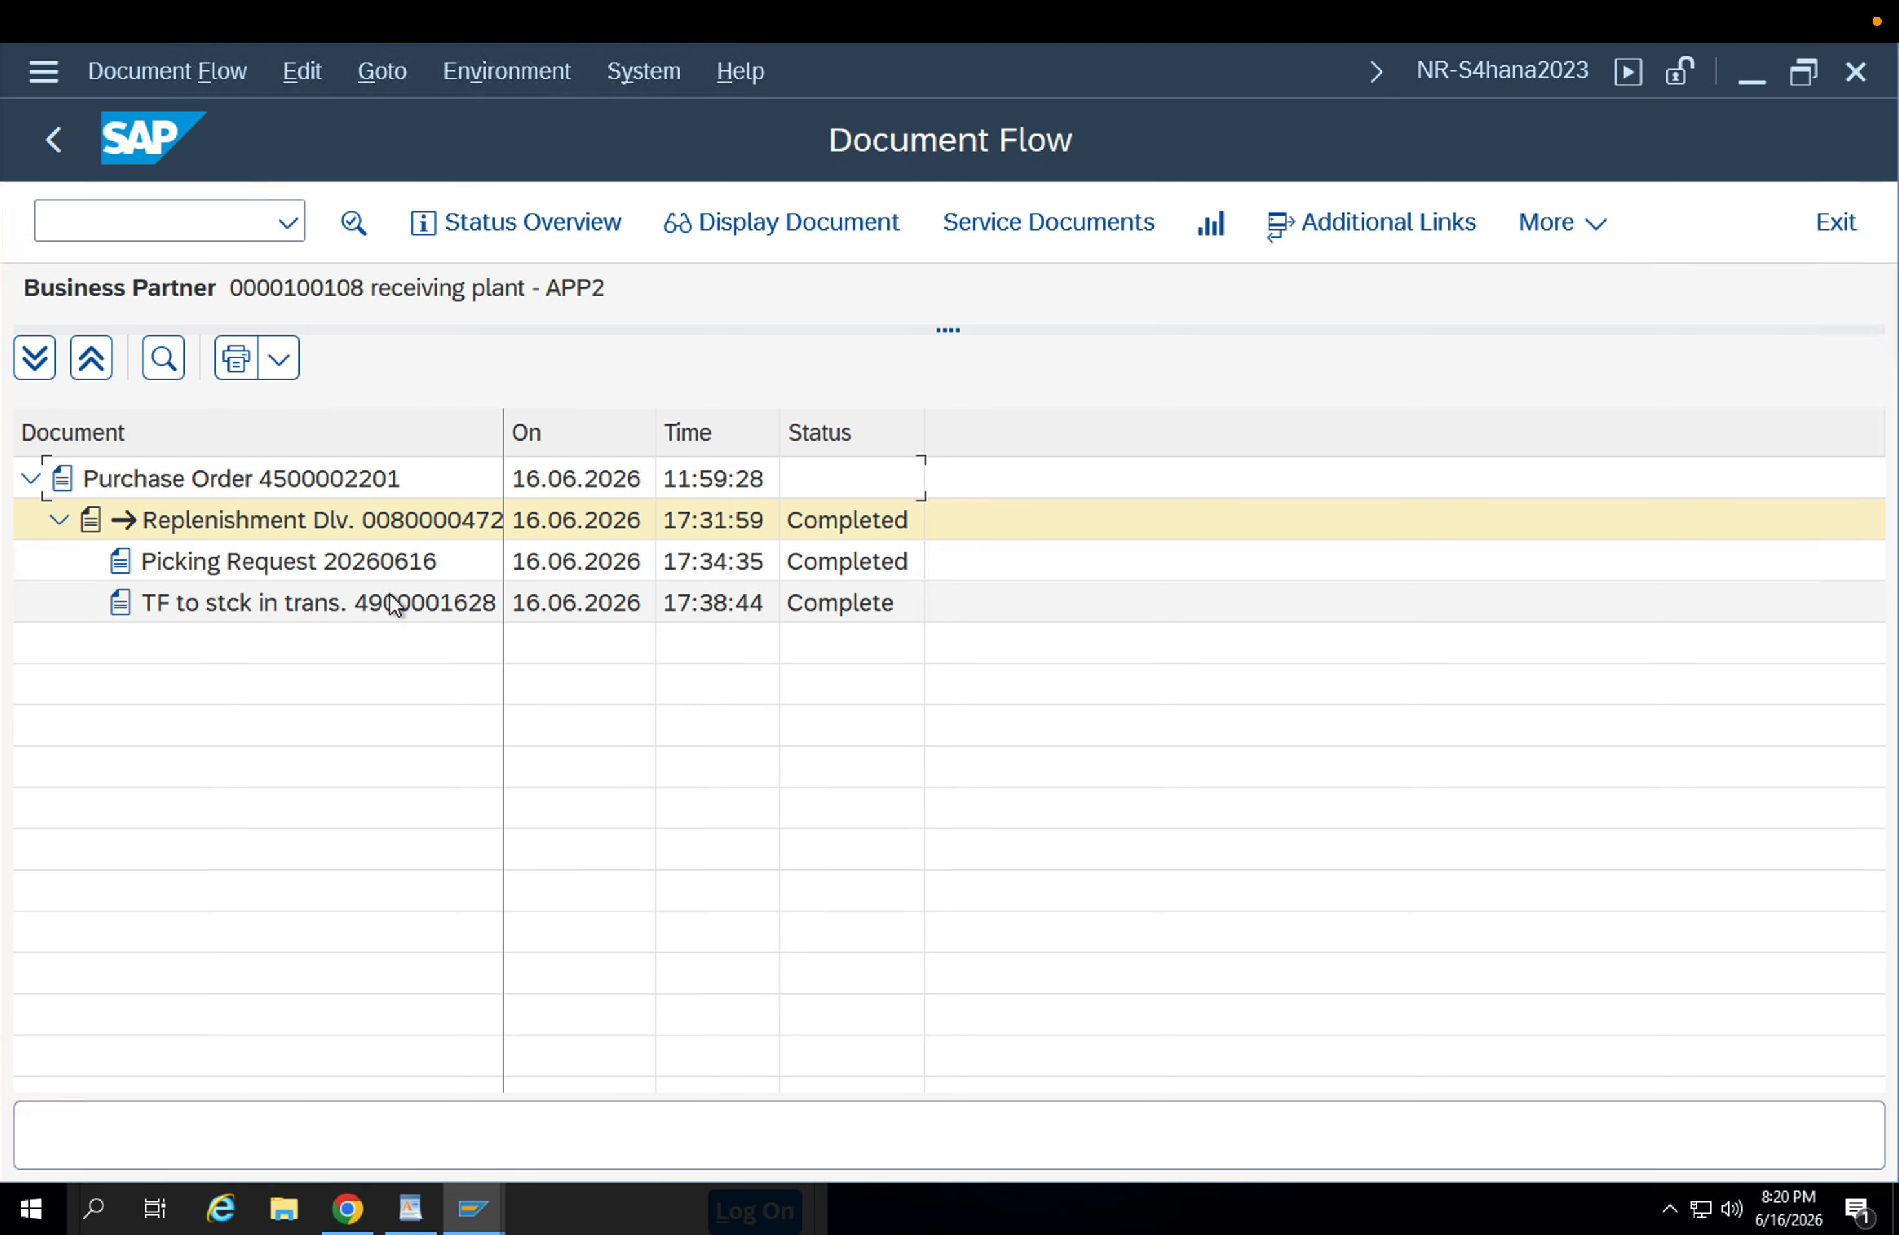
{"action": "left_click", "coordinate": [383, 600]}
{"action": "left_click", "coordinate": [750, 593]}
{"action": "left_click", "coordinate": [821, 599]}
{"action": "double_click", "coordinate": [423, 611]}
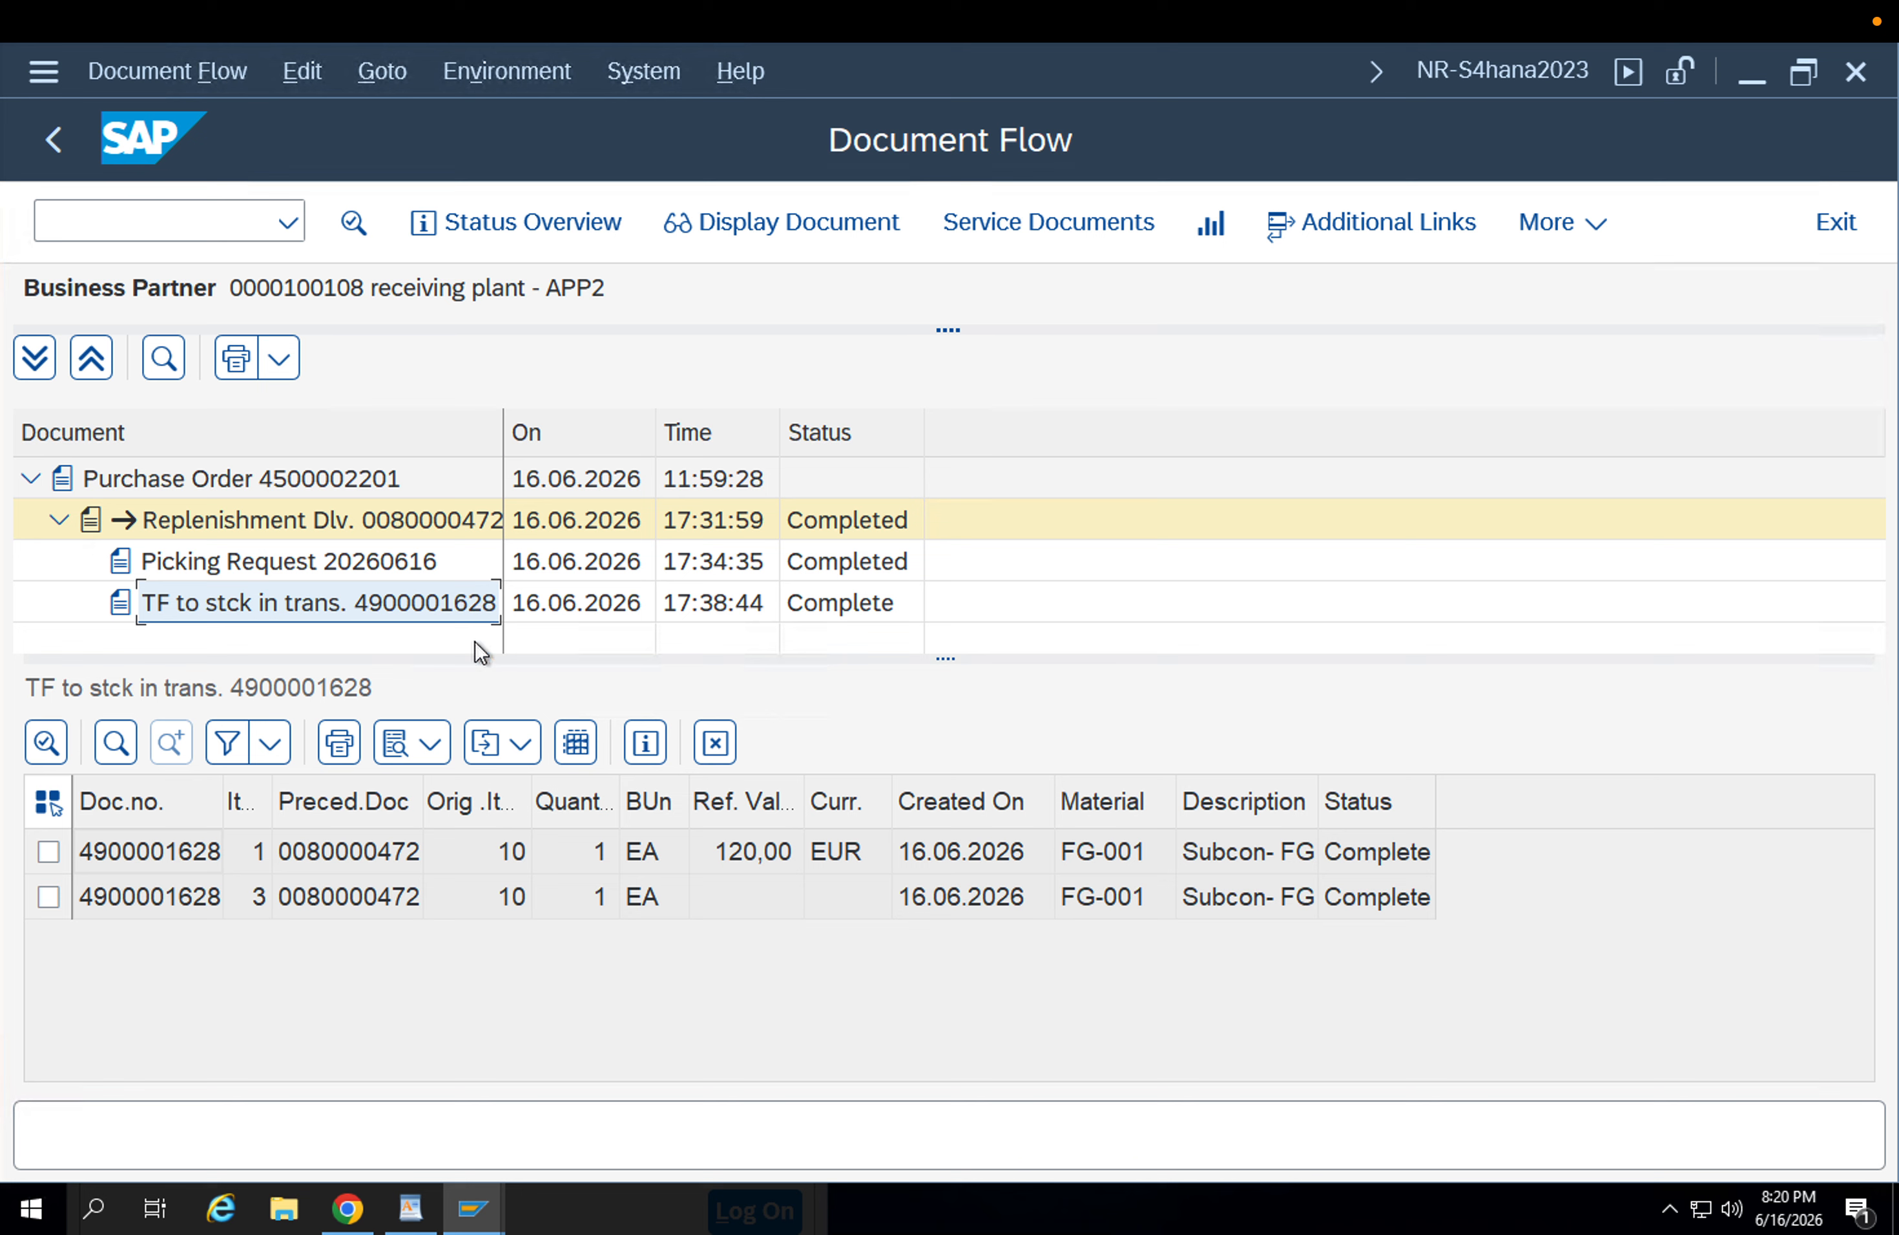
{"action": "left_click", "coordinate": [111, 855]}
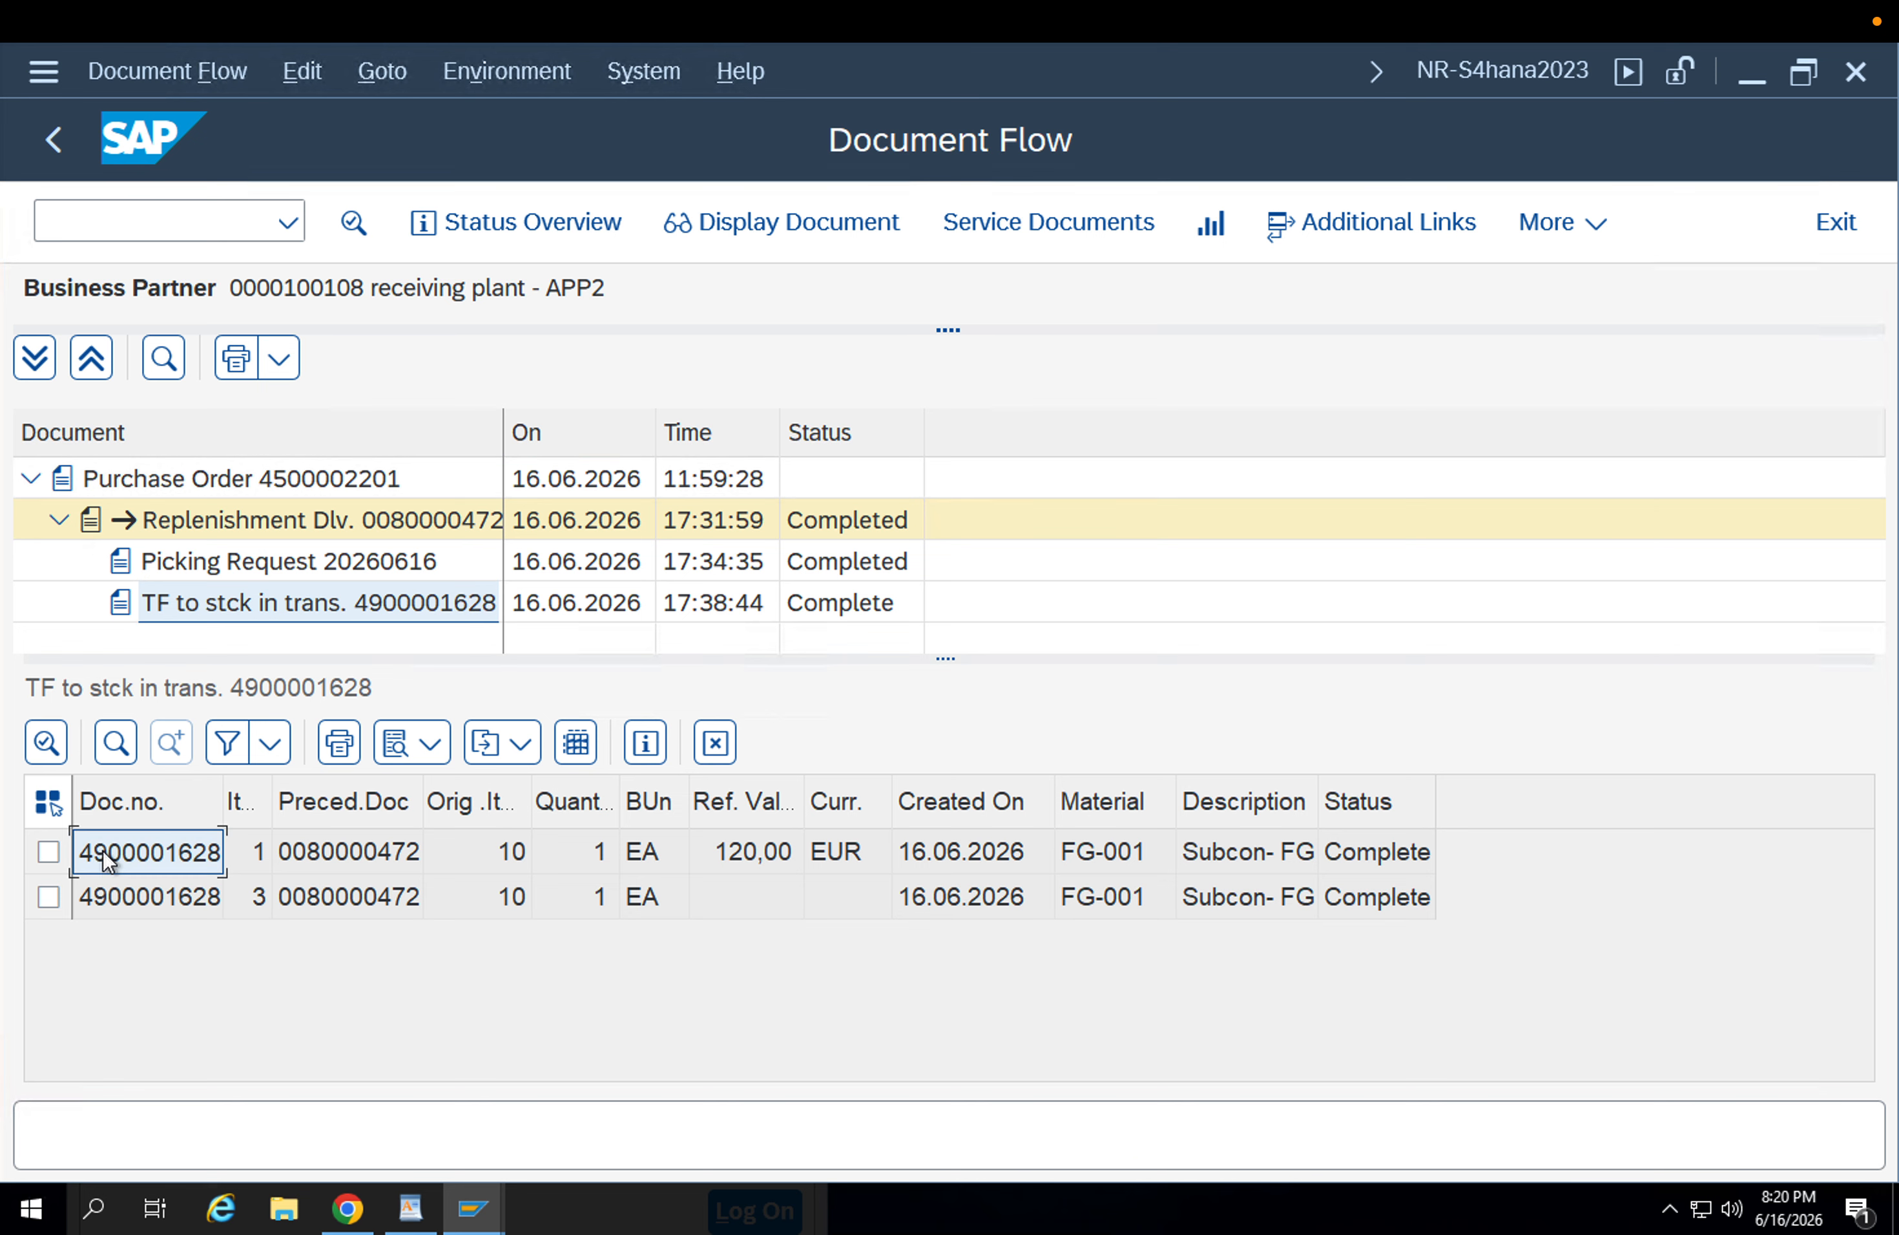
Display the material document of the transfer to stock in transit and check the movement type in its Where data.
{"action": "left_click", "coordinate": [782, 222]}
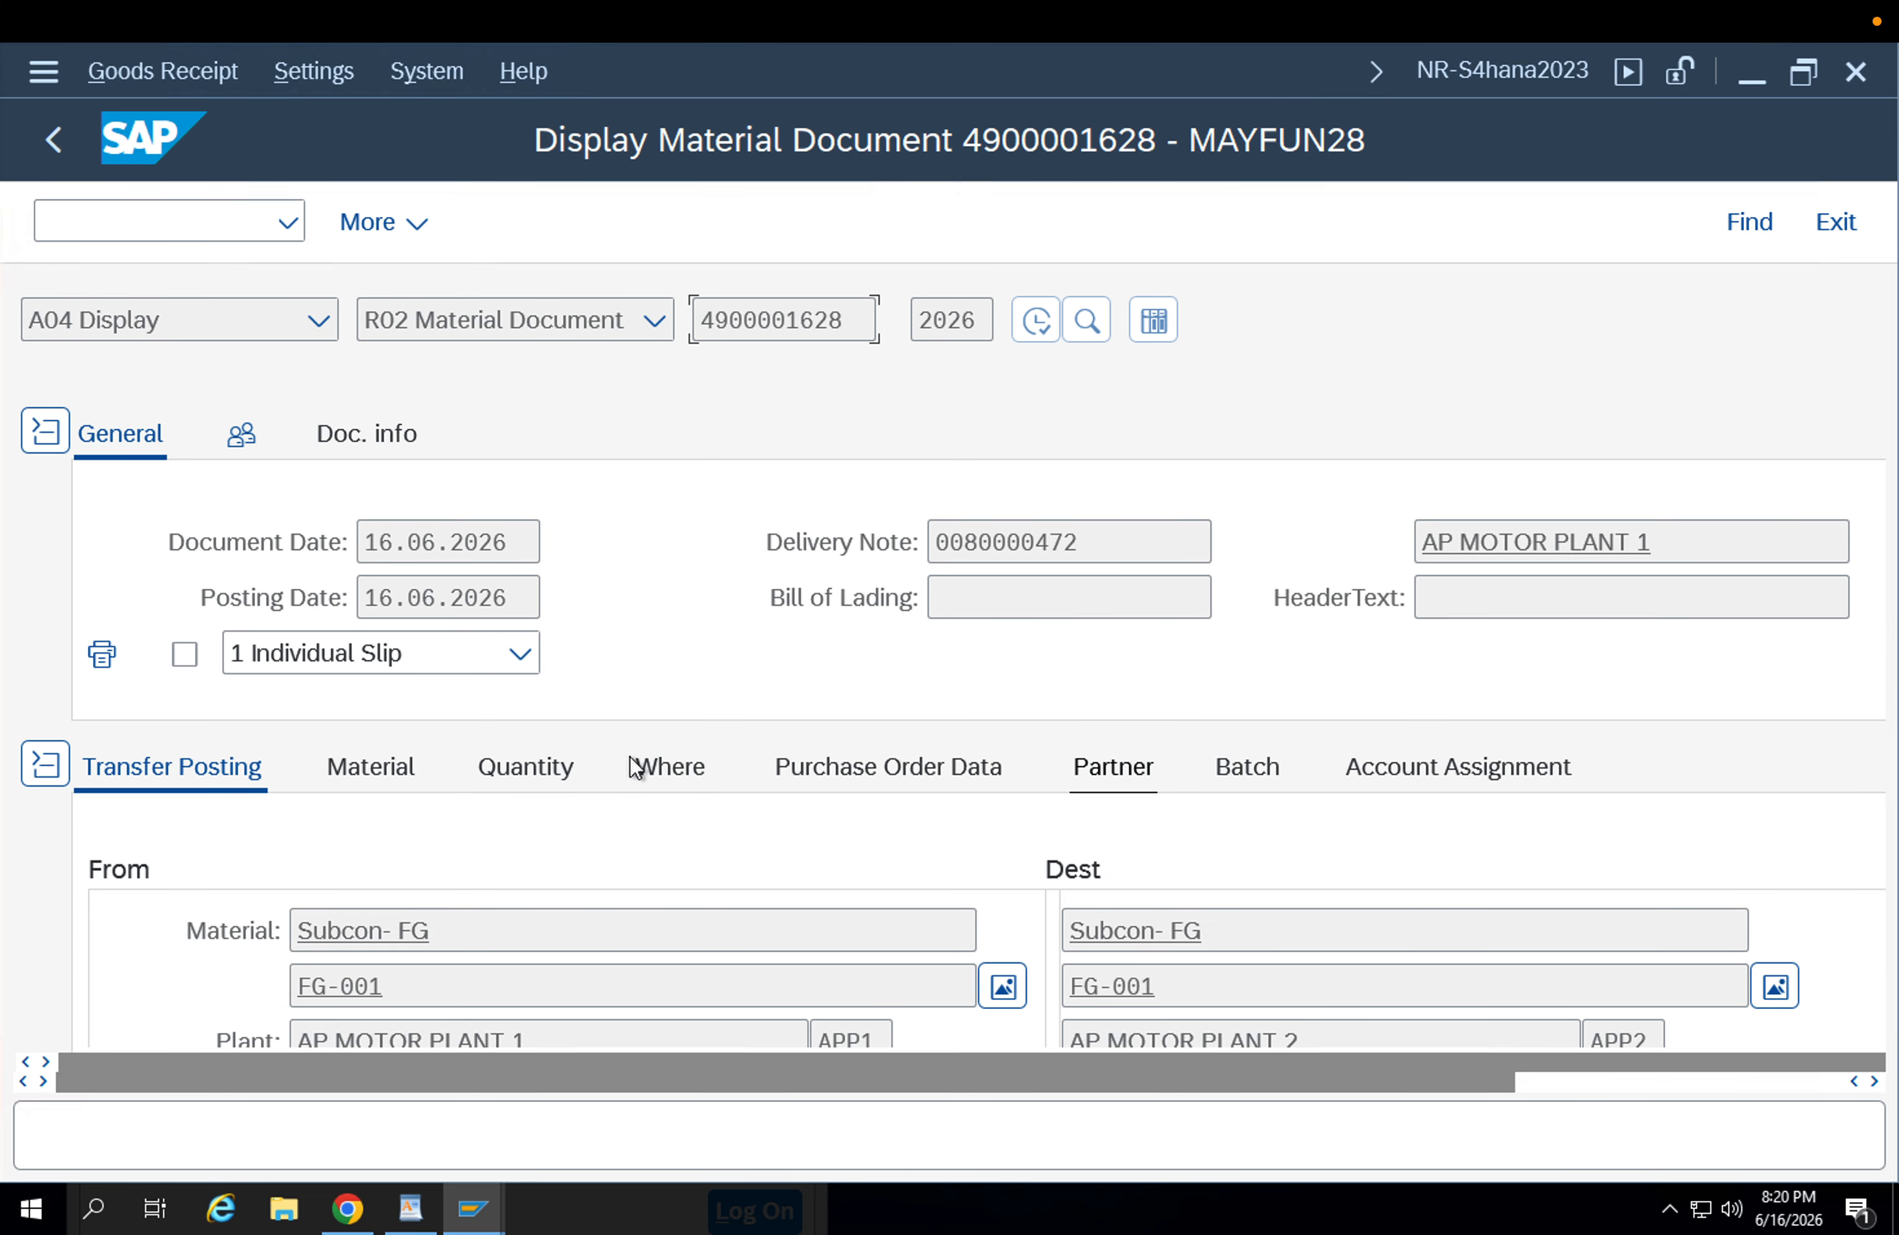
{"action": "left_click", "coordinate": [681, 768]}
{"action": "left_click_drag", "start_coordinate": [511, 886], "coordinate": [479, 873]}
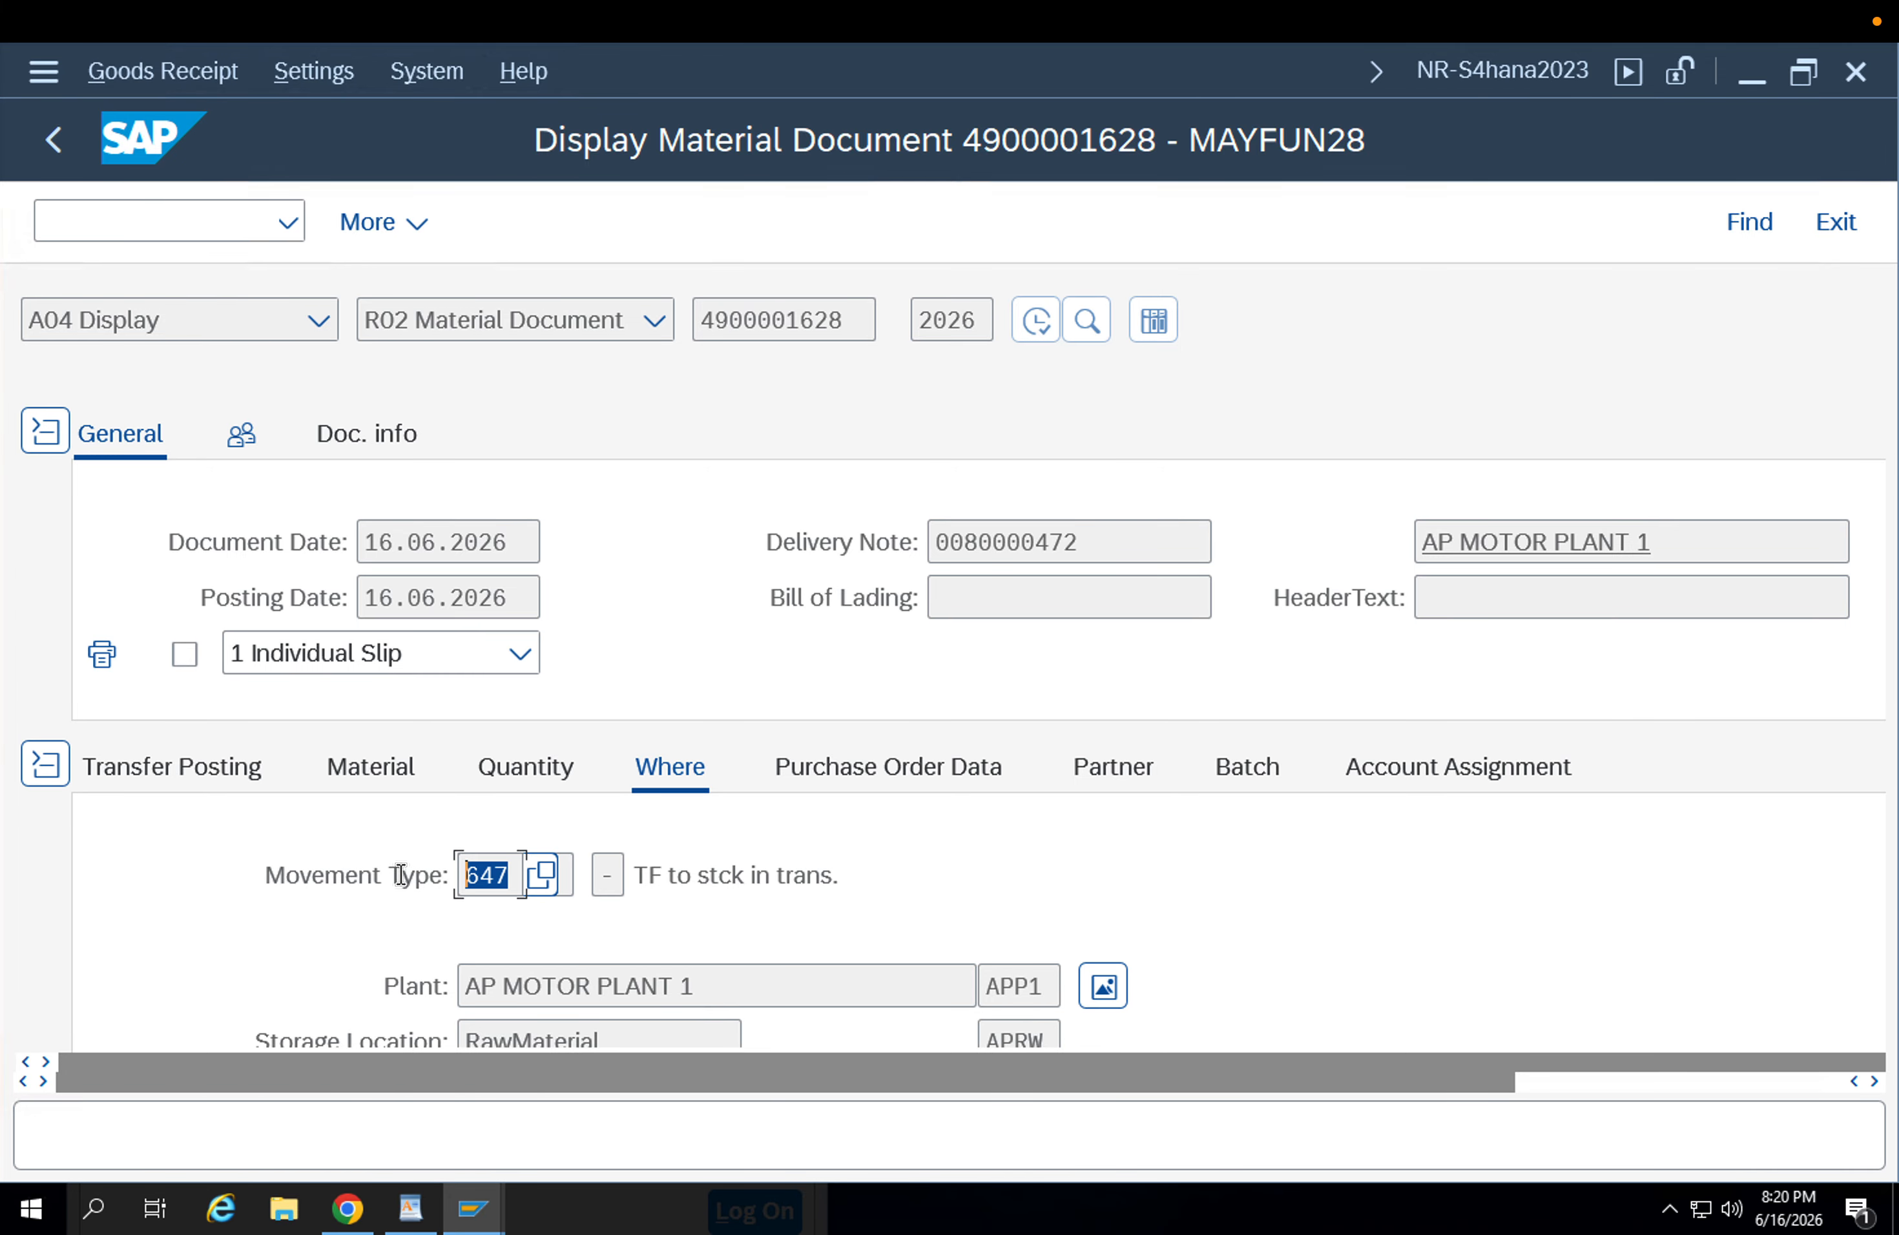
Leave the material document and the document flow, and display the stock transport order.
{"action": "left_click", "coordinate": [497, 872]}
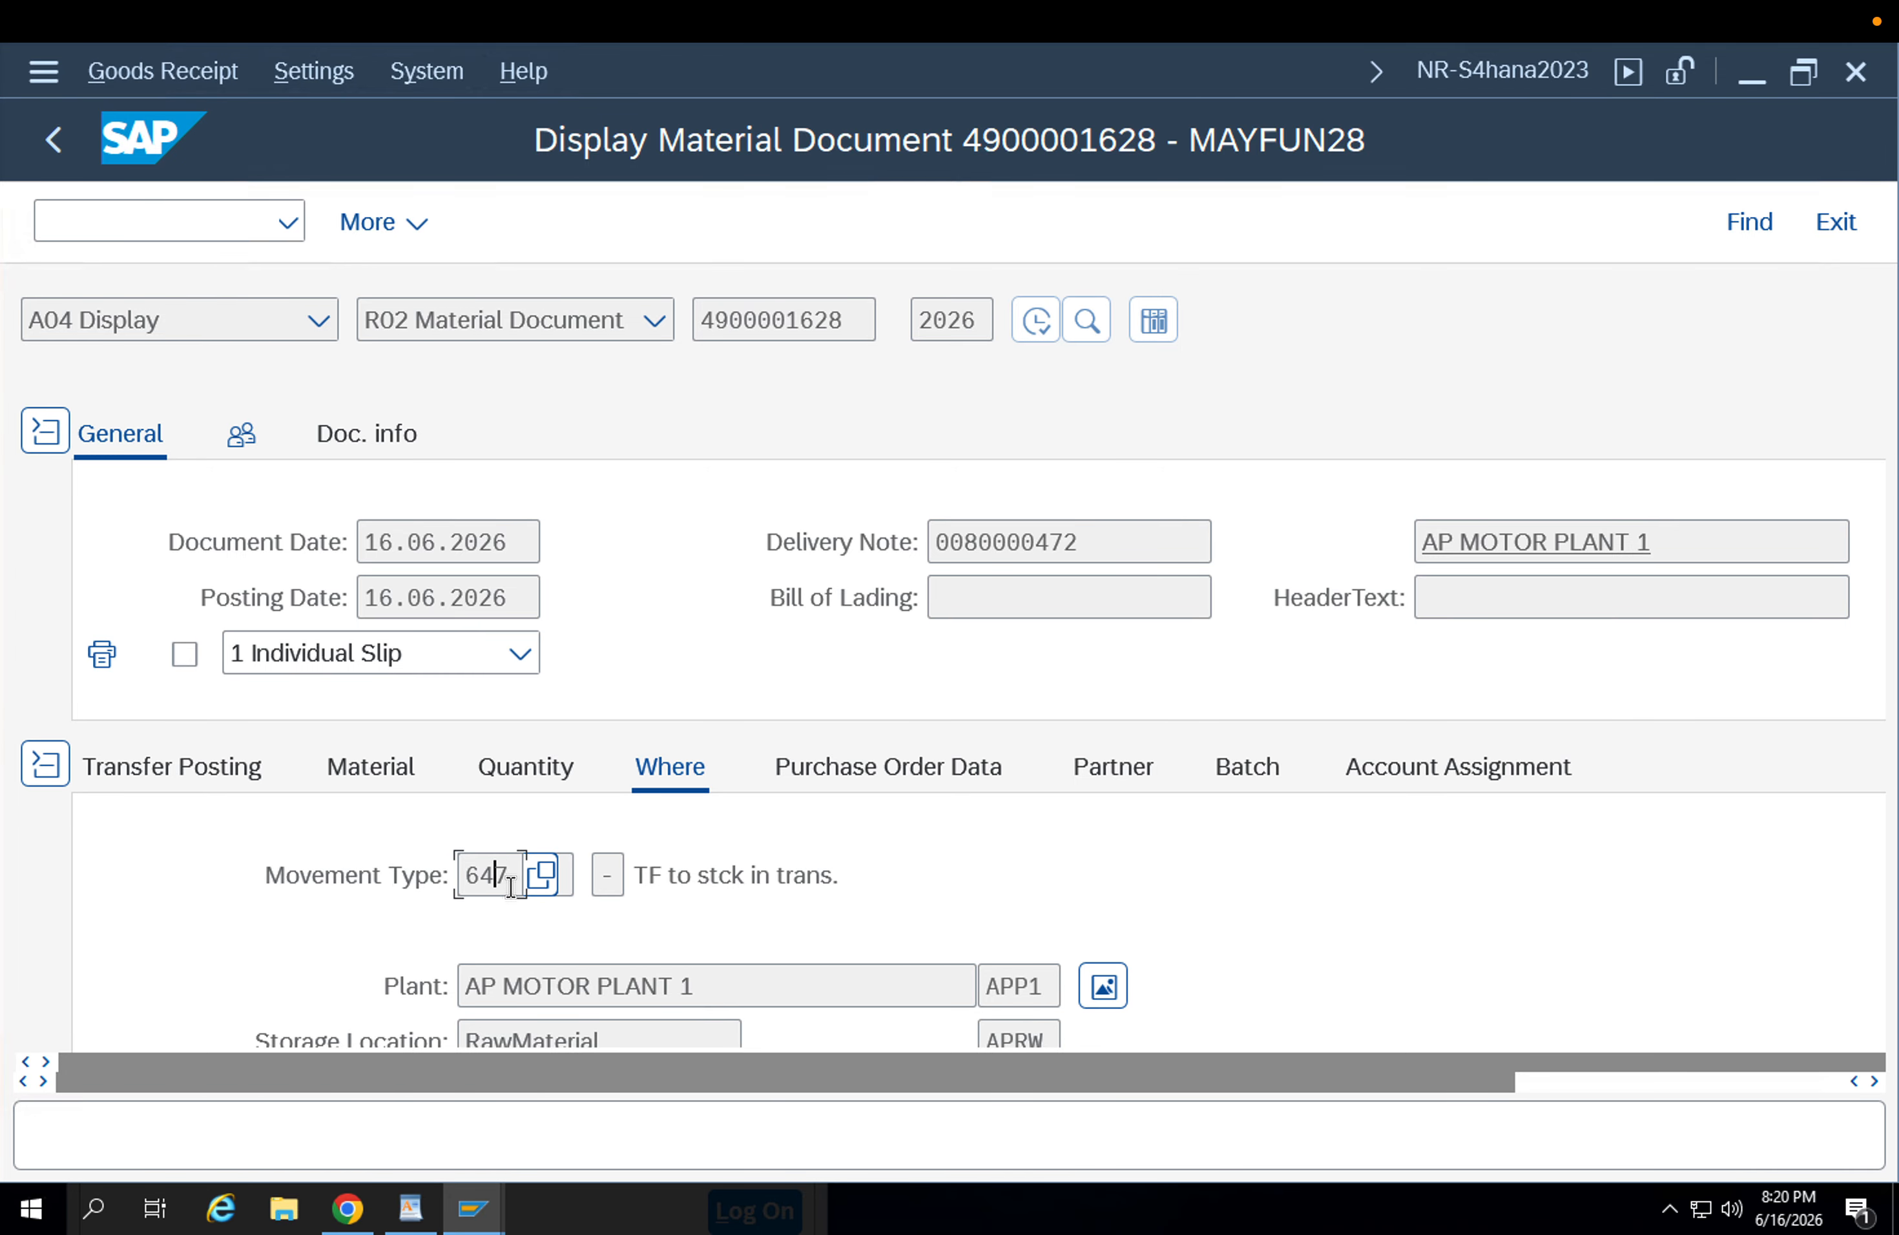
{"action": "left_click", "coordinate": [62, 132]}
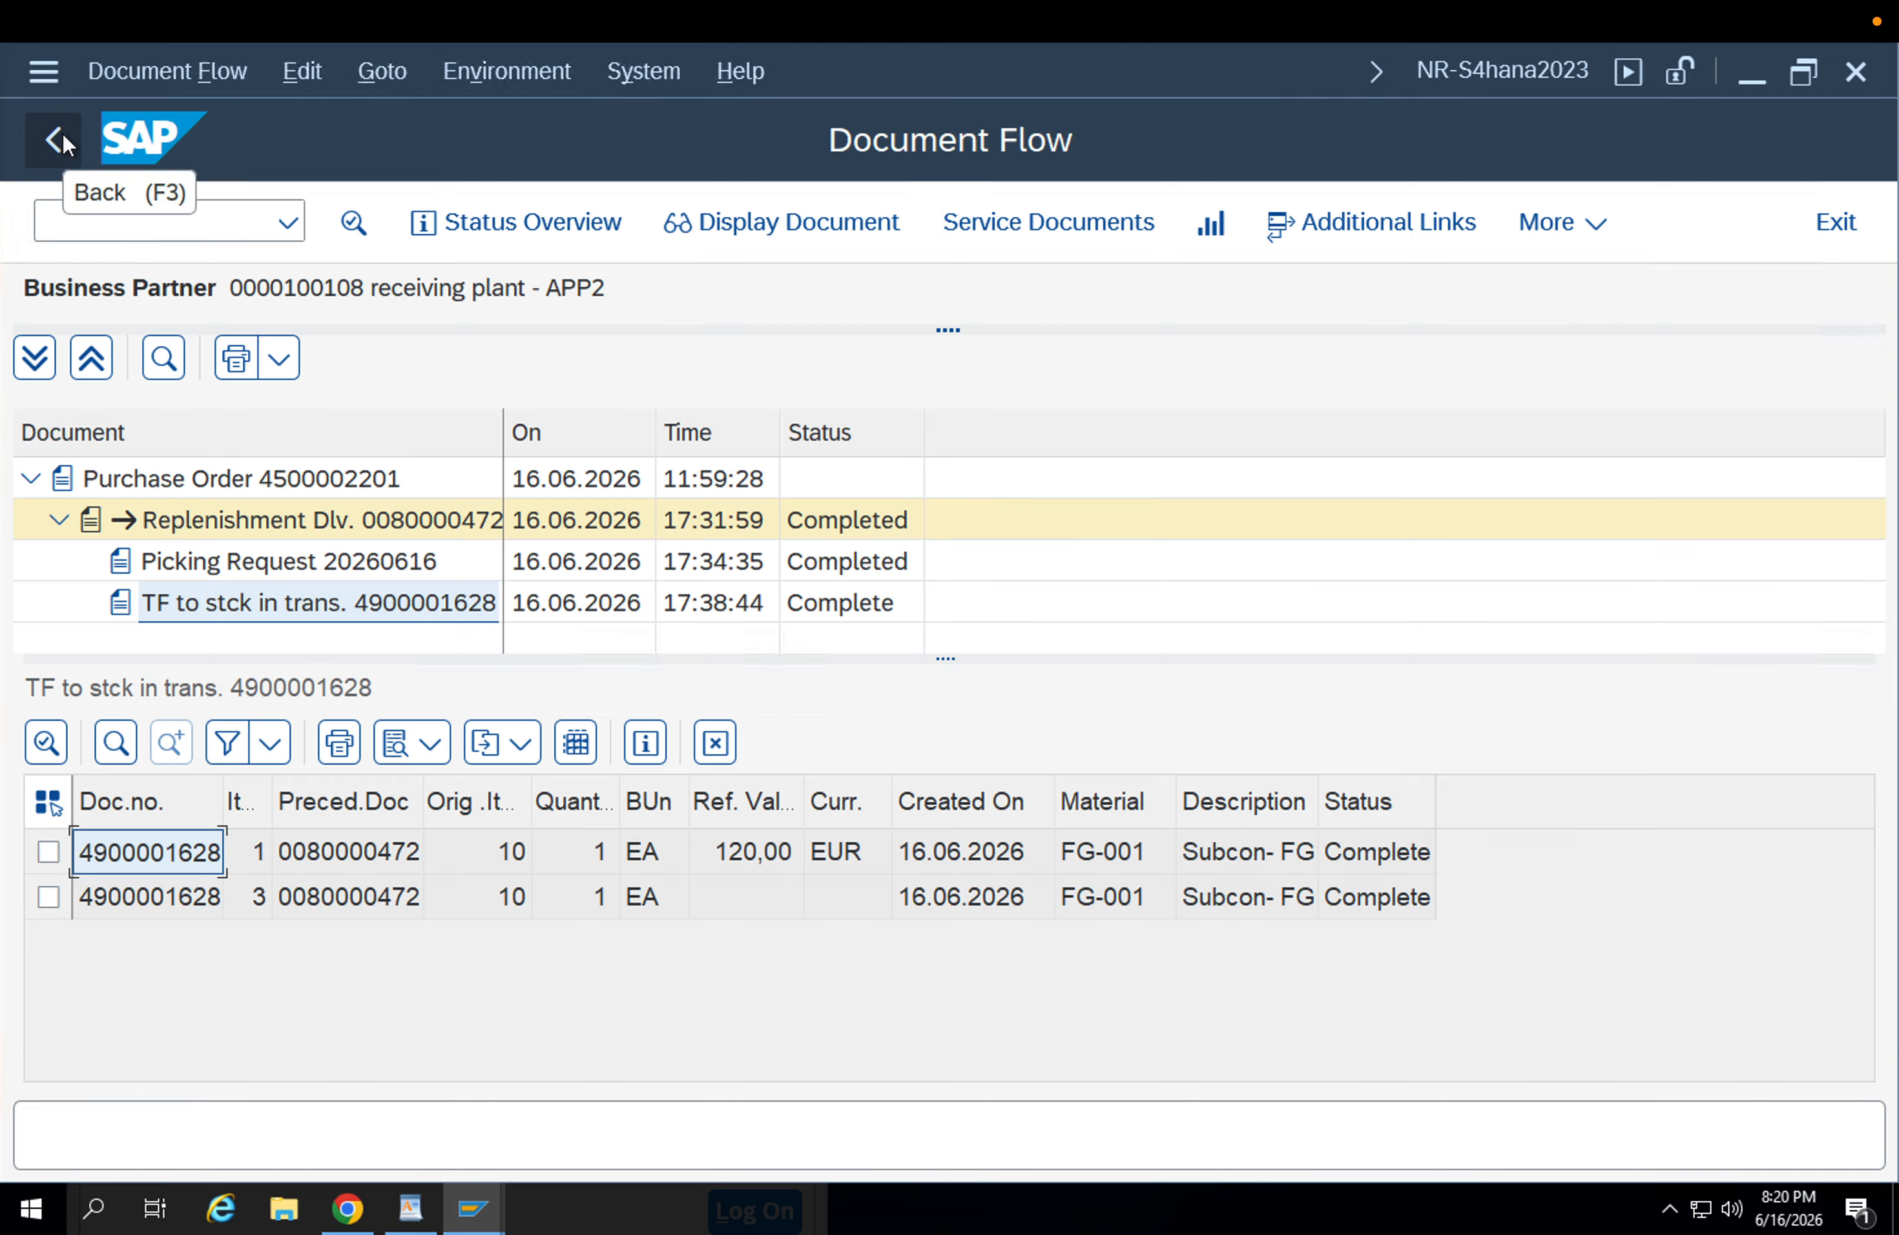
{"action": "left_click", "coordinate": [63, 133]}
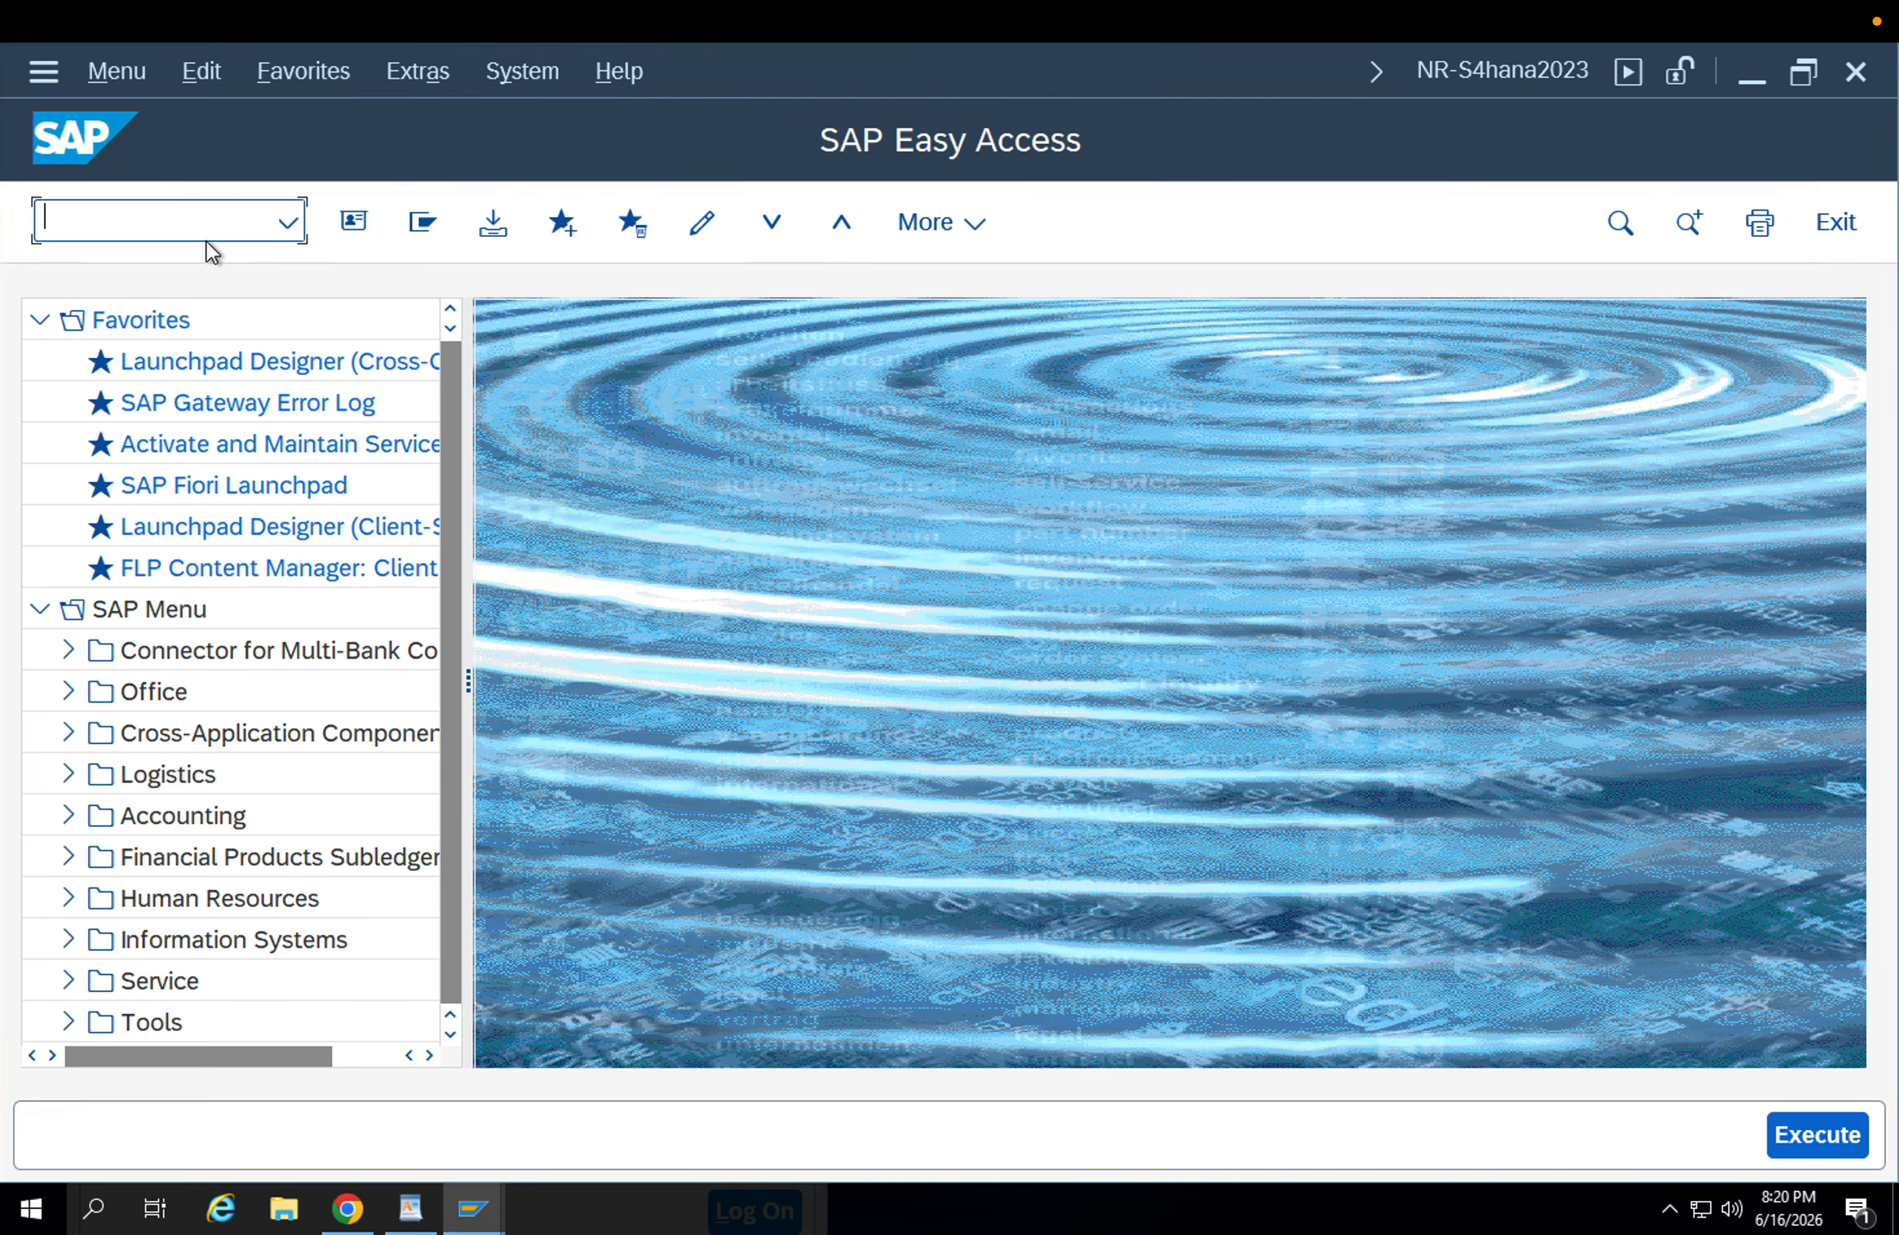
{"action": "type", "text": "me23n"}
{"action": "key", "text": "Return"}
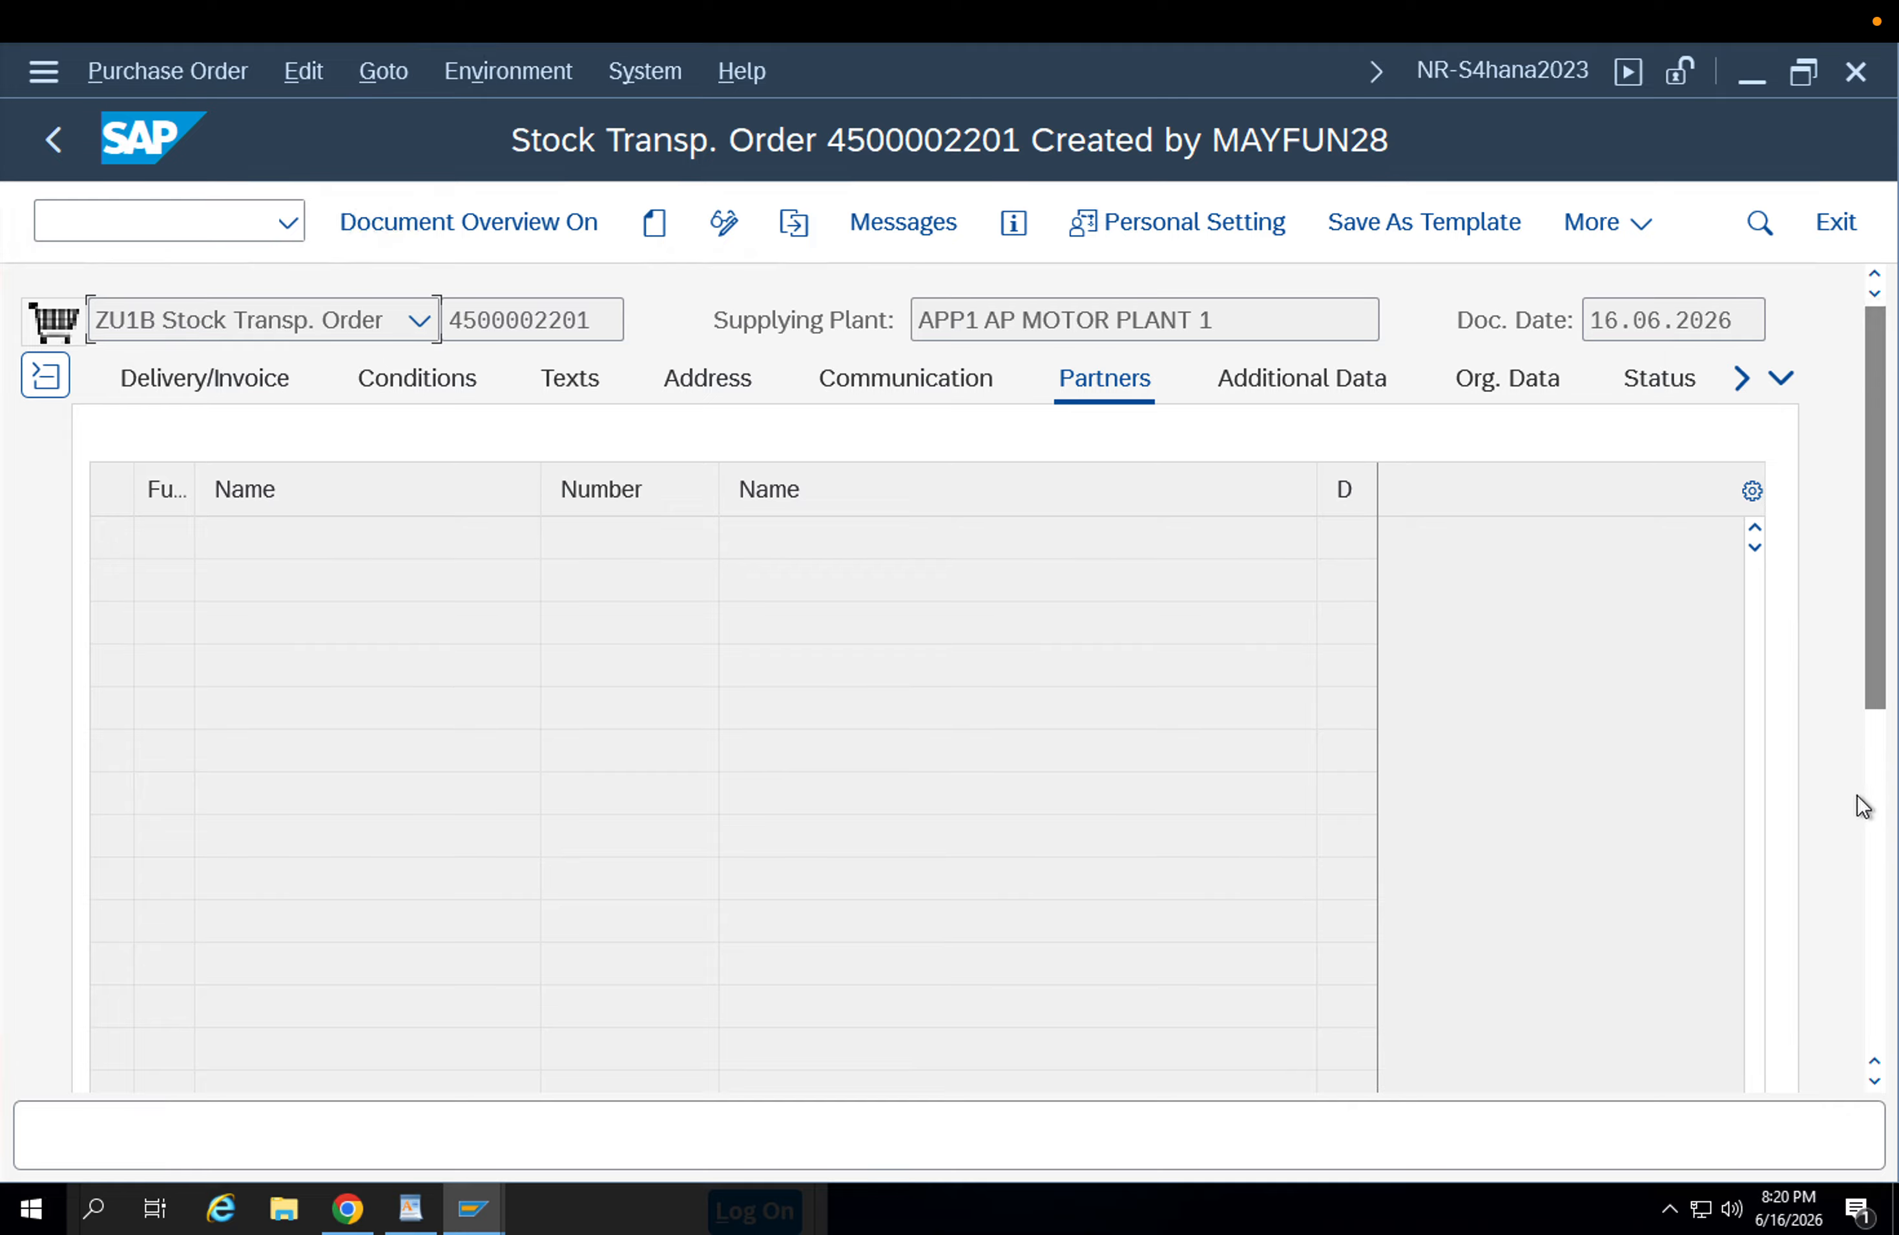
Collapse the order header, expand the item detail of item 10 and check the goods receipt entry in its purchase order history.
{"action": "left_click", "coordinate": [1875, 806]}
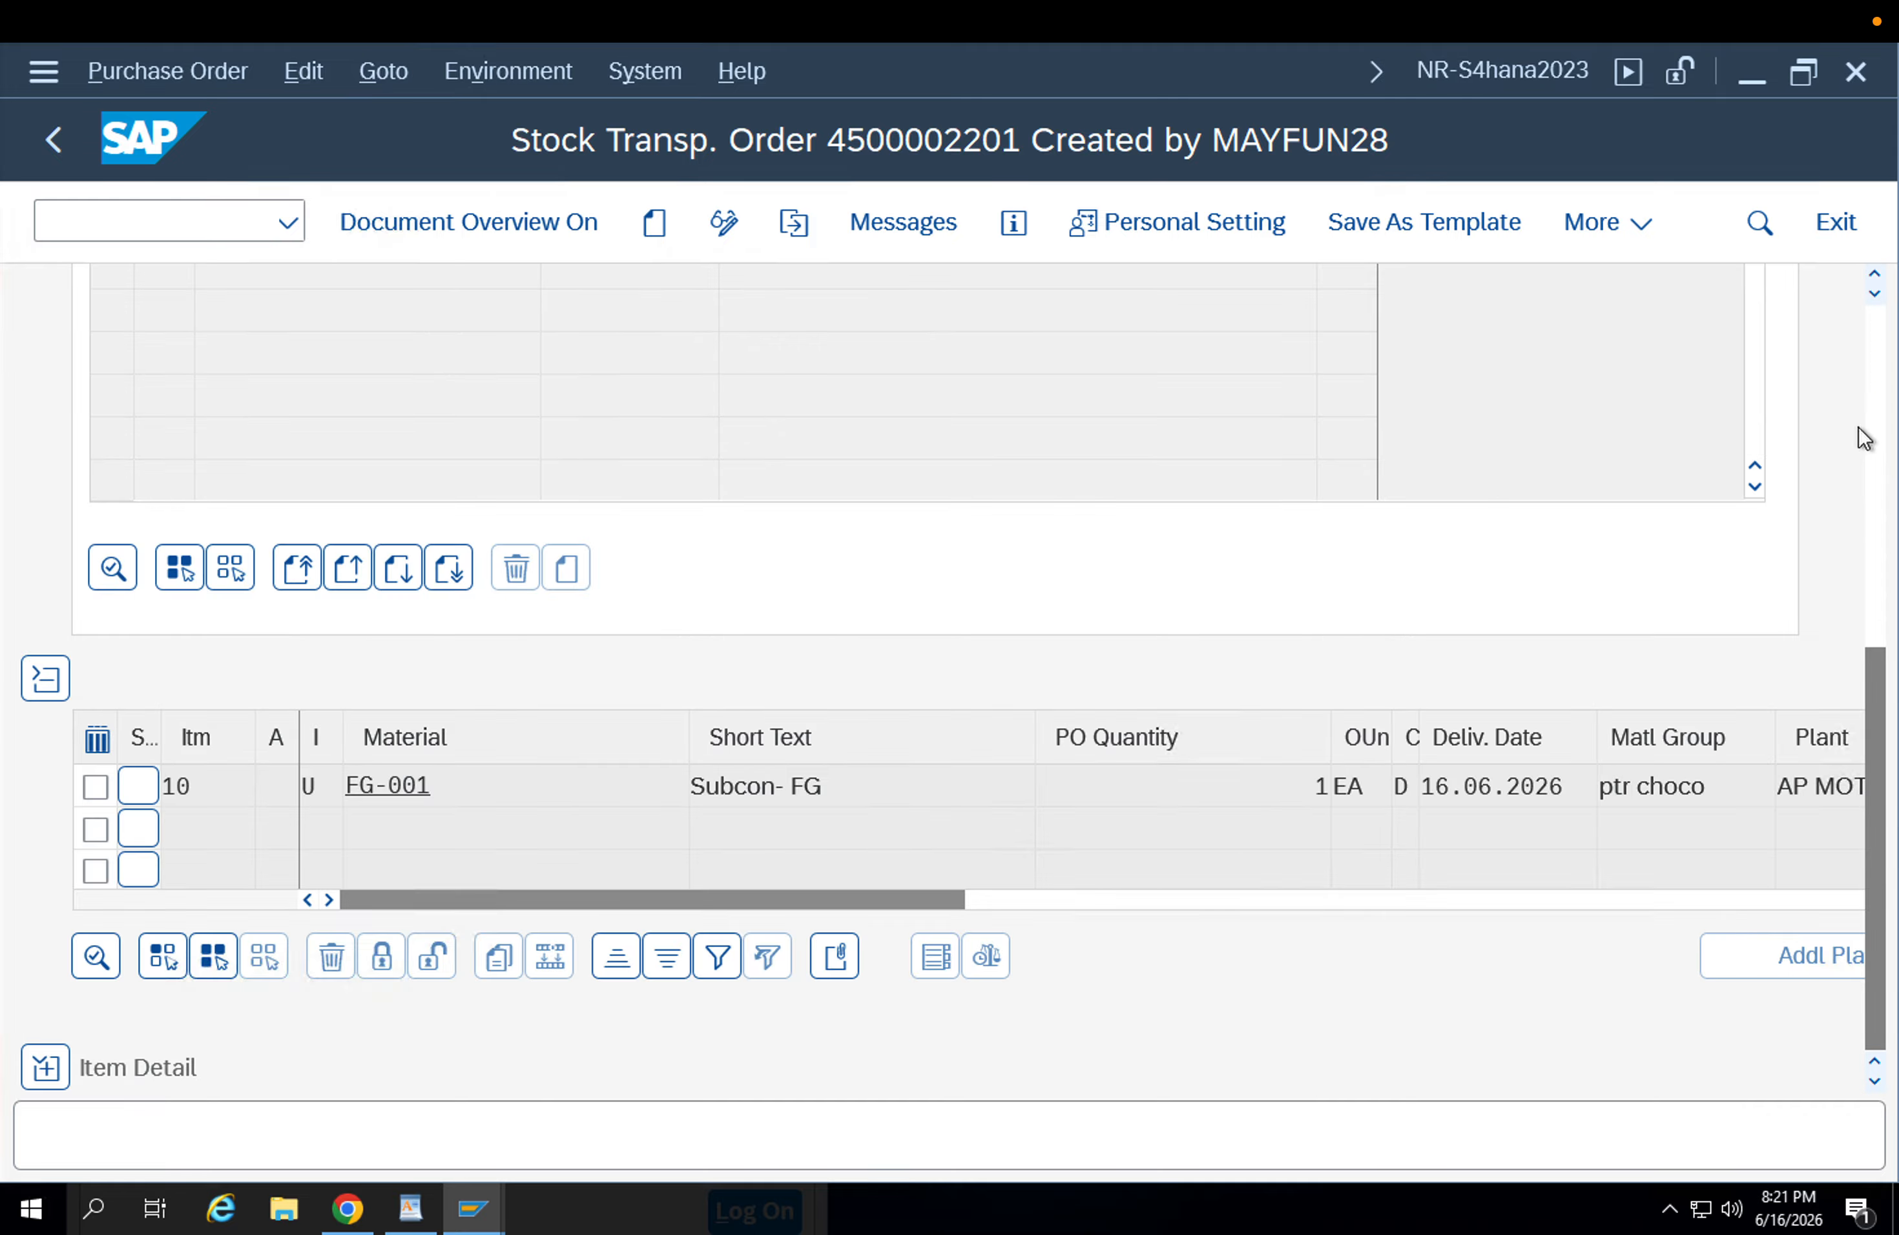
{"action": "left_click", "coordinate": [1879, 365]}
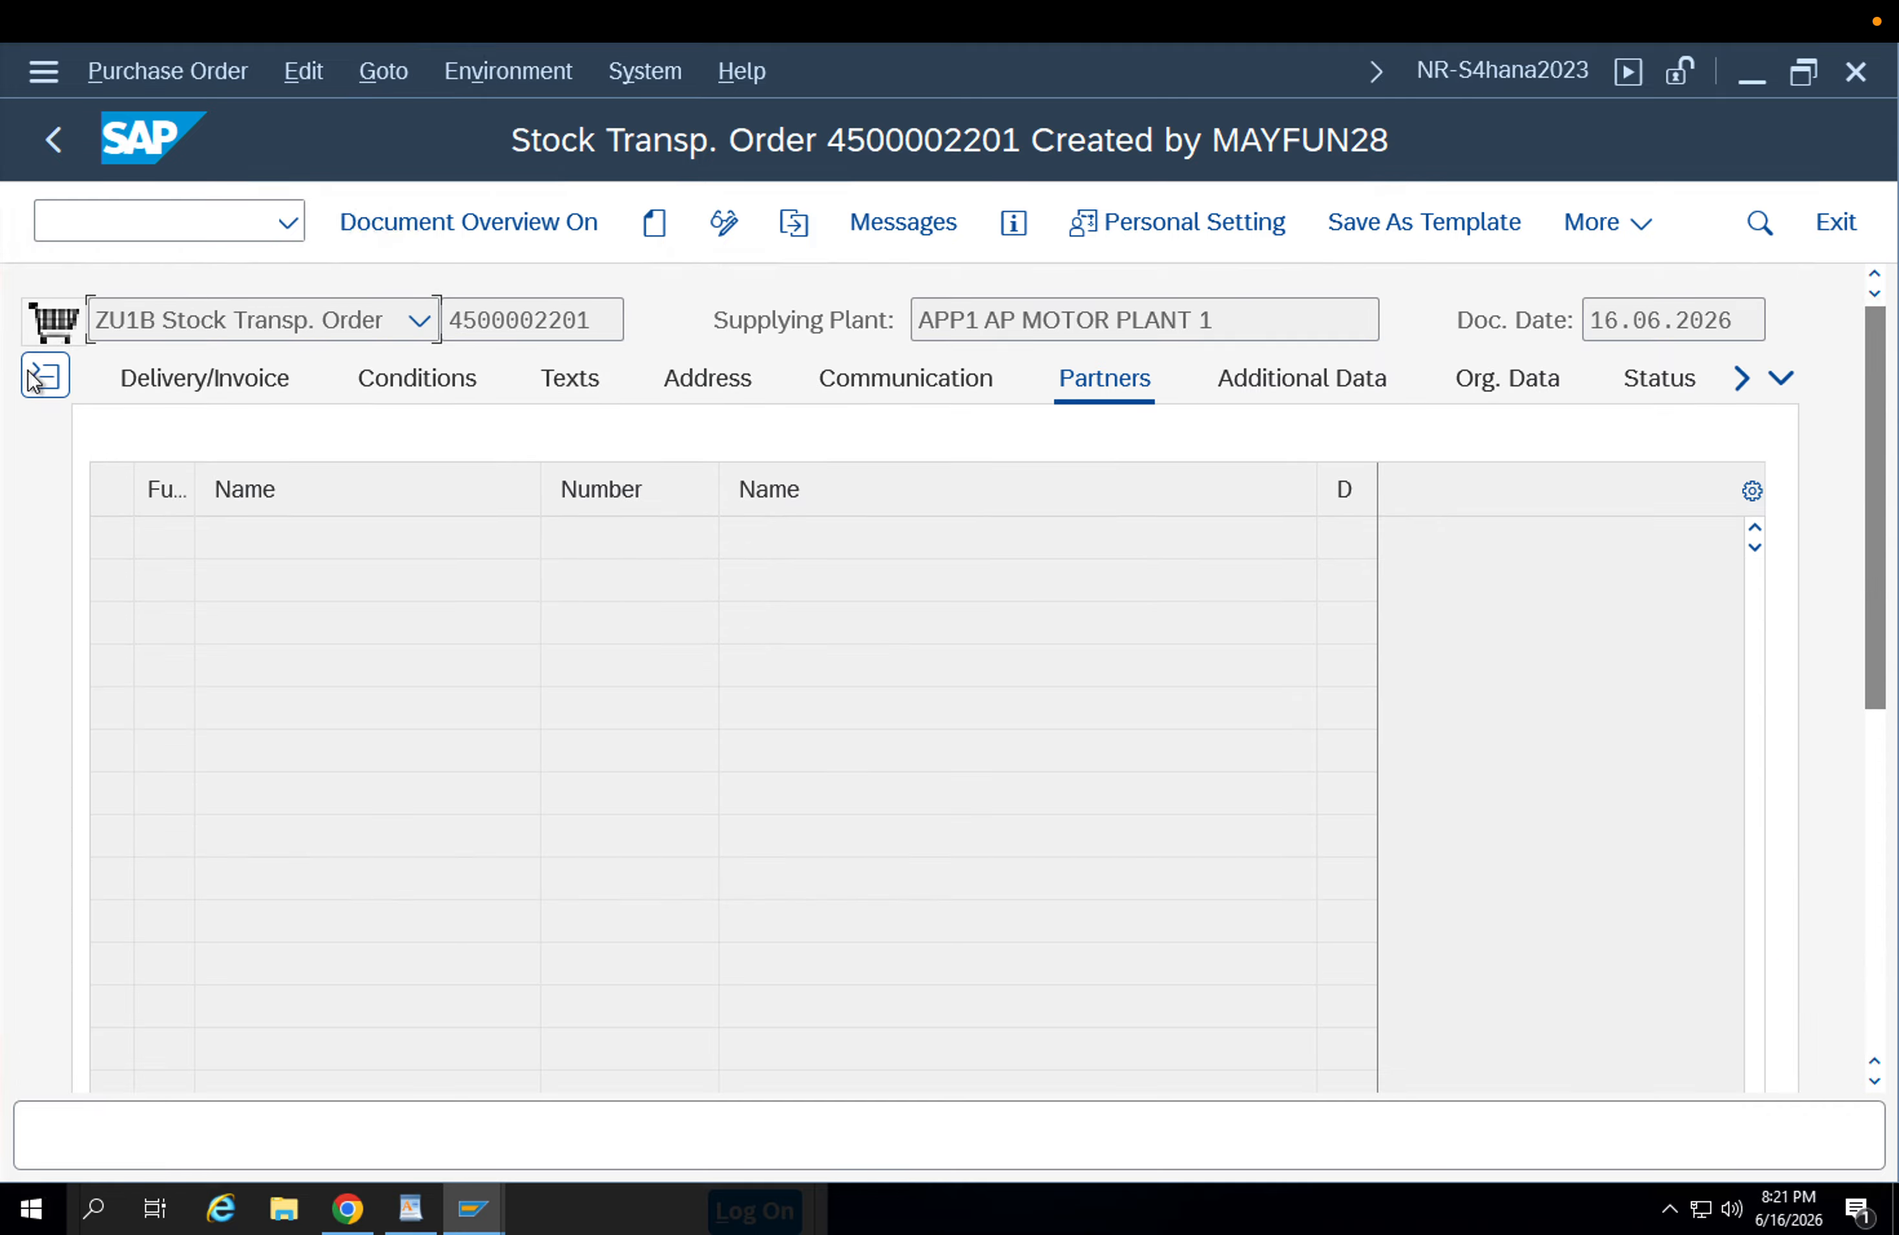
{"action": "left_click", "coordinate": [47, 383]}
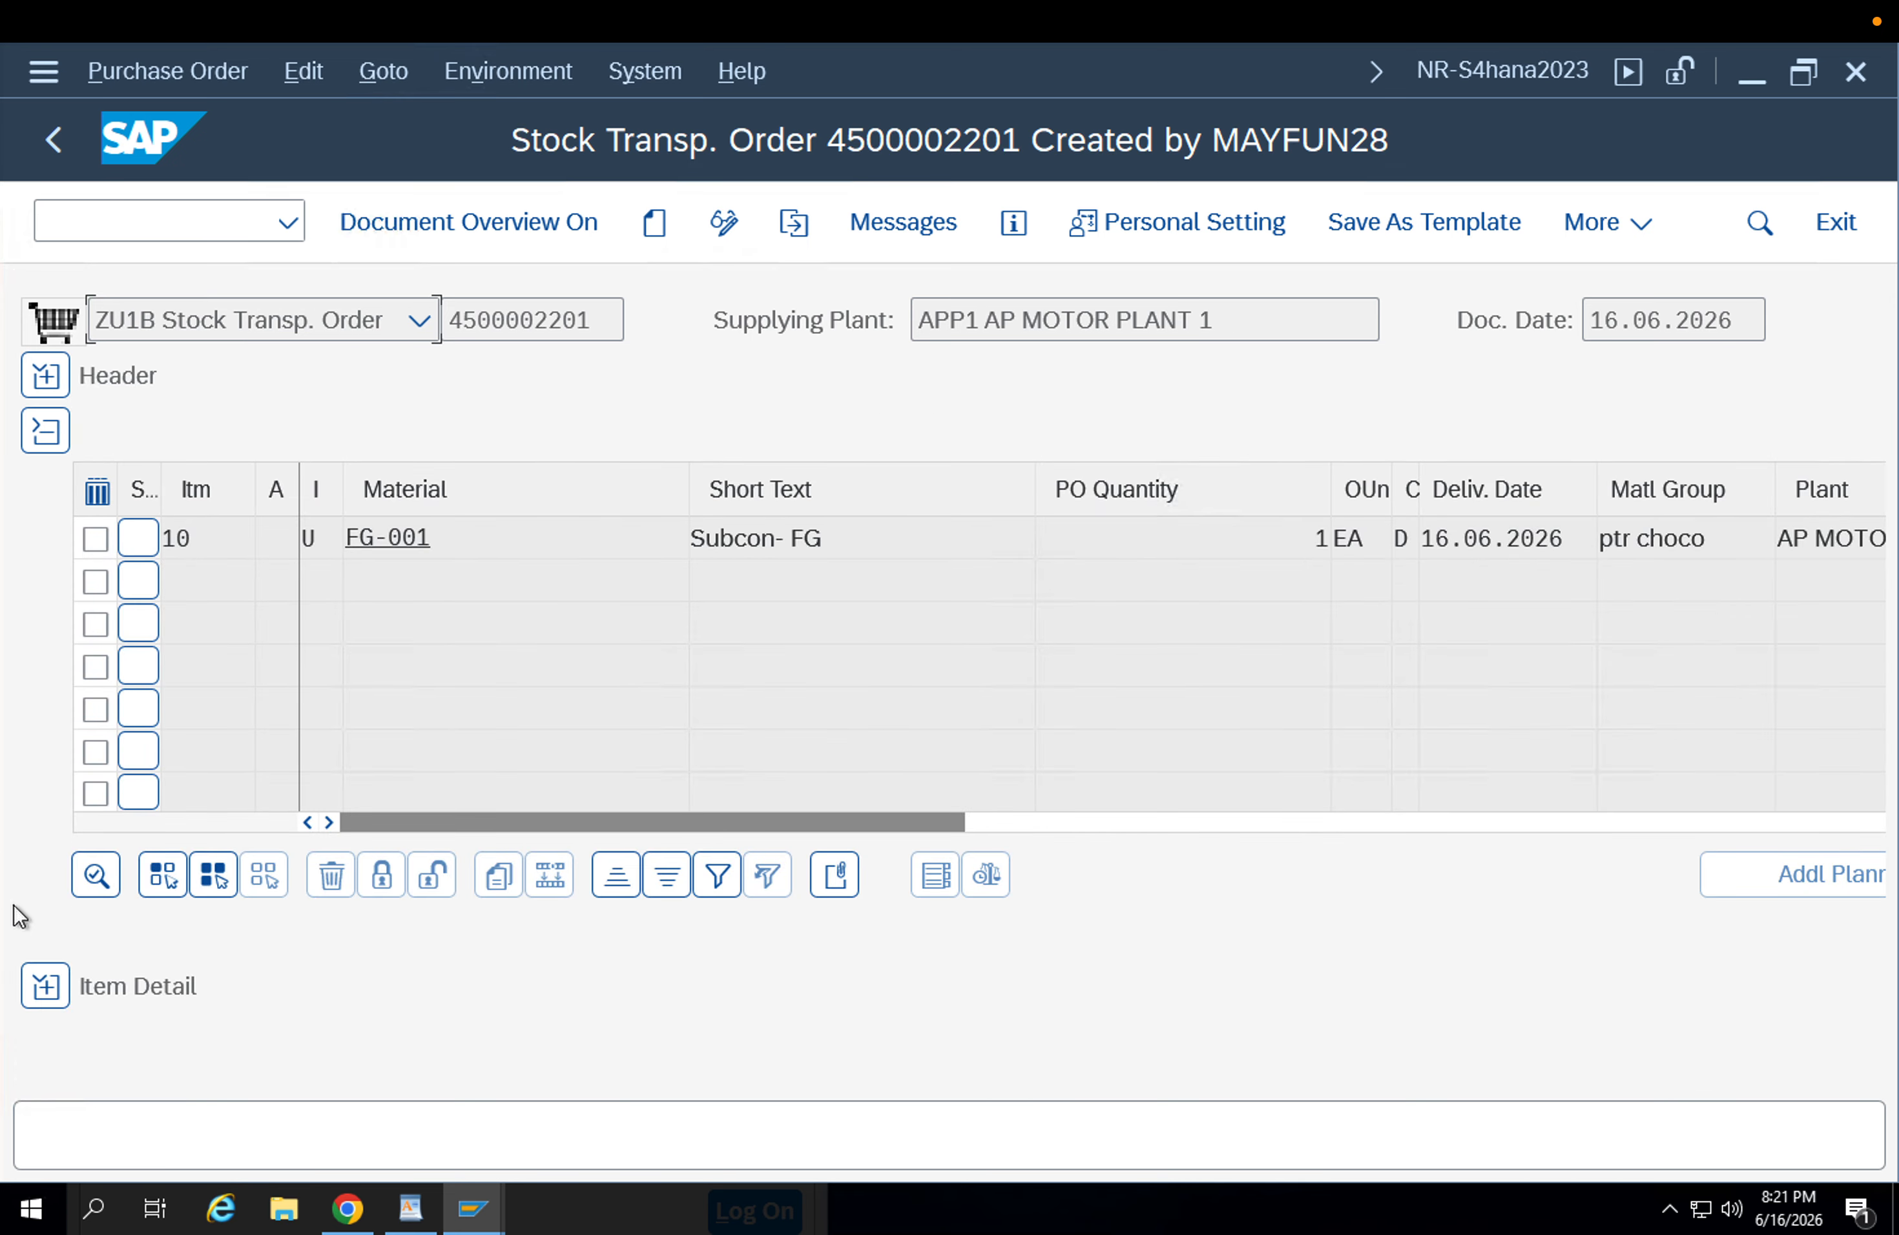
{"action": "left_click", "coordinate": [45, 986]}
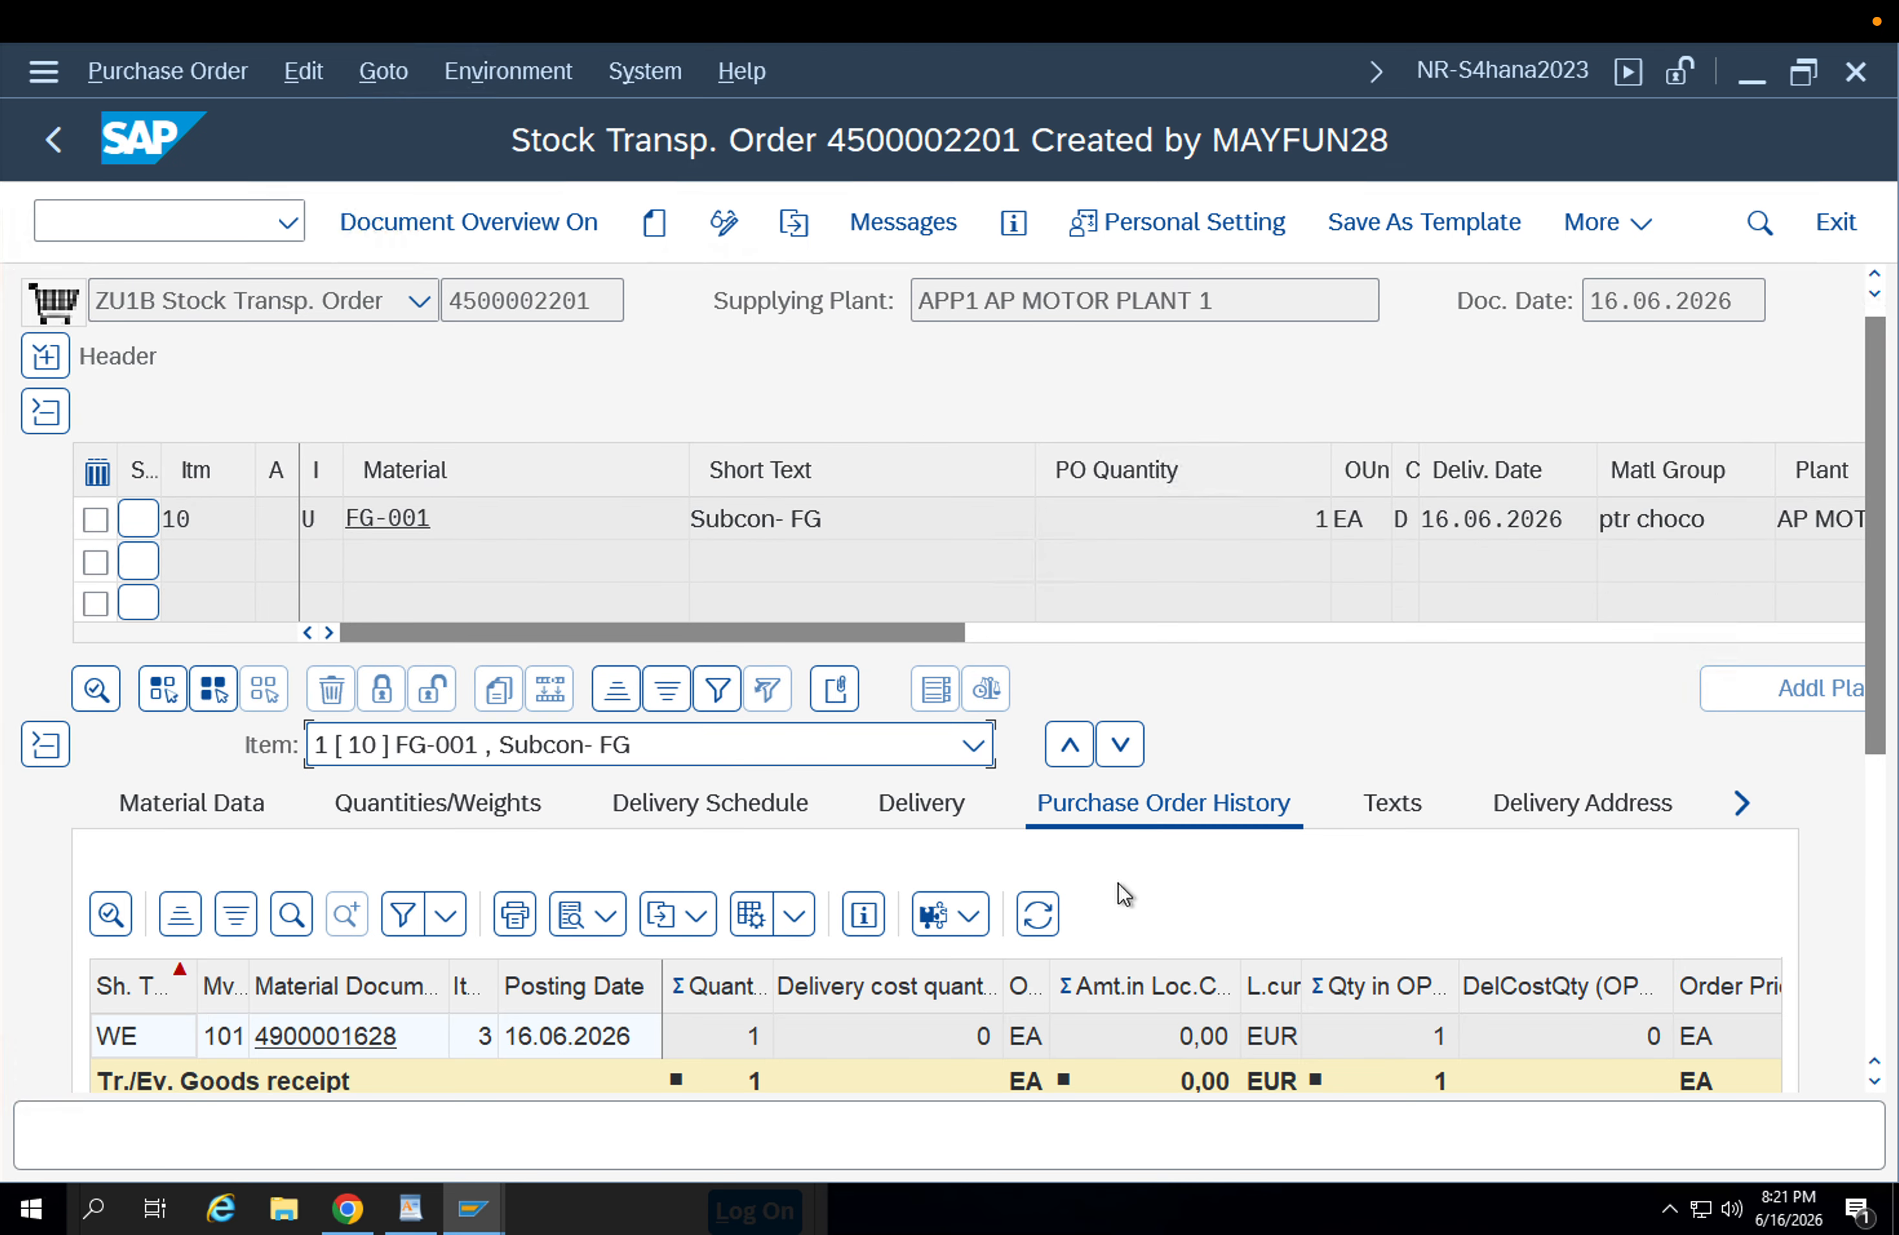
{"action": "left_click_drag", "start_coordinate": [1879, 457], "coordinate": [1889, 713]}
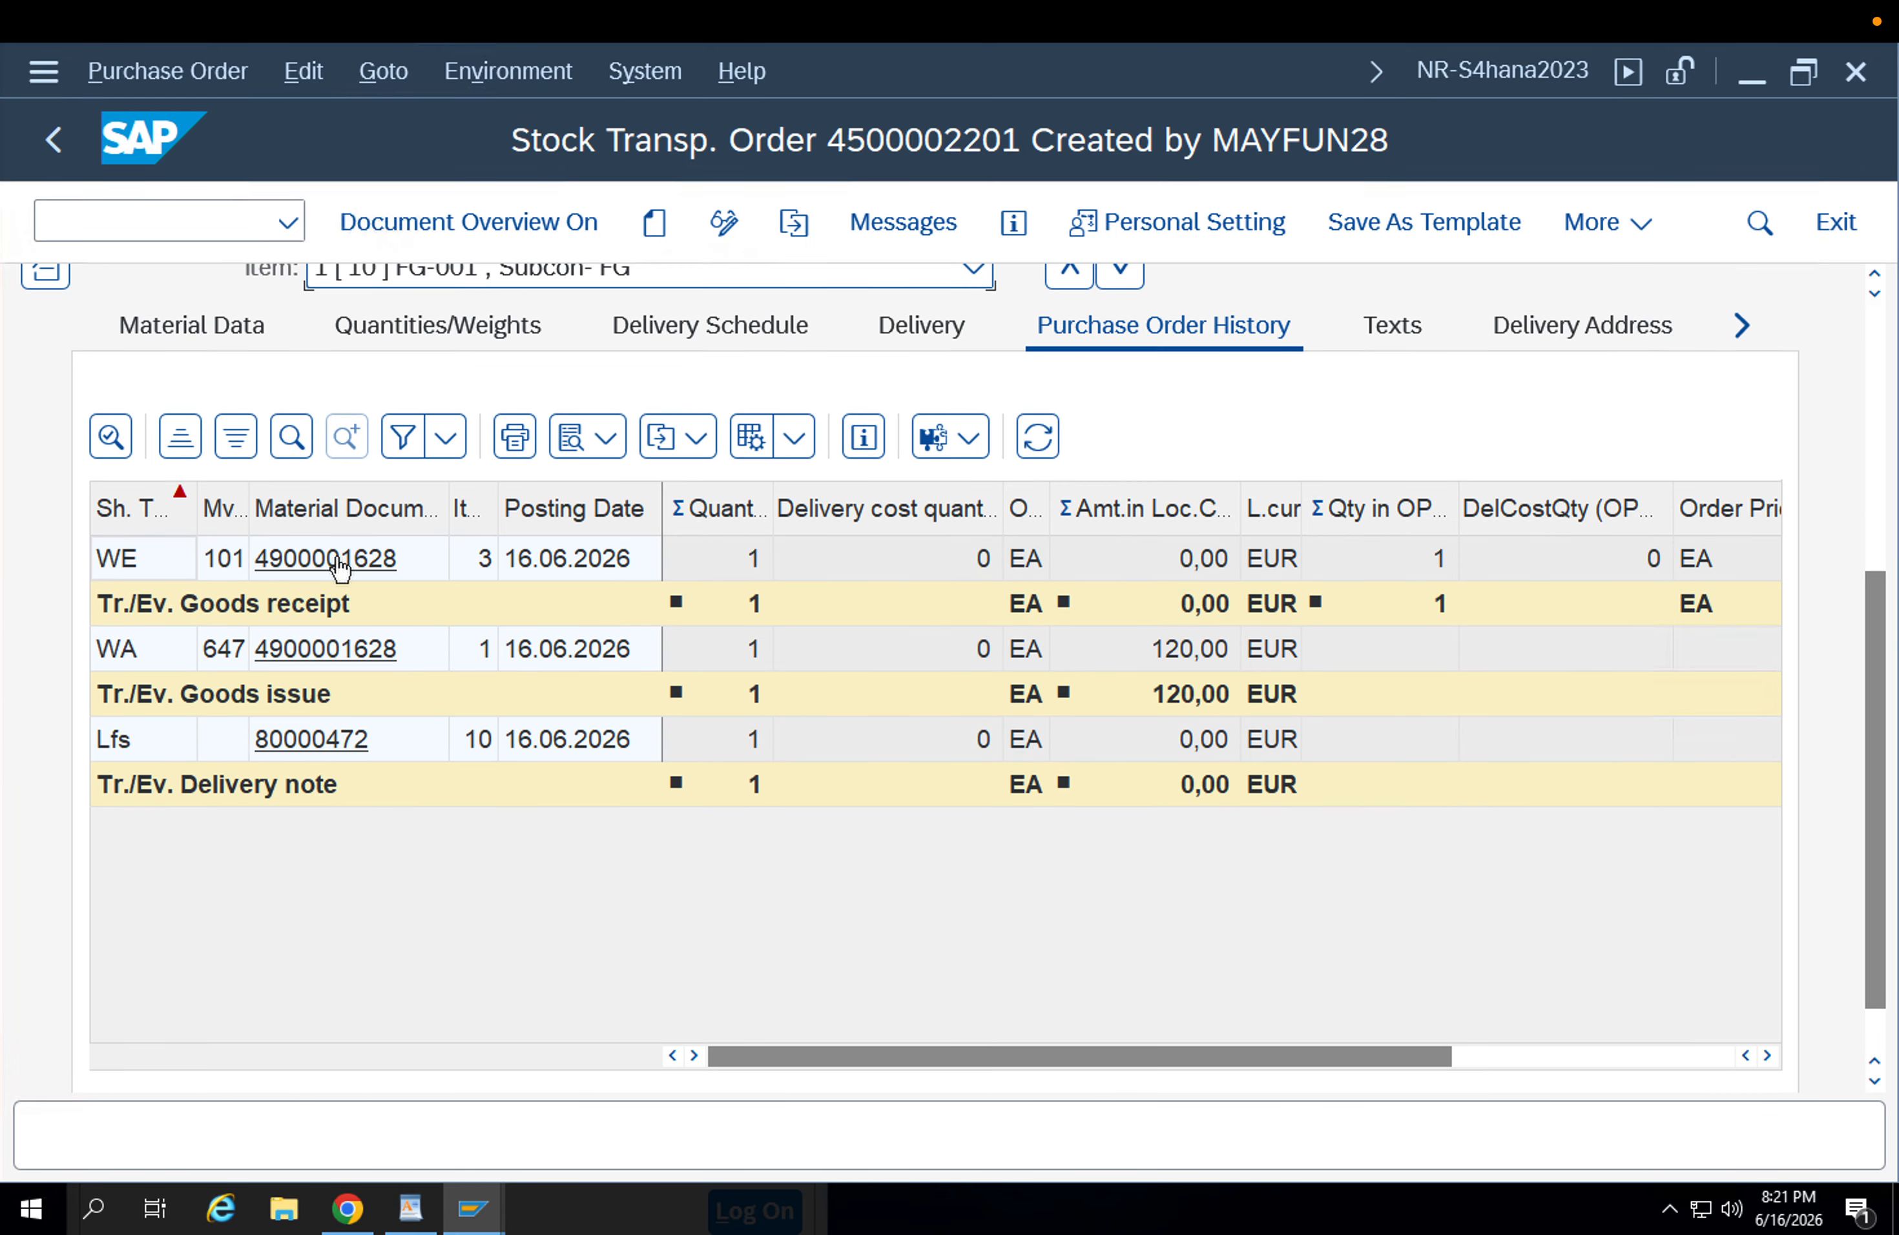
{"action": "left_click", "coordinate": [611, 564]}
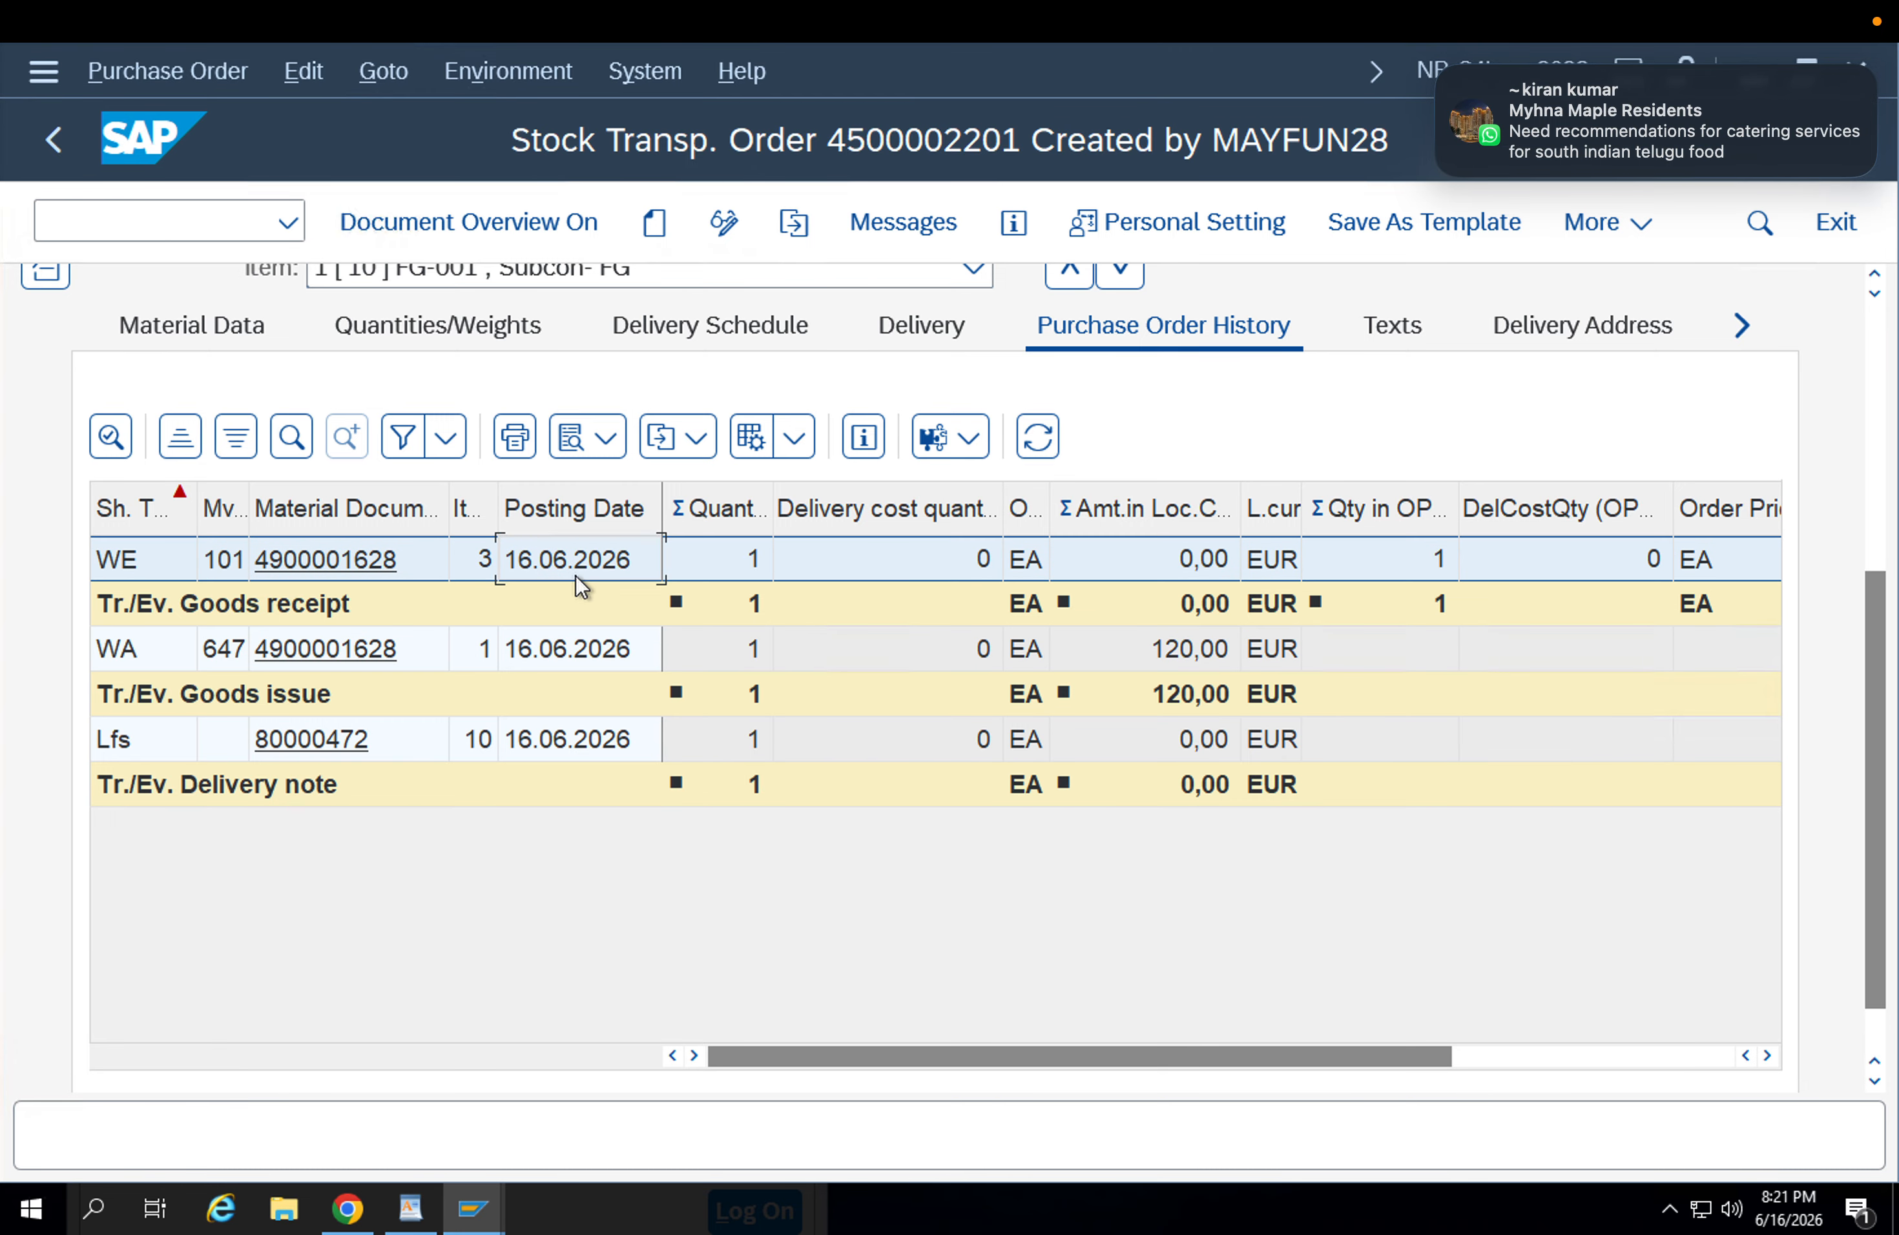
Switch to the stock overview session, refresh the list for FG-001 and check the batches in APP2 storage location APFG.
{"action": "left_click", "coordinate": [488, 1210]}
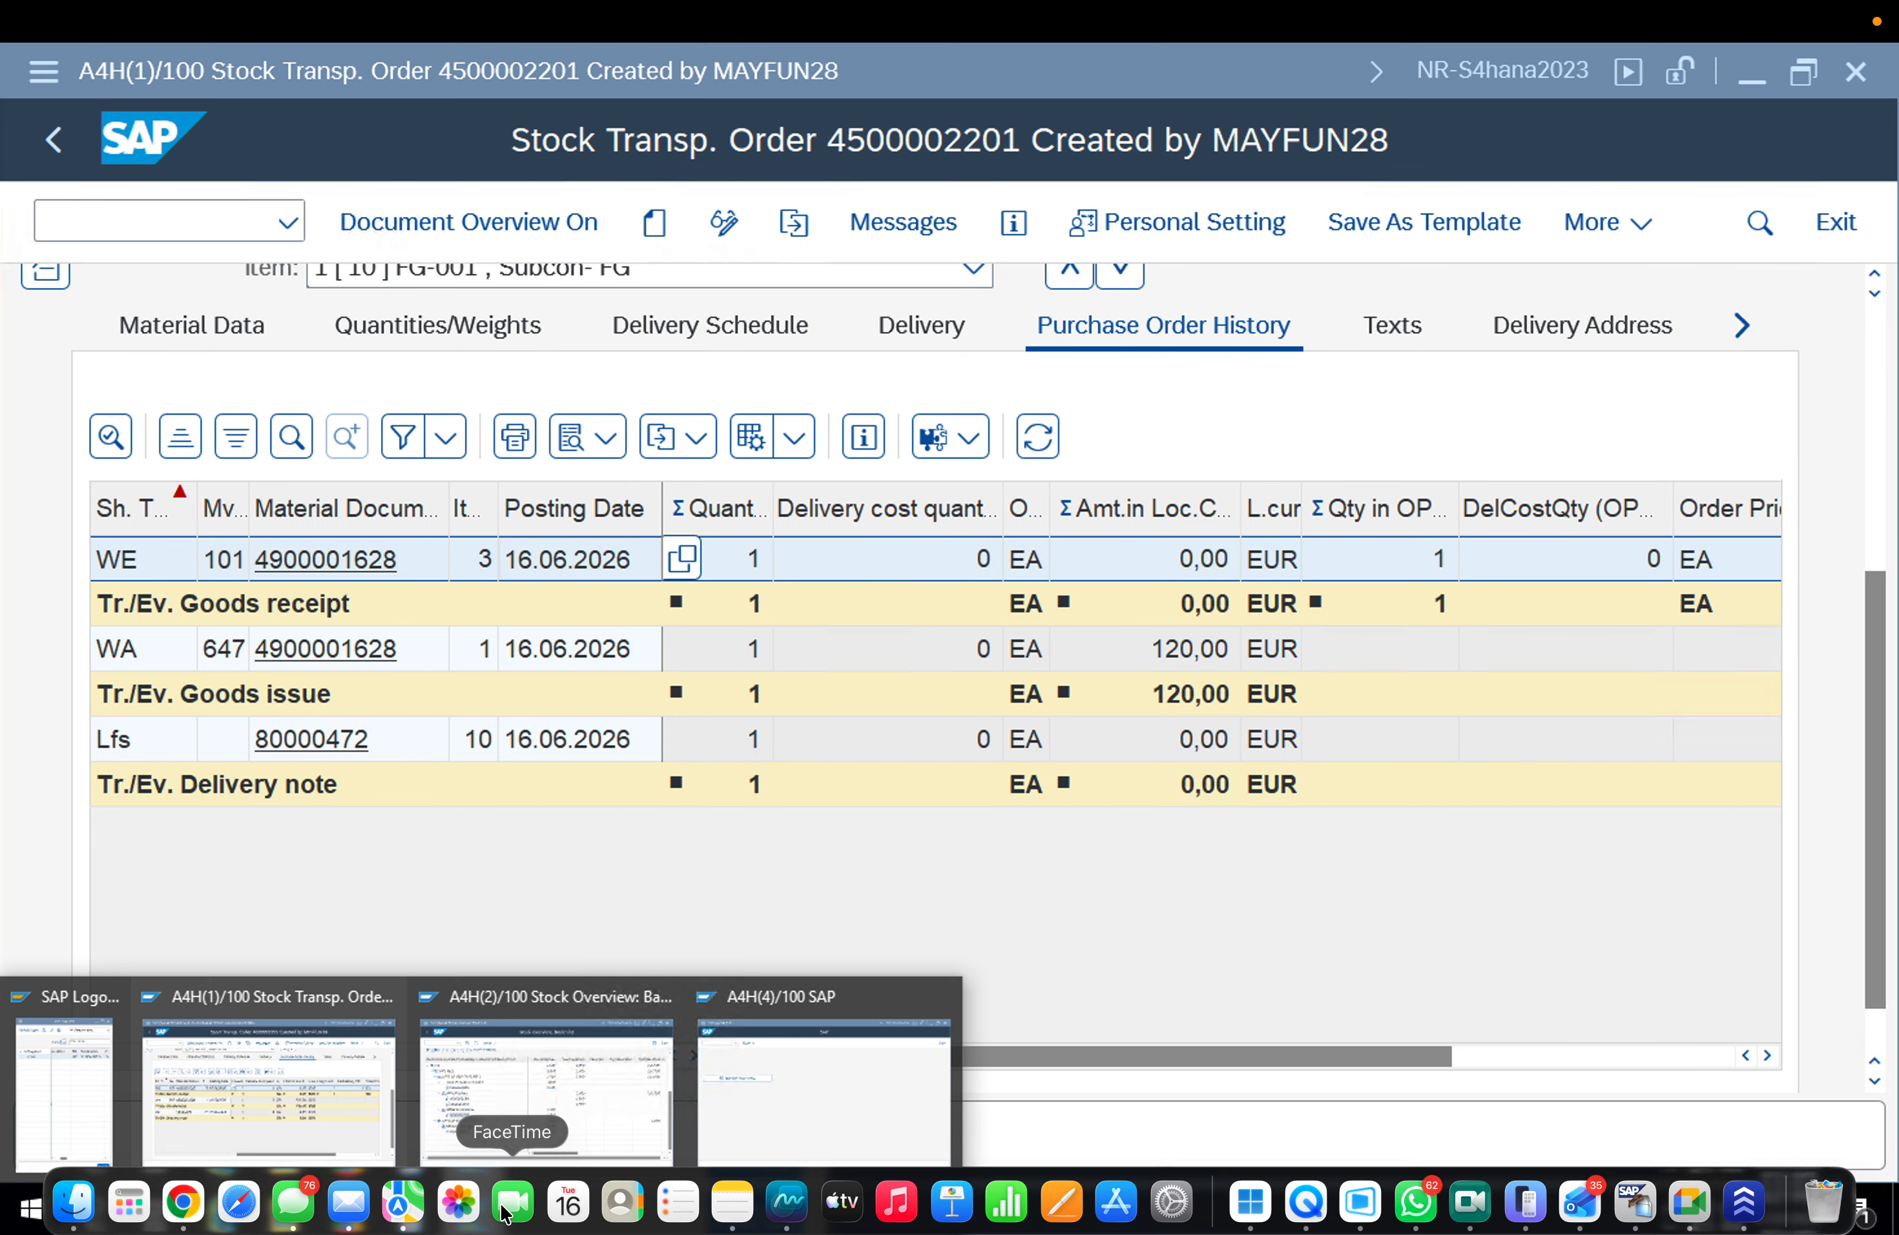
{"action": "left_click", "coordinate": [613, 1070]}
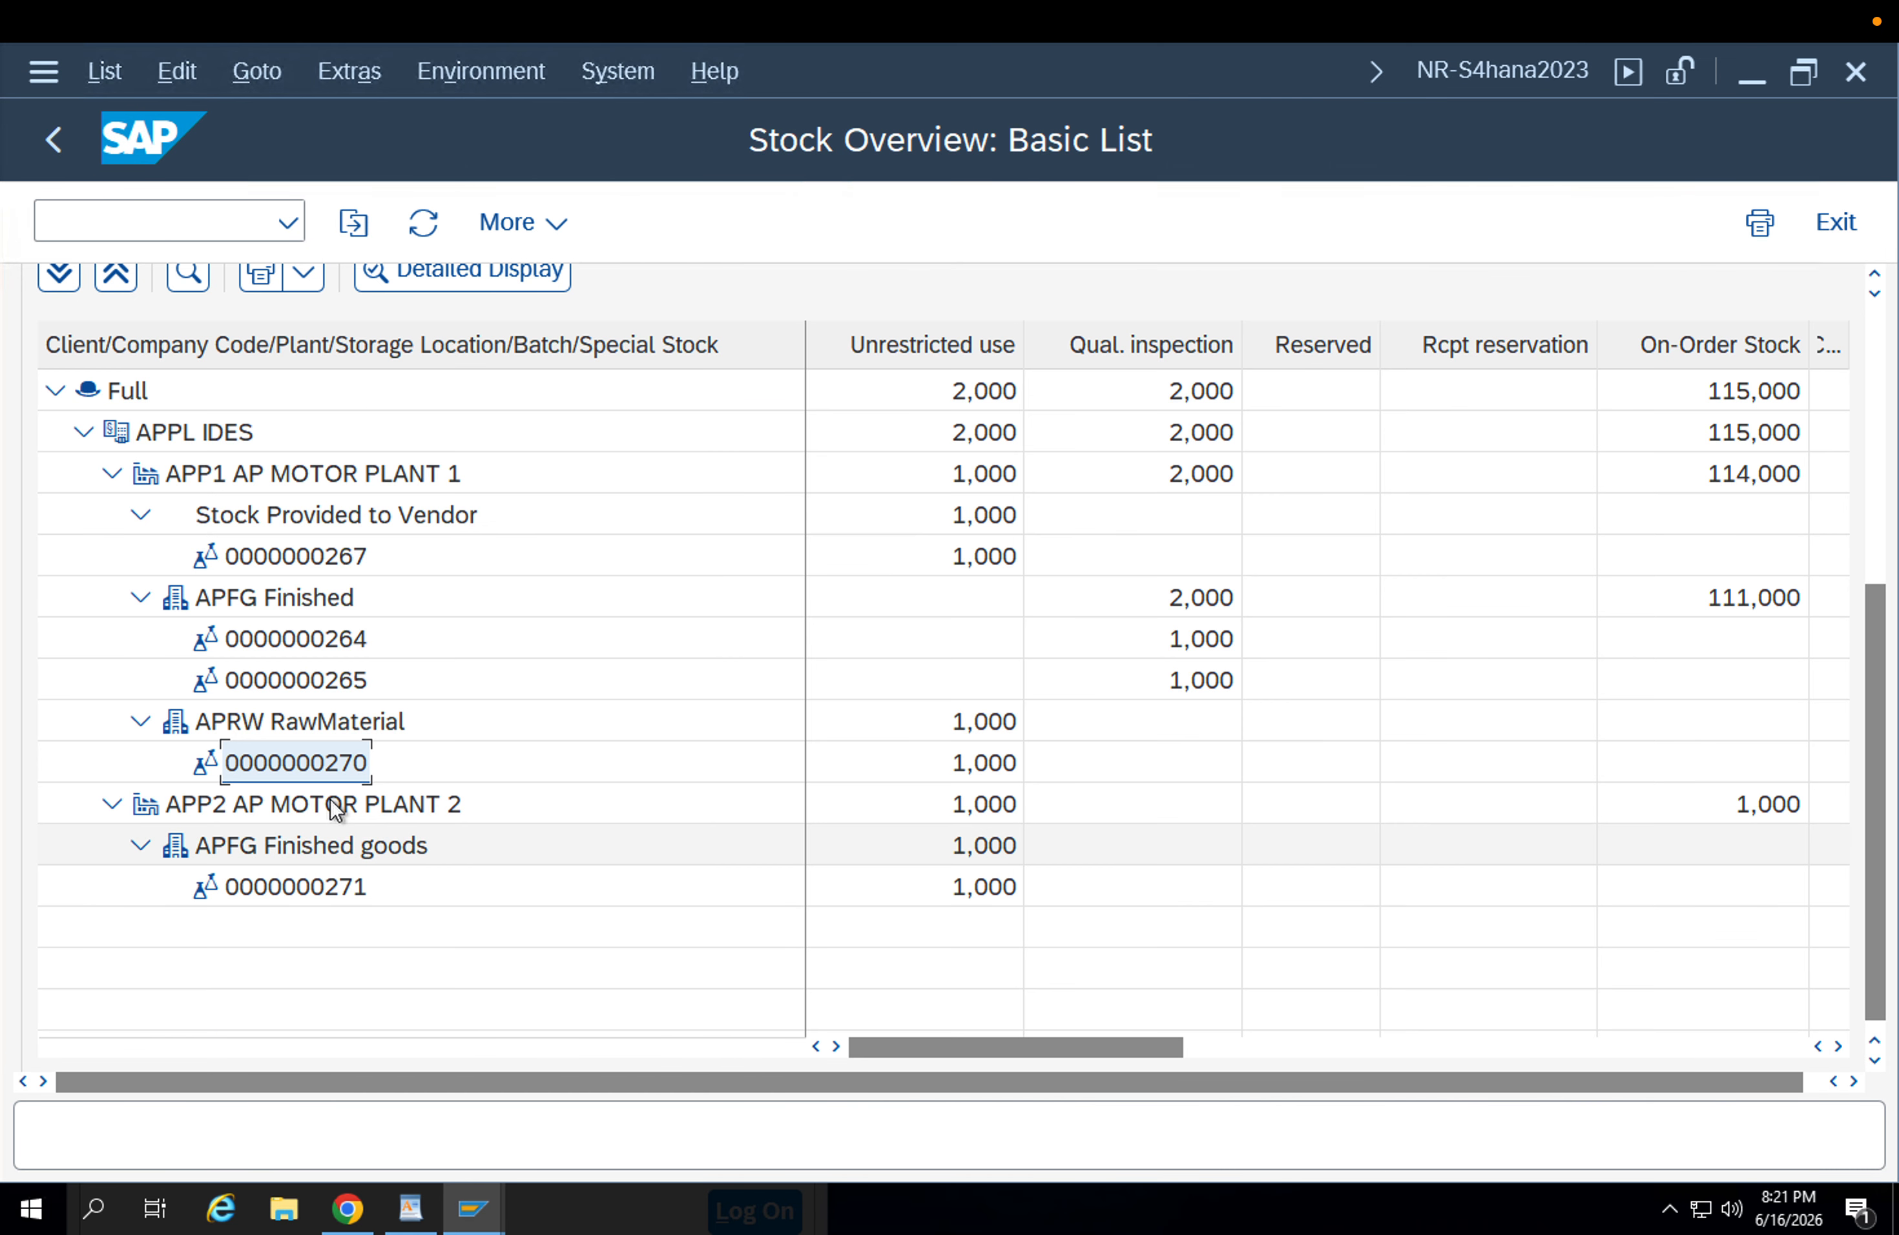
{"action": "left_click", "coordinate": [424, 223]}
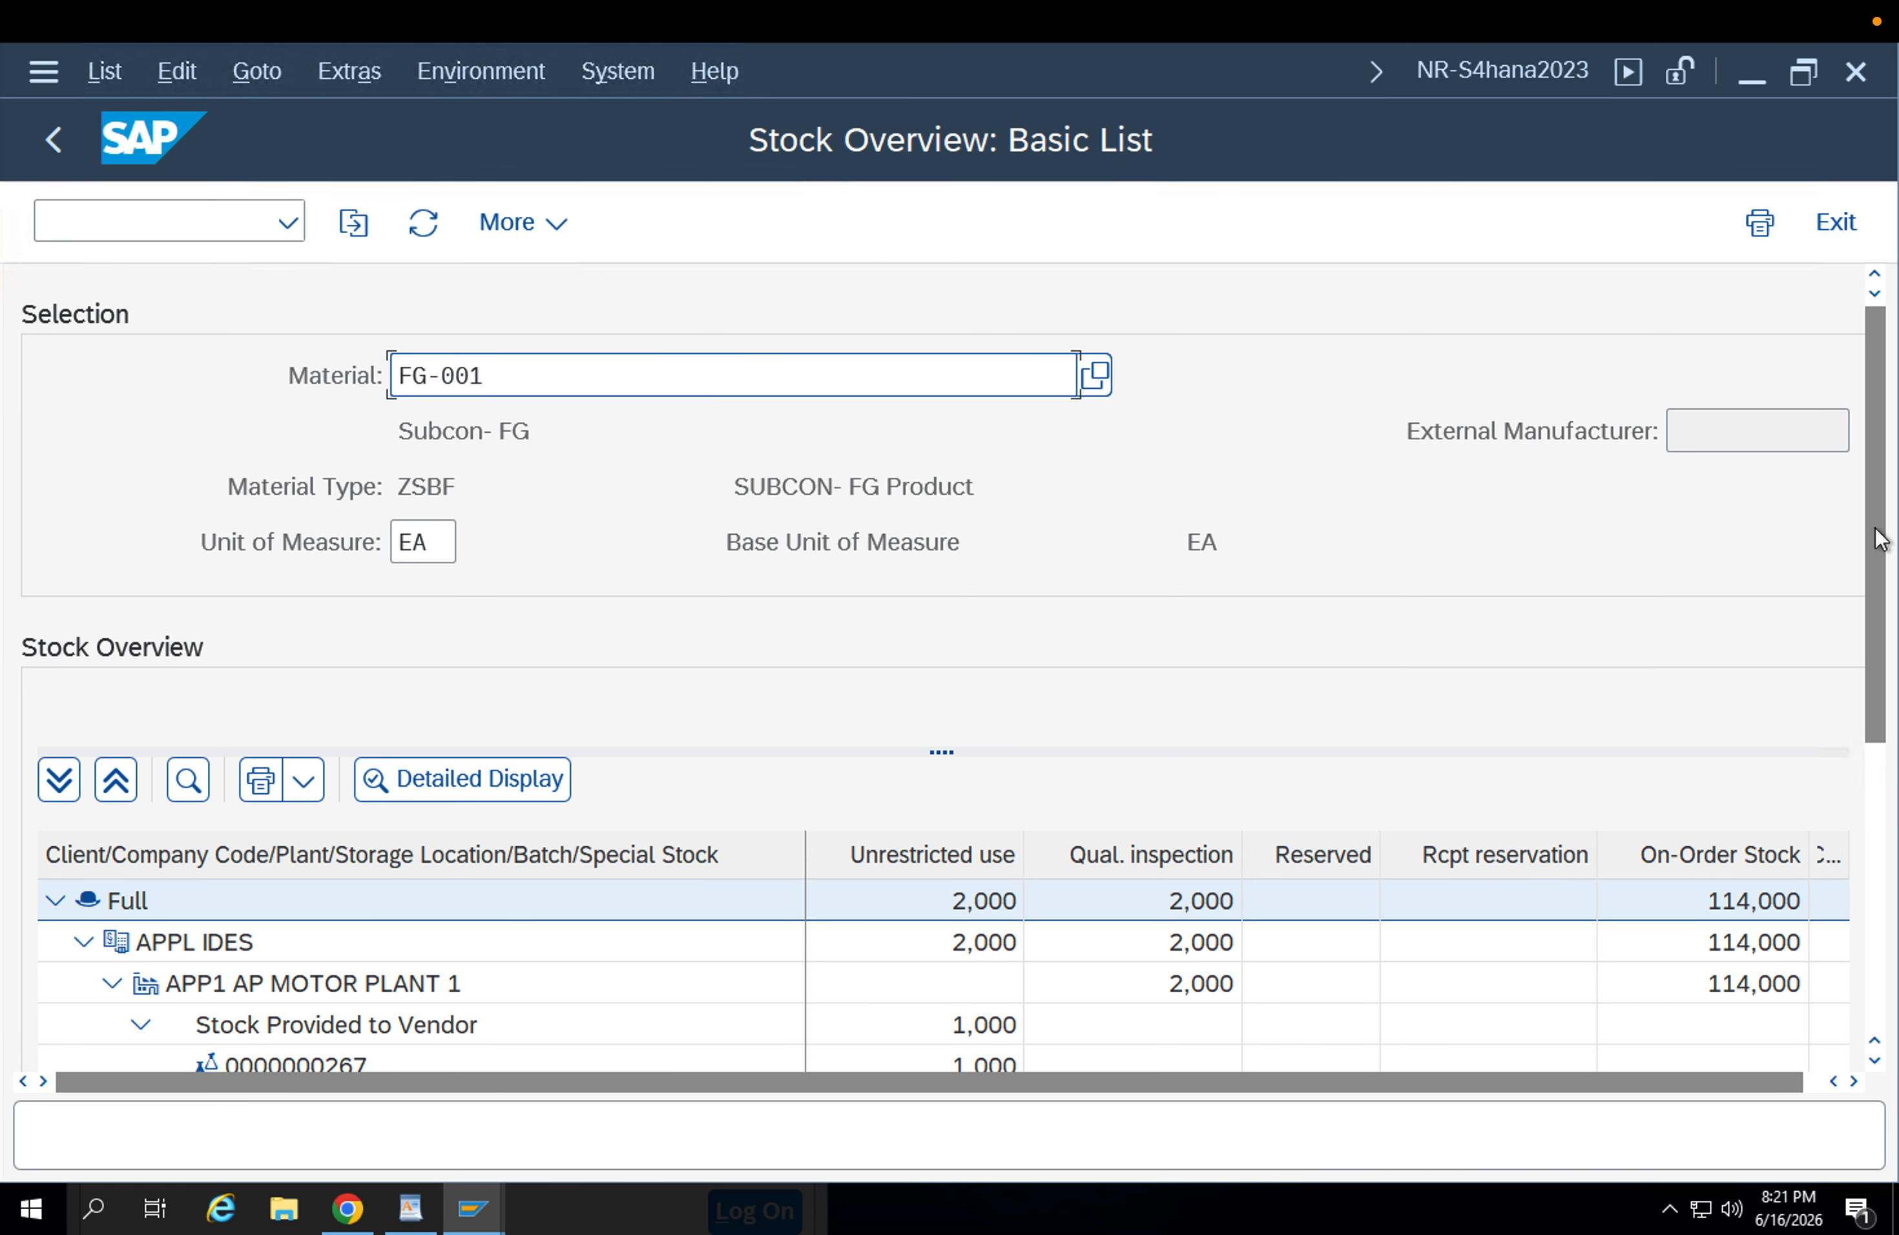
{"action": "scroll", "coordinate": [1877, 539], "scroll_direction": "down", "scroll_amount": 5}
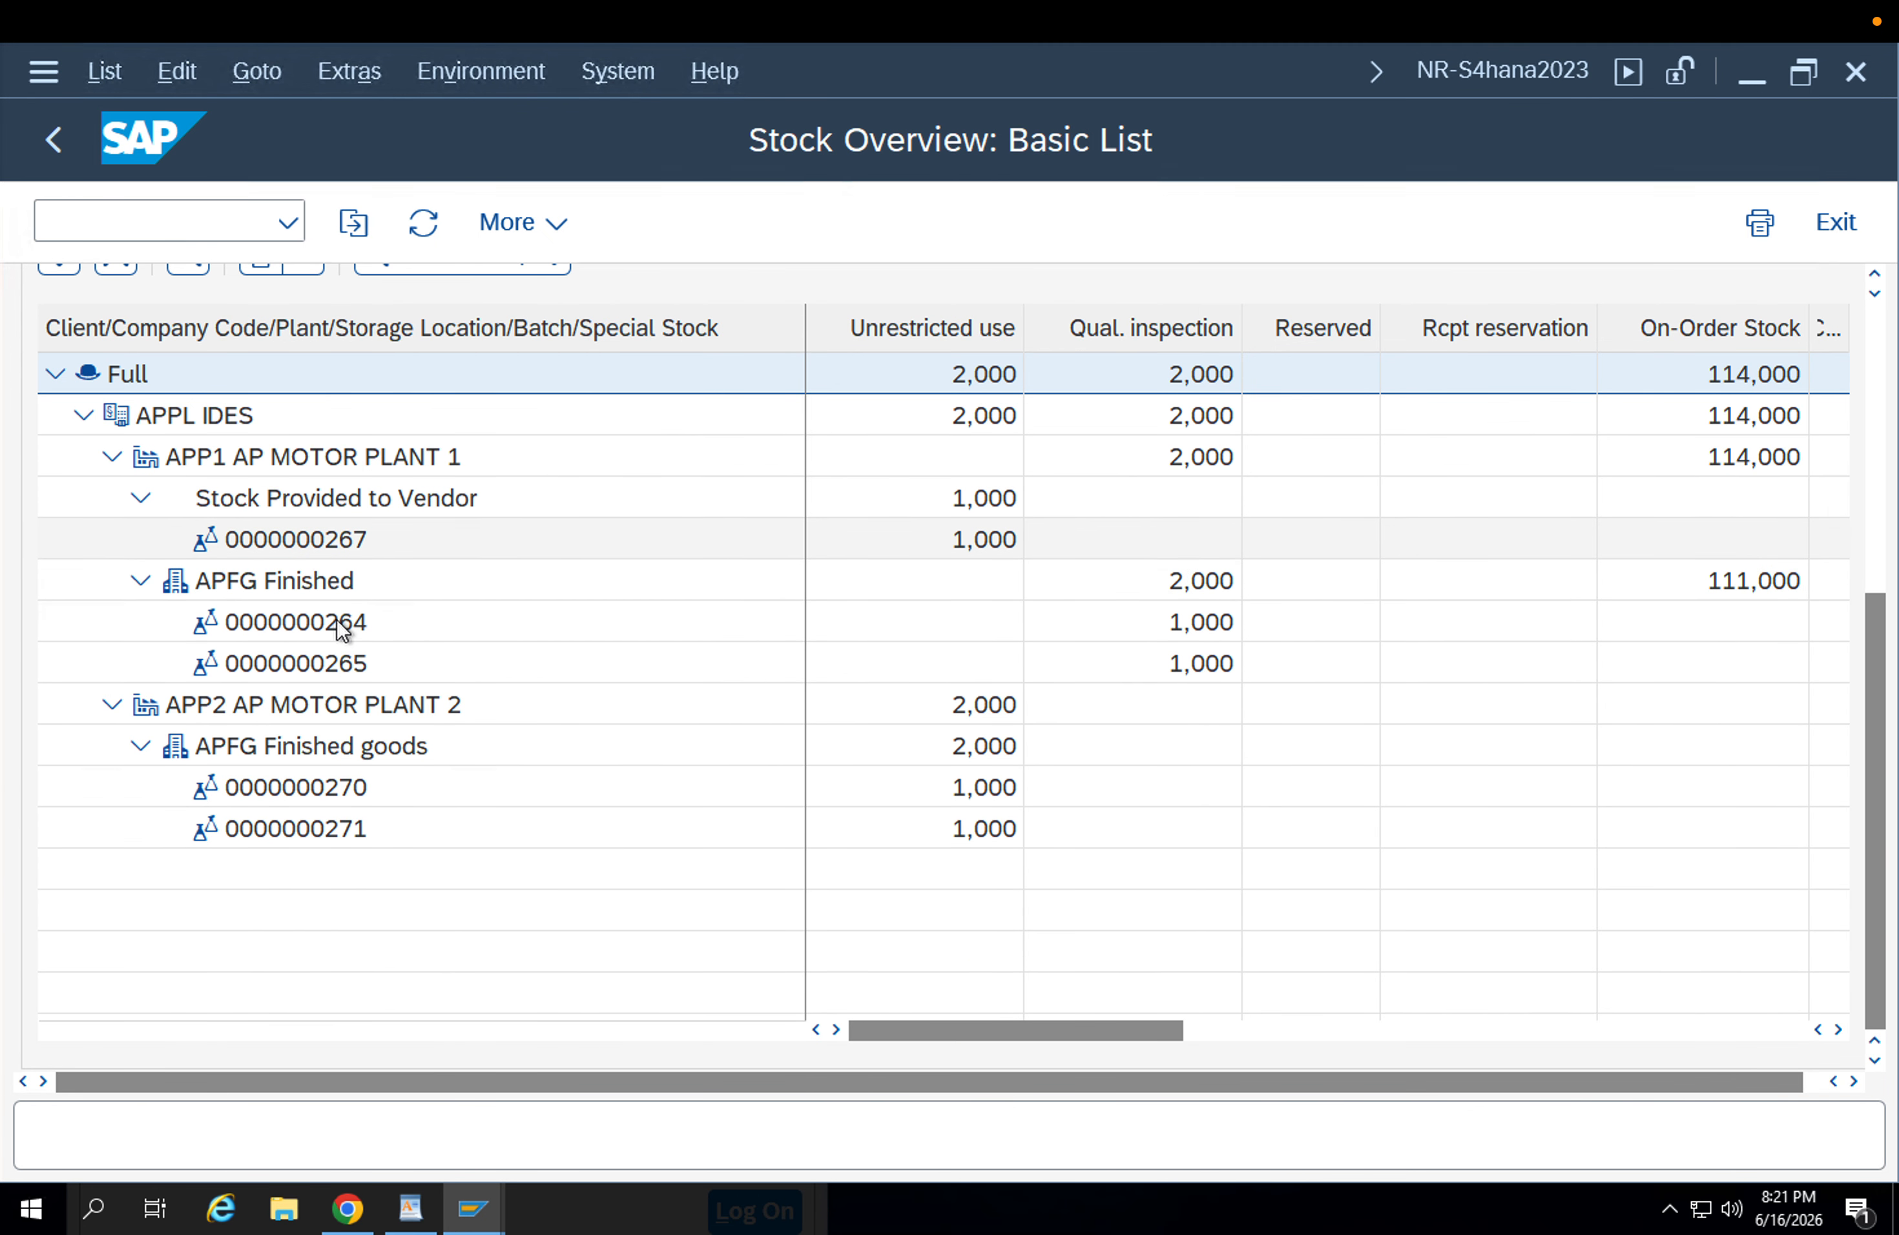
{"action": "left_click", "coordinate": [292, 838]}
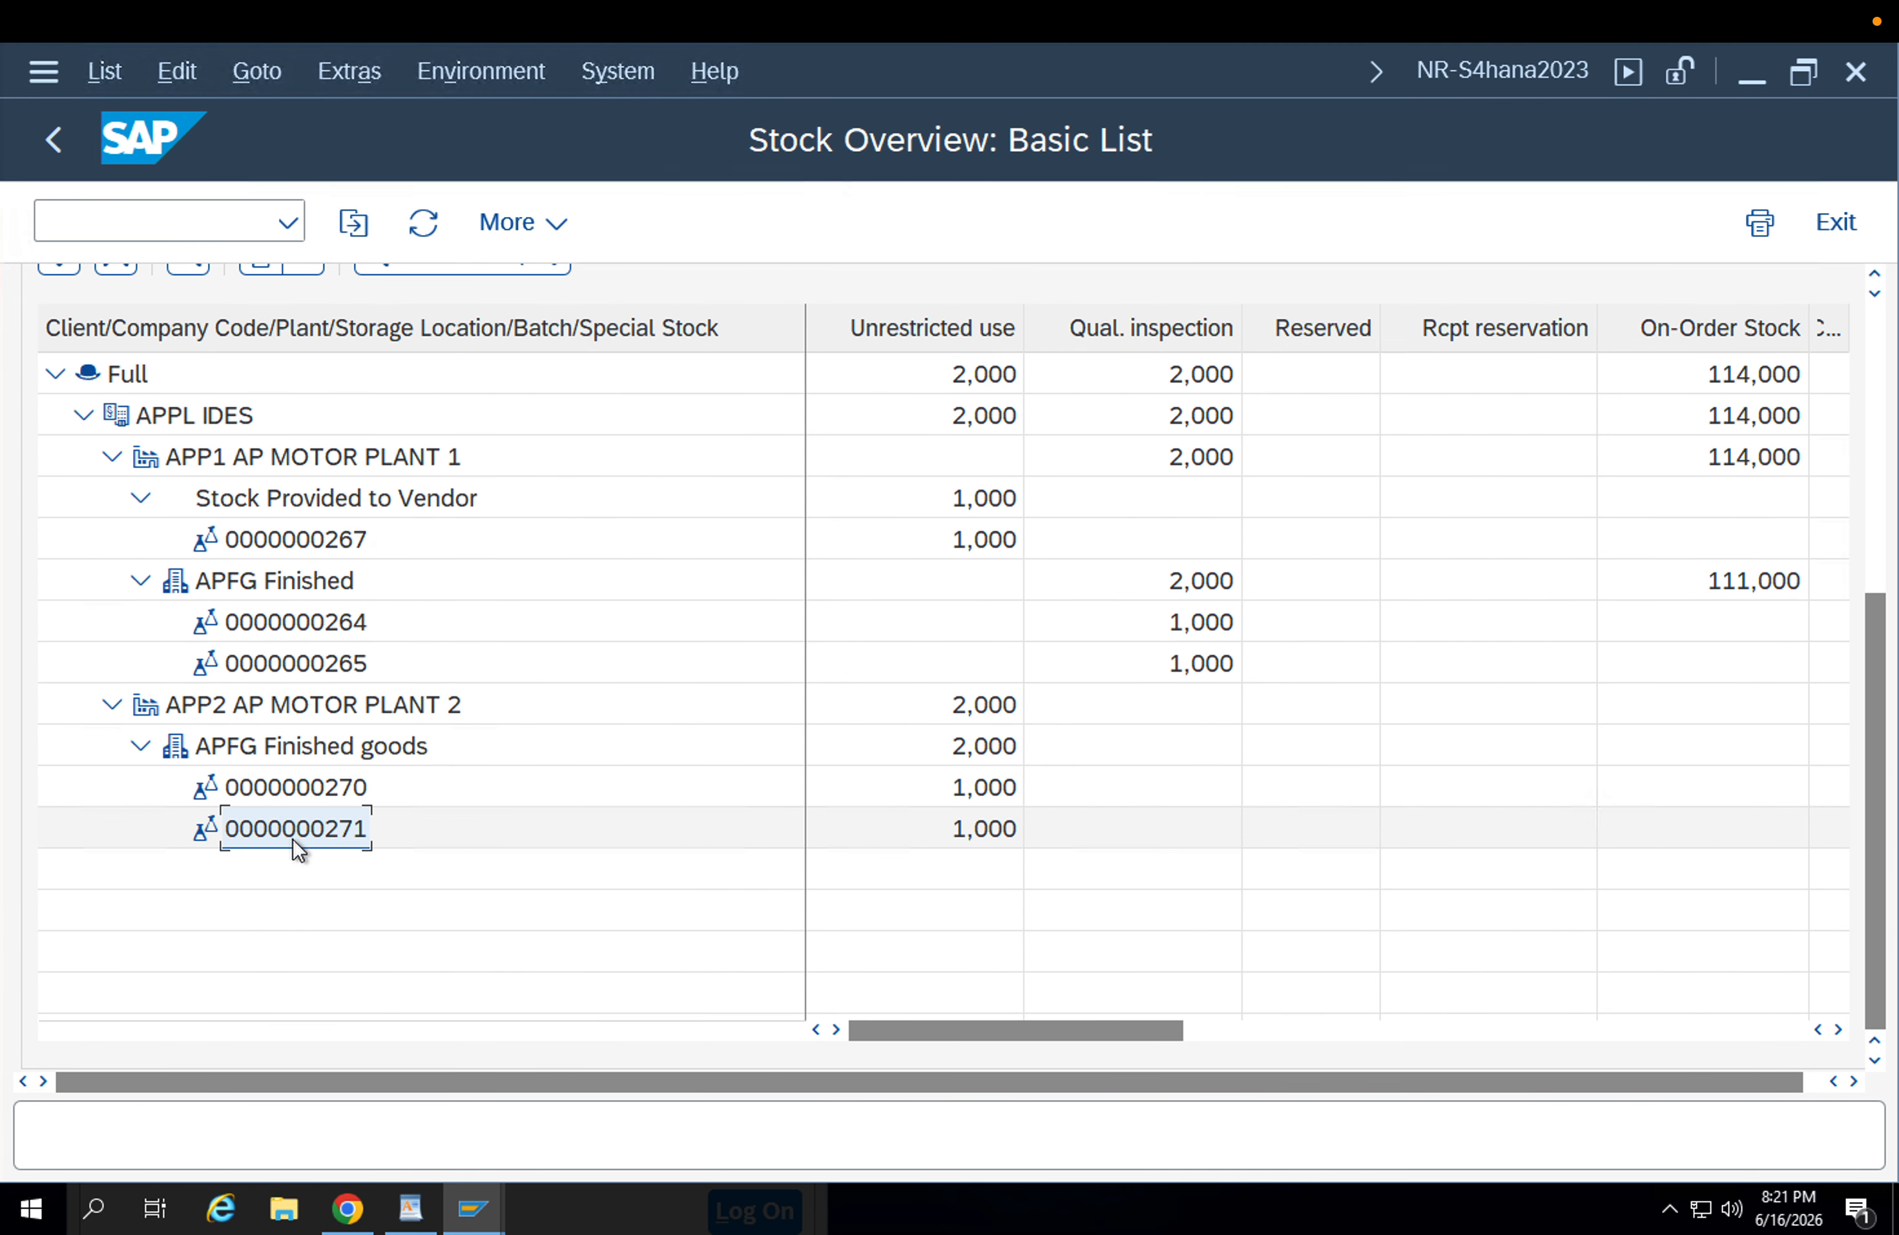
{"action": "left_click", "coordinate": [358, 792]}
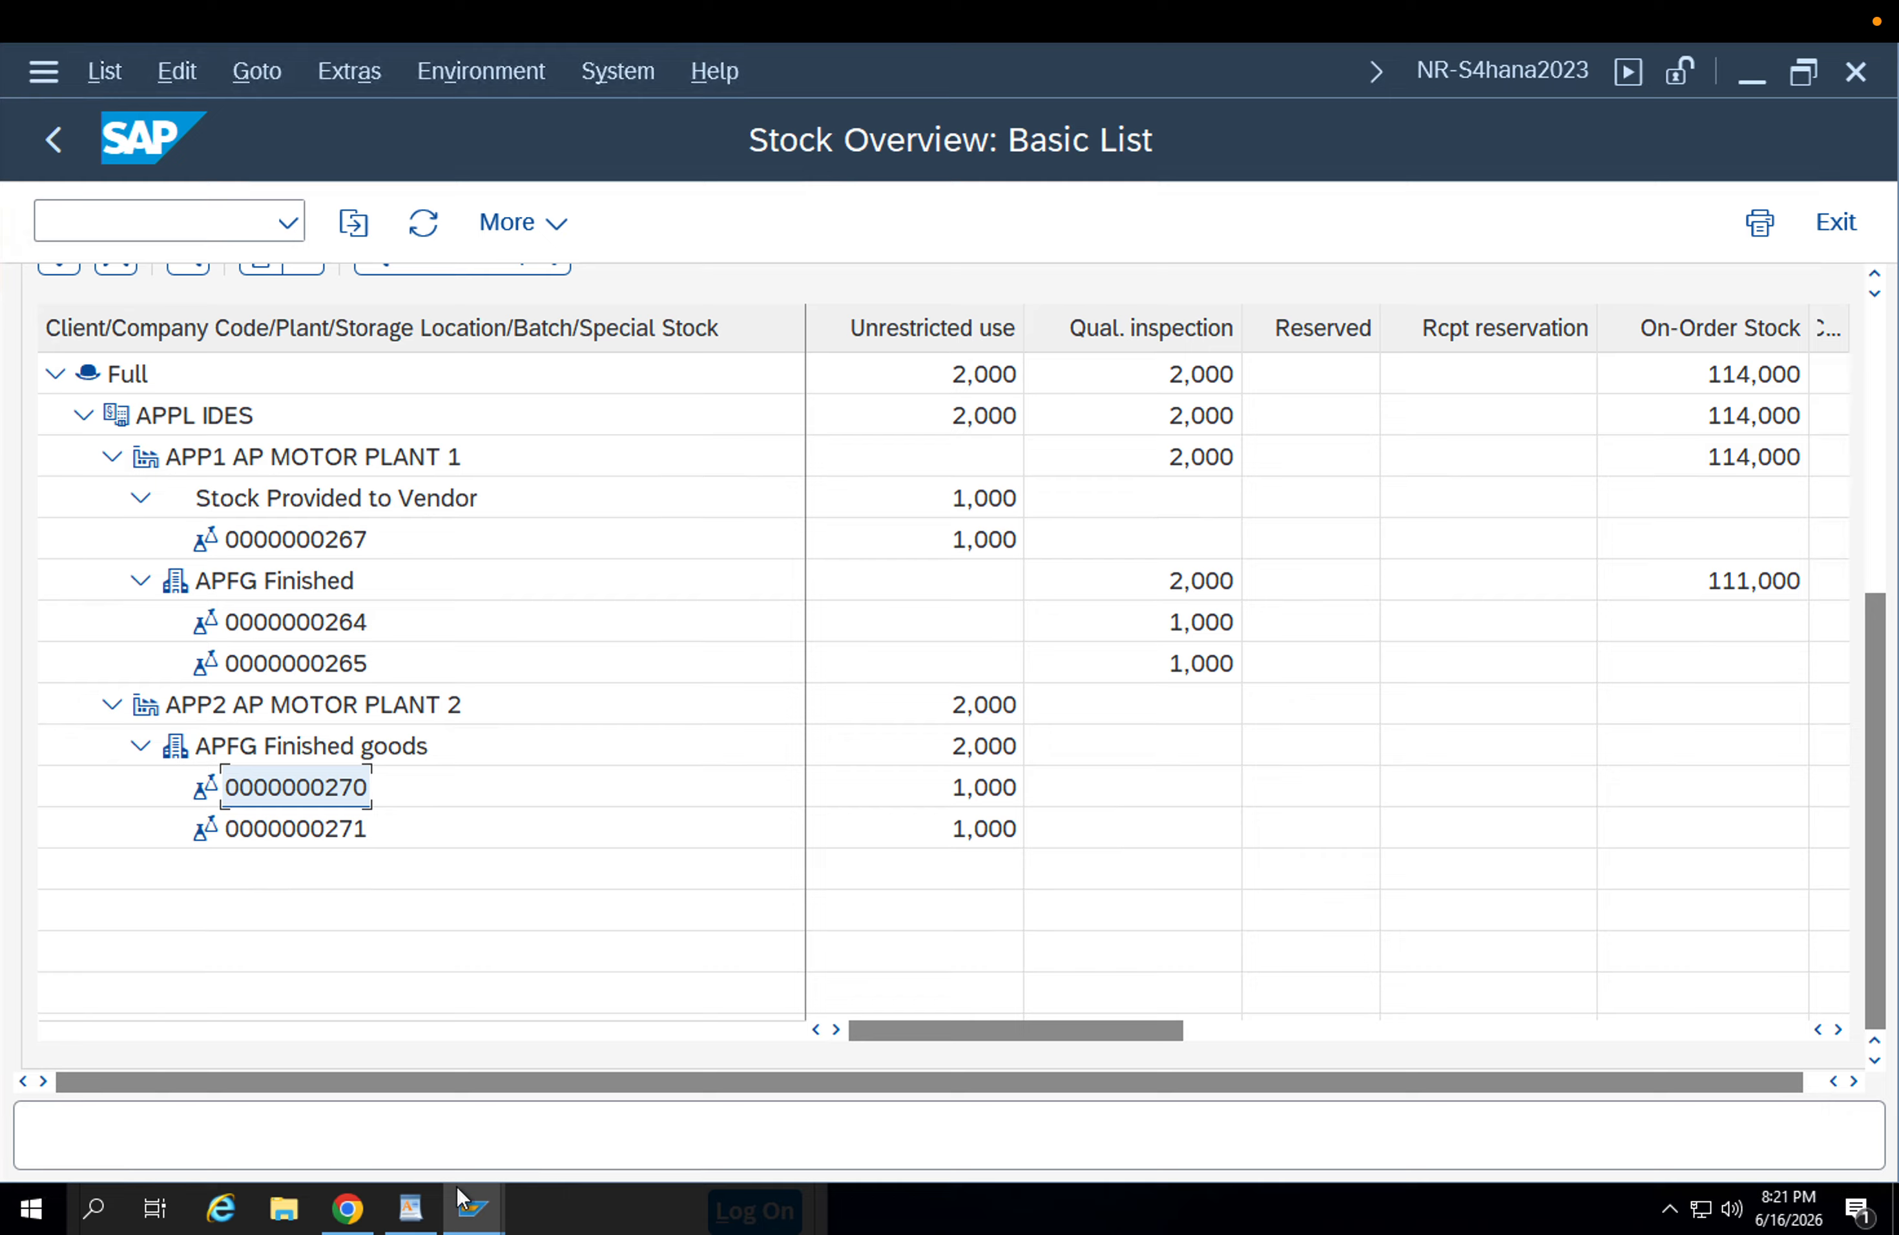
Return to the stock transport order session and compare the movement types of the goods receipt and goods issue entries.
{"action": "mouse_move", "coordinate": [469, 1203]}
{"action": "left_click", "coordinate": [281, 1102]}
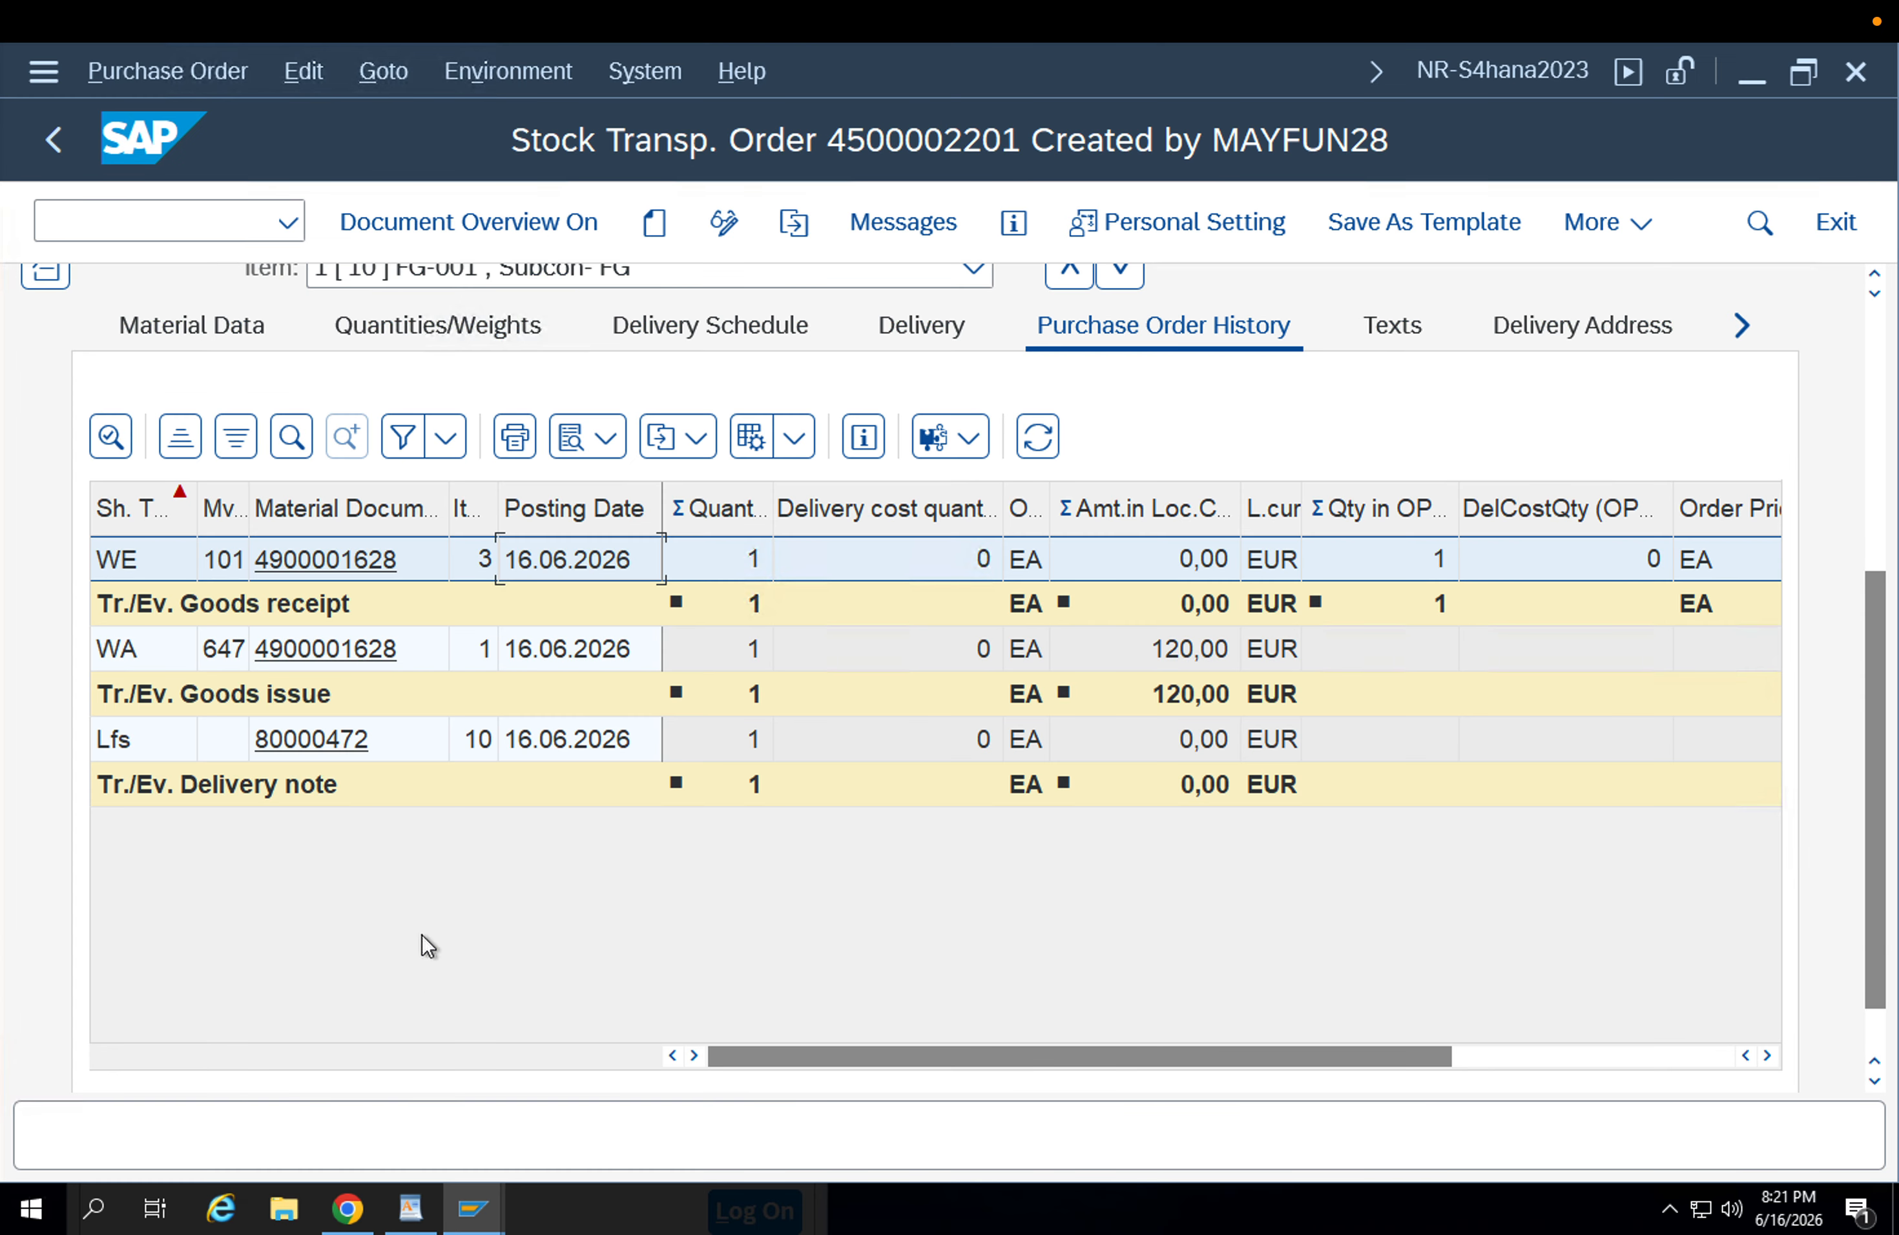
{"action": "left_click", "coordinate": [212, 653]}
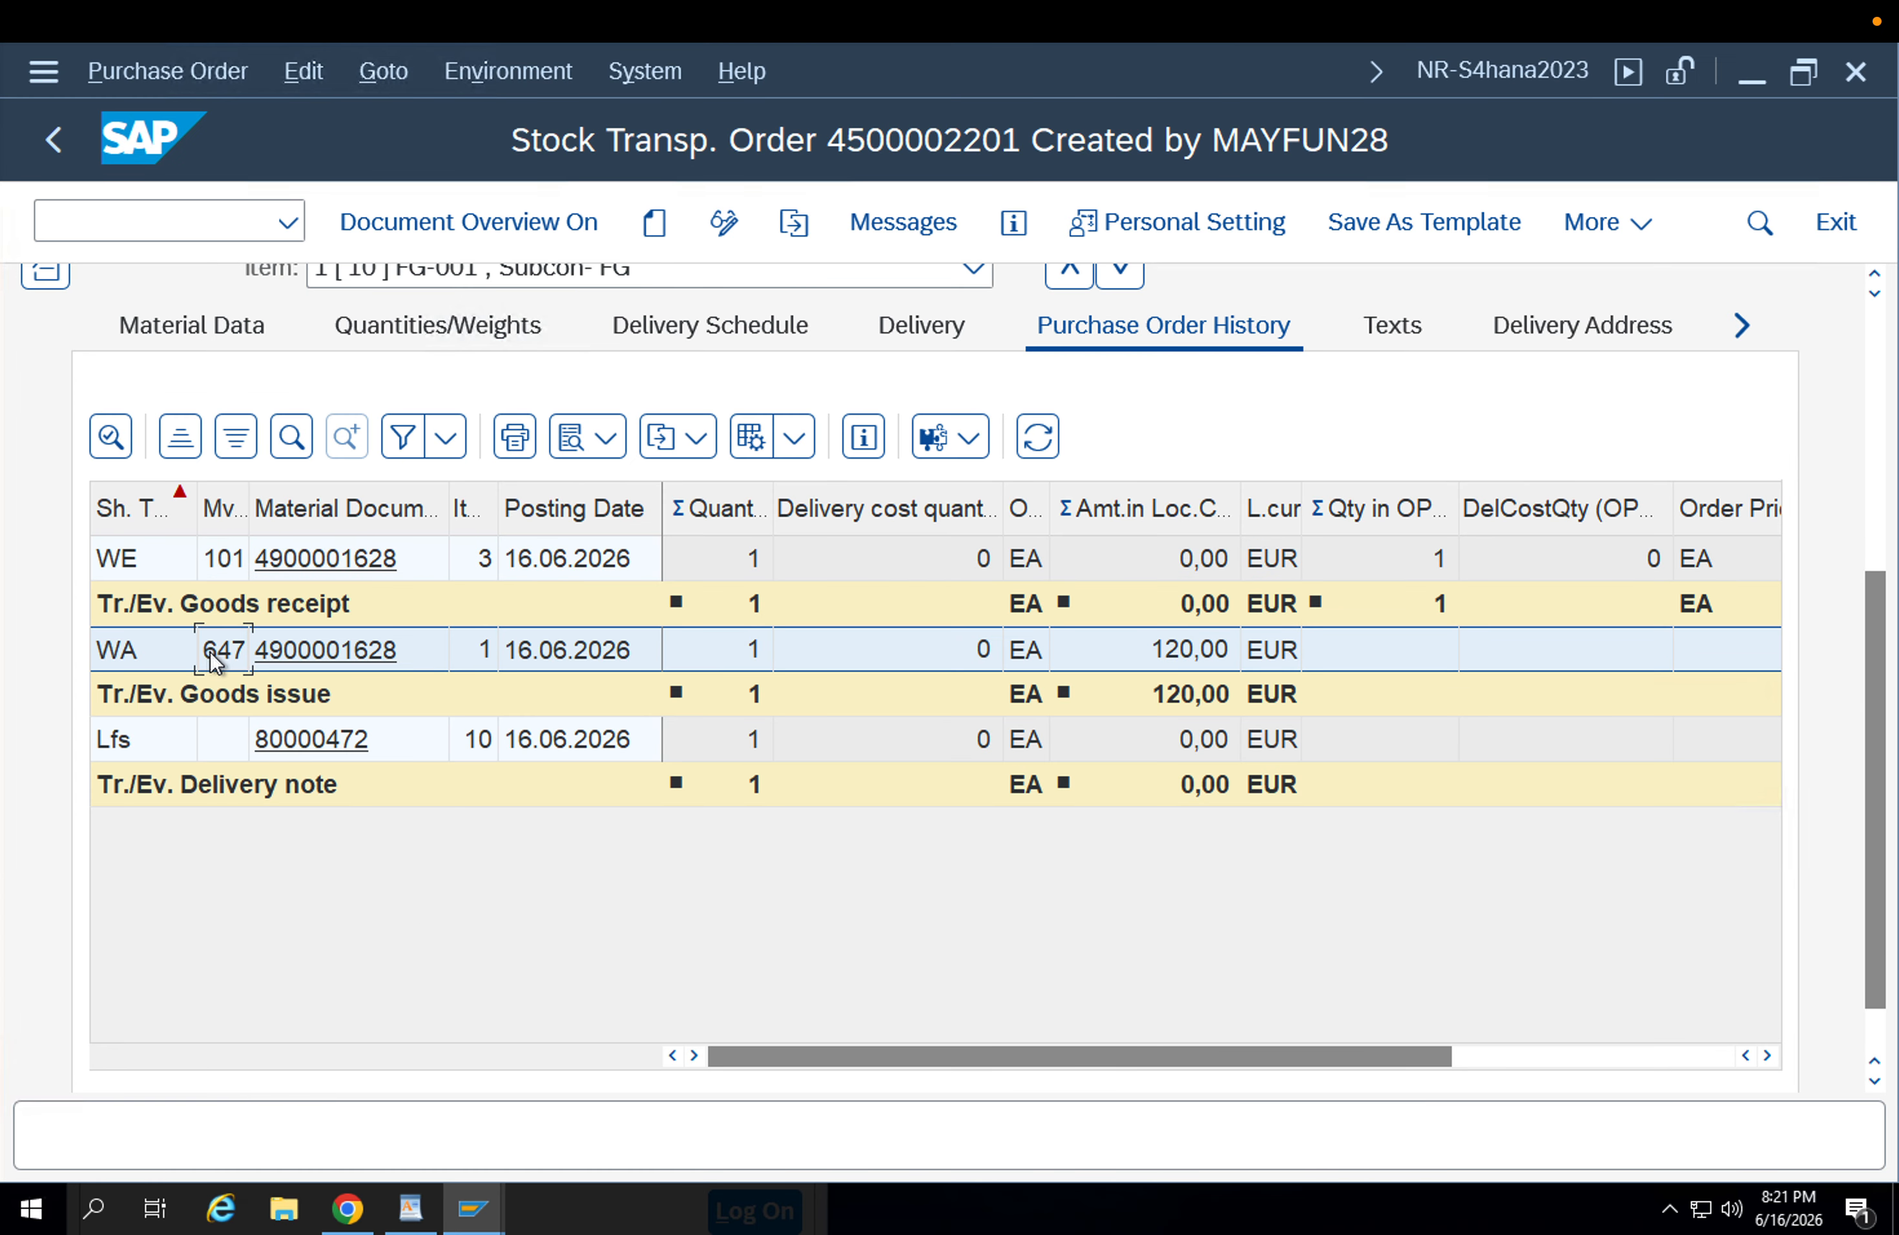
{"action": "left_click", "coordinate": [213, 566]}
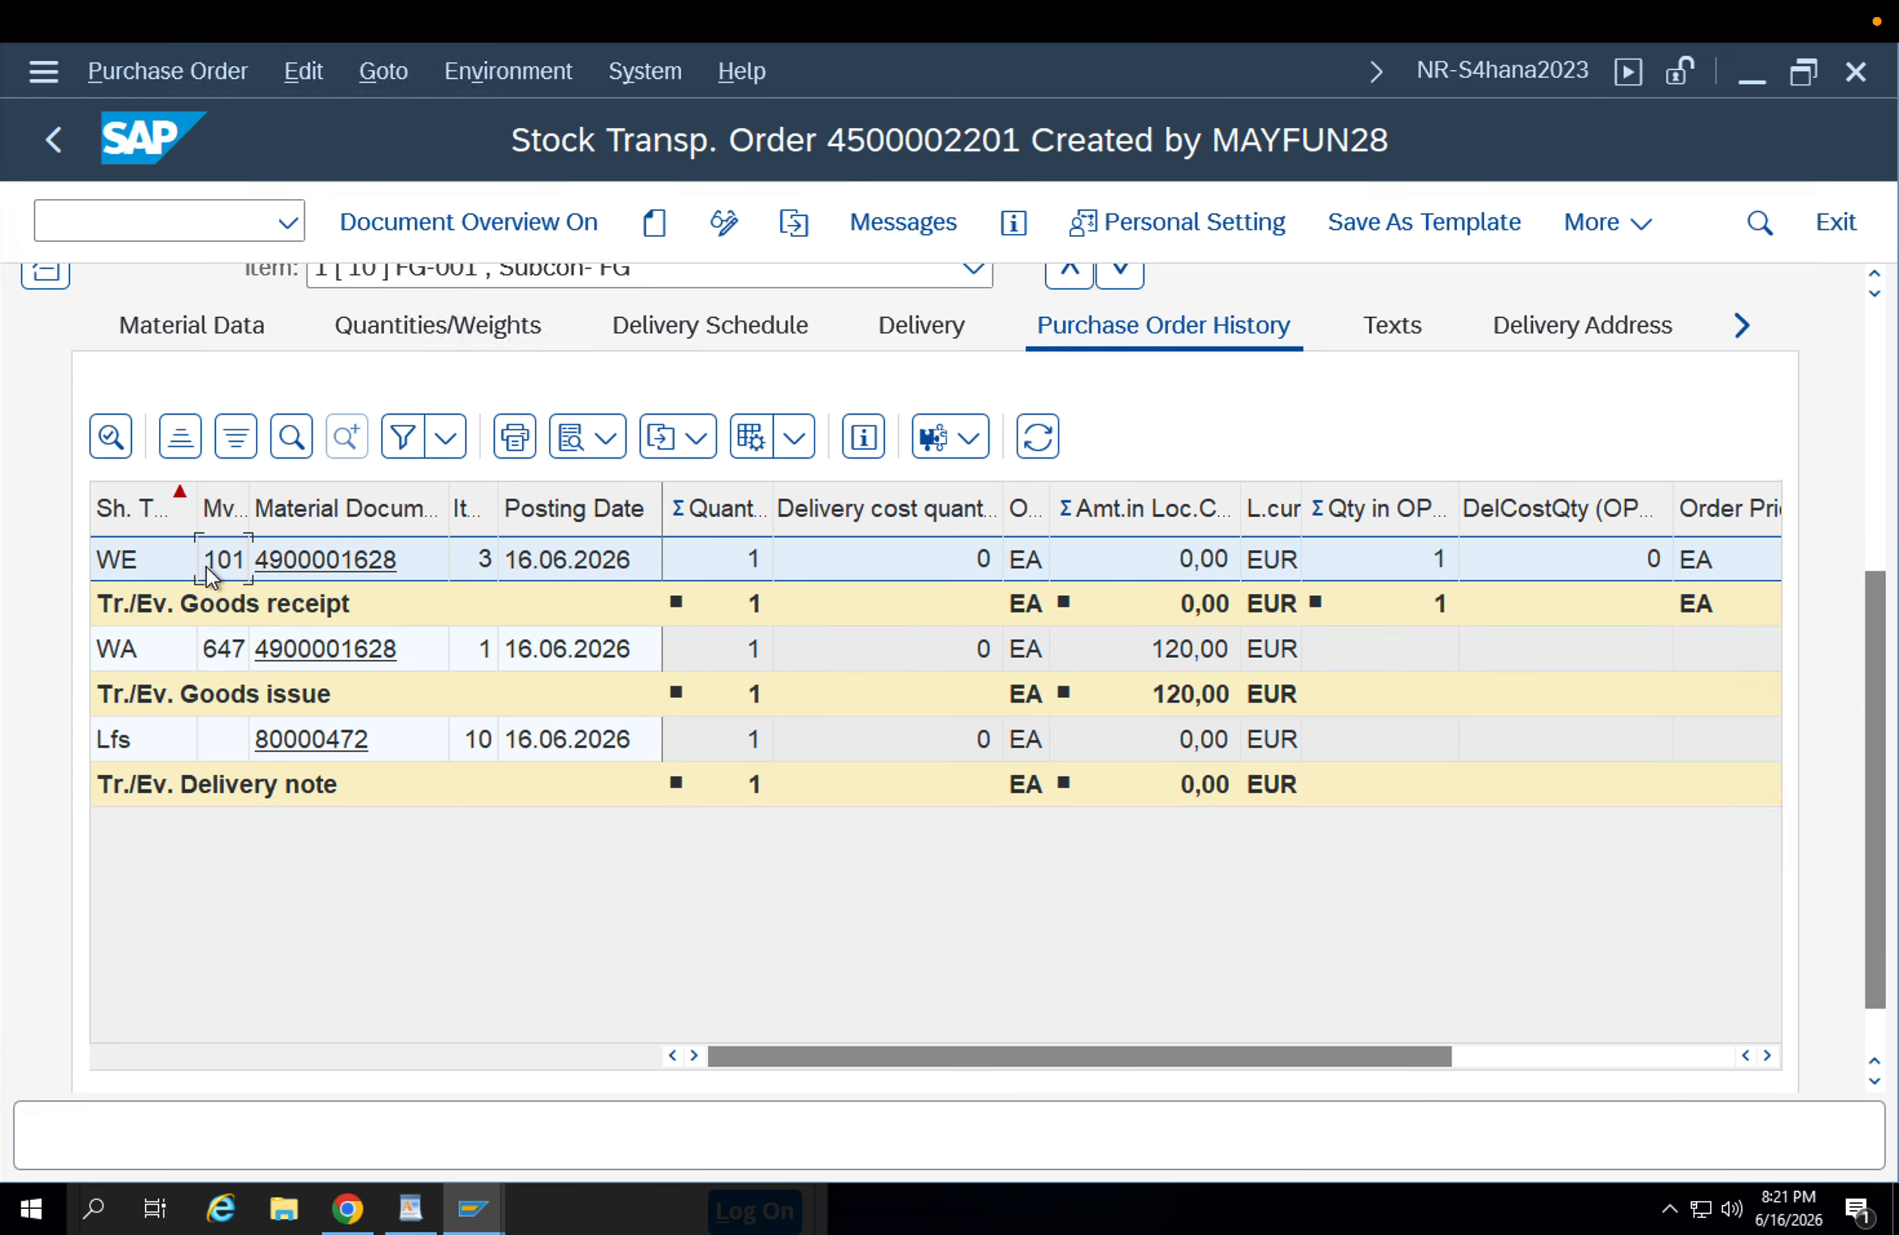
{"action": "left_click", "coordinate": [213, 651]}
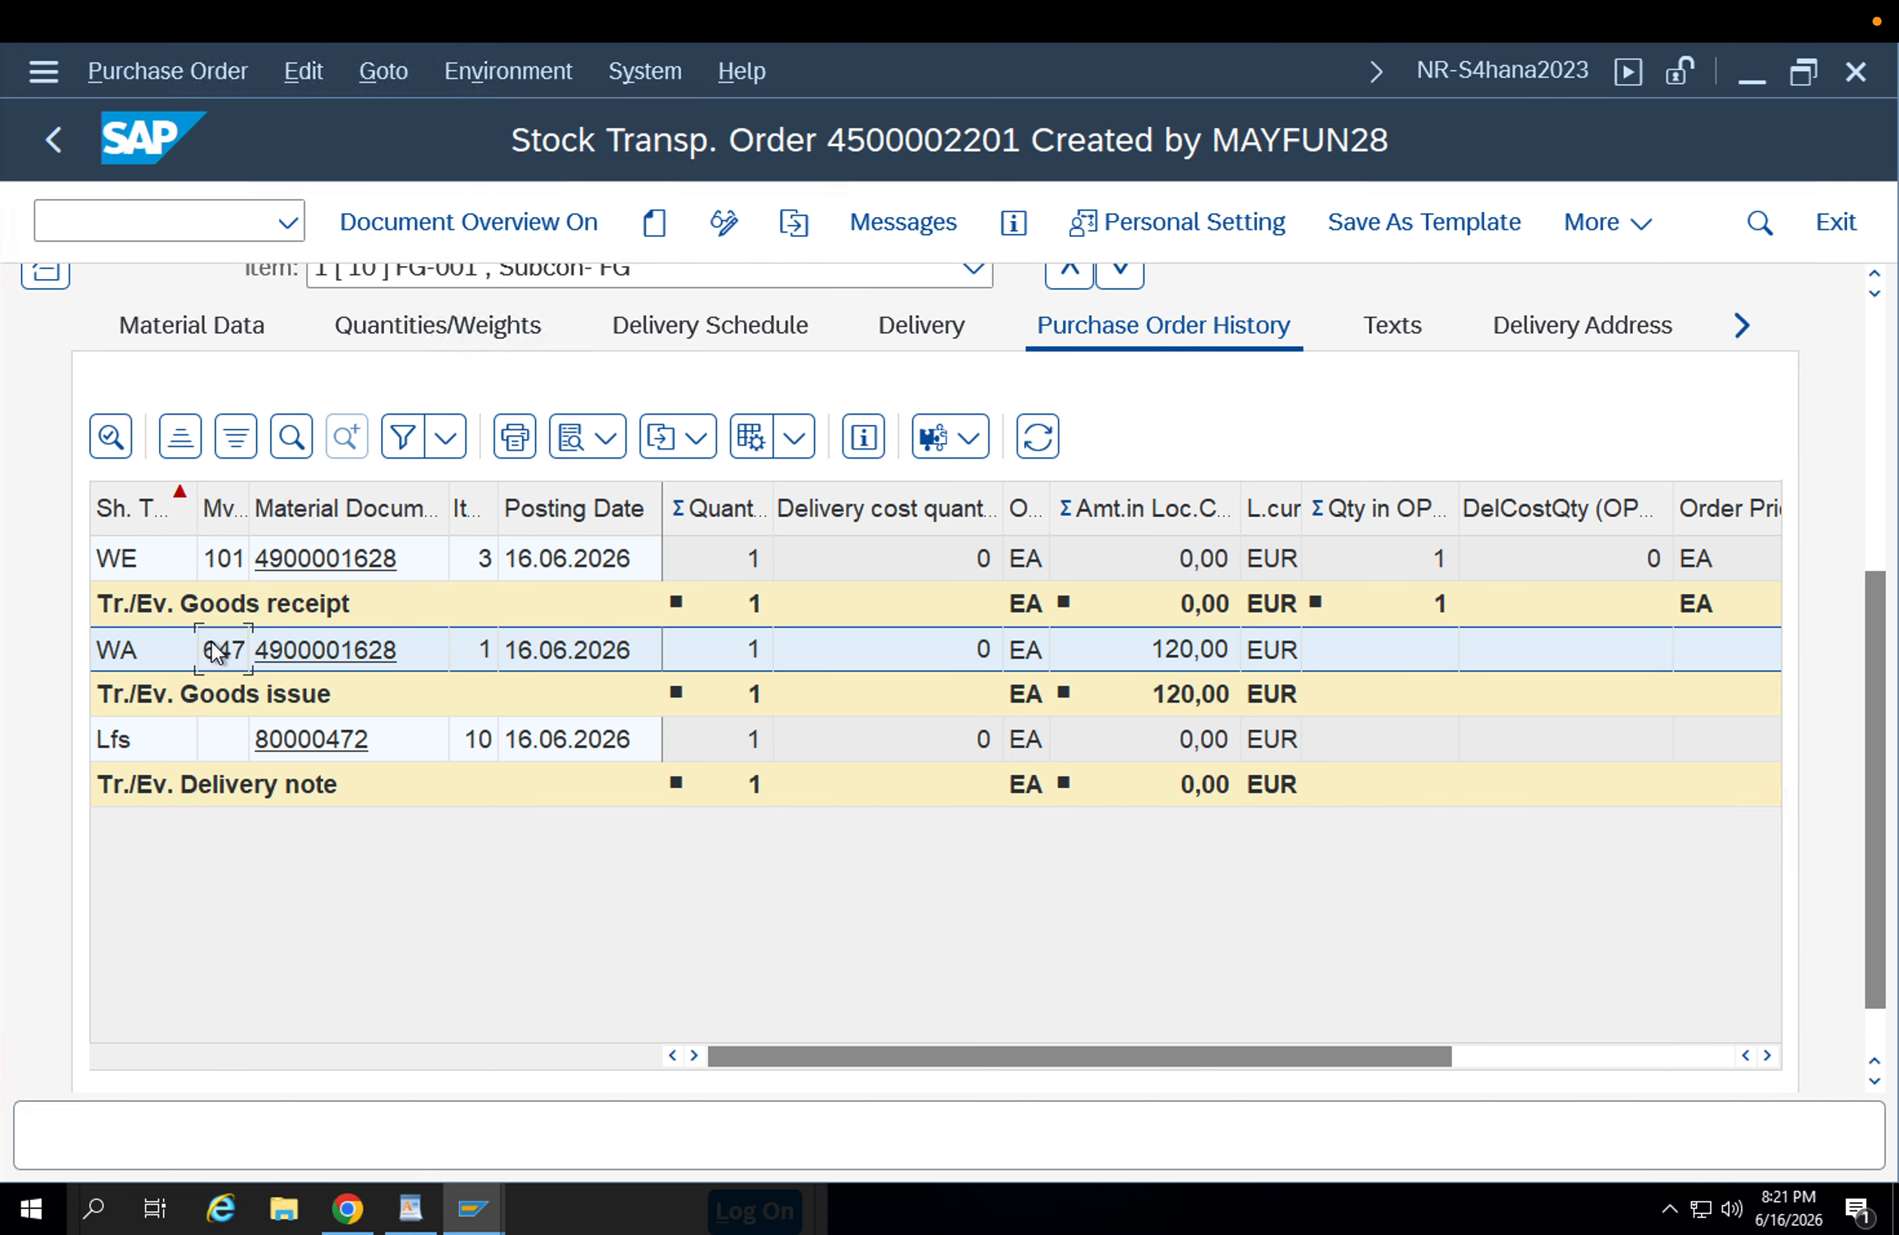
Leave the stock transport order, start transaction SPRO and display the SAP Customizing Implementation Guide.
{"action": "mouse_move", "coordinate": [474, 1208]}
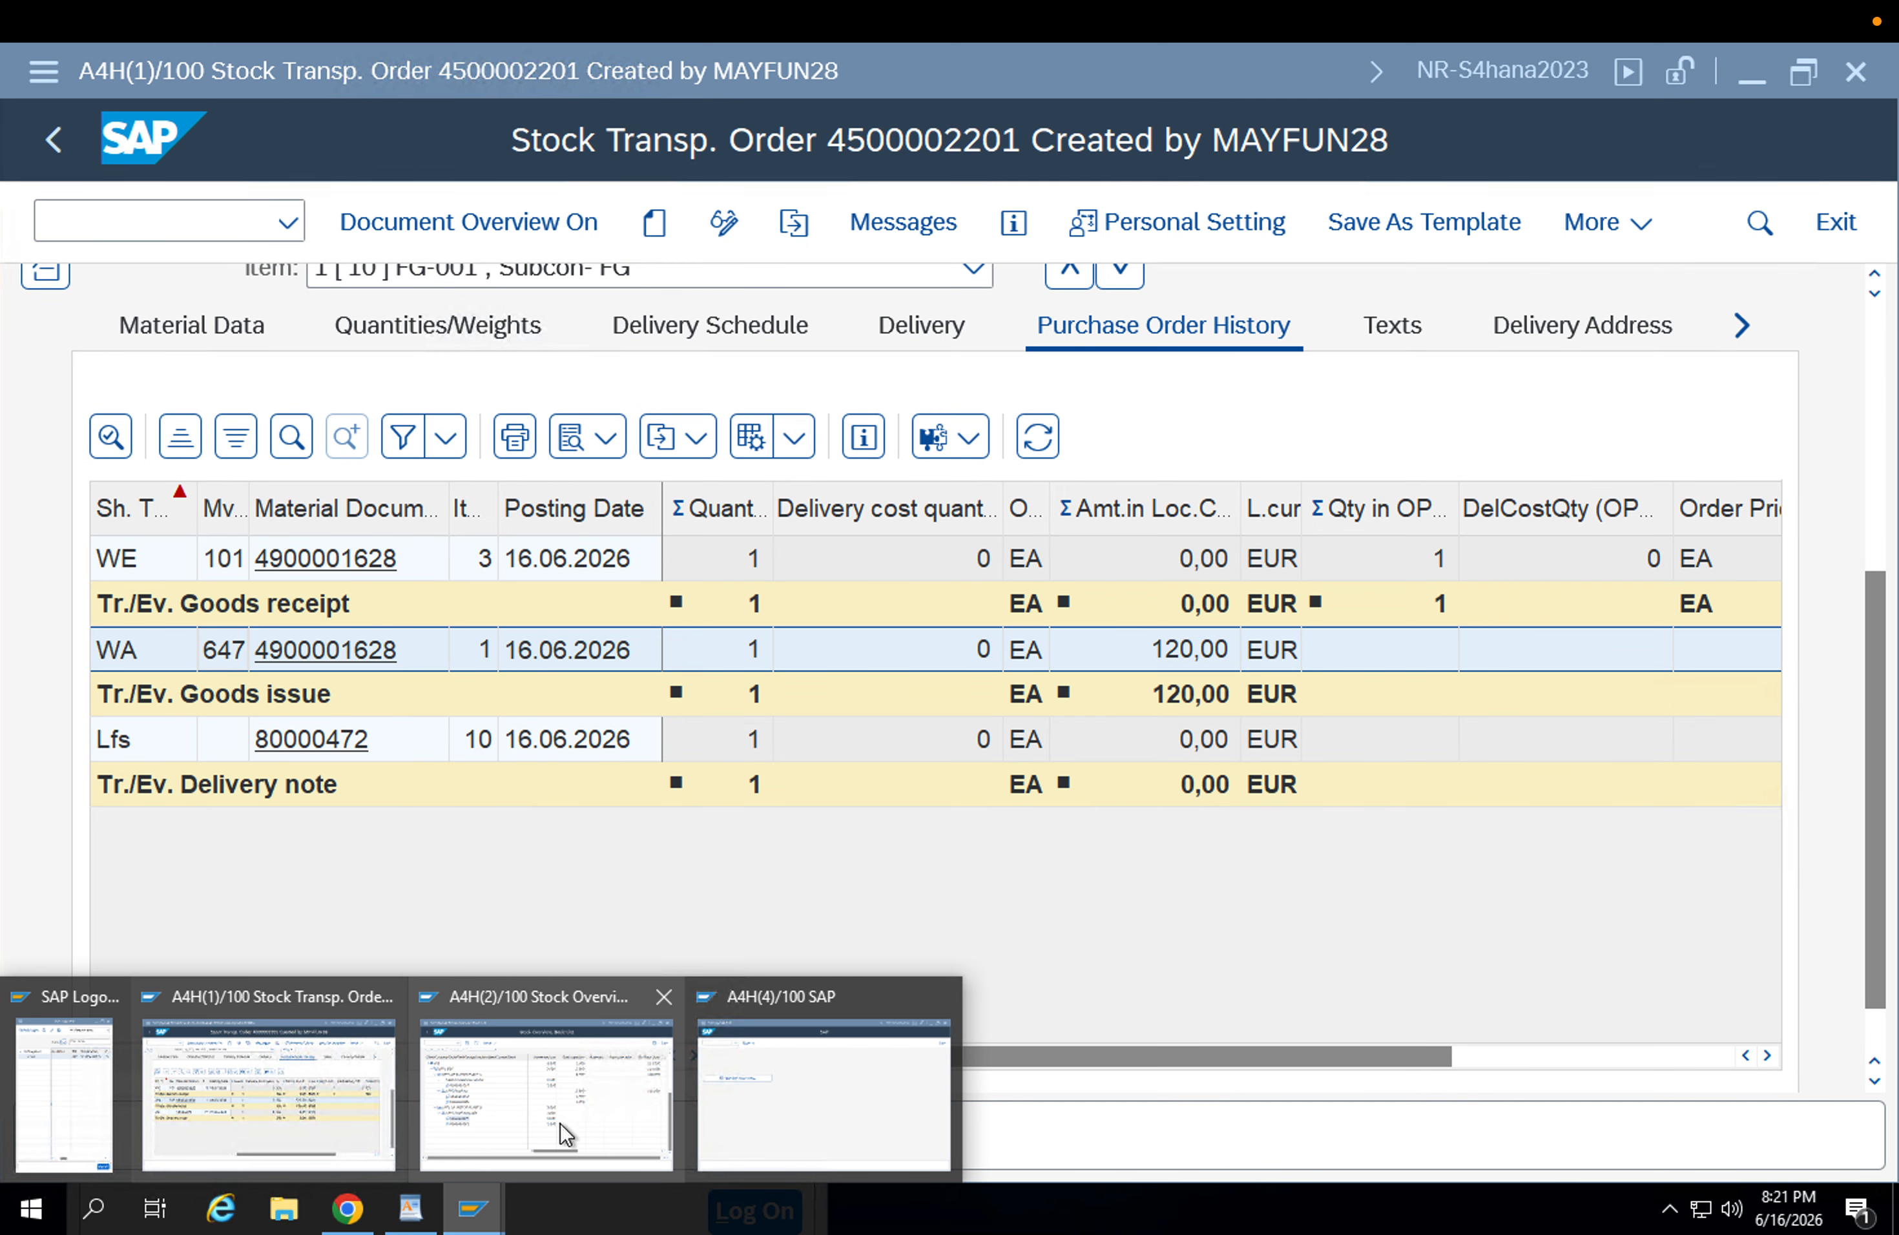
{"action": "left_click", "coordinate": [346, 1102]}
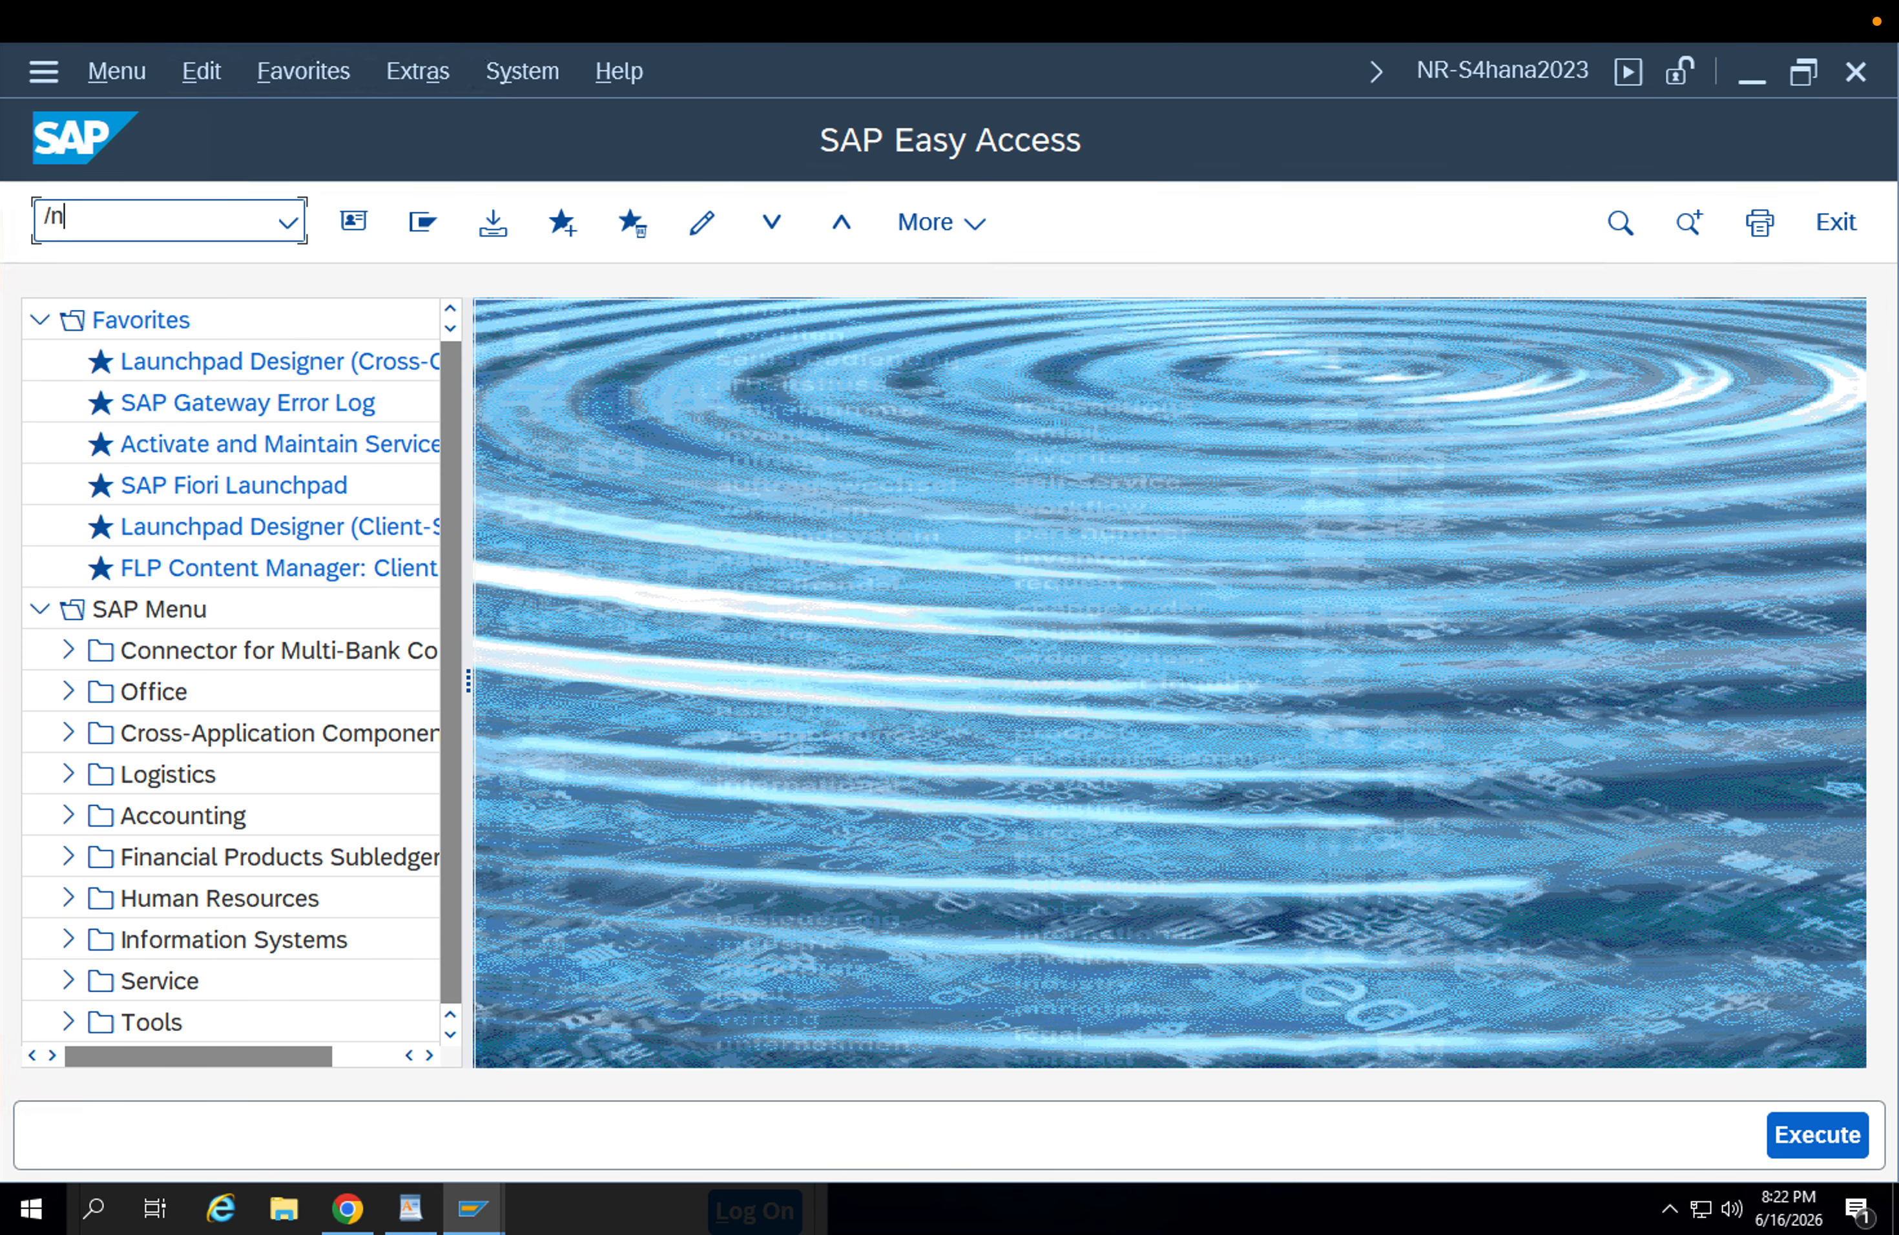
{"action": "type", "text": "ro"}
{"action": "key", "text": "Return"}
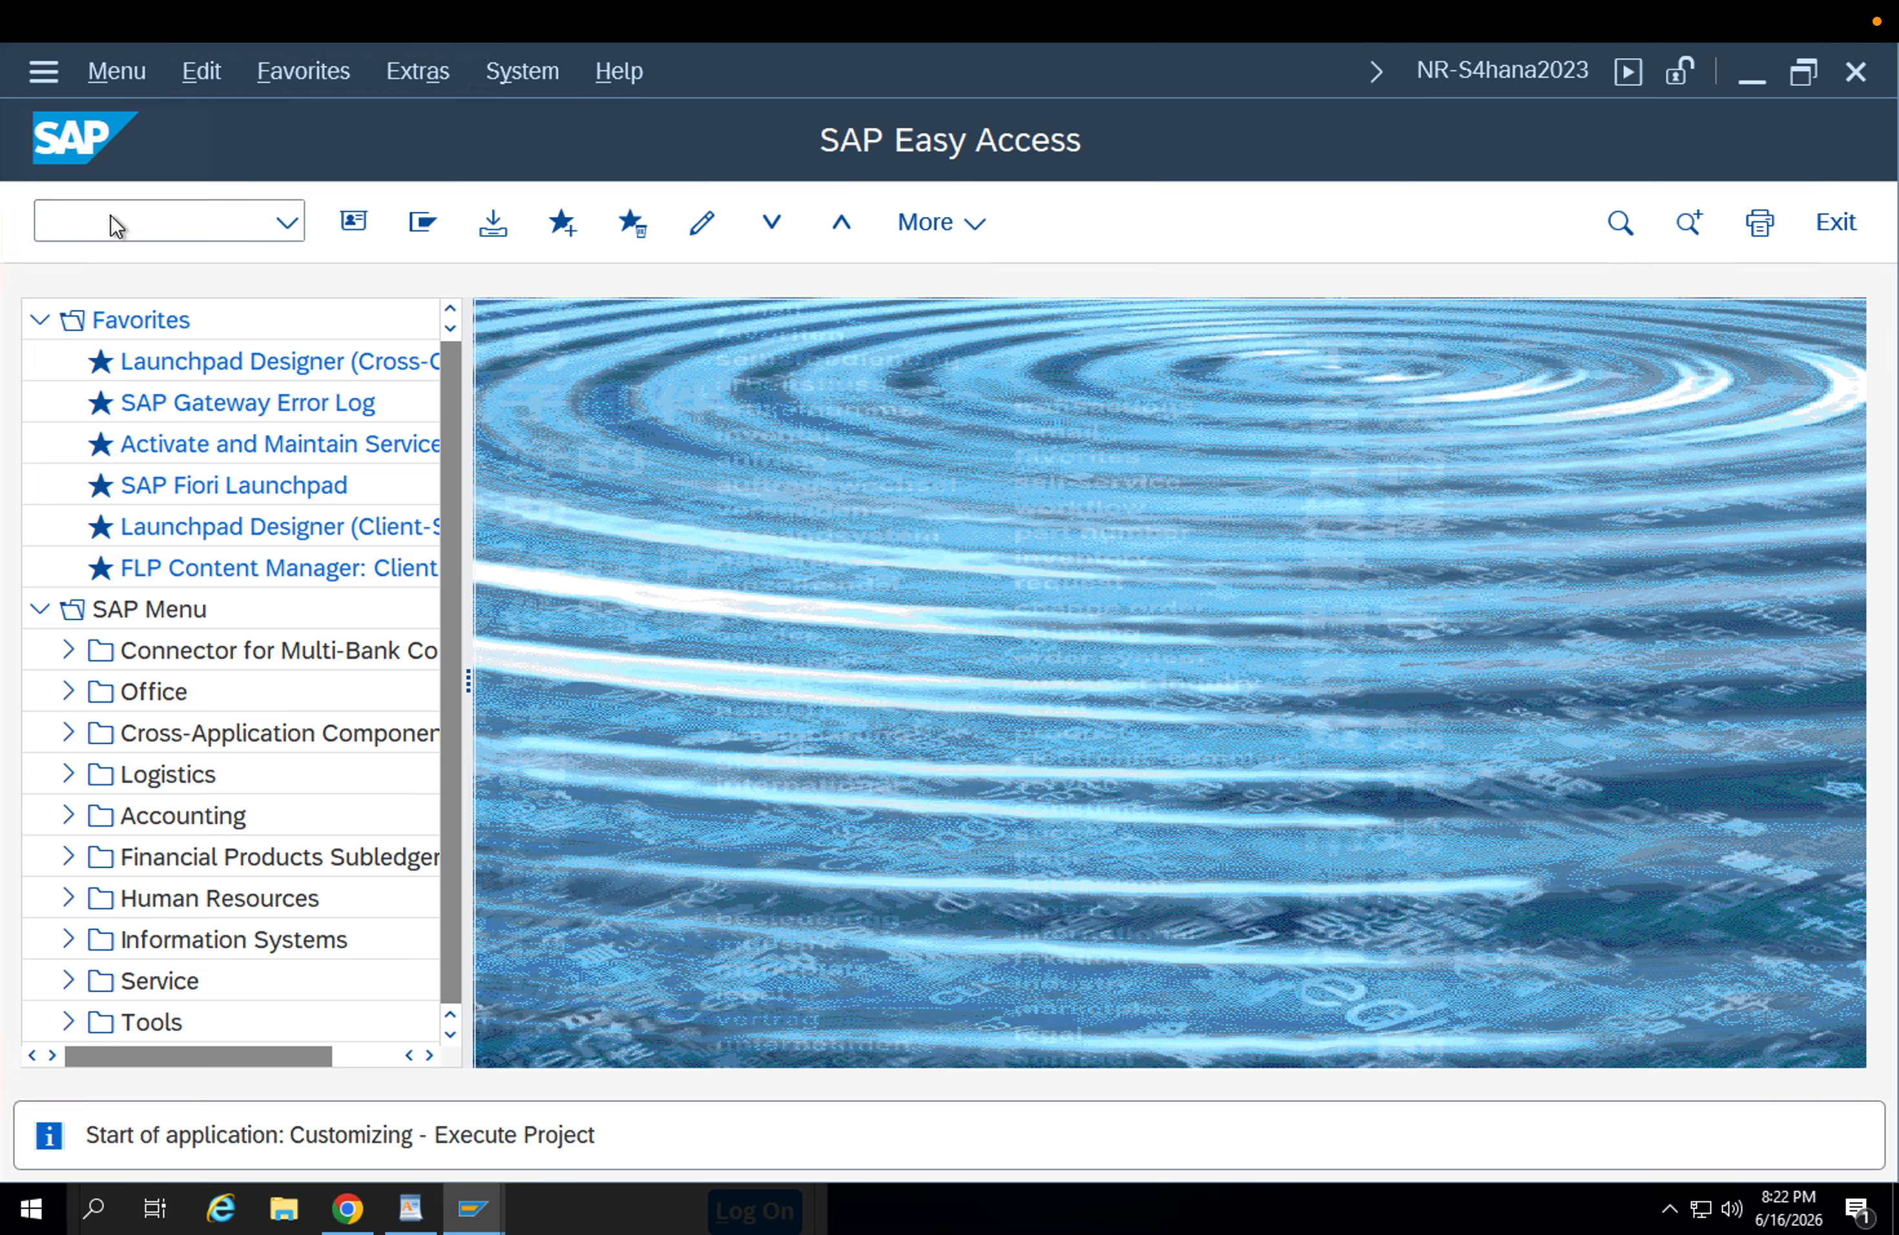
{"action": "left_click", "coordinate": [444, 226]}
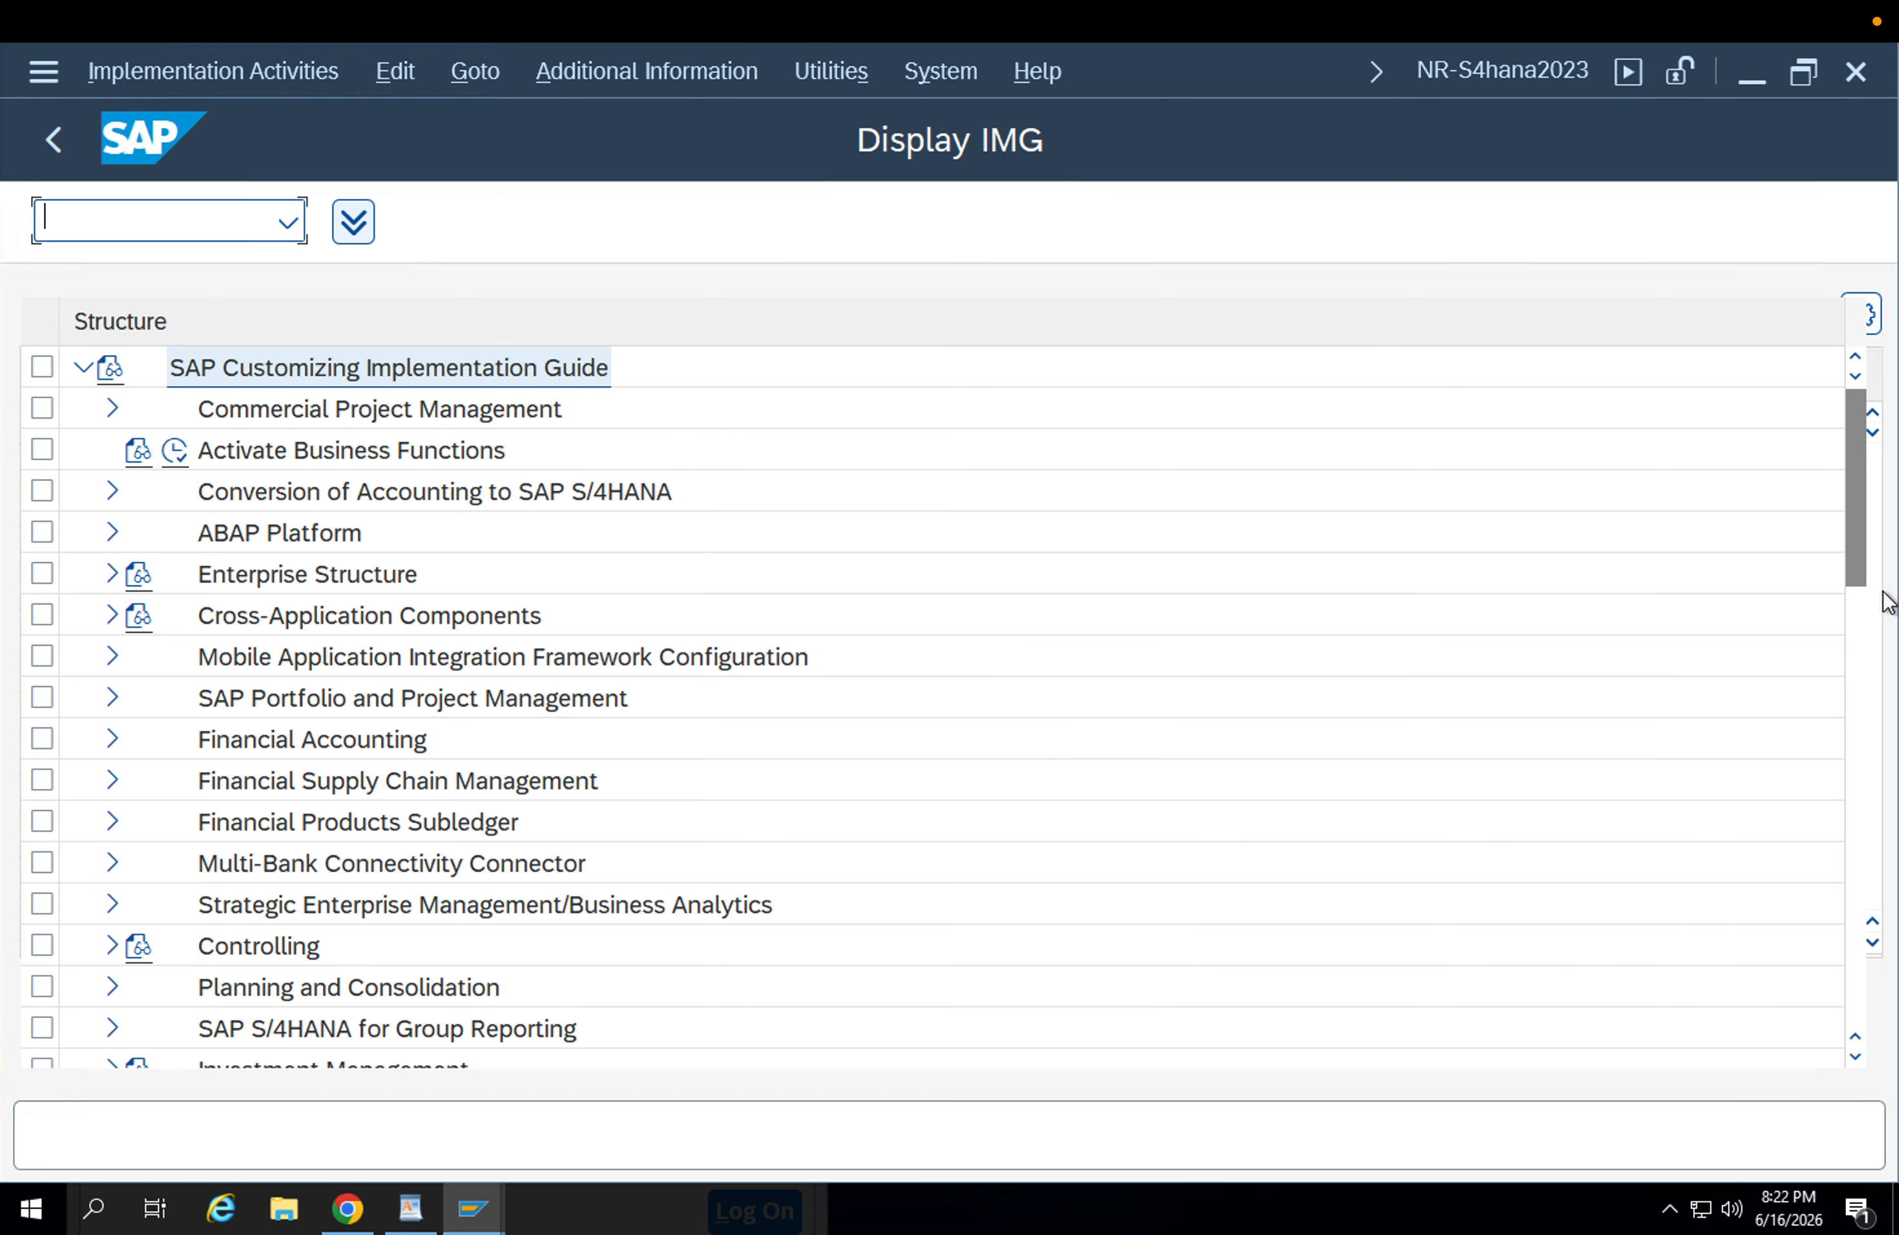
Locate Materials Management in the Customizing structure and expand it down to the Purchasing activities.
{"action": "scroll", "coordinate": [632, 745], "scroll_direction": "down", "scroll_amount": 3}
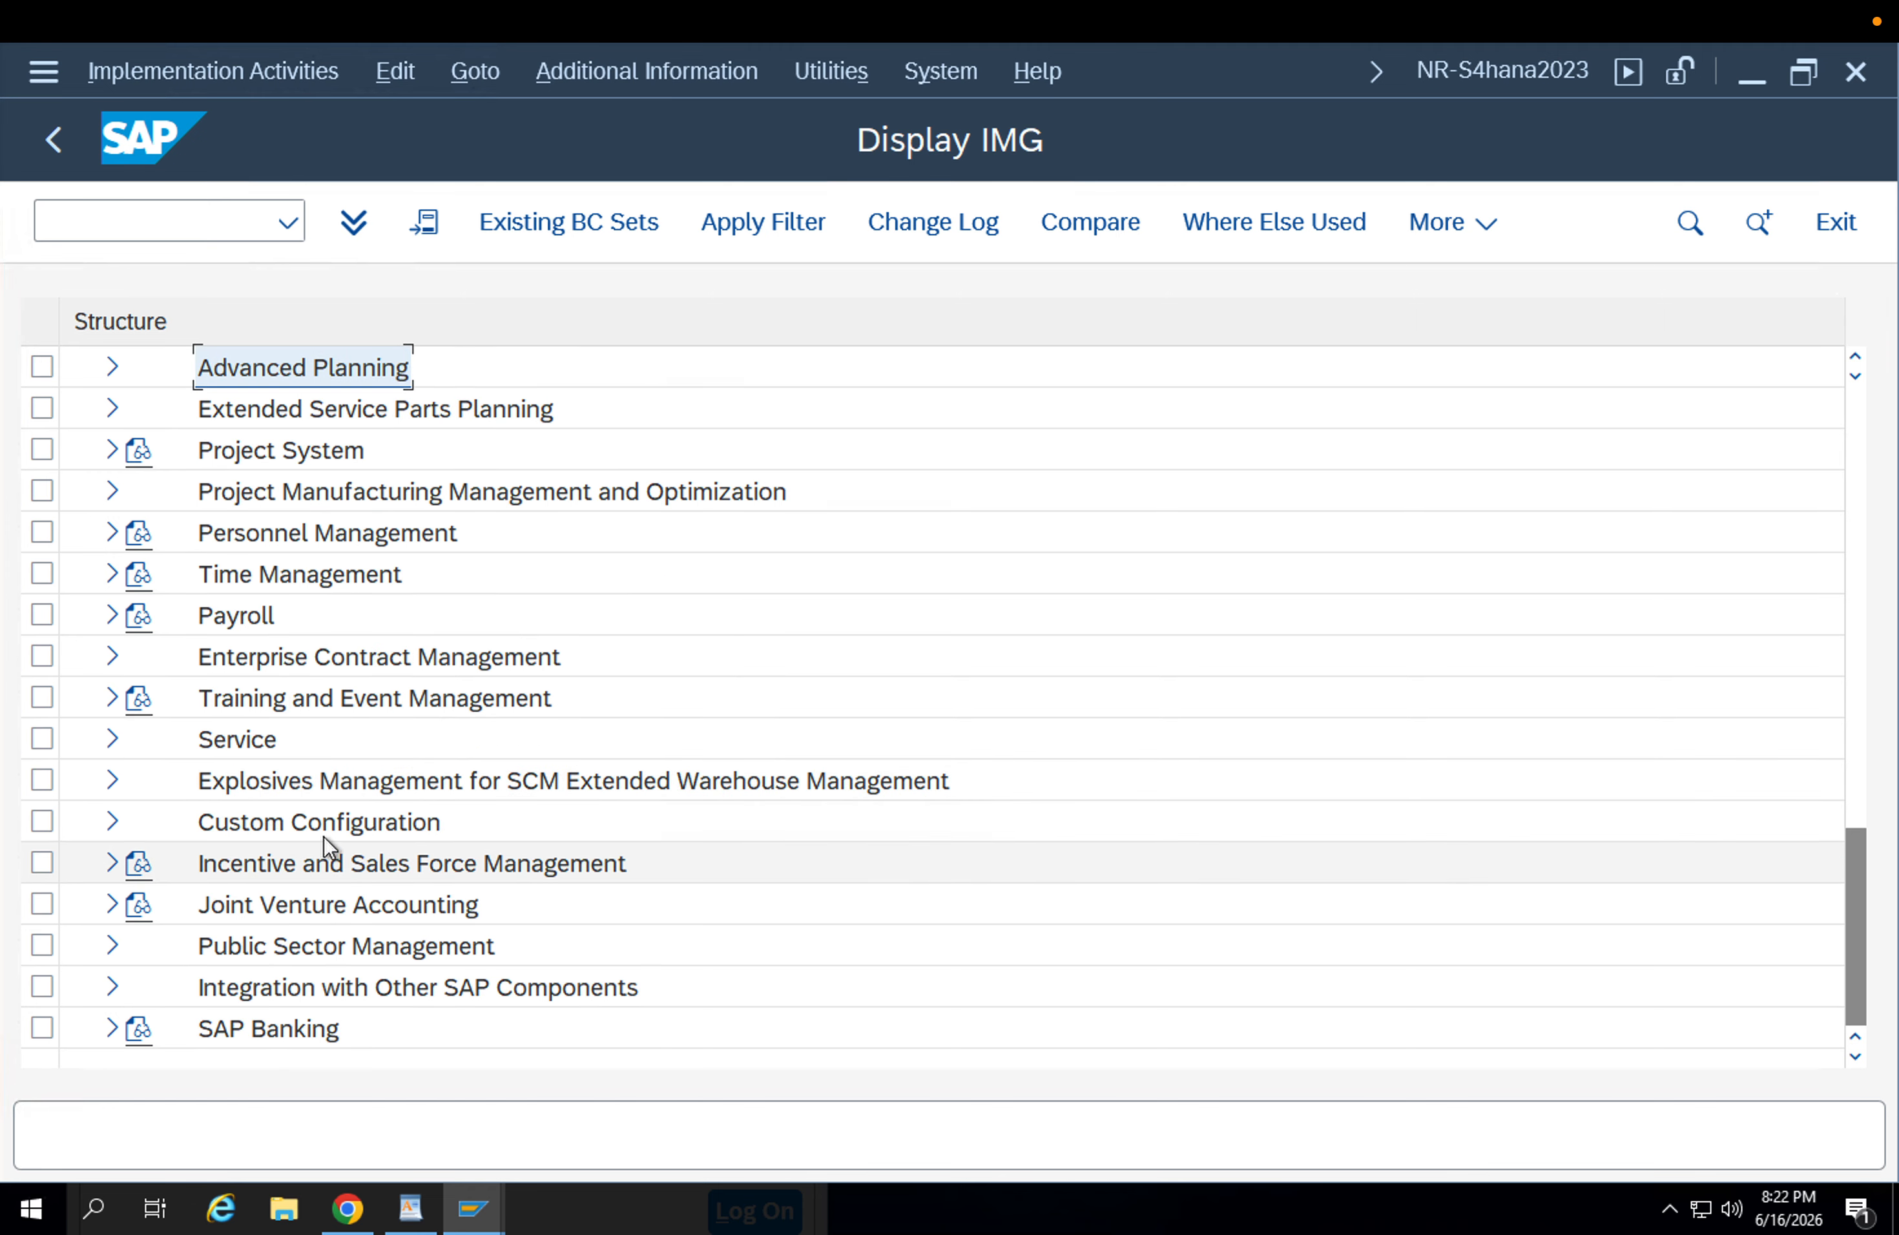
{"action": "scroll", "coordinate": [310, 778], "scroll_direction": "up", "scroll_amount": 3}
{"action": "scroll", "coordinate": [273, 738], "scroll_direction": "up", "scroll_amount": 1}
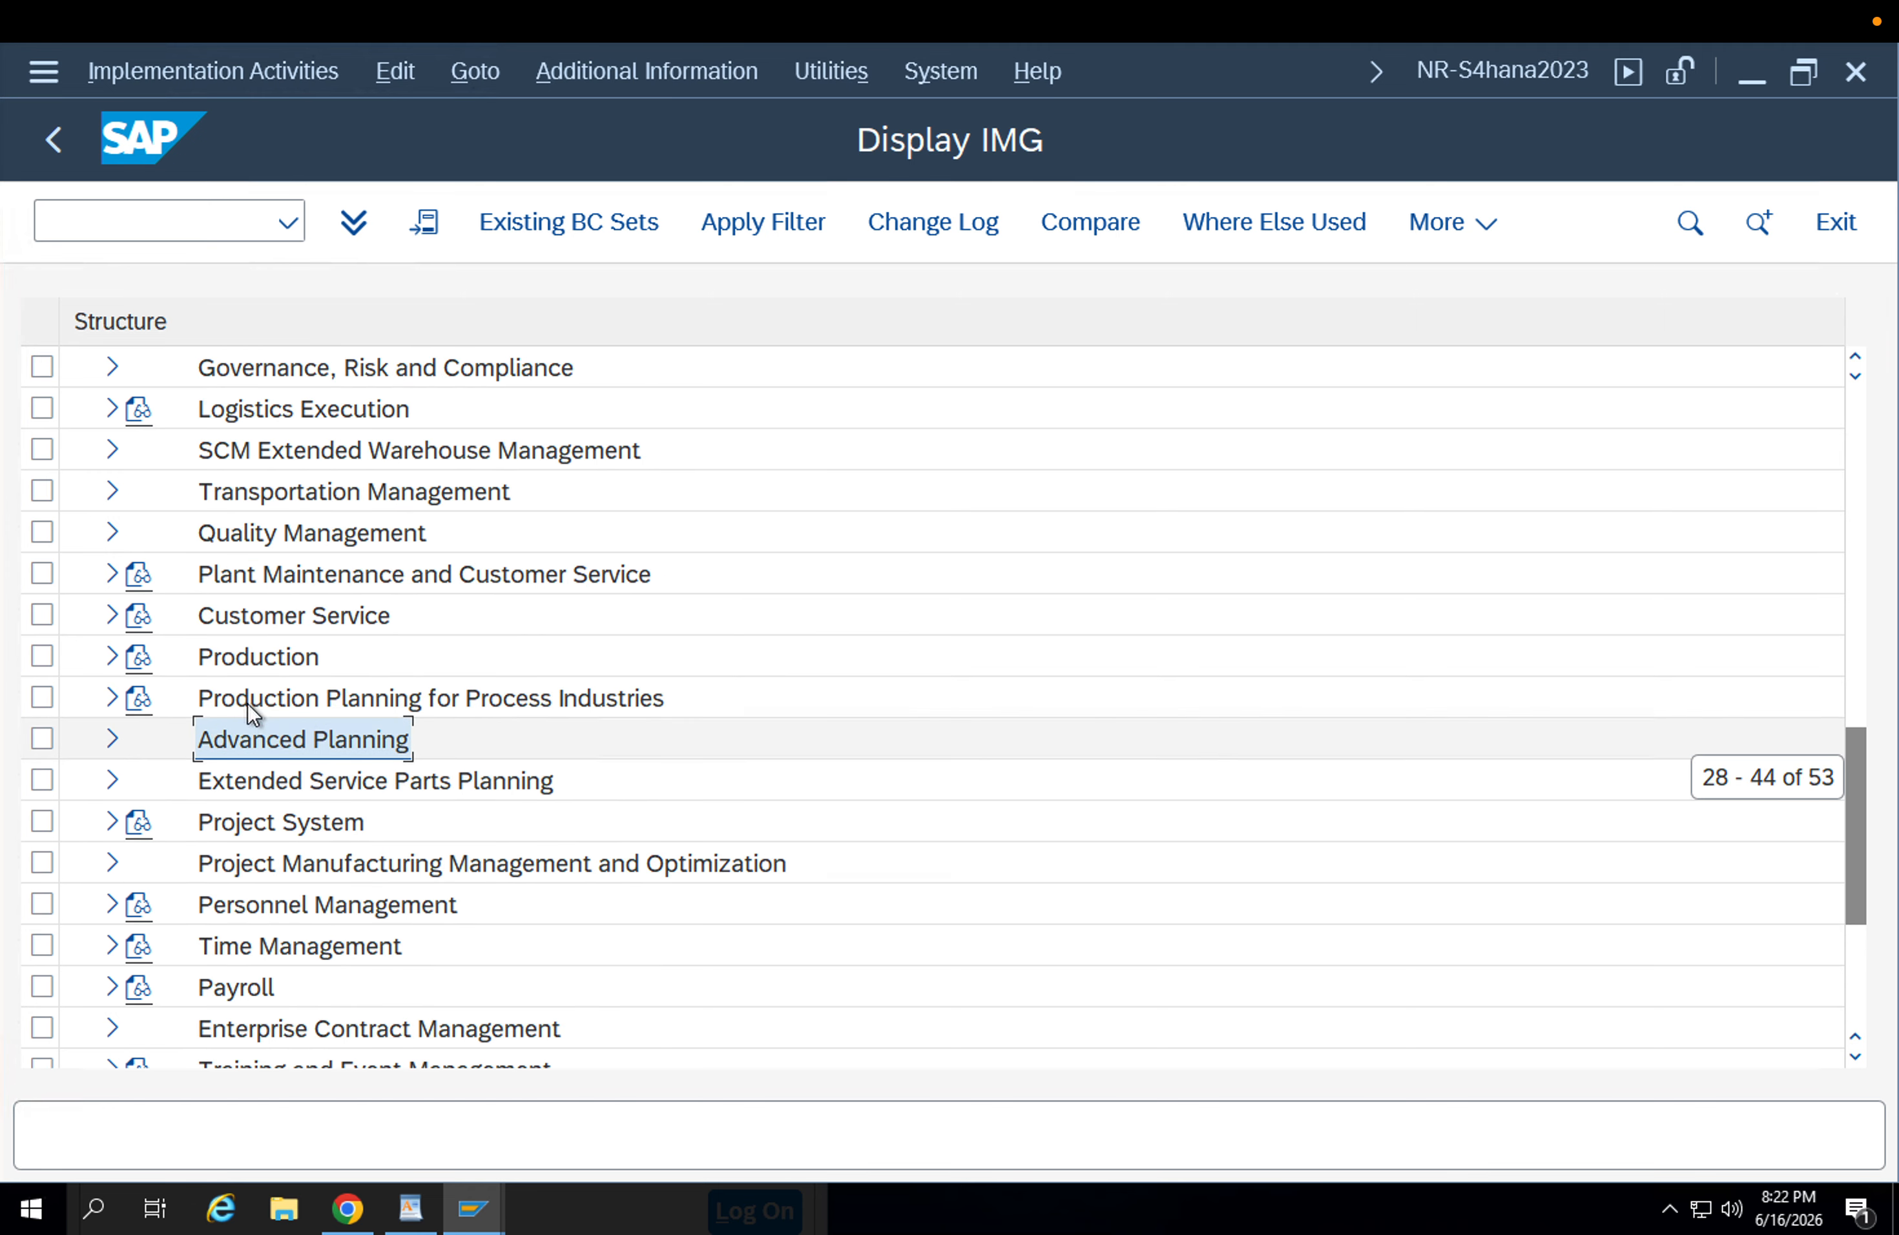
{"action": "scroll", "coordinate": [227, 718], "scroll_direction": "up", "scroll_amount": 2}
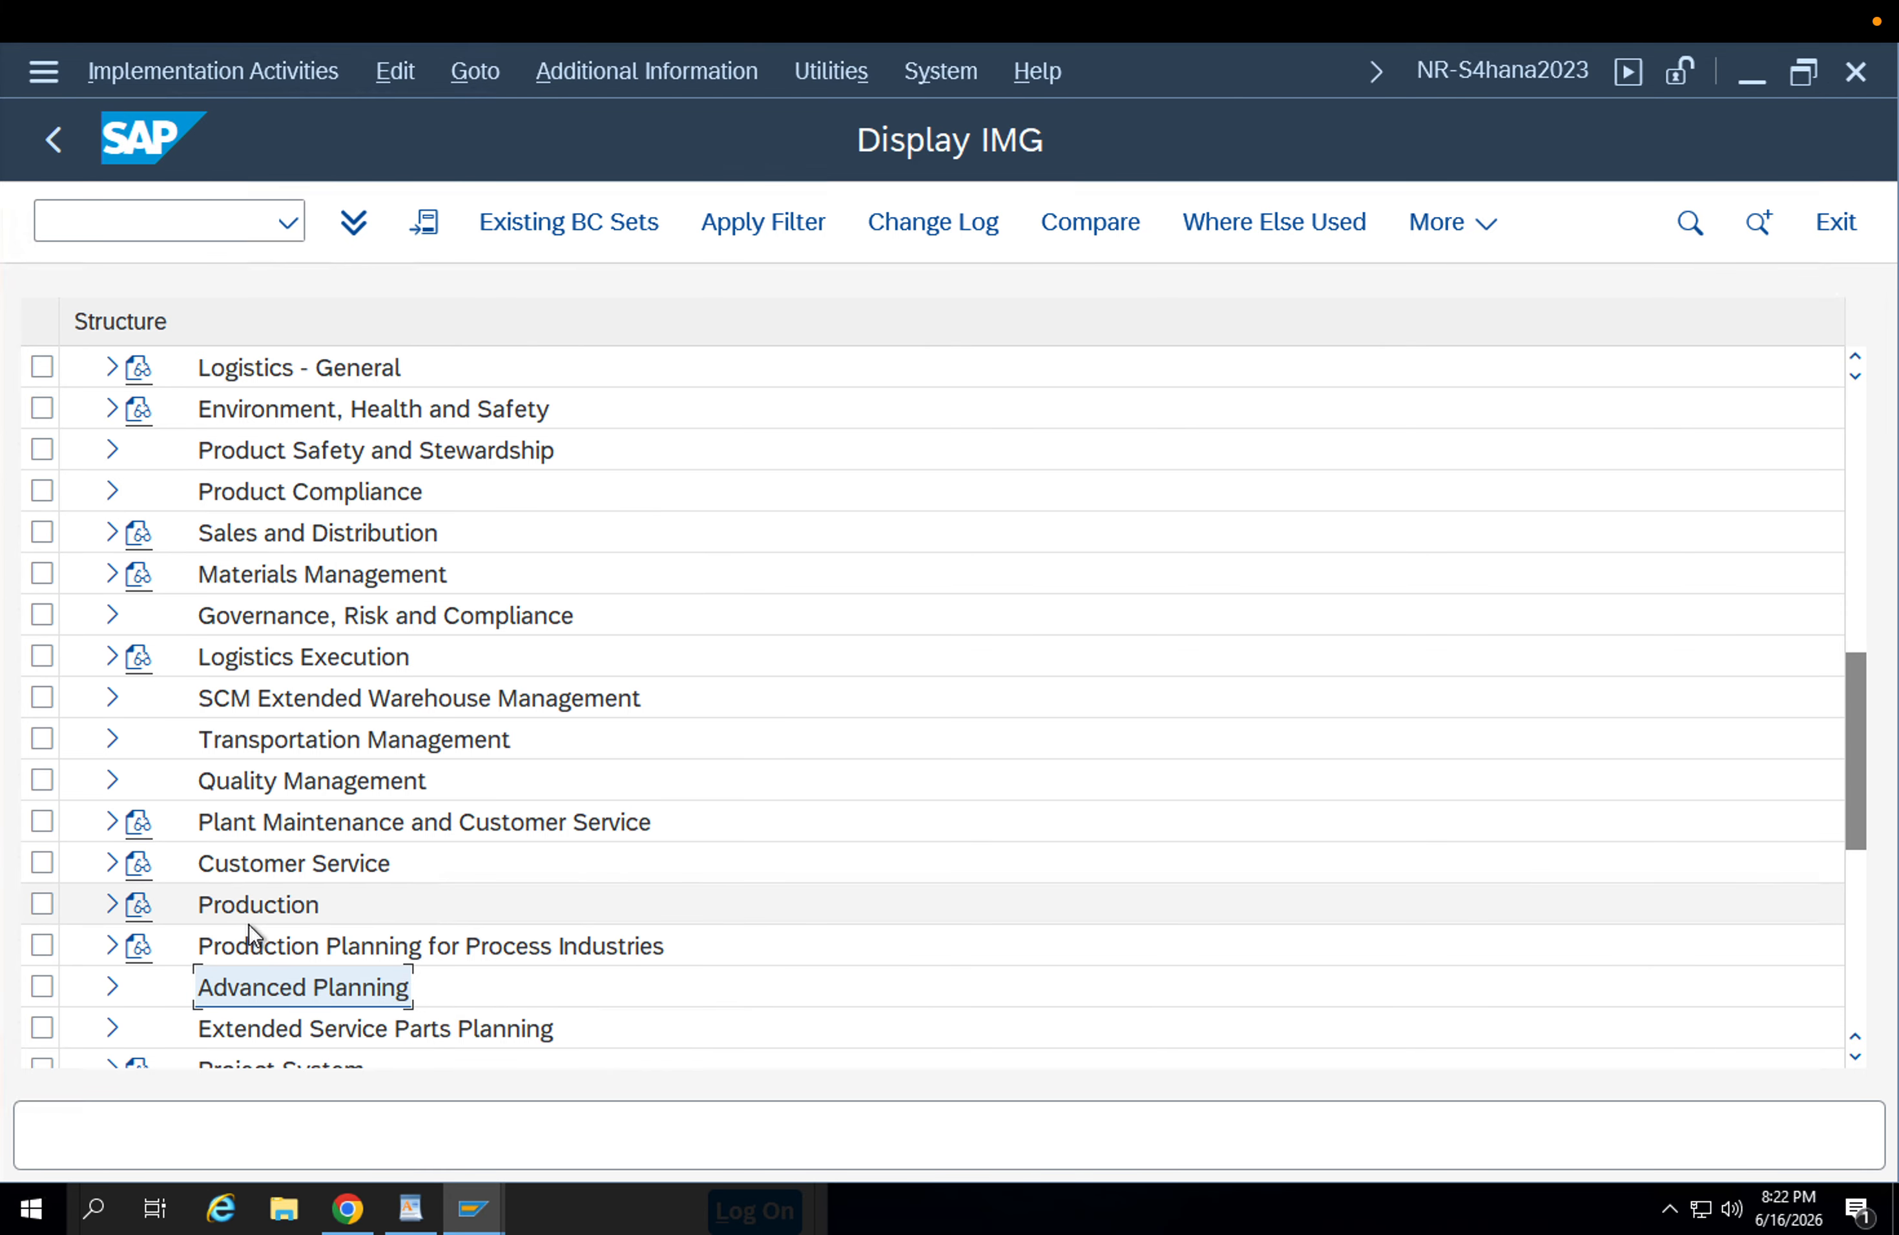
{"action": "left_click", "coordinate": [258, 704]}
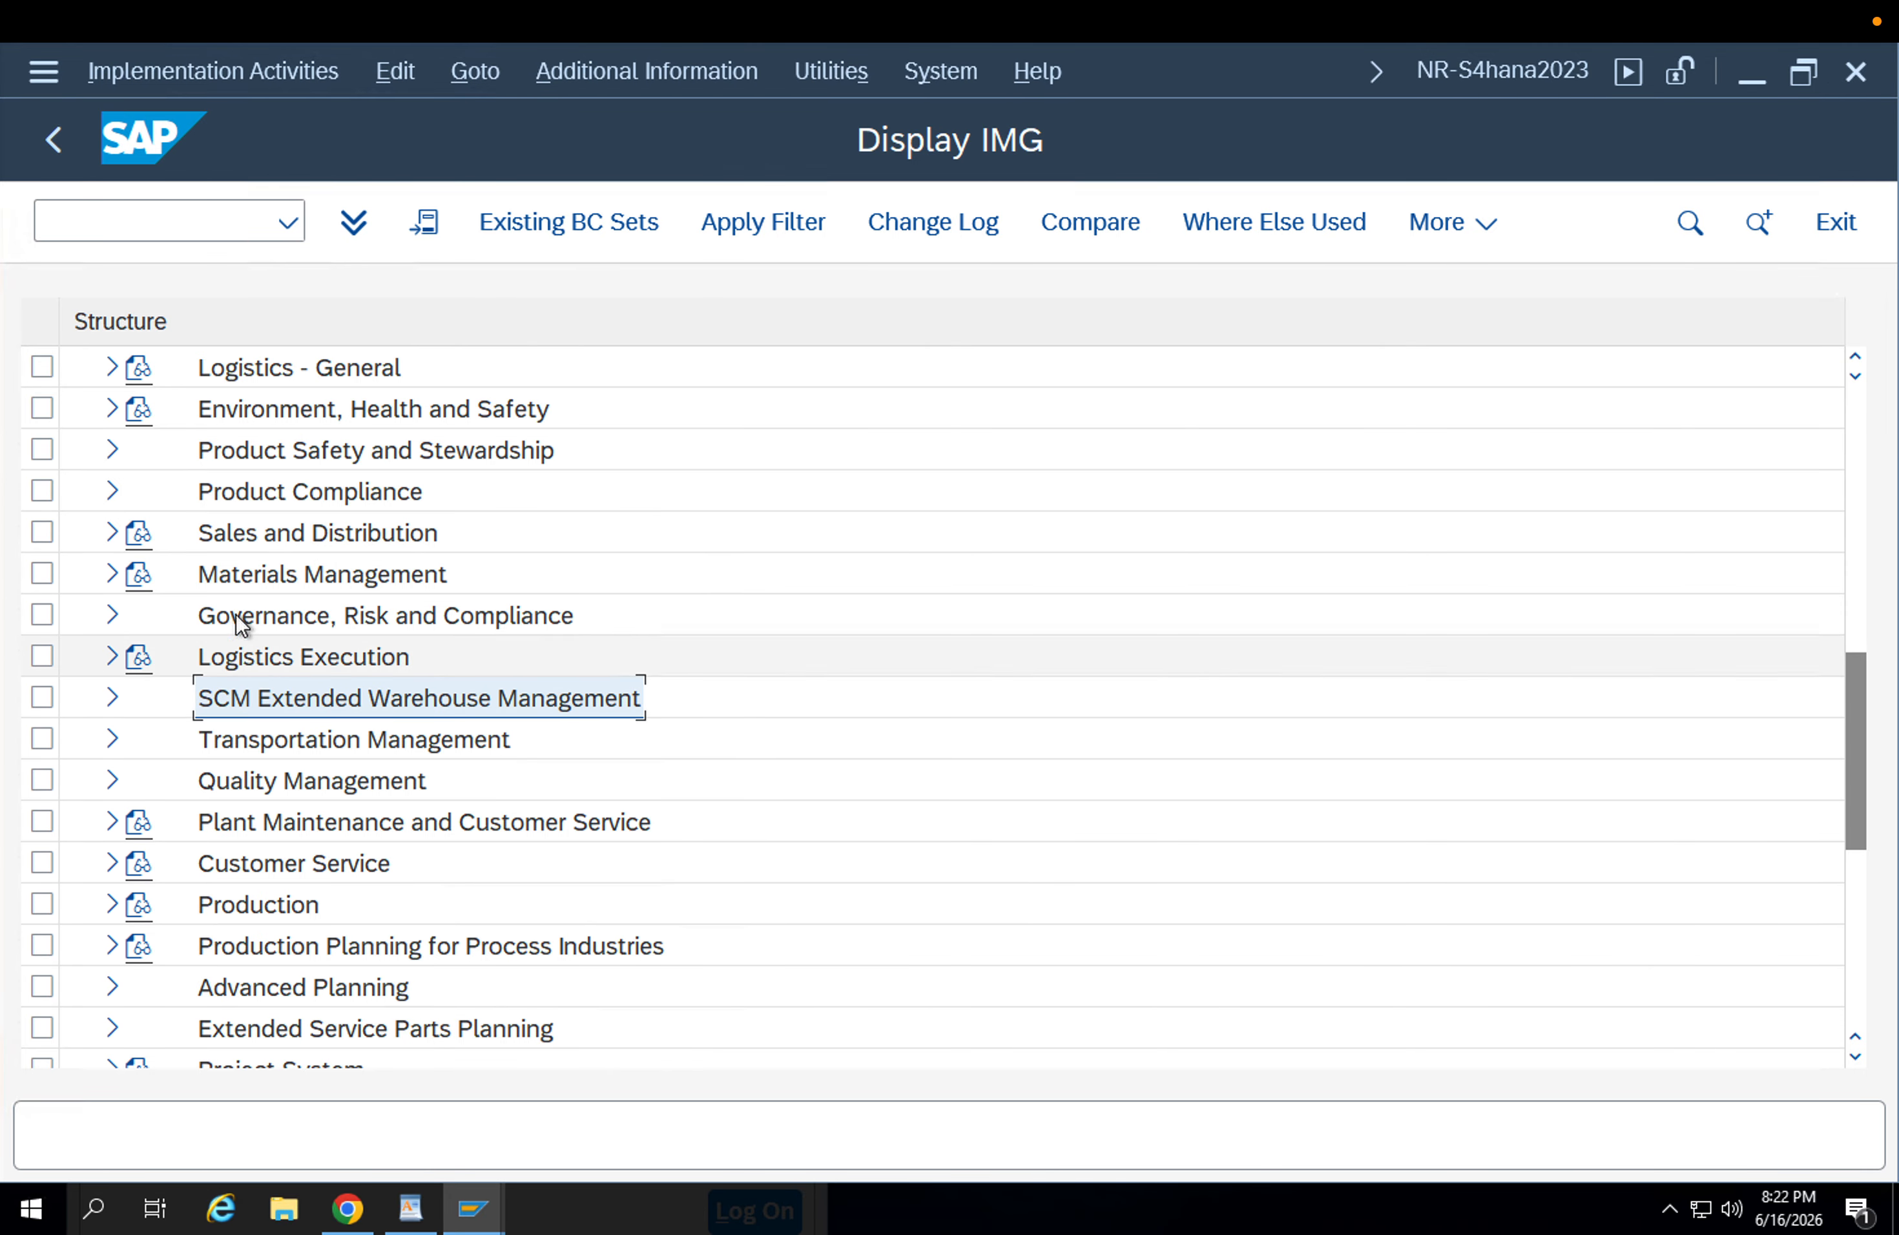
{"action": "left_click", "coordinate": [250, 578]}
{"action": "left_click", "coordinate": [113, 575]}
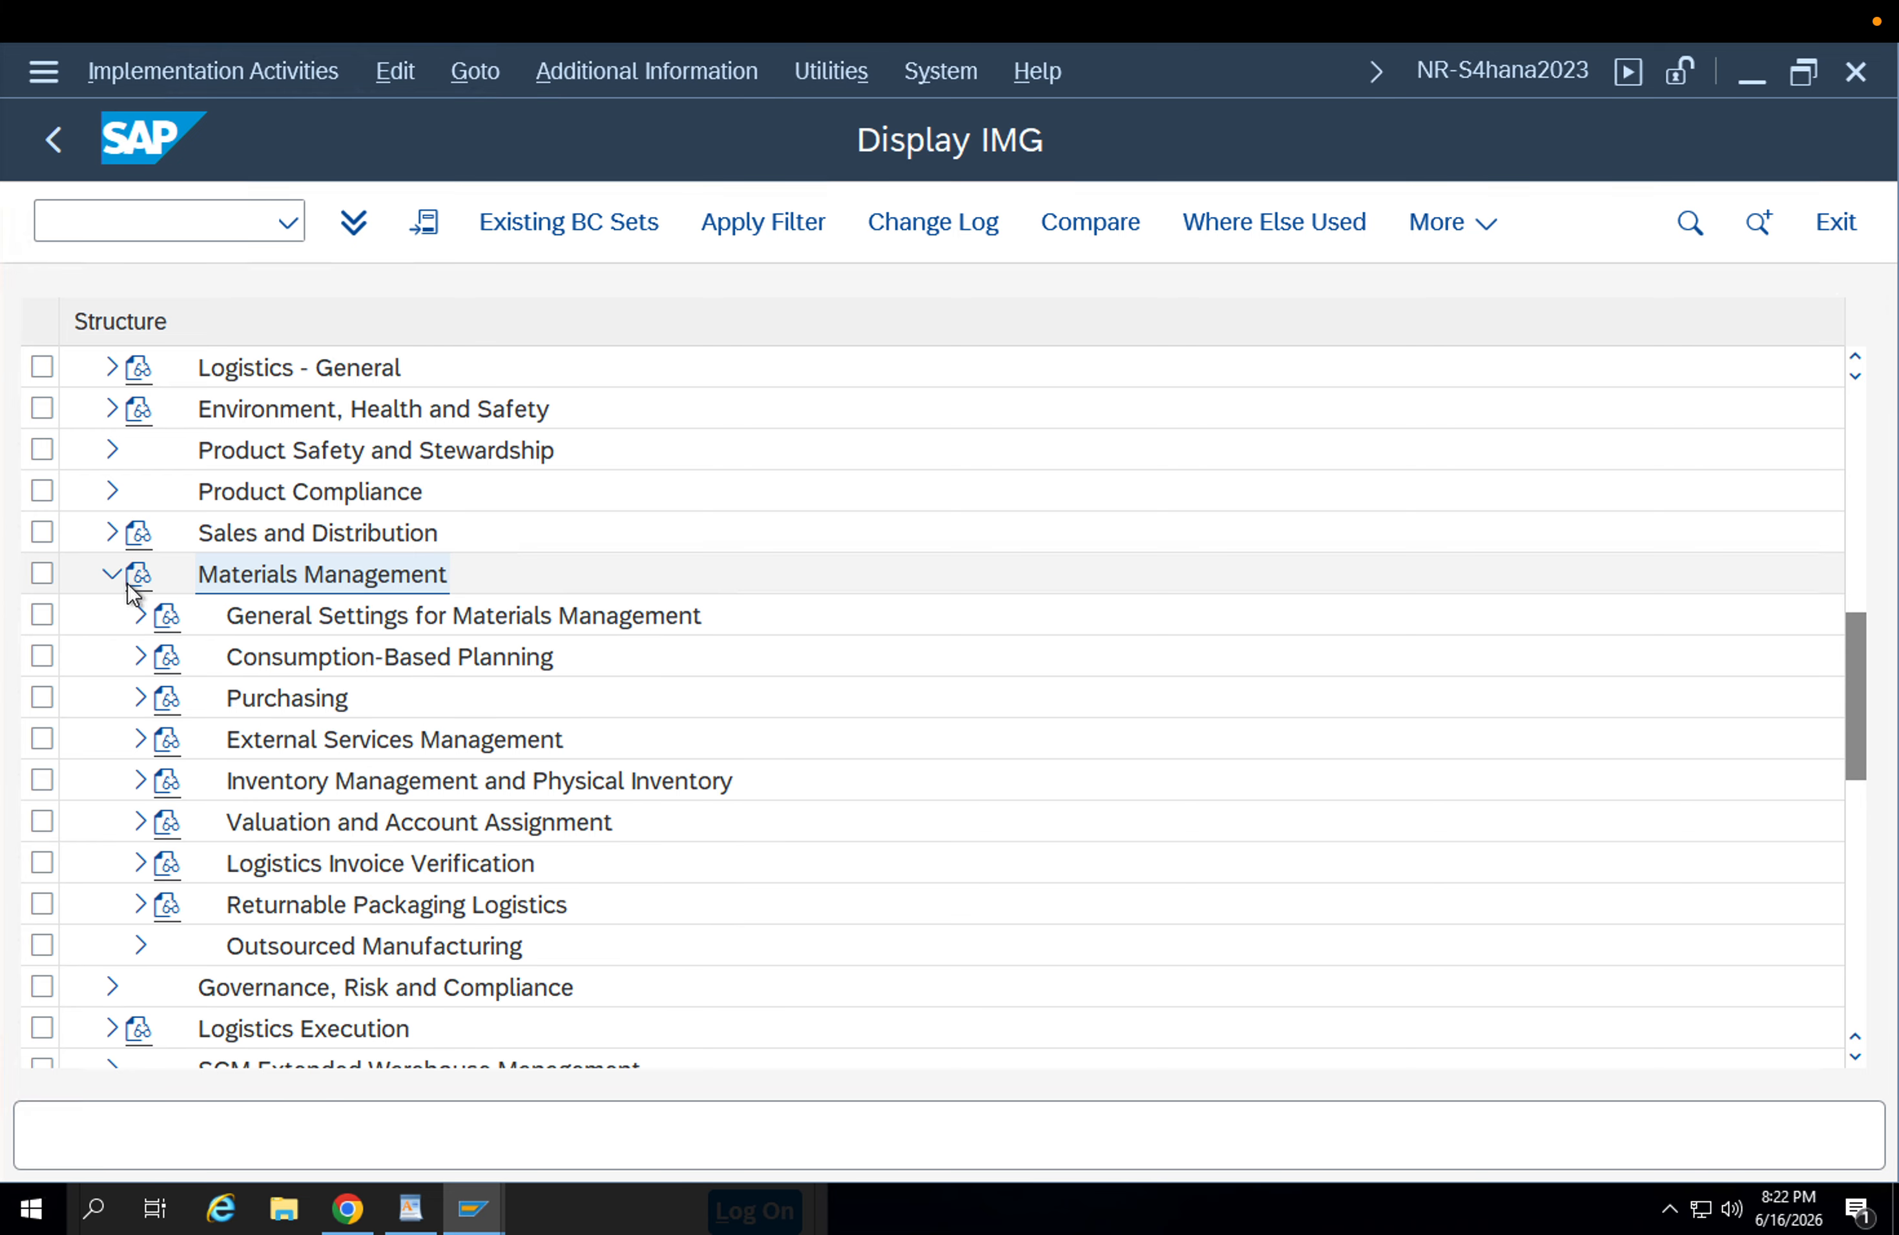
{"action": "left_click", "coordinate": [139, 700]}
Expand Purchase Order and Set up Stock Transport Order, and select the activity Configure Delivery Type & Availability Check Procedure by Plant.
{"action": "scroll", "coordinate": [343, 907], "scroll_direction": "down", "scroll_amount": 2}
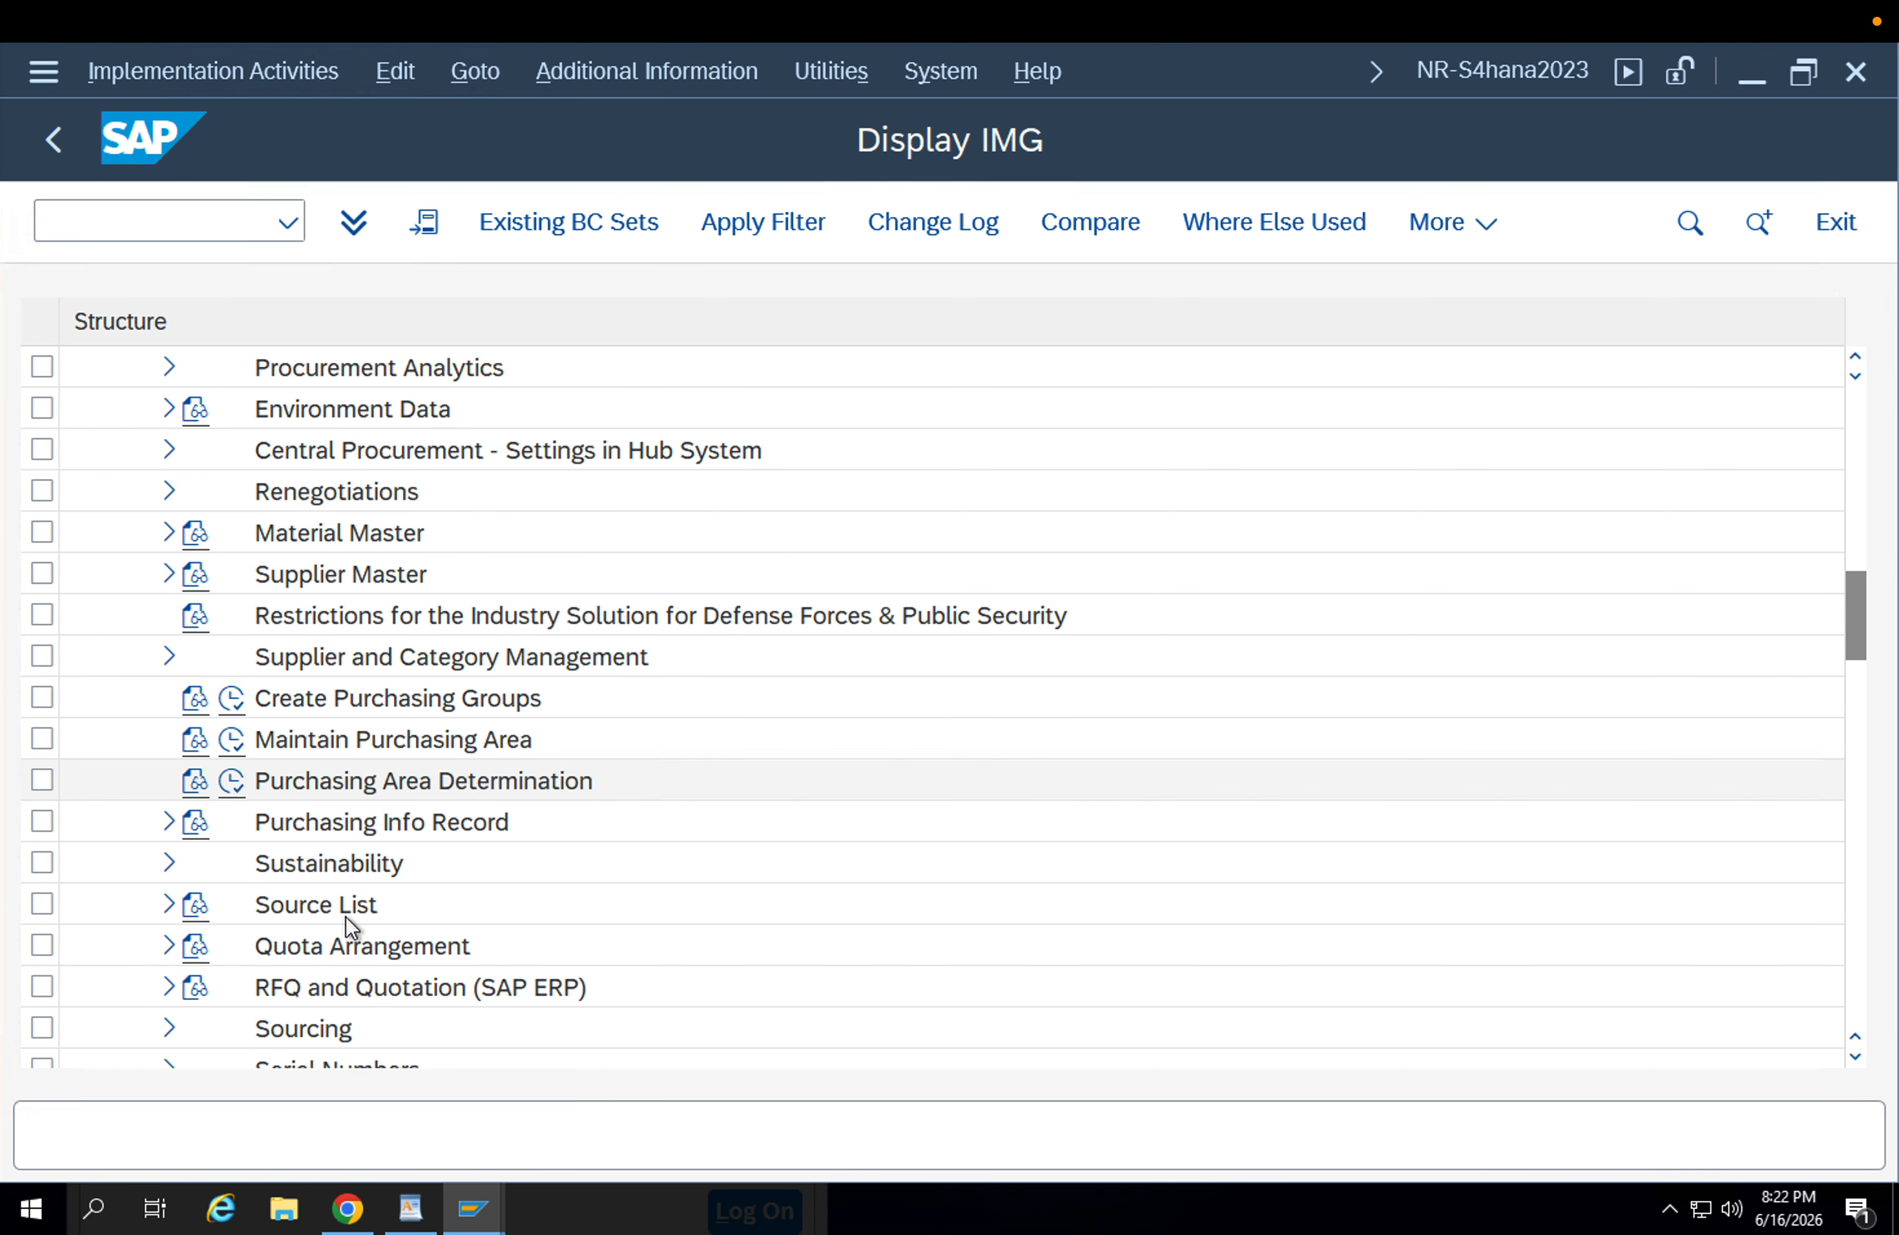
{"action": "scroll", "coordinate": [171, 722], "scroll_direction": "down", "scroll_amount": 2}
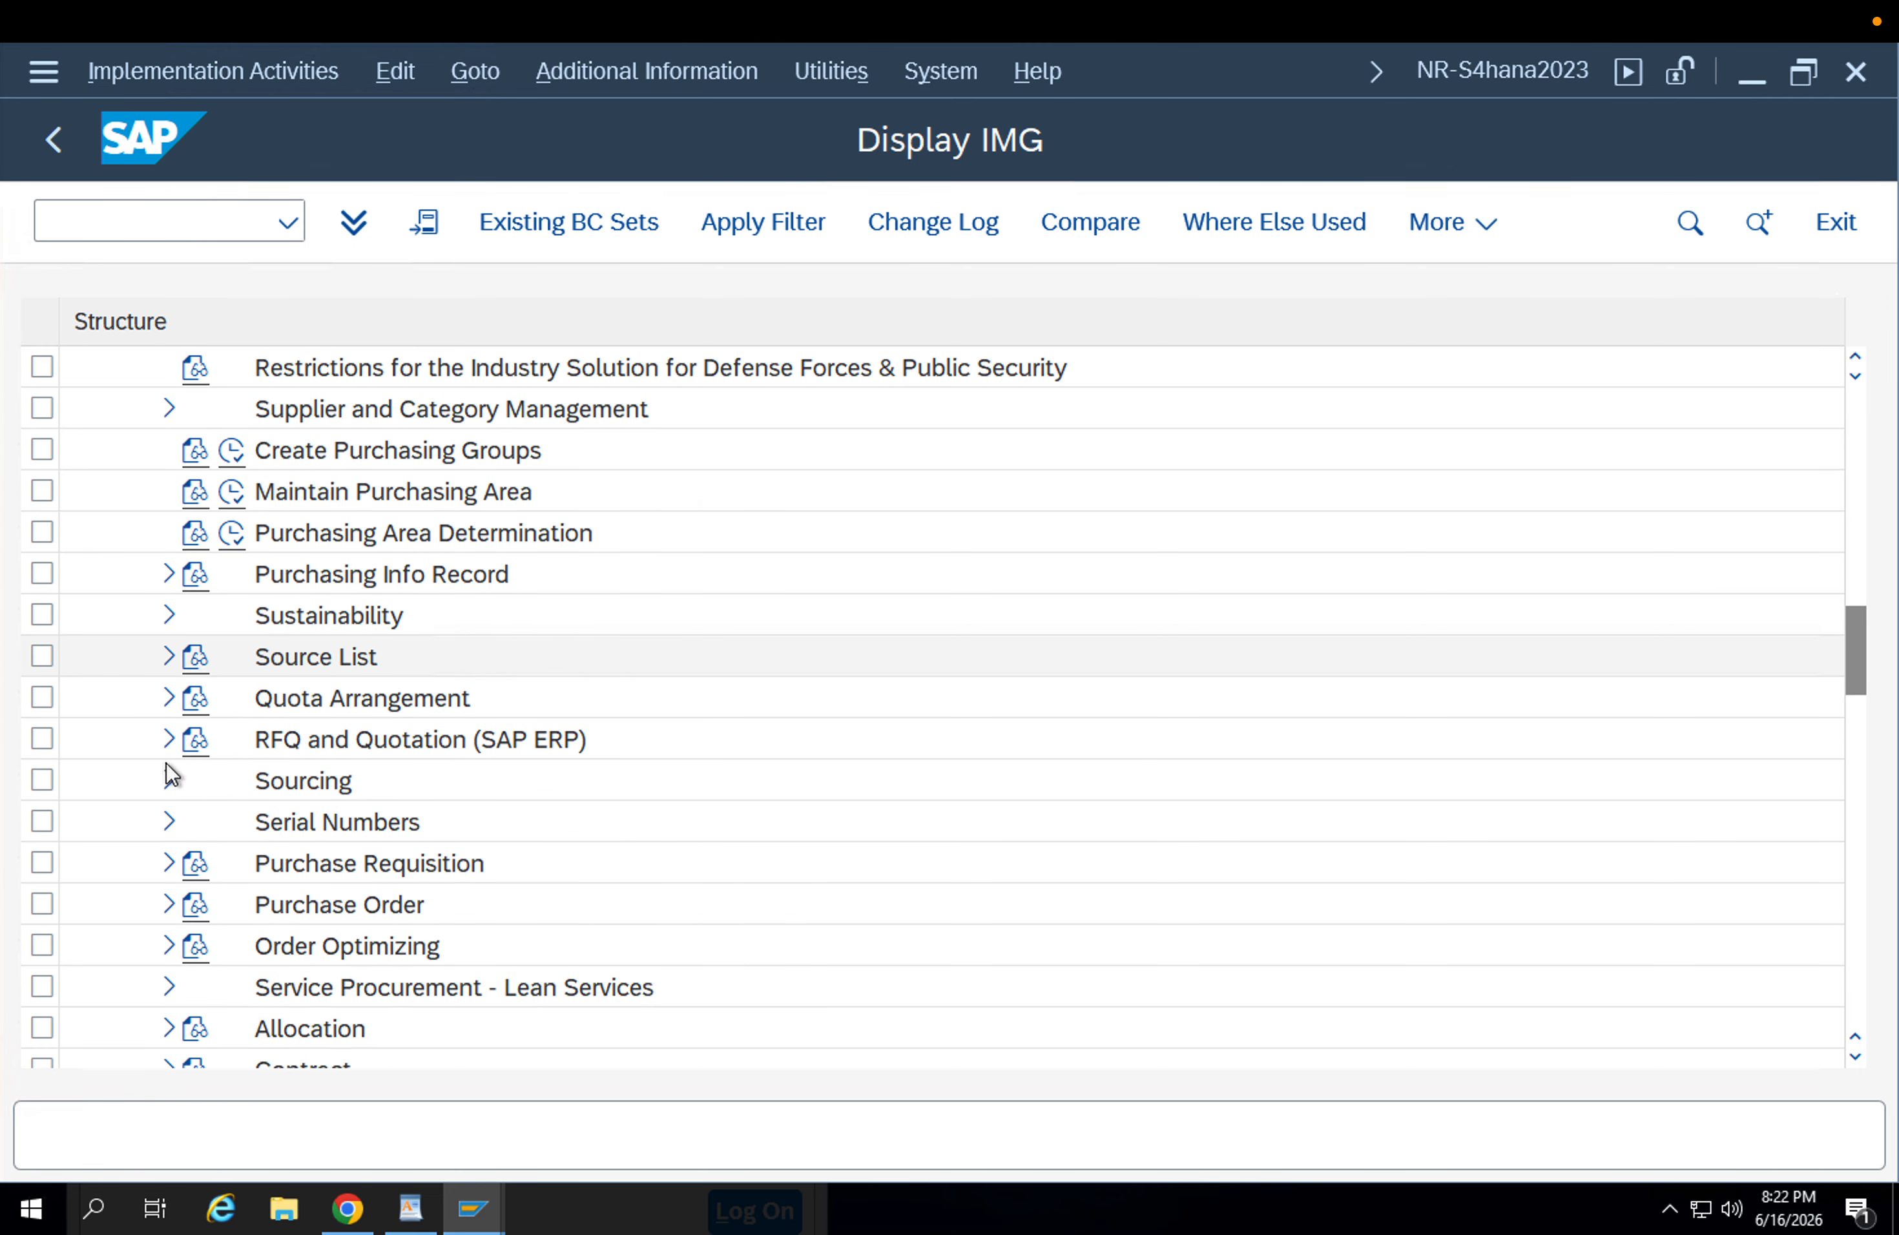
{"action": "left_click", "coordinate": [169, 780]}
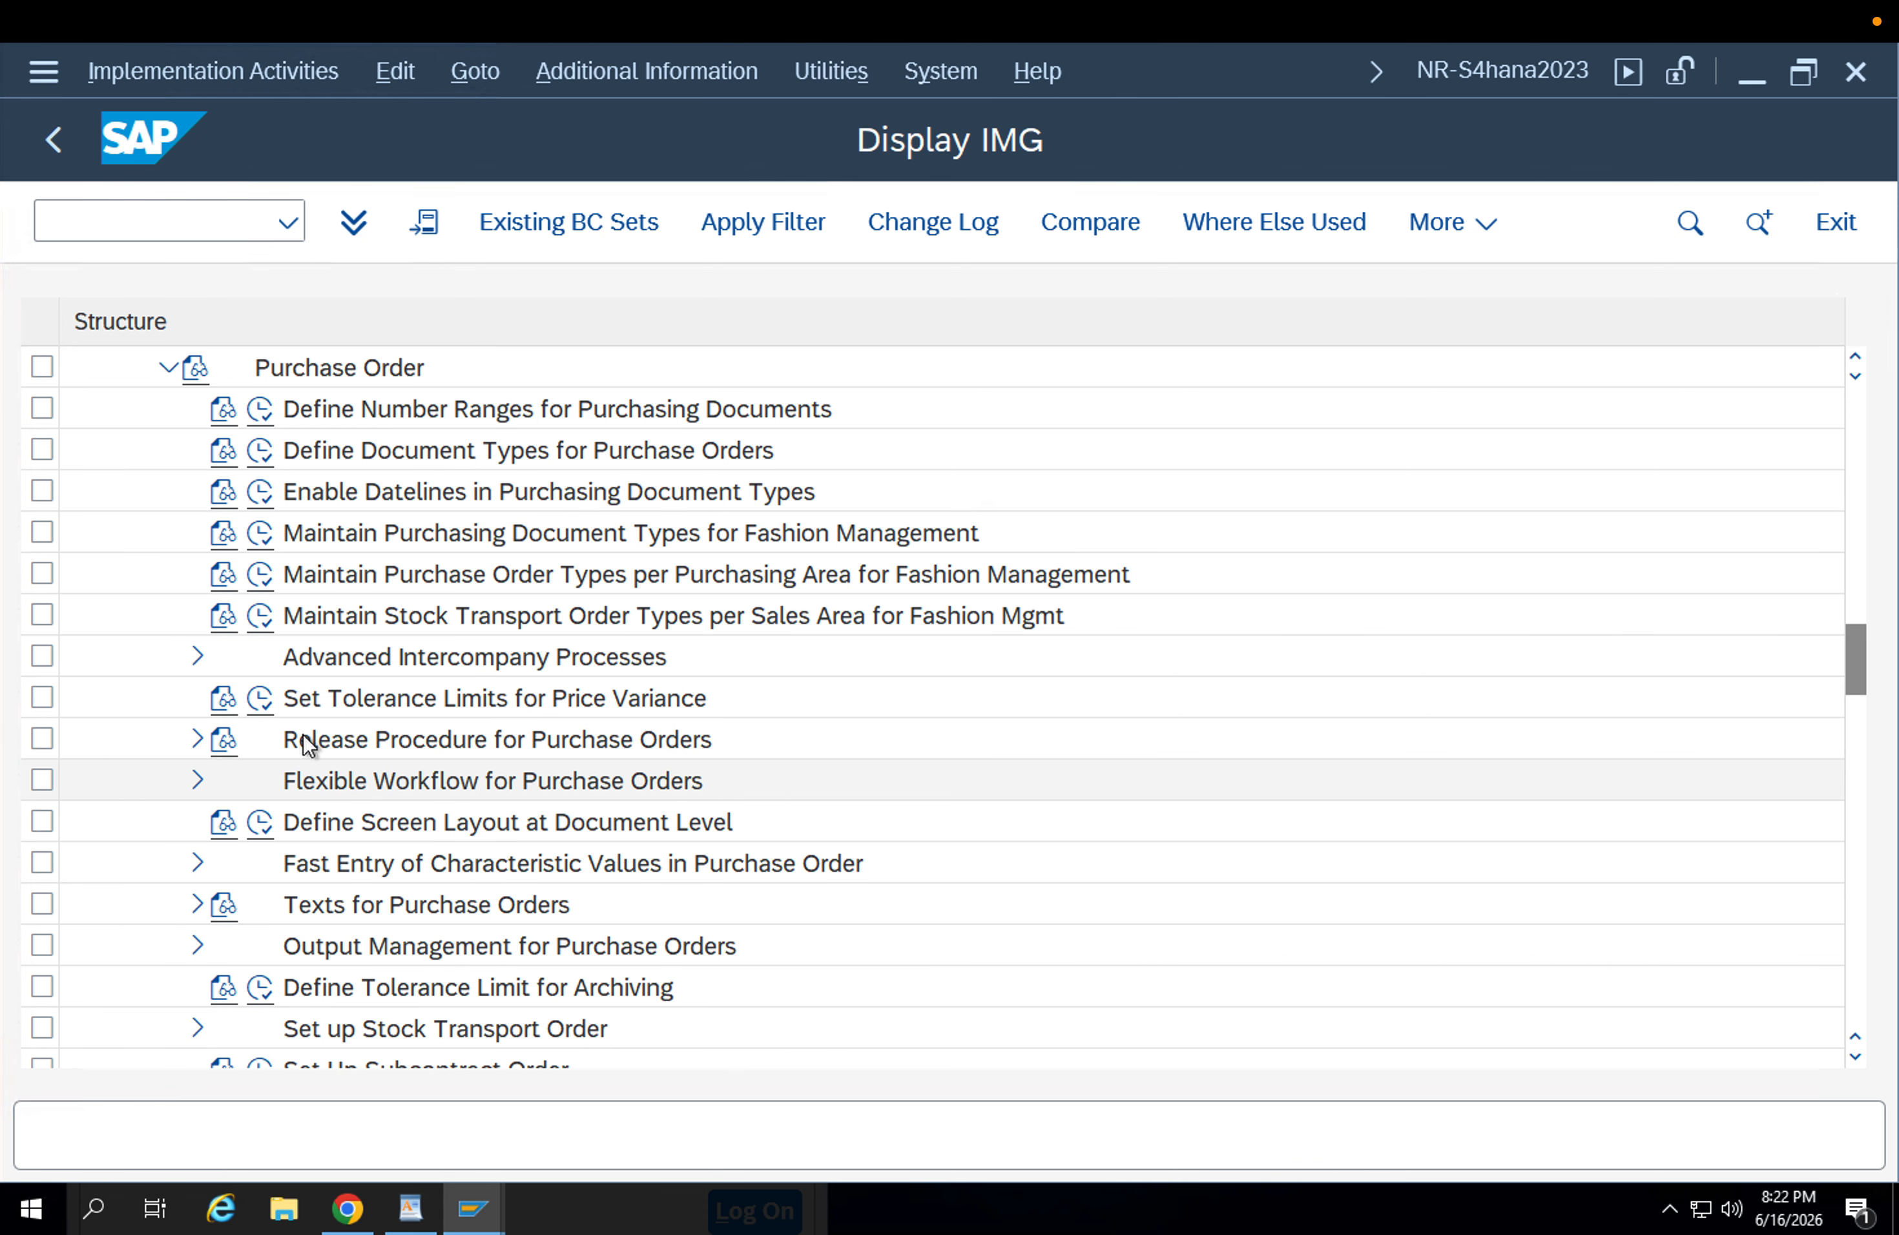
{"action": "scroll", "coordinate": [345, 905], "scroll_direction": "down", "scroll_amount": 2}
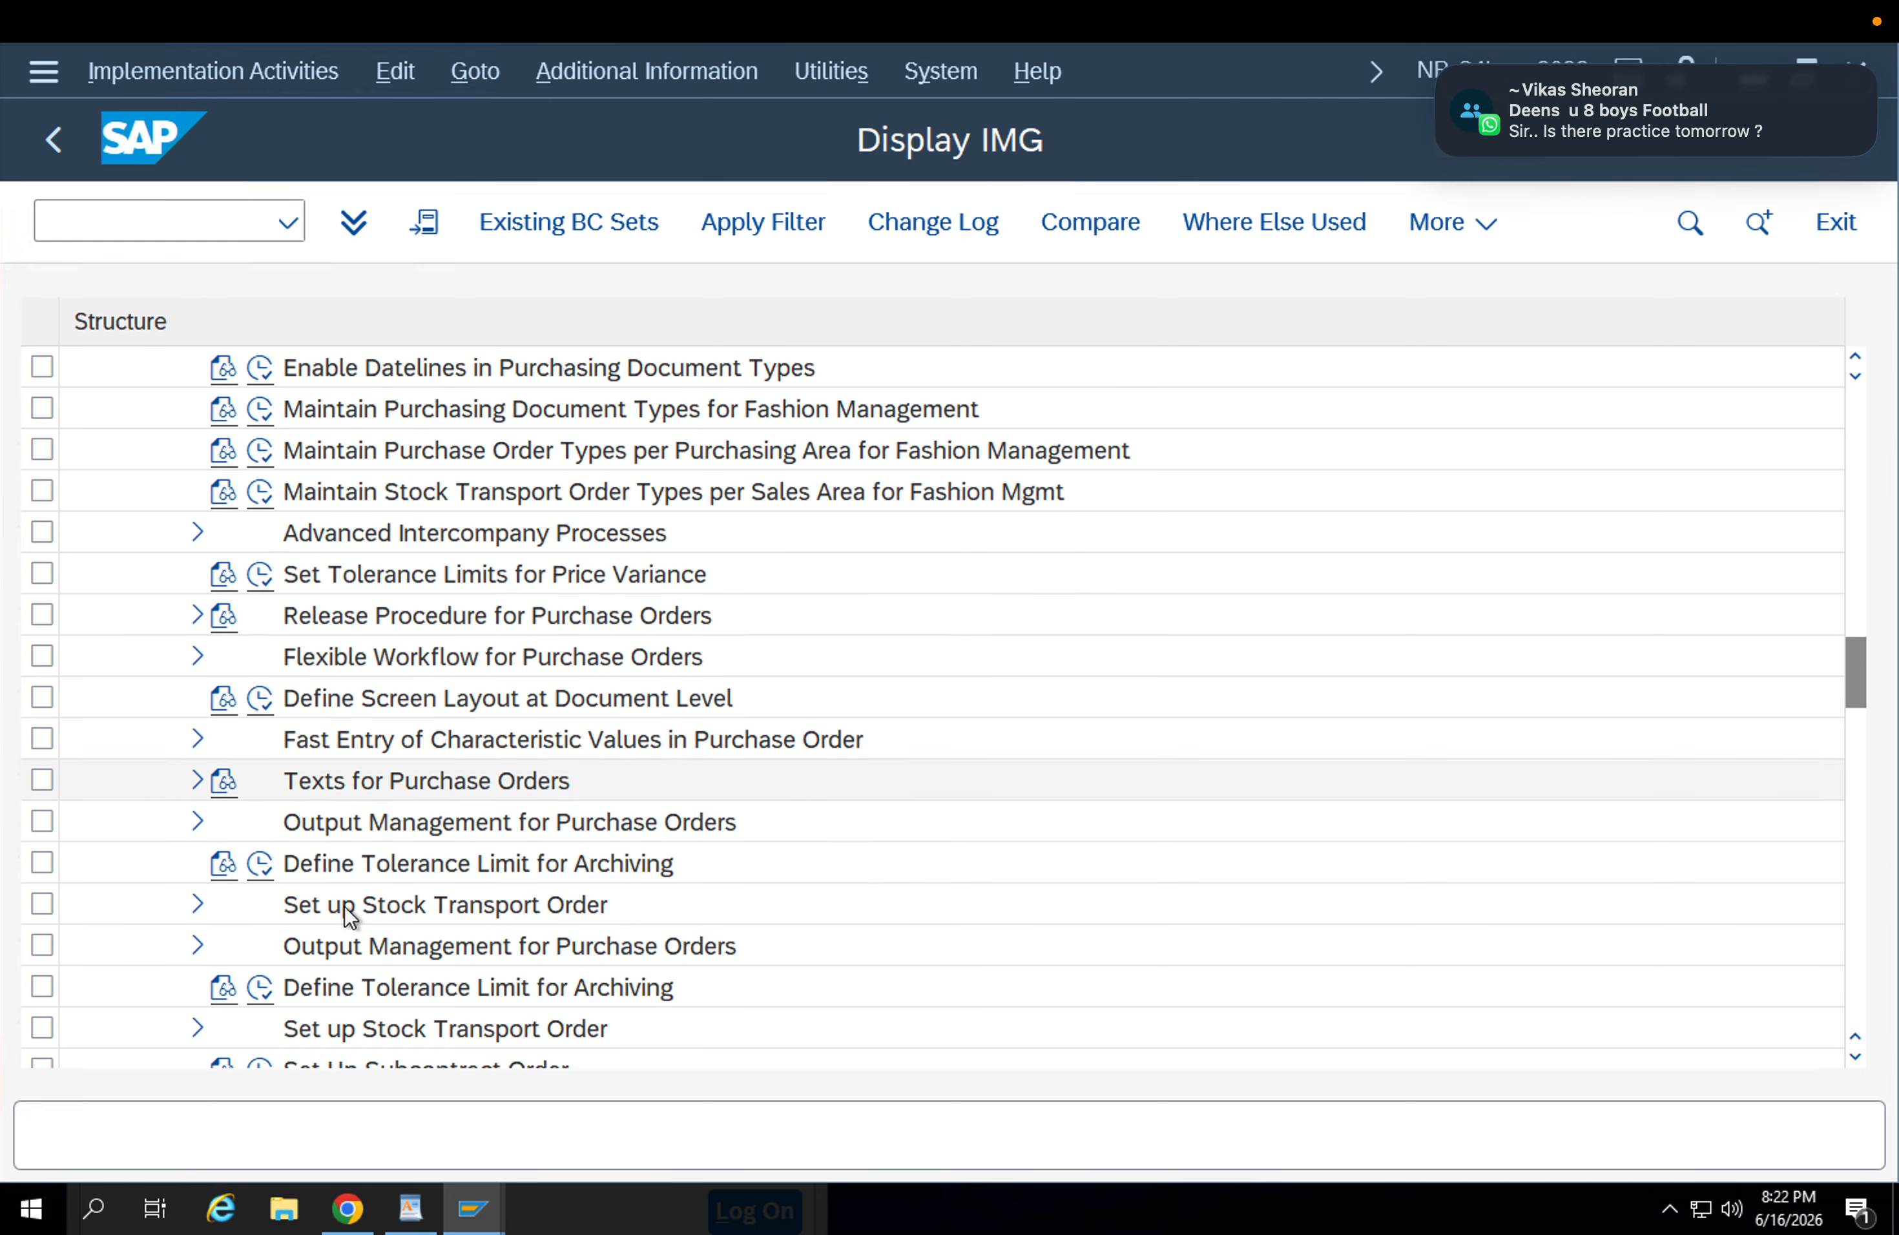
{"action": "left_click", "coordinate": [197, 782]}
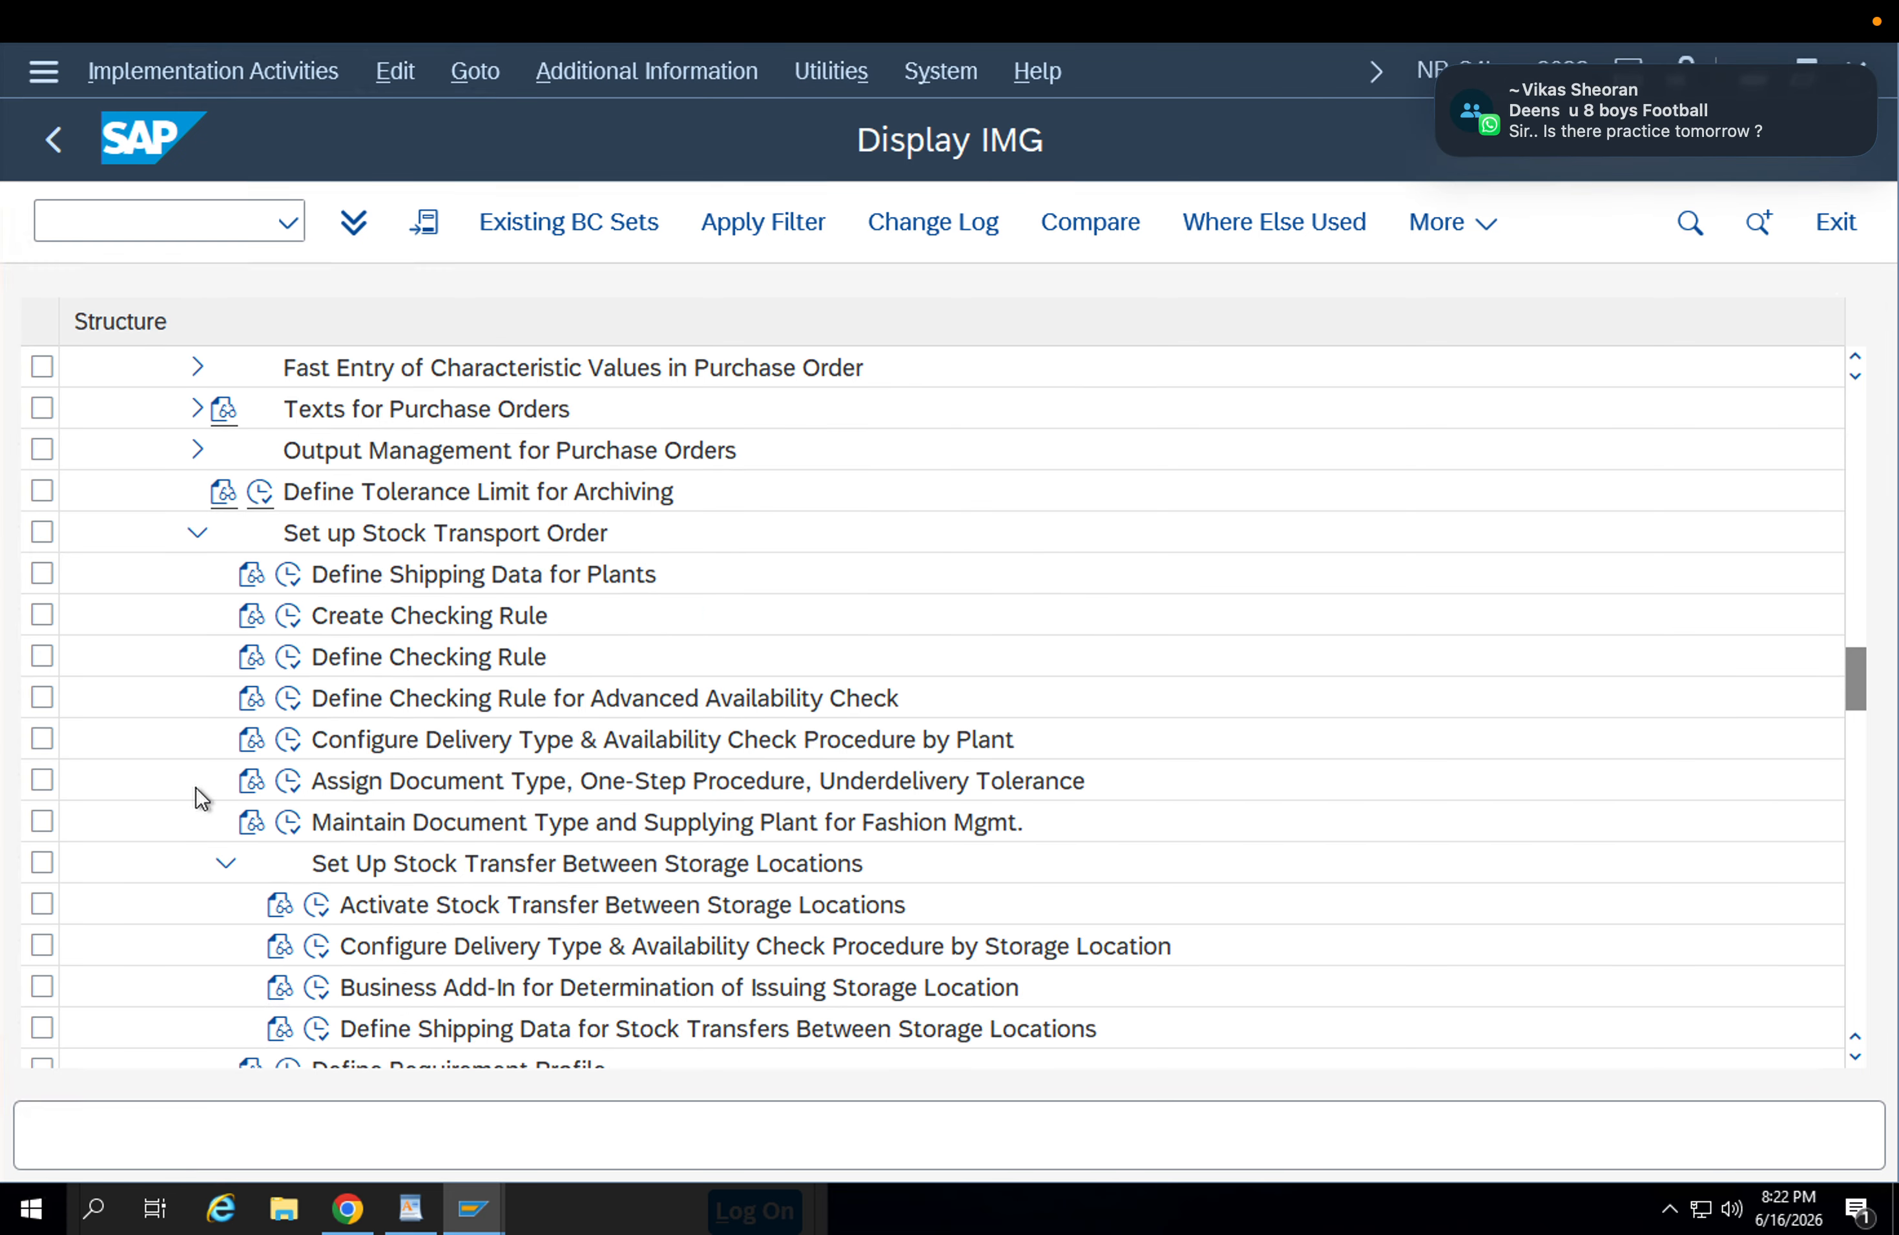
{"action": "left_click", "coordinate": [485, 749]}
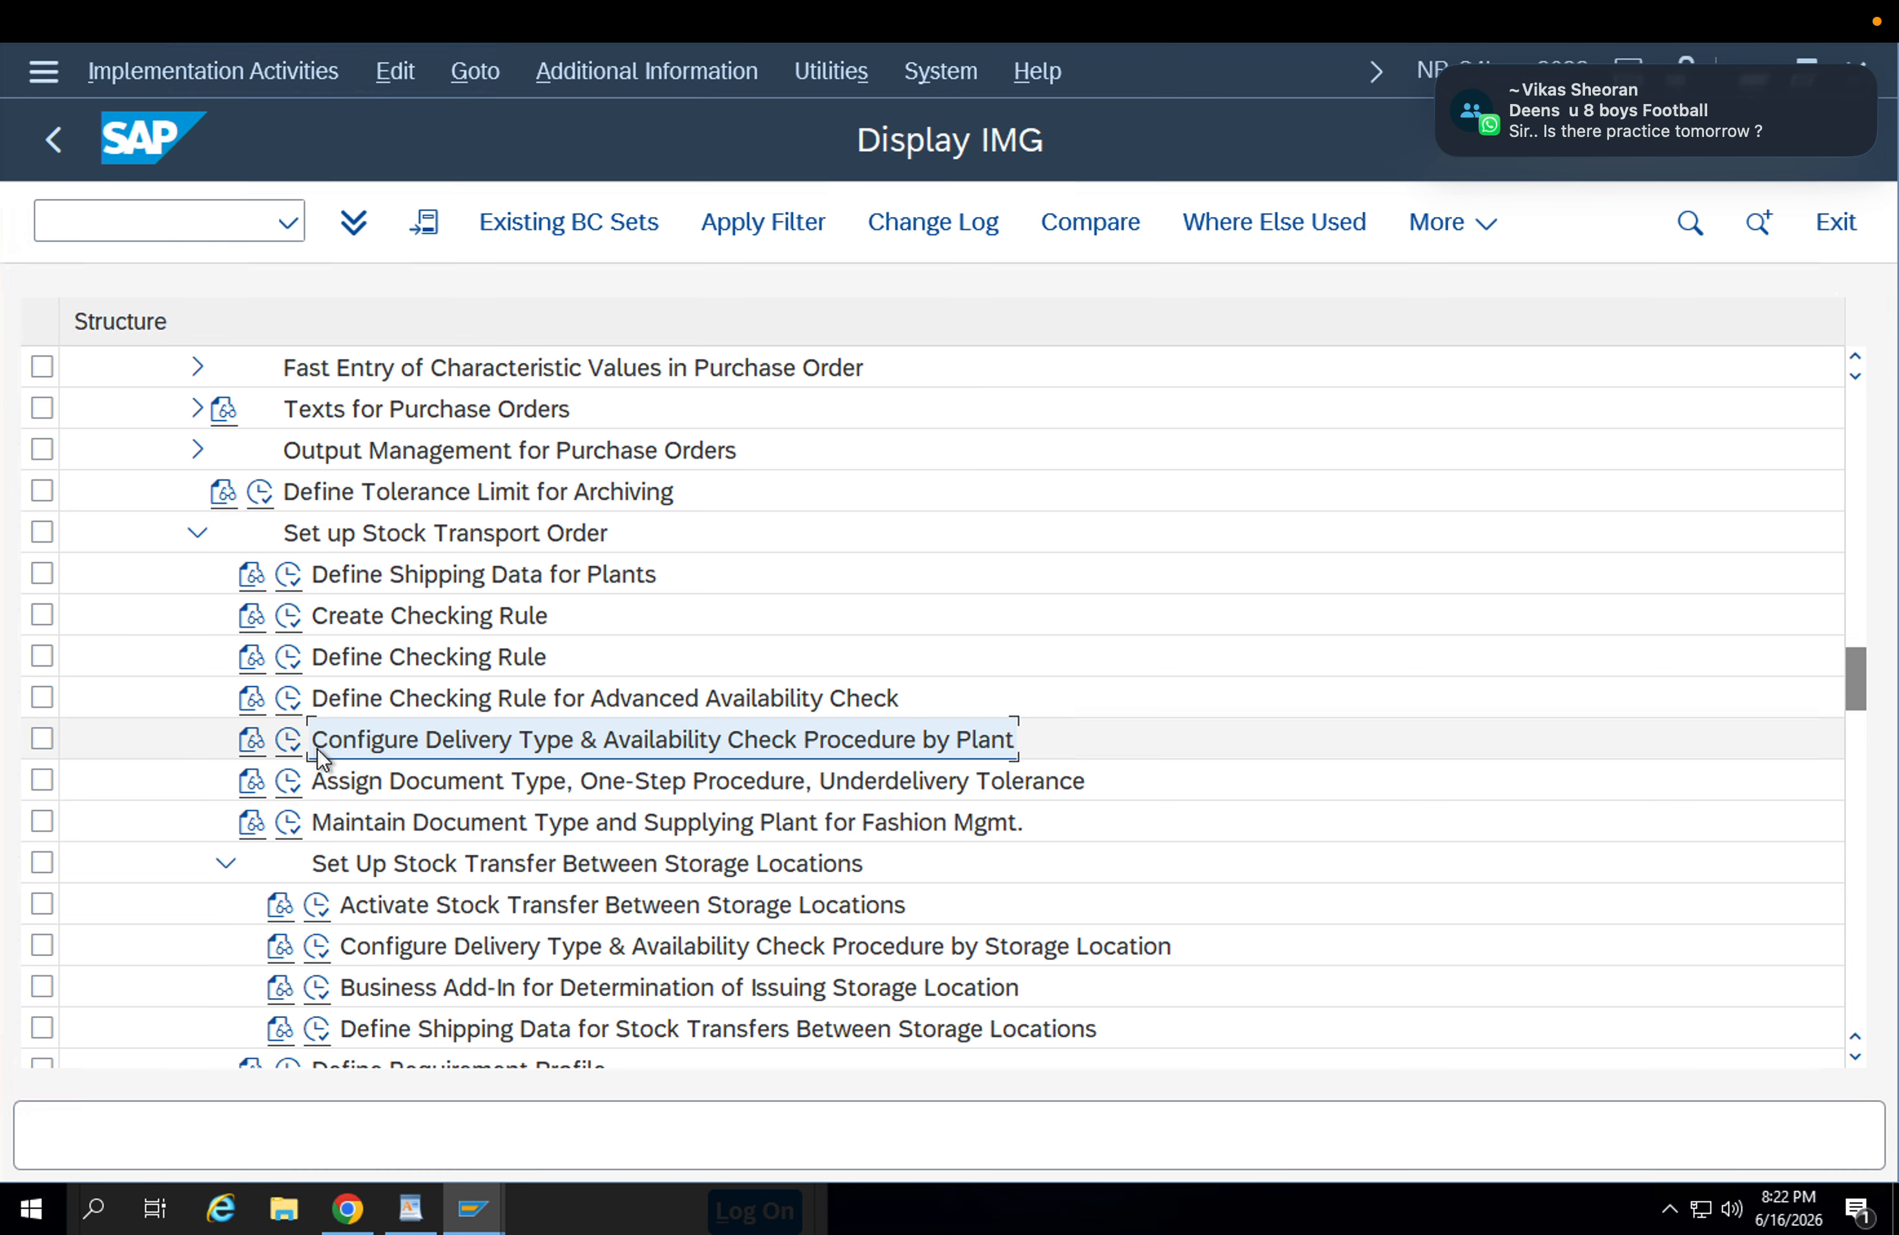
Execute the activity Assign Document Type, One-Step Procedure, Underdelivery Tolerance and position the list at supplying plant APP1.
{"action": "left_click", "coordinate": [286, 782]}
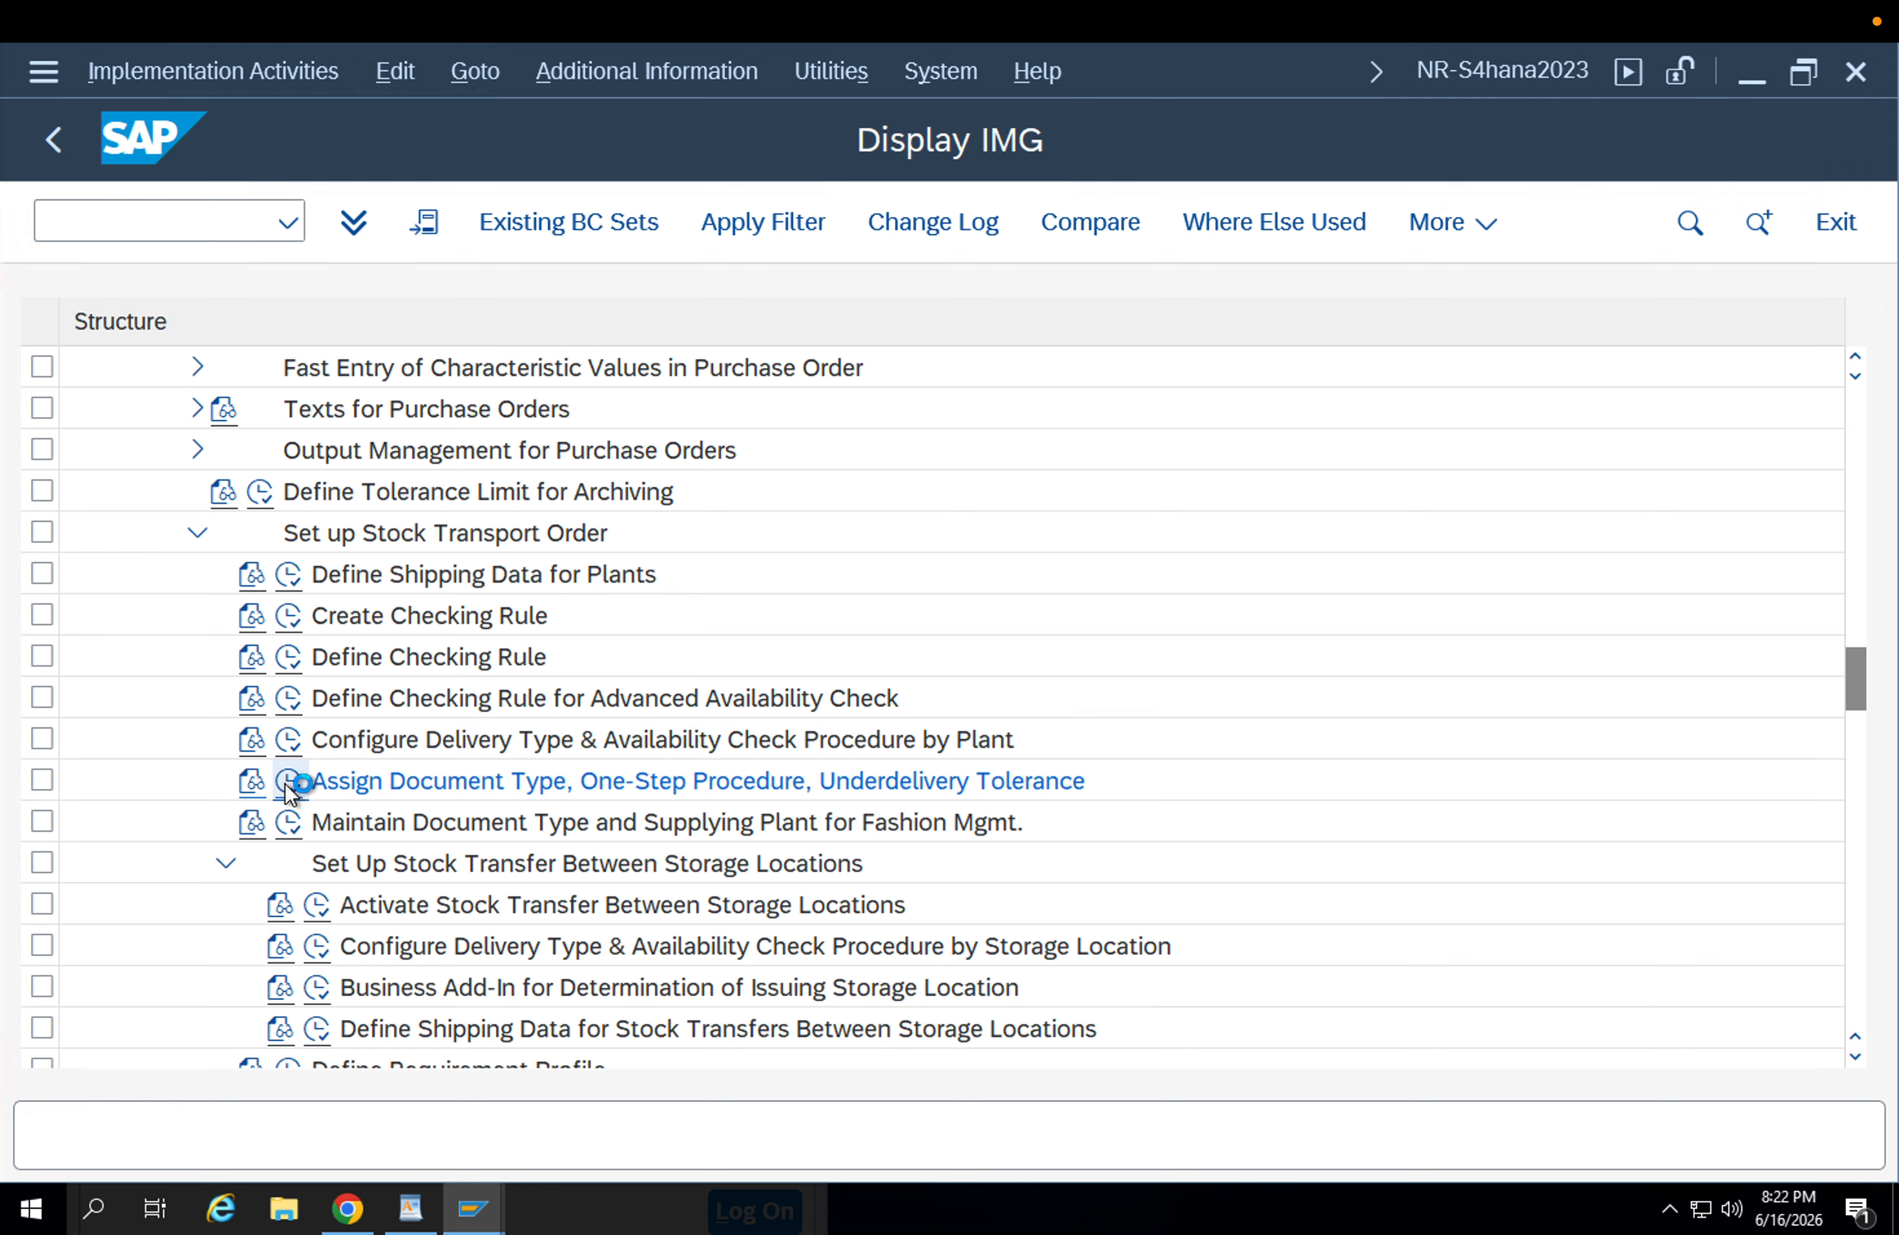
{"action": "left_click", "coordinate": [481, 1023]}
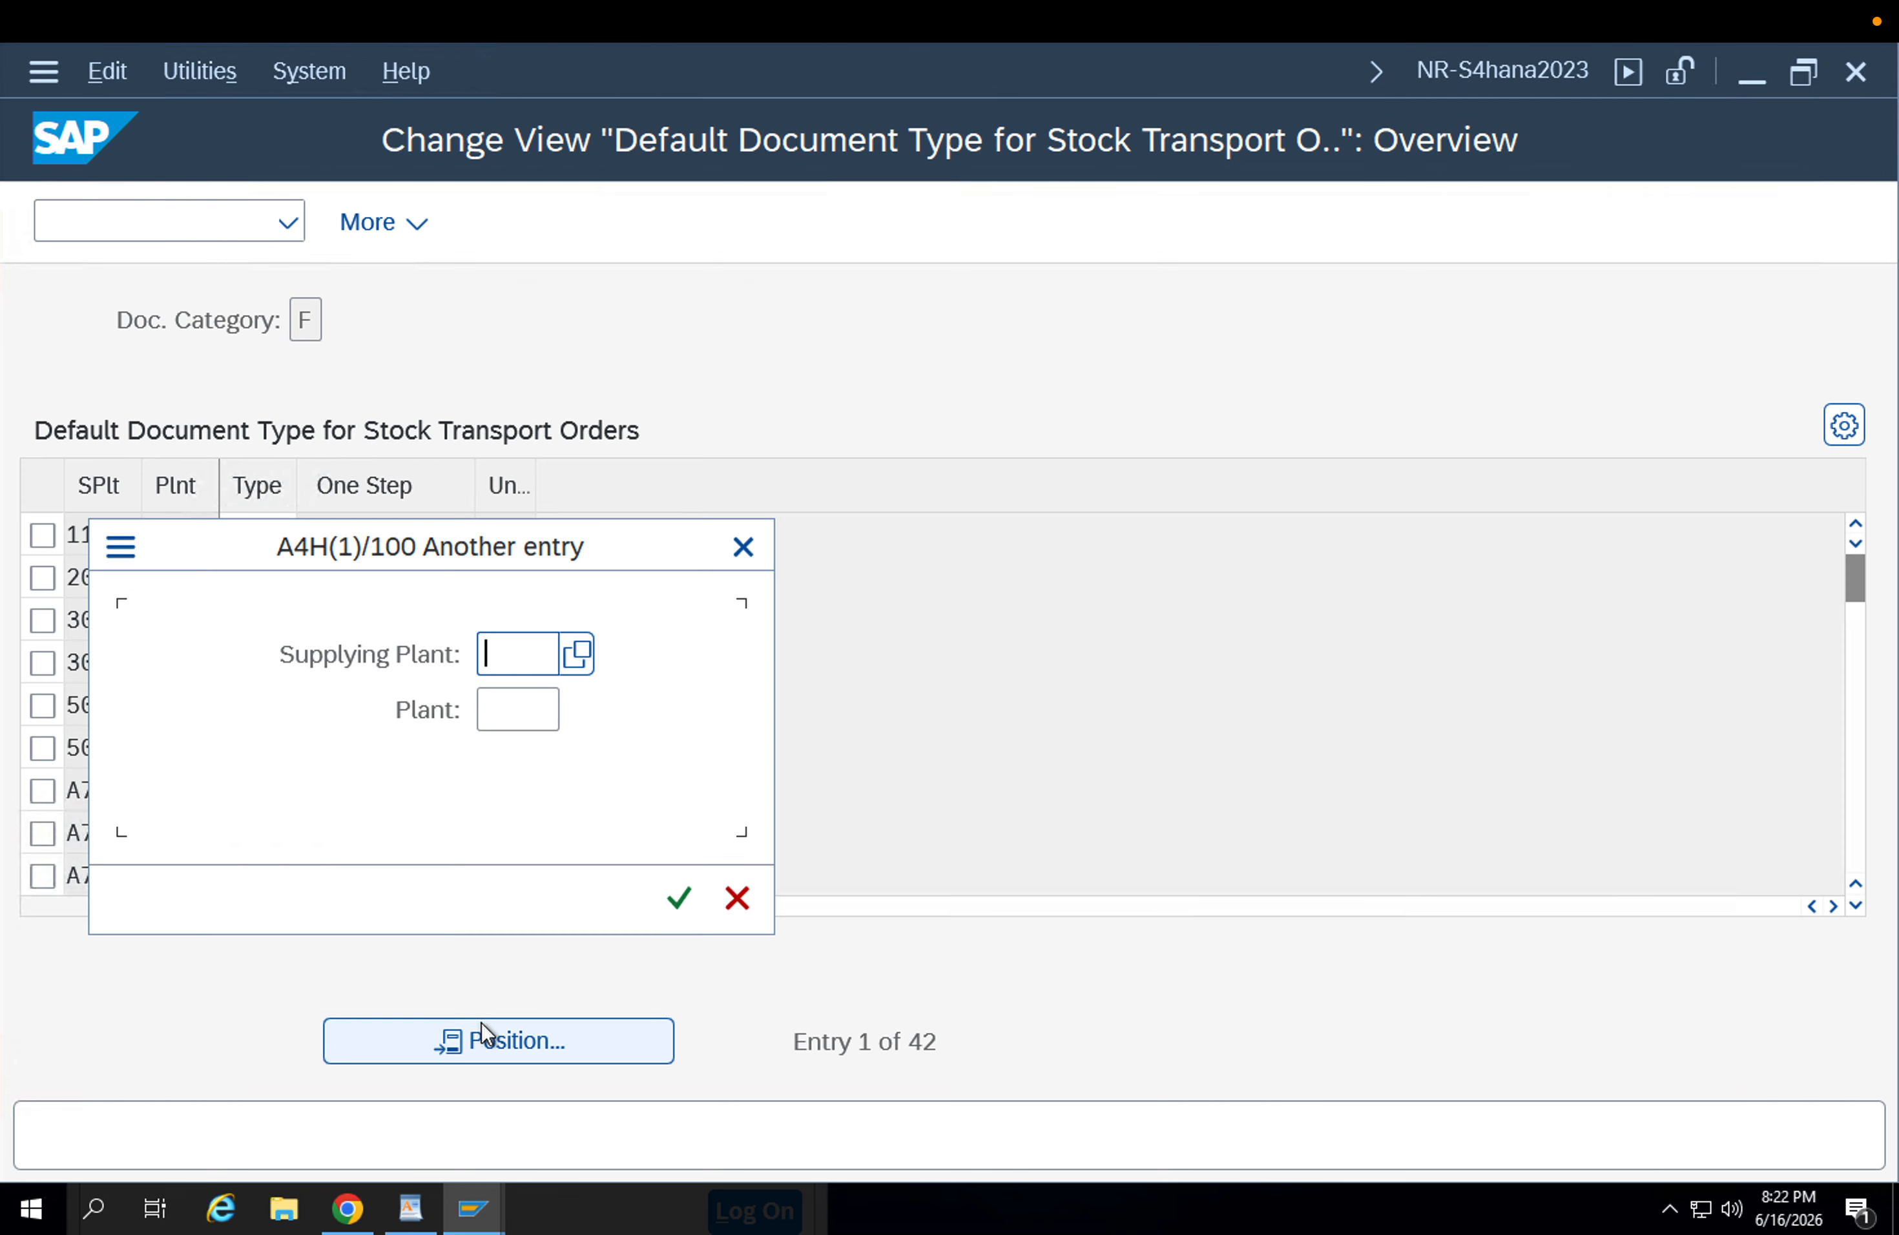
{"action": "type", "text": "ZU1B"}
{"action": "key", "text": "Return"}
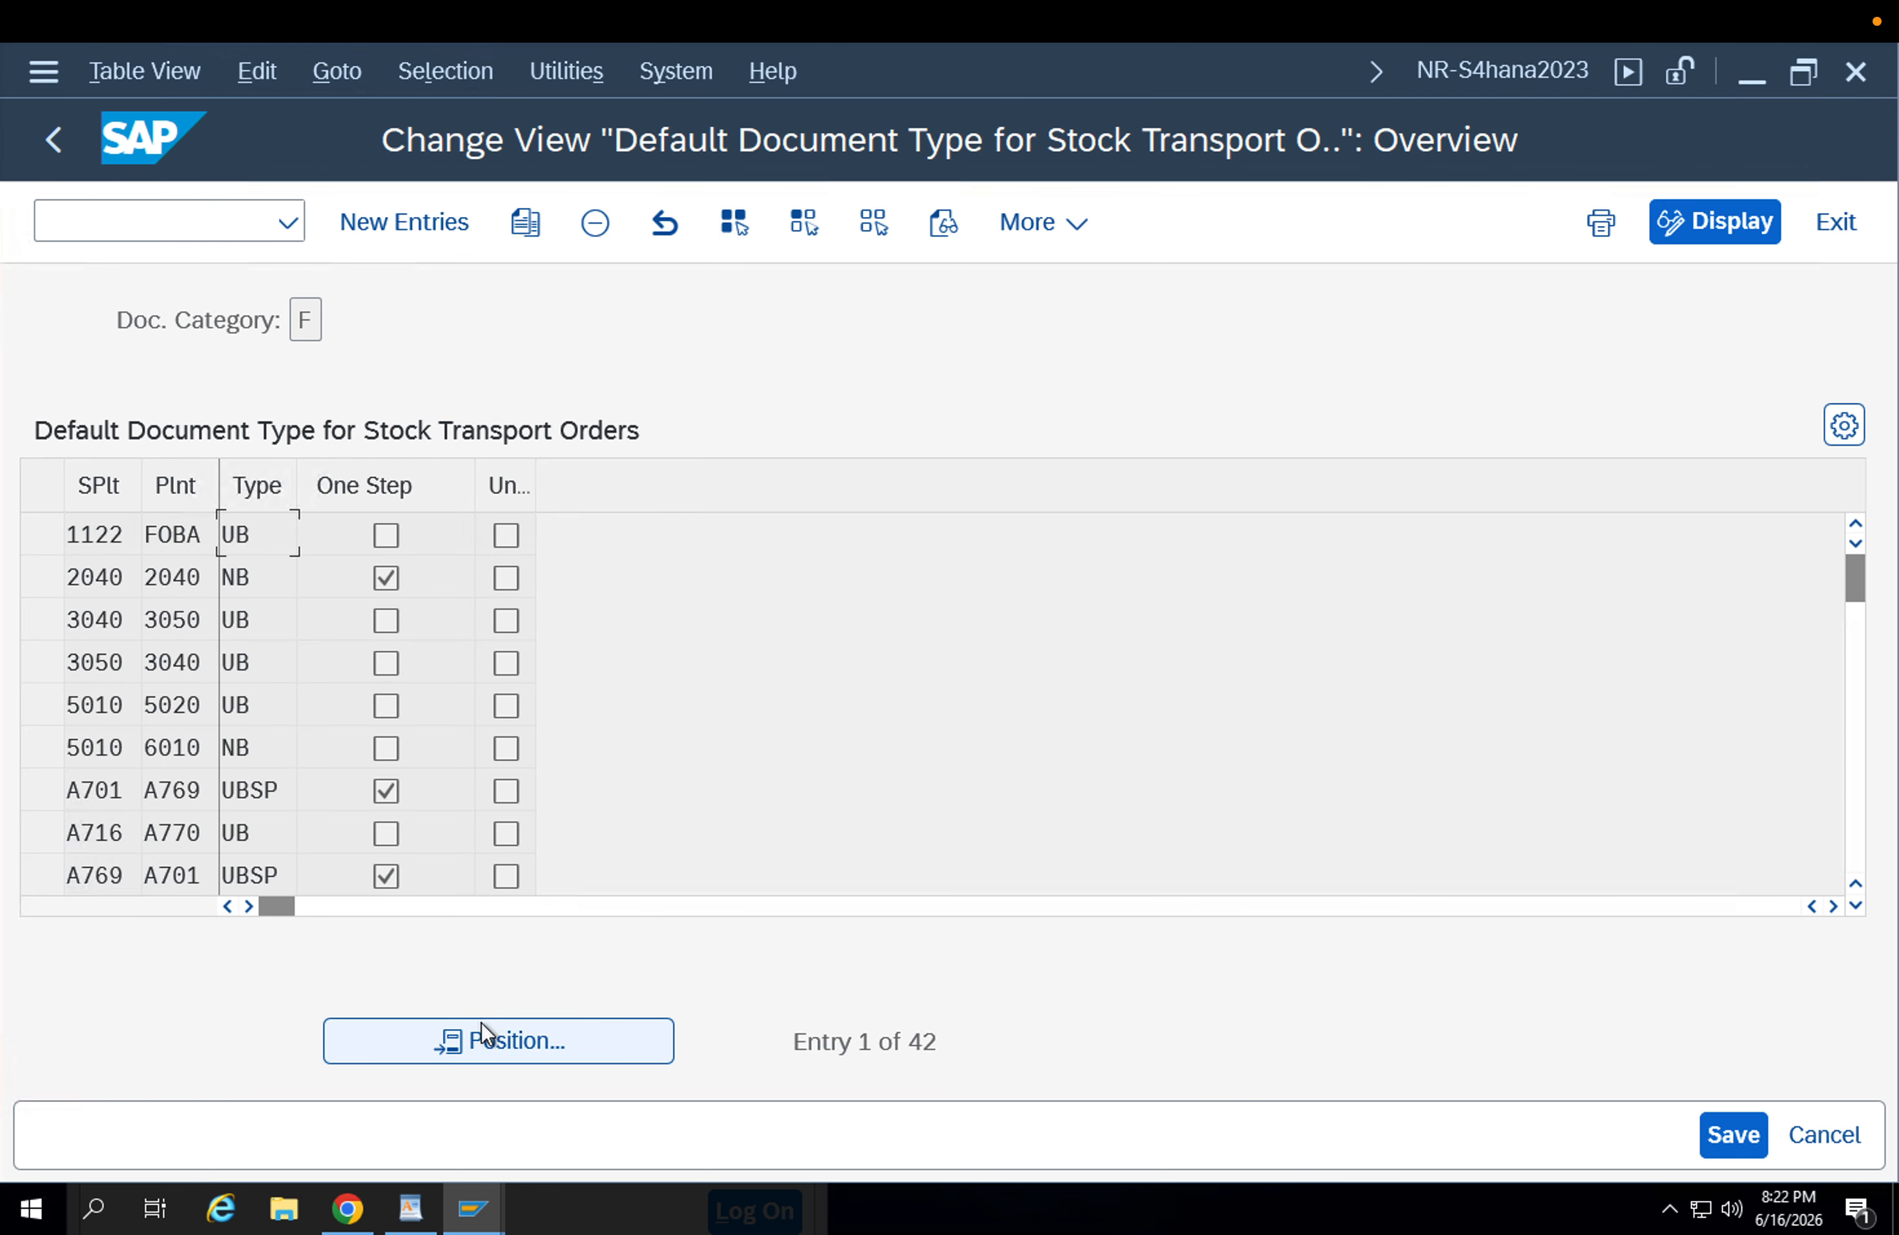
{"action": "left_click", "coordinate": [485, 1050]}
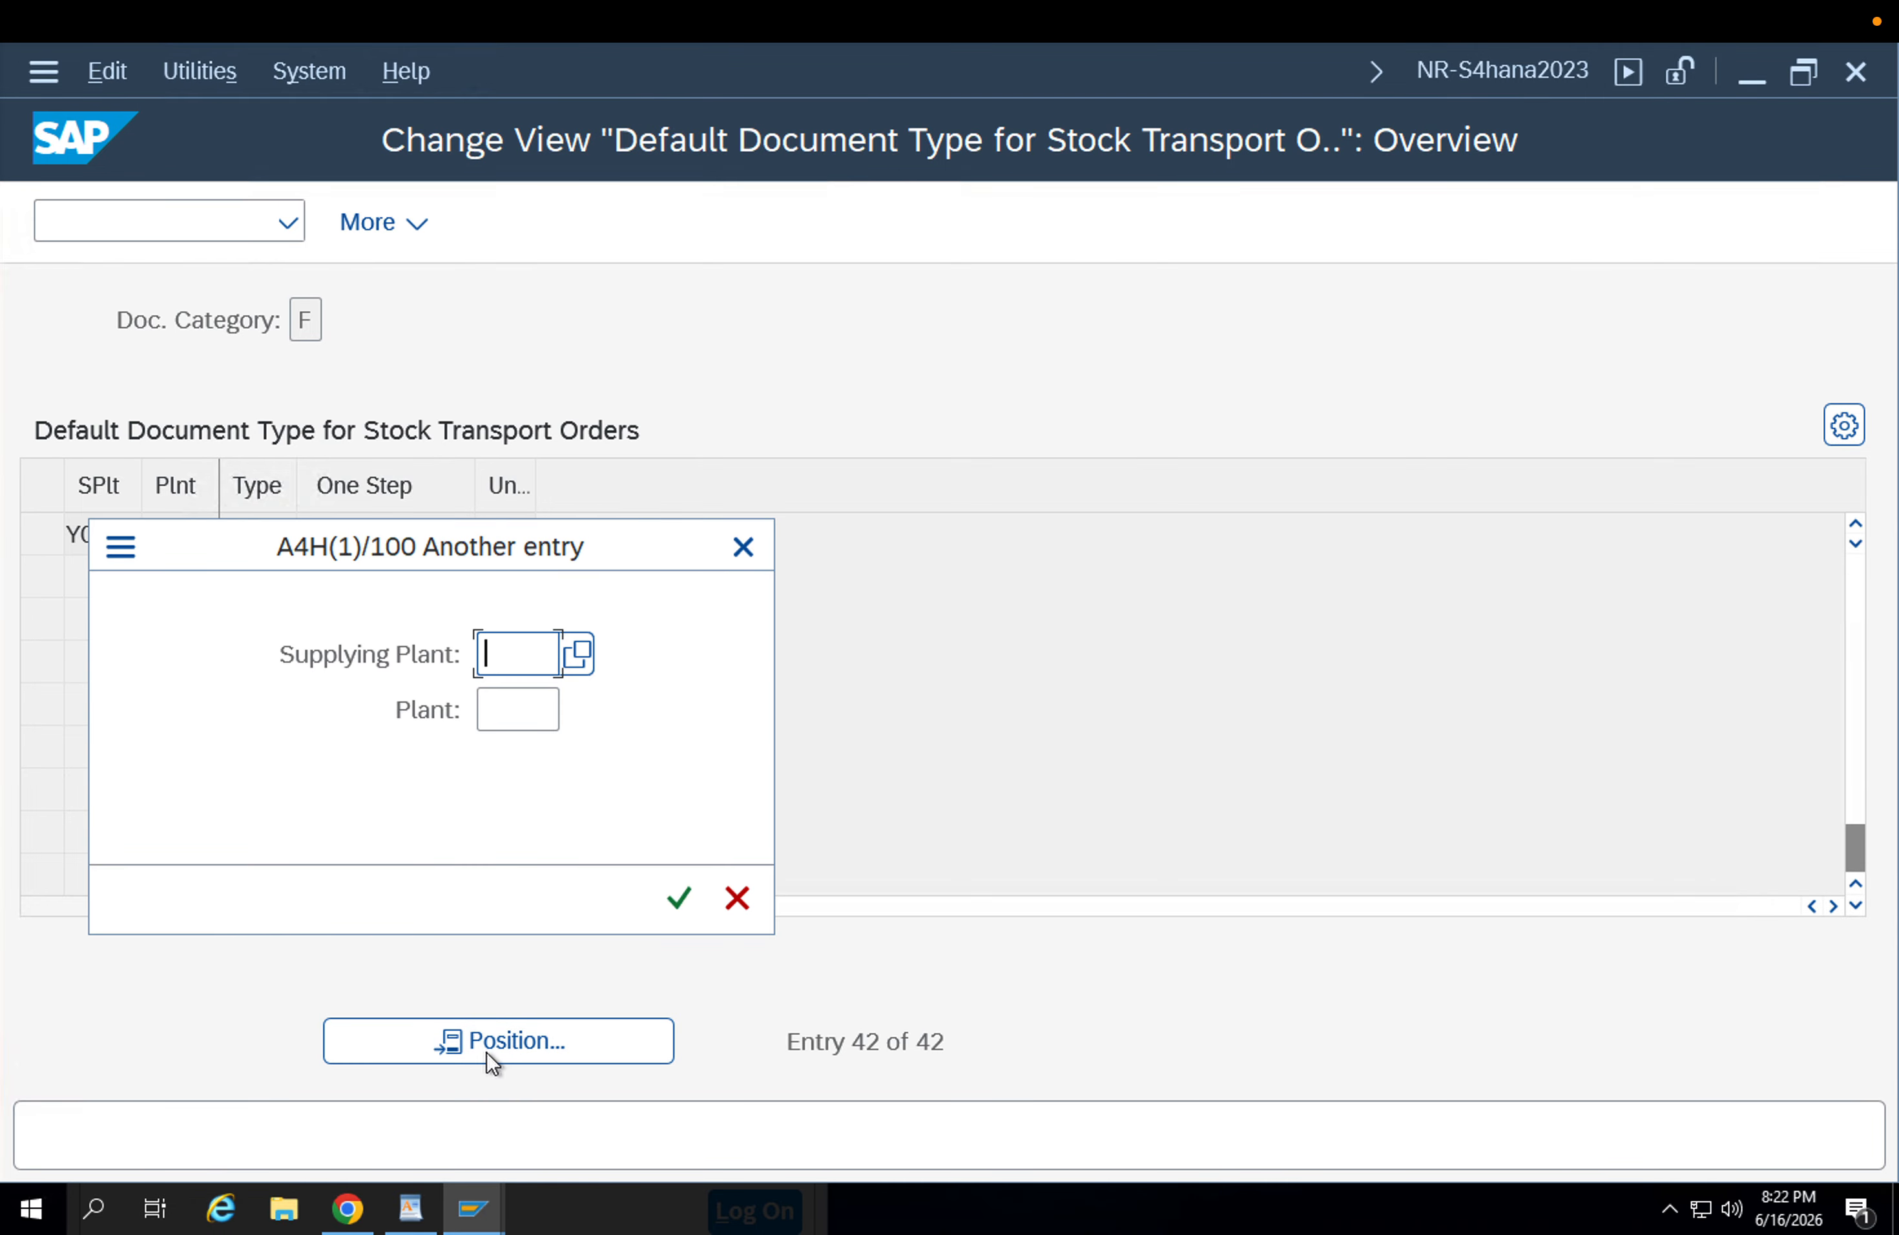
{"action": "type", "text": "app1"}
{"action": "key", "text": "Return"}
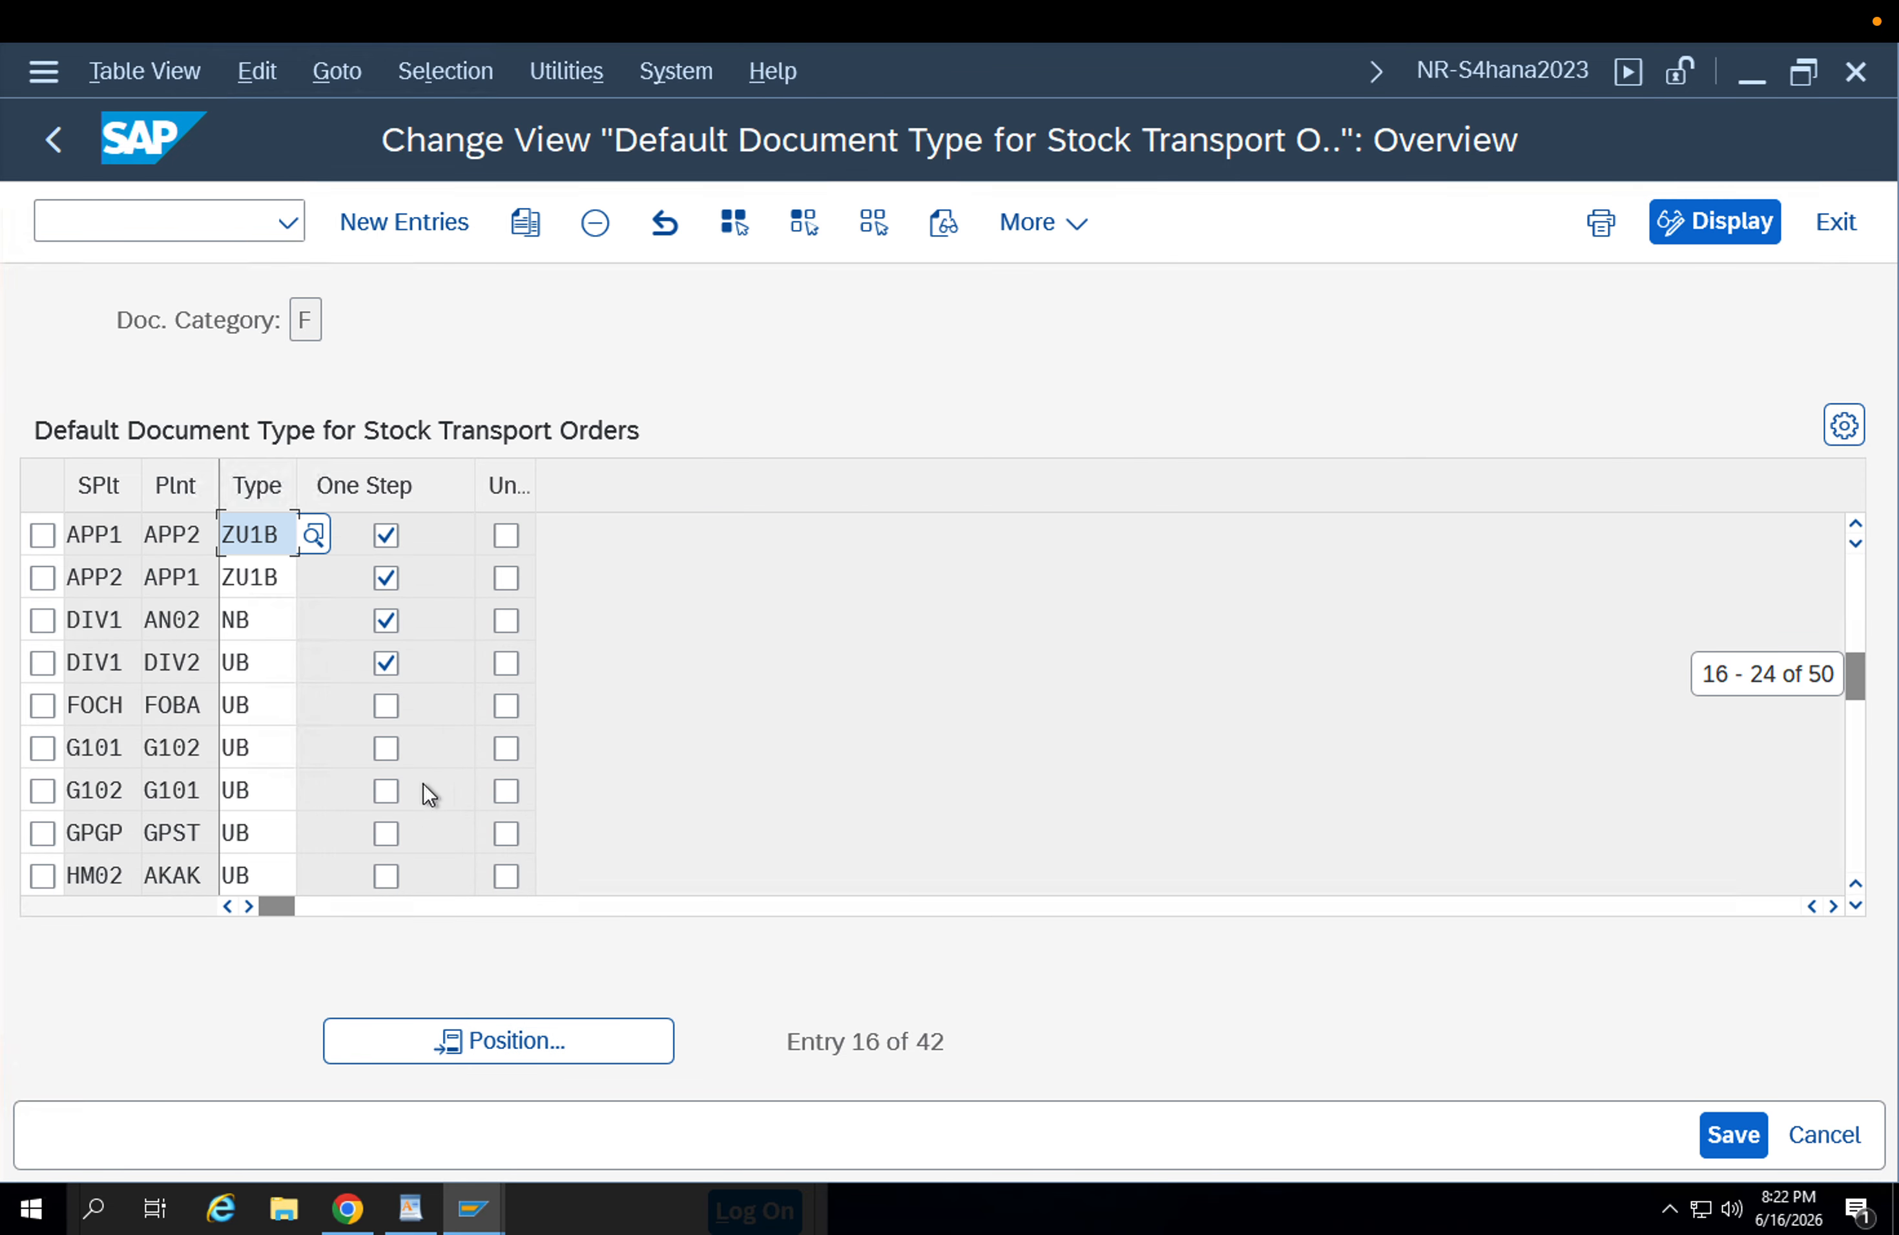
Clear the One Step indicator for APP1 to APP2 and APP2 to APP1, save the change and leave Customizing.
{"action": "left_click", "coordinate": [397, 537]}
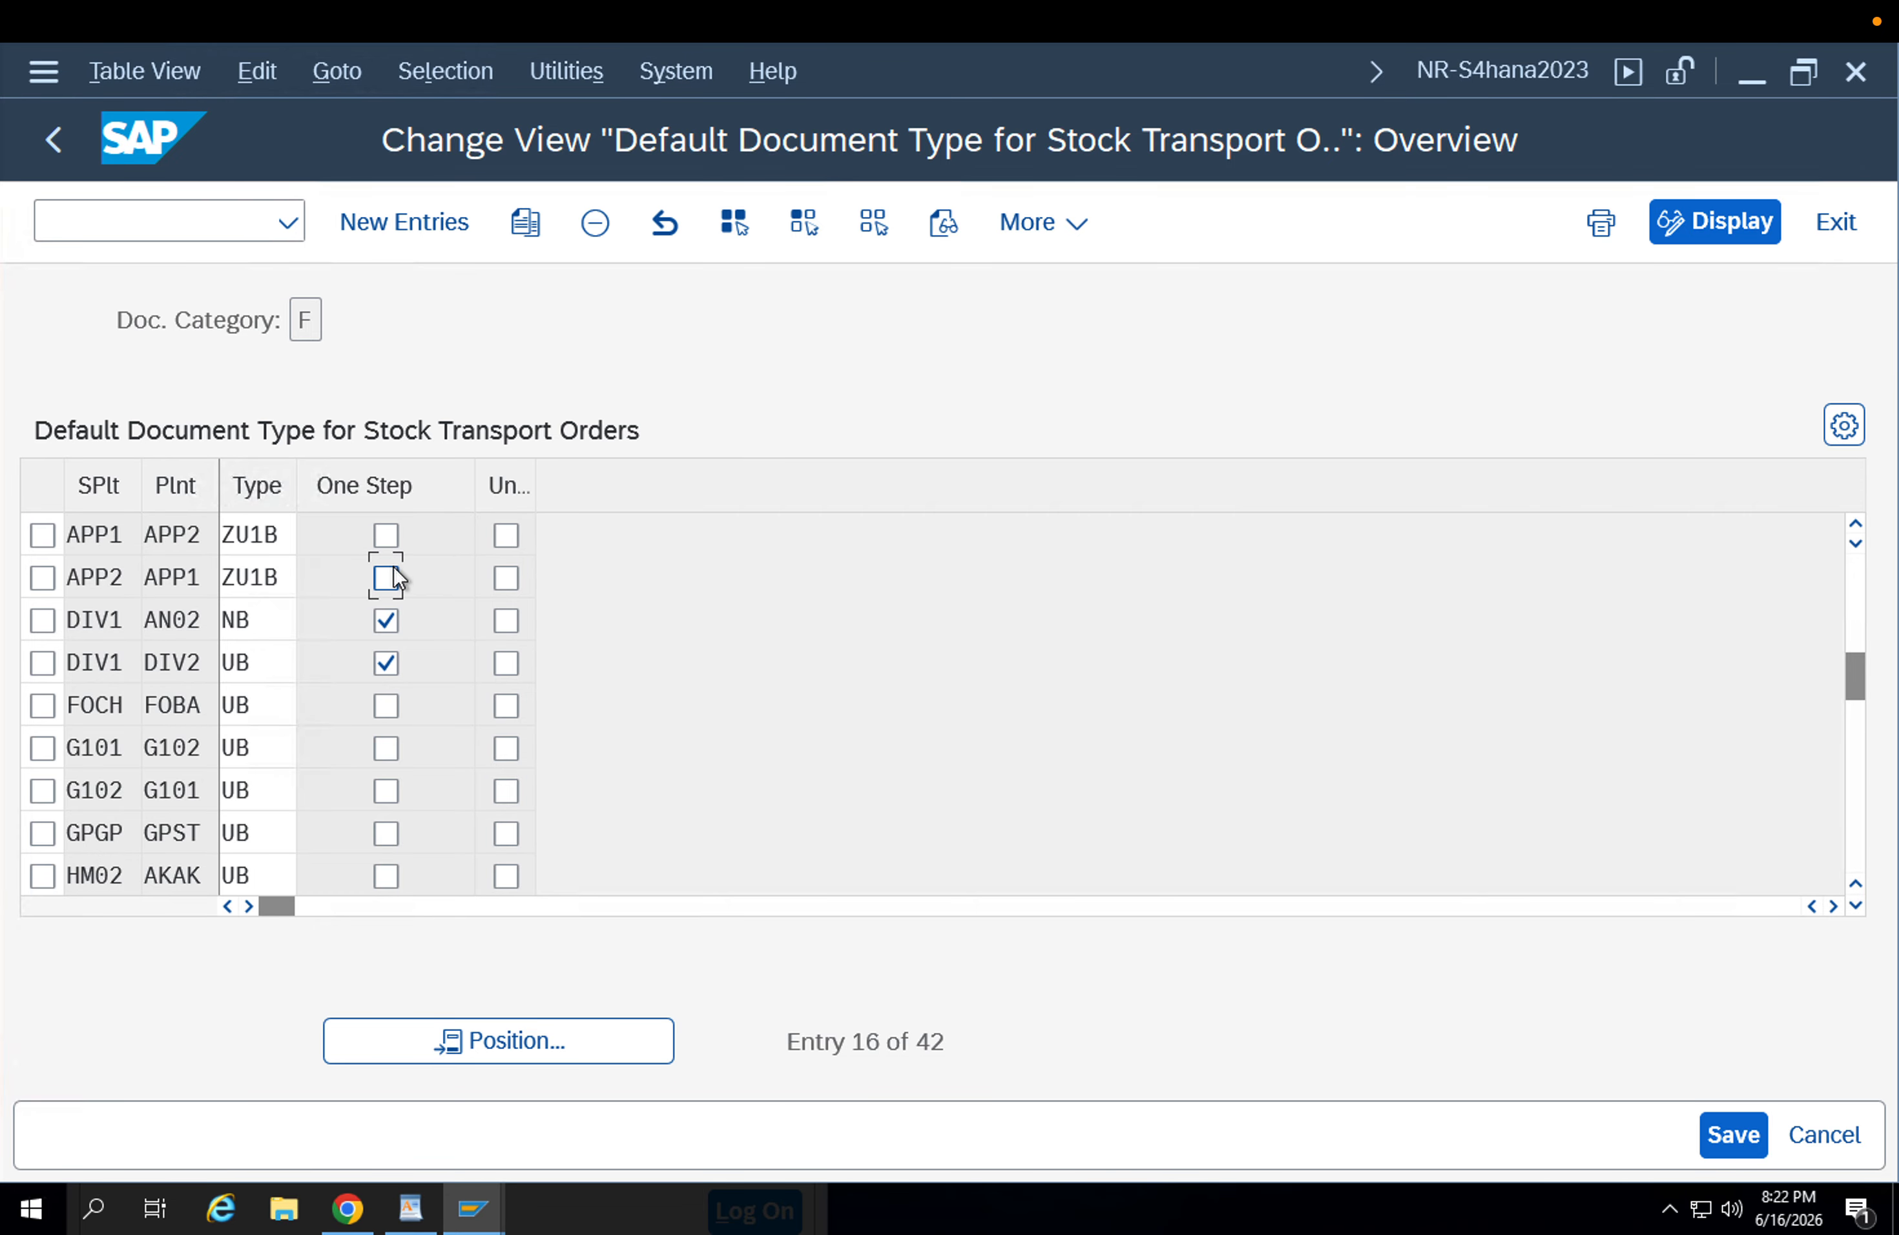
{"action": "left_click", "coordinate": [1737, 1152]}
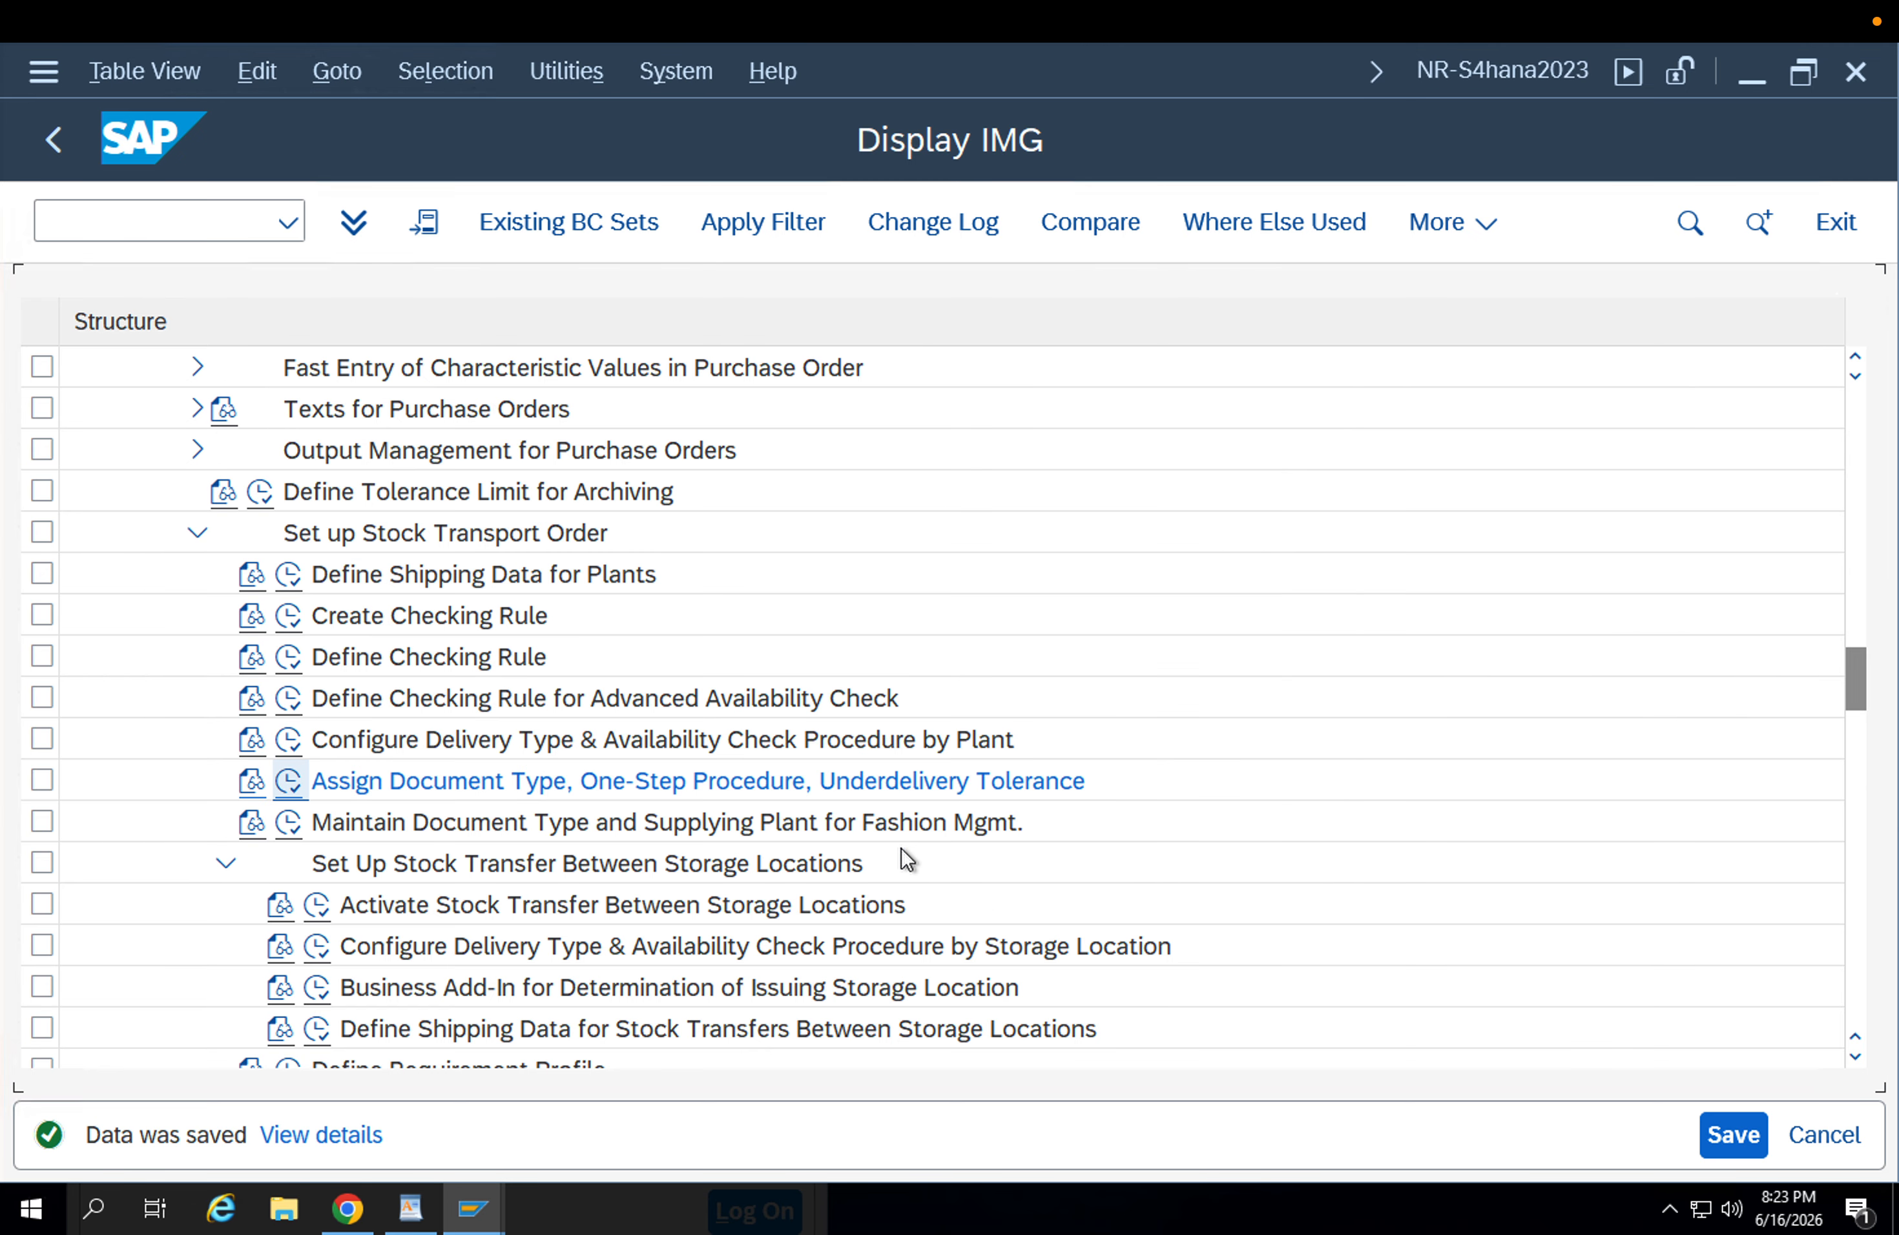
{"action": "key", "text": "F3"}
{"action": "key", "text": "F3"}
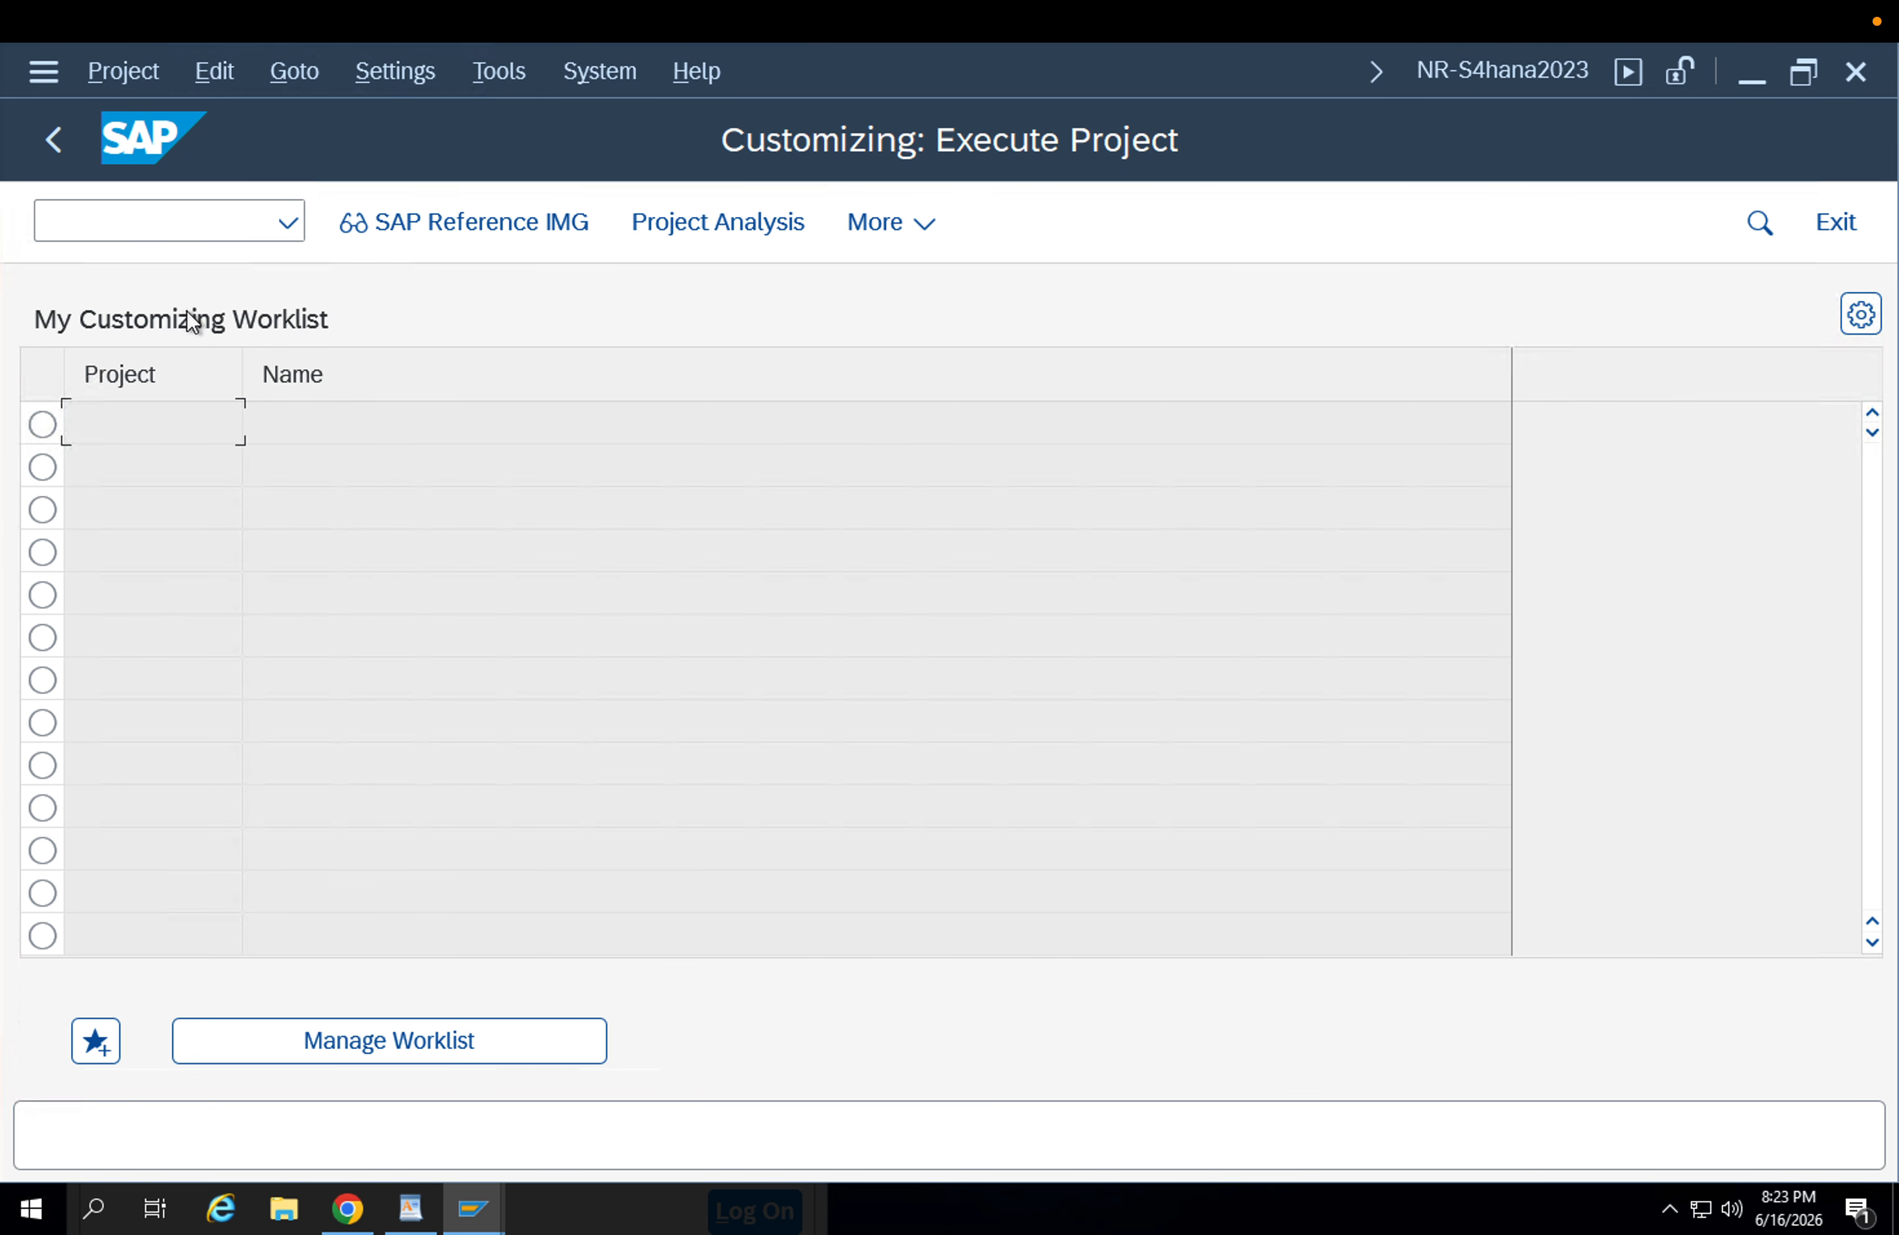
{"action": "key", "text": "F3"}
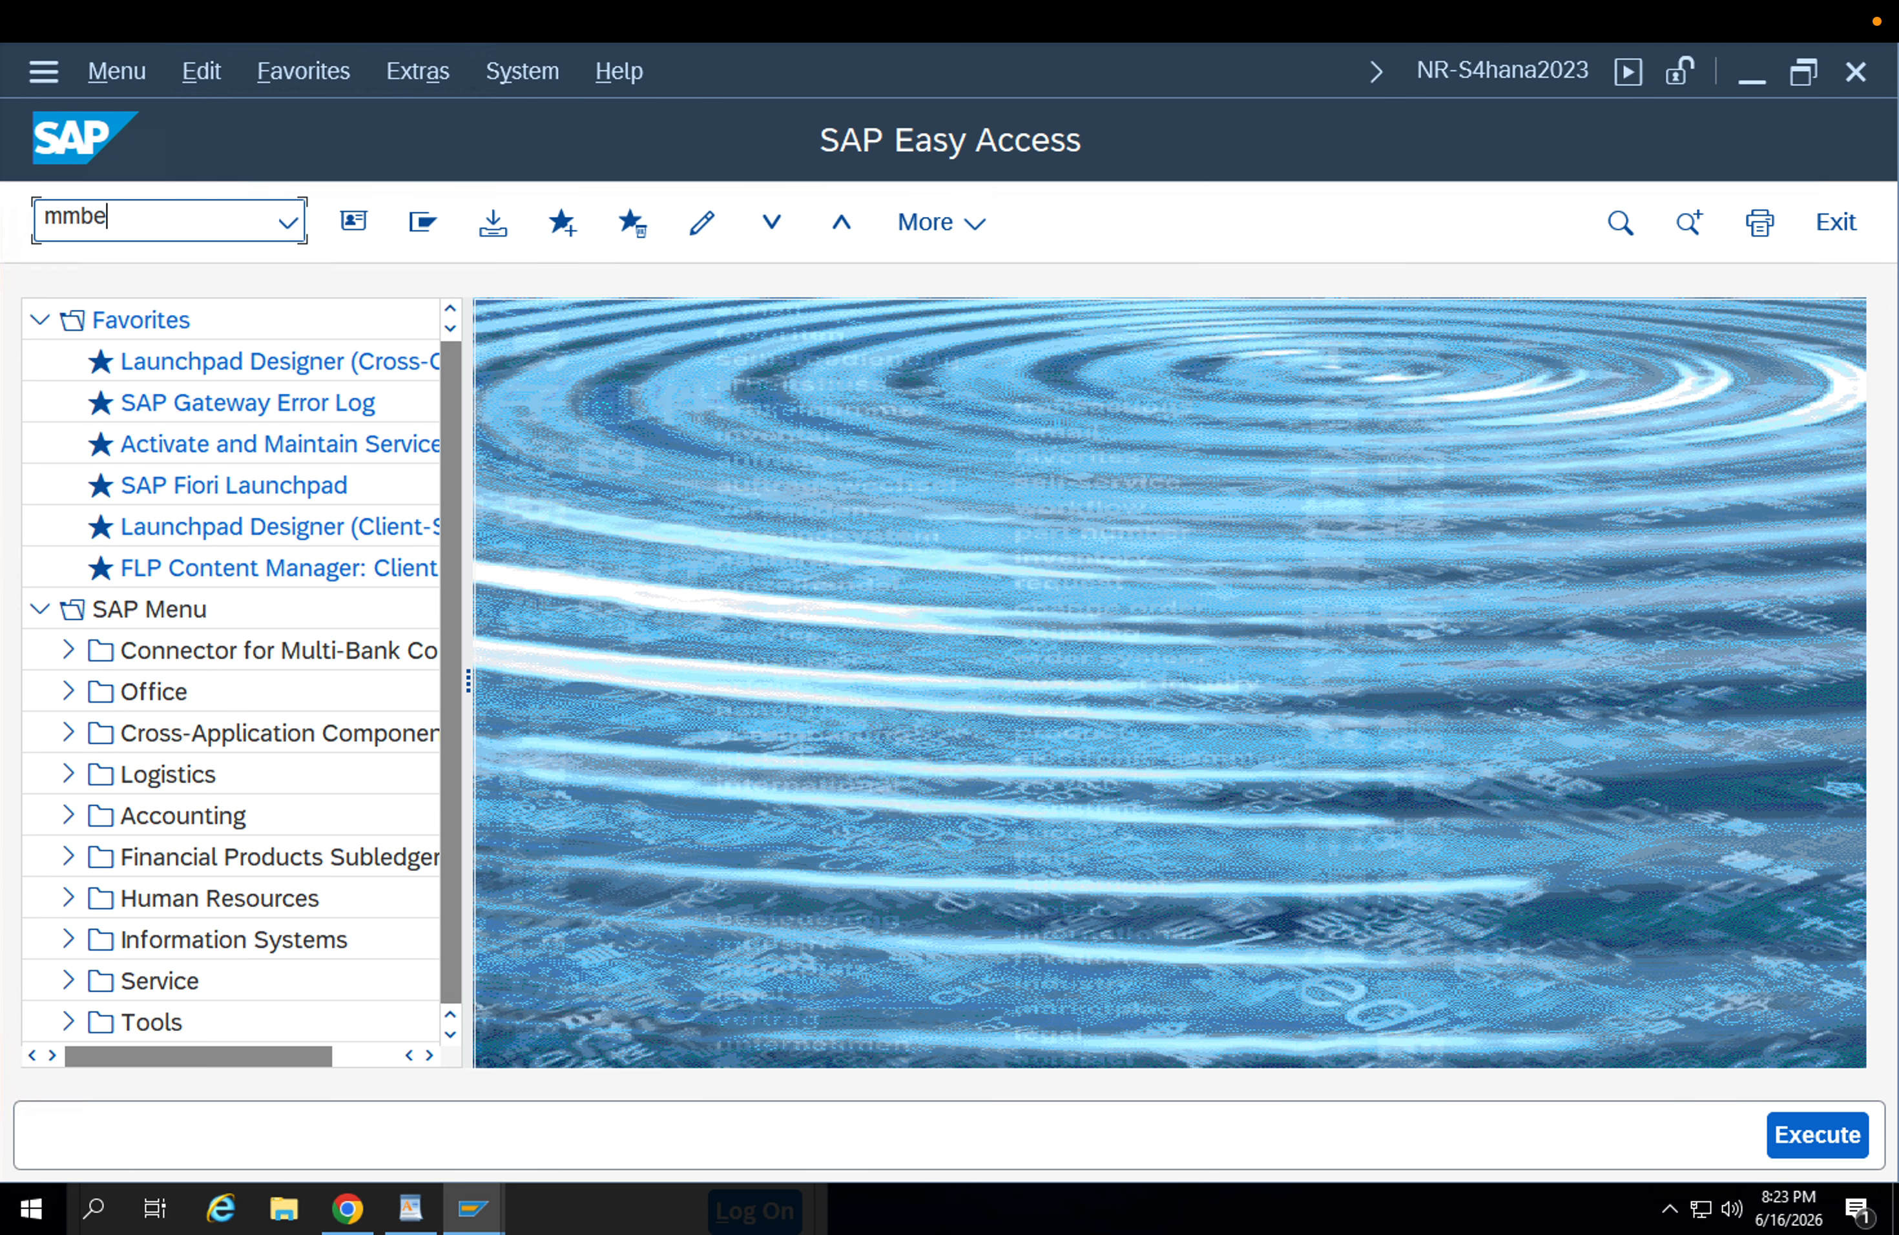
Start transaction MMBE and run the stock overview for material FG-001.
{"action": "left_click", "coordinate": [1828, 1131]}
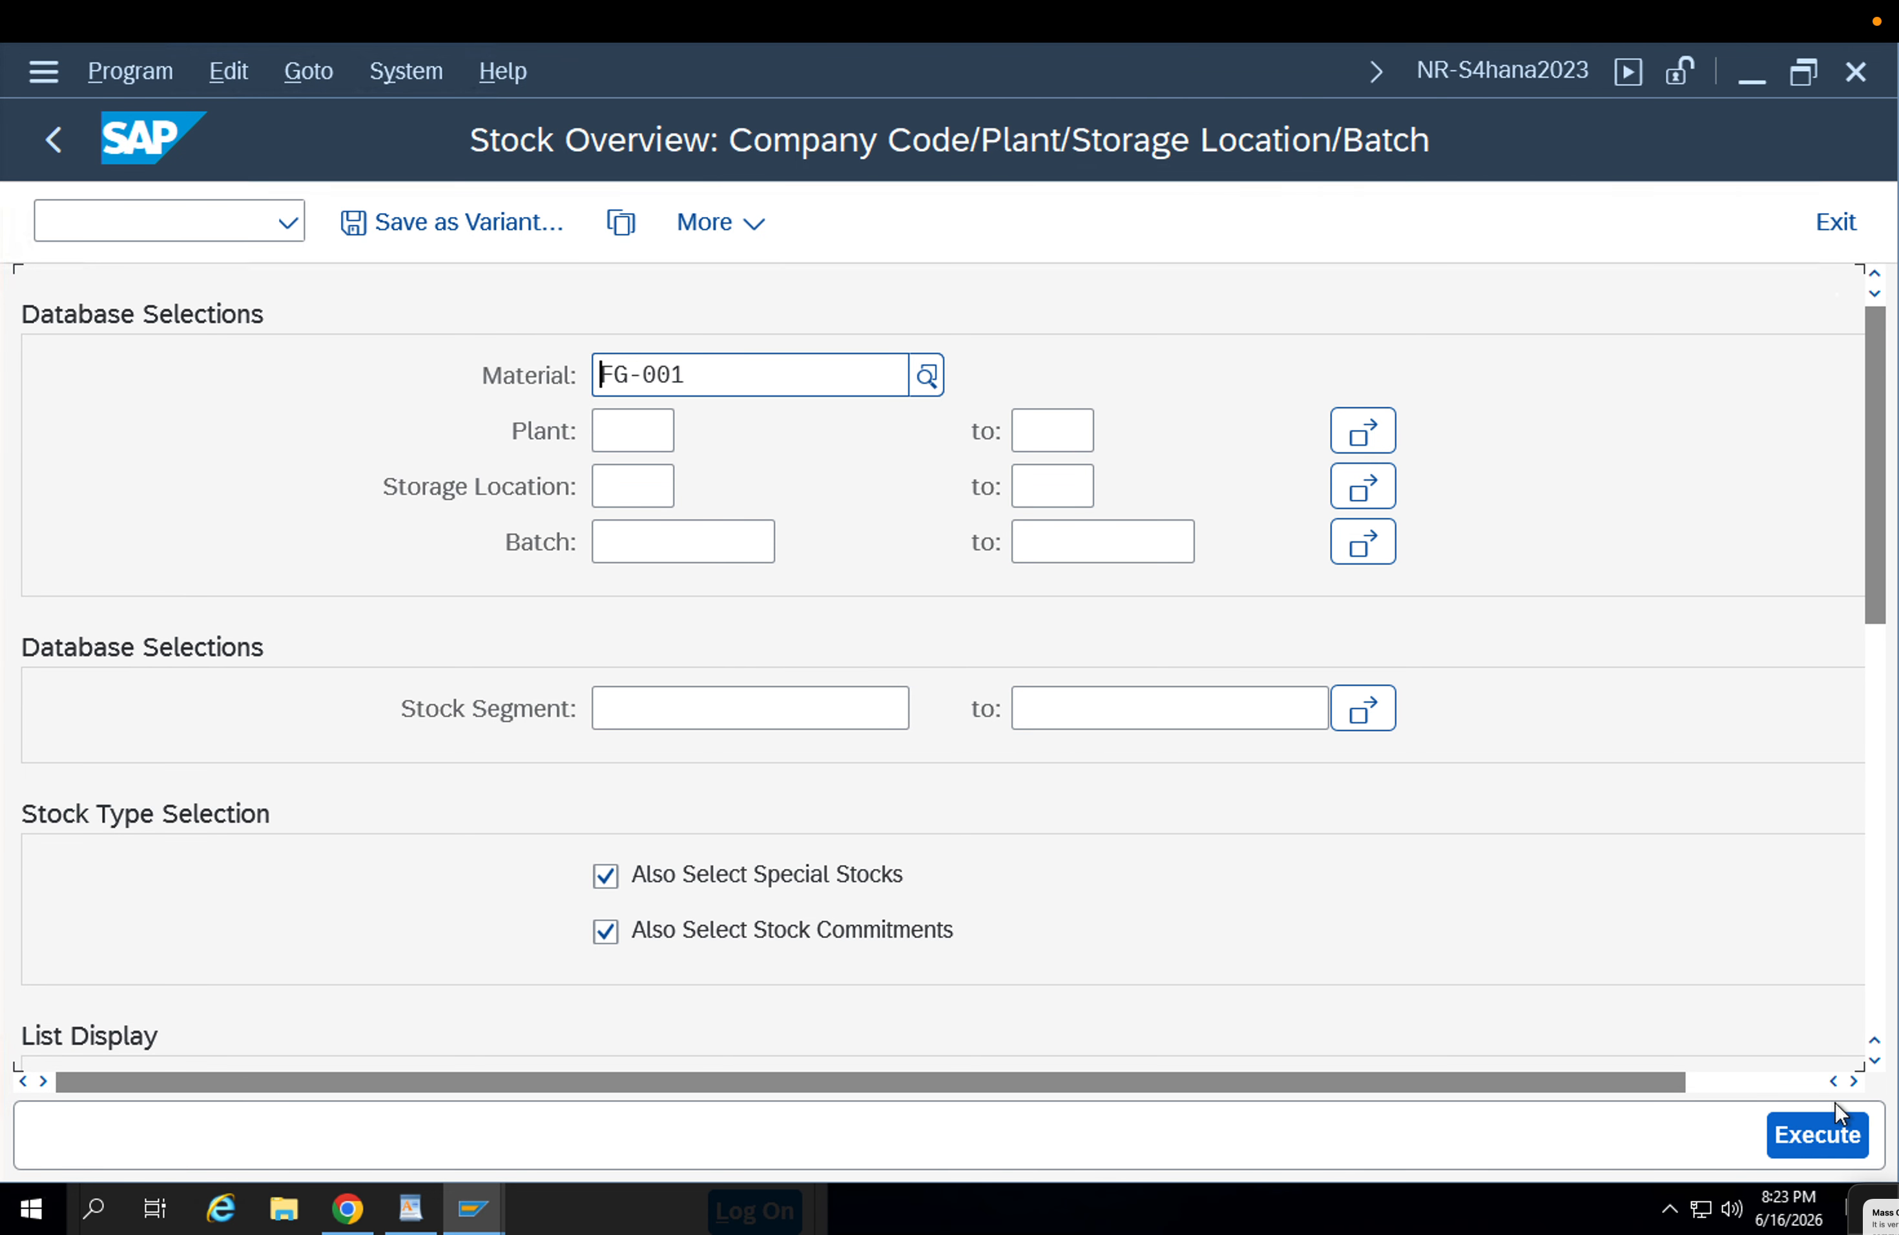
{"action": "left_click", "coordinate": [1826, 1120]}
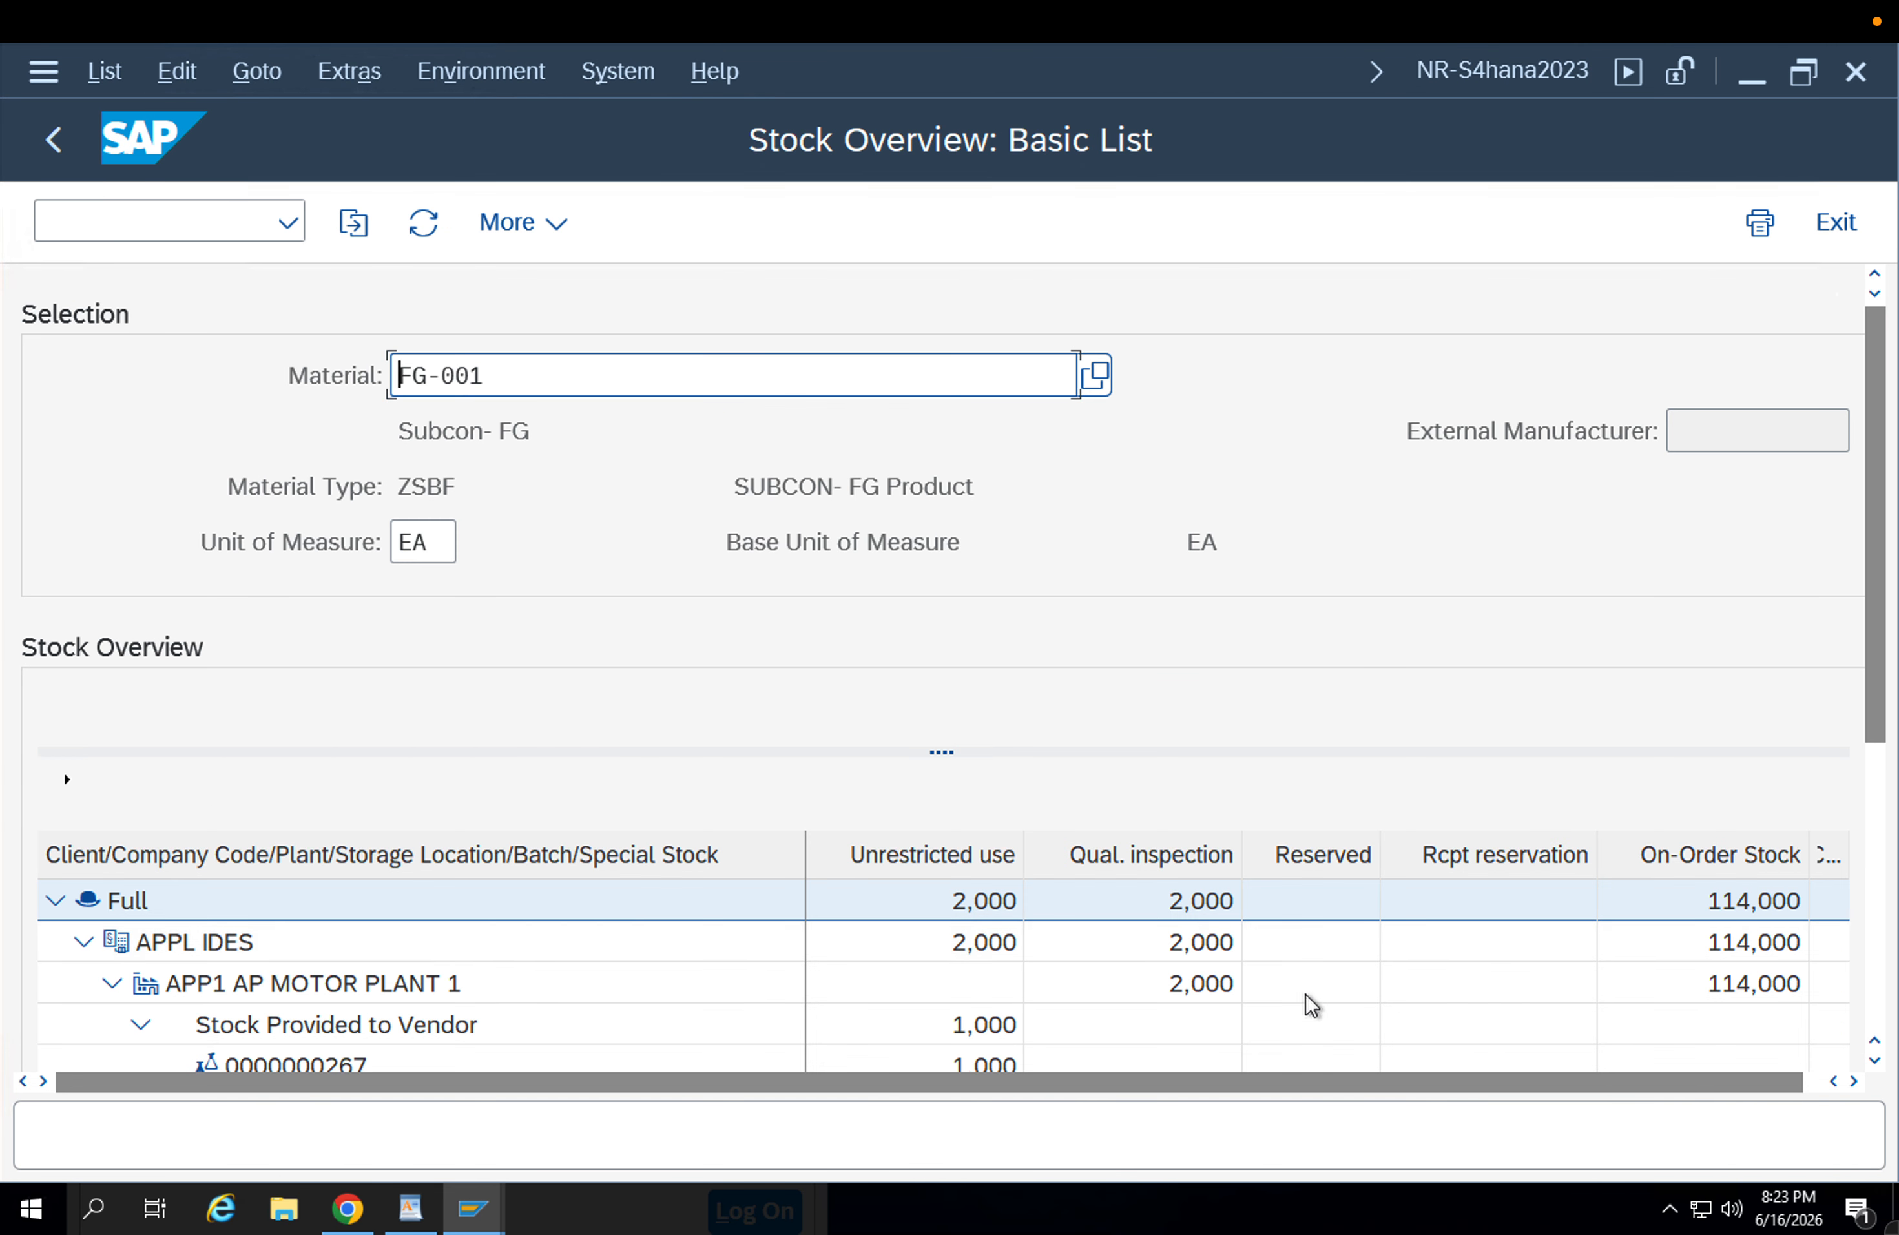
{"action": "scroll", "coordinate": [1877, 650], "scroll_direction": "down", "scroll_amount": 5}
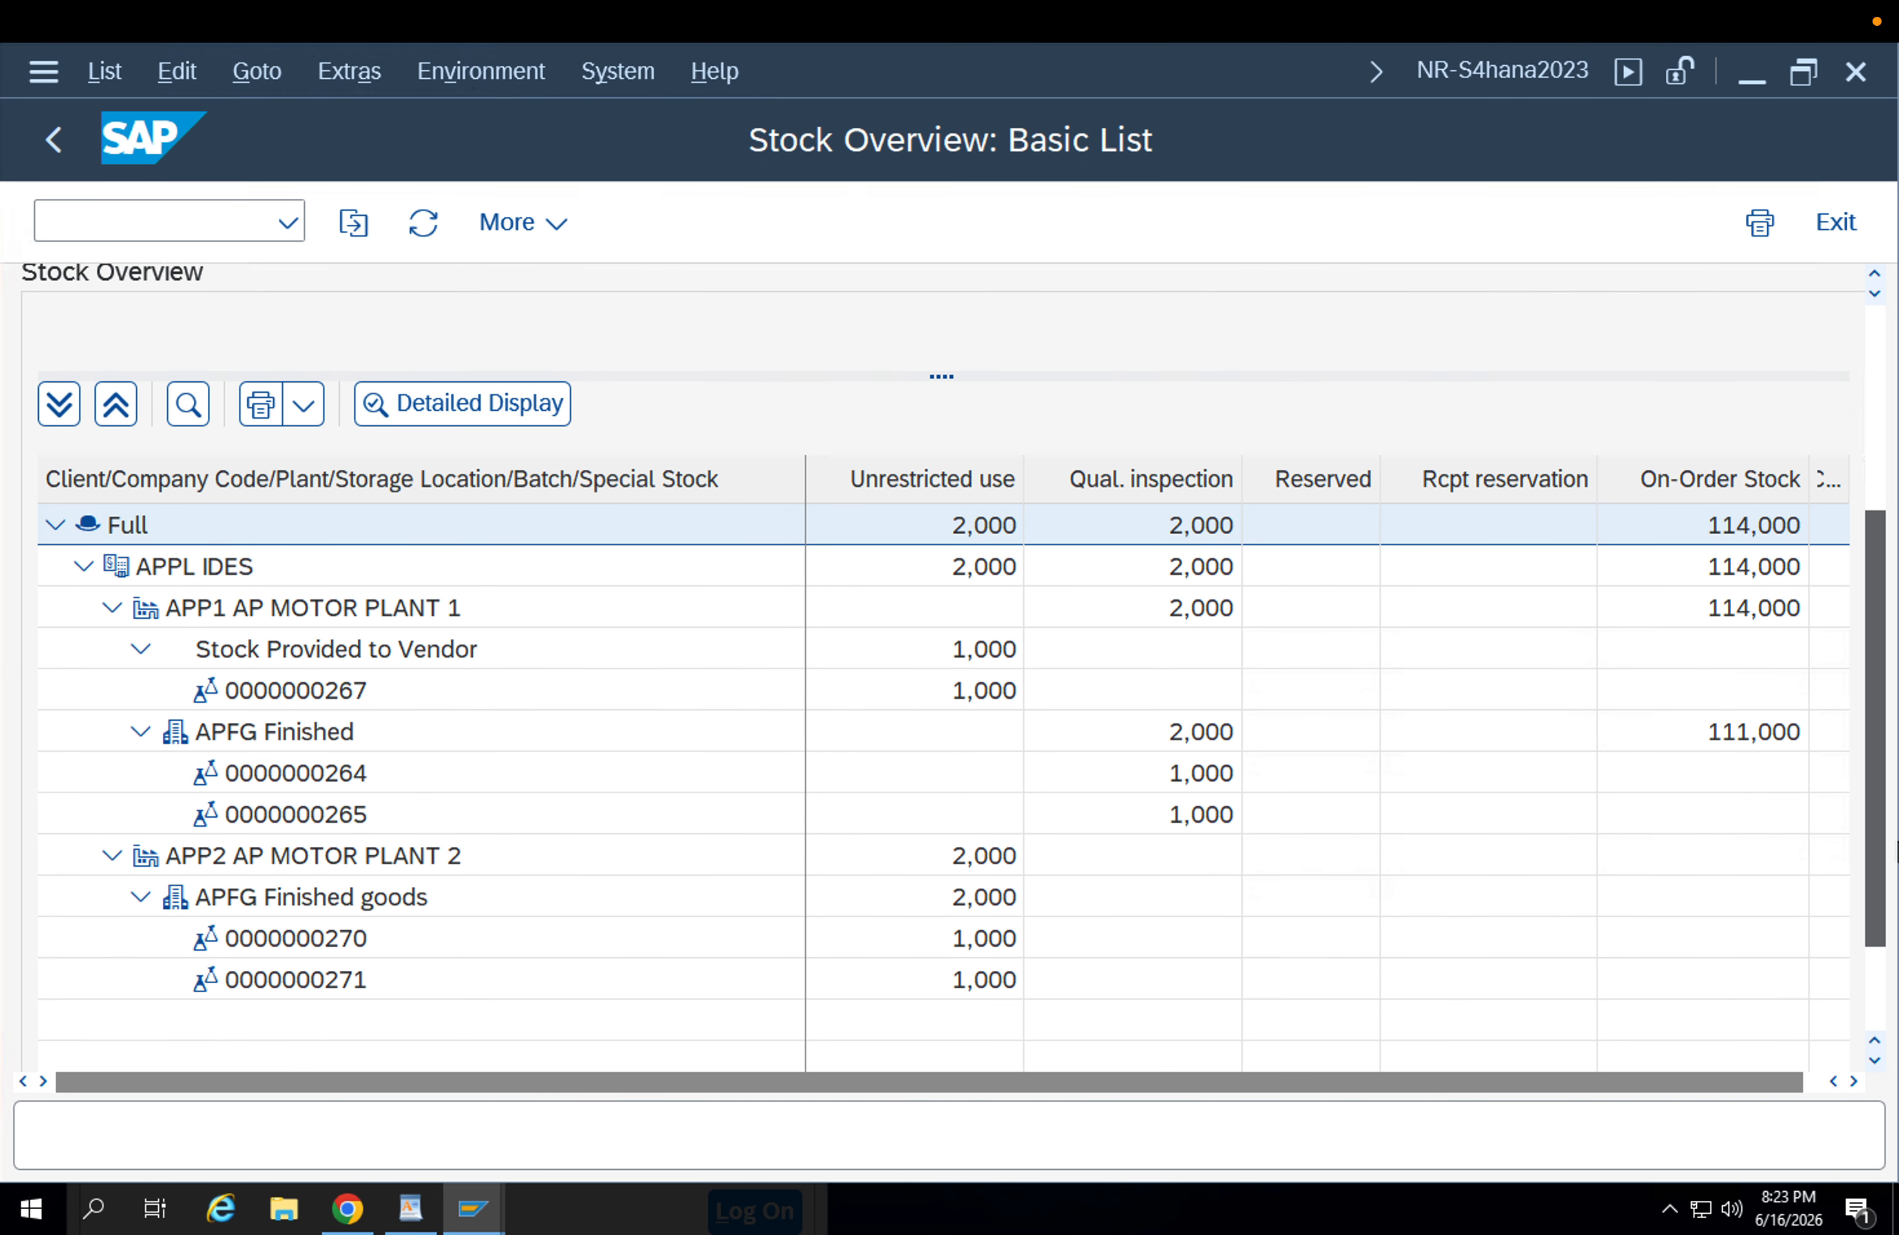
Examine the quality inspection and unrestricted-use stock of the FG-001 batches in storage location APFG of plant APP1.
{"action": "left_click", "coordinate": [327, 704]}
{"action": "left_click", "coordinate": [351, 742]}
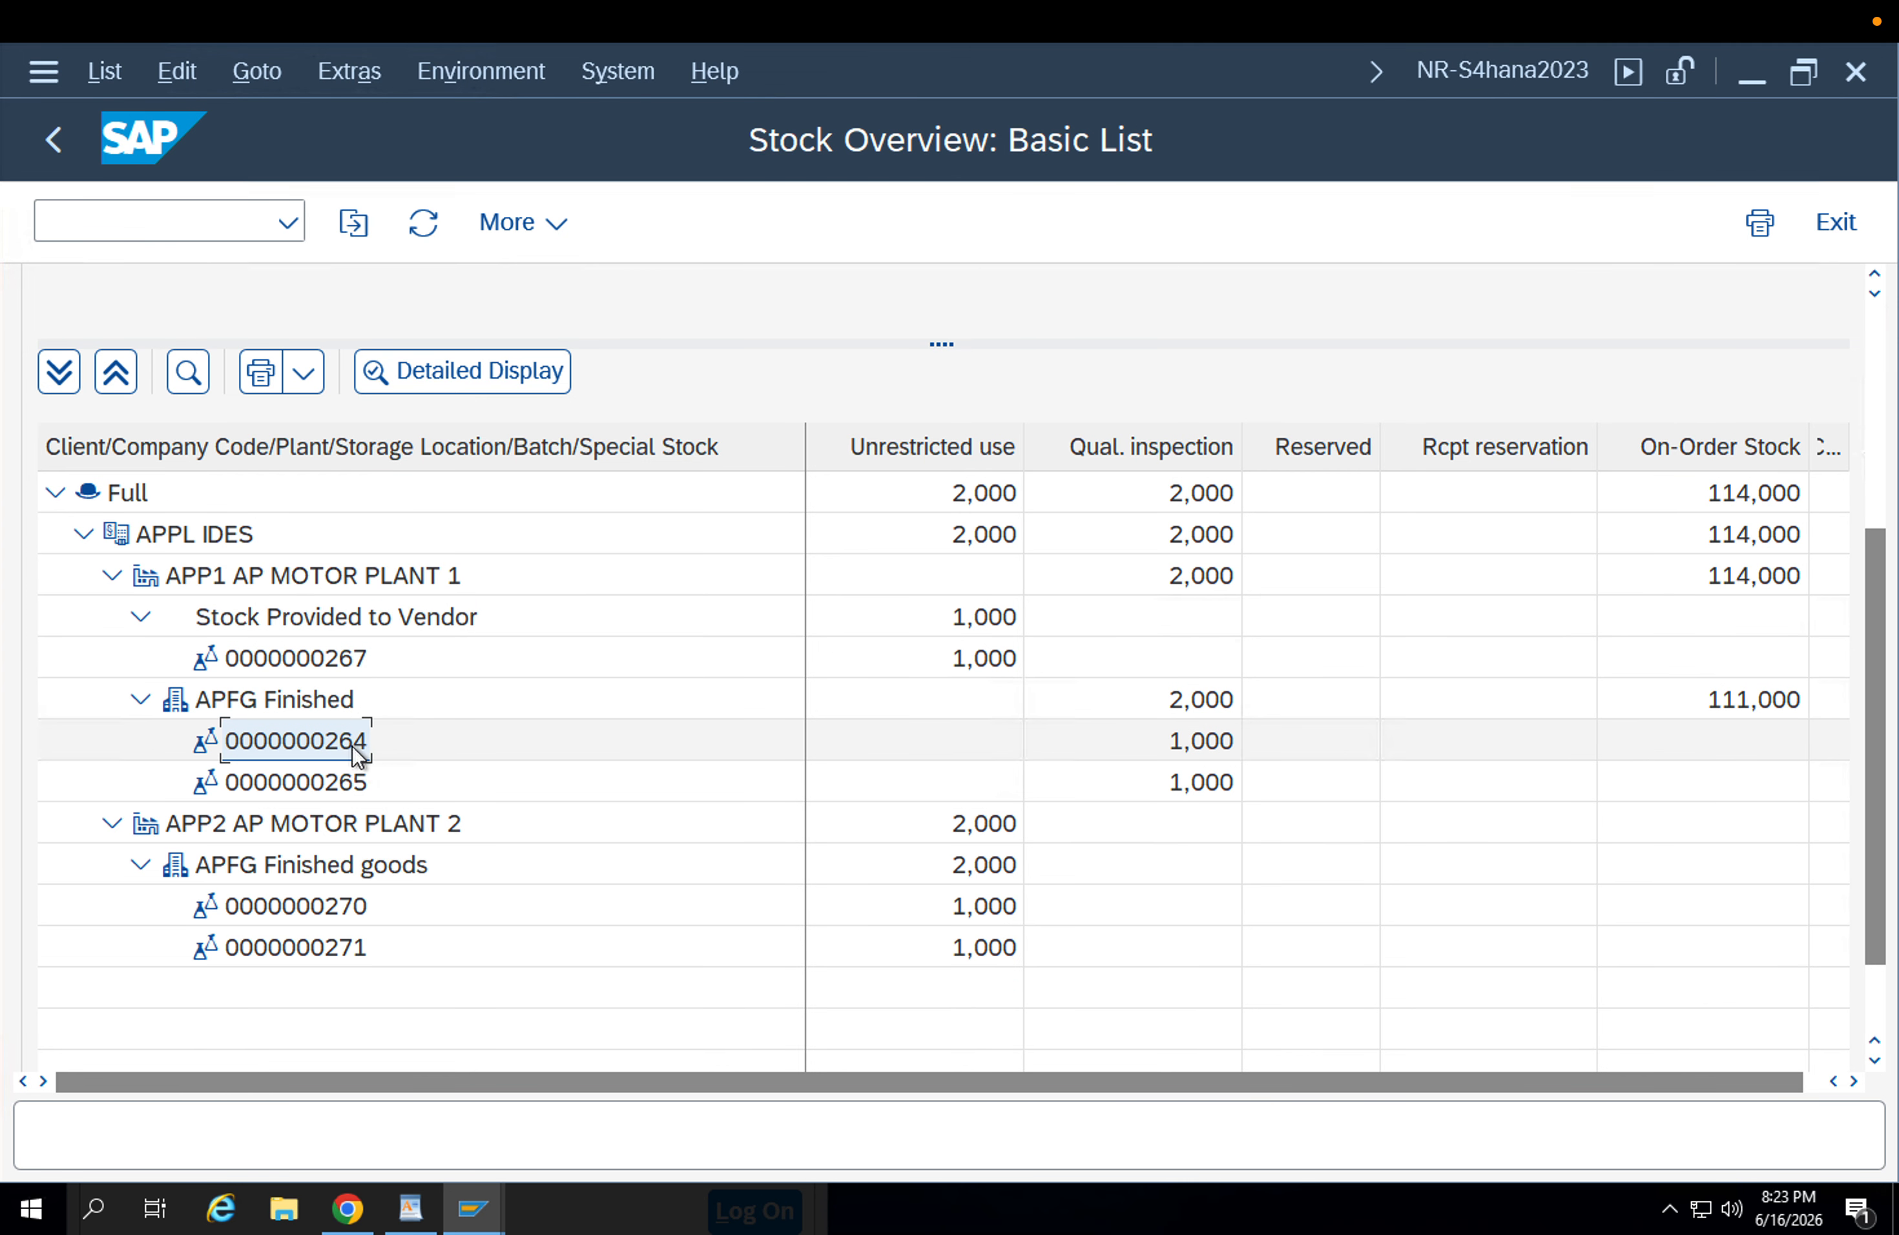
{"action": "left_click", "coordinate": [353, 657]}
{"action": "left_click", "coordinate": [345, 706]}
{"action": "left_click", "coordinate": [1197, 704]}
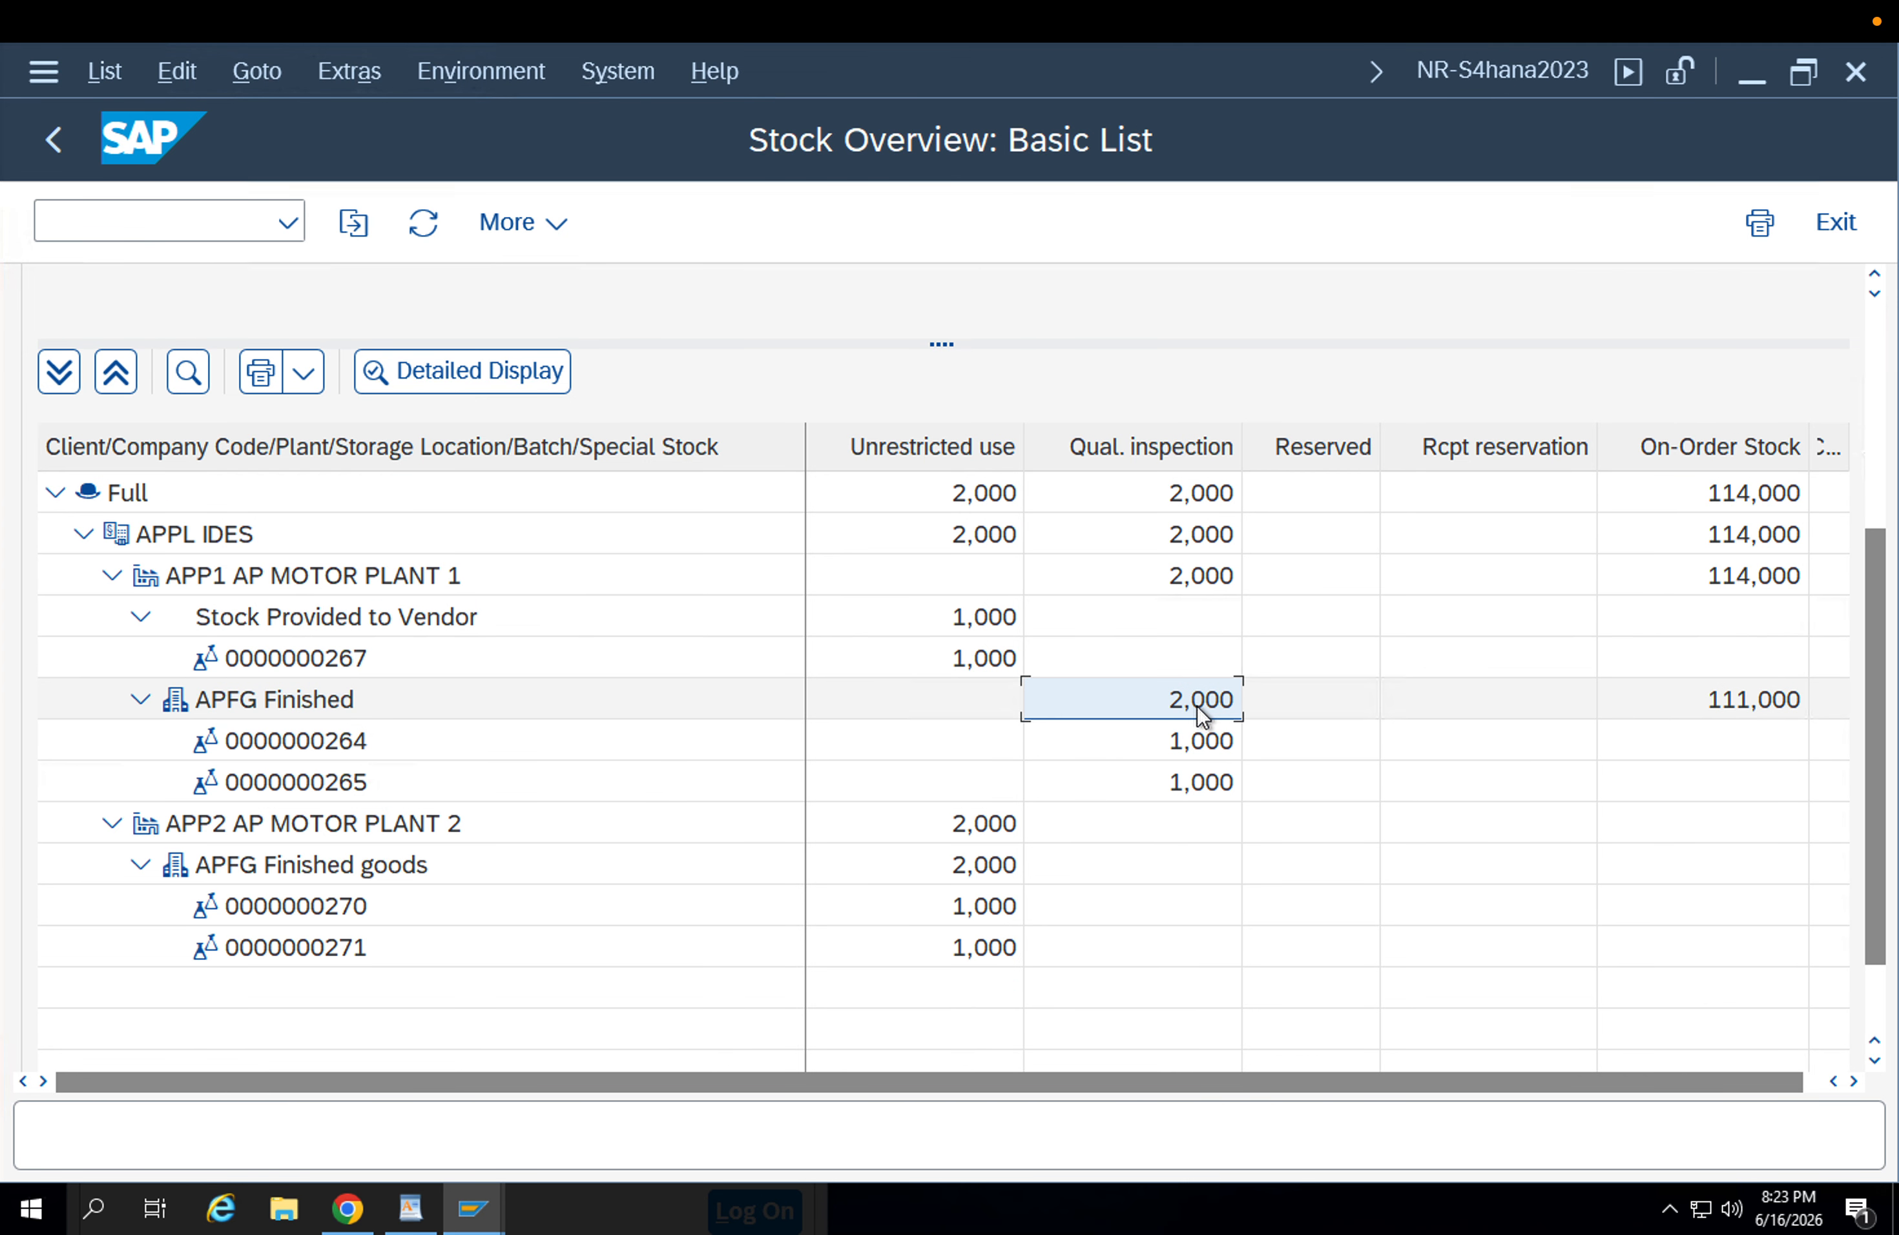
{"action": "left_click", "coordinate": [1208, 738]}
{"action": "left_click", "coordinate": [1208, 774]}
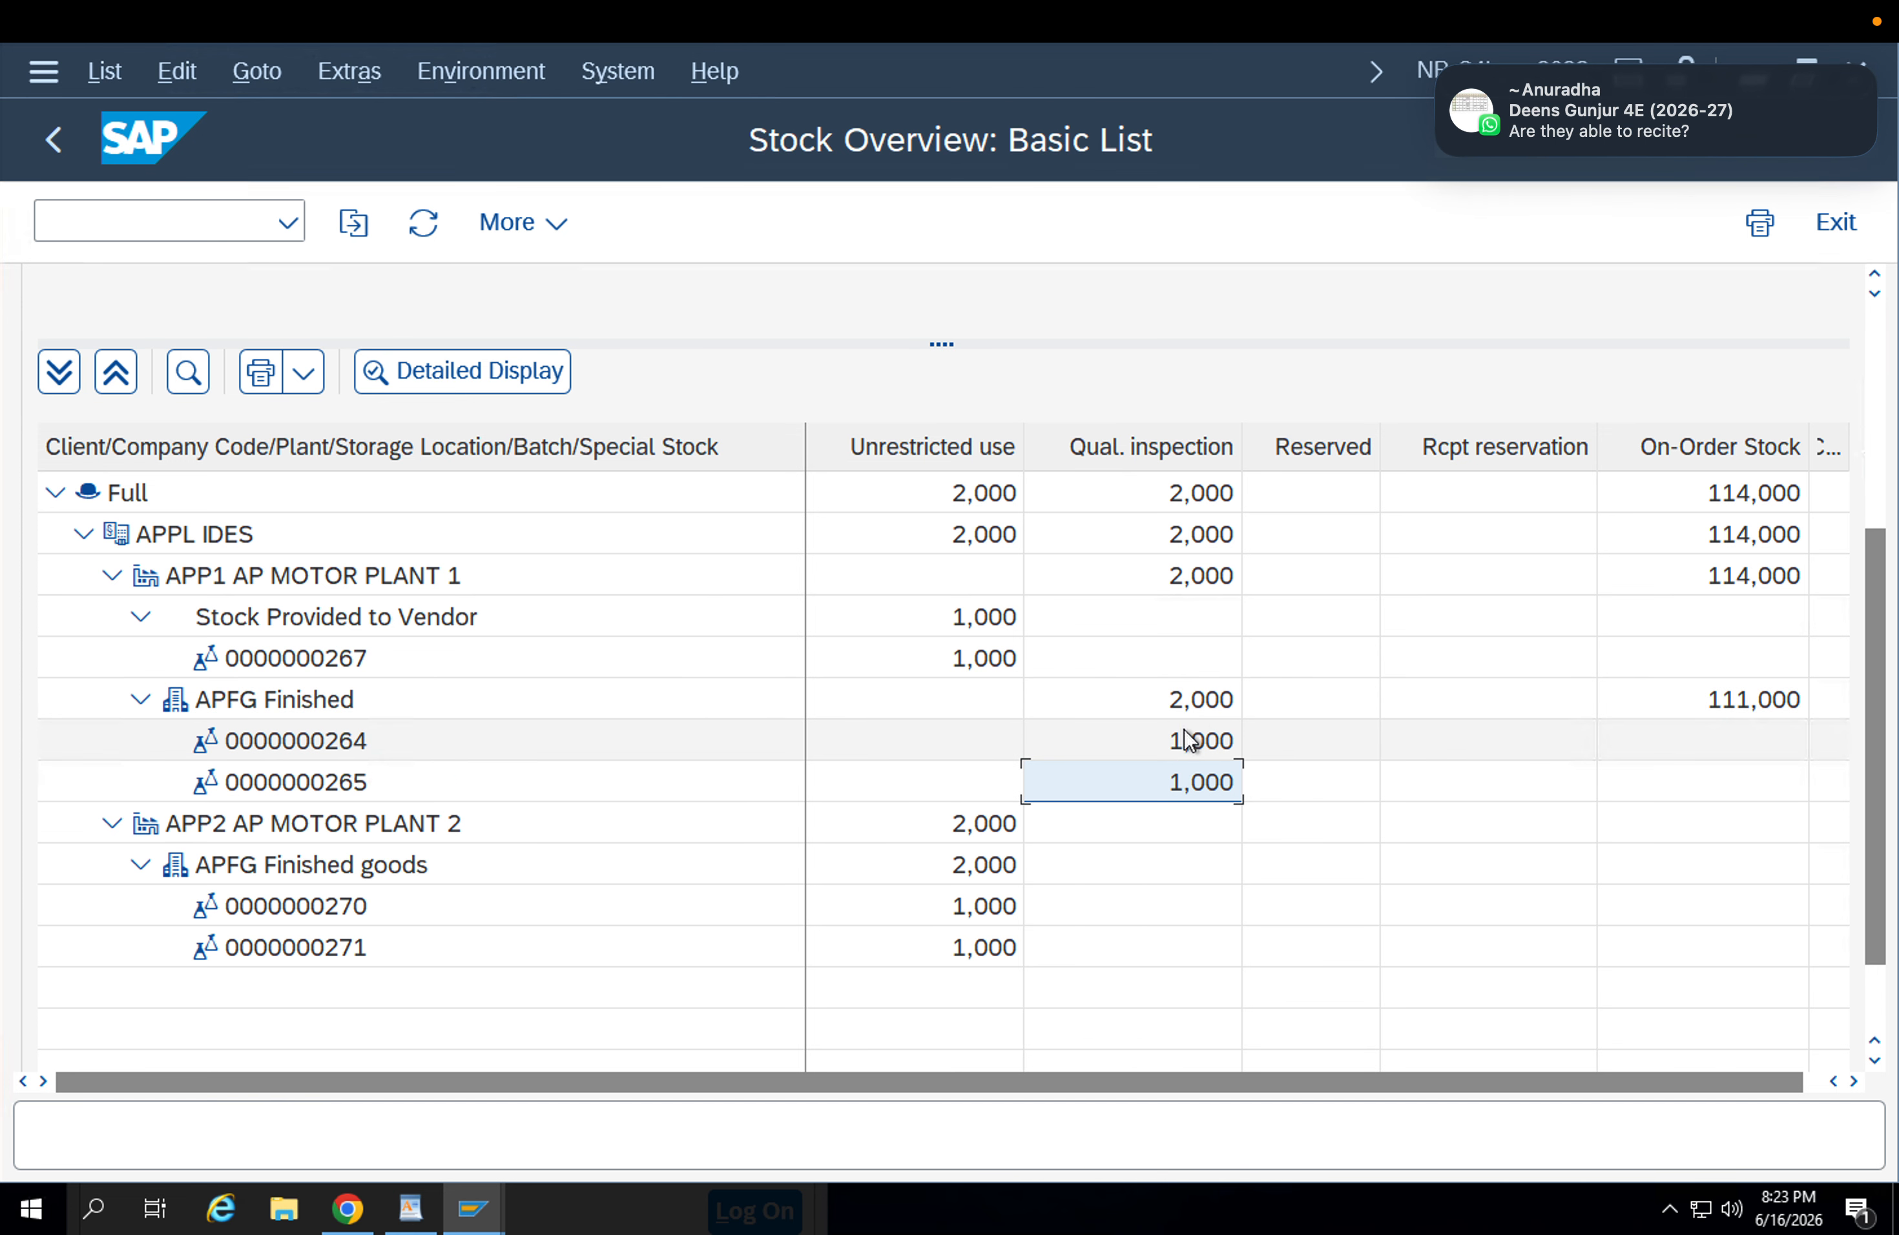
{"action": "left_click", "coordinate": [1203, 703]}
{"action": "left_click", "coordinate": [1211, 739]}
{"action": "left_click", "coordinate": [950, 709]}
{"action": "left_click", "coordinate": [972, 730]}
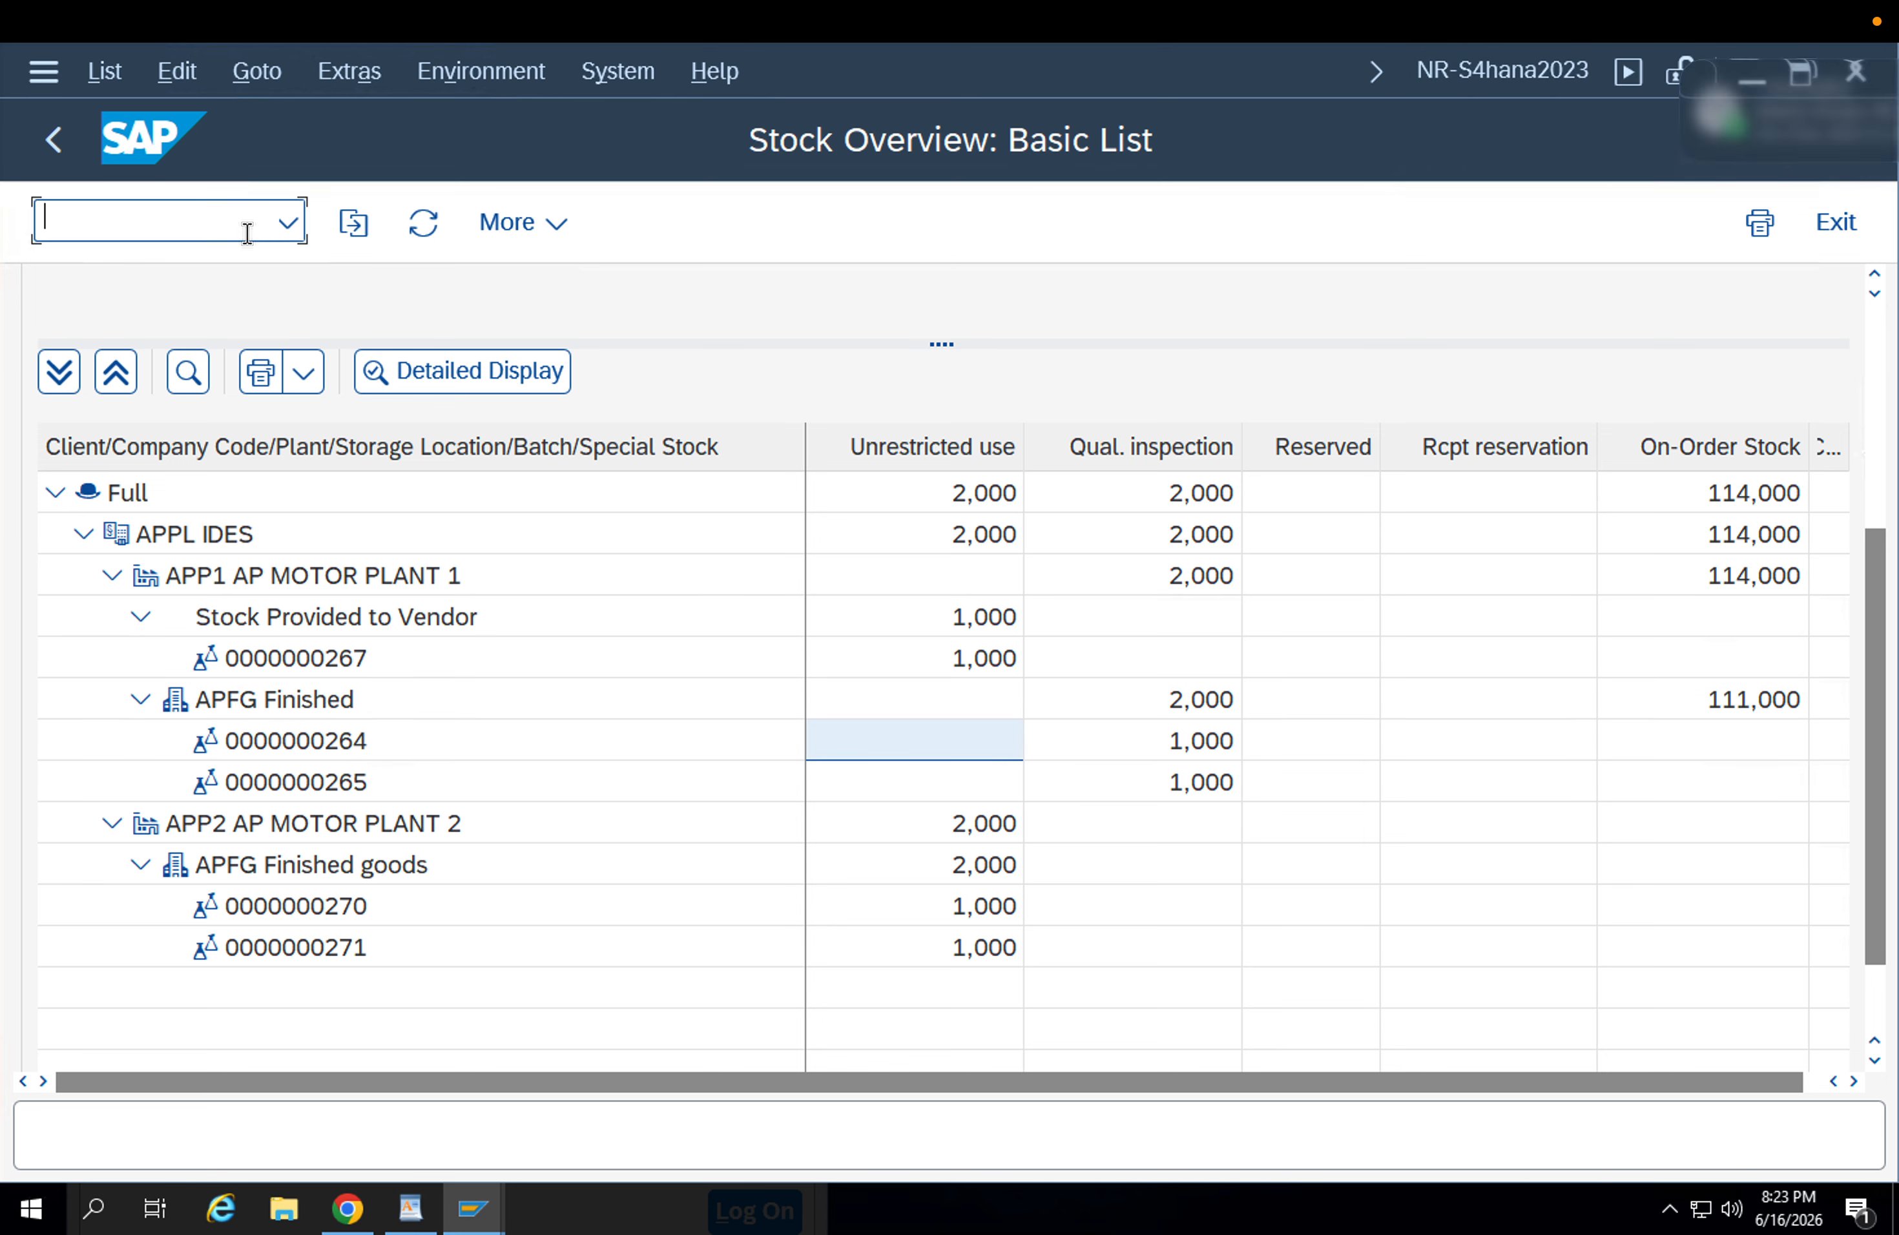
Open the goods movement transaction in a new session and set it to Transfer Posting, Other, with movement type 321.
{"action": "type", "text": "/omig"}
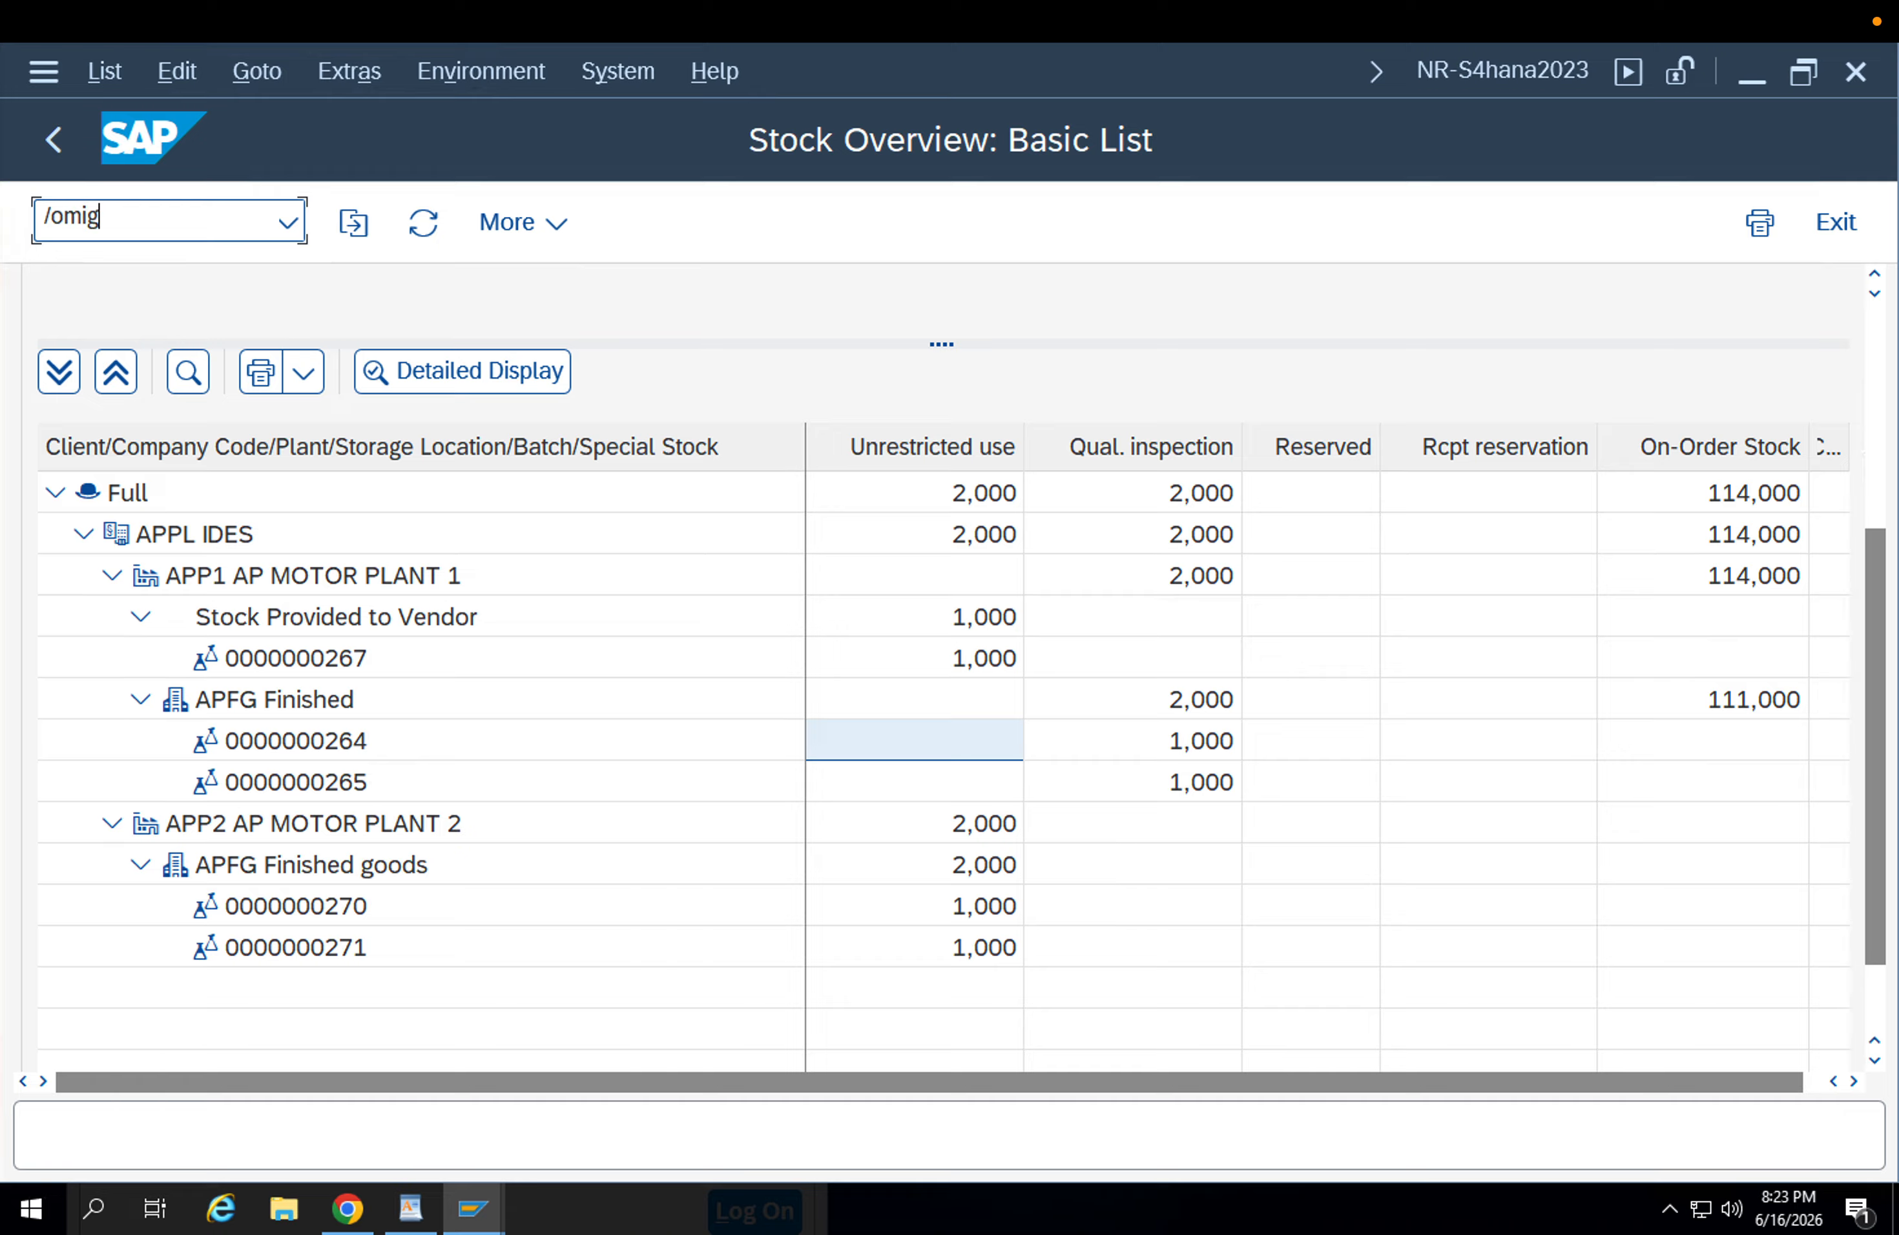
{"action": "key", "text": "Return"}
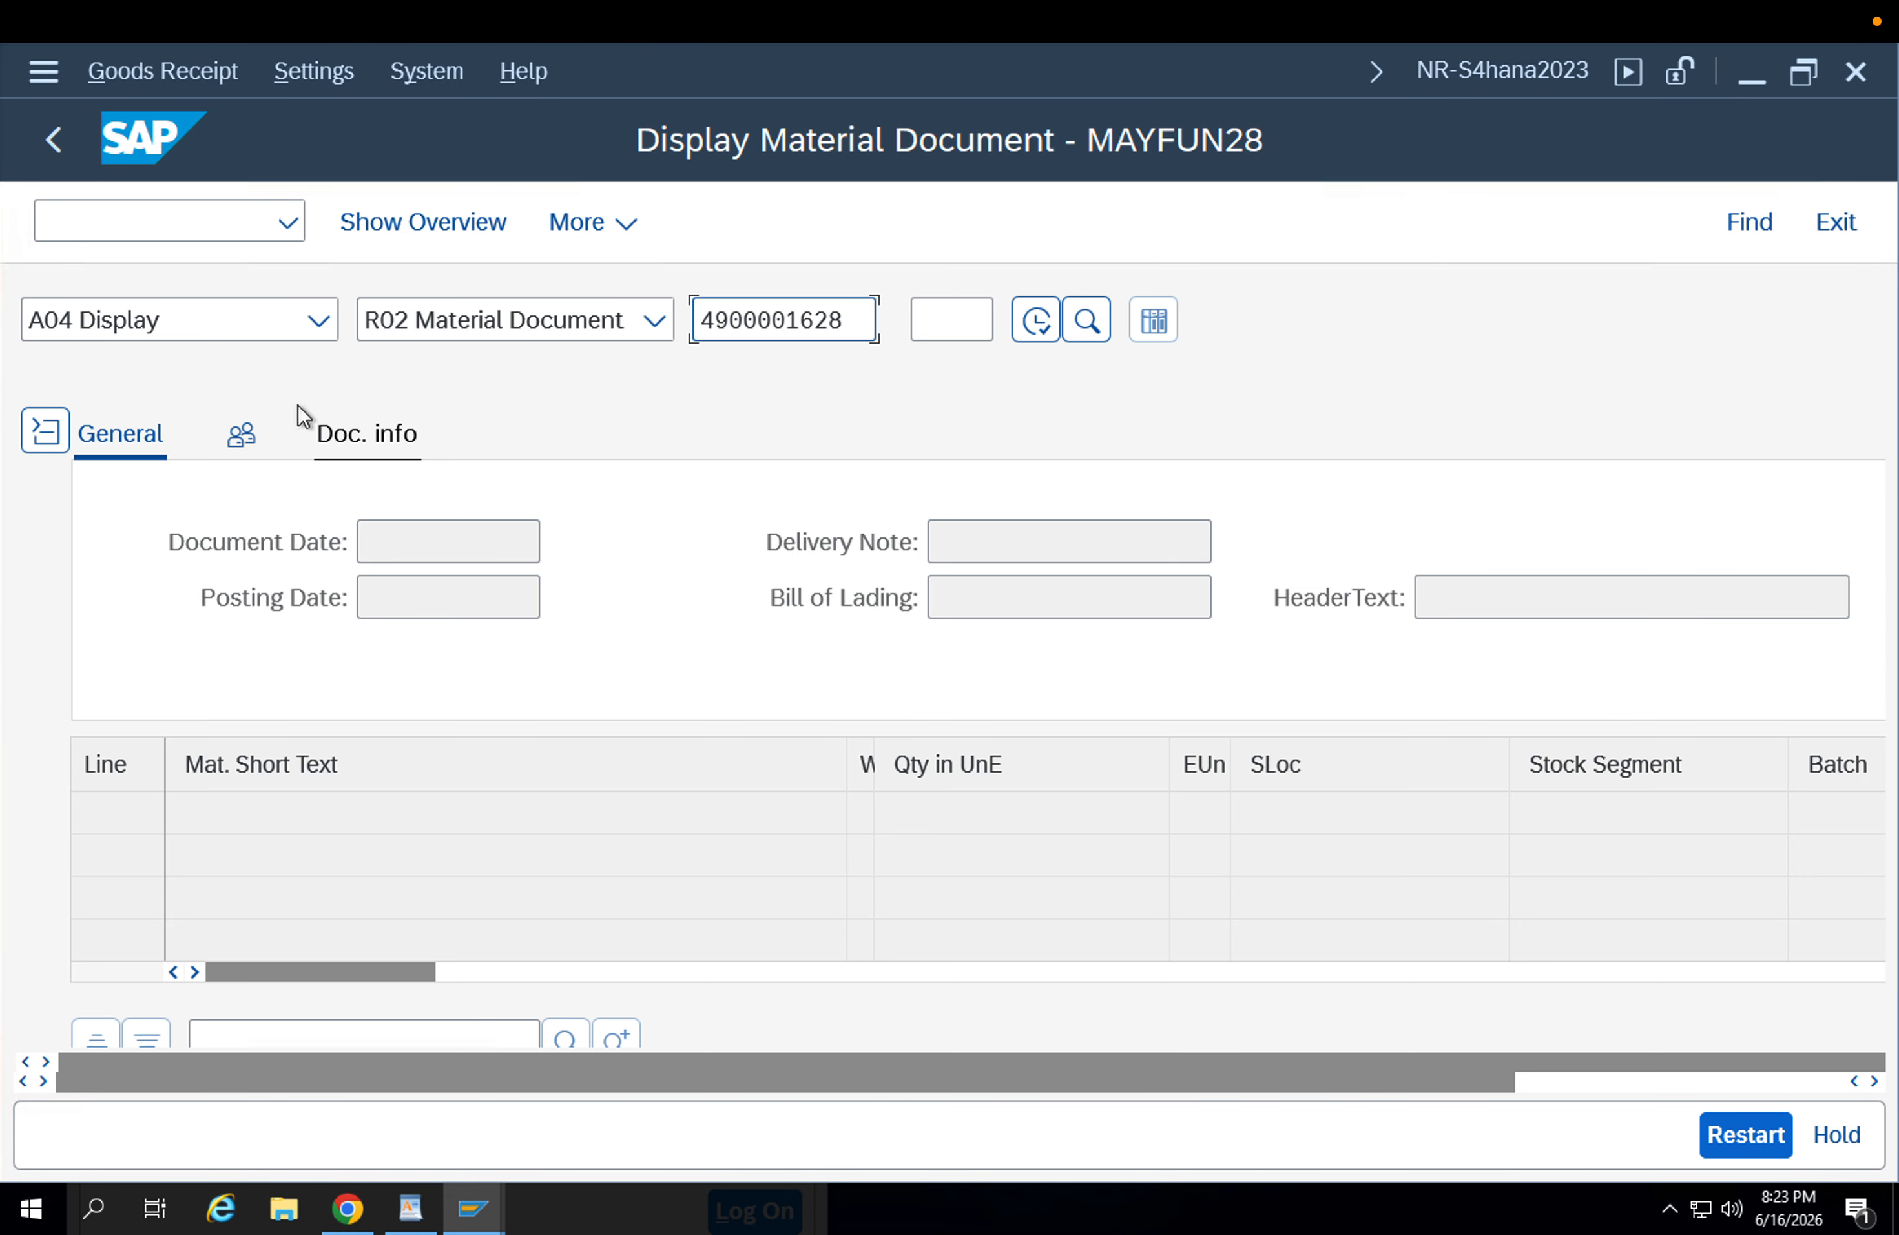
{"action": "left_click", "coordinate": [243, 335]}
{"action": "left_click", "coordinate": [258, 642]}
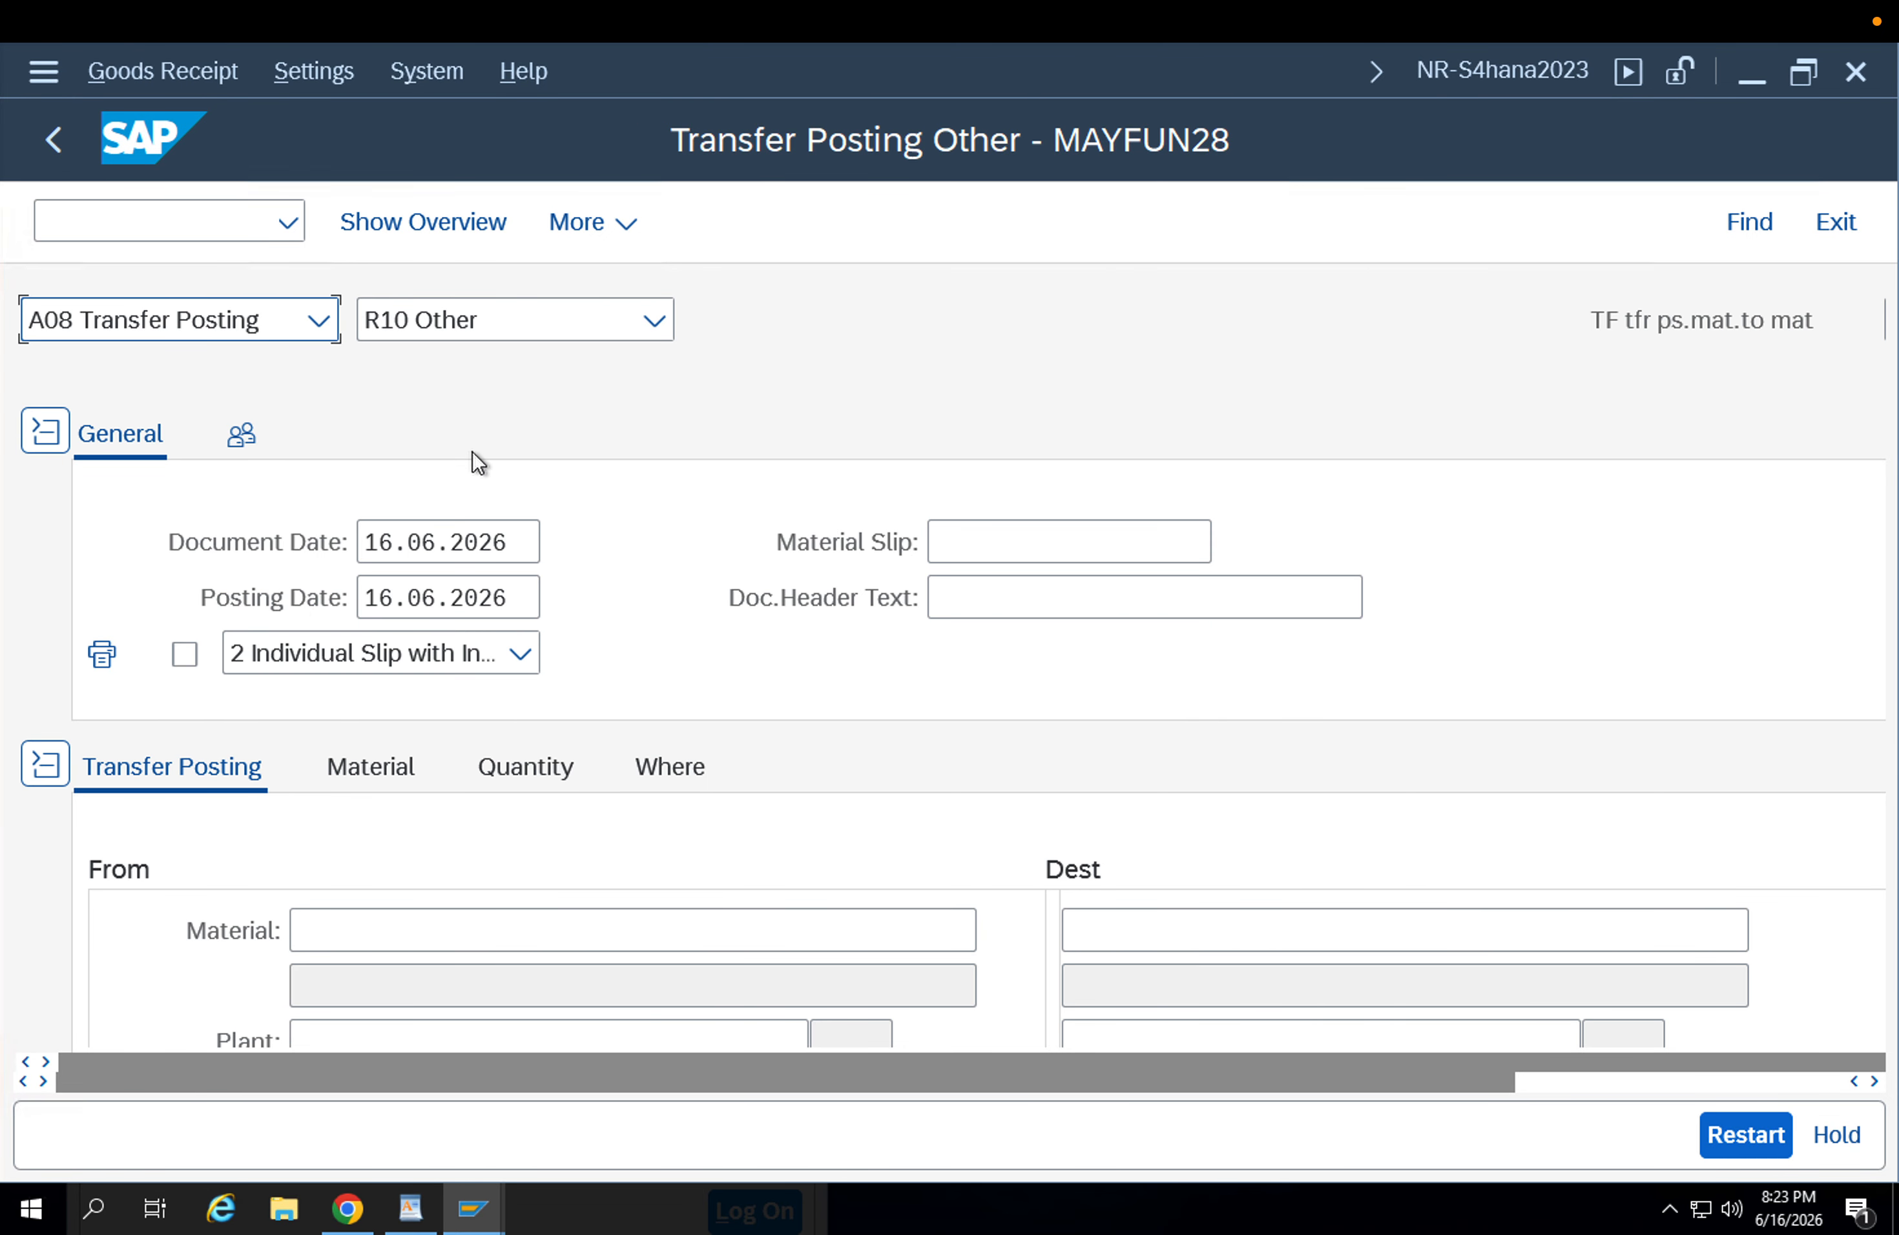
{"action": "key", "text": "Tab"}
{"action": "key", "text": "Tab"}
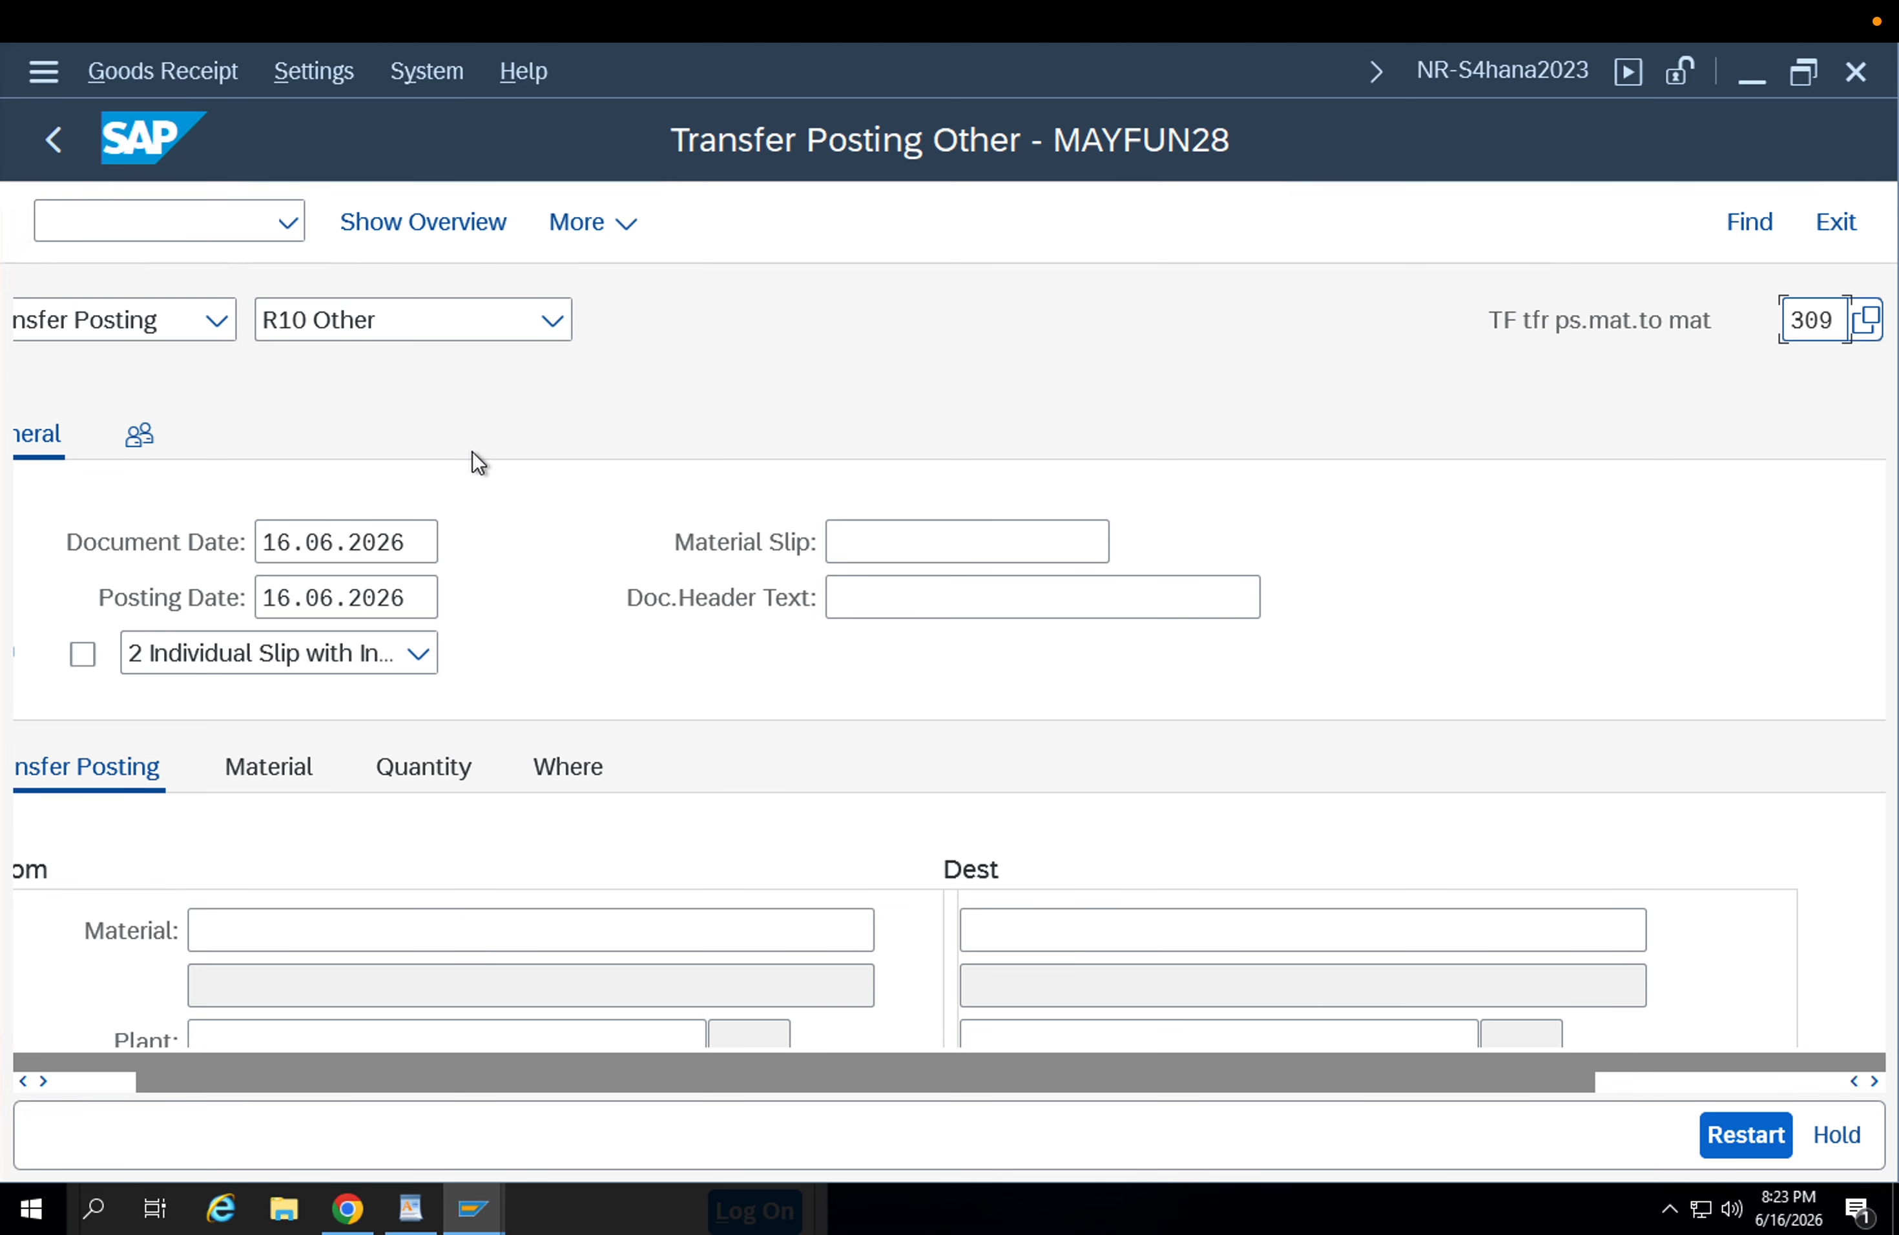
{"action": "key", "text": "Return"}
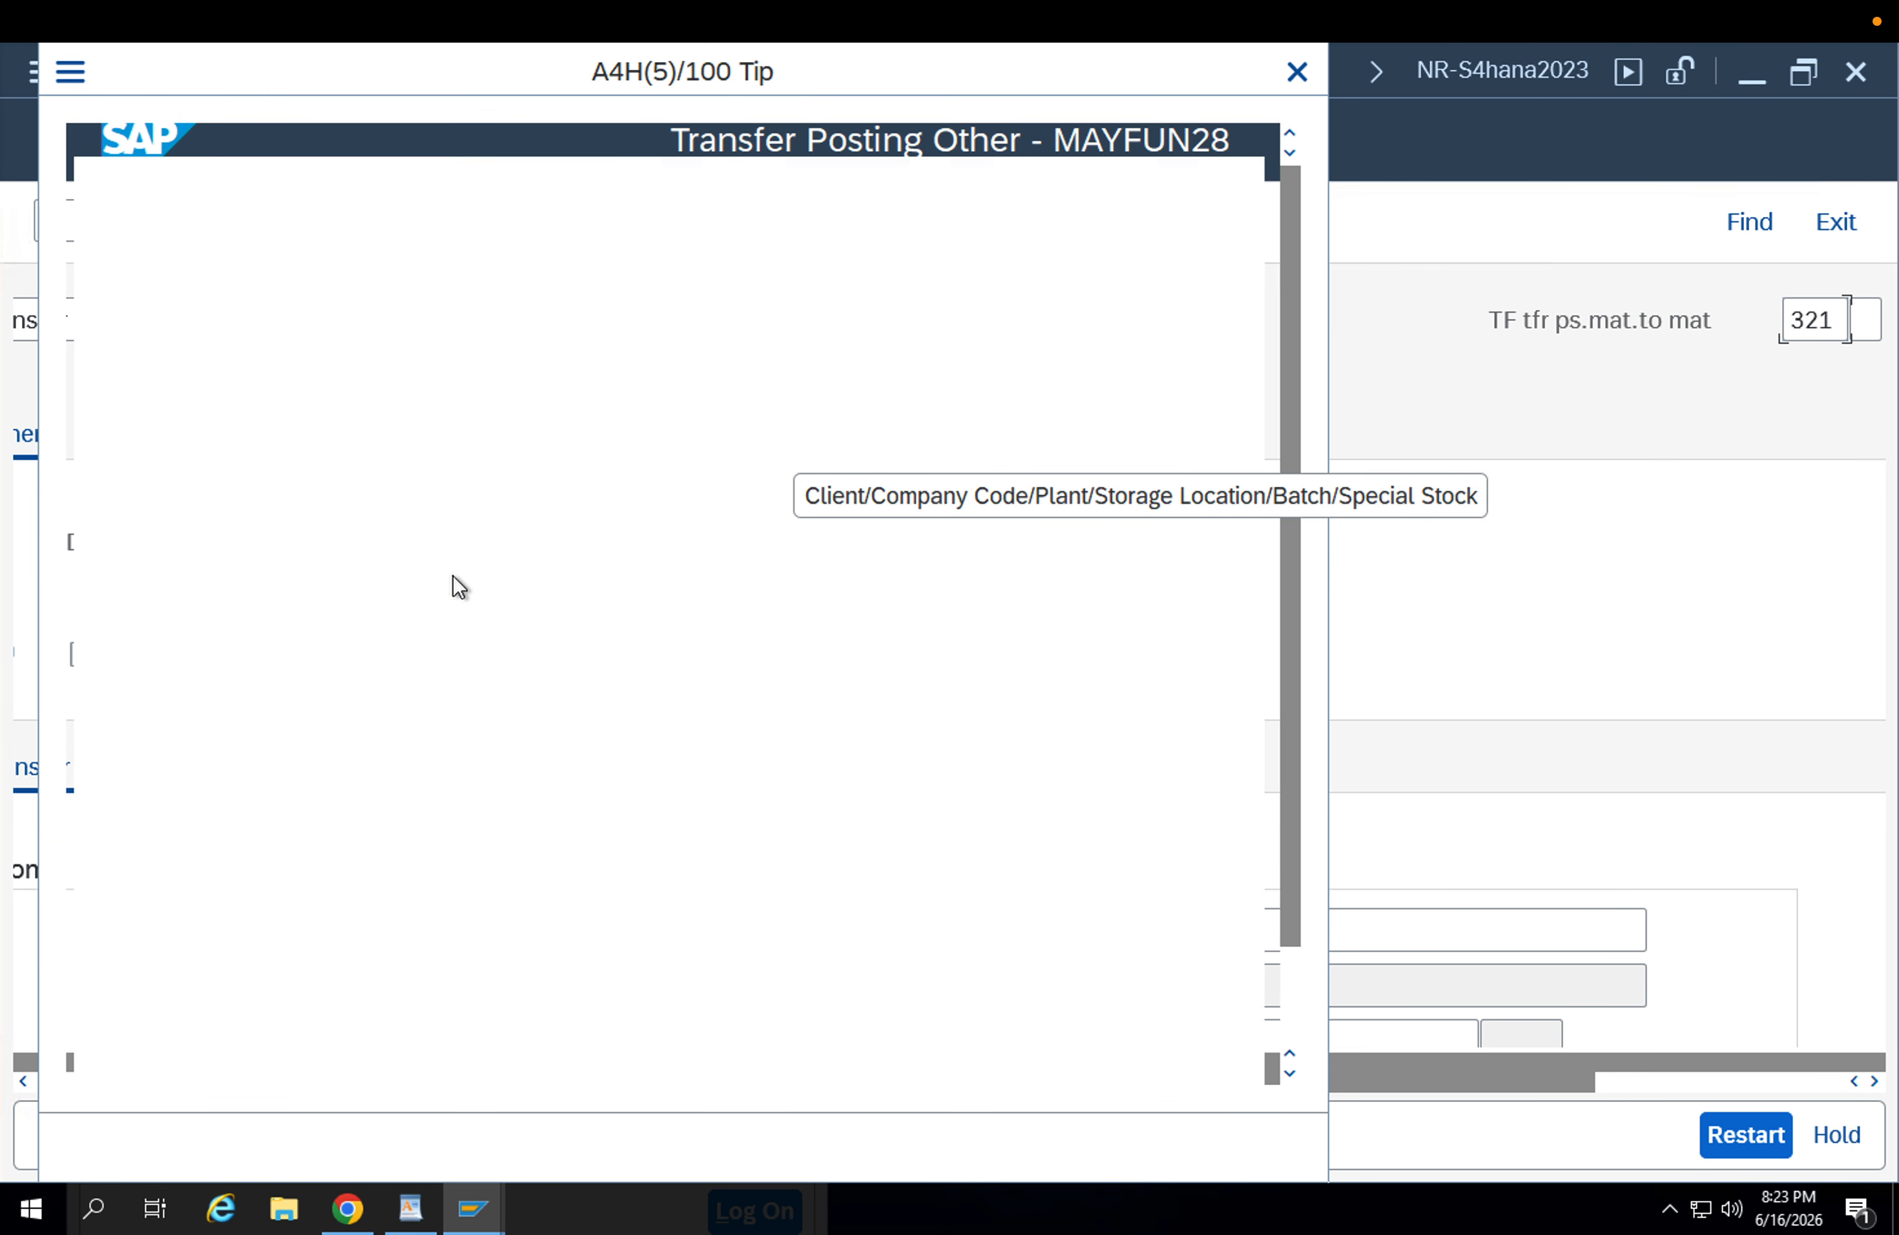
{"action": "key", "text": "Return"}
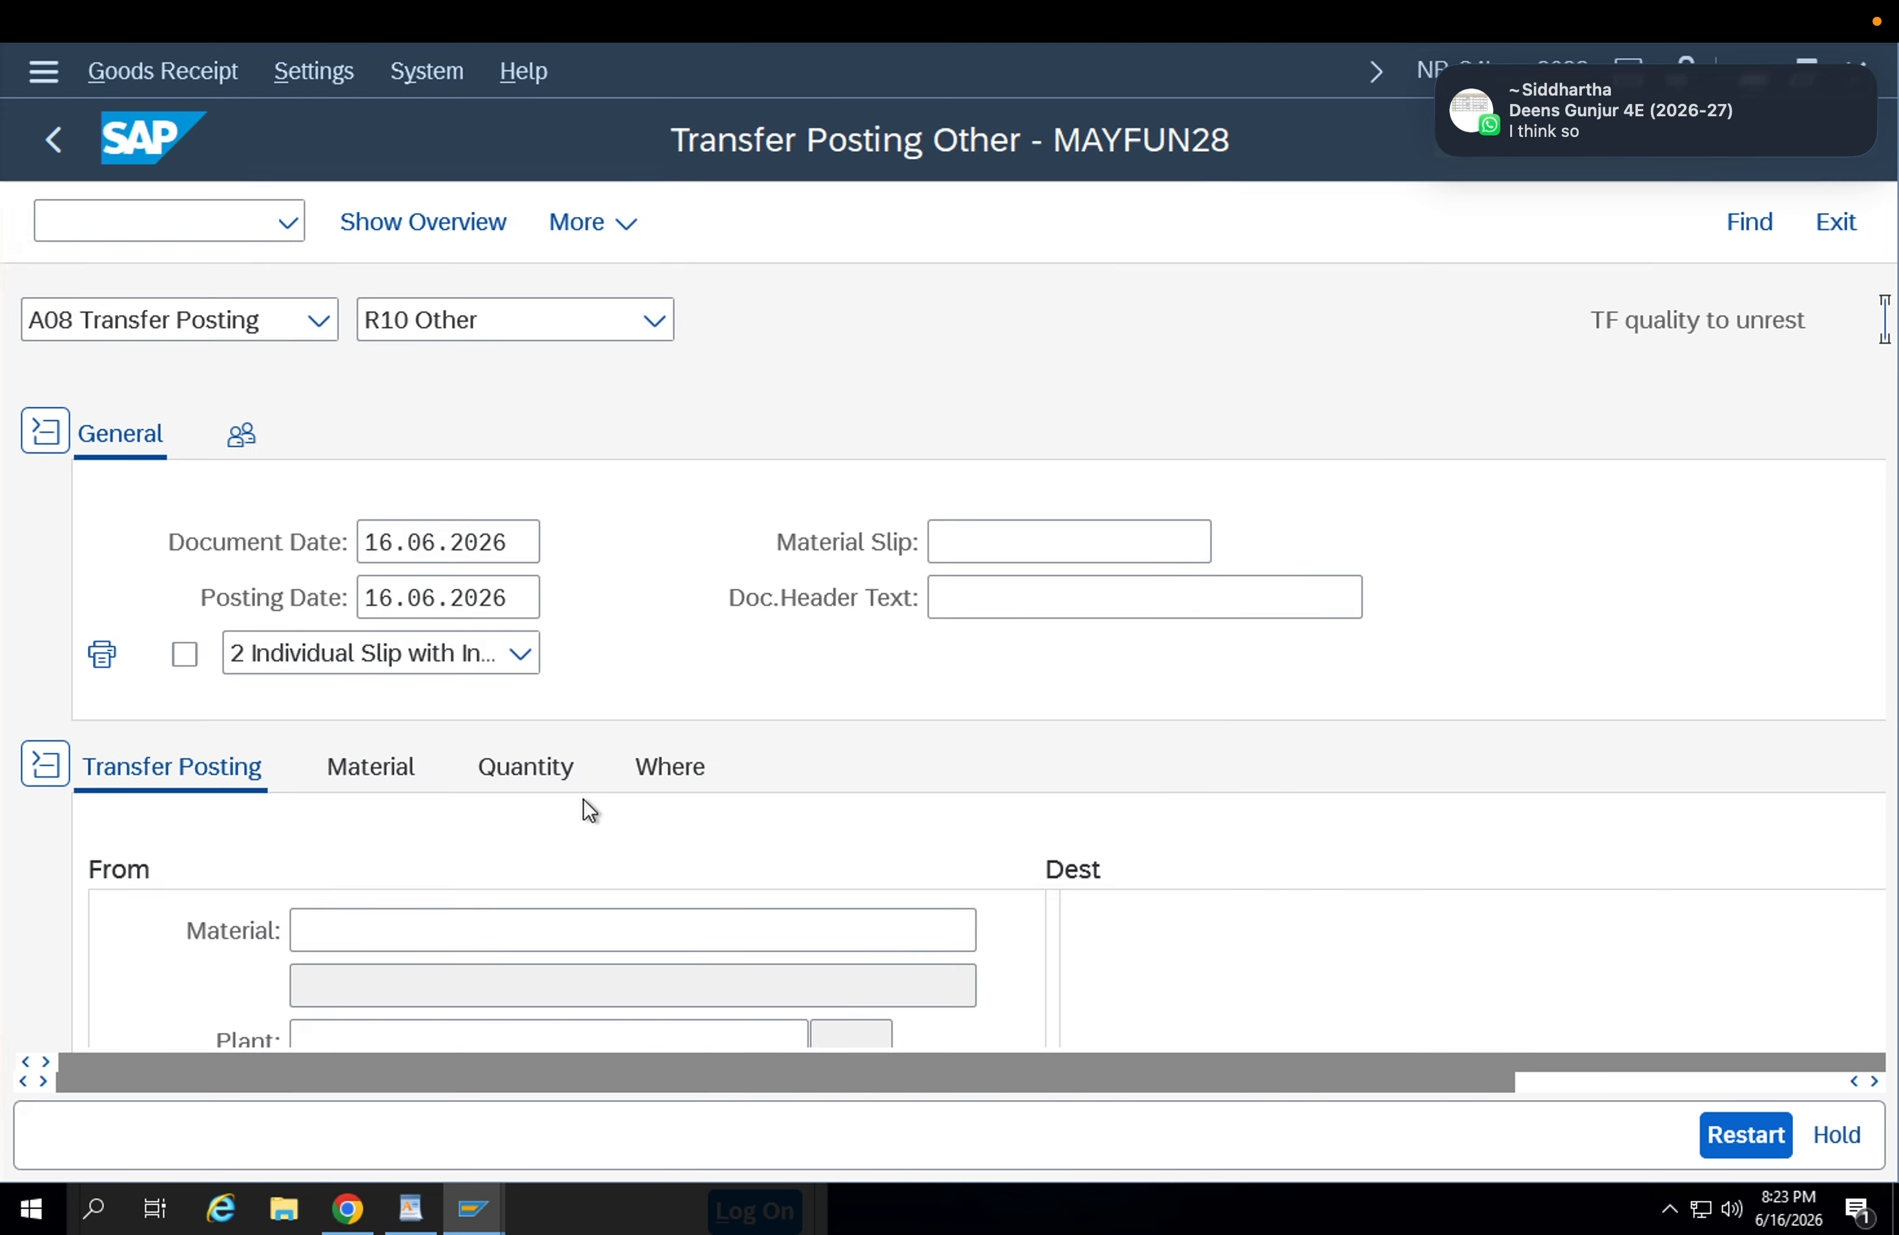
Enter material FG-001, plant APP1 and storage location APFG as the source of the transfer posting.
{"action": "left_click", "coordinate": [431, 919]}
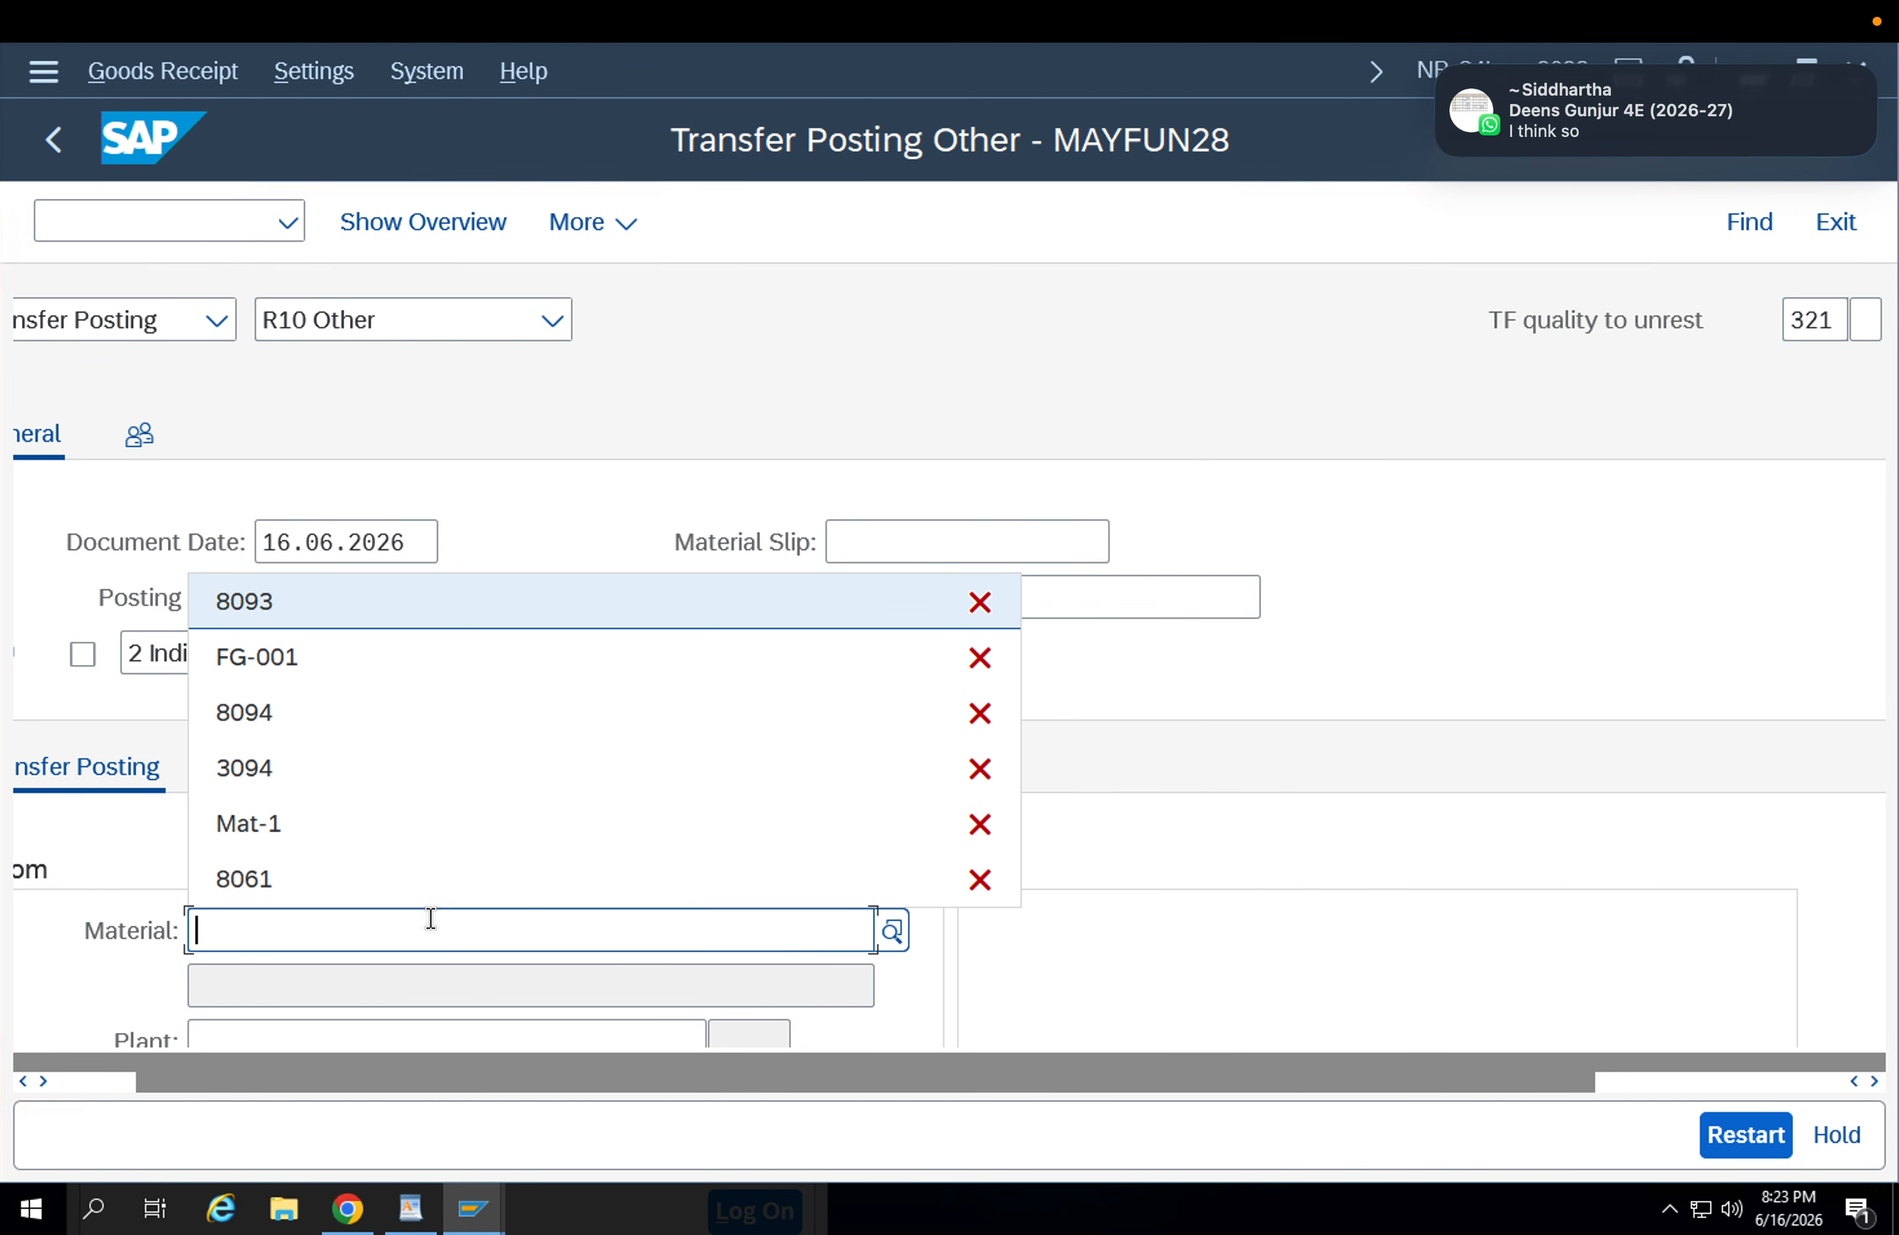
{"action": "key", "text": "Down"}
{"action": "key", "text": "Return"}
{"action": "key", "text": "Return"}
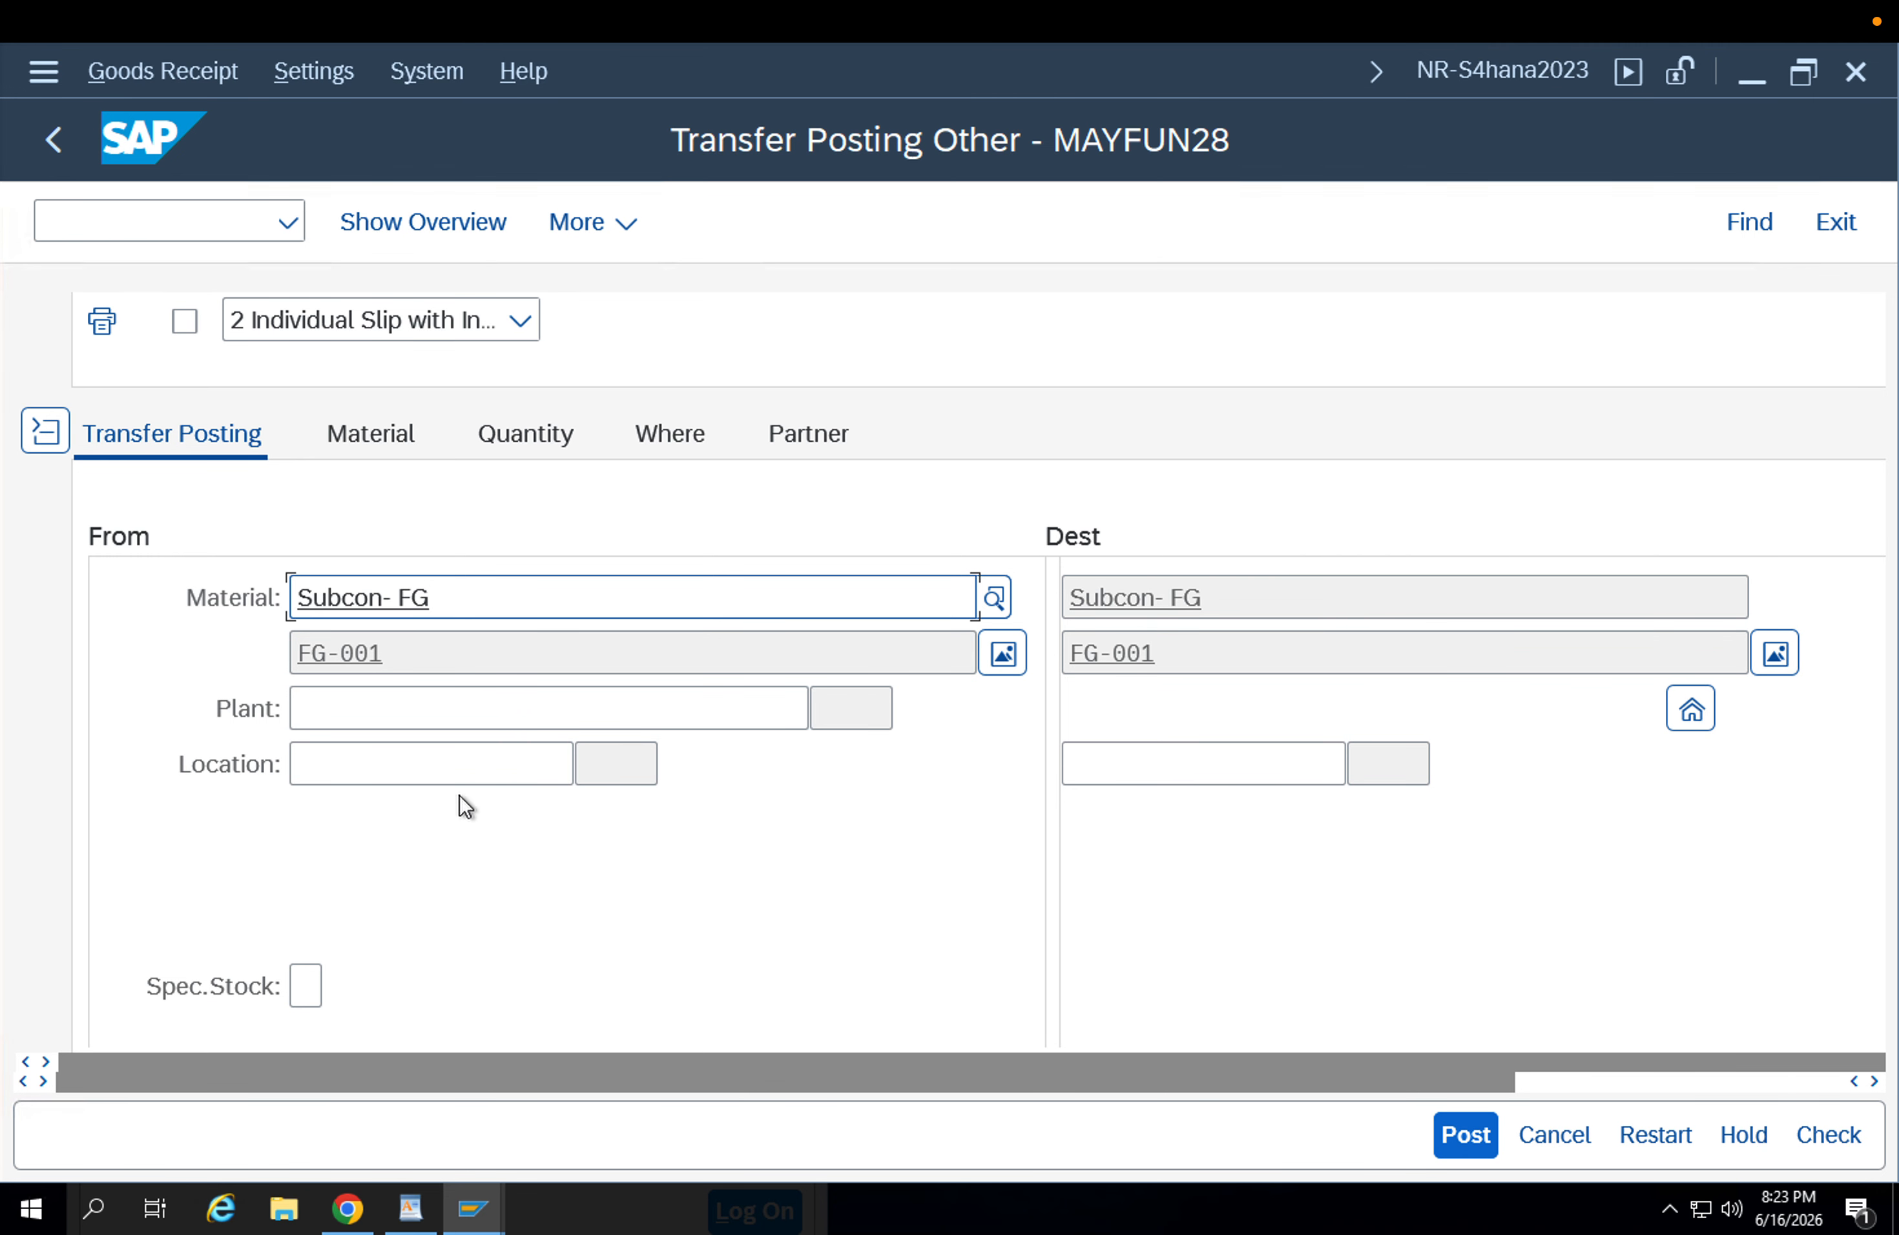
{"action": "left_click", "coordinate": [441, 724]}
{"action": "left_click", "coordinate": [429, 755]}
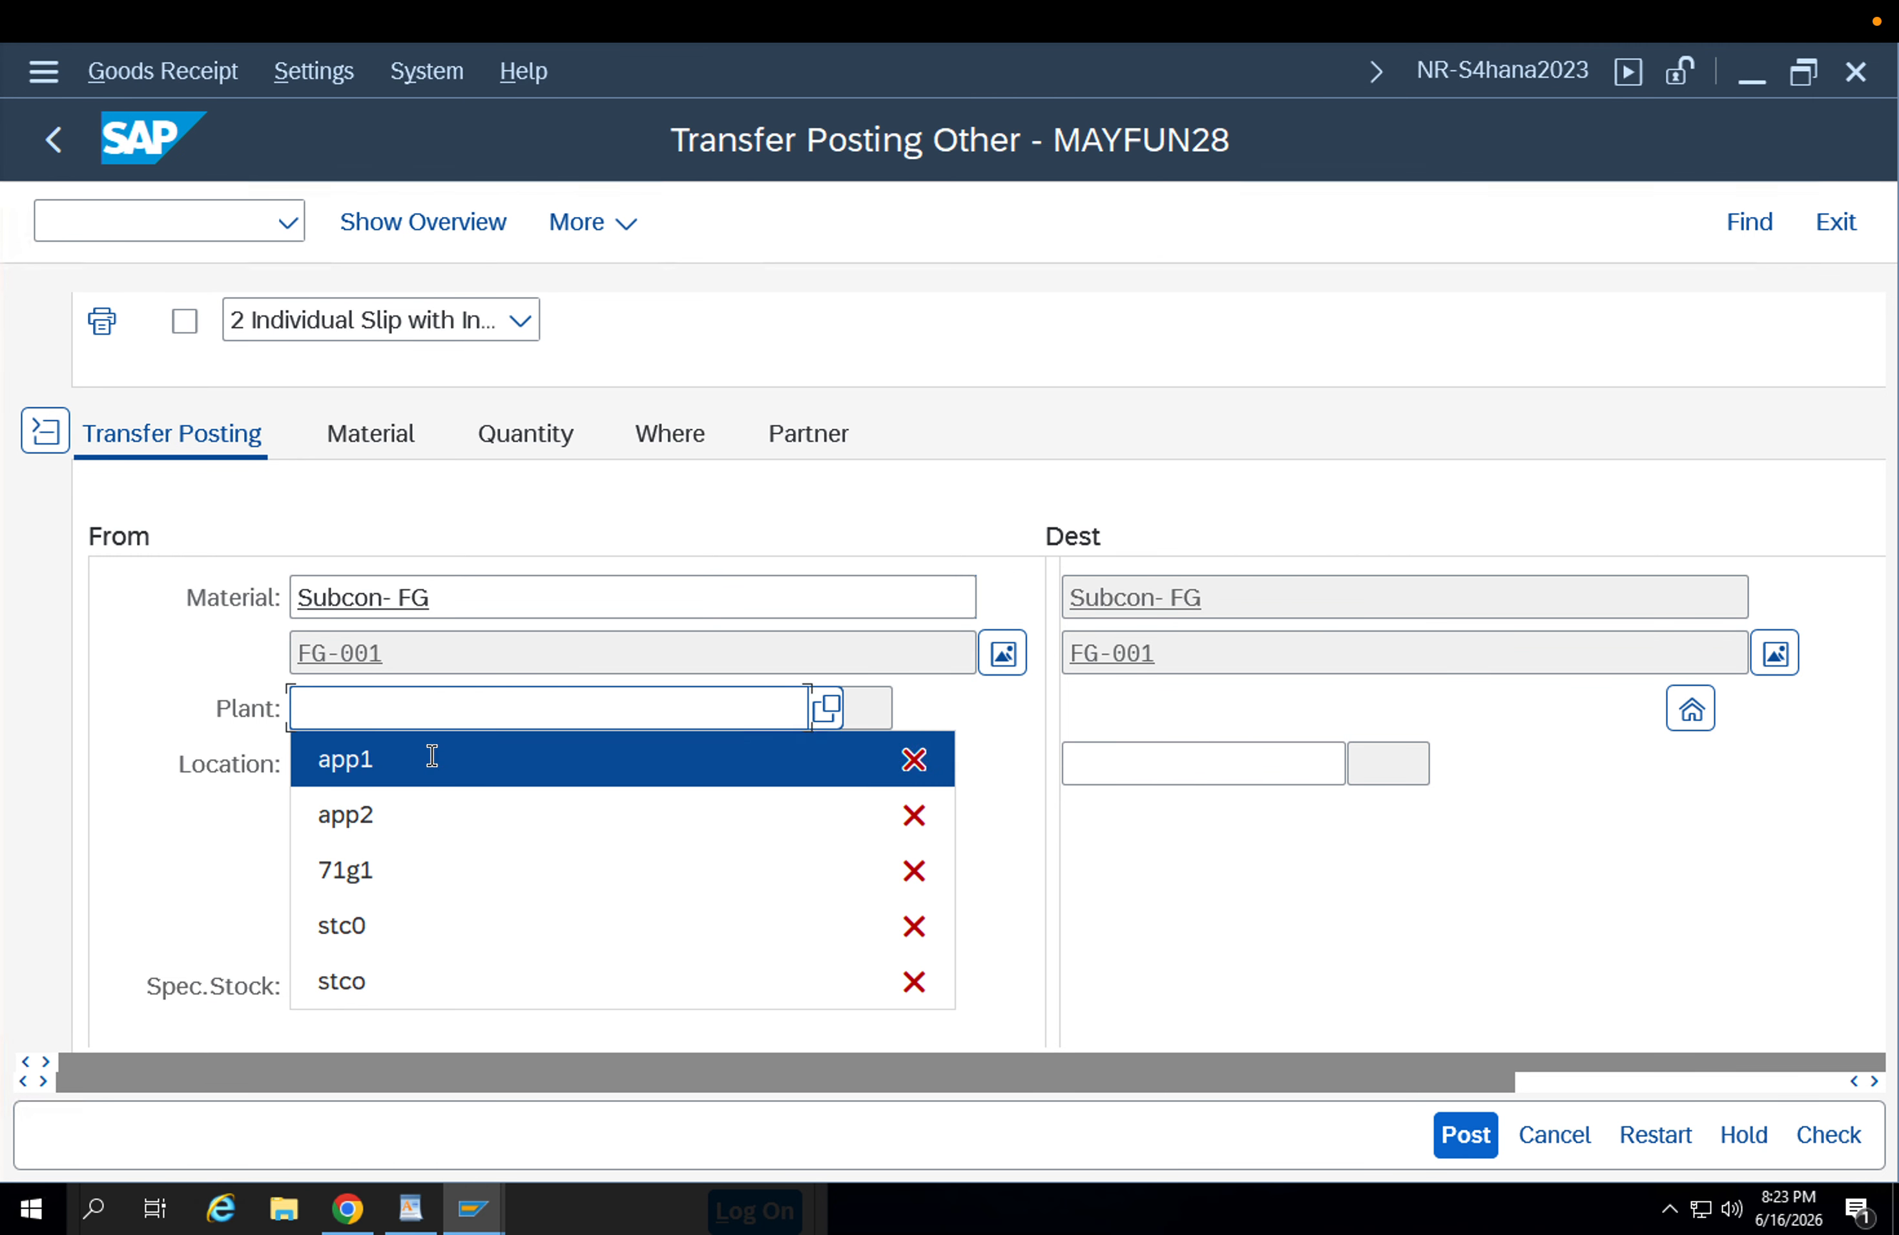
{"action": "left_click", "coordinate": [423, 764]}
{"action": "left_click", "coordinate": [411, 852]}
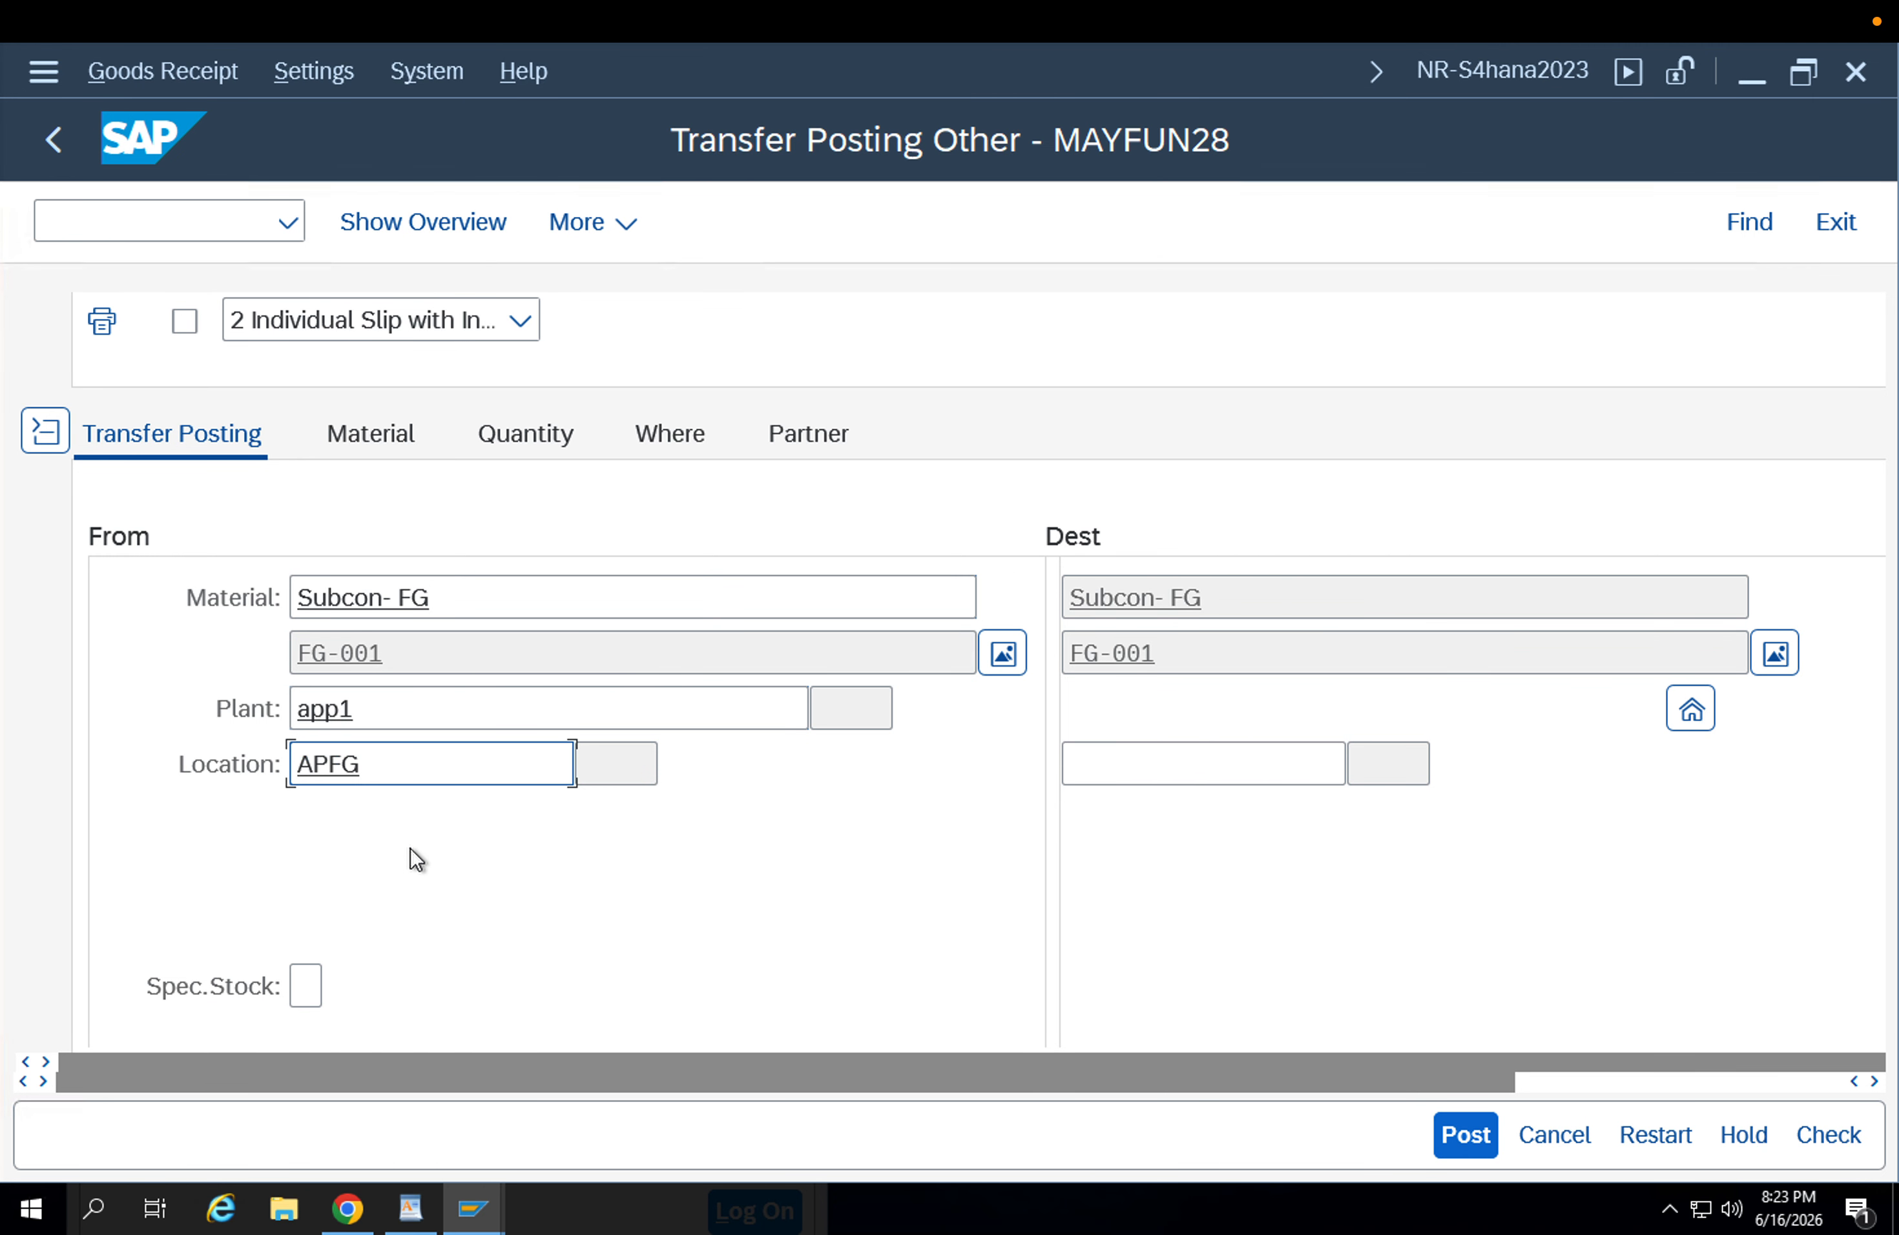
{"action": "key", "text": "Return"}
{"action": "left_click", "coordinate": [413, 876]}
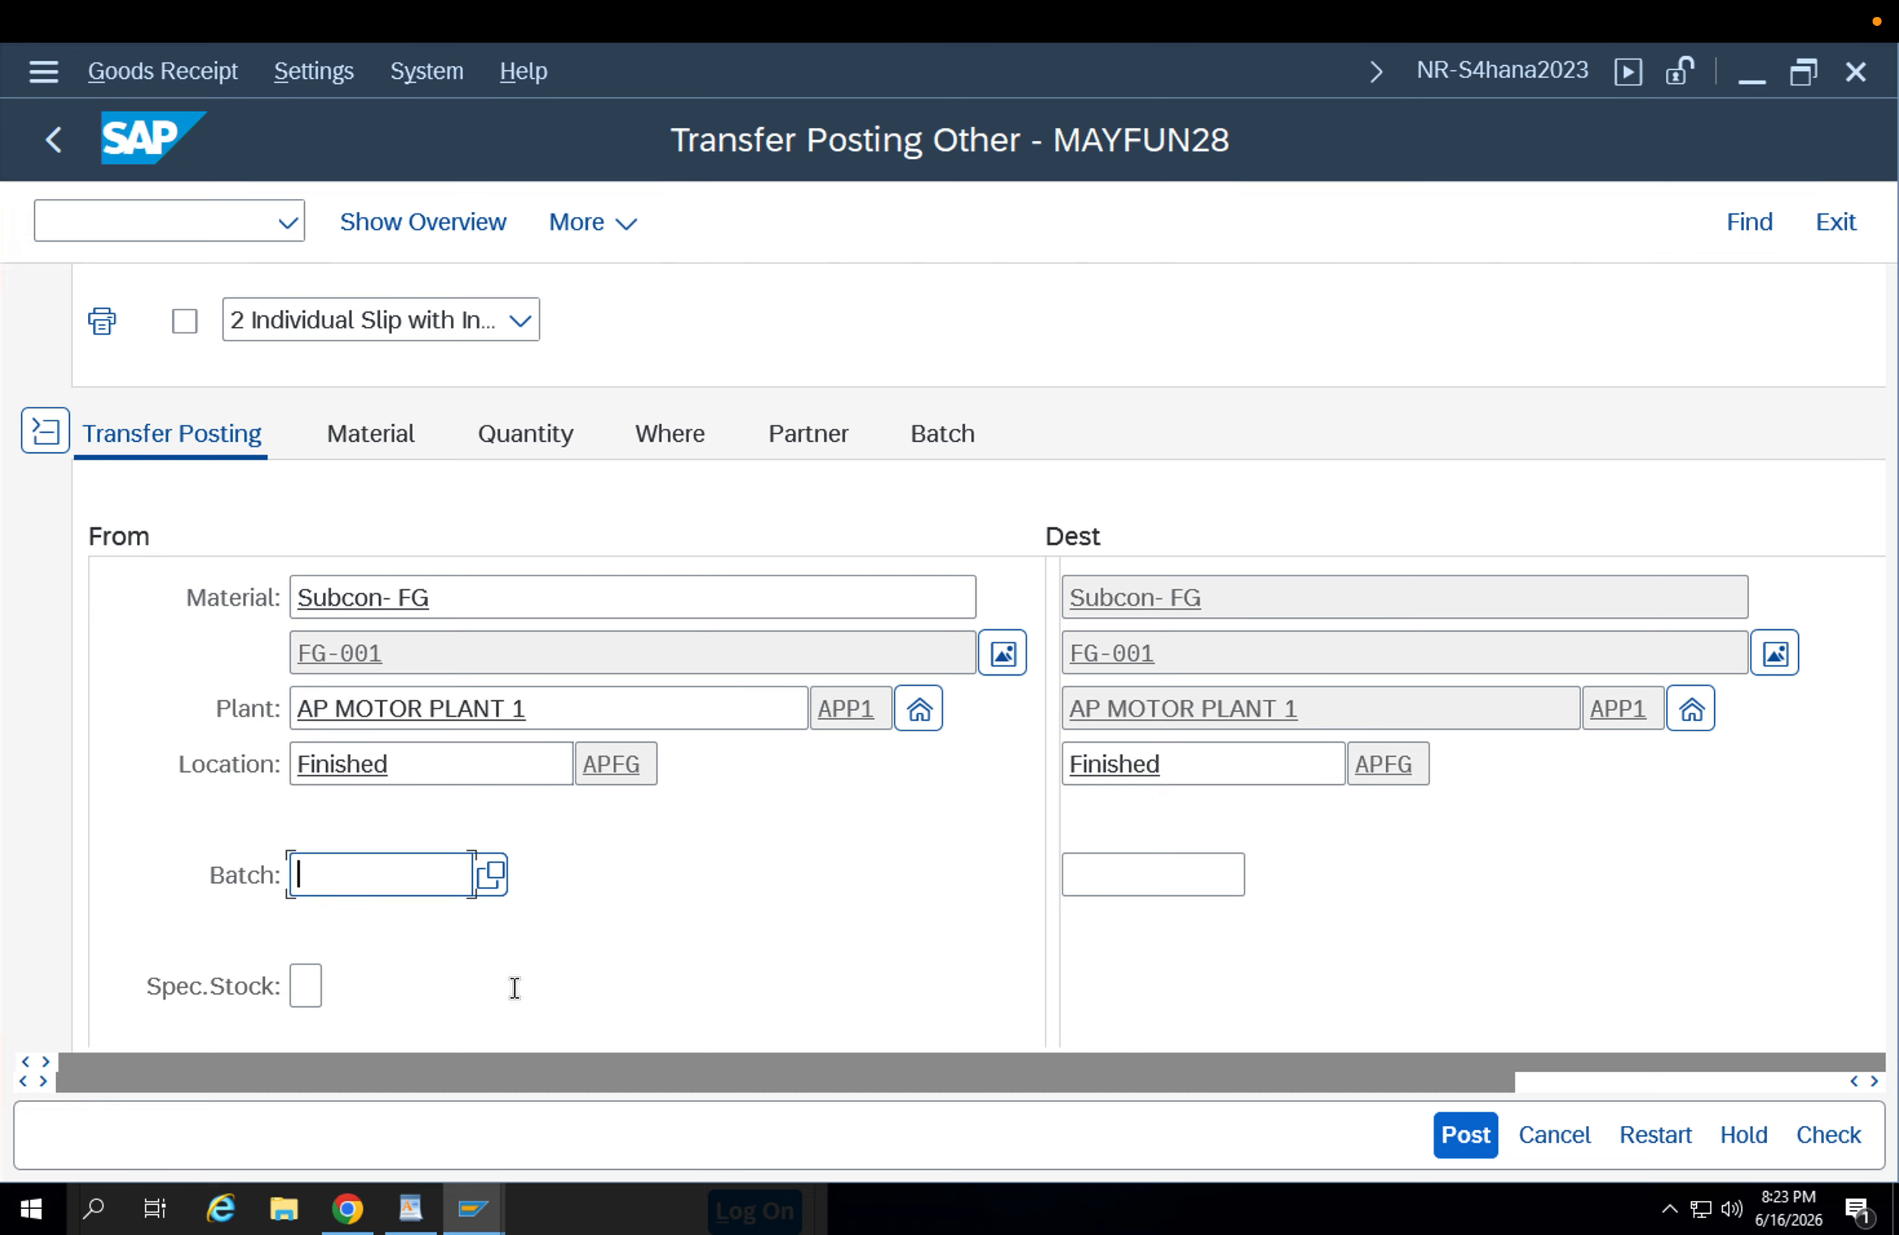
{"action": "mouse_move", "coordinate": [487, 1215]}
{"action": "left_click", "coordinate": [520, 1110]}
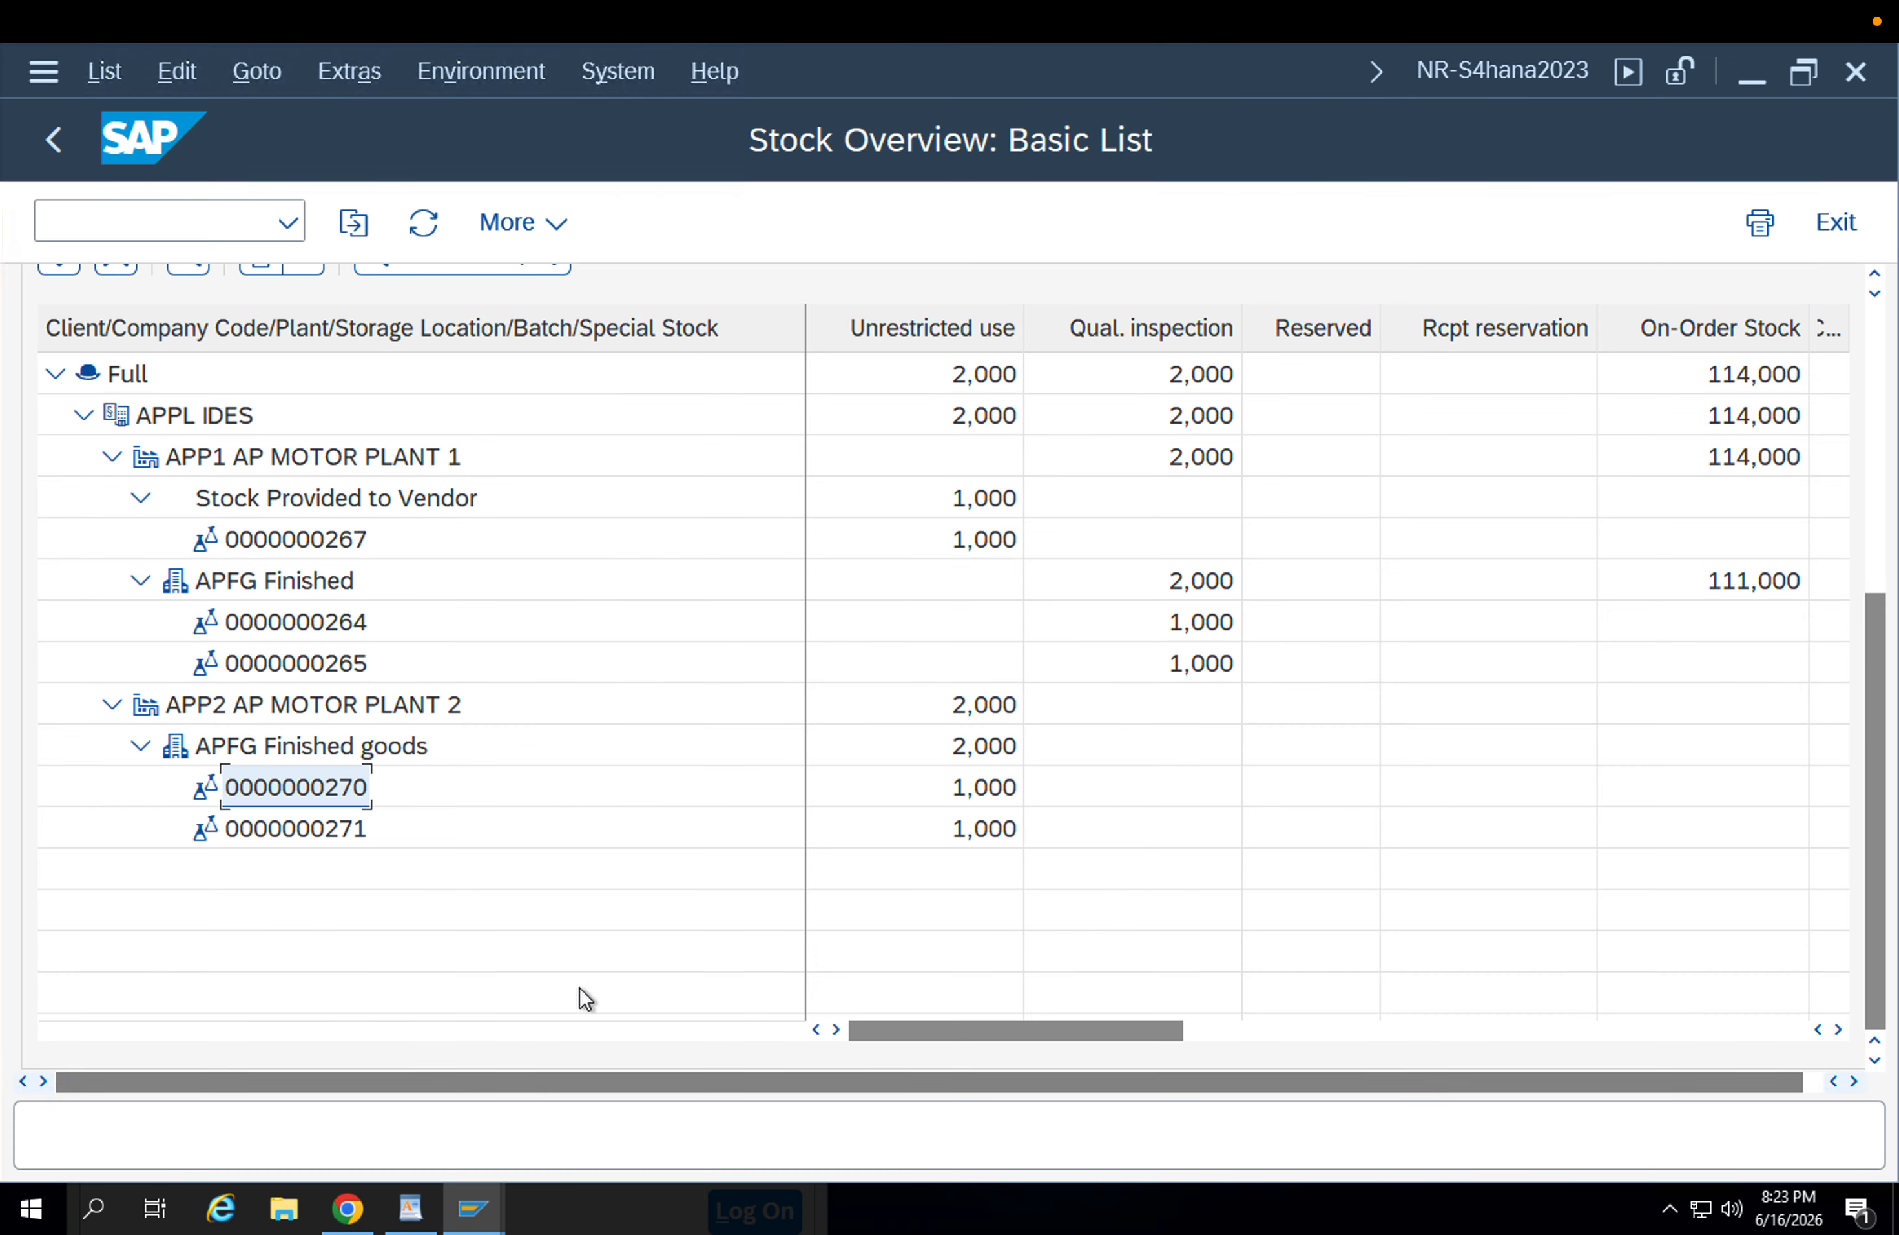
{"action": "left_click", "coordinate": [338, 634]}
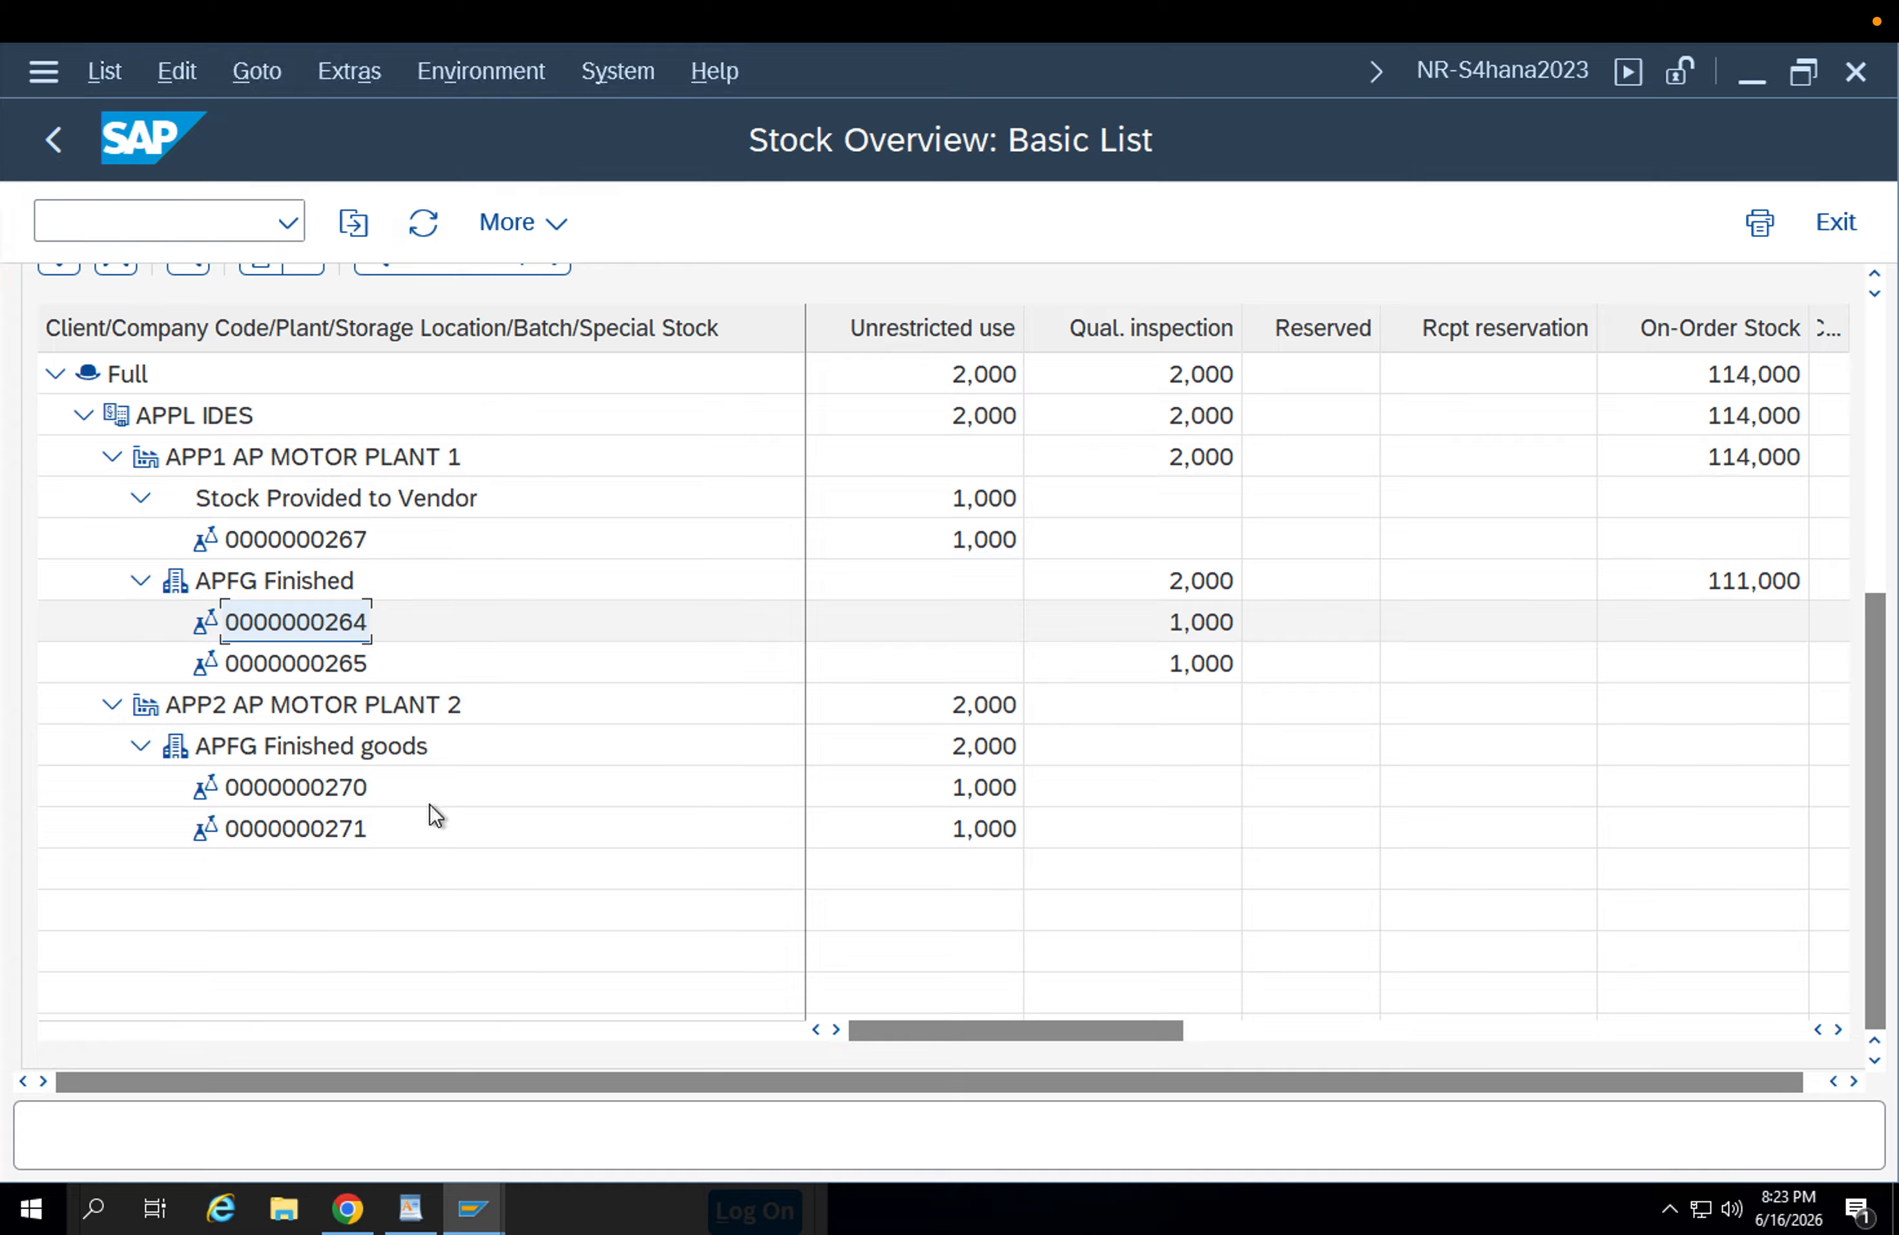
{"action": "left_click", "coordinate": [481, 1211]}
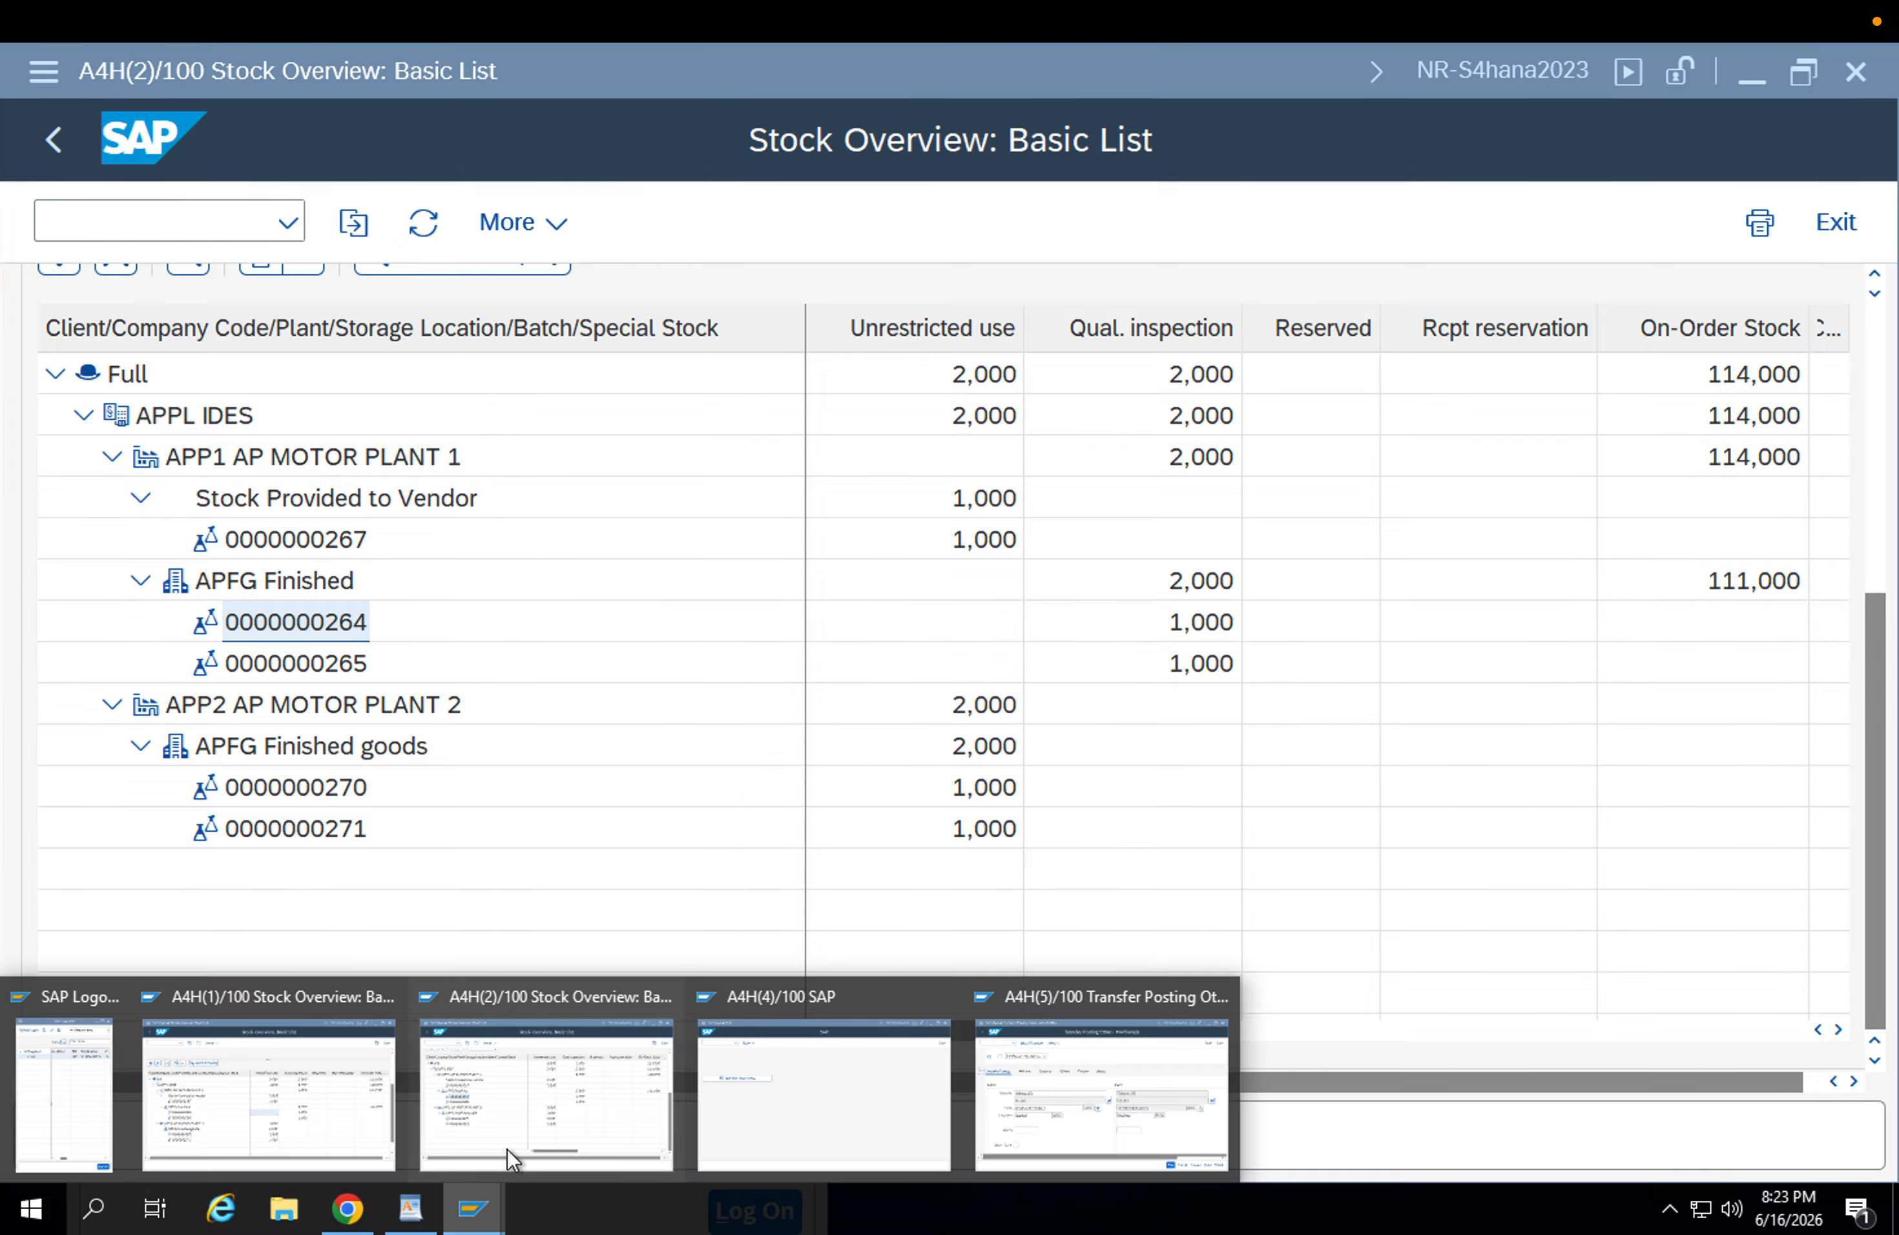
{"action": "left_click", "coordinate": [1068, 1128]}
{"action": "key", "text": "ctrl+v"}
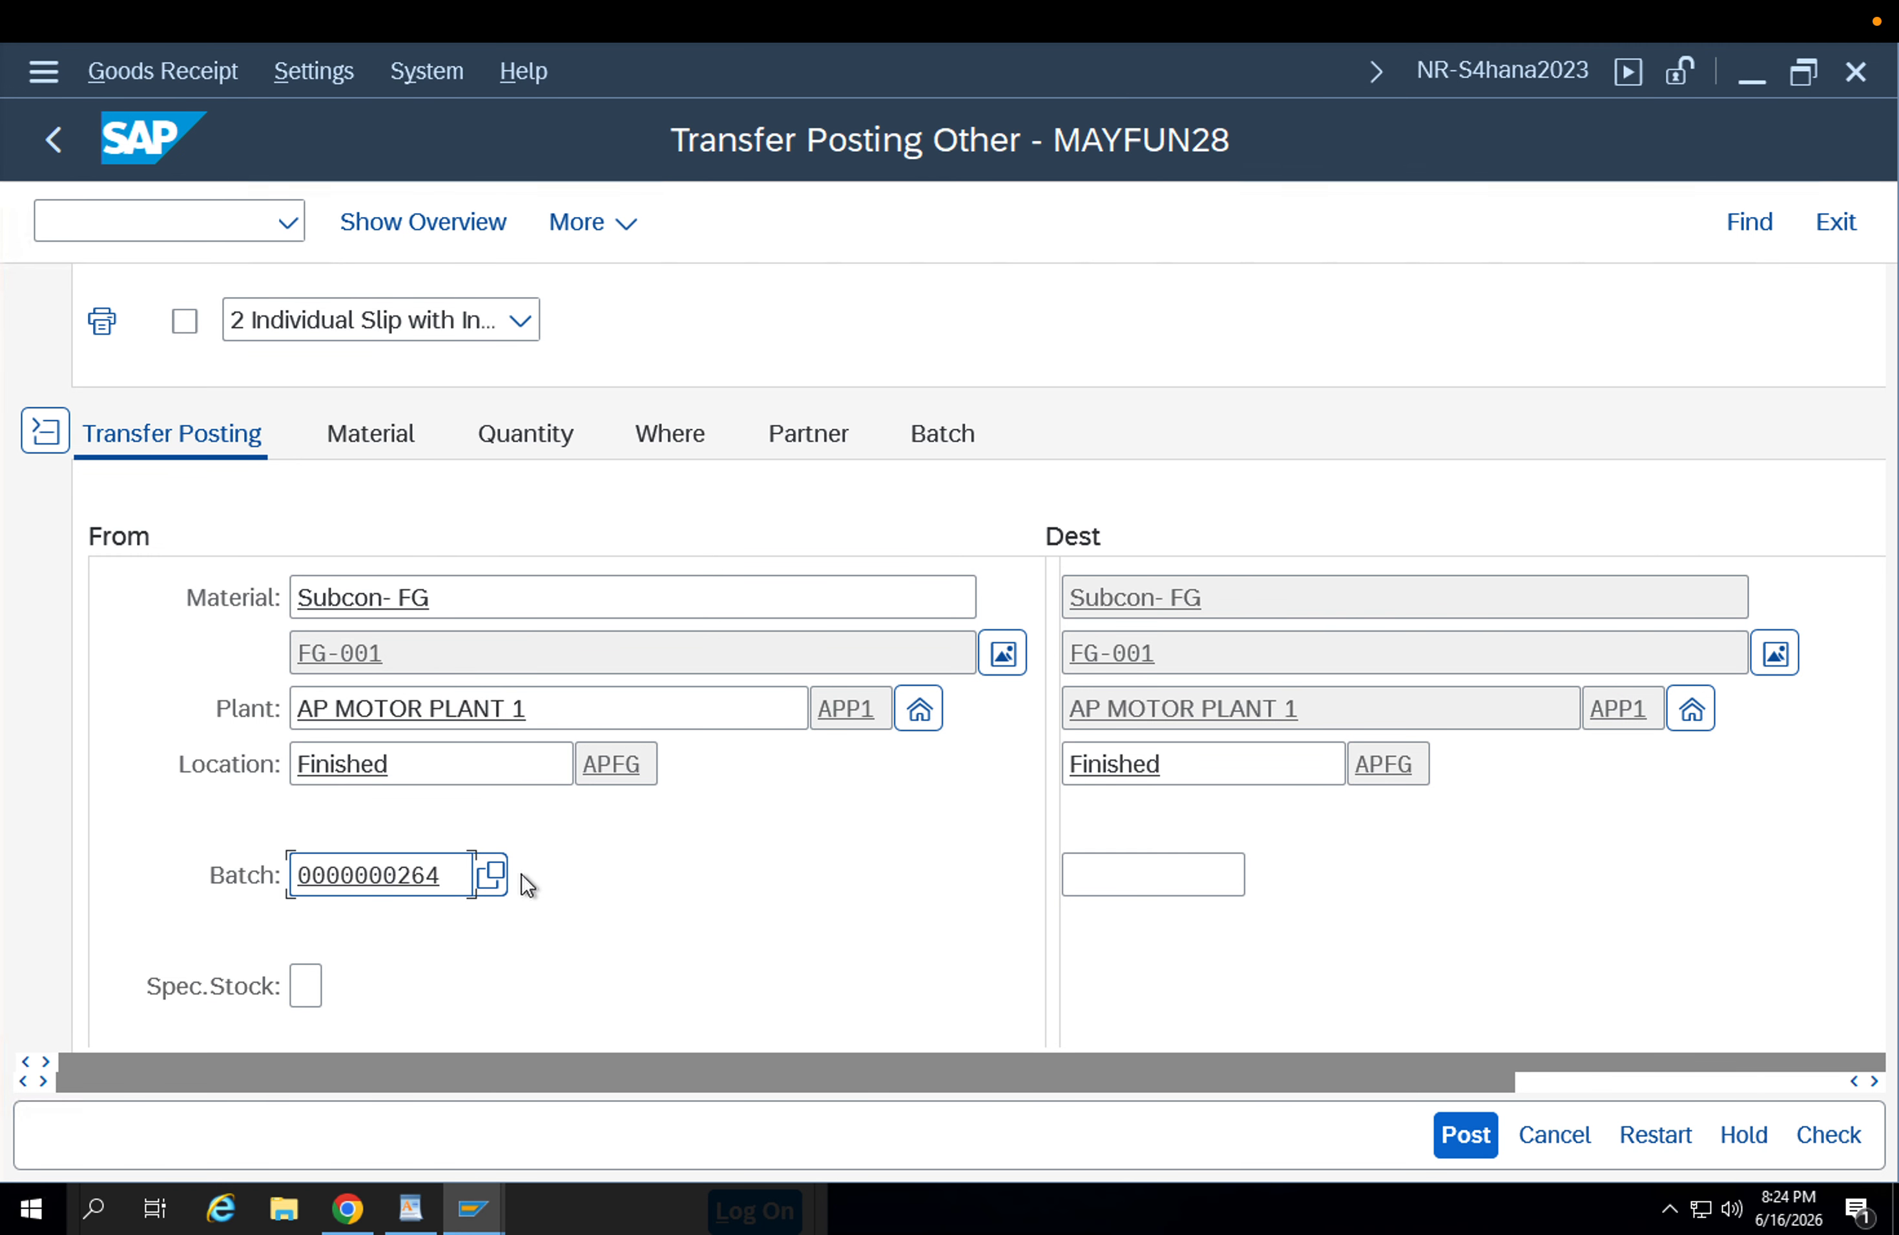
{"action": "key", "text": "Return"}
Set the transfer quantity to 1 EA, check the document and accept the message log.
{"action": "scroll", "coordinate": [601, 995], "scroll_direction": "down", "scroll_amount": 5}
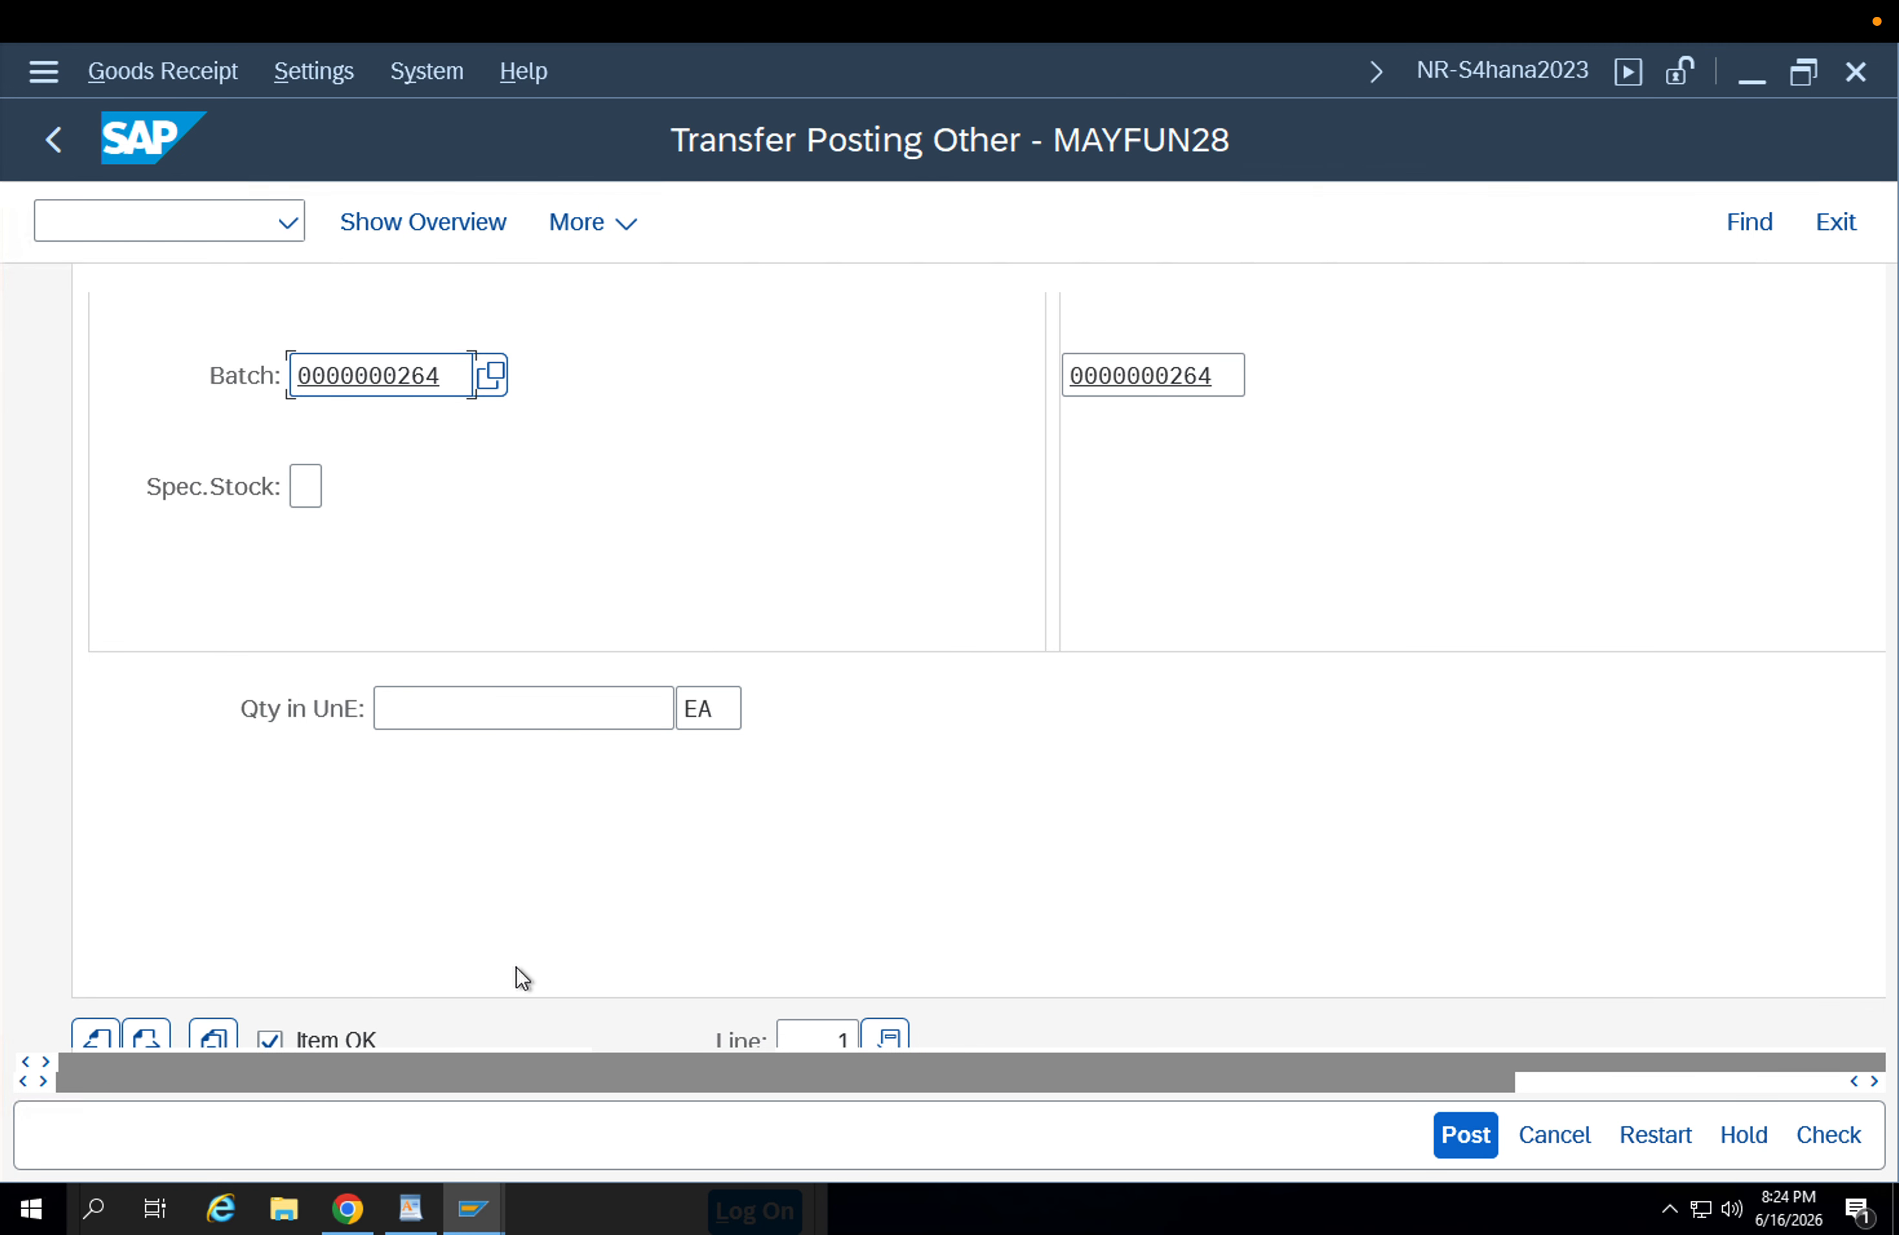
{"action": "left_click", "coordinate": [462, 727]}
{"action": "type", "text": "1"}
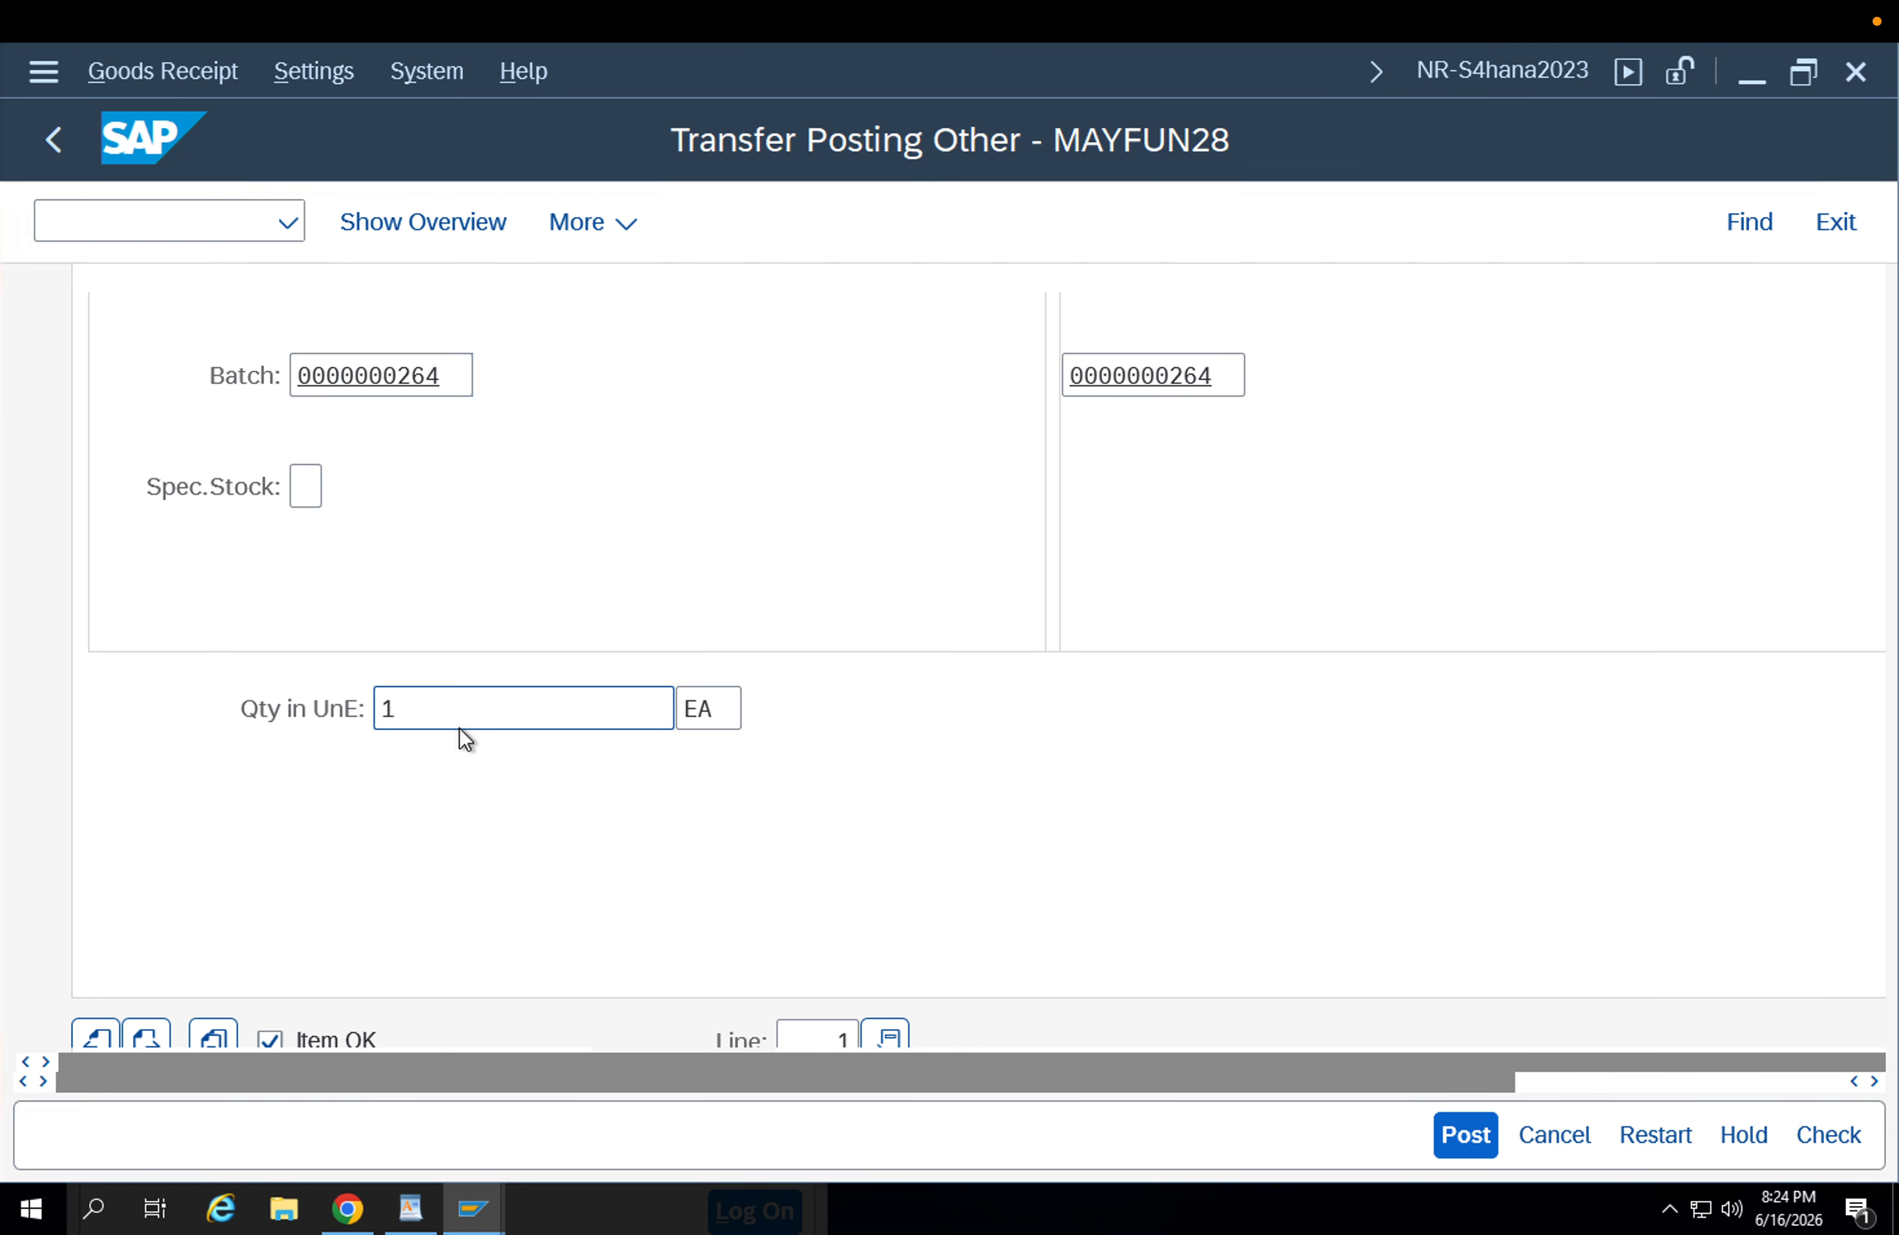
{"action": "left_click", "coordinate": [1814, 1132]}
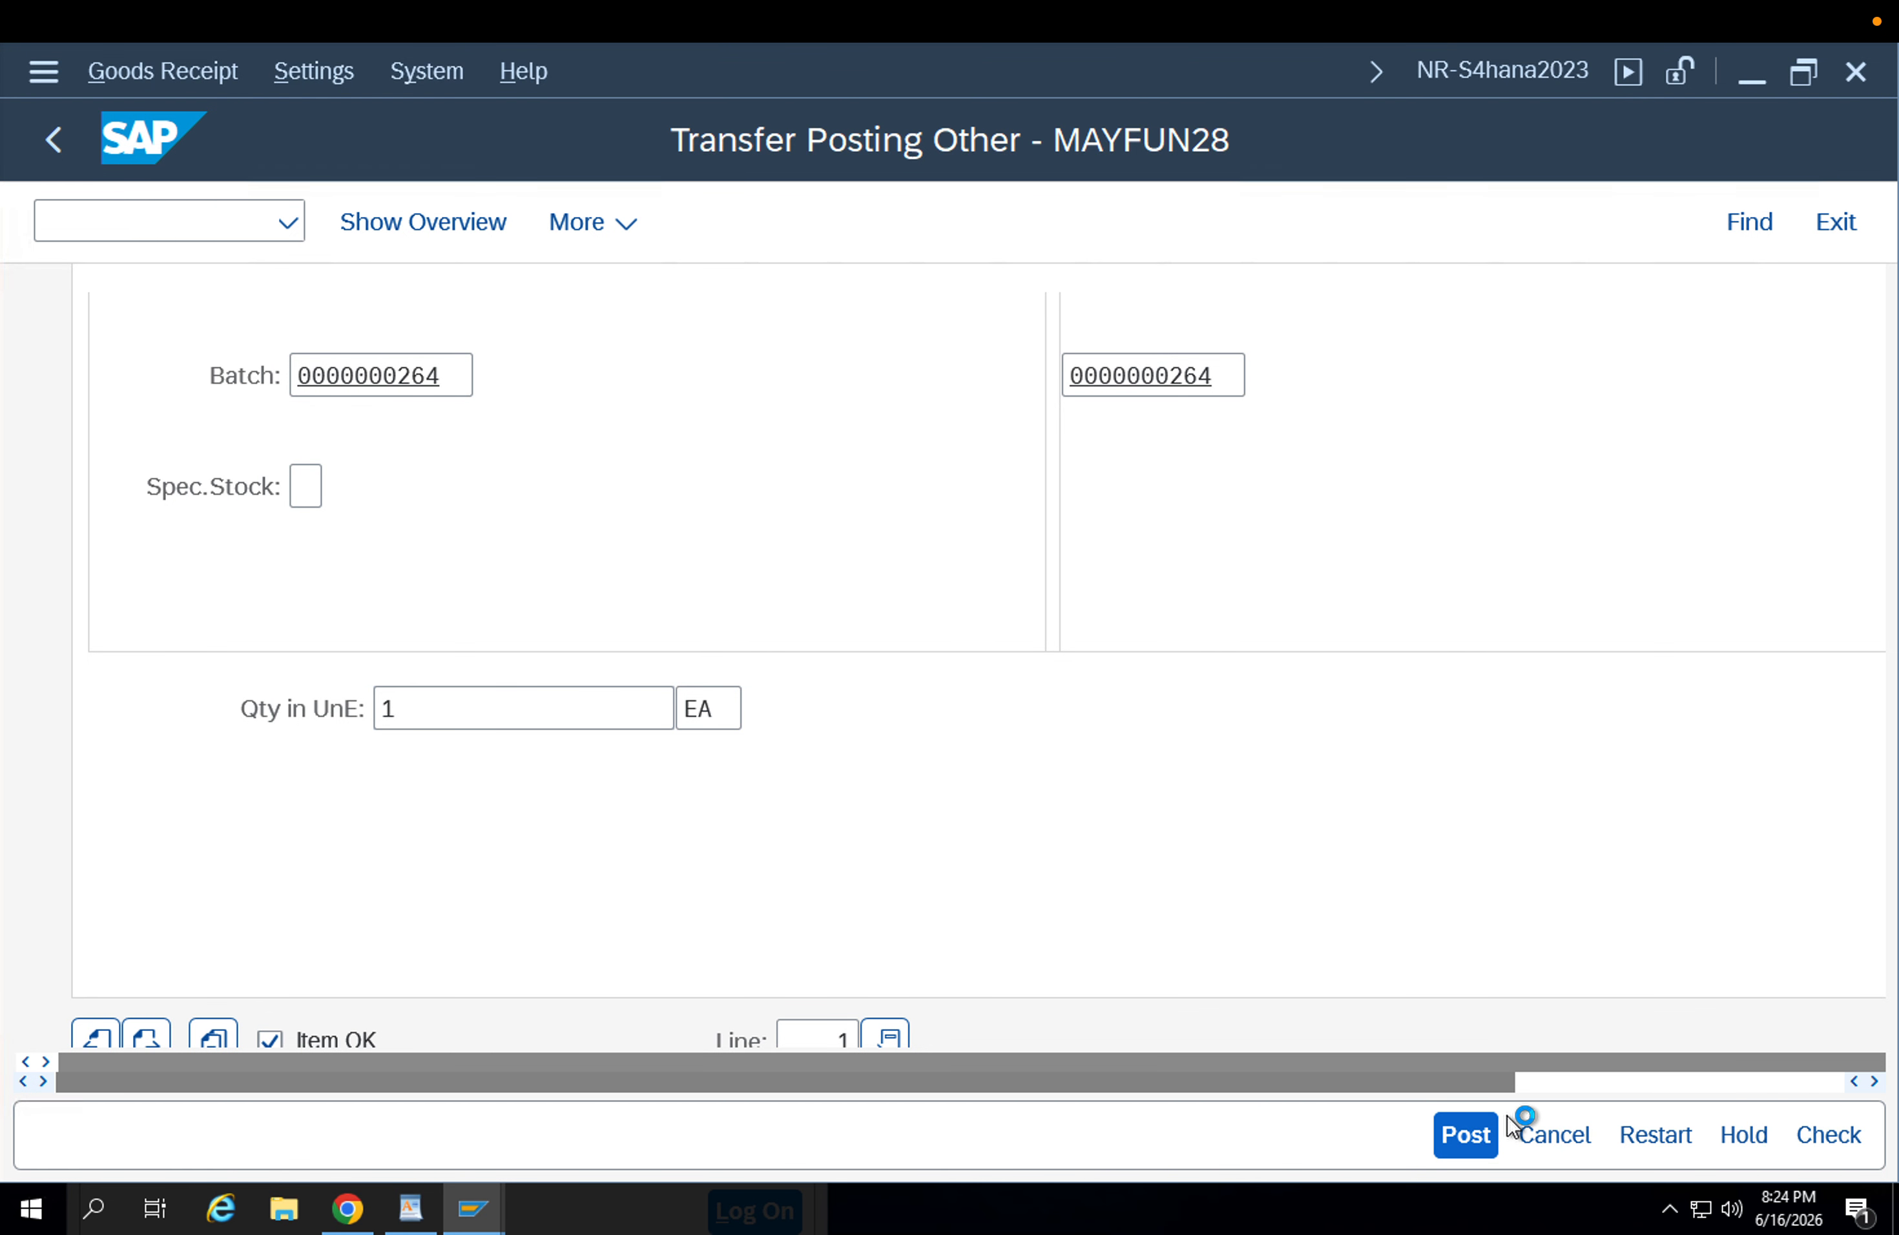
{"action": "left_click", "coordinate": [165, 948]}
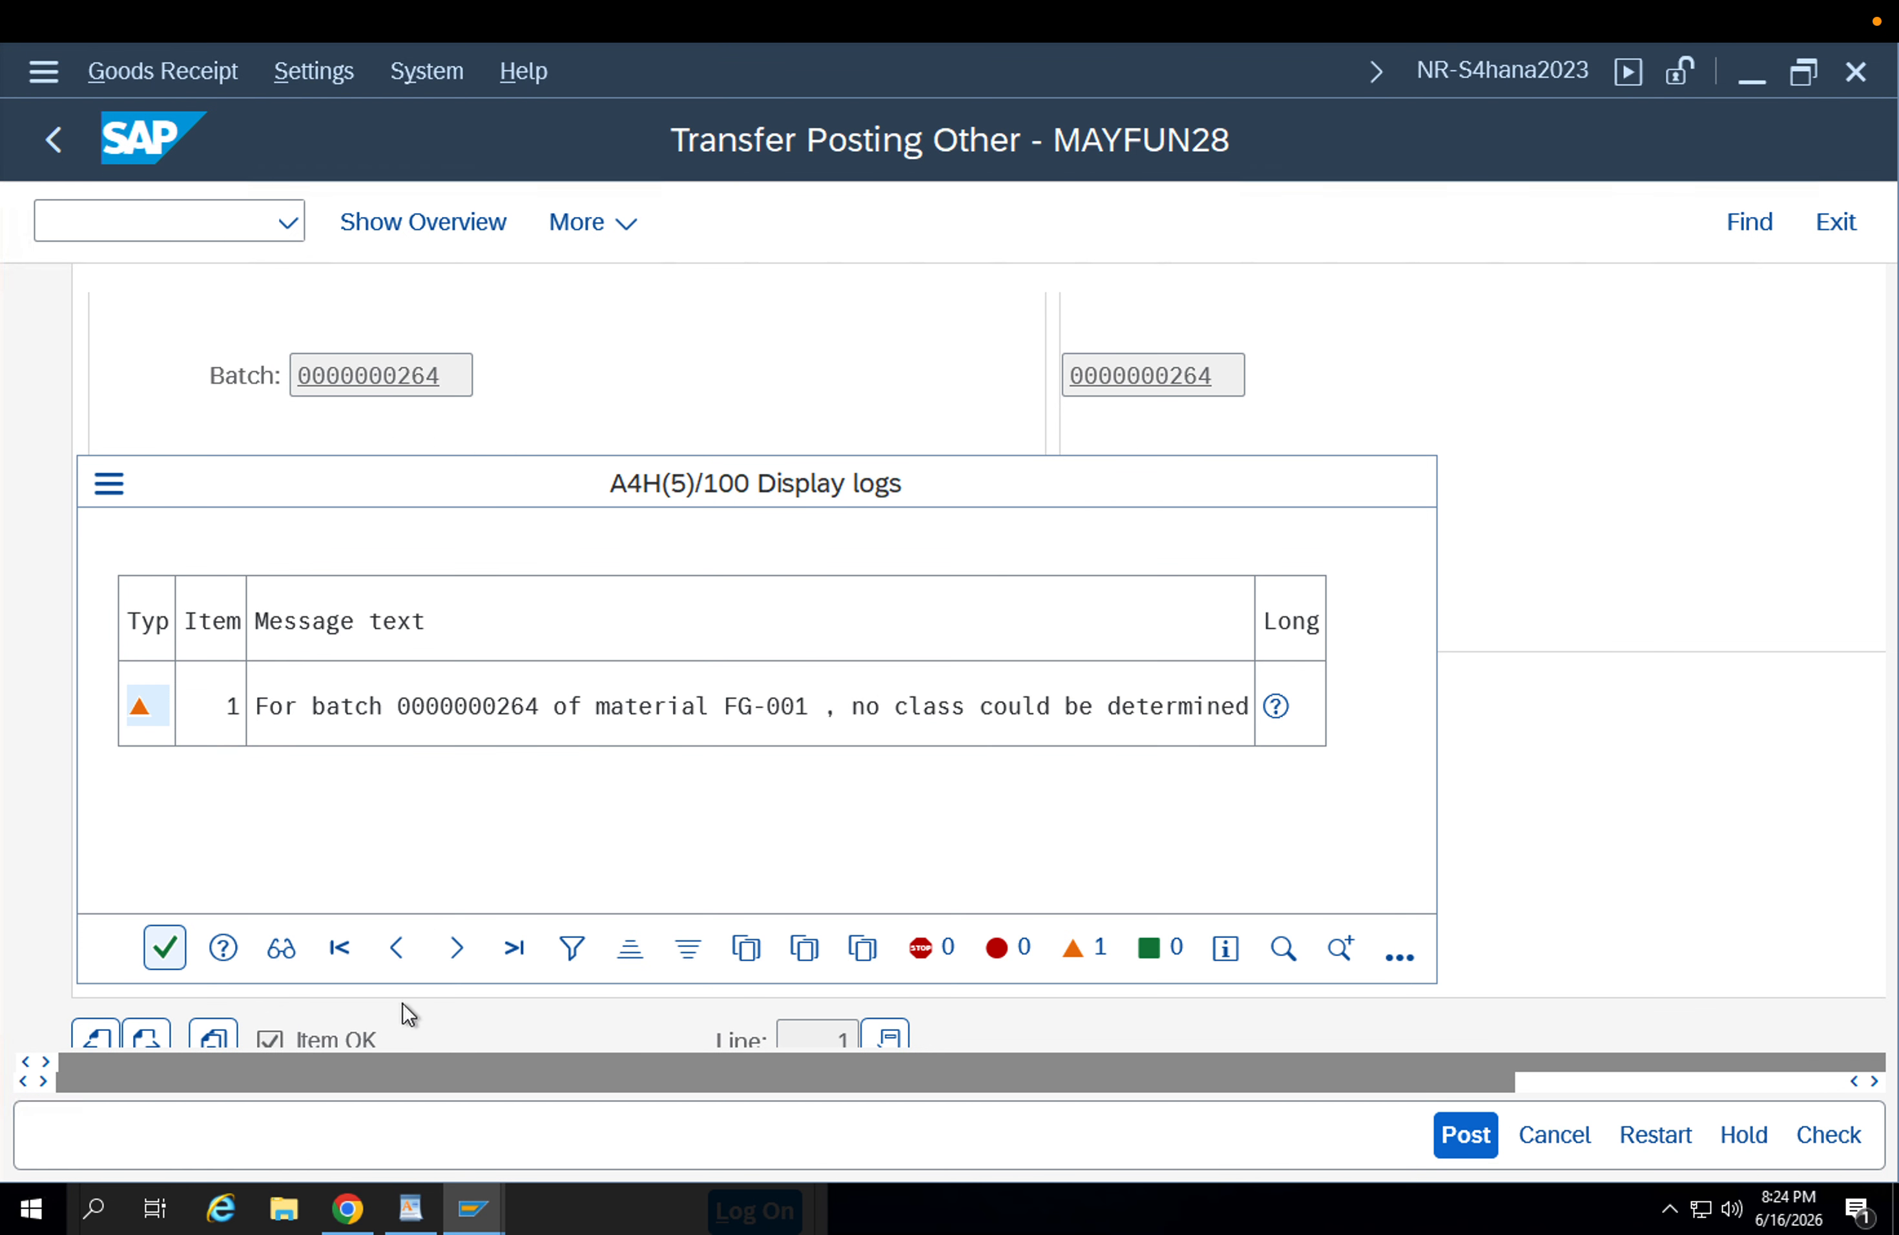
{"action": "left_click", "coordinate": [1451, 1138]}
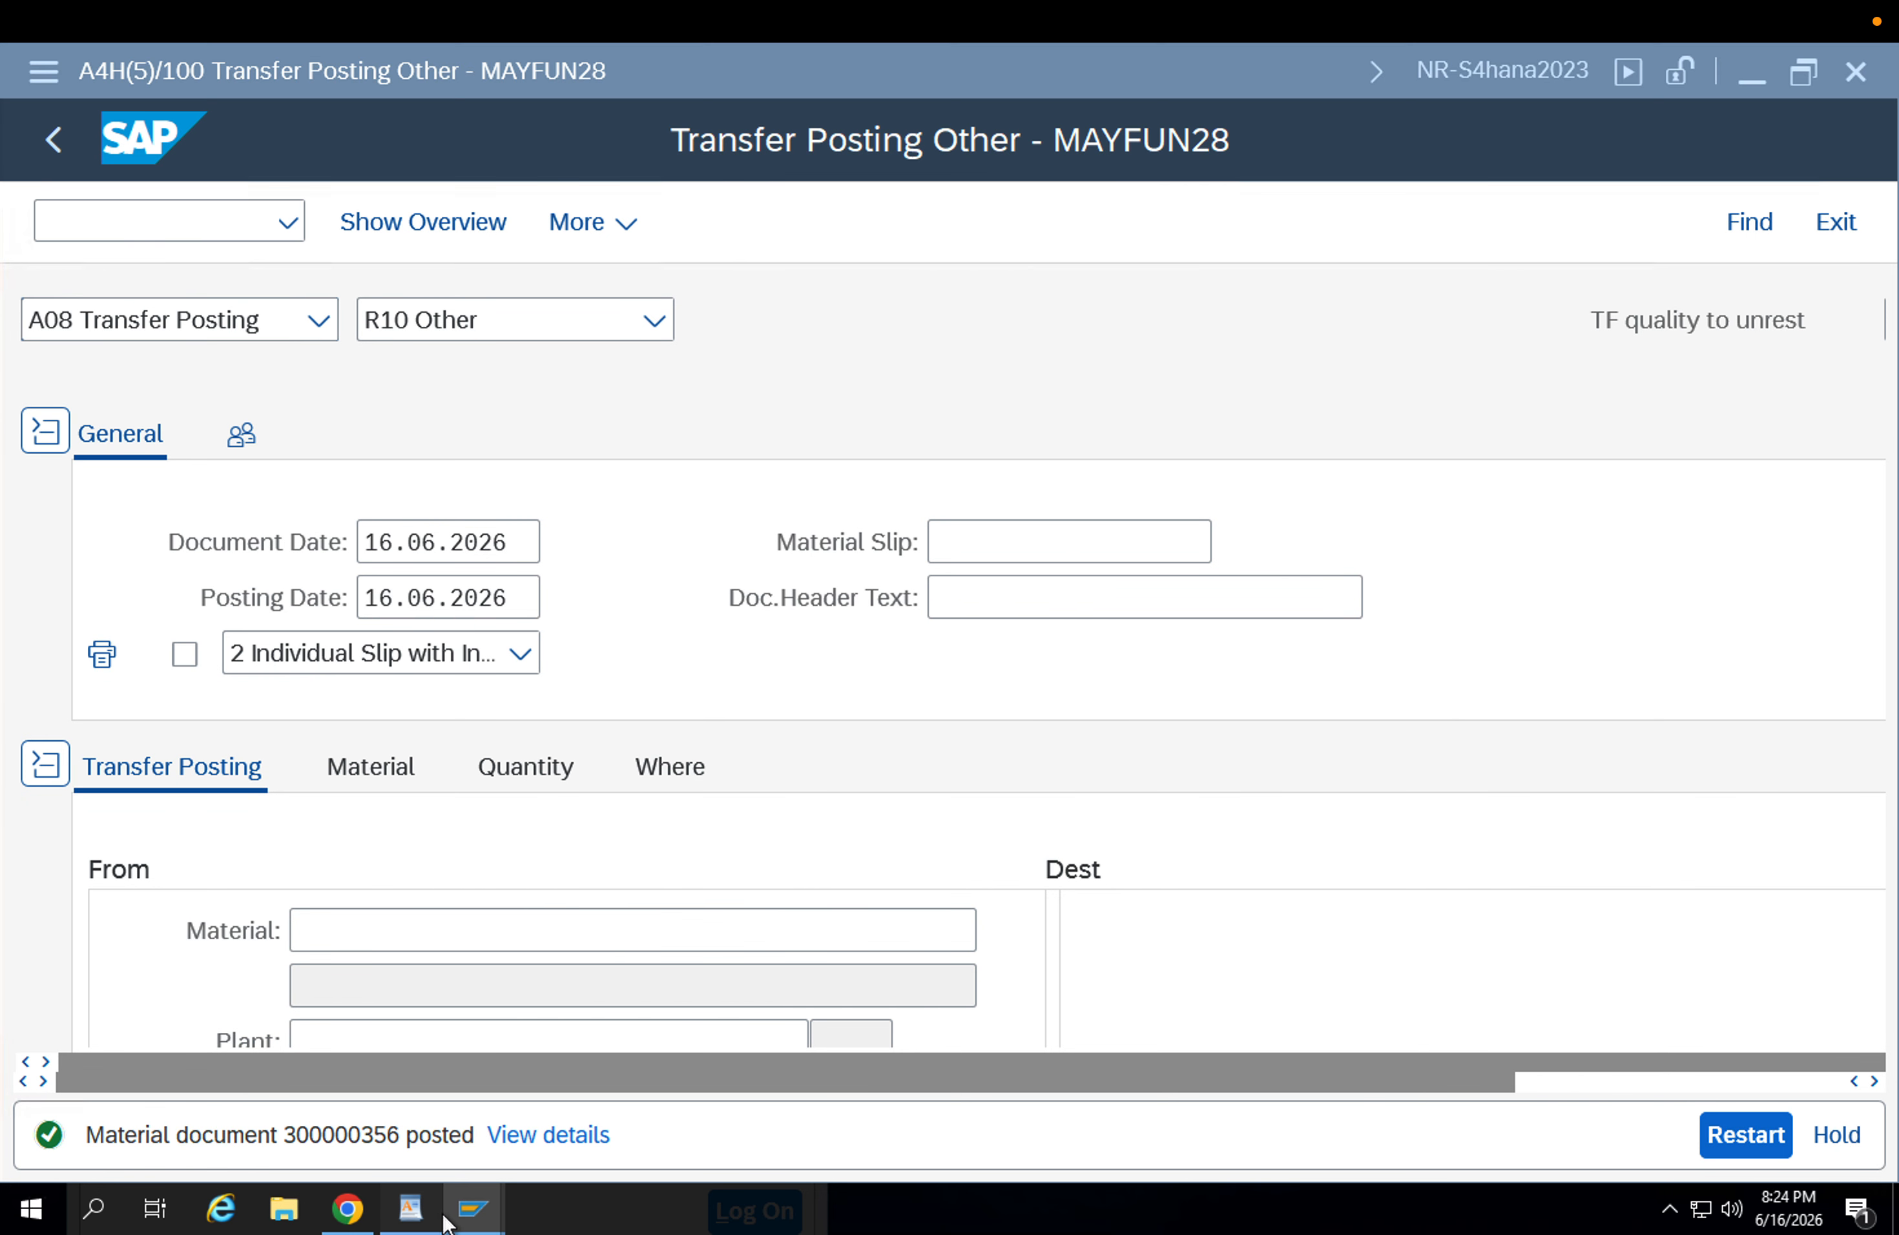
{"action": "left_click", "coordinate": [409, 1208]}
{"action": "left_click", "coordinate": [471, 1223]}
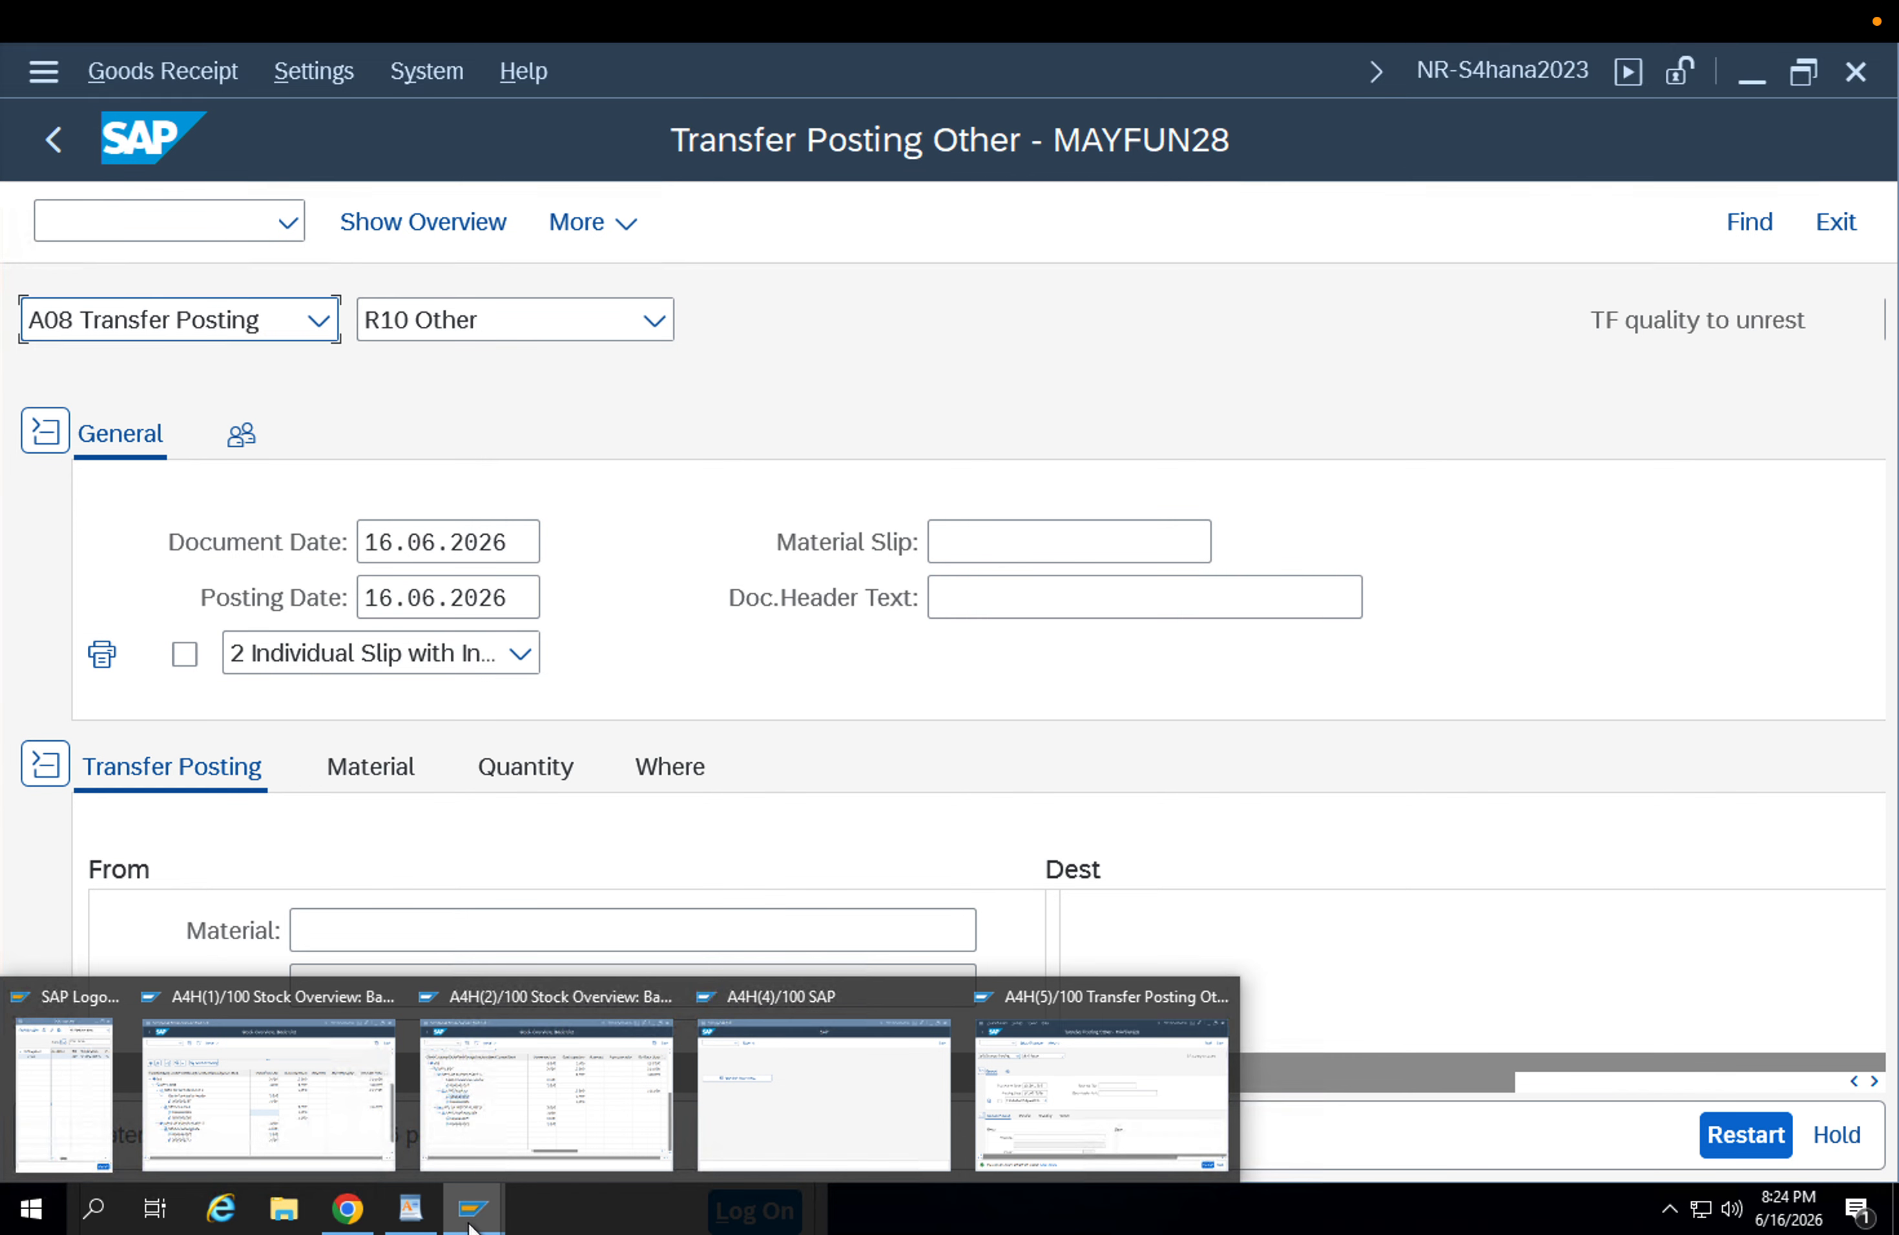
{"action": "left_click", "coordinate": [527, 1120]}
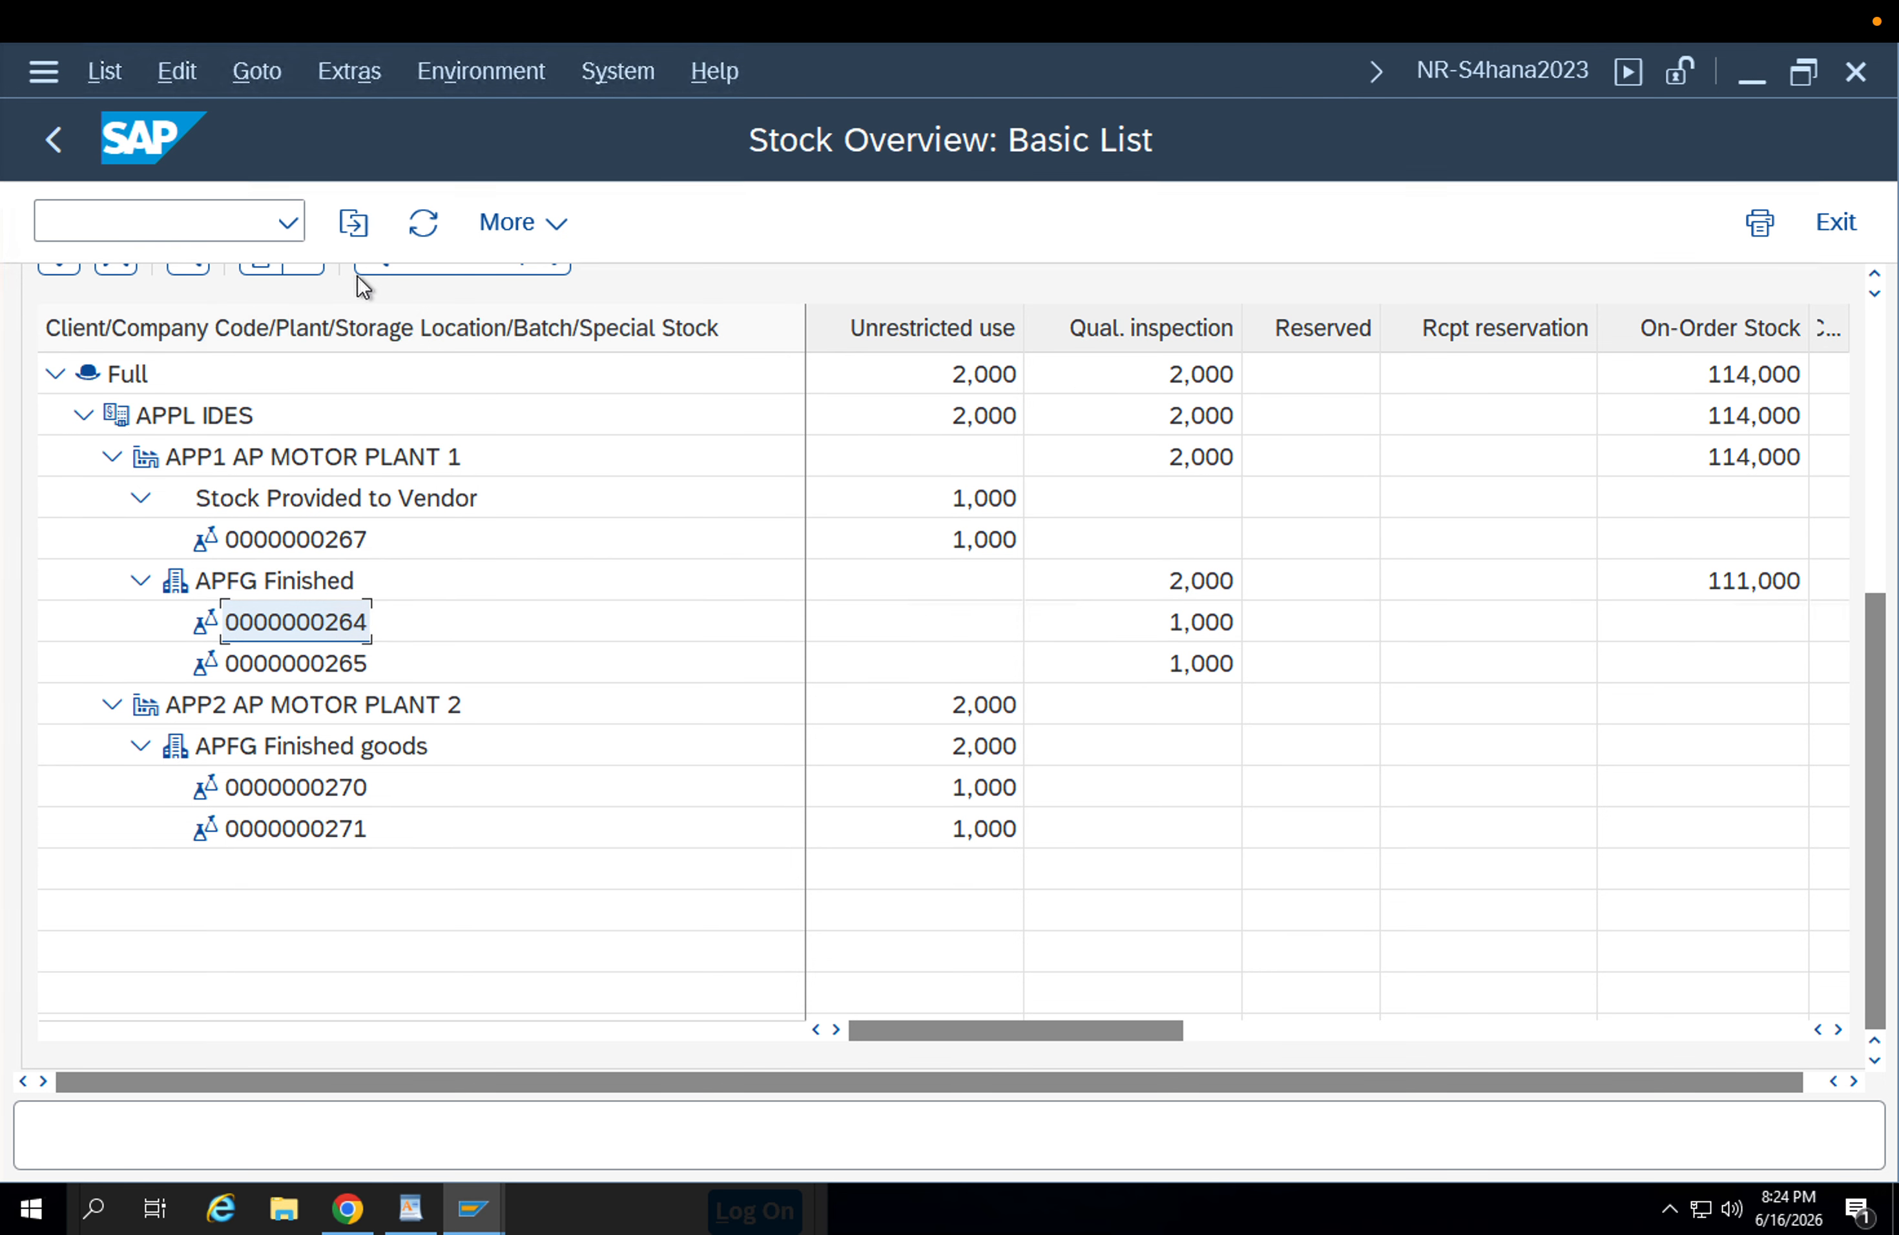
{"action": "left_click", "coordinate": [423, 222]}
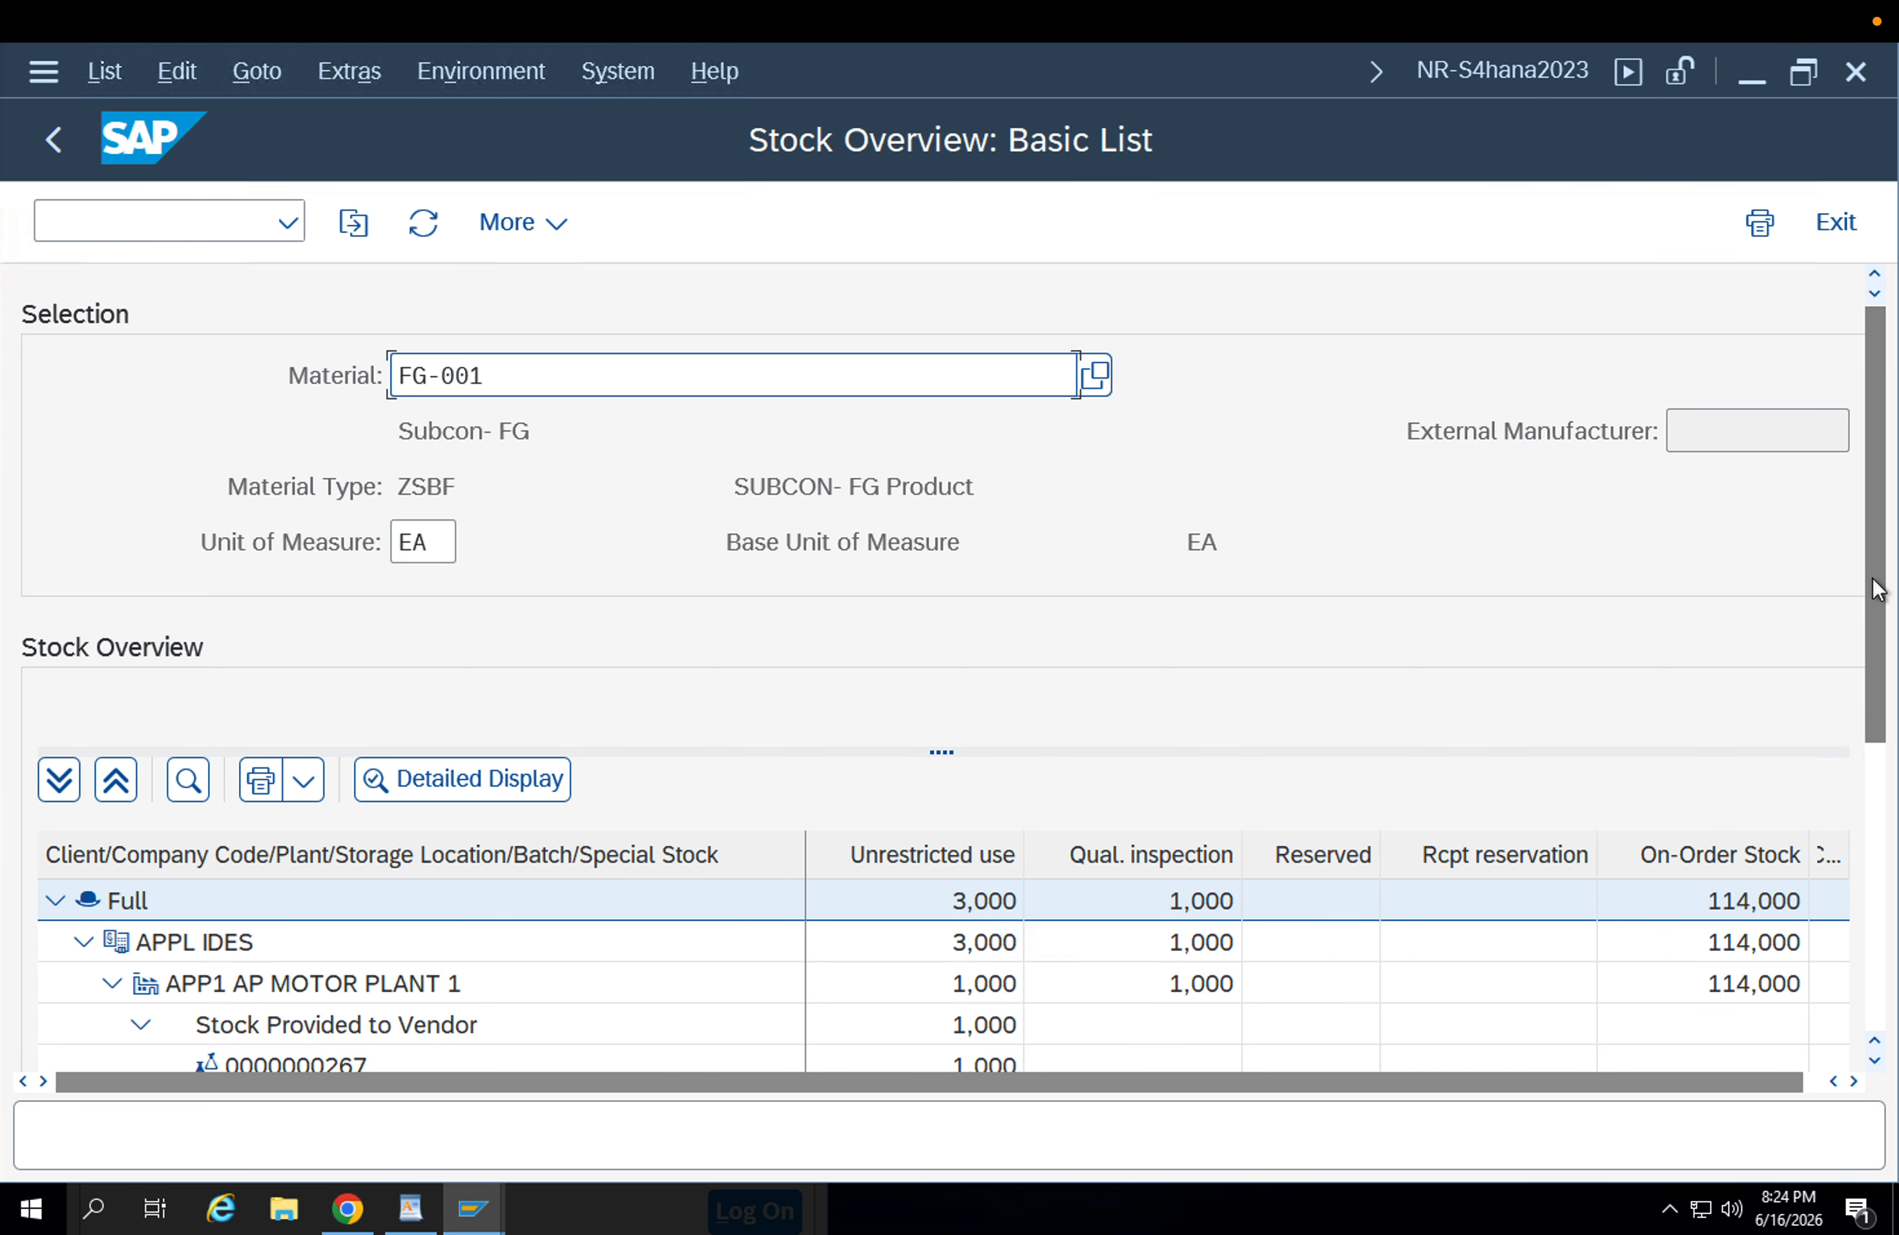
{"action": "left_click_drag", "start_coordinate": [1876, 590], "coordinate": [1886, 808]}
{"action": "left_click", "coordinate": [1000, 730]}
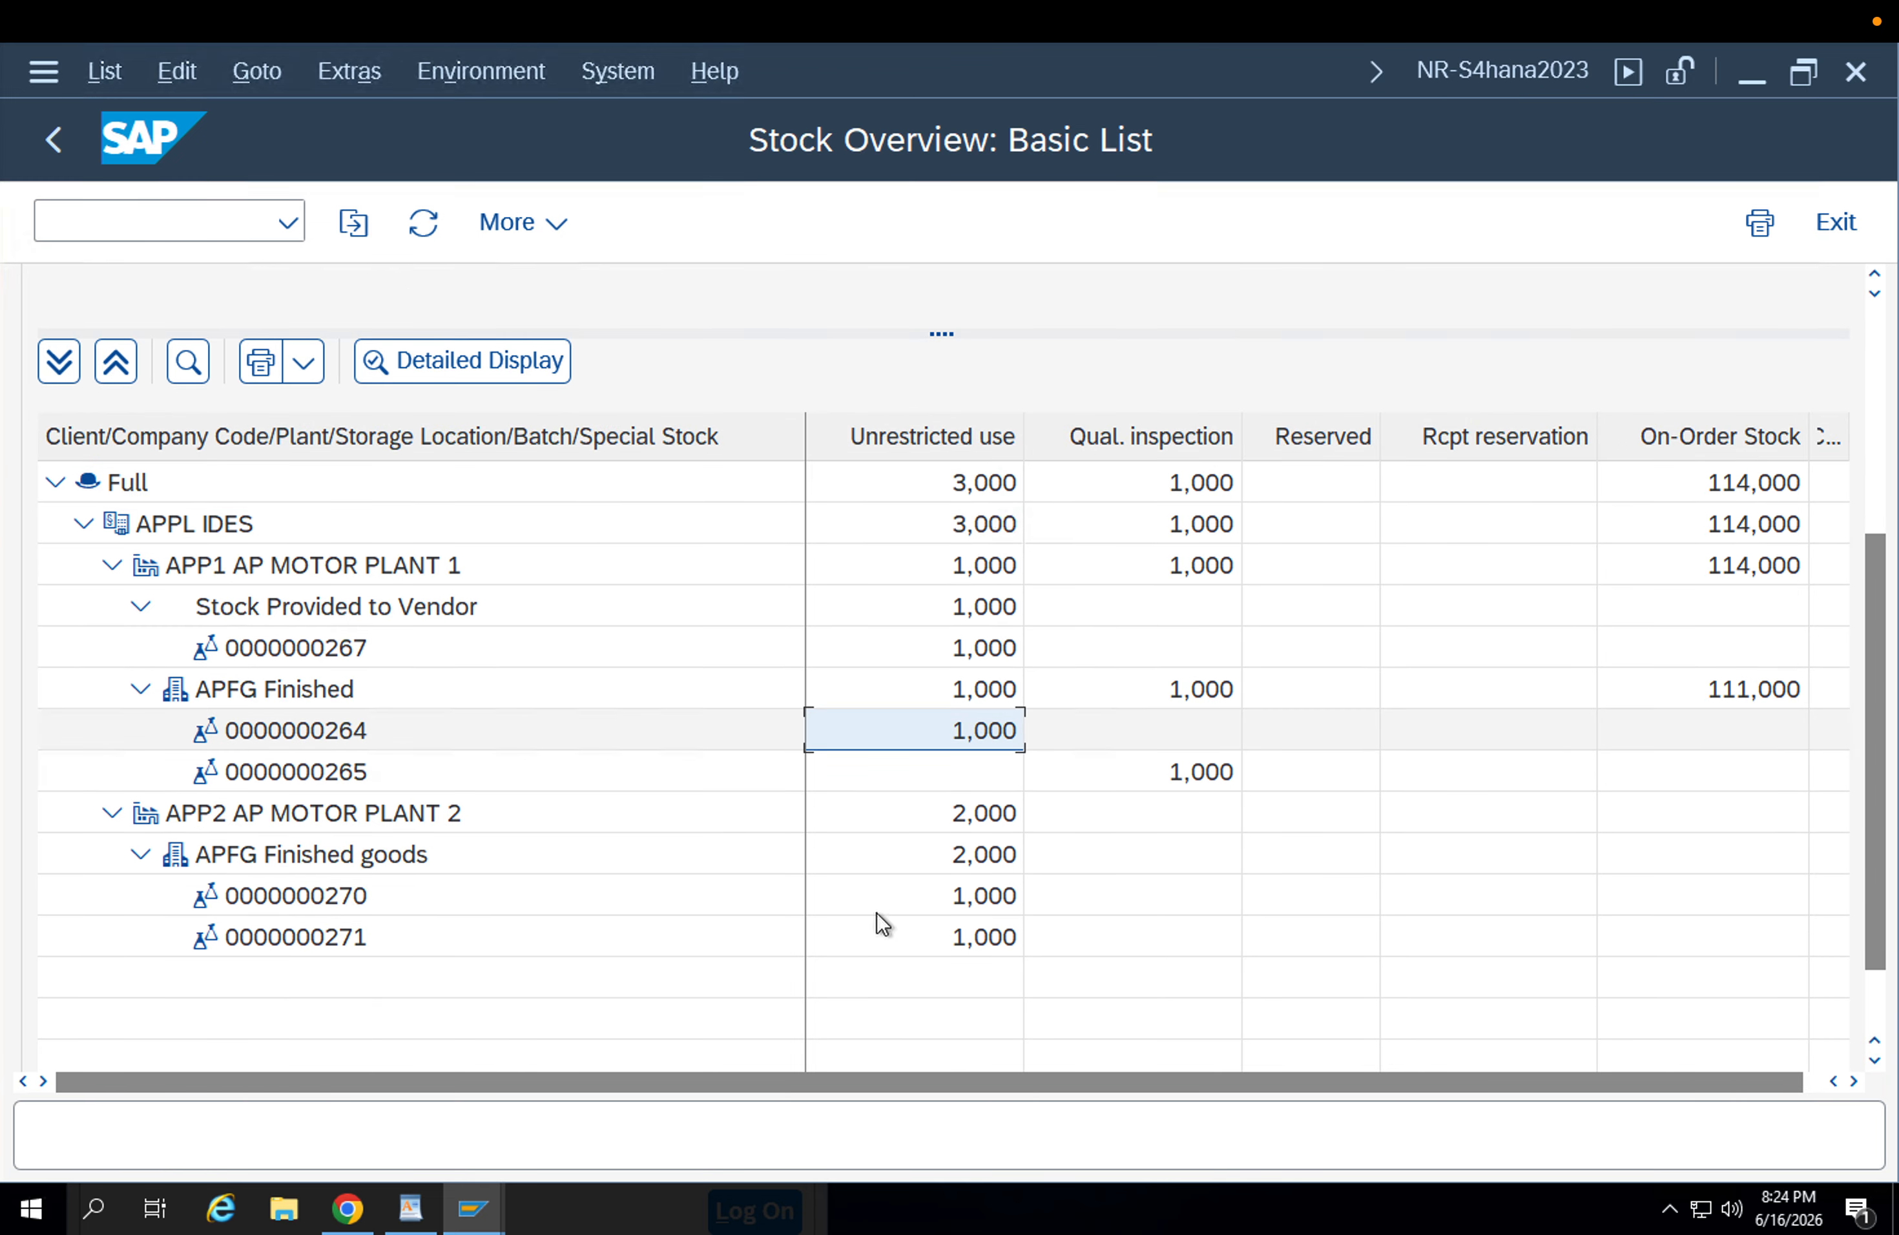
Return to the transfer posting session, open purchase order creation there and set the order type to ZU1B Stock Transp. Order.
{"action": "left_click", "coordinate": [473, 1209]}
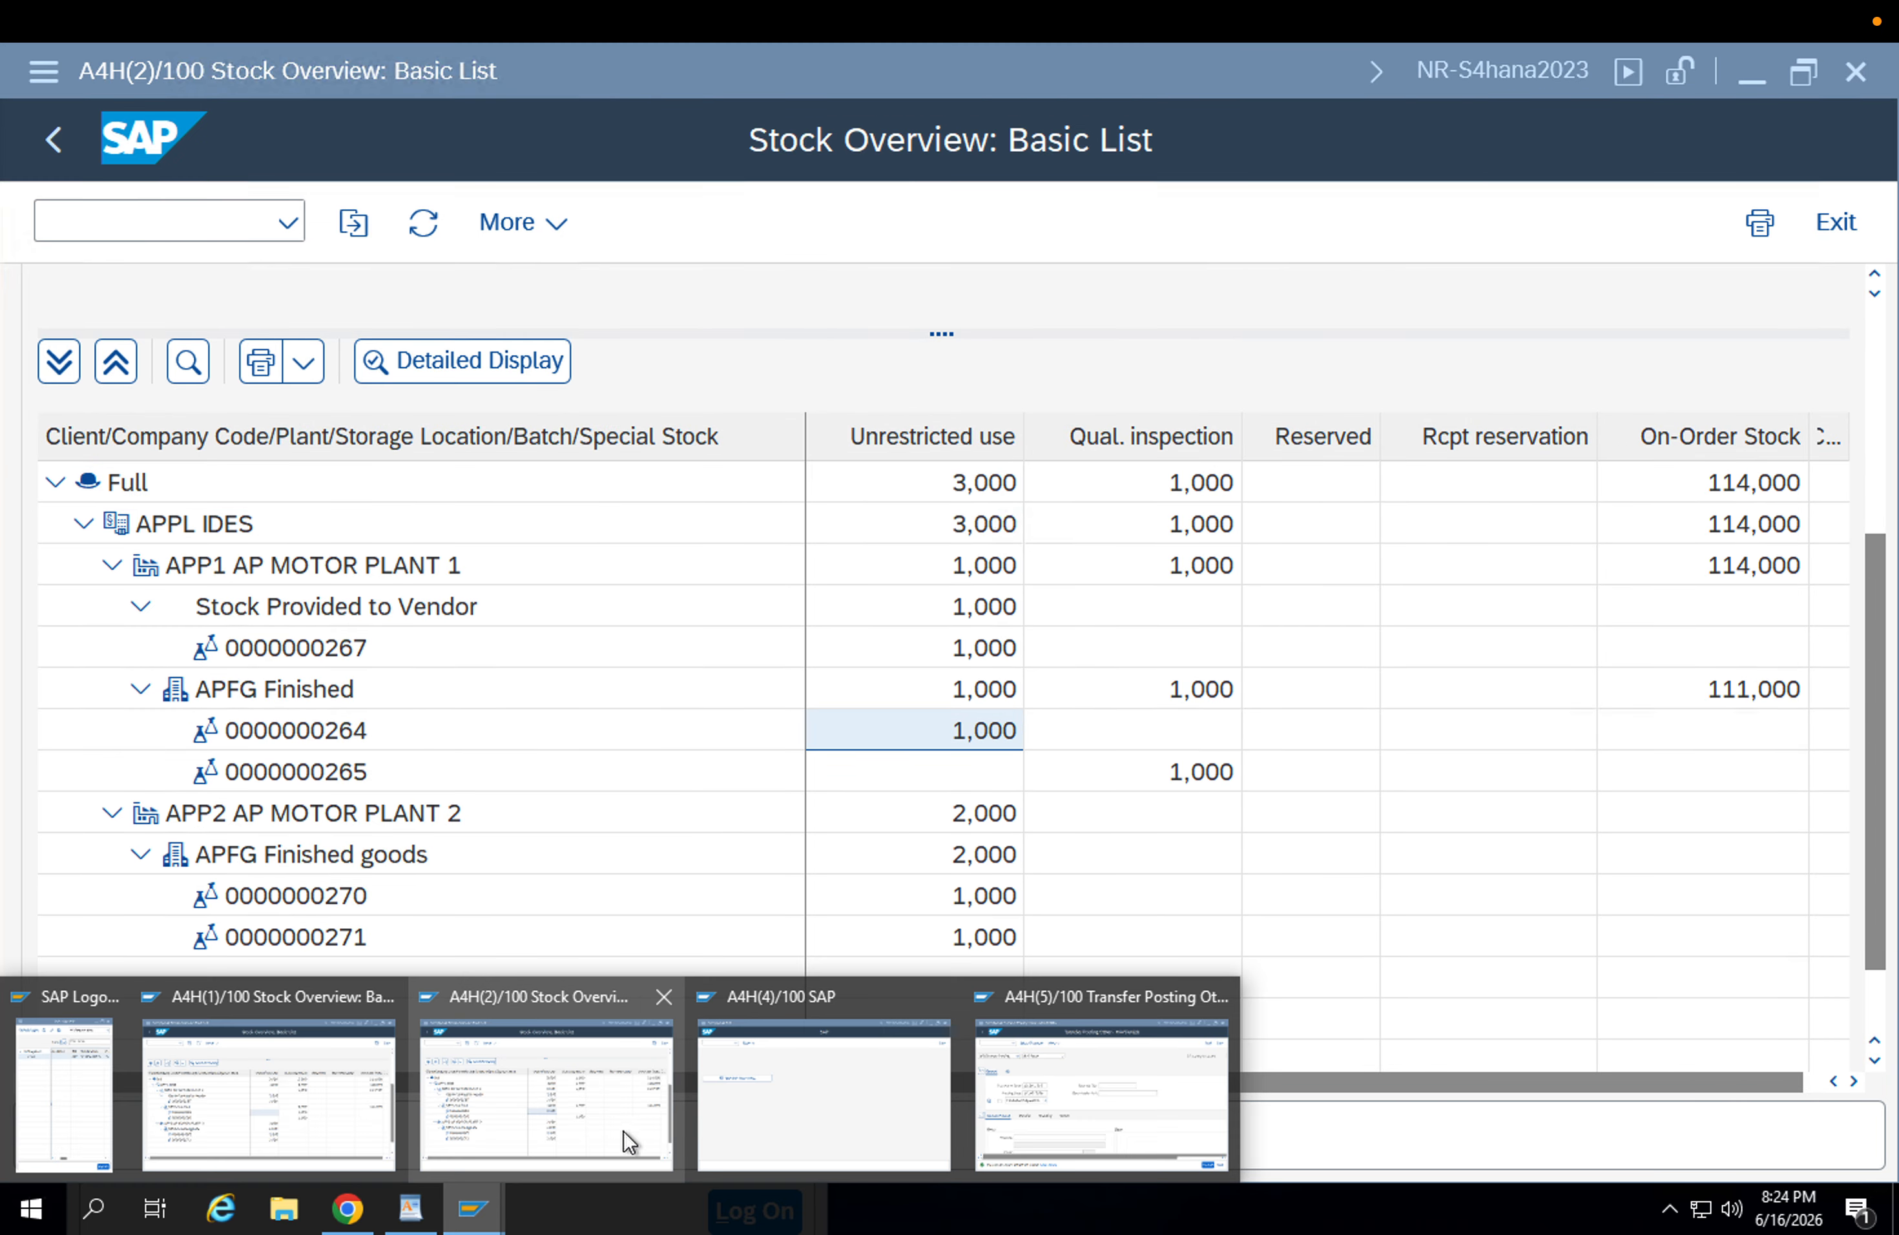
{"action": "left_click", "coordinate": [985, 1055]}
{"action": "left_click", "coordinate": [176, 223]}
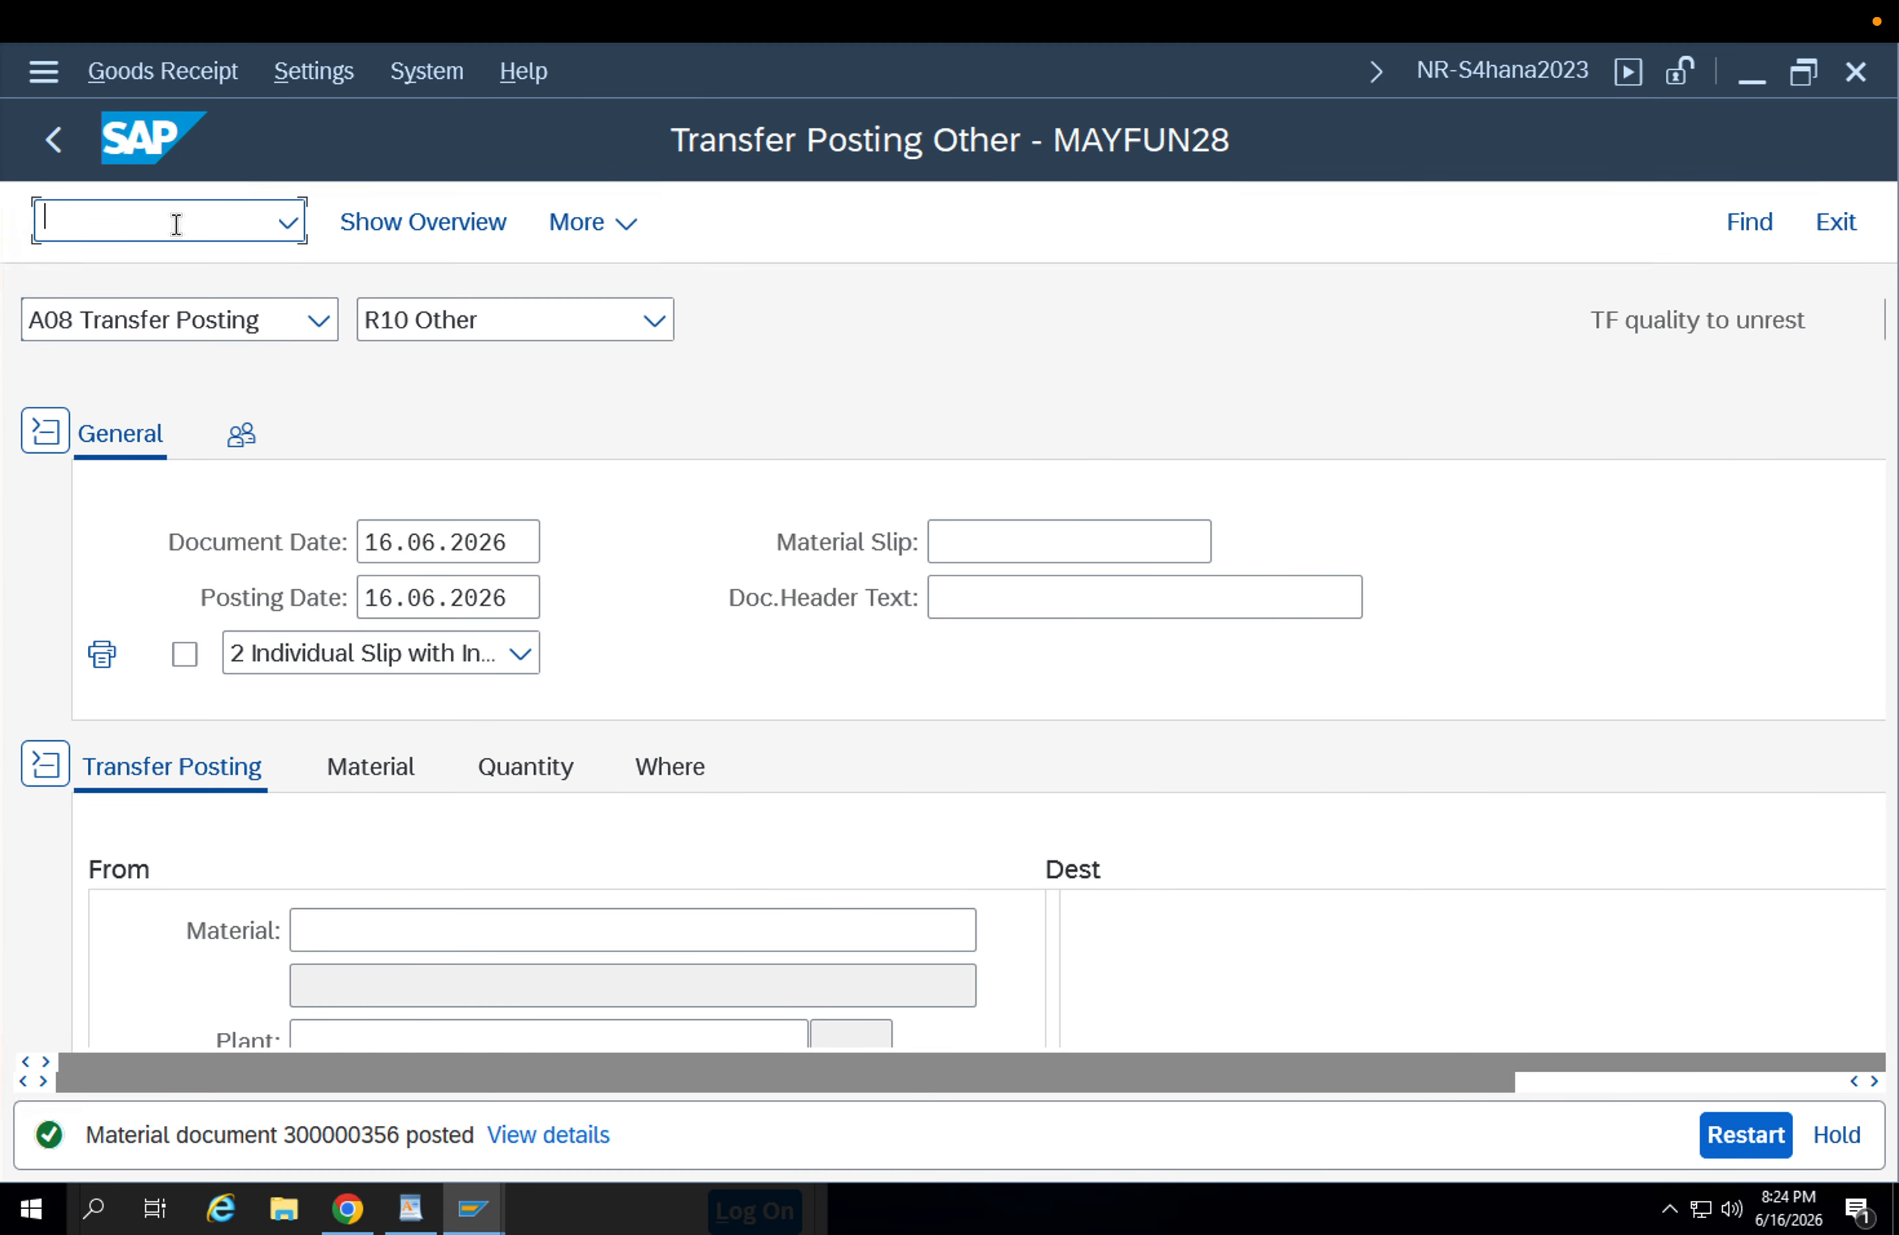
{"action": "key", "text": "Return"}
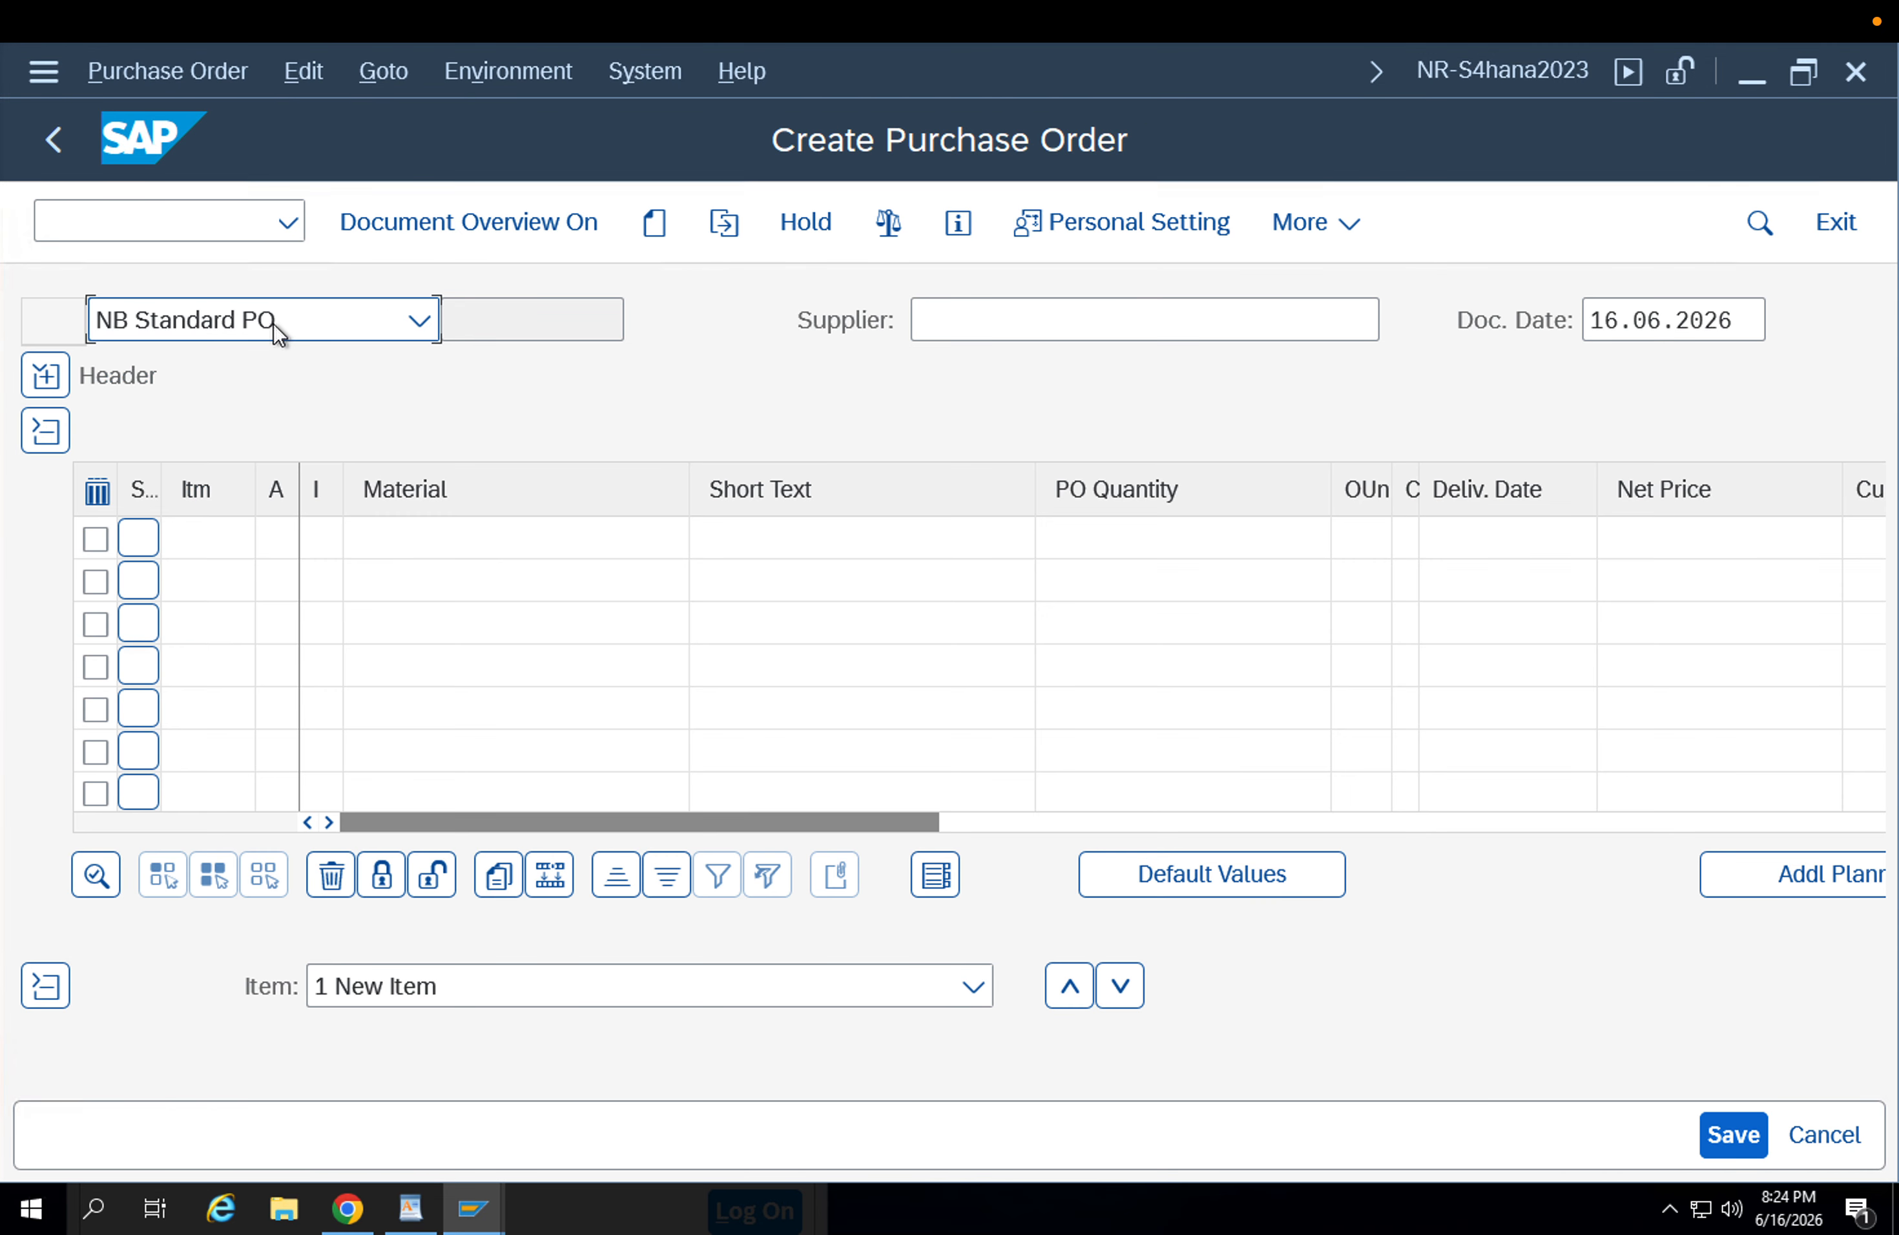
{"action": "left_click", "coordinate": [272, 323]}
{"action": "type", "text": "zu"}
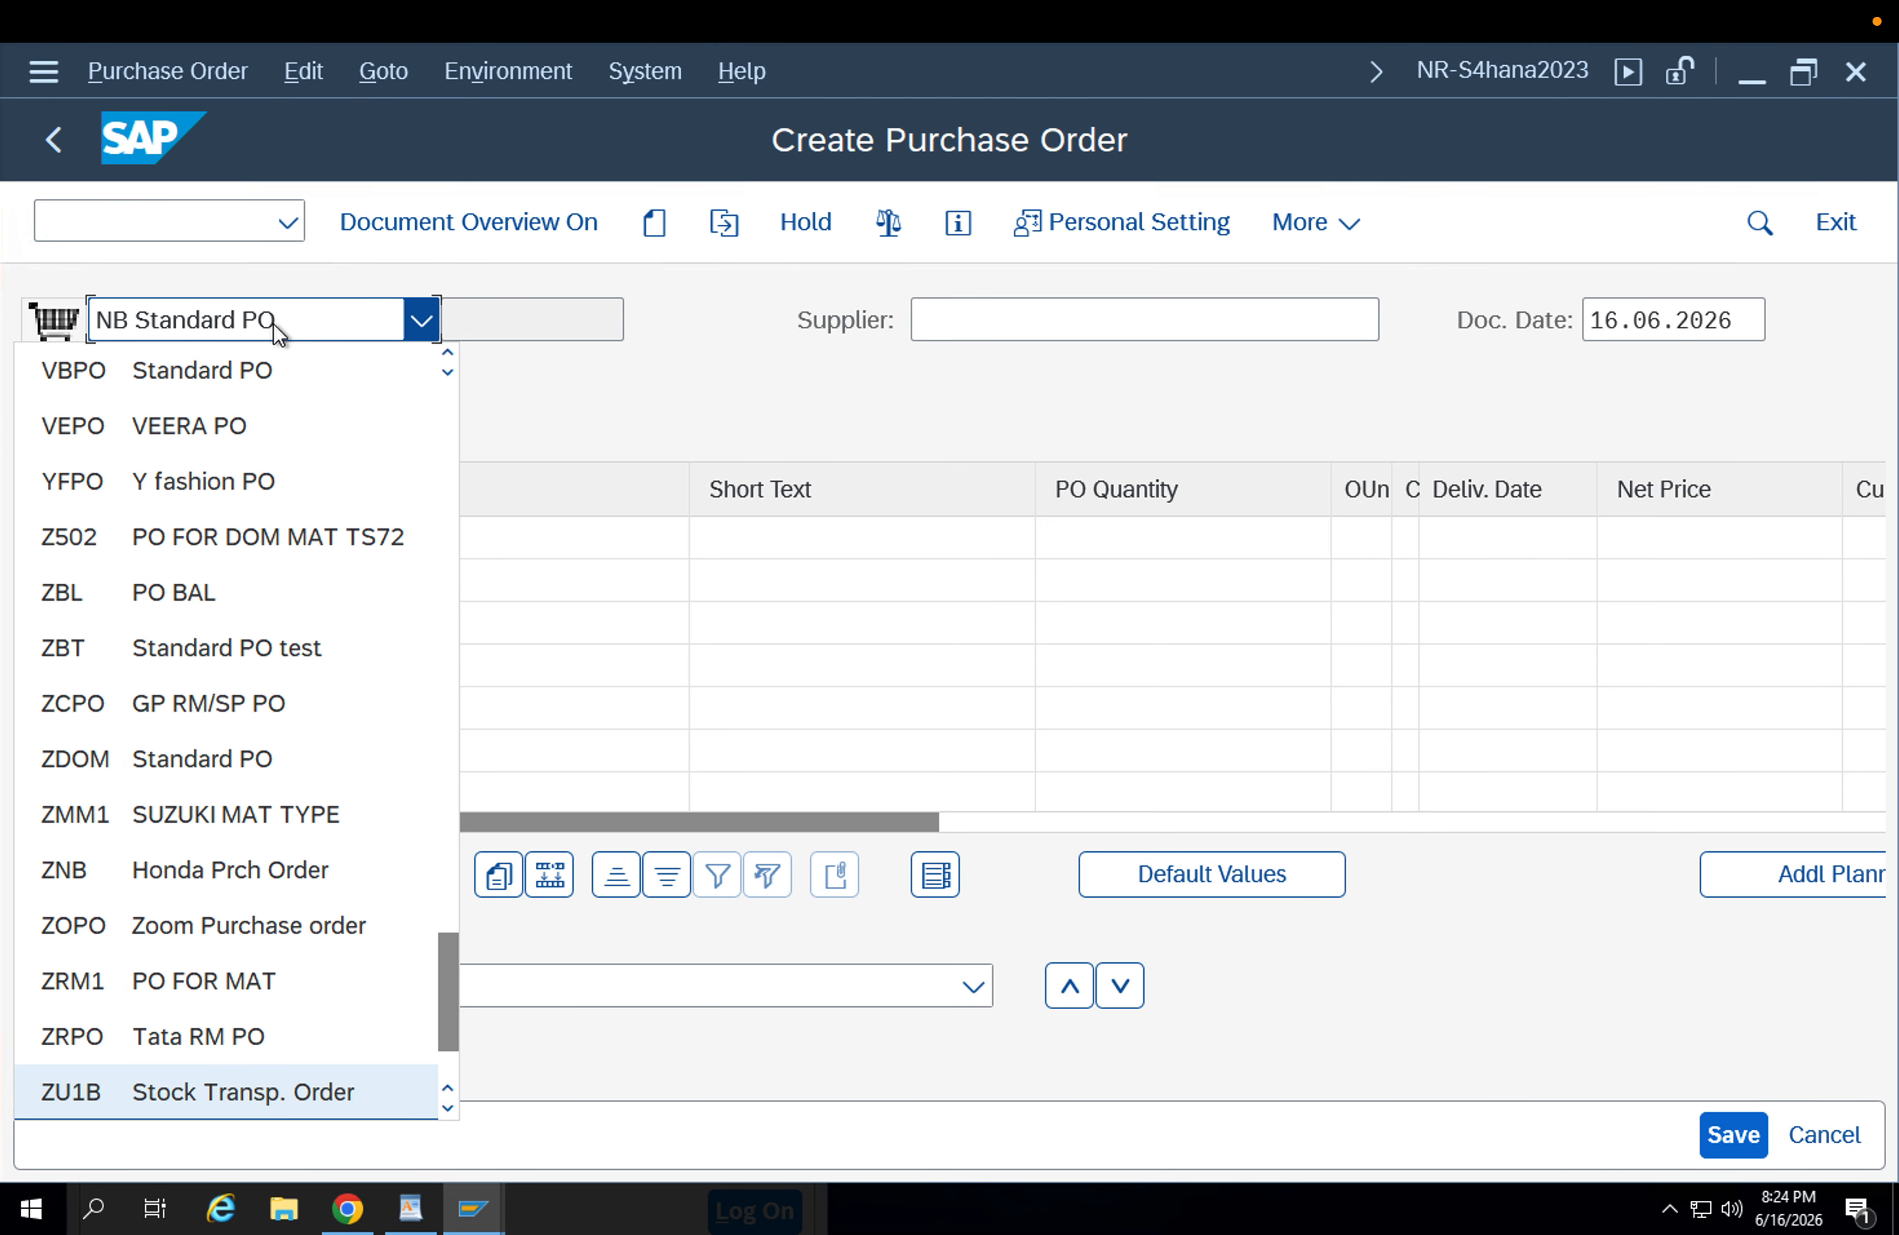
{"action": "key", "text": "Return"}
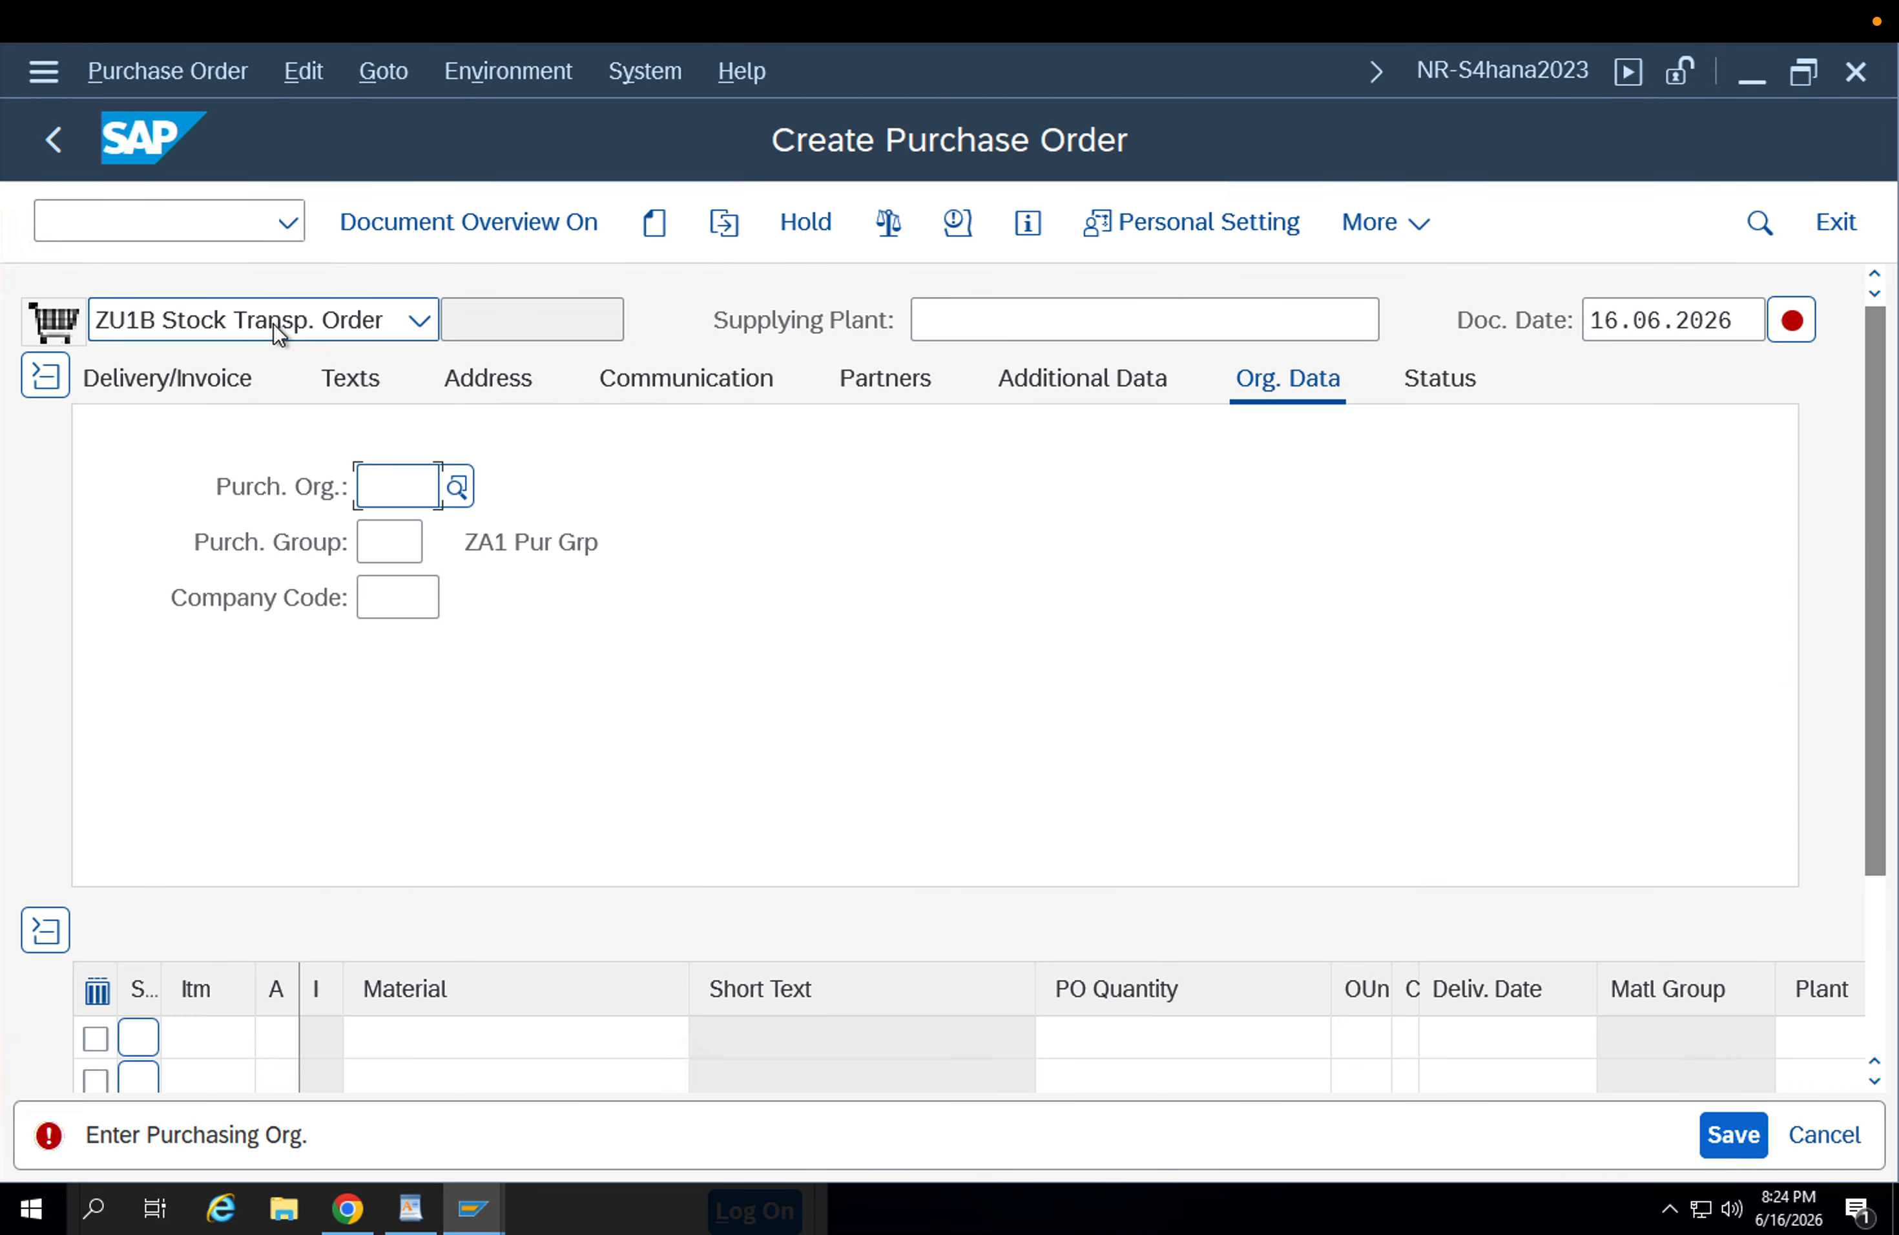
Enter supplying plant APP1, purchasing organization APP2, purchasing group 002 and company code APP1 in the order header.
{"action": "key", "text": "Down"}
{"action": "key", "text": "Down"}
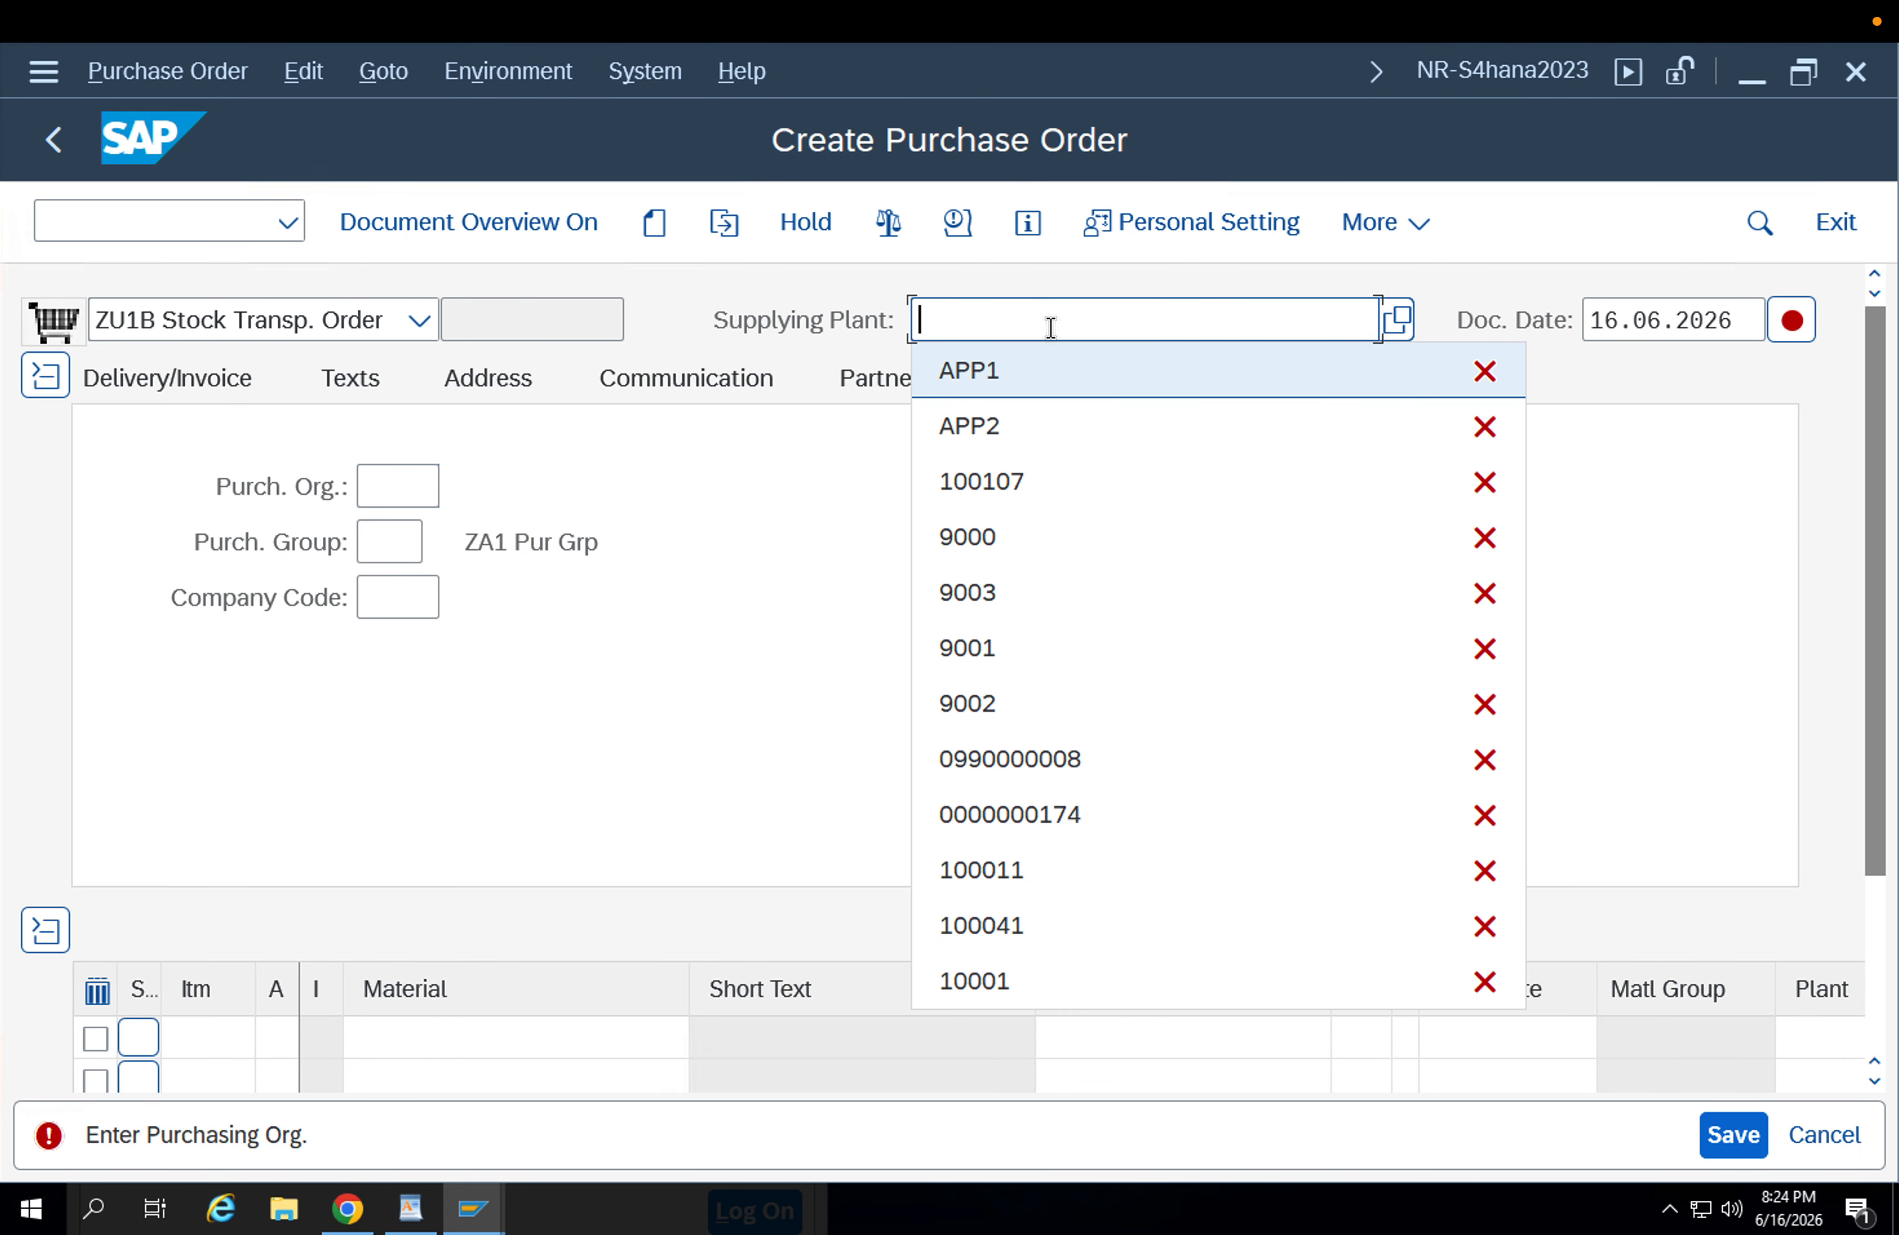
{"action": "key", "text": "Return"}
{"action": "key", "text": "Return"}
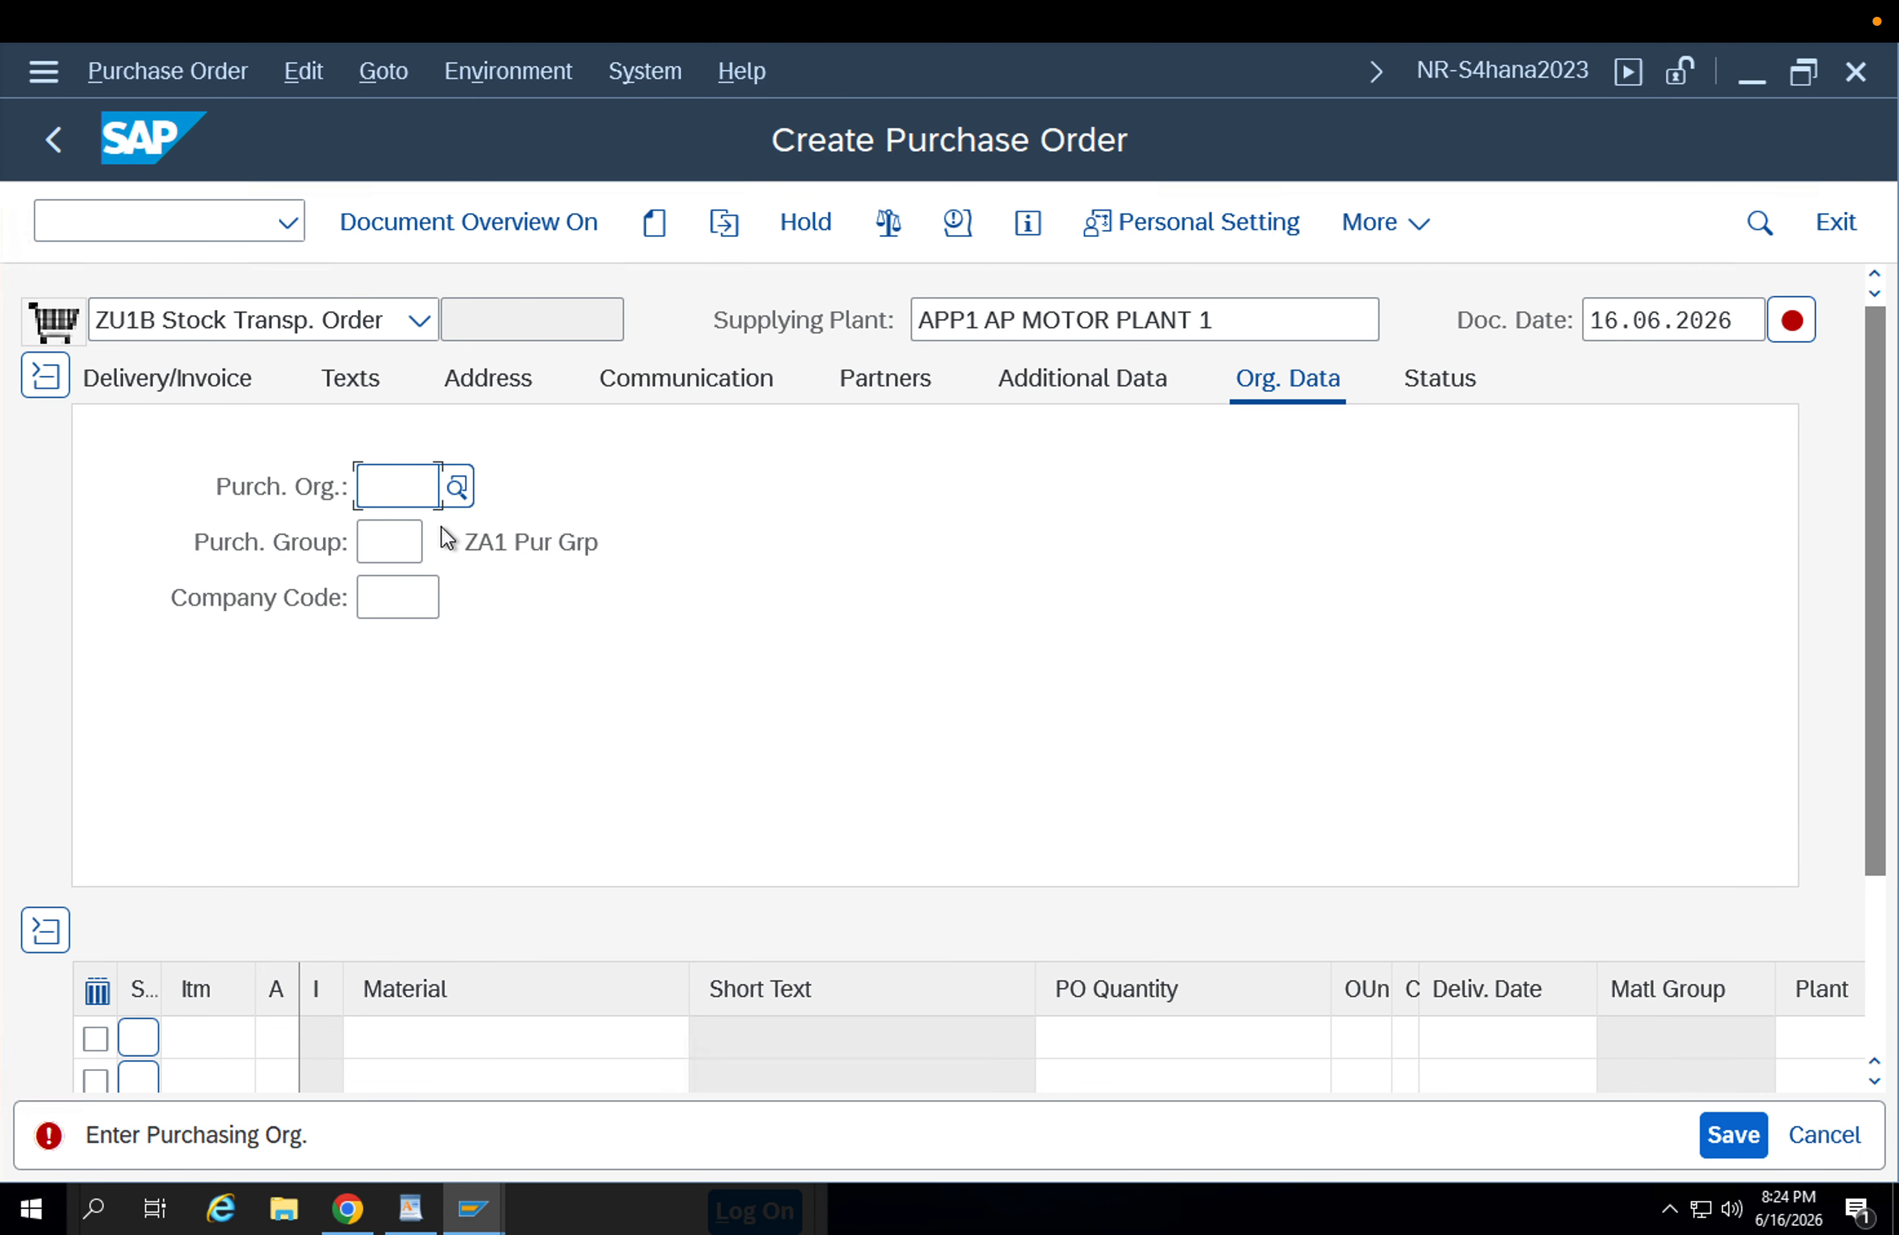
{"action": "key", "text": "Down"}
{"action": "left_click", "coordinate": [406, 536]}
{"action": "left_click", "coordinate": [405, 541]}
{"action": "left_click", "coordinate": [407, 595]}
{"action": "left_click", "coordinate": [406, 598]}
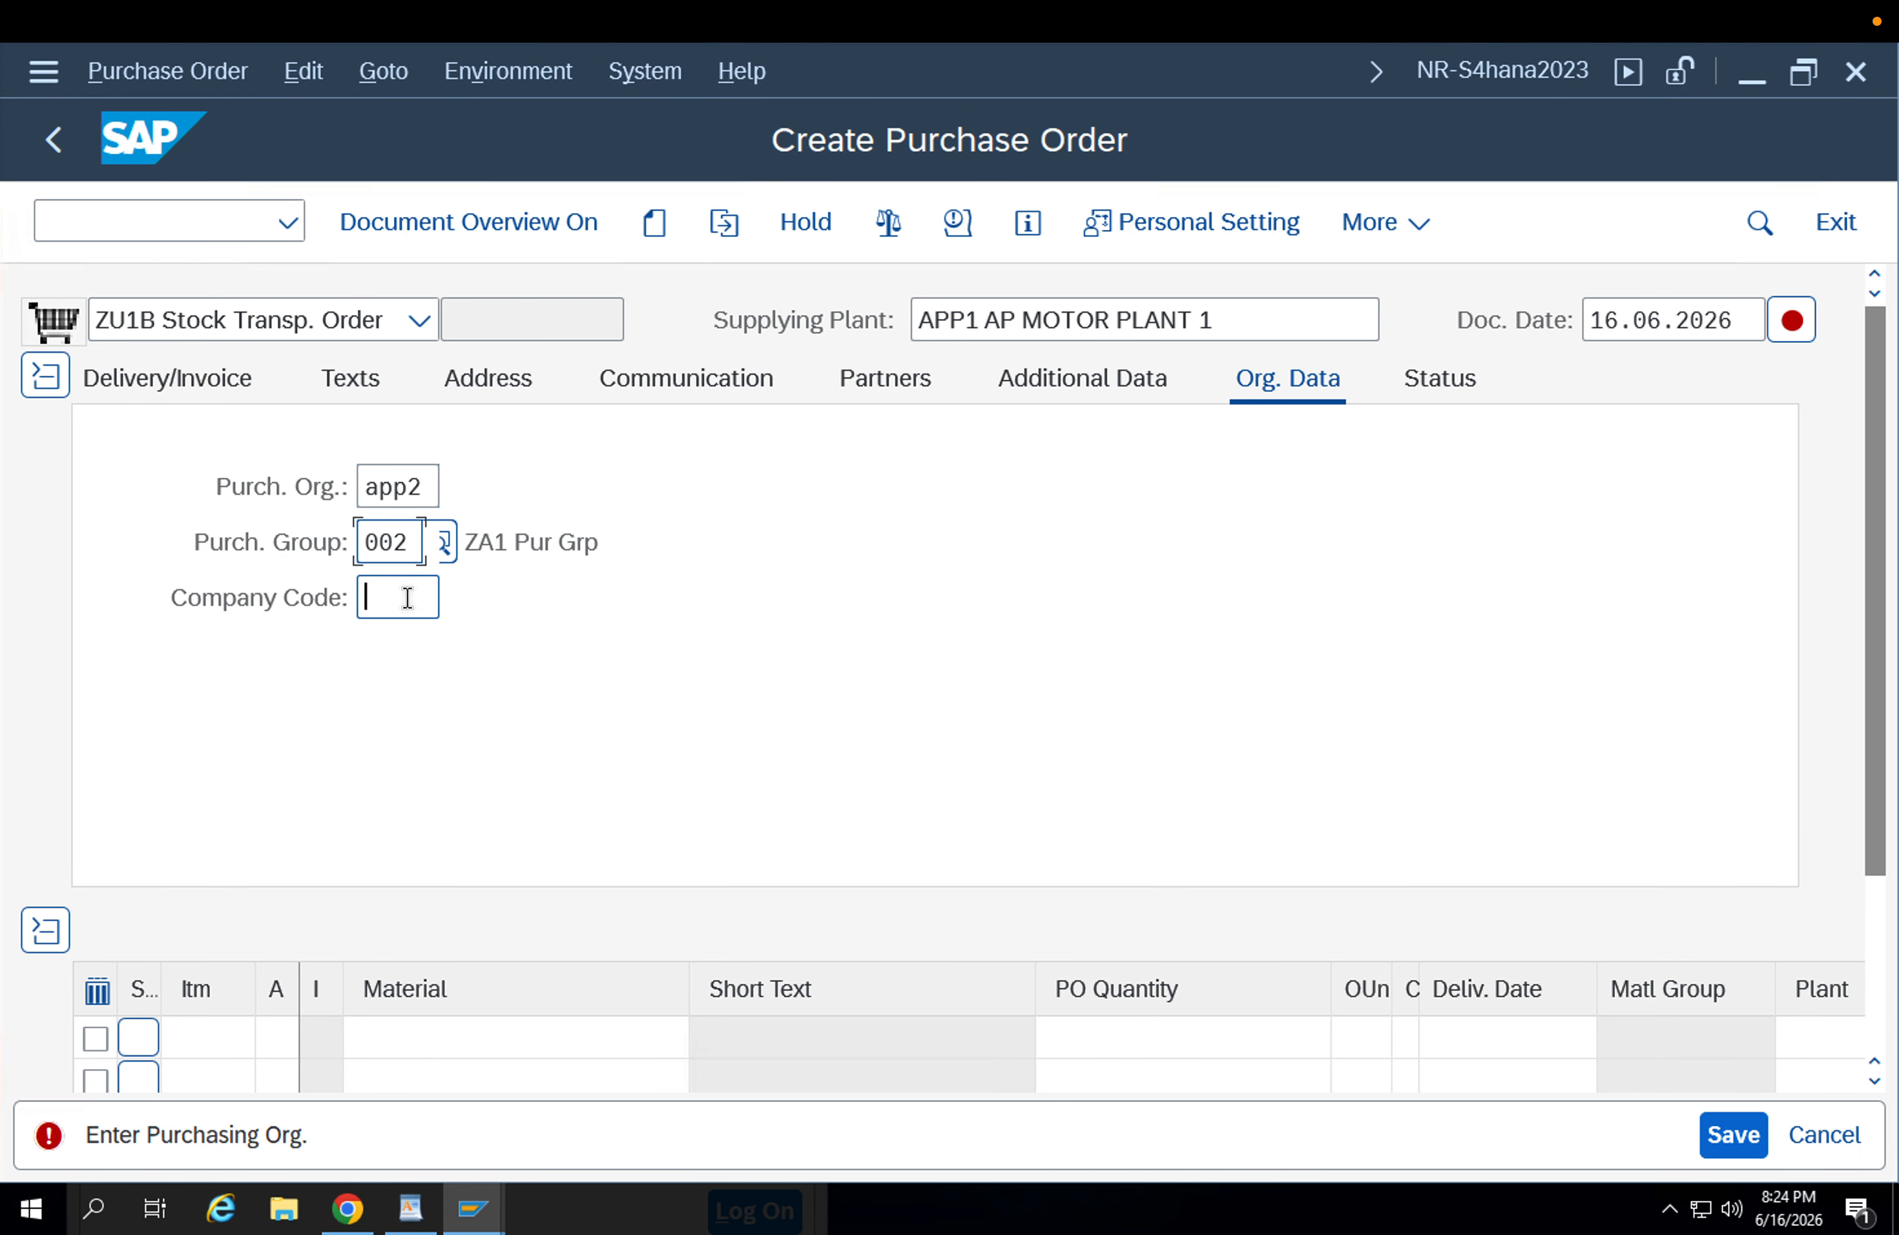
{"action": "left_click", "coordinate": [402, 632]}
{"action": "key", "text": "Return"}
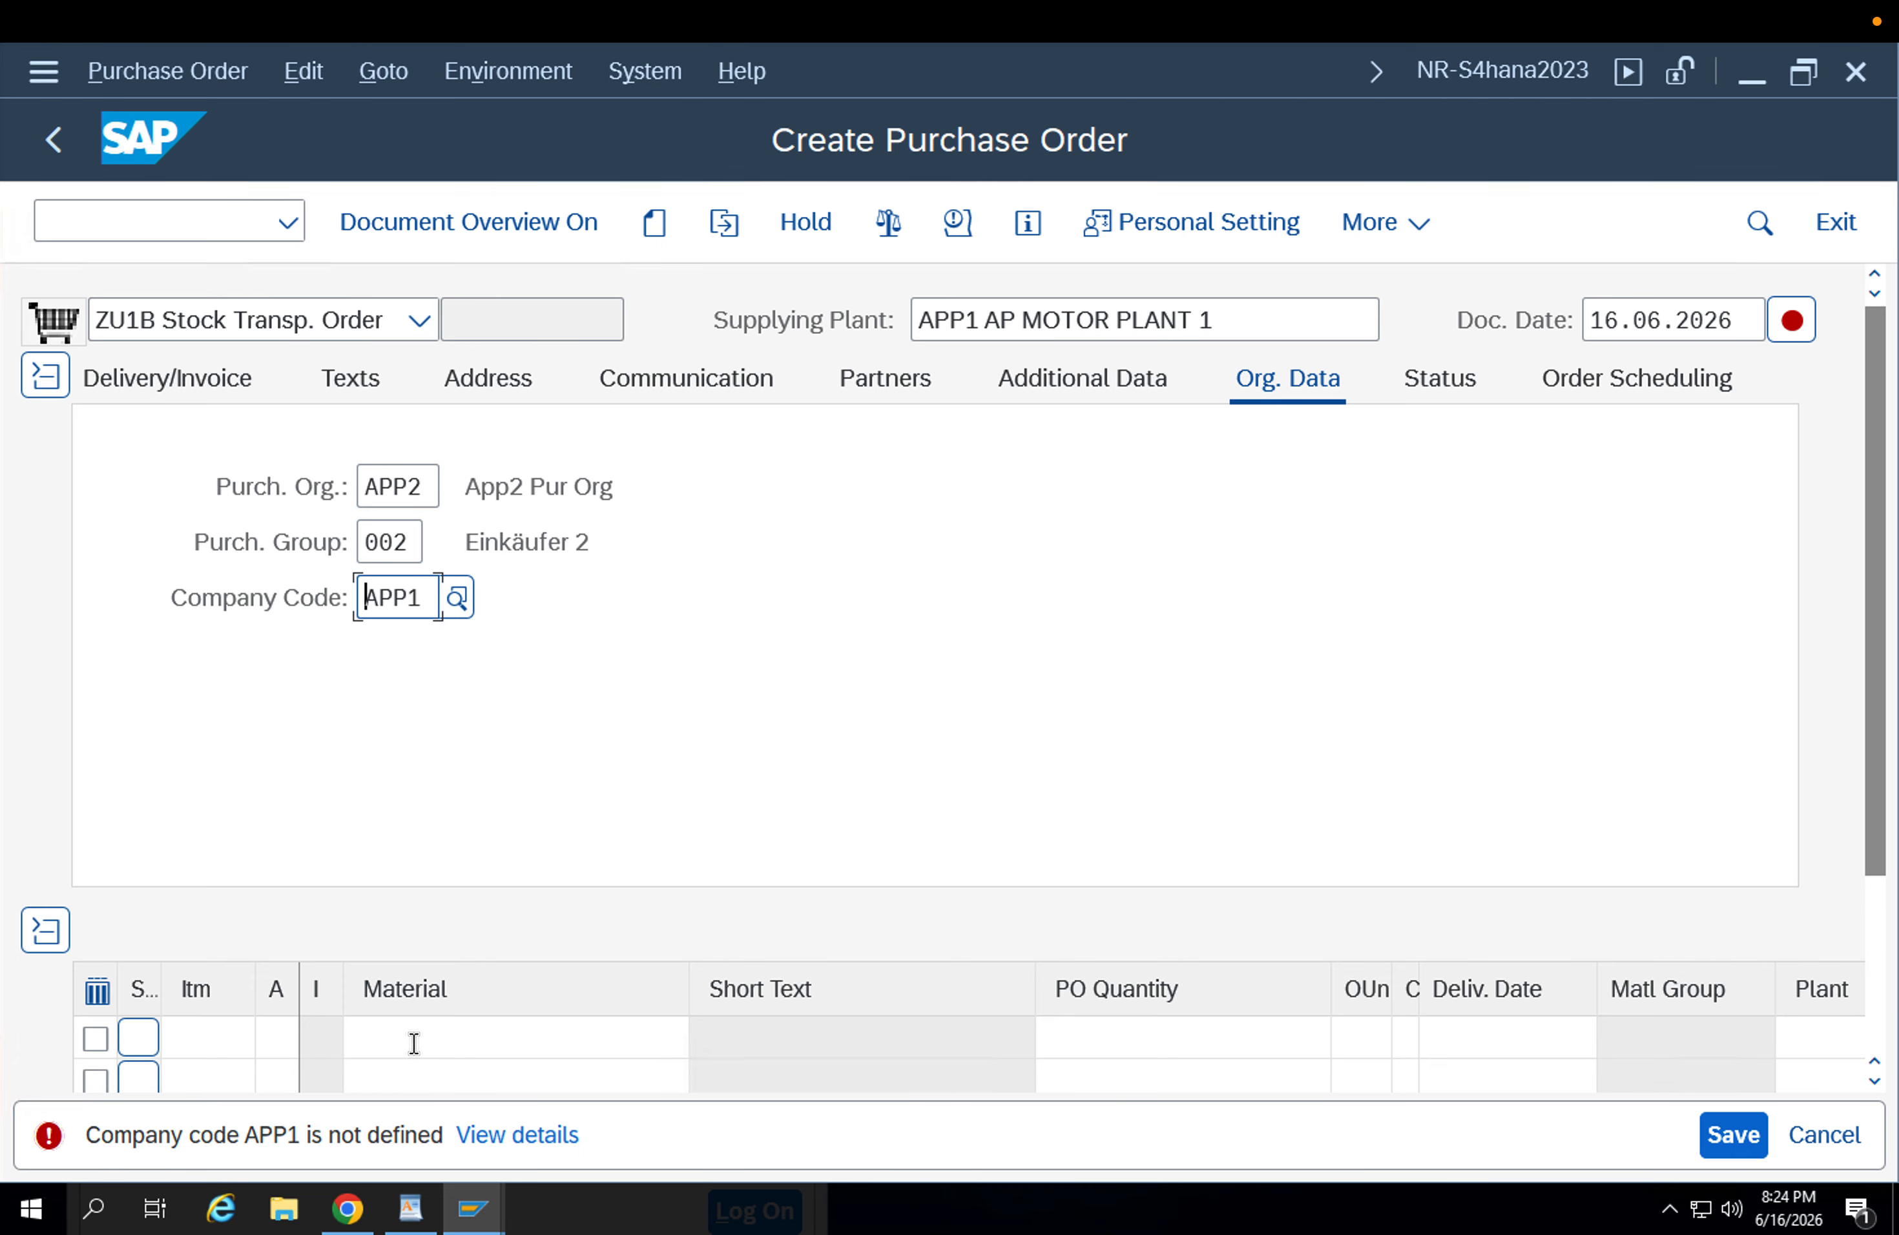
Enter material FG-001 as the first item of the stock transport order.
{"action": "left_click", "coordinate": [414, 1042]}
{"action": "key", "text": "Down"}
{"action": "key", "text": "Down"}
{"action": "key", "text": "Return"}
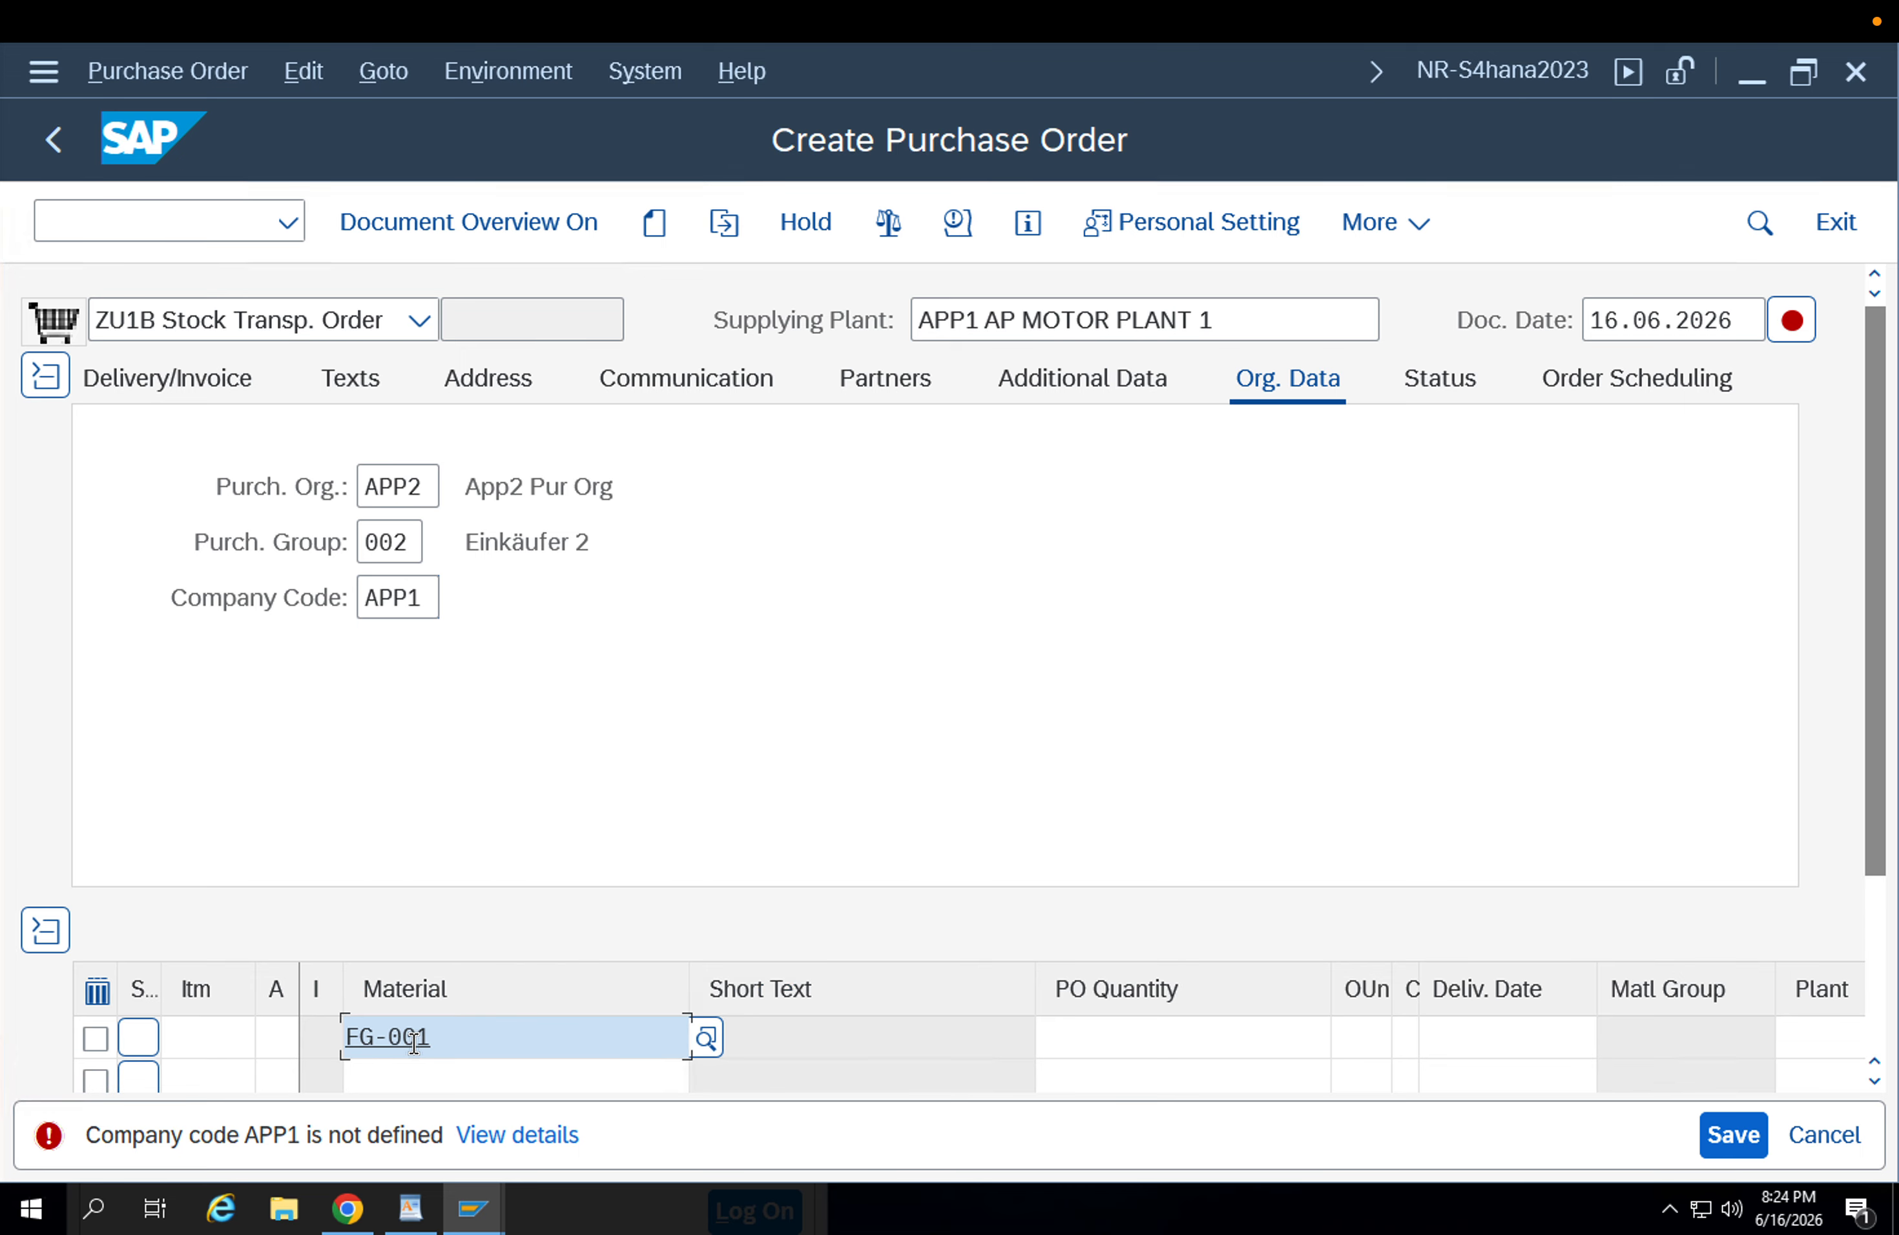
{"action": "key", "text": "Return"}
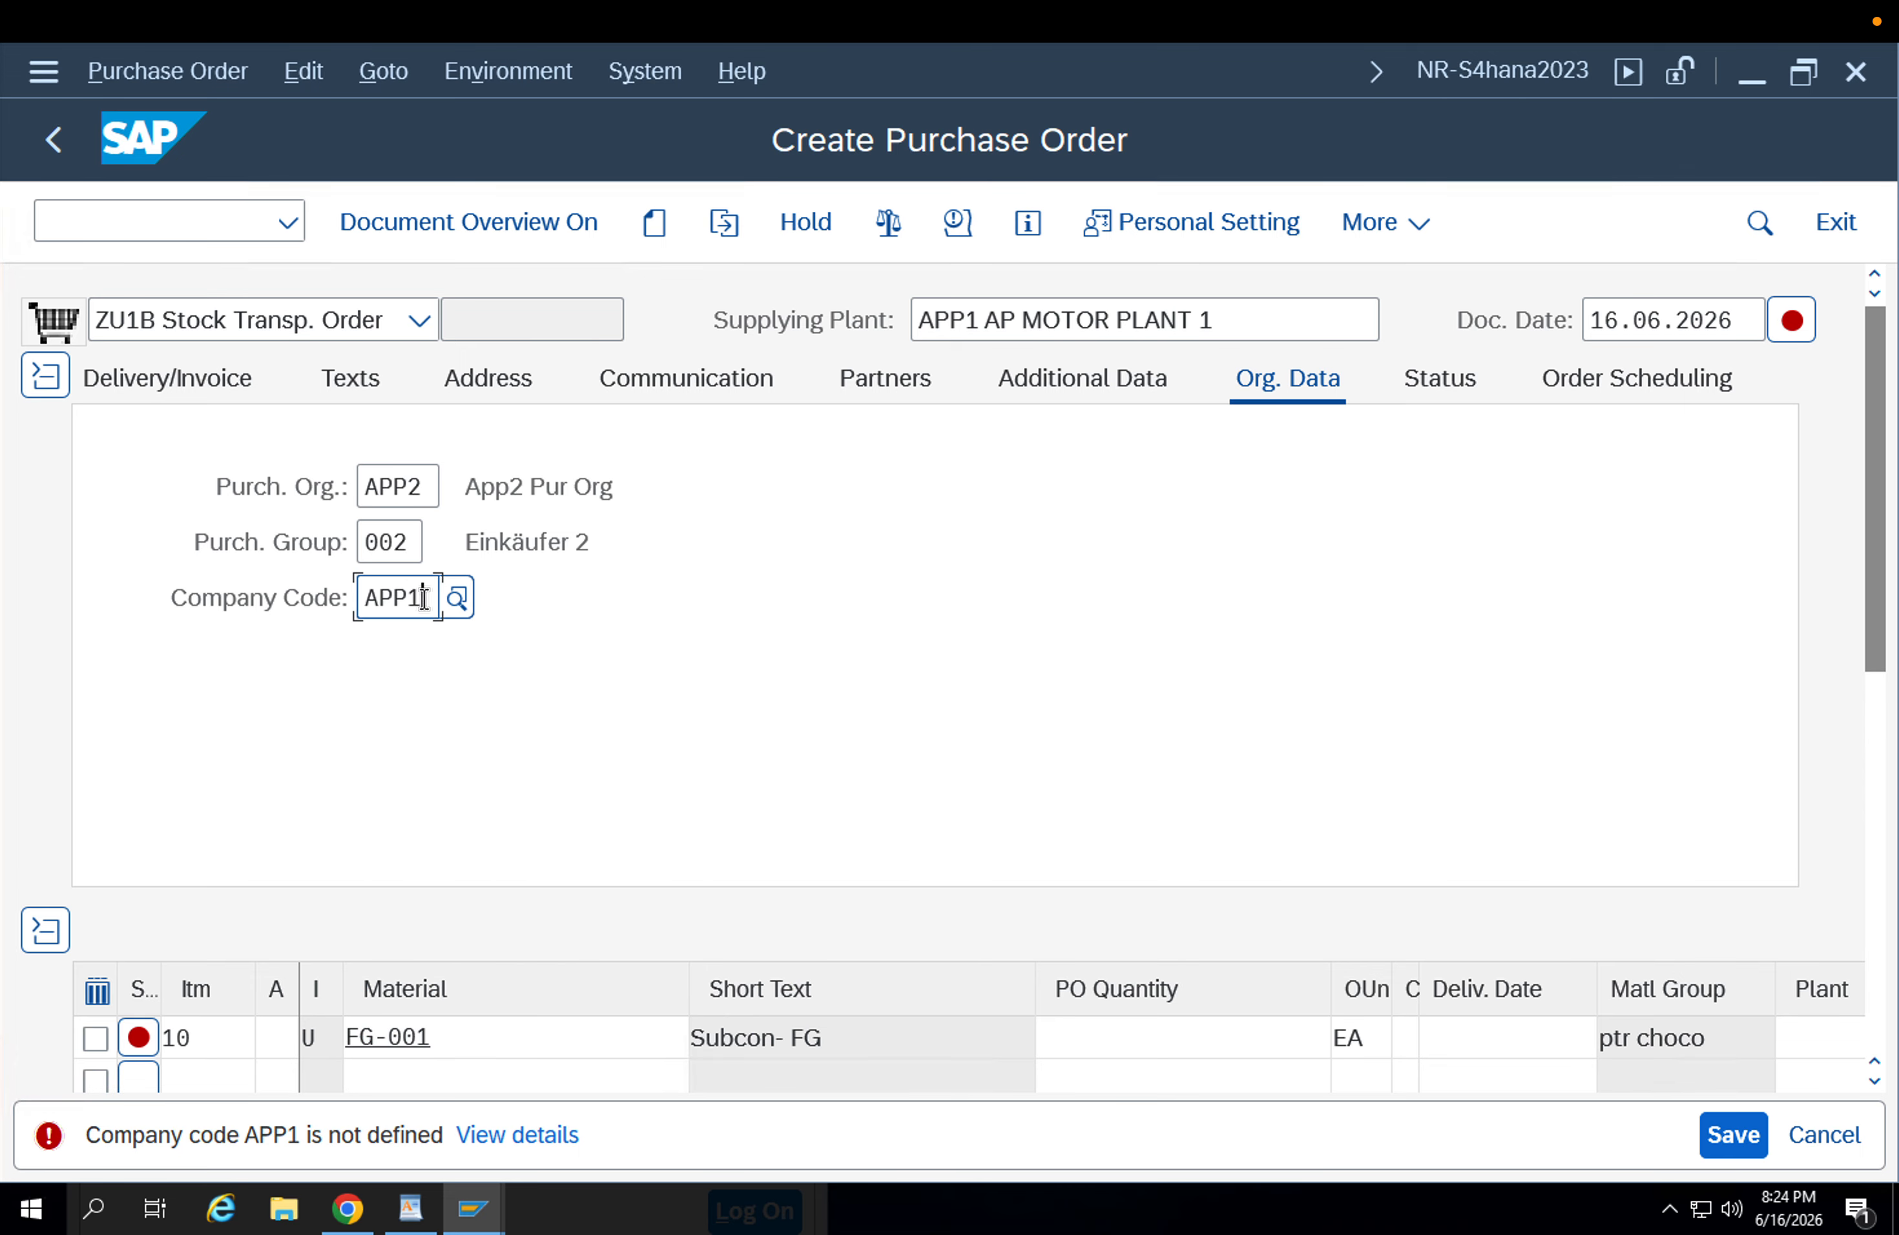
Correct the company code in the organizational data to APPL.
{"action": "key", "text": "BackSpace"}
{"action": "type", "text": "L"}
{"action": "key", "text": "Return"}
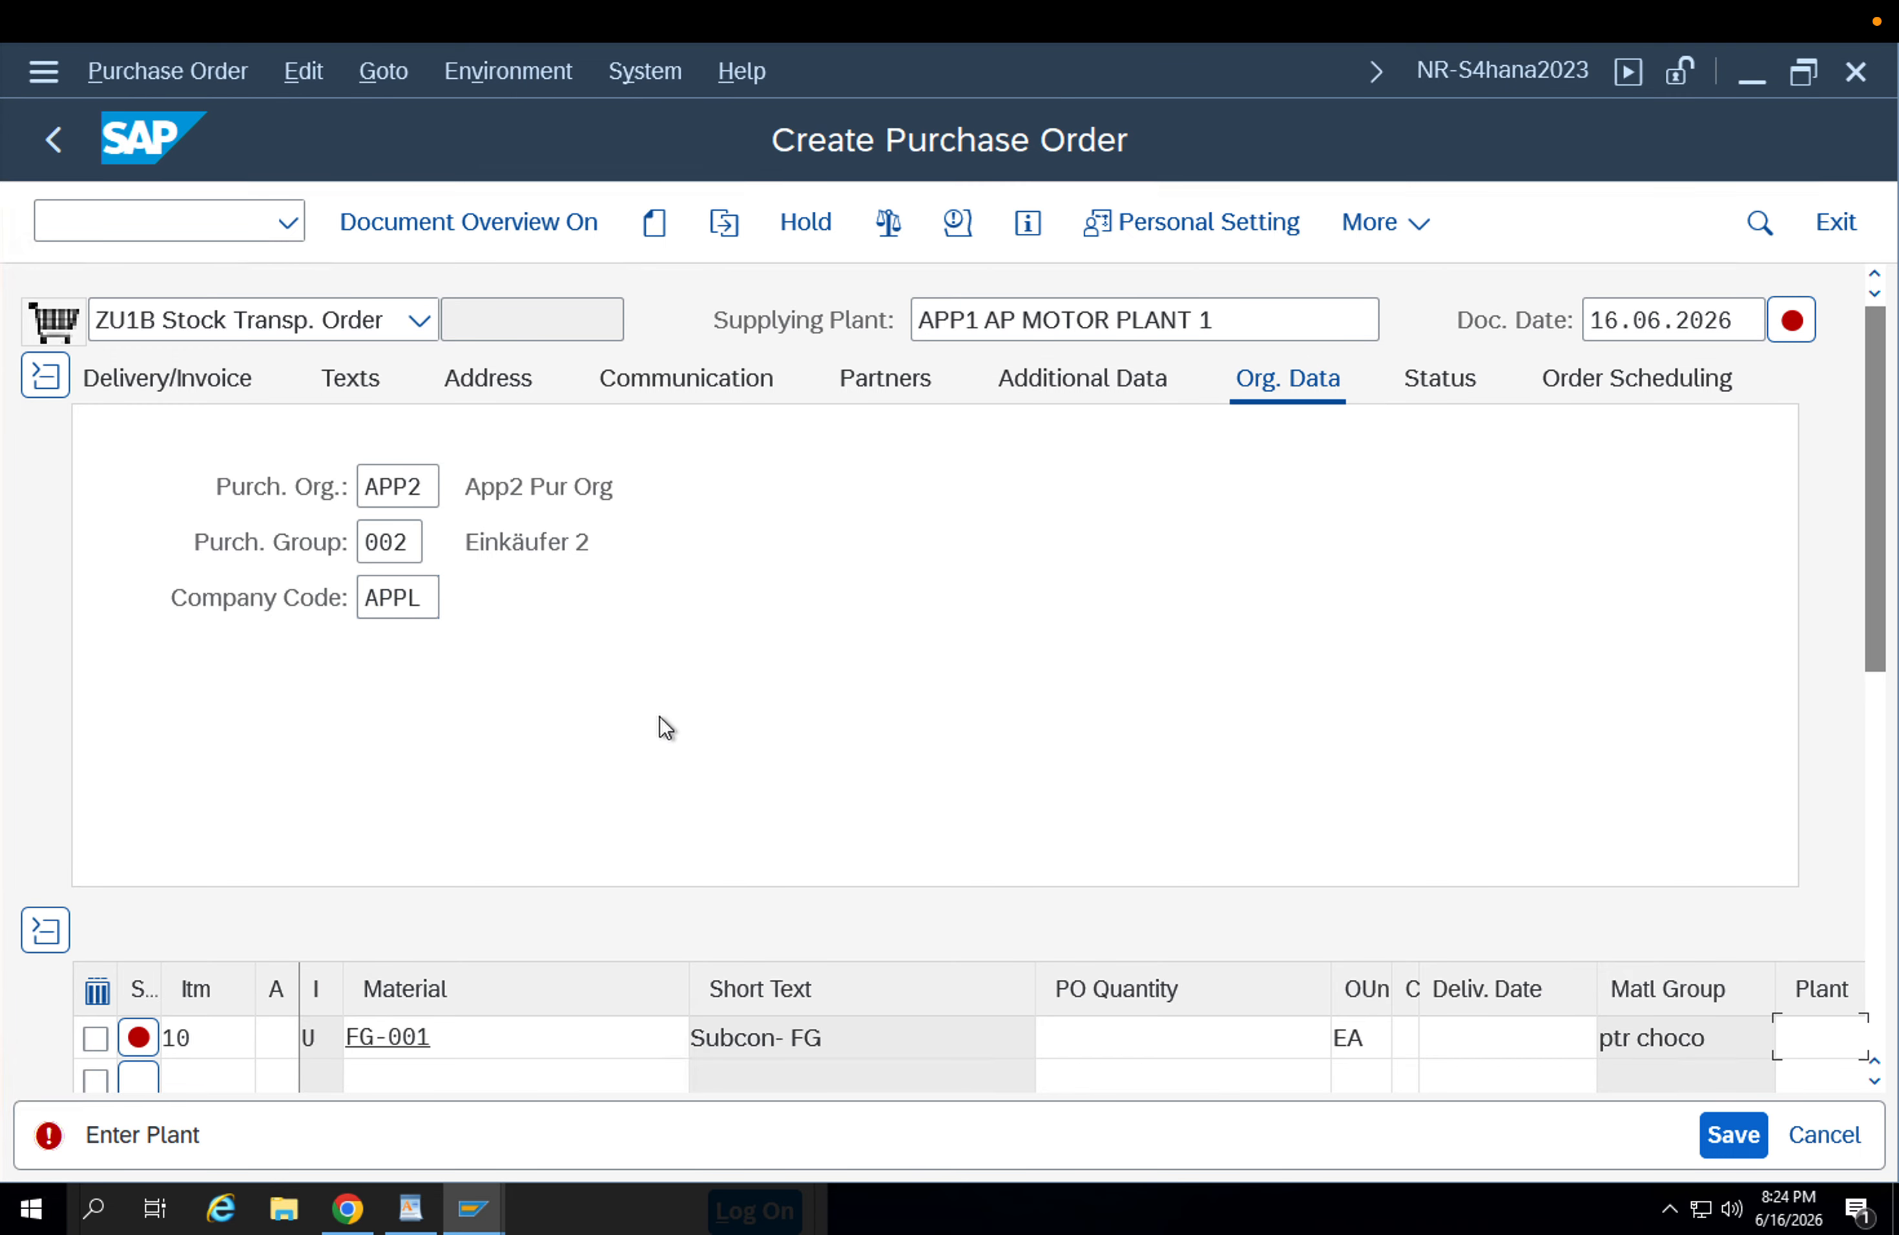
Set the FG-001 item's order quantity to 1 EA and its receiving plant to APP2.
{"action": "left_click", "coordinate": [1203, 1040]}
{"action": "type", "text": "1"}
{"action": "key", "text": "Return"}
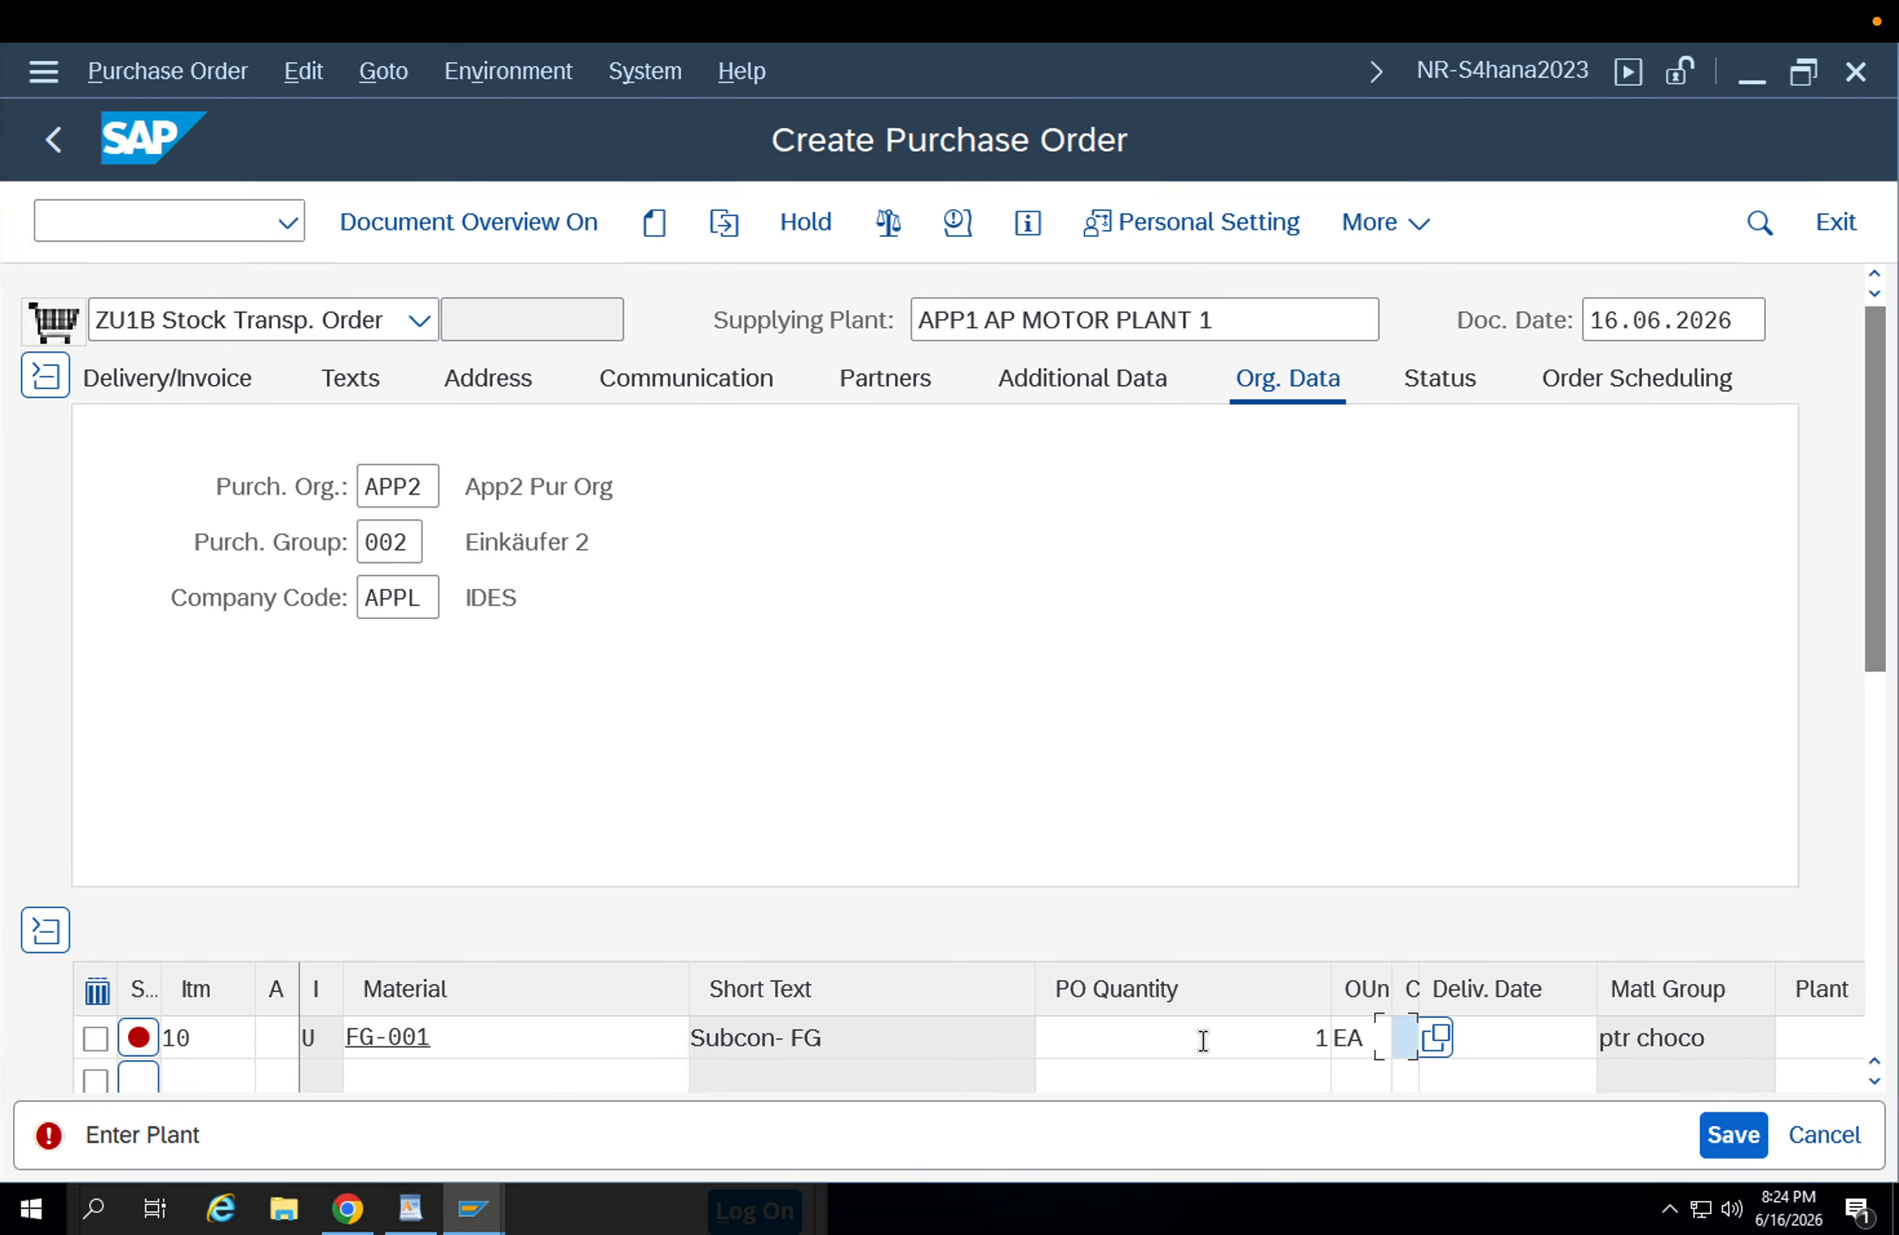
{"action": "left_click", "coordinate": [1524, 1029]}
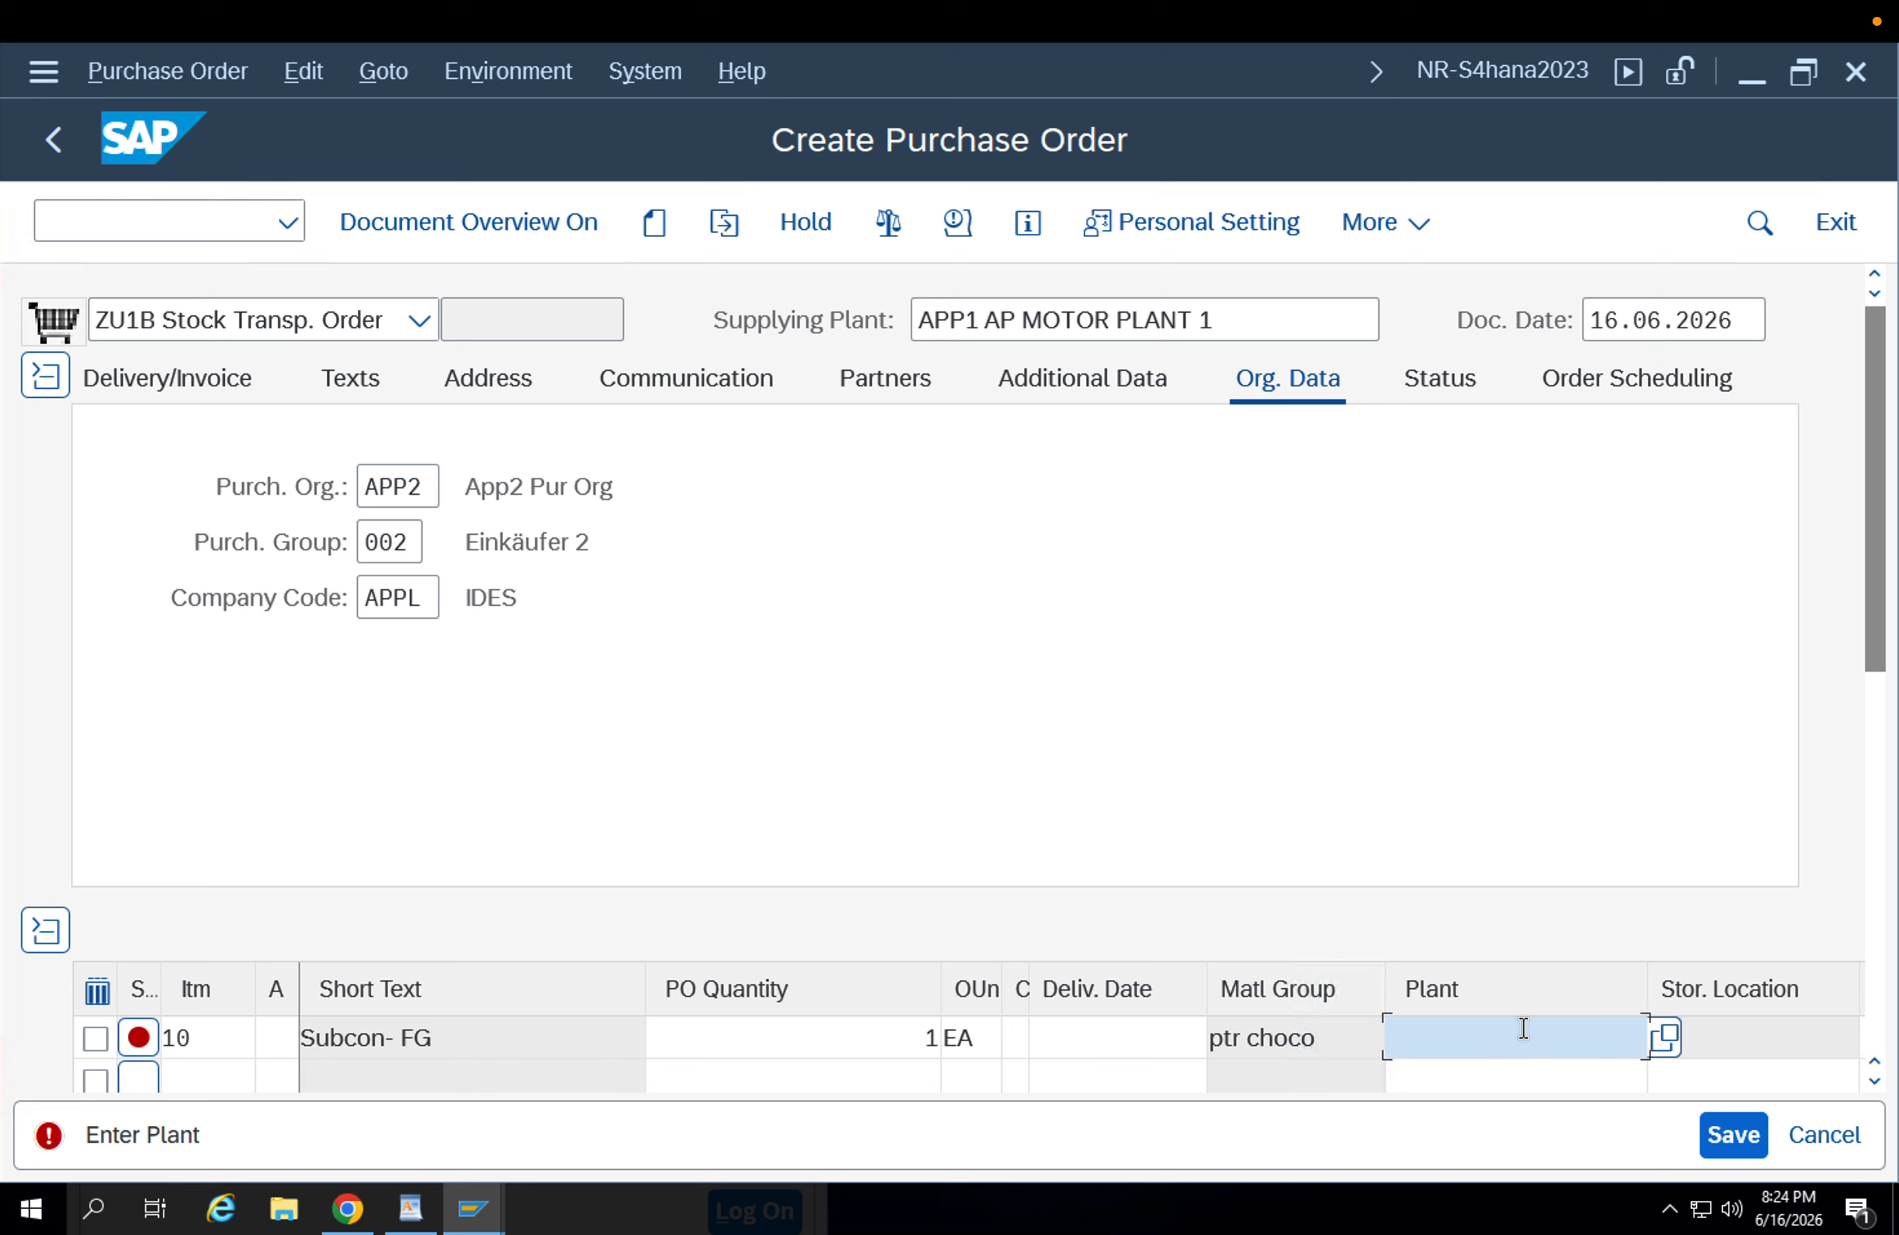
{"action": "left_click", "coordinate": [1524, 1029]}
{"action": "key", "text": "Return"}
{"action": "key", "text": "Return"}
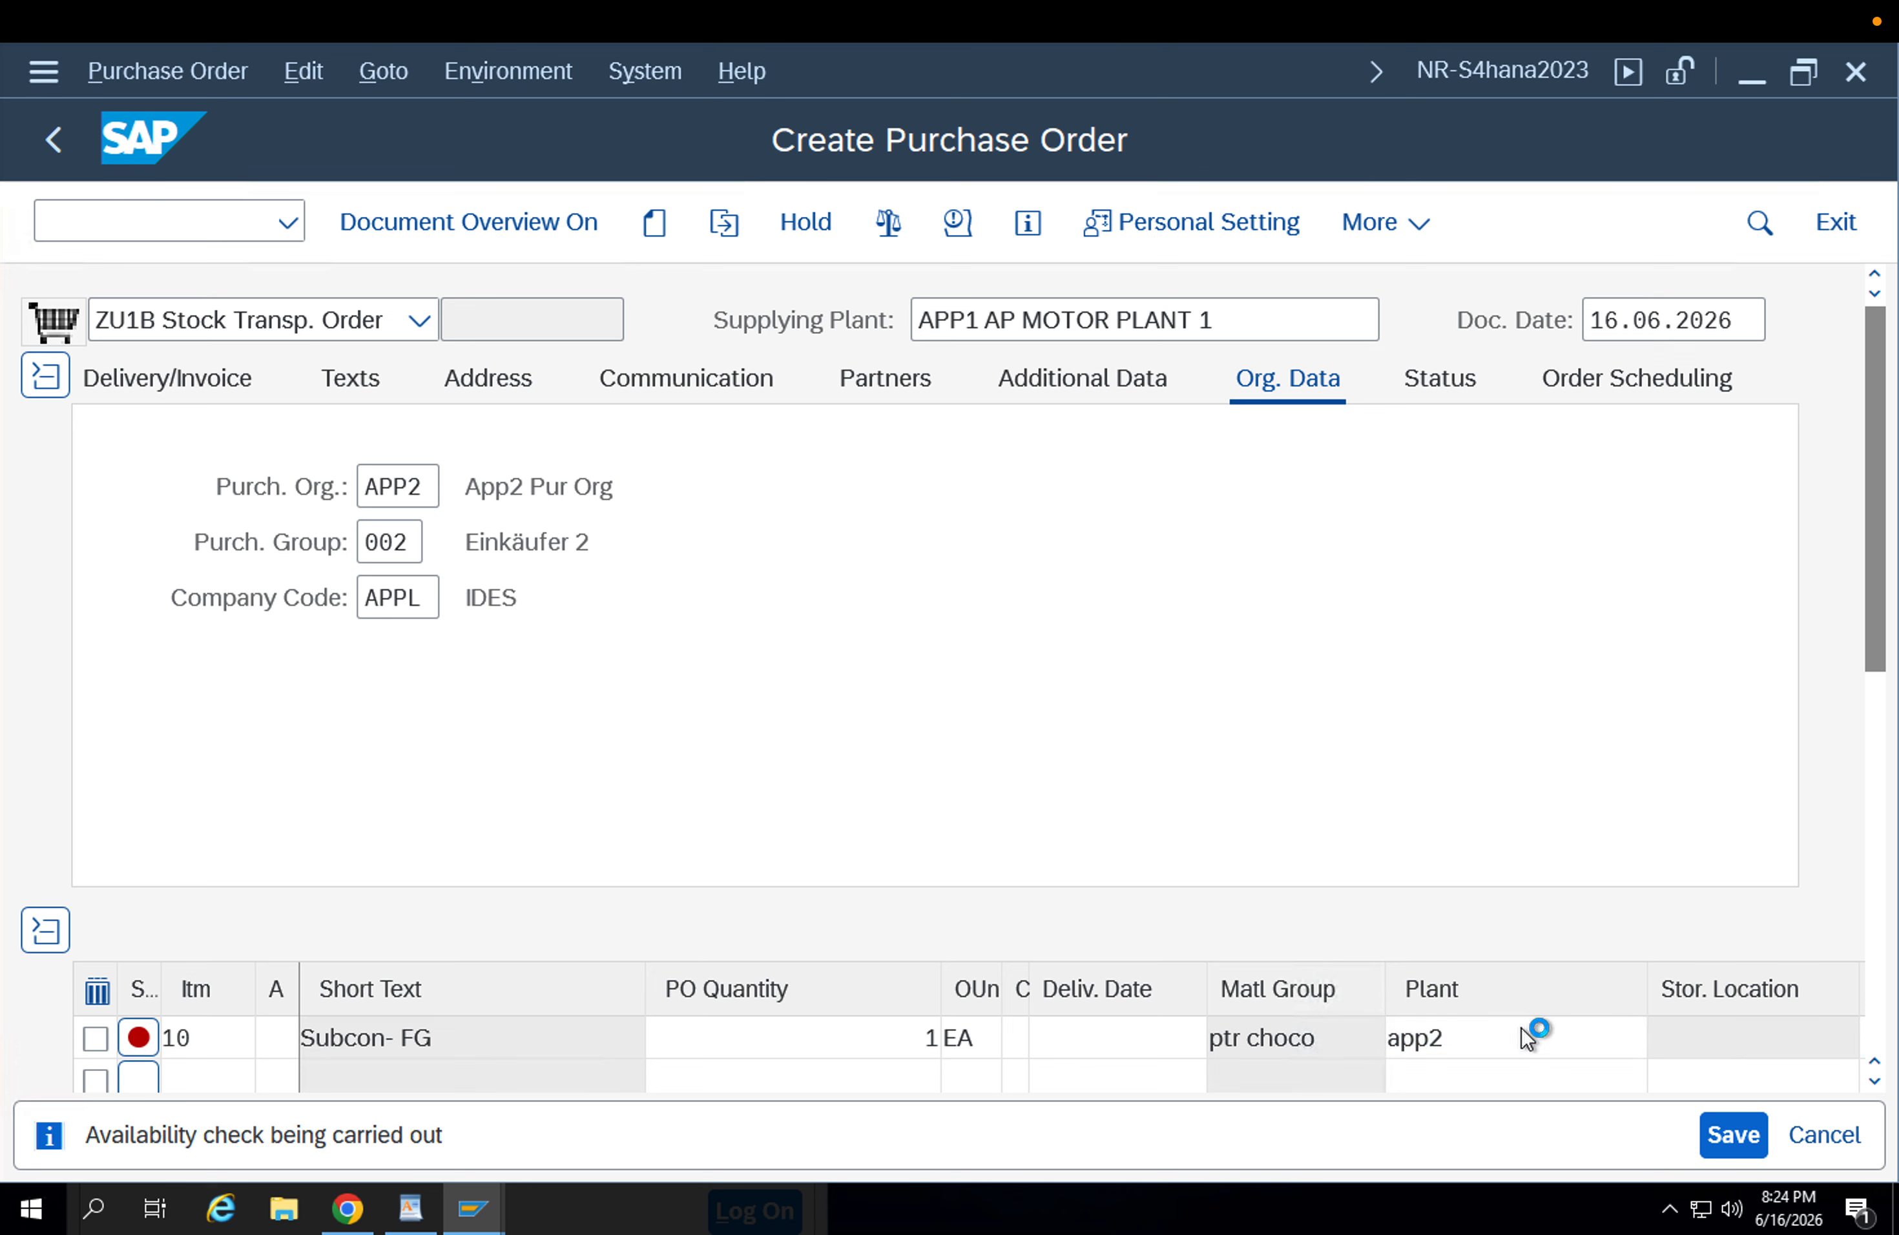
{"action": "key", "text": "Tab"}
{"action": "key", "text": "Tab"}
{"action": "key", "text": "Tab"}
{"action": "key", "text": "Tab"}
{"action": "key", "text": "Tab"}
{"action": "key", "text": "Tab"}
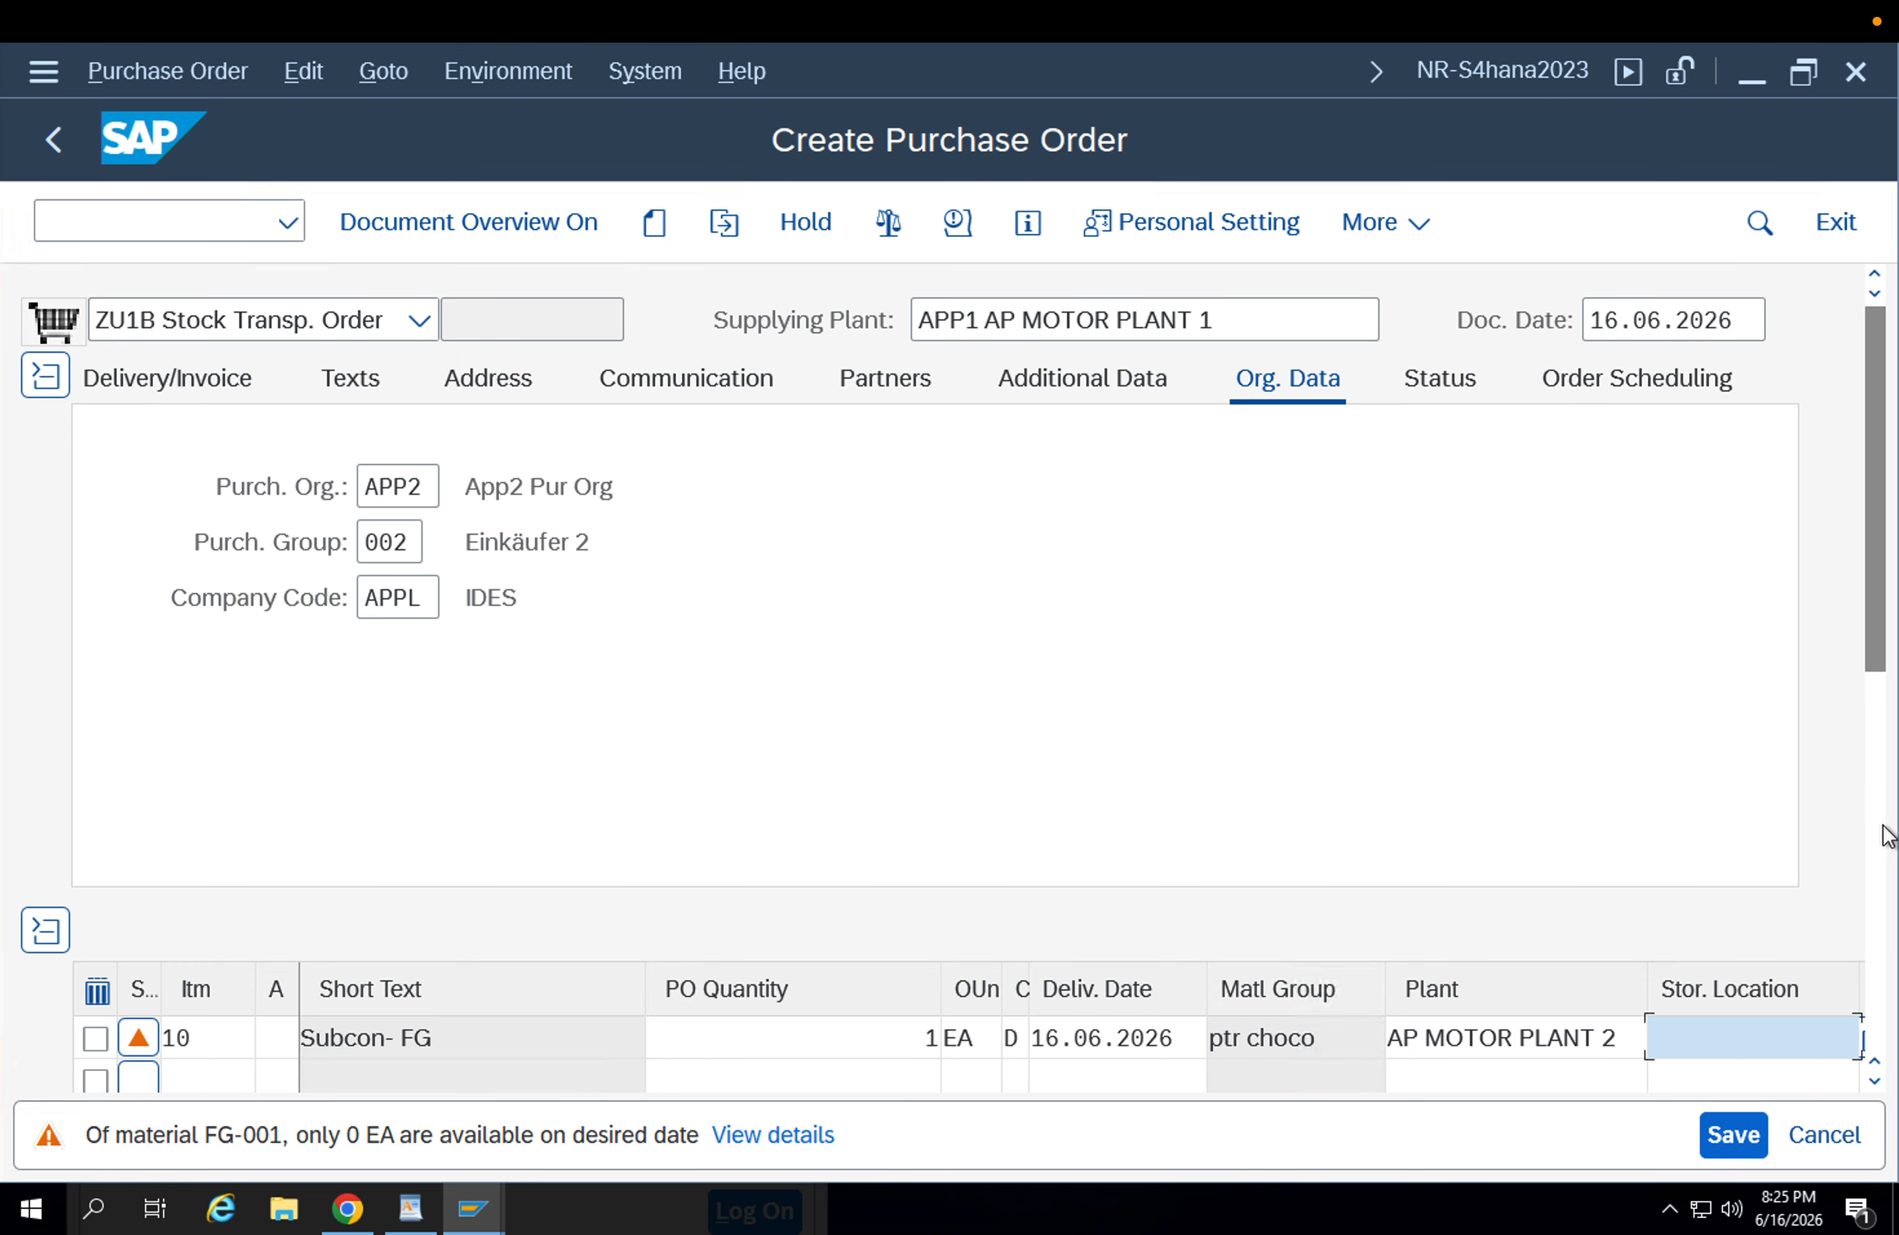
Open the item's shipping details and save the stock transport order.
{"action": "left_click", "coordinate": [1880, 780]}
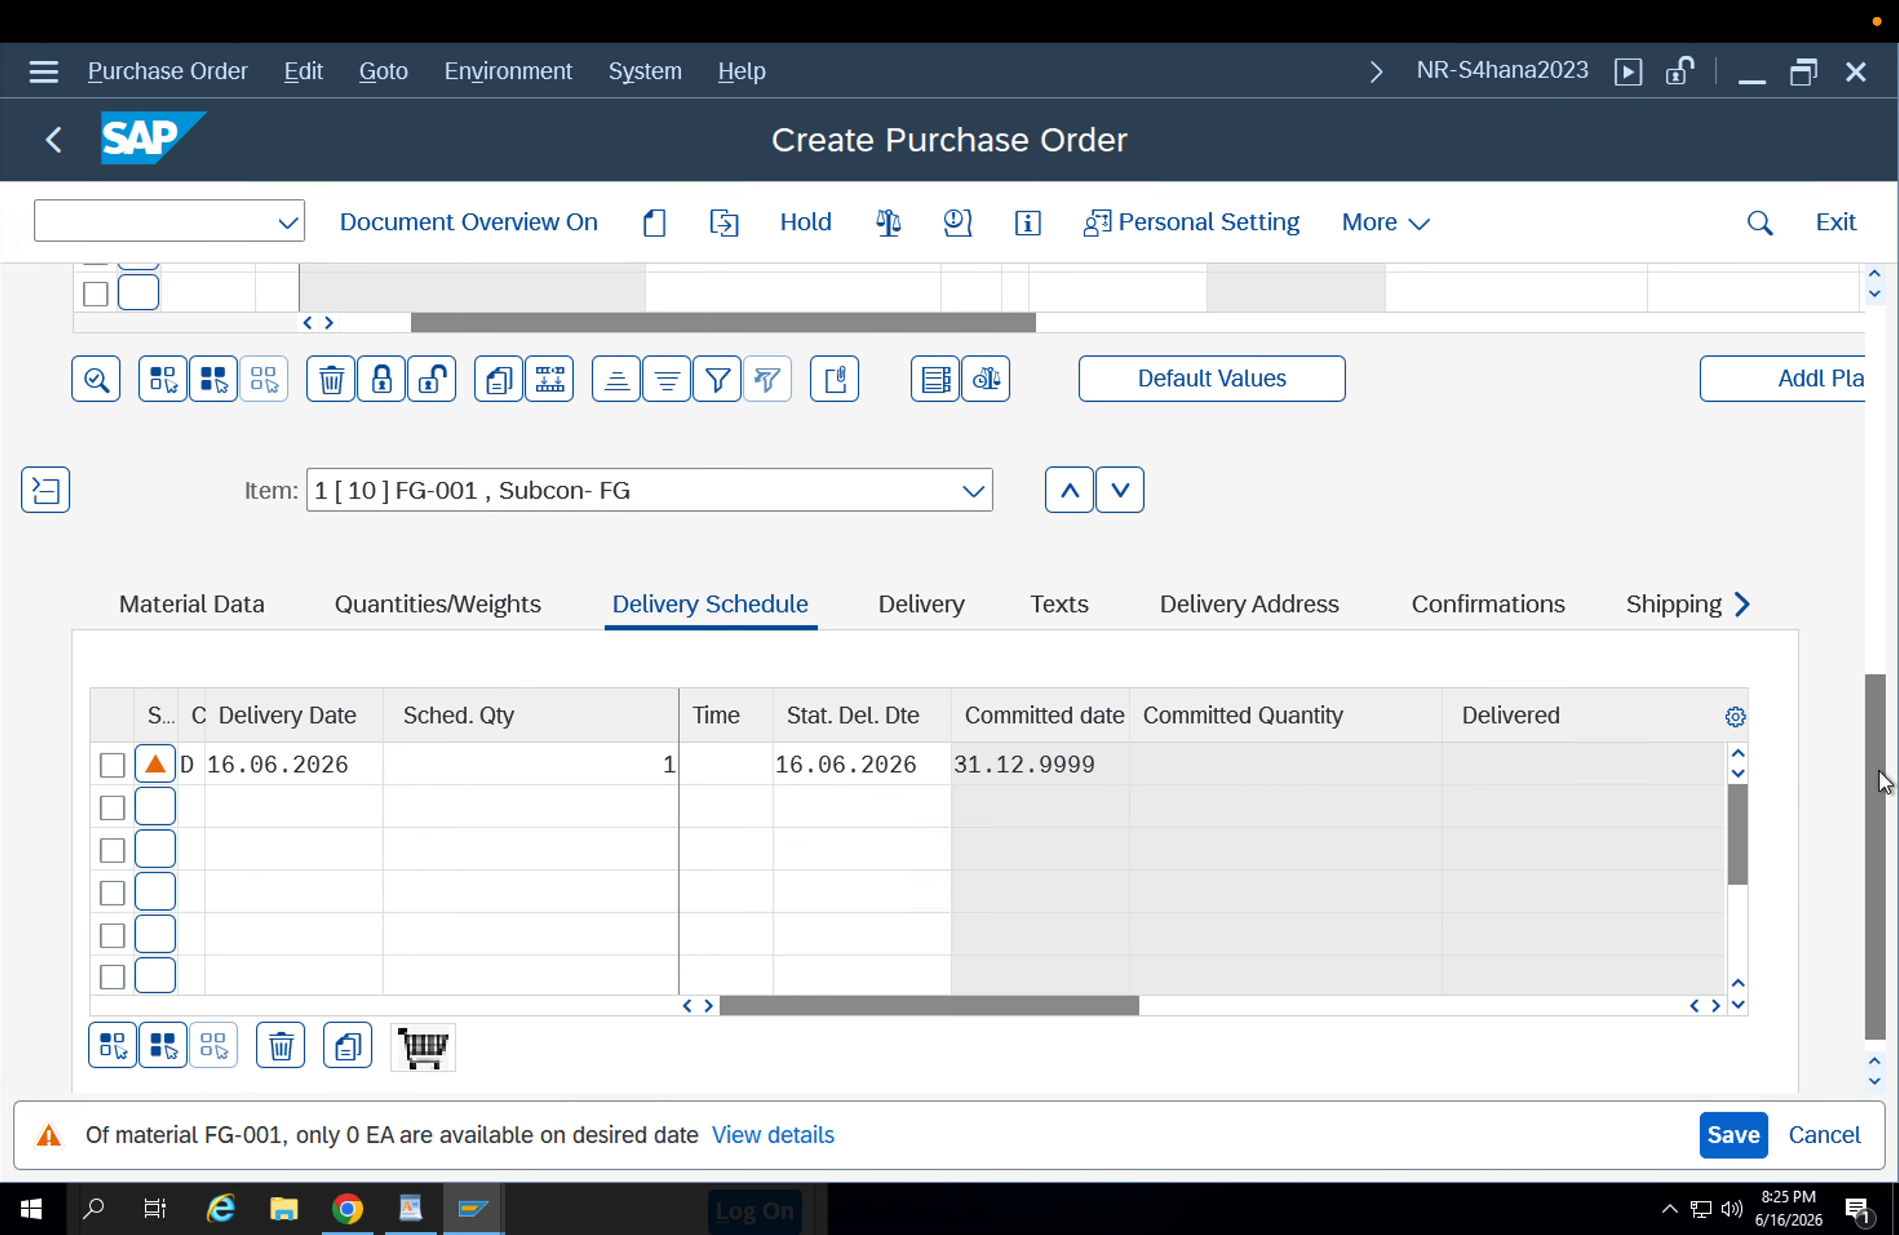
{"action": "left_click", "coordinate": [1698, 613]}
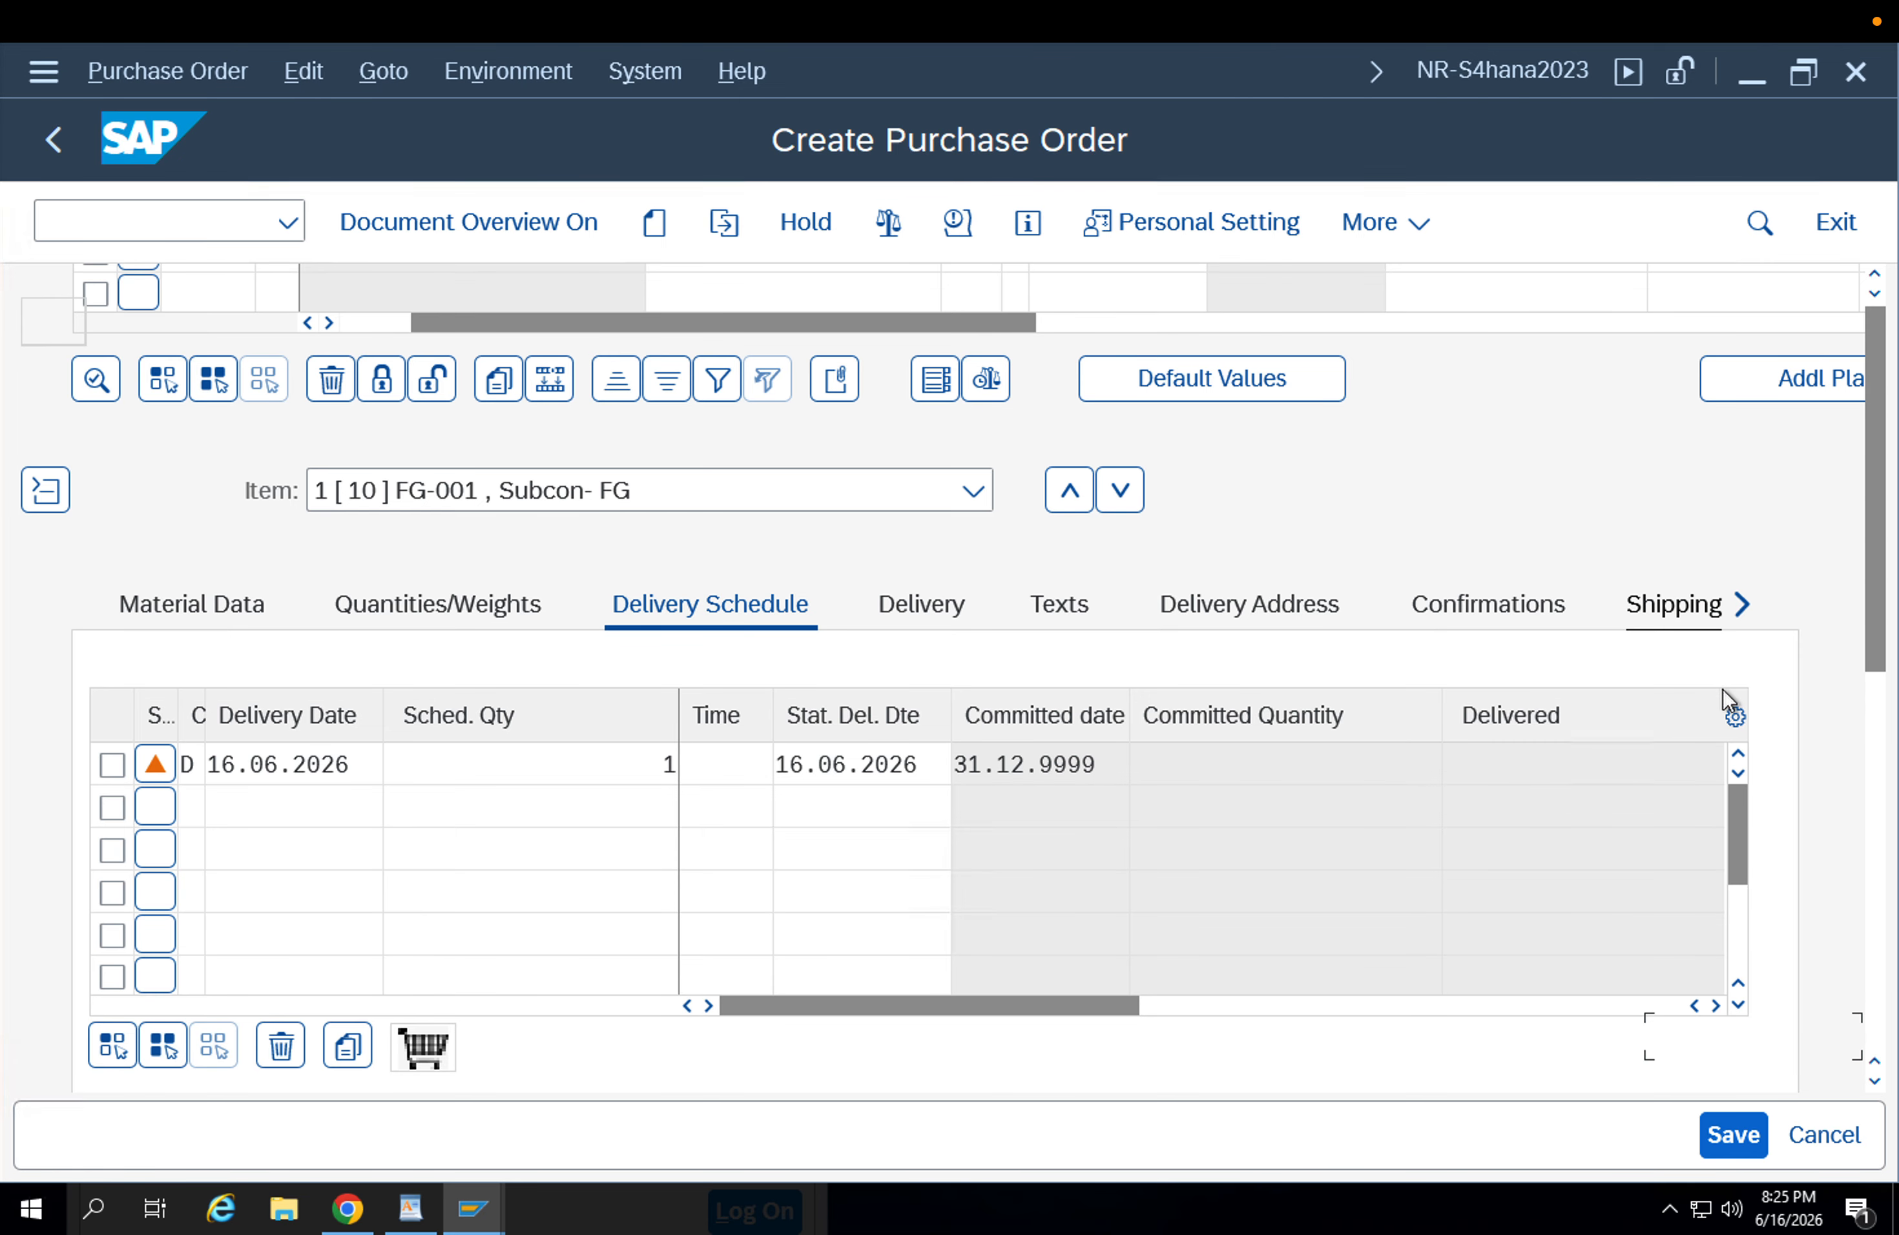
{"action": "left_click_drag", "start_coordinate": [1882, 764], "coordinate": [1882, 907]}
{"action": "left_click", "coordinate": [1726, 1135]}
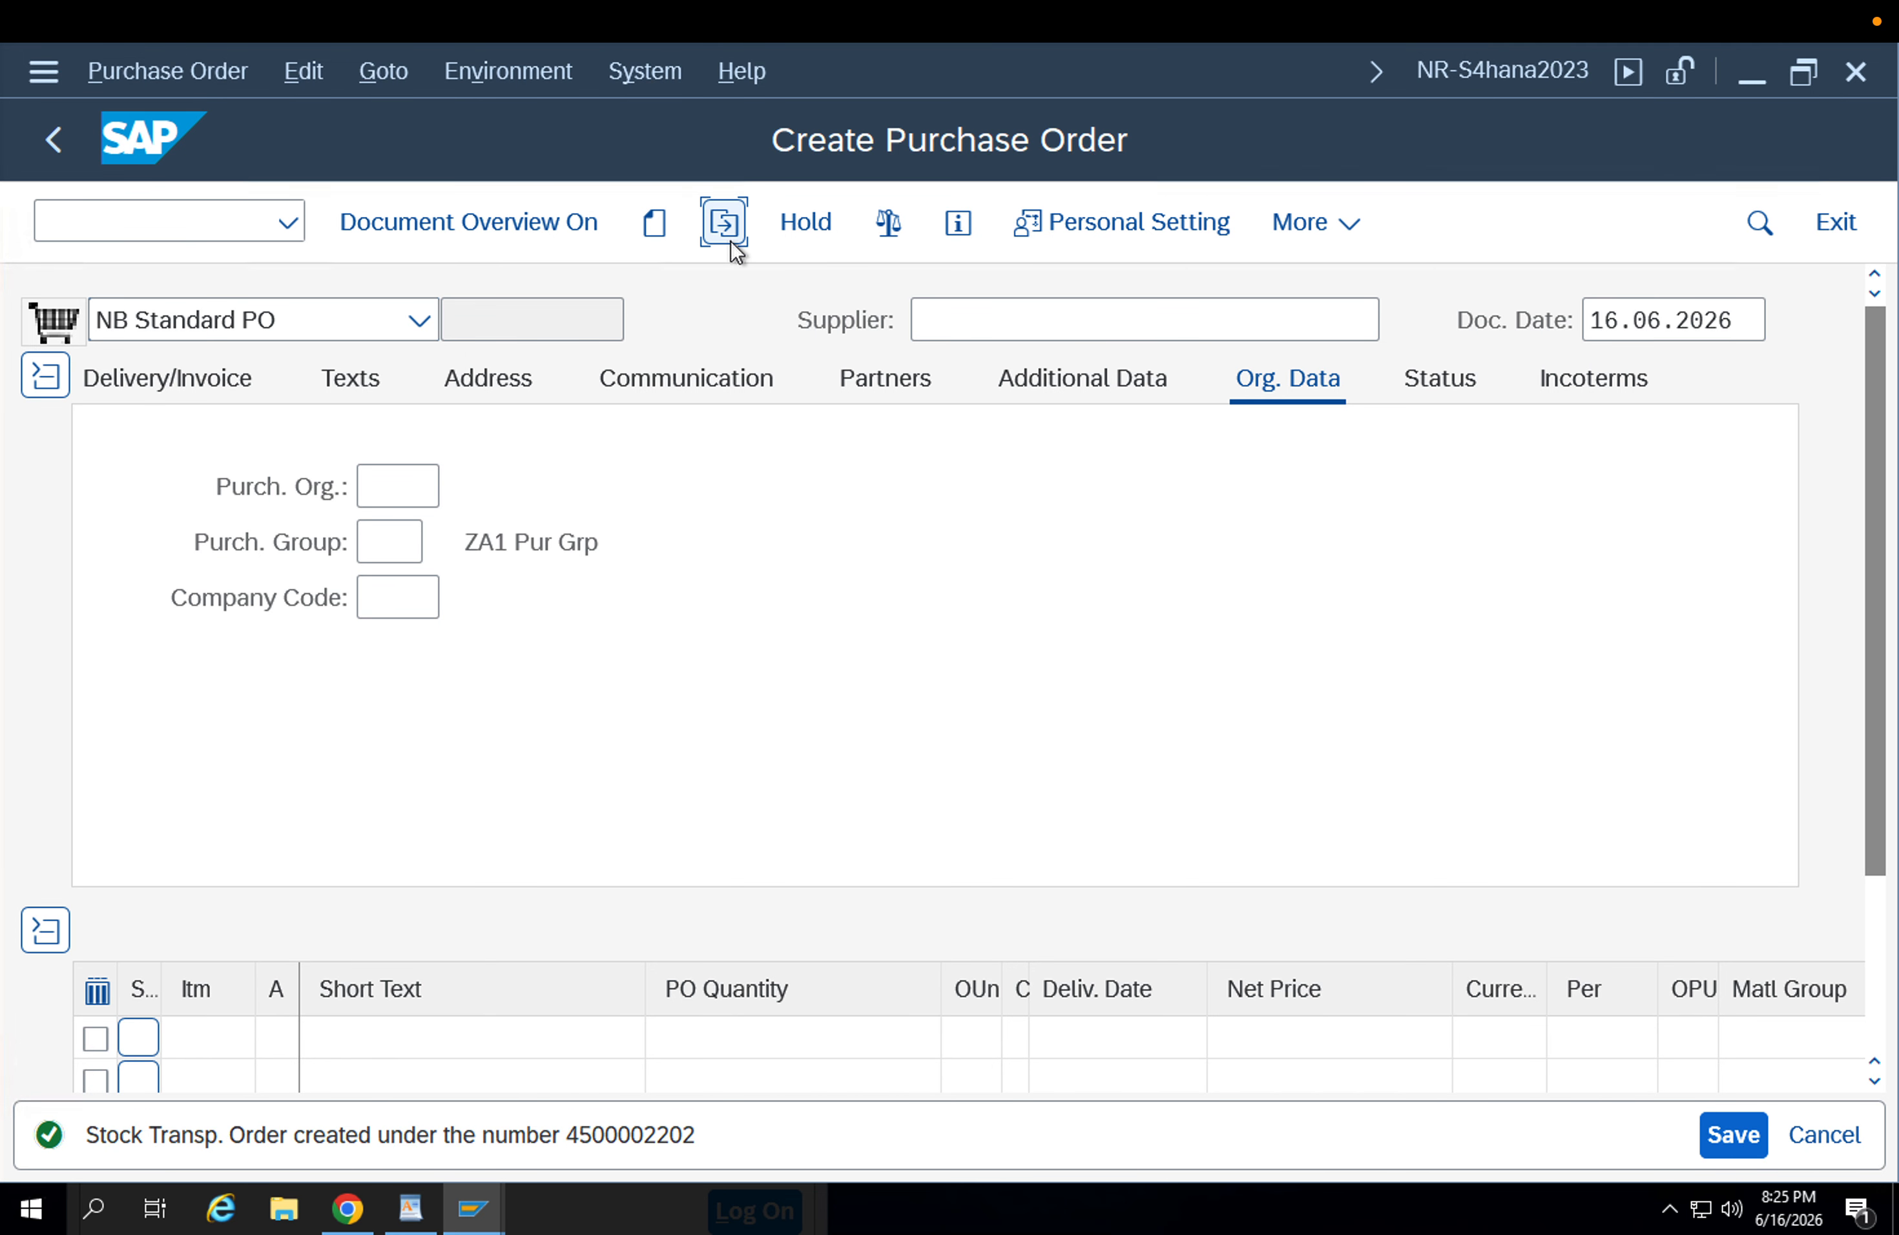
Display the saved stock transport order and copy its document number.
{"action": "left_click", "coordinate": [723, 222]}
{"action": "key", "text": "Return"}
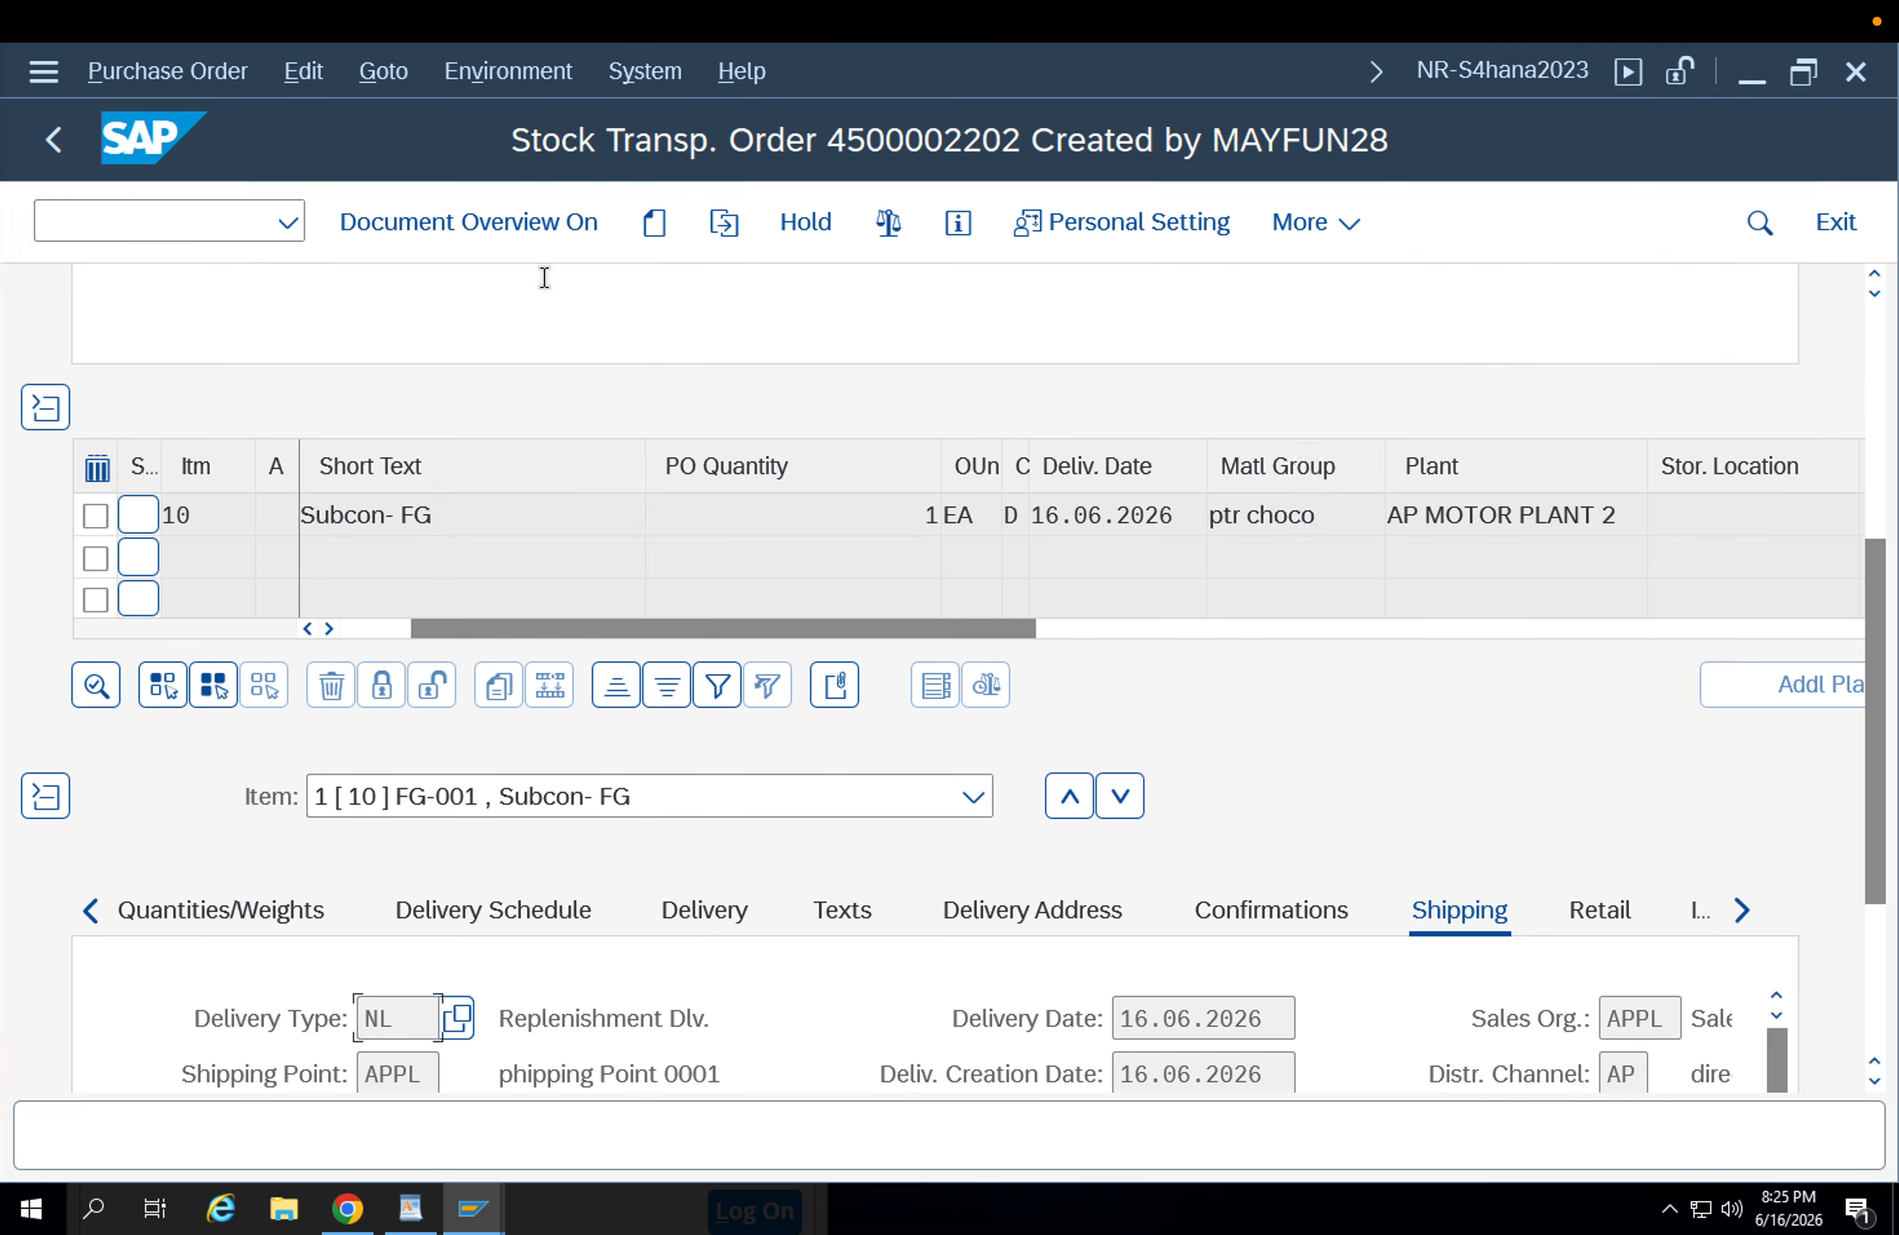
{"action": "left_click", "coordinate": [1877, 376]}
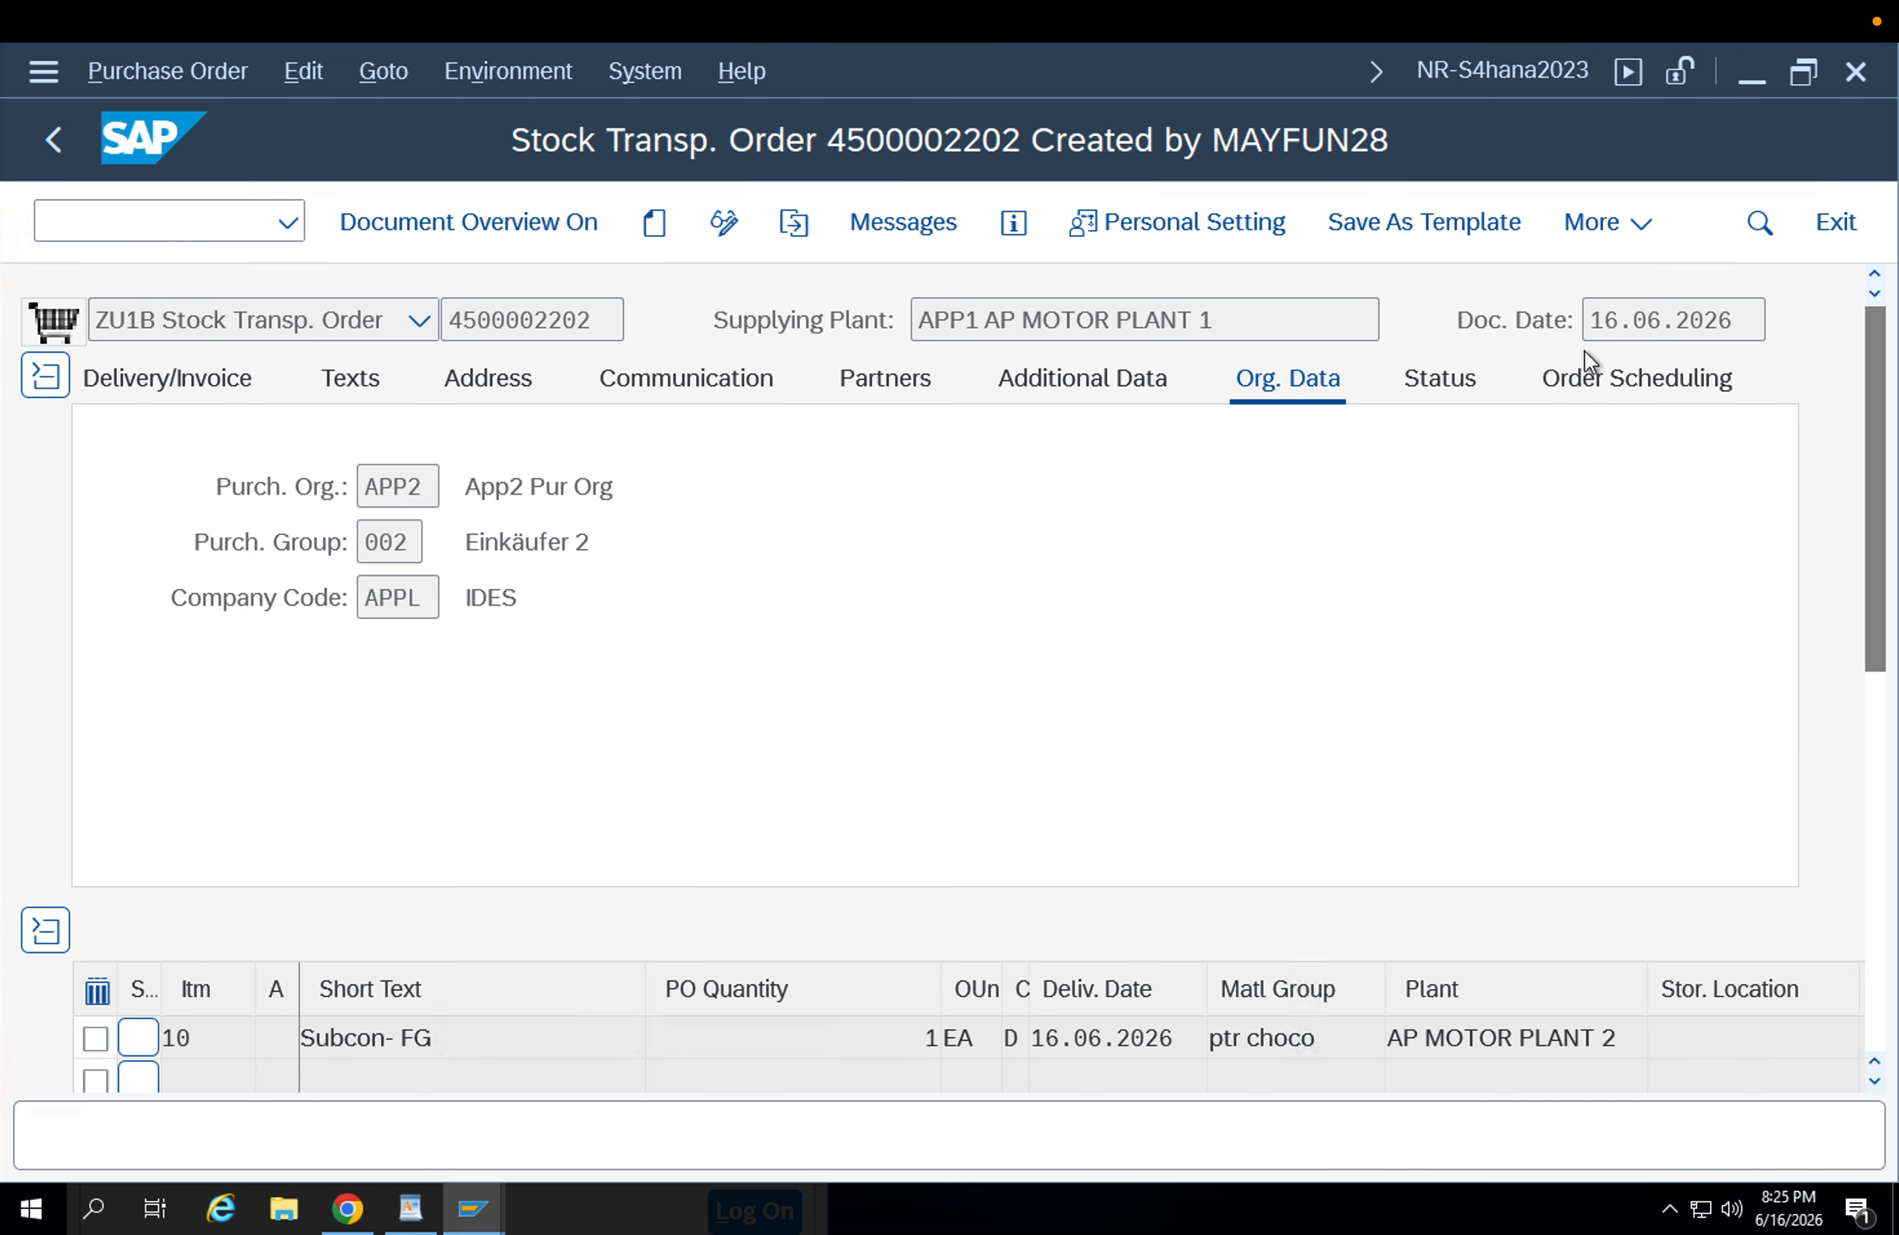
{"action": "left_click_drag", "start_coordinate": [617, 322], "coordinate": [405, 320]}
{"action": "key", "text": "ctrl+c"}
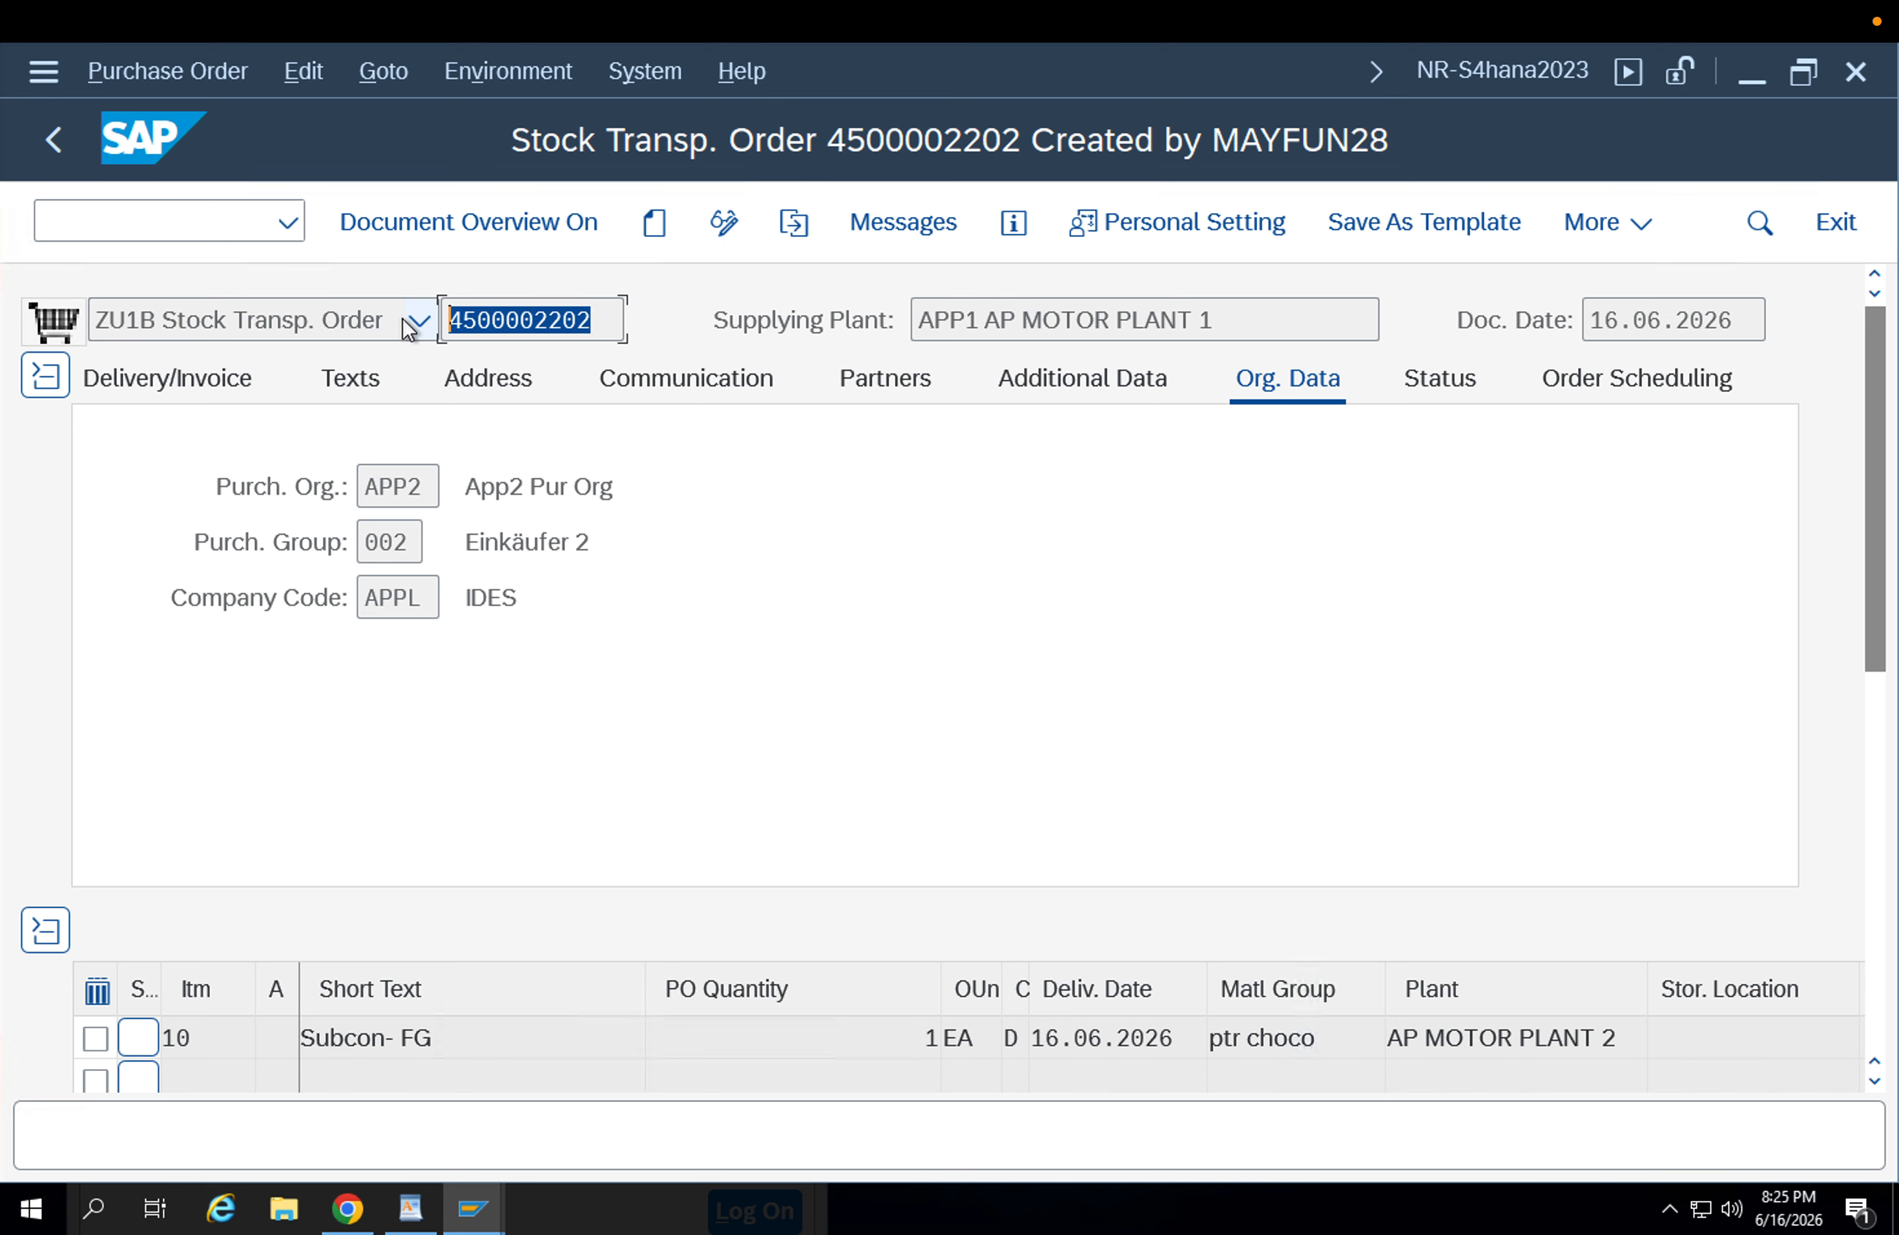
Open transaction VL10D and enter the copied order number as the purchasing document selection.
{"action": "left_click", "coordinate": [144, 216]}
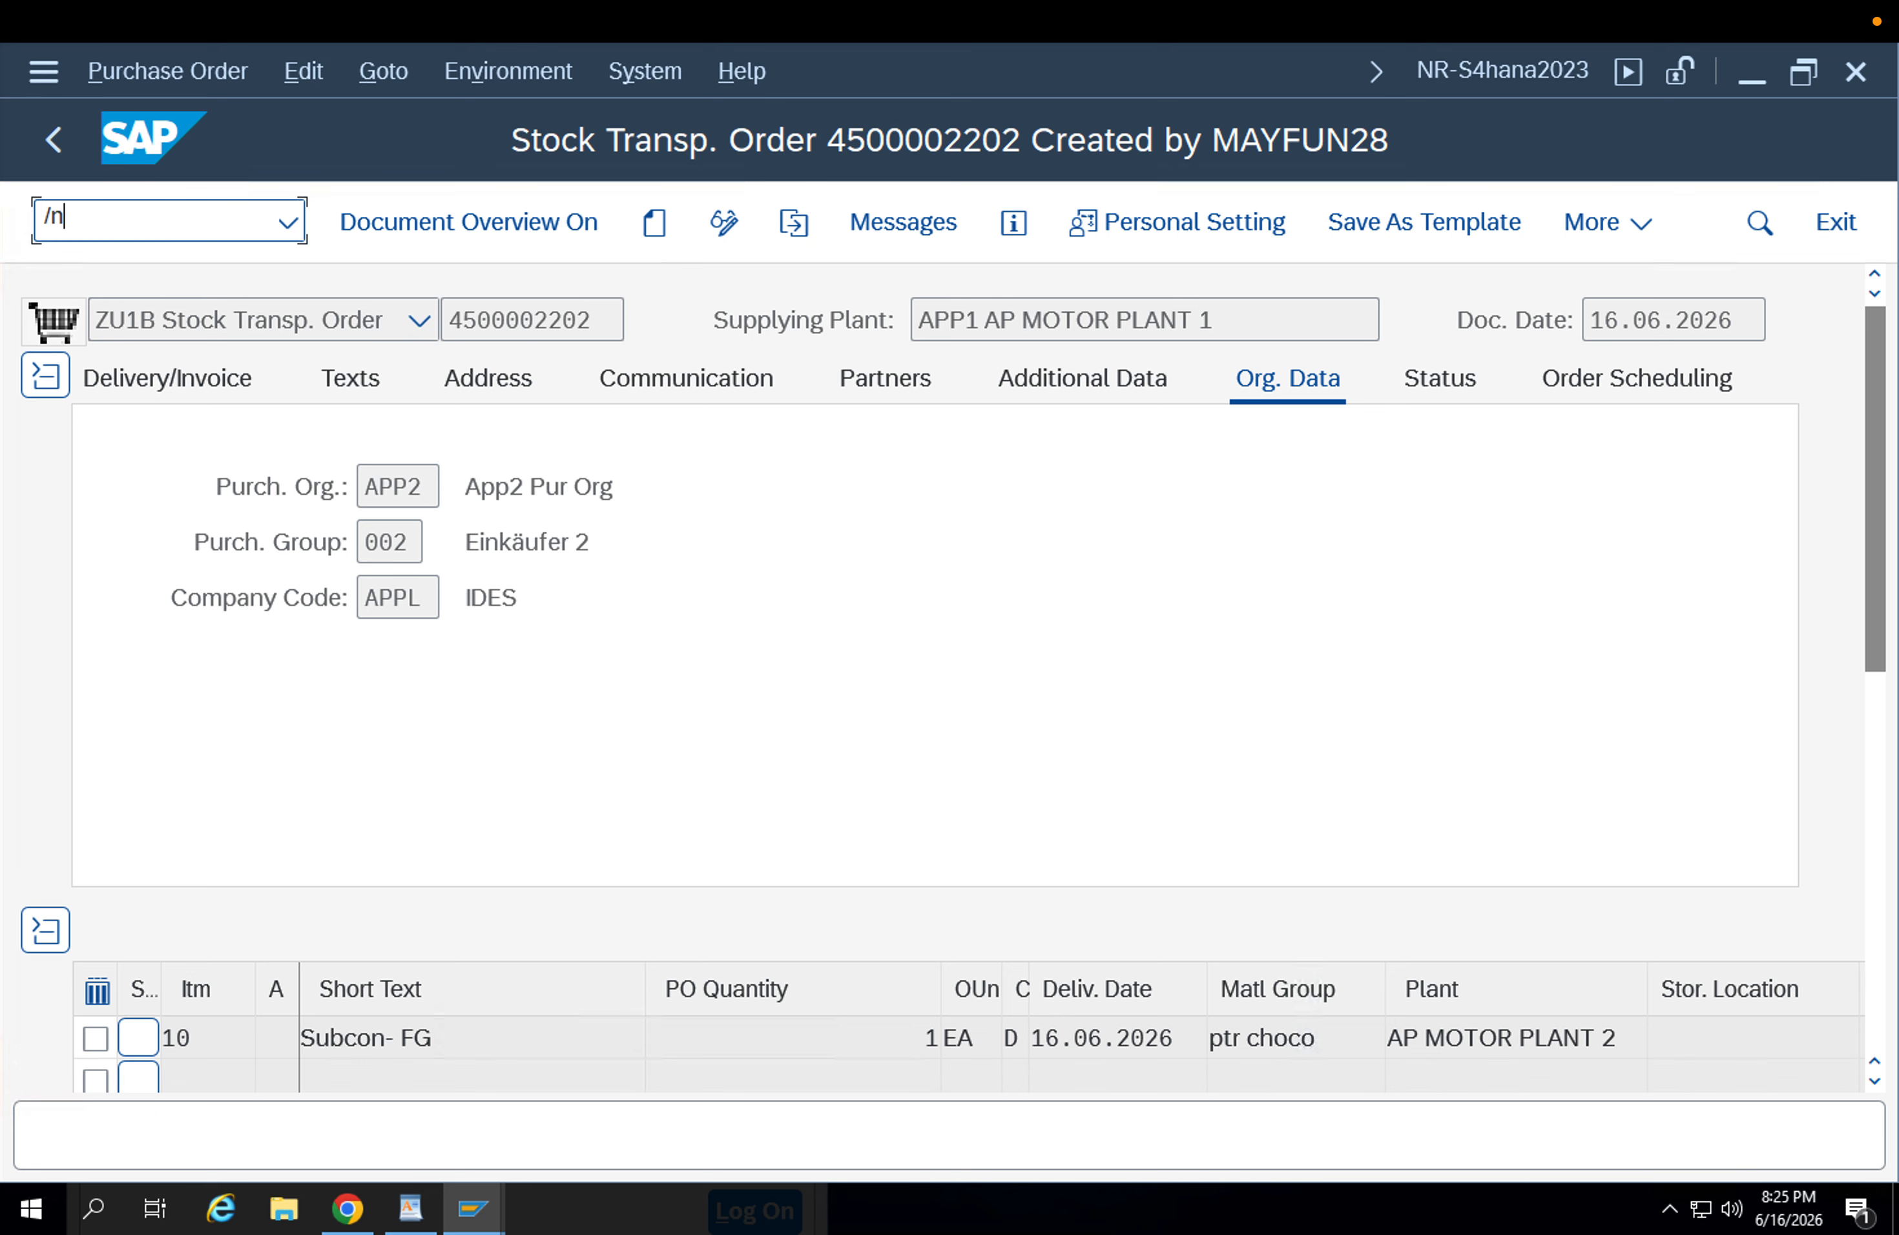
{"action": "type", "text": "/nvl10d"}
{"action": "key", "text": "Return"}
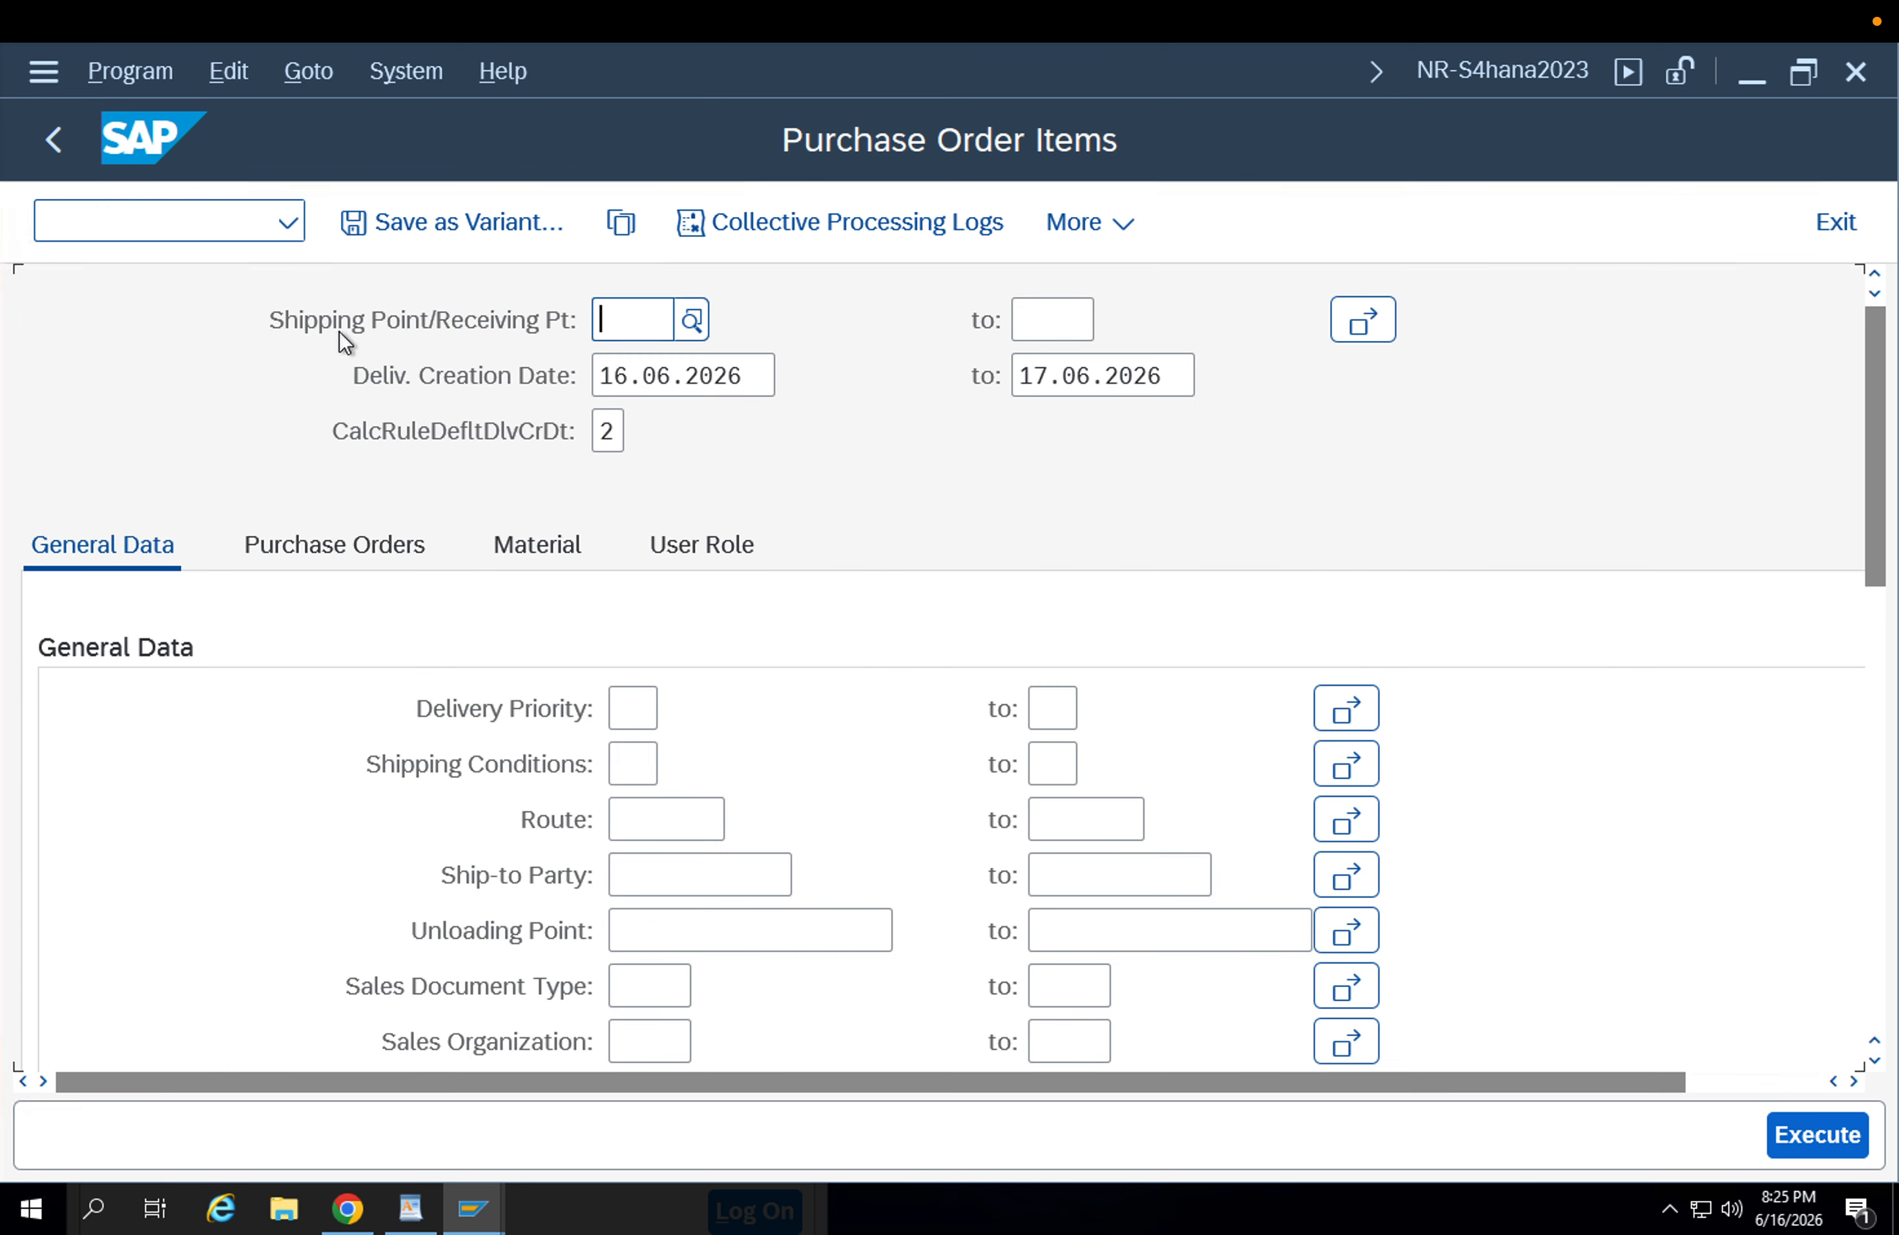
{"action": "left_click", "coordinate": [401, 559]}
{"action": "left_click", "coordinate": [665, 710]}
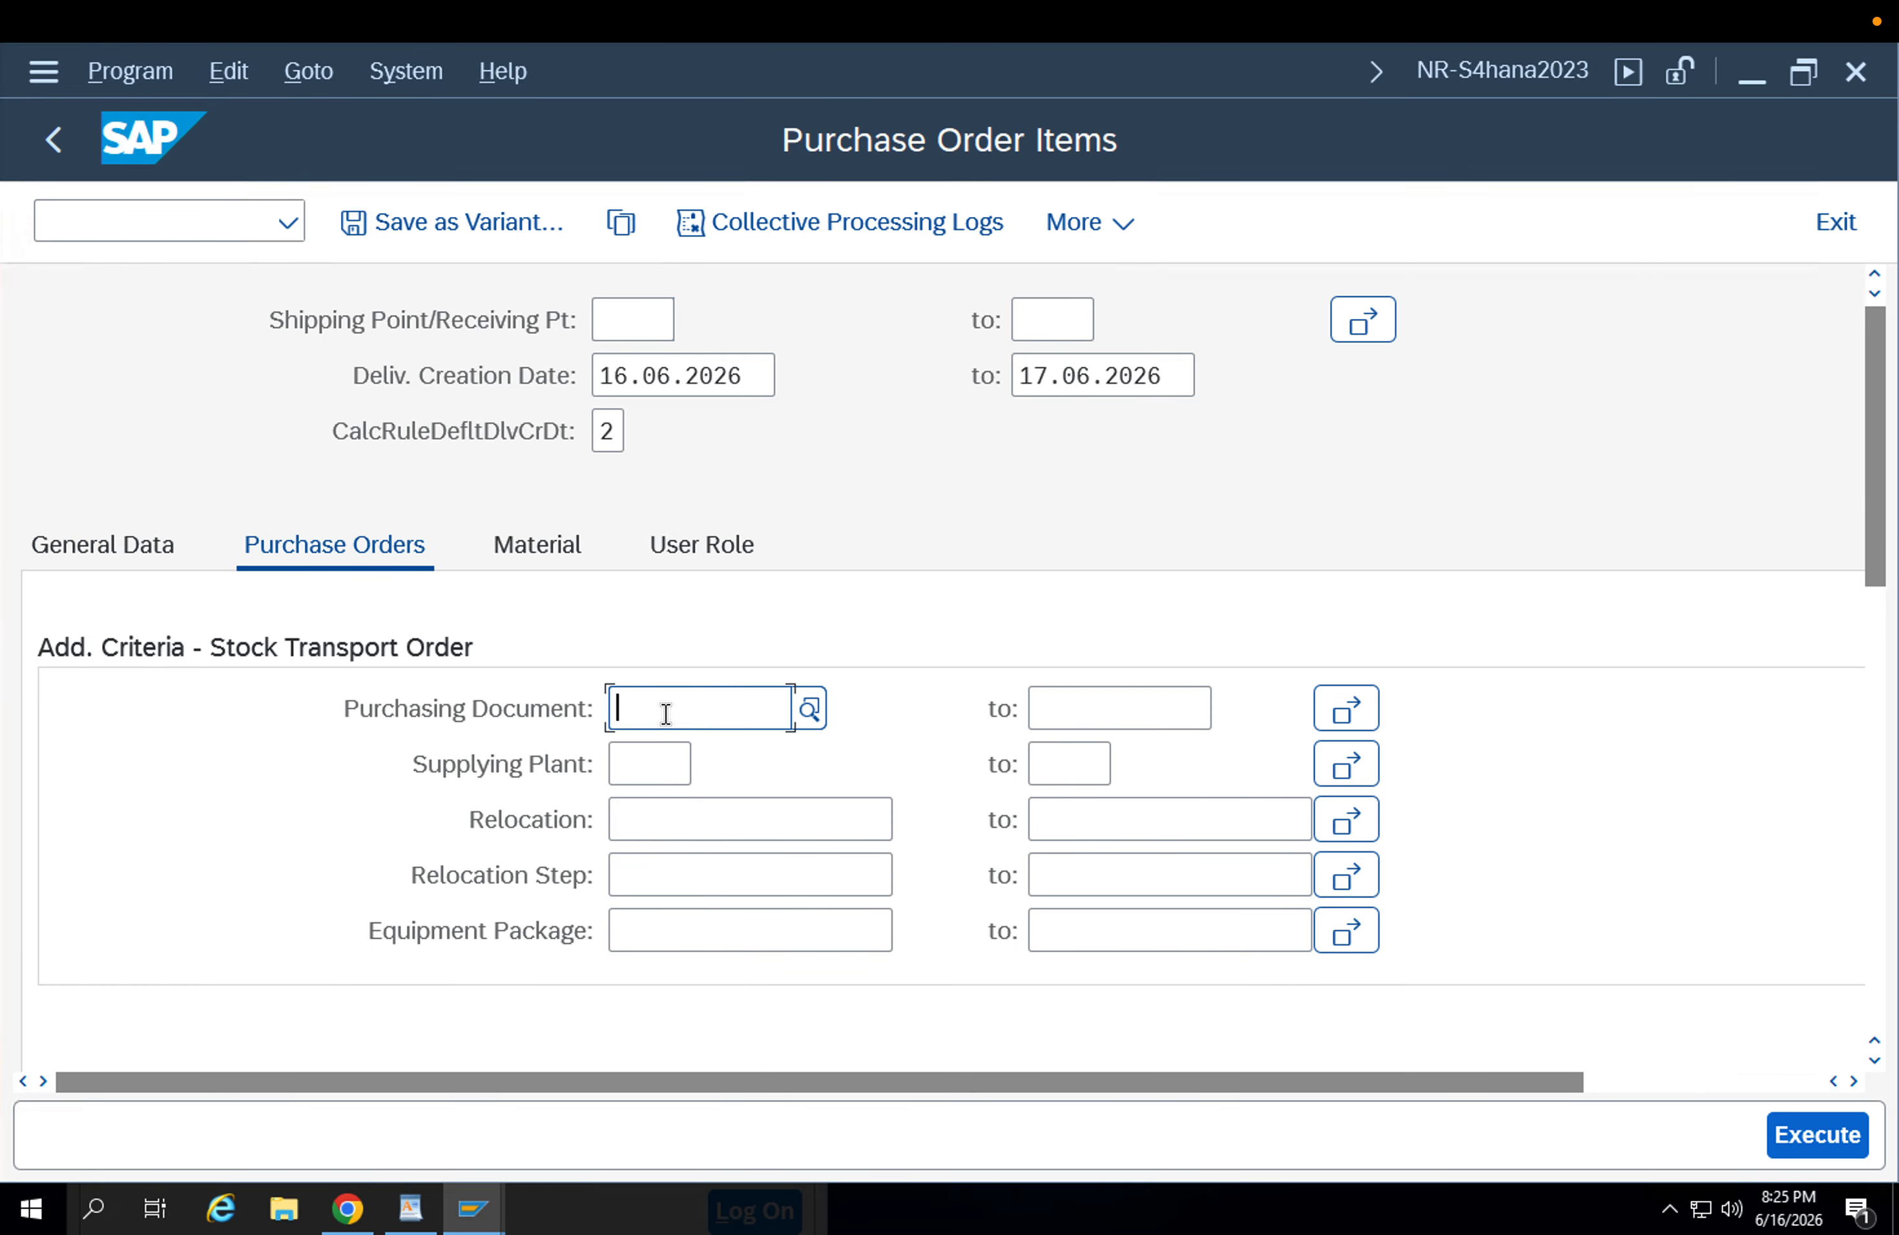
{"action": "key", "text": "ctrl+v"}
Clear the start and end of the delivery creation date range and execute the selection.
{"action": "left_click", "coordinate": [747, 376]}
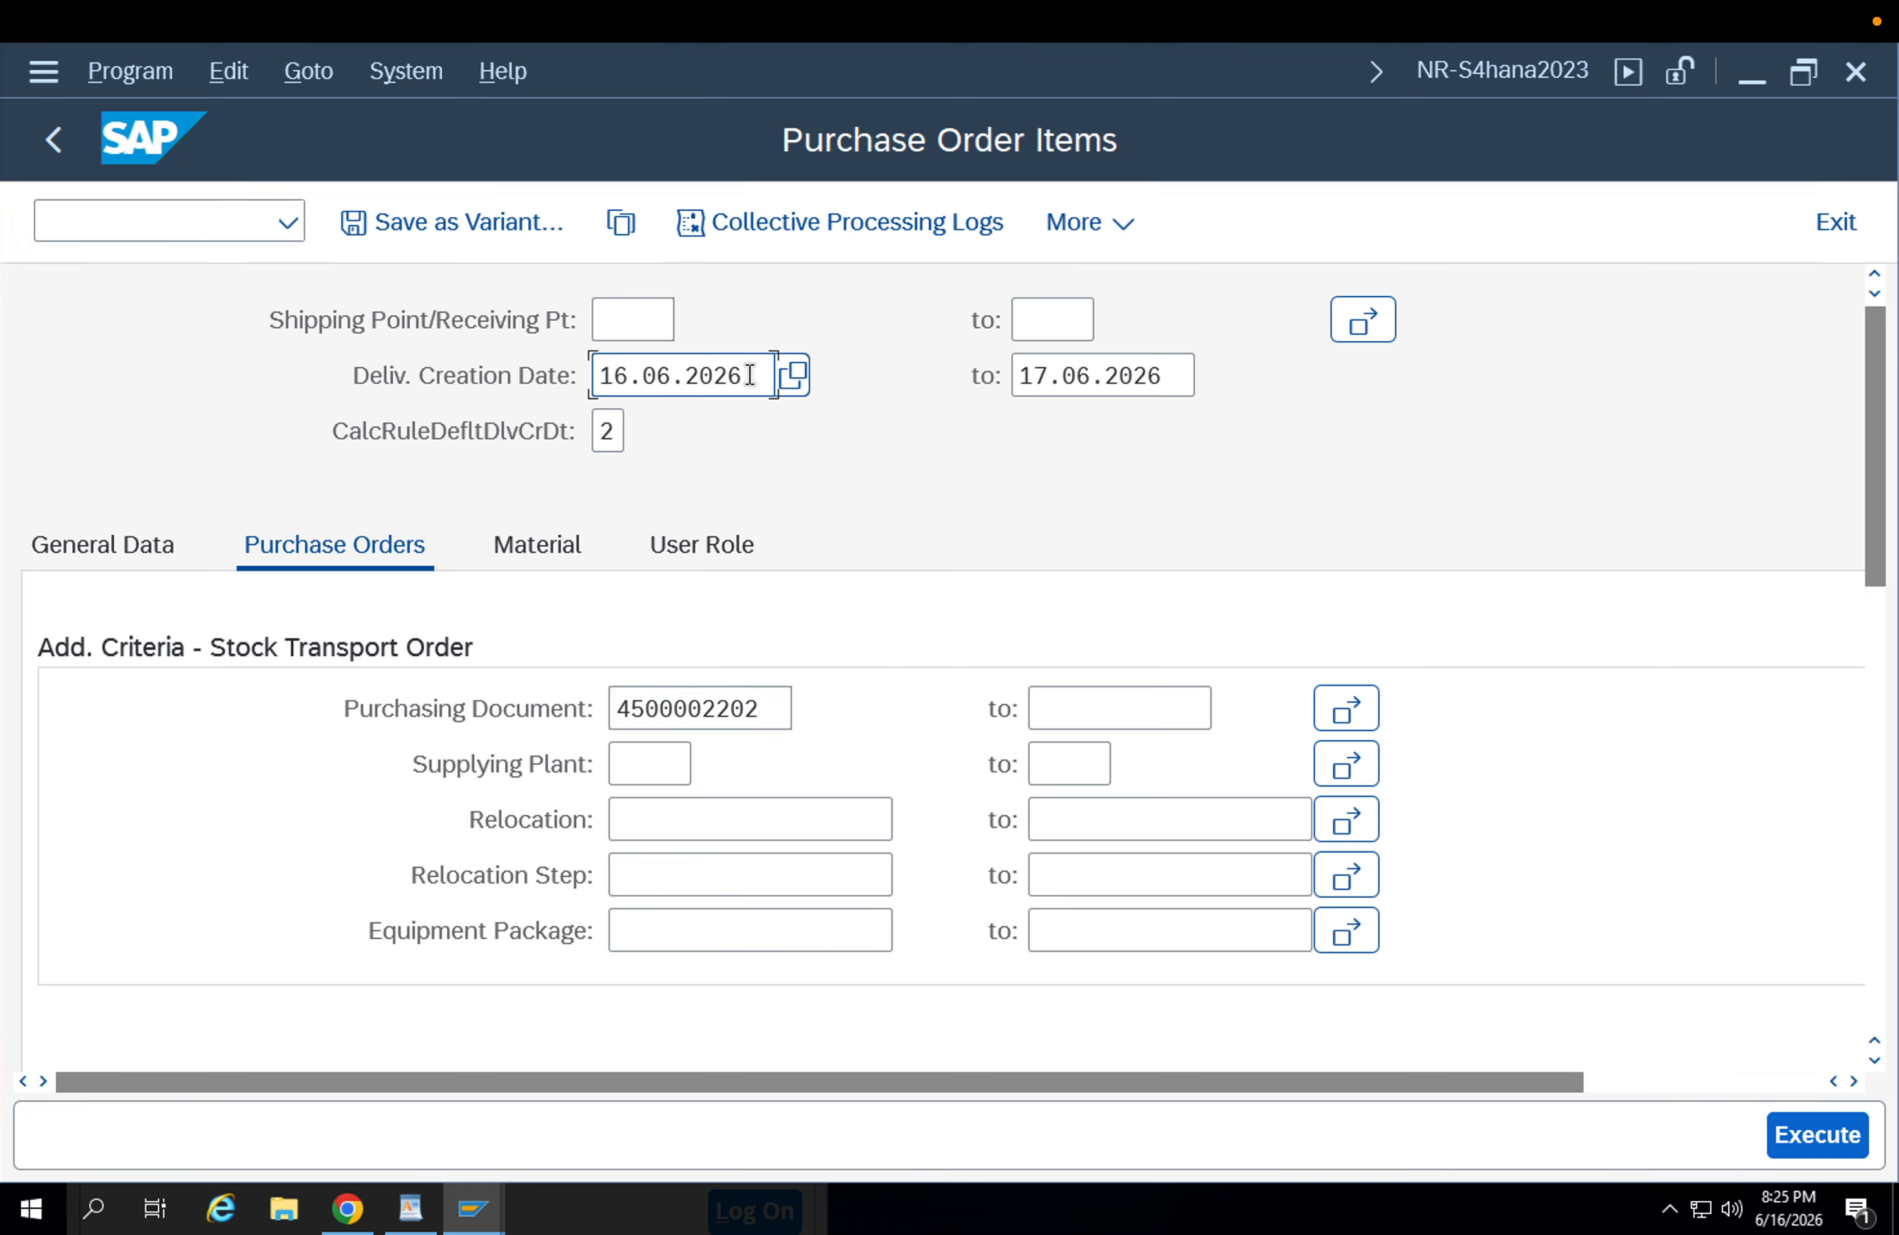
{"action": "left_click_drag", "start_coordinate": [746, 376], "coordinate": [516, 382]}
{"action": "key", "text": "BackSpace"}
{"action": "key", "text": "Tab"}
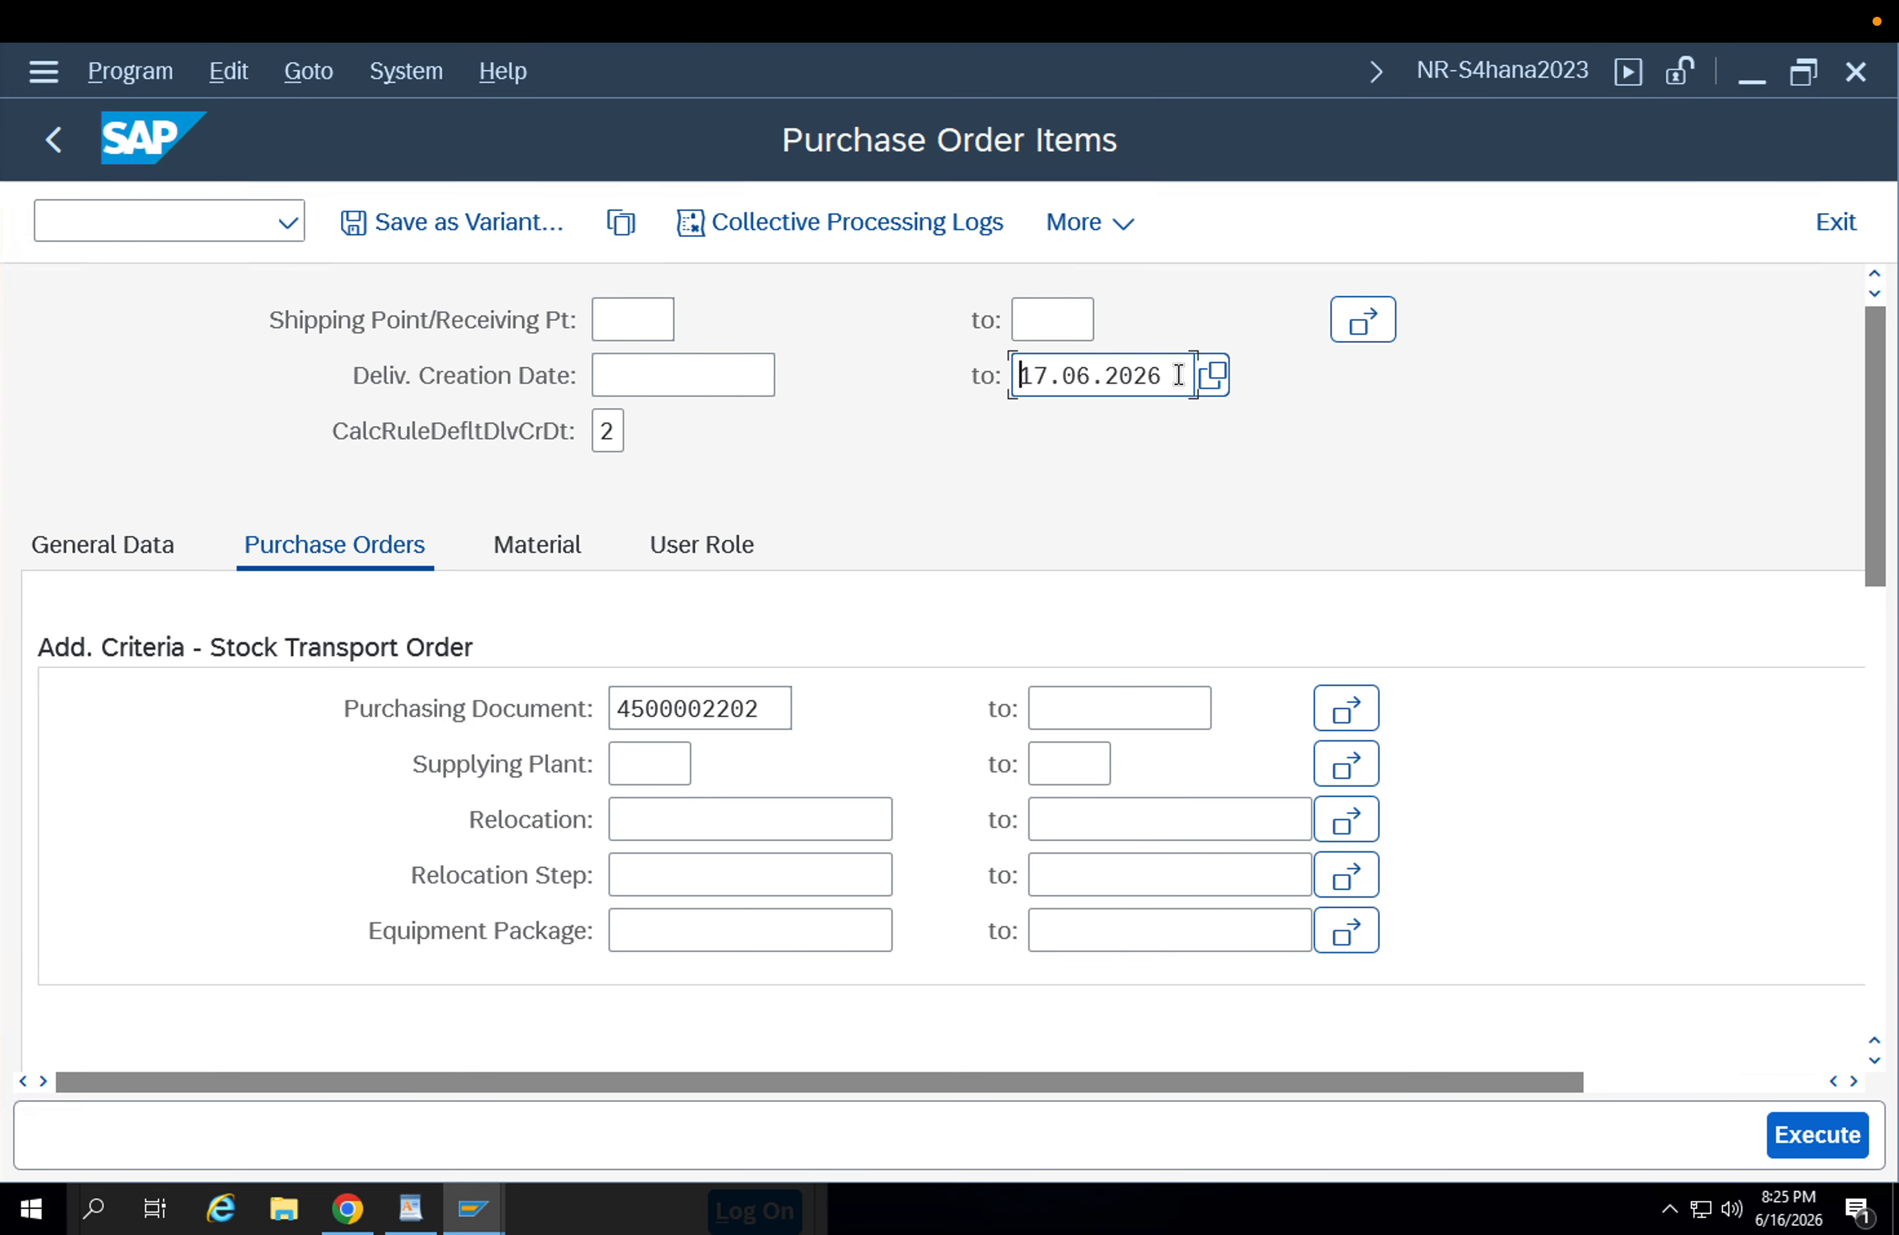
{"action": "left_click_drag", "start_coordinate": [1178, 375], "coordinate": [940, 372]}
{"action": "key", "text": "BackSpace"}
{"action": "left_click", "coordinate": [1831, 1139]}
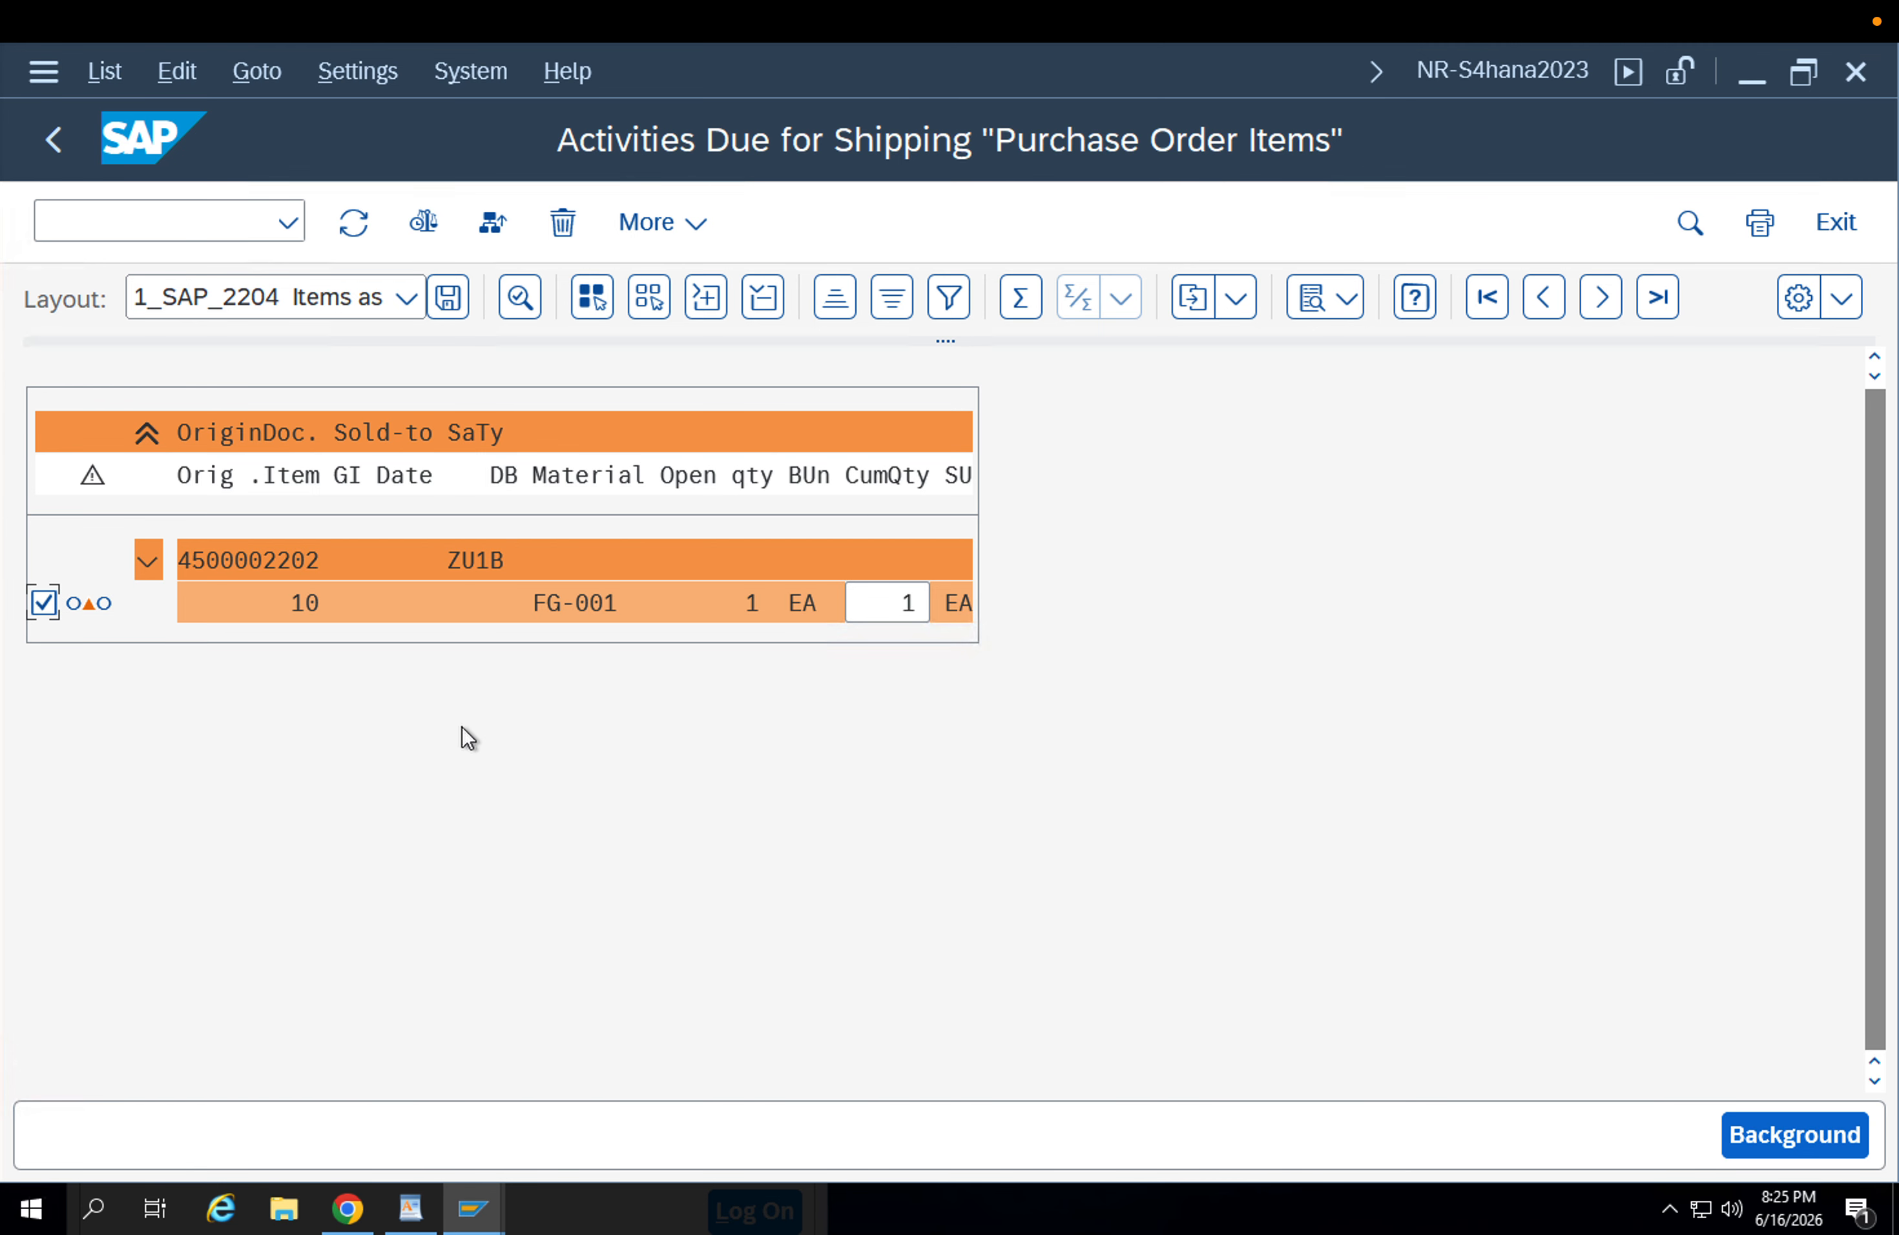
Create the delivery for the FG-001 order item in the background and switch the due list to the flat display.
{"action": "left_click", "coordinate": [1796, 1149]}
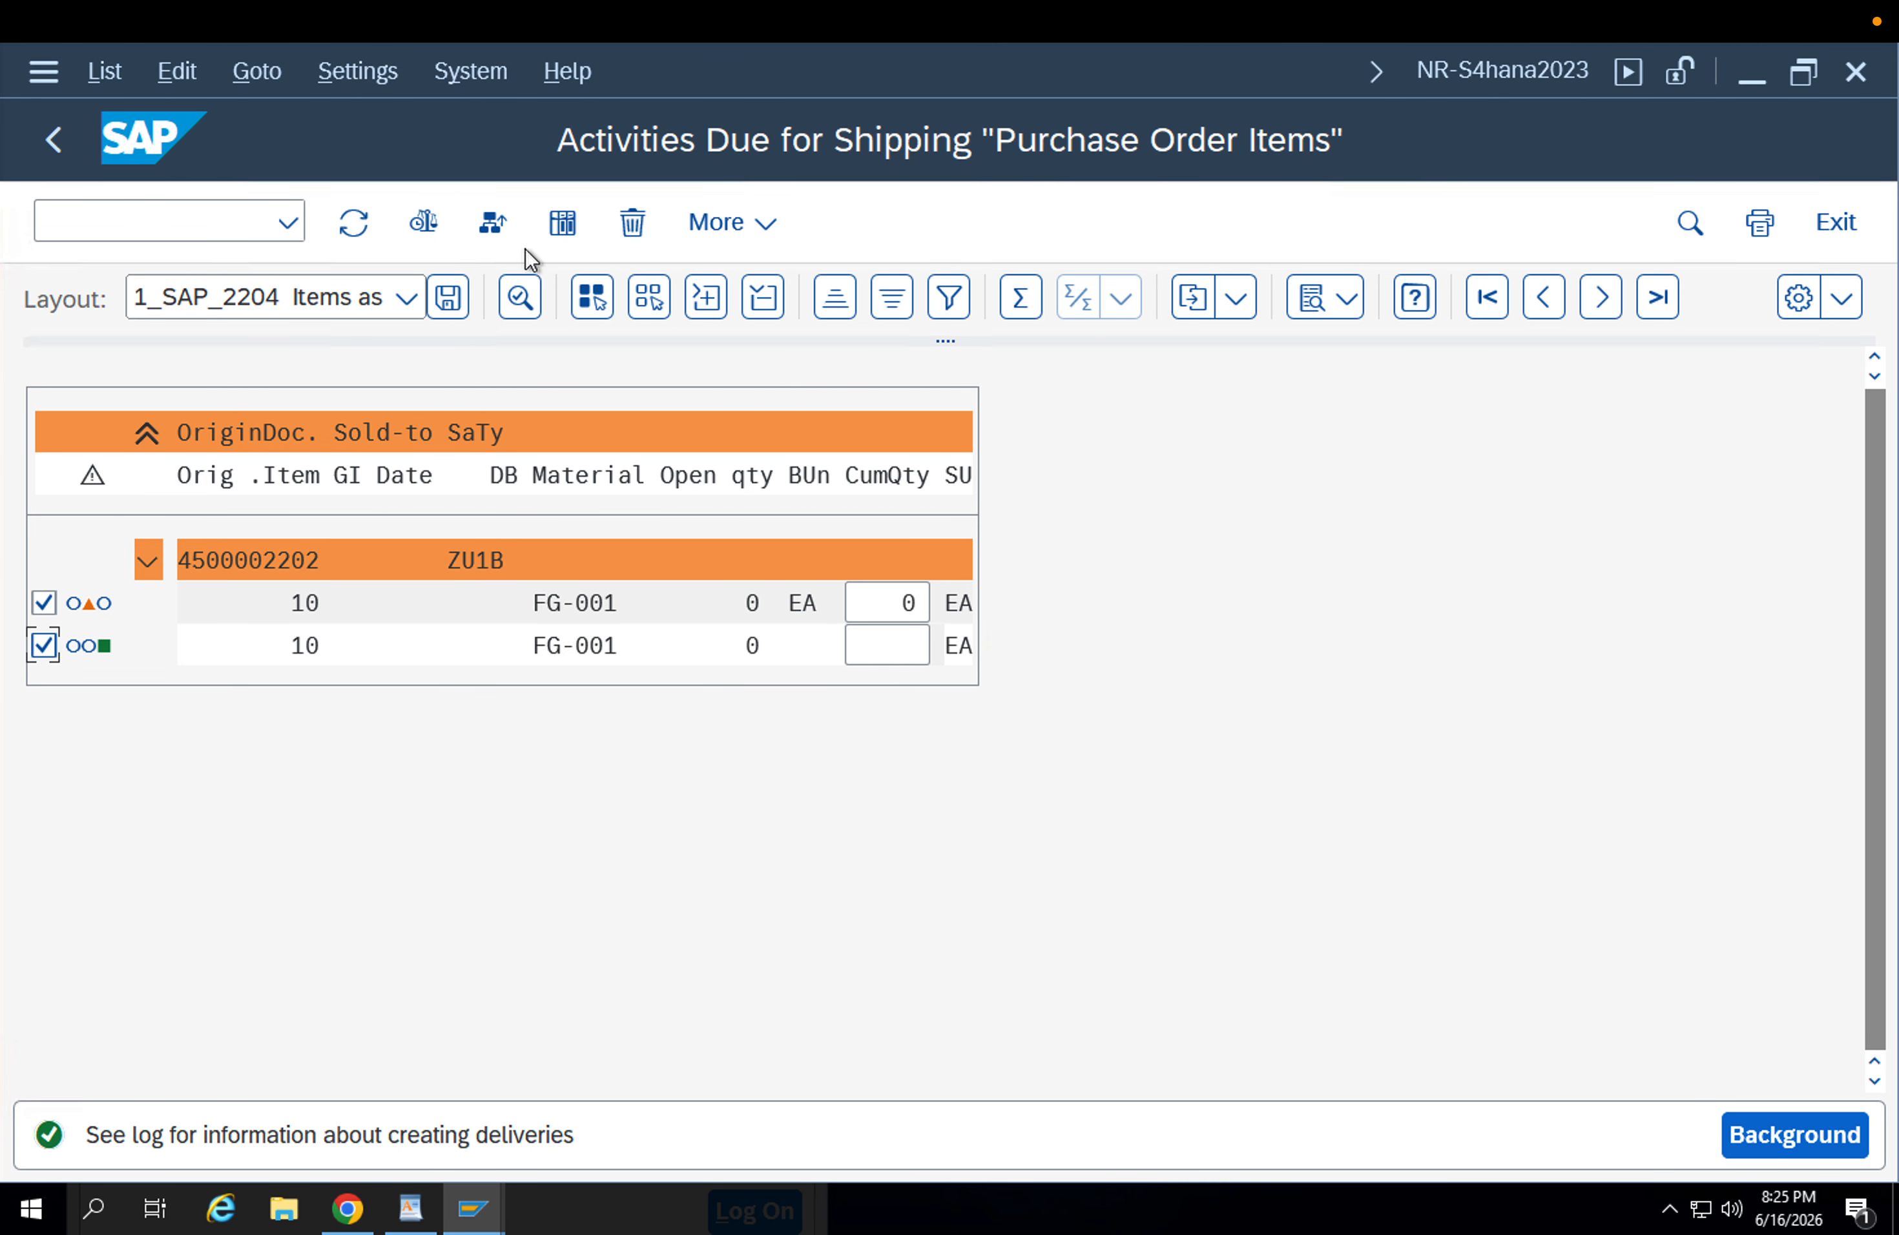
{"action": "left_click", "coordinate": [423, 225]}
{"action": "left_click", "coordinate": [494, 226]}
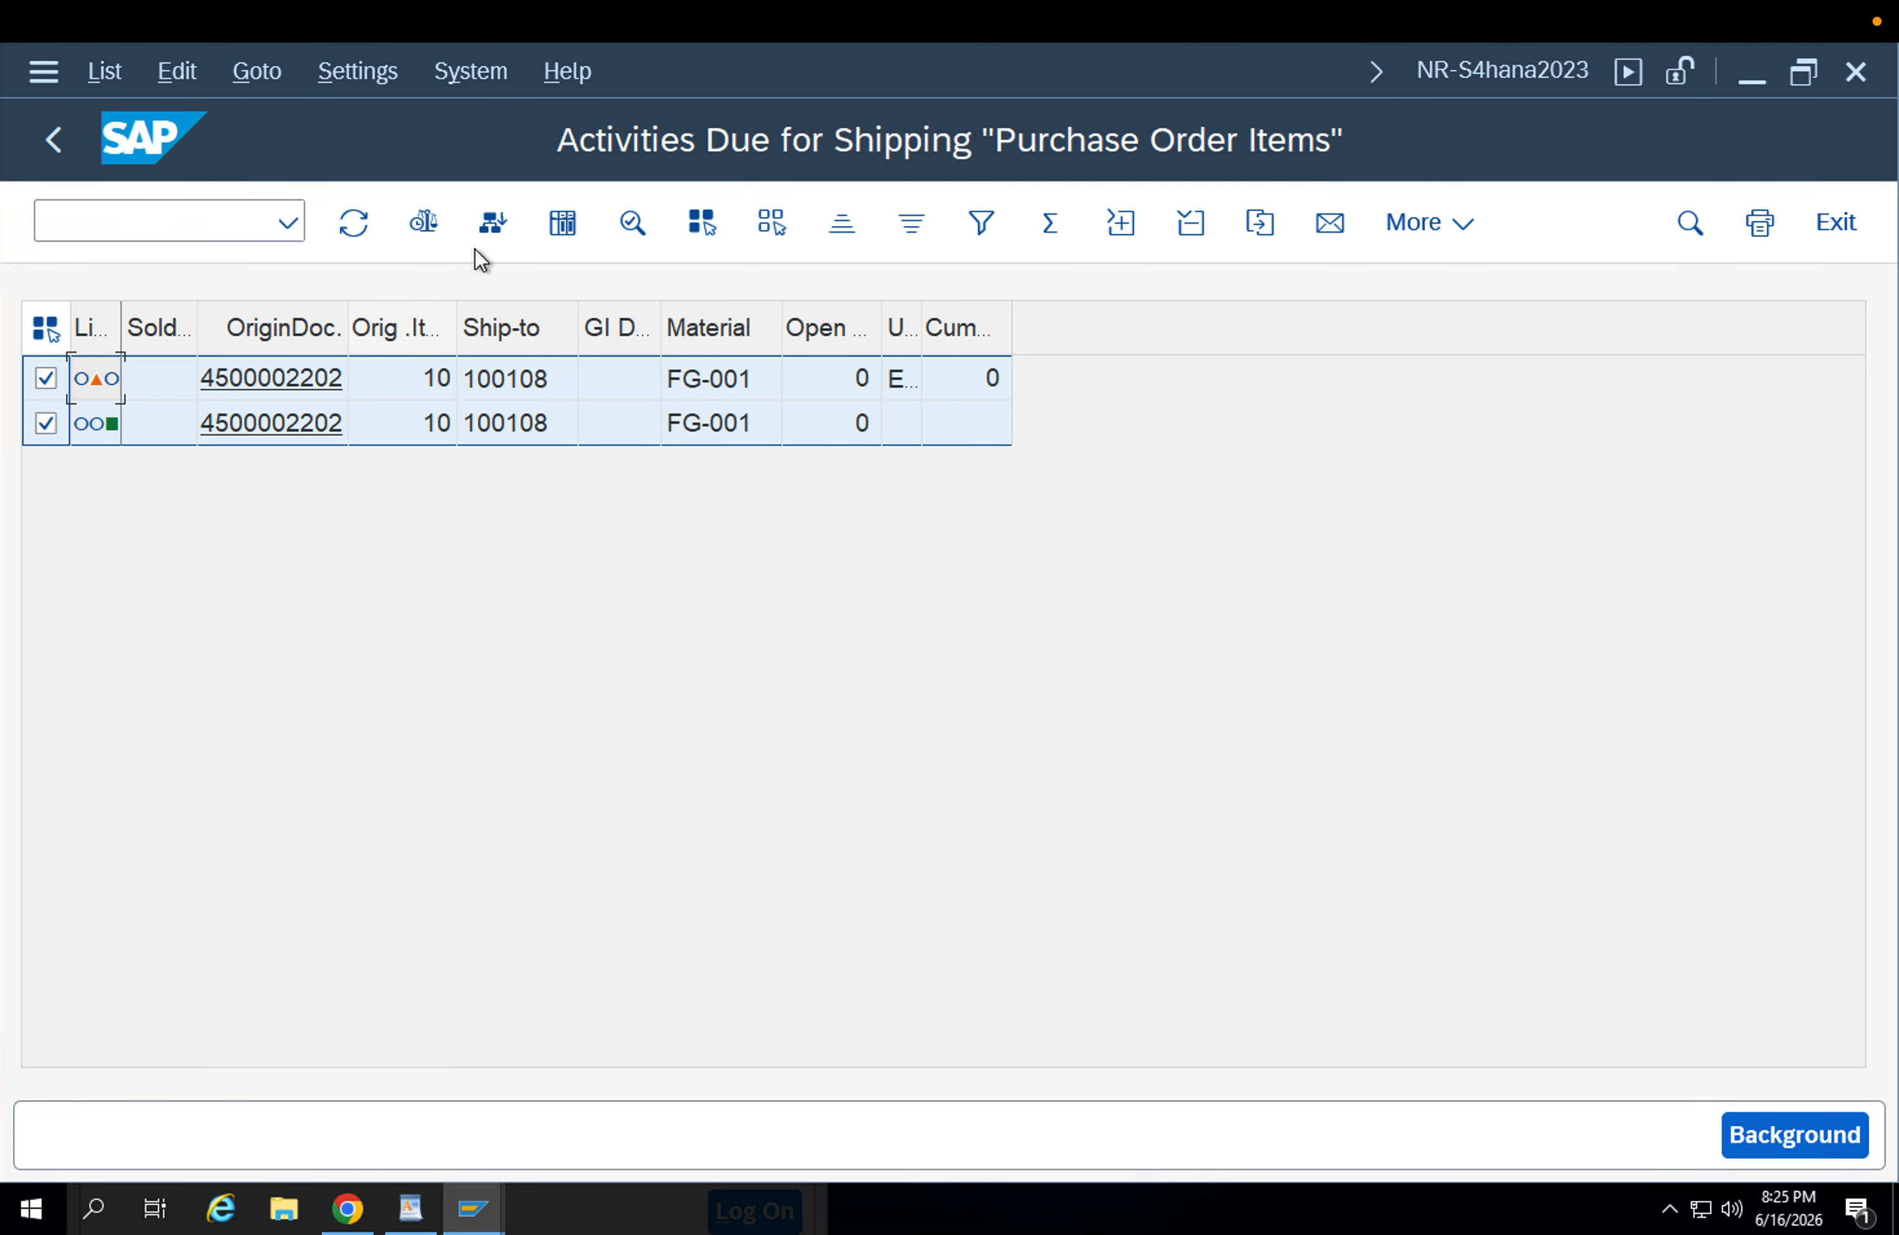
Display the delivery creation log and list the documents of its group to get the new delivery number.
{"action": "left_click", "coordinate": [564, 227]}
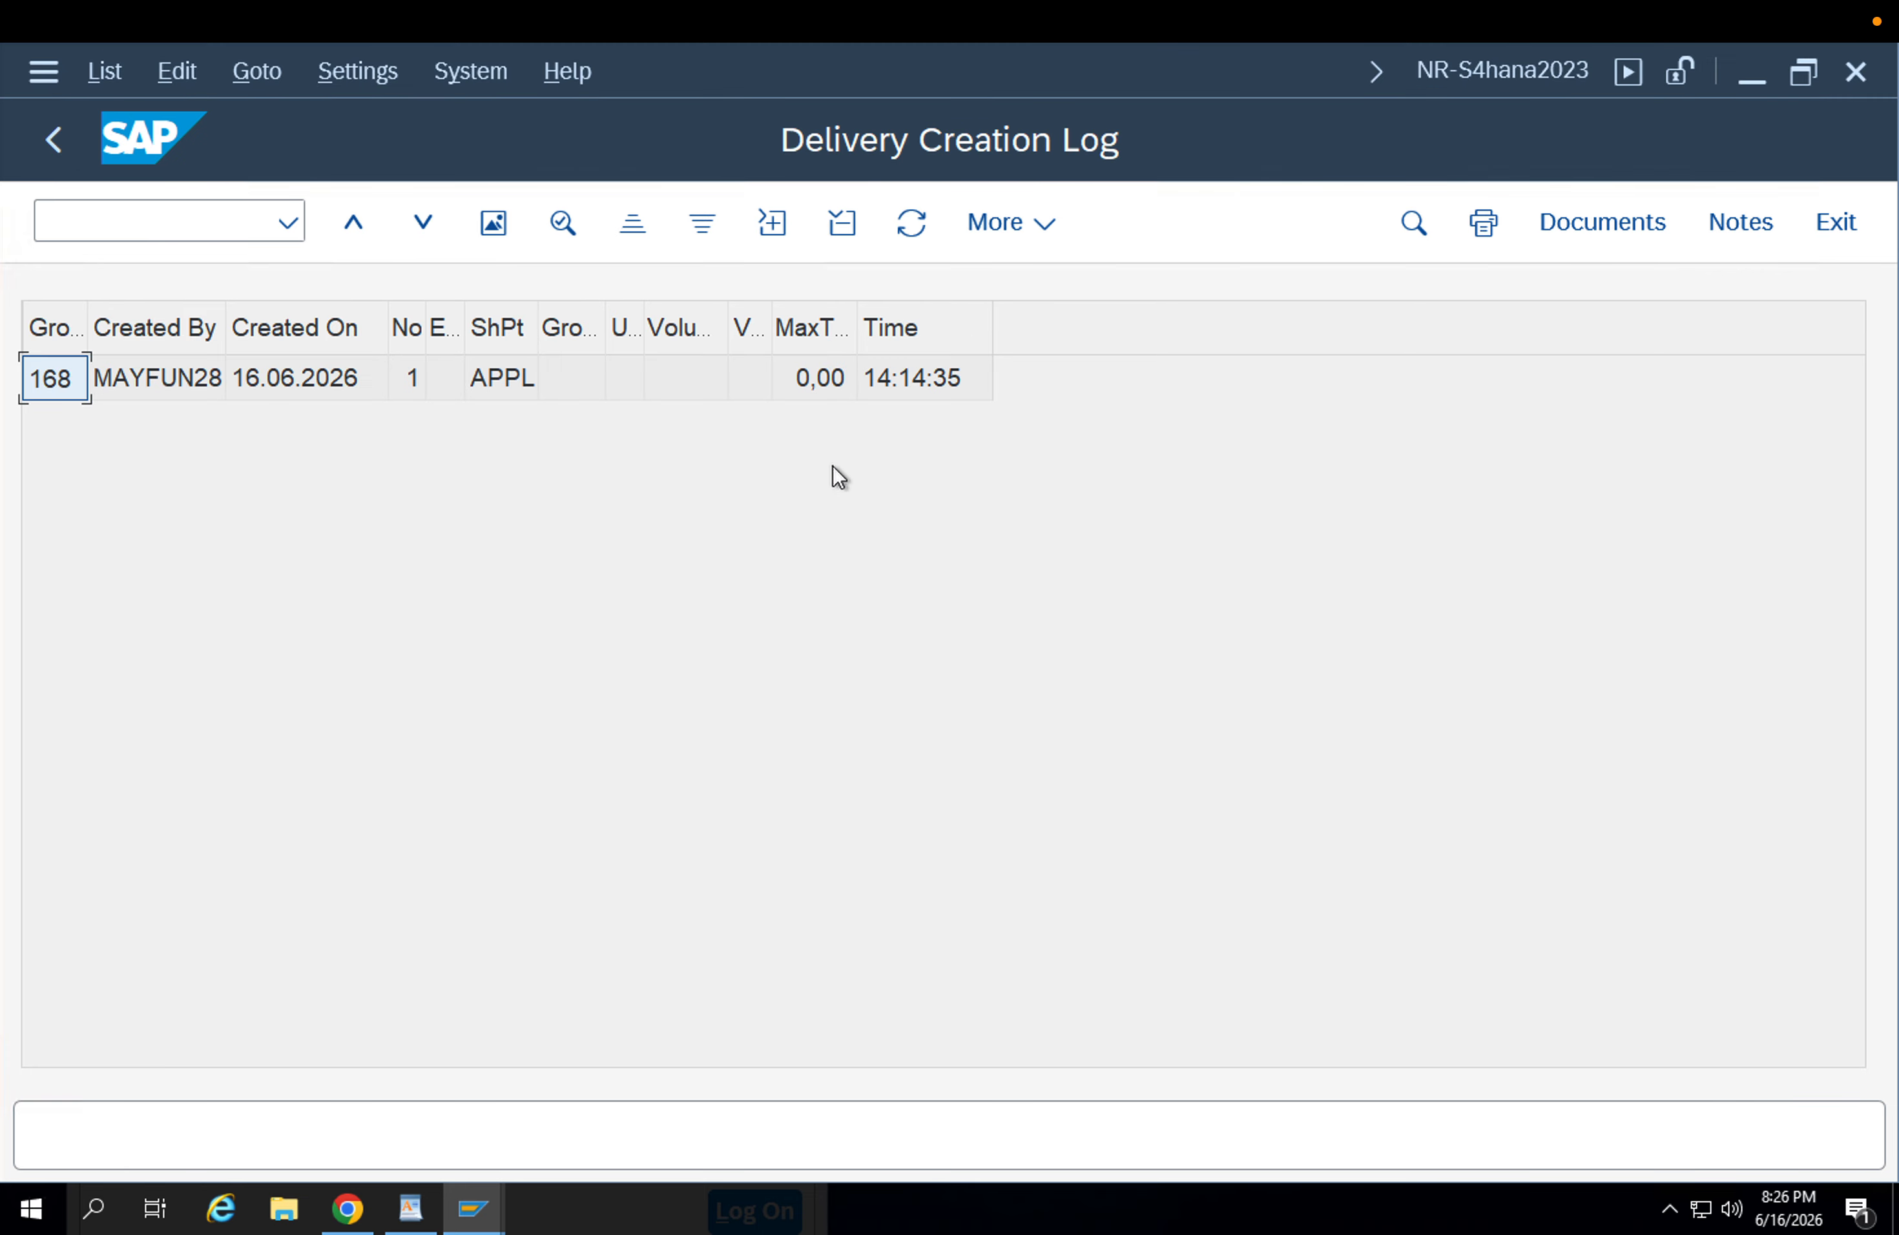
{"action": "left_click", "coordinate": [95, 385]}
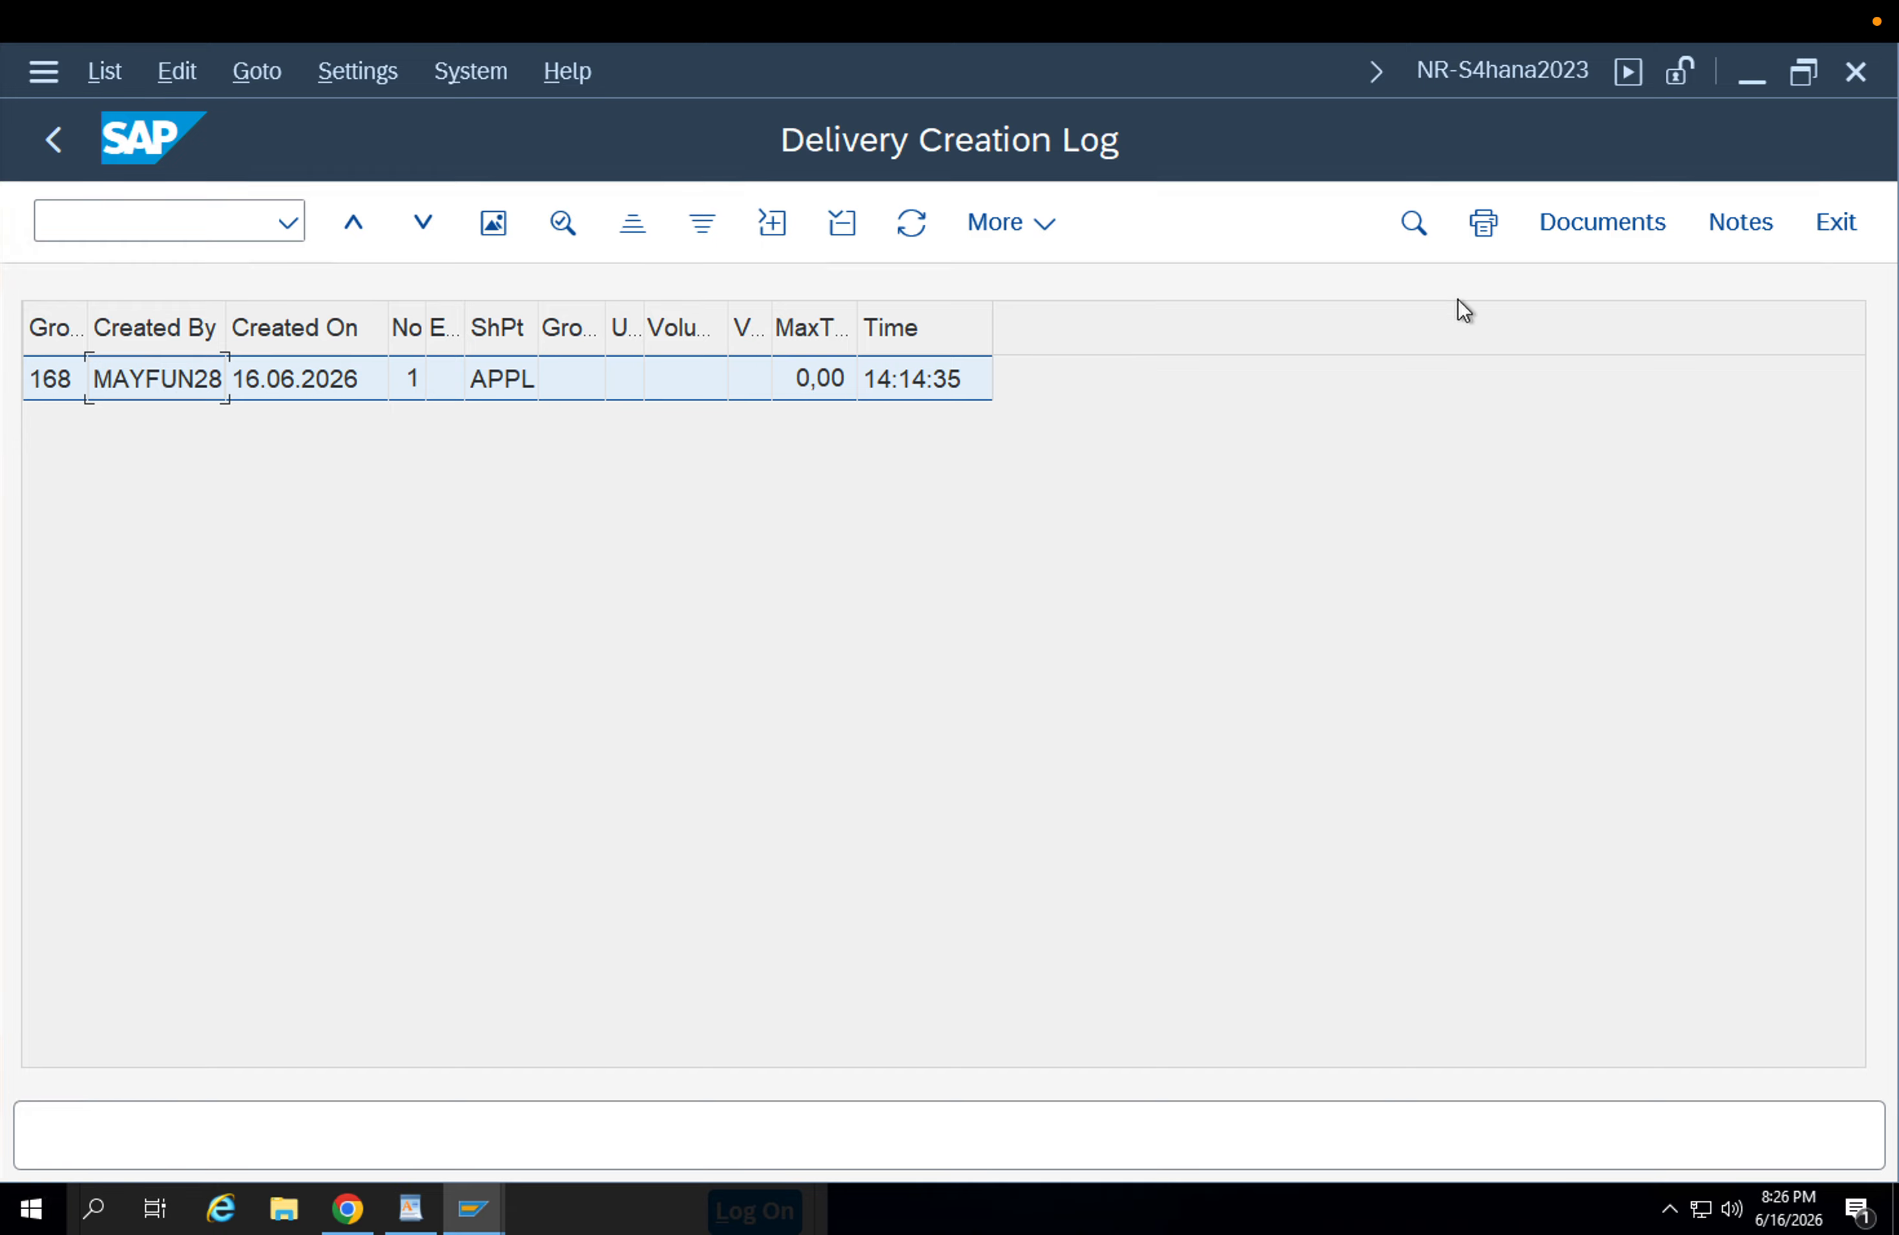
{"action": "left_click", "coordinate": [1596, 222]}
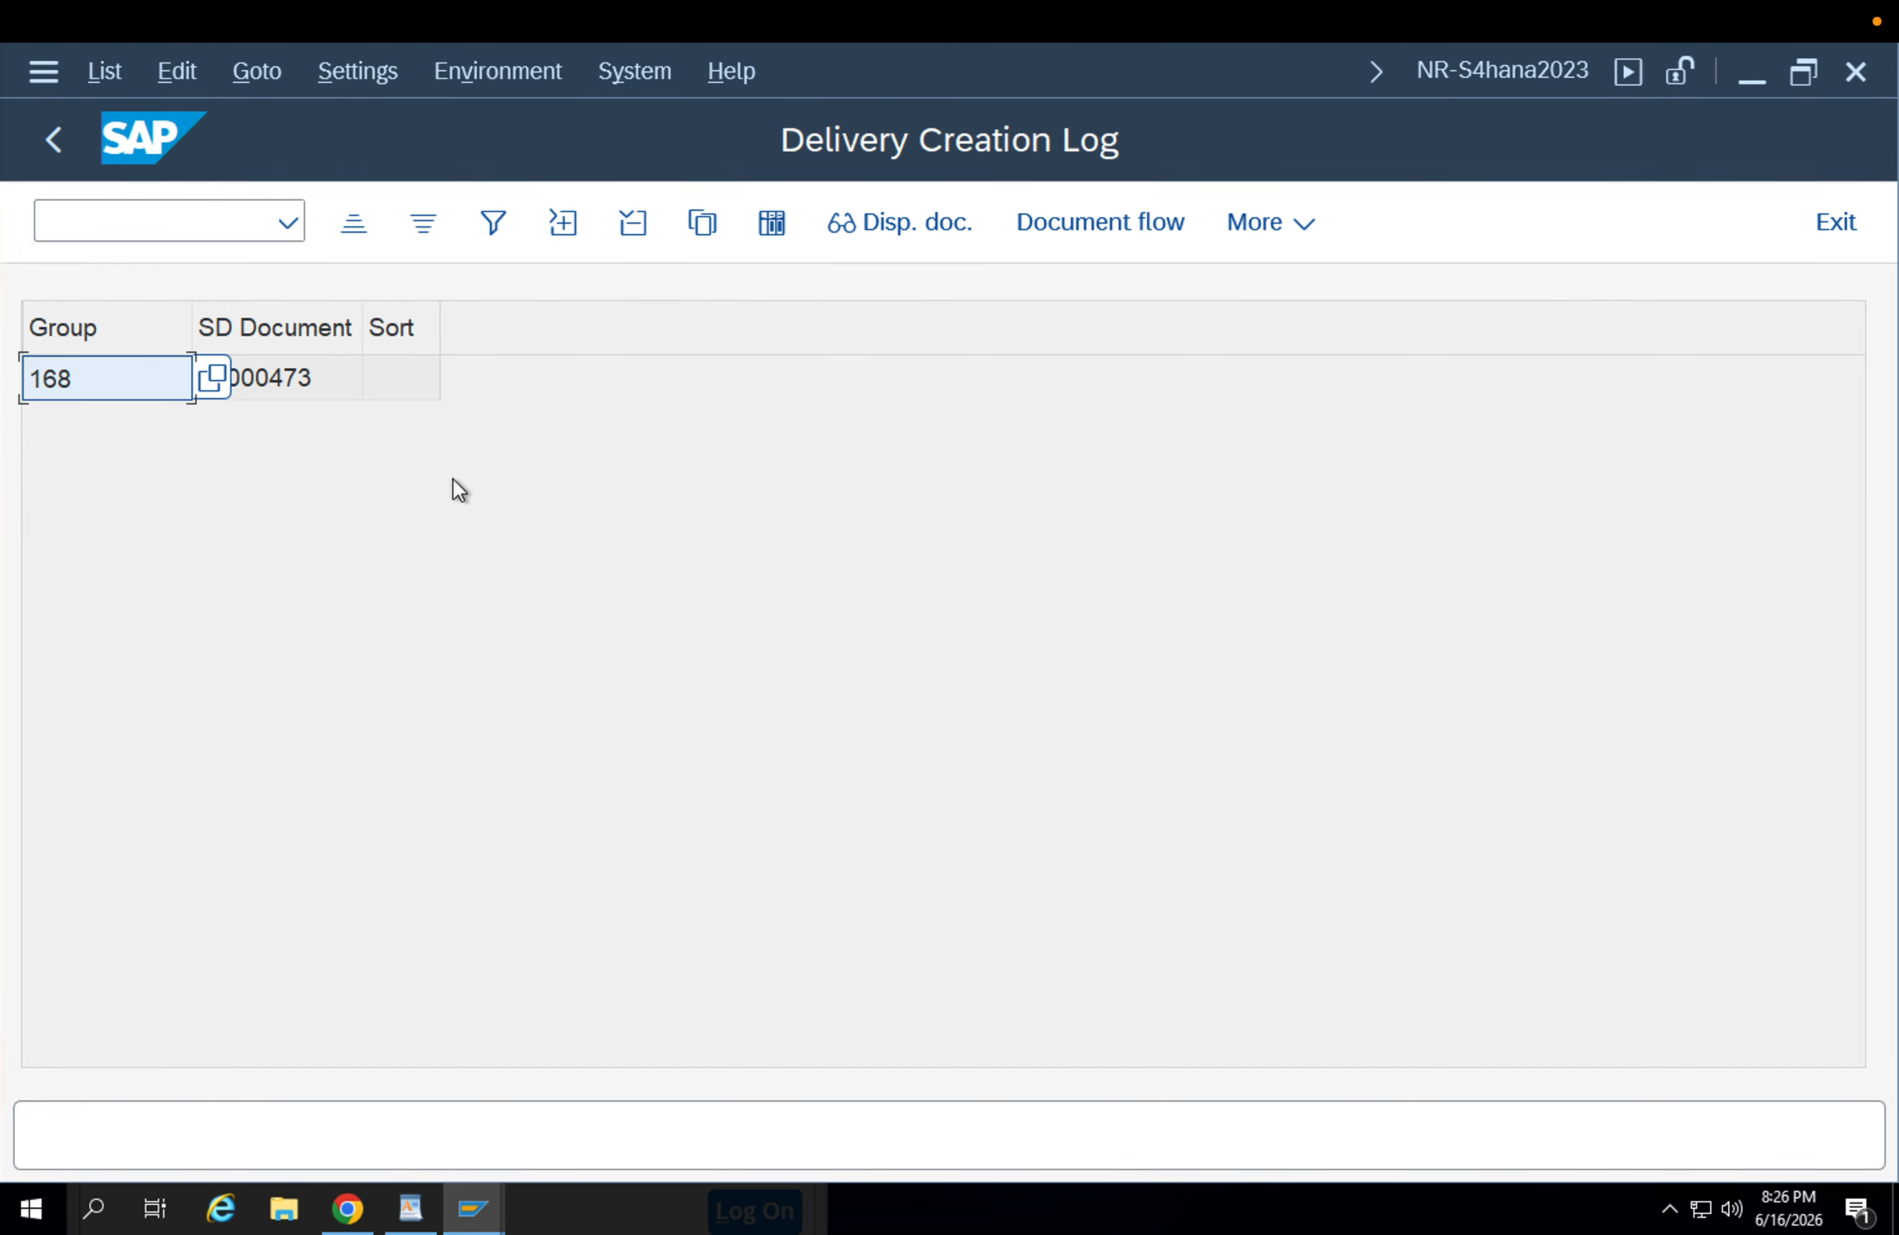
{"action": "left_click", "coordinate": [316, 388]}
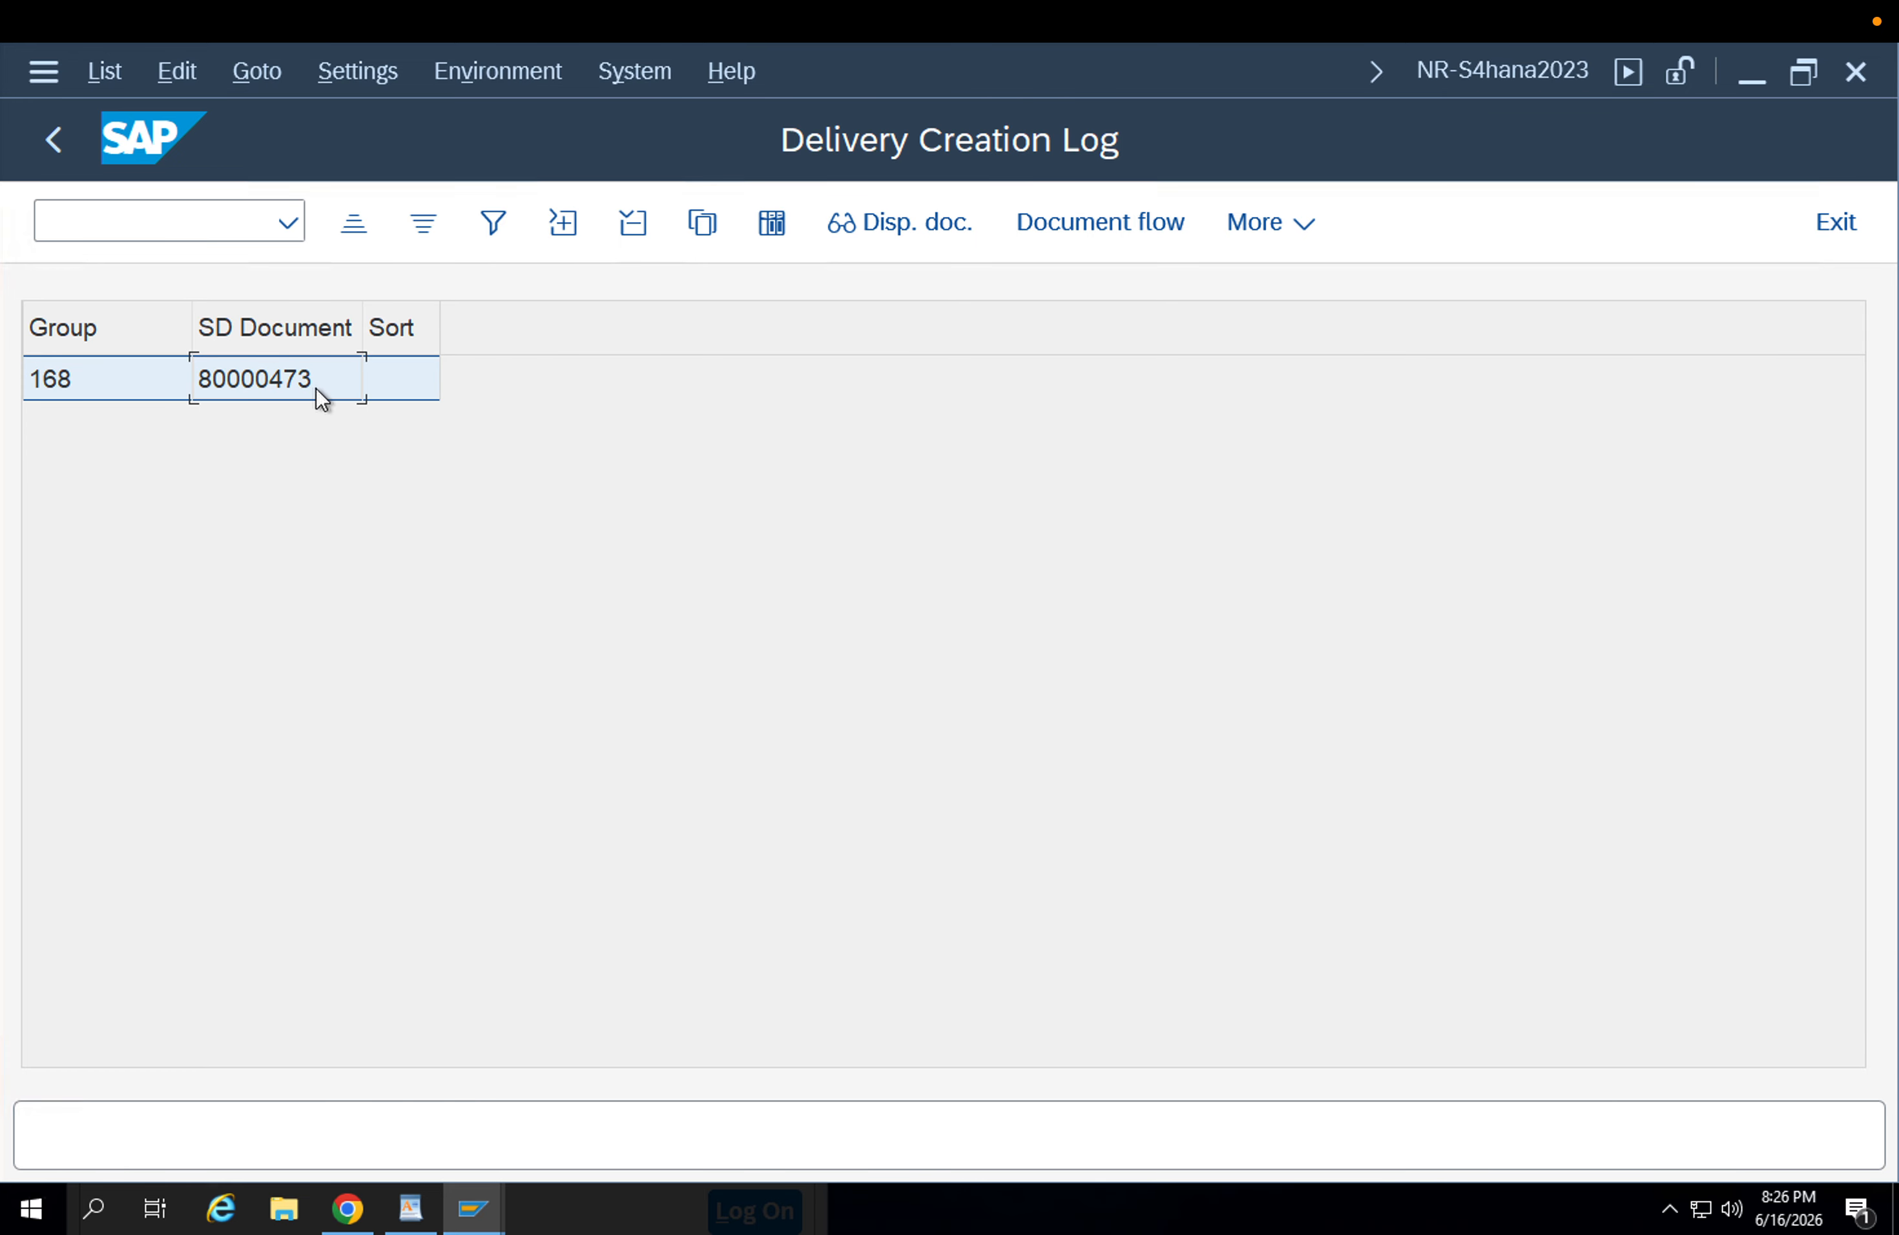
Open transaction VL02N in a new session.
{"action": "left_click", "coordinate": [196, 229]}
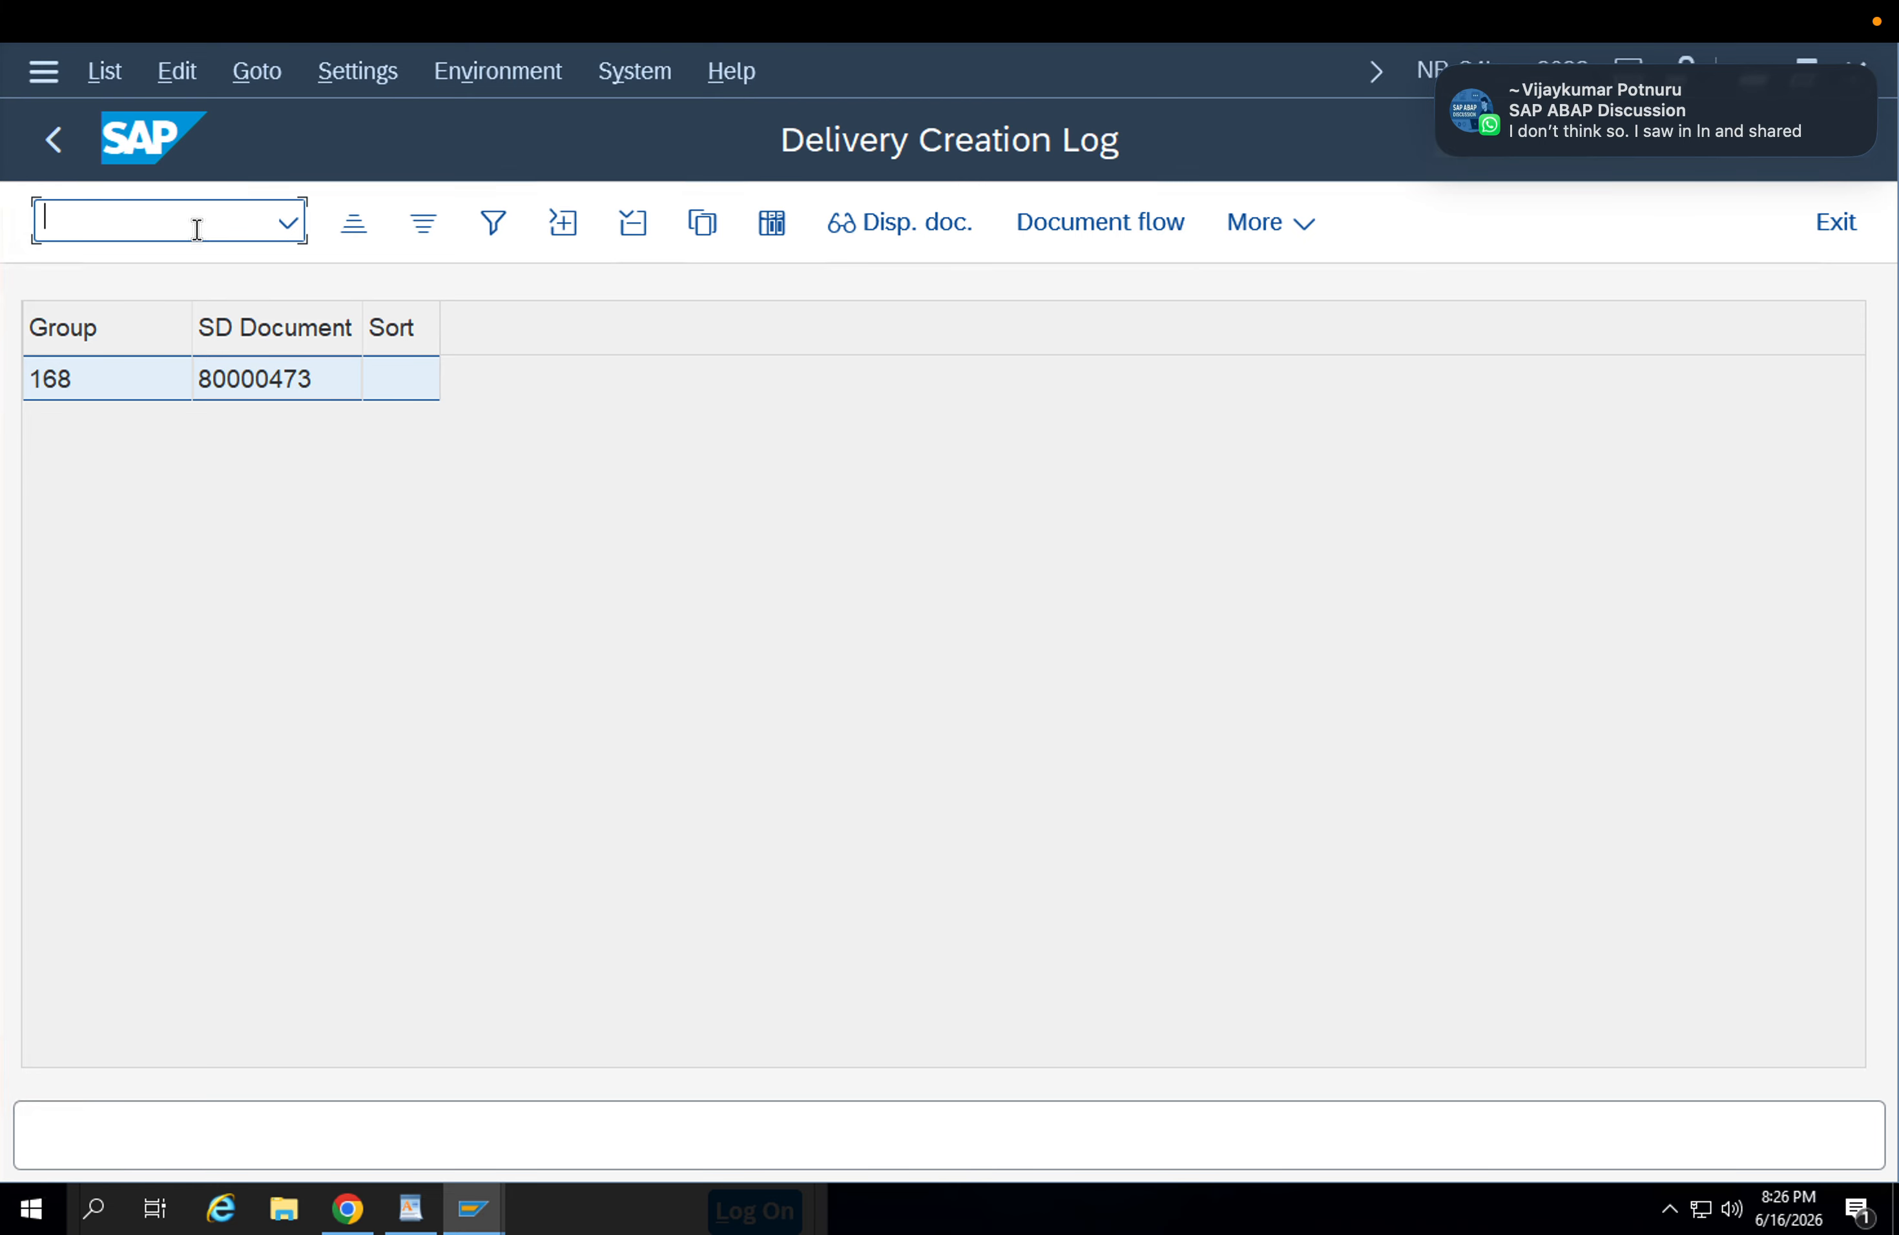
{"action": "type", "text": "/nvl02n"}
{"action": "key", "text": "Return"}
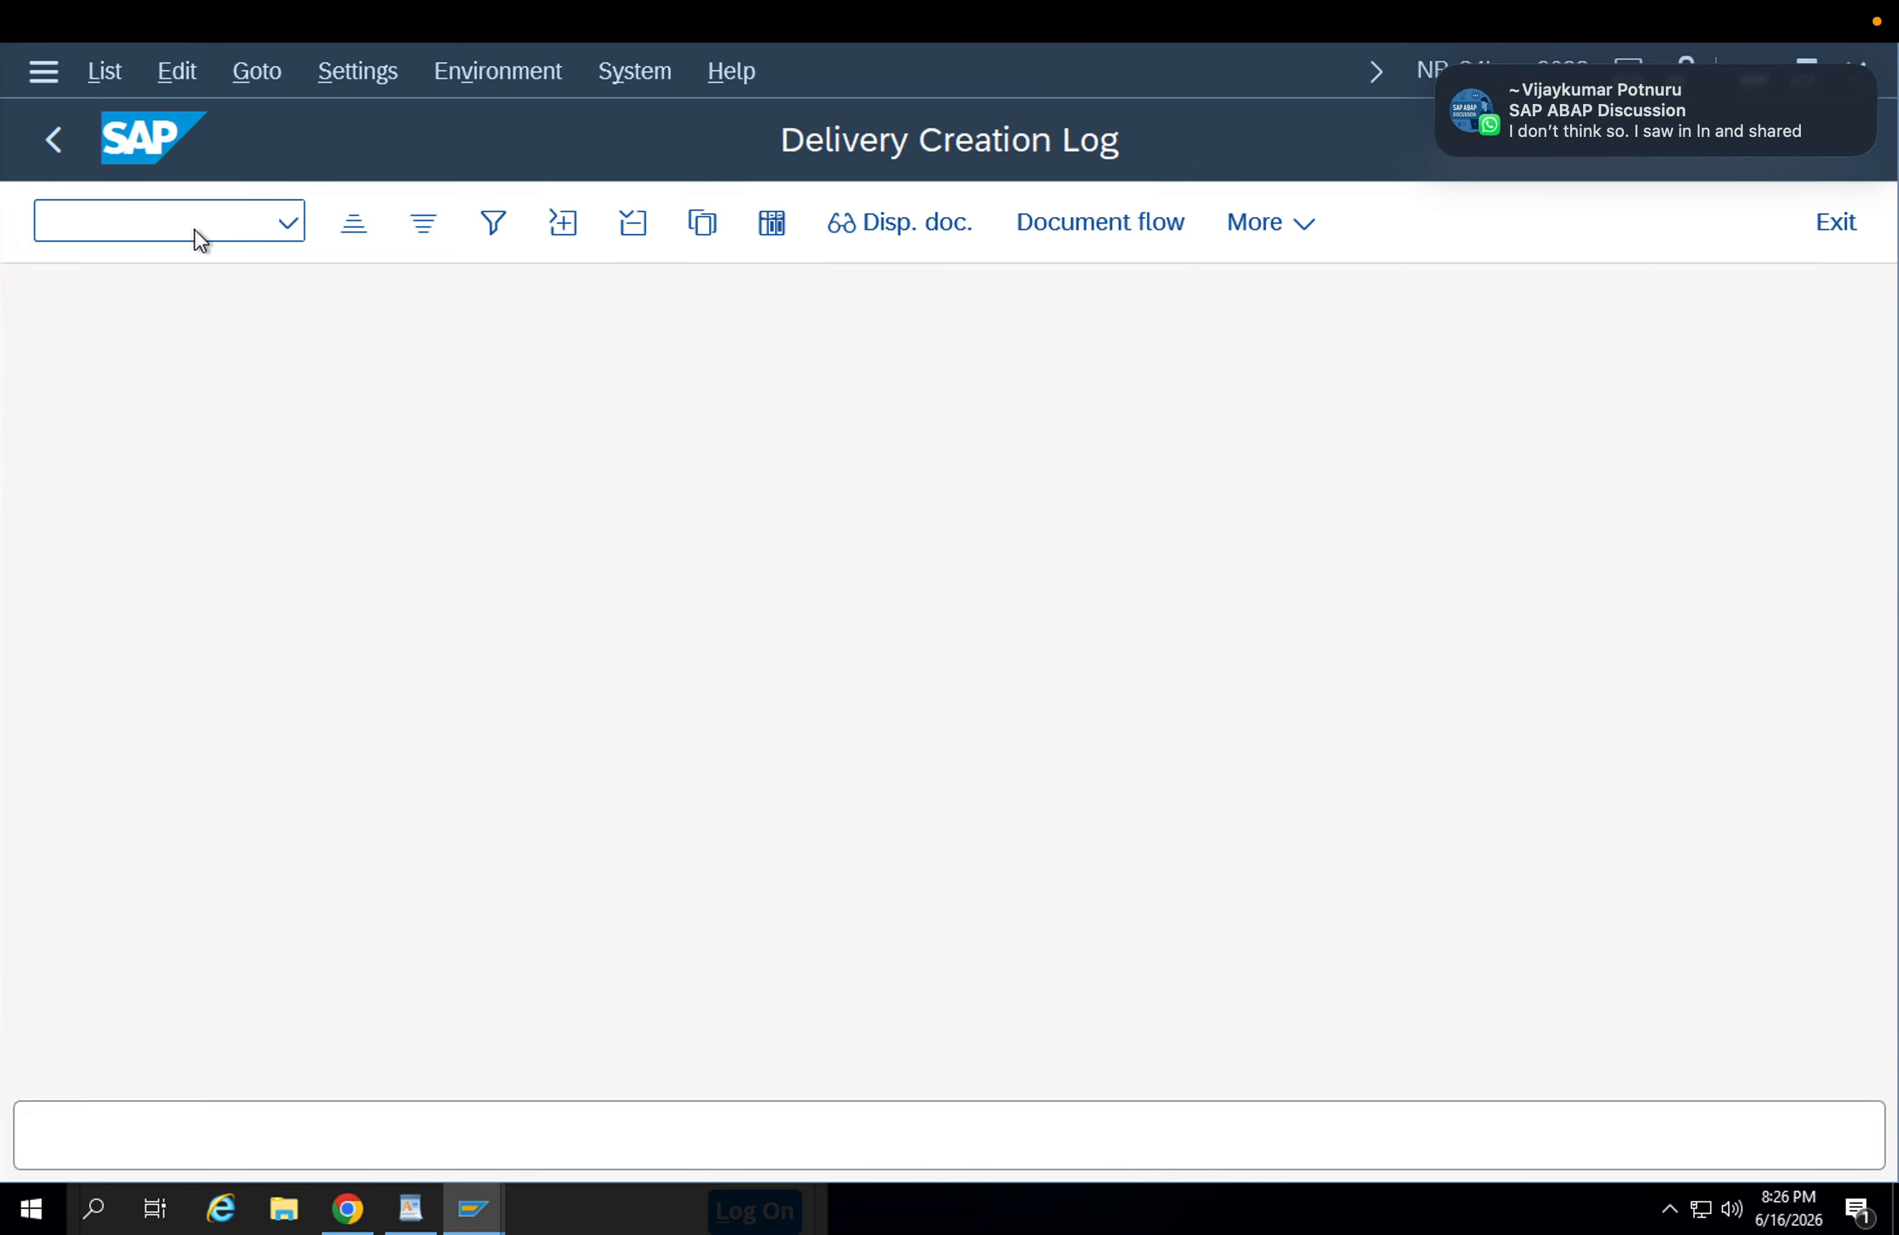
Enter the delivery number from the creation log and open that outbound delivery for change.
{"action": "left_click", "coordinate": [571, 447]}
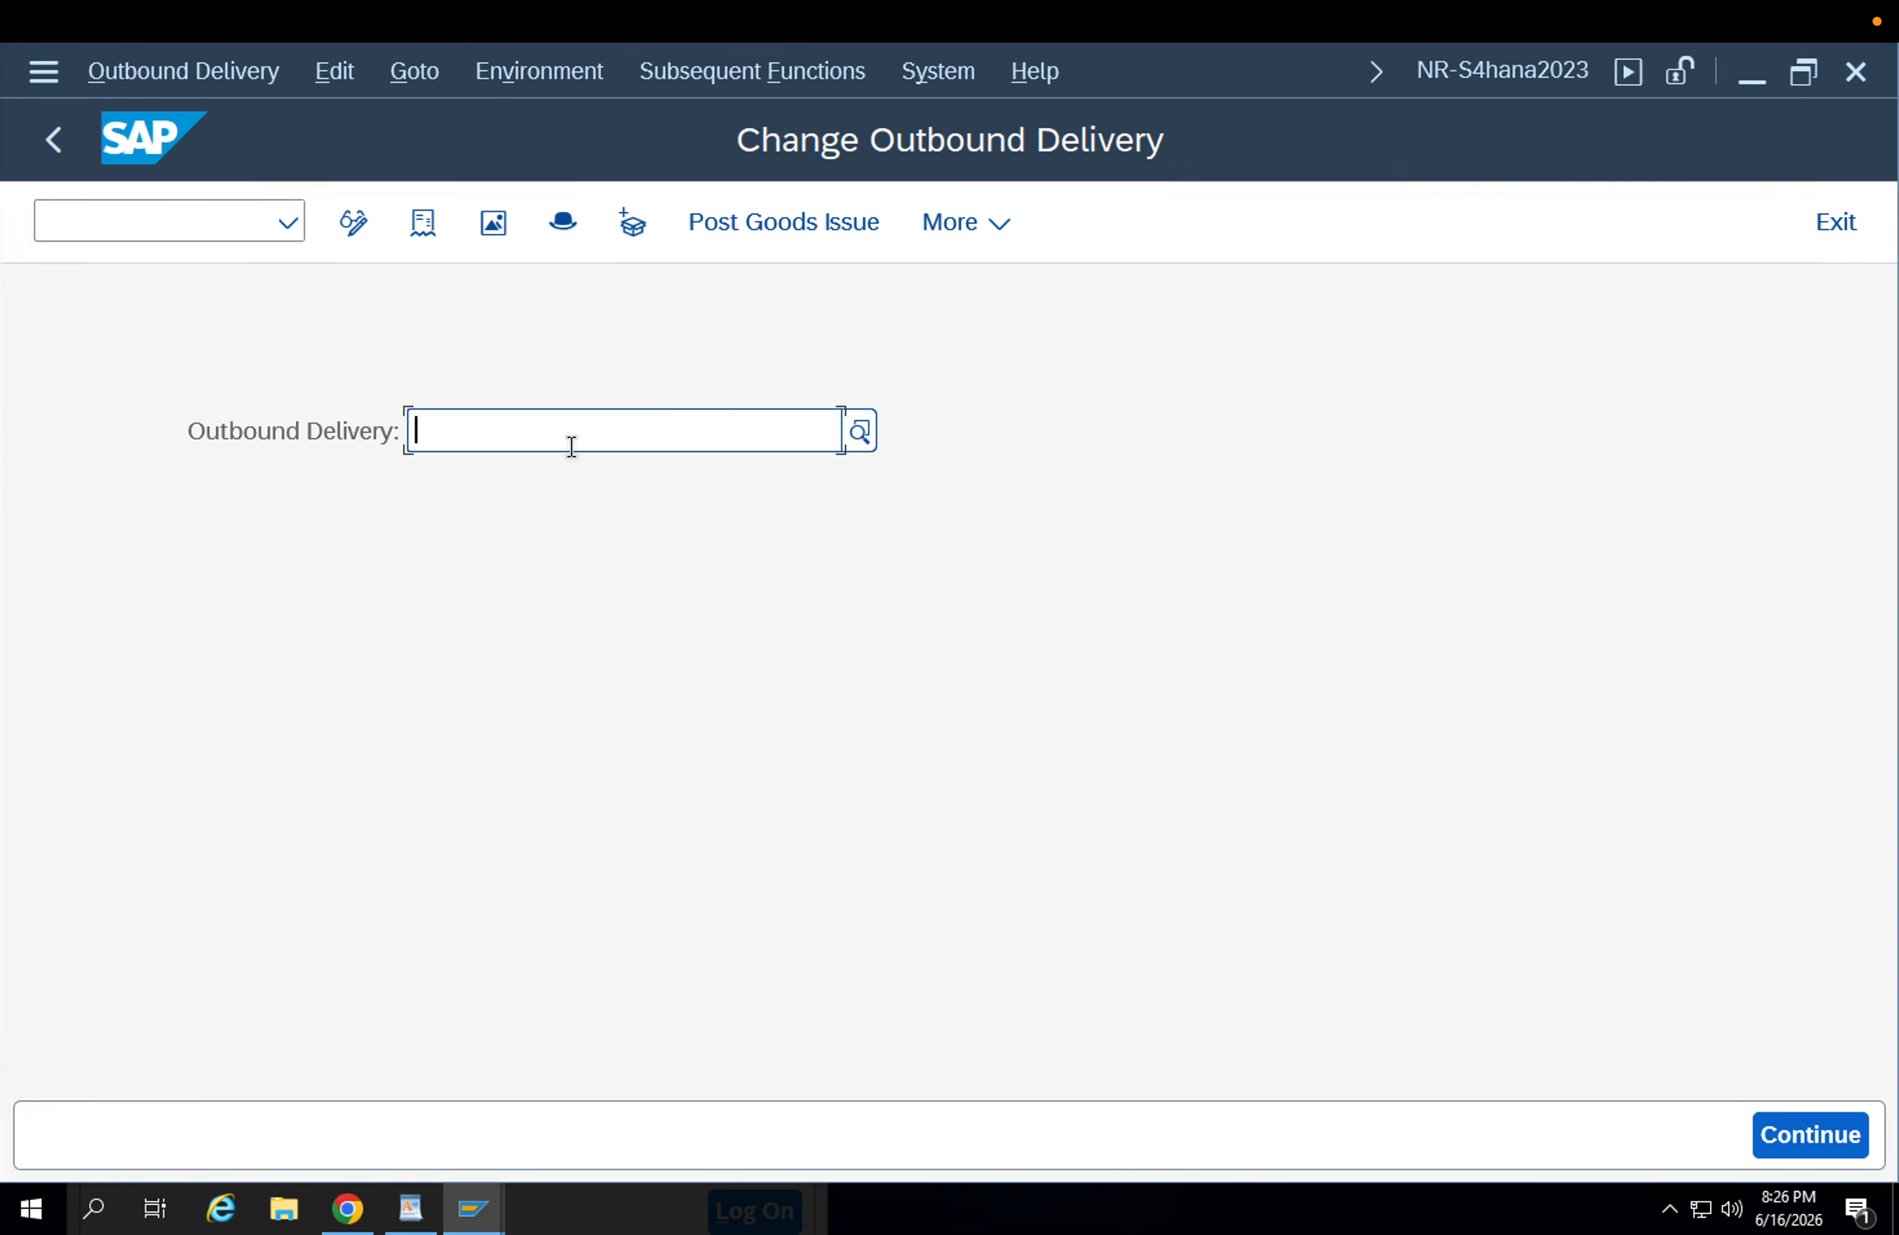
{"action": "left_click", "coordinate": [587, 484]}
{"action": "key", "text": "BackSpace"}
{"action": "type", "text": "4743"}
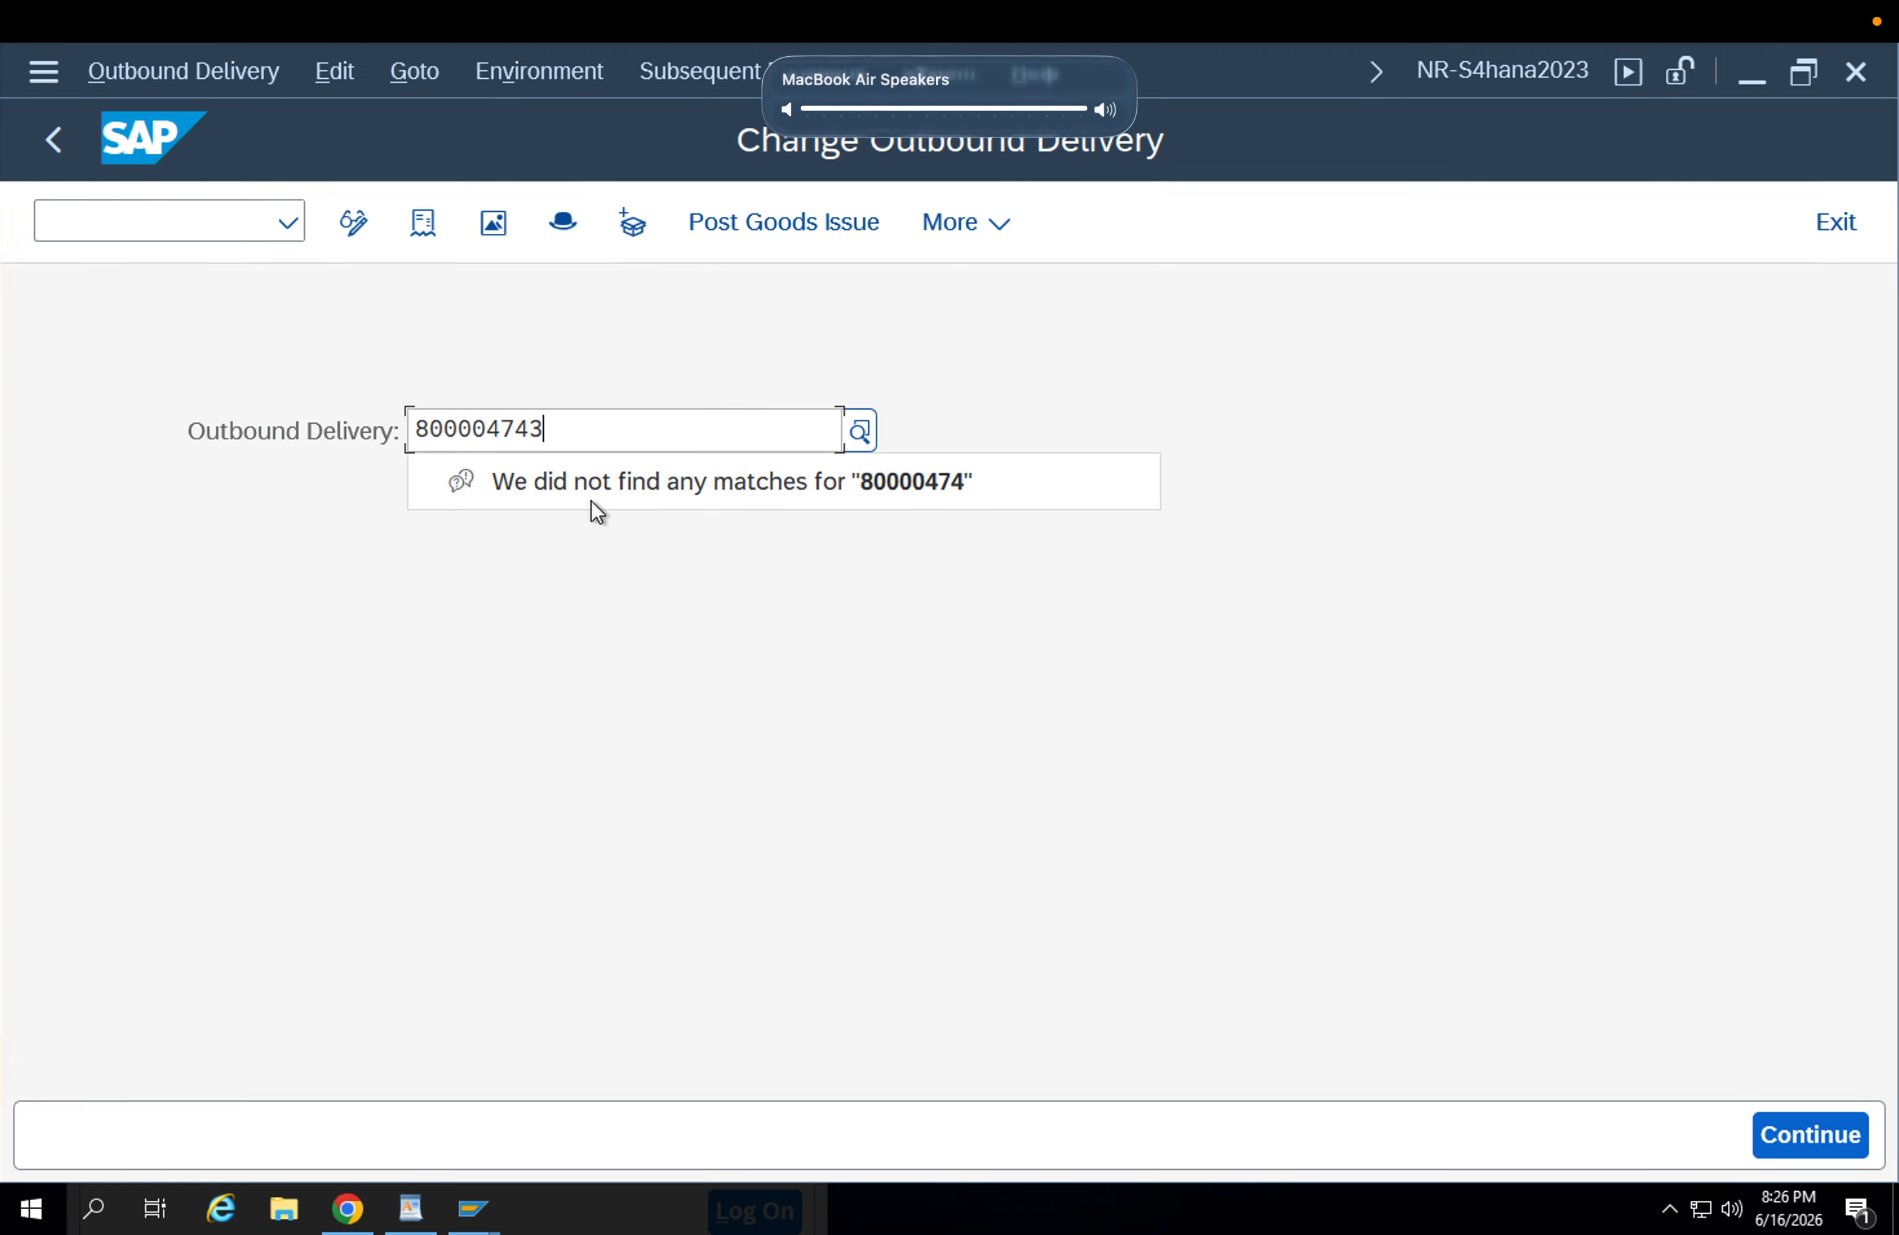
{"action": "key", "text": "BackSpace"}
{"action": "key", "text": "BackSpace"}
{"action": "type", "text": "3"}
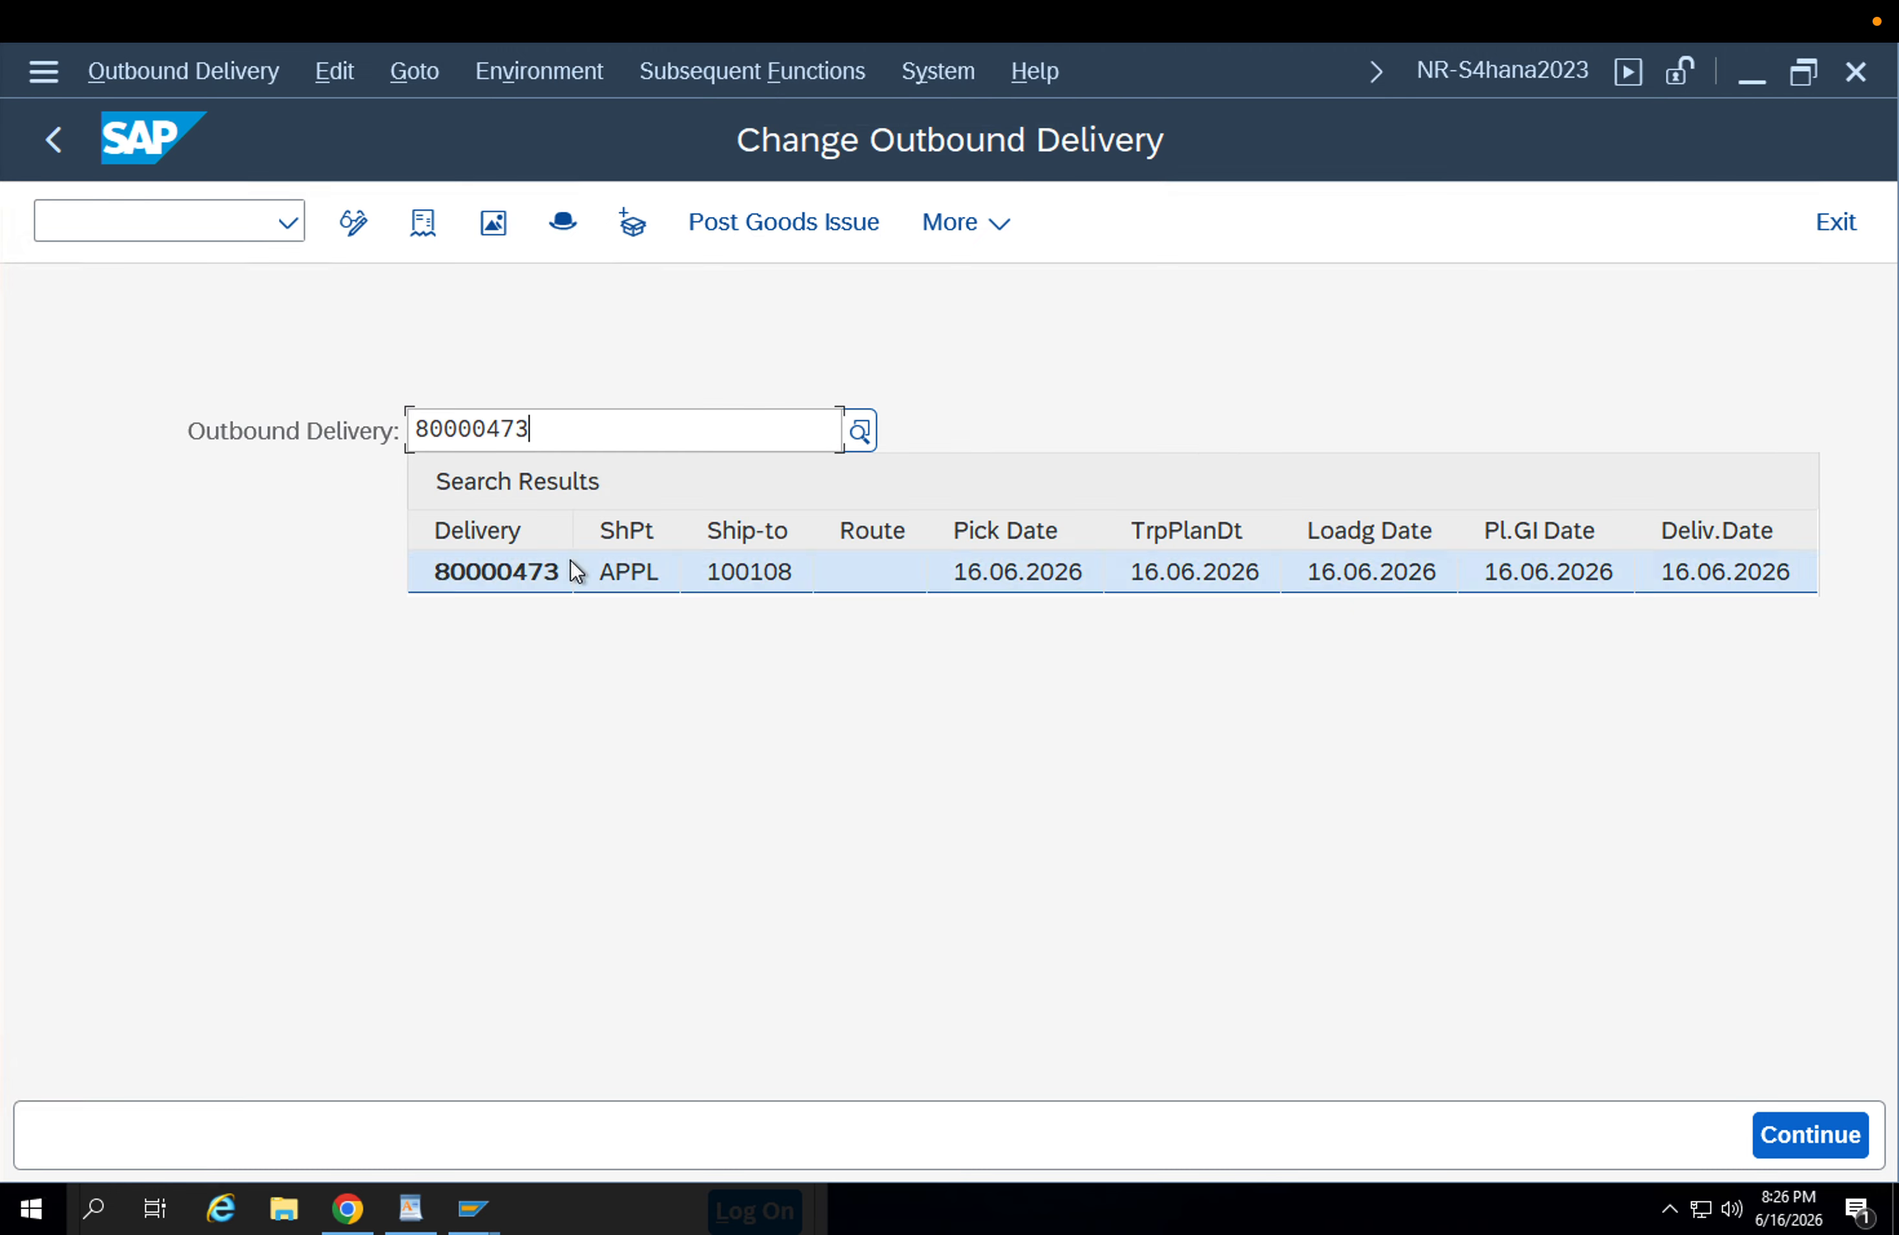
{"action": "left_click", "coordinate": [570, 561]}
{"action": "key", "text": "Return"}
{"action": "key", "text": "Return"}
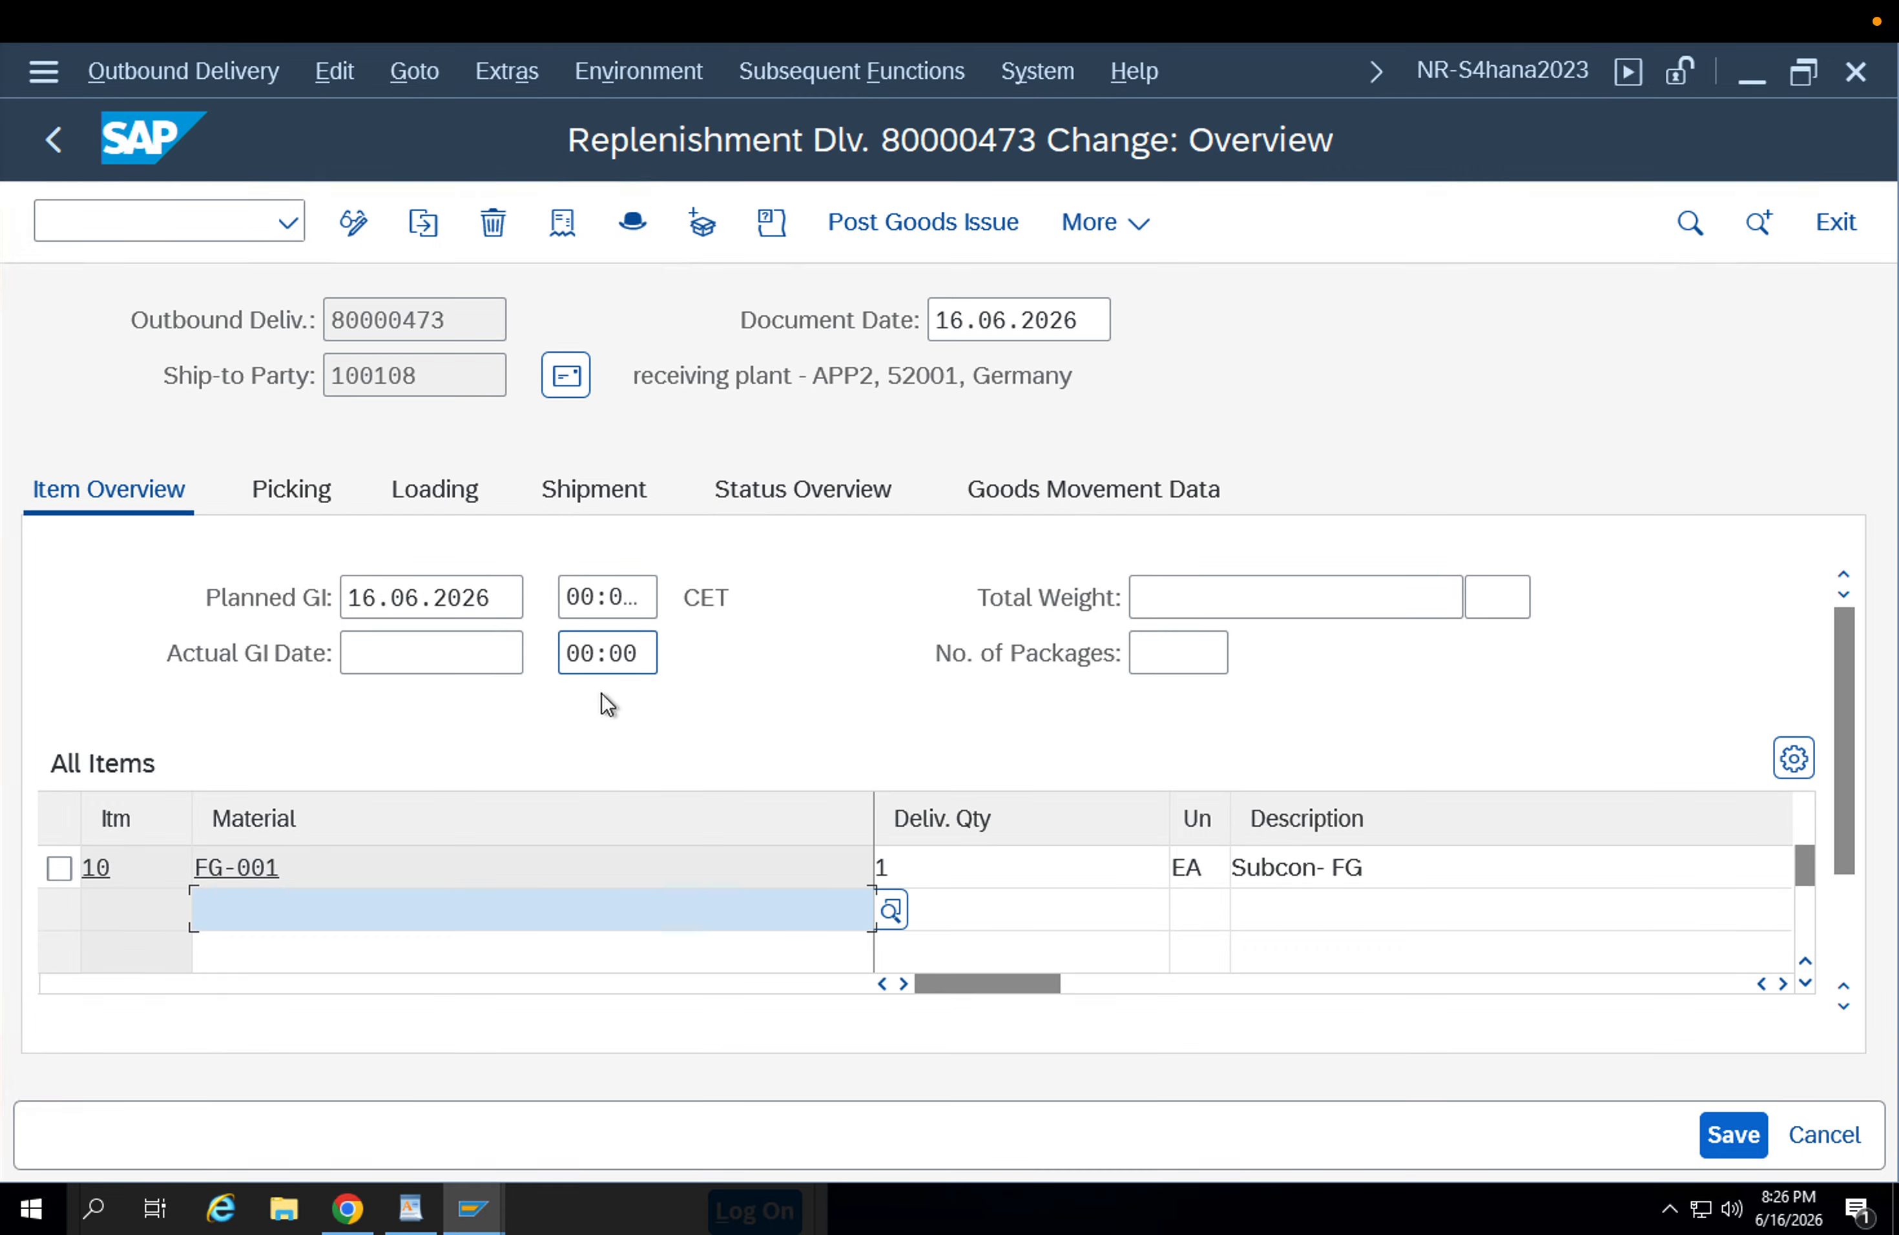
In the delivery's picking data, set storage location APFG and picked quantity 1 for the FG-001 item.
{"action": "left_click", "coordinate": [992, 854]}
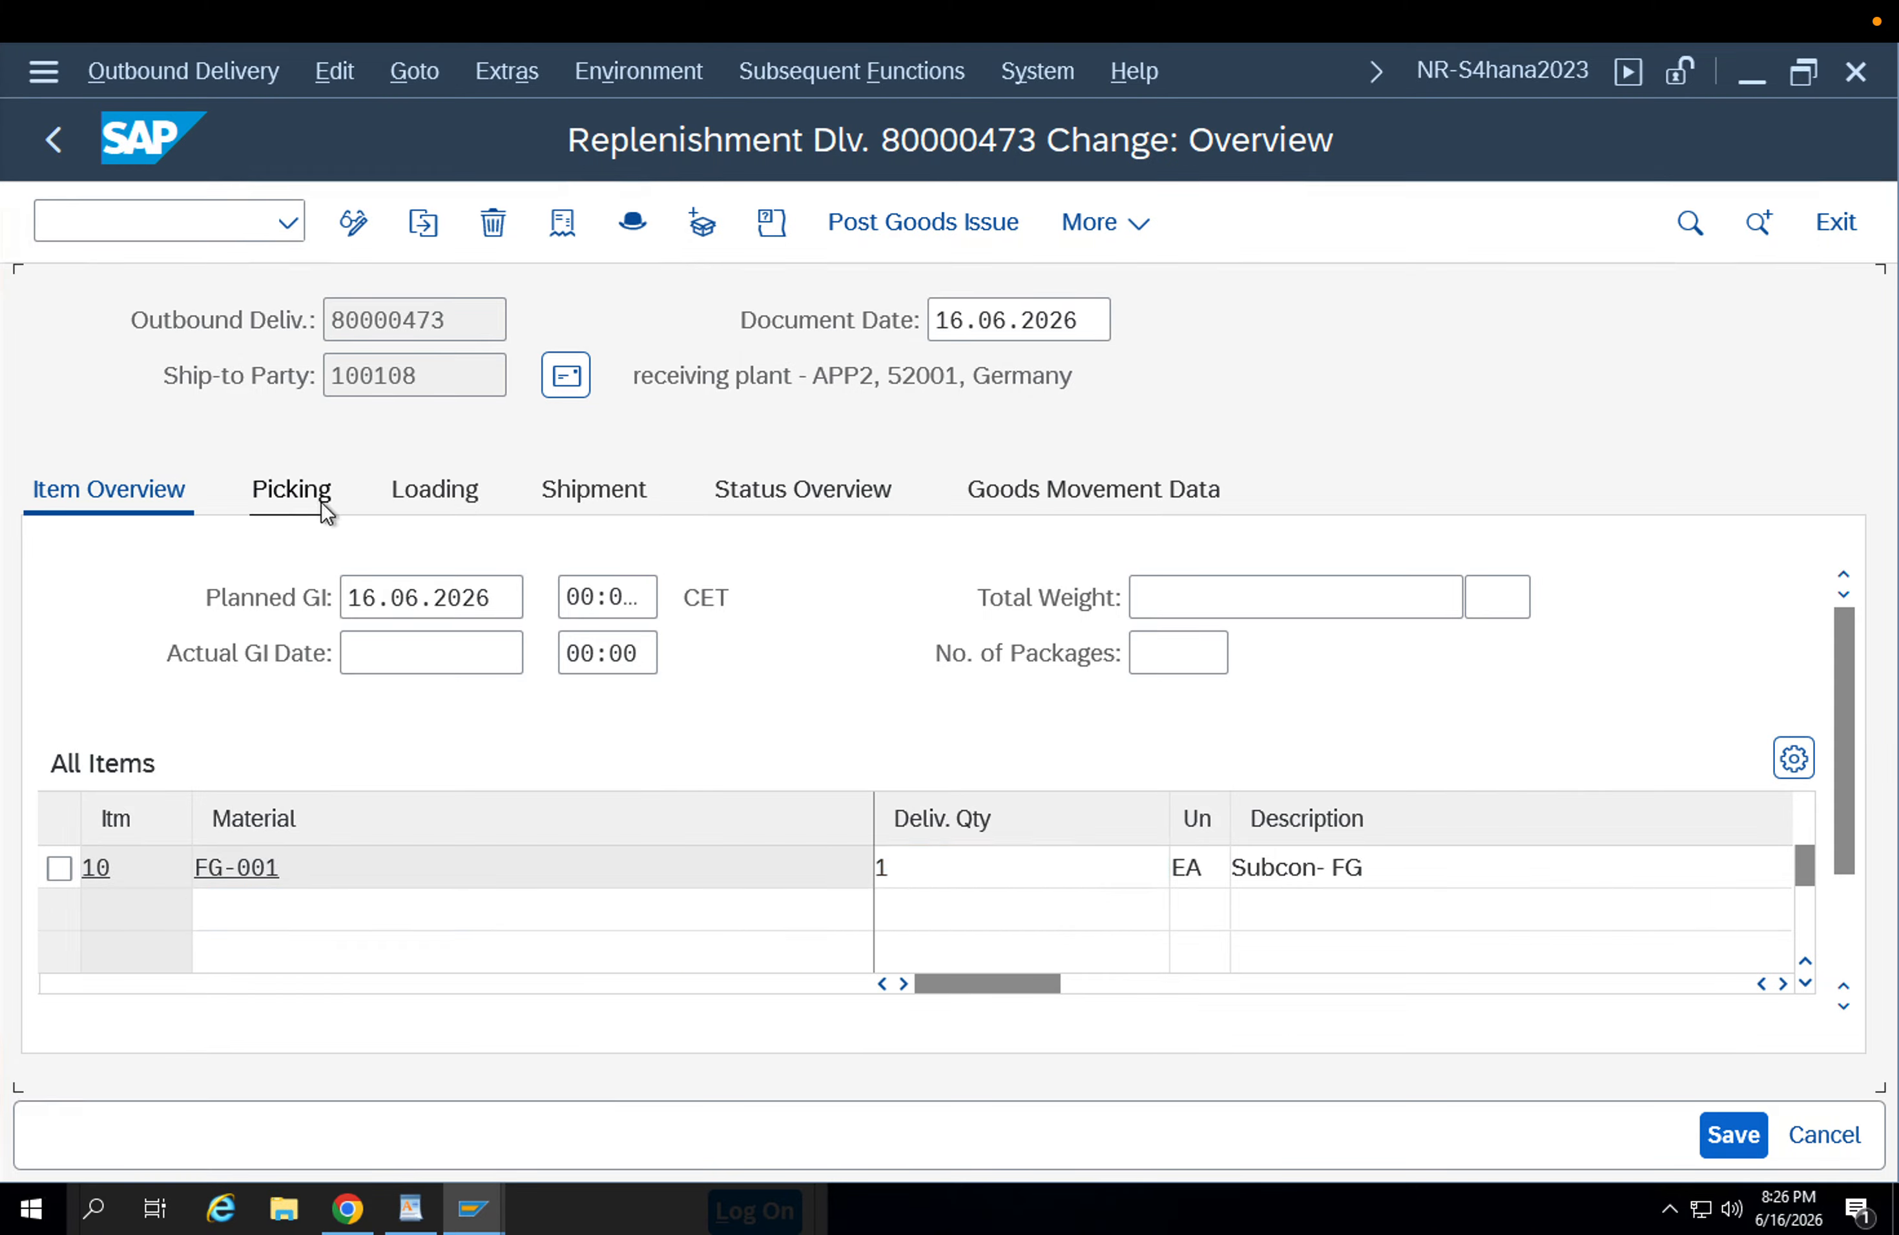
{"action": "left_click", "coordinate": [319, 501]}
{"action": "left_click", "coordinate": [972, 860]}
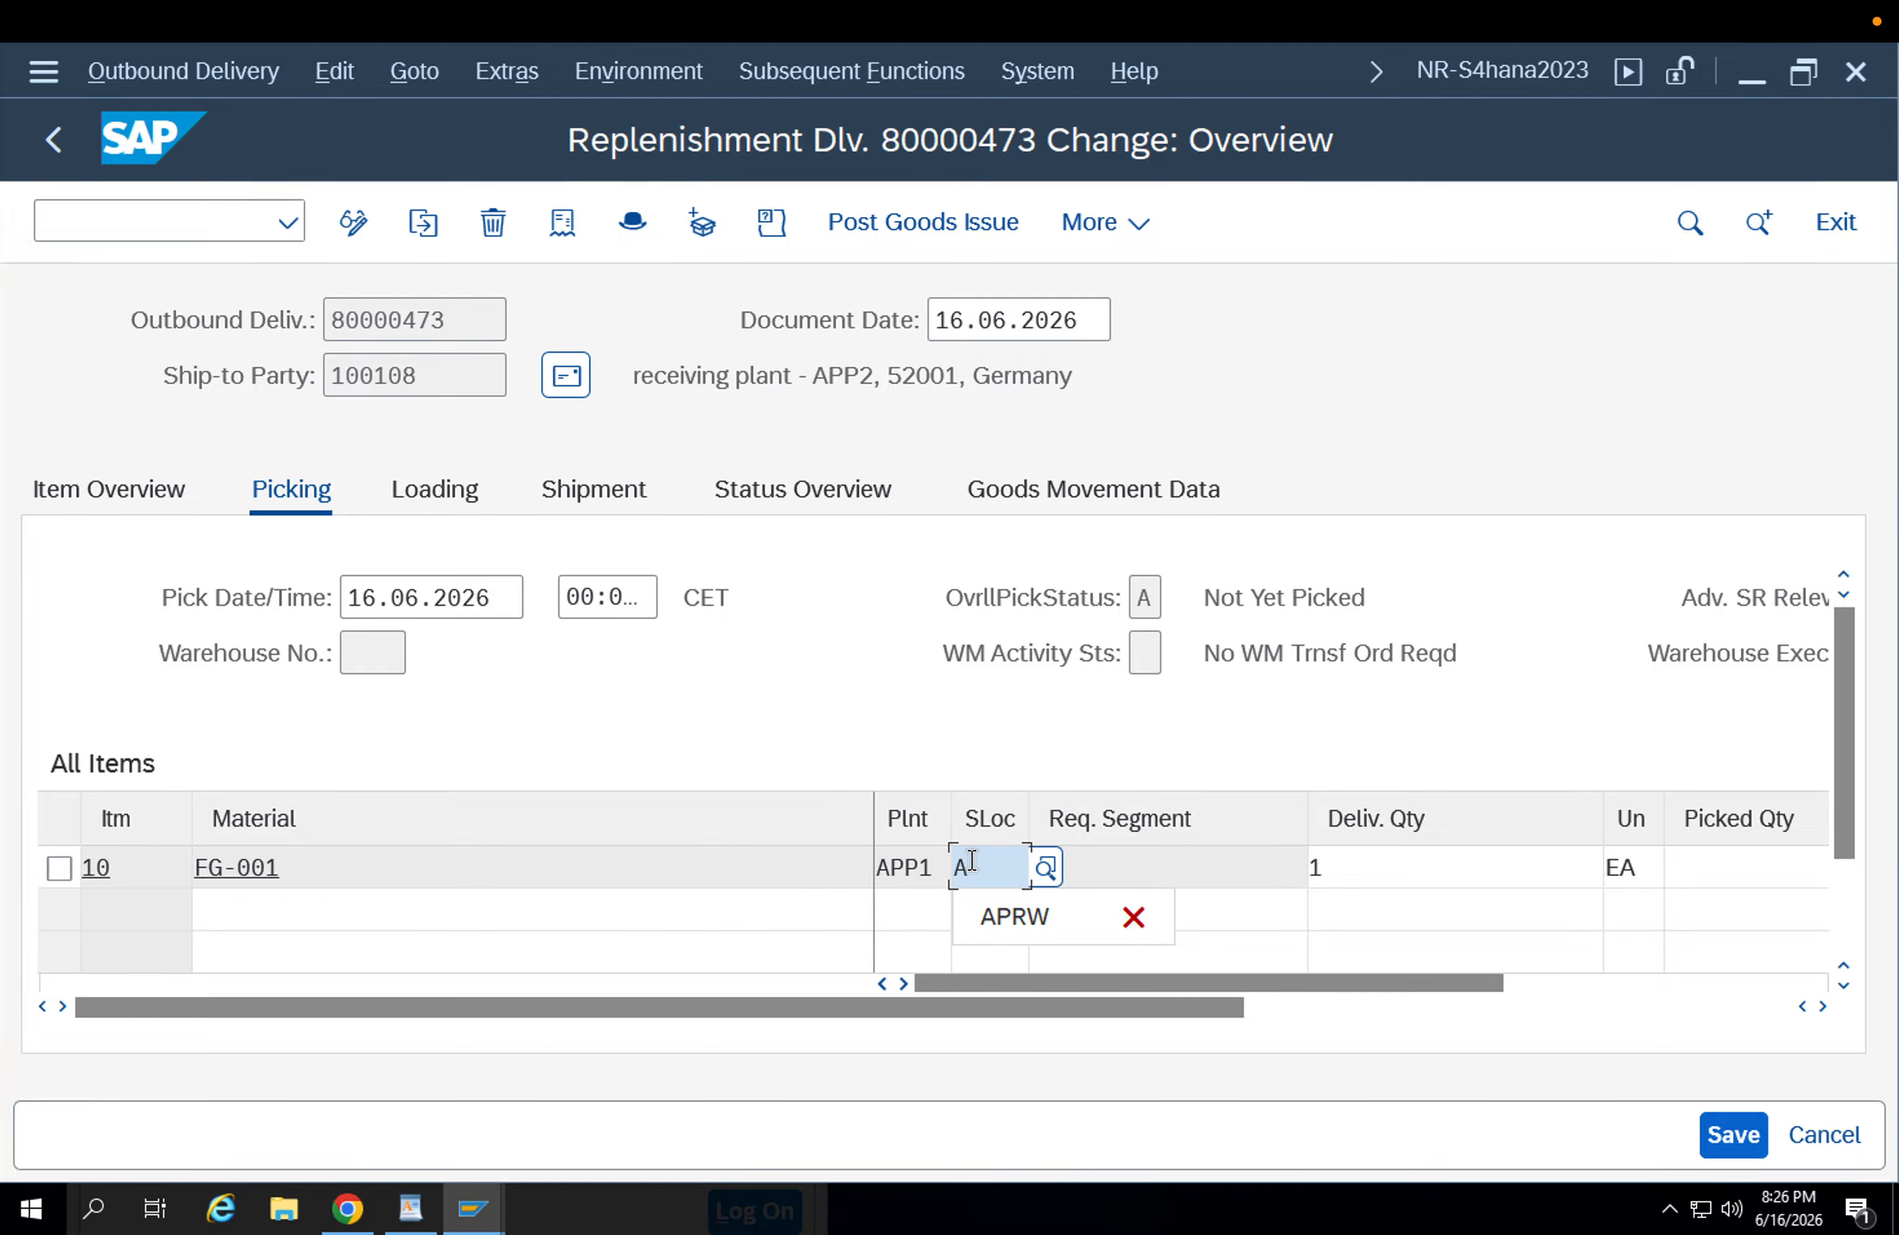
{"action": "type", "text": "APFG"}
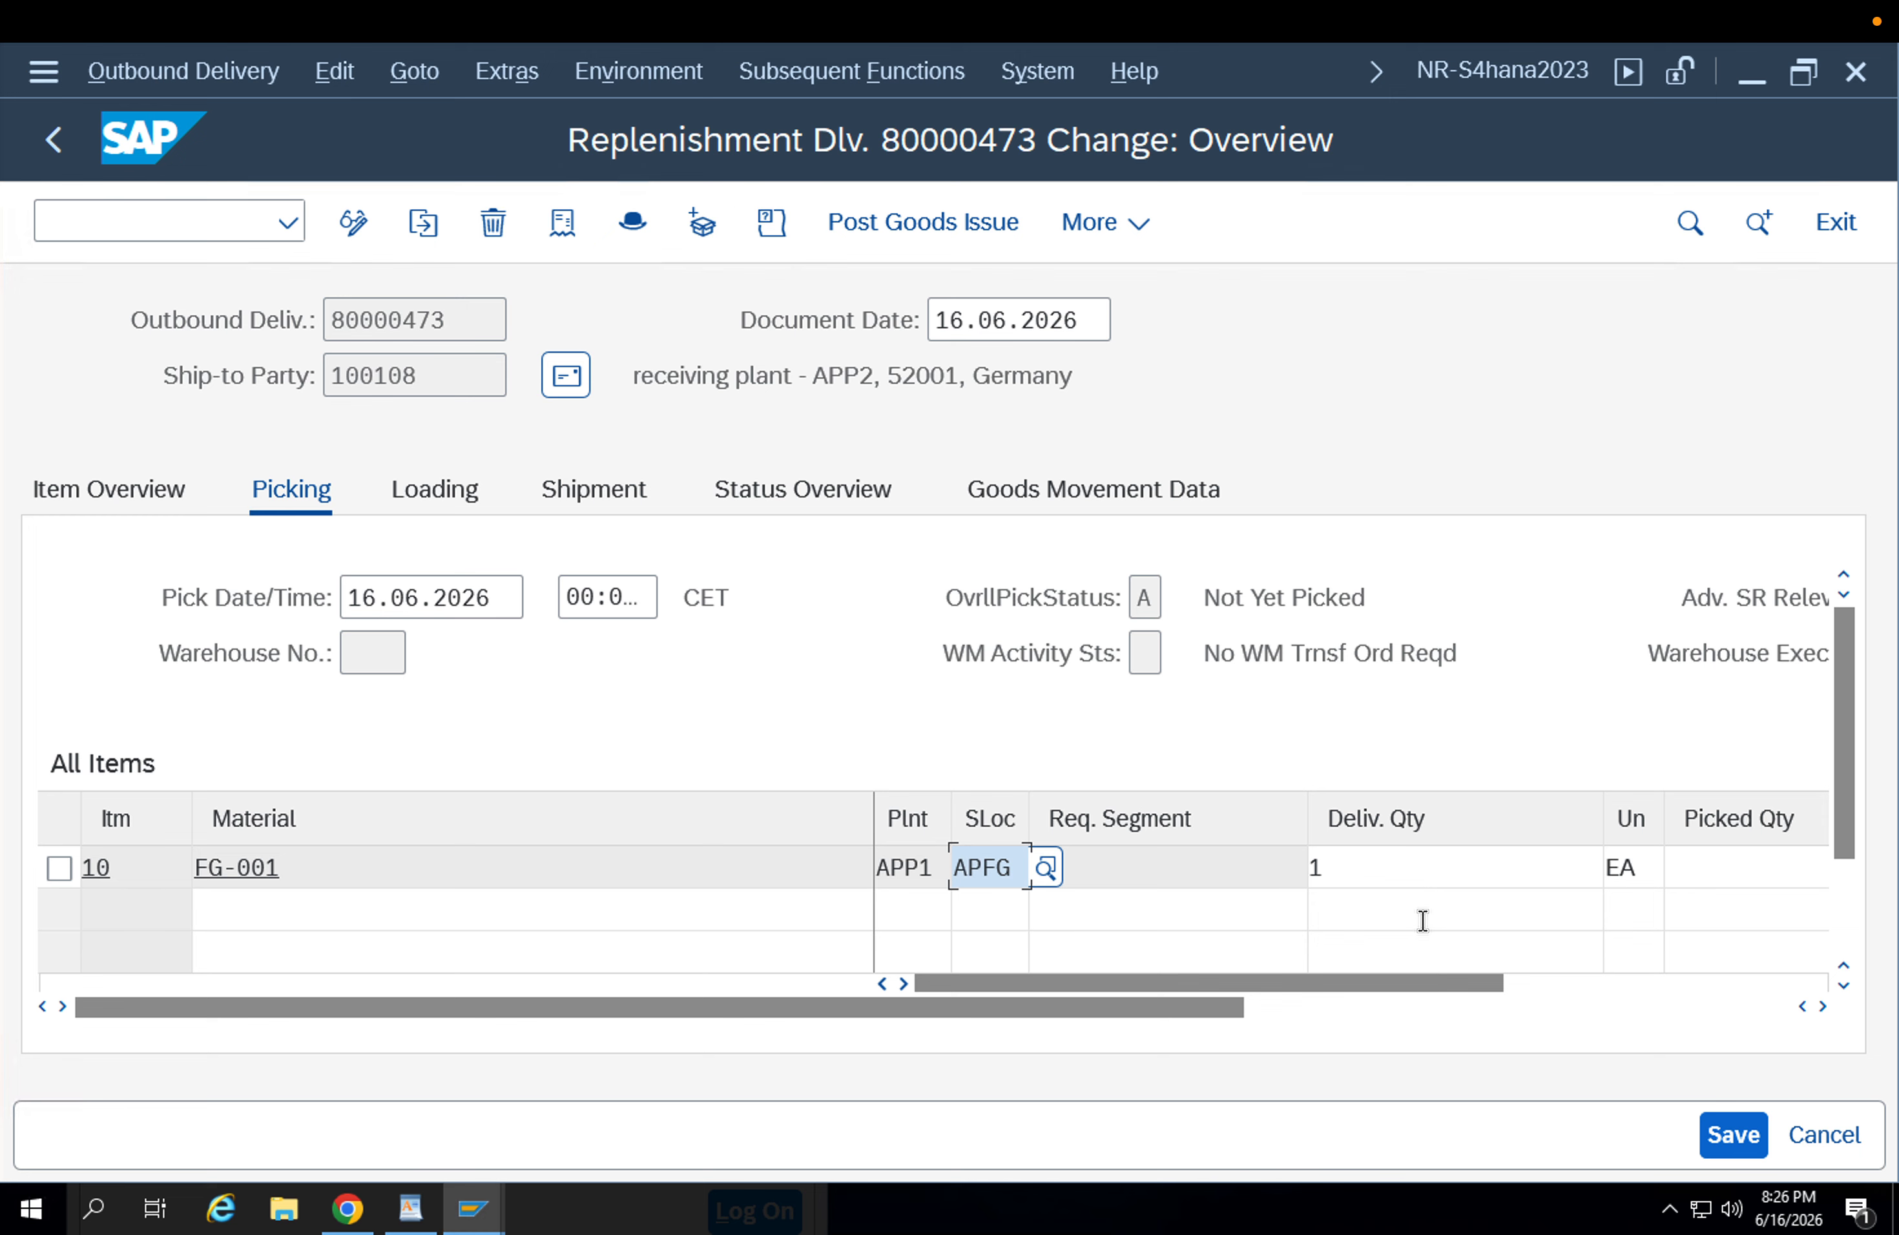
{"action": "left_click", "coordinate": [1706, 868]}
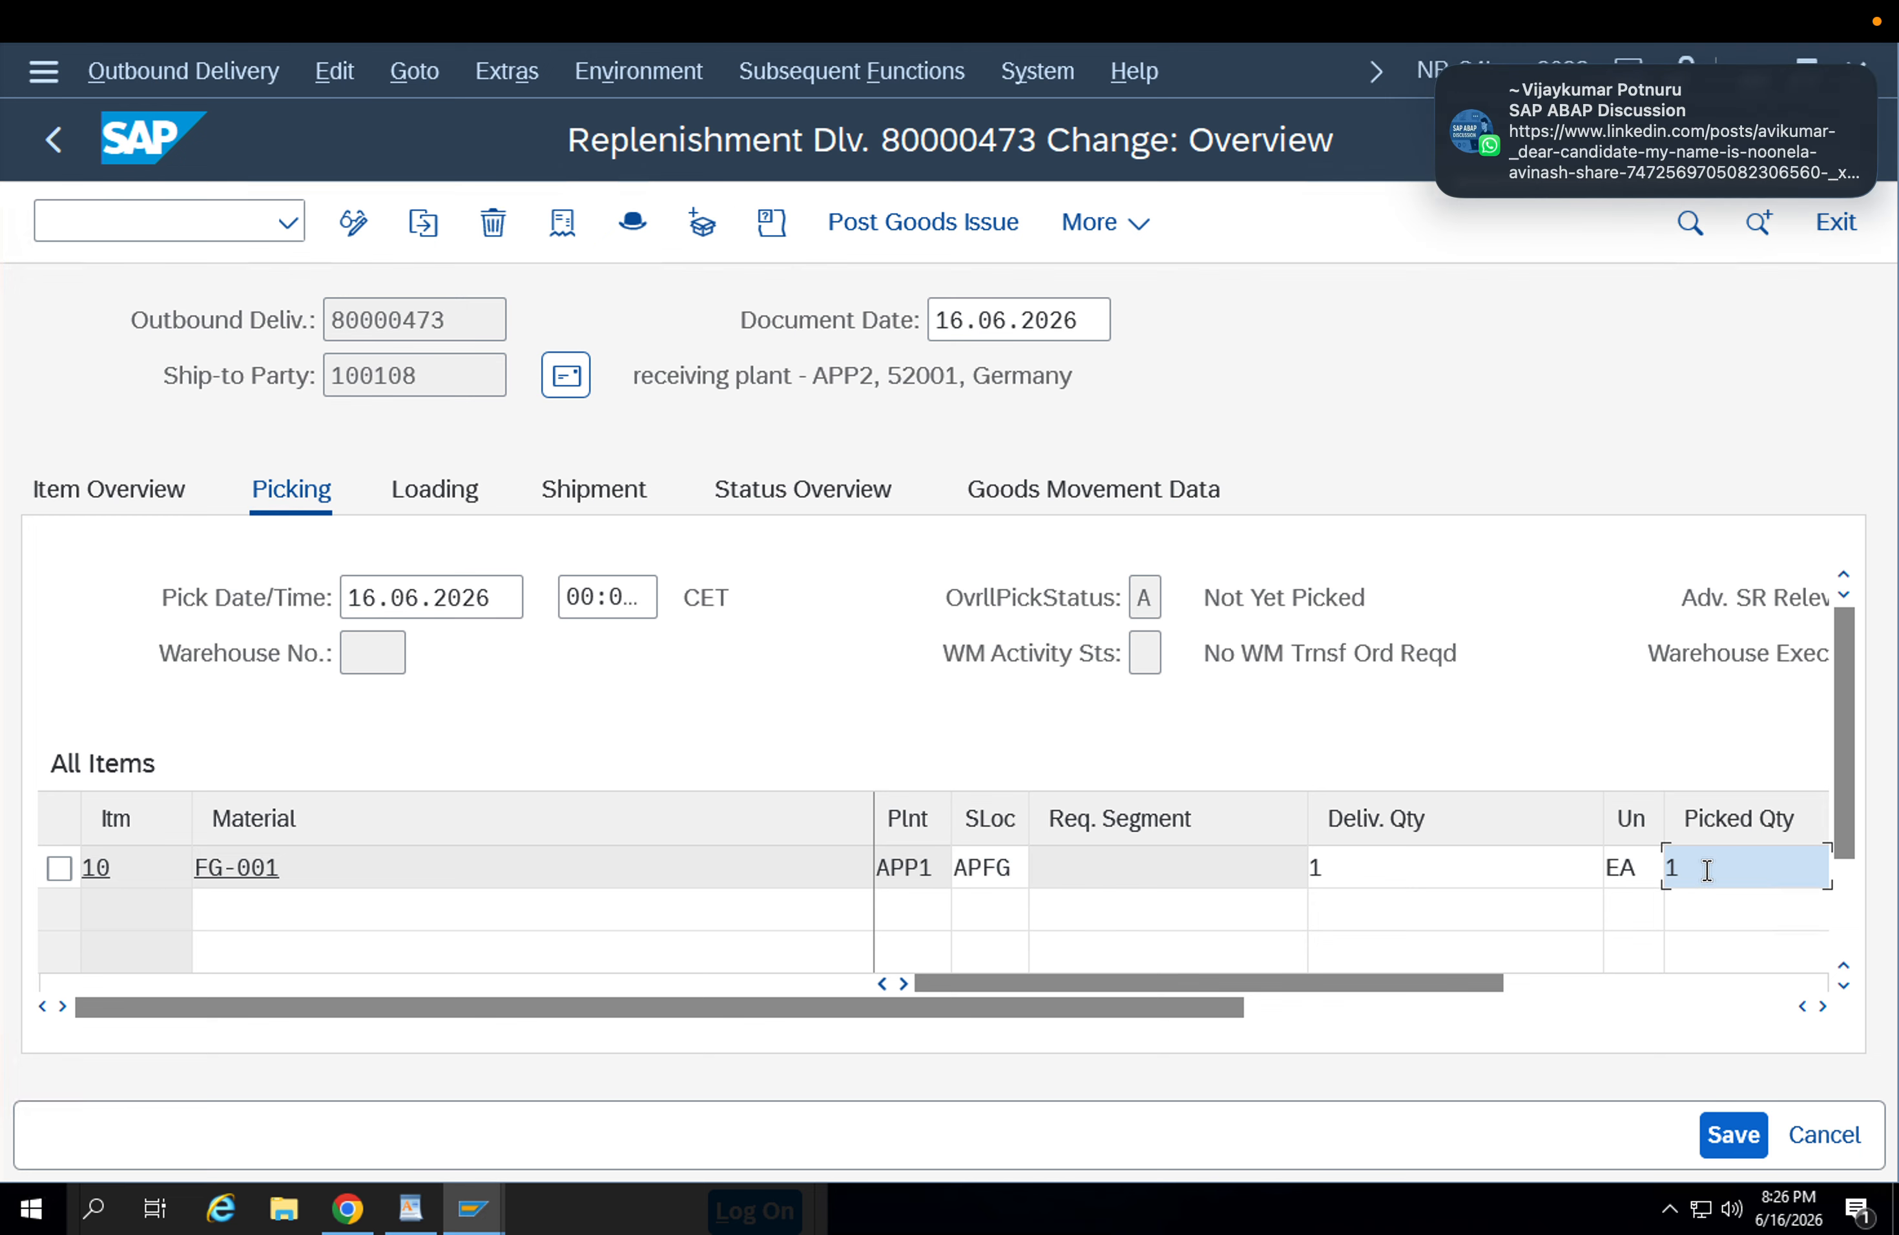
{"action": "key", "text": "Return"}
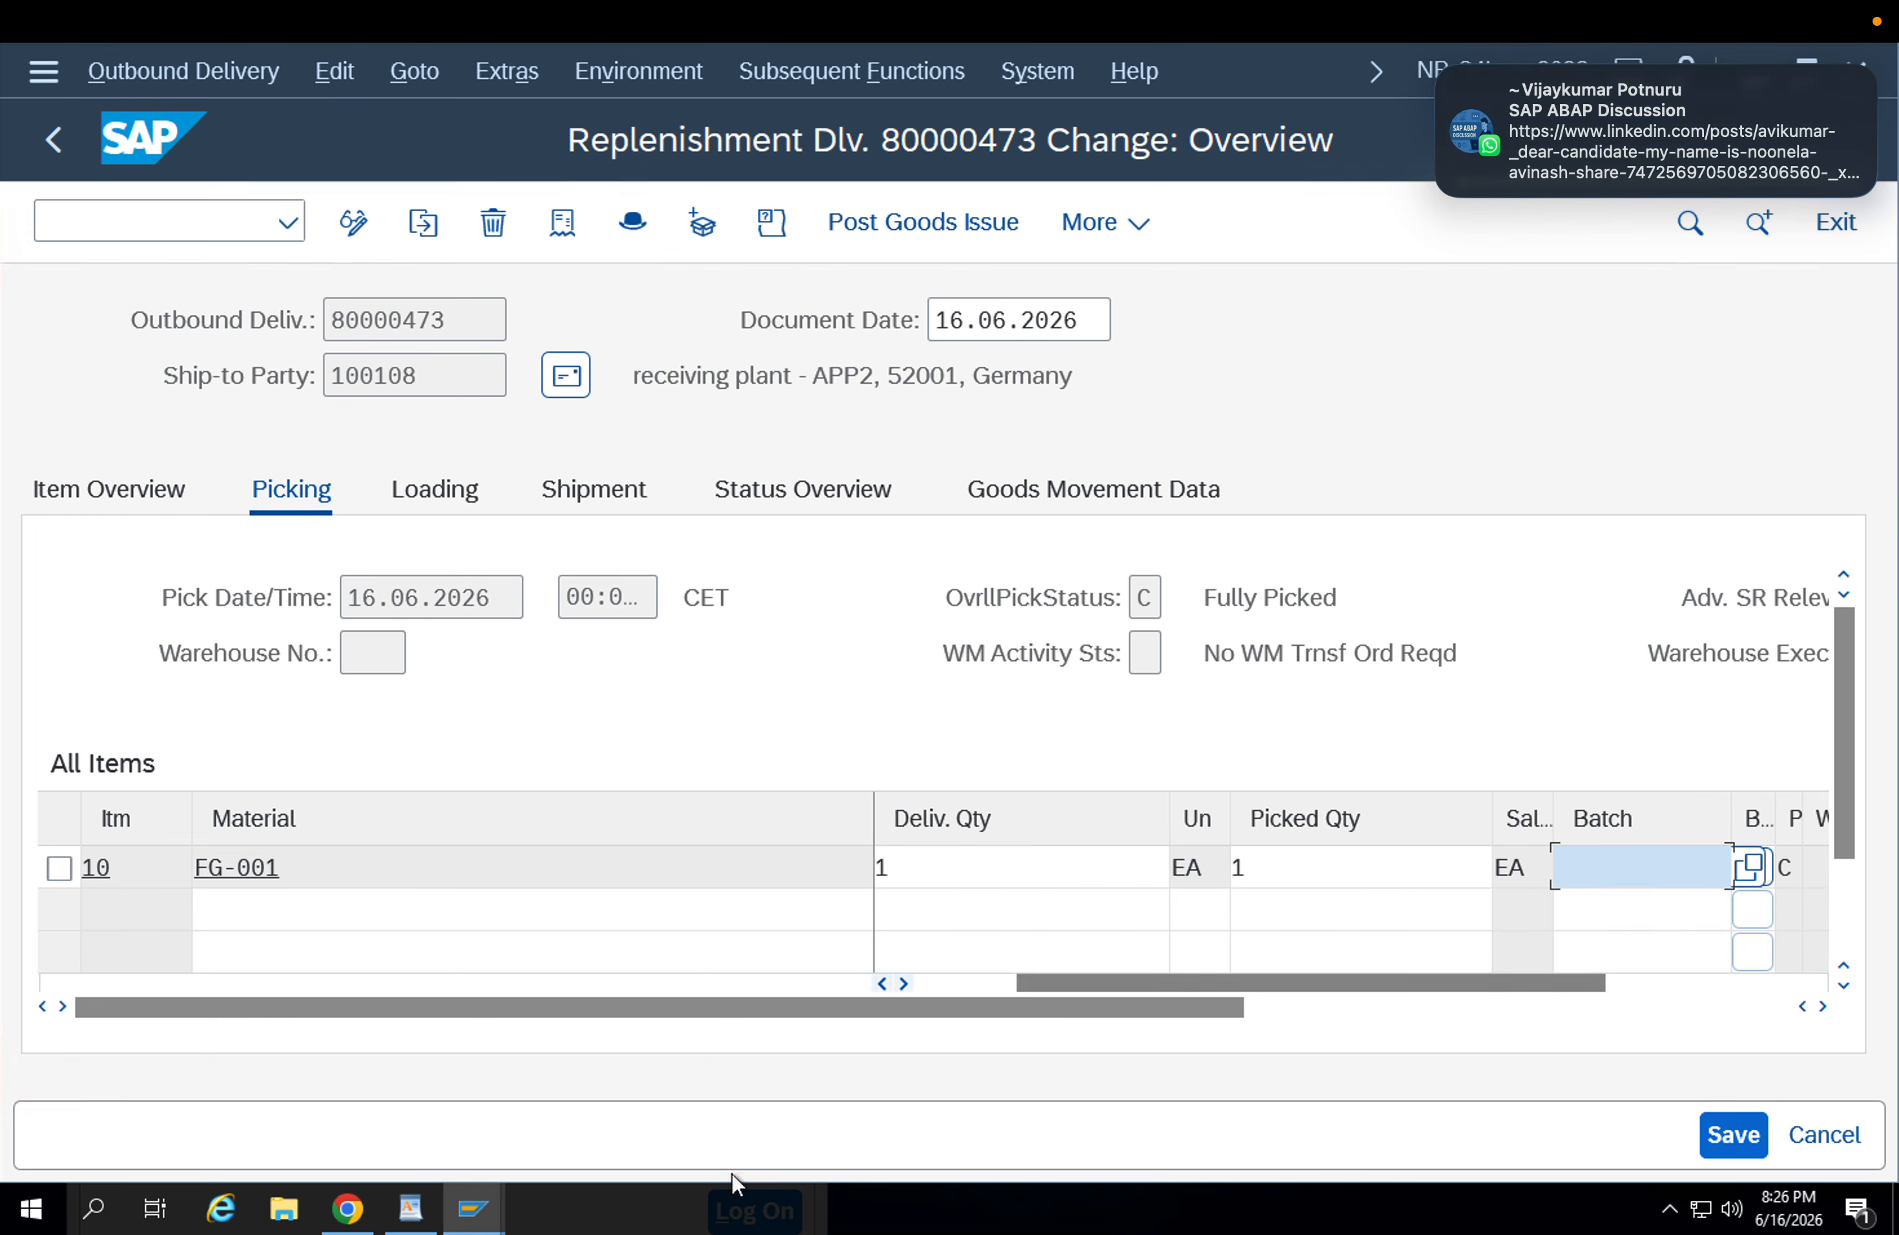
{"action": "mouse_move", "coordinate": [473, 1208]}
{"action": "left_click", "coordinate": [577, 1131]}
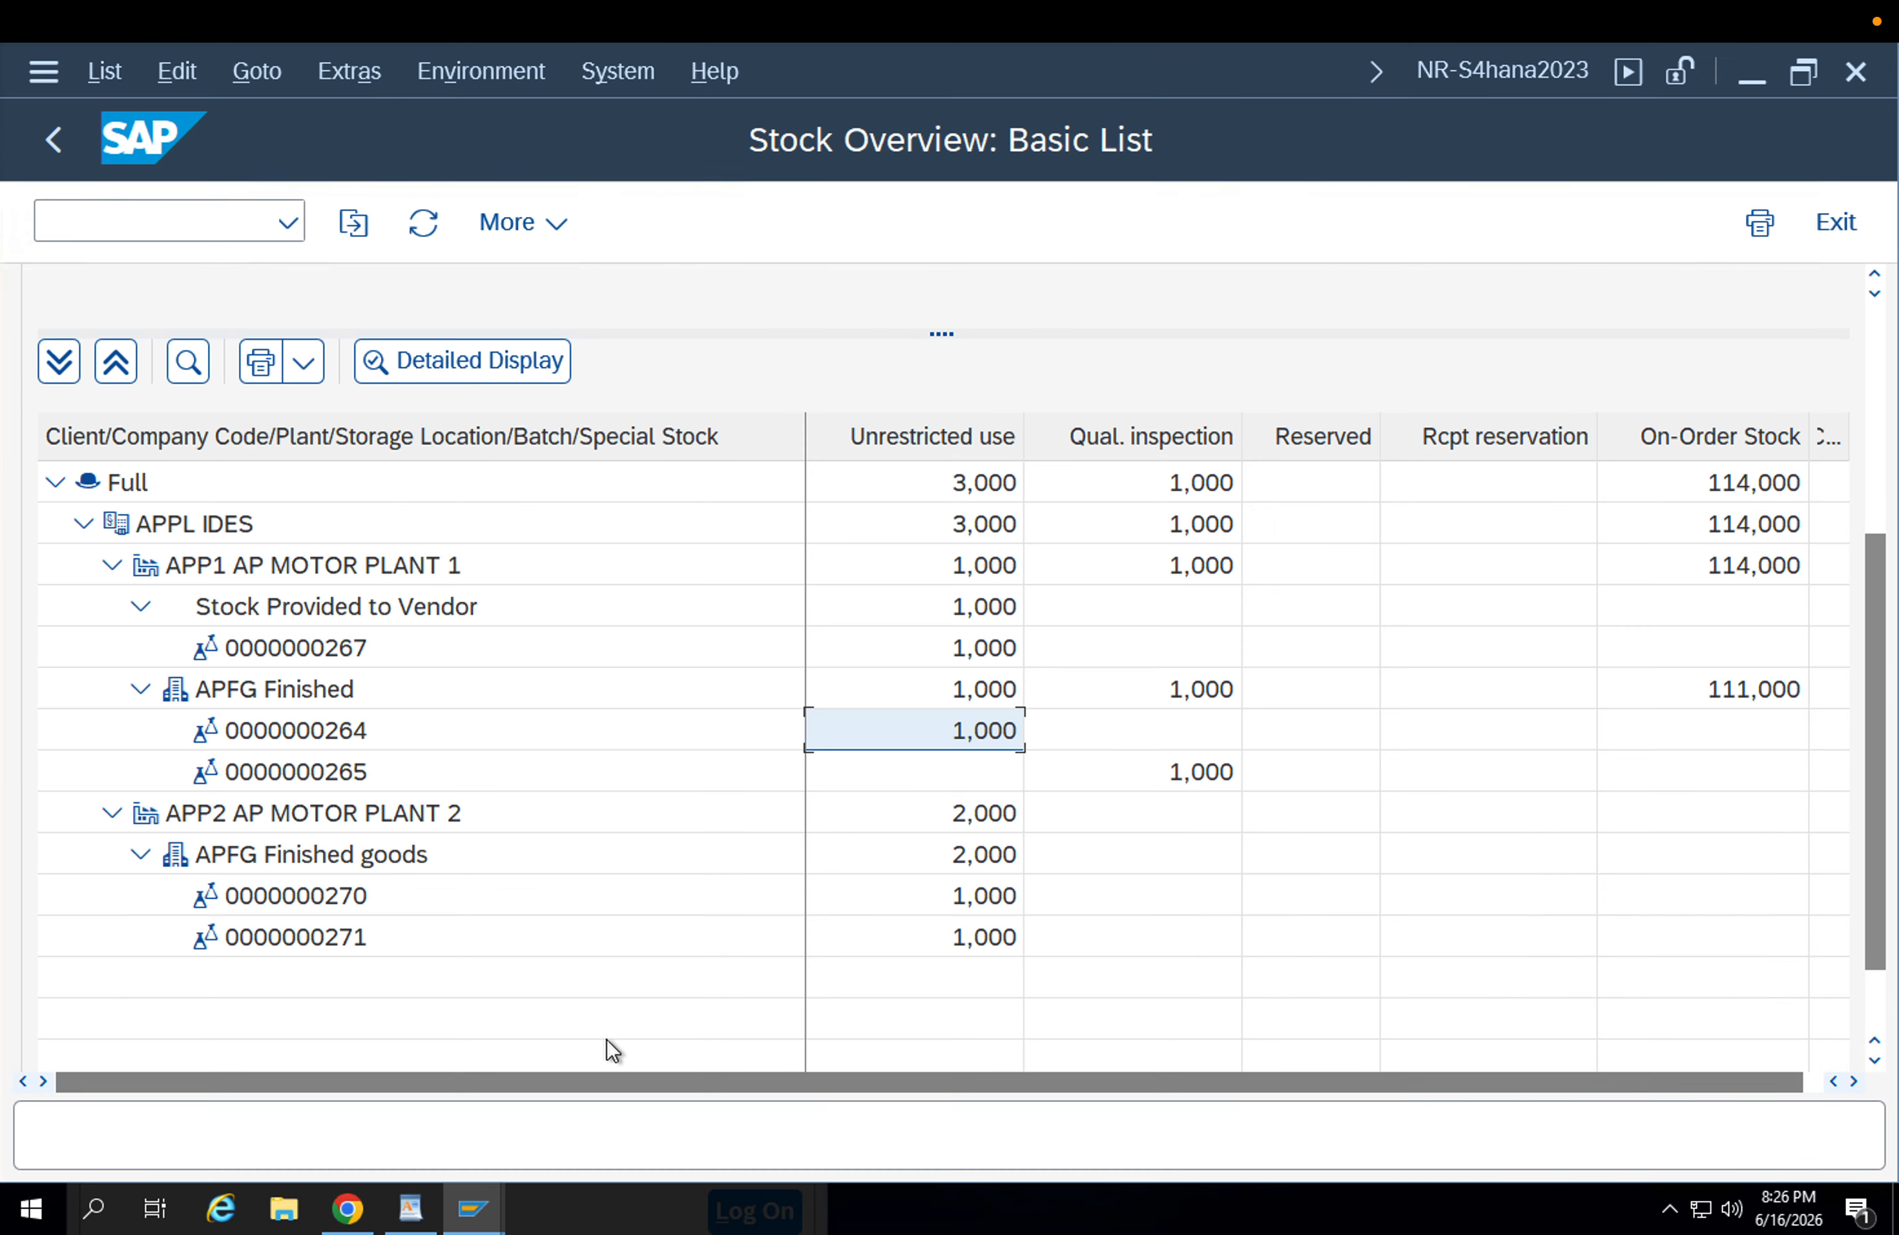
{"action": "left_click", "coordinate": [285, 731]}
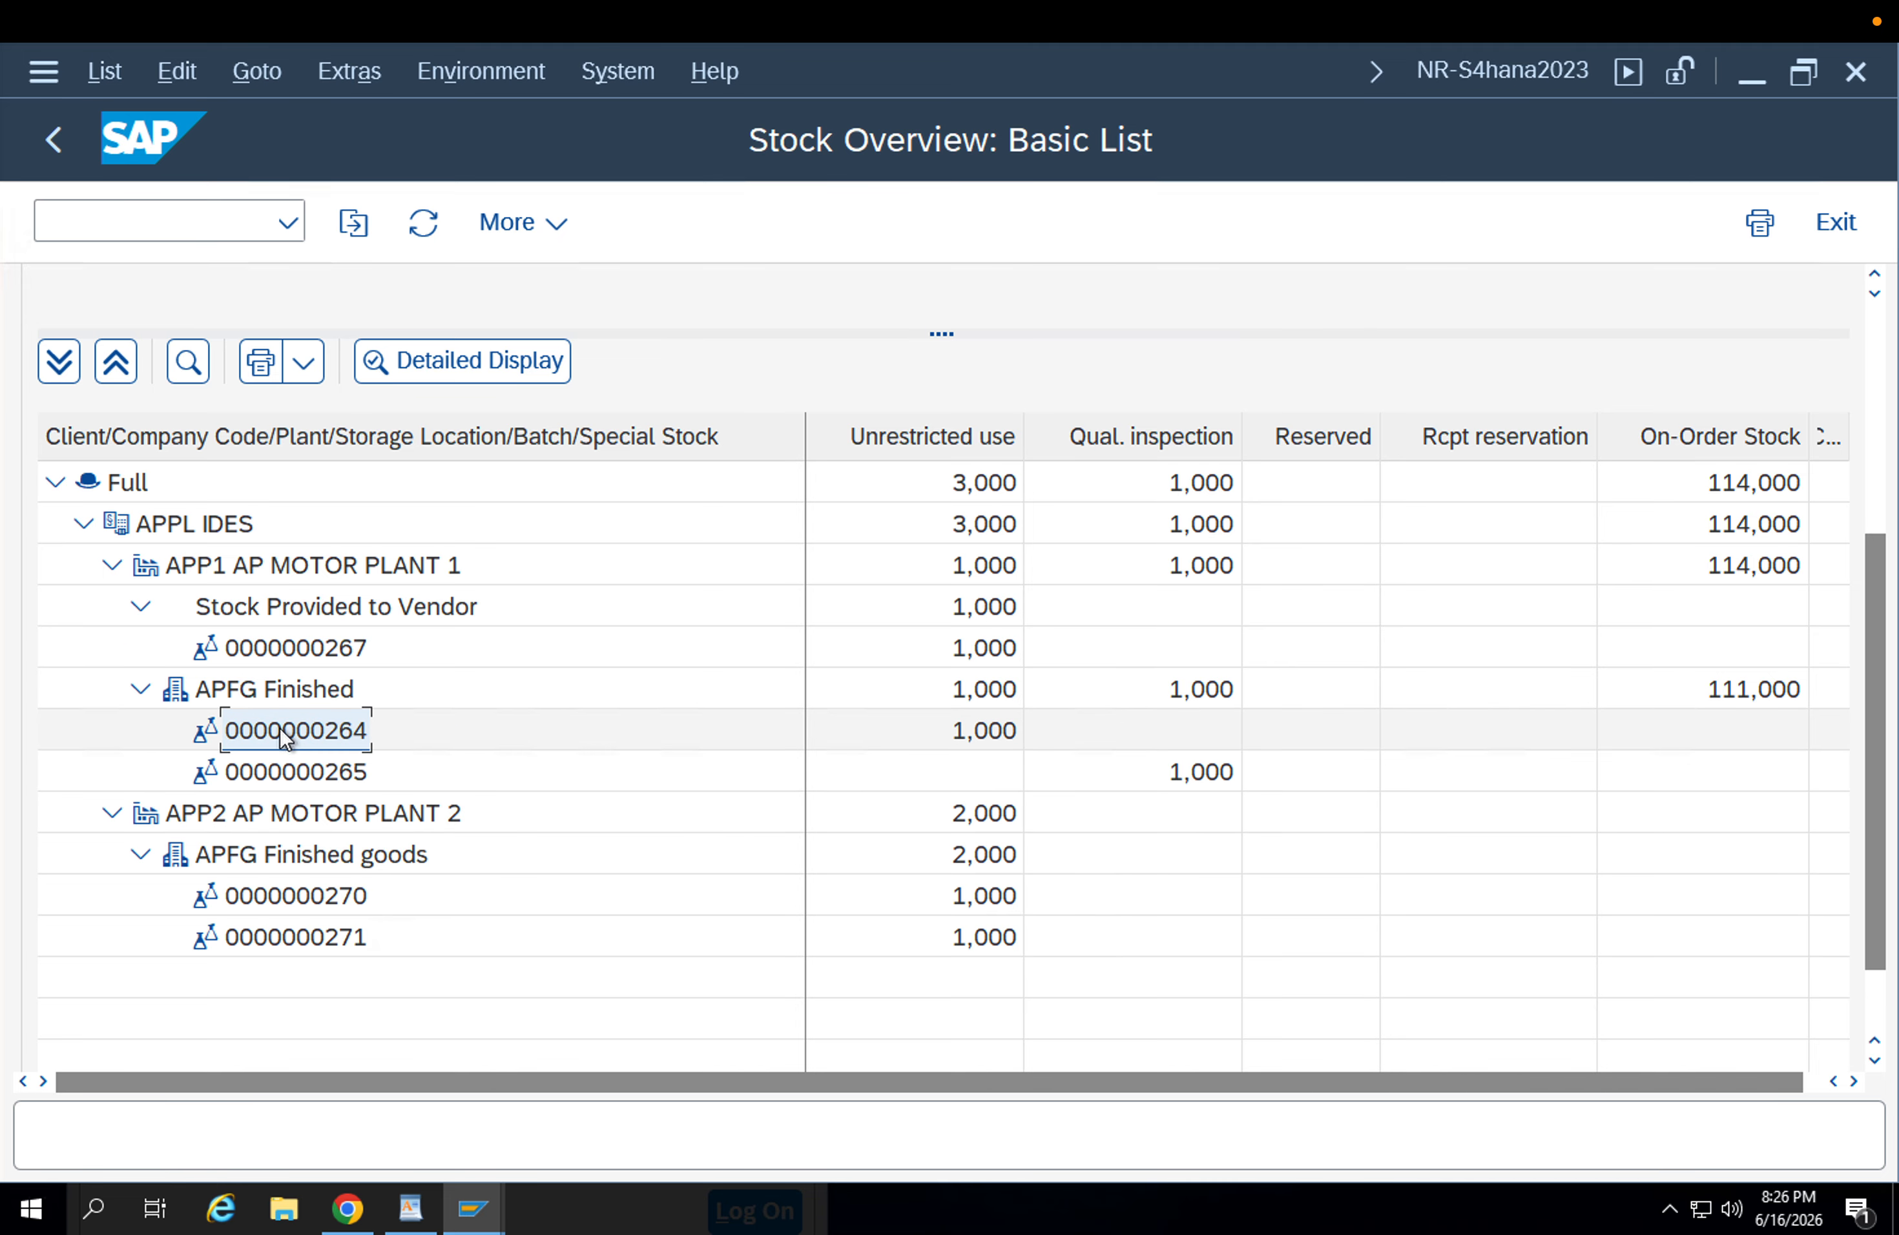
{"action": "left_click", "coordinate": [474, 1203]}
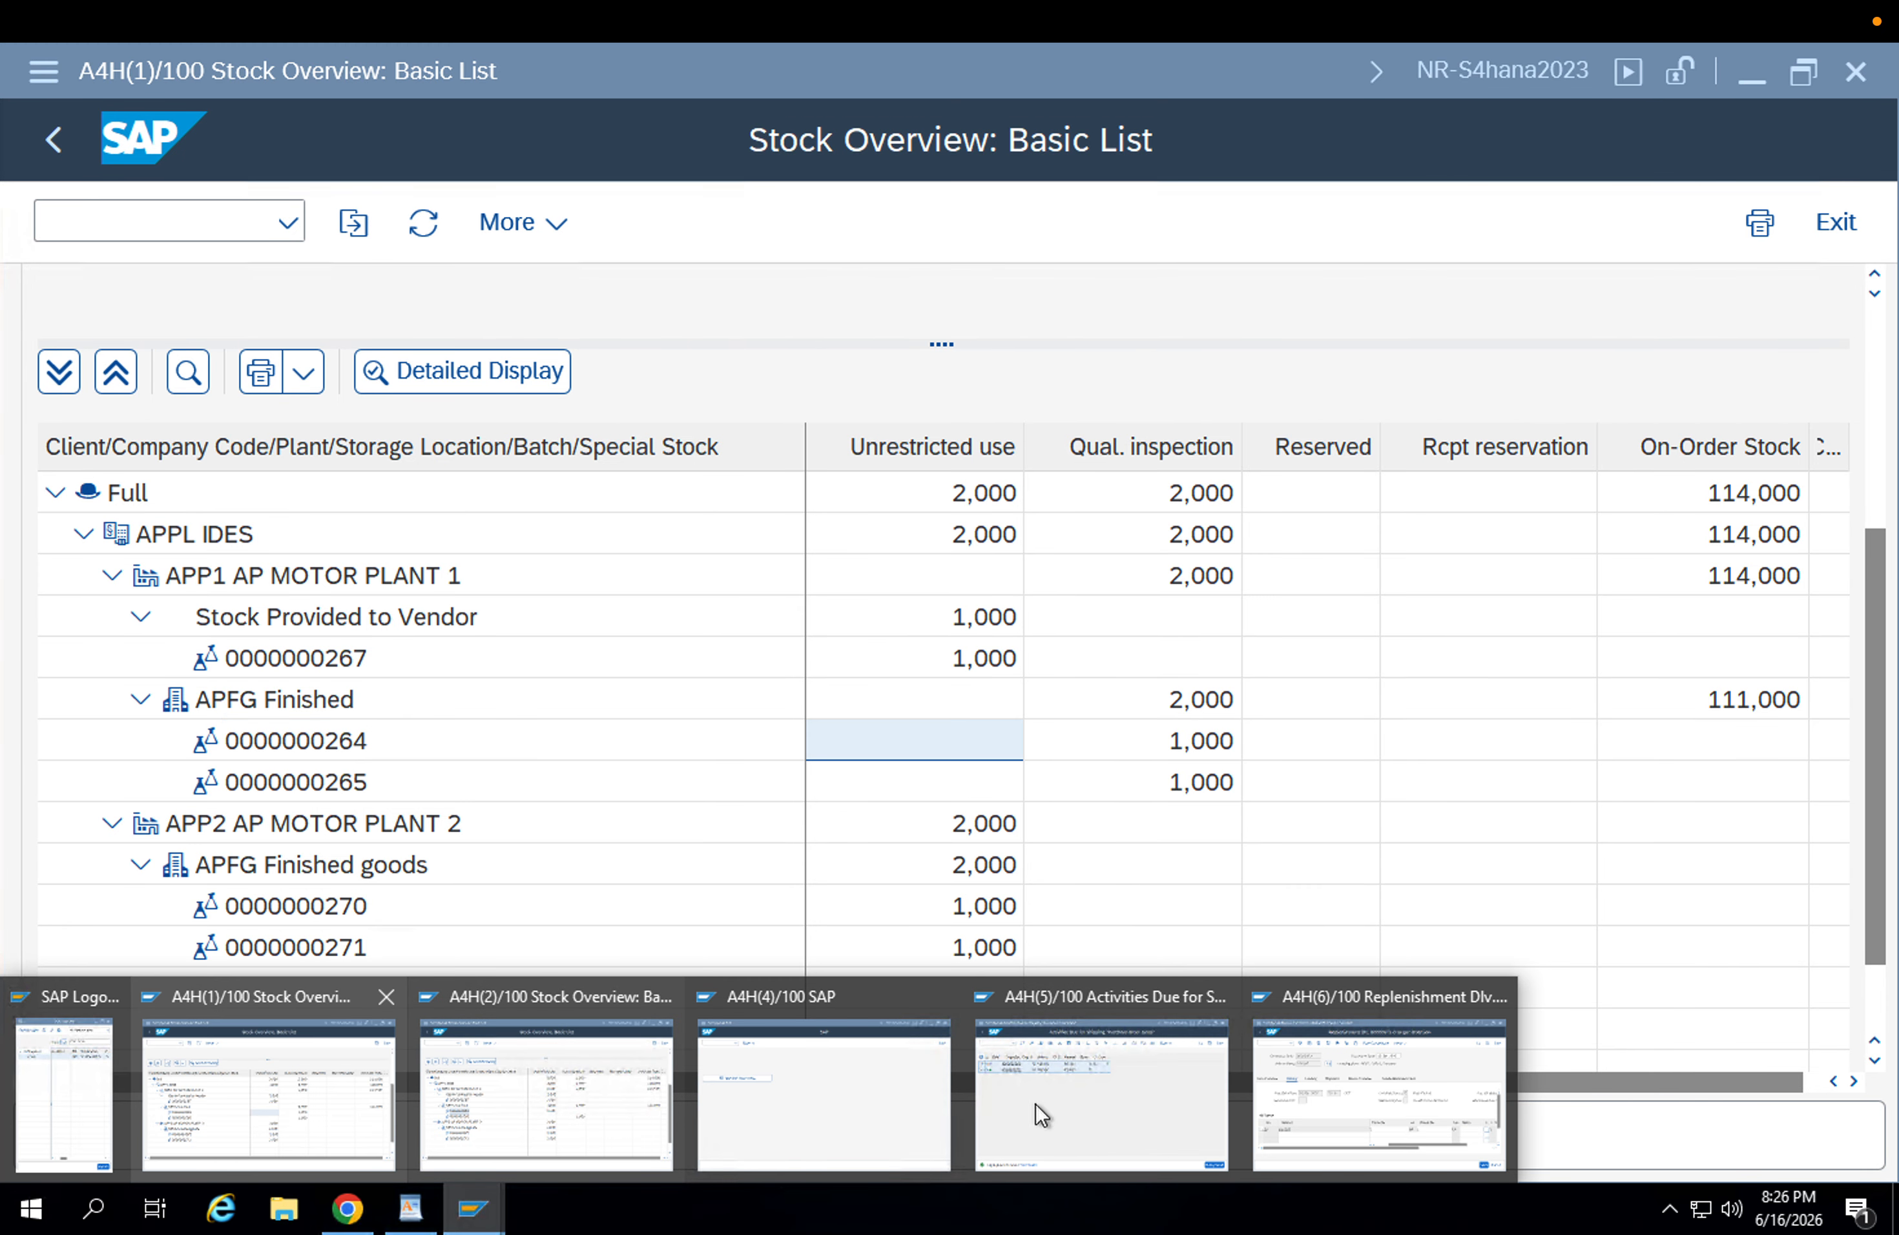
{"action": "left_click", "coordinate": [1404, 1076]}
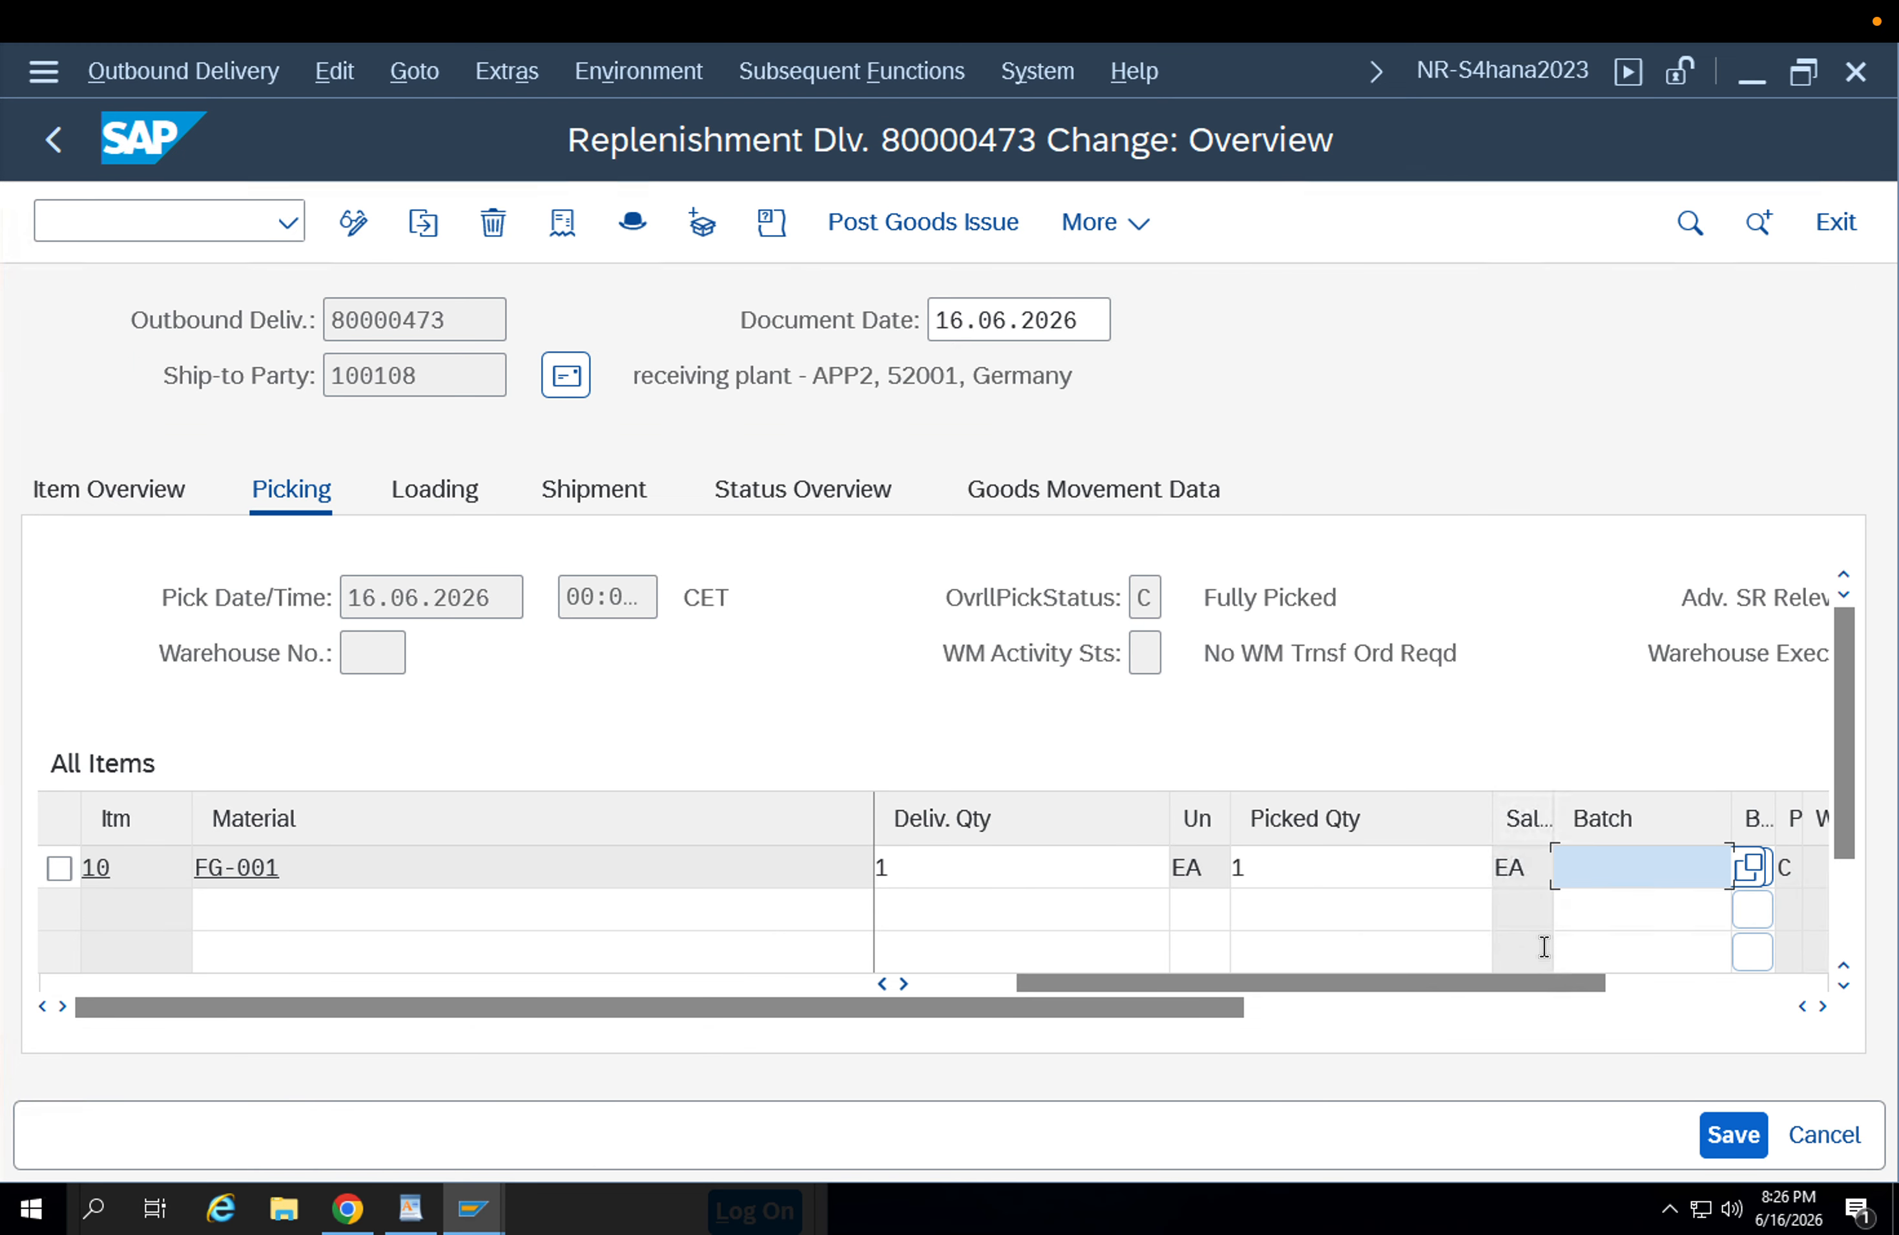
{"action": "key", "text": "ctrl+v"}
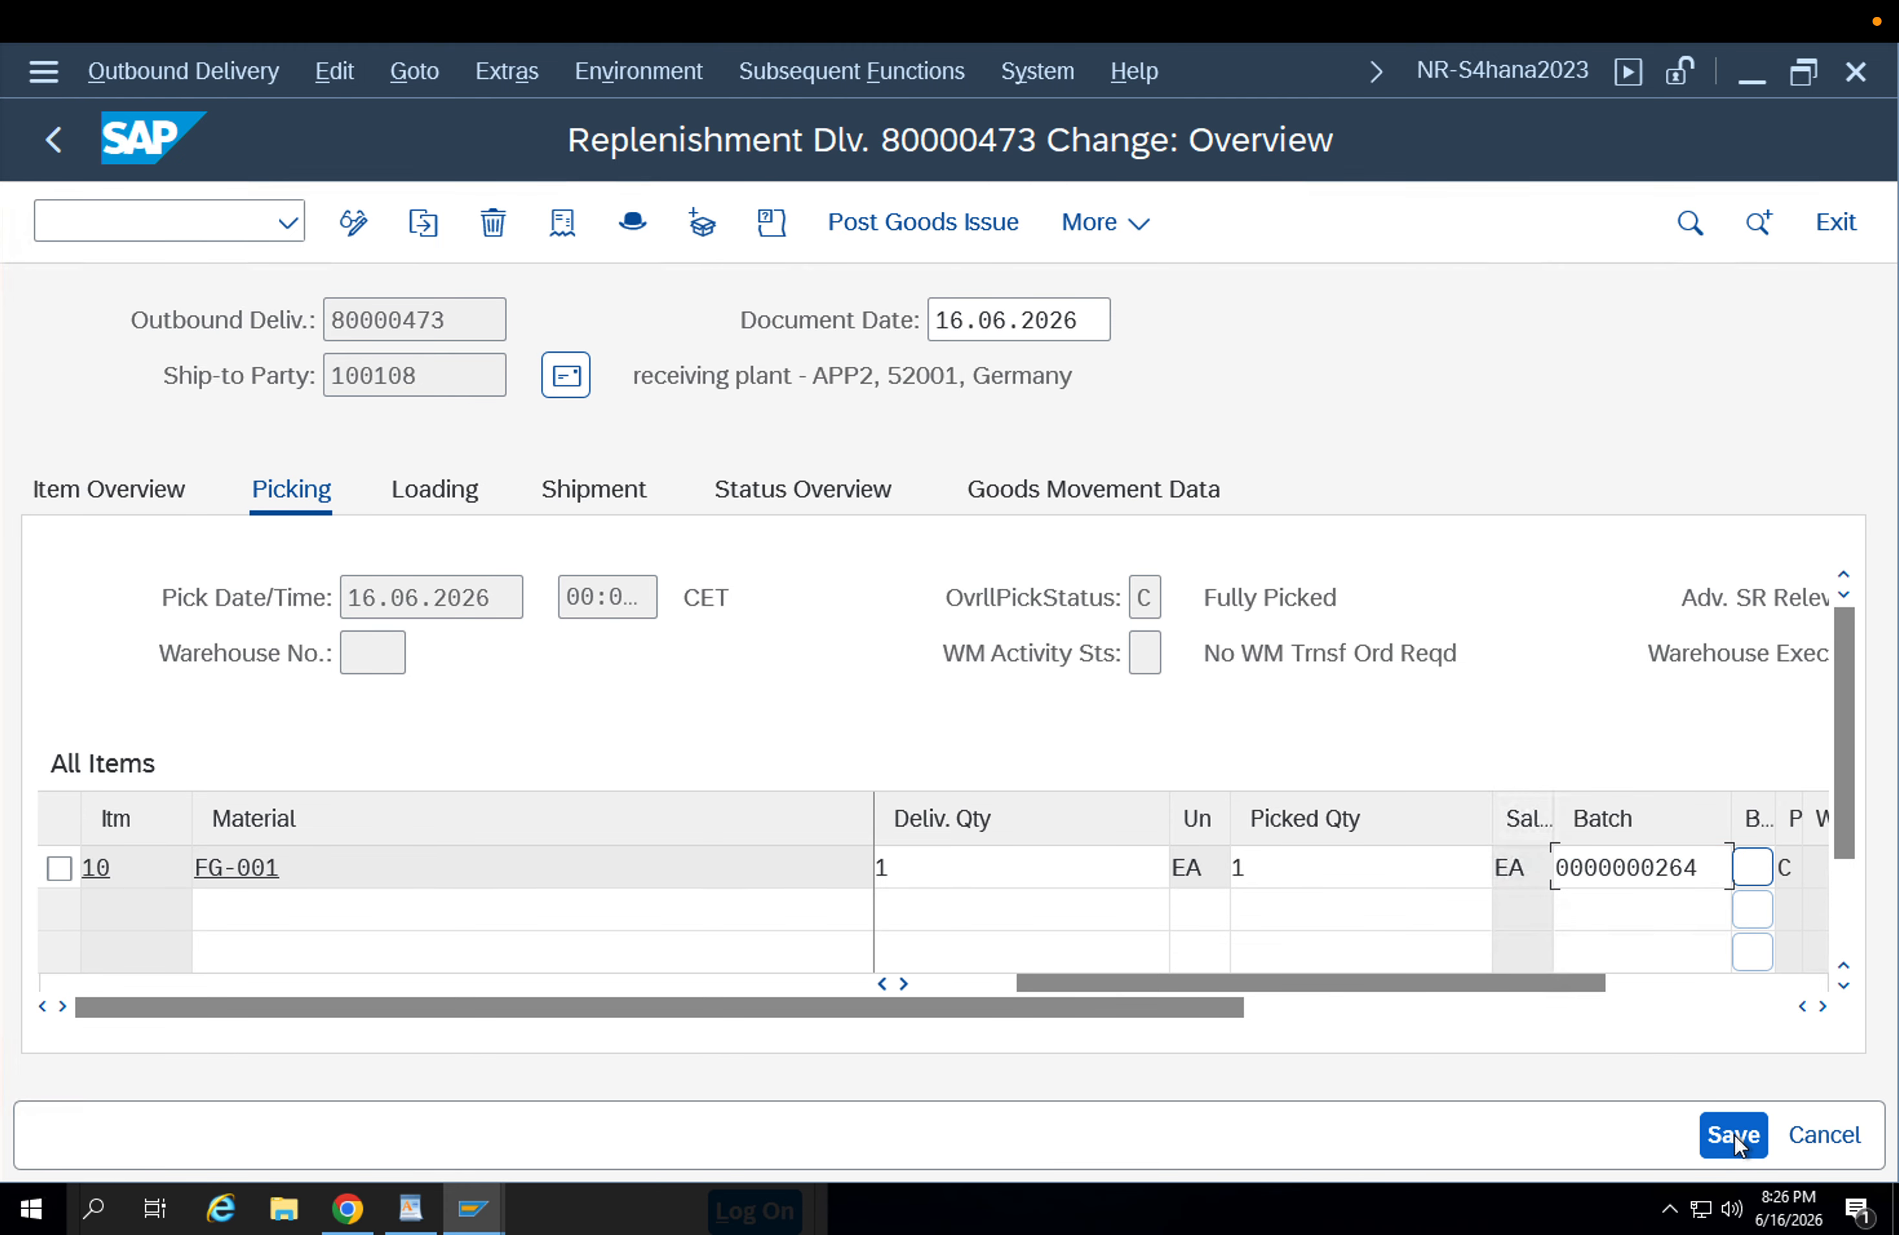
{"action": "left_click", "coordinate": [1734, 1135]}
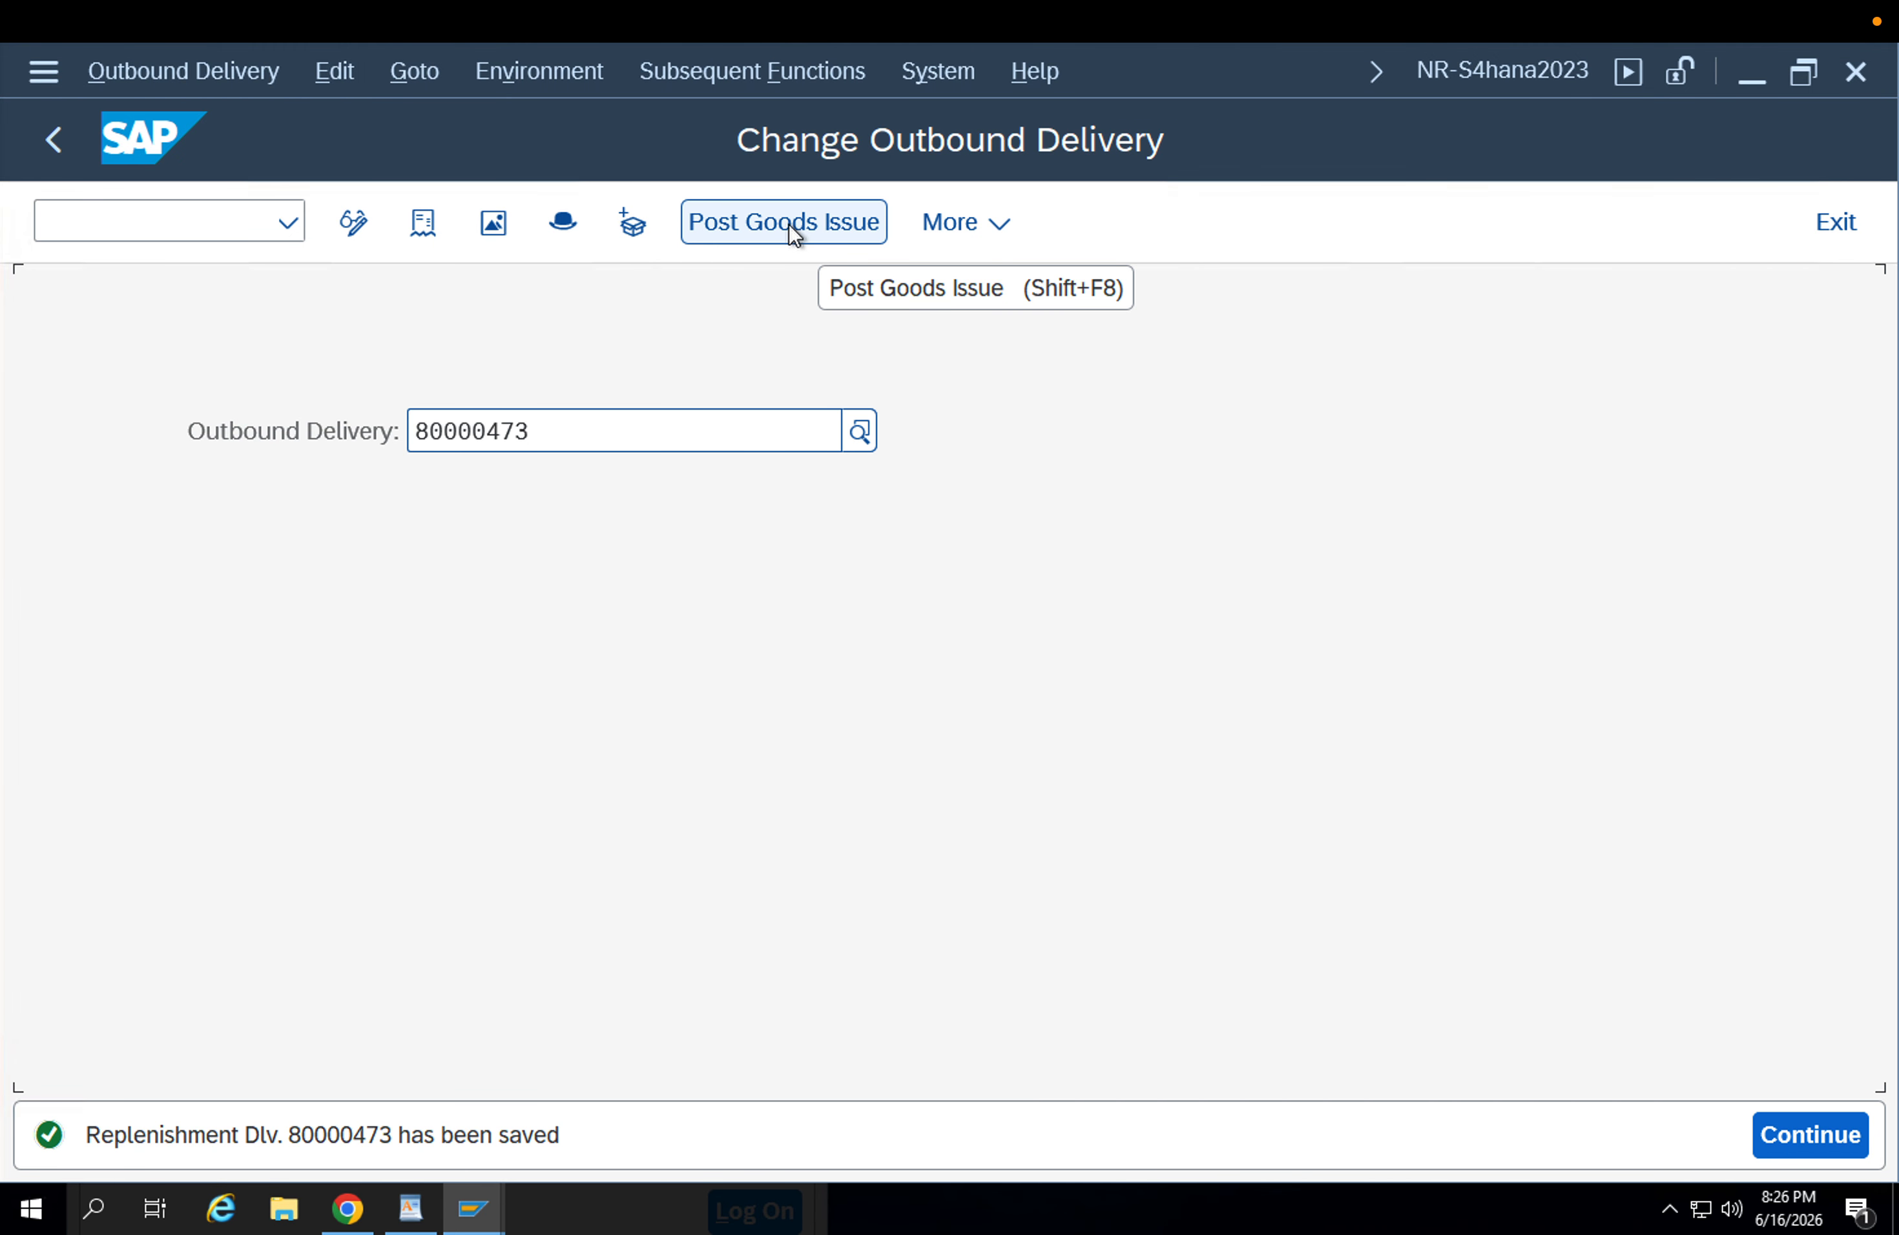
Check the picking request in the delivery's document flow and post the goods issue for the delivery.
{"action": "left_click", "coordinate": [423, 220]}
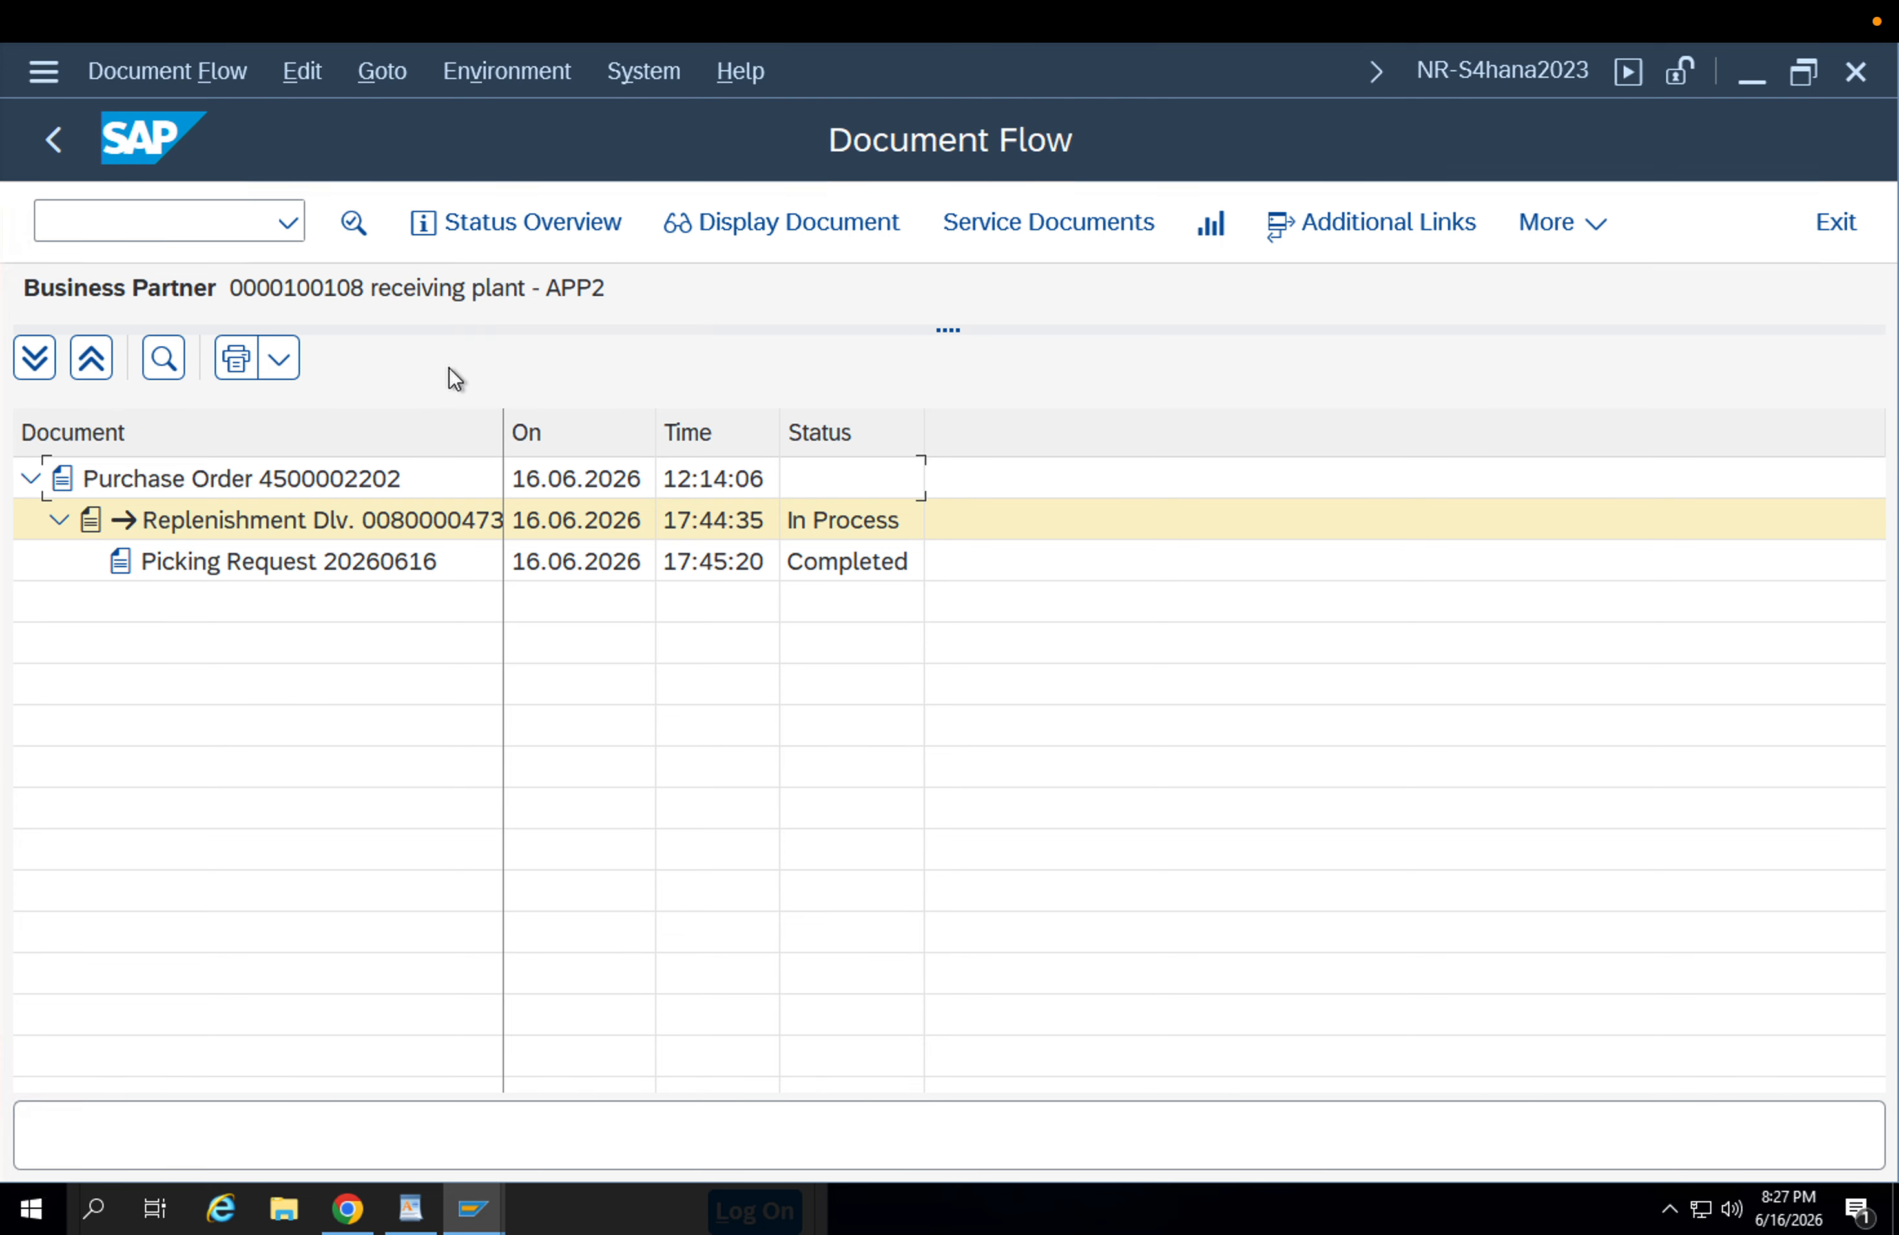
{"action": "left_click", "coordinate": [285, 563]}
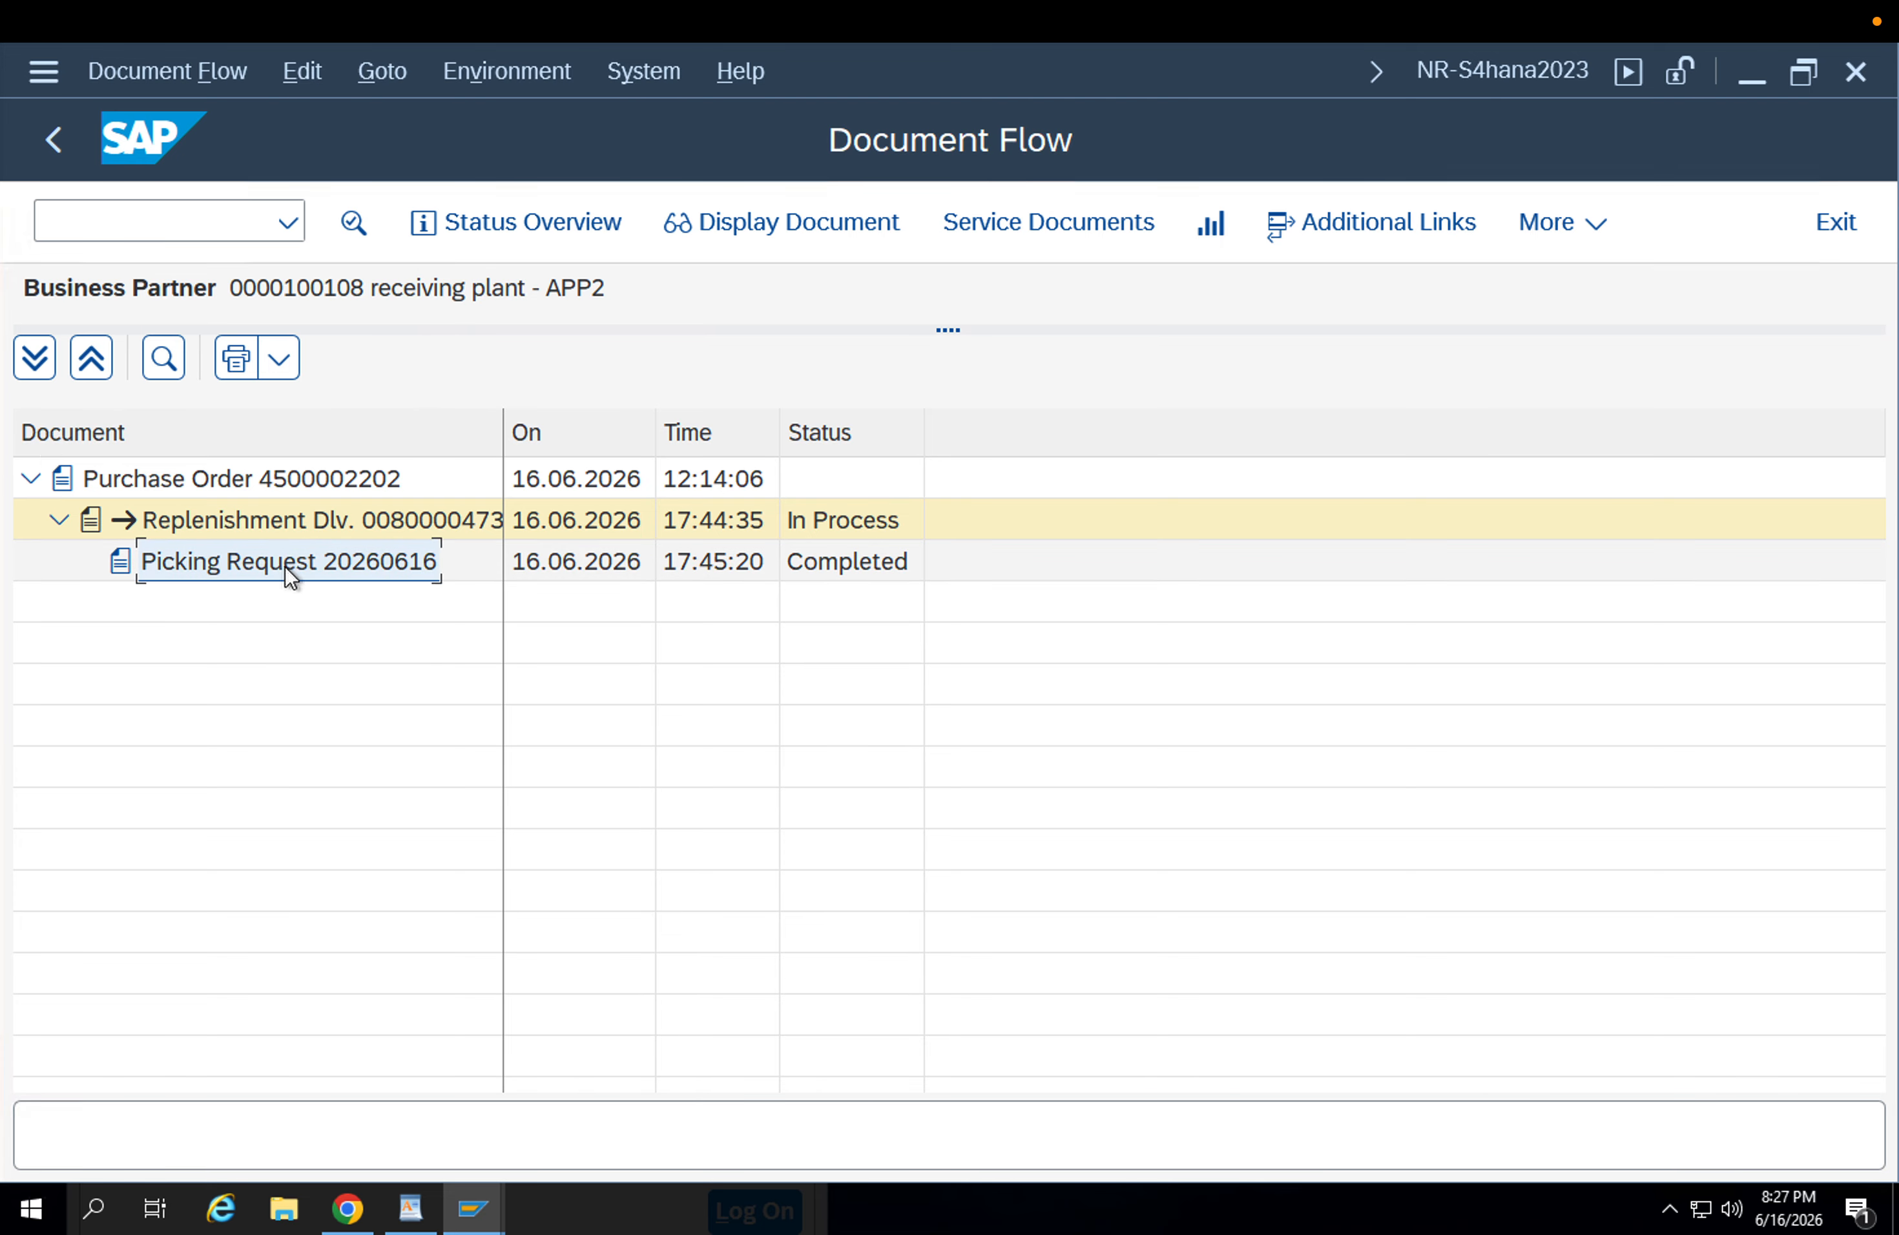
{"action": "left_click", "coordinate": [68, 157]}
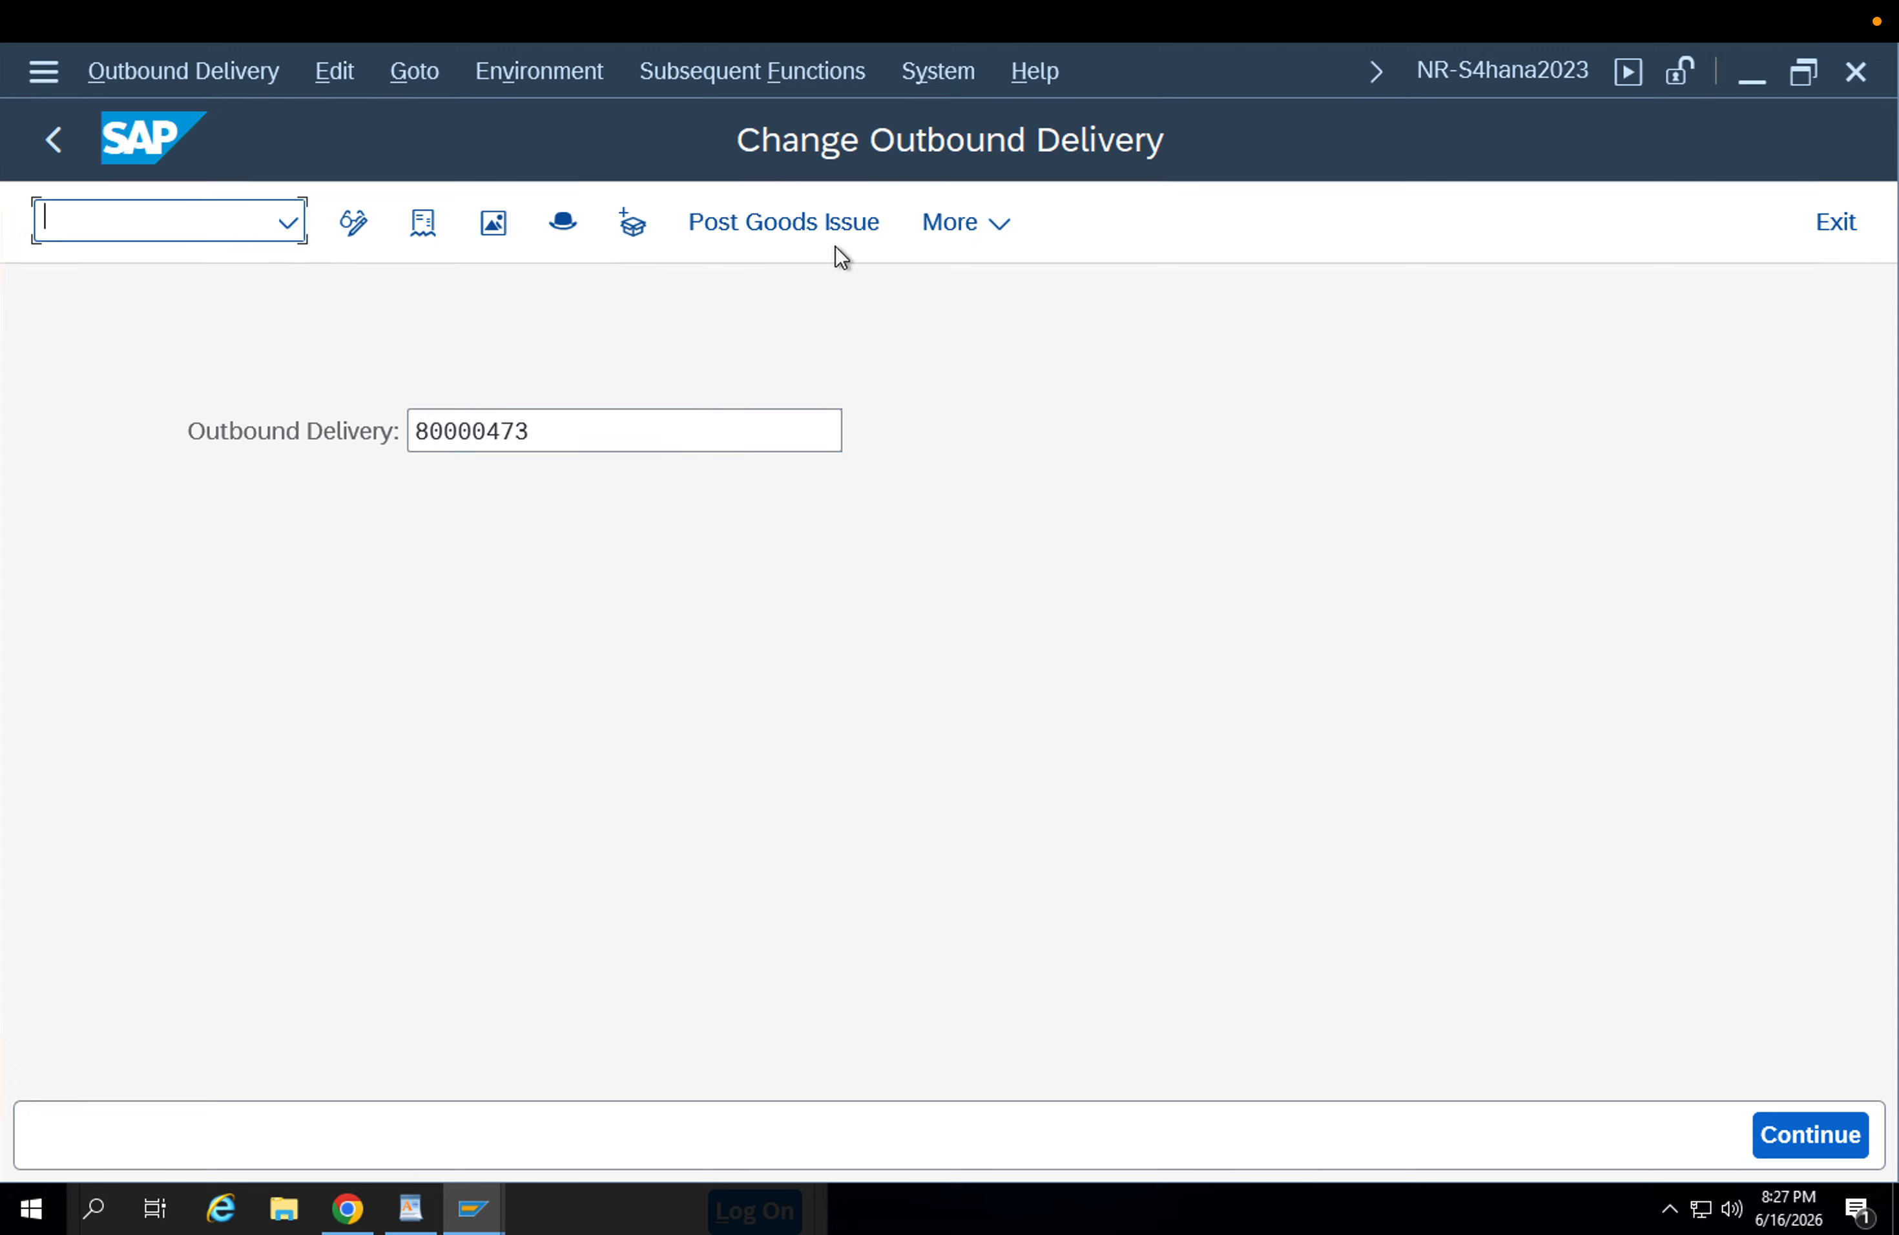
{"action": "left_click", "coordinate": [834, 229]}
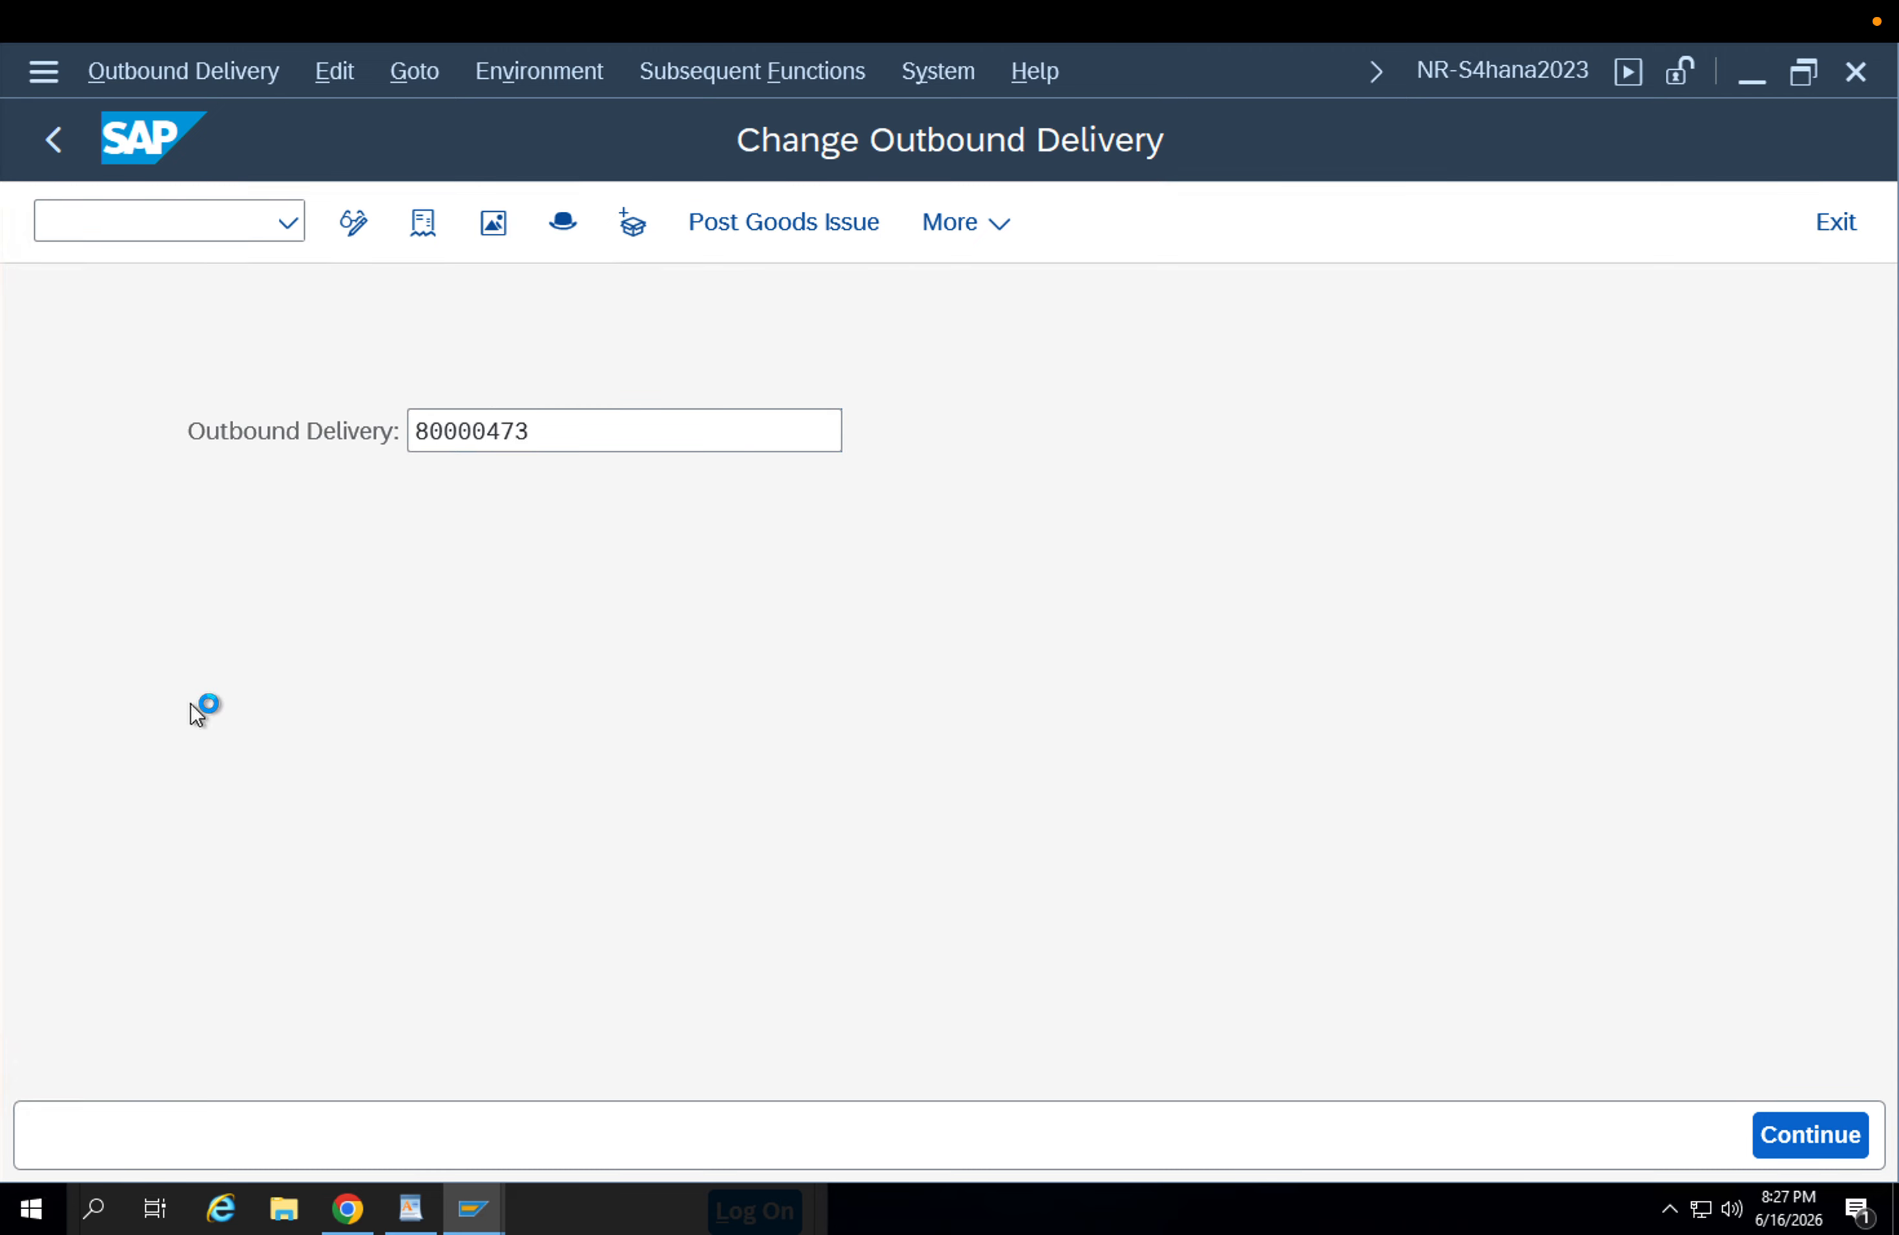
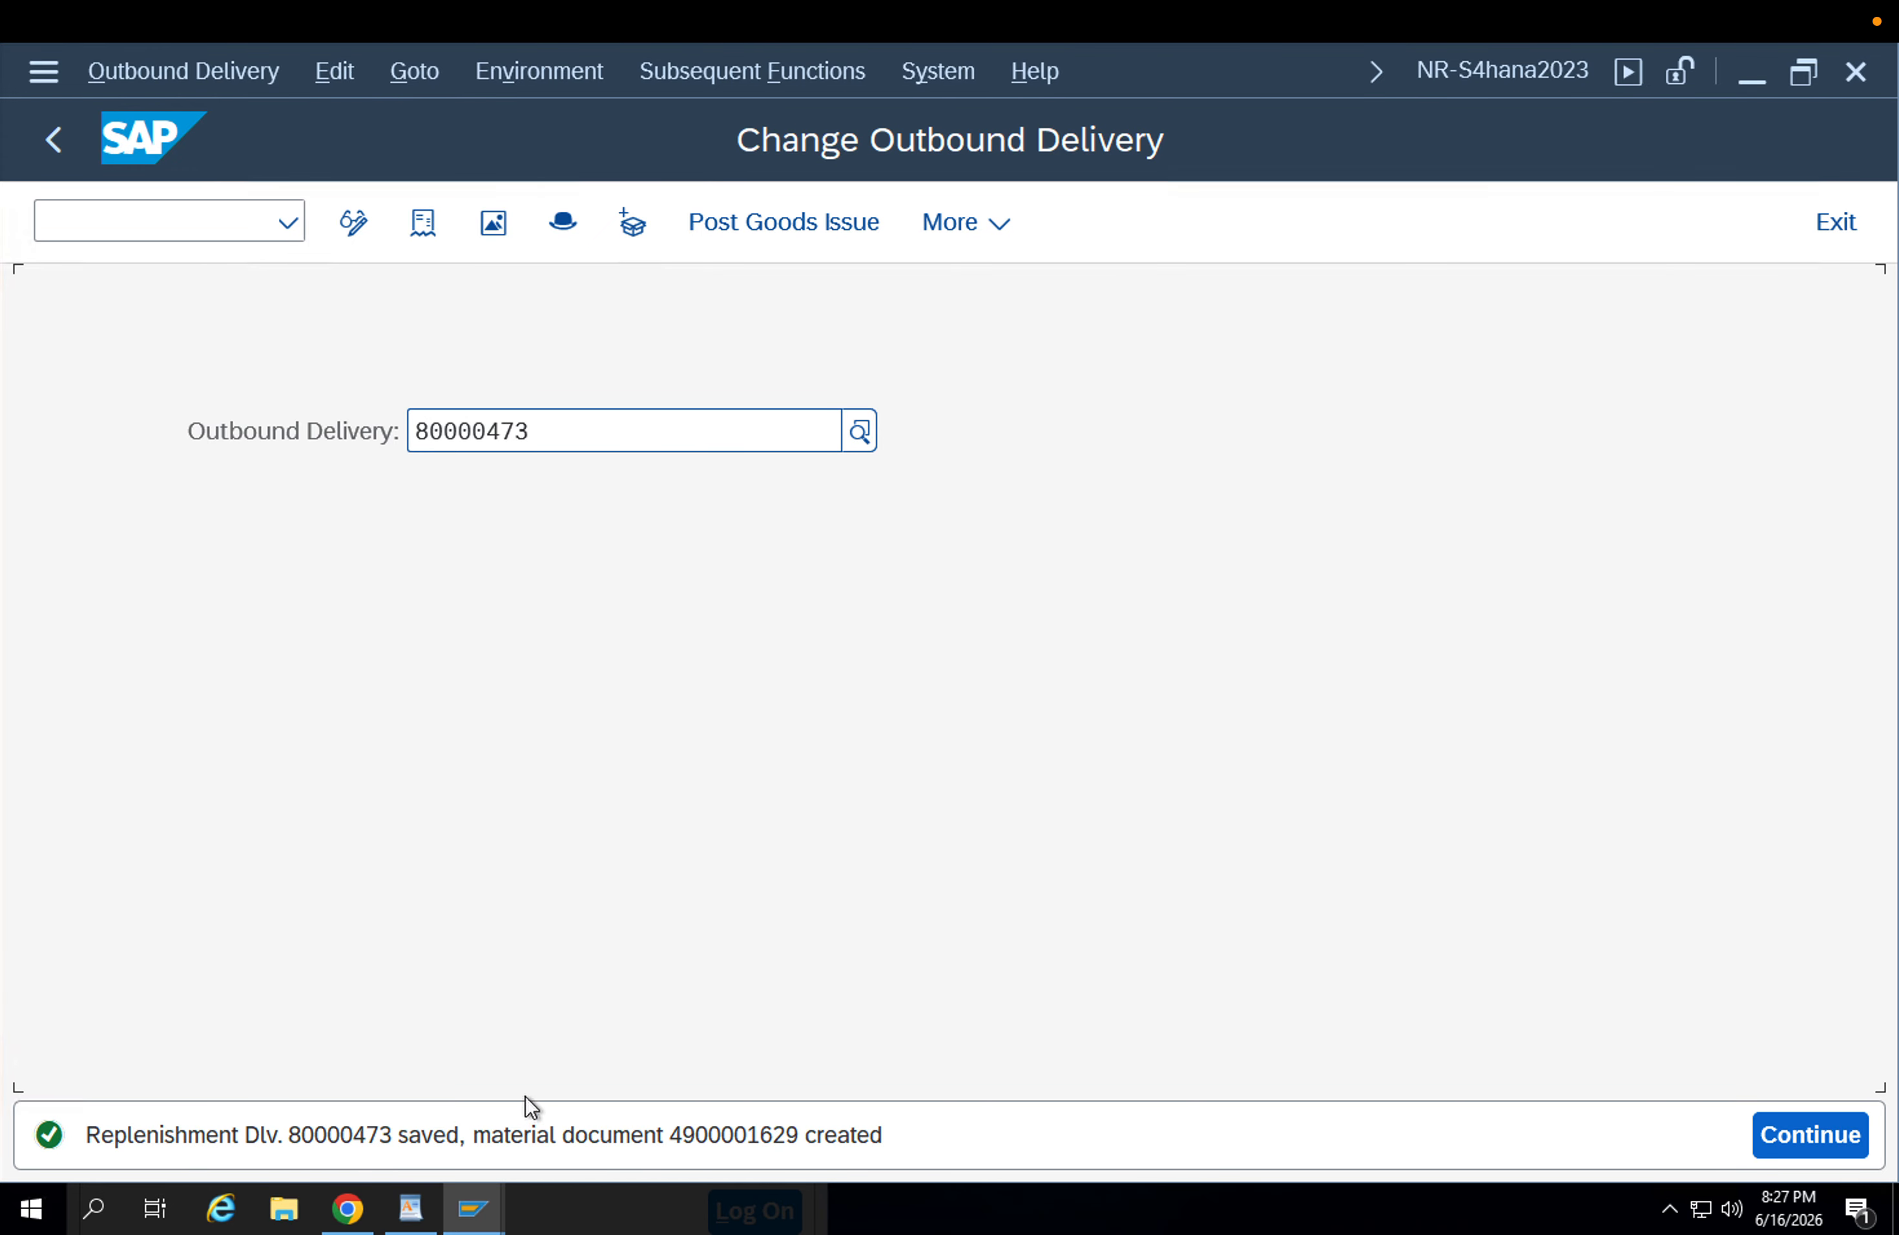
Open the stock-in-transit transfer's material document from the delivery's document flow and check the item's movement type.
{"action": "left_click", "coordinate": [425, 223]}
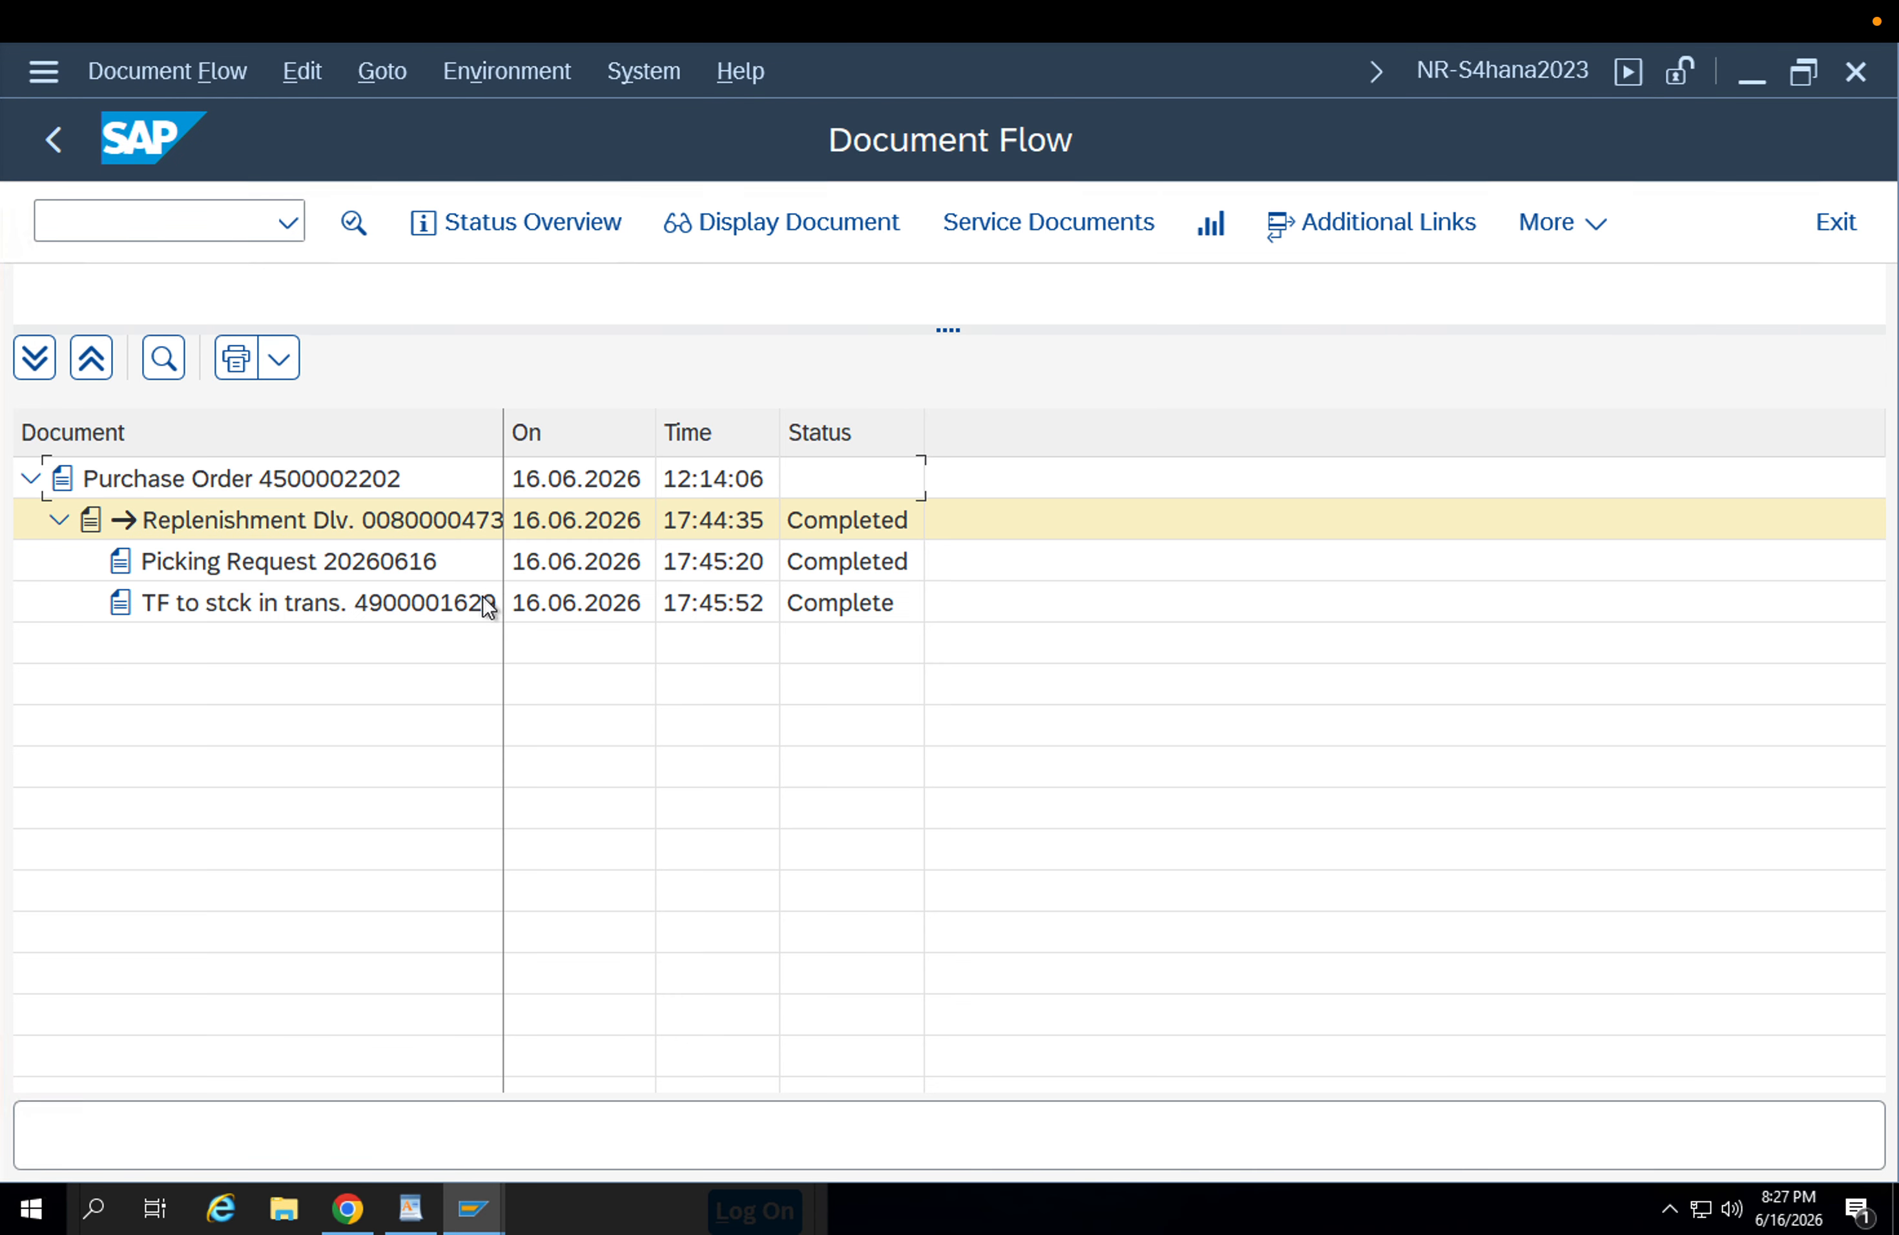
{"action": "left_click", "coordinate": [418, 610]}
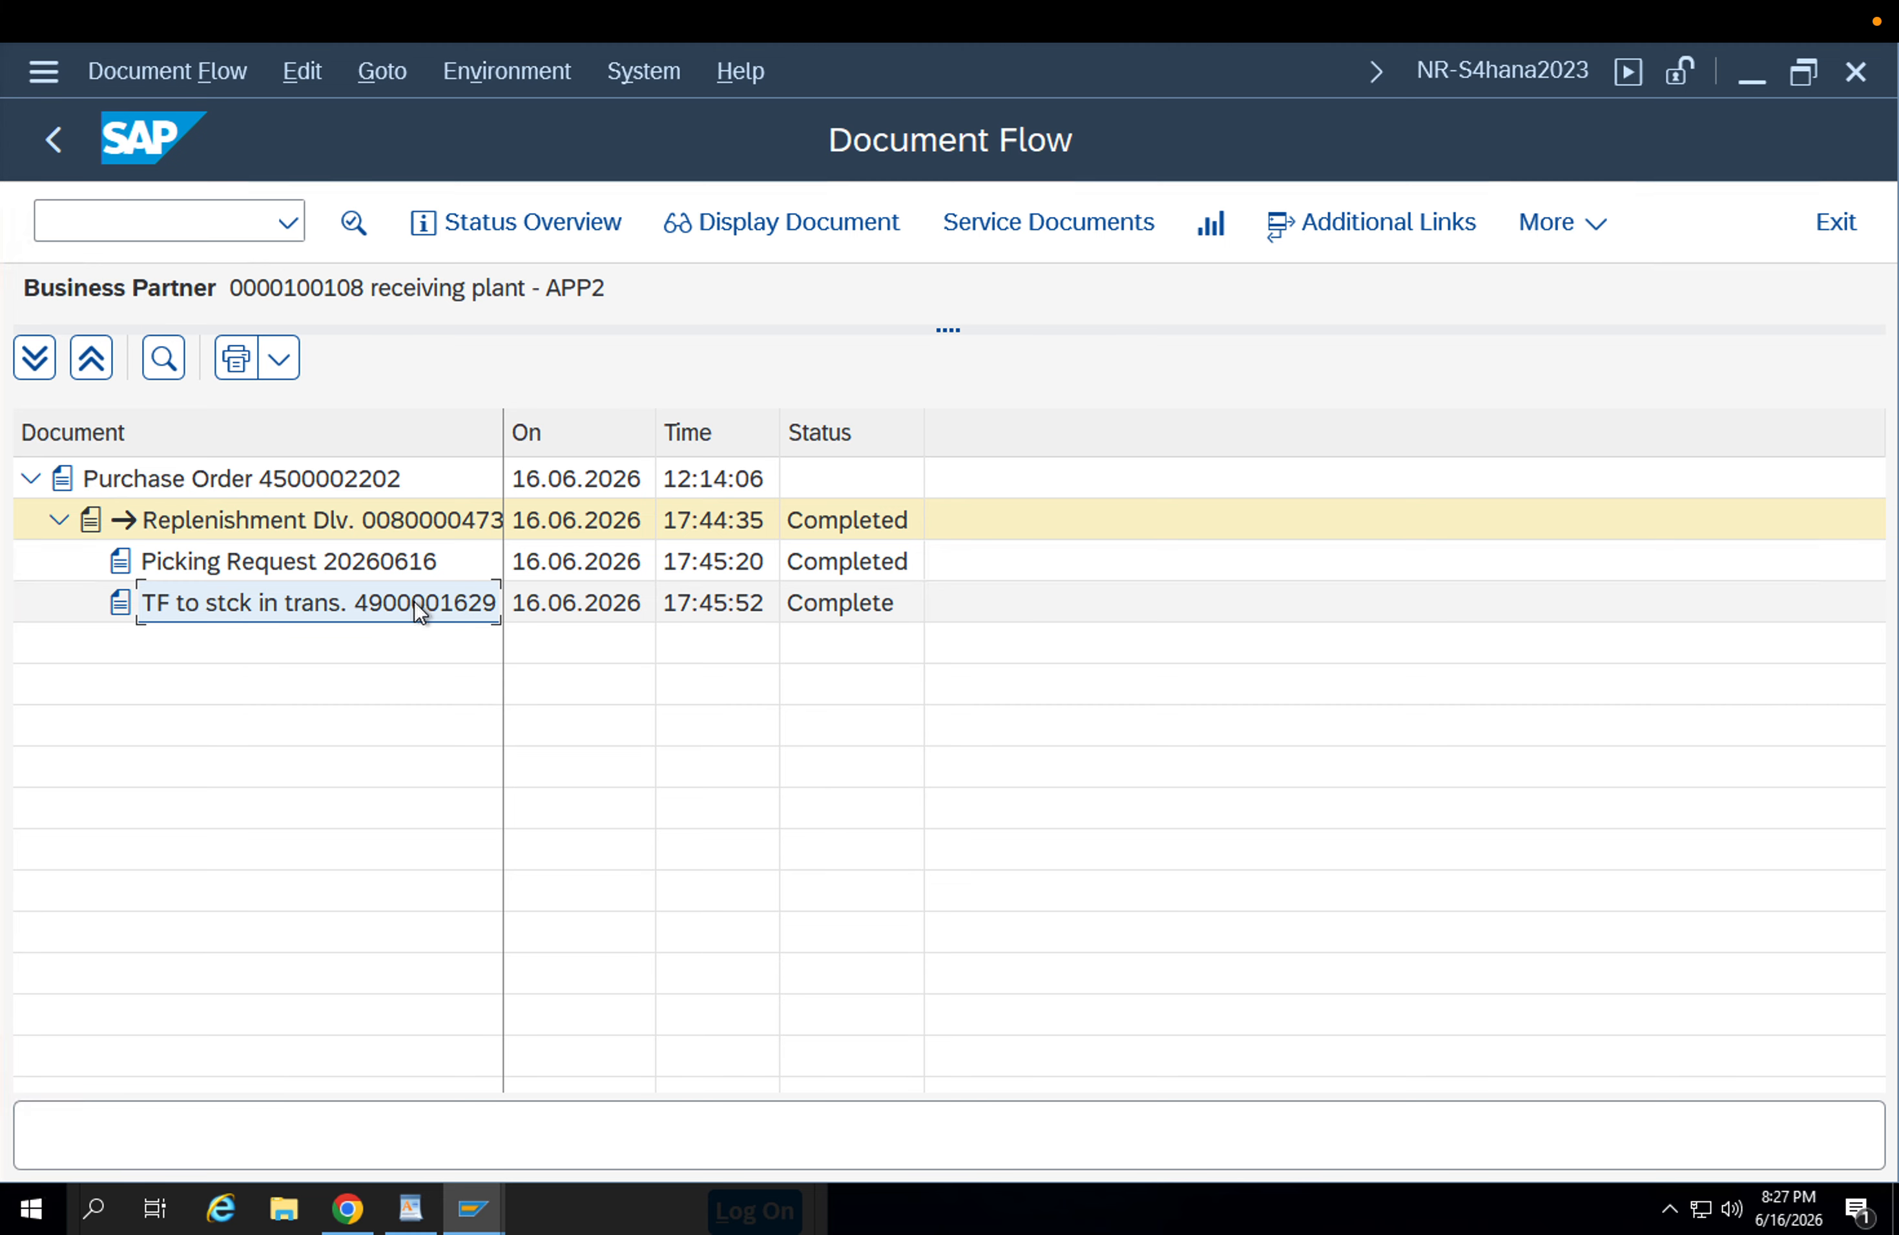
{"action": "left_click", "coordinate": [716, 239]}
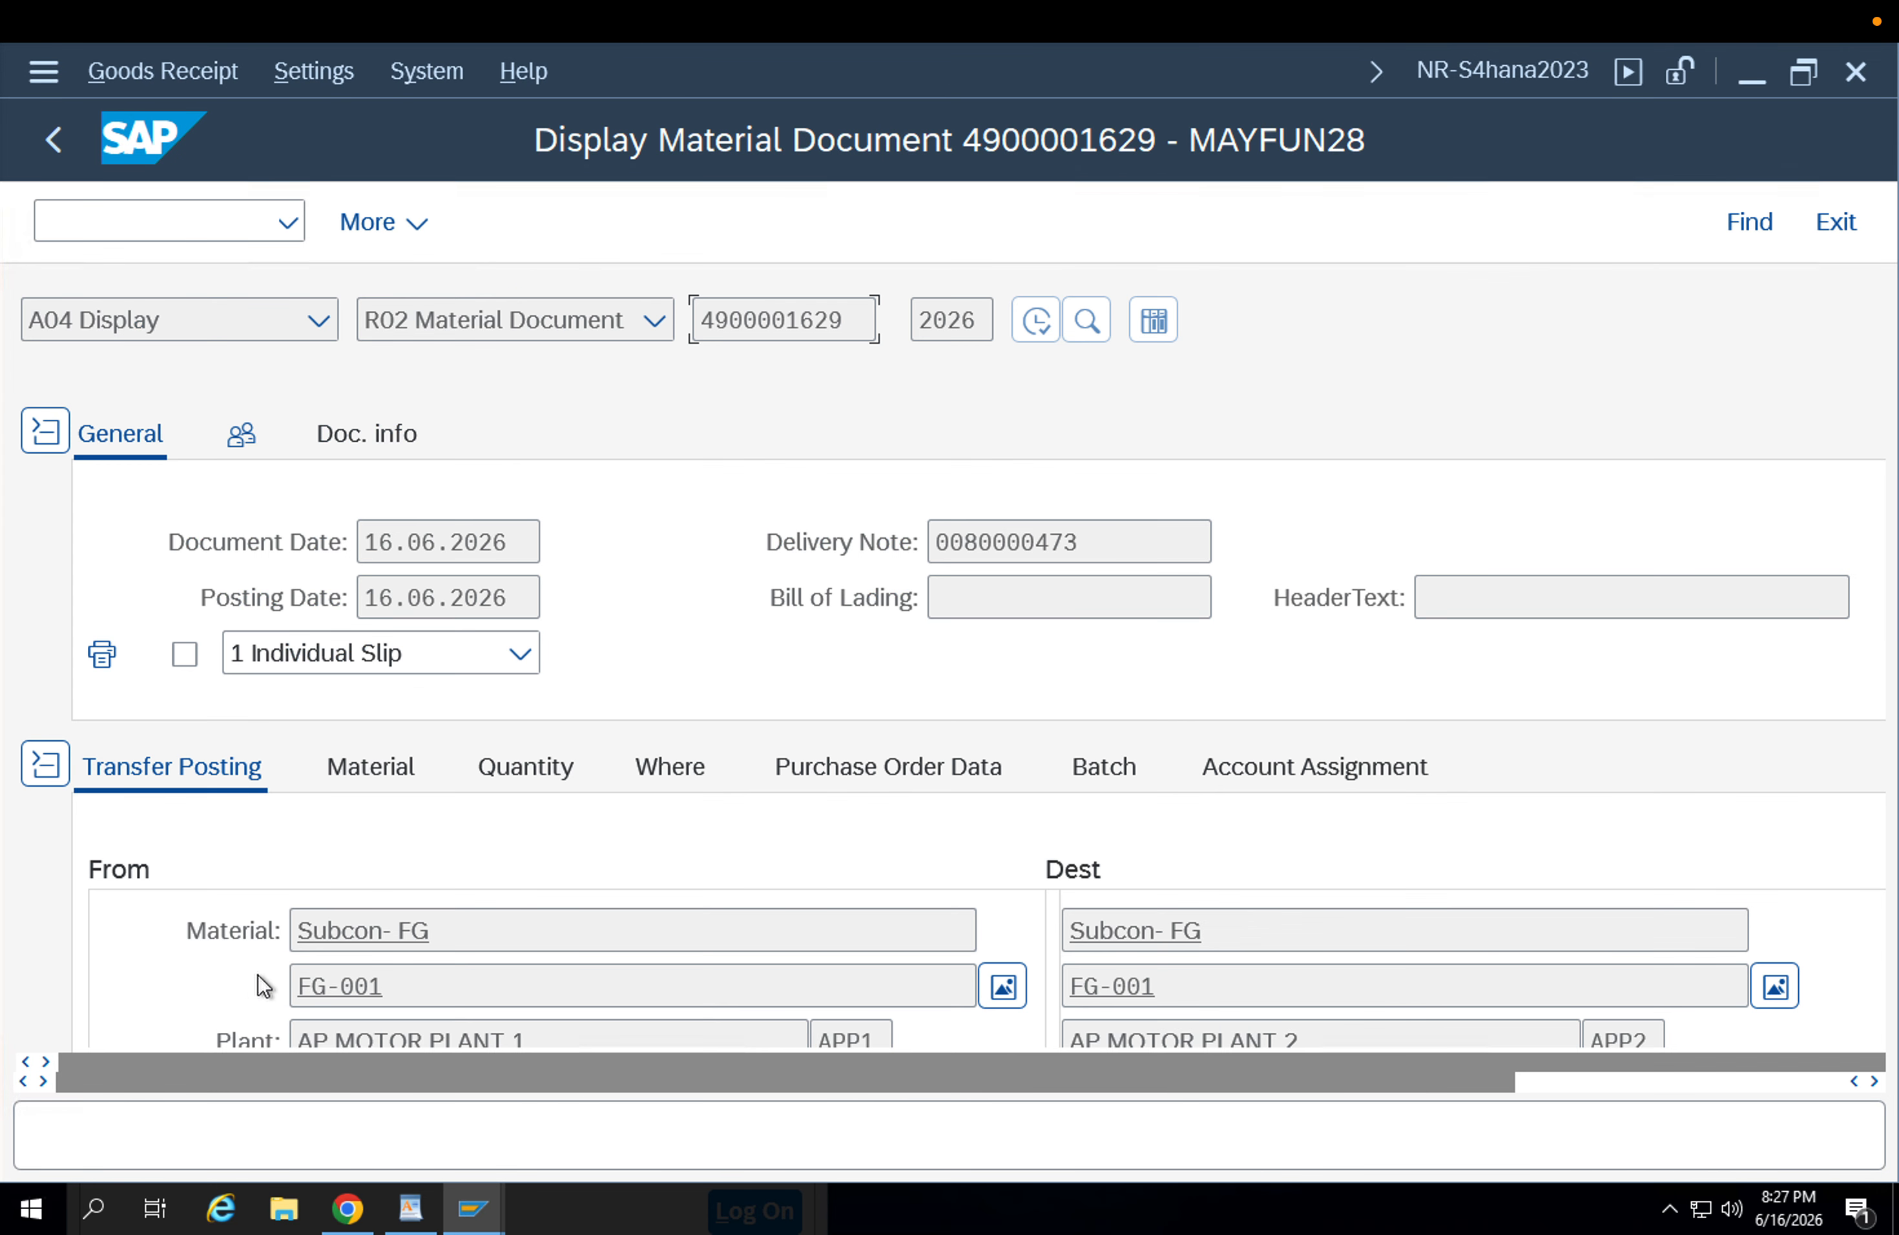
{"action": "left_click", "coordinate": [651, 776]}
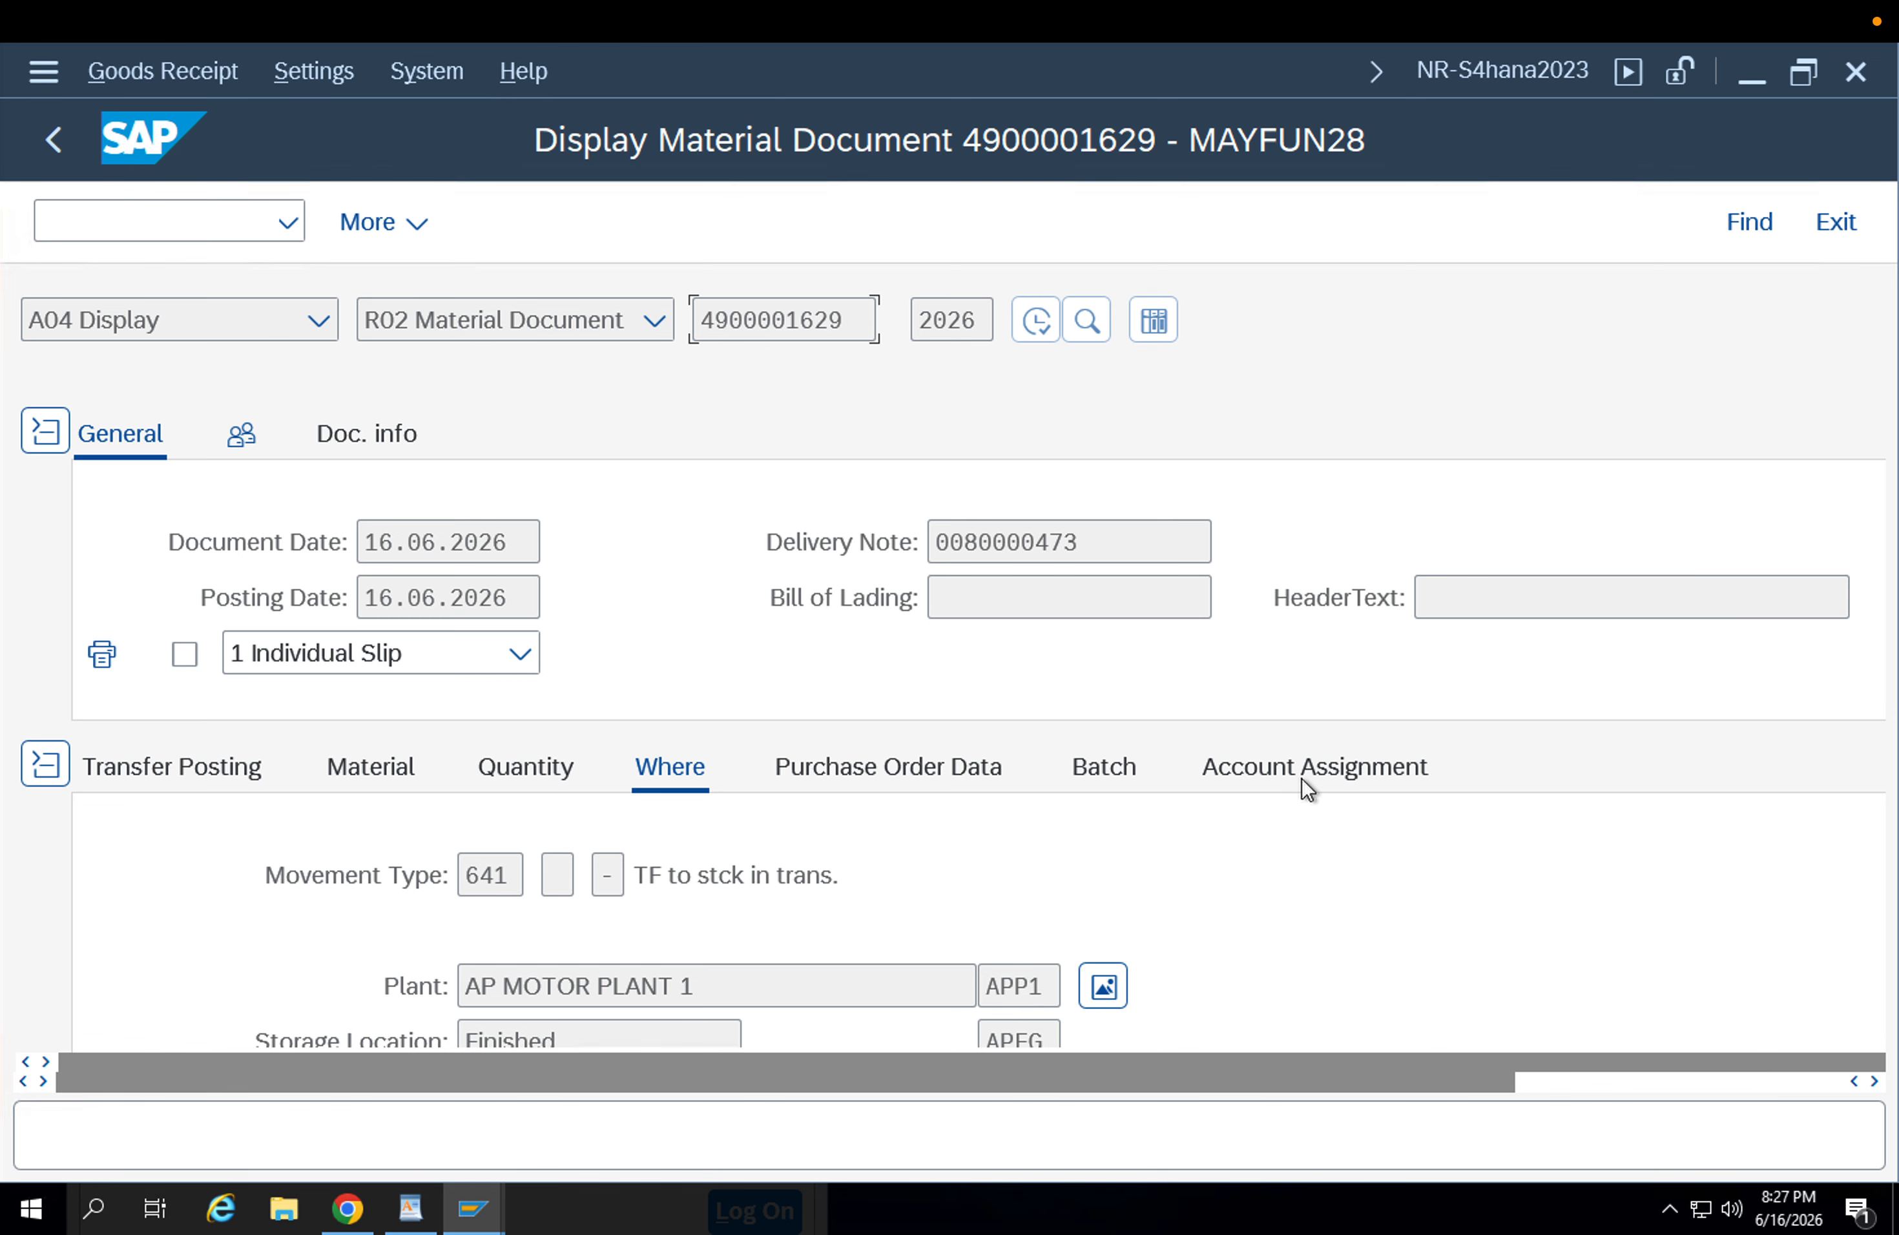
{"action": "scroll", "coordinate": [1402, 834], "scroll_direction": "down", "scroll_amount": 3}
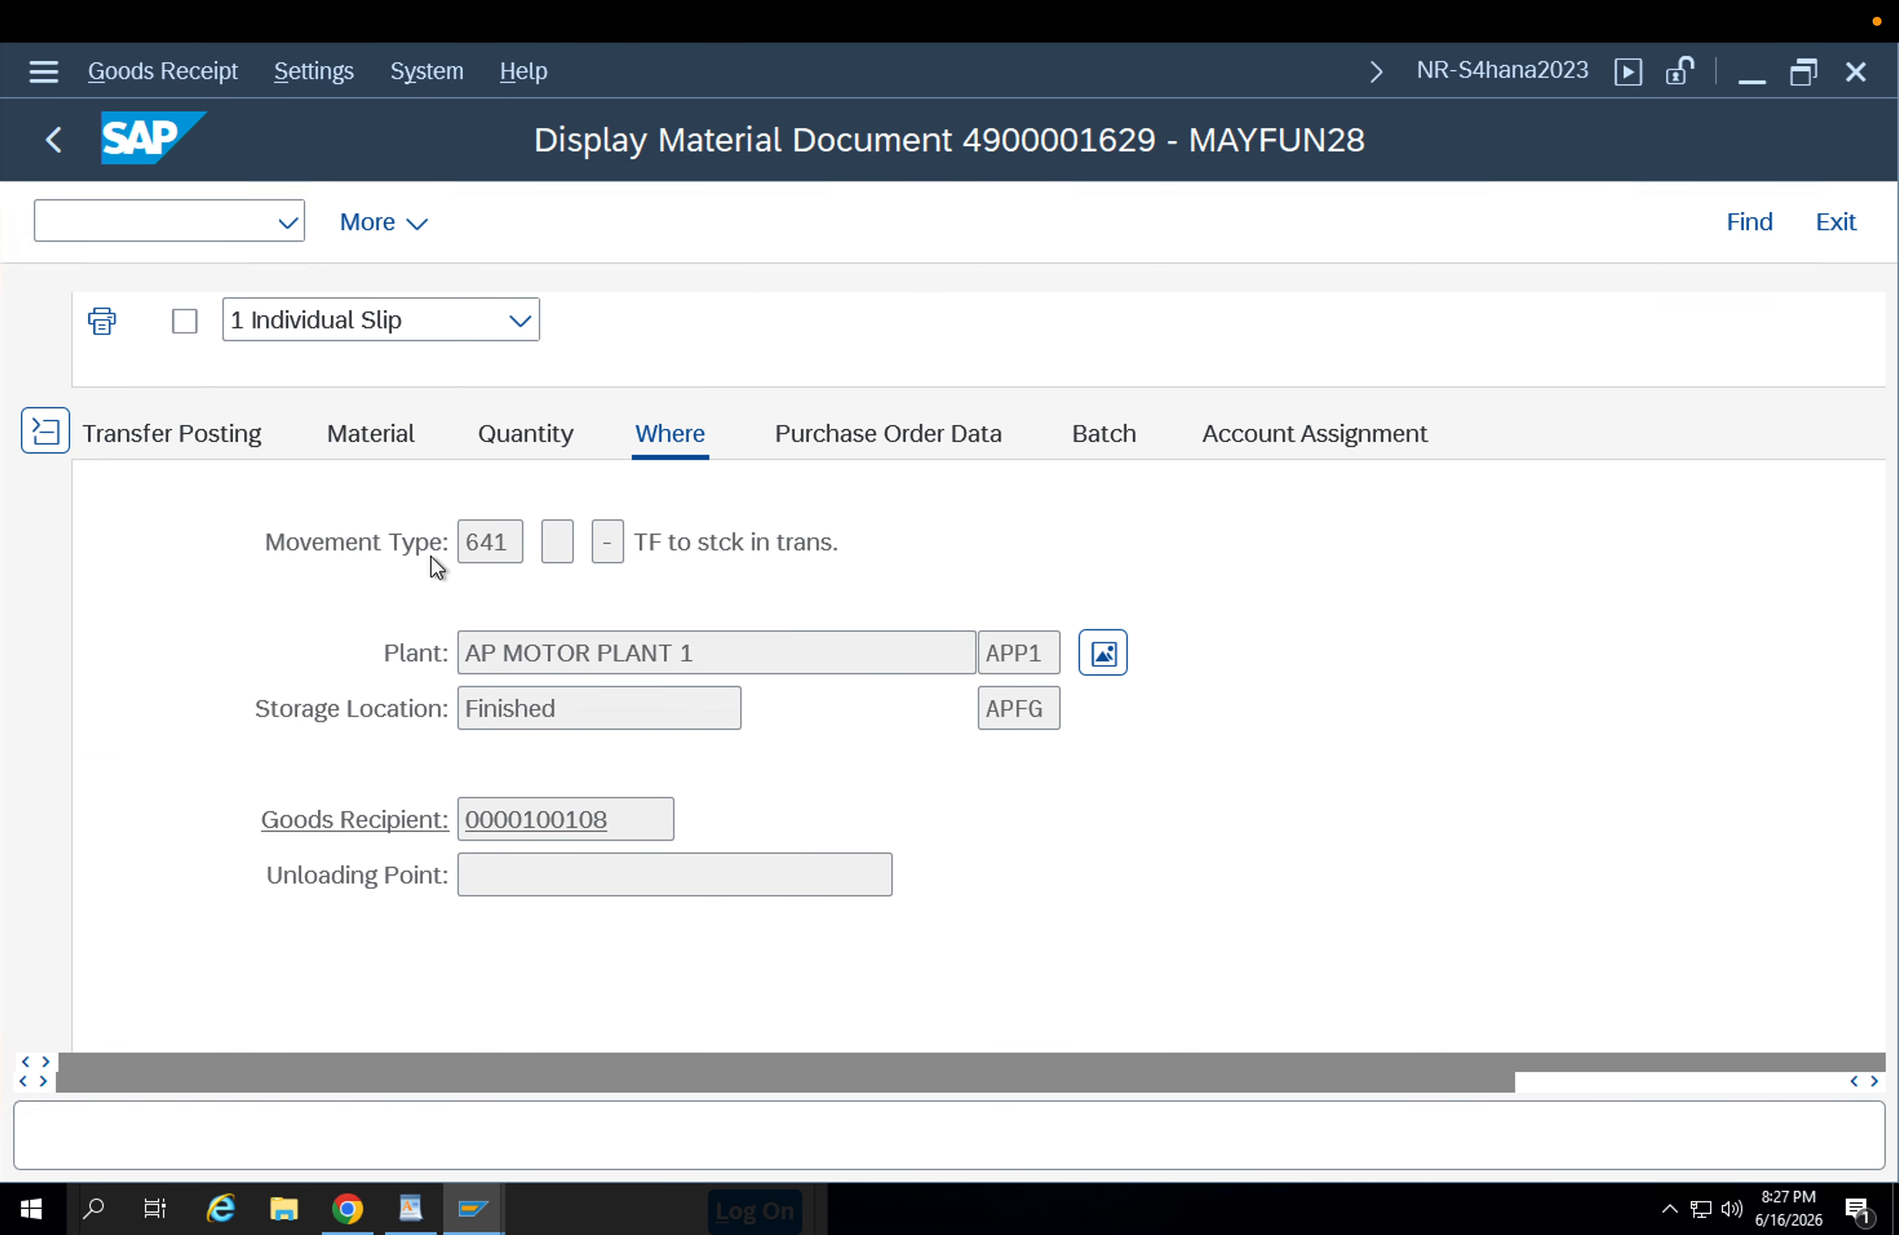
{"action": "double_click", "coordinate": [511, 531]}
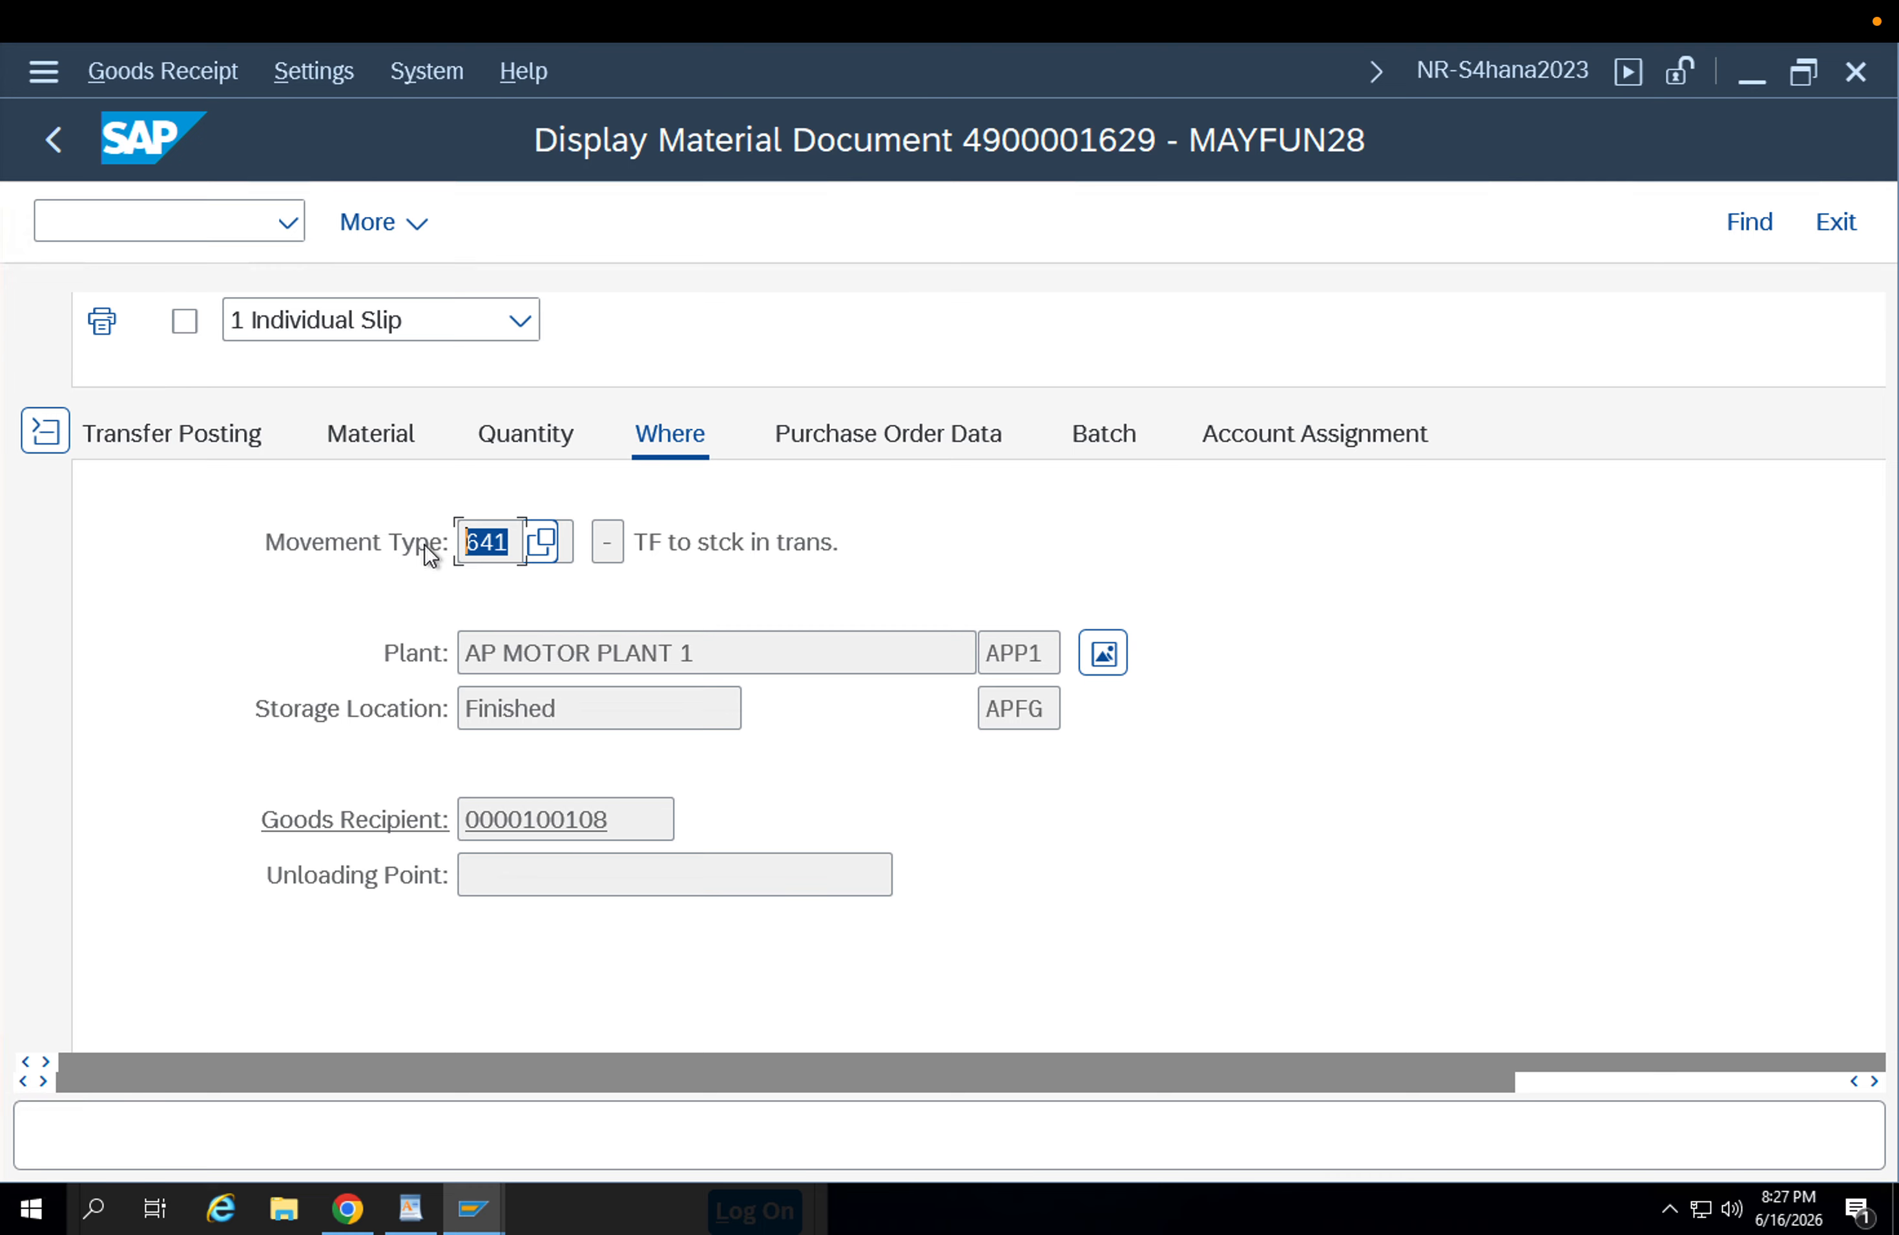
{"action": "left_click", "coordinate": [64, 157]}
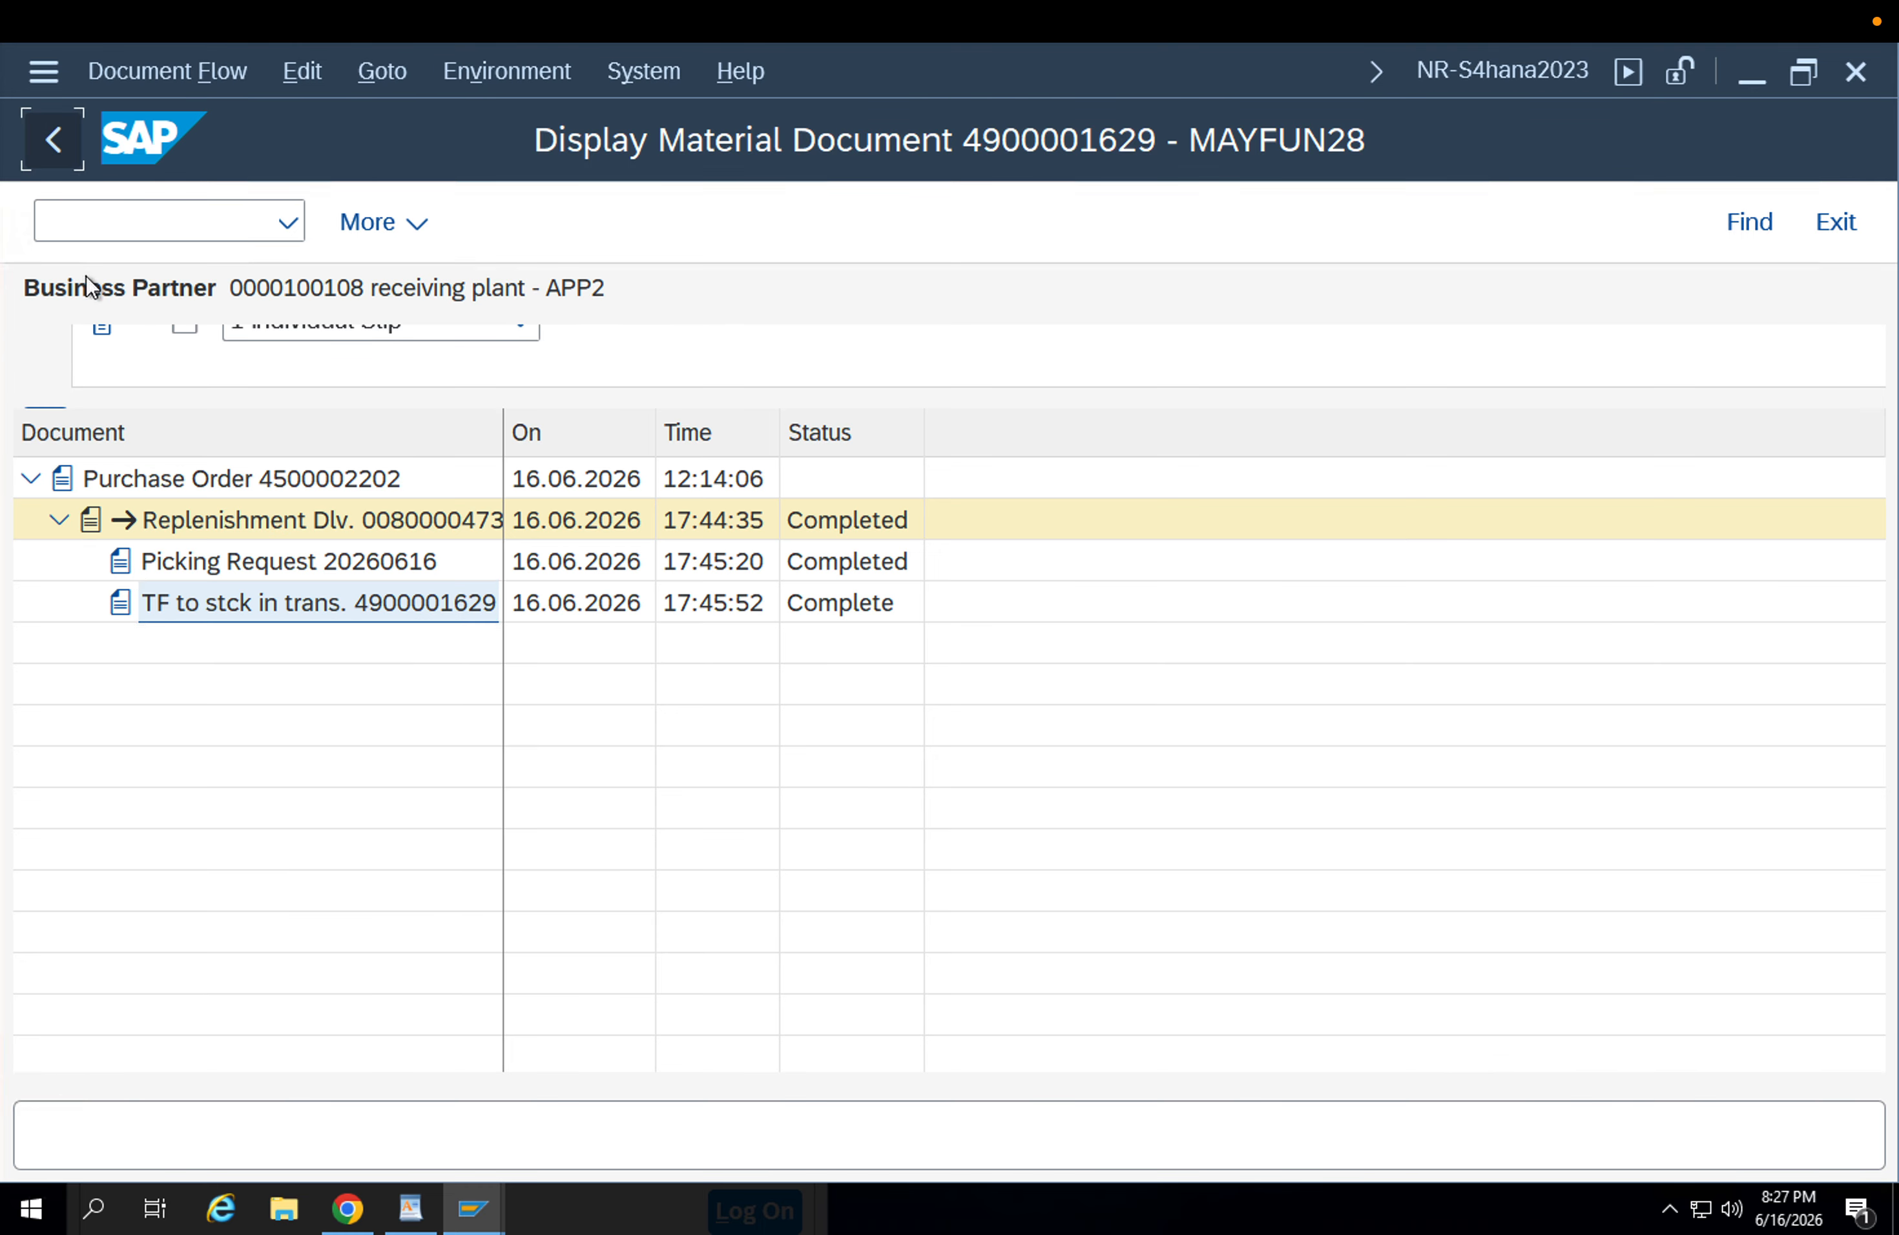
Display the purchase order from the document flow and check its order history, including the movement type and linked outbound delivery.
{"action": "left_click", "coordinate": [268, 479]}
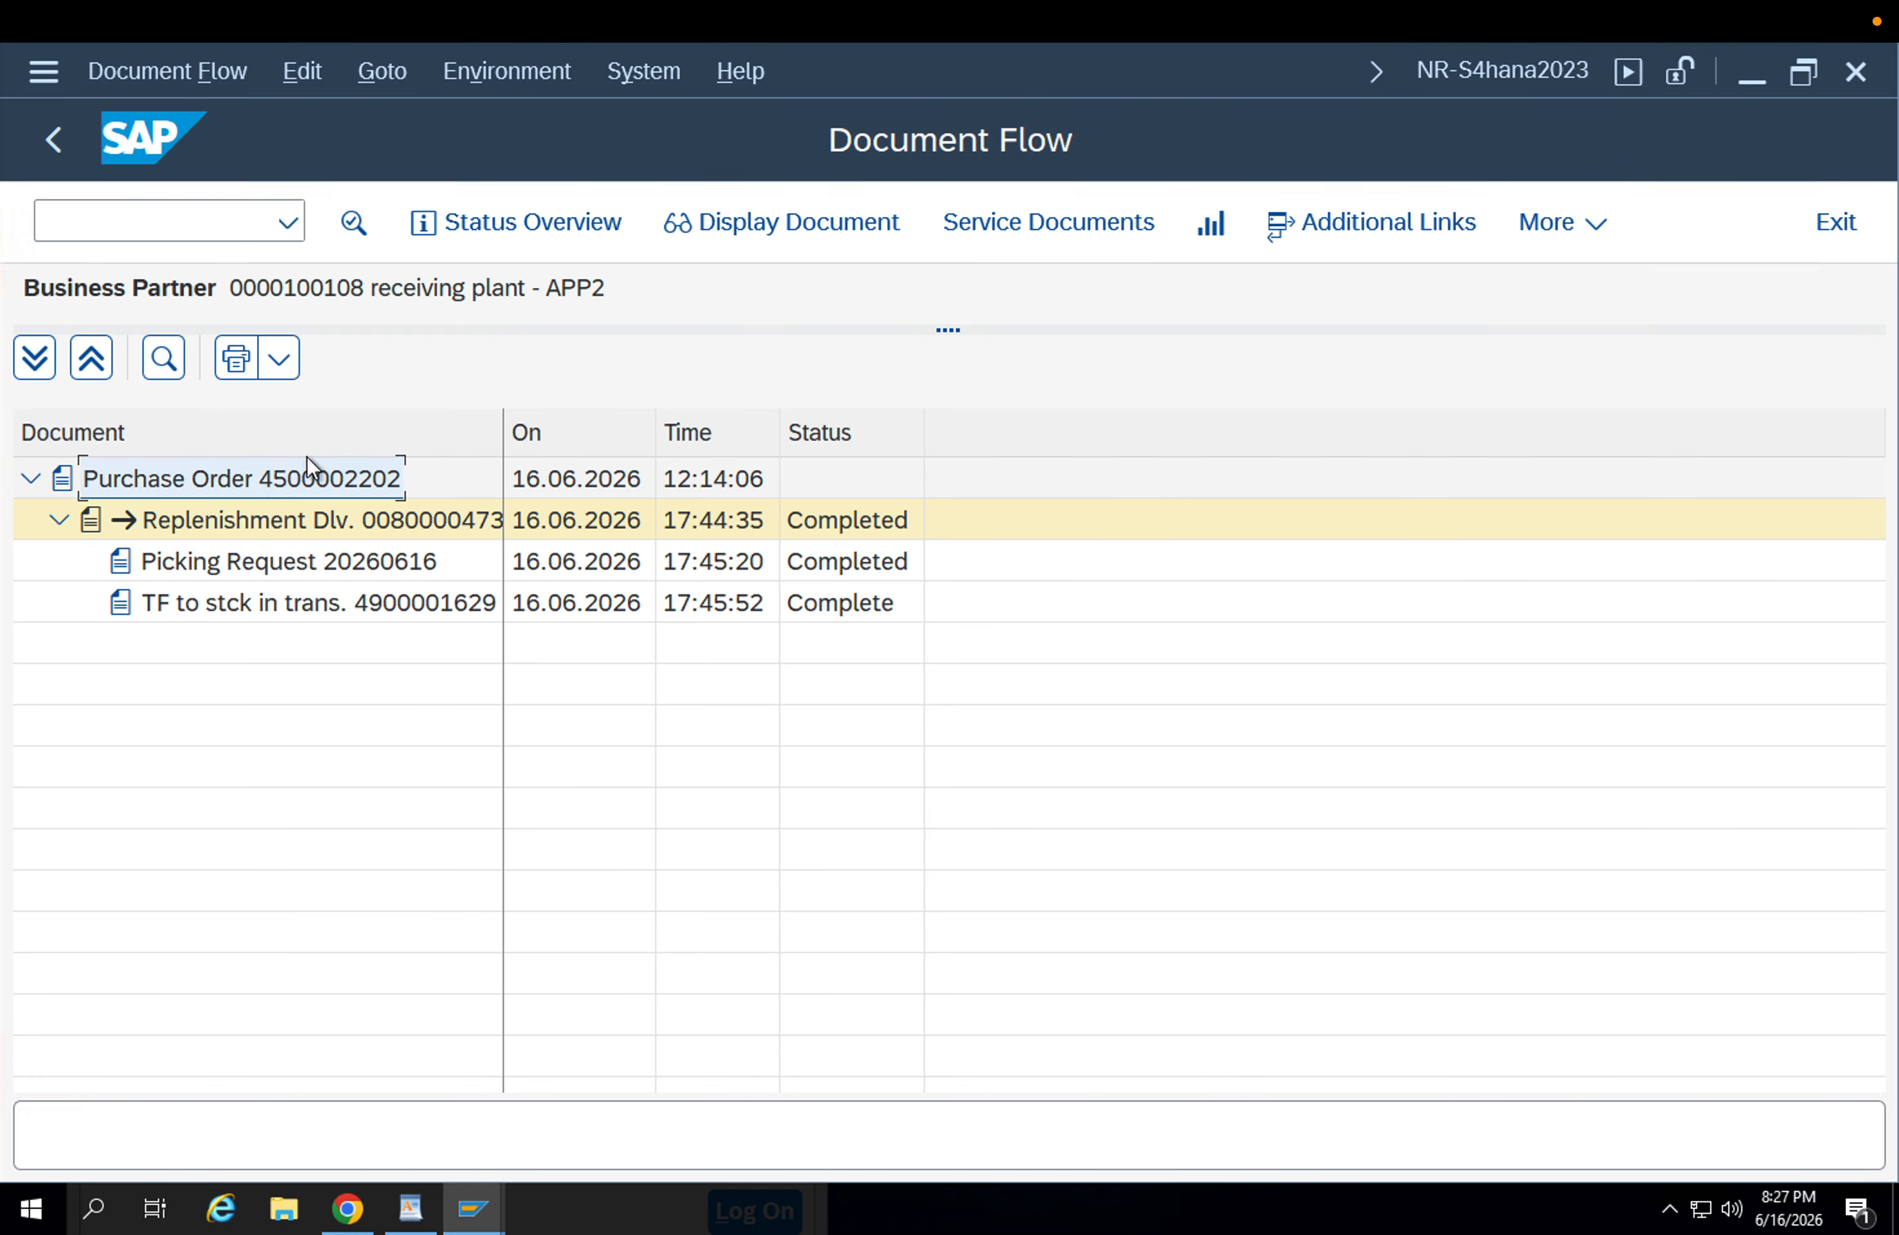
{"action": "left_click", "coordinate": [724, 235]}
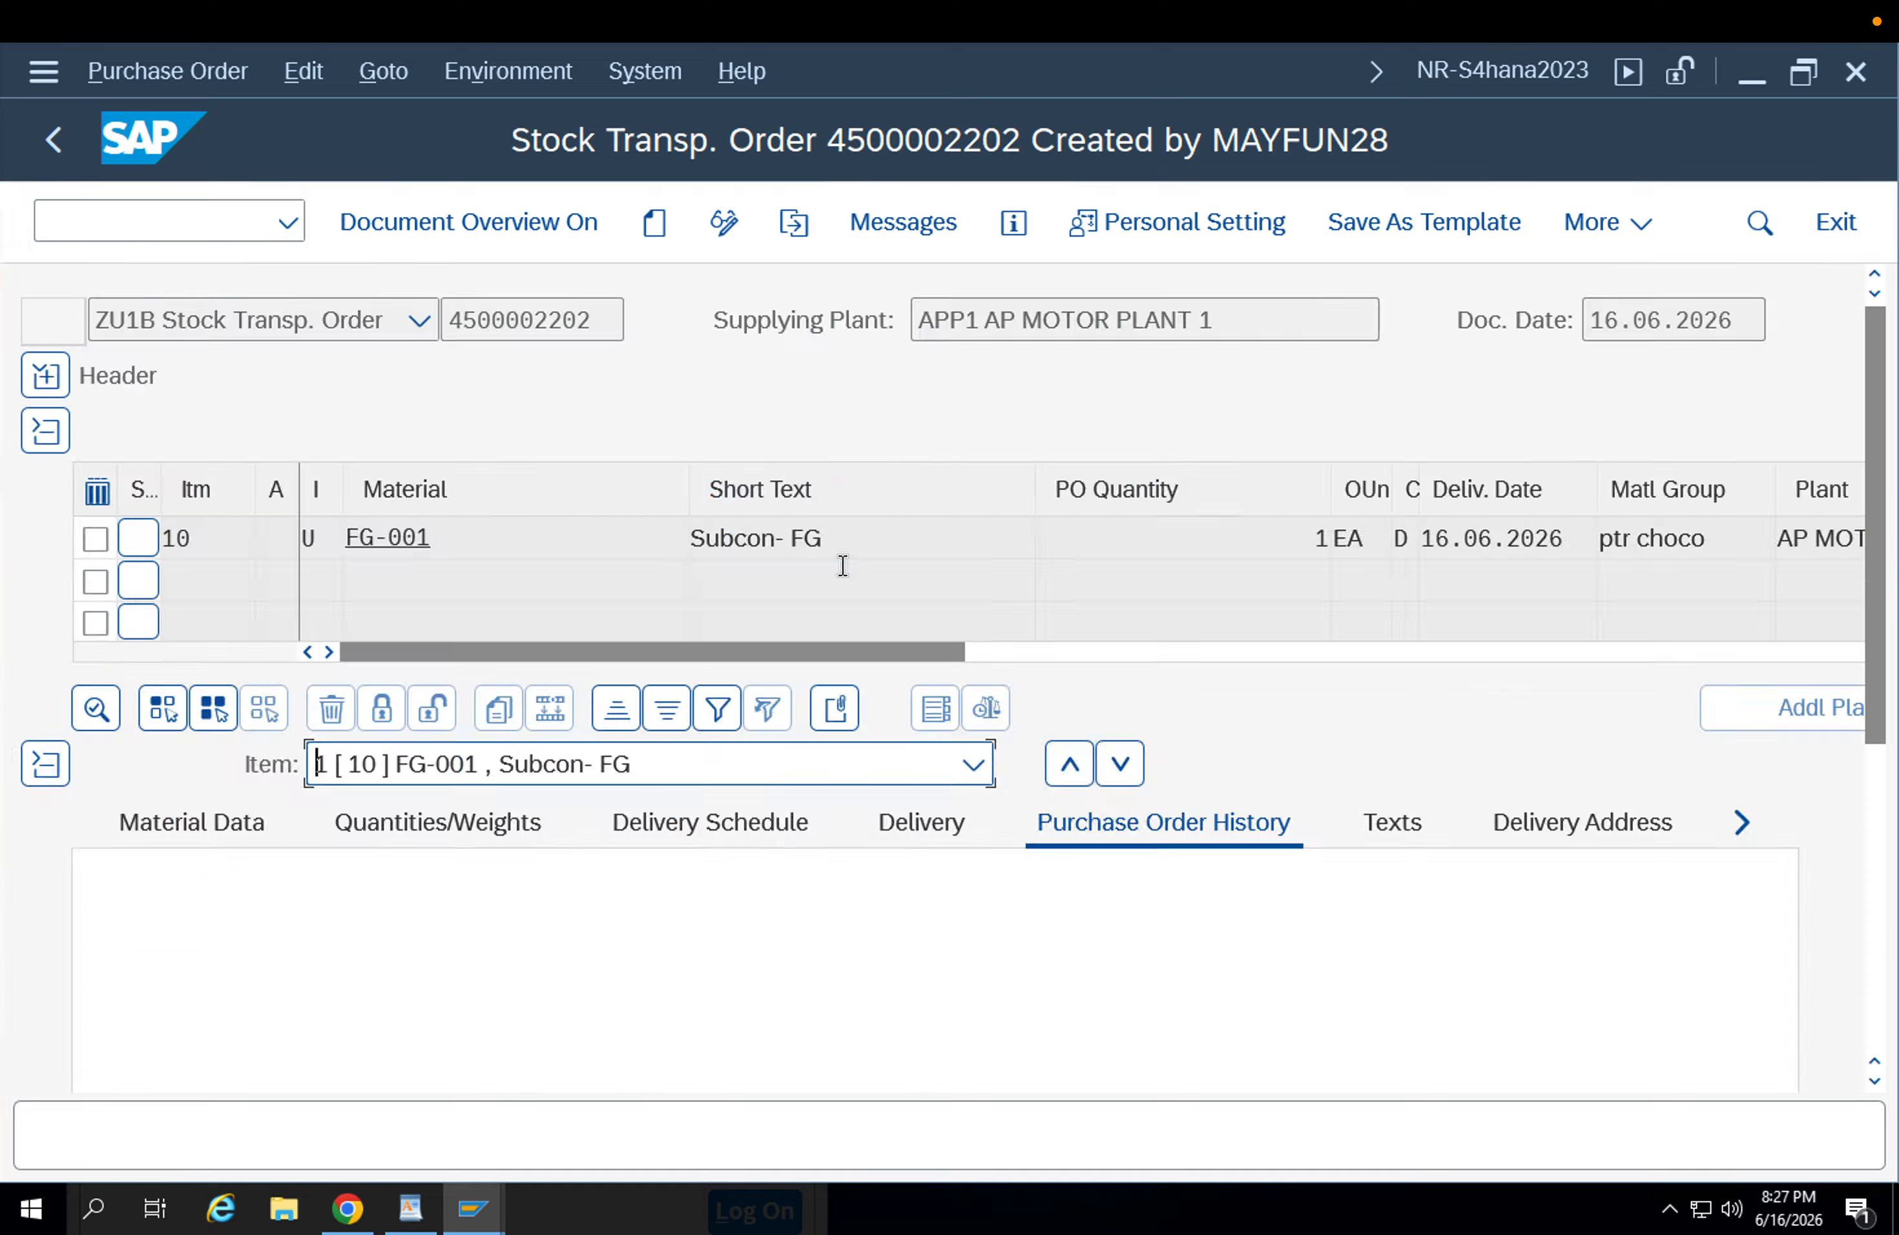
{"action": "left_click_drag", "start_coordinate": [1885, 634], "coordinate": [1885, 823]}
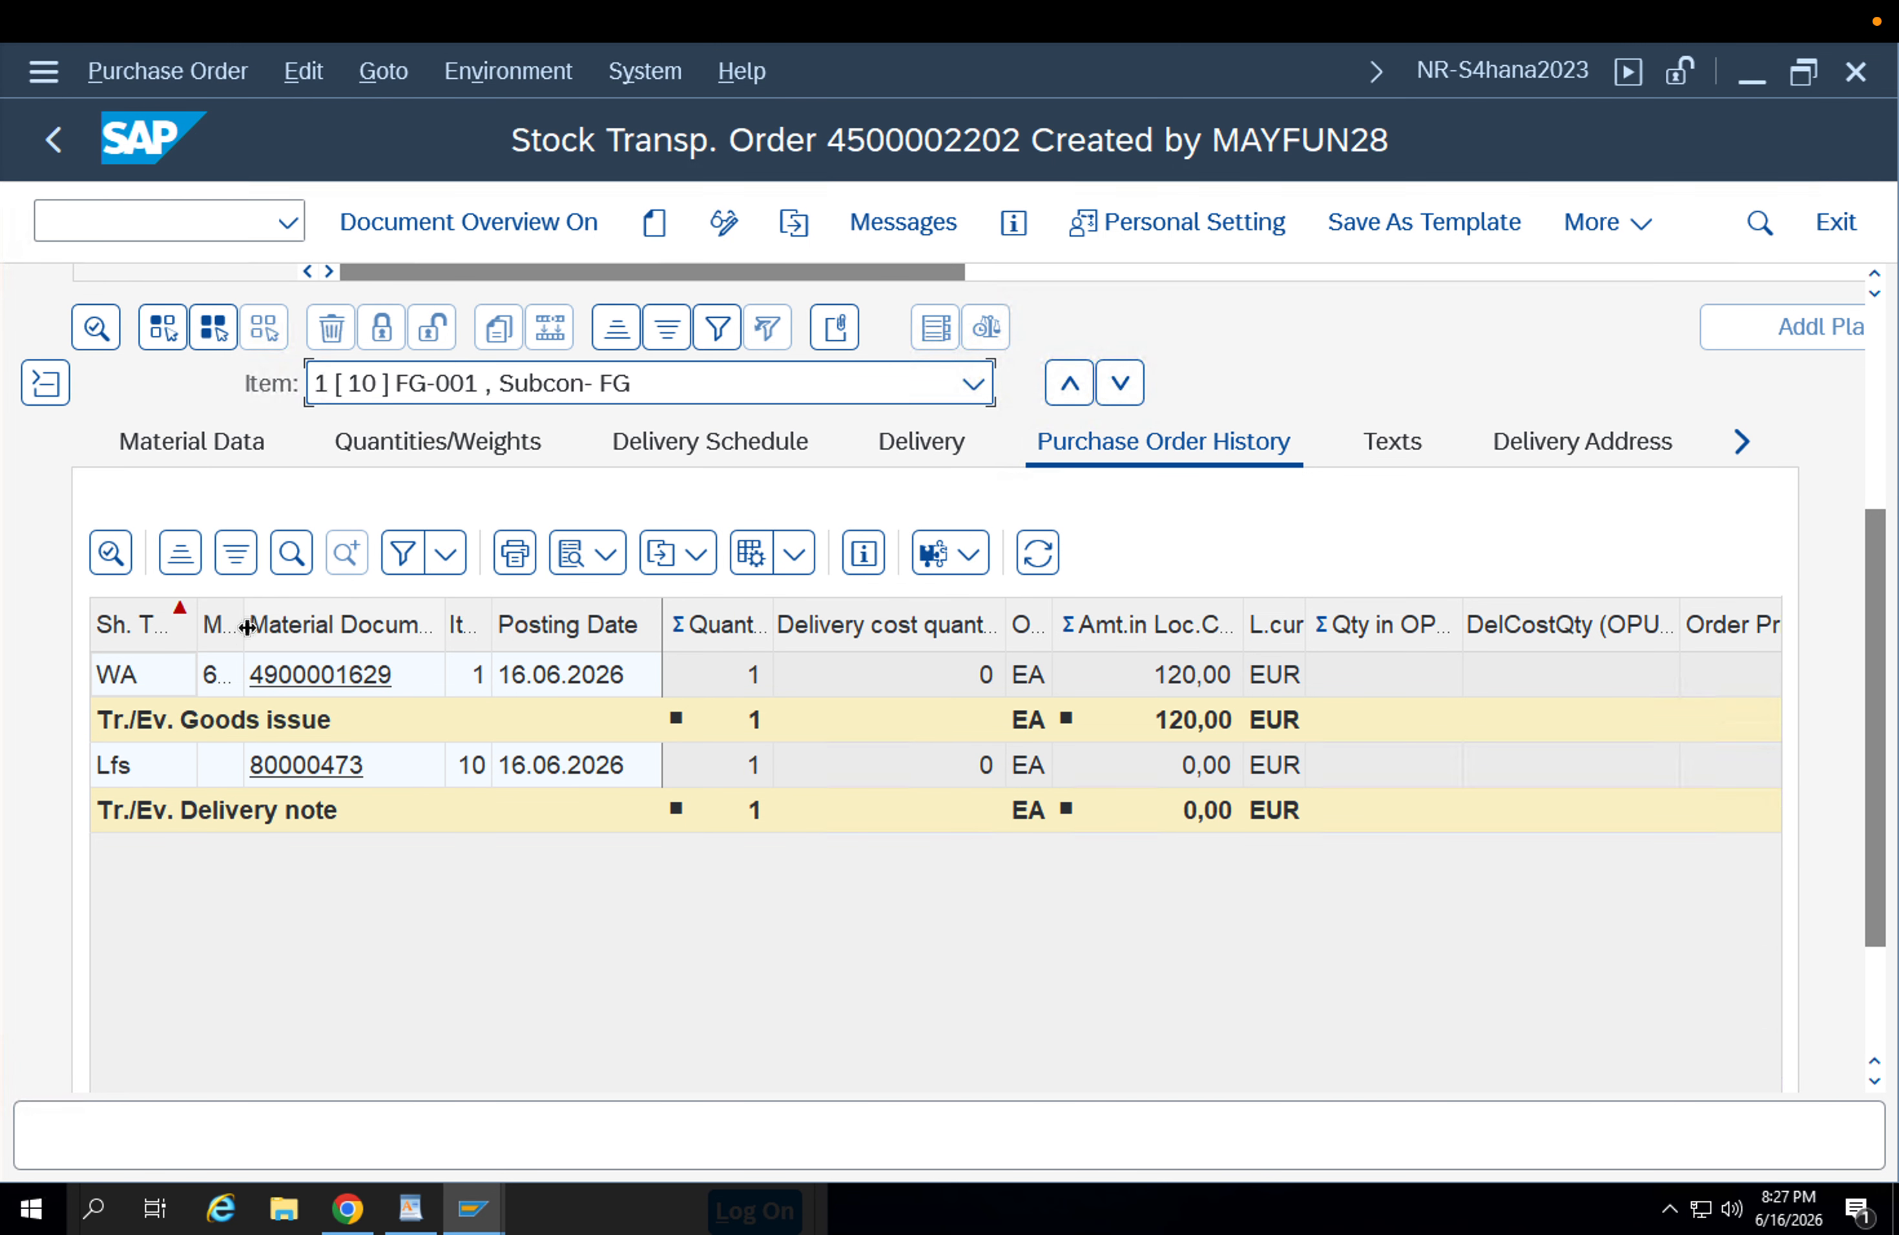
{"action": "left_click_drag", "start_coordinate": [246, 628], "coordinate": [428, 630]}
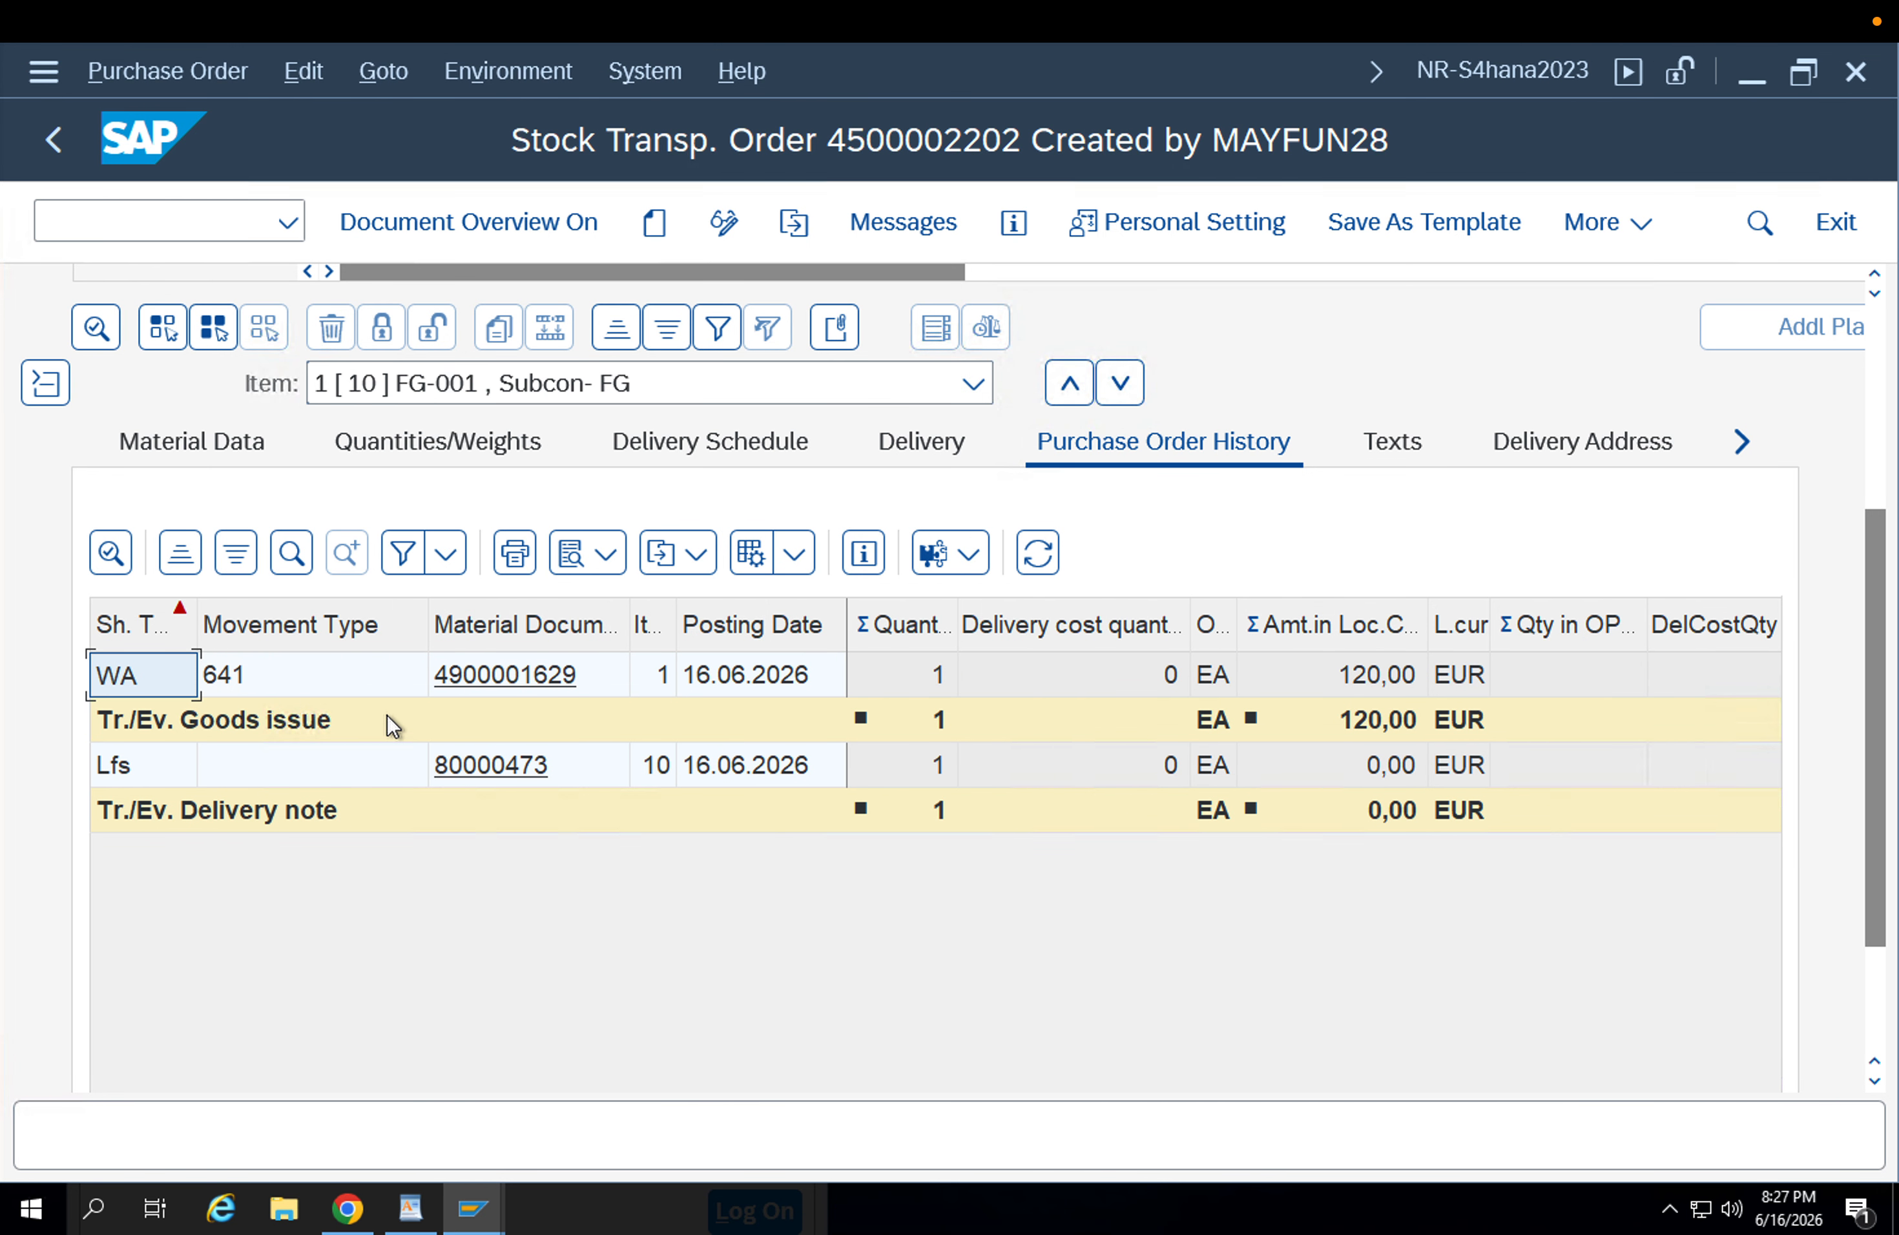
{"action": "left_click", "coordinate": [499, 772]}
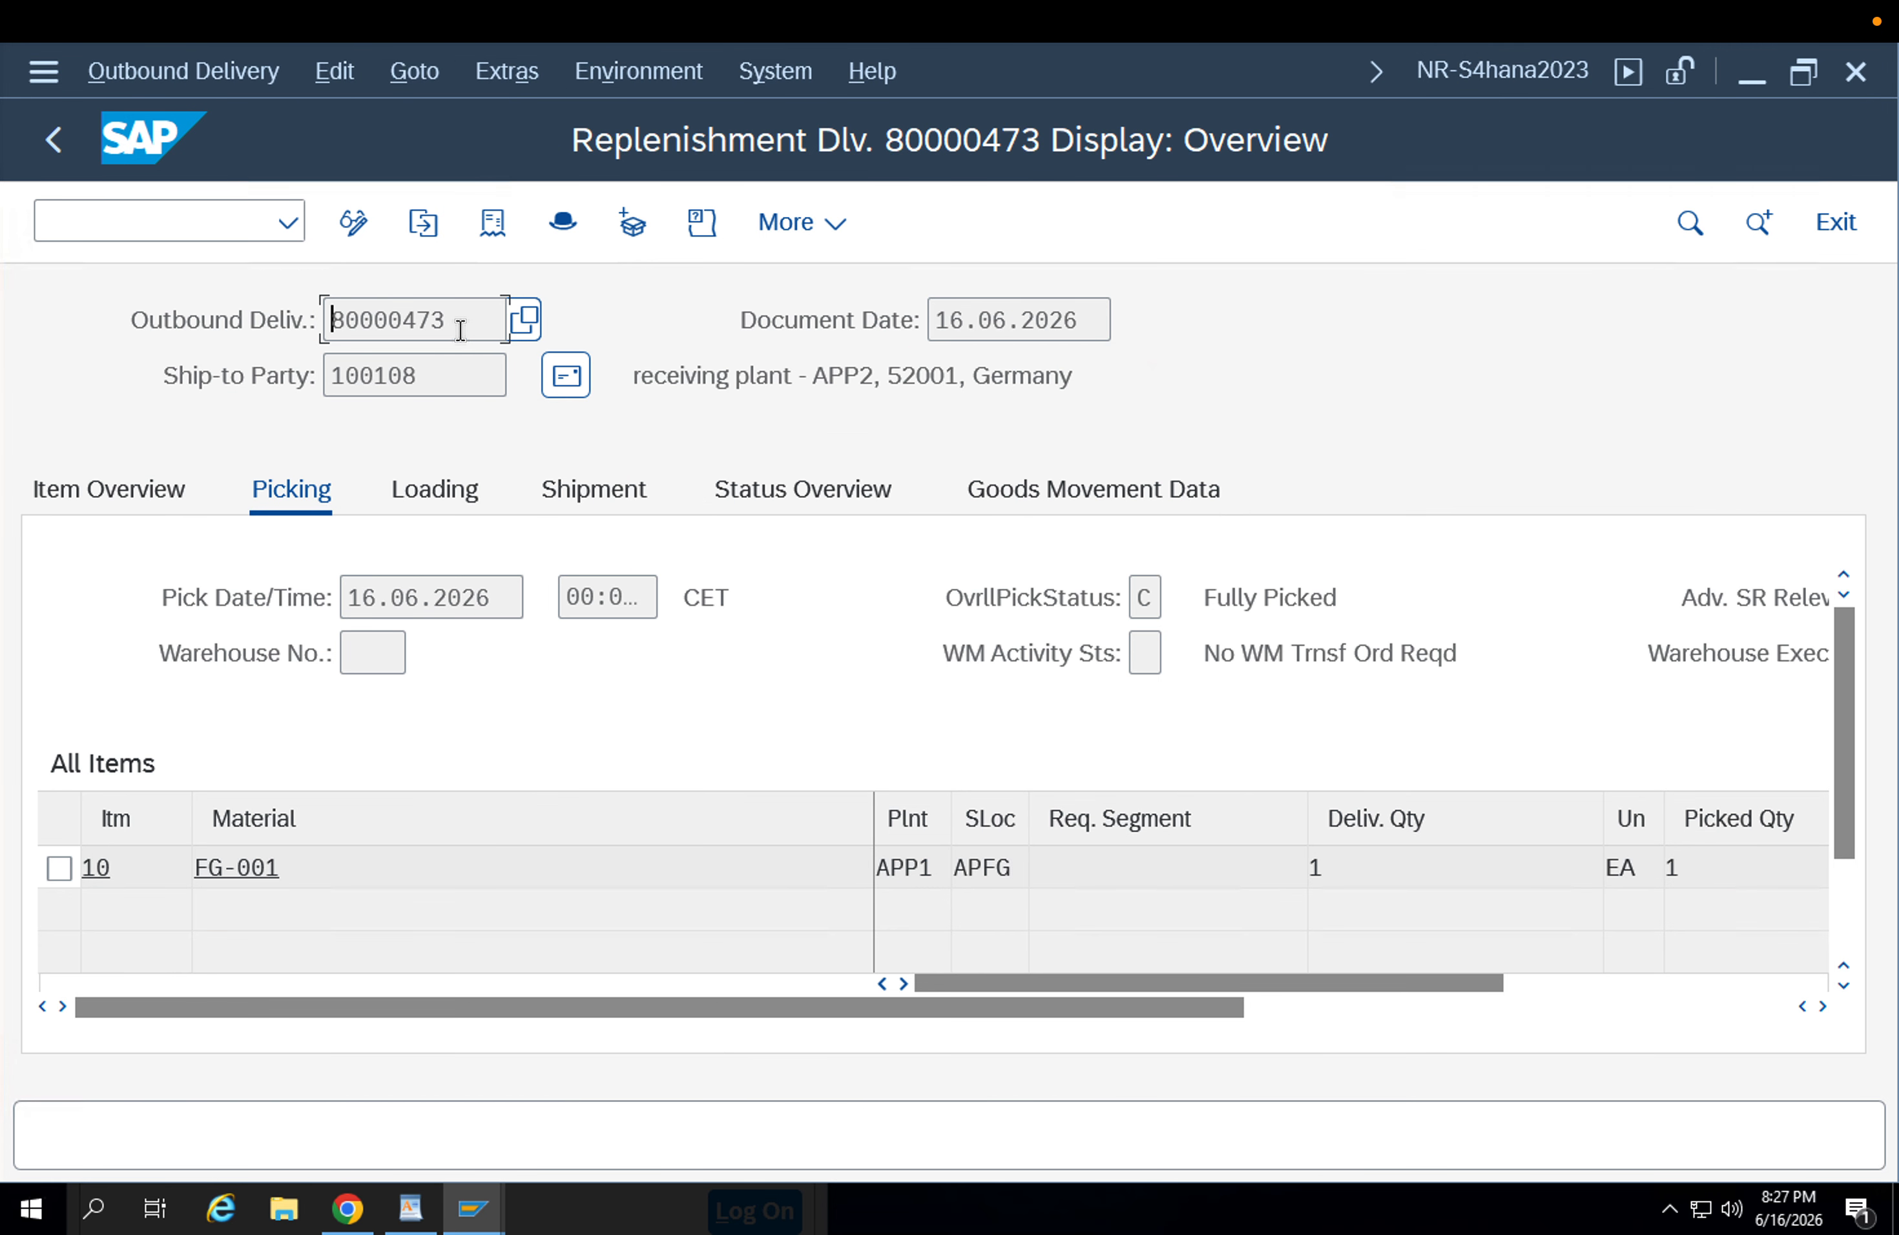
{"action": "left_click_drag", "start_coordinate": [458, 323], "coordinate": [211, 348]}
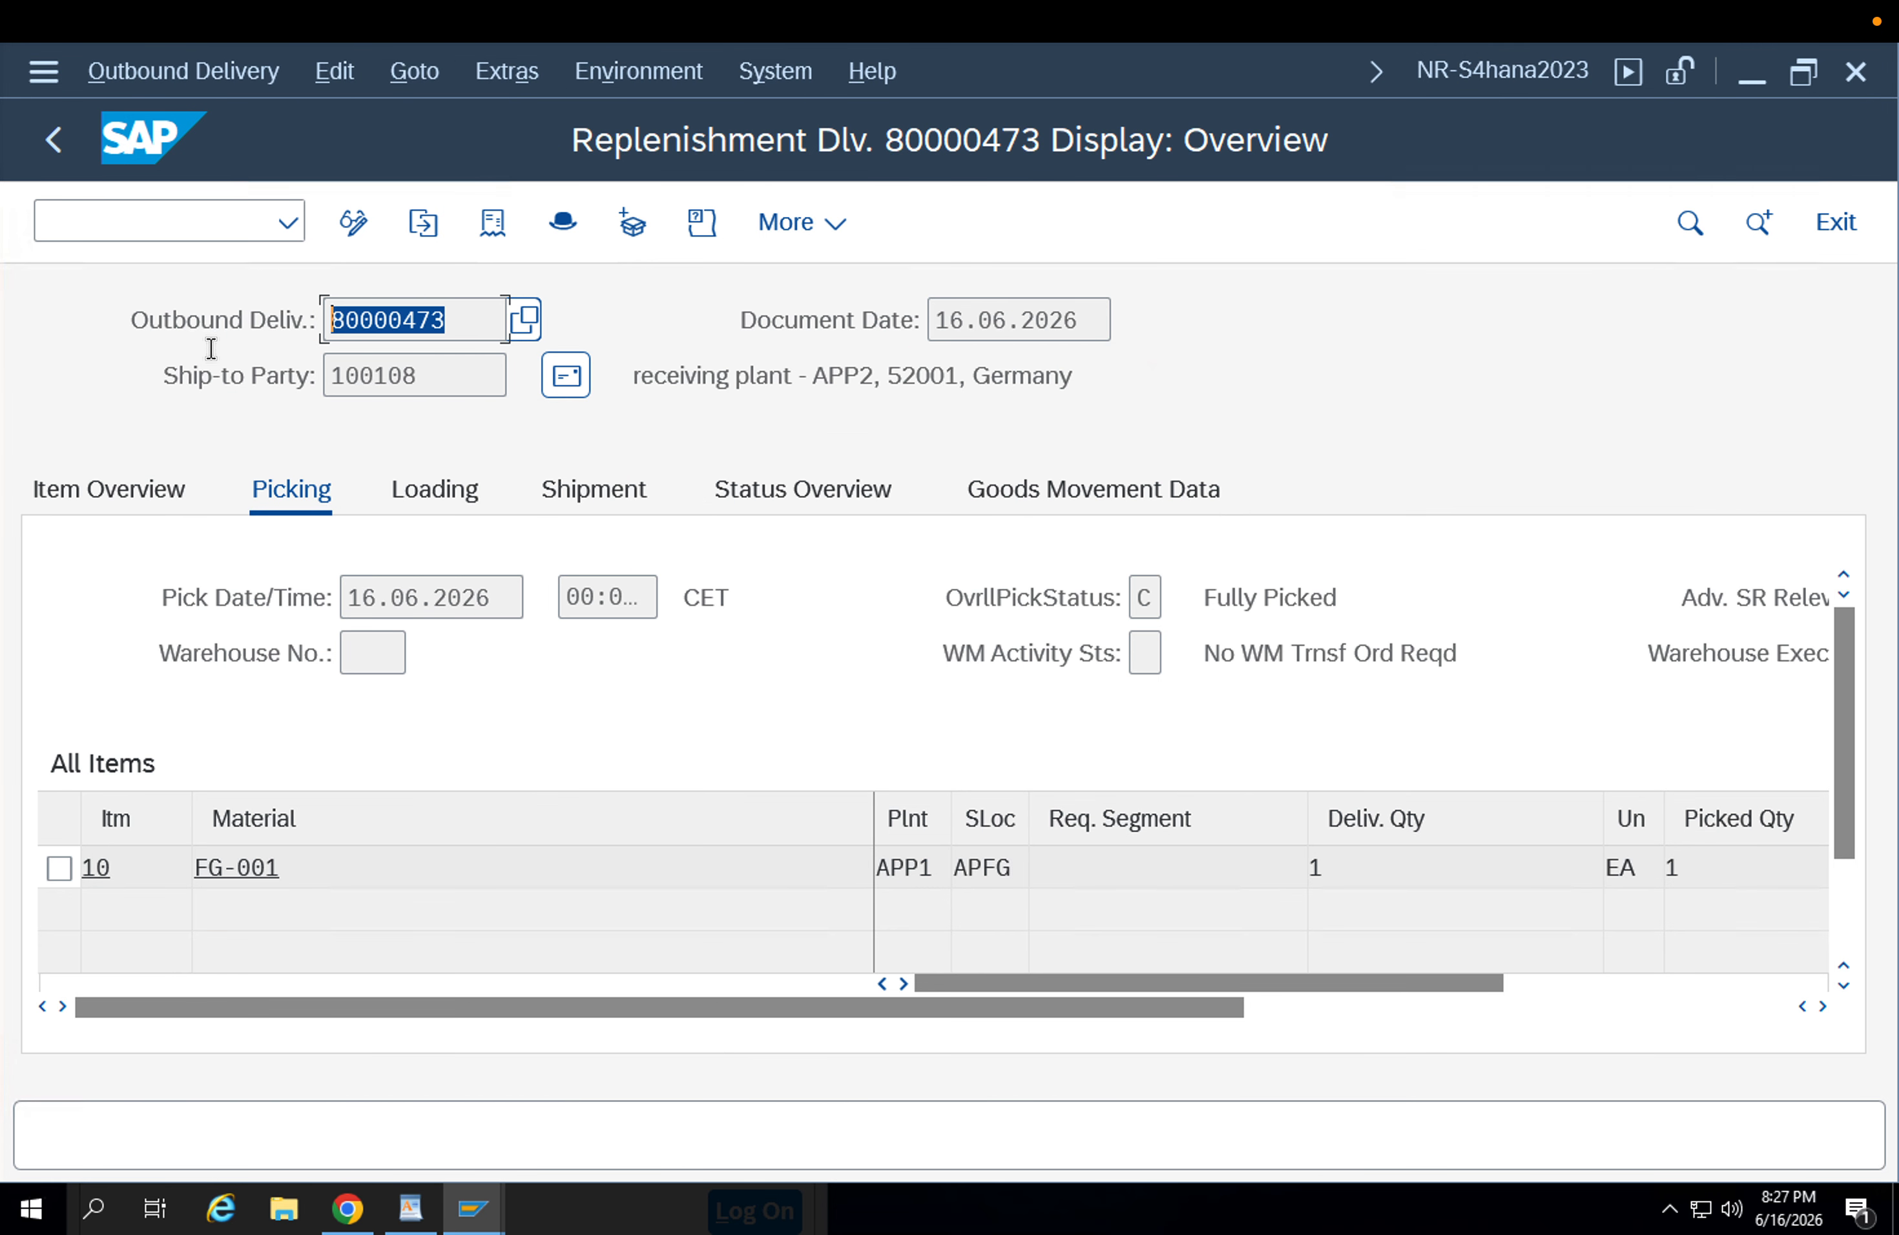
{"action": "key", "text": "F3"}
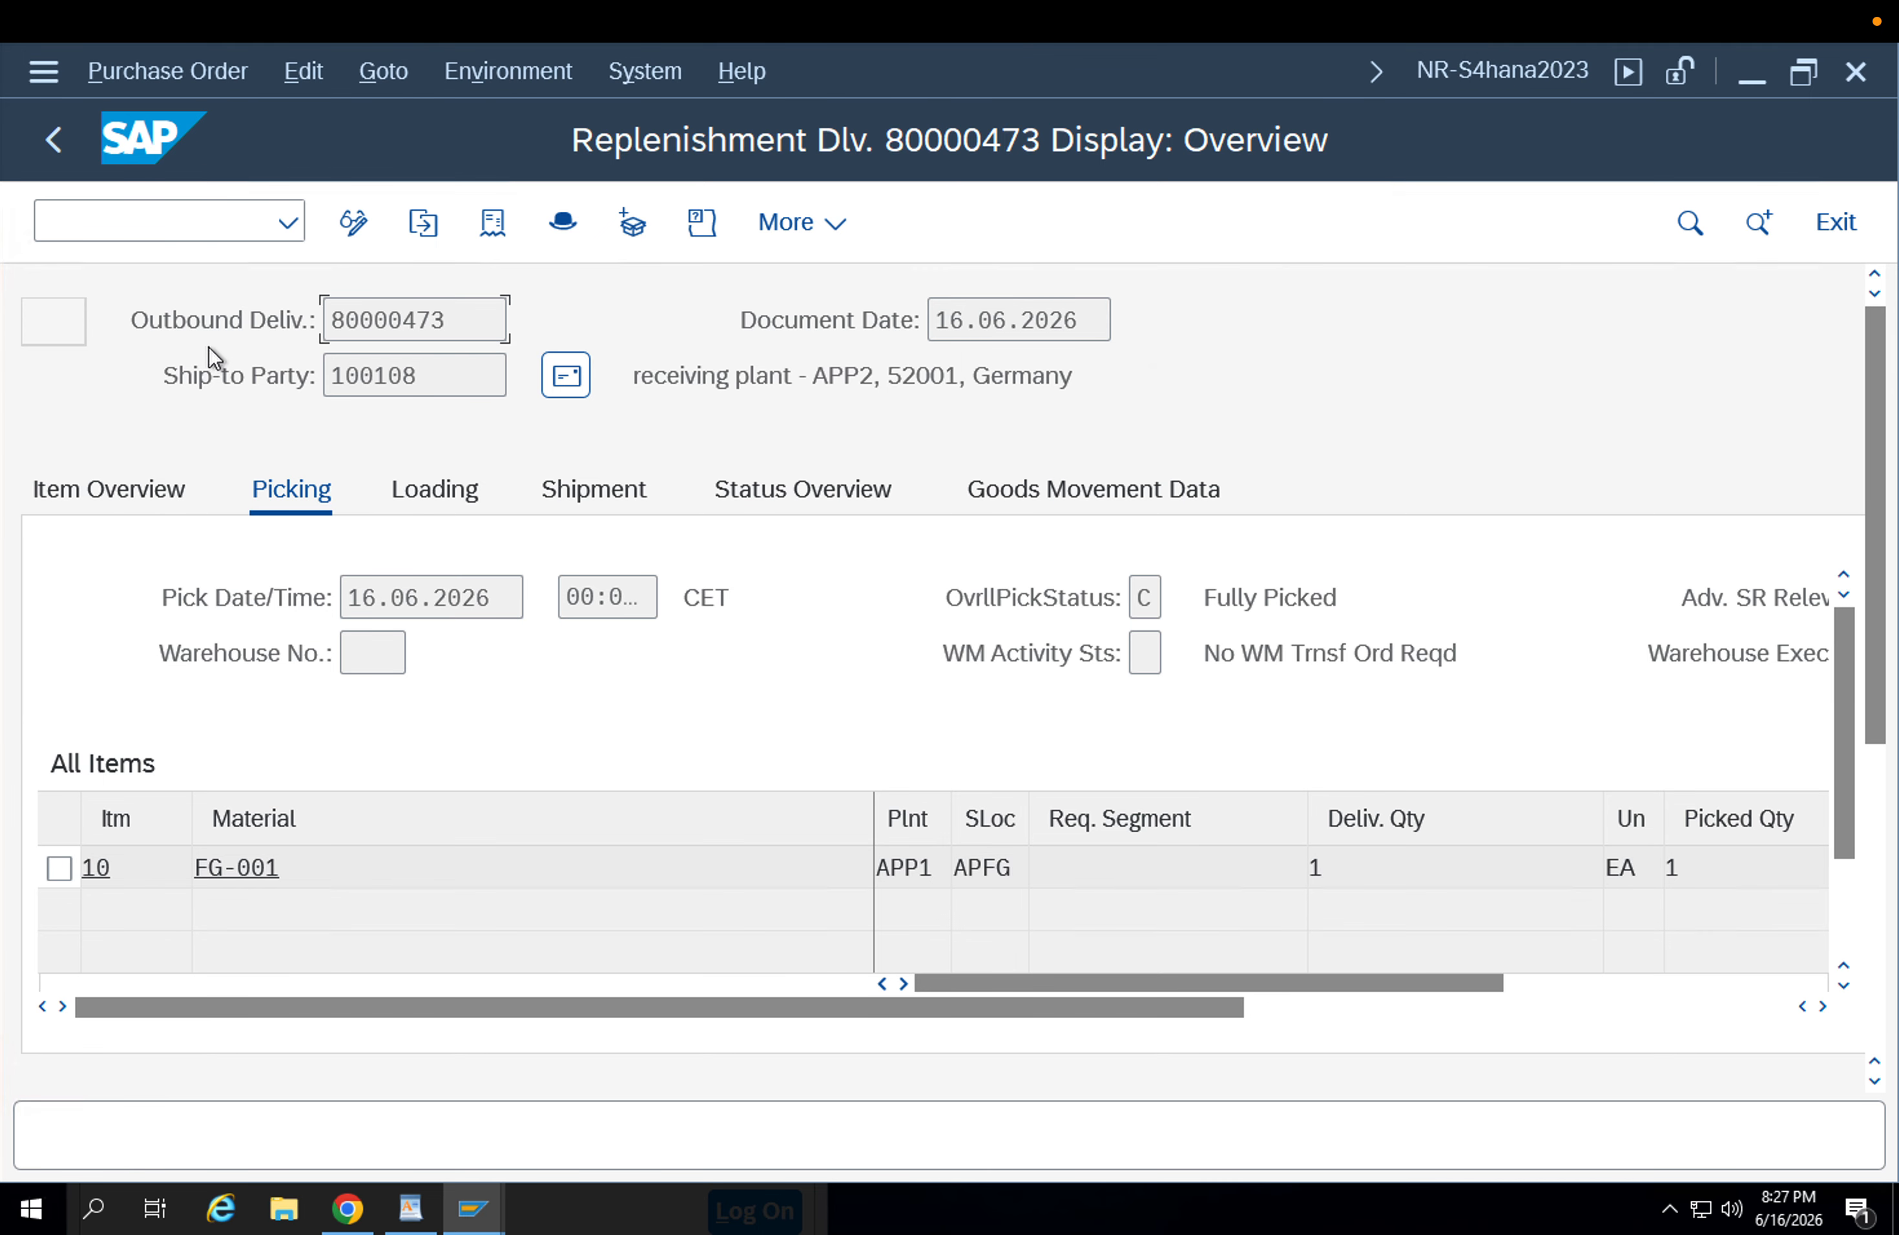
{"action": "key", "text": "F3"}
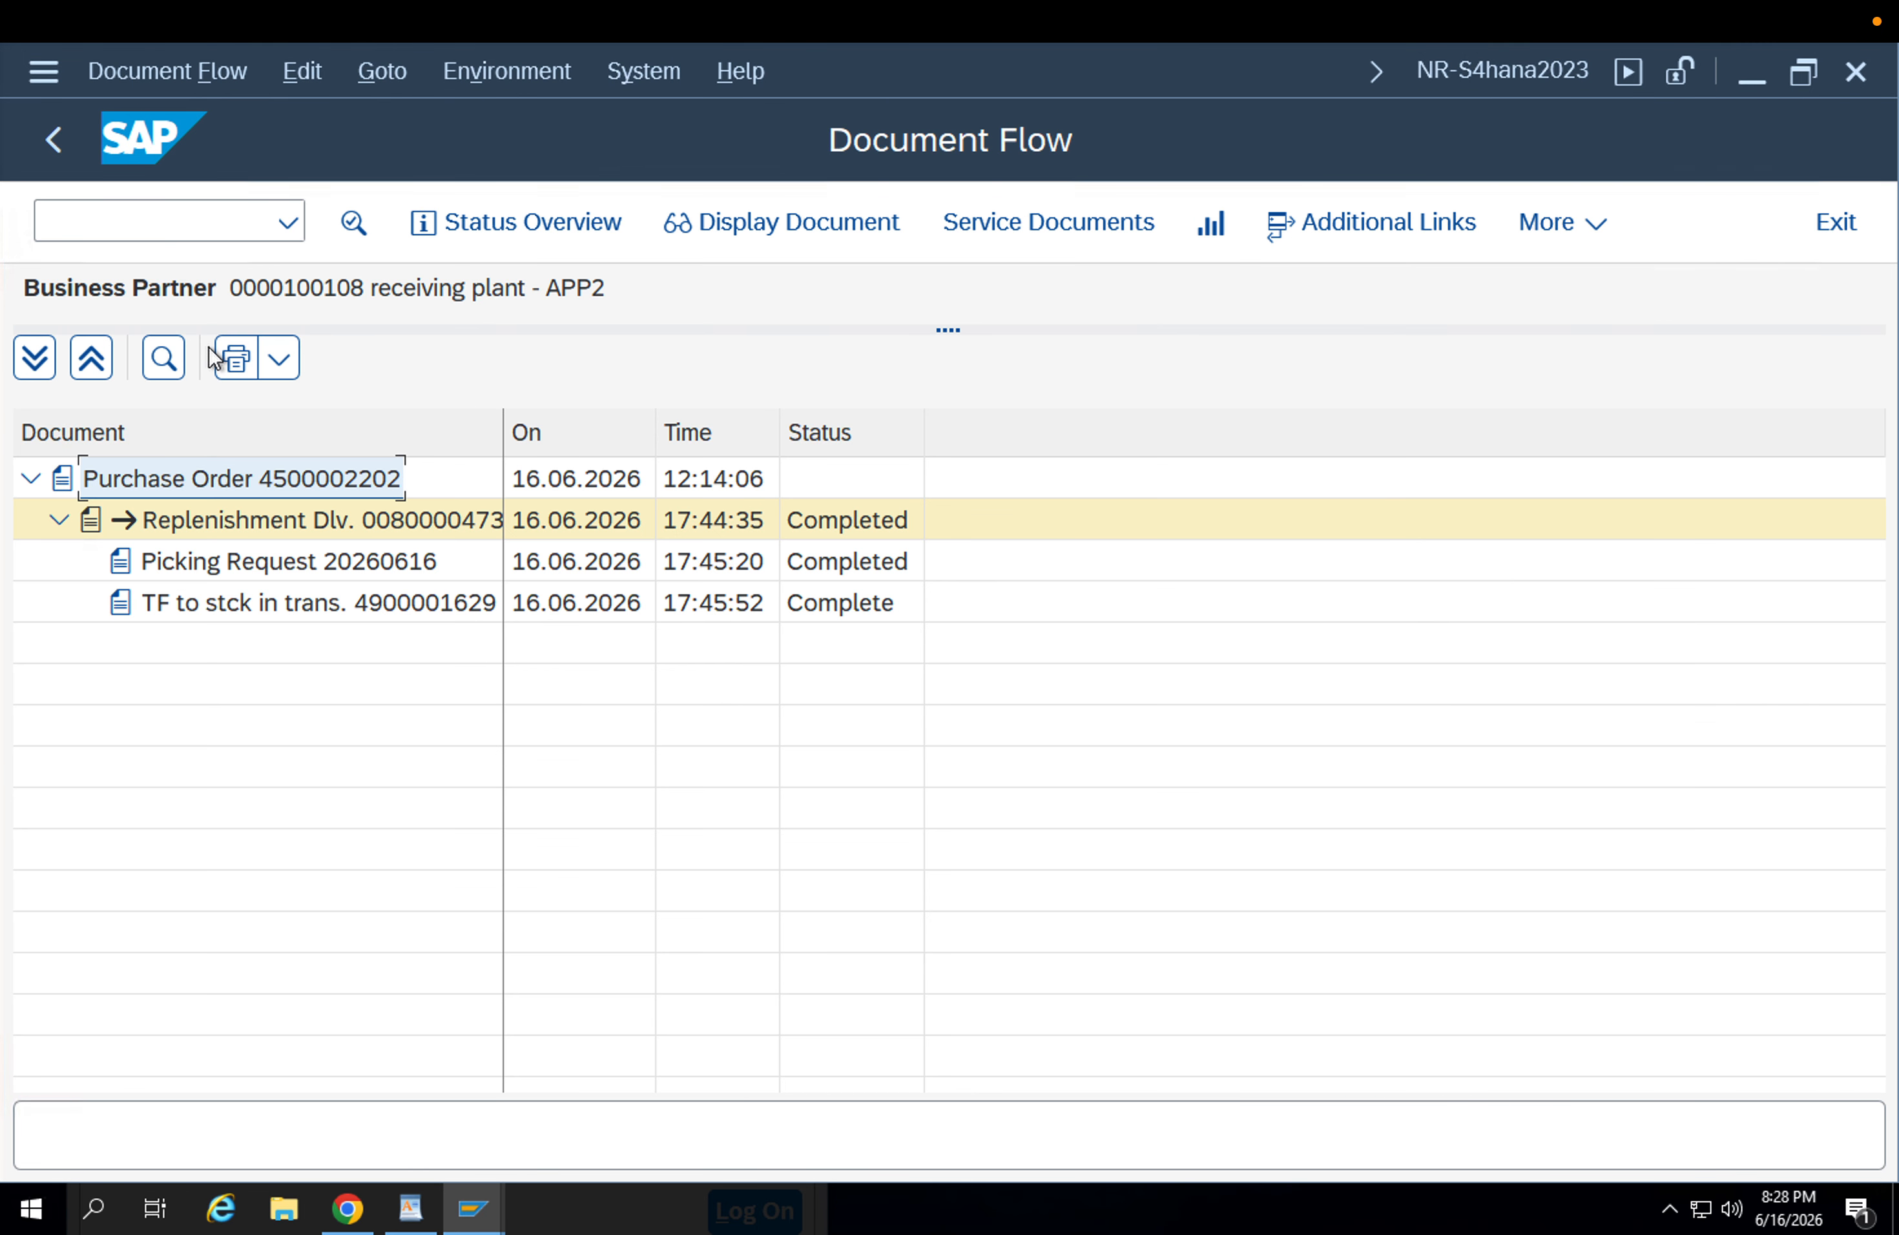
Leave the delivery's document flow, refresh the FG-001 stock overview and check the stock in APP1 and APP2.
{"action": "left_click", "coordinate": [148, 223]}
{"action": "key", "text": "Return"}
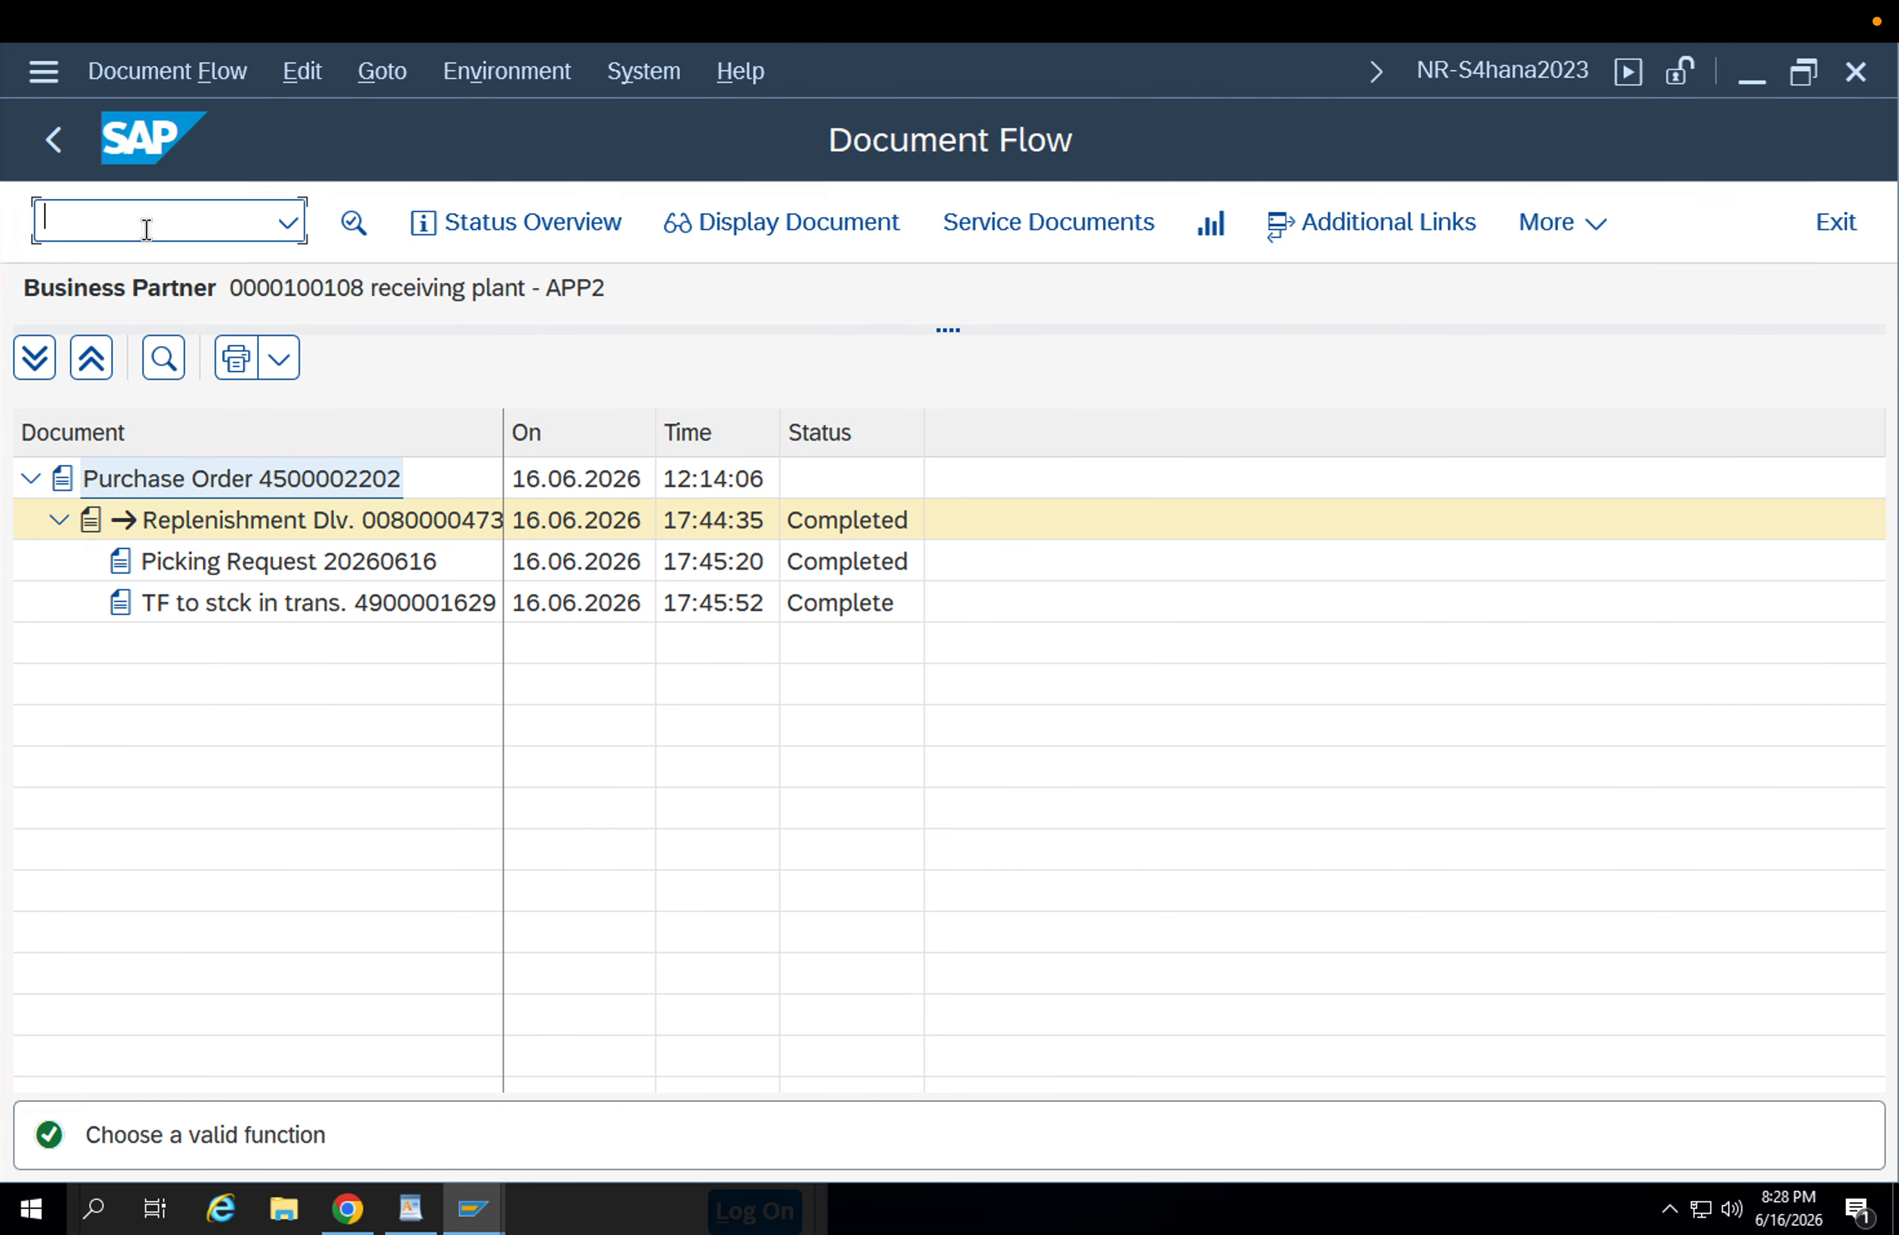
{"action": "left_click", "coordinate": [59, 139]}
{"action": "key", "text": "F3"}
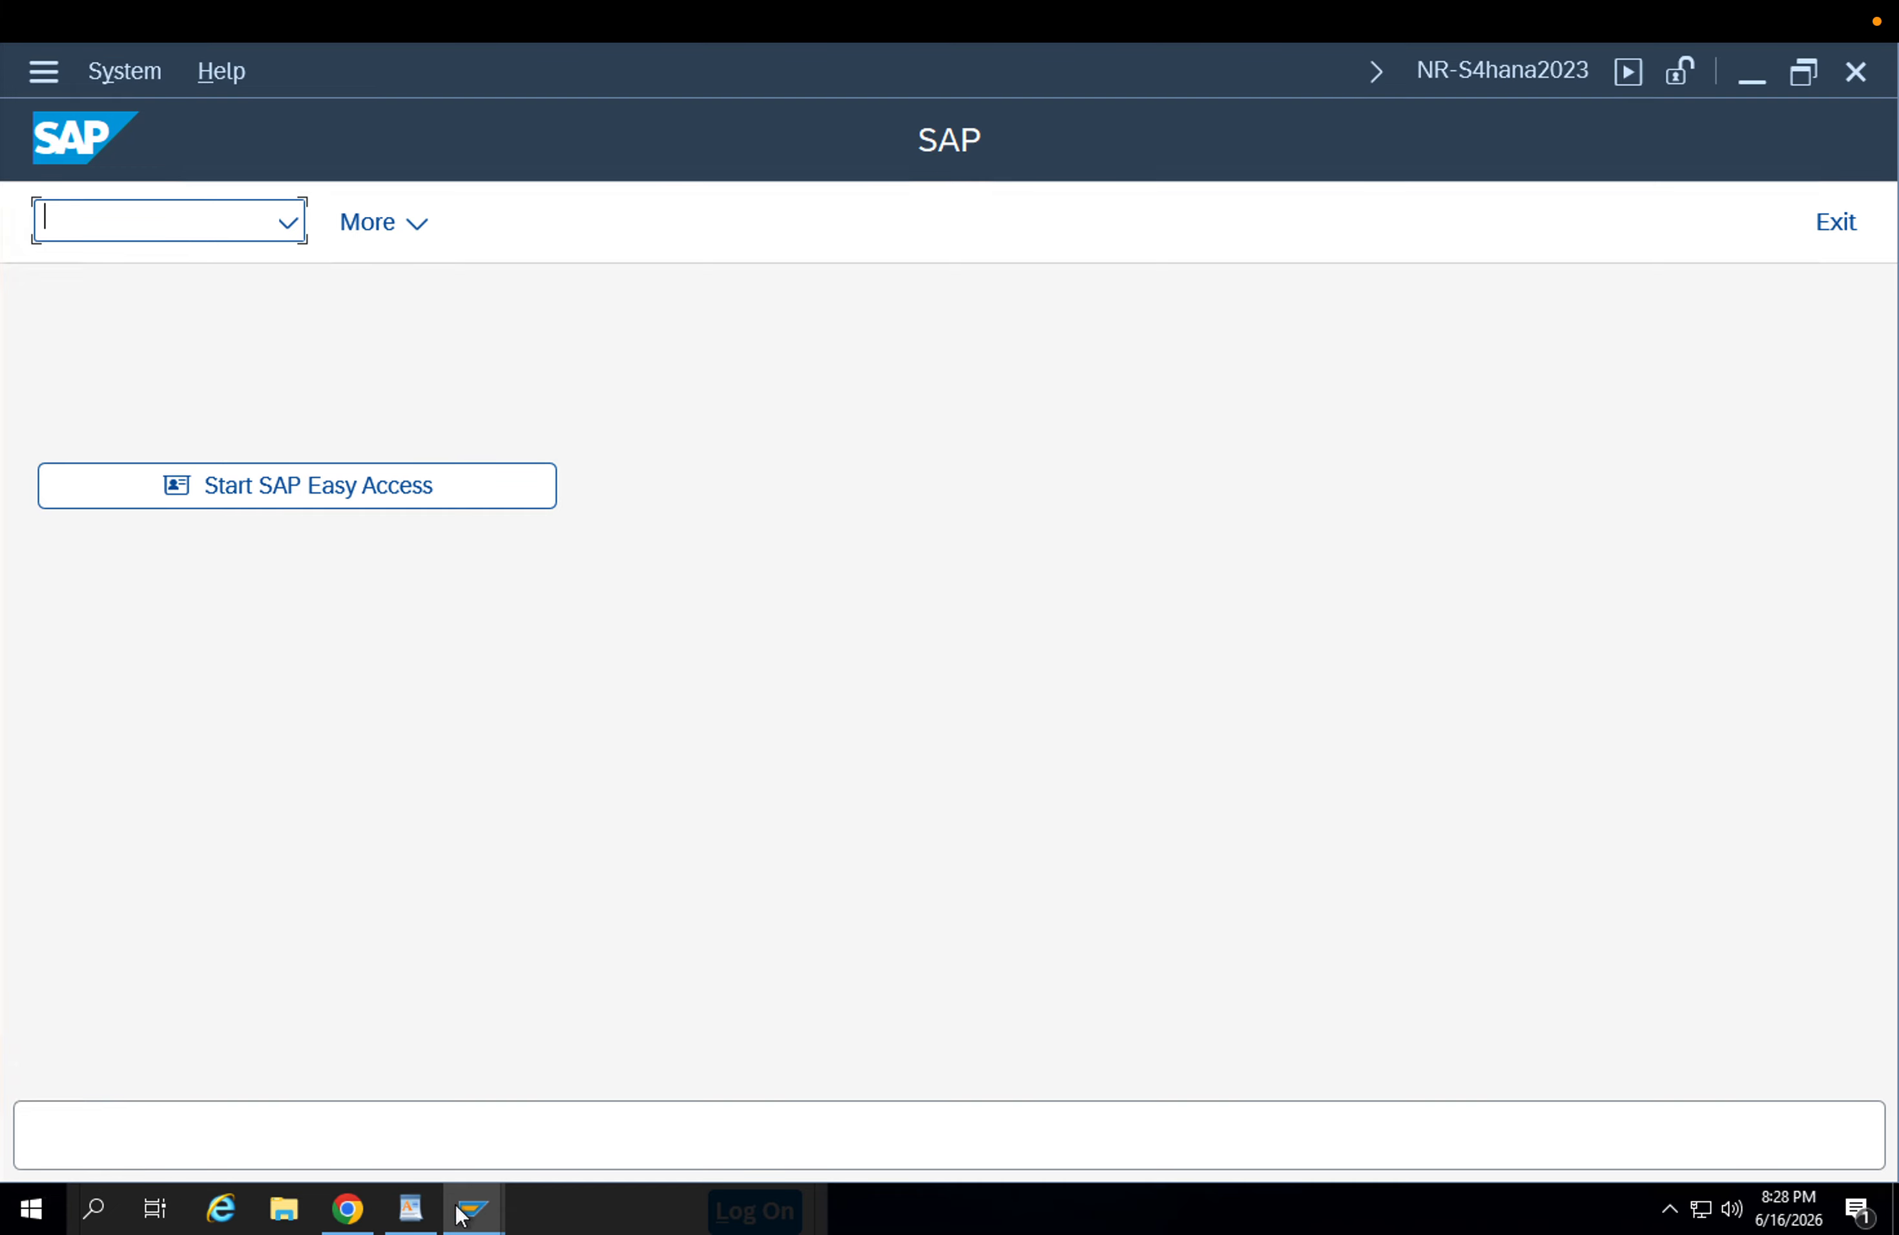
{"action": "mouse_move", "coordinate": [461, 1211]}
{"action": "left_click", "coordinate": [634, 1102]}
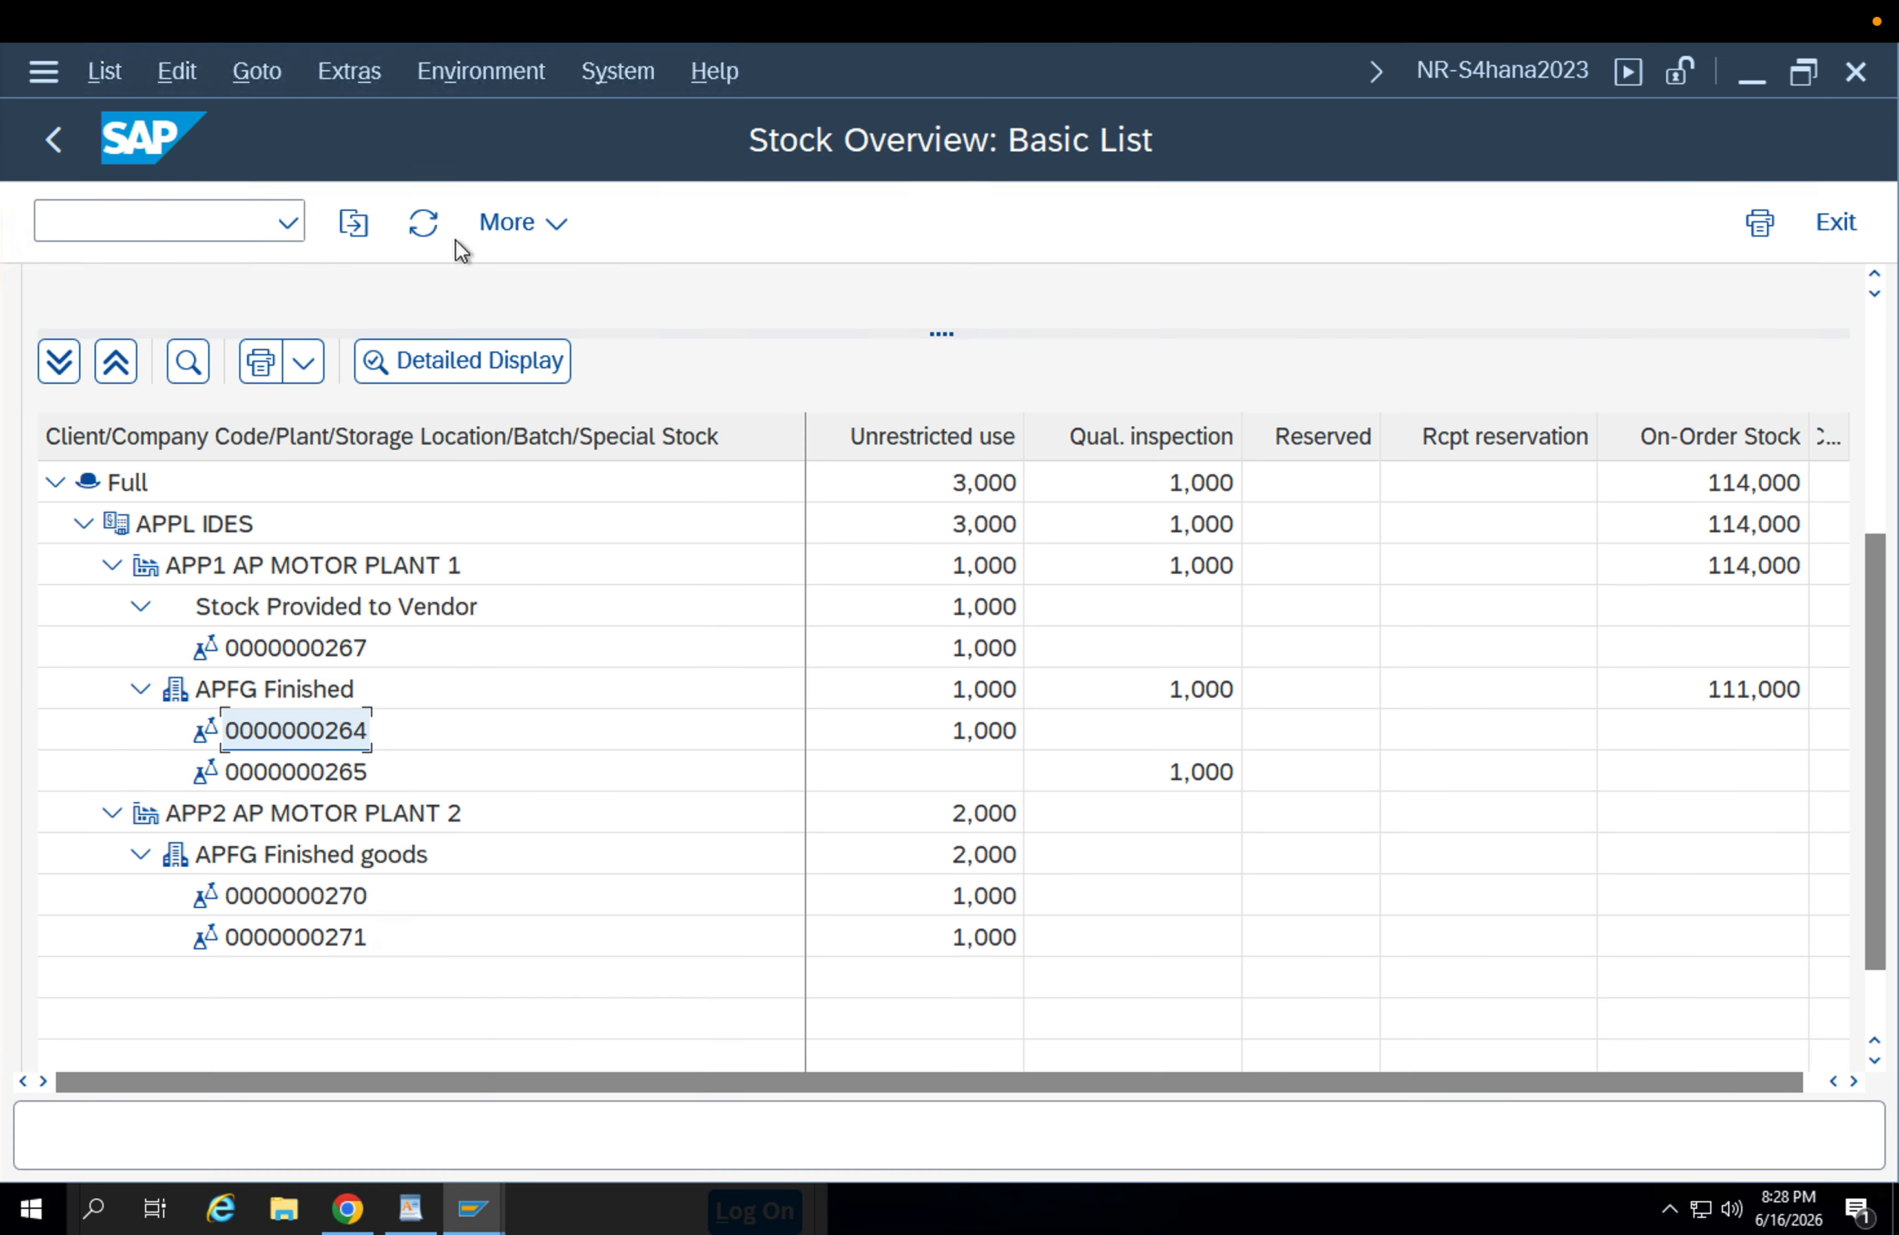
{"action": "left_click", "coordinate": [422, 222]}
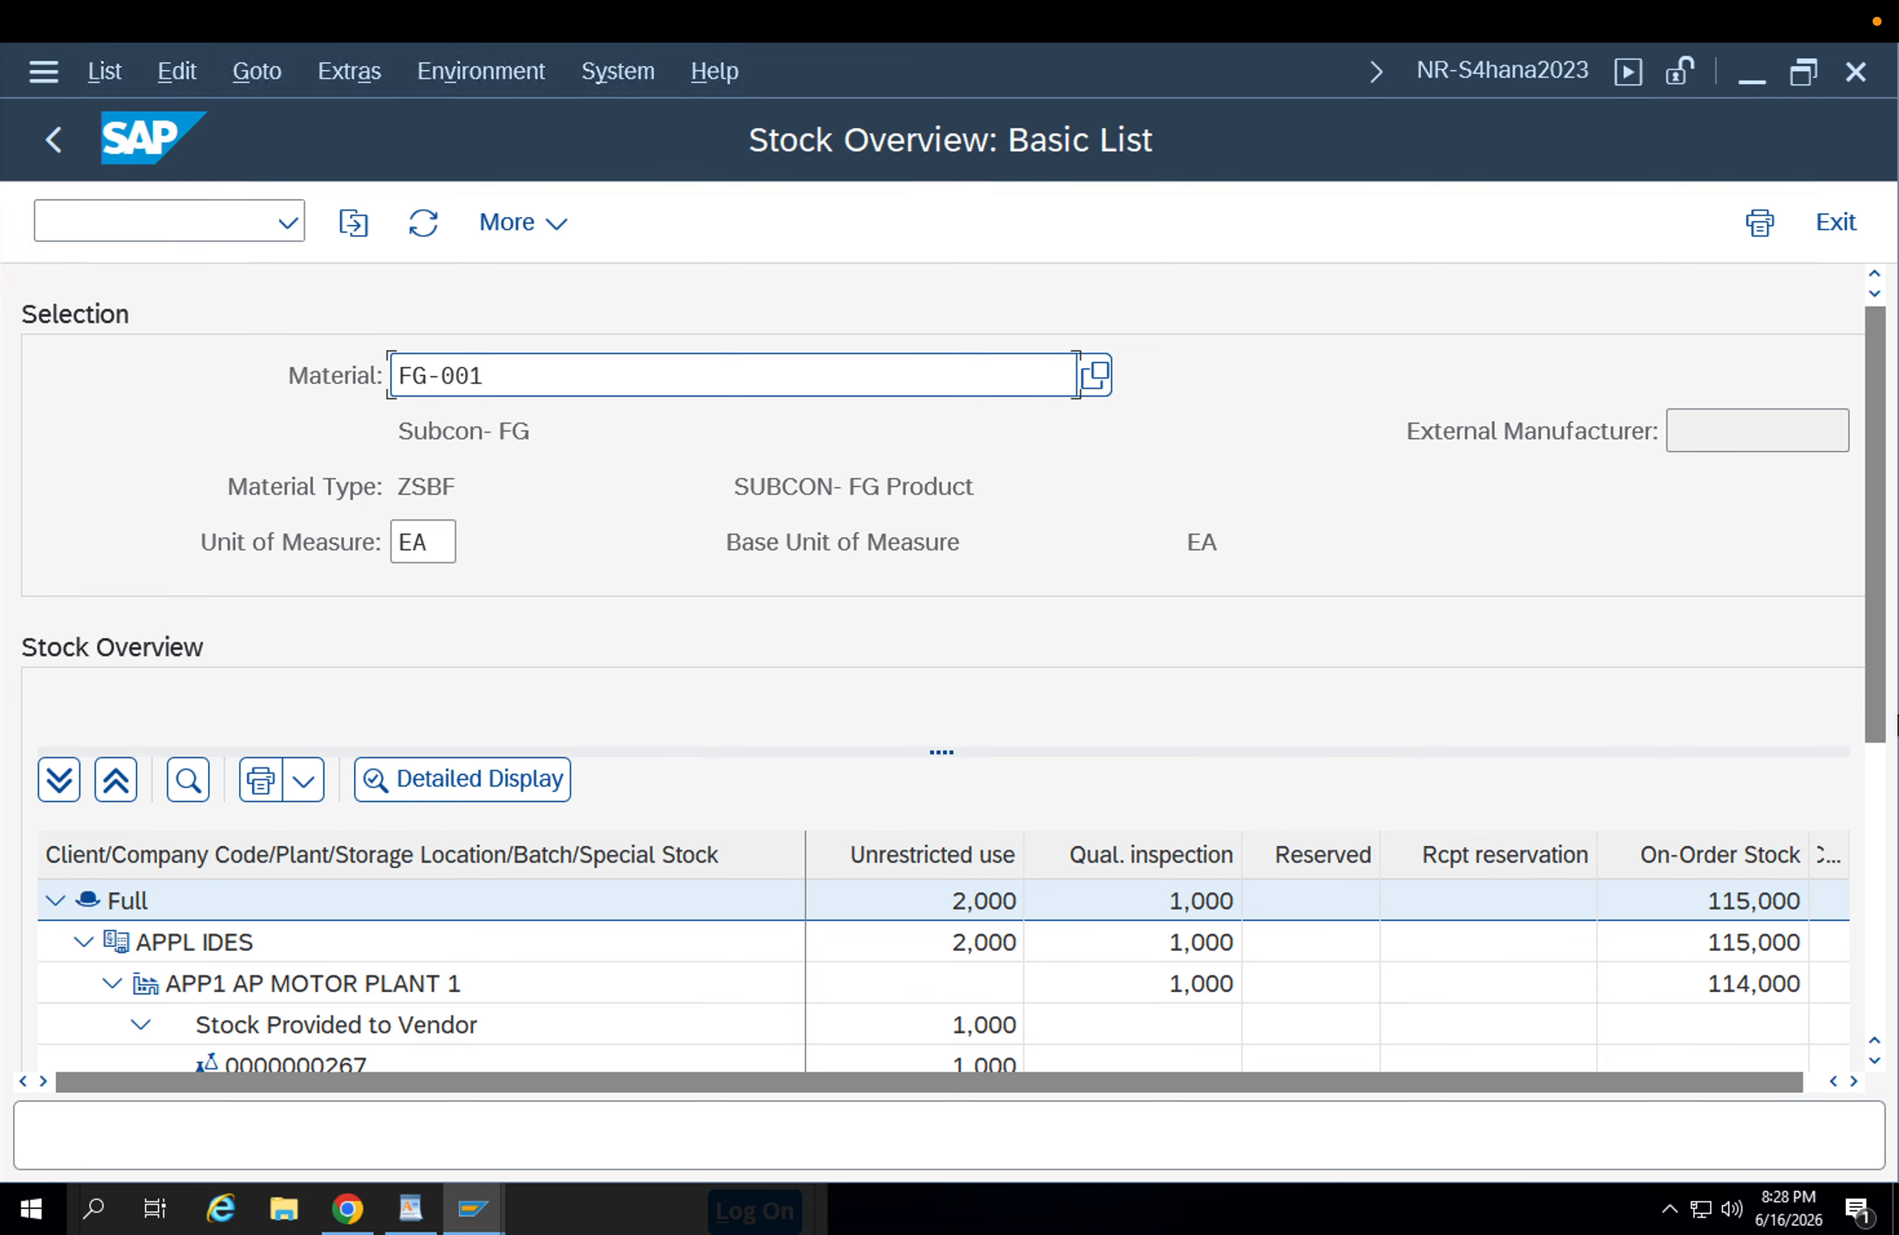
{"action": "left_click", "coordinate": [1878, 822]}
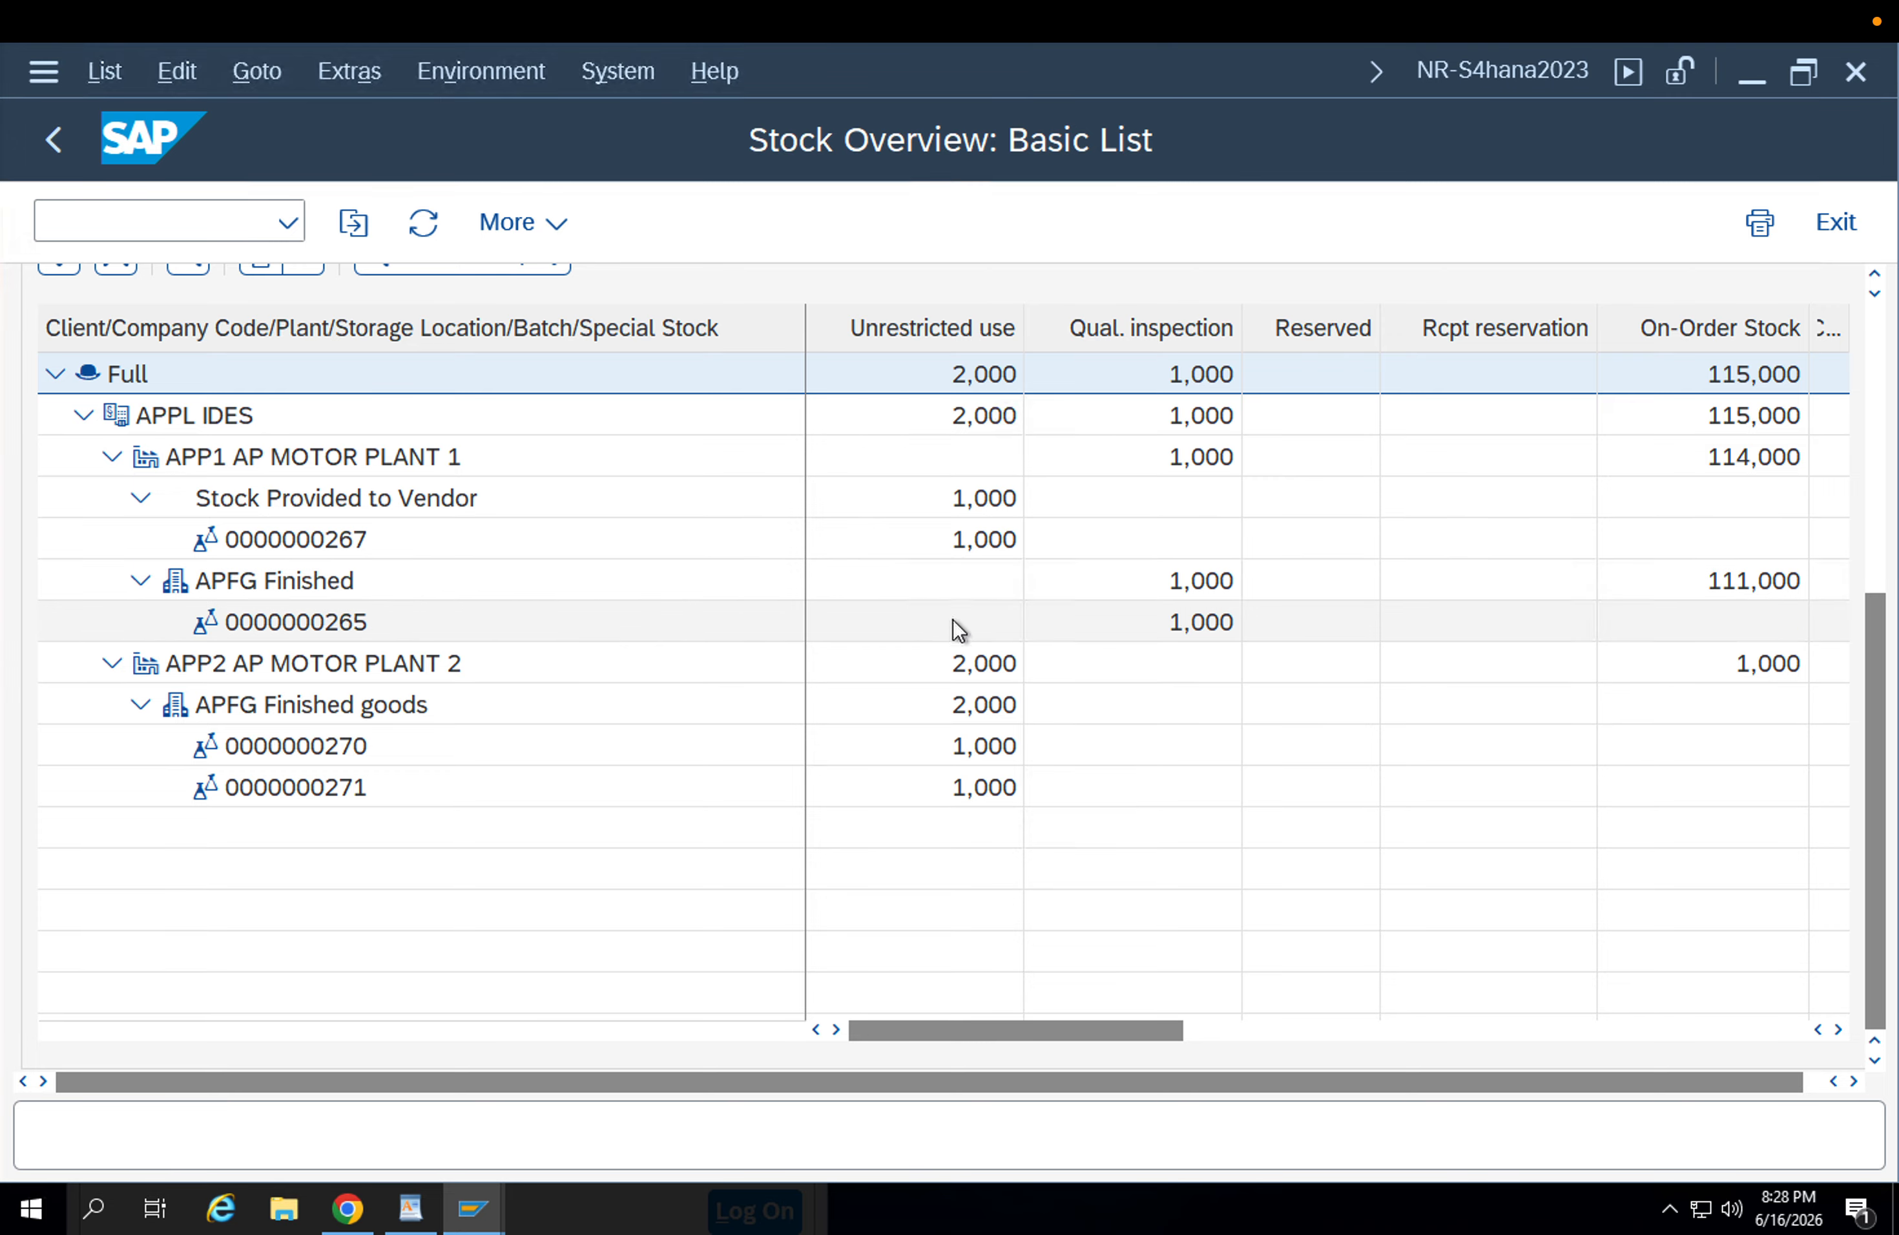
Run the stock in transit report (MB5T) for material FG-001 and review the listed transport order.
{"action": "left_click", "coordinate": [135, 215]}
{"action": "type", "text": "/nmb5t"}
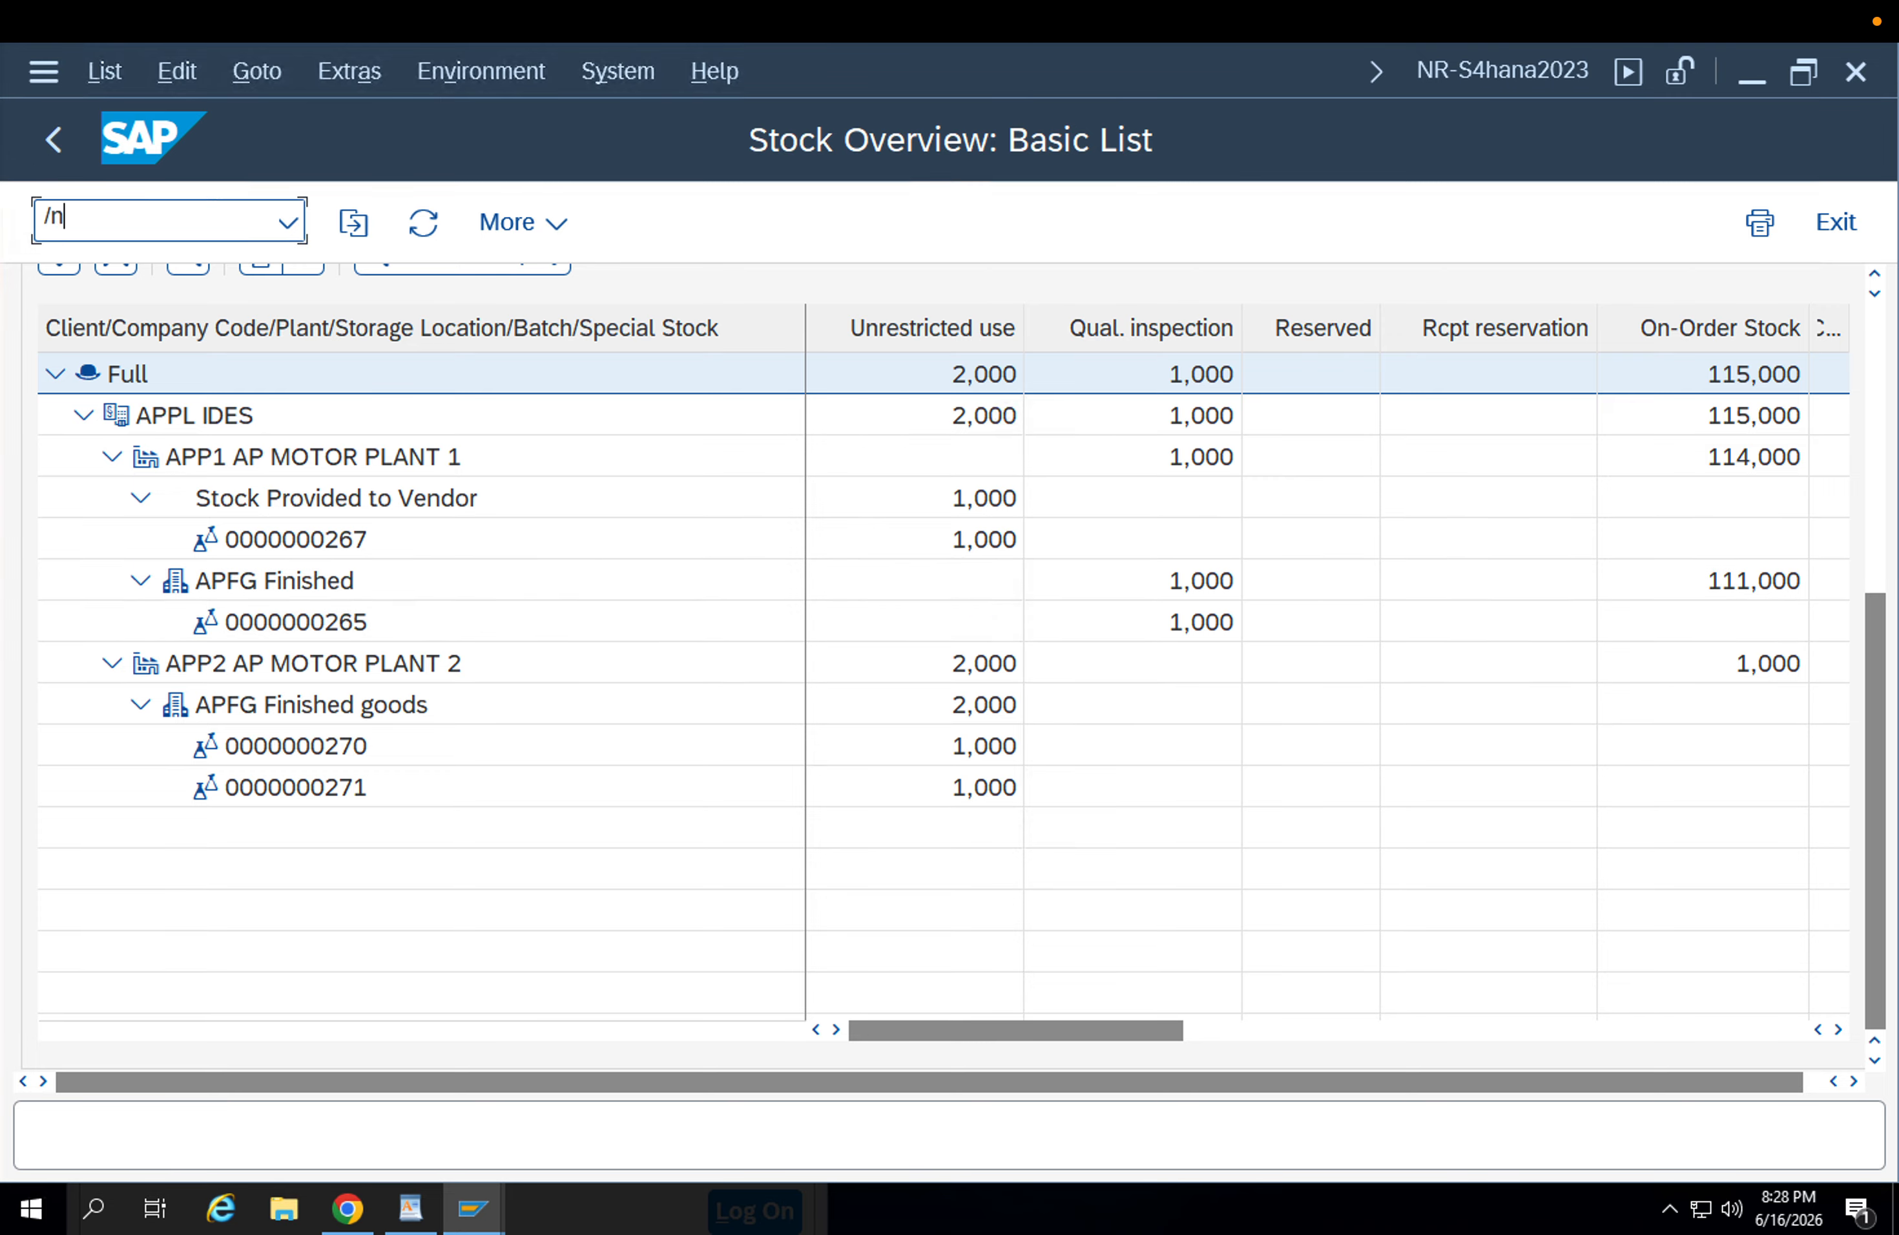
{"action": "key", "text": "Return"}
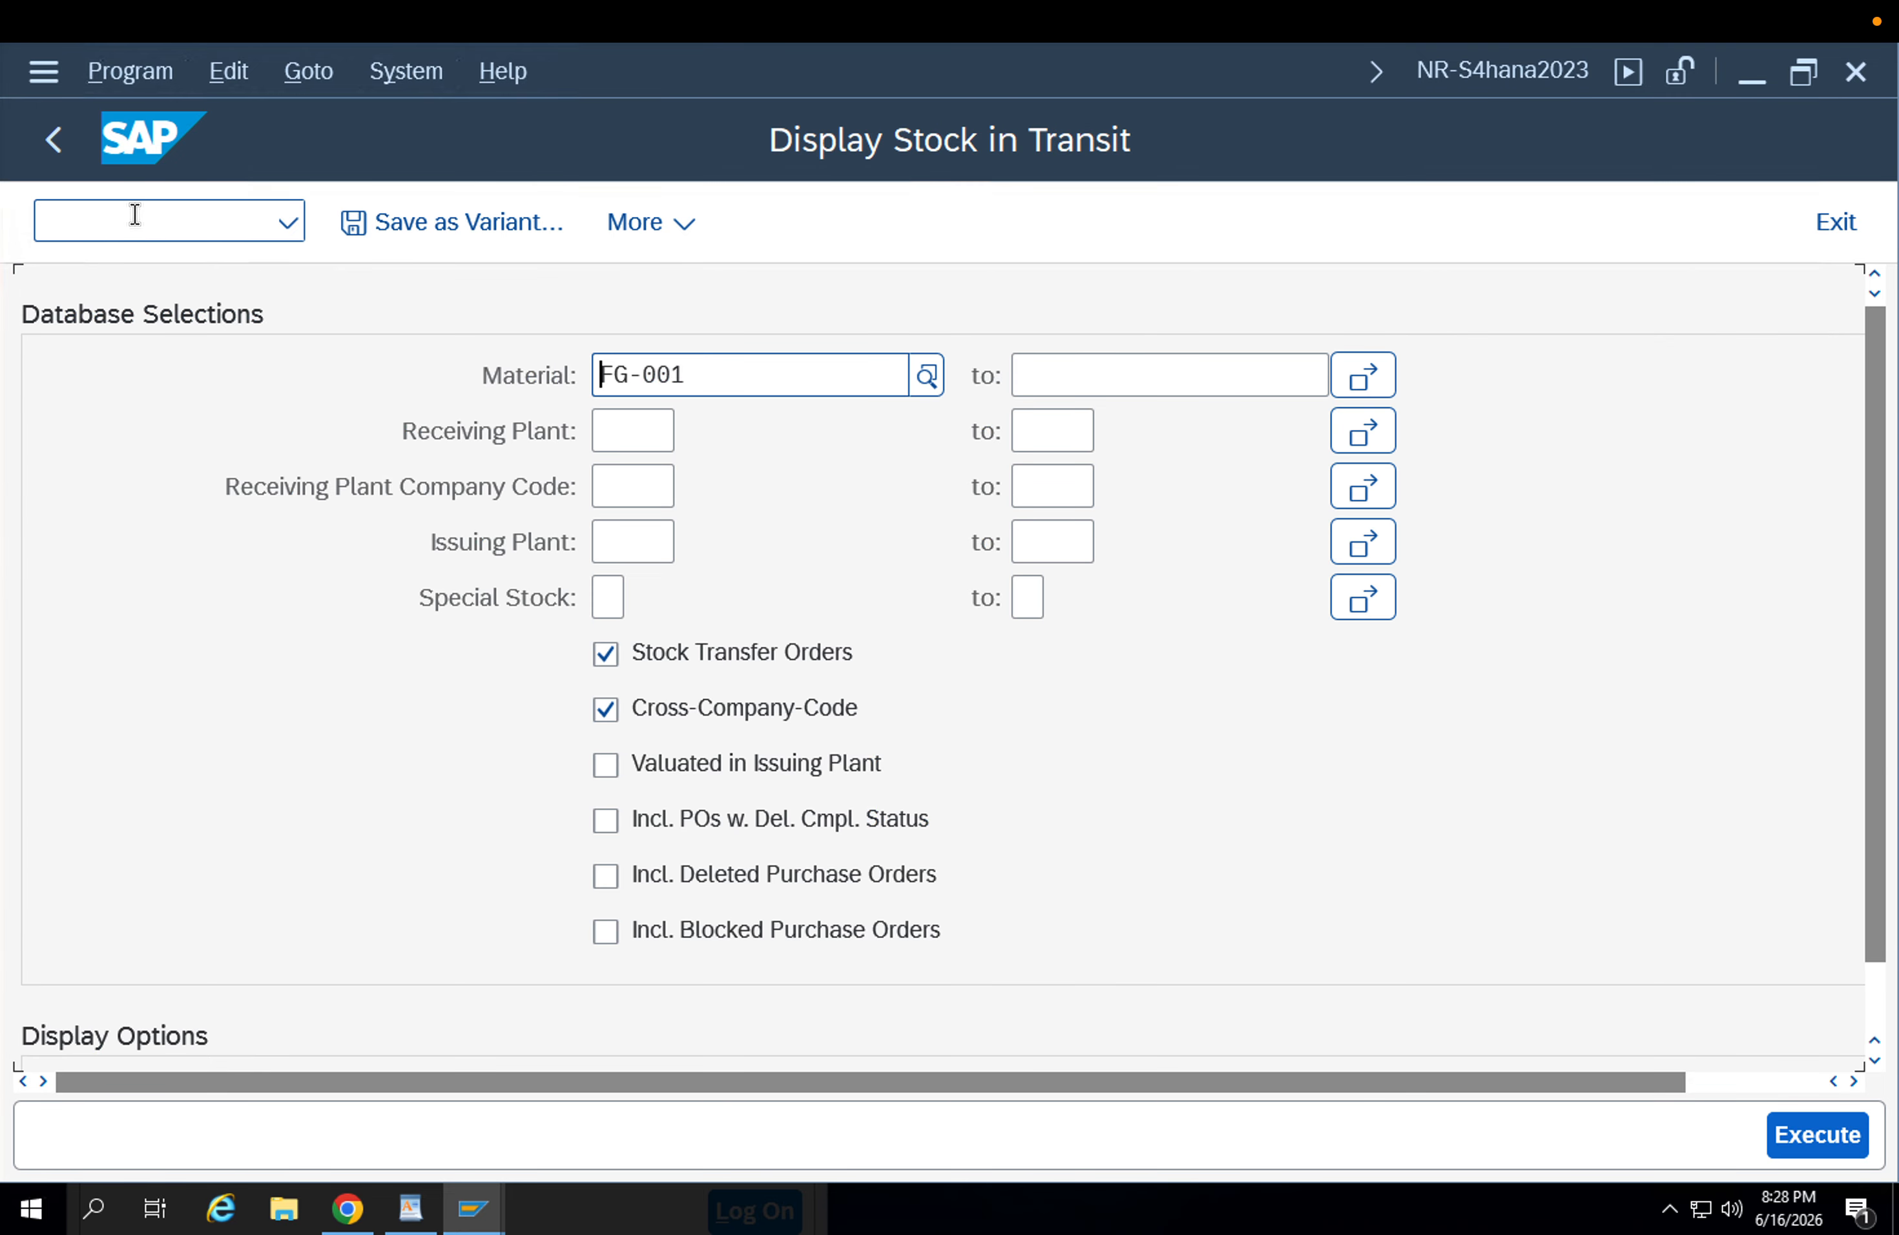
{"action": "left_click", "coordinate": [1819, 1135]}
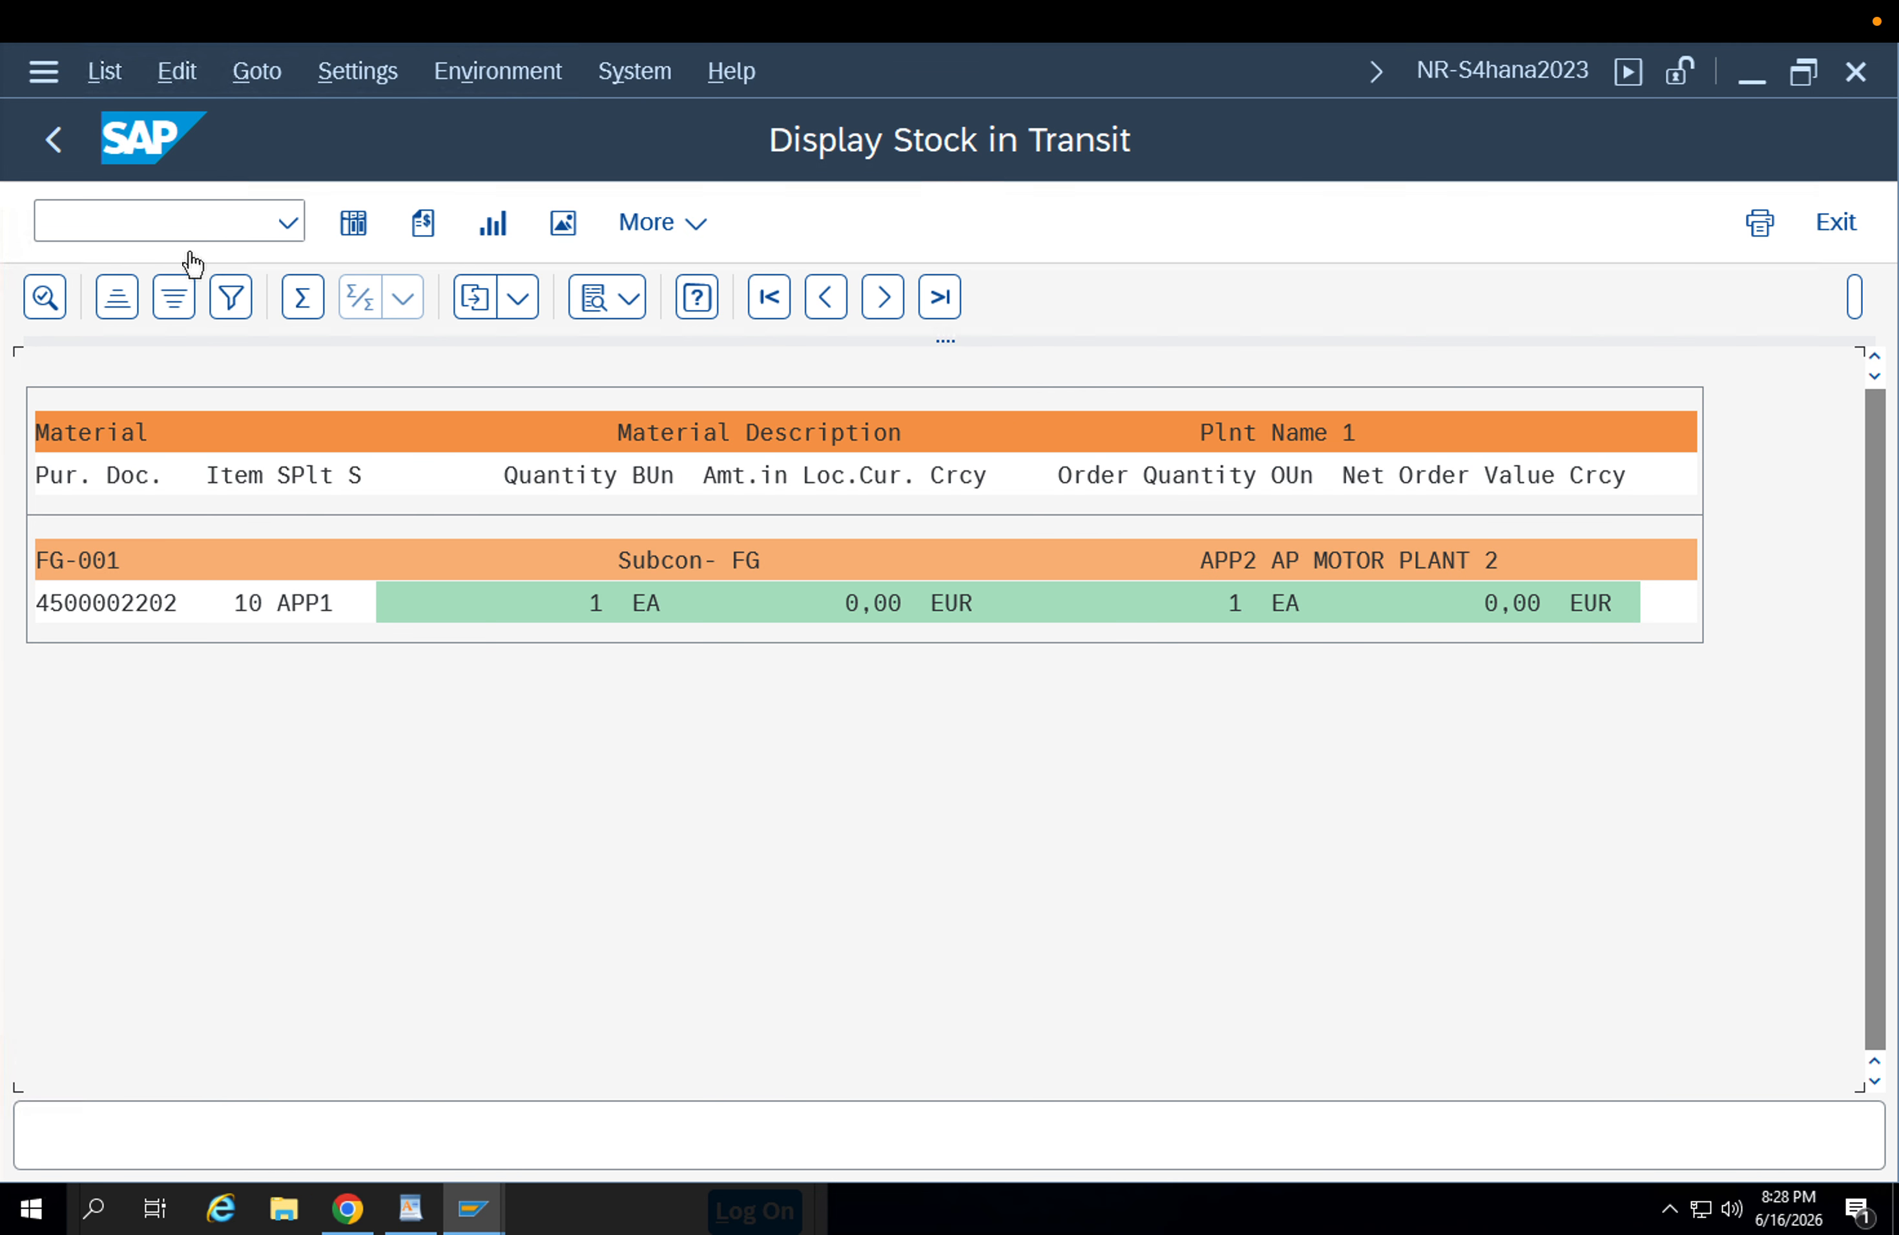
{"action": "left_click", "coordinate": [51, 157]}
Open the goods movement transaction and set it to A01 Goods Receipt with reference R01 Purchase Order.
{"action": "left_click", "coordinate": [94, 222]}
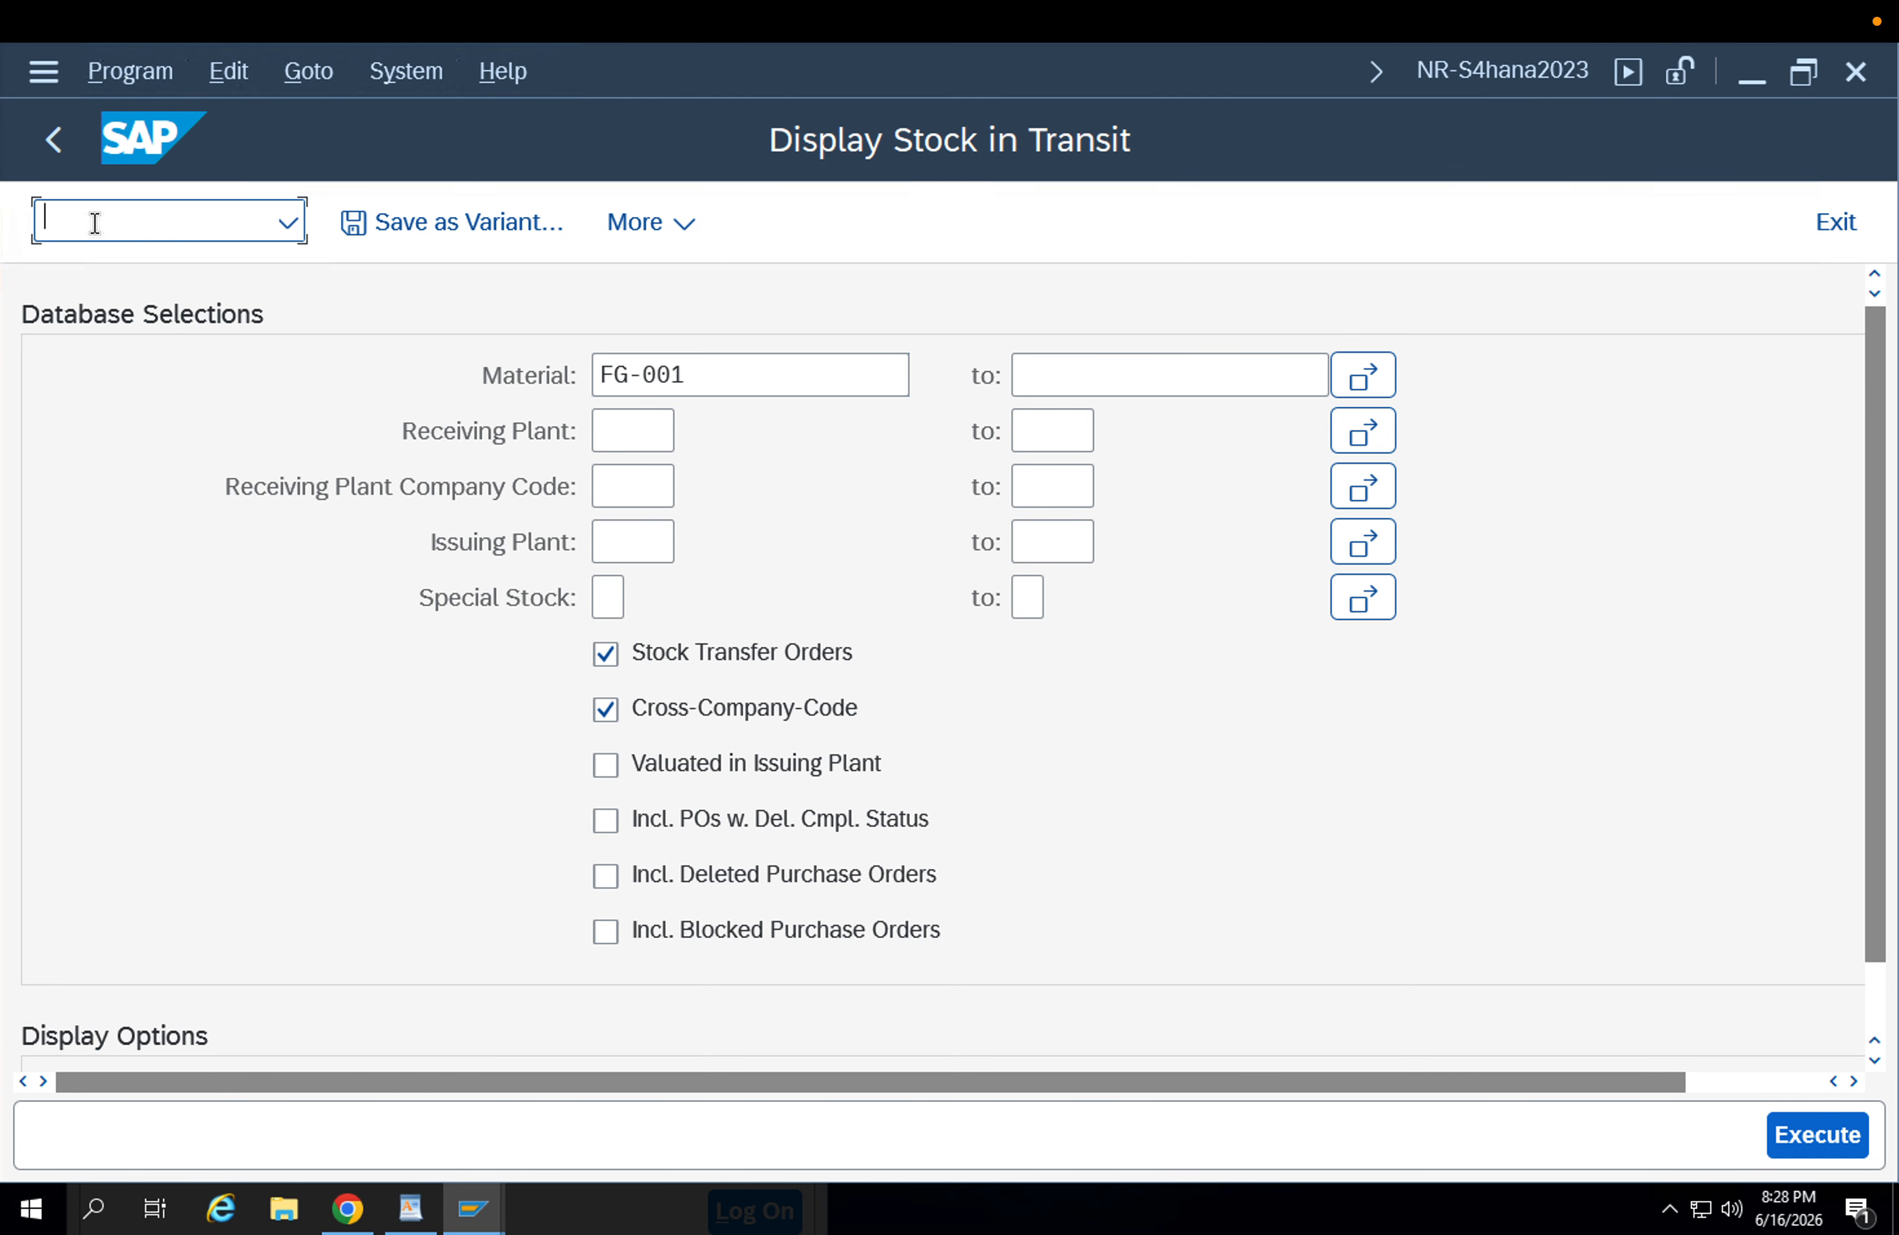
{"action": "type", "text": "/nmb5t"}
{"action": "key", "text": "Return"}
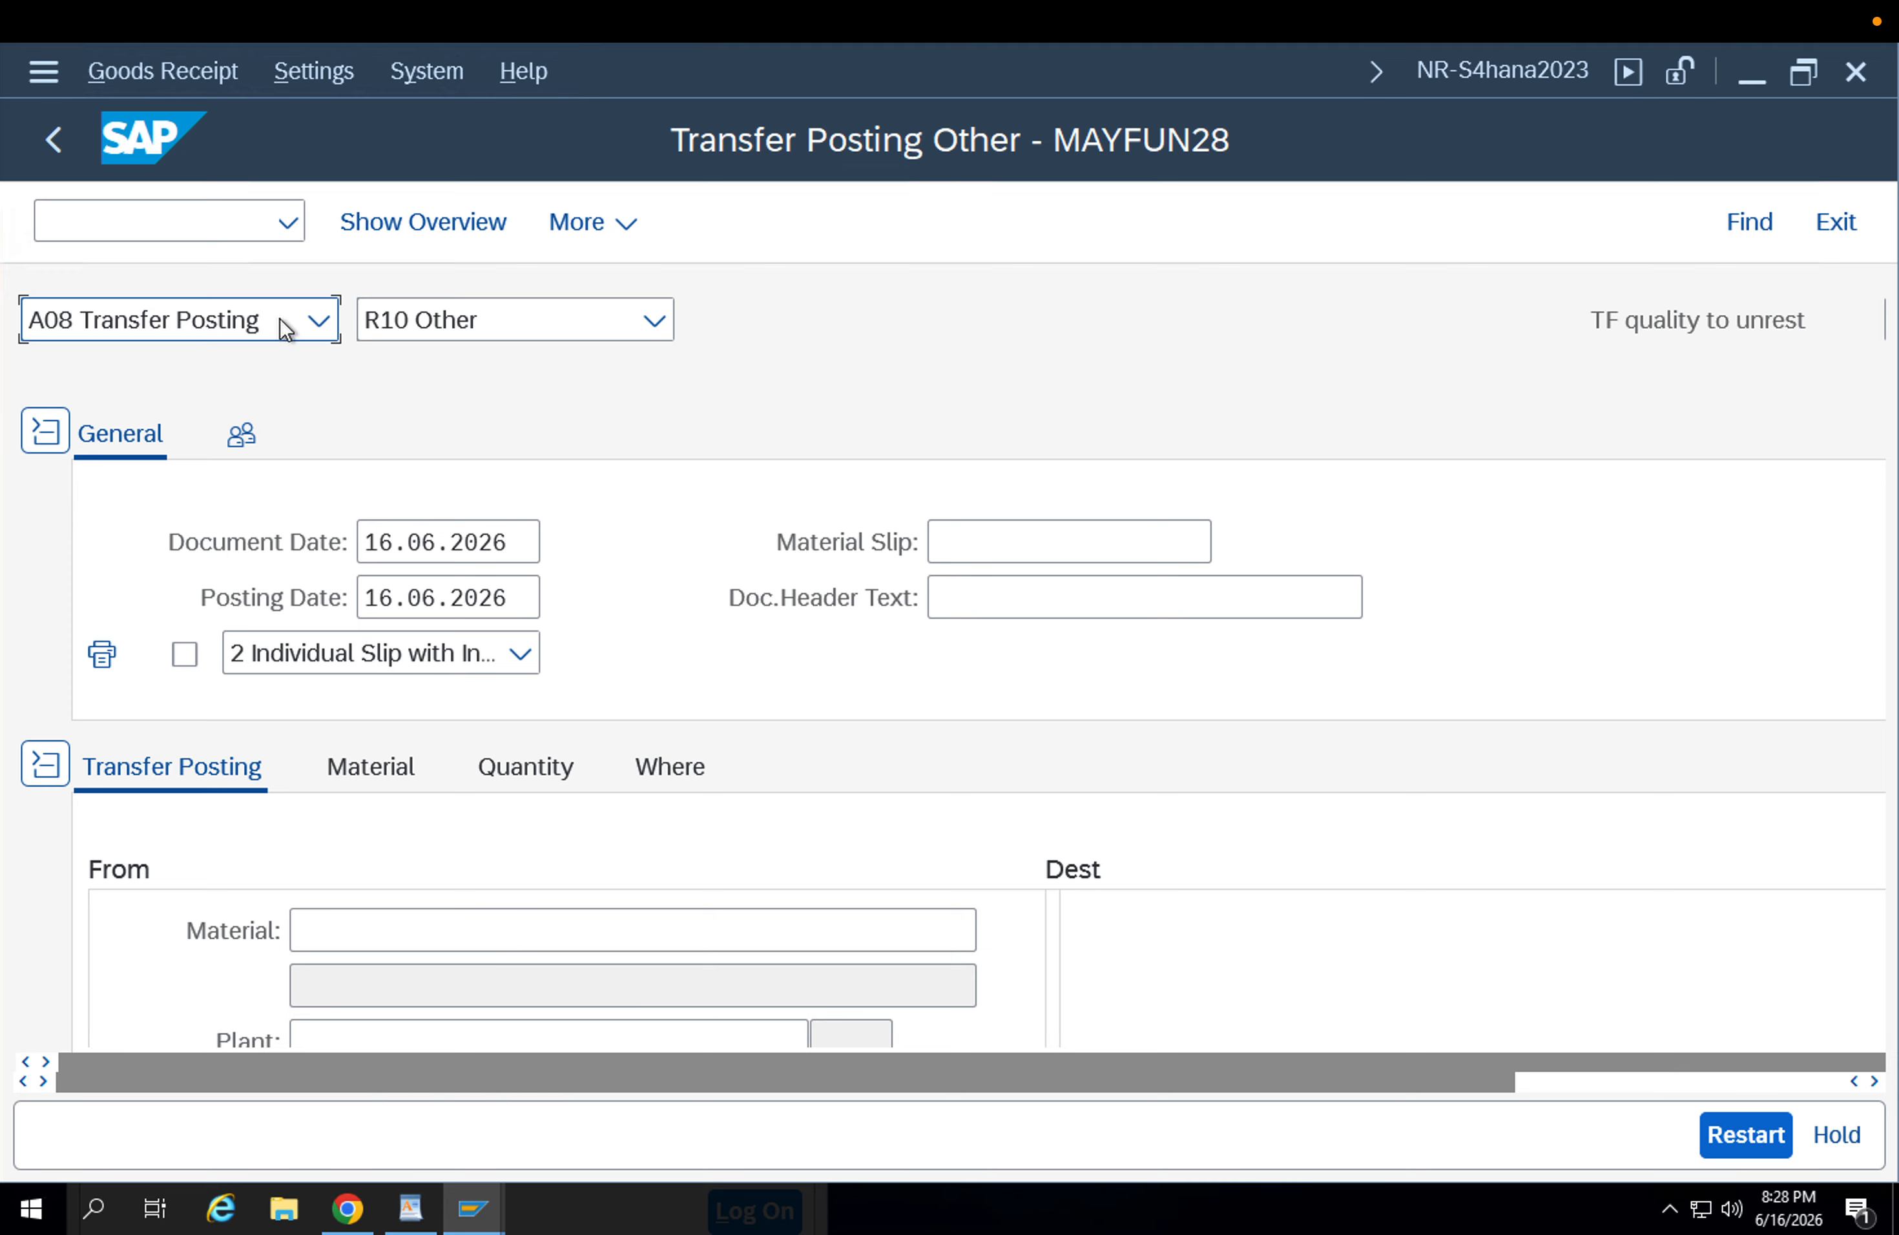
{"action": "left_click", "coordinate": [281, 318]}
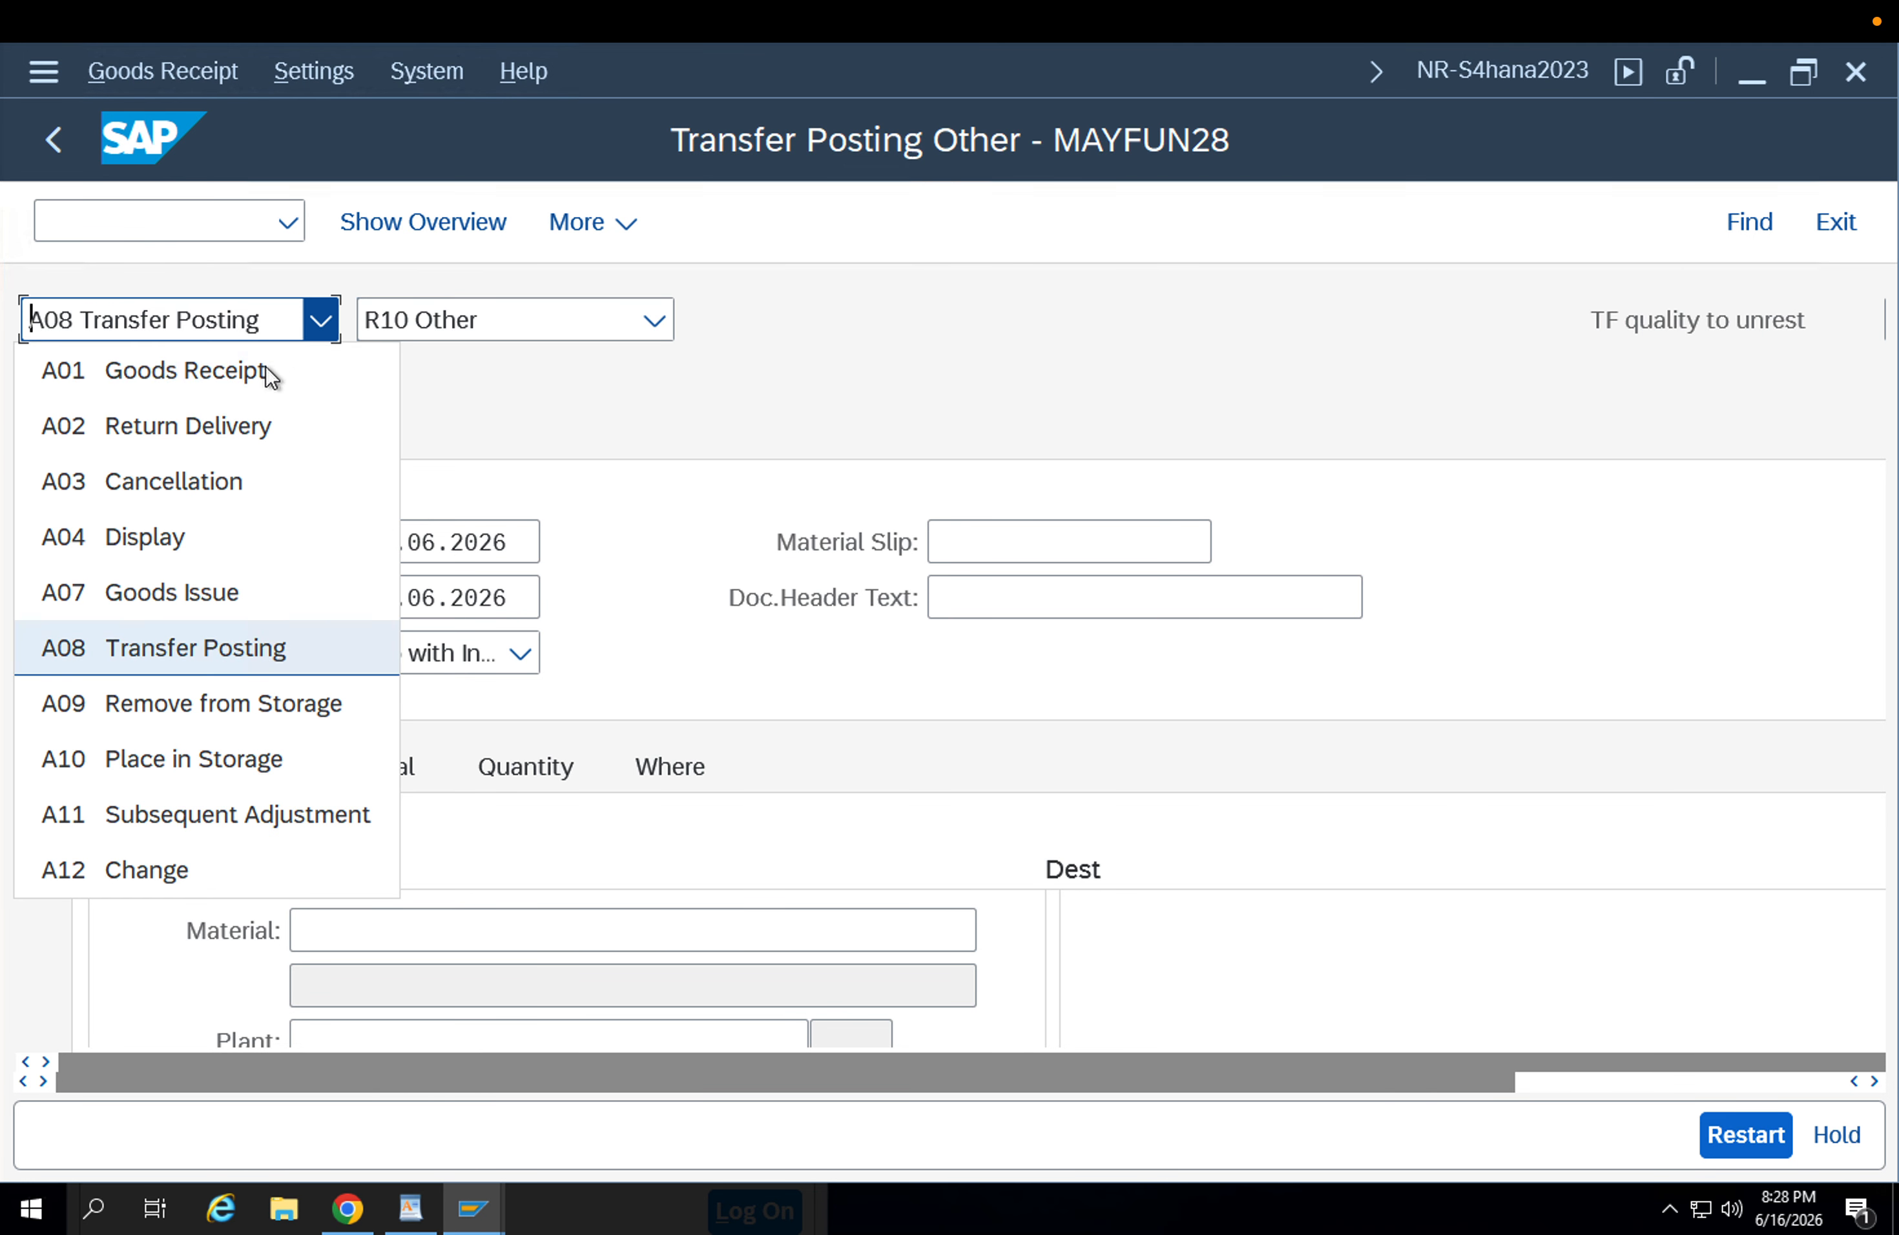
{"action": "left_click", "coordinate": [242, 370]}
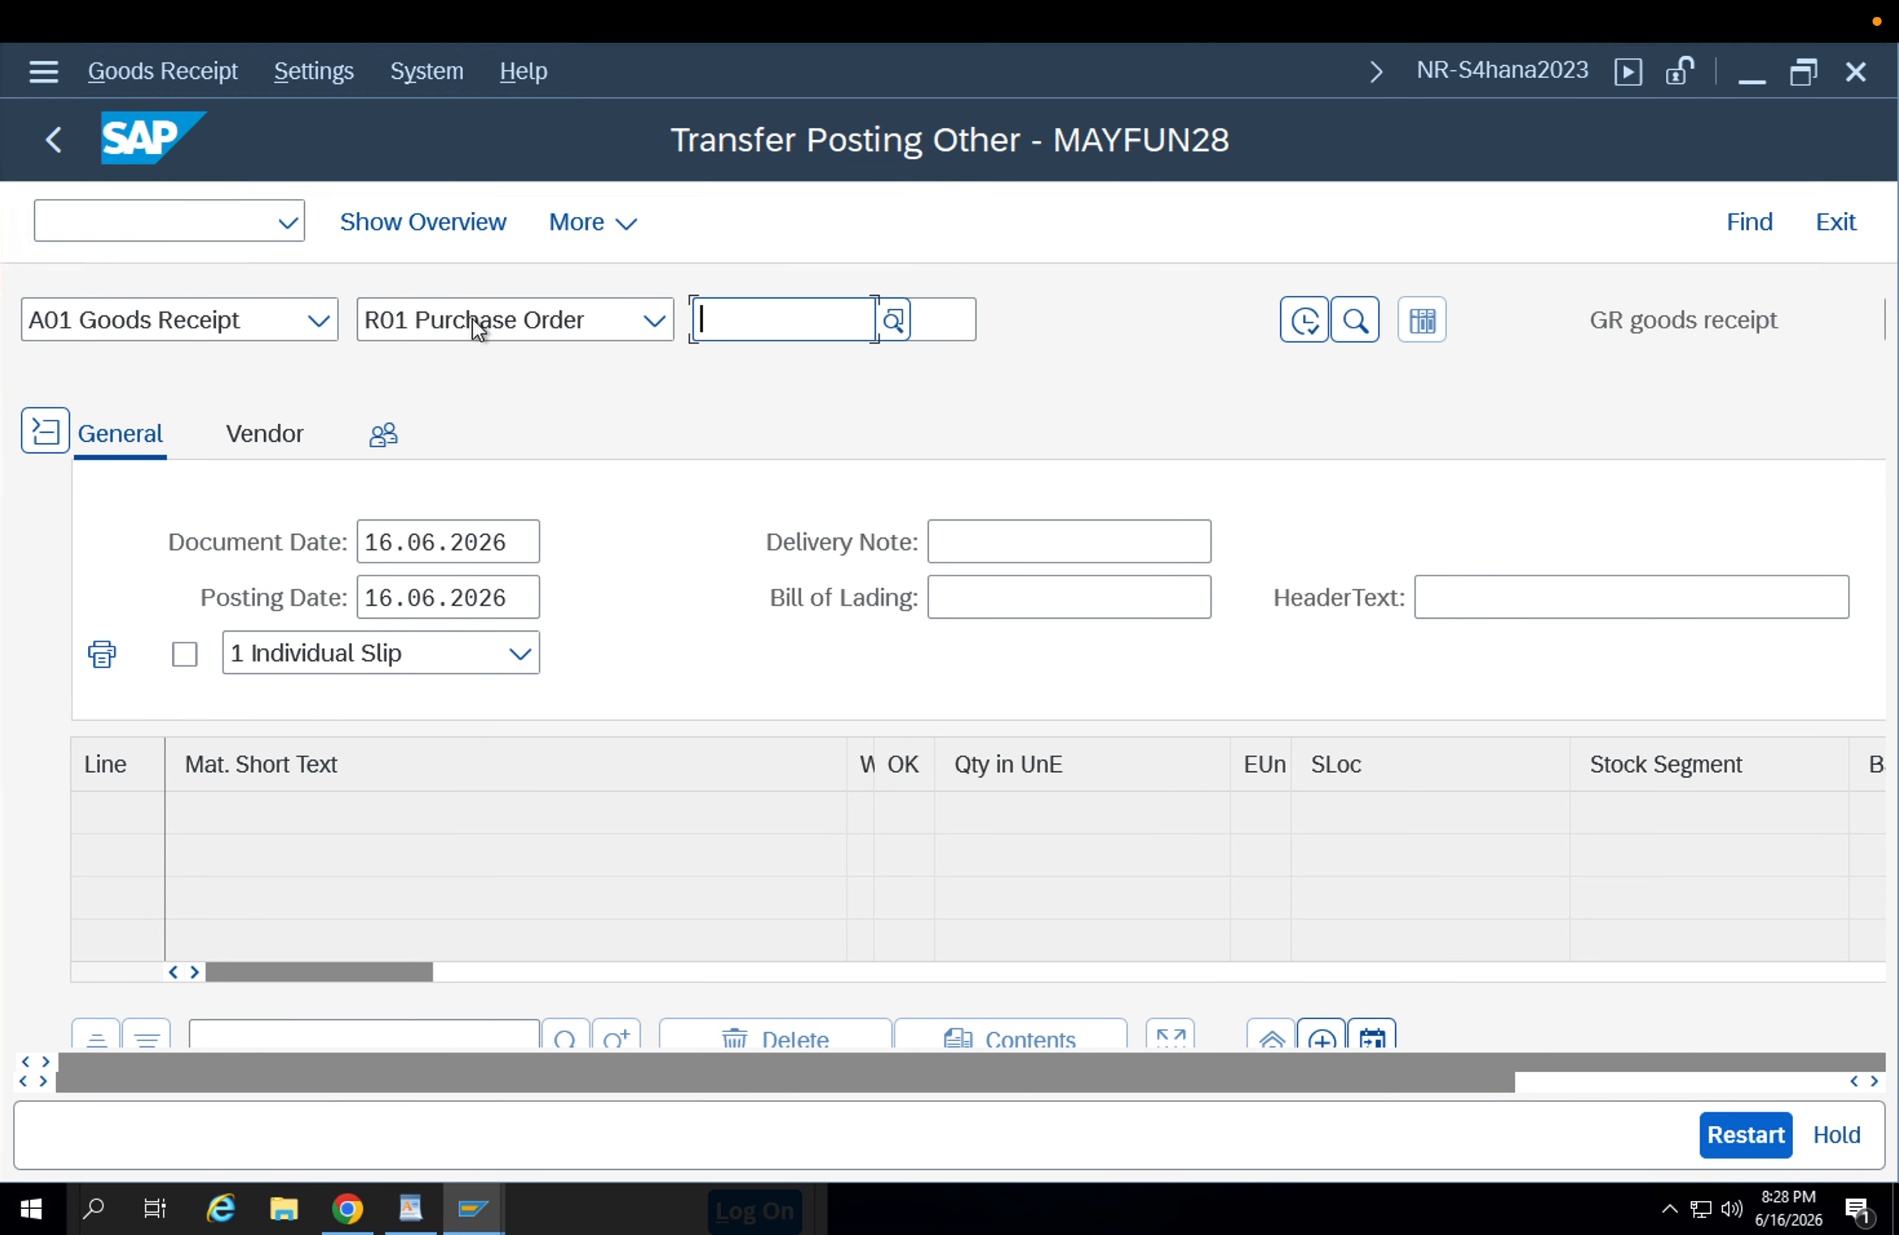
{"action": "left_click", "coordinate": [472, 318]}
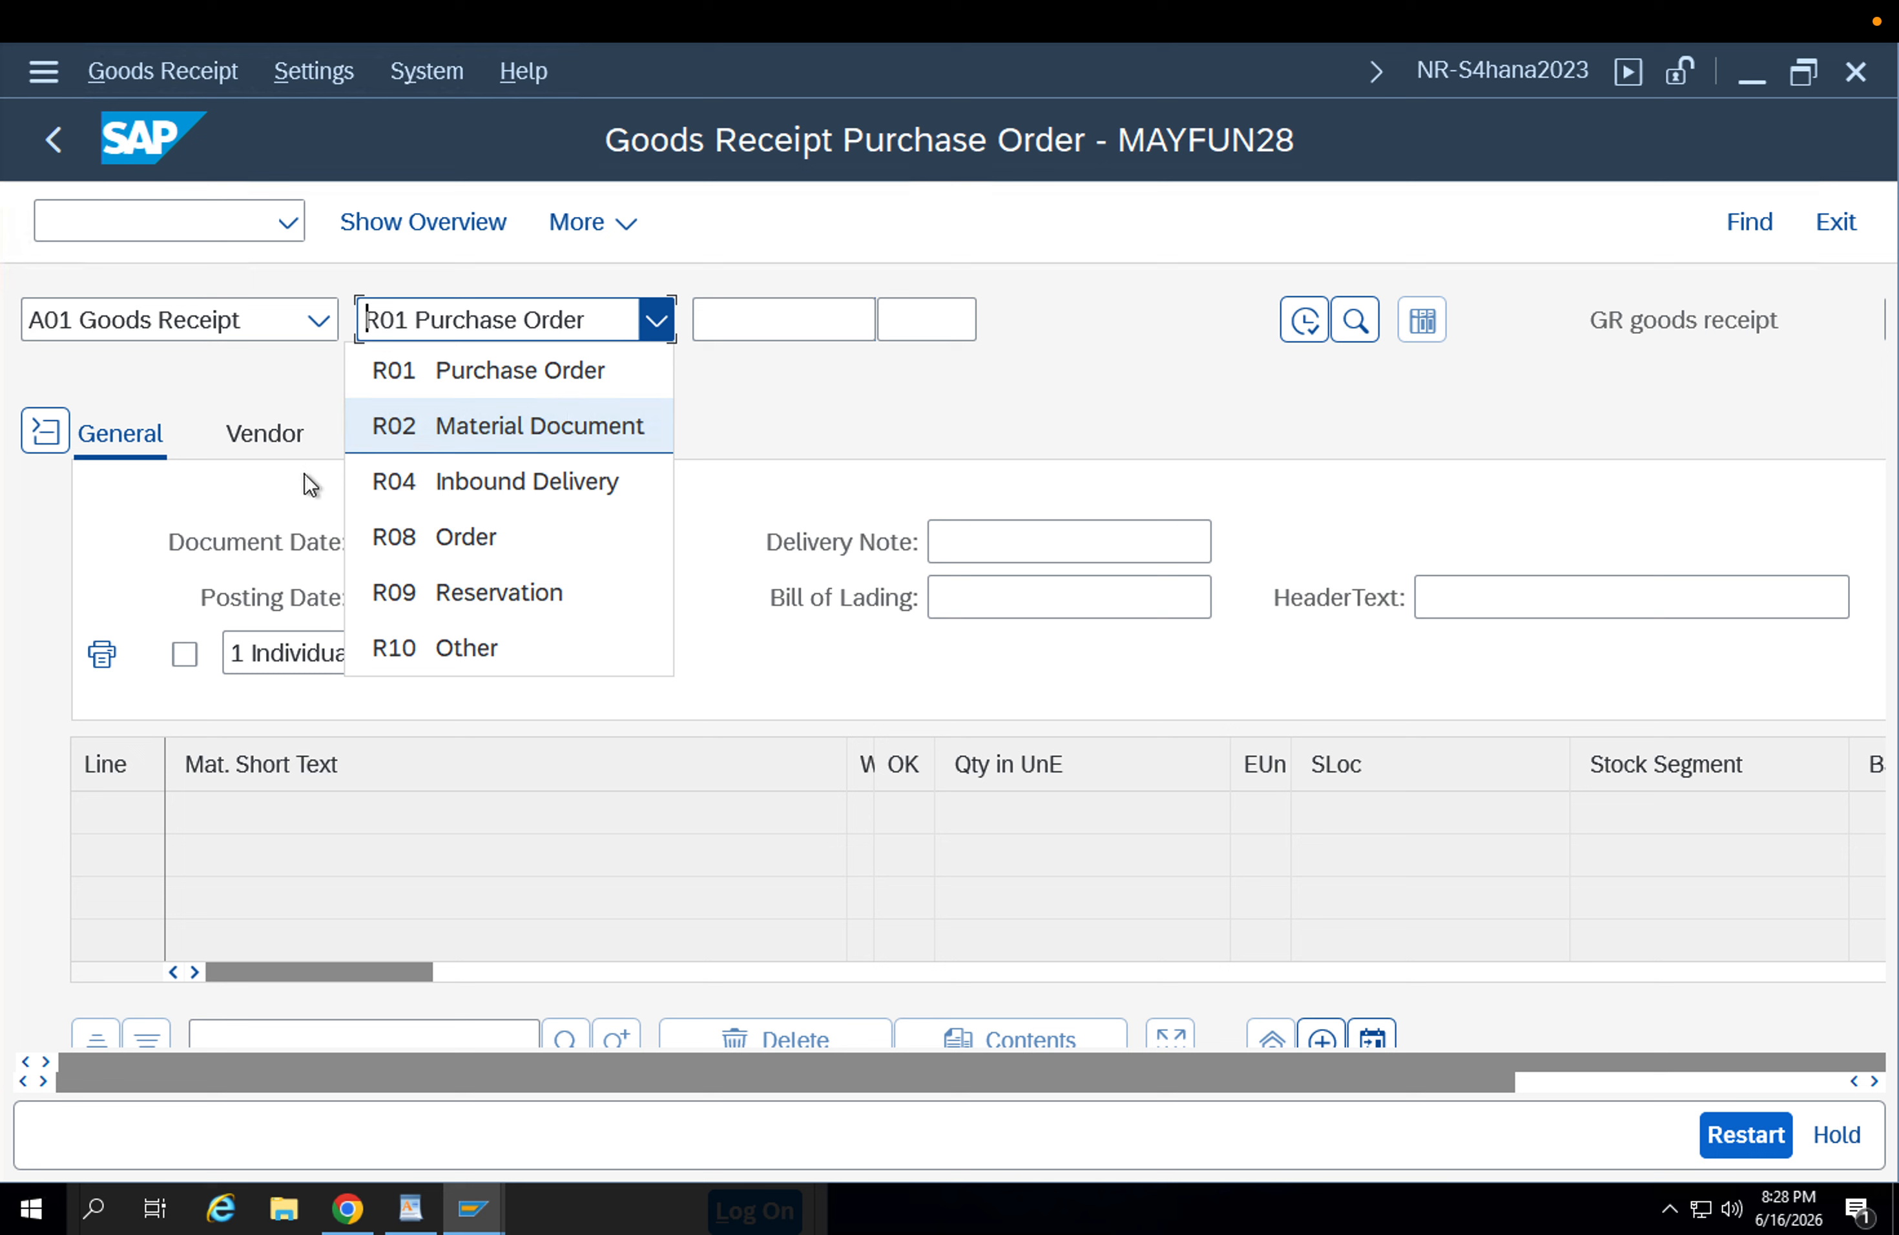
{"action": "left_click", "coordinate": [715, 388]}
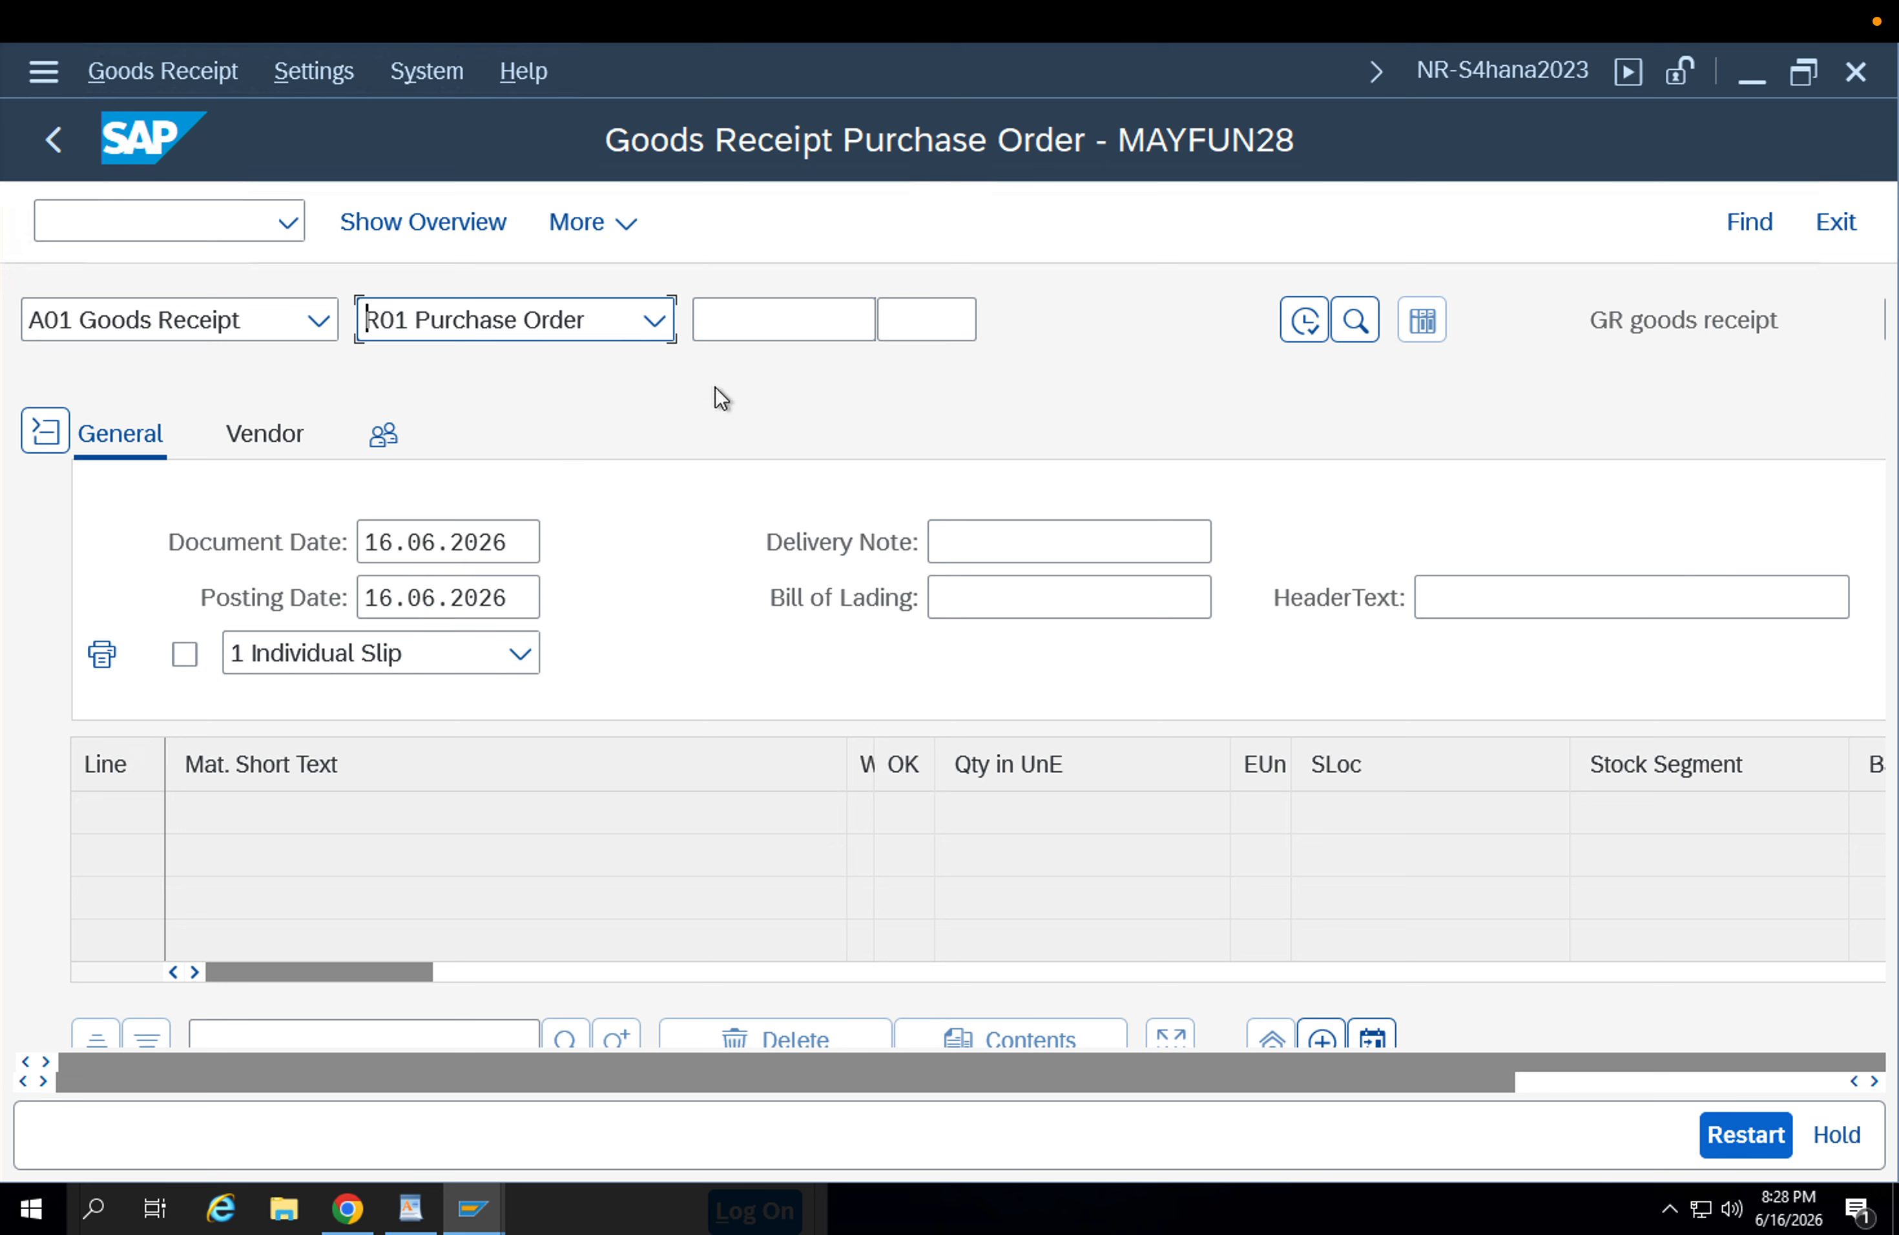
{"action": "left_click", "coordinate": [253, 321]}
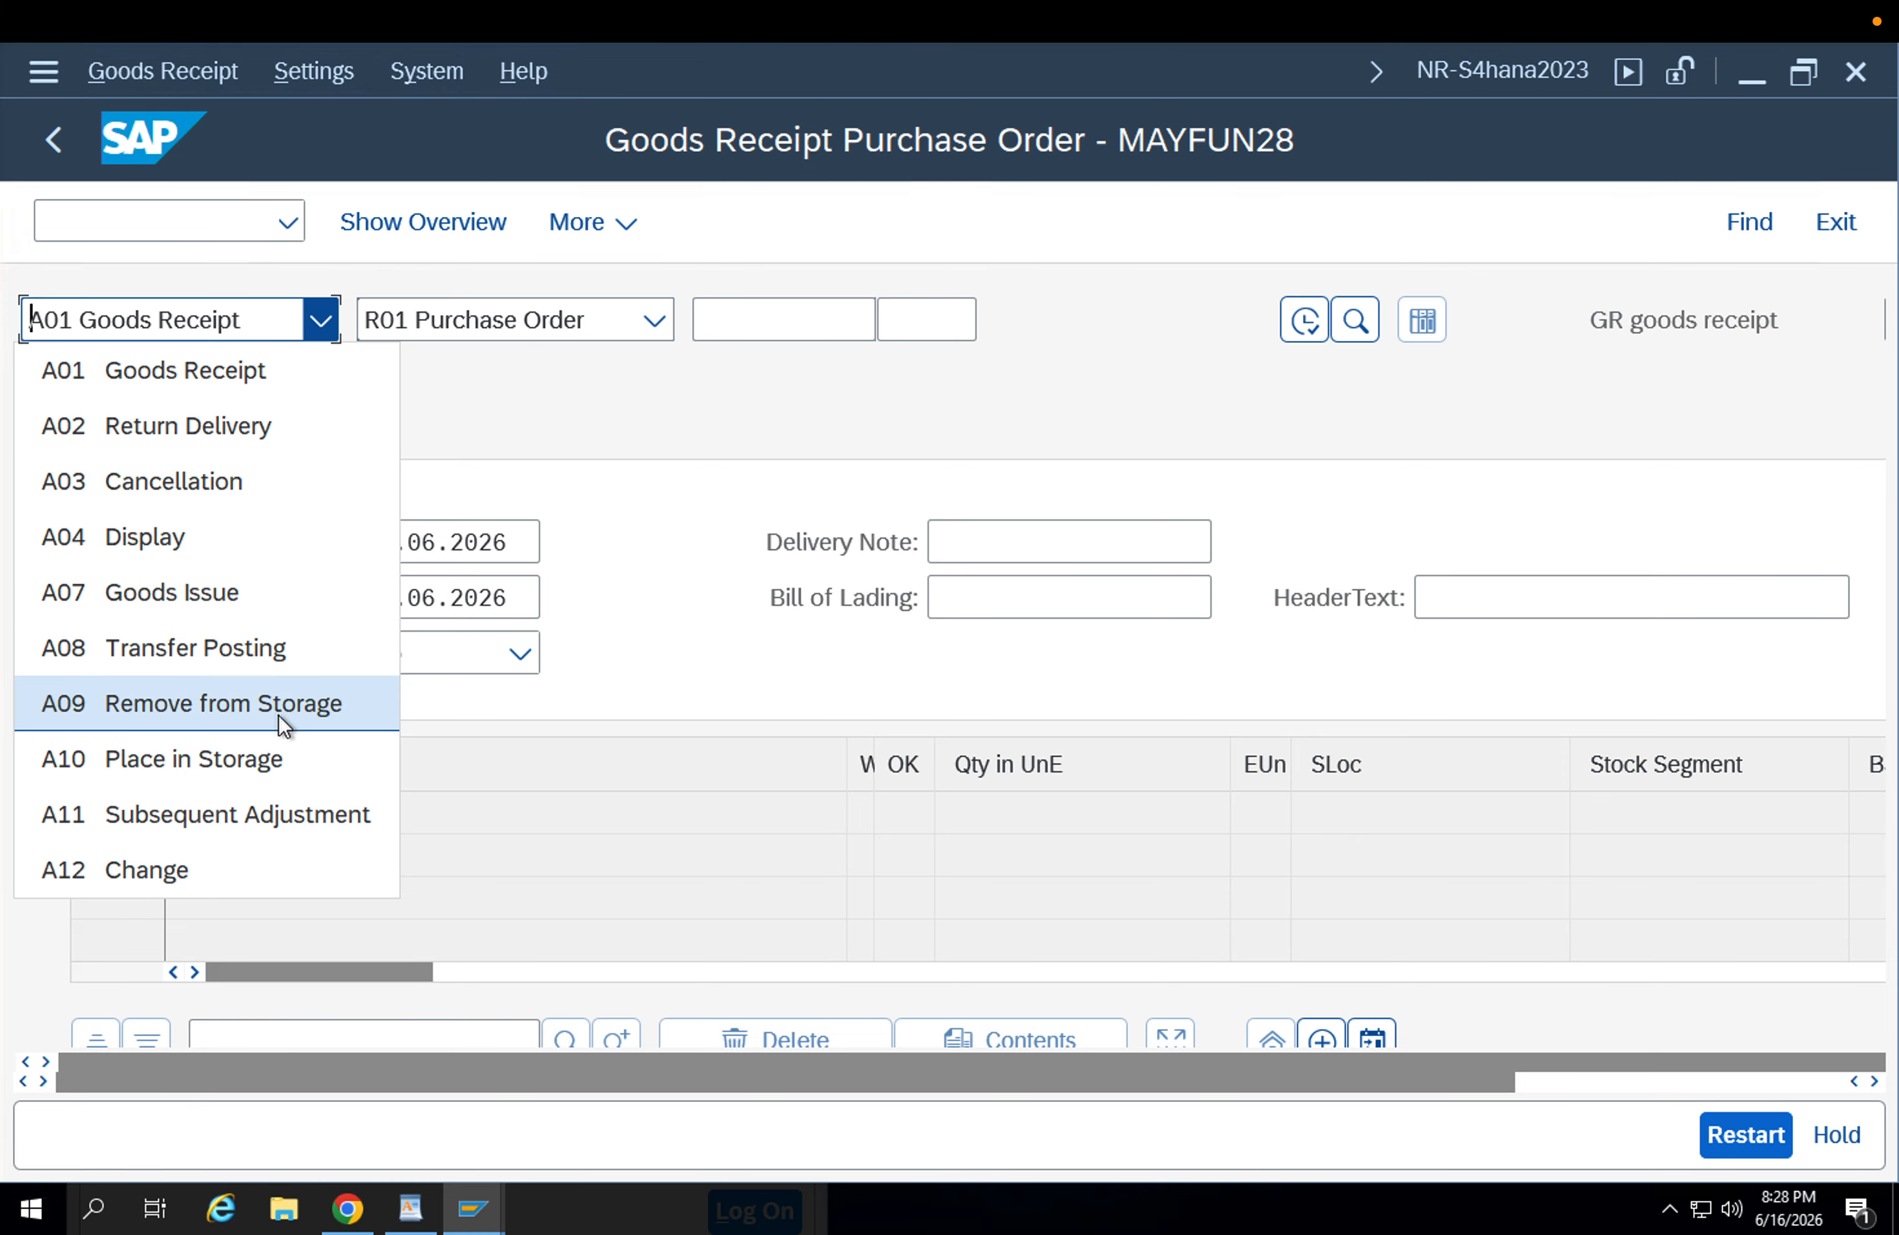
{"action": "left_click", "coordinate": [535, 318]}
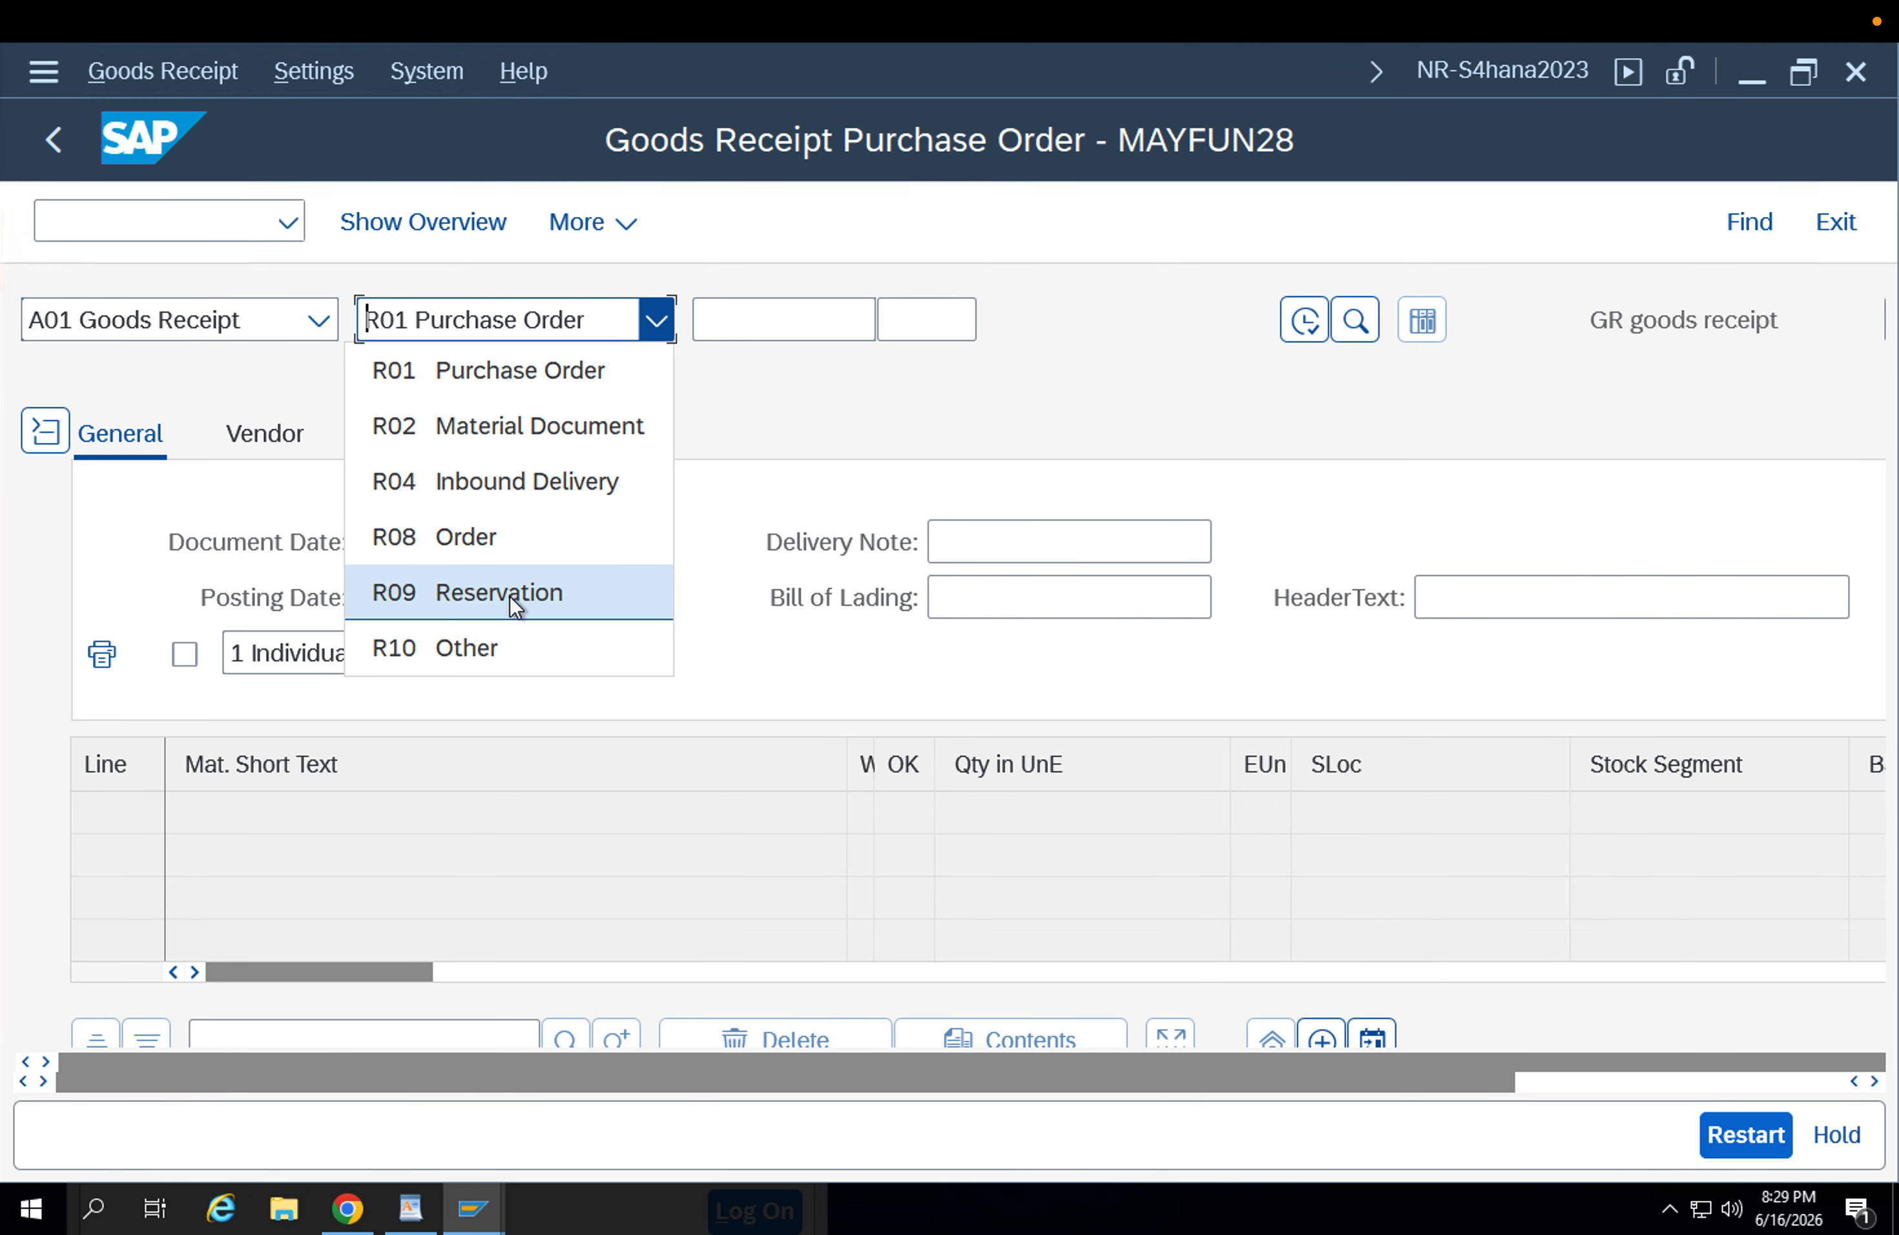
{"action": "left_click", "coordinate": [265, 329]}
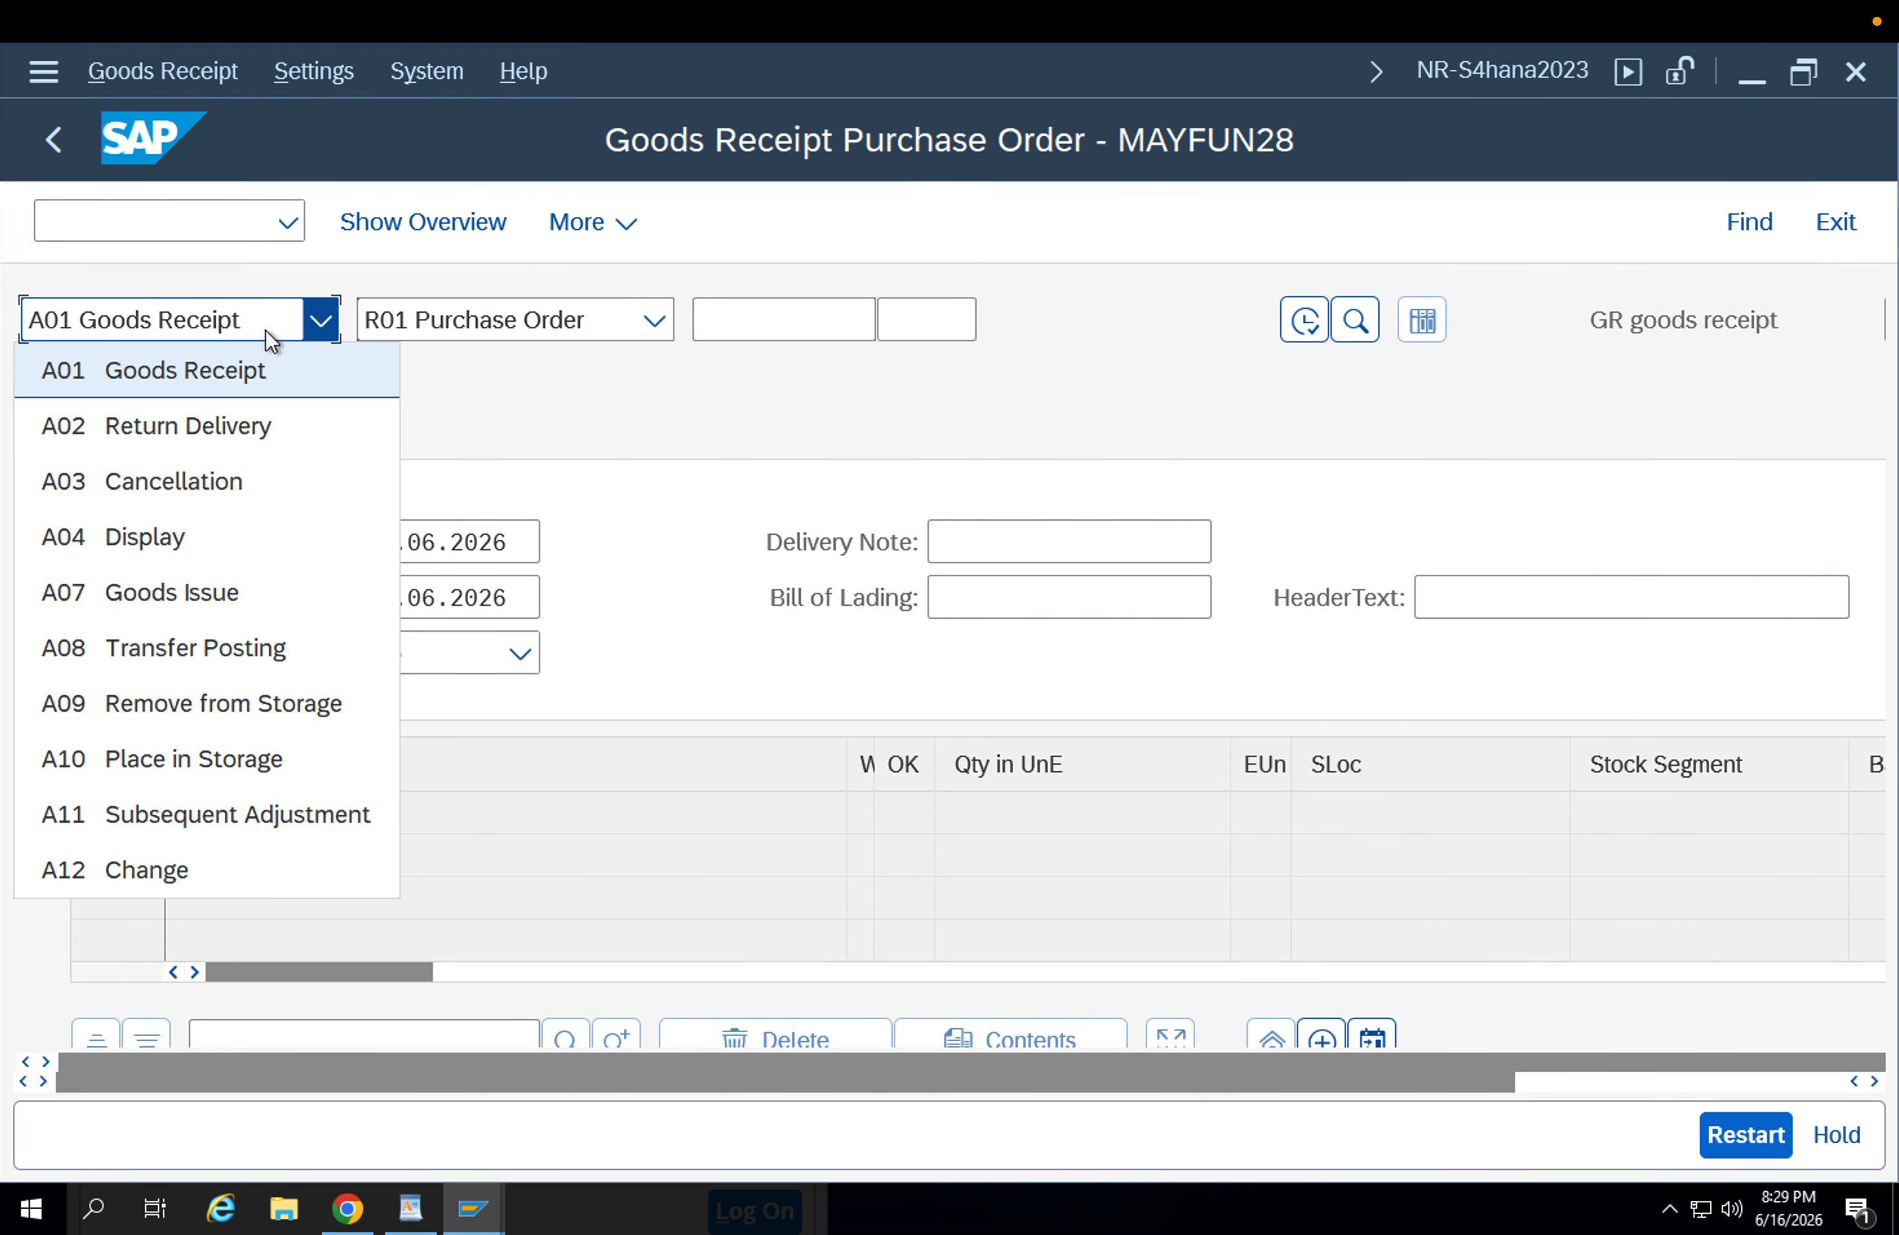
{"action": "left_click", "coordinate": [591, 320]}
{"action": "left_click", "coordinate": [594, 321]}
{"action": "left_click", "coordinate": [775, 327]}
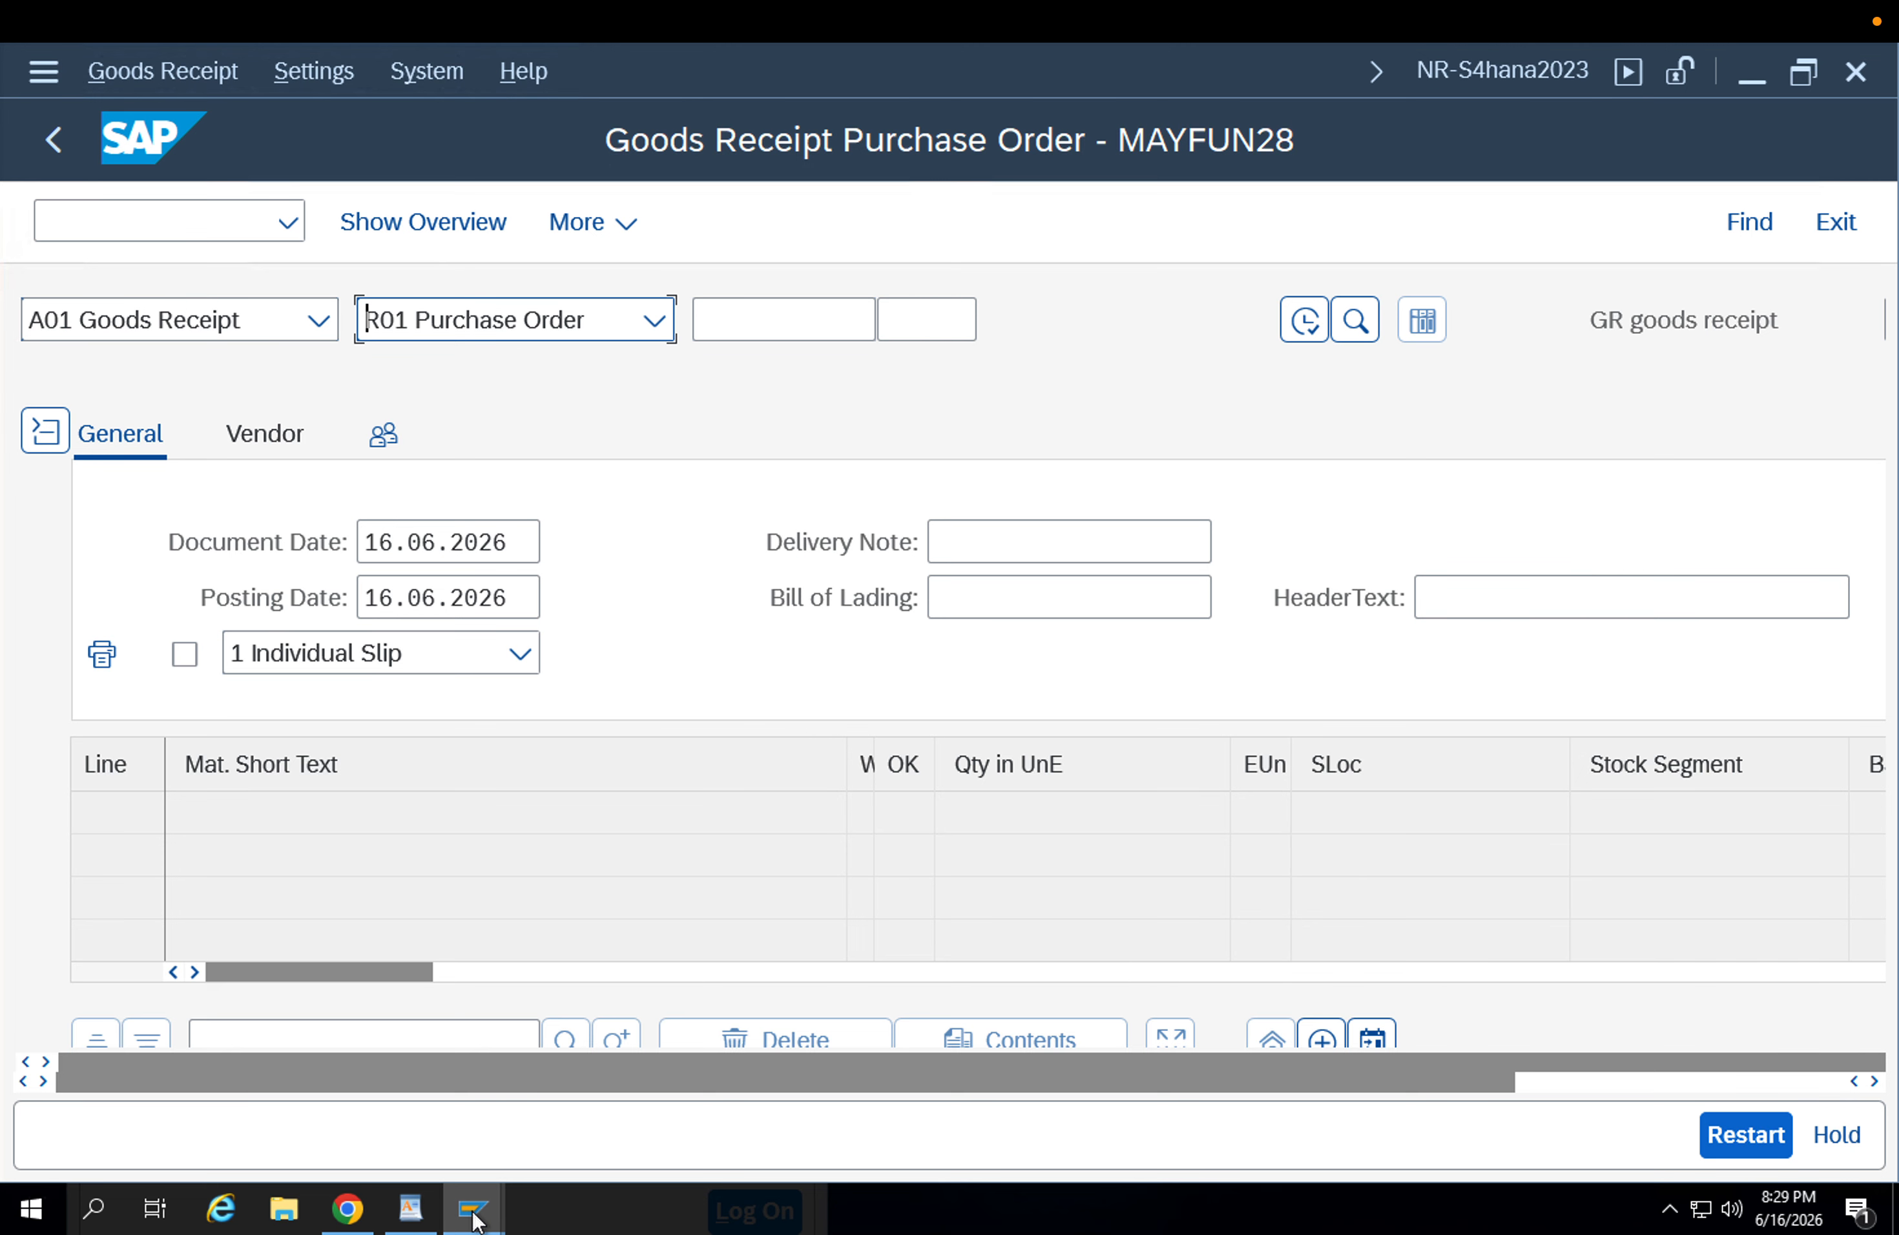
Open the stock transport order from the Activities Due for Shipping list and select its order number for copying.
{"action": "mouse_move", "coordinate": [472, 1219]}
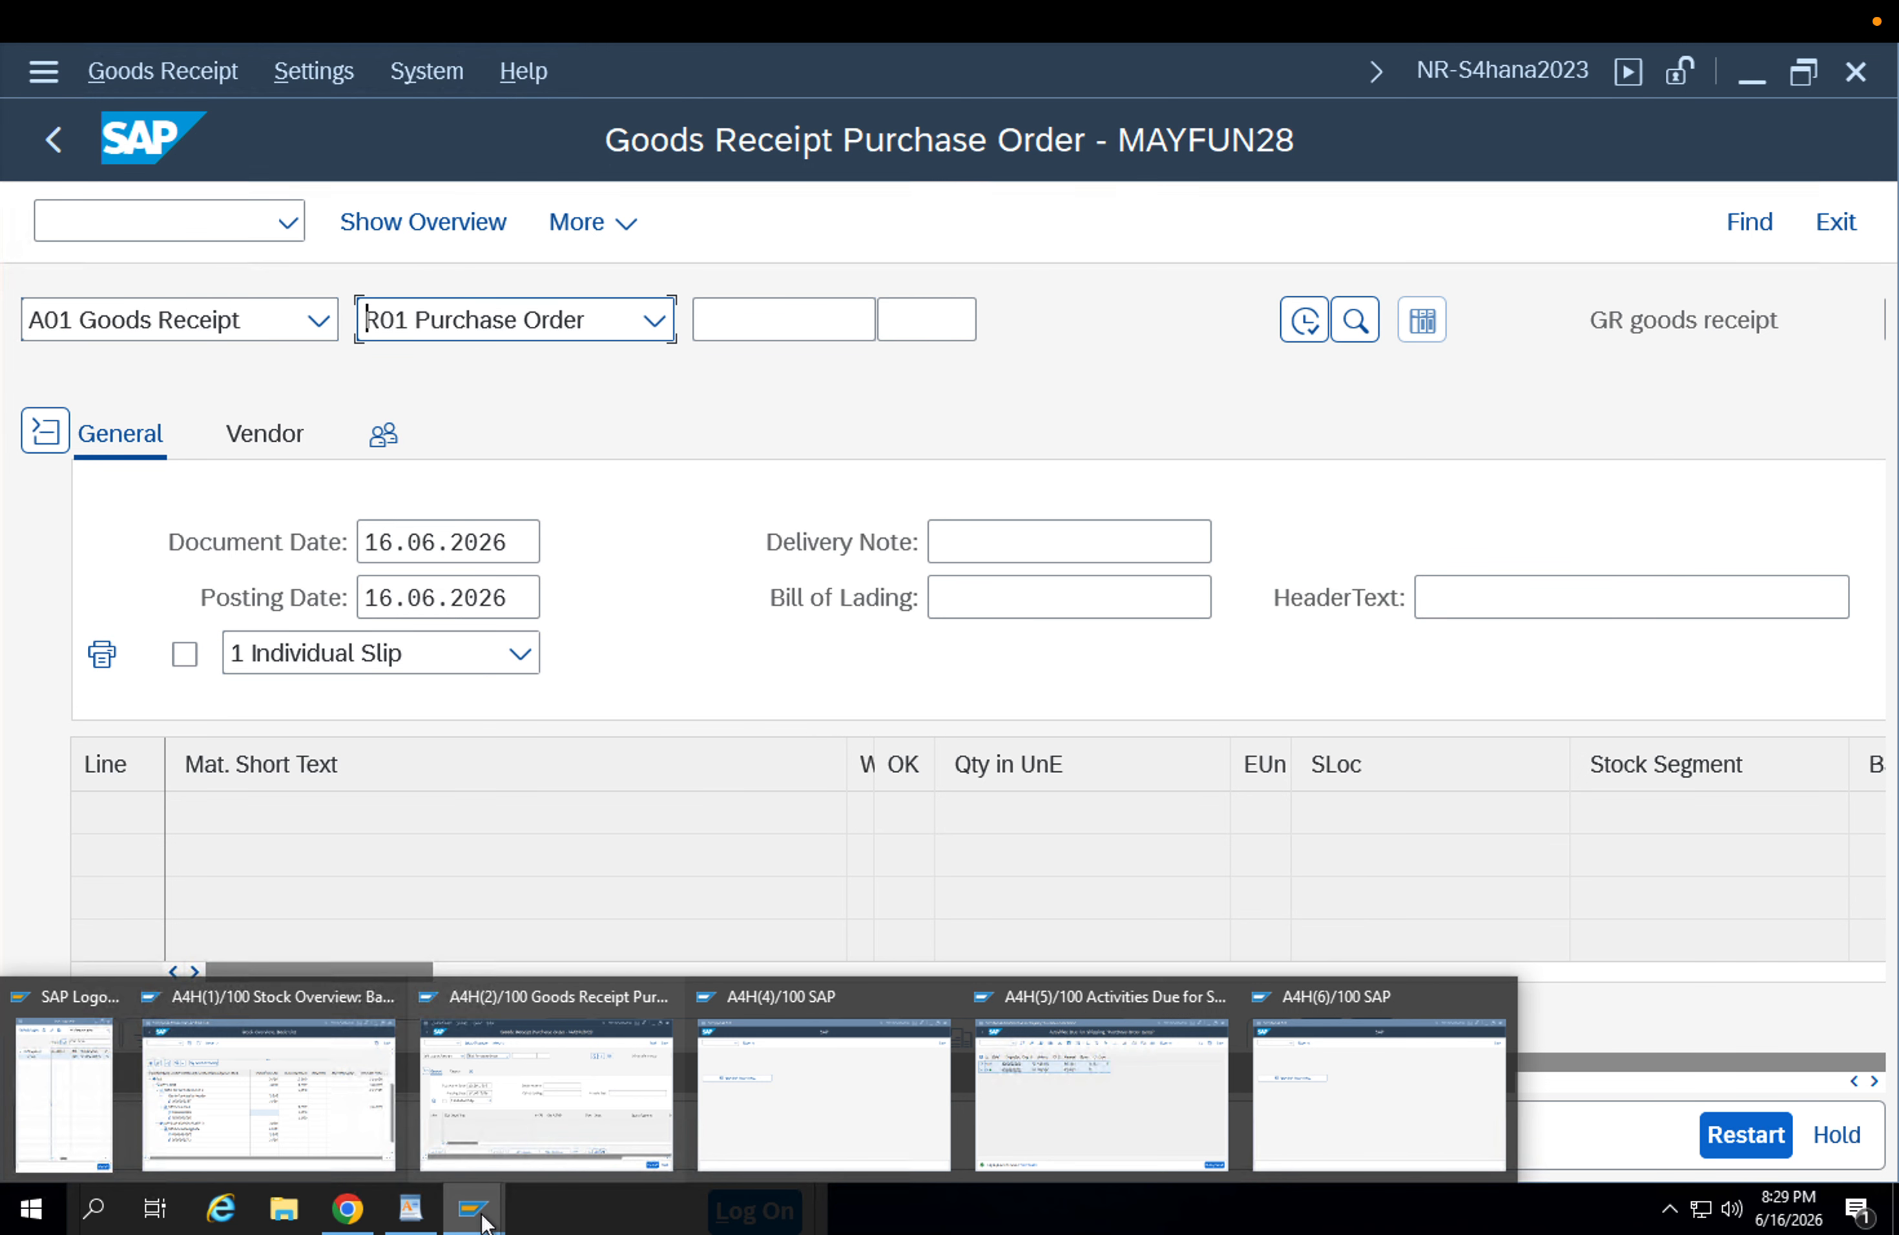
{"action": "left_click", "coordinate": [464, 1095]}
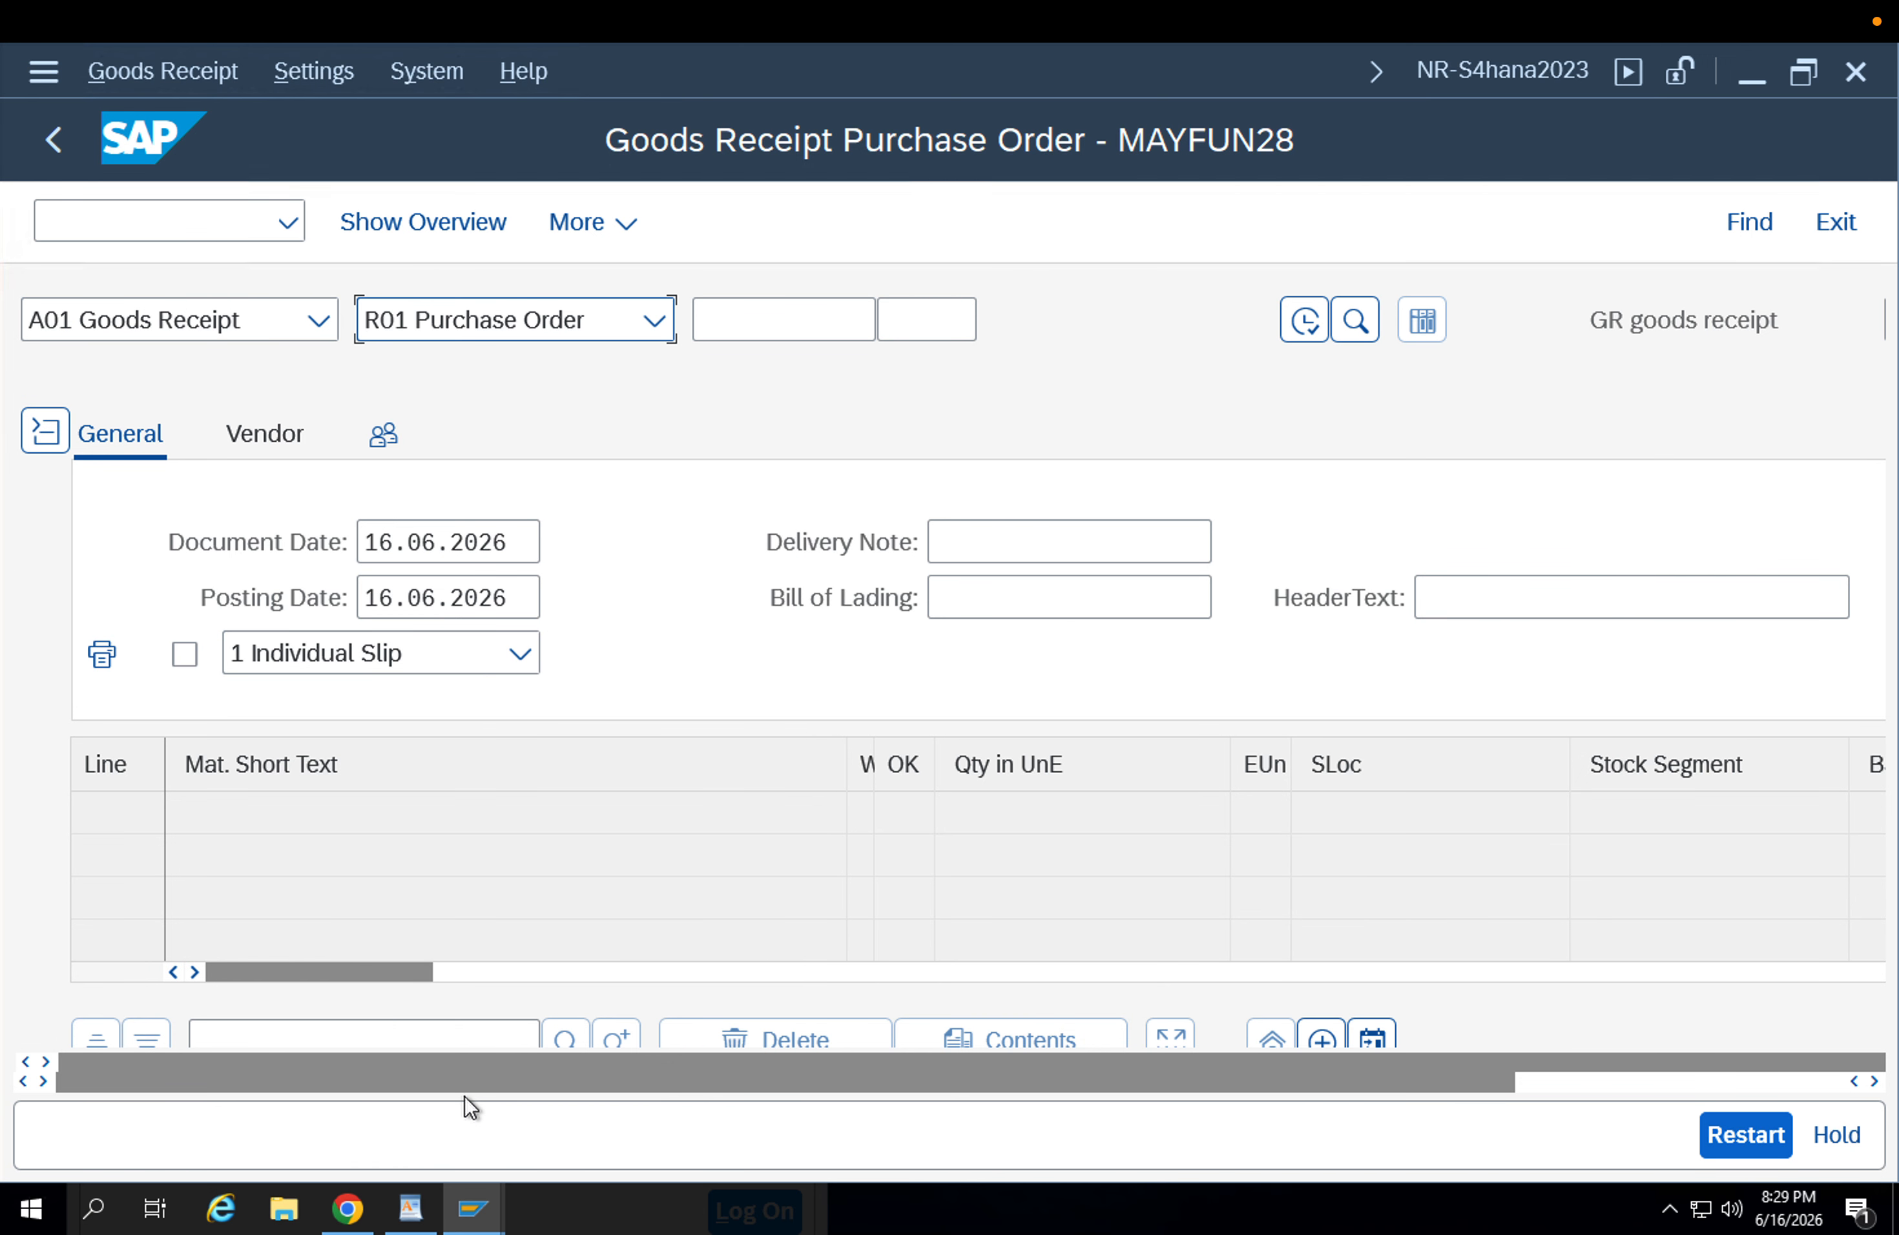
{"action": "left_click", "coordinate": [481, 1208]}
{"action": "left_click", "coordinate": [1073, 1106]}
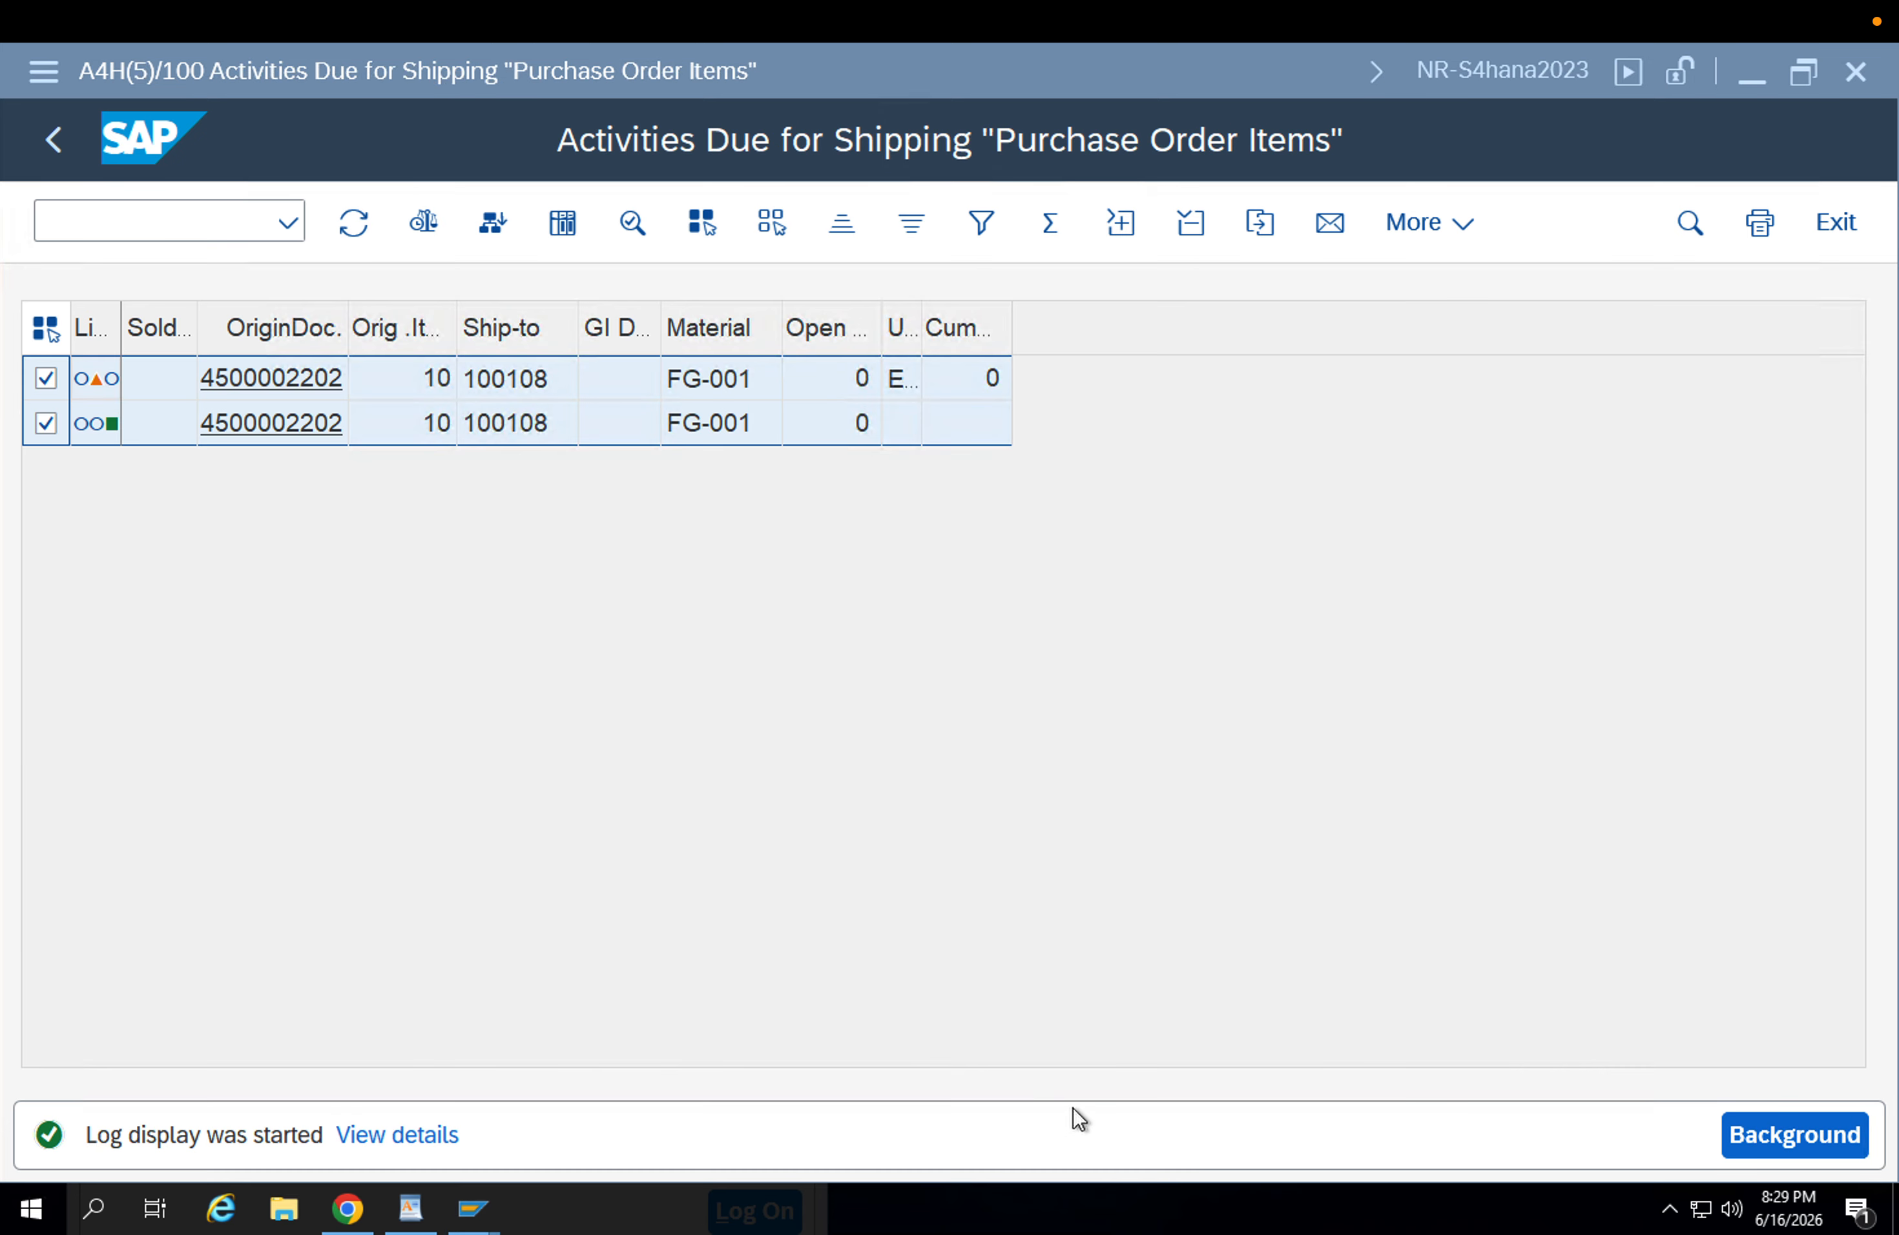
{"action": "left_click", "coordinate": [281, 370]}
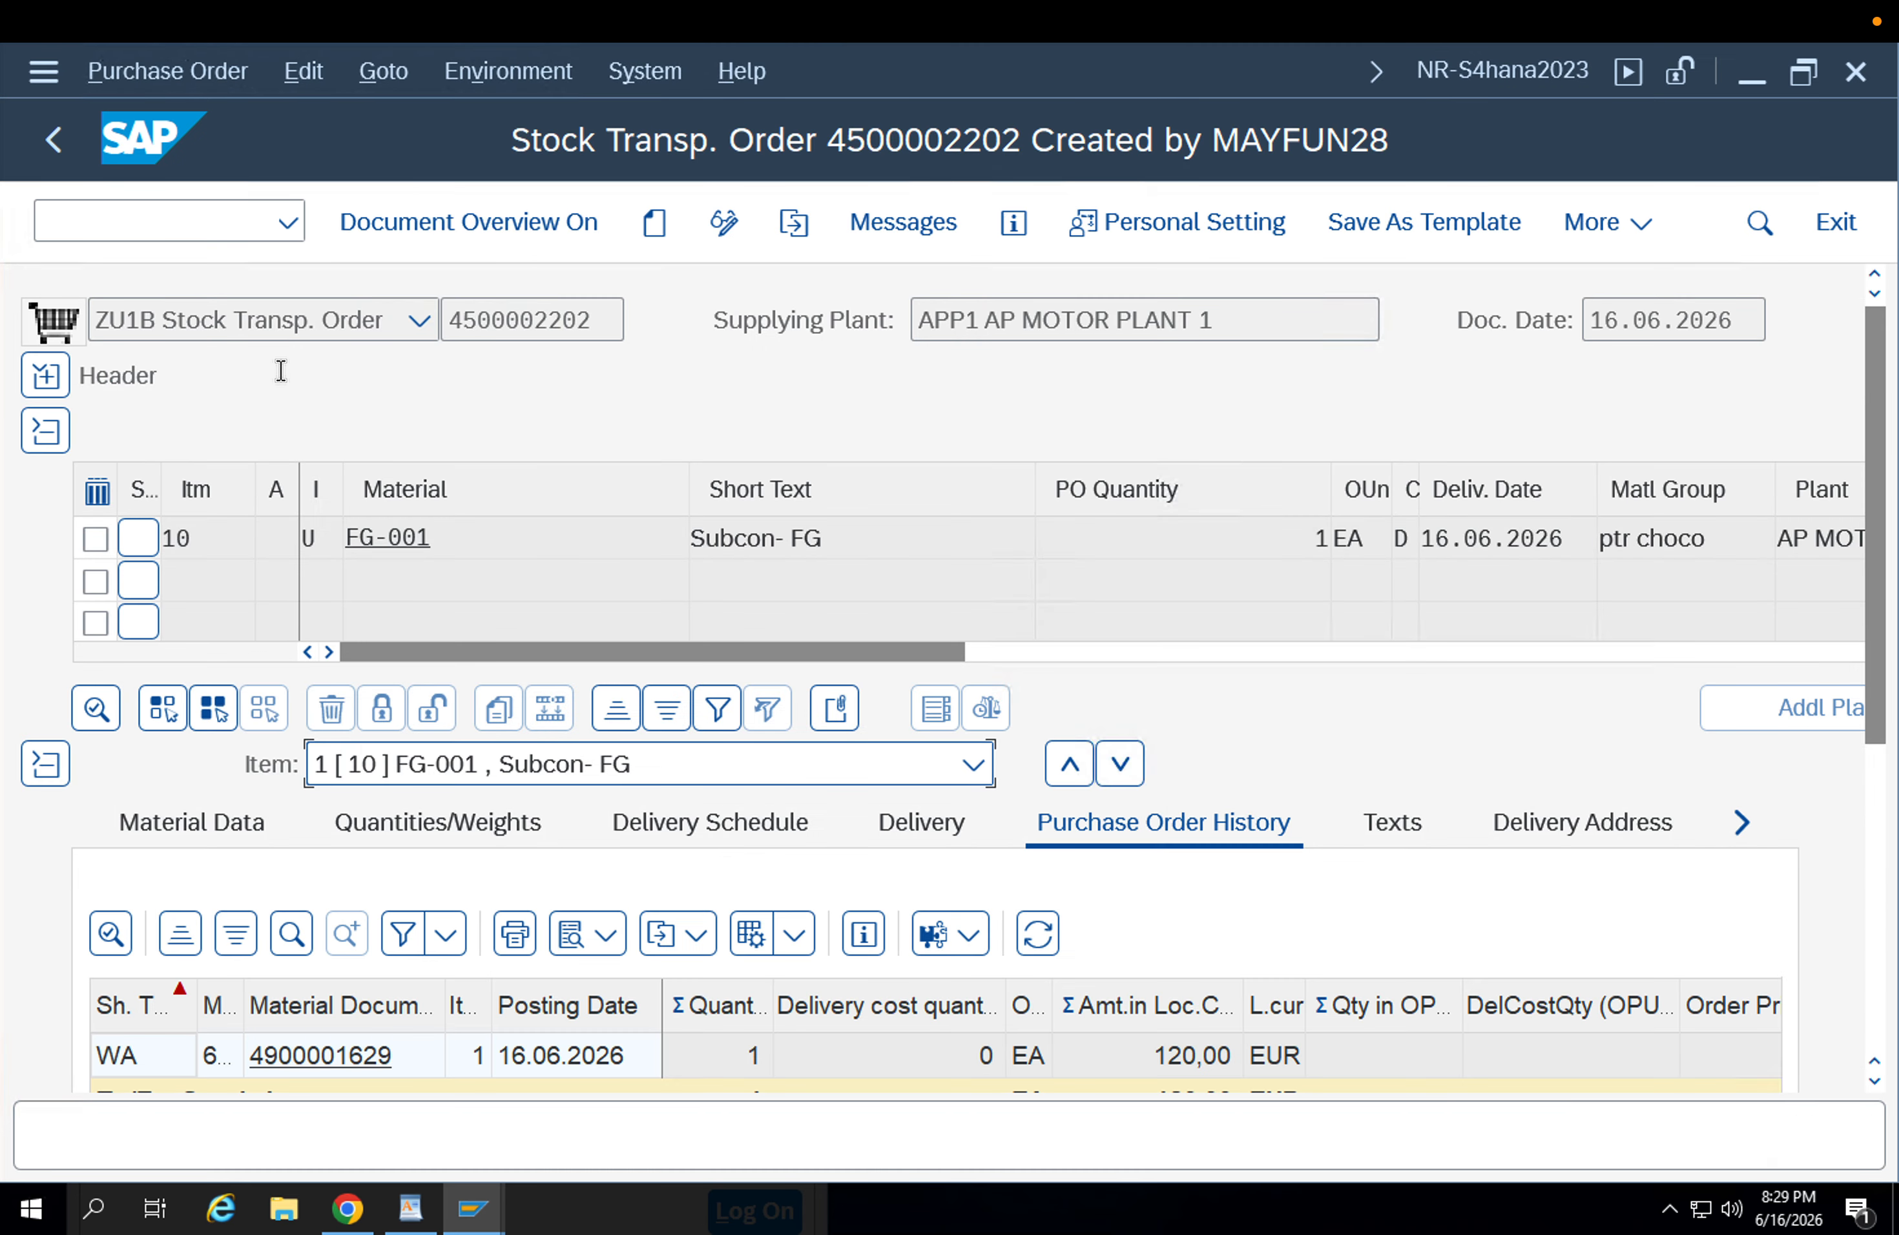
{"action": "left_click_drag", "start_coordinate": [607, 318], "coordinate": [437, 315]}
{"action": "key", "text": "ctrl+c"}
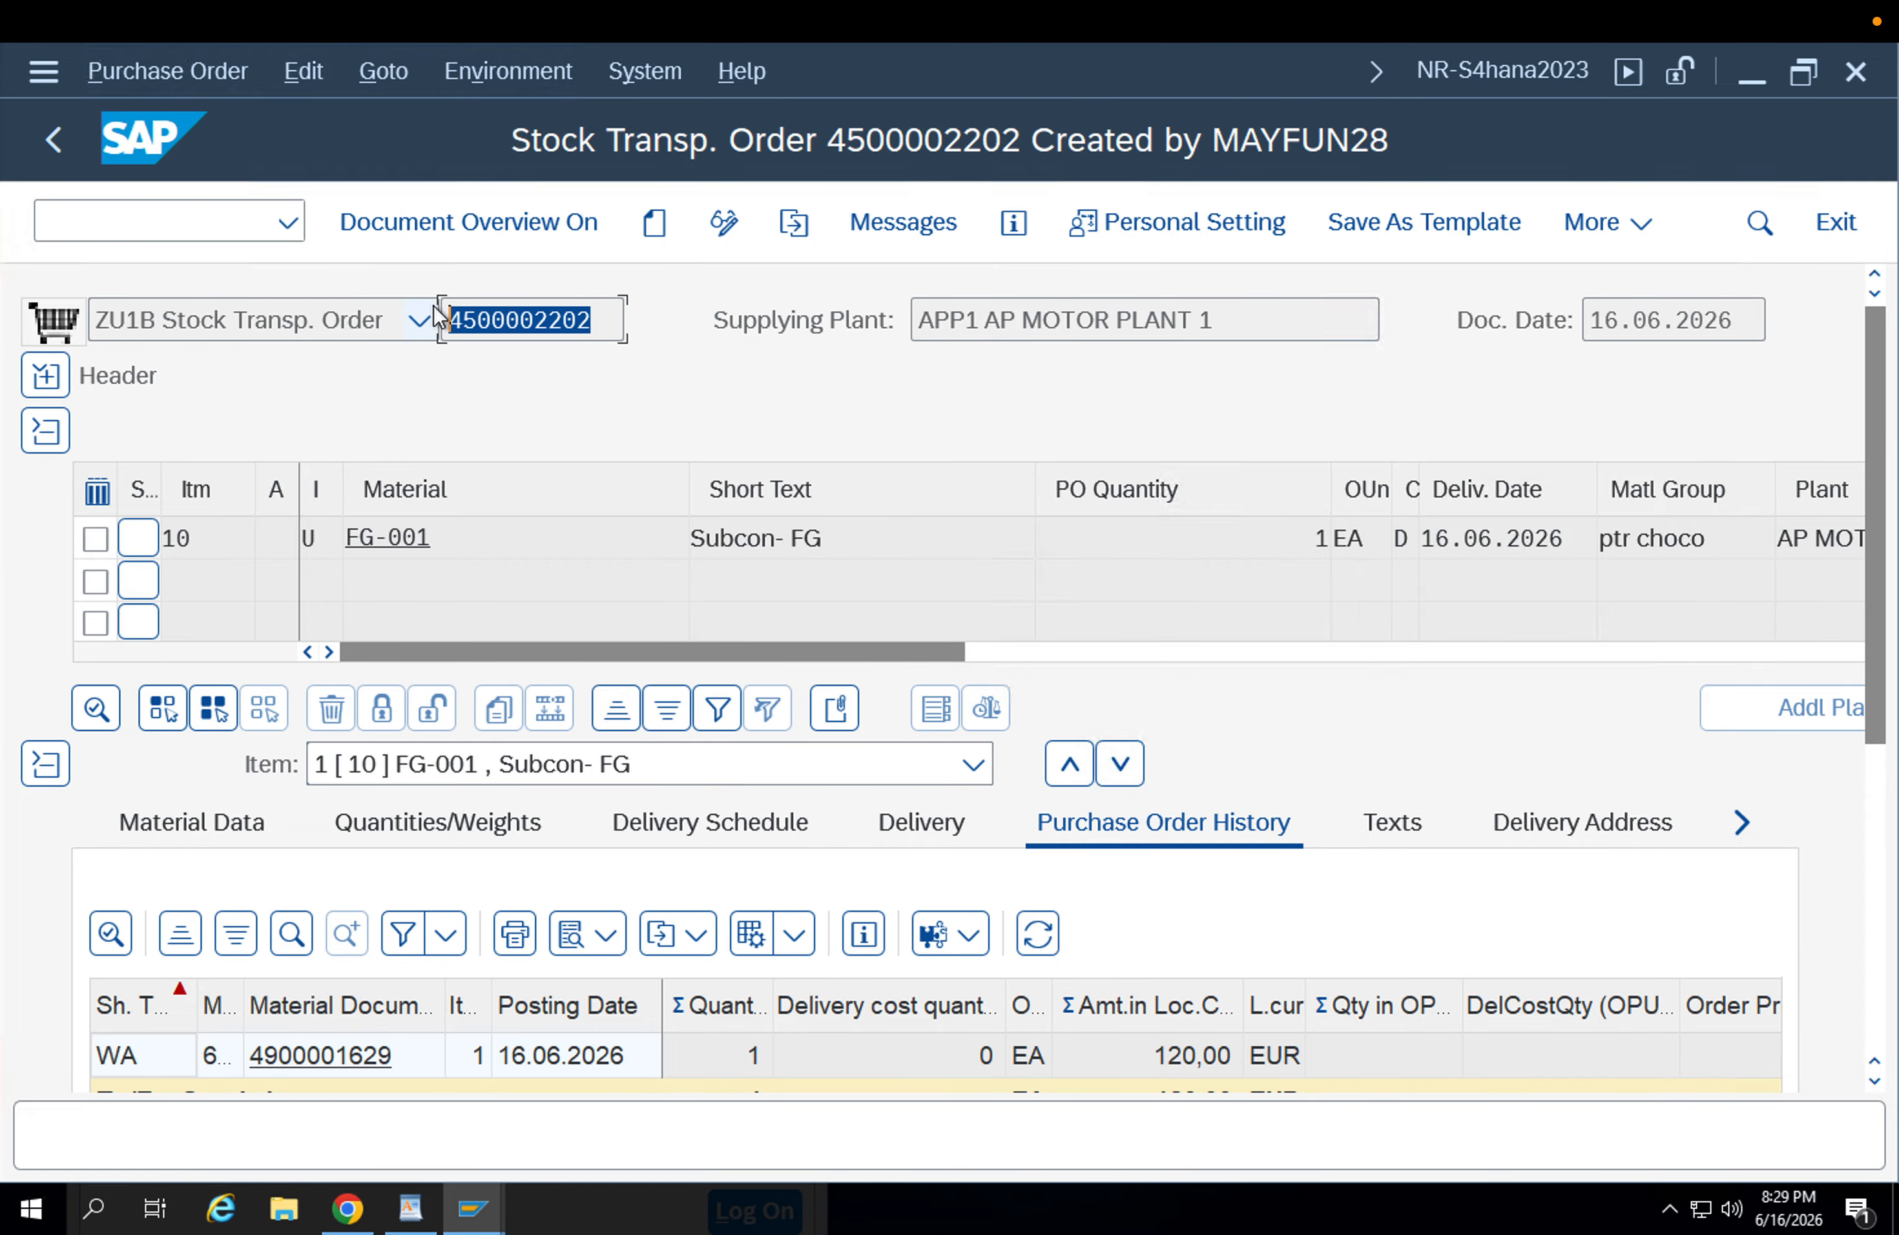
Load the copied stock transport order number into the A01 Goods Receipt with reference R01 Purchase Order.
{"action": "mouse_move", "coordinate": [473, 1208]}
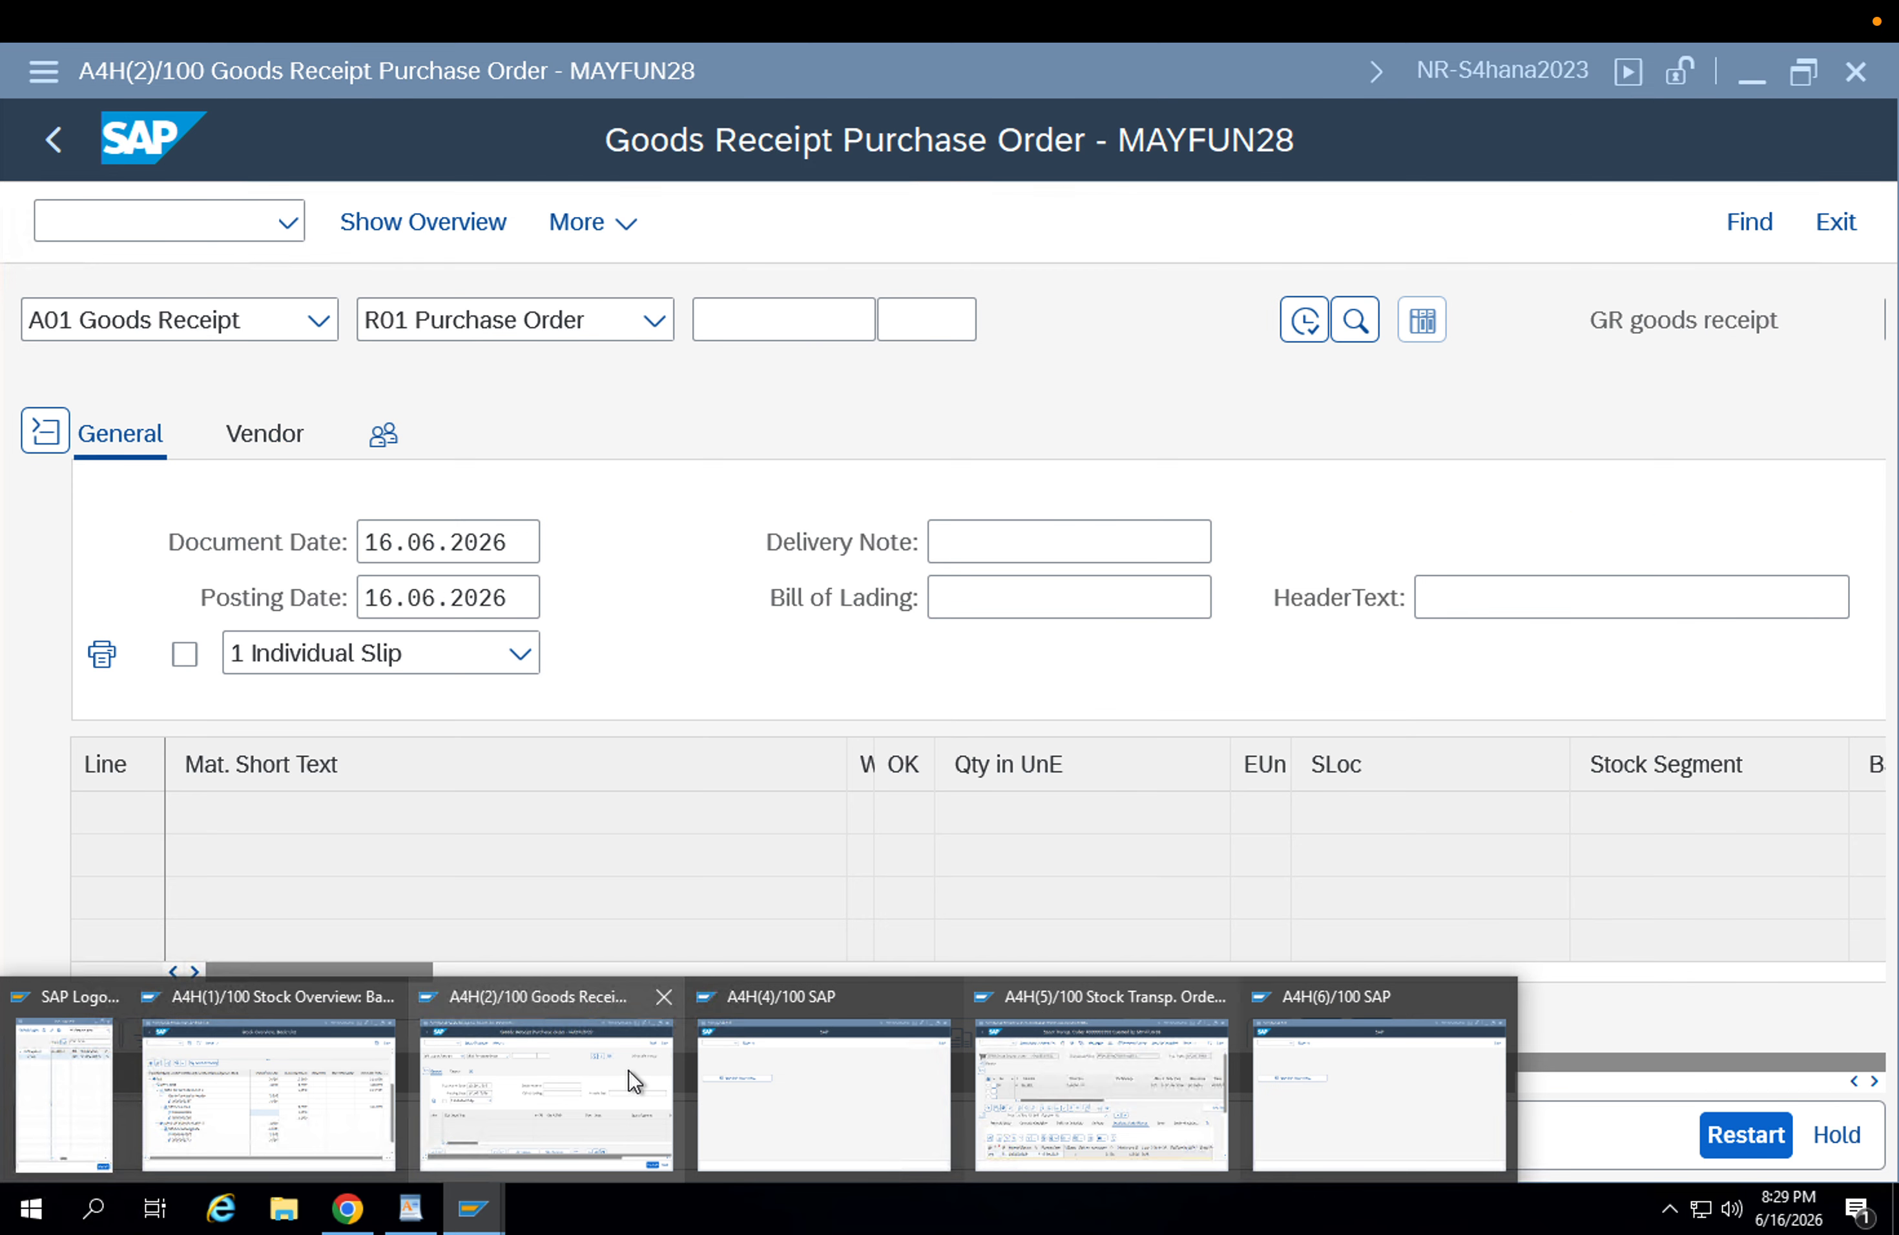
{"action": "left_click", "coordinate": [629, 1070]}
{"action": "left_click", "coordinate": [754, 335]}
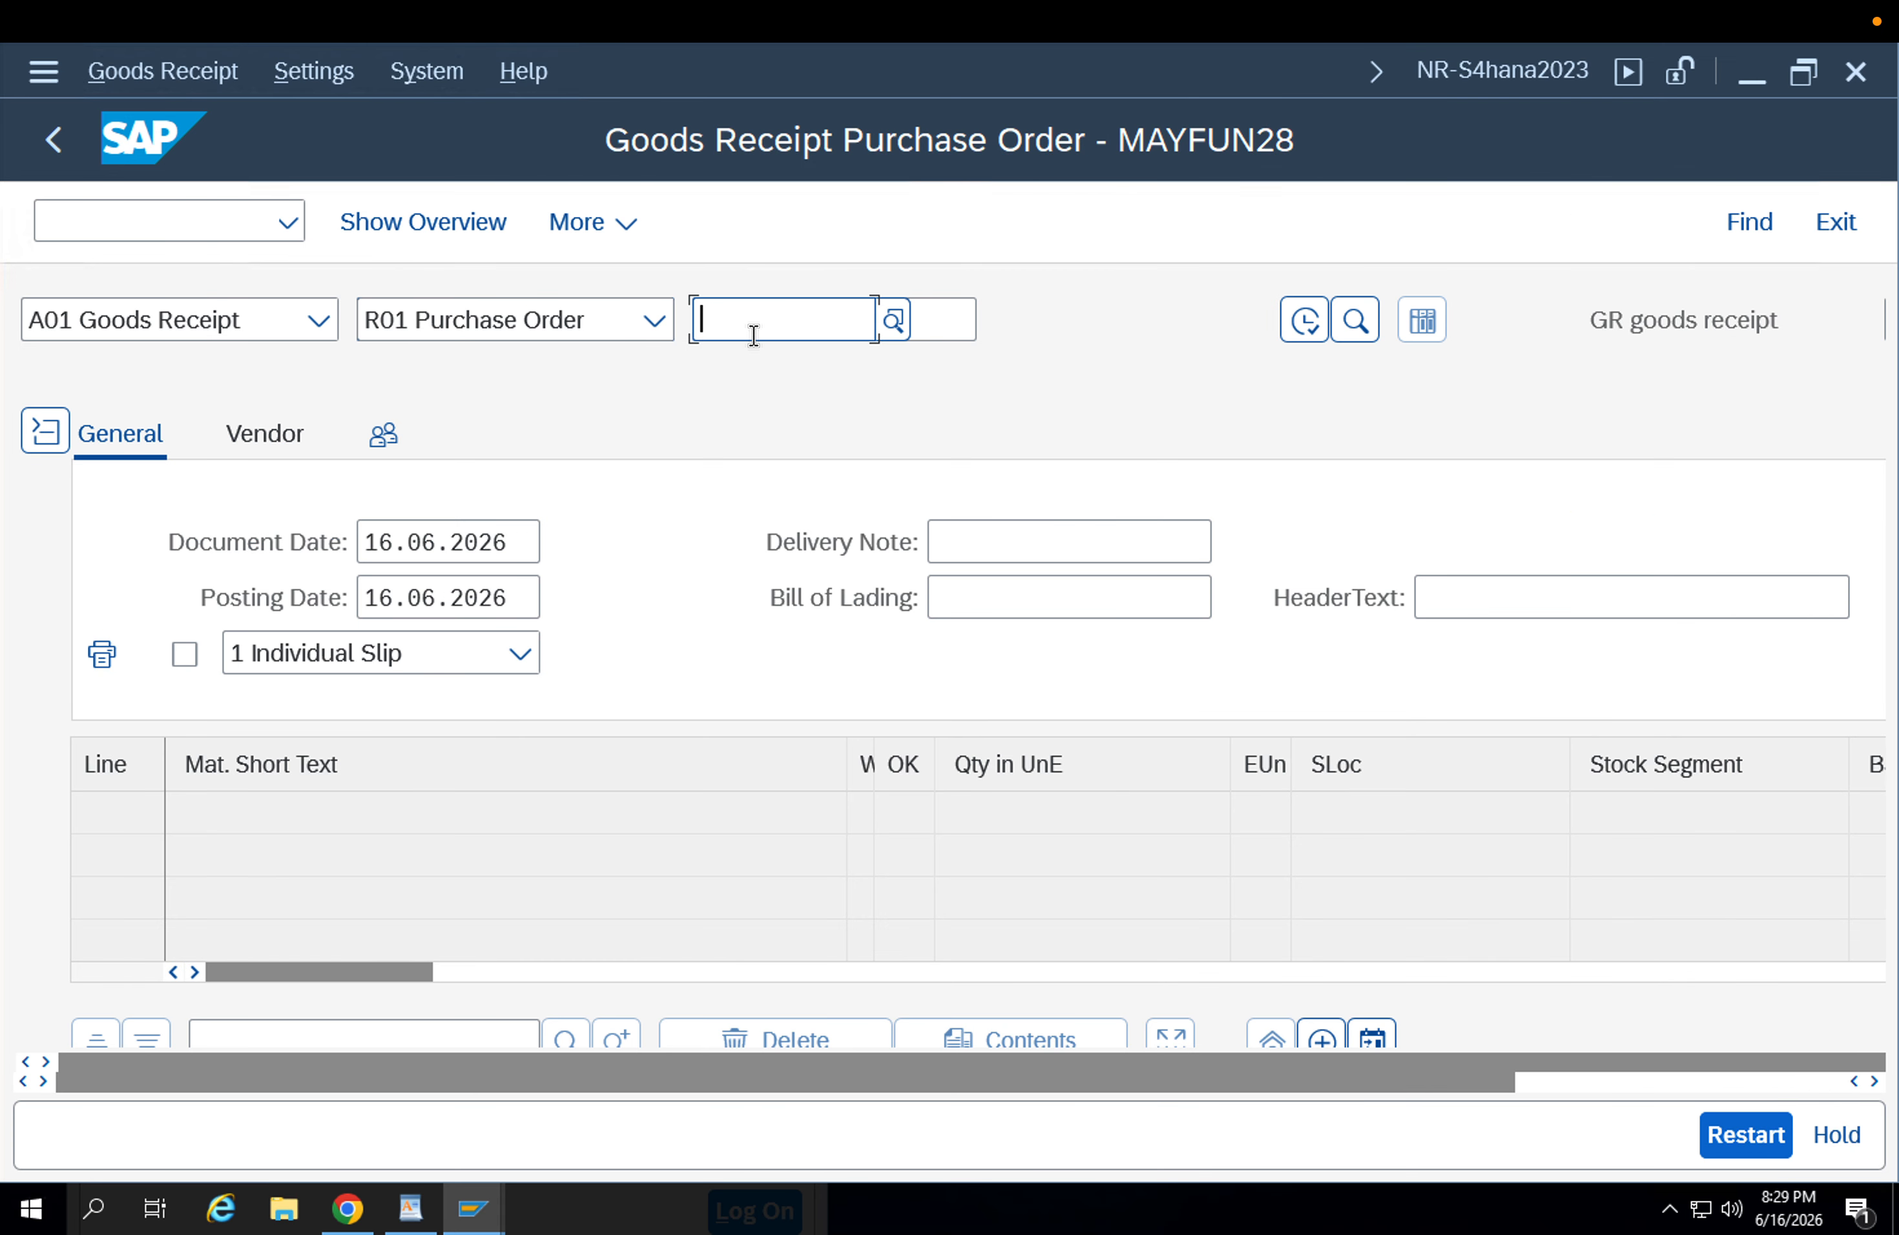
{"action": "key", "text": "ctrl+v"}
{"action": "key", "text": "Return"}
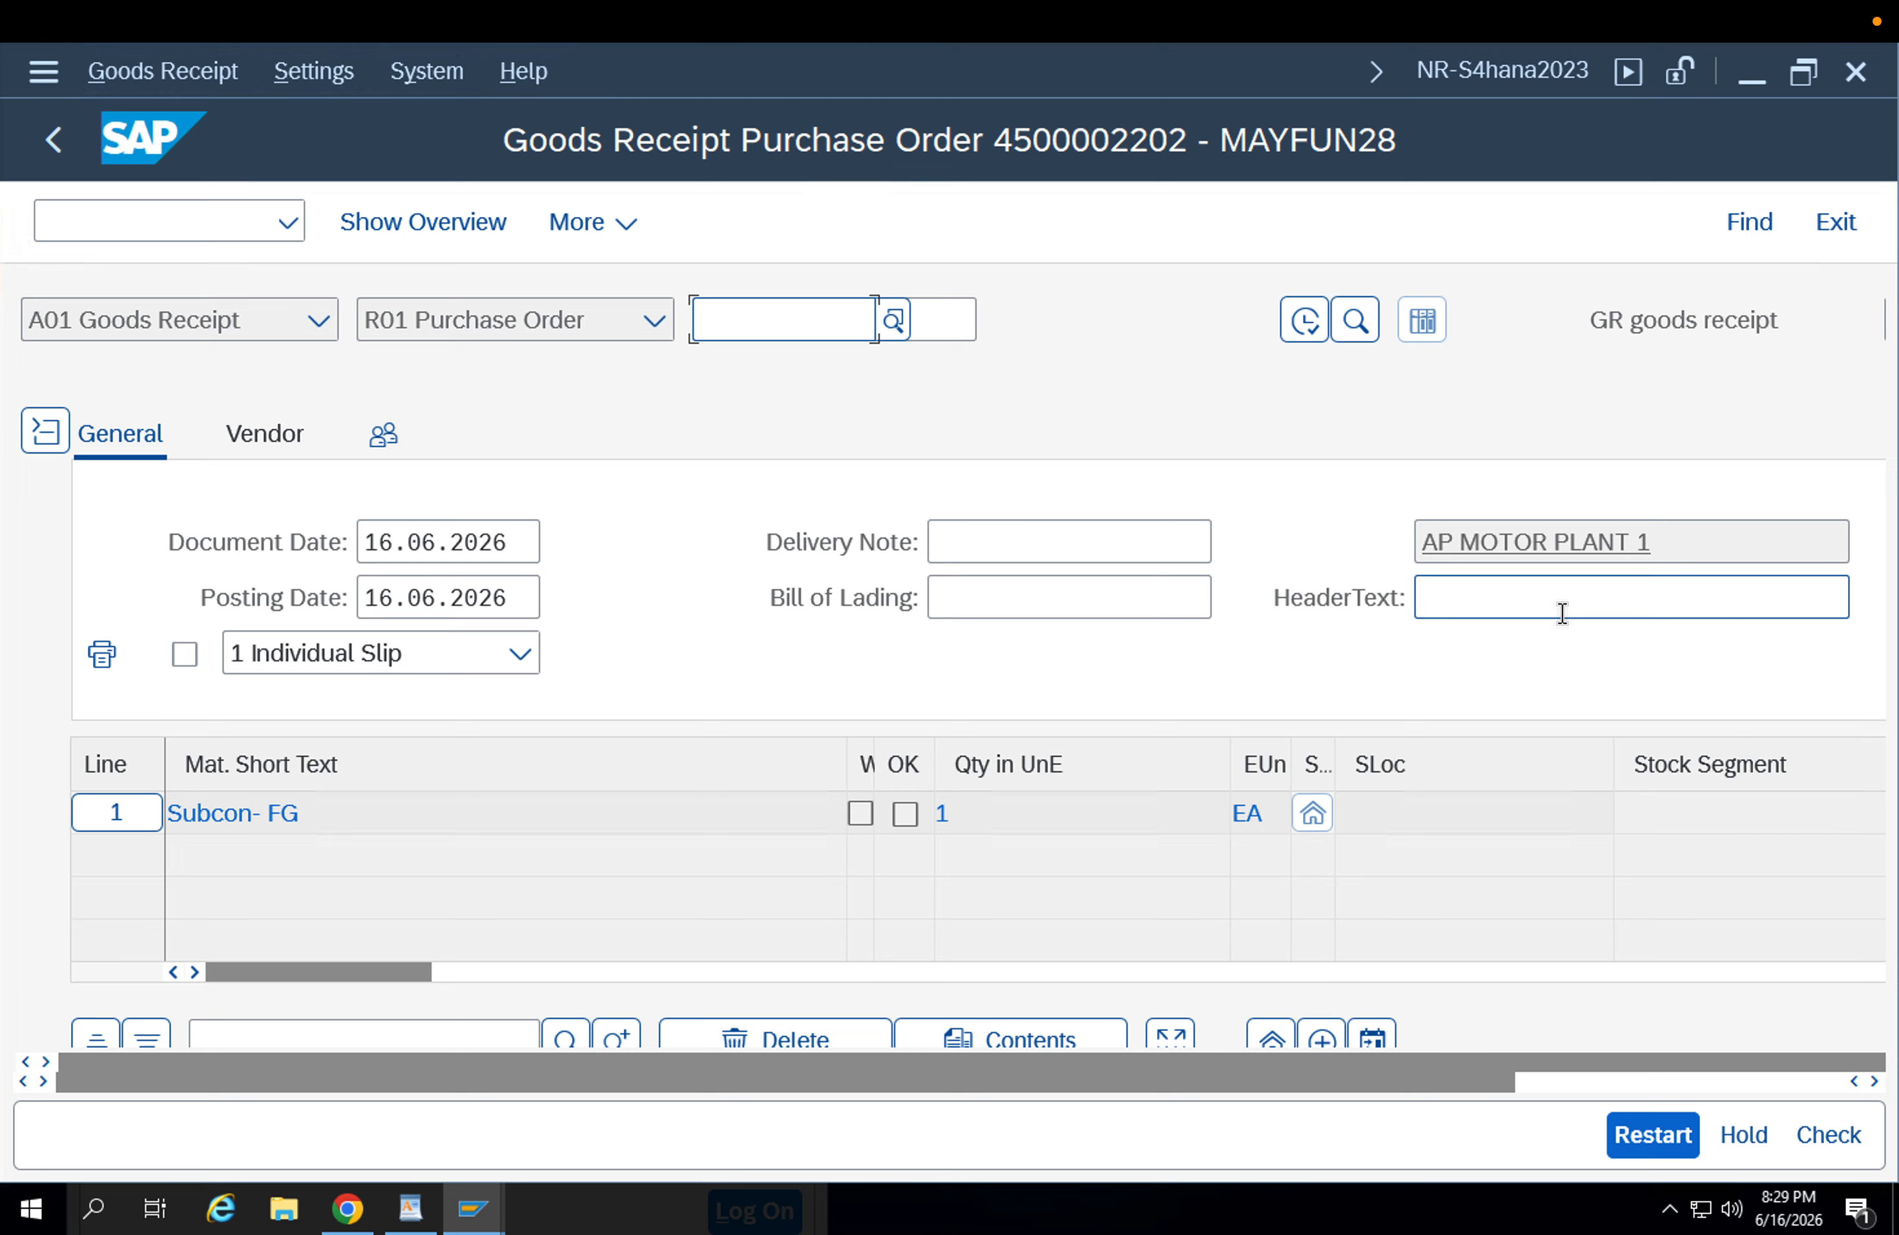
Mark the FG-001 item as OK and enter storage location Apfg for receiving plant APP2.
{"action": "scroll", "coordinate": [1454, 646], "scroll_direction": "down", "scroll_amount": 5}
{"action": "scroll", "coordinate": [735, 801], "scroll_direction": "down", "scroll_amount": 3}
{"action": "left_click", "coordinate": [282, 984]}
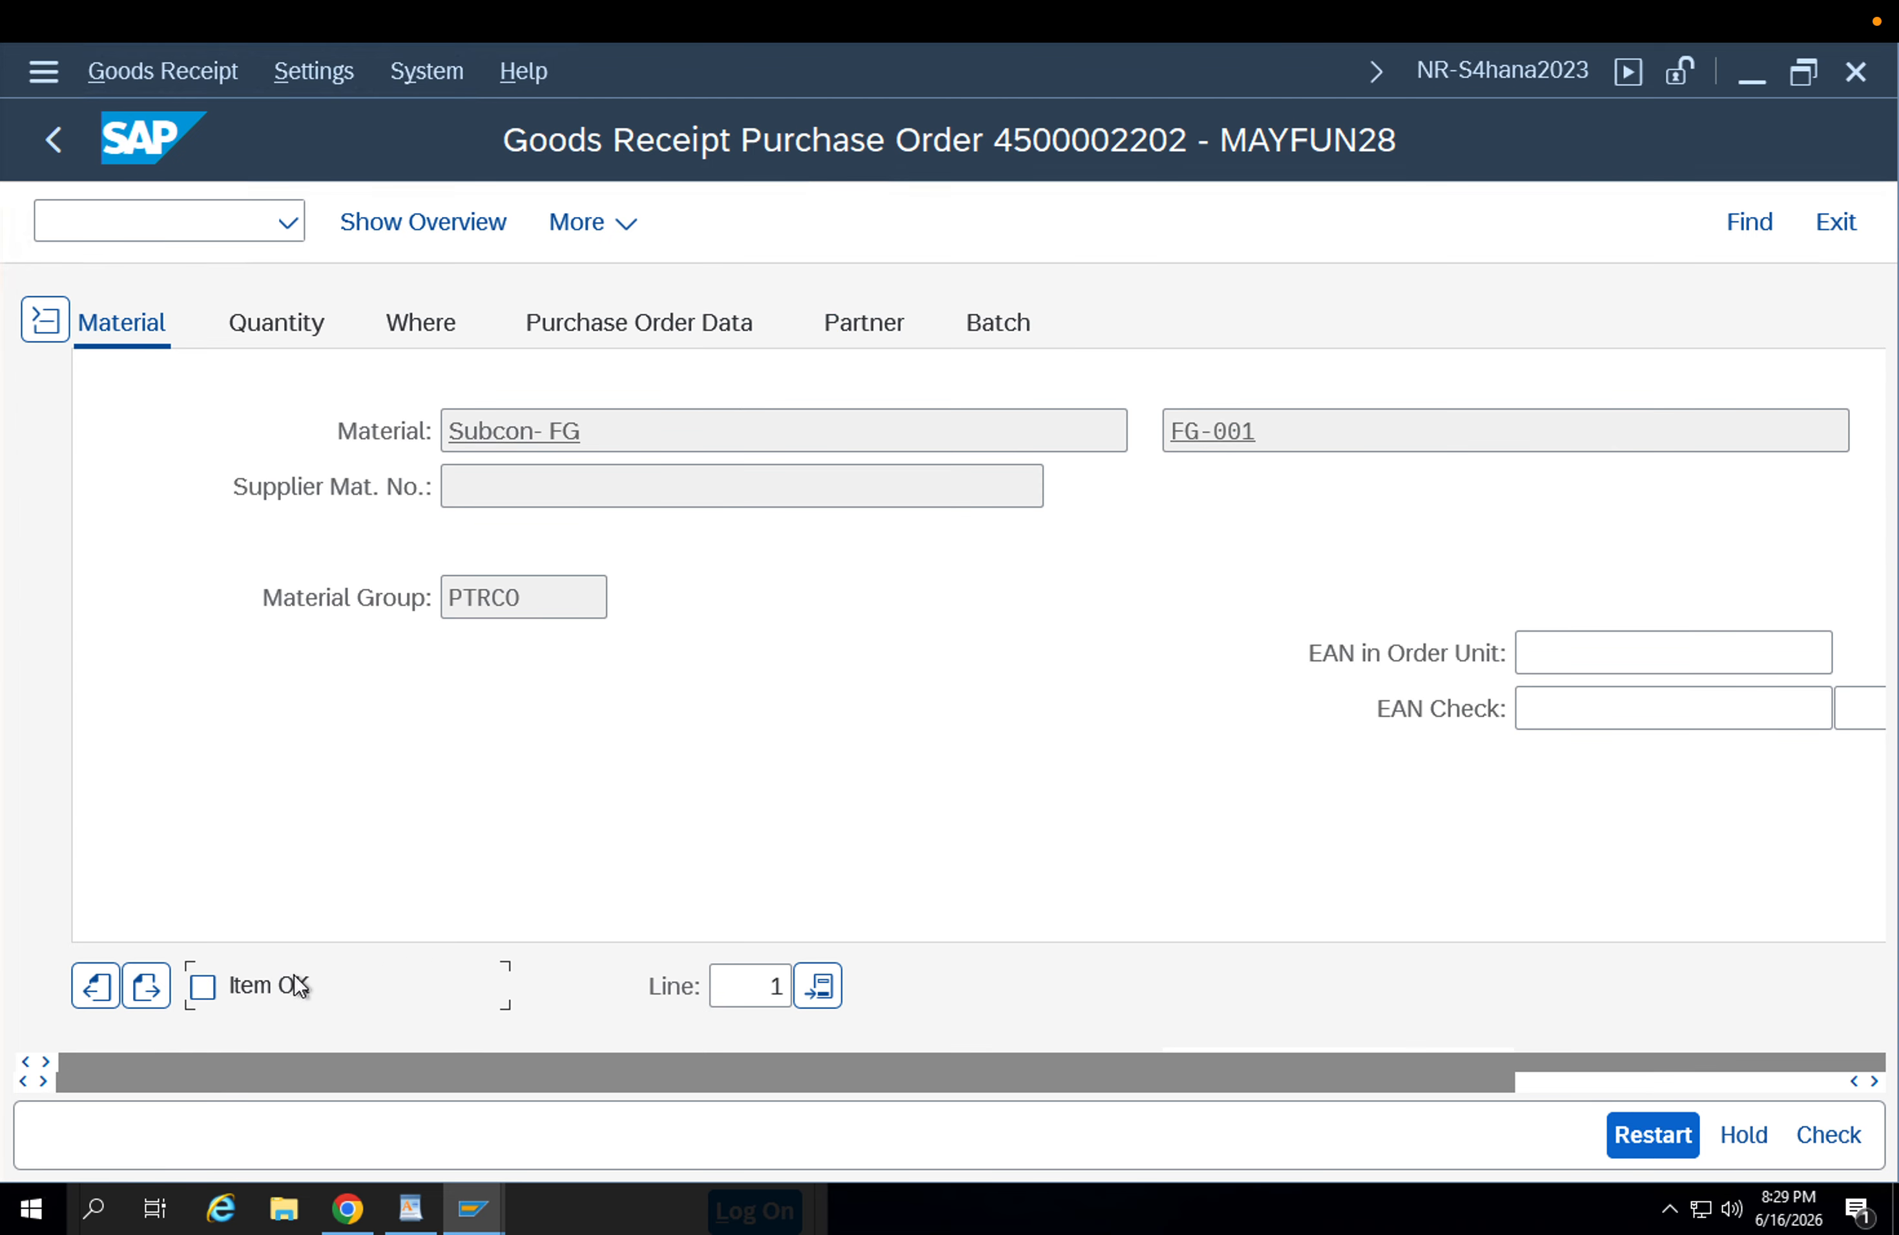
{"action": "left_click", "coordinate": [293, 325]}
{"action": "left_click", "coordinate": [402, 333]}
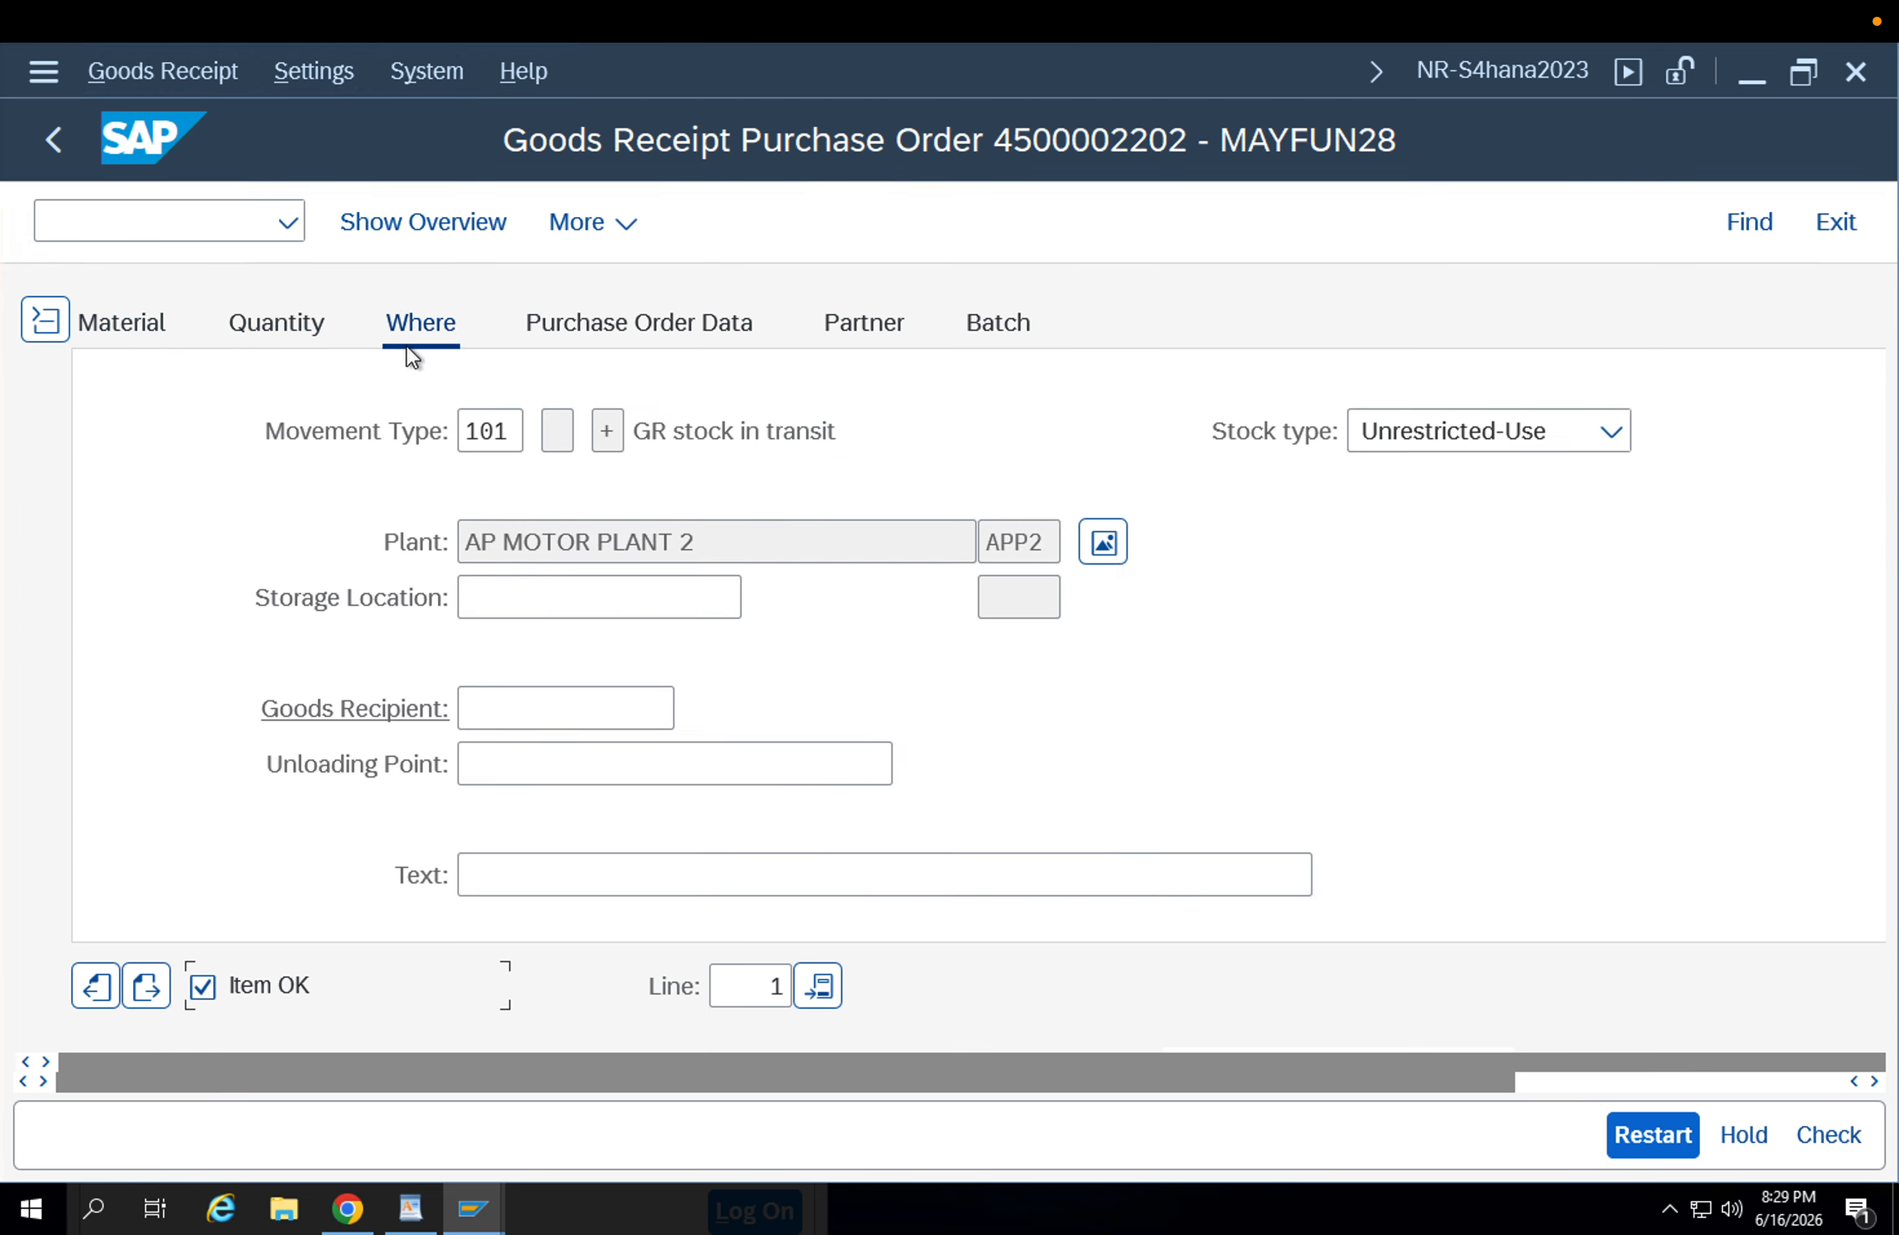
{"action": "double_click", "coordinate": [1043, 539]}
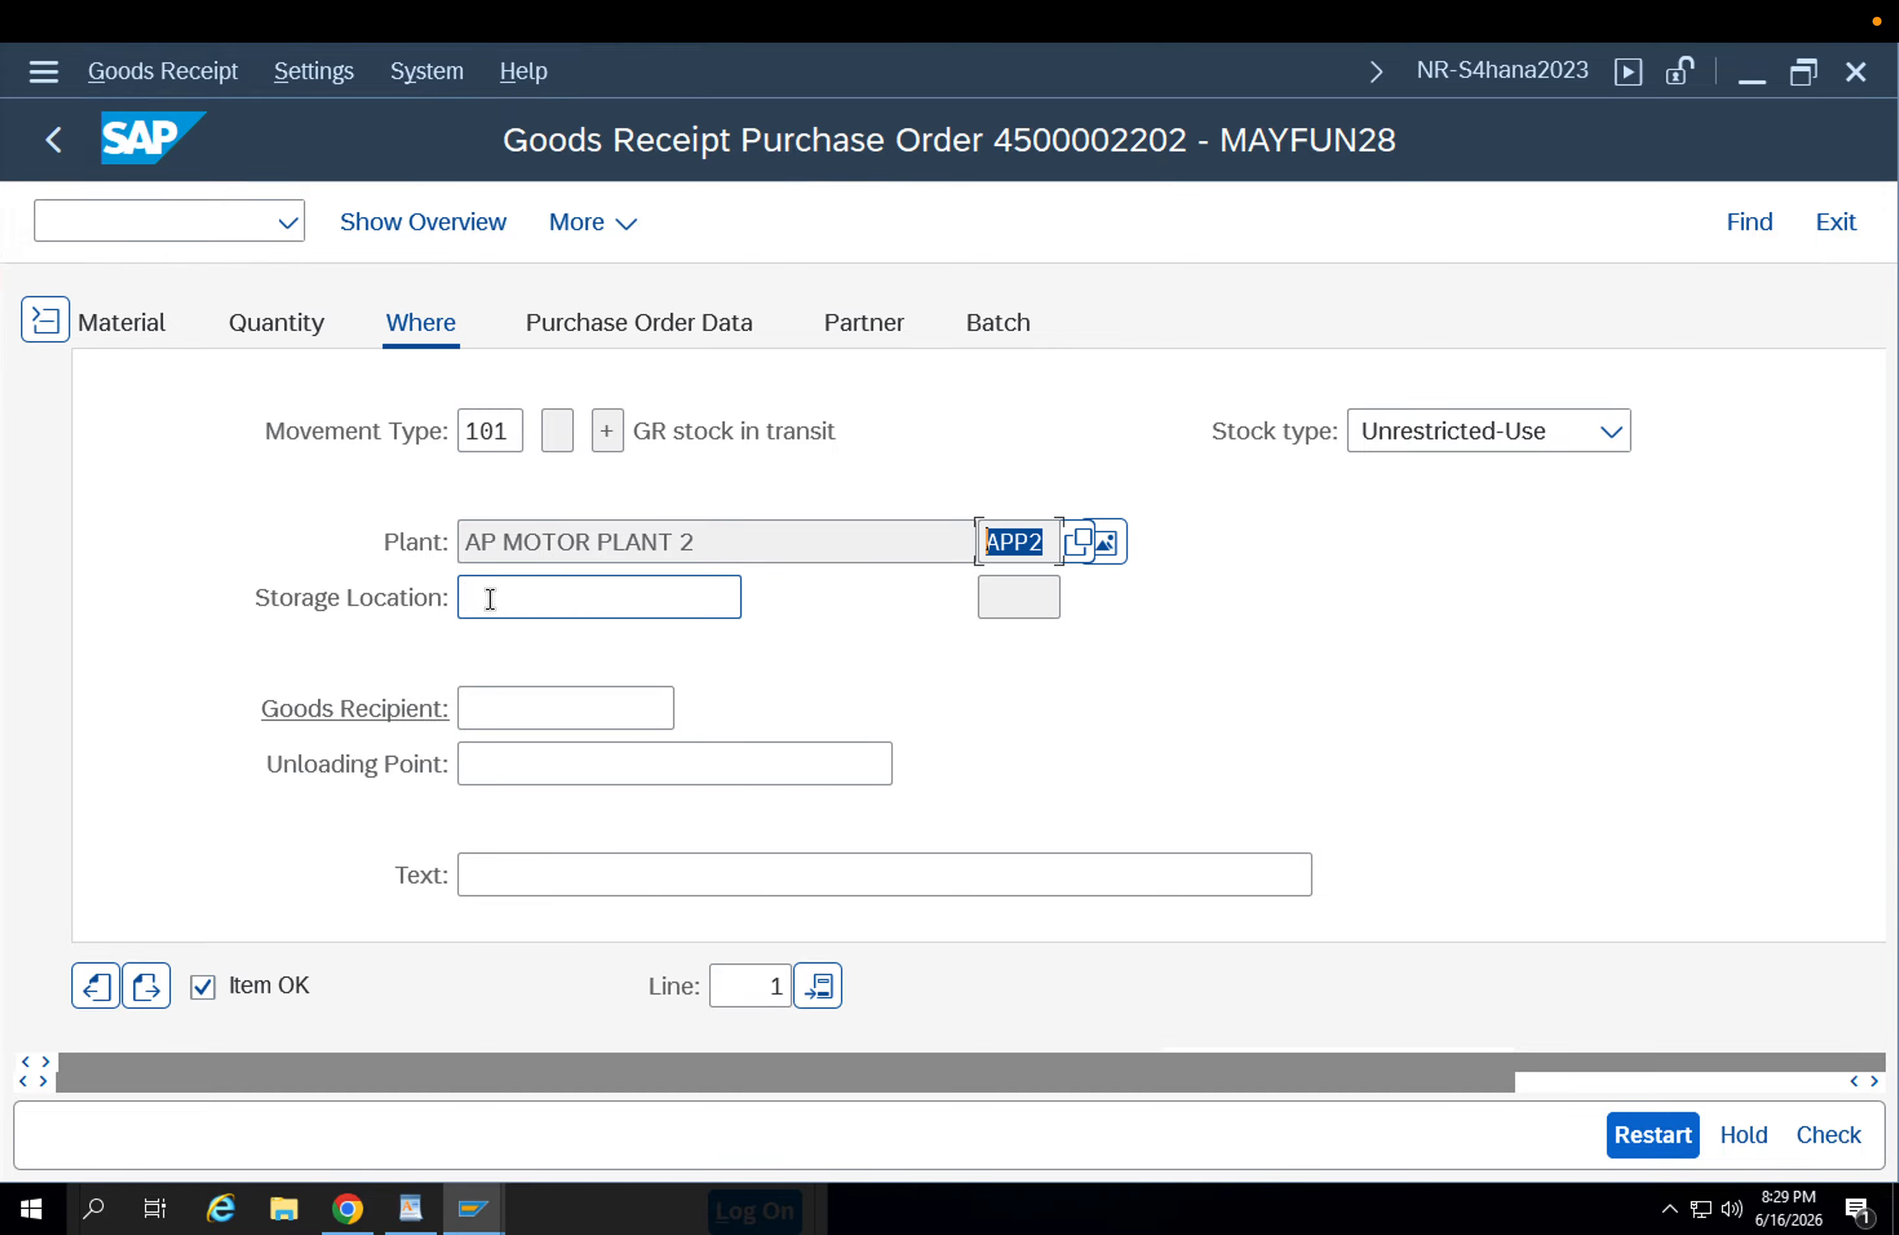
{"action": "left_click", "coordinate": [482, 597]}
{"action": "left_click", "coordinate": [530, 657]}
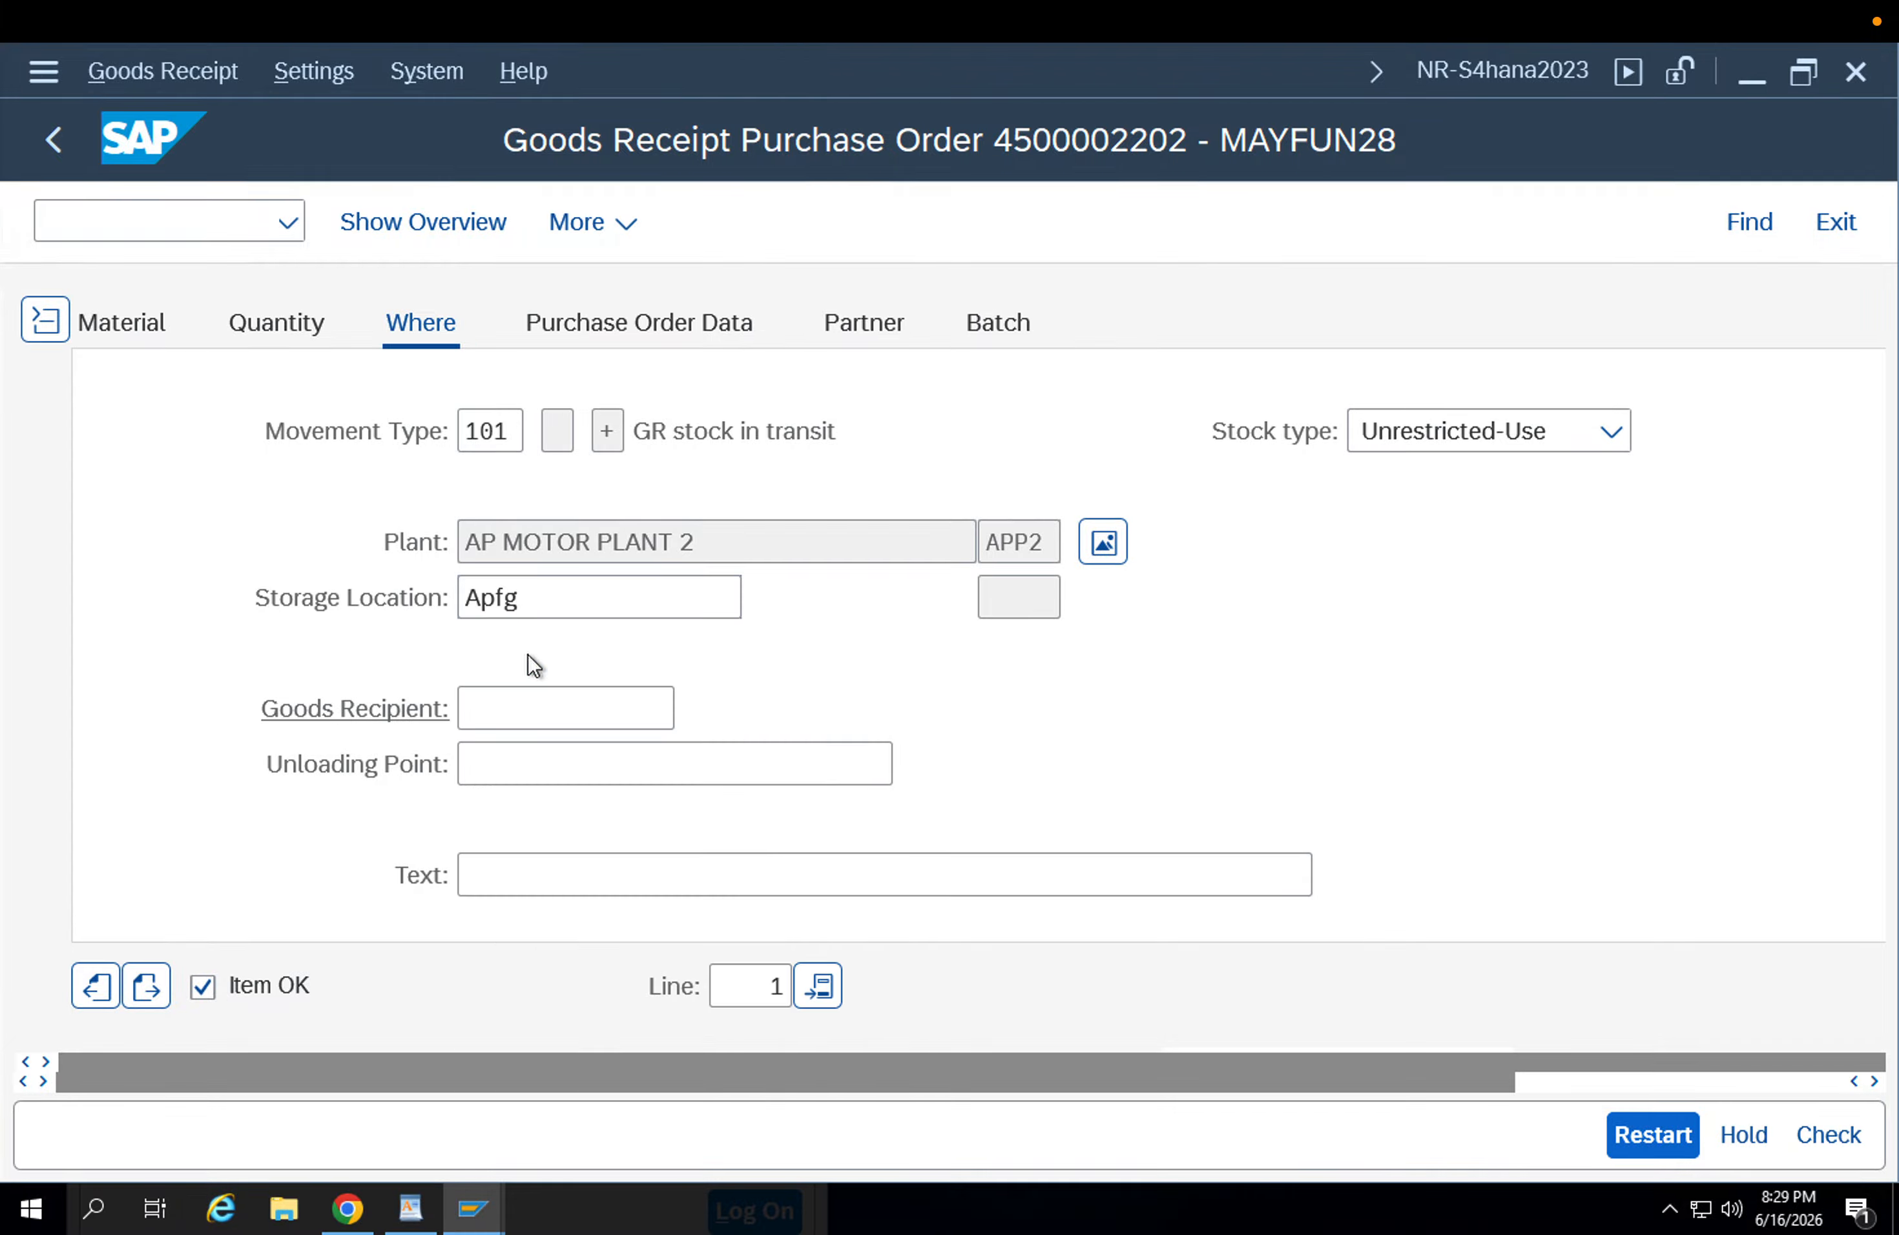
Review the item's purchase order, partner and batch data, then check and post the goods receipt.
{"action": "left_click", "coordinate": [580, 325]}
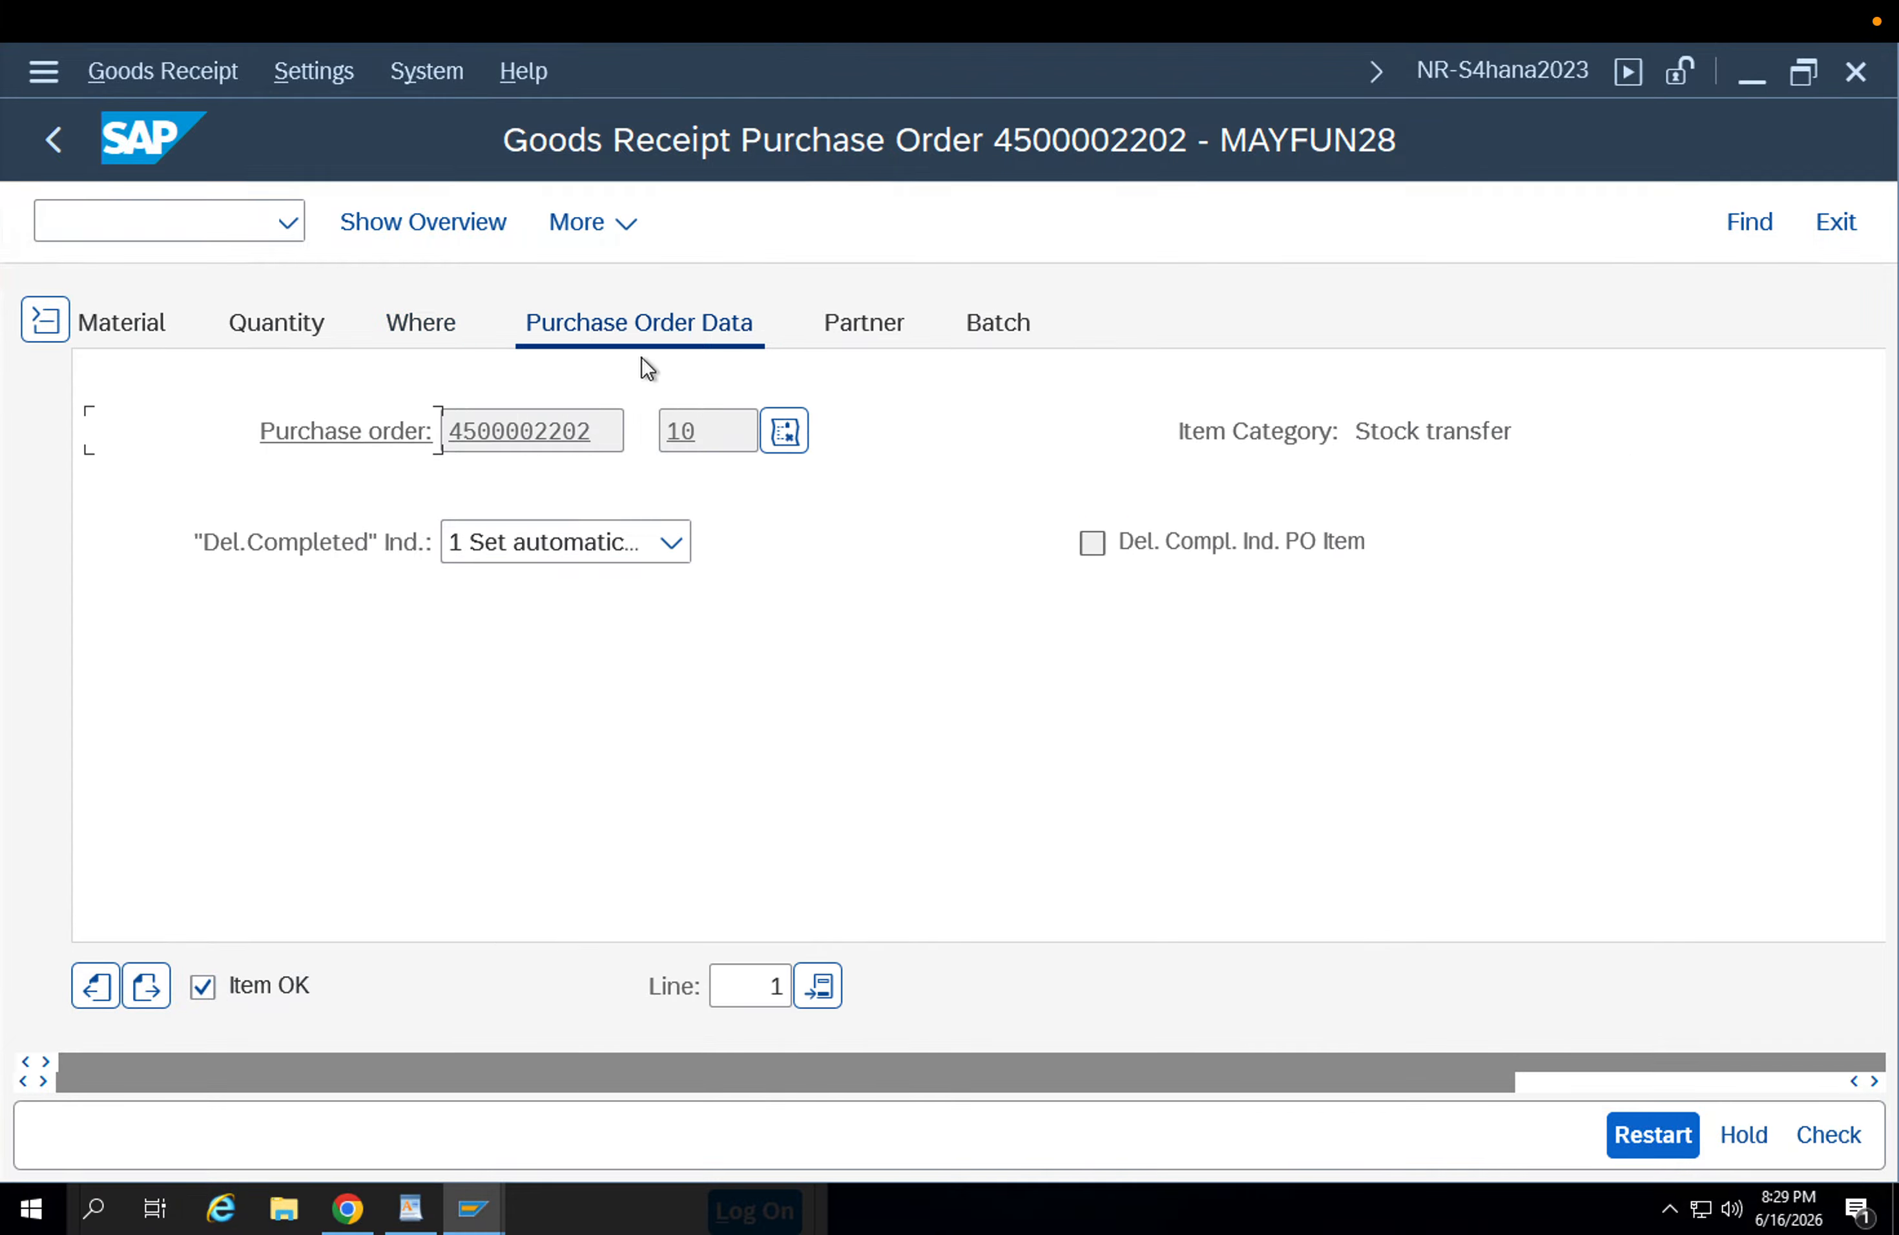
{"action": "left_click", "coordinate": [870, 341]}
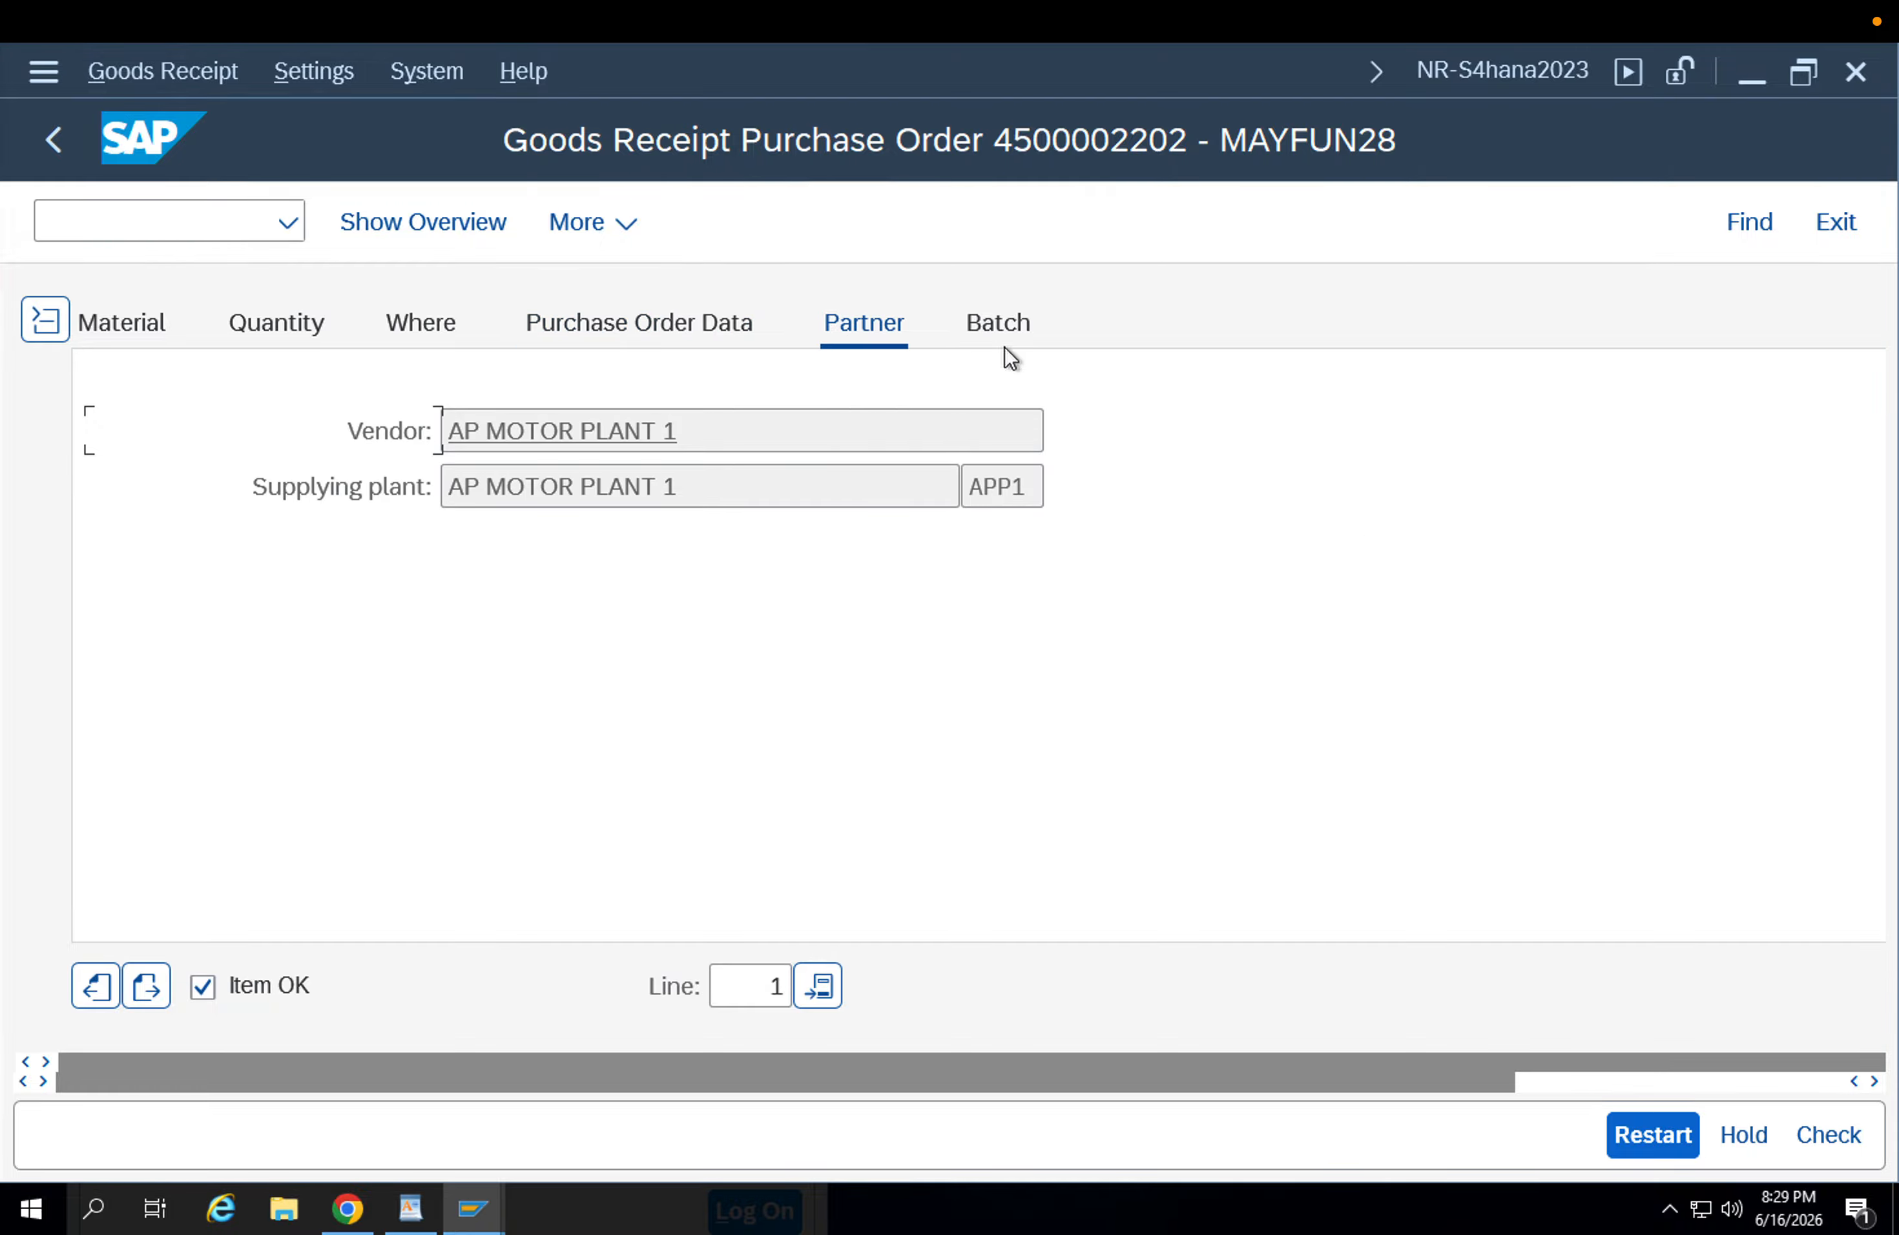
{"action": "left_click", "coordinate": [1006, 326]}
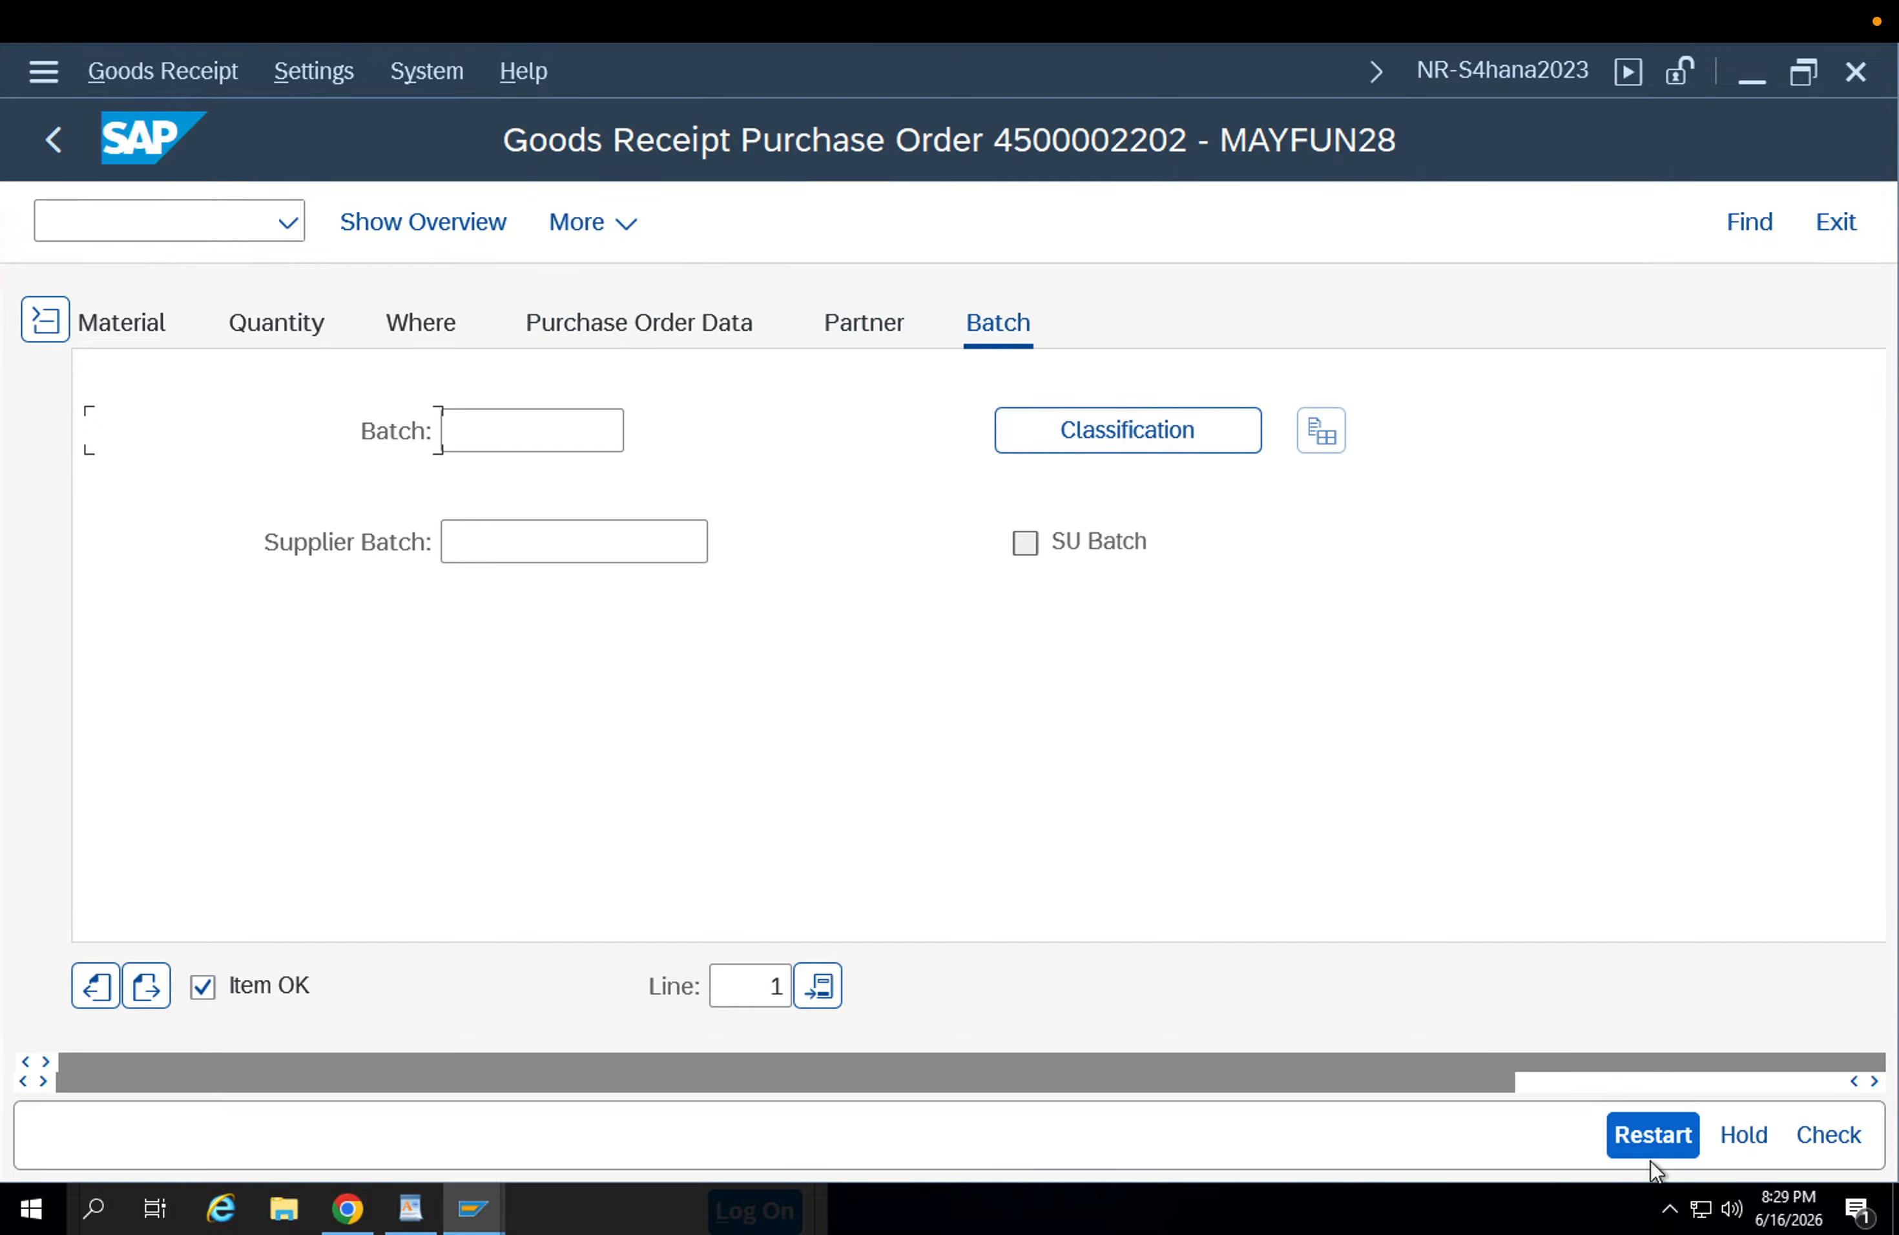
{"action": "left_click", "coordinate": [1845, 1125]}
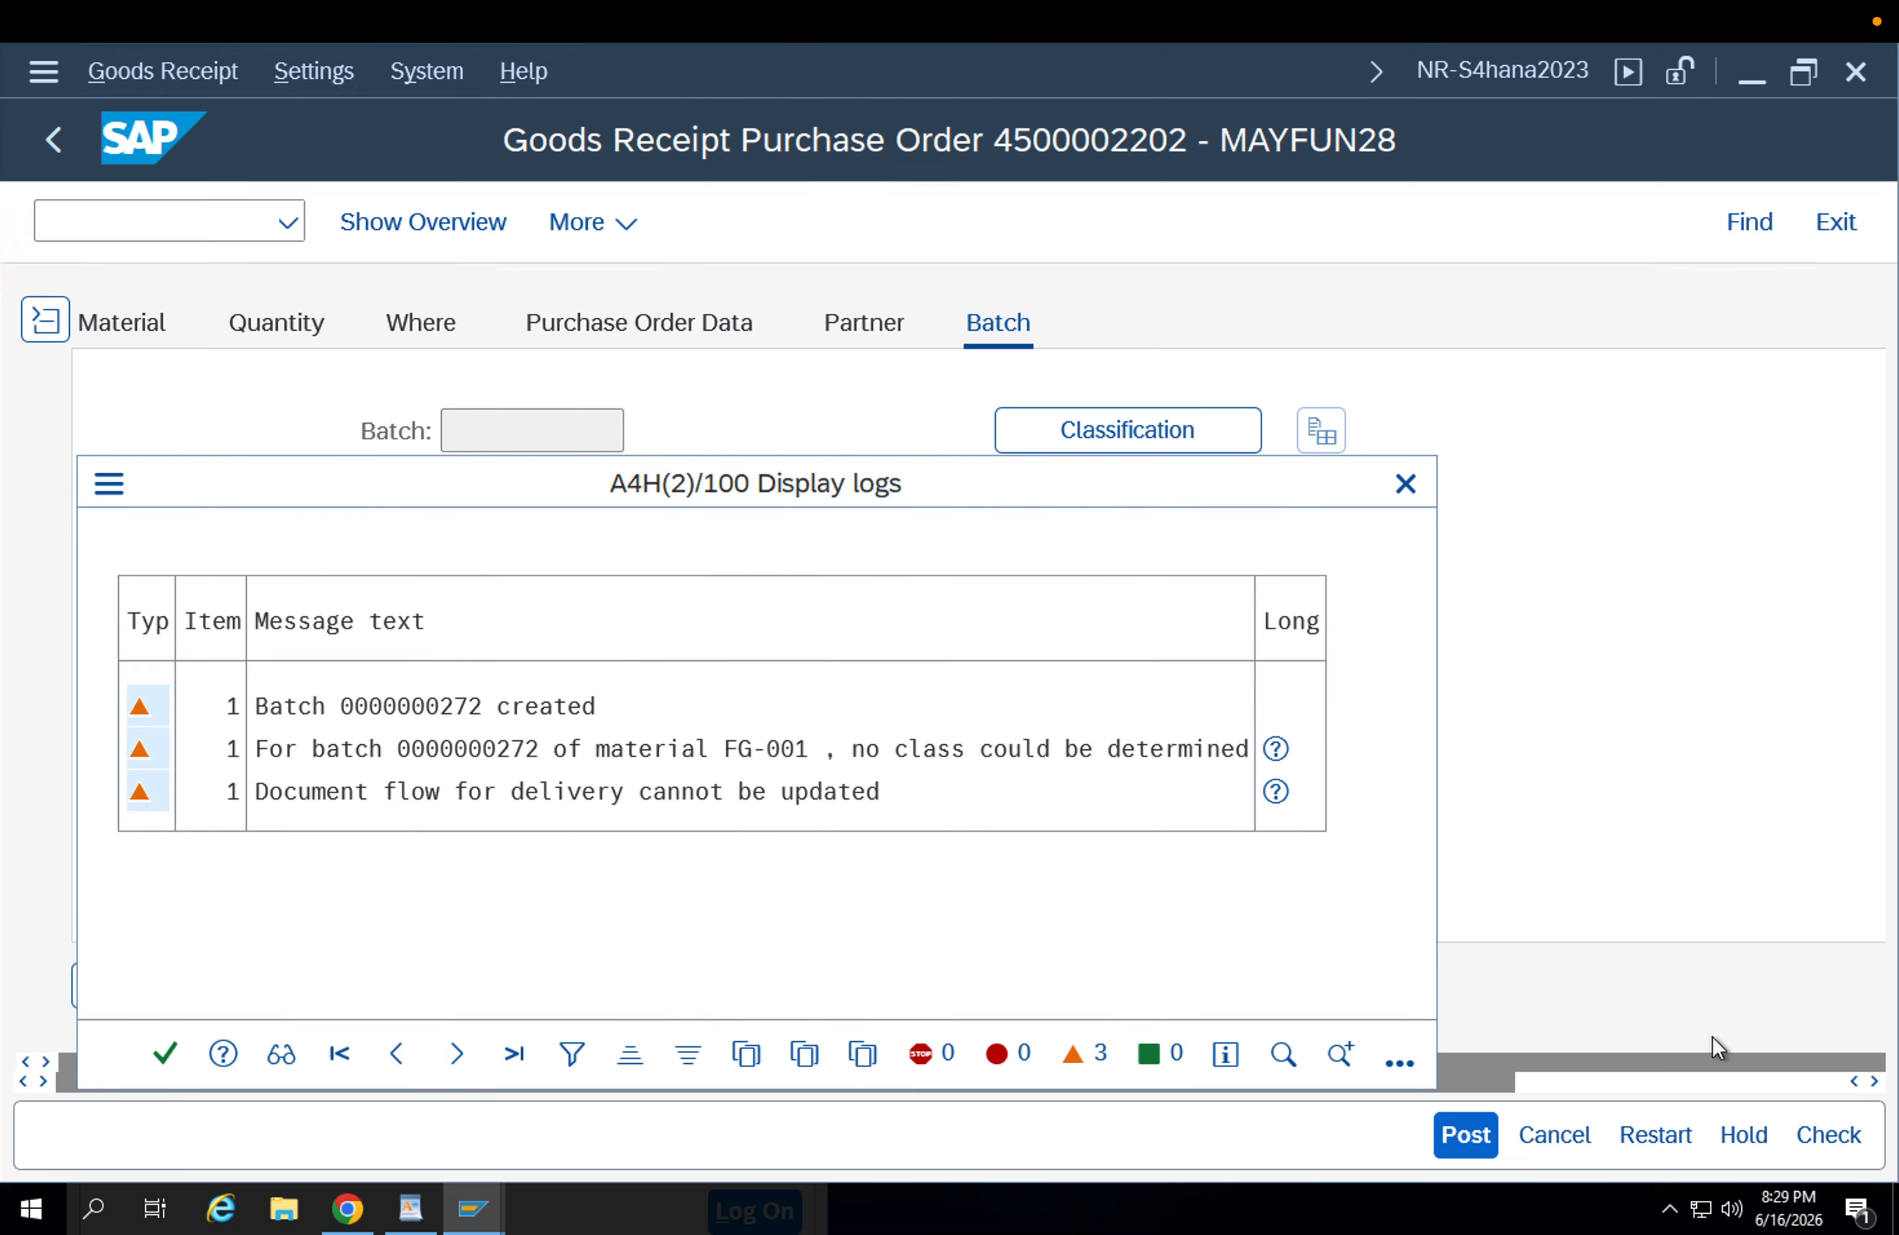
{"action": "left_click", "coordinate": [183, 1058]}
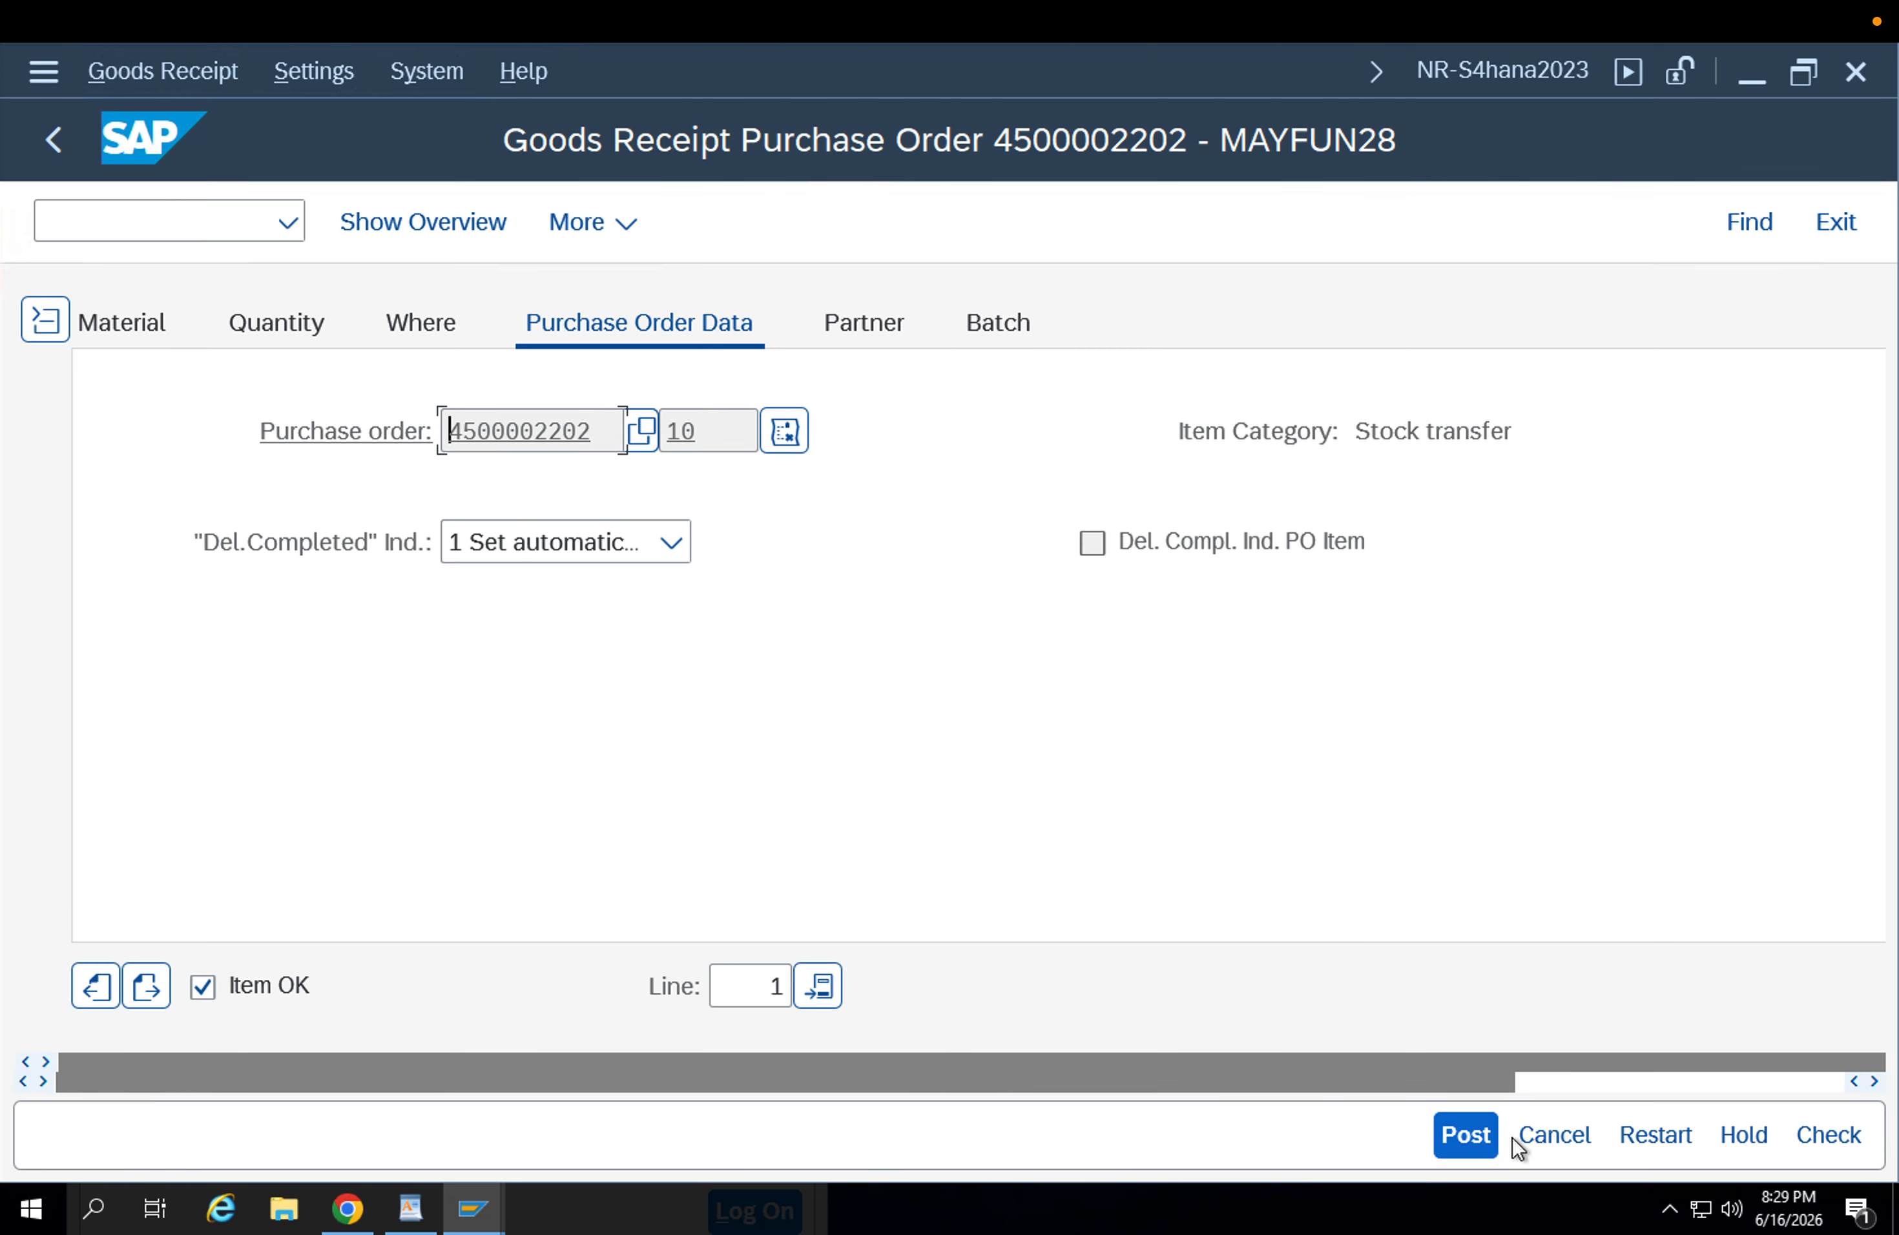
{"action": "left_click", "coordinate": [1465, 1135]}
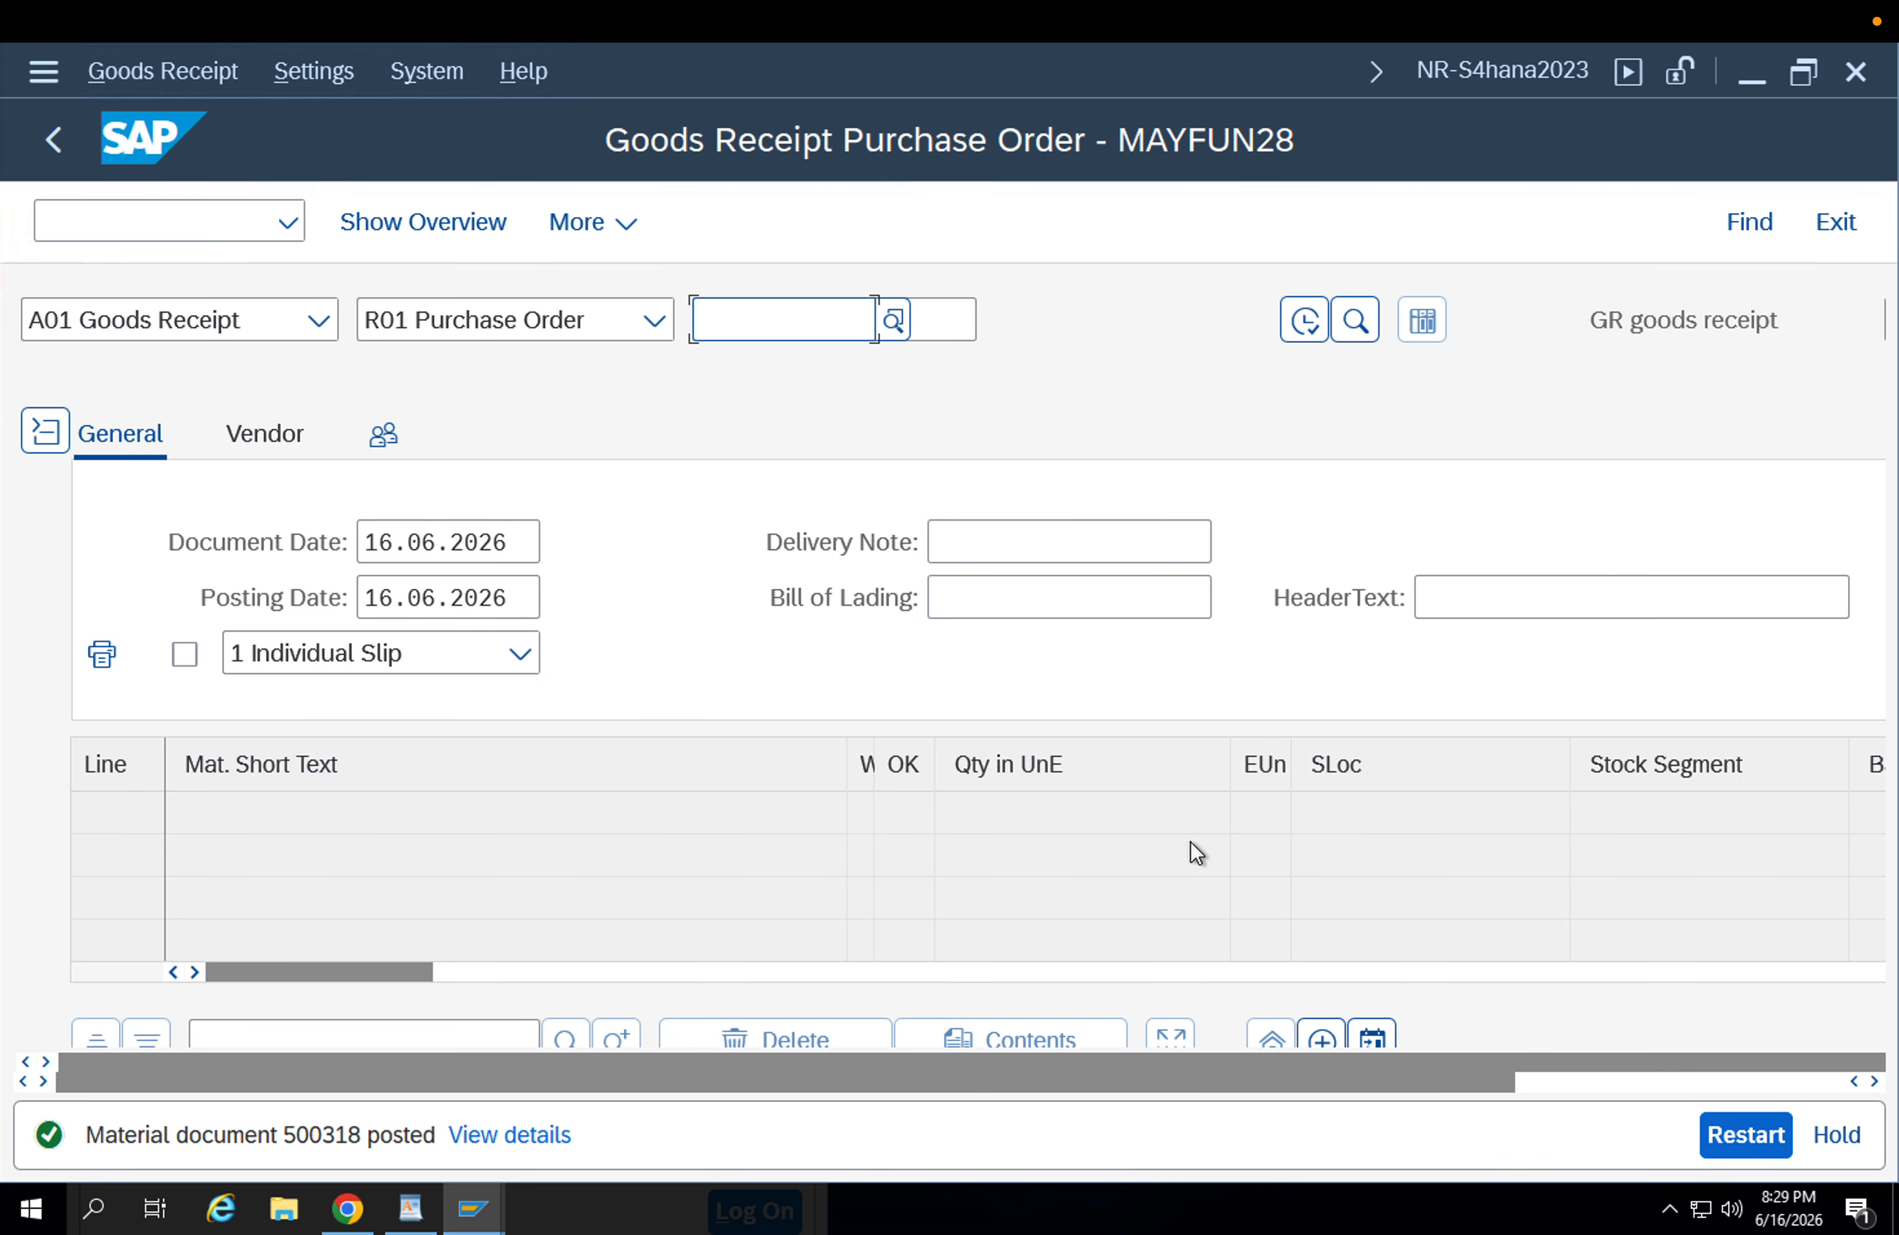
Display the material document just posted, using A04 Display with reference R02 Material Document, and view its item line.
{"action": "left_click", "coordinate": [252, 319]}
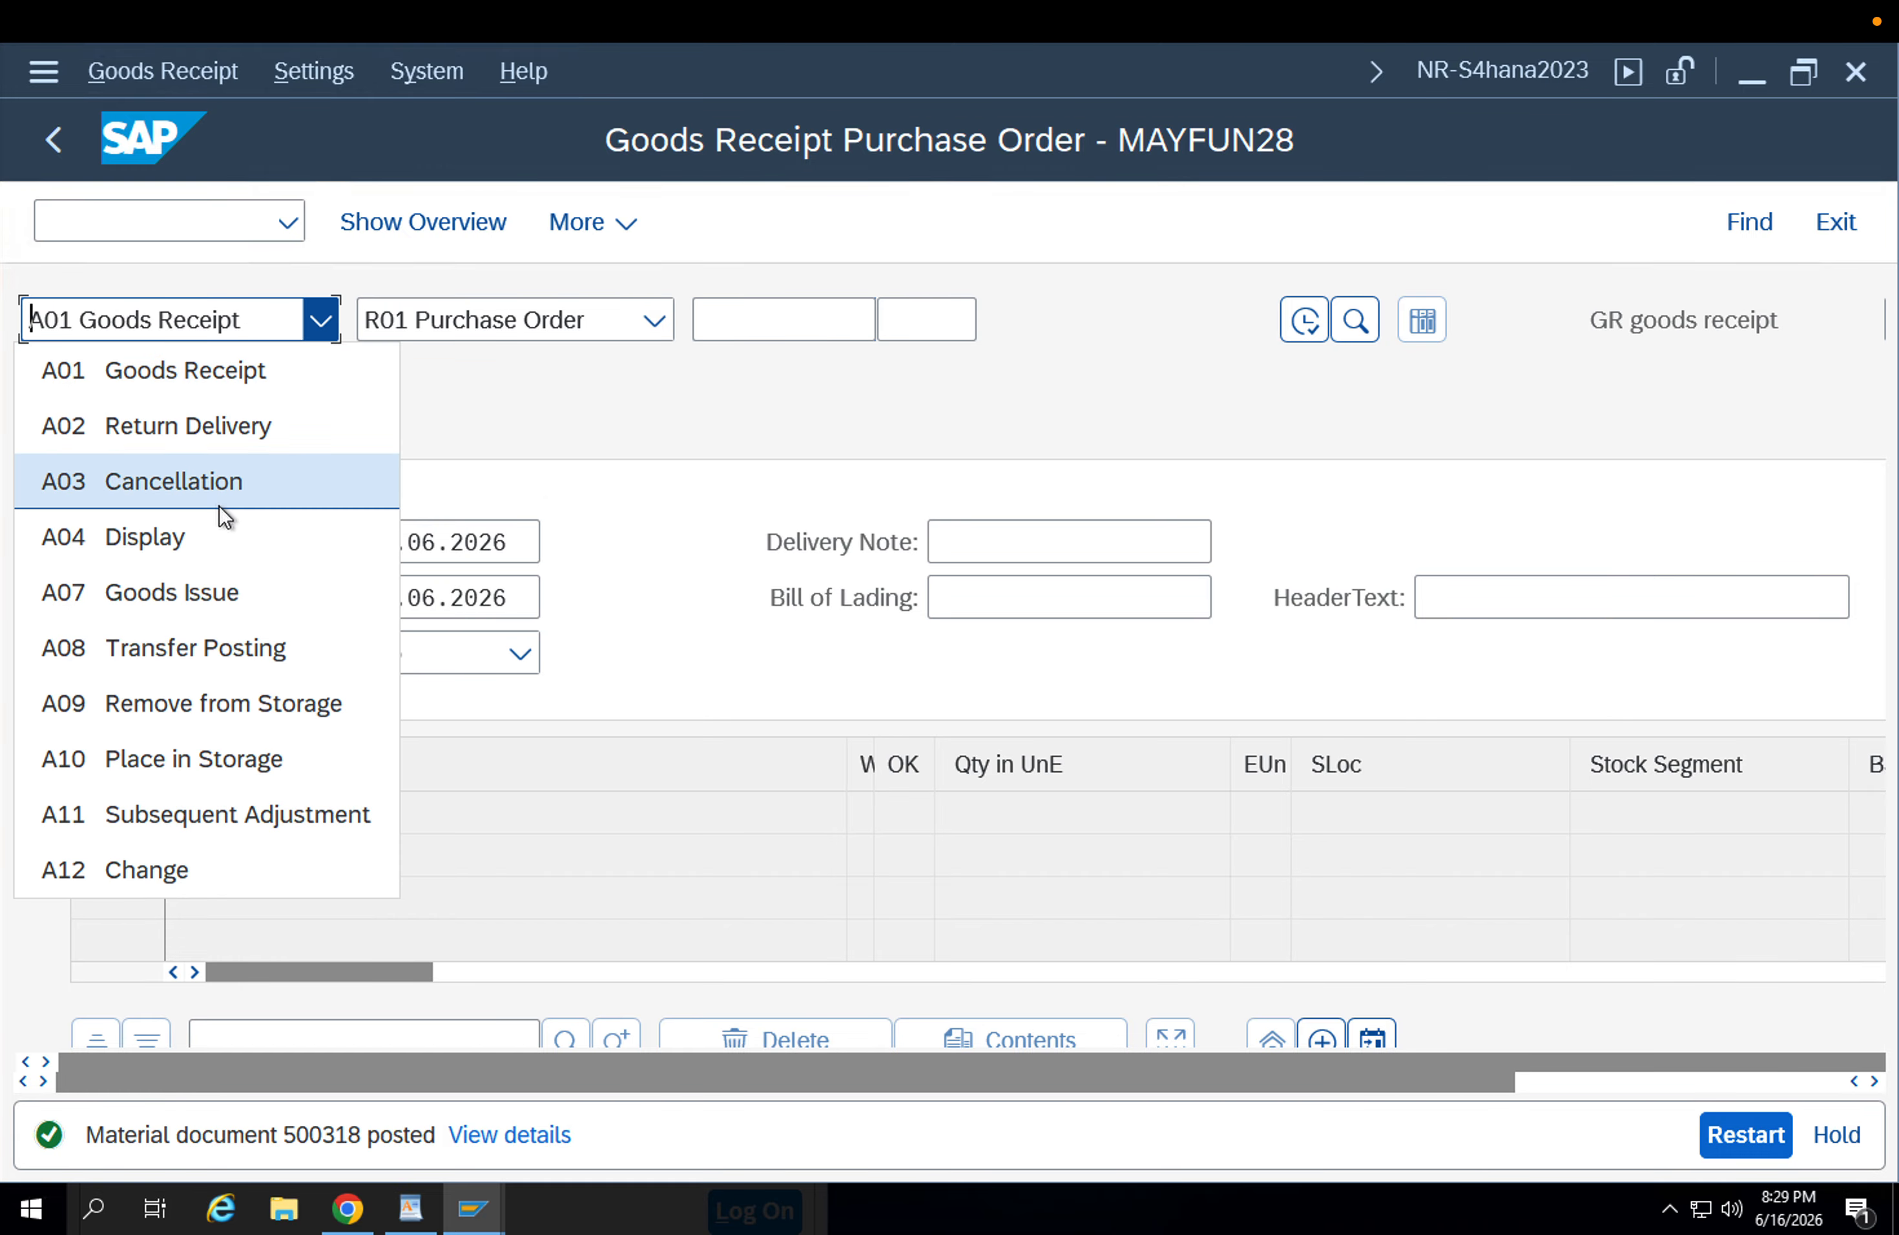
{"action": "left_click", "coordinate": [213, 532]}
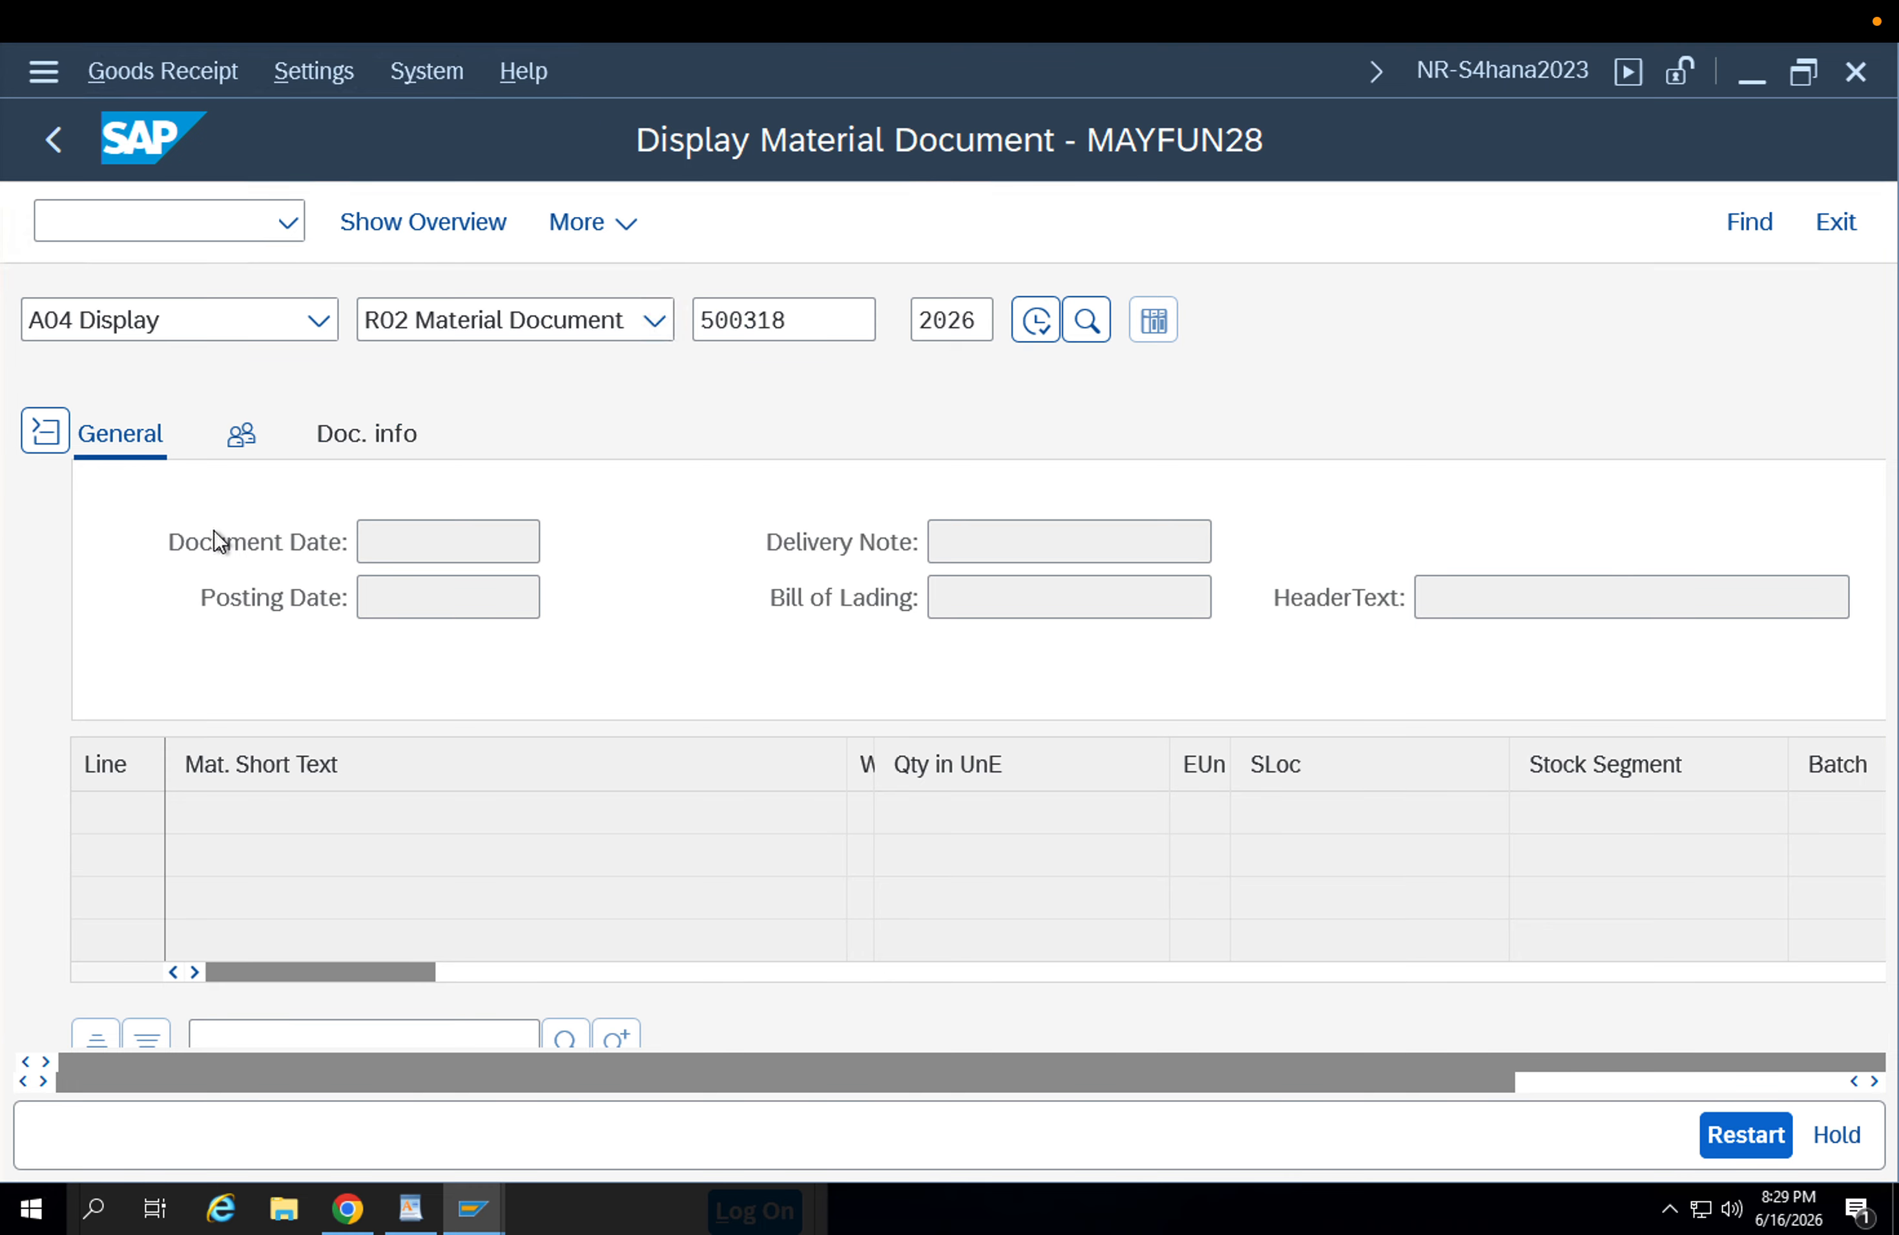
{"action": "left_click", "coordinate": [1050, 544]}
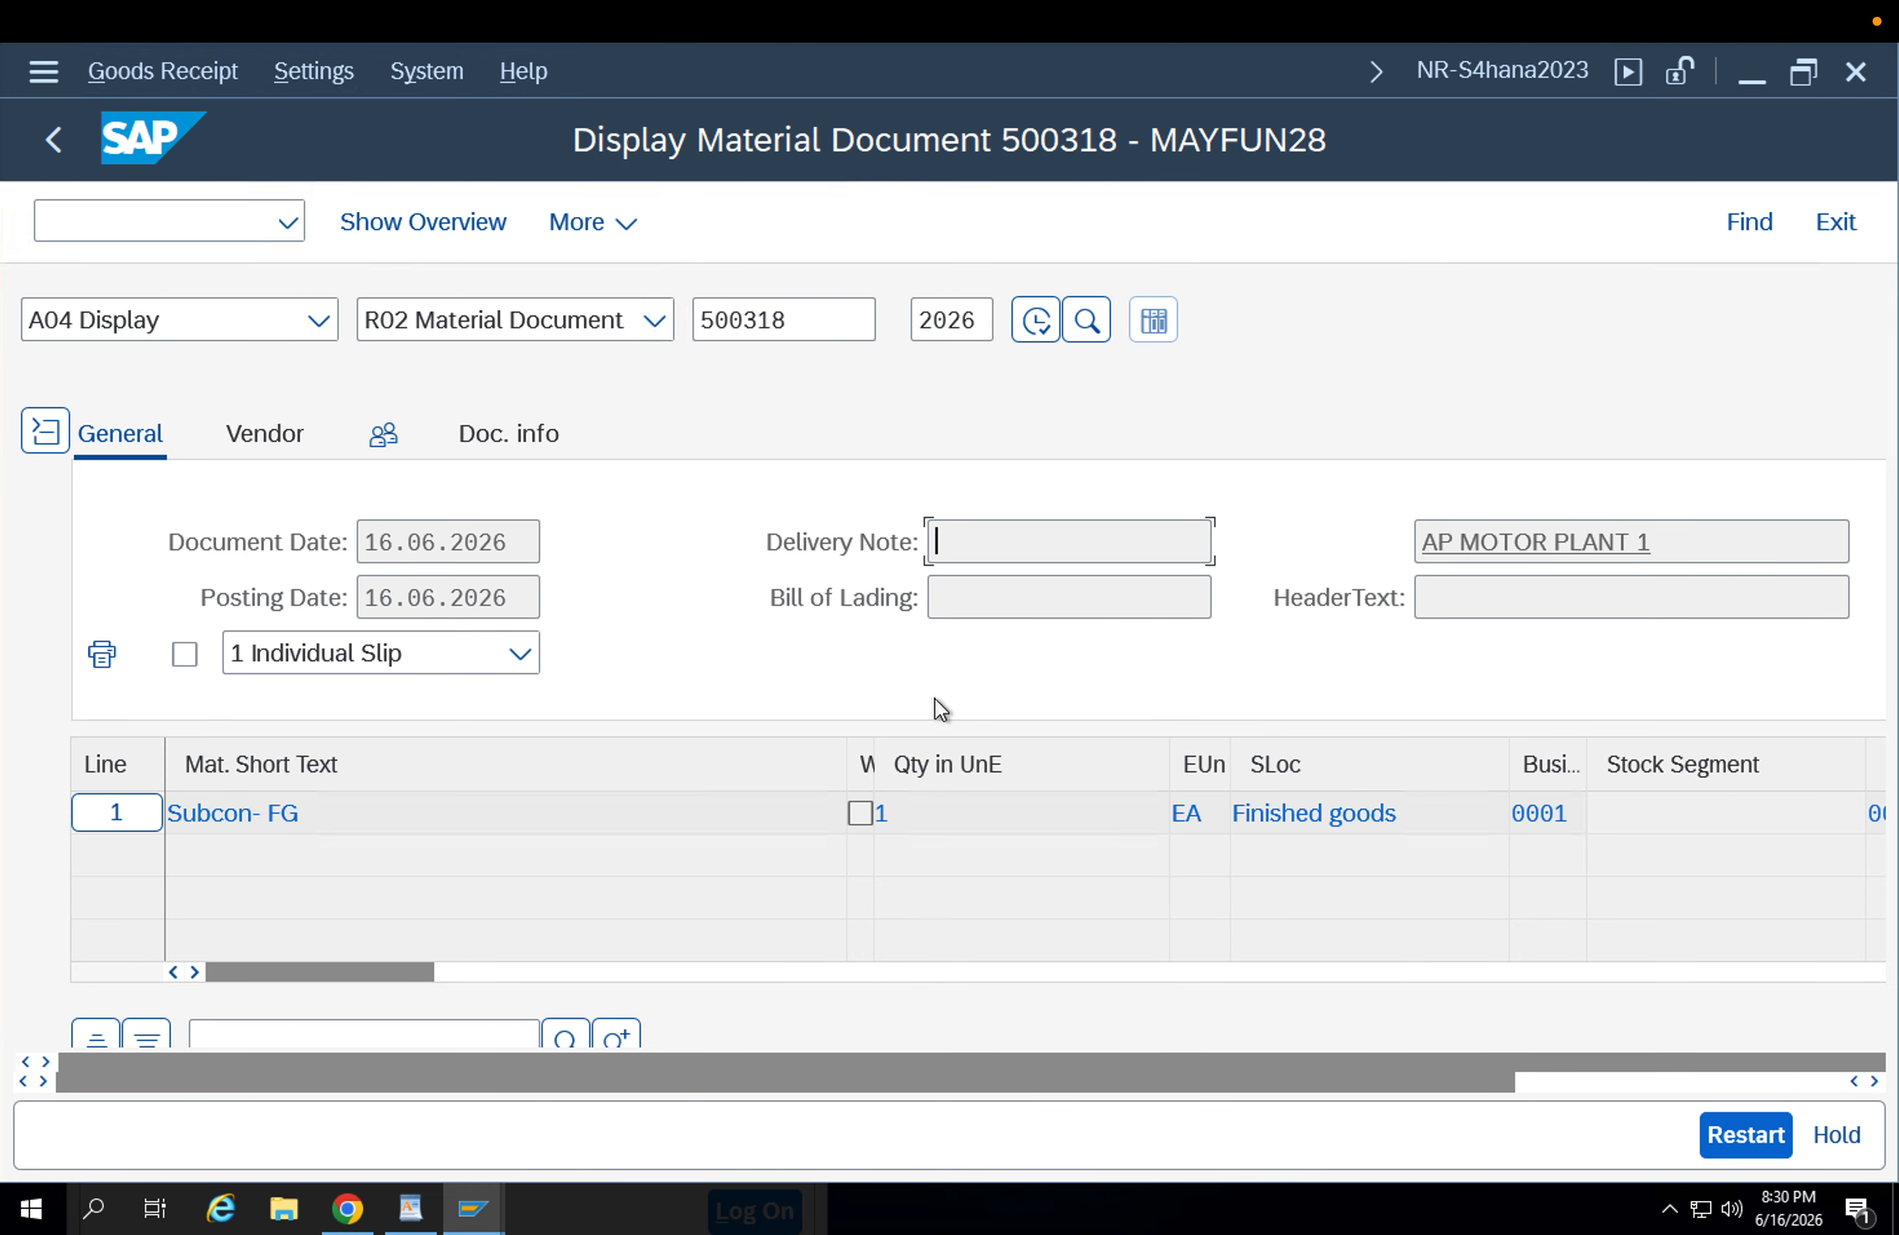
{"action": "scroll", "coordinate": [935, 697], "scroll_direction": "down", "scroll_amount": 2}
Refresh the FG-001 stock overview and check the received batch's unrestricted stock in plant APP2, storage location APFG.
{"action": "mouse_move", "coordinate": [475, 1211]}
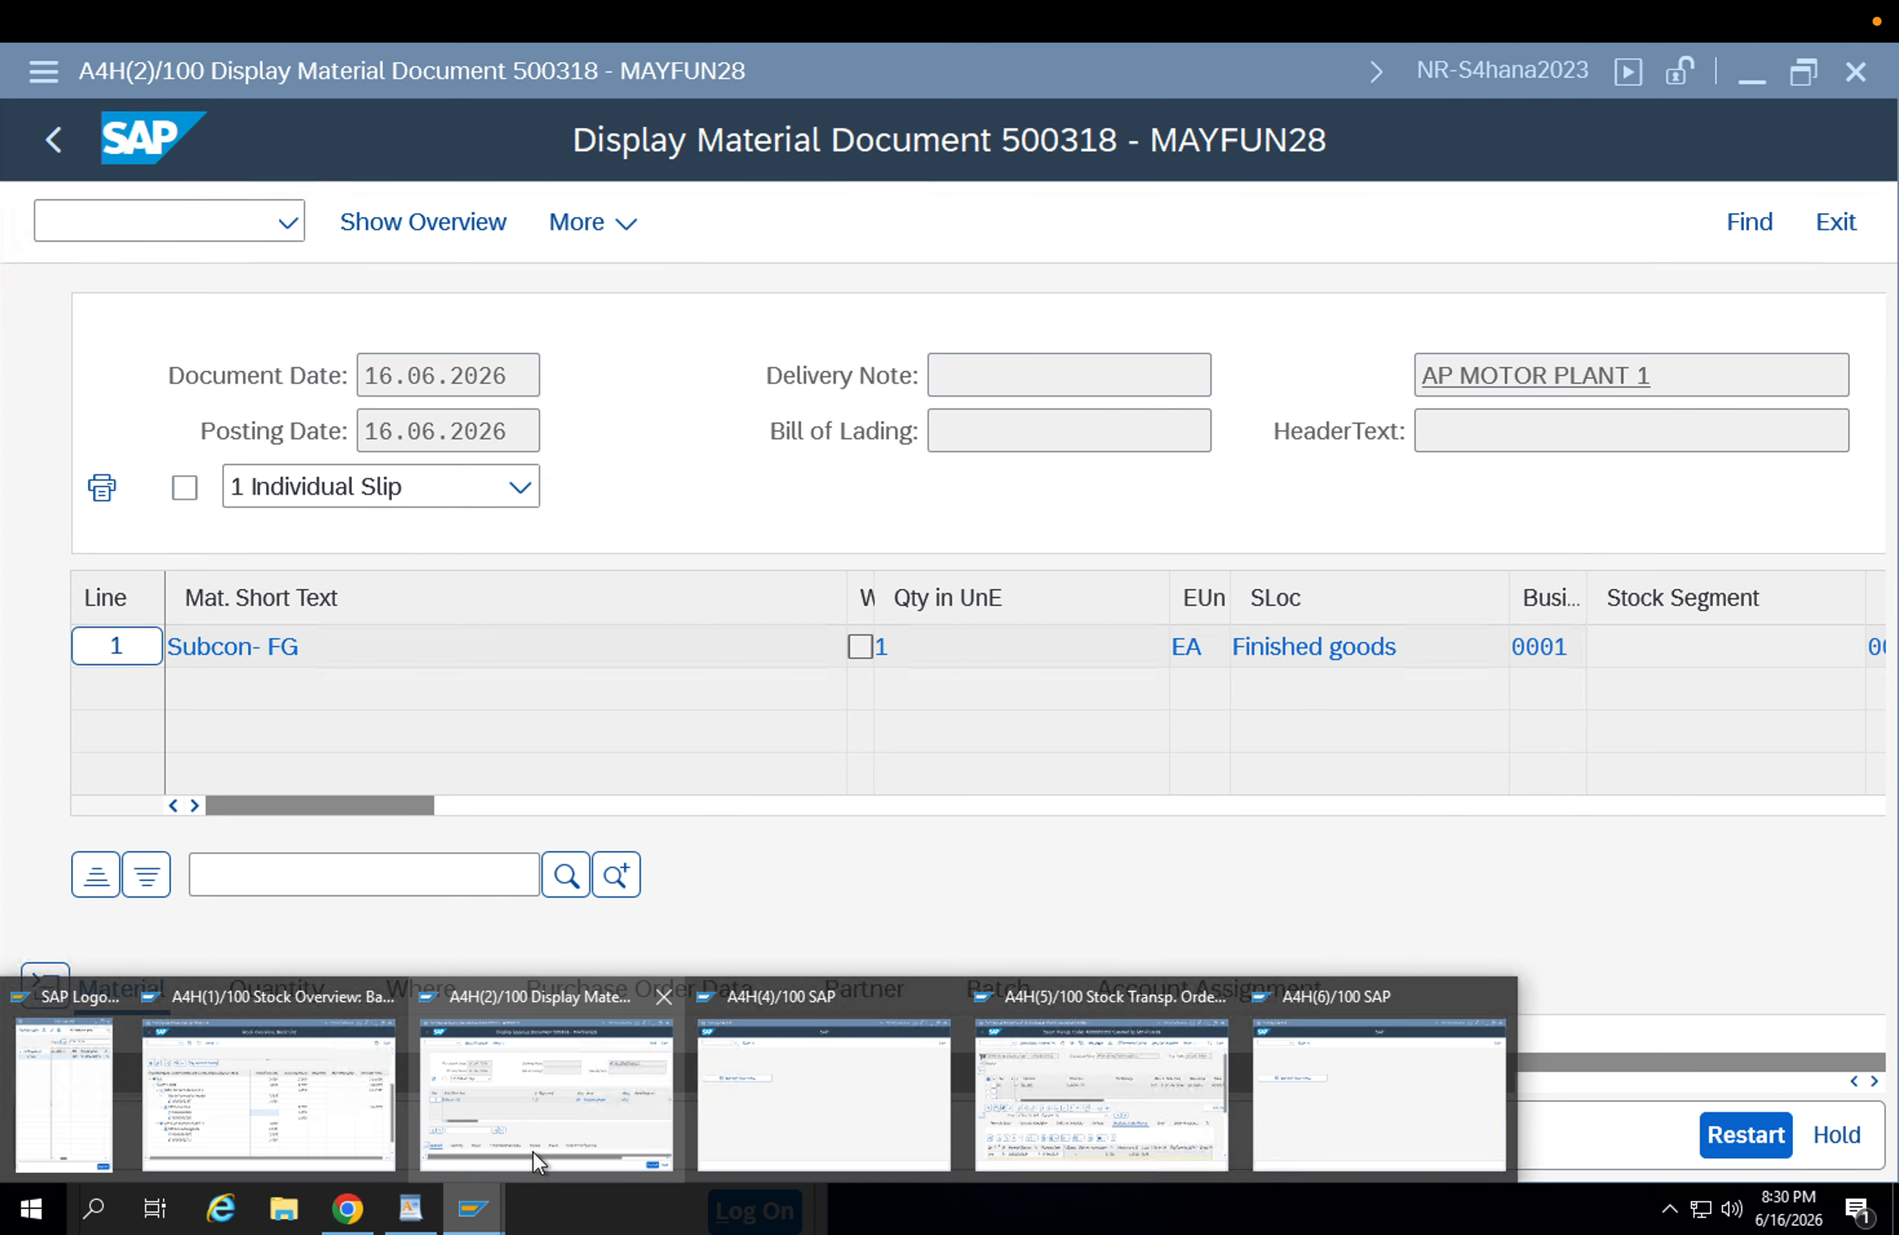
{"action": "left_click", "coordinate": [331, 1117]}
{"action": "left_click", "coordinate": [419, 224]}
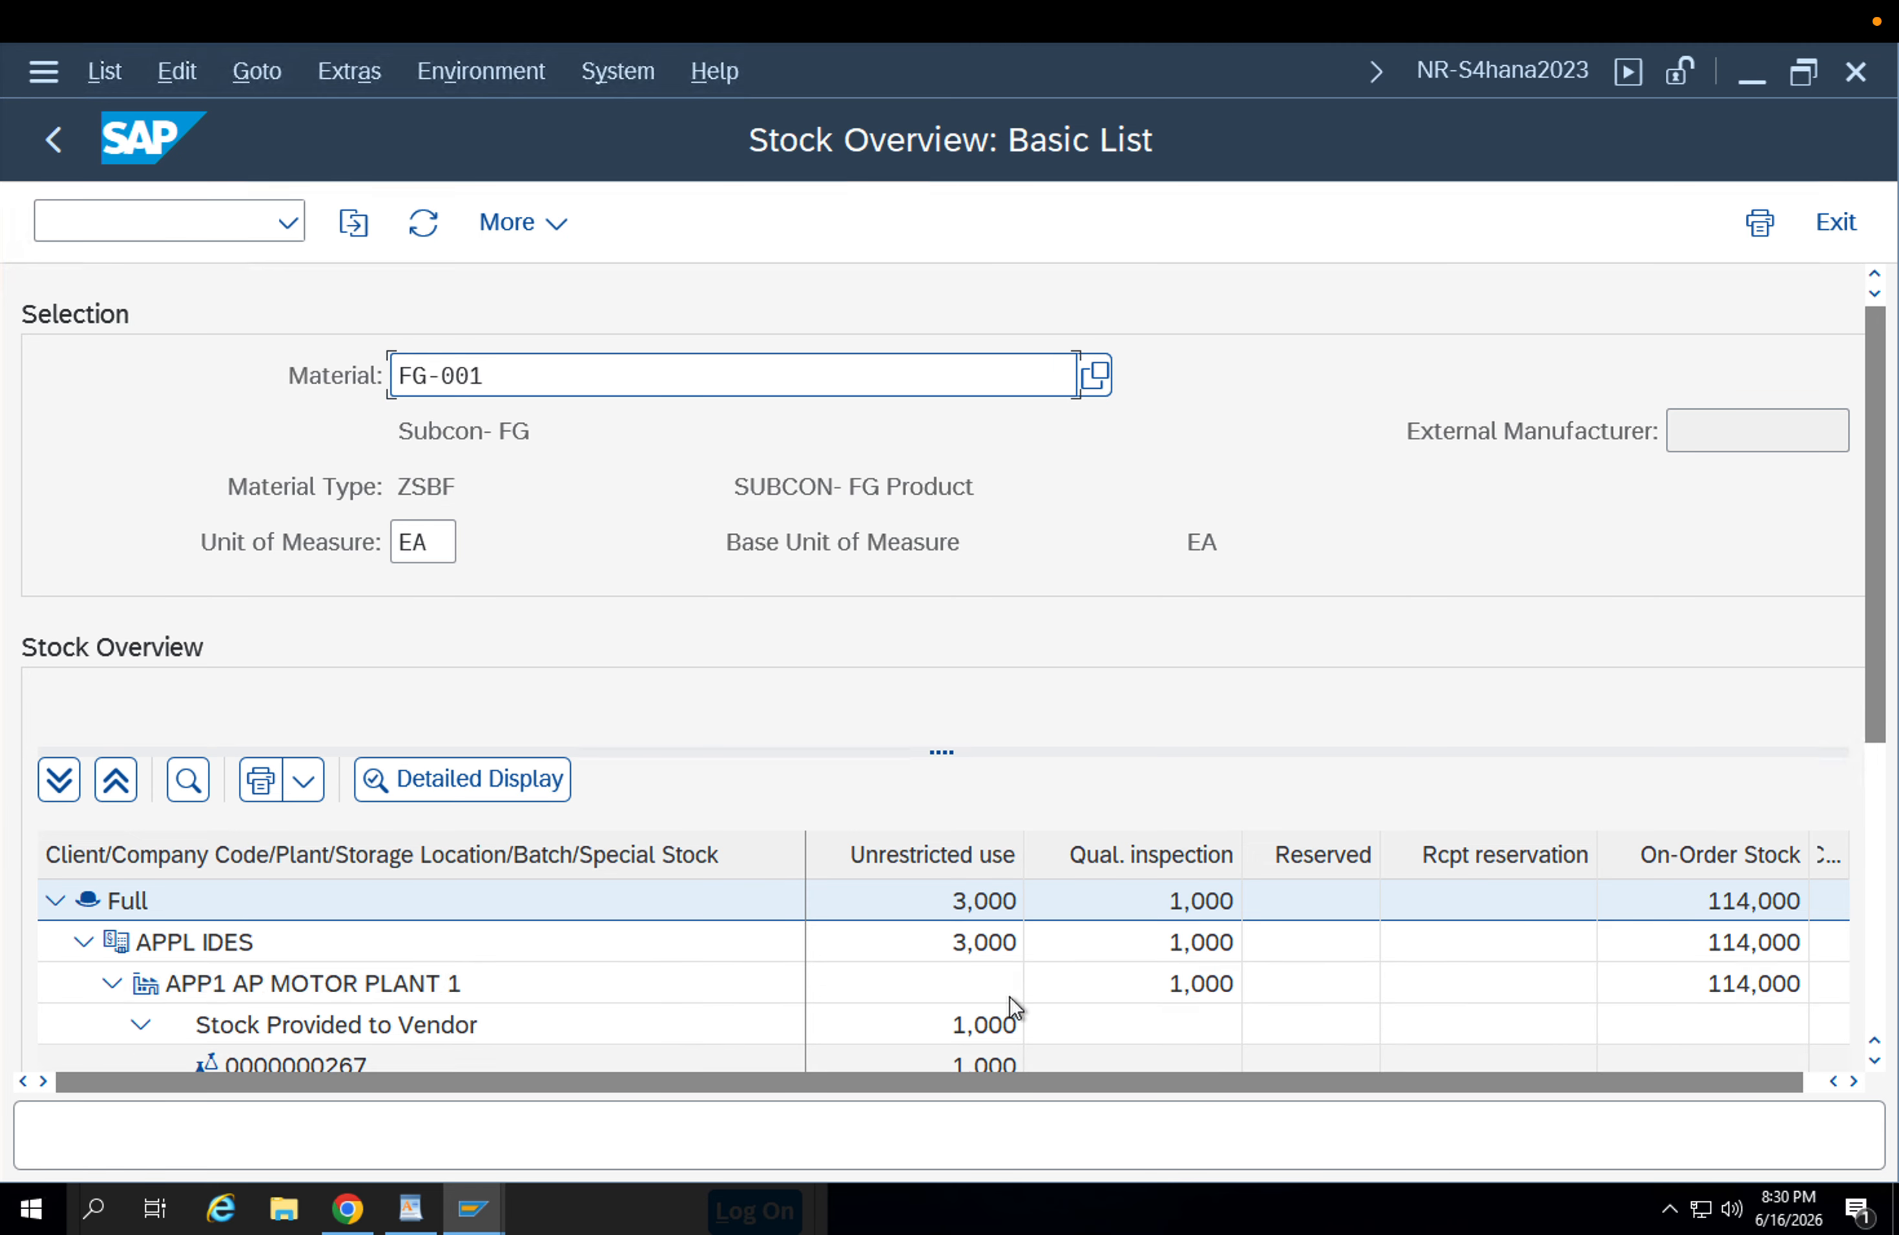
{"action": "scroll", "coordinate": [1309, 853], "scroll_direction": "down", "scroll_amount": 5}
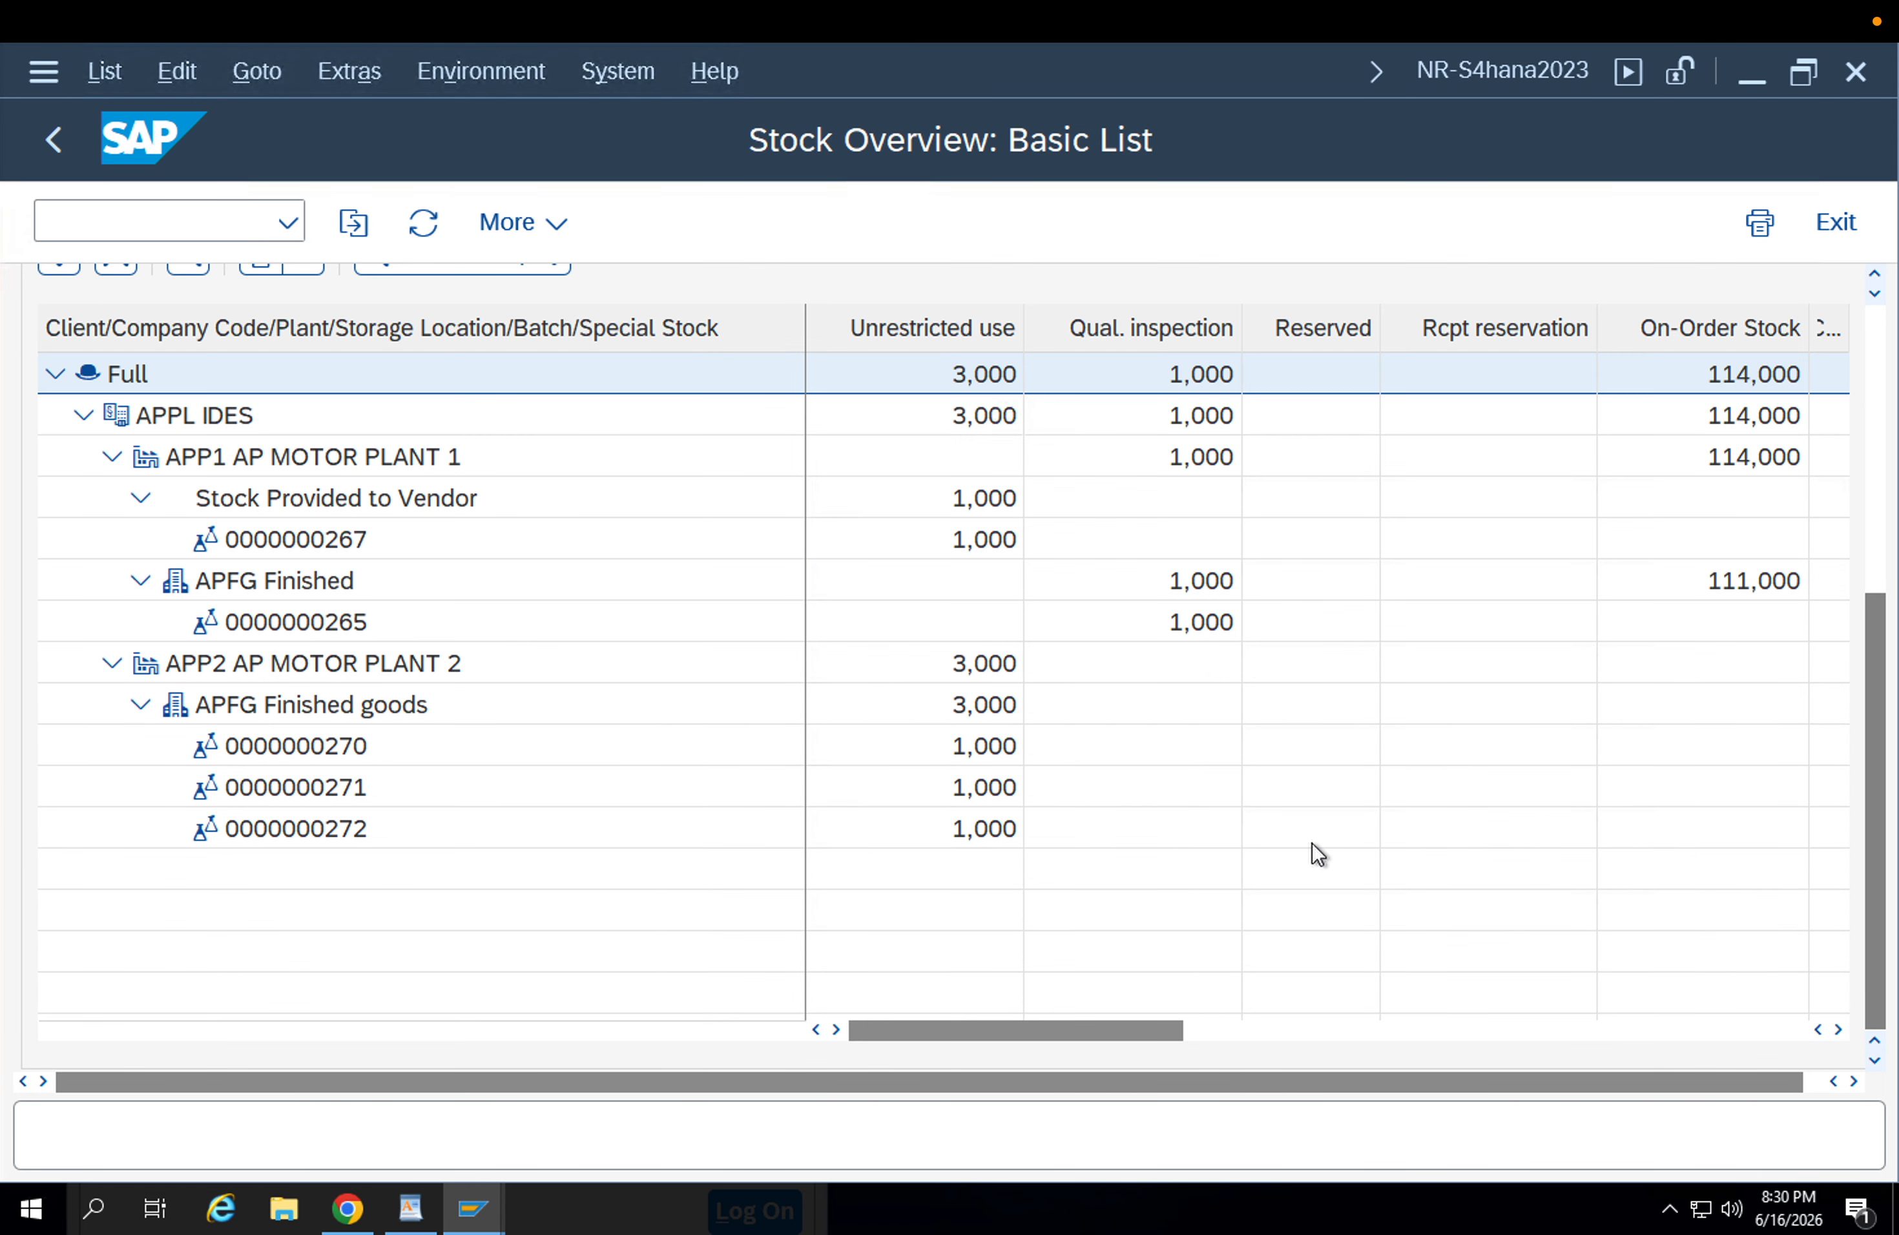
{"action": "left_click", "coordinate": [371, 826]}
{"action": "left_click", "coordinate": [920, 837]}
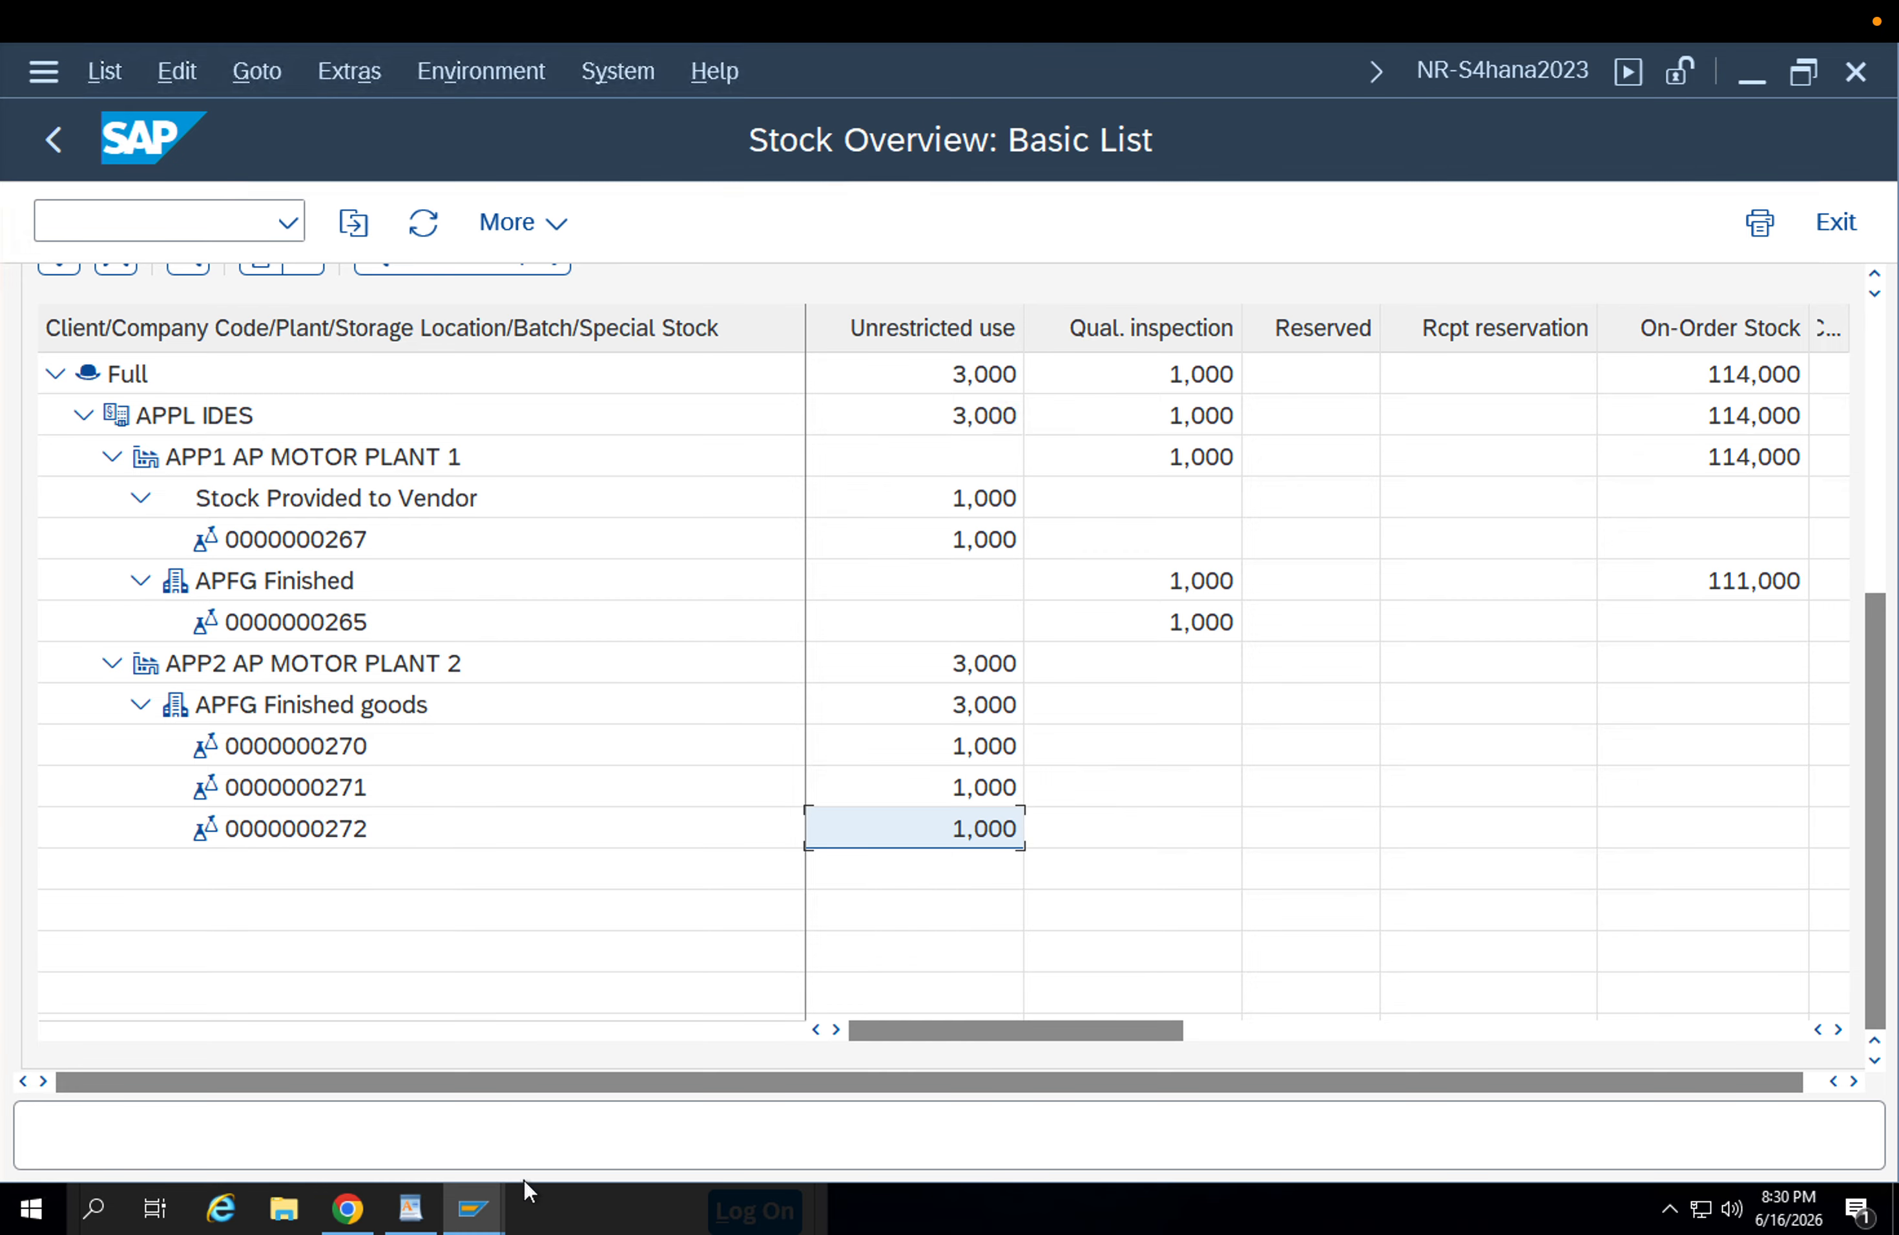
Leave the stock transport order and the shipping due list, and open the Create Billing Document transaction.
{"action": "mouse_move", "coordinate": [478, 1201]}
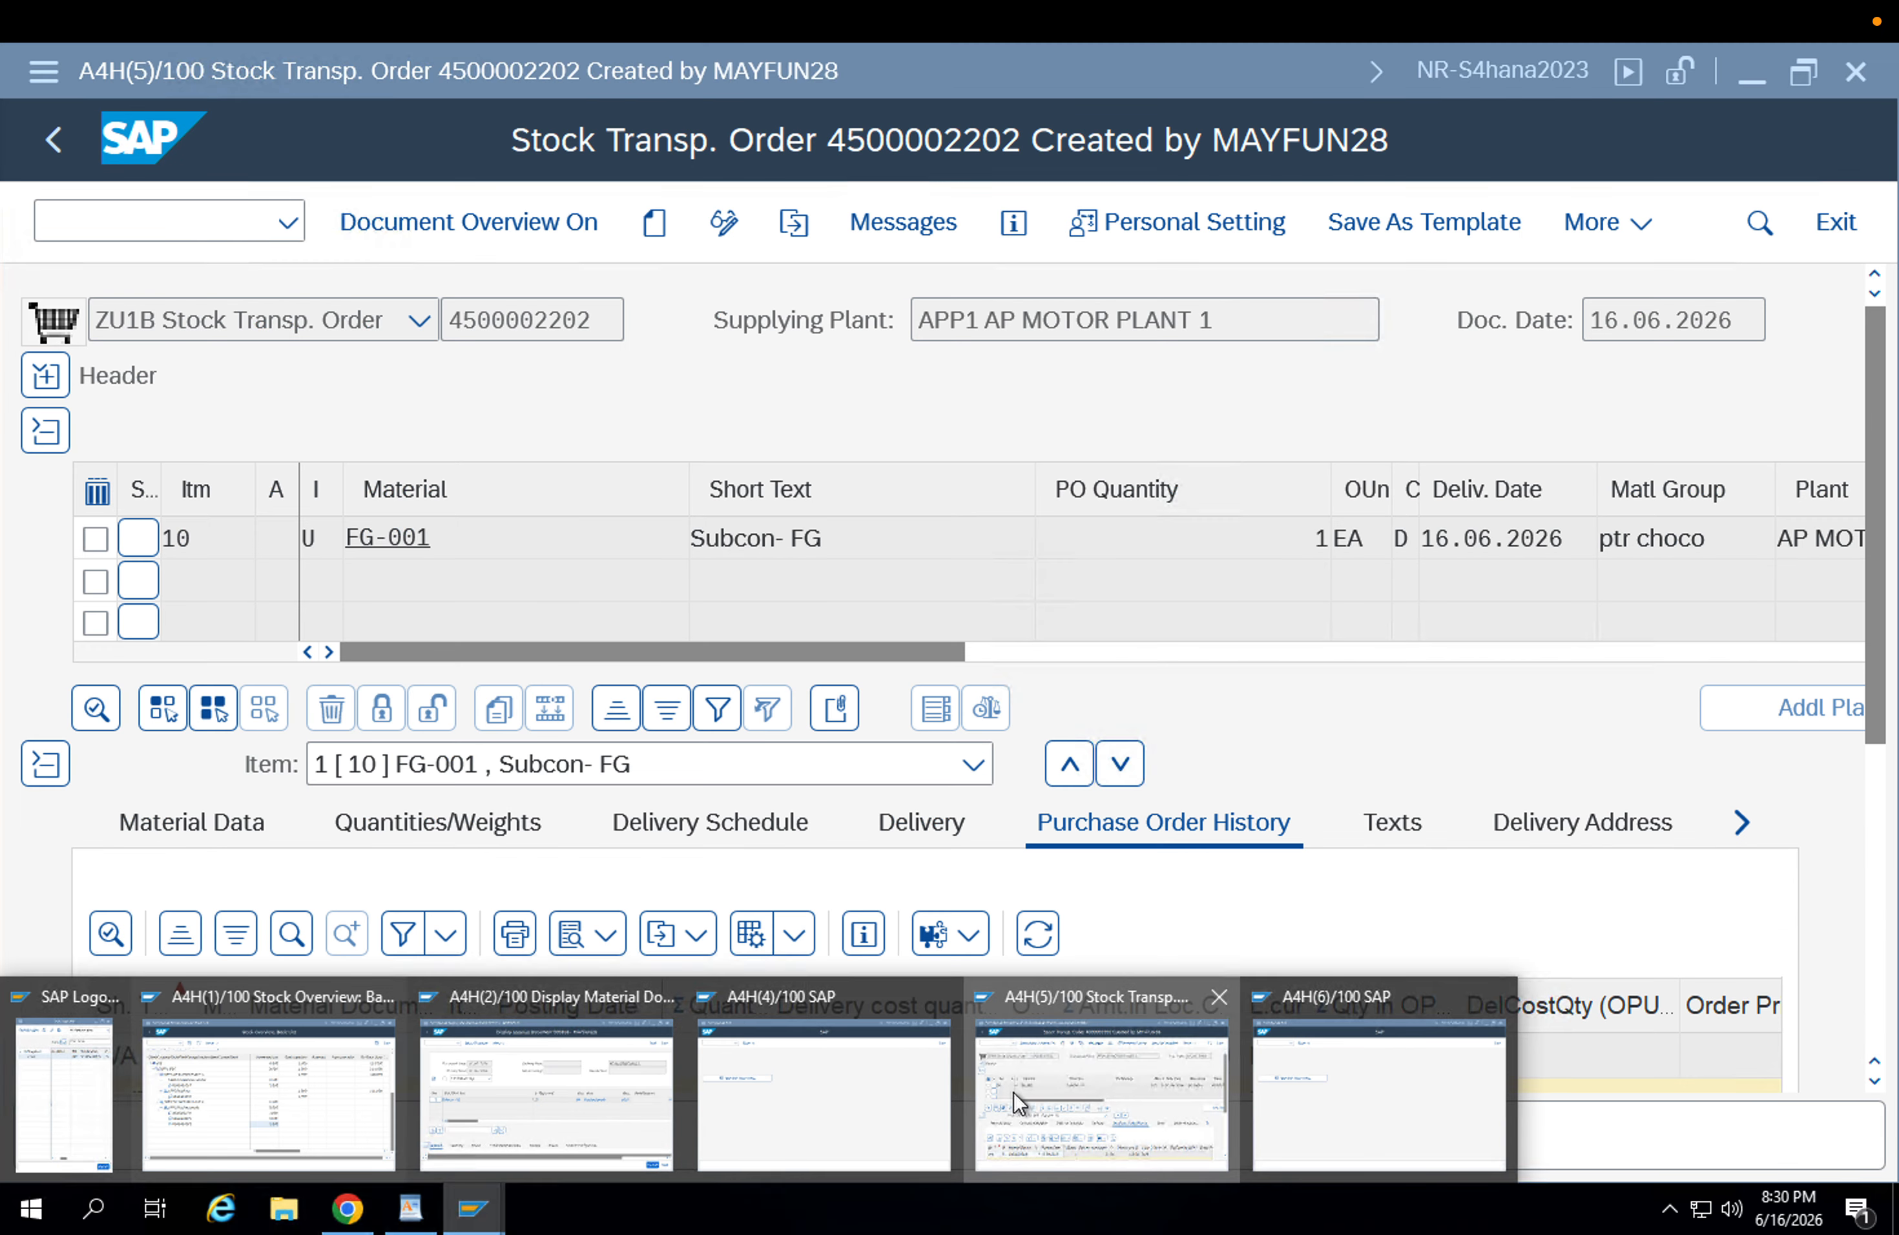
{"action": "left_click", "coordinate": [1014, 1092]}
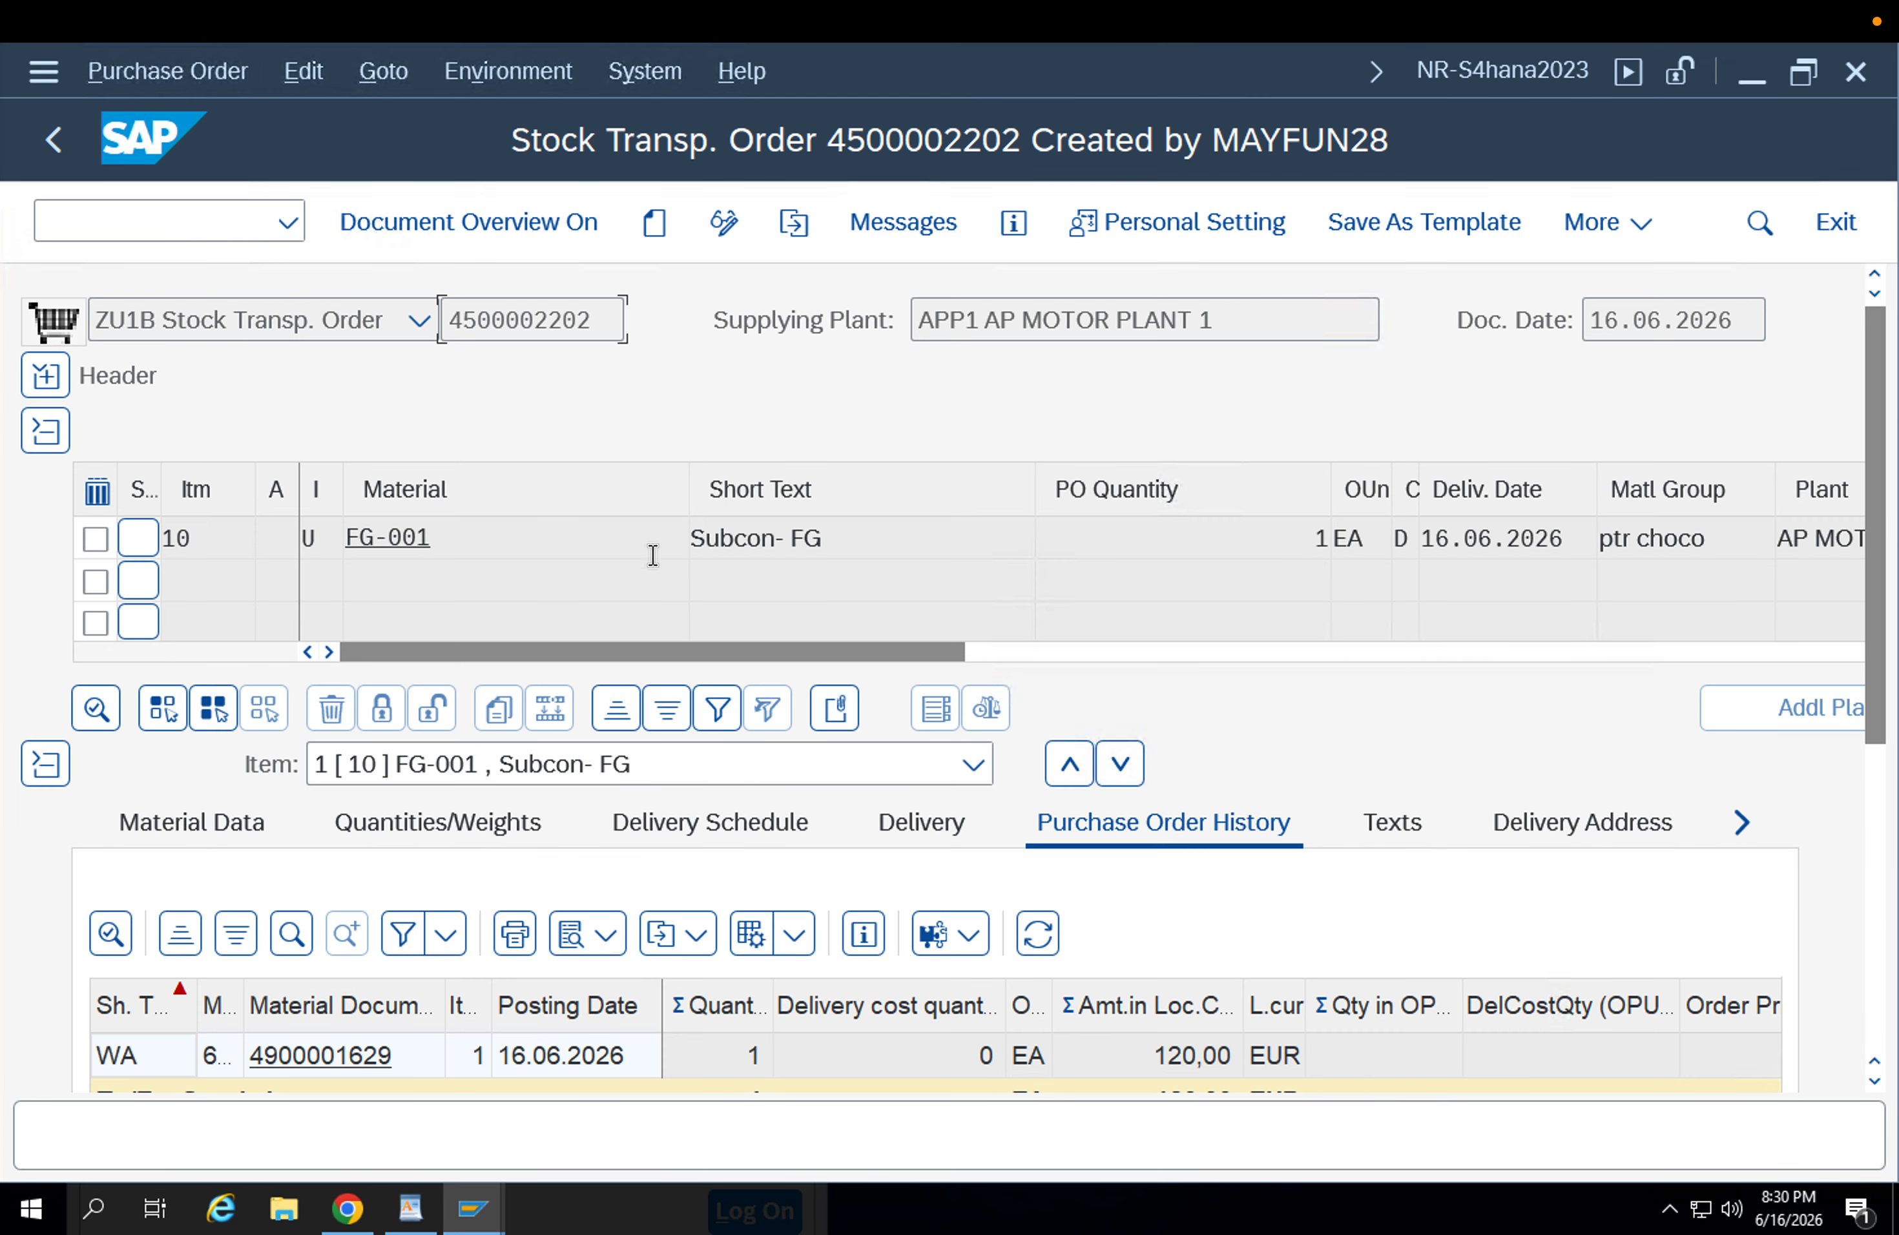
{"action": "left_click", "coordinate": [53, 138]}
{"action": "left_click", "coordinate": [66, 148]}
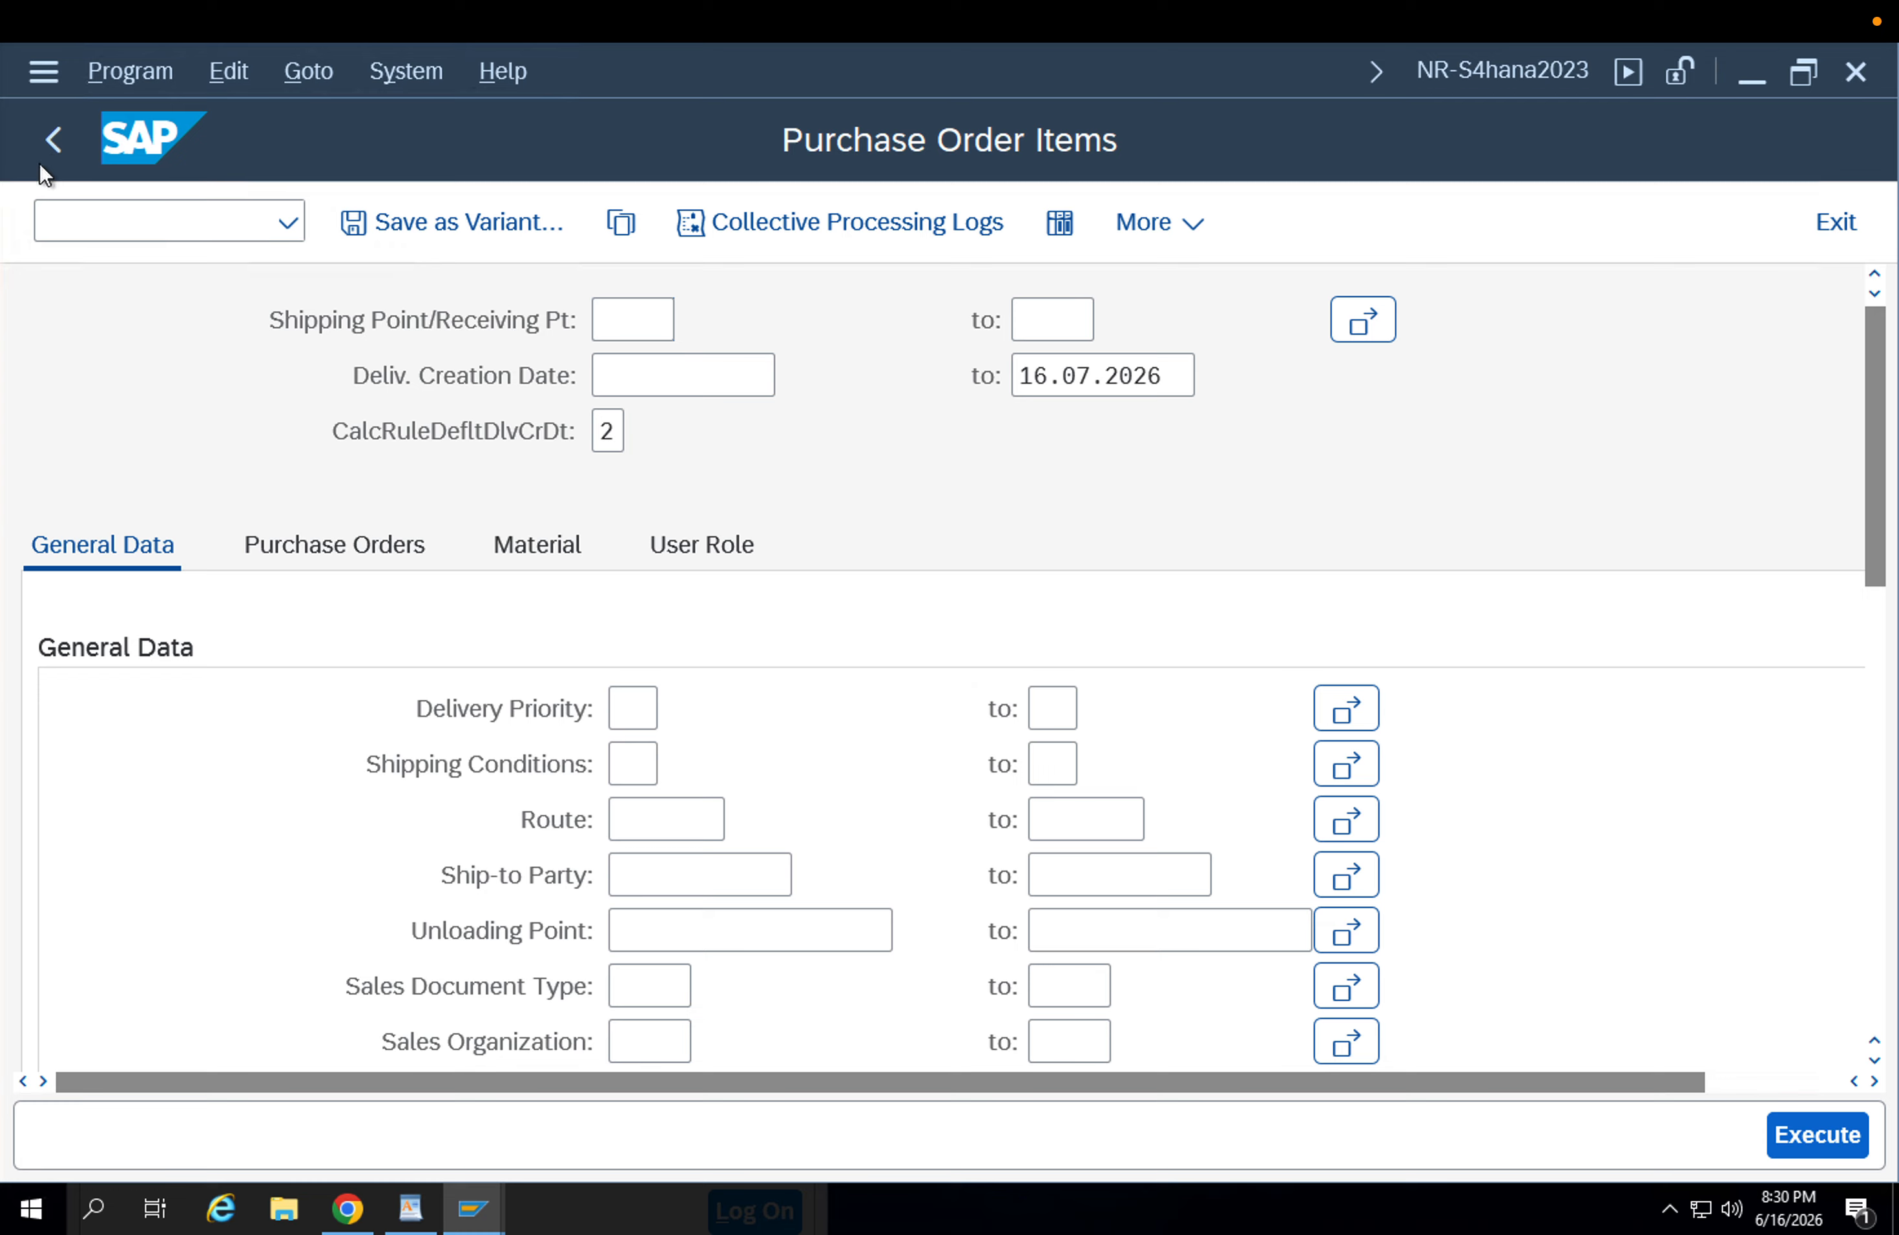
{"action": "type", "text": "/n"}
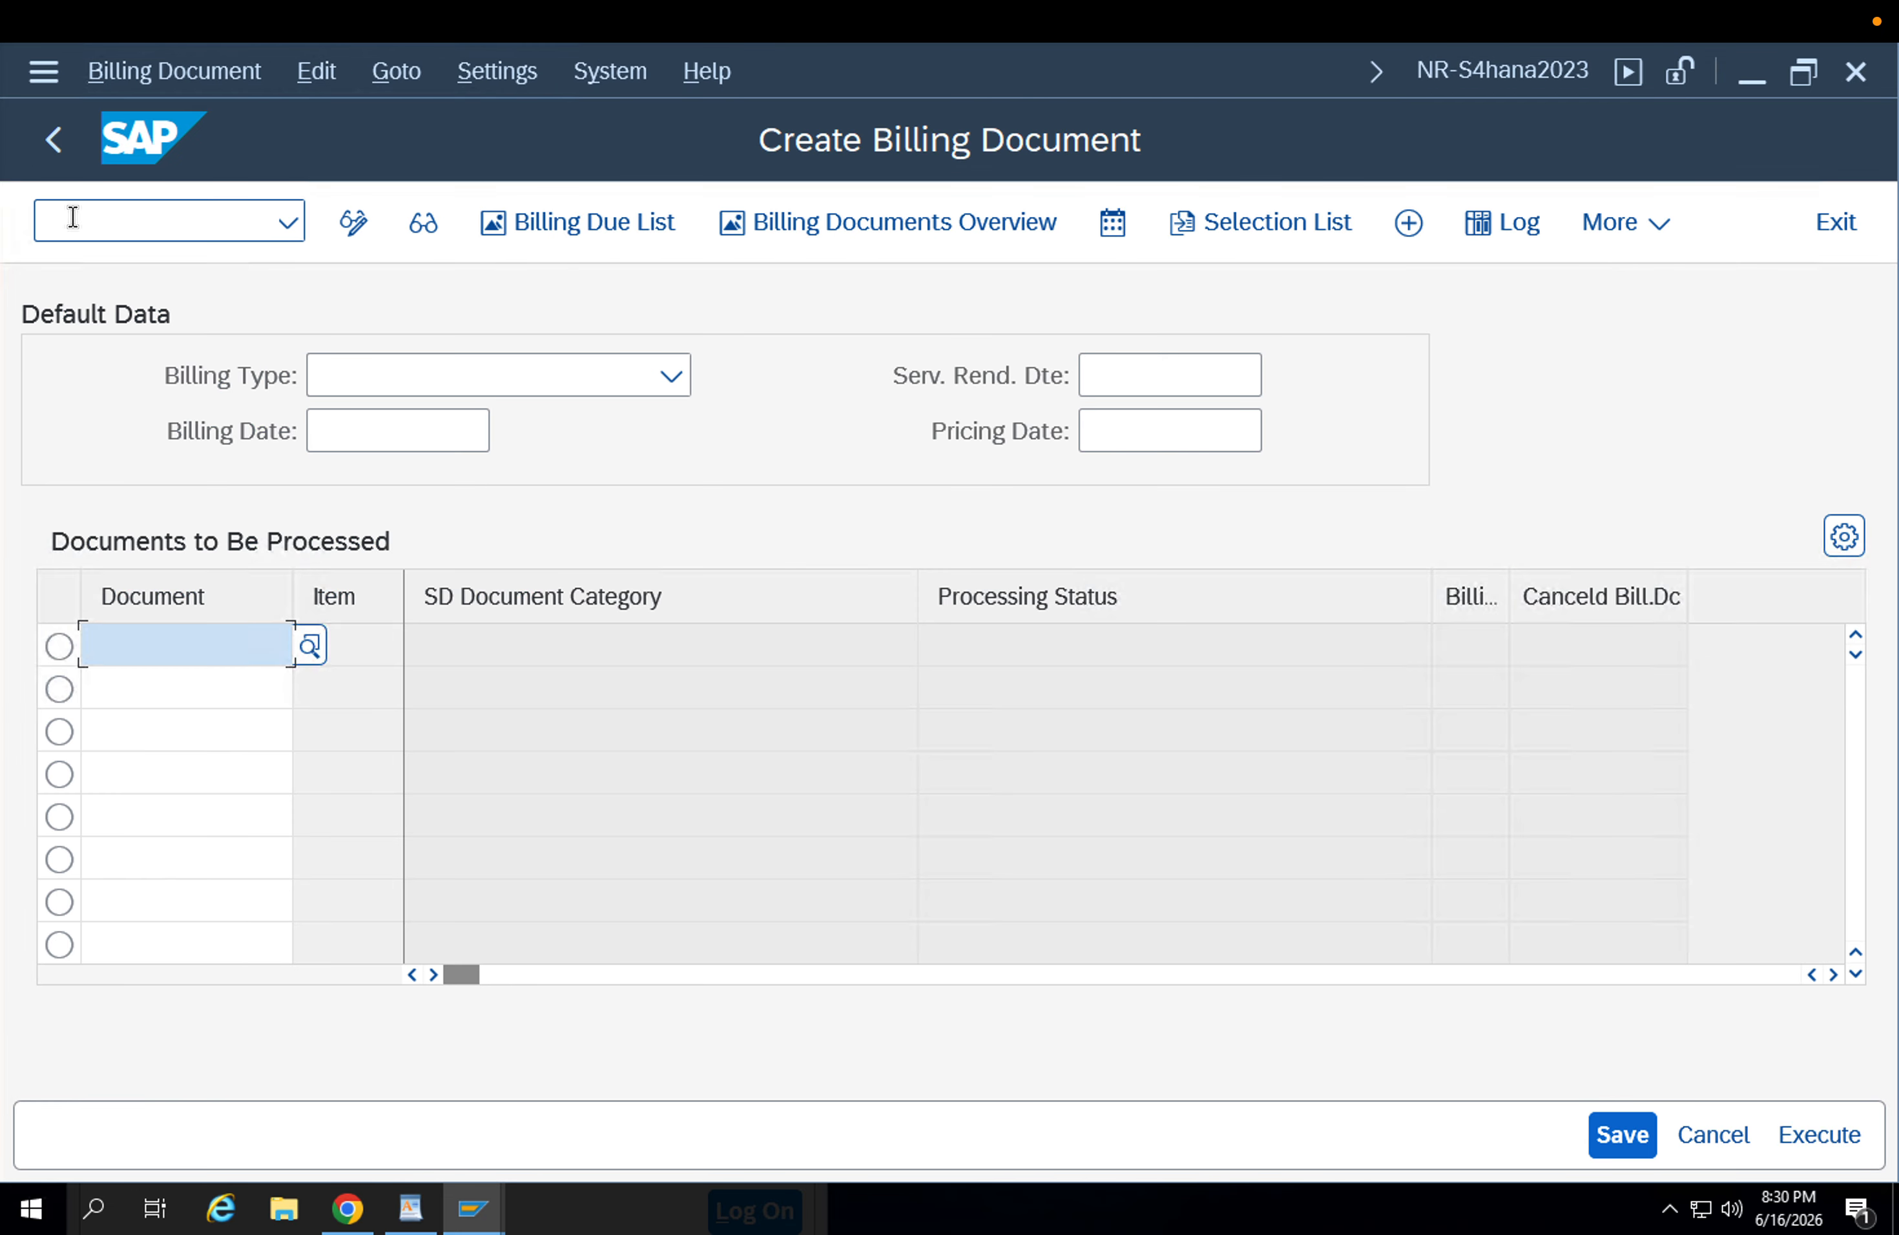
Set the billing type to F8 Pro Forma Inv f. Delivery and go to the first row for documents to process.
{"action": "left_click", "coordinate": [454, 376]}
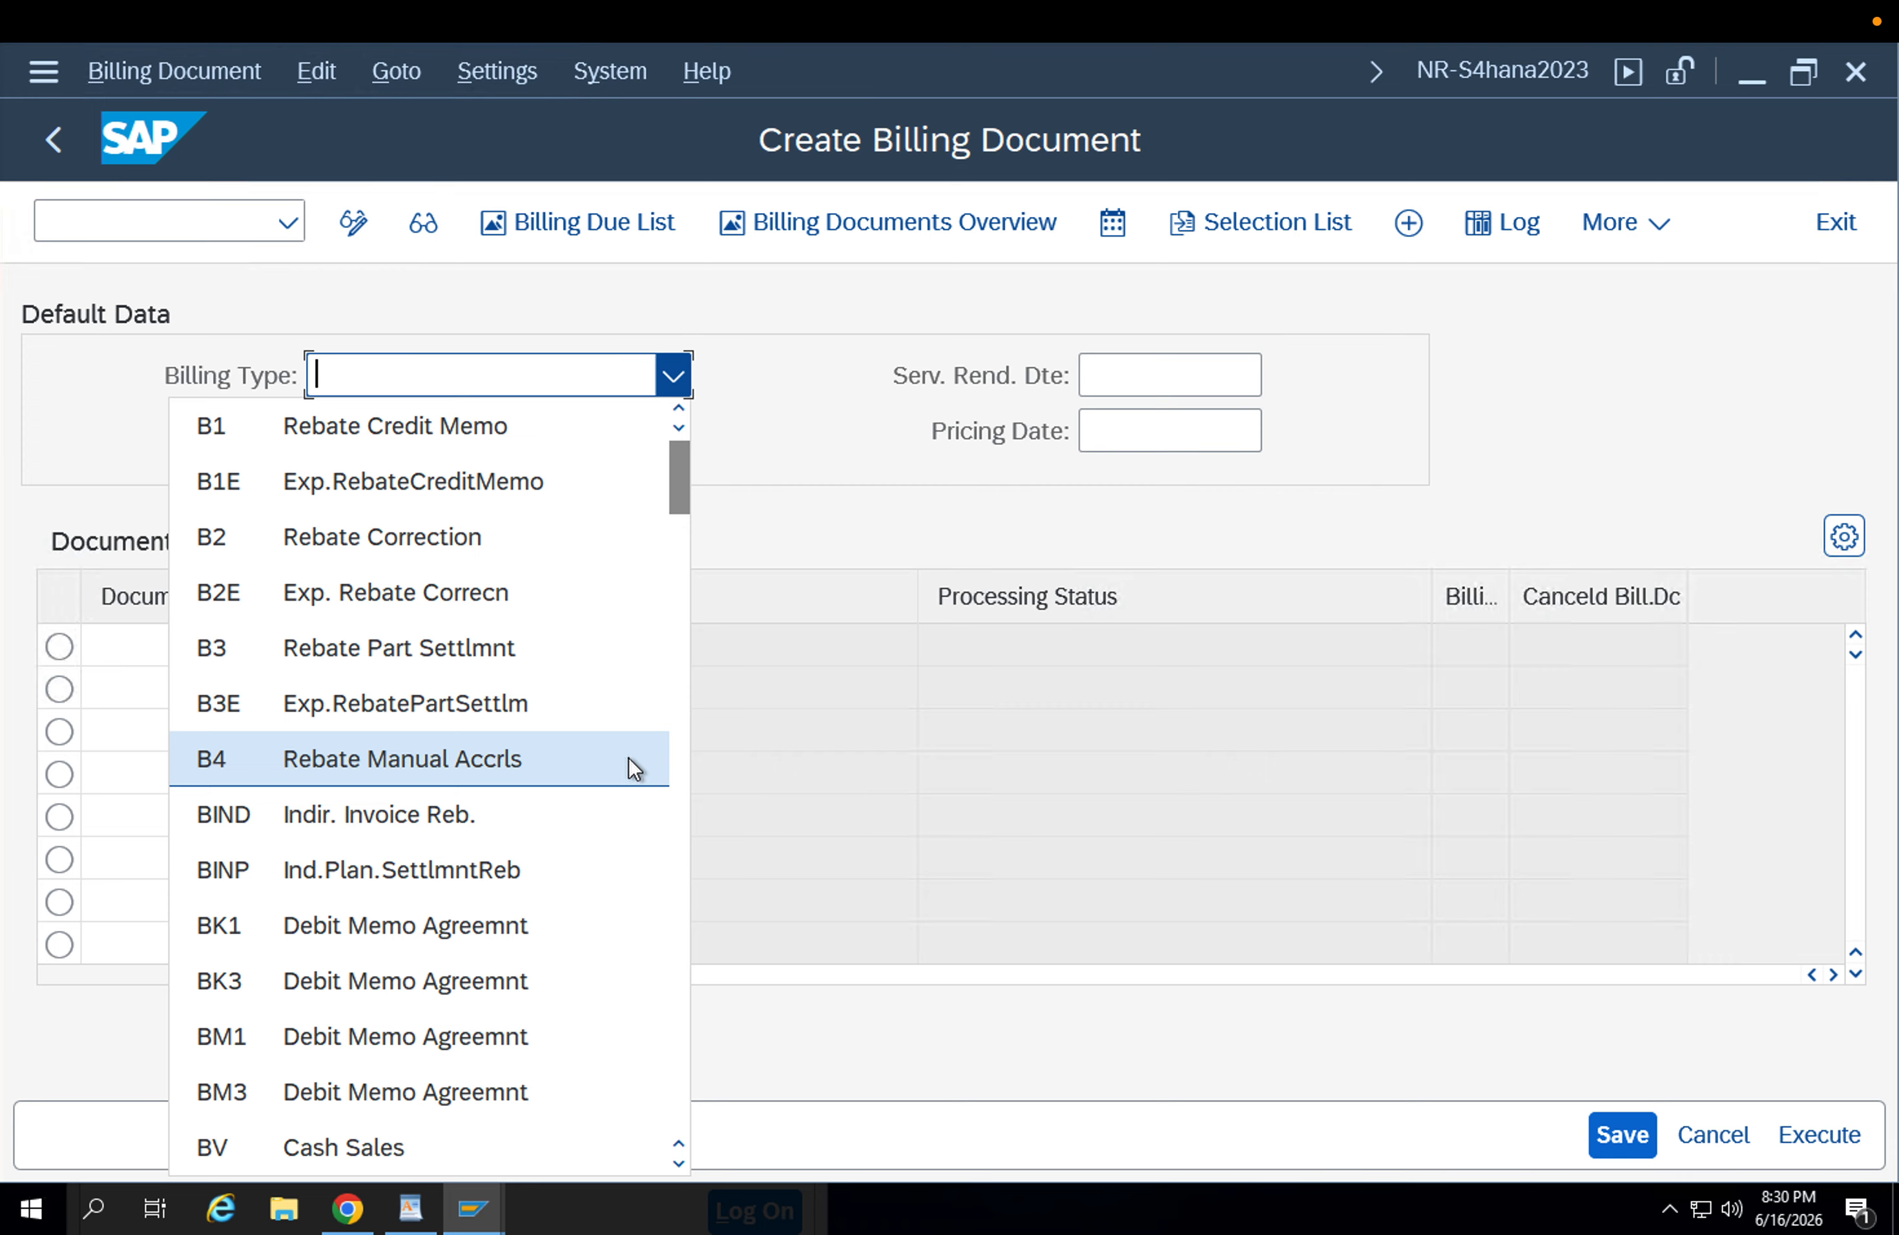
{"action": "scroll", "coordinate": [634, 750], "scroll_direction": "down", "scroll_amount": 2}
{"action": "scroll", "coordinate": [605, 842], "scroll_direction": "down", "scroll_amount": 2}
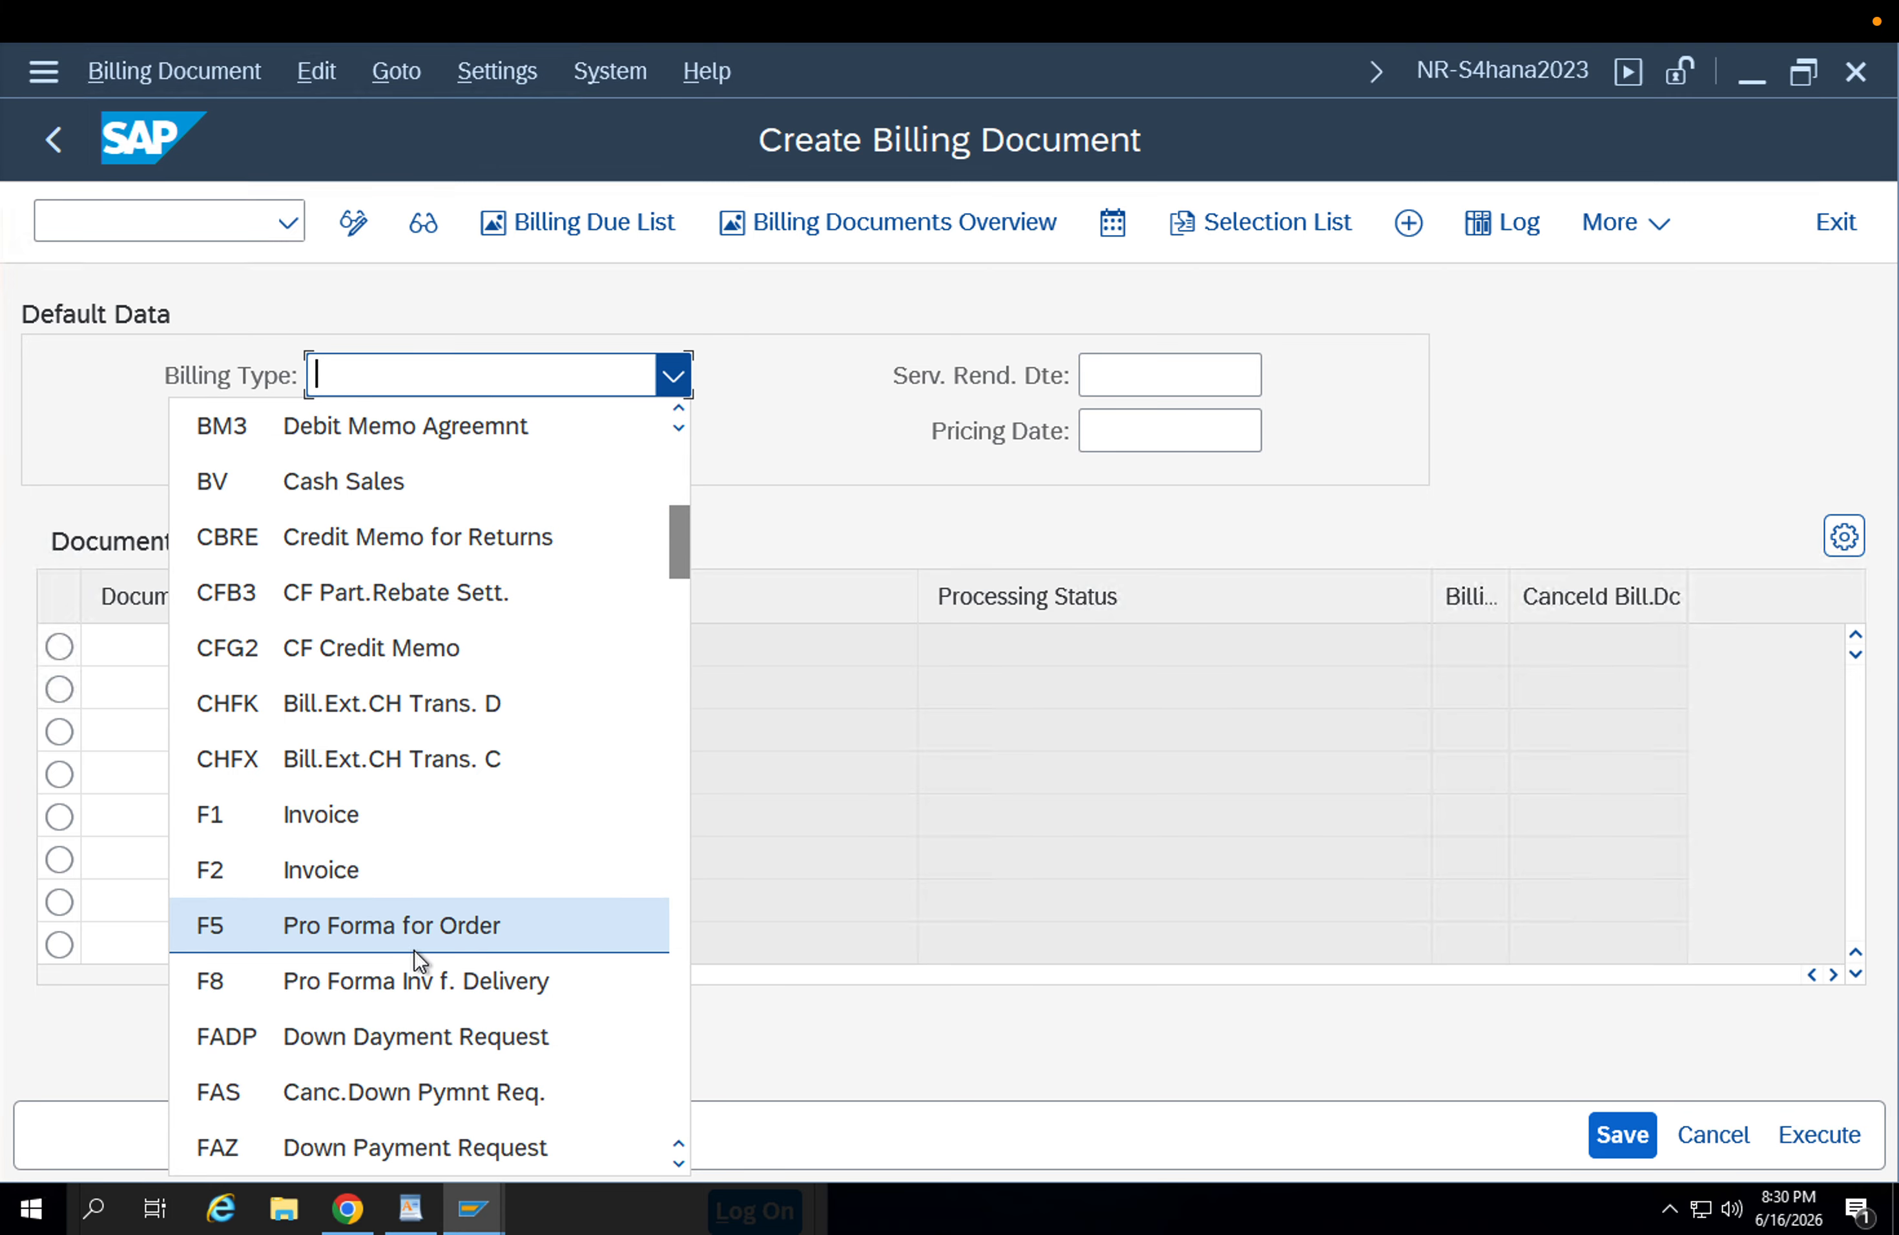
{"action": "left_click", "coordinate": [494, 985]}
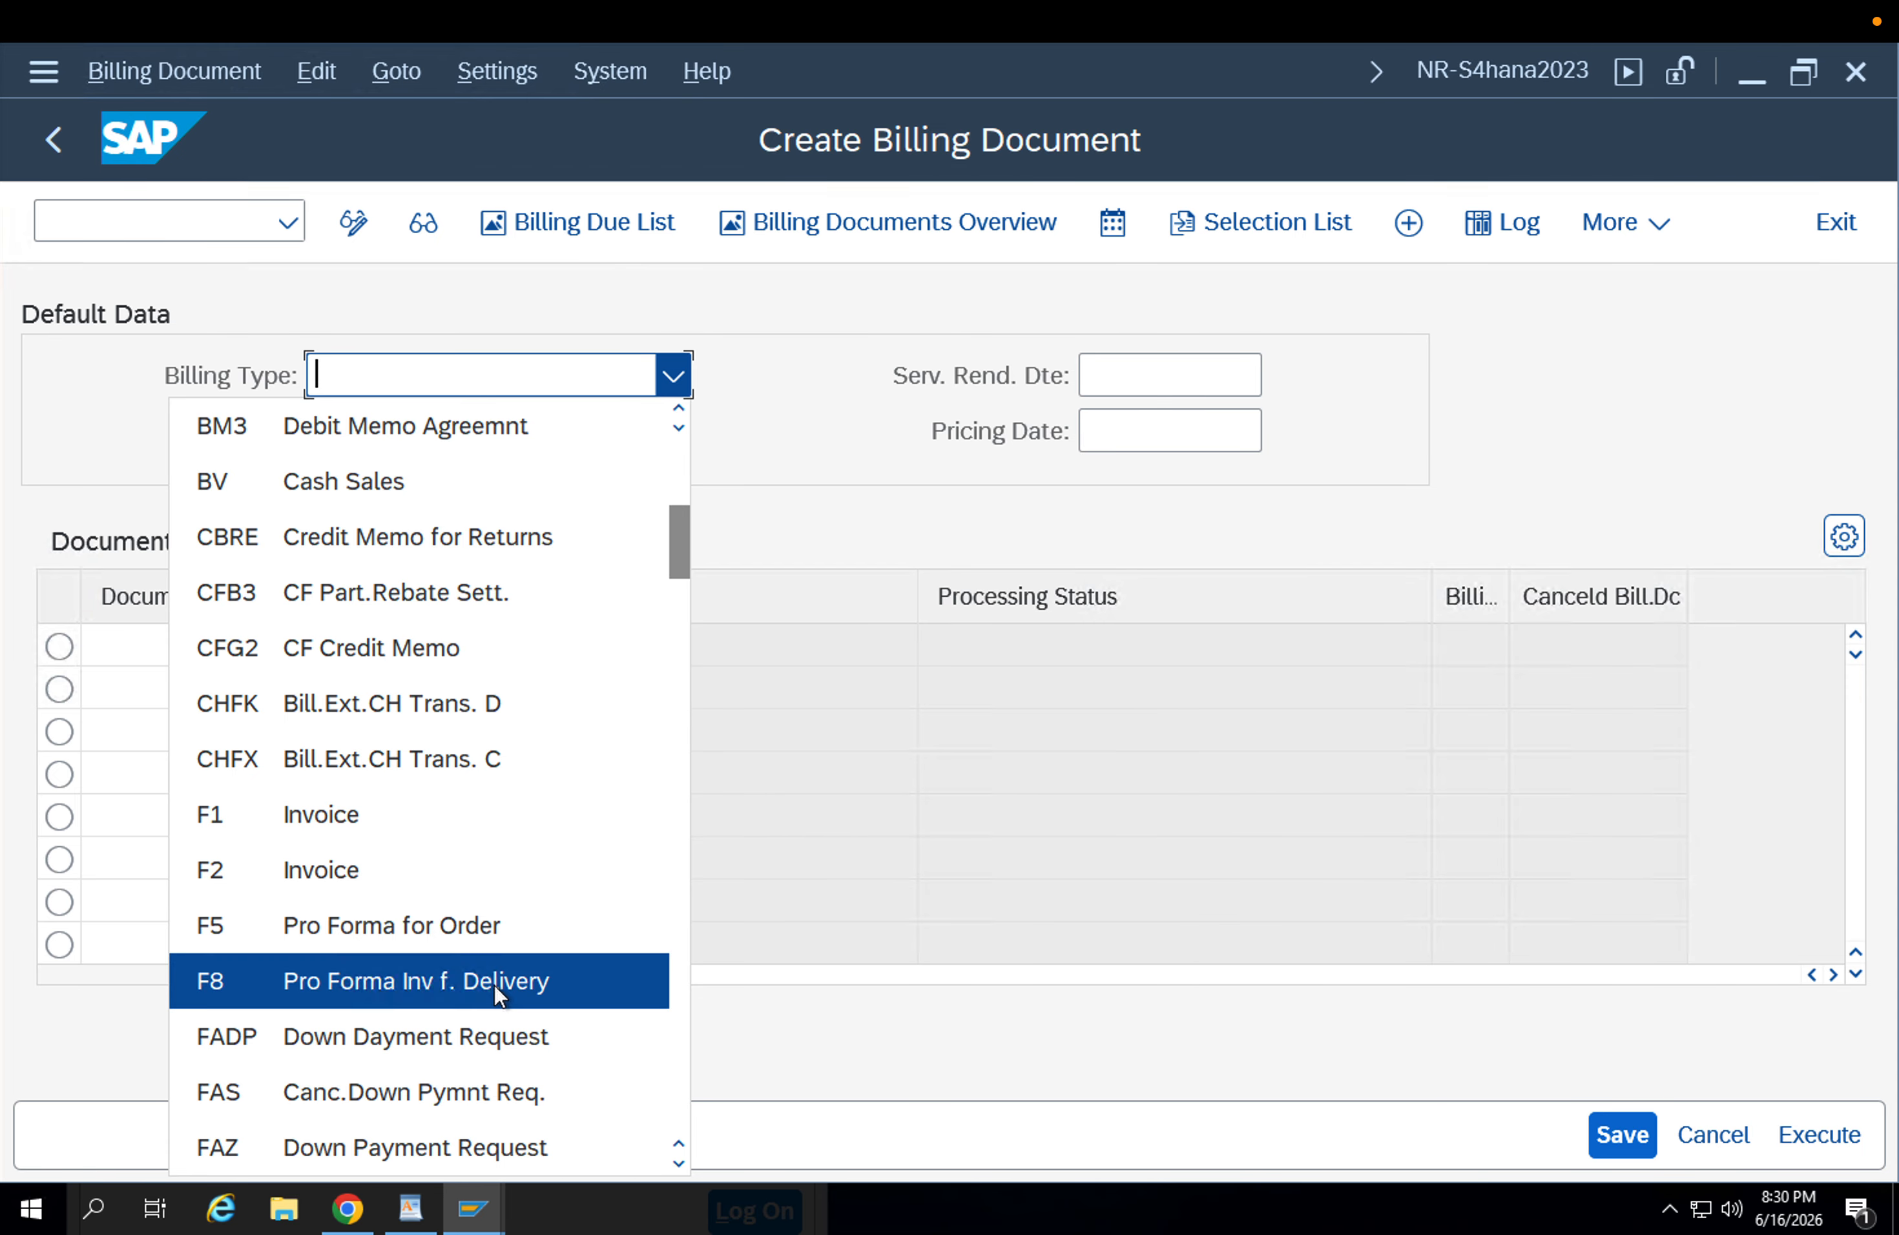
{"action": "left_click", "coordinate": [234, 656]}
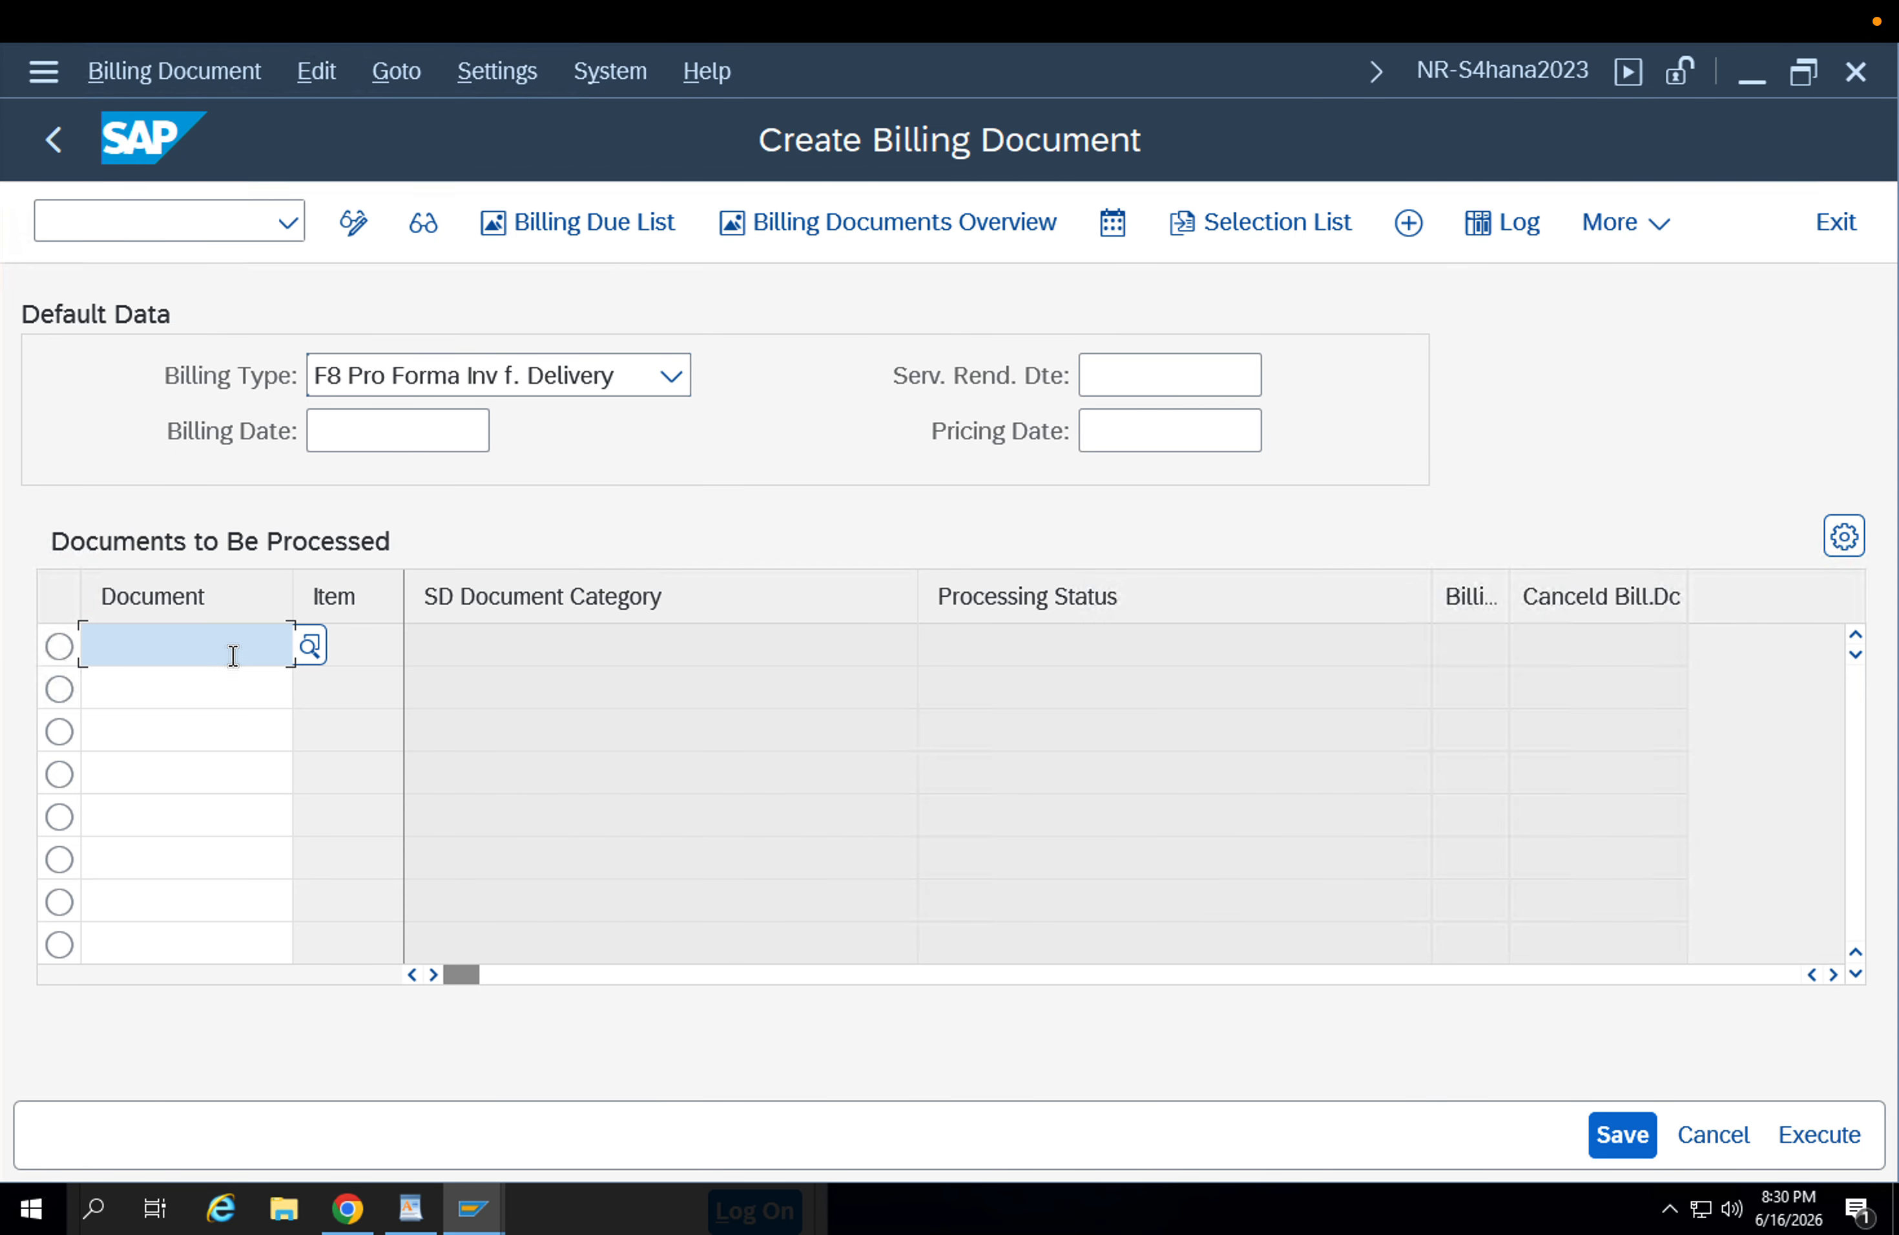
Leave the material document display, open the Display Outbound Delivery transaction in that session and copy its outbound delivery number.
{"action": "mouse_move", "coordinate": [472, 1205]}
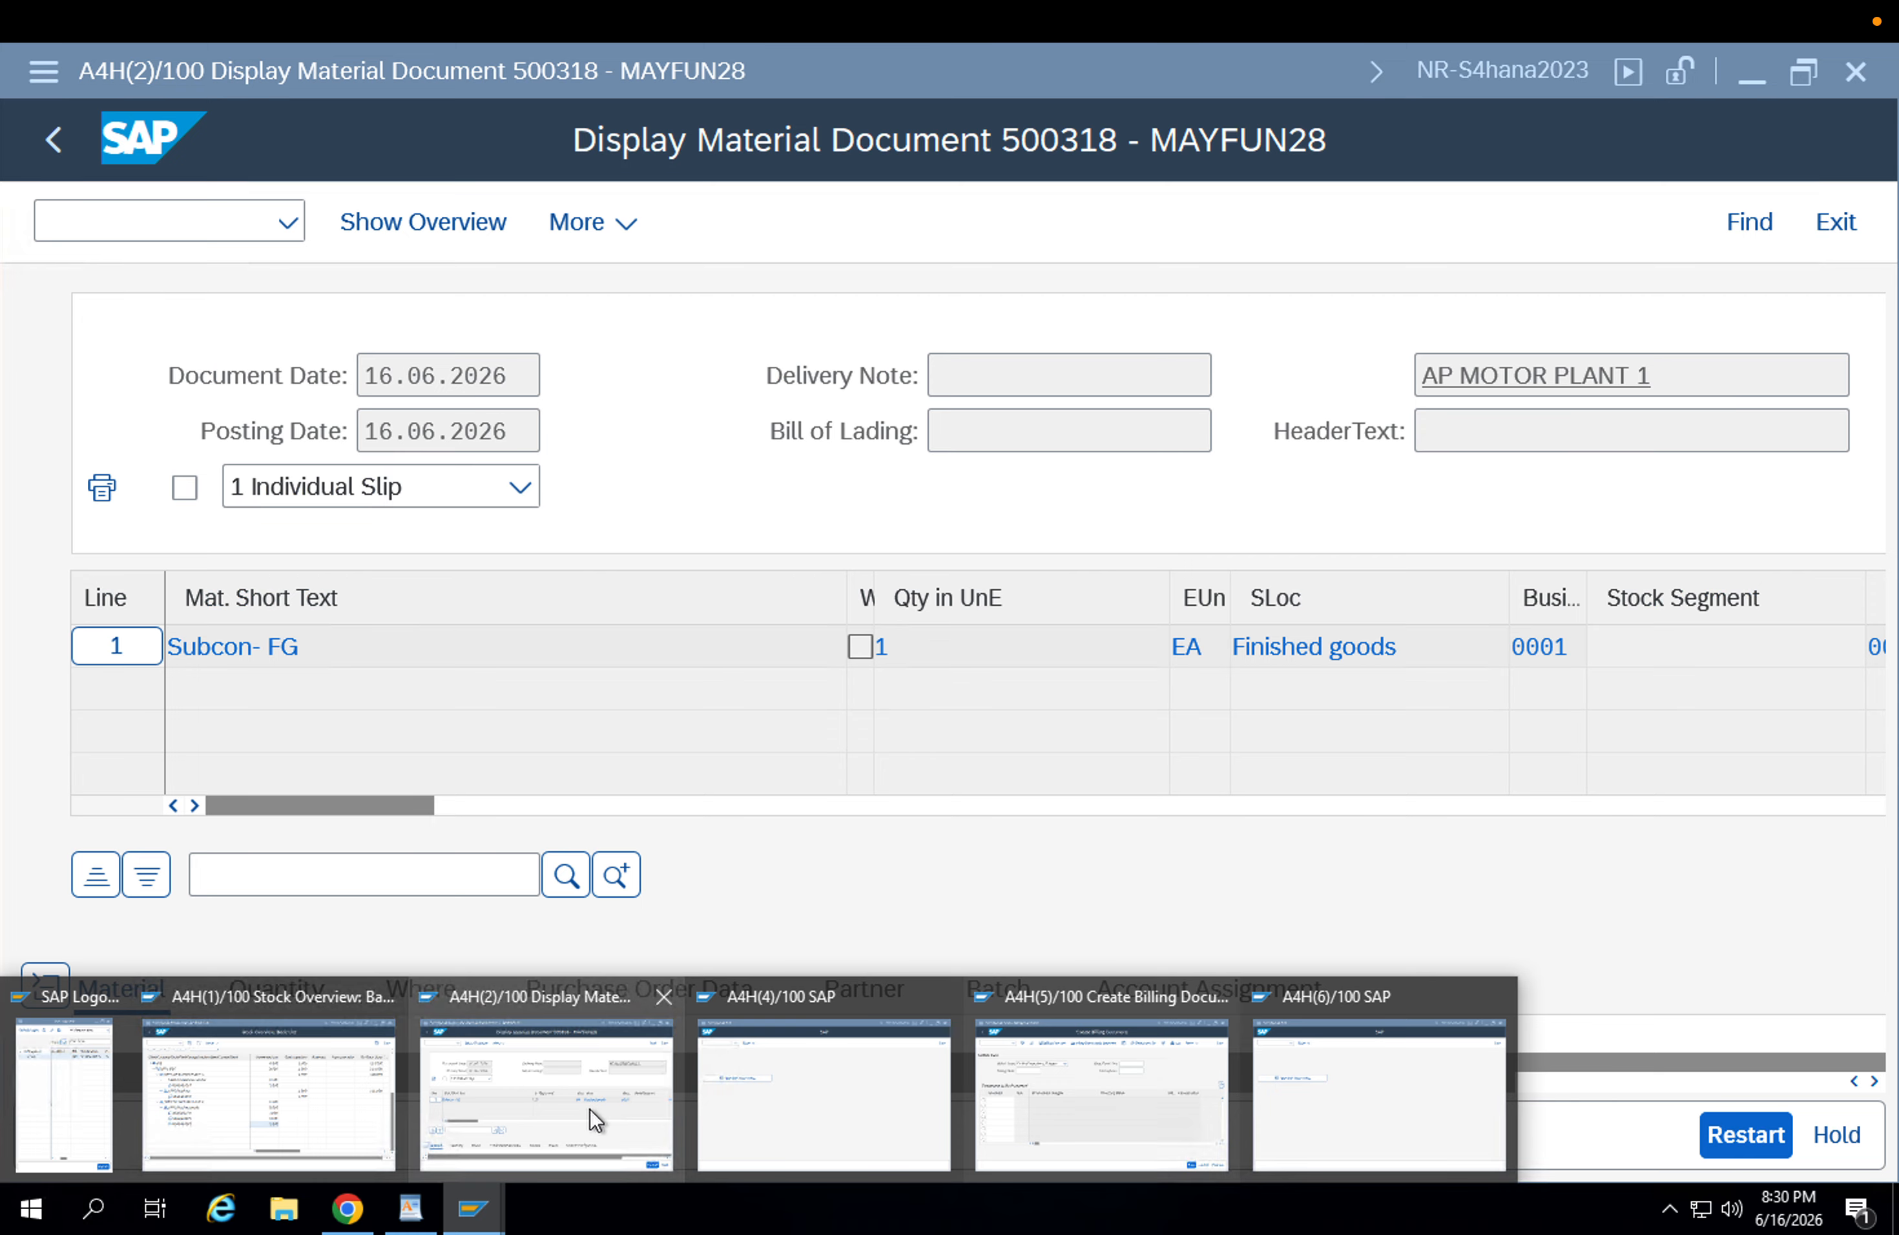
{"action": "left_click", "coordinate": [589, 1108]}
{"action": "left_click", "coordinate": [123, 212]}
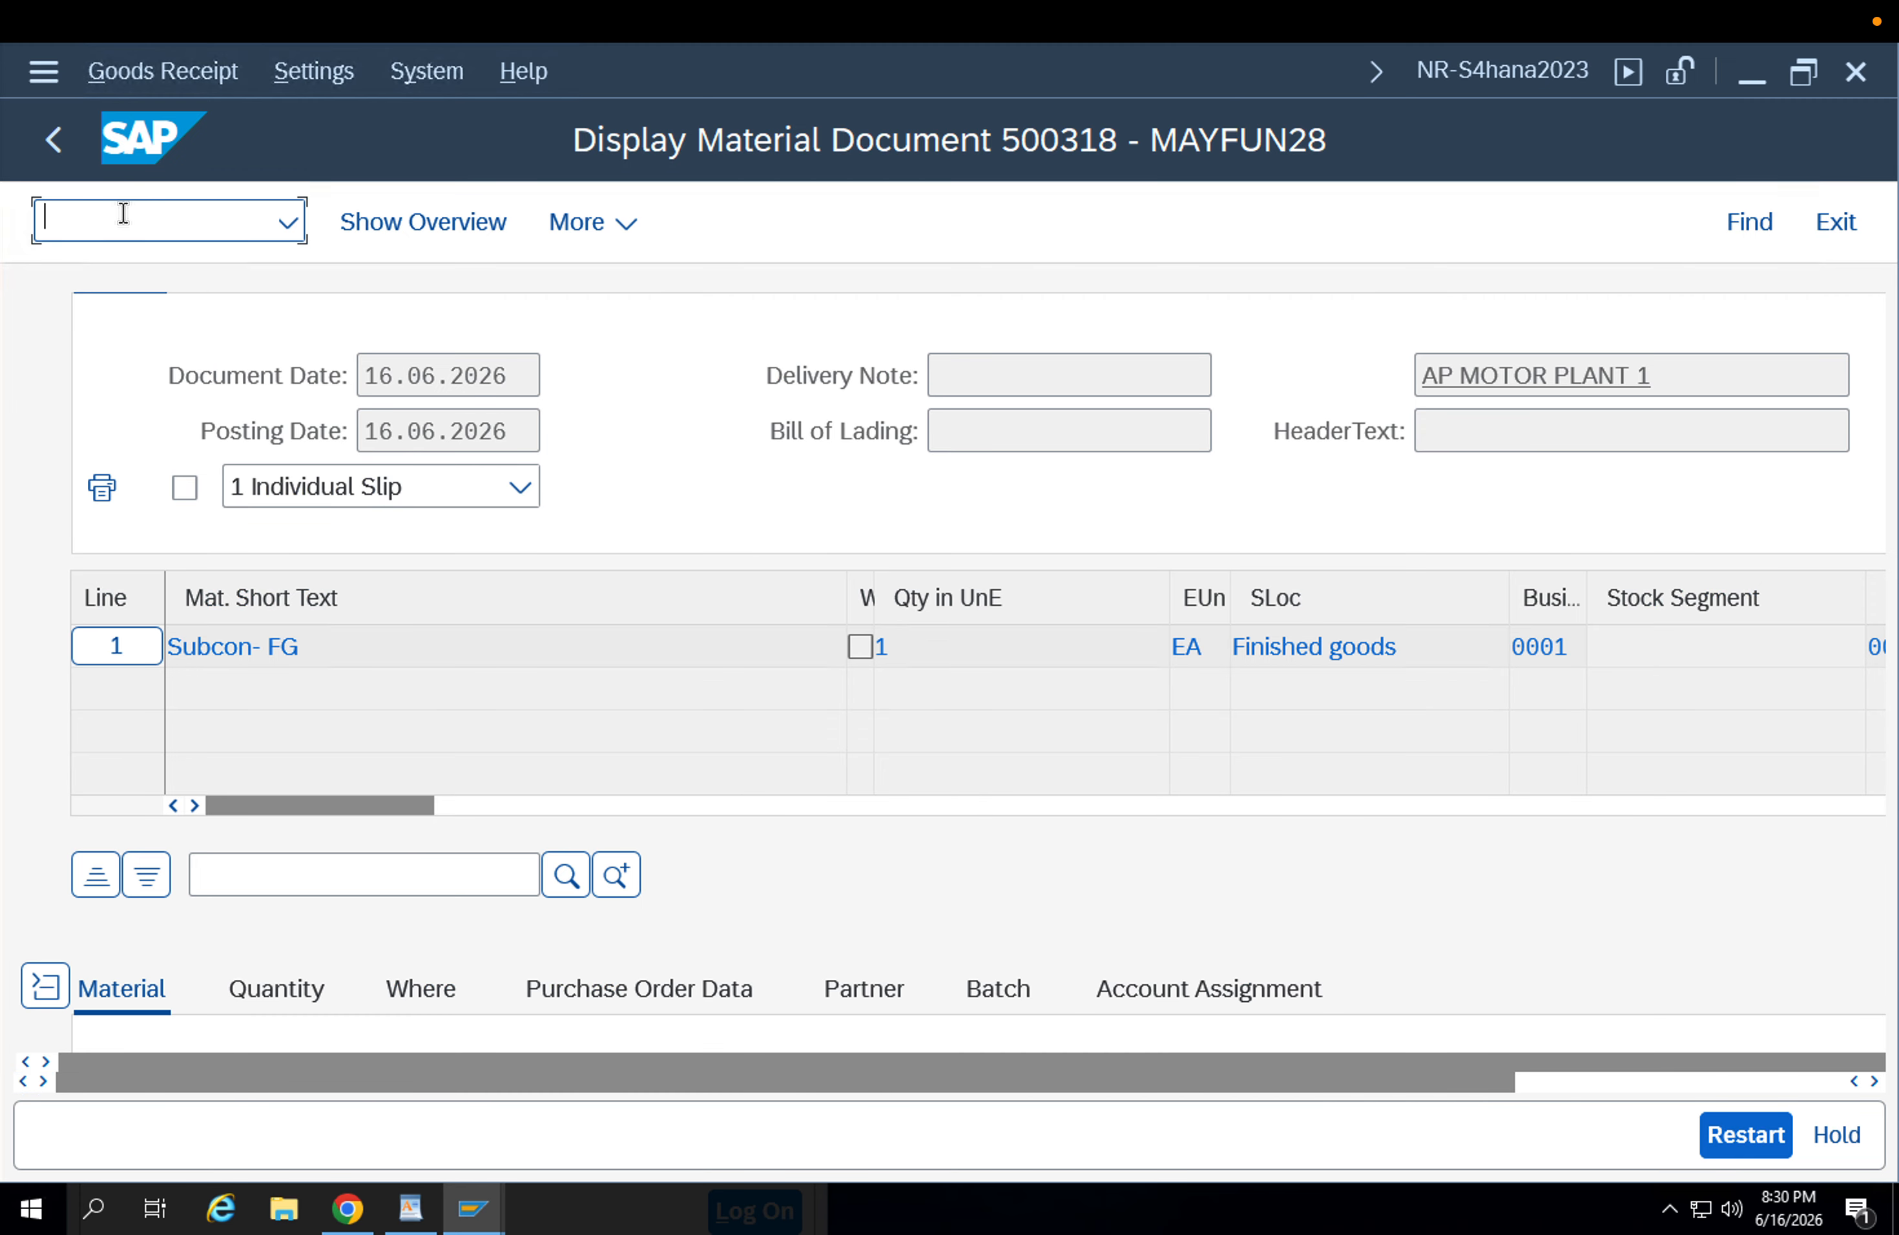
{"action": "type", "text": "/nvl03"}
{"action": "key", "text": "Return"}
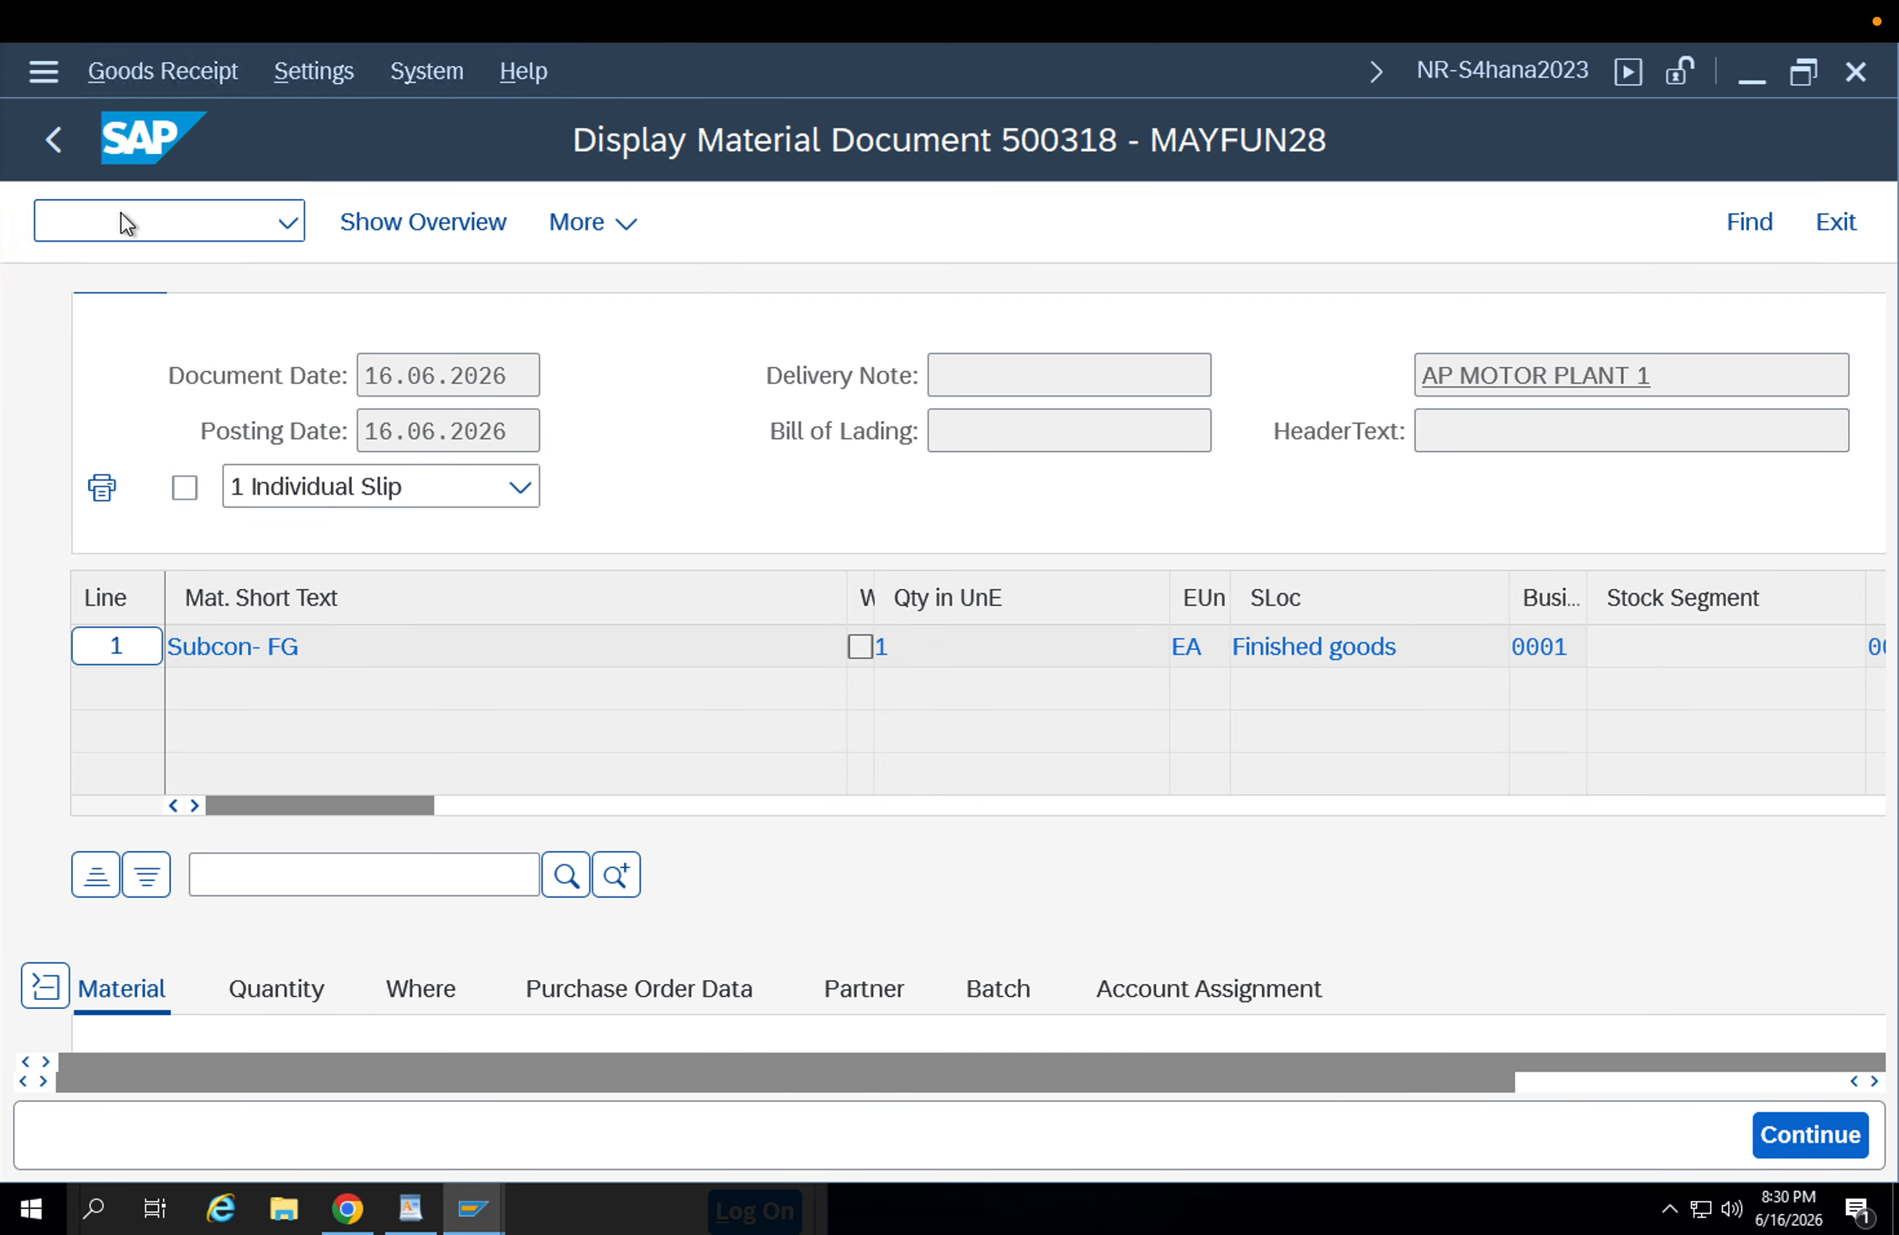
{"action": "left_click_drag", "start_coordinate": [640, 421], "coordinate": [253, 418]}
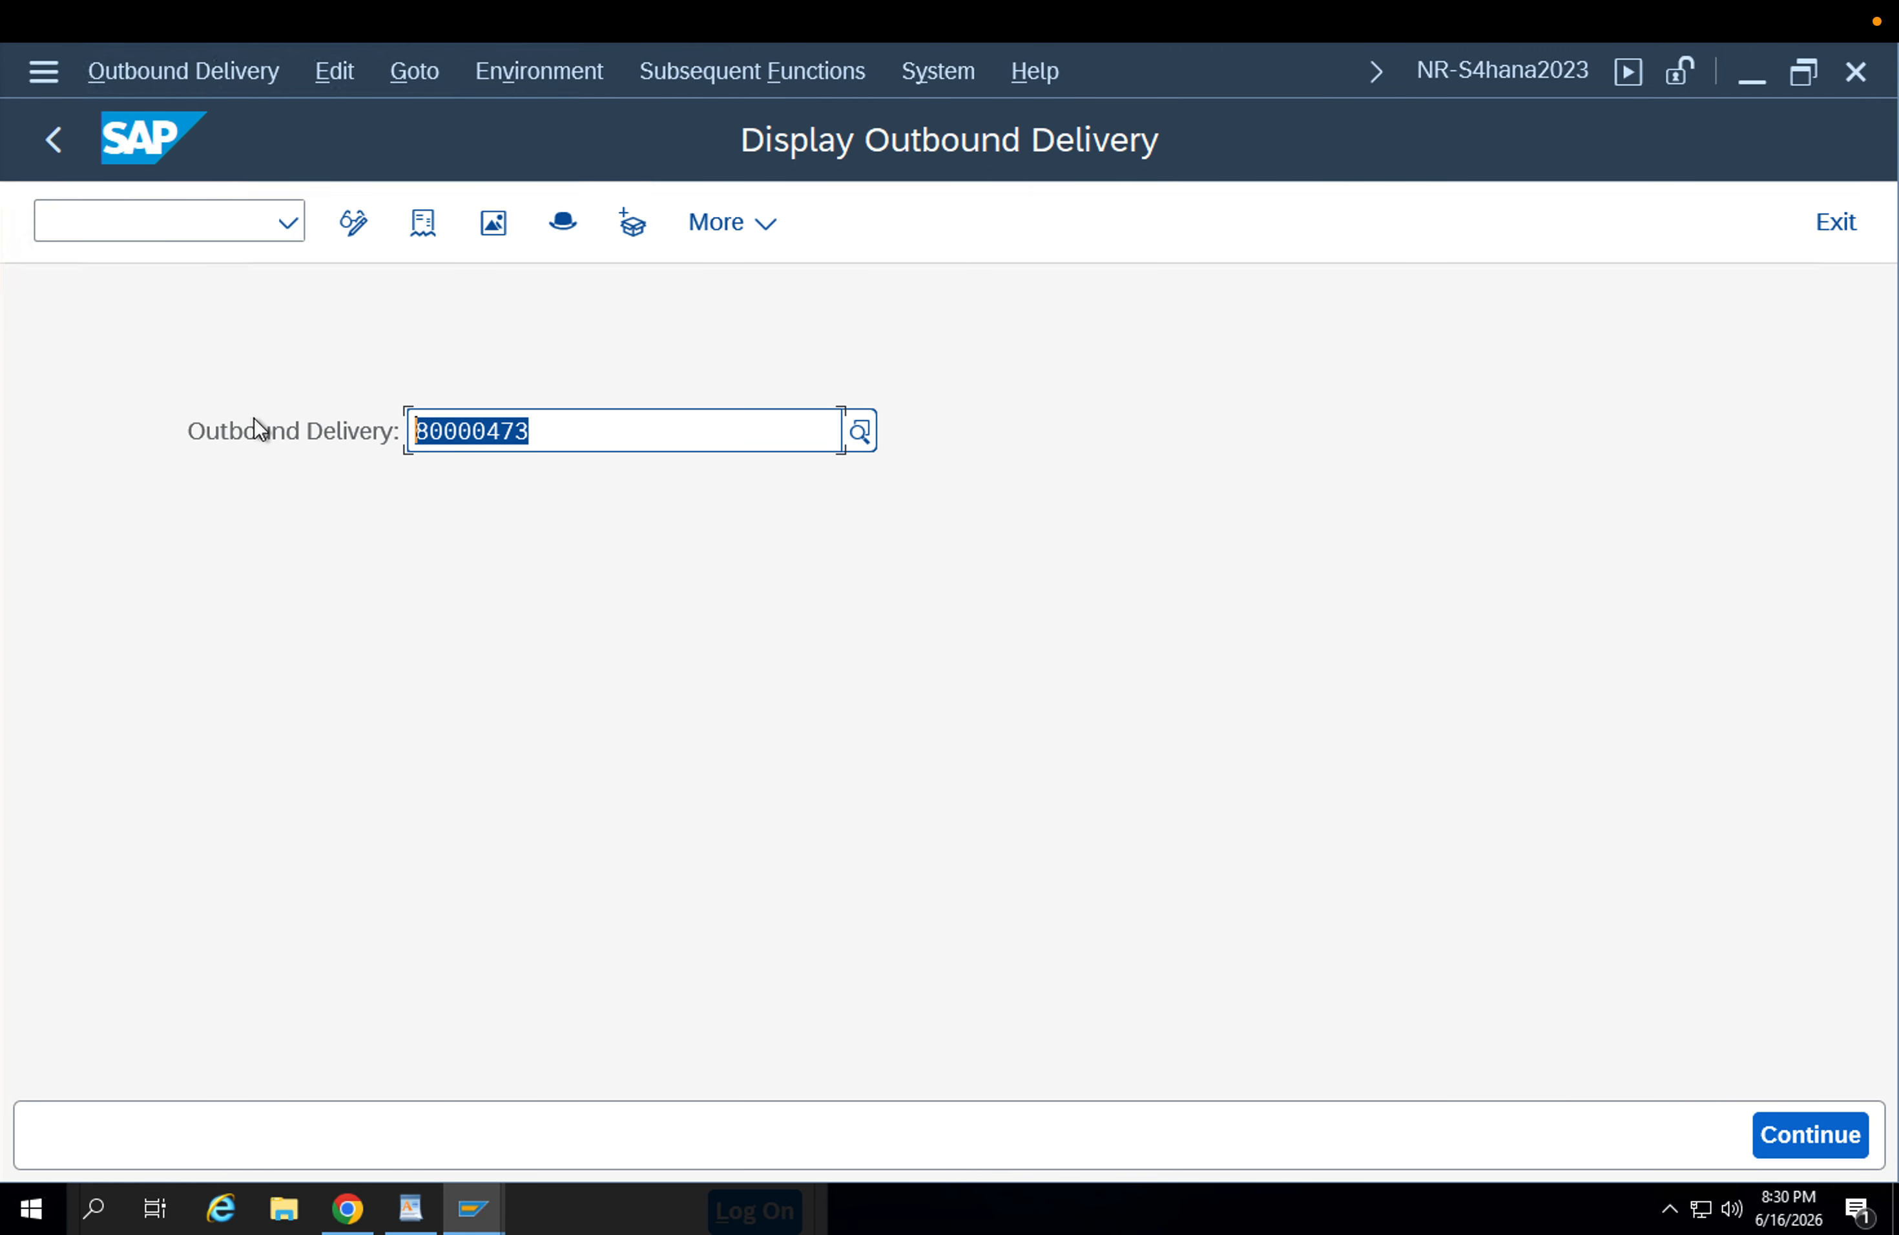
{"action": "key", "text": "ctrl+c"}
Return to the Create Billing Document session and try to add the copied outbound delivery as the first document to be processed.
{"action": "left_click", "coordinate": [473, 1209]}
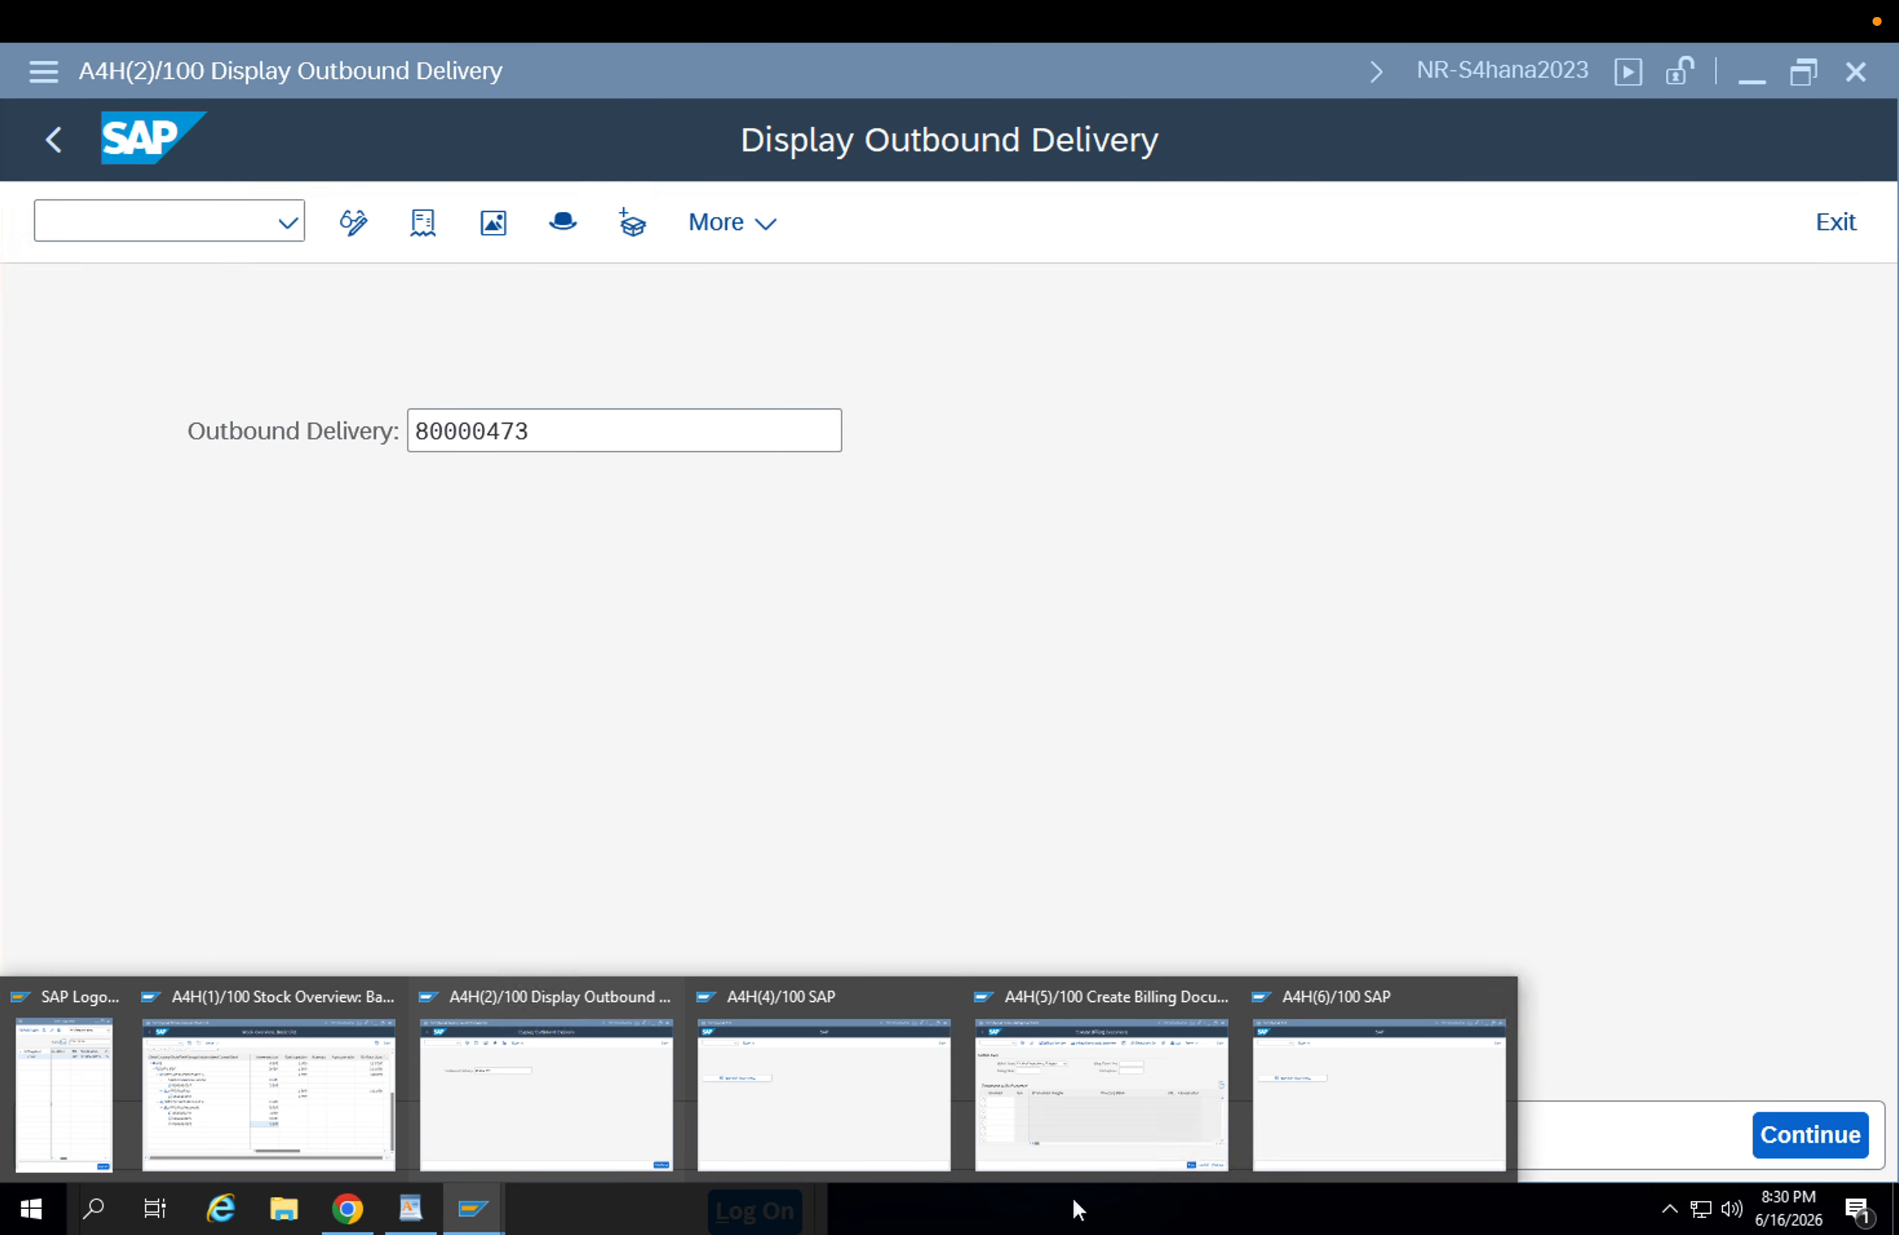
{"action": "left_click", "coordinate": [1405, 1135]}
{"action": "left_click", "coordinate": [473, 1209]}
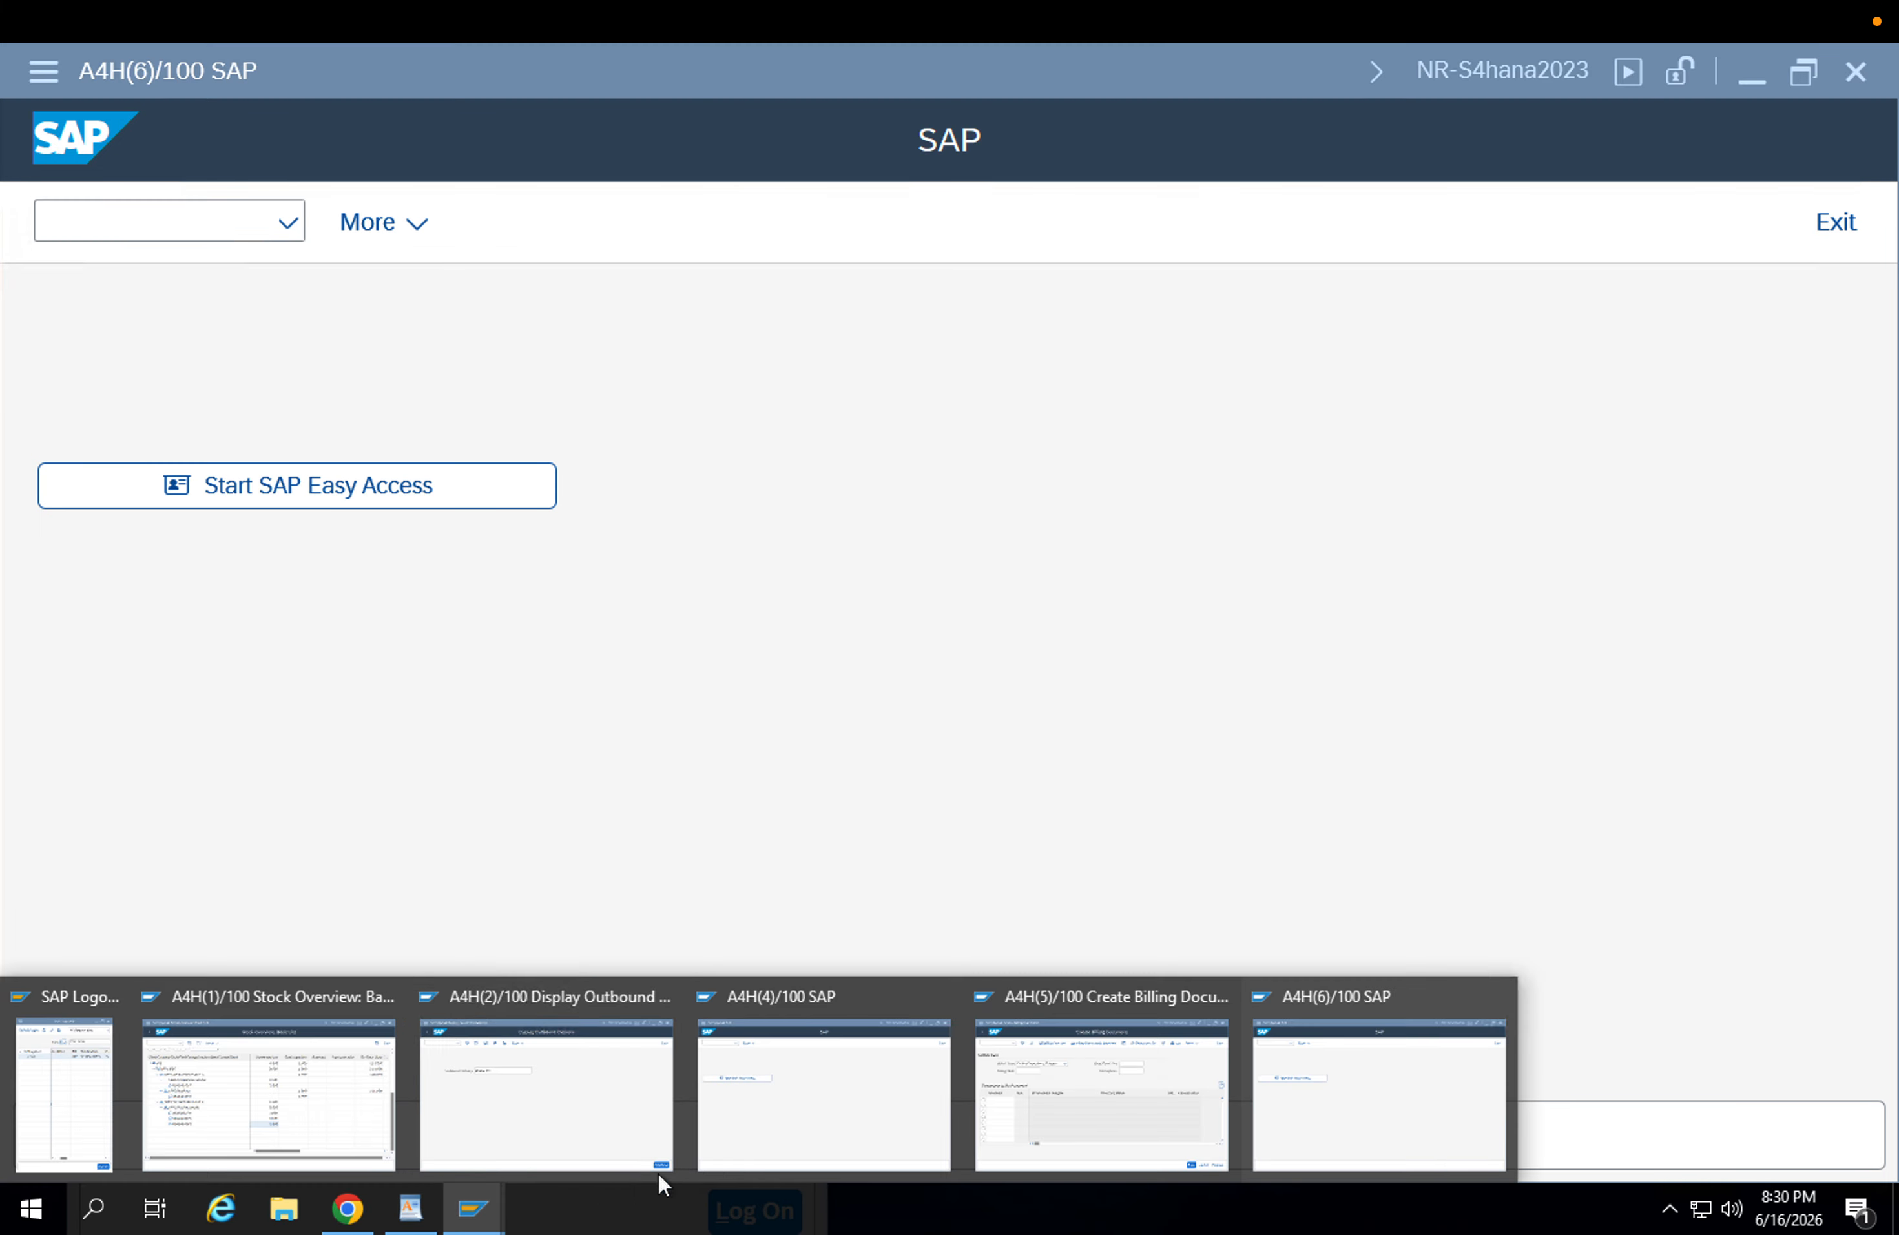
{"action": "left_click", "coordinate": [783, 1095]}
{"action": "left_click", "coordinate": [473, 1209]}
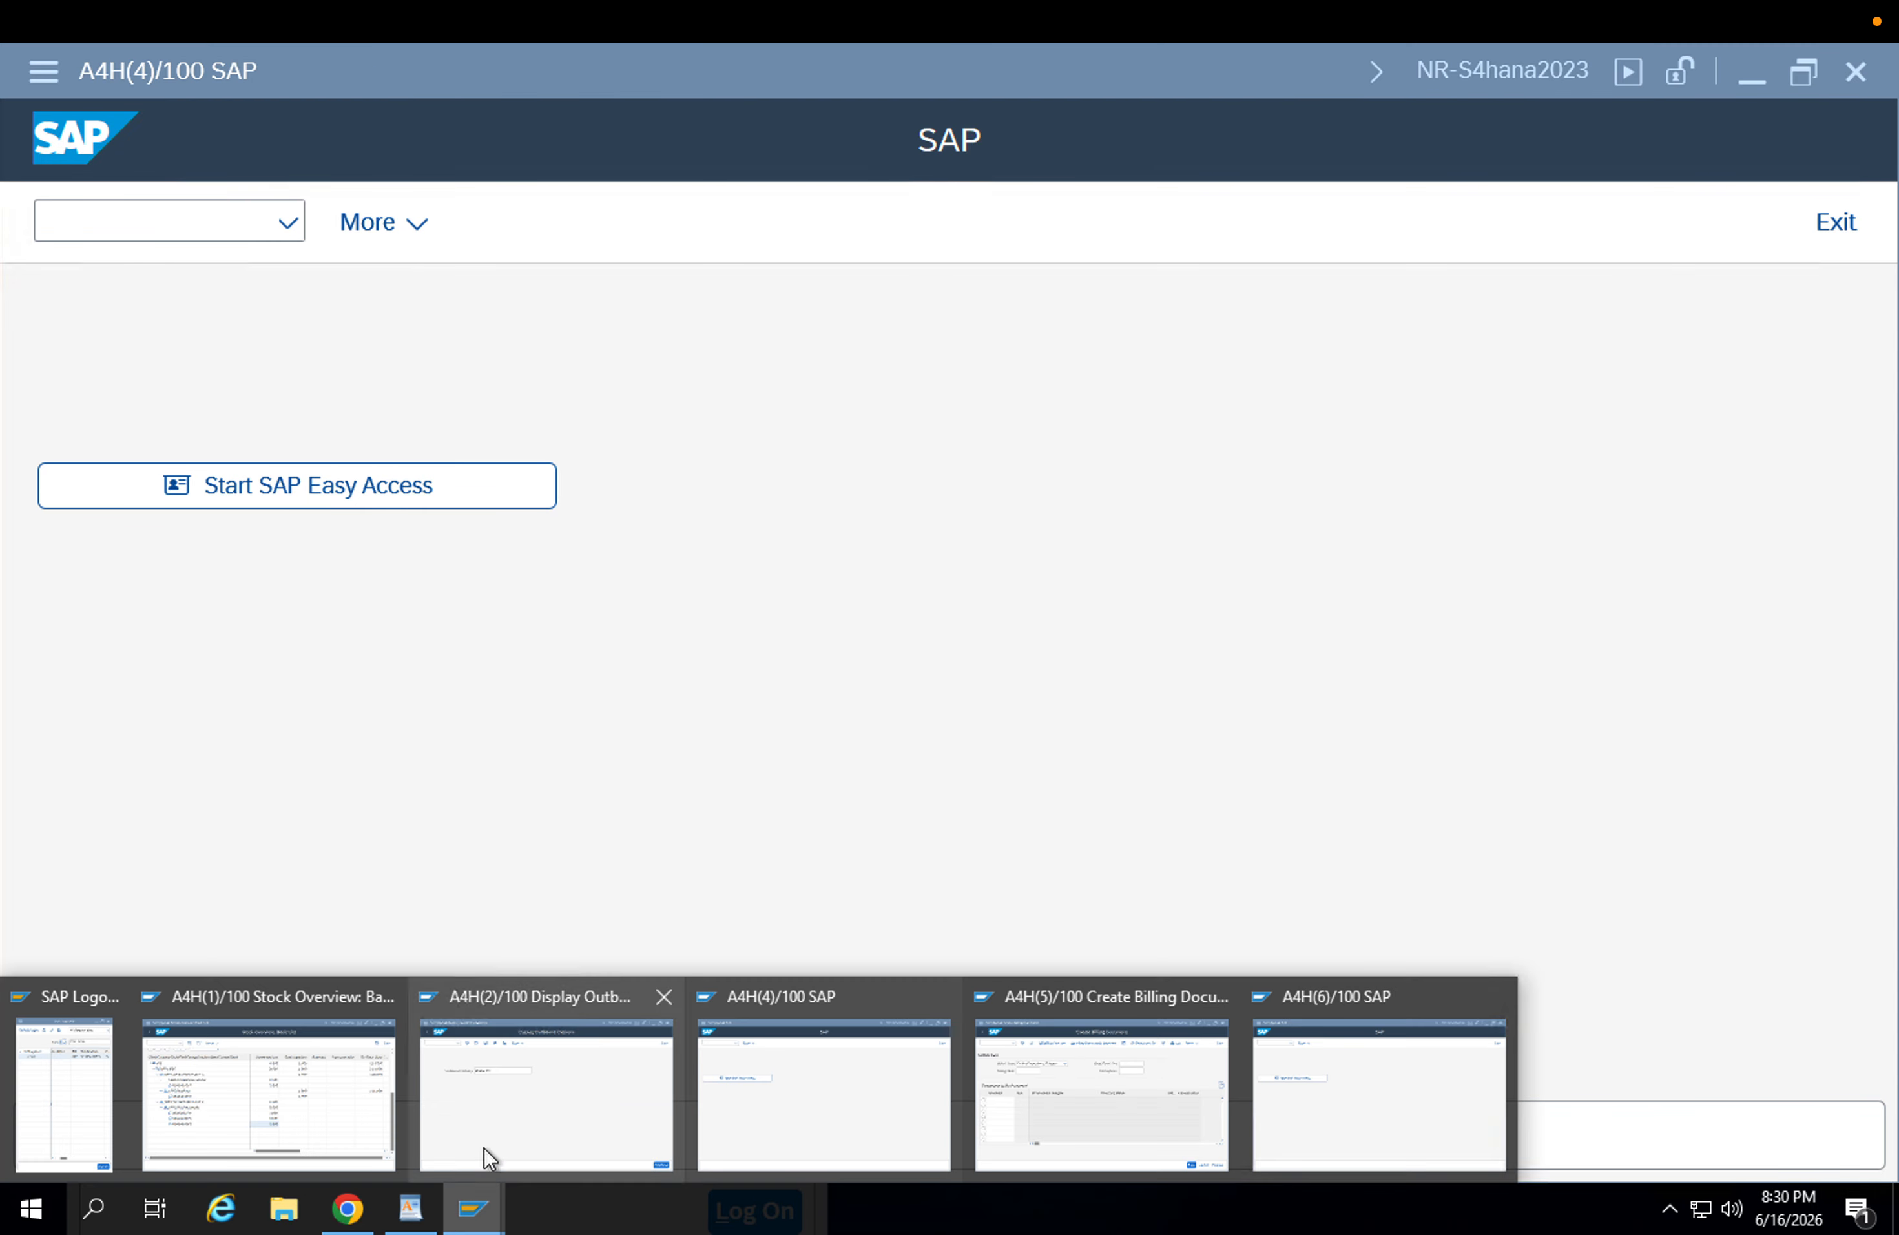
{"action": "left_click", "coordinate": [484, 1146]}
{"action": "left_click", "coordinate": [474, 1209]}
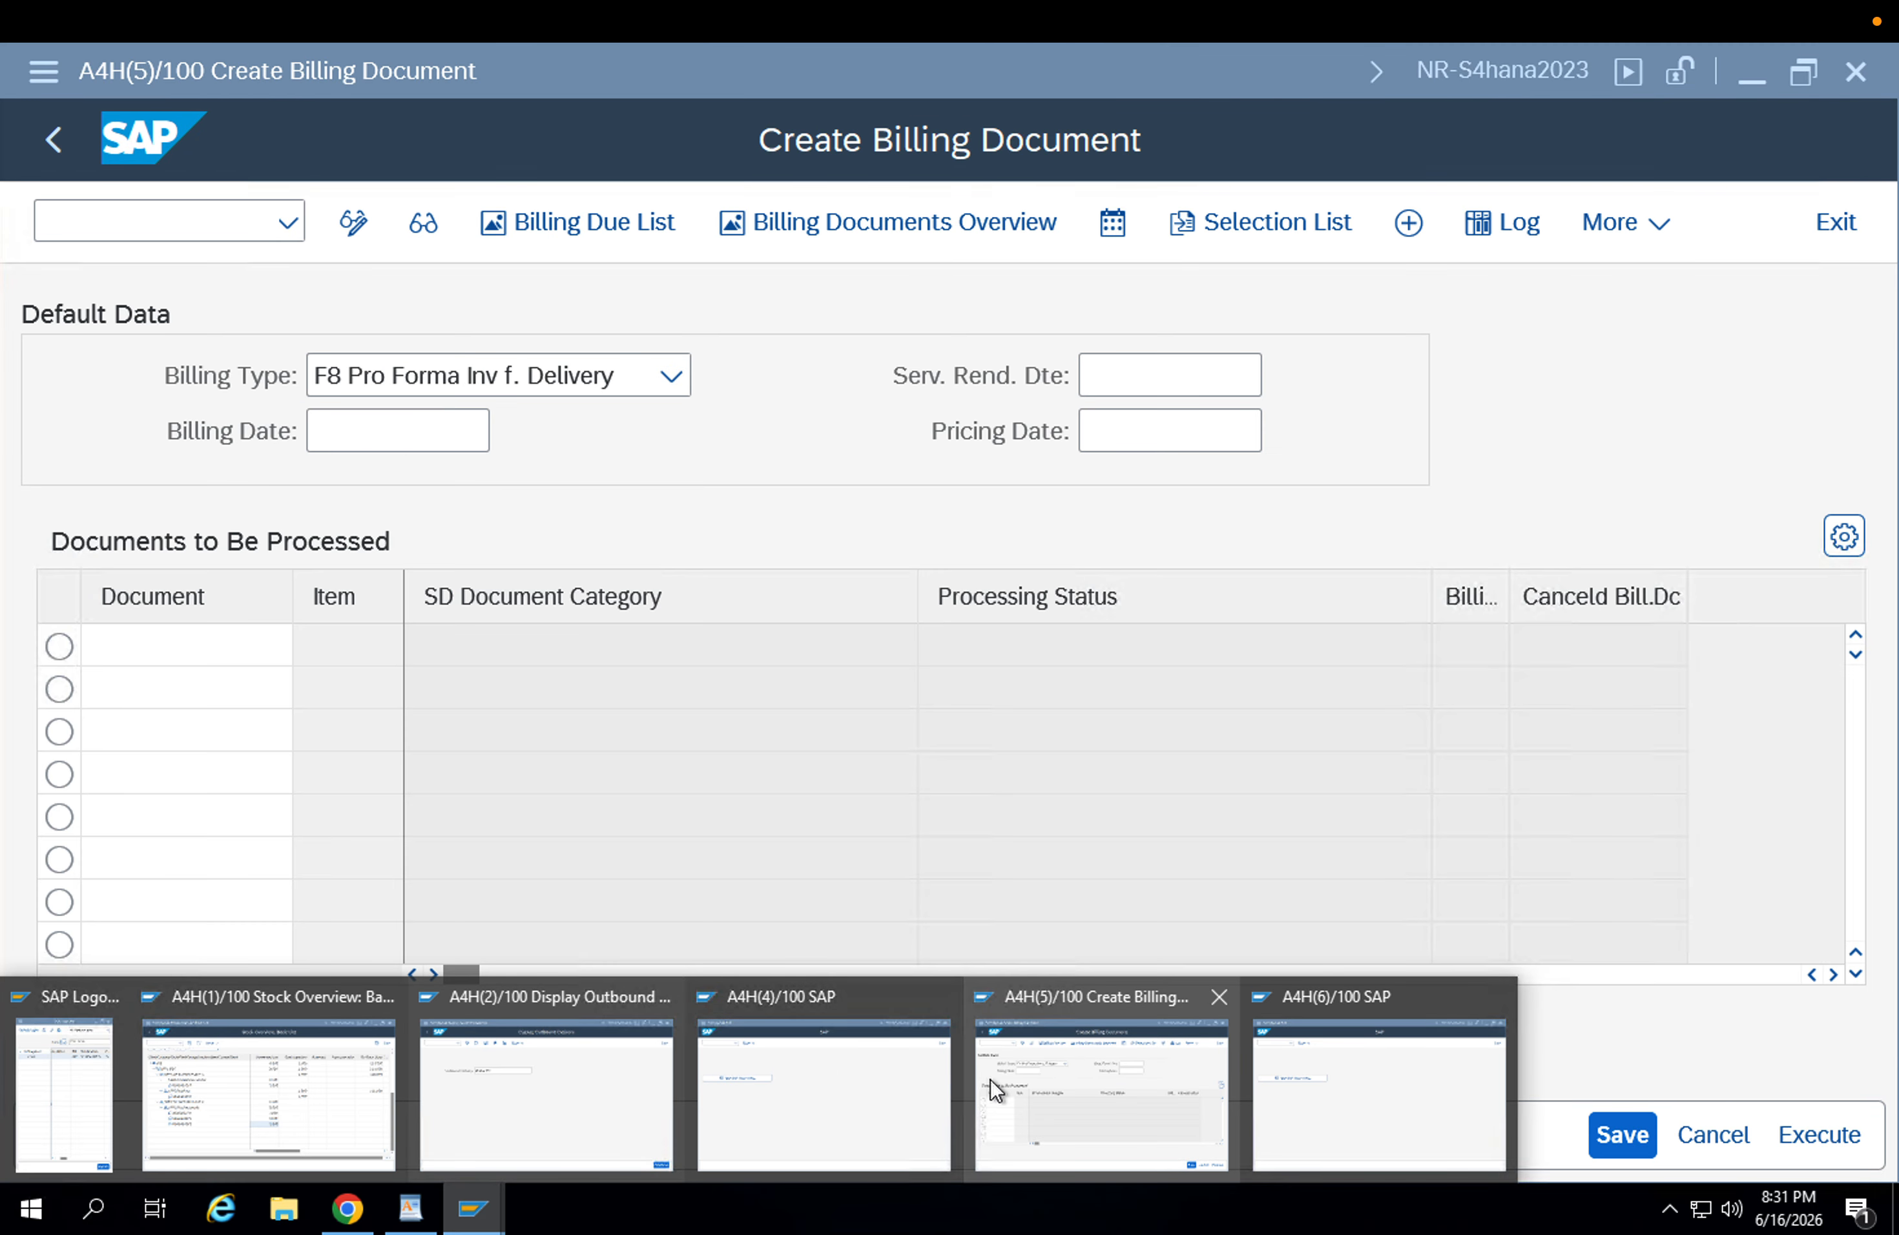
{"action": "left_click", "coordinate": [991, 1079]}
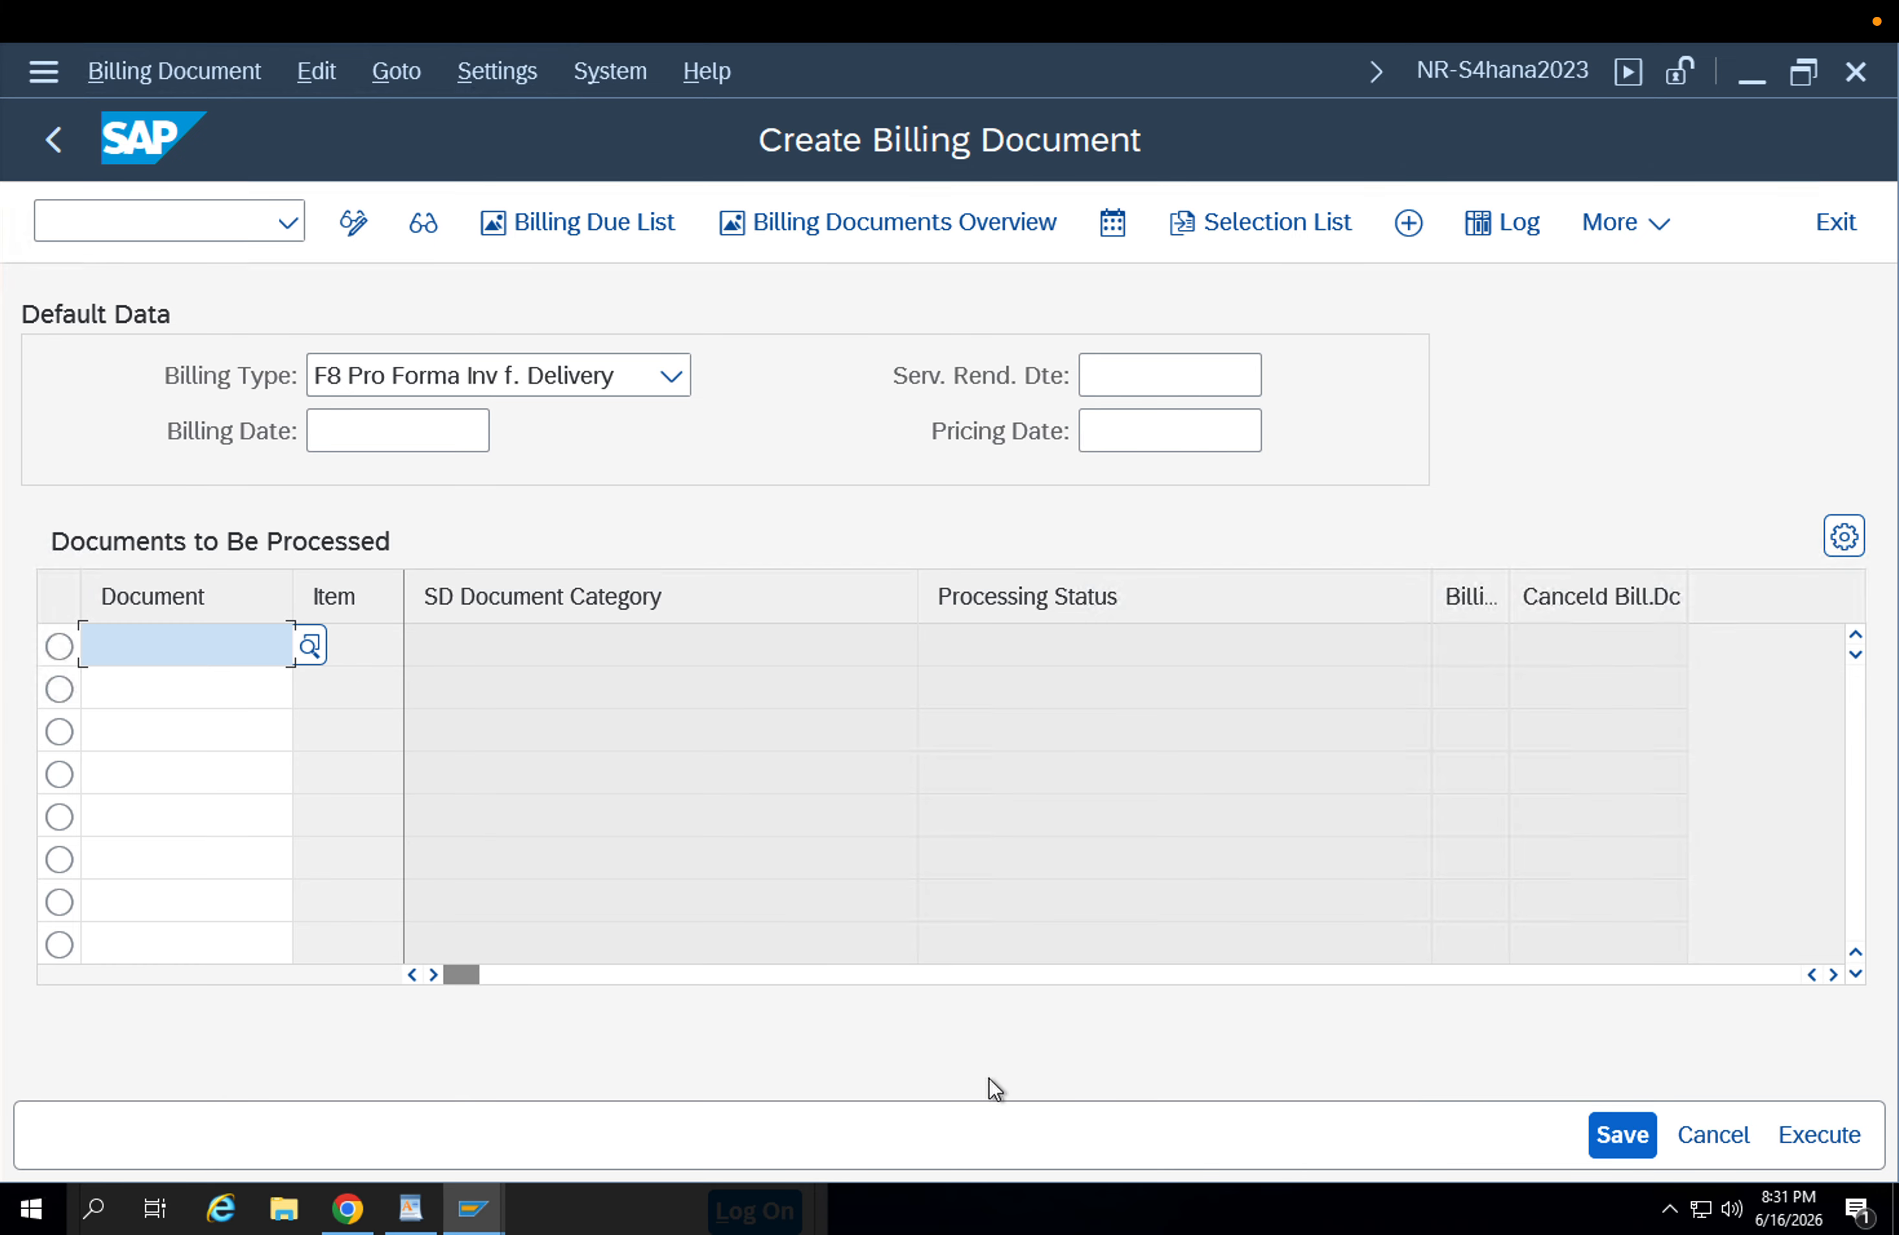
{"action": "key", "text": "ctrl+v"}
{"action": "key", "text": "Return"}
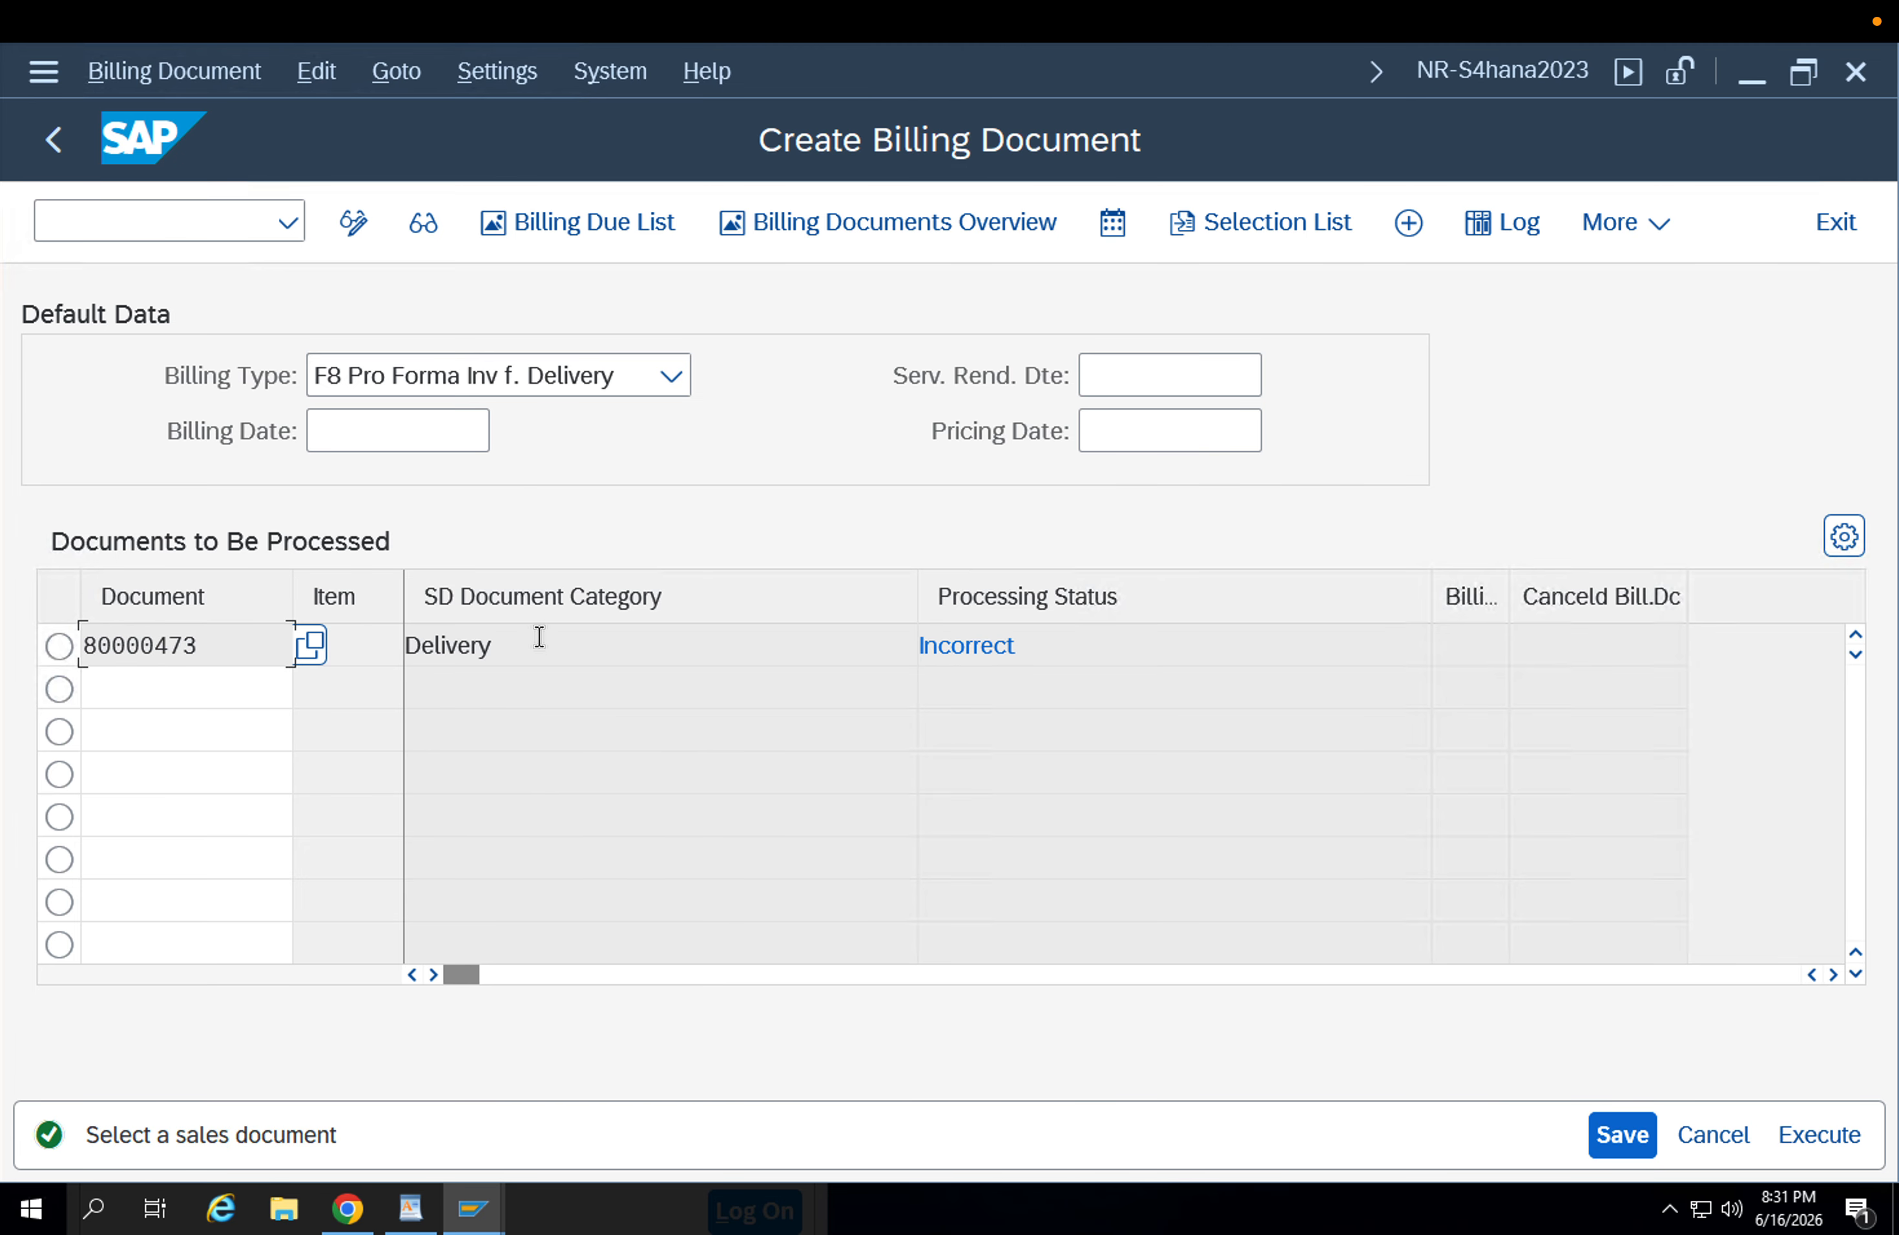
Check the delivery's processing status, review the available billing types around F8 Pro Forma Inv f. Delivery, and leave billing document creation.
{"action": "left_click_drag", "start_coordinate": [1108, 654], "coordinate": [814, 646]}
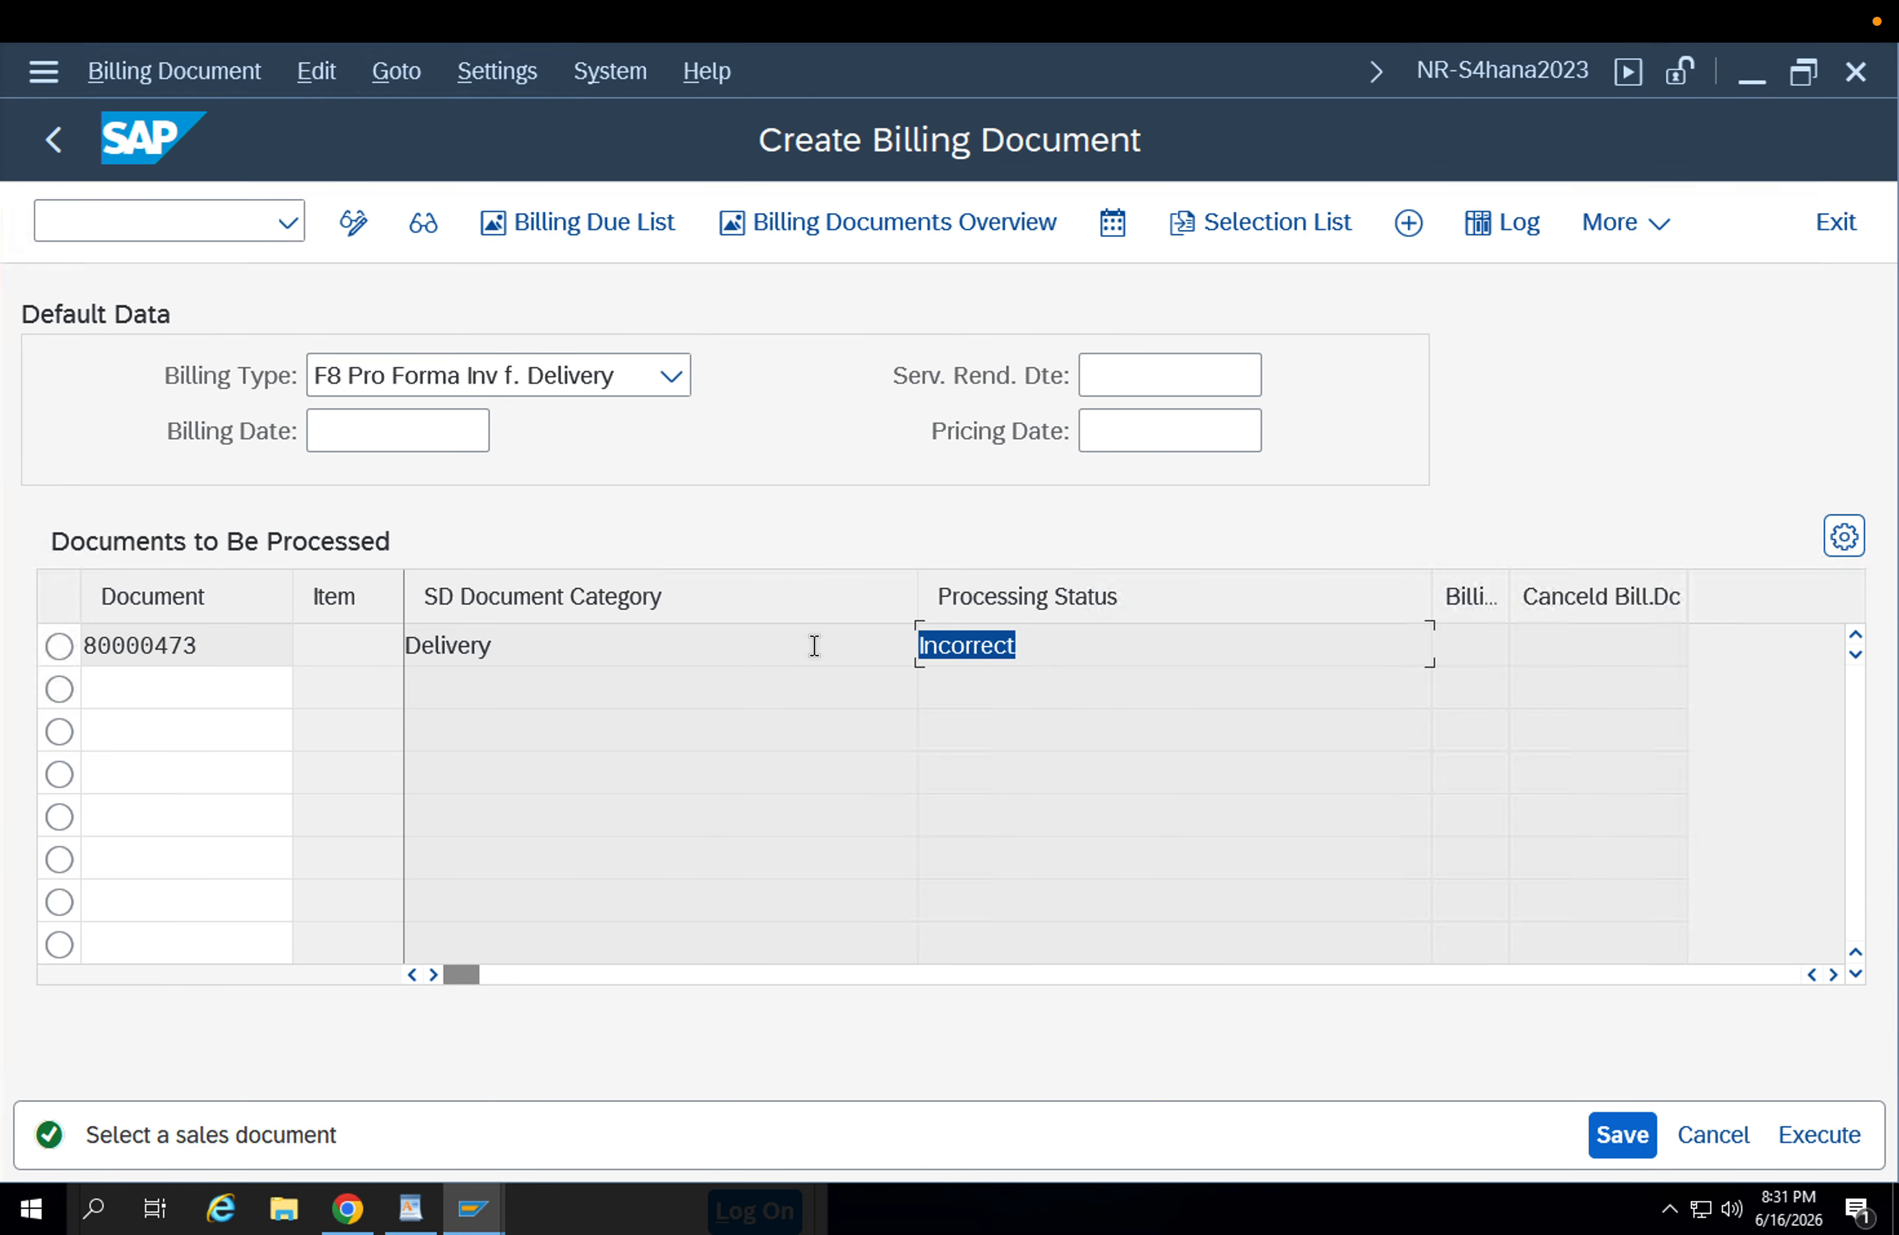
{"action": "left_click", "coordinate": [575, 385]}
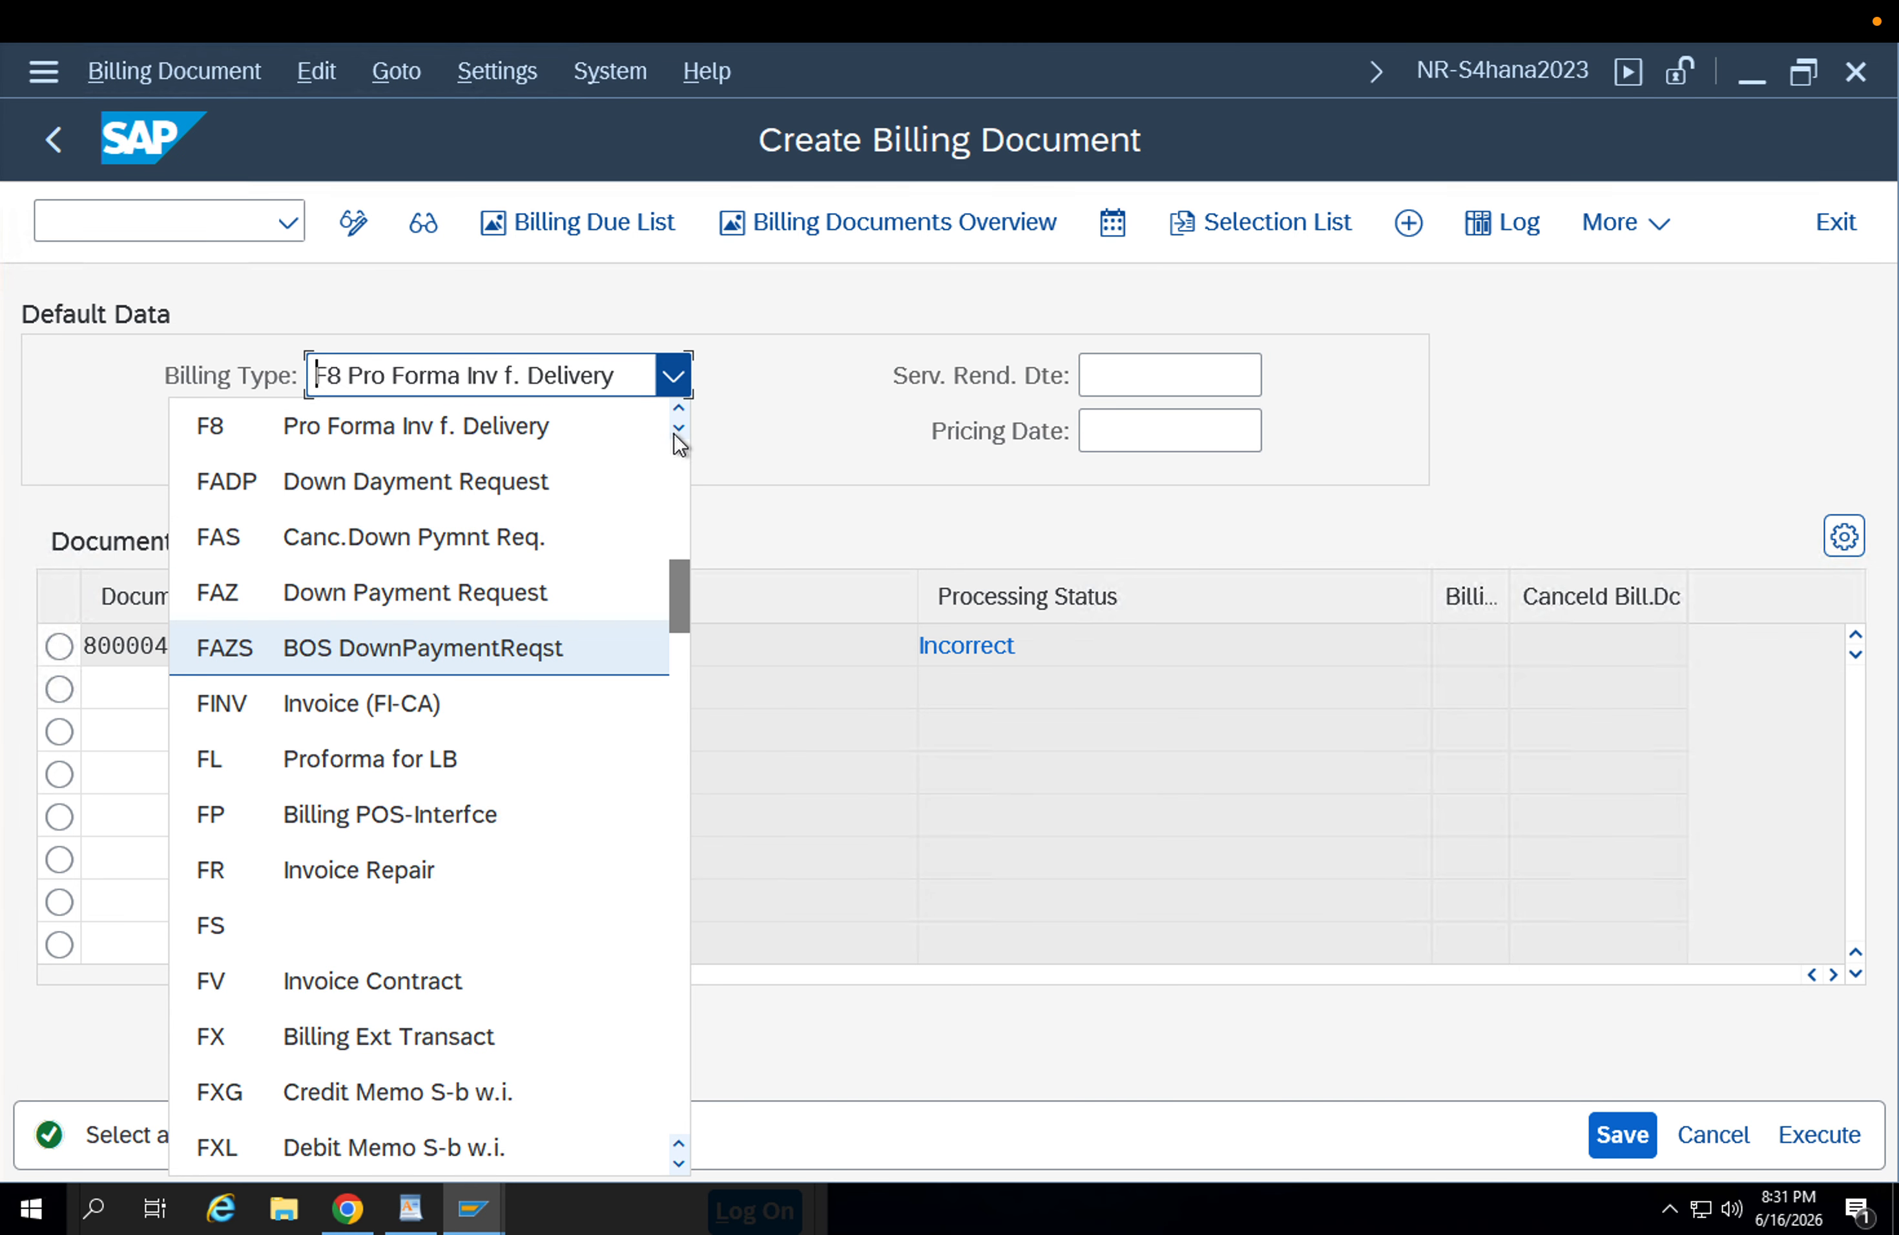
{"action": "left_click", "coordinate": [678, 411]}
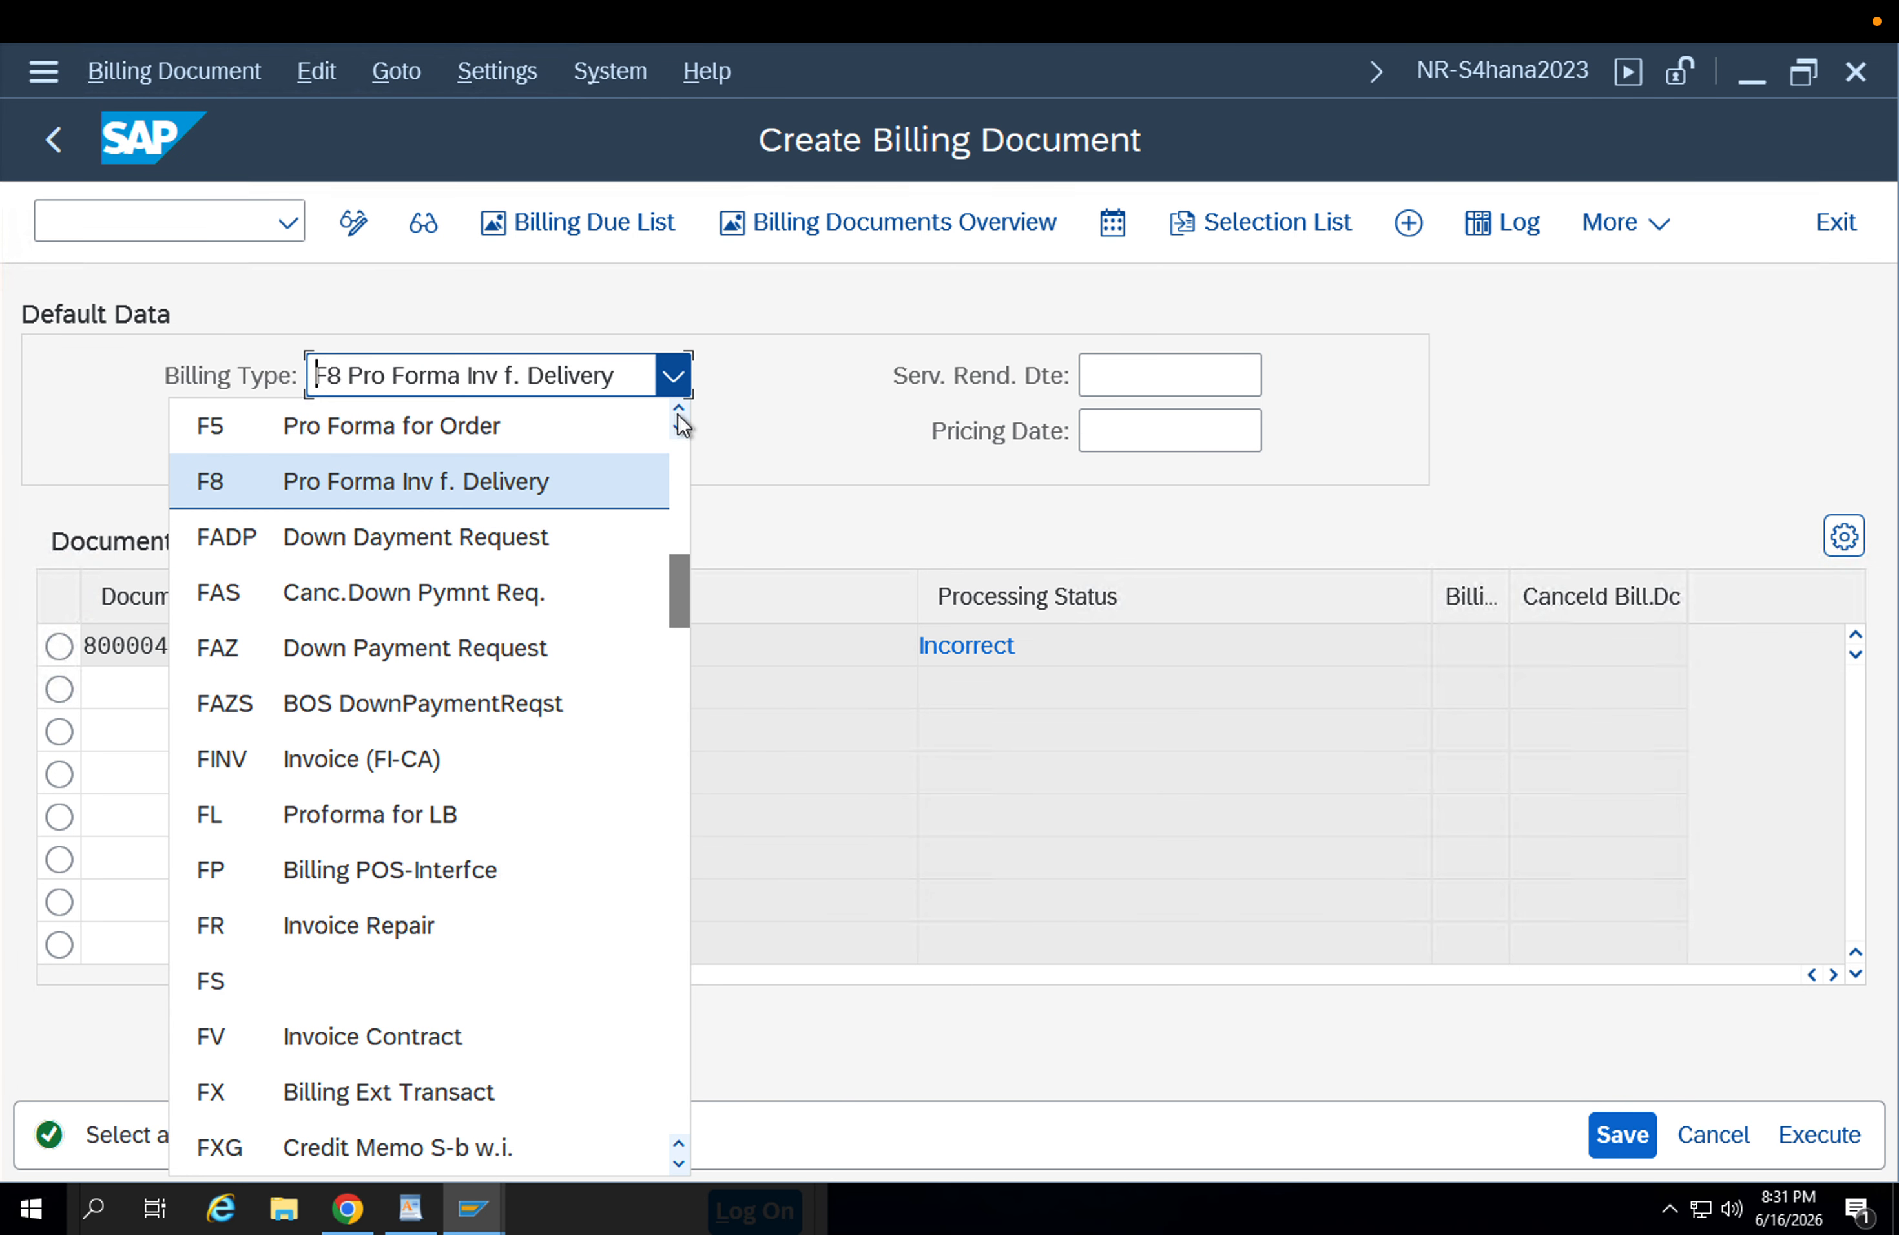
{"action": "left_click", "coordinate": [678, 410]}
{"action": "left_click", "coordinate": [678, 411]}
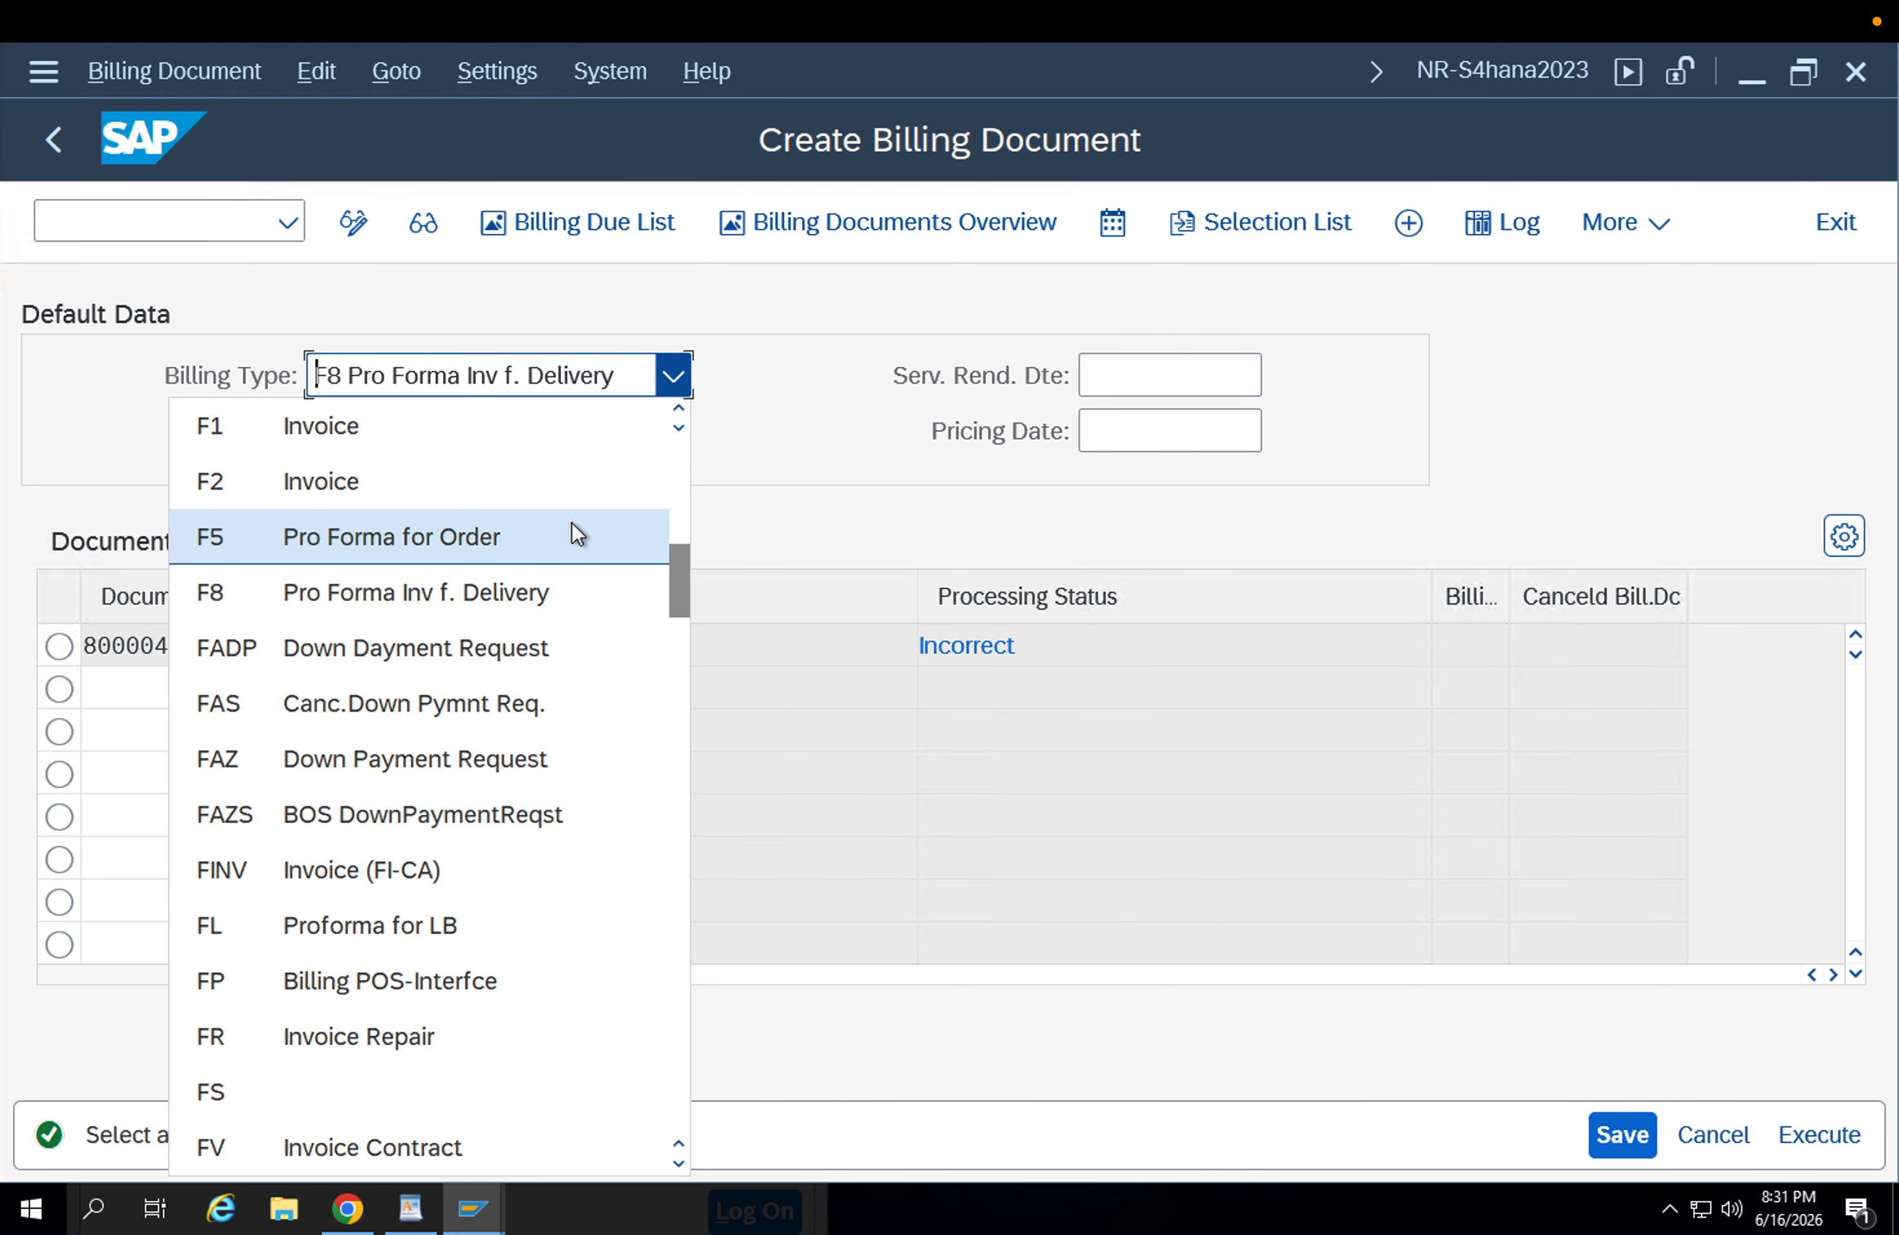
{"action": "left_click", "coordinate": [629, 591]}
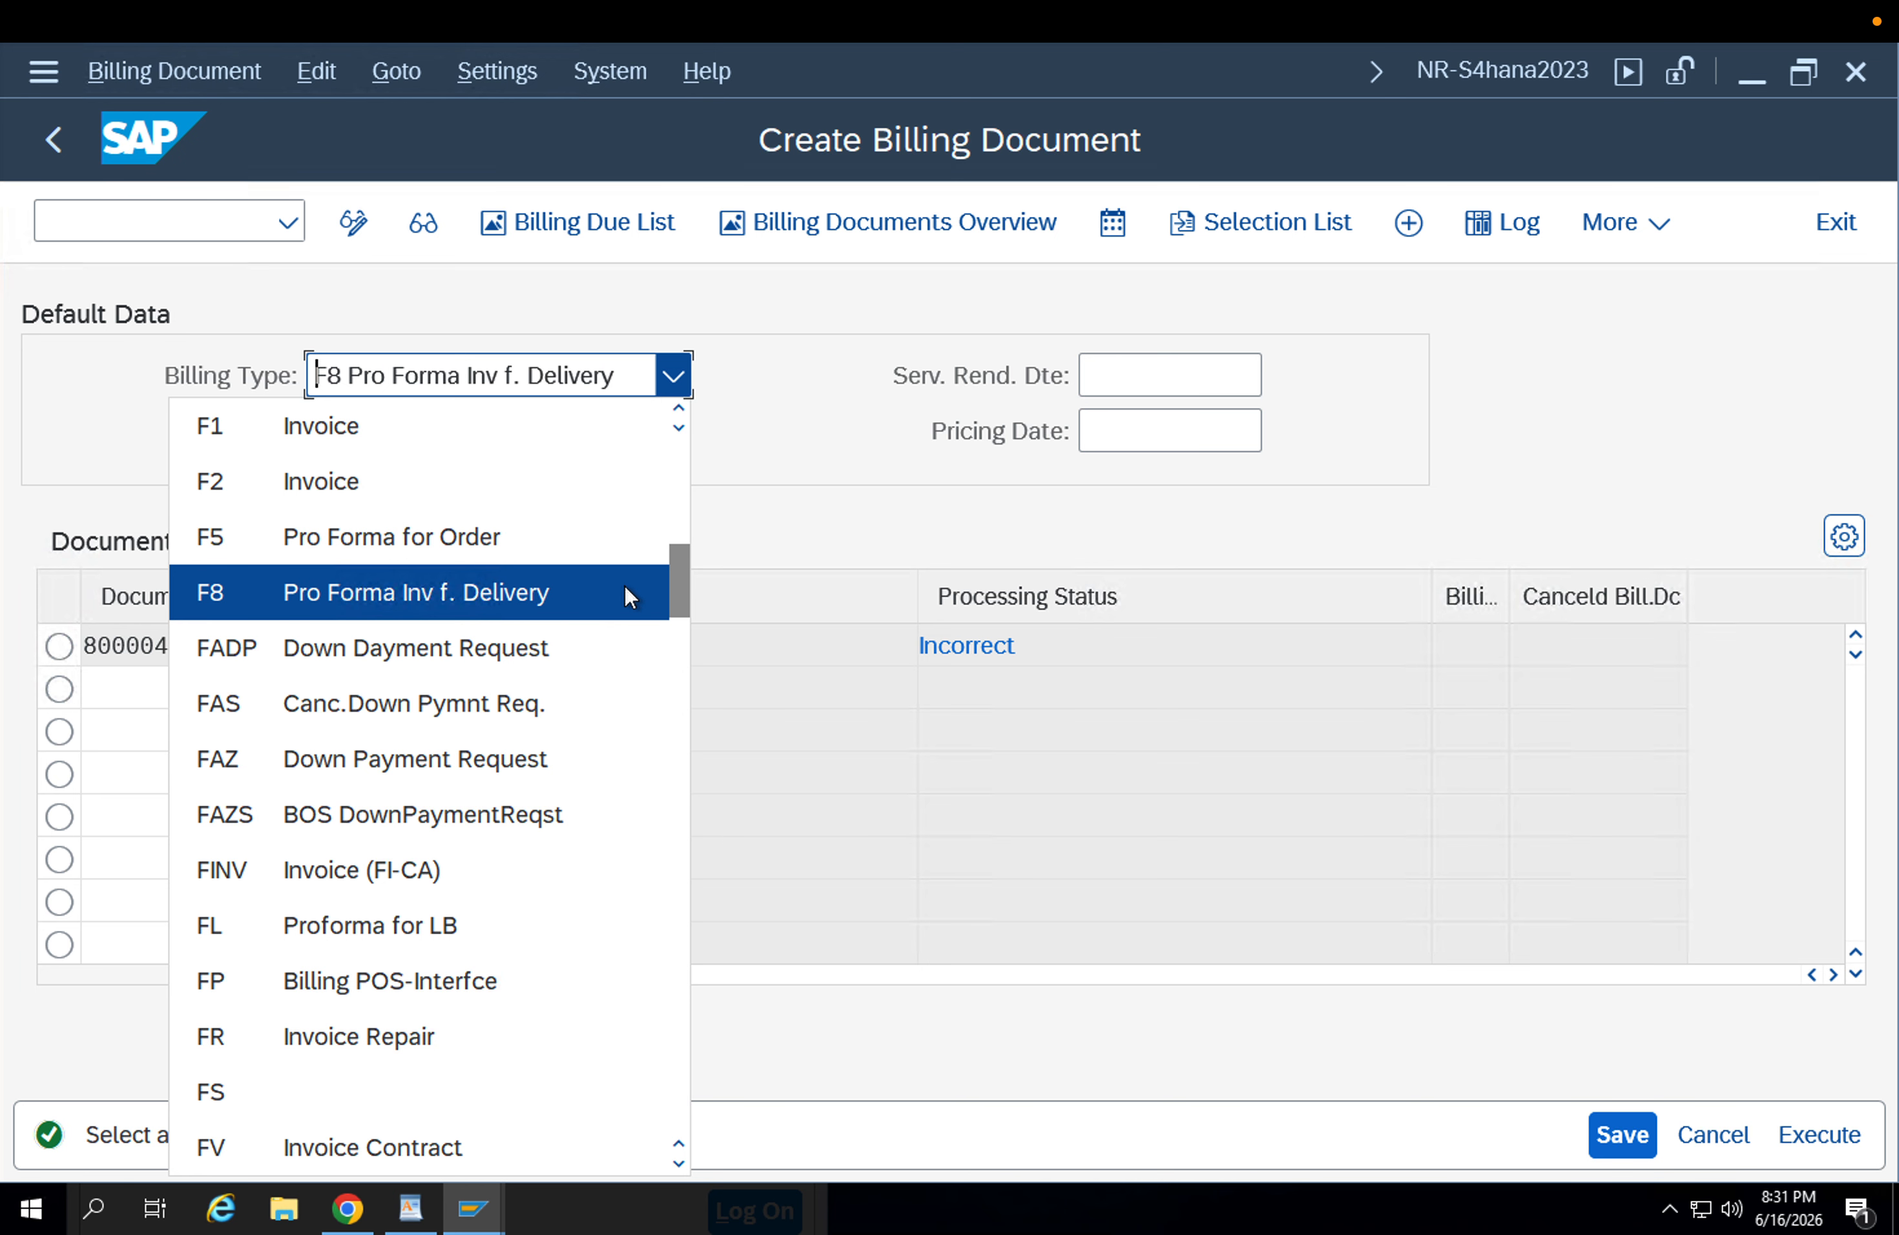
{"action": "left_click", "coordinate": [673, 376]}
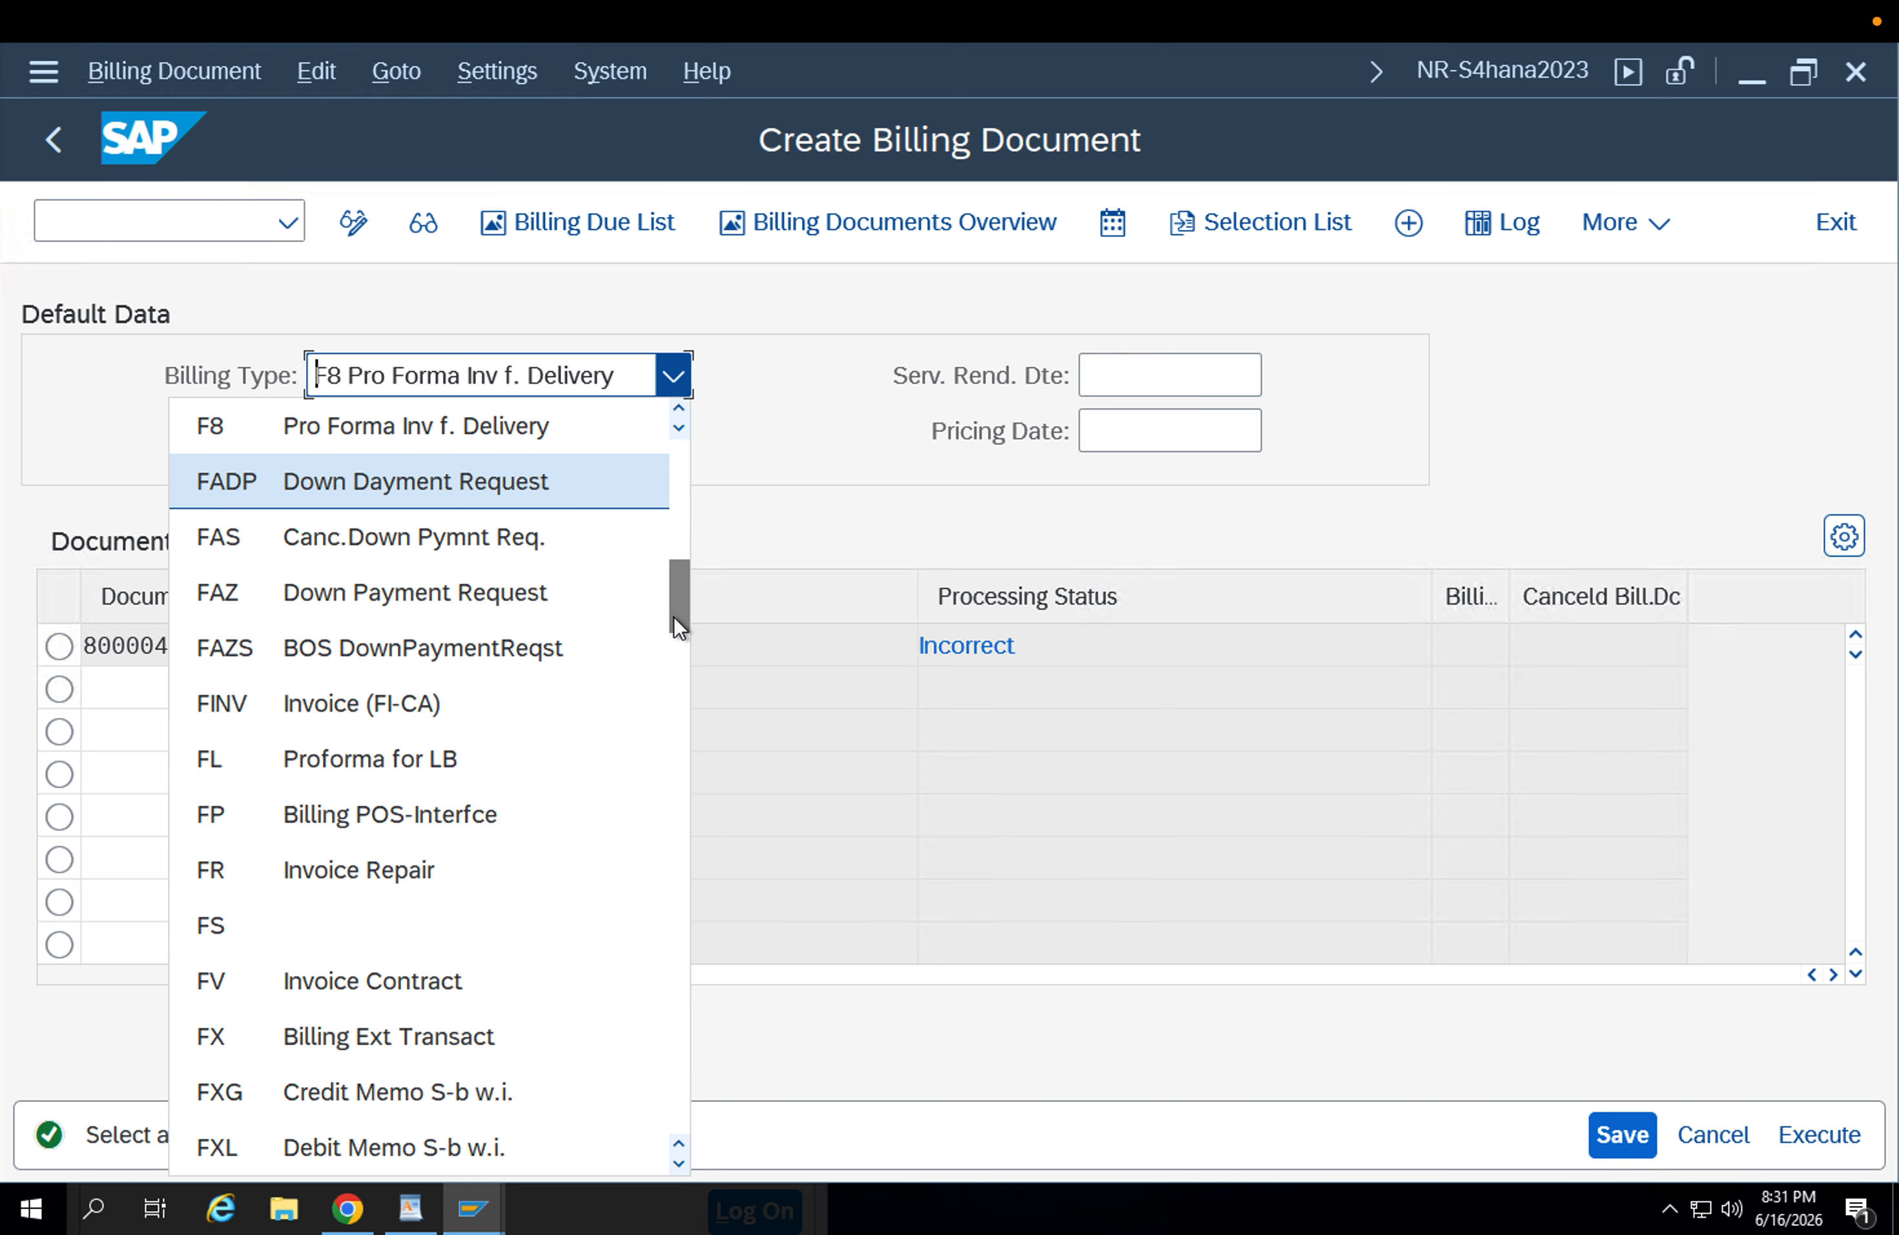
{"action": "left_click", "coordinate": [674, 654]}
{"action": "left_click_drag", "start_coordinate": [674, 654], "coordinate": [753, 435]}
{"action": "left_click", "coordinate": [752, 435]}
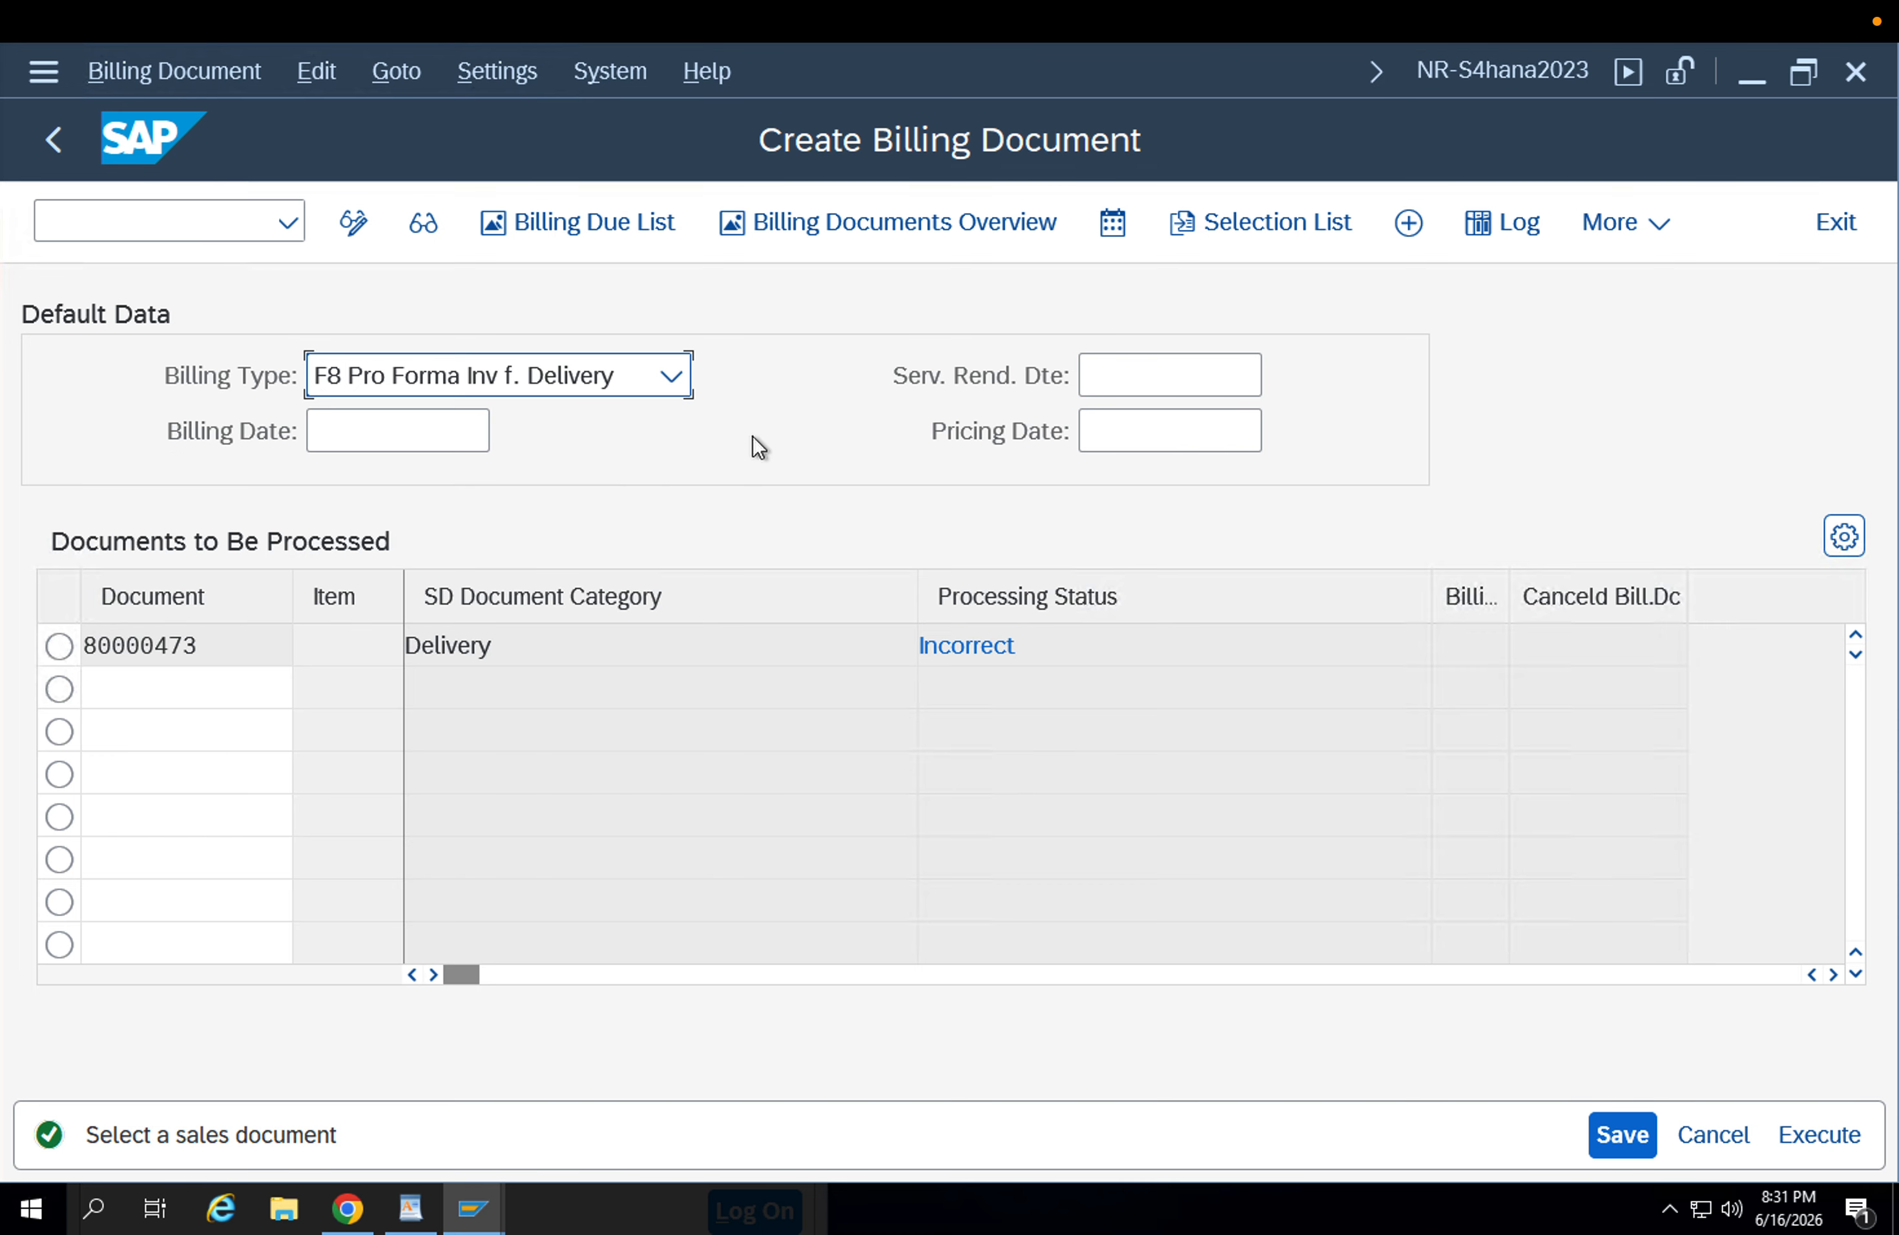
{"action": "left_click", "coordinate": [47, 150]}
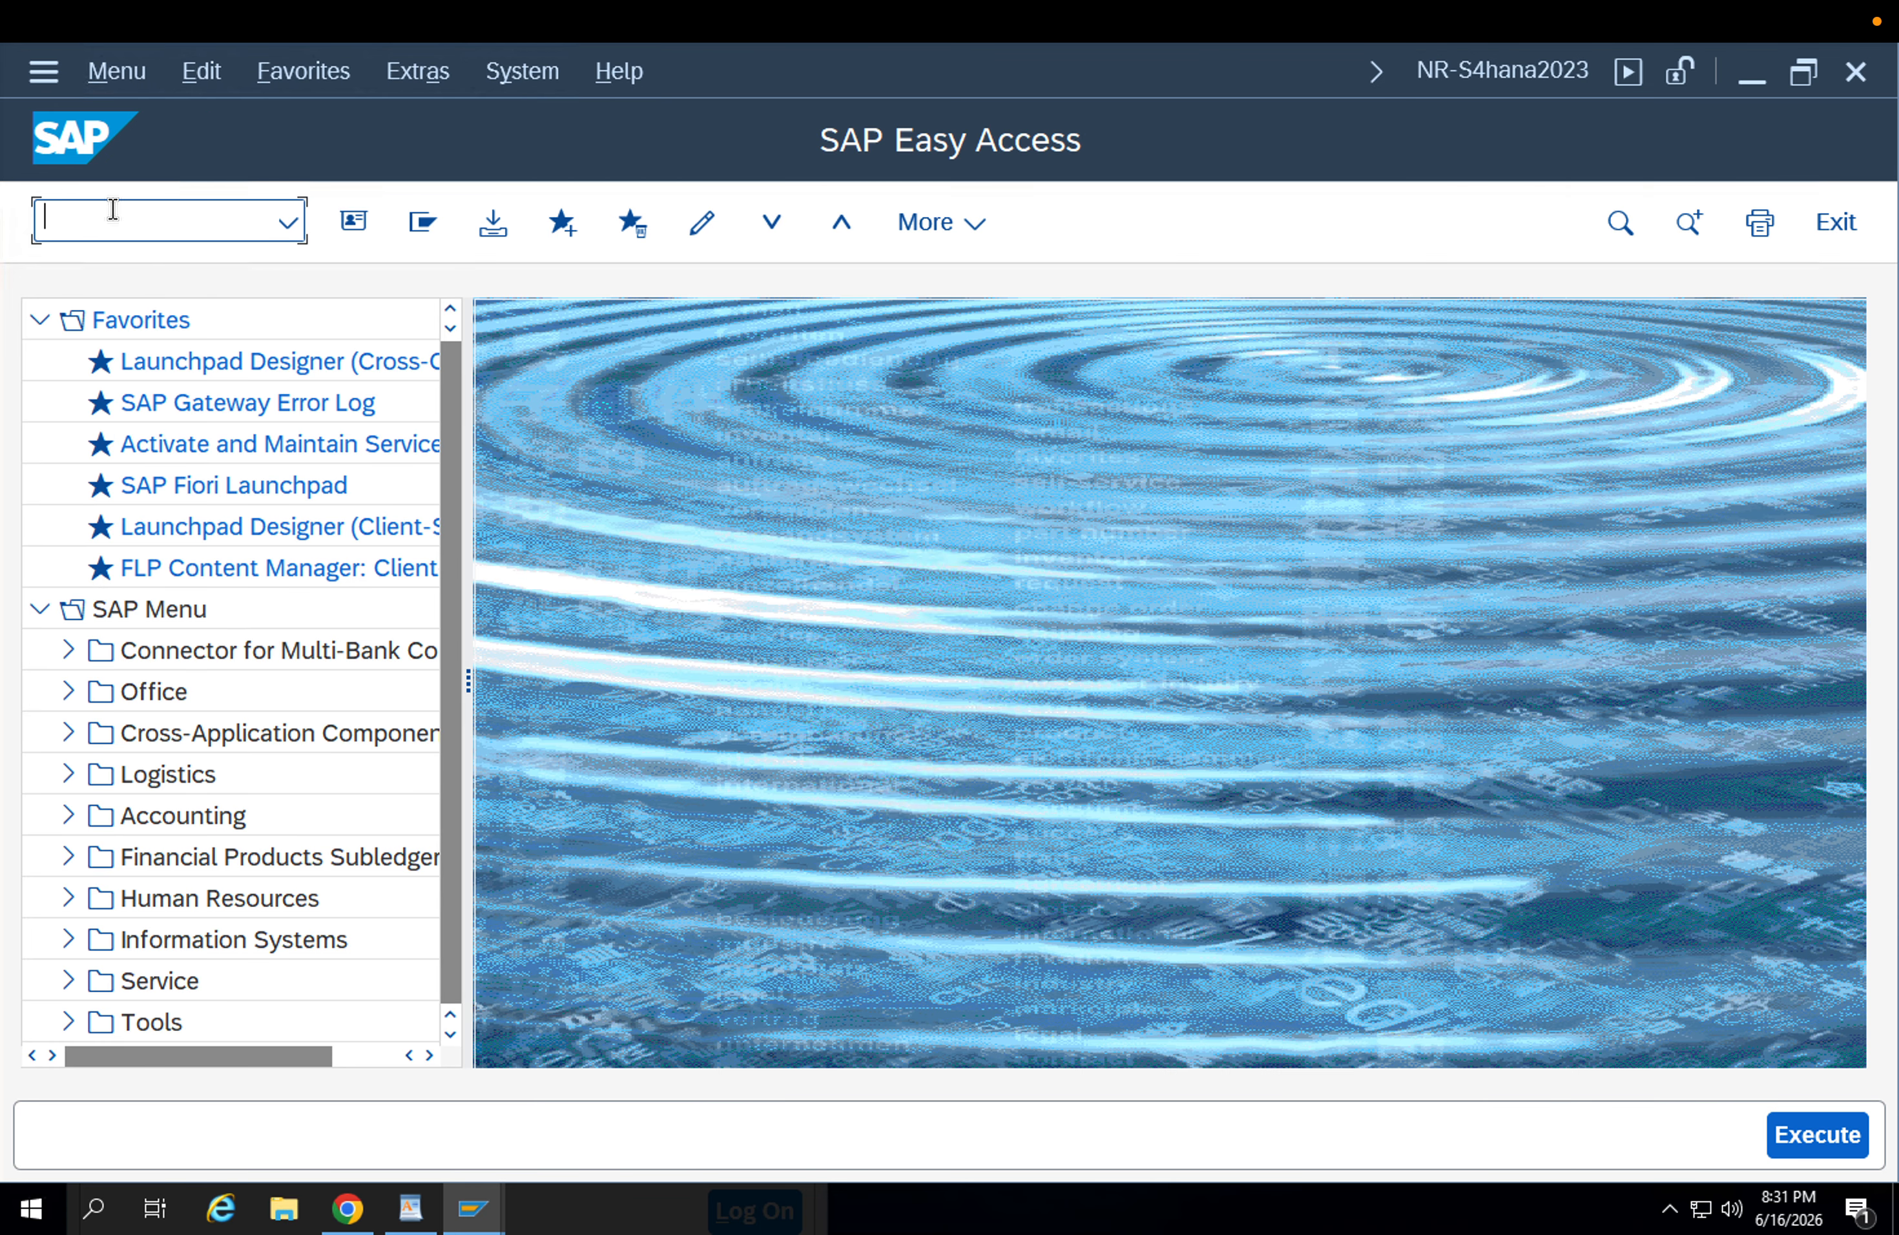
{"action": "type", "text": "vf01"}
{"action": "key", "text": "Return"}
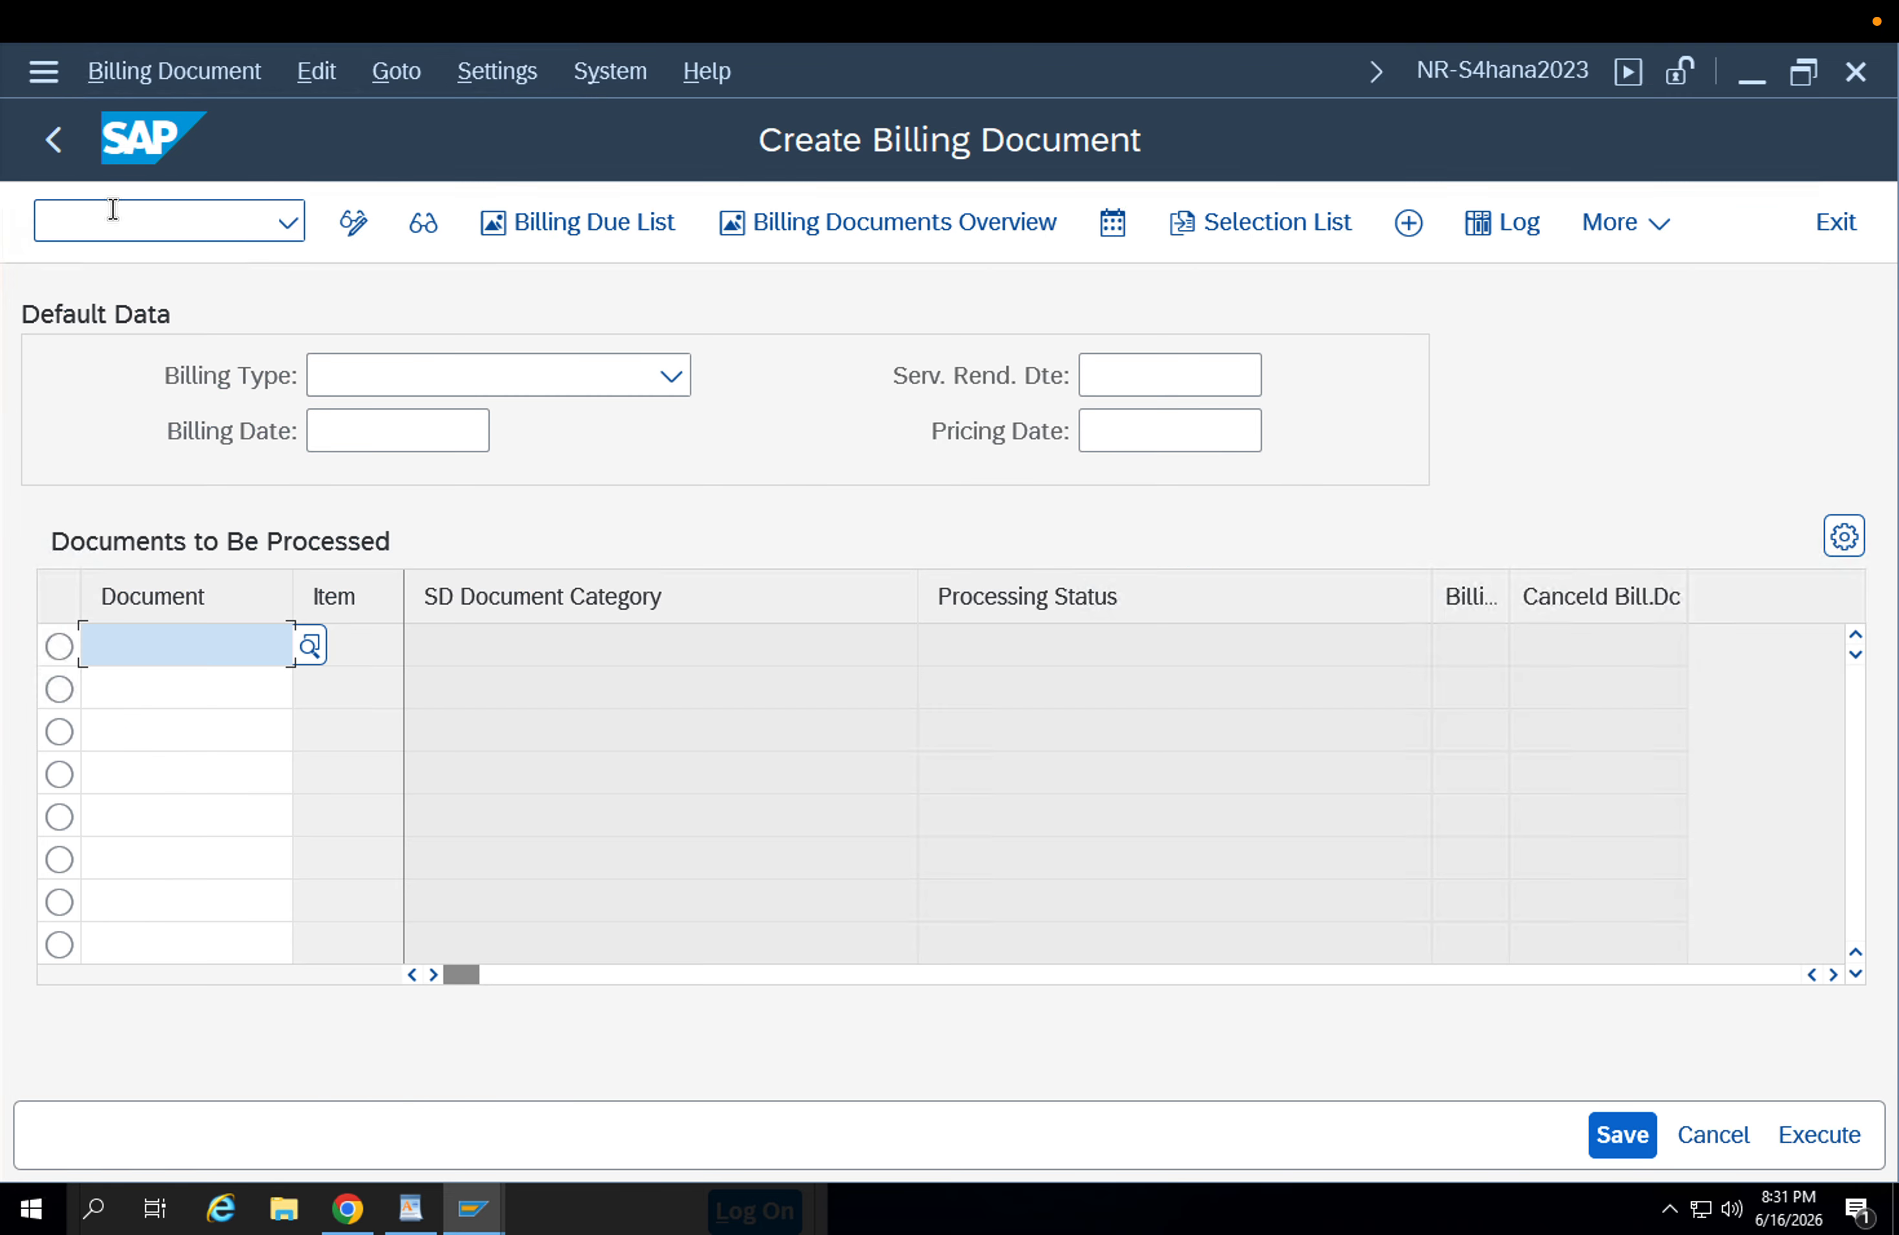
{"action": "key", "text": "F3"}
Start transaction VL02N and open the proposed replenishment delivery for change.
{"action": "type", "text": "vl02"}
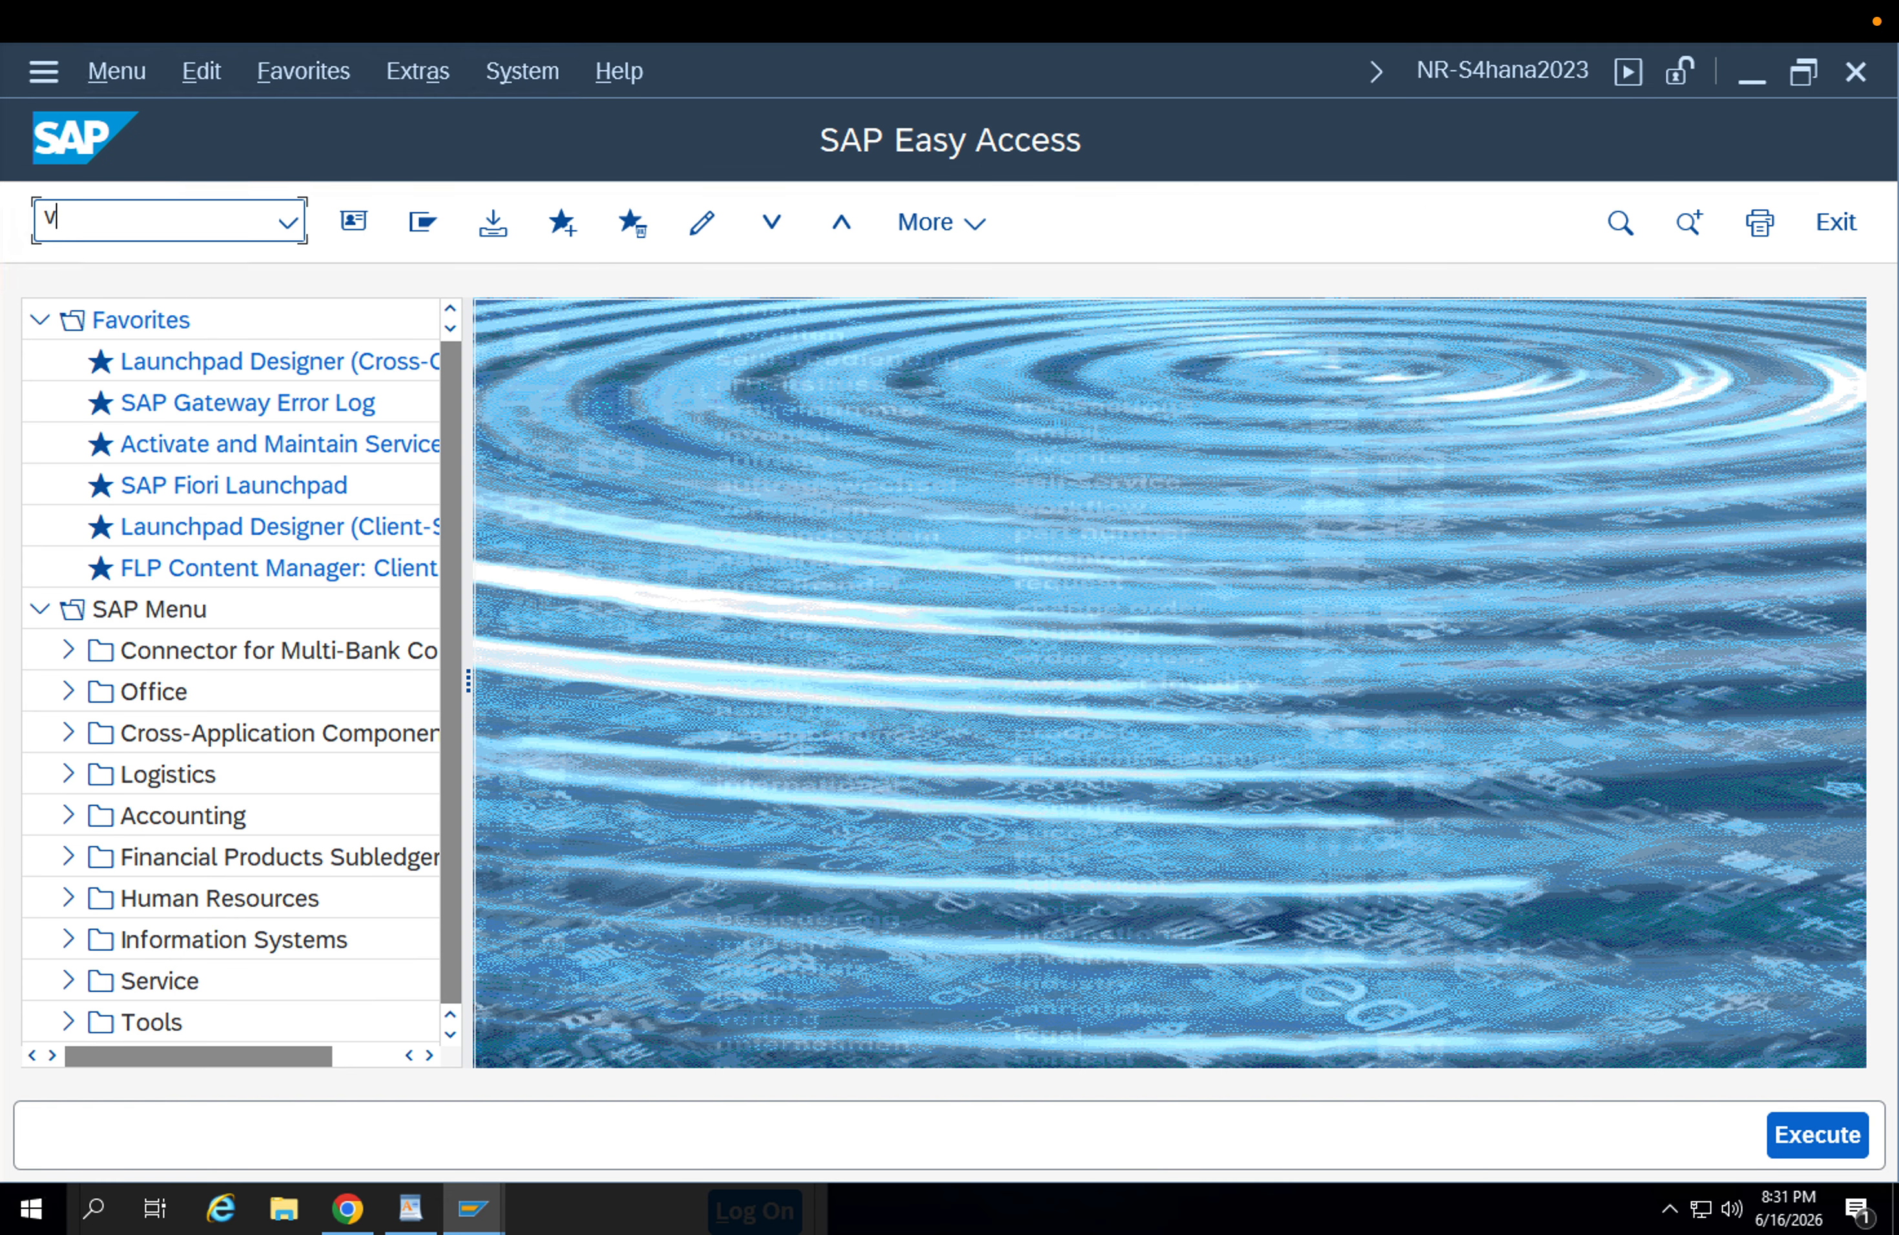
{"action": "type", "text": "n"}
{"action": "key", "text": "Return"}
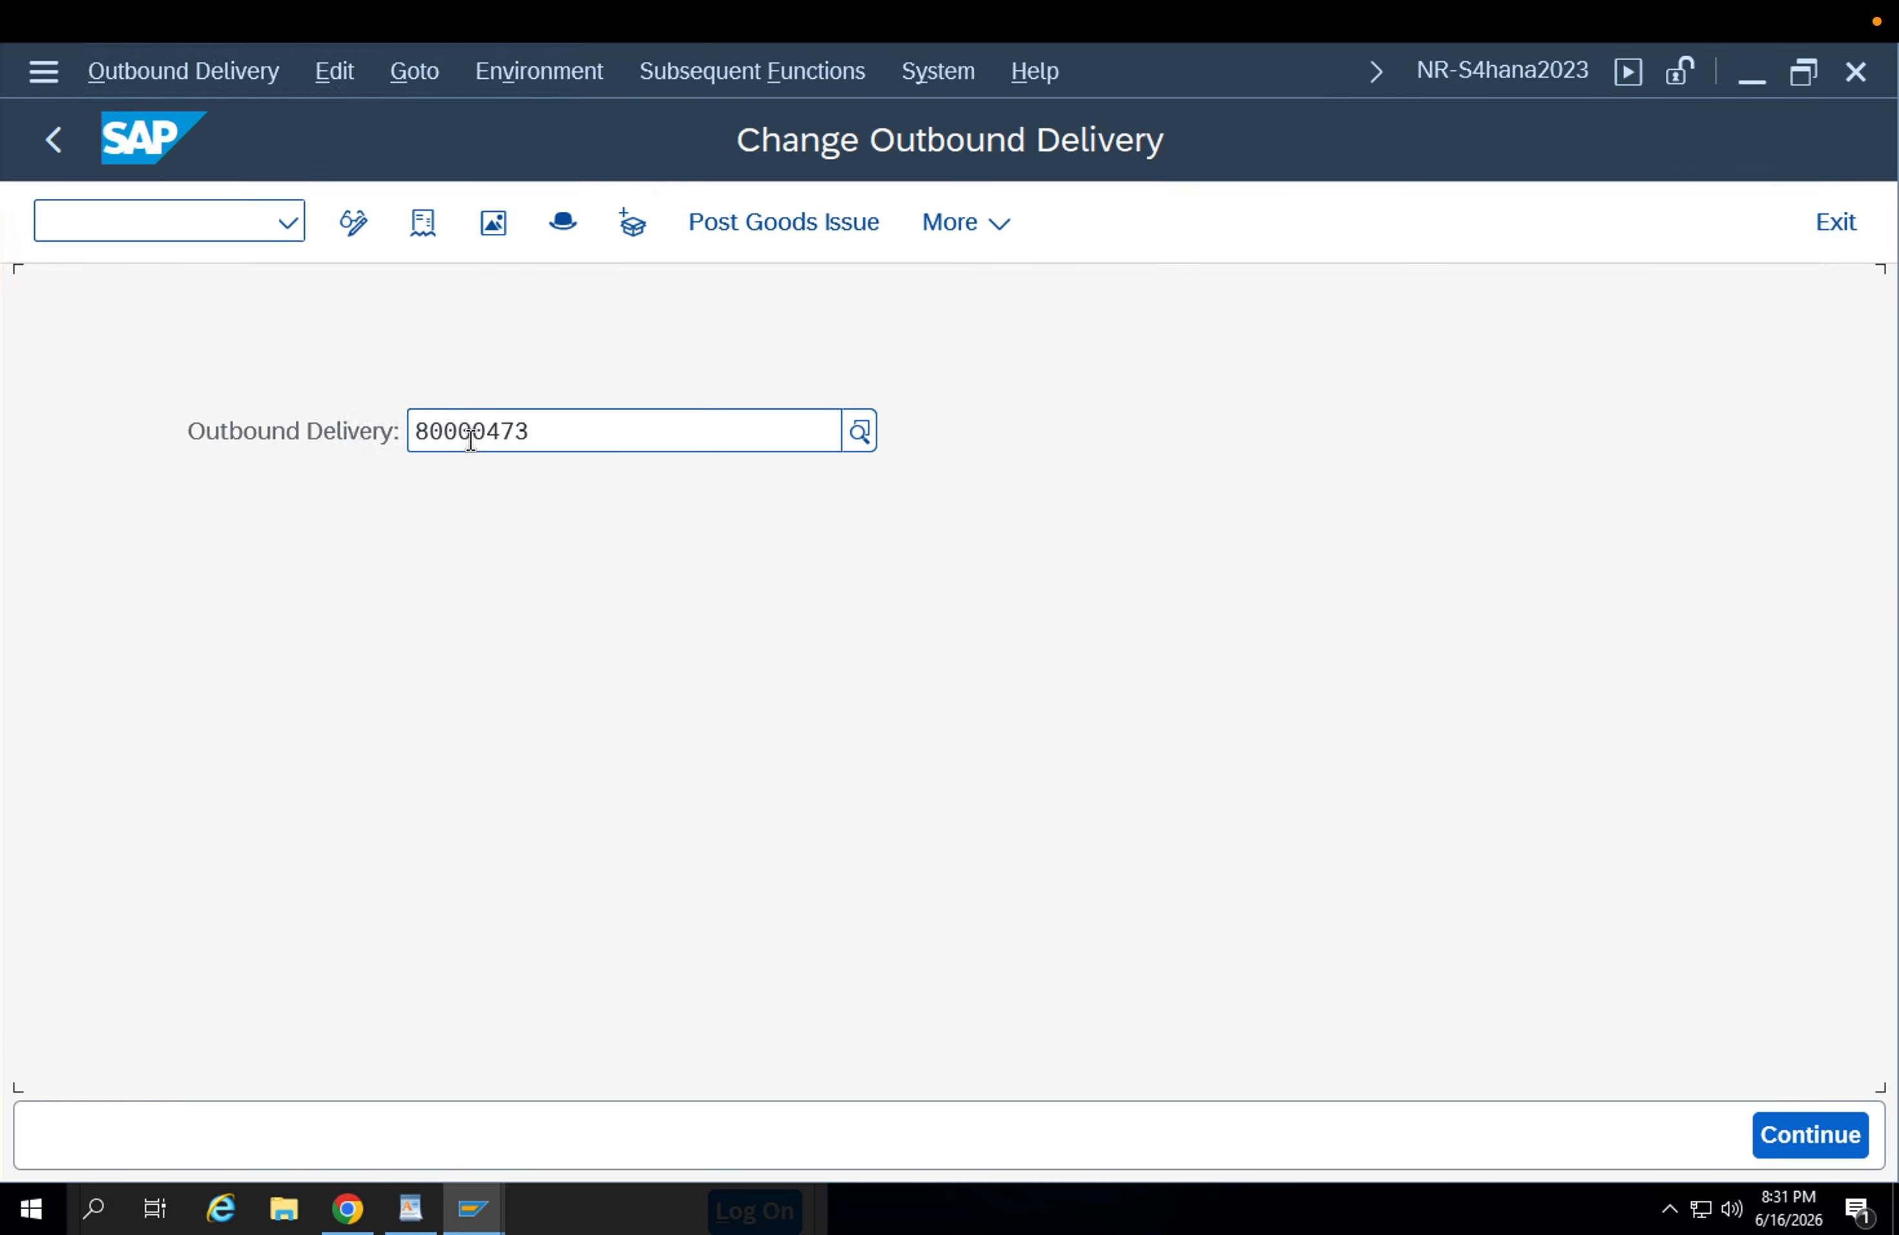
{"action": "key", "text": "Return"}
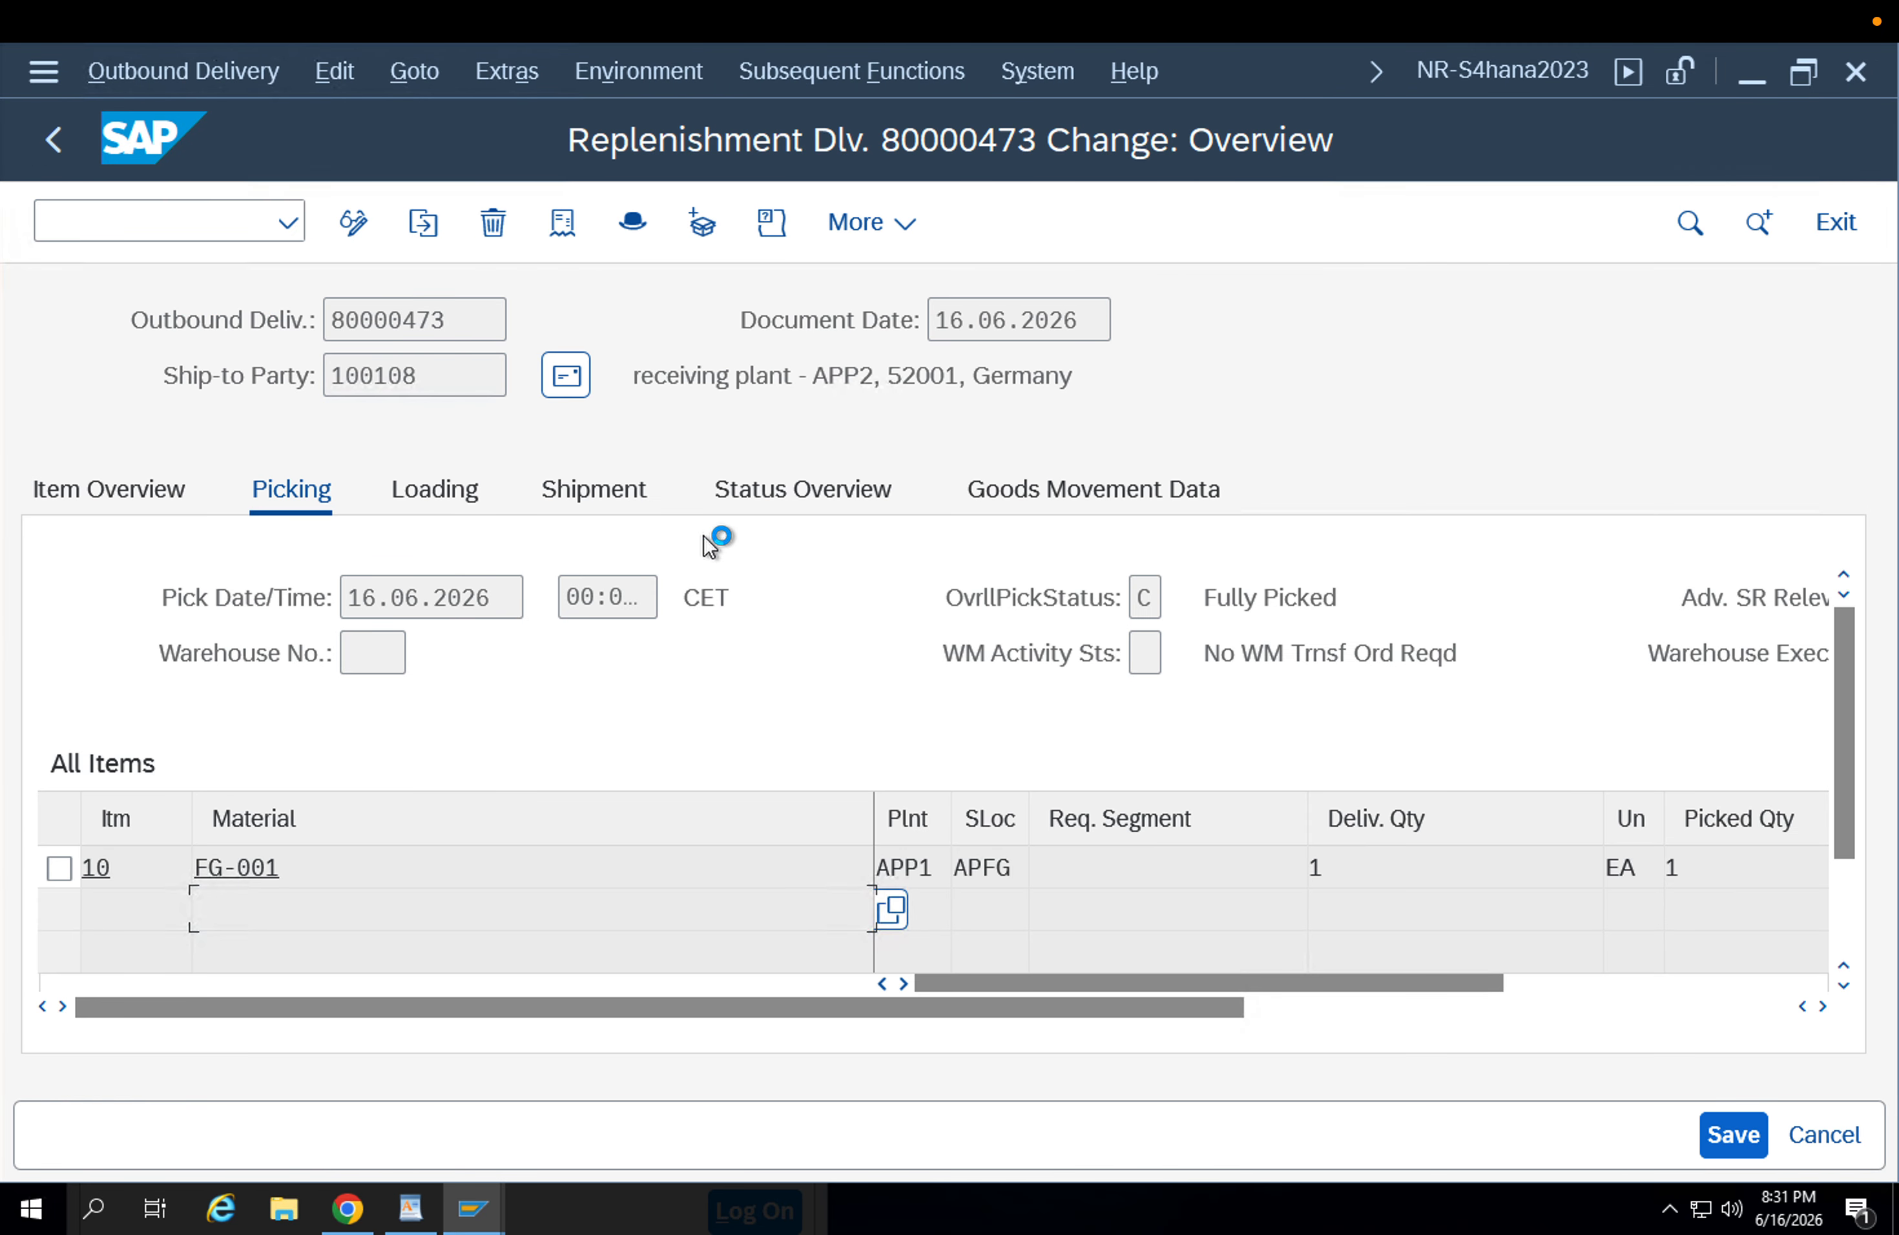
Check the net value and pricing conditions of delivery item 10, material FG-001, and leave the delivery without changes.
{"action": "double_click", "coordinate": [1060, 866]}
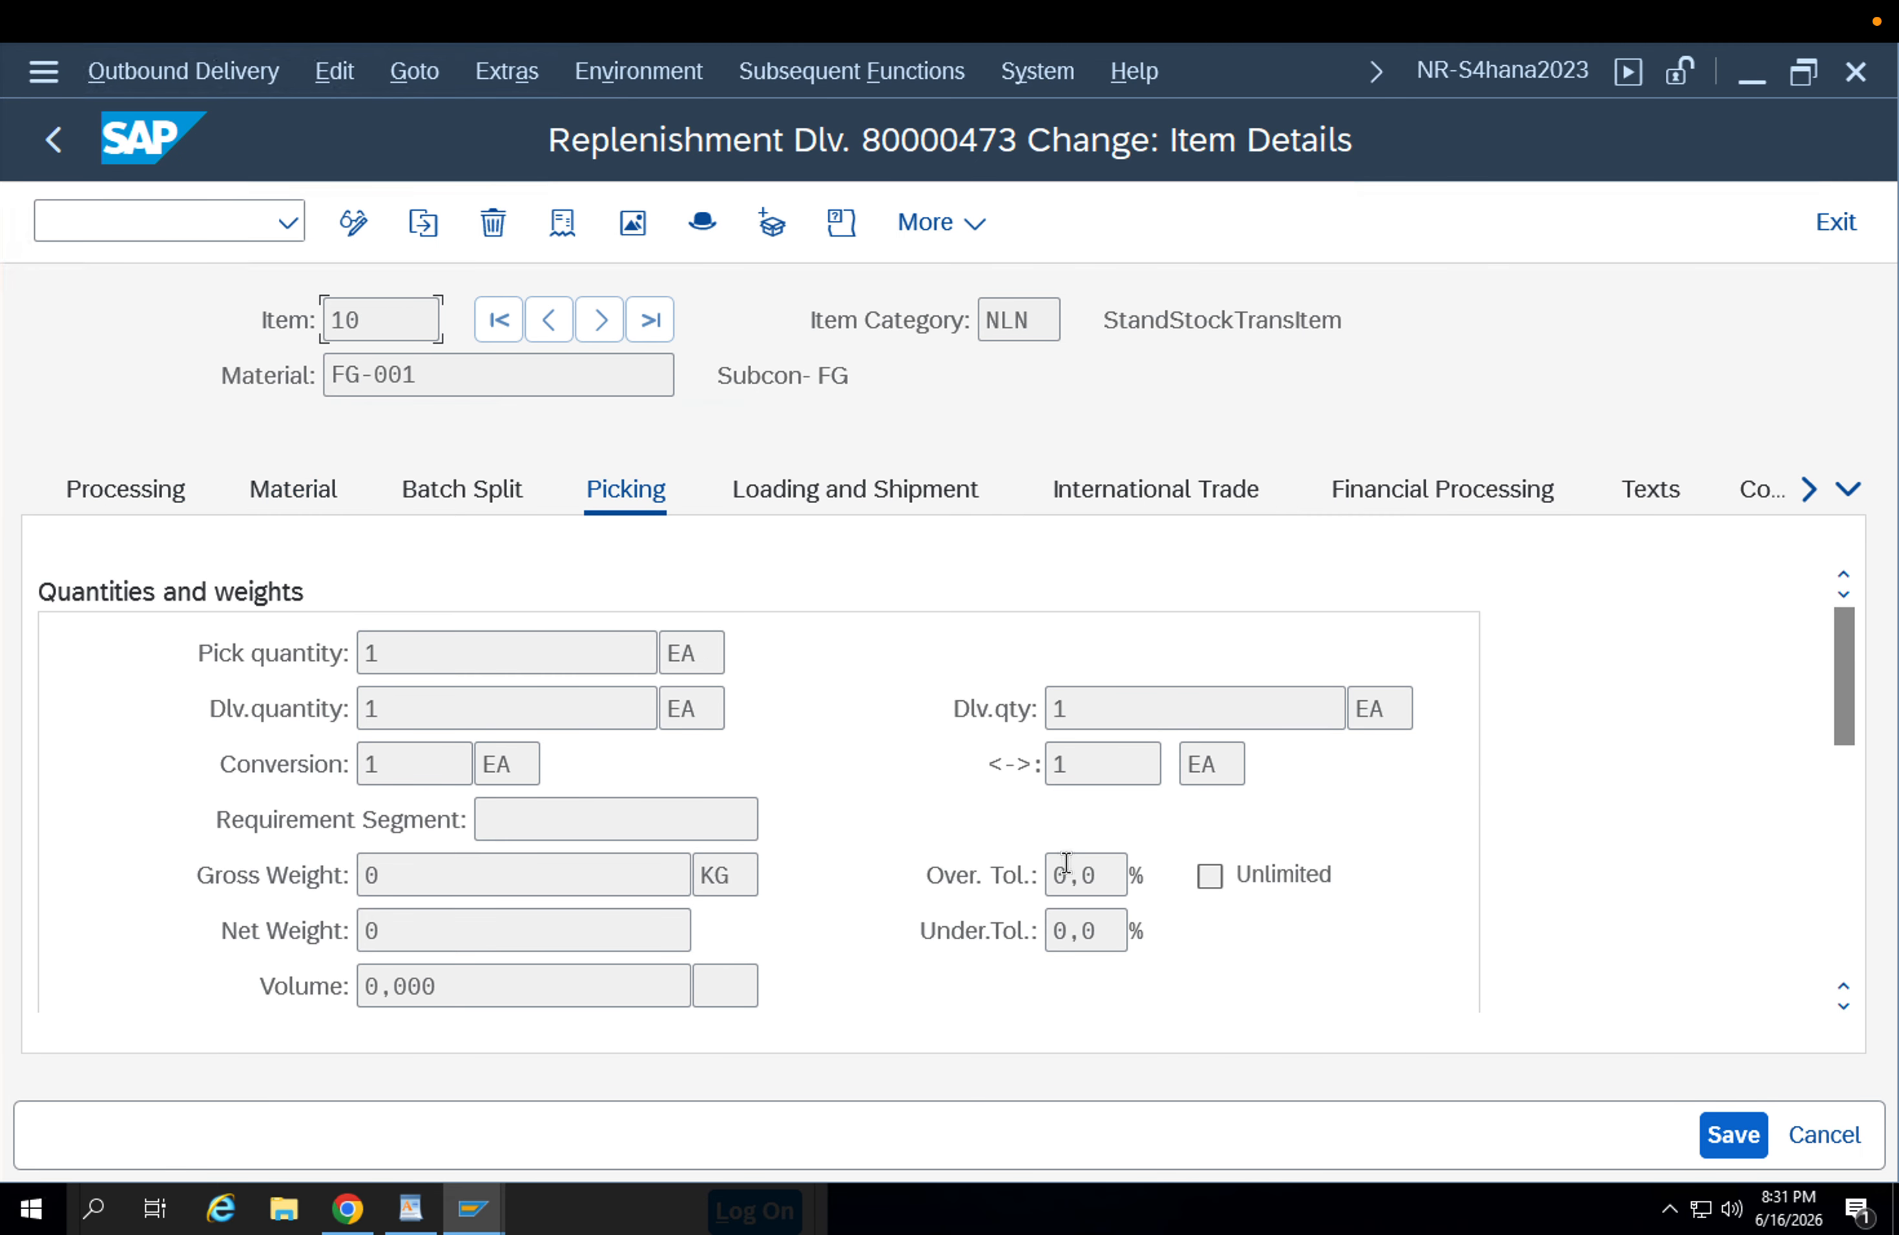
{"action": "left_click", "coordinate": [1850, 491]}
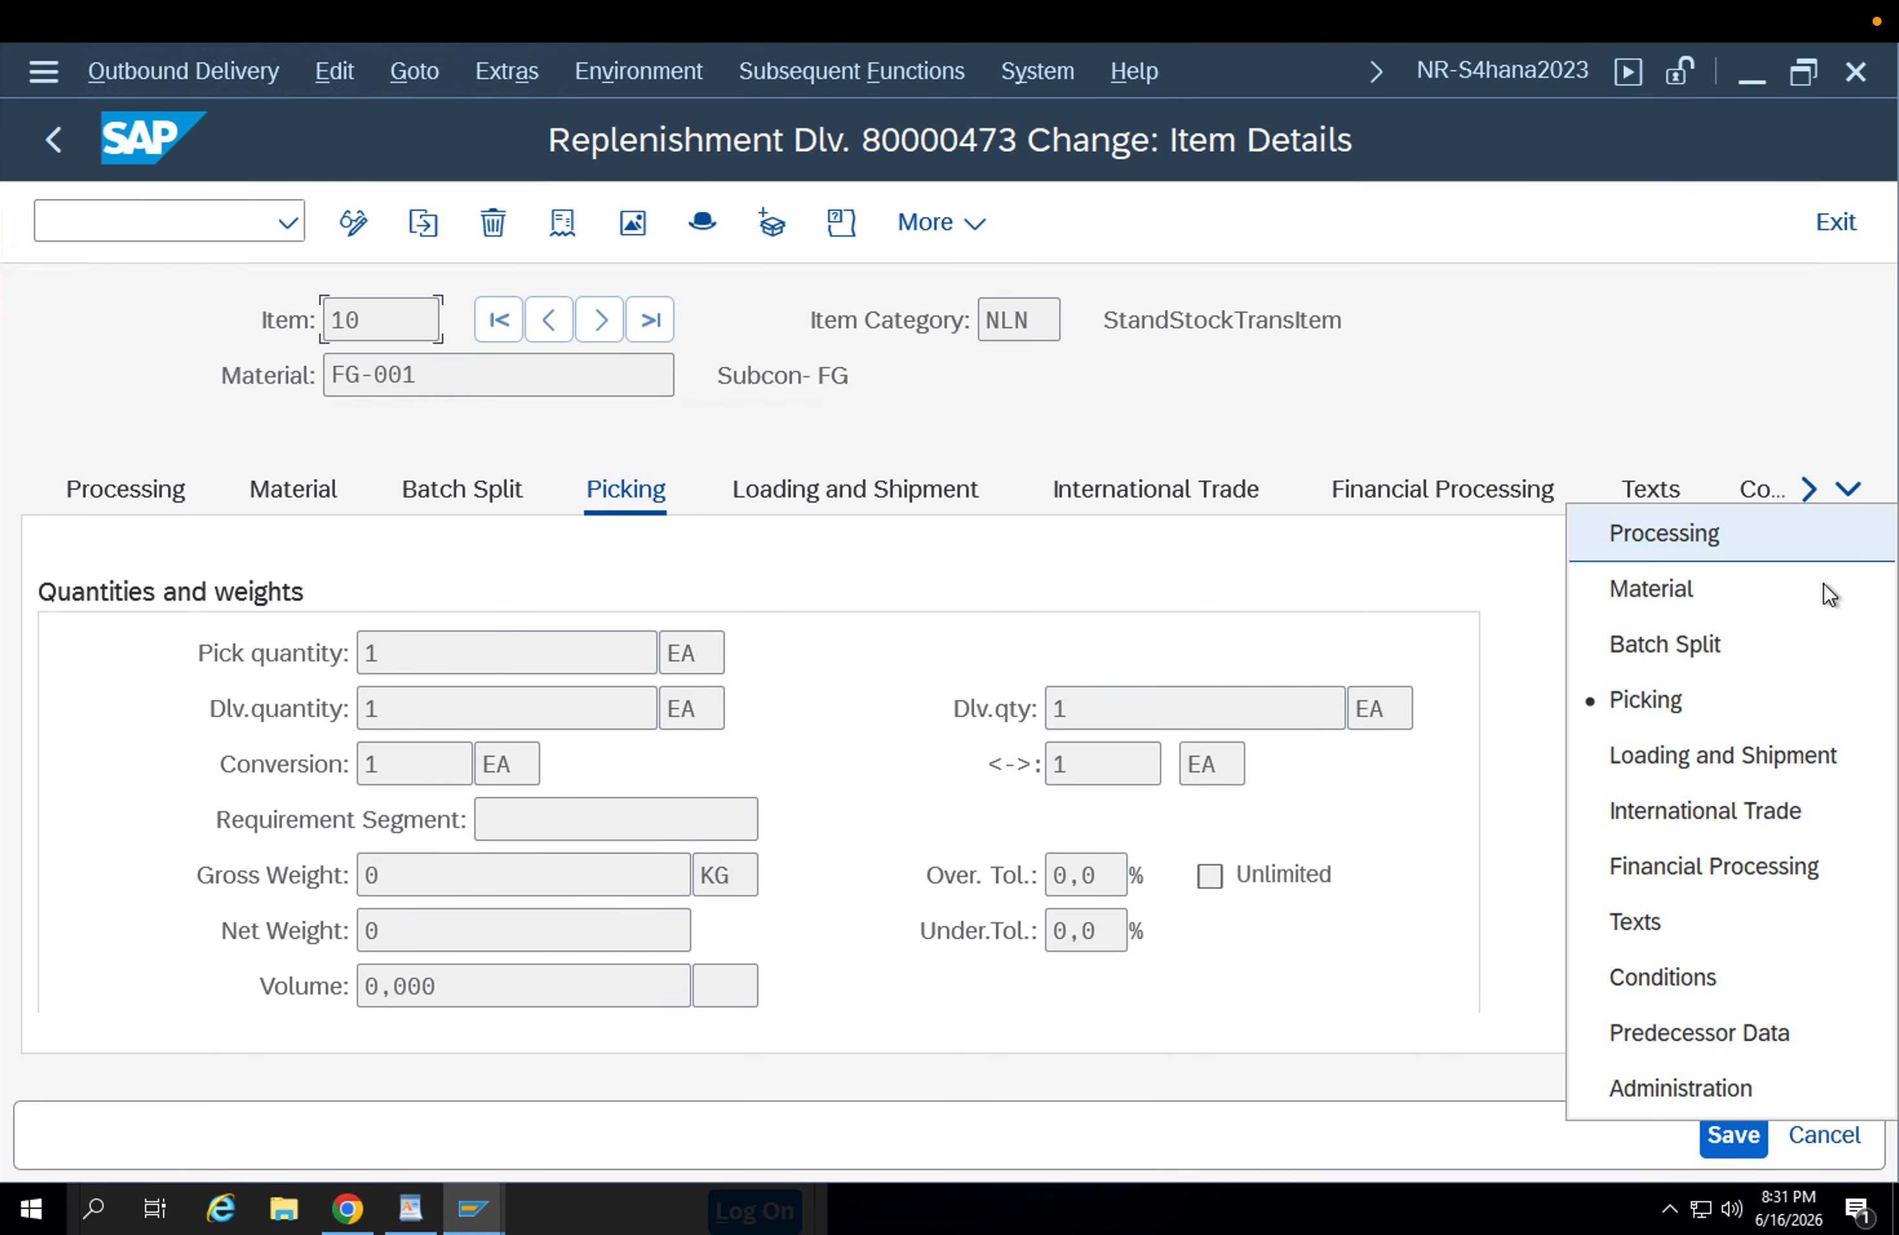
{"action": "left_click", "coordinate": [1744, 980]}
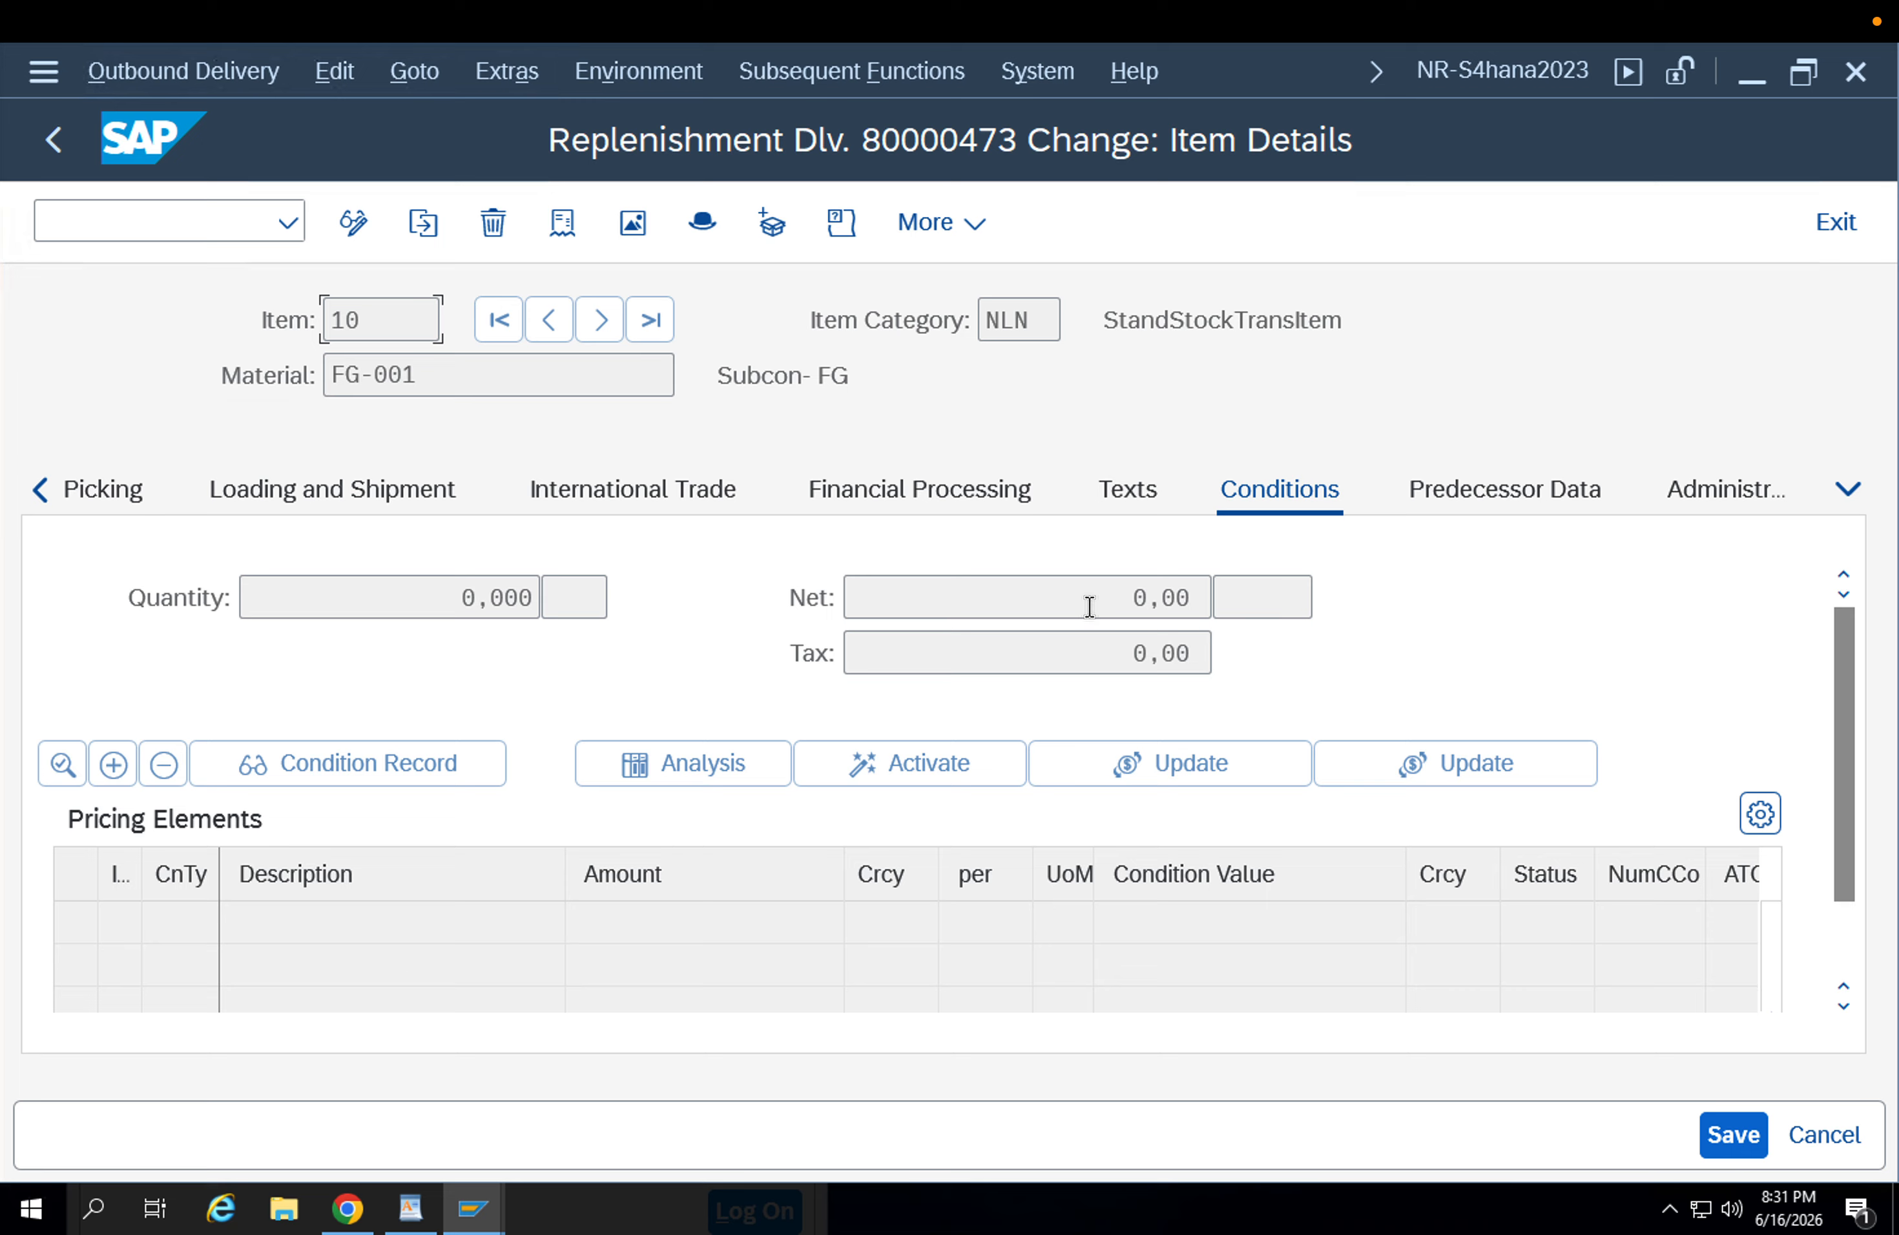
{"action": "left_click_drag", "start_coordinate": [1058, 608], "coordinate": [1338, 592]}
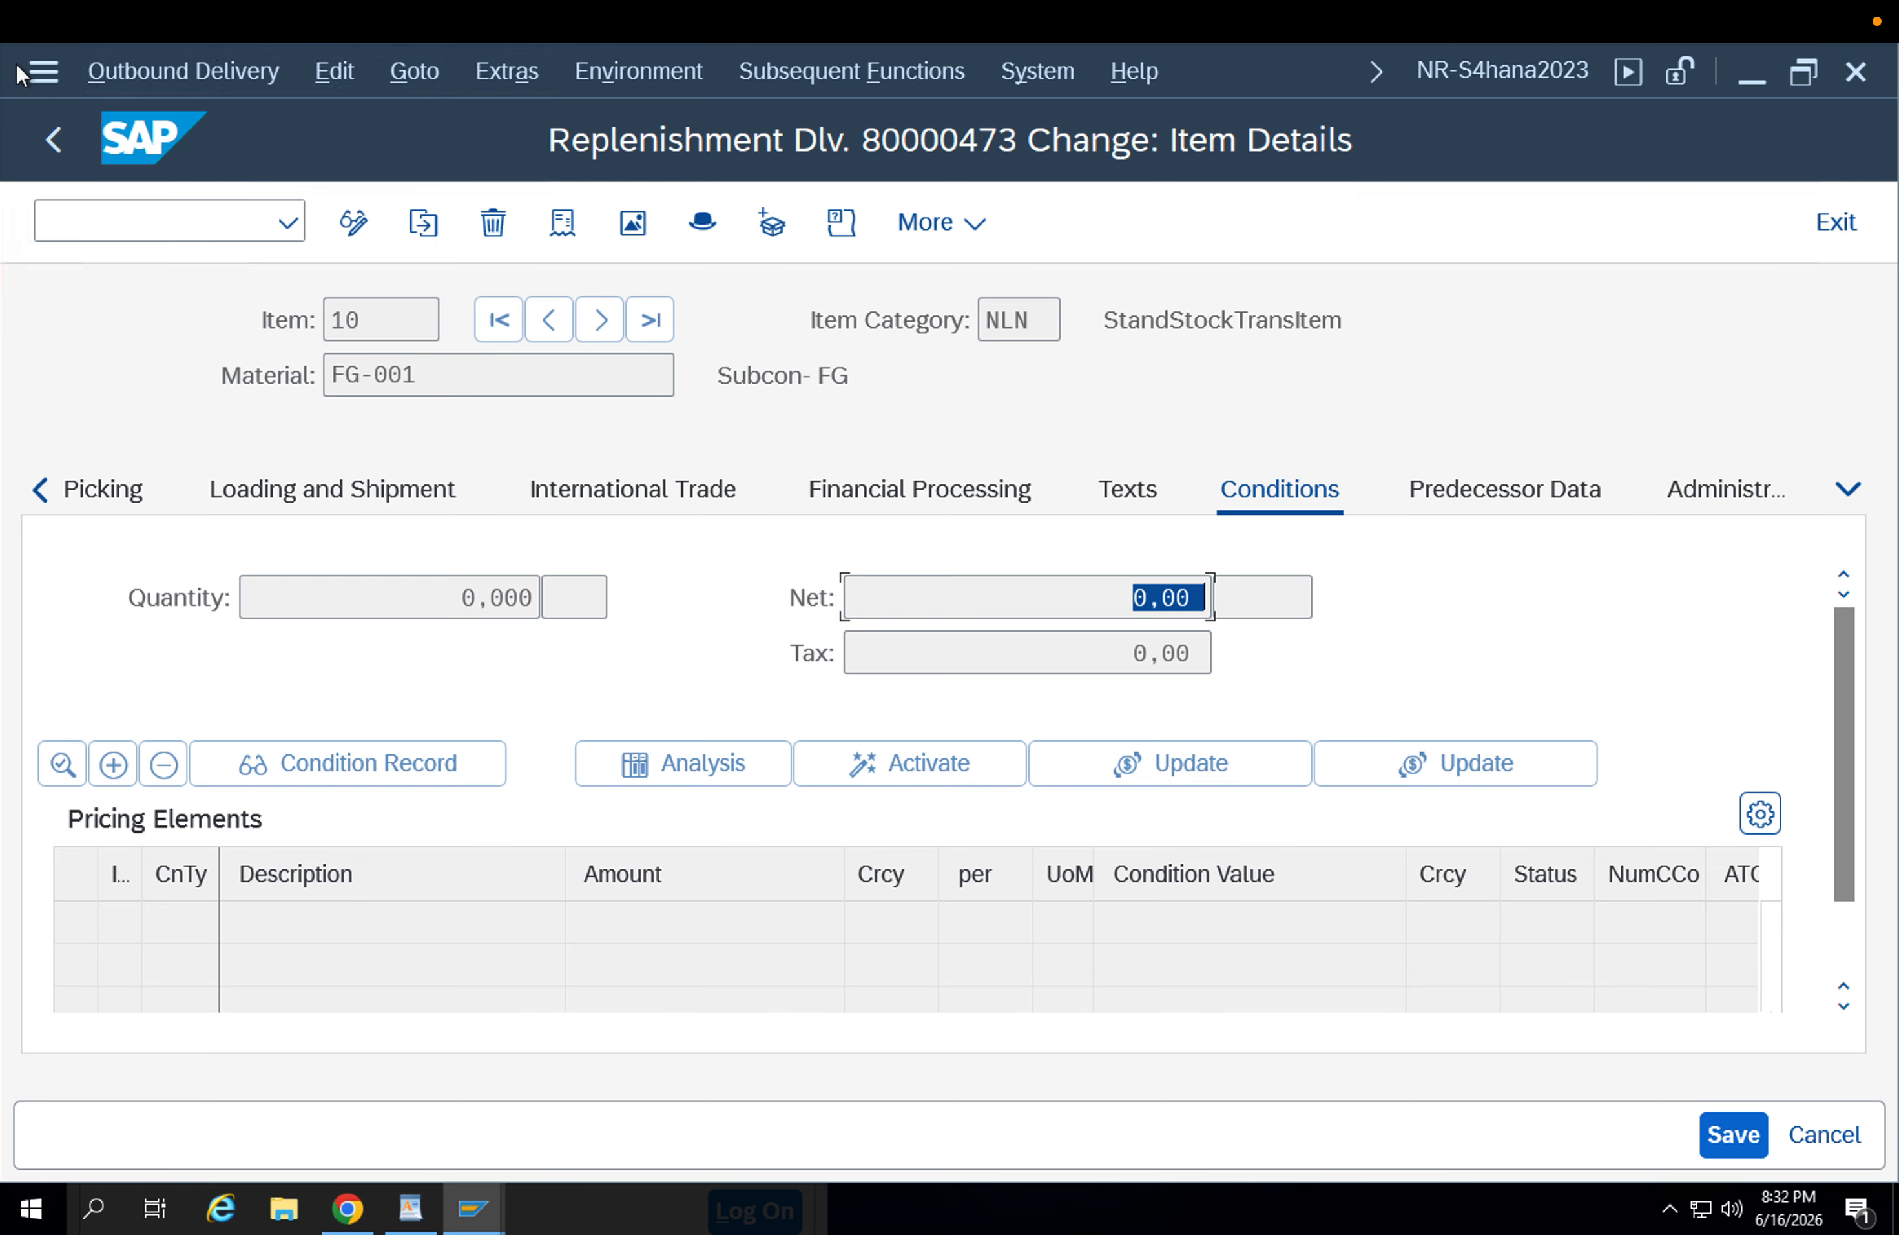
{"action": "left_click", "coordinate": [56, 130]}
{"action": "left_click", "coordinate": [57, 130]}
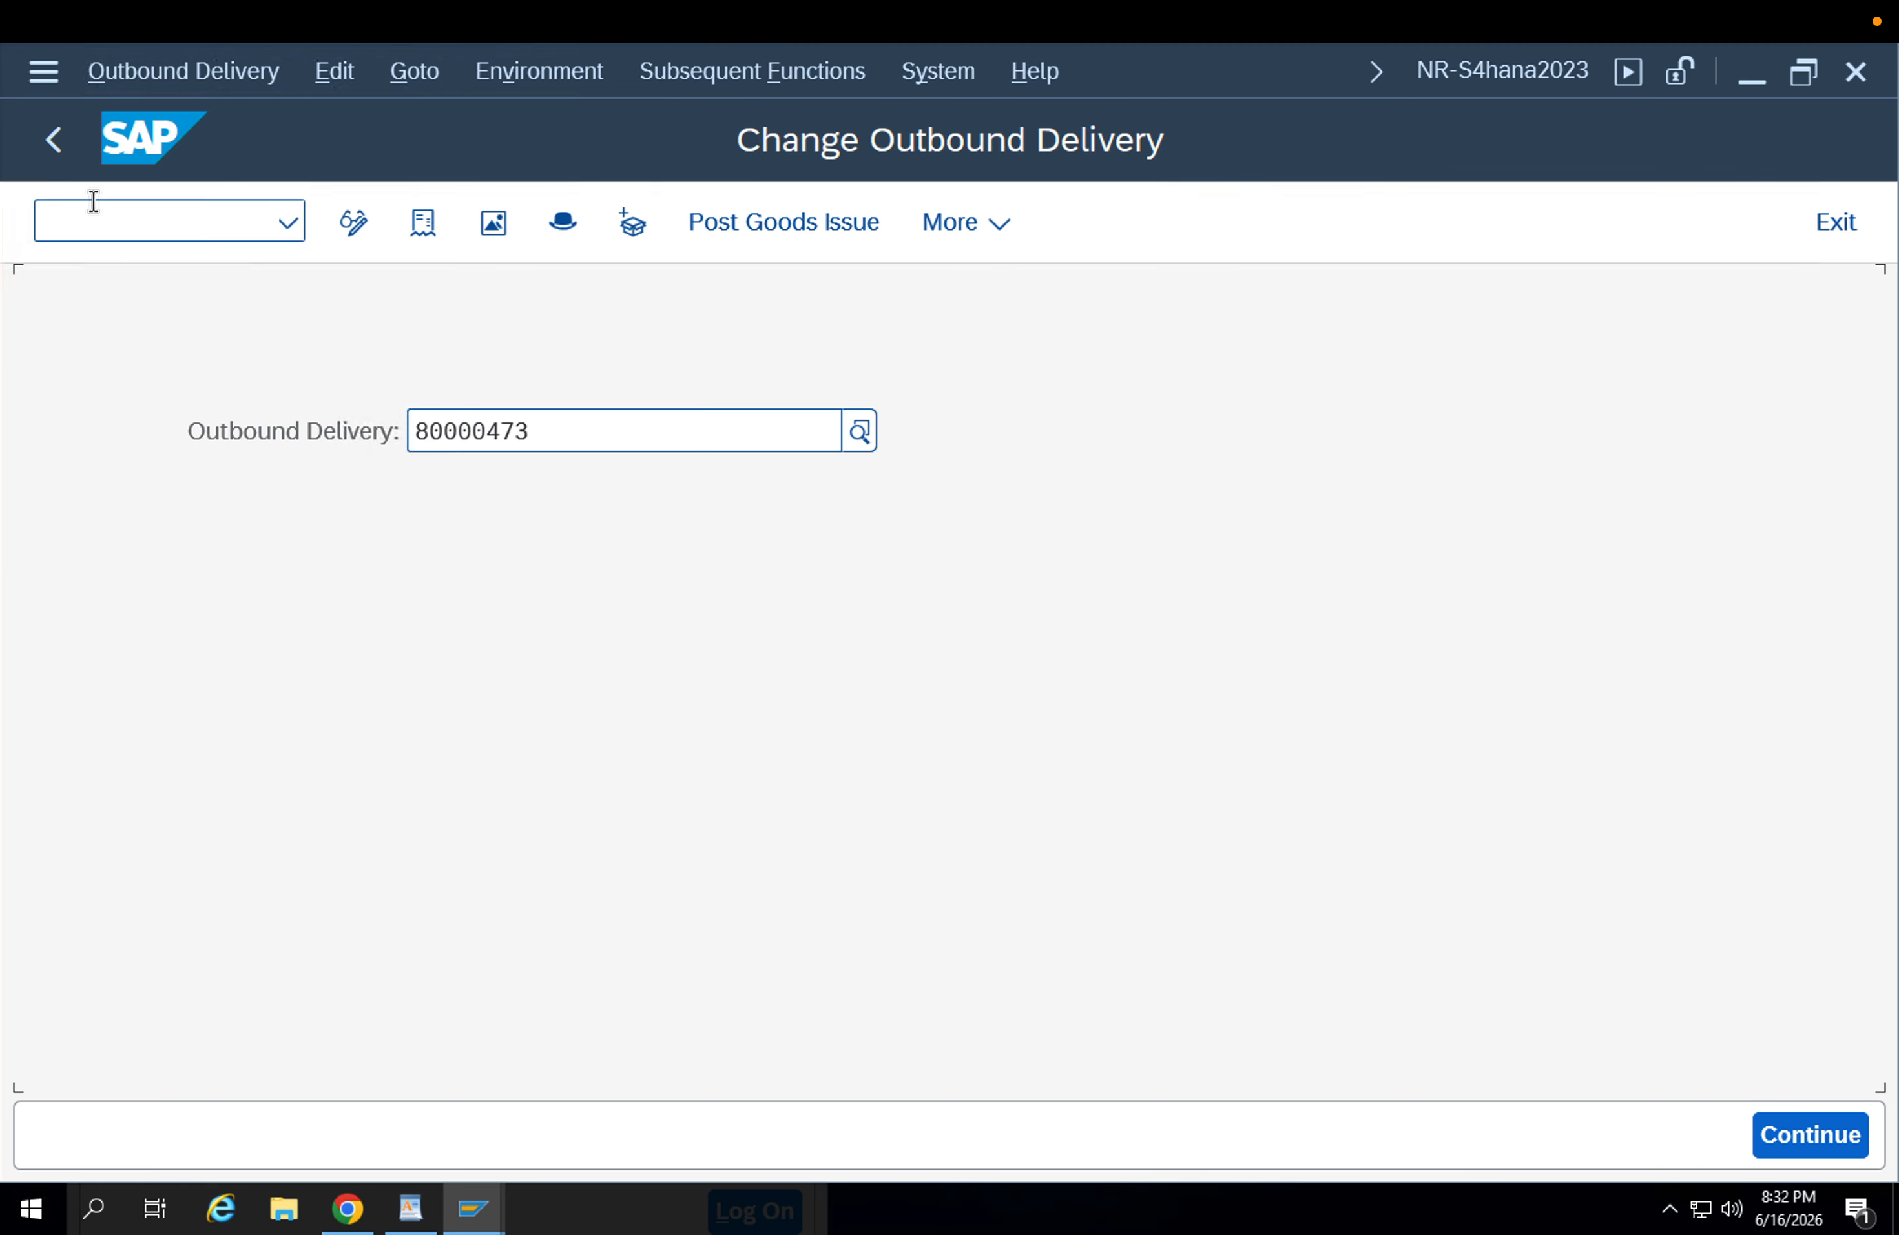
{"action": "left_click", "coordinate": [56, 144]}
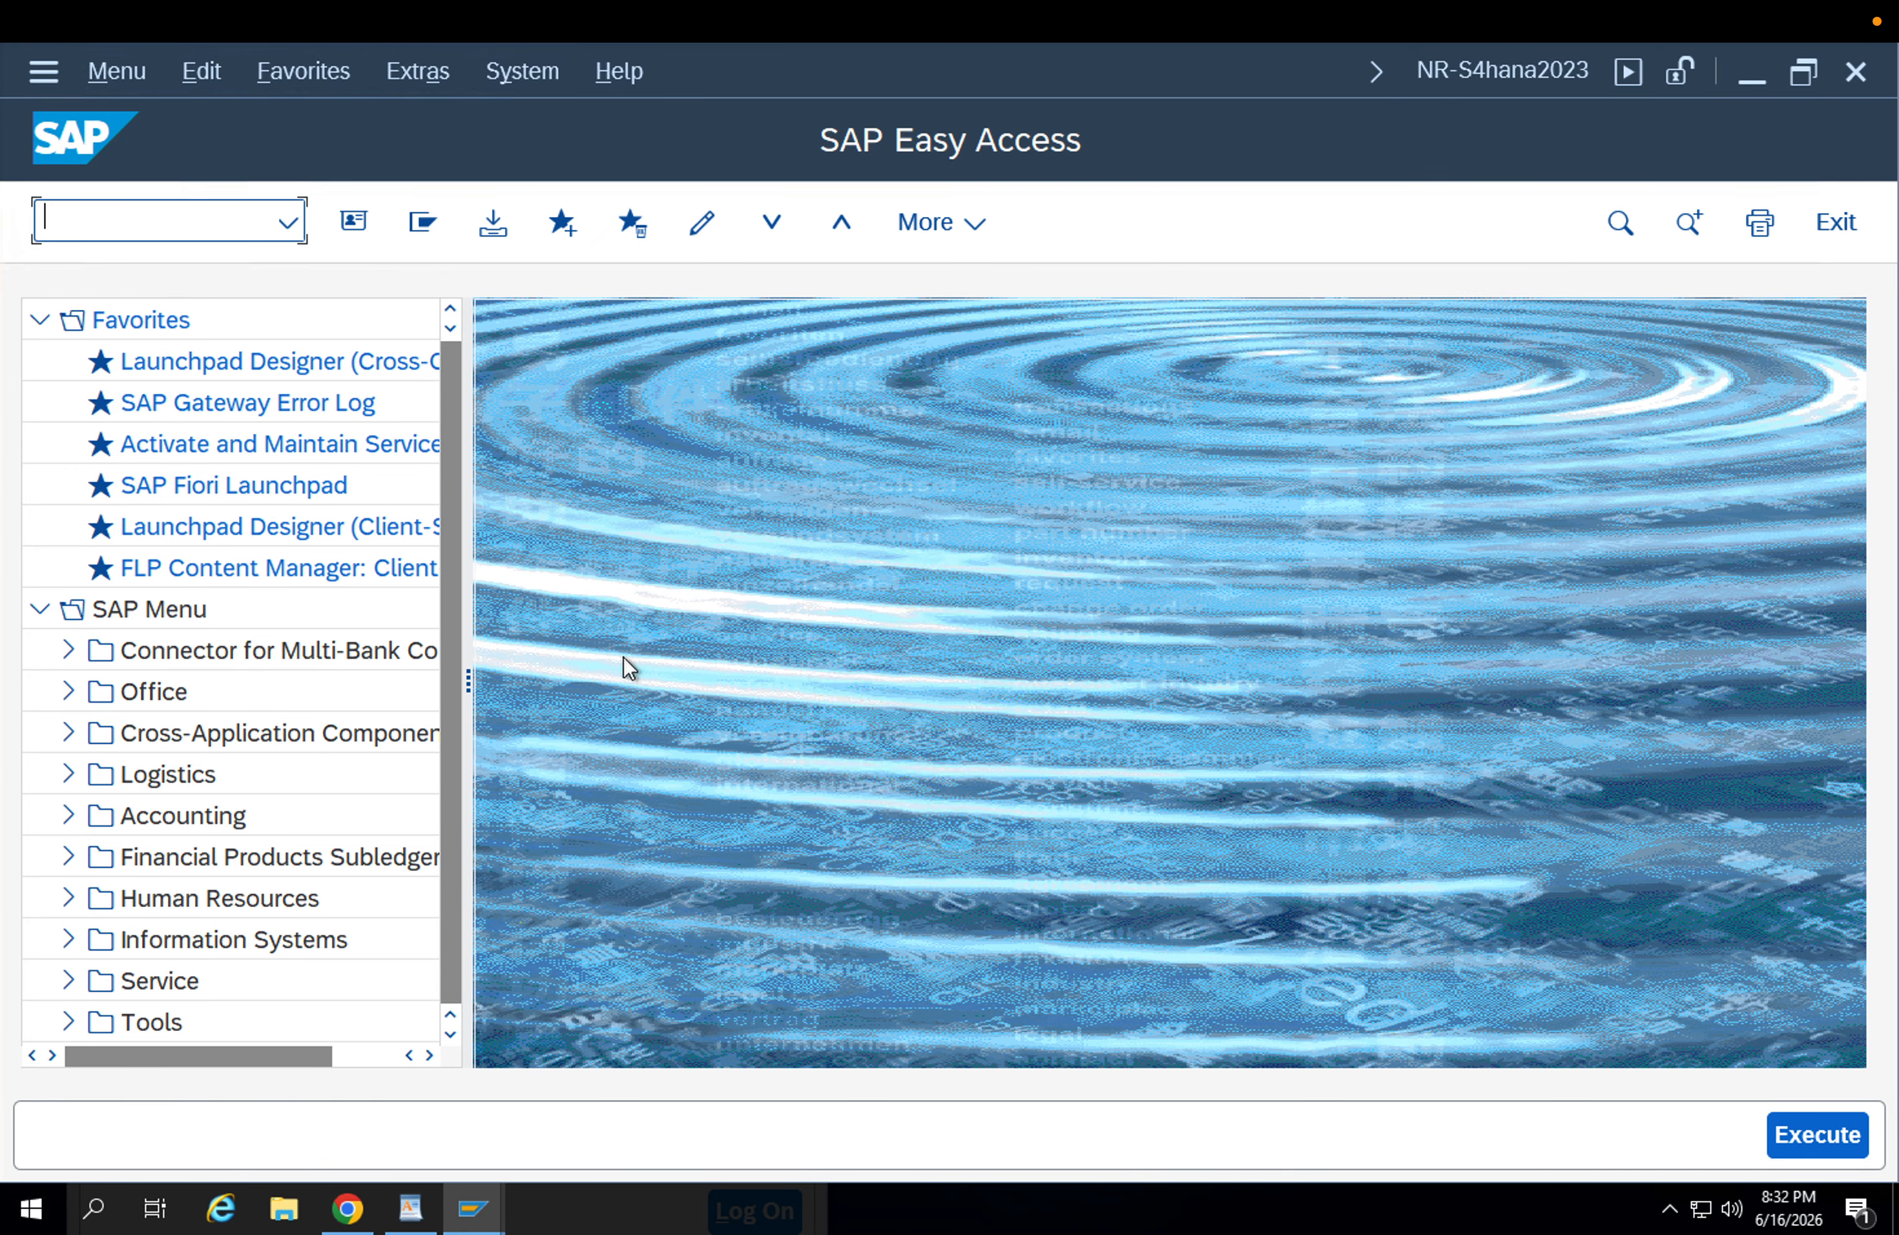
{"action": "left_click", "coordinate": [411, 1209]}
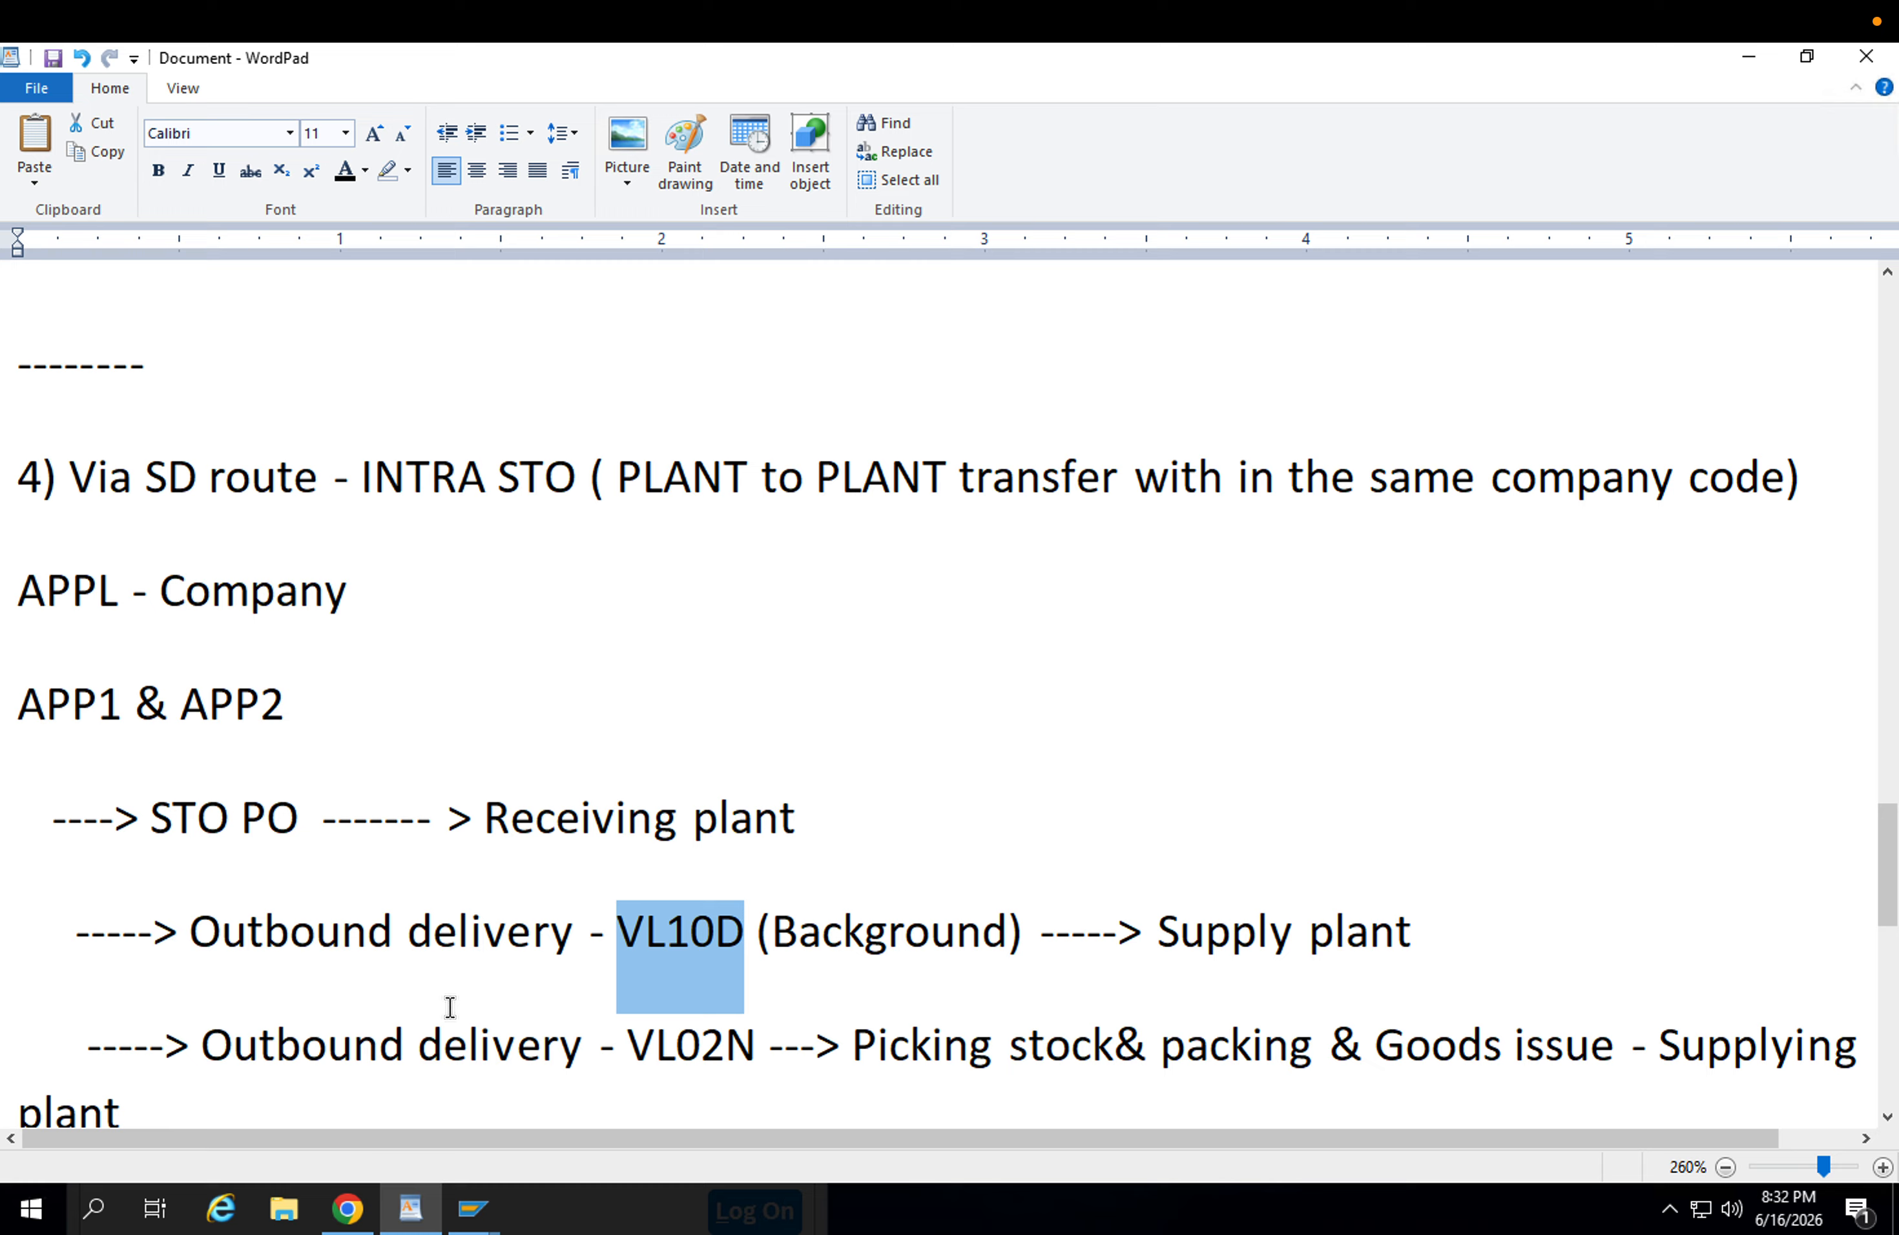
{"action": "left_click", "coordinate": [481, 1205]}
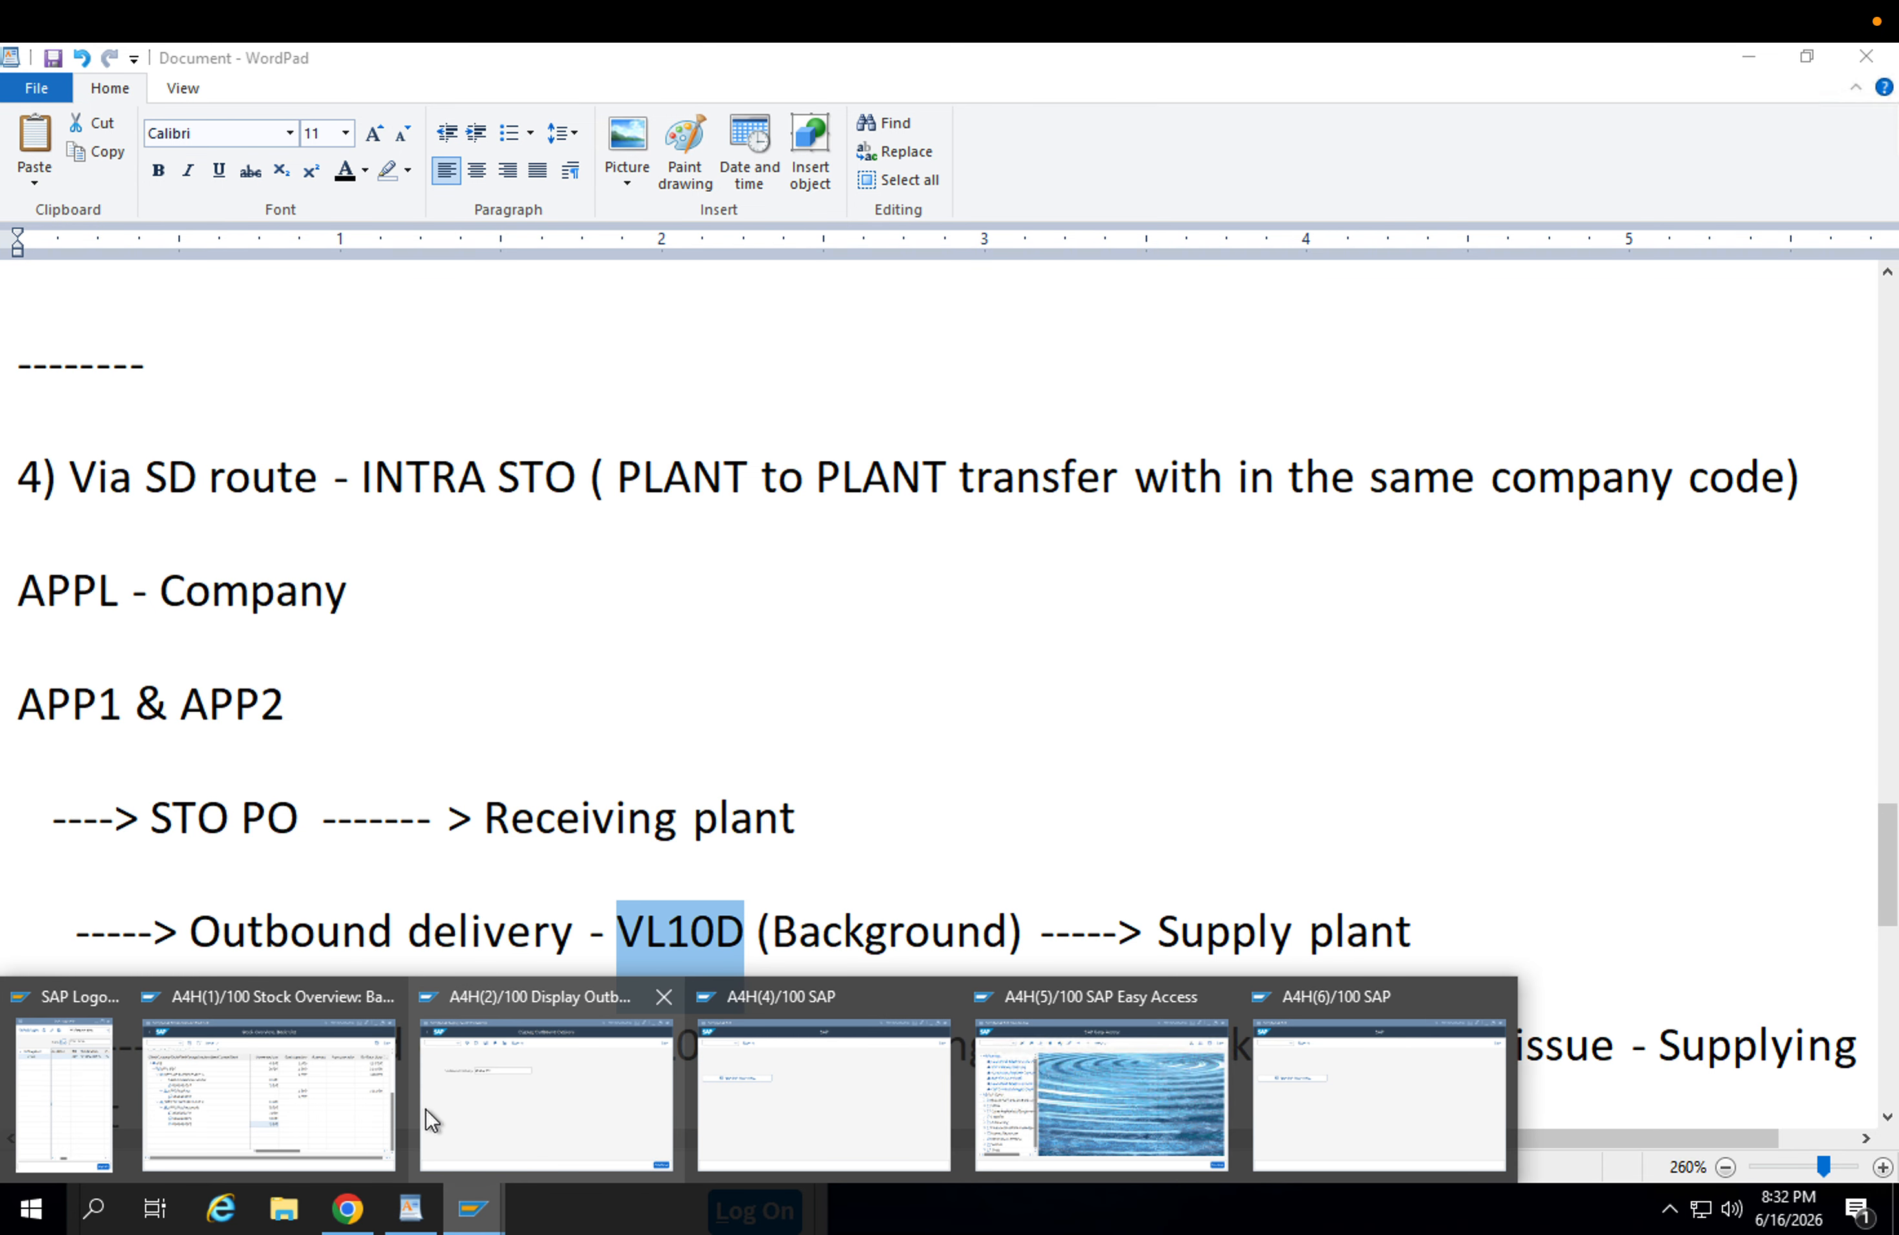
{"action": "left_click", "coordinate": [326, 1096]}
Switch to an empty SAP session, start project customizing, and open the SAP Reference IMG.
{"action": "left_click", "coordinate": [473, 1209]}
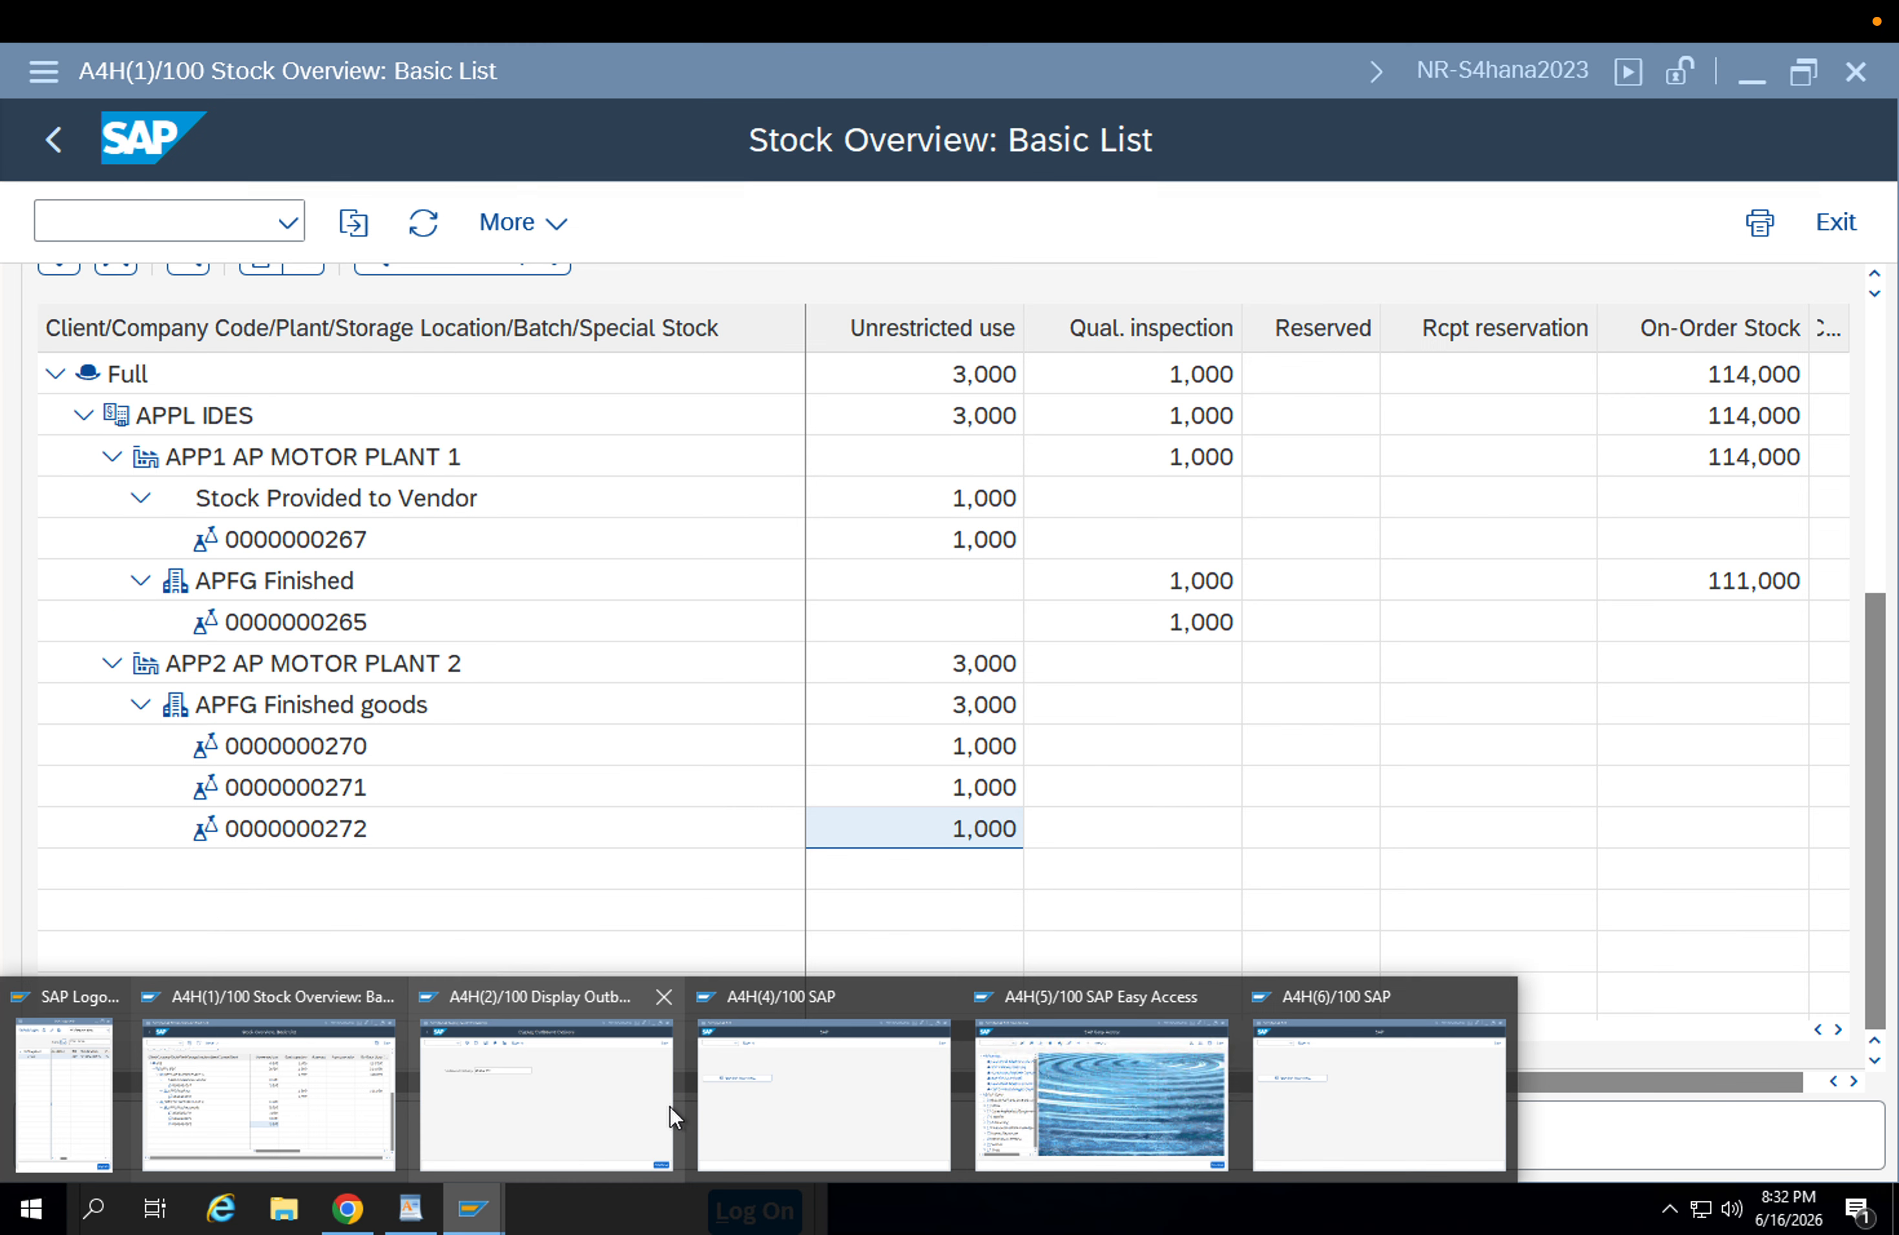
{"action": "mouse_move", "coordinate": [670, 1105]}
{"action": "left_click", "coordinate": [759, 1086]}
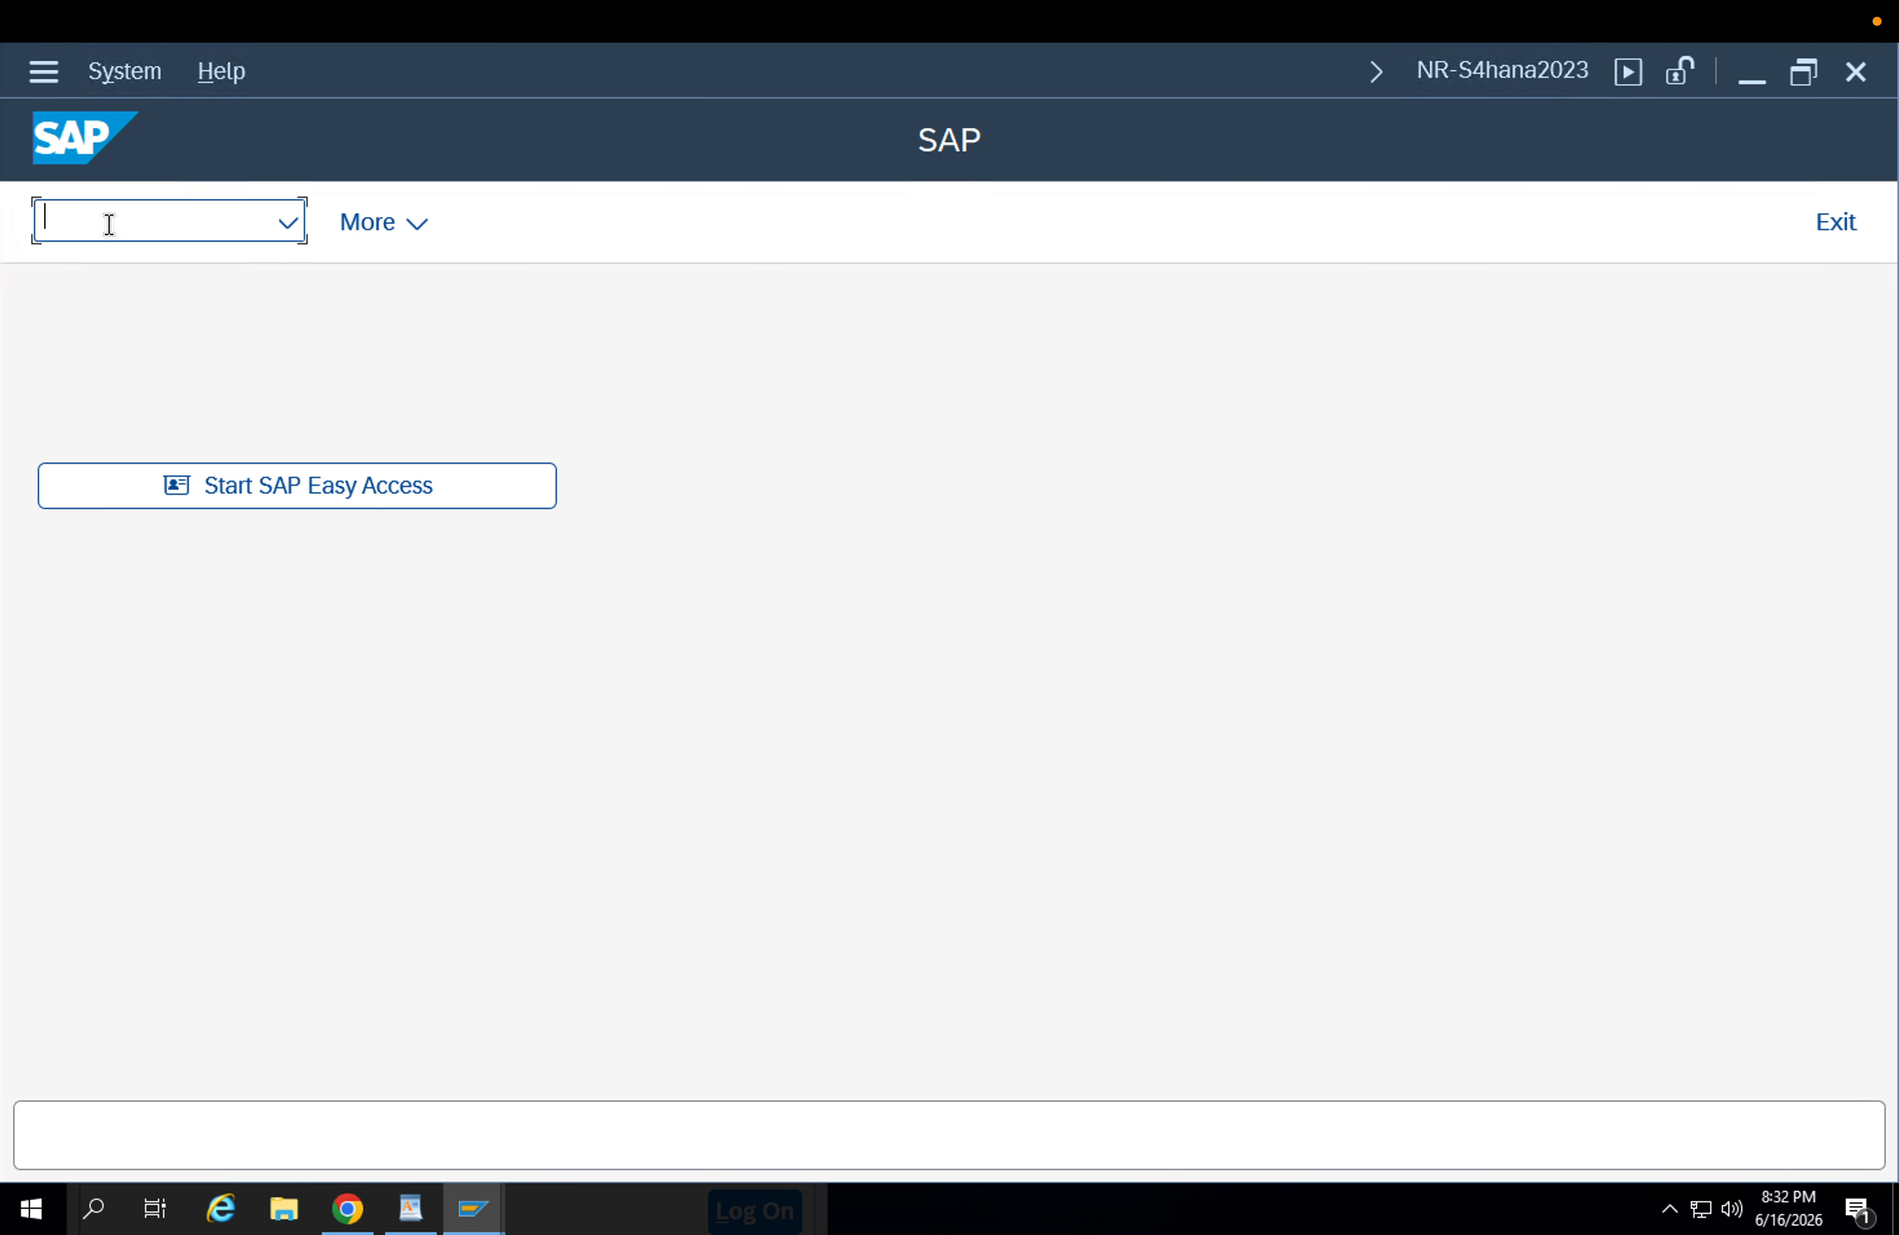
{"action": "type", "text": "/nspro"}
{"action": "key", "text": "Return"}
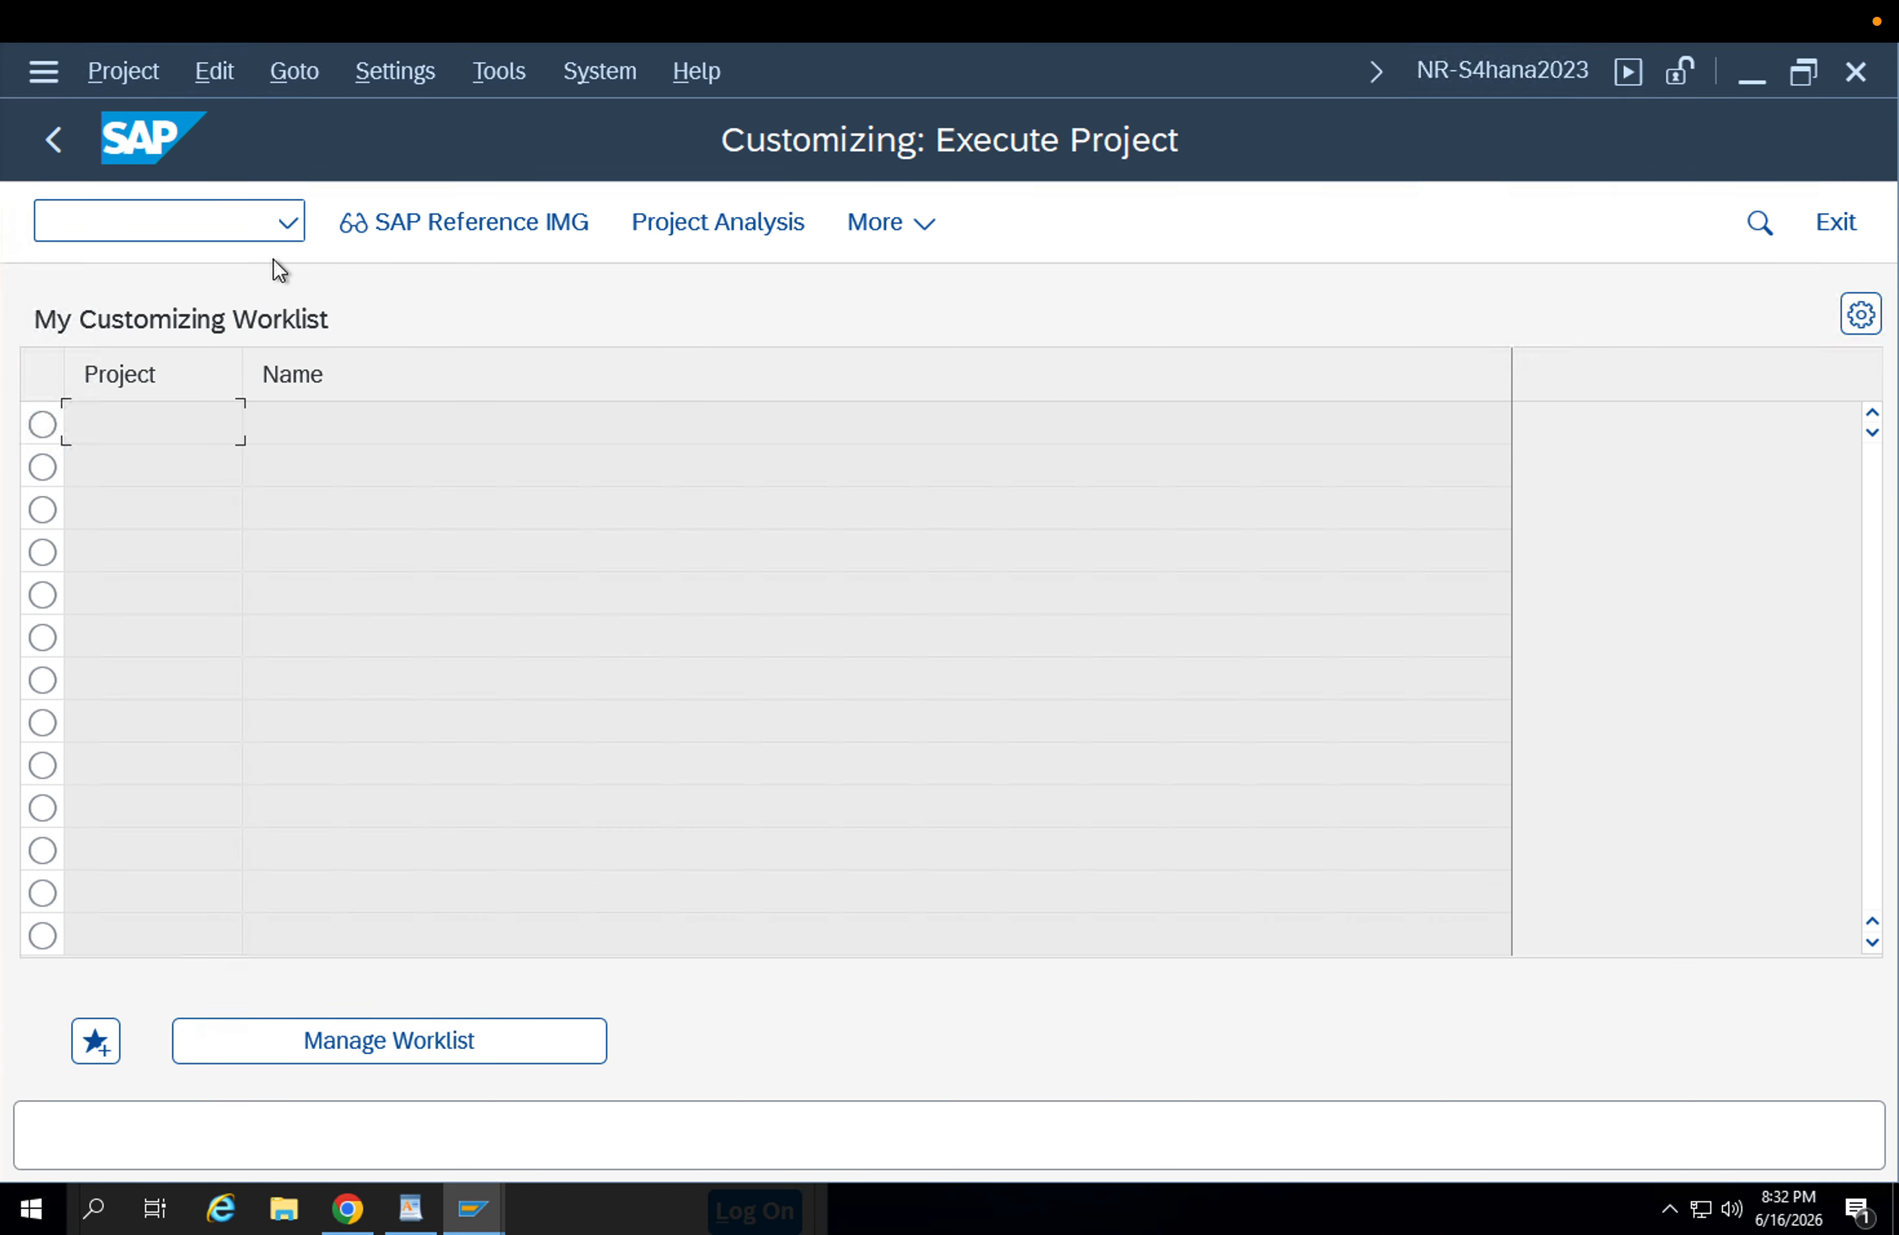
{"action": "left_click", "coordinate": [371, 222]}
Expand the IMG structure through Materials Management and Purchasing down to the Purchase Order node.
{"action": "scroll", "coordinate": [390, 749], "scroll_direction": "down", "scroll_amount": 2}
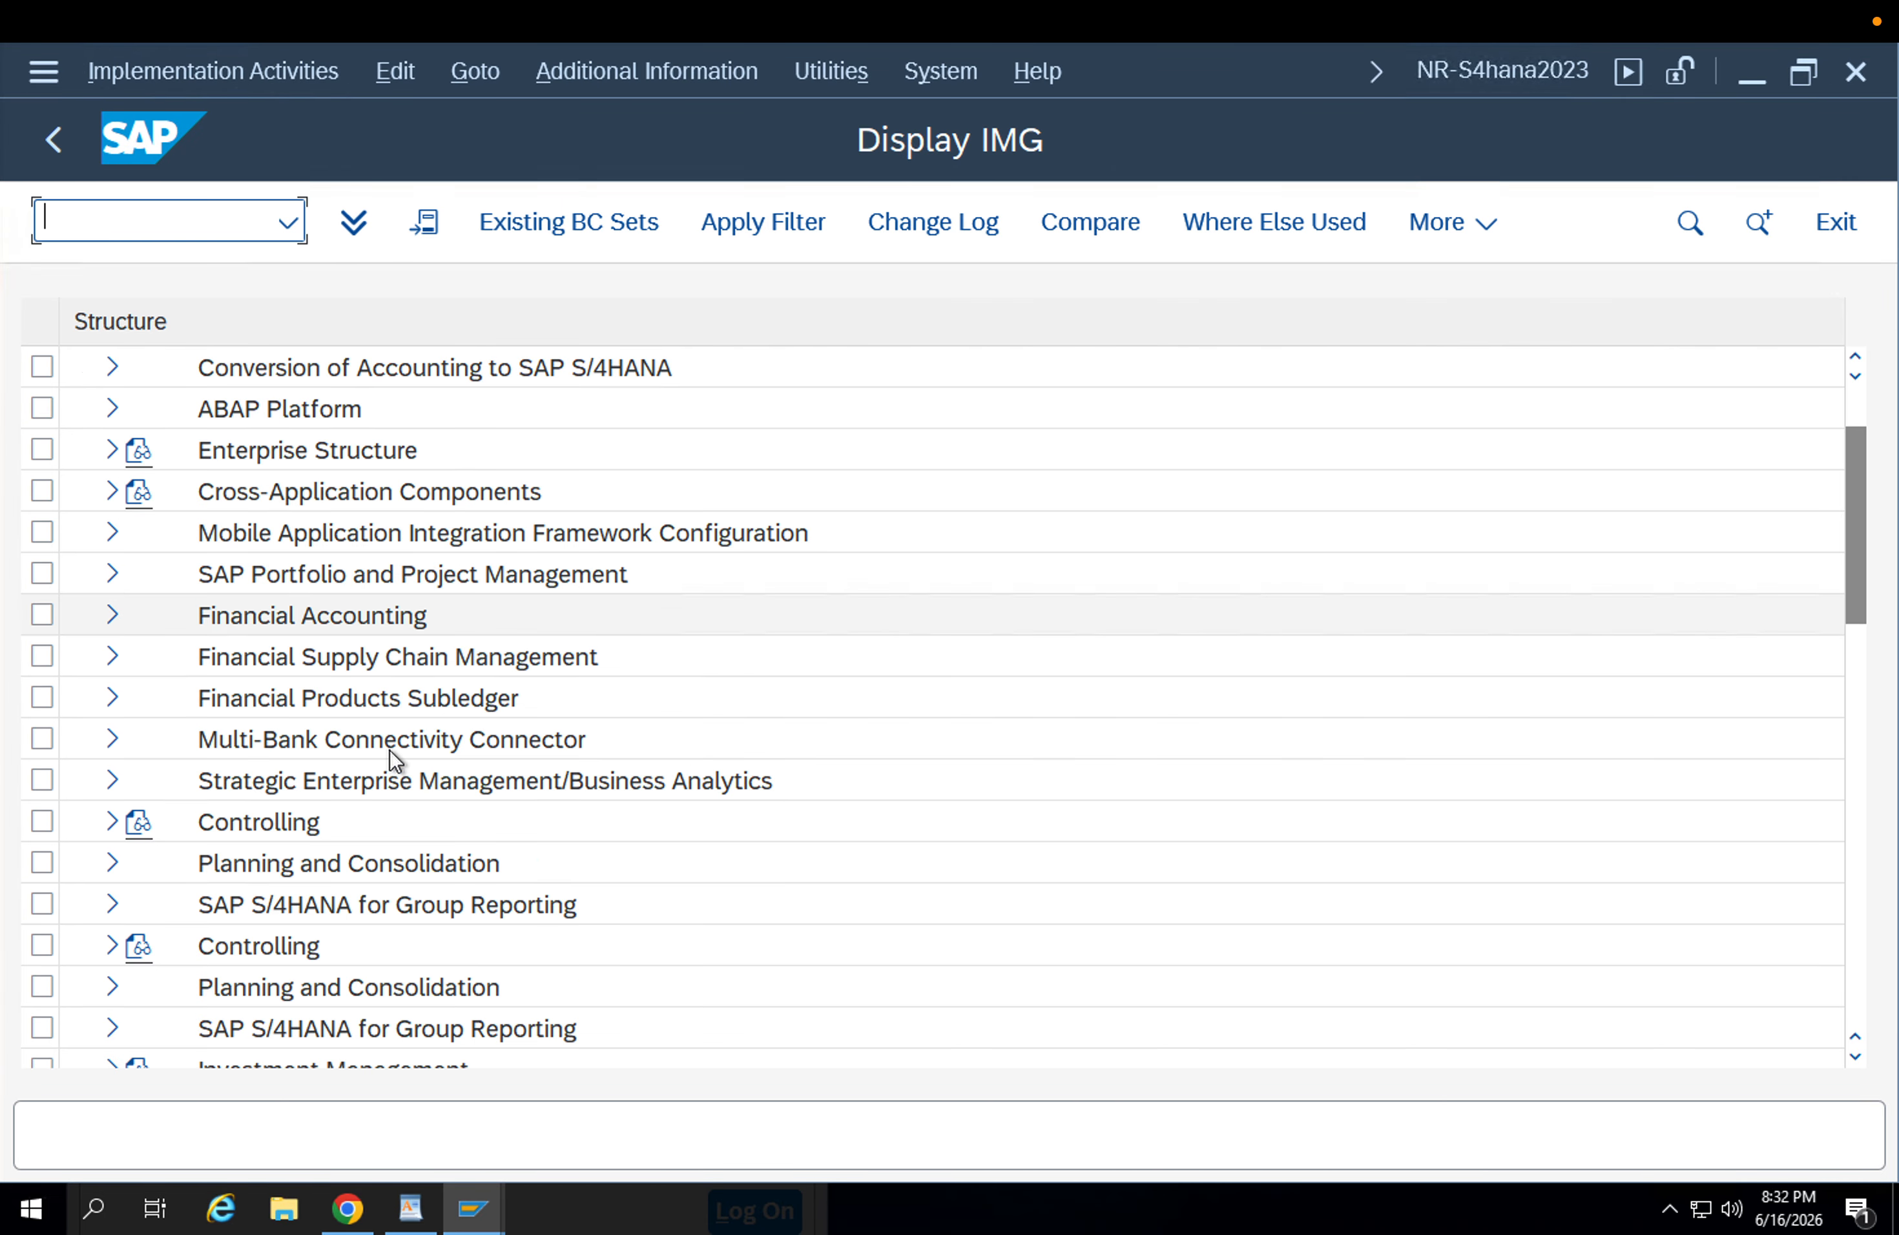
{"action": "scroll", "coordinate": [391, 750], "scroll_direction": "down", "scroll_amount": 10}
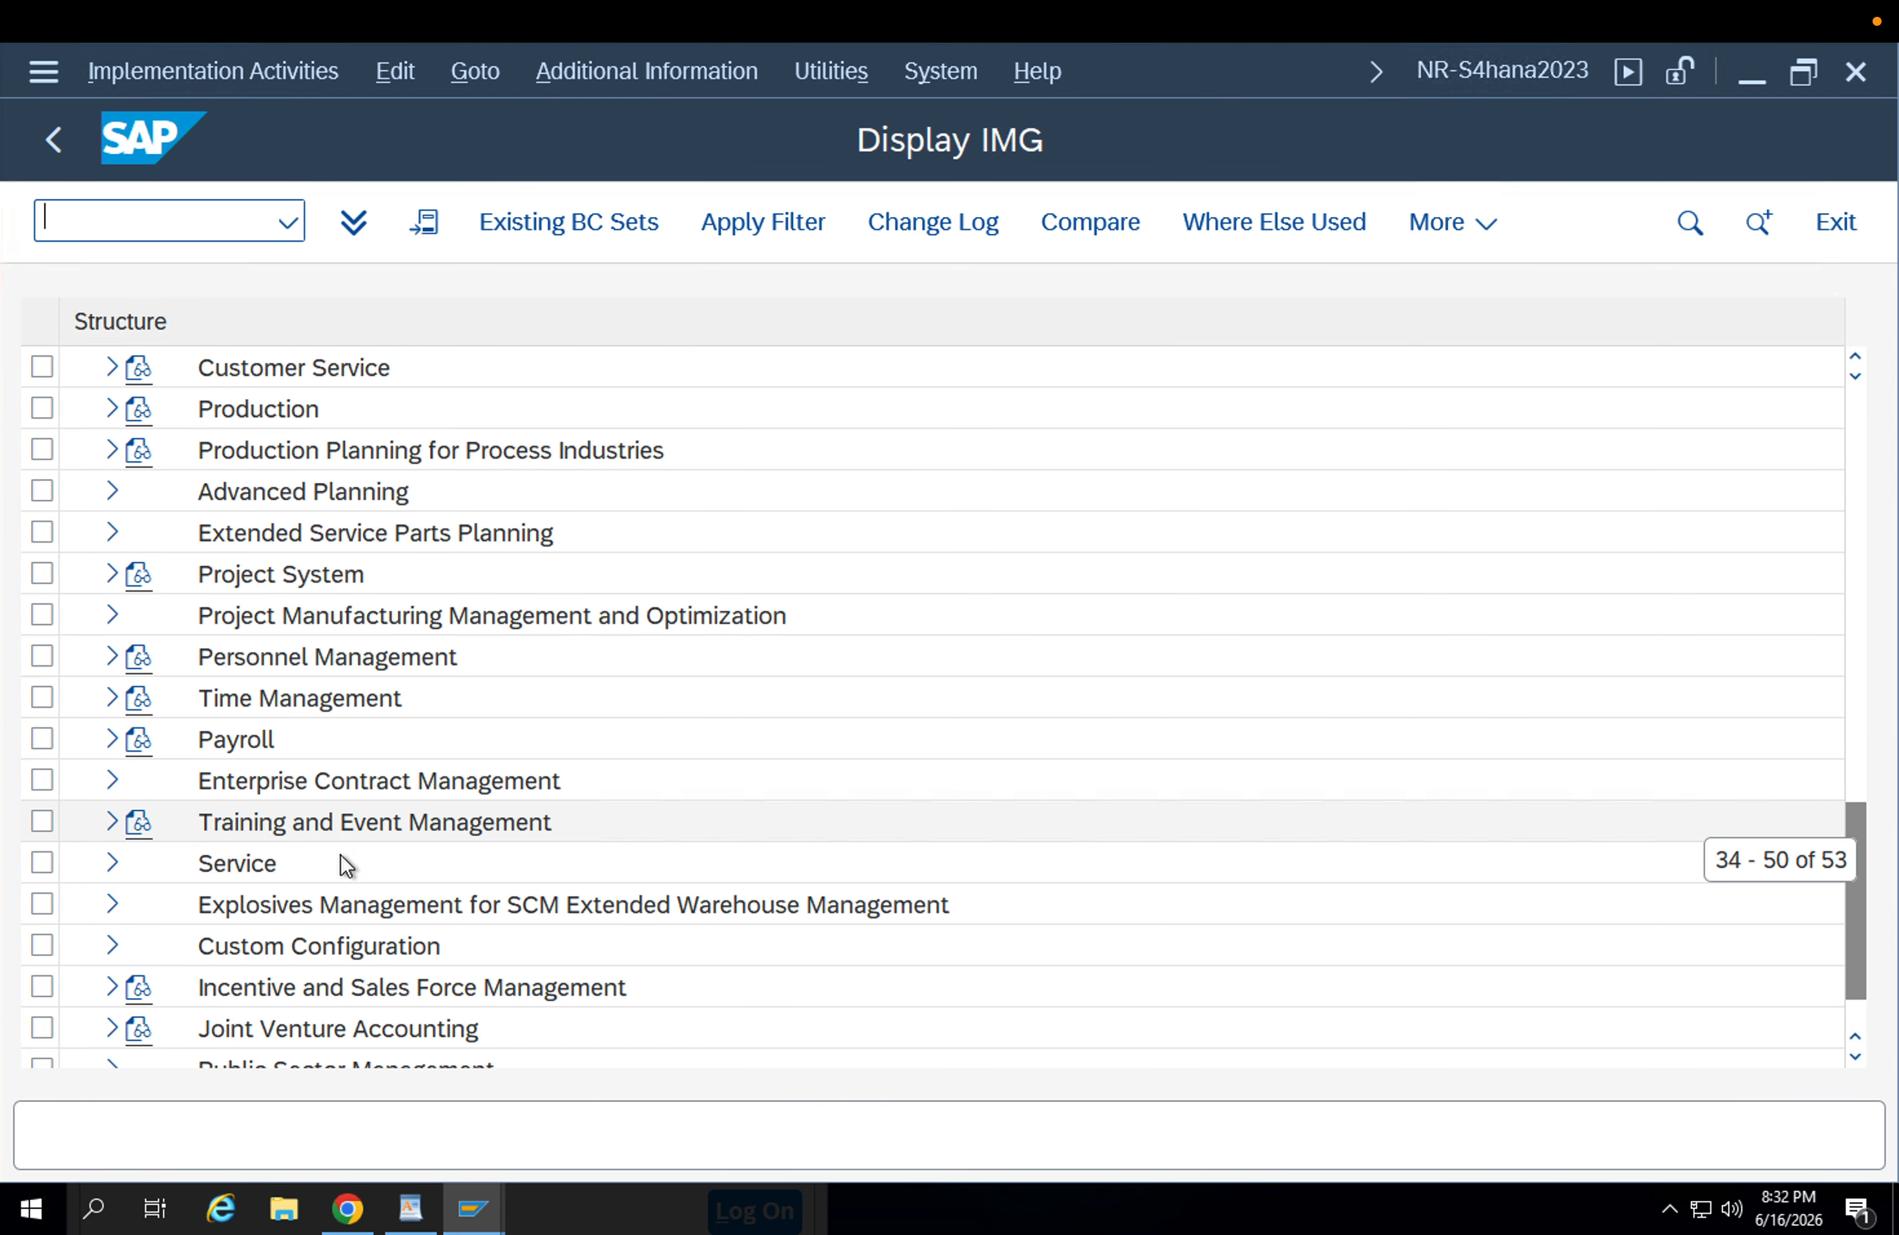
{"action": "scroll", "coordinate": [346, 864], "scroll_direction": "down", "scroll_amount": 1}
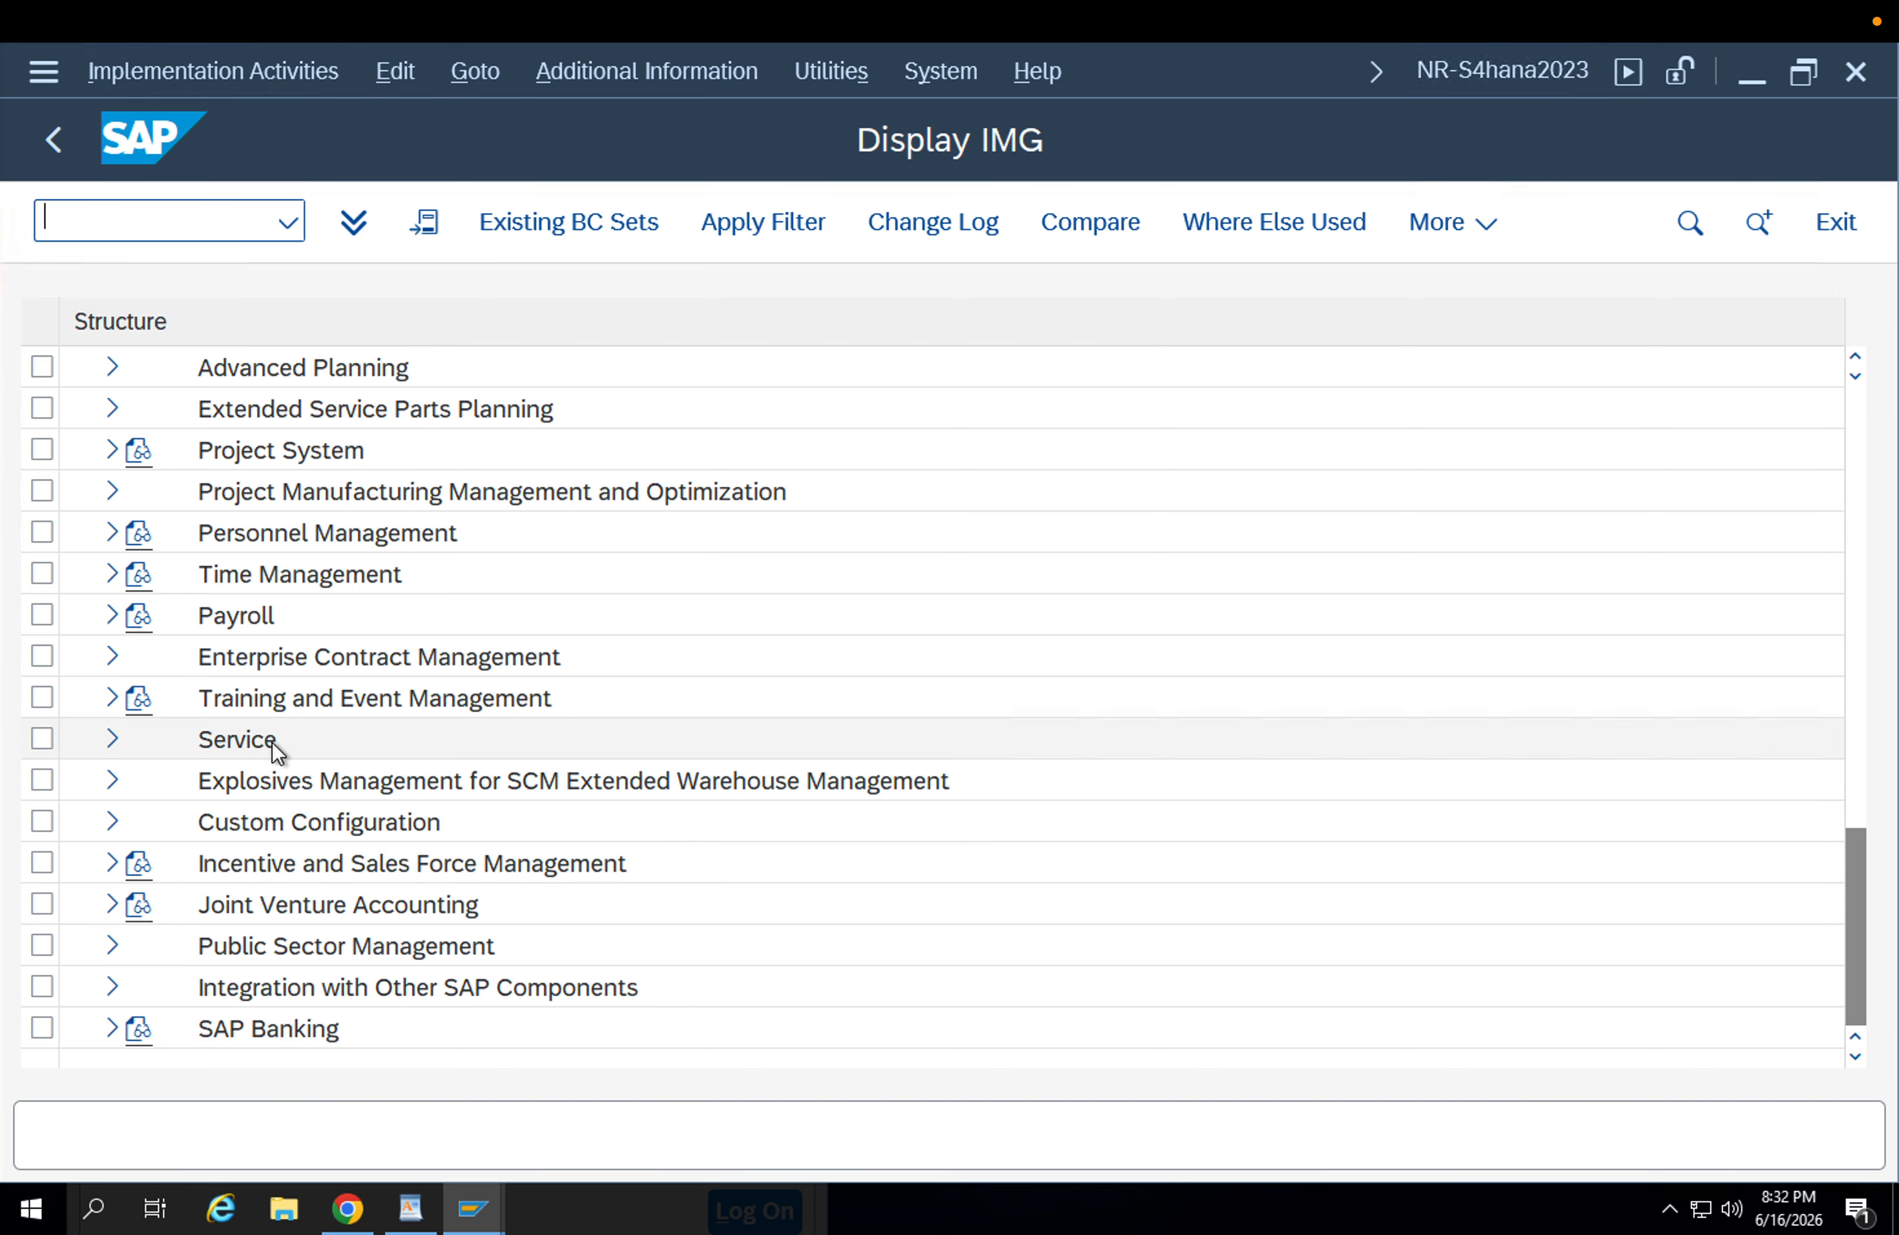
{"action": "scroll", "coordinate": [311, 753], "scroll_direction": "up", "scroll_amount": 7}
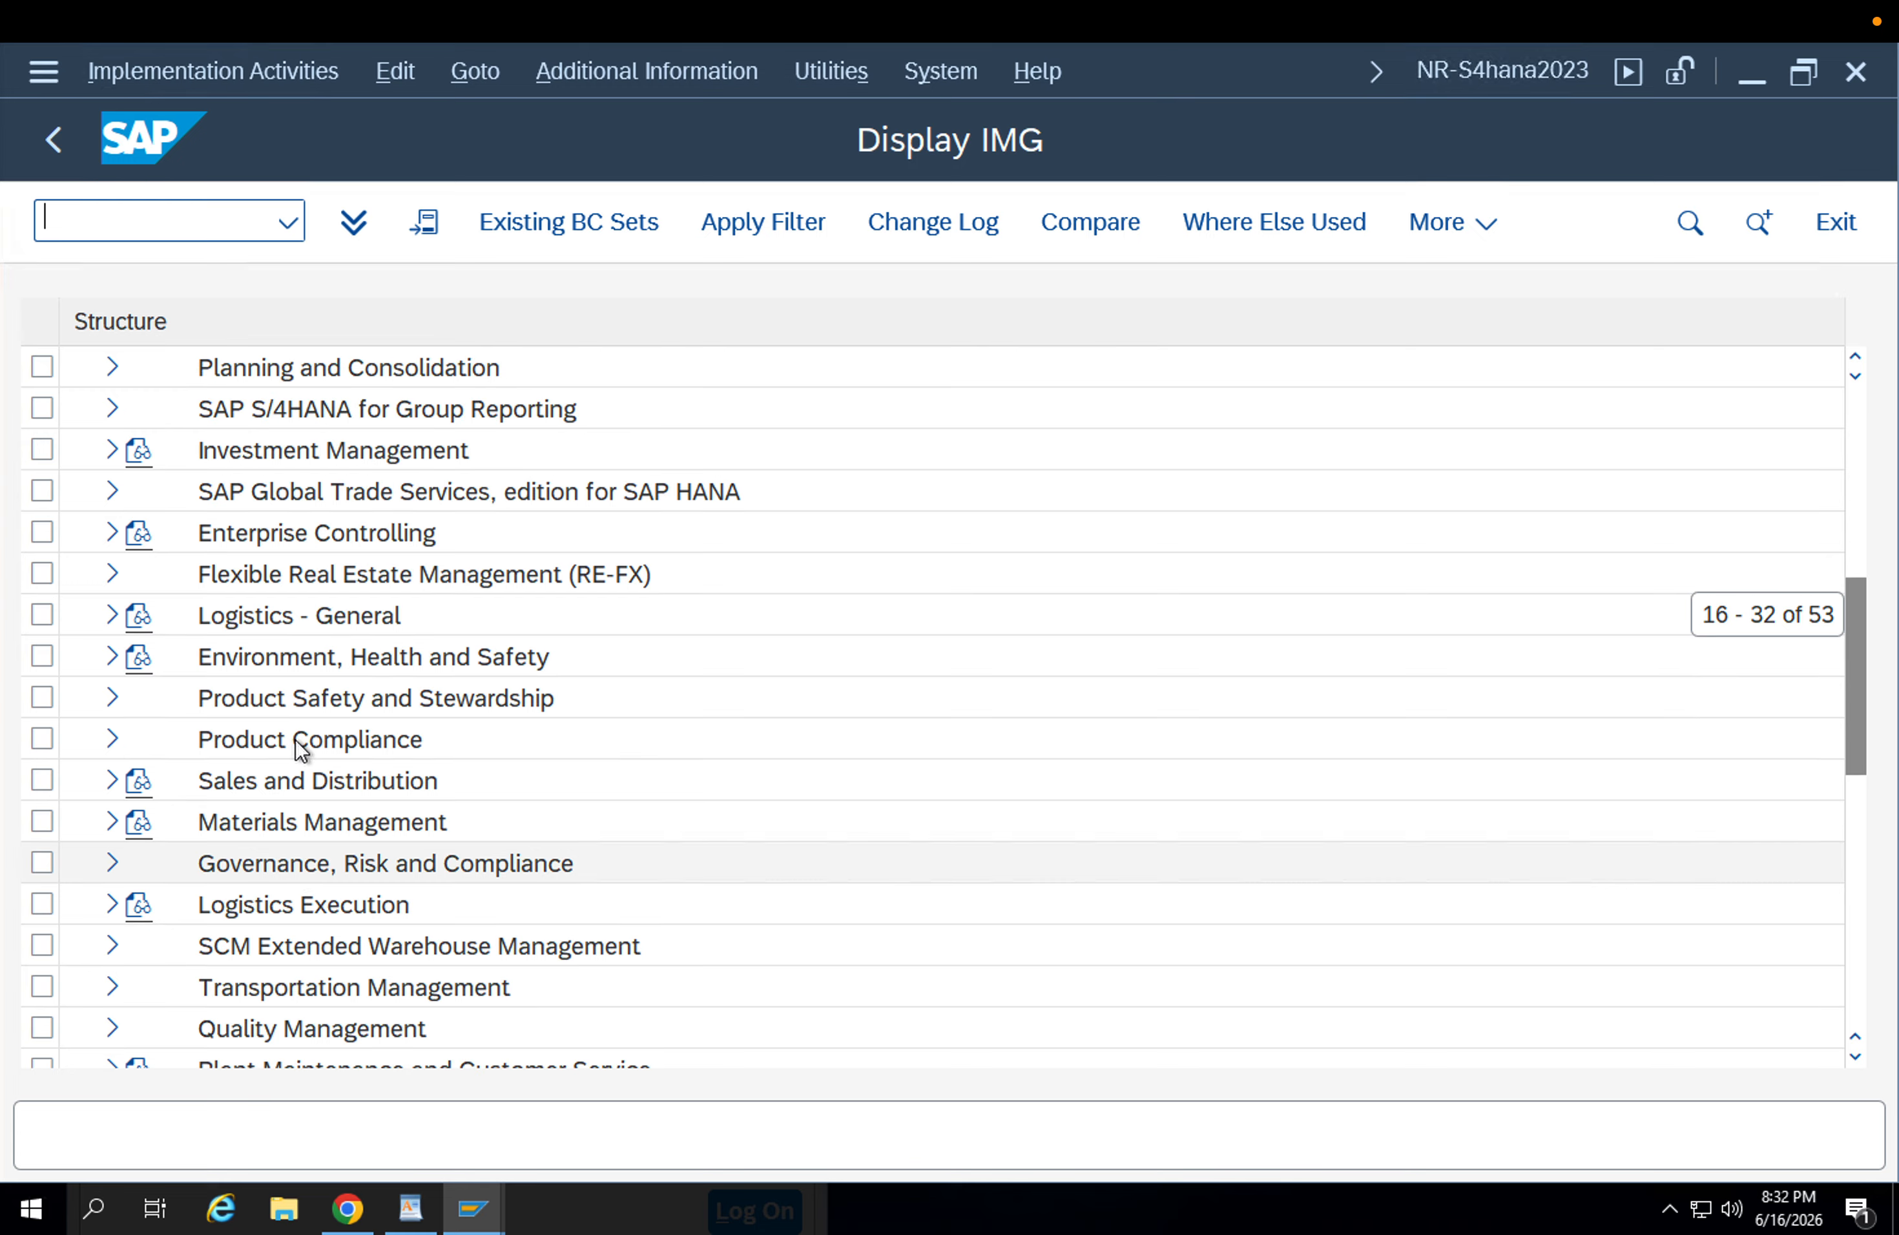
{"action": "left_click", "coordinate": [111, 827]}
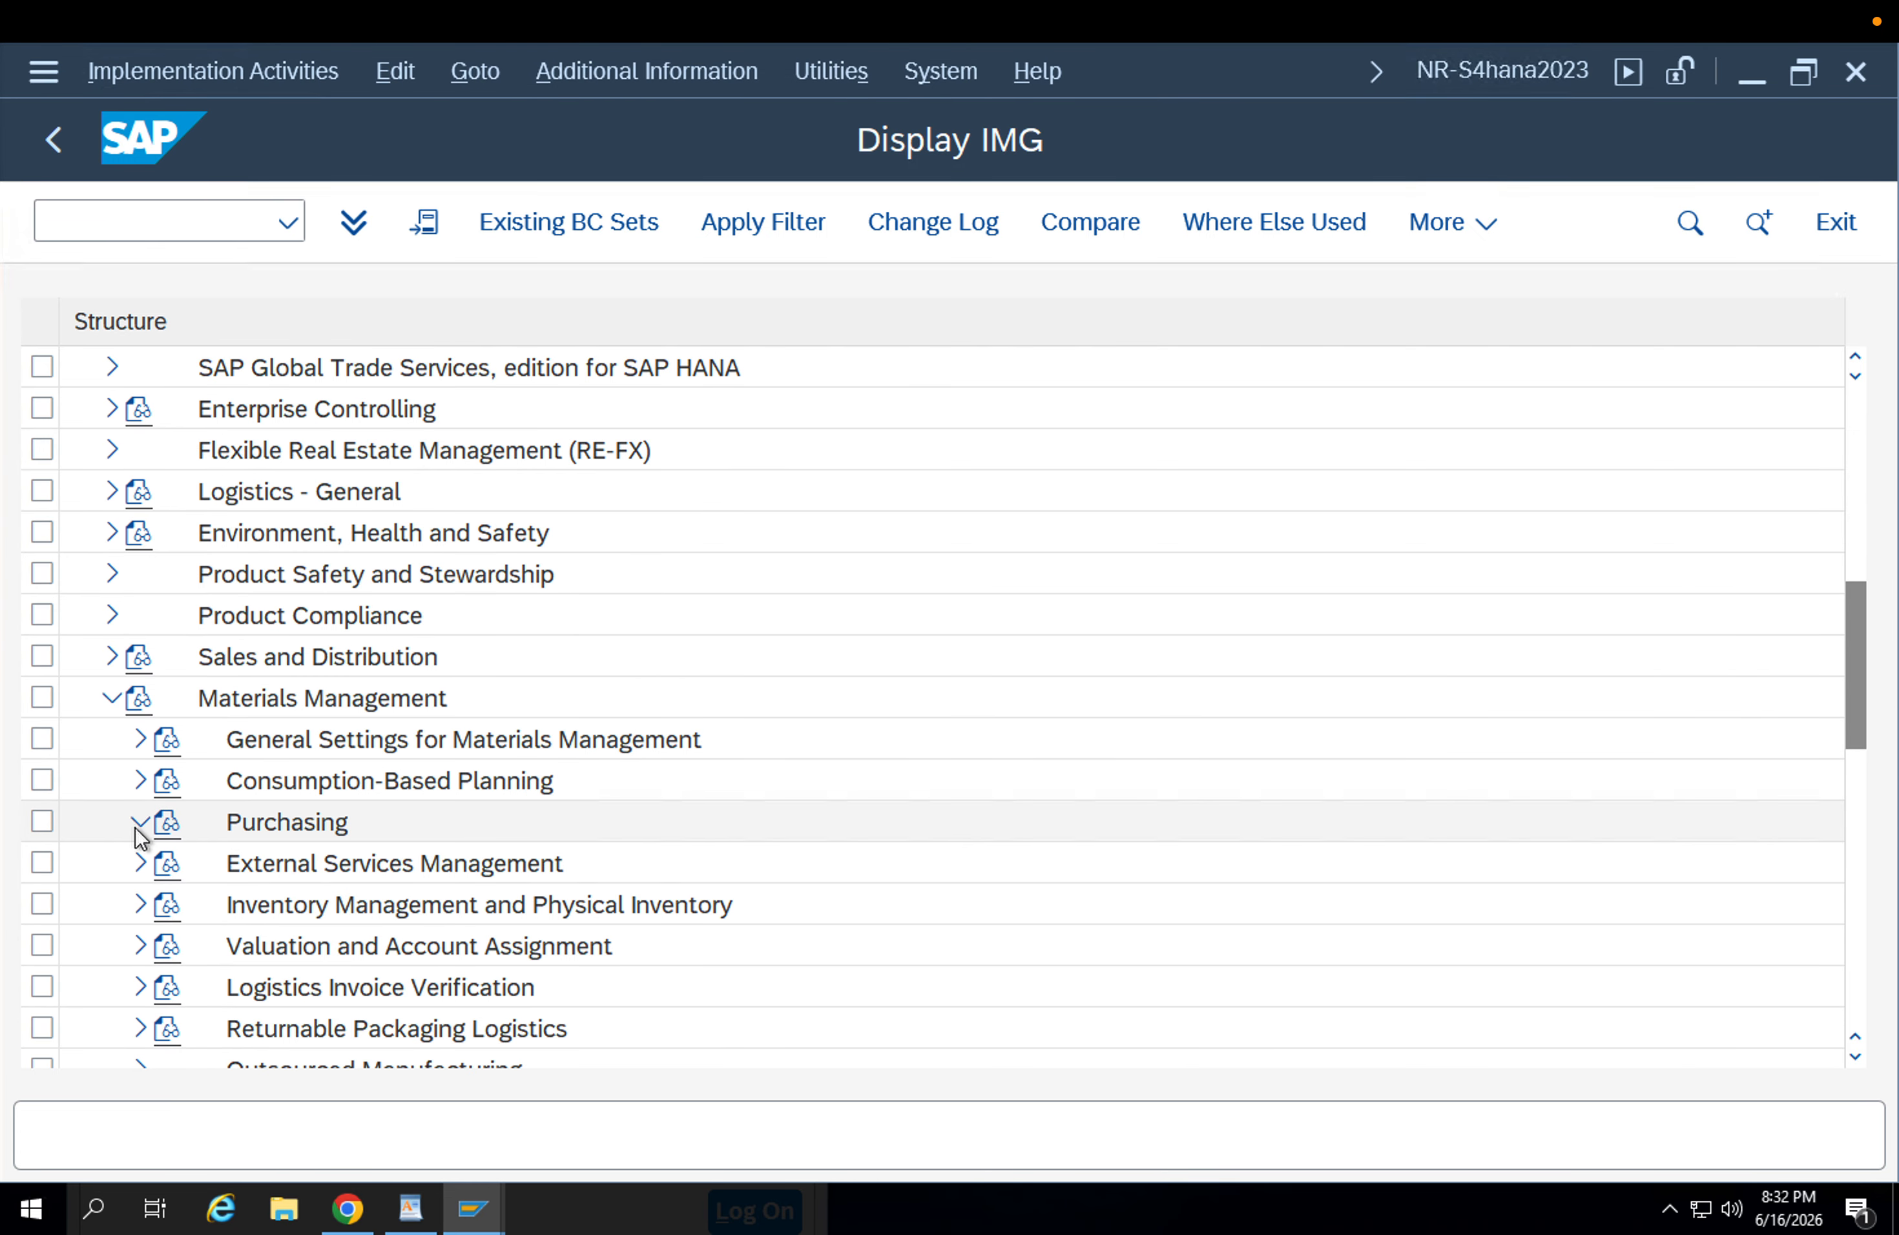
{"action": "left_click", "coordinate": [140, 822]}
{"action": "scroll", "coordinate": [296, 797], "scroll_direction": "down", "scroll_amount": 2}
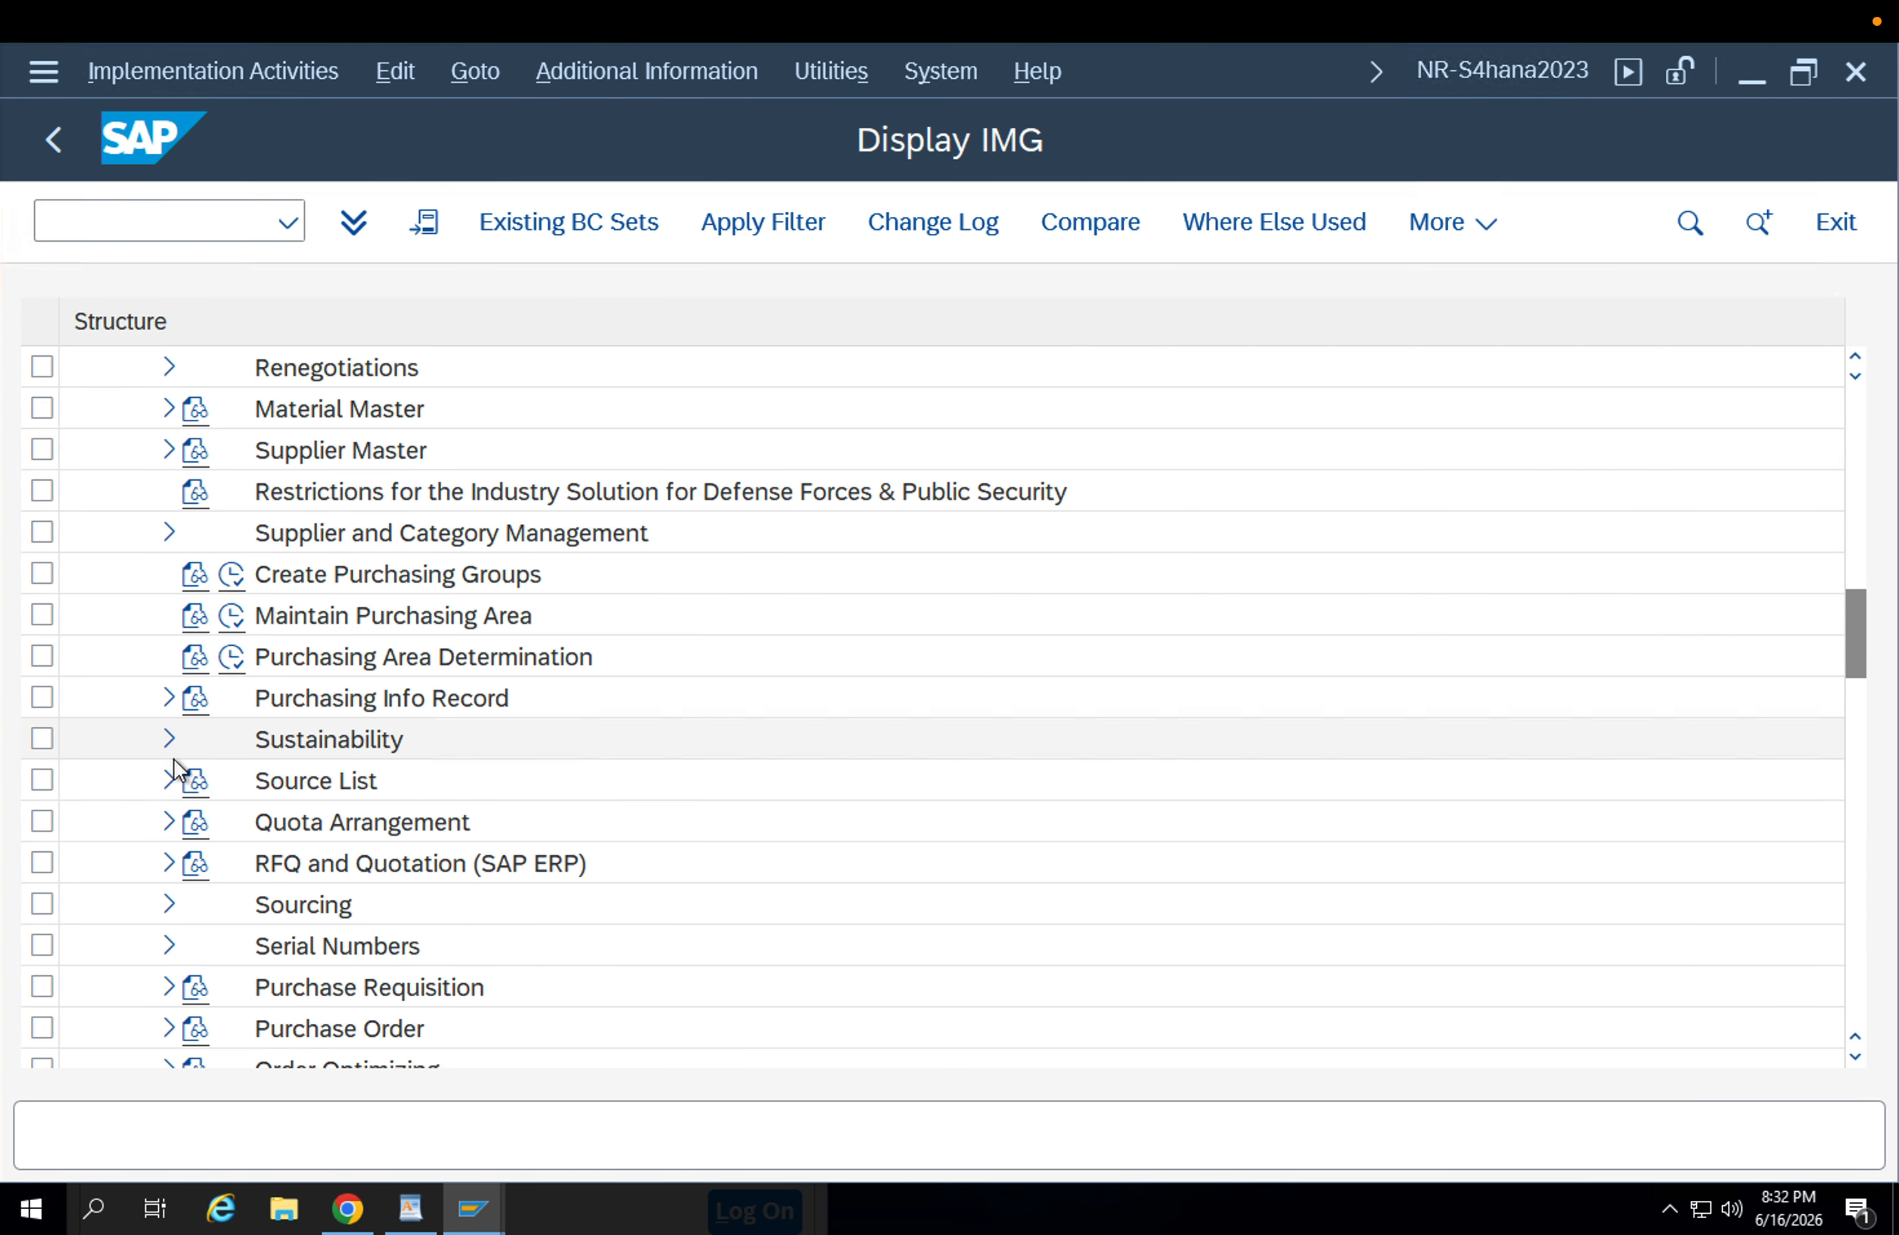
{"action": "left_click", "coordinate": [302, 668]}
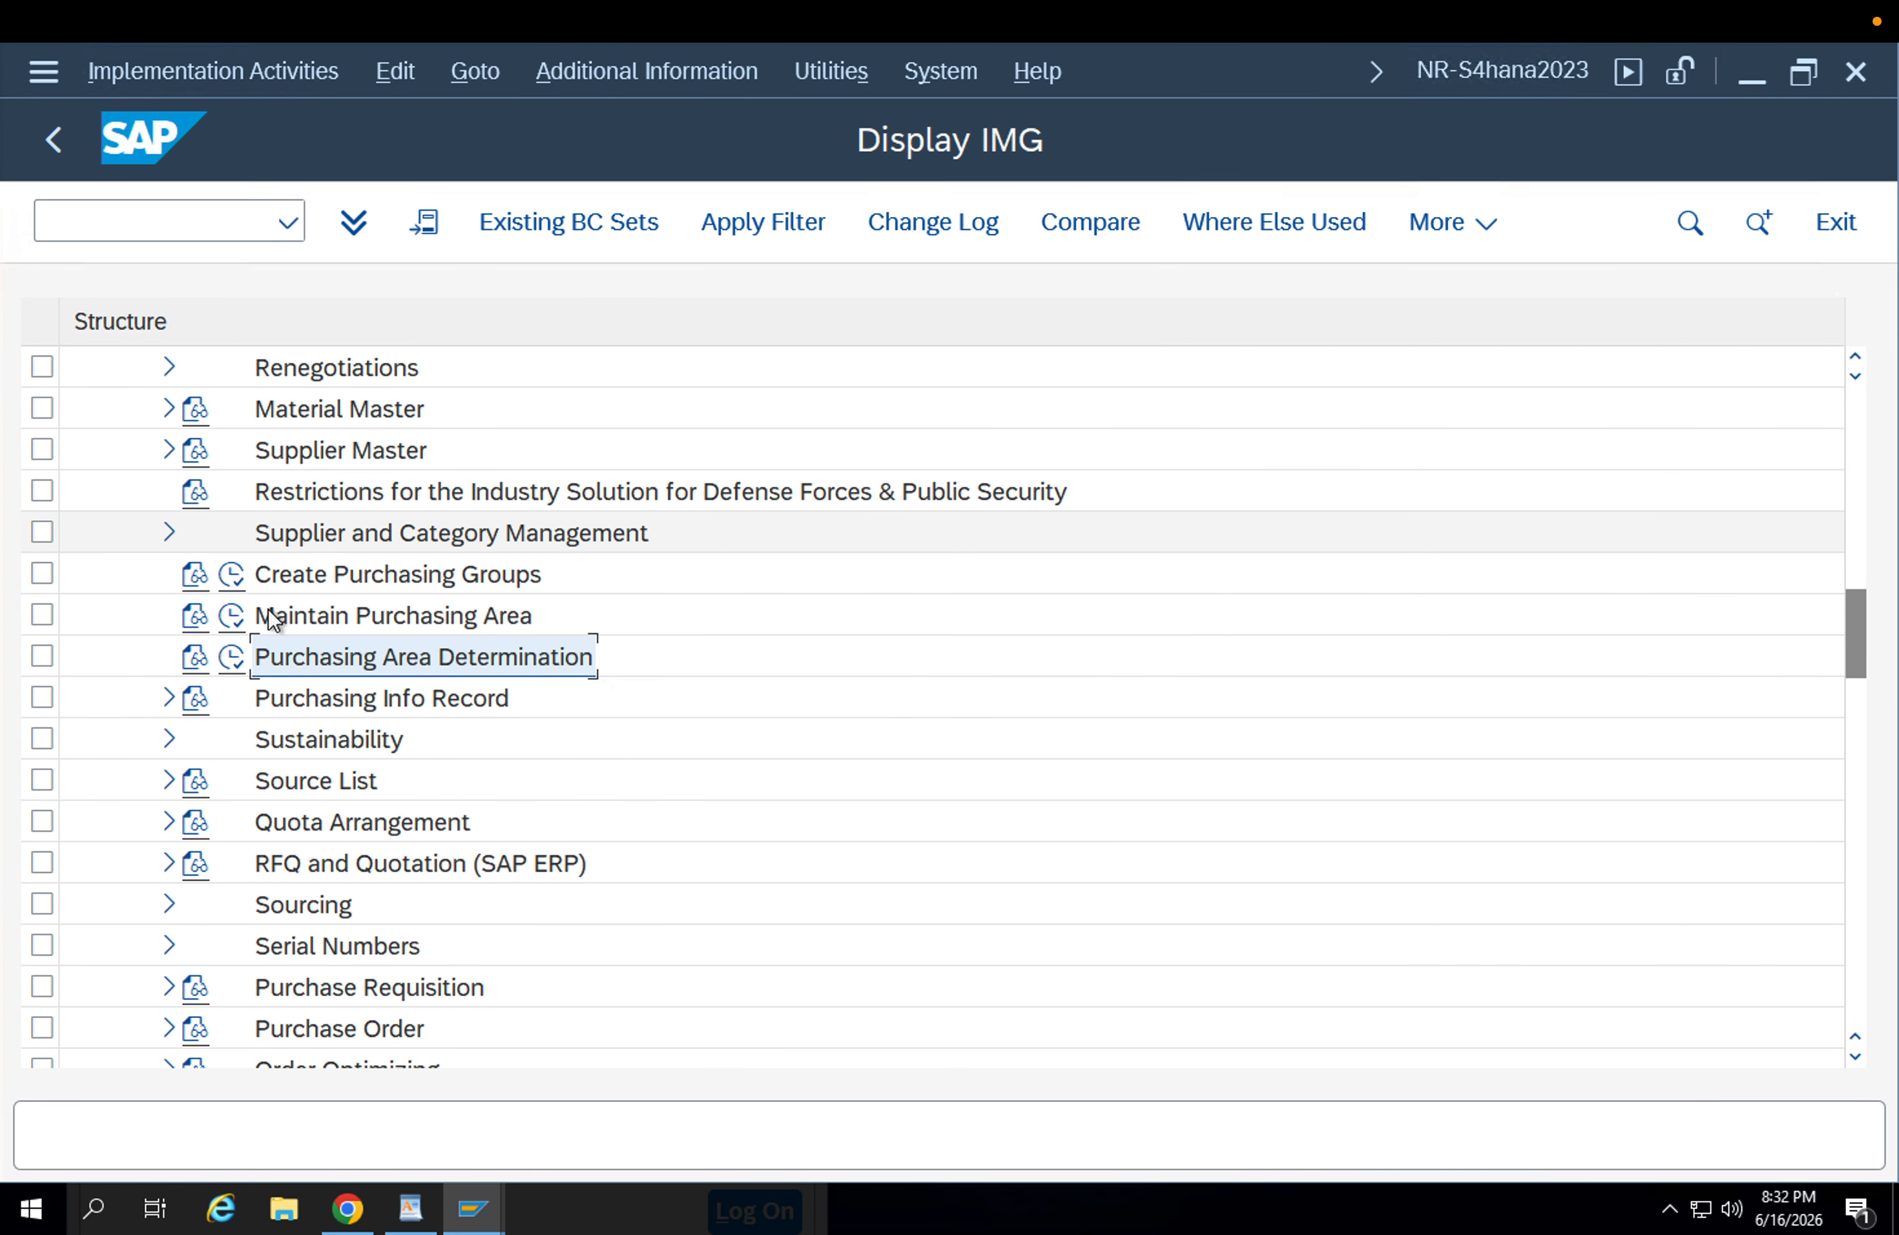
{"action": "left_click", "coordinate": [169, 1028]}
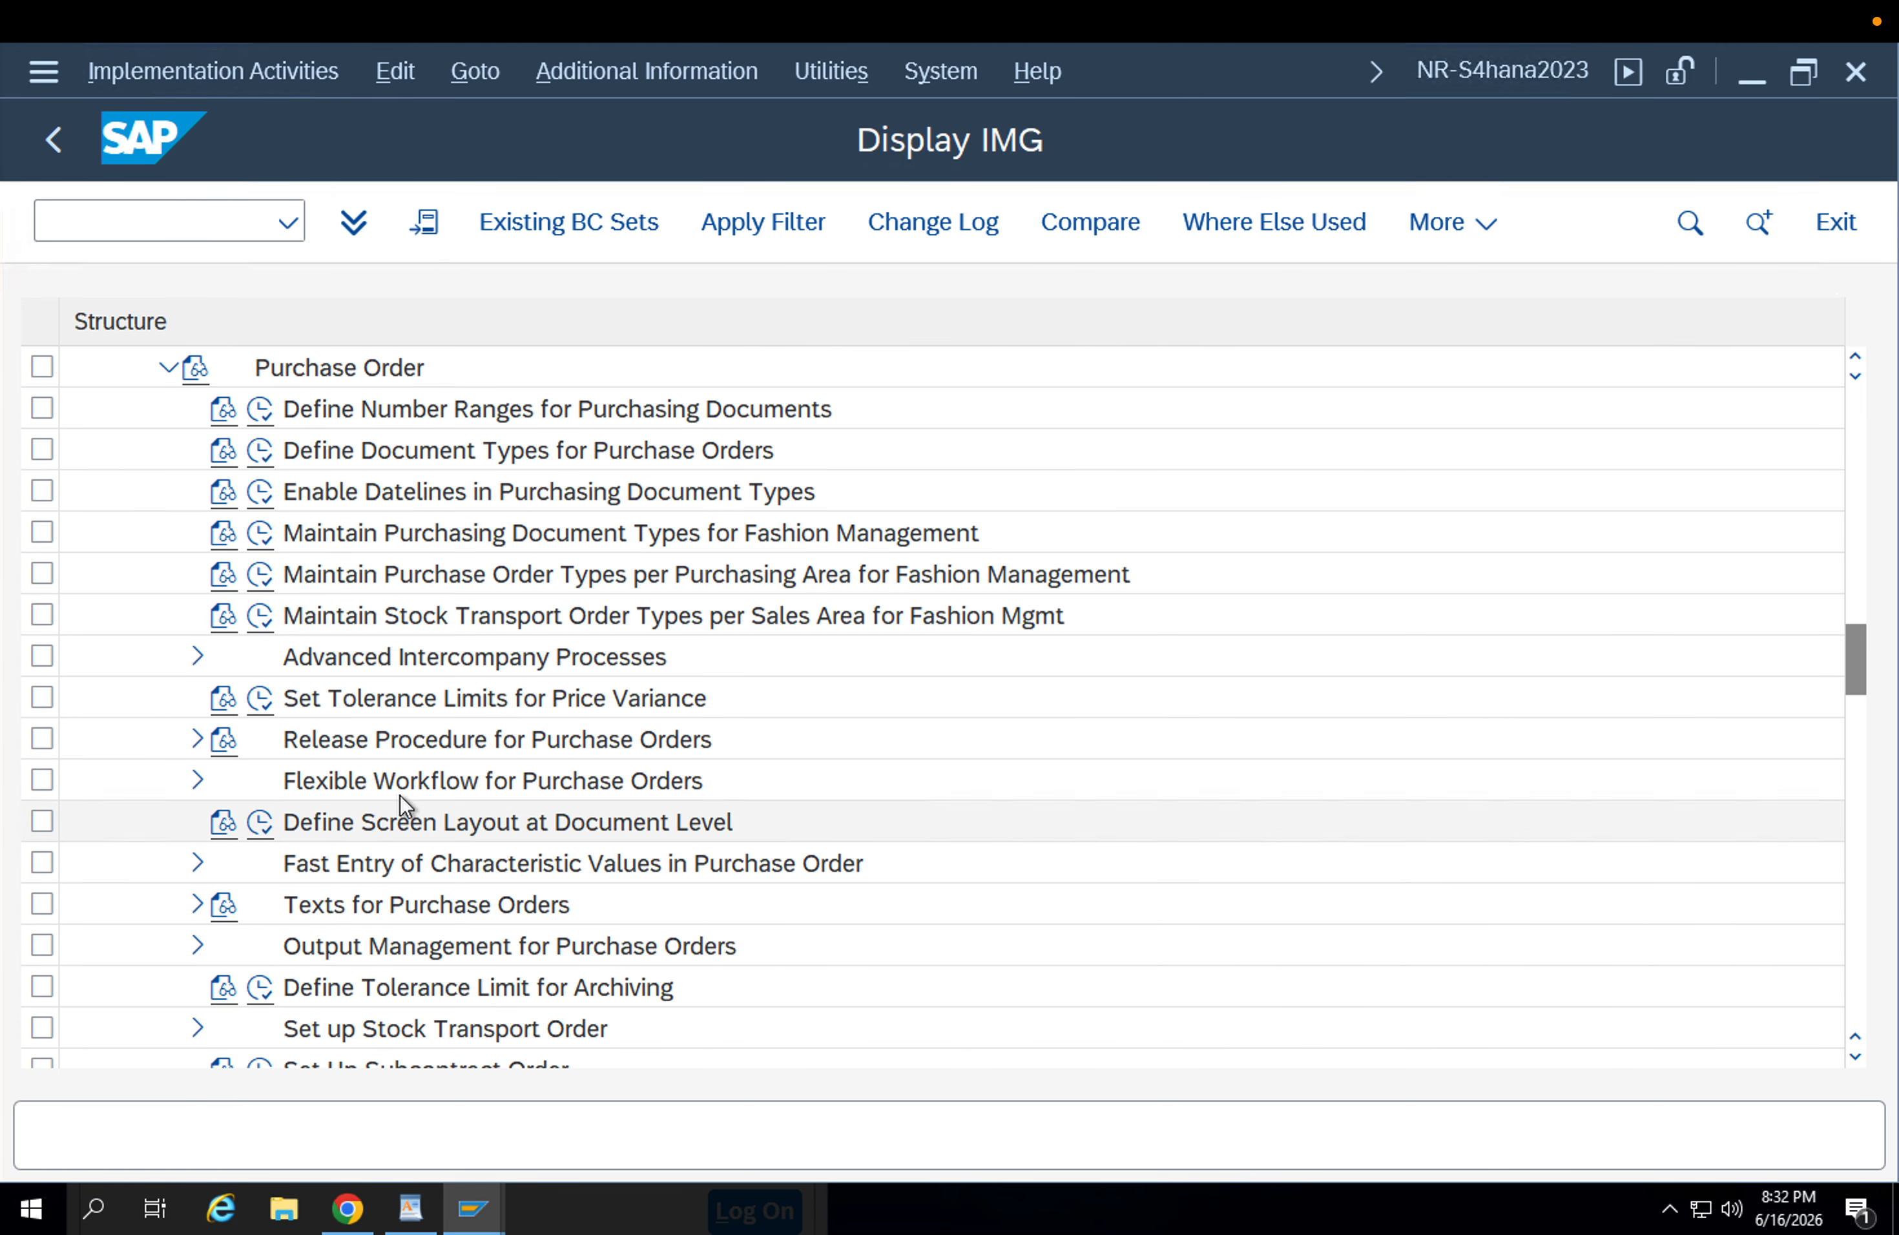
Open the Set Up Subcontract Order customizing activity under Purchase Order.
{"action": "scroll", "coordinate": [399, 796], "scroll_direction": "down", "scroll_amount": 1}
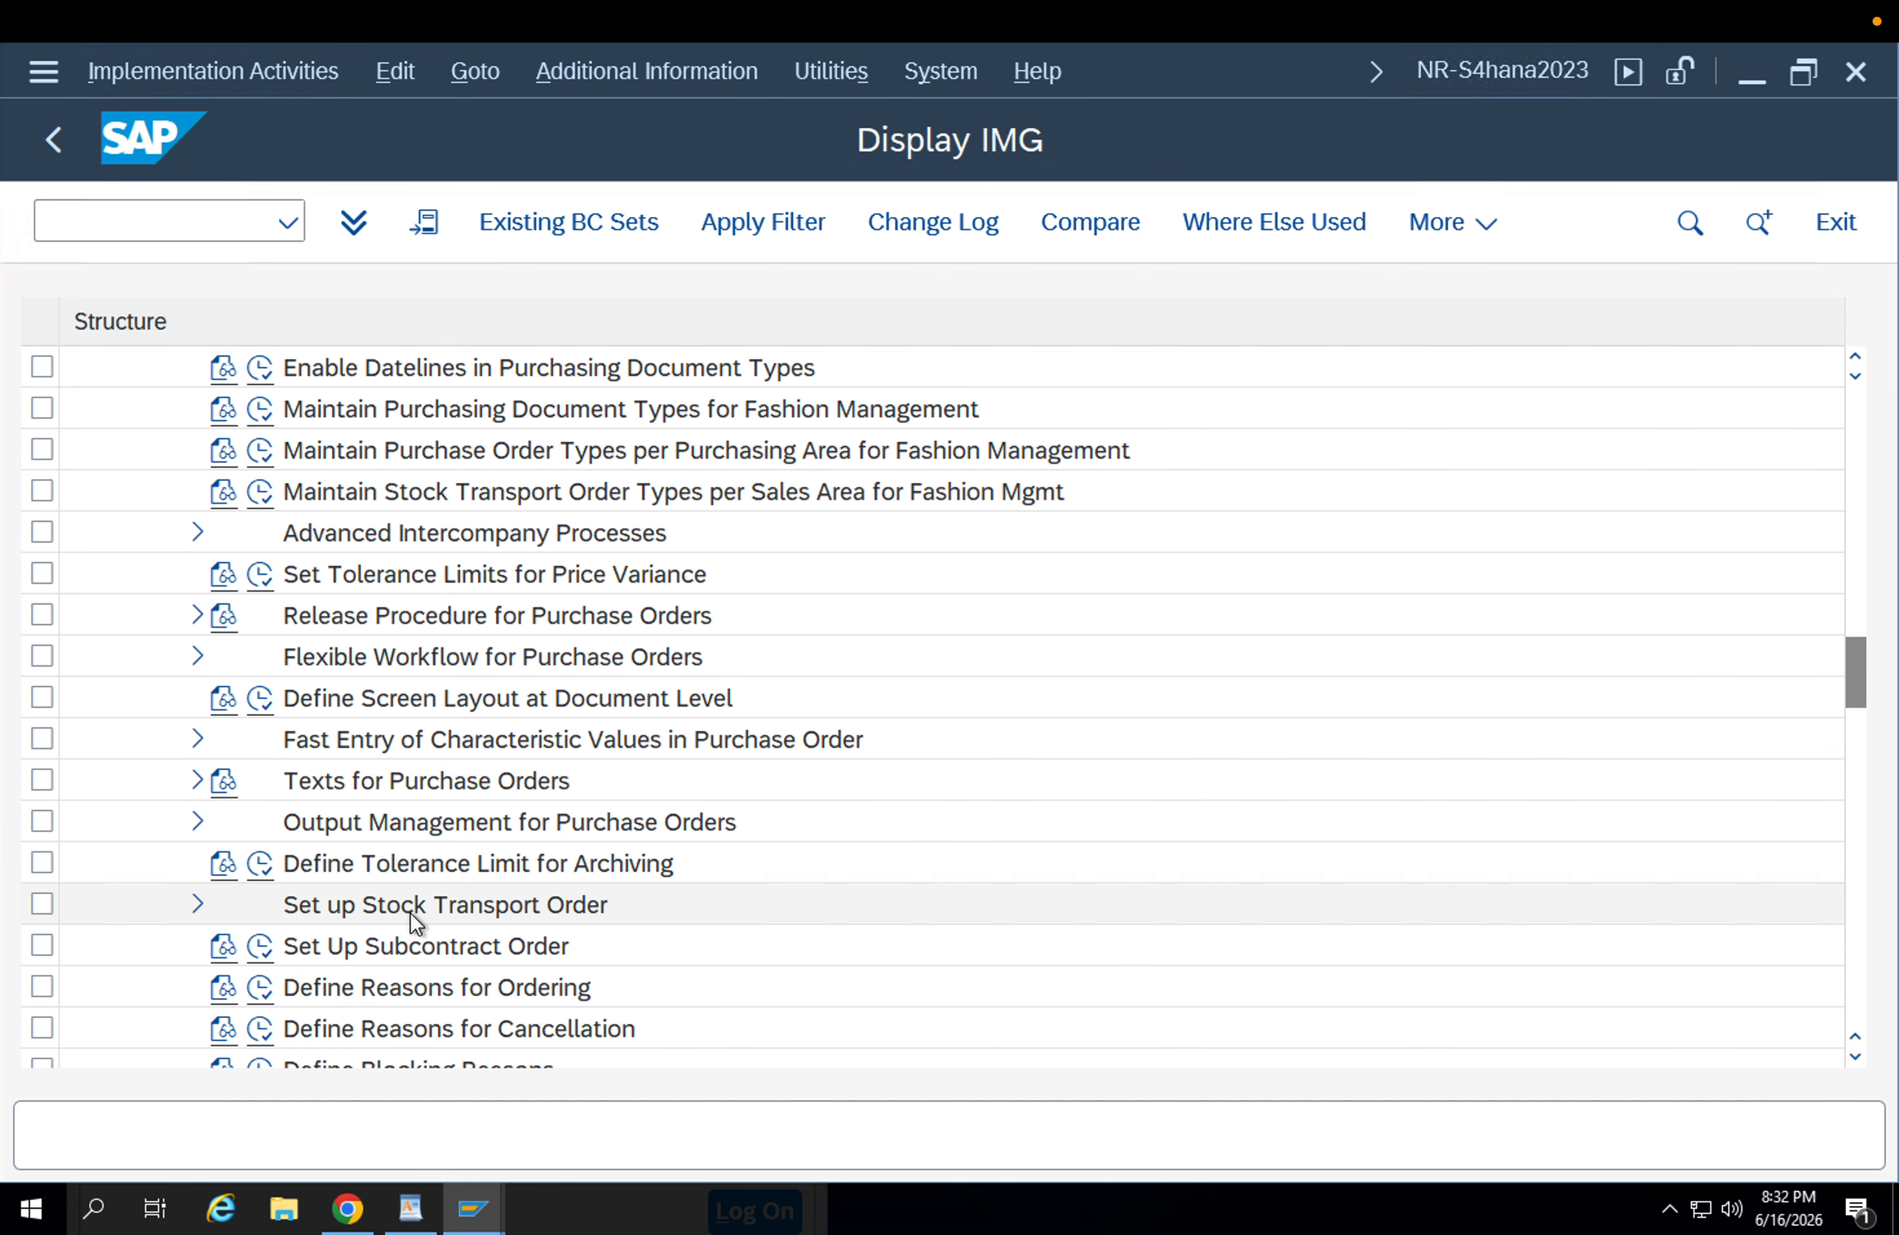
{"action": "left_click", "coordinate": [315, 951]}
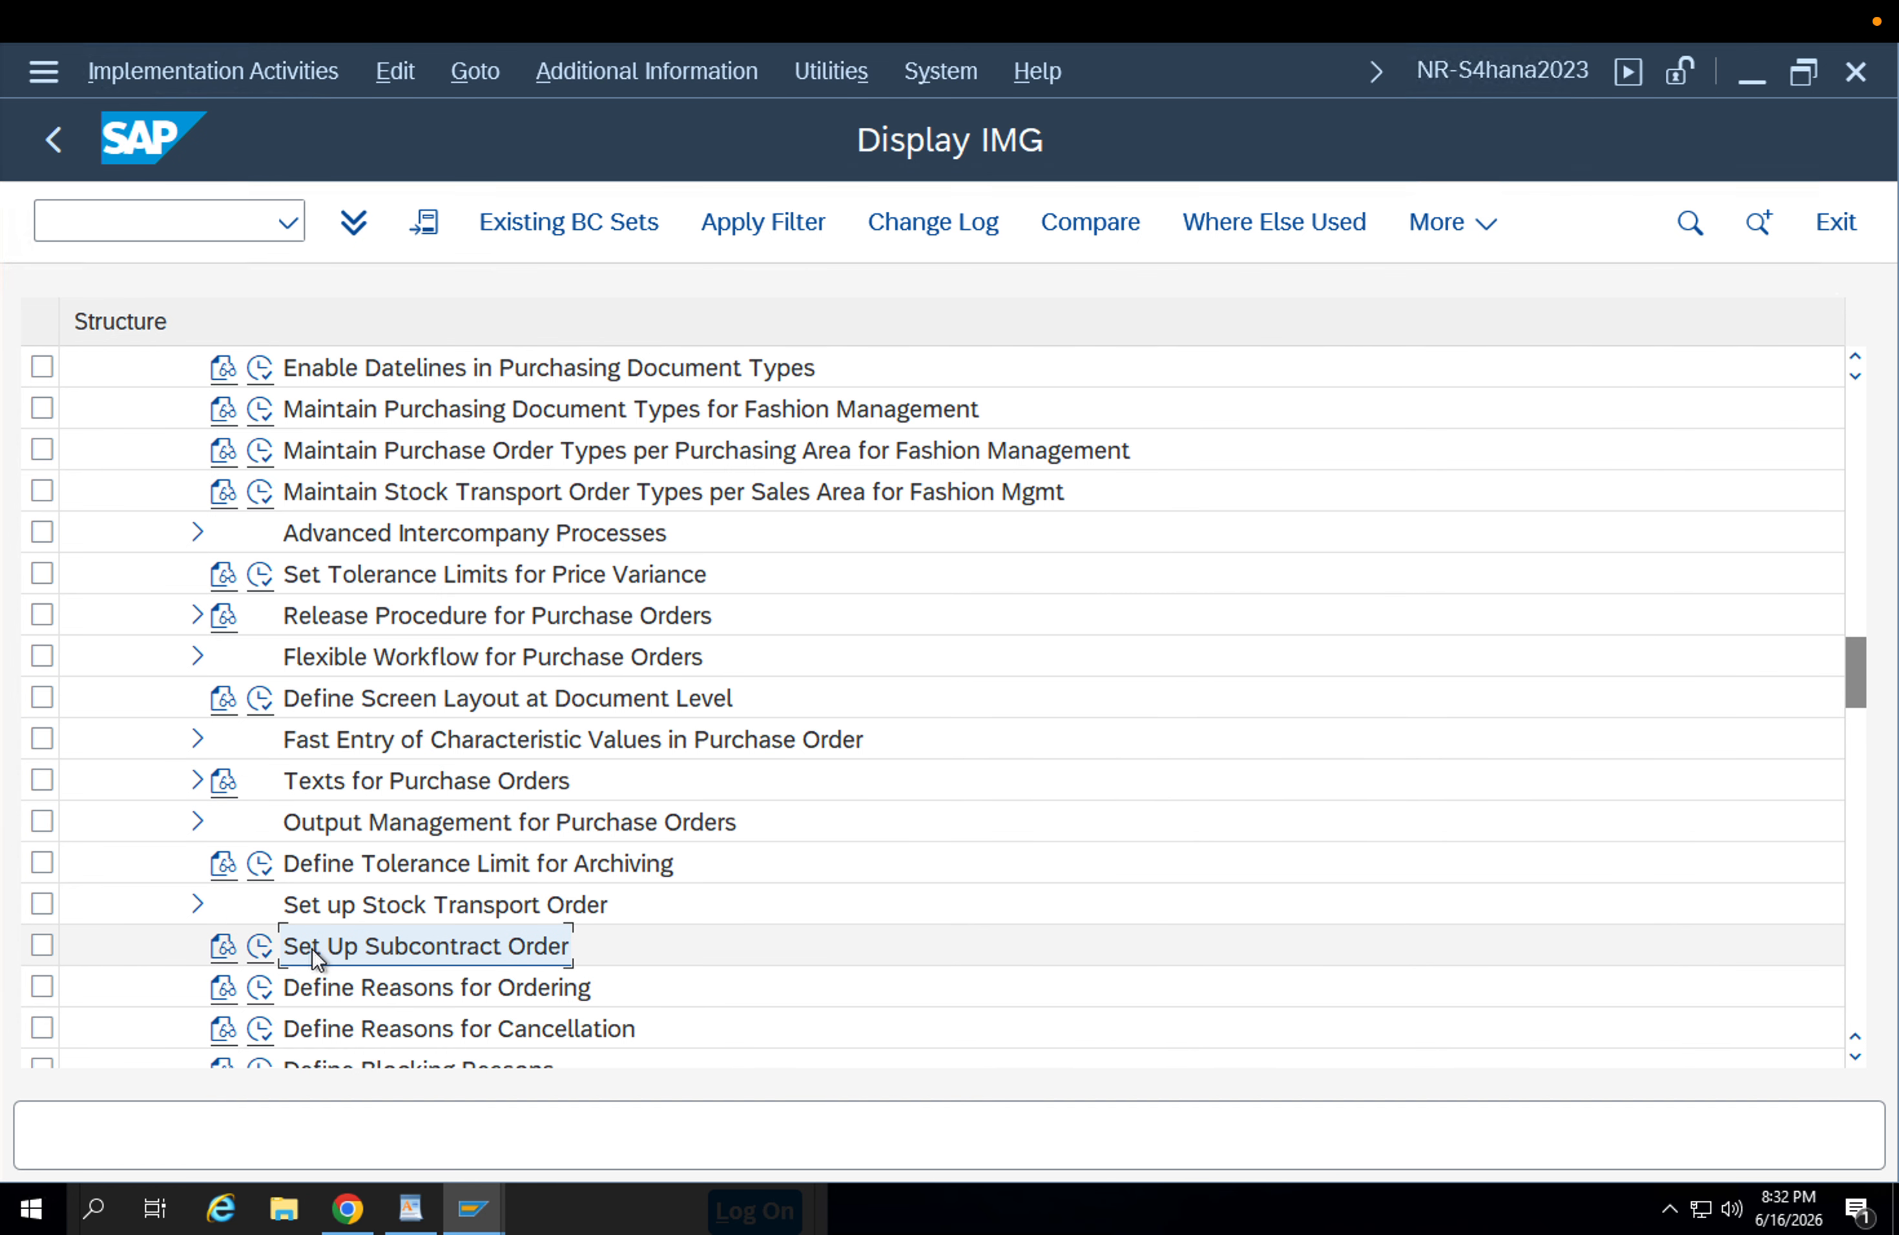
{"action": "left_click", "coordinate": [259, 948]}
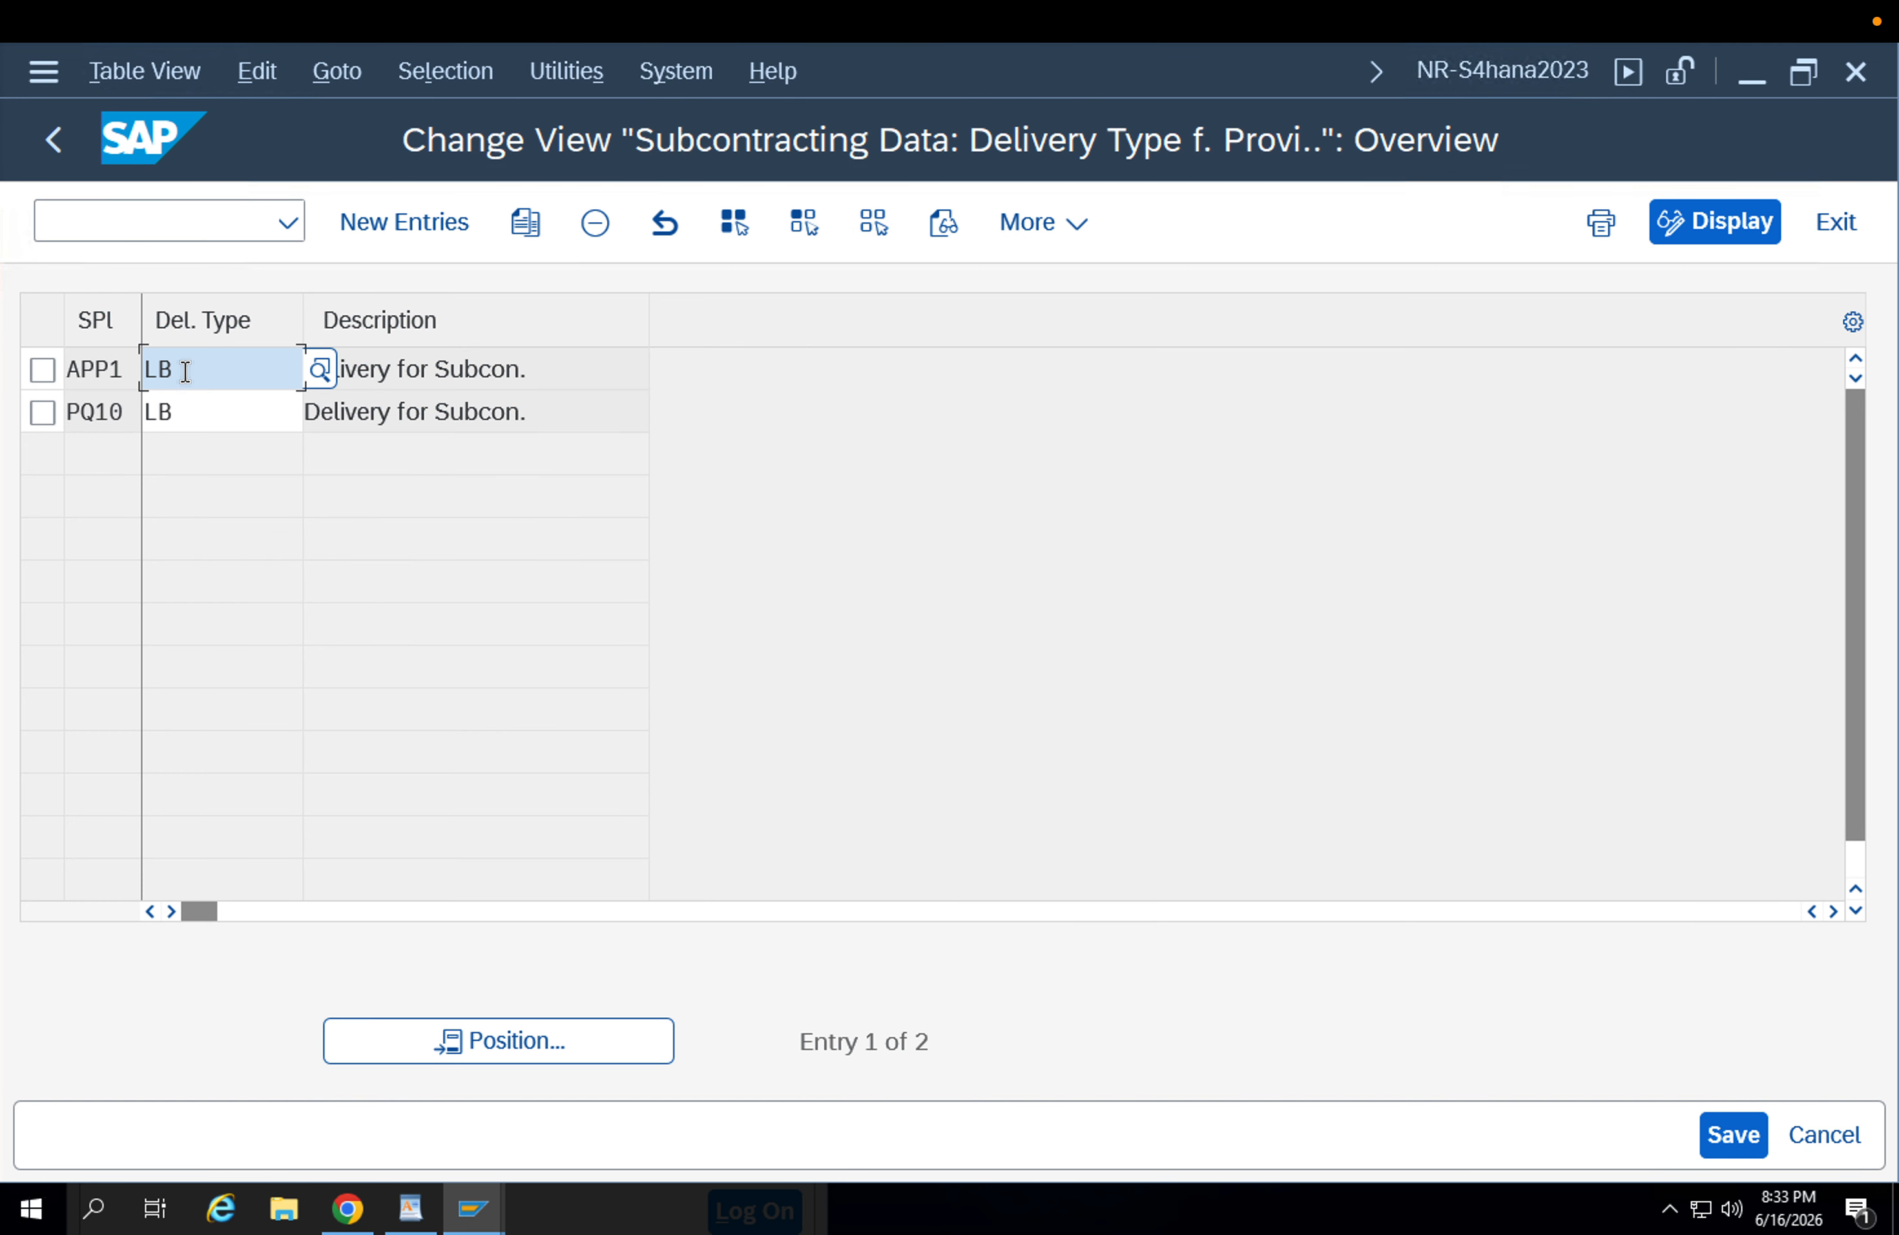
Check the subcontracting delivery type assigned to supplying plant APP1, and return to the Execute Project screen without changes.
{"action": "left_click_drag", "start_coordinate": [182, 368], "coordinate": [143, 368]}
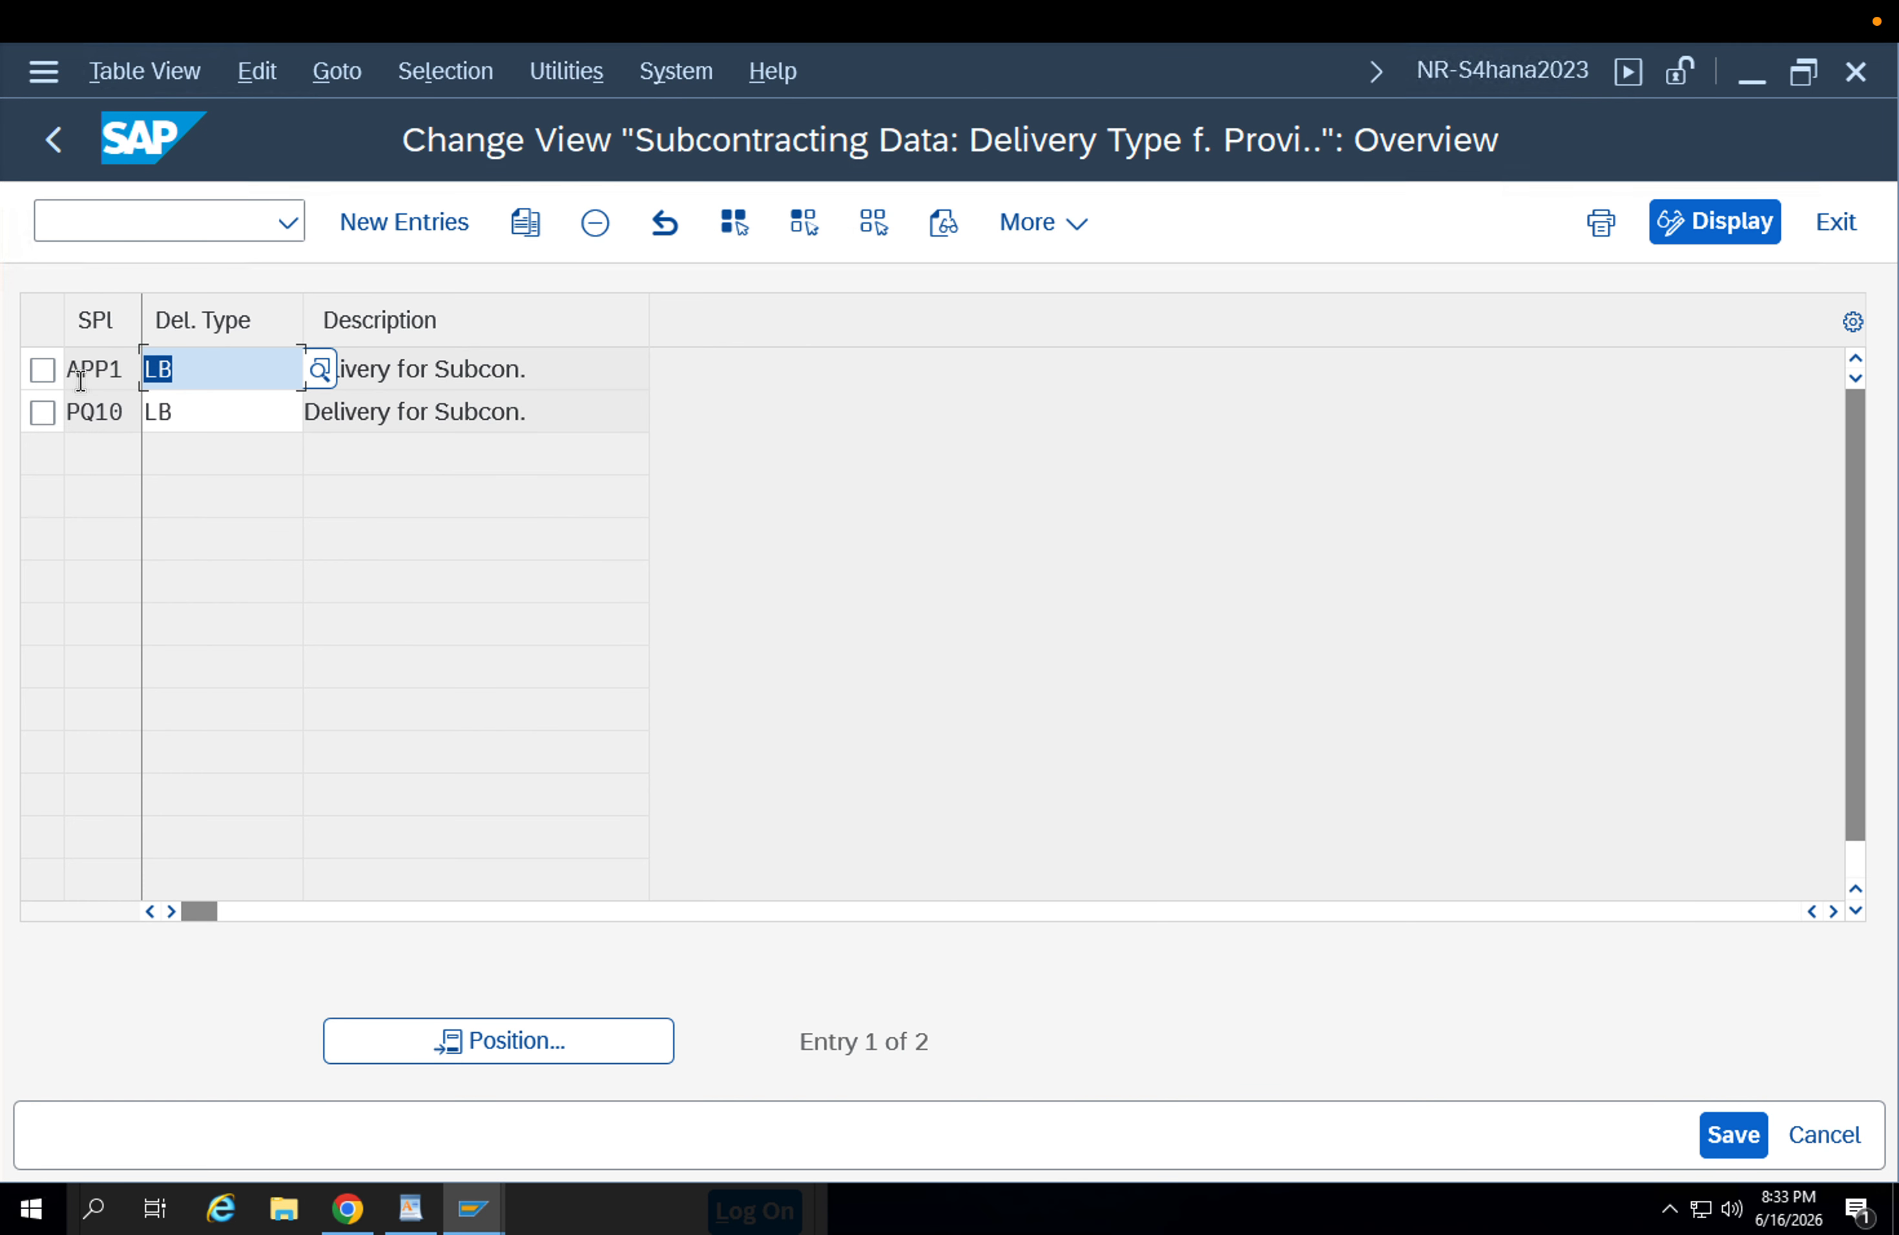
{"action": "left_click", "coordinate": [178, 363]}
{"action": "left_click", "coordinate": [495, 373]}
{"action": "left_click_drag", "start_coordinate": [248, 372], "coordinate": [94, 366]}
{"action": "left_click", "coordinate": [100, 374]}
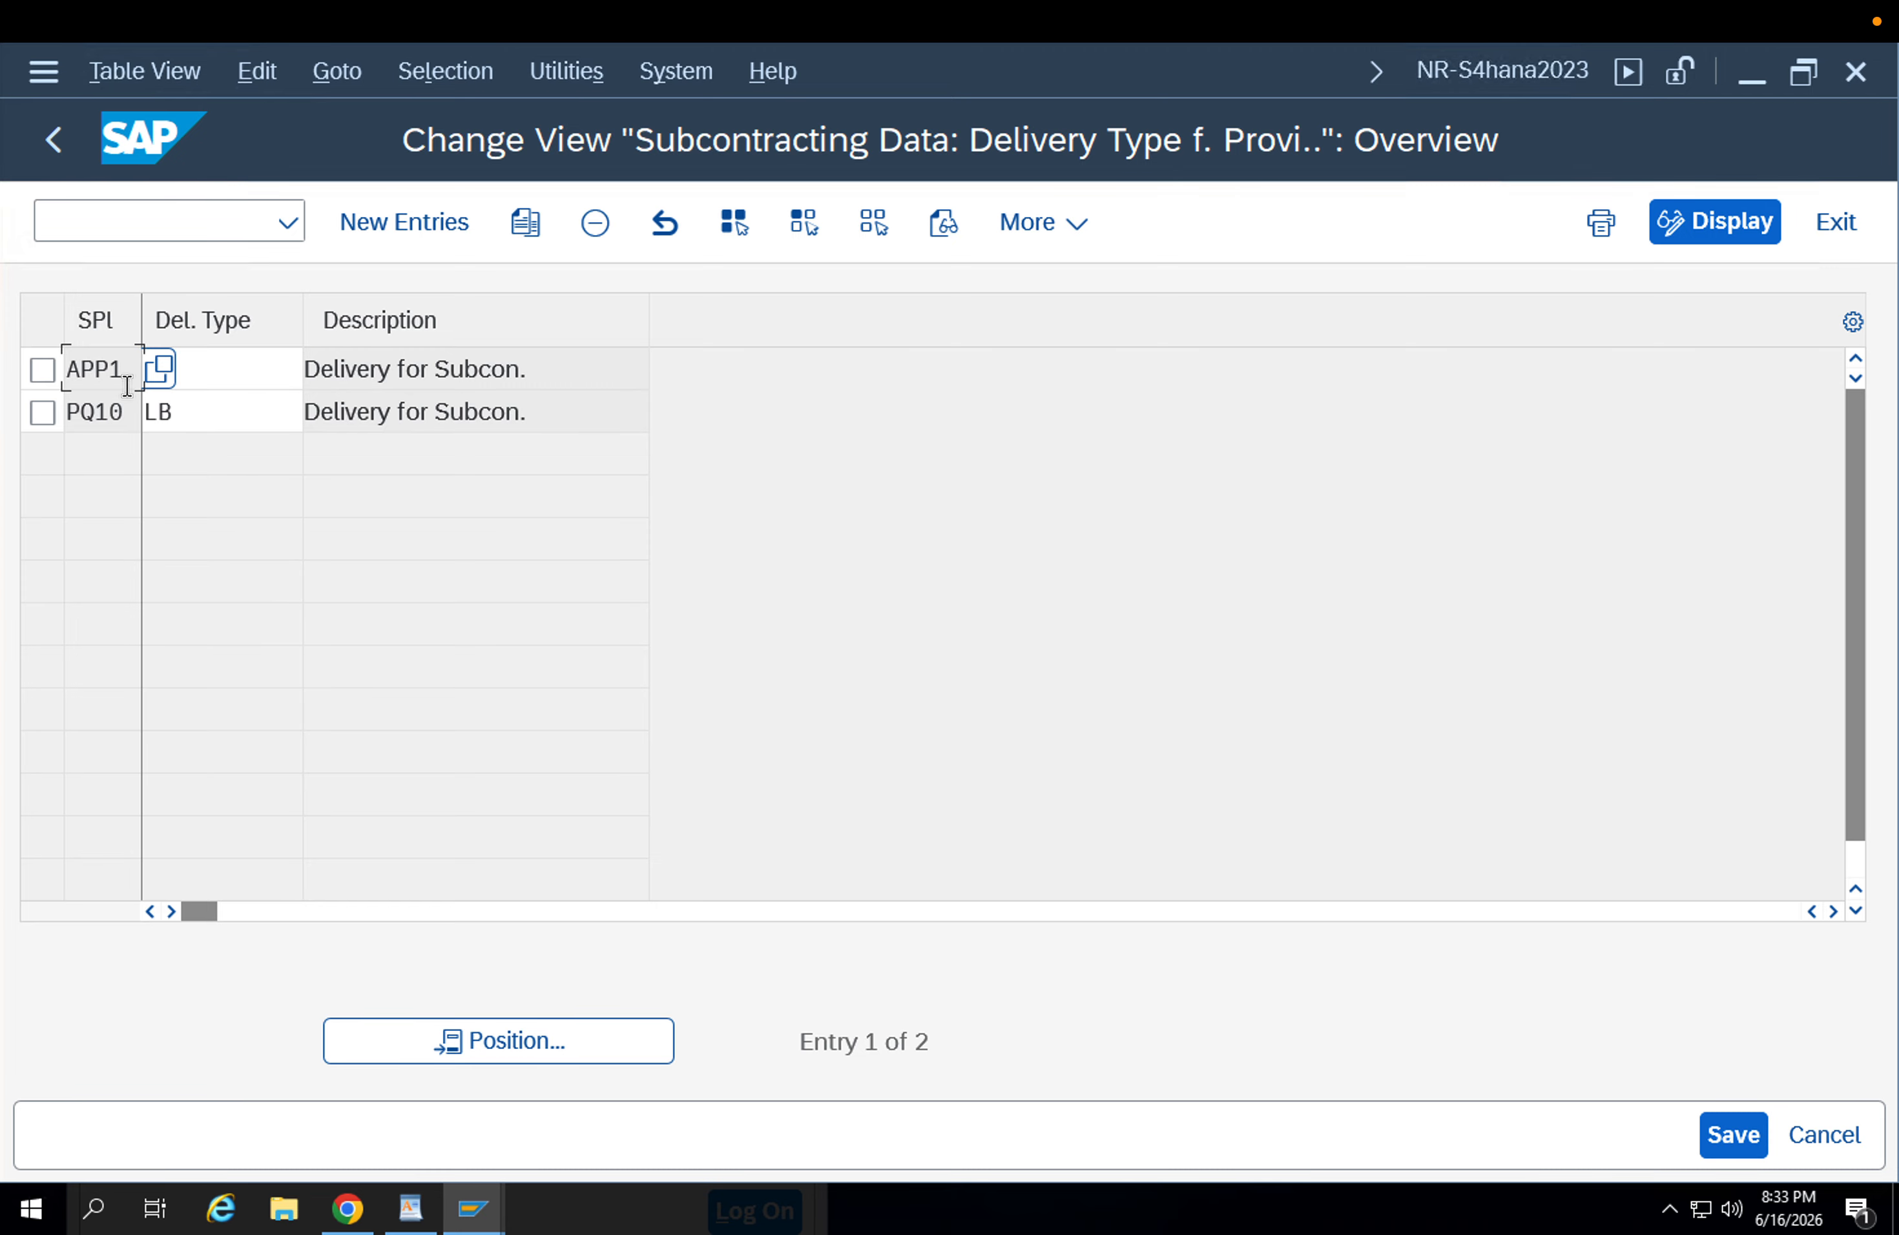
{"action": "key", "text": "F3"}
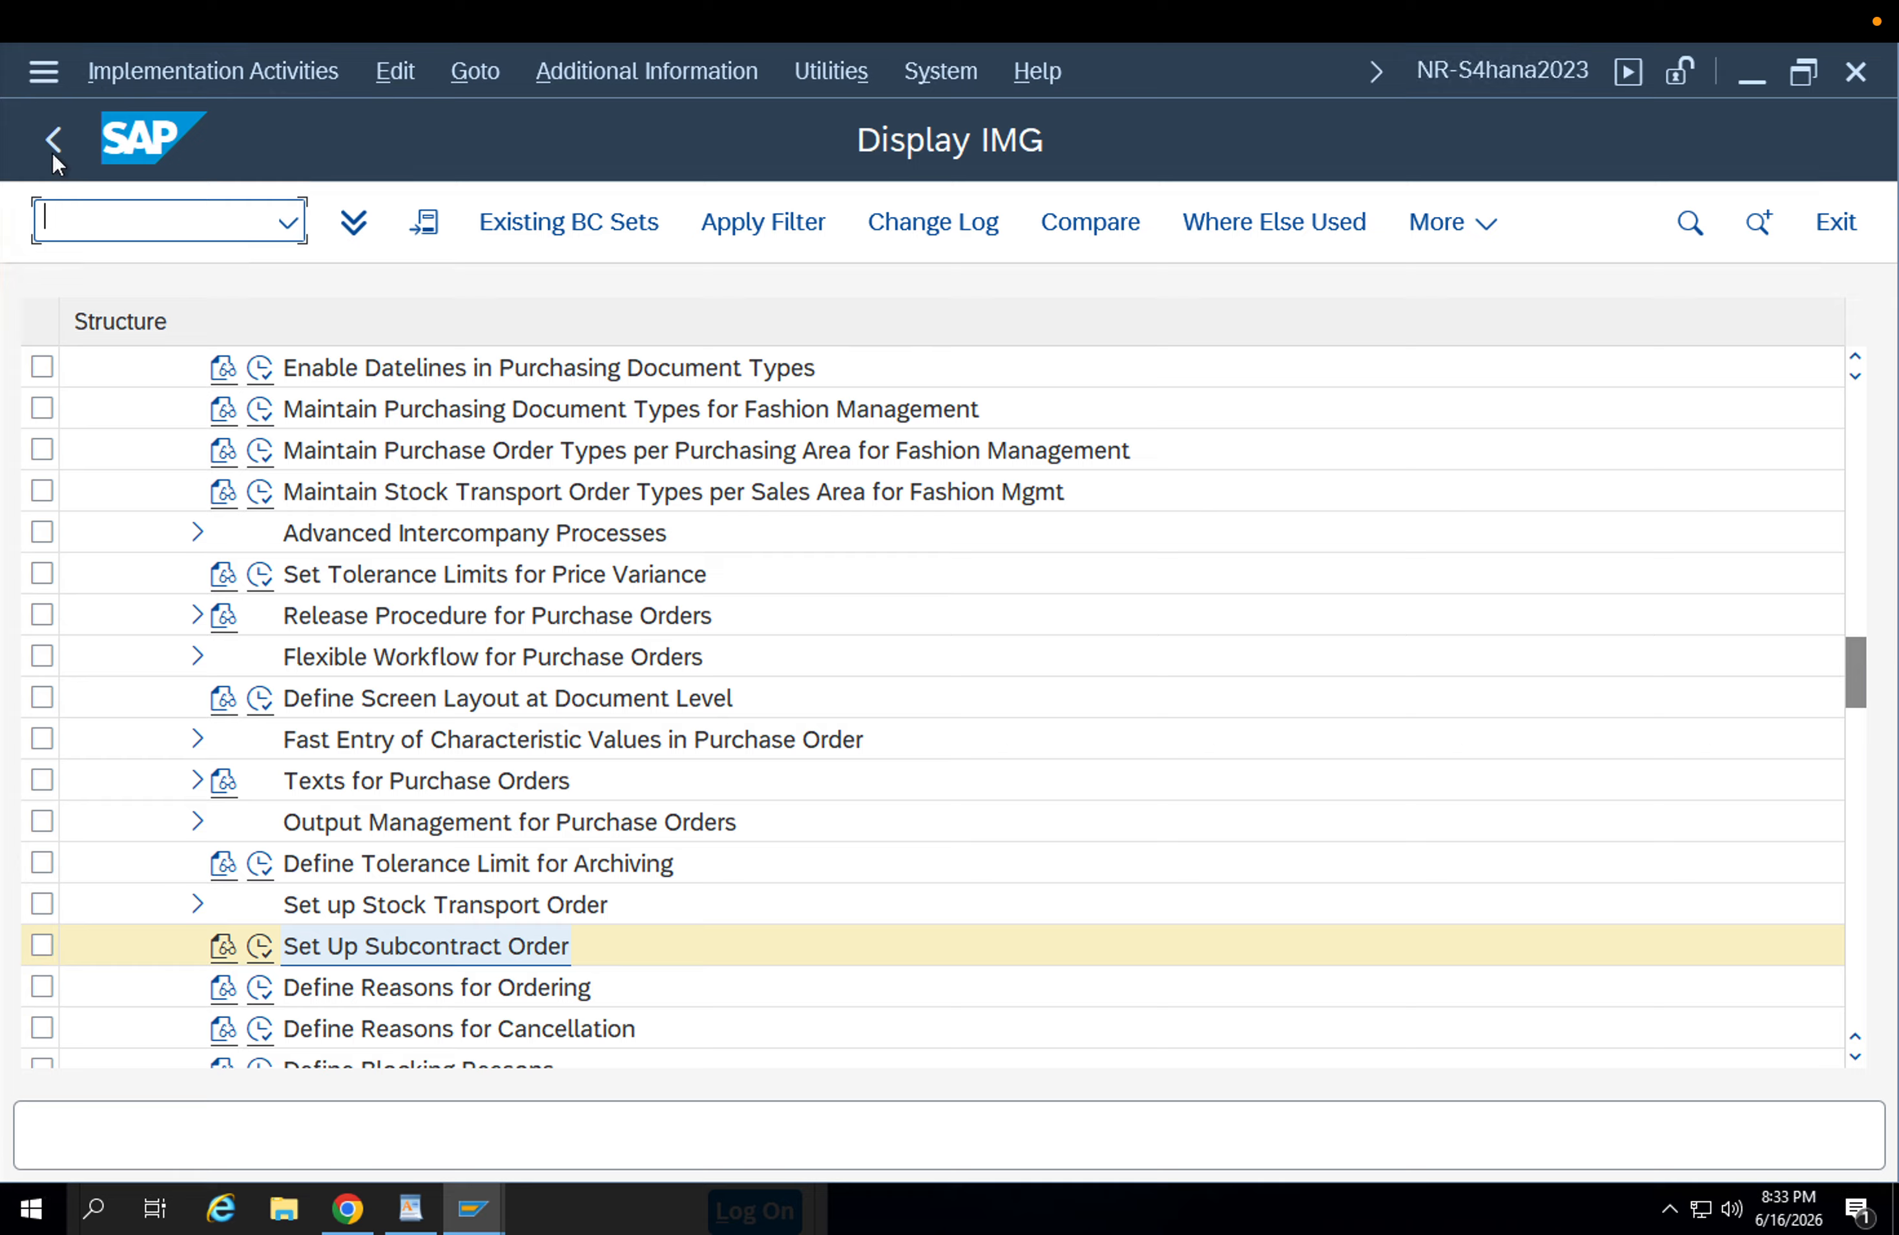
{"action": "left_click", "coordinate": [53, 146]}
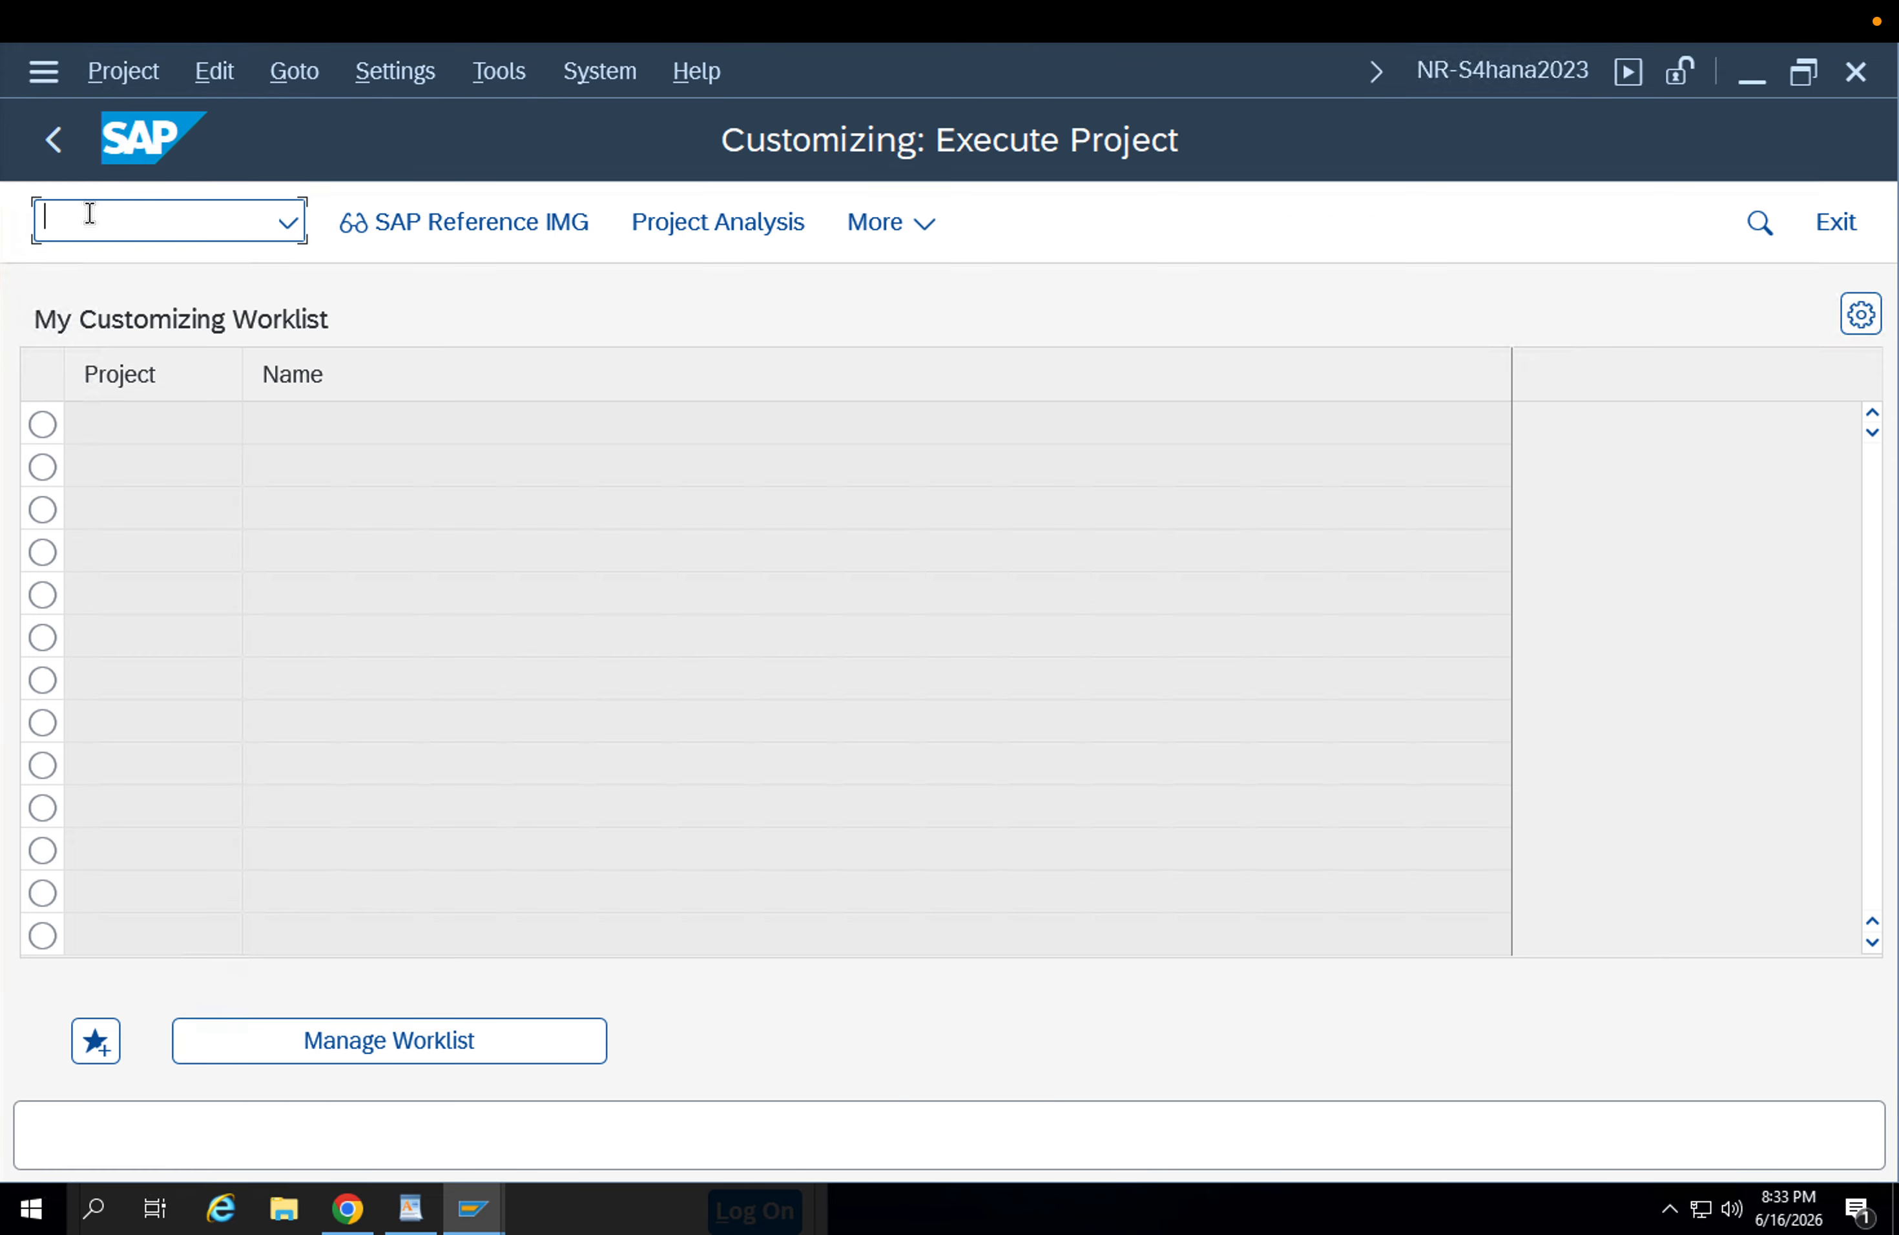
Start transaction BP to maintain business partners.
{"action": "type", "text": "/nbp"}
{"action": "key", "text": "Return"}
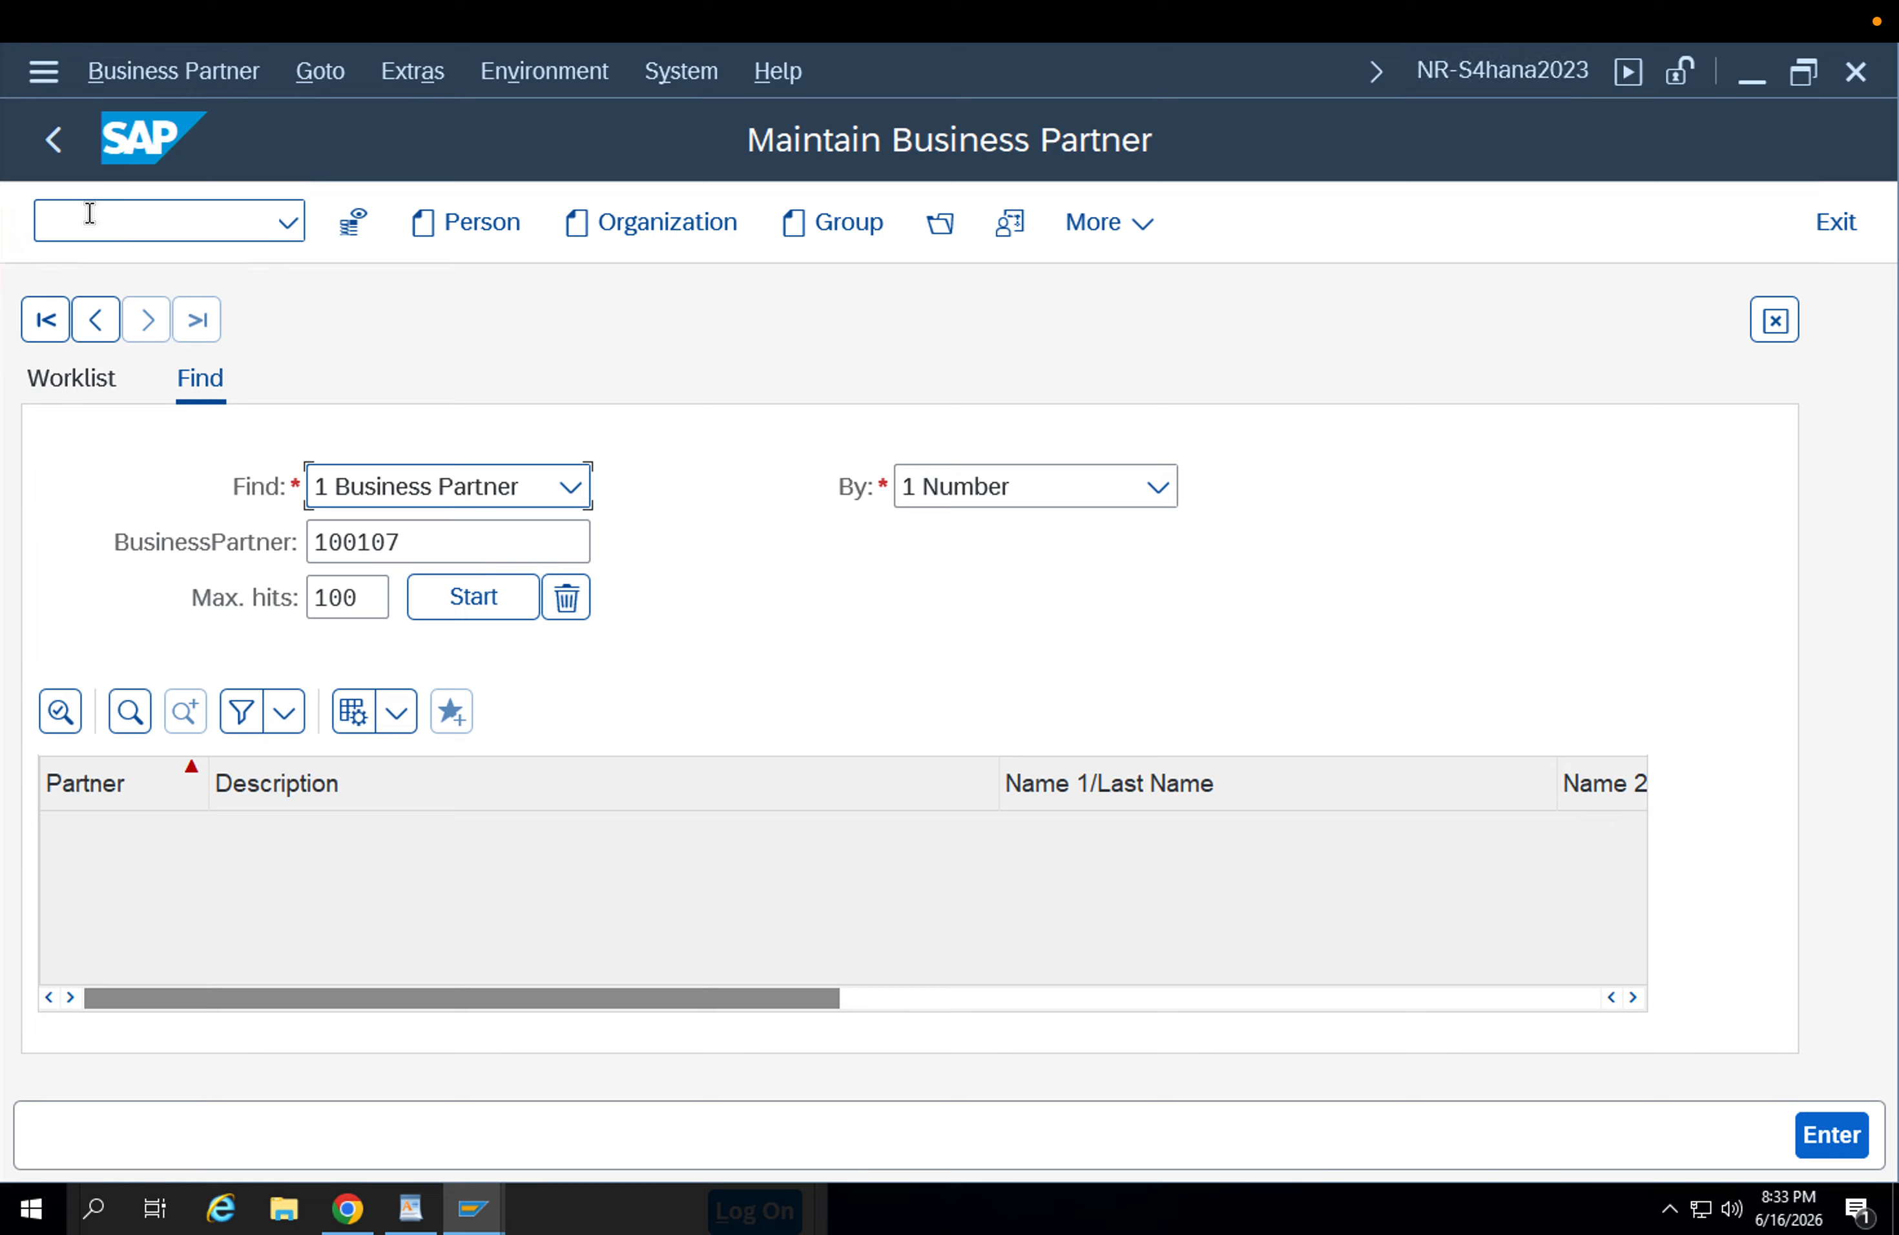
{"action": "left_click", "coordinate": [90, 213]}
{"action": "type", "text": "/n"}
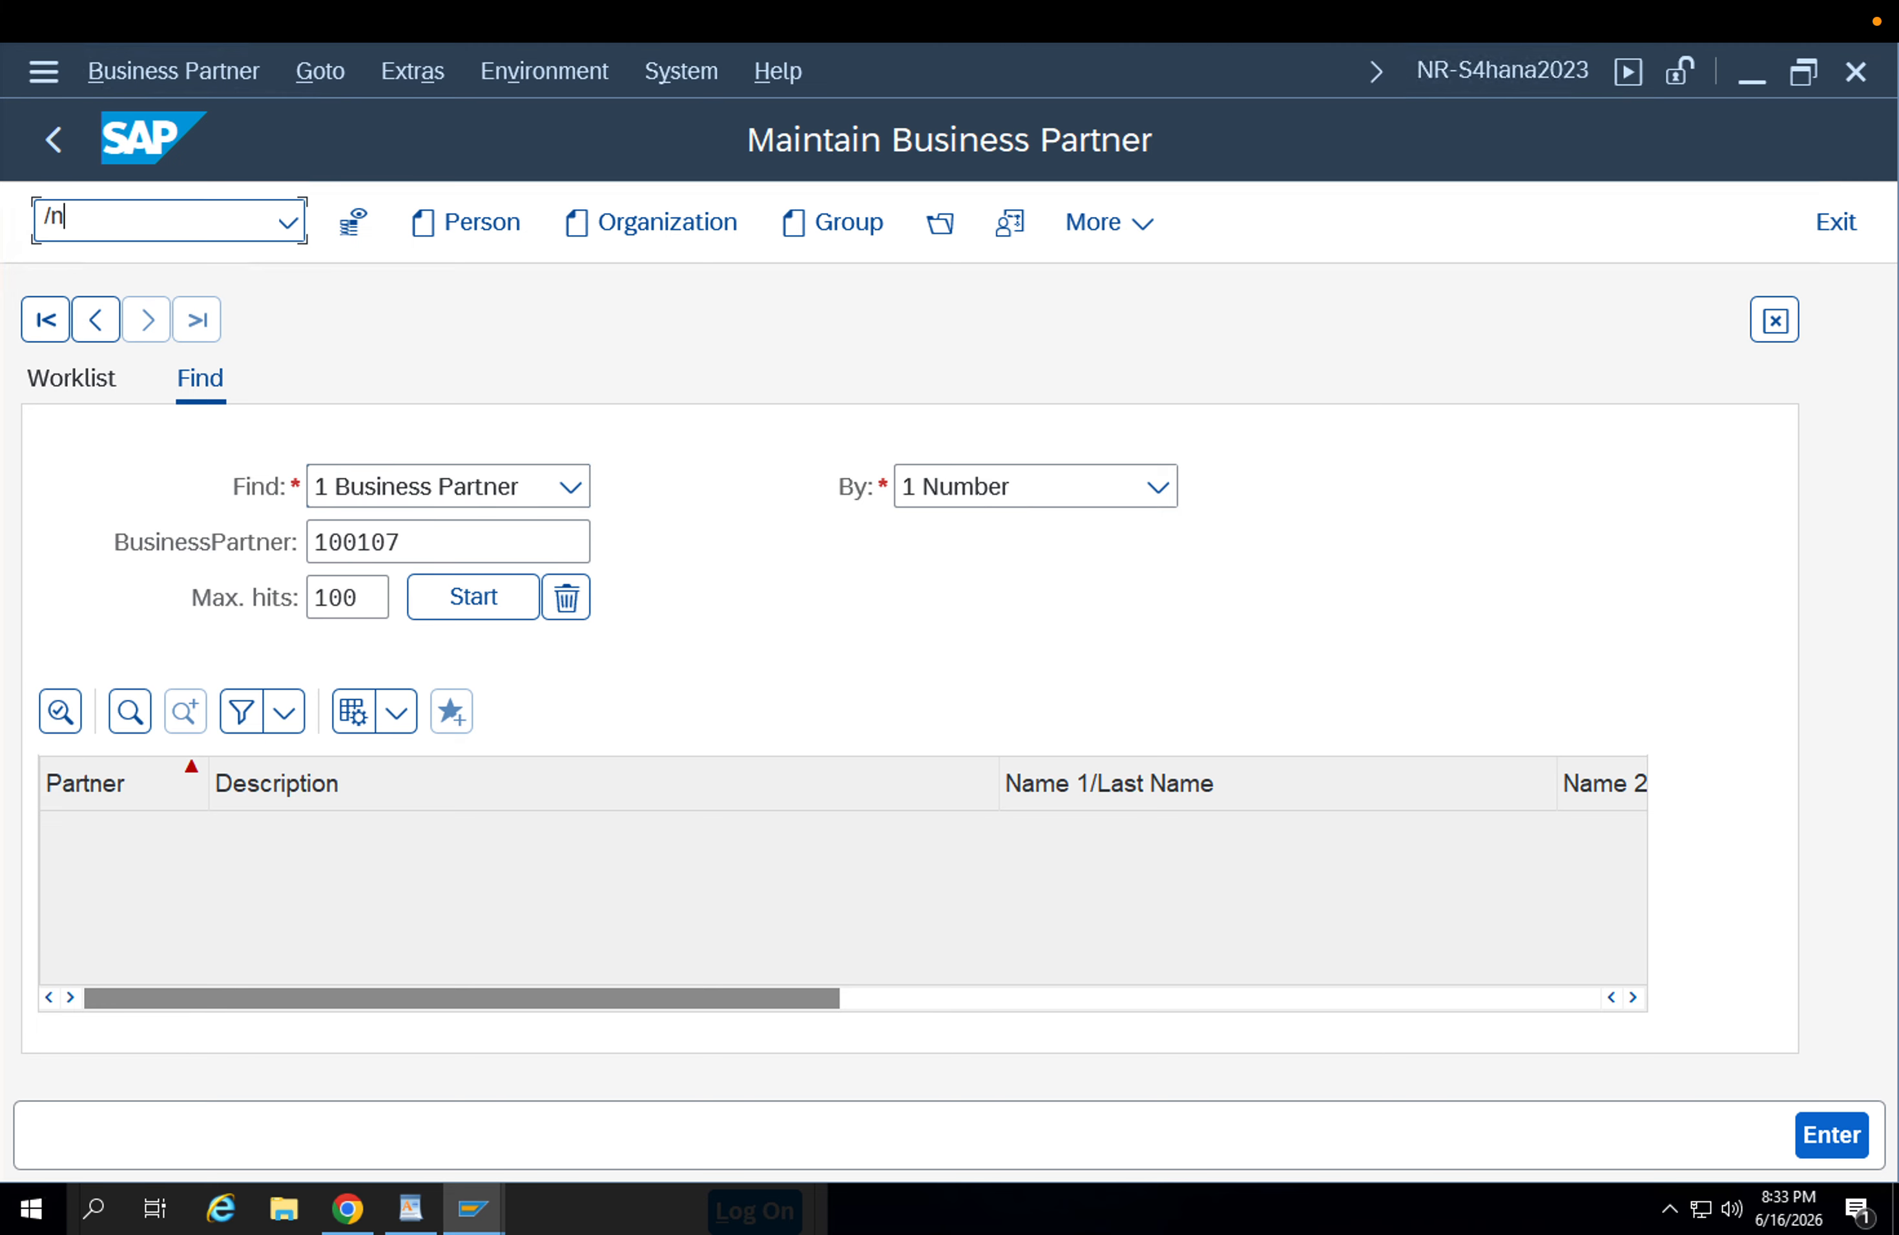
{"action": "key", "text": "Return"}
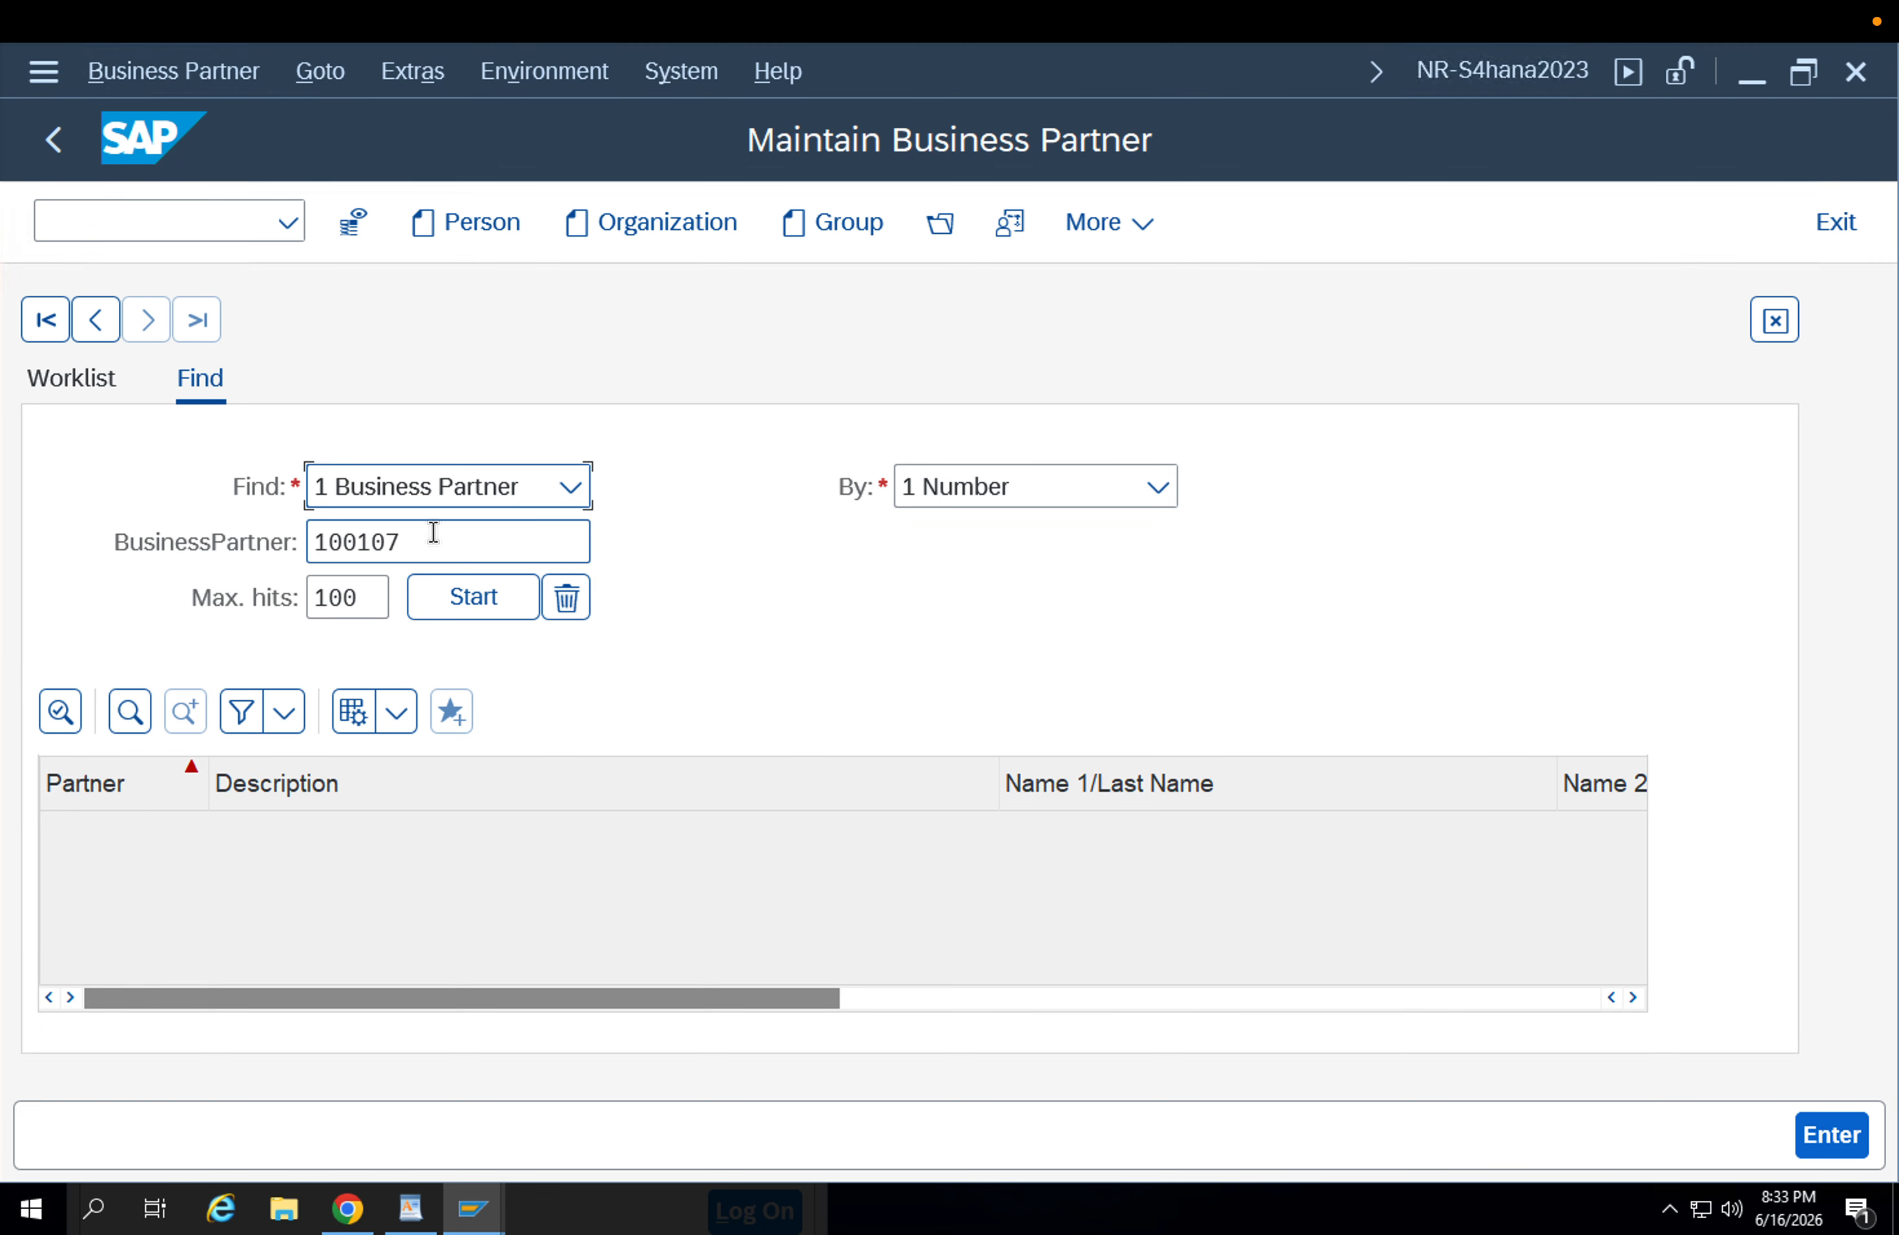
Find the subcontractor business partner by its number and display its general data.
{"action": "left_click_drag", "start_coordinate": [432, 531], "coordinate": [282, 536]}
{"action": "key", "text": "BackSpace"}
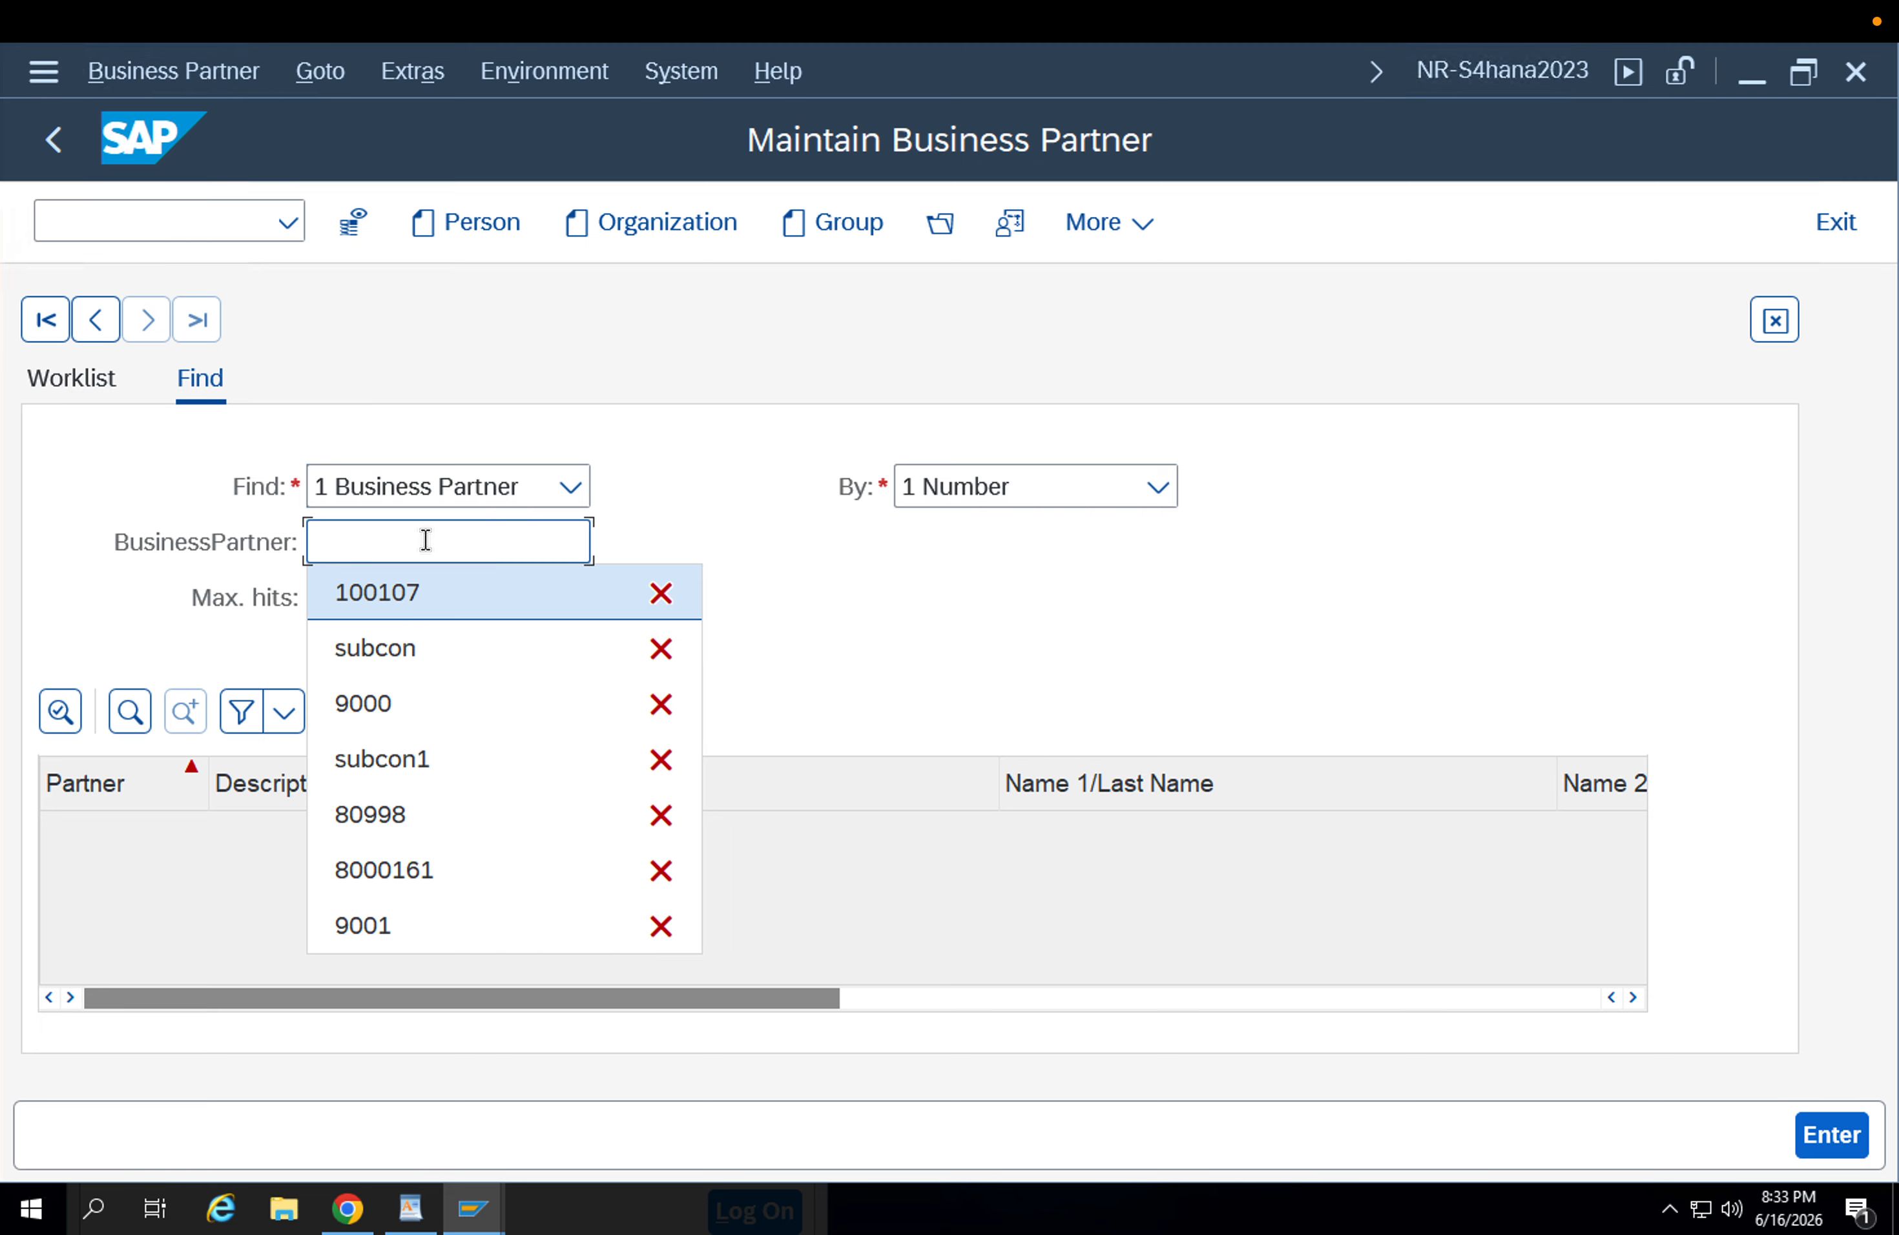
{"action": "left_click", "coordinate": [421, 593]}
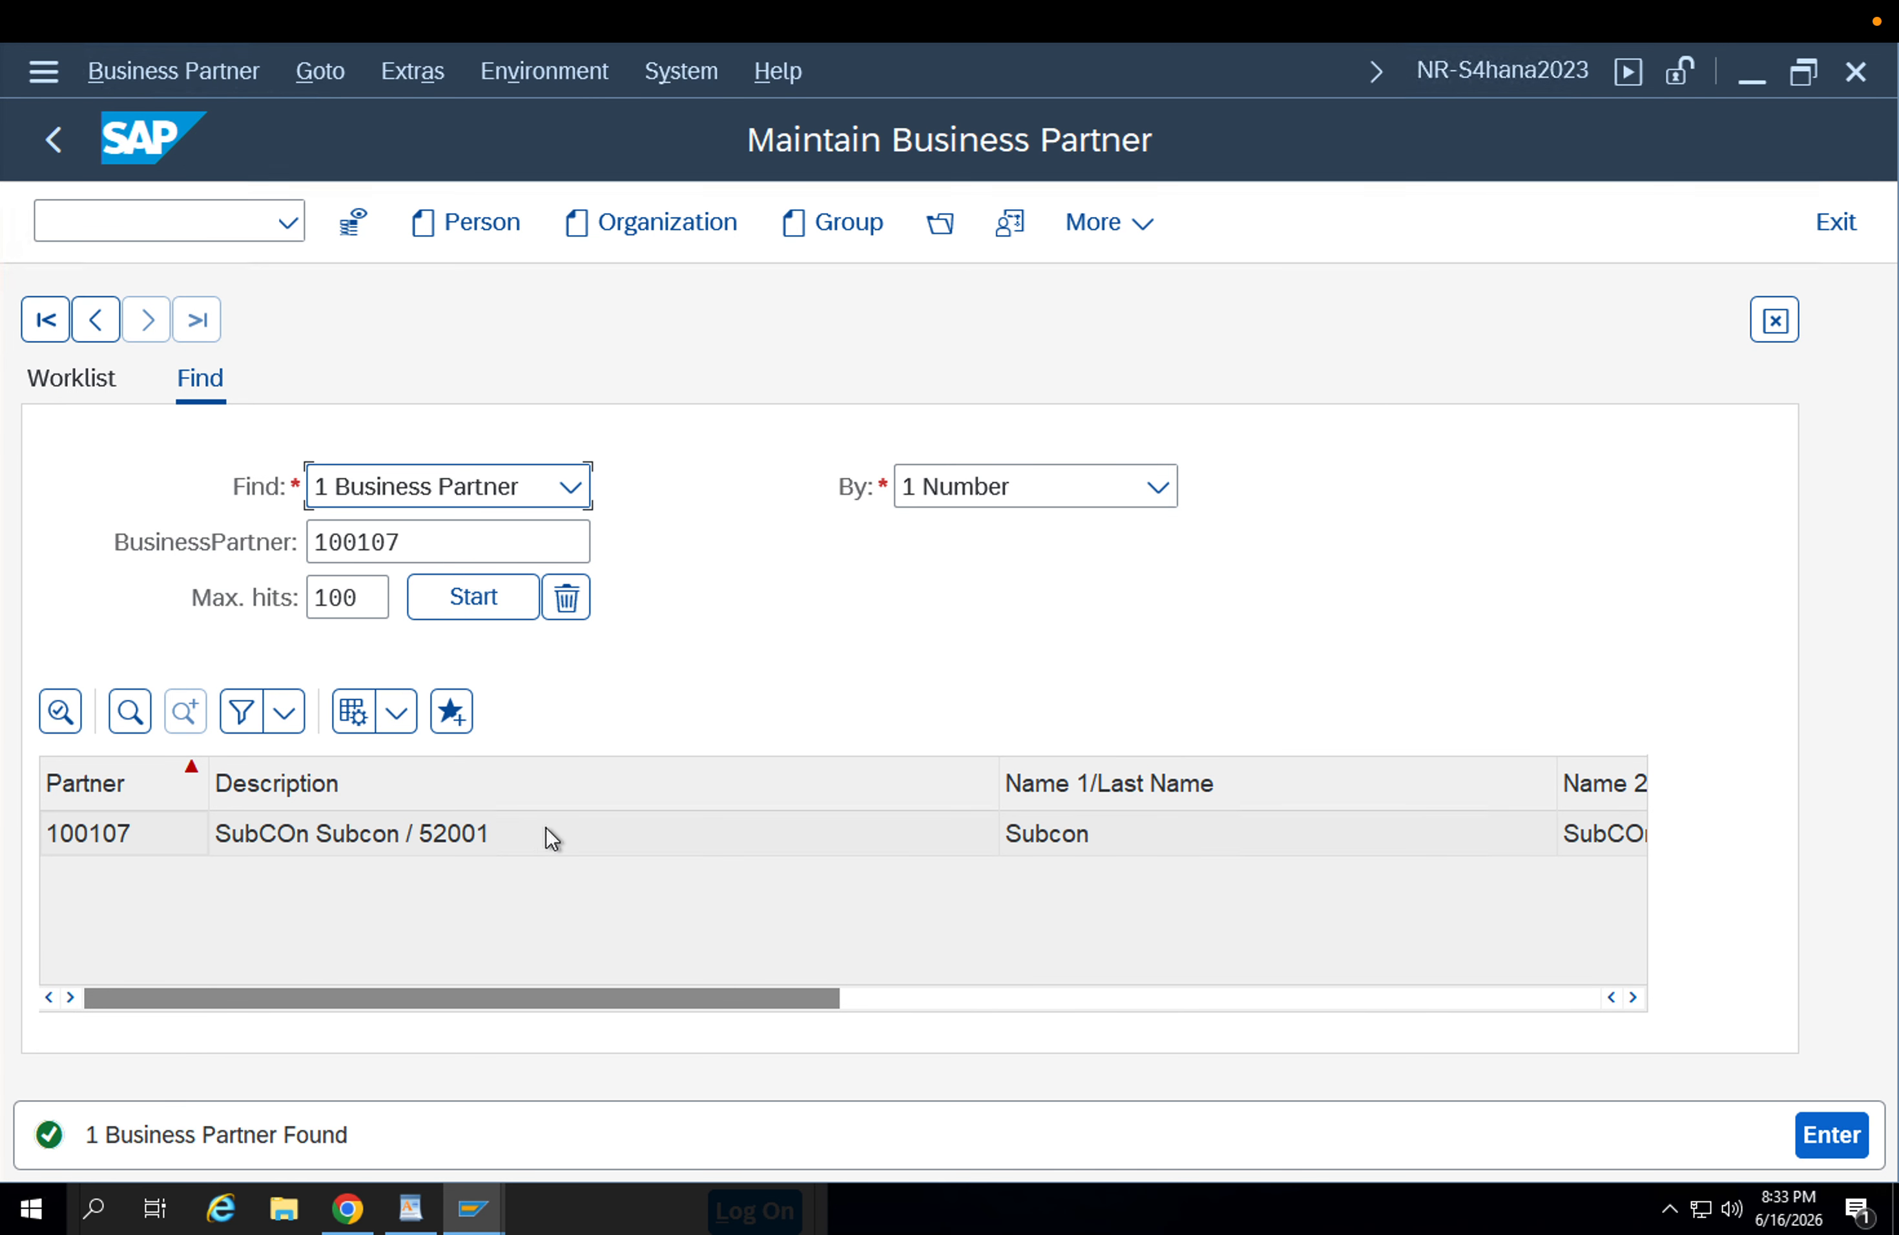
{"action": "left_click", "coordinate": [539, 829]}
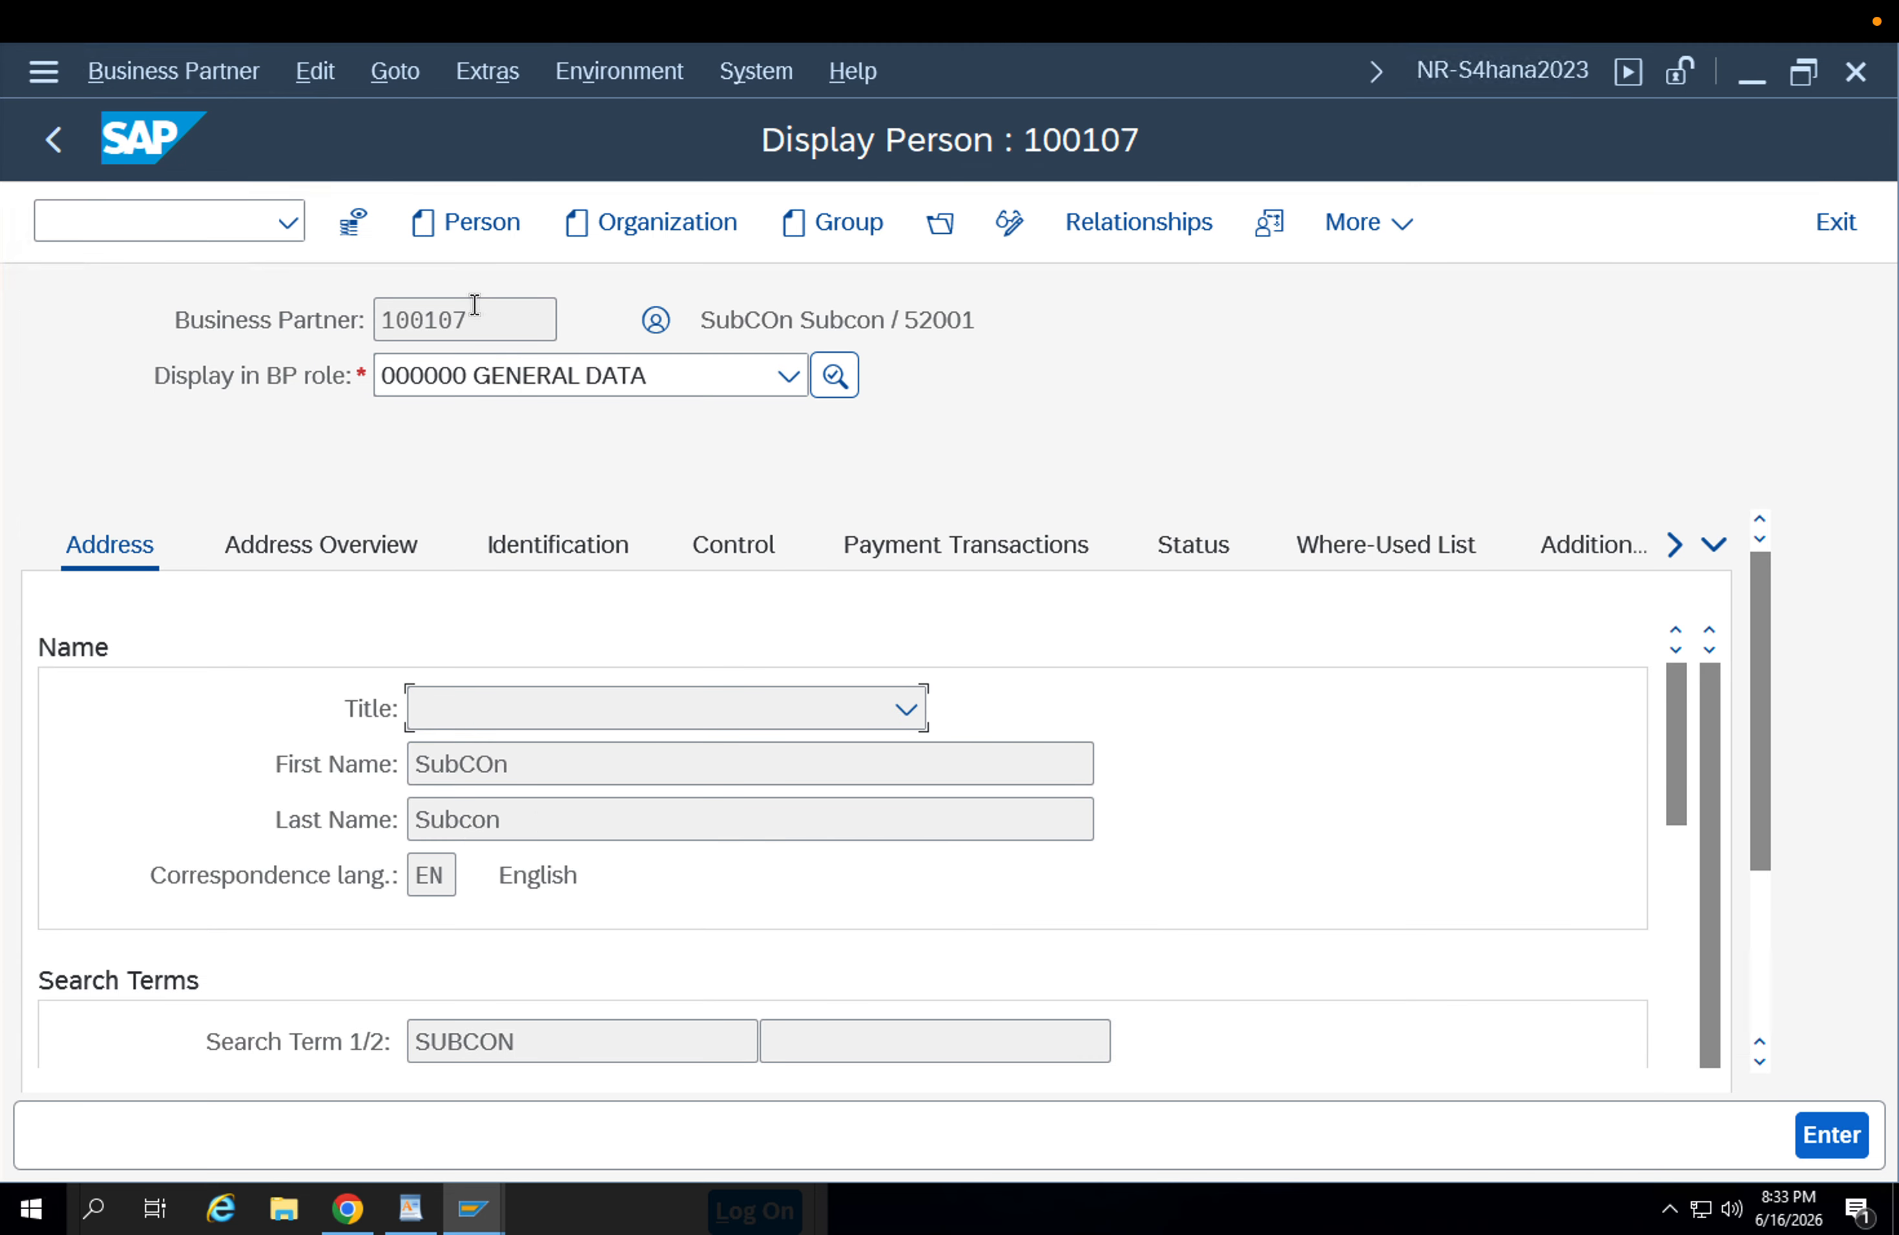
{"action": "double_click", "coordinate": [435, 319]}
Display the business partner in role FLVN01 - PORG - STANDARD.
{"action": "left_click", "coordinate": [695, 374]}
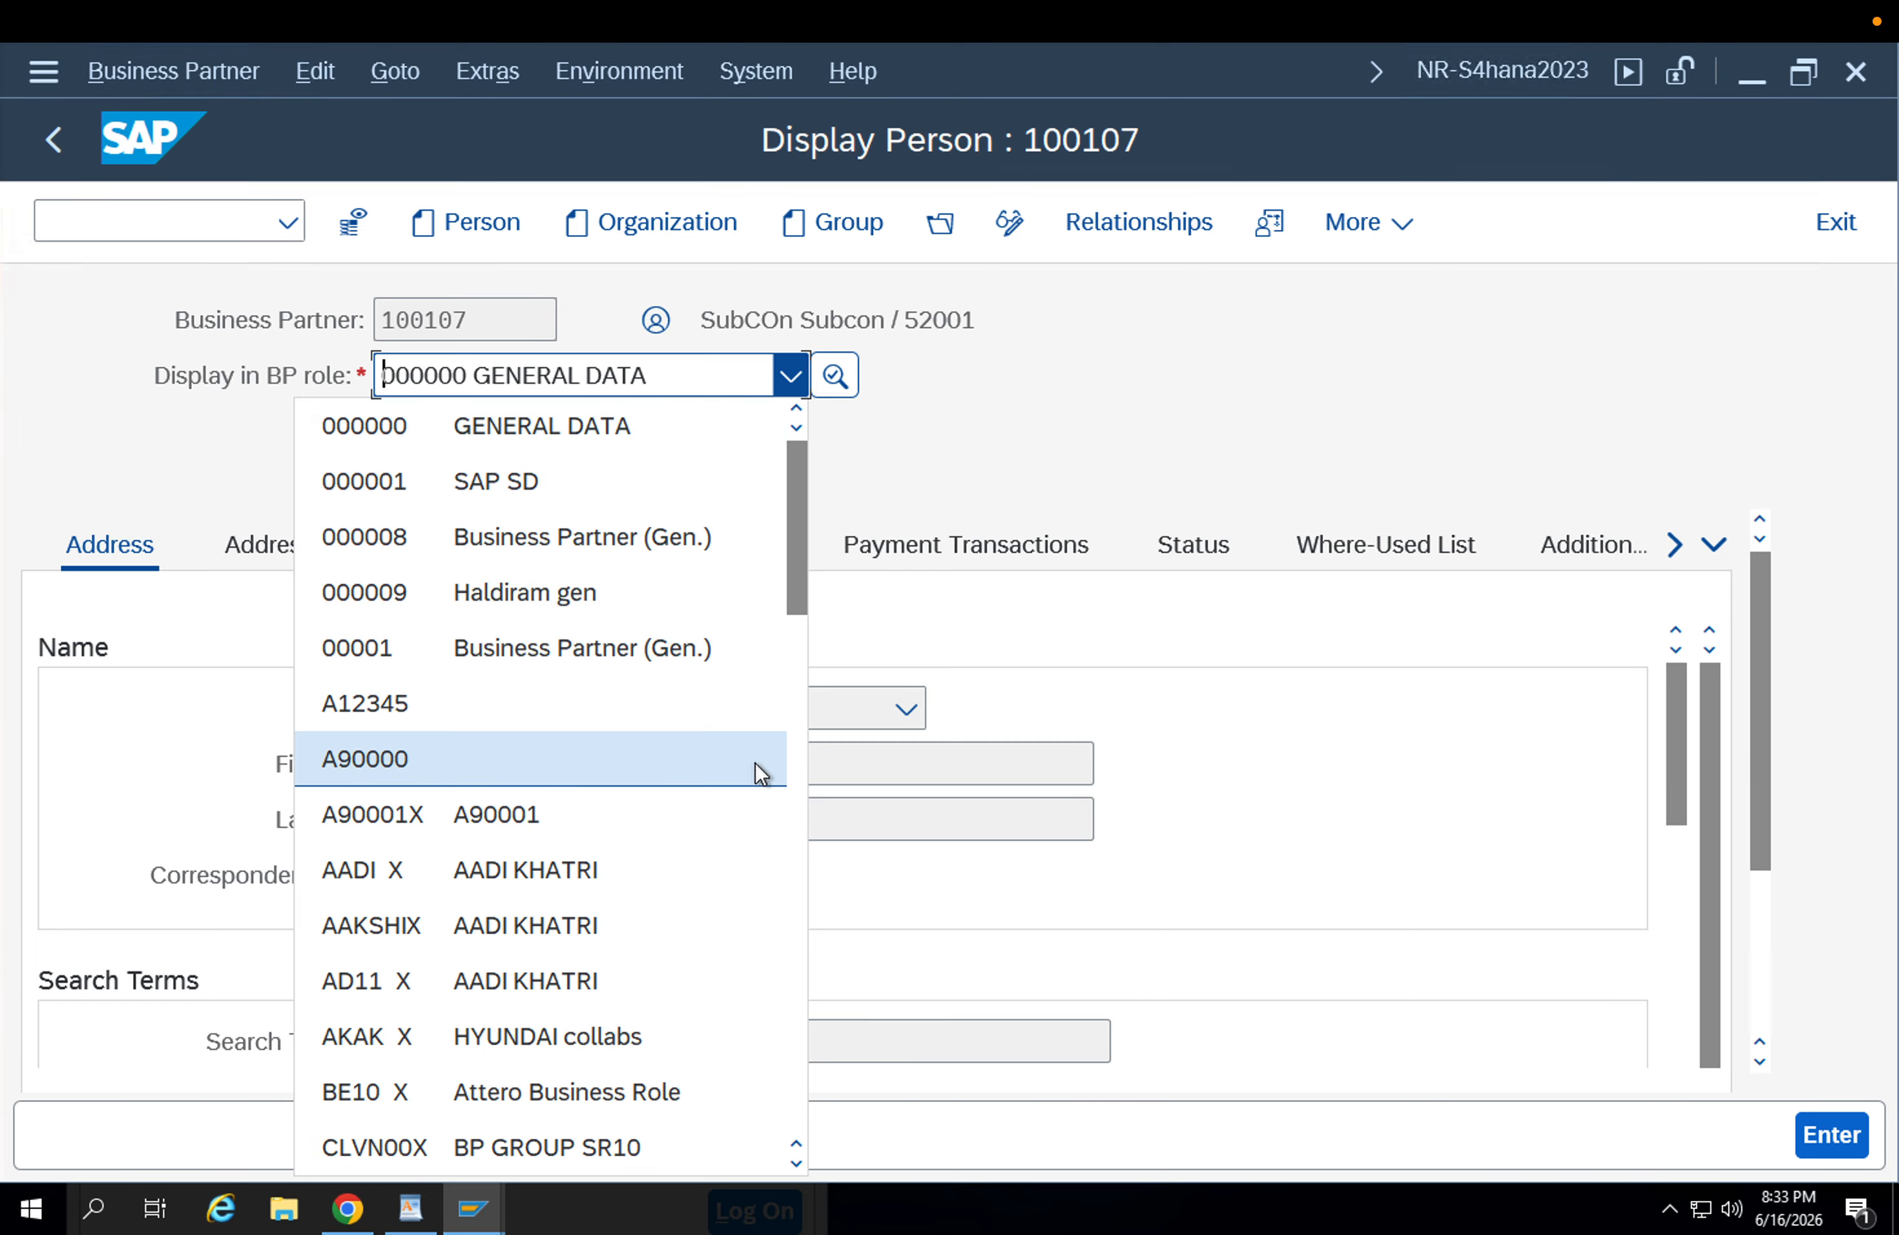
{"action": "key", "text": "Down"}
{"action": "key", "text": "Down"}
{"action": "key", "text": "Down"}
{"action": "key", "text": "Down"}
{"action": "key", "text": "Down"}
{"action": "key", "text": "Down"}
{"action": "key", "text": "Down"}
{"action": "key", "text": "Down"}
{"action": "key", "text": "Down"}
{"action": "key", "text": "Down"}
{"action": "key", "text": "Down"}
{"action": "key", "text": "Down"}
{"action": "key", "text": "Down"}
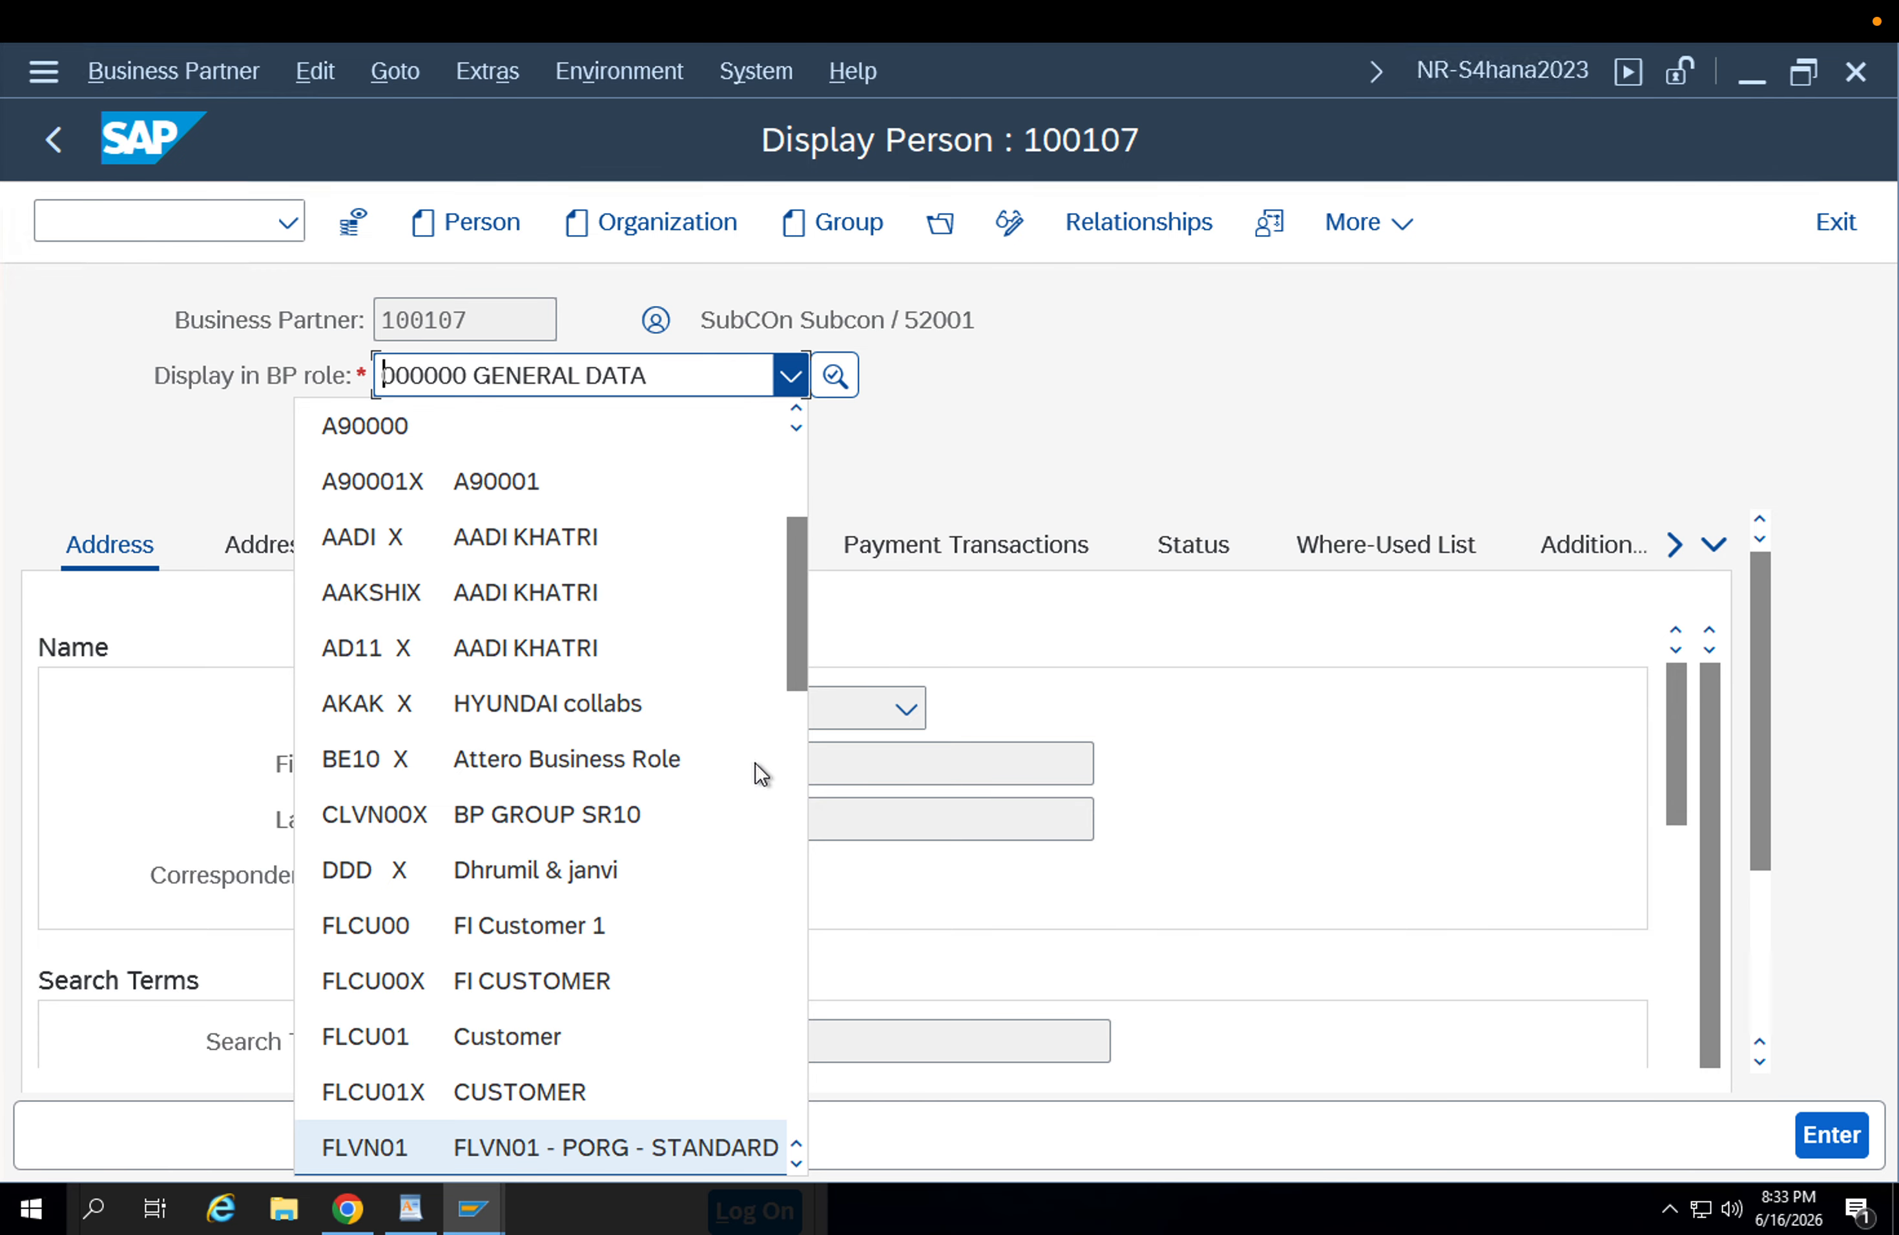
{"action": "key", "text": "Return"}
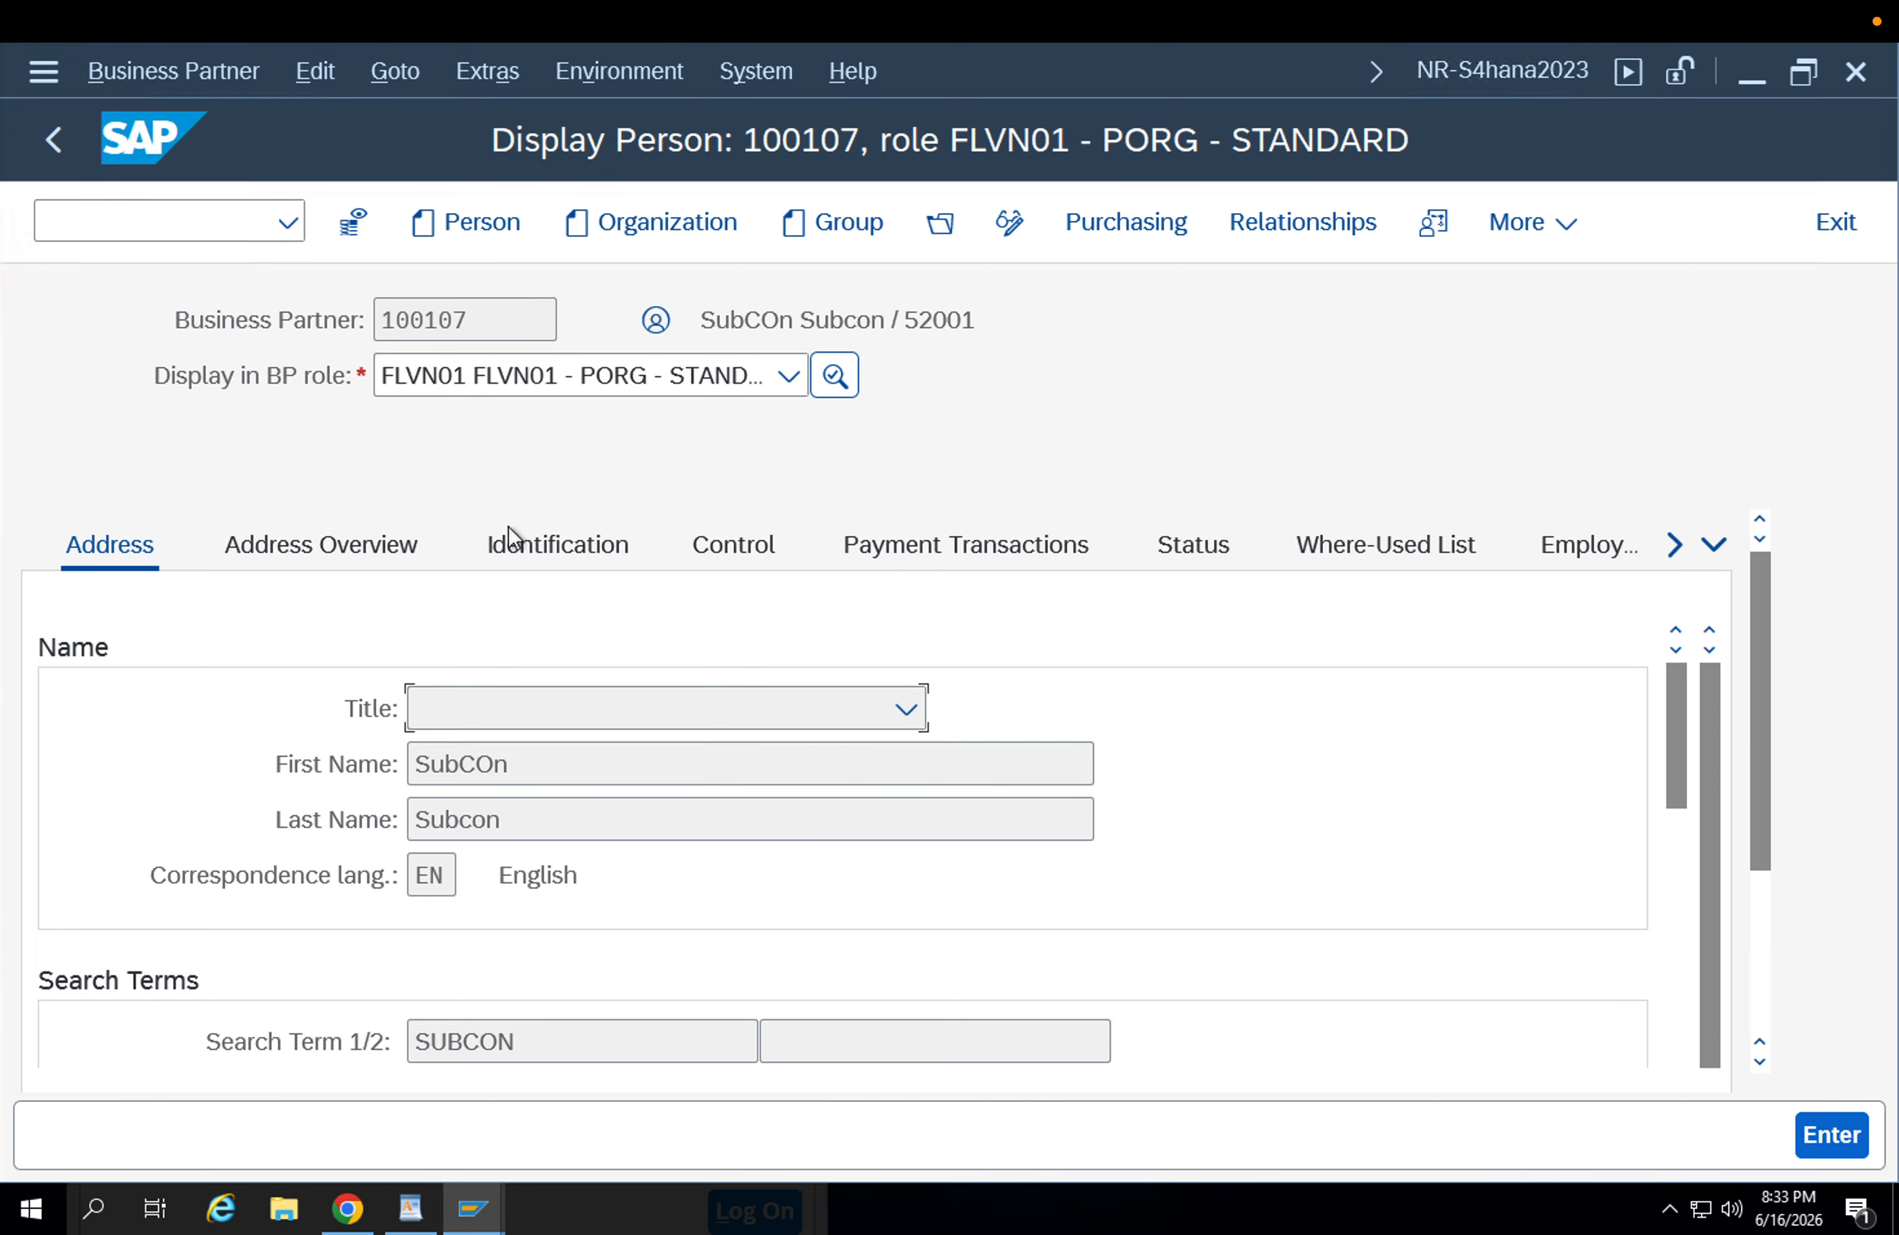
Switch the business partner display to role FLCU00 FI Customer 1, followed by role FLCU01 Customer.
{"action": "left_click", "coordinate": [509, 378]}
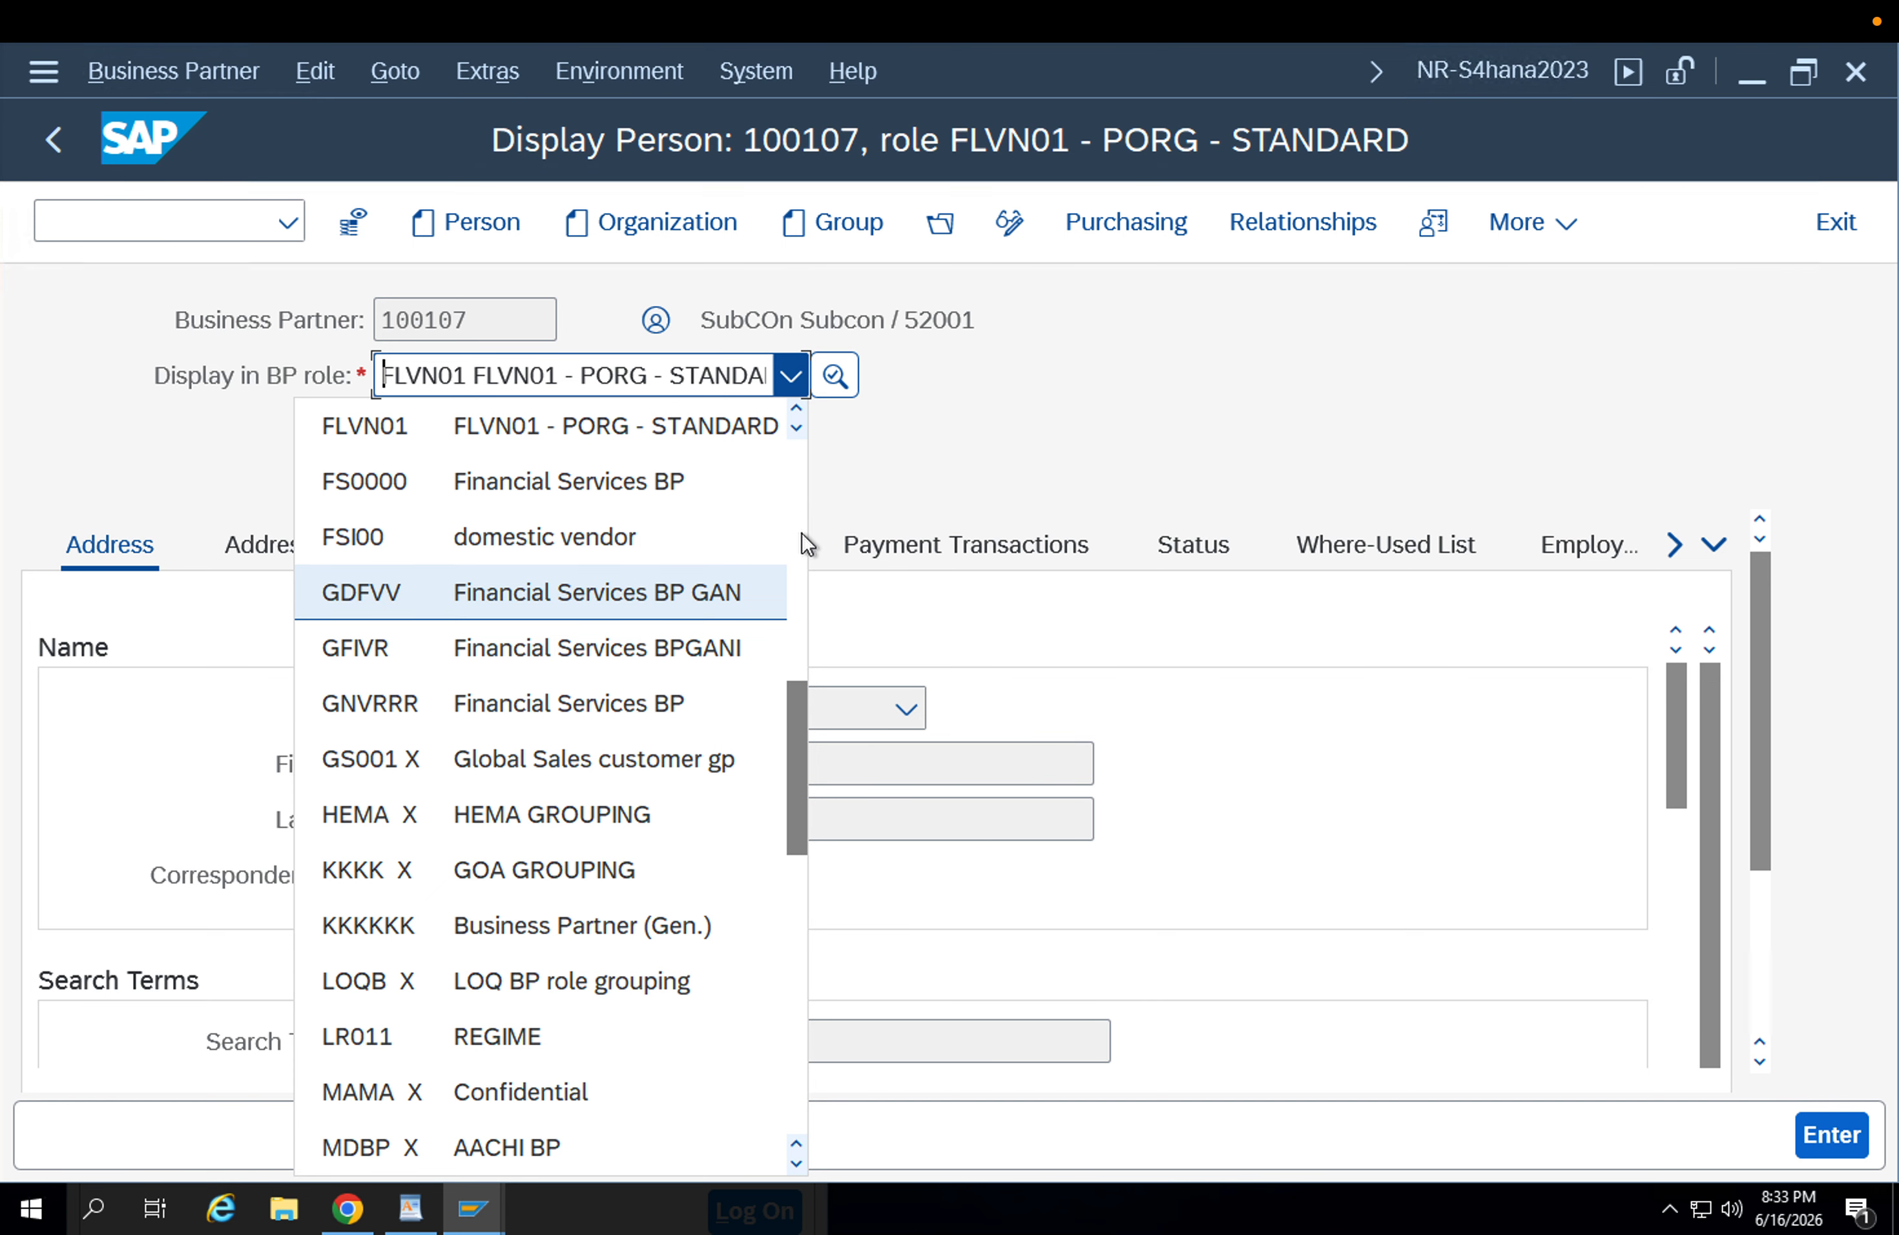
{"action": "key", "text": "f"}
{"action": "key", "text": "Return"}
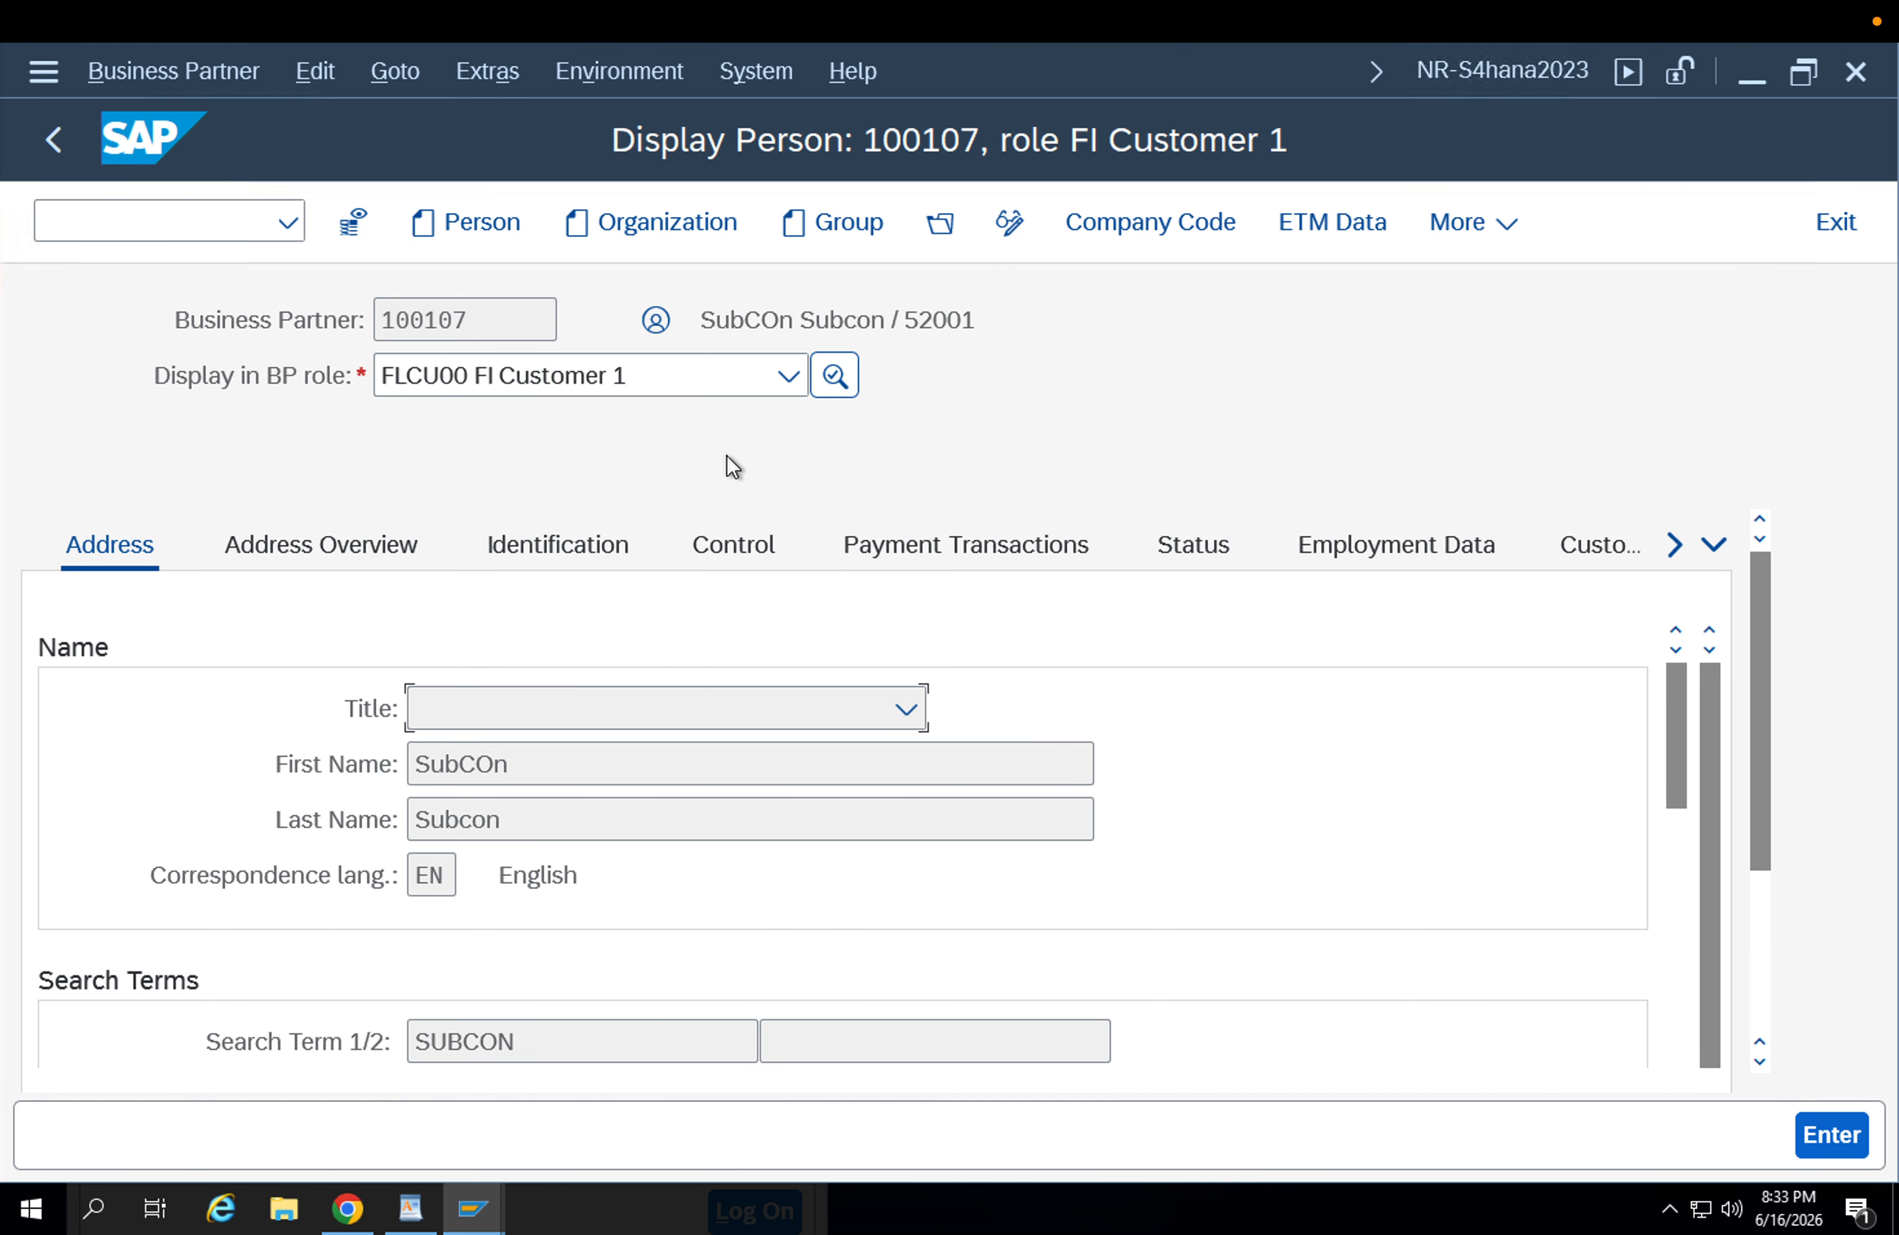
{"action": "left_click", "coordinate": [461, 384]}
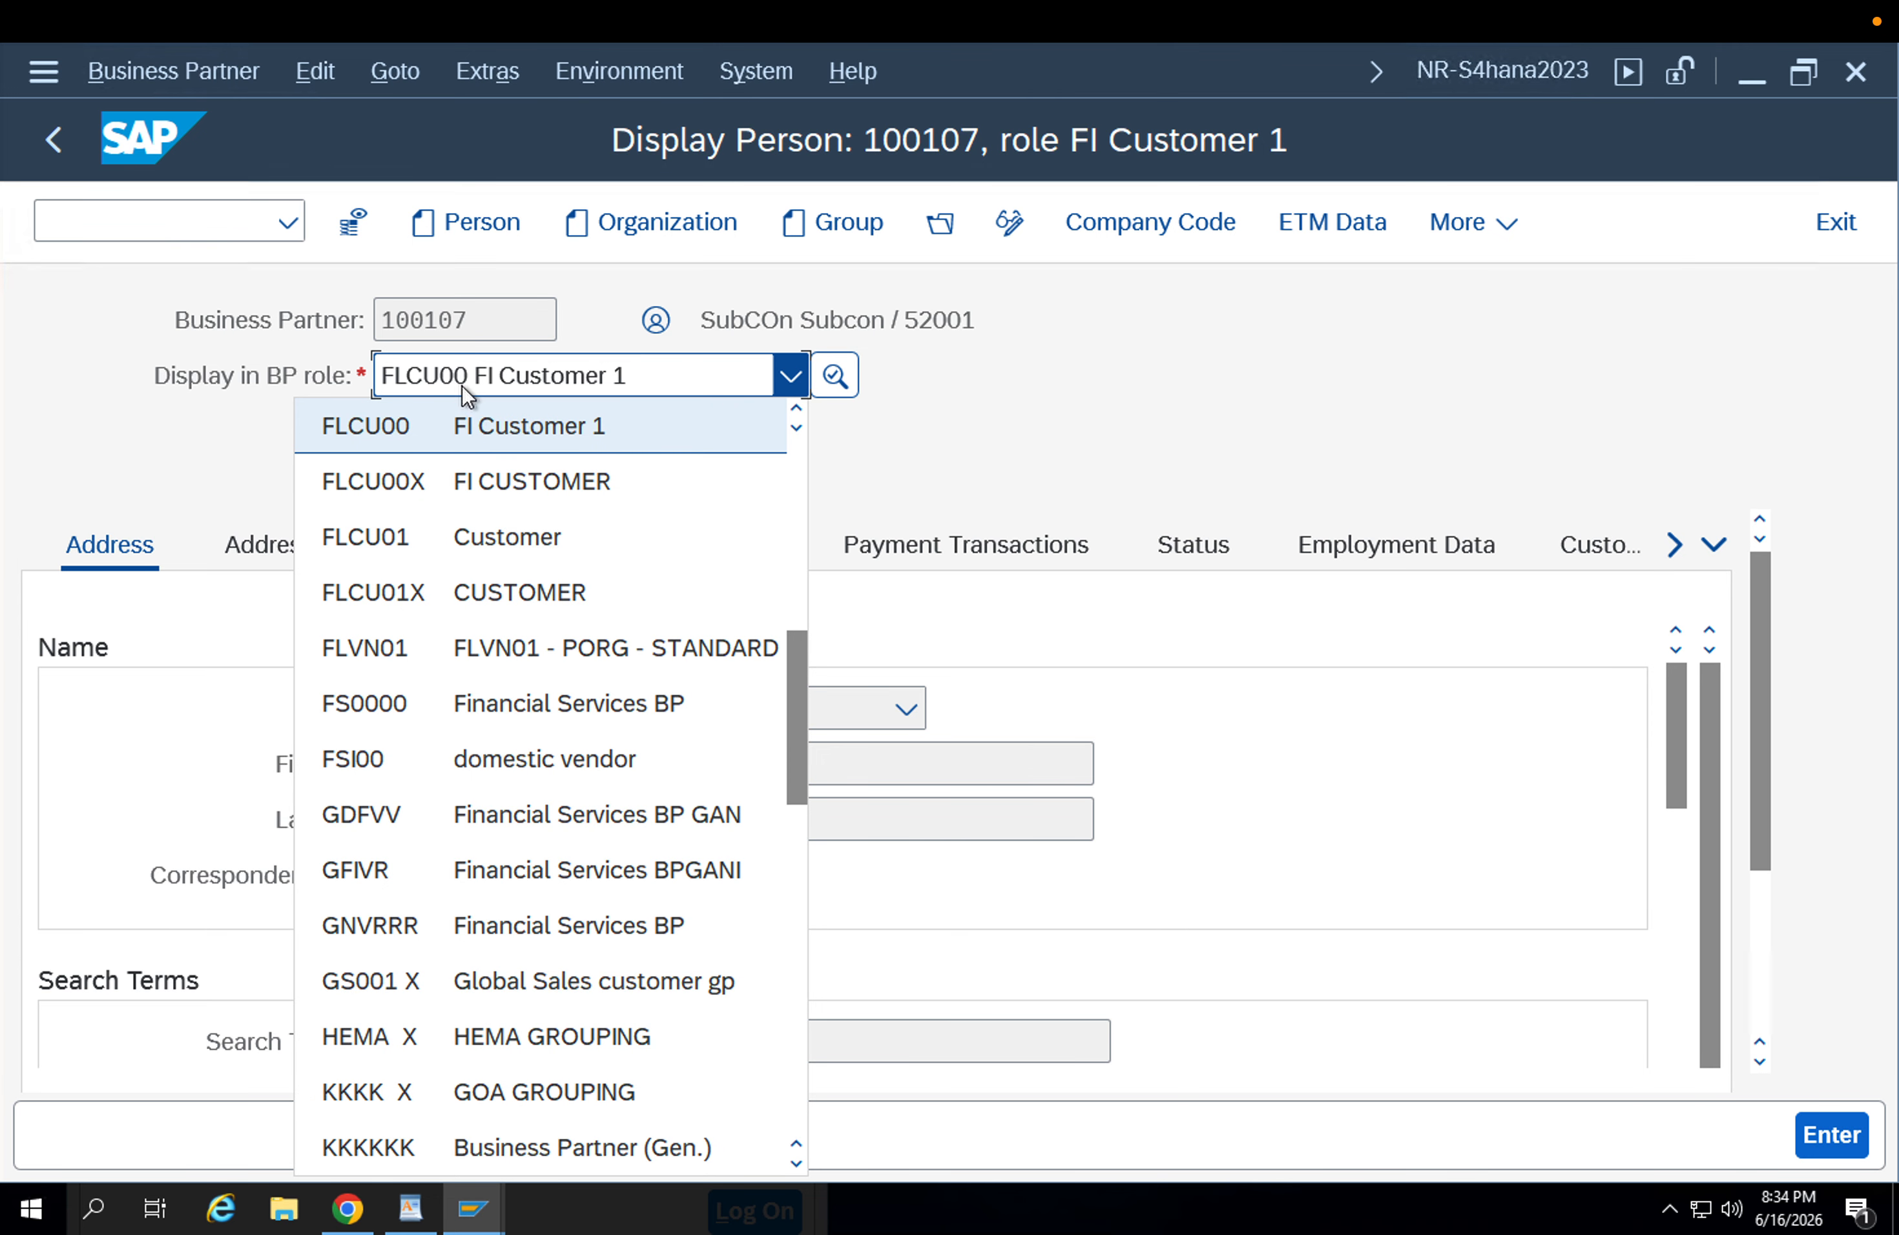
{"action": "left_click", "coordinate": [494, 533]}
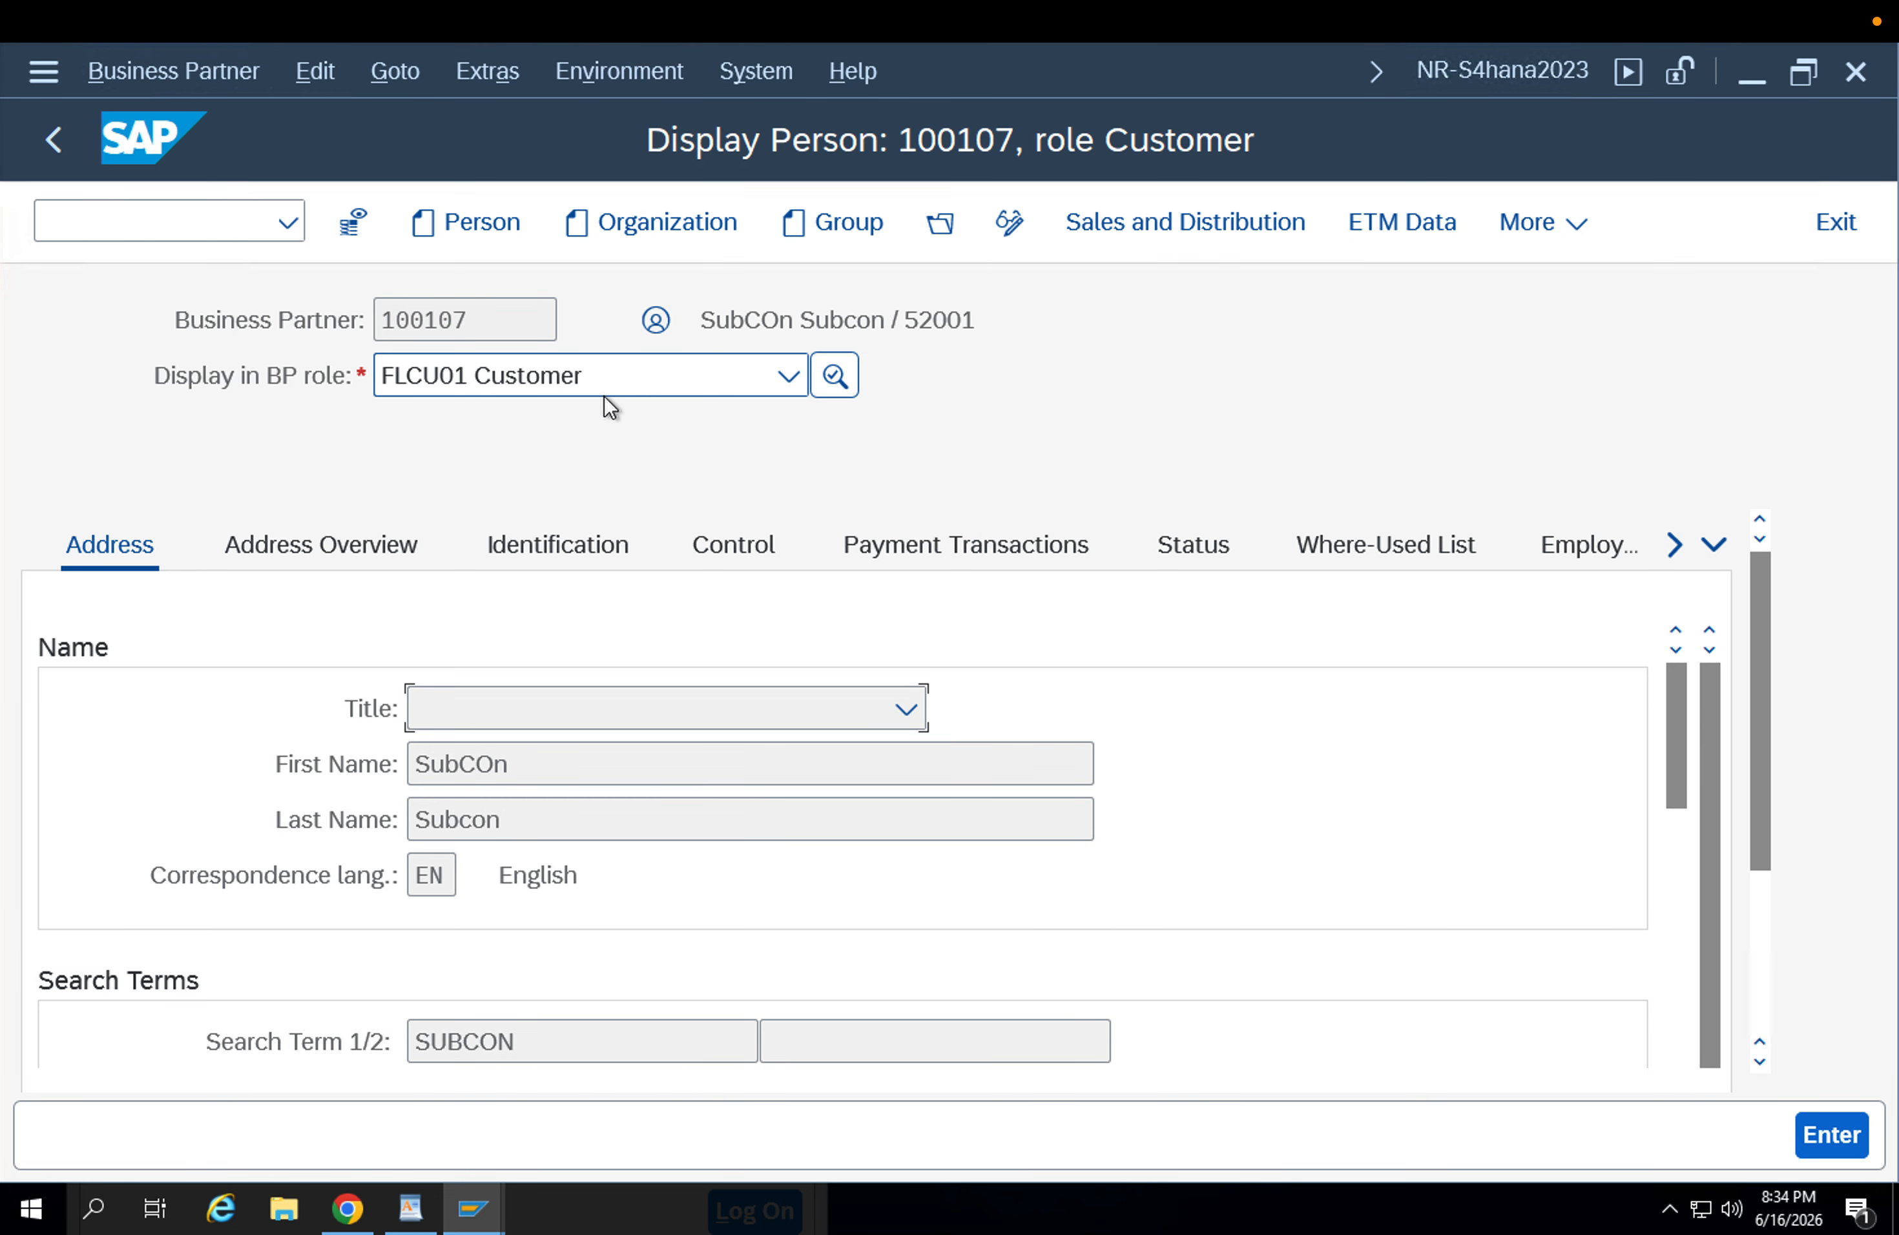
Examine the customer's Sales and Distribution shipping data, including the delivering plant and the partial delivery settings.
{"action": "left_click", "coordinate": [1209, 232]}
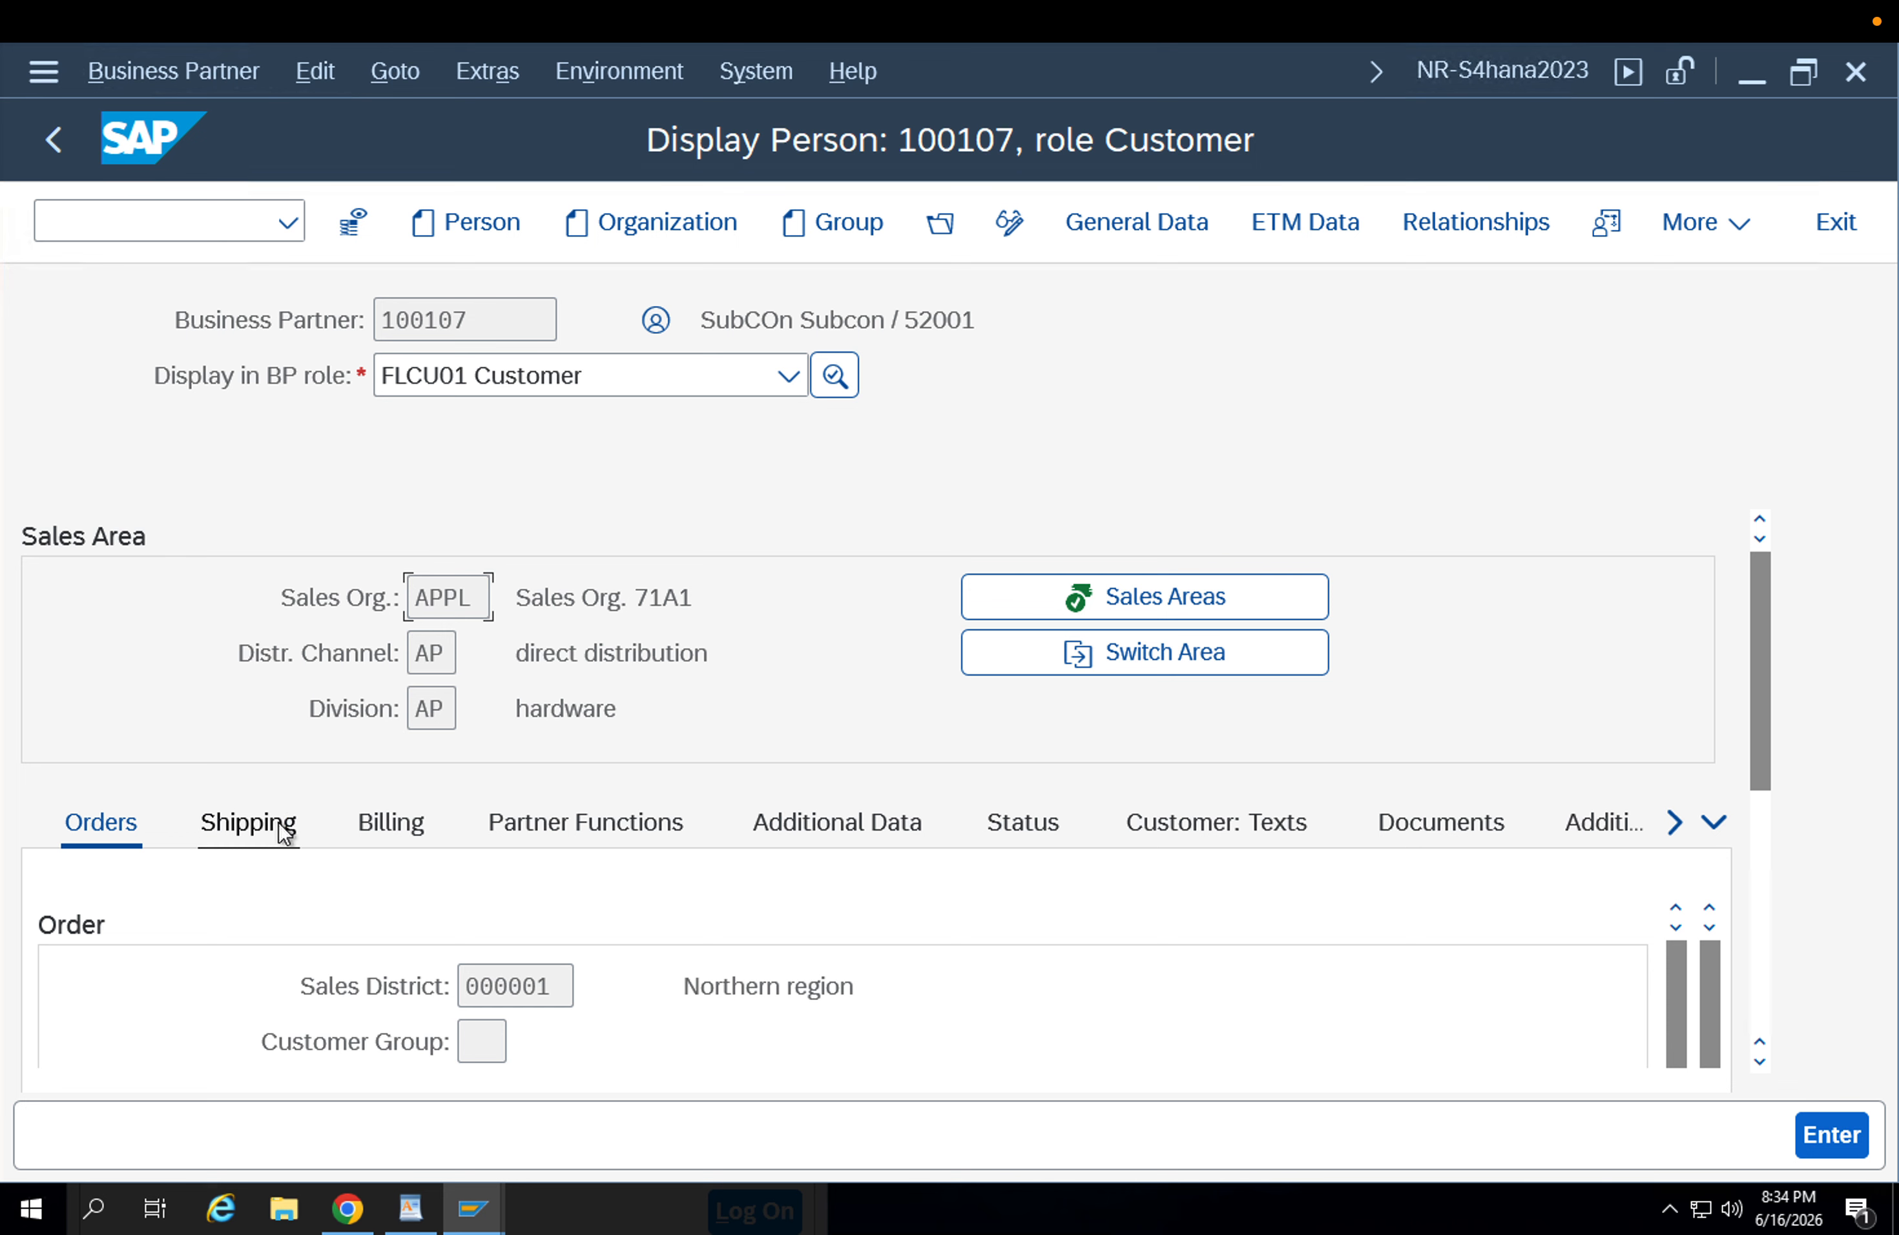
{"action": "left_click", "coordinate": [275, 826]}
{"action": "scroll", "coordinate": [1640, 810], "scroll_direction": "down", "scroll_amount": 3}
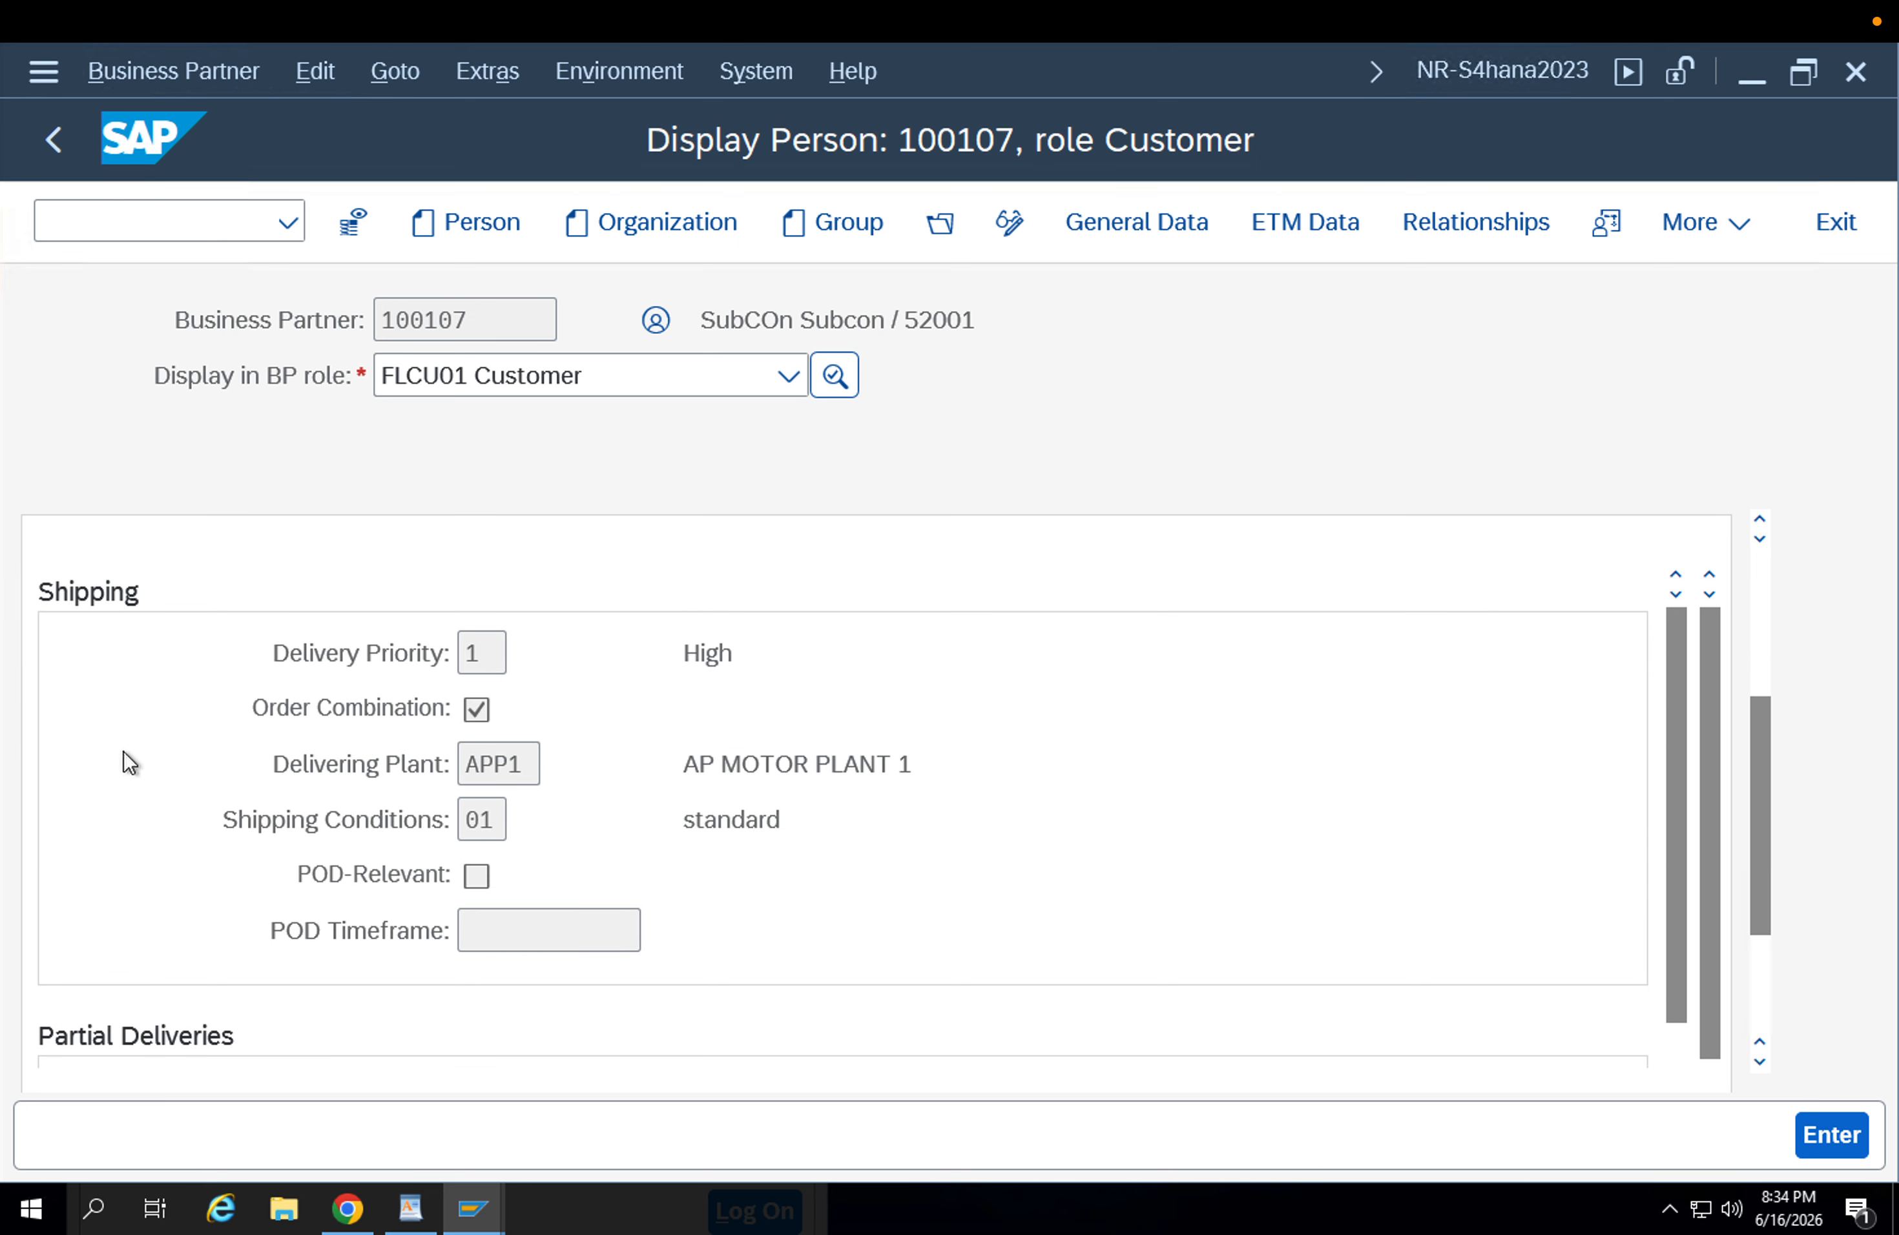
{"action": "left_click_drag", "start_coordinate": [525, 761], "coordinate": [345, 767]}
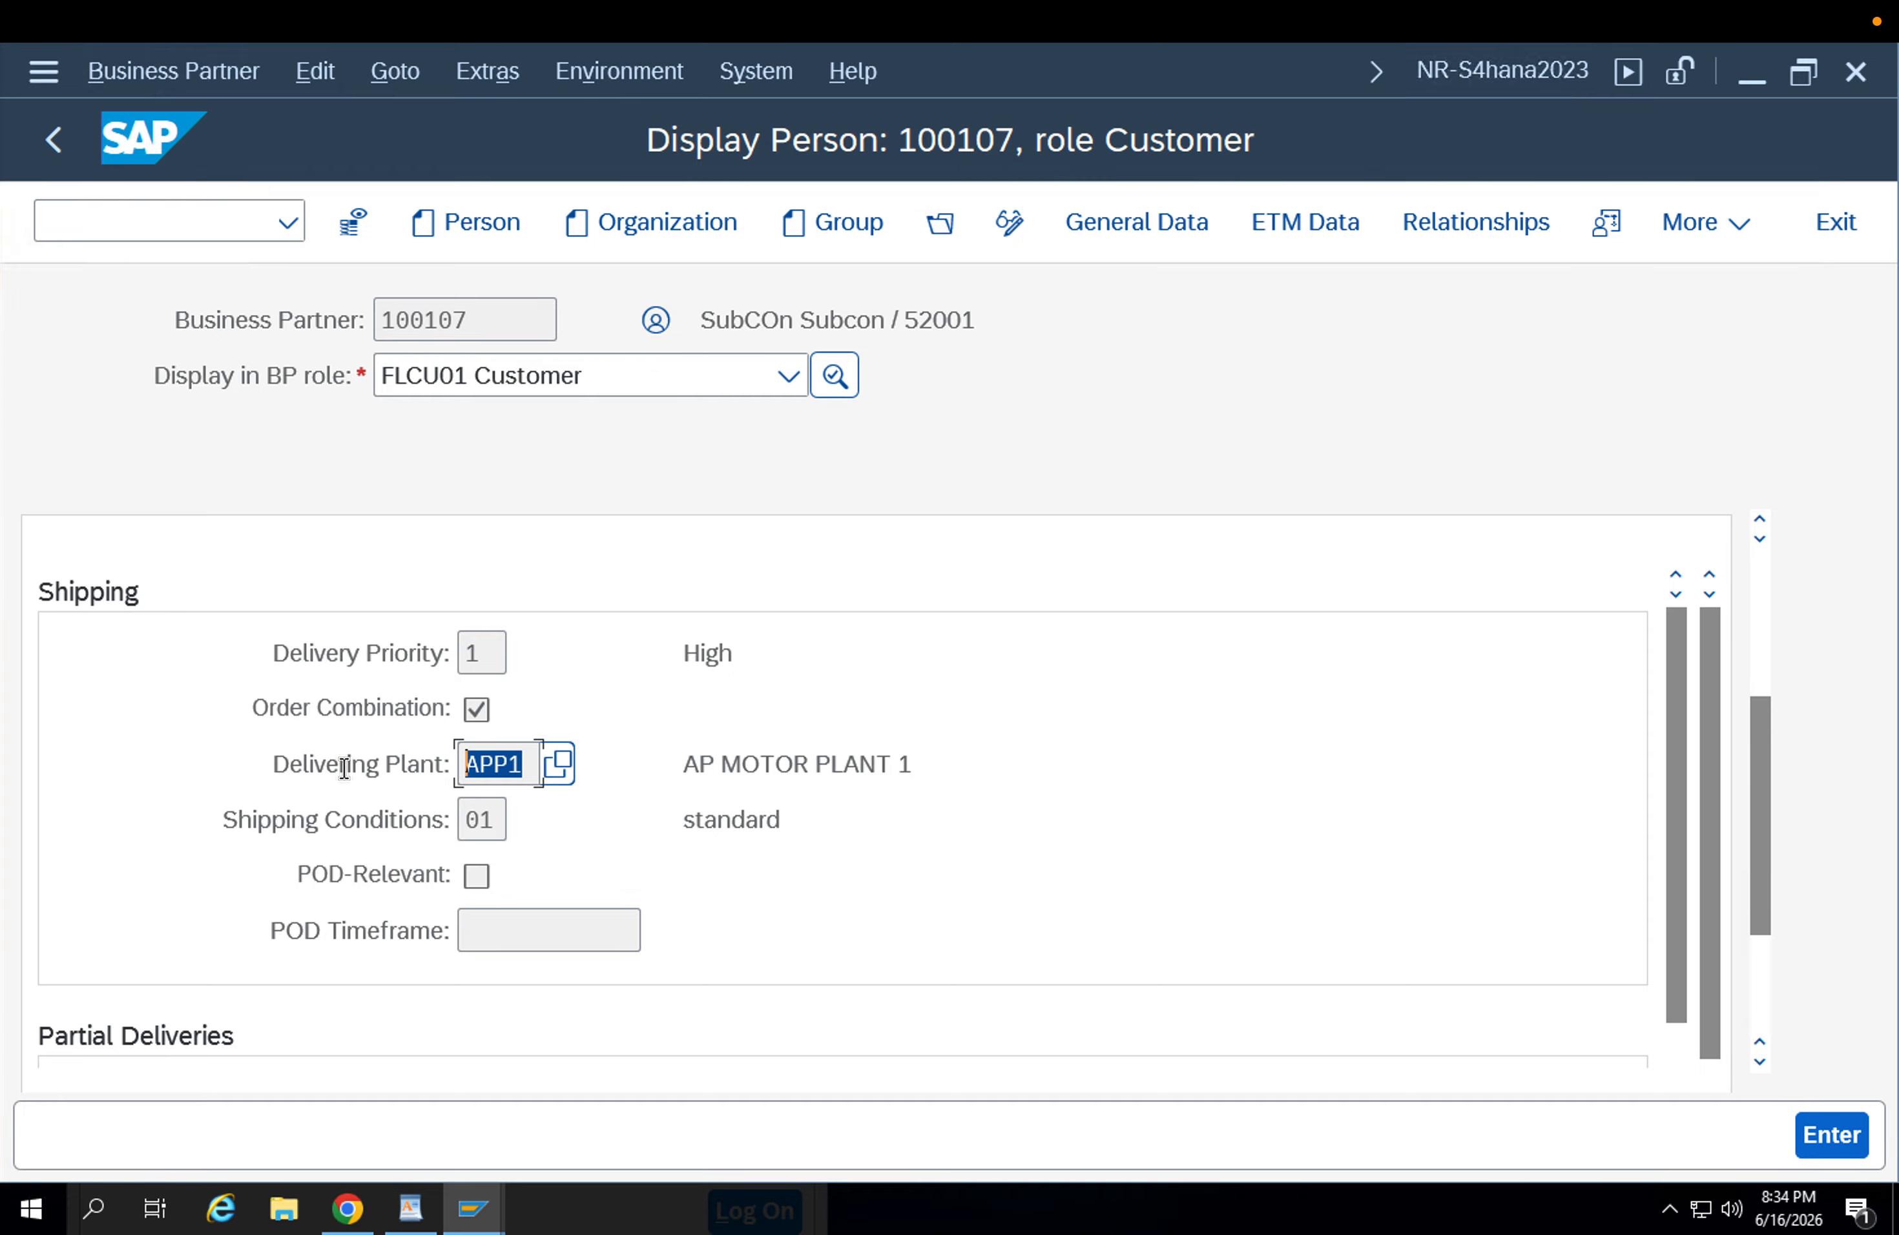
{"action": "scroll", "coordinate": [372, 778], "scroll_direction": "down", "scroll_amount": 10}
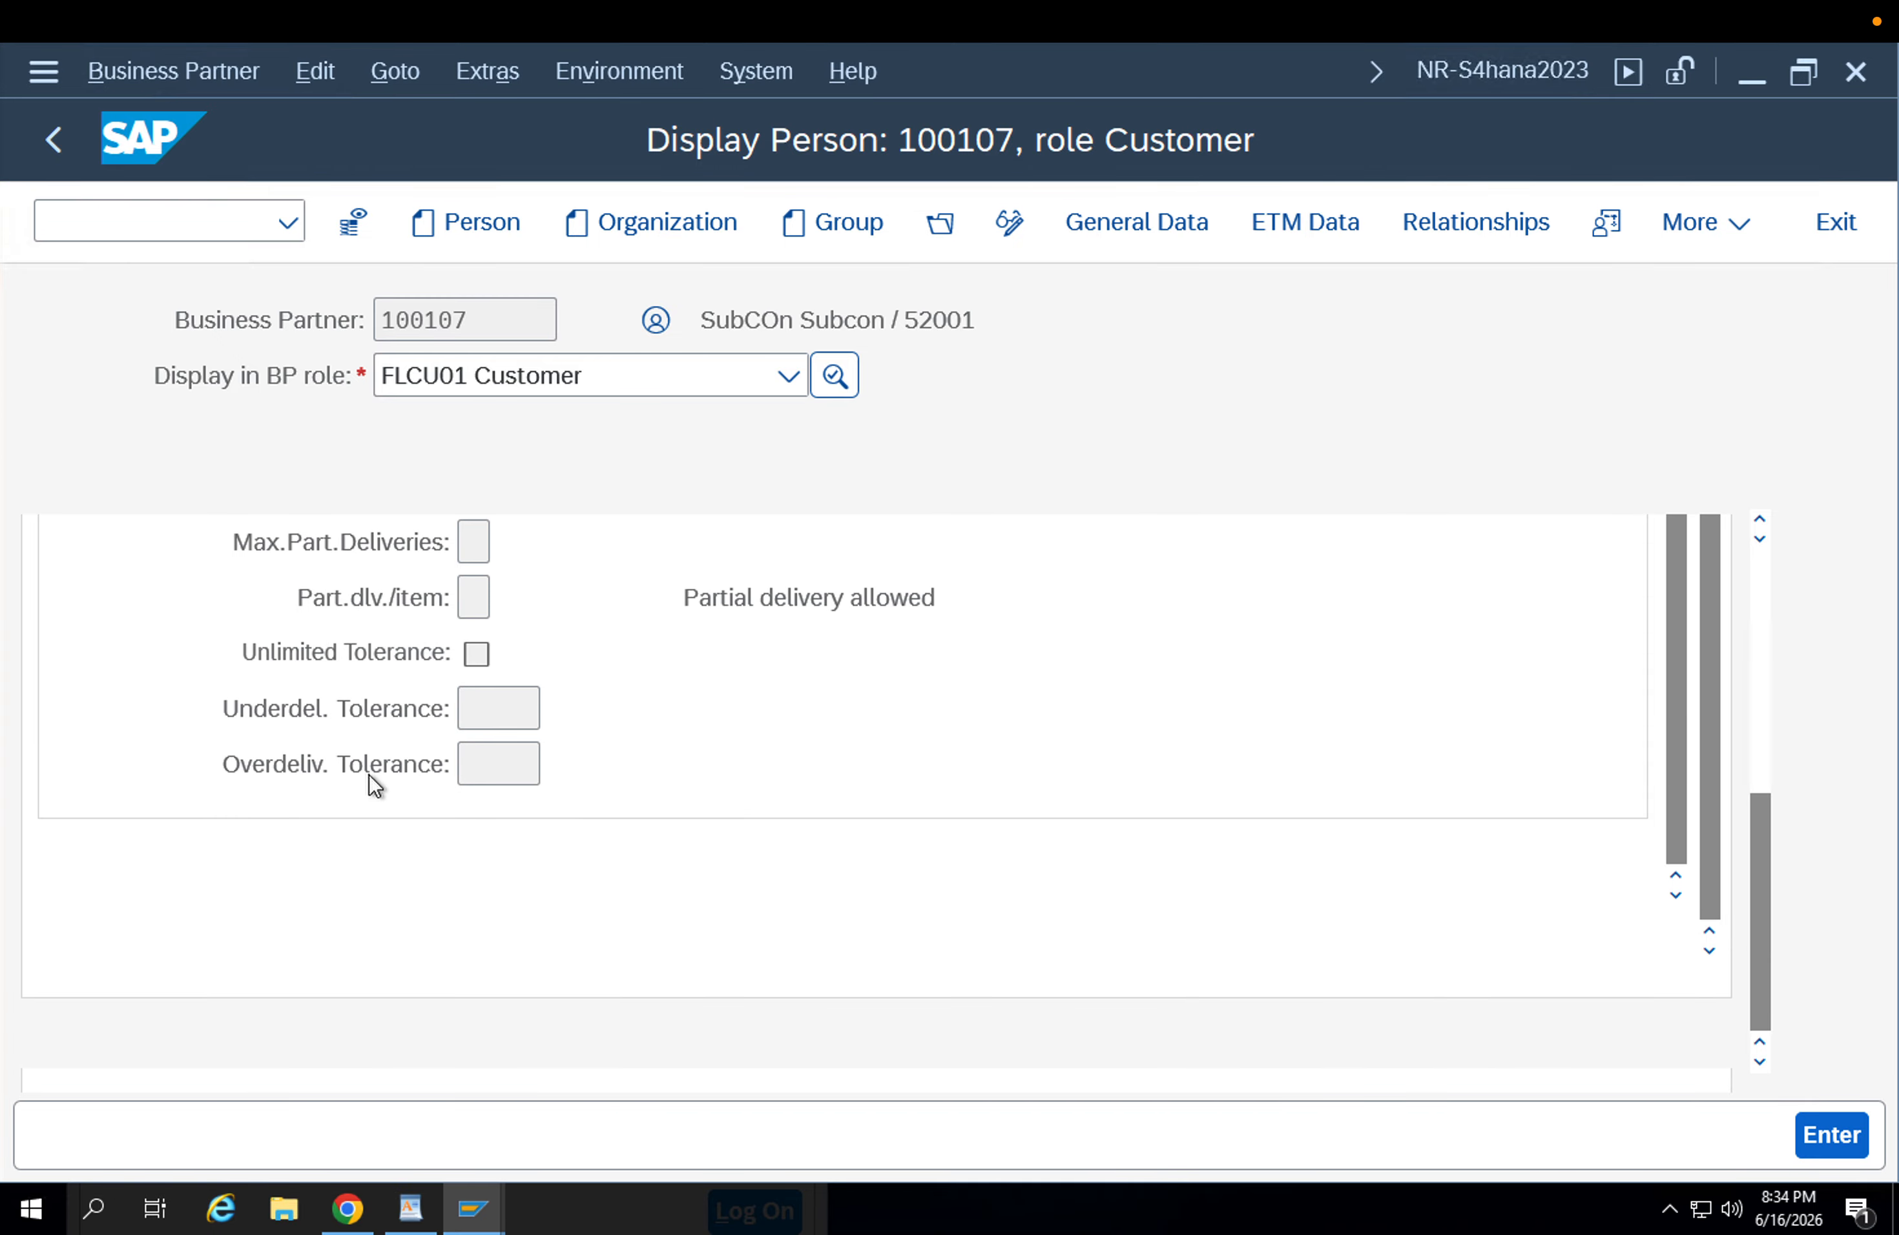
{"action": "scroll", "coordinate": [377, 770], "scroll_direction": "up", "scroll_amount": 12}
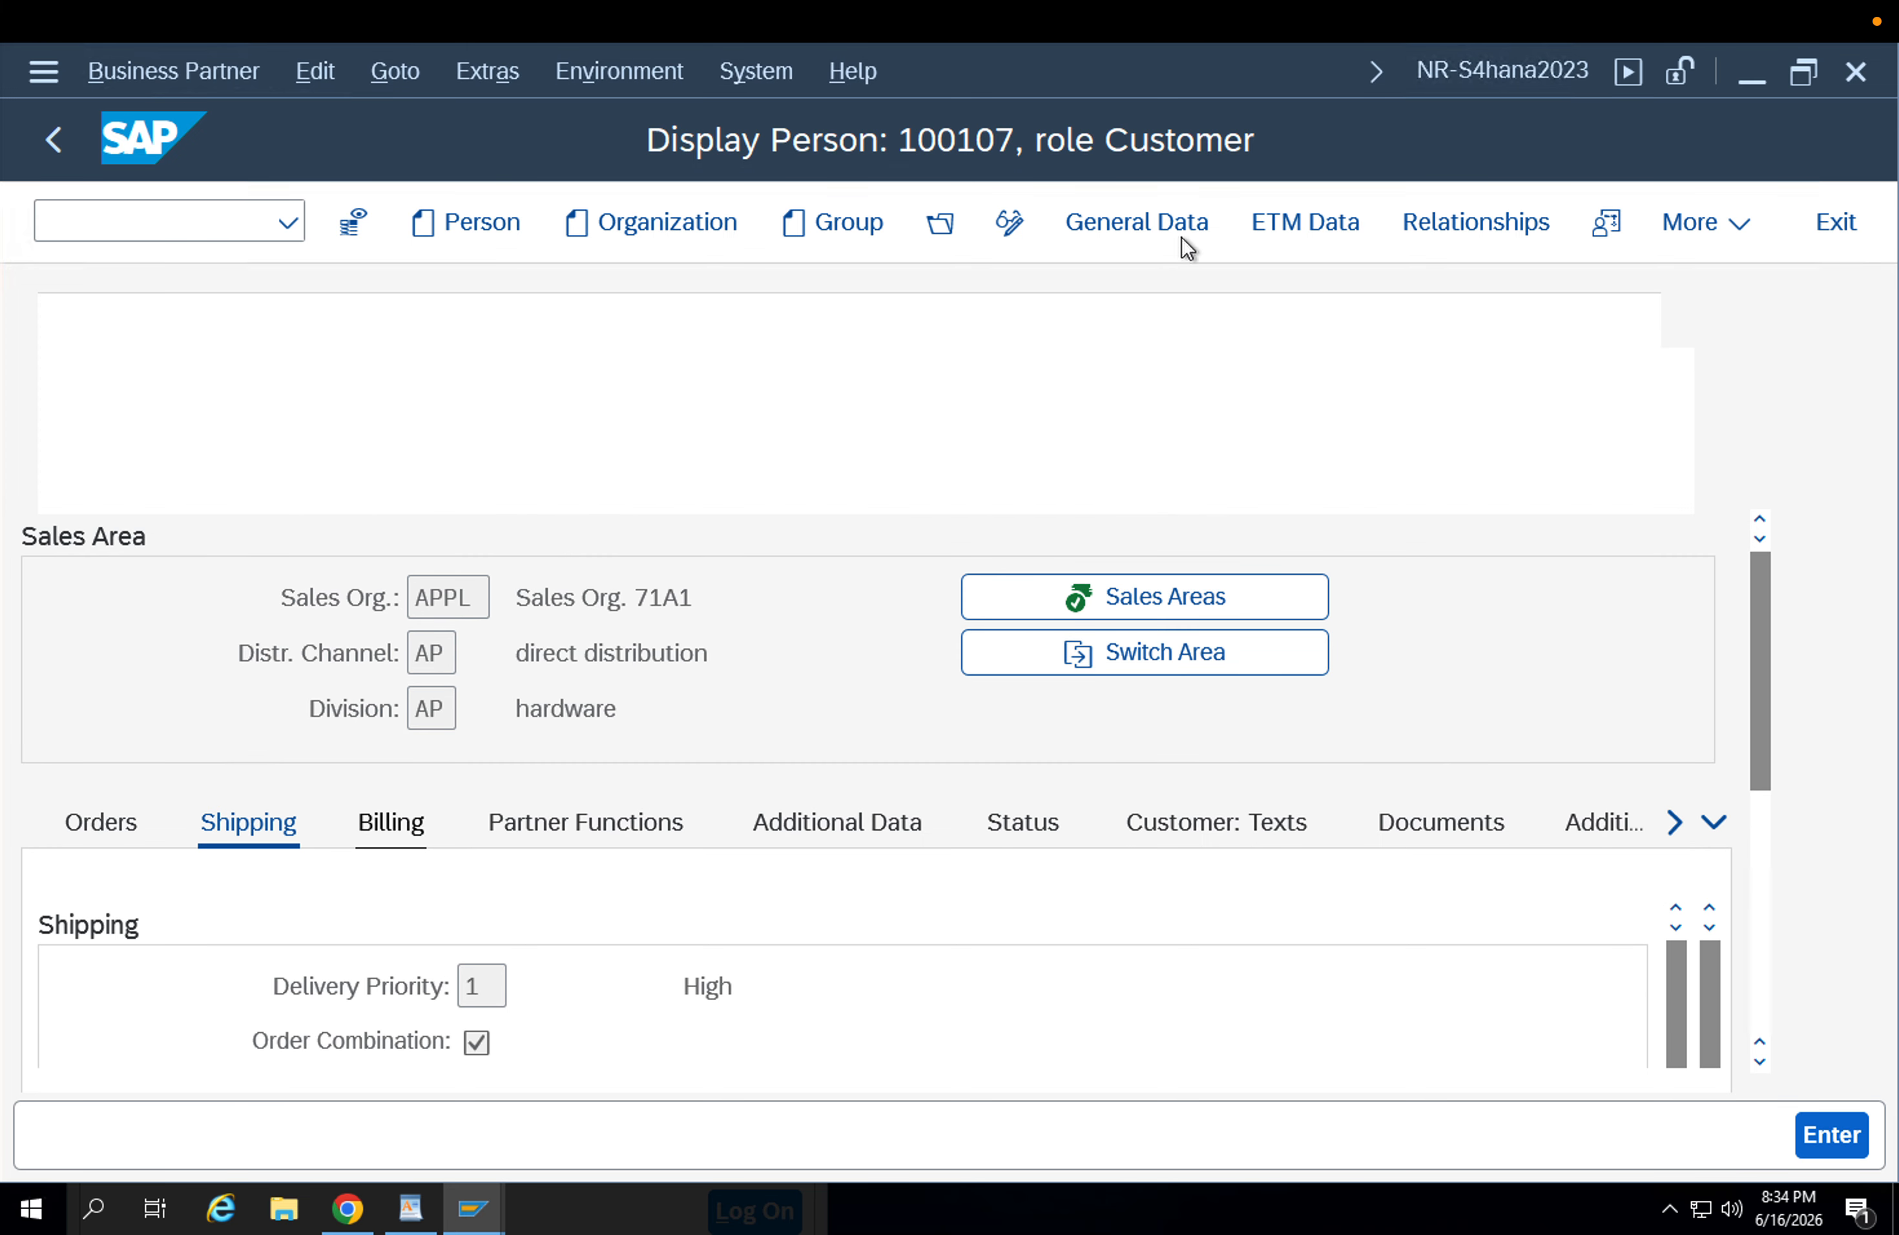
Display the business partner's customer general data and check its account group and supplier assignment.
{"action": "left_click", "coordinate": [1173, 231]}
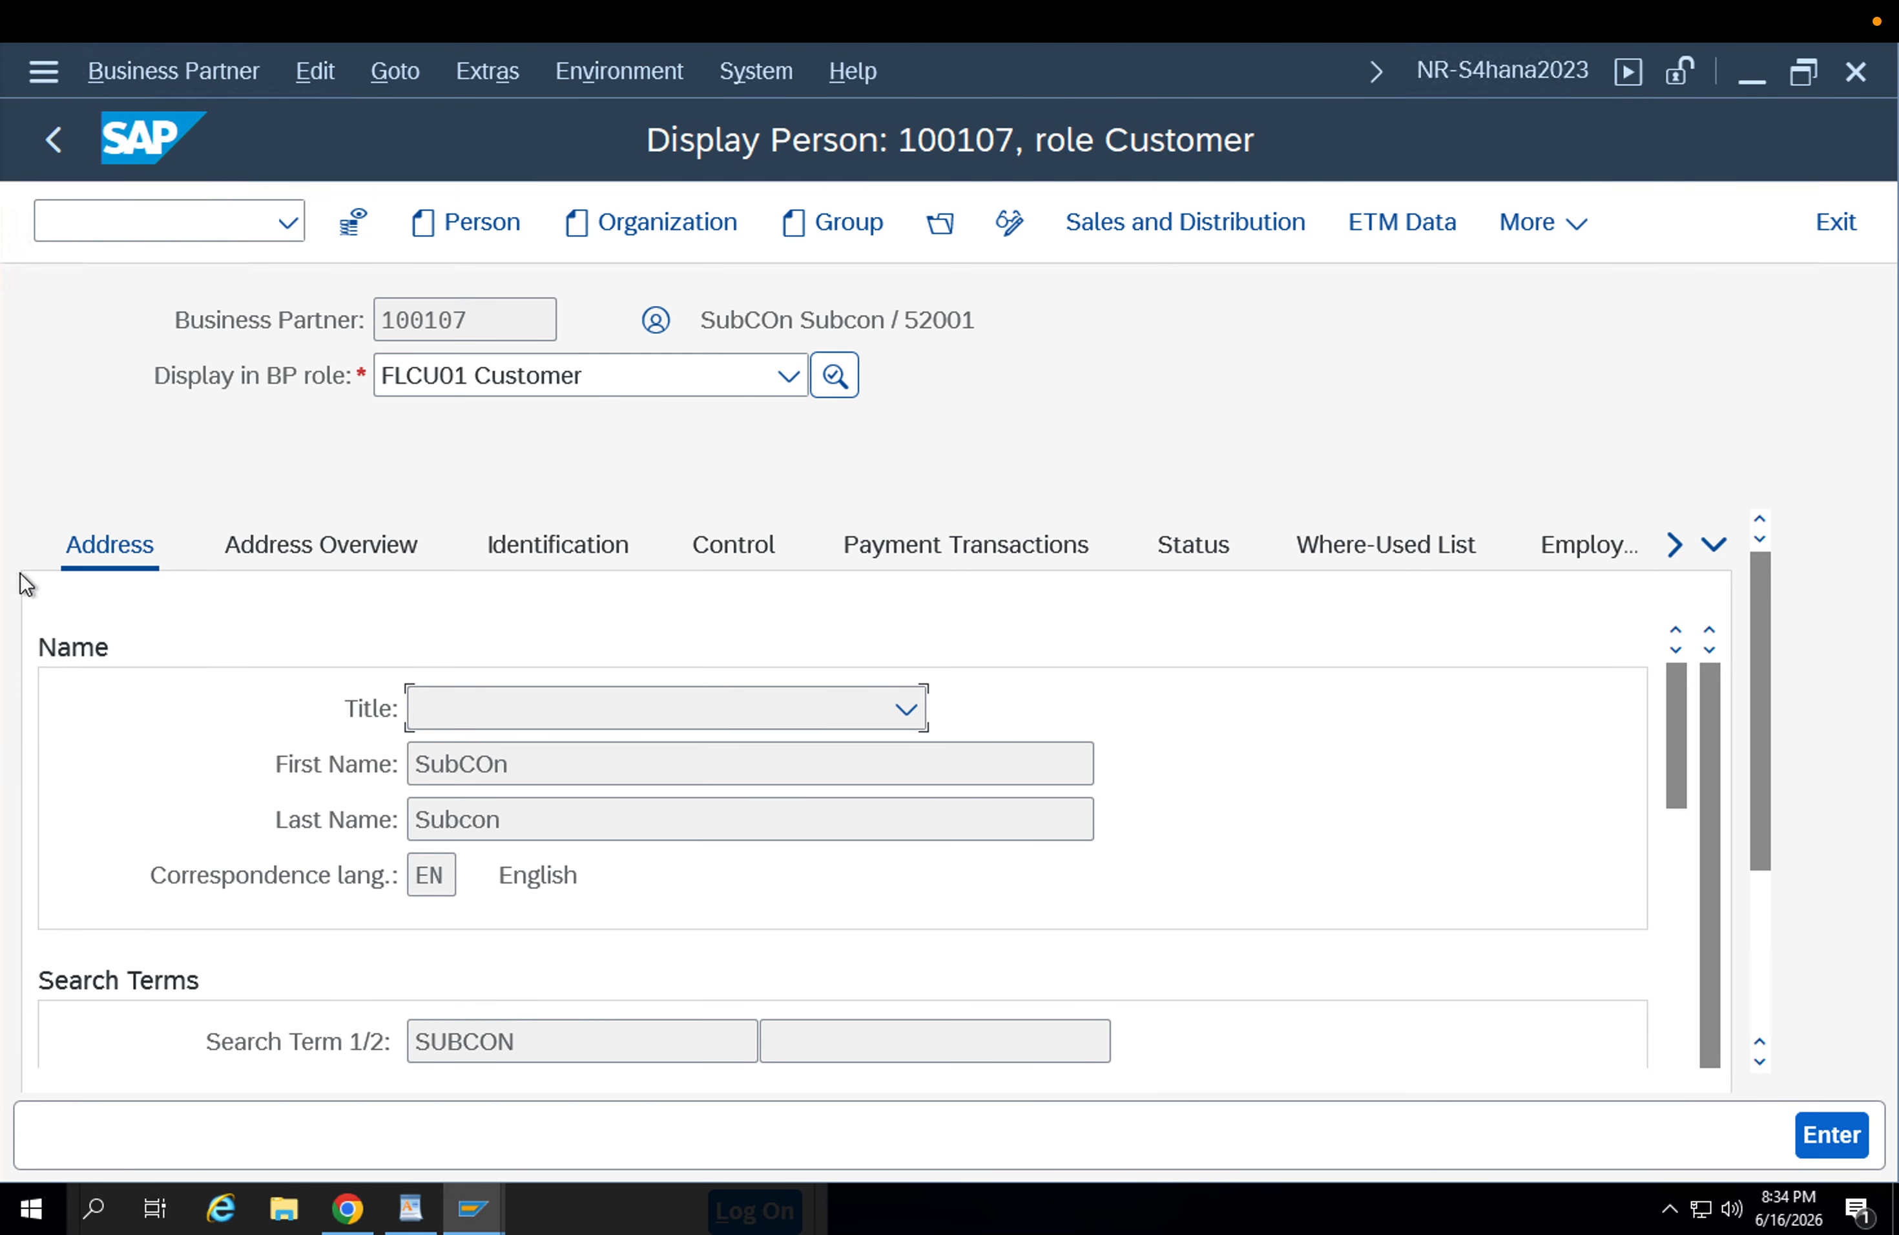
{"action": "left_click", "coordinate": [1716, 547]}
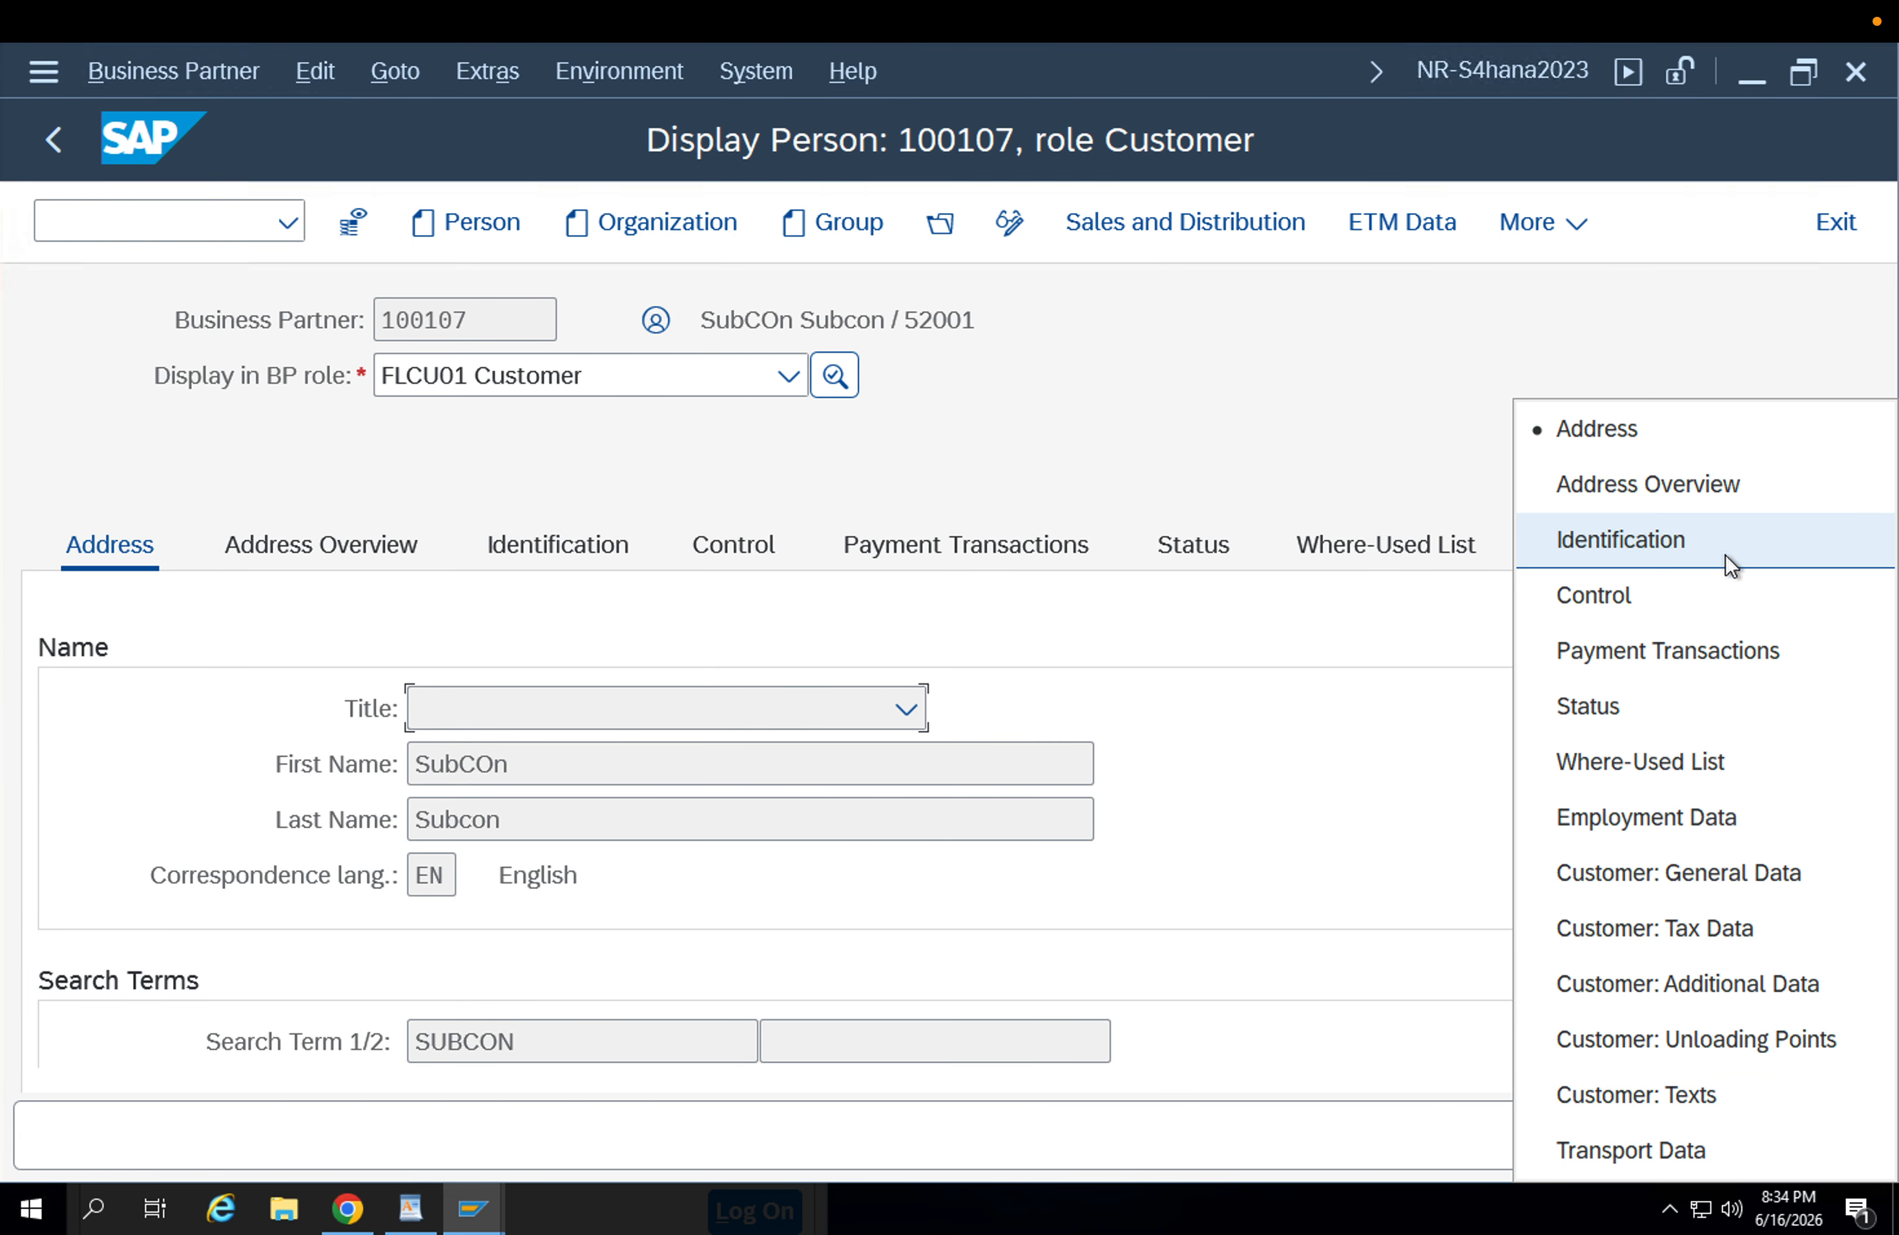
{"action": "left_click", "coordinate": [1693, 864]}
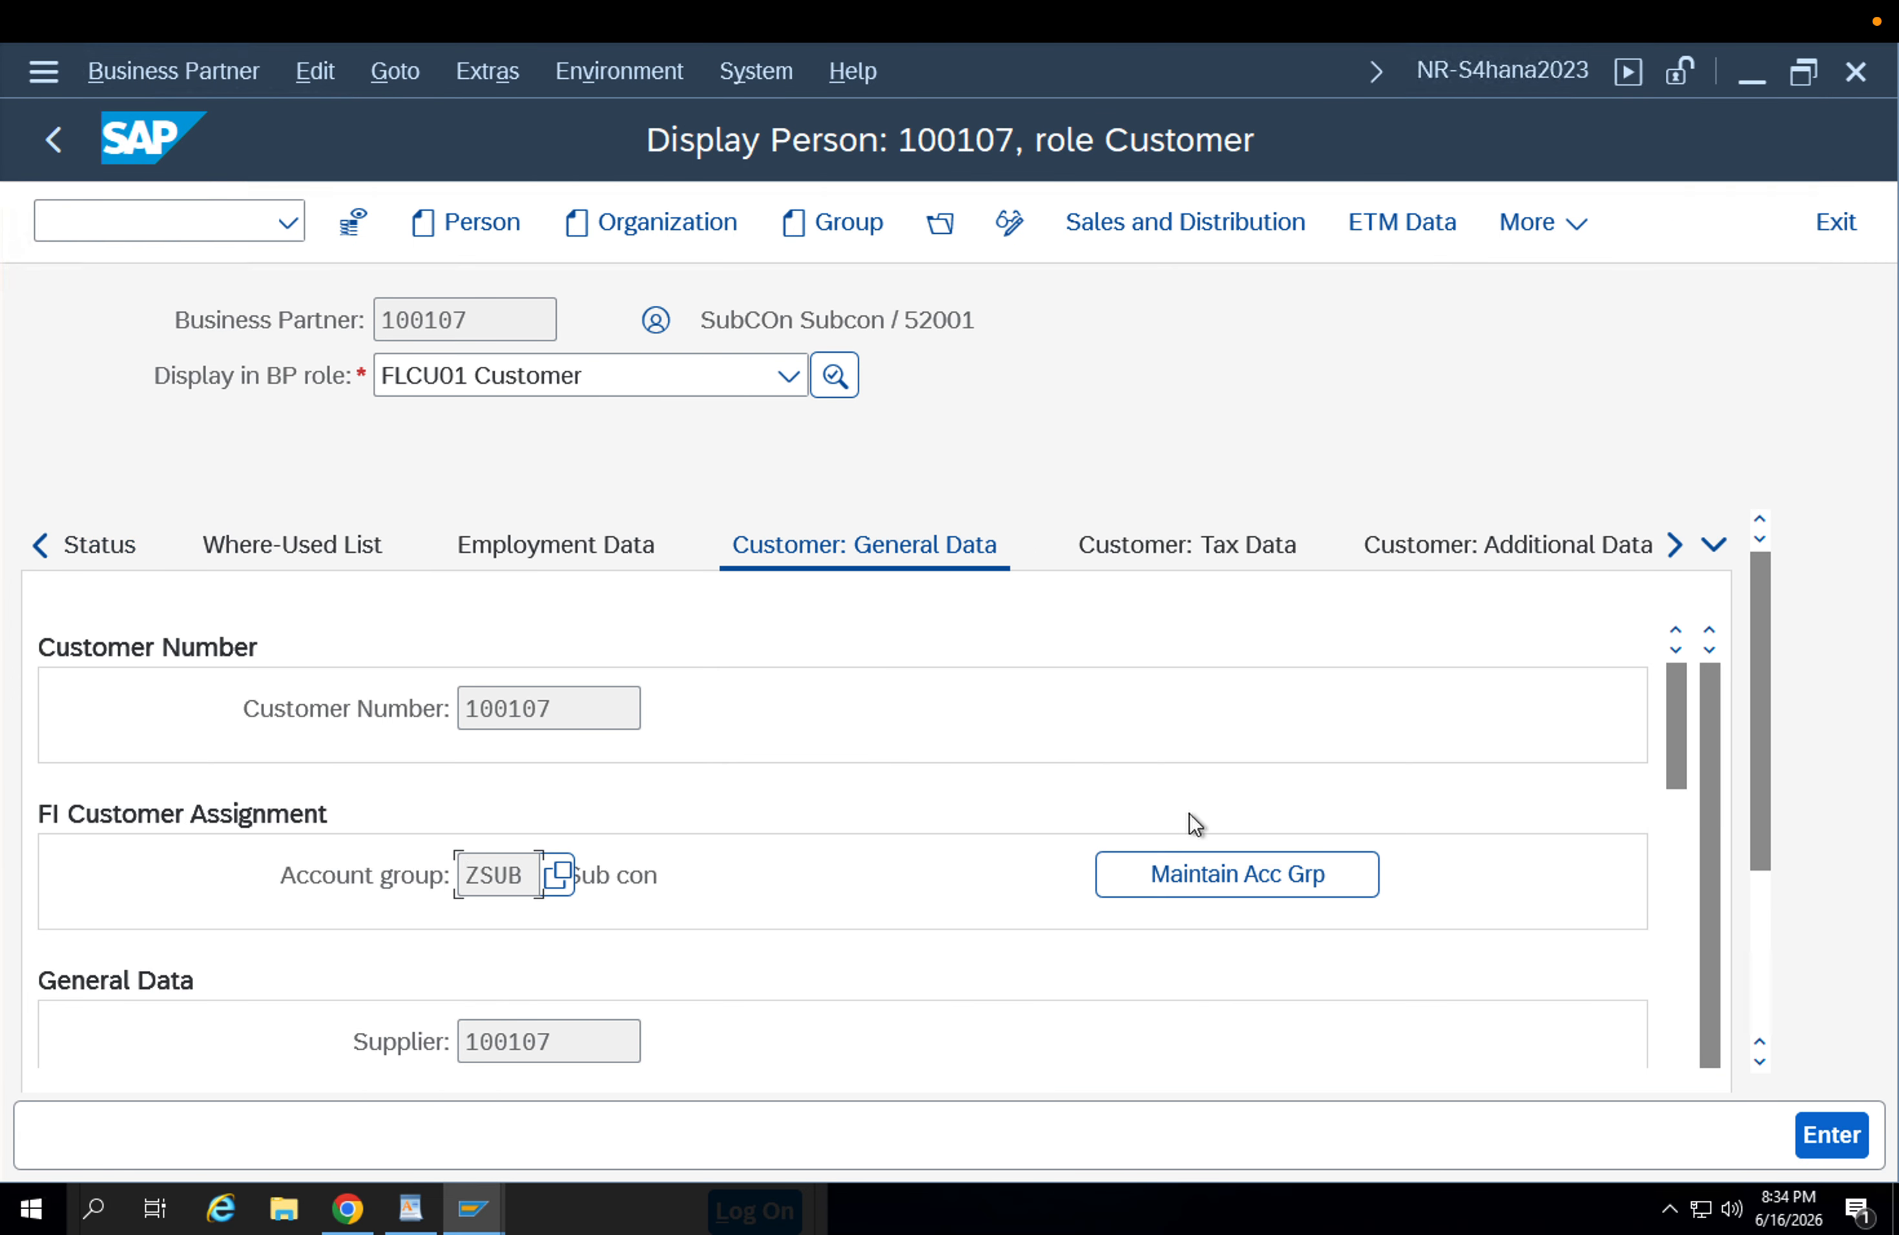
{"action": "scroll", "coordinate": [1190, 813], "scroll_direction": "down", "scroll_amount": 3}
{"action": "left_click", "coordinate": [476, 877]}
{"action": "double_click", "coordinate": [476, 877]}
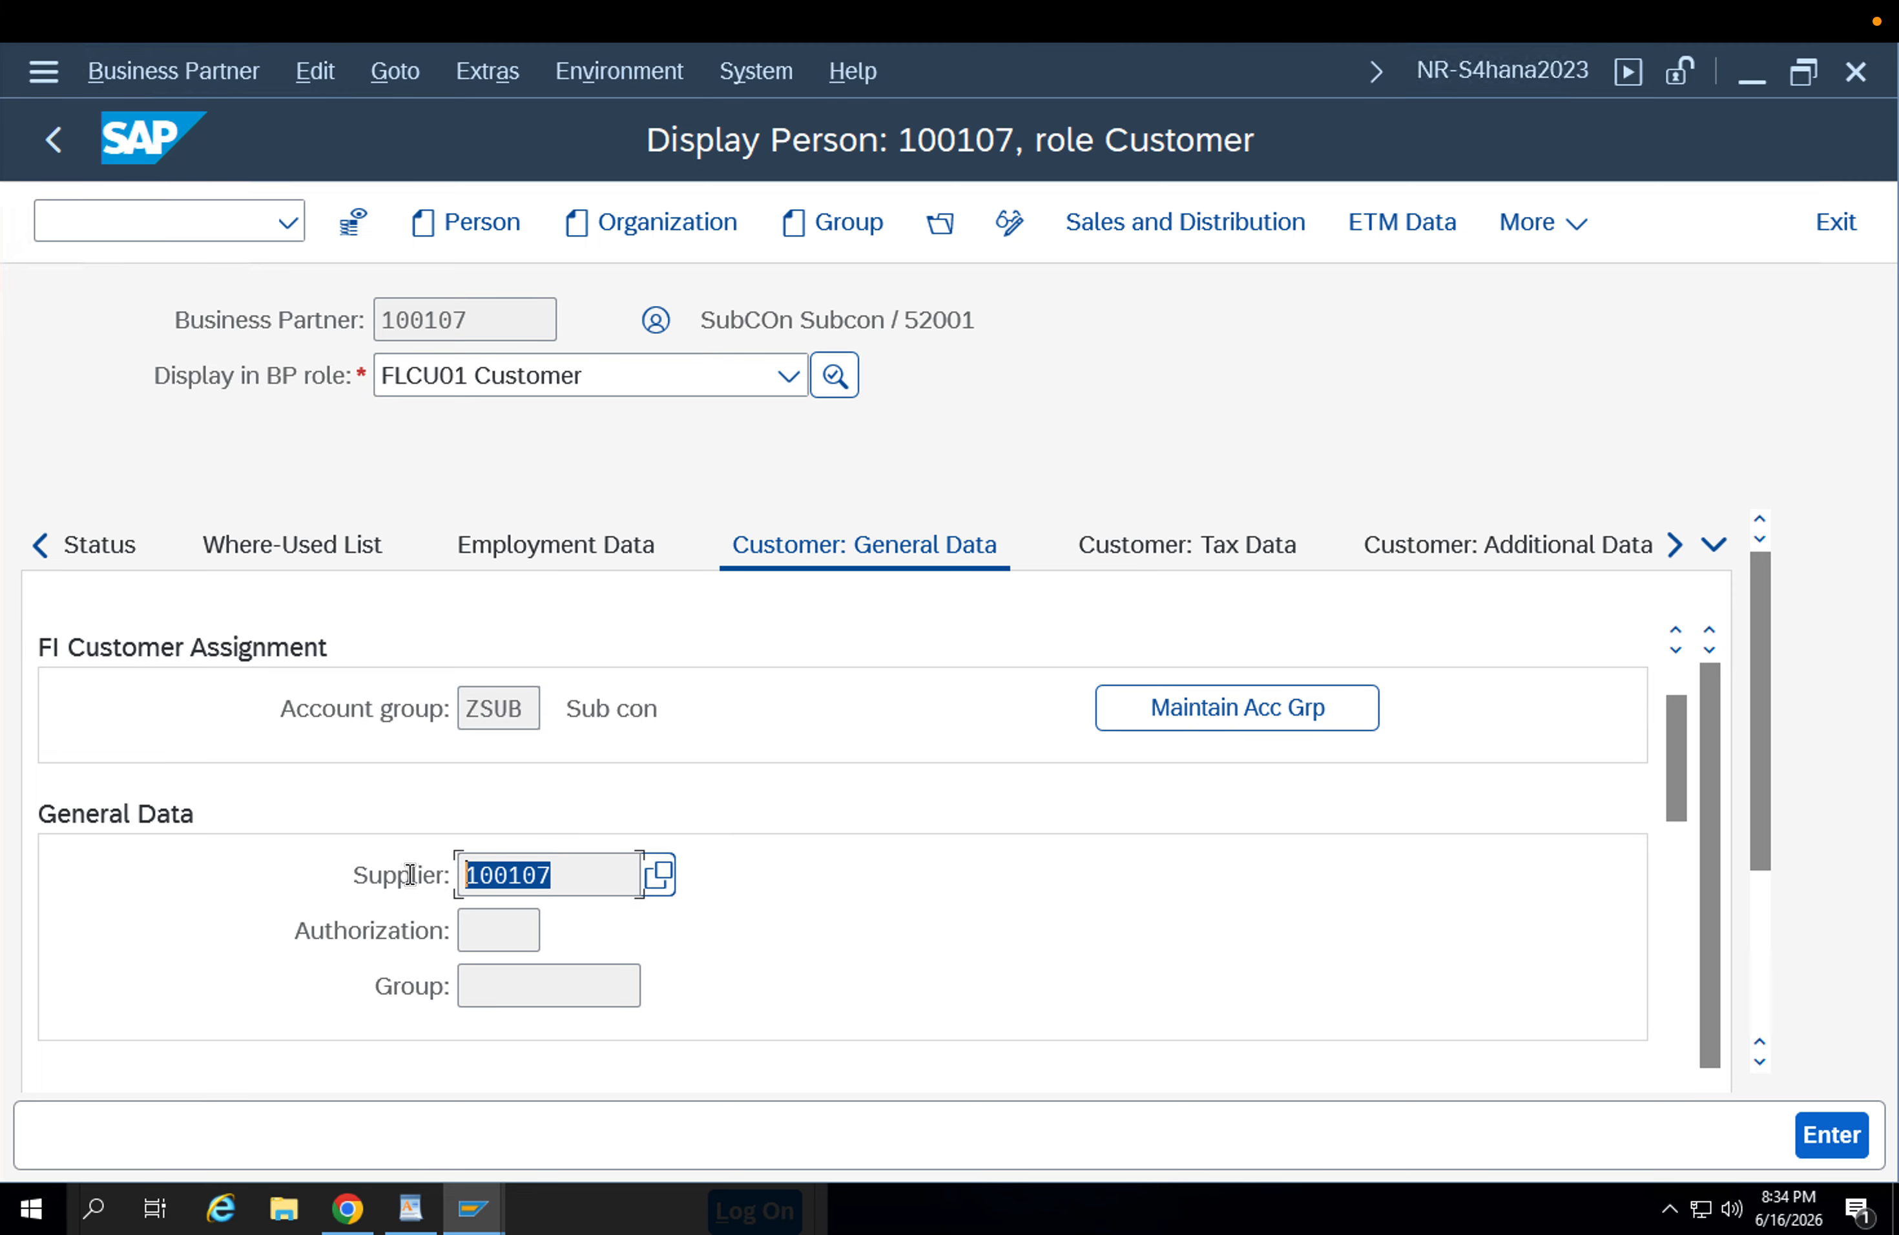
Compare the customer number with the supplier number assigned in the customer general data.
{"action": "scroll", "coordinate": [654, 774], "scroll_direction": "up", "scroll_amount": 3}
{"action": "left_click", "coordinate": [525, 733]}
{"action": "double_click", "coordinate": [526, 732]}
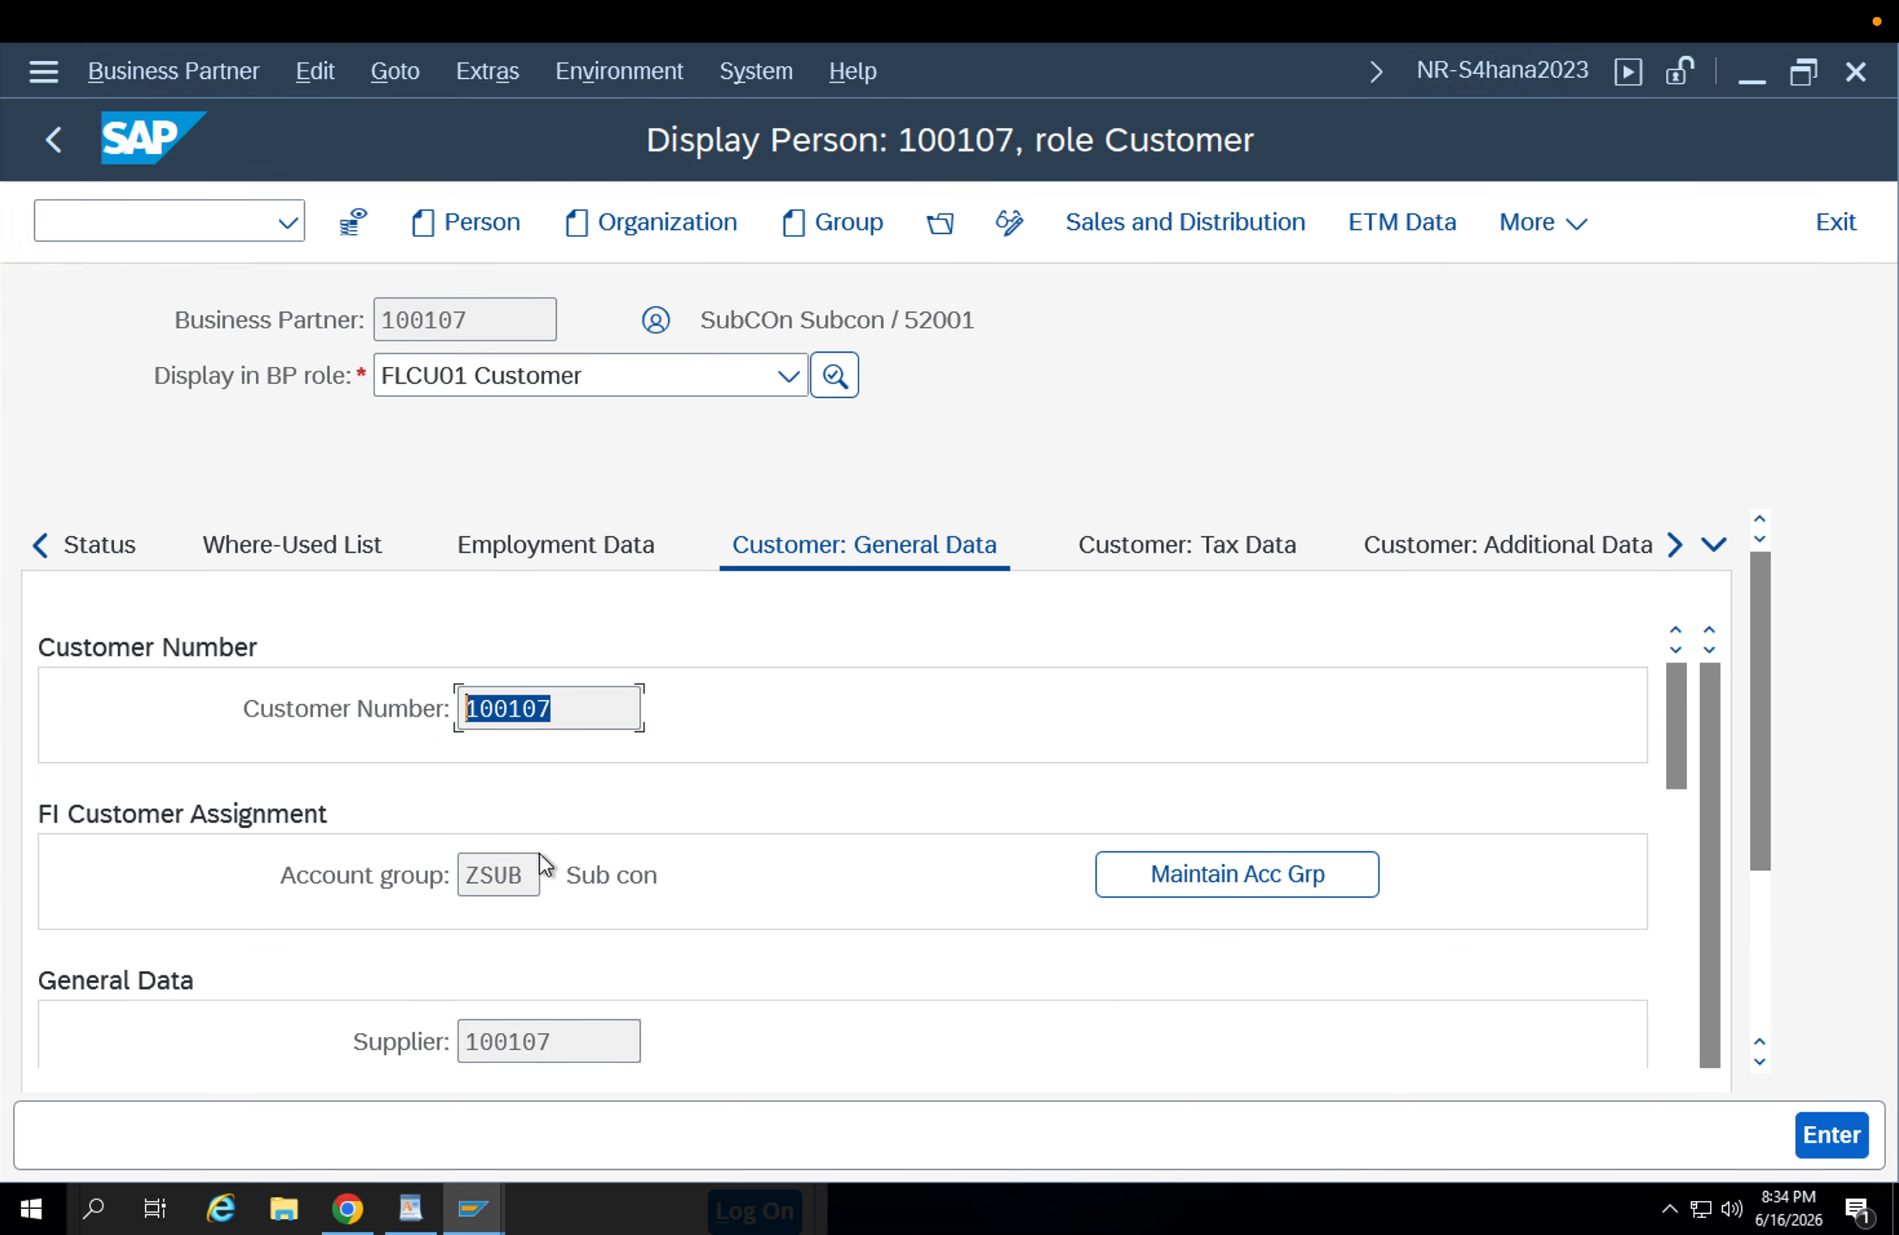
{"action": "left_click", "coordinate": [594, 1039]}
{"action": "left_click", "coordinate": [532, 727]}
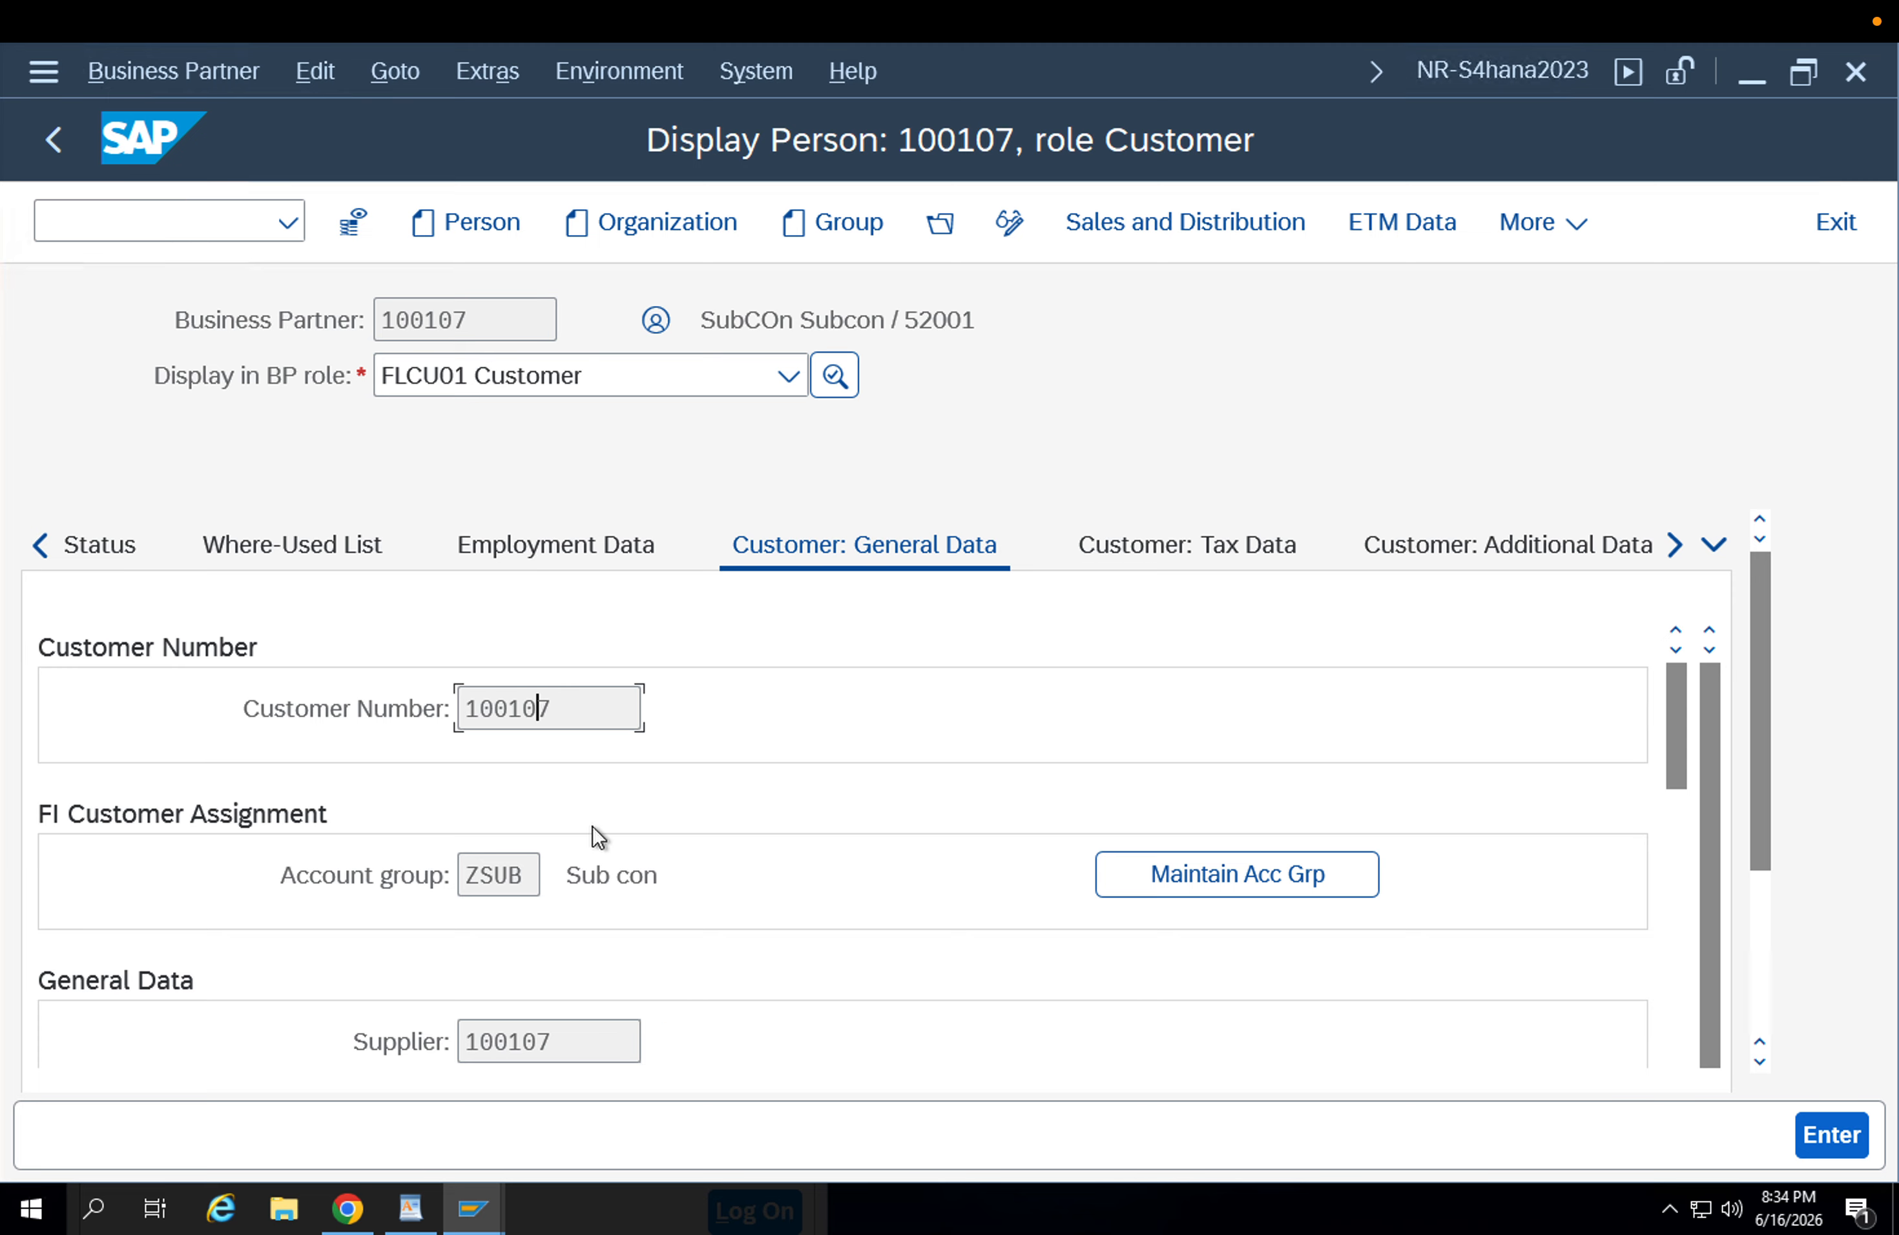
{"action": "left_click", "coordinate": [568, 1034]}
{"action": "left_click", "coordinate": [519, 717]}
{"action": "left_click_drag", "start_coordinate": [560, 703], "coordinate": [347, 702]}
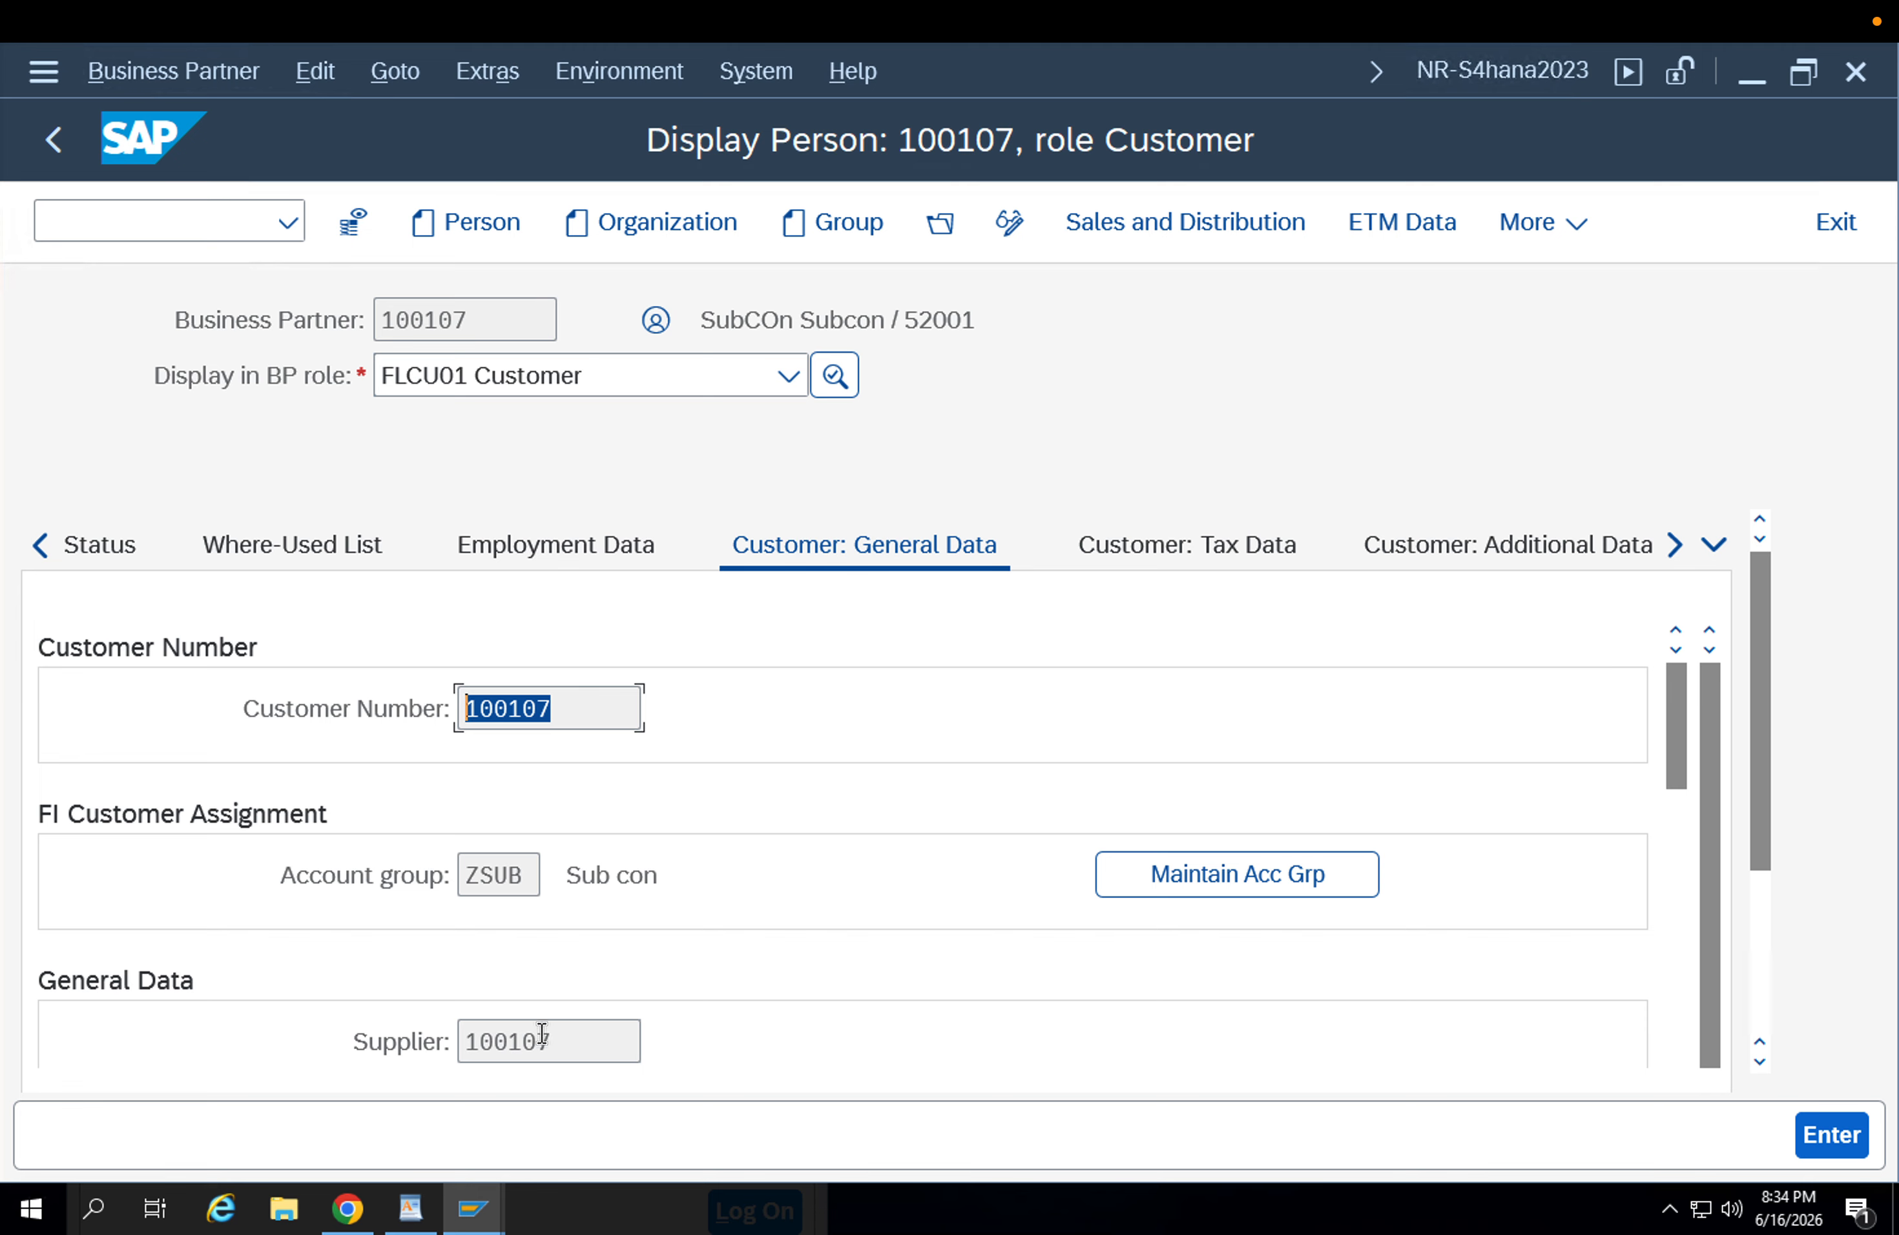
{"action": "left_click", "coordinate": [498, 1042]}
{"action": "double_click", "coordinate": [497, 1043]}
{"action": "left_click", "coordinate": [491, 706]}
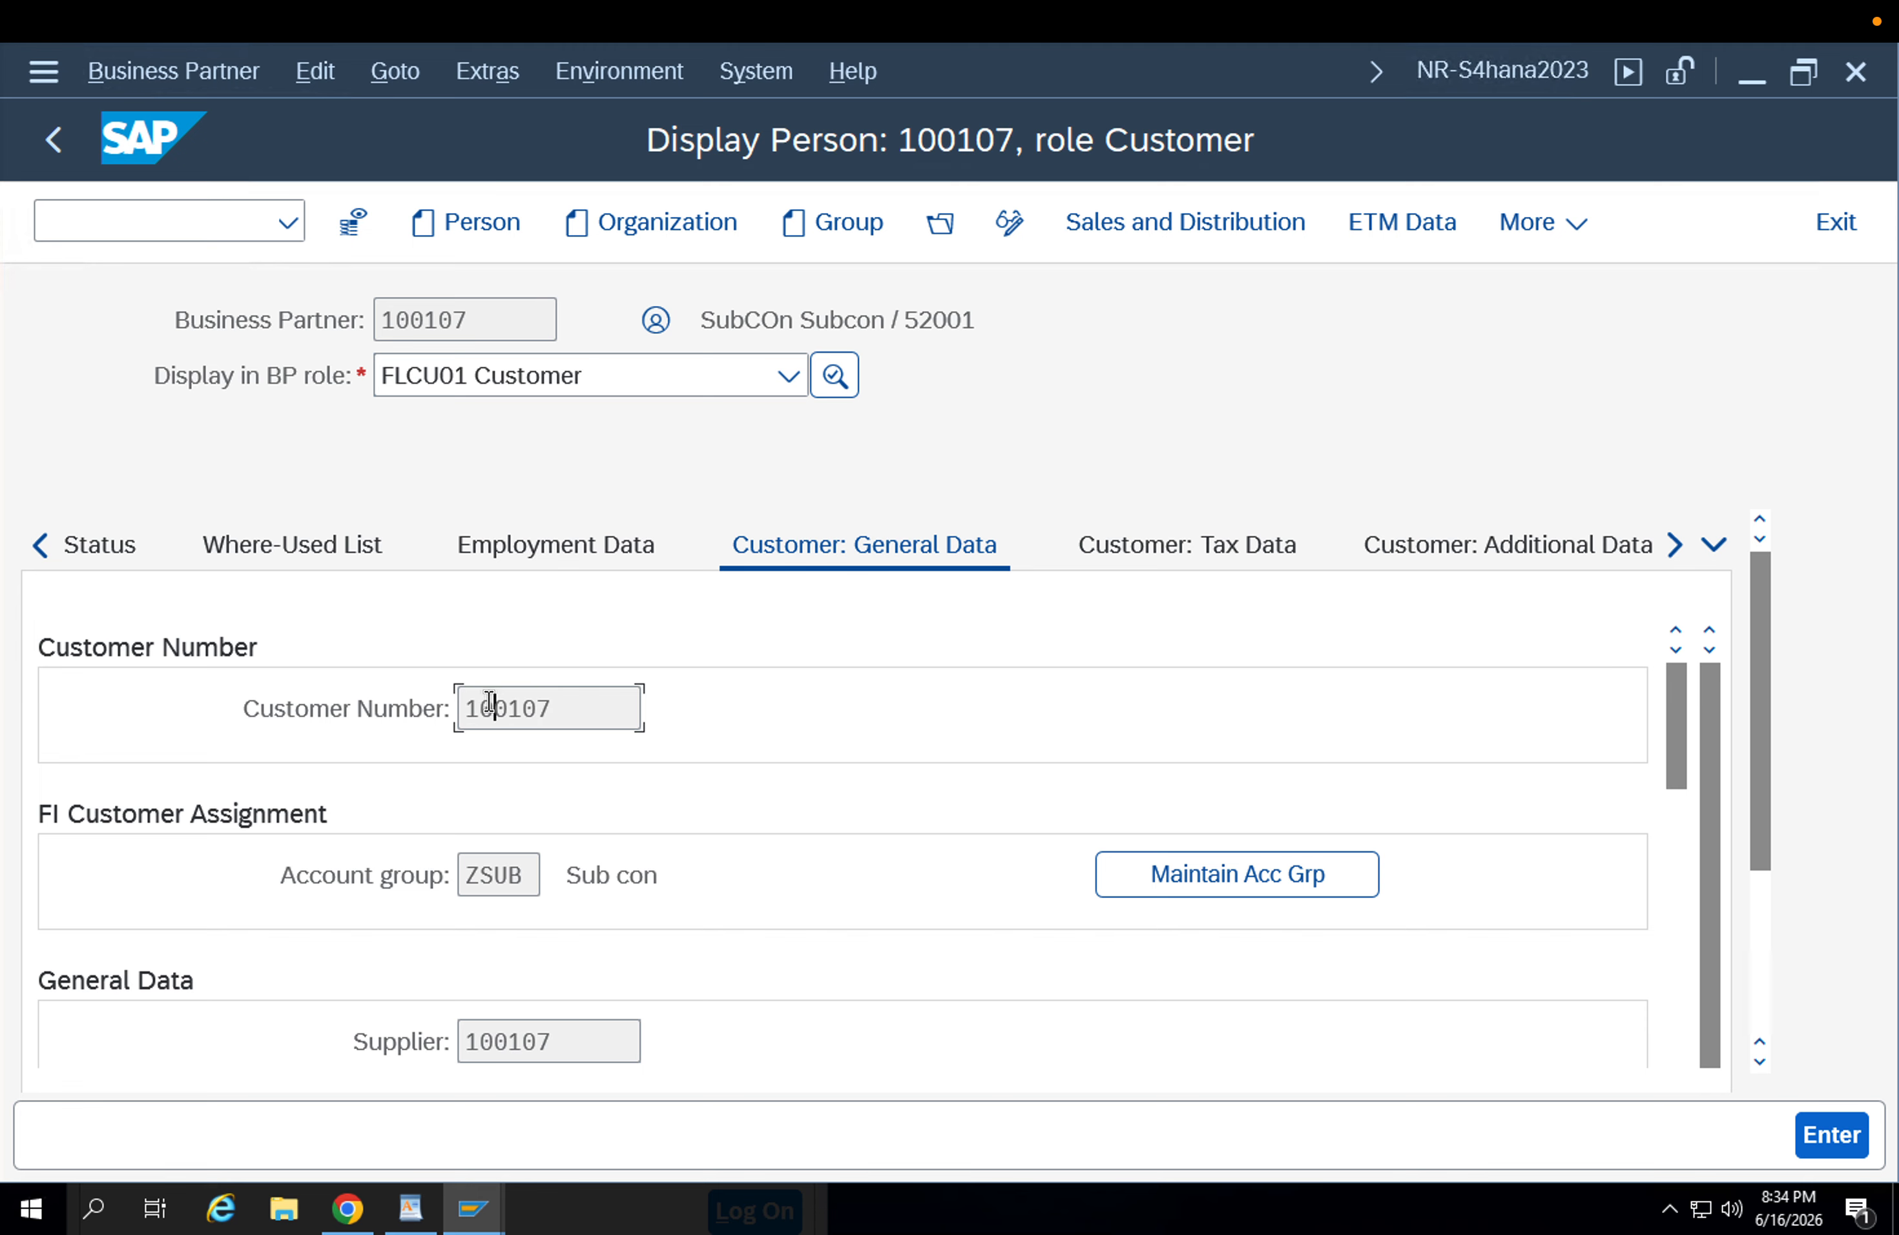
{"action": "left_click", "coordinate": [599, 1035]}
{"action": "left_click", "coordinate": [538, 714]}
Switch the business partner display to role FLVN01 - PORG - STANDARD and open its purchasing view.
{"action": "left_click", "coordinate": [551, 377]}
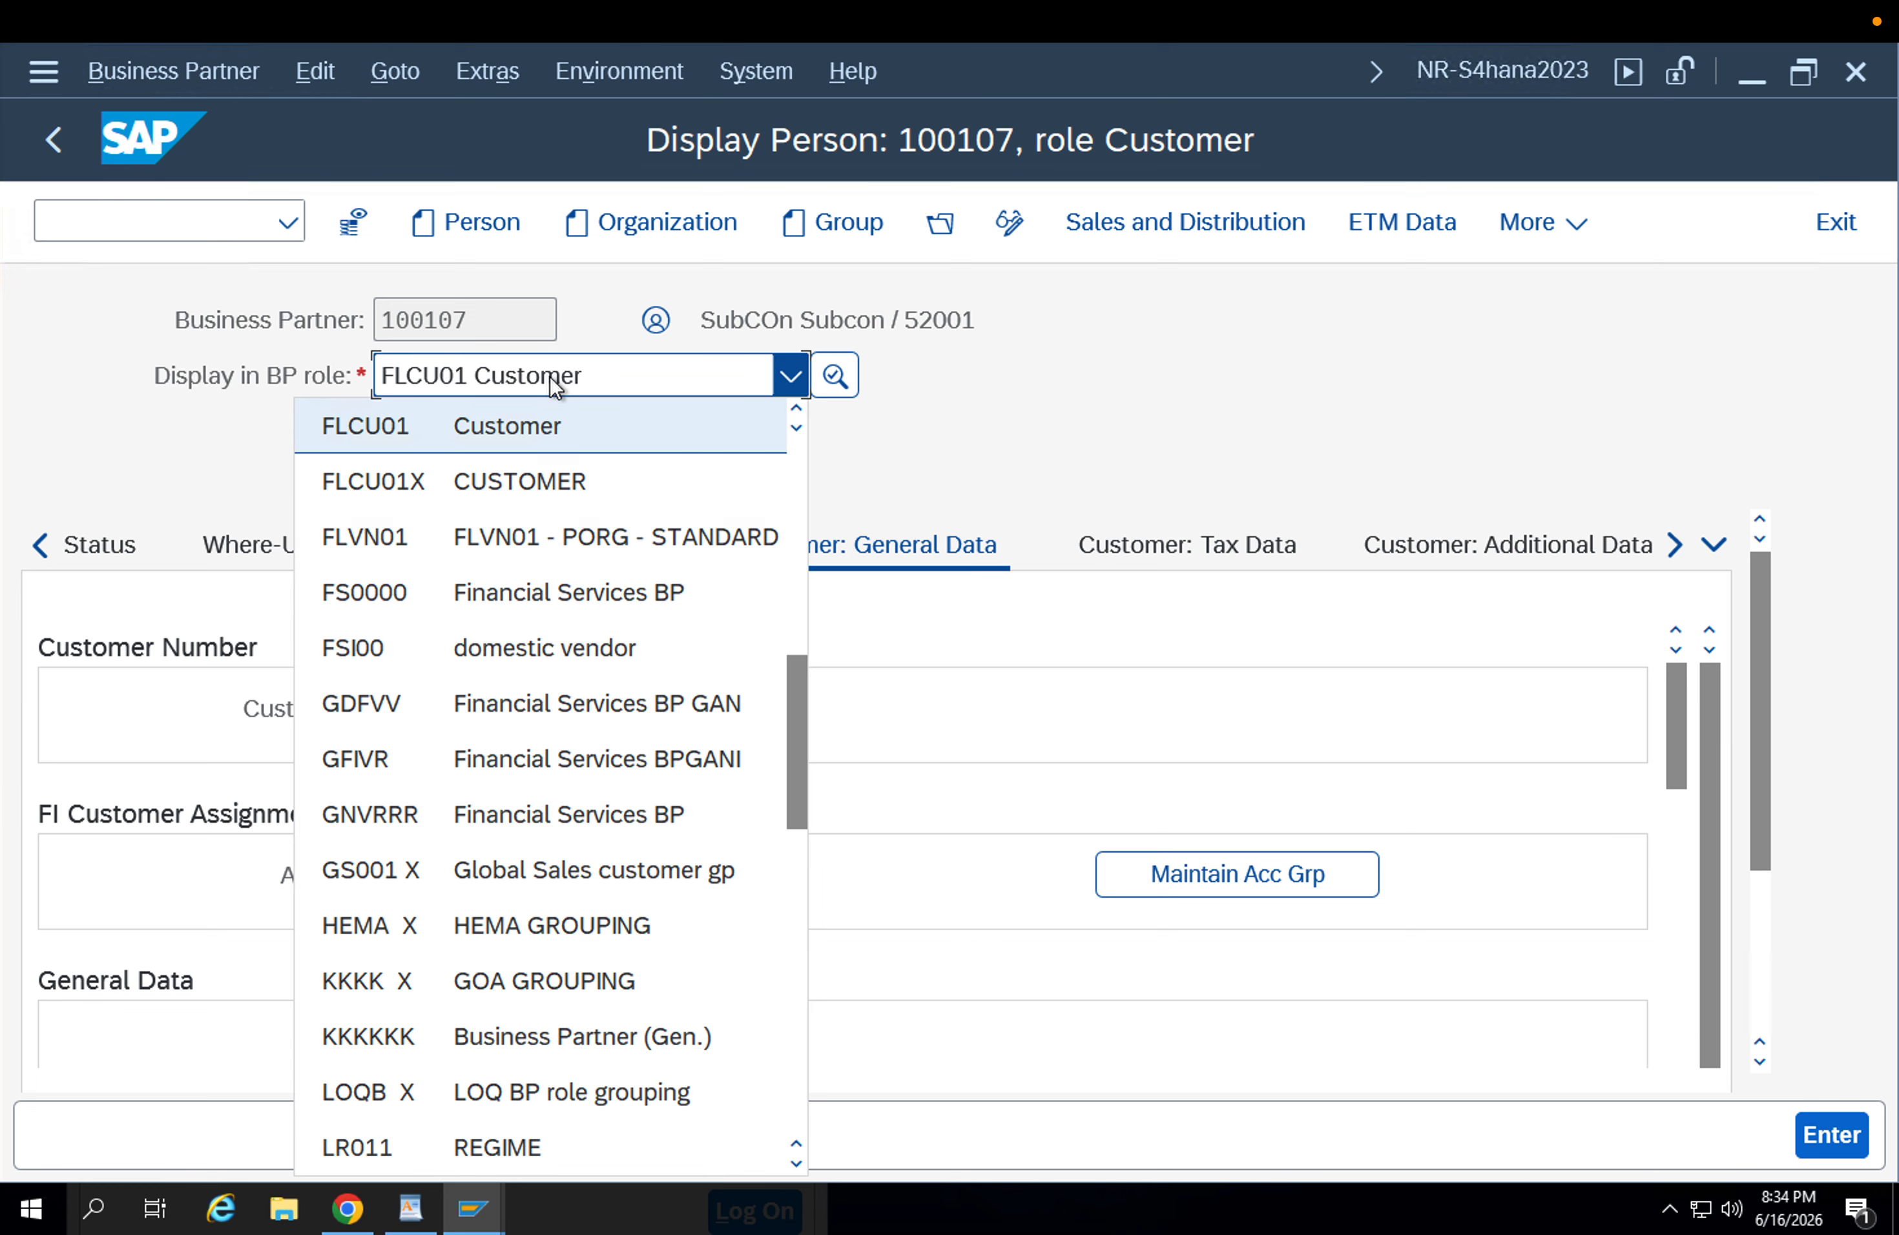
{"action": "key", "text": "Down"}
{"action": "key", "text": "Down"}
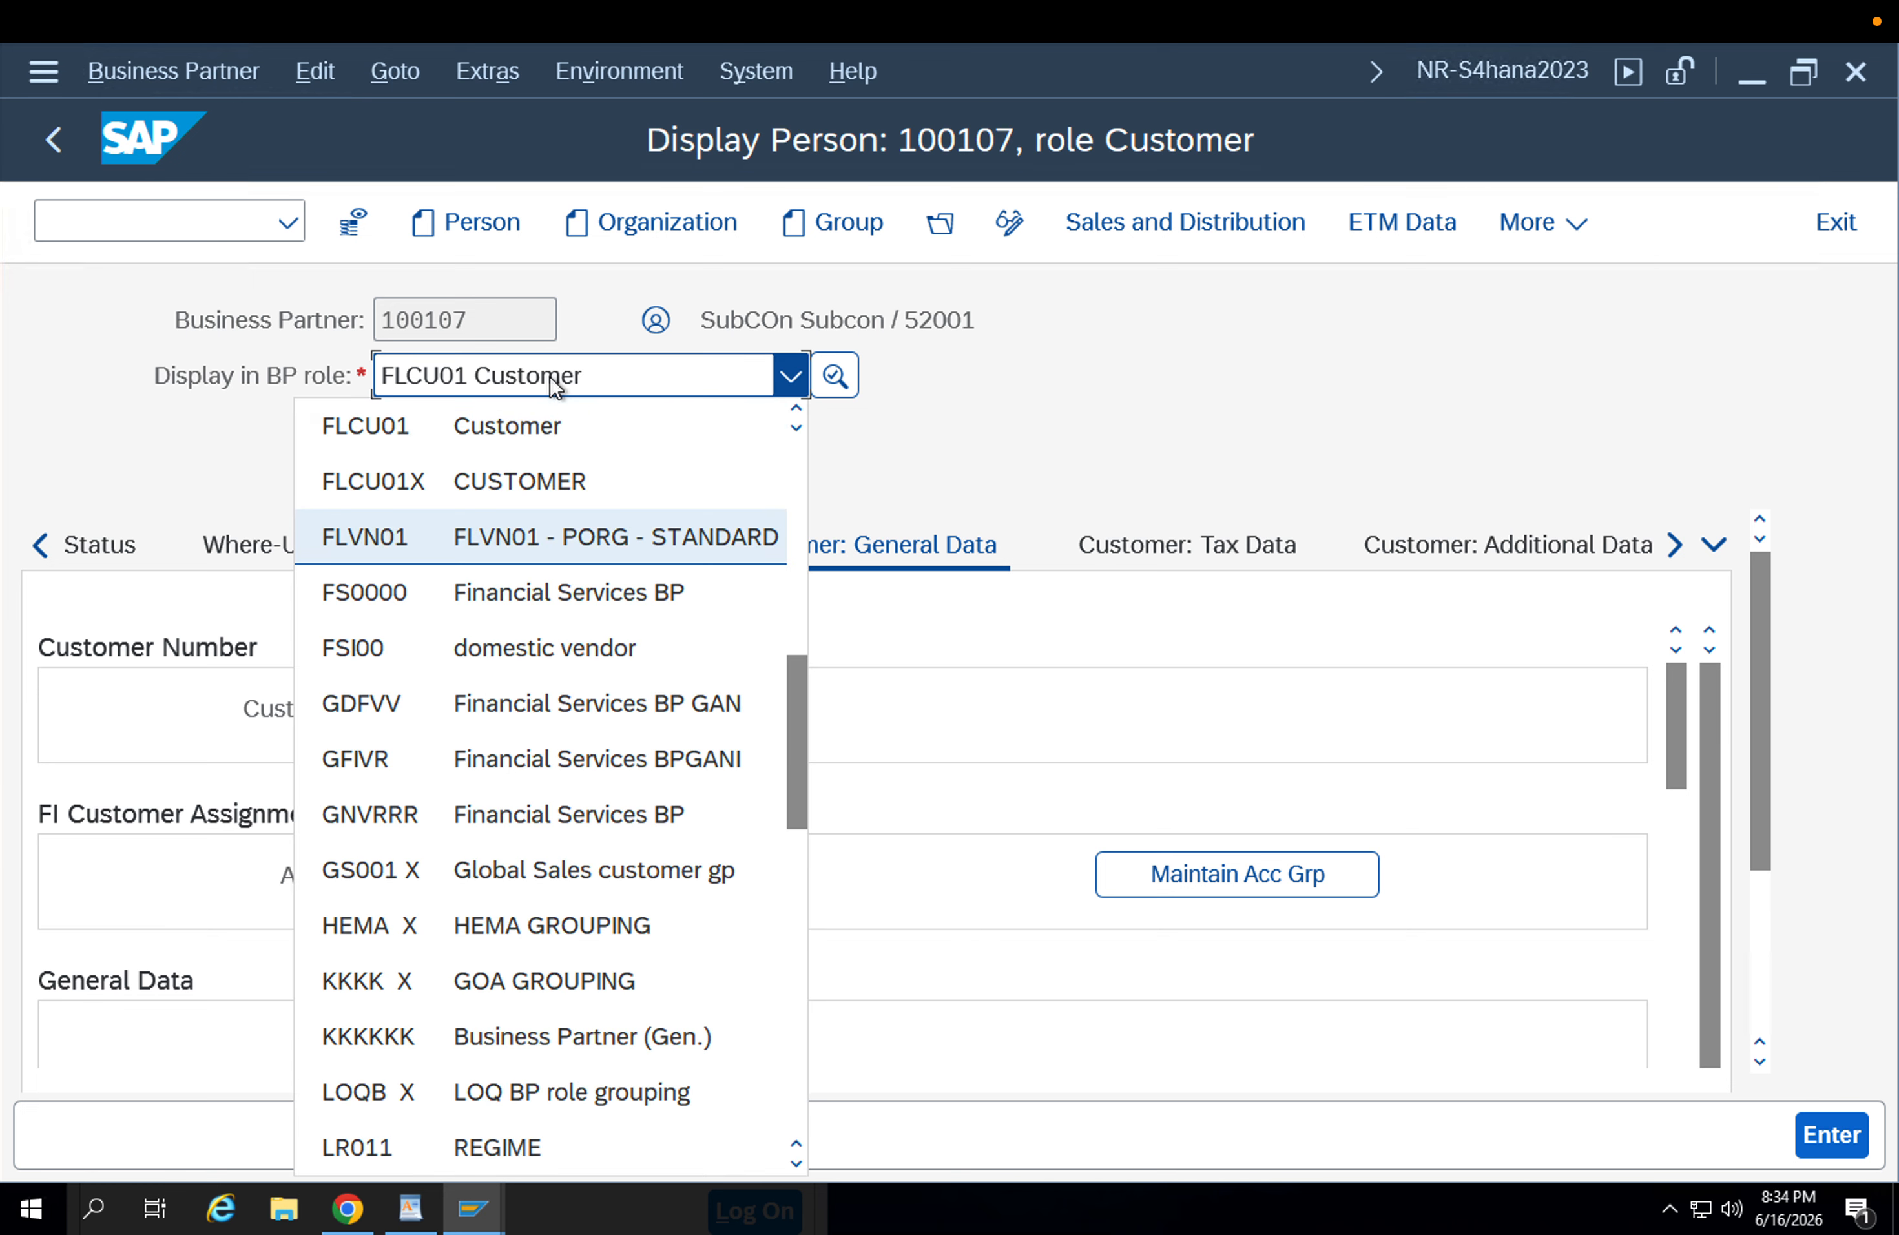
{"action": "left_click", "coordinate": [527, 548]}
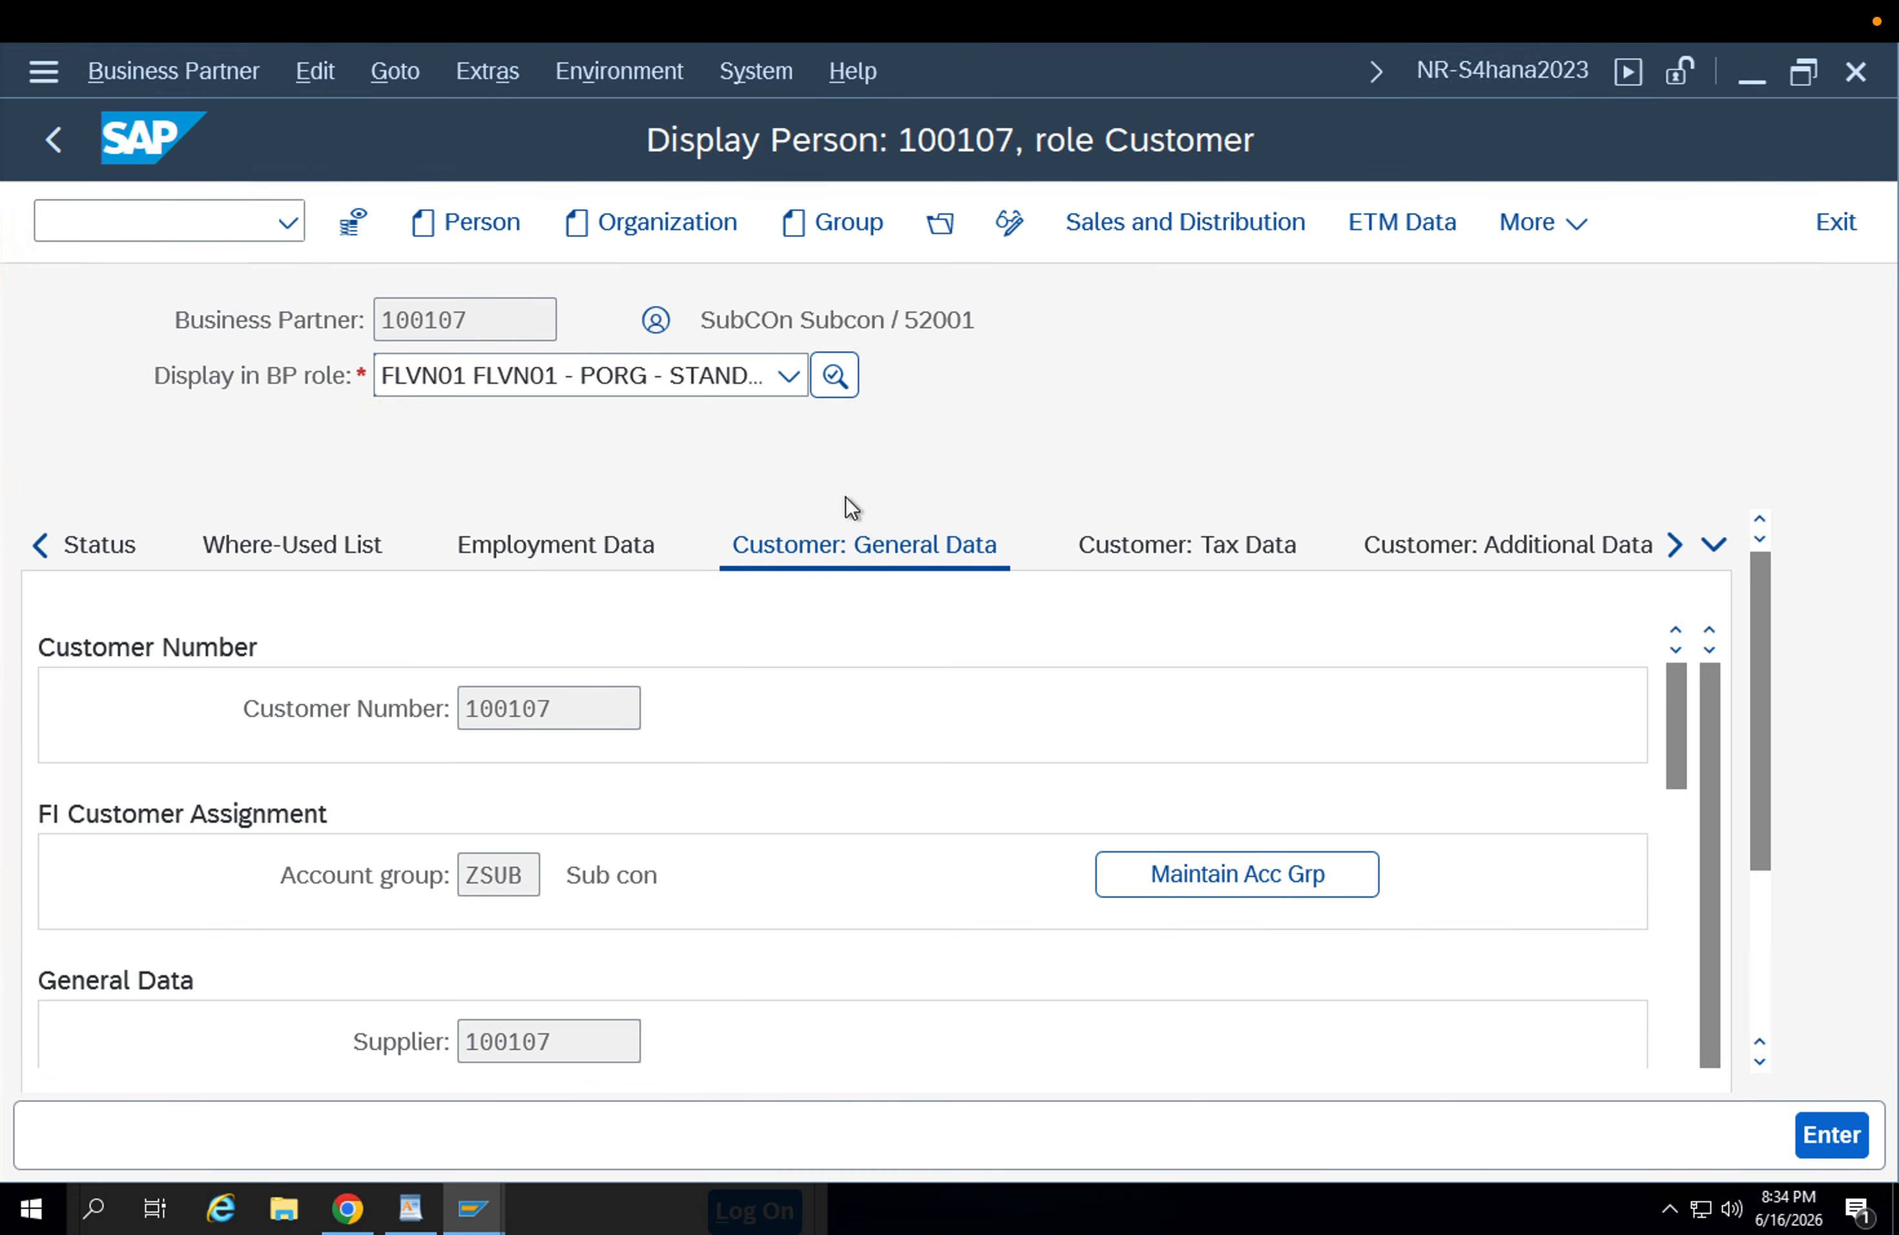
{"action": "left_click", "coordinate": [1166, 232]}
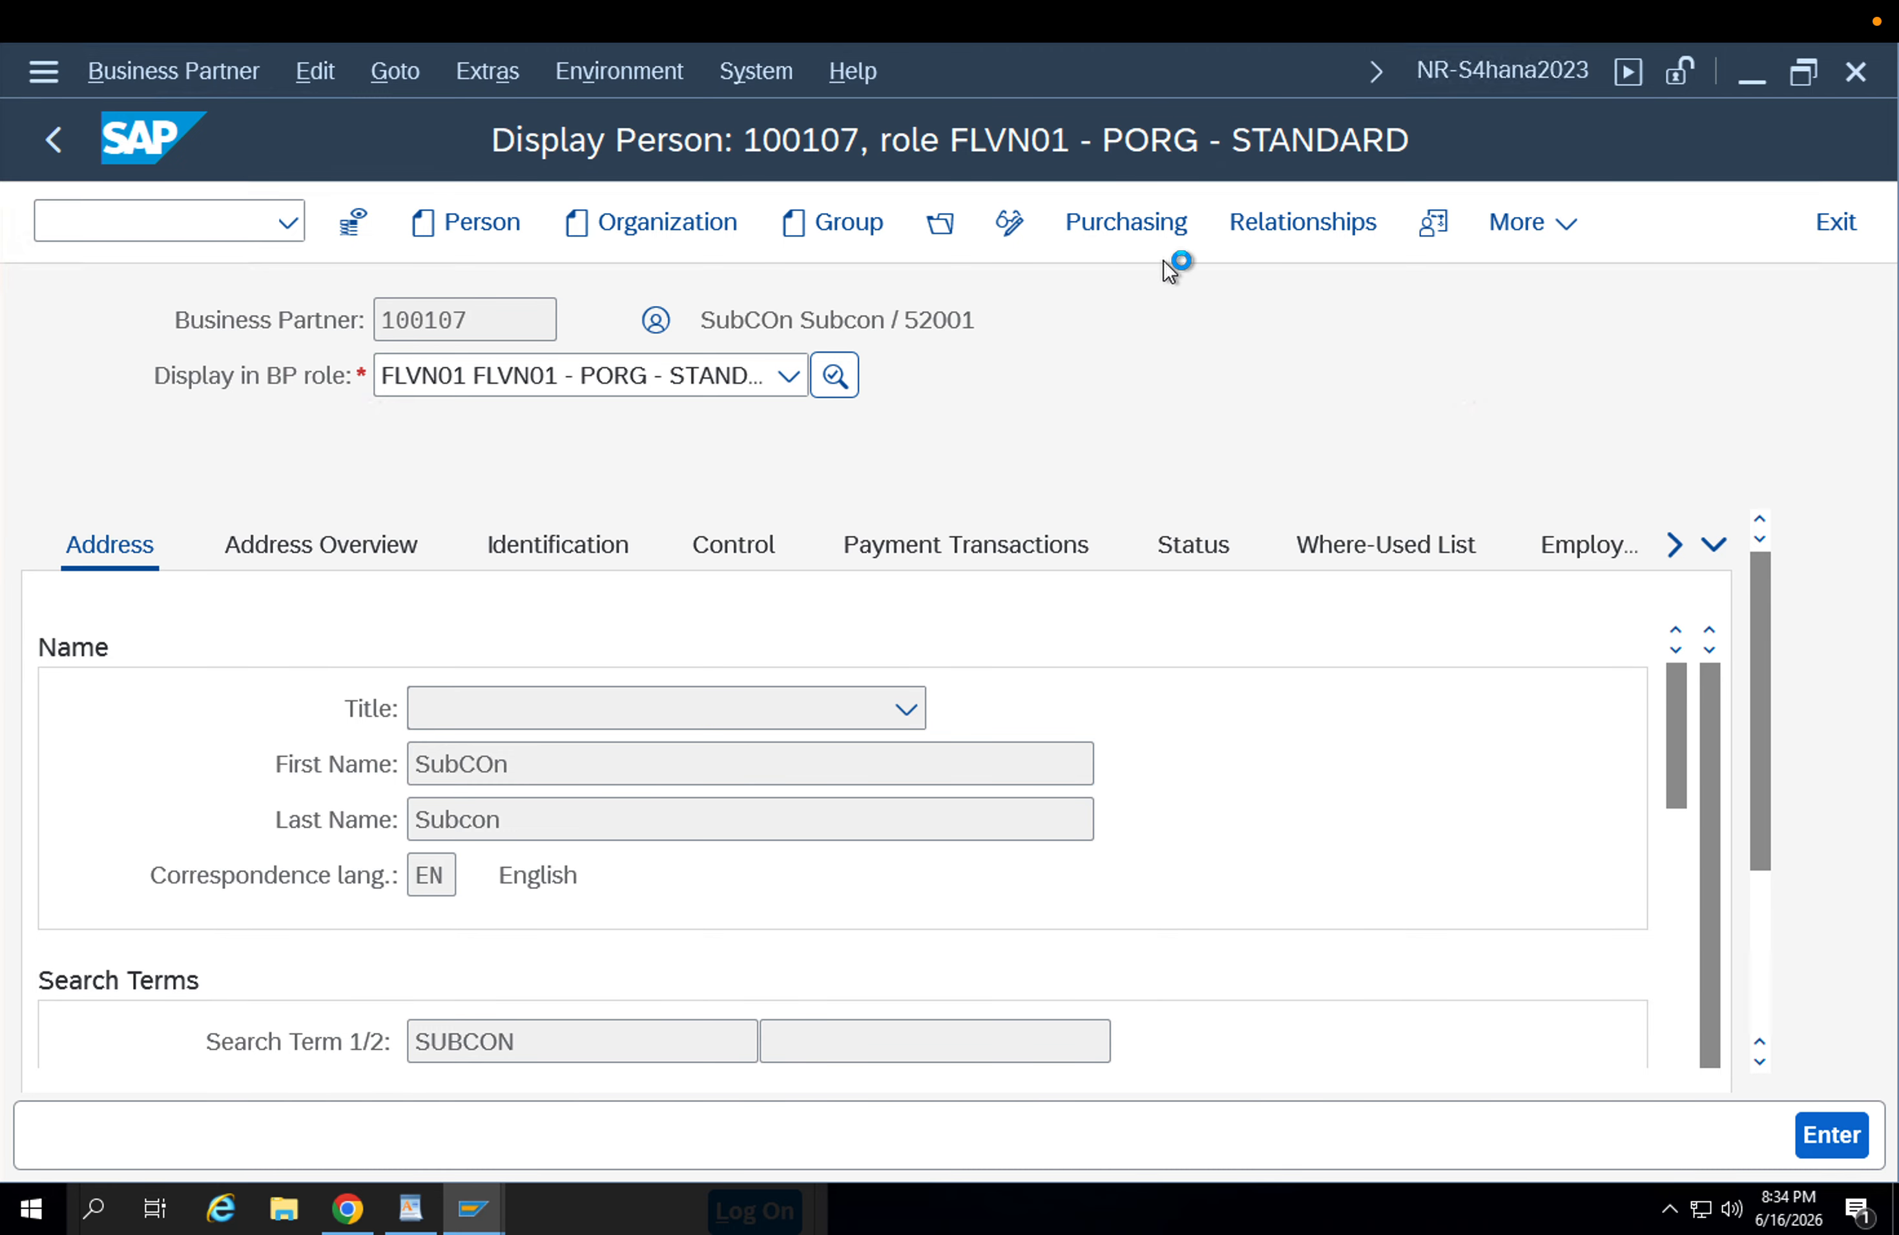
Examine the supplier's partner functions and purchasing data for purchasing organization APP1, from the conditions through the additional service data.
{"action": "scroll", "coordinate": [706, 818], "scroll_direction": "down", "scroll_amount": 1}
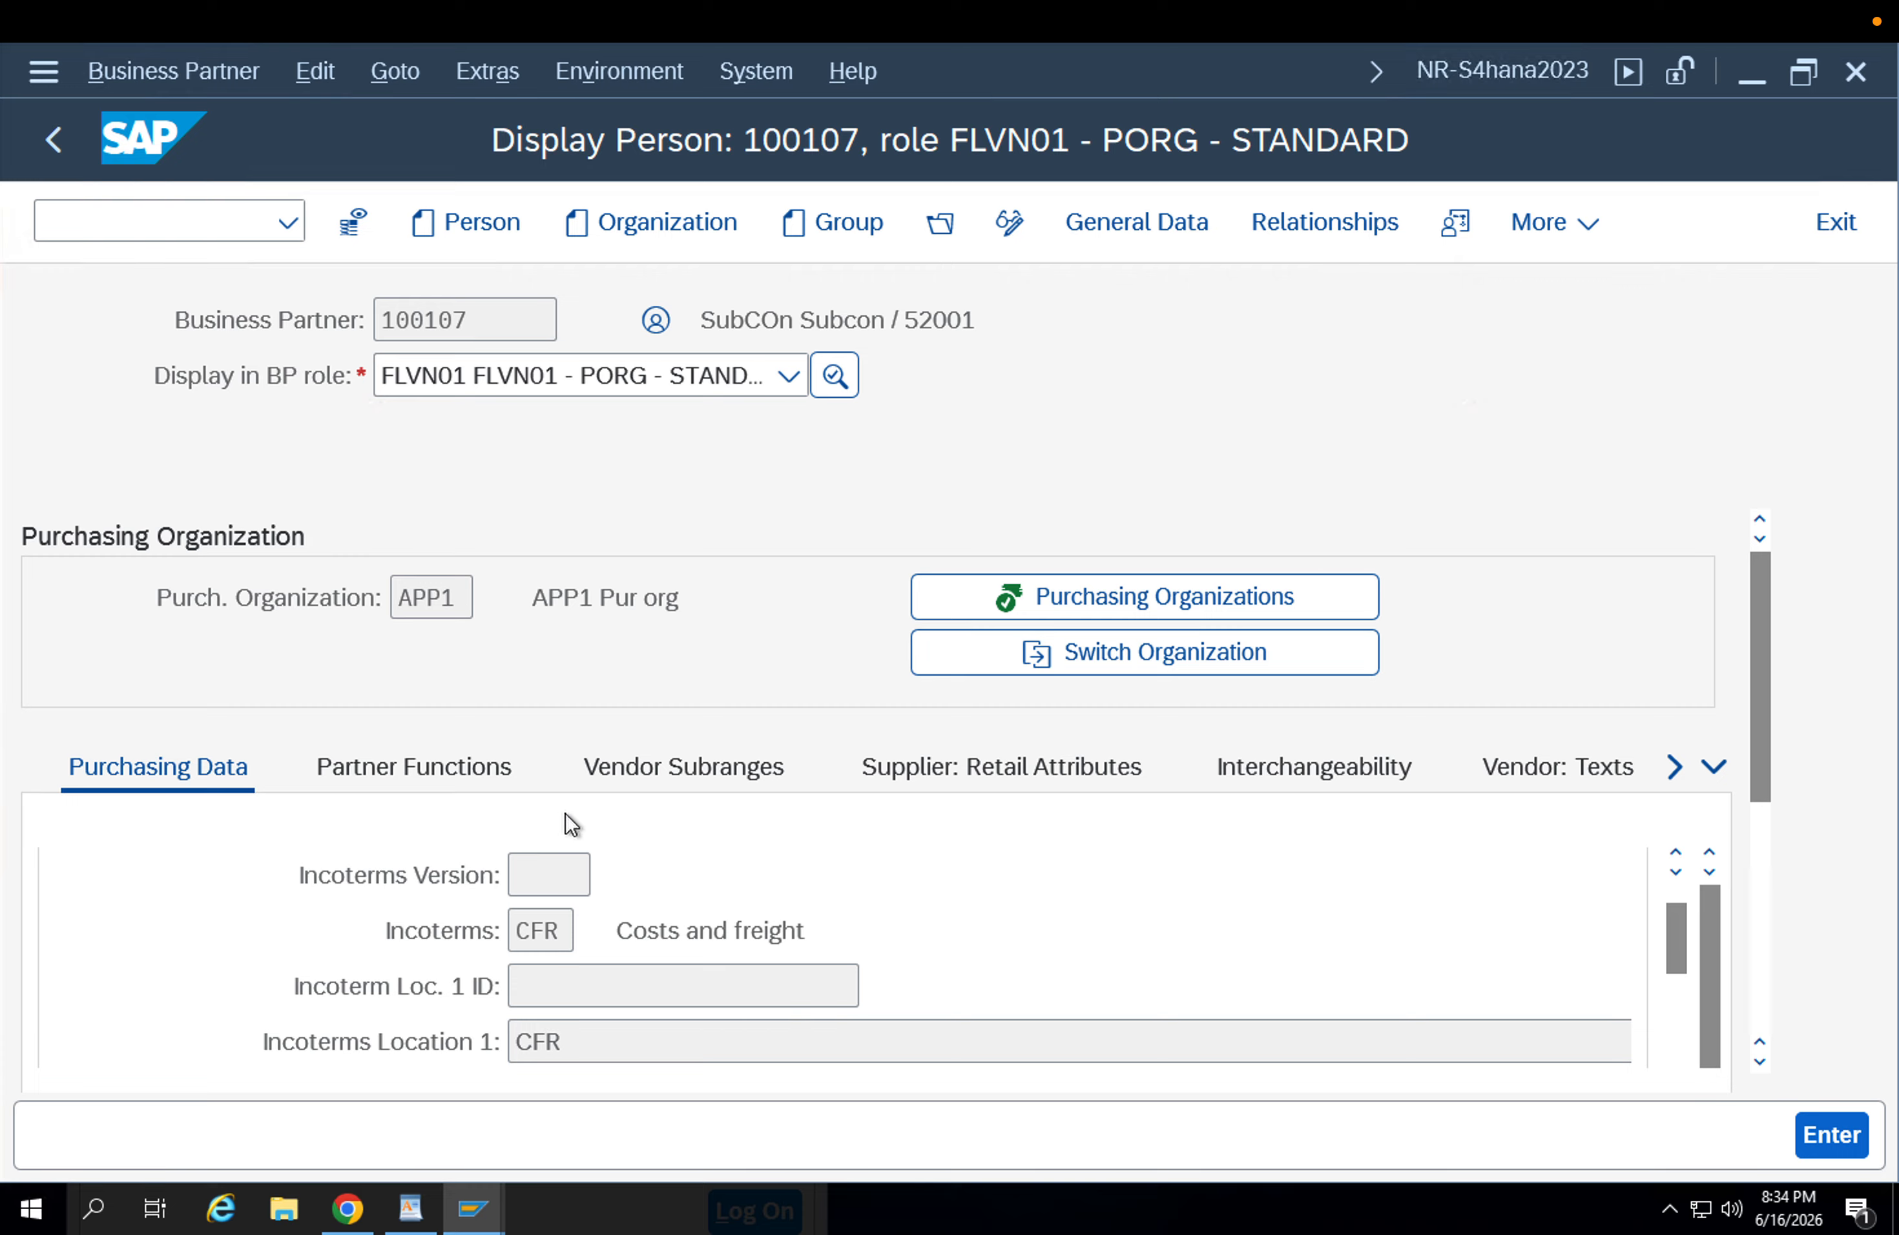
{"action": "left_click", "coordinate": [345, 790]}
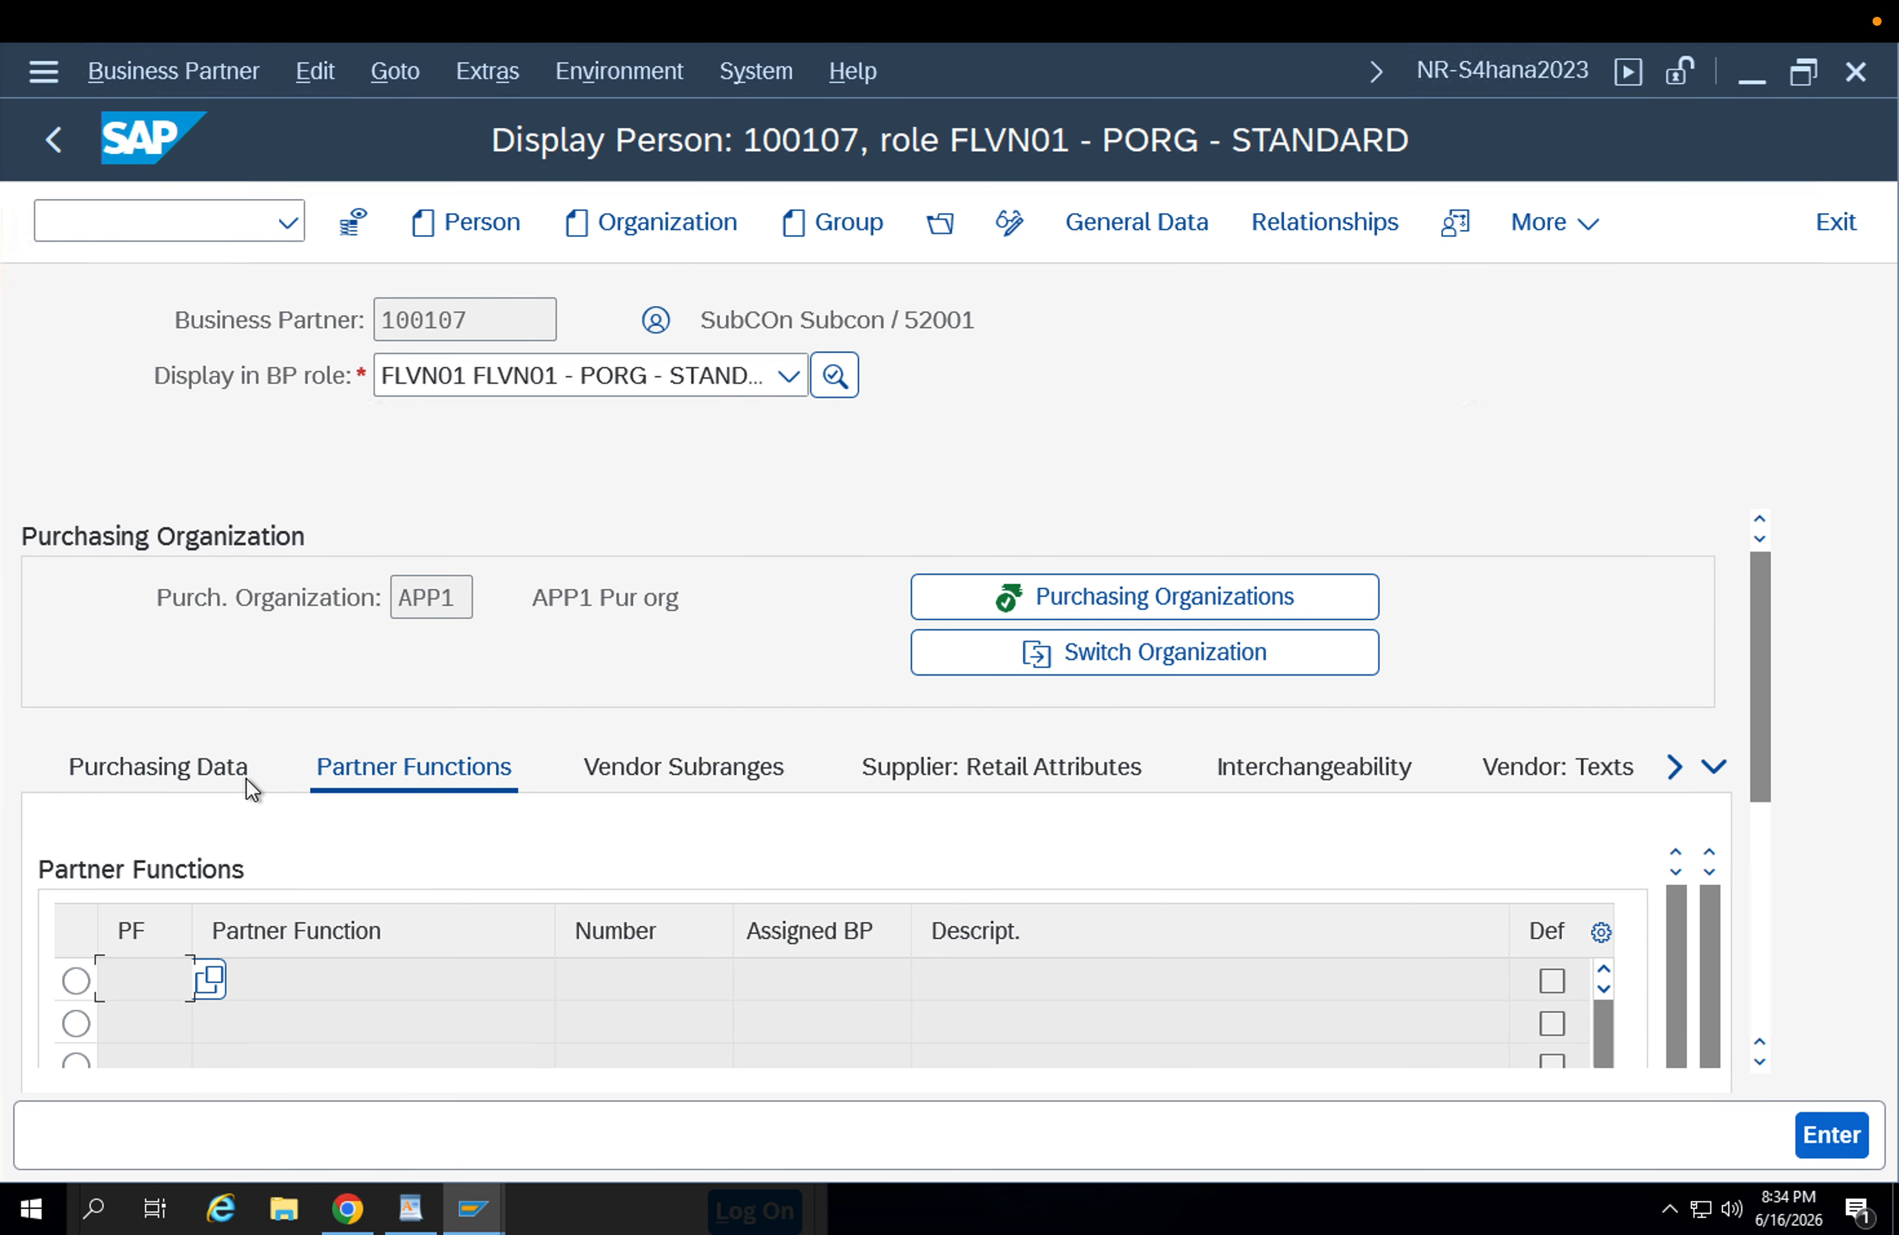
{"action": "left_click", "coordinate": [1760, 846]}
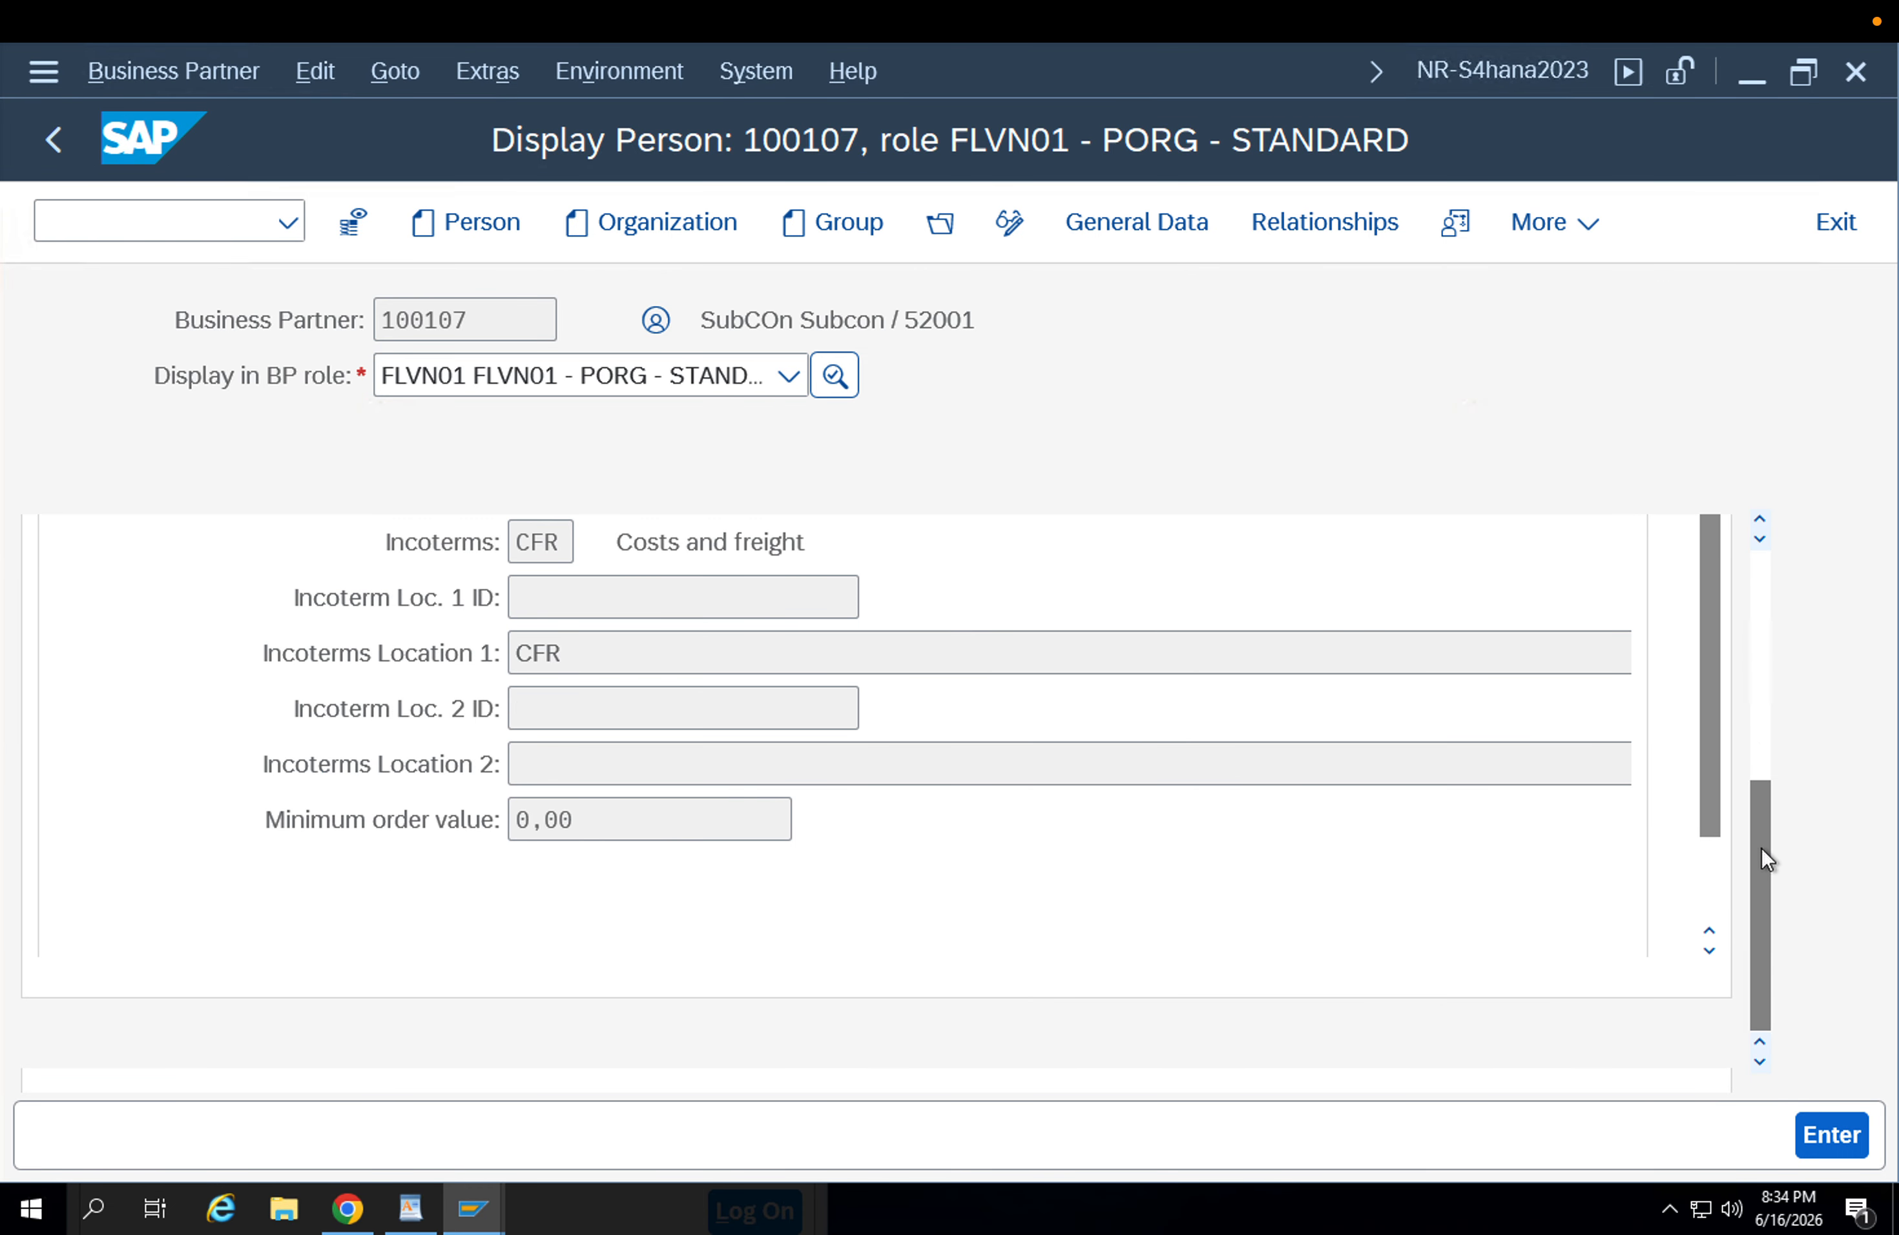
{"action": "left_click", "coordinate": [1709, 858]}
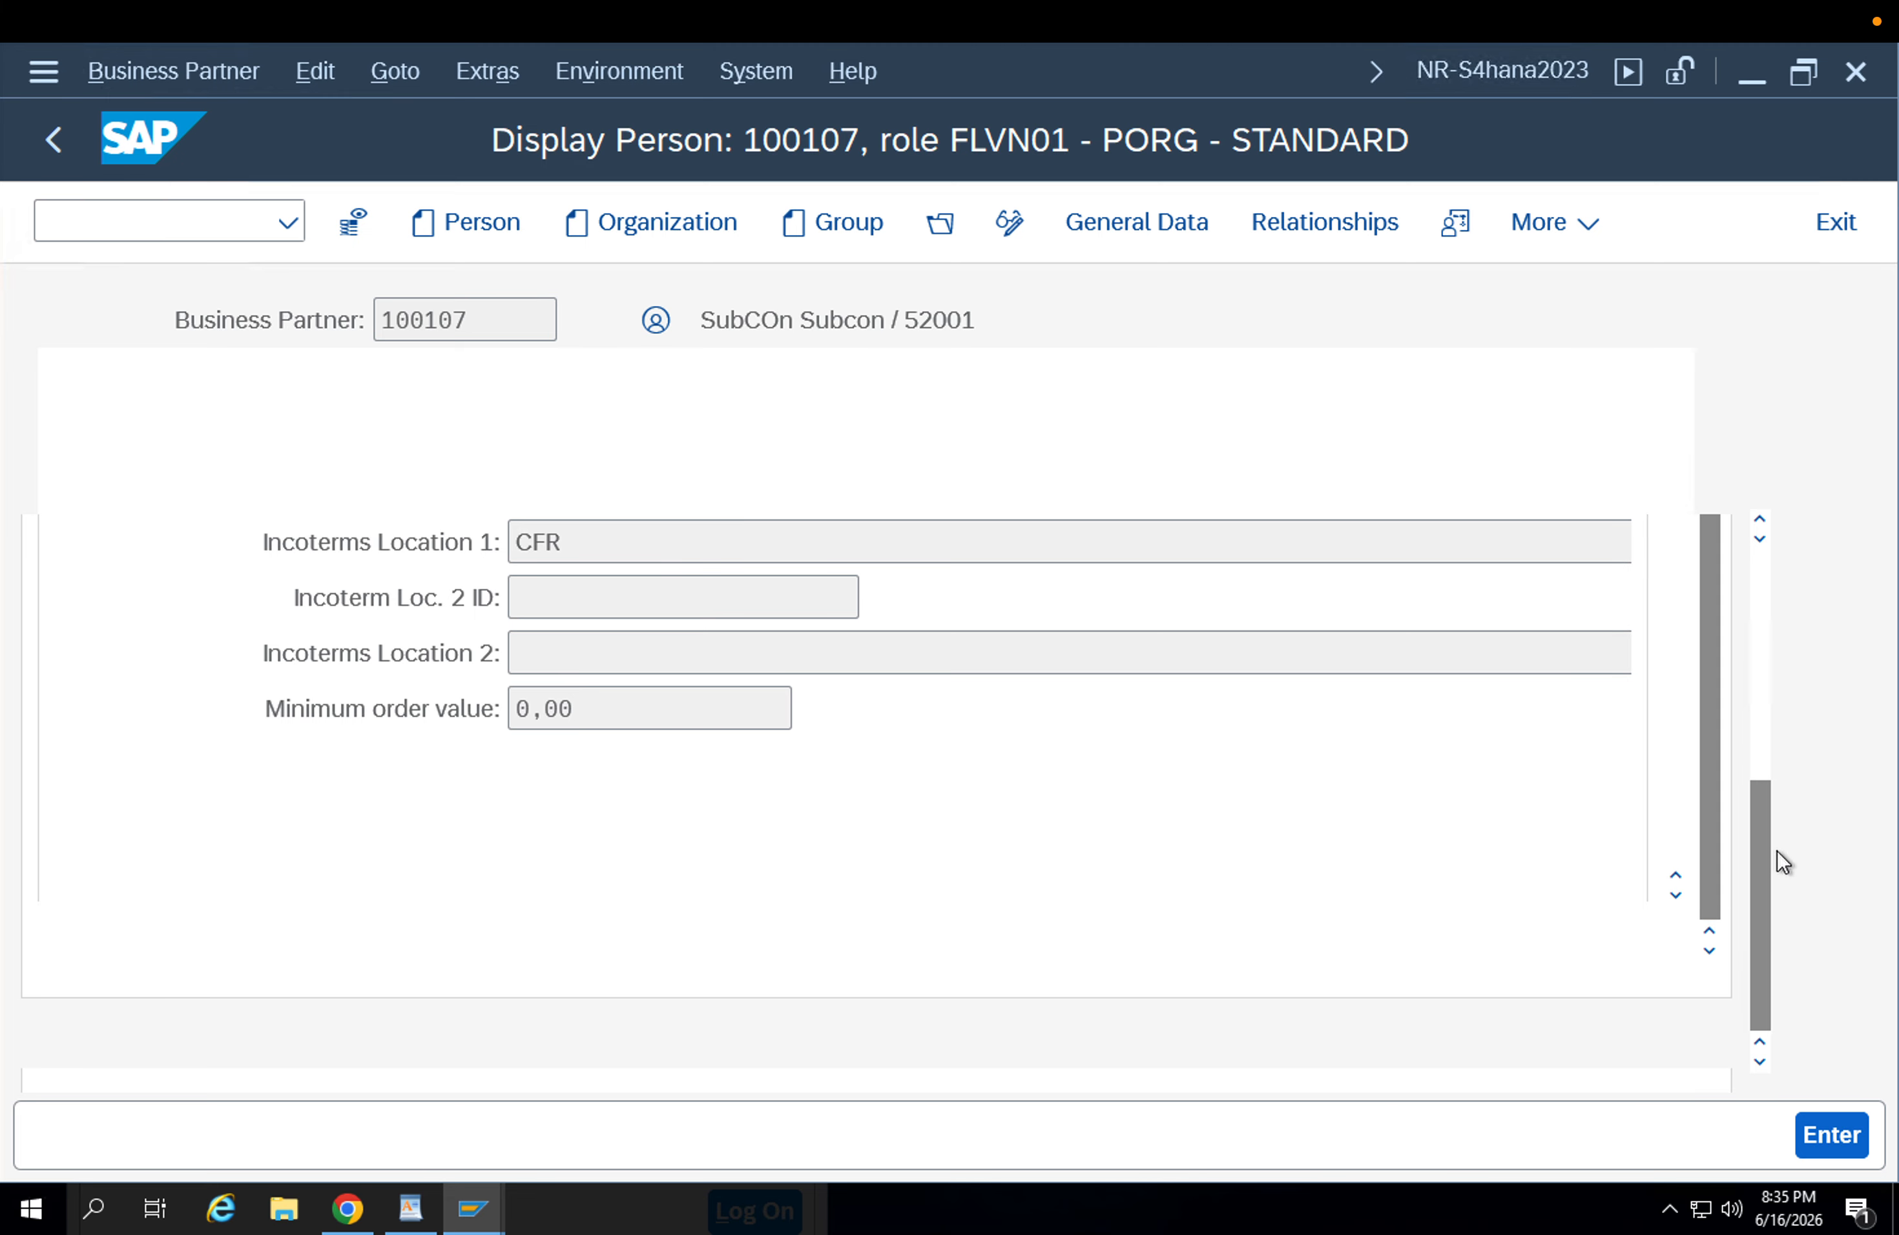
{"action": "left_click", "coordinate": [1676, 894]}
{"action": "left_click", "coordinate": [1675, 894]}
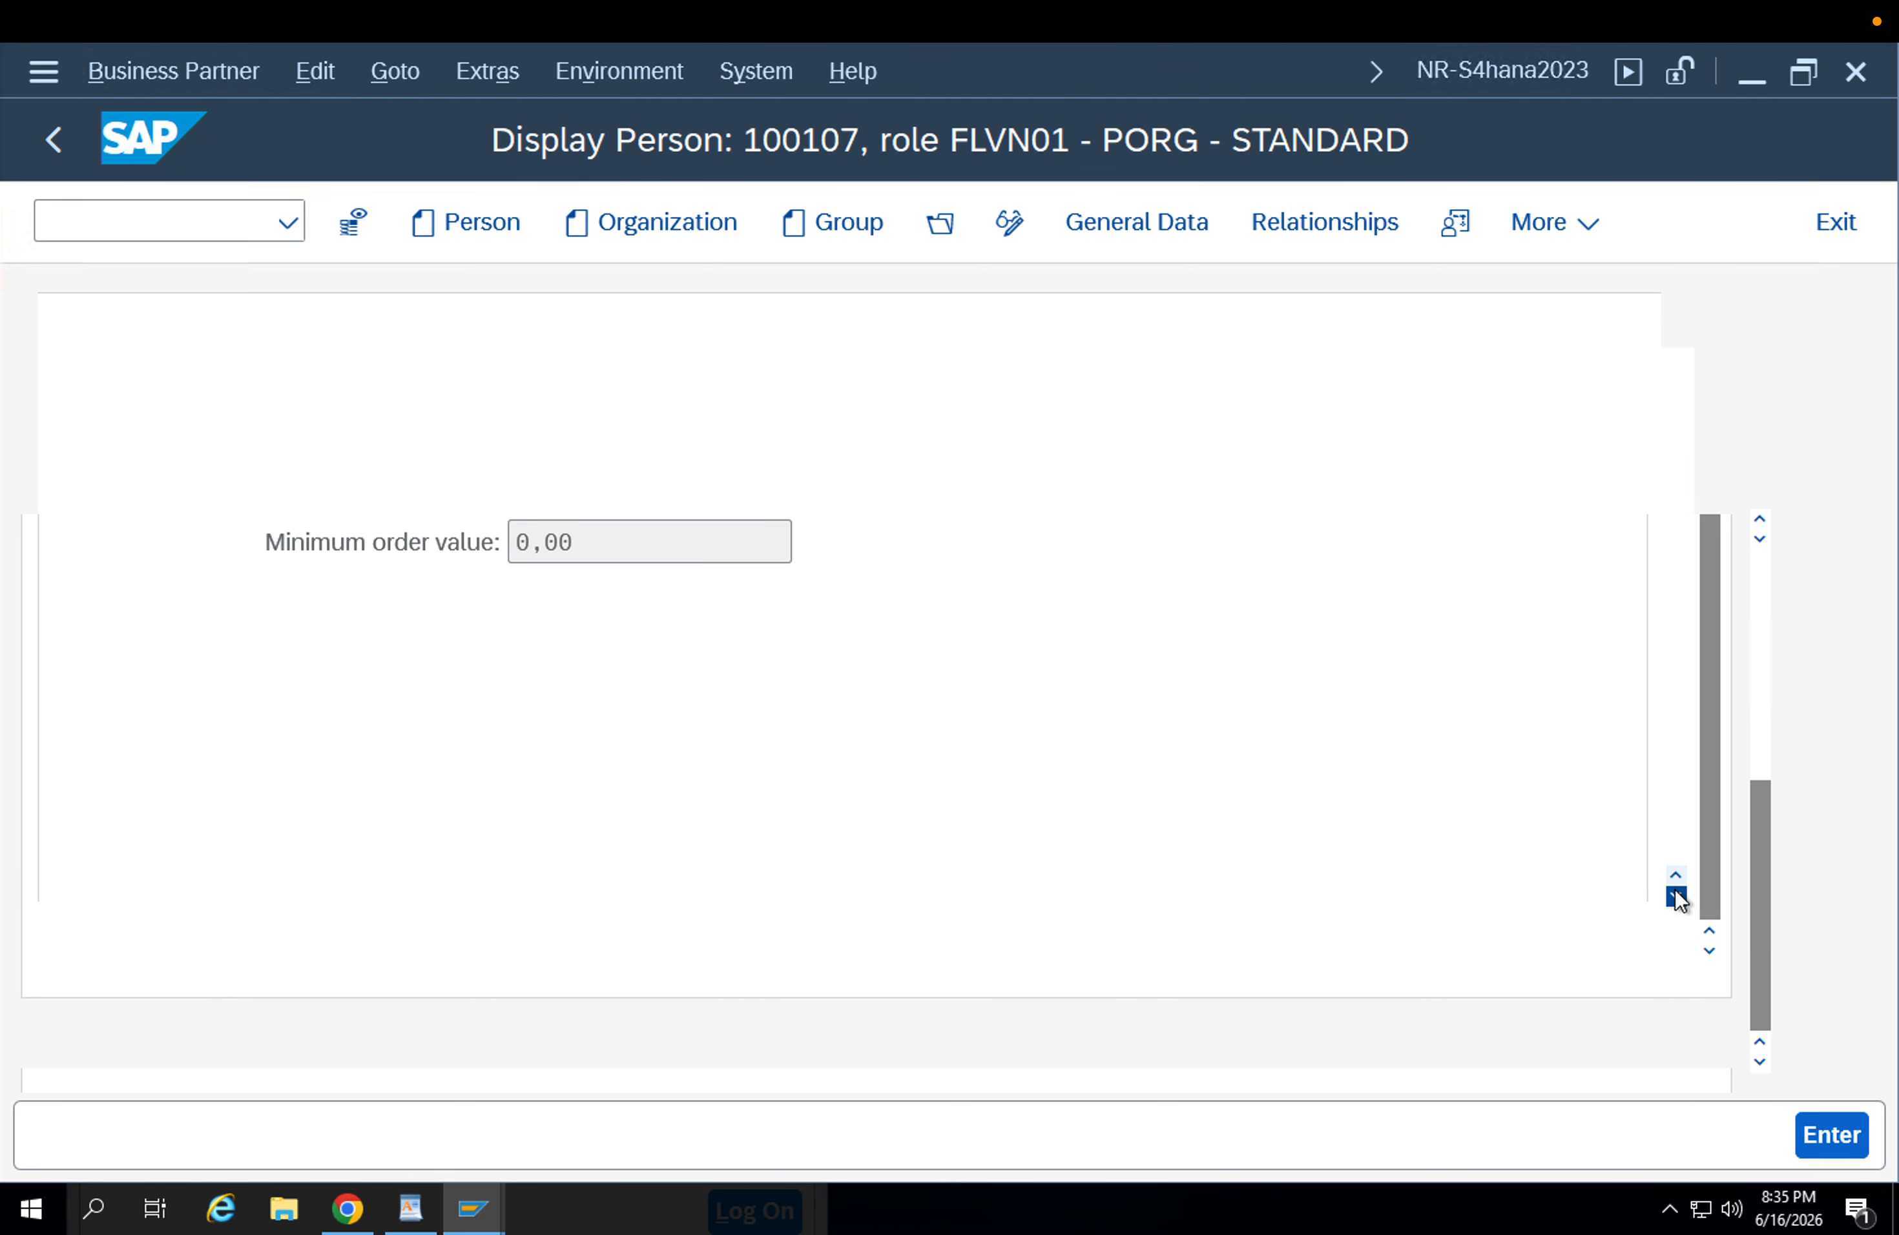
{"action": "scroll", "coordinate": [1675, 862], "scroll_direction": "down", "scroll_amount": 3}
{"action": "scroll", "coordinate": [1676, 844], "scroll_direction": "down", "scroll_amount": 3}
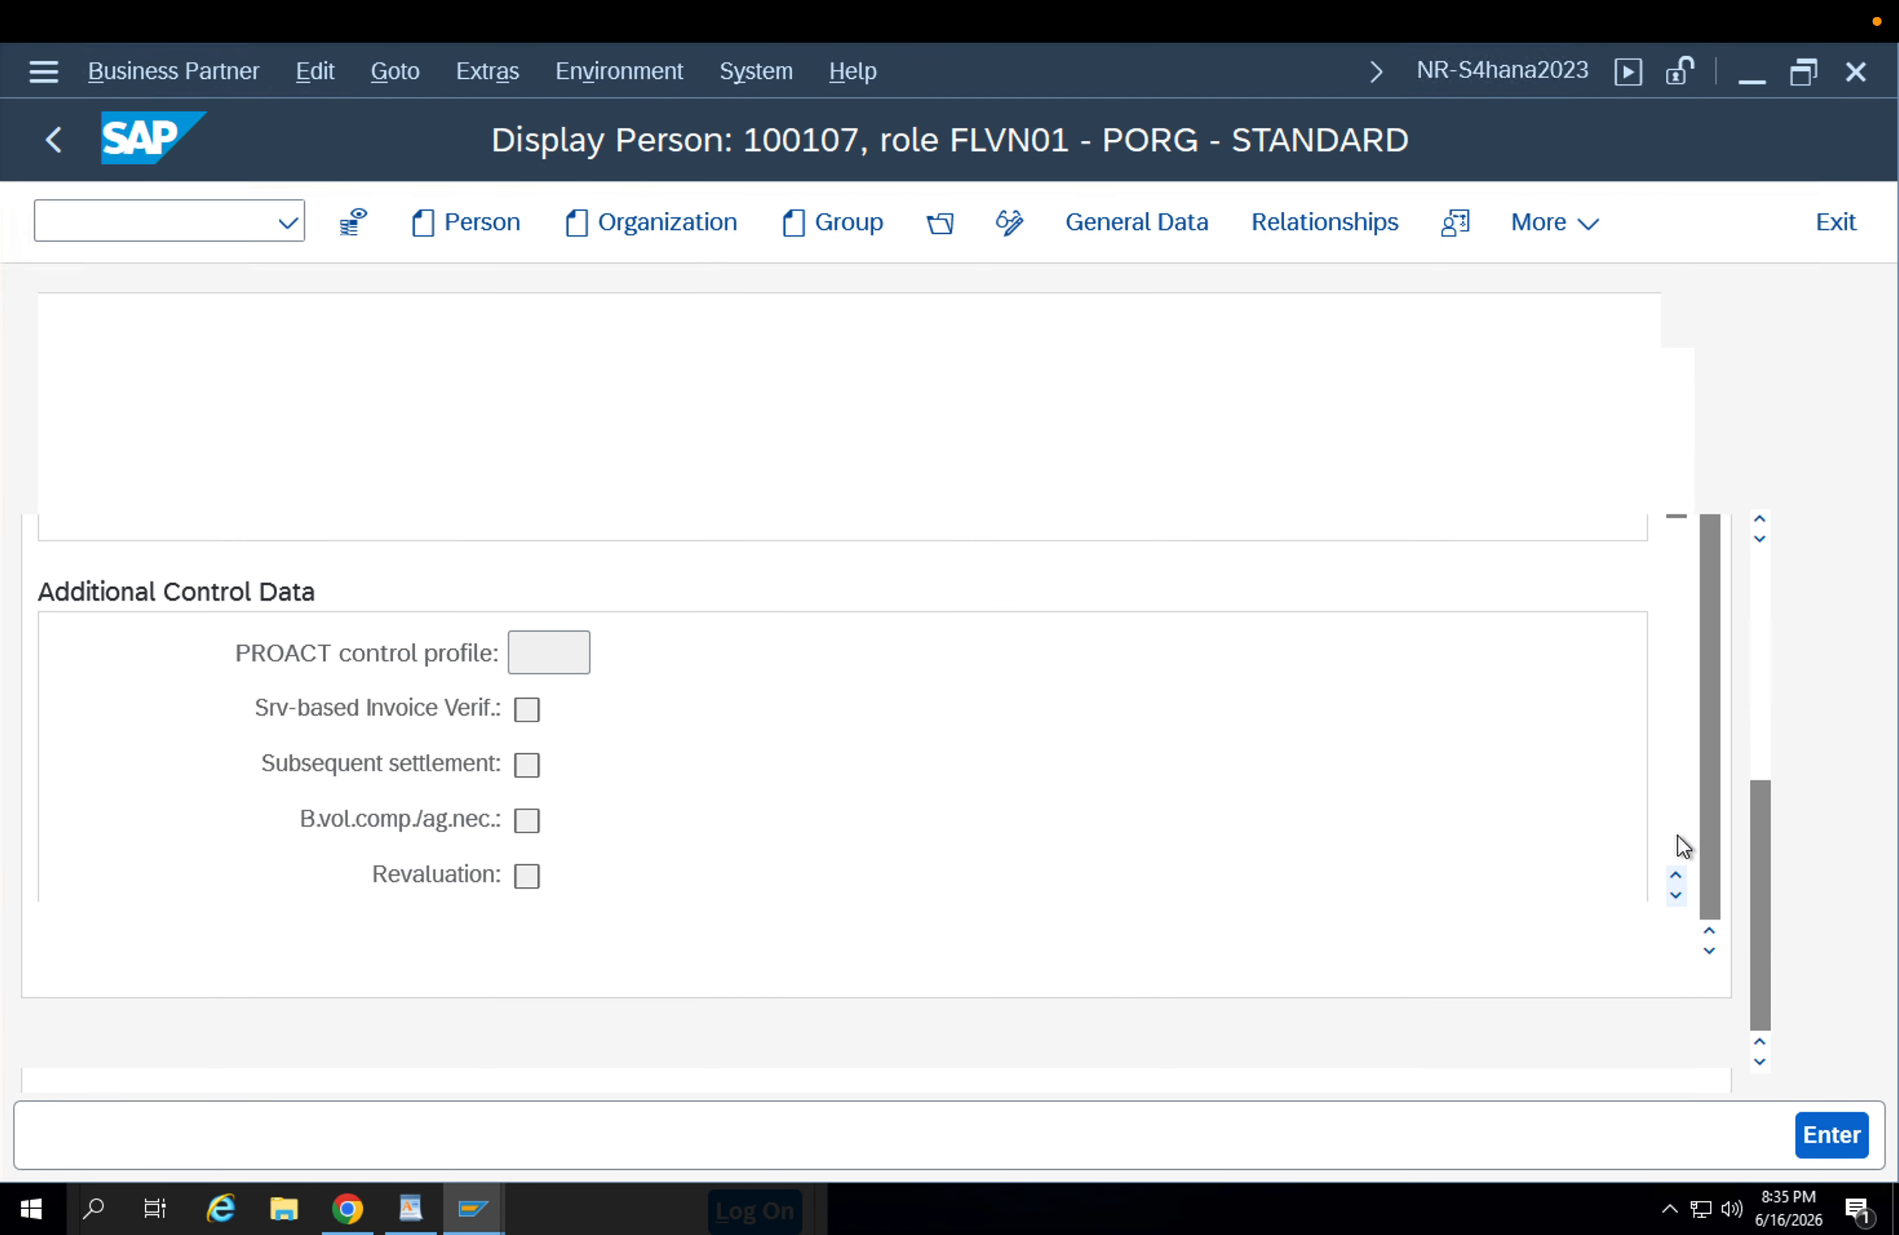
{"action": "scroll", "coordinate": [1683, 846], "scroll_direction": "down", "scroll_amount": 3}
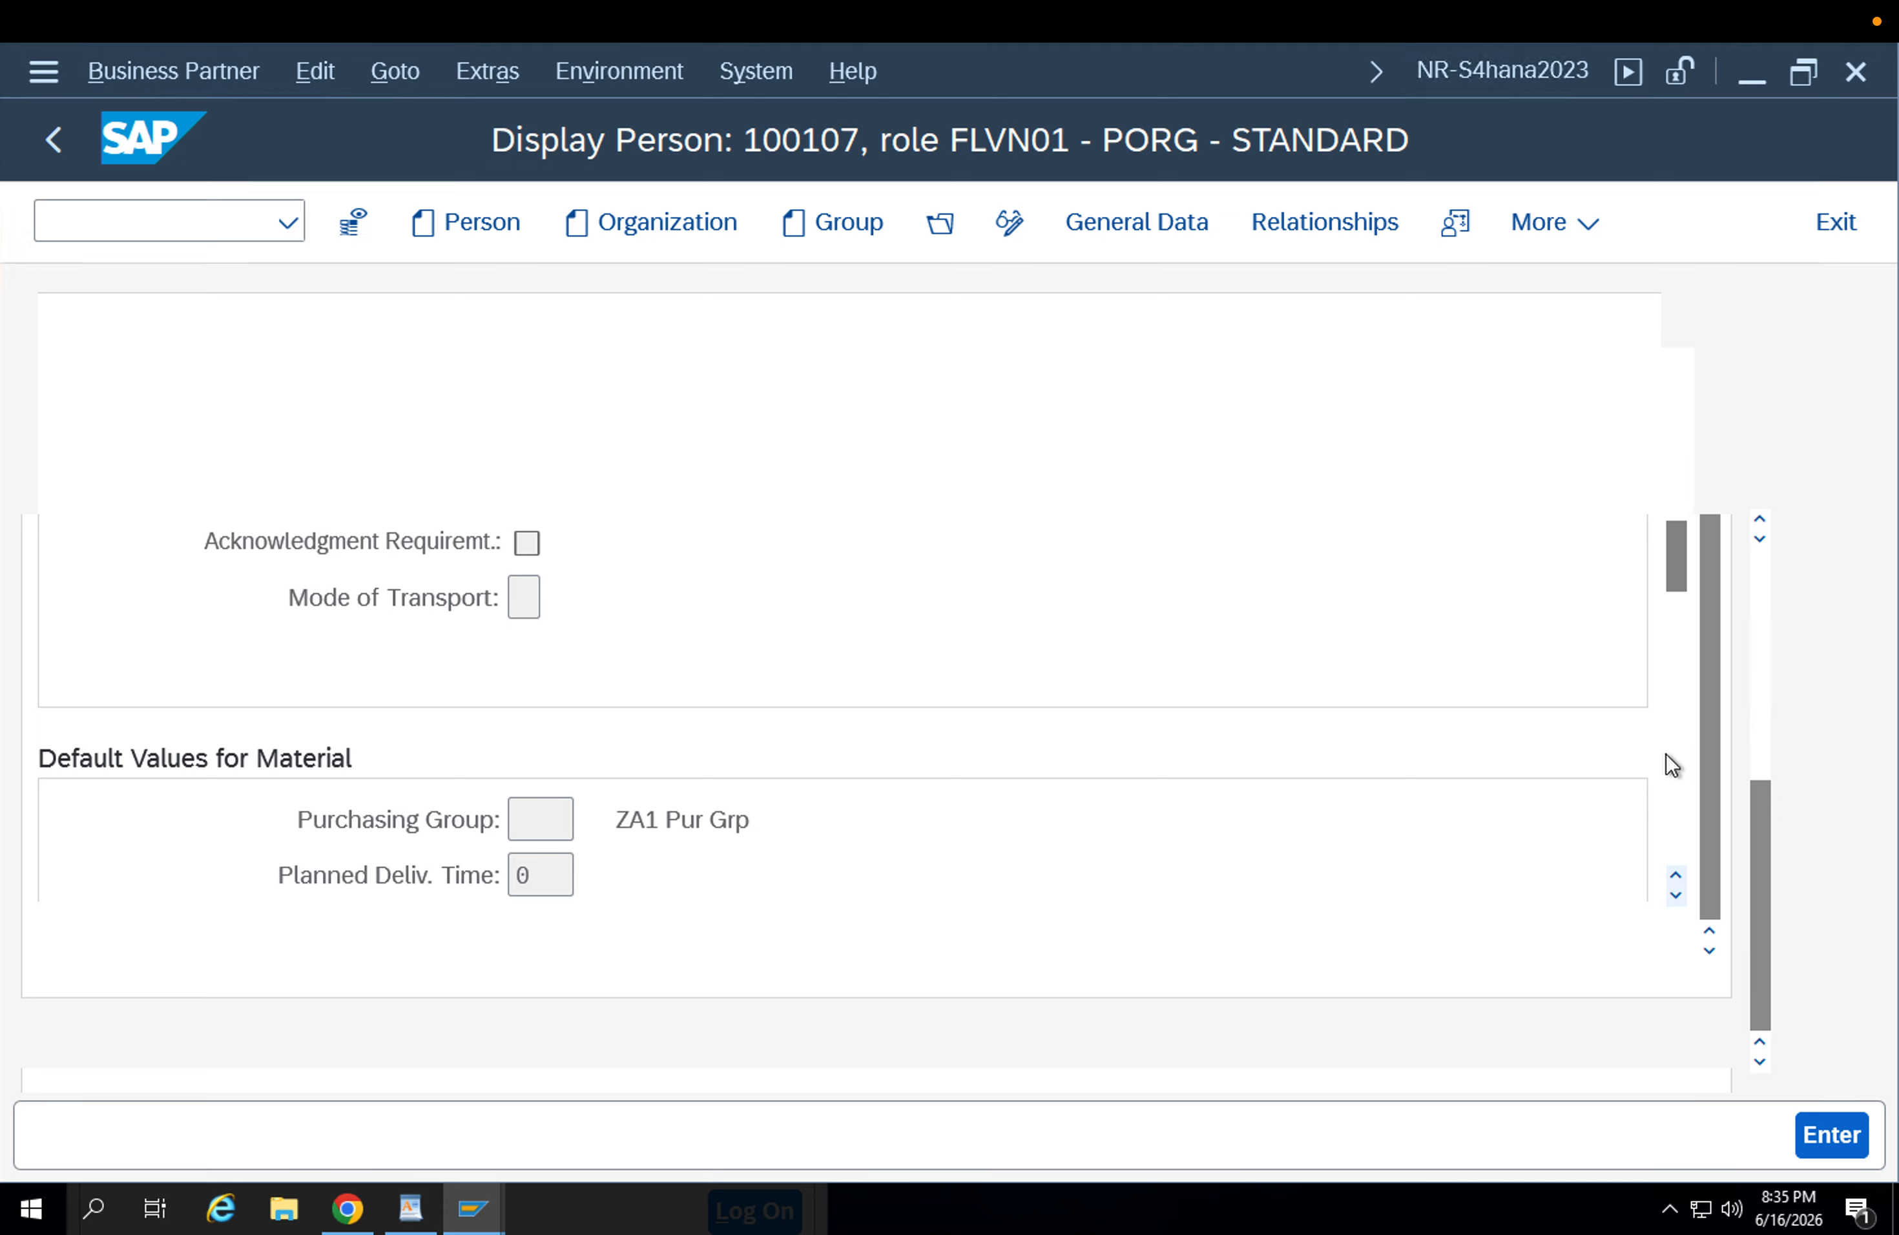
{"action": "scroll", "coordinate": [1660, 738], "scroll_direction": "down", "scroll_amount": 3}
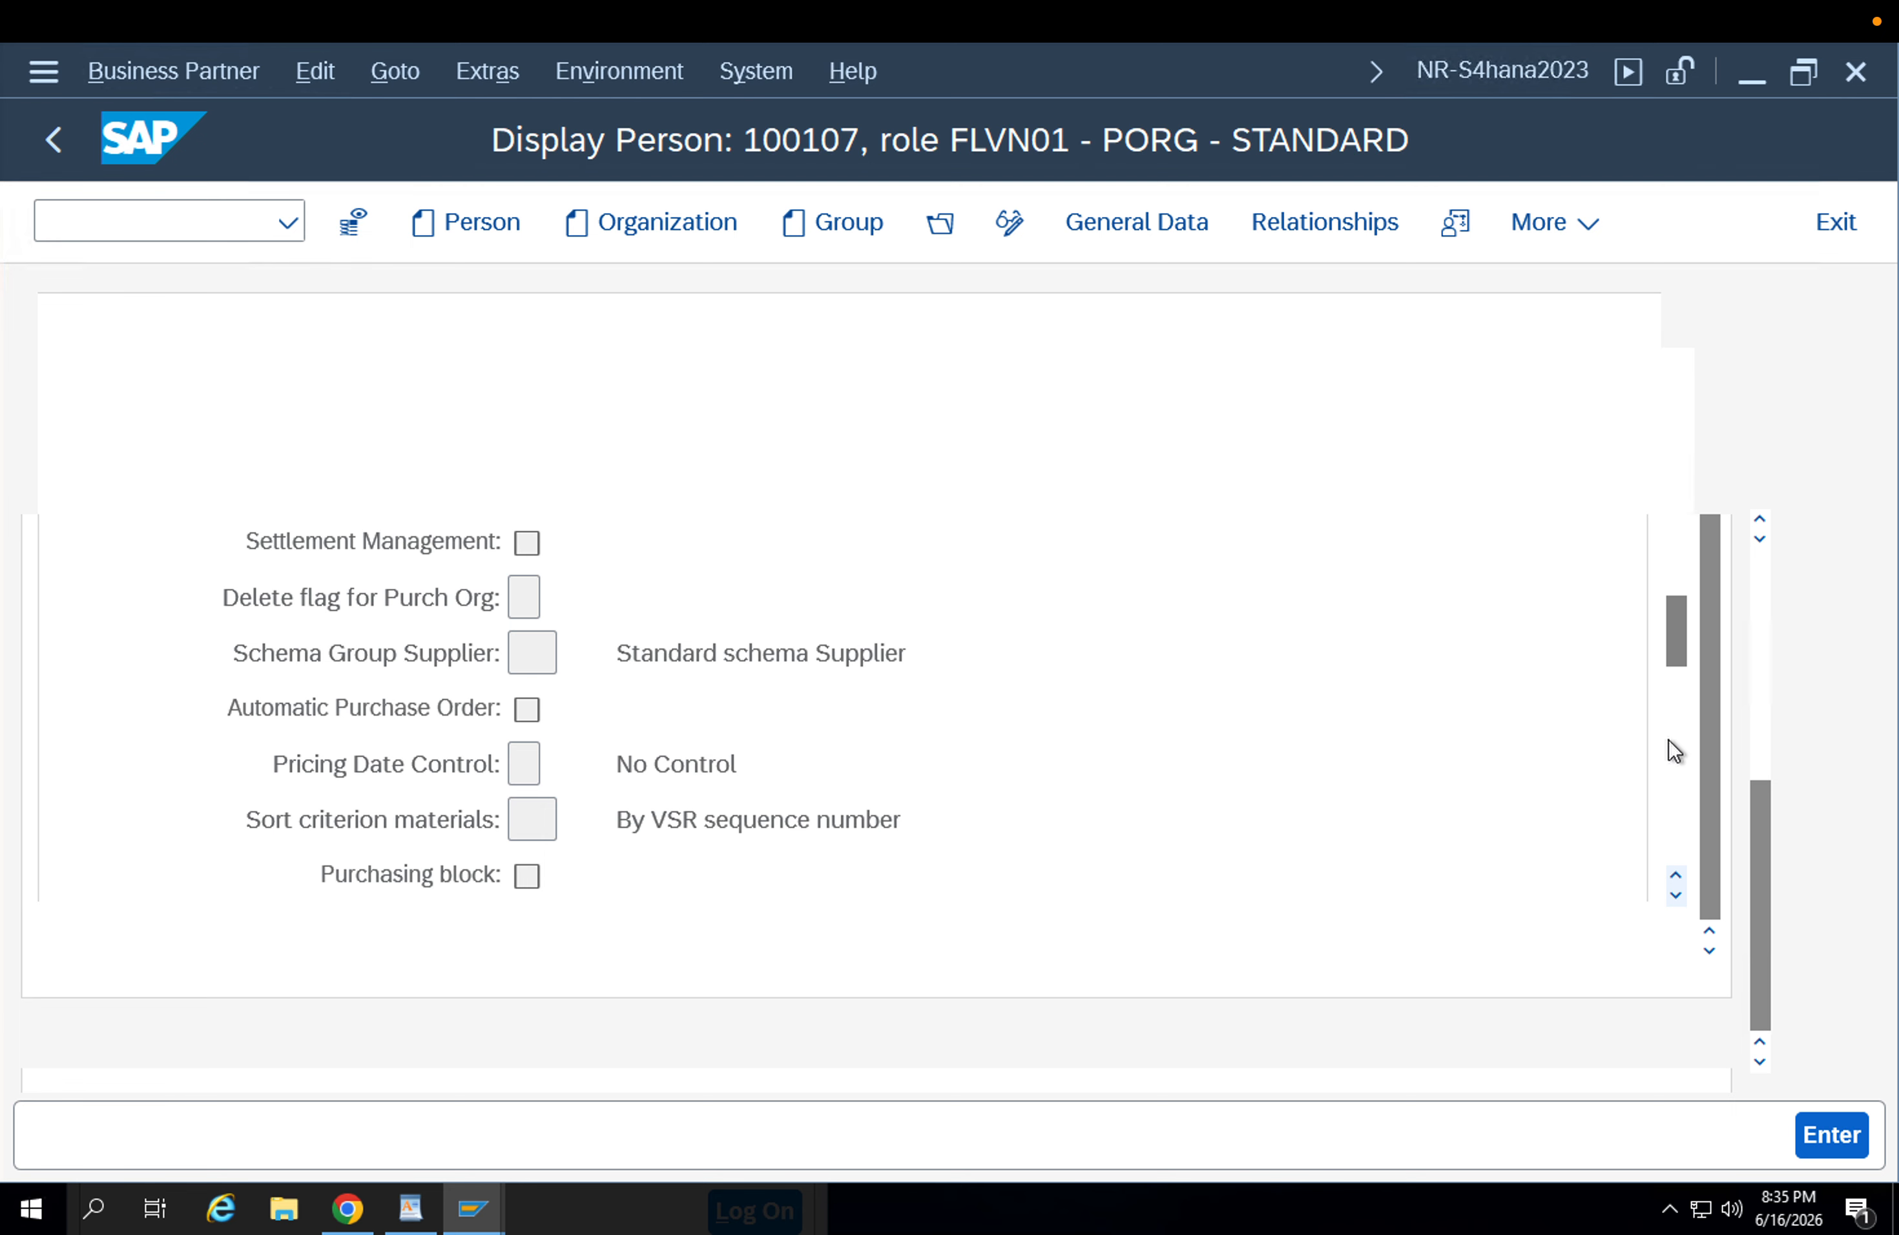
{"action": "scroll", "coordinate": [1669, 739], "scroll_direction": "down", "scroll_amount": 3}
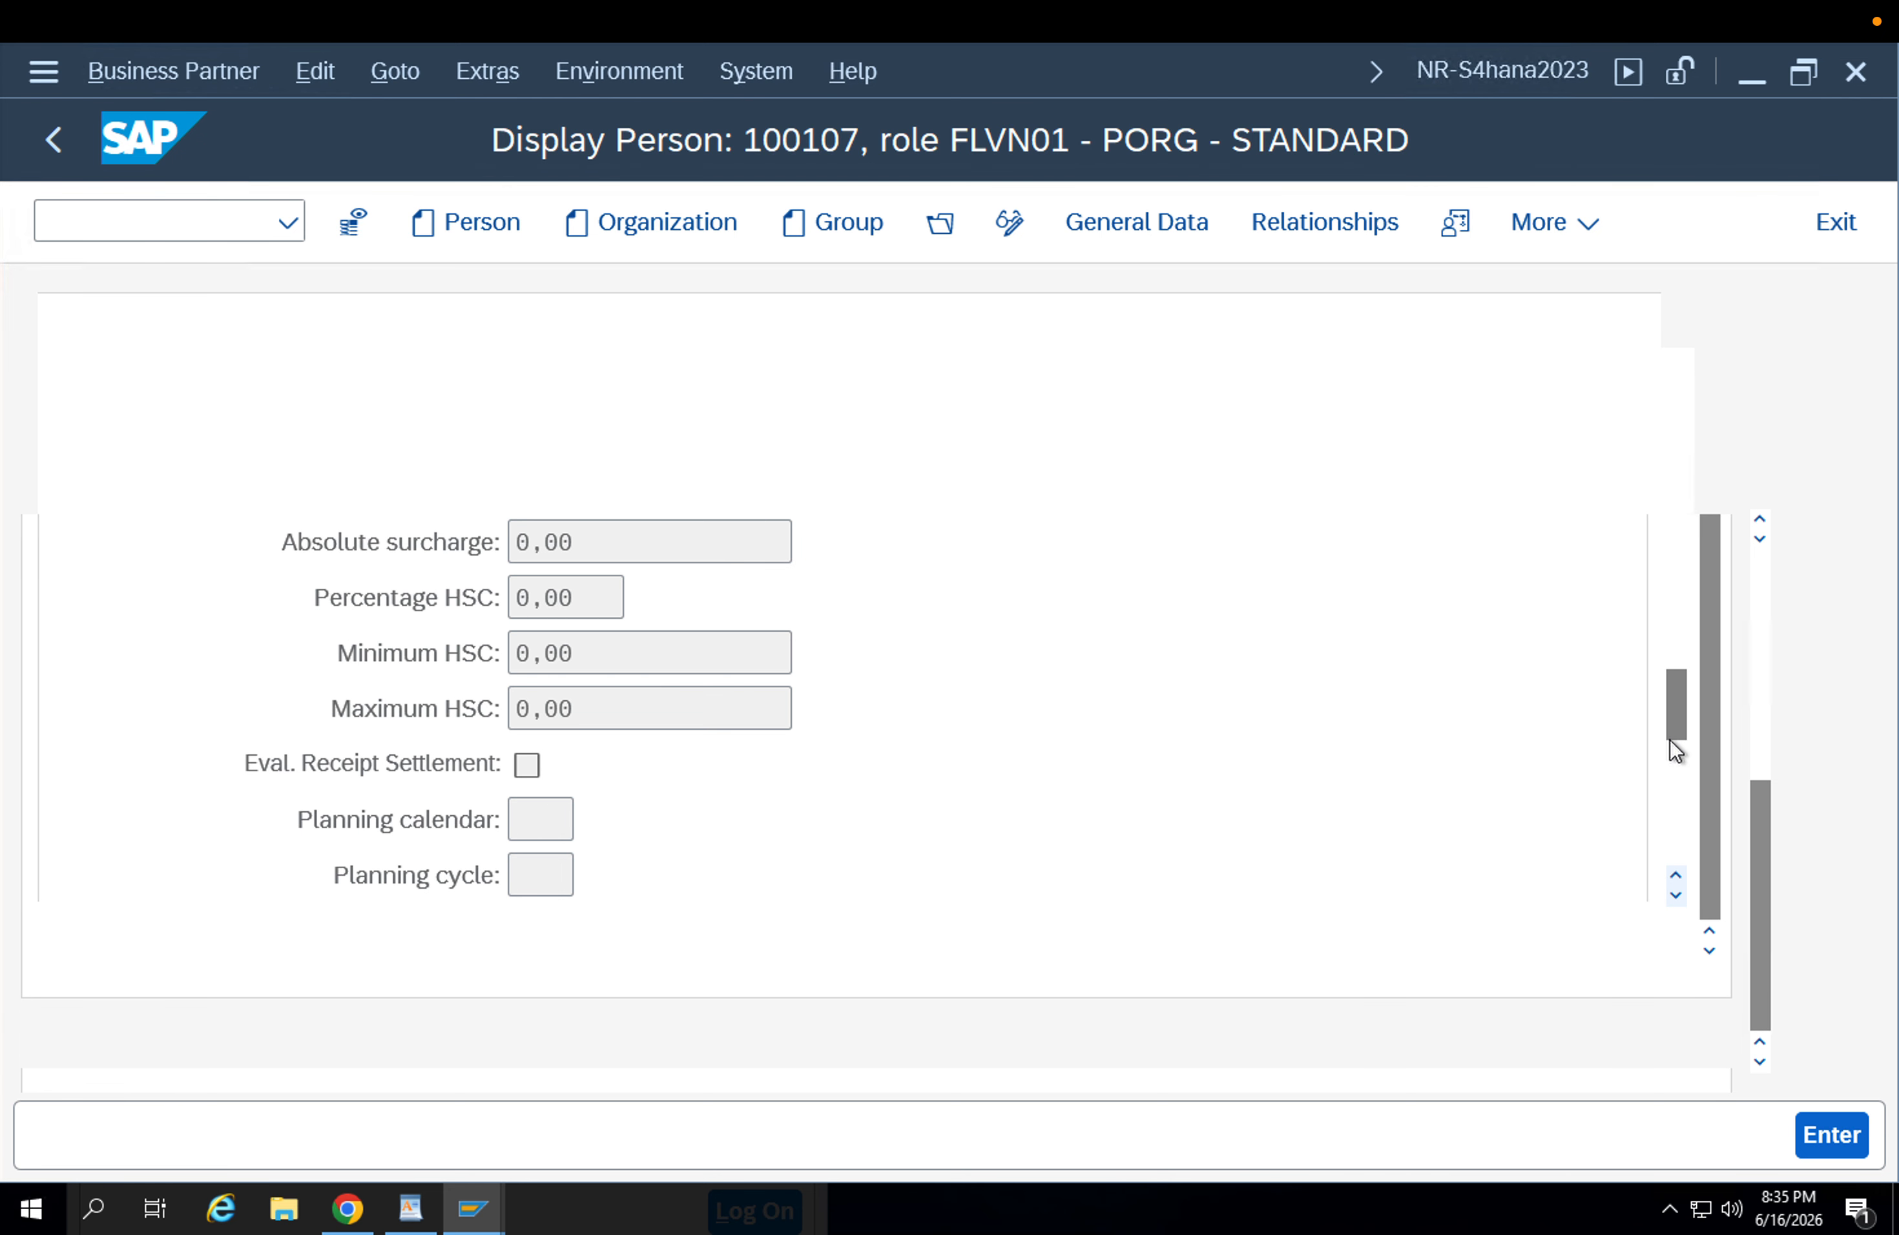
{"action": "left_click_drag", "start_coordinate": [1672, 721], "coordinate": [1683, 745]}
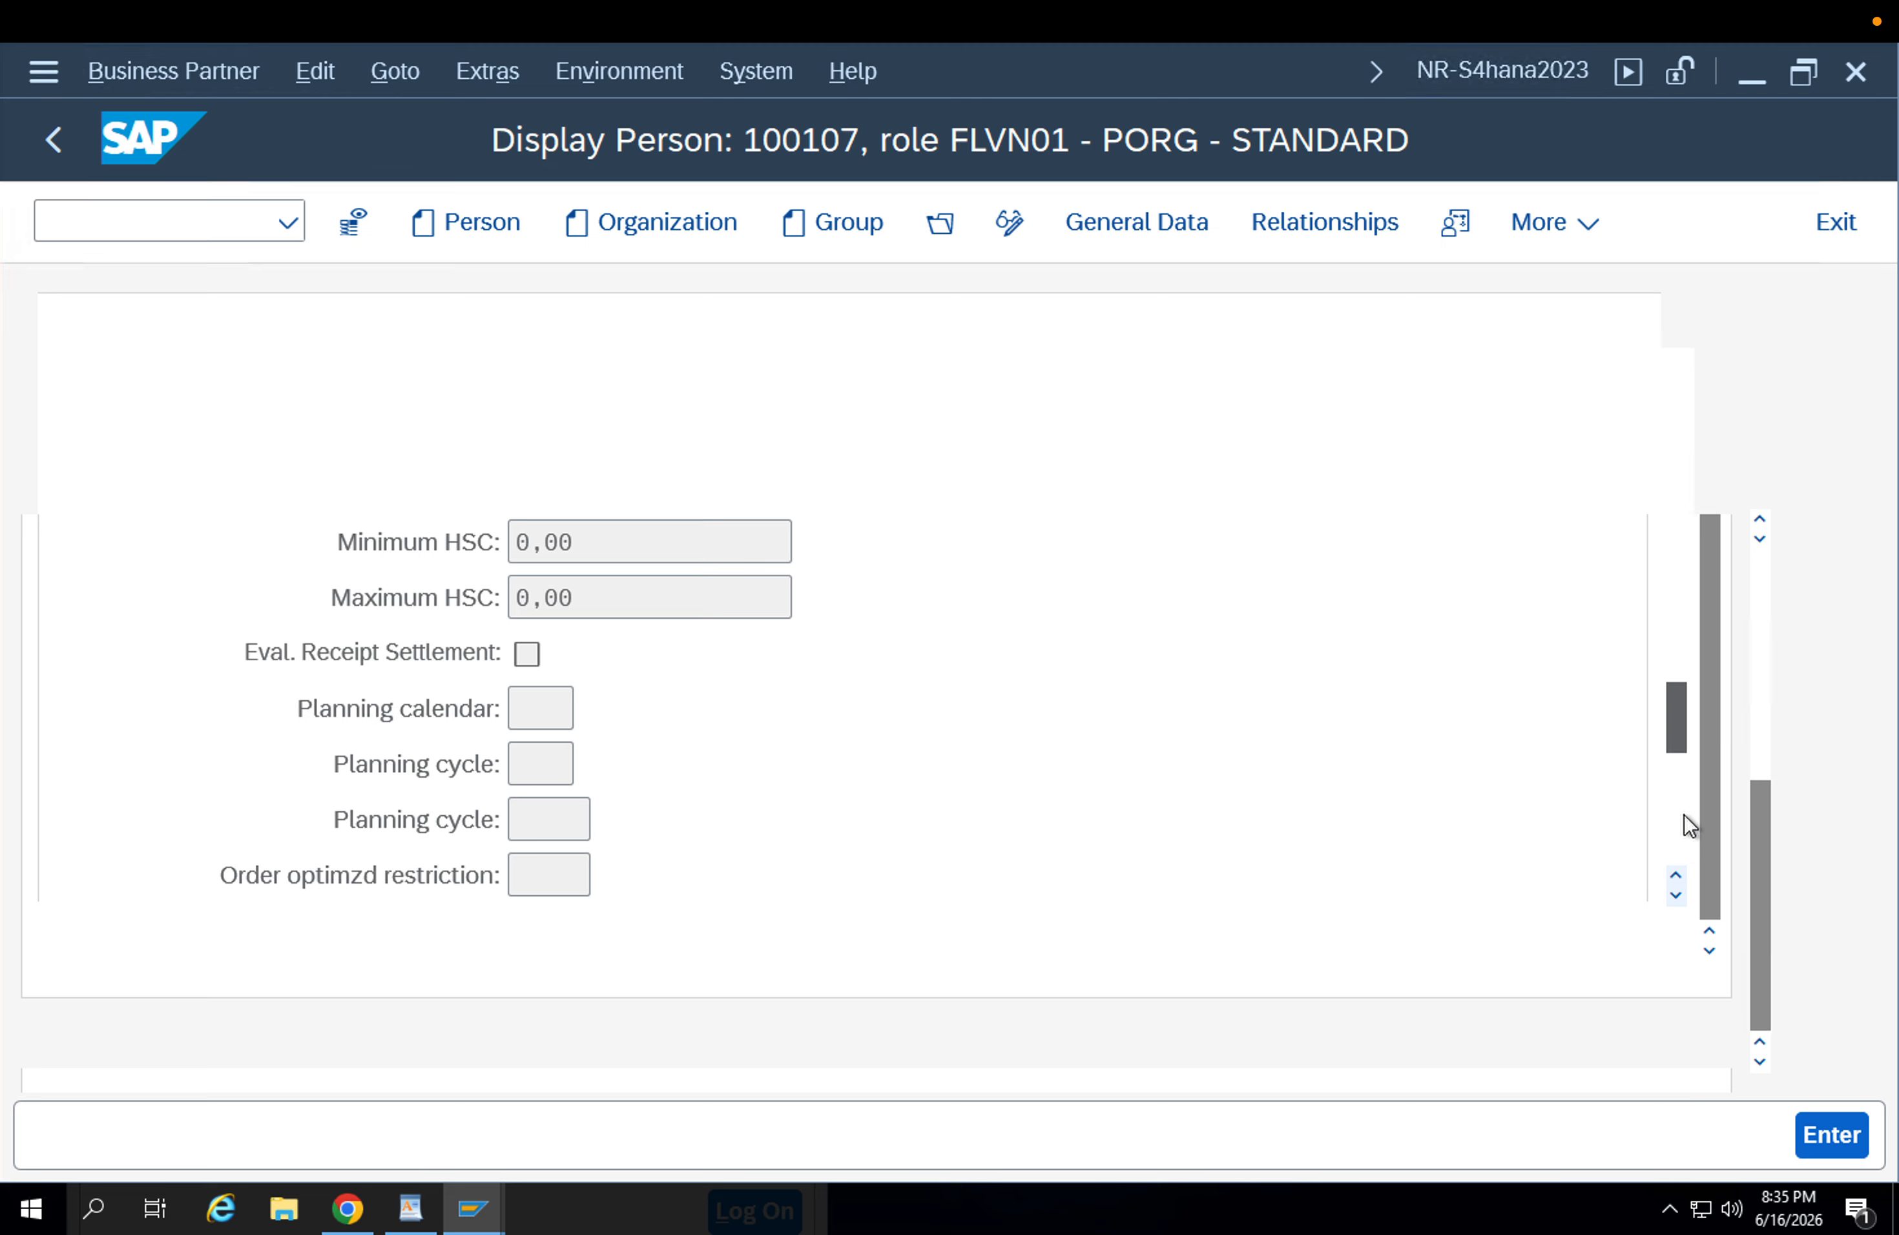
{"action": "scroll", "coordinate": [1672, 774], "scroll_direction": "down", "scroll_amount": 3}
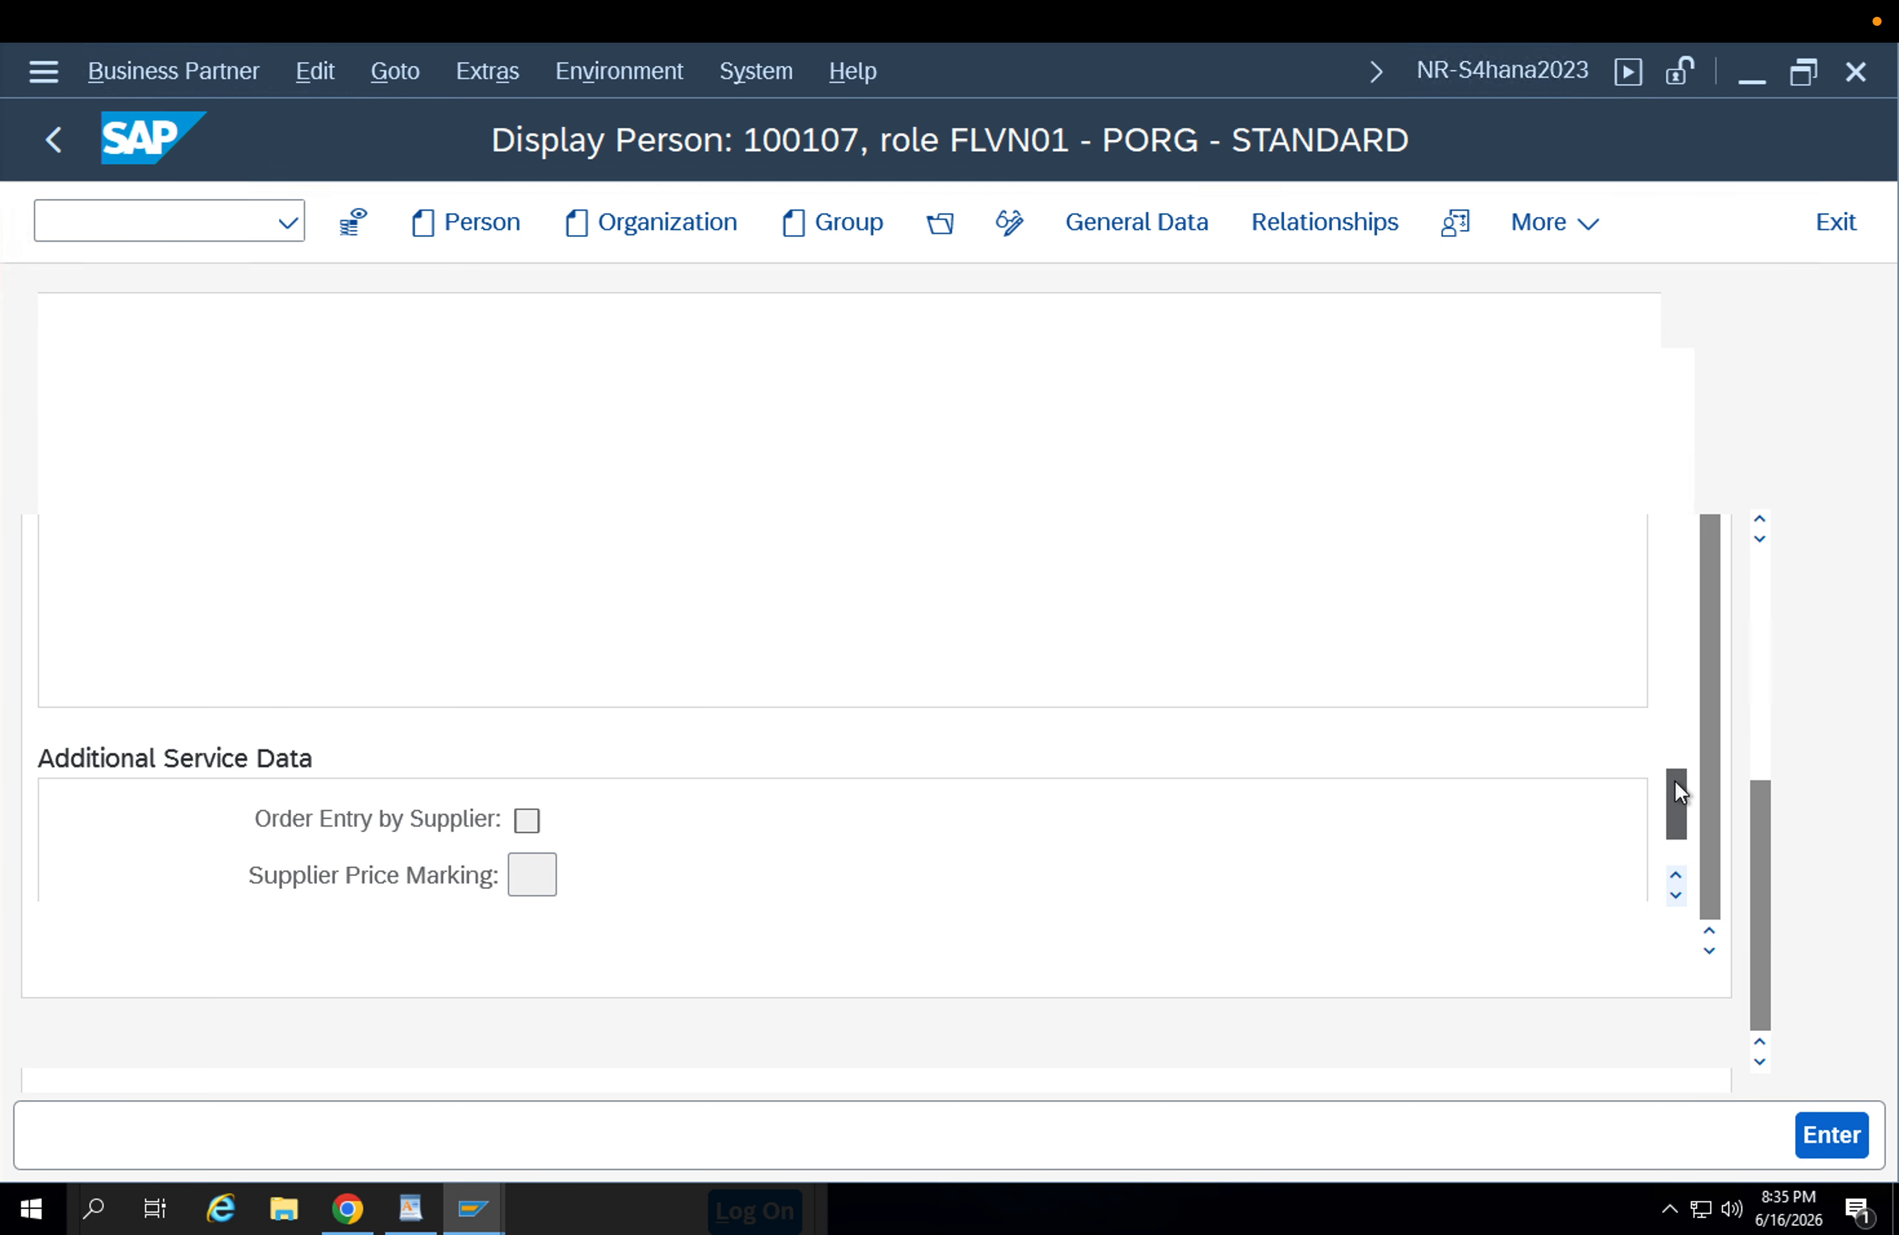
Check the returns supplier indicator and the shipping conditions in the supplier's purchasing data.
{"action": "left_click_drag", "start_coordinate": [1675, 781], "coordinate": [1683, 657]}
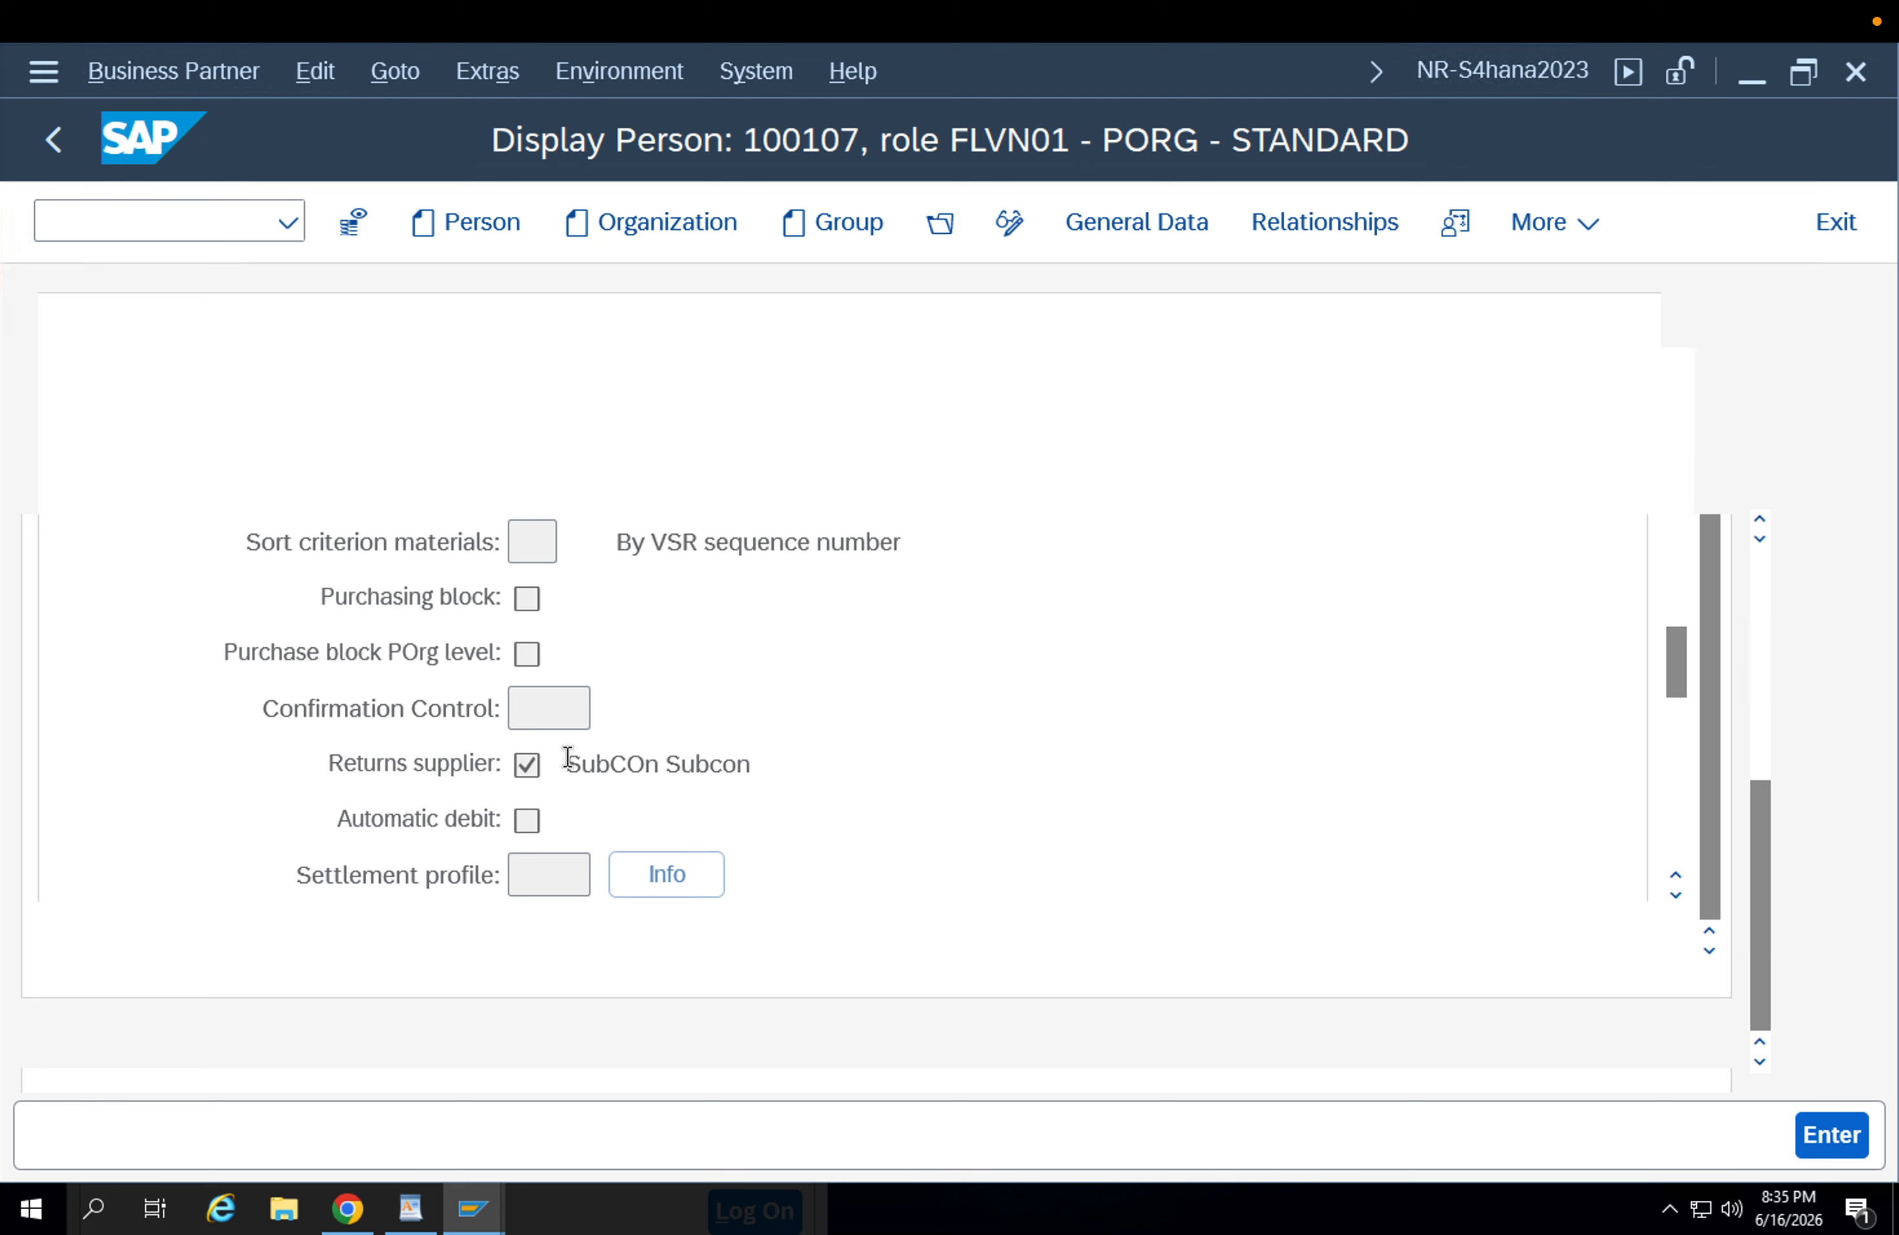
{"action": "left_click", "coordinate": [528, 767]}
{"action": "scroll", "coordinate": [1684, 567], "scroll_direction": "up", "scroll_amount": 10}
{"action": "scroll", "coordinate": [1766, 571], "scroll_direction": "up", "scroll_amount": 10}
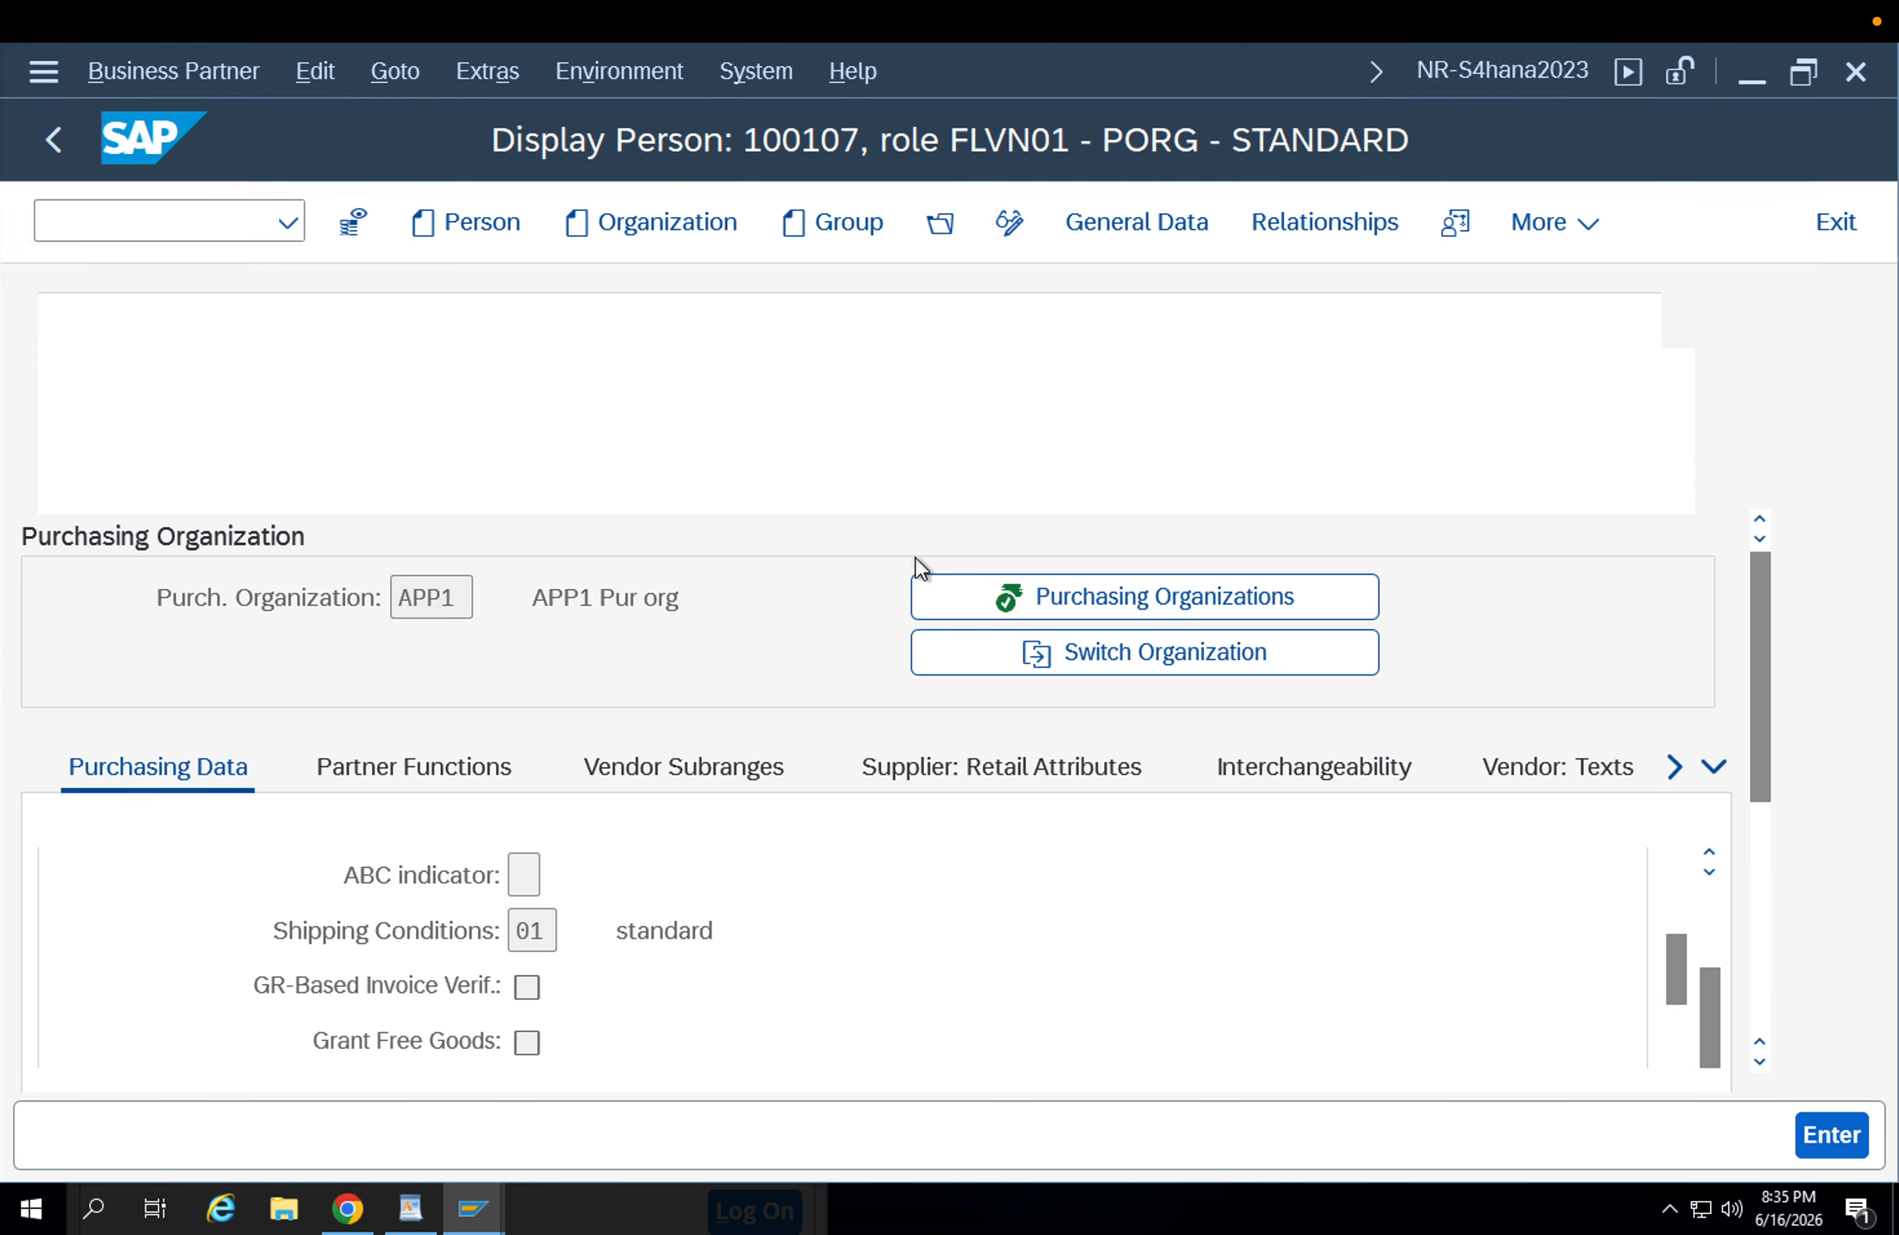
Return to the general data and switch the business partner display to role FLCU00 FI Customer 1.
{"action": "left_click", "coordinate": [1138, 222]}
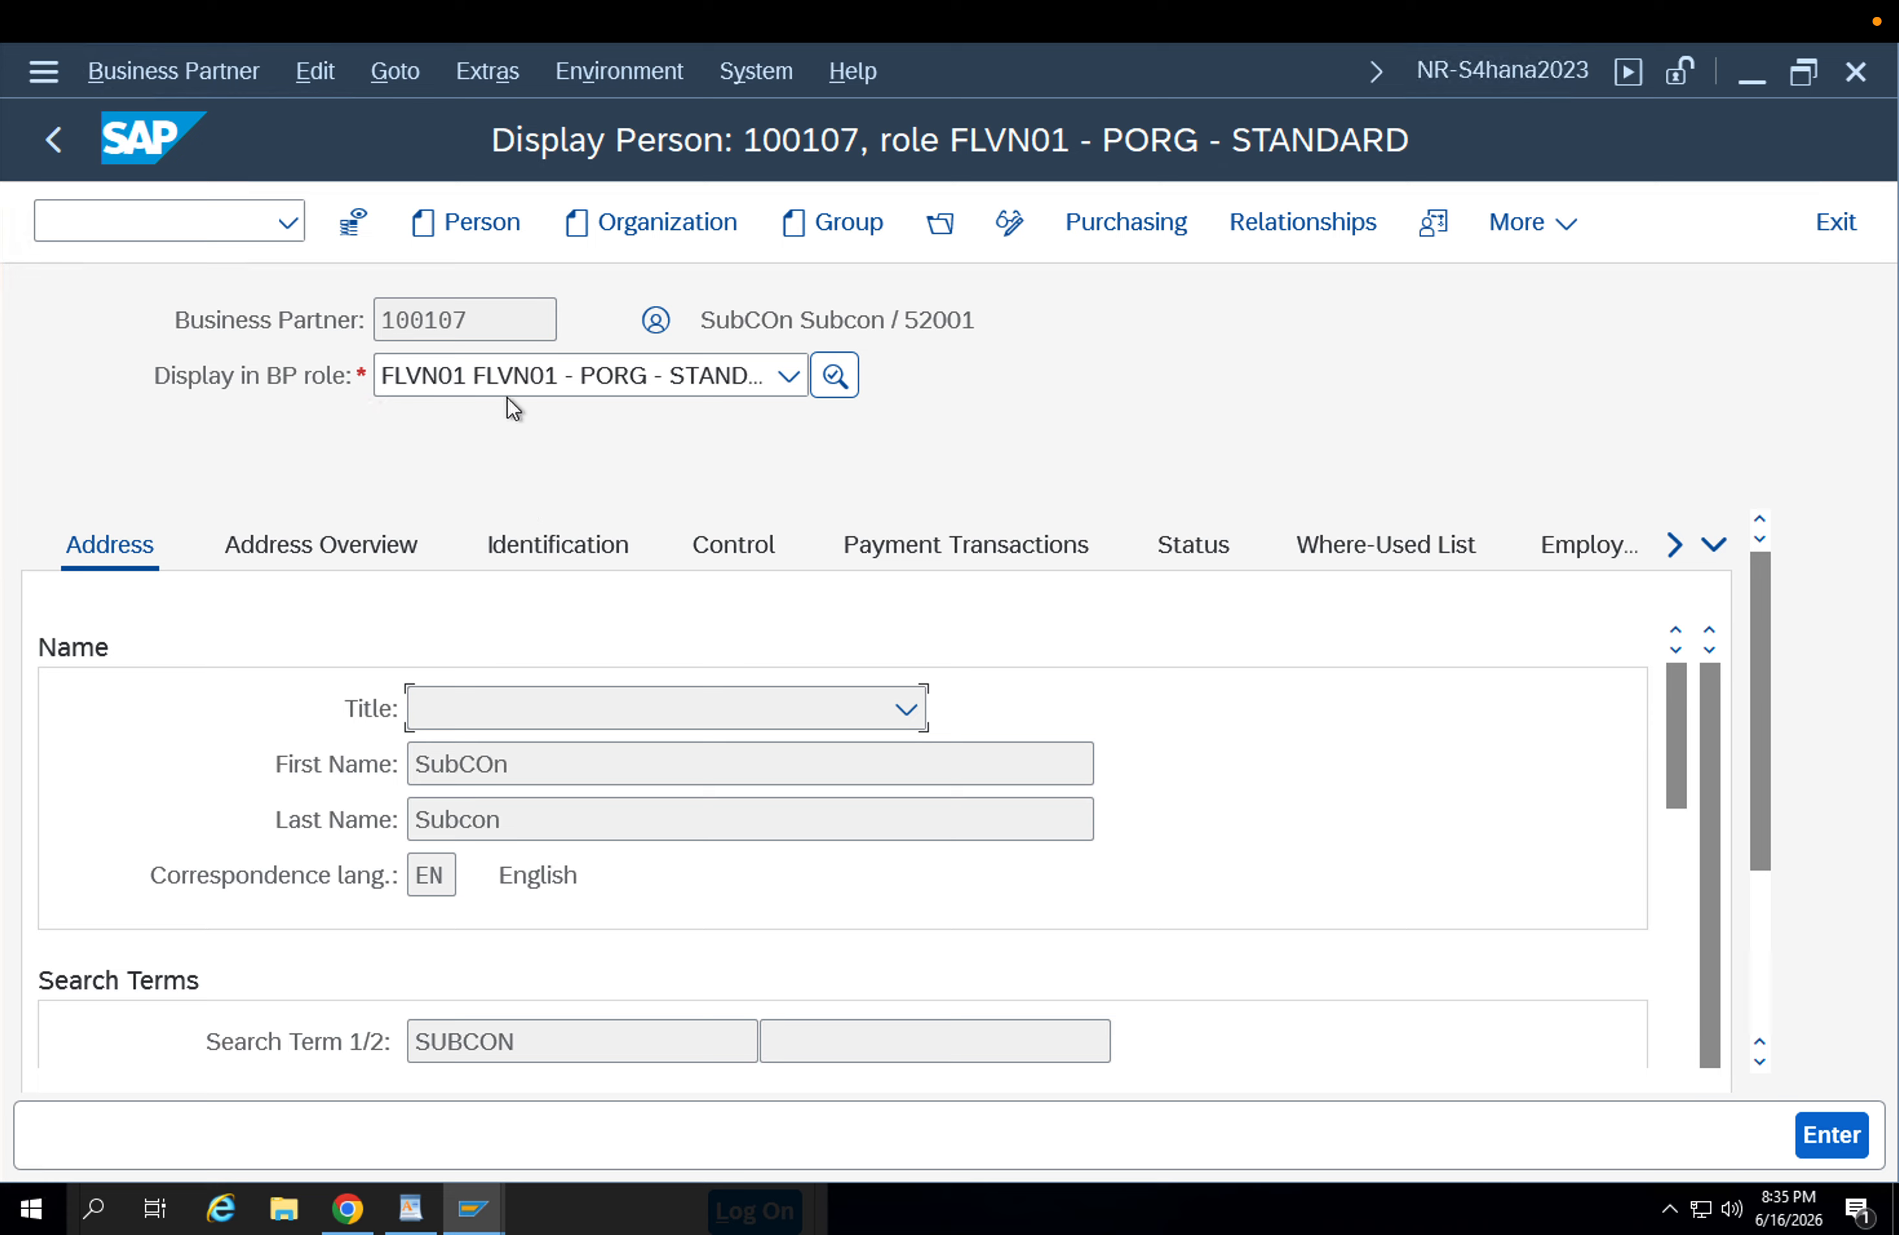
{"action": "left_click", "coordinate": [498, 373]}
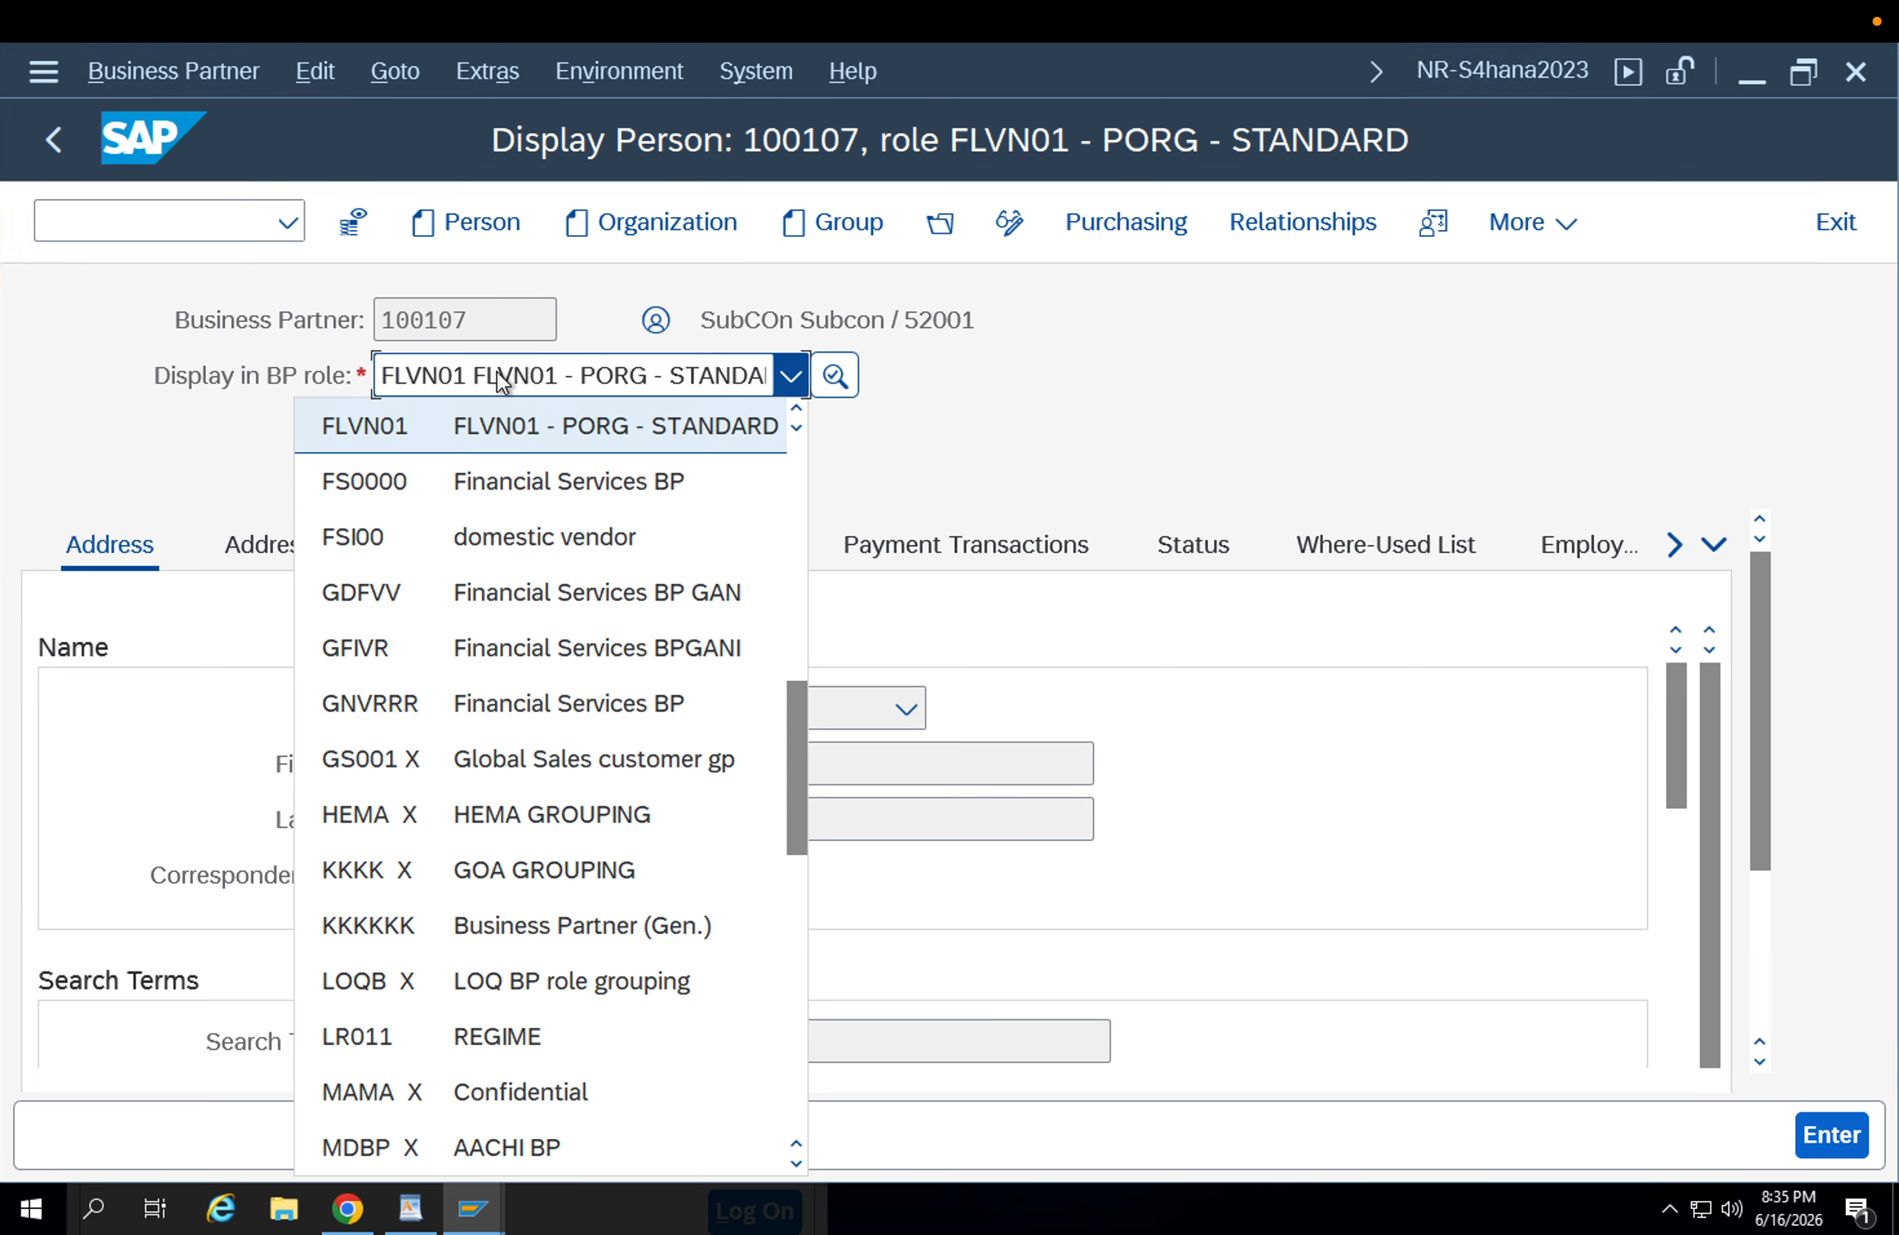
{"action": "left_click", "coordinate": [795, 409]}
{"action": "left_click", "coordinate": [794, 409]}
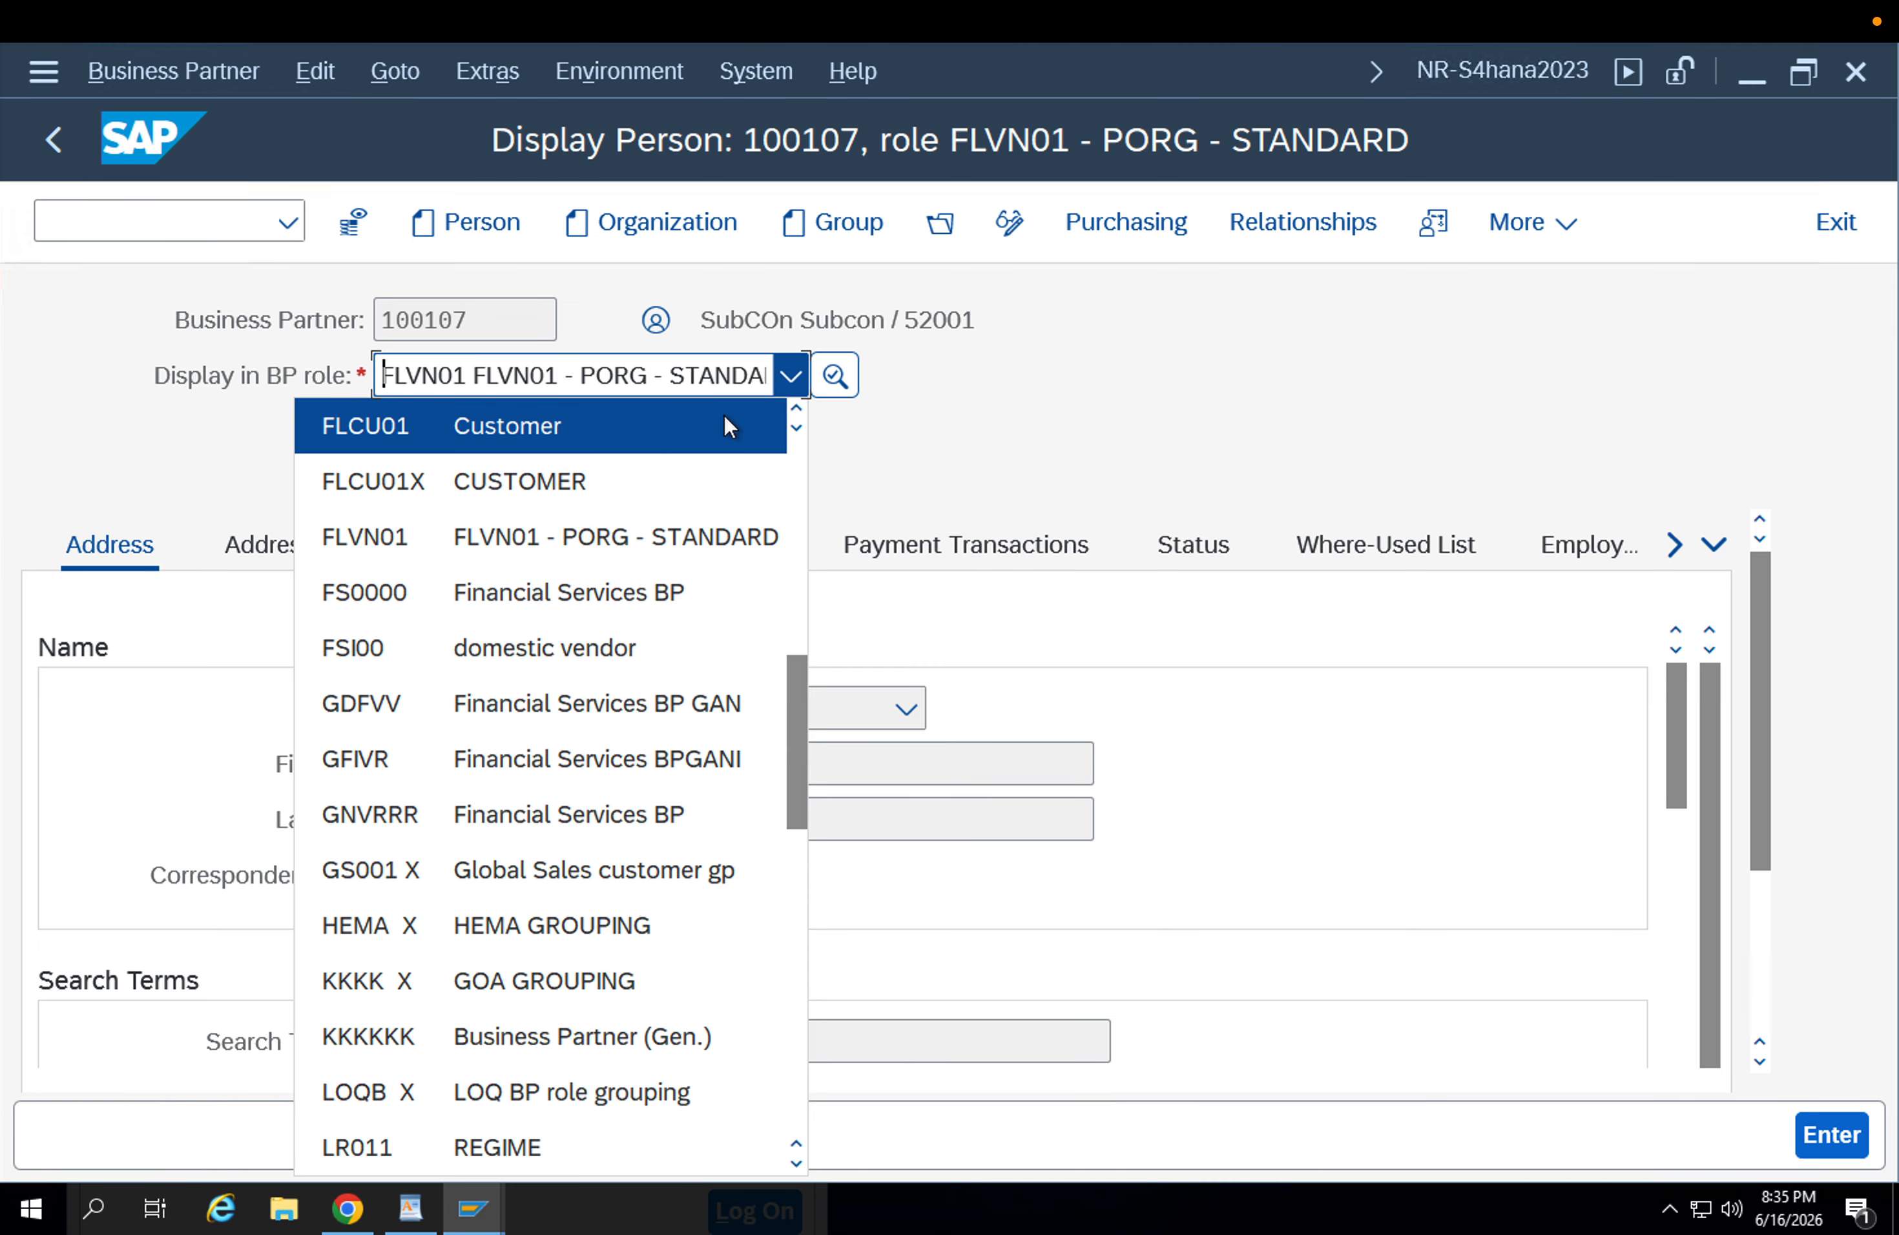
{"action": "left_click", "coordinate": [794, 406]}
{"action": "left_click", "coordinate": [794, 406]}
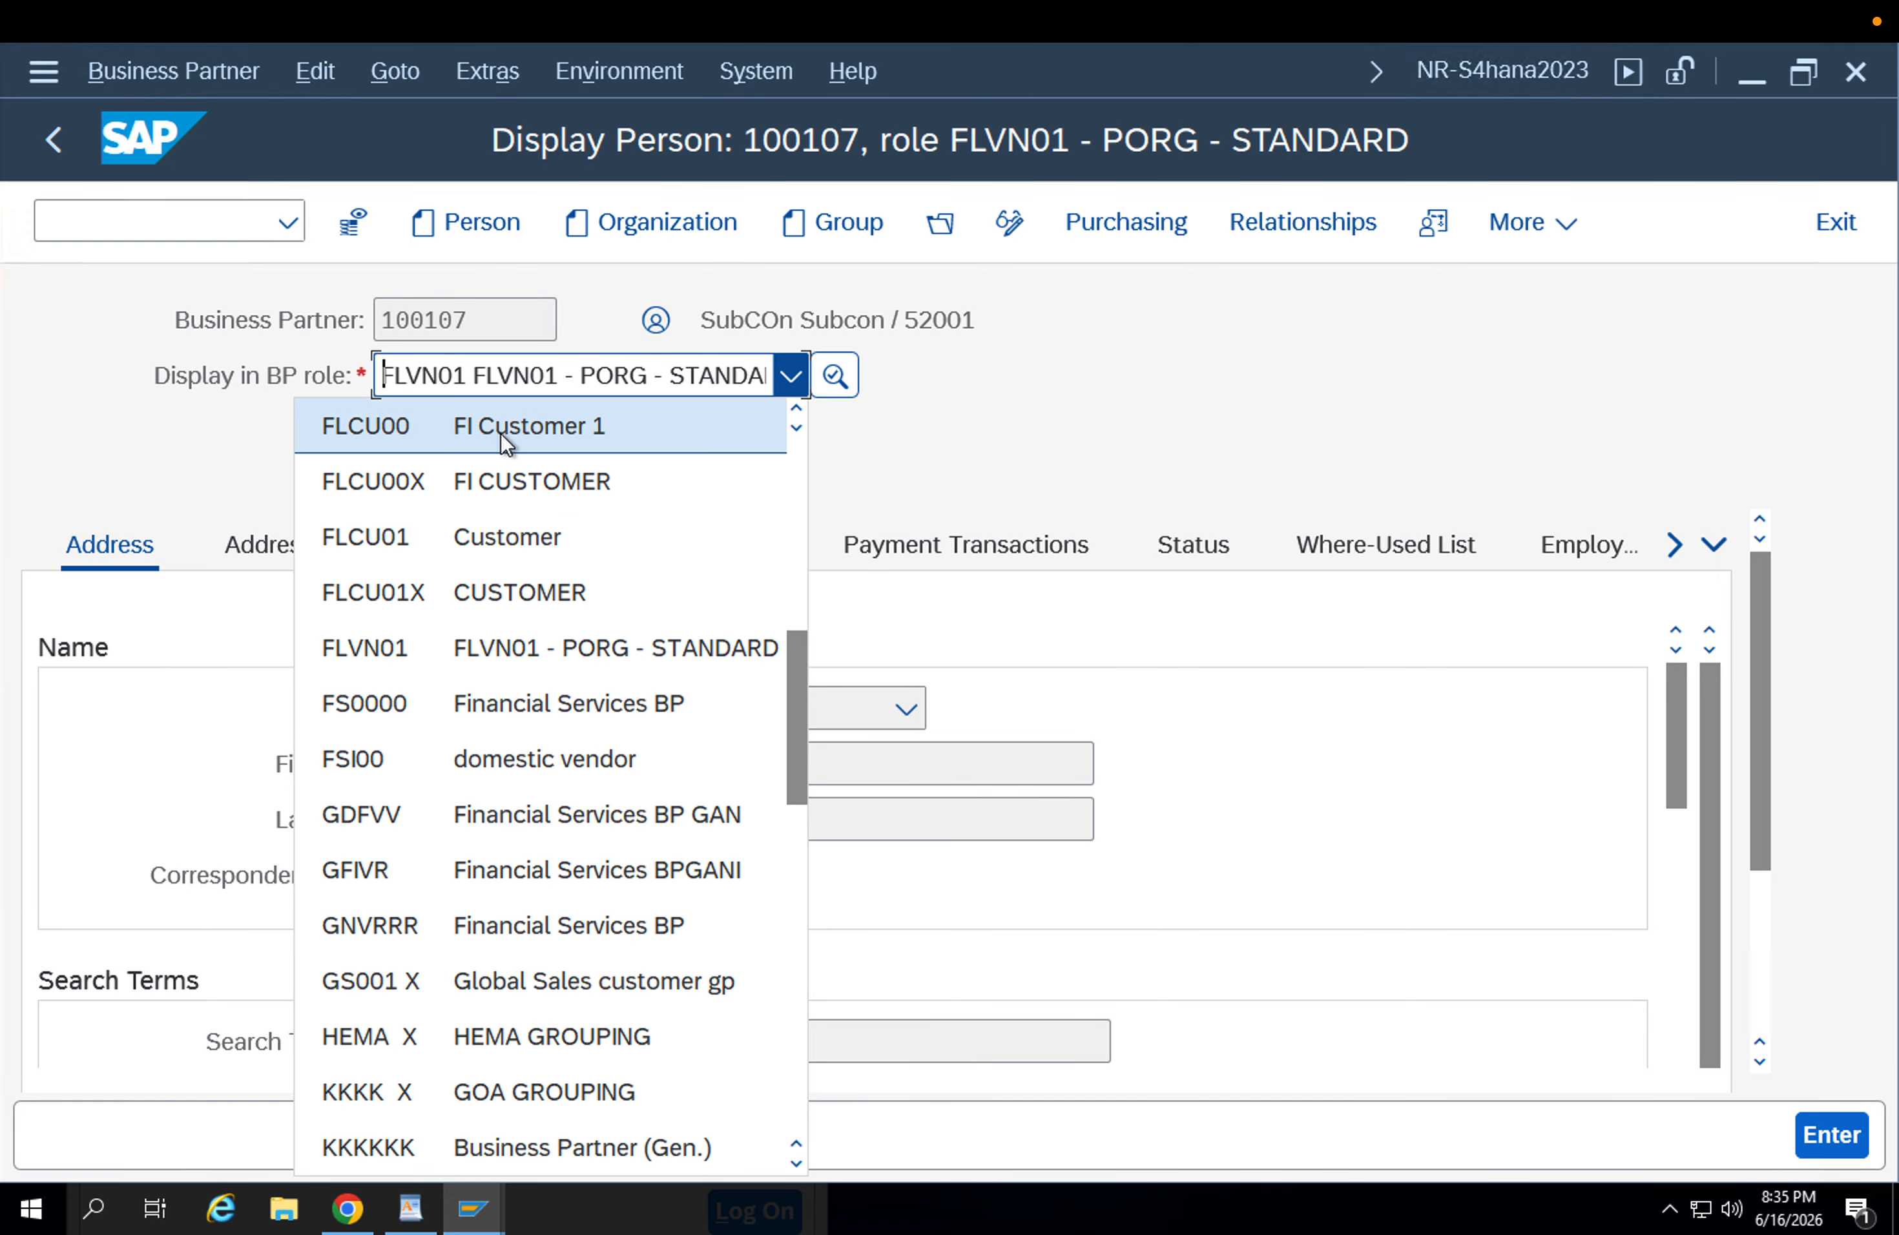
{"action": "left_click", "coordinate": [499, 433]}
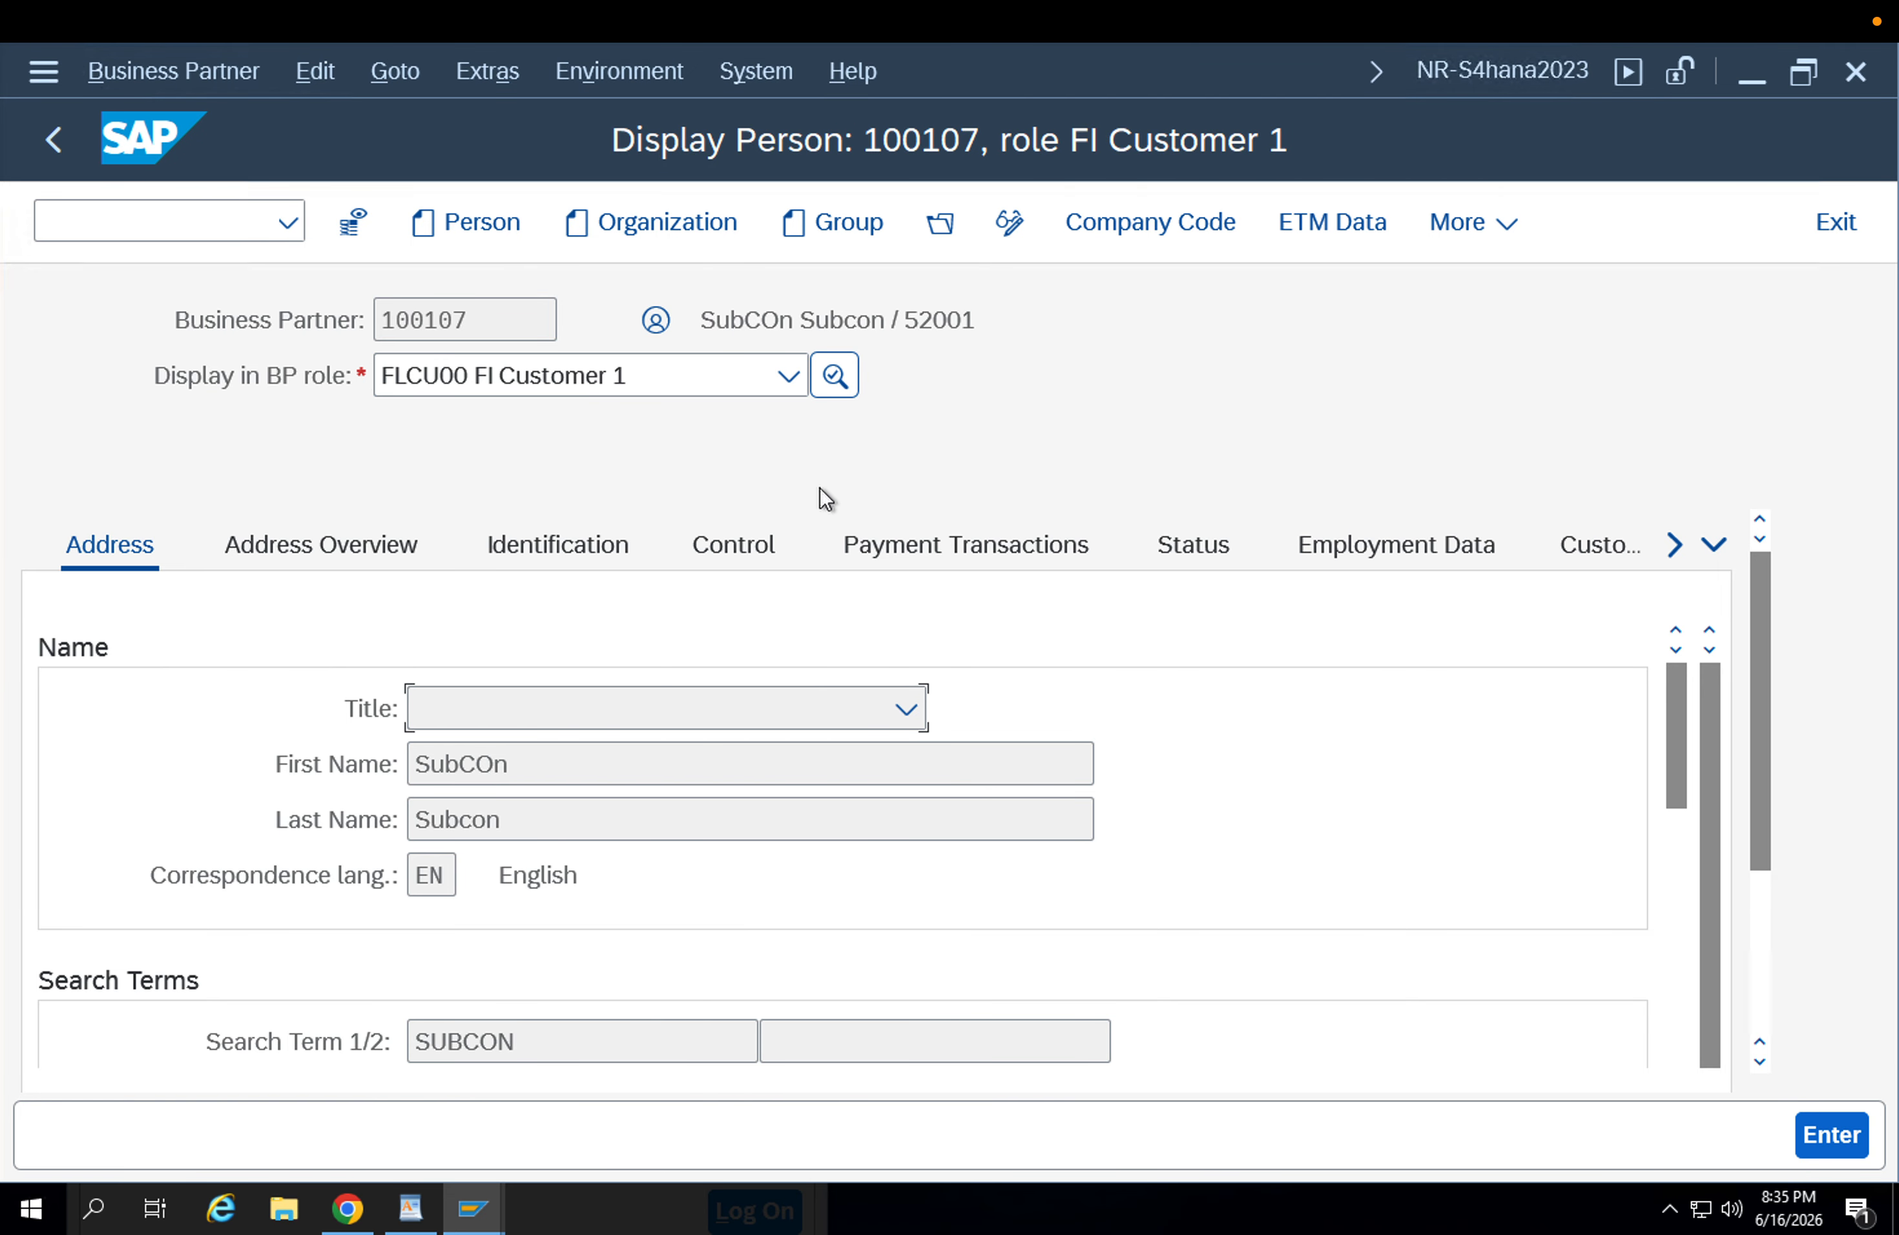
Open the company code data of the FI Customer 1 role and examine the customer's account management and interest calculation settings.
{"action": "left_click", "coordinate": [1115, 239]}
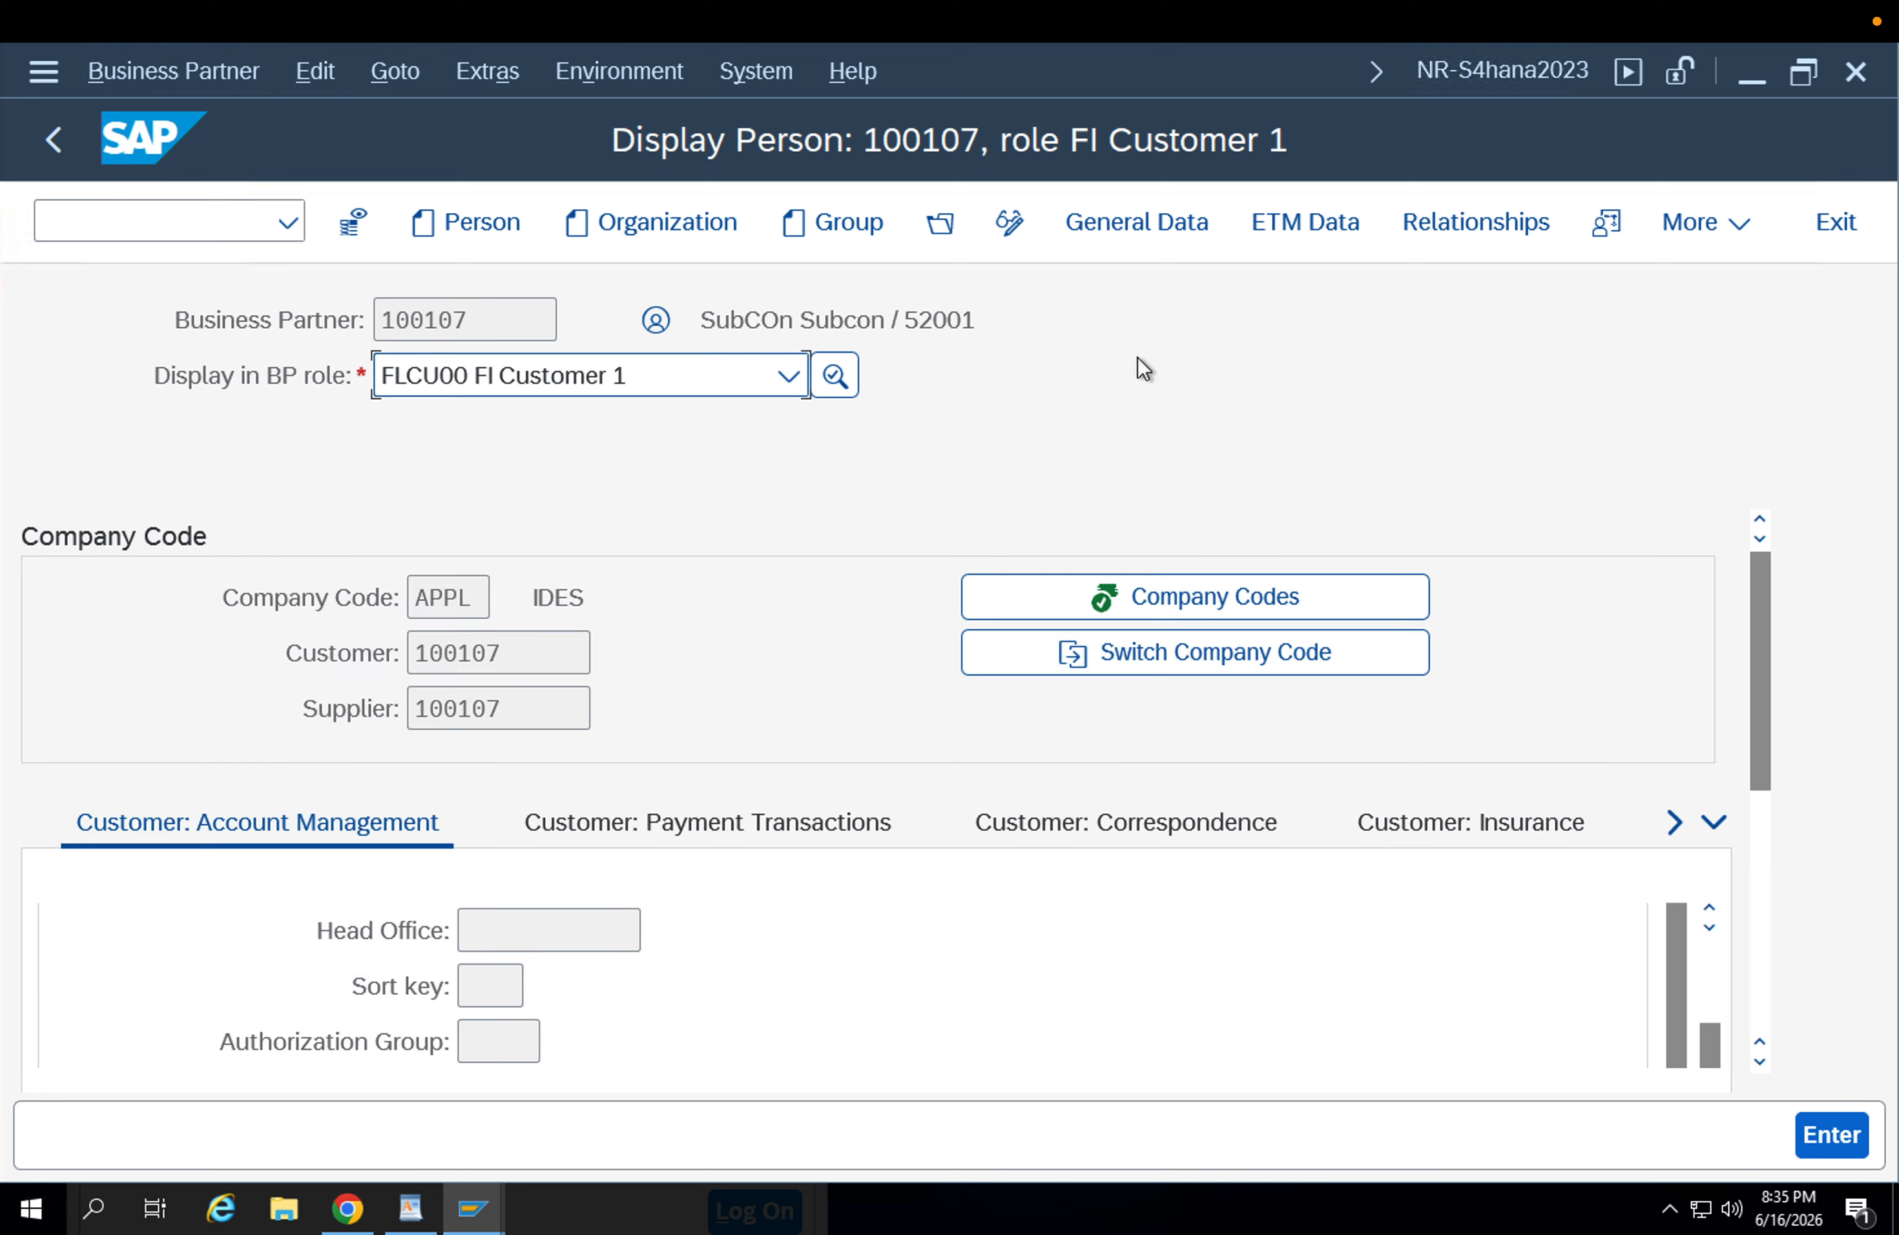
{"action": "left_click_drag", "start_coordinate": [1761, 666], "coordinate": [1776, 869]}
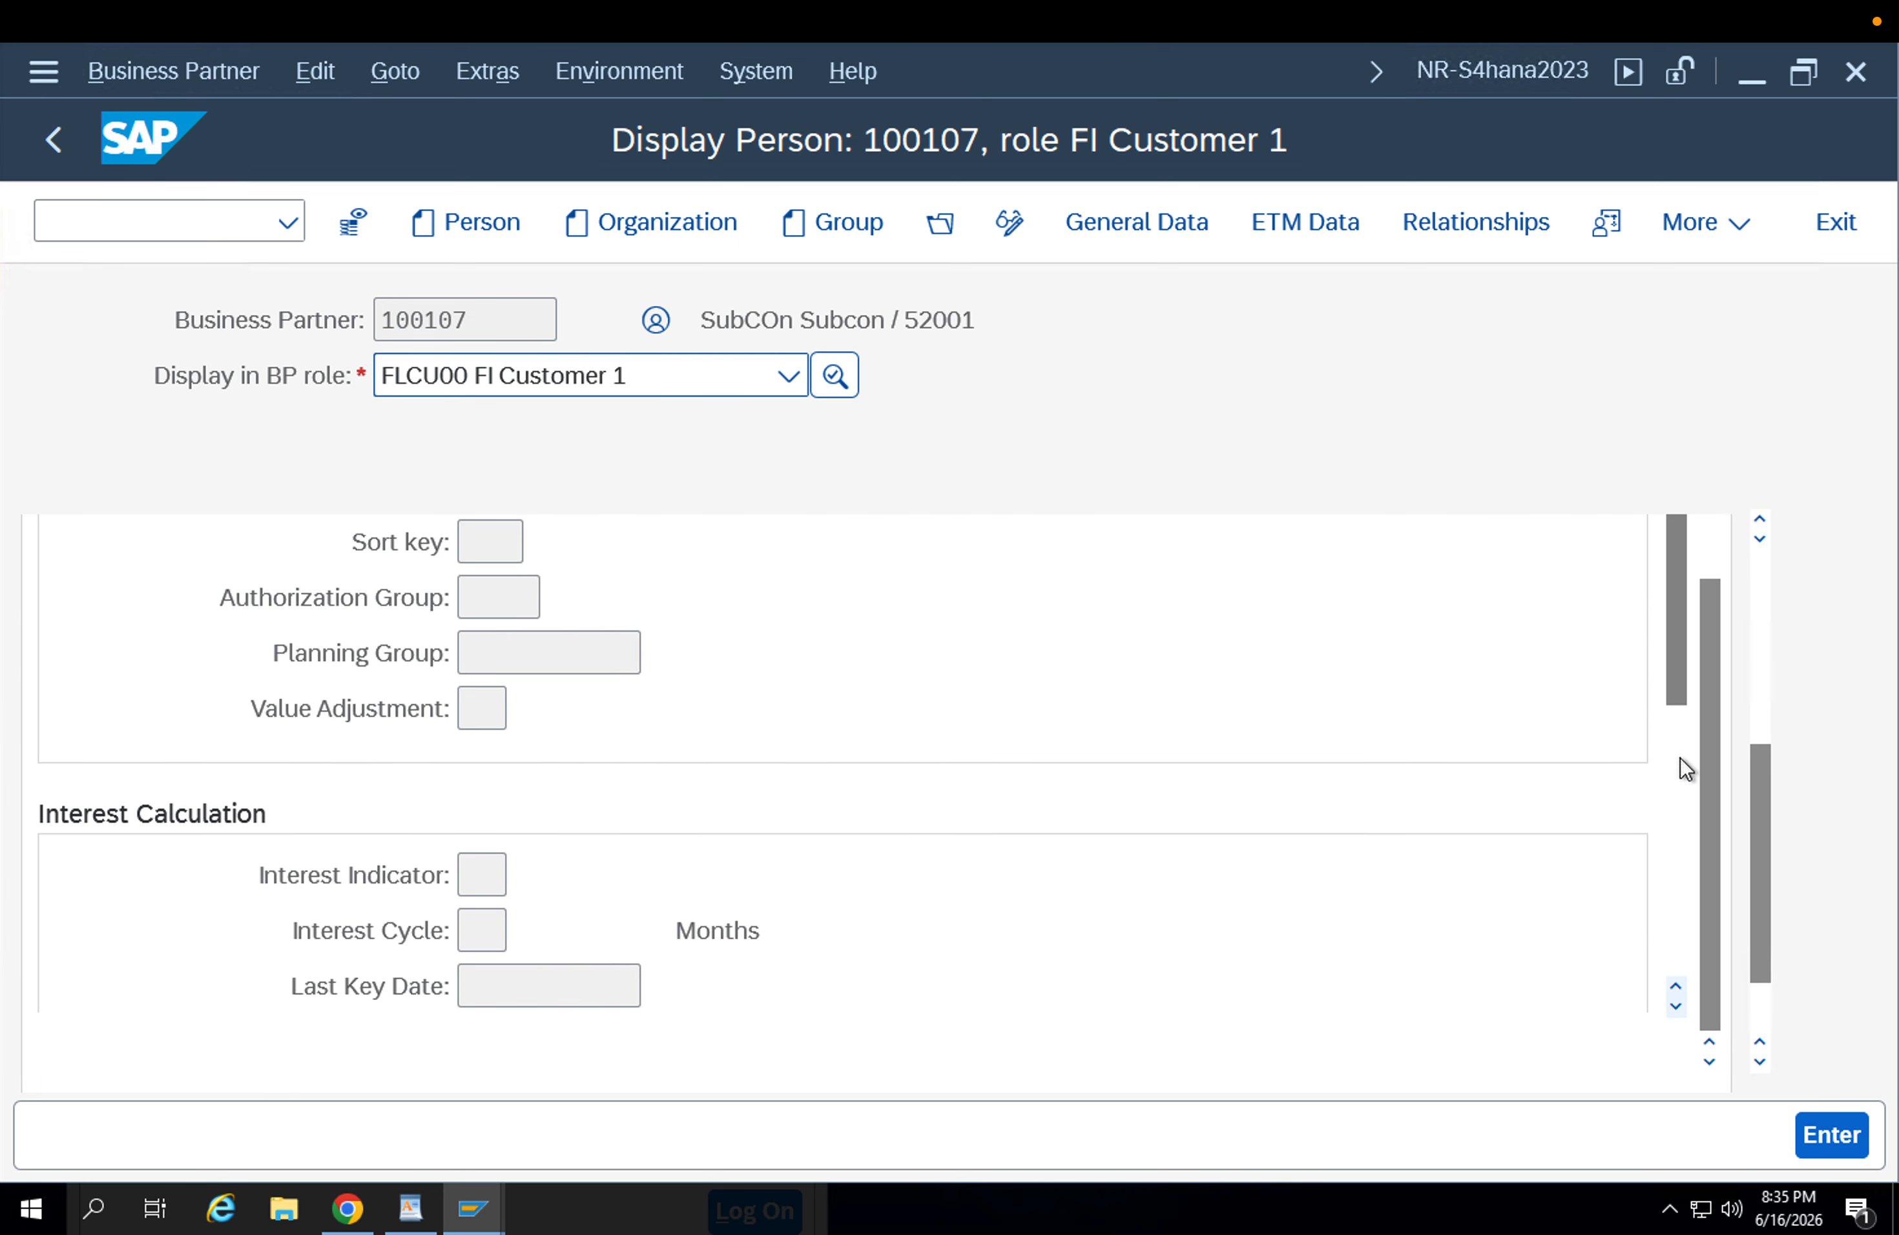
{"action": "left_click", "coordinate": [1676, 778]}
{"action": "left_click_drag", "start_coordinate": [1677, 763], "coordinate": [1665, 478]}
{"action": "left_click", "coordinate": [1716, 546]}
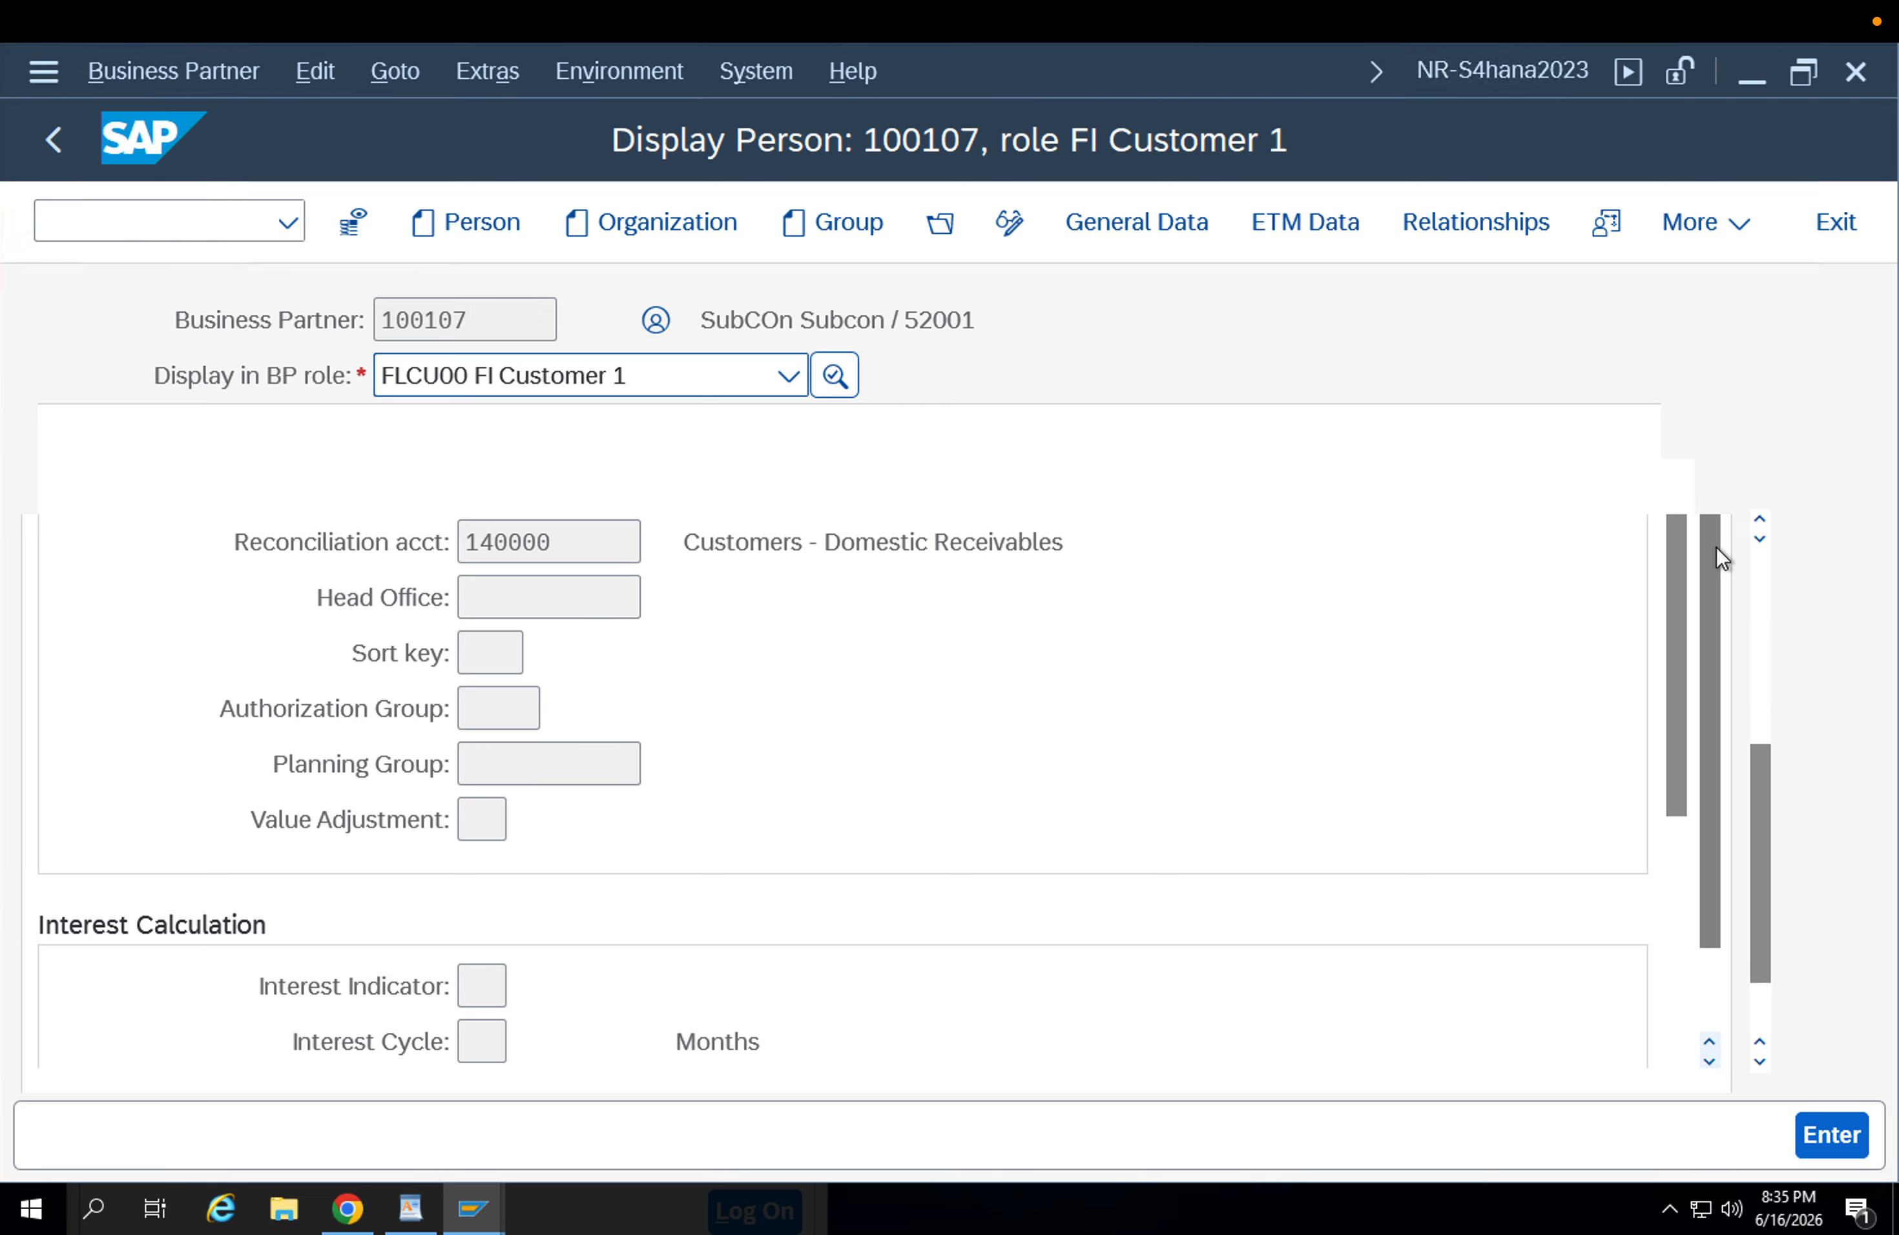
{"action": "left_click", "coordinate": [1766, 566]}
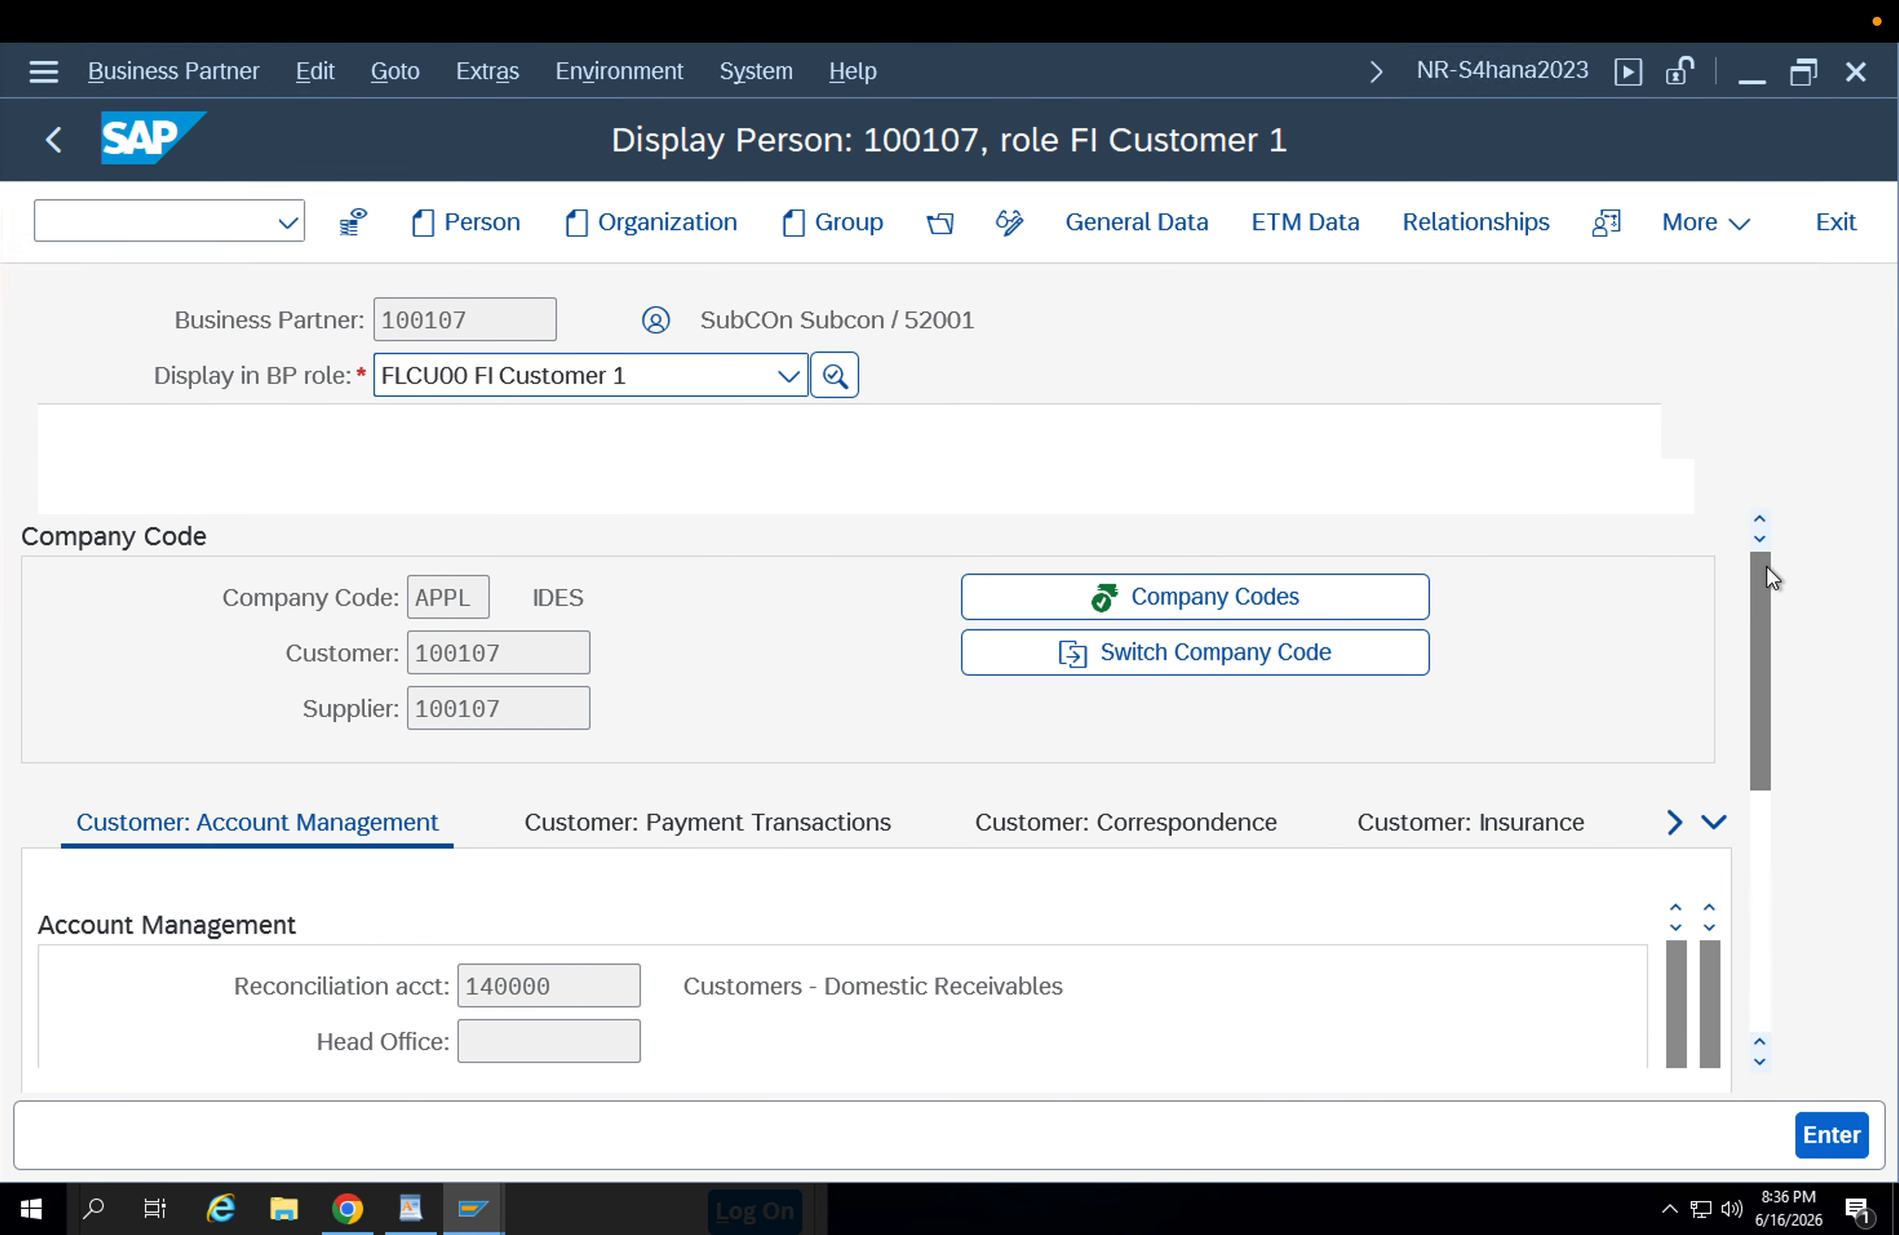
Check the Clearing with Vendor indicator in the customer's automatic payment transactions data.
{"action": "left_click", "coordinate": [890, 845]}
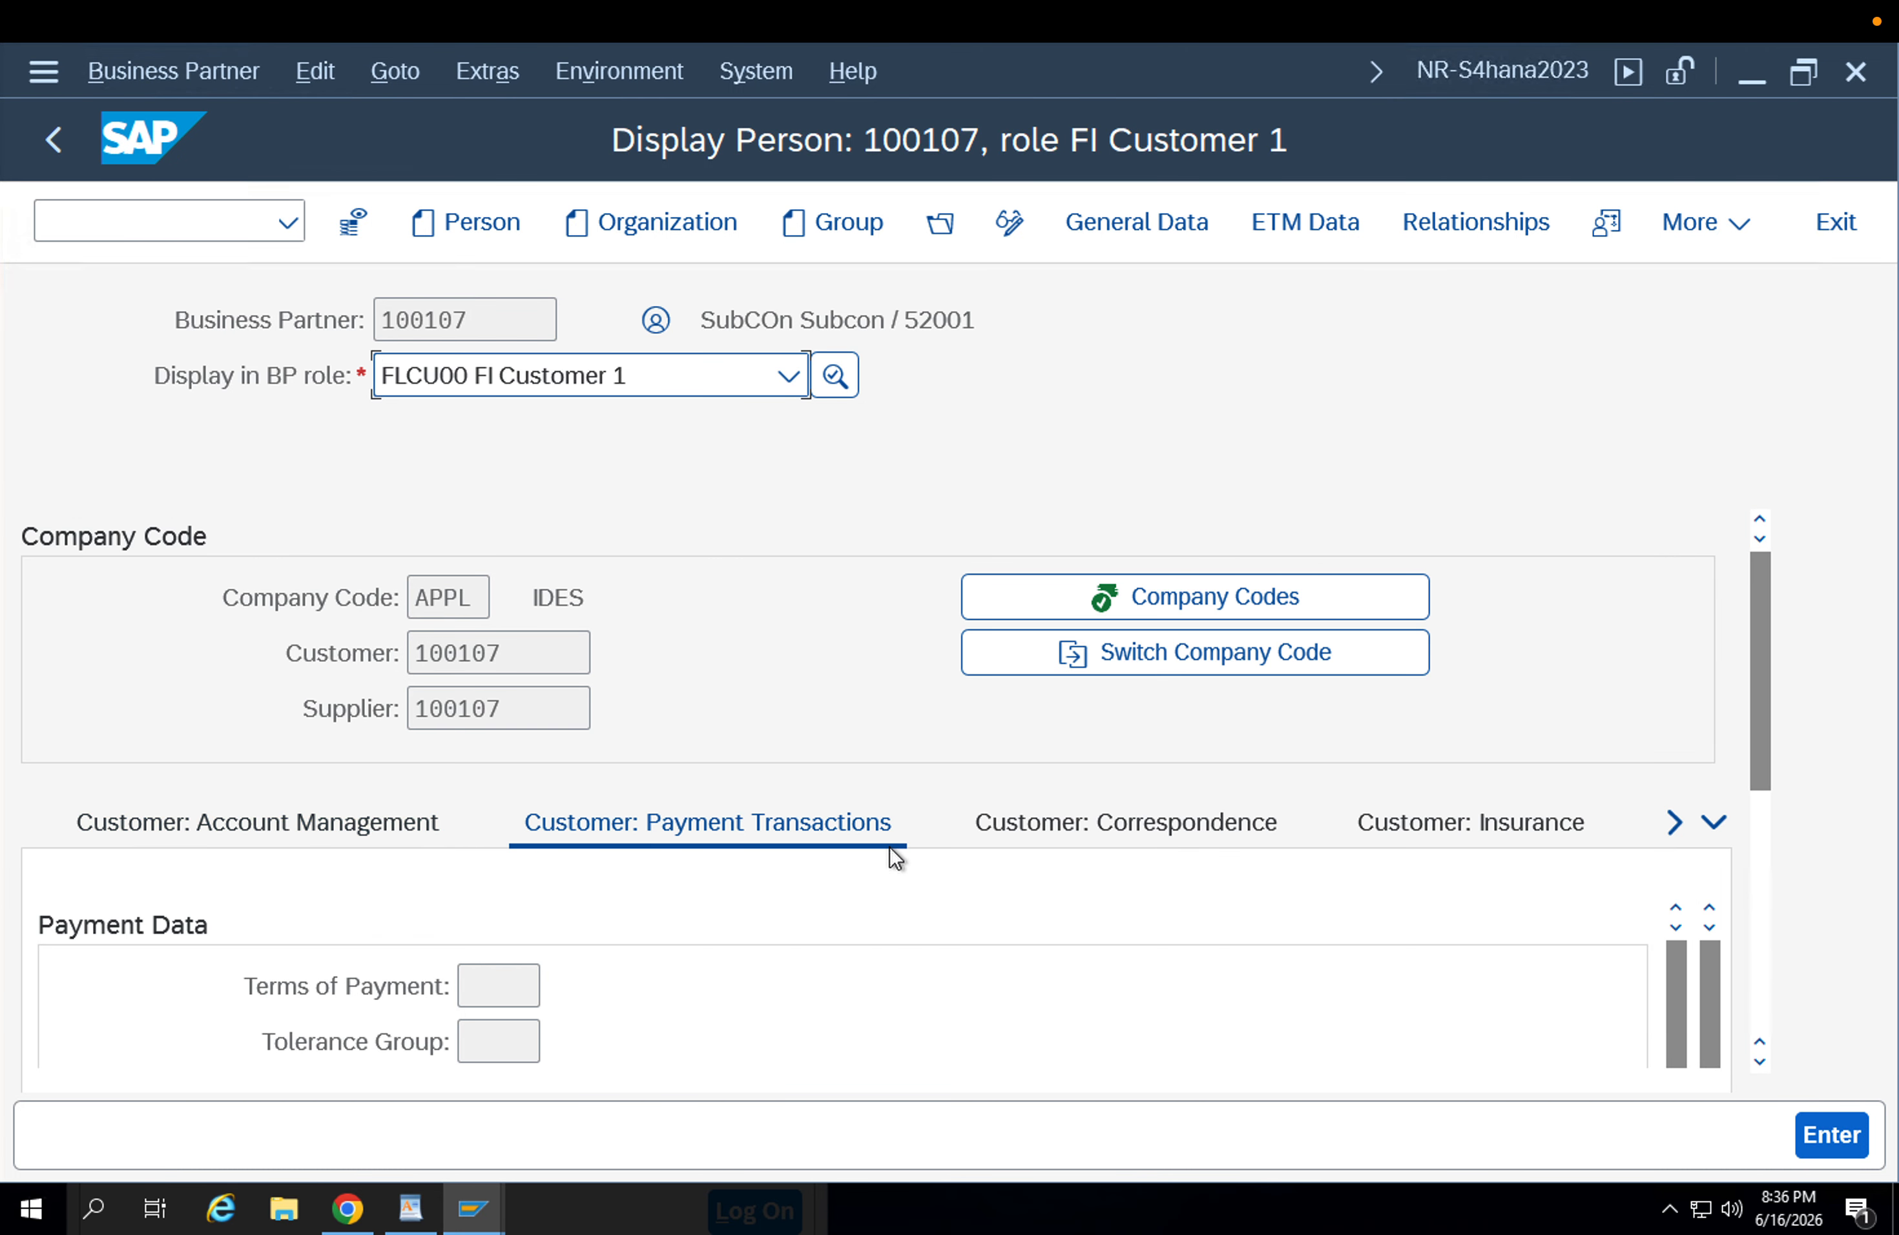
{"action": "left_click_drag", "start_coordinate": [1763, 697], "coordinate": [1776, 933]}
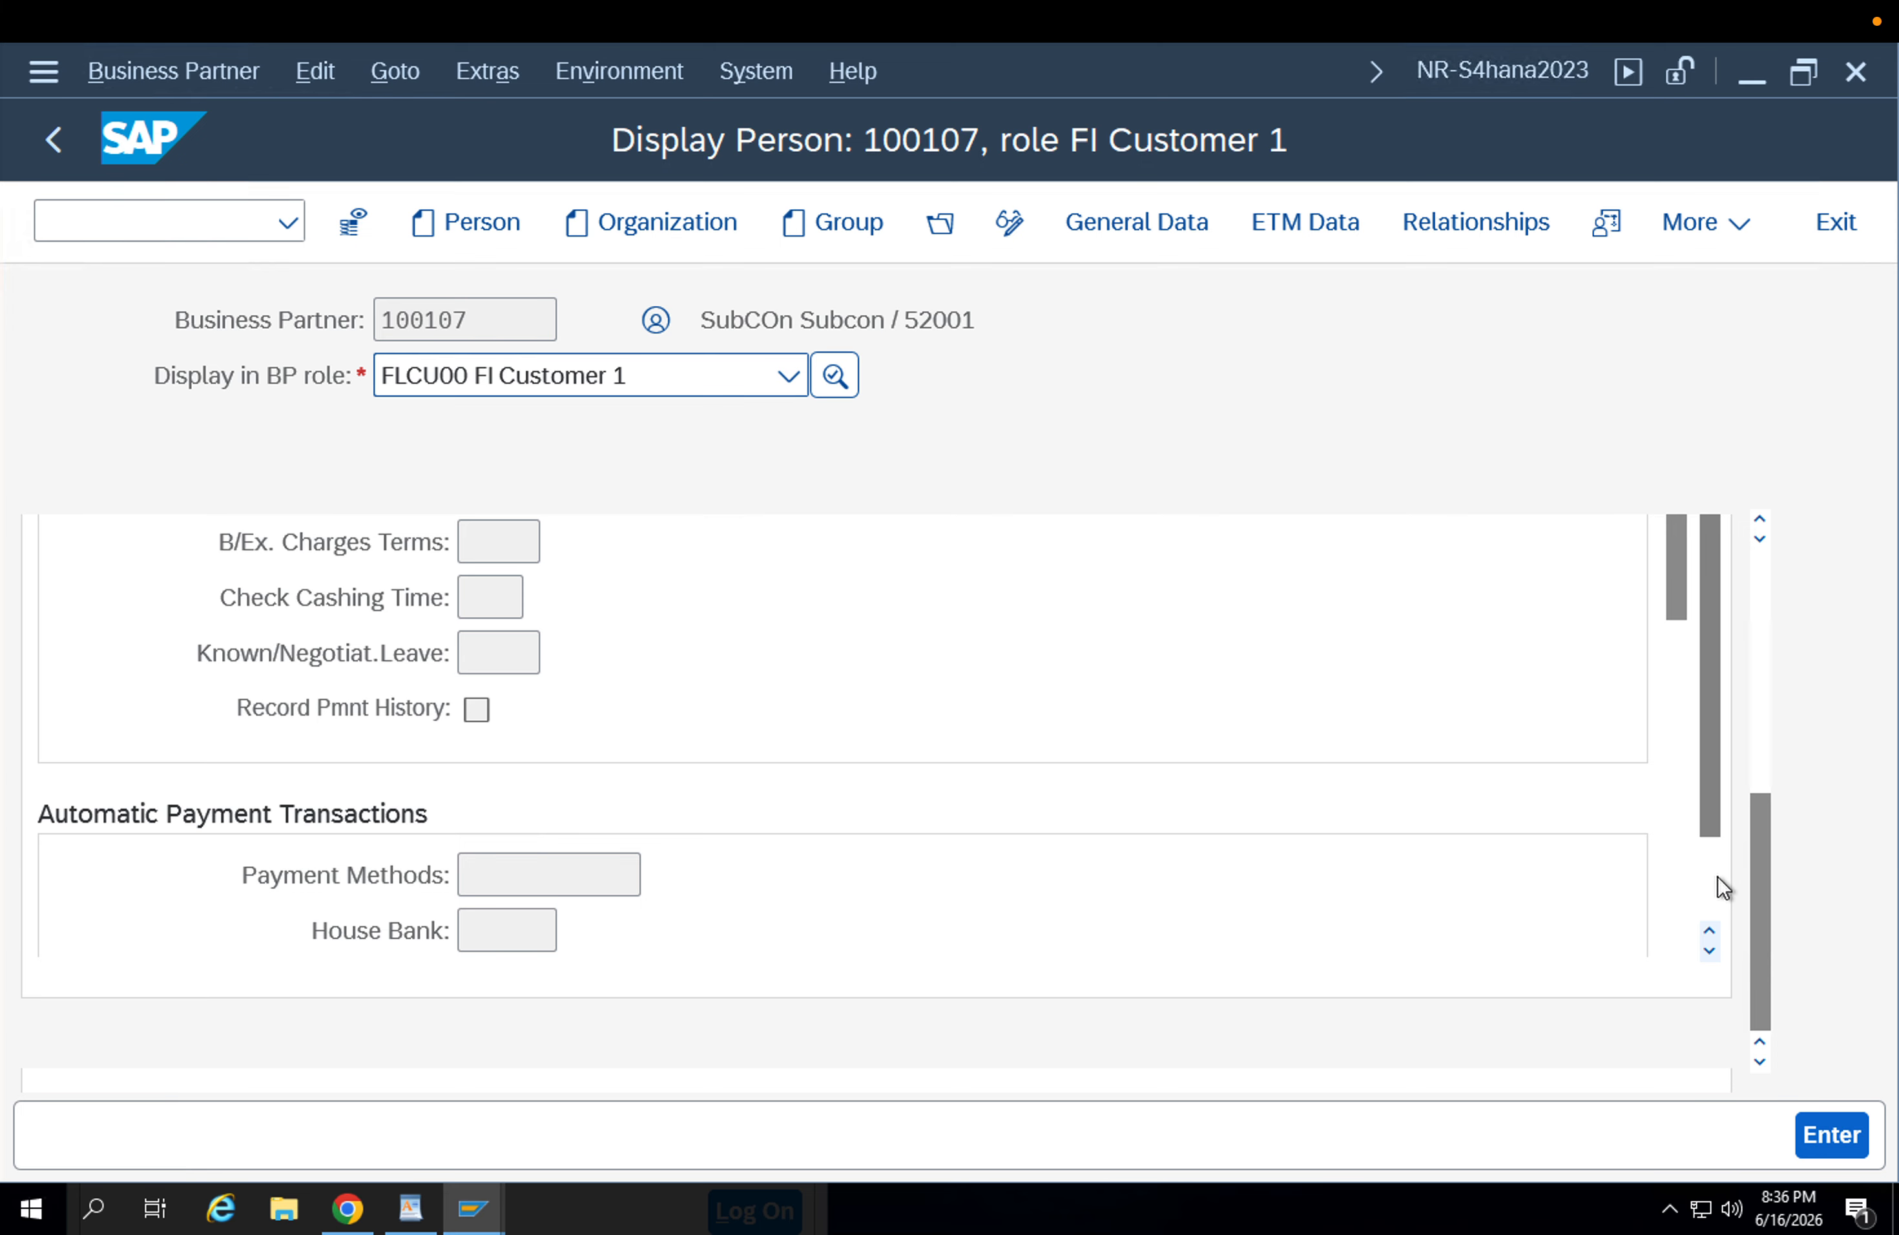
{"action": "scroll", "coordinate": [1683, 608], "scroll_direction": "down", "scroll_amount": 3}
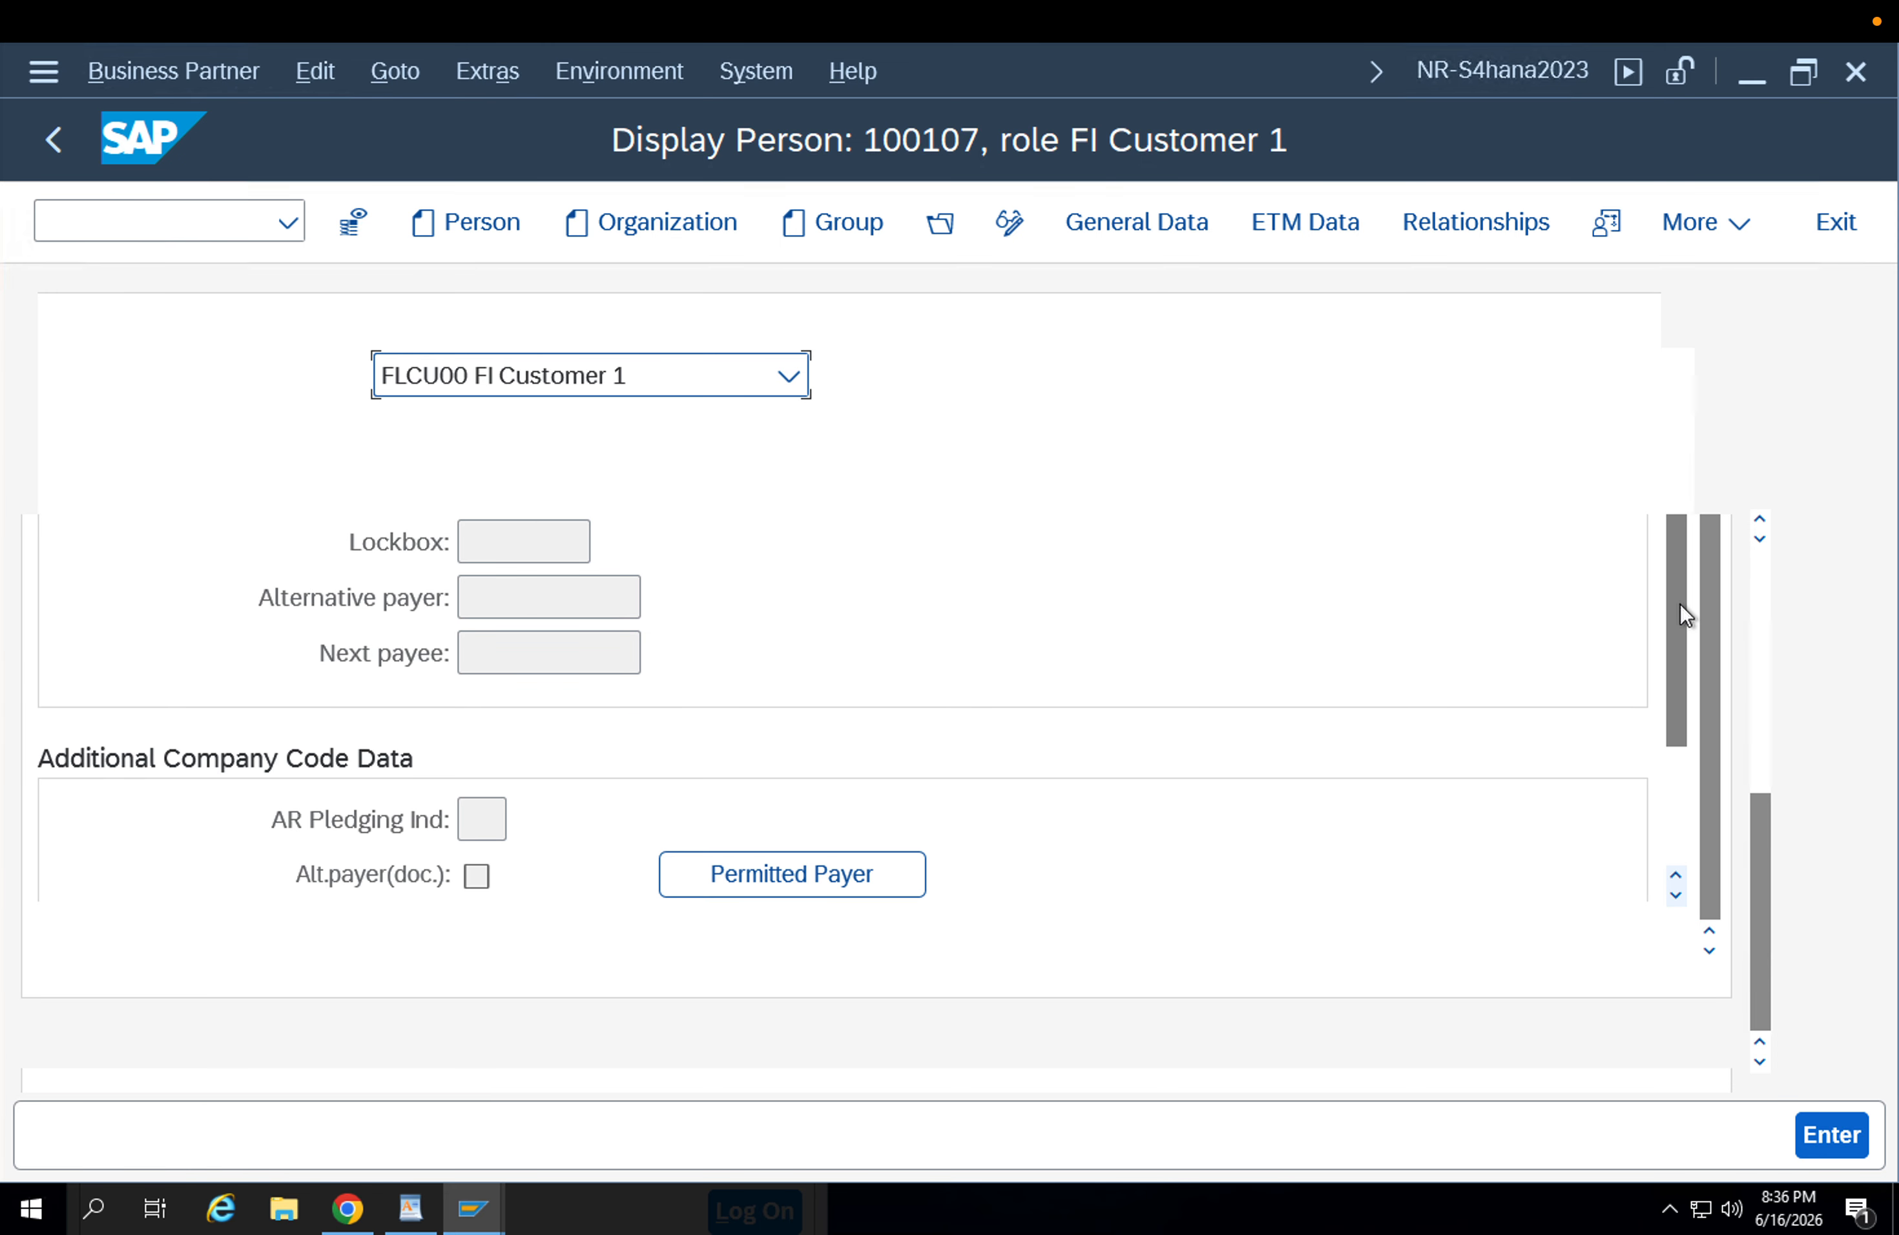
{"action": "scroll", "coordinate": [1681, 610], "scroll_direction": "down", "scroll_amount": 1}
{"action": "left_click_drag", "start_coordinate": [1682, 613], "coordinate": [1706, 468]}
{"action": "left_click", "coordinate": [477, 709]}
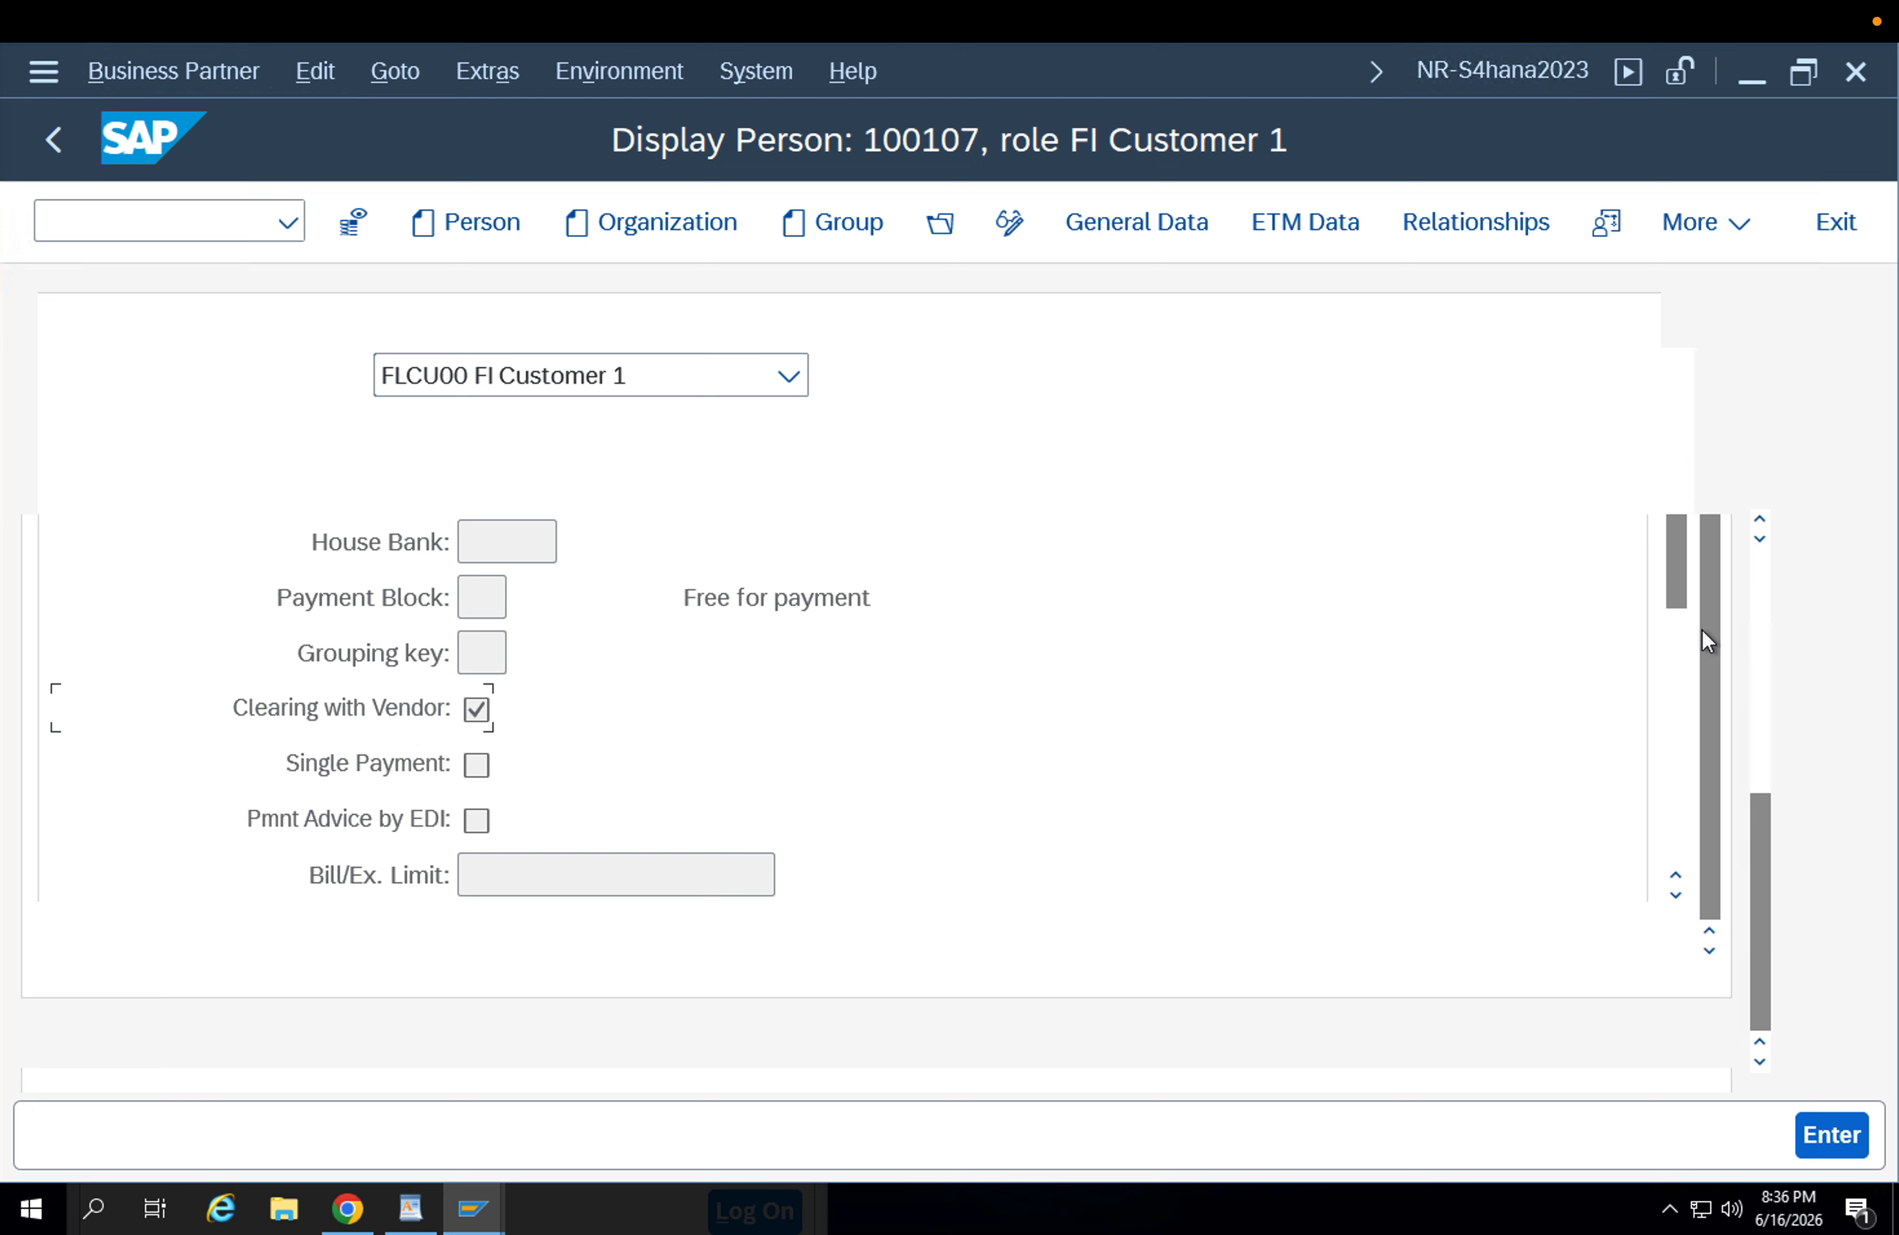
Switch the business partner to role FLVN01 - PORG - STANDARD and display its purchasing organization data.
{"action": "left_click", "coordinate": [1756, 584]}
{"action": "left_click", "coordinate": [581, 380]}
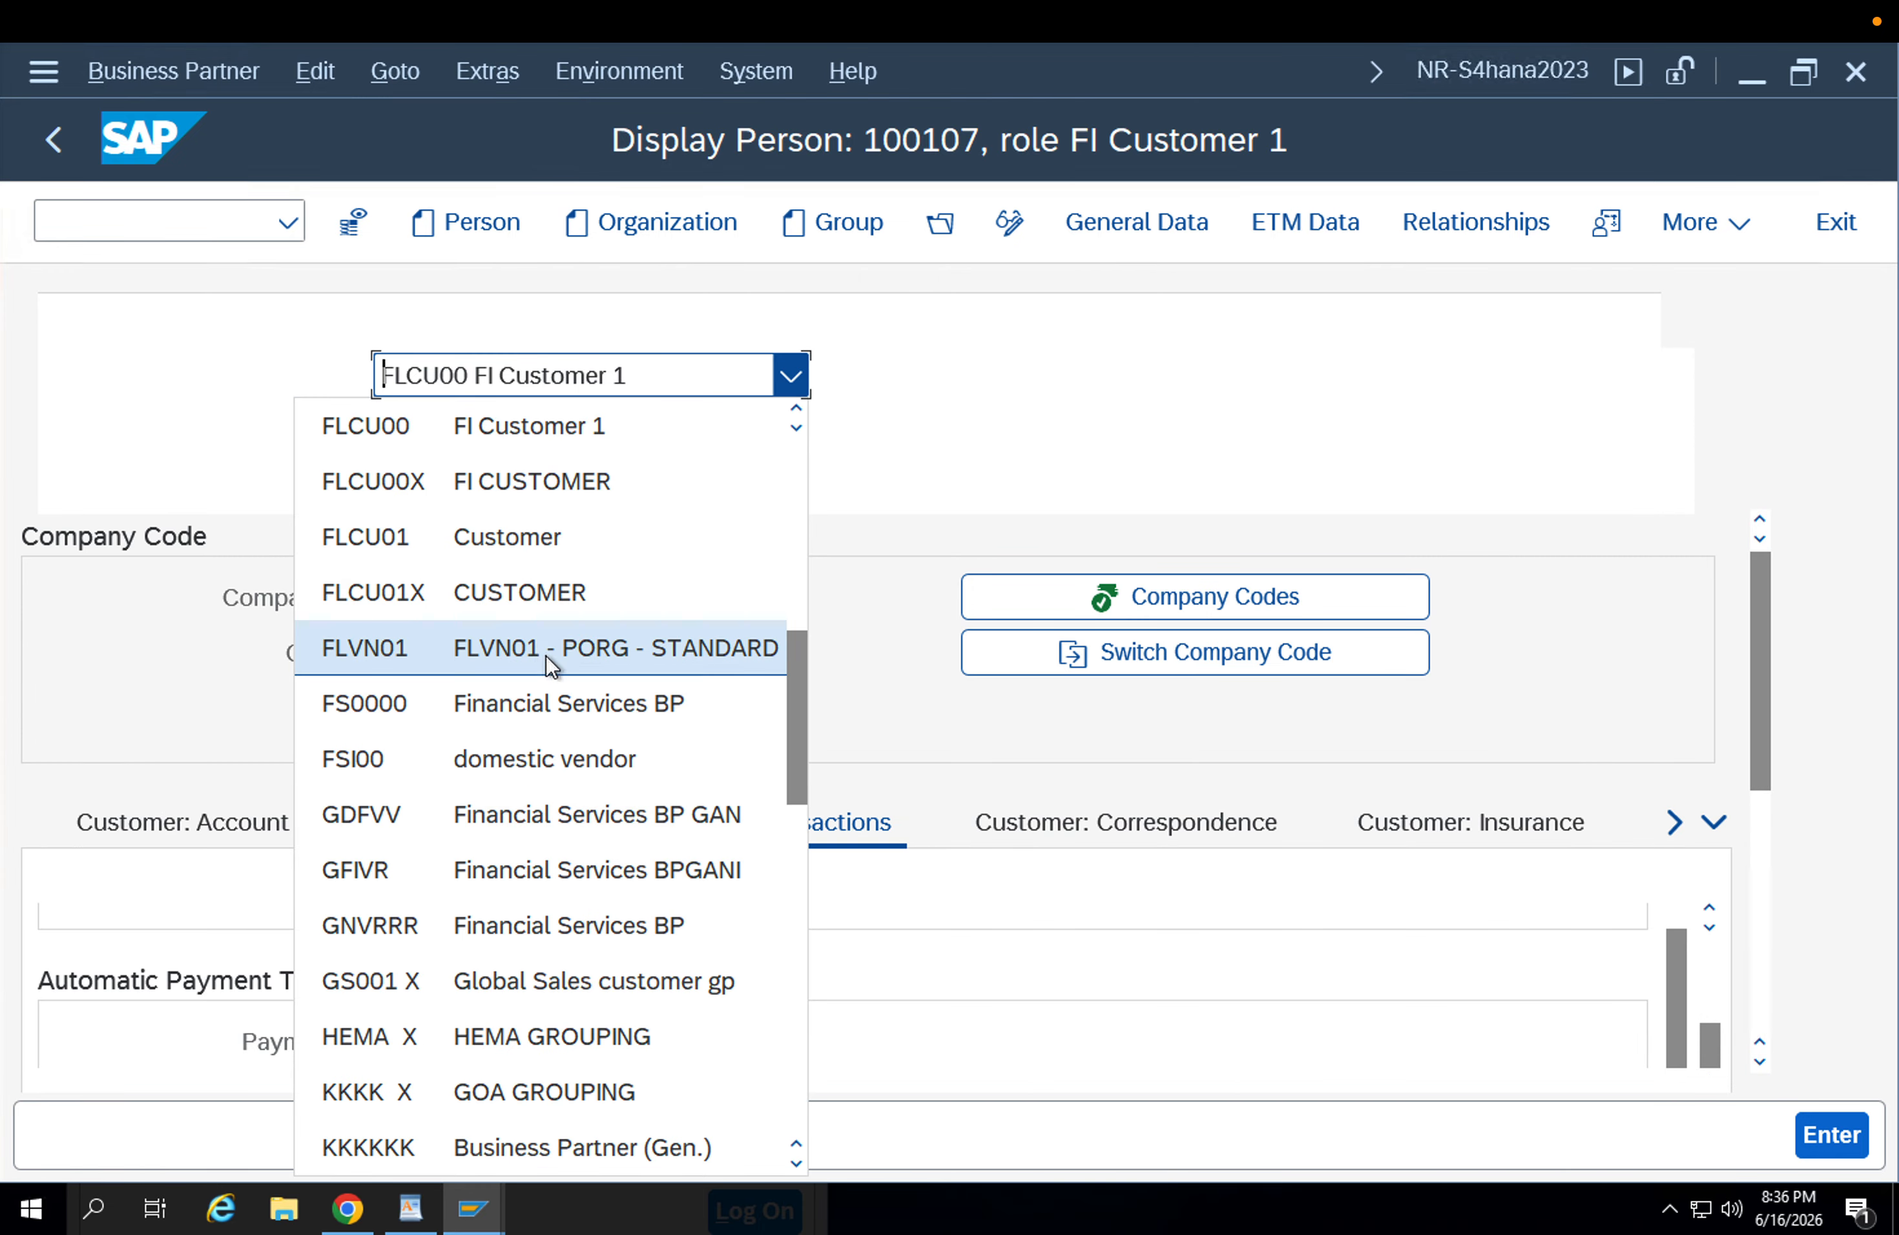
{"action": "left_click", "coordinate": [508, 647]}
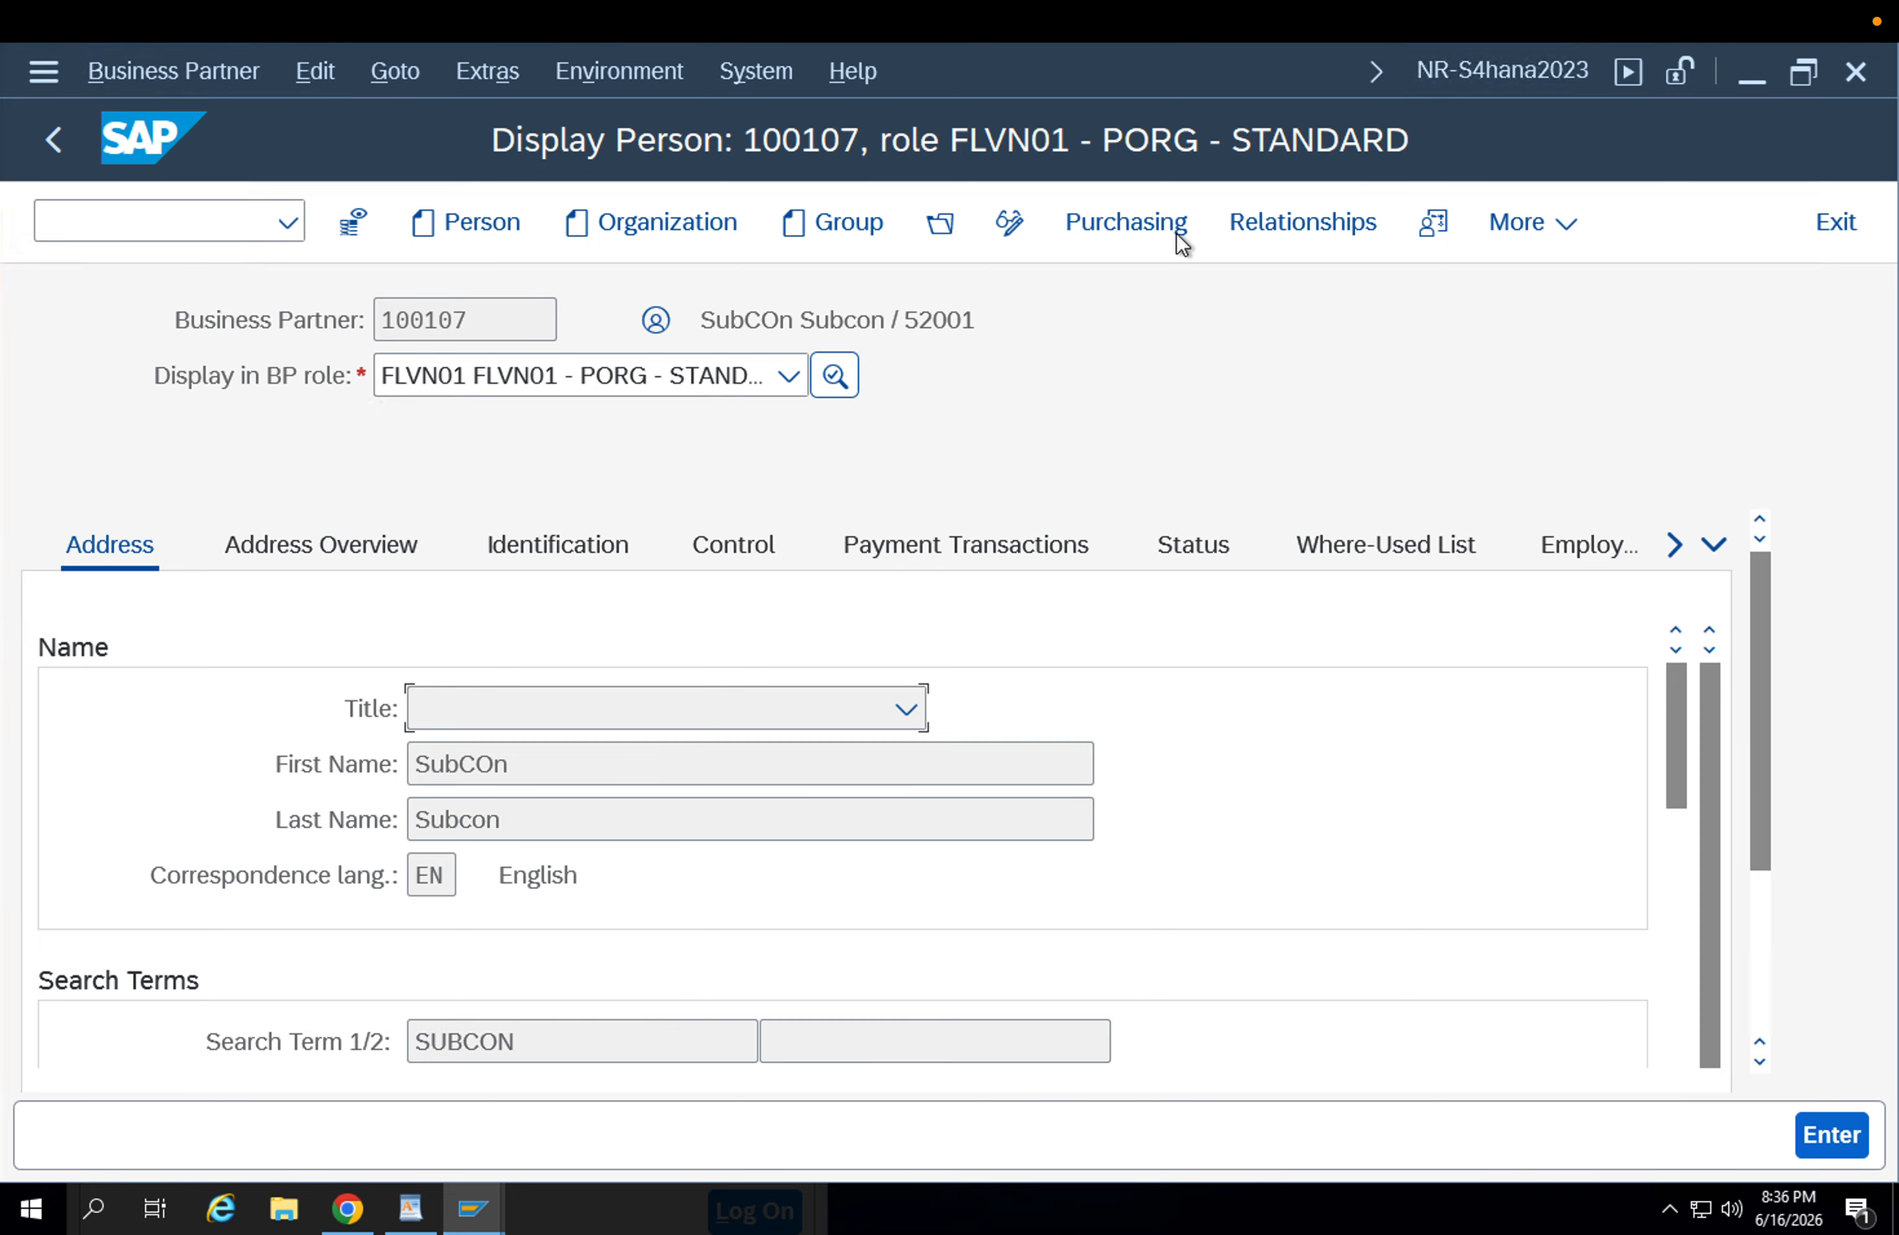
{"action": "left_click", "coordinate": [1179, 228]}
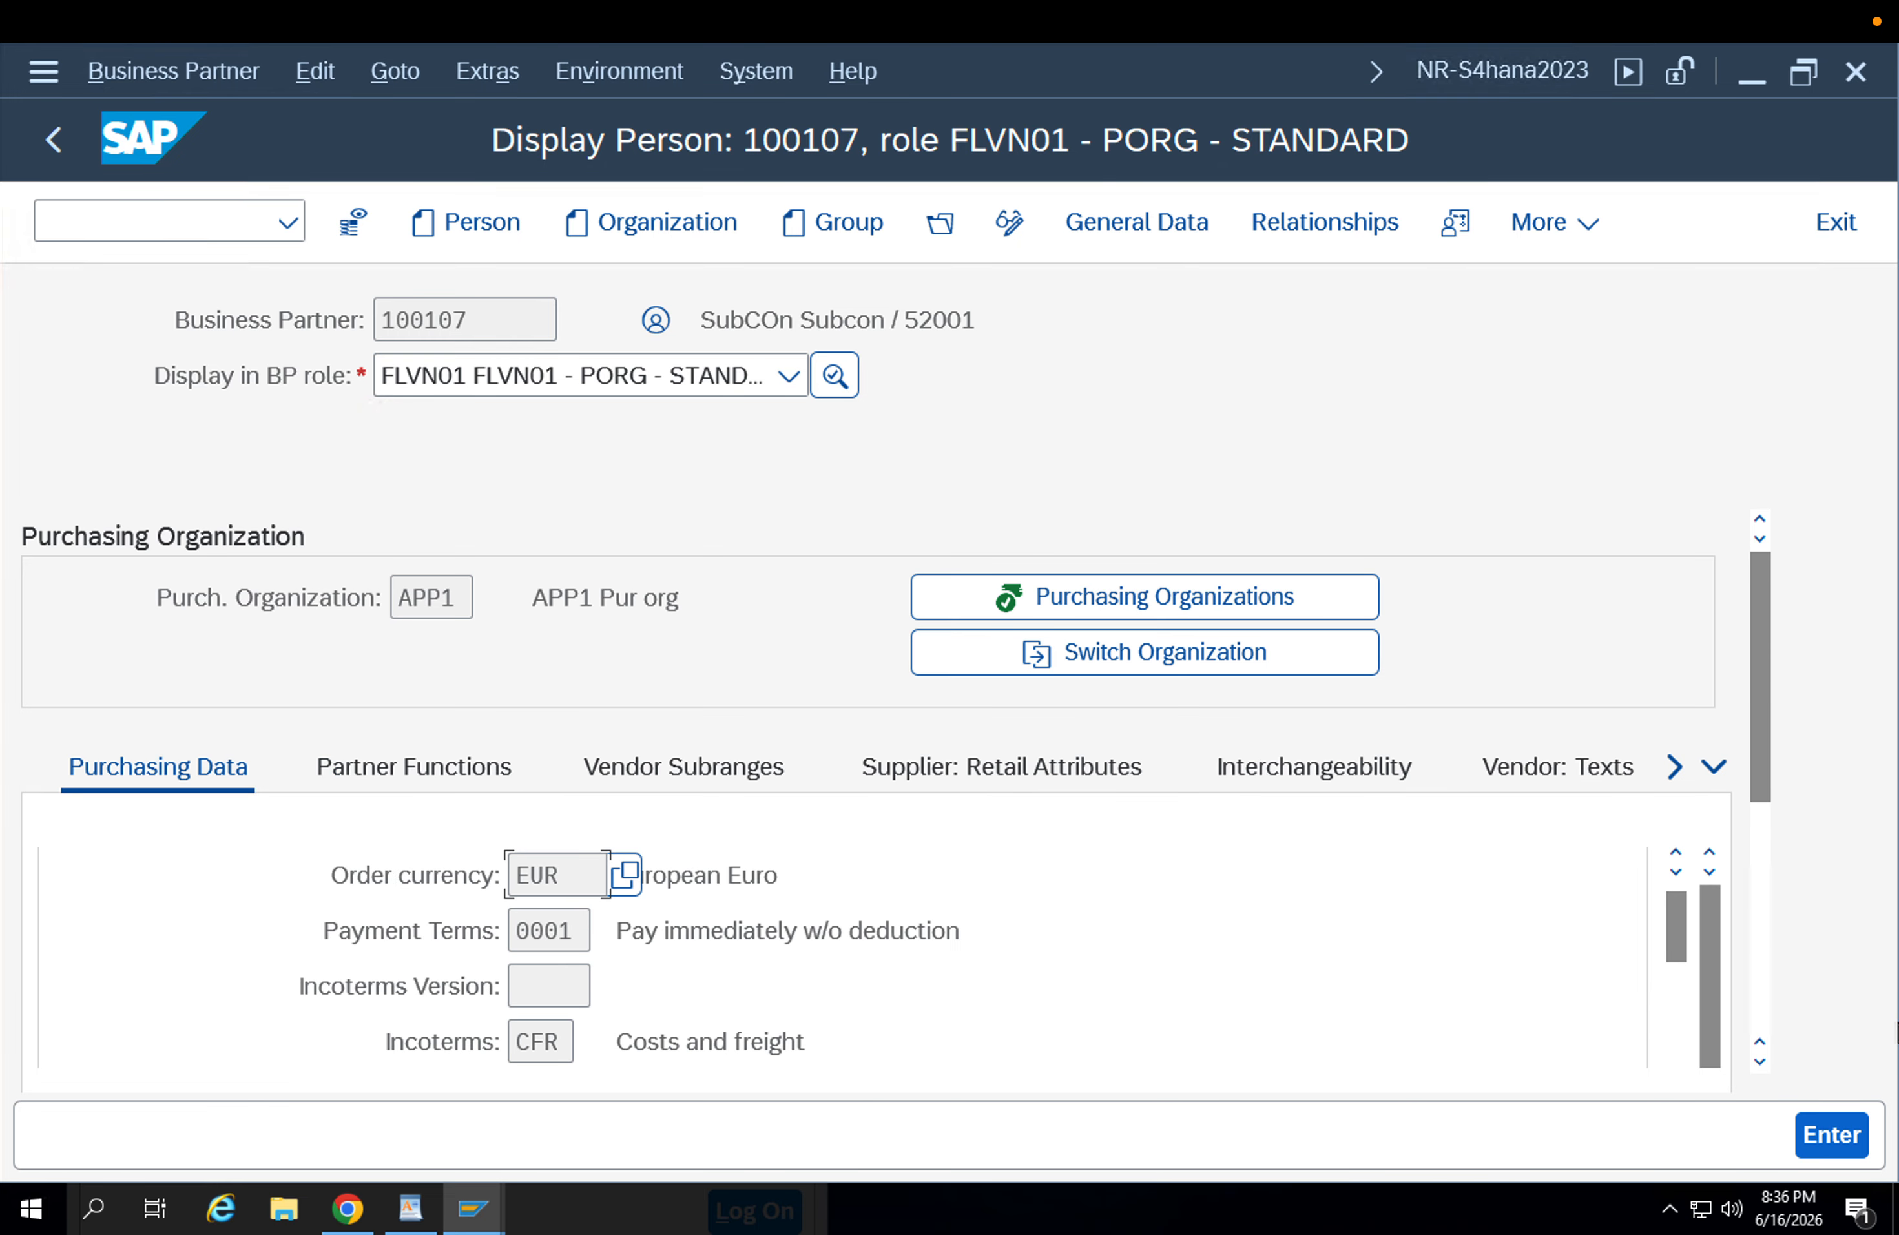
Find the returns supplier indicator in the supplier's additional purchasing data for purchasing organization APP1.
{"action": "scroll", "coordinate": [1769, 877], "scroll_direction": "down", "scroll_amount": 5}
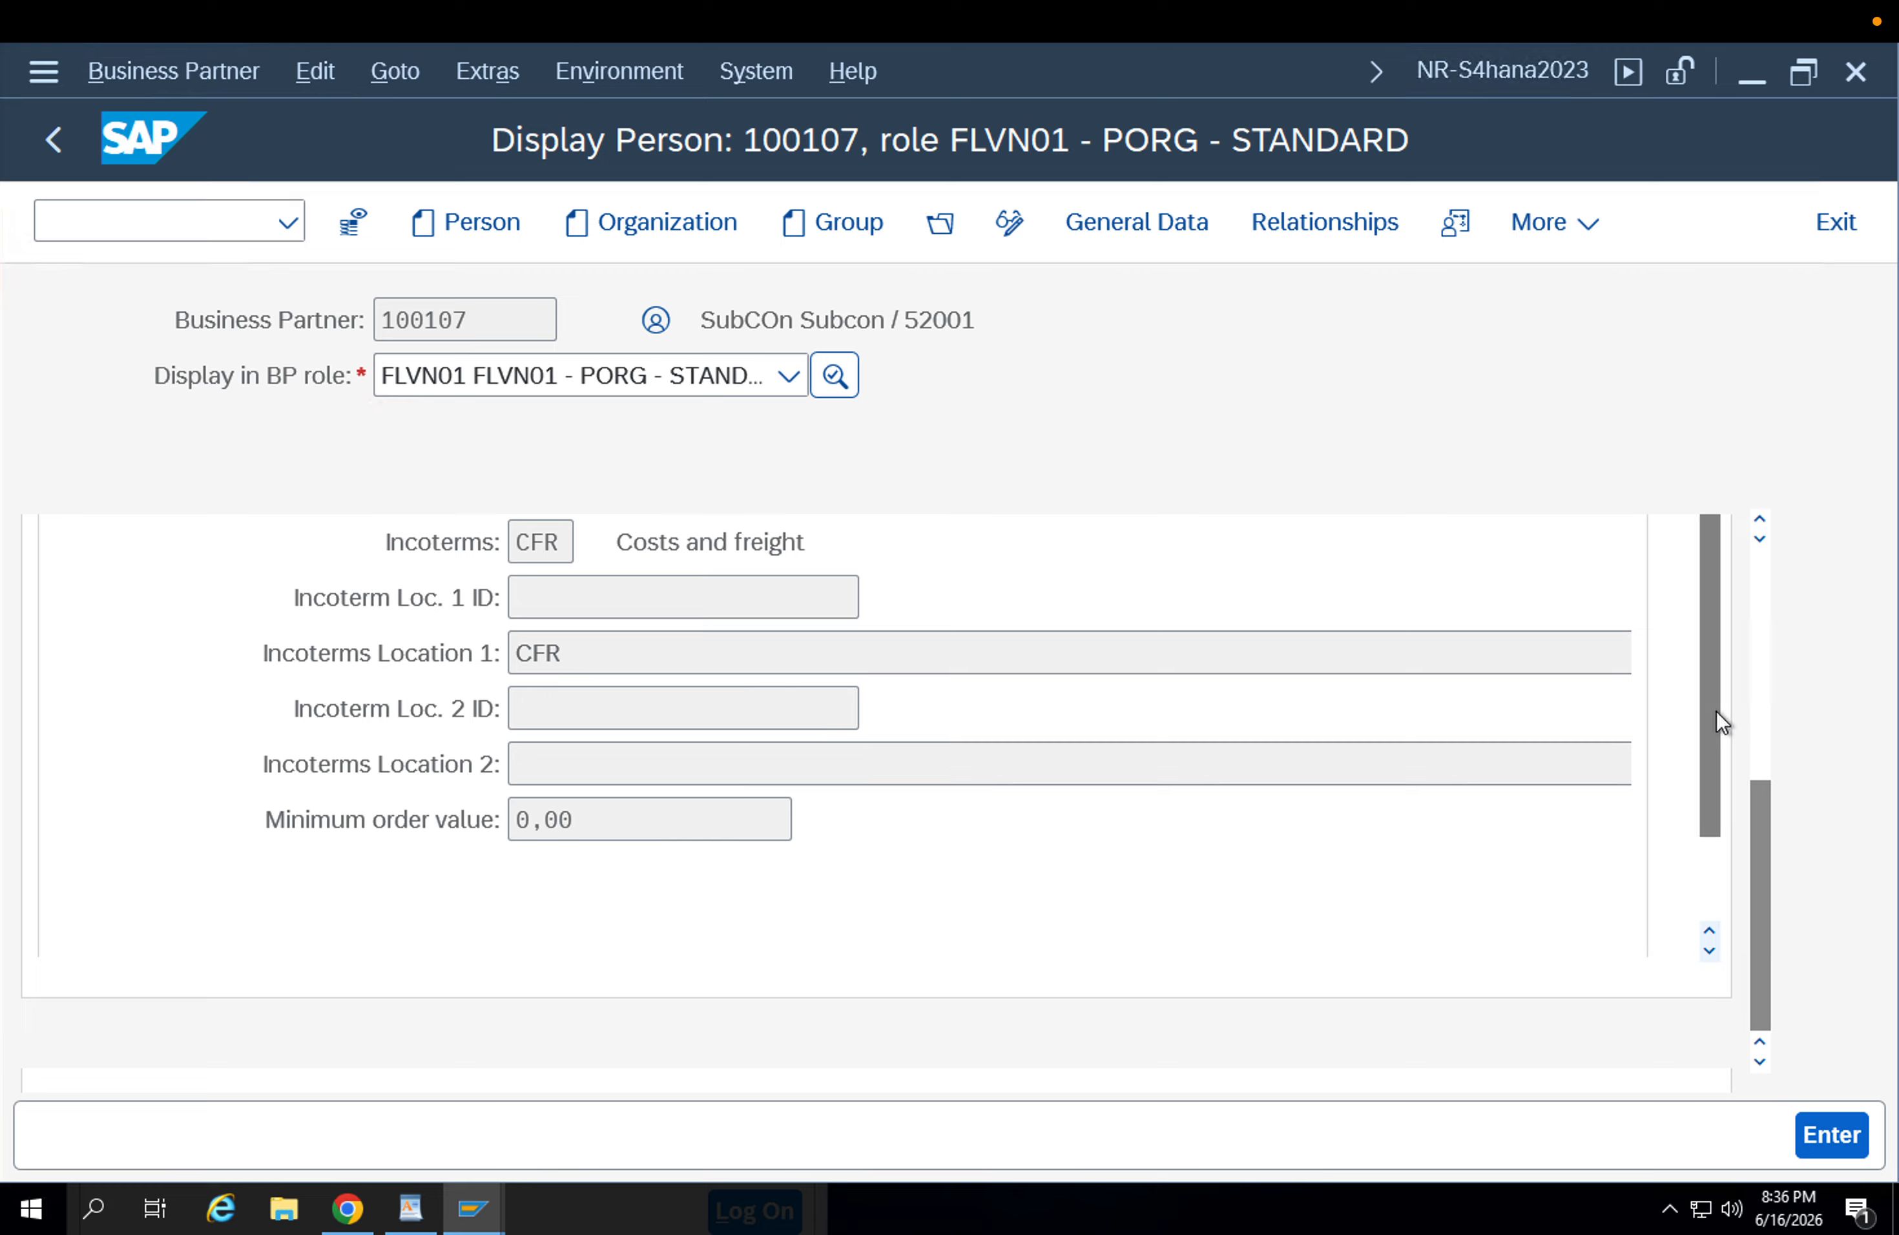
{"action": "scroll", "coordinate": [1691, 726], "scroll_direction": "down", "scroll_amount": 5}
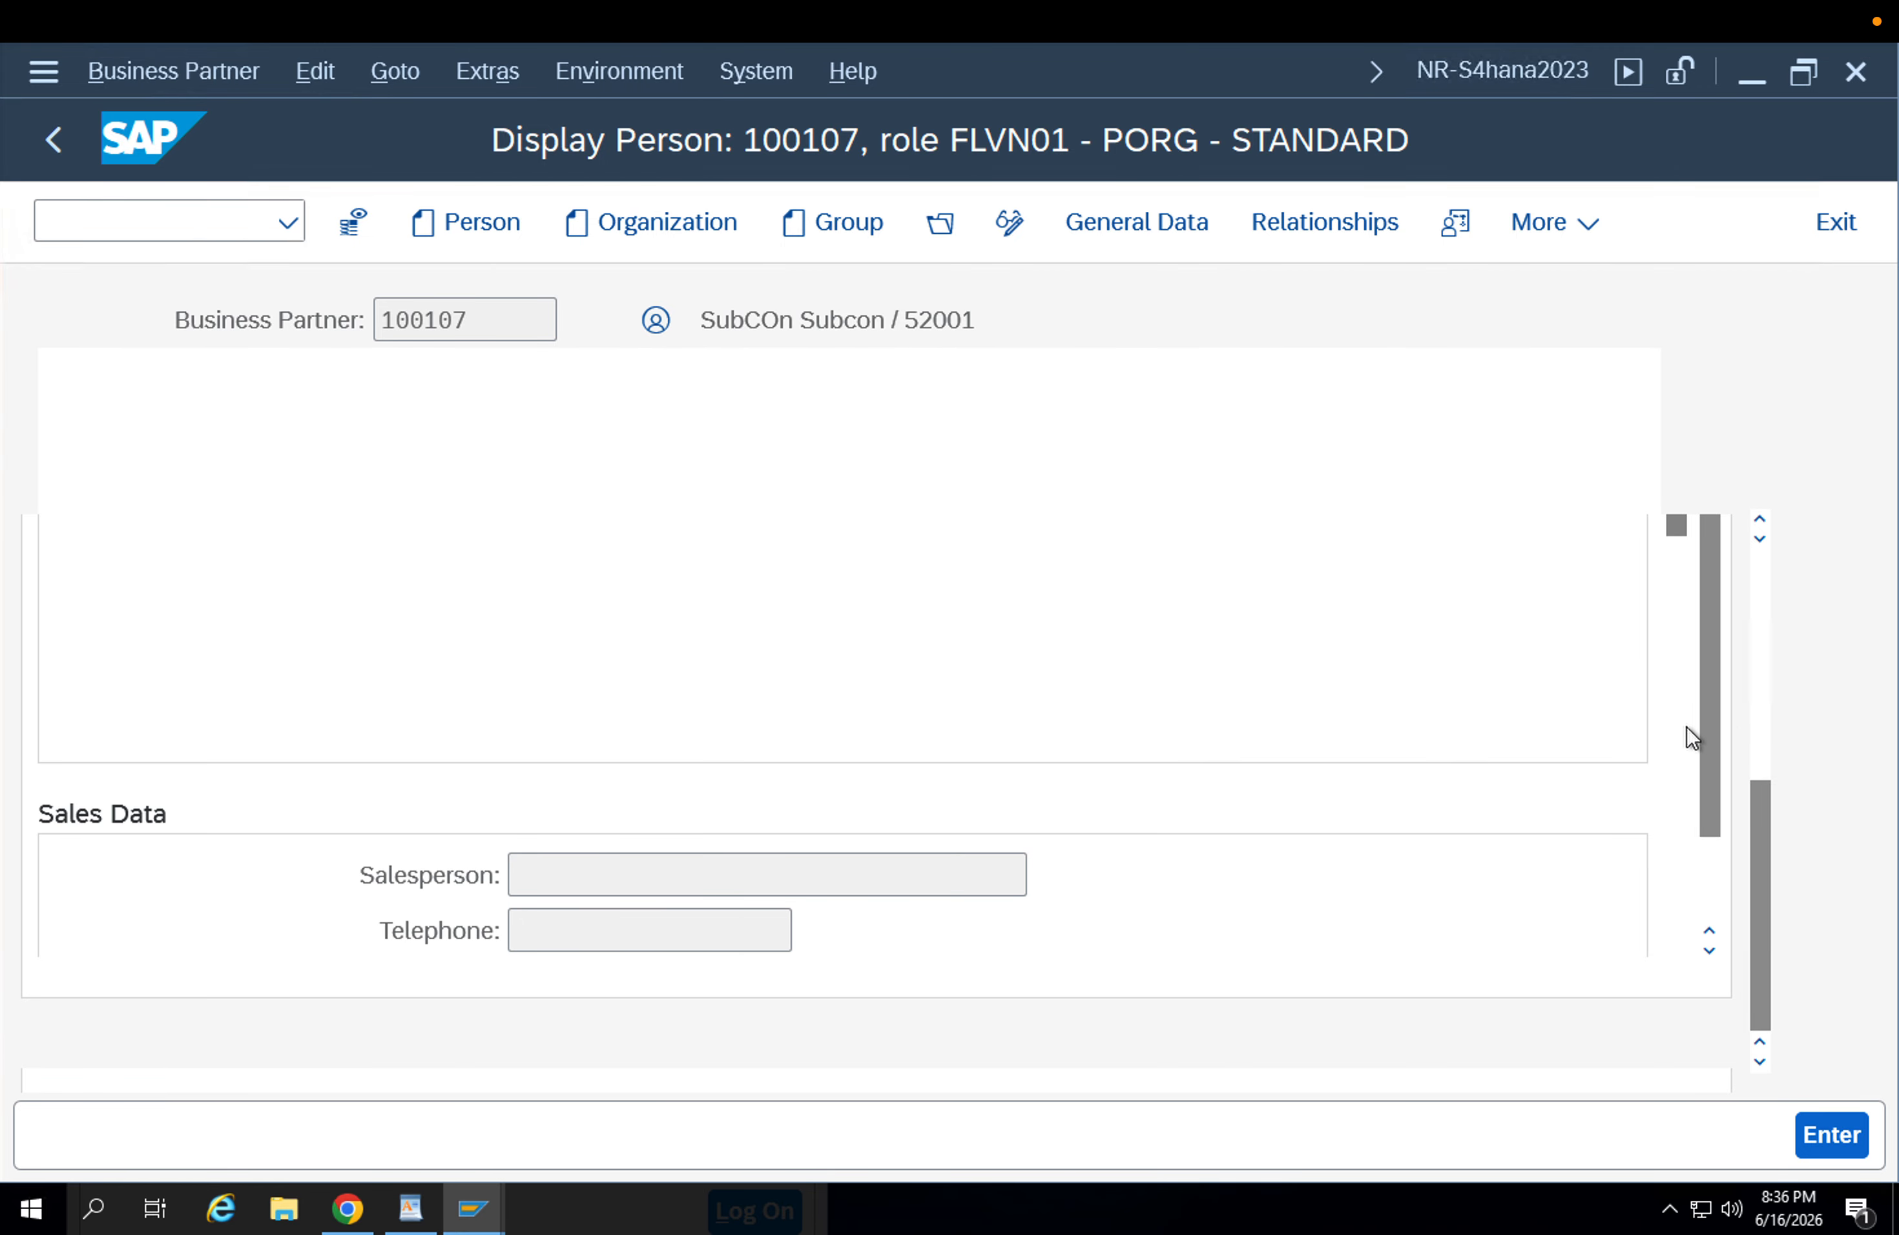
{"action": "scroll", "coordinate": [1687, 726], "scroll_direction": "down", "scroll_amount": 5}
{"action": "left_click", "coordinate": [1685, 726]}
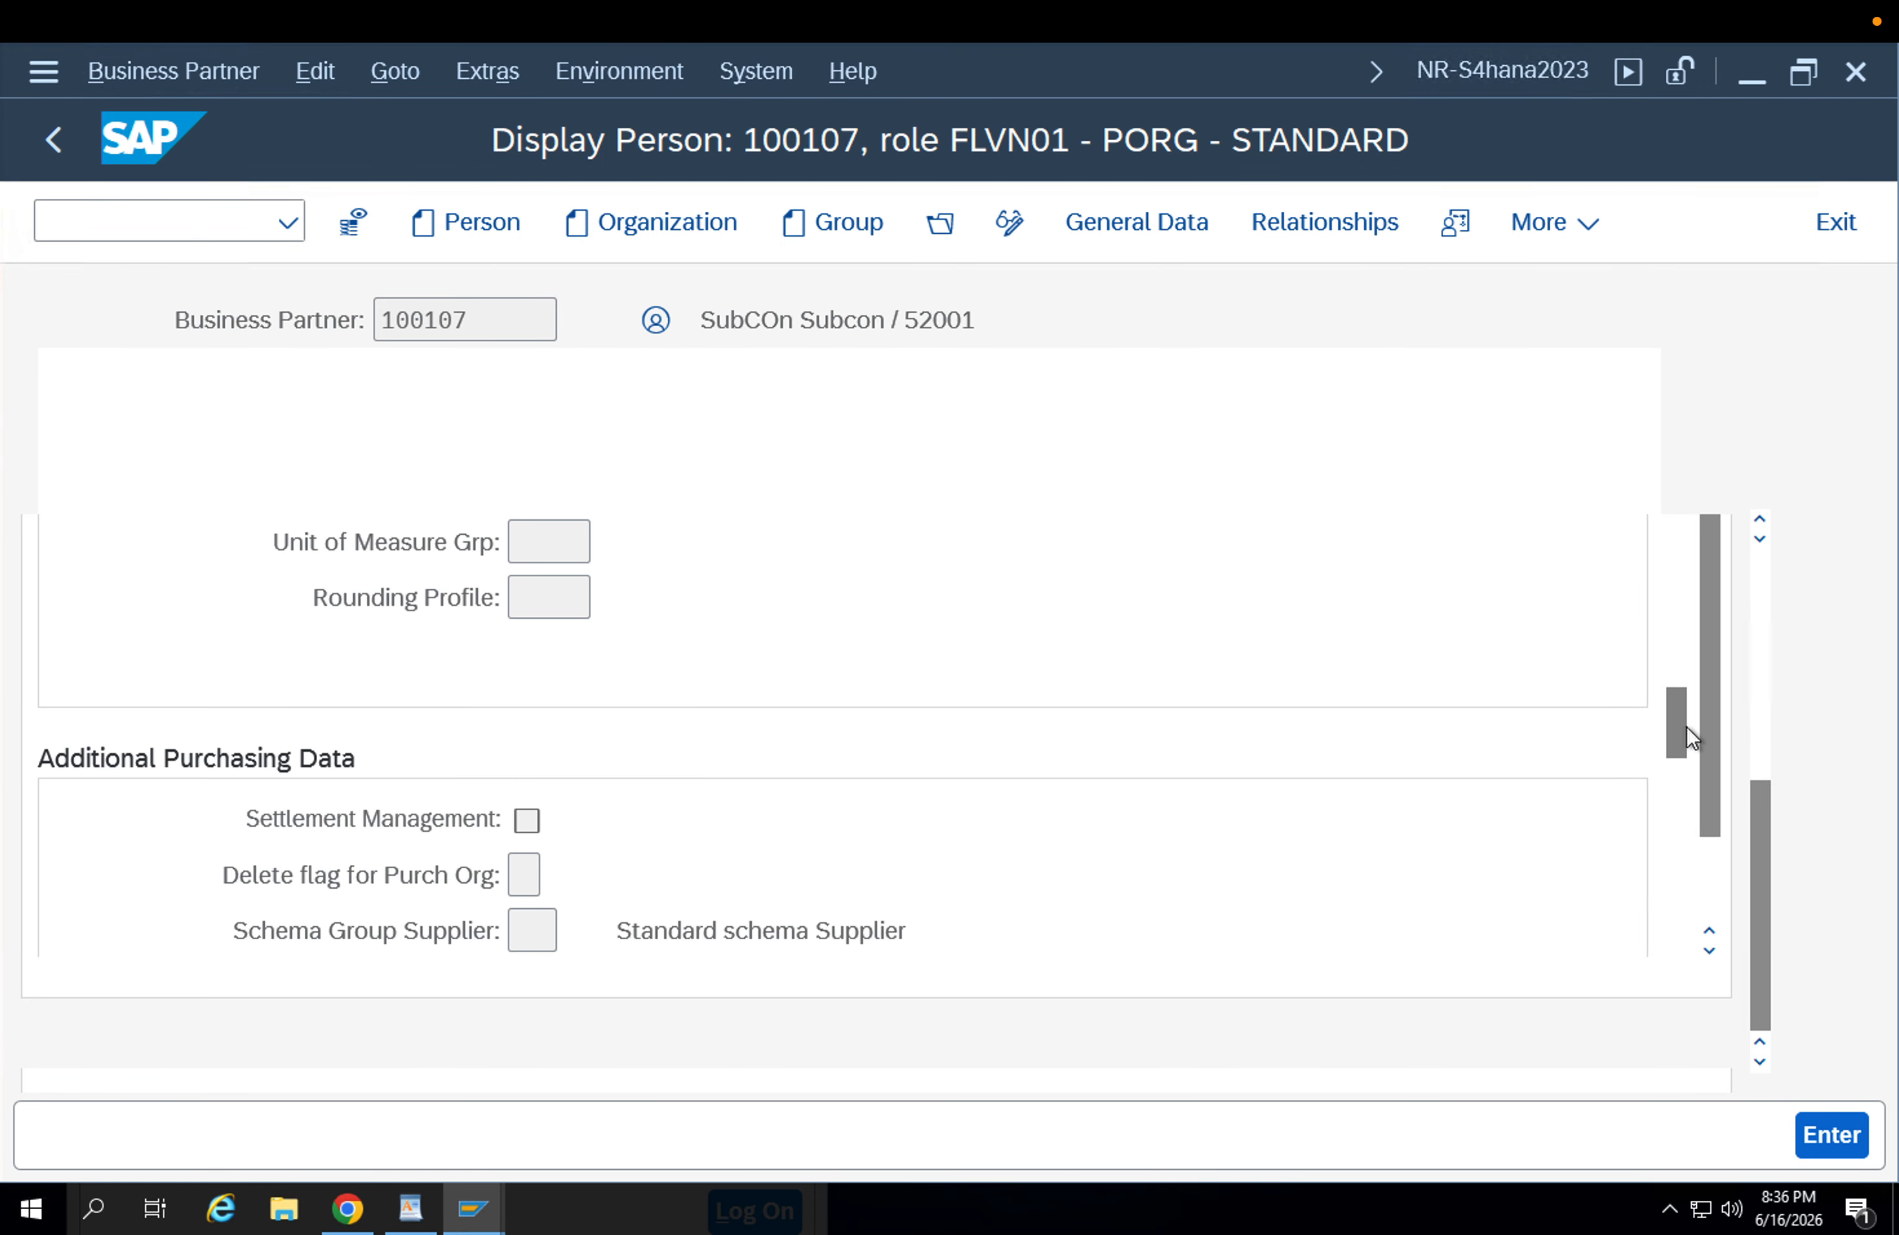
{"action": "left_click_drag", "start_coordinate": [1686, 726], "coordinate": [1689, 784]}
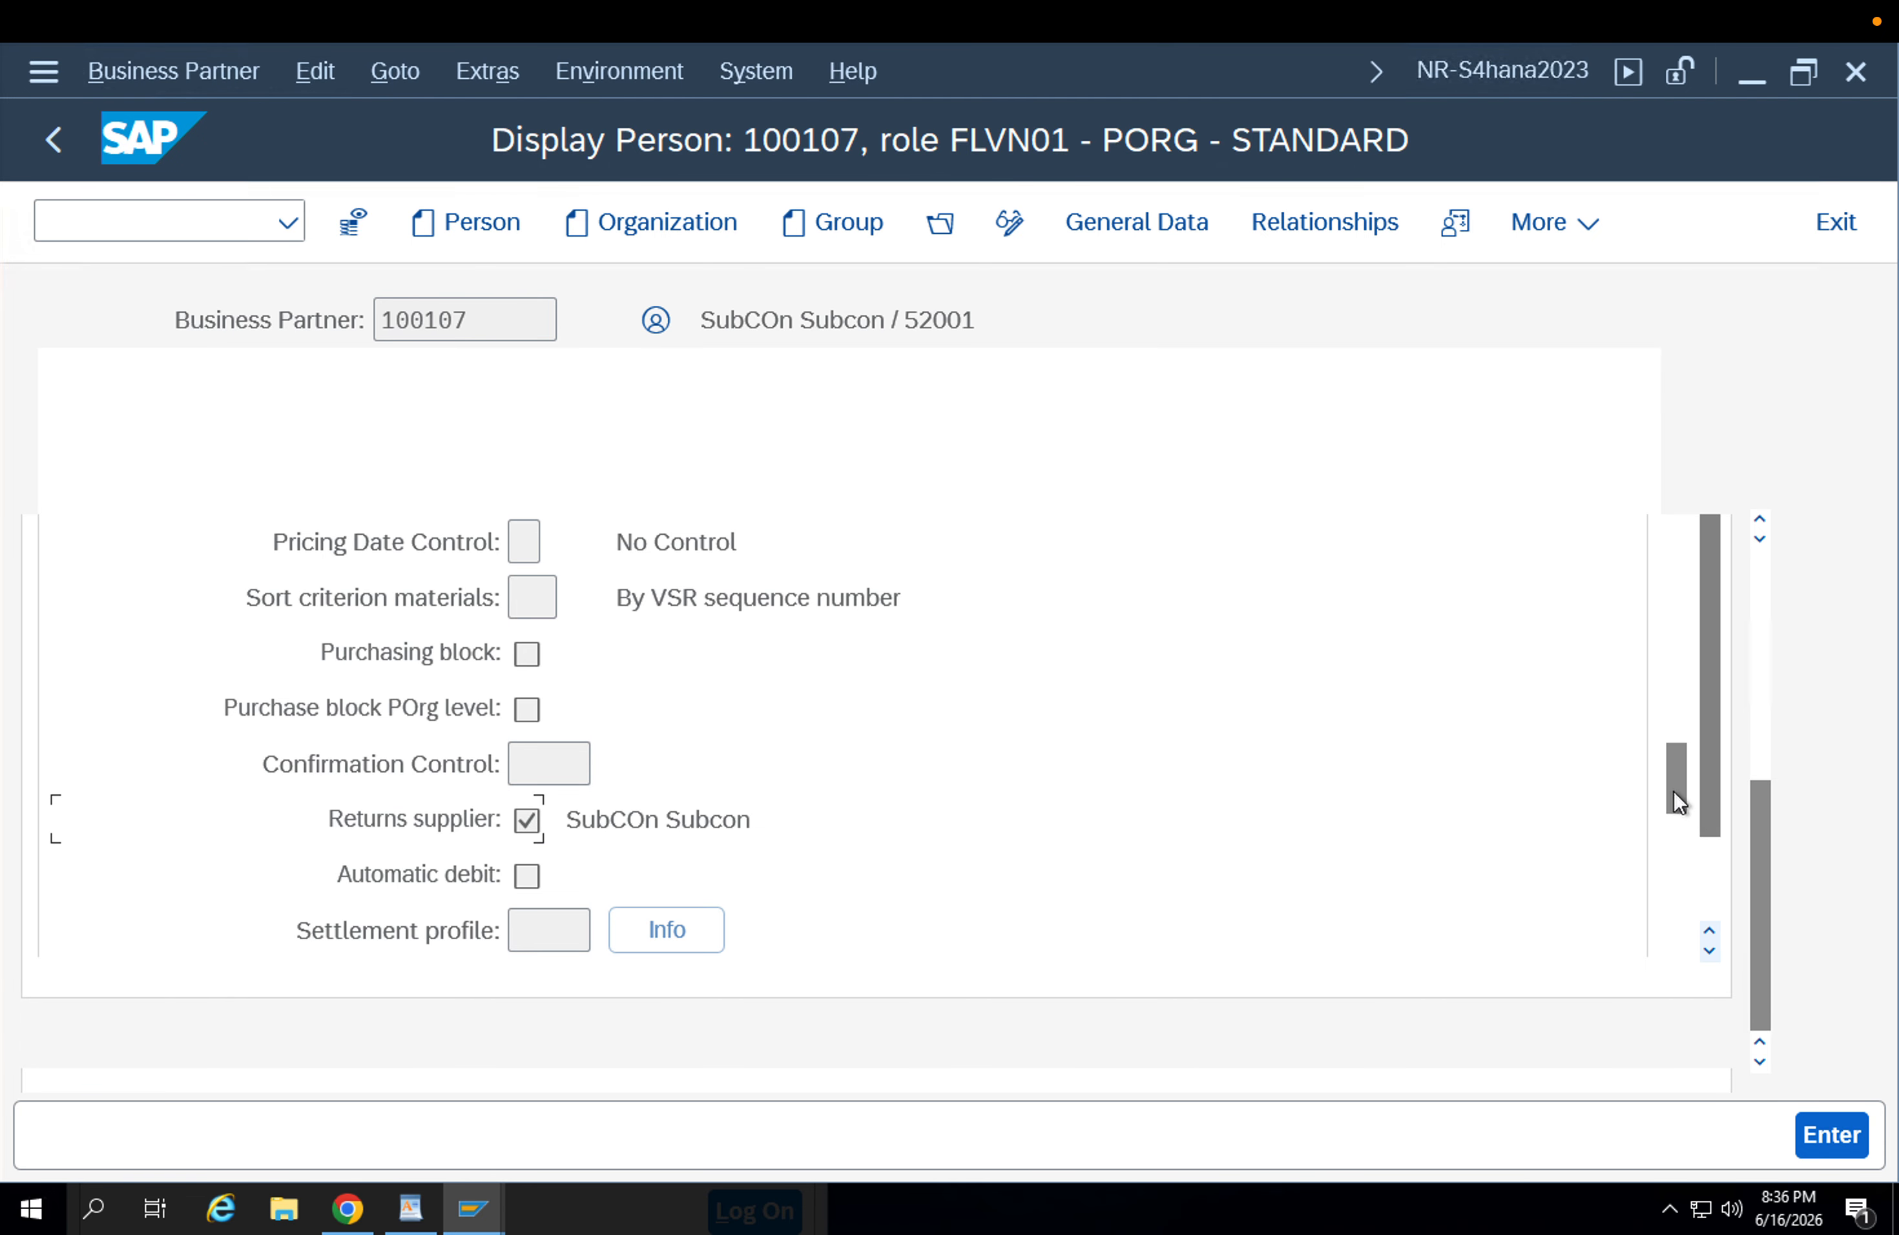
Check the supplier's shipping conditions in the control data of the purchasing view.
{"action": "left_click_drag", "start_coordinate": [1670, 777], "coordinate": [1669, 595]}
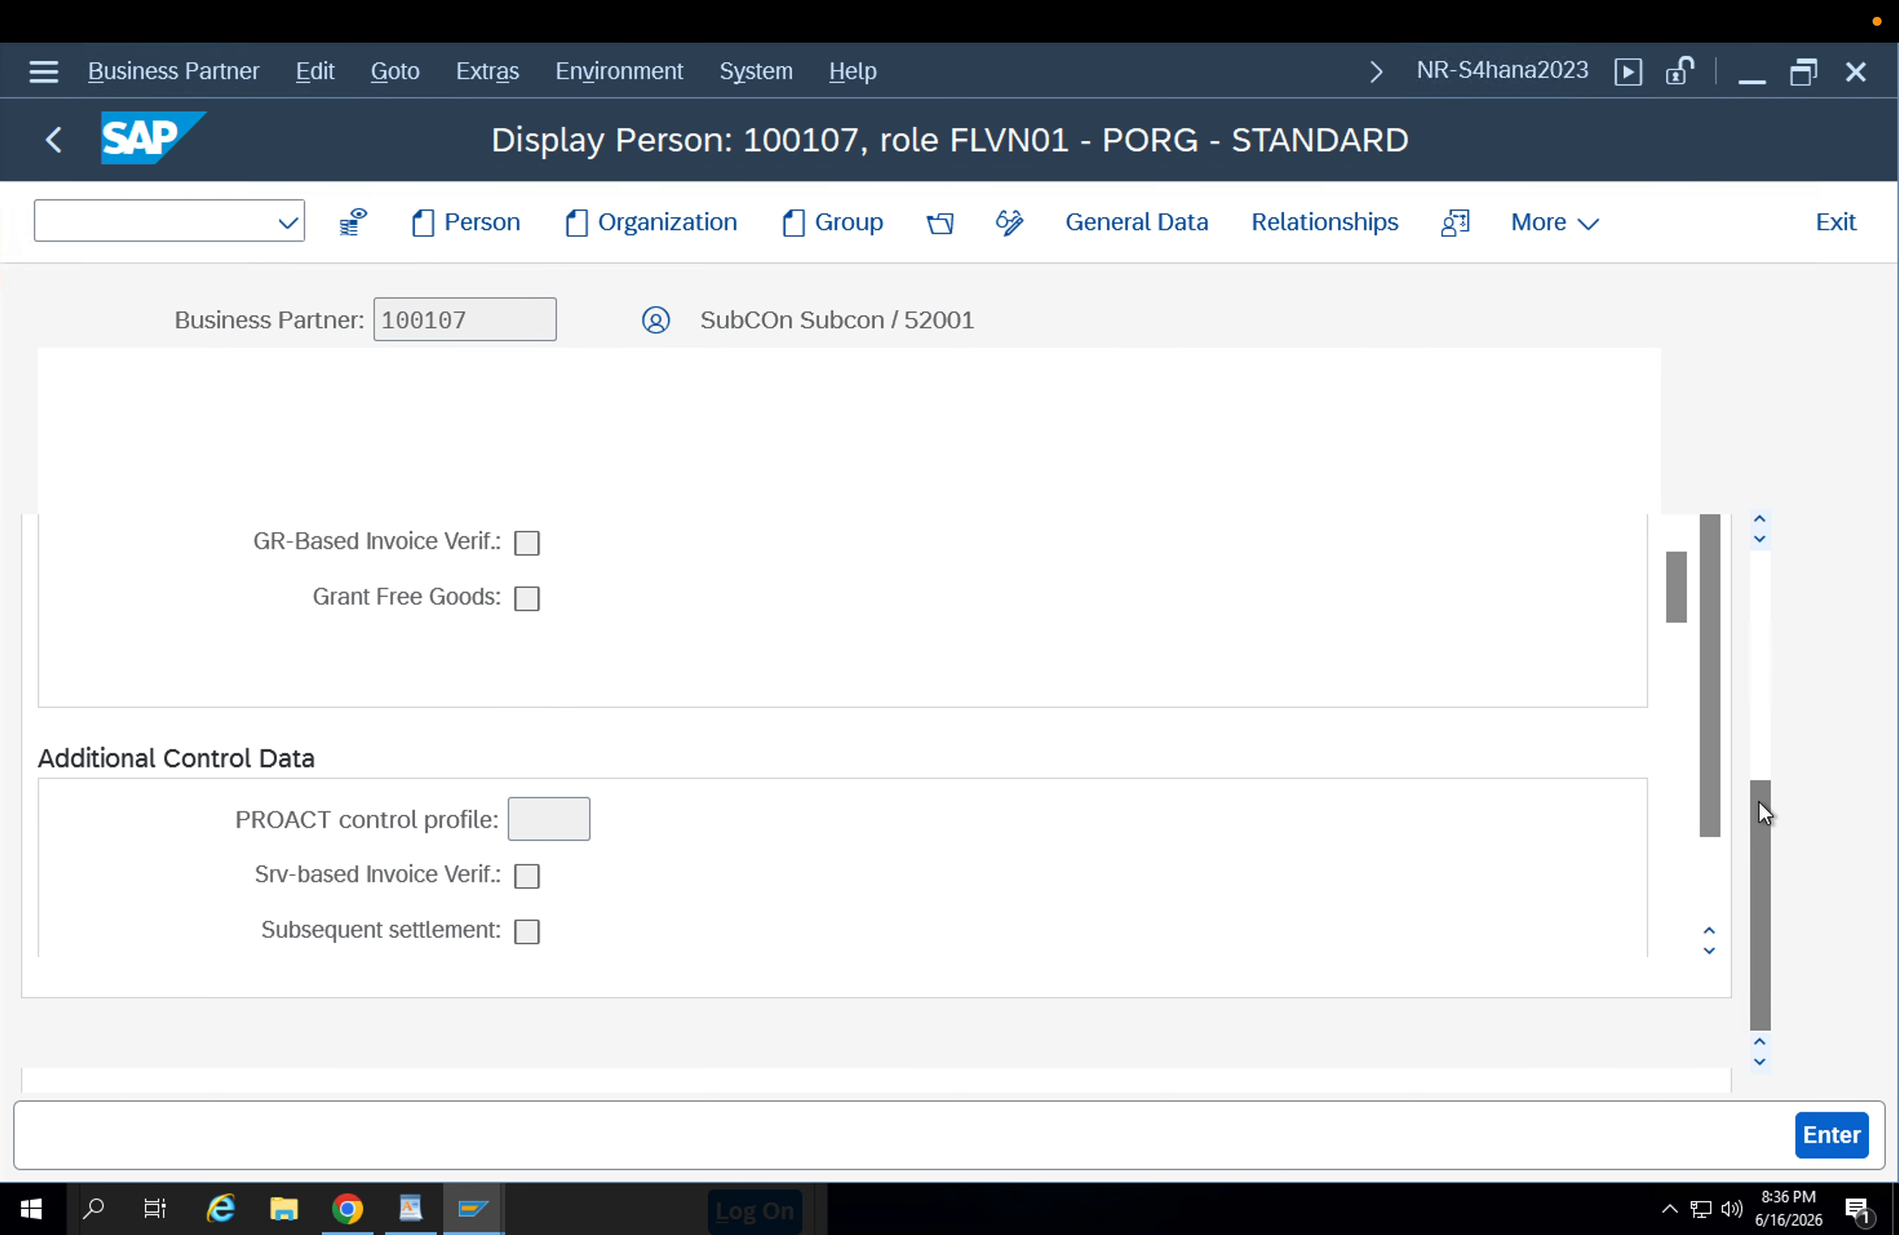
{"action": "left_click_drag", "start_coordinate": [1760, 803], "coordinate": [1733, 739]}
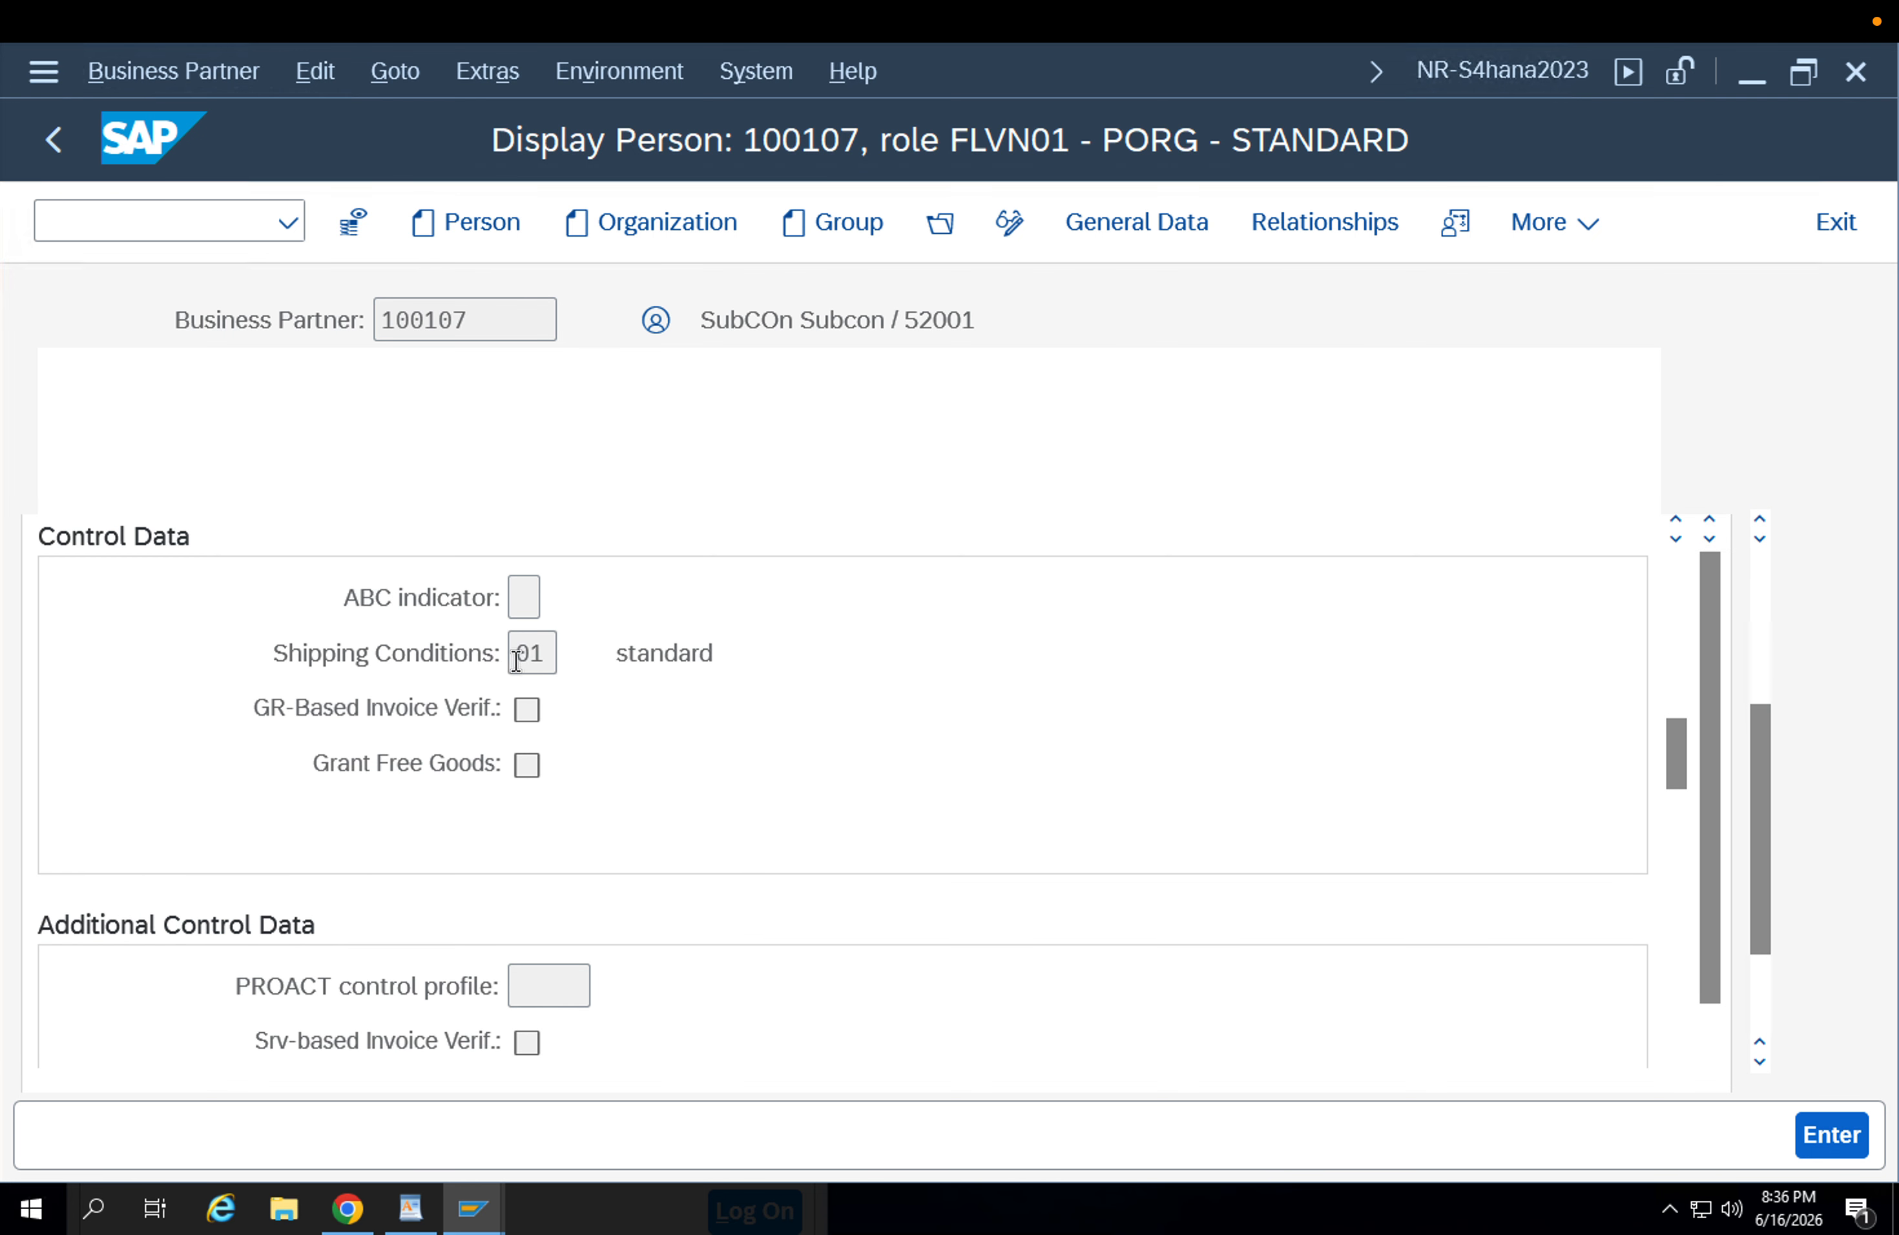
{"action": "left_click", "coordinate": [542, 657]}
{"action": "left_click_drag", "start_coordinate": [537, 656], "coordinate": [486, 655]}
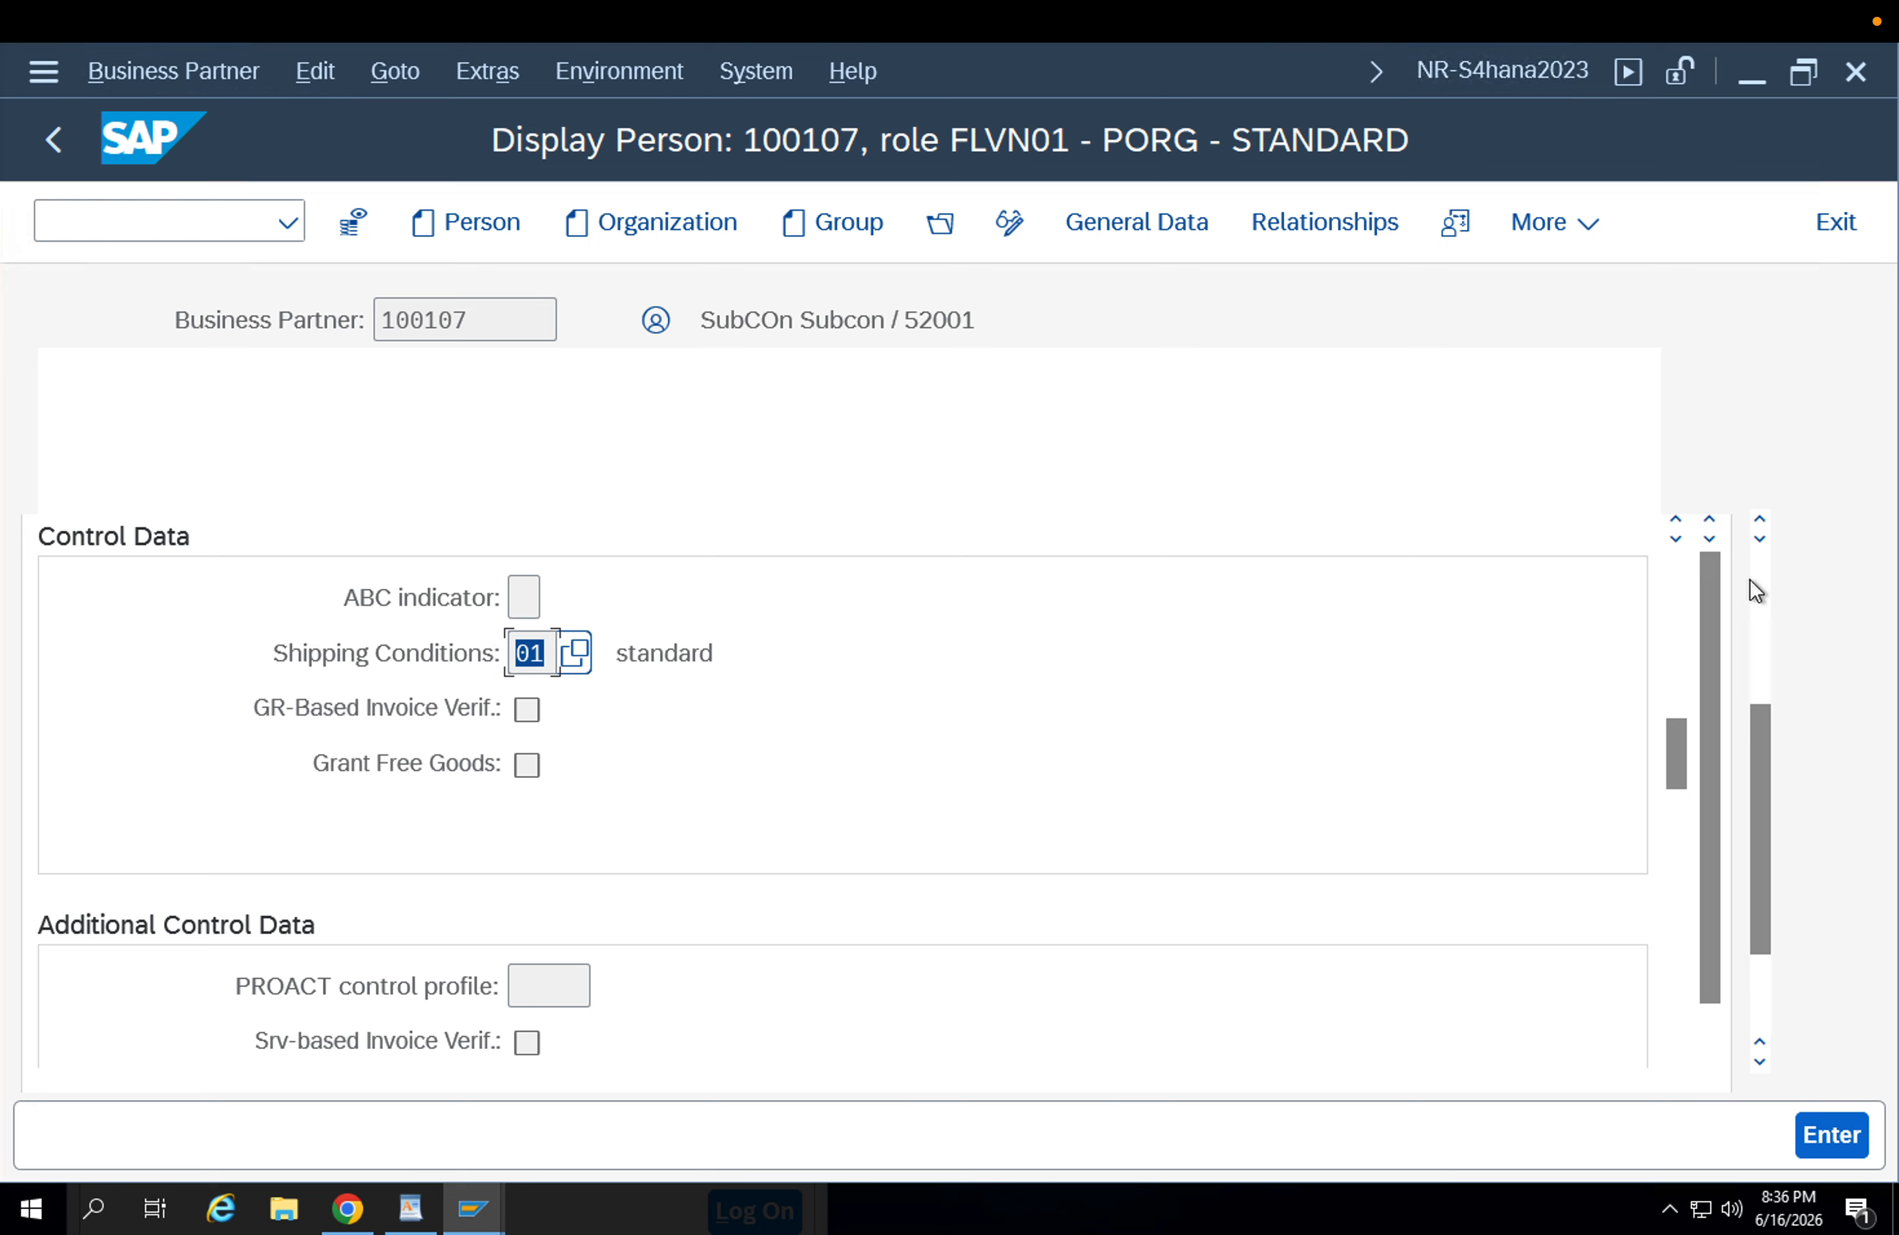
{"action": "scroll", "coordinate": [1749, 579], "scroll_direction": "up", "scroll_amount": 5}
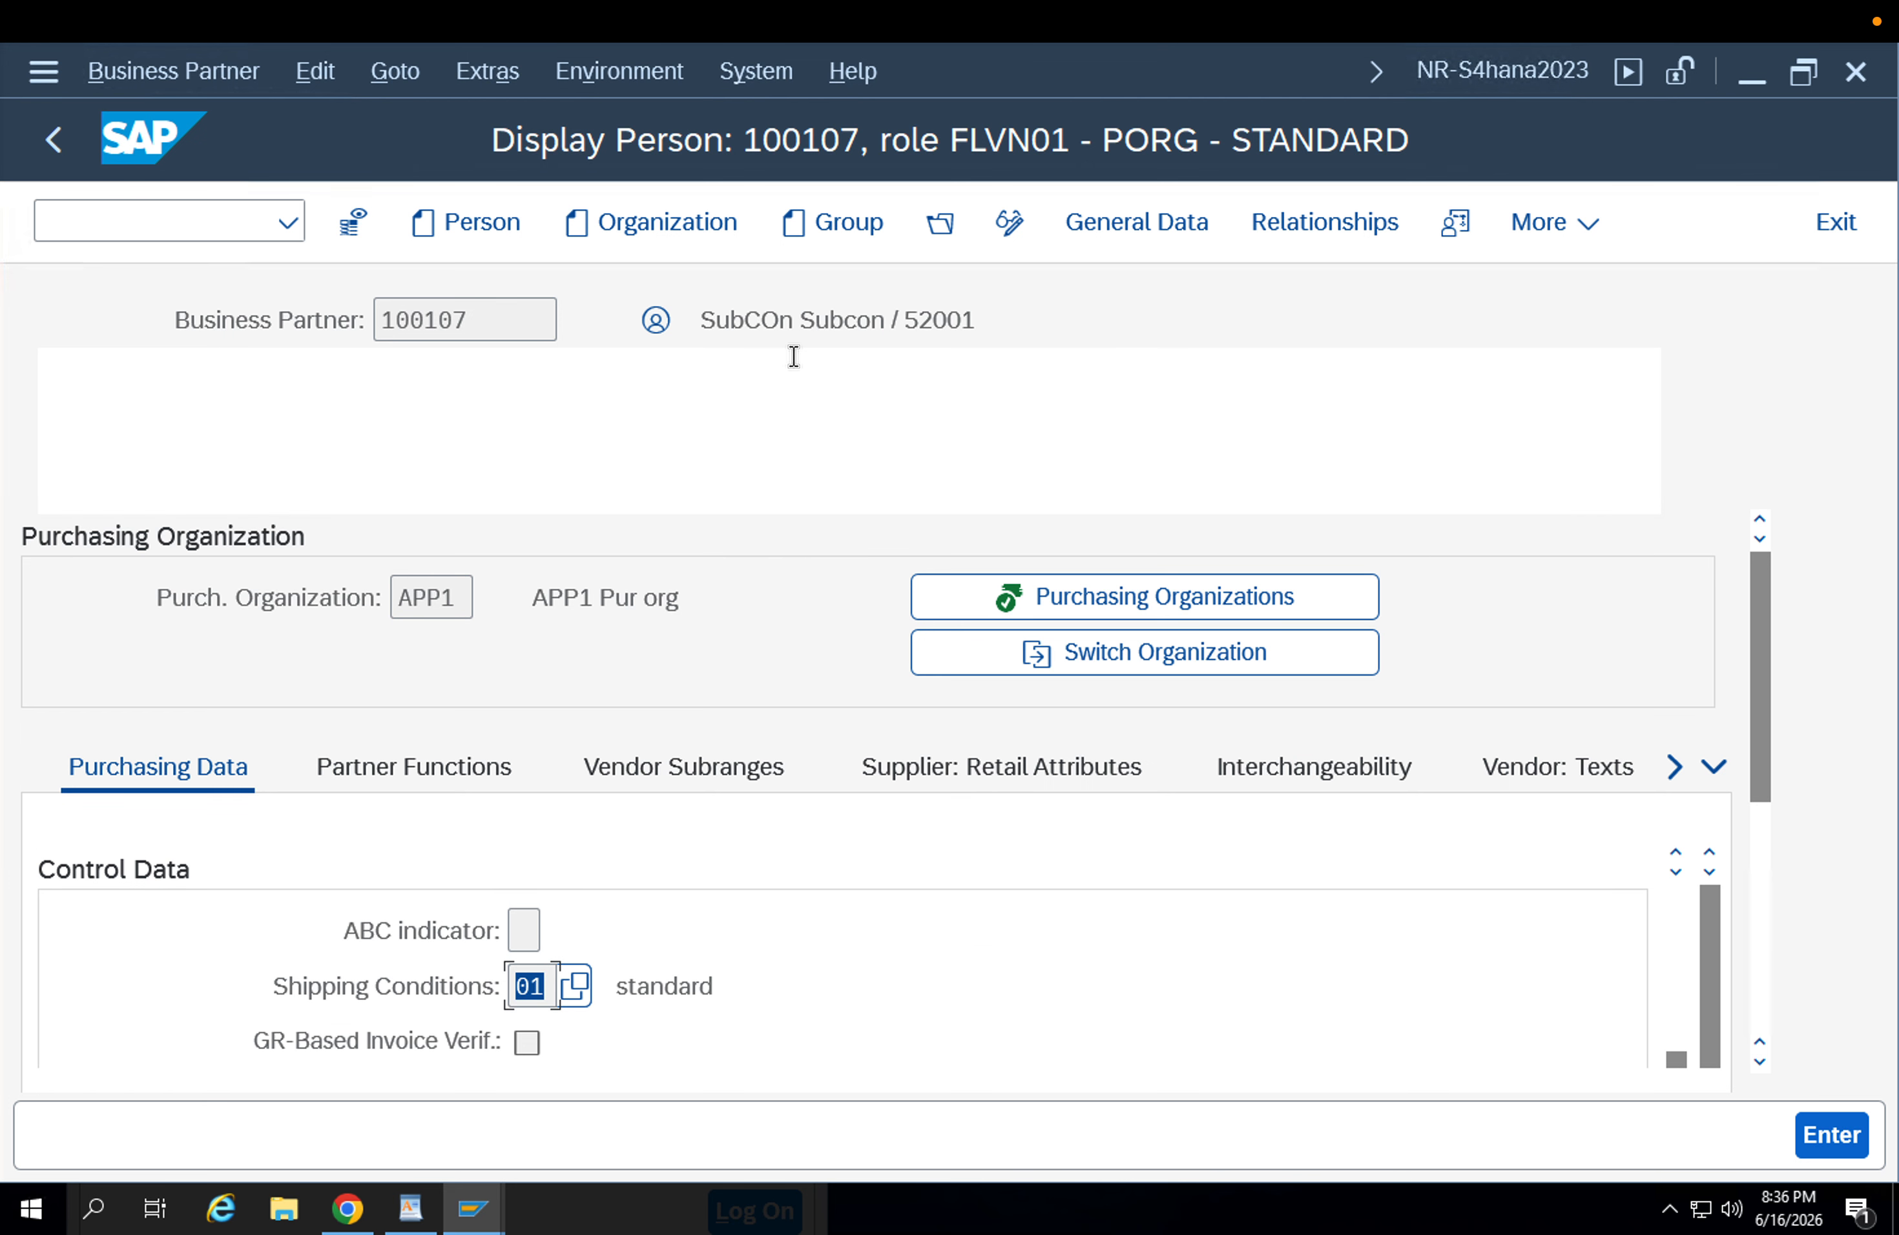
Change the displayed business partner role to FLCU01 Customer.
{"action": "left_click", "coordinate": [502, 375]}
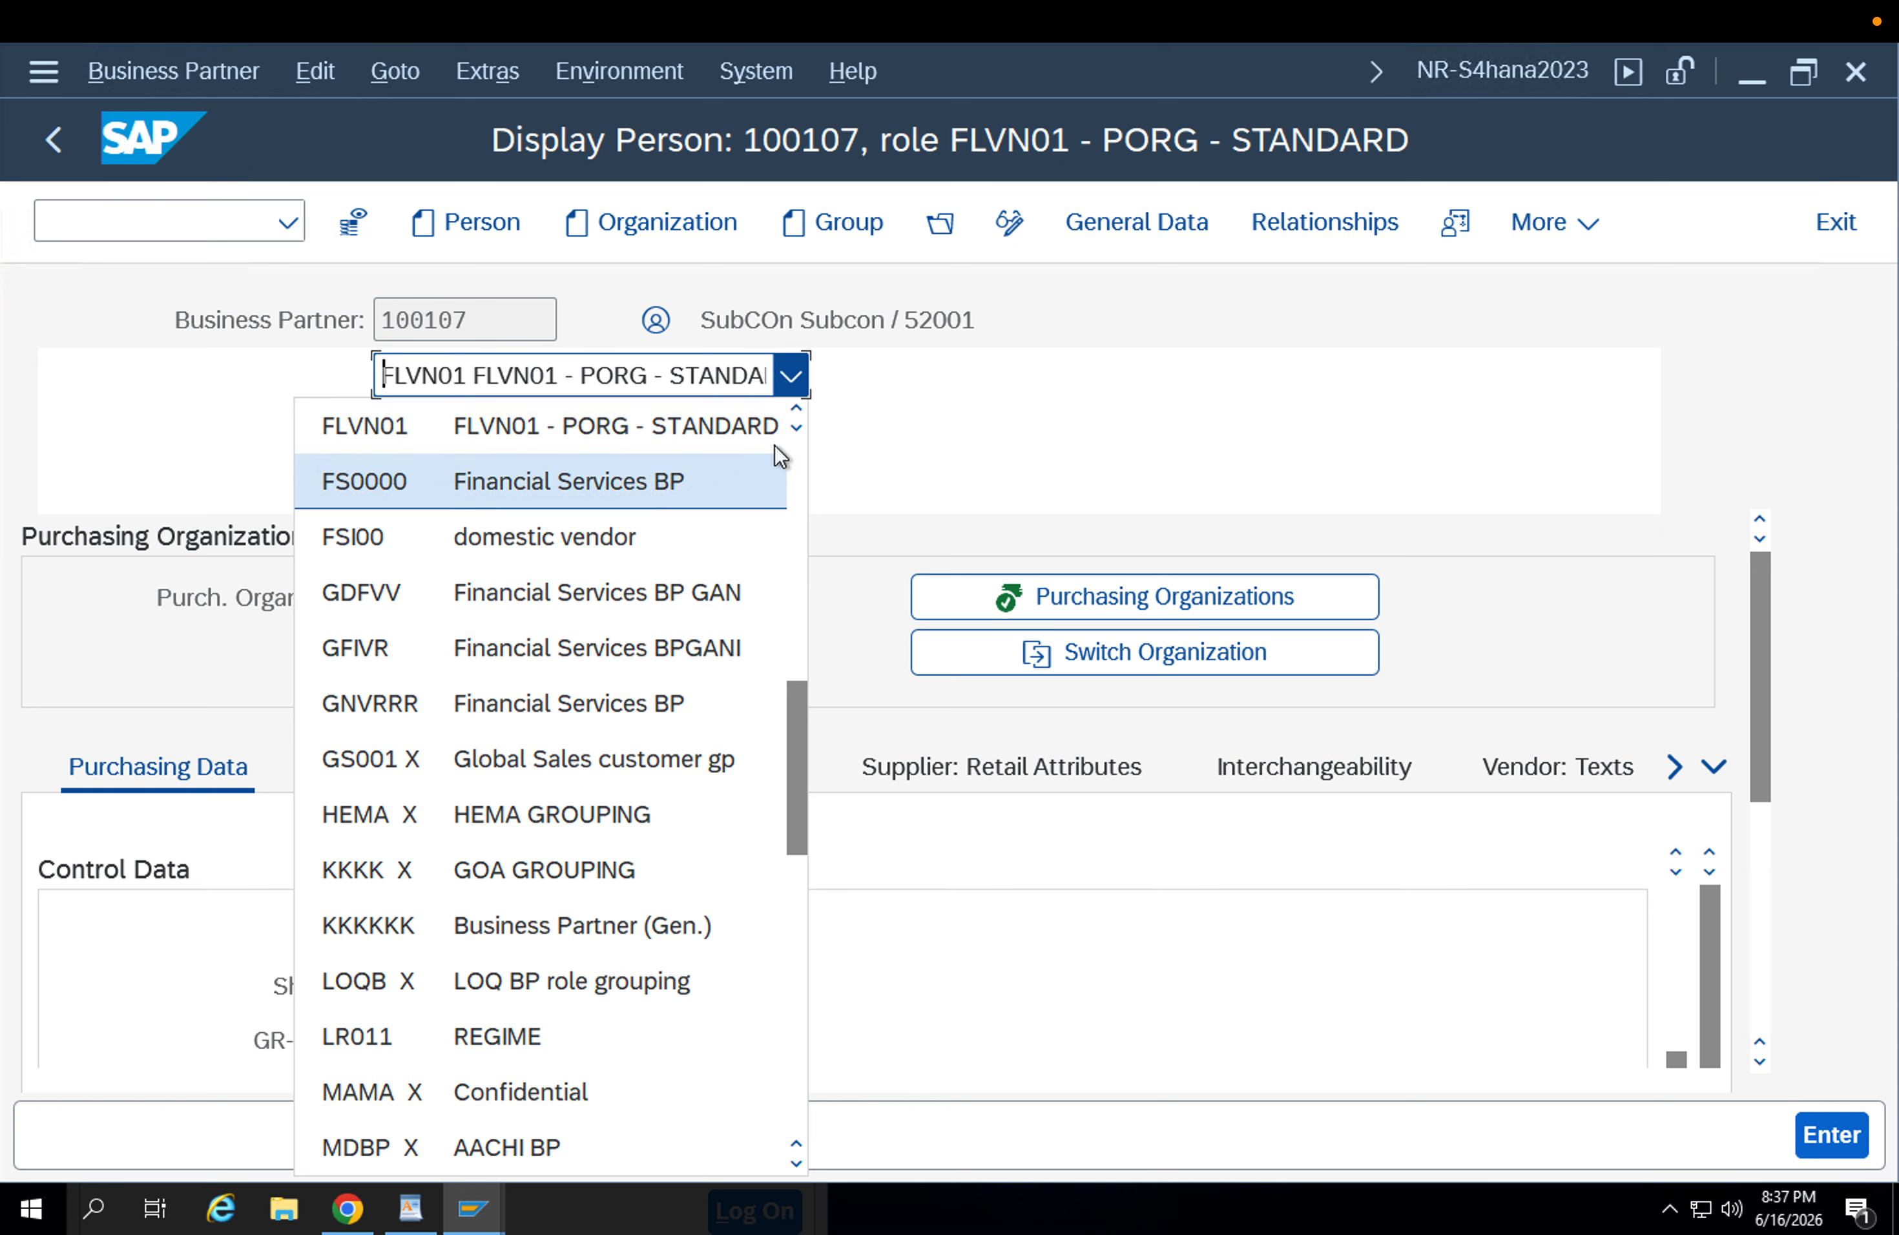
{"action": "left_click", "coordinate": [794, 411]}
{"action": "left_click", "coordinate": [794, 411]}
{"action": "left_click", "coordinate": [790, 413]}
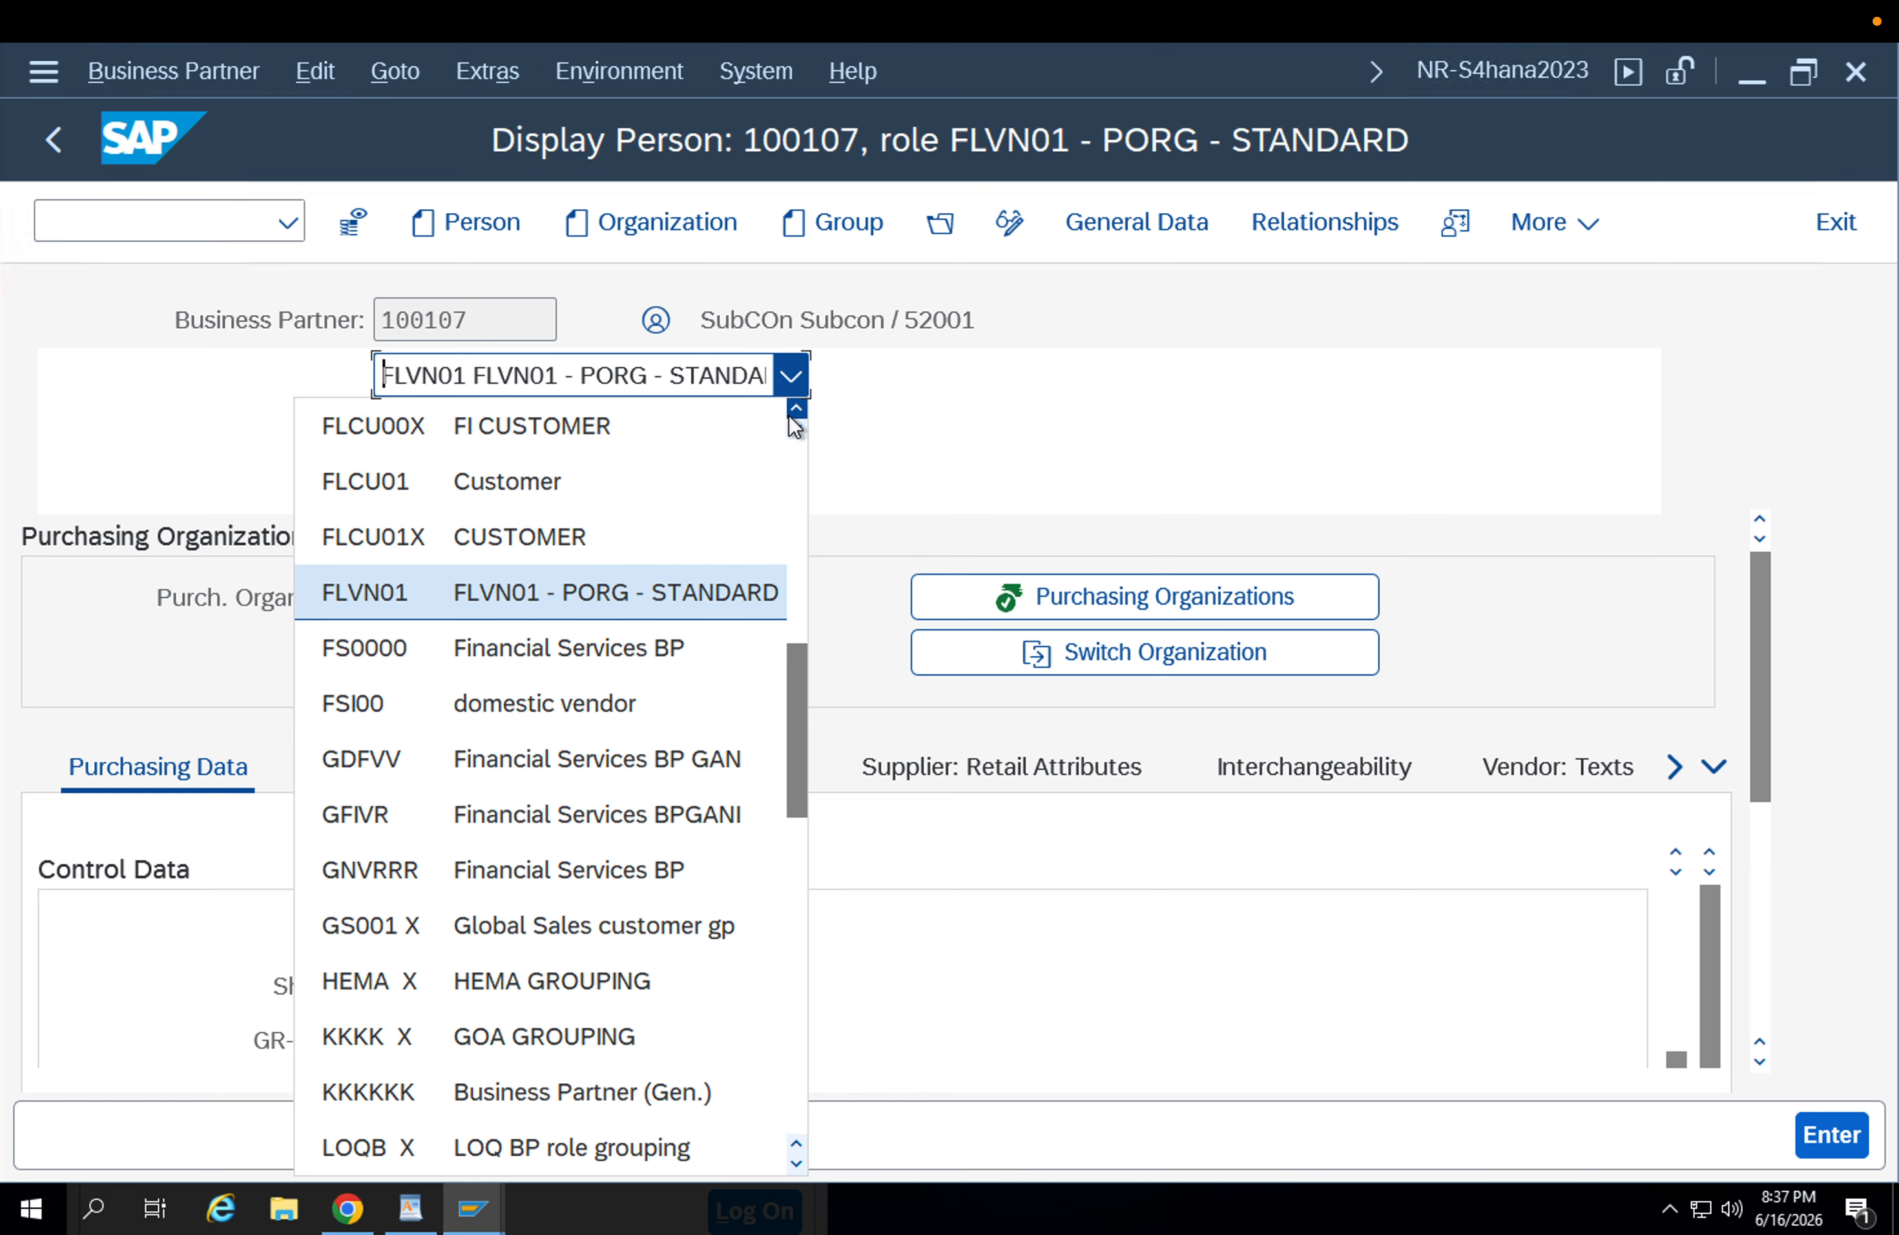
{"action": "left_click", "coordinate": [573, 466]}
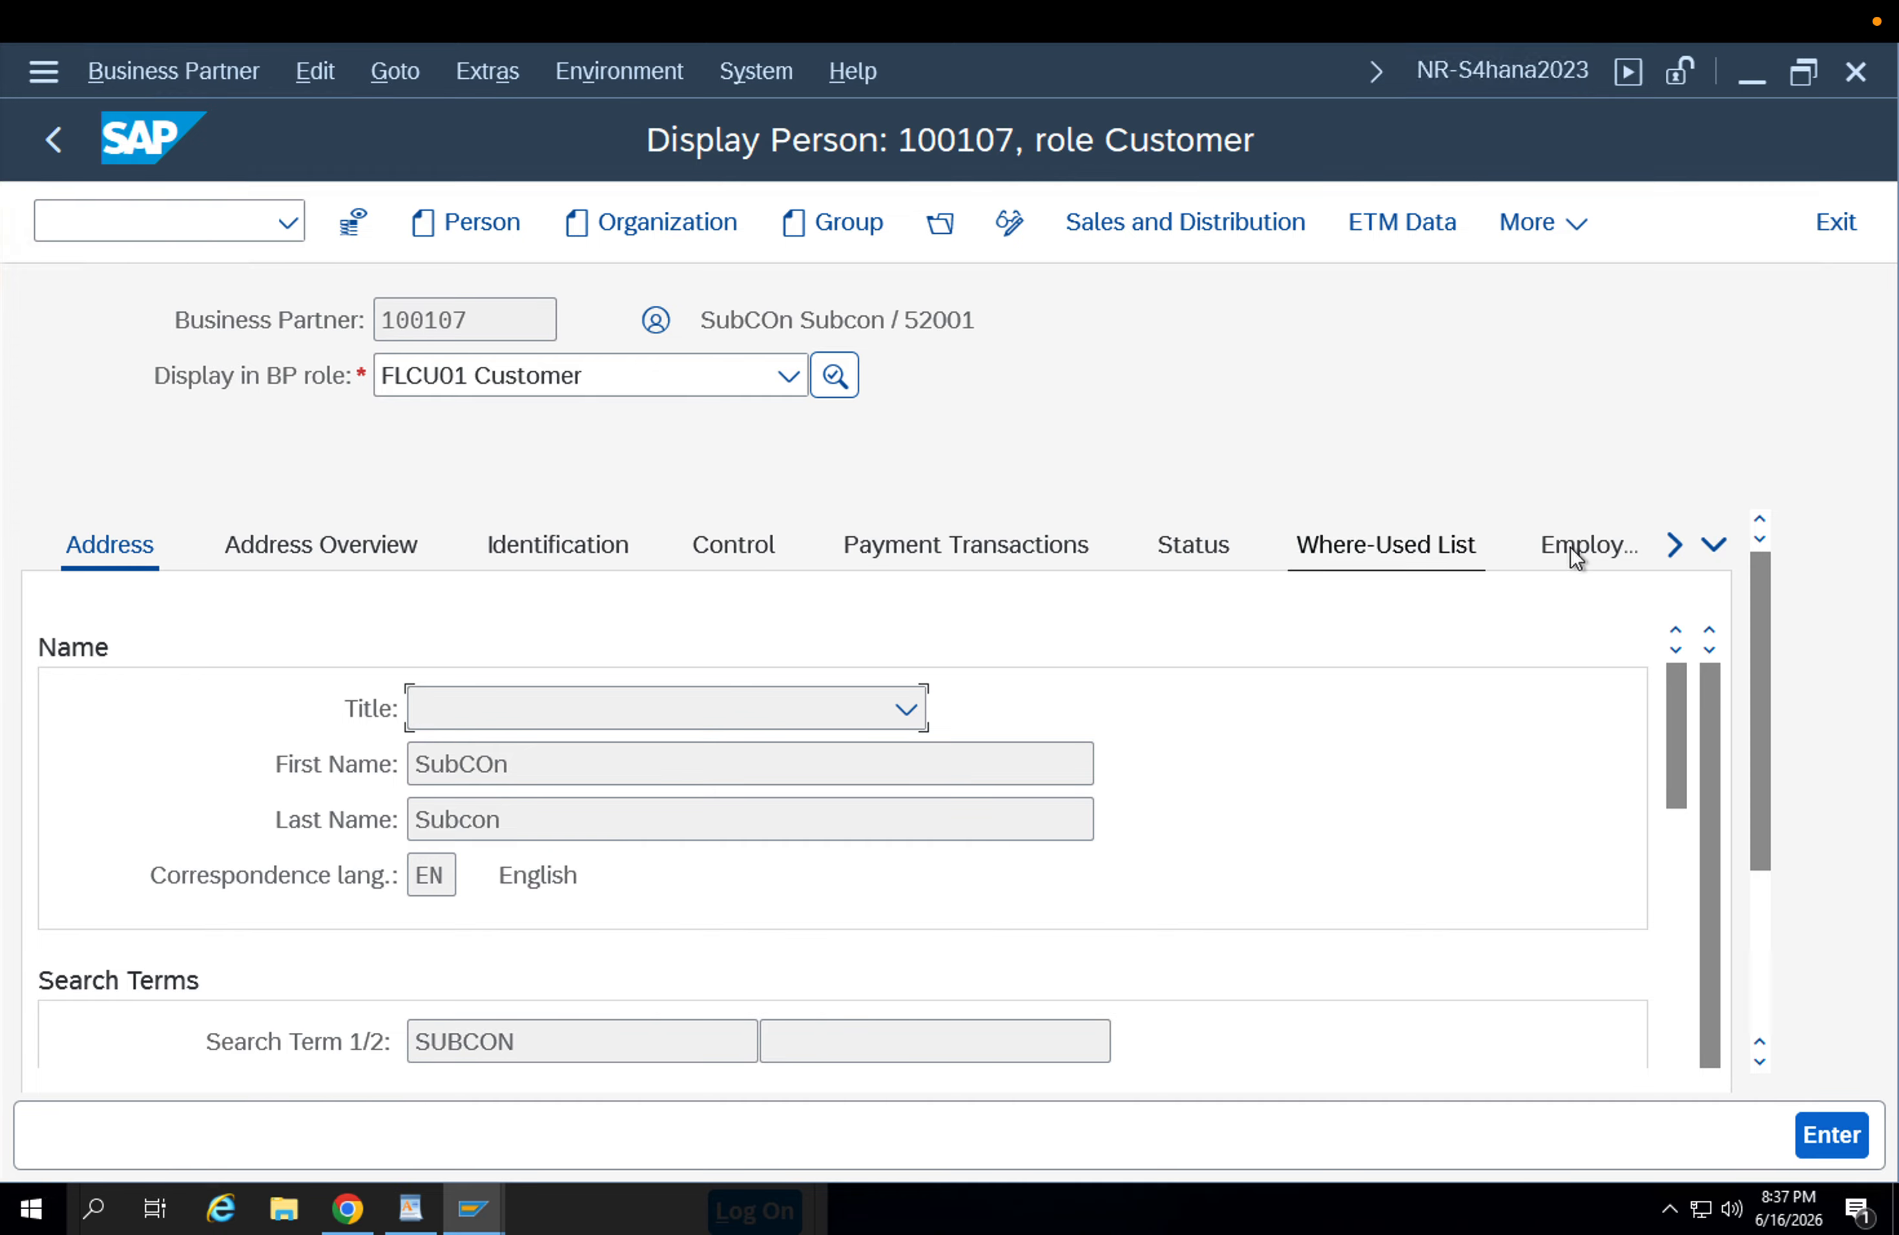
Display the customer's general data and check the customer number against the linked supplier number.
{"action": "left_click", "coordinate": [1713, 545]}
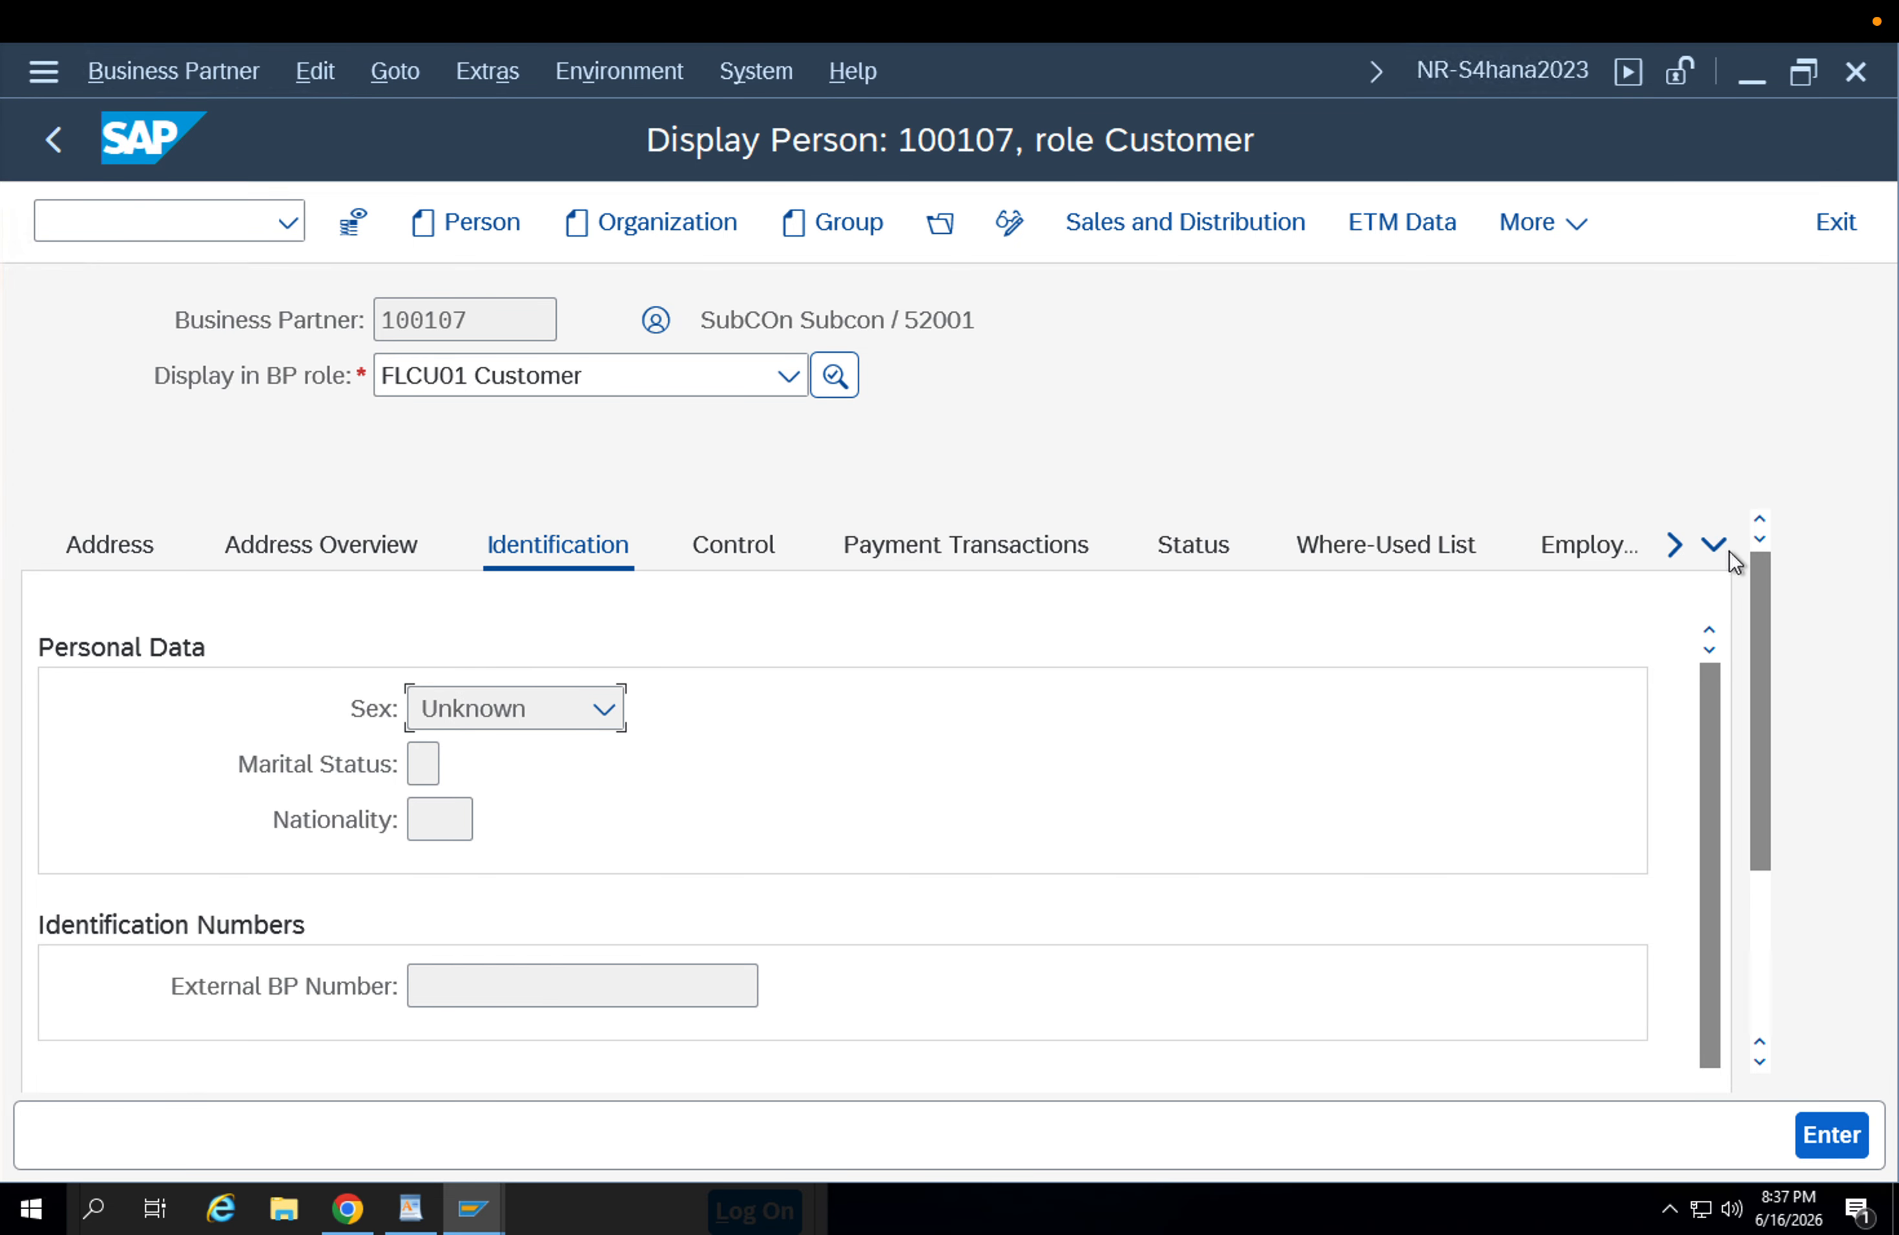
{"action": "left_click", "coordinate": [1714, 544]}
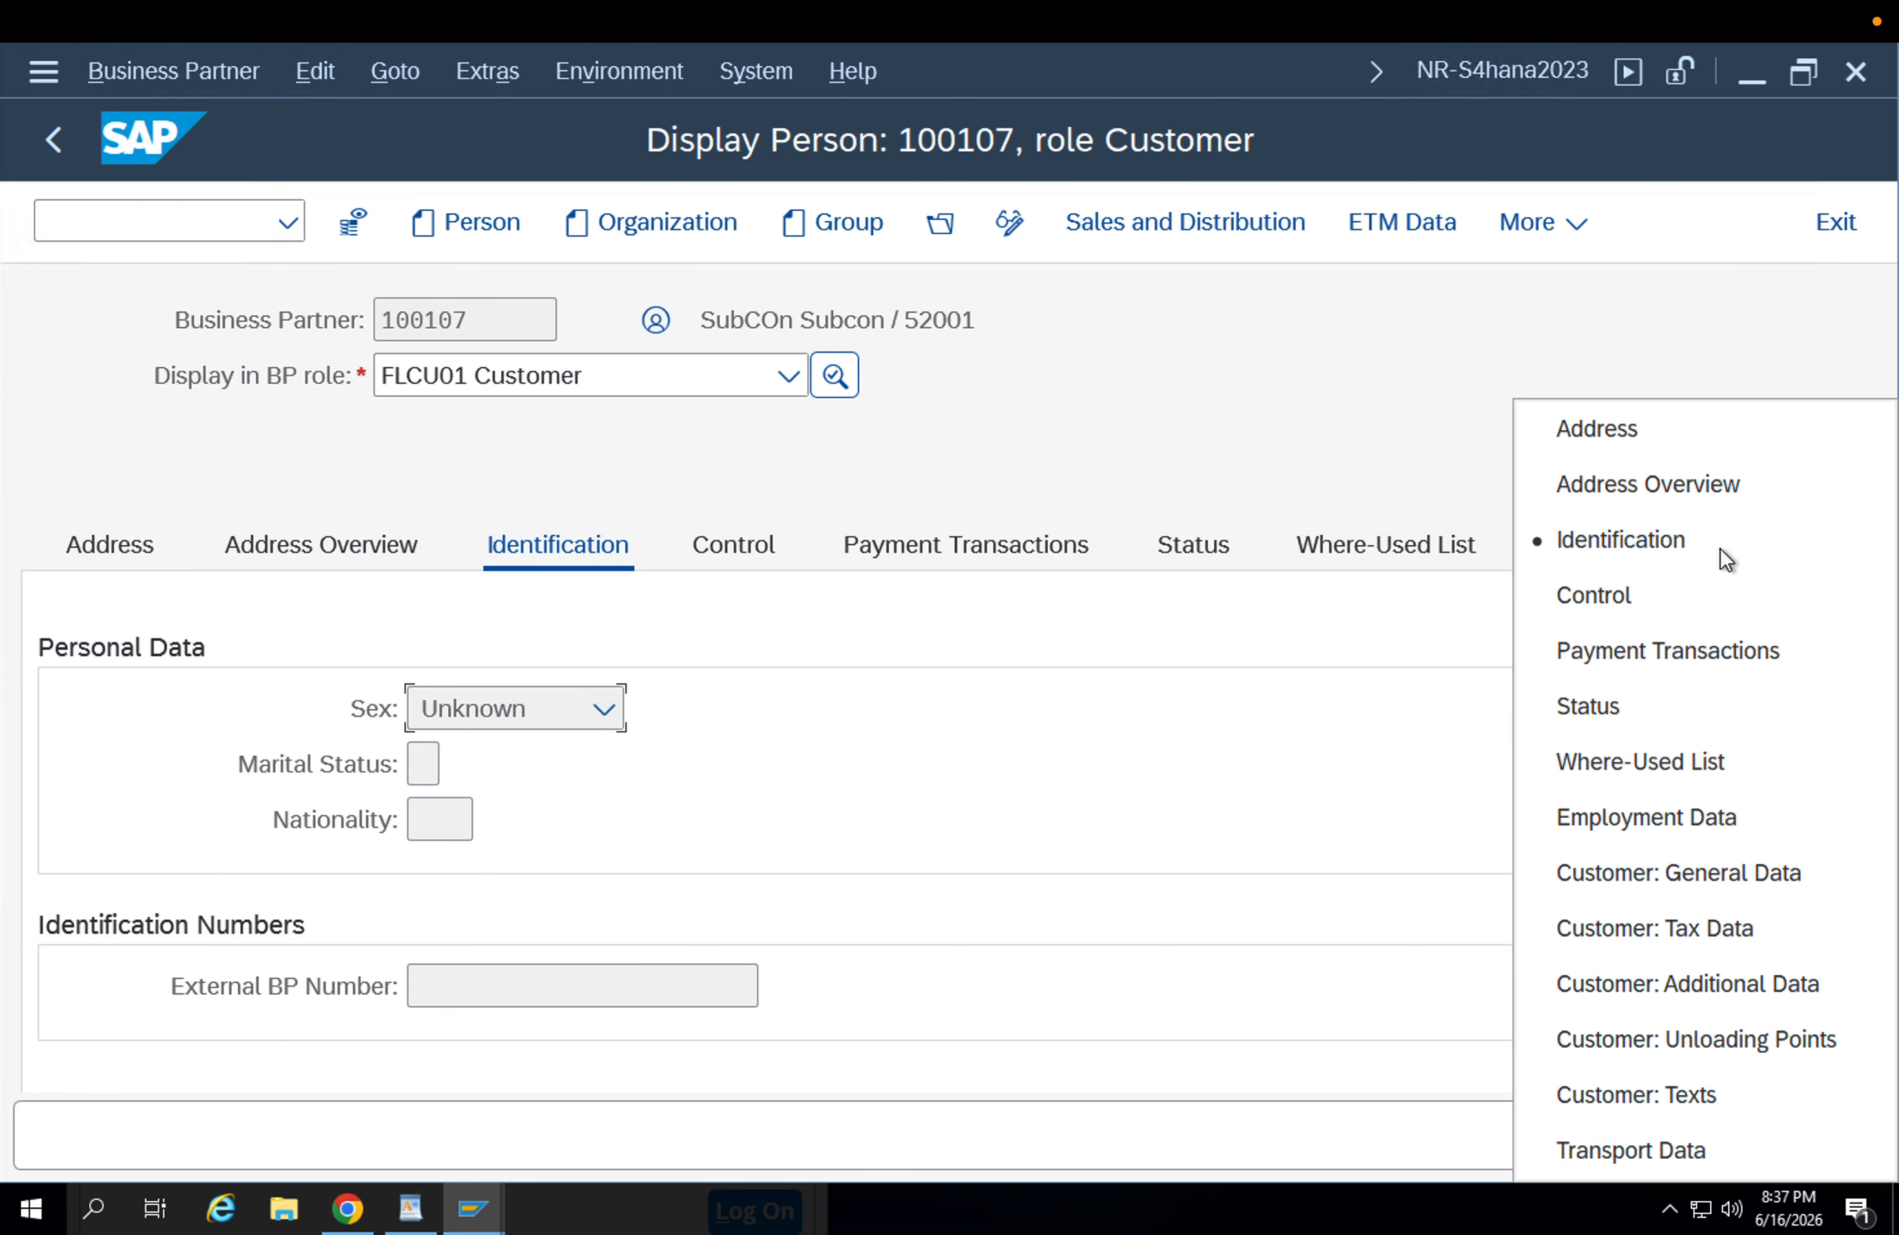
{"action": "left_click", "coordinate": [1694, 852]}
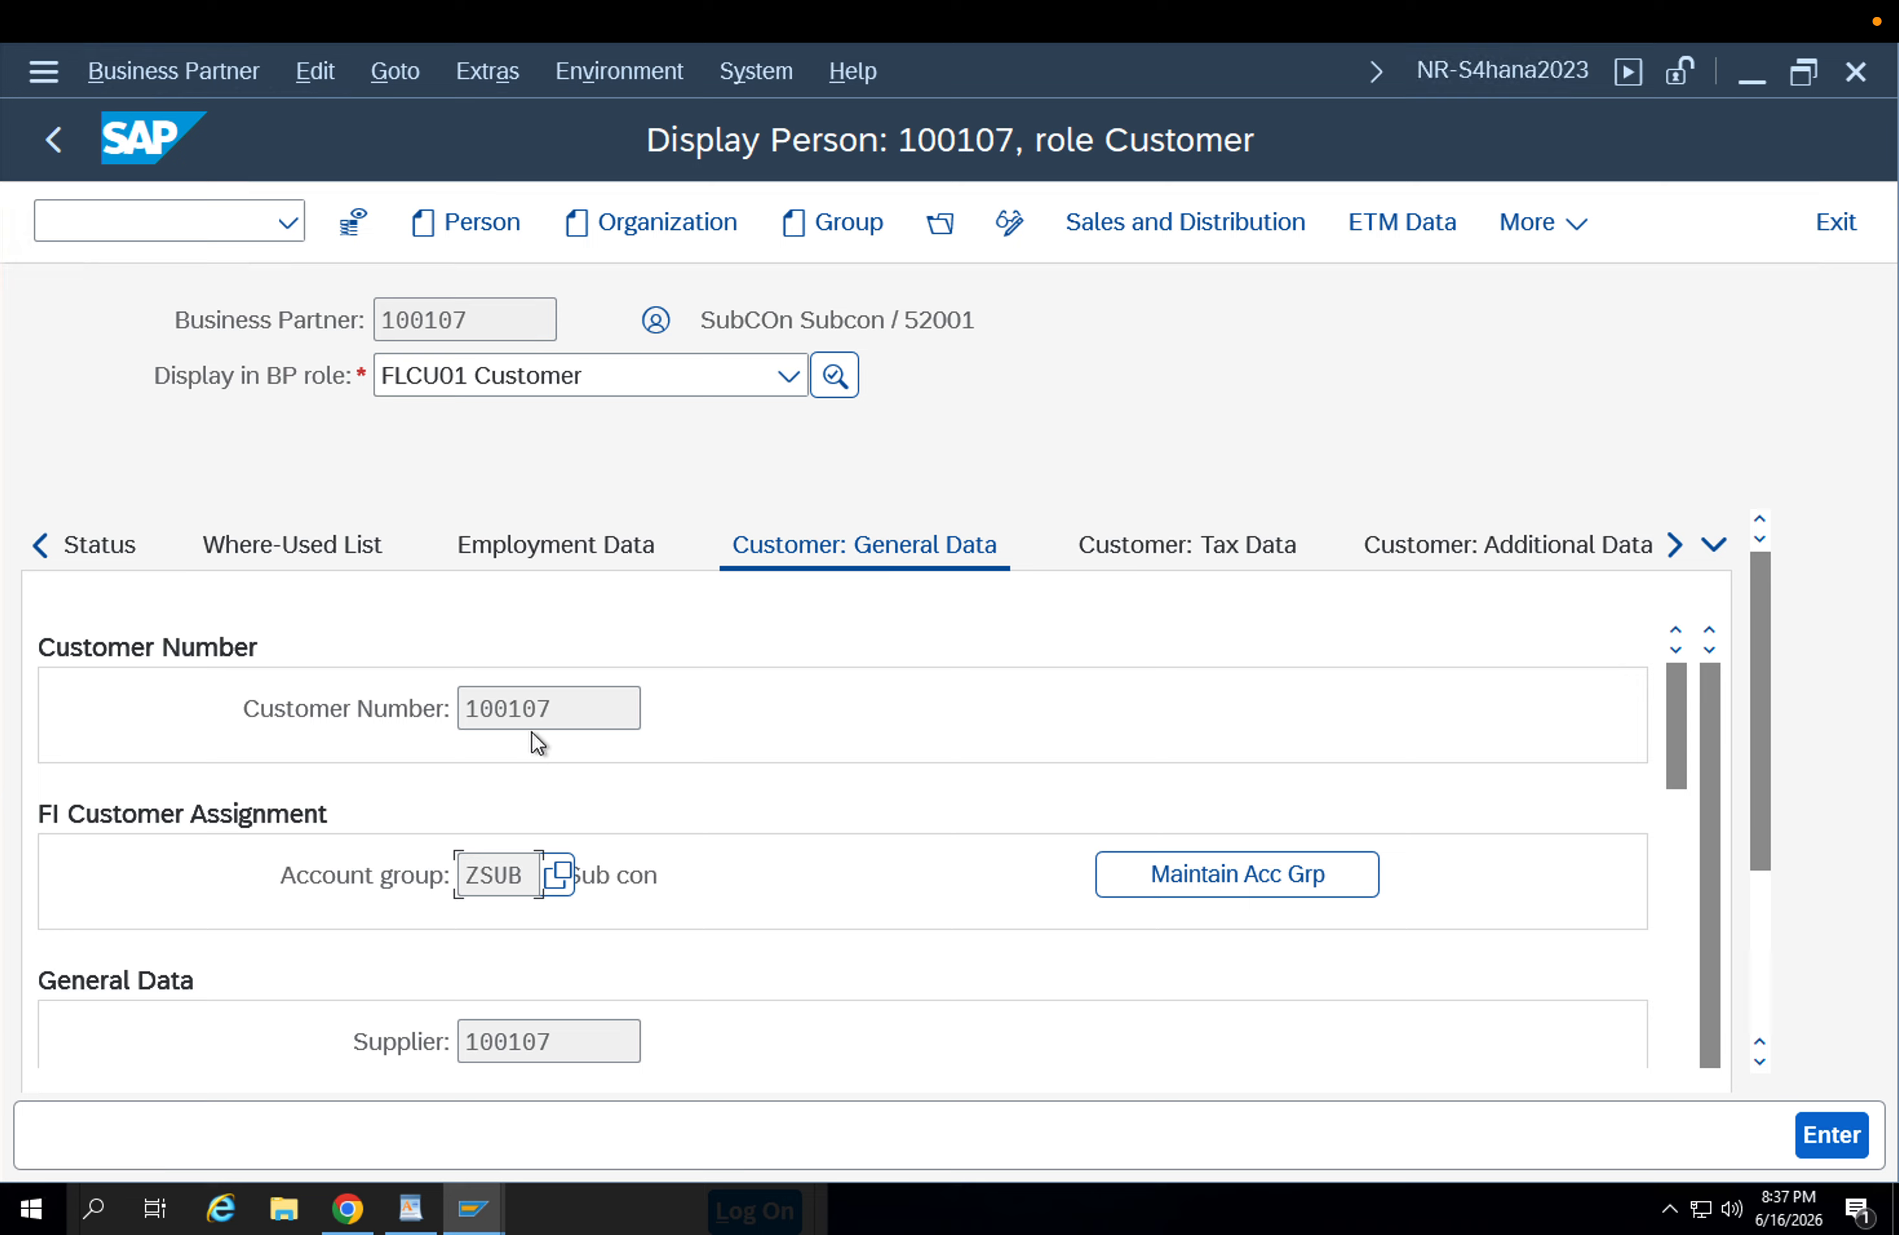
{"action": "left_click", "coordinate": [536, 717]}
{"action": "left_click", "coordinate": [539, 1041]}
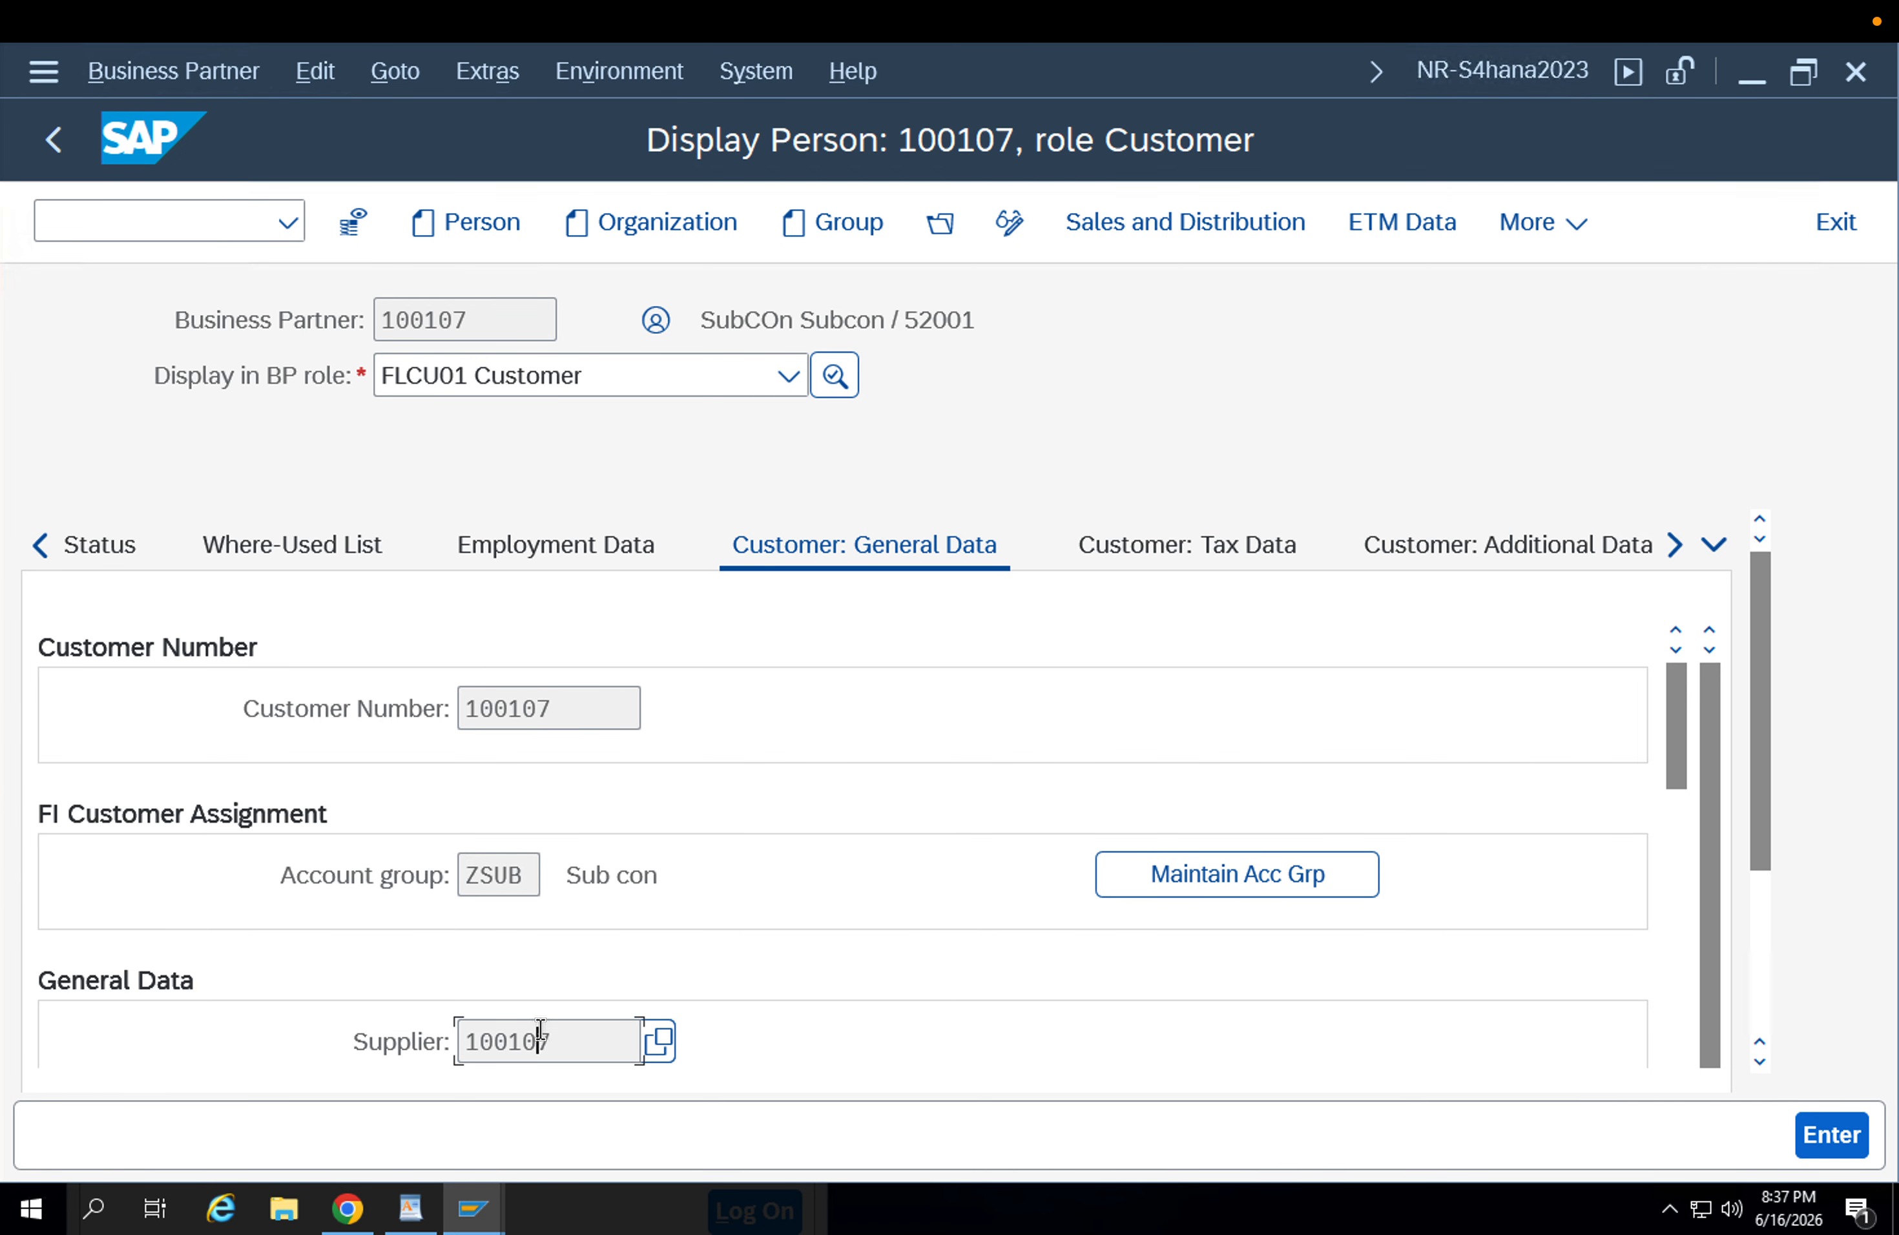
Open the customer's sales and distribution data and check the delivering plant and shipping conditions for the sales area.
{"action": "left_click", "coordinate": [1247, 230]}
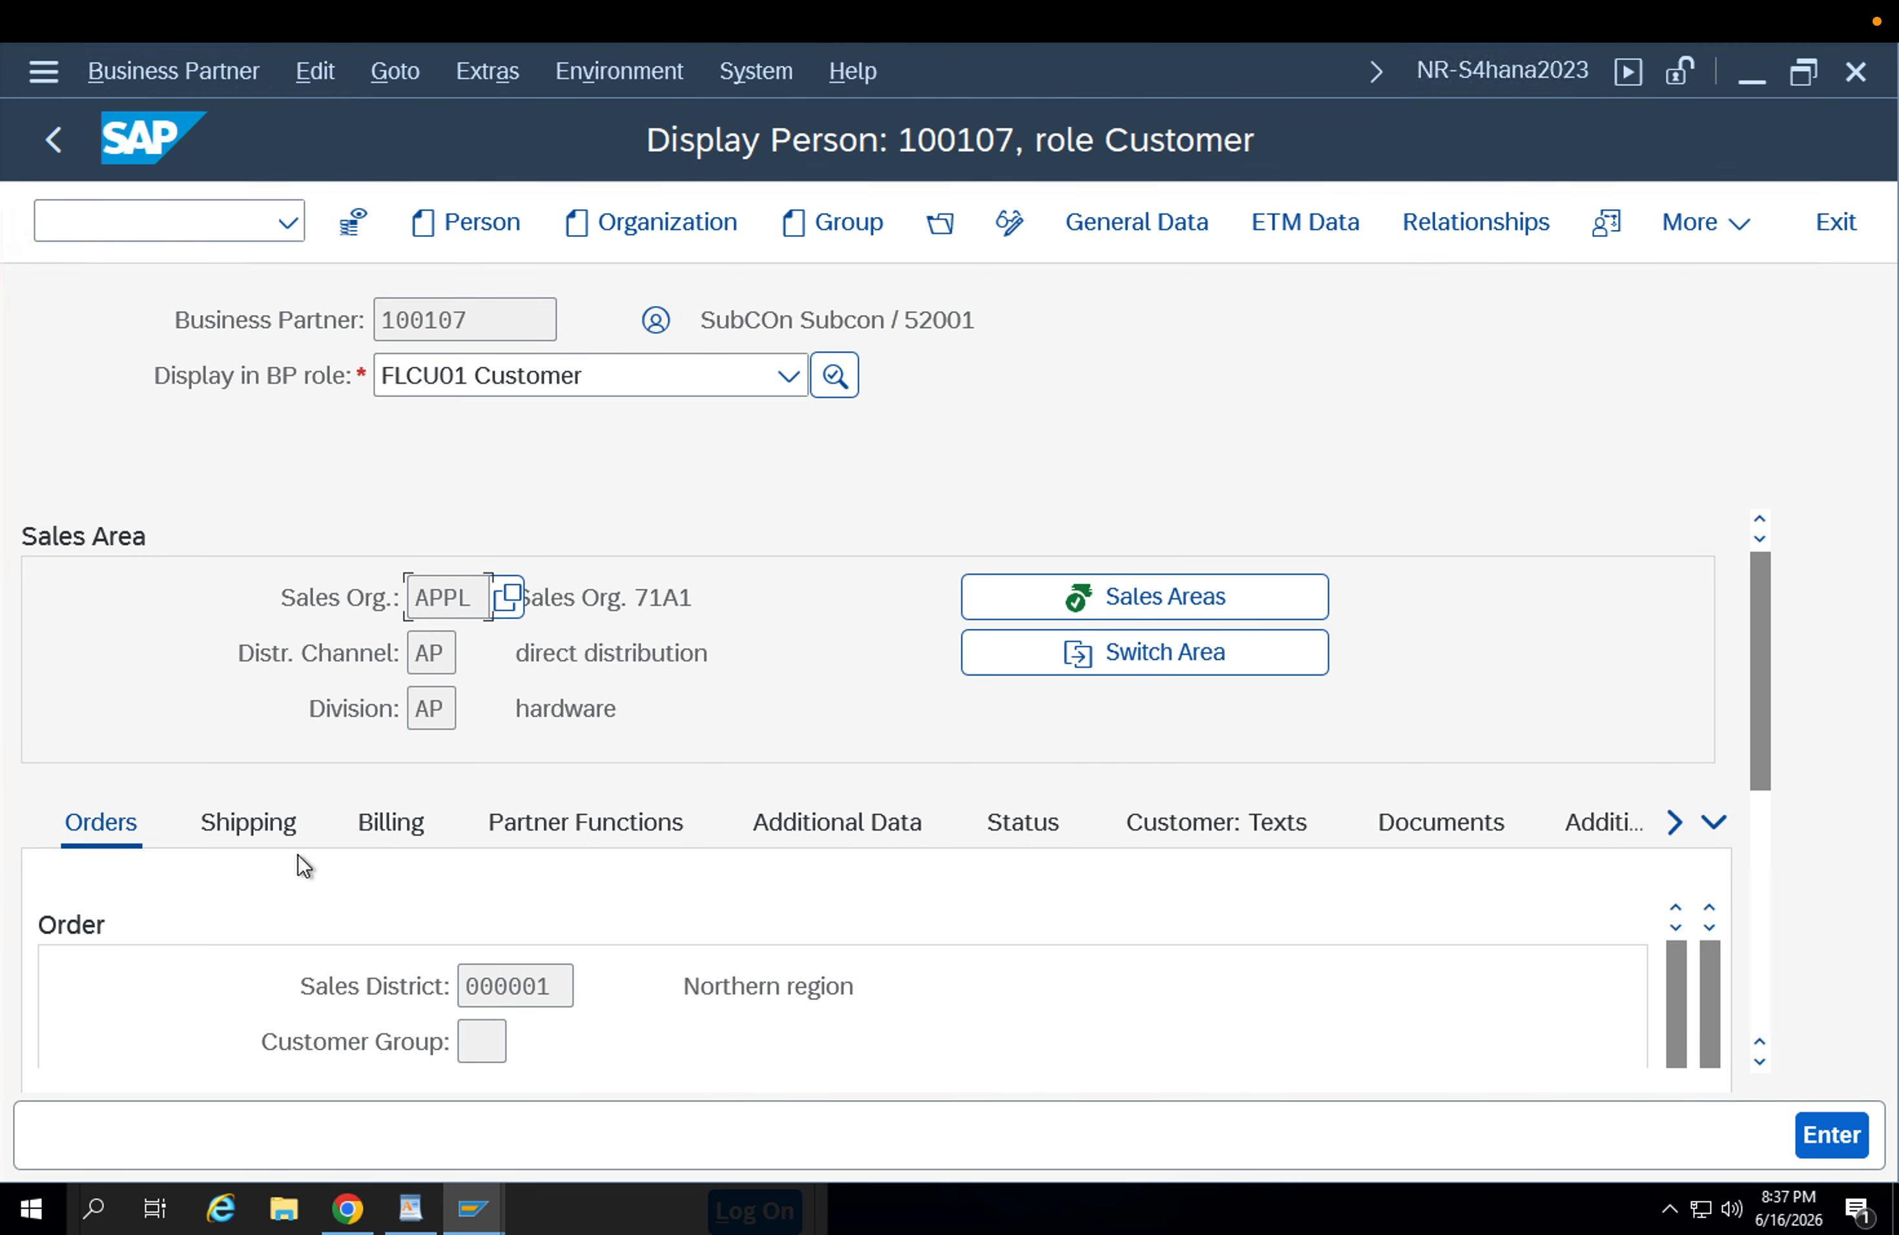
{"action": "left_click", "coordinate": [267, 830]}
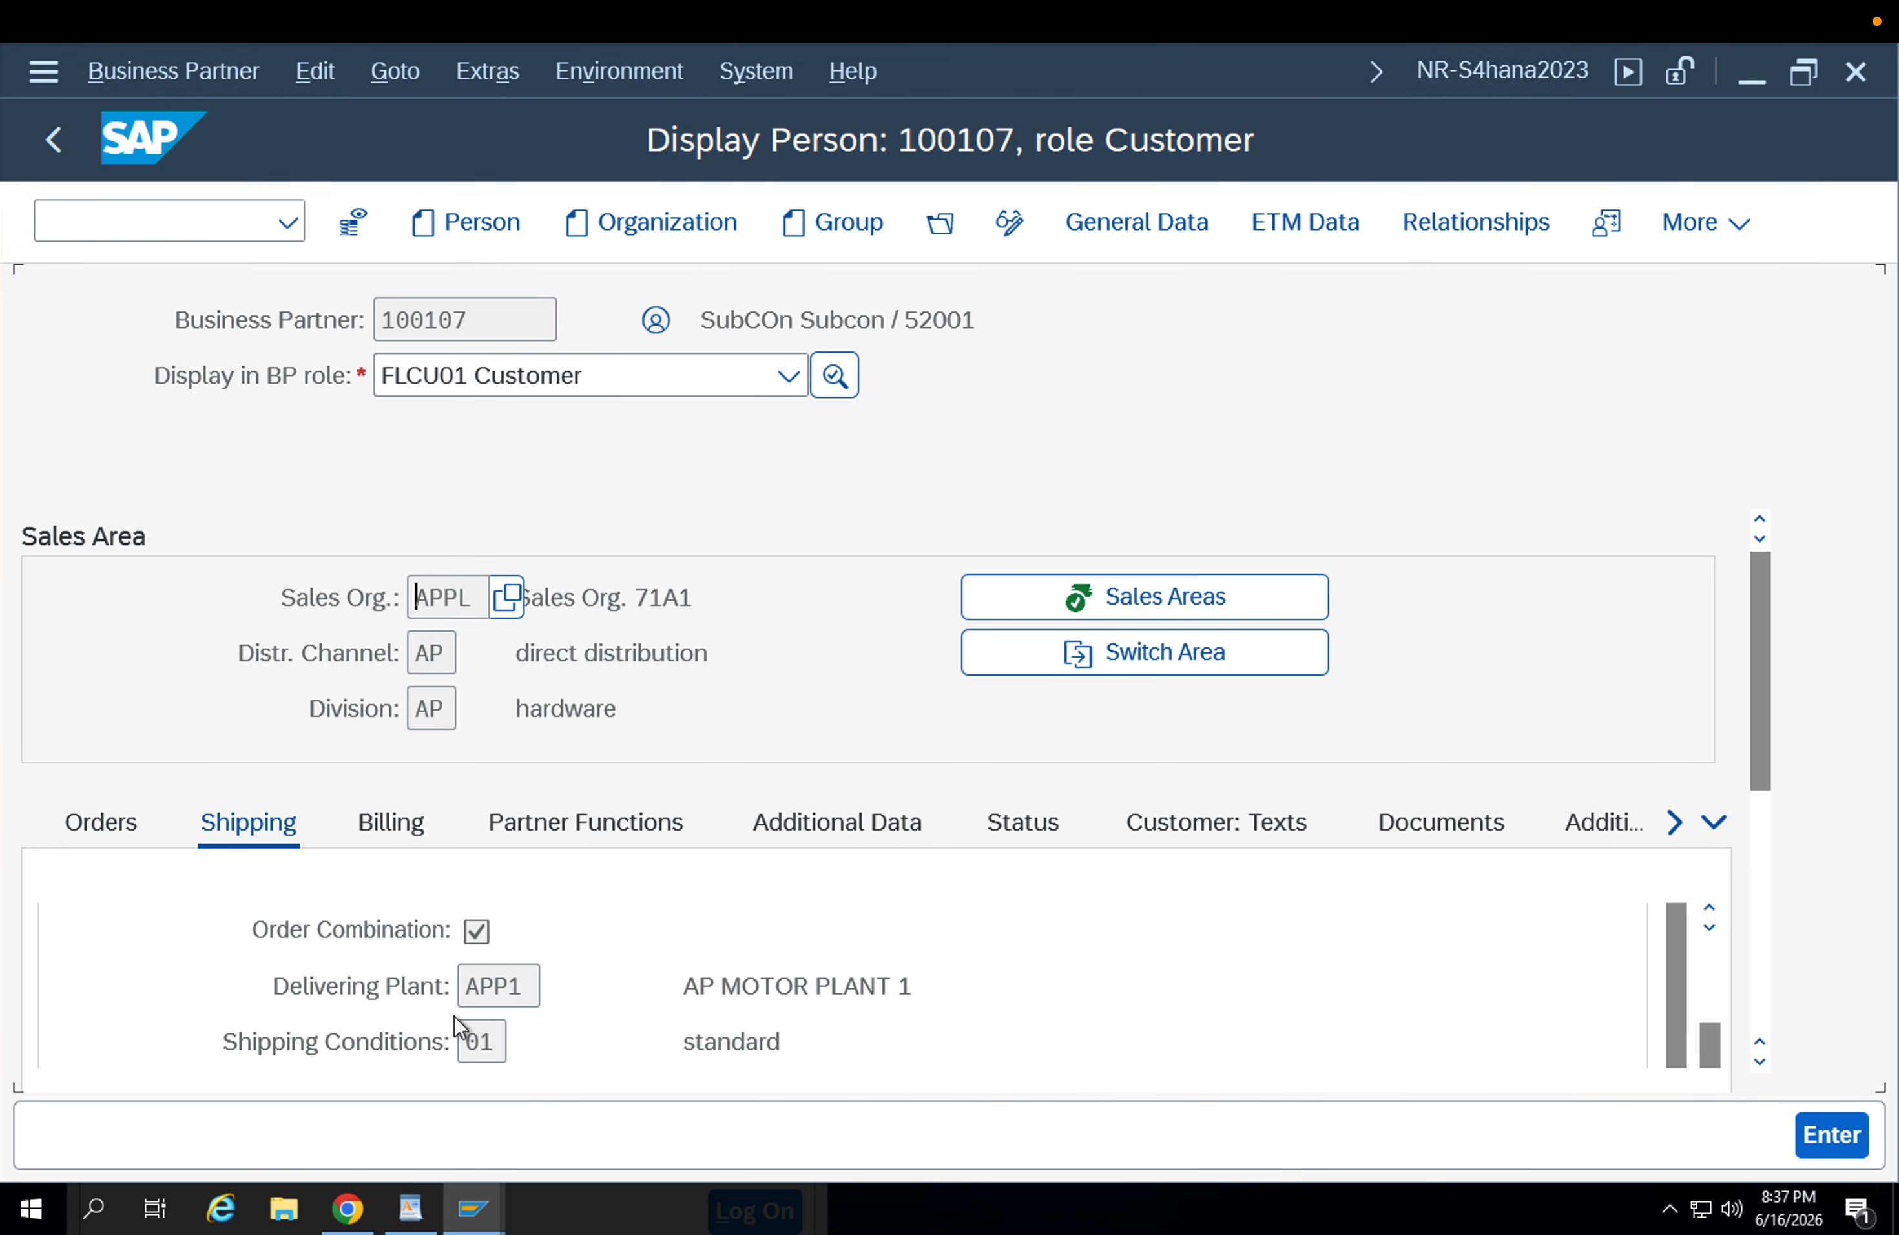
{"action": "double_click", "coordinate": [522, 989]}
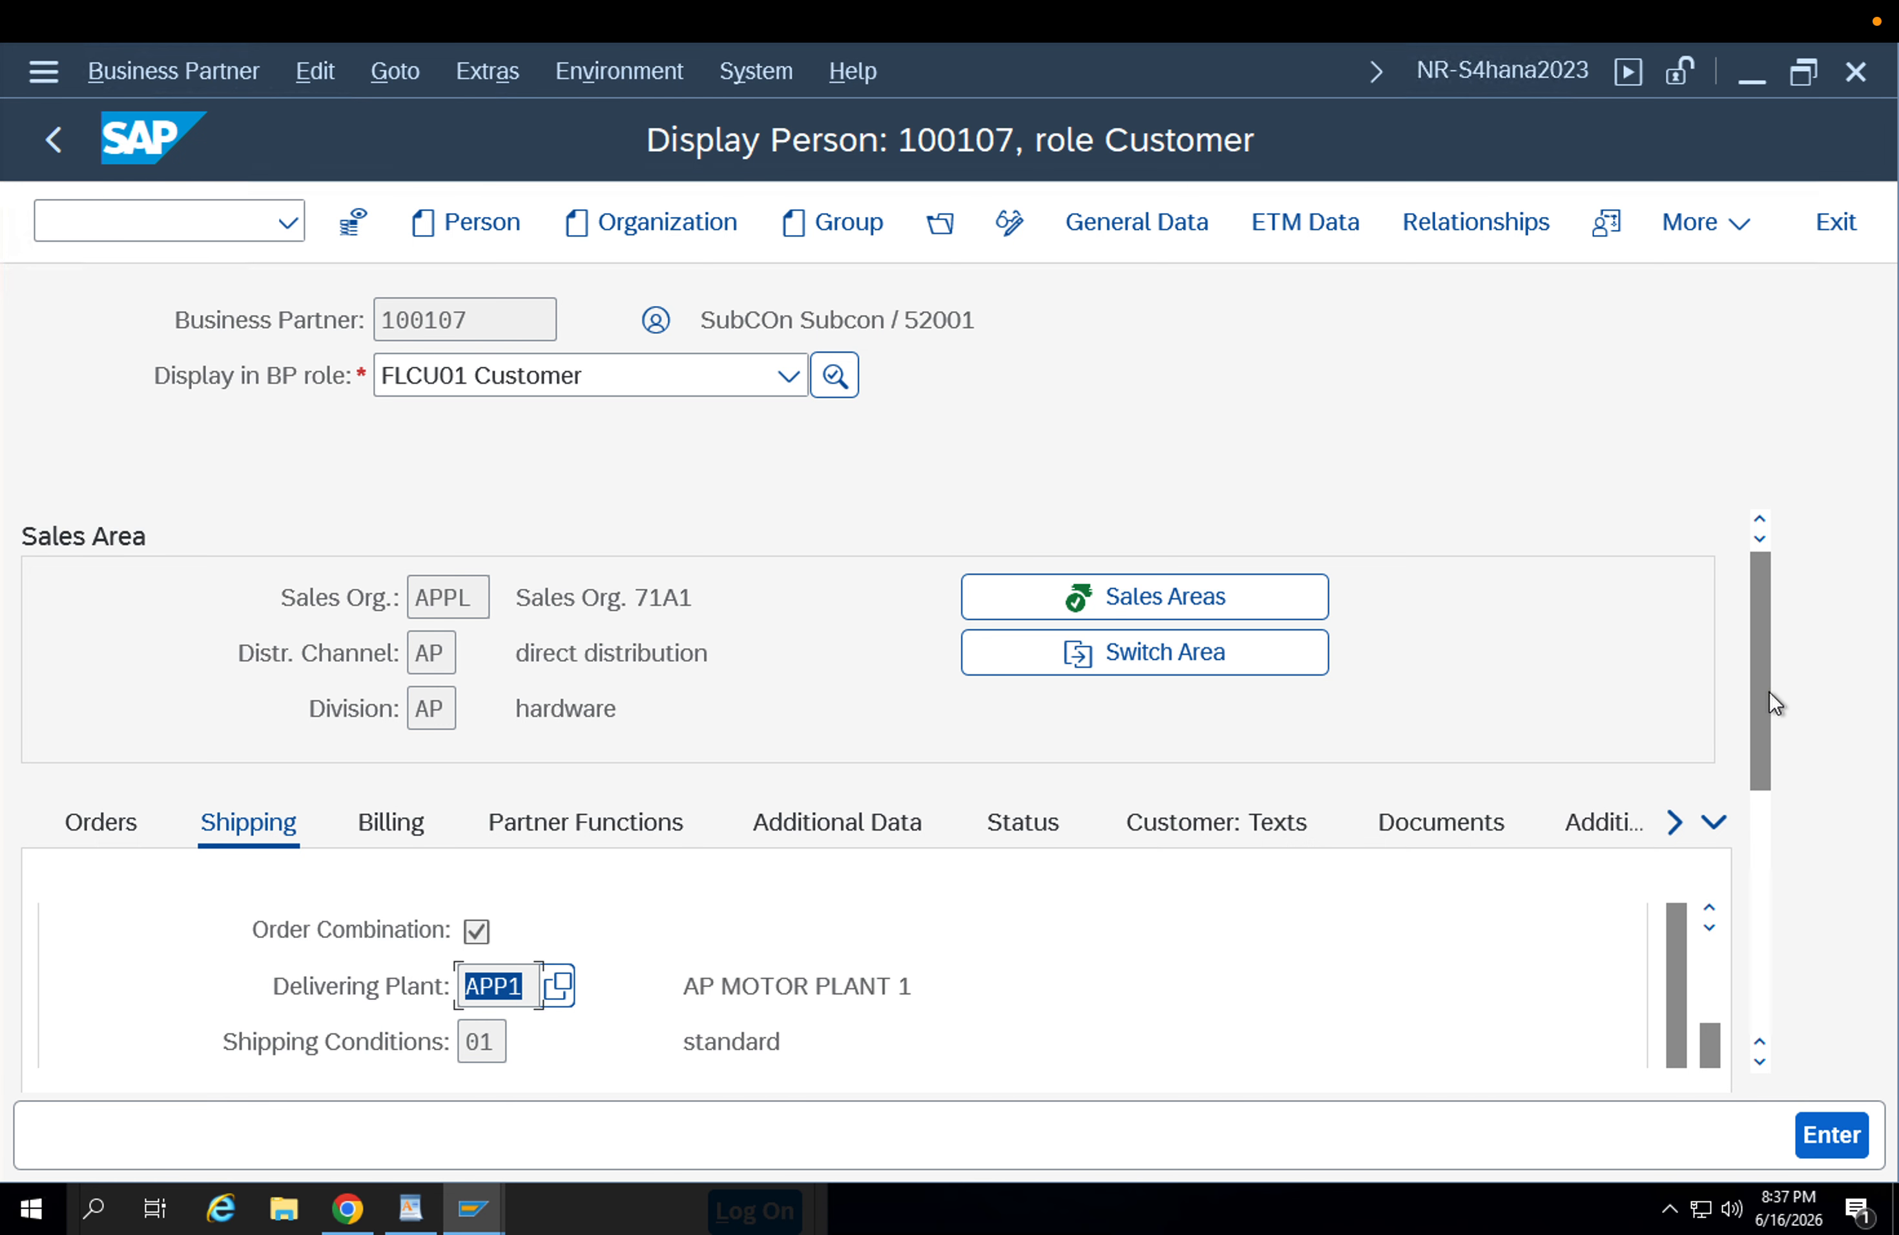
{"action": "left_click_drag", "start_coordinate": [1769, 690], "coordinate": [1772, 761]}
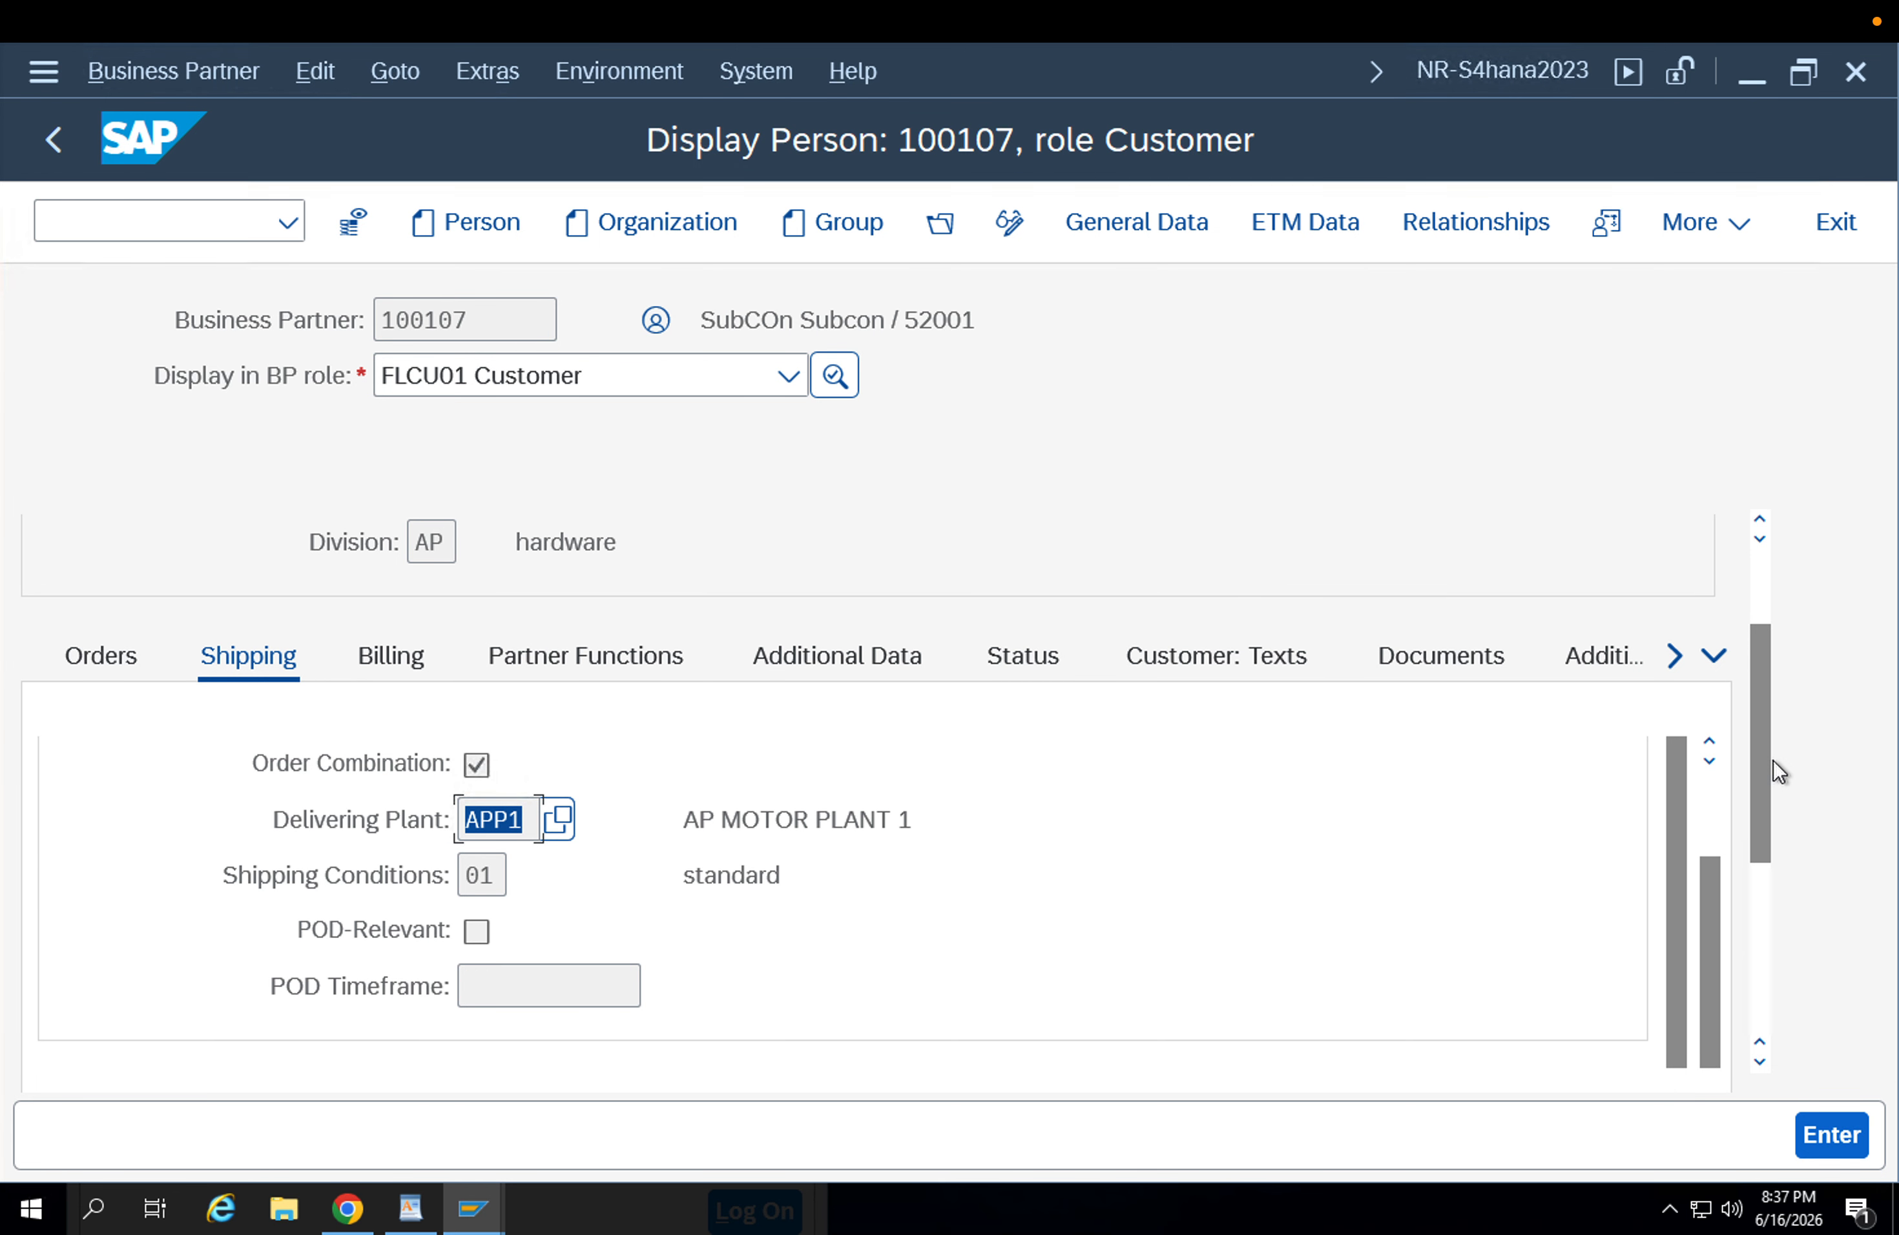
{"action": "left_click", "coordinate": [1777, 604]}
Leave the business partner display and start purchase order creation with transaction ME21N.
{"action": "left_click", "coordinate": [161, 223]}
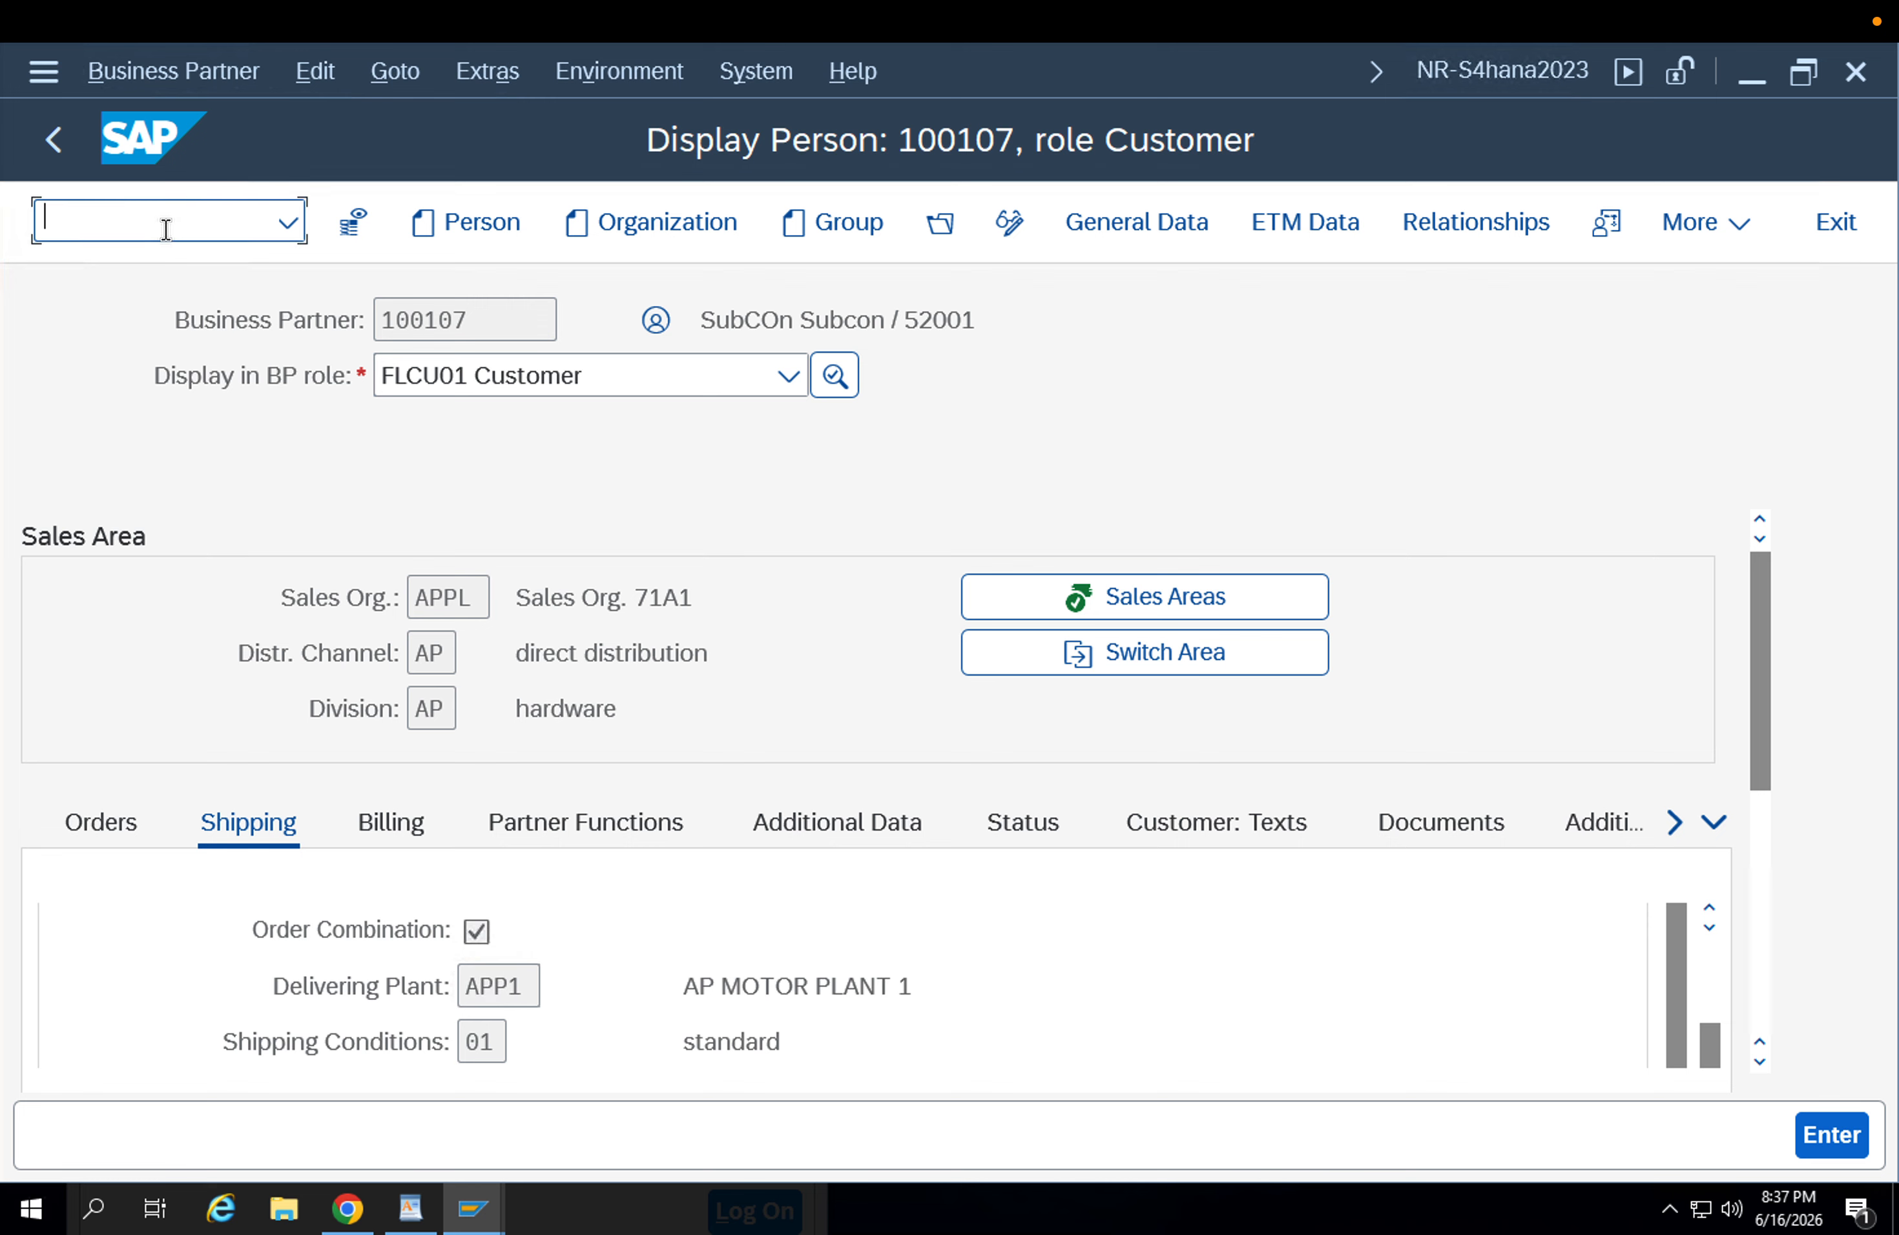
{"action": "type", "text": "/nme21n"}
{"action": "key", "text": "Return"}
Keep the order type NB Standard PO and enter the subcontractor business partner as the supplier.
{"action": "left_click", "coordinate": [262, 319]}
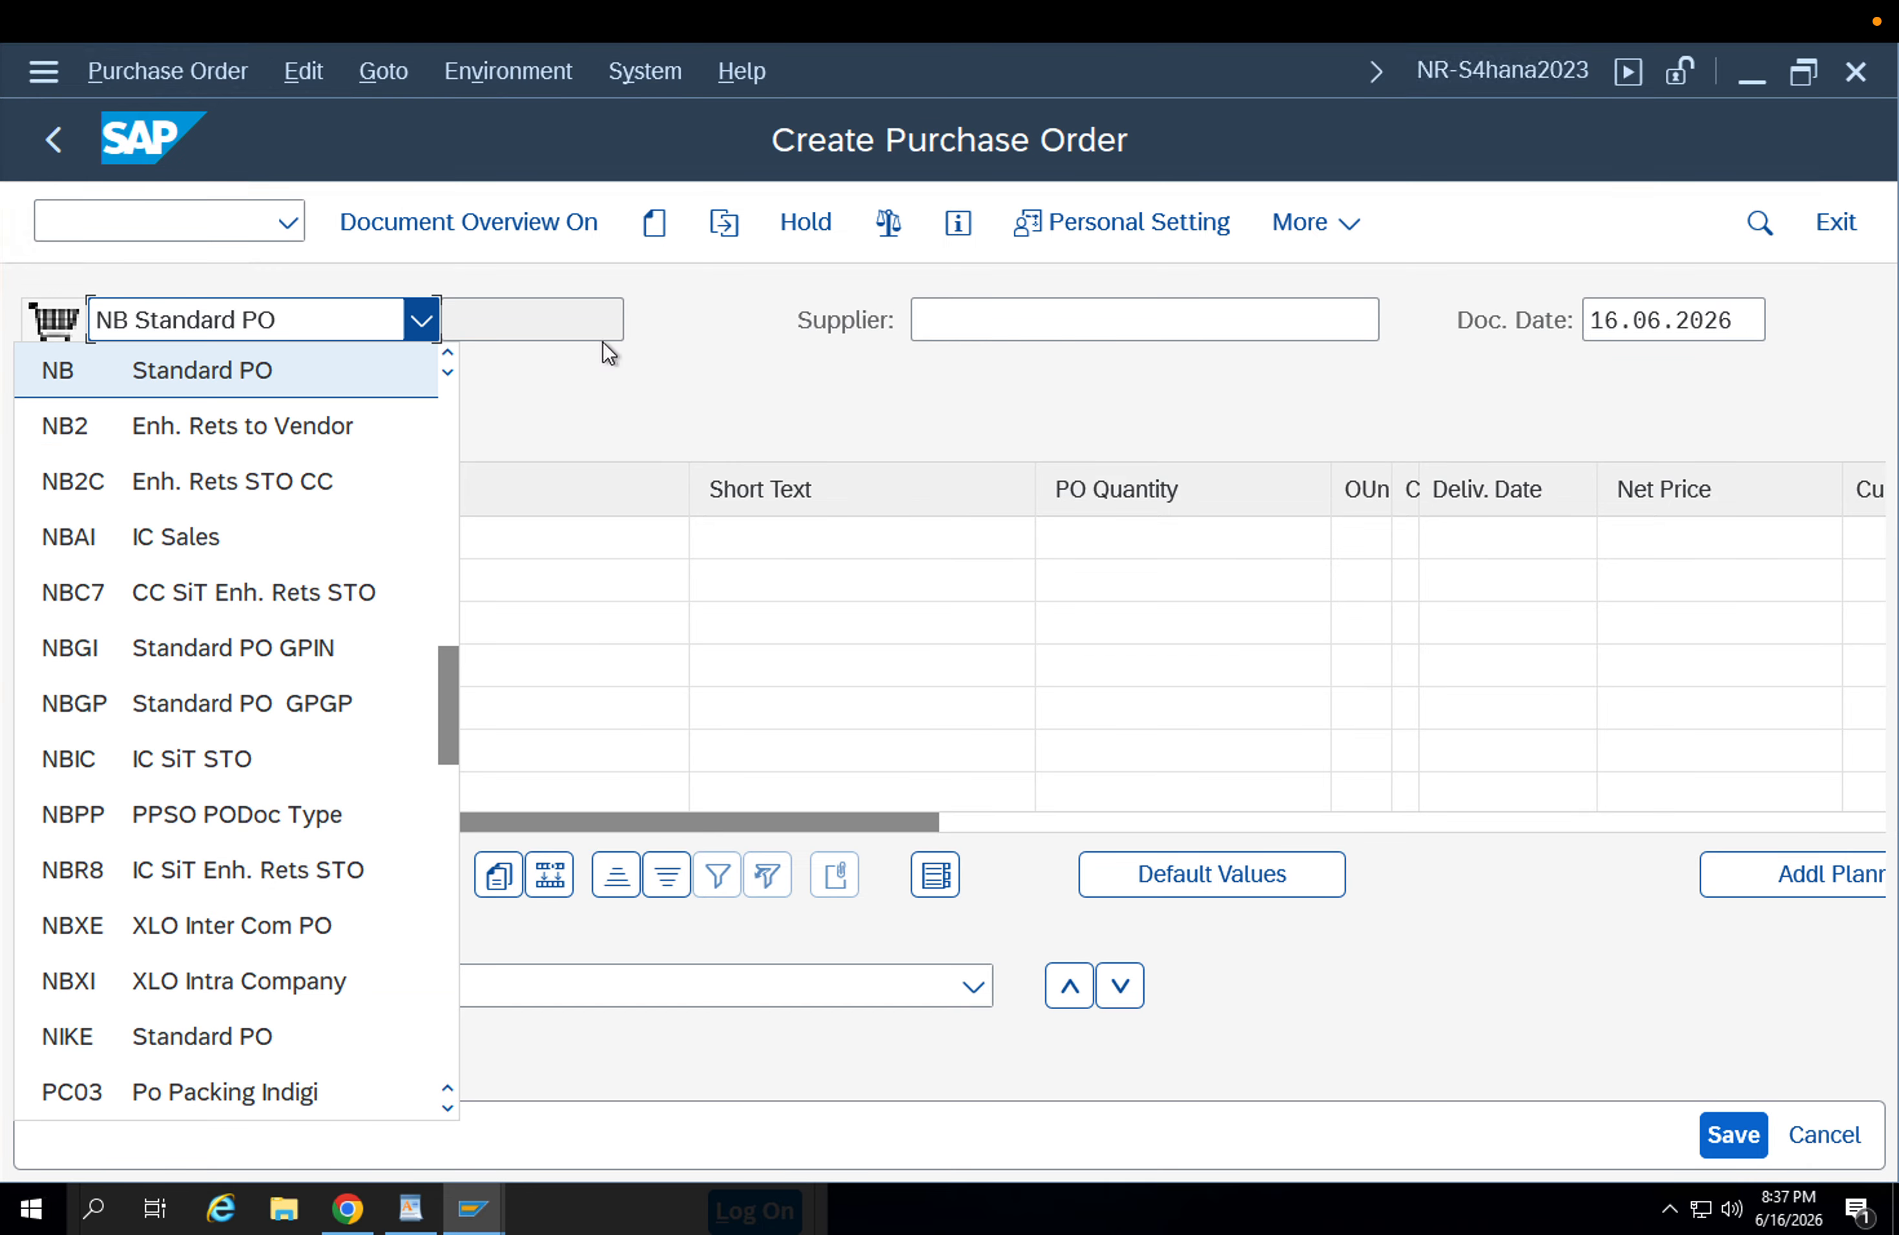
{"action": "left_click", "coordinate": [963, 316]}
{"action": "left_click", "coordinate": [953, 315]}
{"action": "key", "text": "Down"}
{"action": "key", "text": "Down"}
{"action": "key", "text": "Down"}
{"action": "key", "text": "Down"}
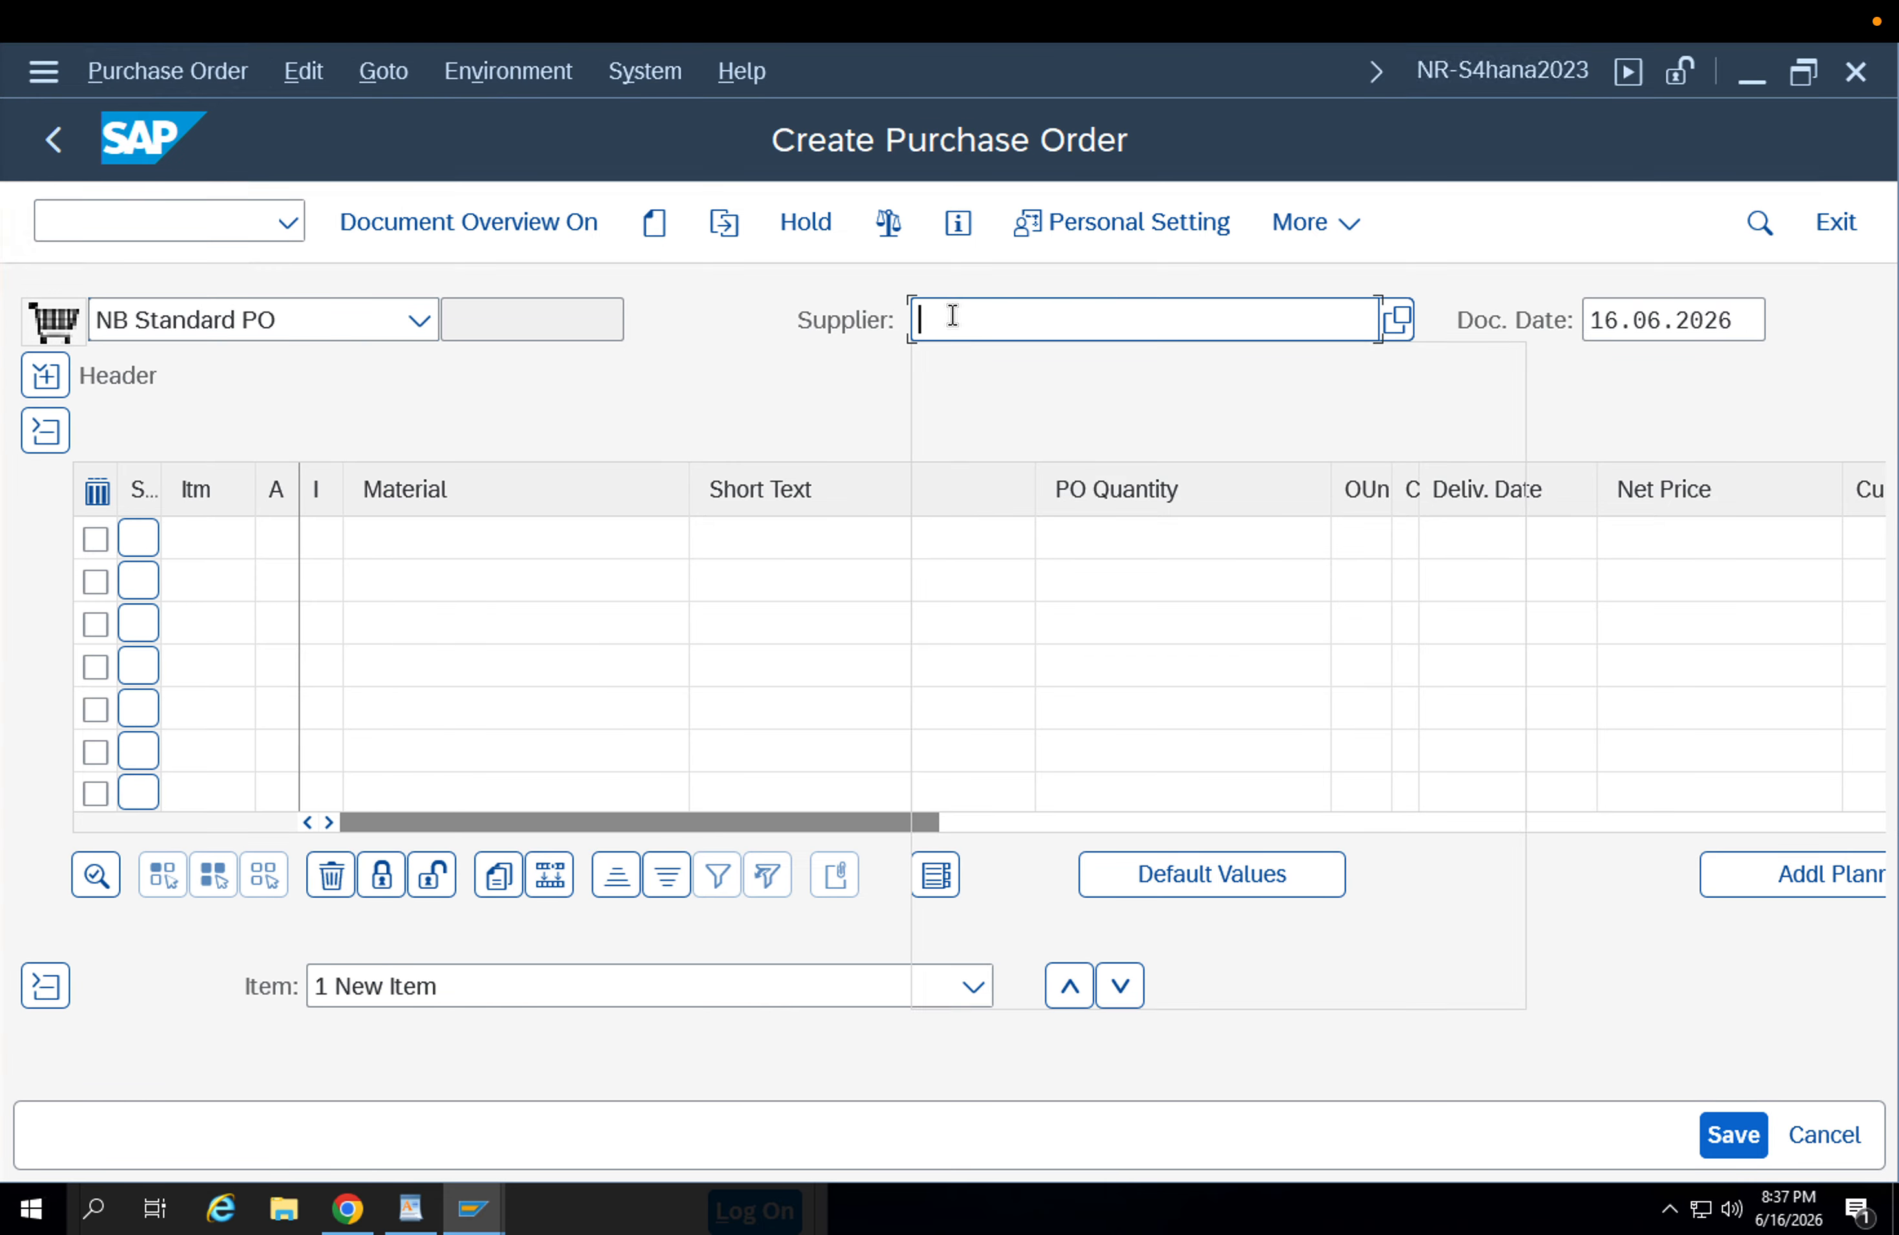
{"action": "key", "text": "Return"}
{"action": "key", "text": "Return"}
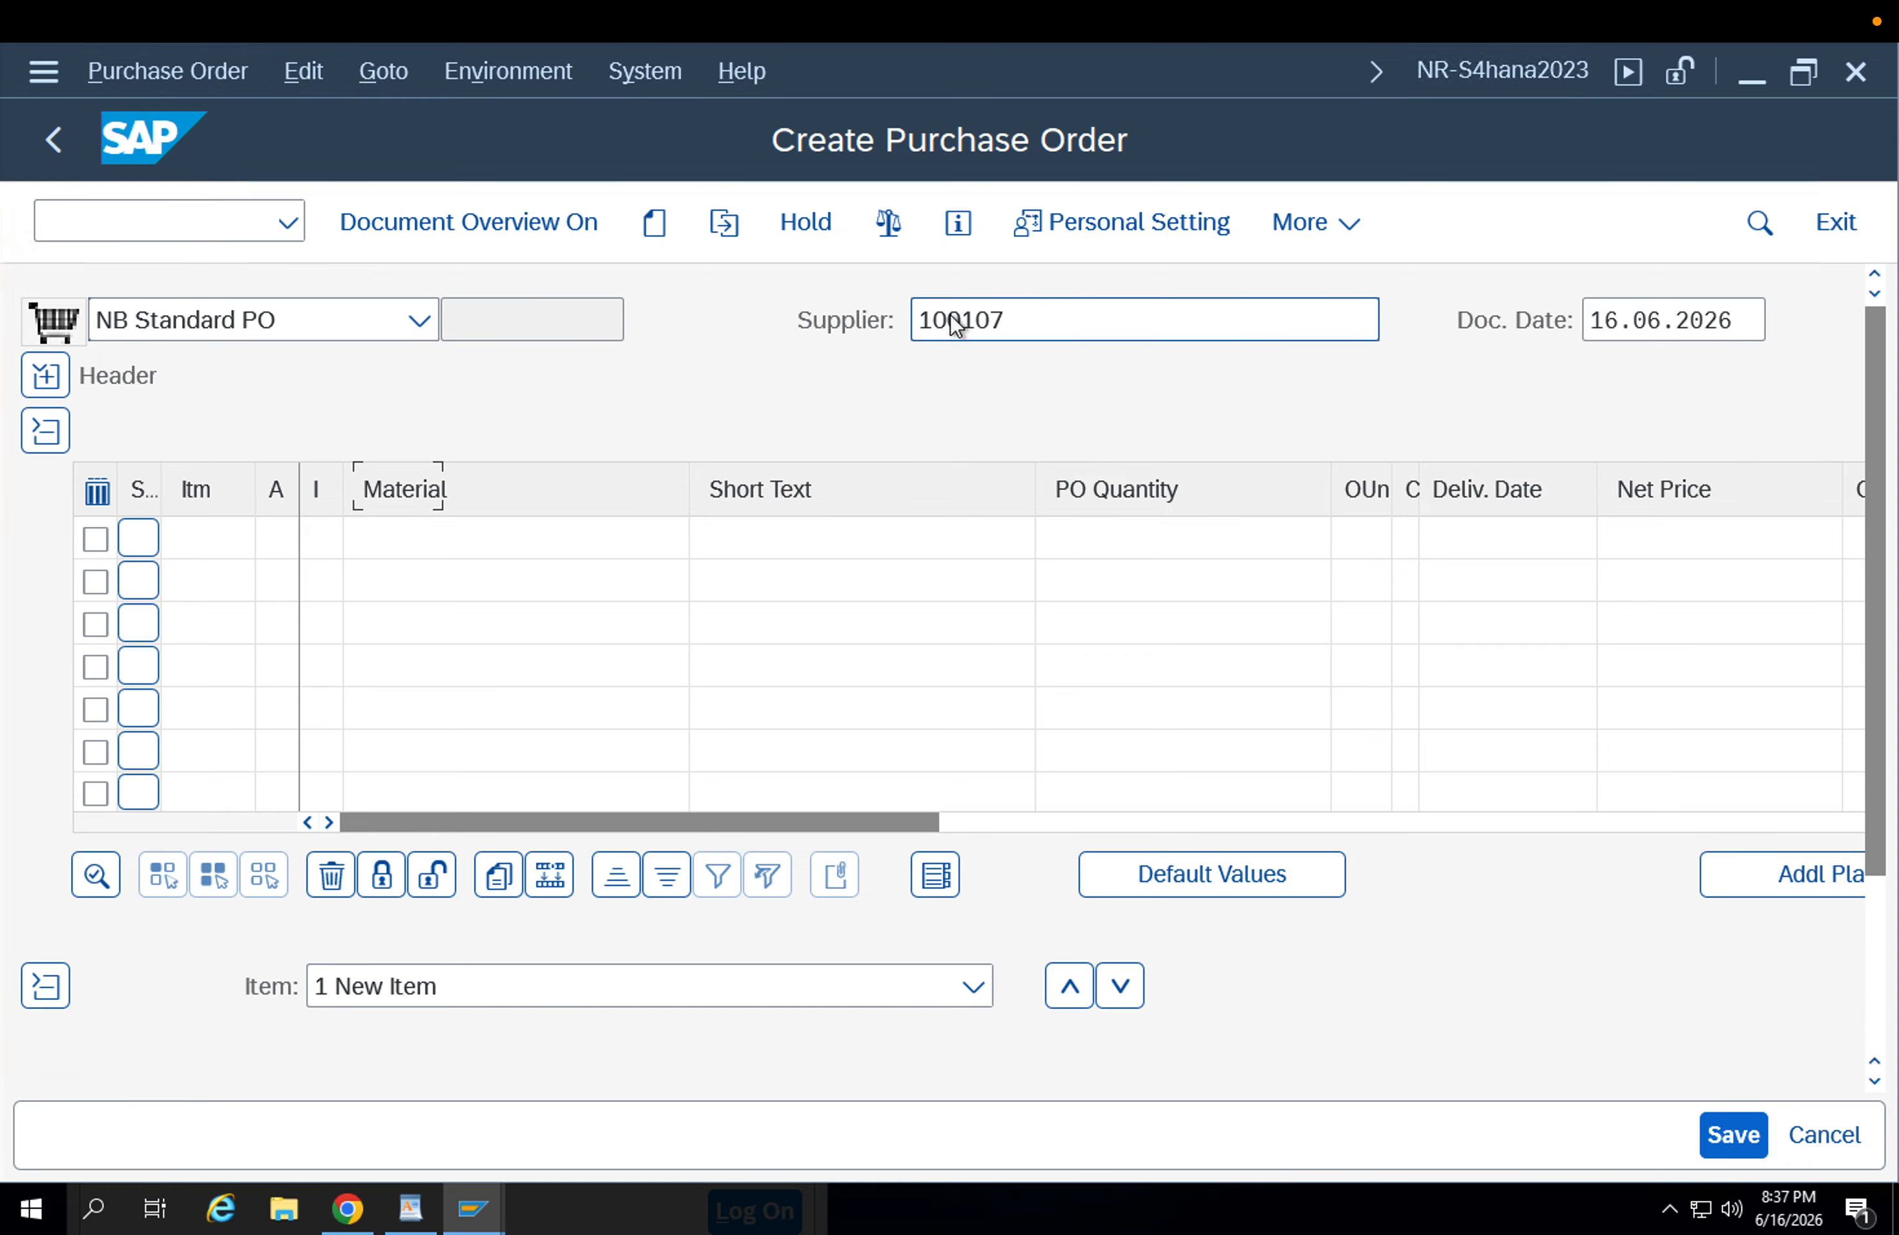
Set the order's purchasing organization to APP1, purchasing group to 002 and company code to APPL.
{"action": "key", "text": "Down"}
{"action": "key", "text": "Down"}
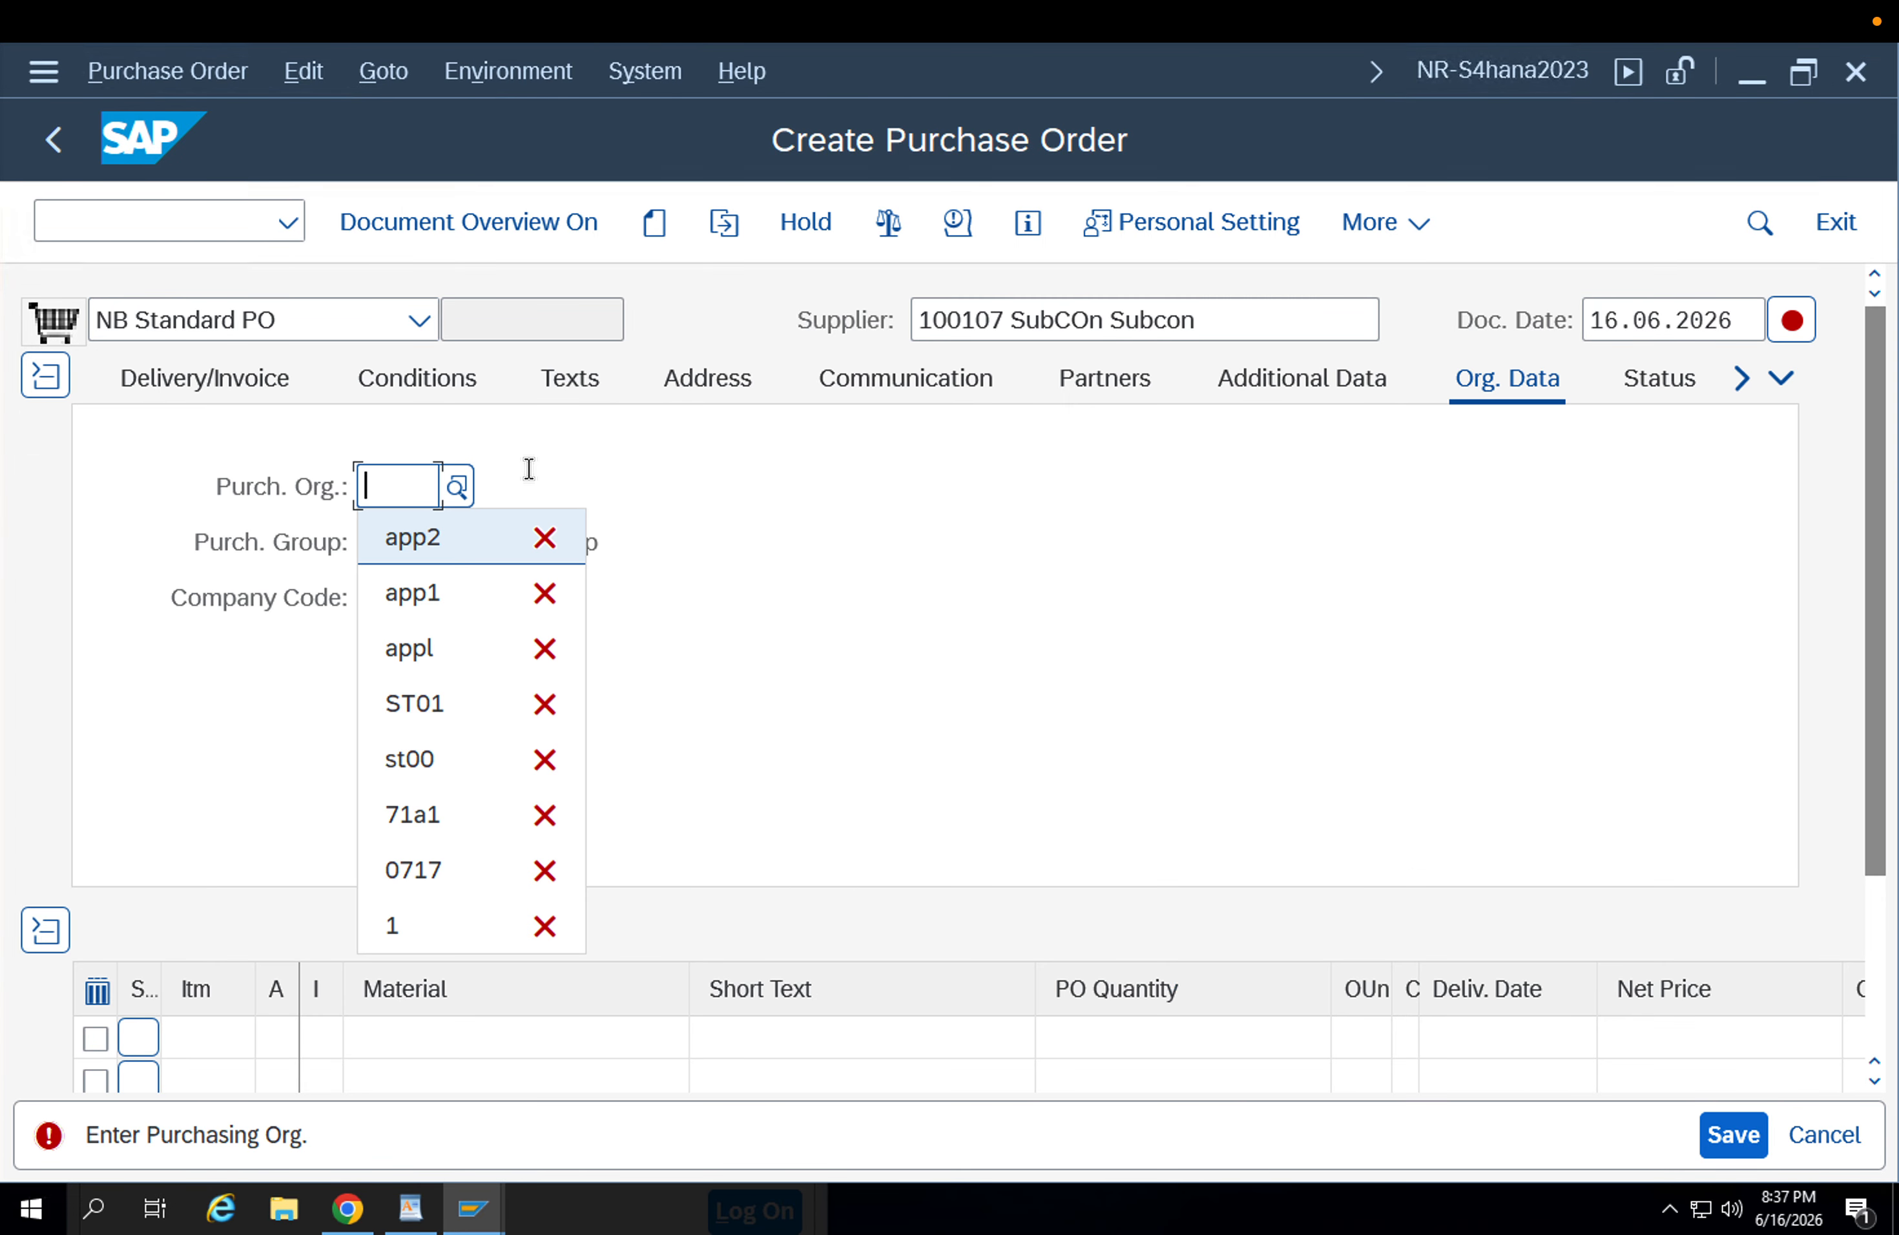
{"action": "key", "text": "Return"}
{"action": "key", "text": "Return"}
{"action": "key", "text": "Down"}
{"action": "key", "text": "Return"}
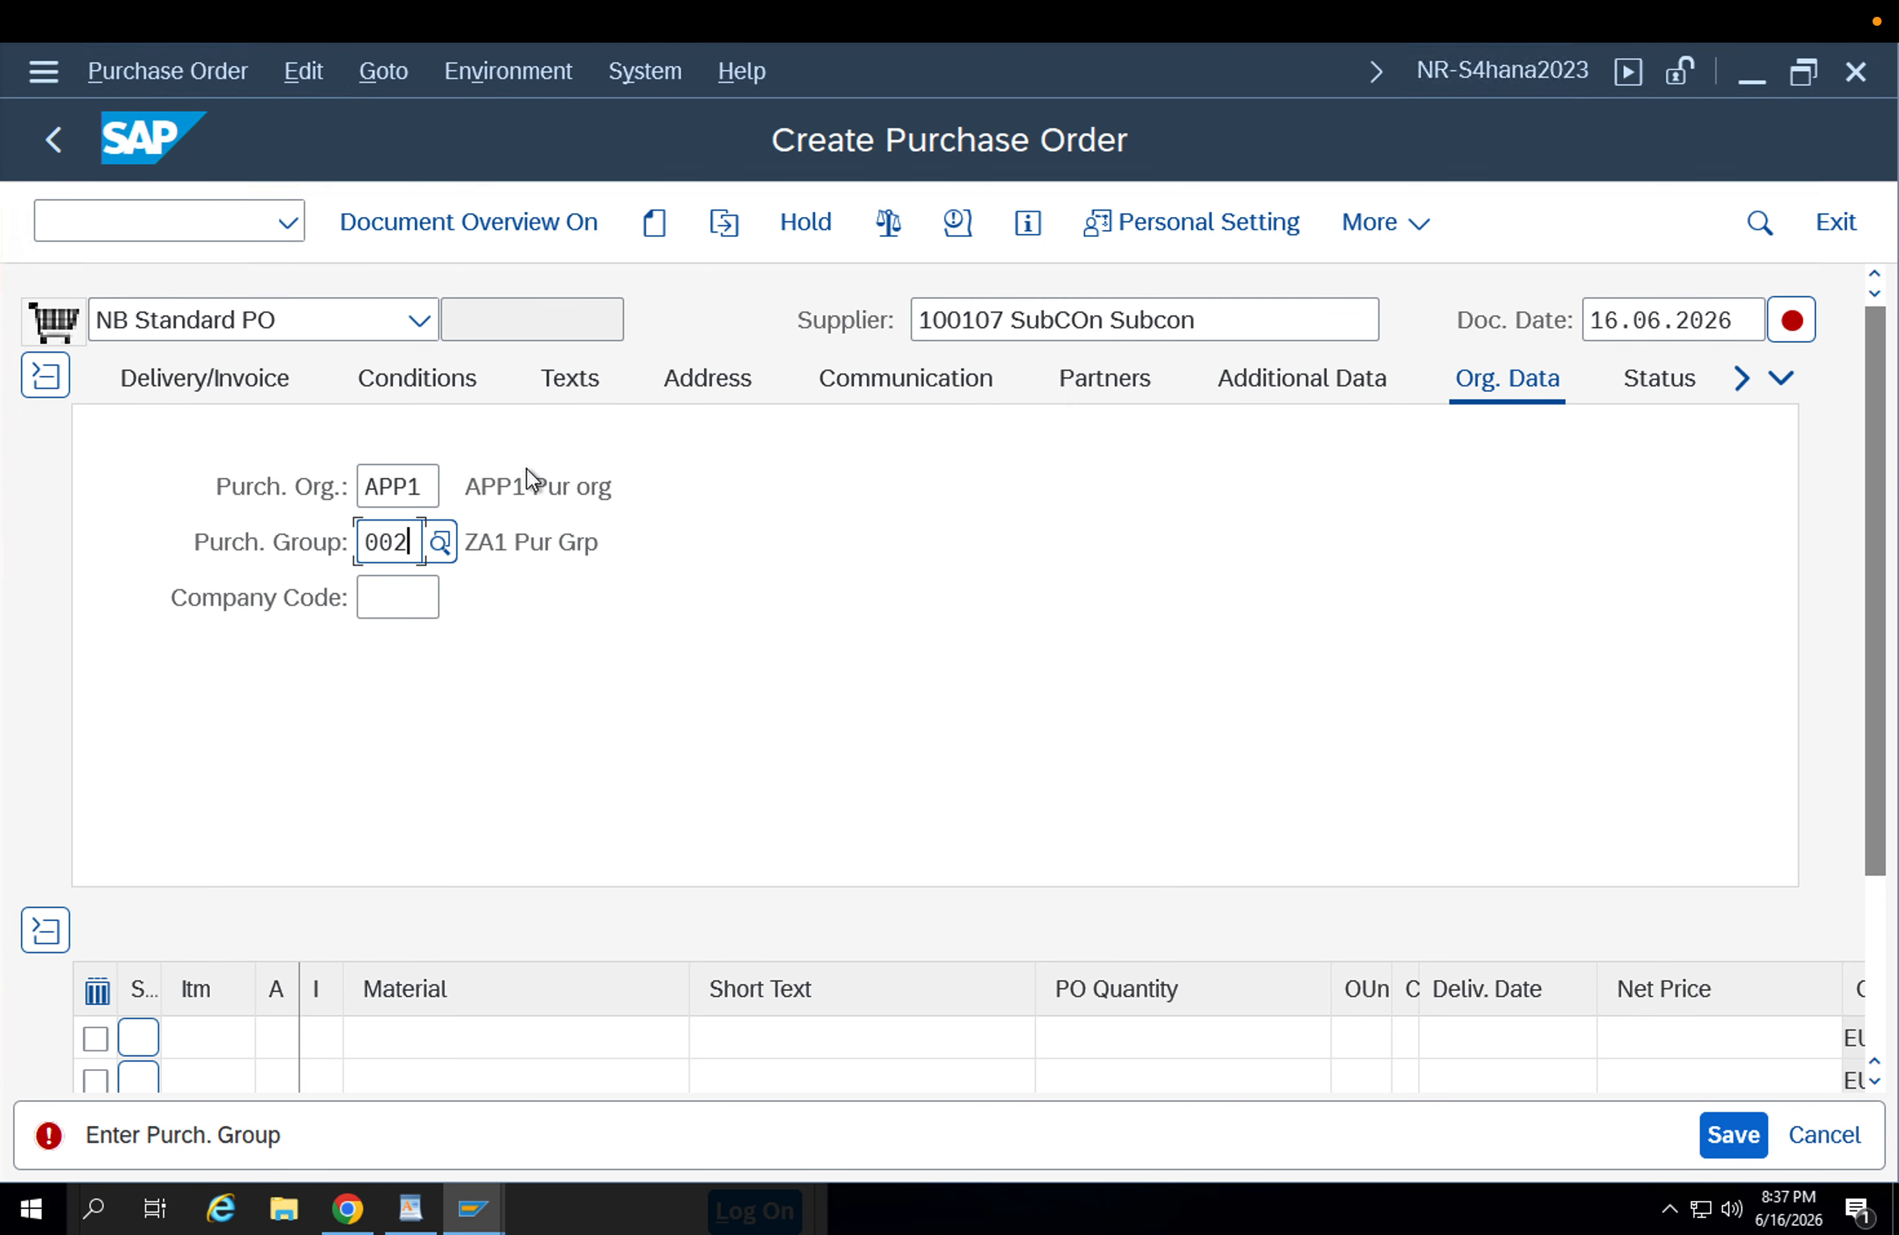
{"action": "key", "text": "Return"}
{"action": "key", "text": "Down"}
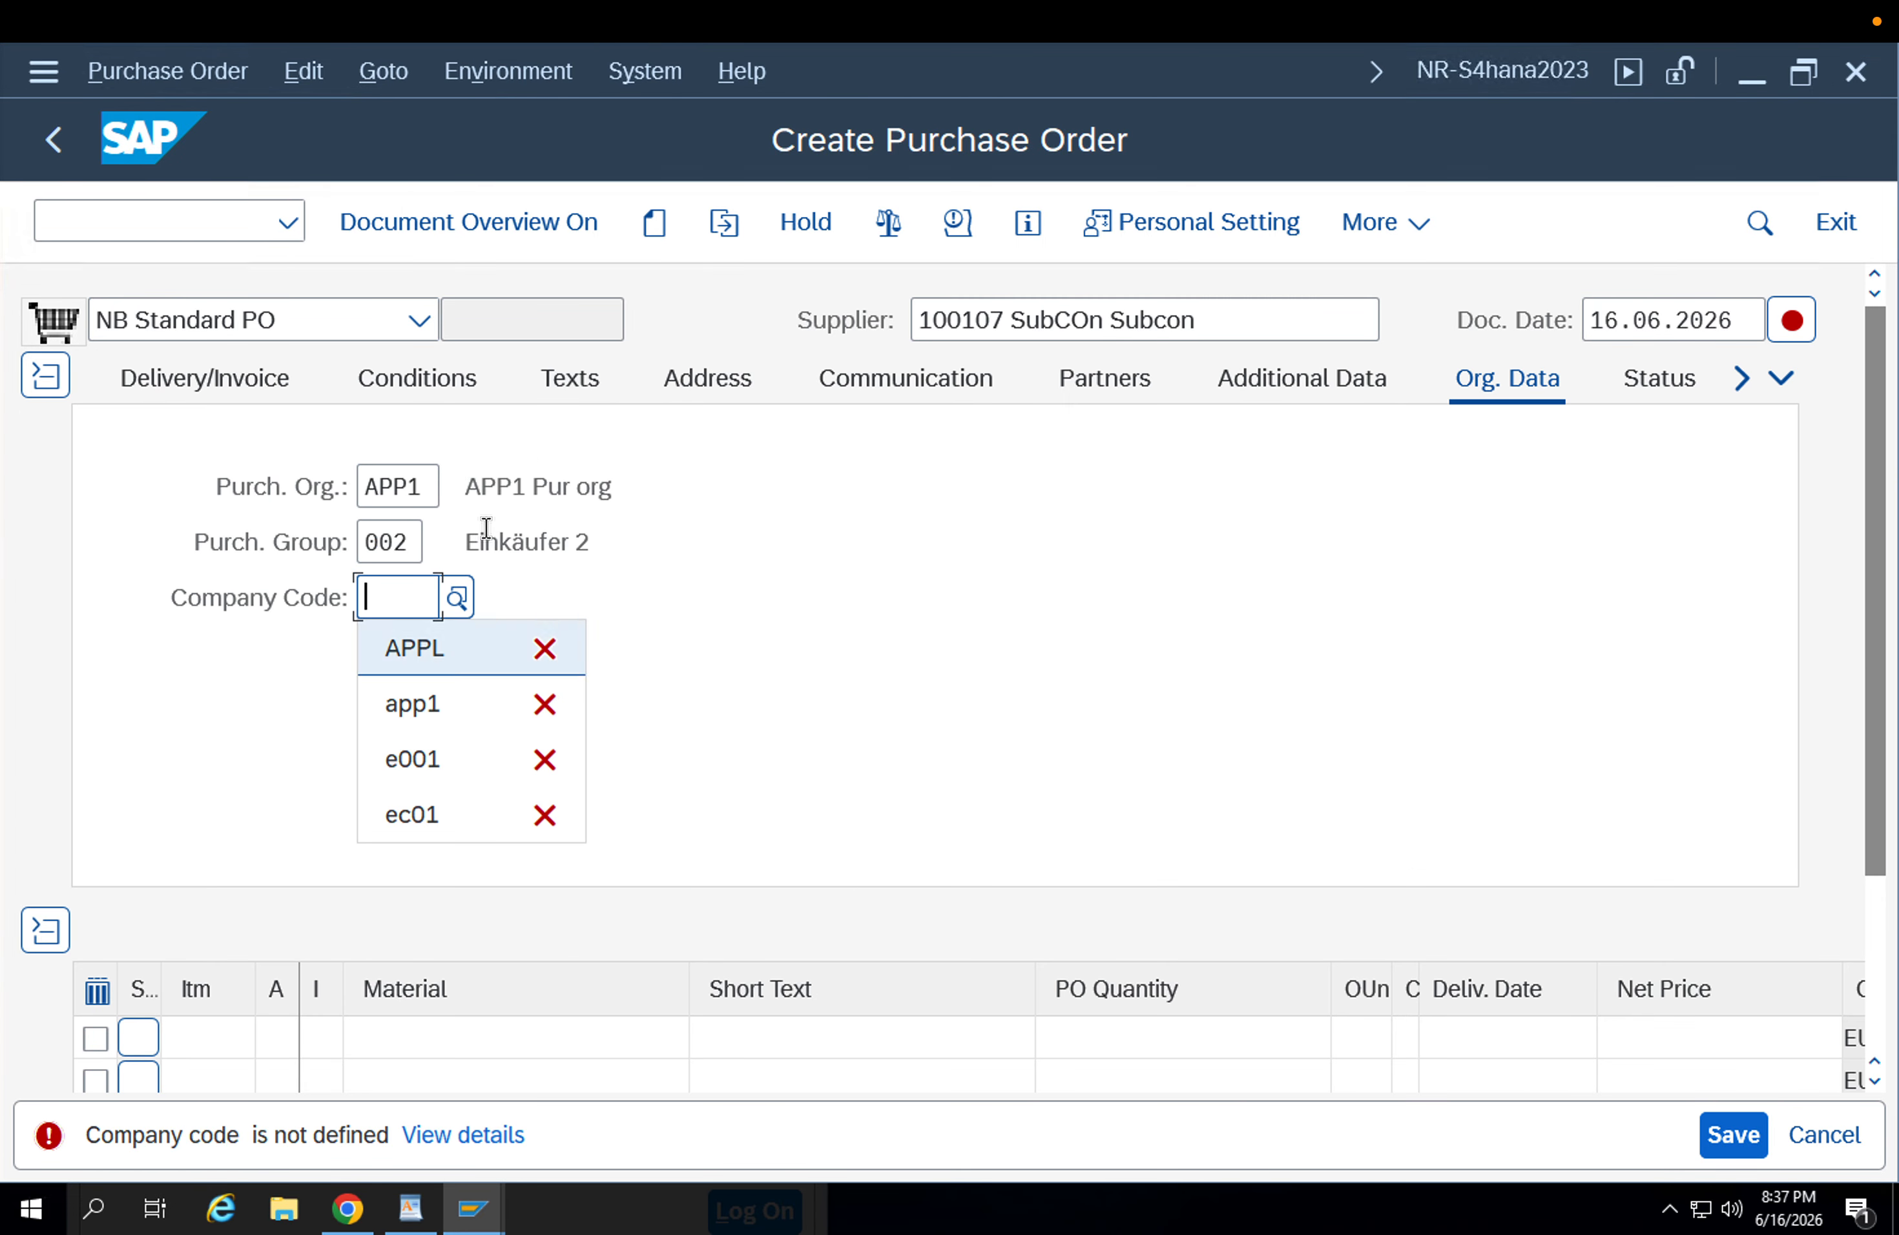
{"action": "key", "text": "Return"}
{"action": "key", "text": "Return"}
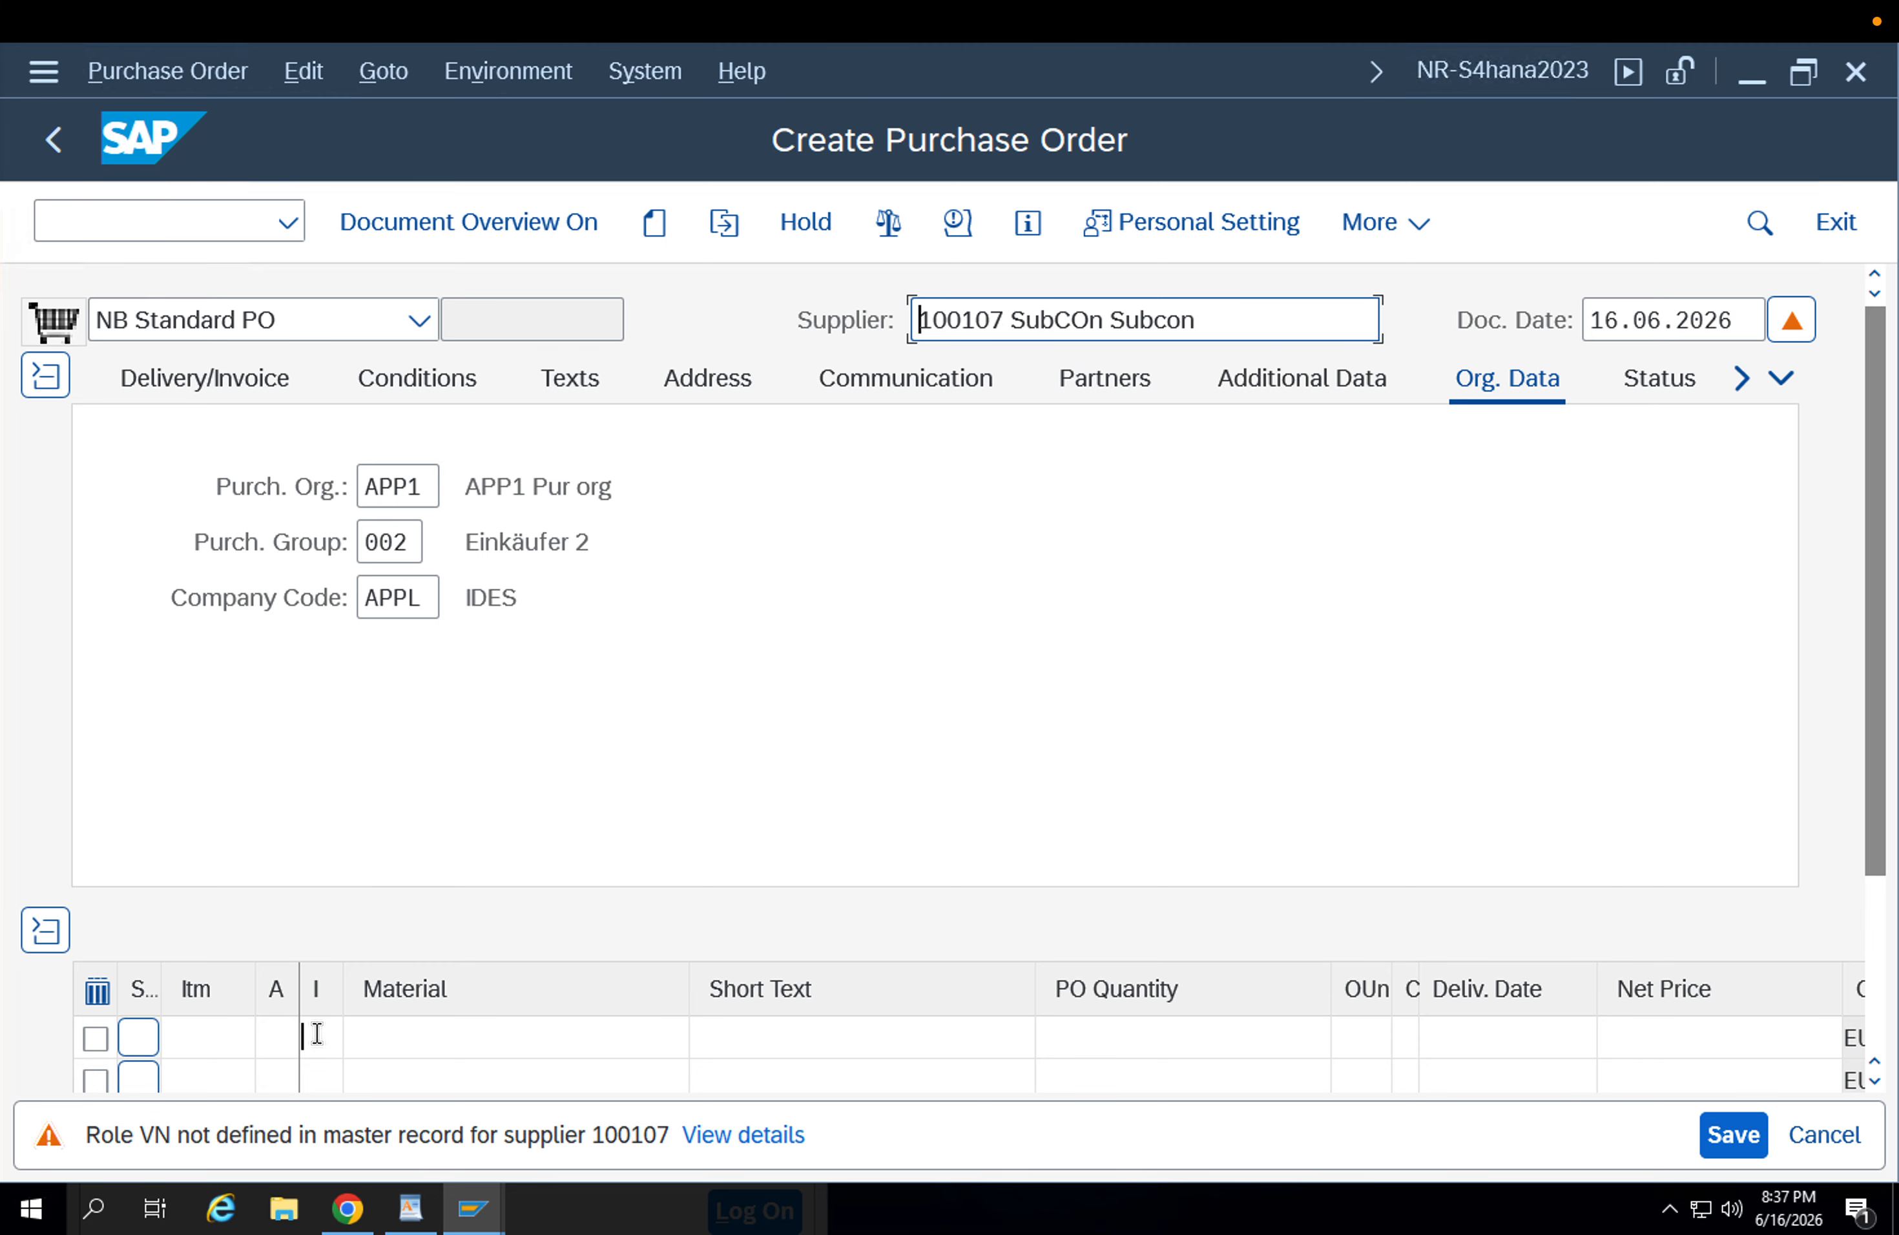
Start the first order item with item category L for subcontracting and material FG-001.
{"action": "left_click", "coordinate": [316, 1034]}
{"action": "key", "text": "Tab"}
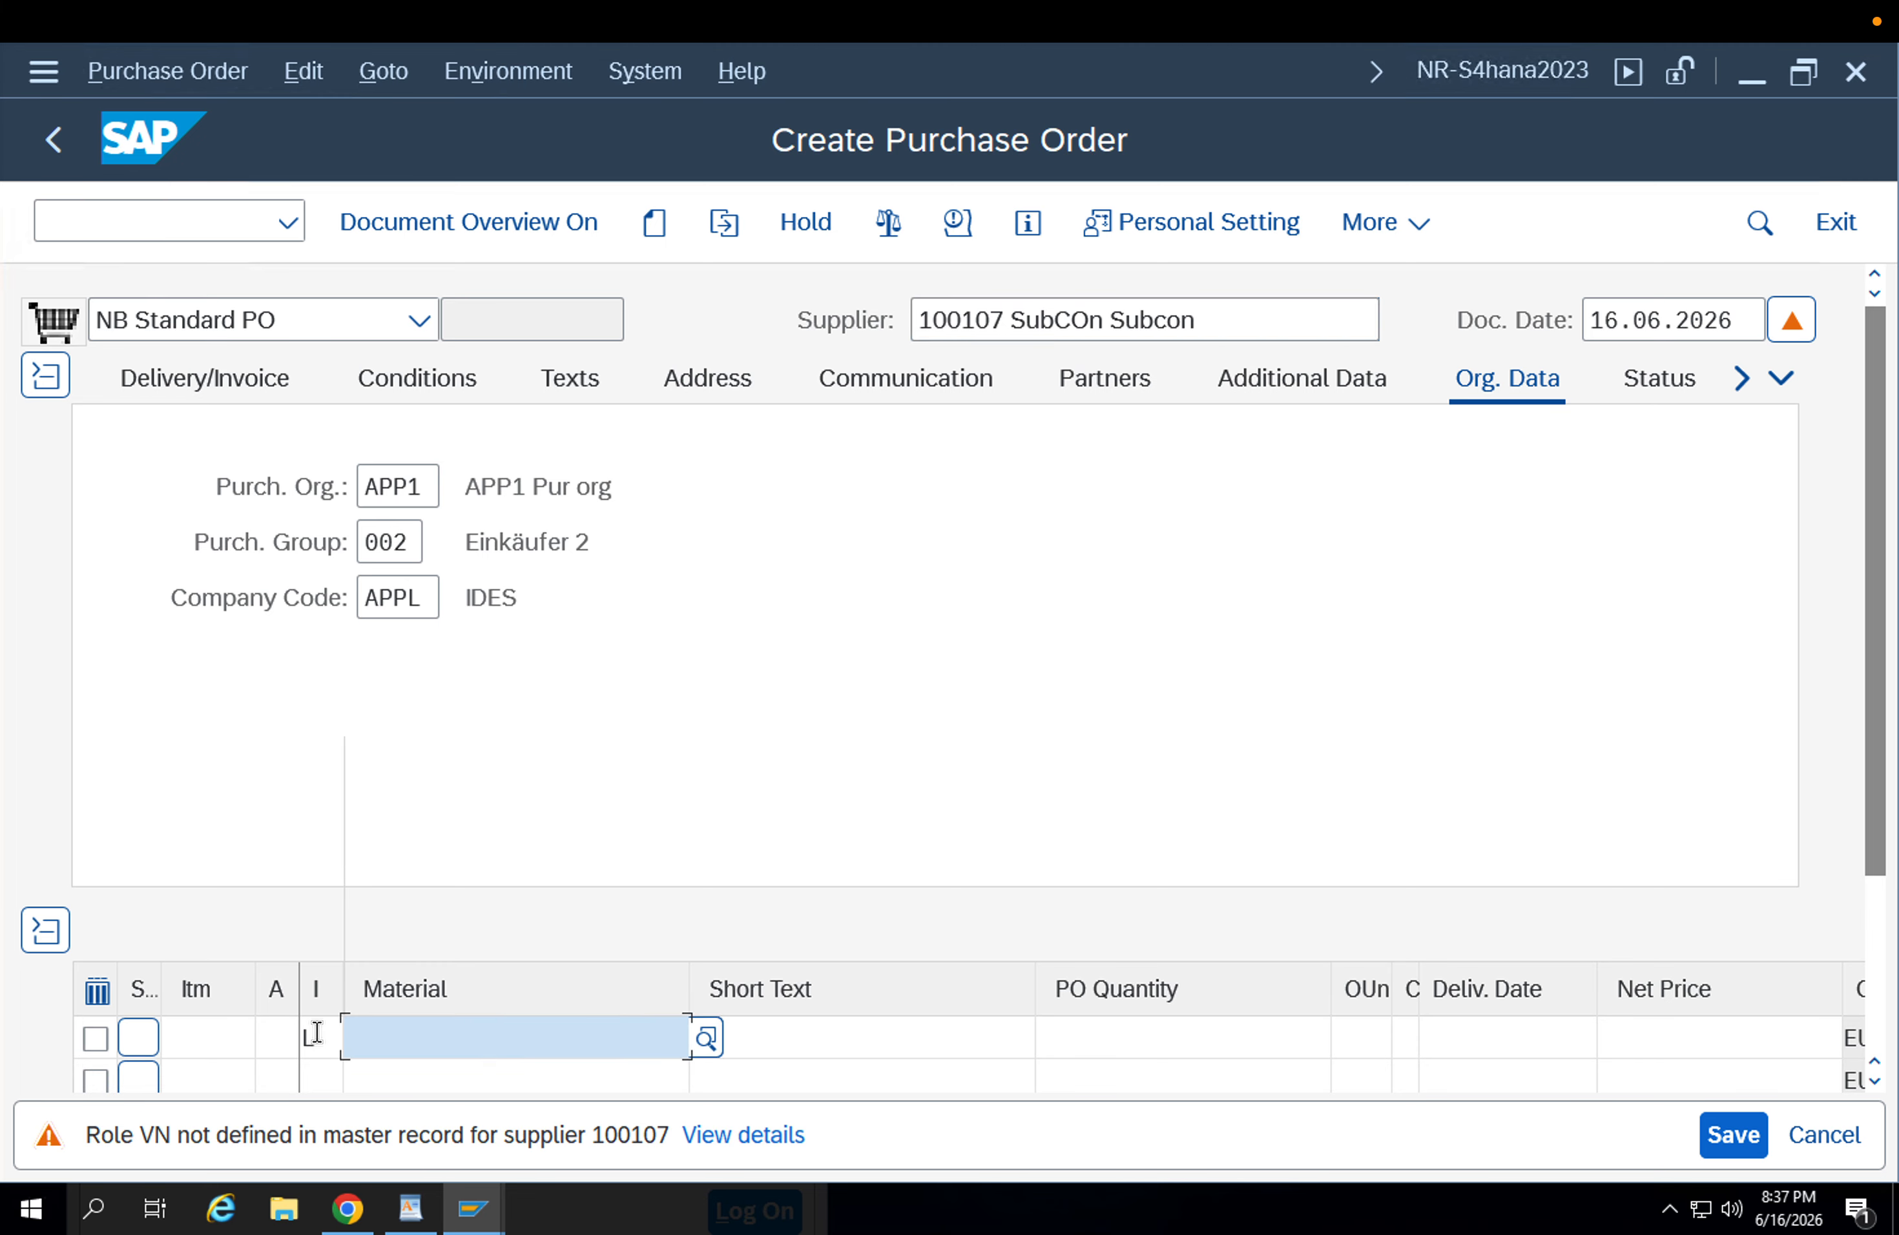
{"action": "key", "text": "Down"}
{"action": "key", "text": "Return"}
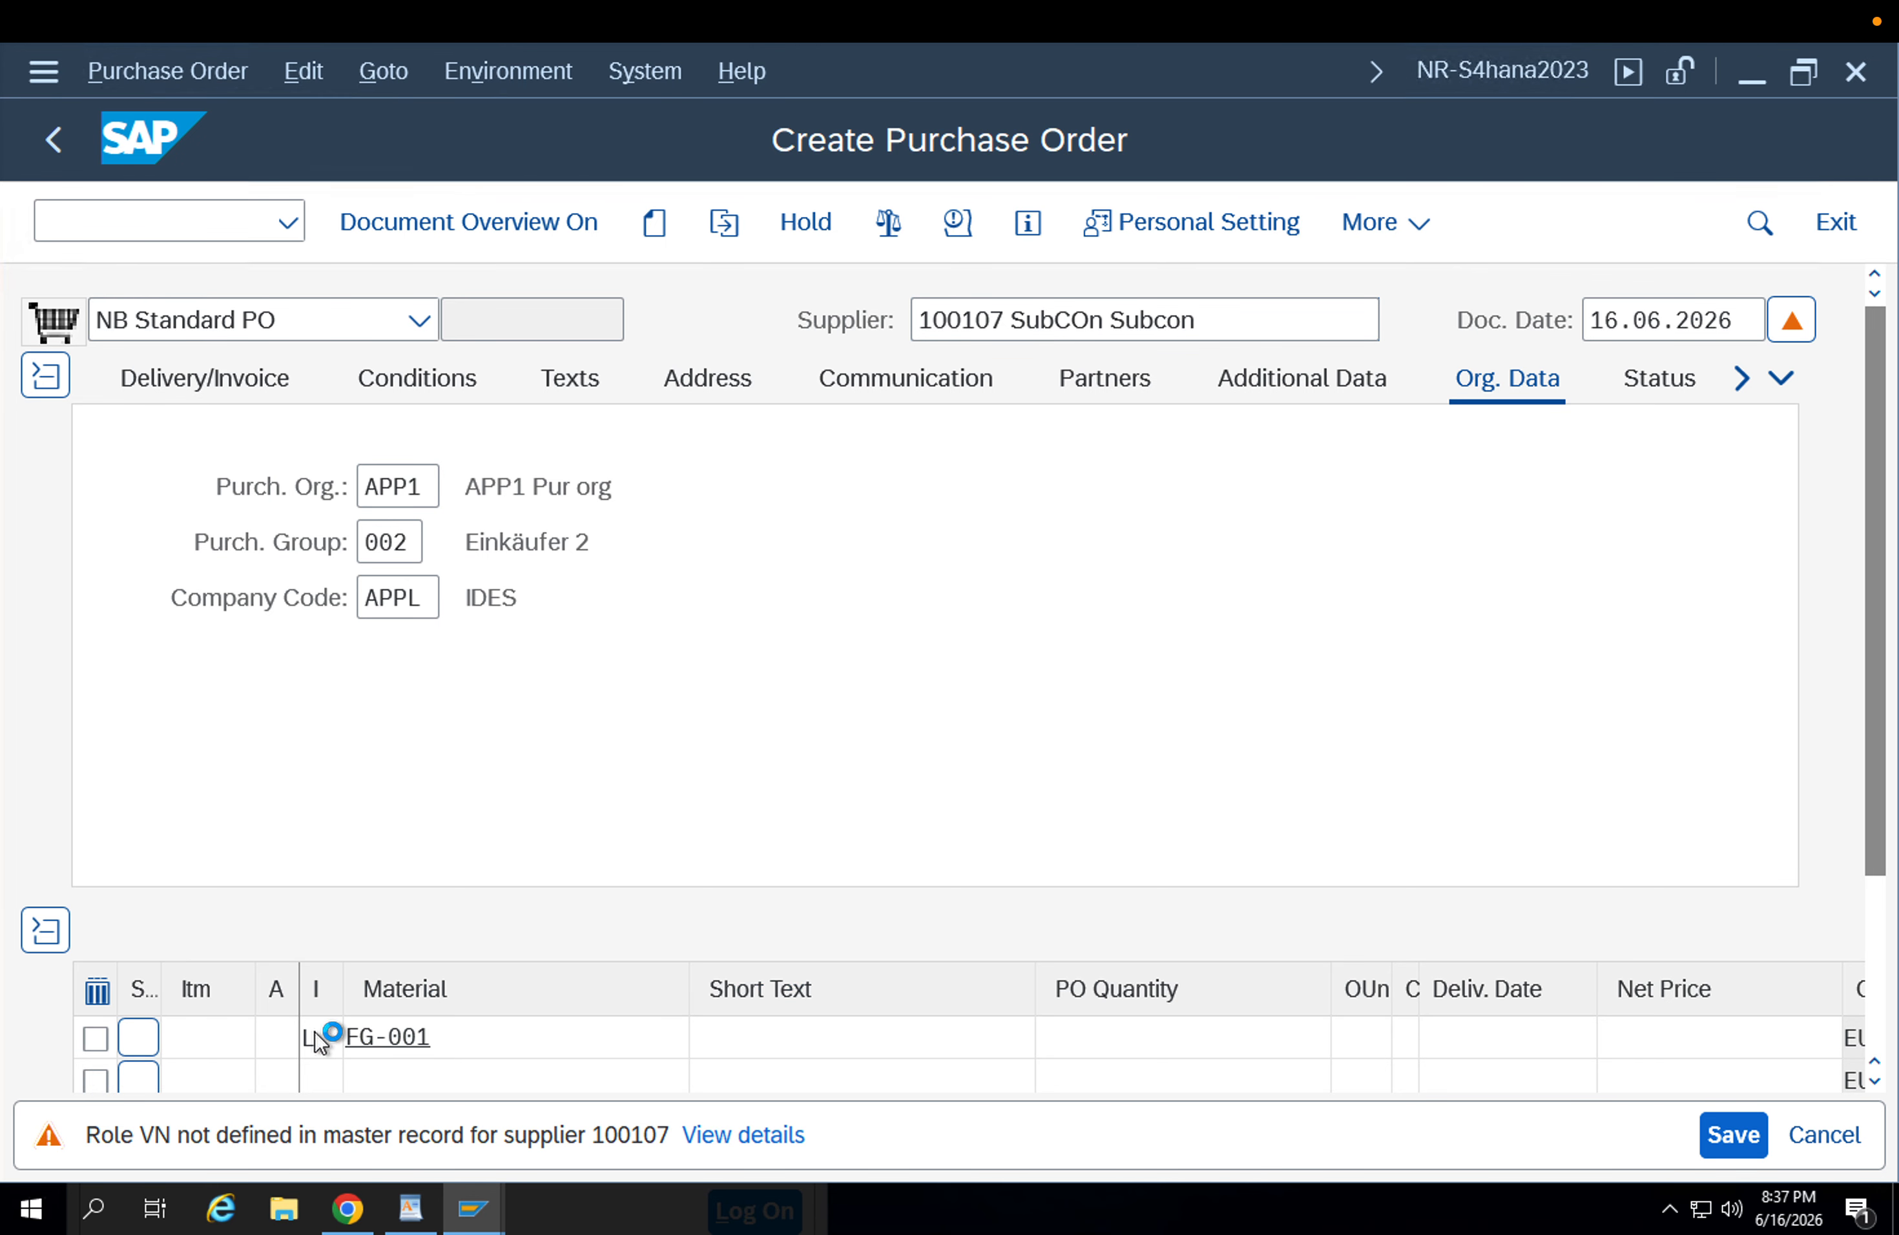
{"action": "key", "text": "Return"}
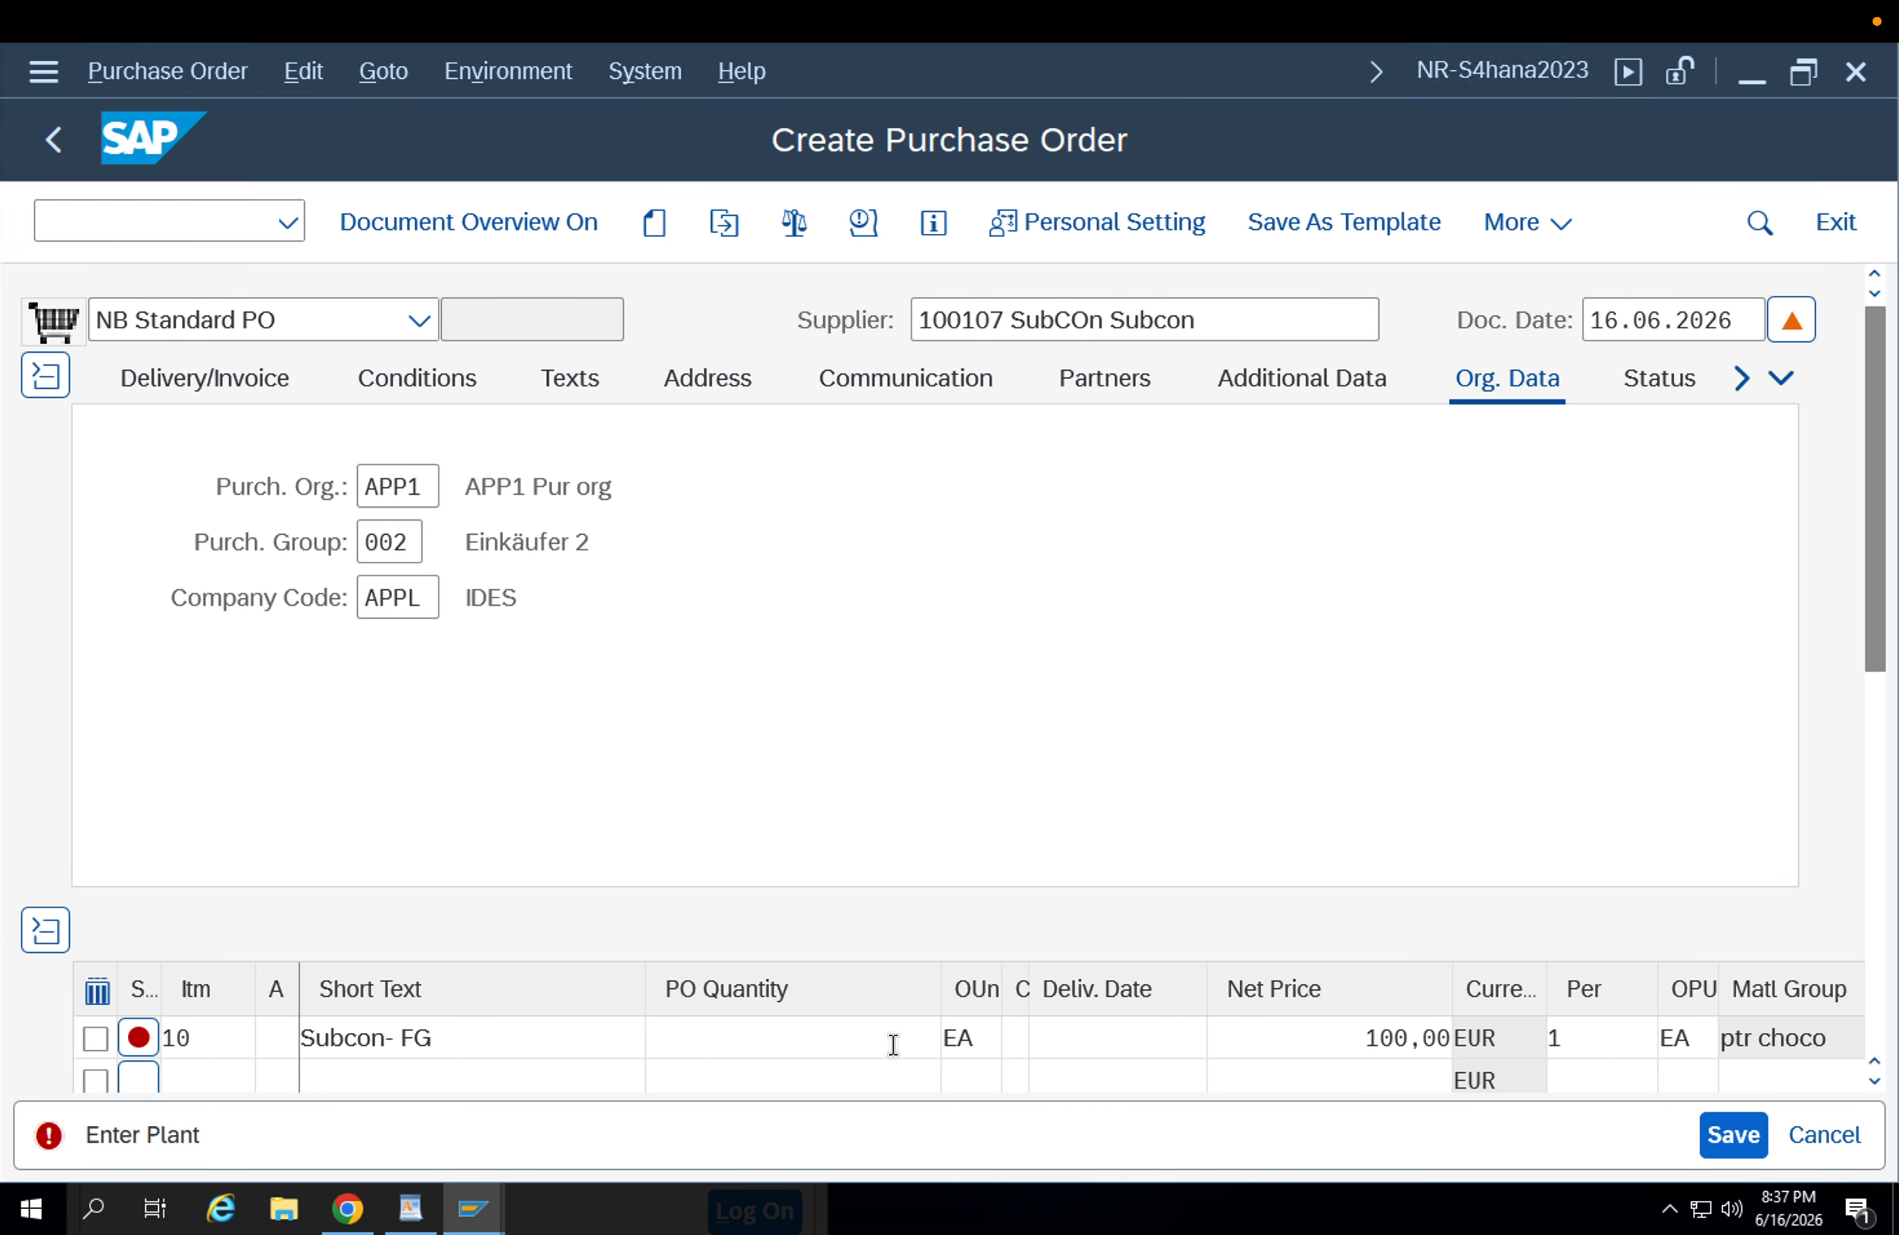
Set the FG-001 item's order quantity to 1 and its plant to app1.
{"action": "left_click", "coordinate": [890, 1038]}
{"action": "type", "text": "1"}
{"action": "key", "text": "Return"}
{"action": "left_click", "coordinate": [1152, 1030]}
{"action": "key", "text": "Tab"}
{"action": "key", "text": "Tab"}
{"action": "key", "text": "Tab"}
{"action": "key", "text": "Tab"}
{"action": "left_click", "coordinate": [1653, 1042]}
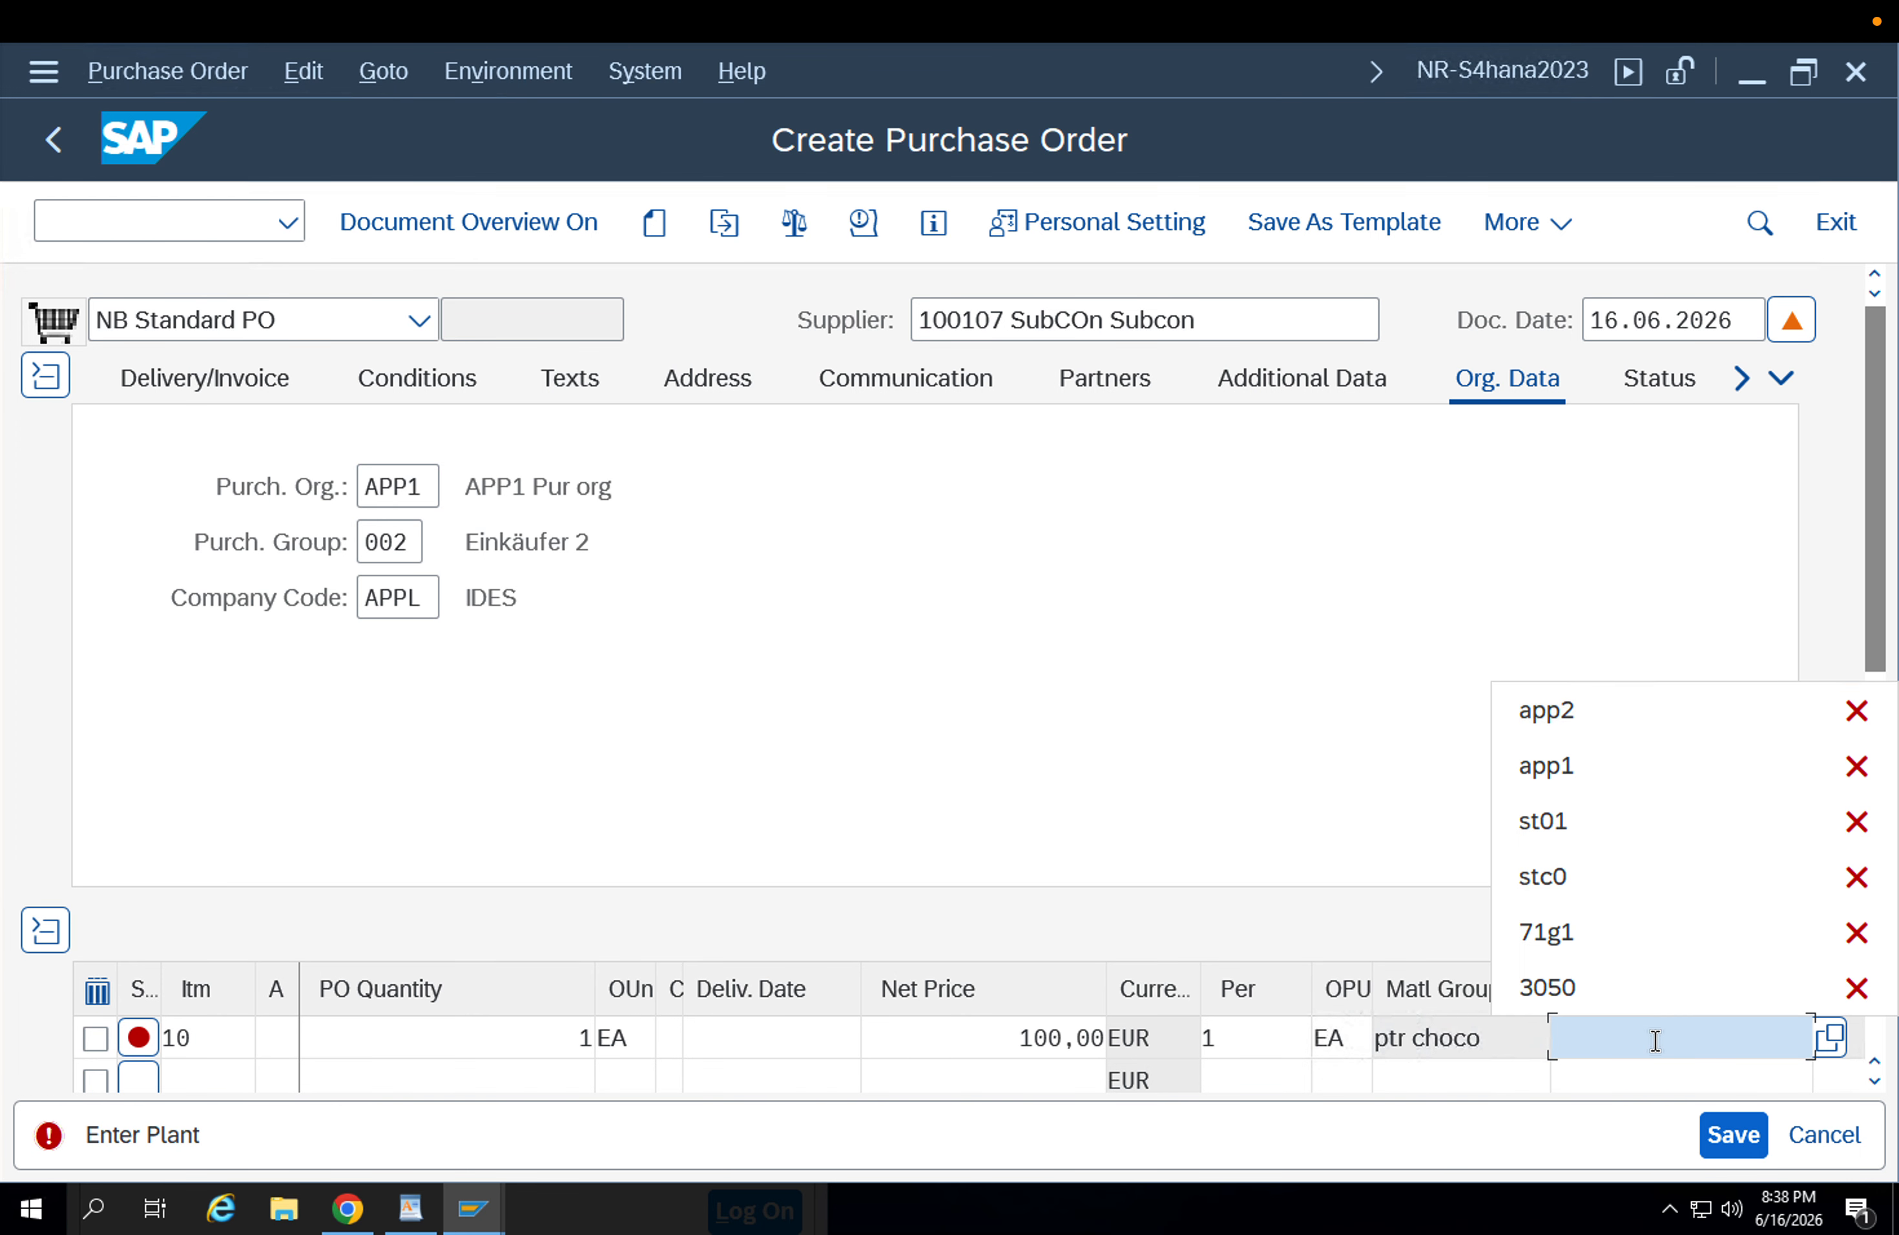
{"action": "key", "text": "Down"}
{"action": "key", "text": "Down"}
{"action": "key", "text": "Return"}
{"action": "key", "text": "Return"}
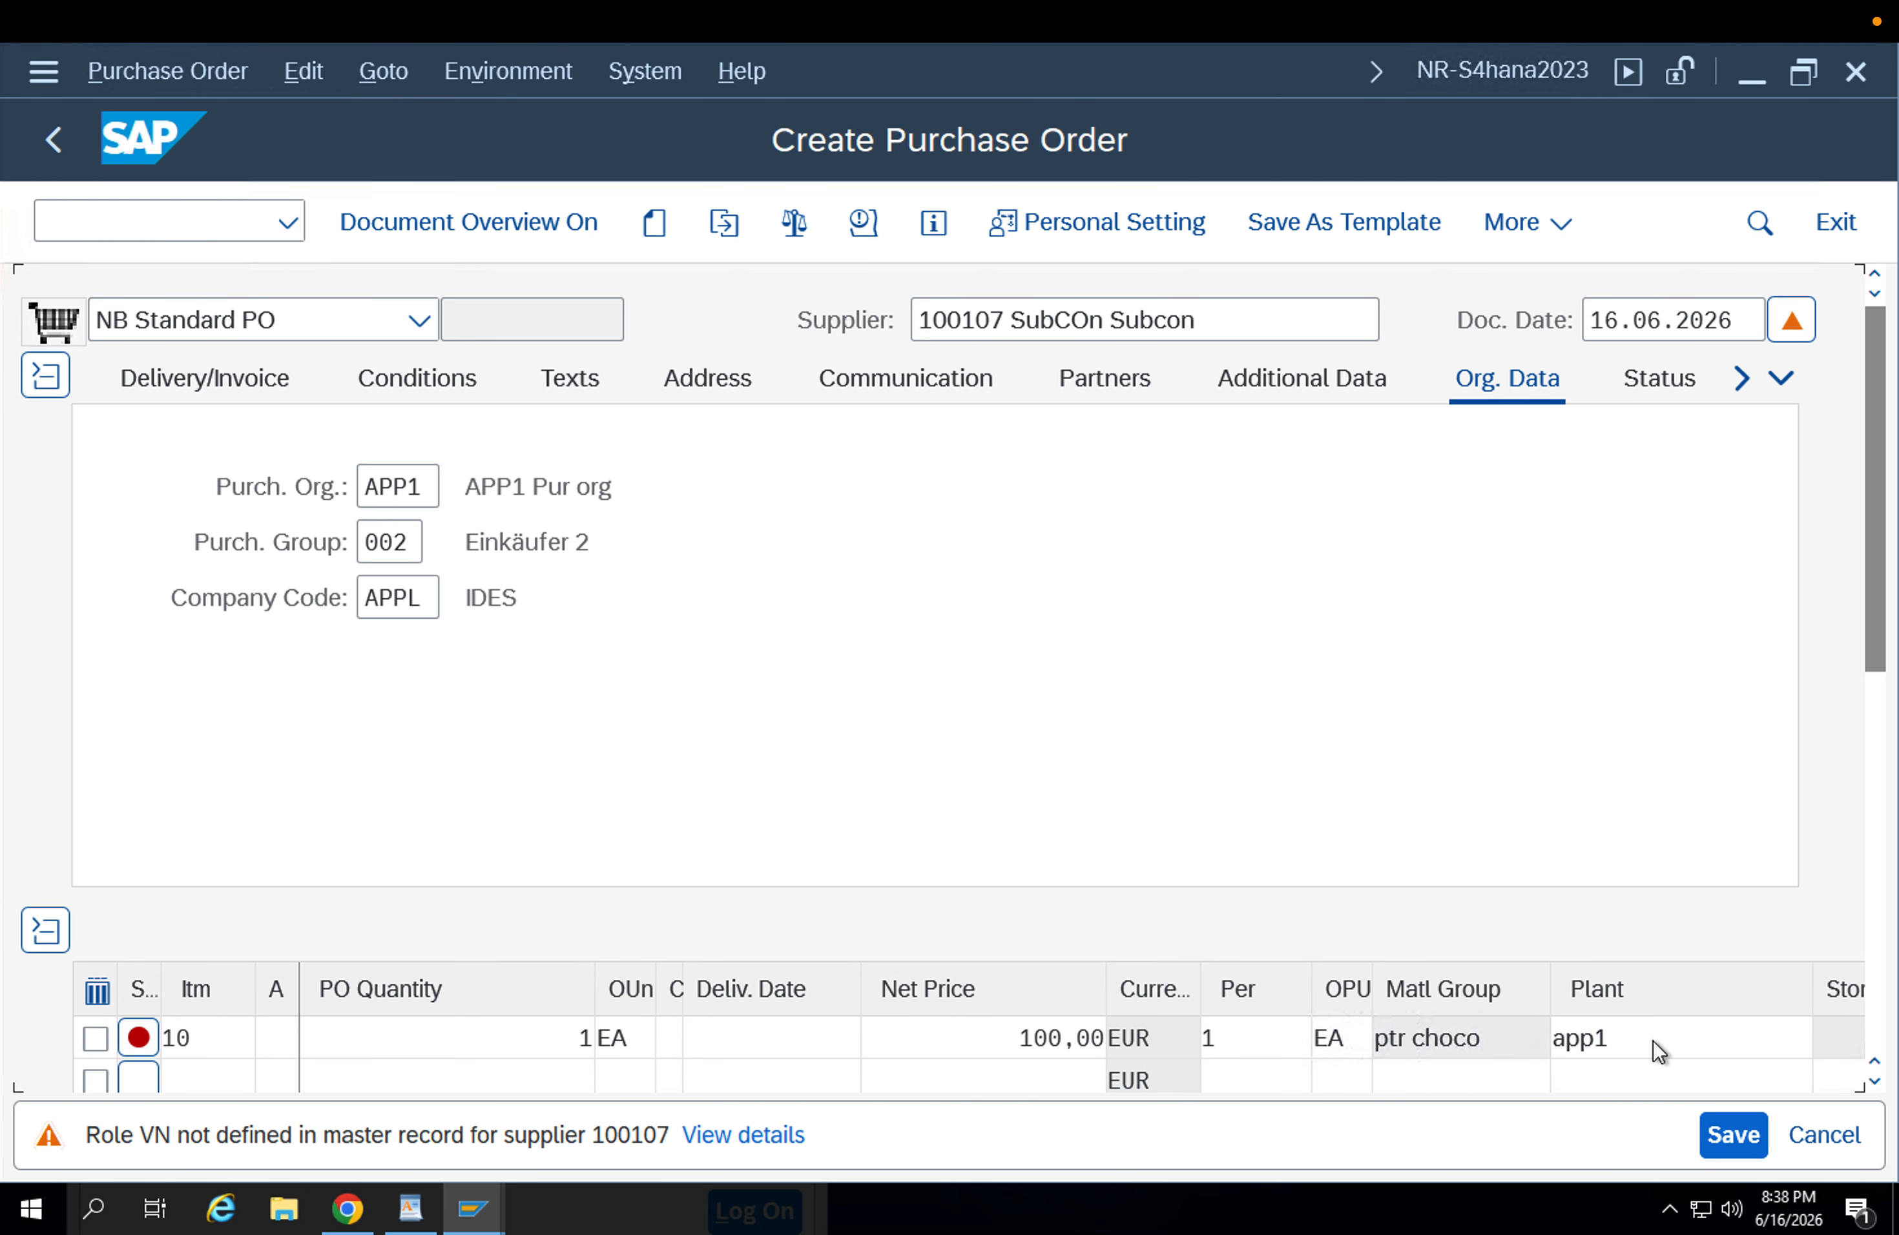
Set the FG-001 item's storage location to APFG.
{"action": "left_click", "coordinate": [1883, 816]}
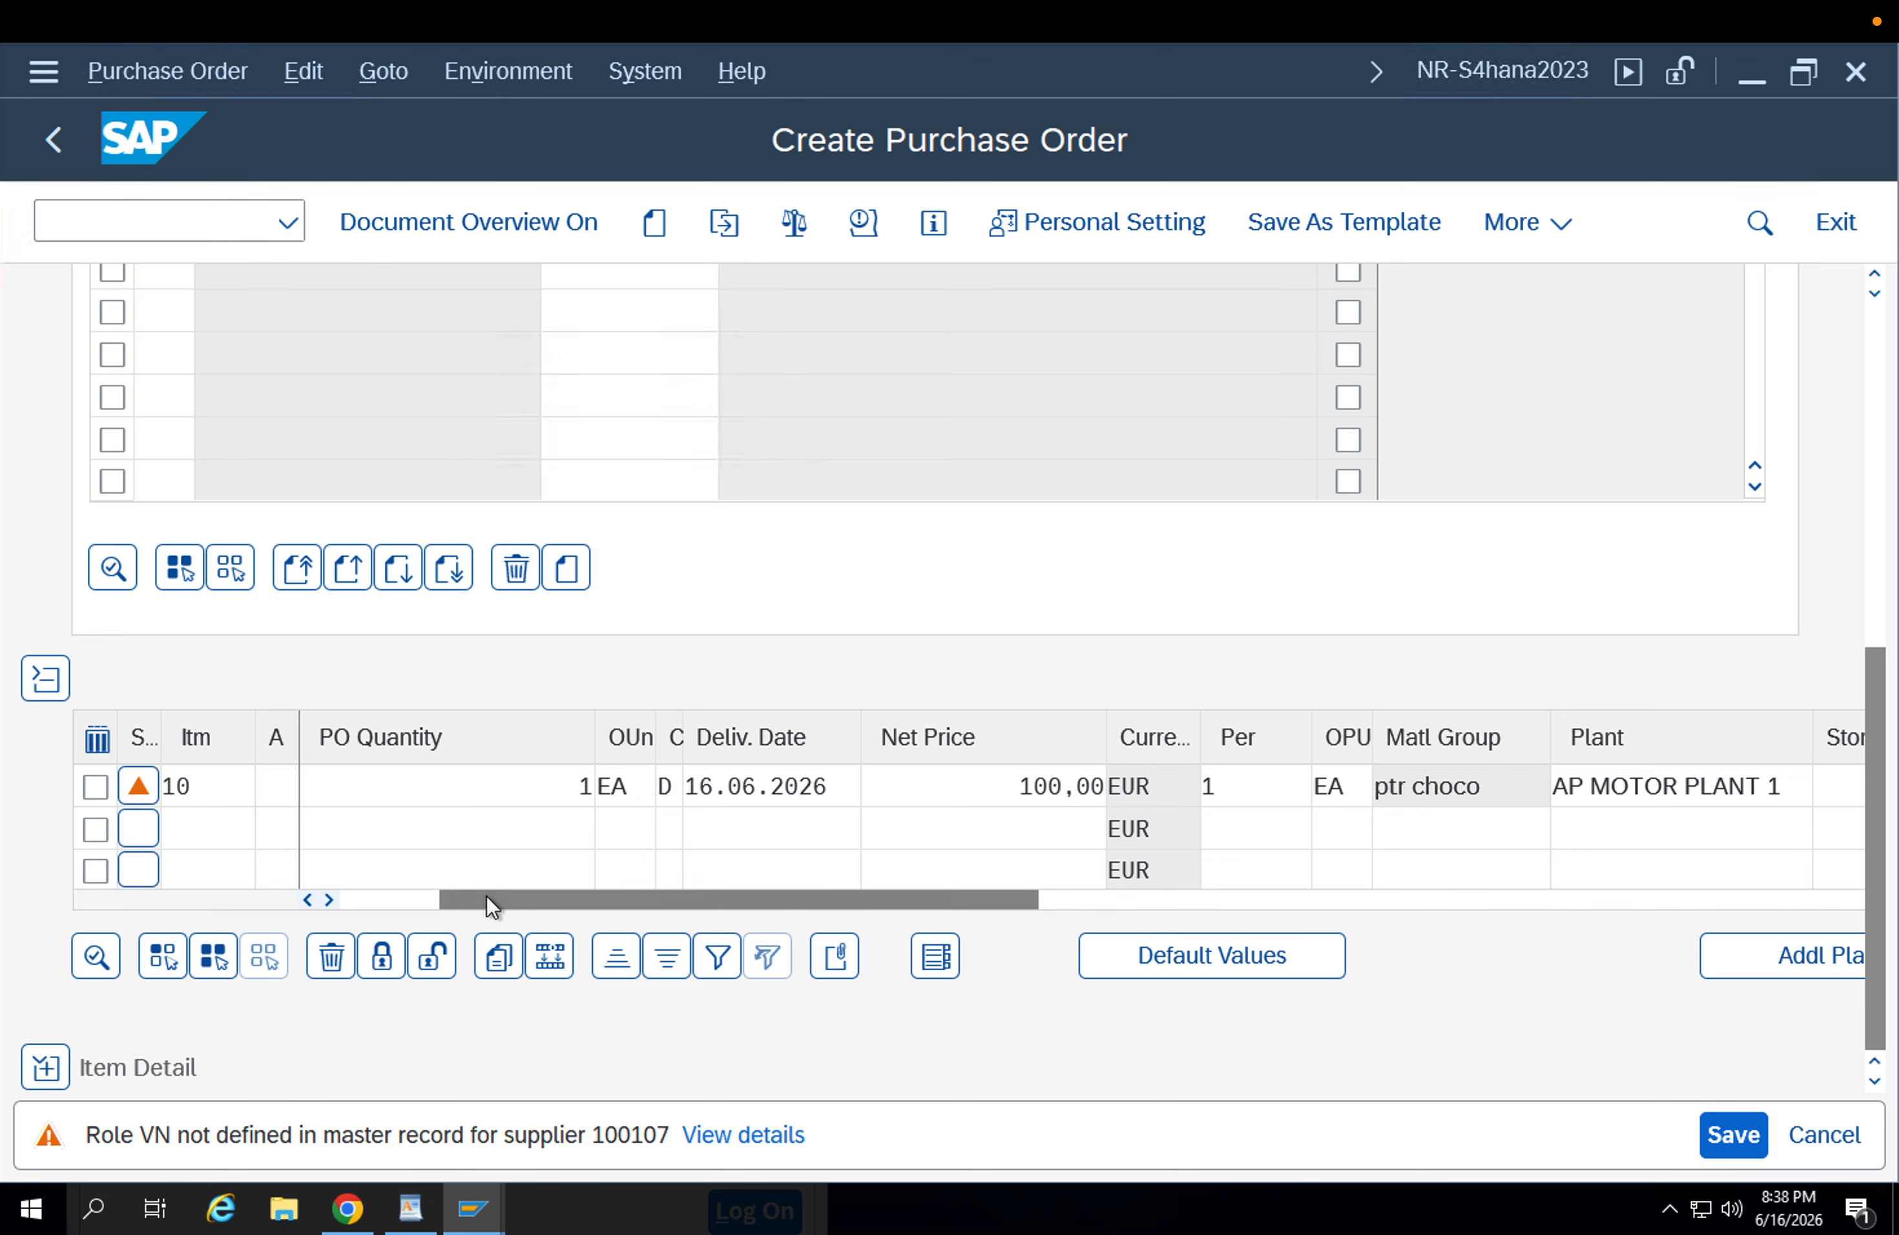
{"action": "left_click_drag", "start_coordinate": [492, 902], "coordinate": [936, 903]}
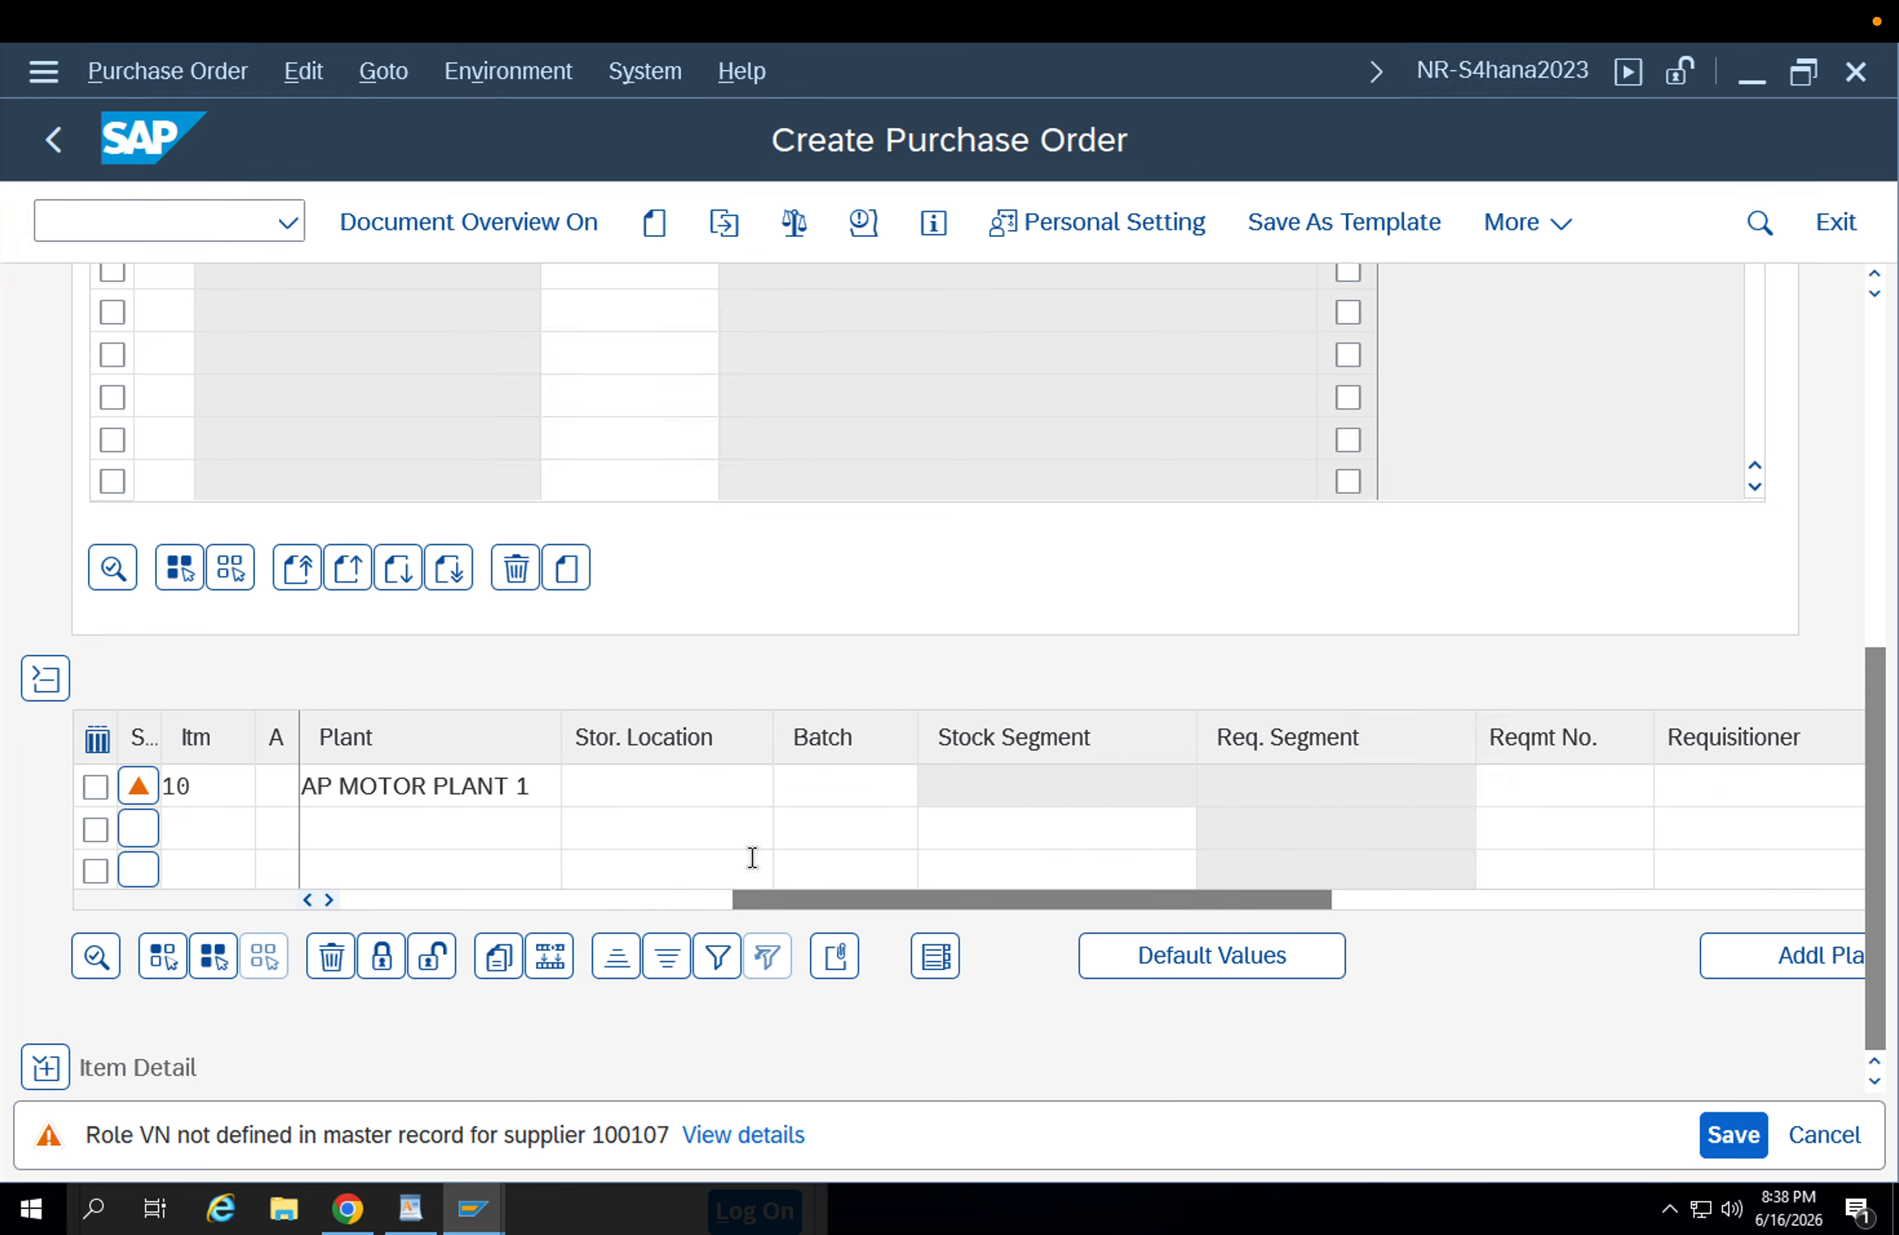
{"action": "left_click", "coordinate": [630, 774]}
{"action": "key", "text": "space"}
{"action": "key", "text": "Down"}
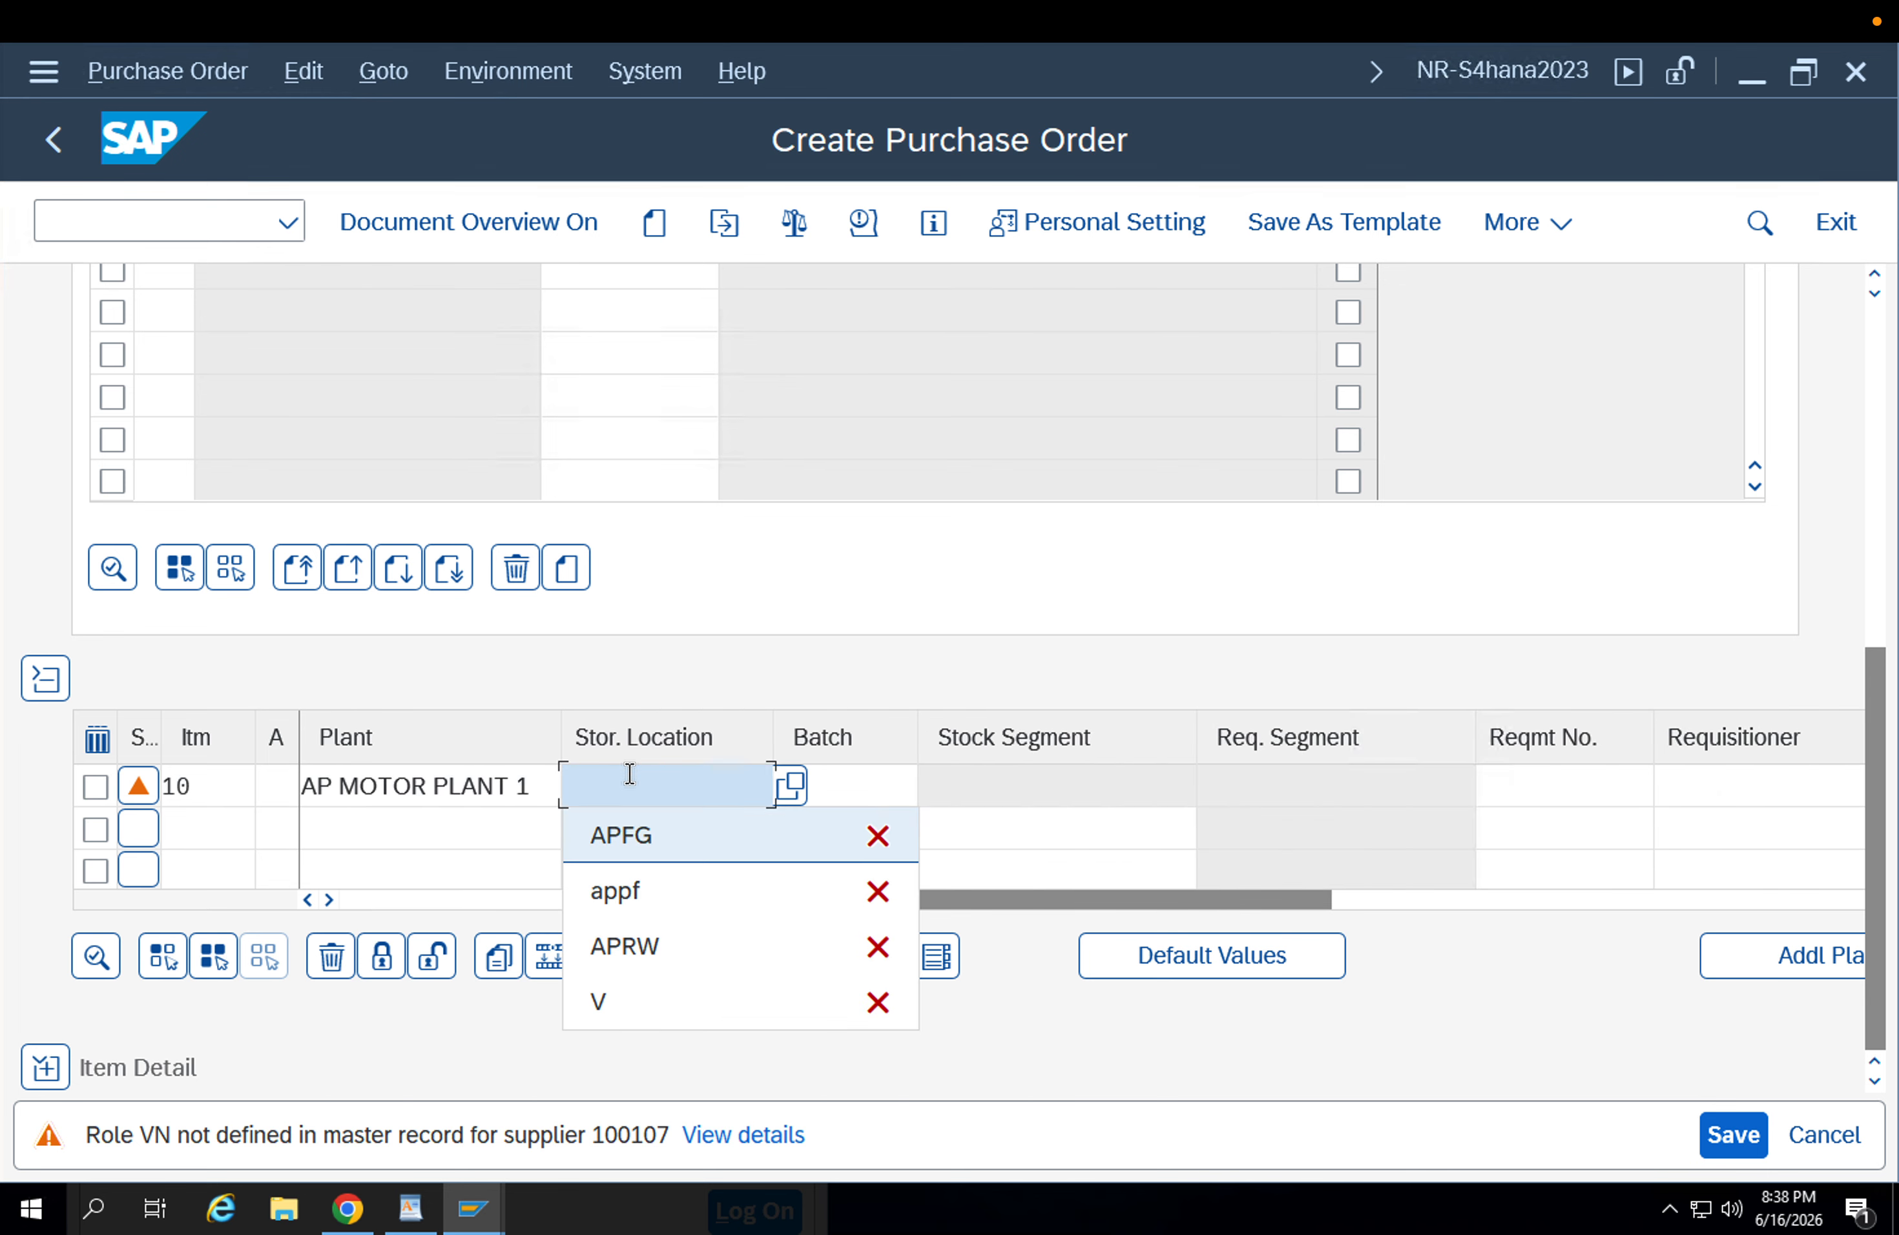
{"action": "key", "text": "Return"}
{"action": "key", "text": "Return"}
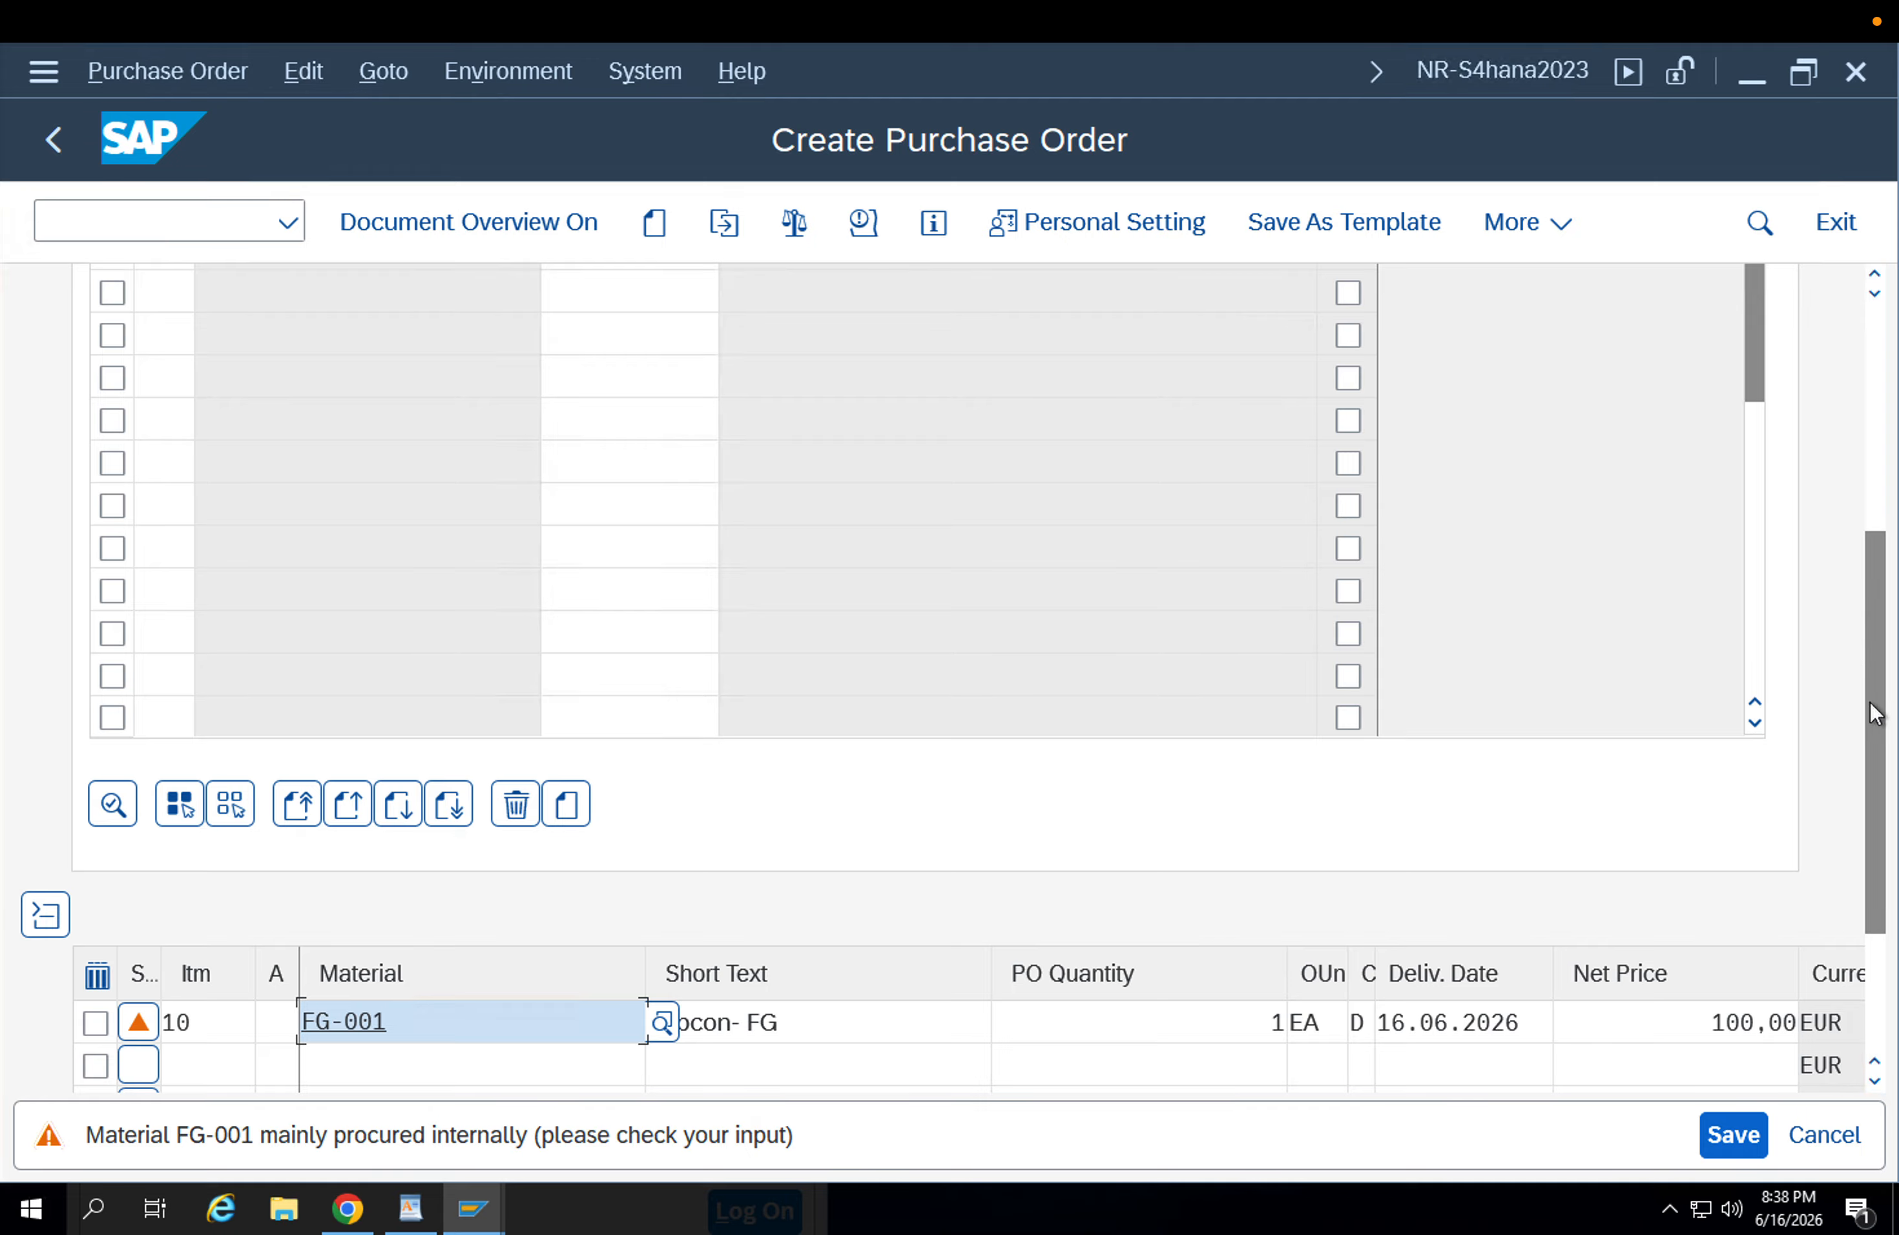
Open the FG-001 item's material data and check the subcontracting component's material, requirement quantity and plant in the component overview.
{"action": "left_click_drag", "start_coordinate": [1869, 606], "coordinate": [1876, 999]}
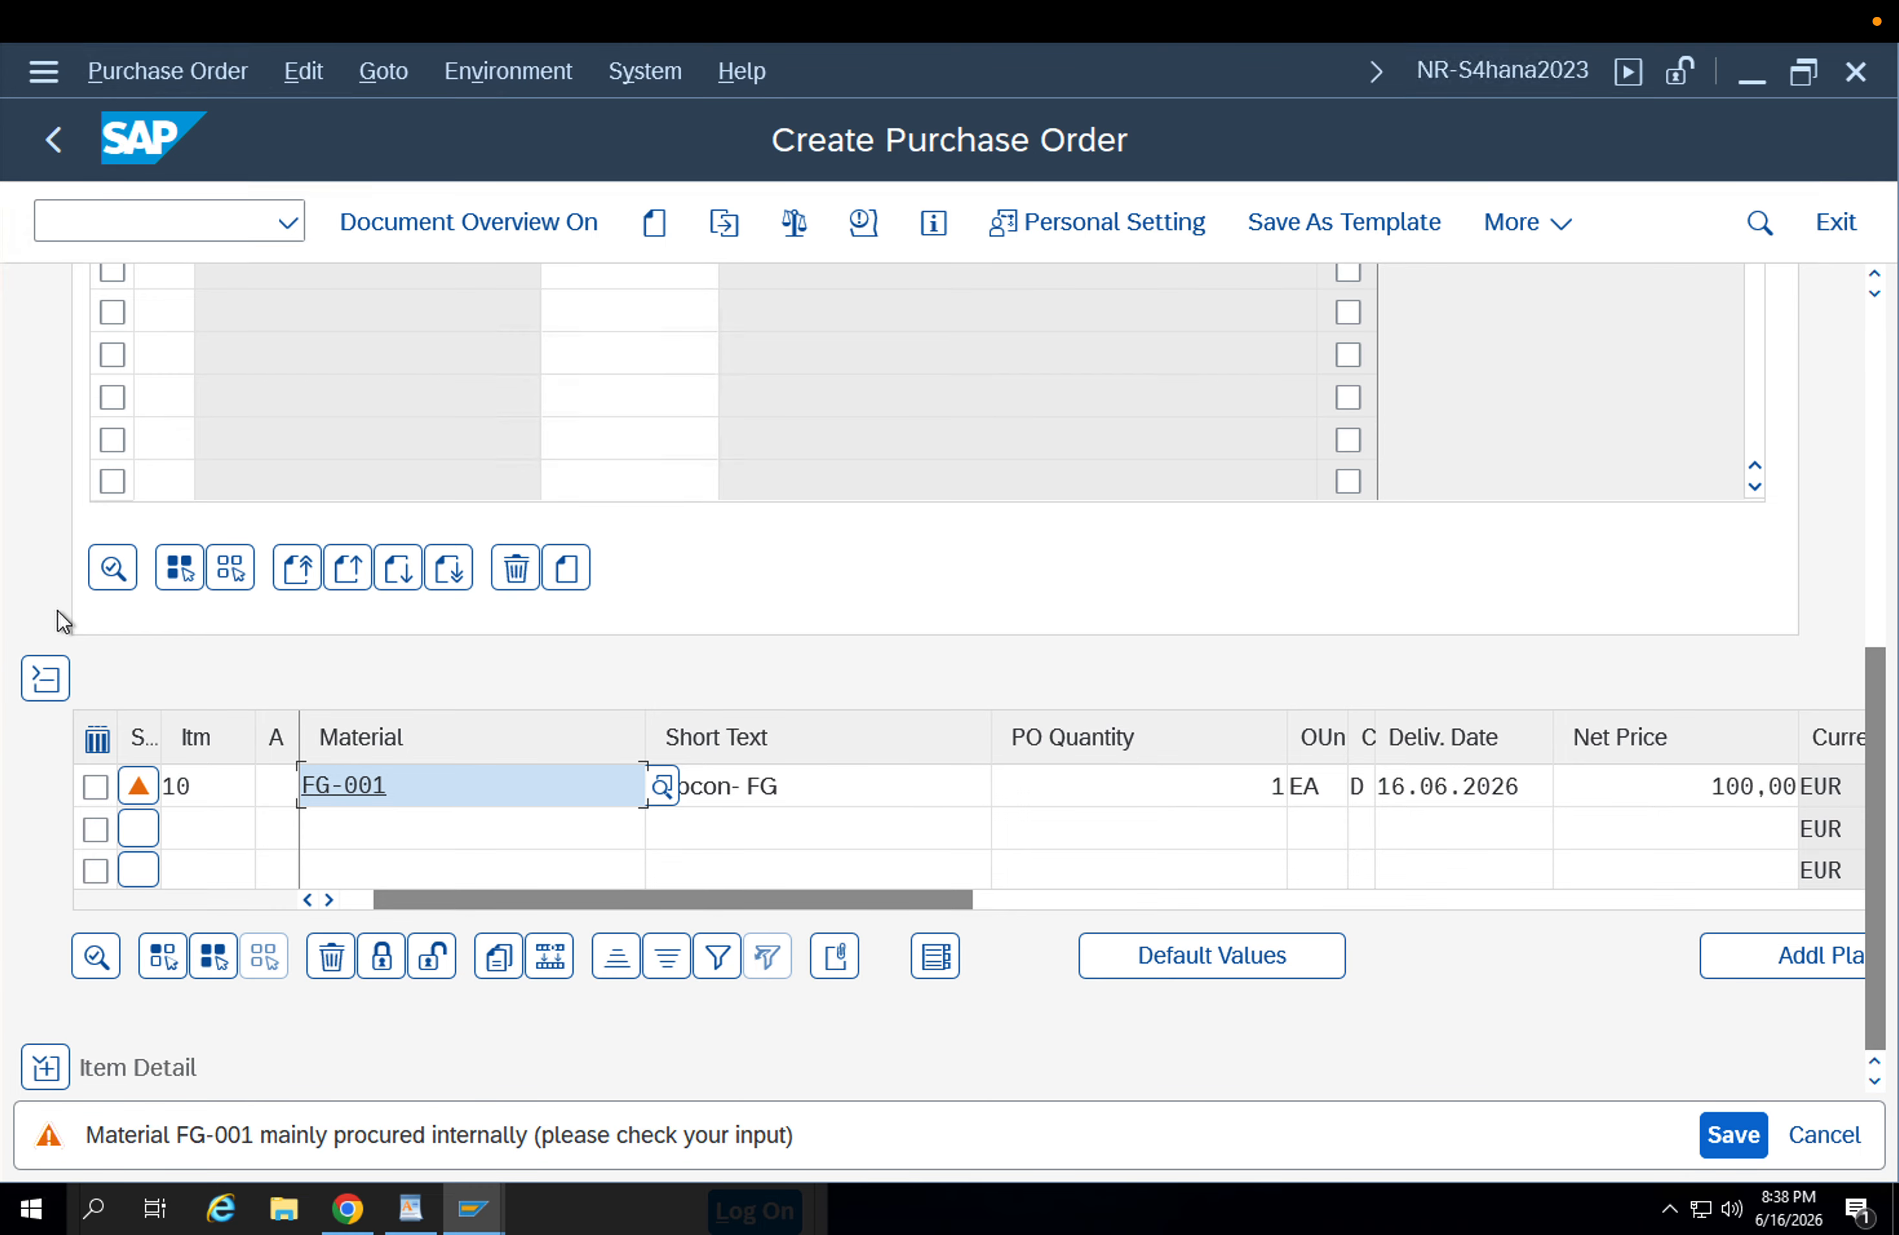
{"action": "left_click", "coordinate": [46, 680]}
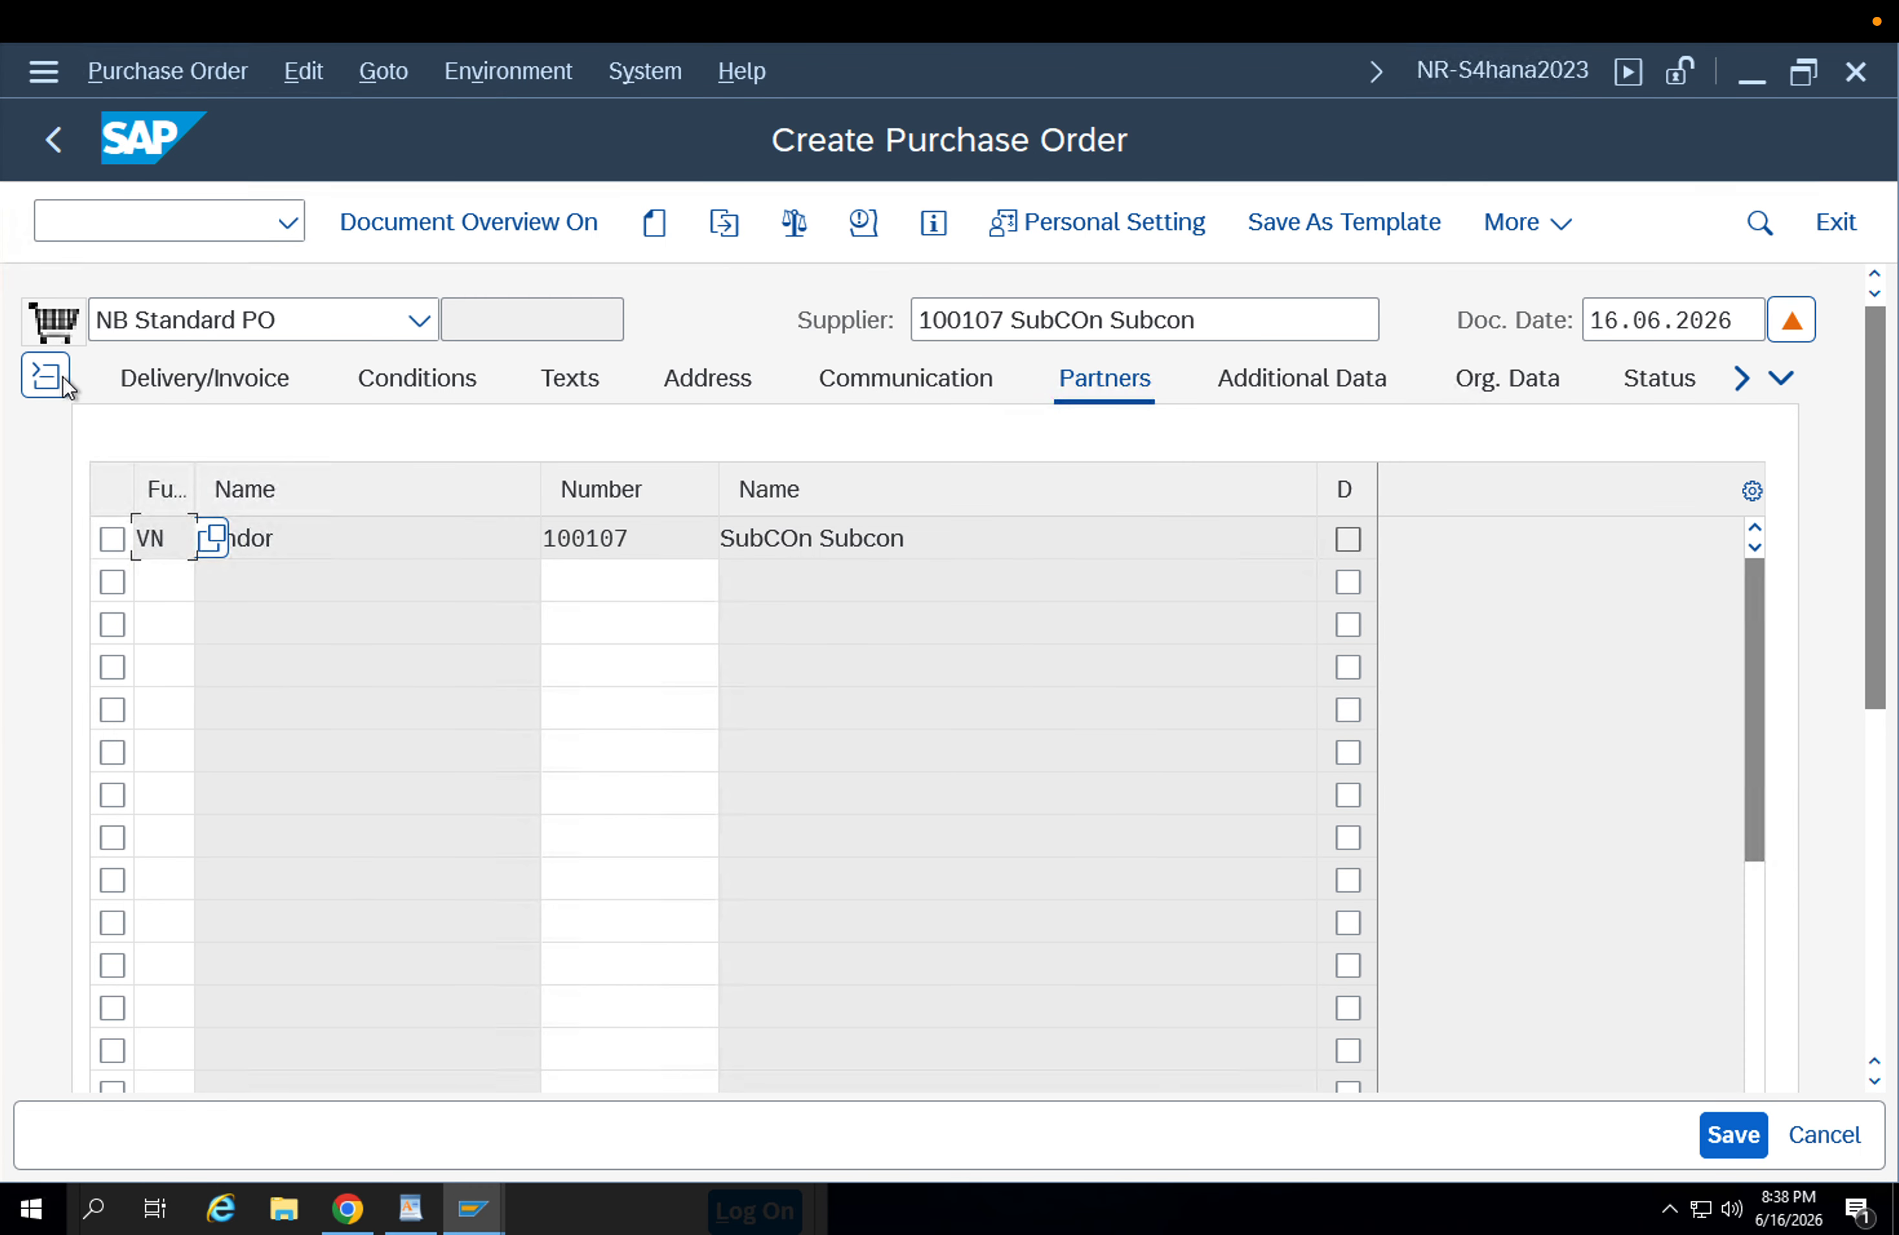
{"action": "left_click", "coordinate": [61, 381]}
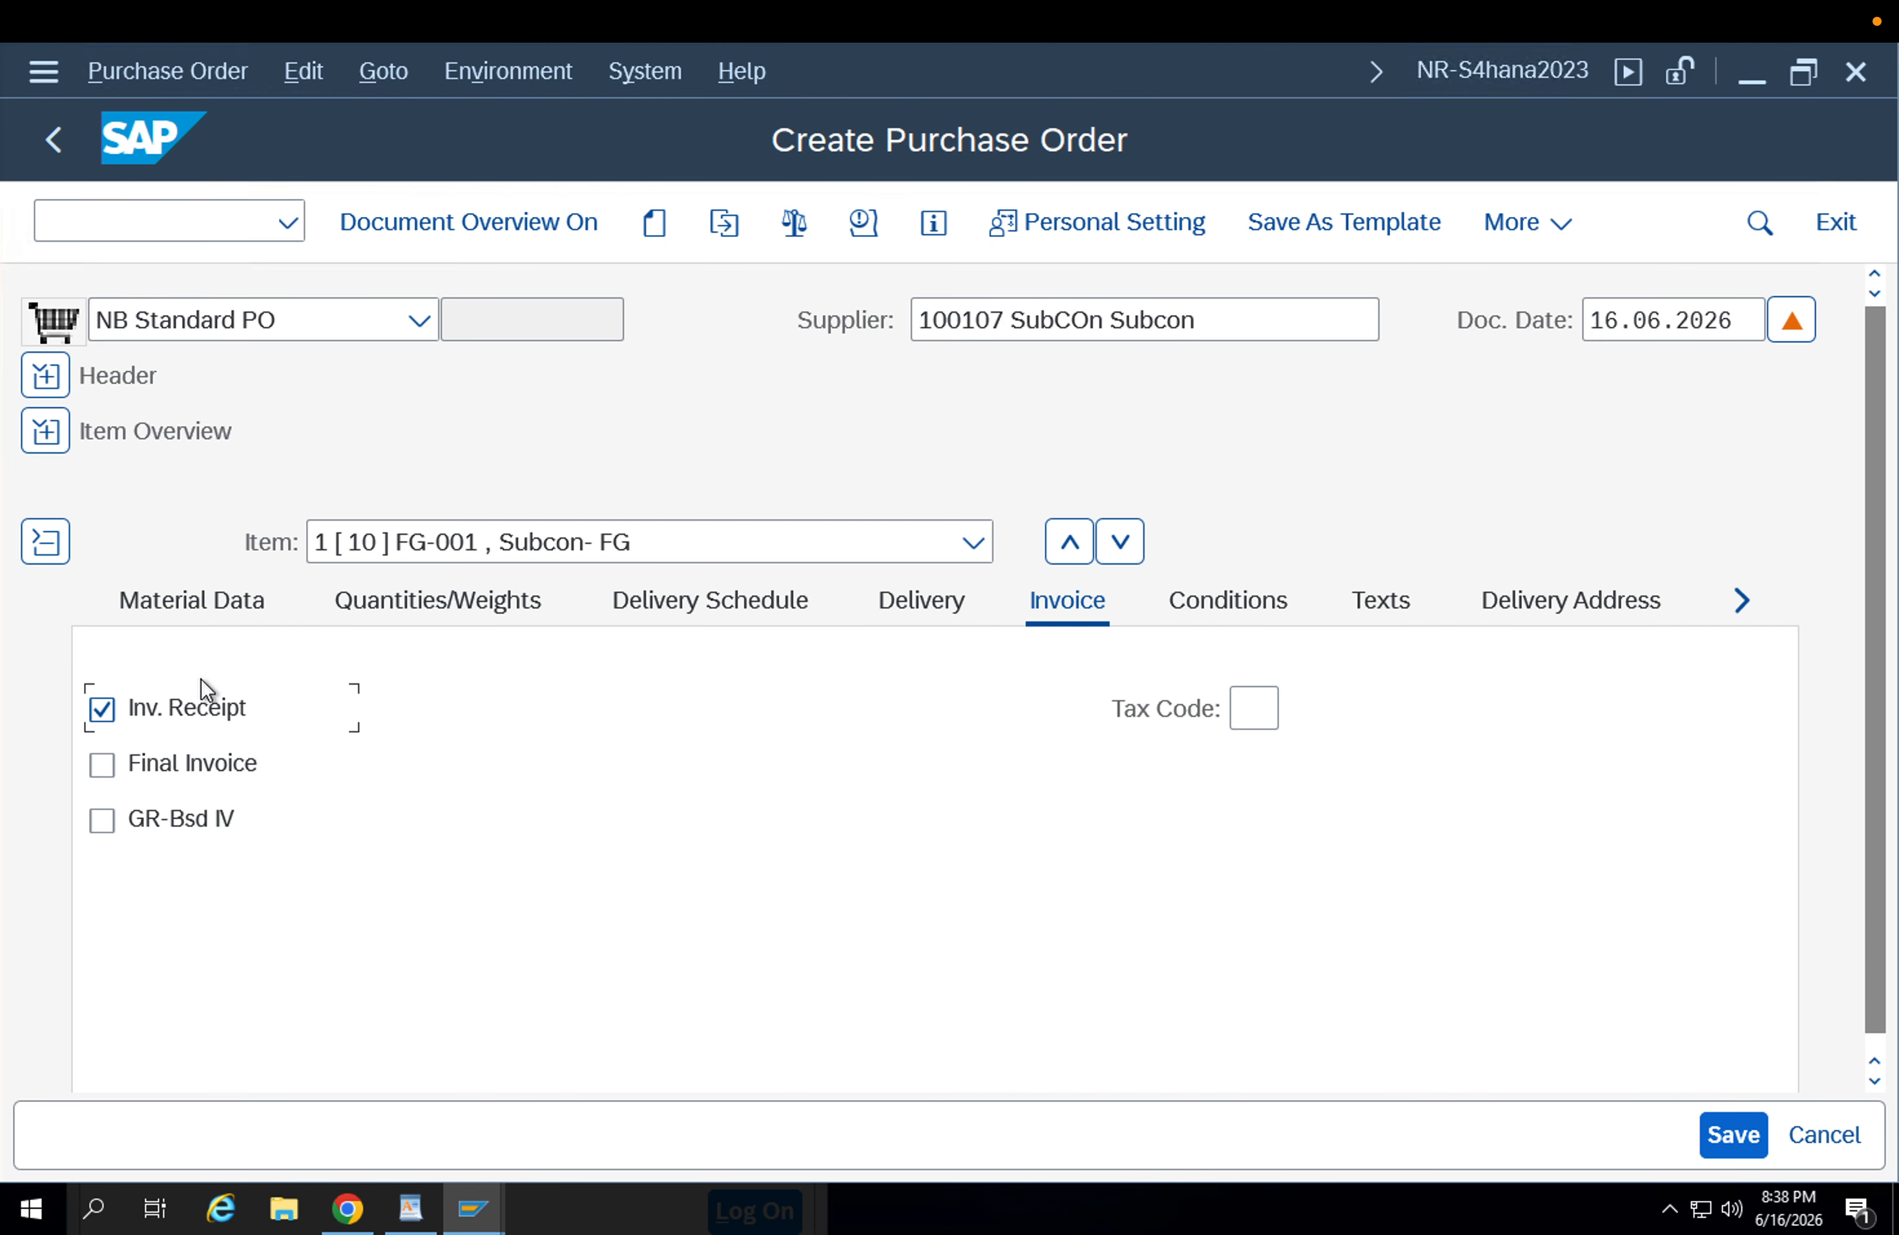
{"action": "left_click", "coordinate": [203, 618]}
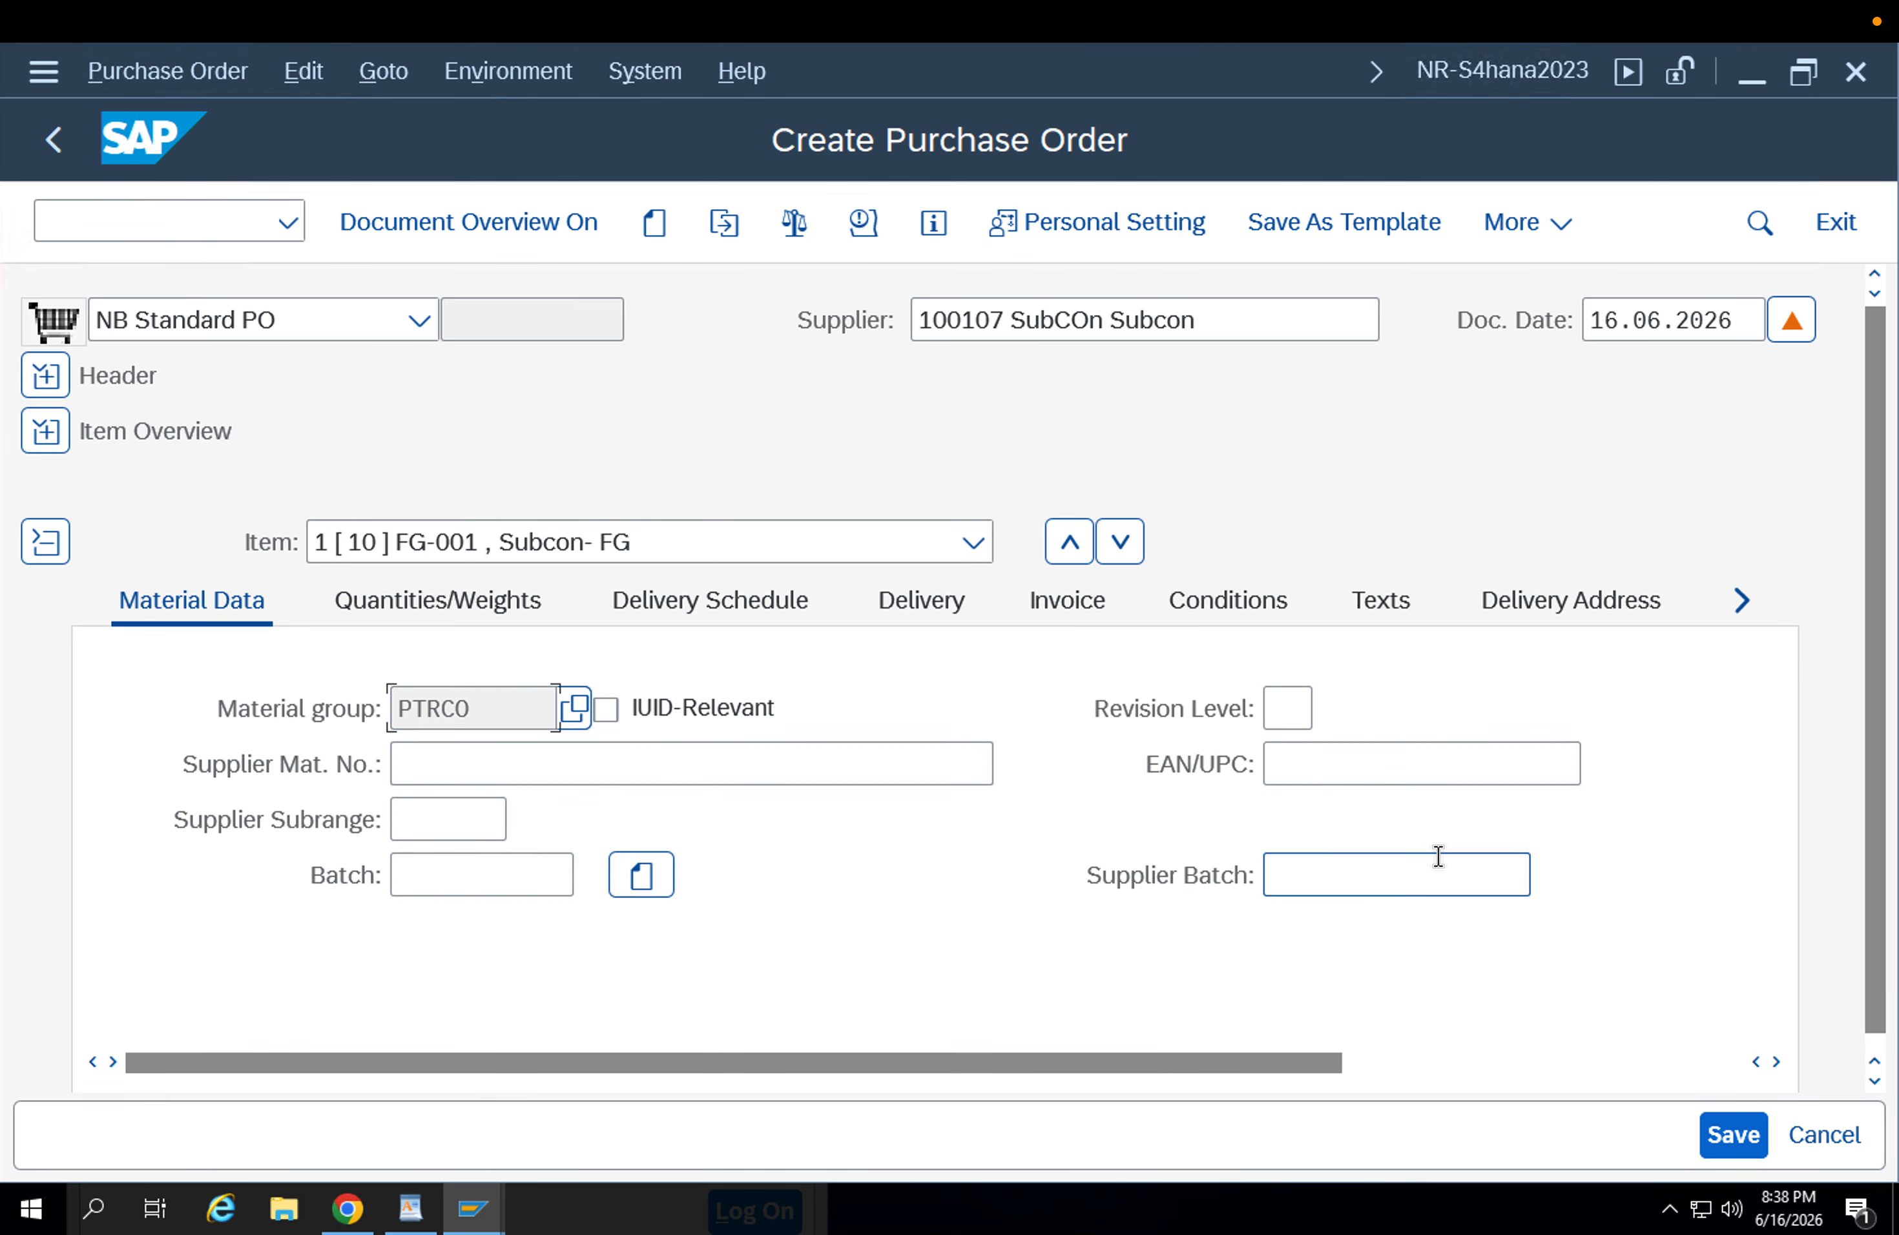
{"action": "left_click", "coordinate": [1421, 1064]}
{"action": "left_click", "coordinate": [1442, 709]}
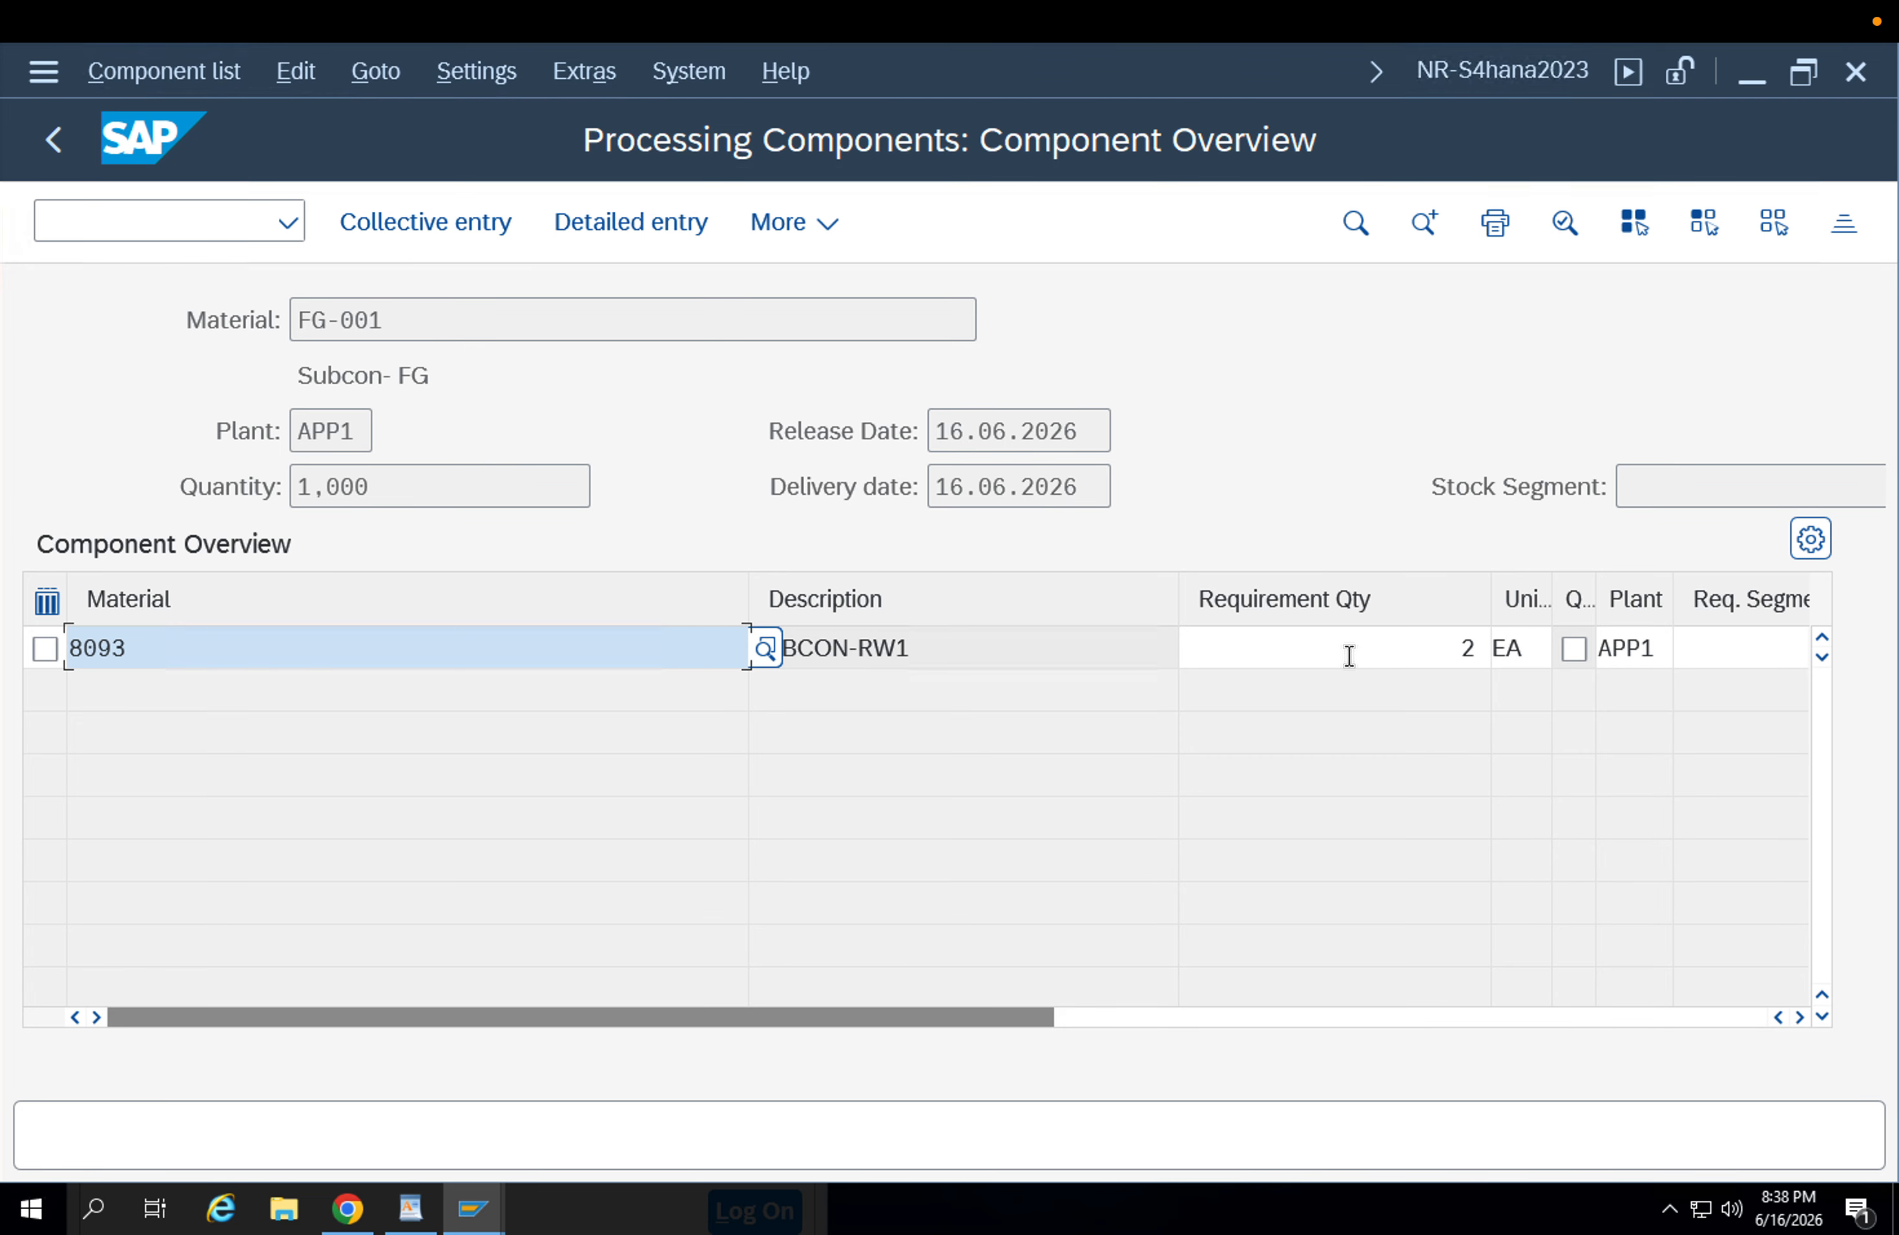
{"action": "left_click", "coordinate": [1368, 664]}
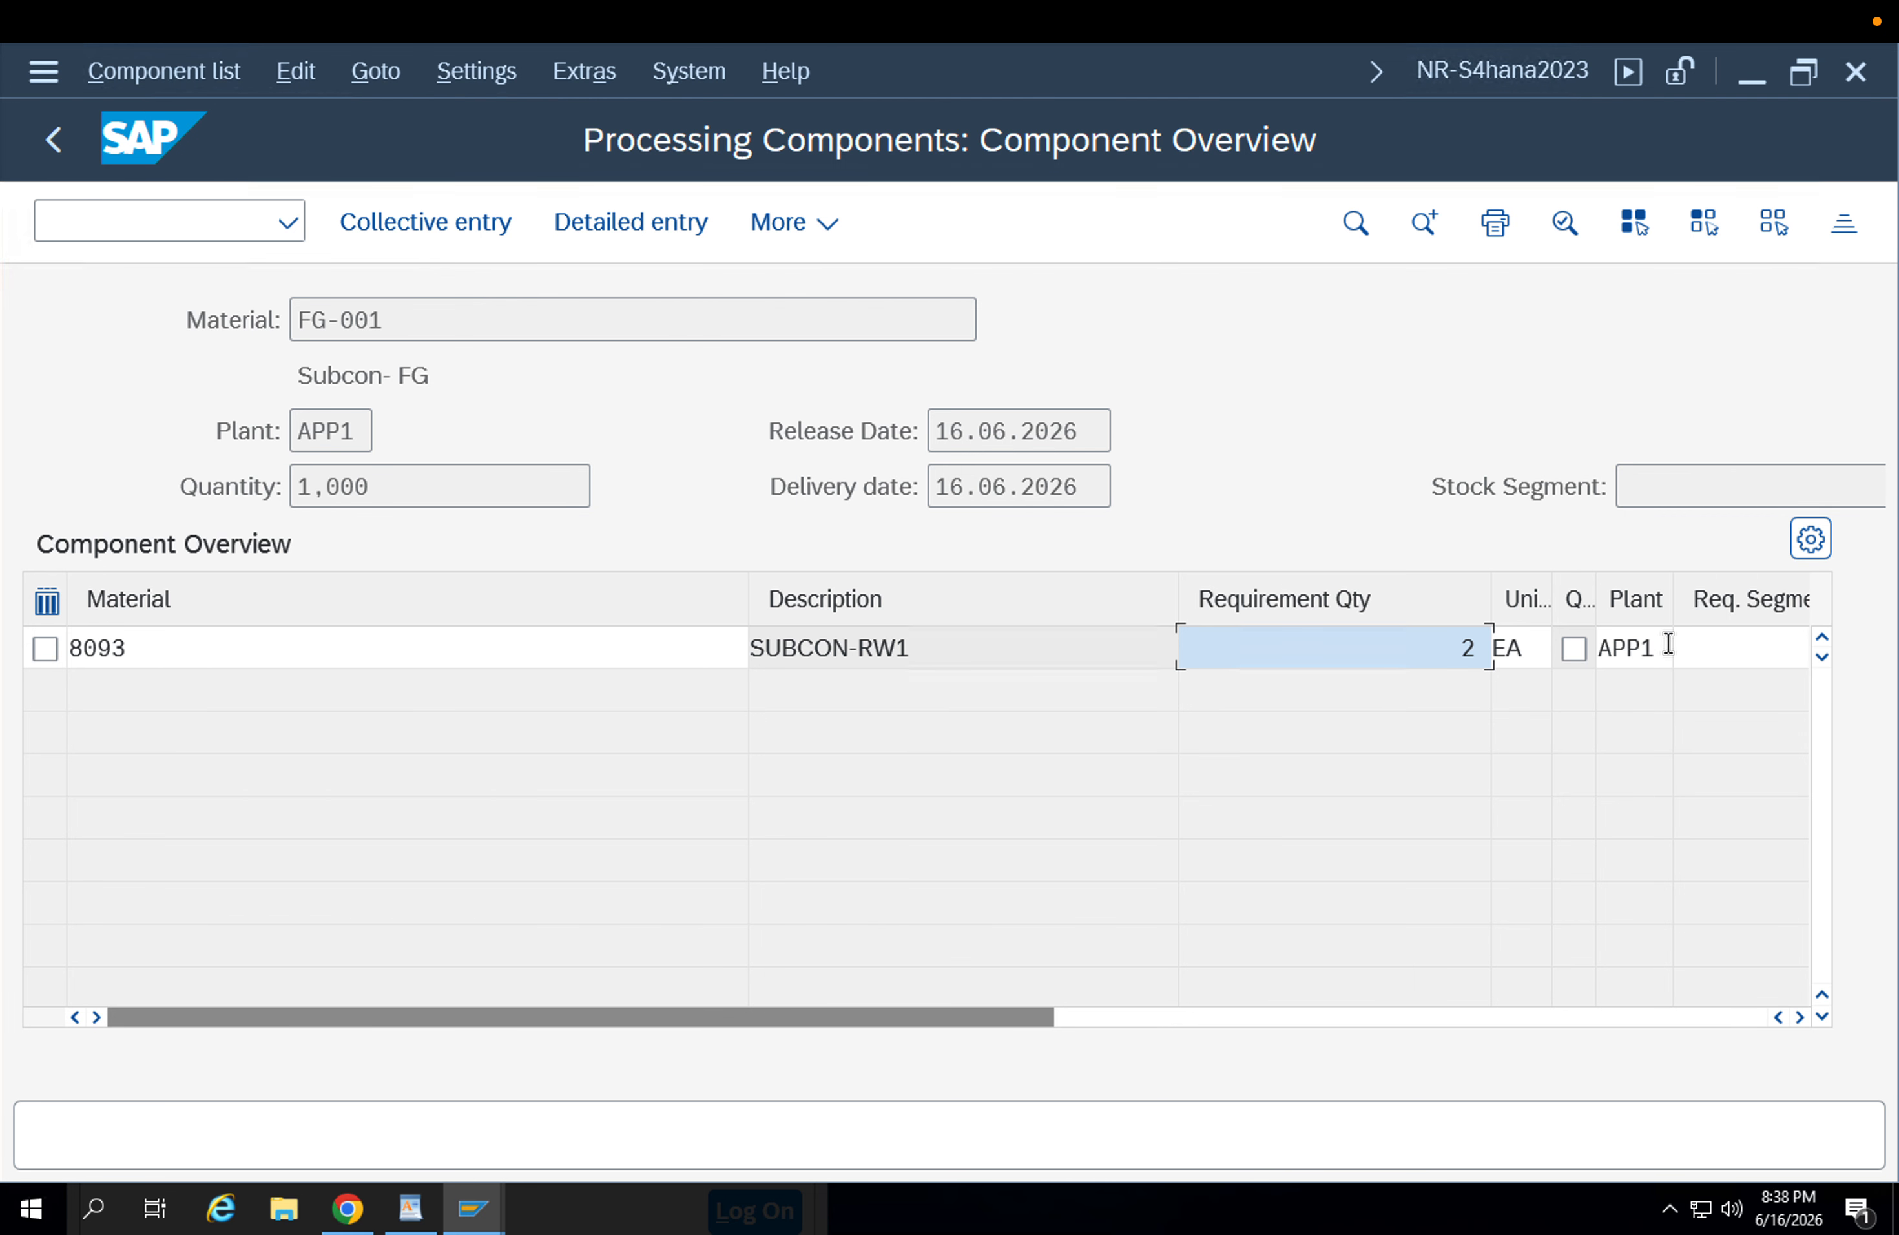
{"action": "left_click", "coordinate": [102, 219]}
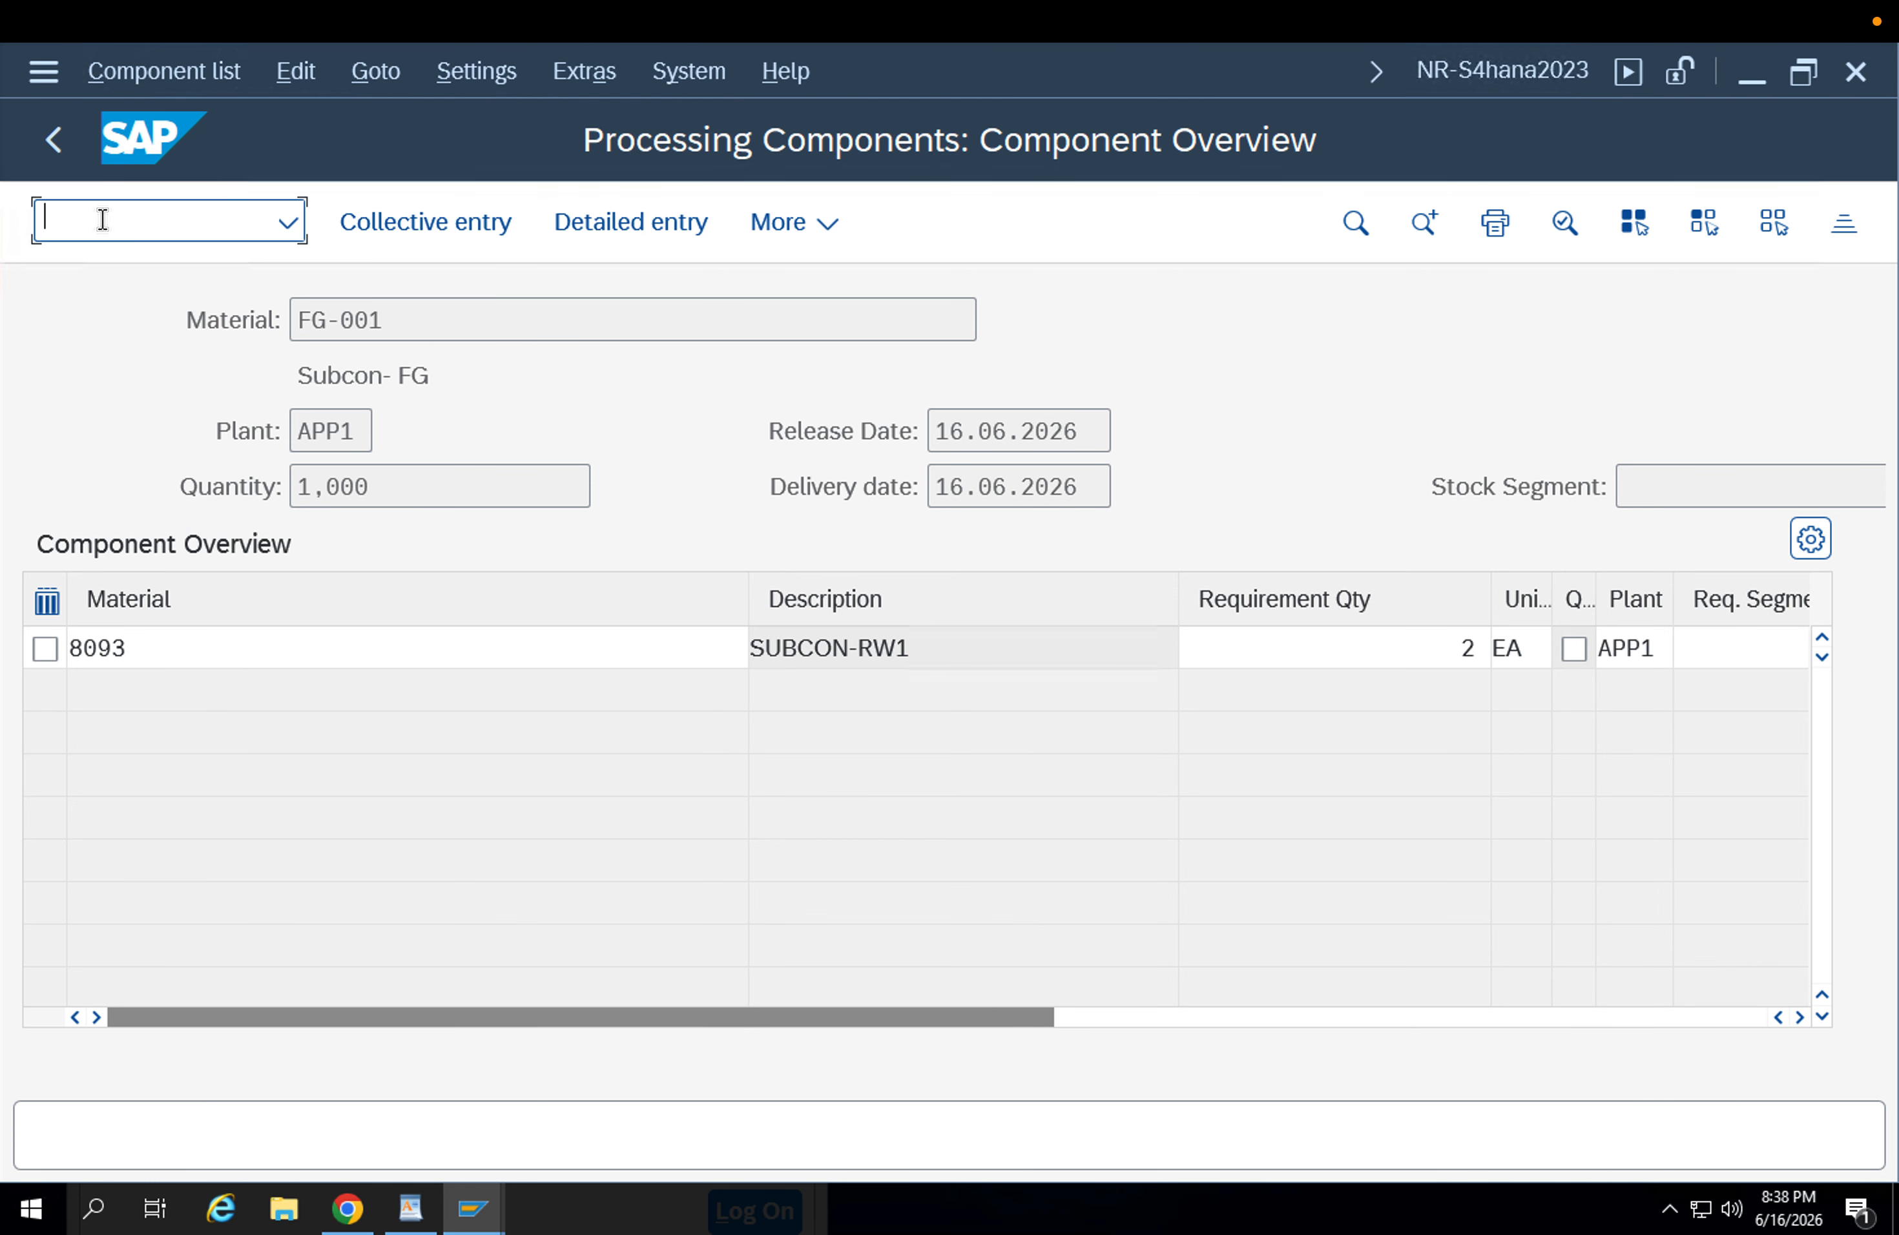
{"action": "left_click", "coordinate": [56, 144]}
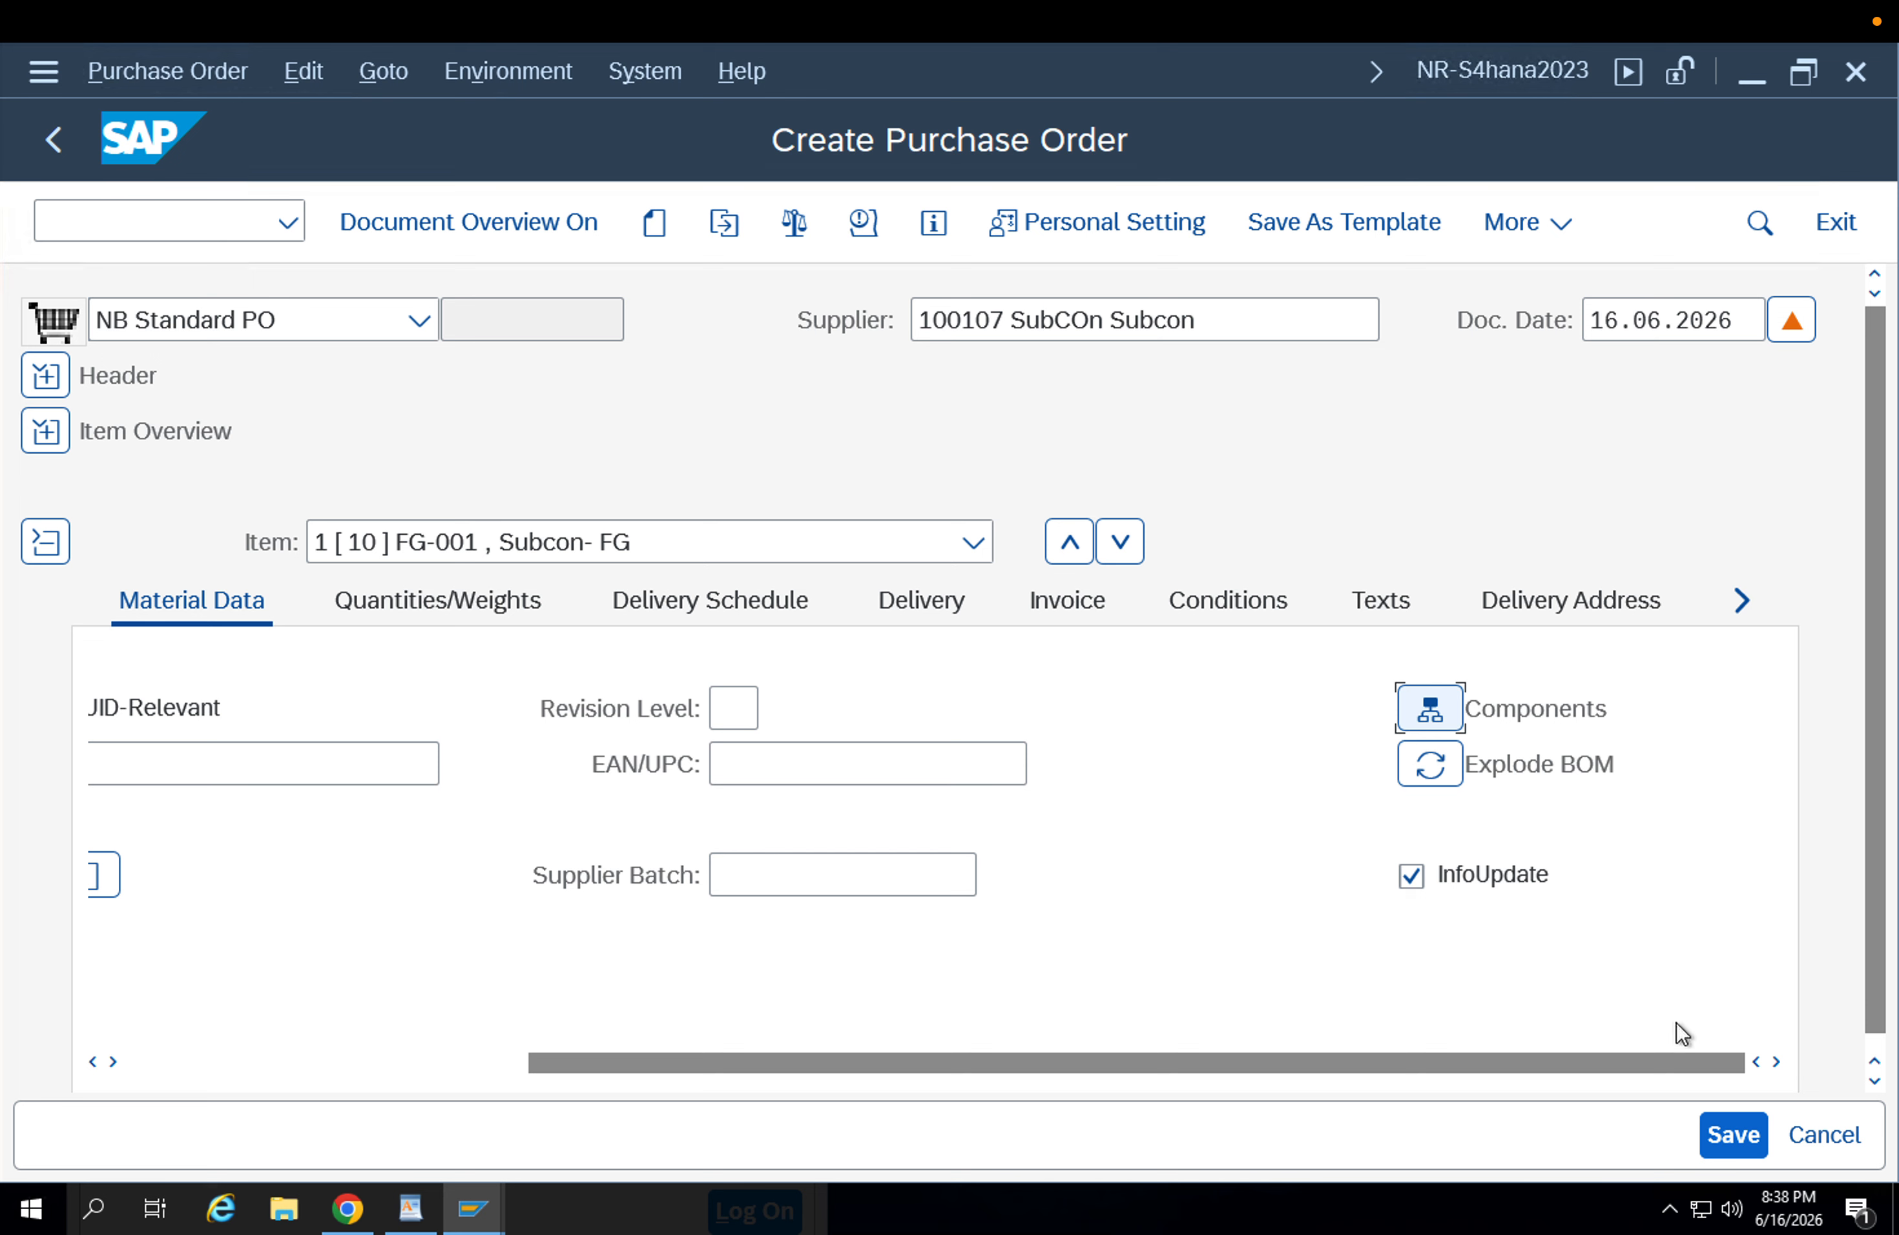
Save the subcontracting purchase order and display the newly created order.
{"action": "left_click", "coordinate": [1747, 1135]}
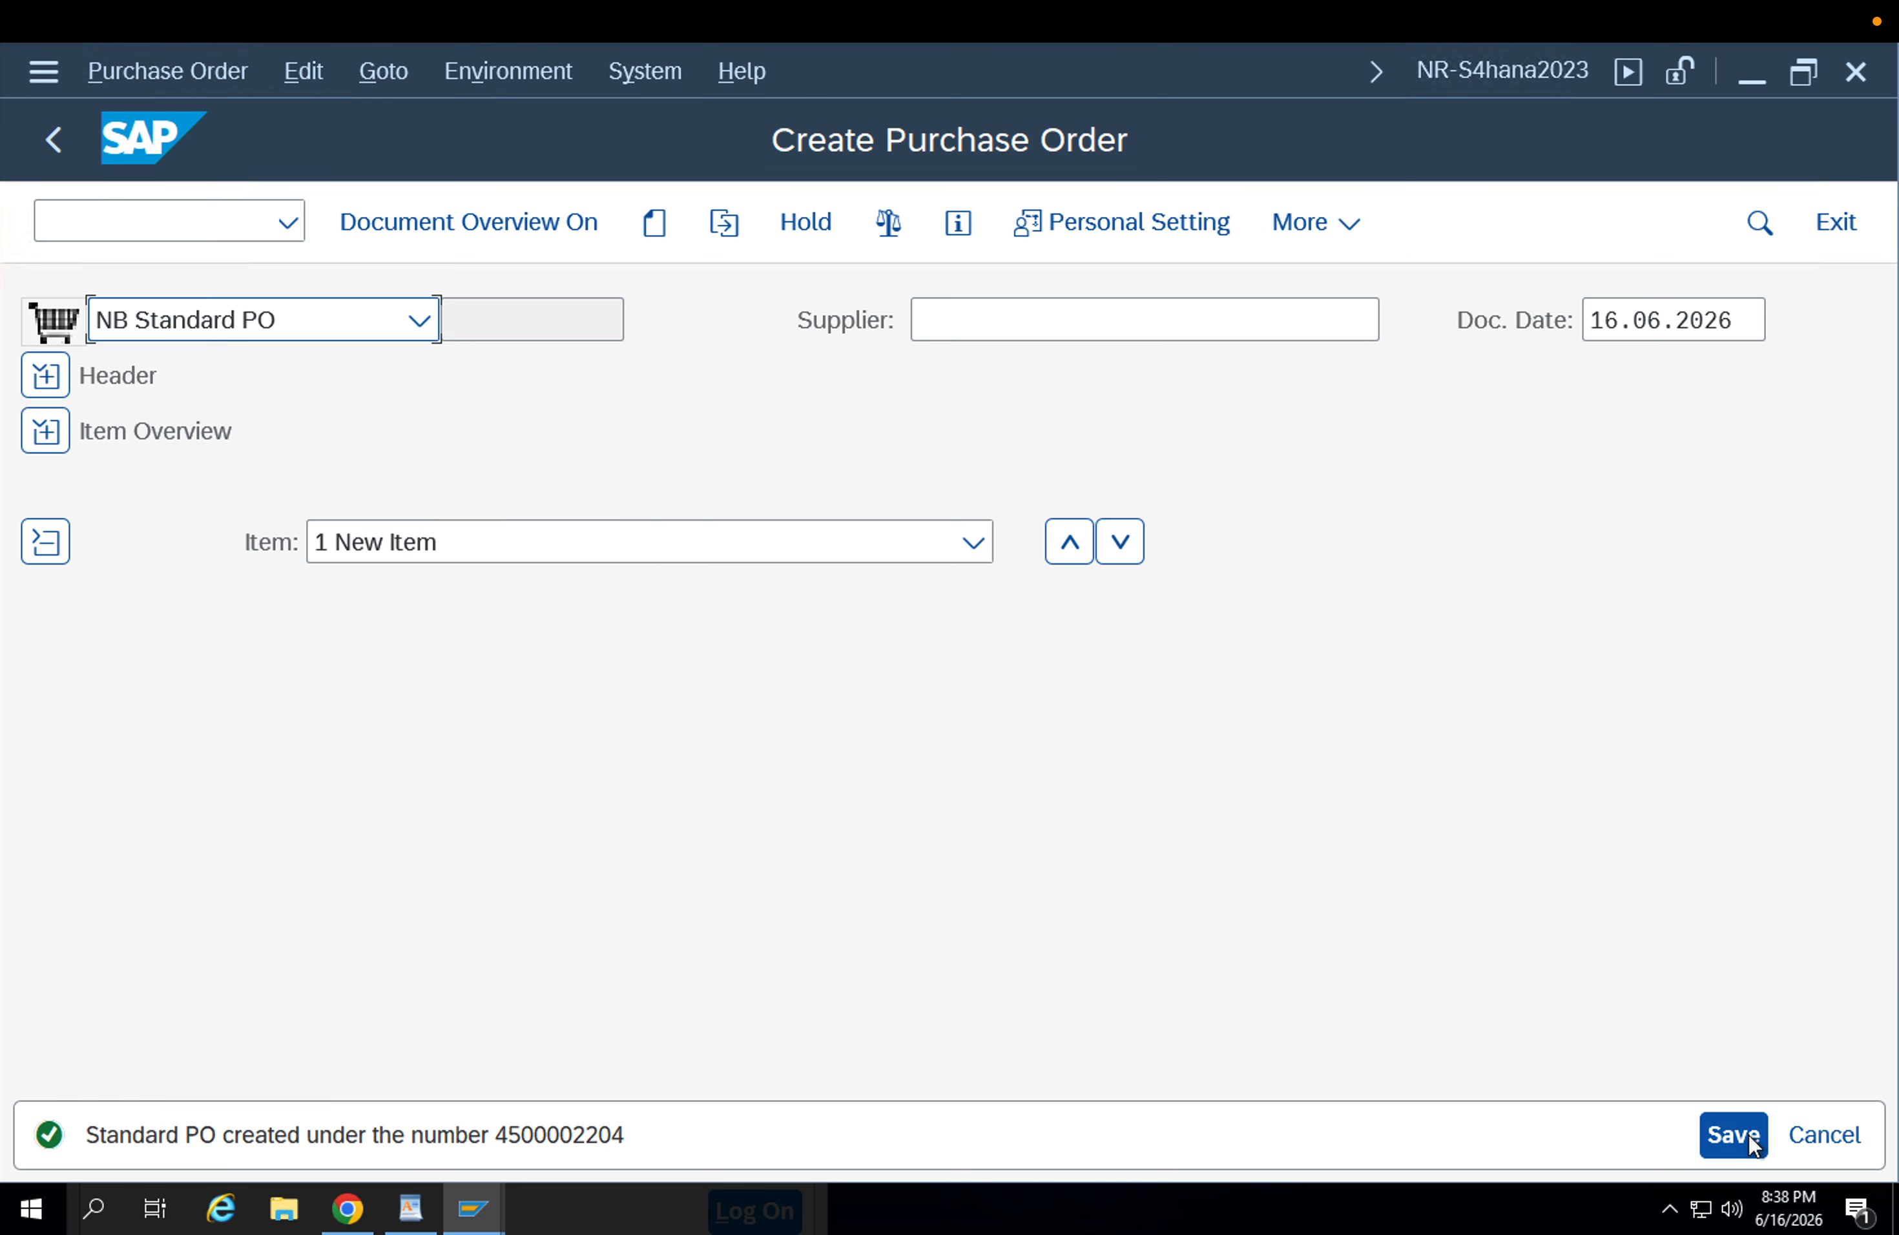
{"action": "left_click", "coordinate": [729, 222]}
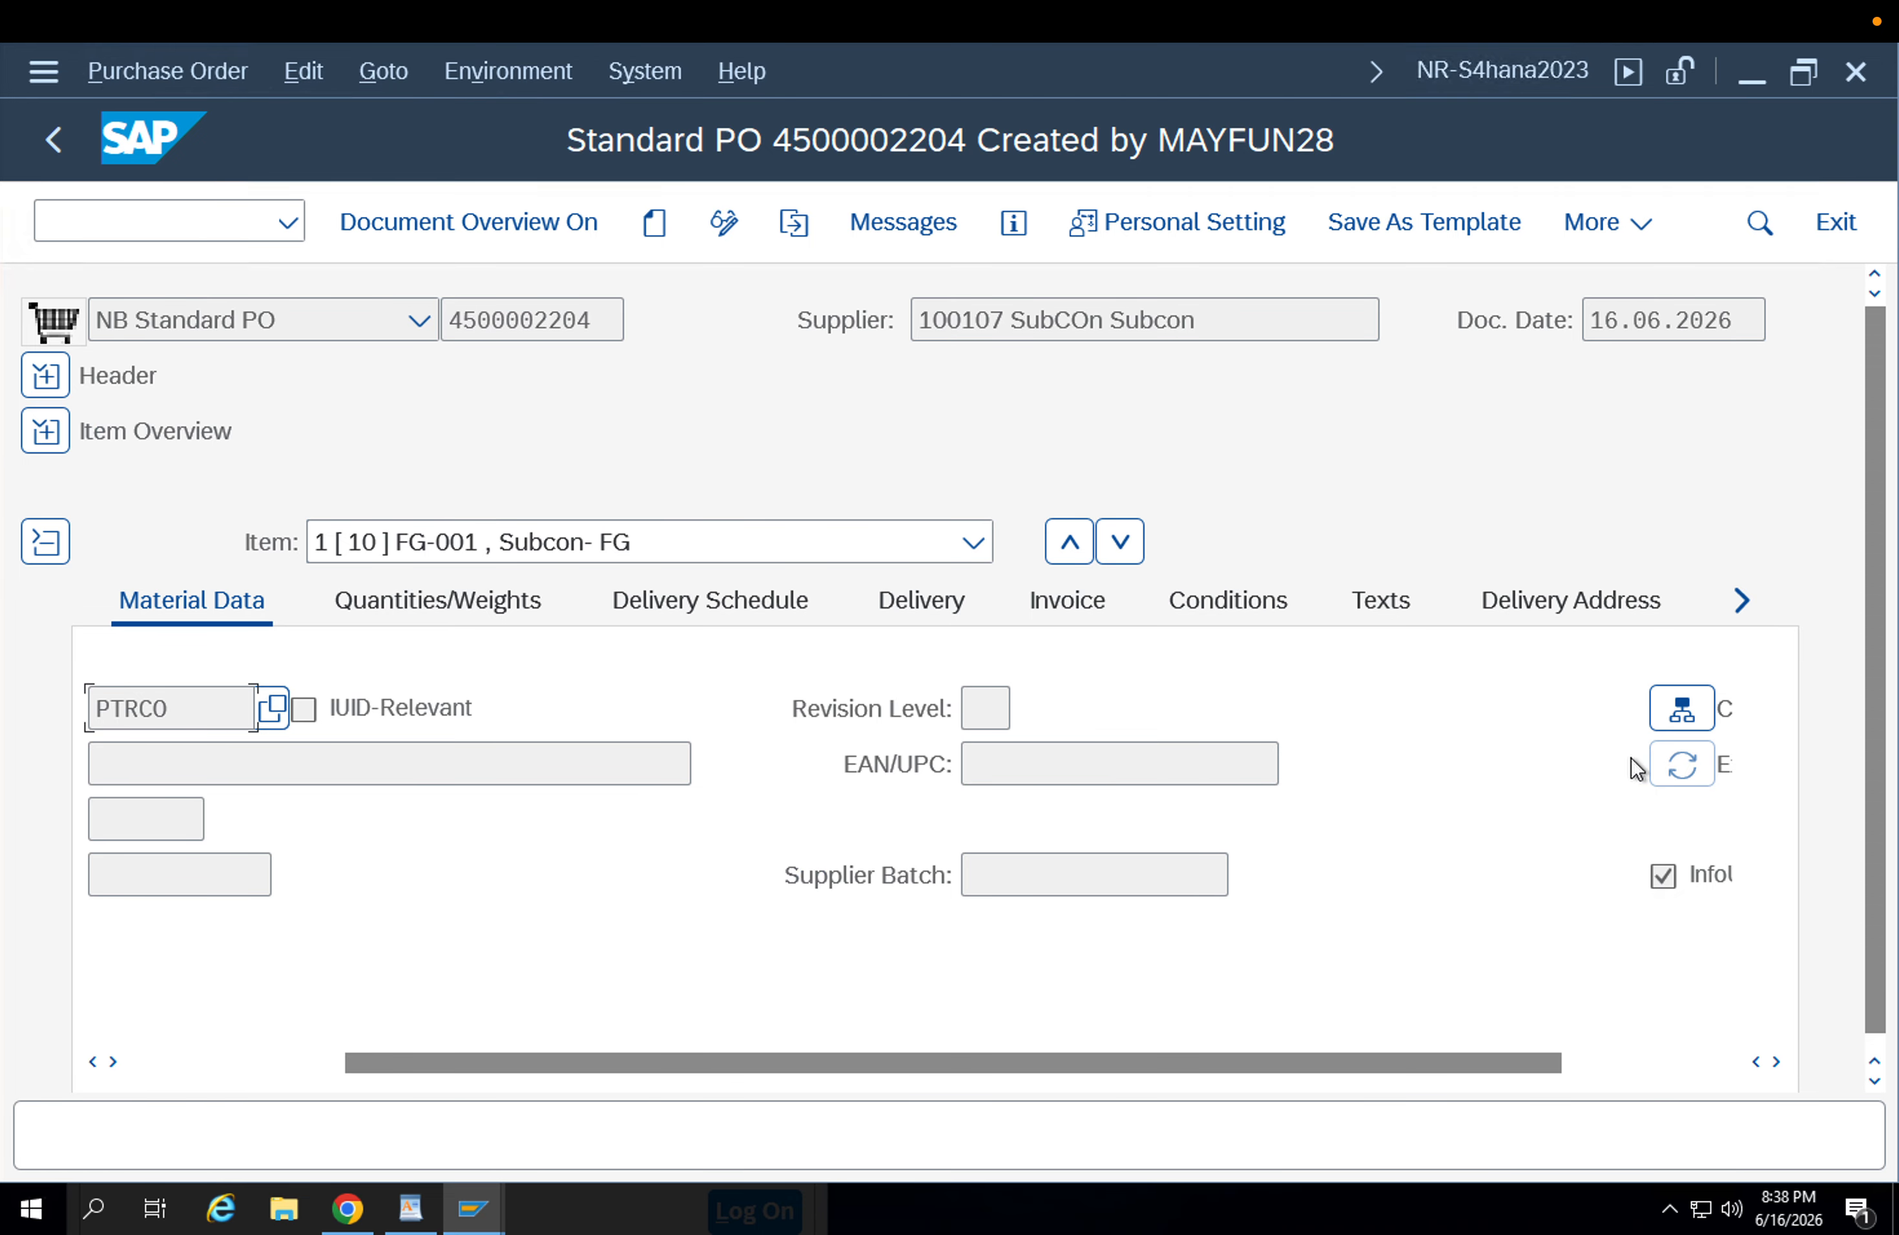
Open the saved order's component overview and select the component's material number 8093.
{"action": "left_click", "coordinate": [1684, 708]}
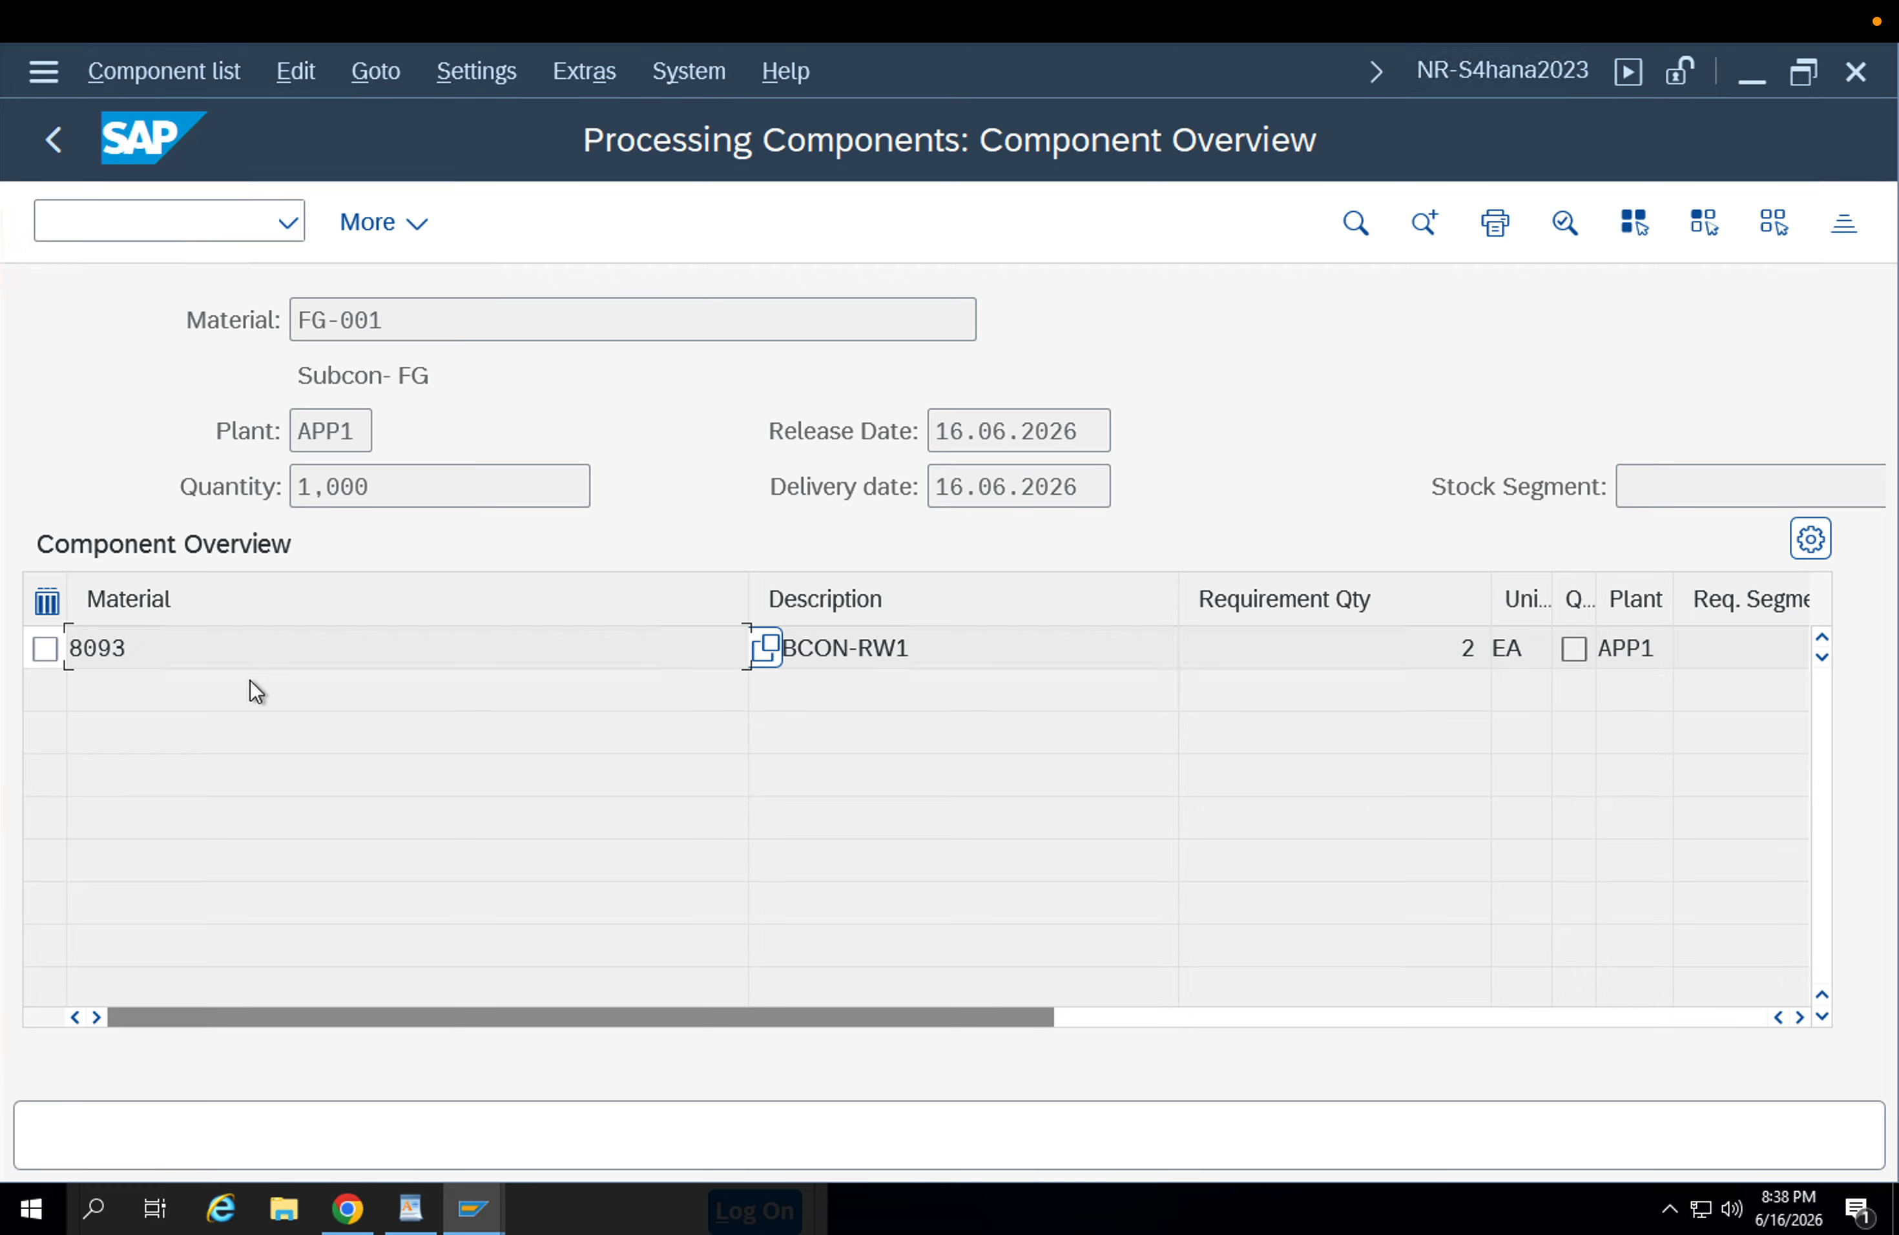
{"action": "double_click", "coordinate": [50, 648]}
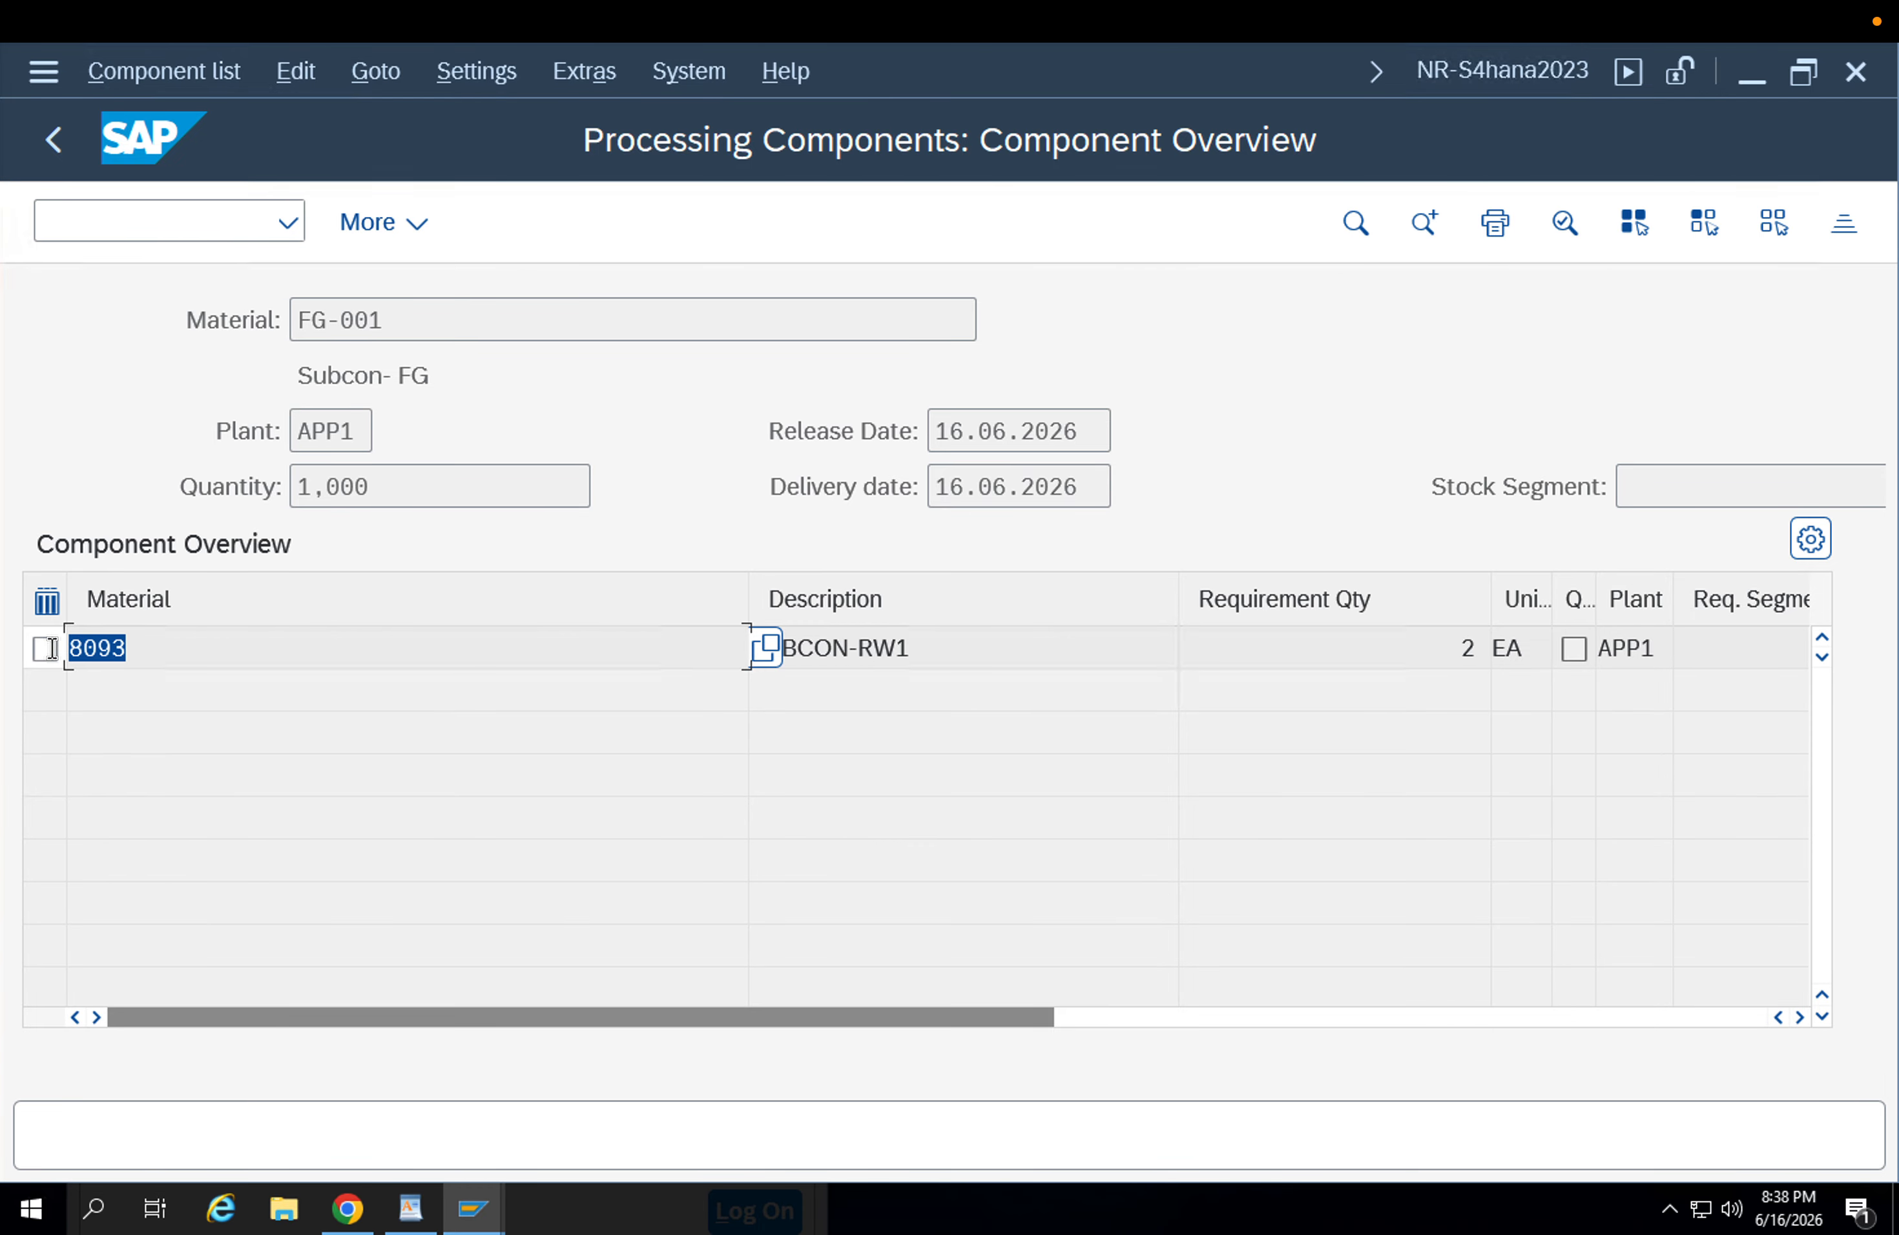
{"action": "left_click", "coordinate": [173, 656]}
{"action": "left_click_drag", "start_coordinate": [173, 656], "coordinate": [56, 641]}
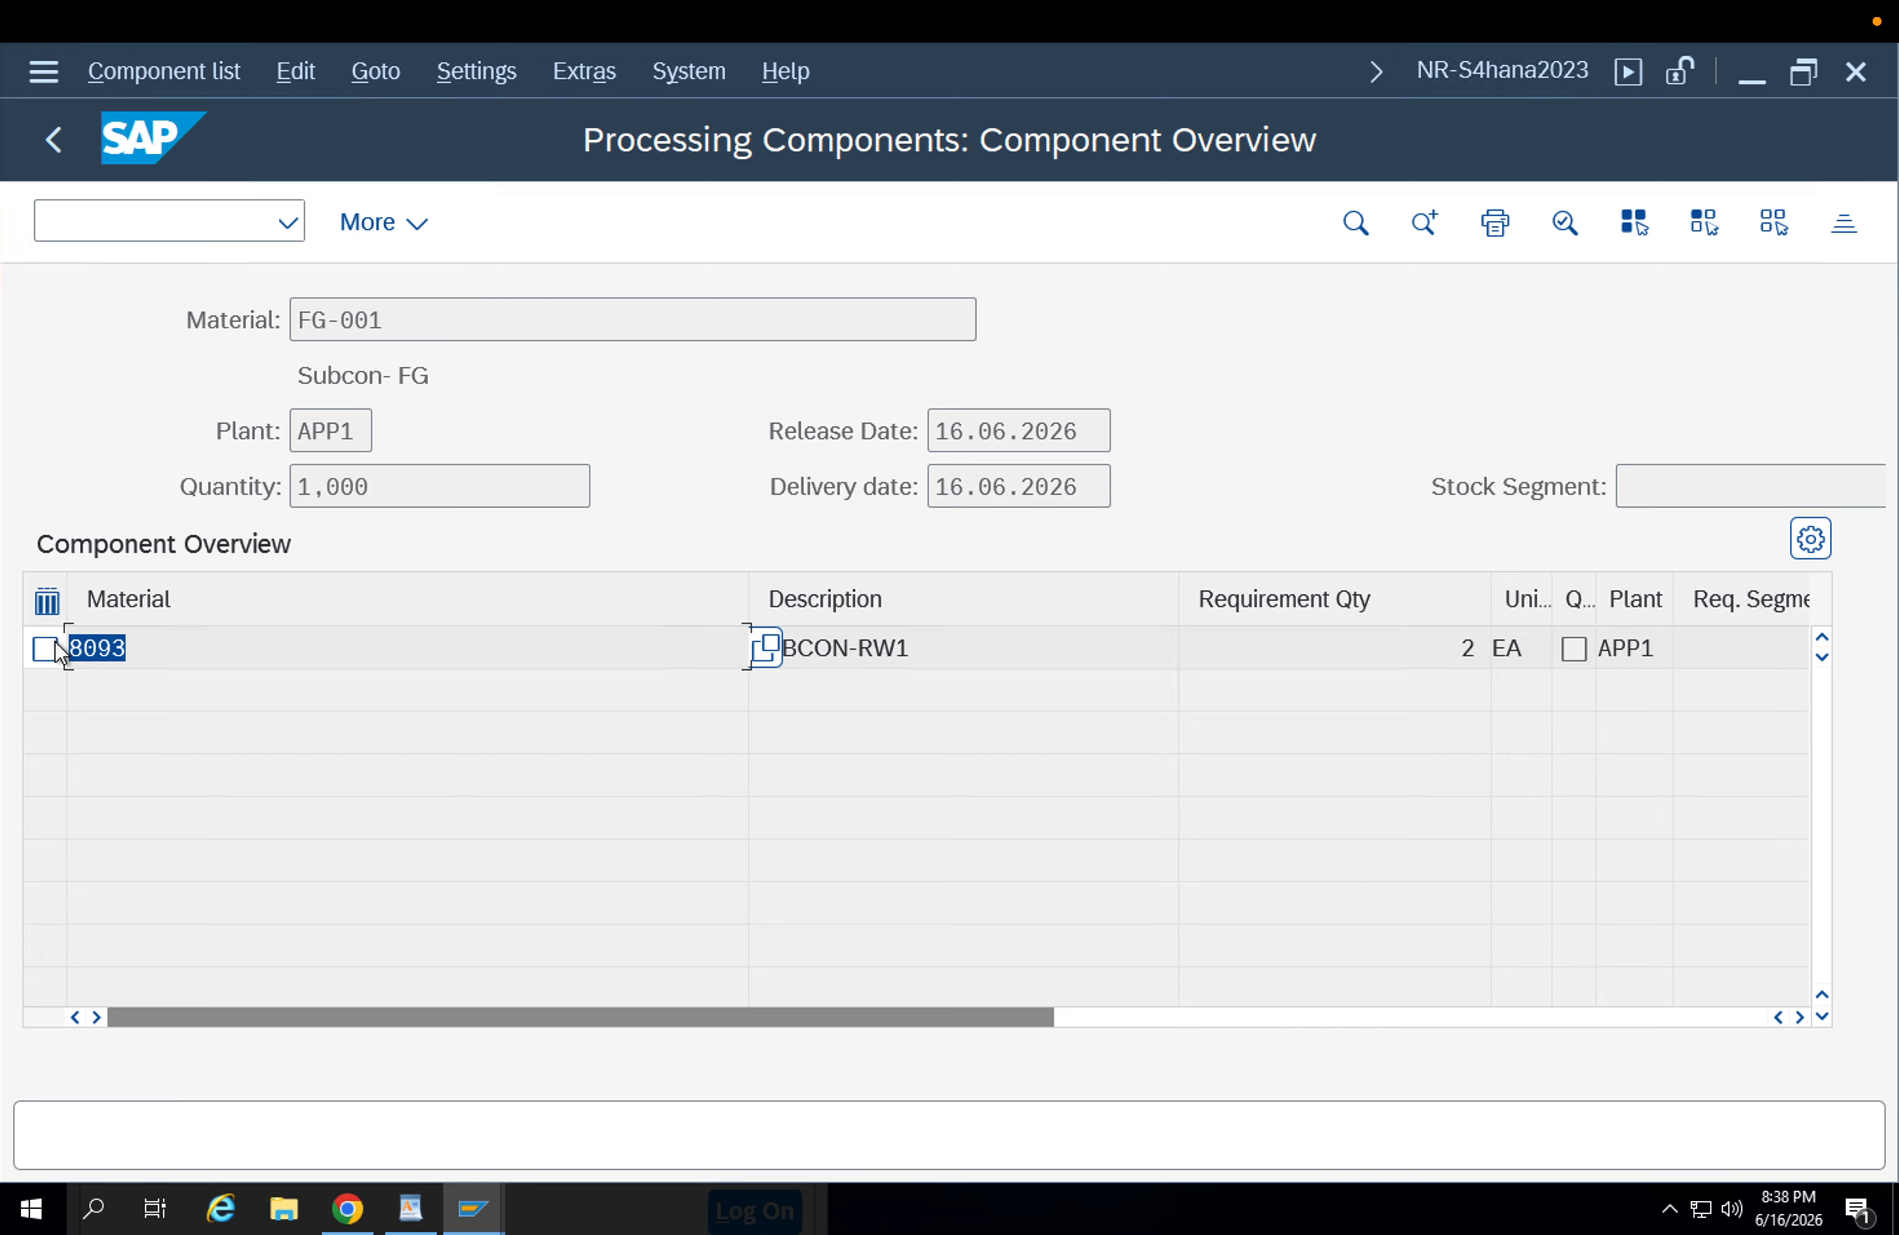
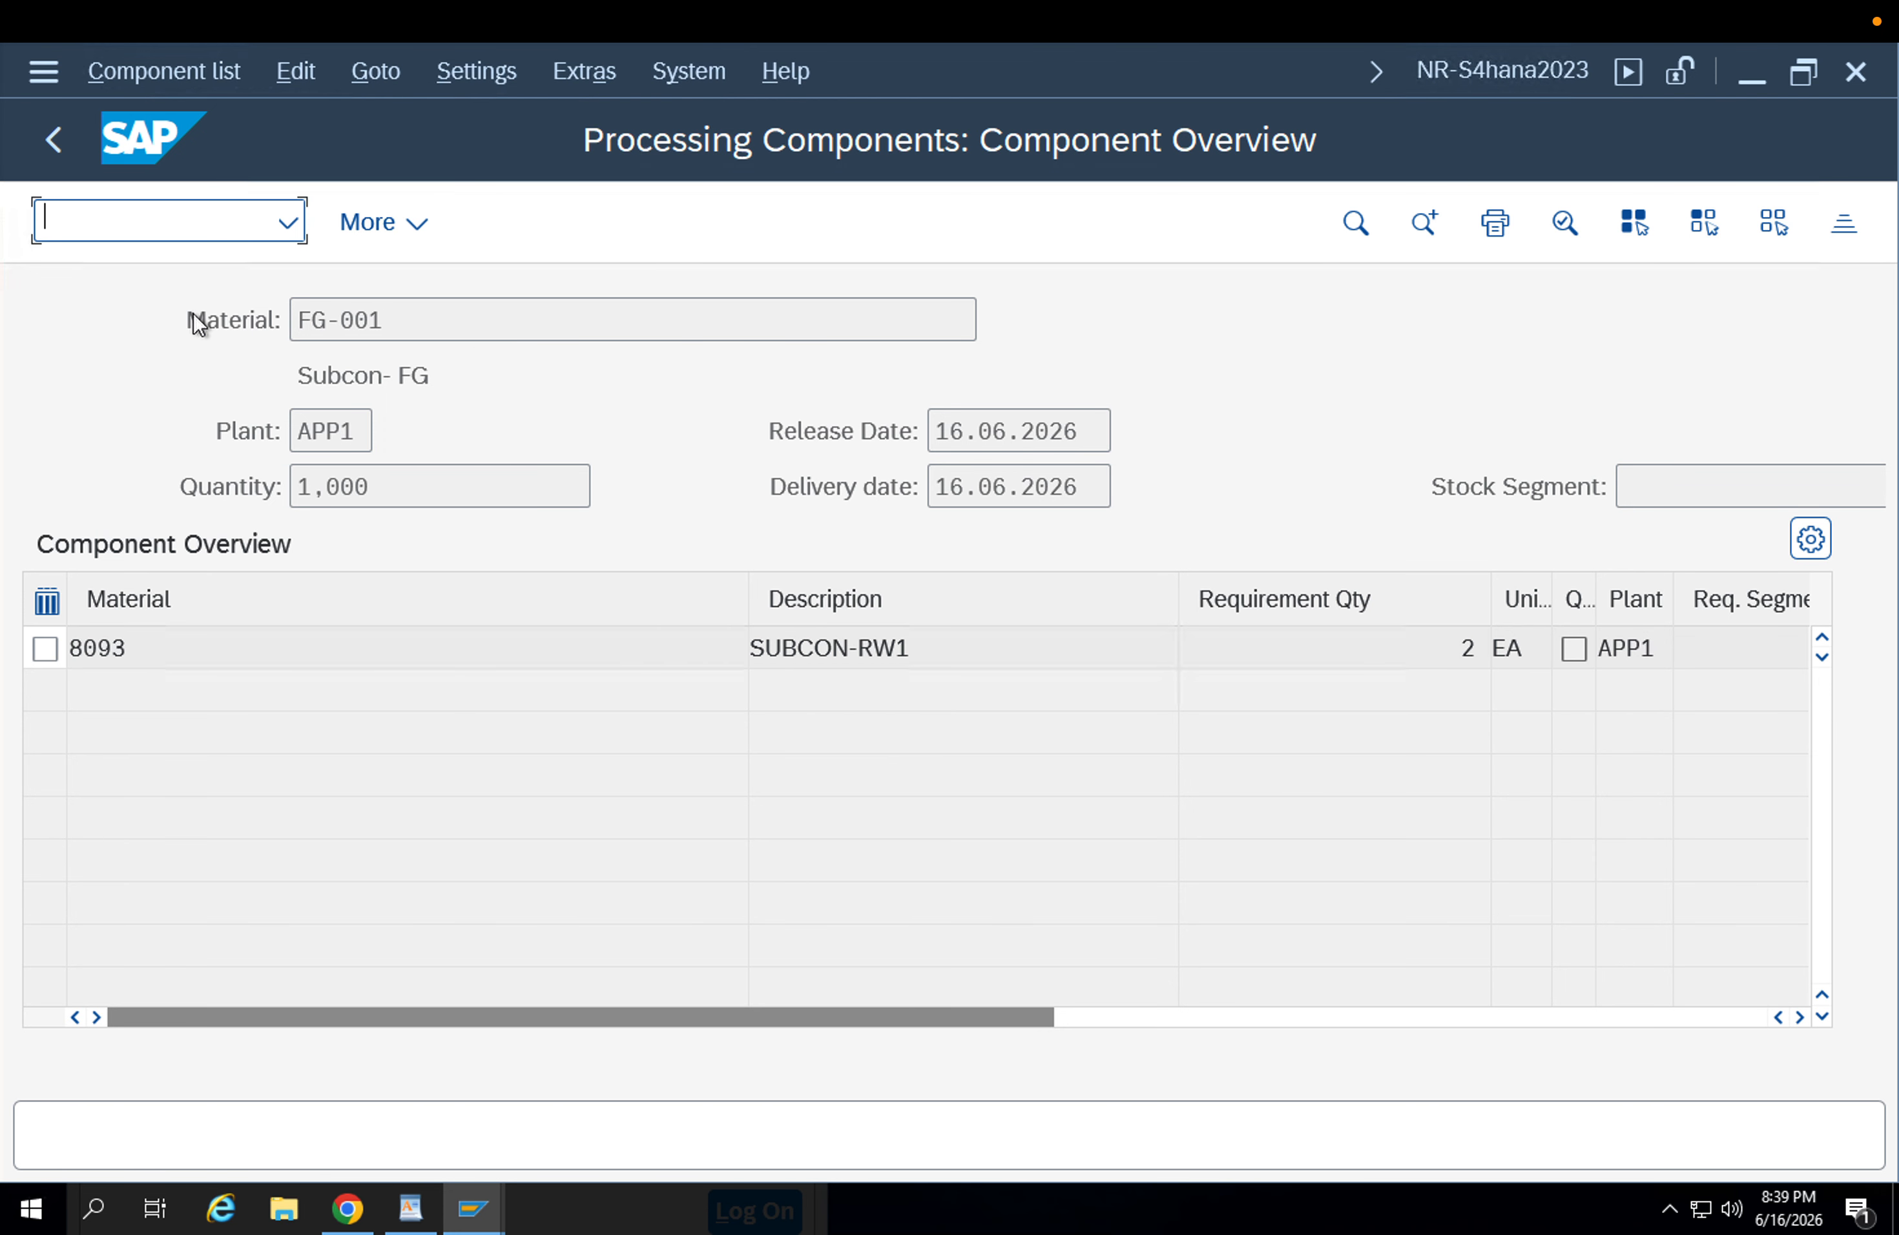
{"action": "left_click", "coordinate": [53, 143]}
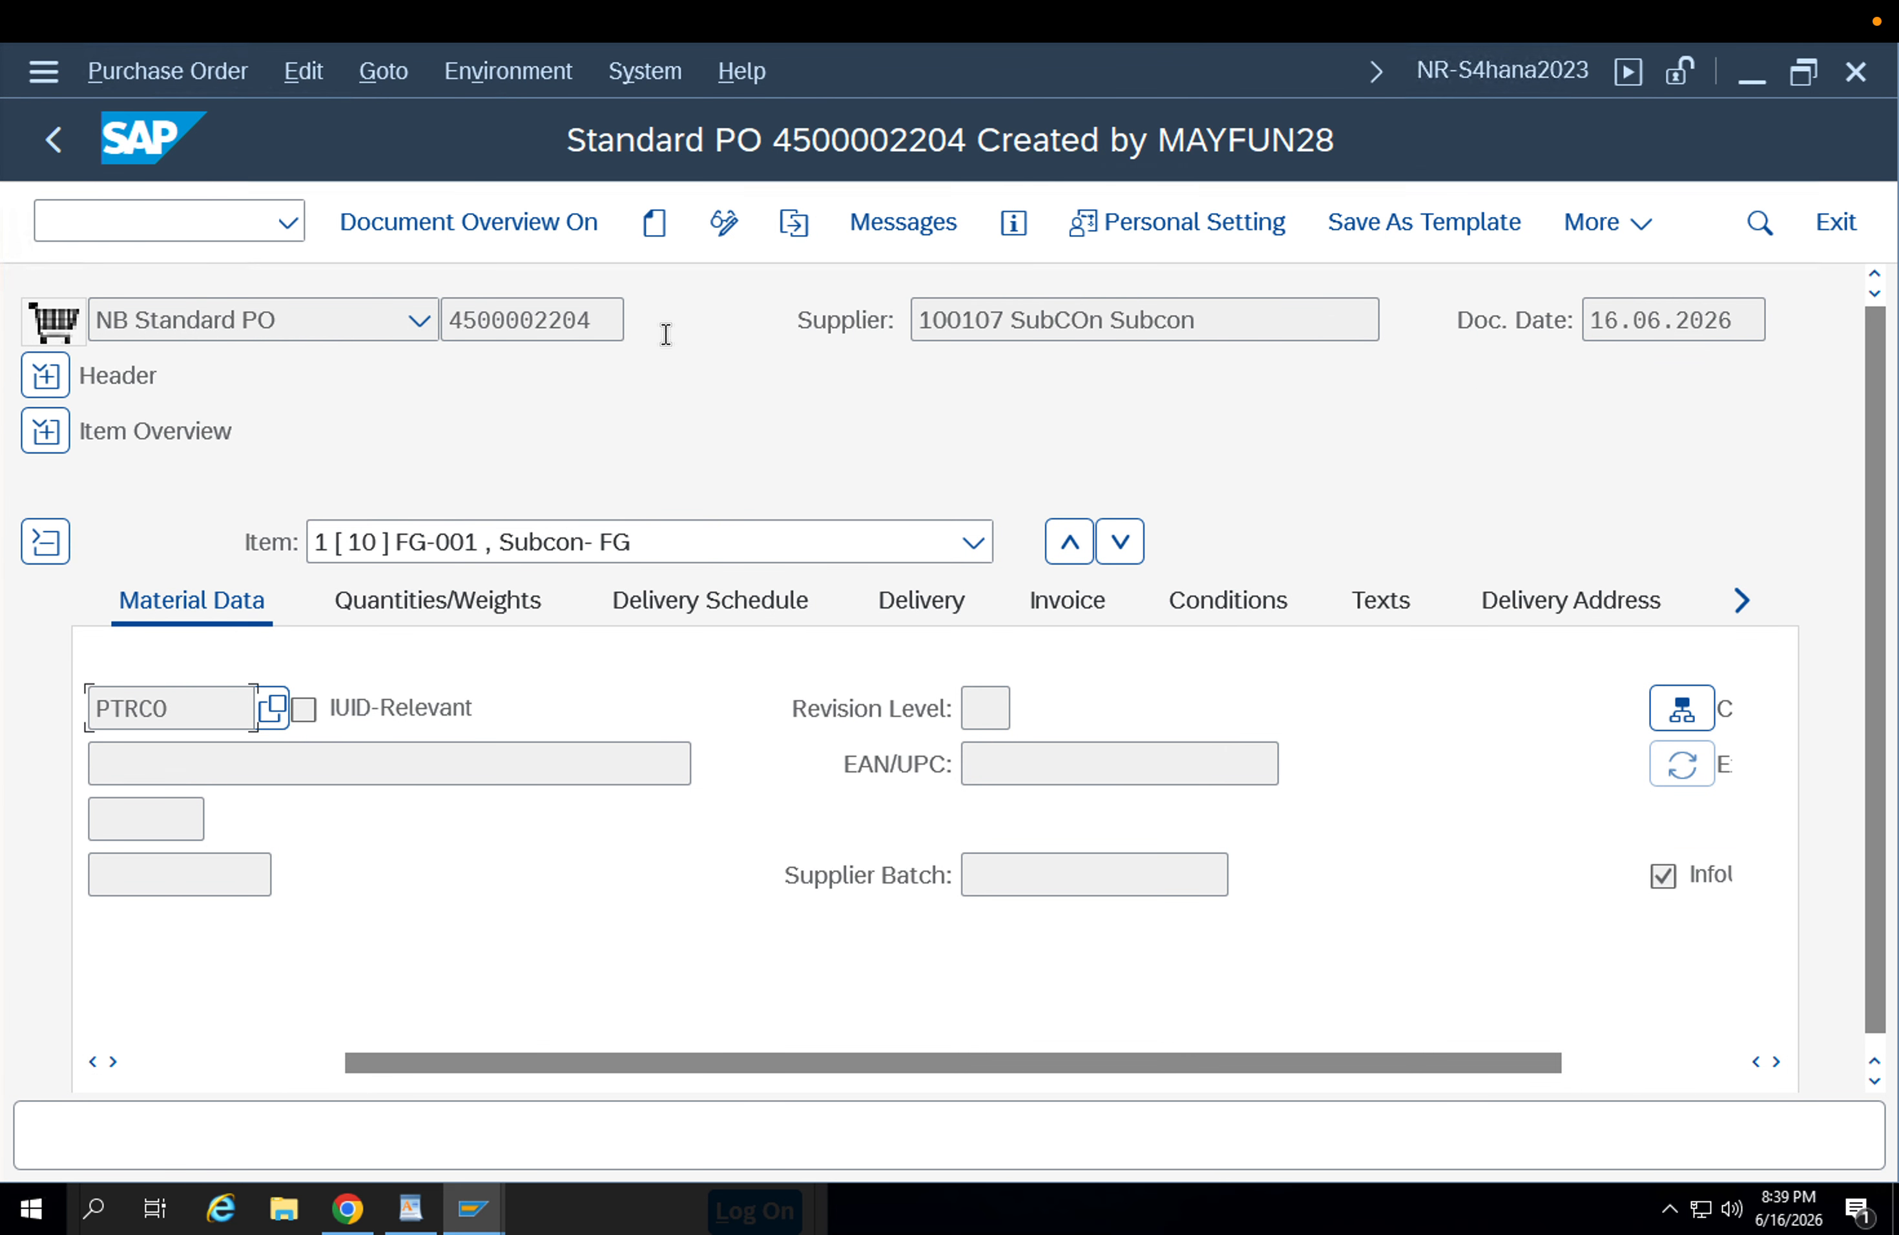
{"action": "left_click_drag", "start_coordinate": [602, 320], "coordinate": [433, 319]}
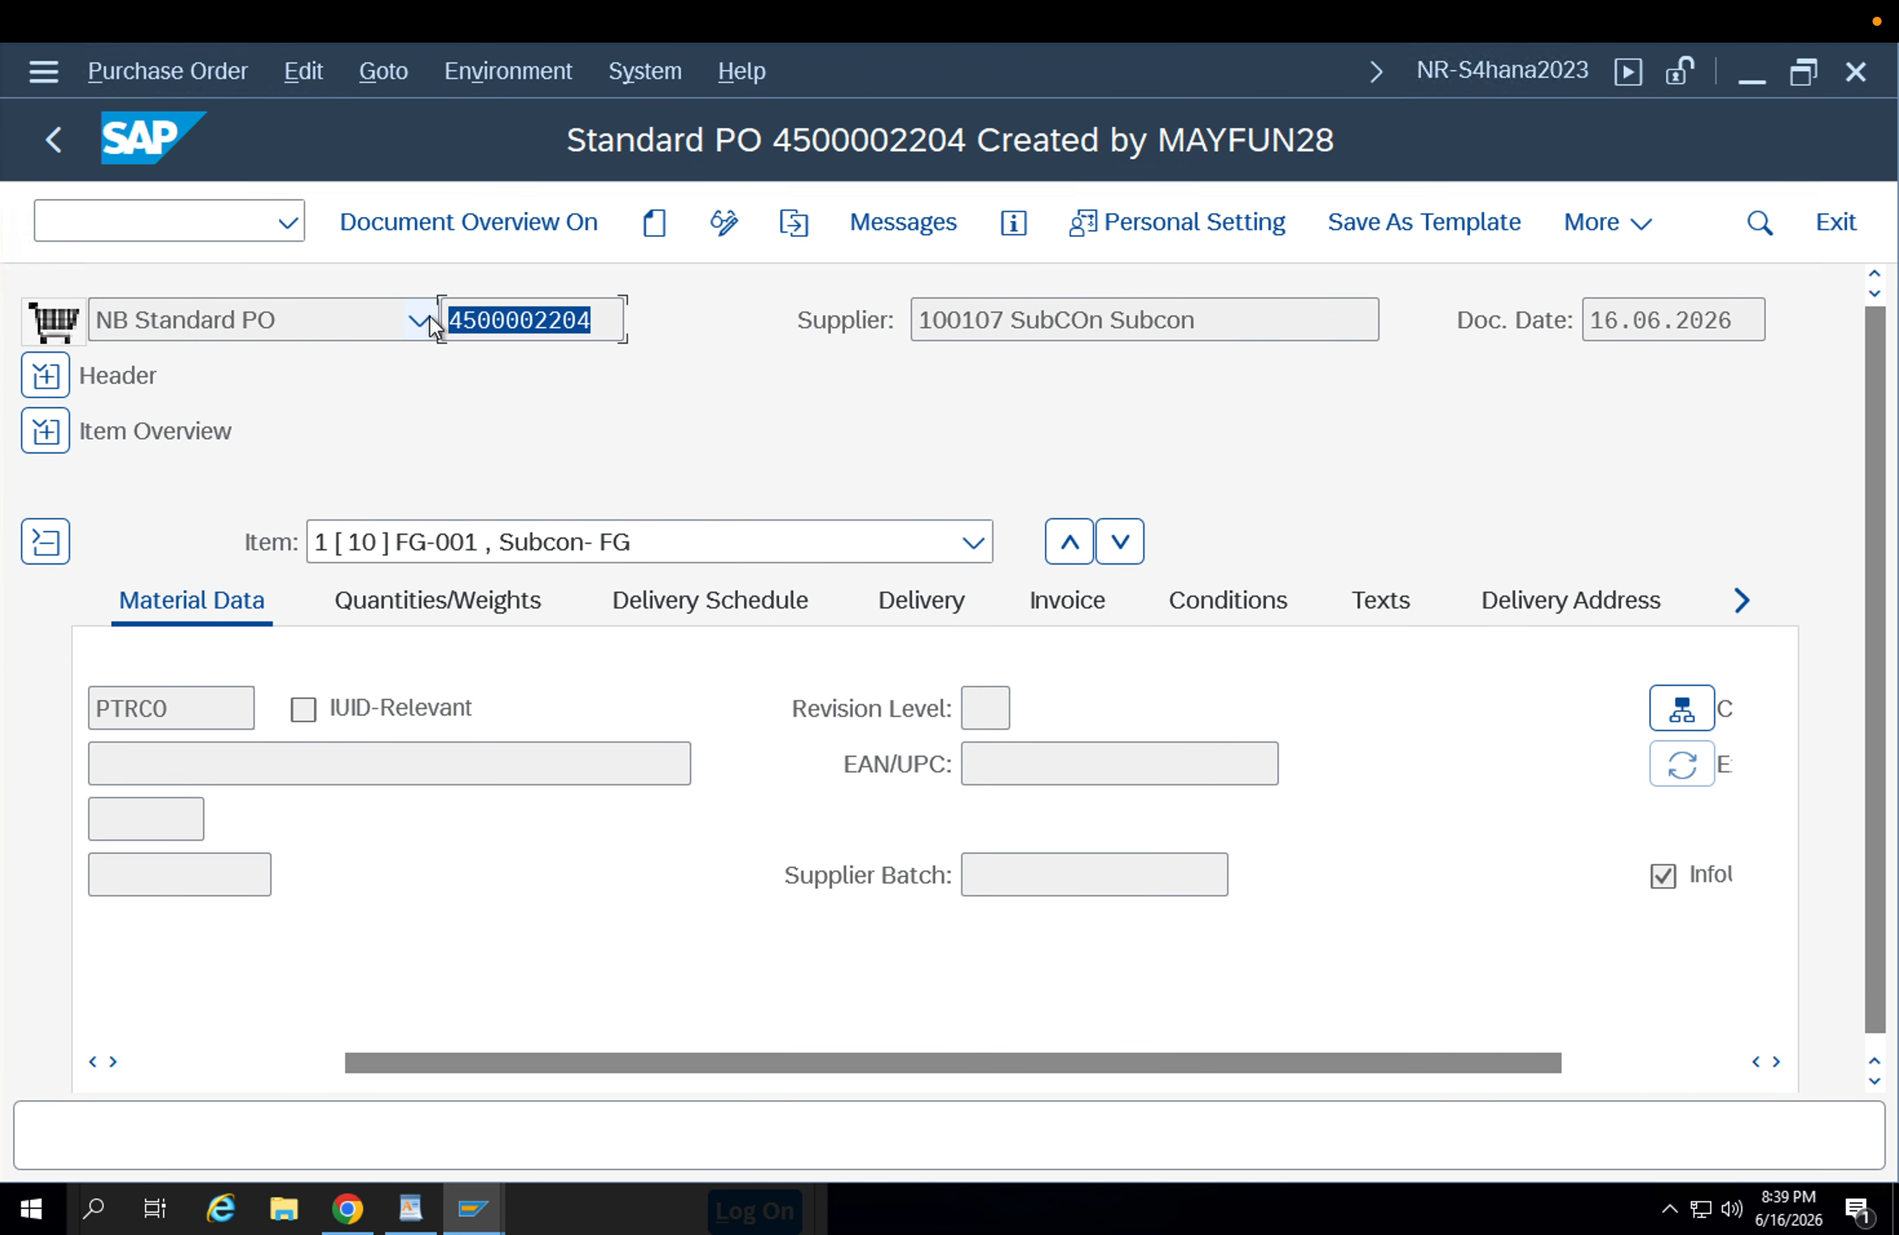
{"action": "key", "text": "ctrl+c"}
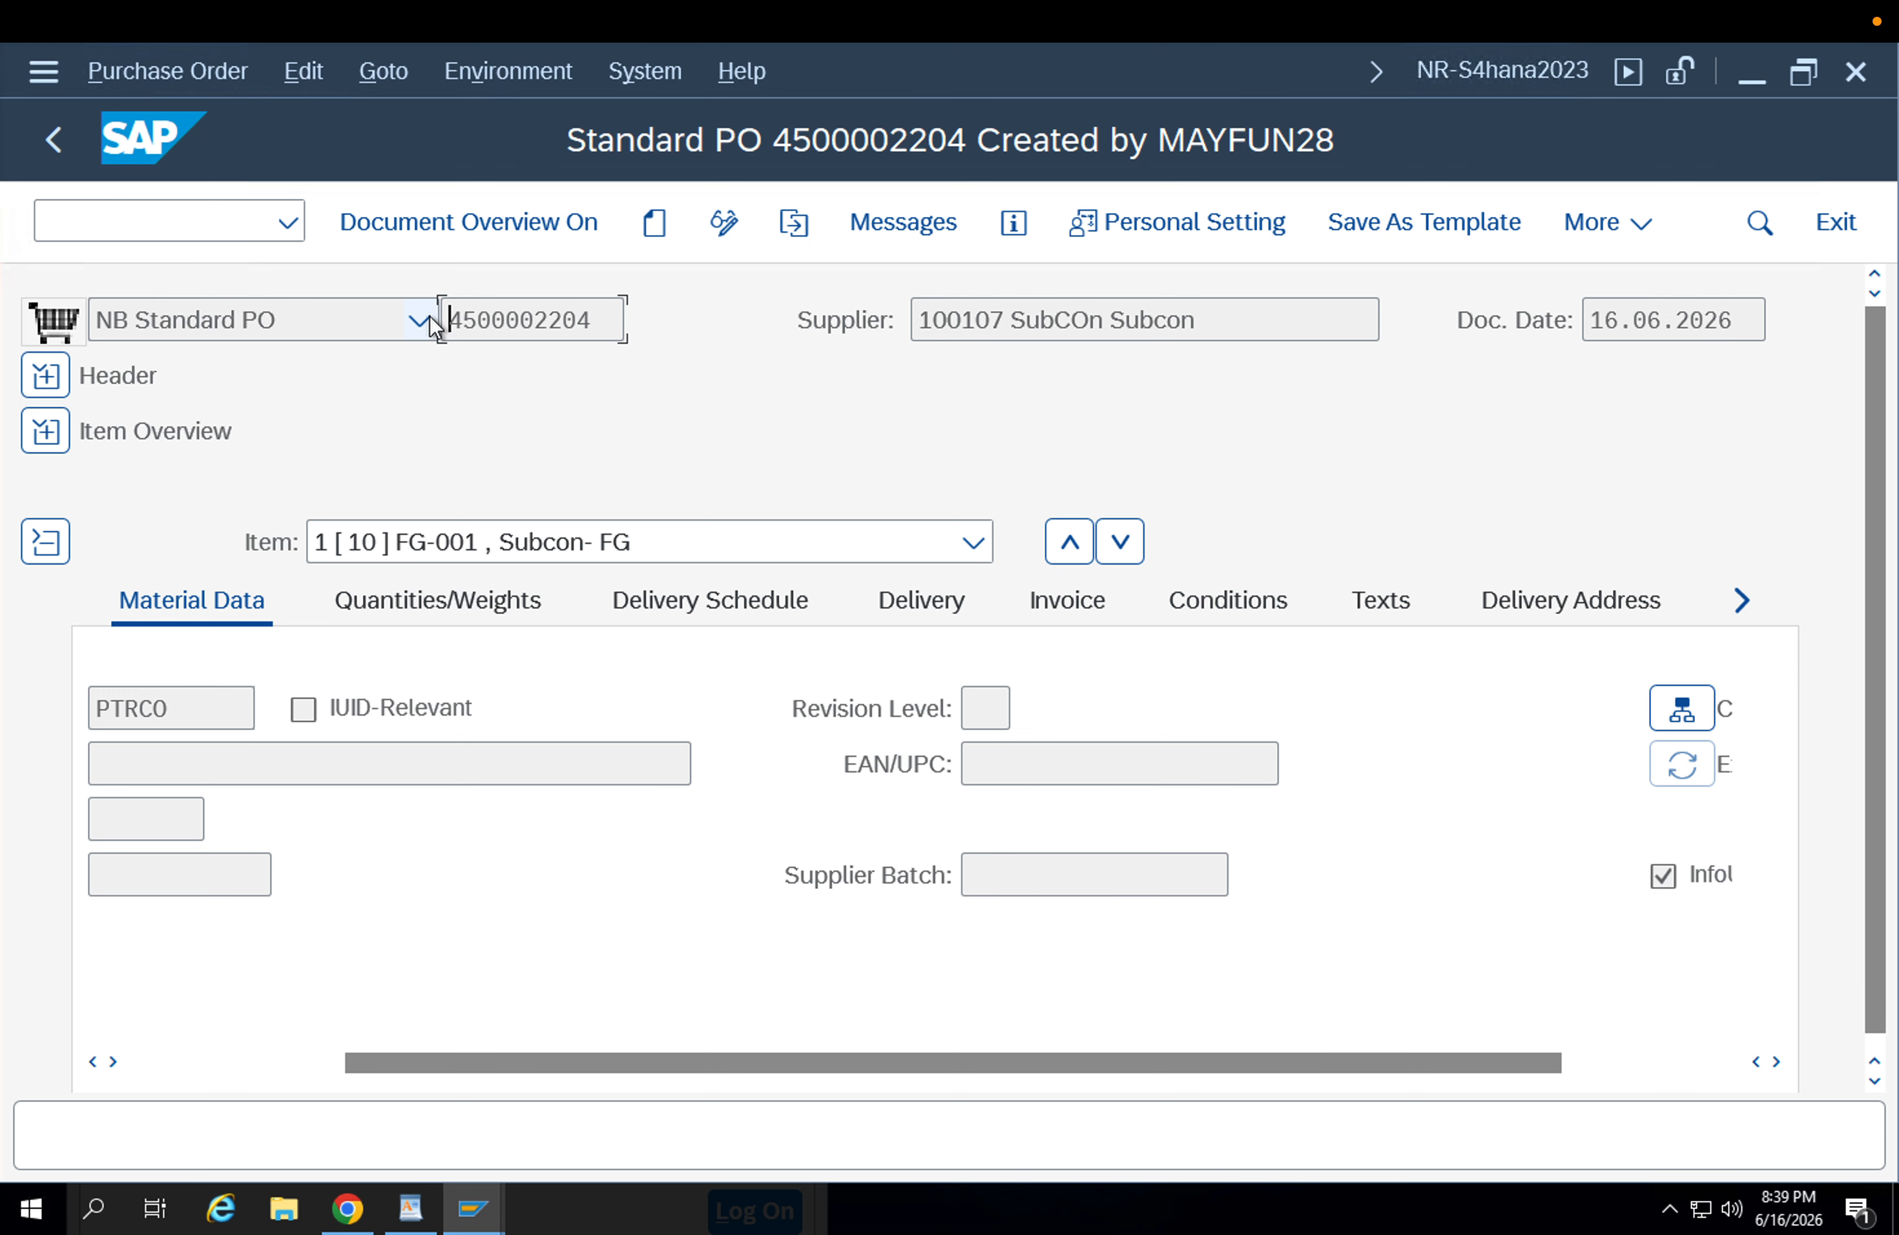
{"action": "left_click", "coordinate": [235, 220]}
{"action": "type", "text": "/nmigo"}
{"action": "key", "text": "Return"}
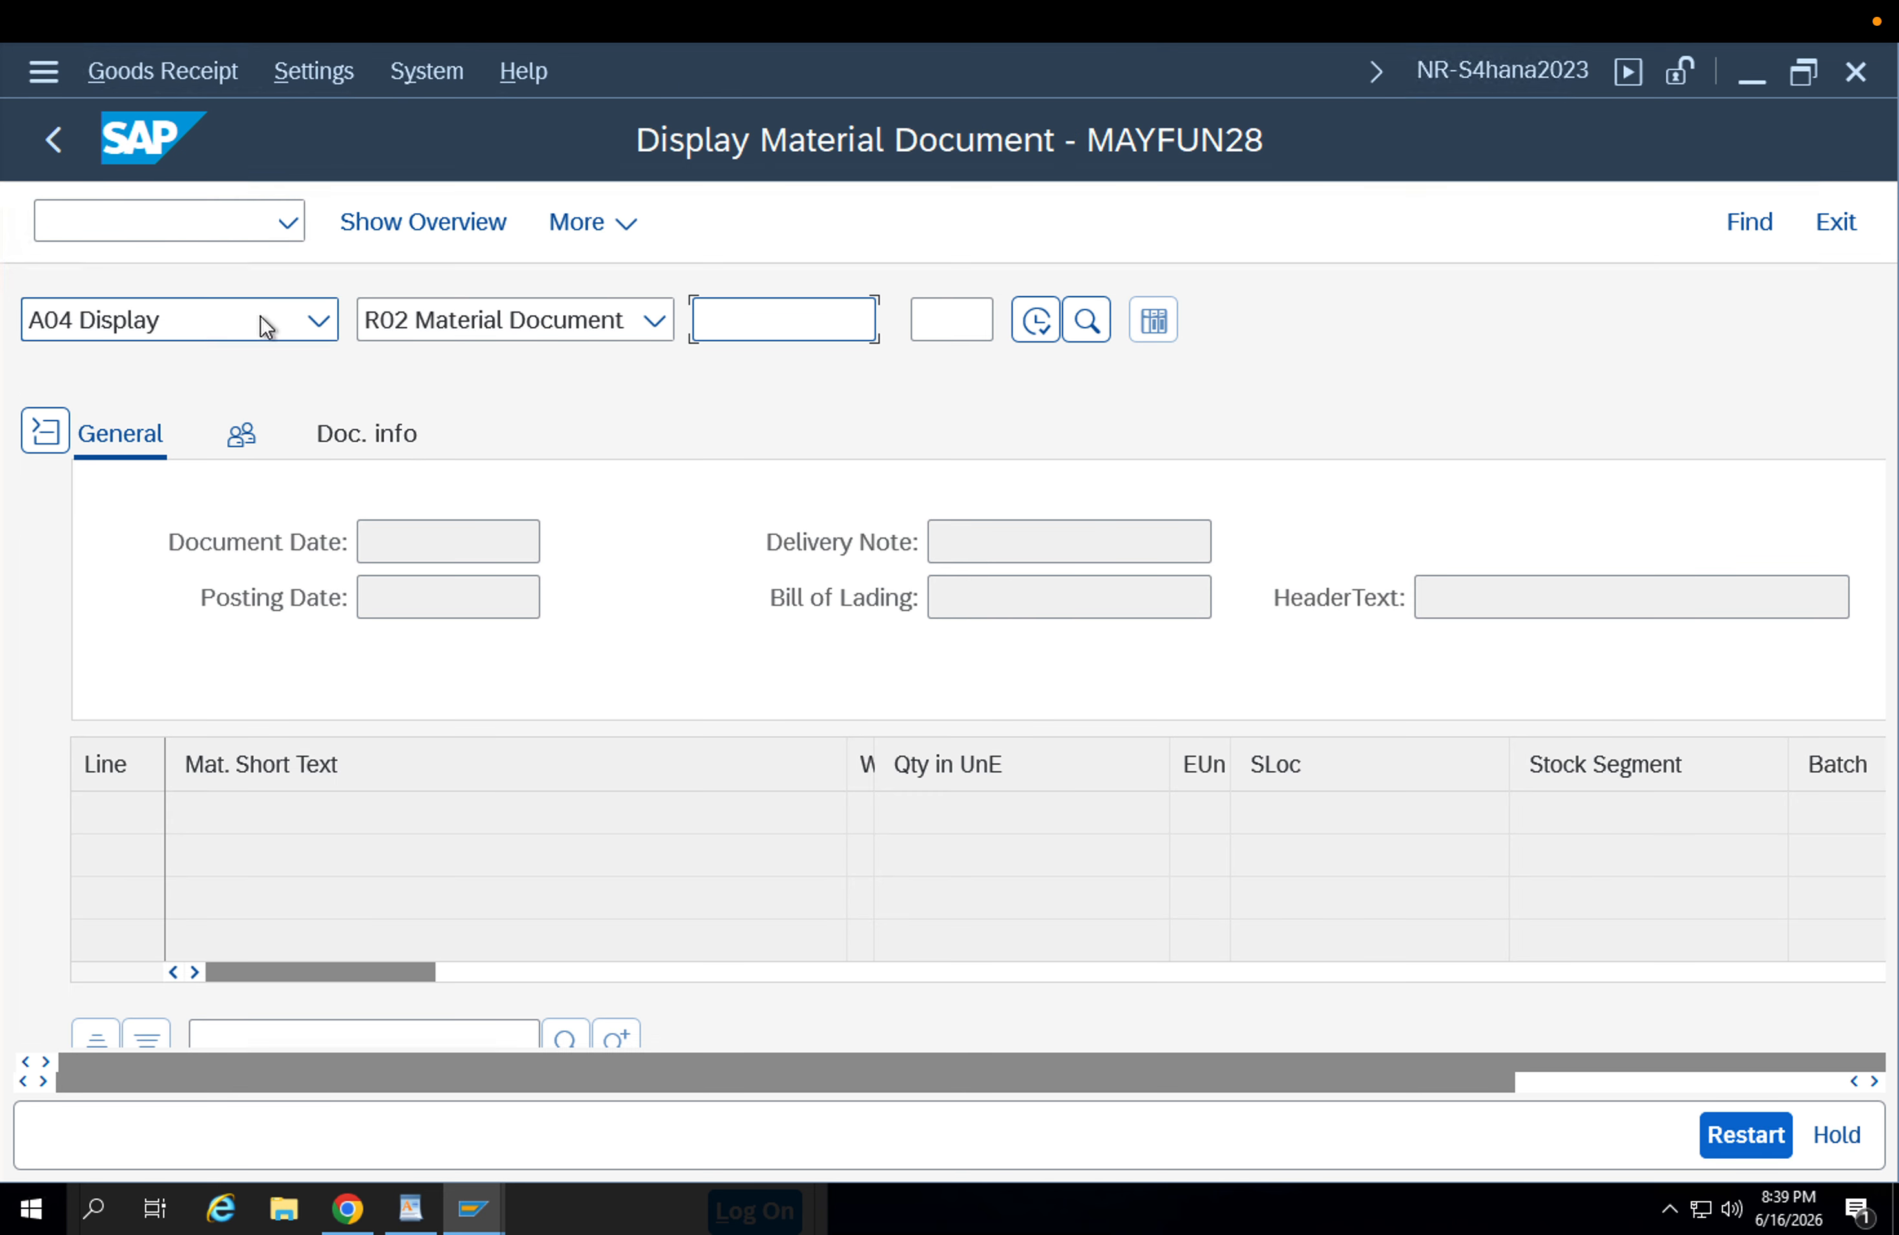
{"action": "left_click", "coordinate": [260, 314]}
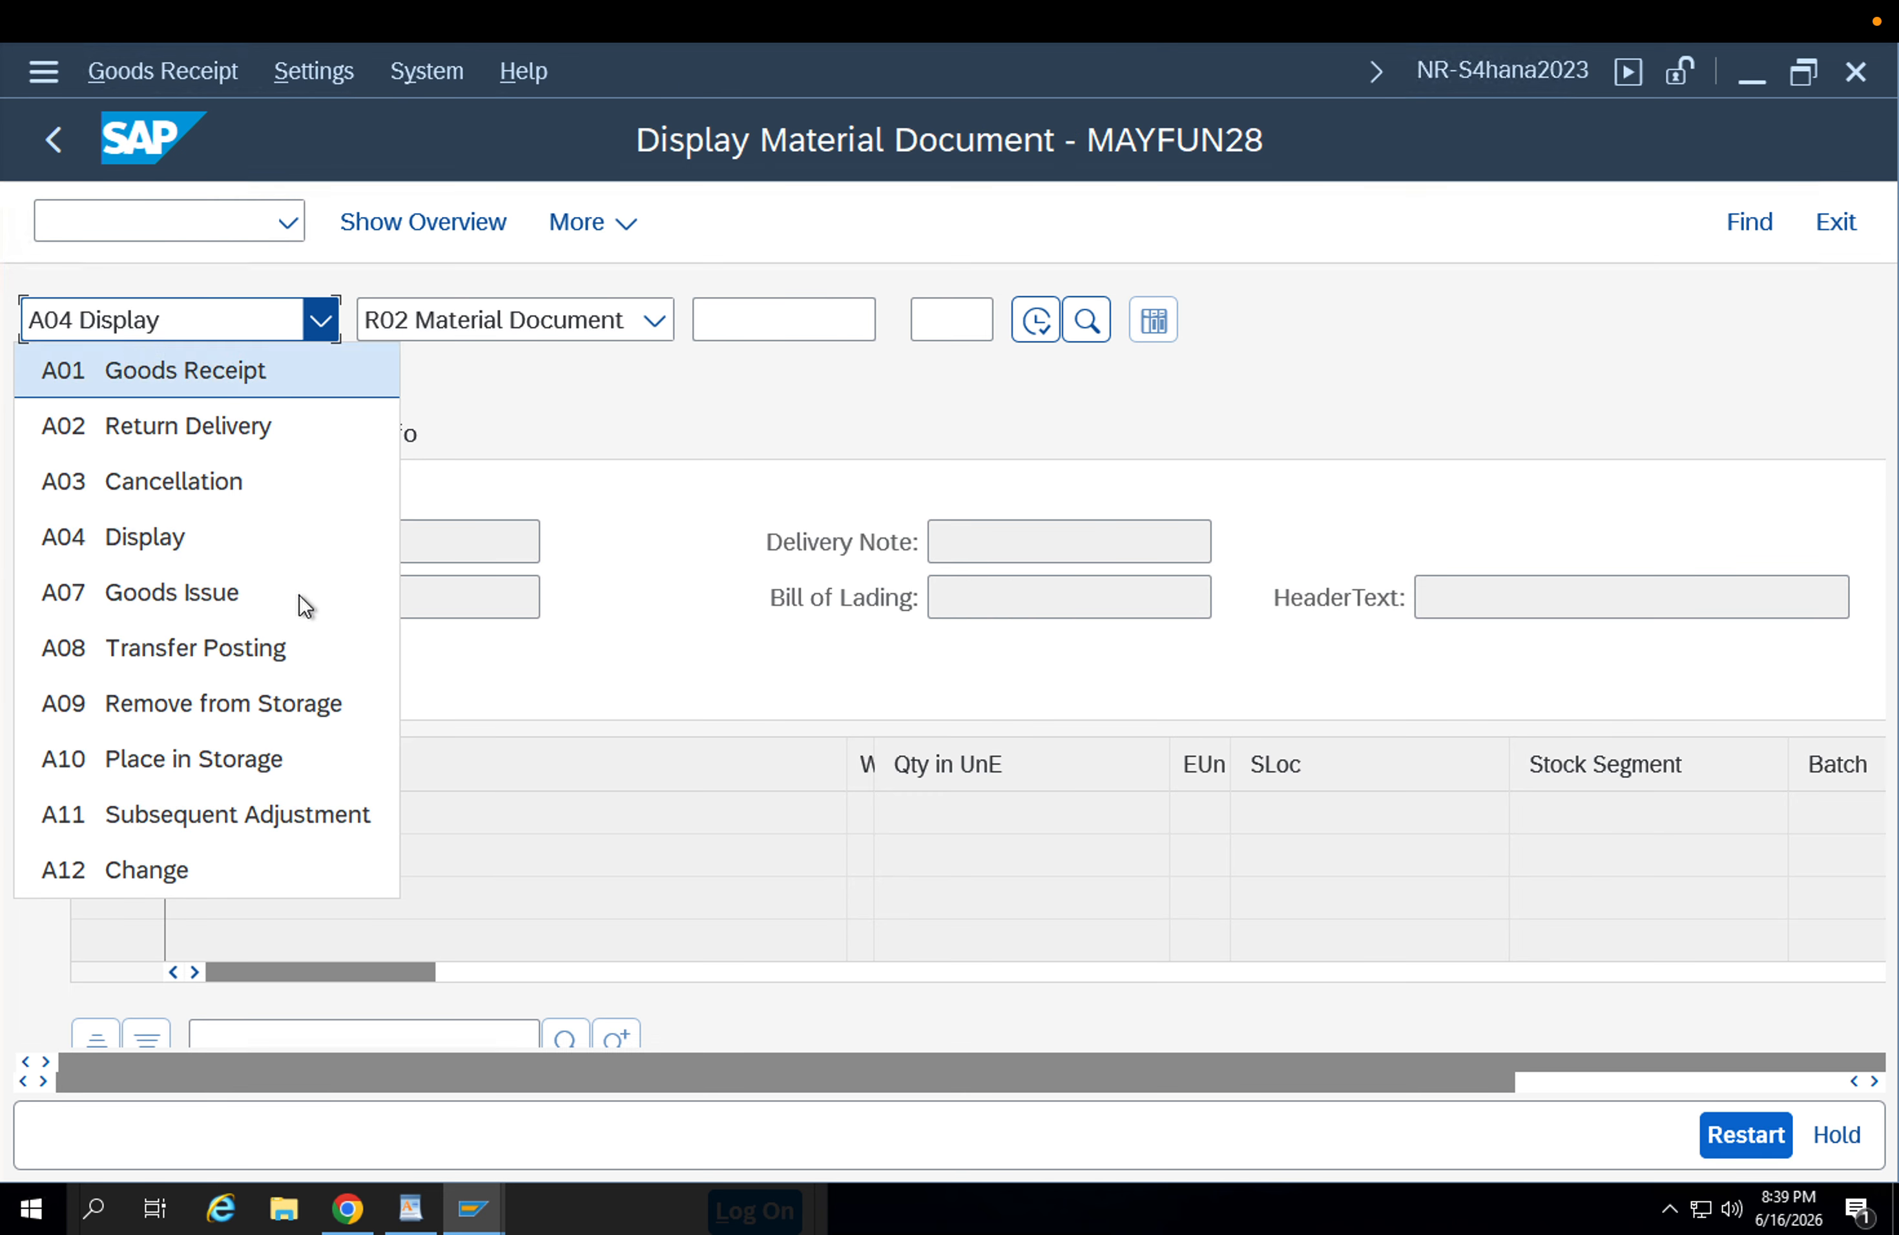
{"action": "left_click", "coordinate": [271, 650]}
{"action": "left_click", "coordinate": [499, 325]}
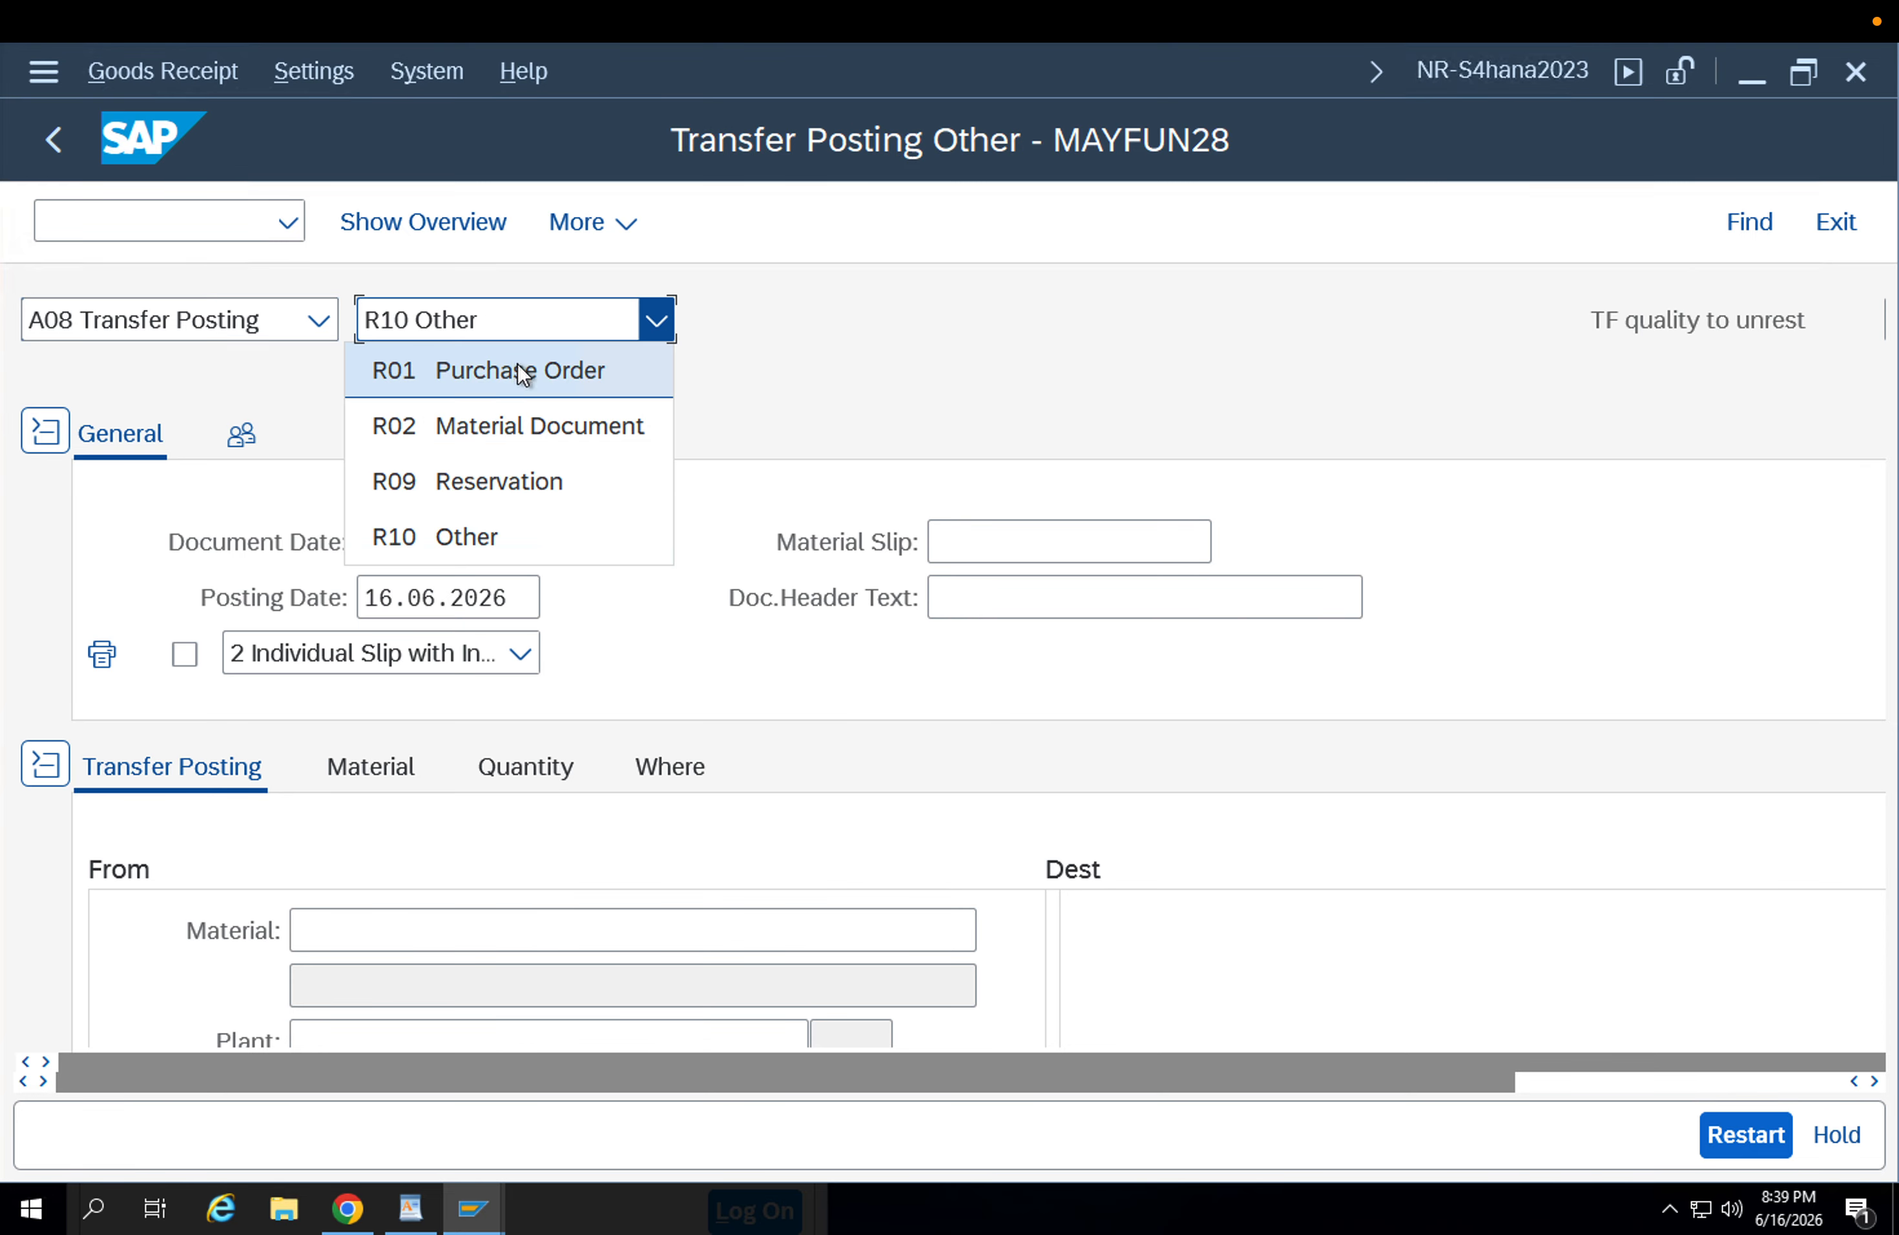
{"action": "left_click", "coordinate": [518, 368]}
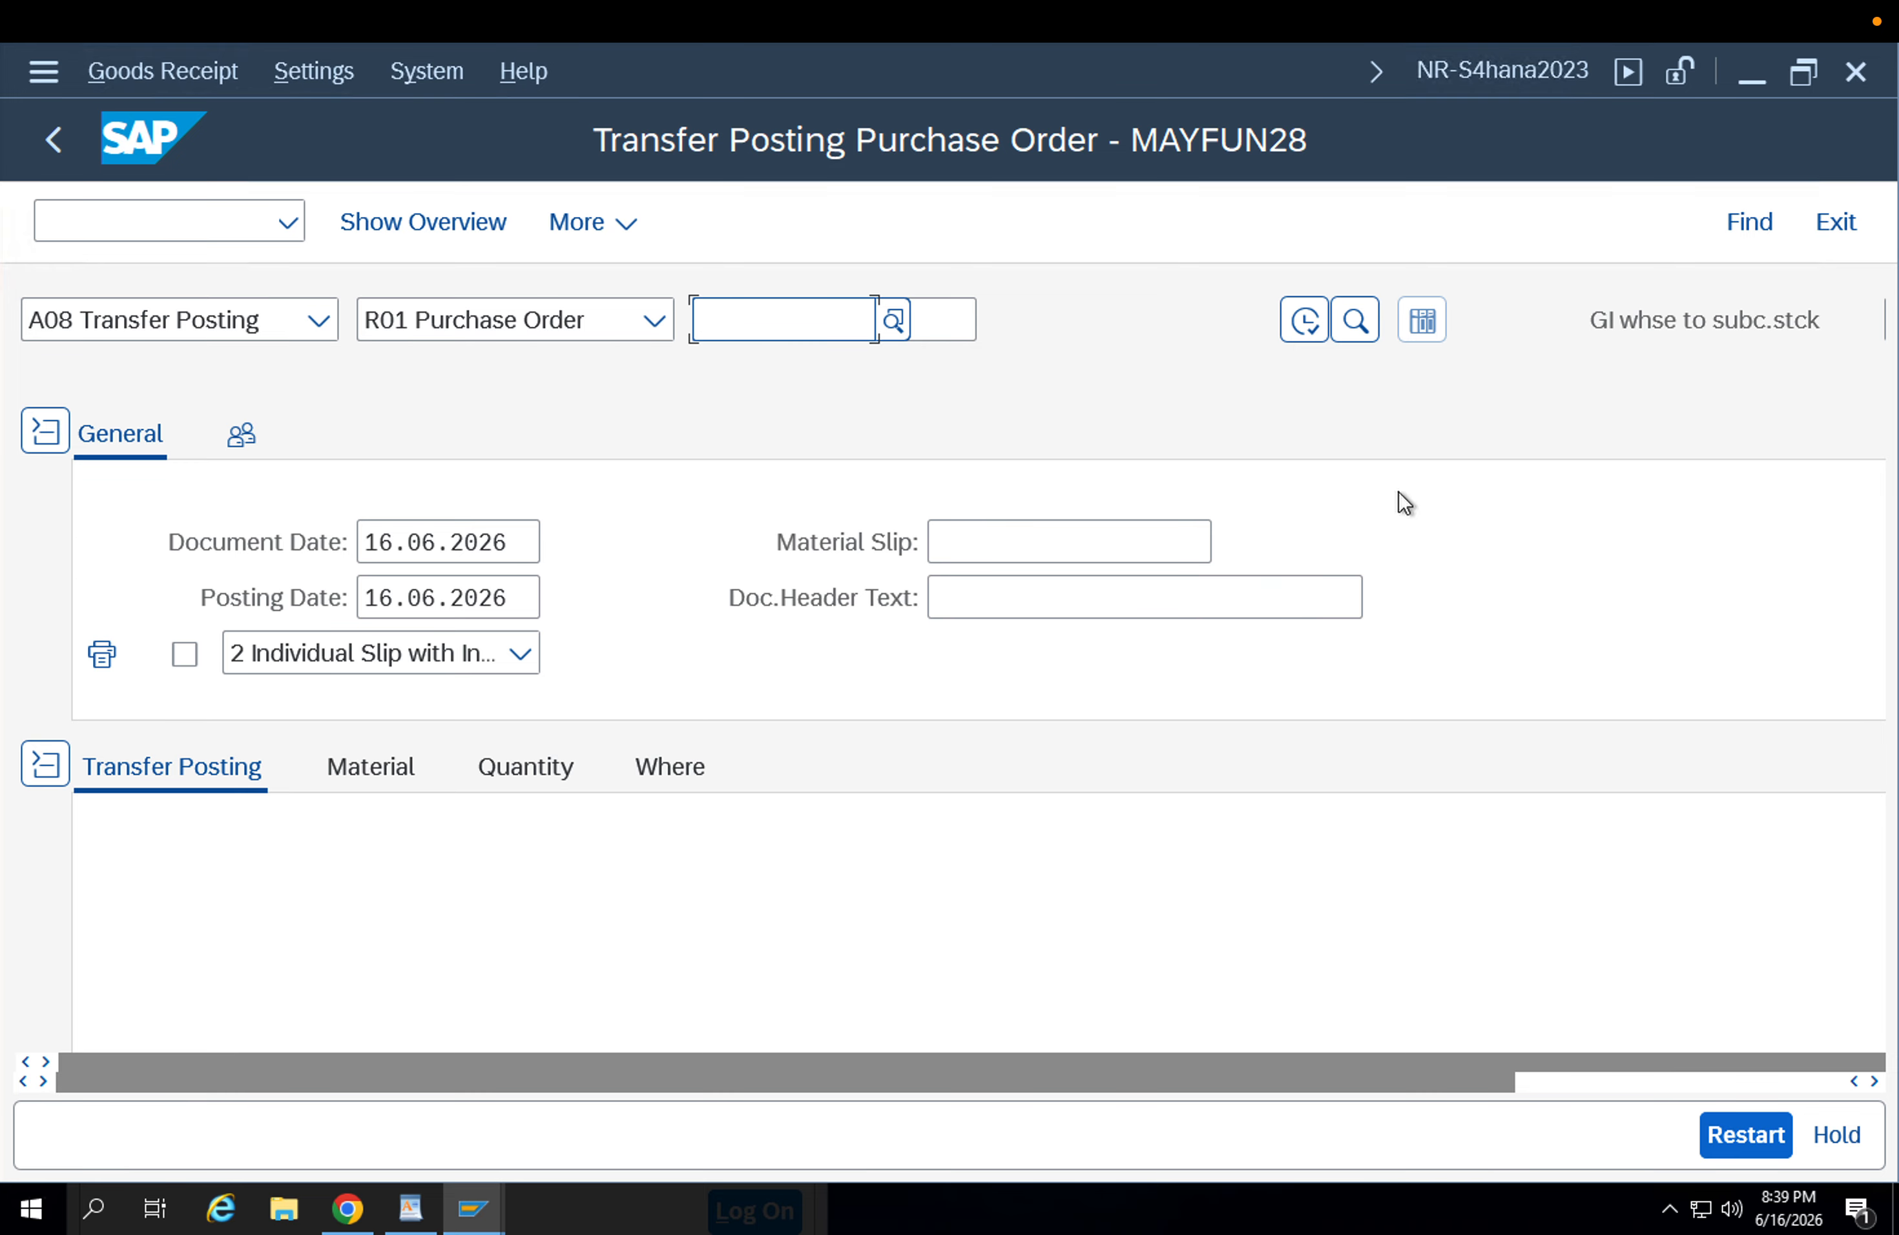
{"action": "left_click", "coordinate": [72, 142]}
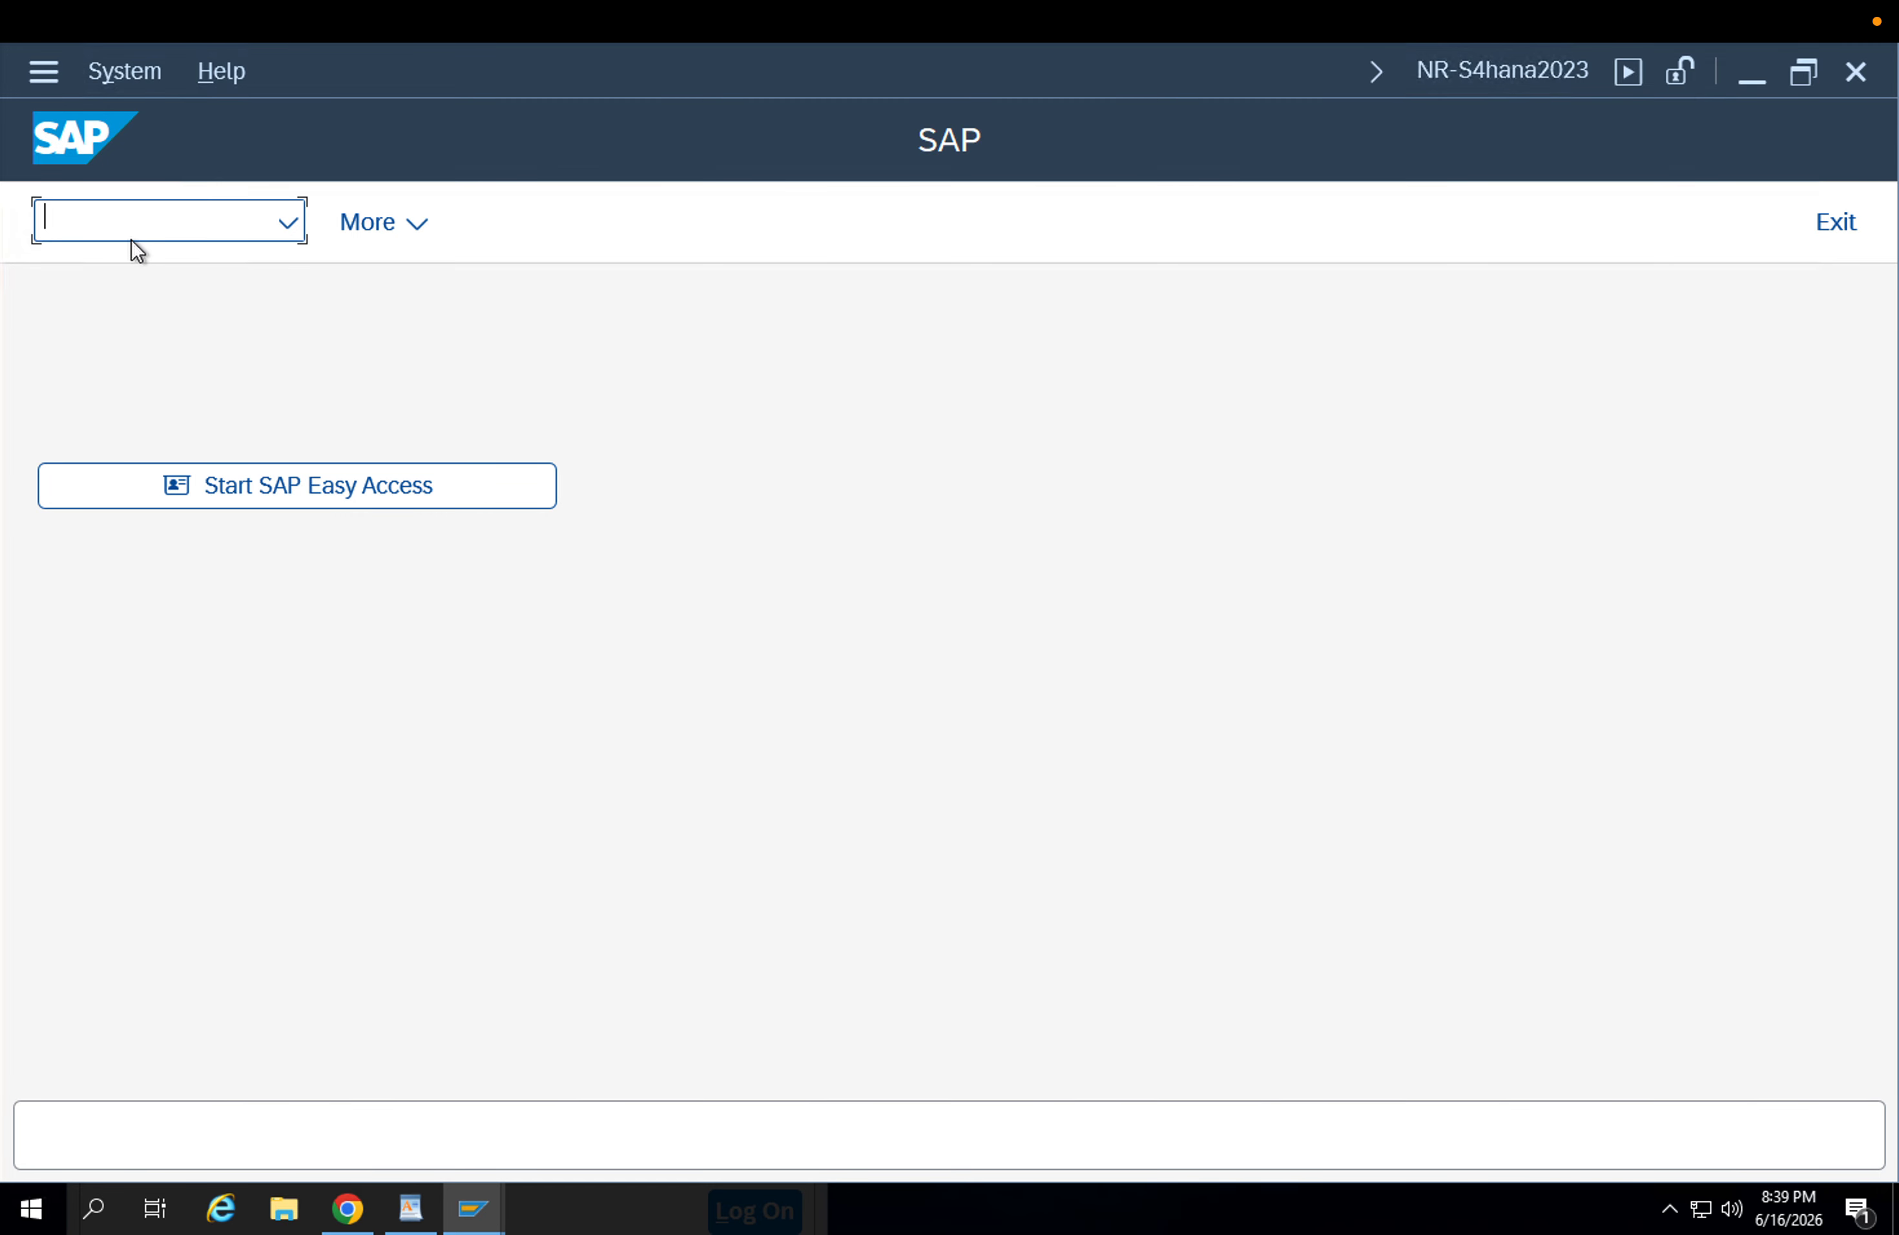
Run the subcontracting stock monitoring for the SubCOn Subcon supplier.
{"action": "type", "text": "ME2O"}
{"action": "key", "text": "Return"}
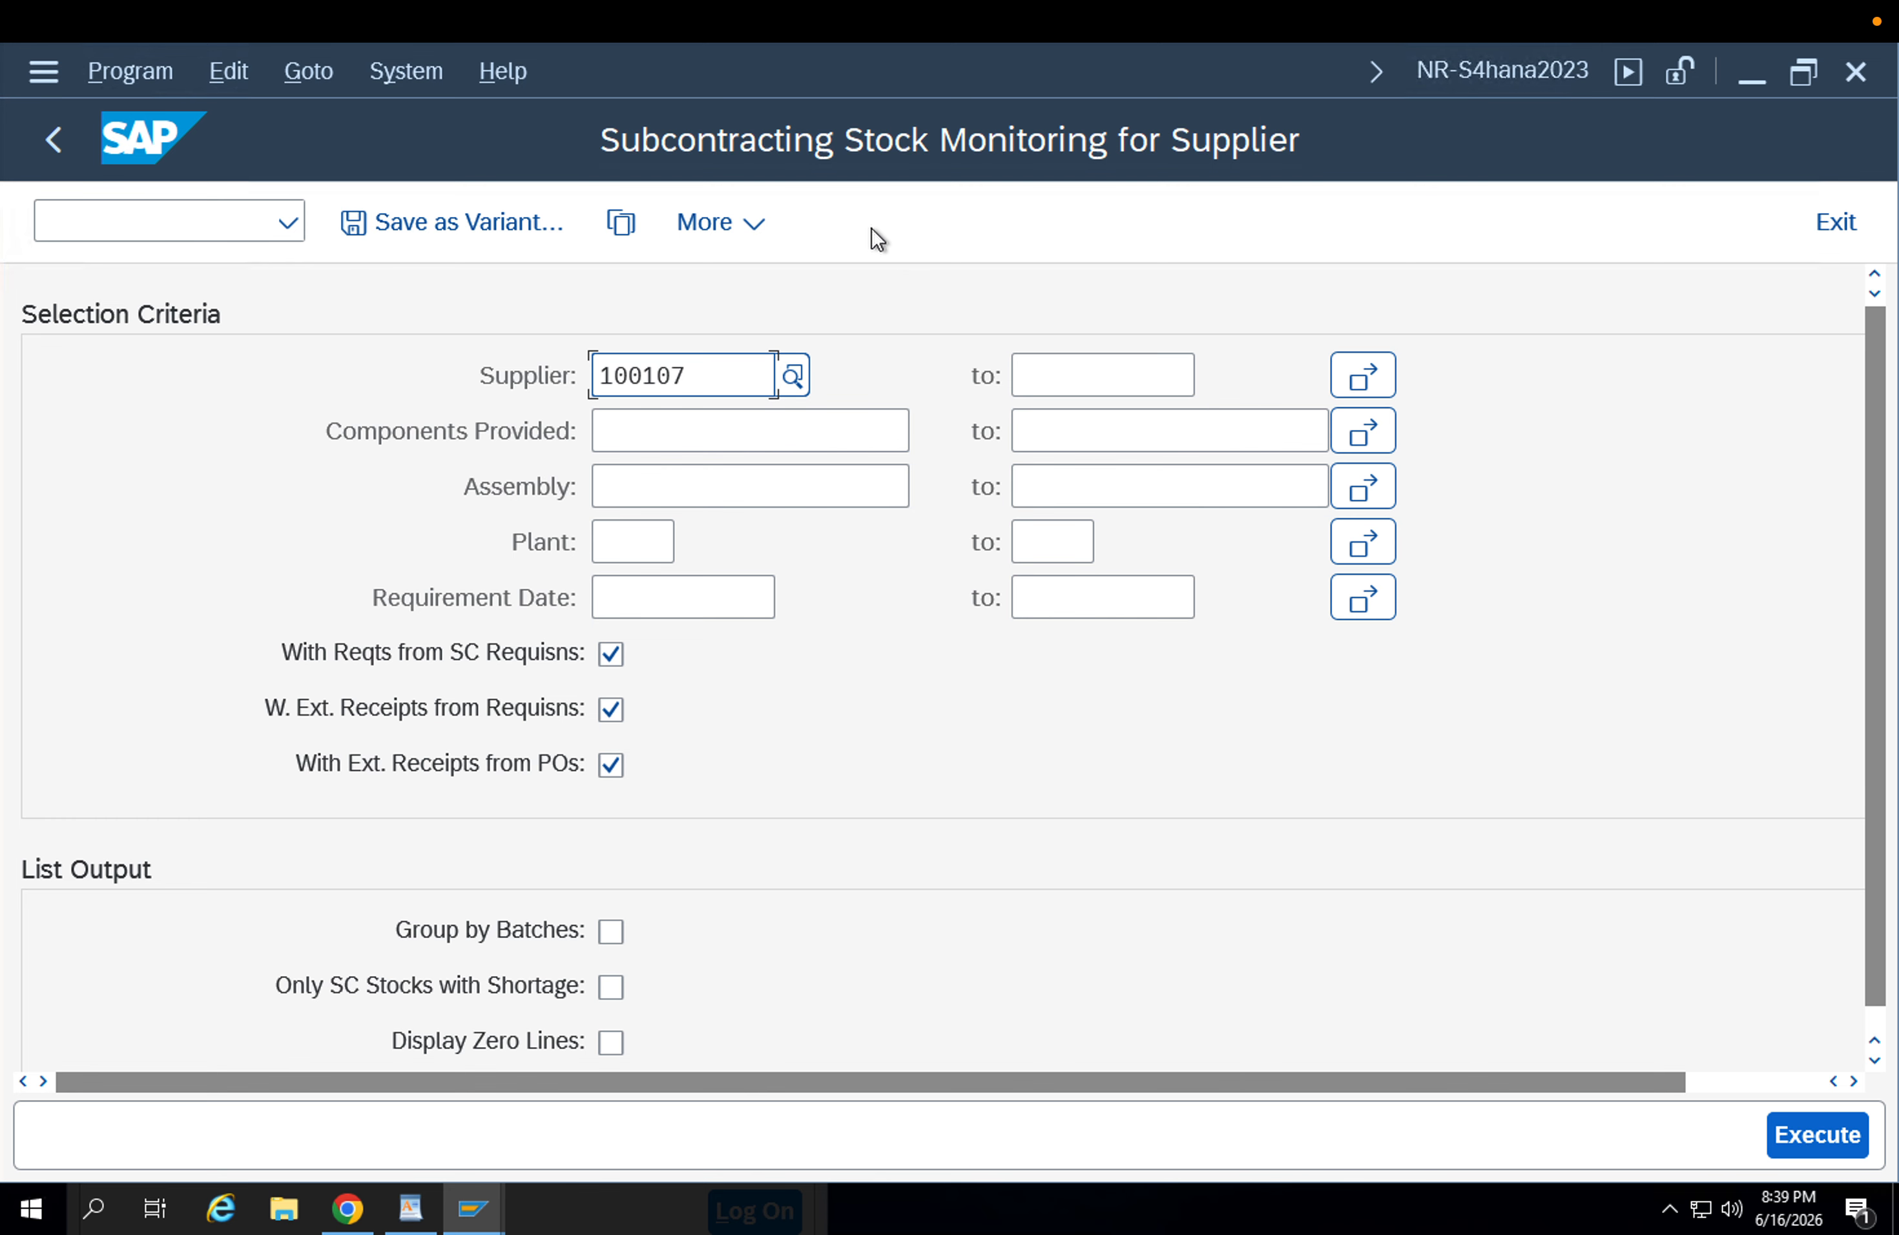
{"action": "left_click", "coordinate": [1817, 1138]}
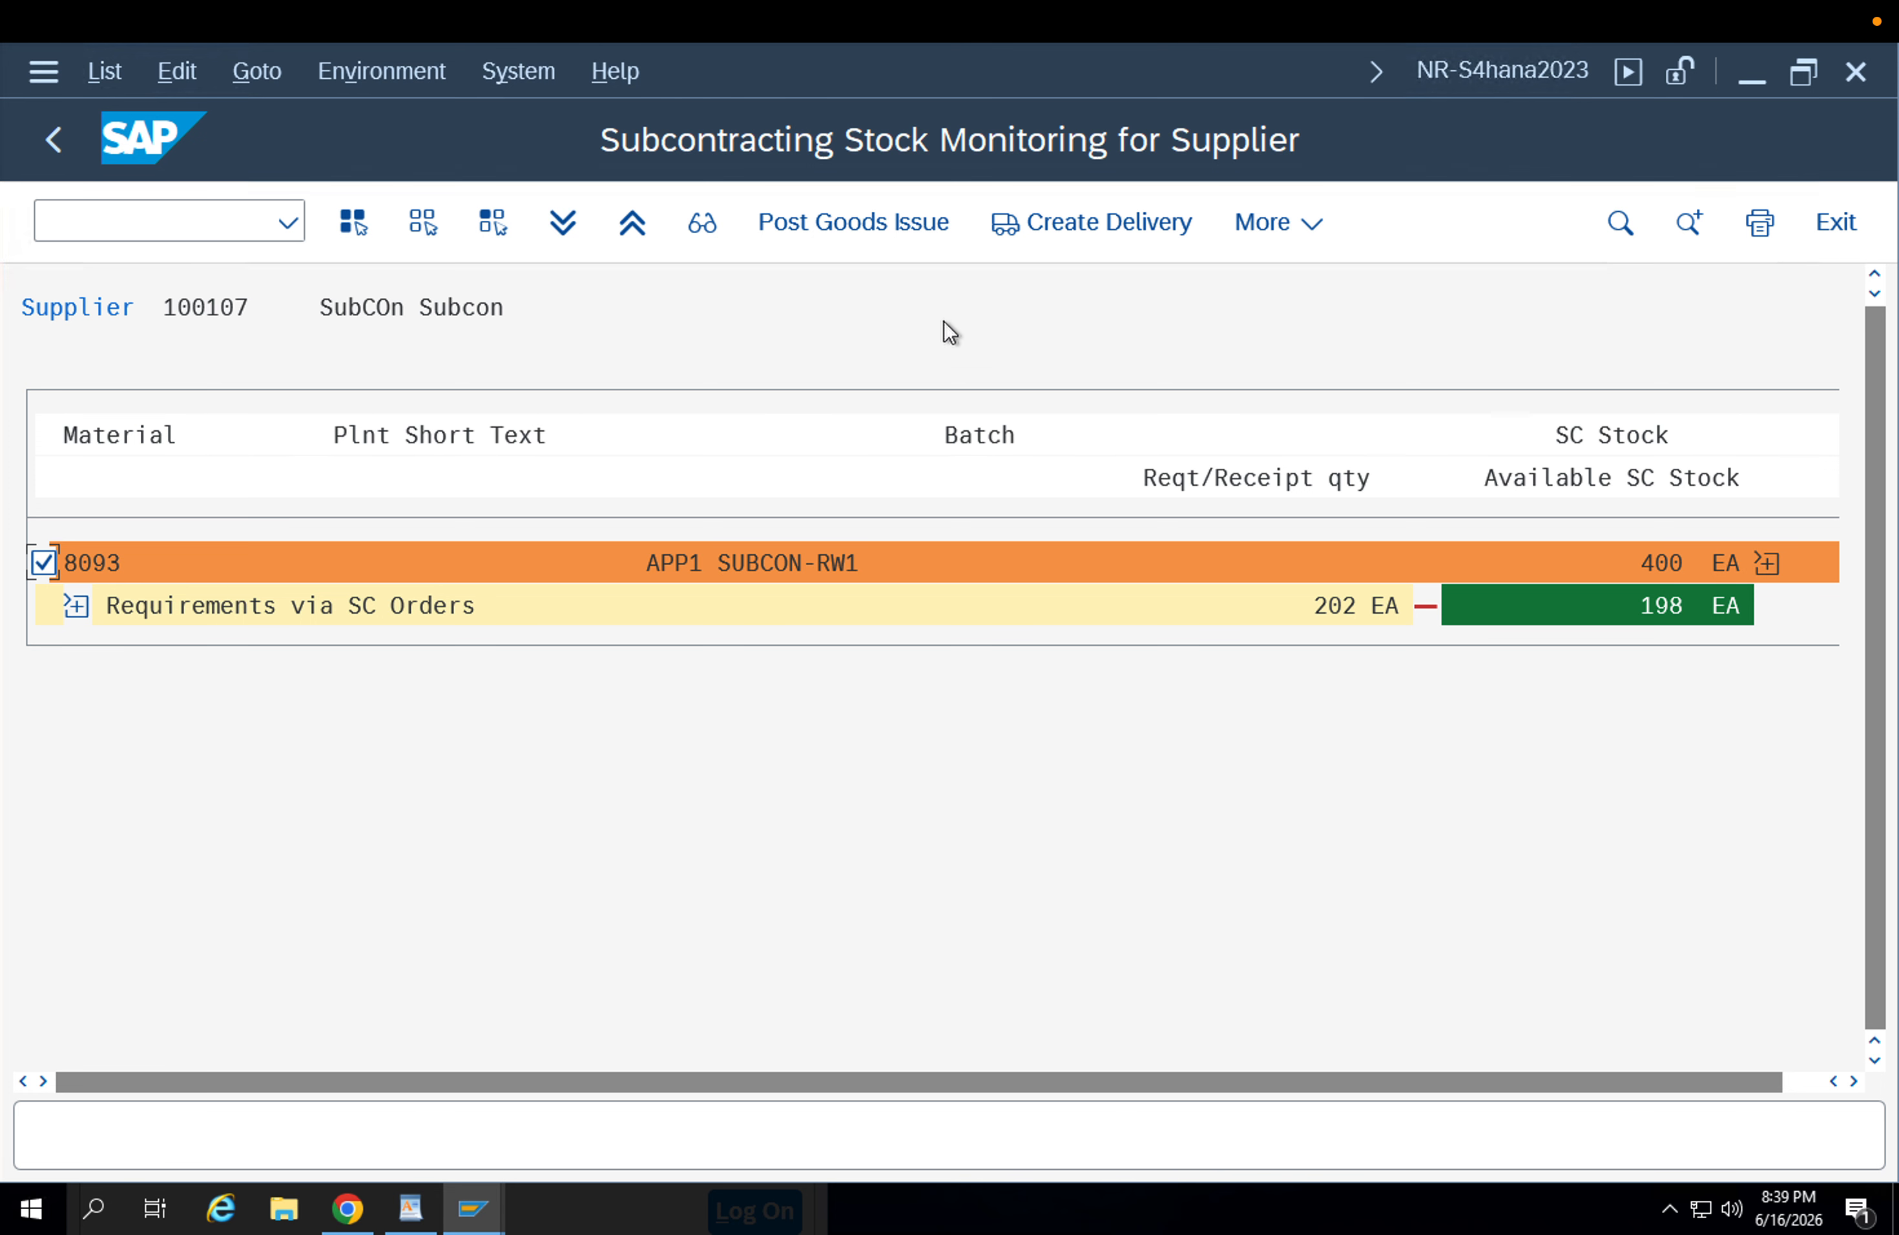
Start creating a delivery for component 8093 and set its storage location to APRW.
{"action": "left_click", "coordinate": [1084, 223]}
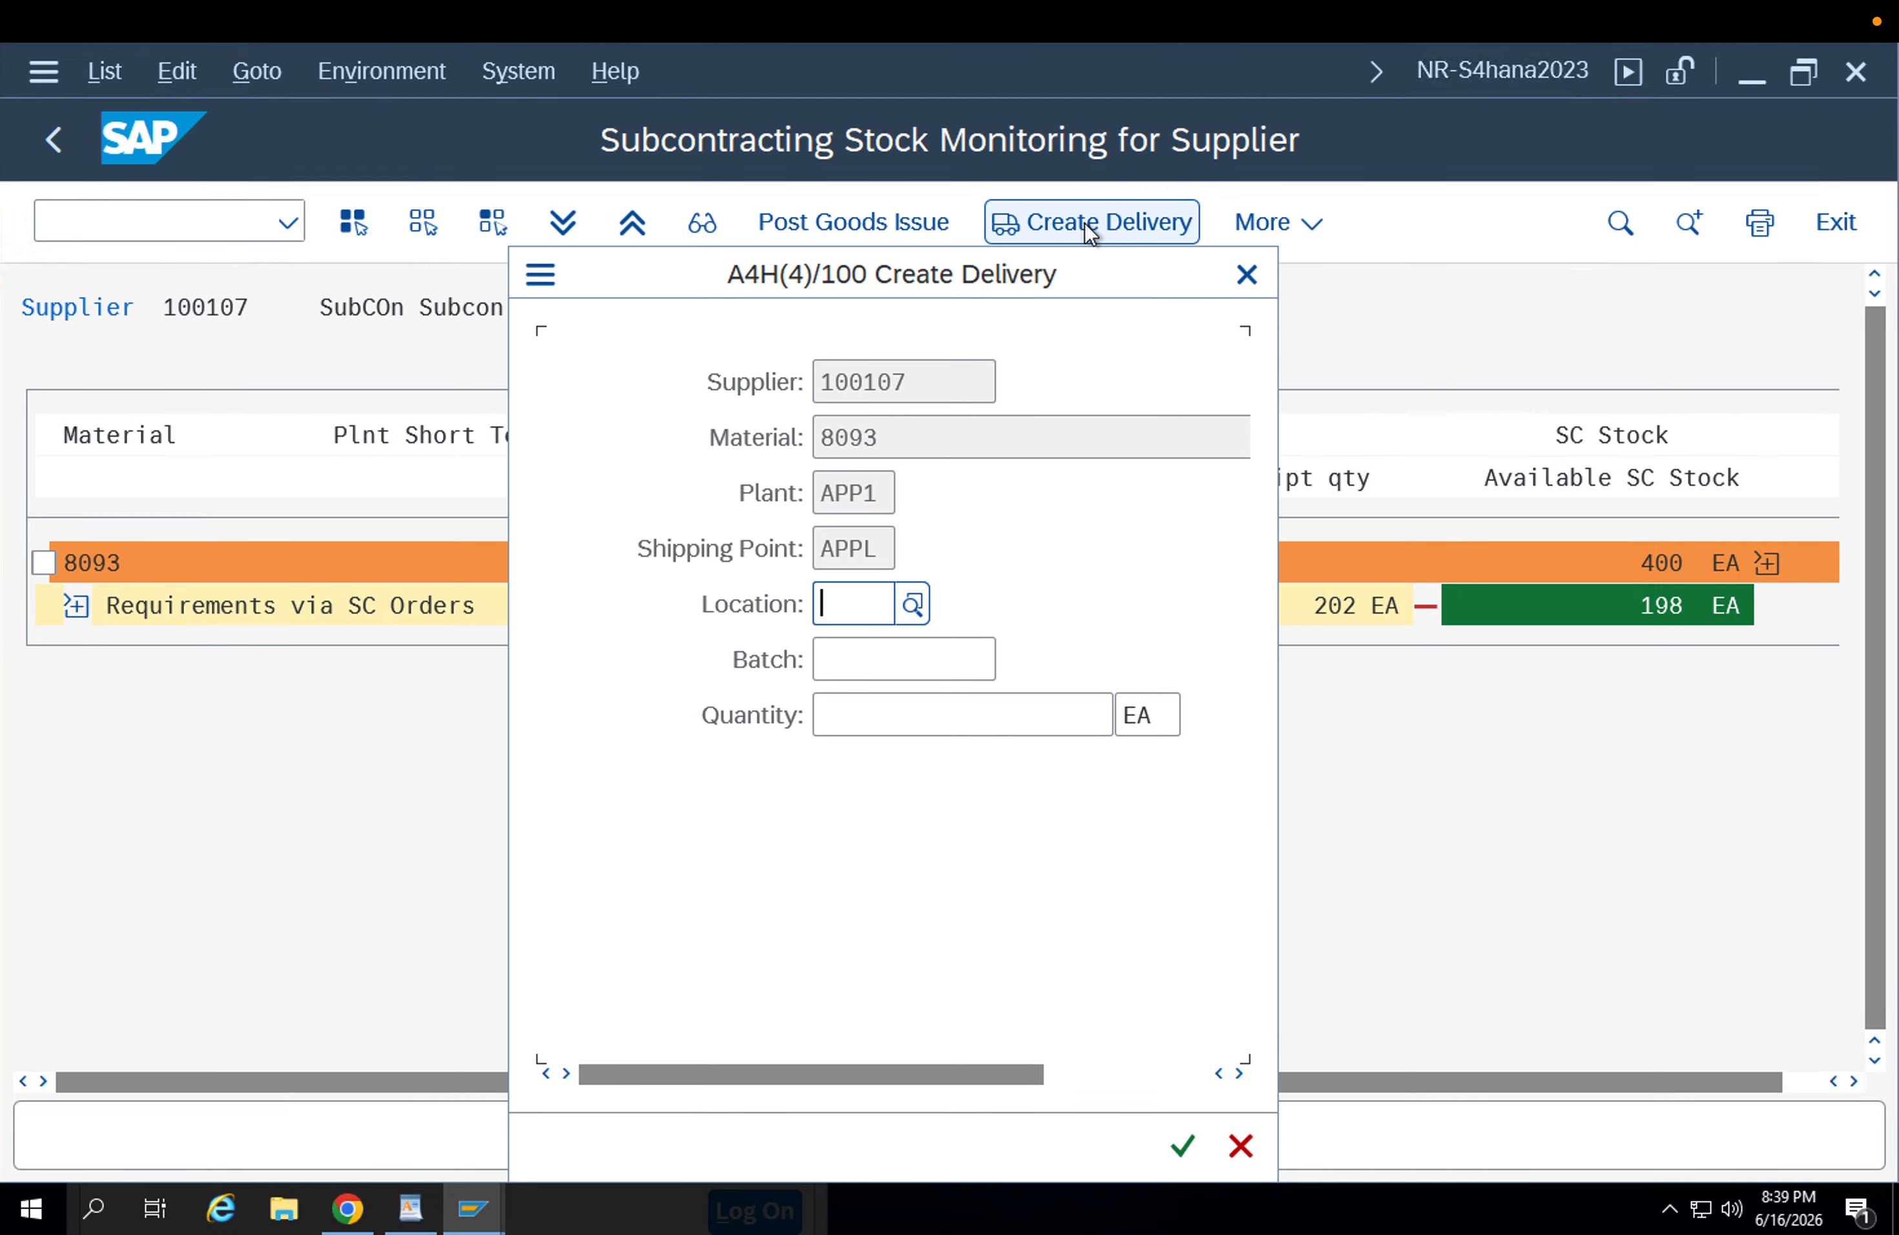
{"action": "left_click", "coordinate": [854, 592]}
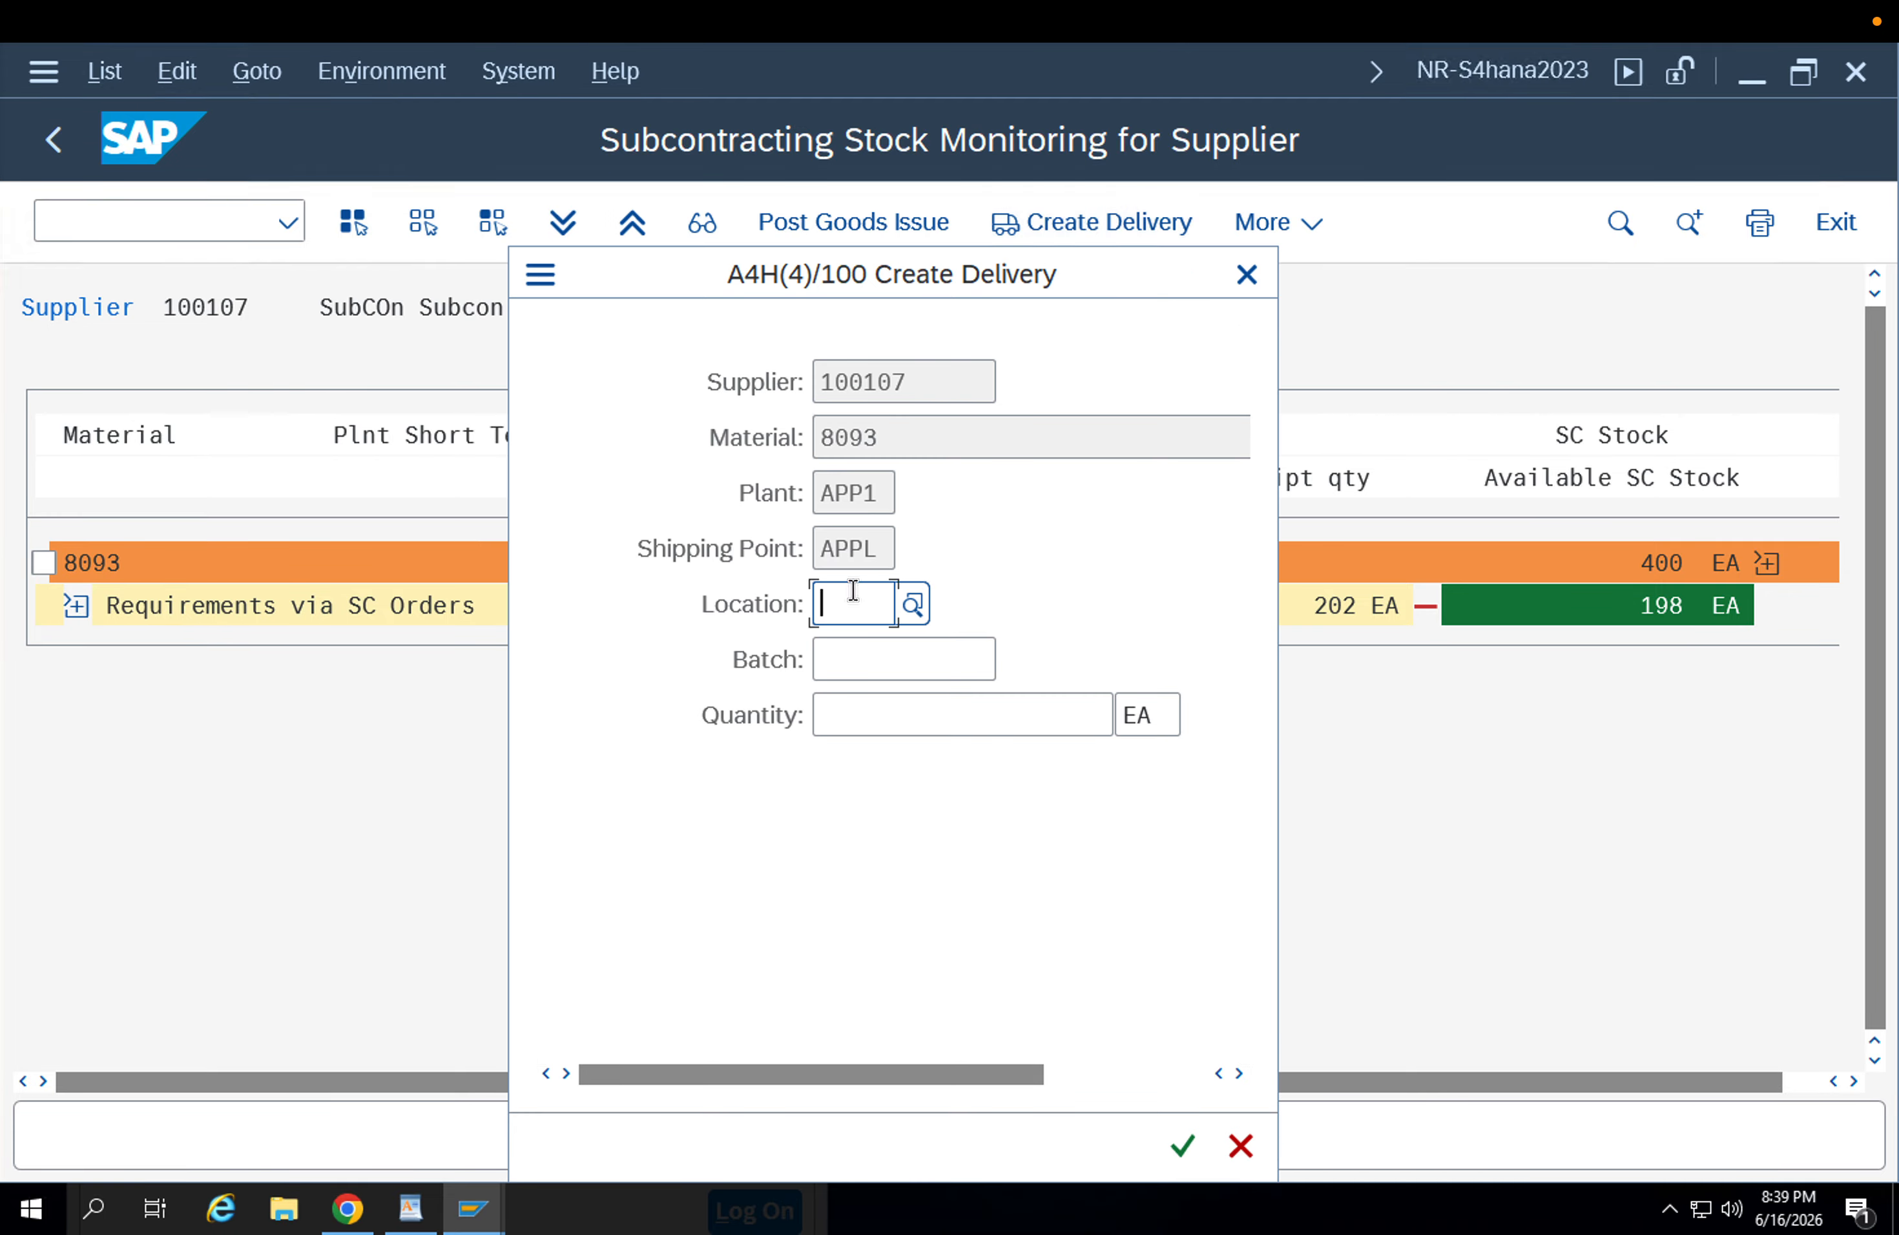
{"action": "left_click", "coordinate": [853, 592]}
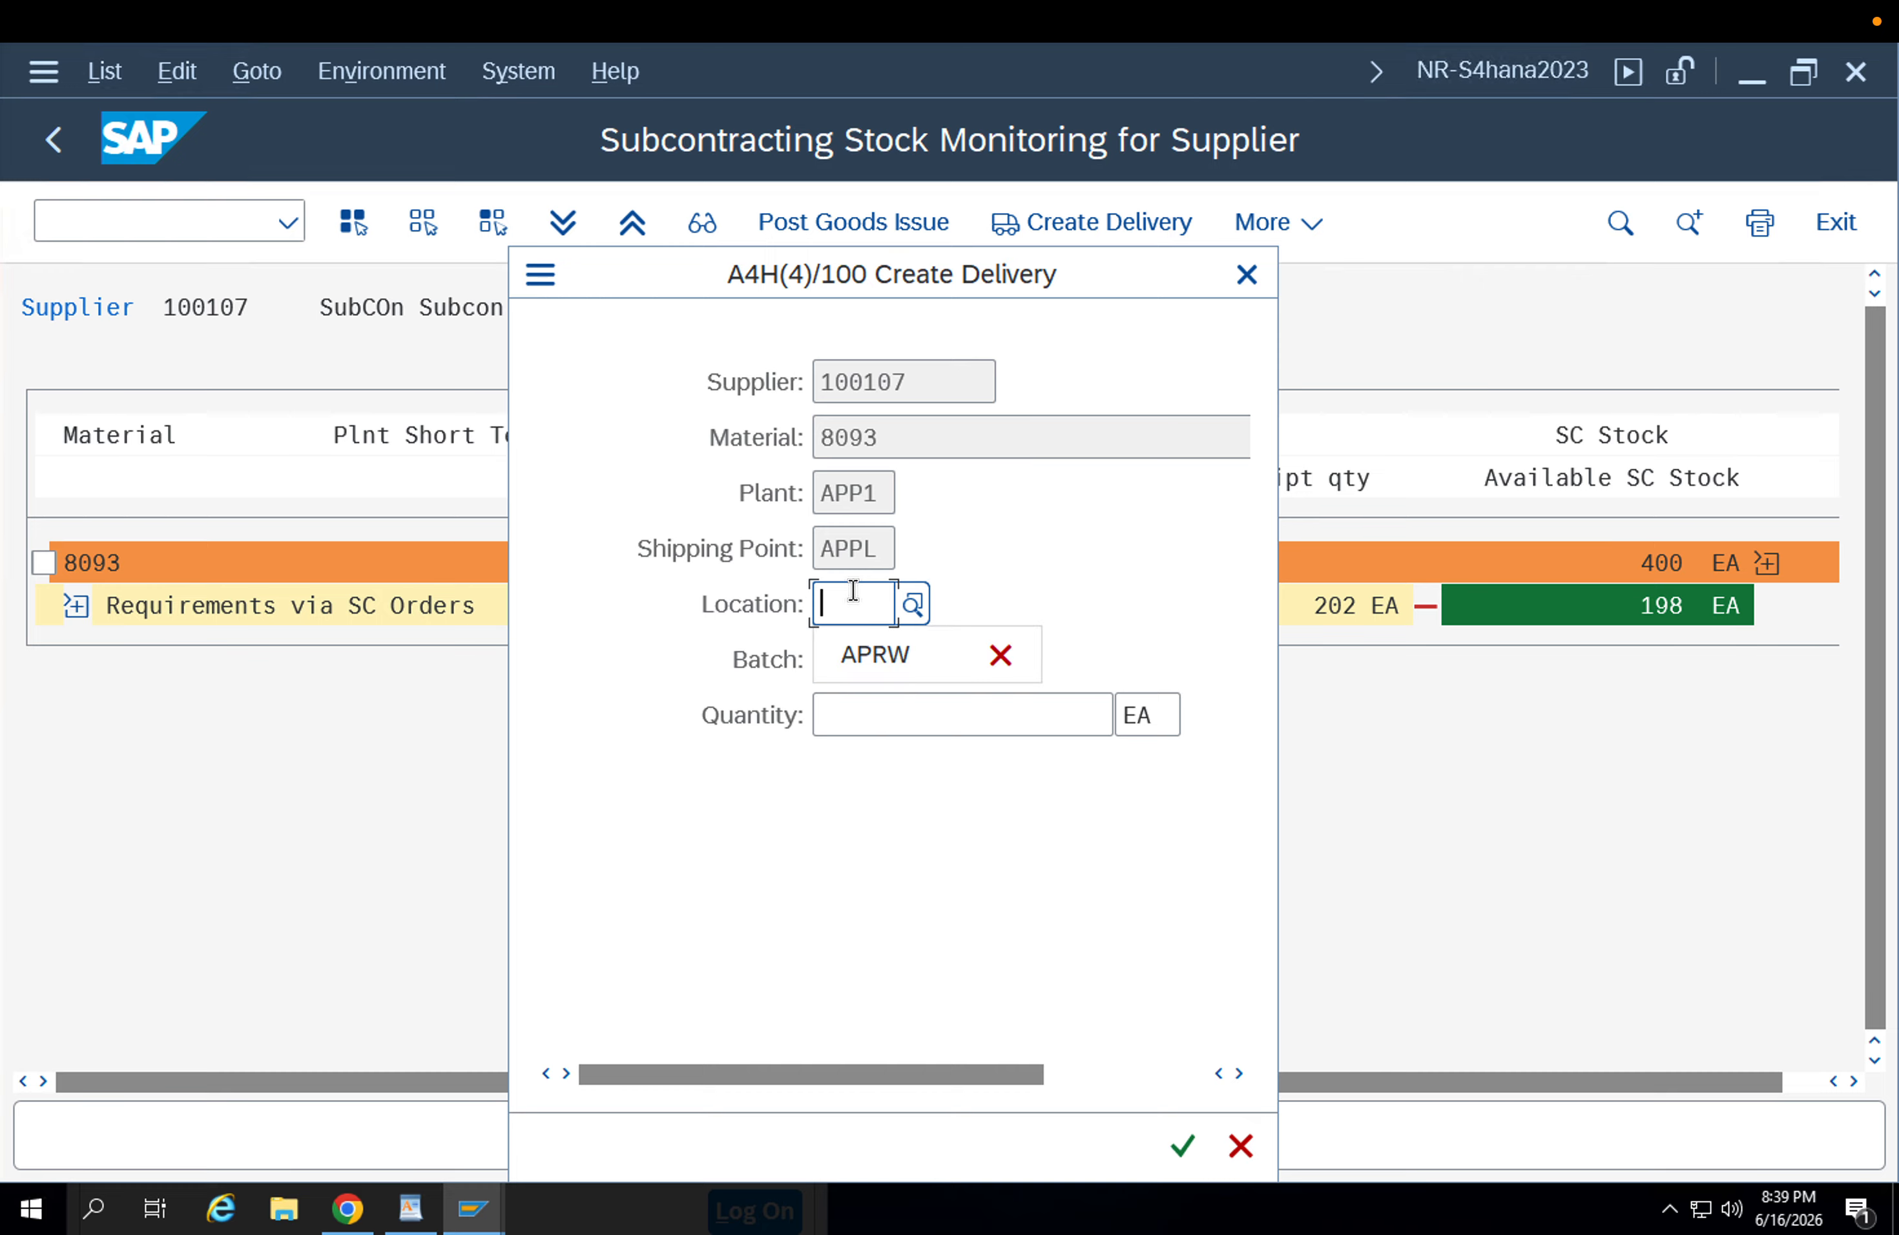
{"action": "key", "text": "Down"}
{"action": "key", "text": "Return"}
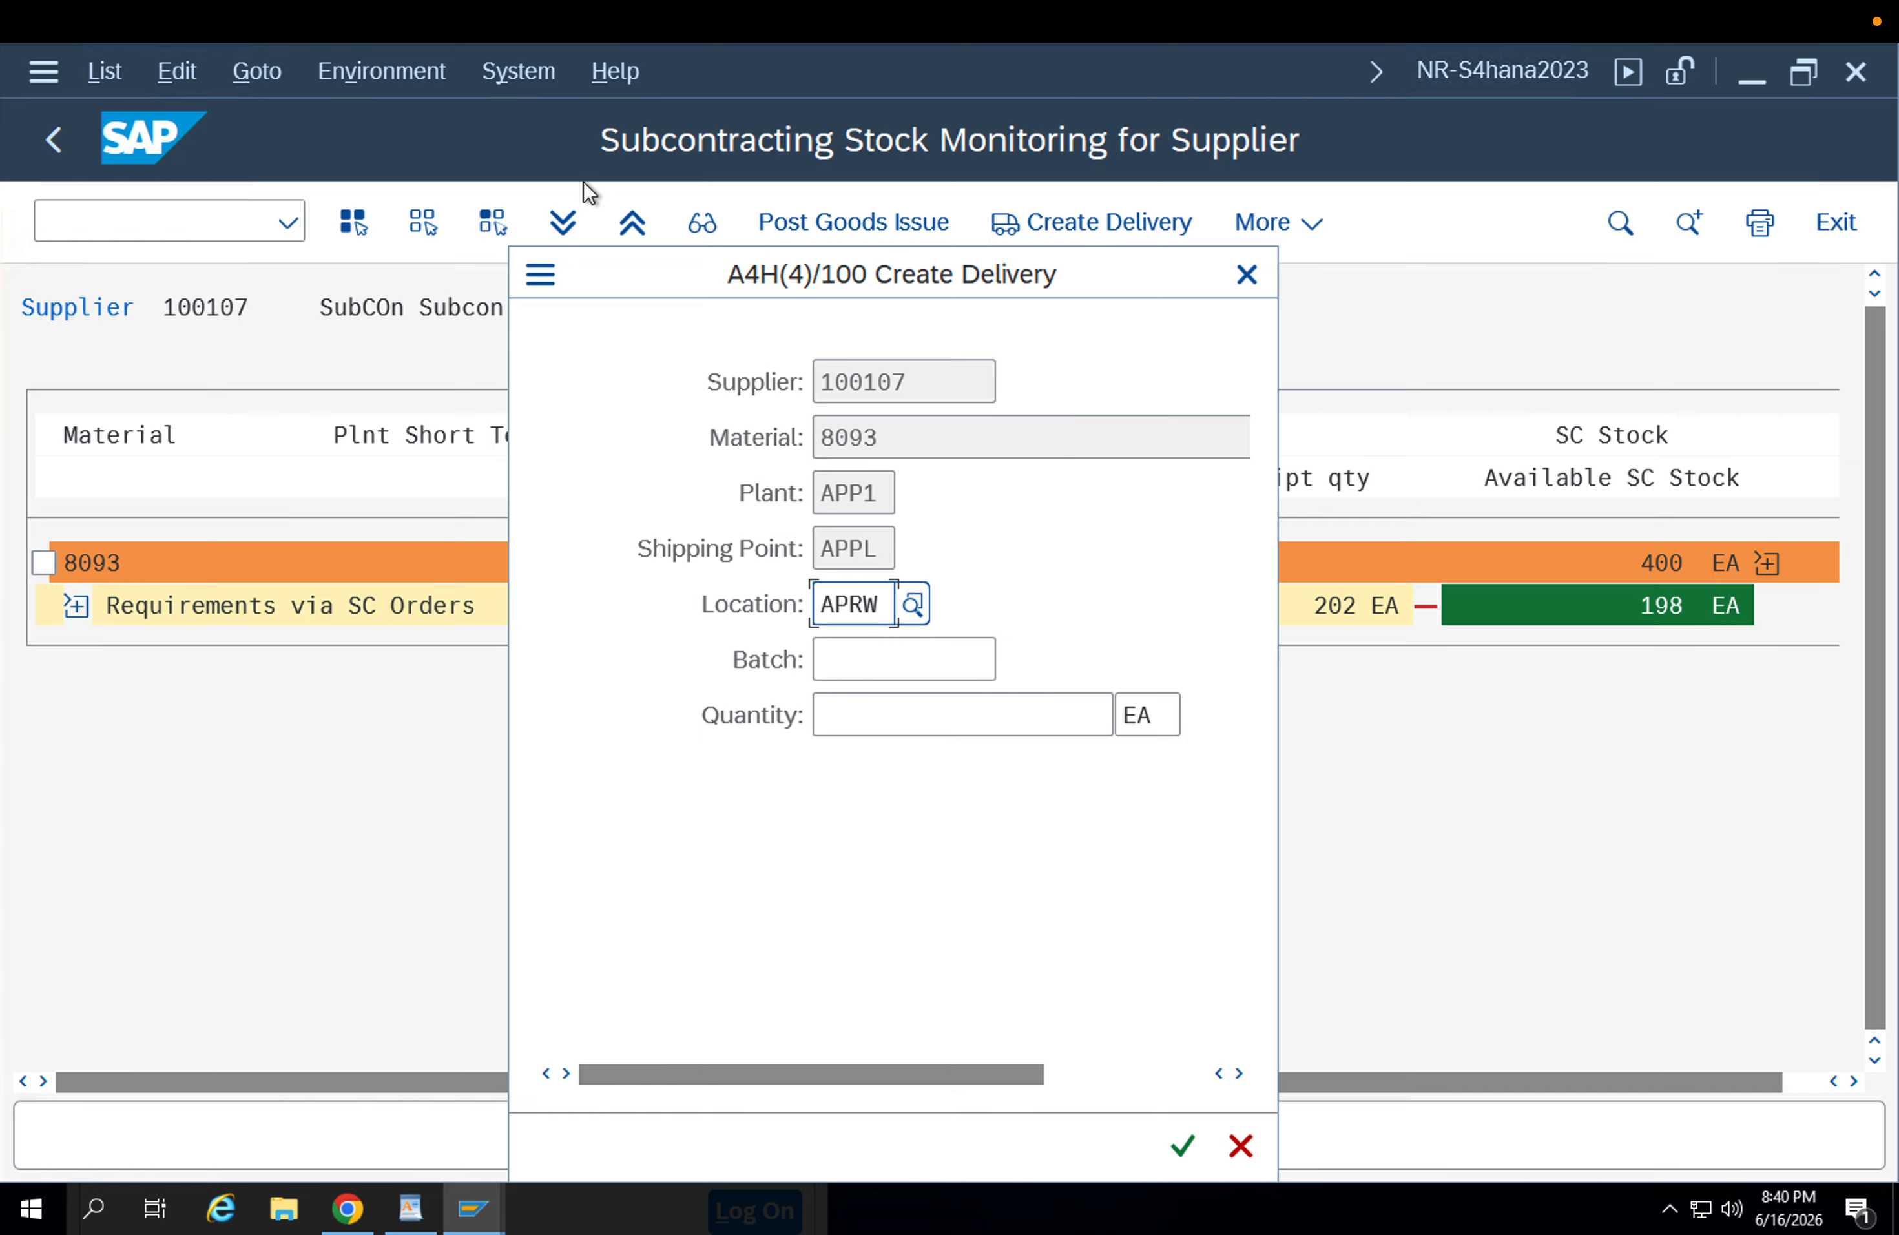
Open a new session and check material 8093's unrestricted stock by storage location at plant APP1 in the MMBE stock overview.
{"action": "left_click", "coordinate": [548, 273]}
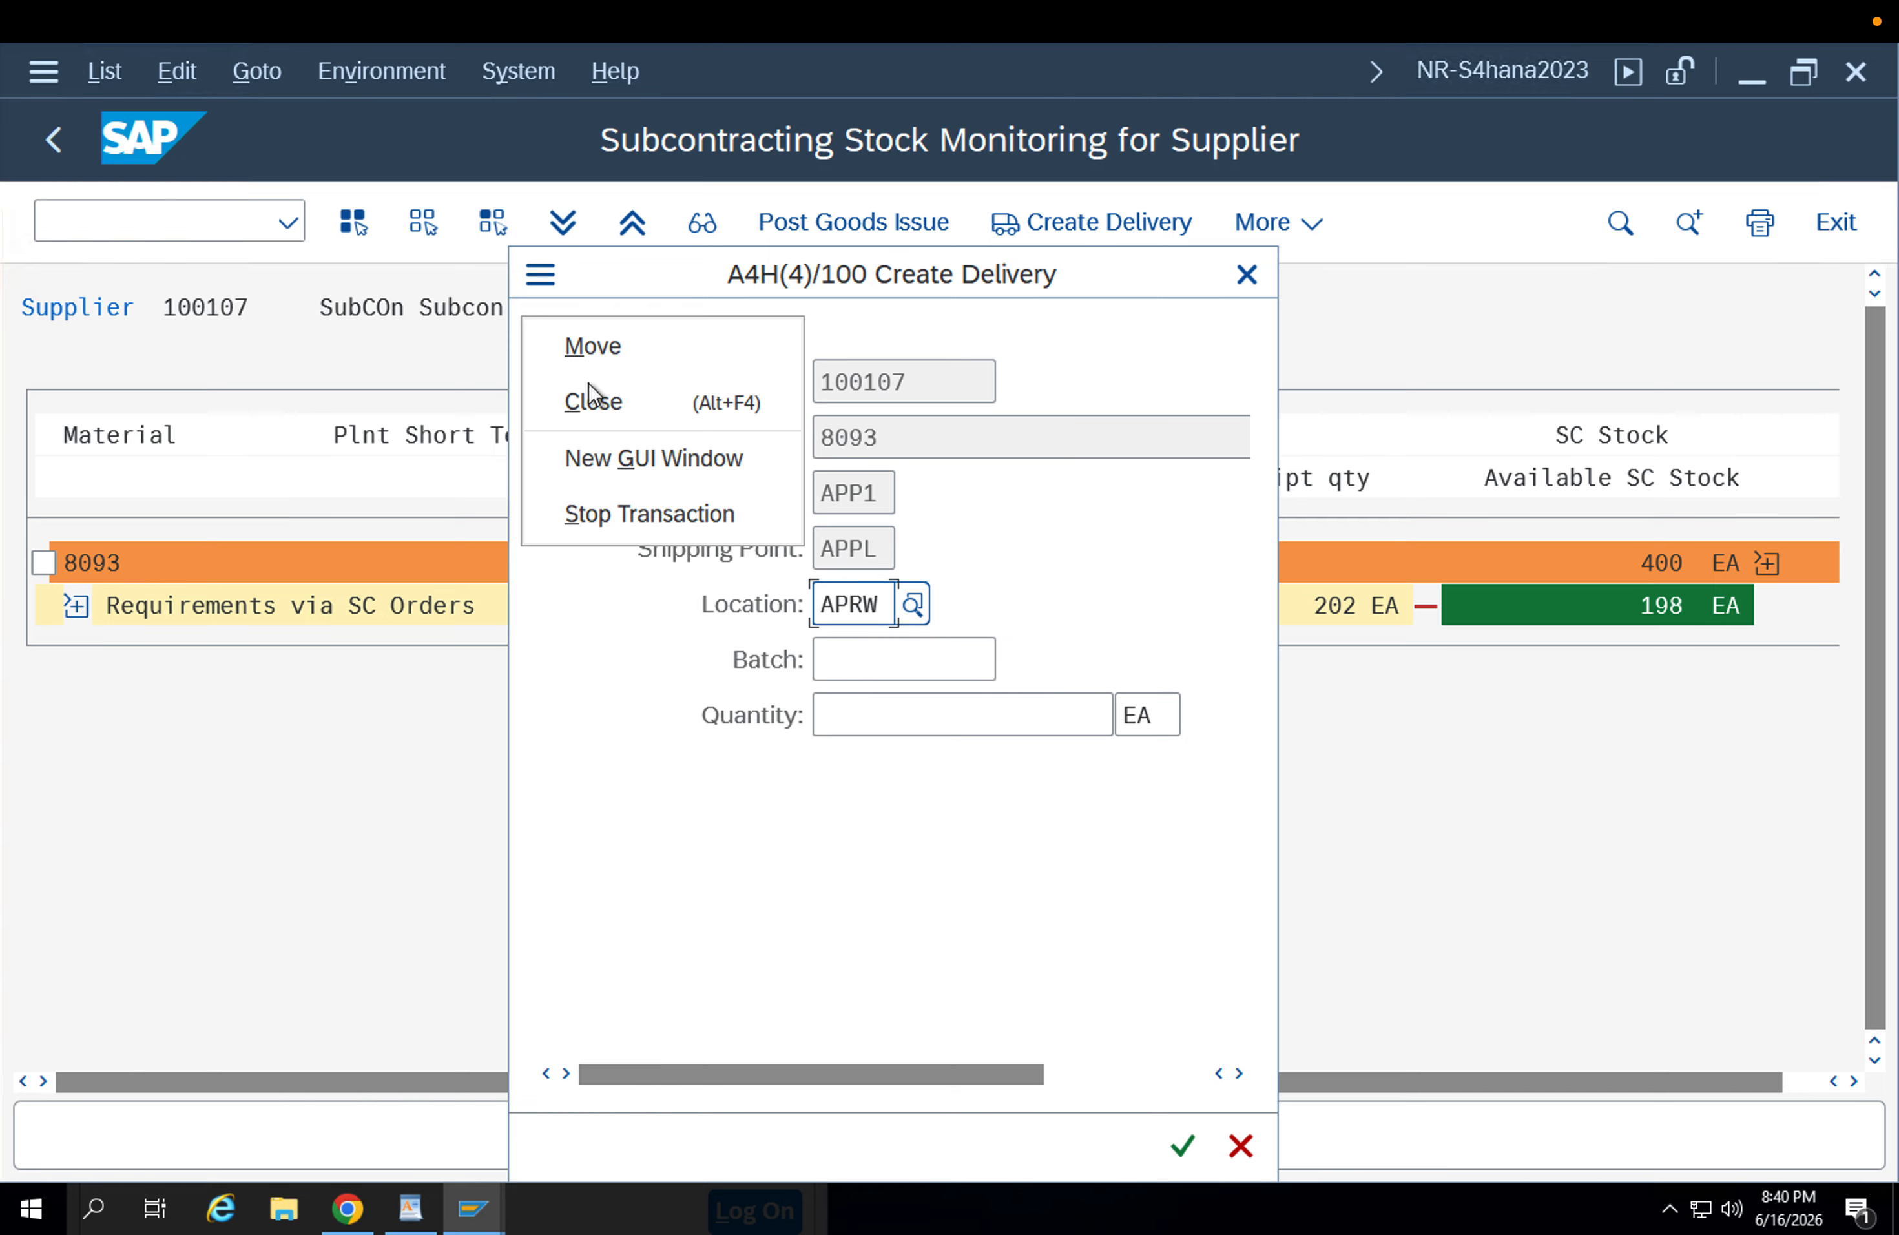
{"action": "left_click", "coordinate": [629, 473]}
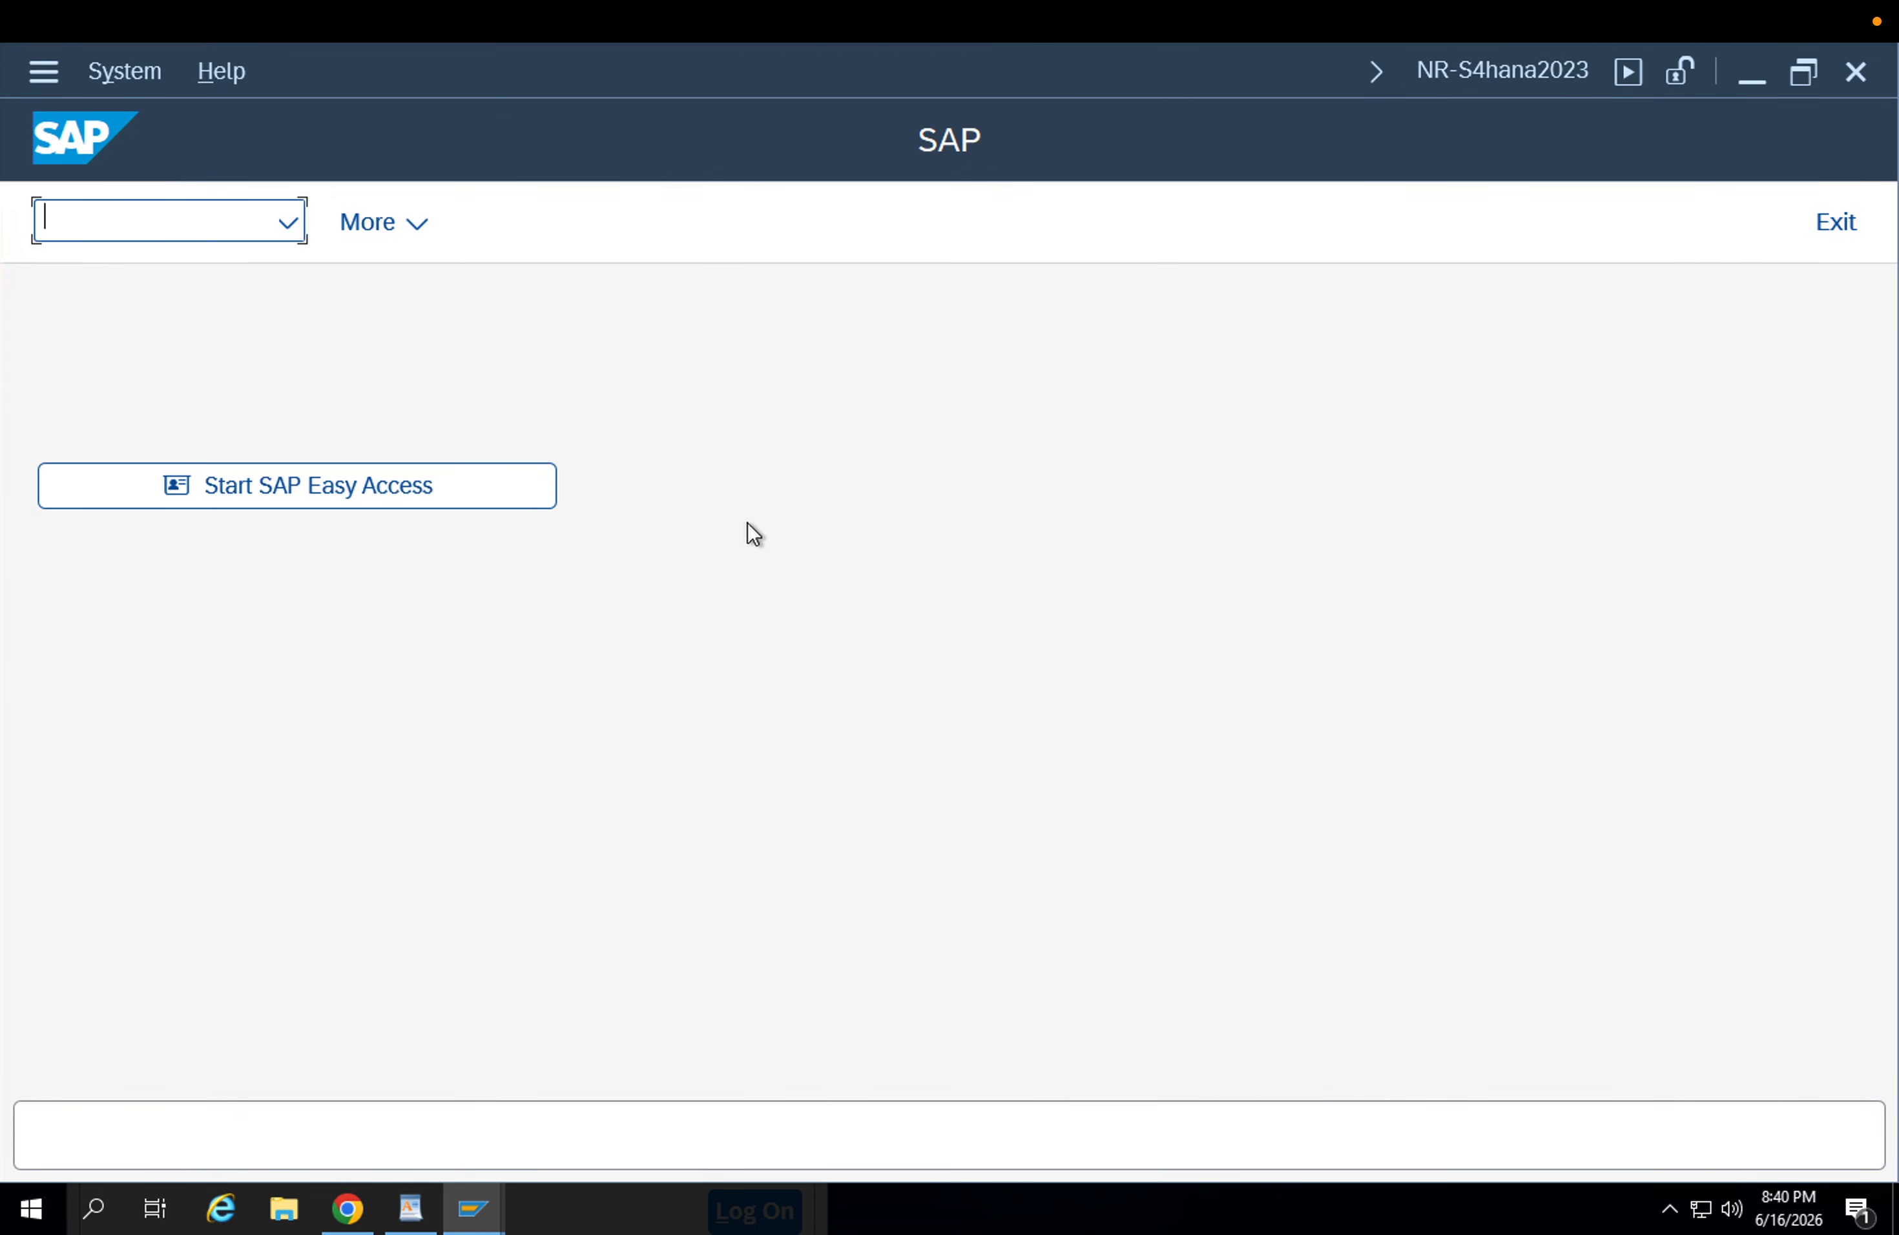
{"action": "type", "text": "mmbe"}
{"action": "key", "text": "Return"}
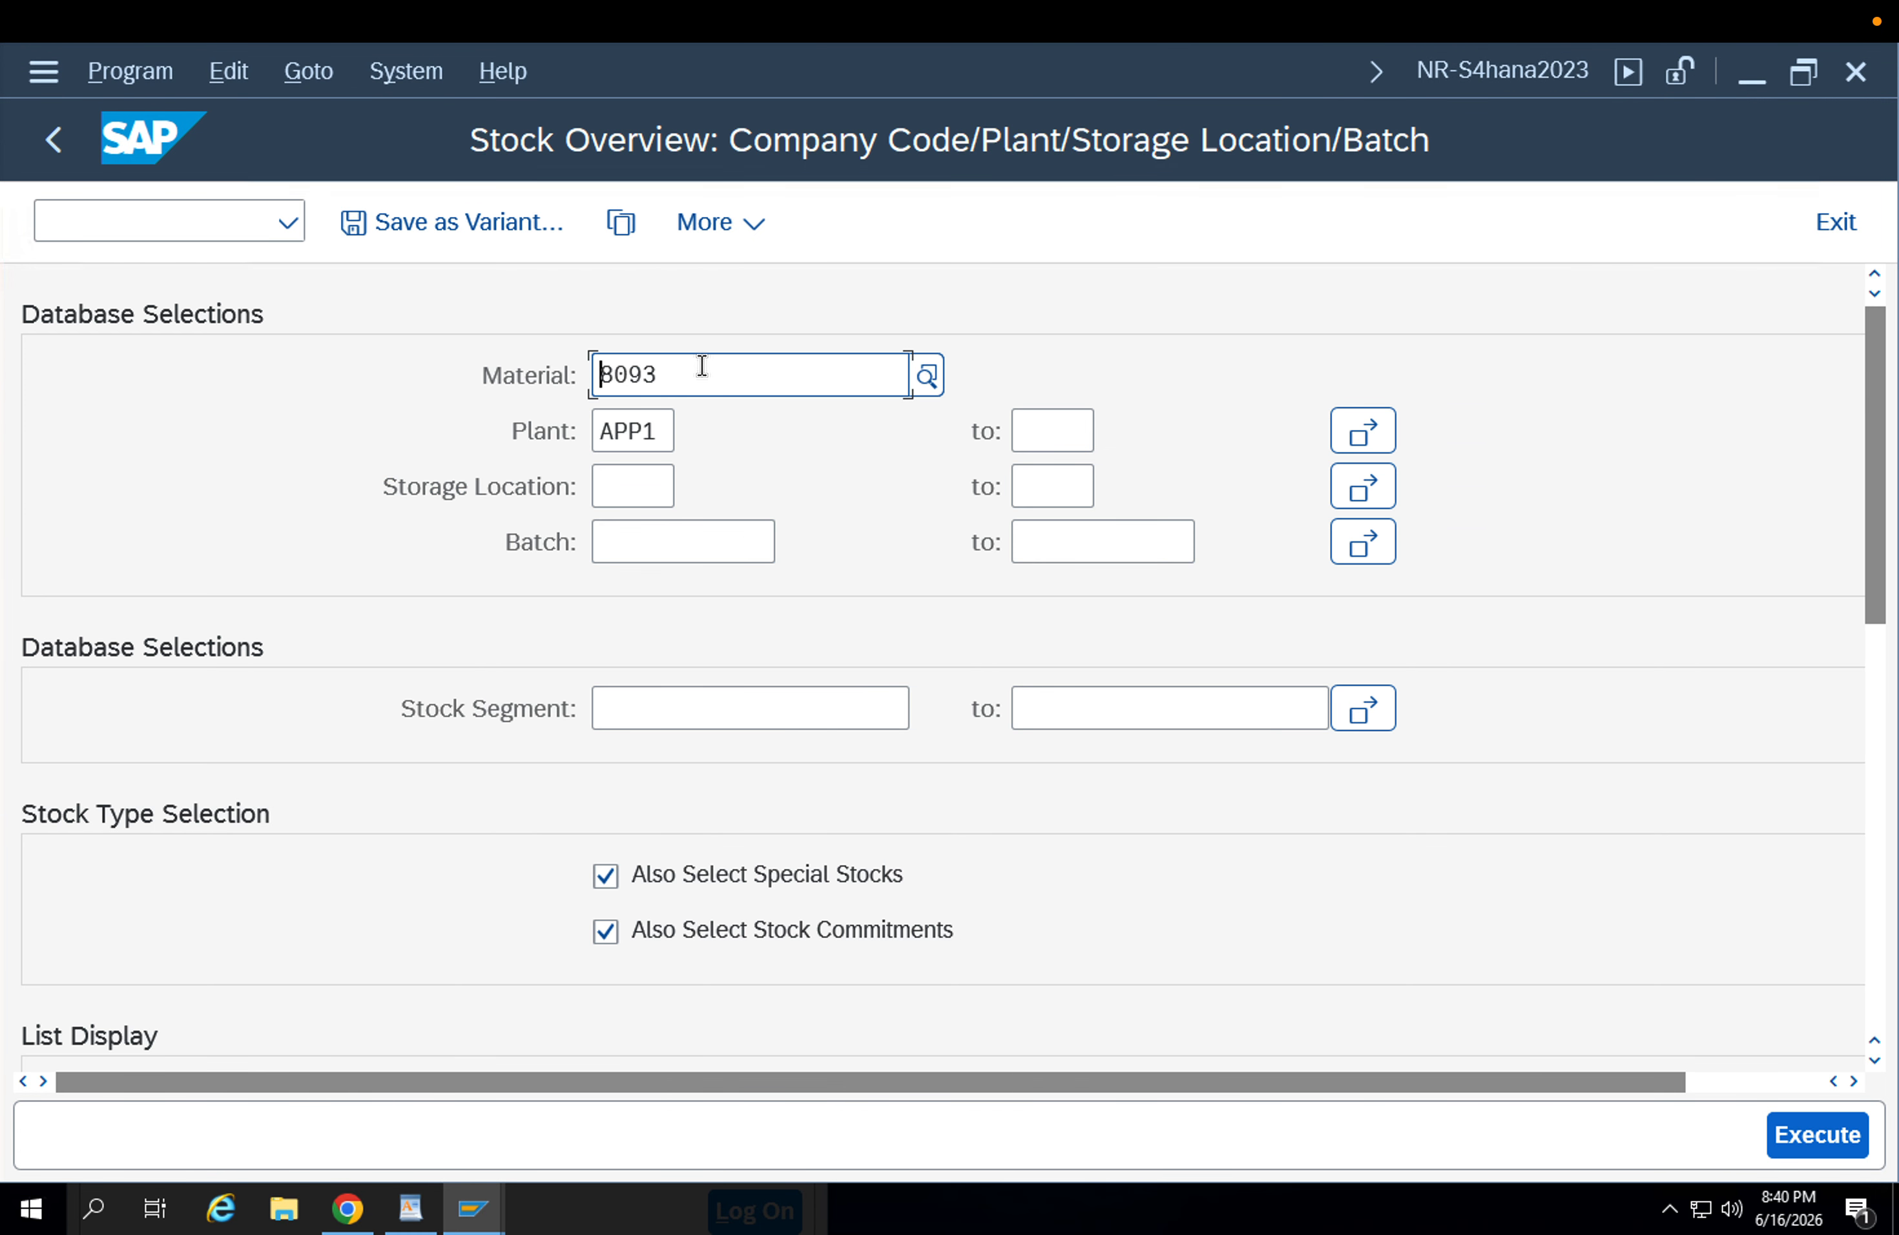
{"action": "left_click", "coordinate": [1826, 1123]}
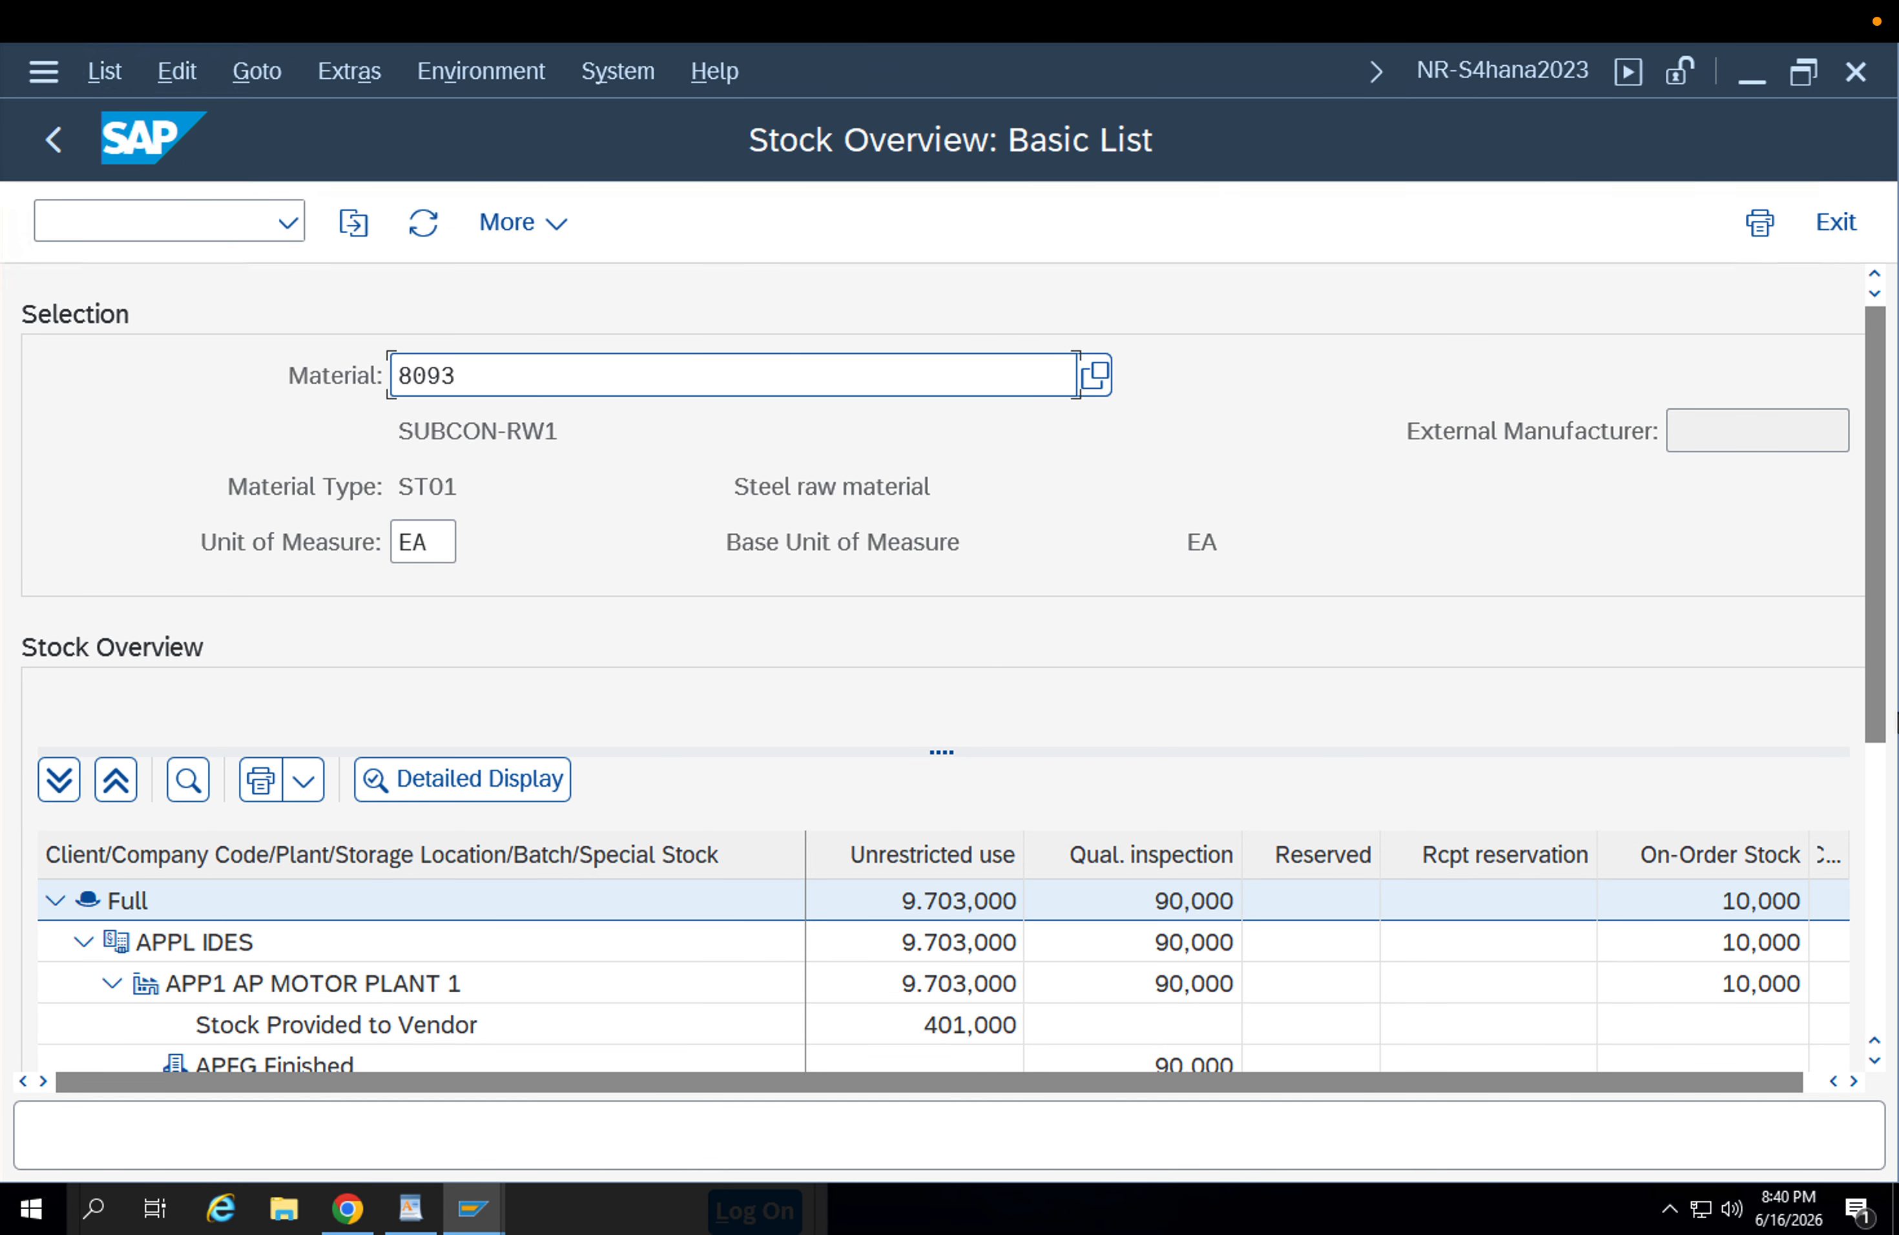
{"action": "scroll", "coordinate": [1869, 658], "scroll_direction": "down", "scroll_amount": 3}
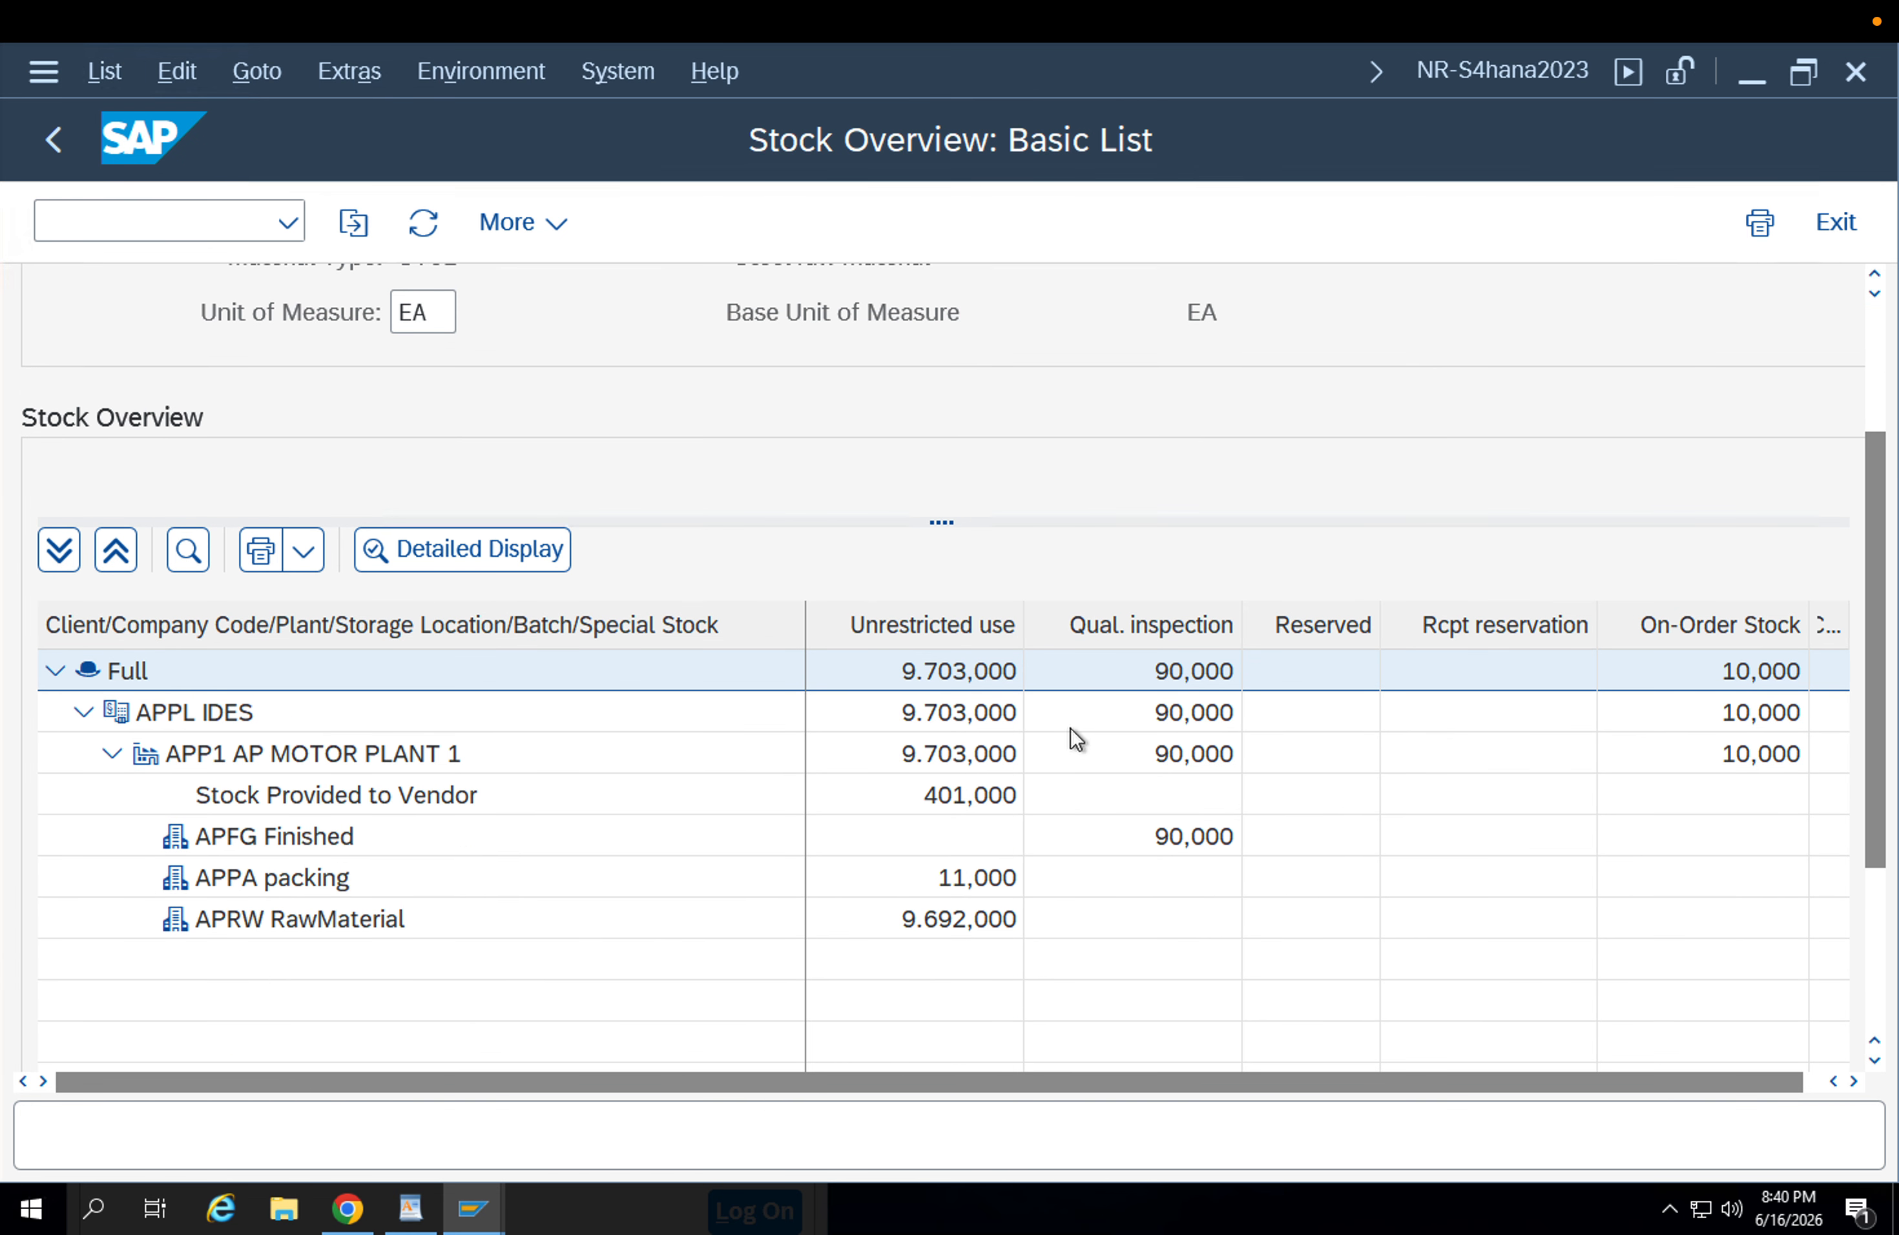
{"action": "left_click", "coordinate": [972, 876]}
{"action": "left_click", "coordinate": [976, 930]}
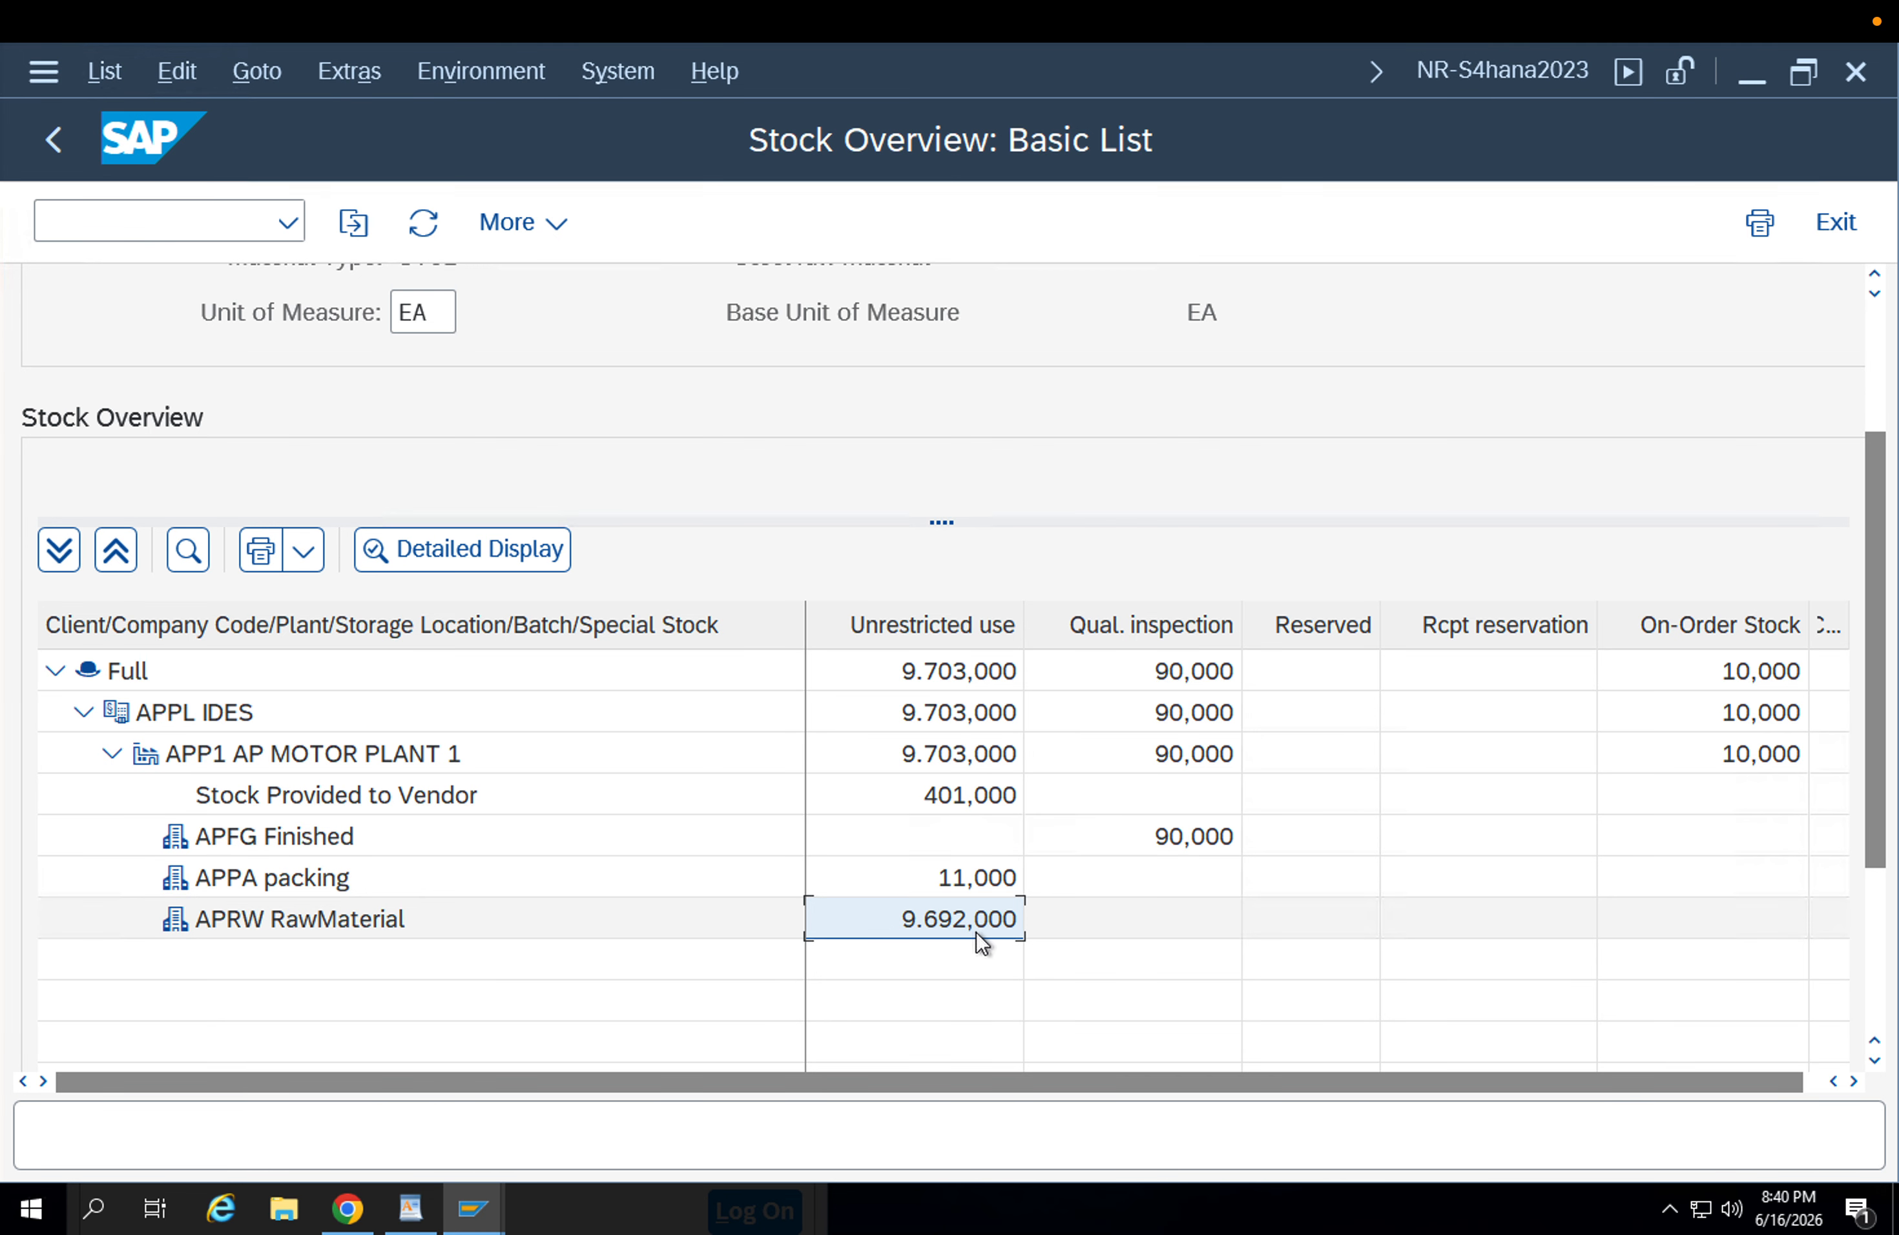
Return to the subcontracting stock monitoring session and try to create the delivery without a quantity.
{"action": "left_click", "coordinate": [478, 1211]}
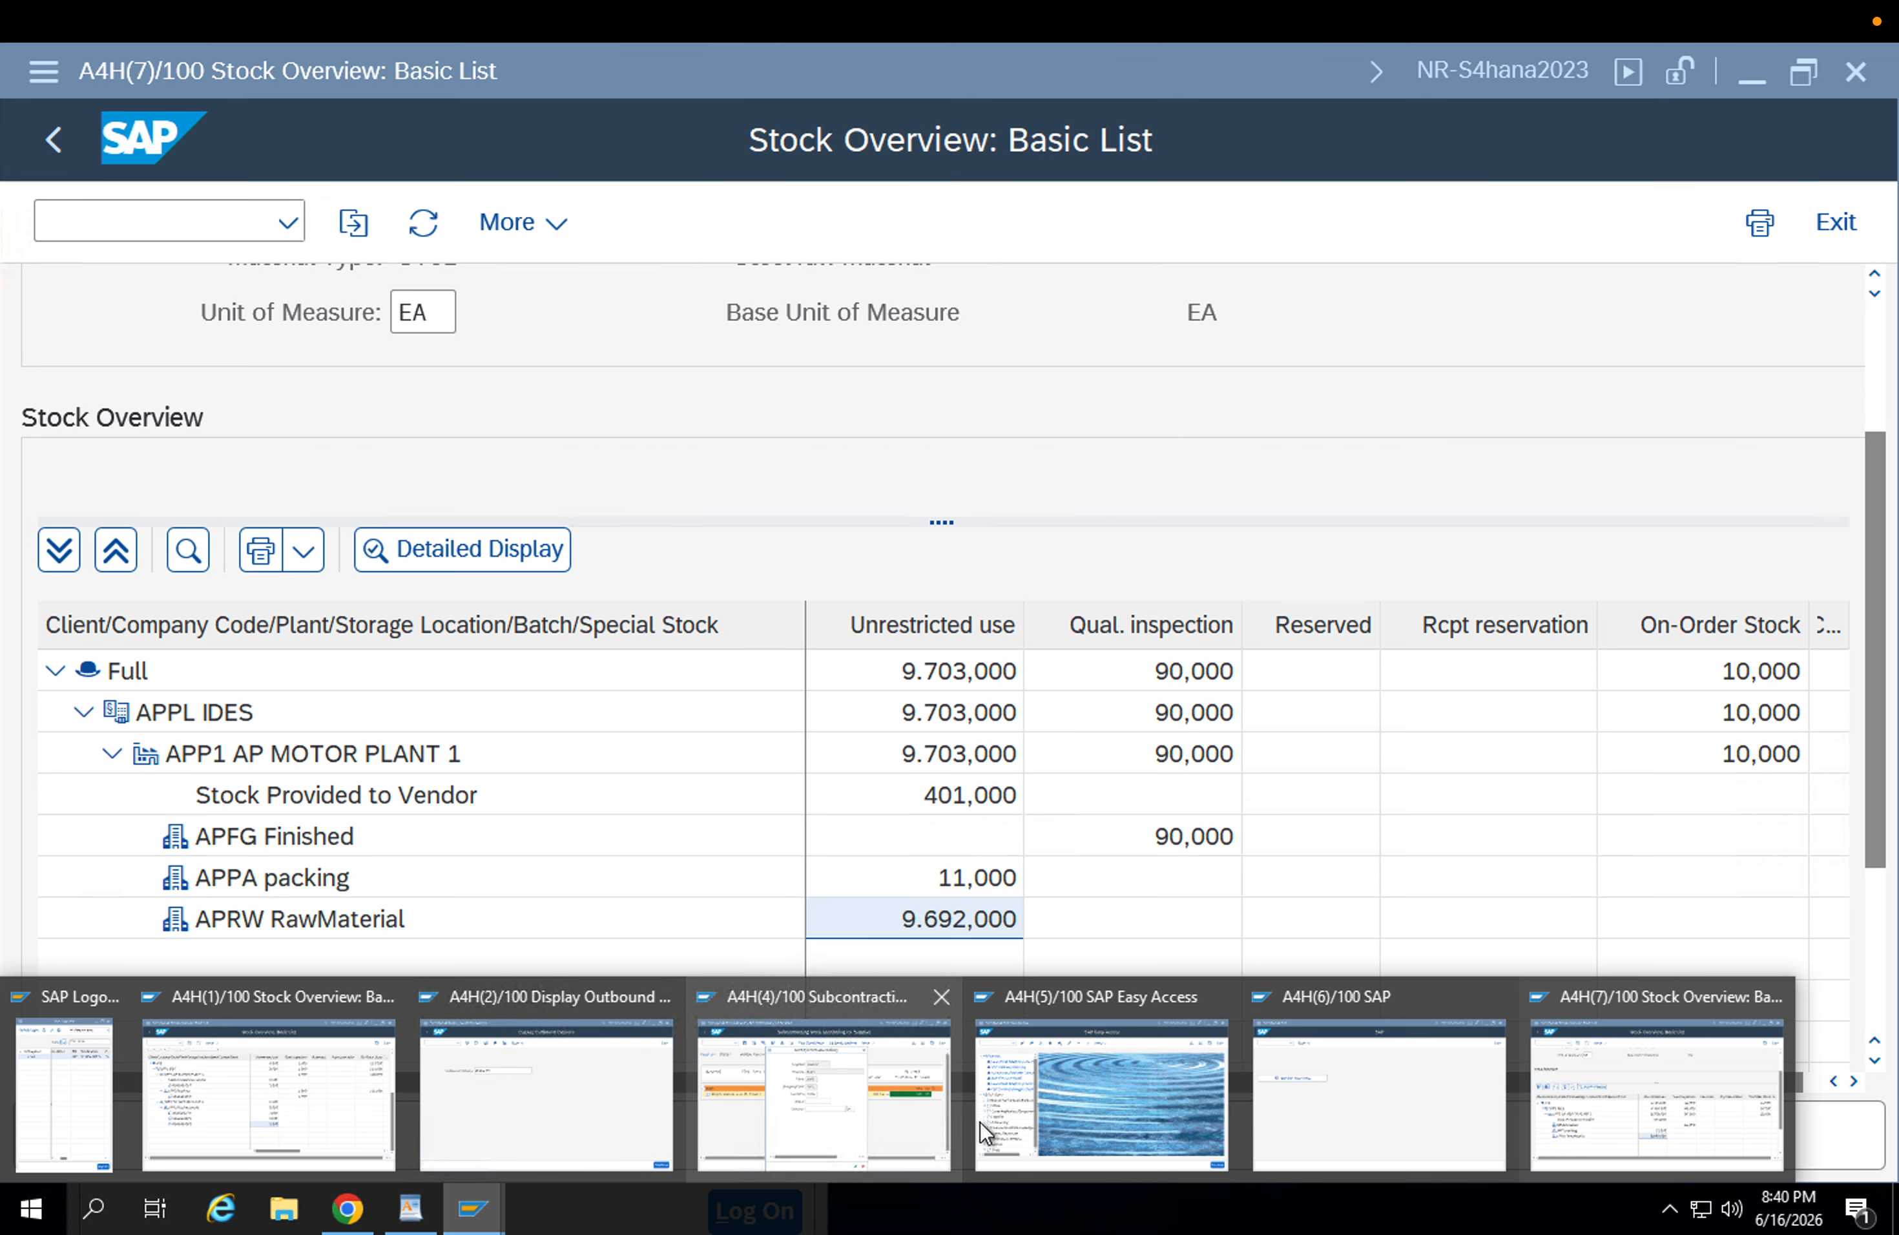
{"action": "left_click", "coordinate": [899, 1096]}
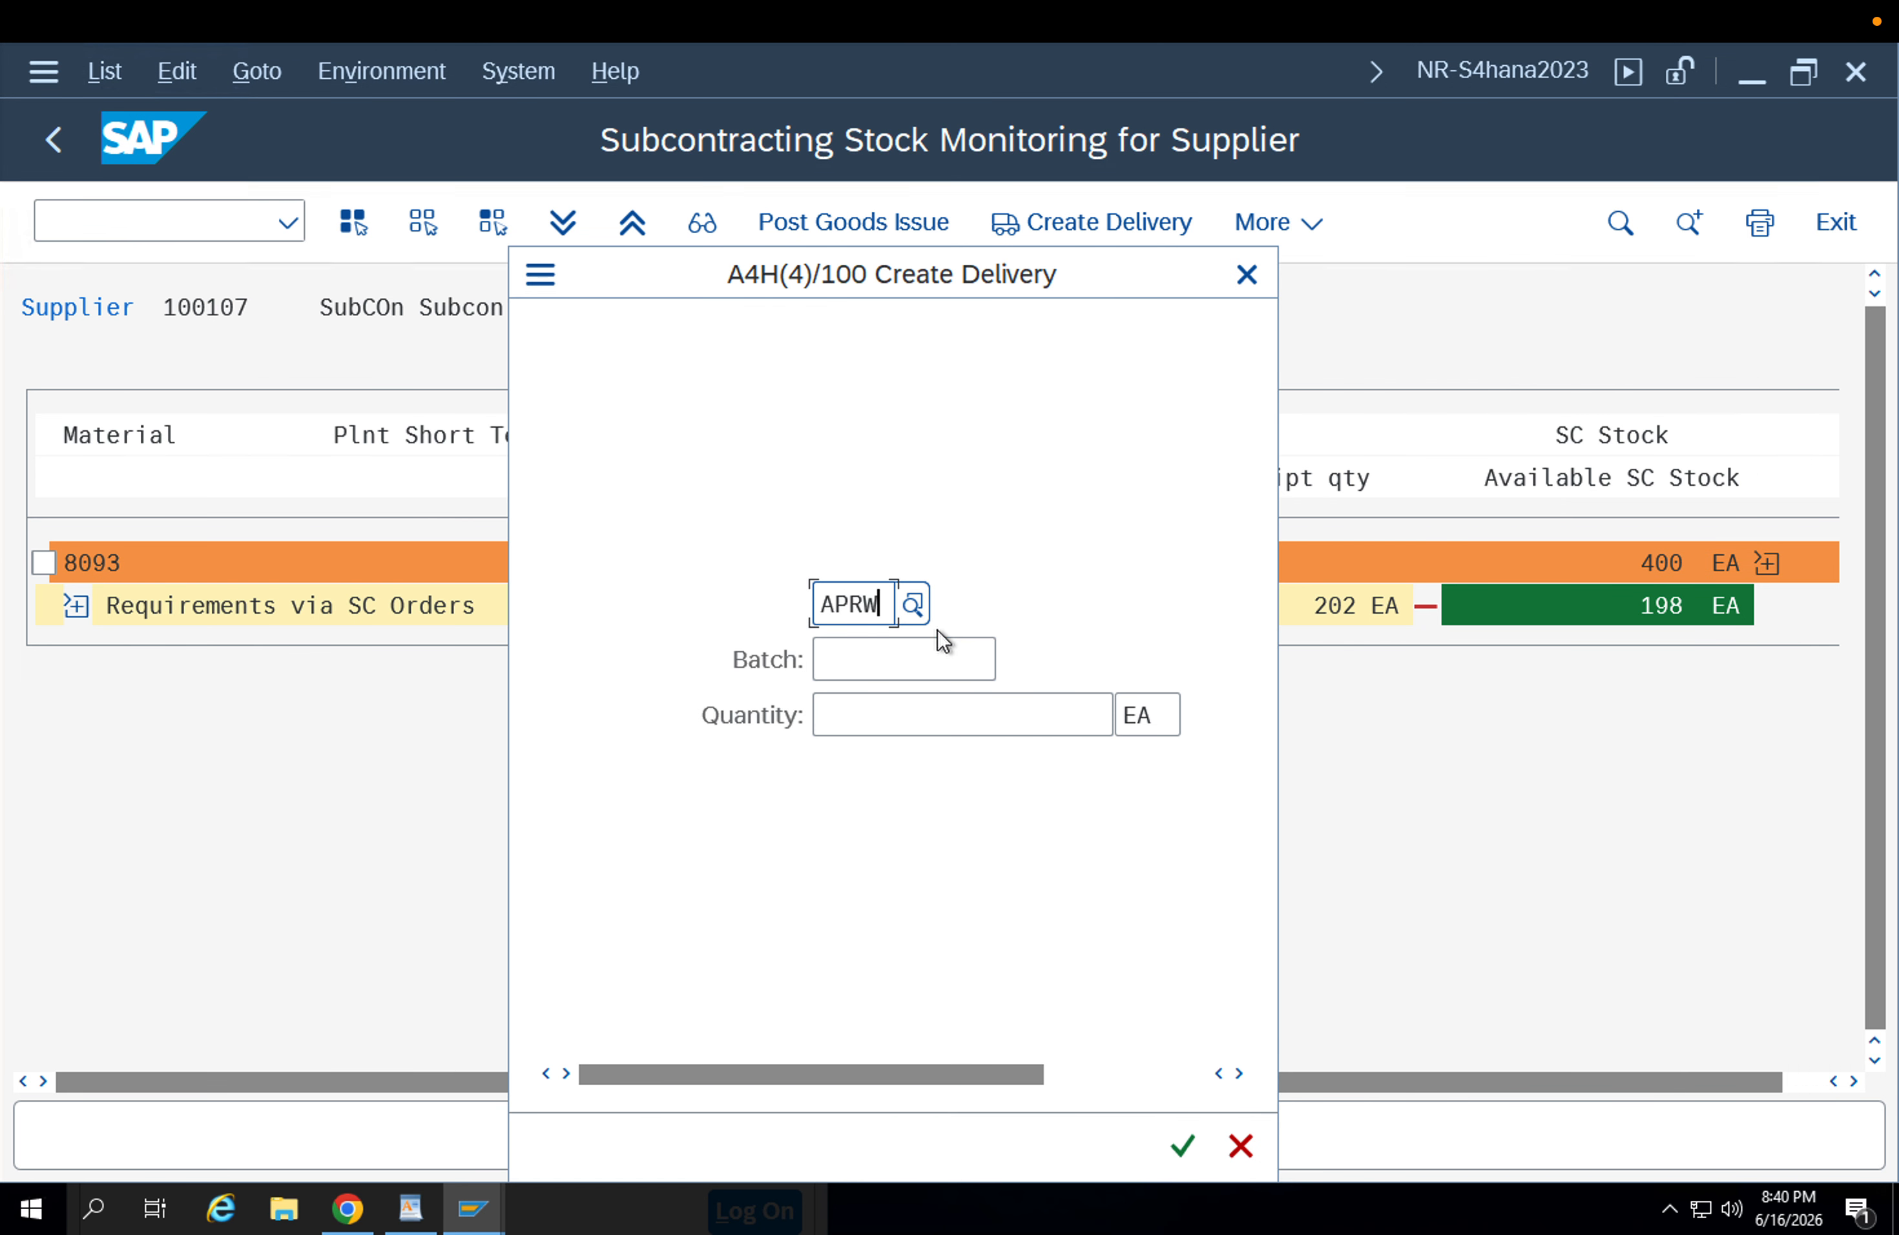
{"action": "left_click", "coordinate": [1182, 1145]}
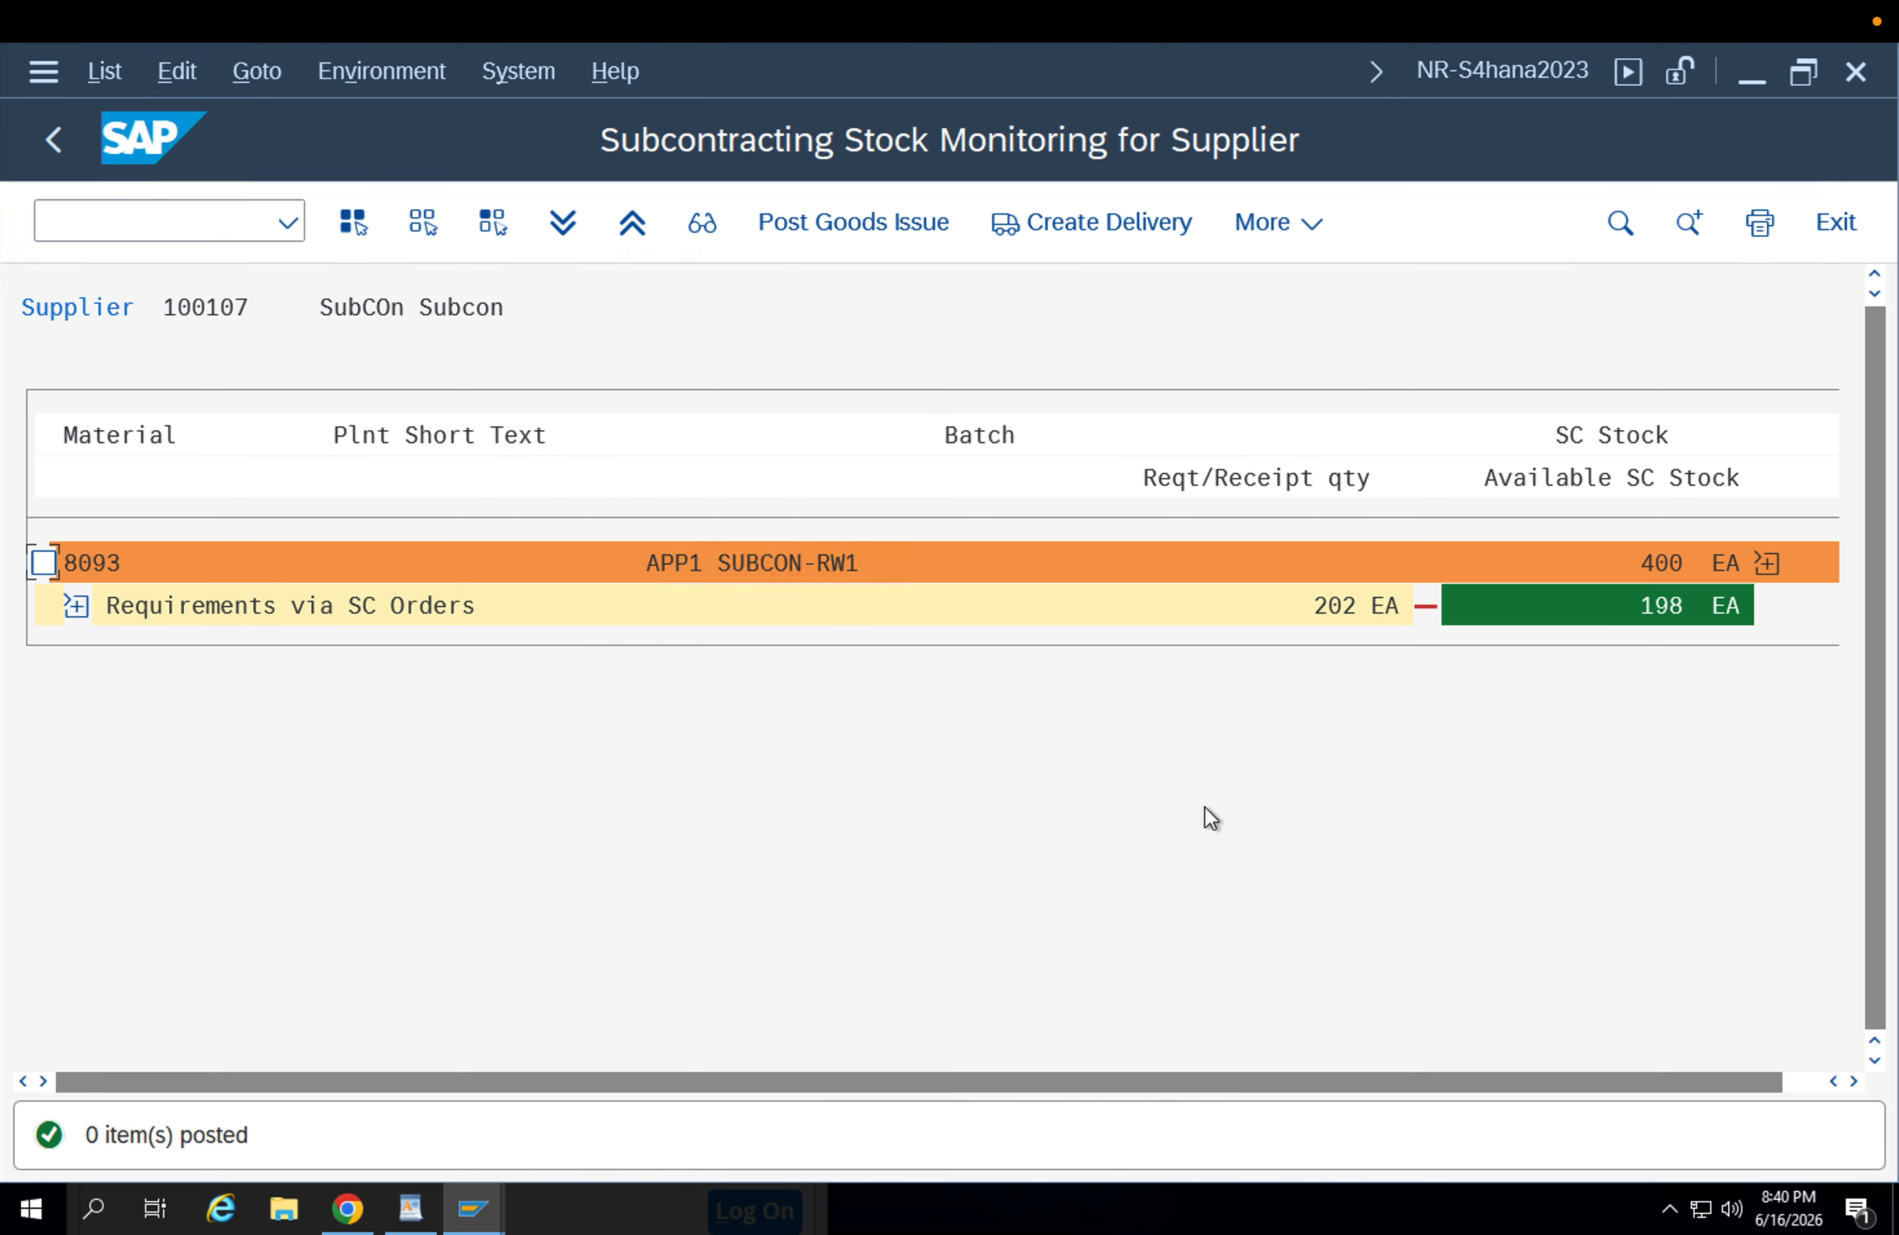
Create the subcontracting delivery for component 8093 from location APRW with a quantity of 2 EA.
{"action": "left_click", "coordinate": [46, 560]}
{"action": "left_click", "coordinate": [1058, 226]}
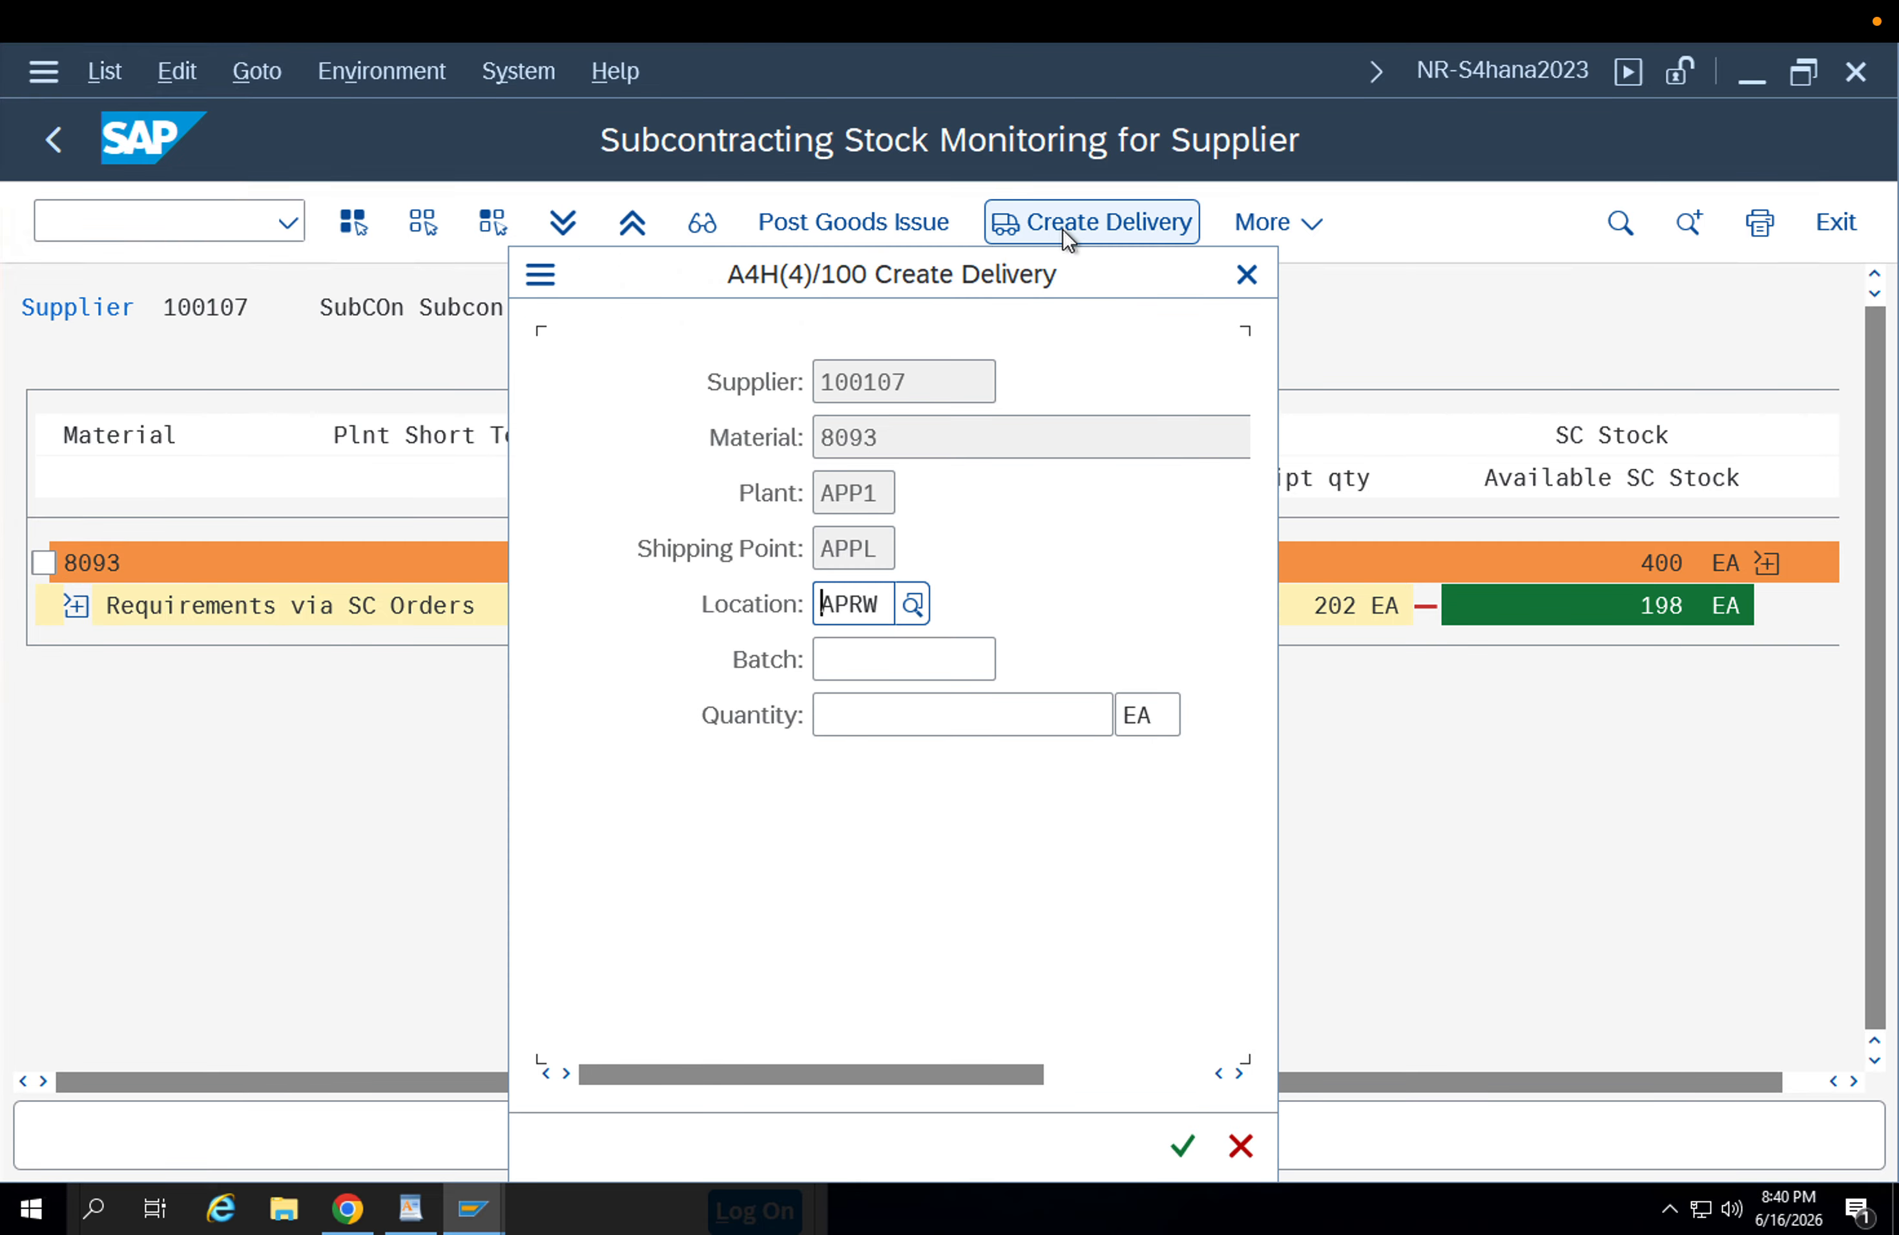
{"action": "left_click", "coordinate": [914, 732]}
{"action": "type", "text": "1"}
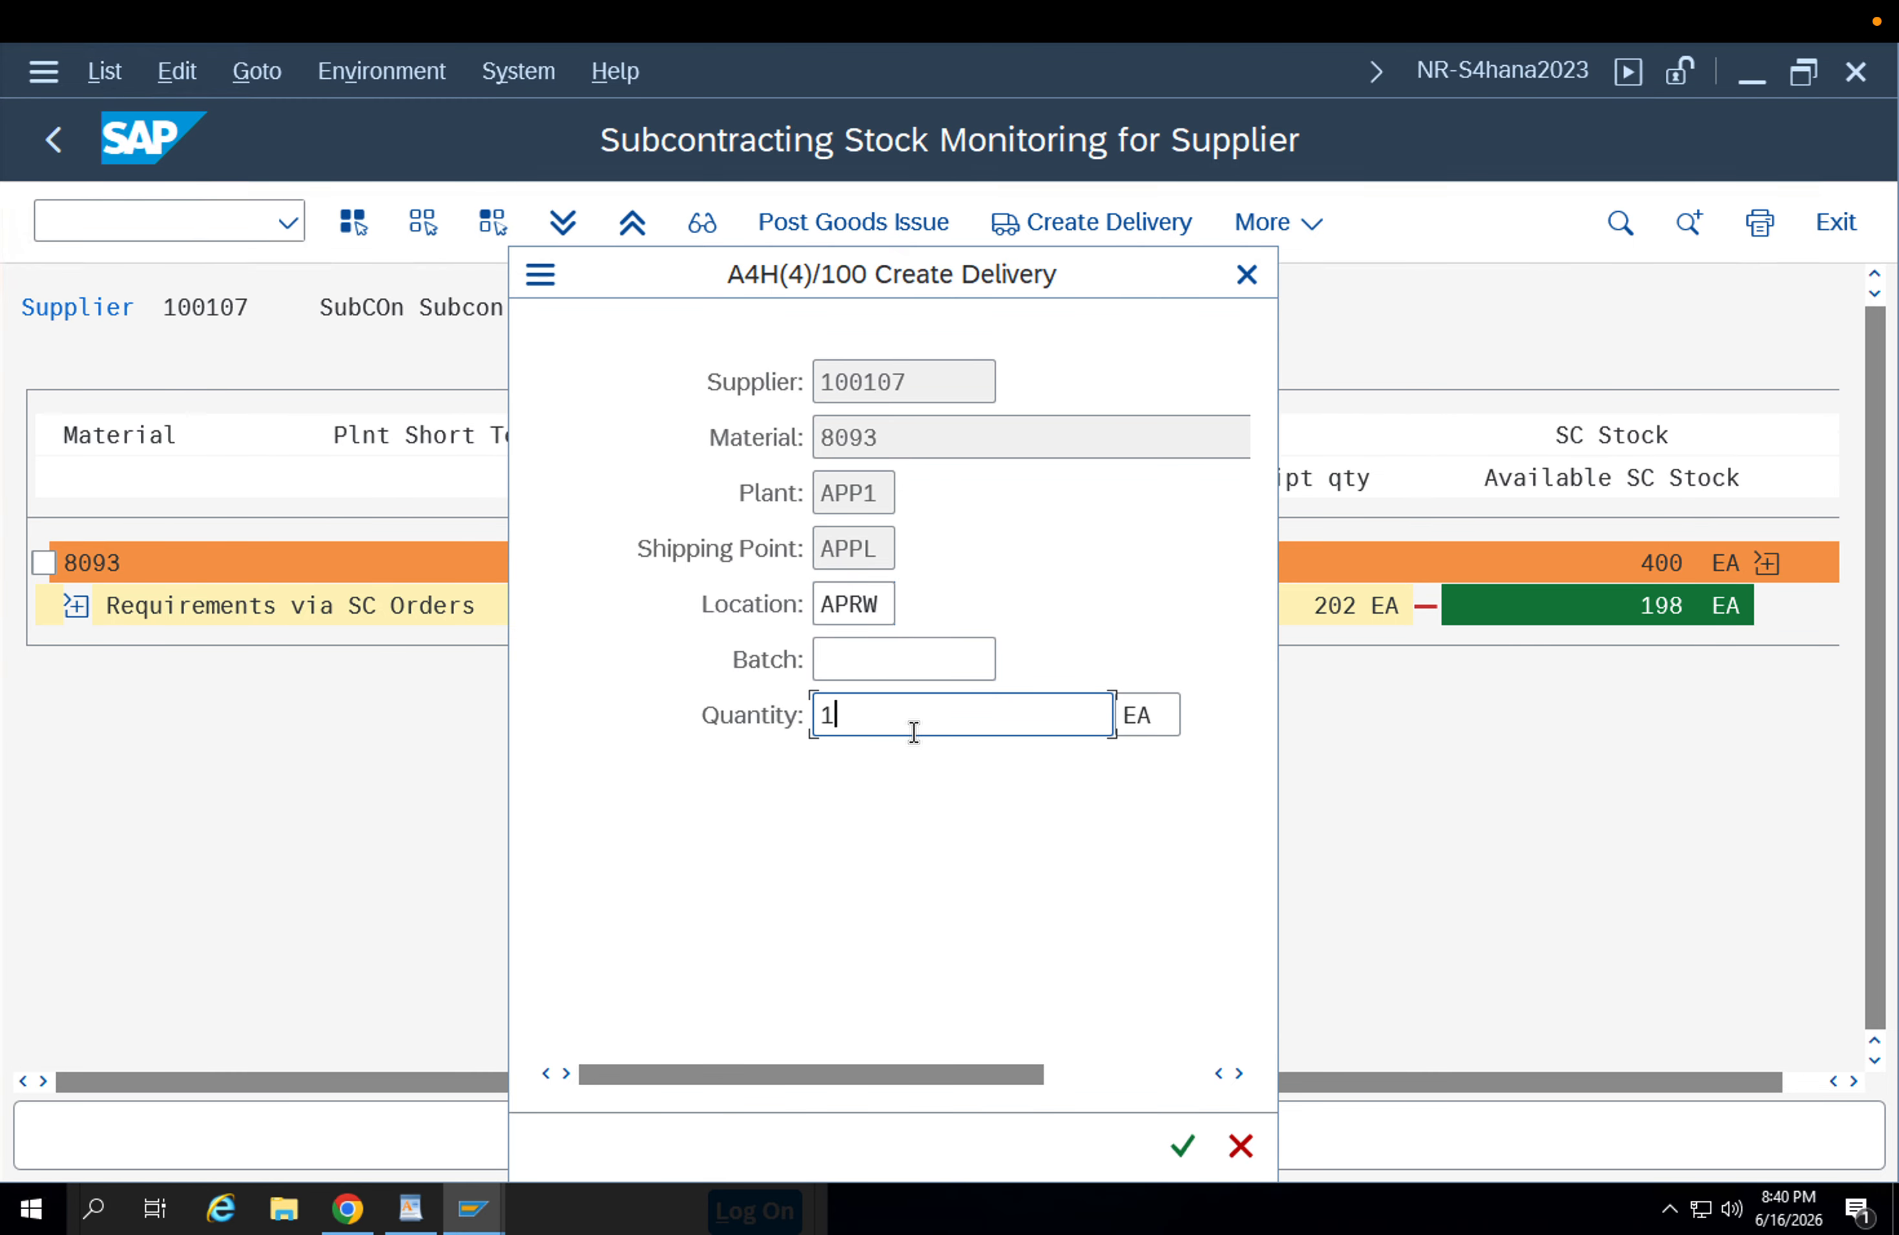
{"action": "key", "text": "BackSpace"}
{"action": "type", "text": "2"}
{"action": "left_click", "coordinate": [1184, 1146]}
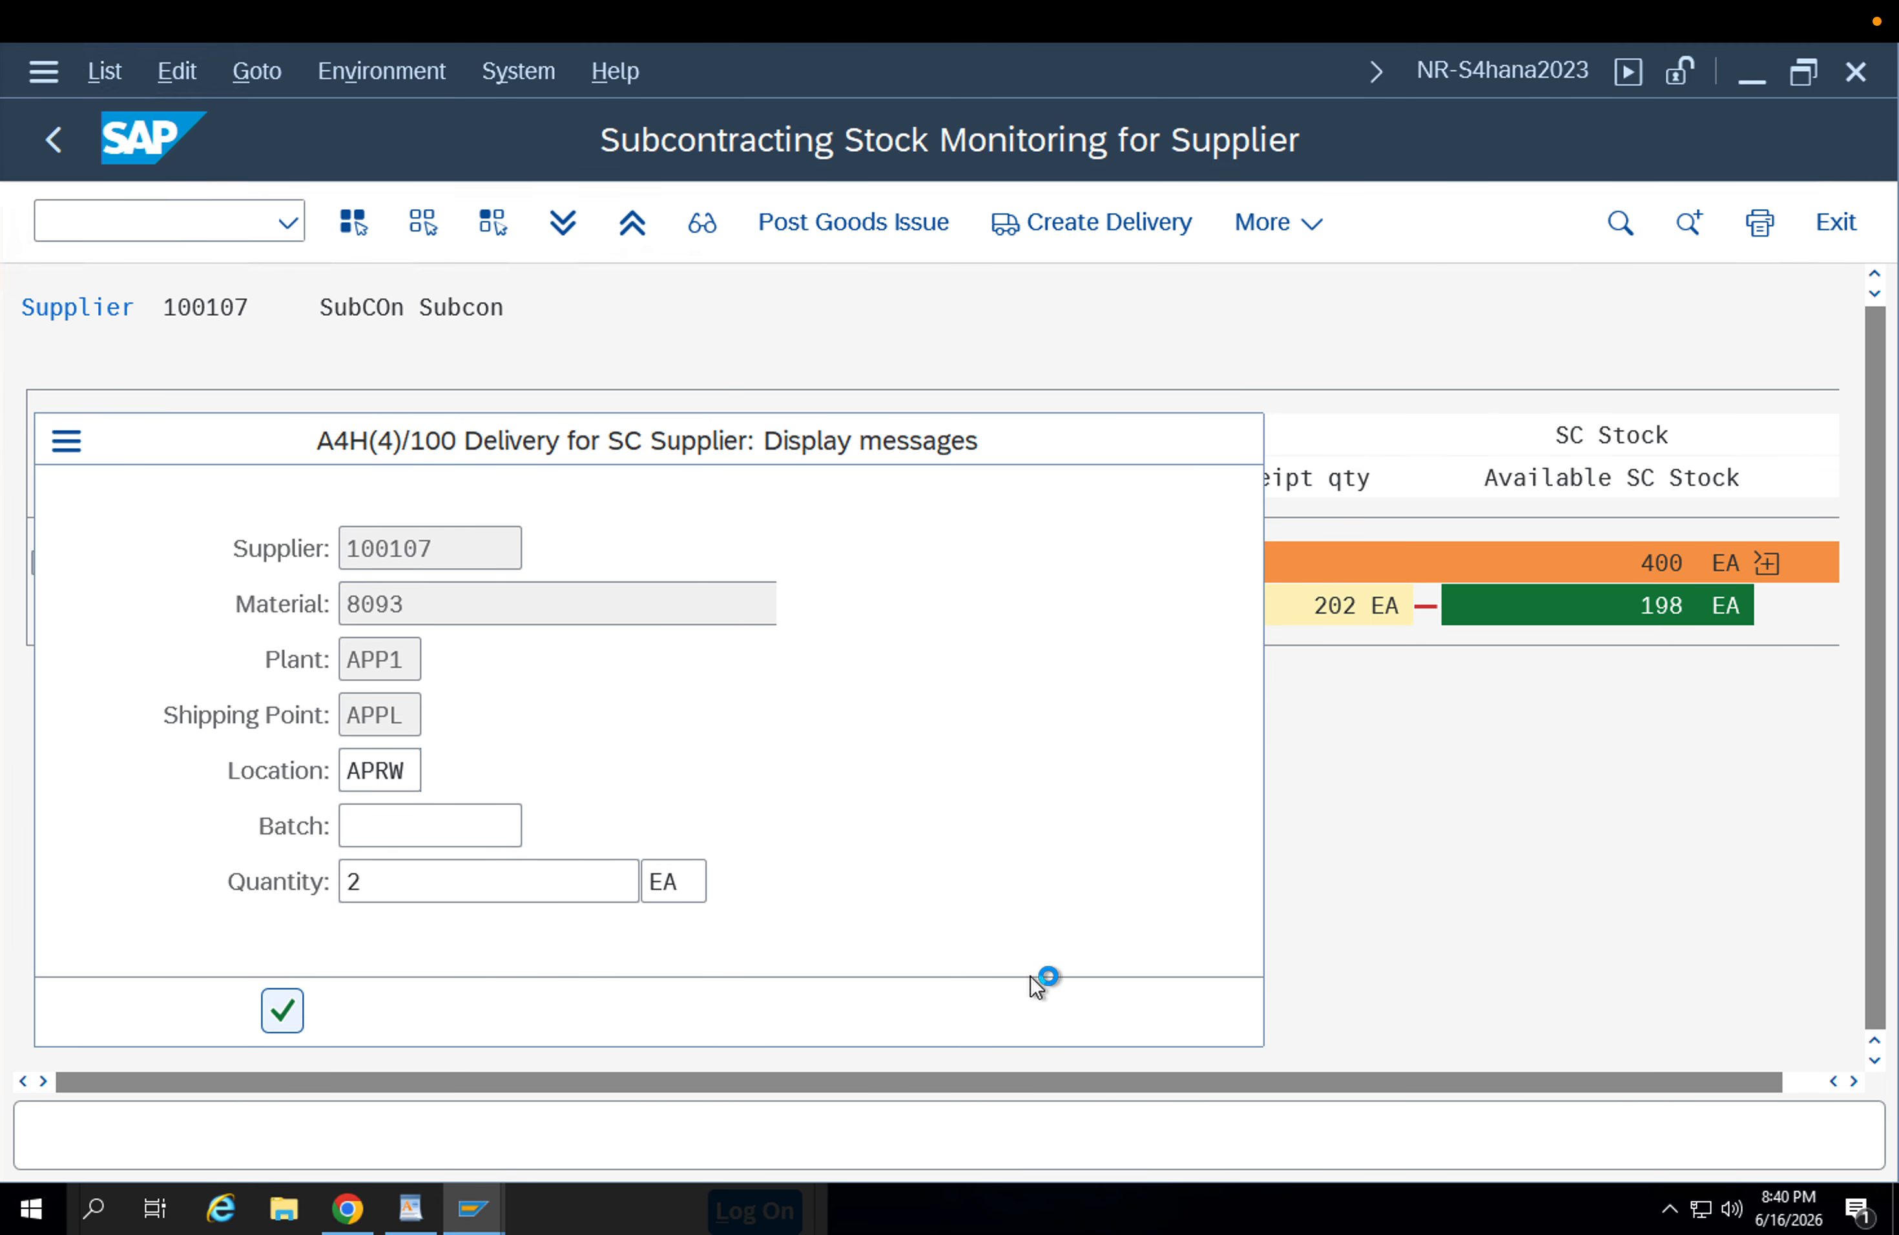
Copy the saved delivery's number from its message details and close the messages.
{"action": "left_click", "coordinate": [366, 748]}
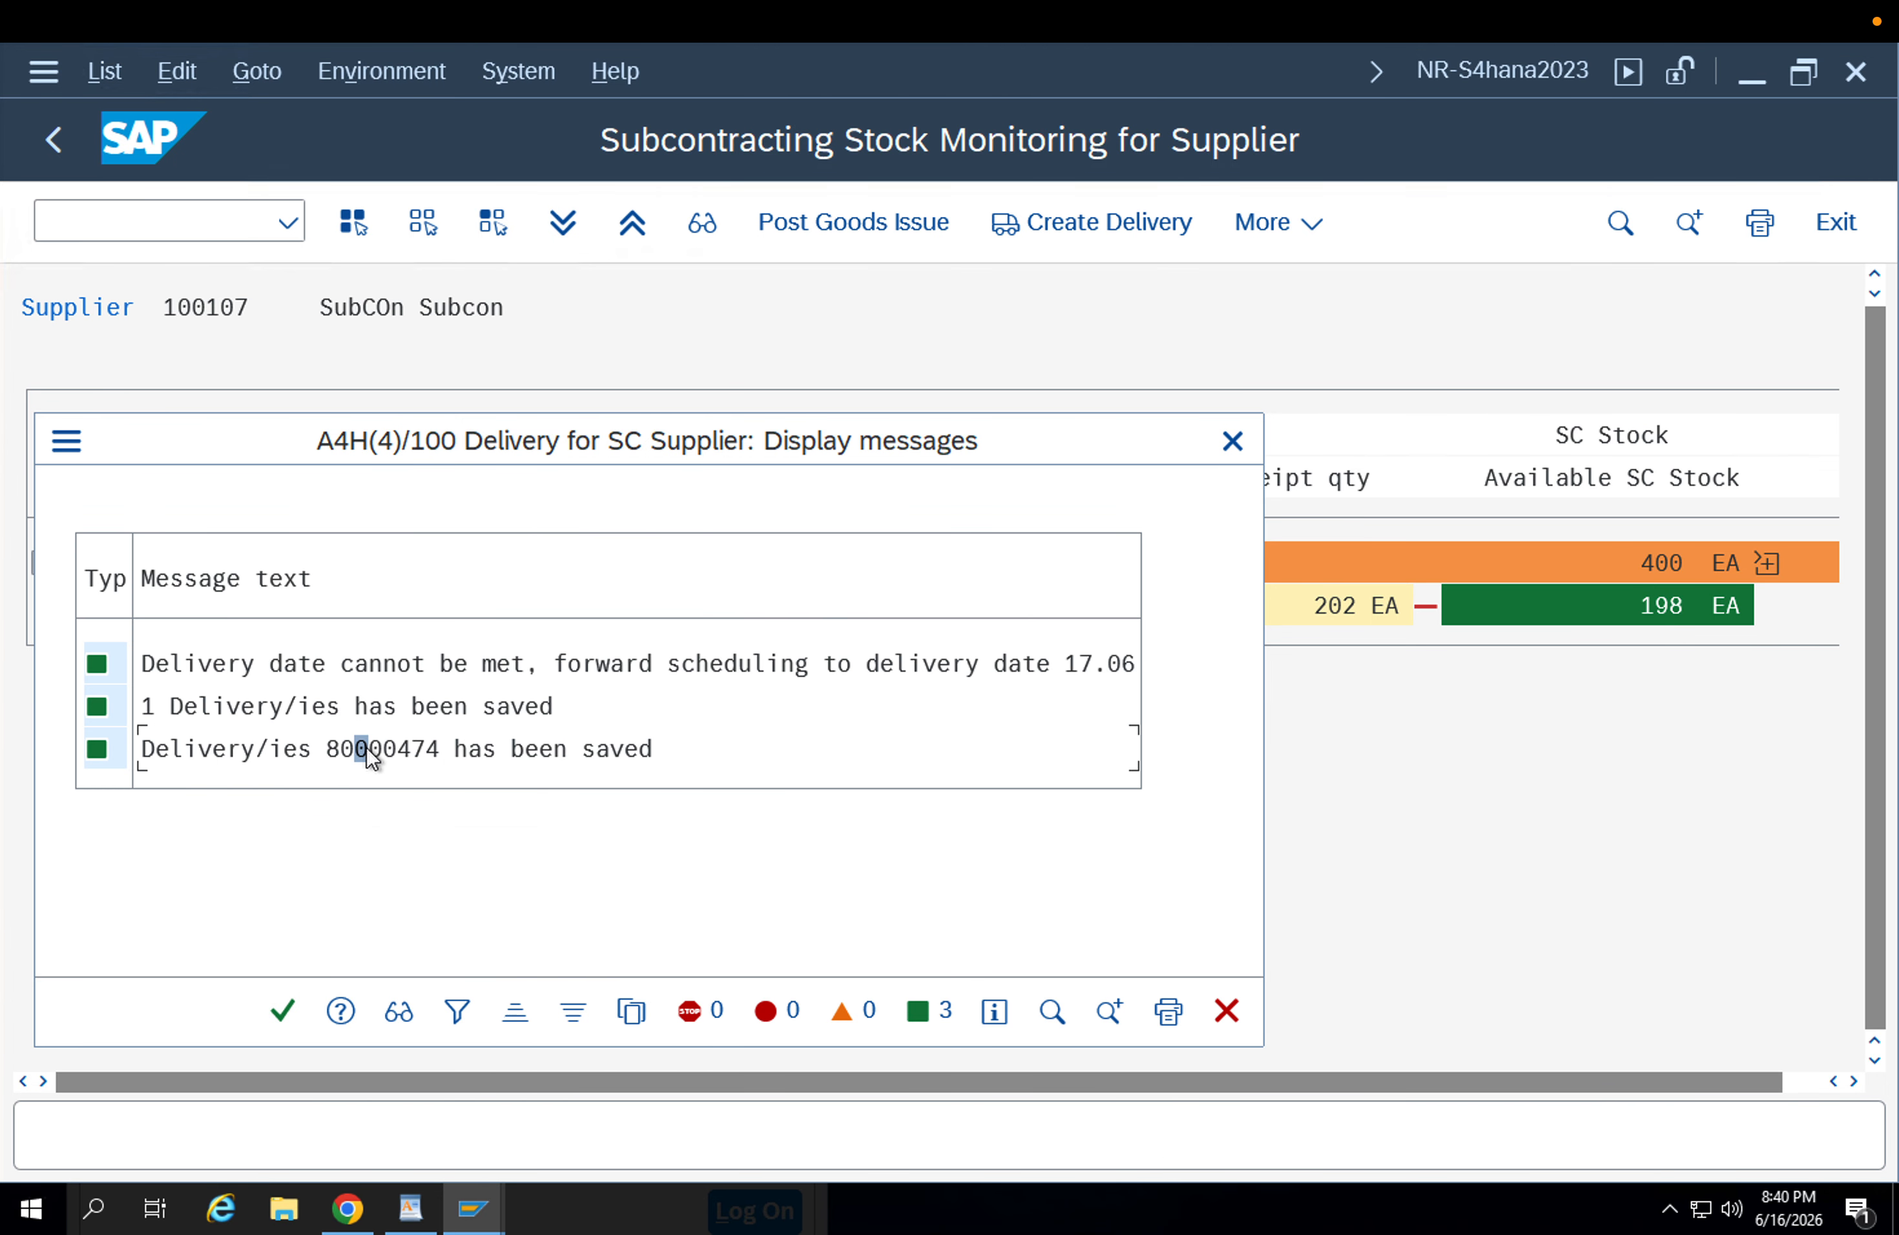
{"action": "left_click", "coordinate": [392, 745]}
{"action": "double_click", "coordinate": [342, 745]}
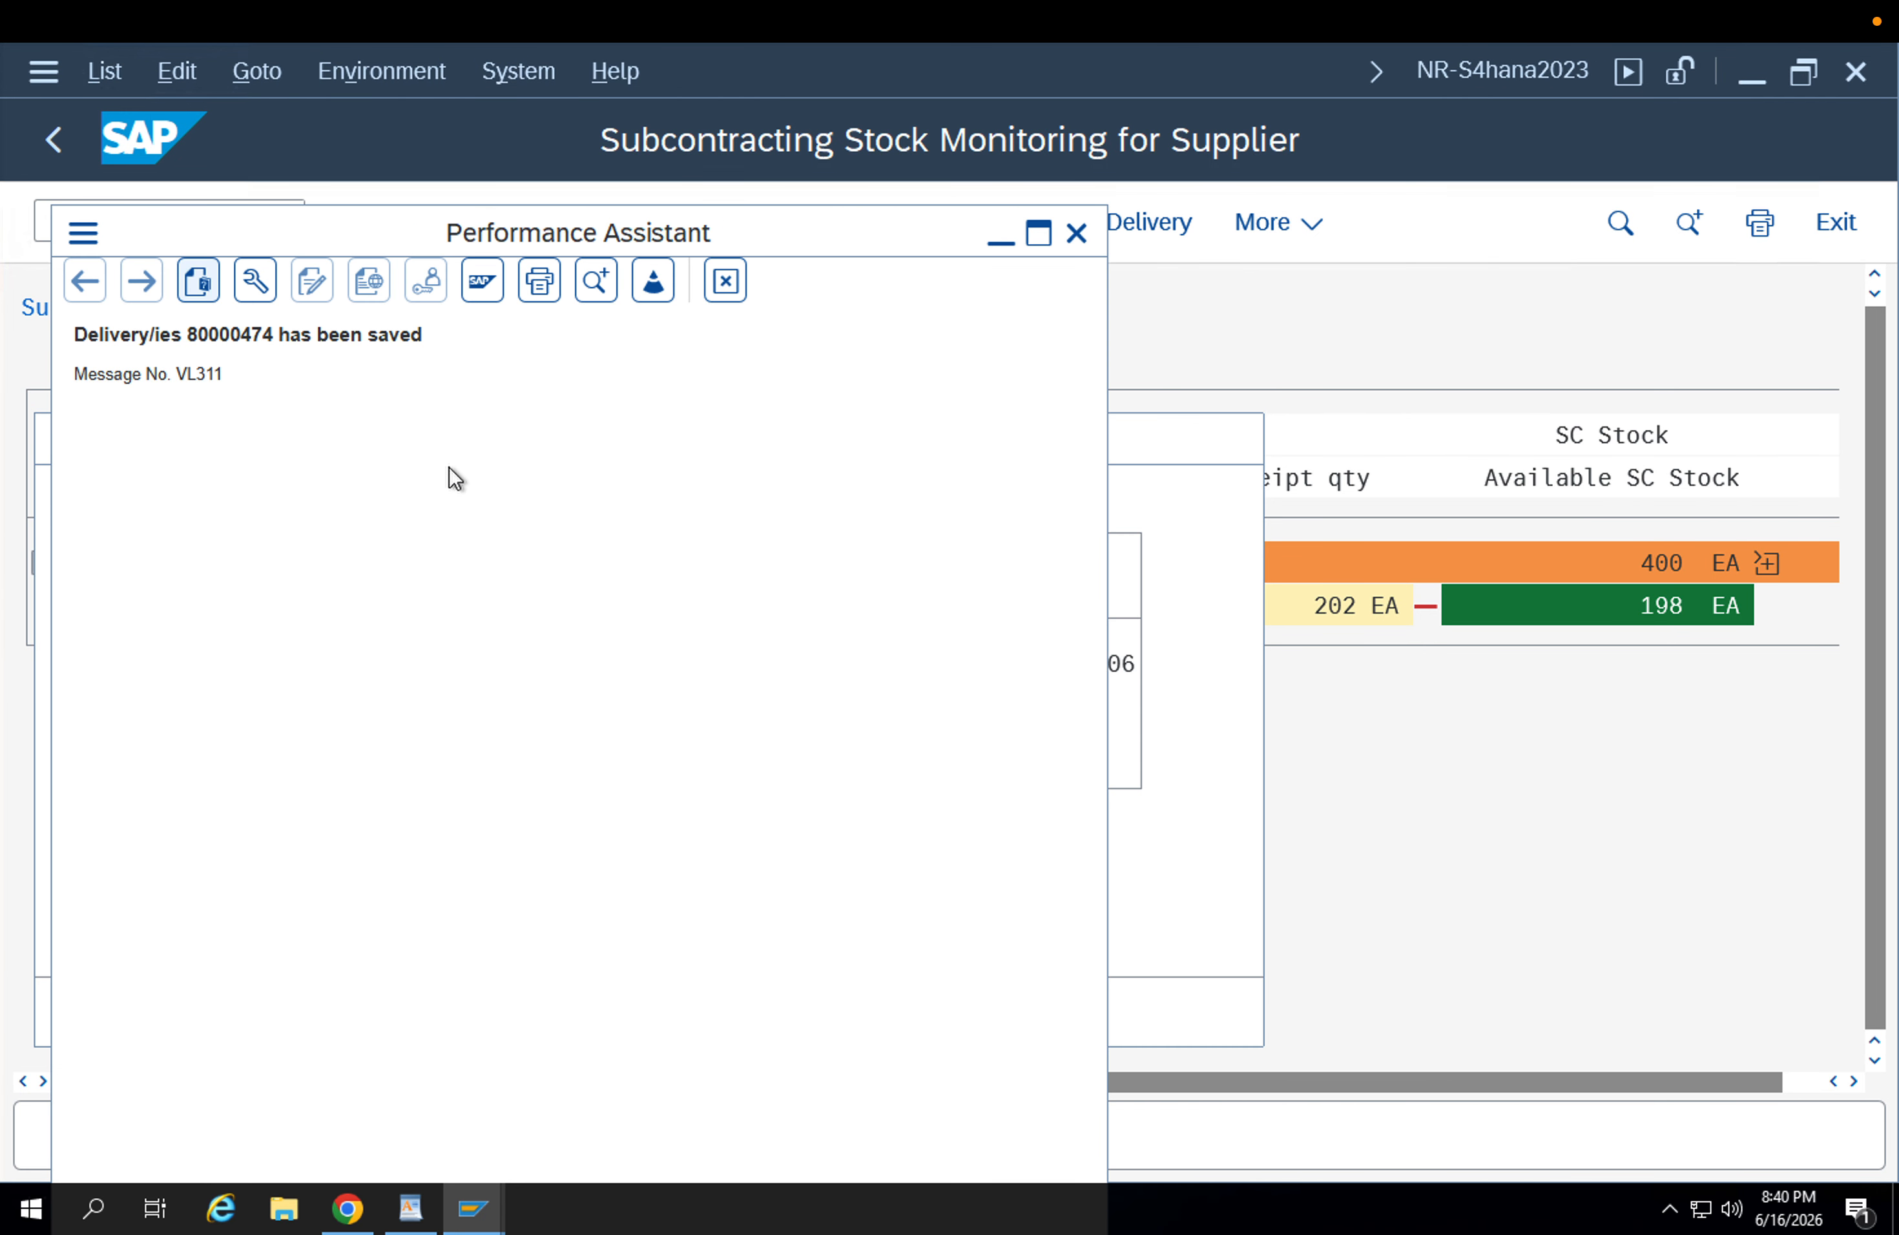
{"action": "double_click", "coordinate": [230, 335]}
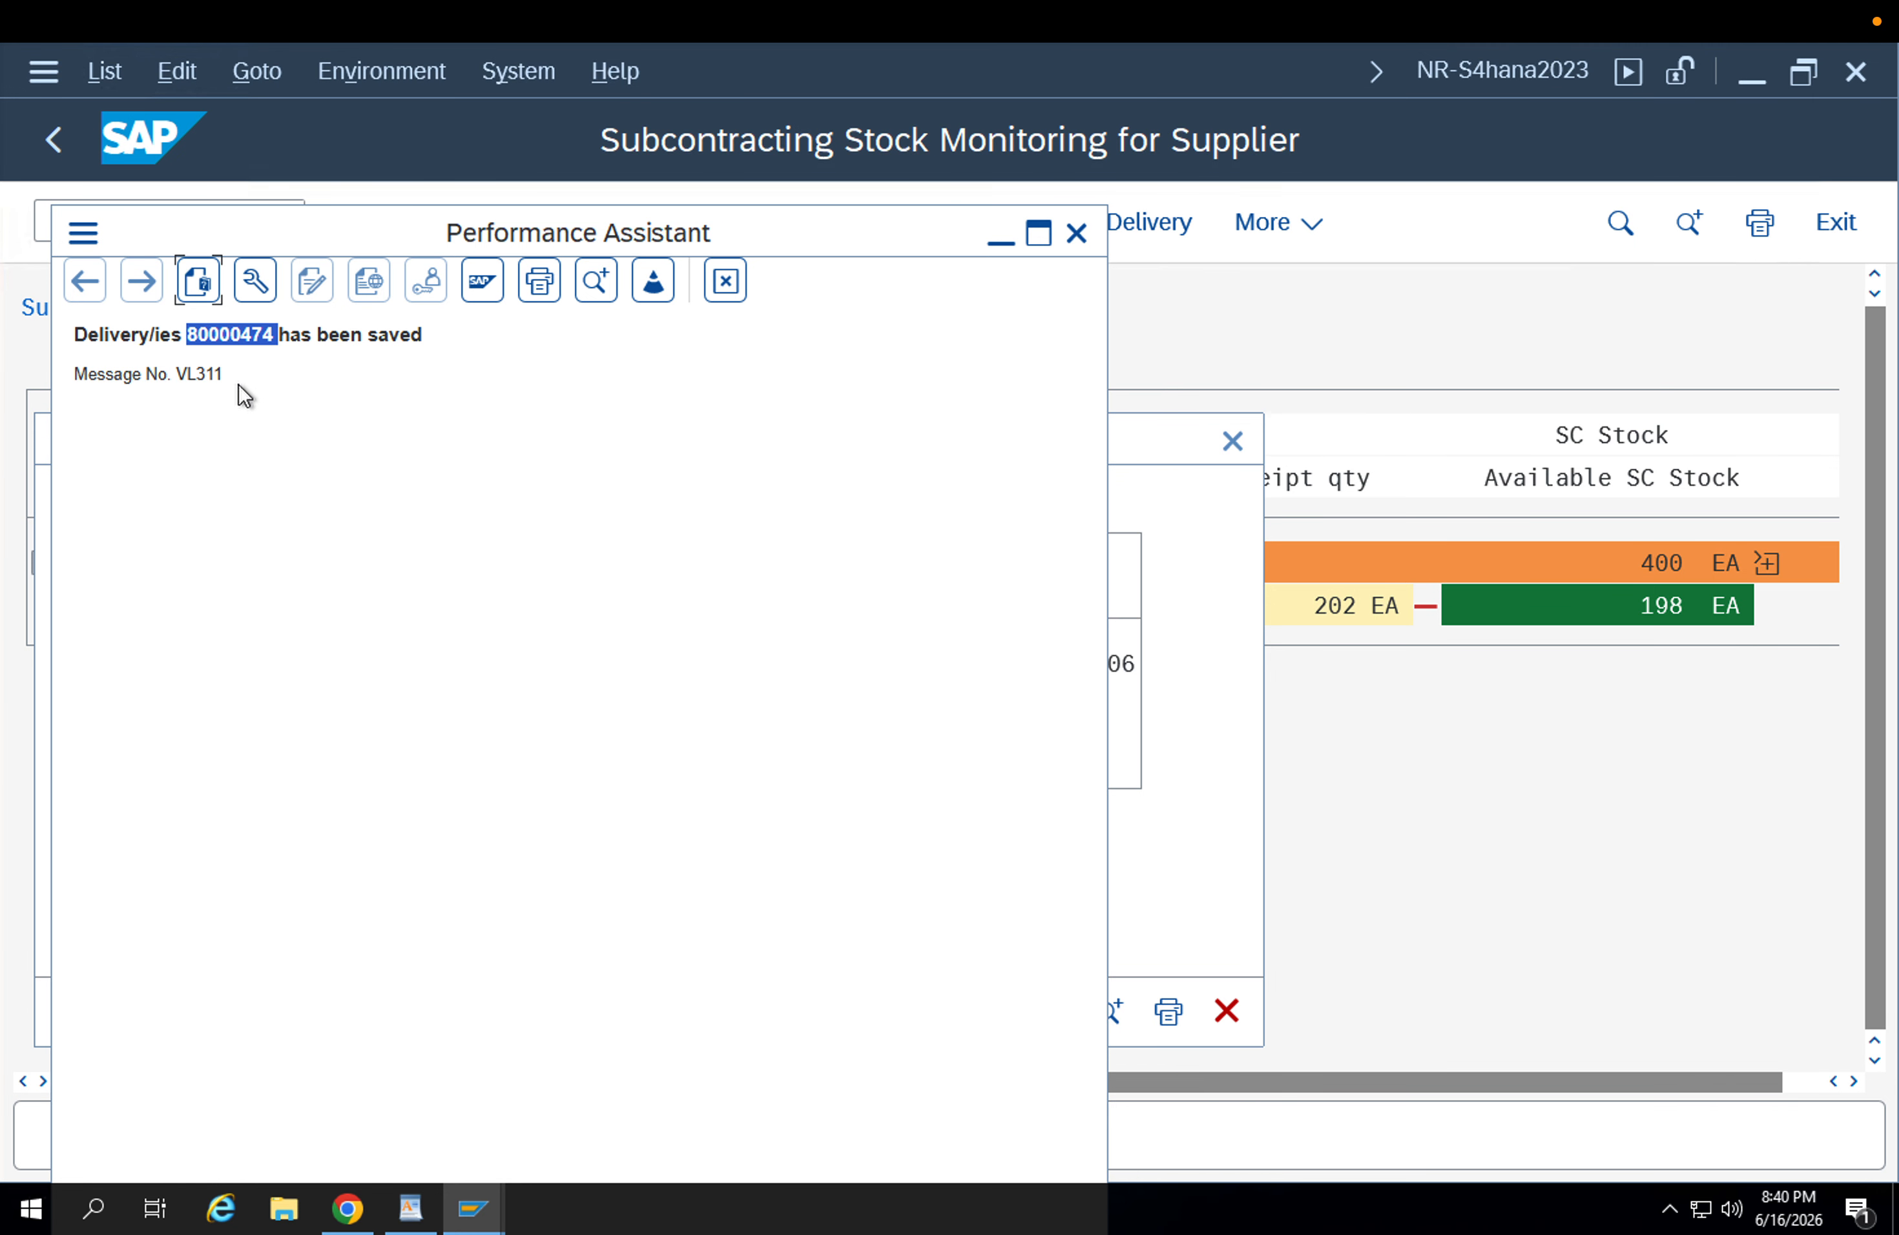
{"action": "key", "text": "Escape"}
{"action": "key", "text": "Escape"}
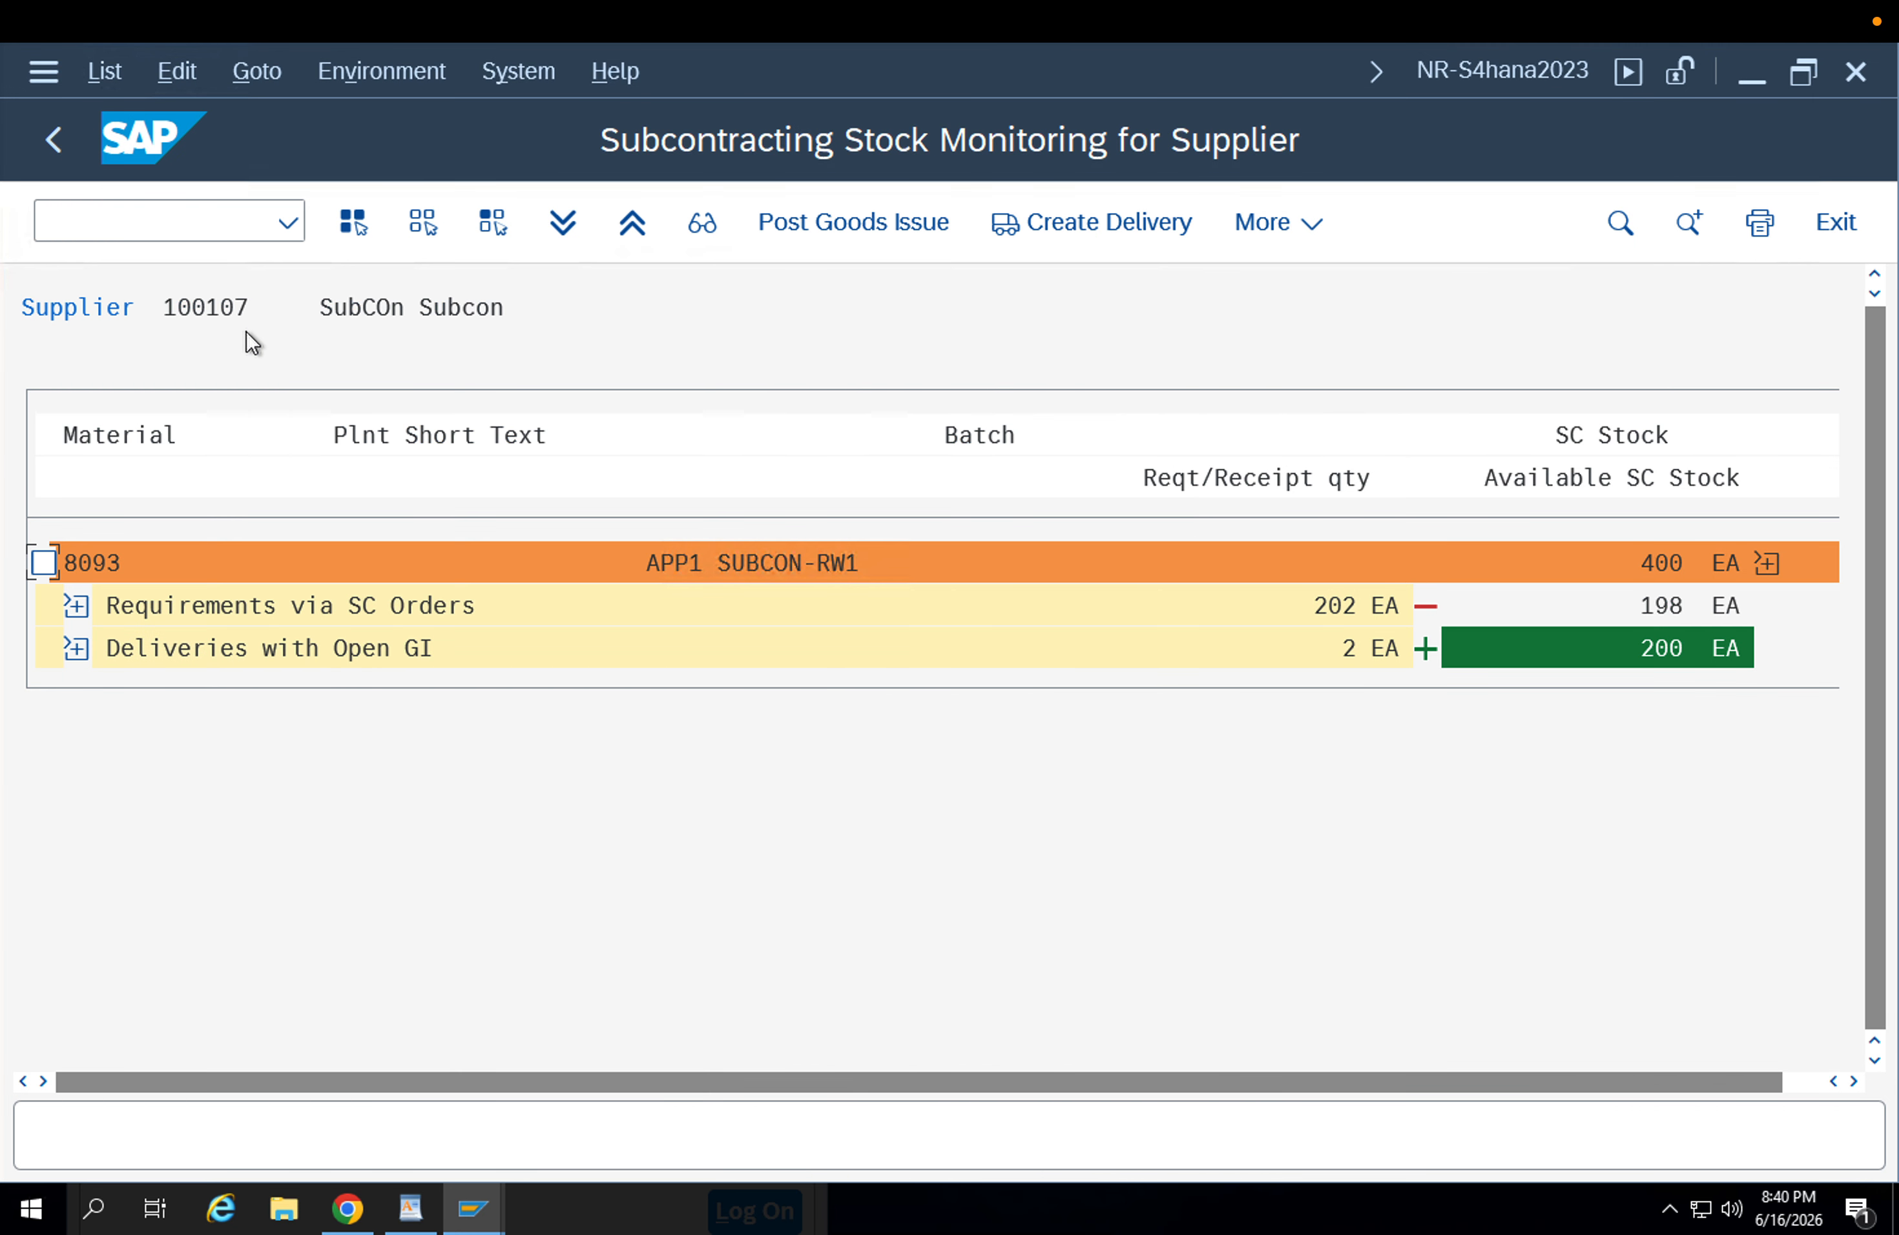
Open the newly created outbound delivery for change with VL02N and confirm material 8093's delivery quantity of 2.
{"action": "left_click", "coordinate": [212, 233]}
{"action": "type", "text": "/nvl02n"}
{"action": "key", "text": "Return"}
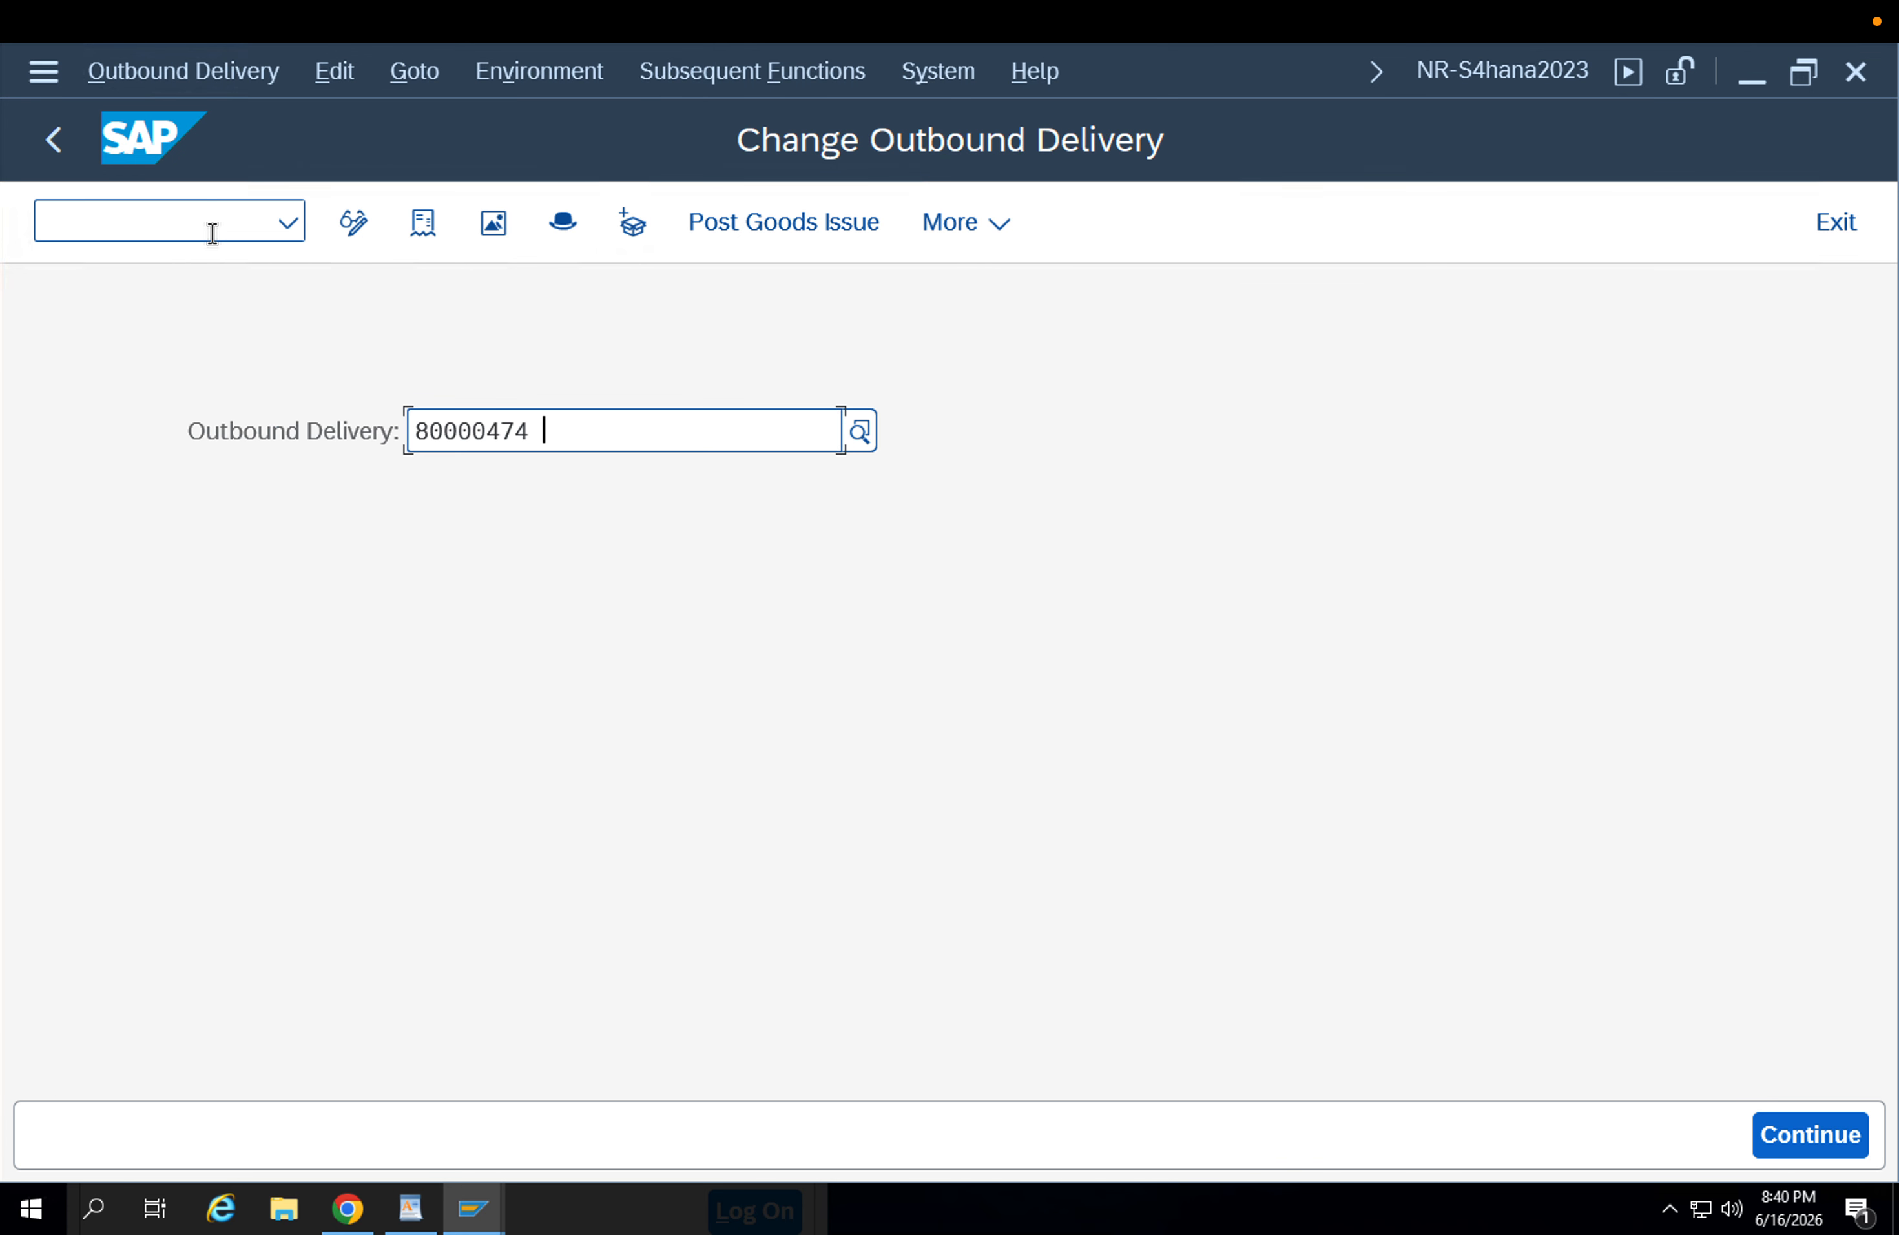
{"action": "key", "text": "Return"}
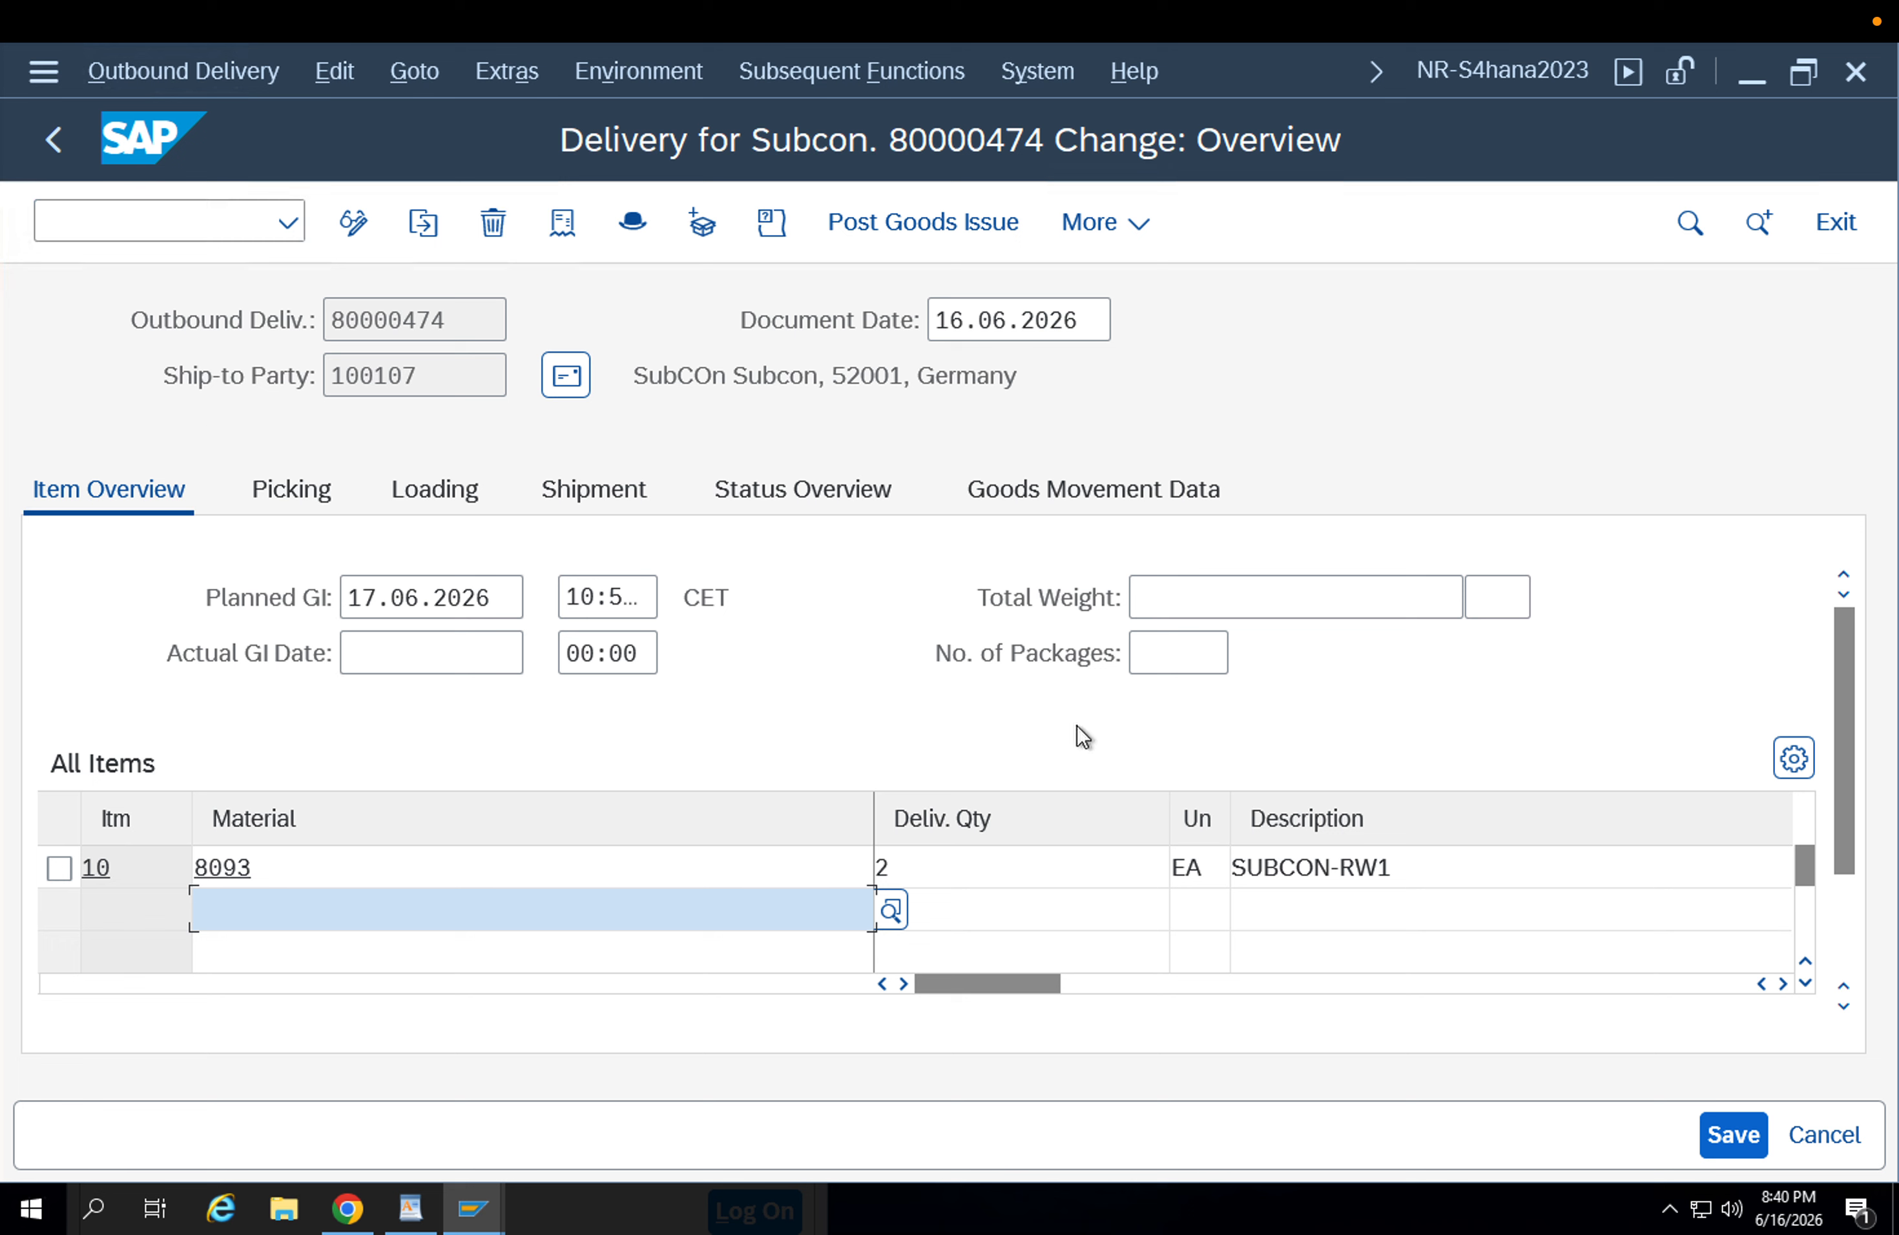
{"action": "left_click", "coordinate": [583, 867]}
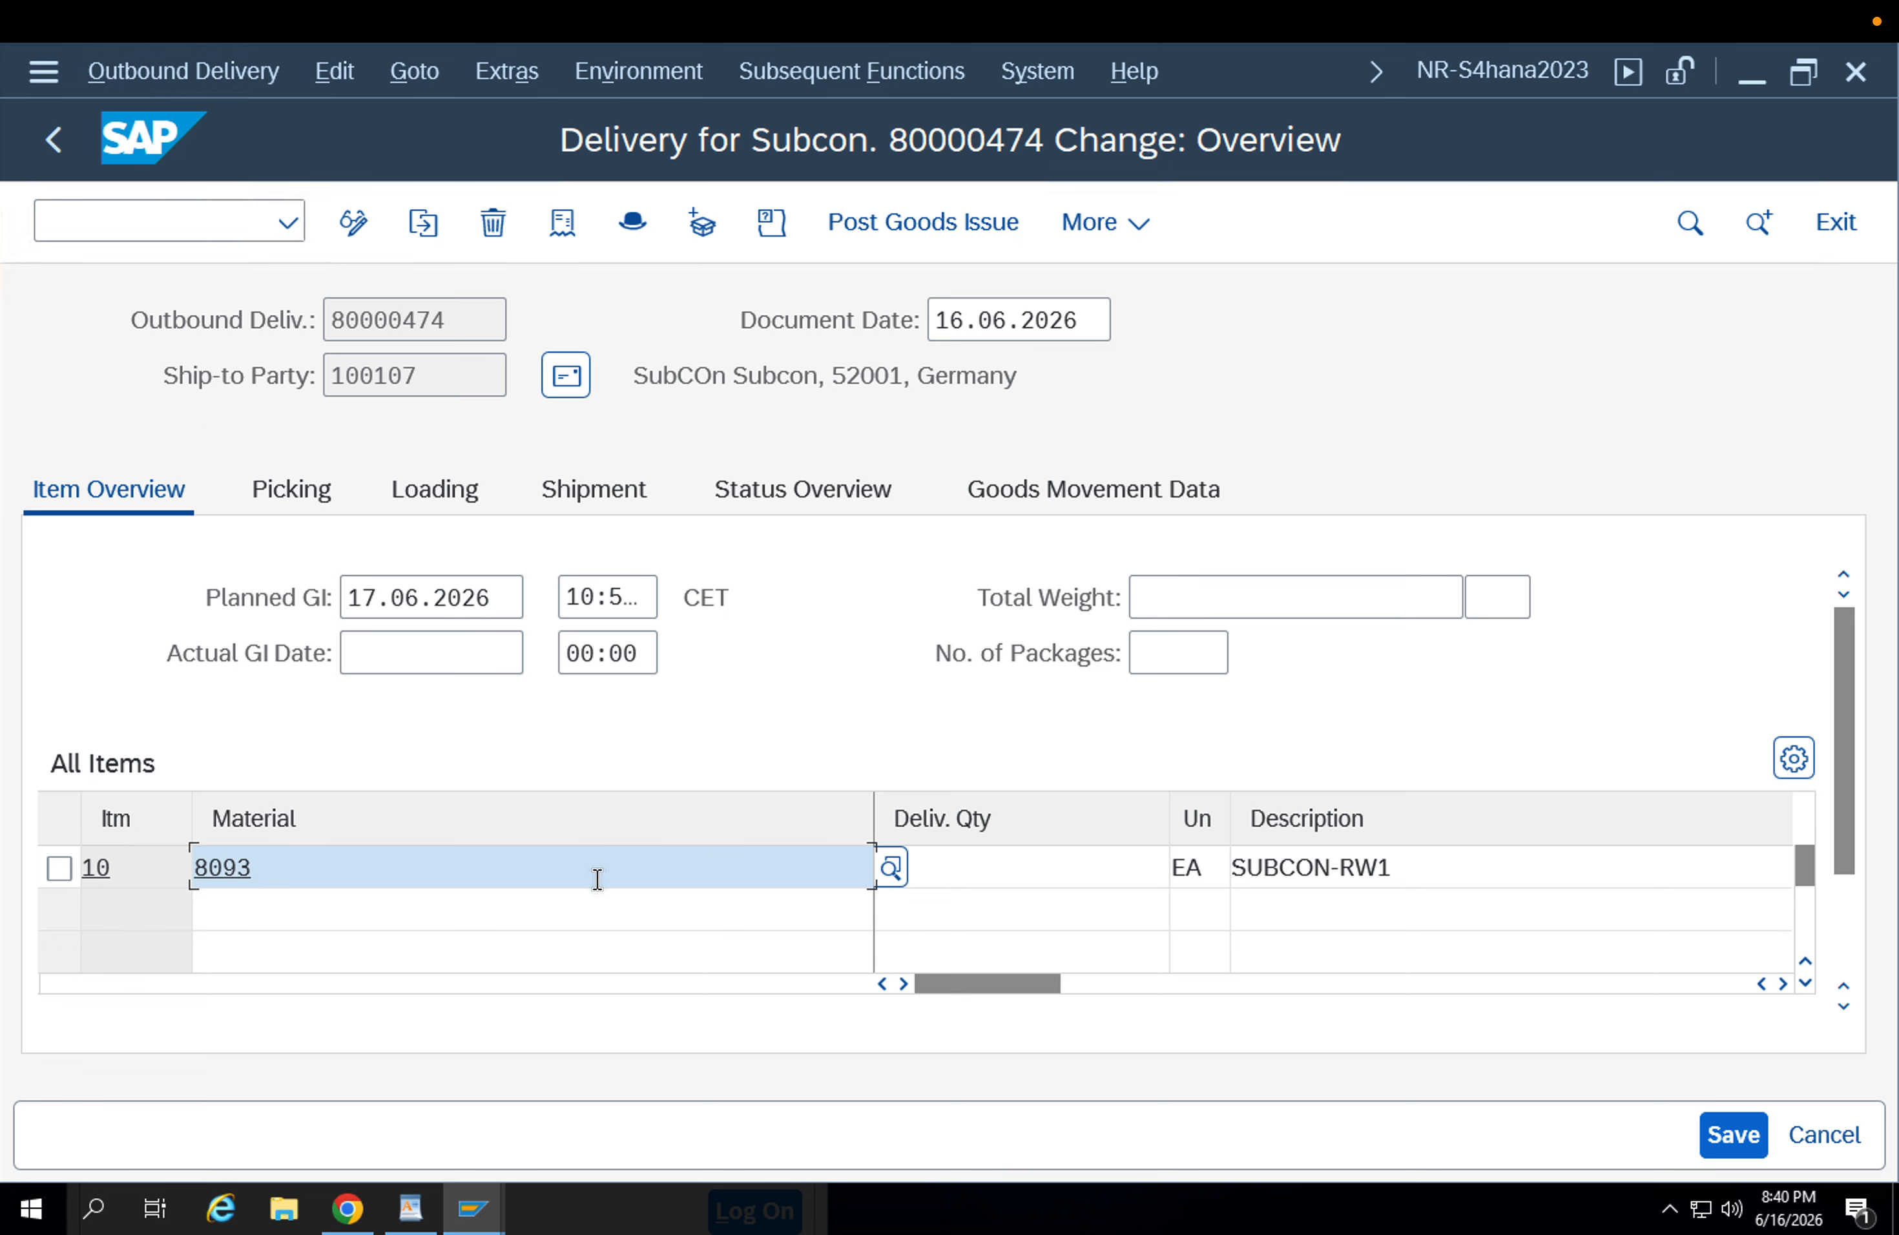
{"action": "left_click", "coordinate": [1049, 860]}
{"action": "type", "text": "2"}
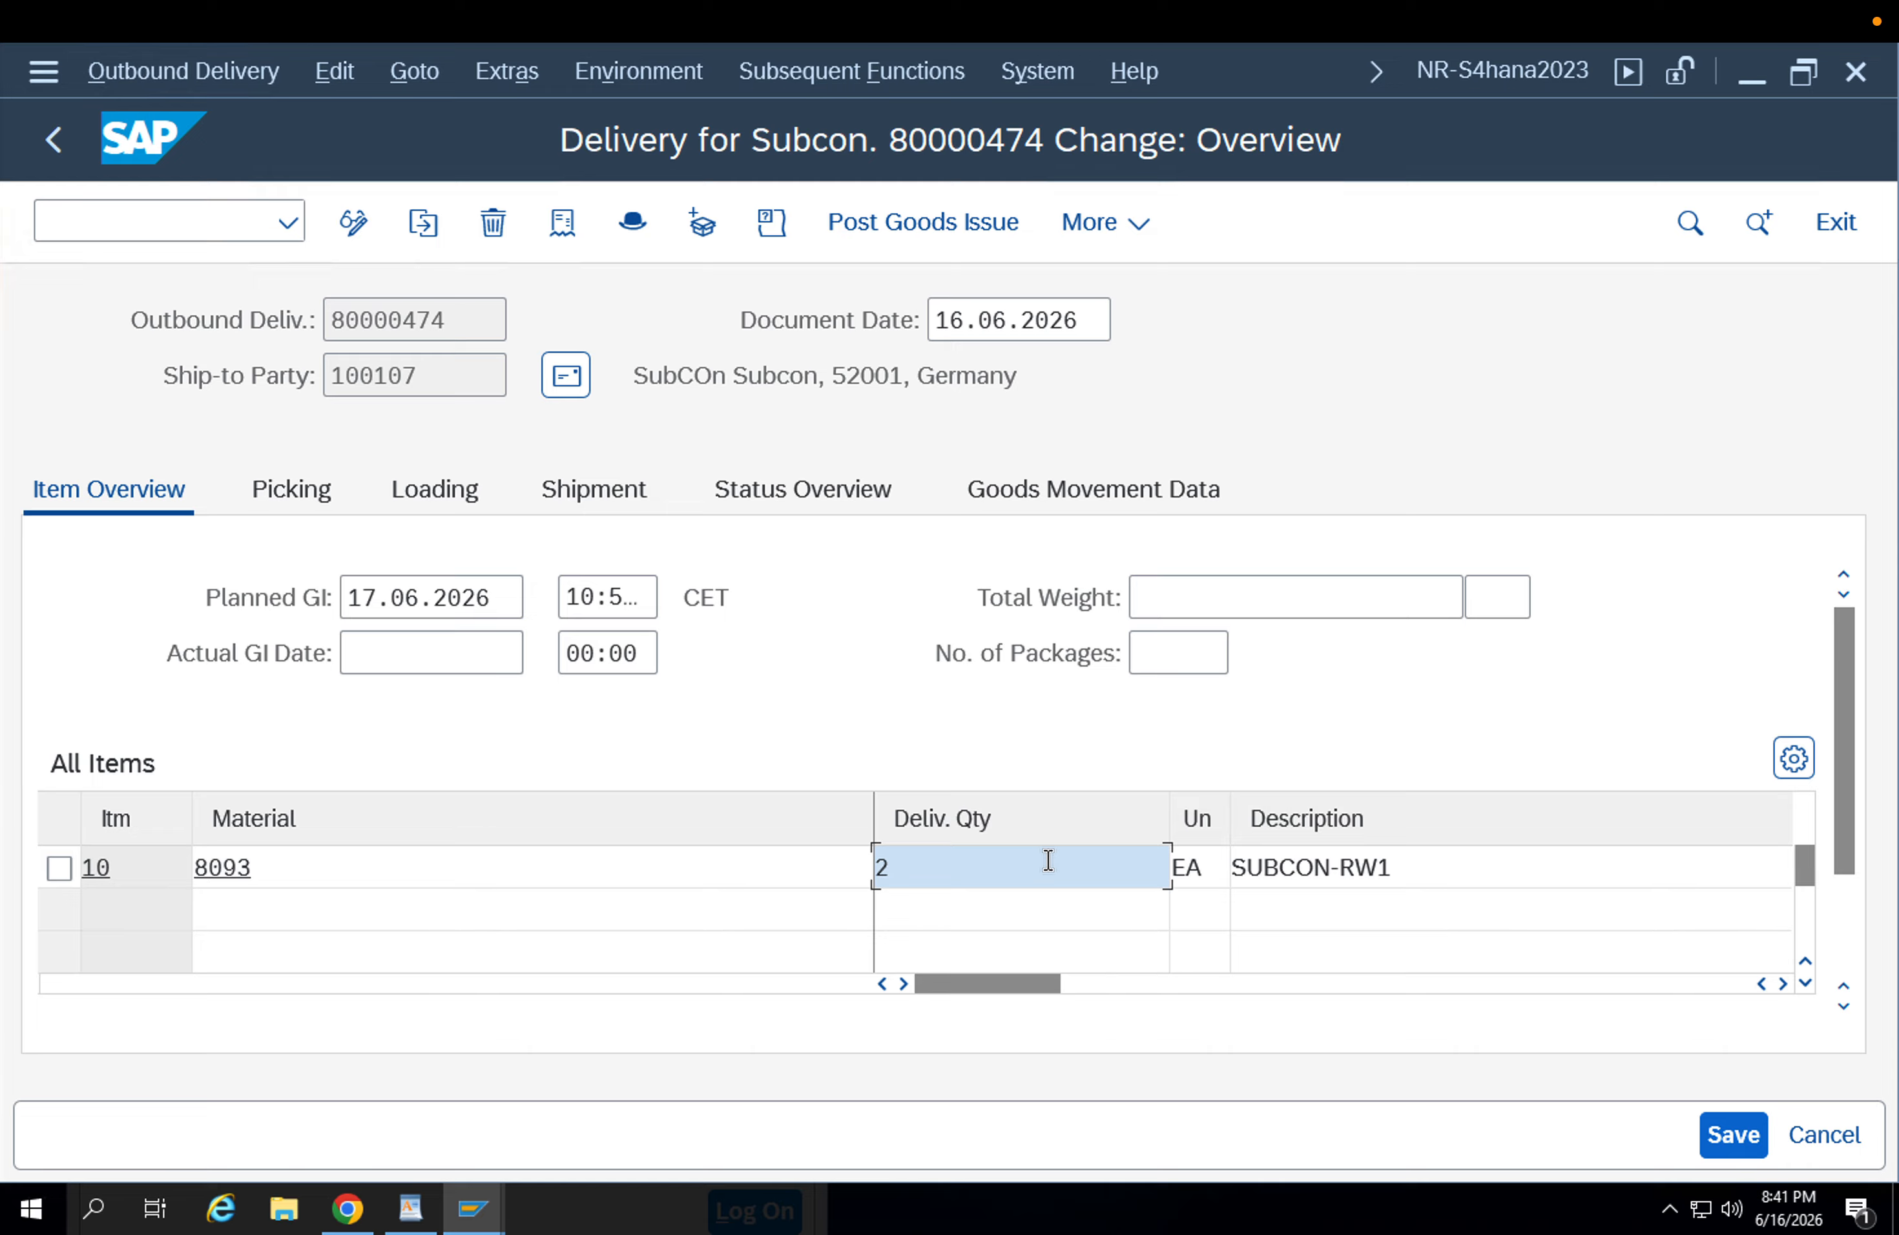
Set material 8093's picked quantity to 2 in the outbound delivery's picking data and save the delivery.
{"action": "left_click", "coordinate": [315, 492]}
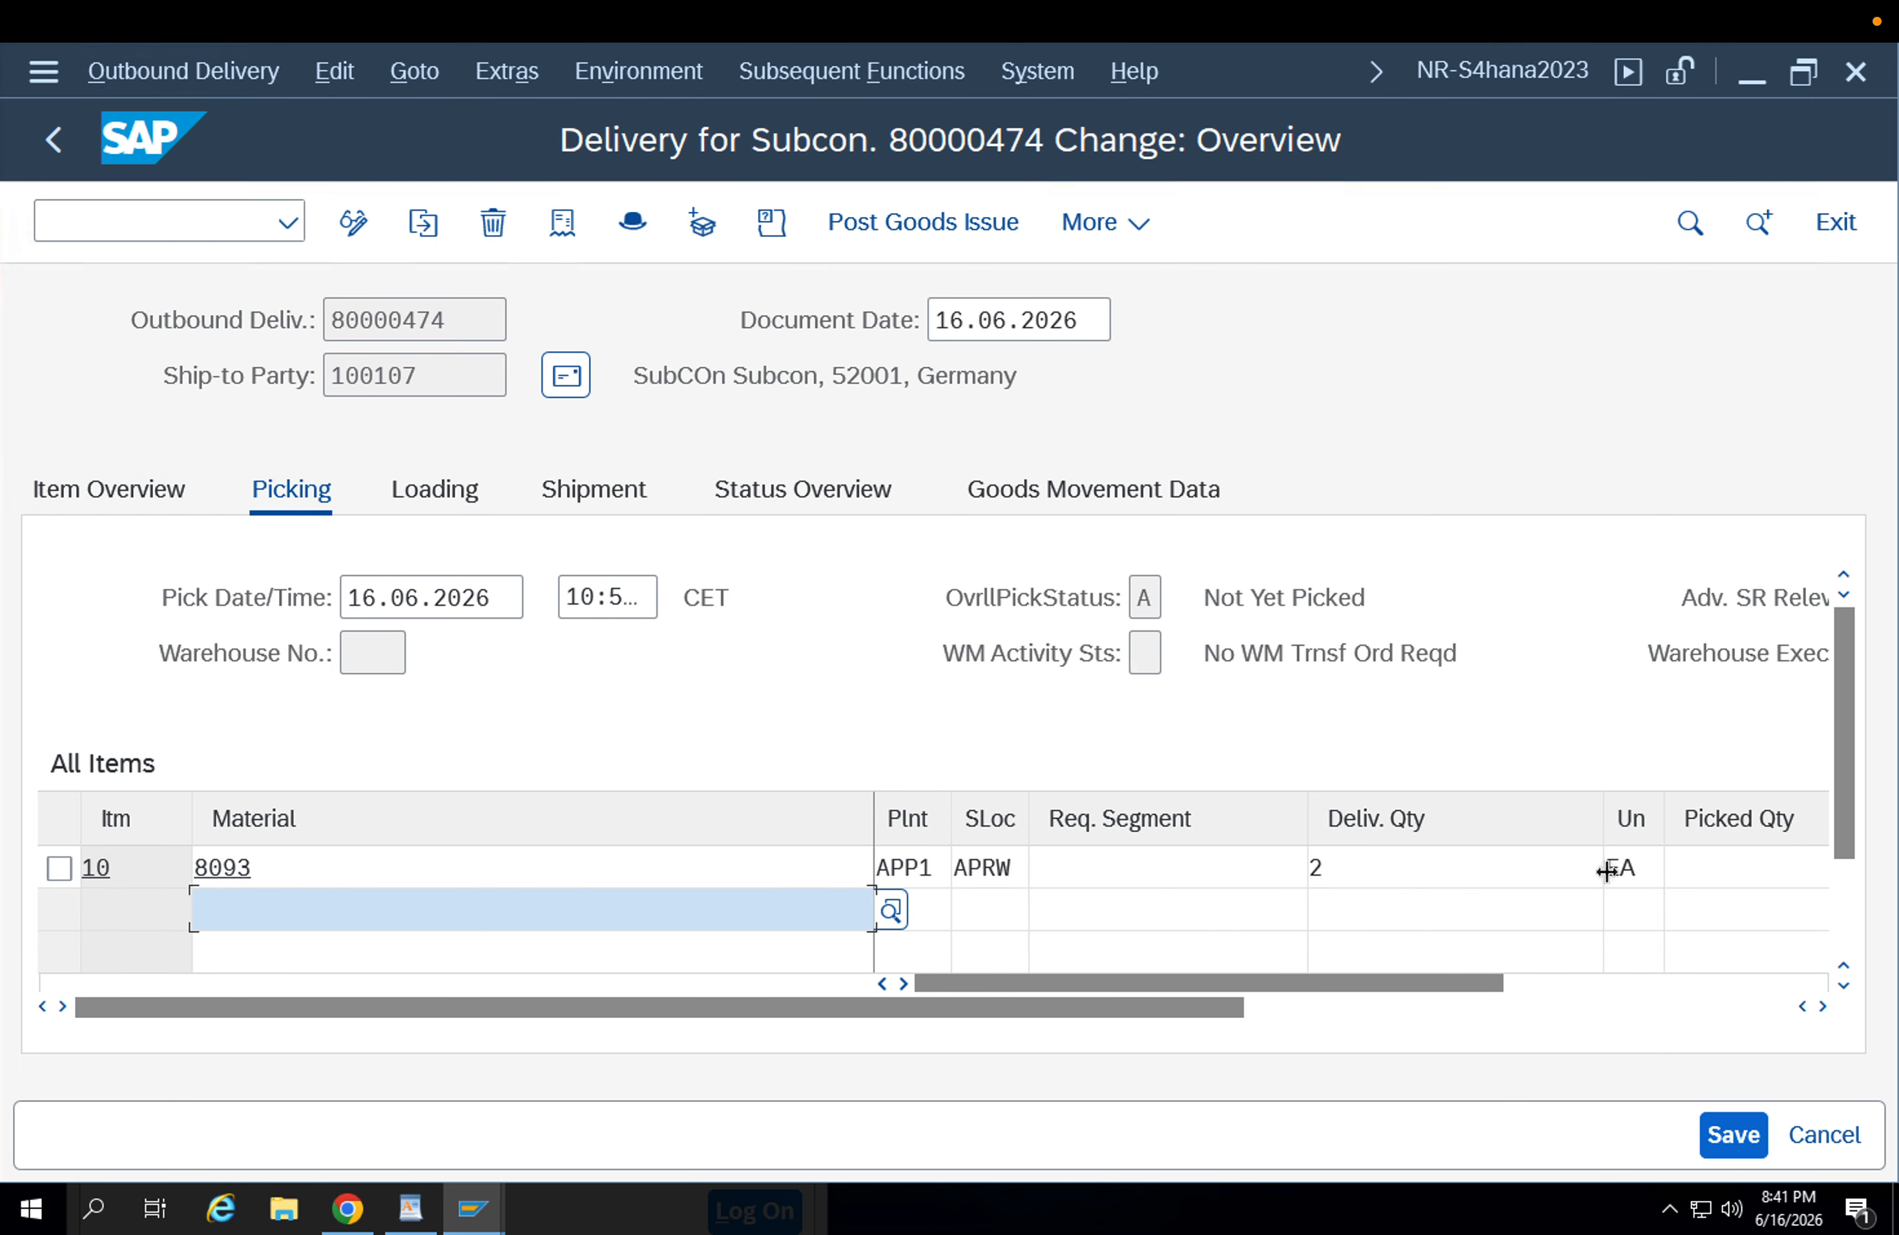
{"action": "left_click", "coordinate": [1697, 868]}
{"action": "left_click", "coordinate": [1283, 1006]}
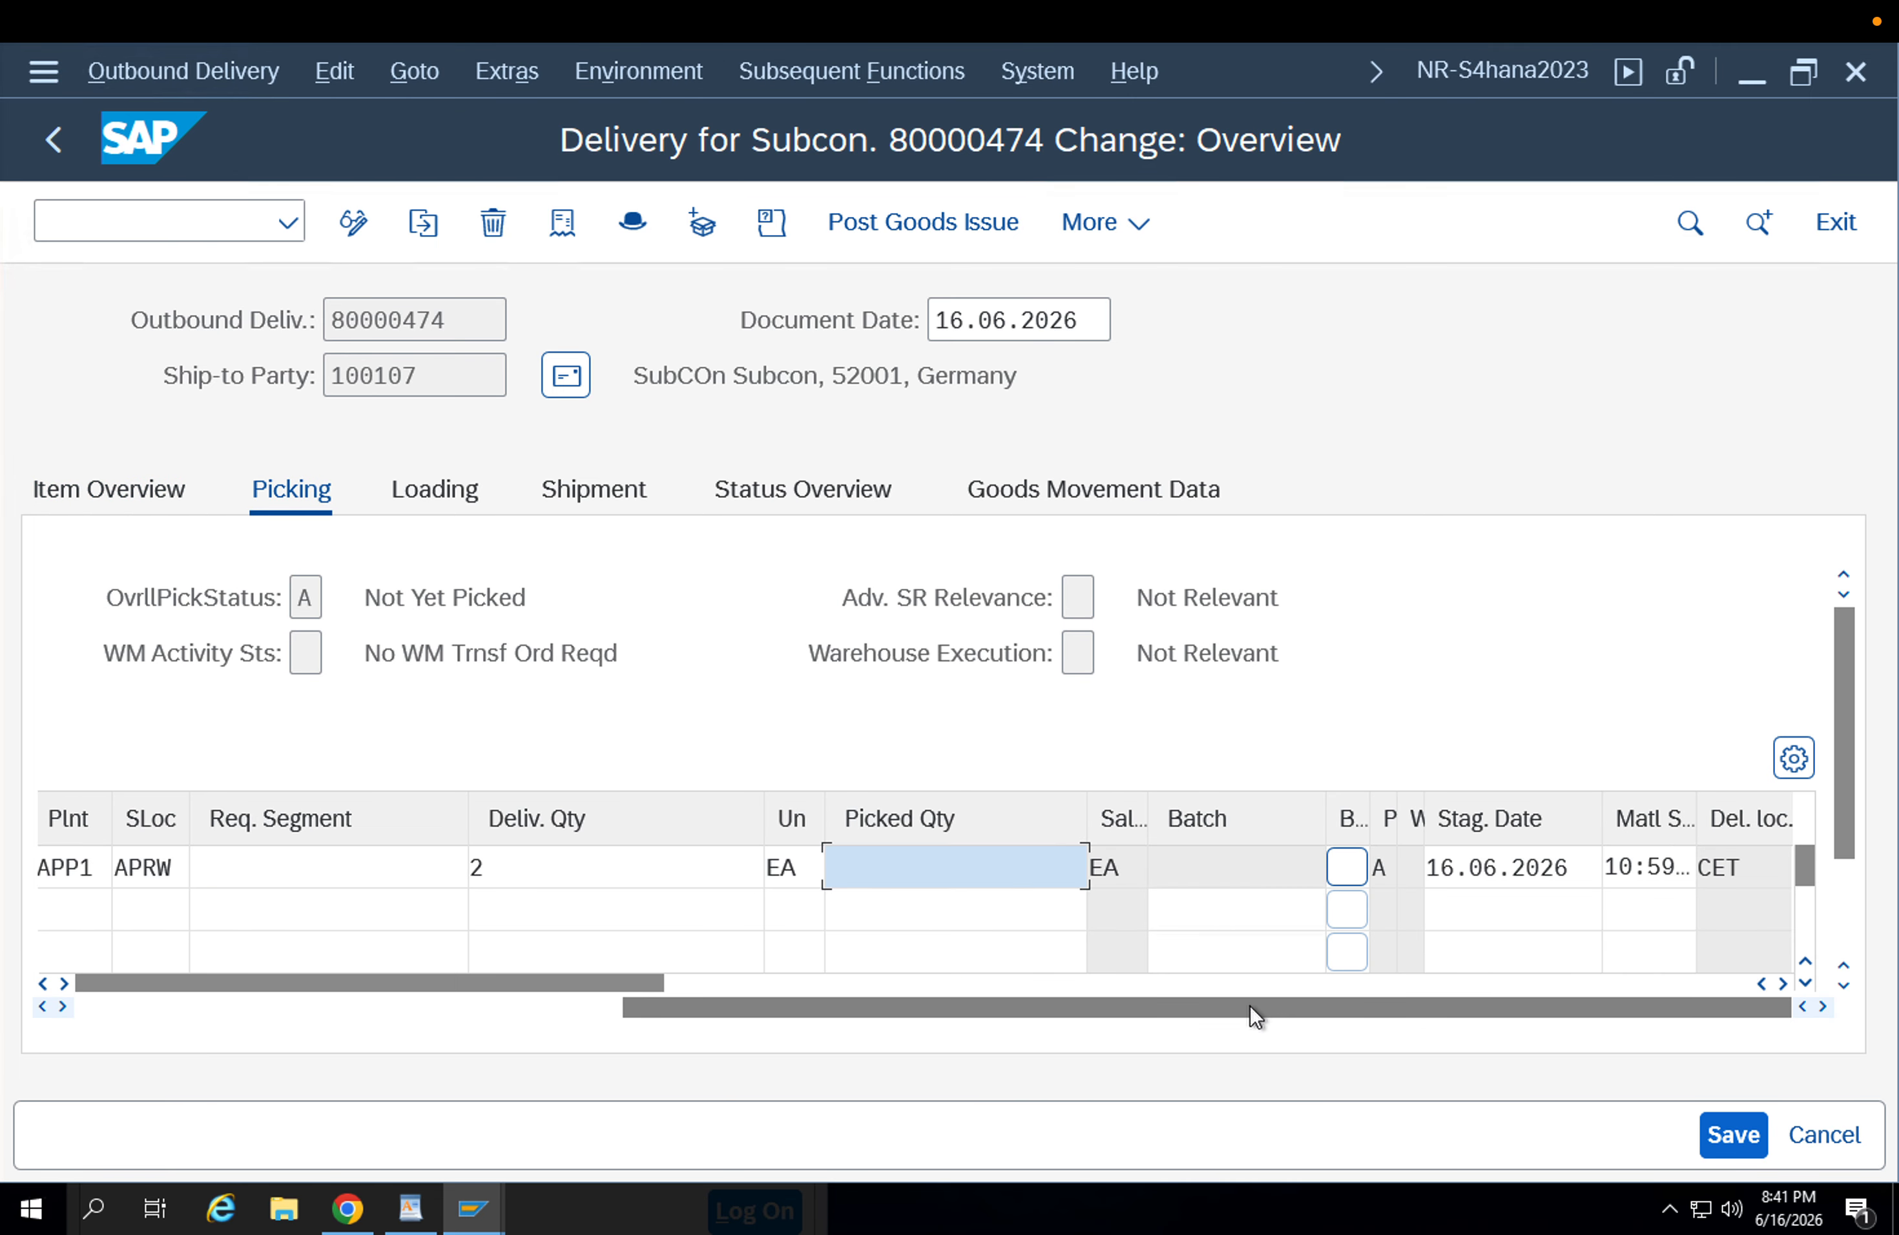
{"action": "left_click_drag", "start_coordinate": [1251, 1004], "coordinate": [911, 1012]}
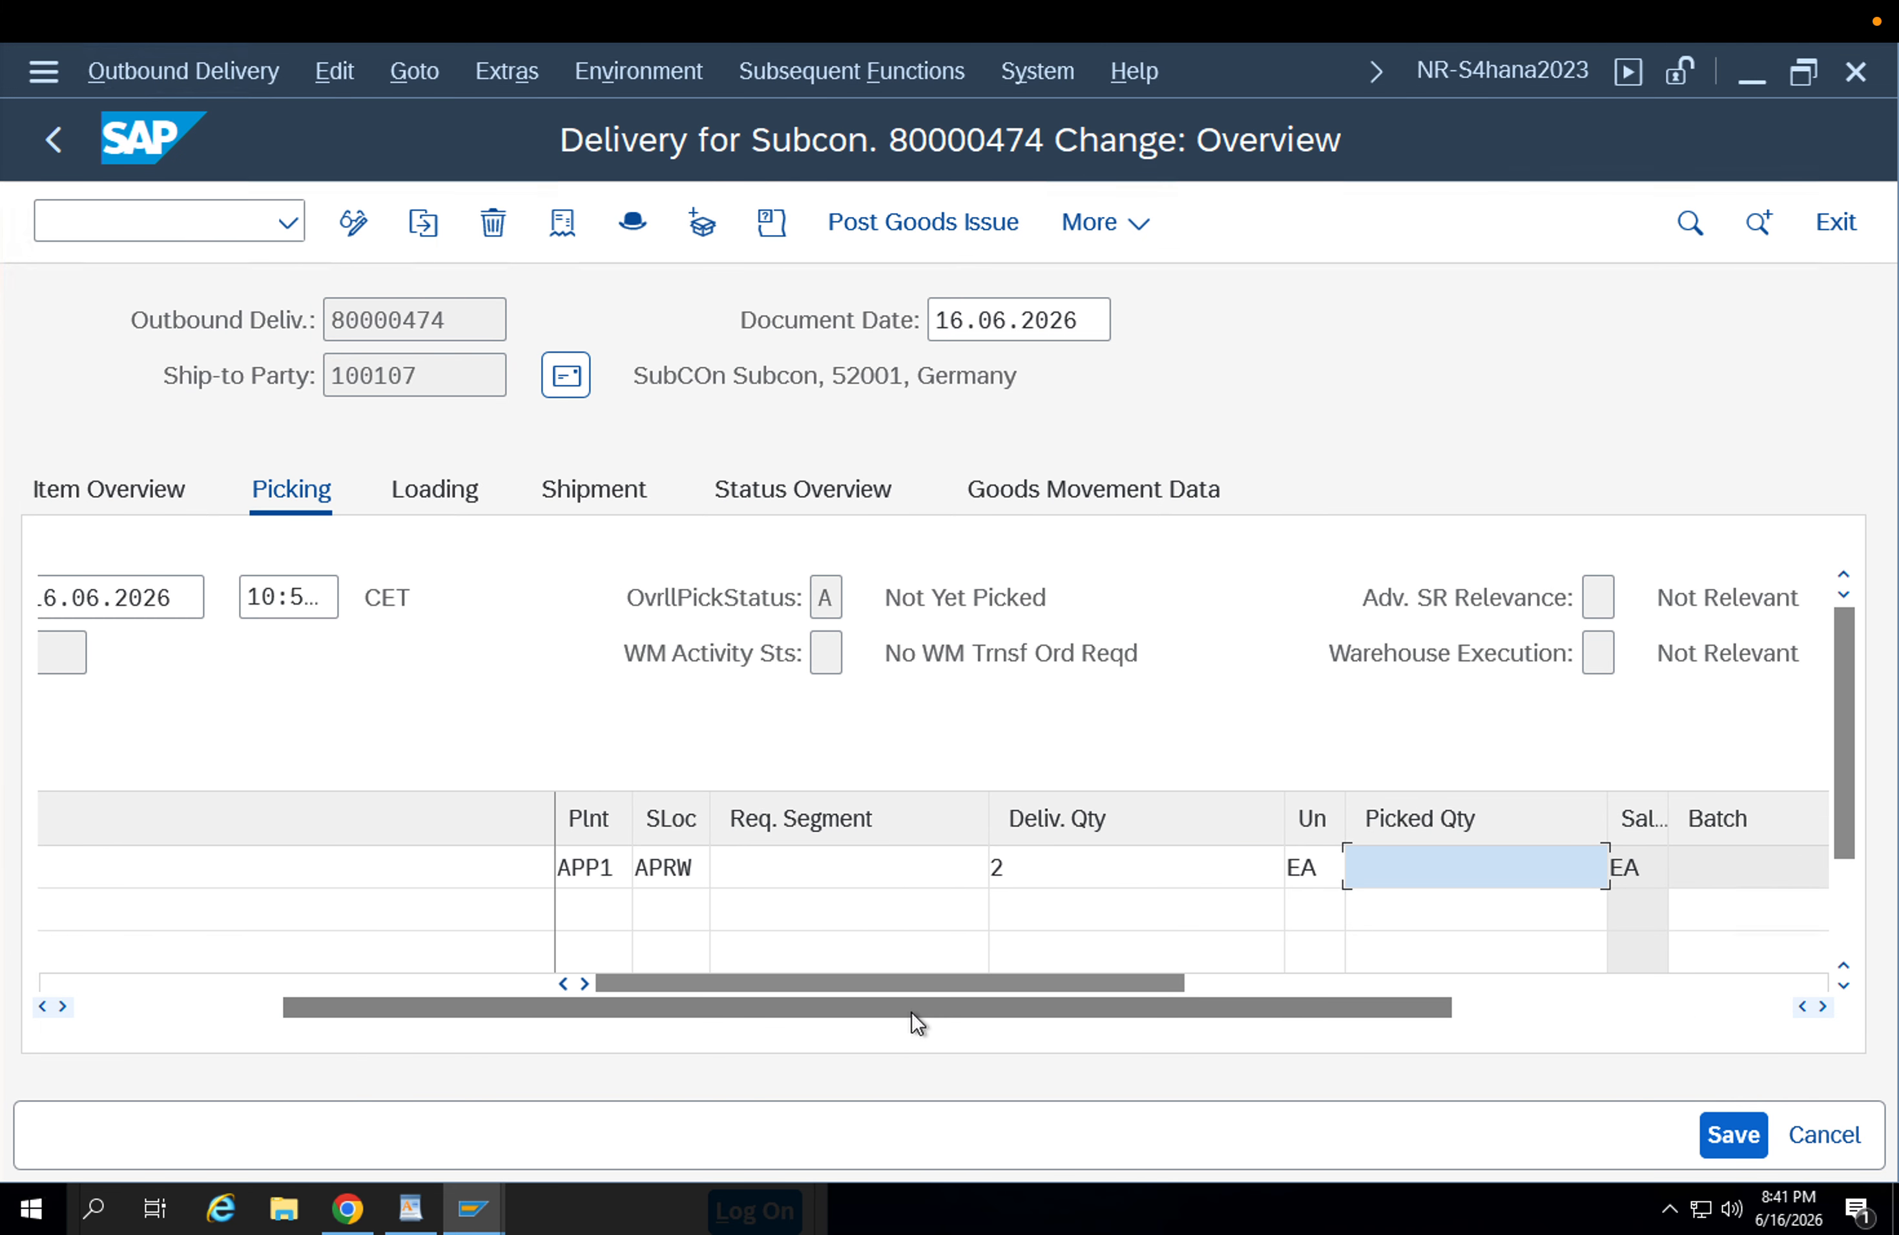
{"action": "type", "text": "2"}
{"action": "key", "text": "Return"}
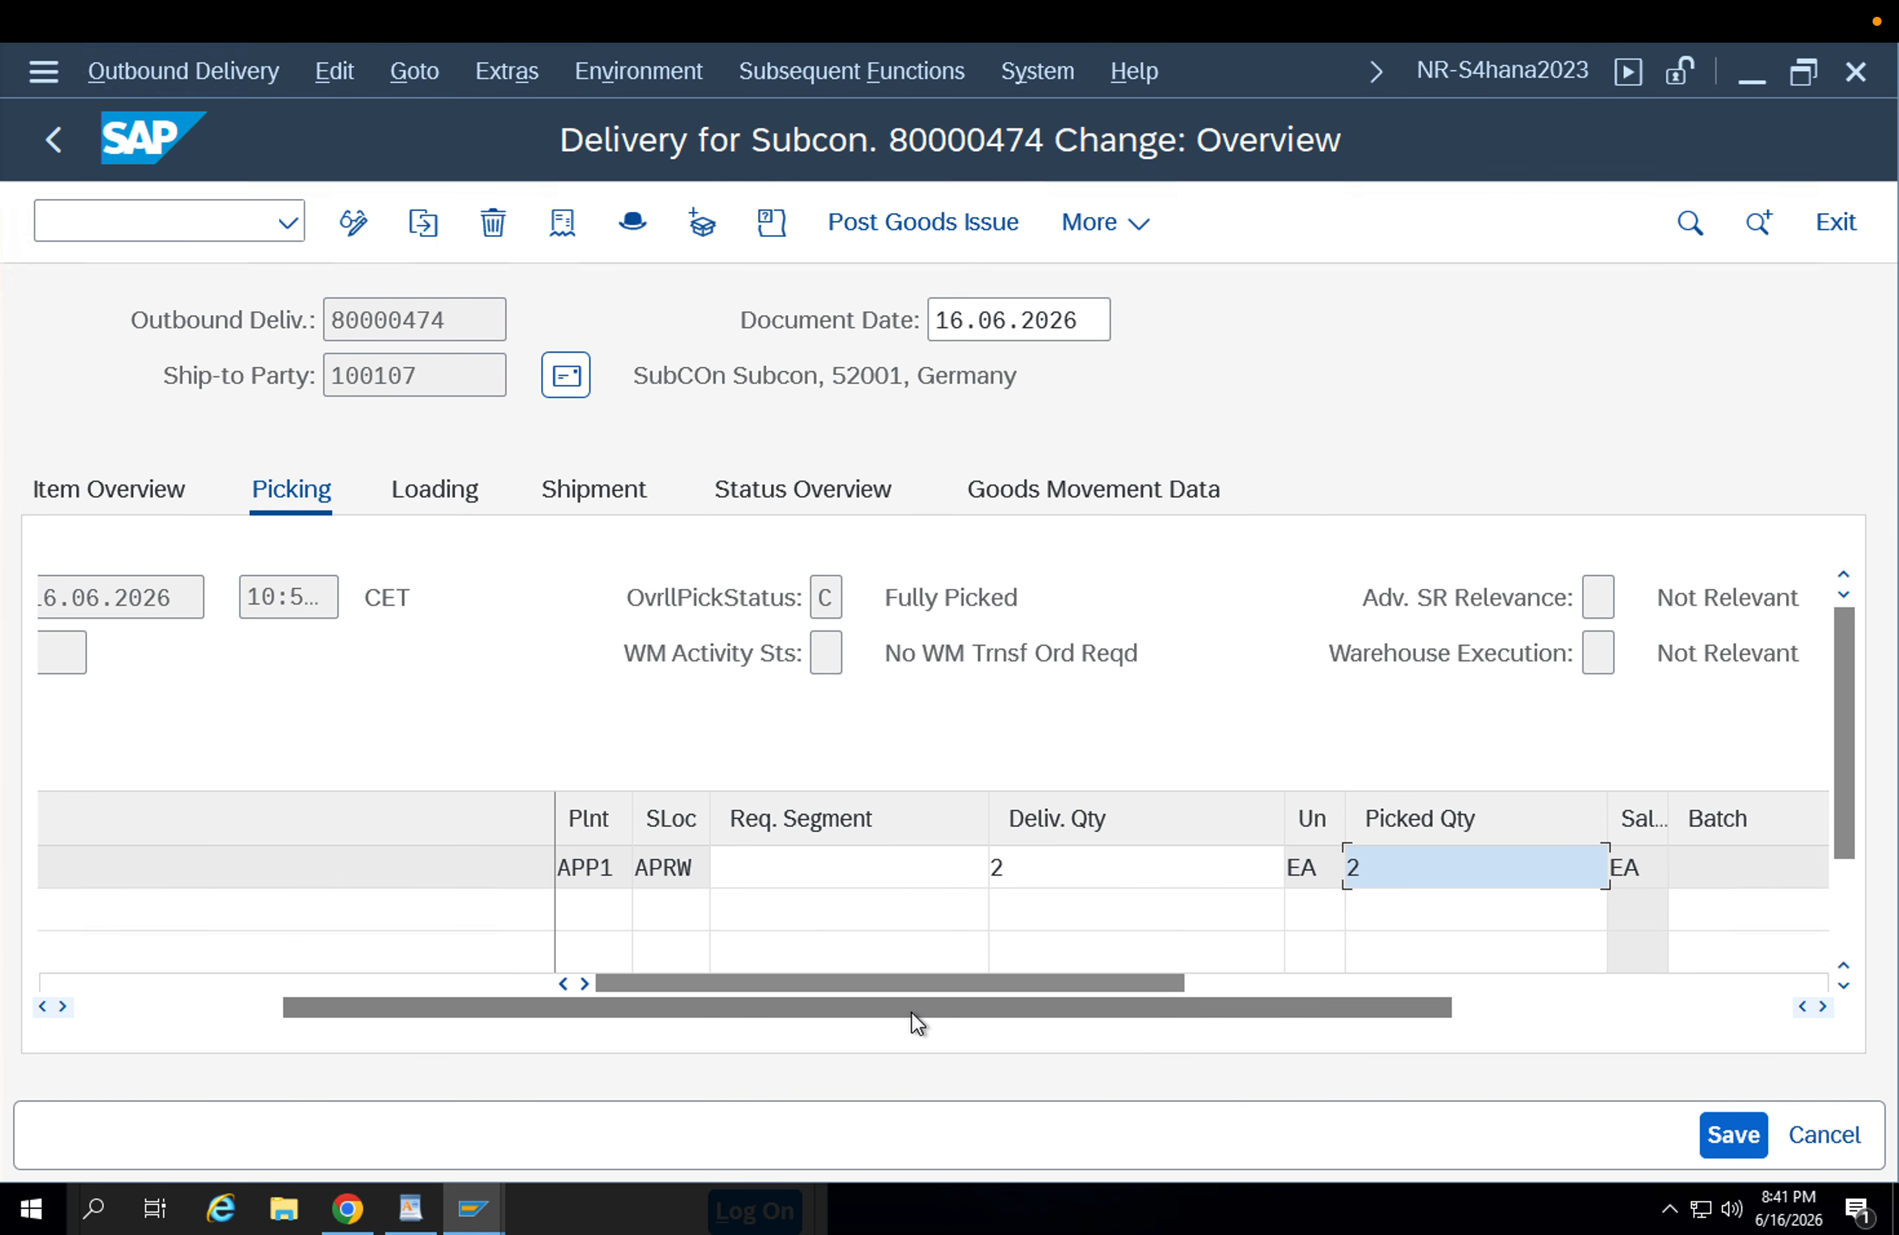
{"action": "left_click", "coordinate": [185, 1005]}
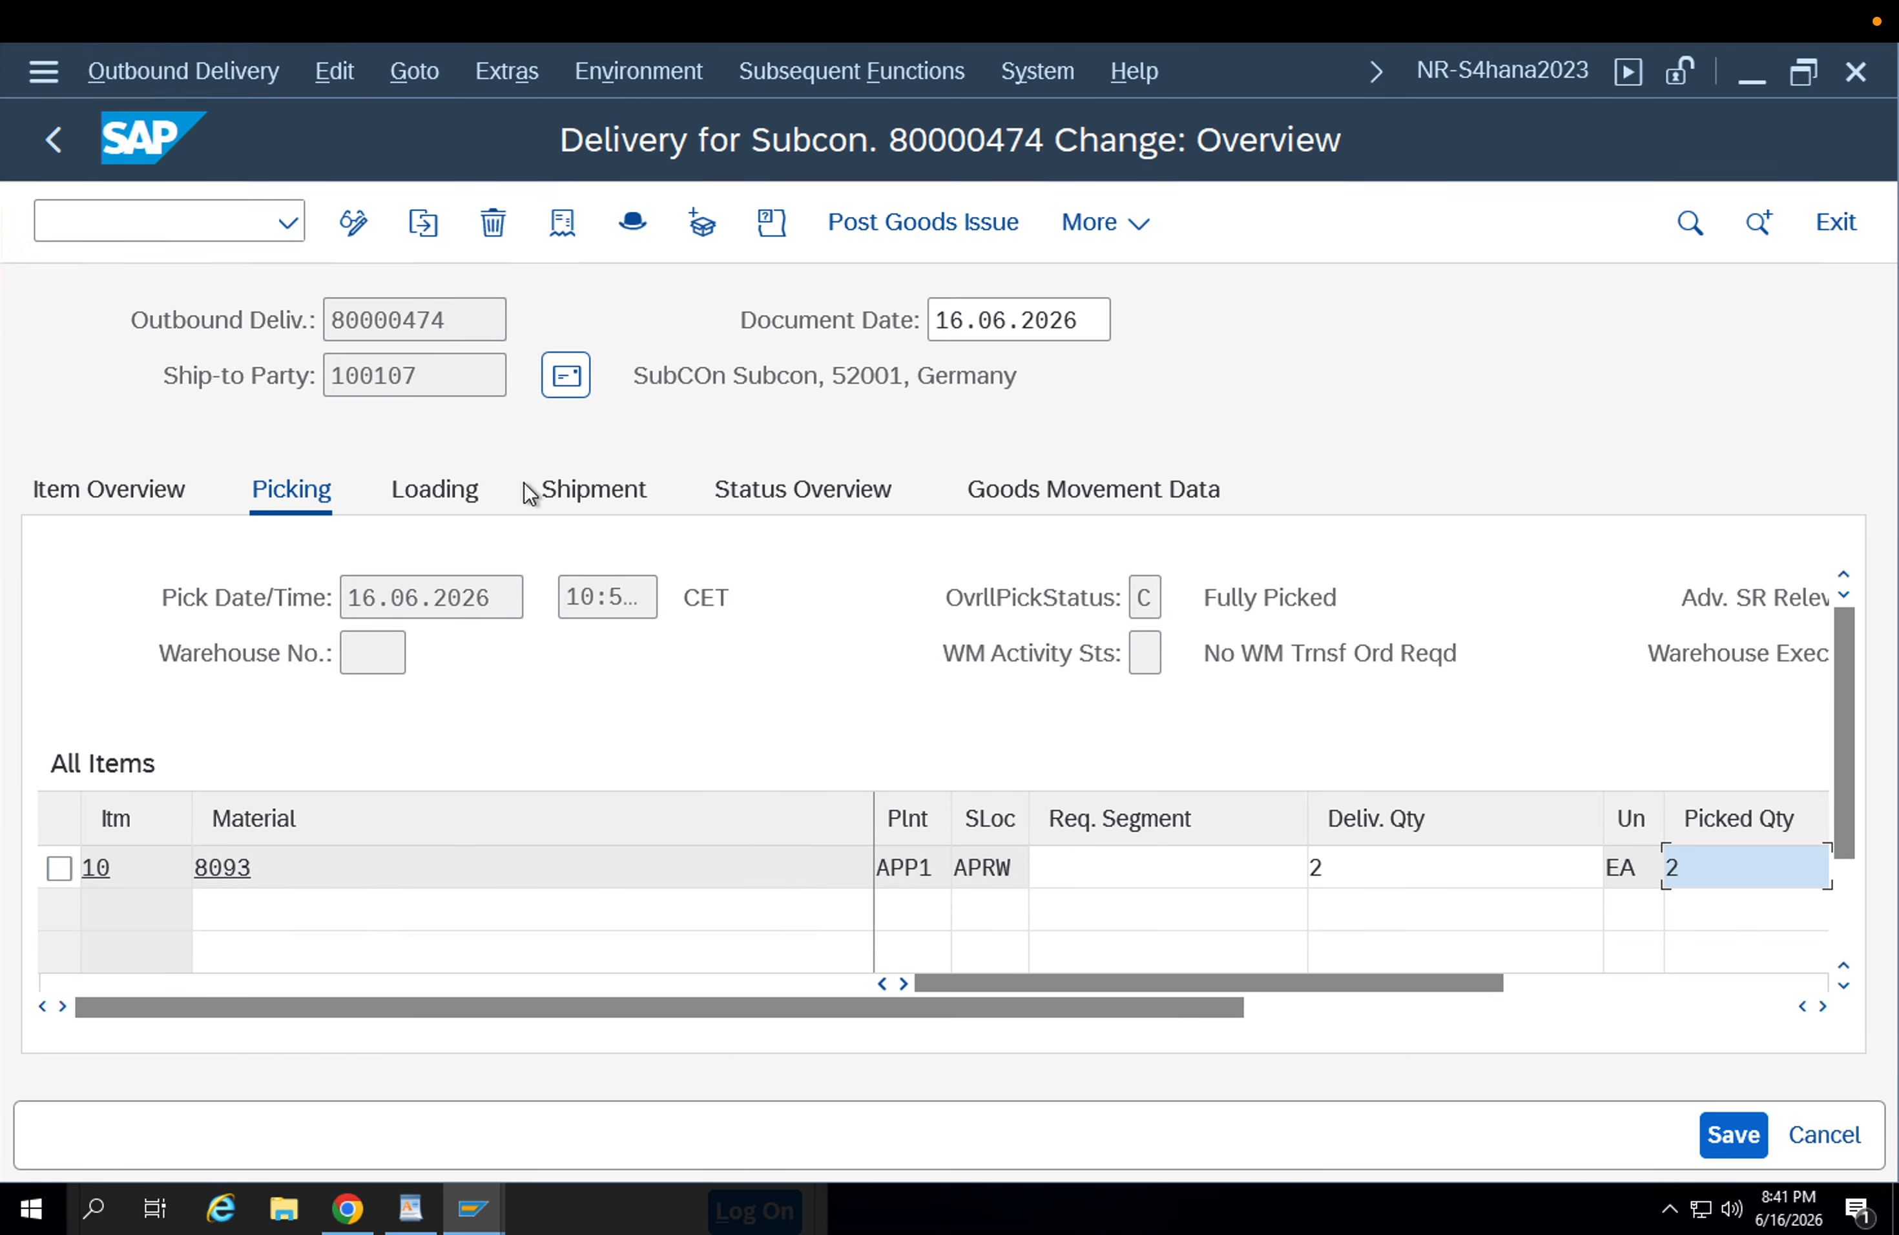
{"action": "left_click", "coordinate": [1724, 1146]}
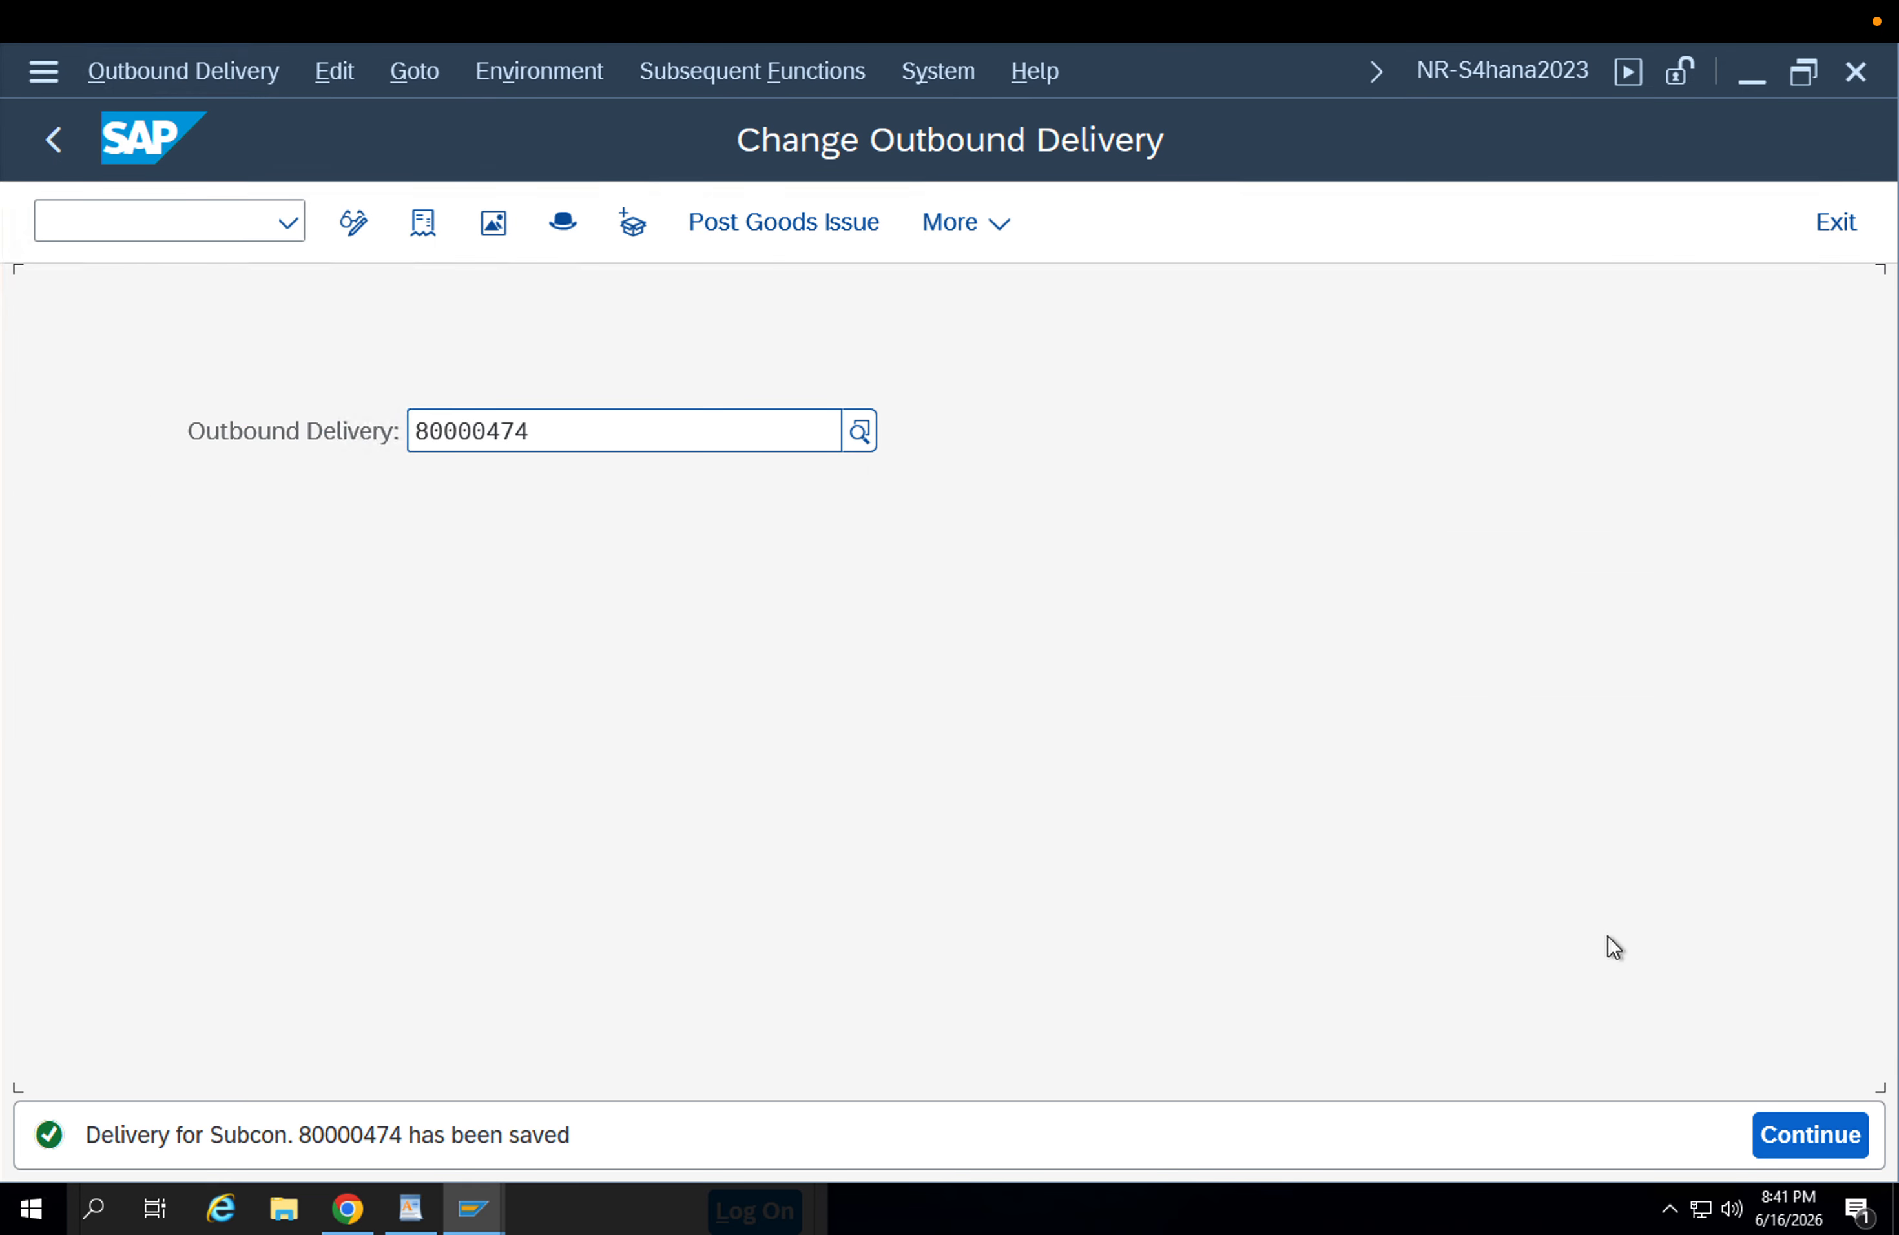
Post the goods issue for the outbound delivery and display the resulting material document from its document flow.
{"action": "left_click", "coordinate": [754, 233]}
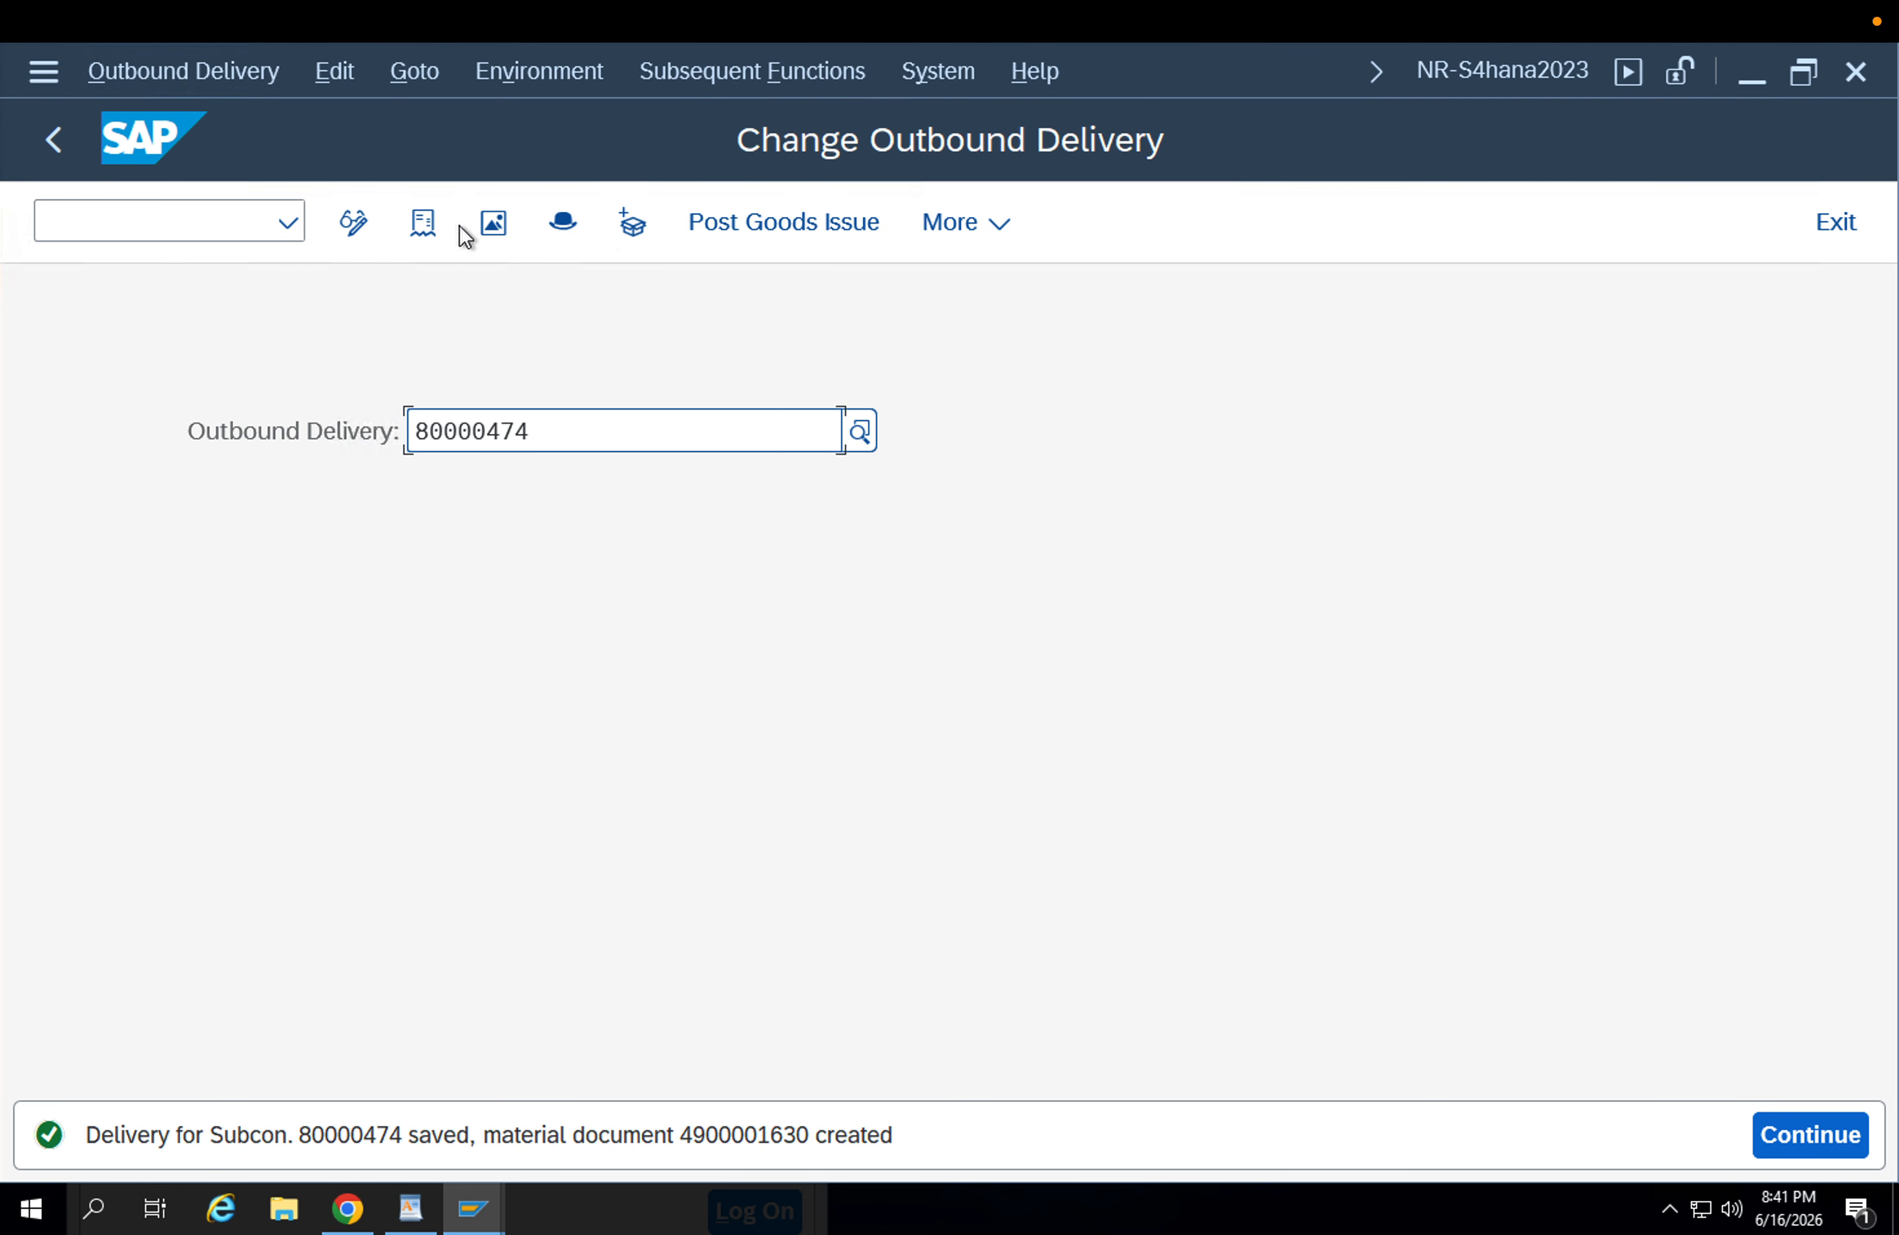
{"action": "left_click", "coordinate": [440, 239]}
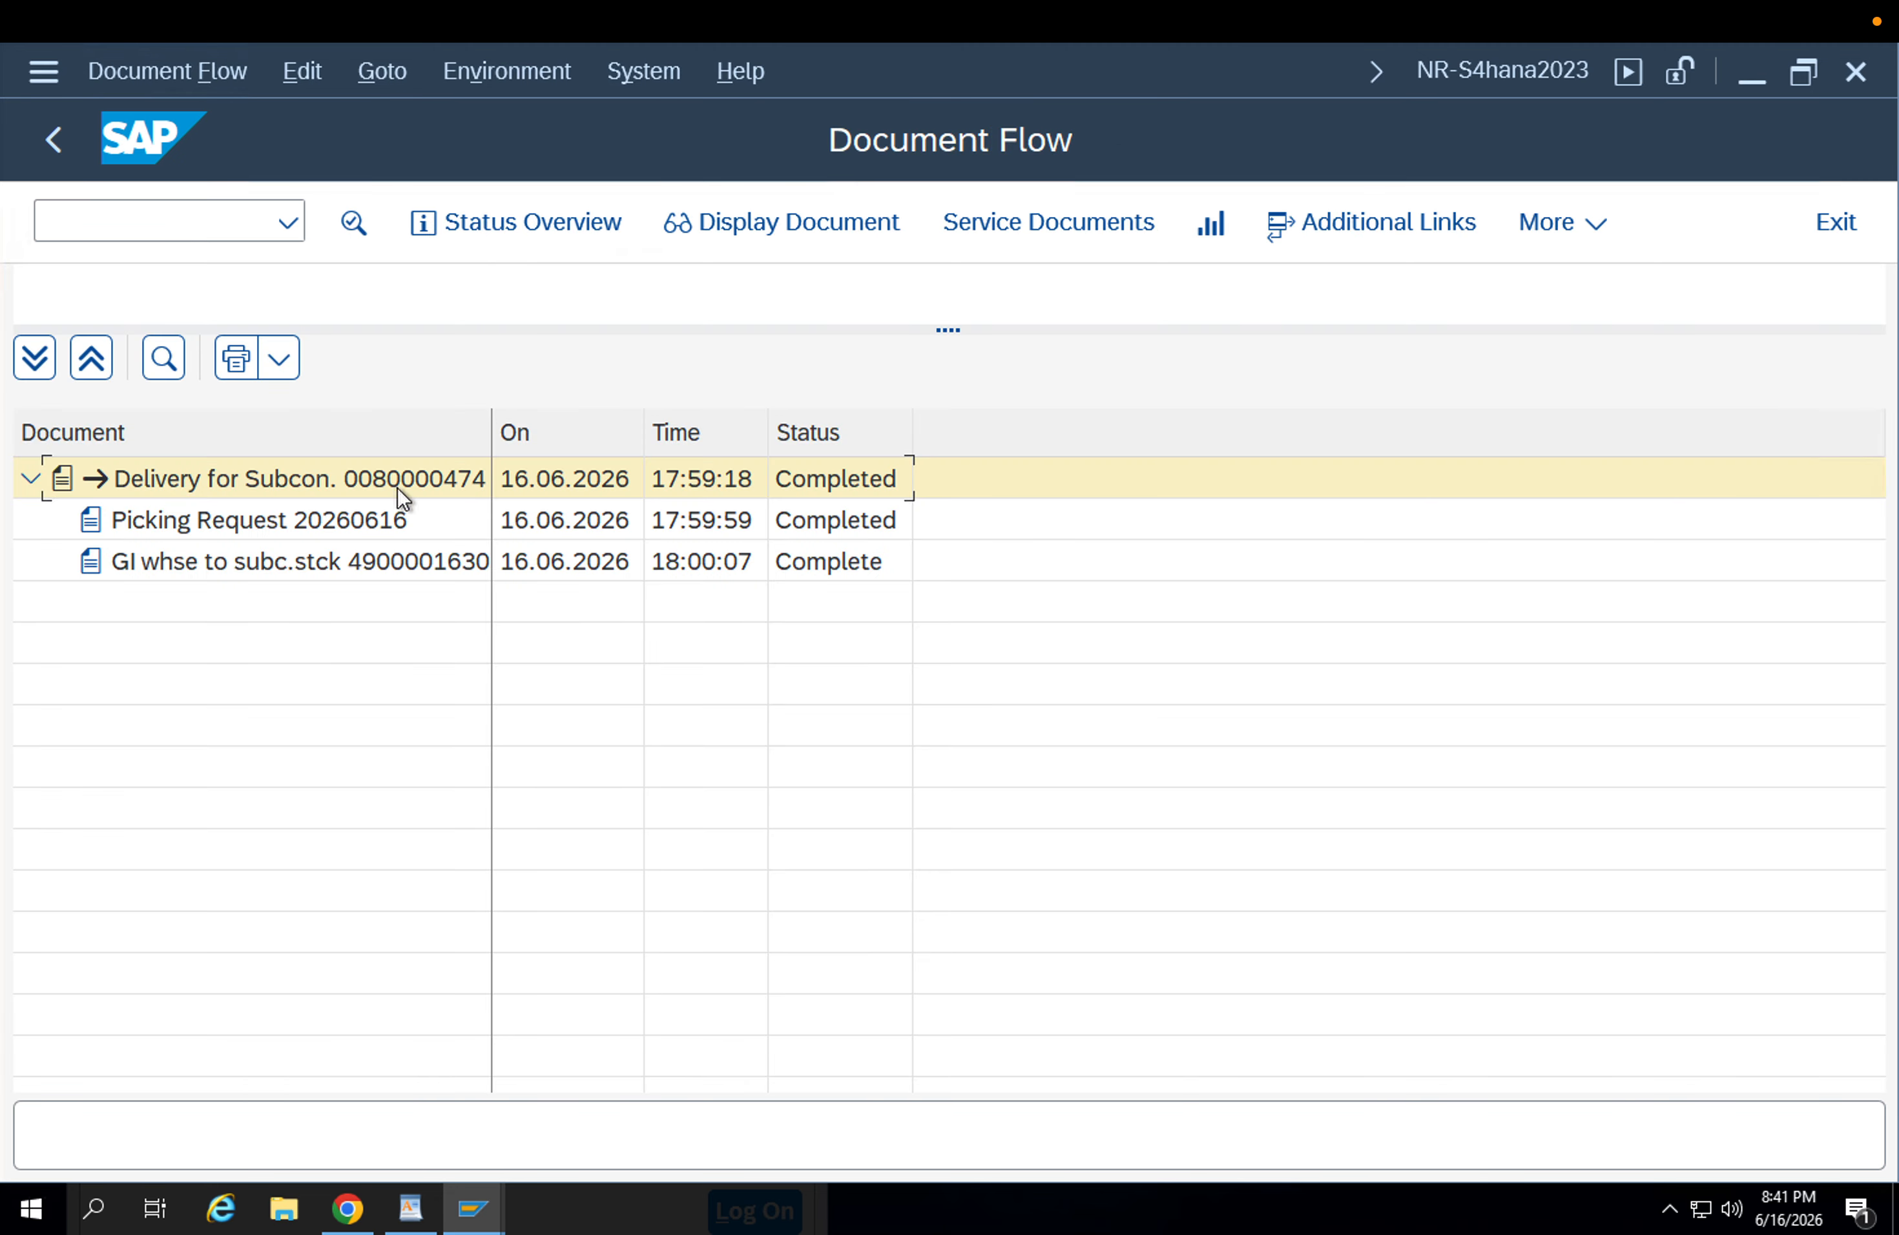
{"action": "left_click", "coordinate": [255, 576]}
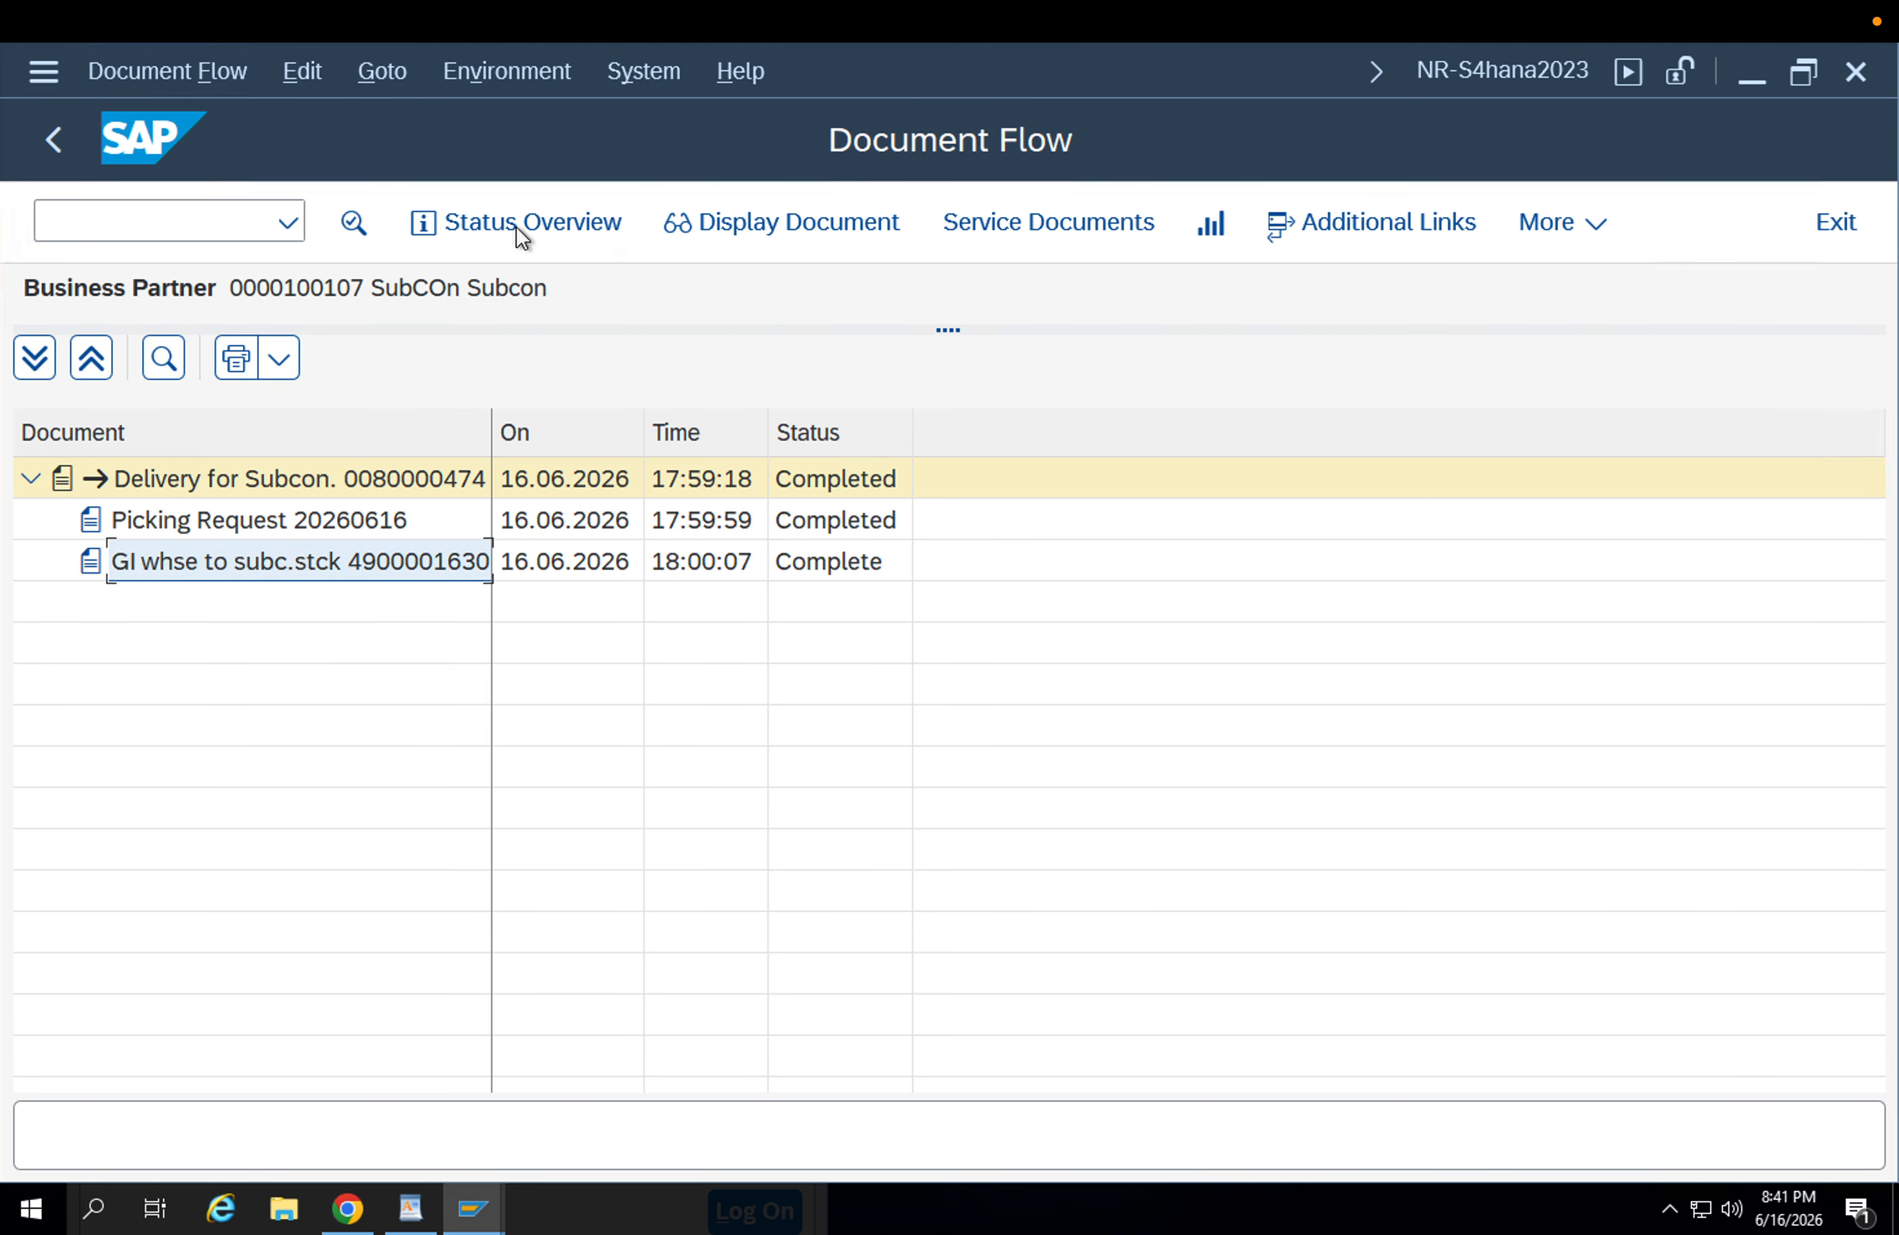
{"action": "left_click", "coordinate": [702, 229]}
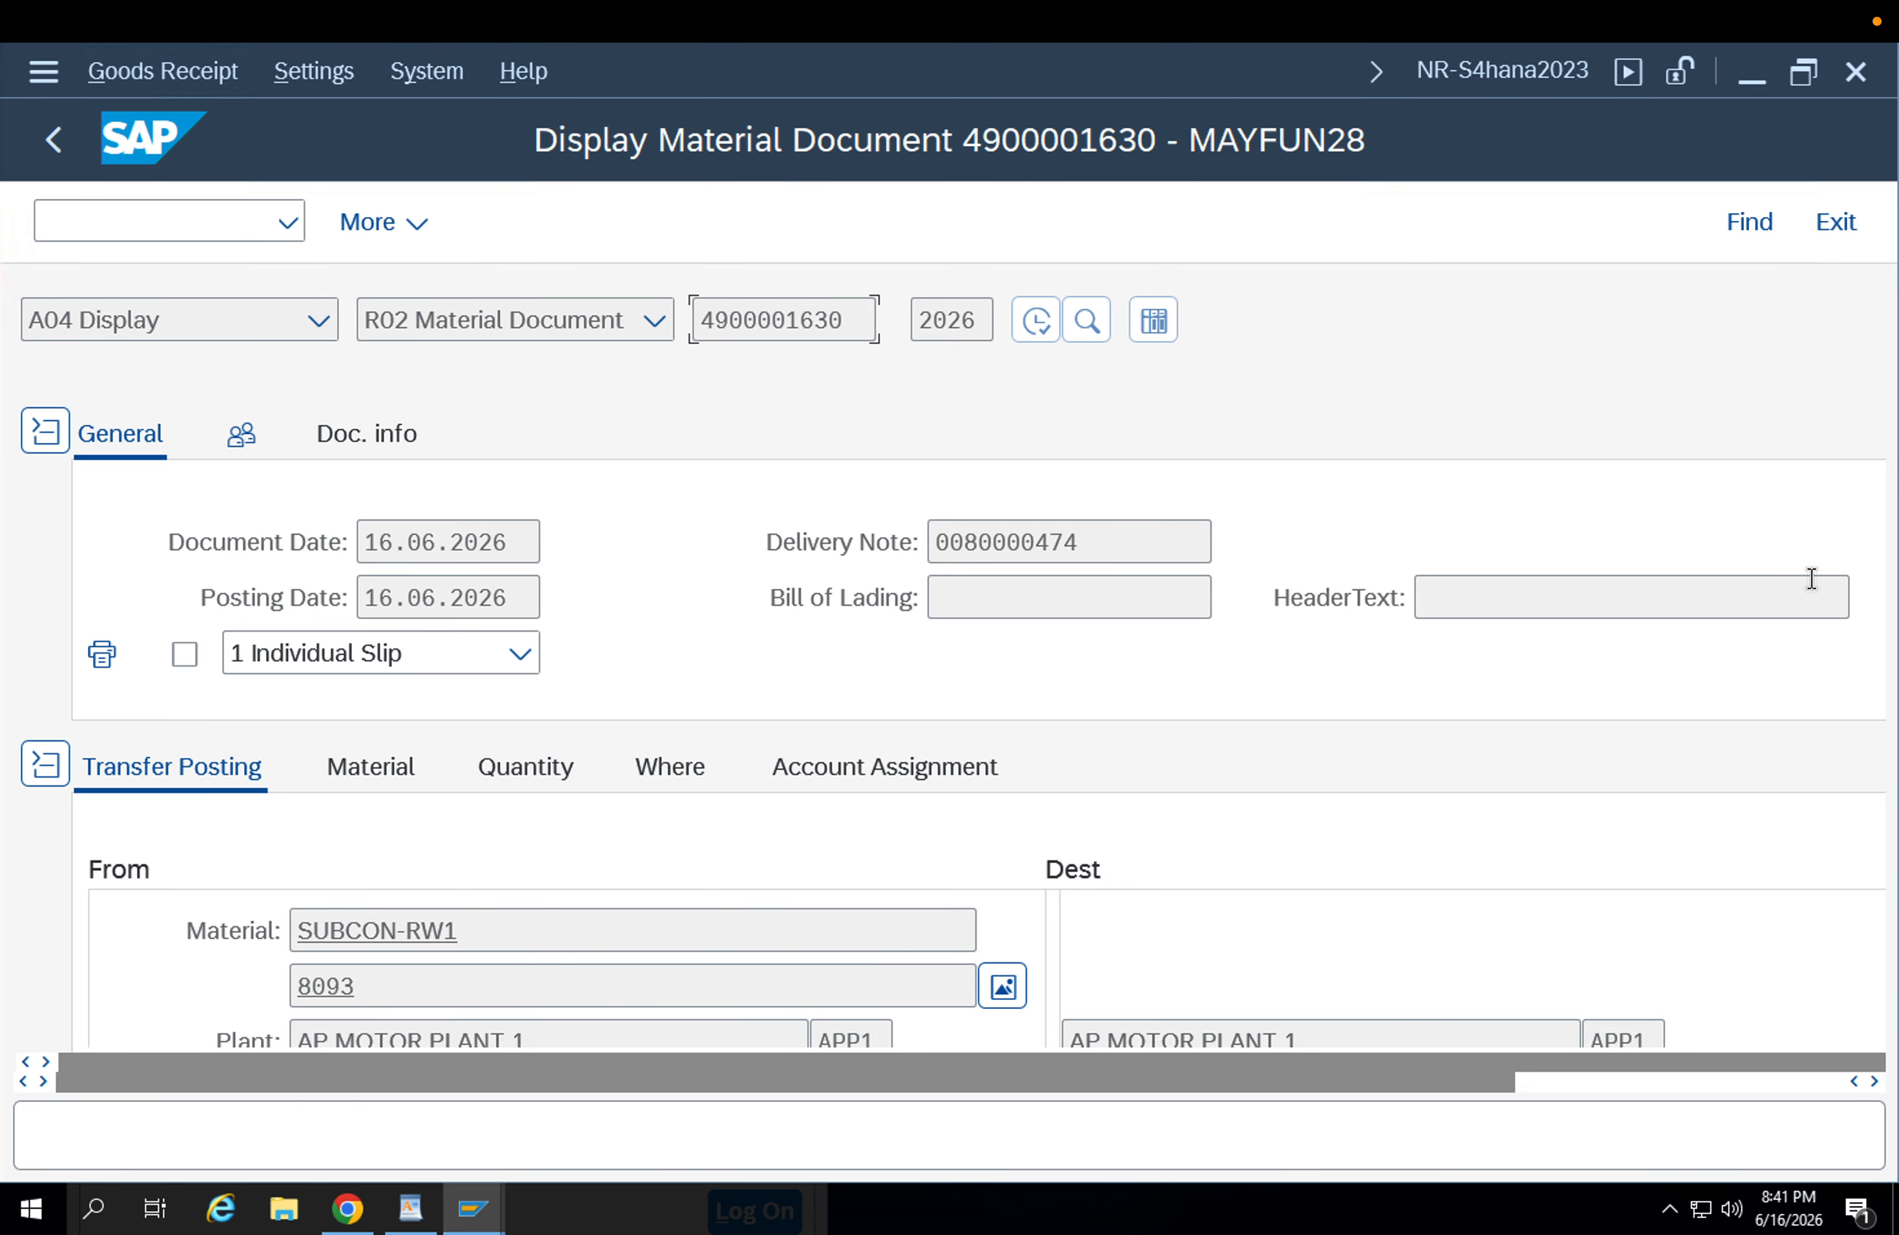
Examine the movement type in the material document's item details and return to the outbound delivery change entry screen.
{"action": "left_click", "coordinate": [678, 773]}
{"action": "left_click_drag", "start_coordinate": [521, 870], "coordinate": [370, 879]}
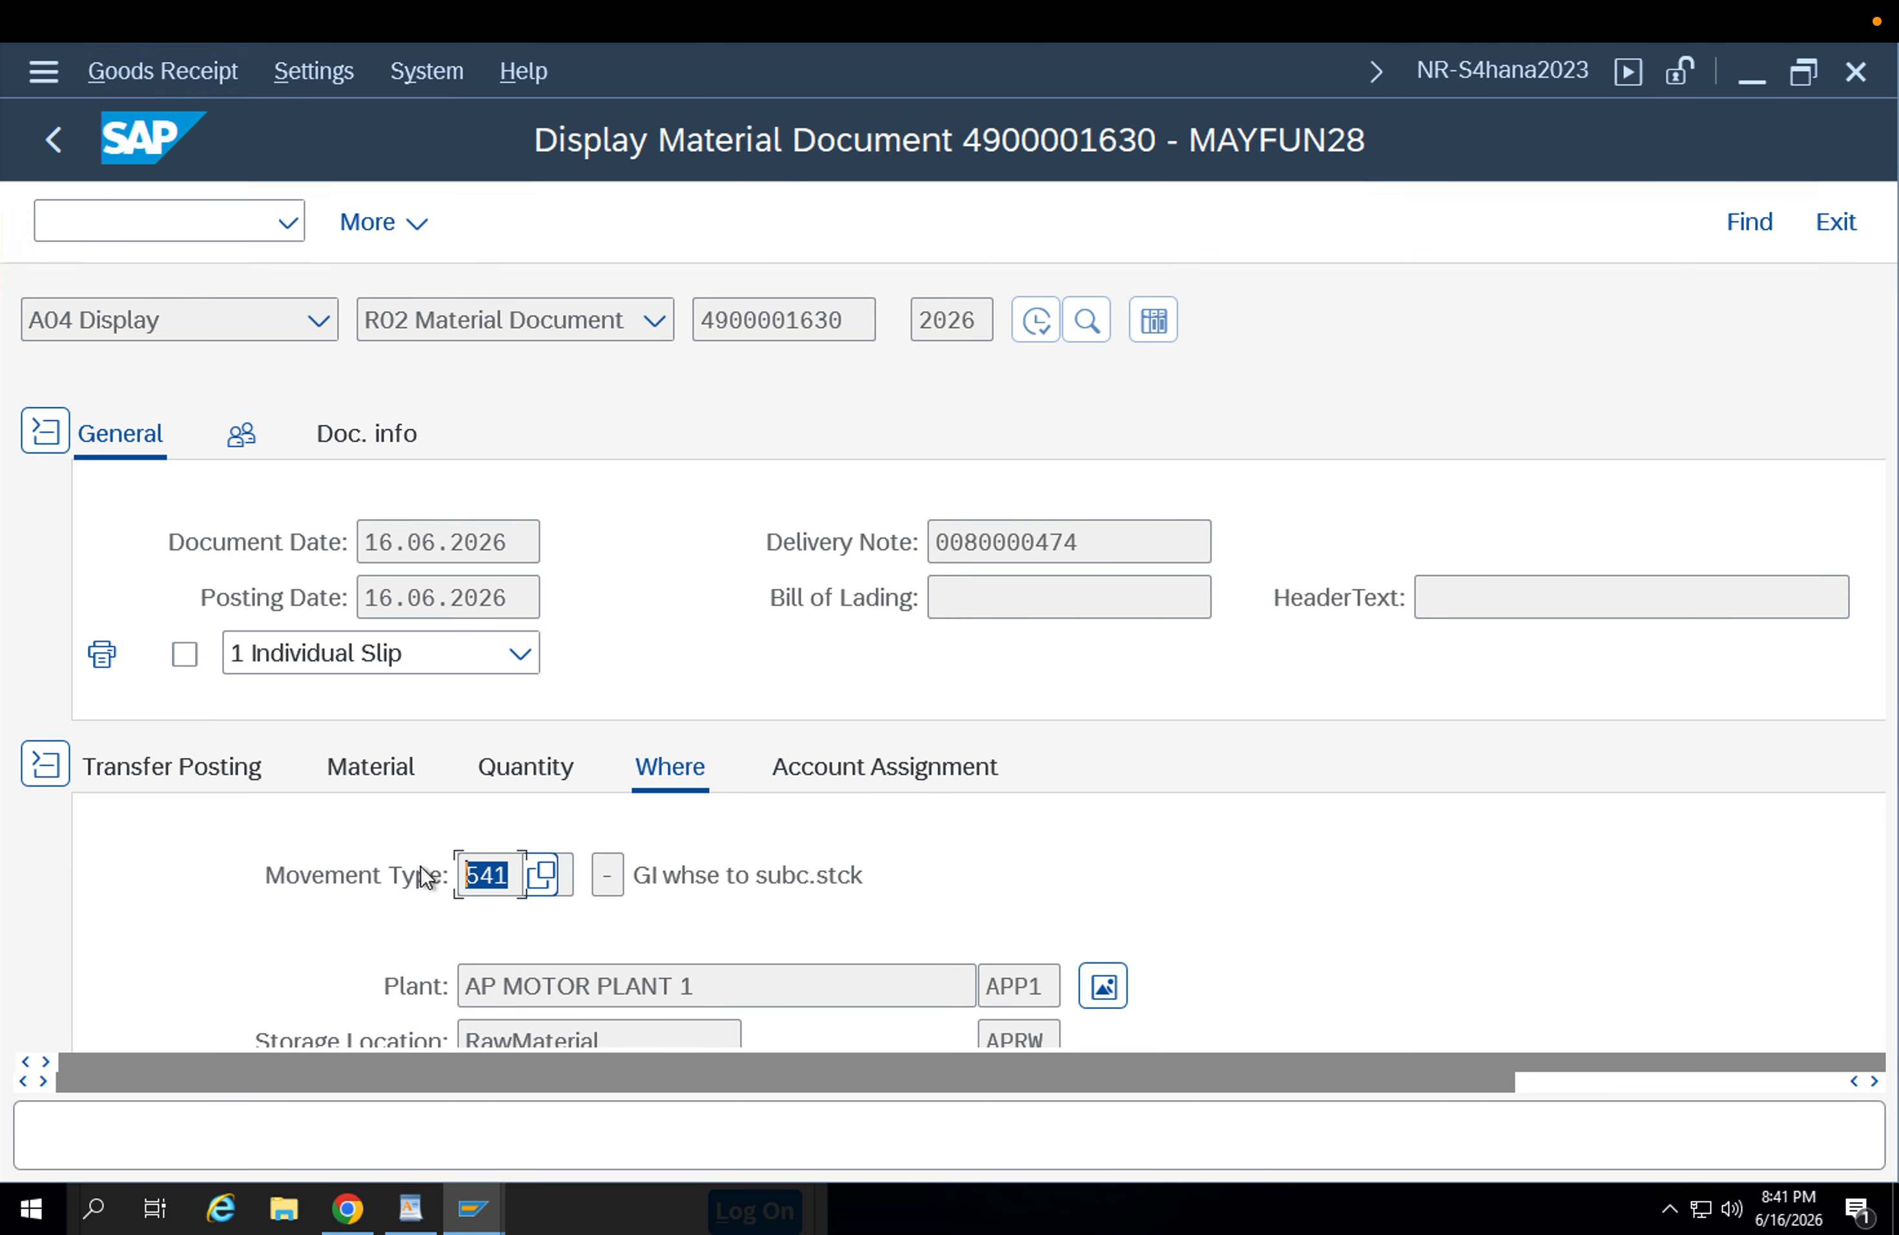
{"action": "left_click", "coordinate": [504, 880]}
{"action": "left_click_drag", "start_coordinate": [515, 883], "coordinate": [399, 862]}
{"action": "left_click", "coordinate": [50, 146]}
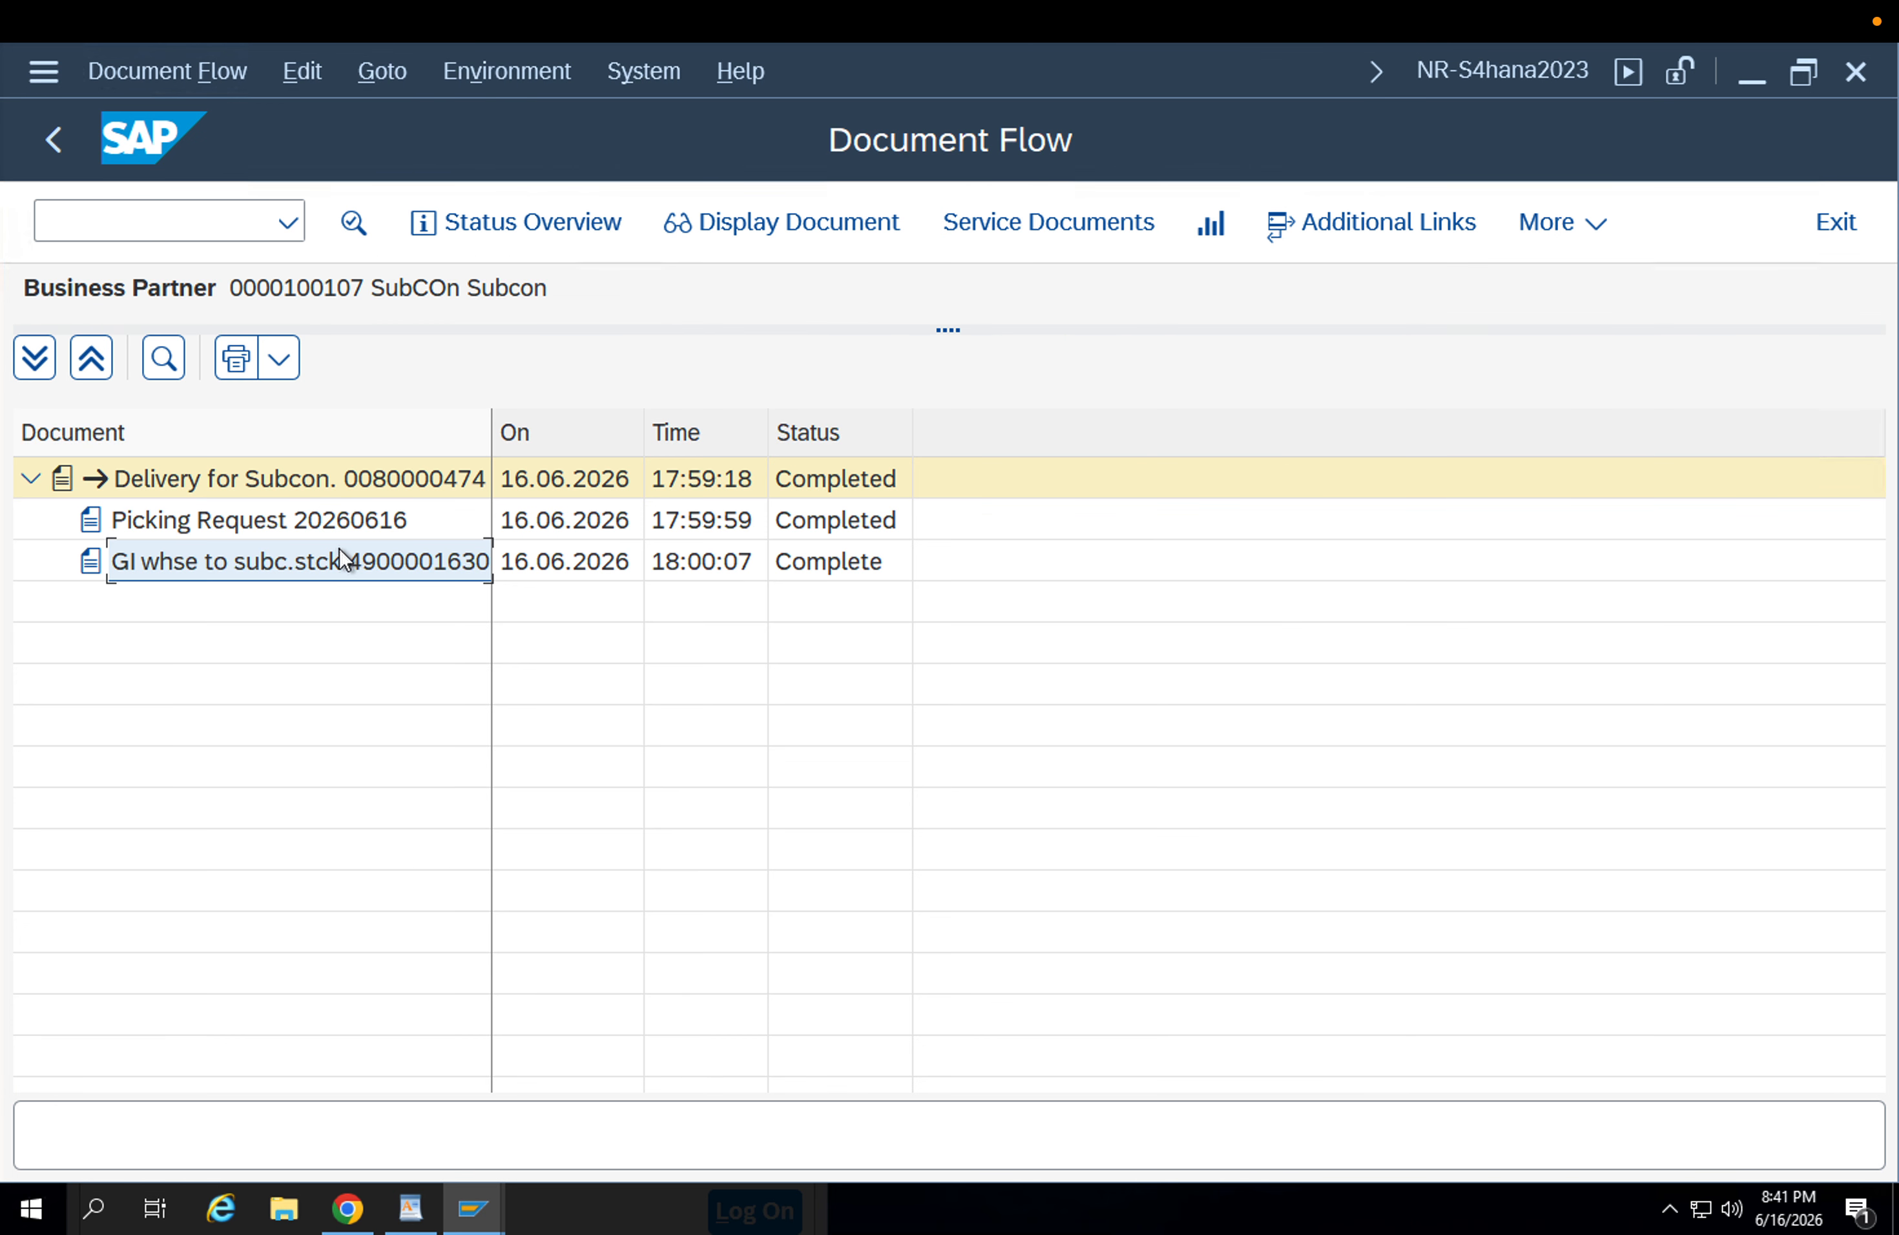
{"action": "left_click", "coordinate": [53, 145]}
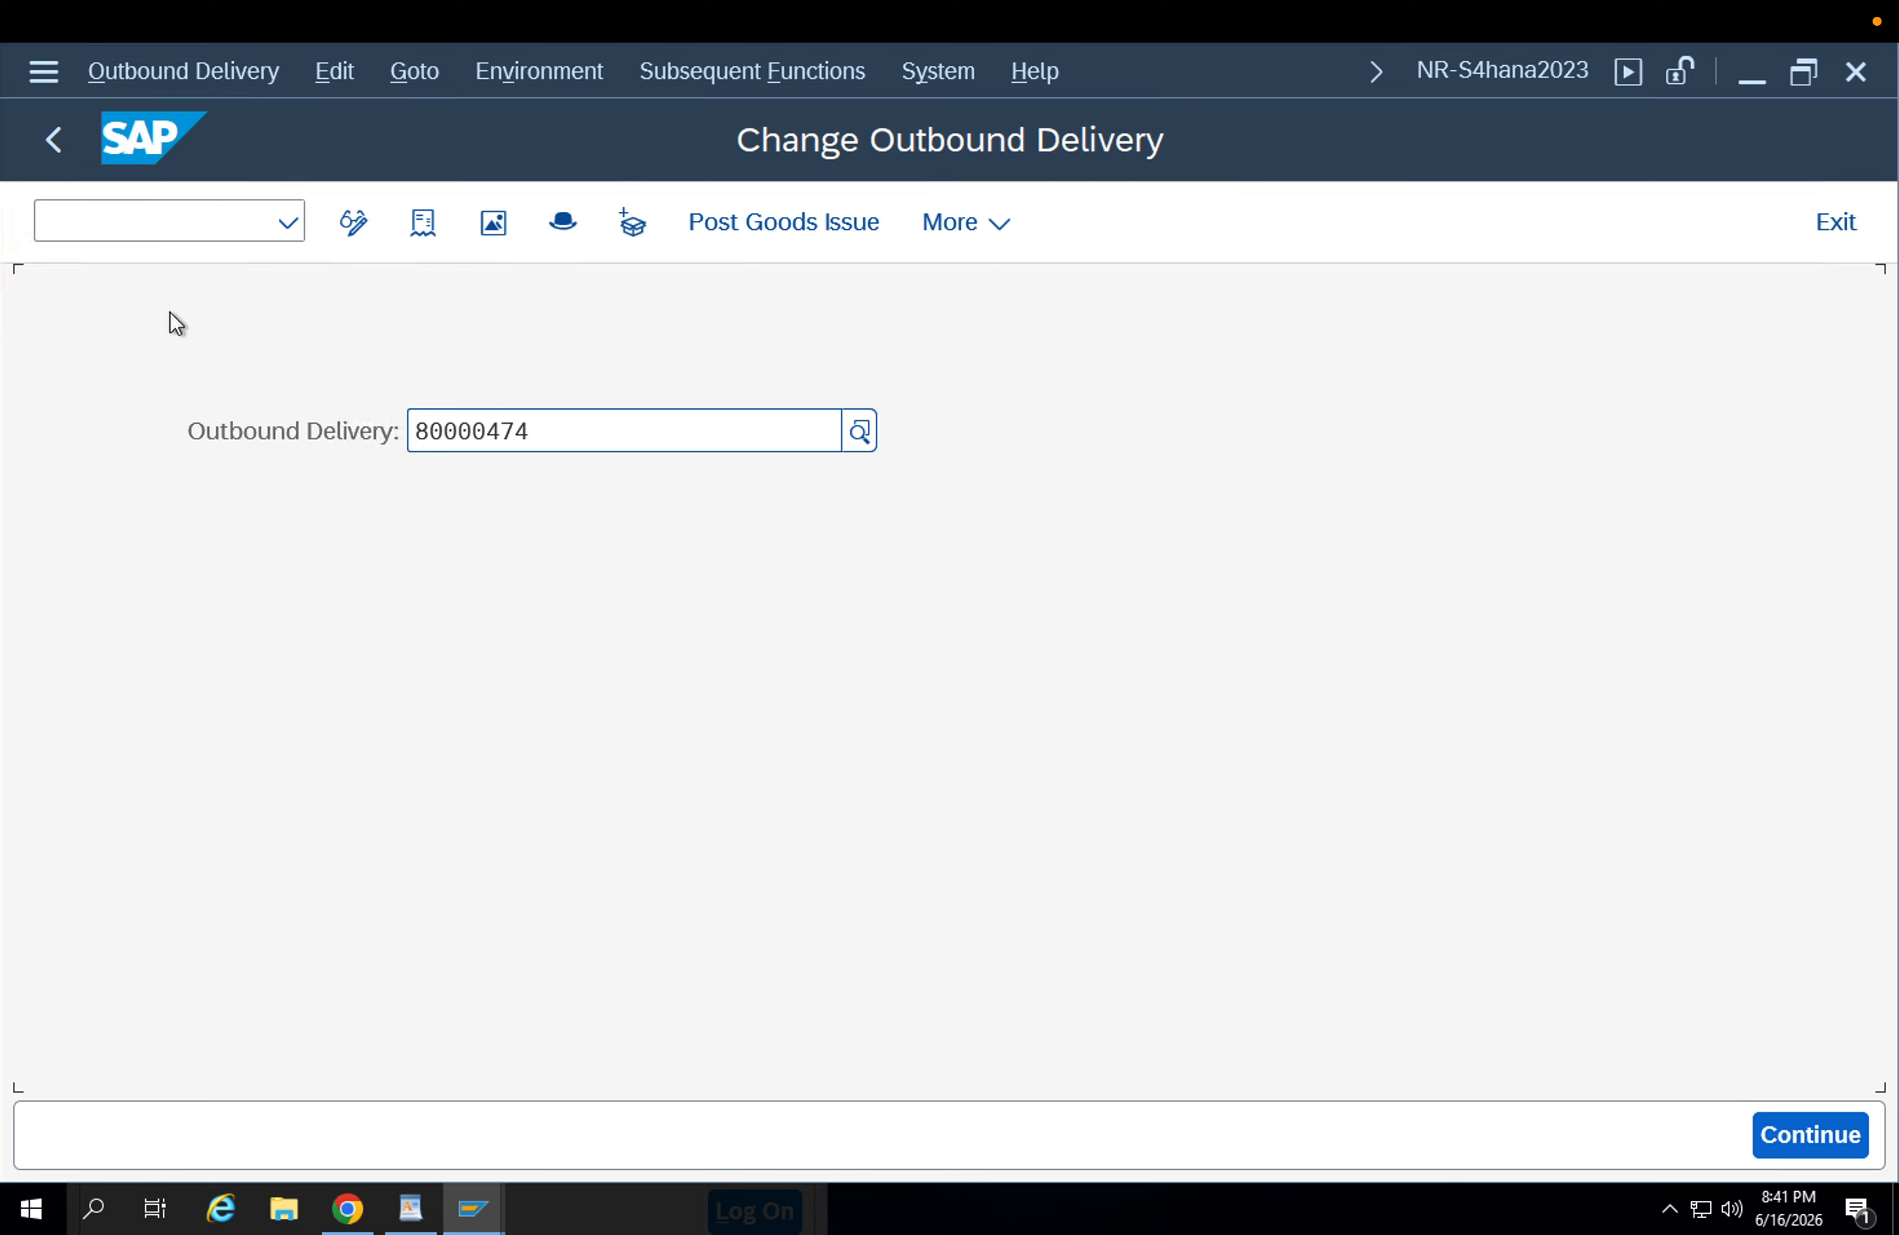
Try to issue the delivery output for the outbound delivery, check the other available functions and leave the transaction.
{"action": "left_click", "coordinate": [141, 77]}
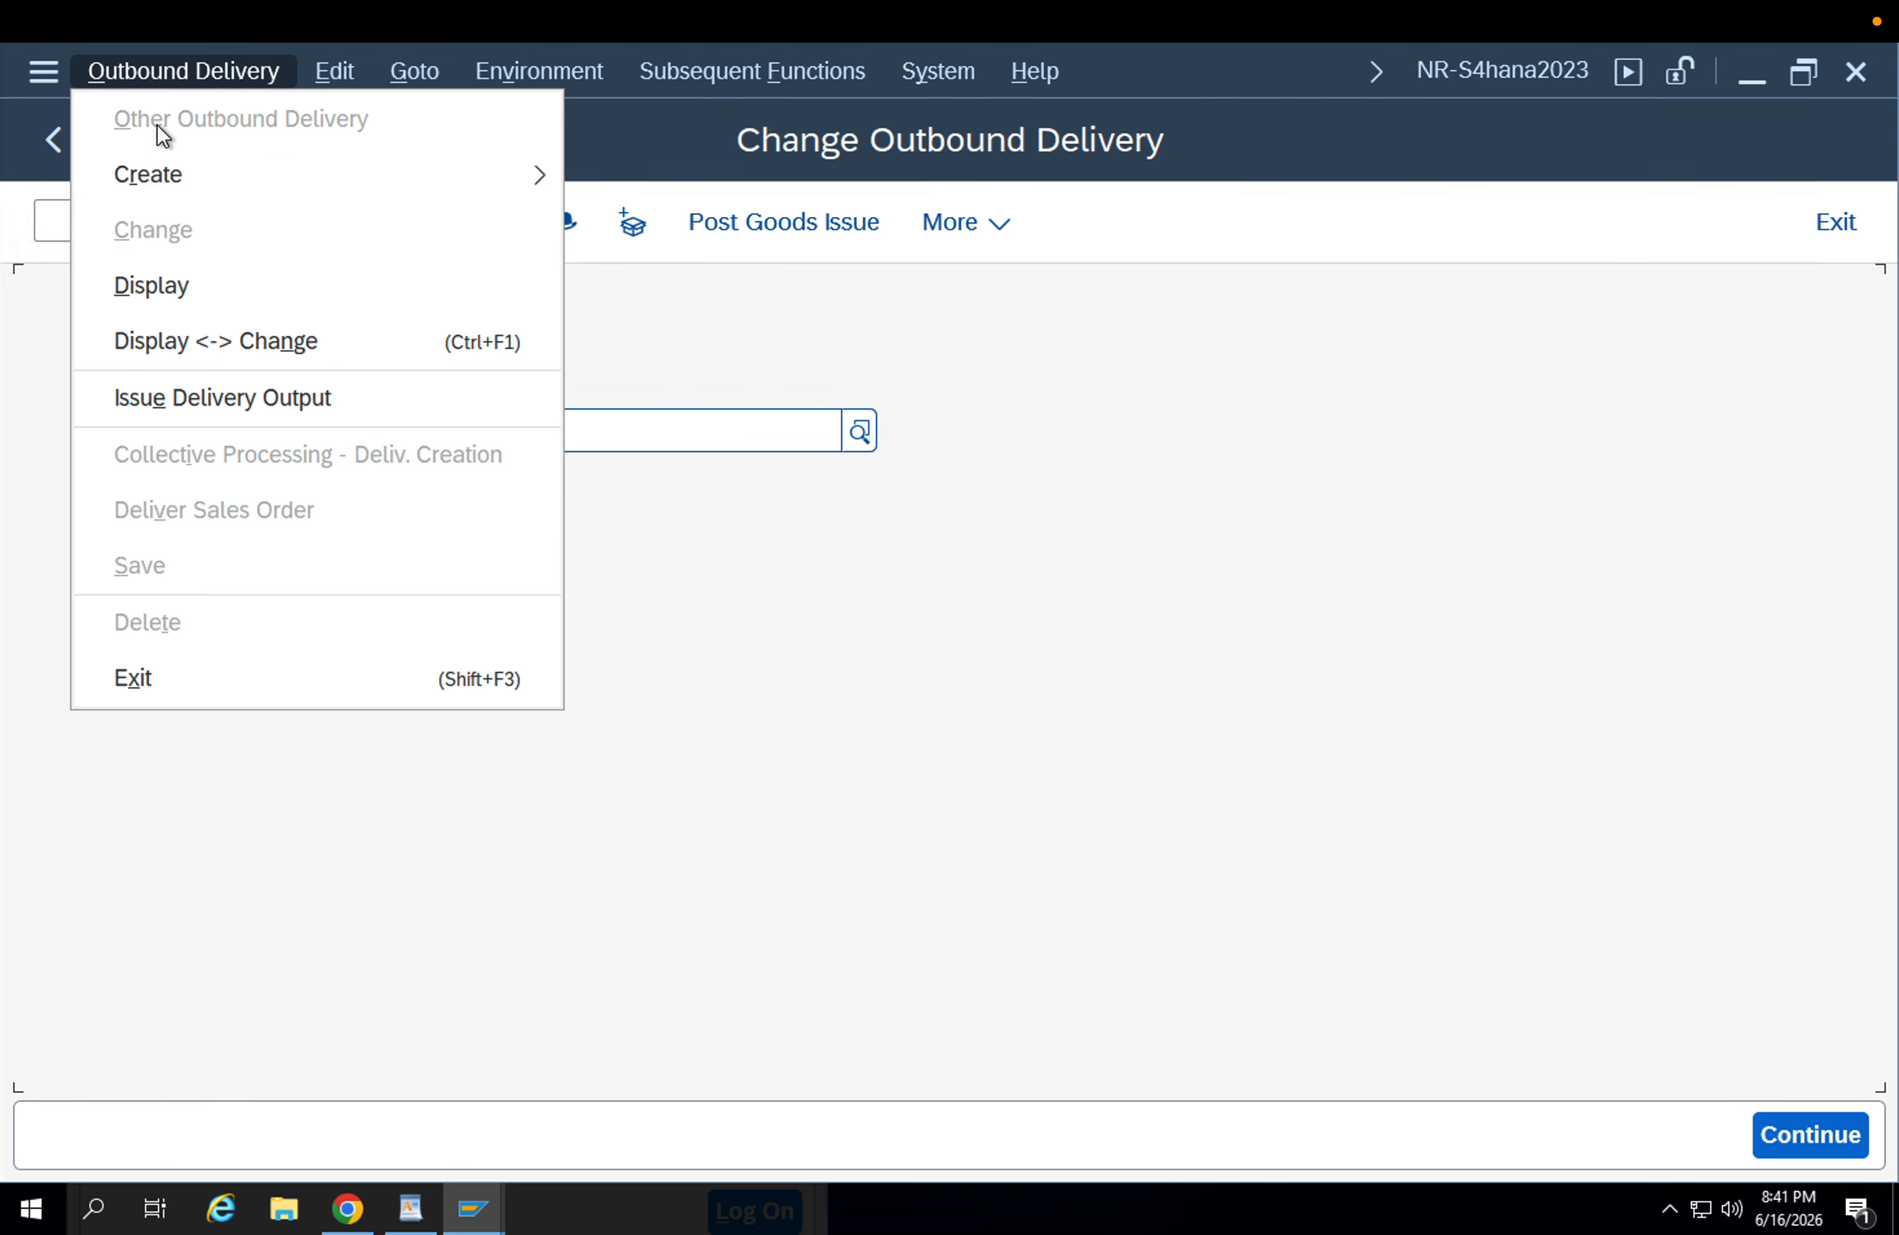
{"action": "left_click", "coordinate": [240, 388]}
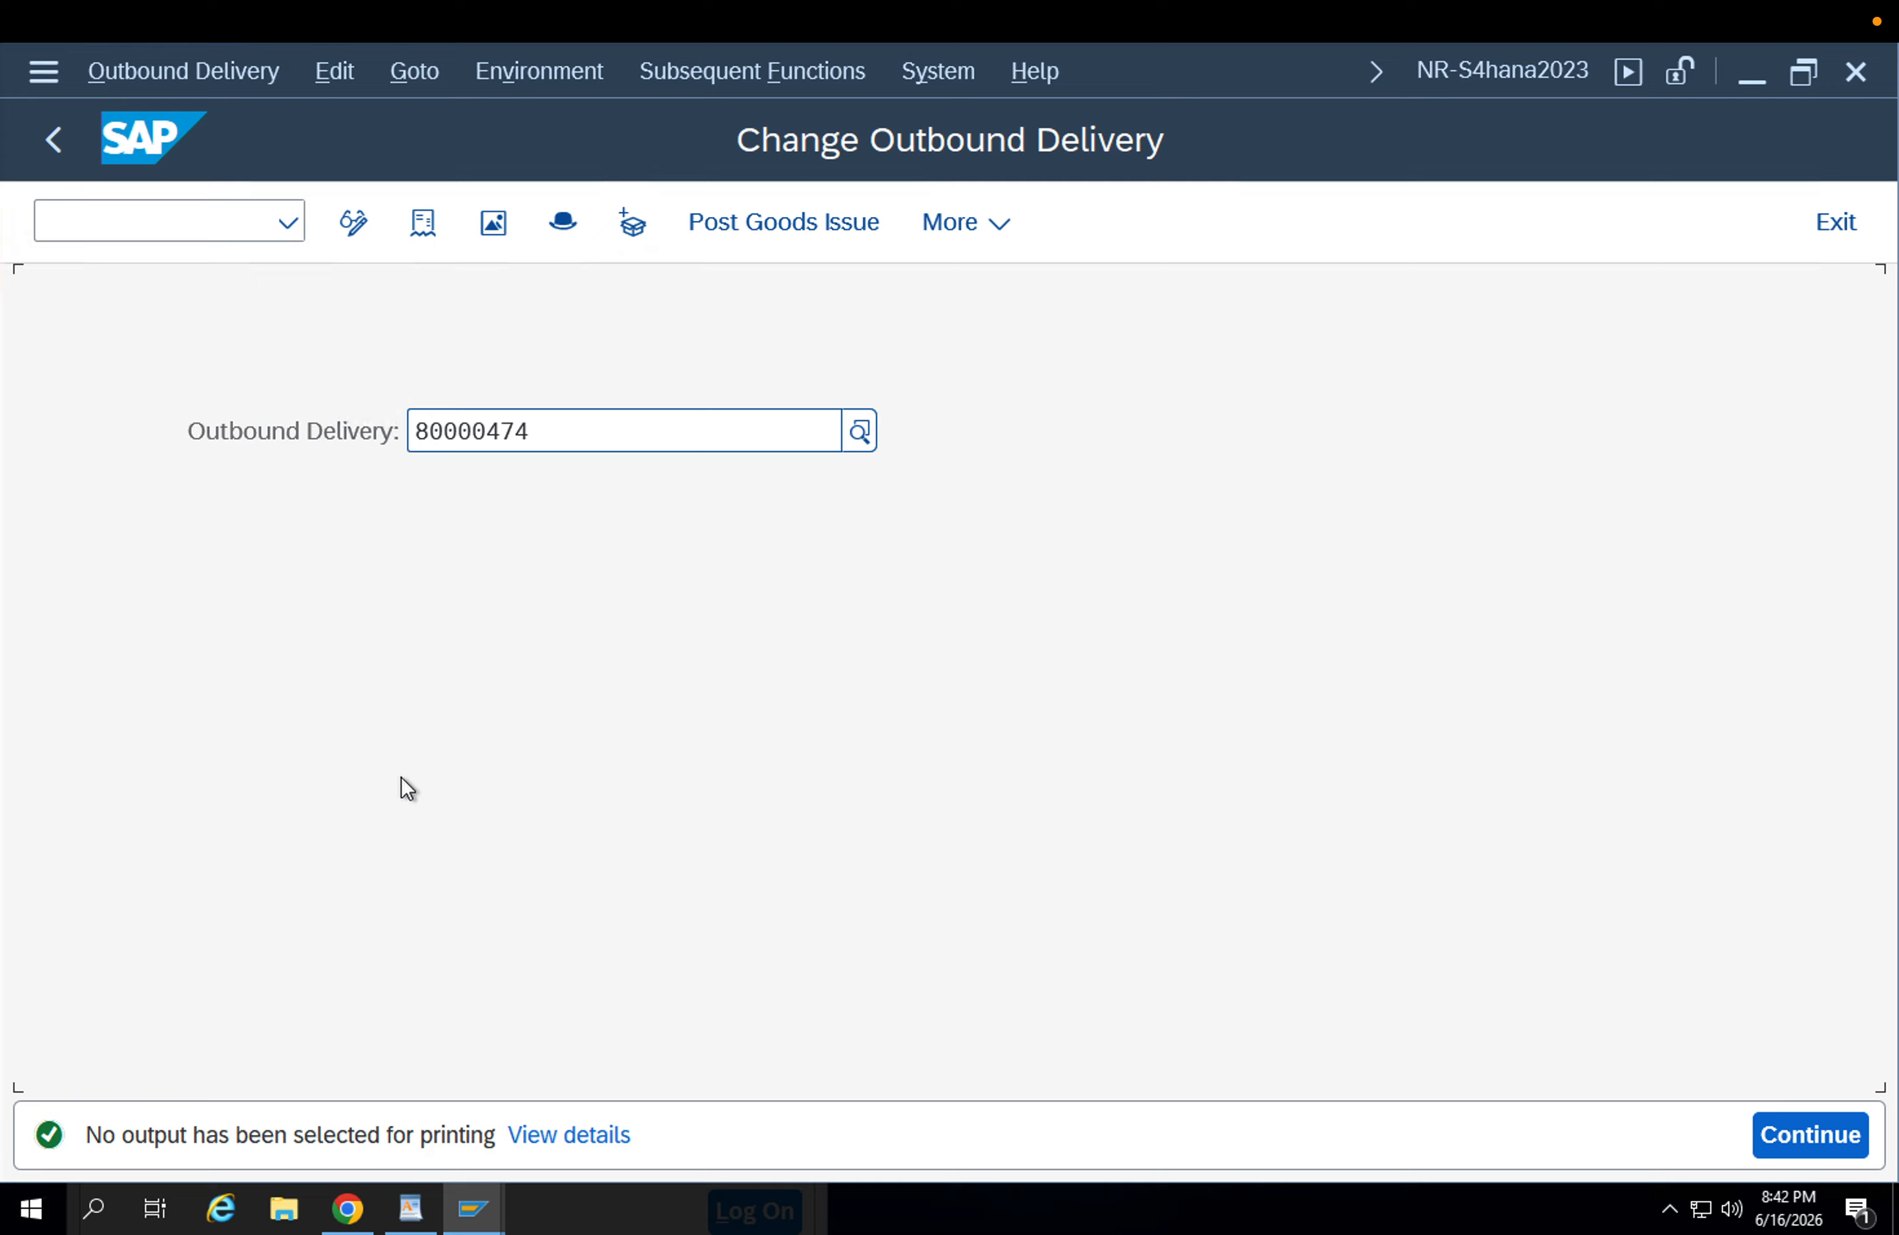
{"action": "mouse_move", "coordinate": [279, 32]}
{"action": "left_click", "coordinate": [543, 73]}
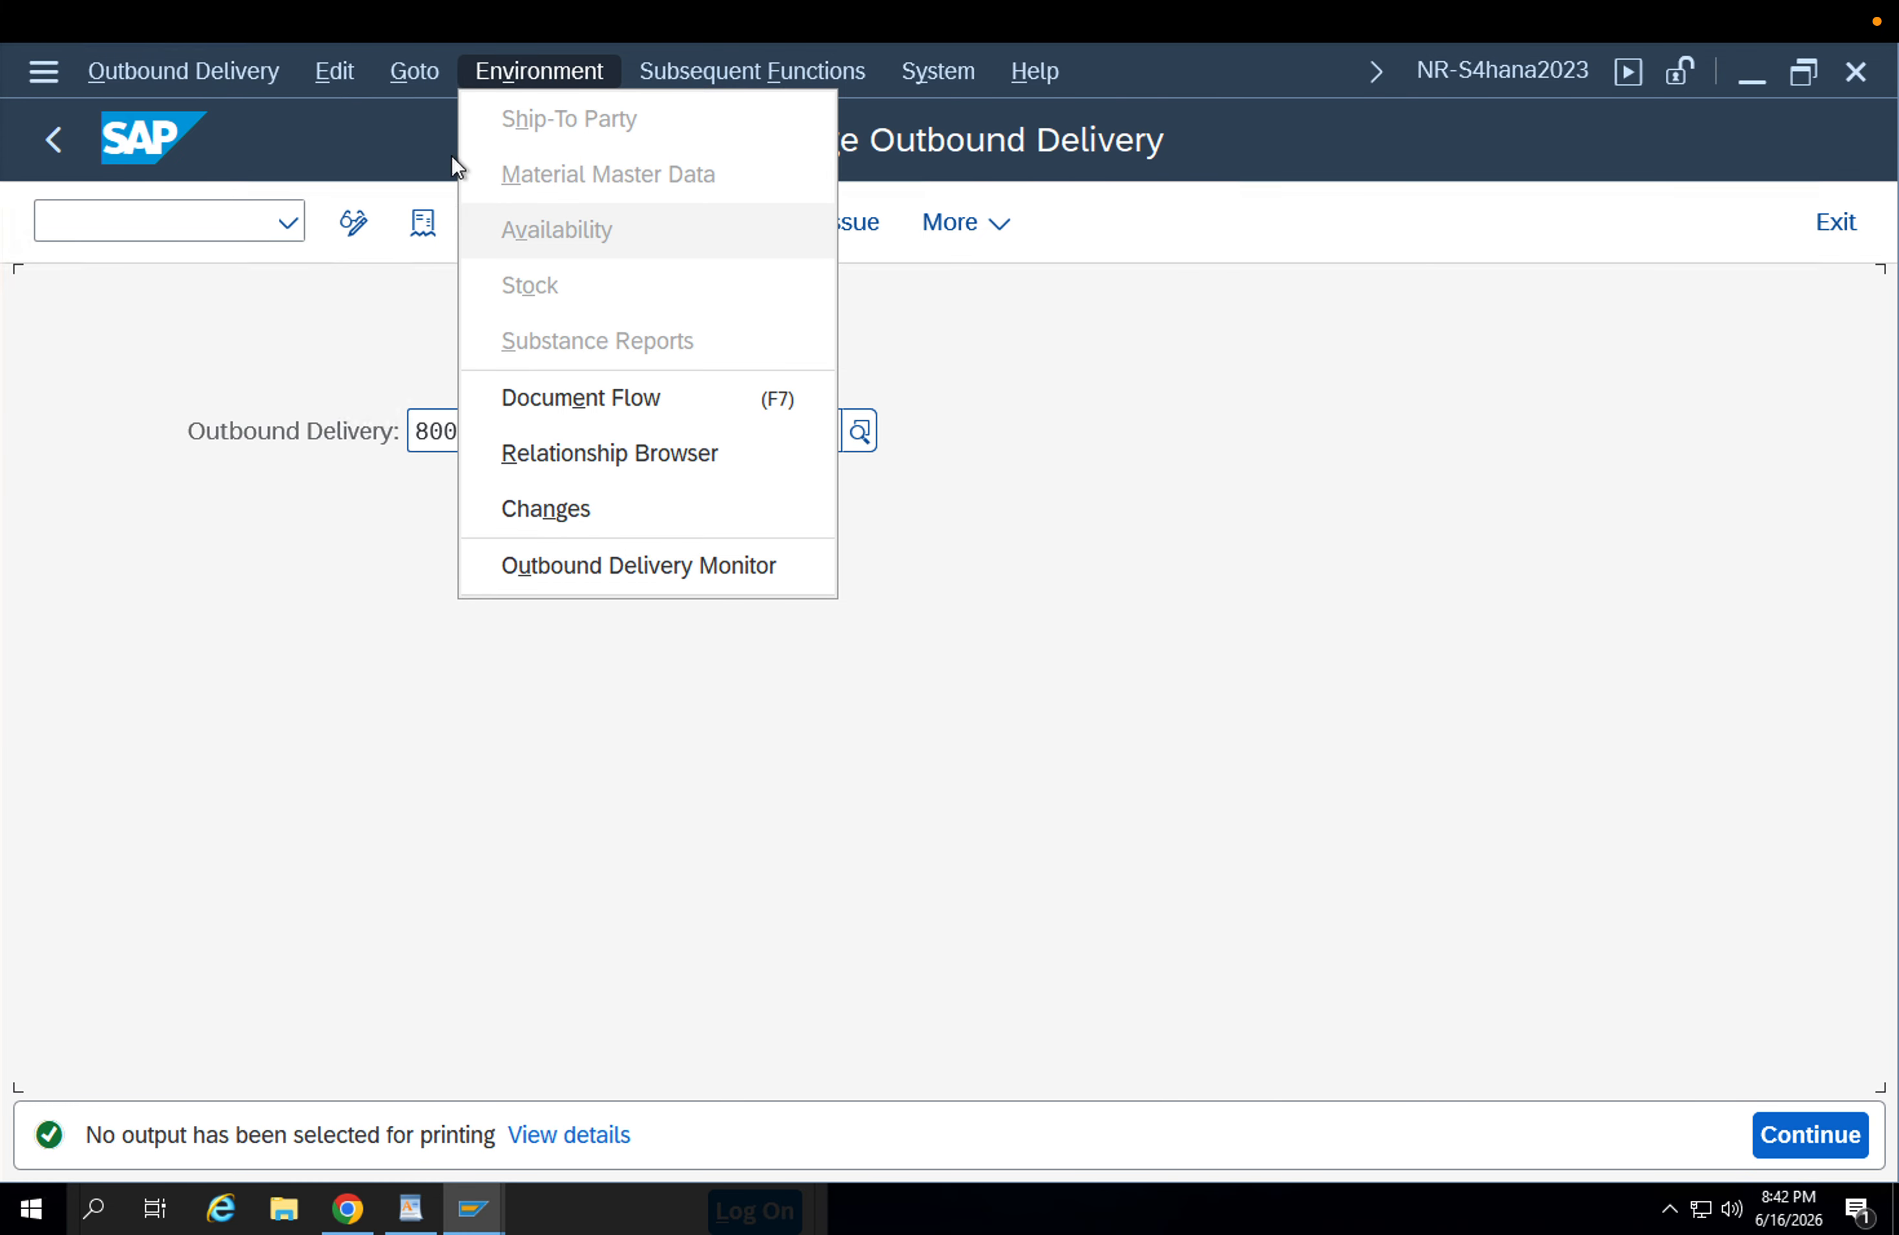
{"action": "mouse_move", "coordinate": [651, 78]}
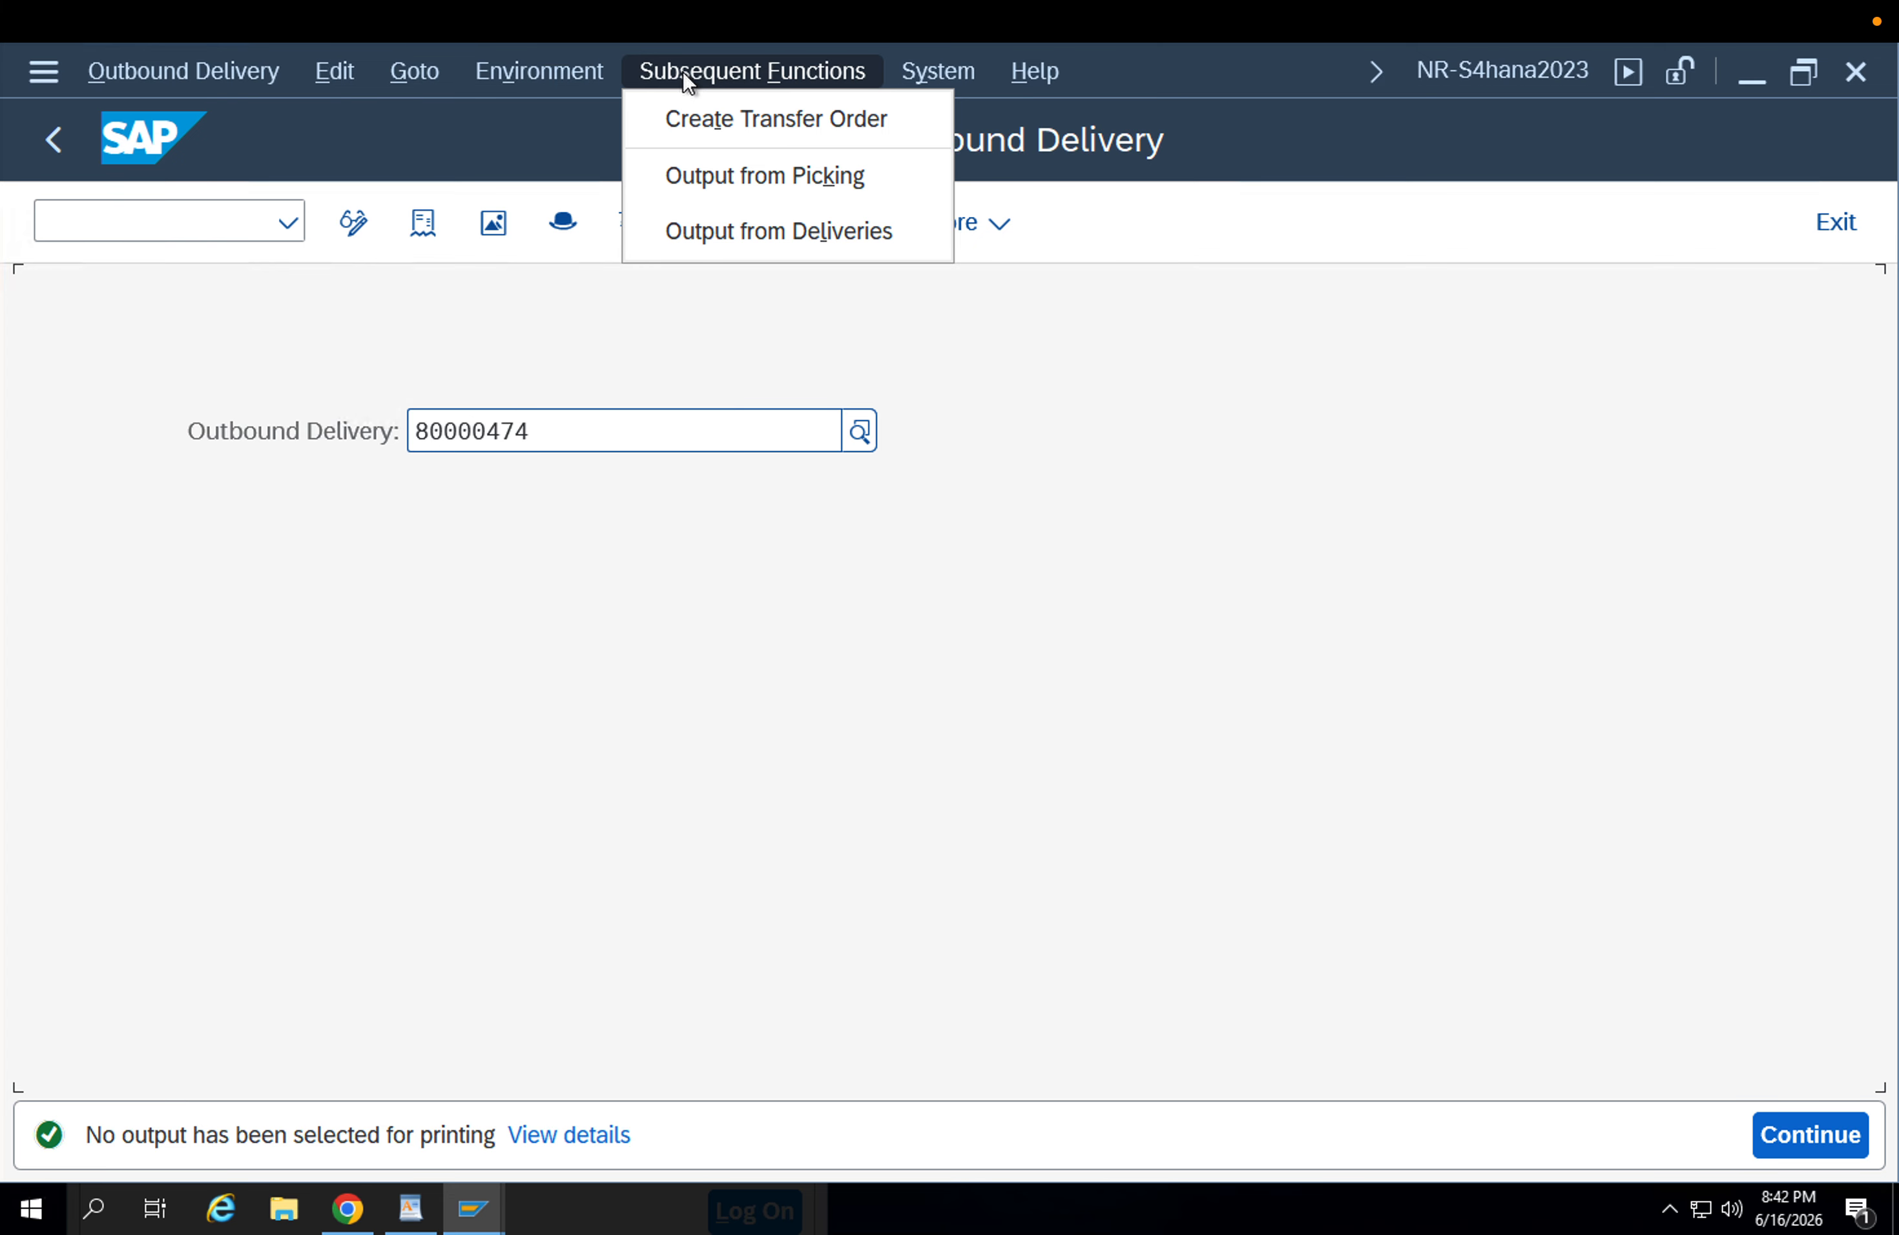
{"action": "mouse_move", "coordinate": [331, 73]}
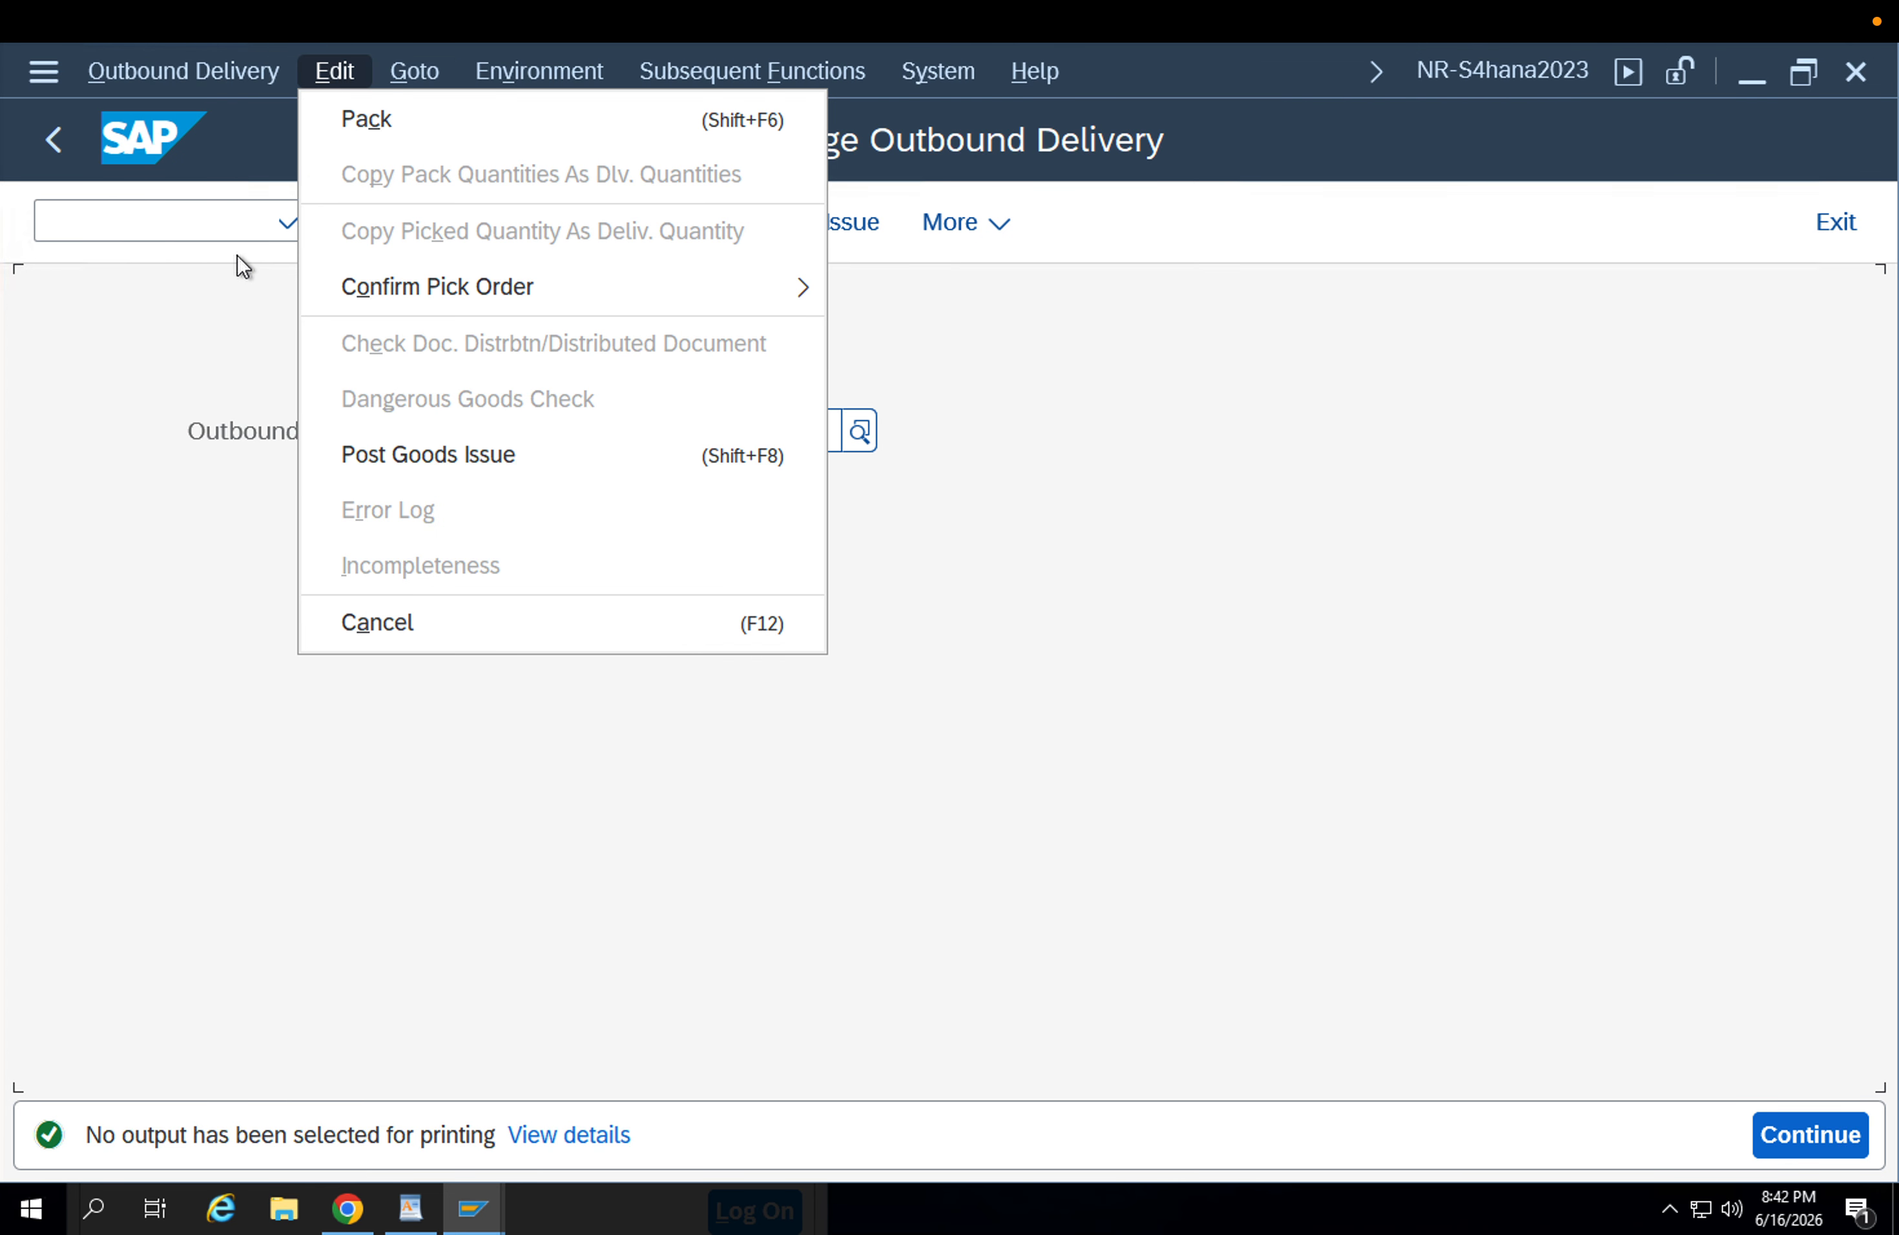
{"action": "left_click", "coordinate": [209, 321]}
{"action": "left_click", "coordinate": [72, 143]}
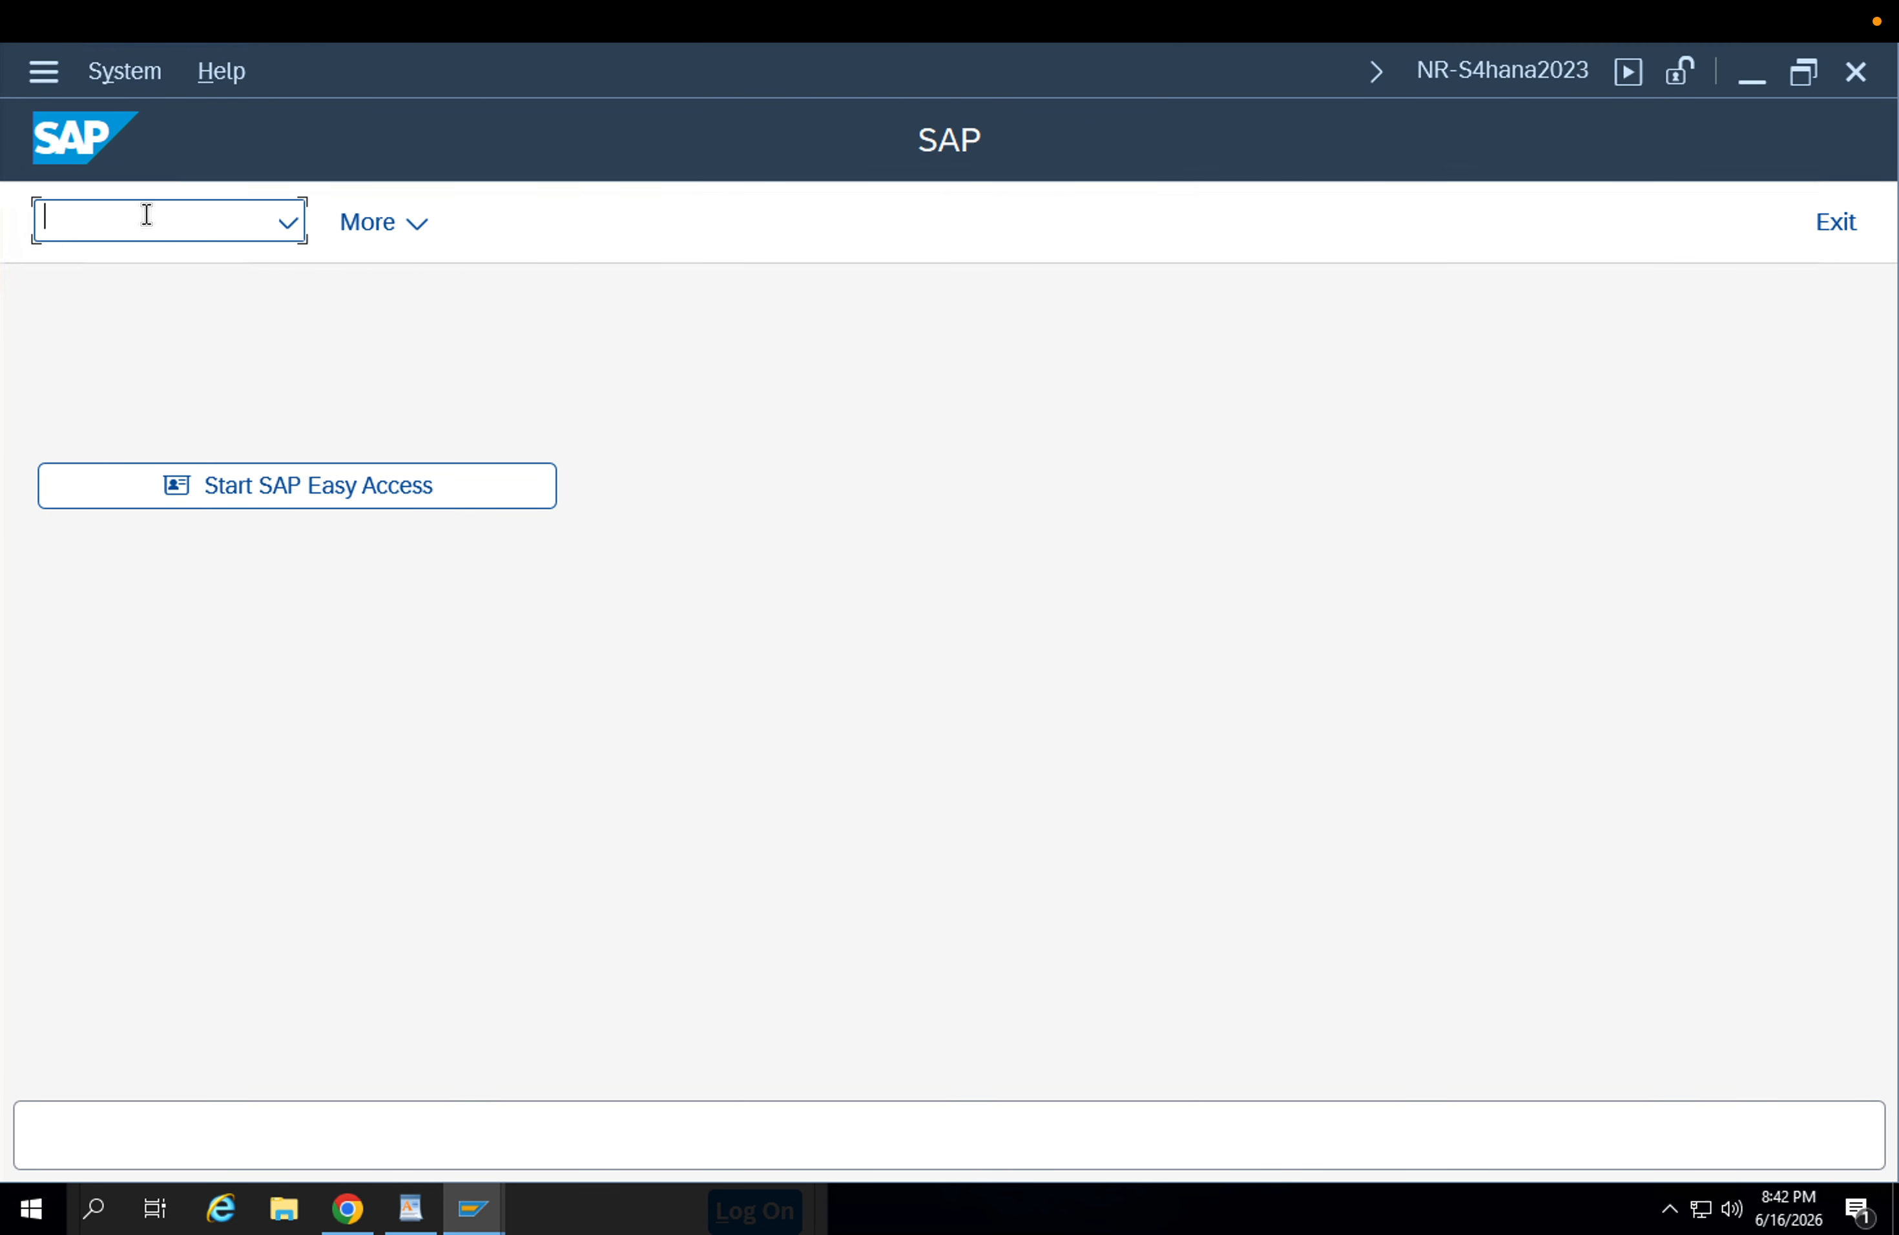
Run the subcontracting monitor ADSUBCON for plant APP1 with the material restriction cleared.
{"action": "type", "text": "/nAdsubcon"}
{"action": "key", "text": "Return"}
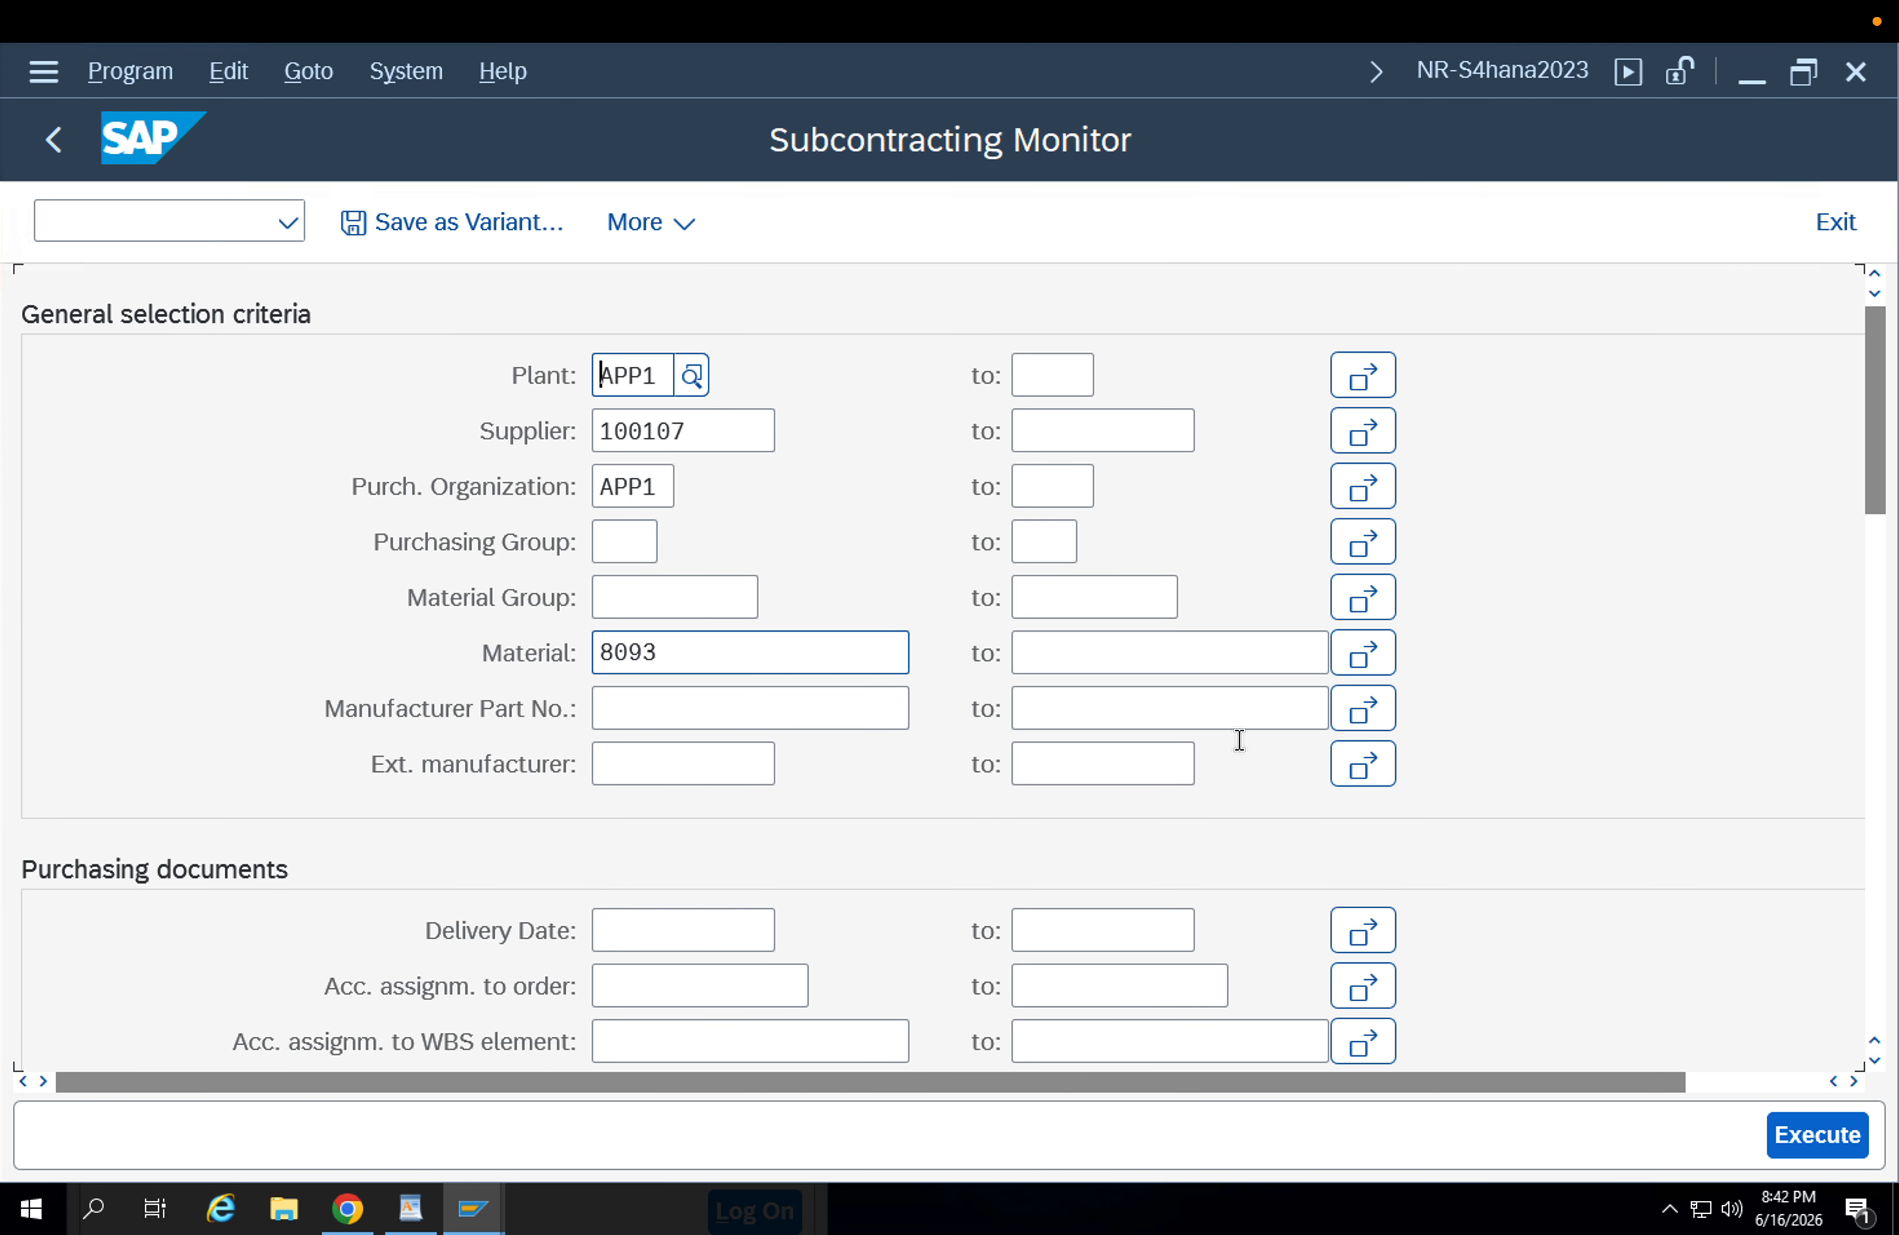
{"action": "left_click_drag", "start_coordinate": [720, 661], "coordinate": [492, 658]}
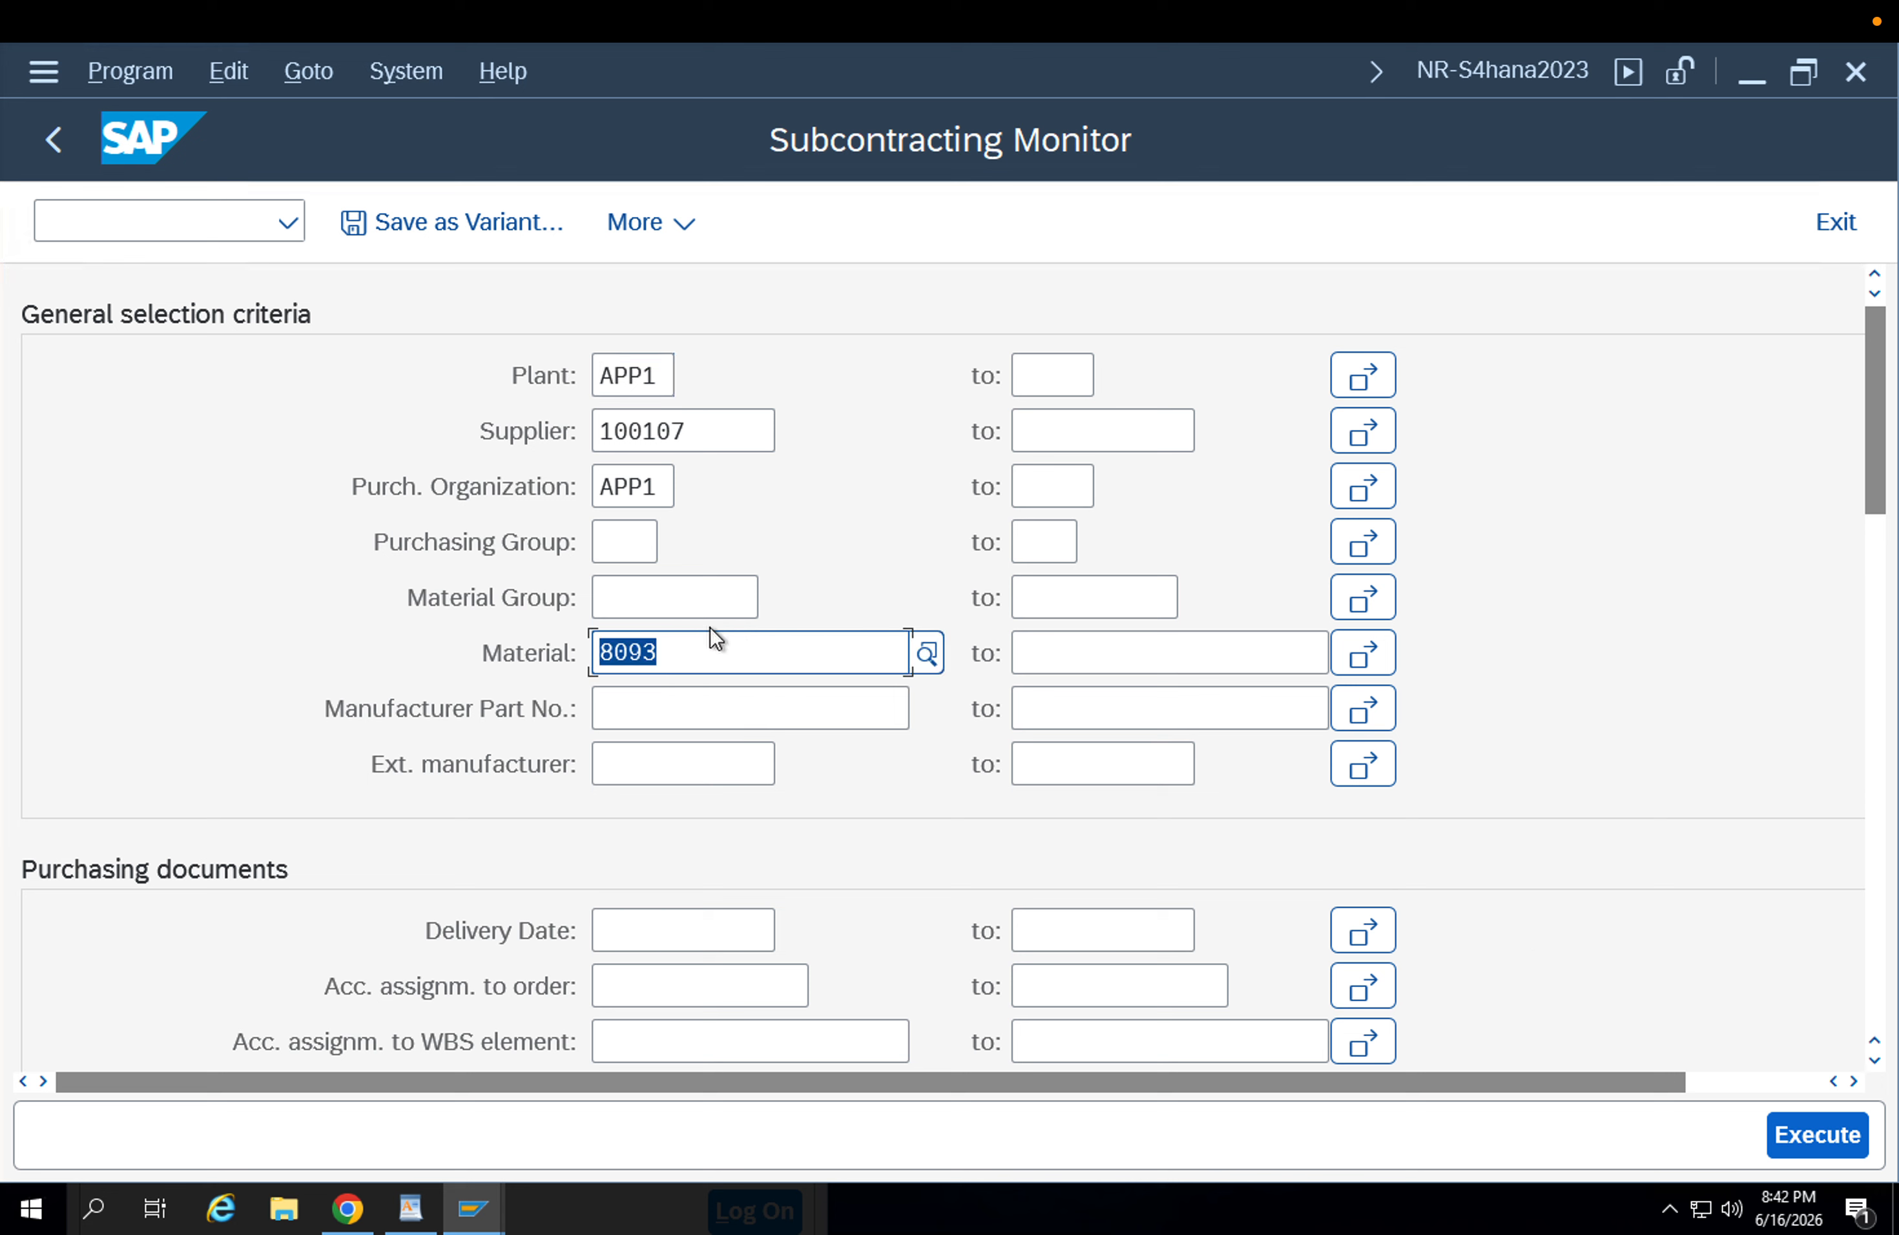
{"action": "key", "text": "BackSpace"}
{"action": "left_click", "coordinate": [1809, 1124]}
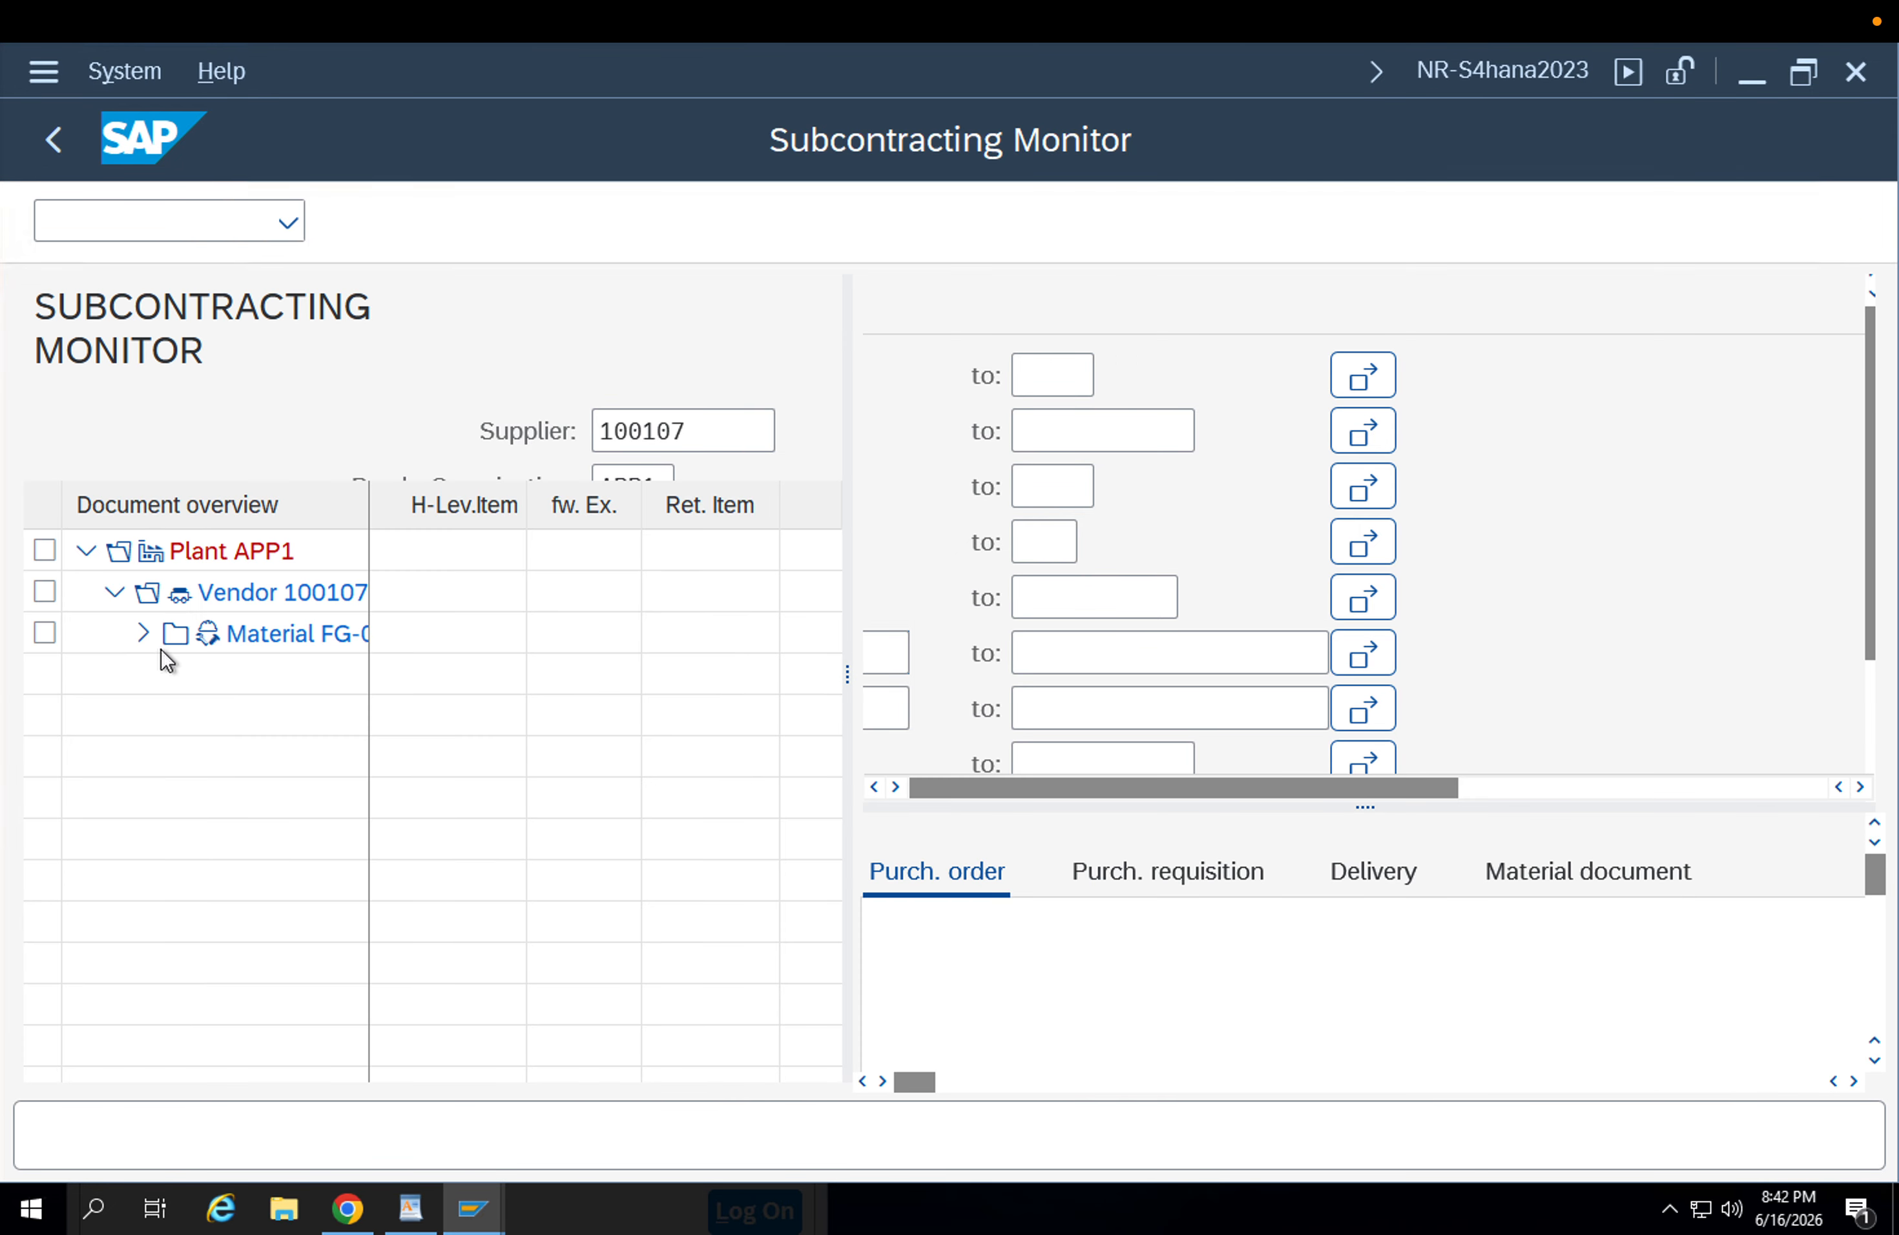
Examine the purchase orders of material FG-001 with their linked material documents and delivery, and exit the subcontracting monitor.
{"action": "left_click", "coordinate": [143, 635]}
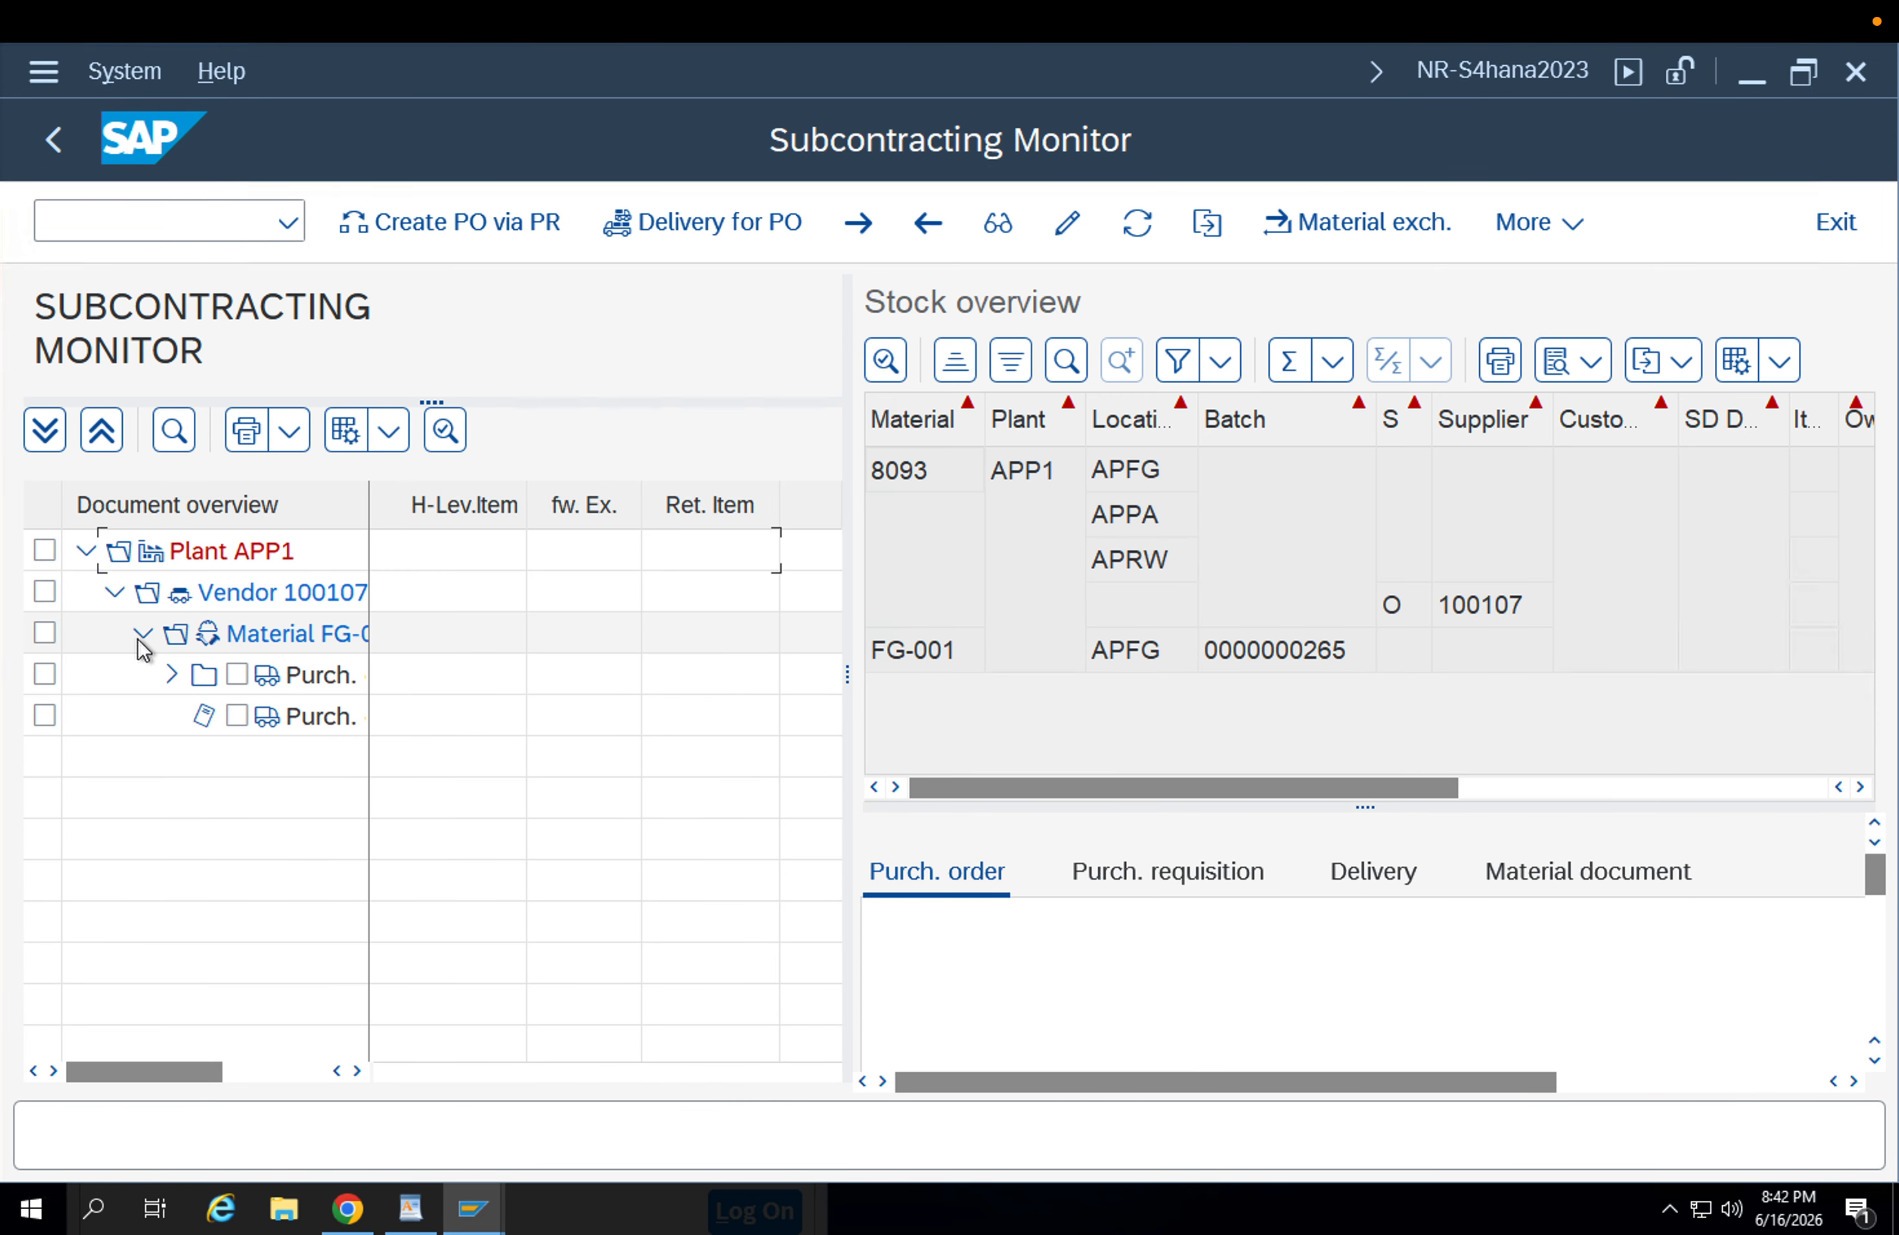
{"action": "left_click", "coordinate": [171, 677]}
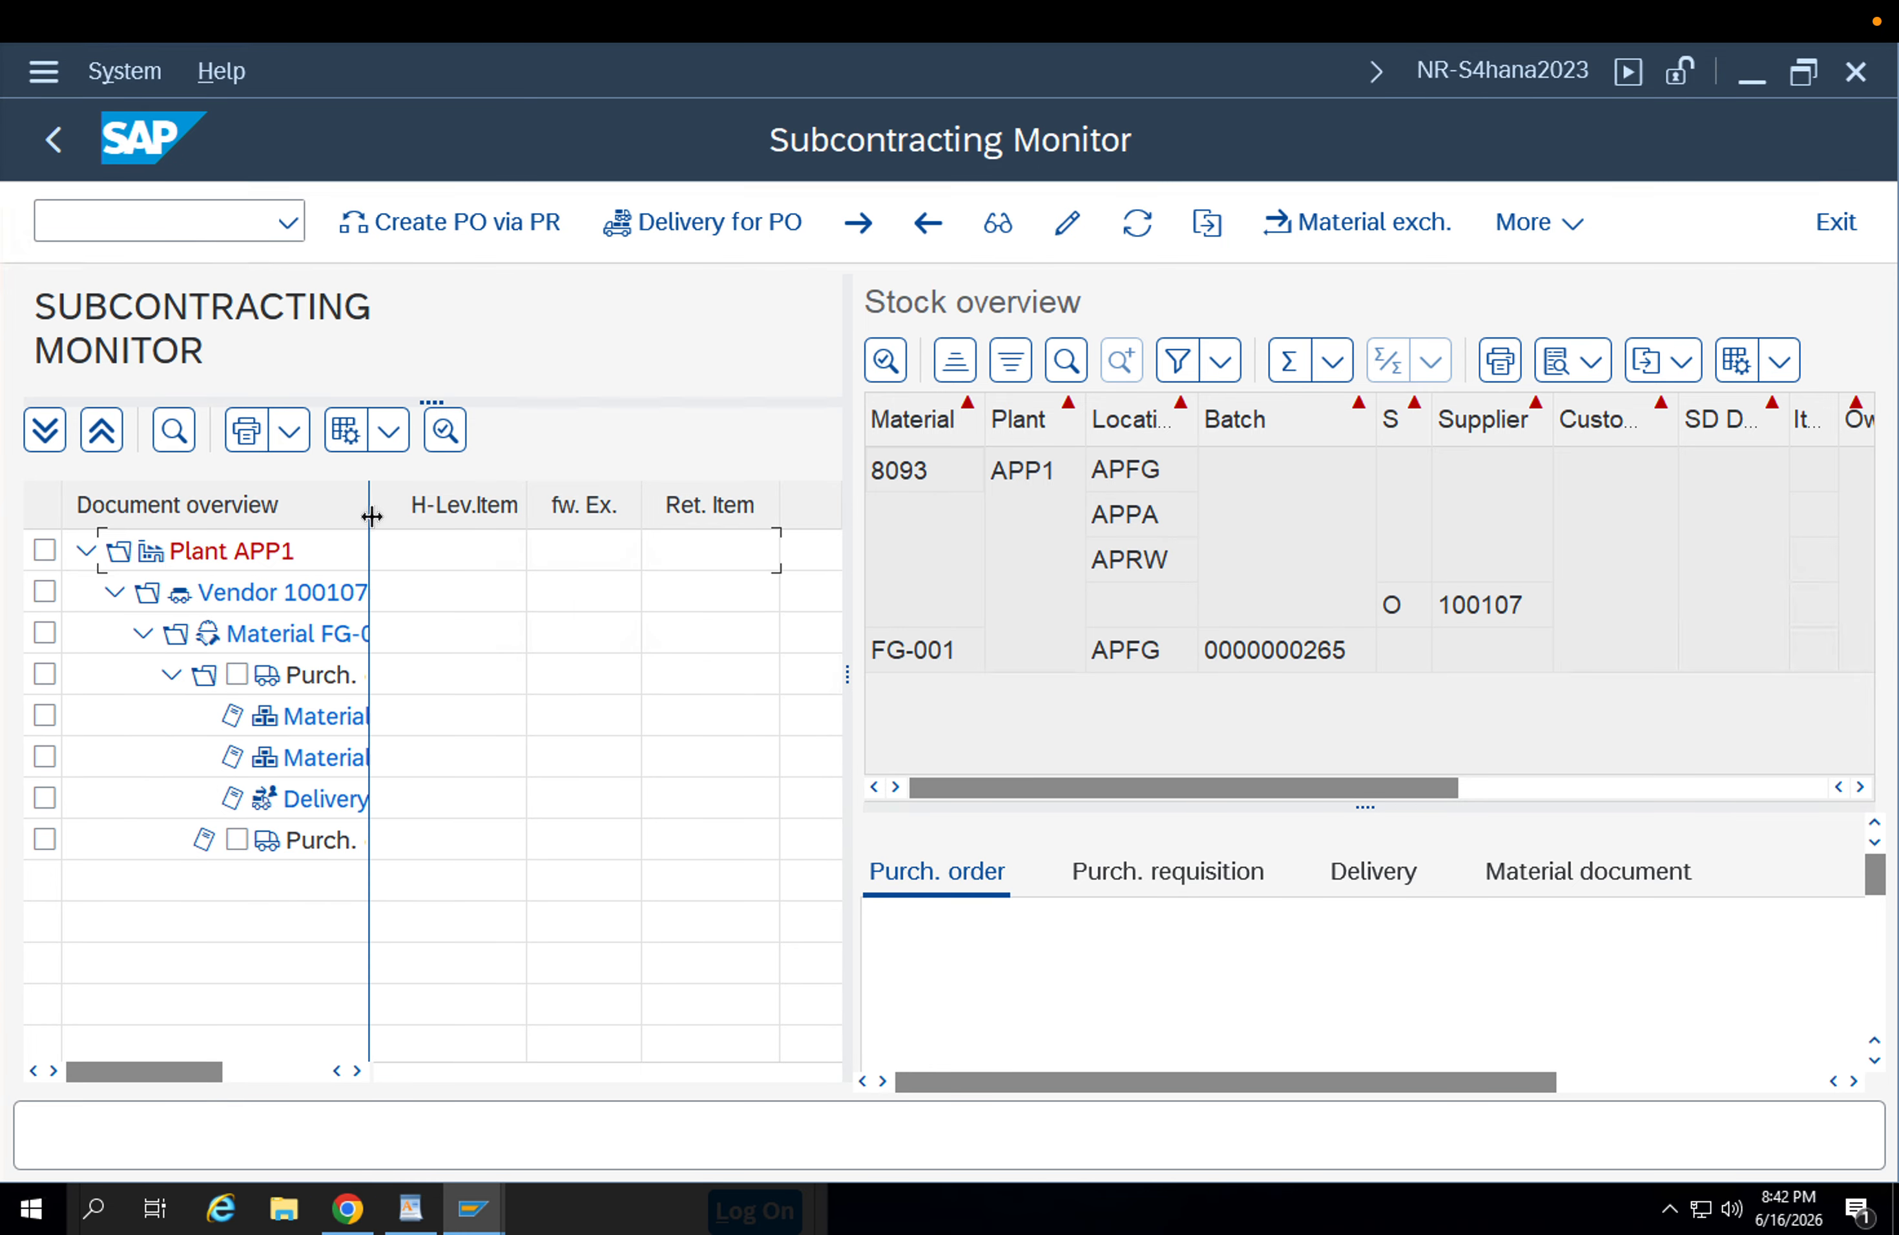
{"action": "left_click_drag", "start_coordinate": [372, 516], "coordinate": [721, 513]}
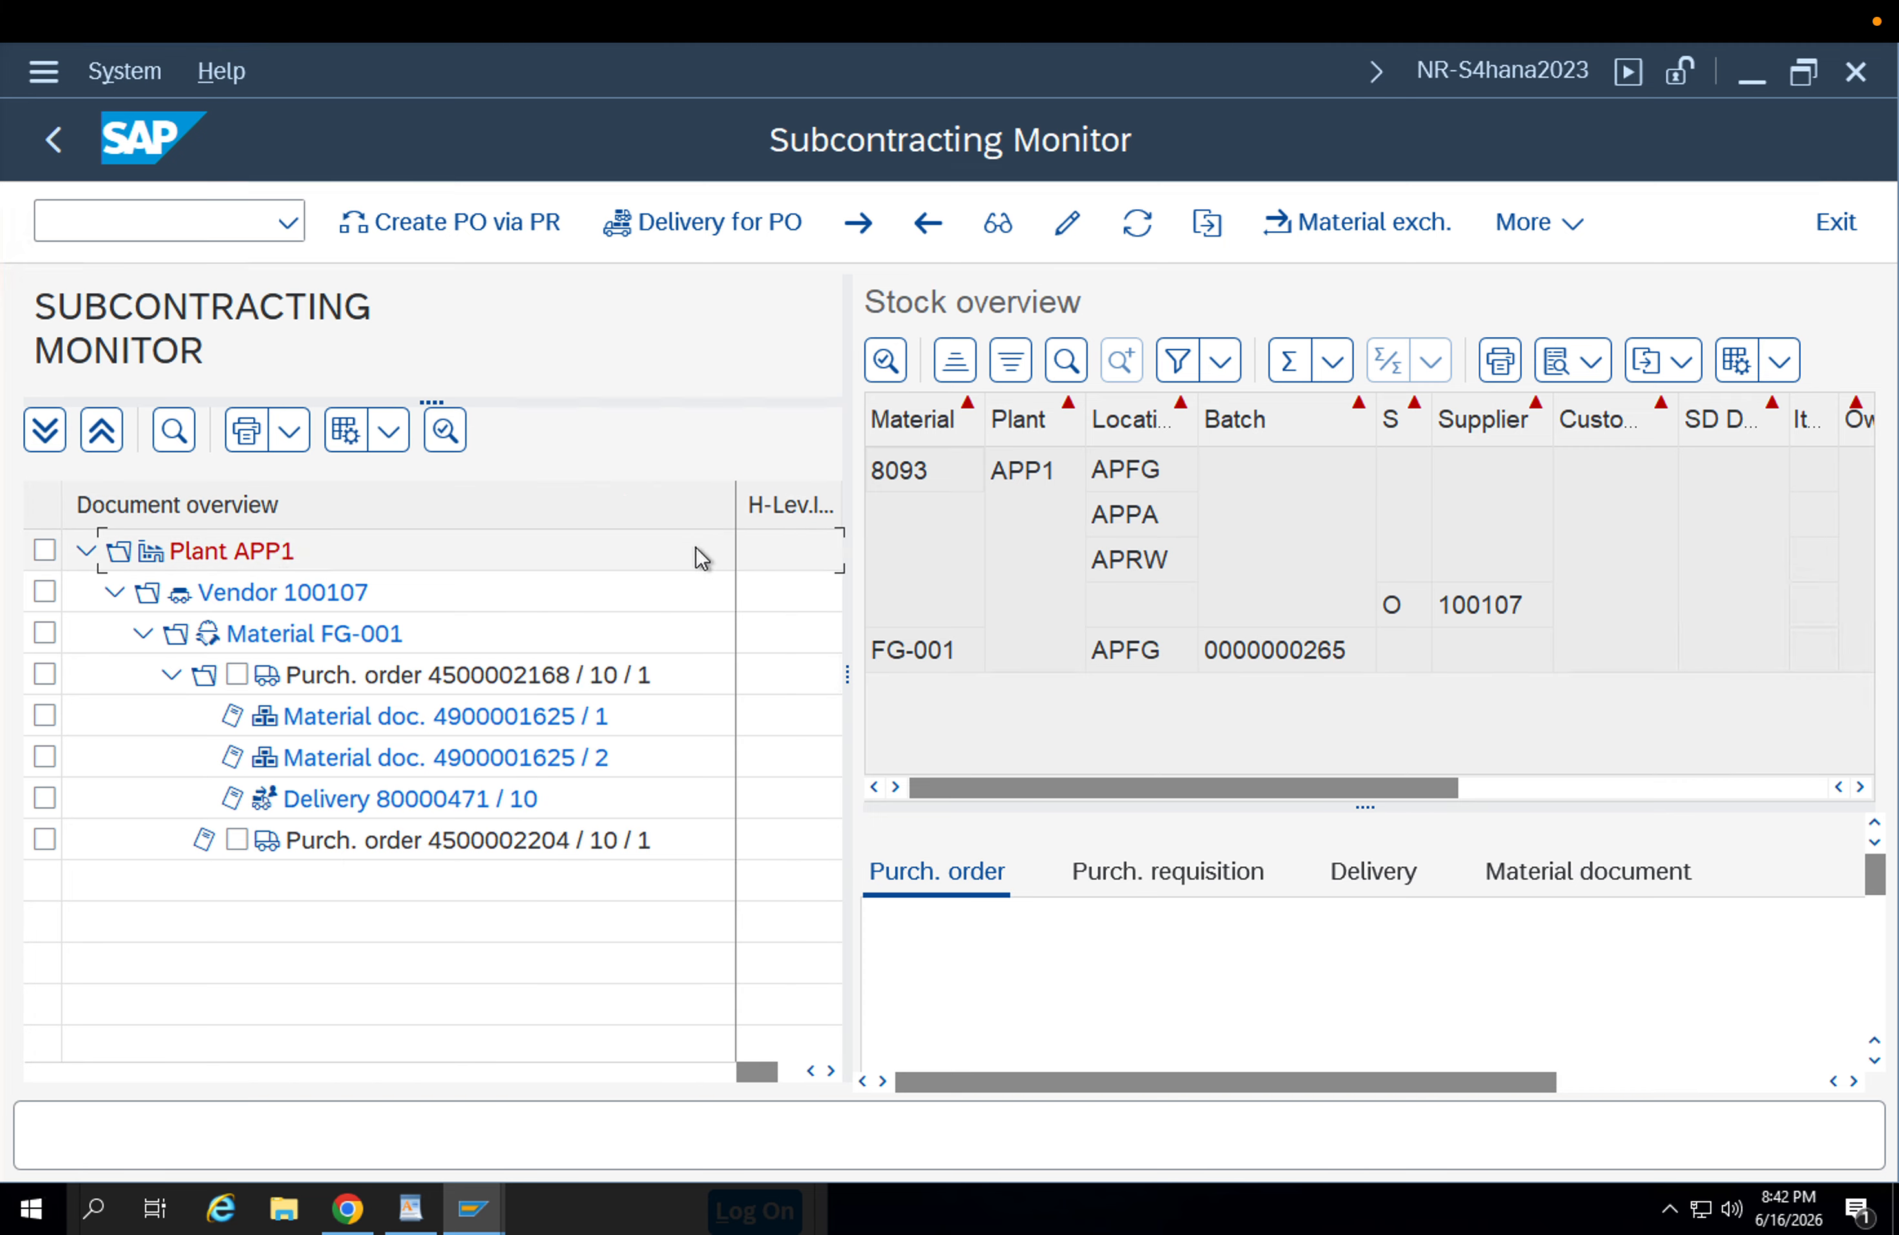
{"action": "left_click", "coordinate": [462, 814]}
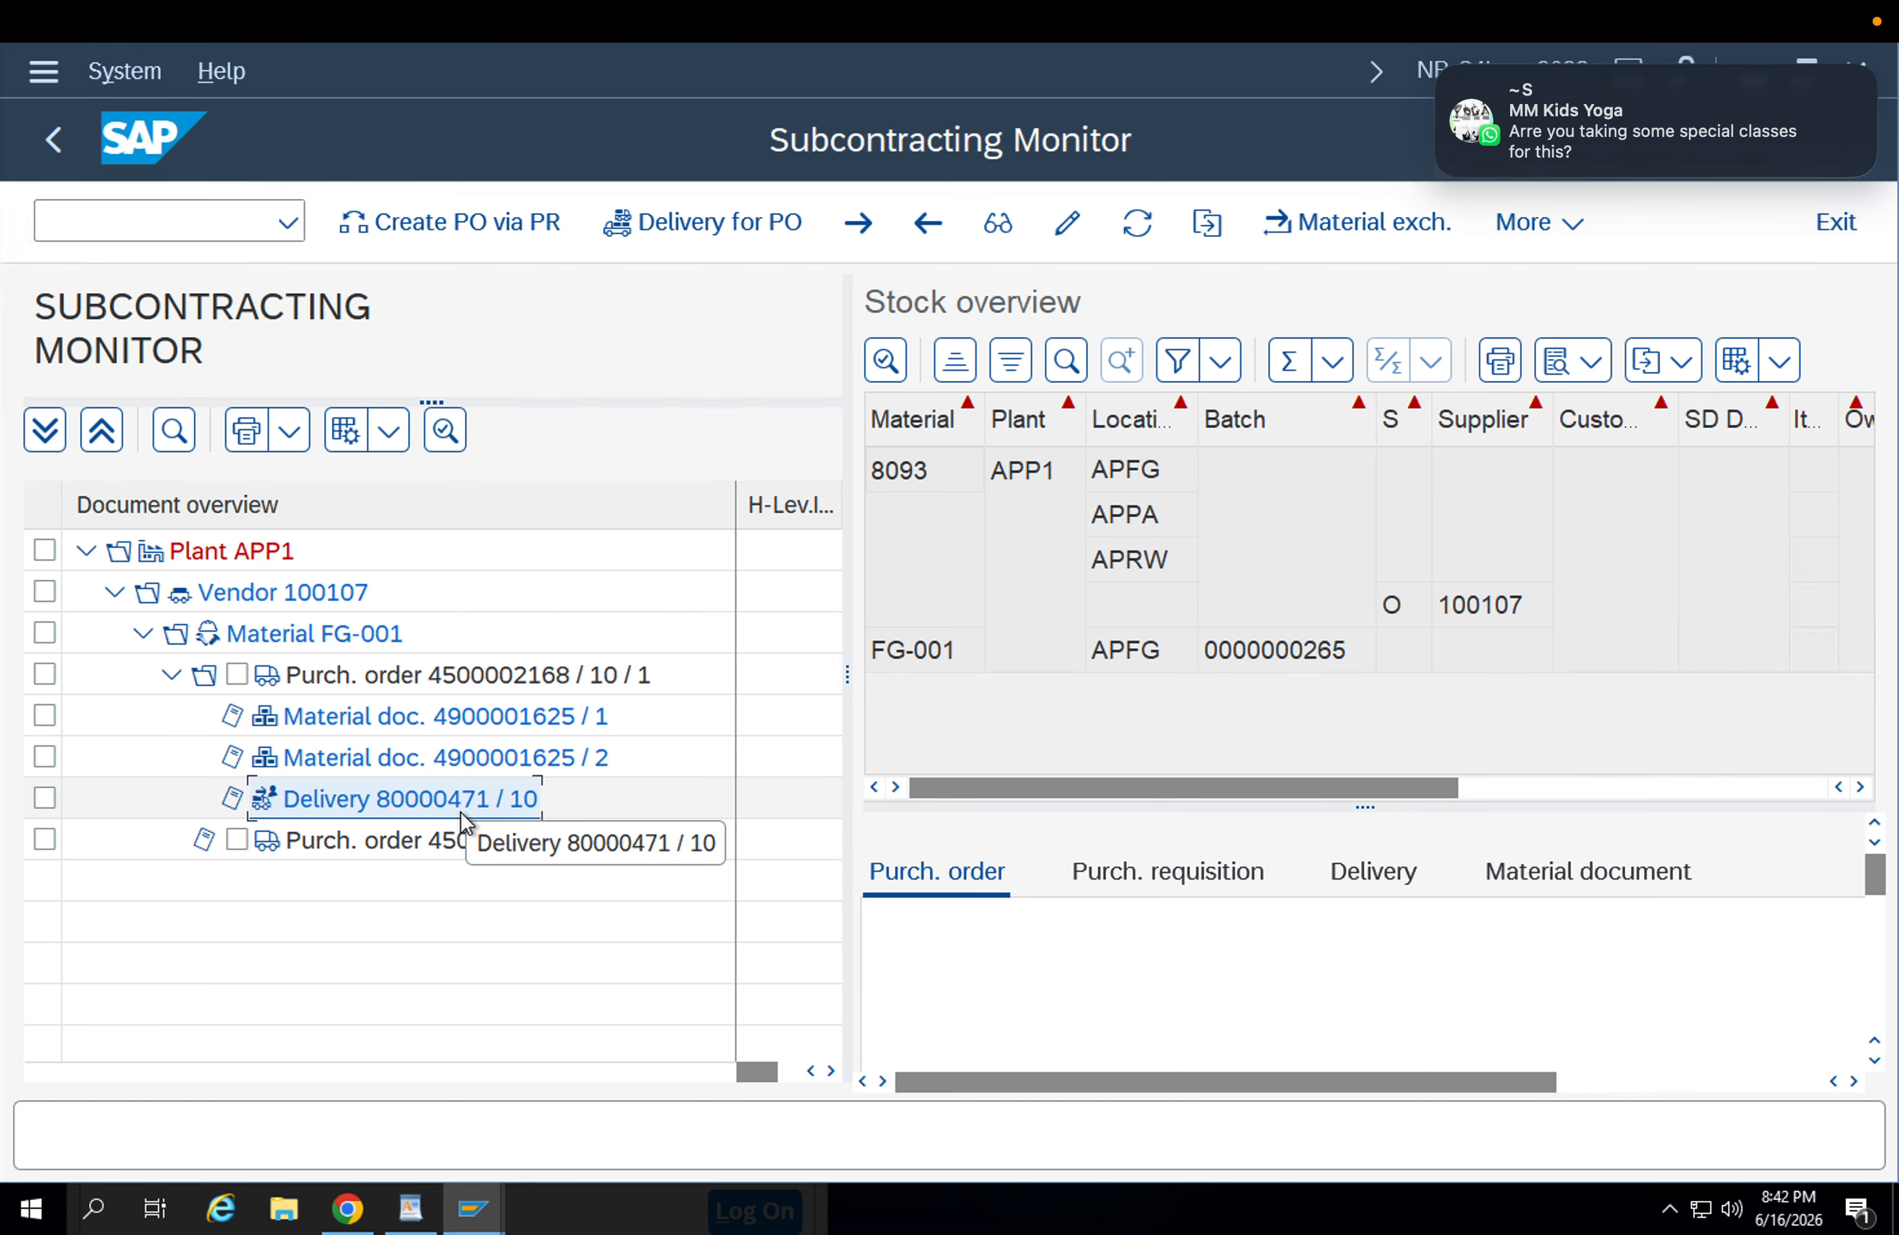
{"action": "left_click", "coordinate": [431, 742]}
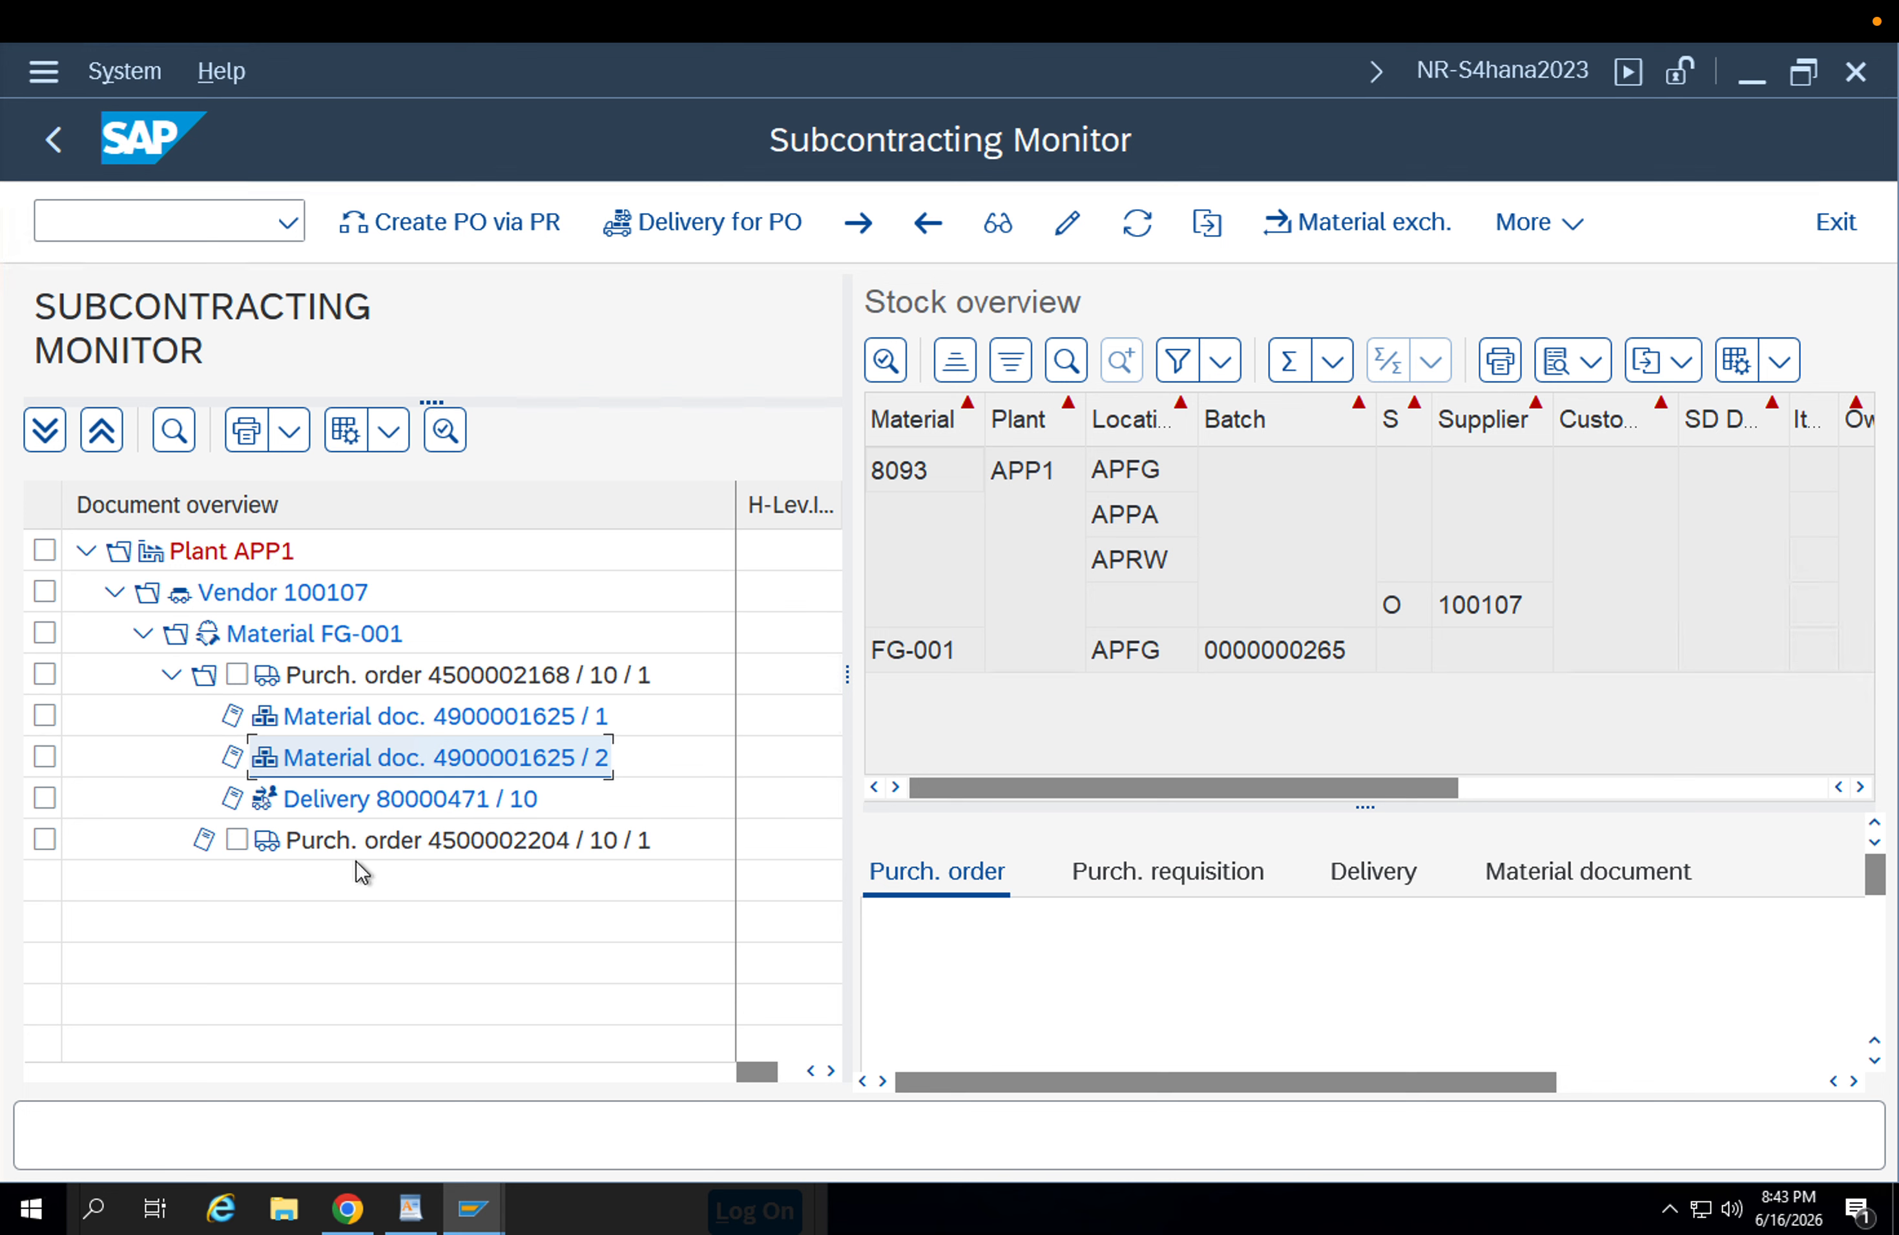
{"action": "left_click", "coordinate": [53, 143]}
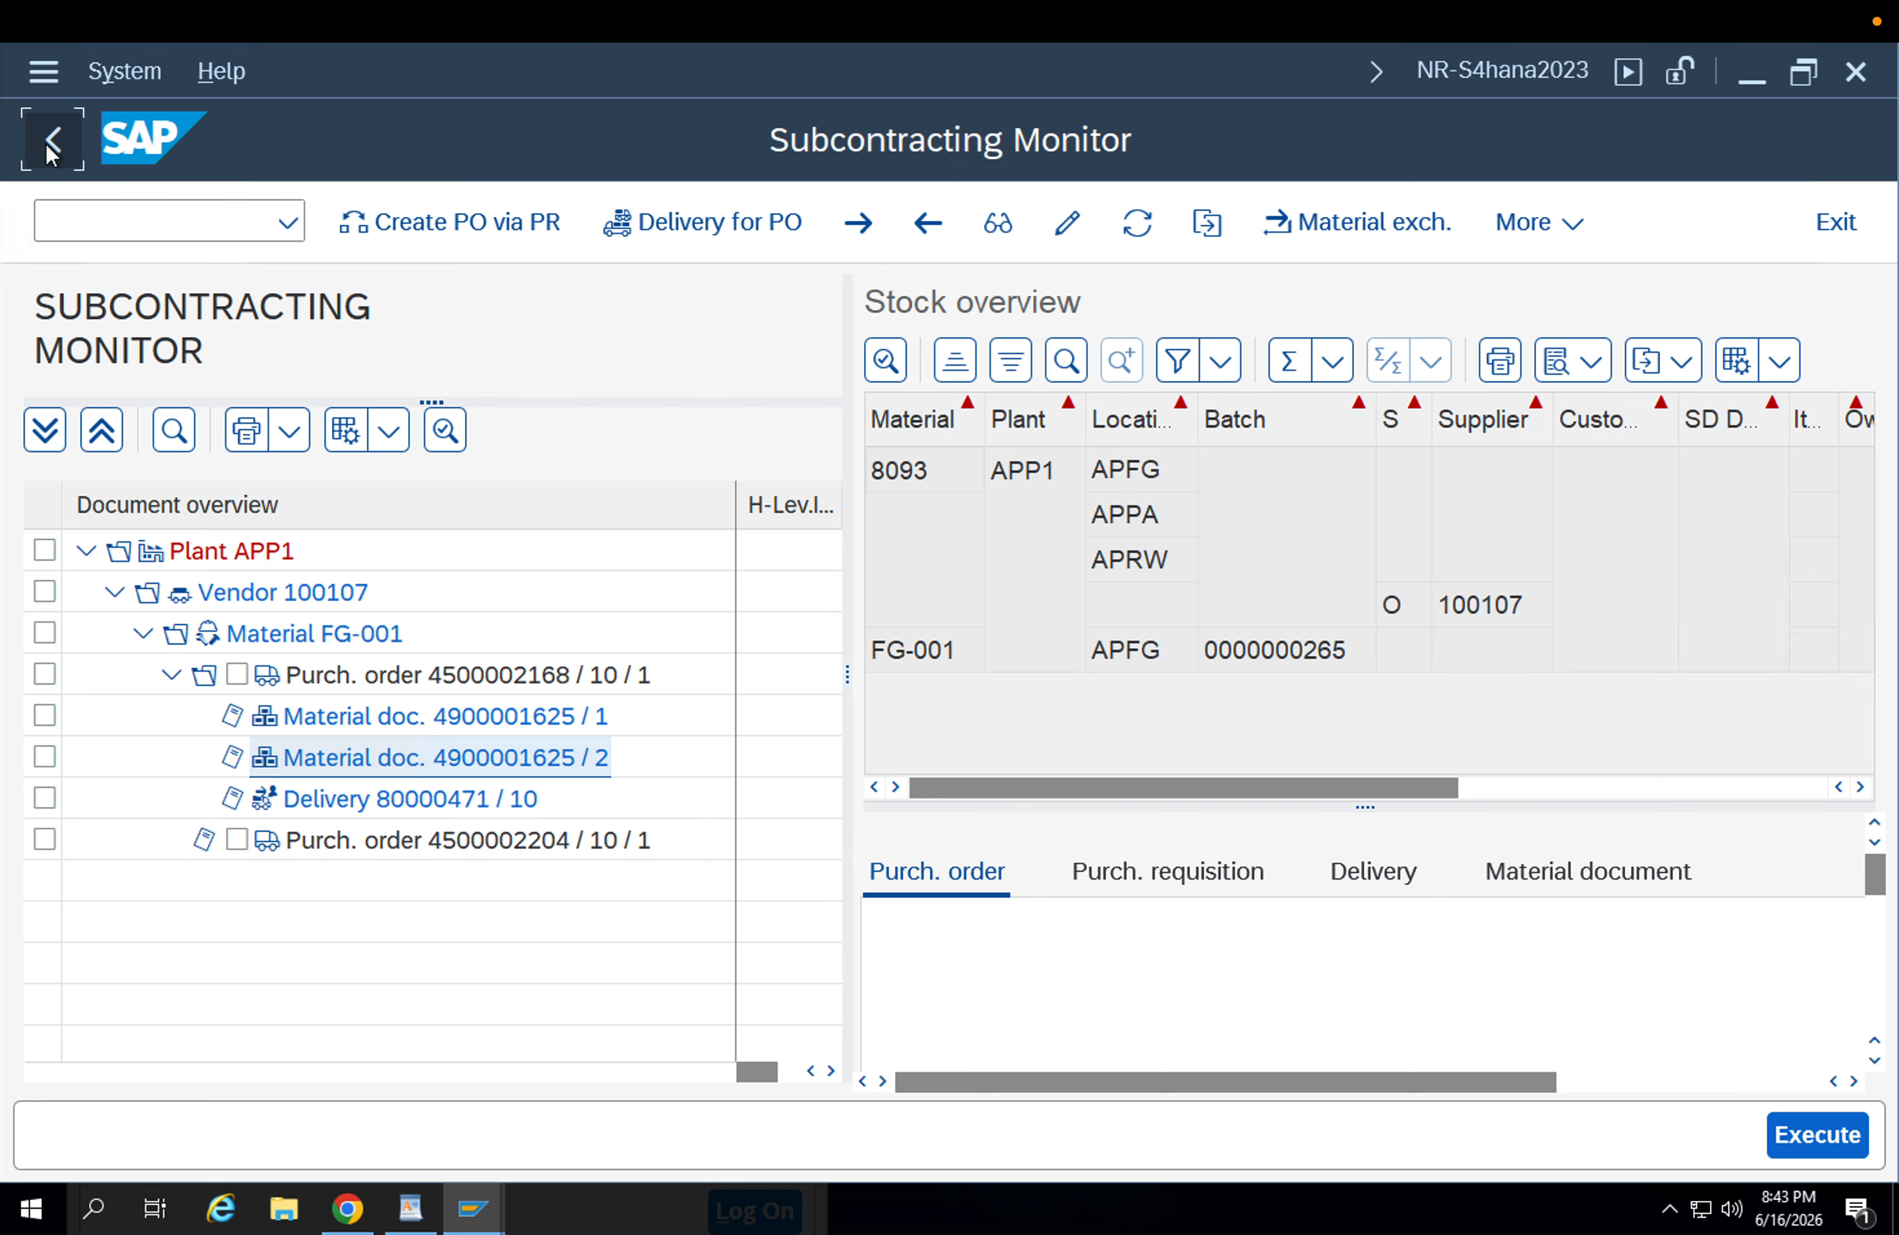
{"action": "left_click", "coordinate": [53, 143]}
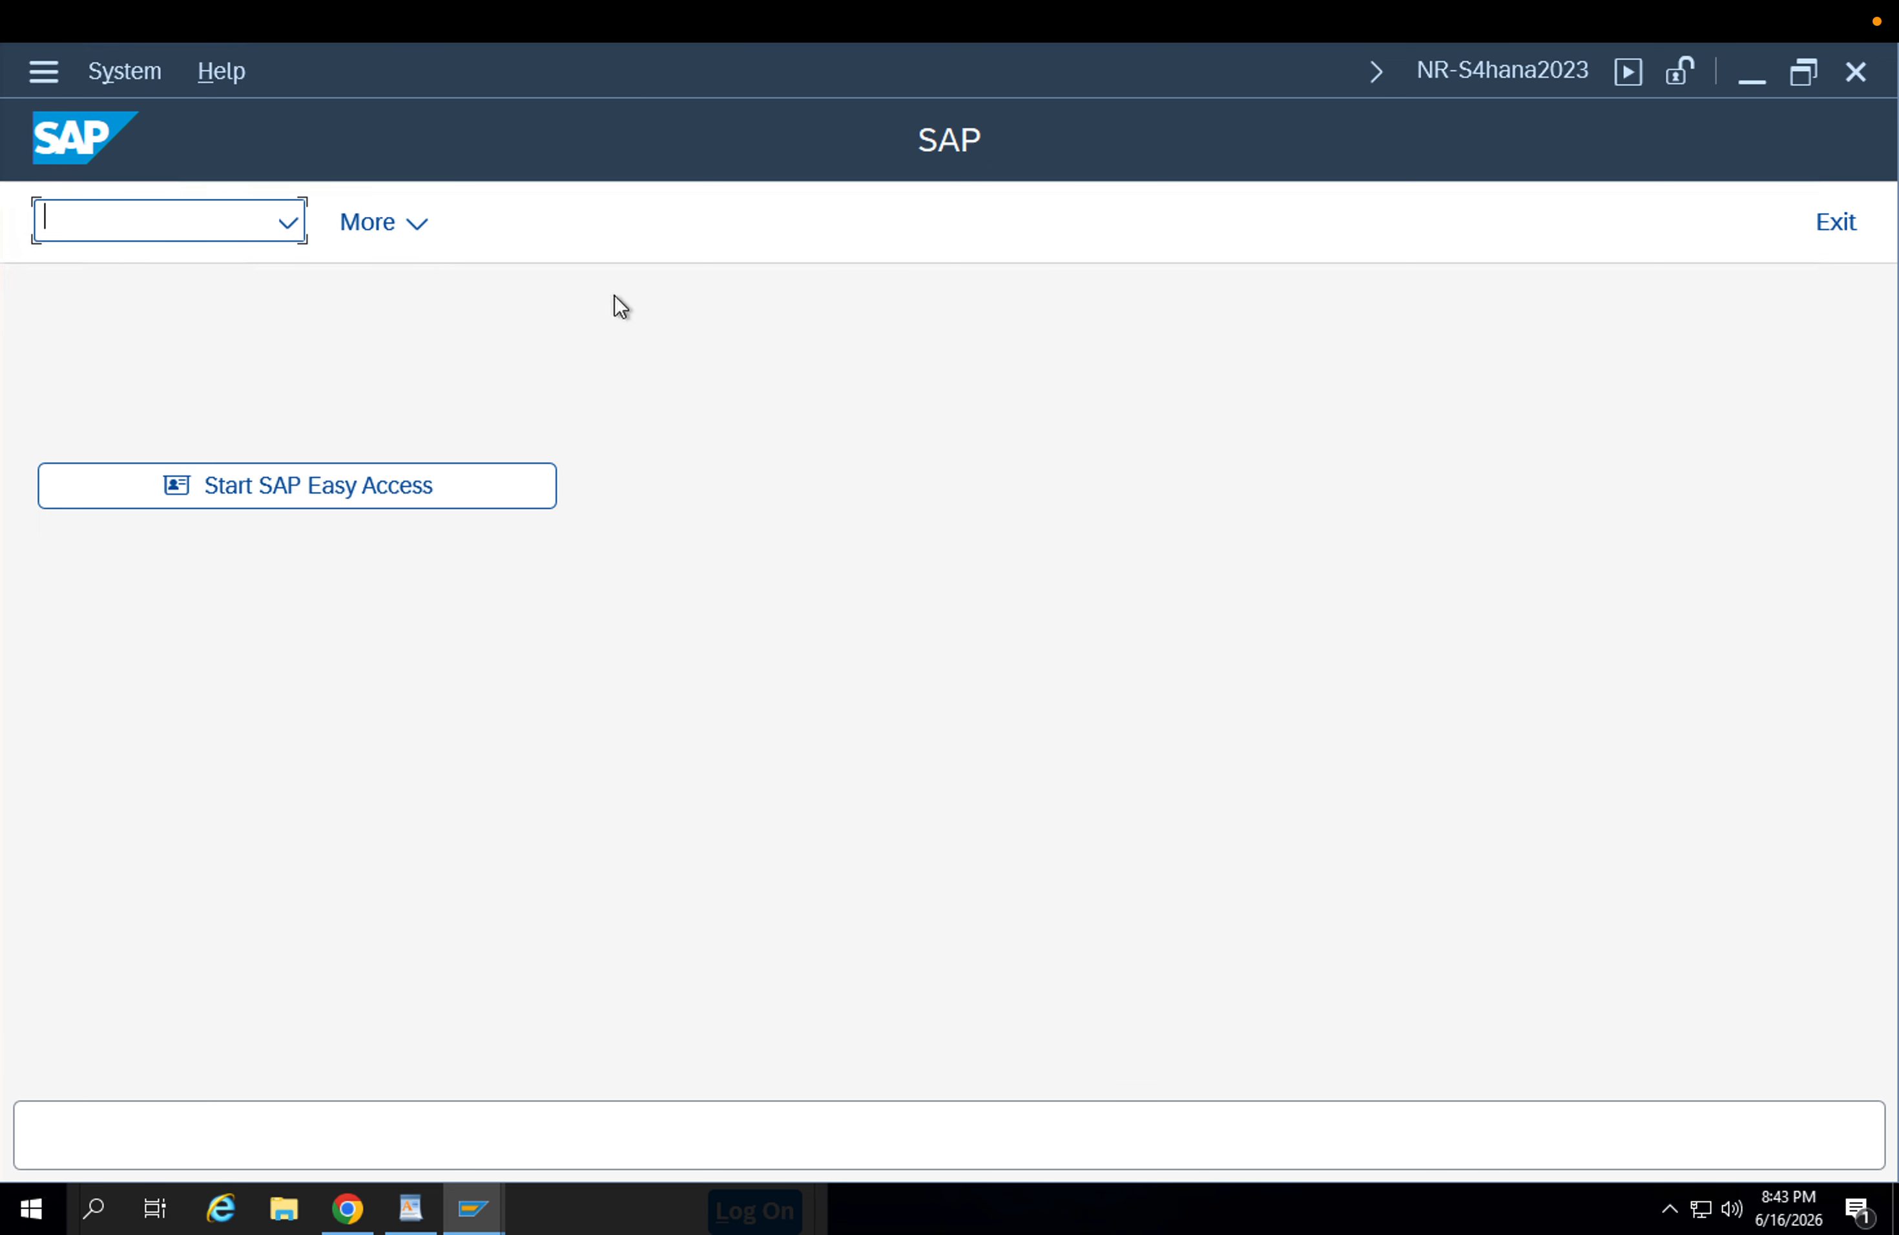